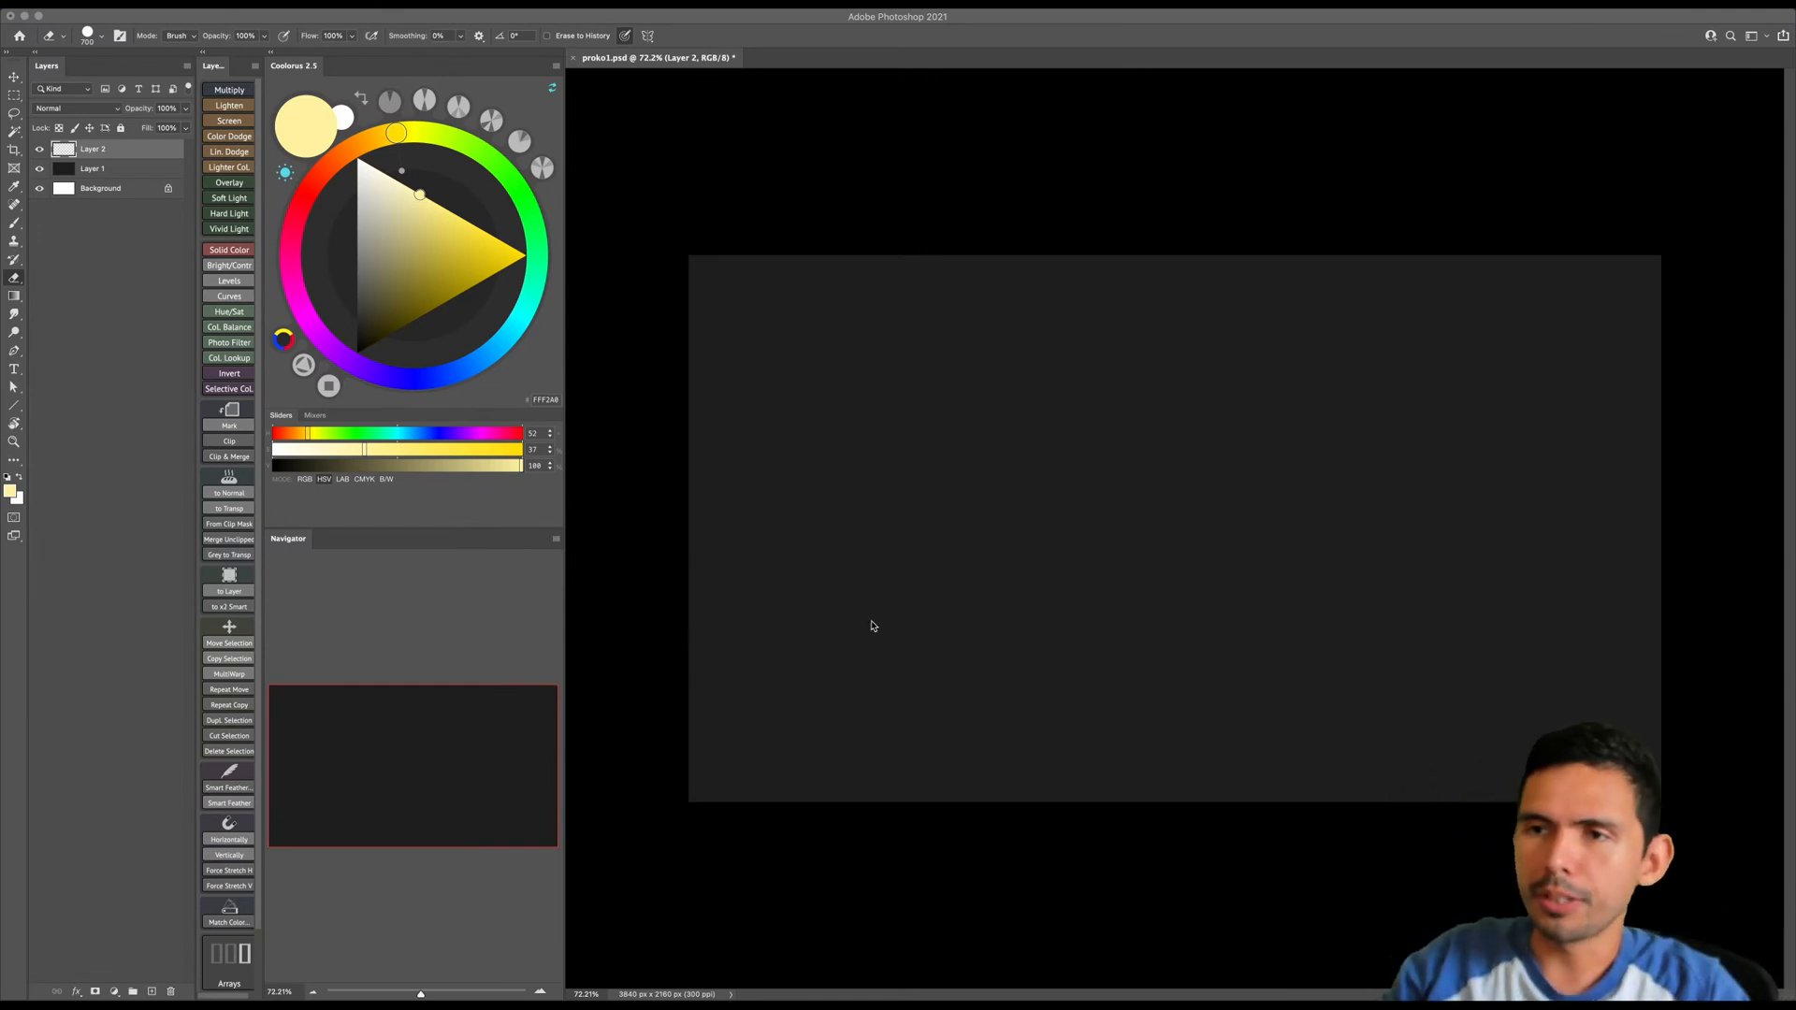
- Choose a dark orange-brown (hex 3A2500) as the painting colour for the Brush tool
{"action": "left_click", "coordinate": [875, 706]}
{"action": "key", "text": "z"}
{"action": "left_click_drag", "start_coordinate": [870, 705], "coordinate": [890, 686]}
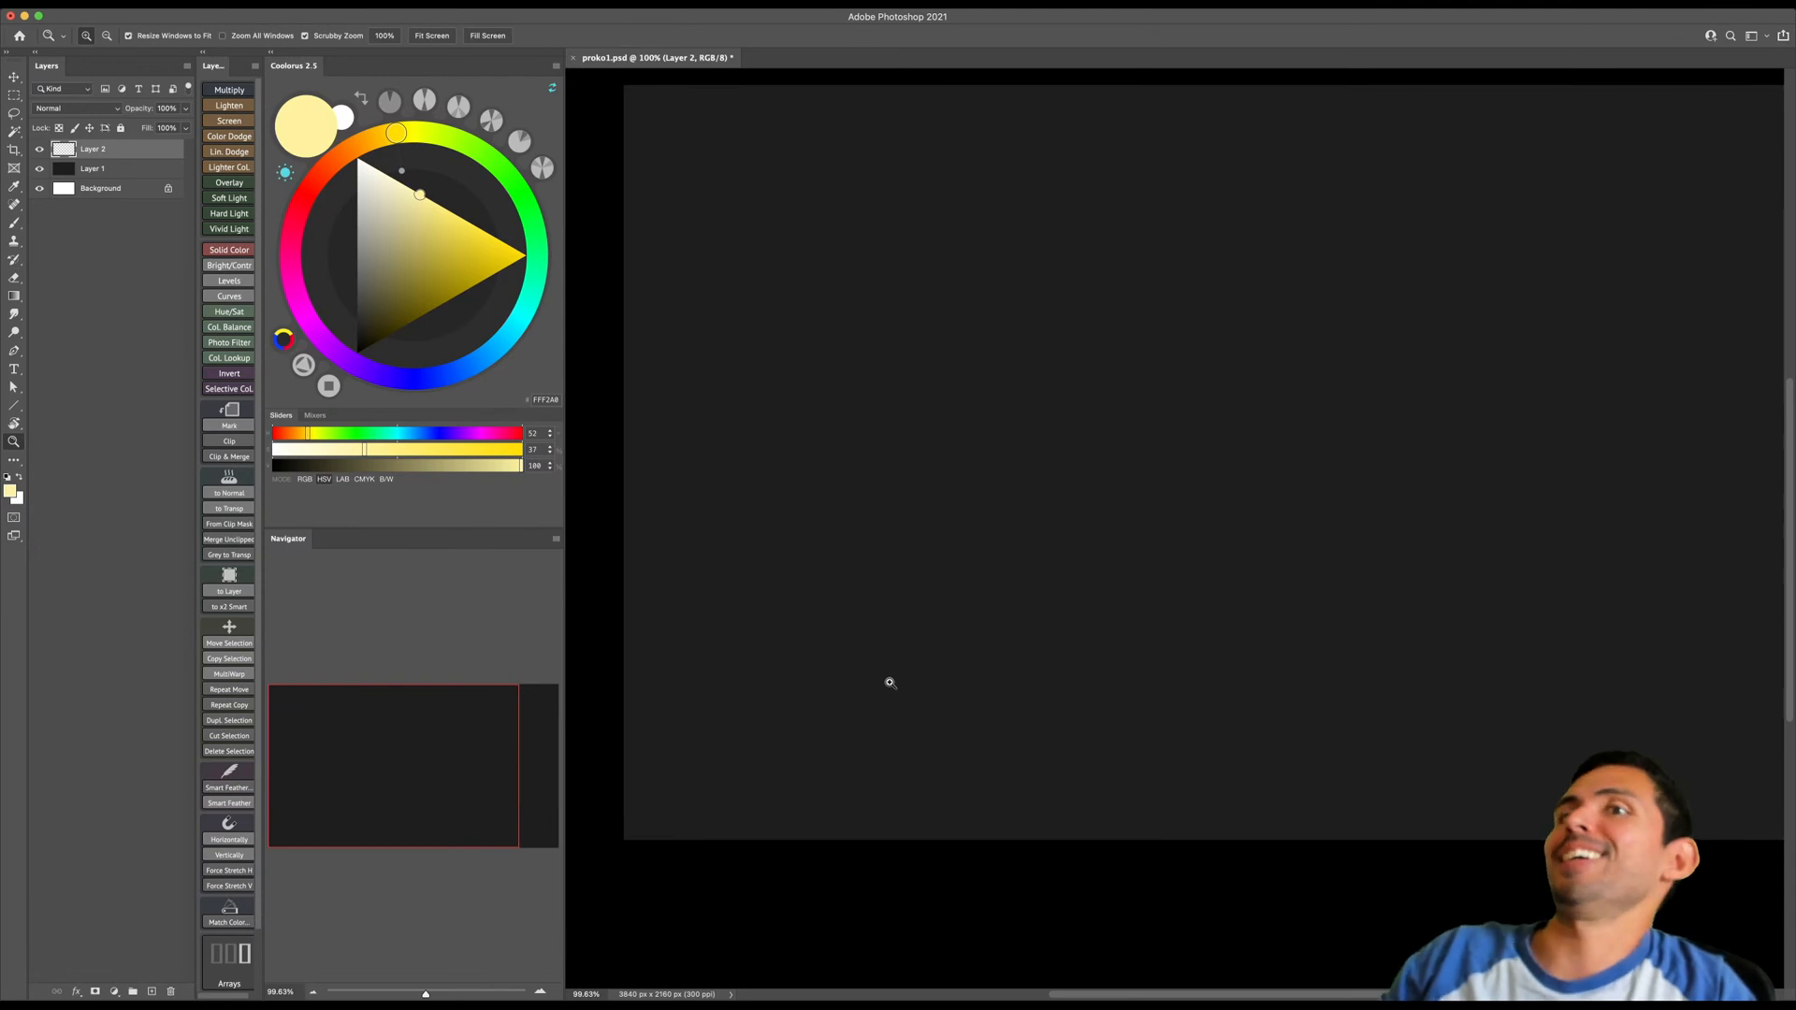
{"action": "left_click_drag", "start_coordinate": [897, 679], "coordinate": [876, 682]}
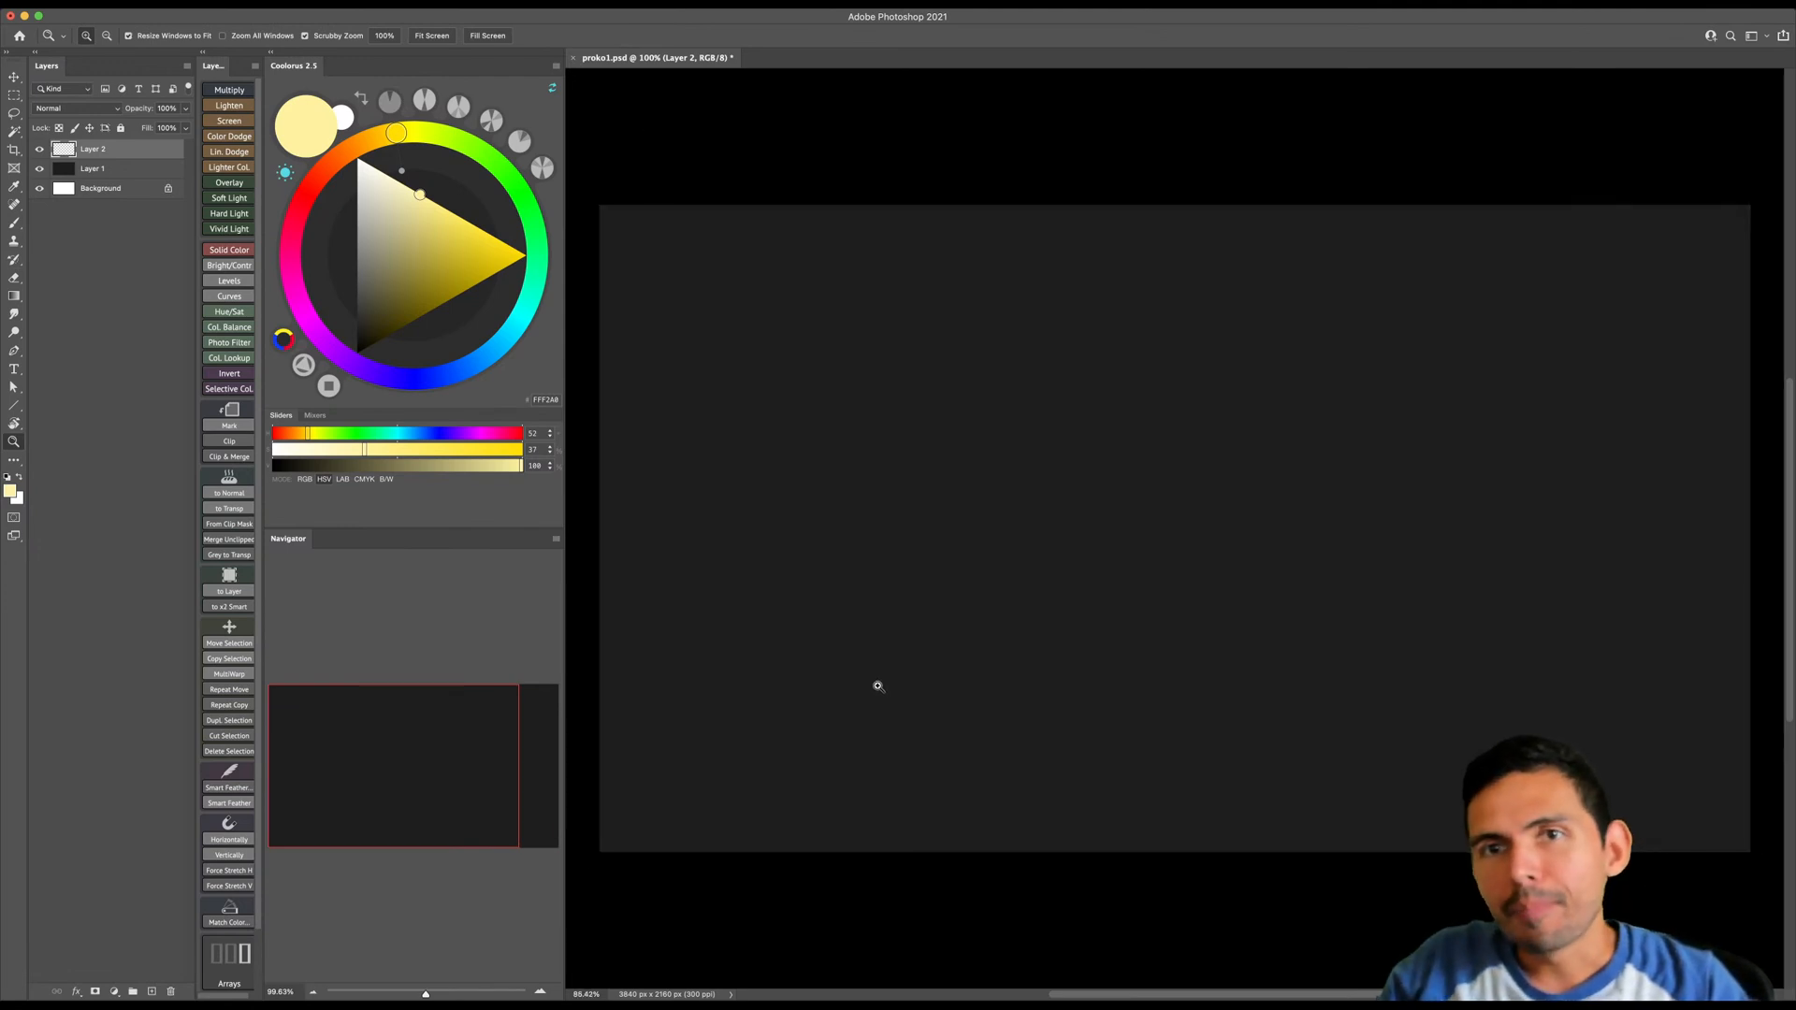
{"action": "left_click", "coordinate": [401, 323]}
{"action": "left_click_drag", "start_coordinate": [382, 136], "coordinate": [367, 142]}
{"action": "left_click", "coordinate": [395, 332]}
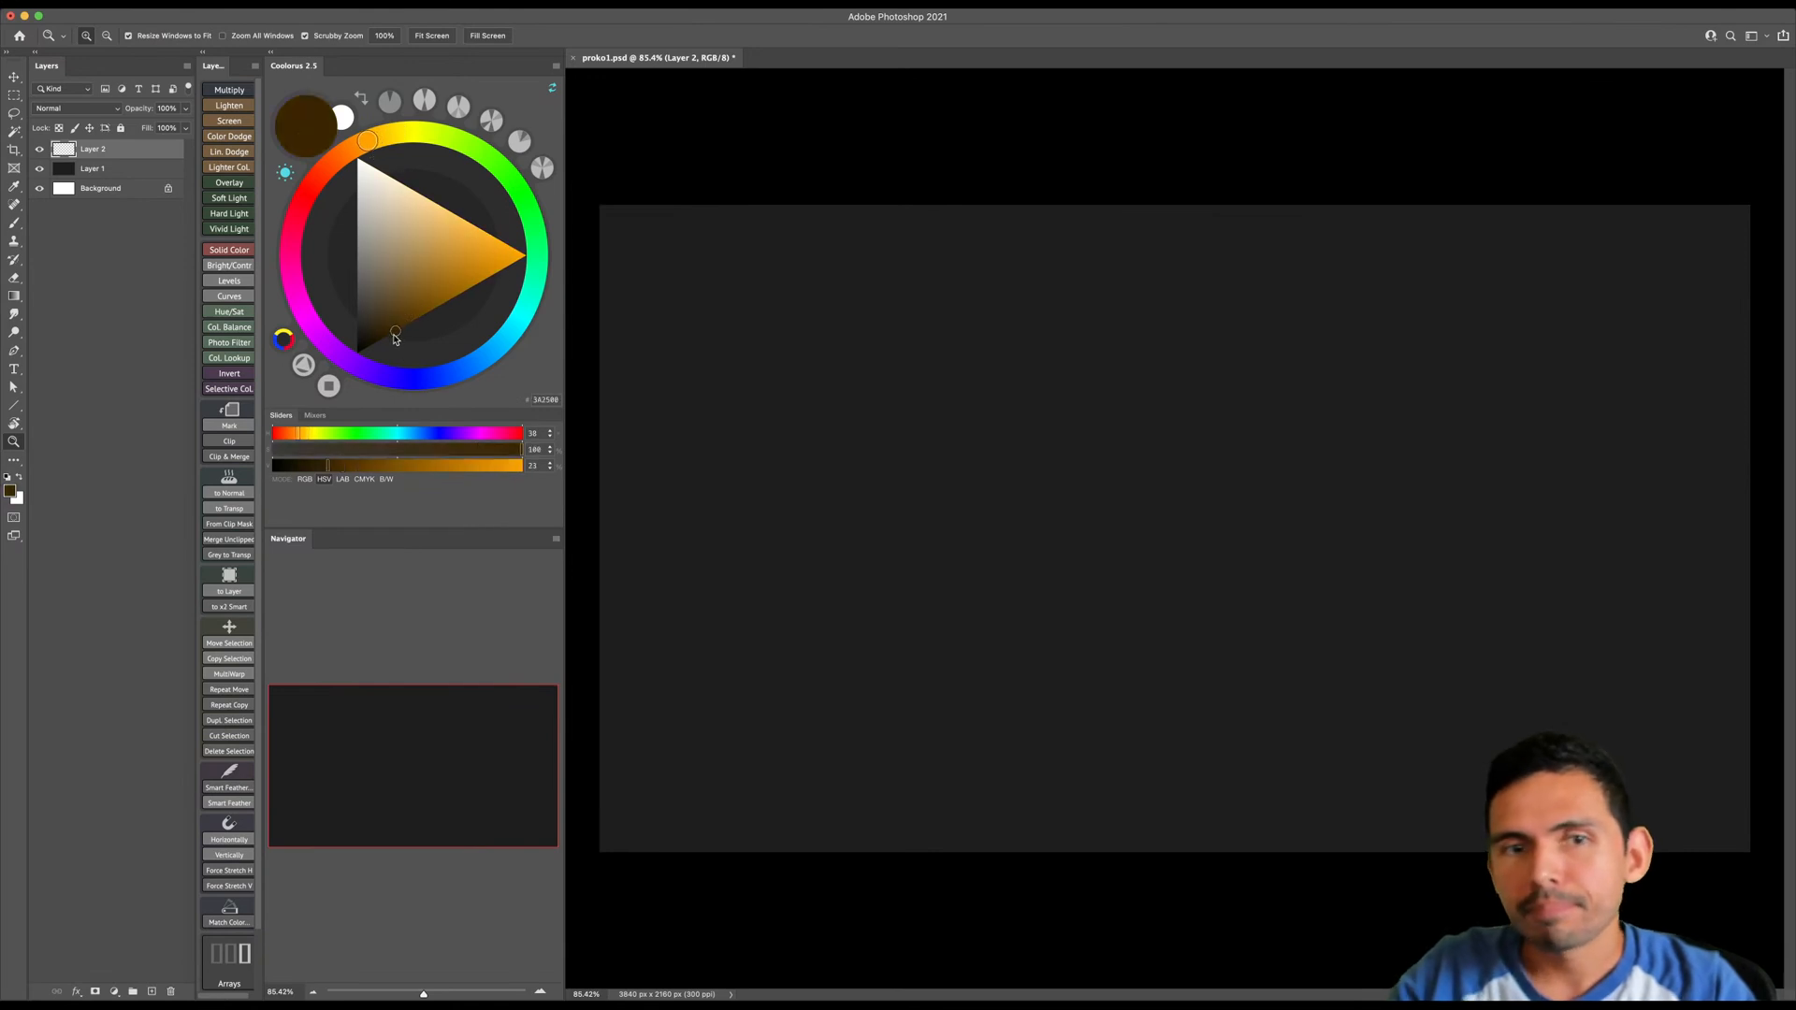
{"action": "key", "text": "b"}
{"action": "key", "text": "bracketleft"}
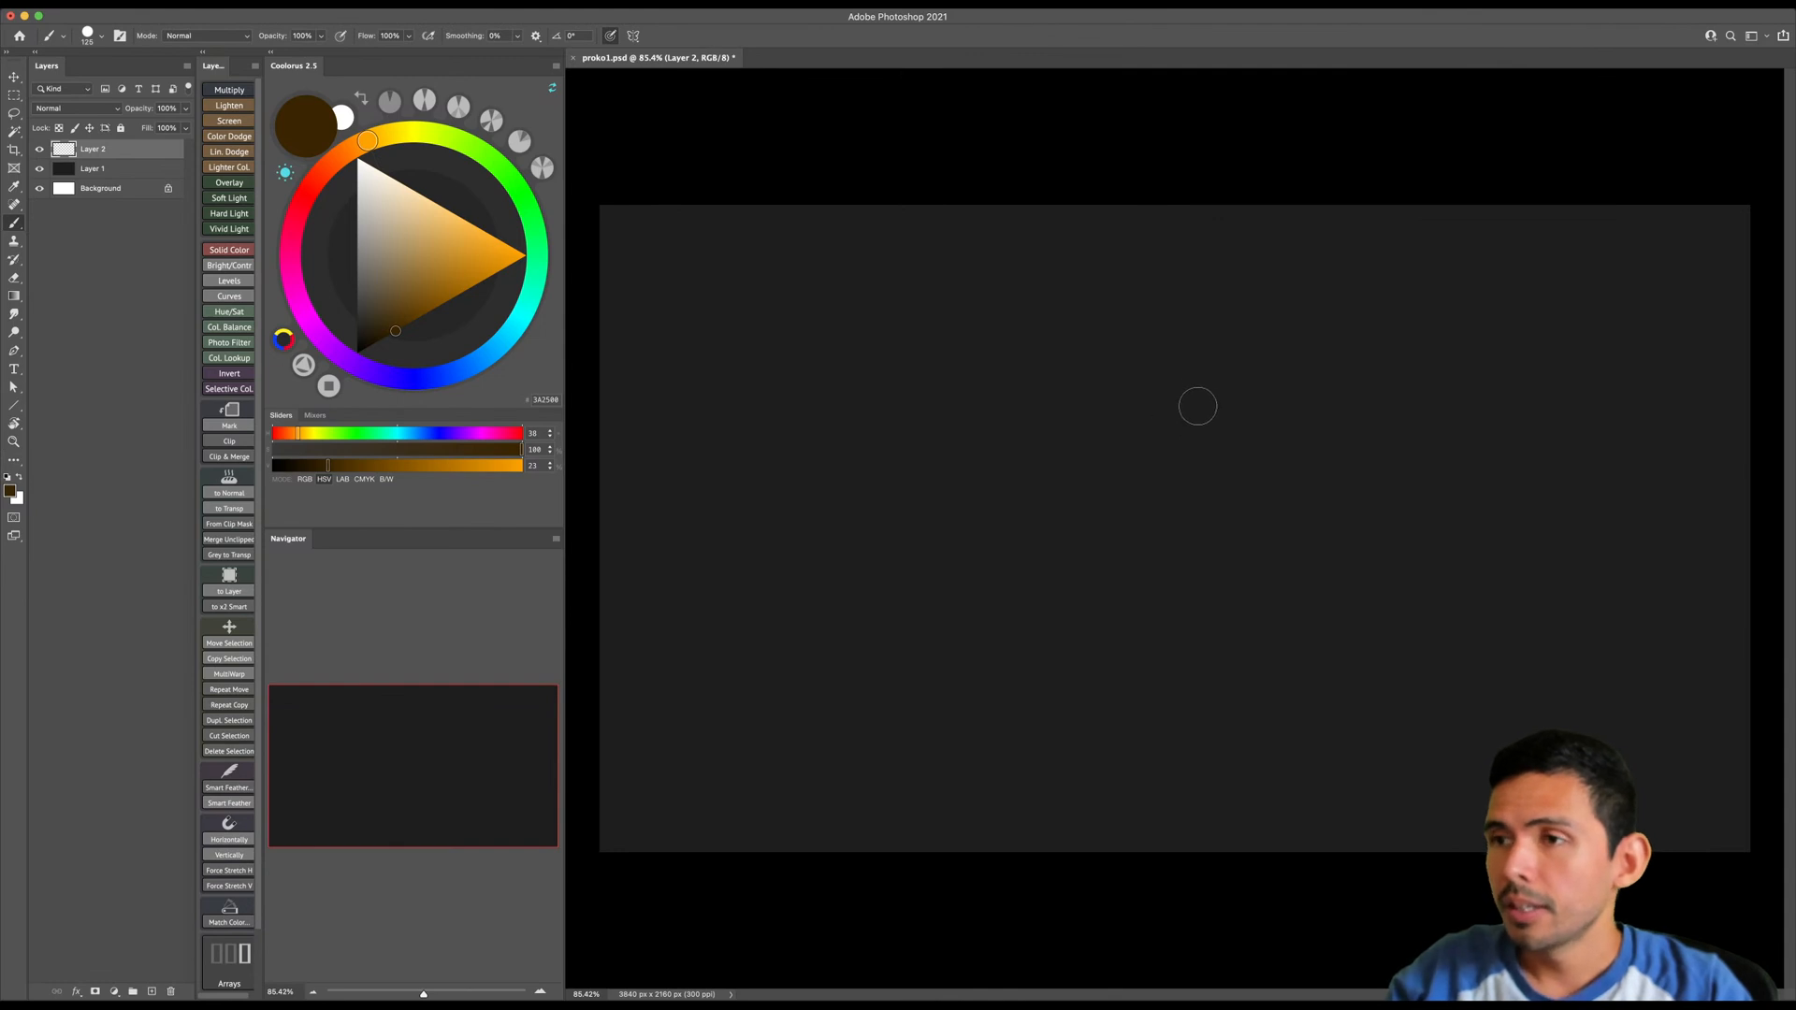
- Paint a soft, dark brown upright oval for the head in the upper middle of the canvas
{"action": "key", "text": "bracketright"}
{"action": "key", "text": "bracketright"}
{"action": "key", "text": "bracketright"}
{"action": "mouse_move", "coordinate": [1168, 360]}
{"action": "left_mouse_down"}
{"action": "mouse_move", "coordinate": [1146, 397]}
{"action": "mouse_move", "coordinate": [1155, 364]}
{"action": "mouse_move", "coordinate": [1169, 400]}
{"action": "mouse_move", "coordinate": [1165, 334]}
{"action": "mouse_move", "coordinate": [1153, 435]}
{"action": "left_mouse_up"}
{"action": "key", "text": "bracketright"}
{"action": "key", "text": "bracketright"}
{"action": "key", "text": "bracketright"}
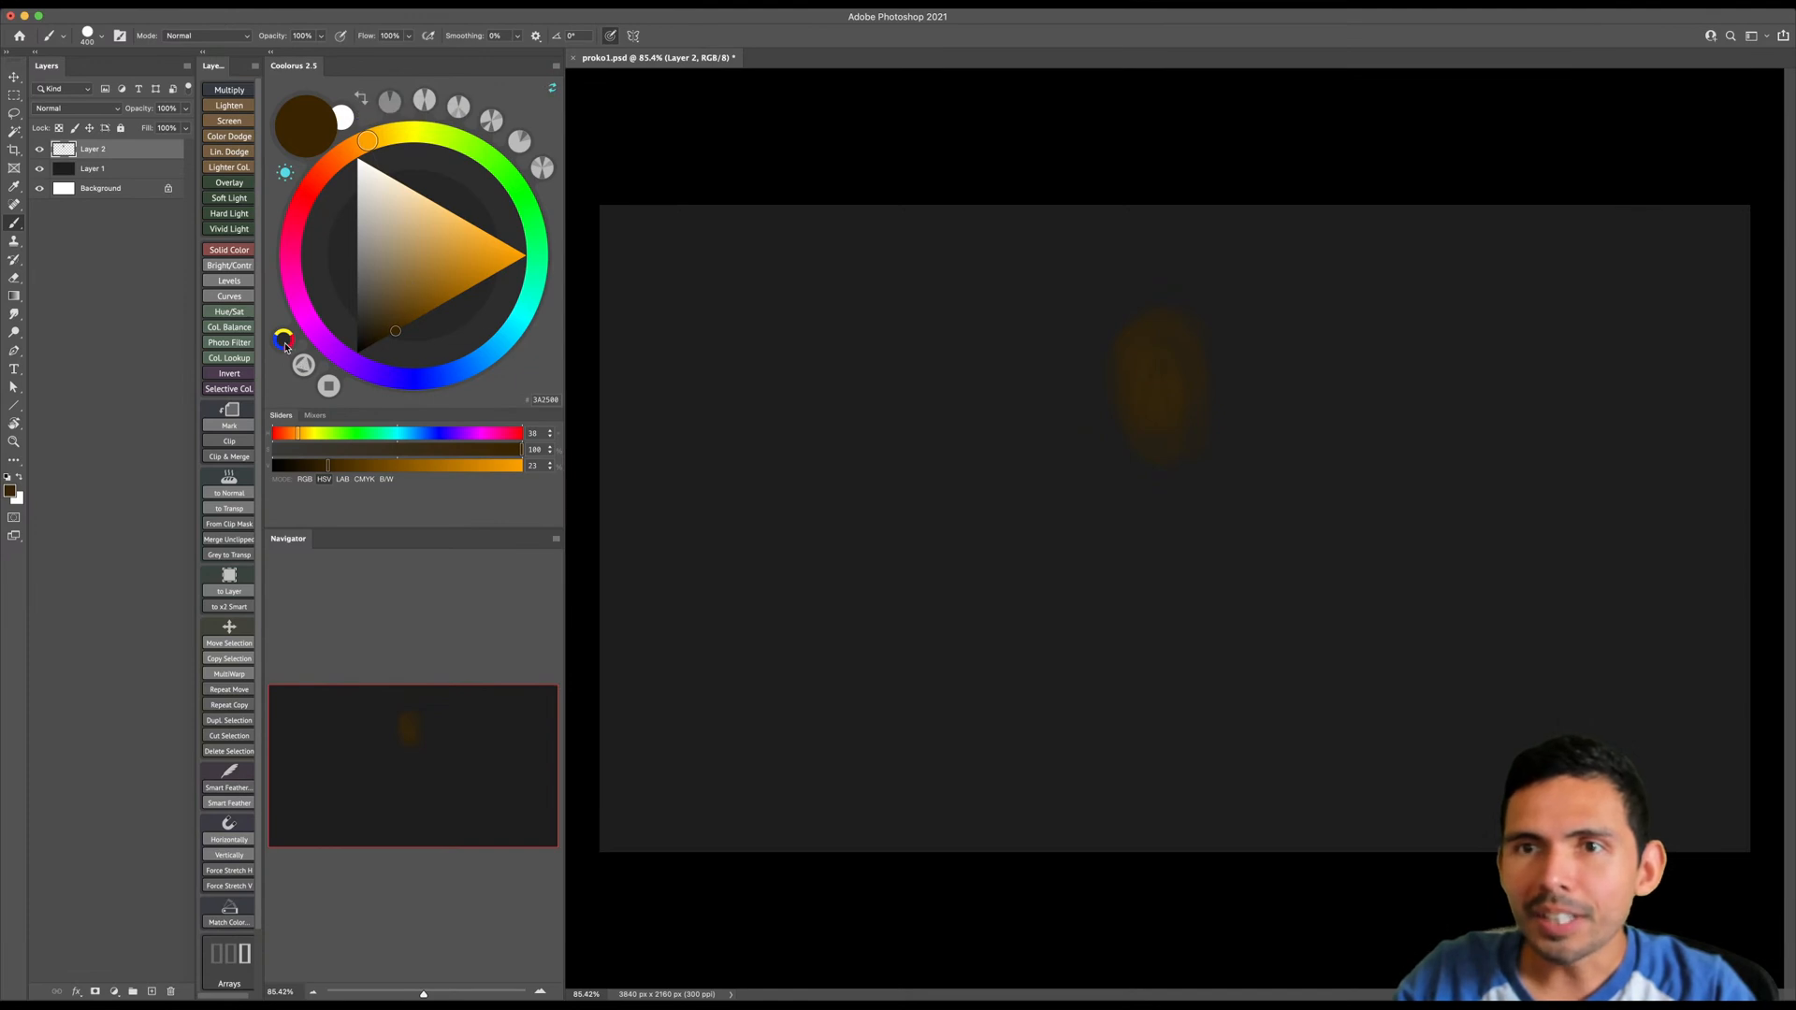
{"action": "left_click", "coordinate": [285, 345]}
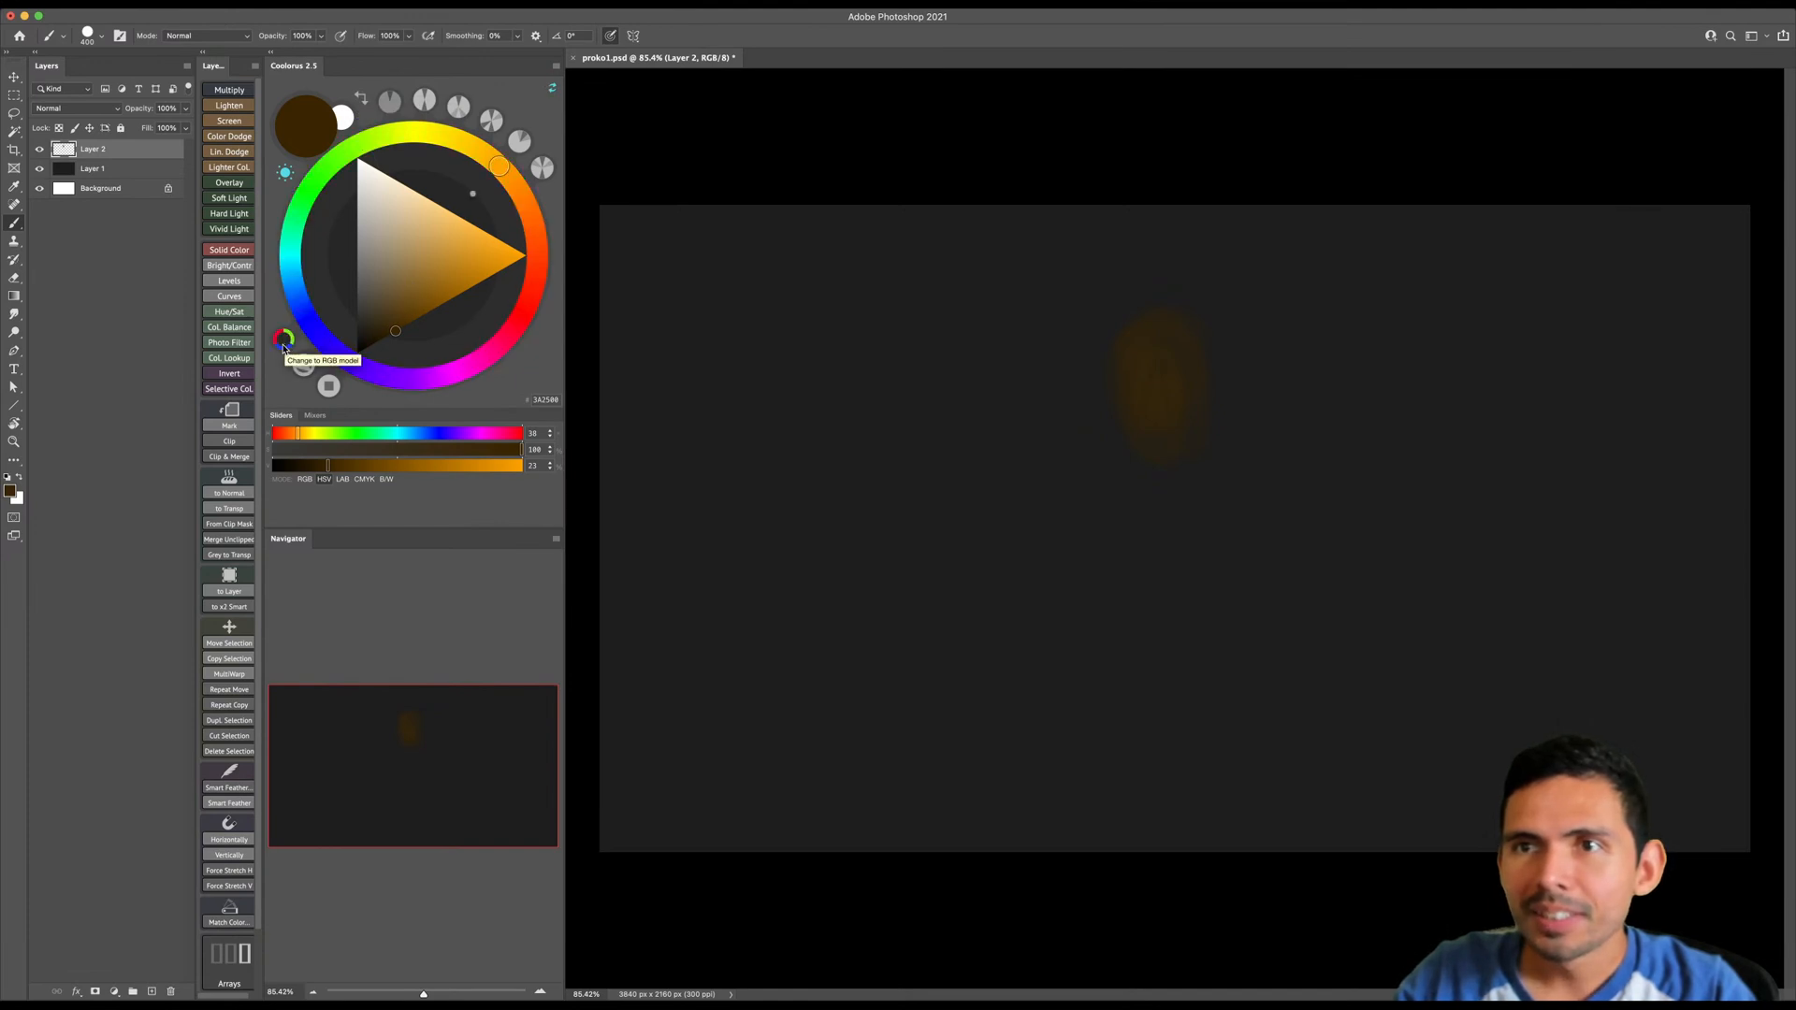
{"action": "left_click", "coordinate": [283, 345]}
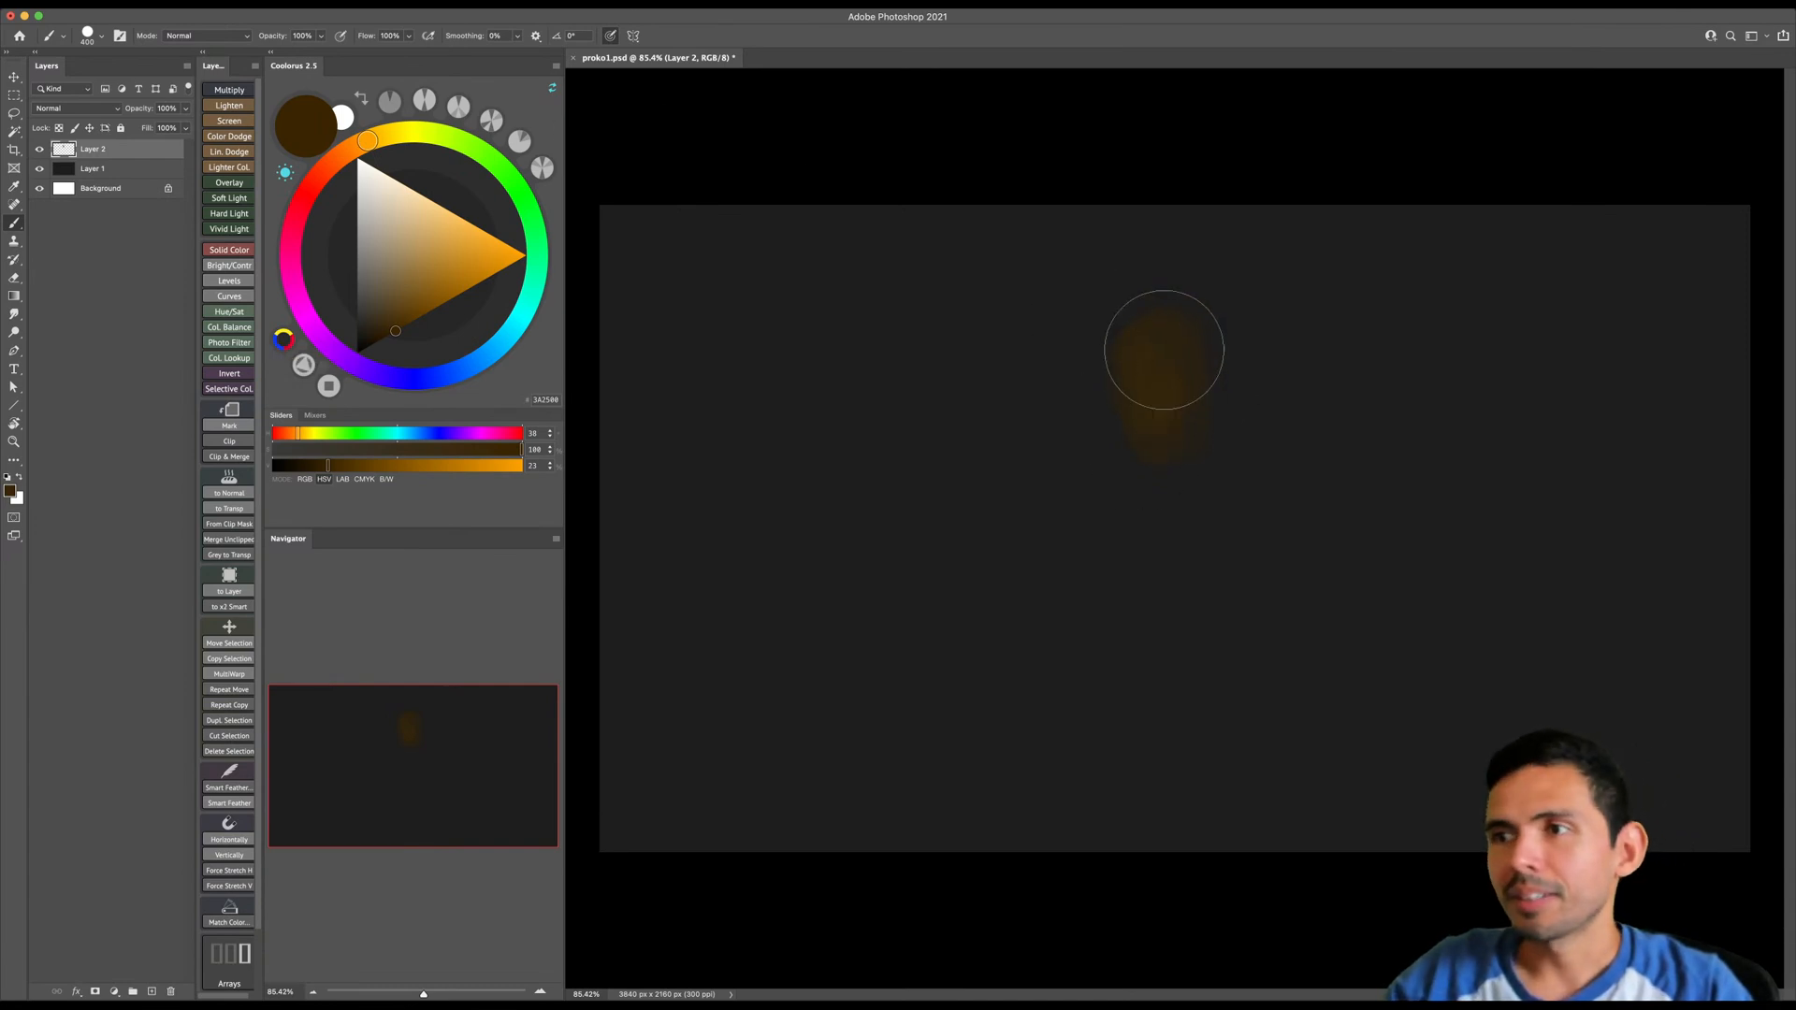
{"action": "key", "text": "bracketright"}
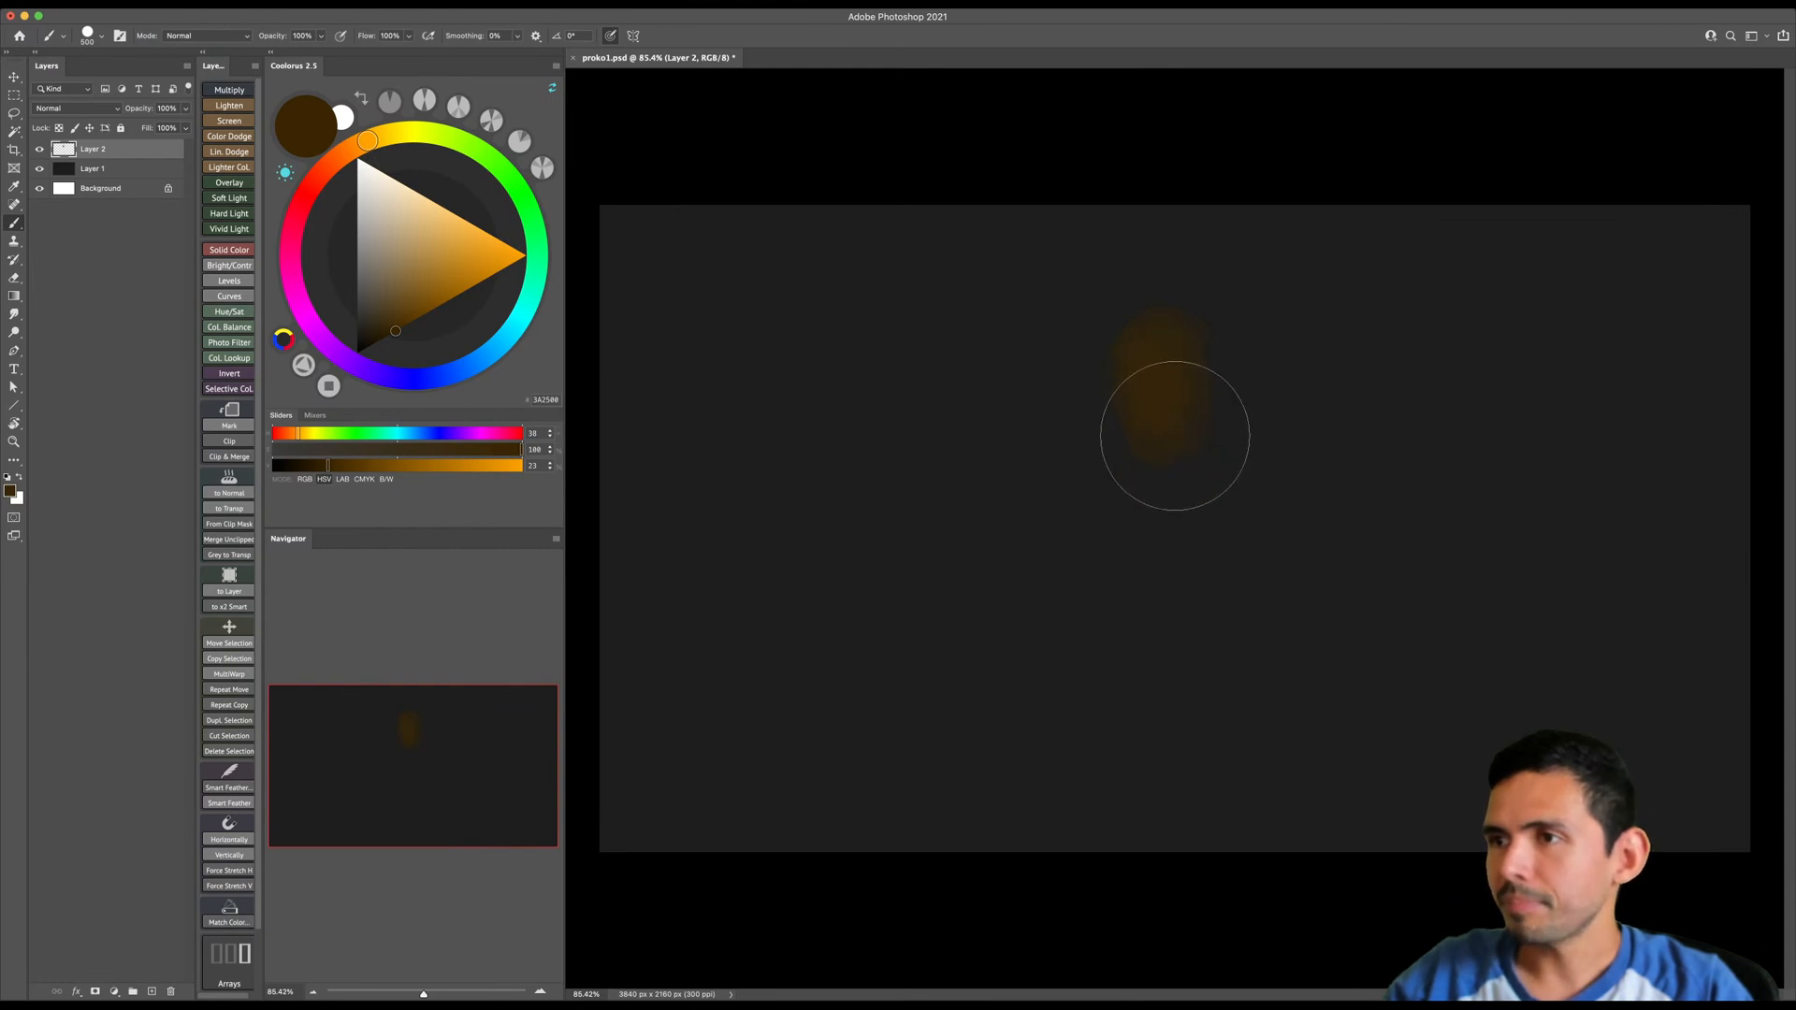
{"action": "left_click", "coordinate": [394, 332]}
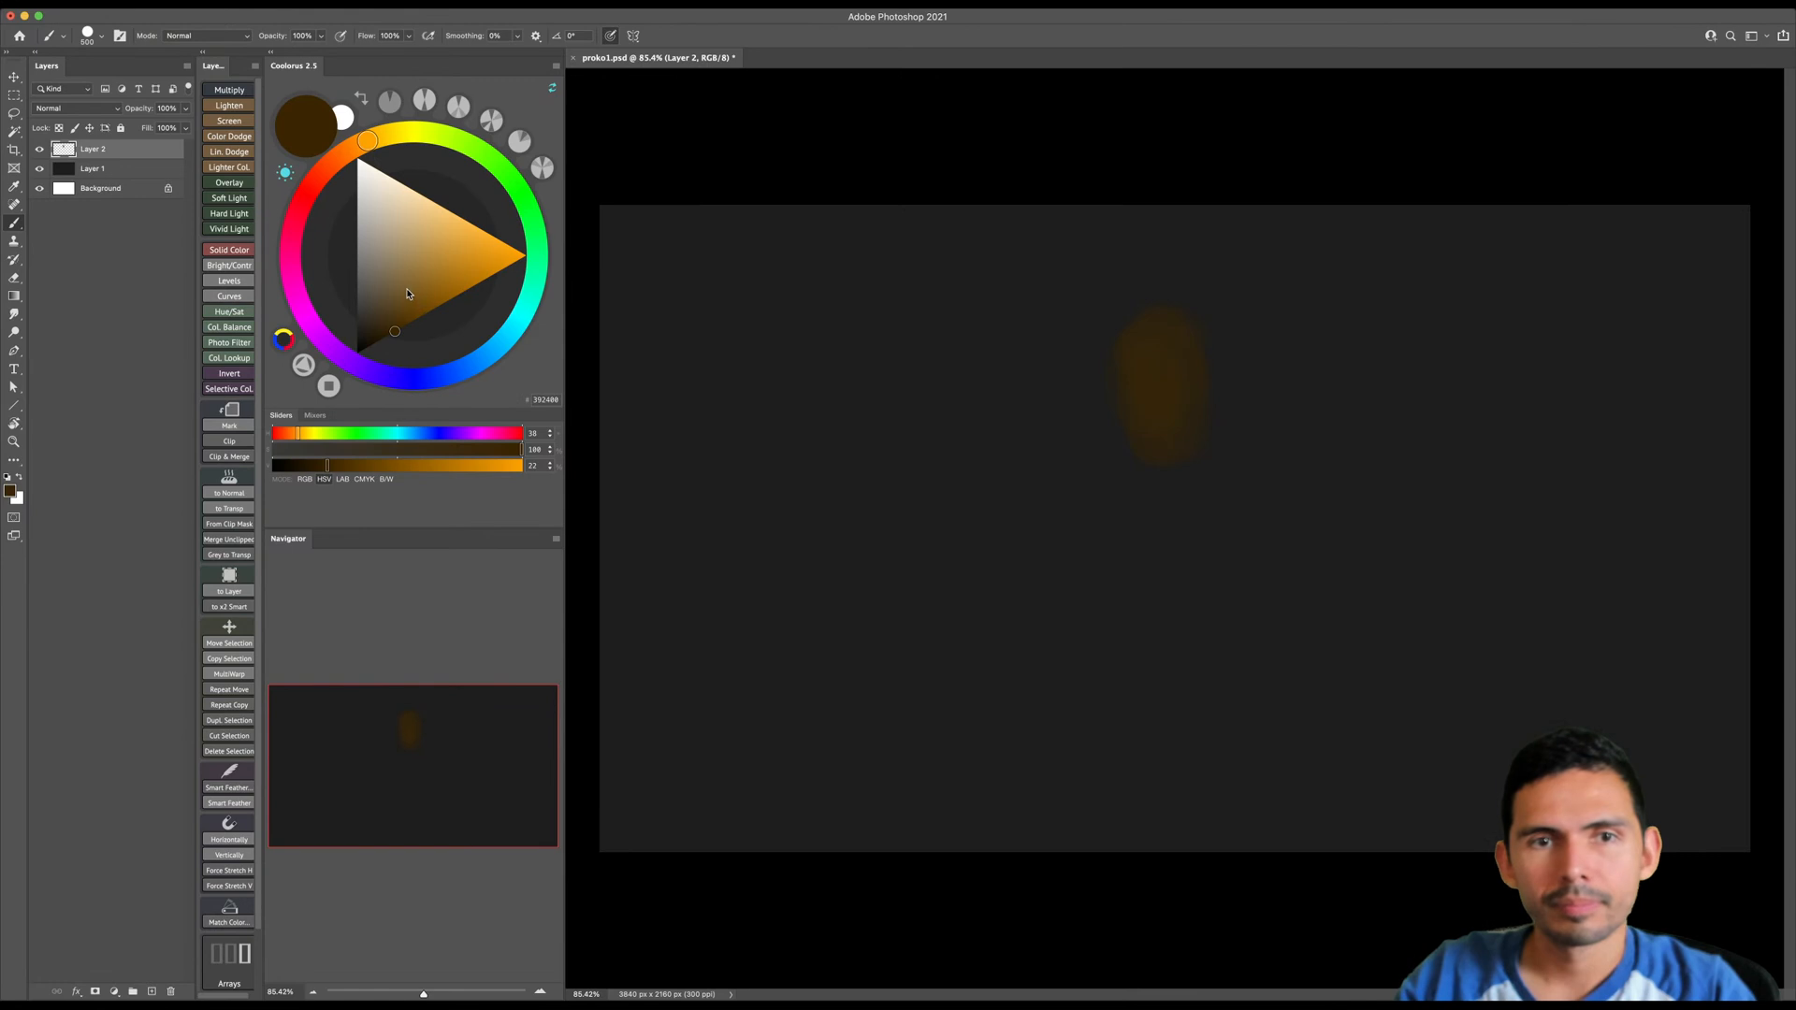
- Choose a brighter orange-brown (hex 674200) and paint glowing rim light along both edges of the head oval
{"action": "left_click", "coordinate": [426, 314]}
{"action": "key", "text": "bracketleft"}
{"action": "key", "text": "bracketleft"}
{"action": "key", "text": "bracketleft"}
{"action": "key", "text": "bracketleft"}
{"action": "key", "text": "bracketleft"}
{"action": "key", "text": "bracketleft"}
{"action": "key", "text": "bracketleft"}
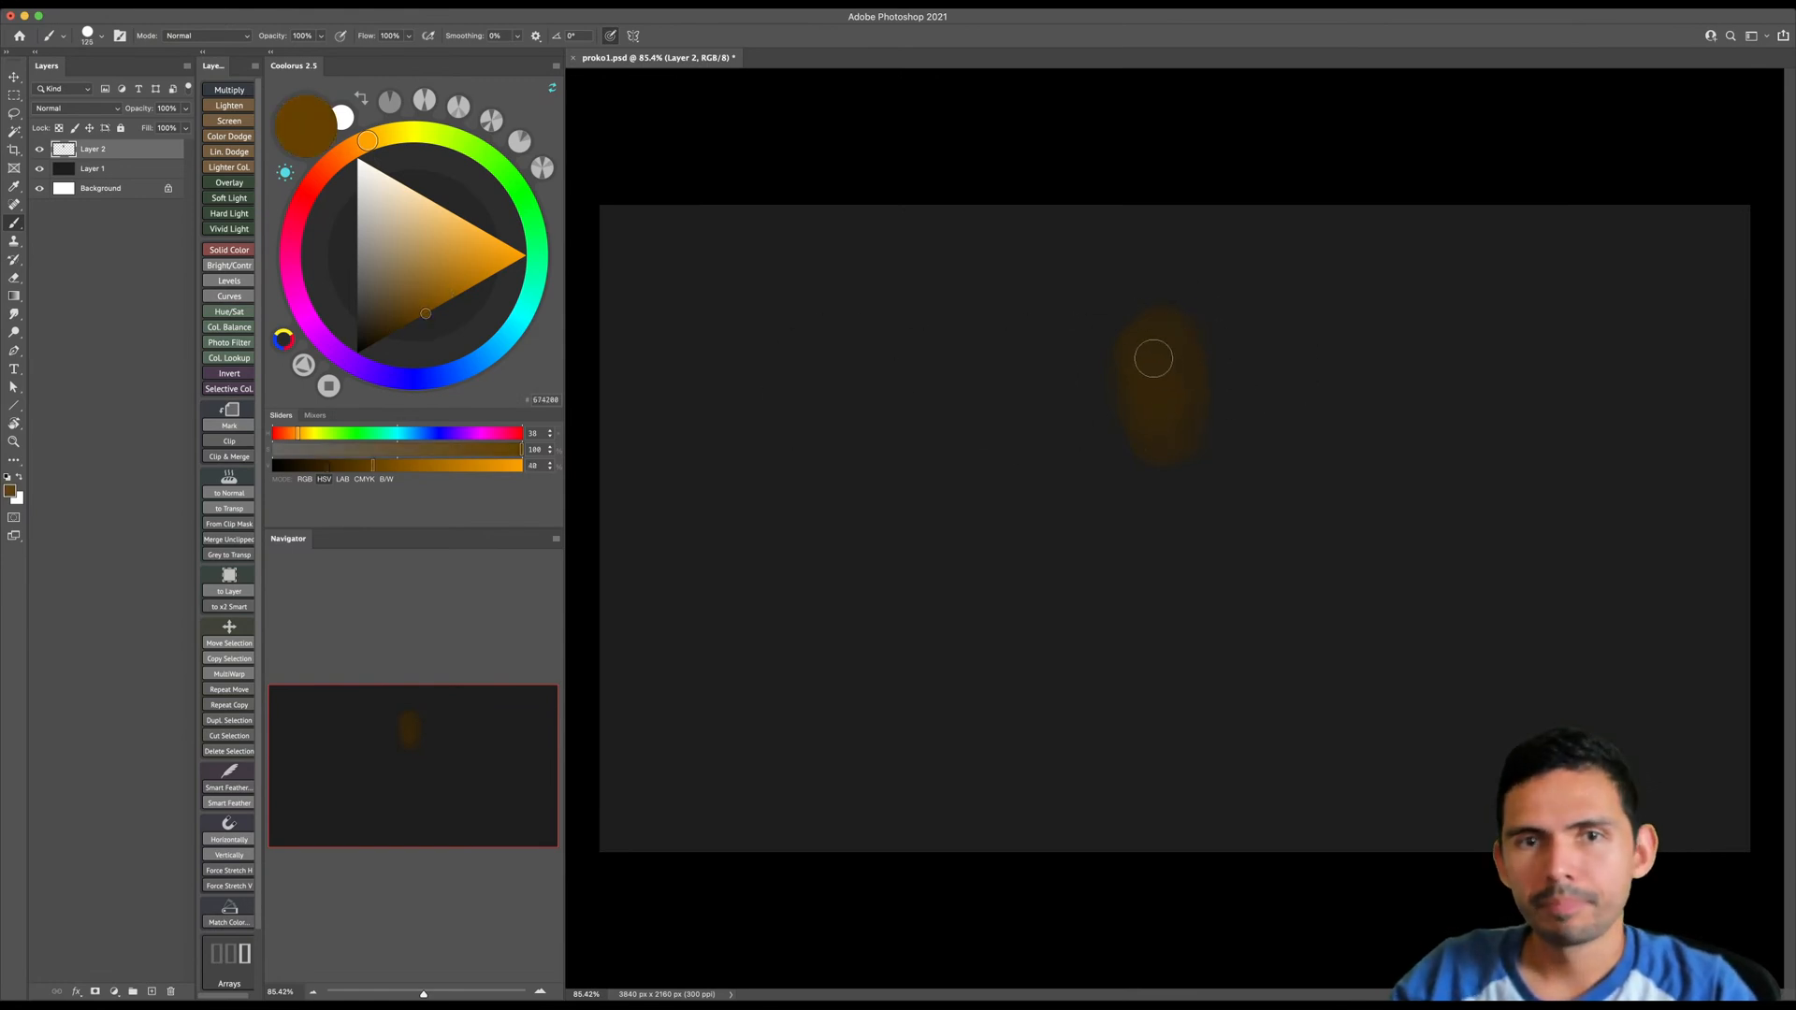
{"action": "key", "text": "bracketright"}
{"action": "key", "text": "bracketright"}
{"action": "key", "text": "bracketleft"}
{"action": "key", "text": "bracketleft"}
{"action": "key", "text": "bracketleft"}
{"action": "key", "text": "bracketleft"}
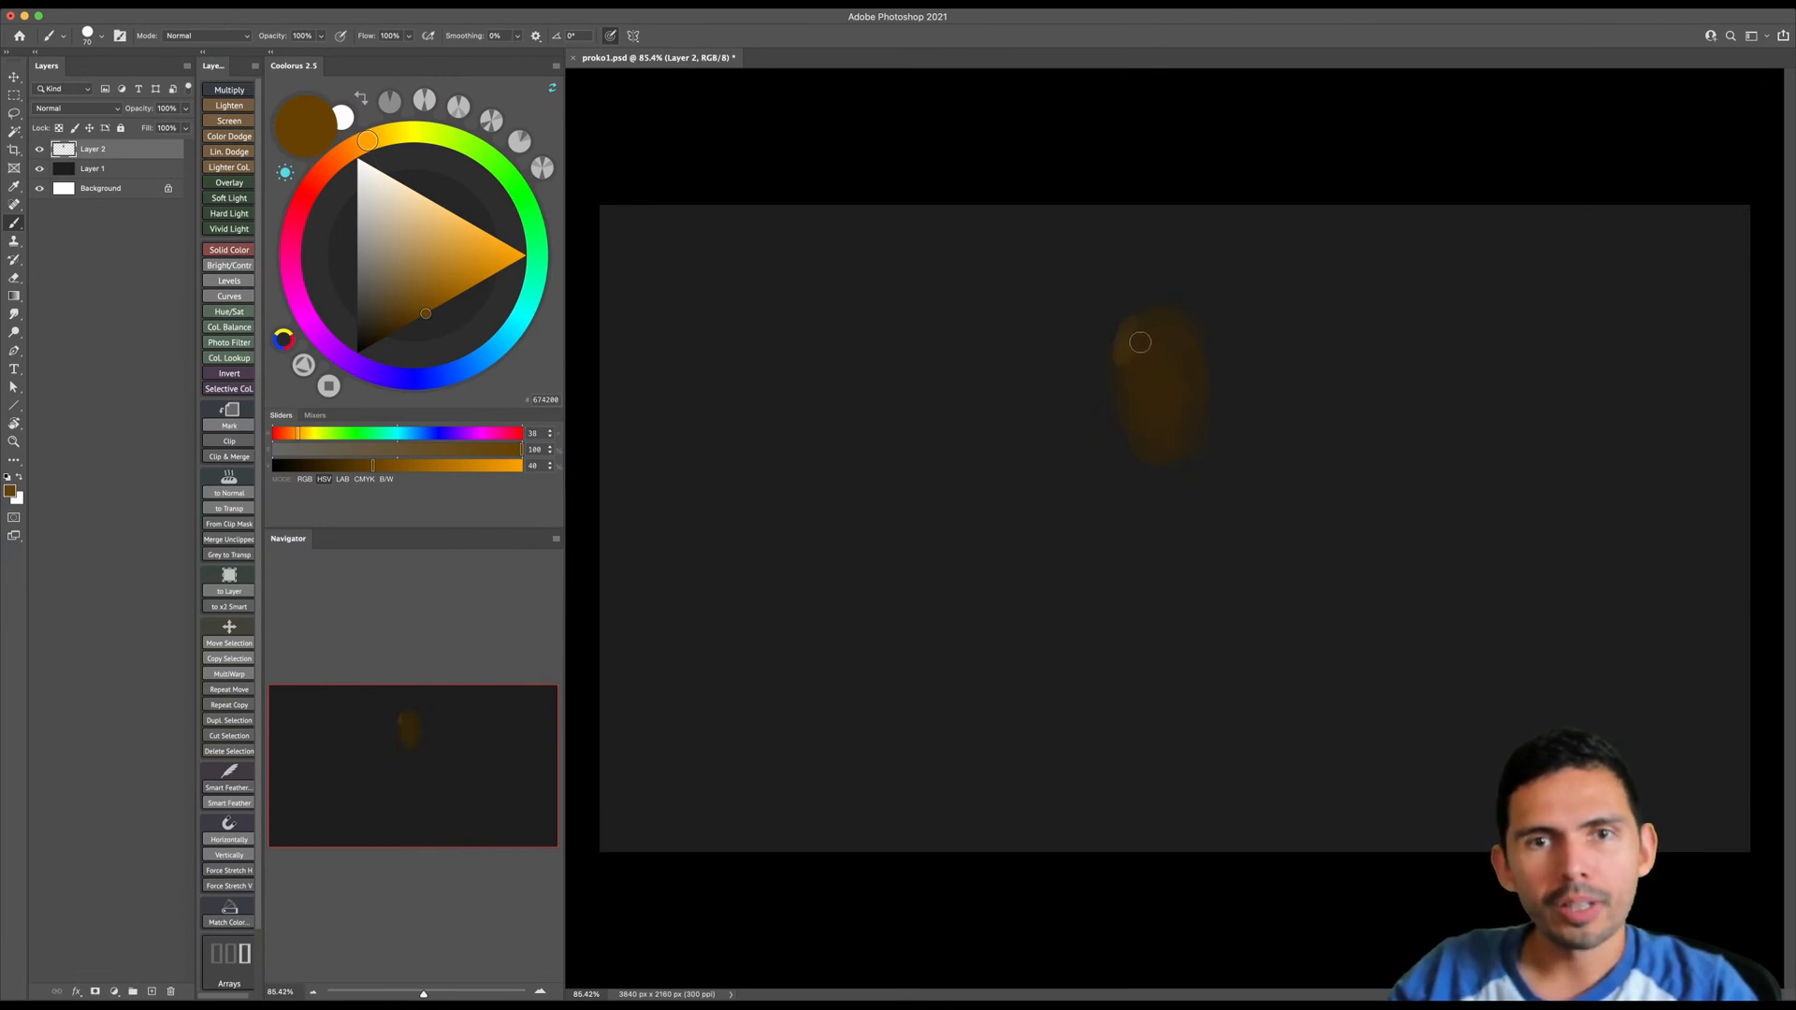
{"action": "key", "text": "bracketright"}
{"action": "mouse_move", "coordinate": [1133, 314]}
{"action": "left_mouse_down"}
{"action": "mouse_move", "coordinate": [1118, 410]}
{"action": "mouse_move", "coordinate": [1112, 365]}
{"action": "mouse_move", "coordinate": [1124, 439]}
{"action": "left_mouse_up"}
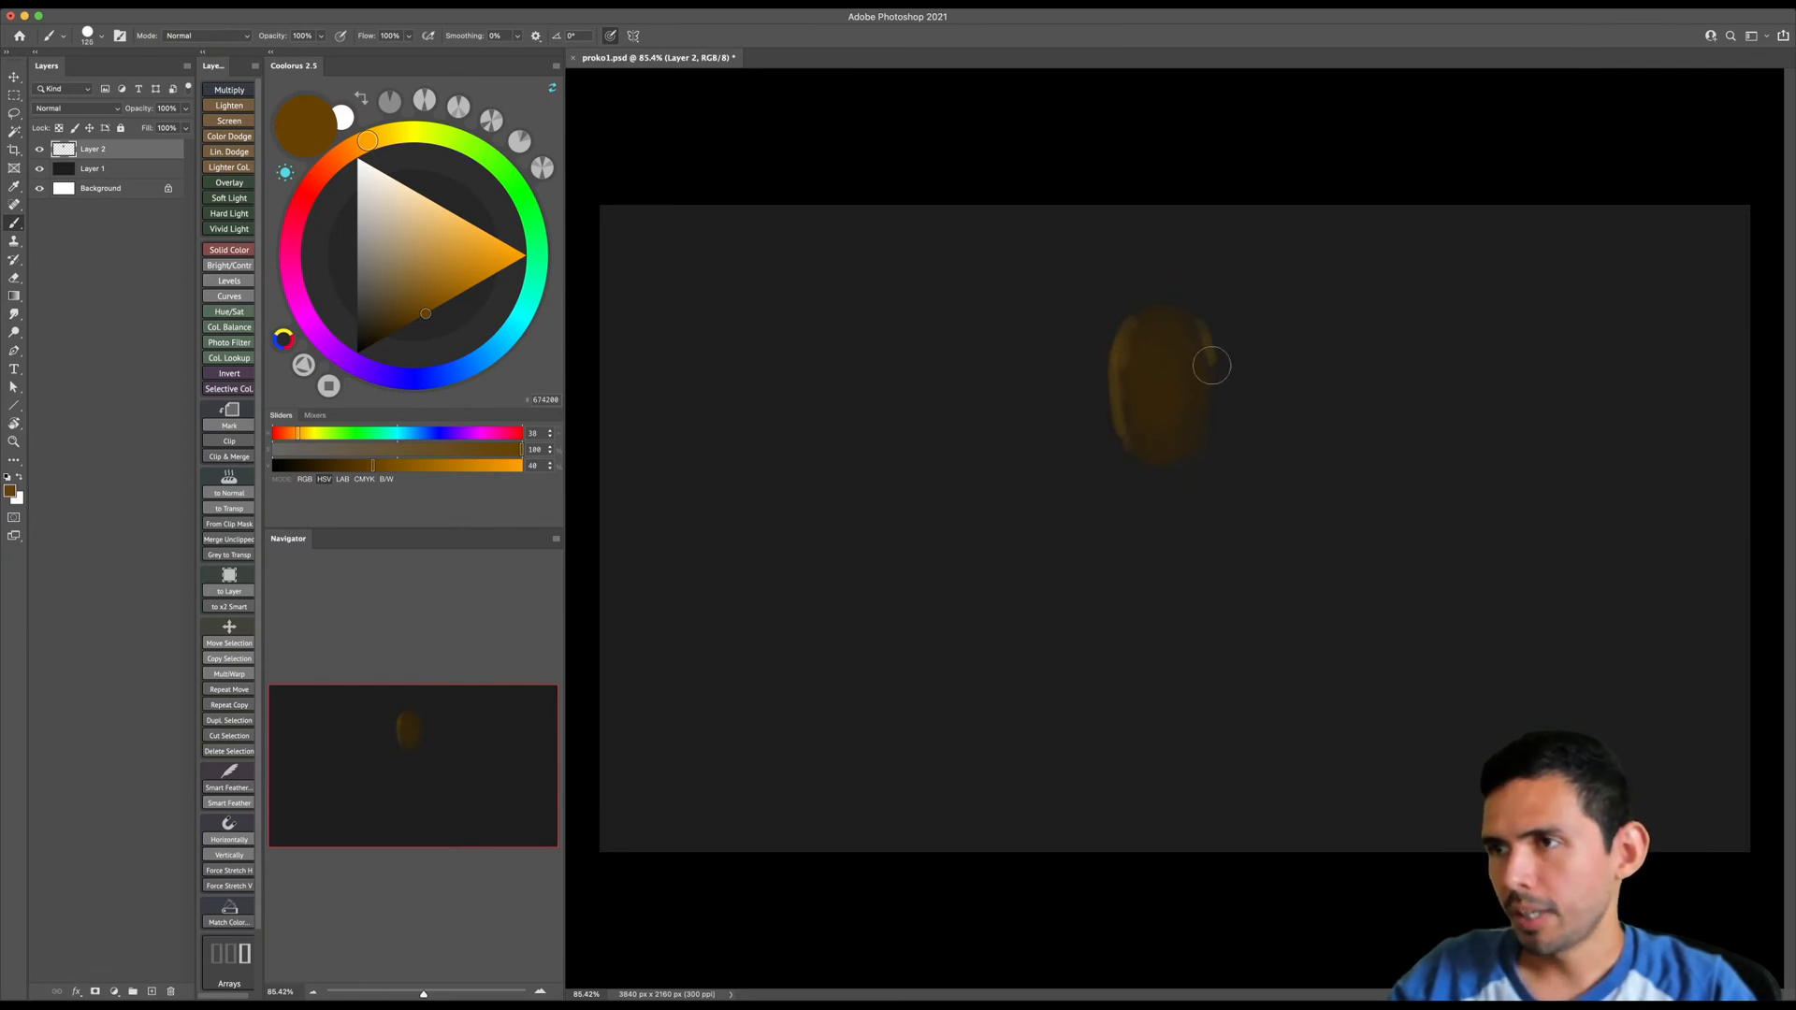
- Paint the brow and nose strokes, then the cheek and jaw planes inside the face, varying the brush size
{"action": "key", "text": "bracketleft"}
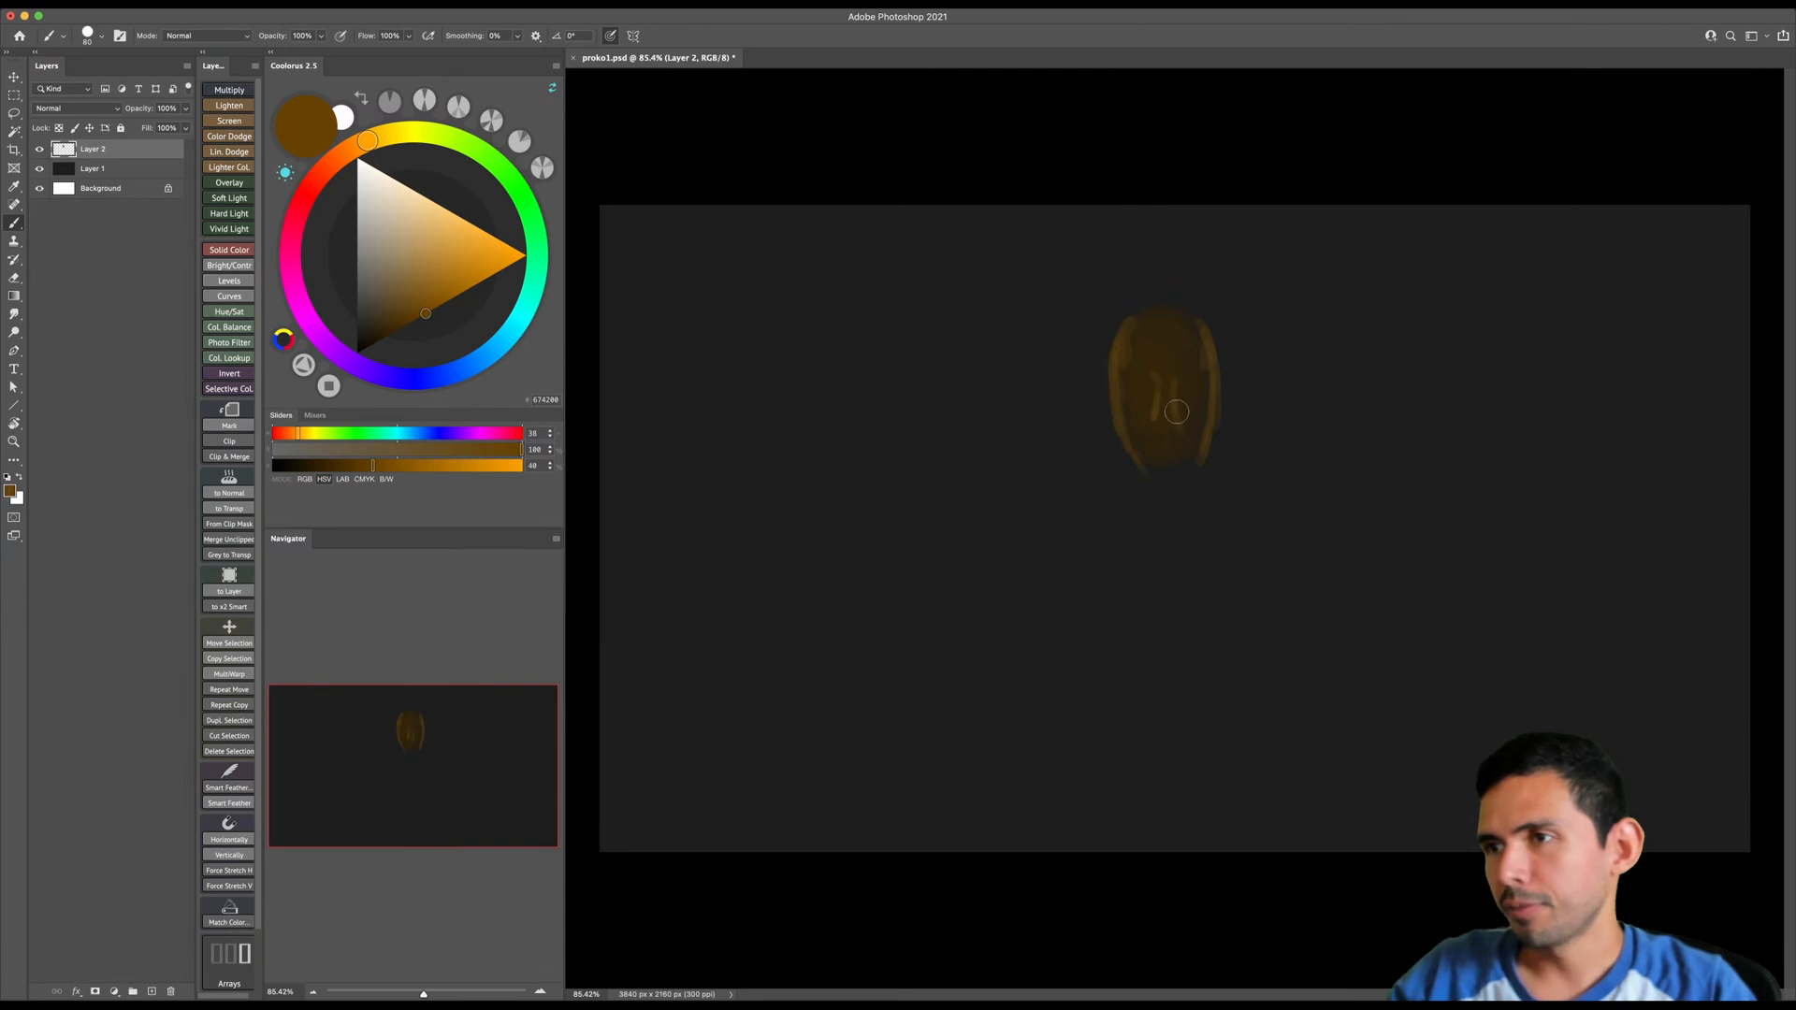
{"action": "key", "text": "bracketright"}
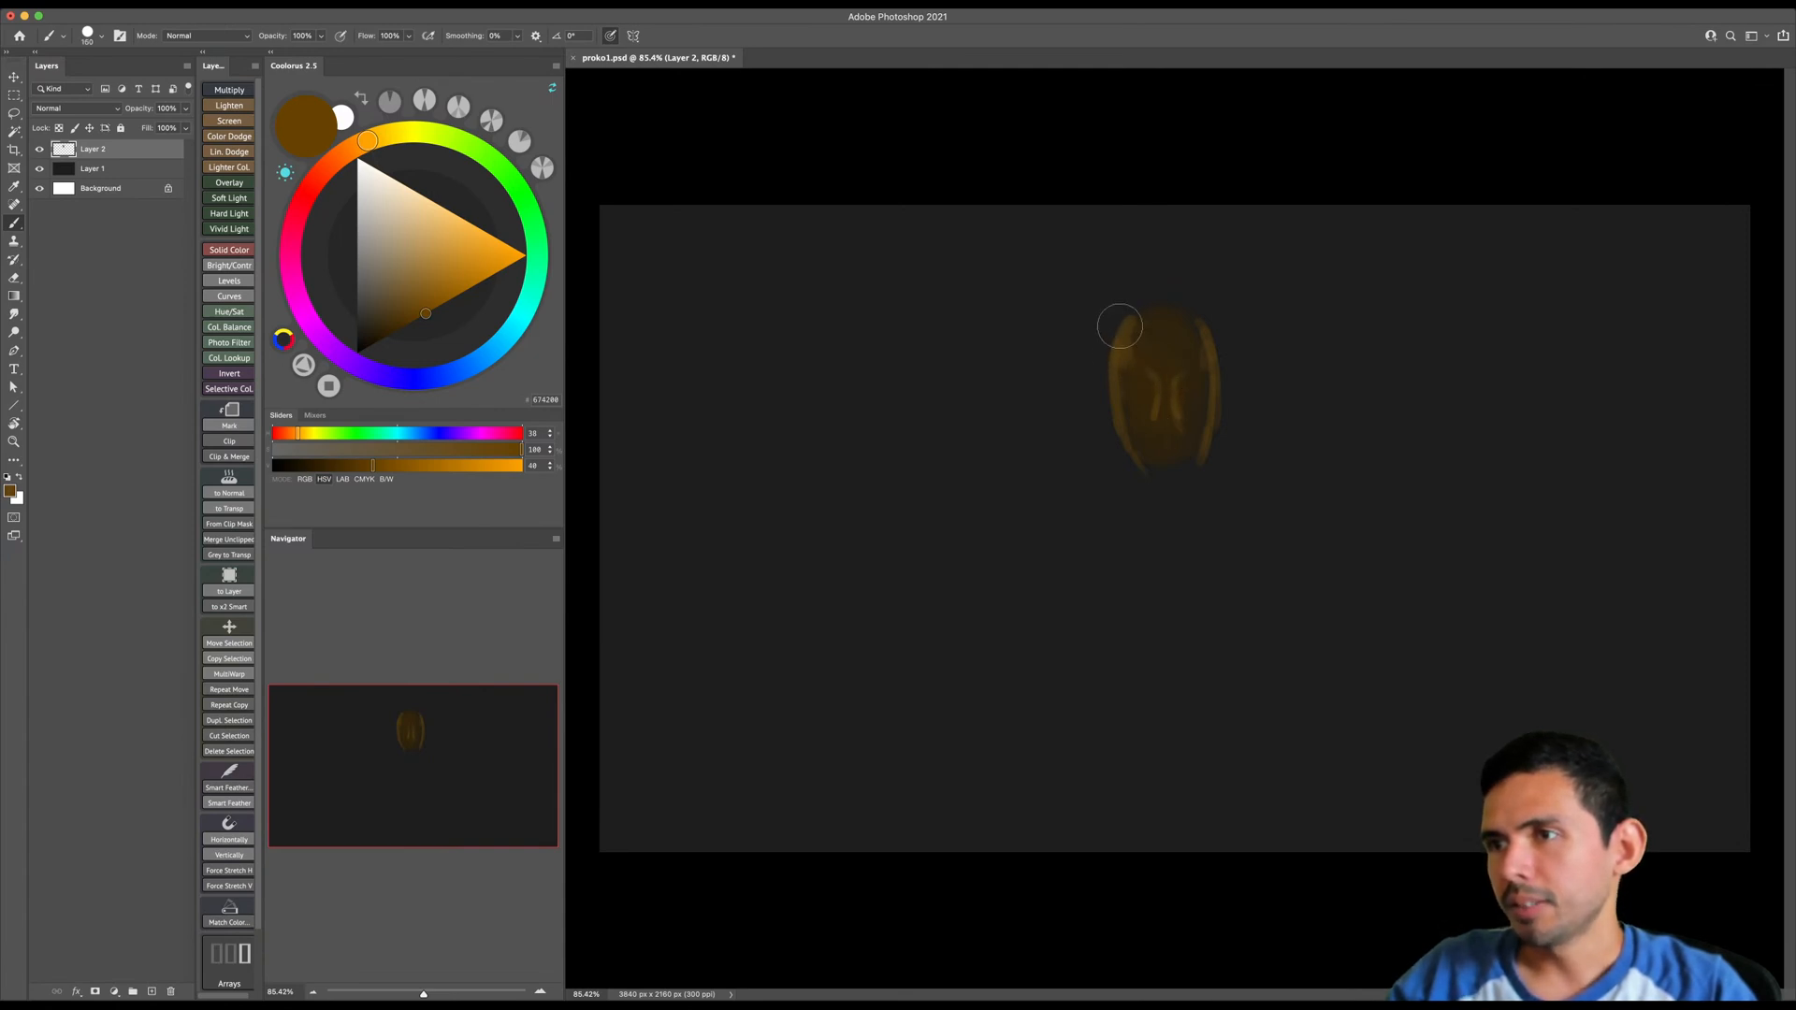
{"action": "key", "text": "bracketright"}
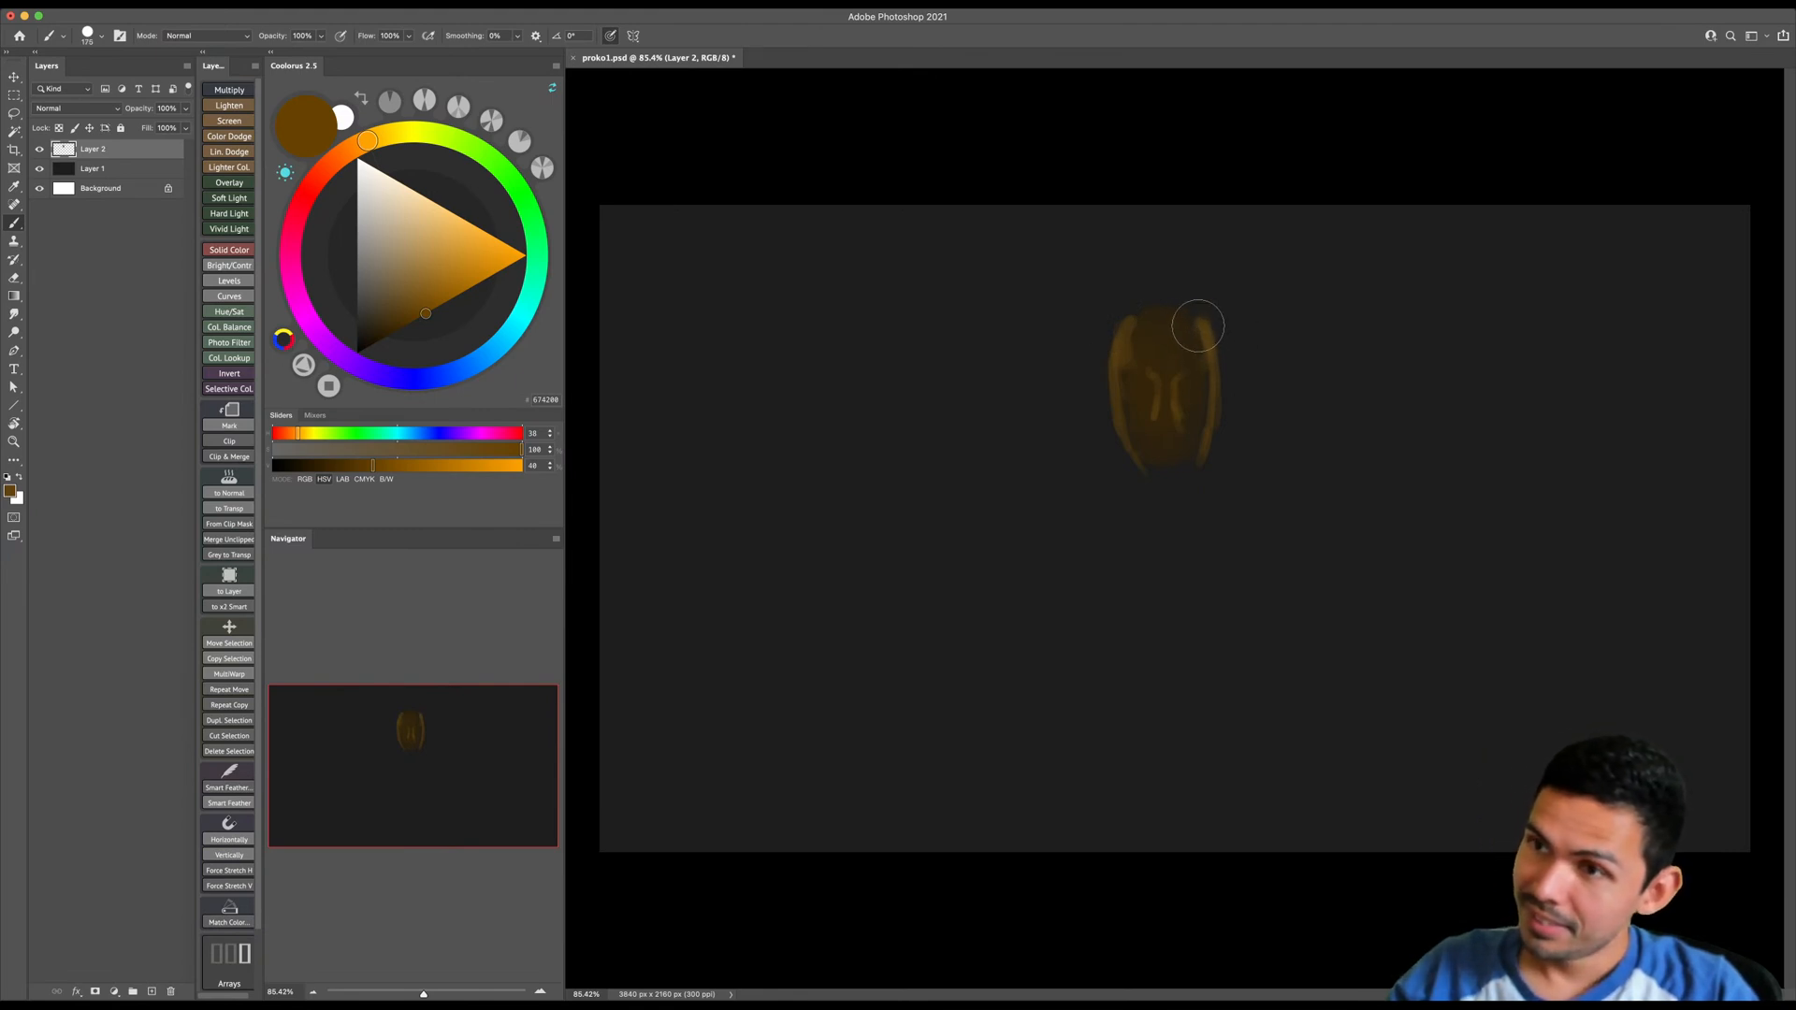
{"action": "key", "text": "bracketleft"}
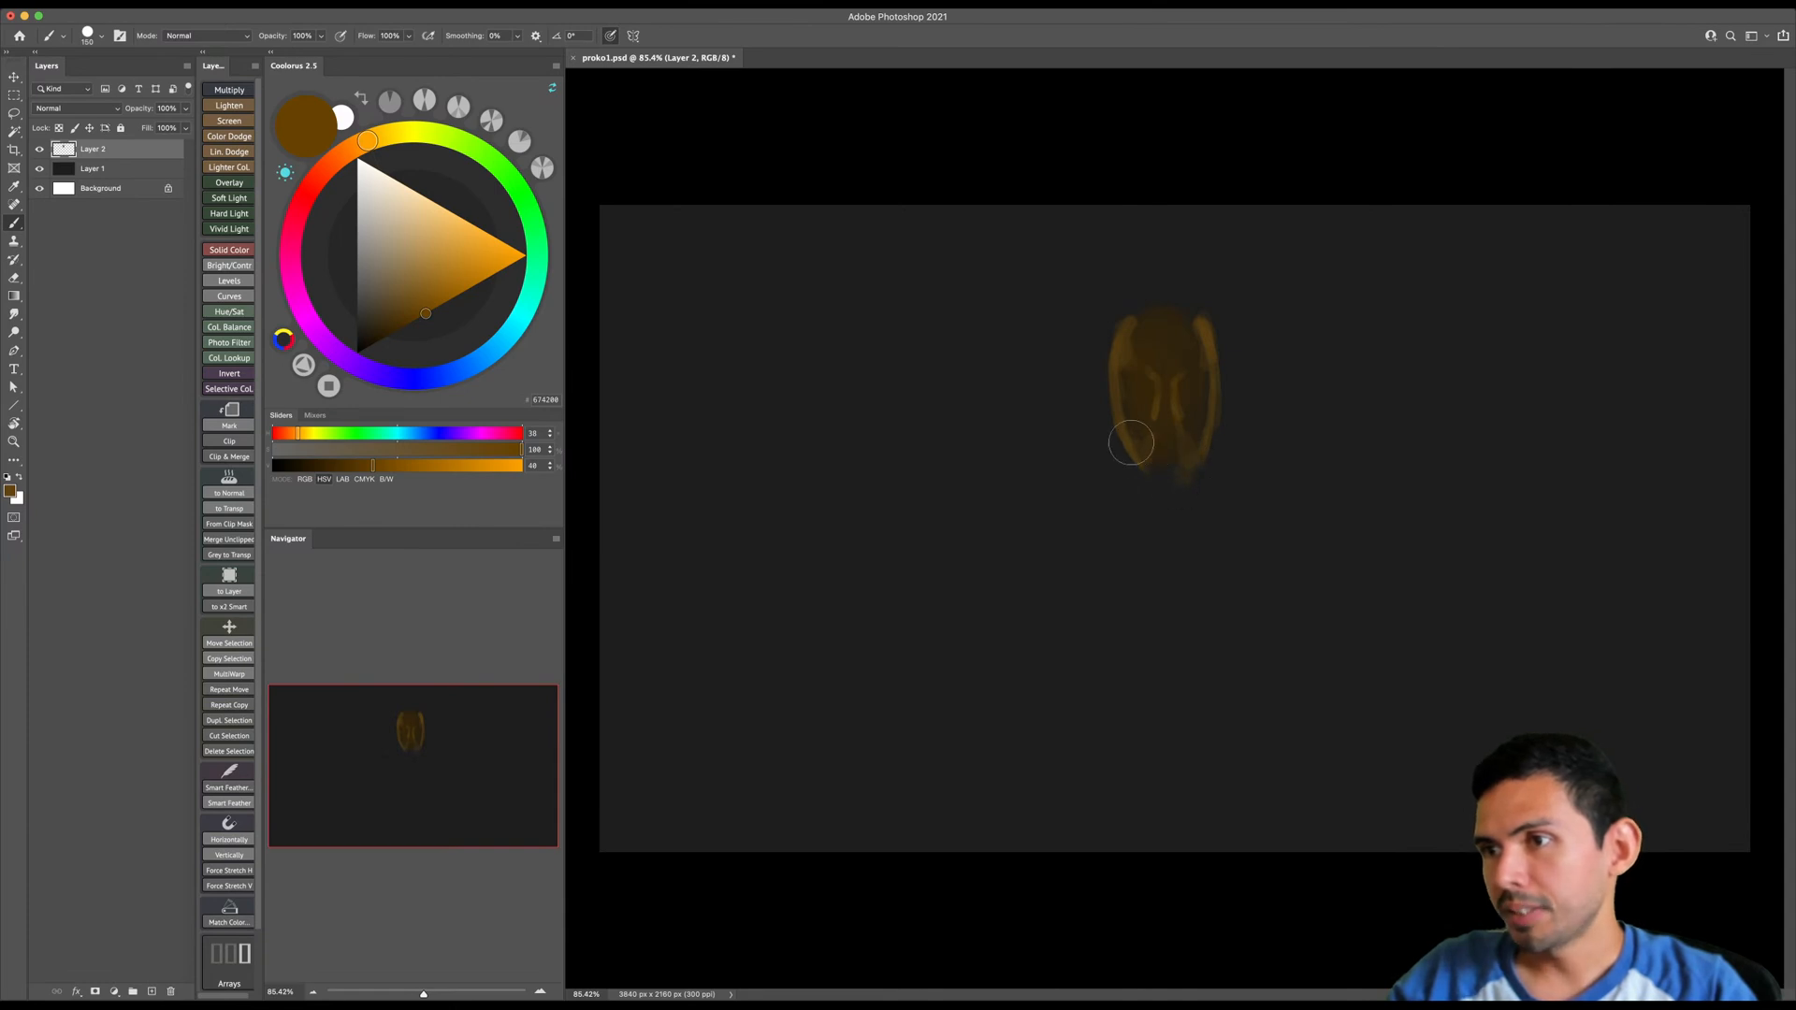
{"action": "key", "text": "bracketleft"}
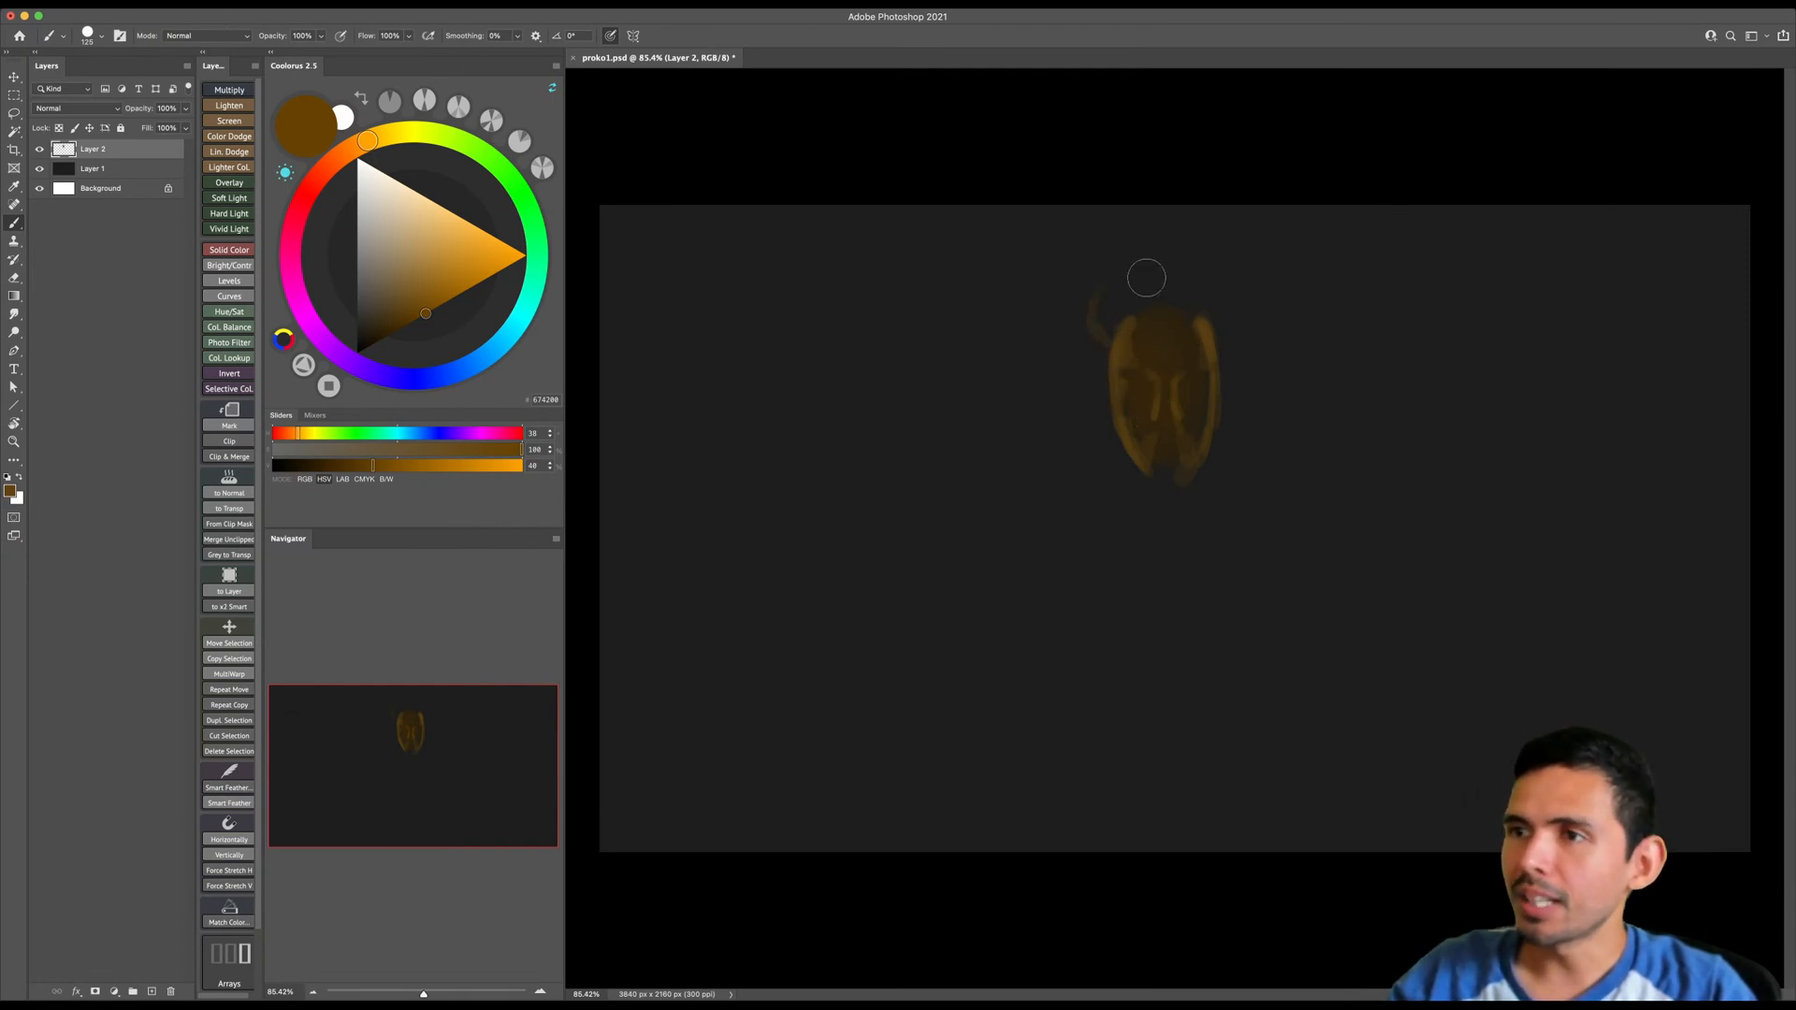
- Sample the brown from the top of the head and sketch thin, curving hair strands above and beside it
{"action": "left_click", "coordinate": [1184, 313], "text": "alt"}
{"action": "key", "text": "bracketleft"}
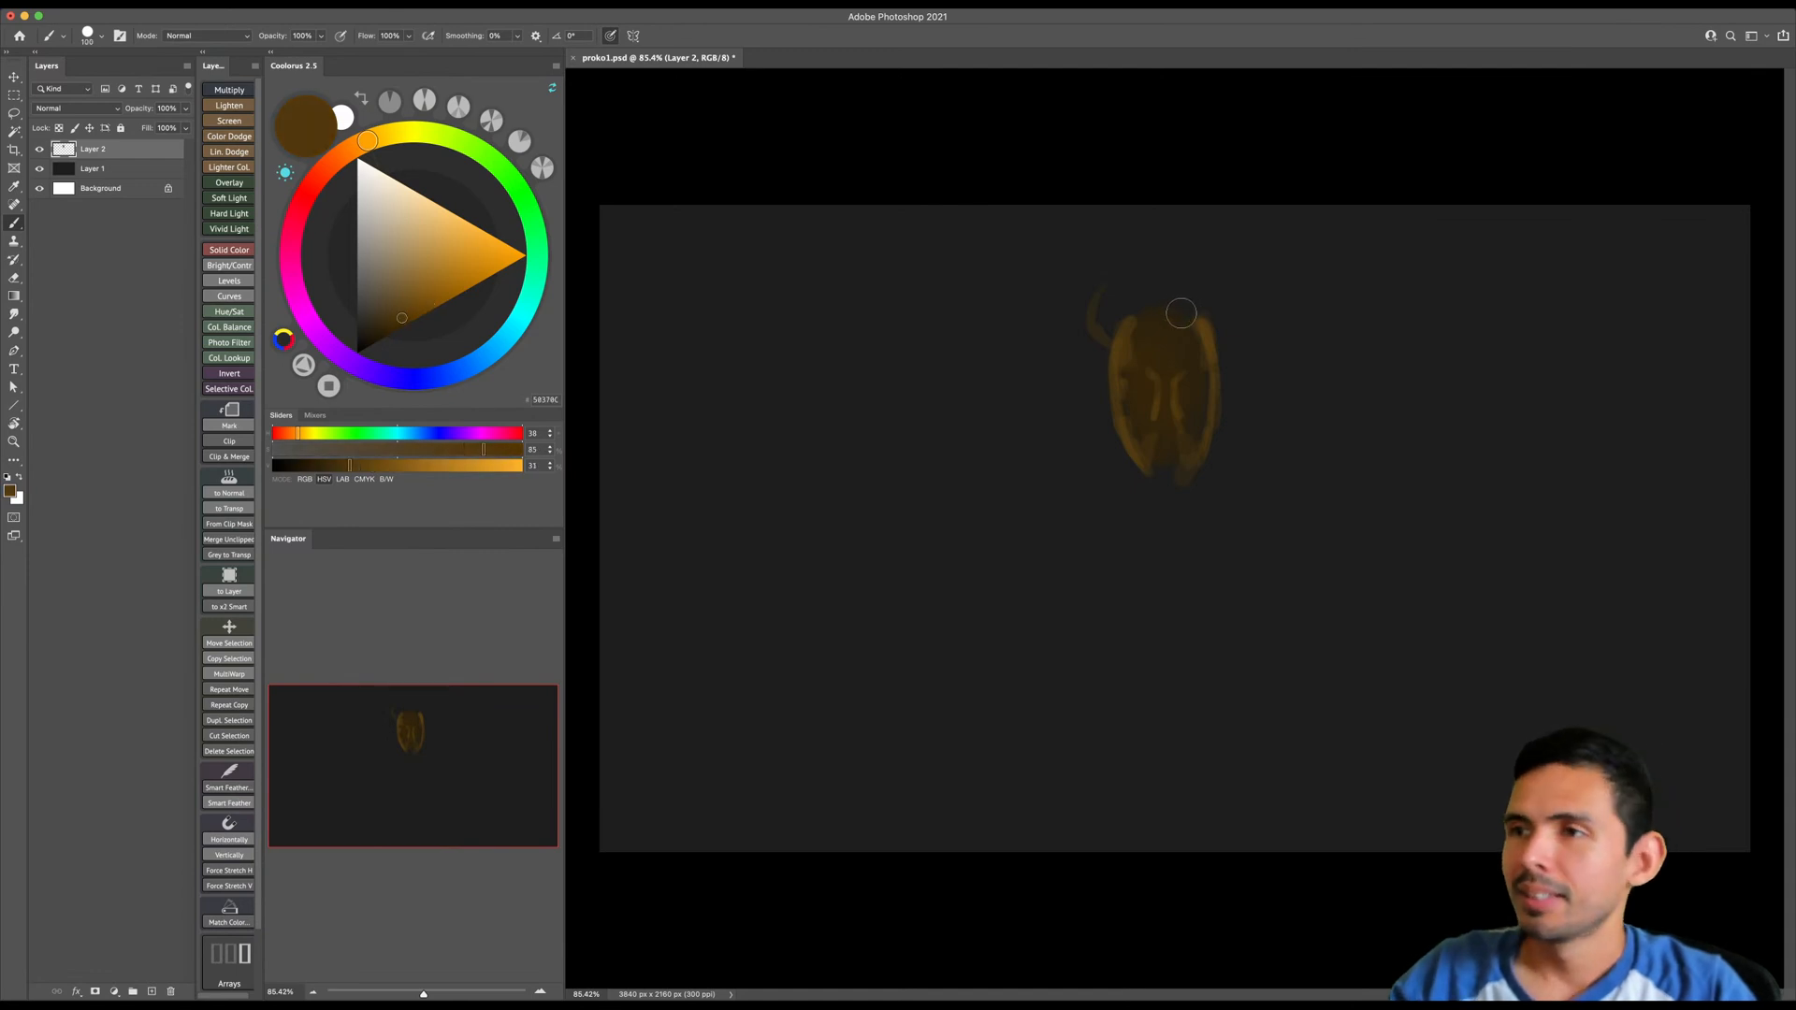
{"action": "key", "text": "bracketleft"}
{"action": "key", "text": "bracketleft"}
{"action": "key", "text": "bracketleft"}
{"action": "key", "text": "bracketleft"}
{"action": "key", "text": "bracketleft"}
{"action": "key", "text": "bracketleft"}
{"action": "mouse_move", "coordinate": [1109, 356]}
{"action": "left_mouse_down"}
{"action": "mouse_move", "coordinate": [1109, 400]}
{"action": "mouse_move", "coordinate": [1085, 318]}
{"action": "left_mouse_up"}
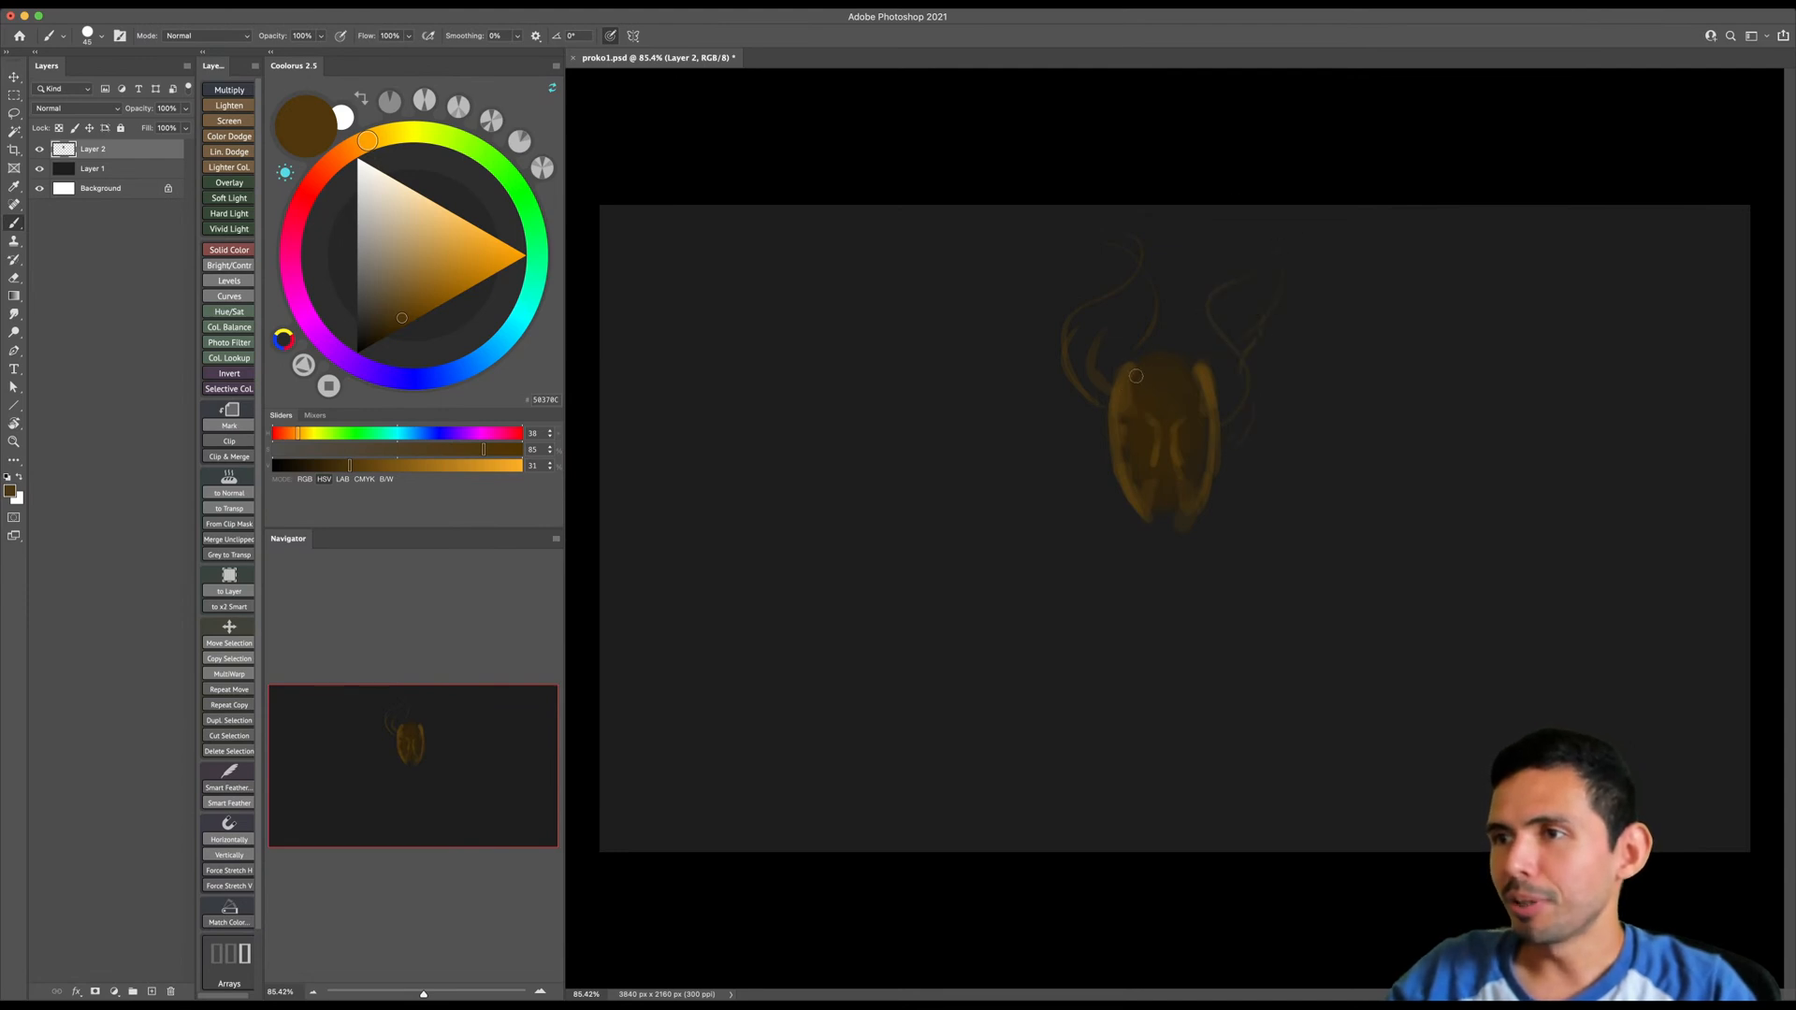
- Fill out billowing hair masses above and on both sides of the head with larger soft brush strokes
{"action": "key", "text": "bracketright"}
{"action": "key", "text": "bracketright"}
{"action": "key", "text": "bracketright"}
{"action": "key", "text": "bracketright"}
{"action": "key", "text": "bracketright"}
{"action": "mouse_move", "coordinate": [1104, 385]}
{"action": "left_mouse_down"}
{"action": "mouse_move", "coordinate": [1117, 295]}
{"action": "mouse_move", "coordinate": [1146, 277]}
{"action": "mouse_move", "coordinate": [1127, 222]}
{"action": "left_mouse_up"}
{"action": "key", "text": "bracketright"}
{"action": "key", "text": "bracketright"}
{"action": "mouse_move", "coordinate": [1138, 348]}
{"action": "left_mouse_down"}
{"action": "mouse_move", "coordinate": [1151, 285]}
{"action": "mouse_move", "coordinate": [1171, 306]}
{"action": "mouse_move", "coordinate": [1228, 308]}
{"action": "mouse_move", "coordinate": [1225, 257]}
{"action": "mouse_move", "coordinate": [1168, 247]}
{"action": "mouse_move", "coordinate": [1260, 269]}
{"action": "mouse_move", "coordinate": [1225, 421]}
{"action": "left_mouse_up"}
{"action": "key", "text": "bracketleft"}
{"action": "key", "text": "bracketleft"}
{"action": "key", "text": "bracketleft"}
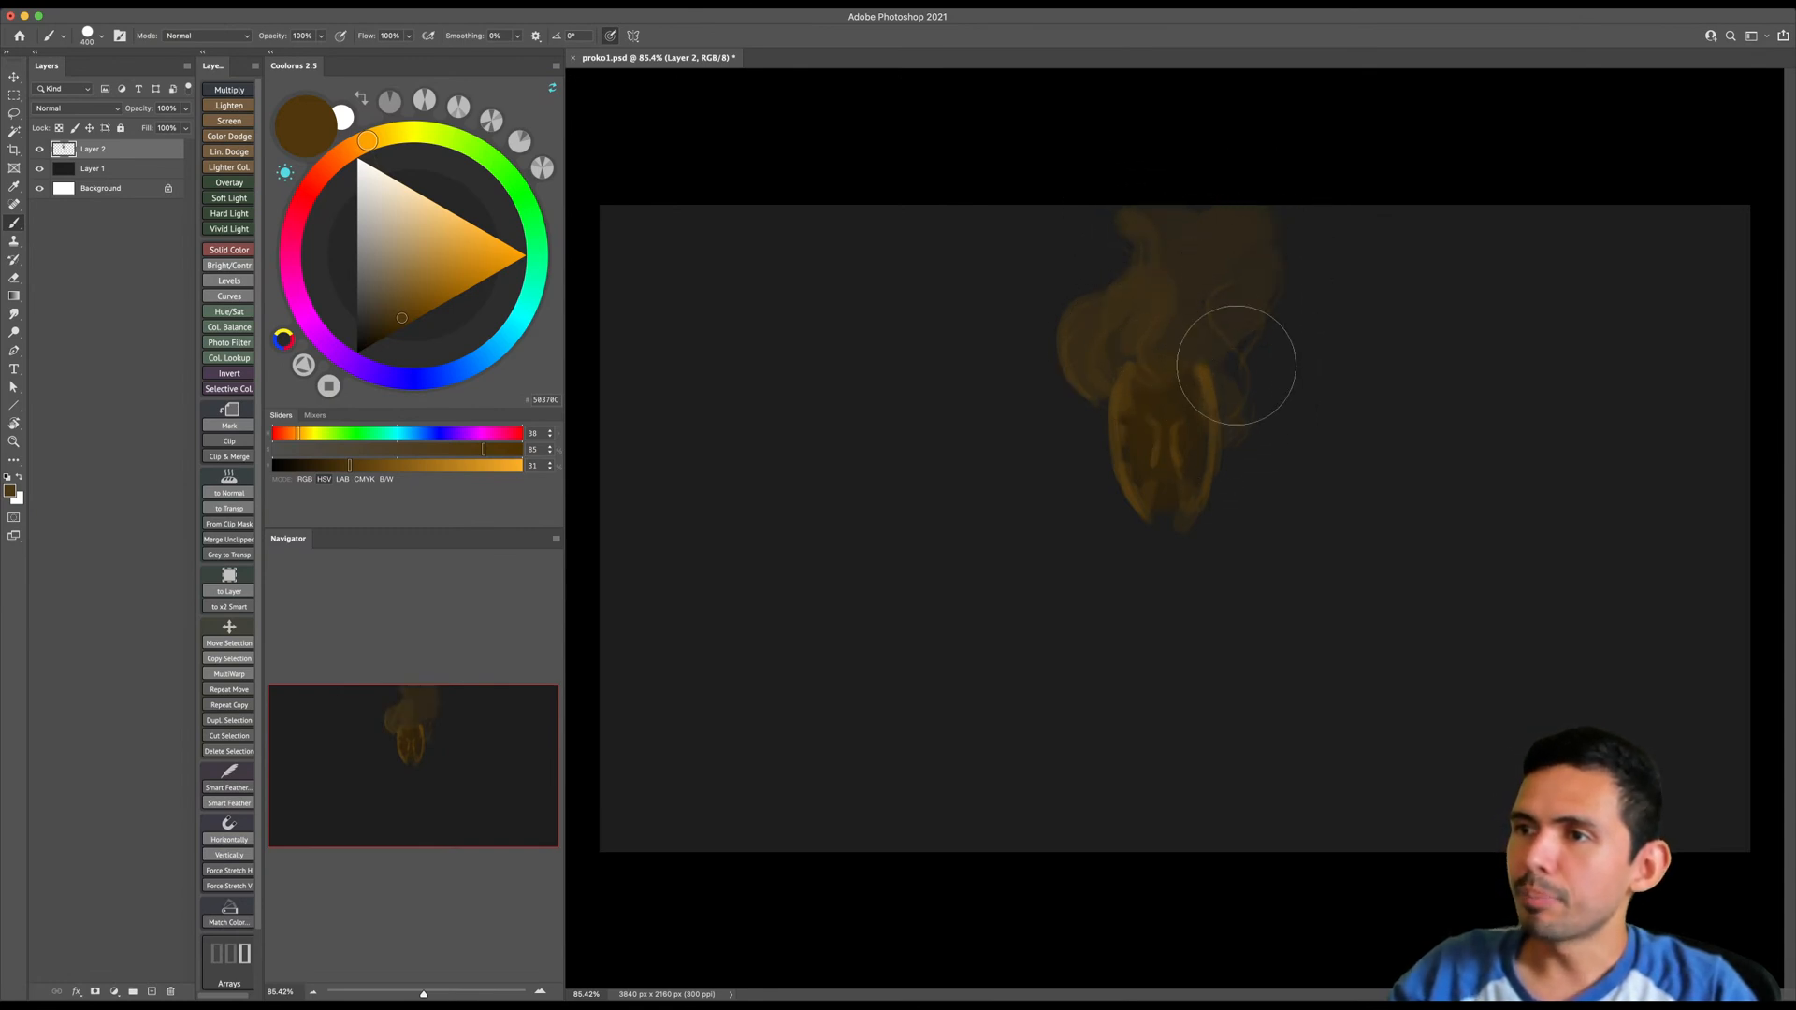
{"action": "mouse_move", "coordinate": [1315, 277]}
{"action": "left_mouse_down"}
{"action": "mouse_move", "coordinate": [1242, 445]}
{"action": "mouse_move", "coordinate": [1194, 457]}
{"action": "mouse_move", "coordinate": [1049, 344]}
{"action": "mouse_move", "coordinate": [1123, 276]}
{"action": "mouse_move", "coordinate": [1266, 390]}
{"action": "left_mouse_up"}
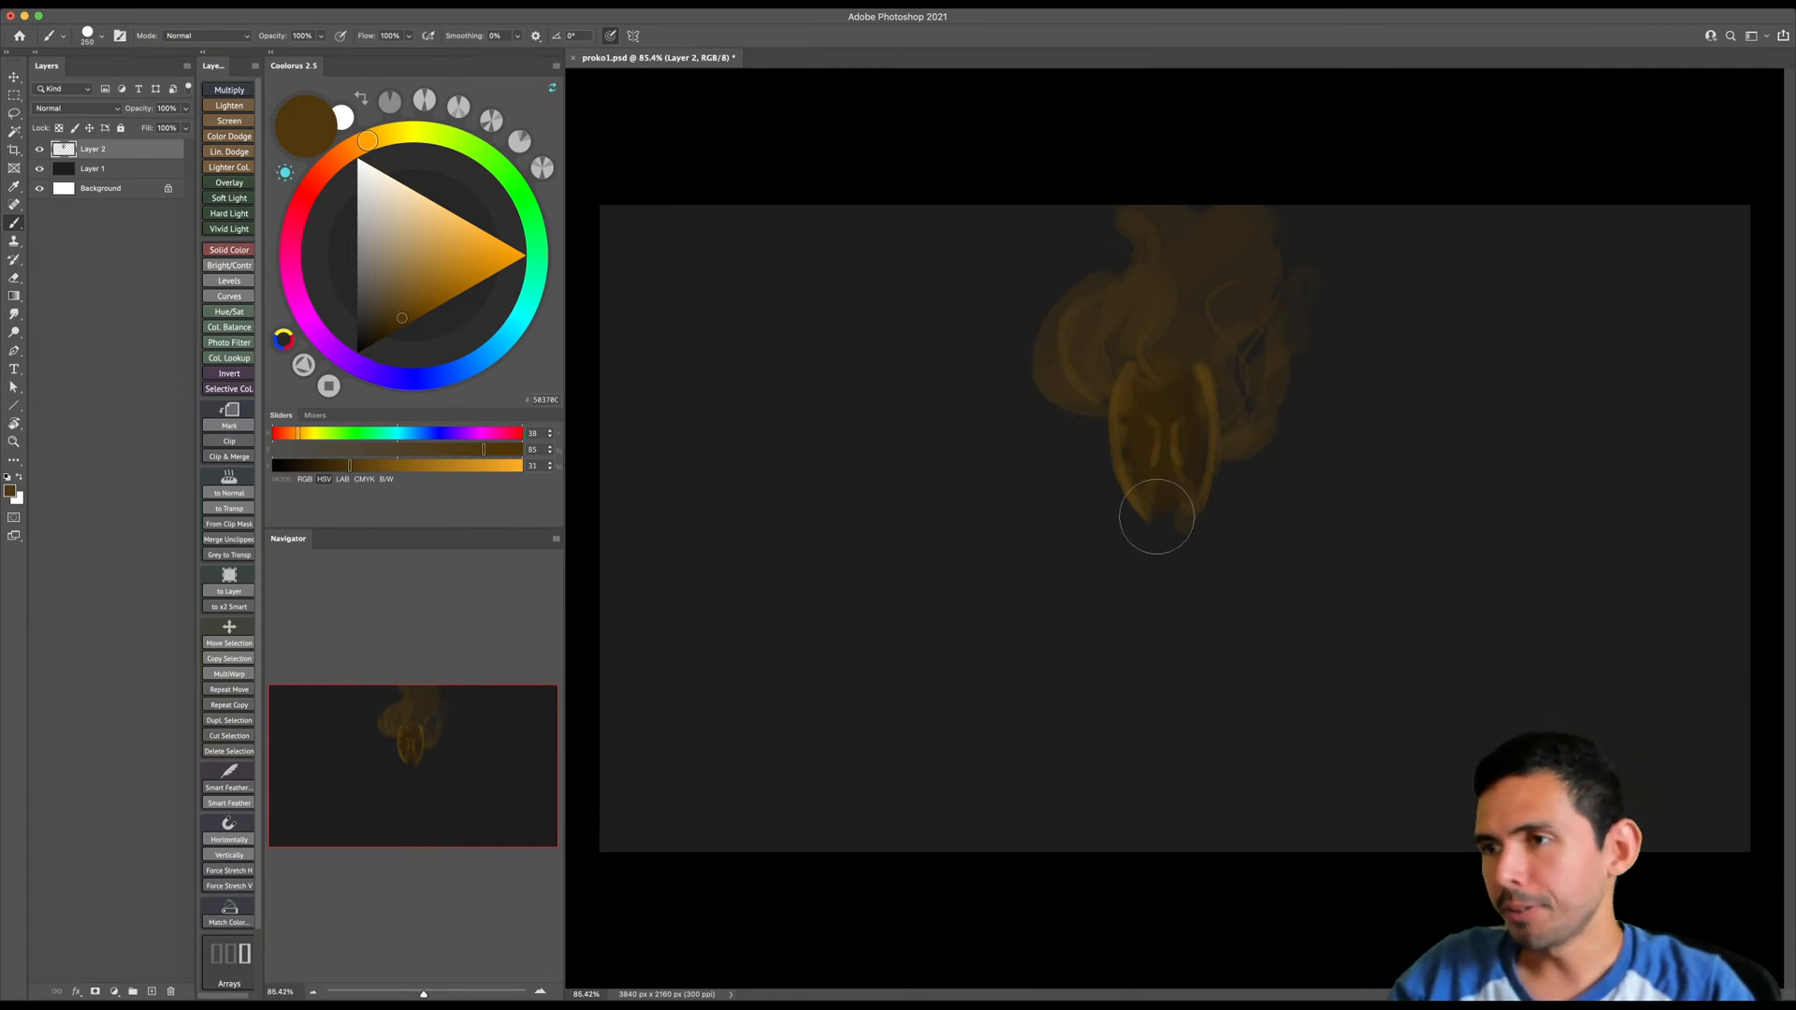
- Sample the face's dark brown, darken it to 18% brightness, and shade the hair mass above the forehead
{"action": "left_click", "coordinate": [1155, 454], "text": "alt"}
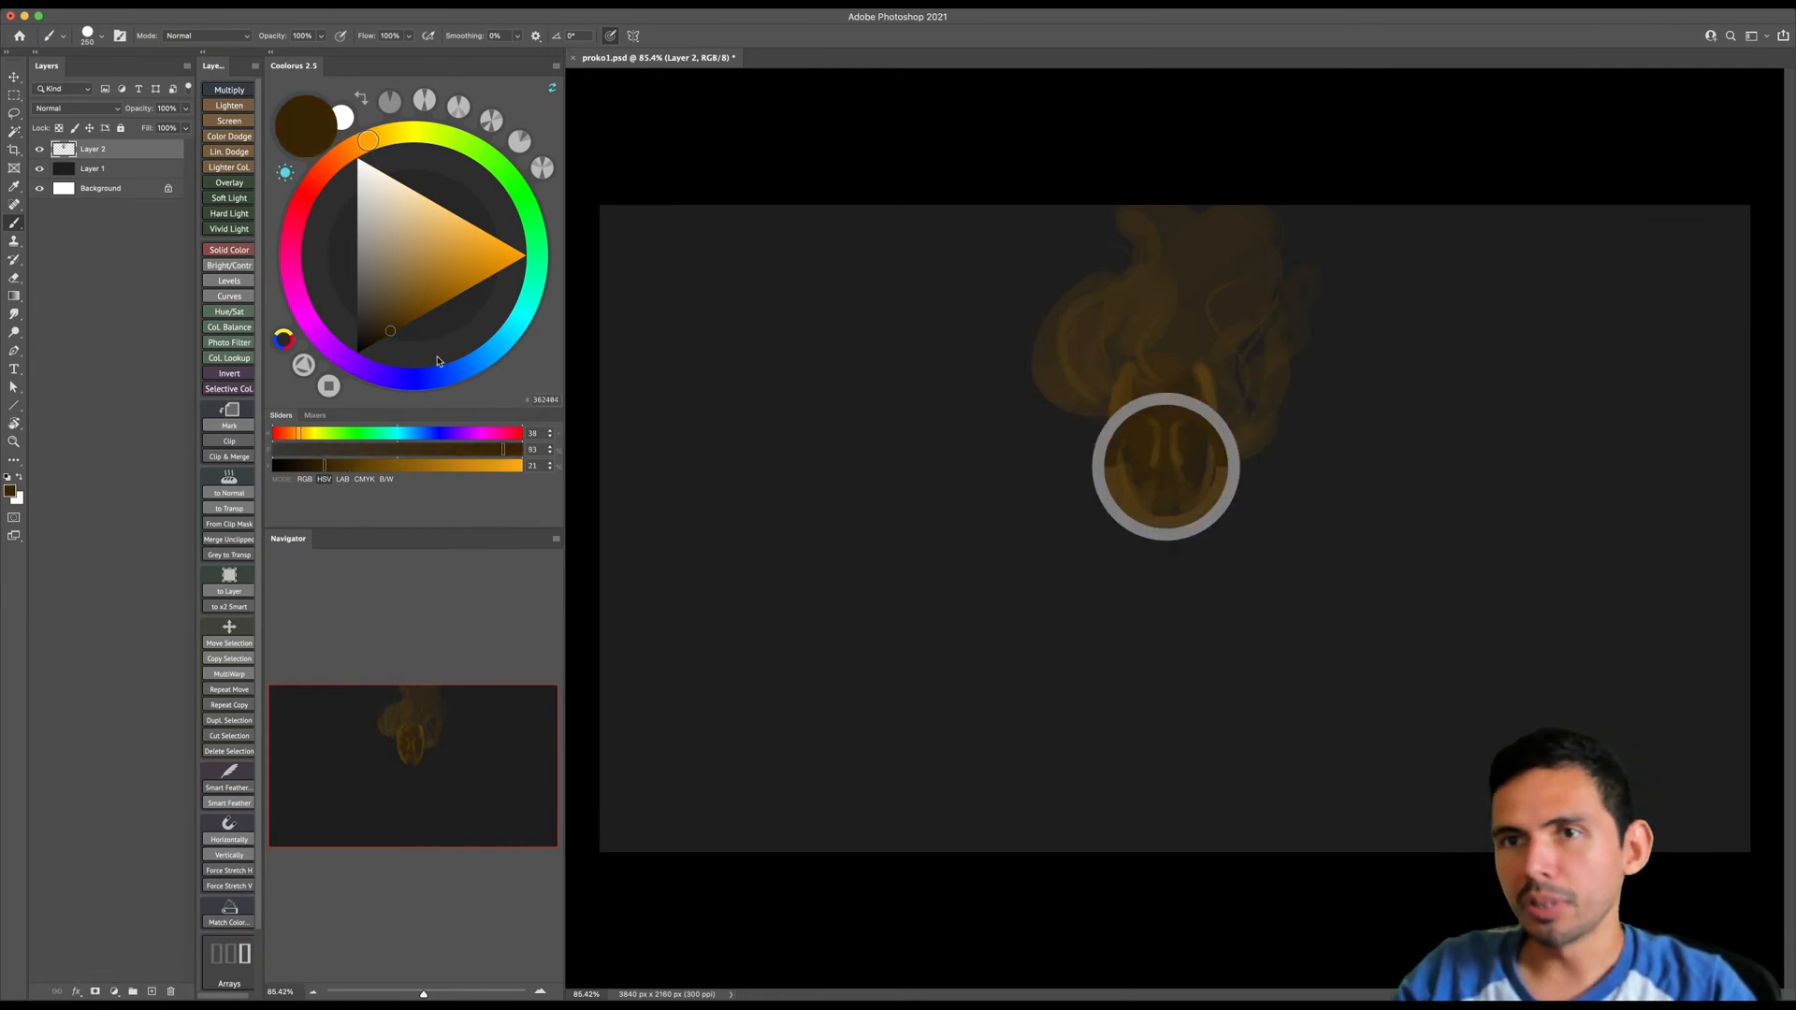
{"action": "left_click_drag", "start_coordinate": [384, 335], "coordinate": [387, 337]}
{"action": "mouse_move", "coordinate": [1212, 390]}
{"action": "left_mouse_down"}
{"action": "mouse_move", "coordinate": [1129, 375]}
{"action": "mouse_move", "coordinate": [1194, 379]}
{"action": "left_mouse_up"}
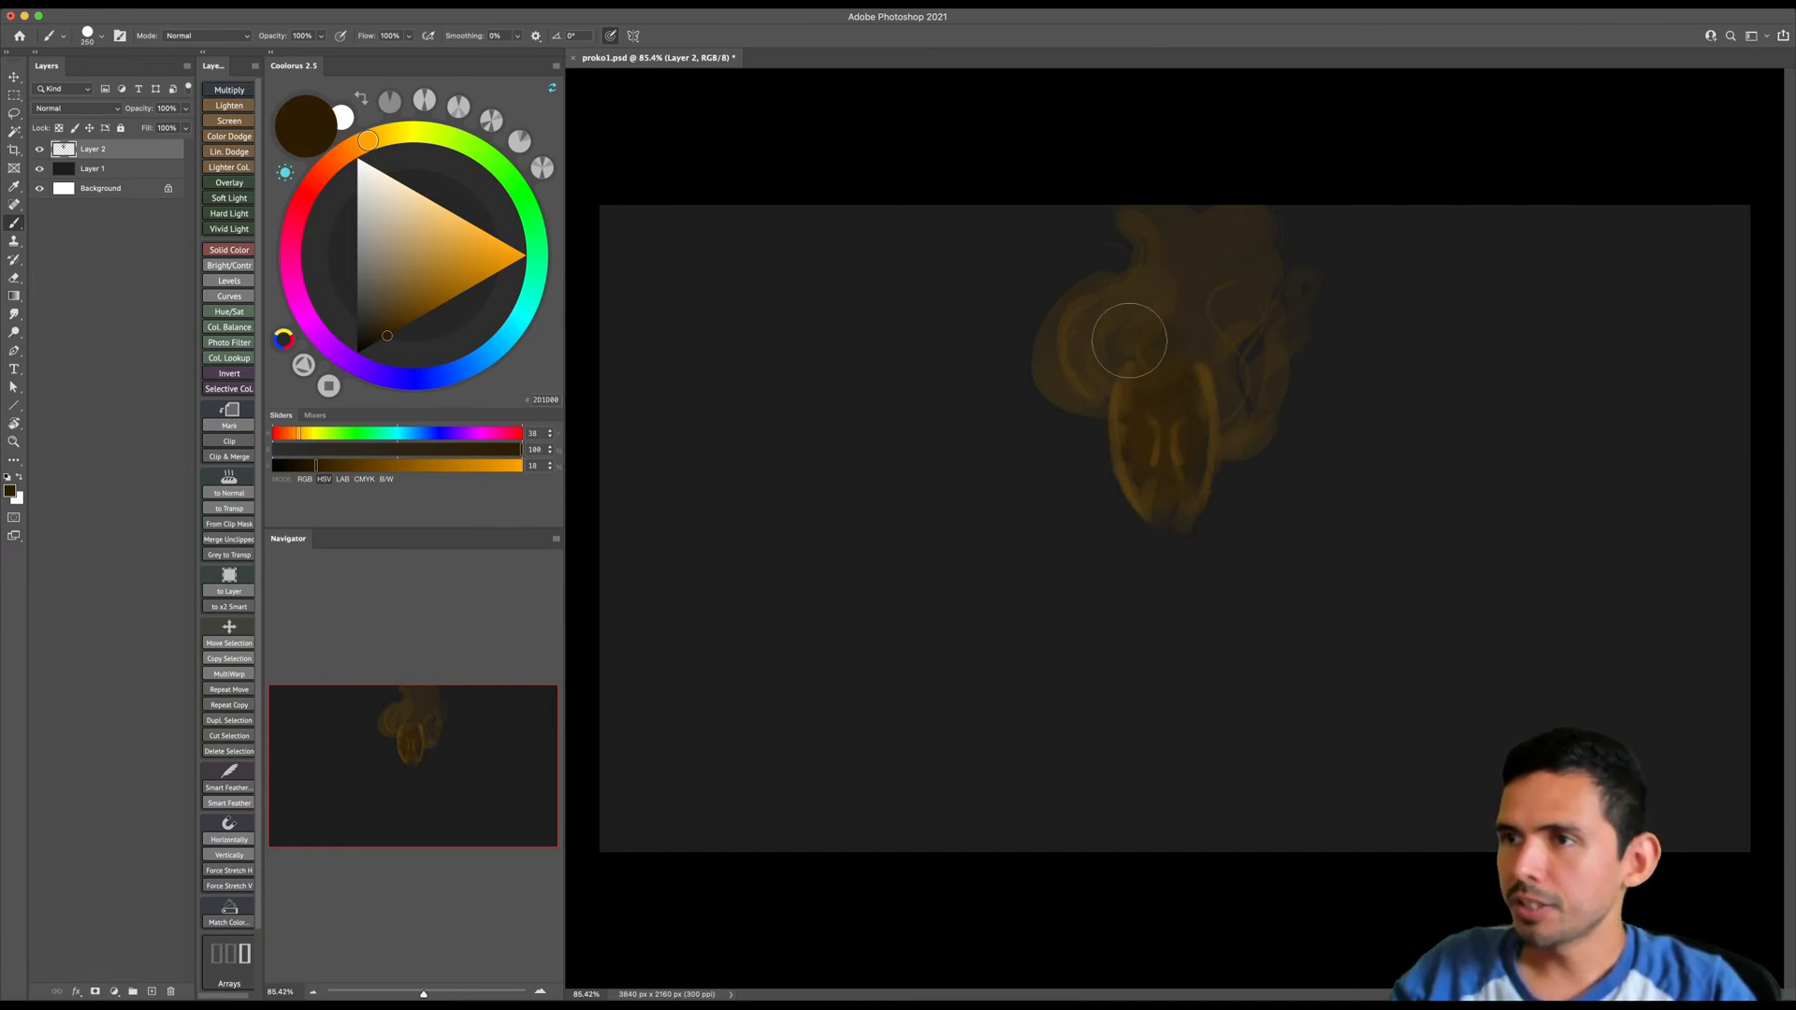
{"action": "key", "text": "bracketright"}
{"action": "mouse_move", "coordinate": [1114, 301]}
{"action": "left_mouse_down"}
{"action": "mouse_move", "coordinate": [1097, 376]}
{"action": "mouse_move", "coordinate": [1171, 345]}
{"action": "mouse_move", "coordinate": [1249, 275]}
{"action": "left_mouse_up"}
{"action": "key", "text": "bracketright"}
{"action": "left_click_drag", "start_coordinate": [1191, 359], "coordinate": [1215, 272]}
{"action": "key", "text": "bracketleft"}
{"action": "key", "text": "bracketleft"}
{"action": "key", "text": "bracketleft"}
{"action": "key", "text": "bracketleft"}
{"action": "key", "text": "bracketleft"}
{"action": "key", "text": "bracketleft"}
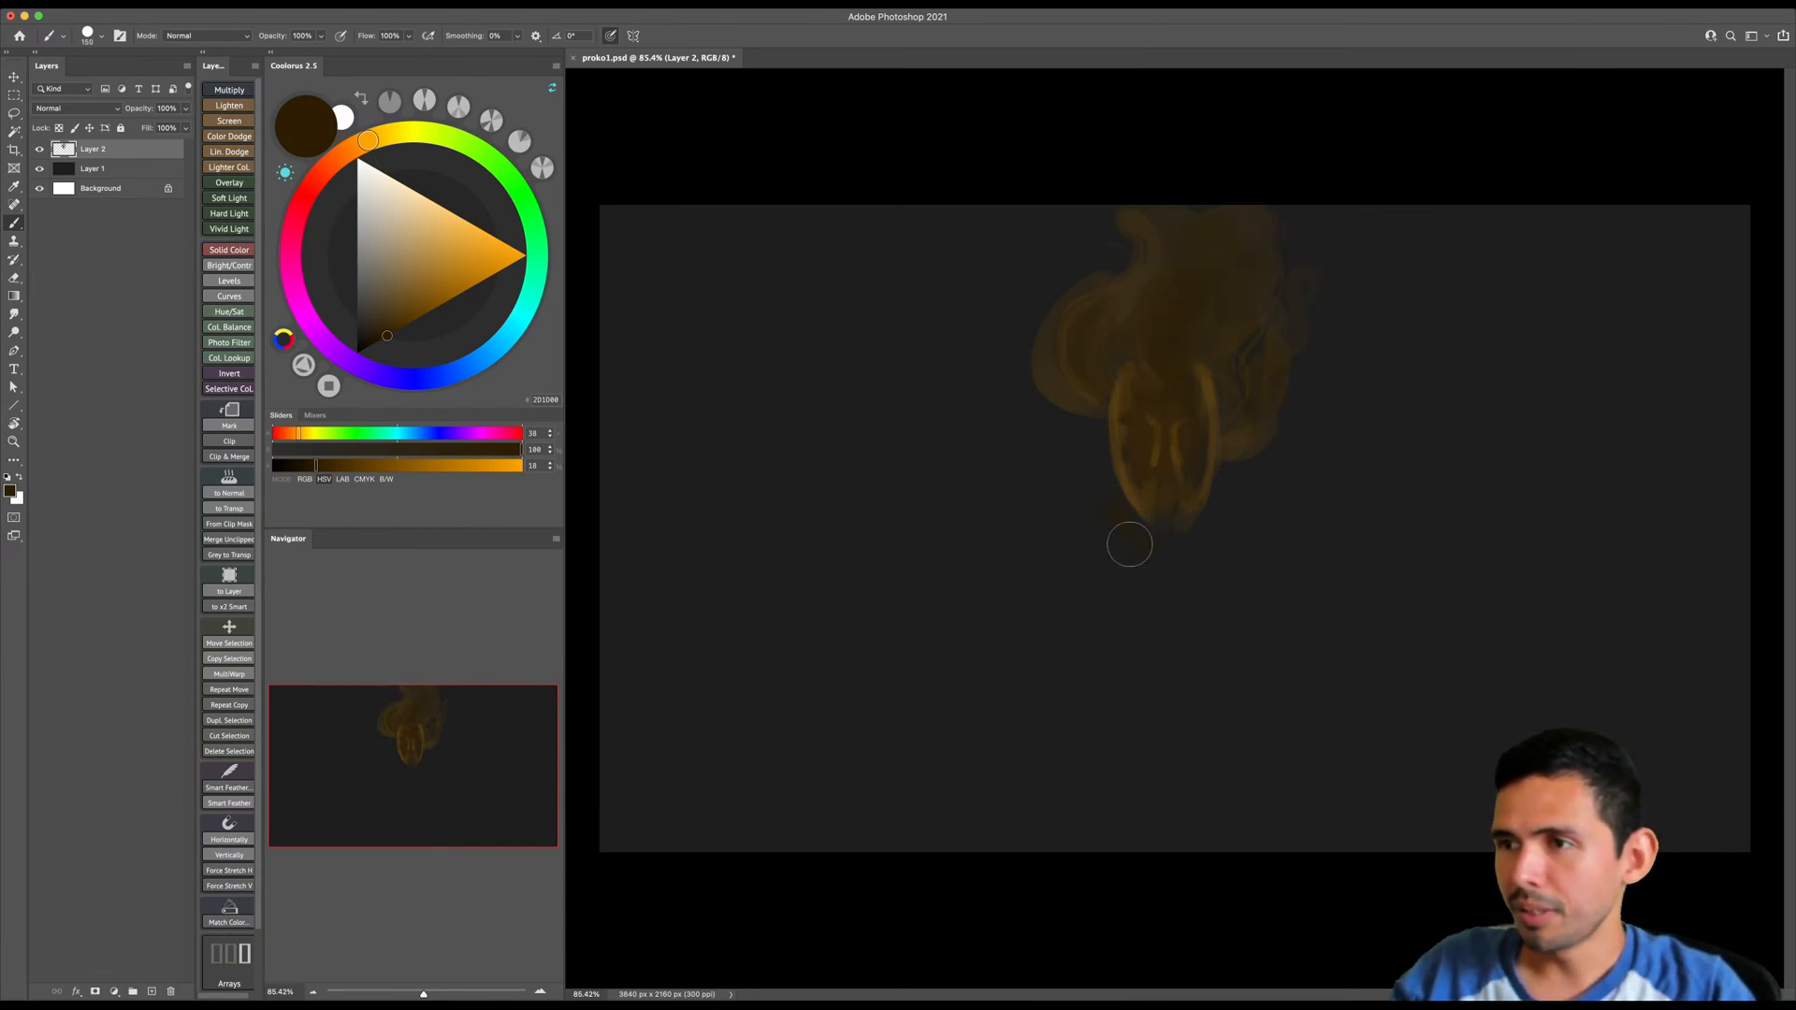
- Paint a dark brown, downward-tapering neck and chest shape below the chin
{"action": "key", "text": "bracketright"}
{"action": "key", "text": "bracketright"}
{"action": "mouse_move", "coordinate": [1182, 568]}
{"action": "left_mouse_down"}
{"action": "mouse_move", "coordinate": [1122, 524]}
{"action": "mouse_move", "coordinate": [1213, 546]}
{"action": "mouse_move", "coordinate": [1212, 502]}
{"action": "mouse_move", "coordinate": [1183, 551]}
{"action": "mouse_move", "coordinate": [1137, 545]}
{"action": "mouse_move", "coordinate": [1152, 571]}
{"action": "mouse_move", "coordinate": [1114, 513]}
{"action": "mouse_move", "coordinate": [1083, 528]}
{"action": "mouse_move", "coordinate": [1168, 586]}
{"action": "mouse_move", "coordinate": [1218, 532]}
{"action": "mouse_move", "coordinate": [1172, 586]}
{"action": "left_mouse_up"}
{"action": "key", "text": "bracketright"}
{"action": "key", "text": "bracketleft"}
{"action": "key", "text": "bracketleft"}
{"action": "mouse_move", "coordinate": [1103, 525]}
{"action": "left_mouse_down"}
{"action": "mouse_move", "coordinate": [1190, 635]}
{"action": "mouse_move", "coordinate": [1131, 582]}
{"action": "mouse_move", "coordinate": [1213, 521]}
{"action": "mouse_move", "coordinate": [1157, 632]}
{"action": "left_mouse_up"}
{"action": "key", "text": "bracketleft"}
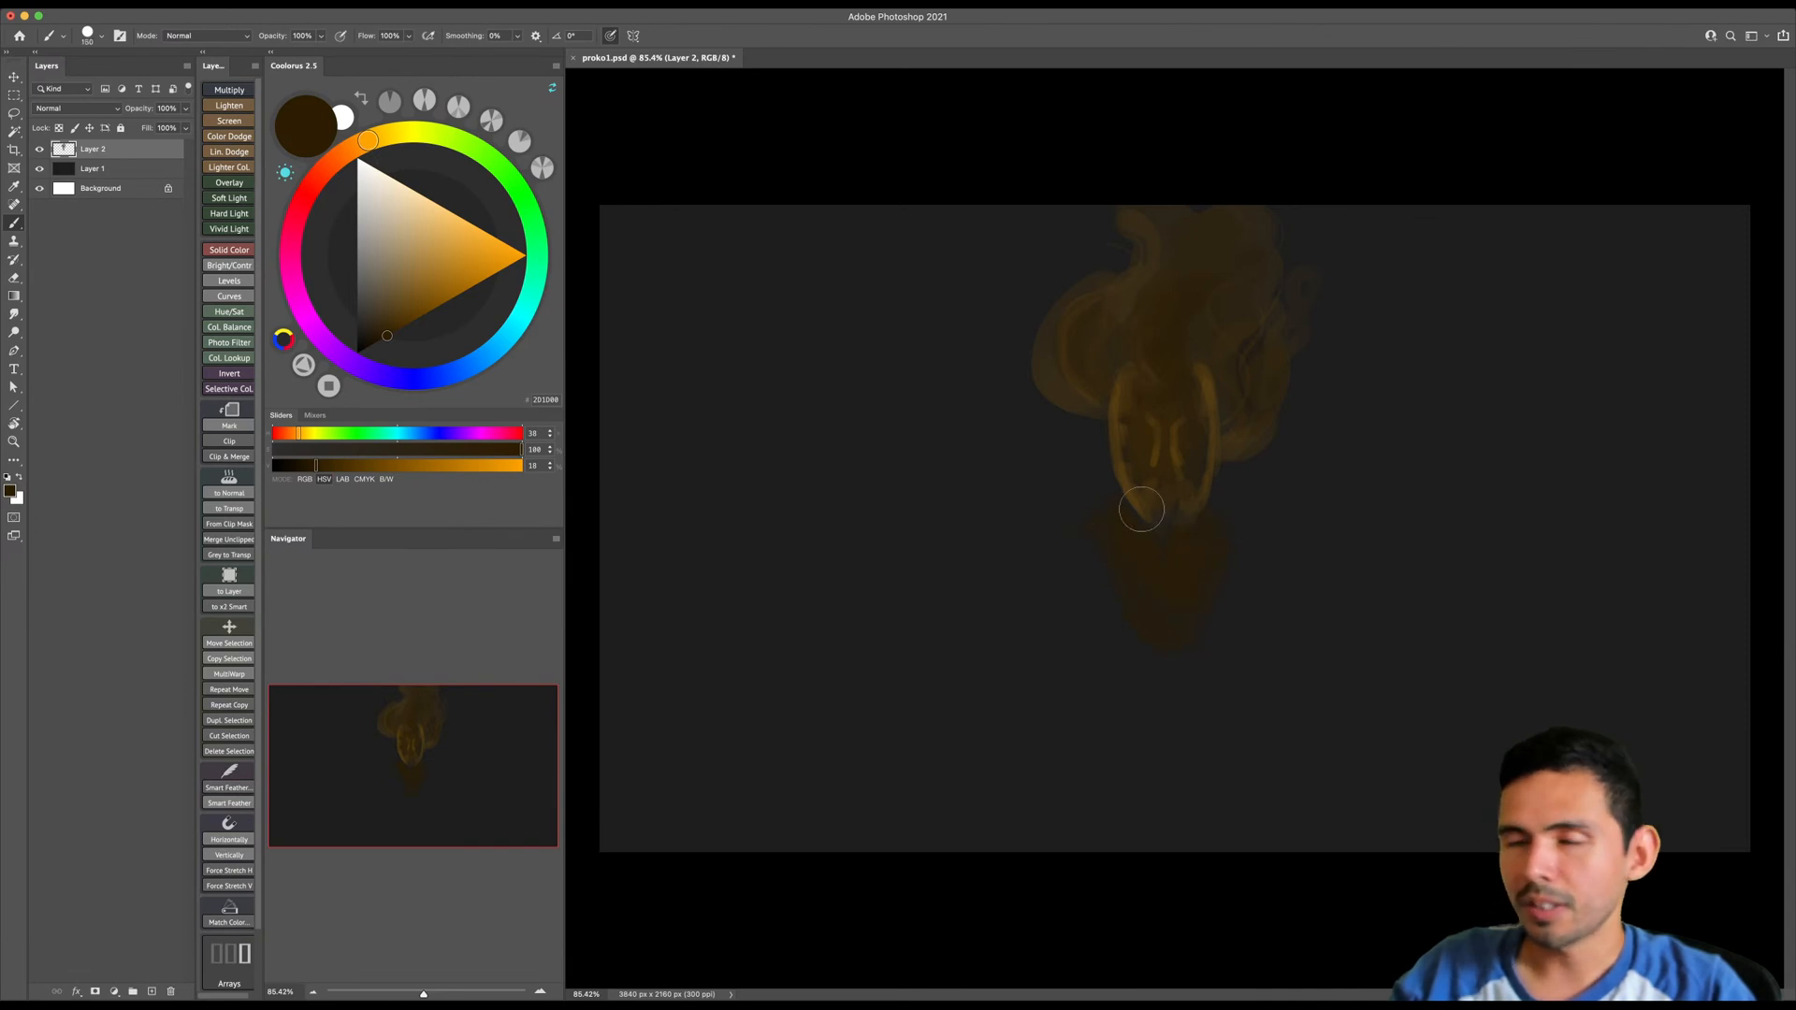
- Darken the brown to 13% brightness and extend the chest outline and the shoulder area around the neck
{"action": "left_click", "coordinate": [379, 339]}
{"action": "key", "text": "bracketleft"}
{"action": "key", "text": "bracketleft"}
{"action": "key", "text": "bracketleft"}
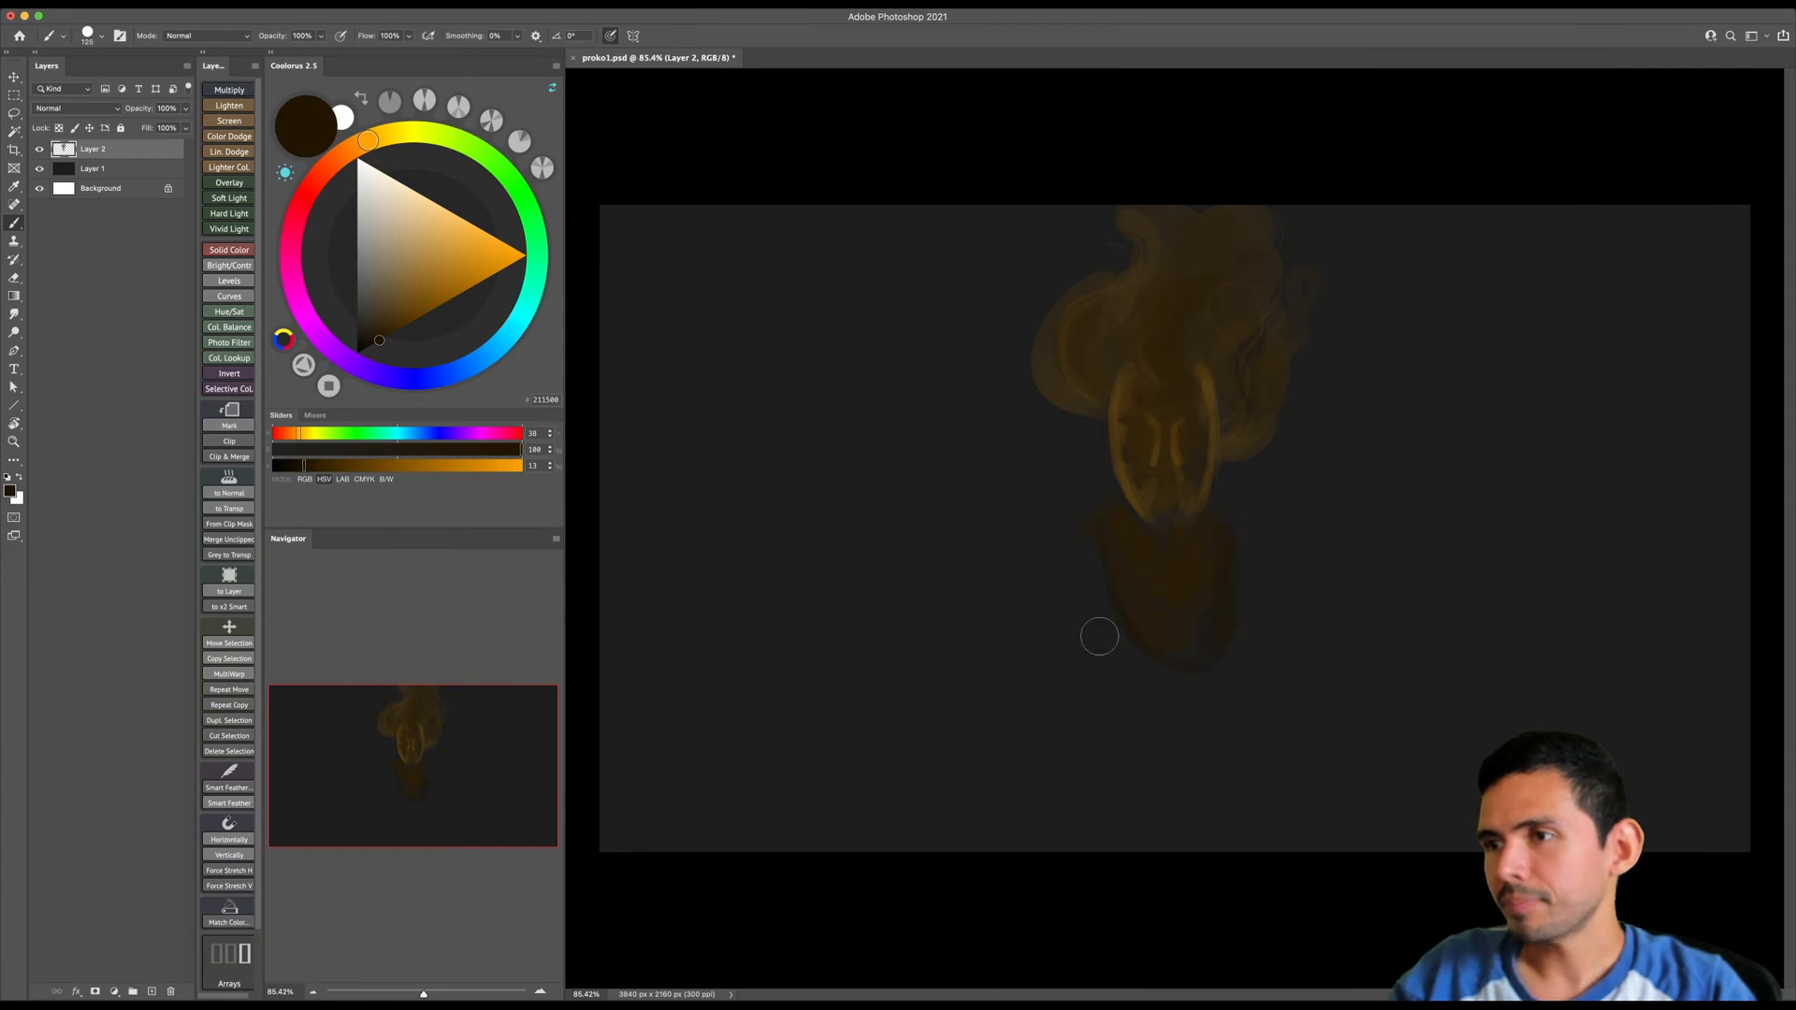
{"action": "mouse_move", "coordinate": [1090, 537]}
{"action": "left_mouse_down"}
{"action": "mouse_move", "coordinate": [1115, 677]}
{"action": "mouse_move", "coordinate": [1071, 546]}
{"action": "left_mouse_up"}
{"action": "key", "text": "bracketright"}
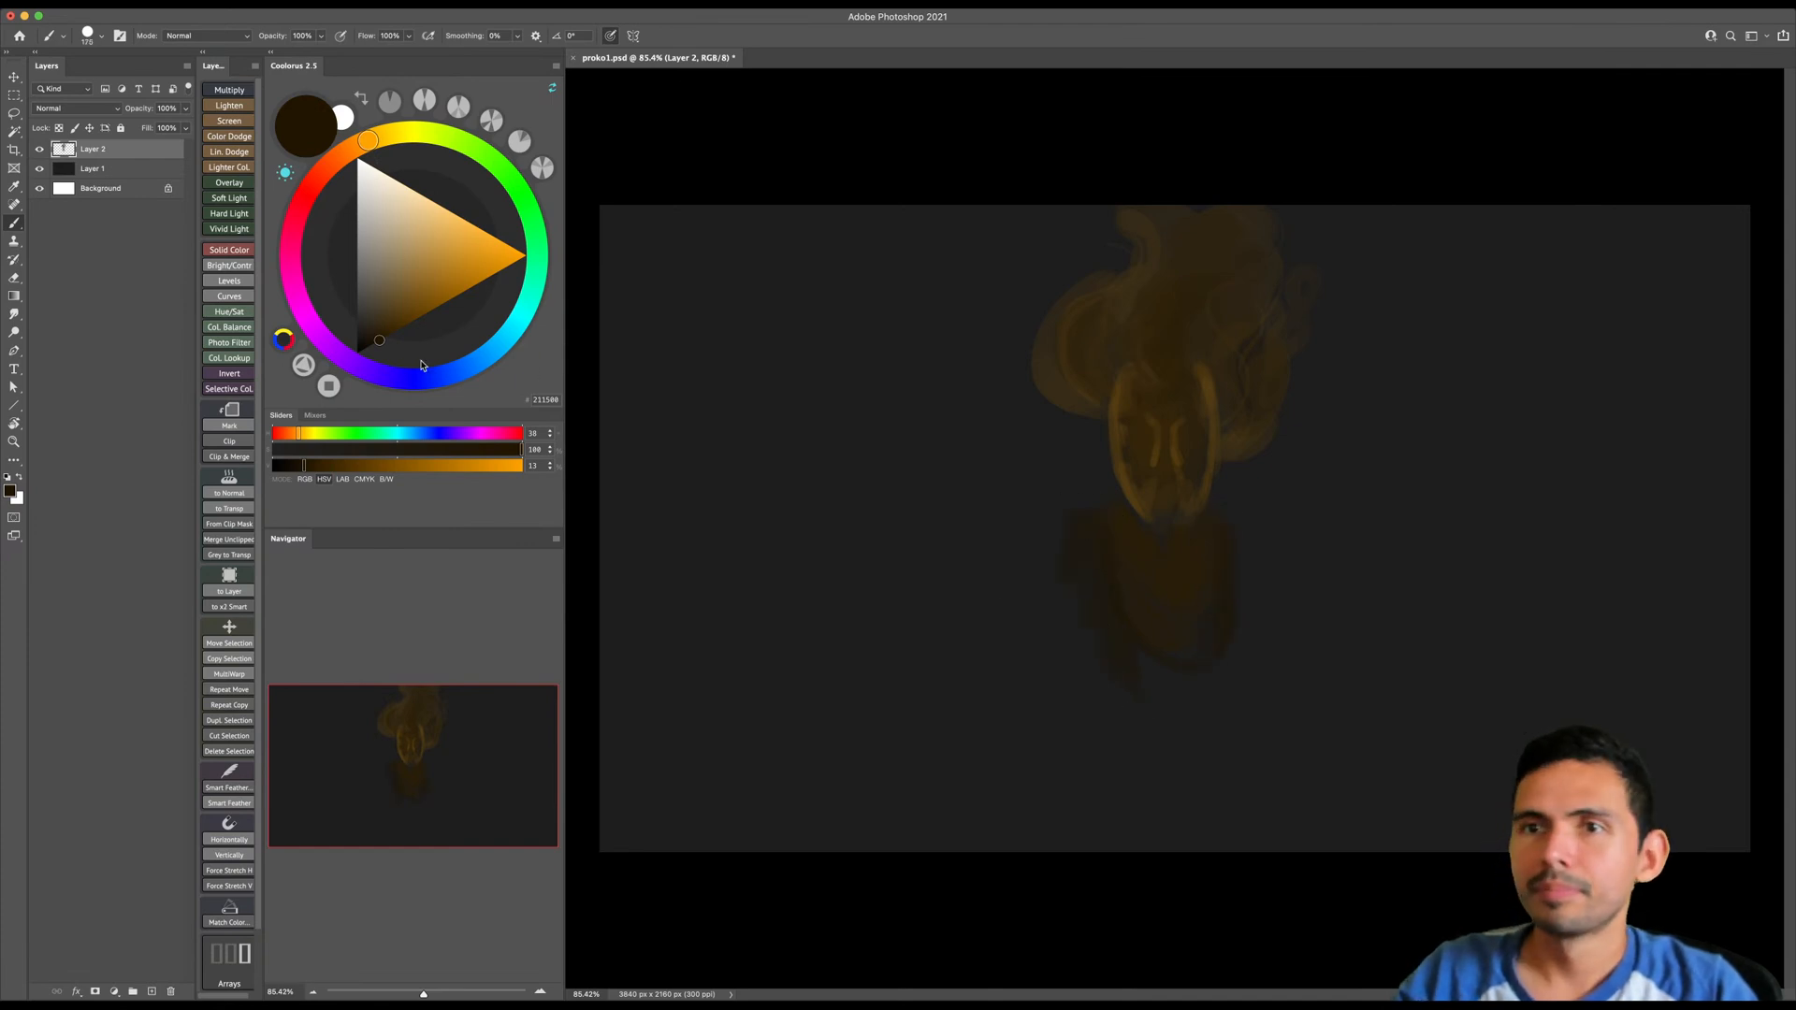
- Switch to a dark blue with hue 229 and 15% brightness and paint V-shaped clothing around the brown chest
{"action": "left_click", "coordinate": [437, 380]}
{"action": "key", "text": "bracketright"}
{"action": "key", "text": "bracketright"}
{"action": "key", "text": "bracketright"}
{"action": "key", "text": "bracketright"}
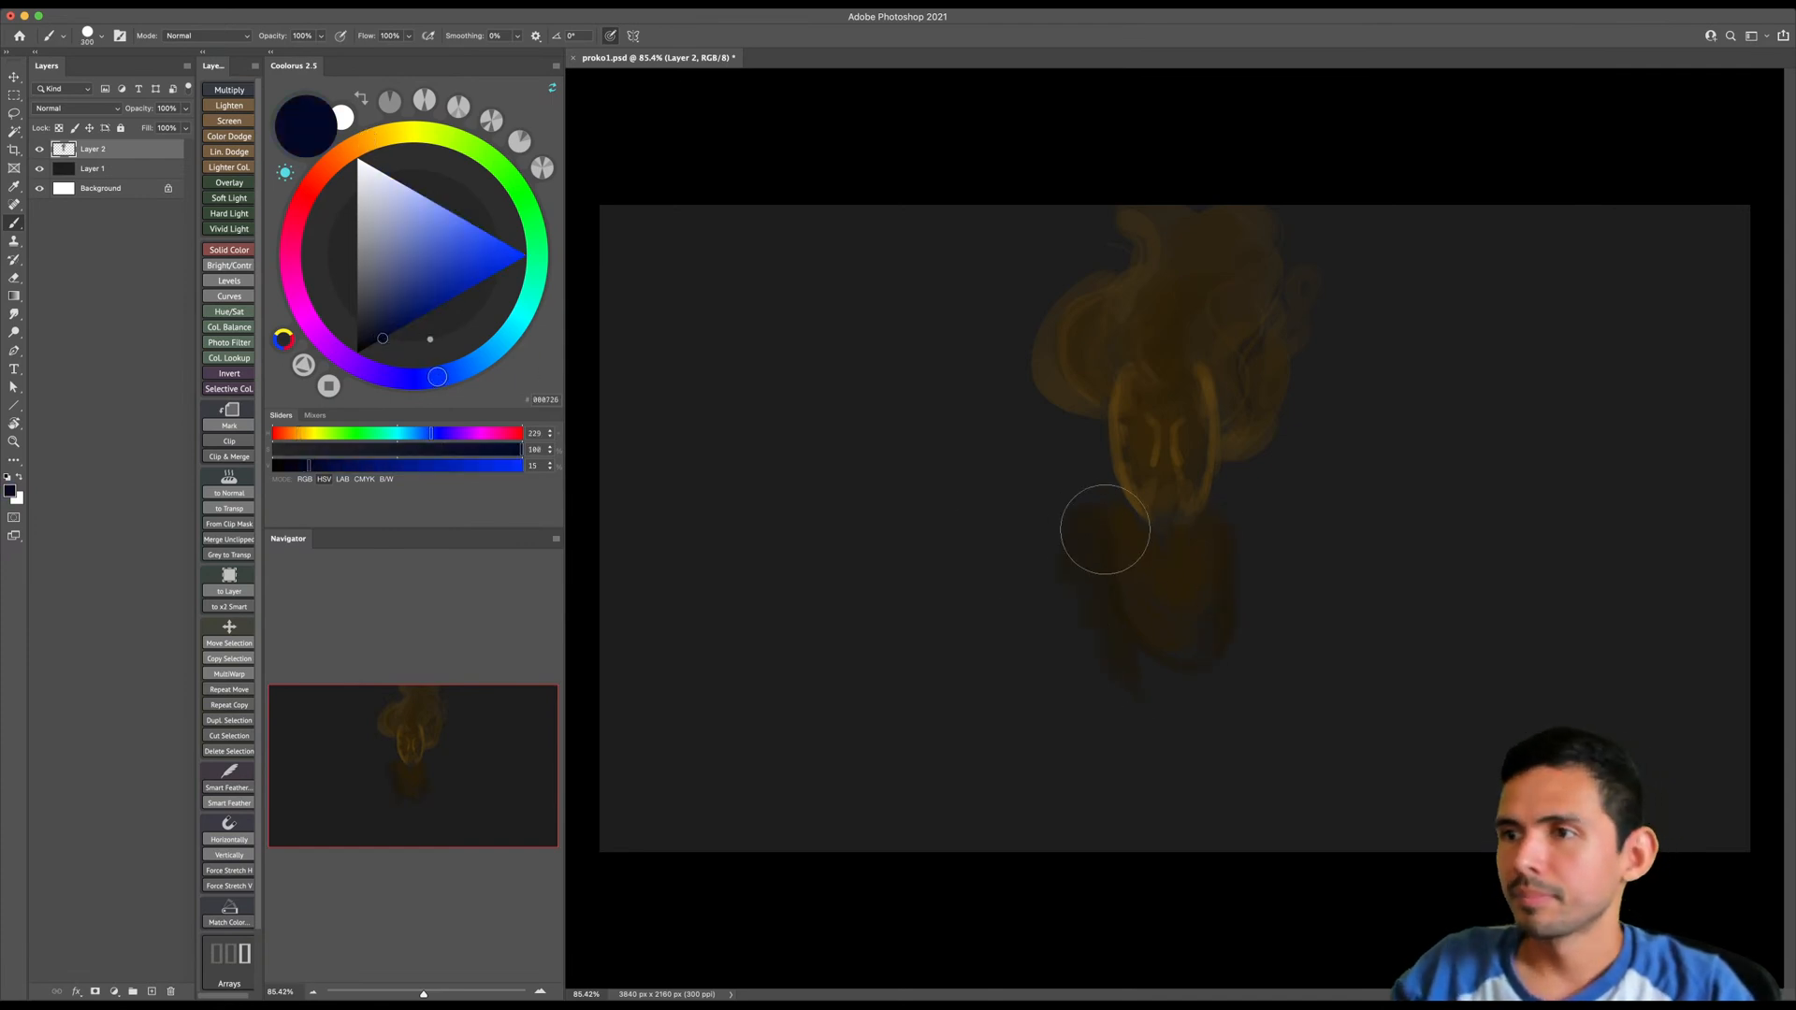
{"action": "mouse_move", "coordinate": [1093, 546]}
{"action": "left_mouse_down"}
{"action": "mouse_move", "coordinate": [1115, 637]}
{"action": "mouse_move", "coordinate": [1219, 638]}
{"action": "mouse_move", "coordinate": [1200, 676]}
{"action": "mouse_move", "coordinate": [1144, 674]}
{"action": "mouse_move", "coordinate": [1221, 605]}
{"action": "mouse_move", "coordinate": [1223, 531]}
{"action": "mouse_move", "coordinate": [1241, 540]}
{"action": "mouse_move", "coordinate": [1235, 633]}
{"action": "left_mouse_up"}
{"action": "key", "text": "bracketright"}
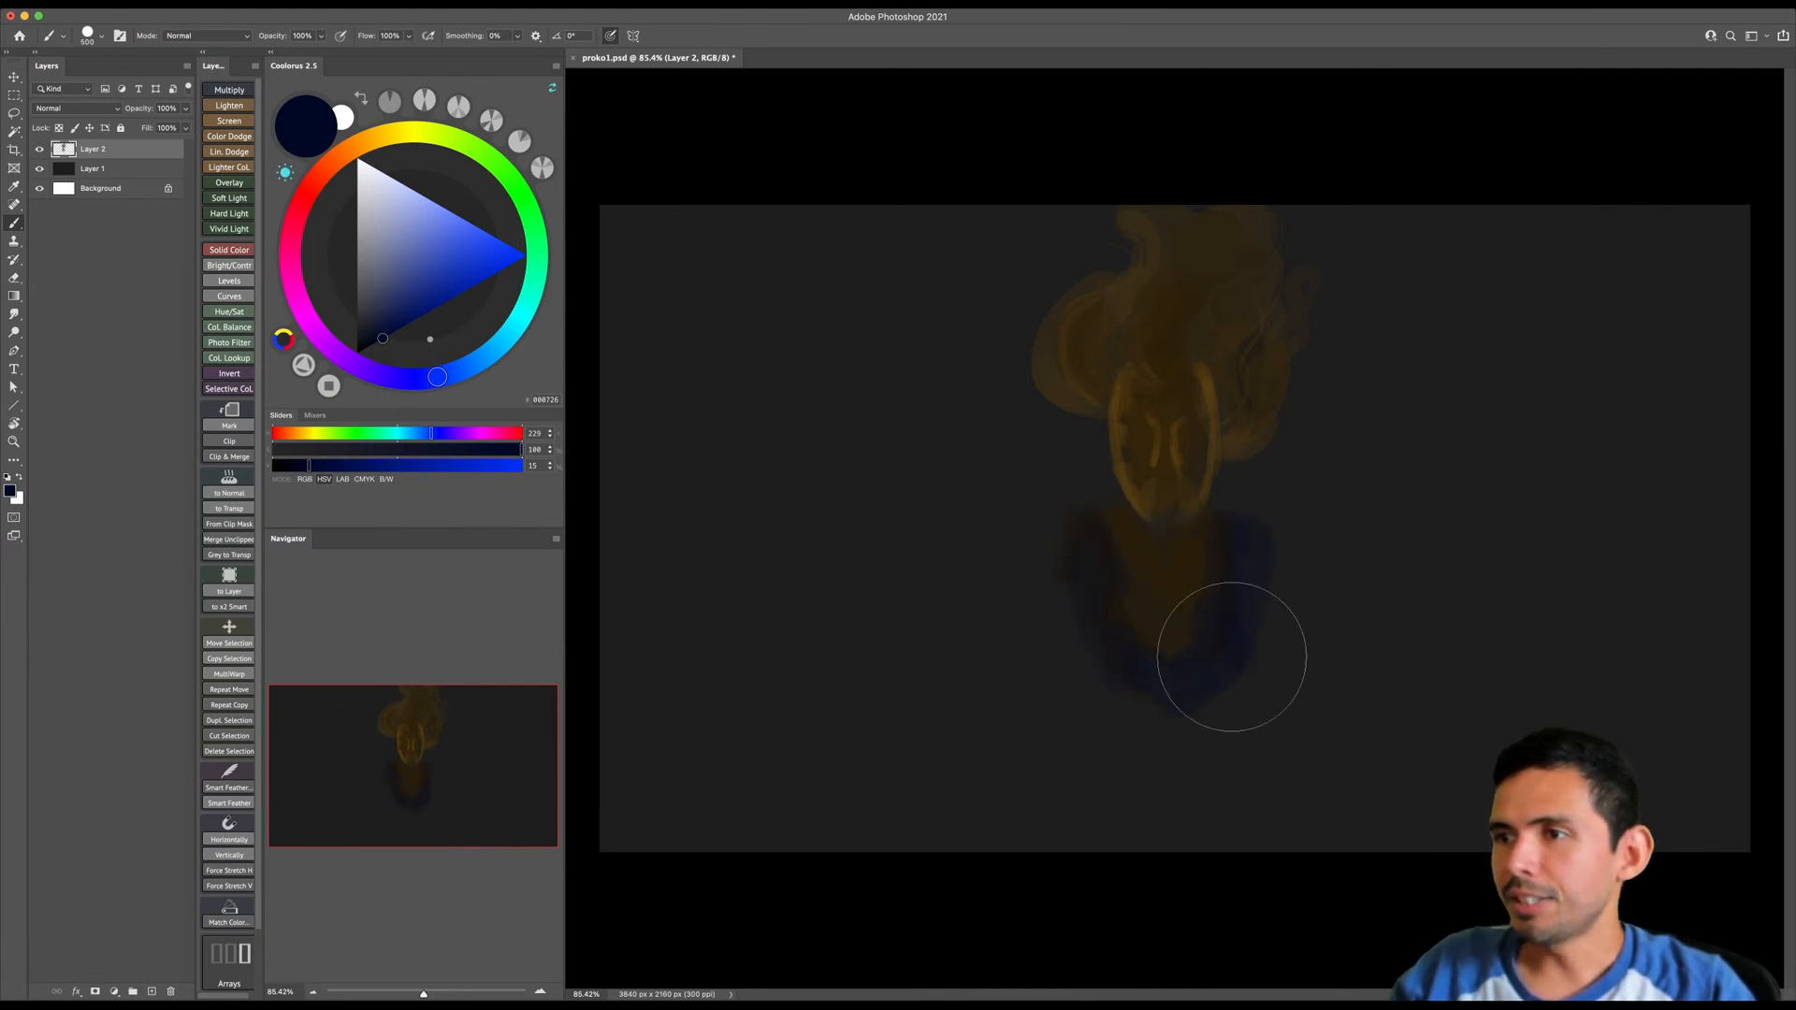
- Choose a near-black blue (hex 070911) and paint the shoulders and torso down to the canvas's lower edge
{"action": "left_click", "coordinate": [365, 344]}
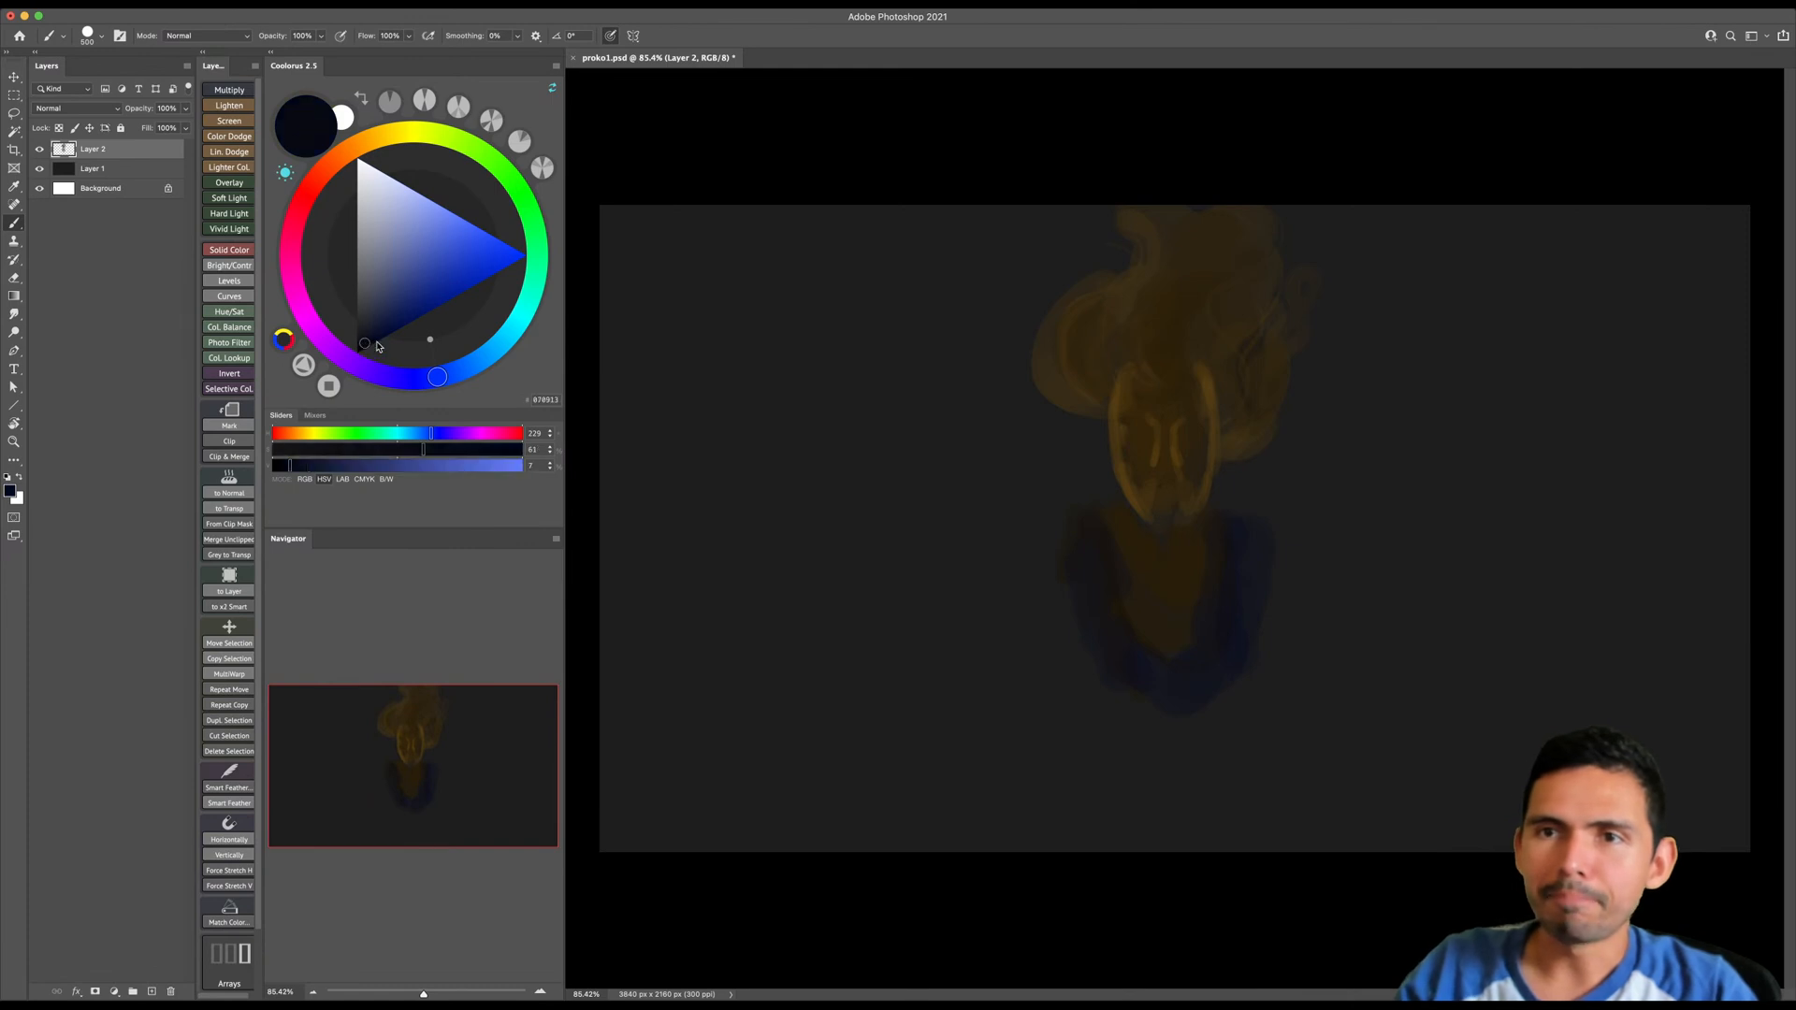
{"action": "mouse_move", "coordinate": [1134, 629]}
{"action": "left_mouse_down"}
{"action": "mouse_move", "coordinate": [1117, 595]}
{"action": "mouse_move", "coordinate": [1128, 673]}
{"action": "mouse_move", "coordinate": [1226, 565]}
{"action": "mouse_move", "coordinate": [1169, 628]}
{"action": "mouse_move", "coordinate": [1197, 680]}
{"action": "mouse_move", "coordinate": [1197, 580]}
{"action": "mouse_move", "coordinate": [1226, 558]}
{"action": "mouse_move", "coordinate": [1193, 555]}
{"action": "mouse_move", "coordinate": [1218, 561]}
{"action": "mouse_move", "coordinate": [1170, 607]}
{"action": "mouse_move", "coordinate": [1218, 603]}
{"action": "mouse_move", "coordinate": [1235, 528]}
{"action": "mouse_move", "coordinate": [1275, 528]}
{"action": "mouse_move", "coordinate": [1245, 642]}
{"action": "mouse_move", "coordinate": [1037, 510]}
{"action": "mouse_move", "coordinate": [1102, 659]}
{"action": "mouse_move", "coordinate": [1164, 677]}
{"action": "mouse_move", "coordinate": [1099, 636]}
{"action": "mouse_move", "coordinate": [1126, 714]}
{"action": "mouse_move", "coordinate": [1114, 773]}
{"action": "mouse_move", "coordinate": [1216, 741]}
{"action": "mouse_move", "coordinate": [1111, 695]}
{"action": "mouse_move", "coordinate": [1125, 804]}
{"action": "mouse_move", "coordinate": [1223, 797]}
{"action": "mouse_move", "coordinate": [1120, 846]}
{"action": "left_mouse_up"}
{"action": "key", "text": "]"}
- Scale the whole painted figure down with Free Transform so it fits inside the canvas
{"action": "key", "text": "ctrl+t"}
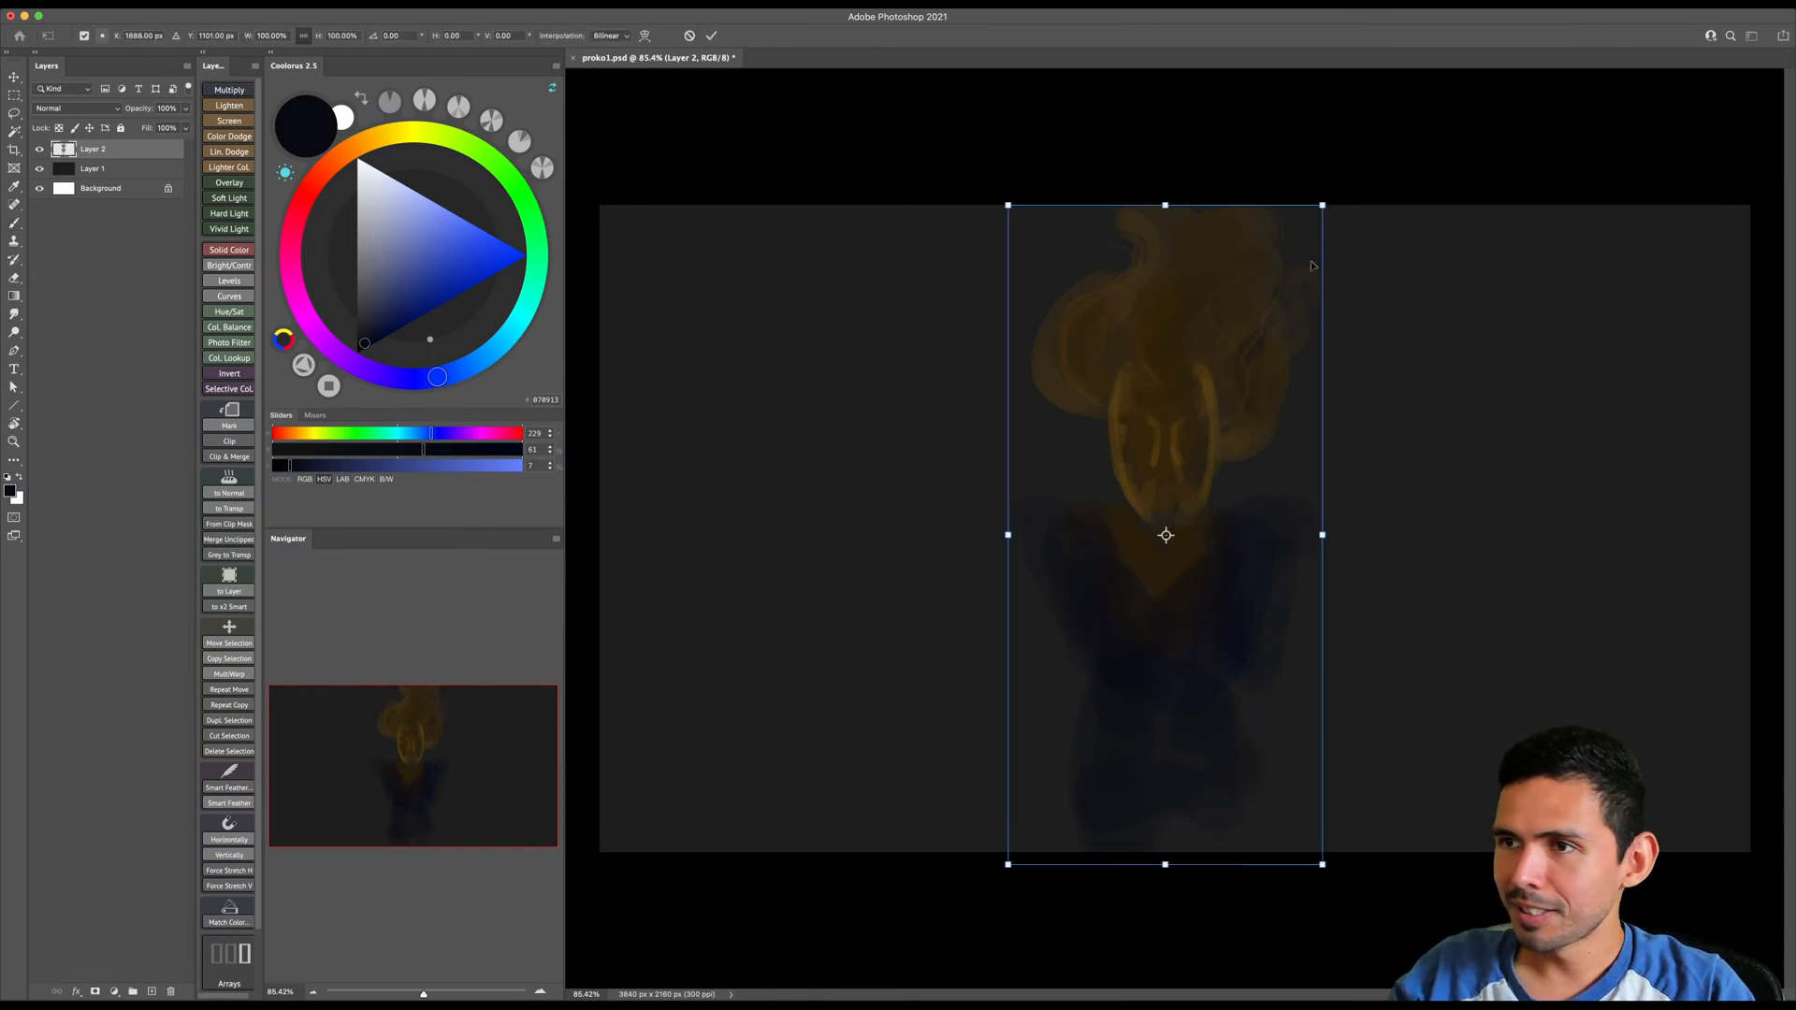
{"action": "left_click_drag", "start_coordinate": [1322, 199], "coordinate": [1259, 313]}
{"action": "key", "text": "Return"}
- Lasso the head and hair, scale them down slightly with Free Transform, and deselect
{"action": "key", "text": "l"}
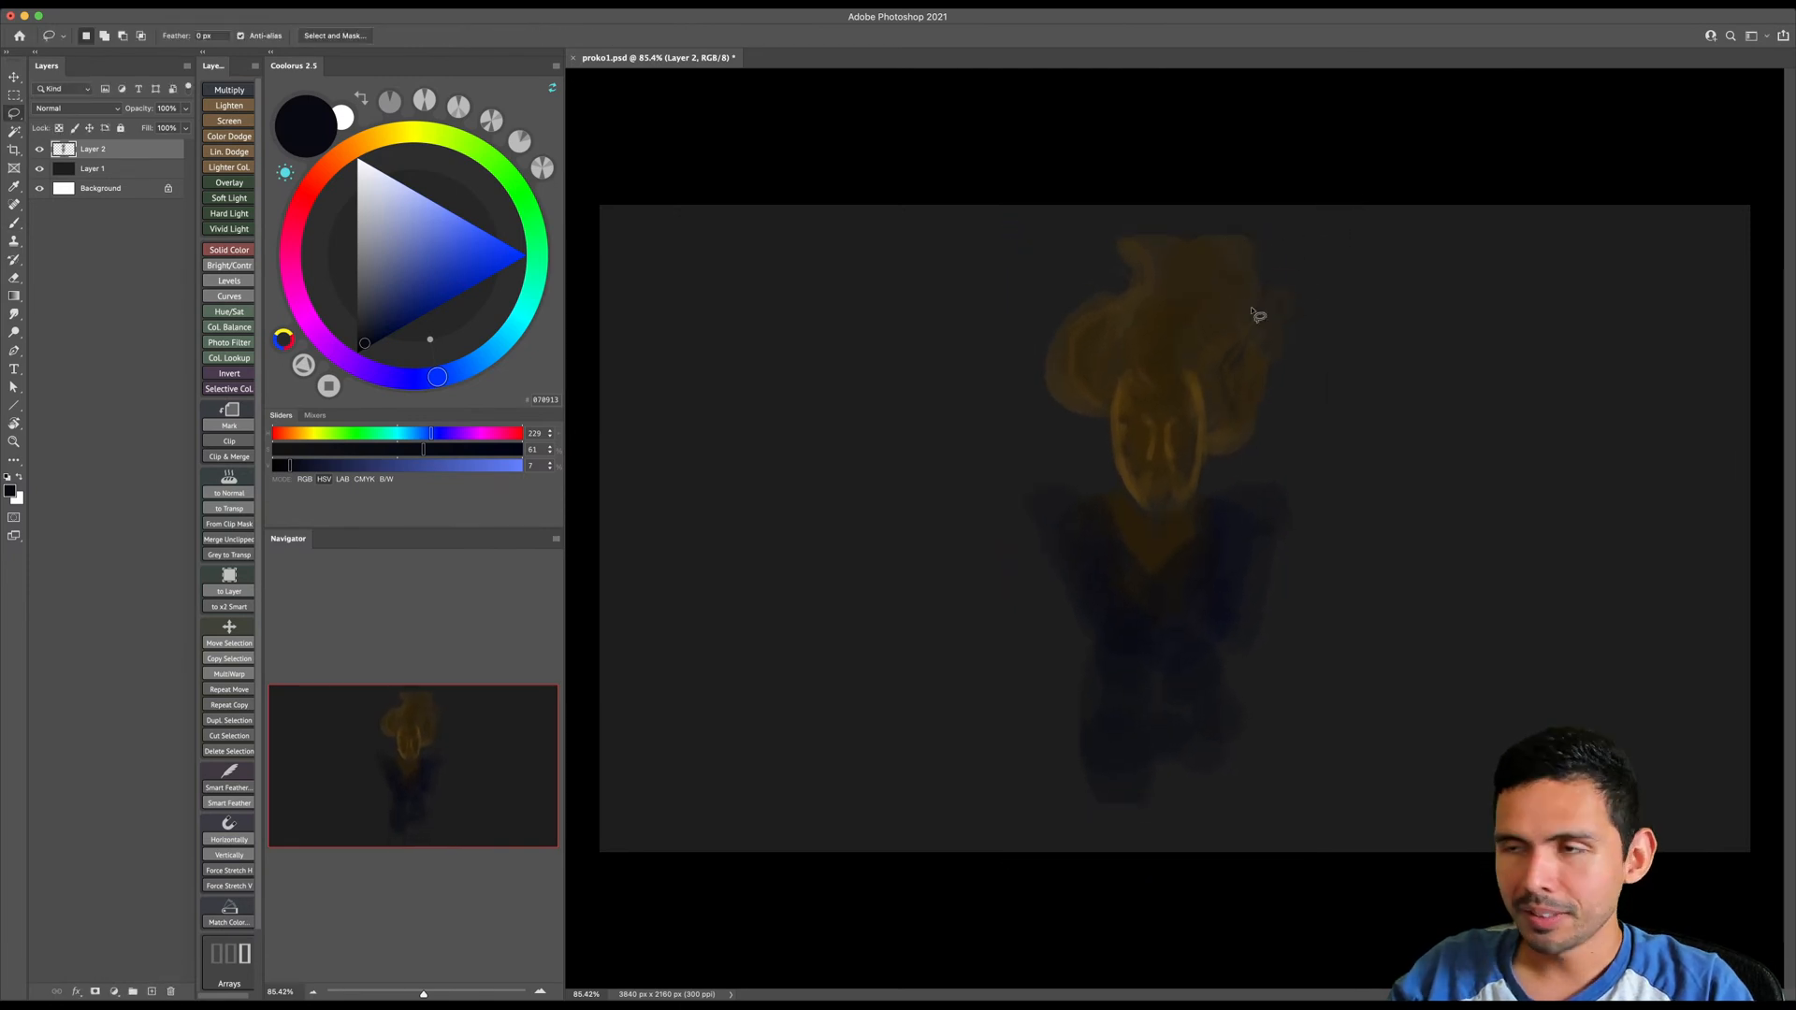
{"action": "mouse_move", "coordinate": [1195, 208]}
{"action": "left_mouse_down"}
{"action": "mouse_move", "coordinate": [1036, 288]}
{"action": "mouse_move", "coordinate": [1035, 428]}
{"action": "left_mouse_up"}
{"action": "mouse_move", "coordinate": [1218, 482]}
{"action": "left_mouse_down"}
{"action": "mouse_move", "coordinate": [1231, 221]}
{"action": "mouse_move", "coordinate": [1309, 213]}
{"action": "mouse_move", "coordinate": [1295, 232]}
{"action": "left_mouse_up"}
{"action": "key", "text": "ctrl+t"}
{"action": "left_click_drag", "start_coordinate": [1242, 291], "coordinate": [1236, 313]}
{"action": "key", "text": "Return"}
{"action": "key", "text": "ctrl+d"}
- Sketch two thin arms stretching outward and upward from the shoulders with the near-black blue brush
{"action": "key", "text": "b"}
{"action": "key", "text": "bracketright"}
{"action": "key", "text": "bracketright"}
{"action": "key", "text": "bracketright"}
{"action": "key", "text": "bracketright"}
{"action": "key", "text": "bracketright"}
{"action": "key", "text": "bracketleft"}
{"action": "key", "text": "bracketleft"}
{"action": "key", "text": "bracketleft"}
{"action": "key", "text": "bracketleft"}
{"action": "key", "text": "bracketleft"}
{"action": "key", "text": "bracketleft"}
{"action": "key", "text": "bracketleft"}
{"action": "key", "text": "bracketleft"}
{"action": "key", "text": "bracketleft"}
{"action": "key", "text": "bracketleft"}
{"action": "key", "text": "bracketleft"}
{"action": "key", "text": "bracketleft"}
{"action": "key", "text": "bracketleft"}
{"action": "key", "text": "bracketleft"}
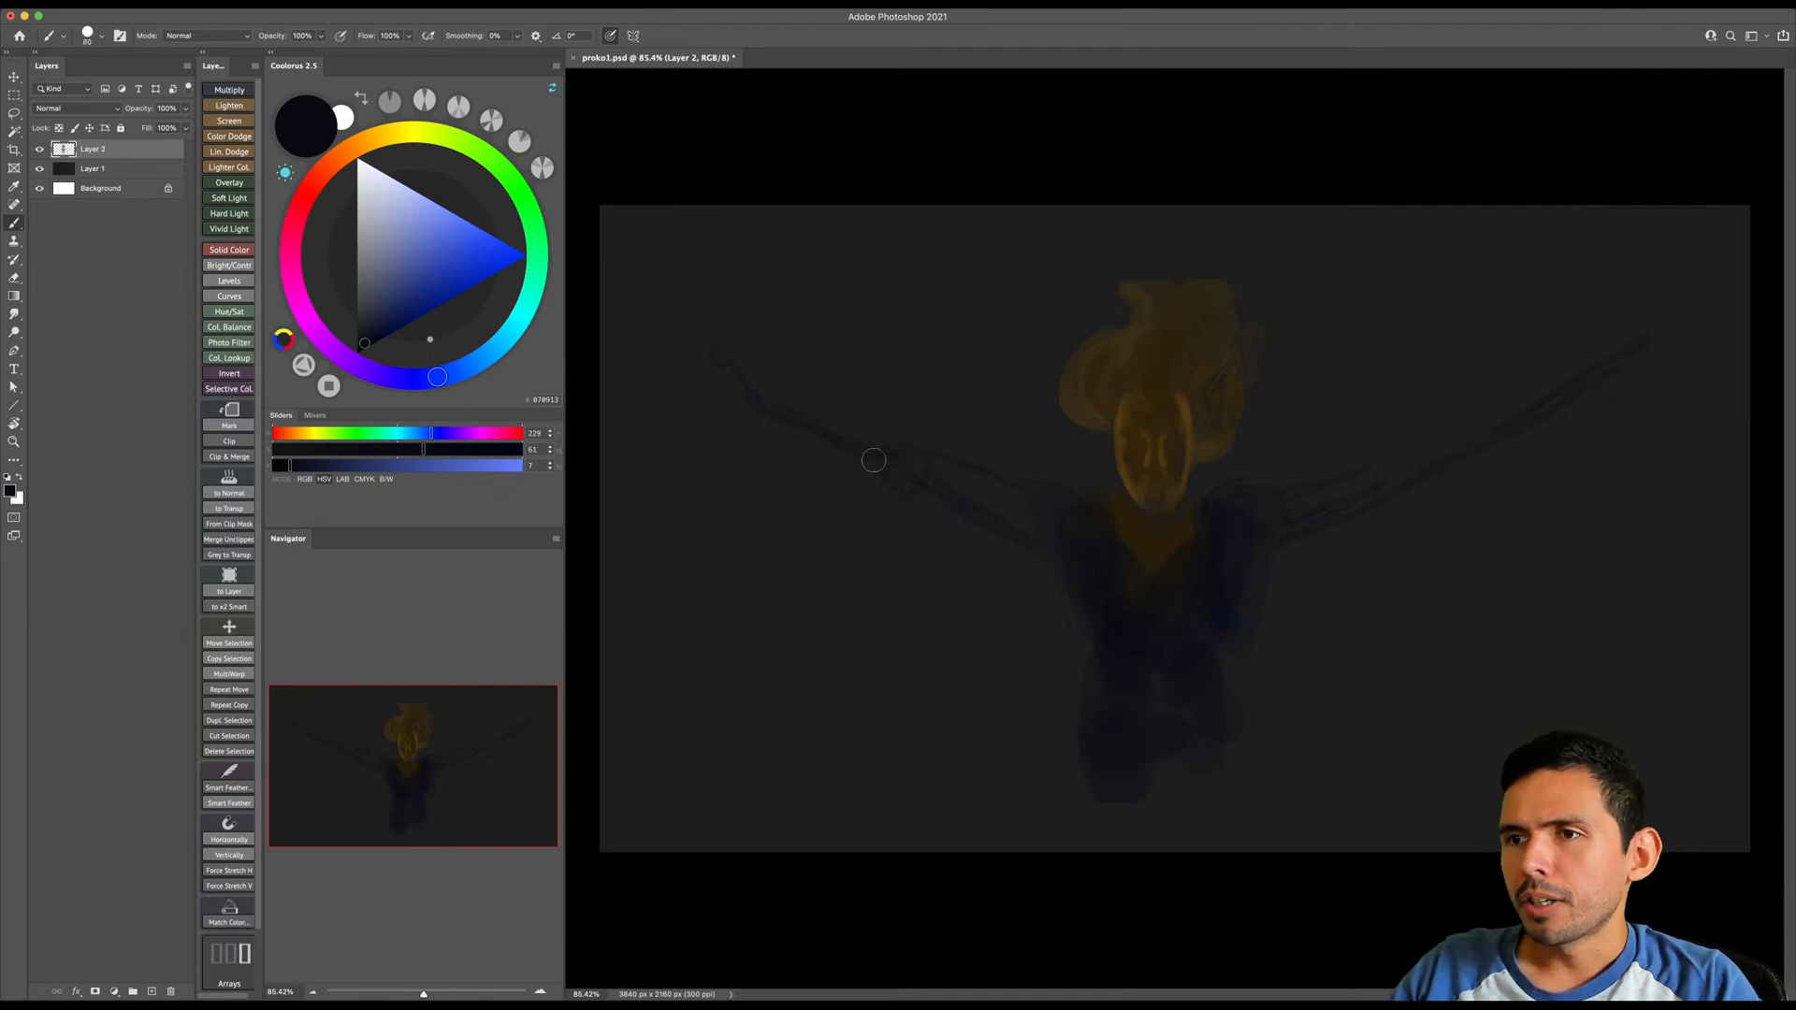
- Thicken both raised arms from the shoulders out to the hands with broader dark blue strokes
{"action": "mouse_move", "coordinate": [868, 432]}
{"action": "left_mouse_down"}
{"action": "mouse_move", "coordinate": [754, 382]}
{"action": "mouse_move", "coordinate": [848, 461]}
{"action": "mouse_move", "coordinate": [805, 416]}
{"action": "mouse_move", "coordinate": [867, 443]}
{"action": "mouse_move", "coordinate": [853, 428]}
{"action": "mouse_move", "coordinate": [852, 472]}
{"action": "mouse_move", "coordinate": [843, 459]}
{"action": "mouse_move", "coordinate": [897, 507]}
{"action": "mouse_move", "coordinate": [934, 498]}
{"action": "mouse_move", "coordinate": [934, 479]}
{"action": "mouse_move", "coordinate": [915, 508]}
{"action": "mouse_move", "coordinate": [879, 492]}
{"action": "mouse_move", "coordinate": [1018, 536]}
{"action": "mouse_move", "coordinate": [919, 466]}
{"action": "mouse_move", "coordinate": [1069, 542]}
{"action": "left_mouse_up"}
{"action": "key", "text": "bracketright"}
{"action": "key", "text": "bracketright"}
{"action": "key", "text": "bracketright"}
{"action": "left_click_drag", "start_coordinate": [1334, 489], "coordinate": [1275, 525]}
{"action": "key", "text": "bracketleft"}
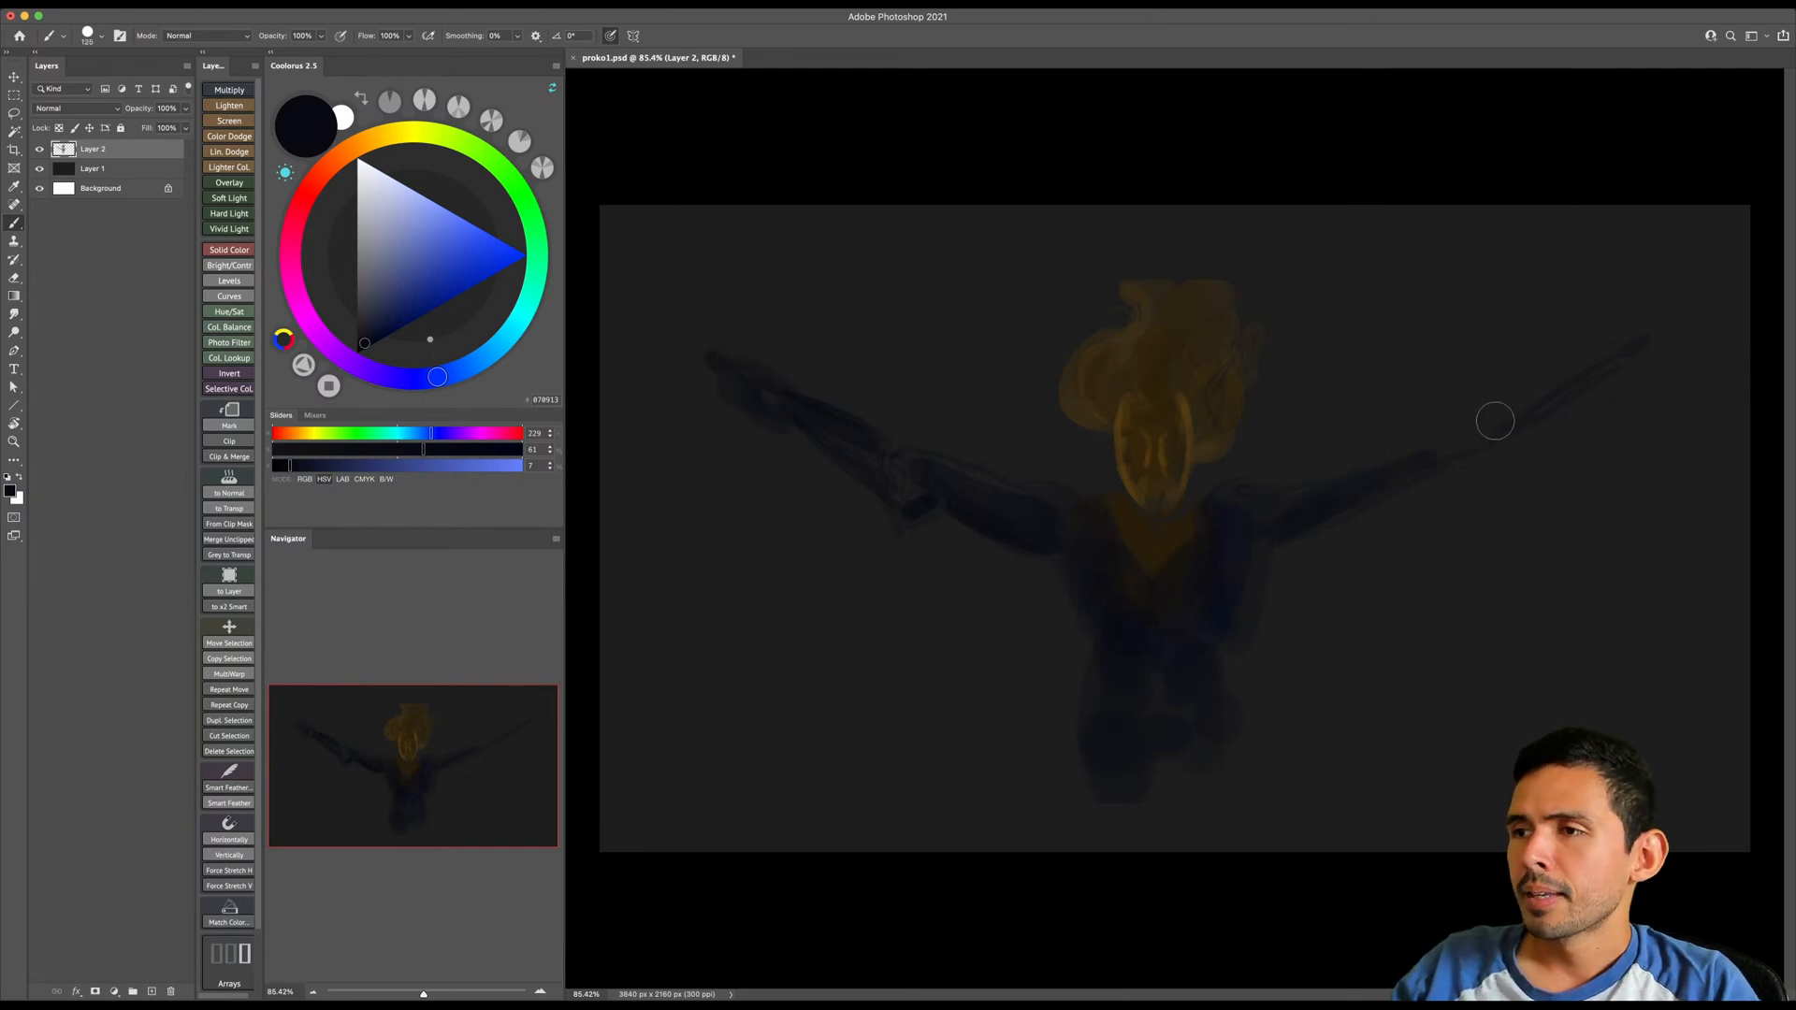
{"action": "left_click_drag", "start_coordinate": [1450, 448], "coordinate": [1452, 468]}
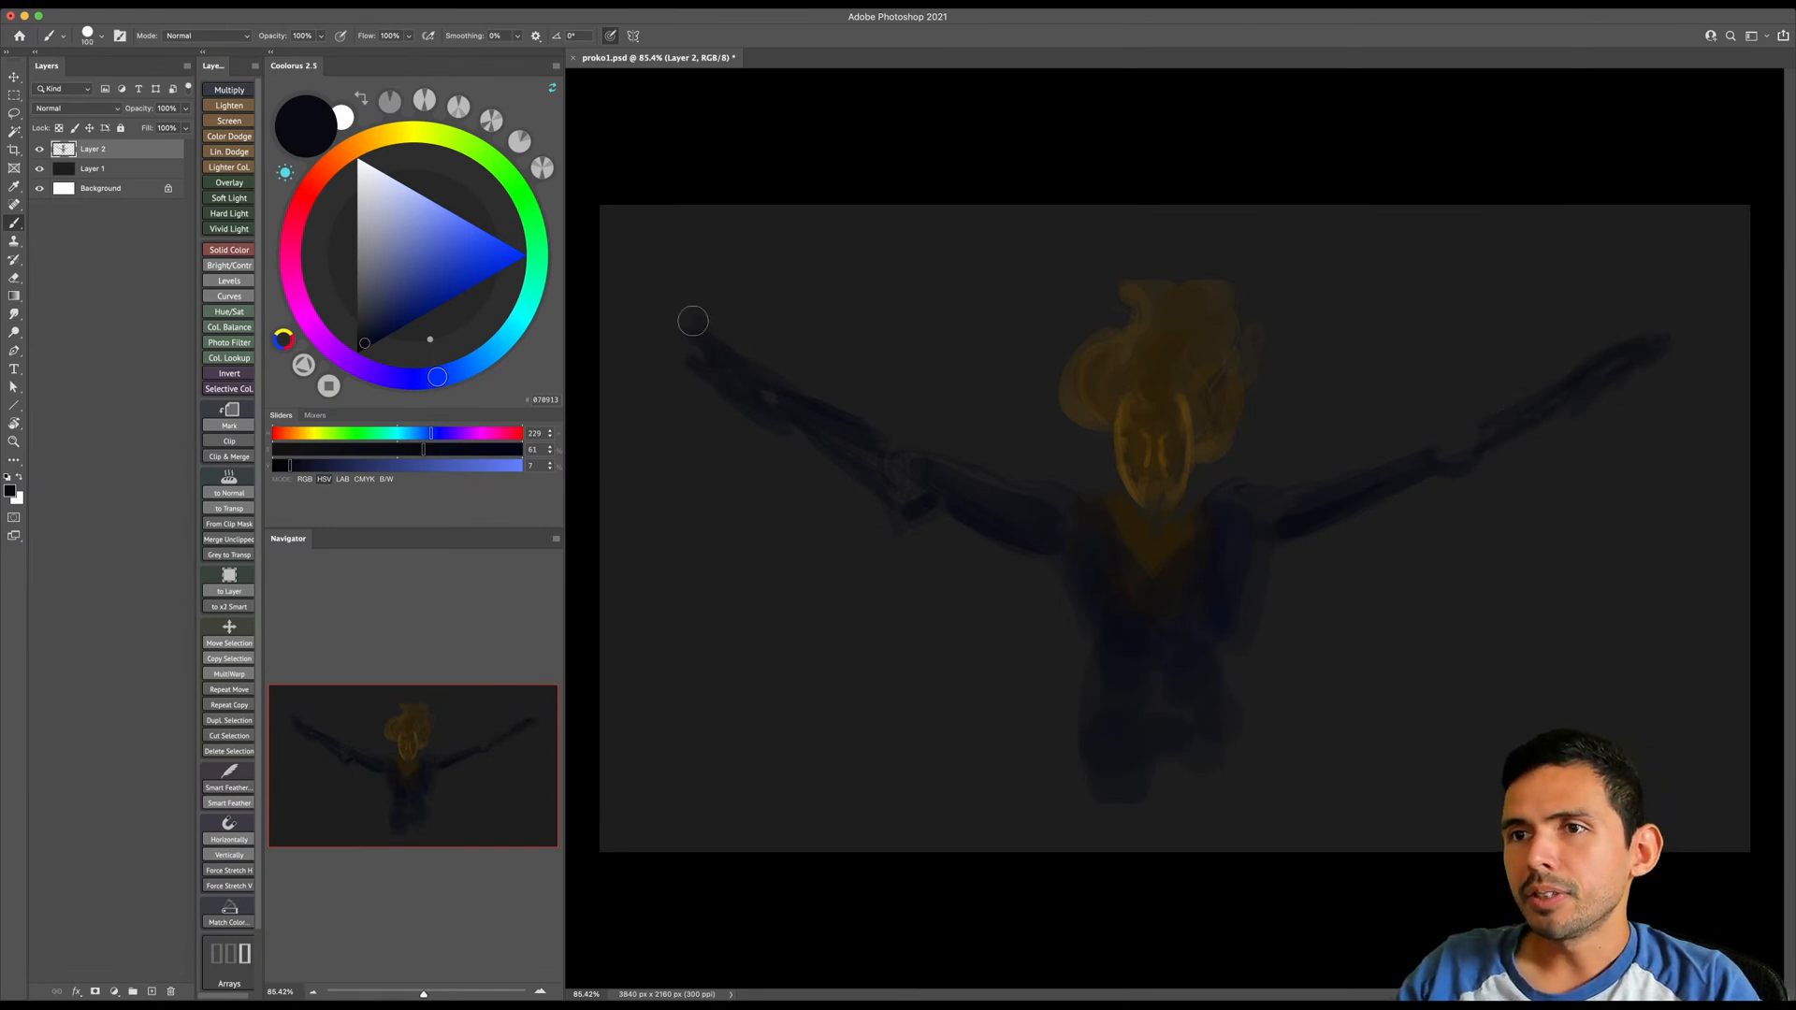
- Scale the whole painted figure down slightly with Free Transform so the raised arms sit farther inside the canvas
{"action": "key", "text": "ctrl+t"}
{"action": "left_click_drag", "start_coordinate": [1671, 276], "coordinate": [1607, 370]}
{"action": "key", "text": "Return"}
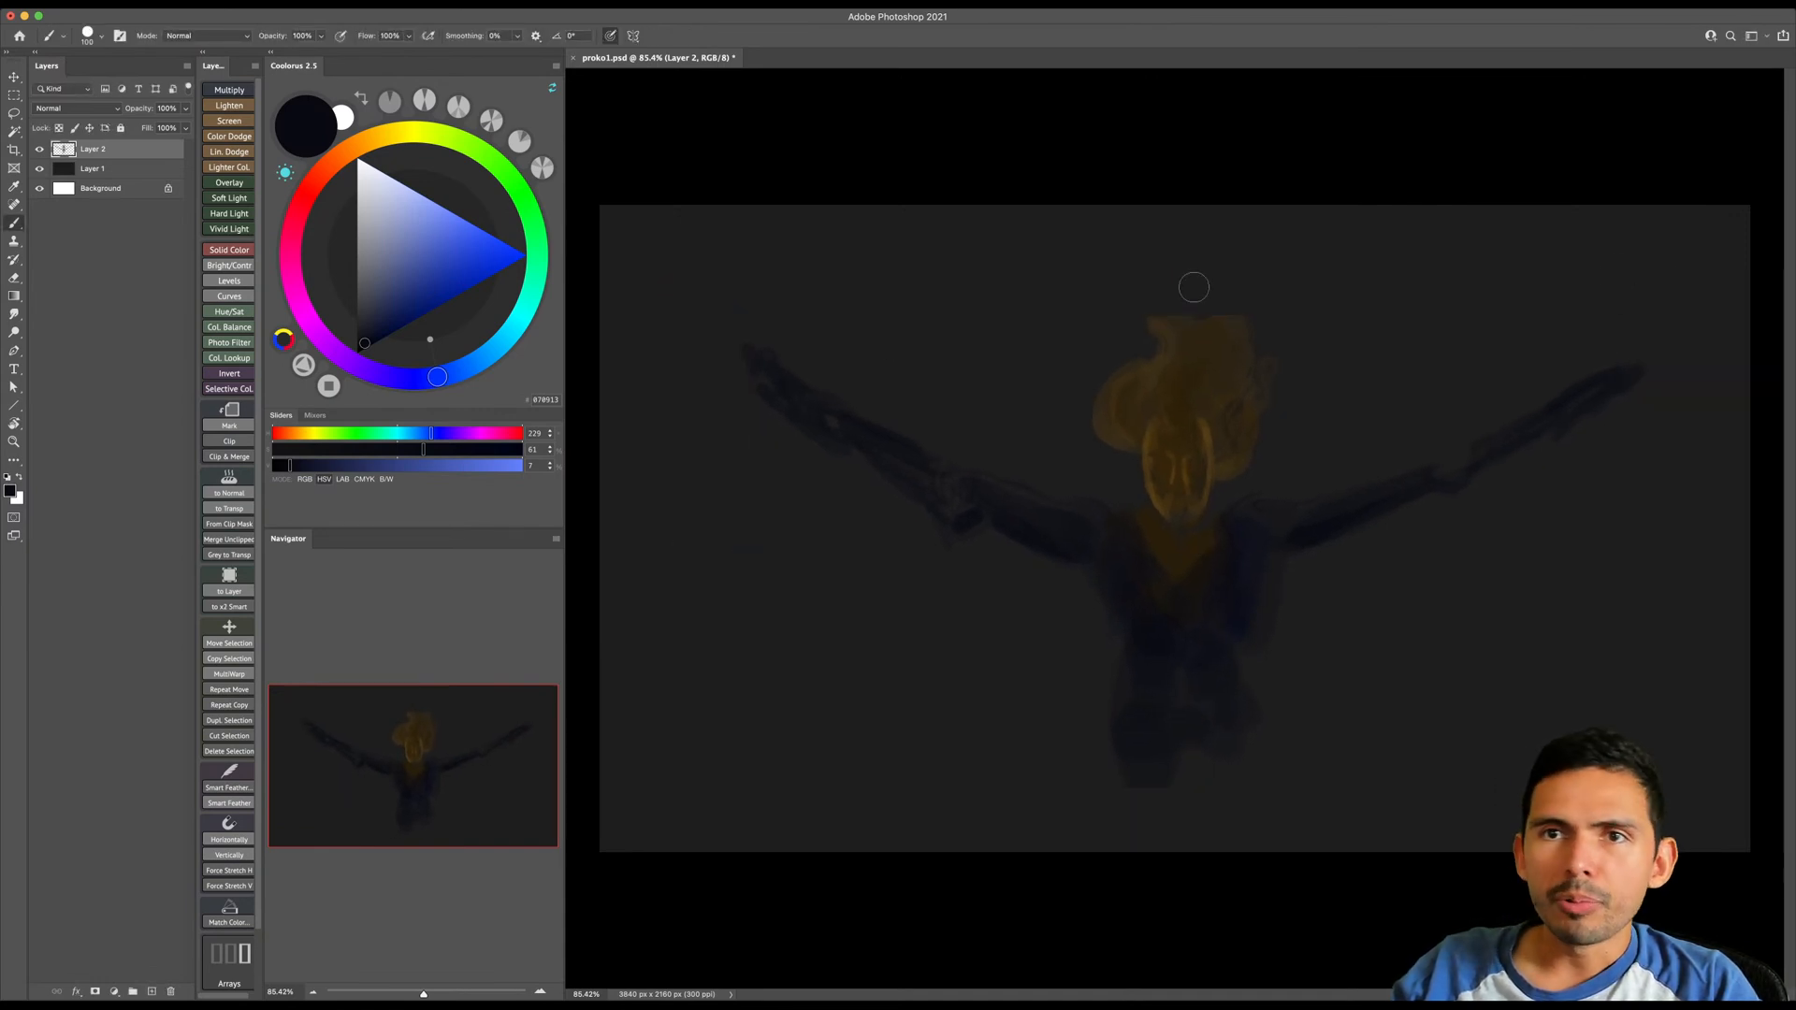
- Paint a thin slanted staff through each raised hand in dark orange-brown, from the canvas's upper edge to below the hand
{"action": "left_click", "coordinate": [377, 137]}
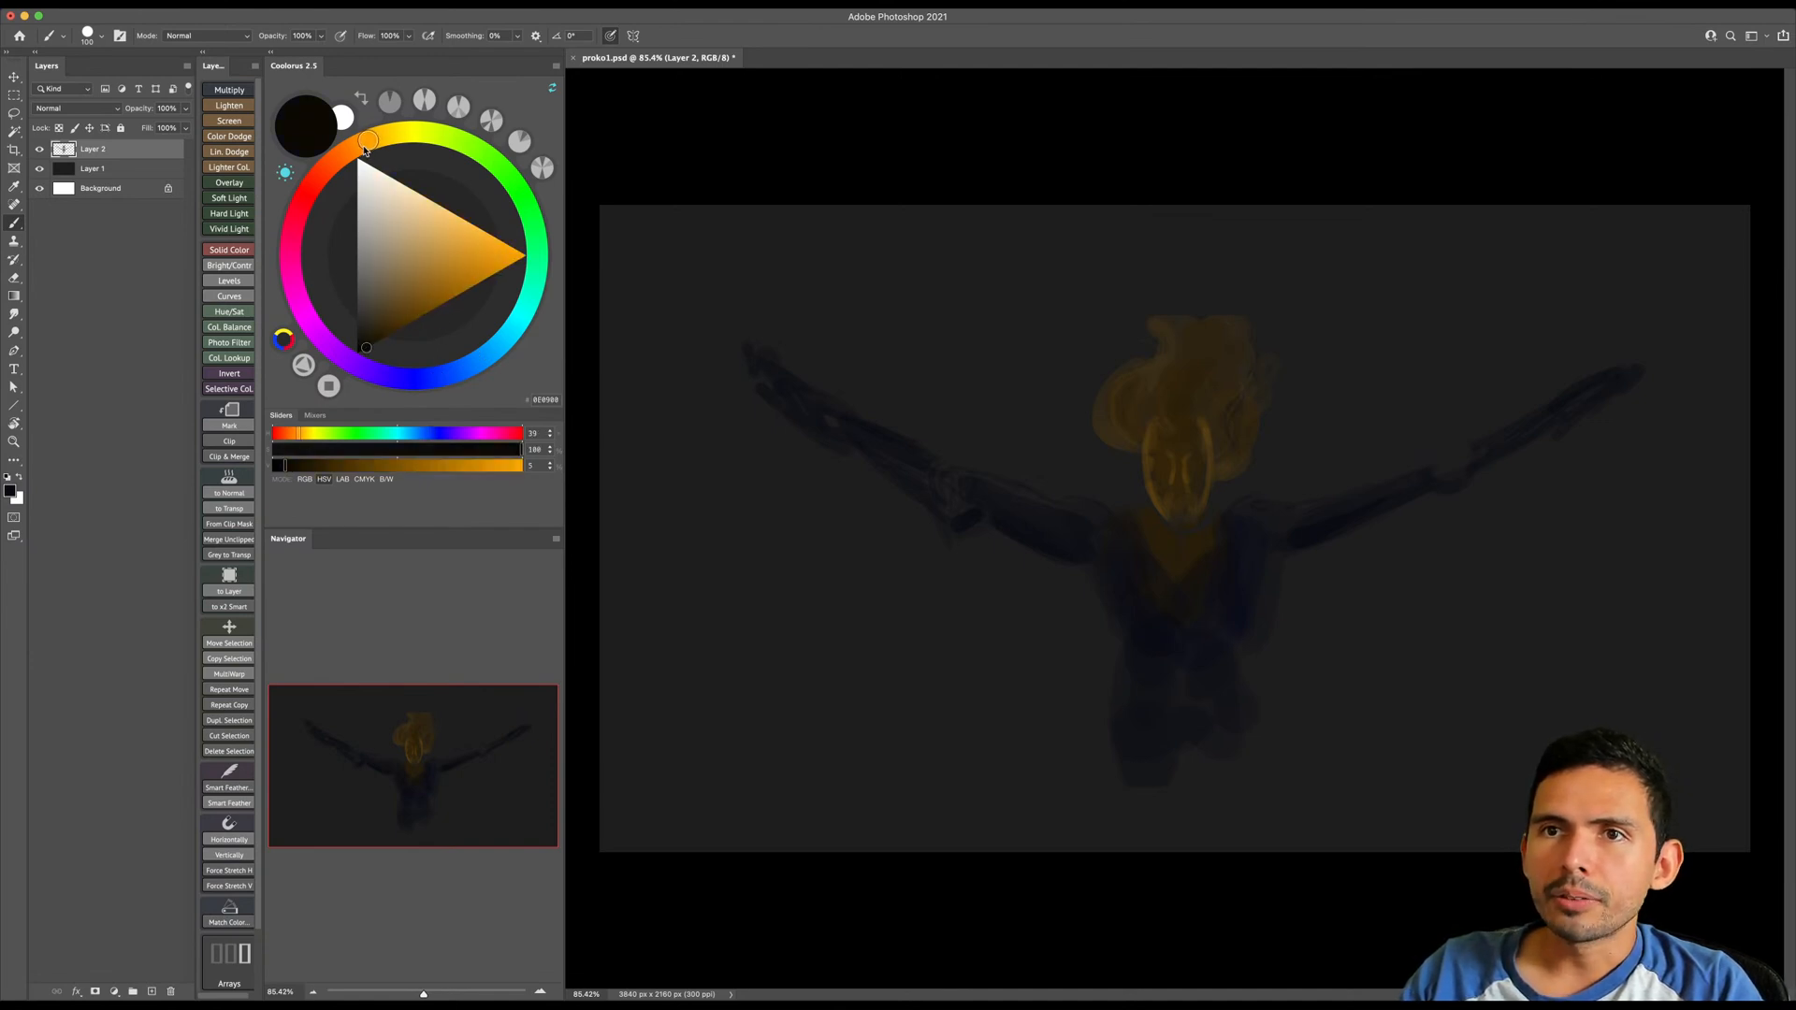
{"action": "left_click", "coordinate": [440, 305]}
{"action": "left_click_drag", "start_coordinate": [733, 370], "coordinate": [686, 208]}
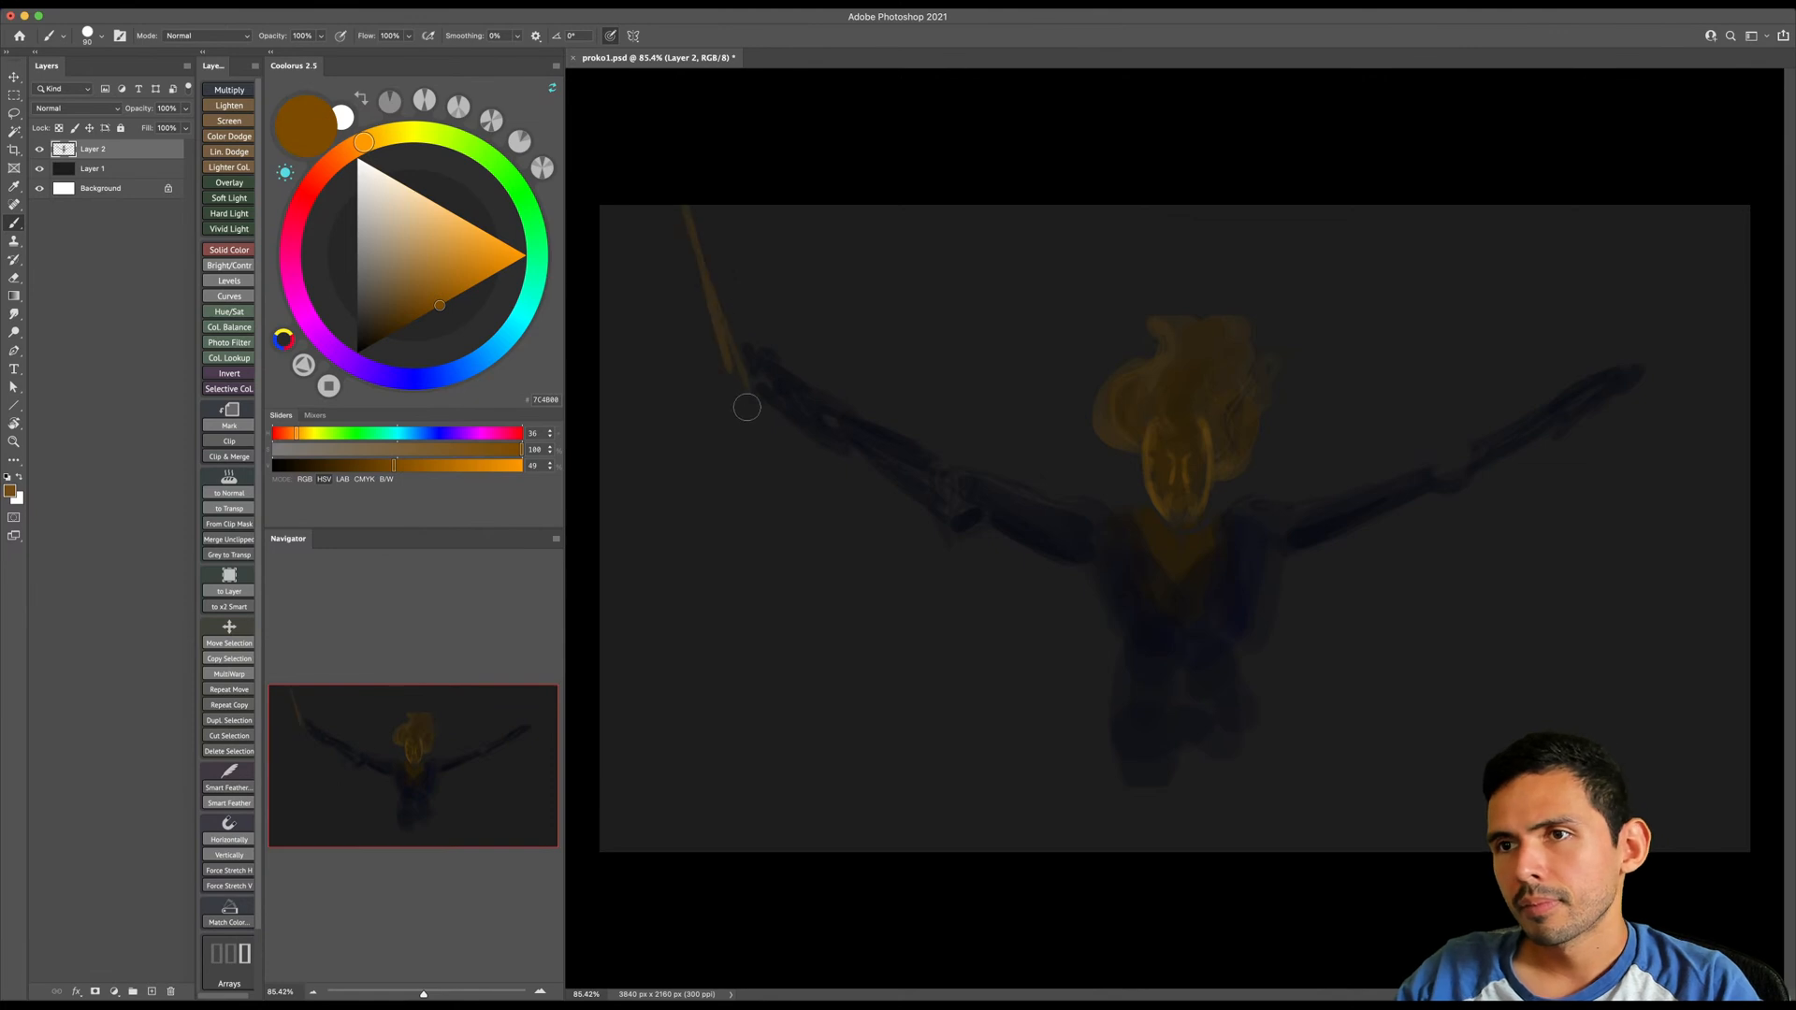
{"action": "left_click_drag", "start_coordinate": [1615, 412], "coordinate": [1714, 208]}
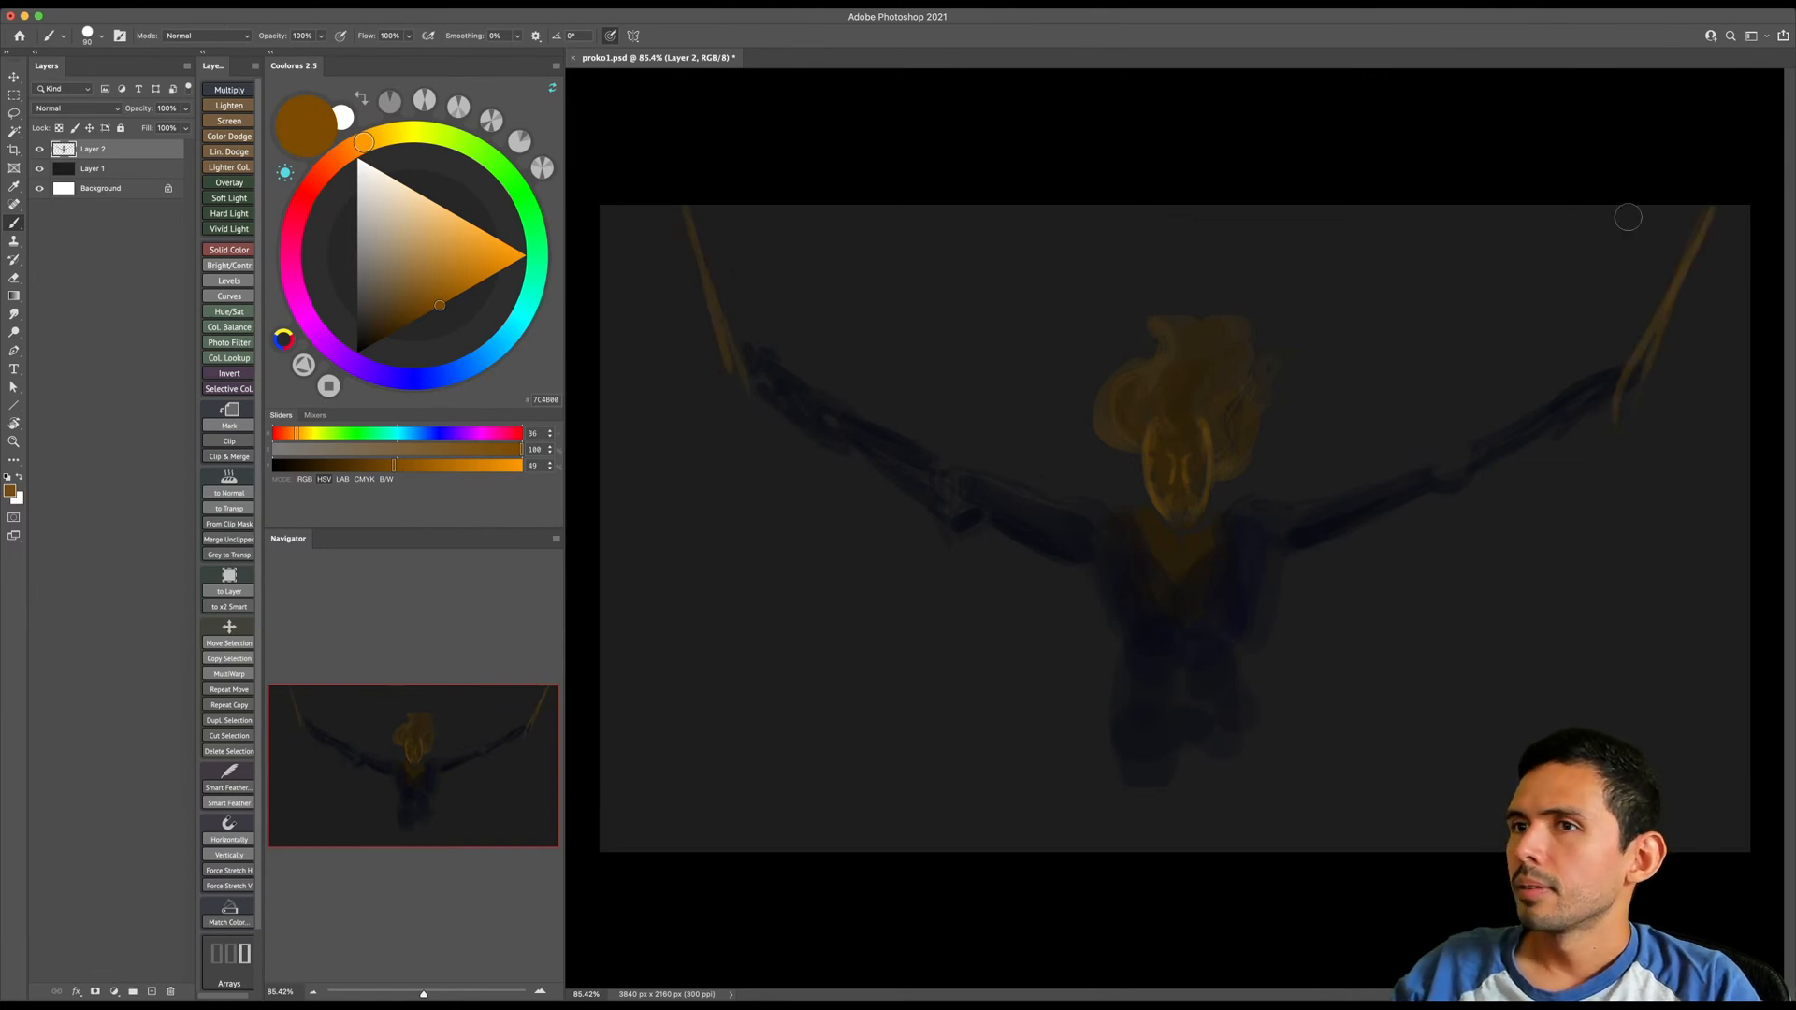
{"action": "left_click_drag", "start_coordinate": [677, 199], "coordinate": [775, 473]}
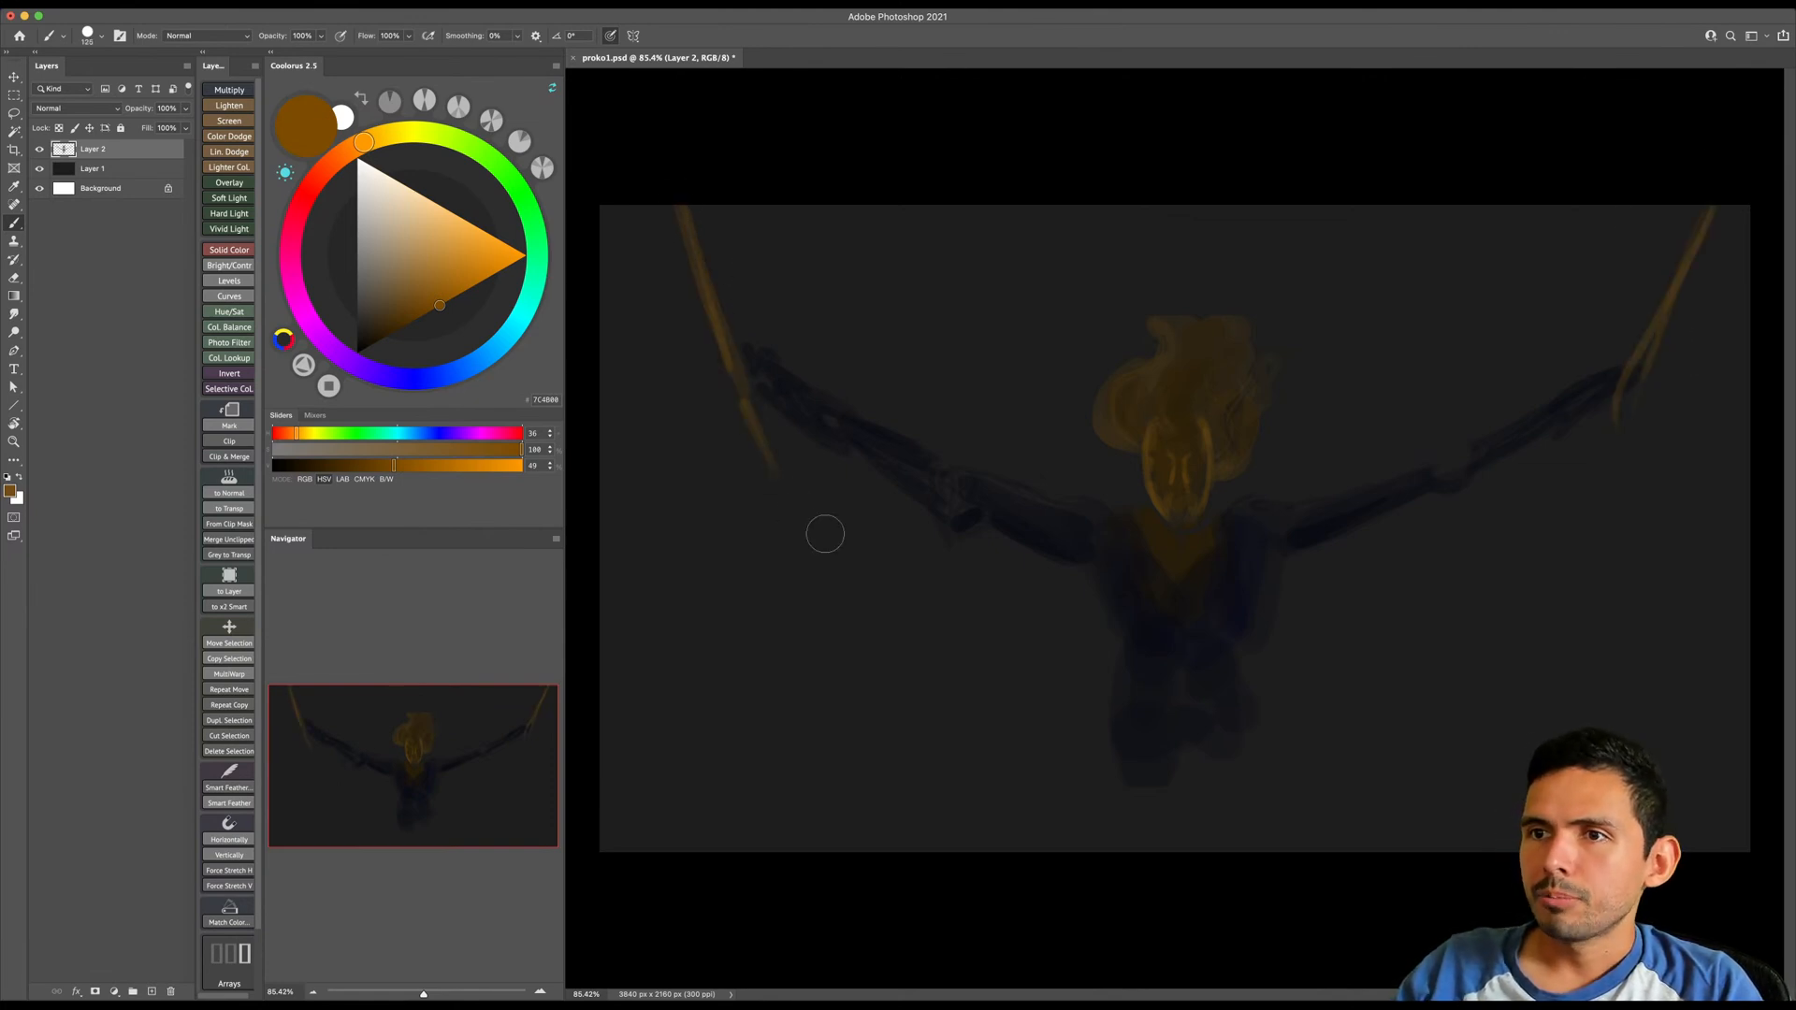
{"action": "left_click_drag", "start_coordinate": [1618, 412], "coordinate": [1583, 481]}
{"action": "left_click_drag", "start_coordinate": [765, 409], "coordinate": [826, 558]}
{"action": "left_click_drag", "start_coordinate": [1618, 412], "coordinate": [1560, 558]}
- Paint billowing hair in dark orange-brown above the head with a larger brush, ending in a curling wisp
{"action": "key", "text": "bracketright"}
{"action": "key", "text": "bracketright"}
{"action": "key", "text": "bracketright"}
{"action": "key", "text": "bracketright"}
{"action": "key", "text": "bracketright"}
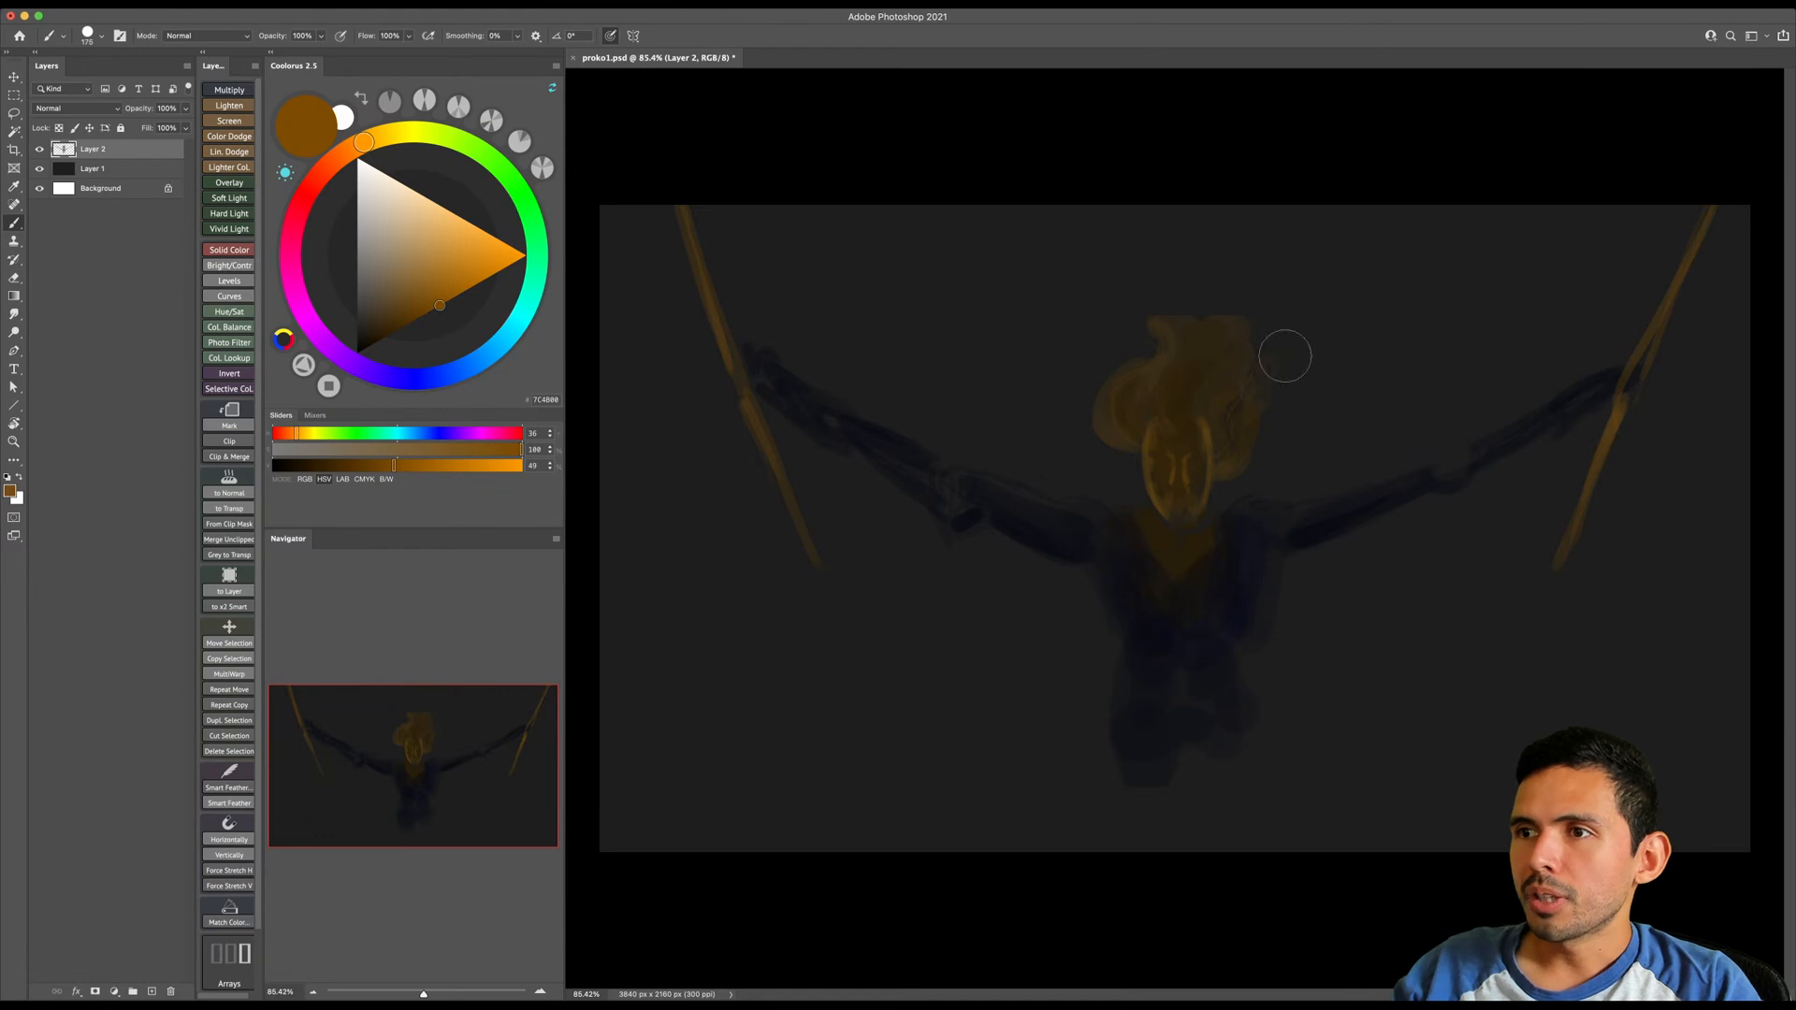
{"action": "key", "text": "bracketright"}
{"action": "key", "text": "bracketright"}
{"action": "key", "text": "bracketright"}
{"action": "mouse_move", "coordinate": [1188, 346]}
{"action": "left_mouse_down"}
{"action": "mouse_move", "coordinate": [1134, 308]}
{"action": "mouse_move", "coordinate": [1219, 307]}
{"action": "left_mouse_up"}
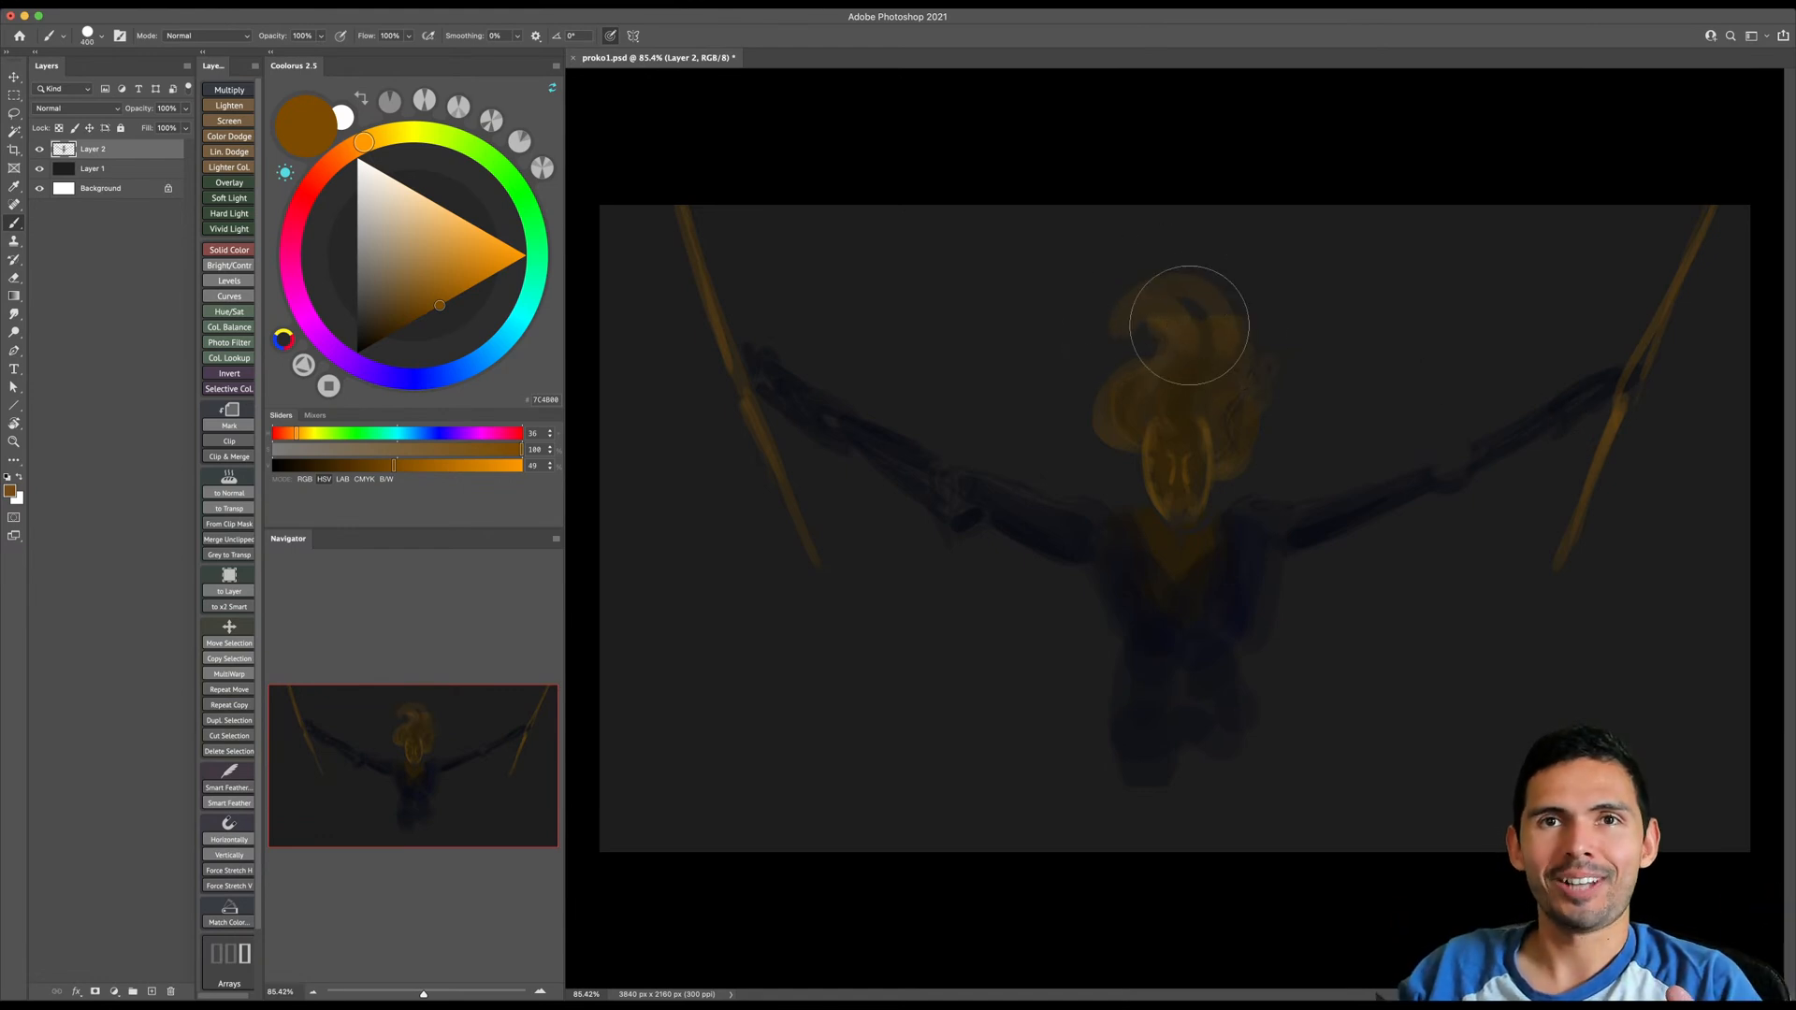
{"action": "mouse_move", "coordinate": [1209, 342]}
{"action": "left_mouse_down"}
{"action": "mouse_move", "coordinate": [1148, 300]}
{"action": "mouse_move", "coordinate": [1148, 236]}
{"action": "mouse_move", "coordinate": [1233, 307]}
{"action": "mouse_move", "coordinate": [1165, 297]}
{"action": "mouse_move", "coordinate": [1226, 410]}
{"action": "mouse_move", "coordinate": [1183, 352]}
{"action": "left_mouse_up"}
{"action": "key", "text": "bracketright"}
{"action": "key", "text": "bracketleft"}
{"action": "key", "text": "bracketleft"}
{"action": "key", "text": "bracketleft"}
{"action": "key", "text": "bracketleft"}
{"action": "key", "text": "bracketleft"}
{"action": "key", "text": "bracketleft"}
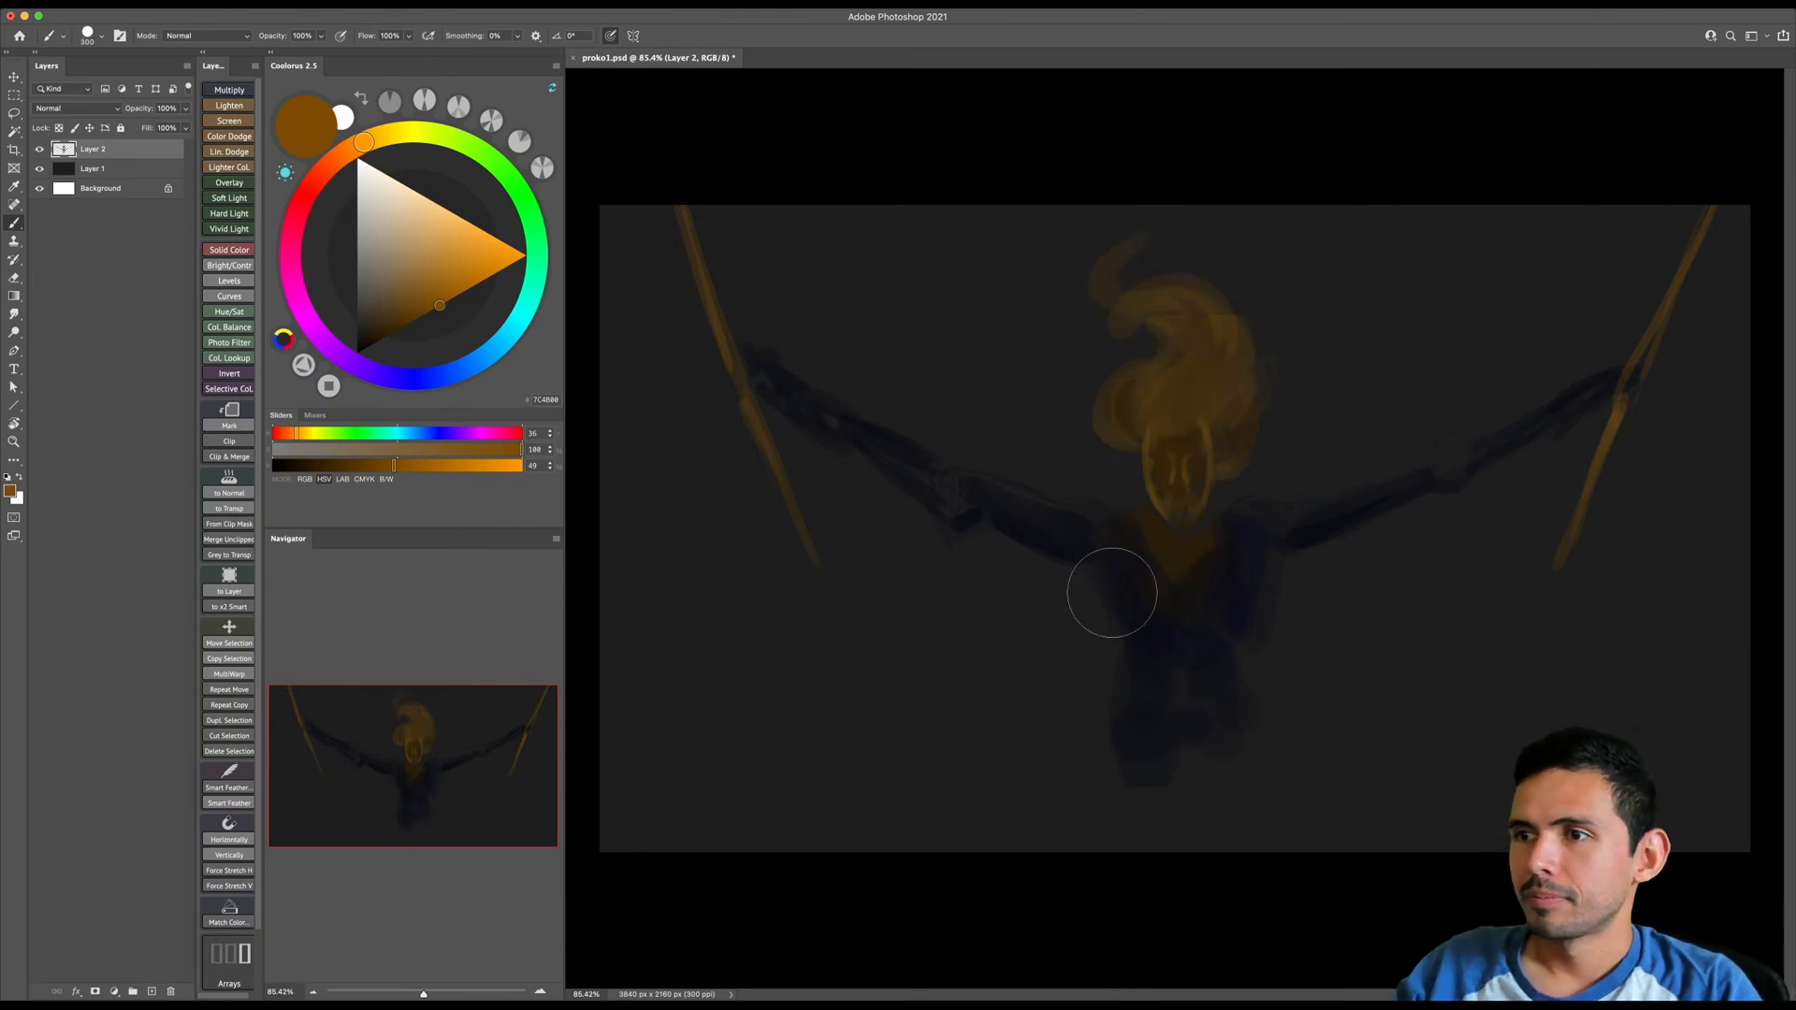
- Choose a near-black tone and paint a flared skirt and the upper legs below the torso, reaching the canvas's lower edge
{"action": "left_click", "coordinate": [1128, 583], "text": "alt"}
{"action": "left_click", "coordinate": [370, 344]}
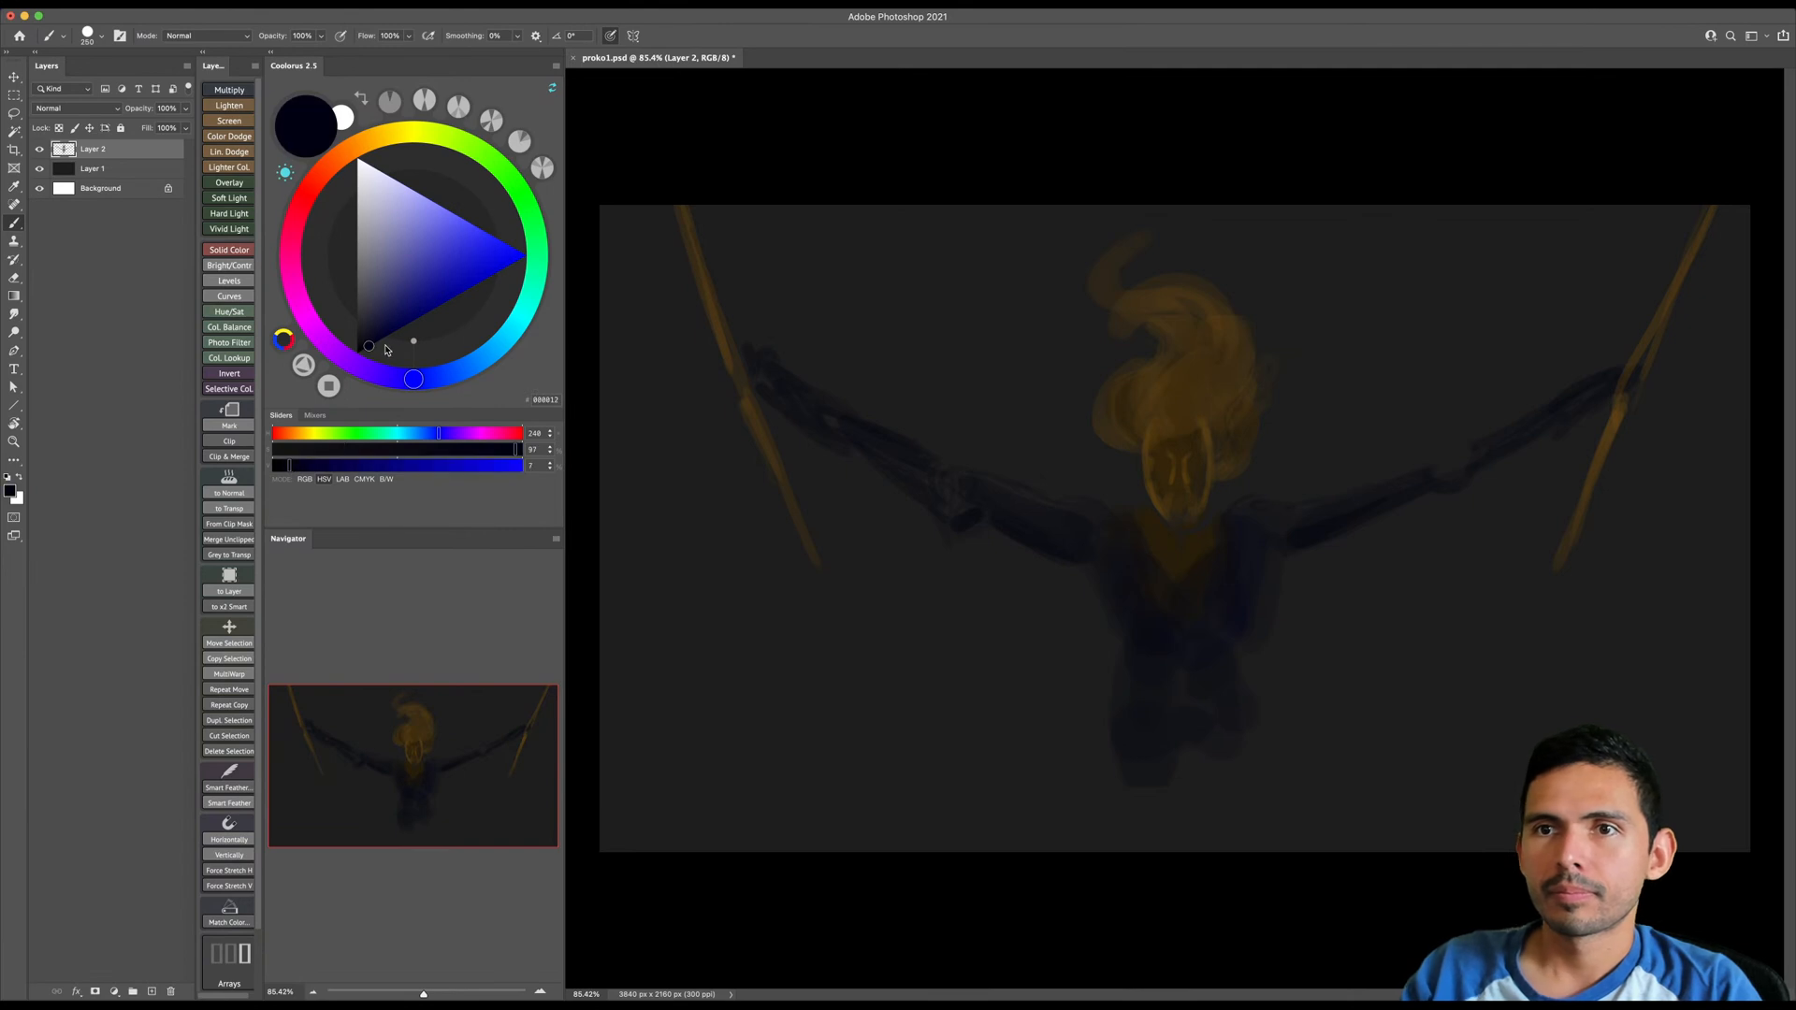
{"action": "left_click", "coordinate": [361, 340]}
{"action": "key", "text": "bracketright"}
{"action": "mouse_move", "coordinate": [1112, 610]}
{"action": "left_mouse_down"}
{"action": "mouse_move", "coordinate": [1161, 677]}
{"action": "mouse_move", "coordinate": [1127, 763]}
{"action": "mouse_move", "coordinate": [1192, 777]}
{"action": "mouse_move", "coordinate": [1259, 738]}
{"action": "left_mouse_up"}
{"action": "key", "text": "bracketright"}
{"action": "mouse_move", "coordinate": [1147, 667]}
{"action": "left_mouse_down"}
{"action": "mouse_move", "coordinate": [1254, 780]}
{"action": "mouse_move", "coordinate": [1129, 768]}
{"action": "left_mouse_up"}
{"action": "key", "text": "bracketleft"}
{"action": "left_click_drag", "start_coordinate": [1215, 810], "coordinate": [1203, 884]}
{"action": "key", "text": "bracketleft"}
- Scale the whole figure down to about 86% with Free Transform and extend the dark legs to the canvas's lower edge
{"action": "key", "text": "ctrl+t"}
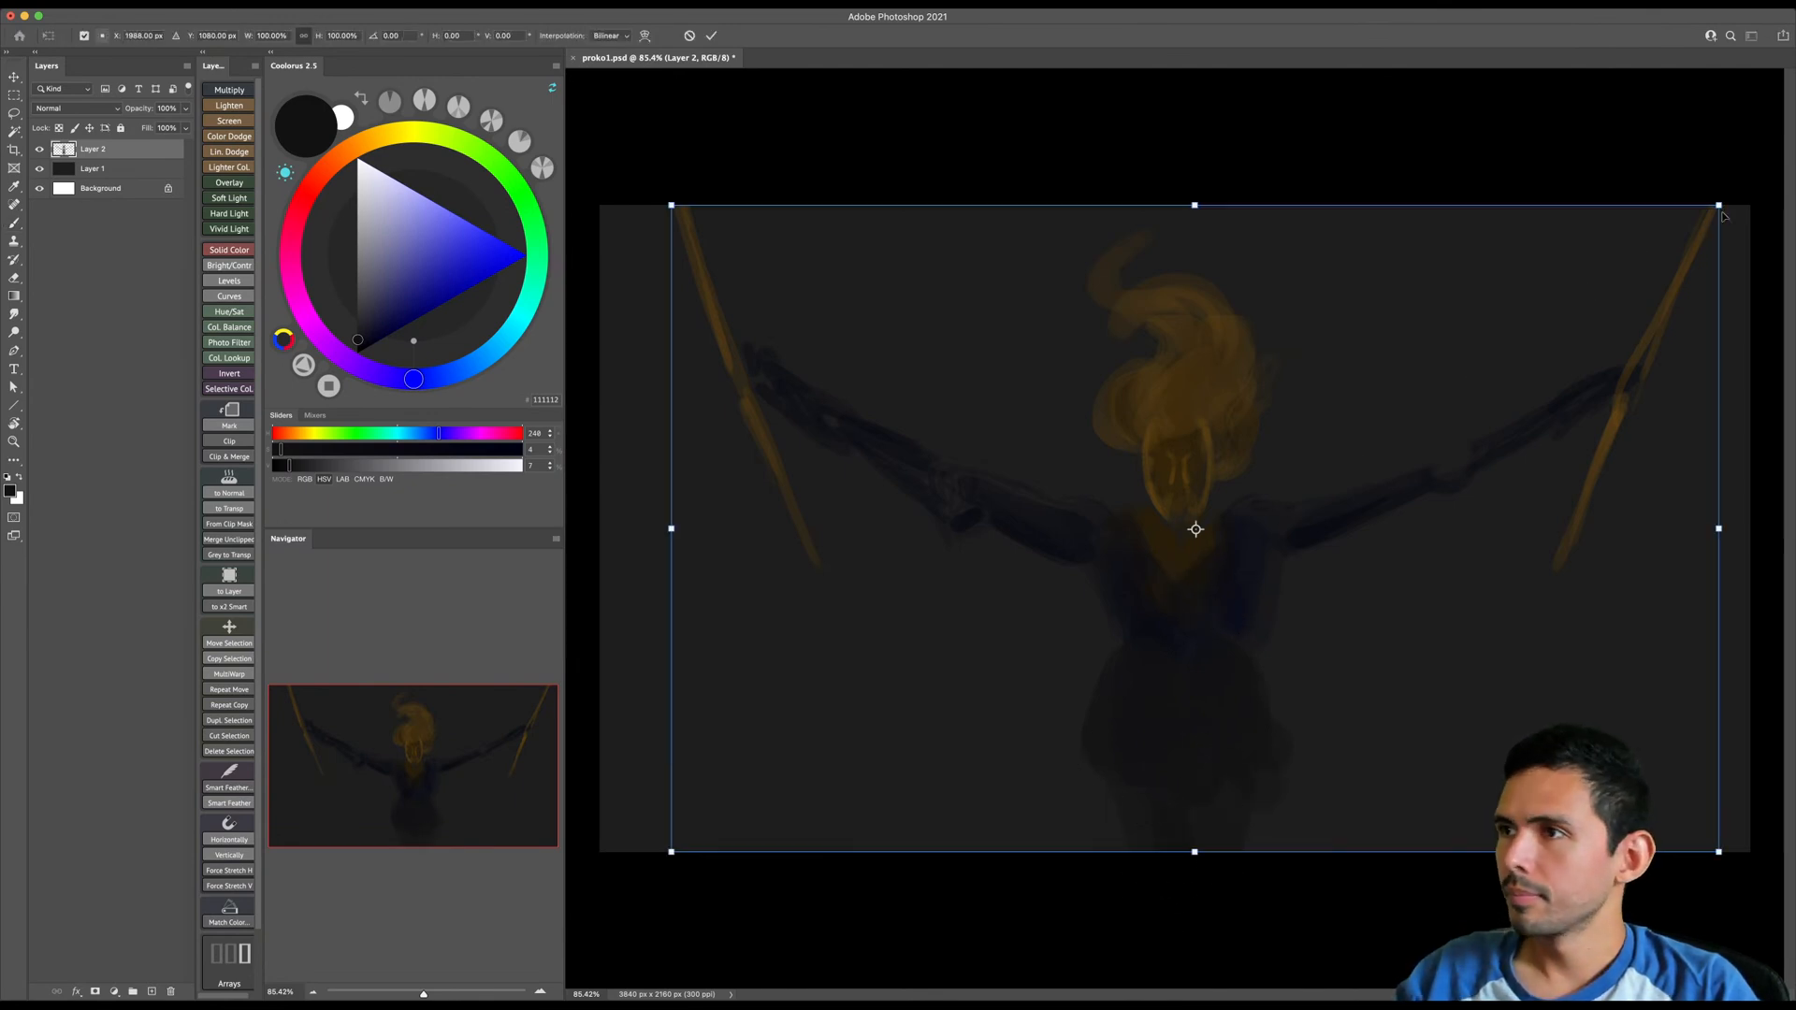
{"action": "left_click_drag", "start_coordinate": [1719, 204], "coordinate": [1635, 288]}
{"action": "left_click_drag", "start_coordinate": [1567, 351], "coordinate": [1602, 313]}
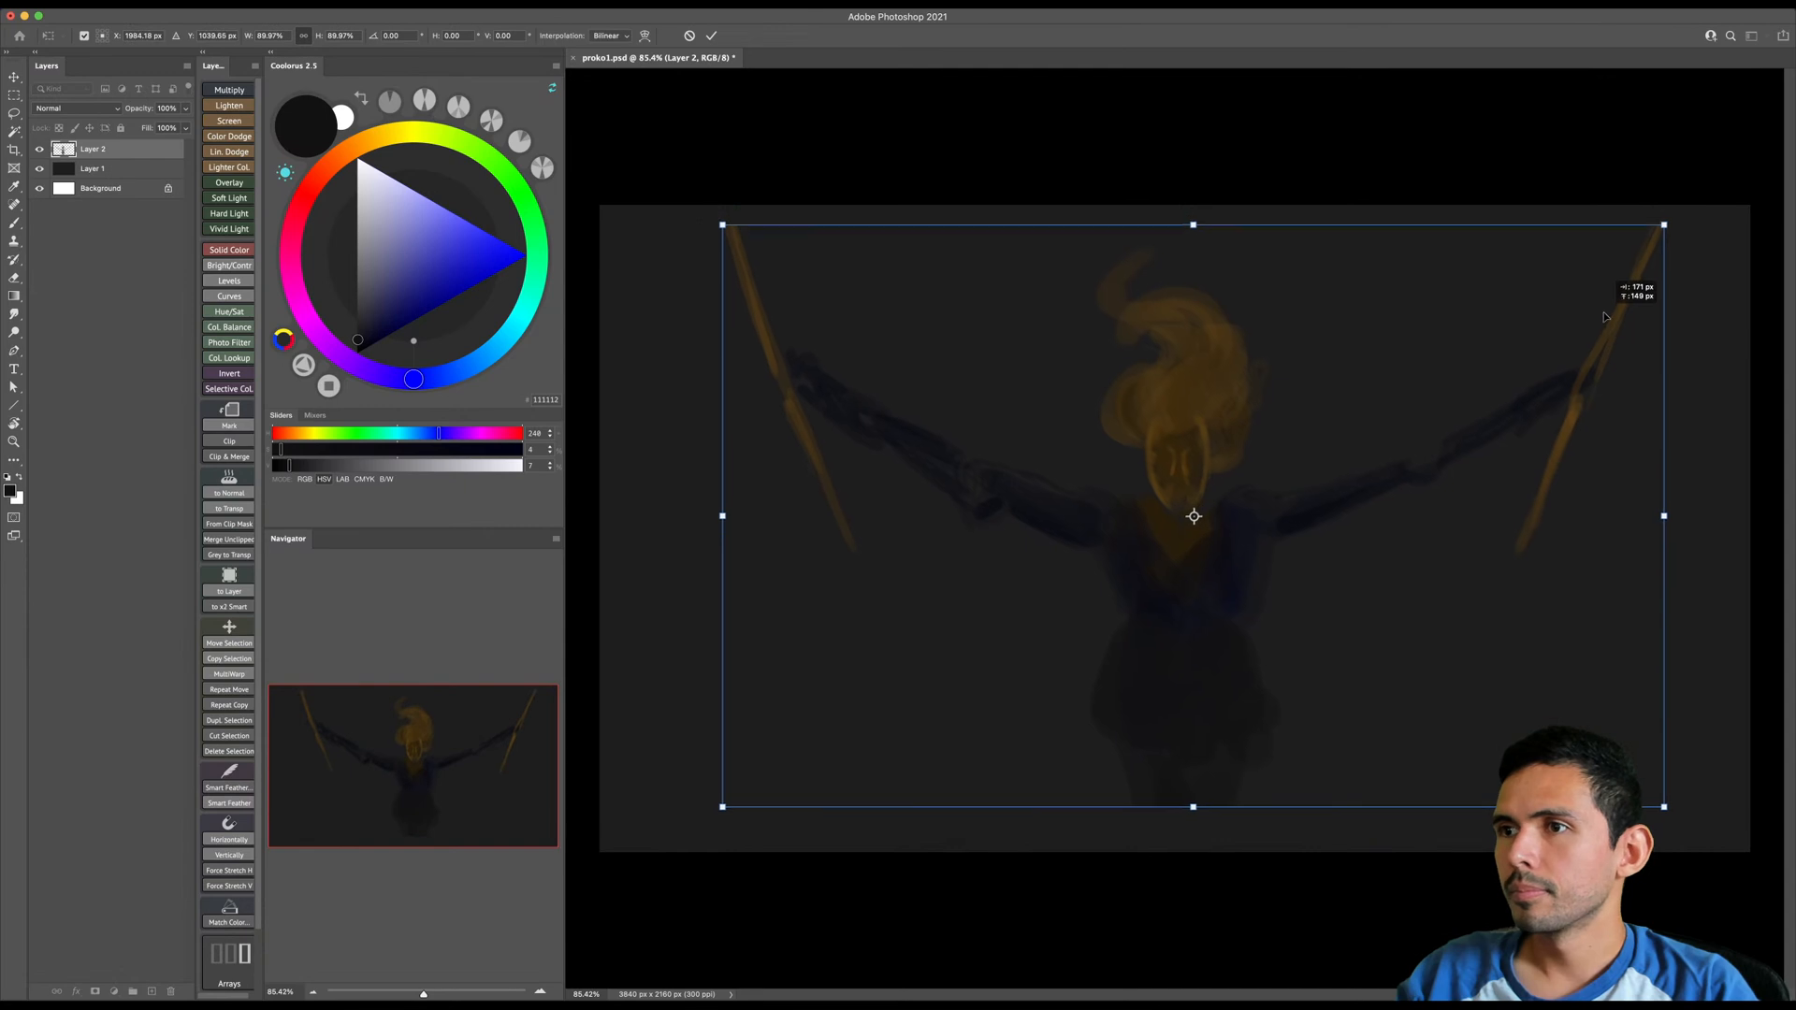
{"action": "left_click_drag", "start_coordinate": [1663, 225], "coordinate": [1643, 234]}
{"action": "key", "text": "Return"}
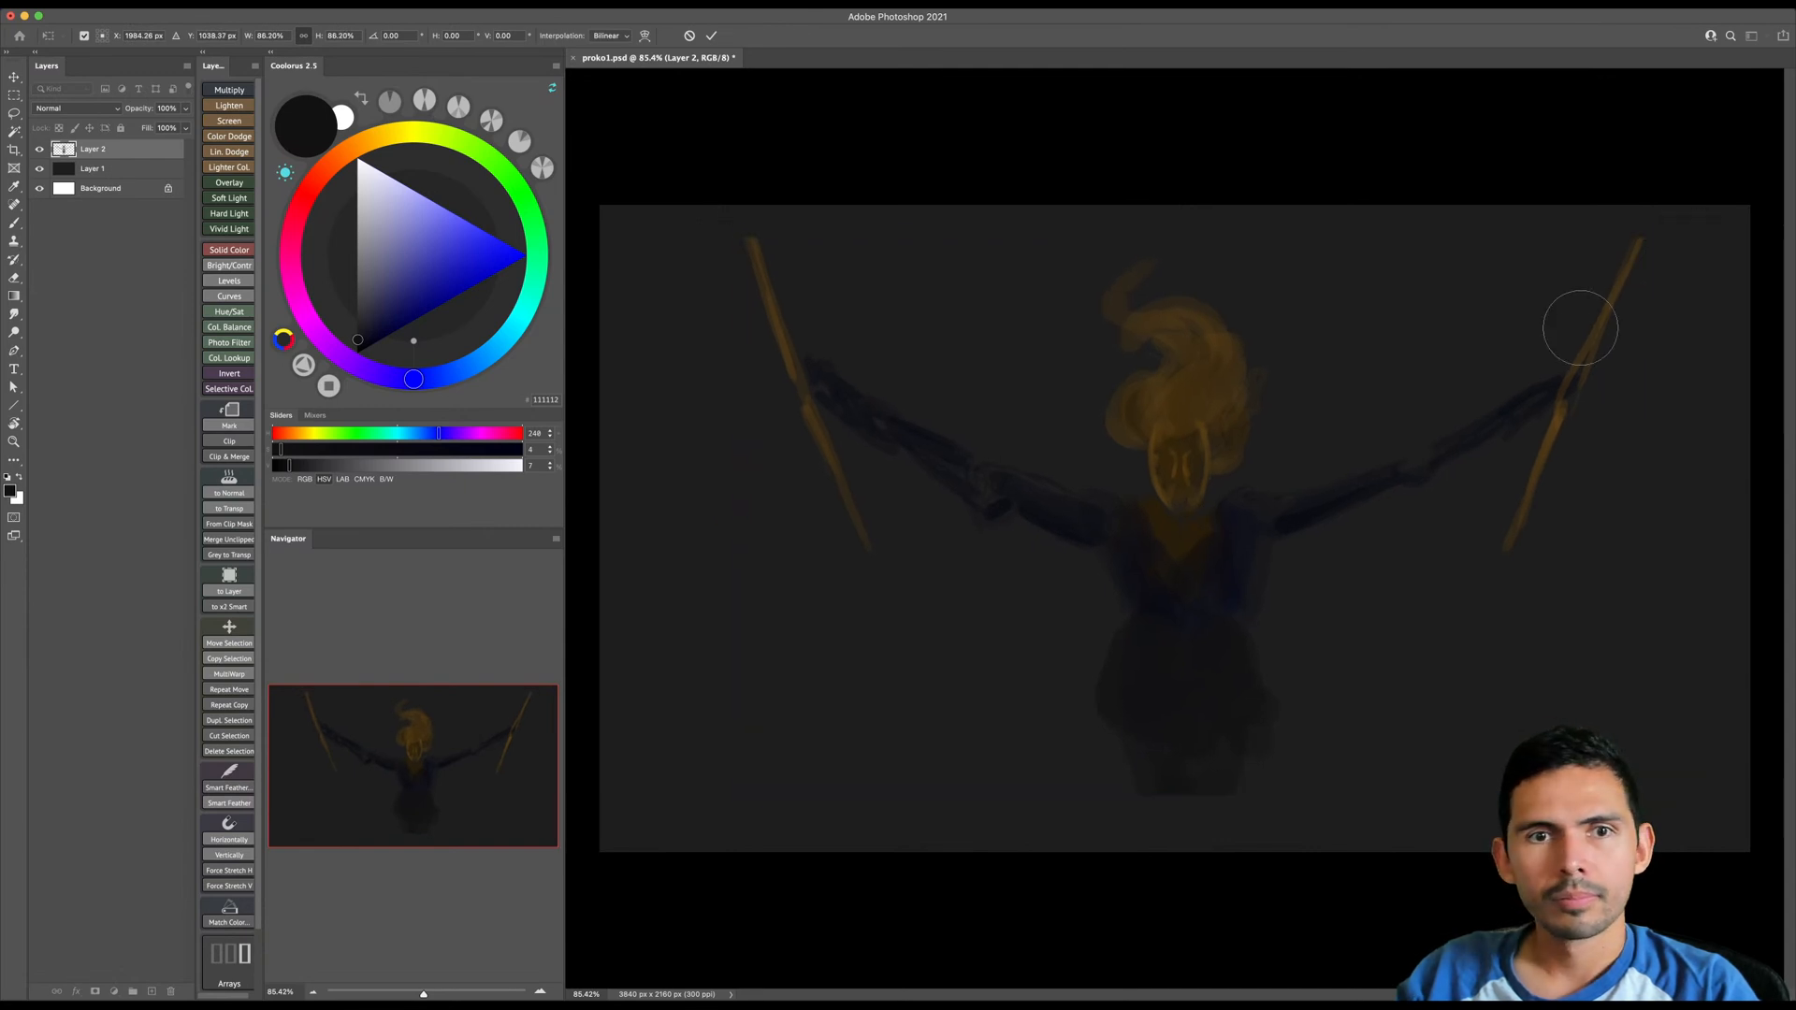
{"action": "key", "text": "bracketright"}
{"action": "key", "text": "bracketright"}
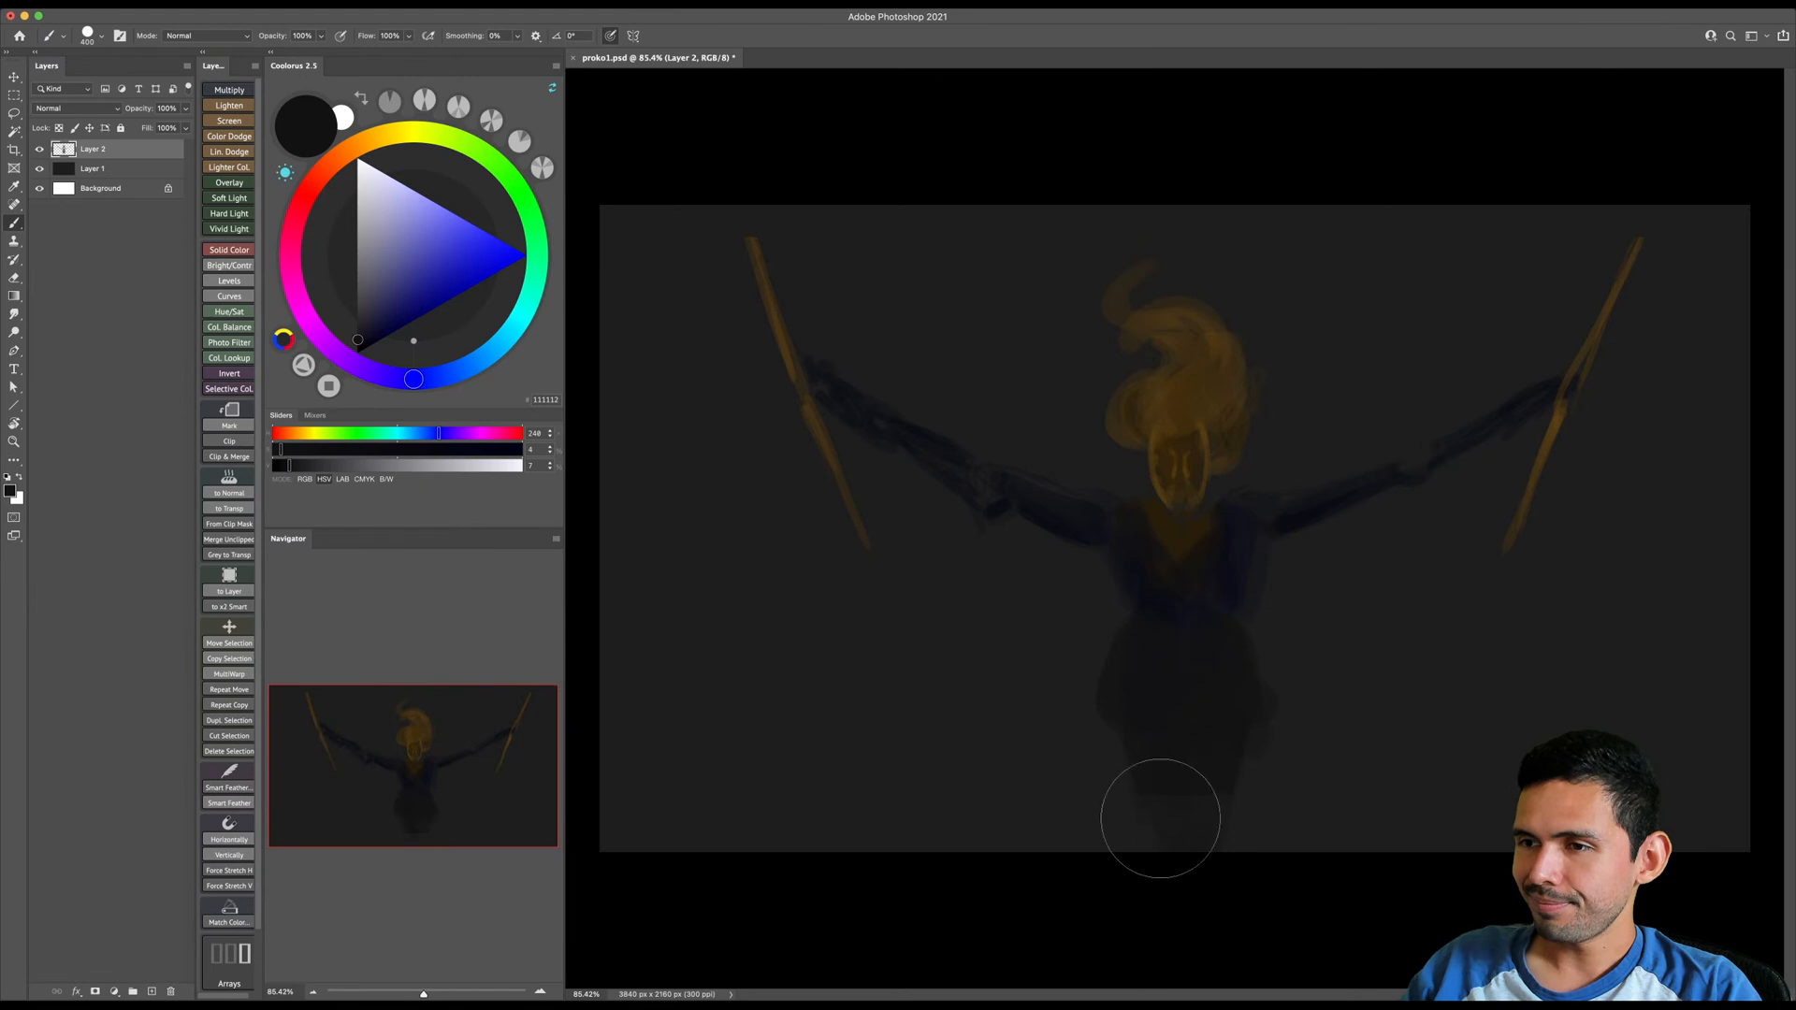
- Lasso the skirt and legs, move them down away from the torso, and deselect
{"action": "key", "text": "l"}
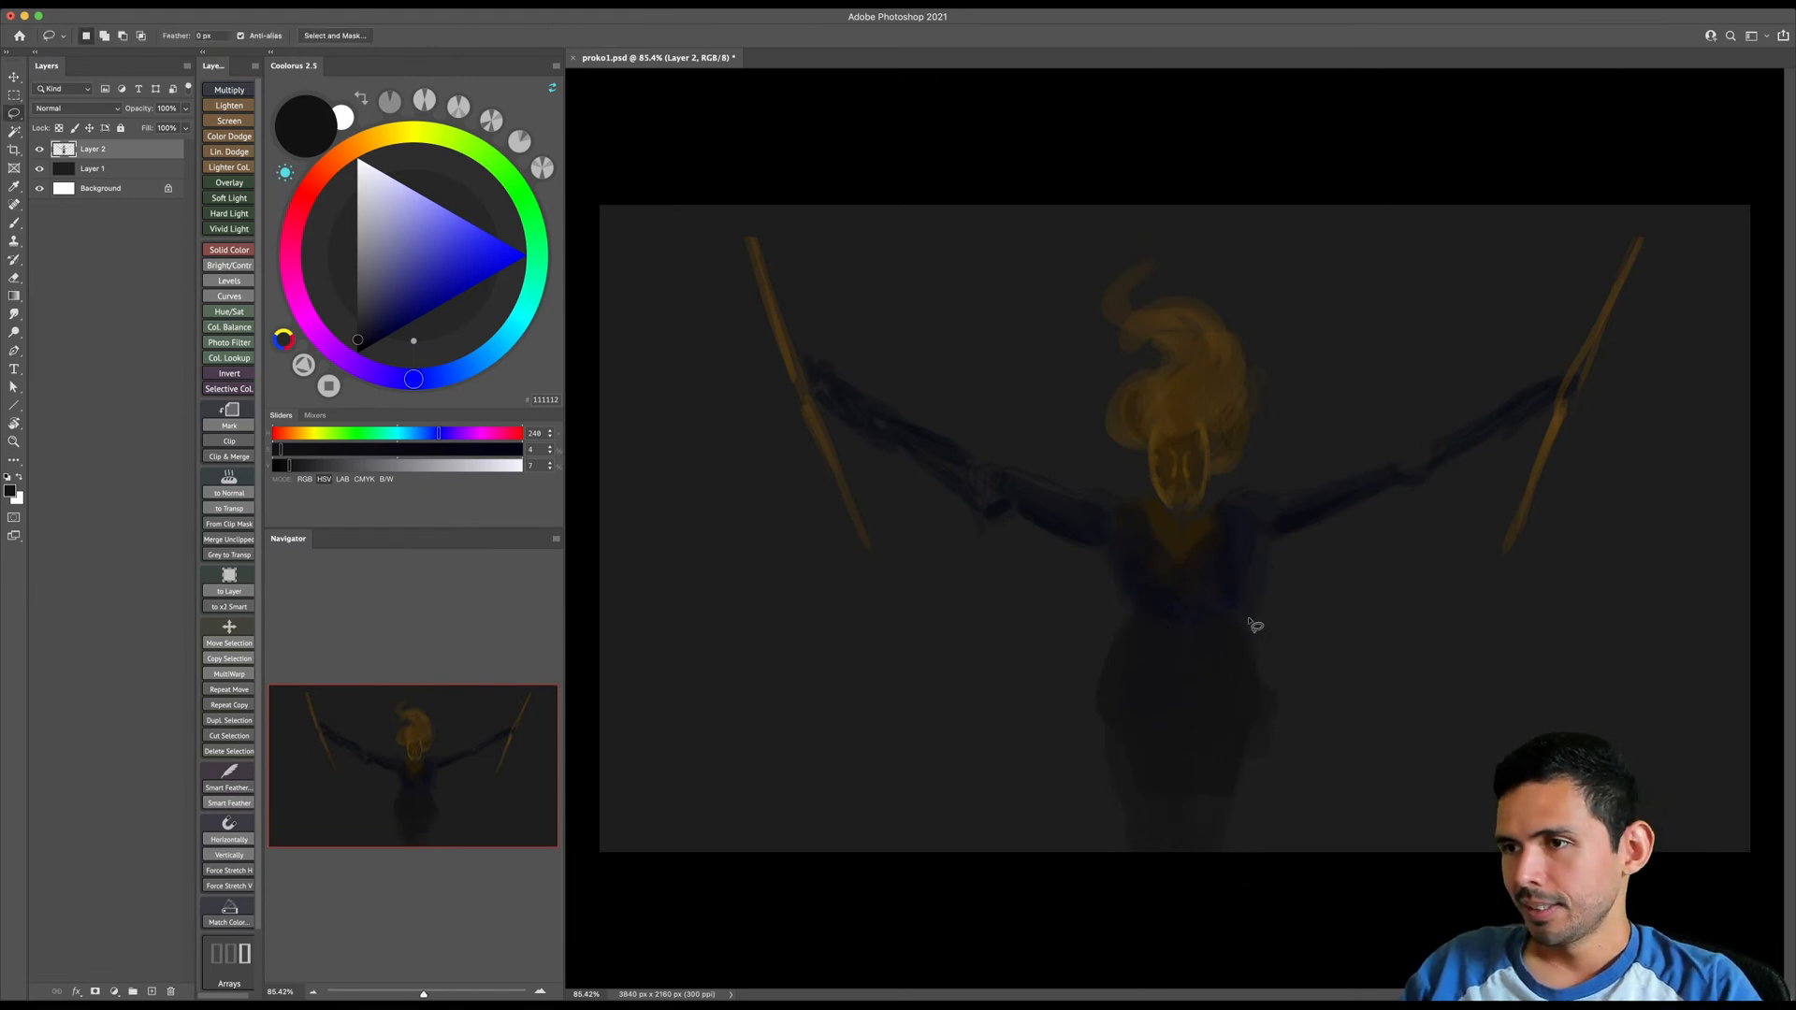
{"action": "left_click_drag", "start_coordinate": [1075, 753], "coordinate": [1272, 619]}
{"action": "key", "text": "v"}
{"action": "left_click_drag", "start_coordinate": [1198, 717], "coordinate": [1205, 778]}
{"action": "key", "text": "ctrl+d"}
- Choose a near-black blue and paint the waist and flared skirt to fill the gap between torso and legs
{"action": "key", "text": "b"}
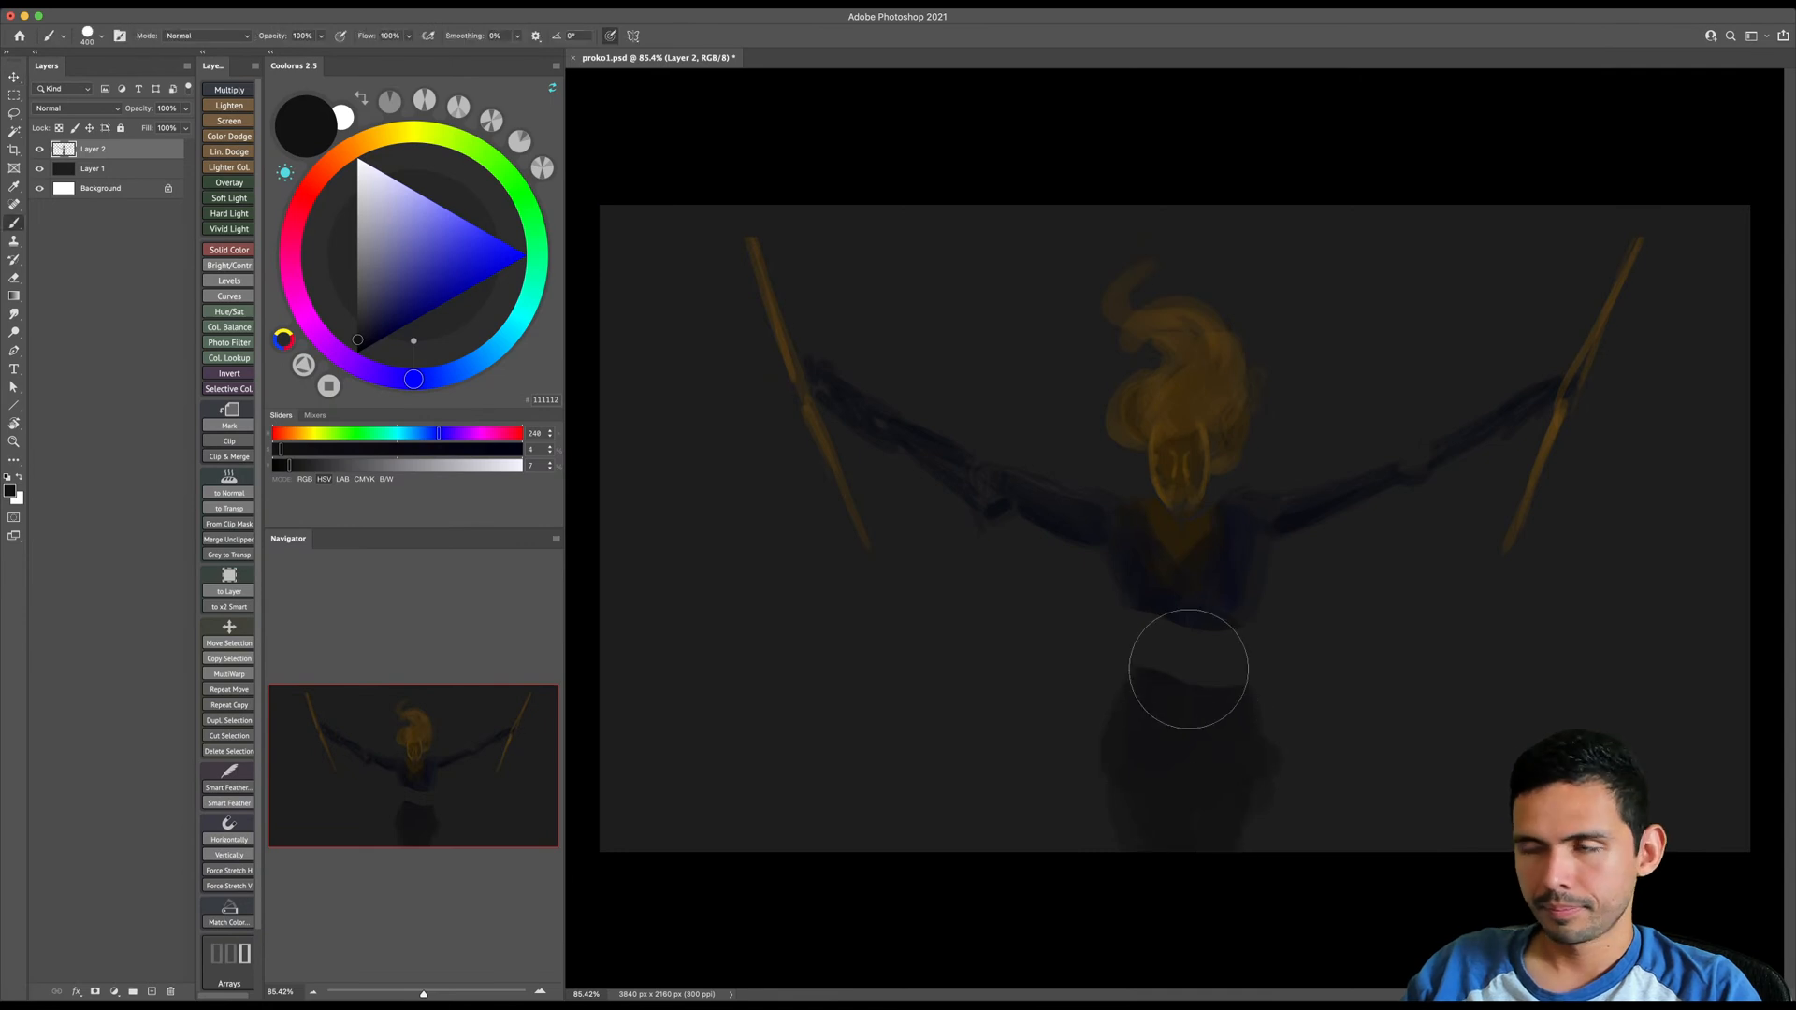
{"action": "left_click_drag", "start_coordinate": [365, 348], "coordinate": [362, 336]}
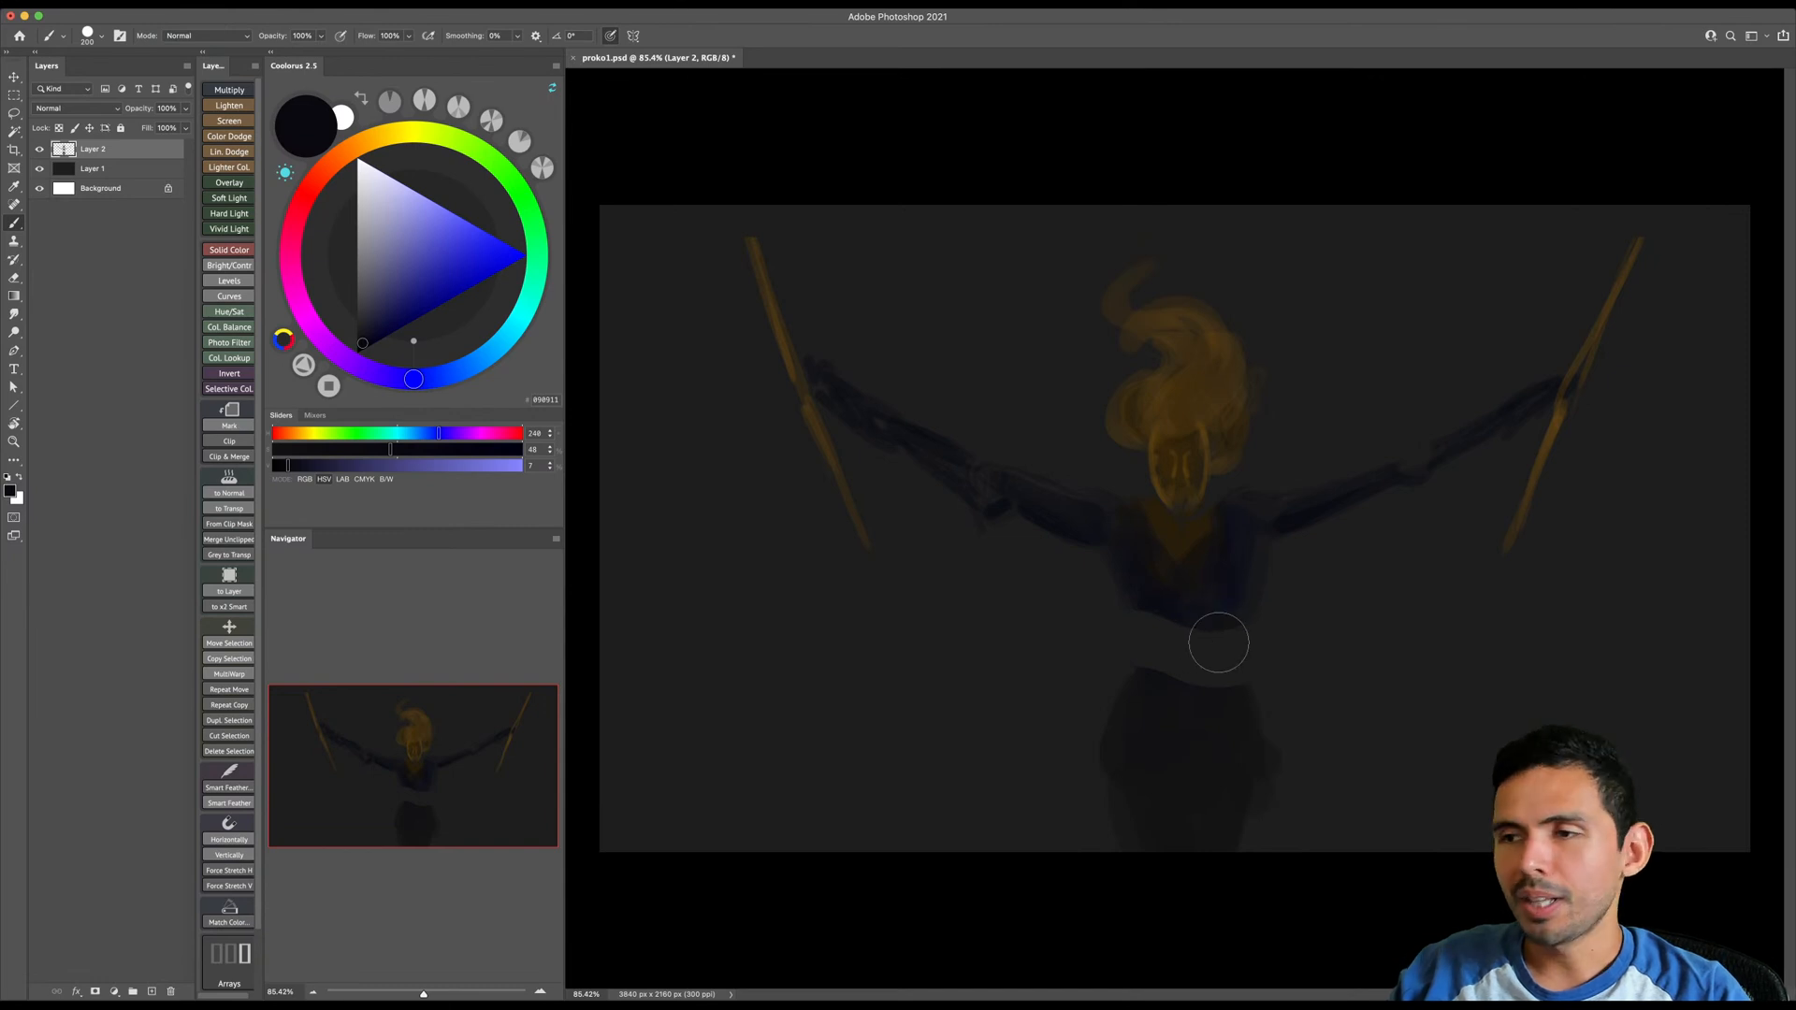
{"action": "mouse_move", "coordinate": [1159, 657]}
{"action": "left_mouse_down"}
{"action": "mouse_move", "coordinate": [1142, 712]}
{"action": "mouse_move", "coordinate": [1146, 681]}
{"action": "mouse_move", "coordinate": [1213, 668]}
{"action": "mouse_move", "coordinate": [1233, 712]}
{"action": "mouse_move", "coordinate": [1145, 706]}
{"action": "mouse_move", "coordinate": [1121, 735]}
{"action": "mouse_move", "coordinate": [1124, 700]}
{"action": "mouse_move", "coordinate": [1214, 693]}
{"action": "mouse_move", "coordinate": [1257, 732]}
{"action": "mouse_move", "coordinate": [1128, 744]}
{"action": "mouse_move", "coordinate": [1248, 757]}
{"action": "mouse_move", "coordinate": [1260, 739]}
{"action": "mouse_move", "coordinate": [1126, 768]}
{"action": "left_mouse_up"}
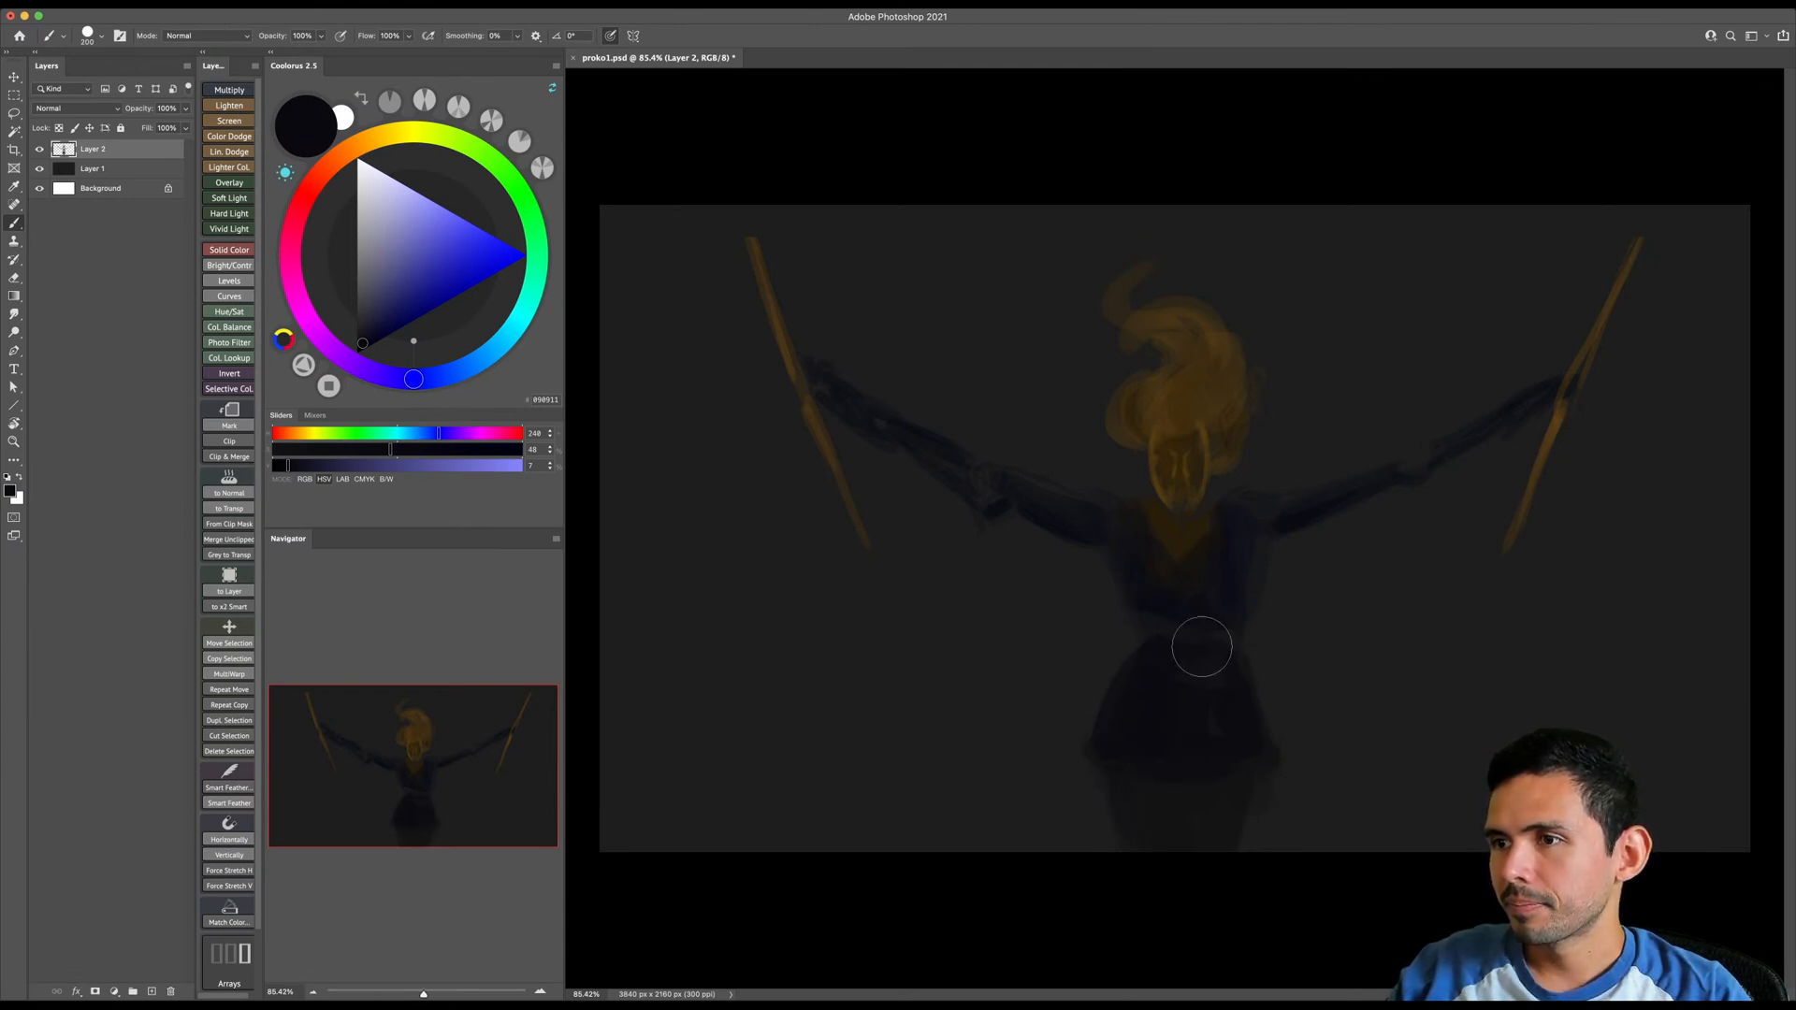
- Paint the hands gripping the staffs and strengthen the arm on the canvas's right side with a smaller near-black blue brush
{"action": "key", "text": "bracketleft"}
{"action": "key", "text": "bracketleft"}
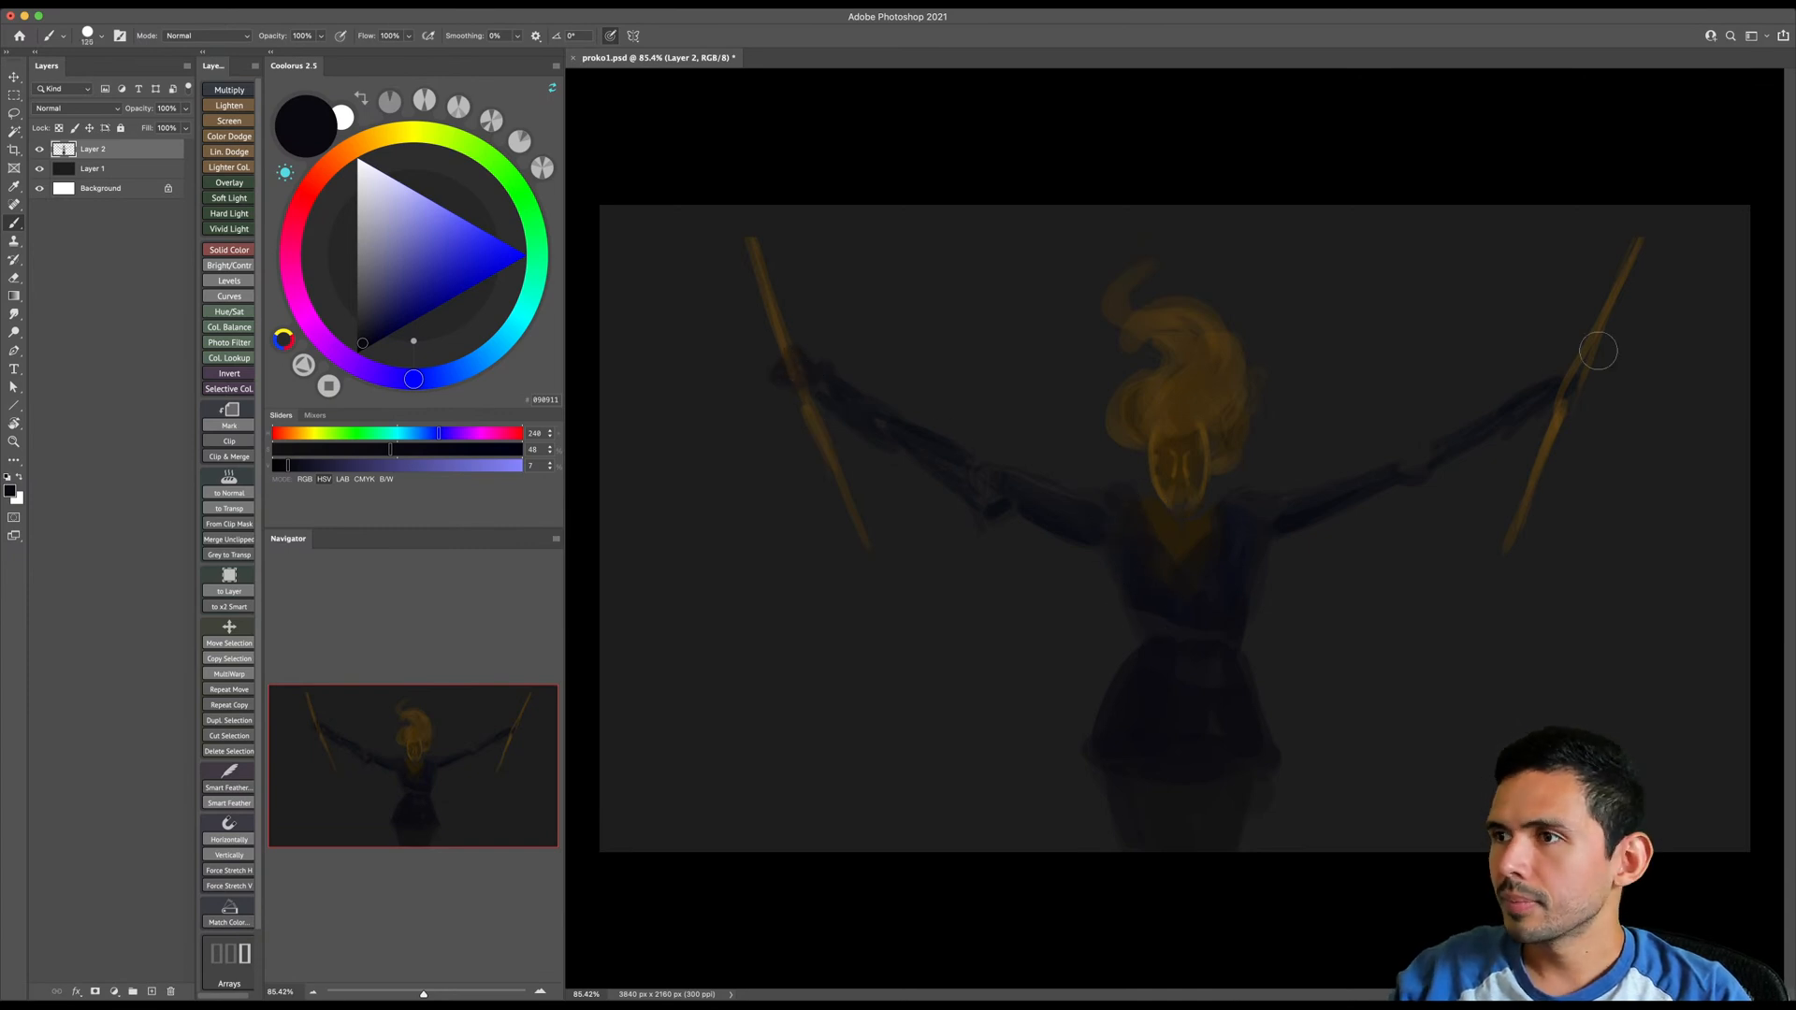
{"action": "key", "text": "bracketright"}
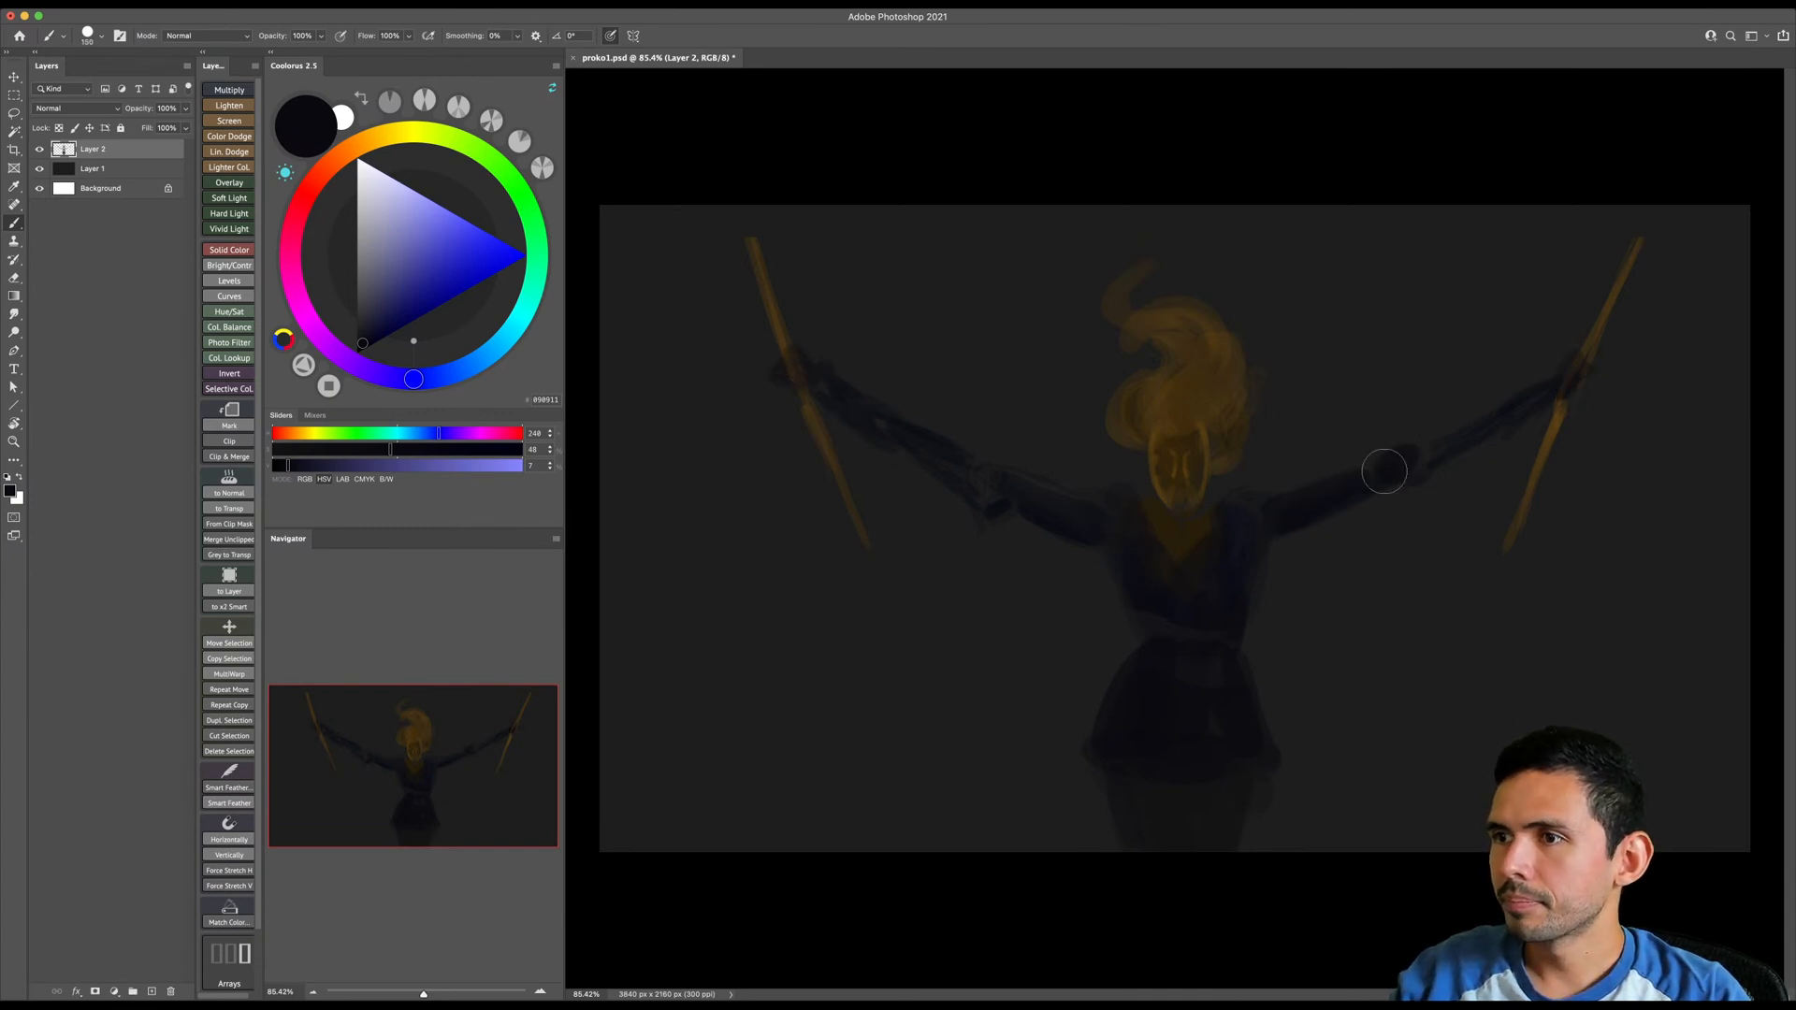
- Sample the hair's dark orange-brown and fill out the hair mass and its curling upper wisp
{"action": "left_click", "coordinate": [1183, 384], "text": "alt"}
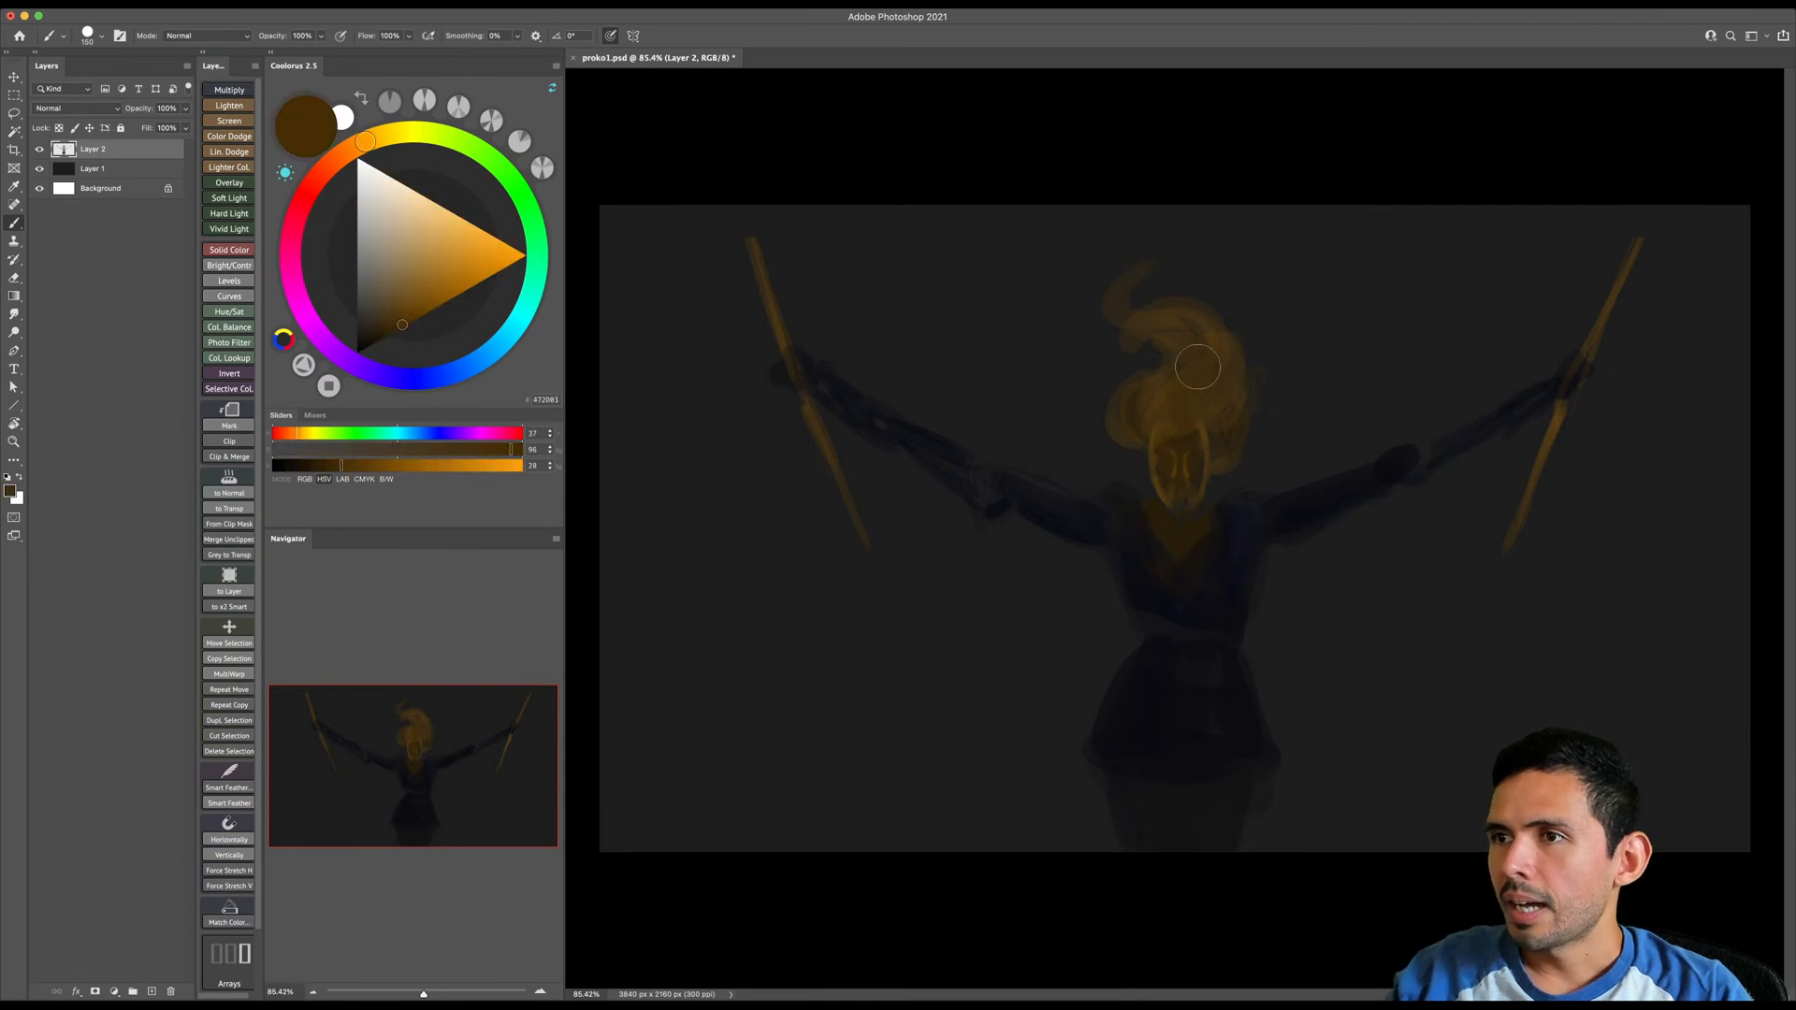
{"action": "key", "text": "bracketright"}
{"action": "key", "text": "bracketright"}
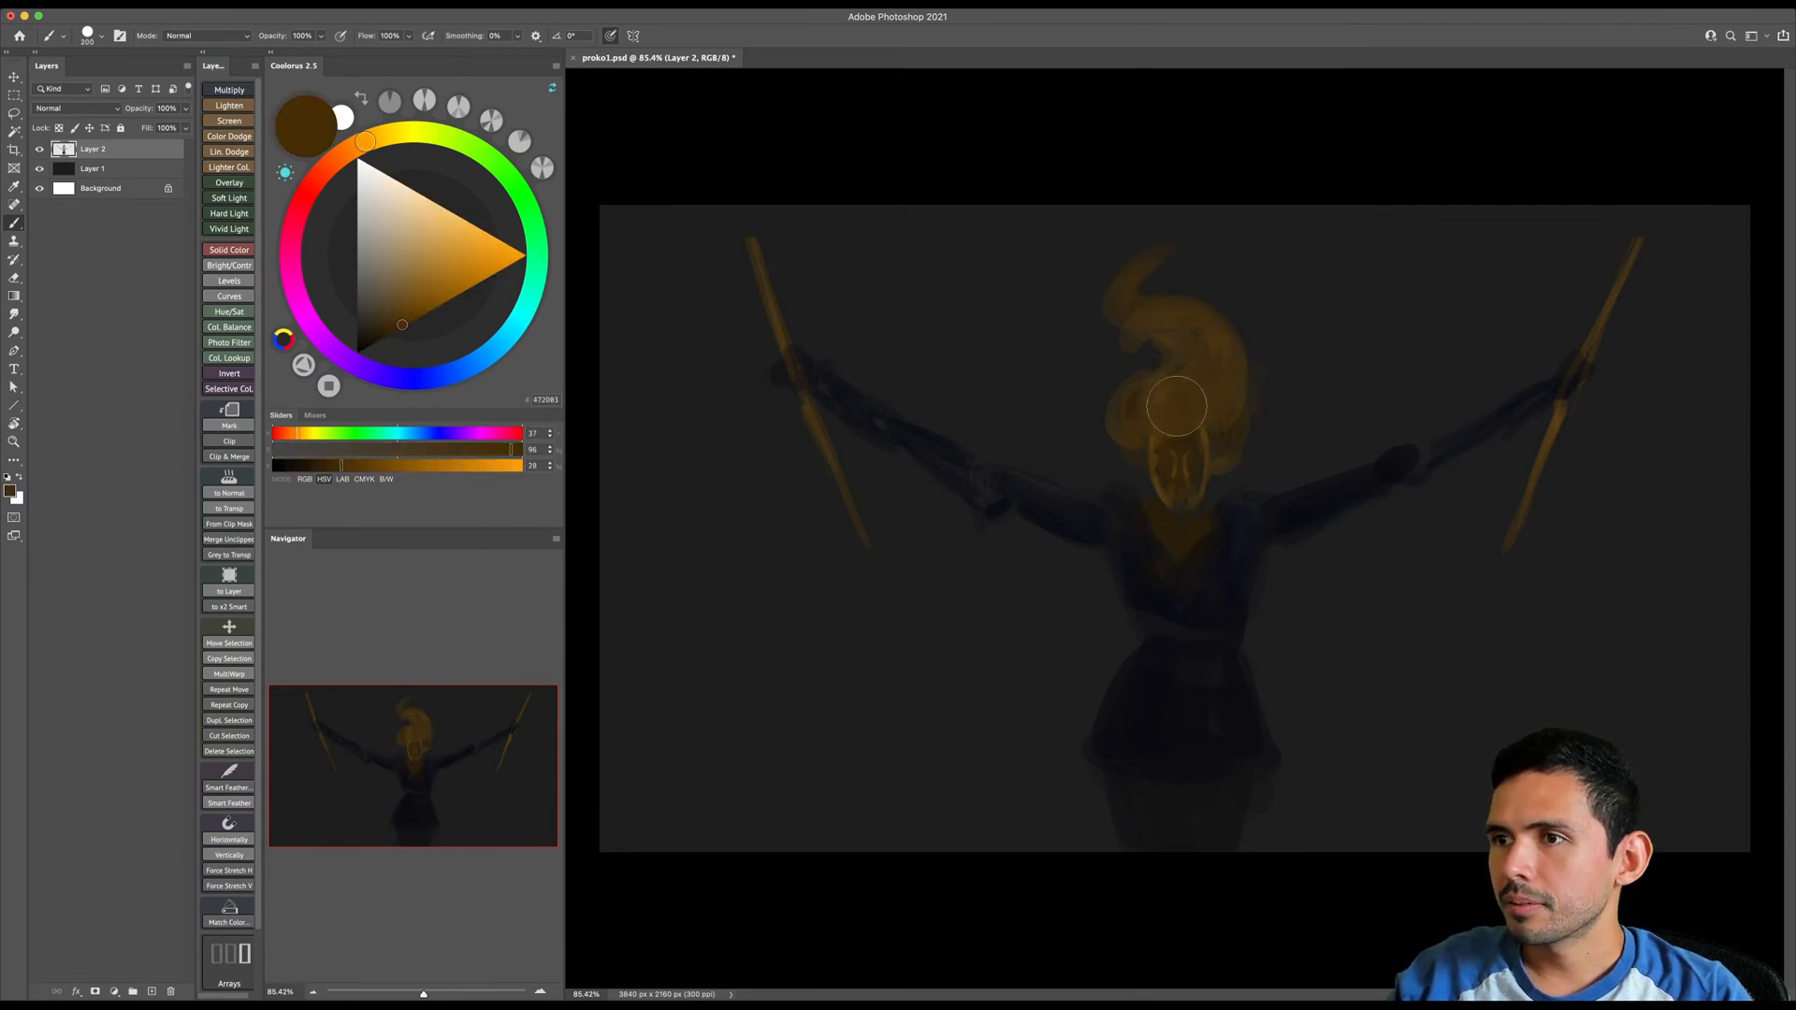
{"action": "key", "text": "bracketleft"}
{"action": "key", "text": "bracketleft"}
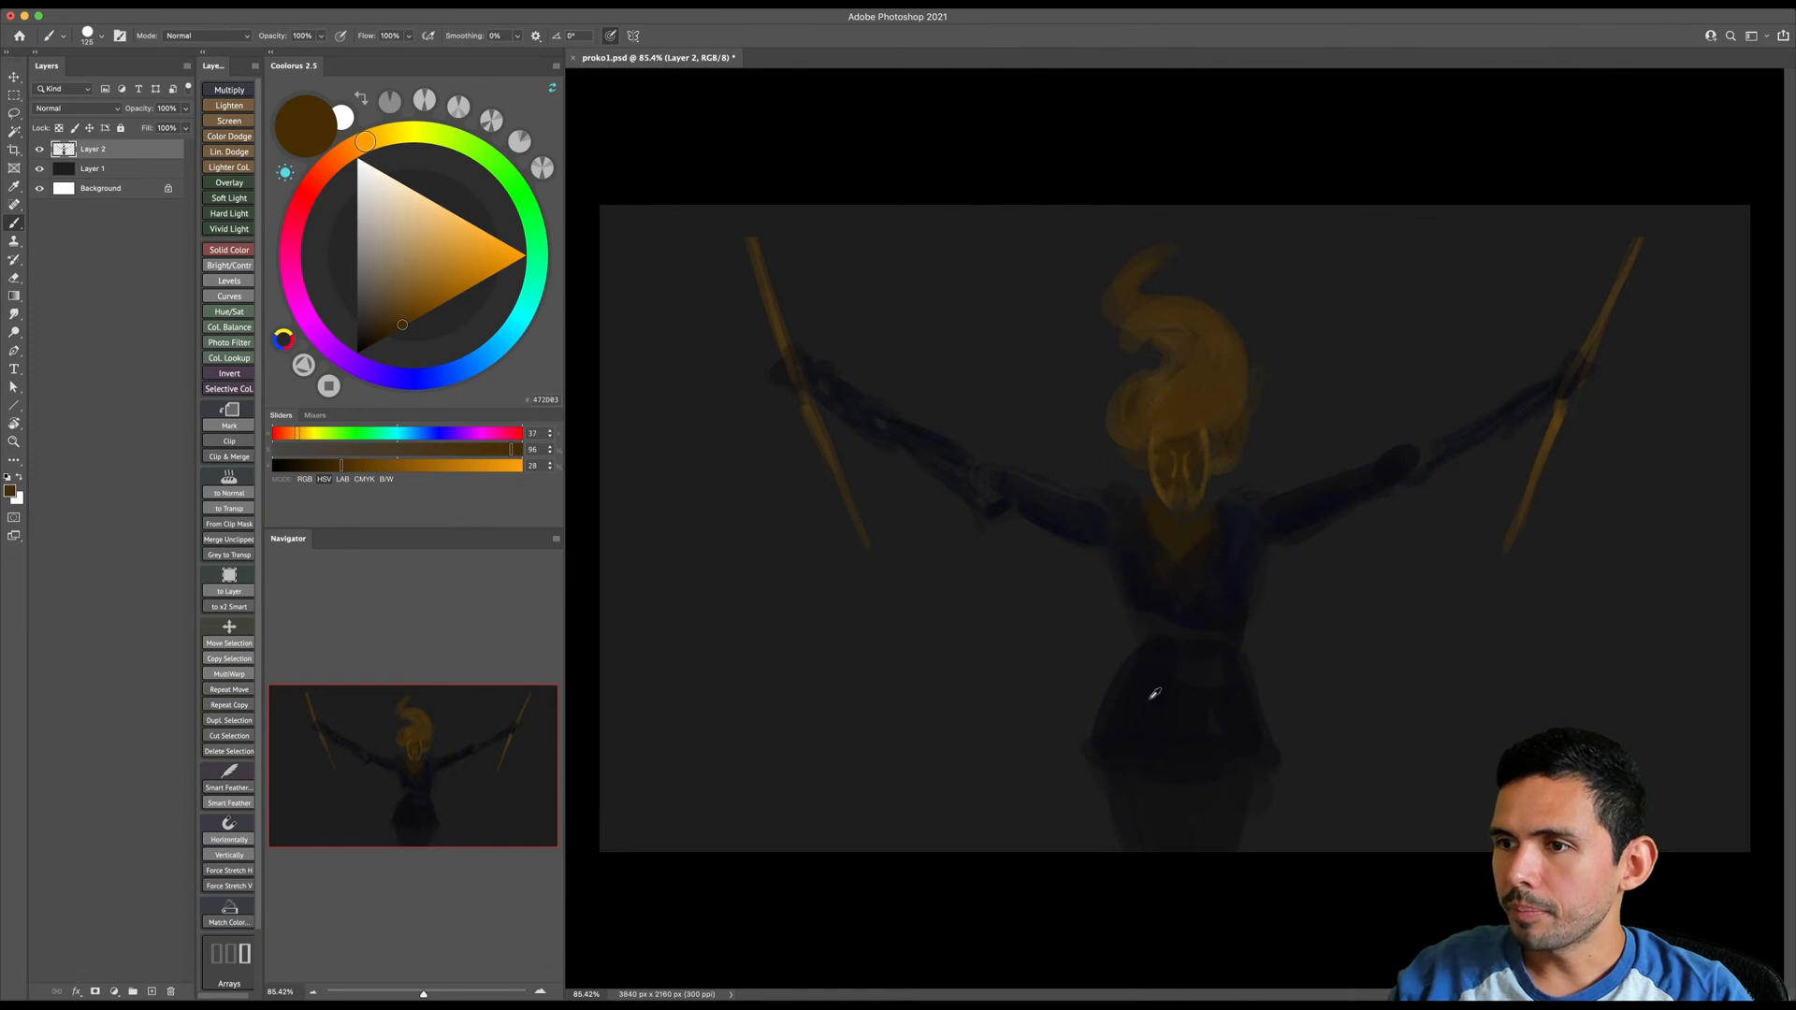
- Move the whole painted figure slightly upward on the canvas and return to the brush
{"action": "key", "text": "v"}
{"action": "left_click_drag", "start_coordinate": [1170, 660], "coordinate": [1167, 665]}
{"action": "key", "text": "b"}
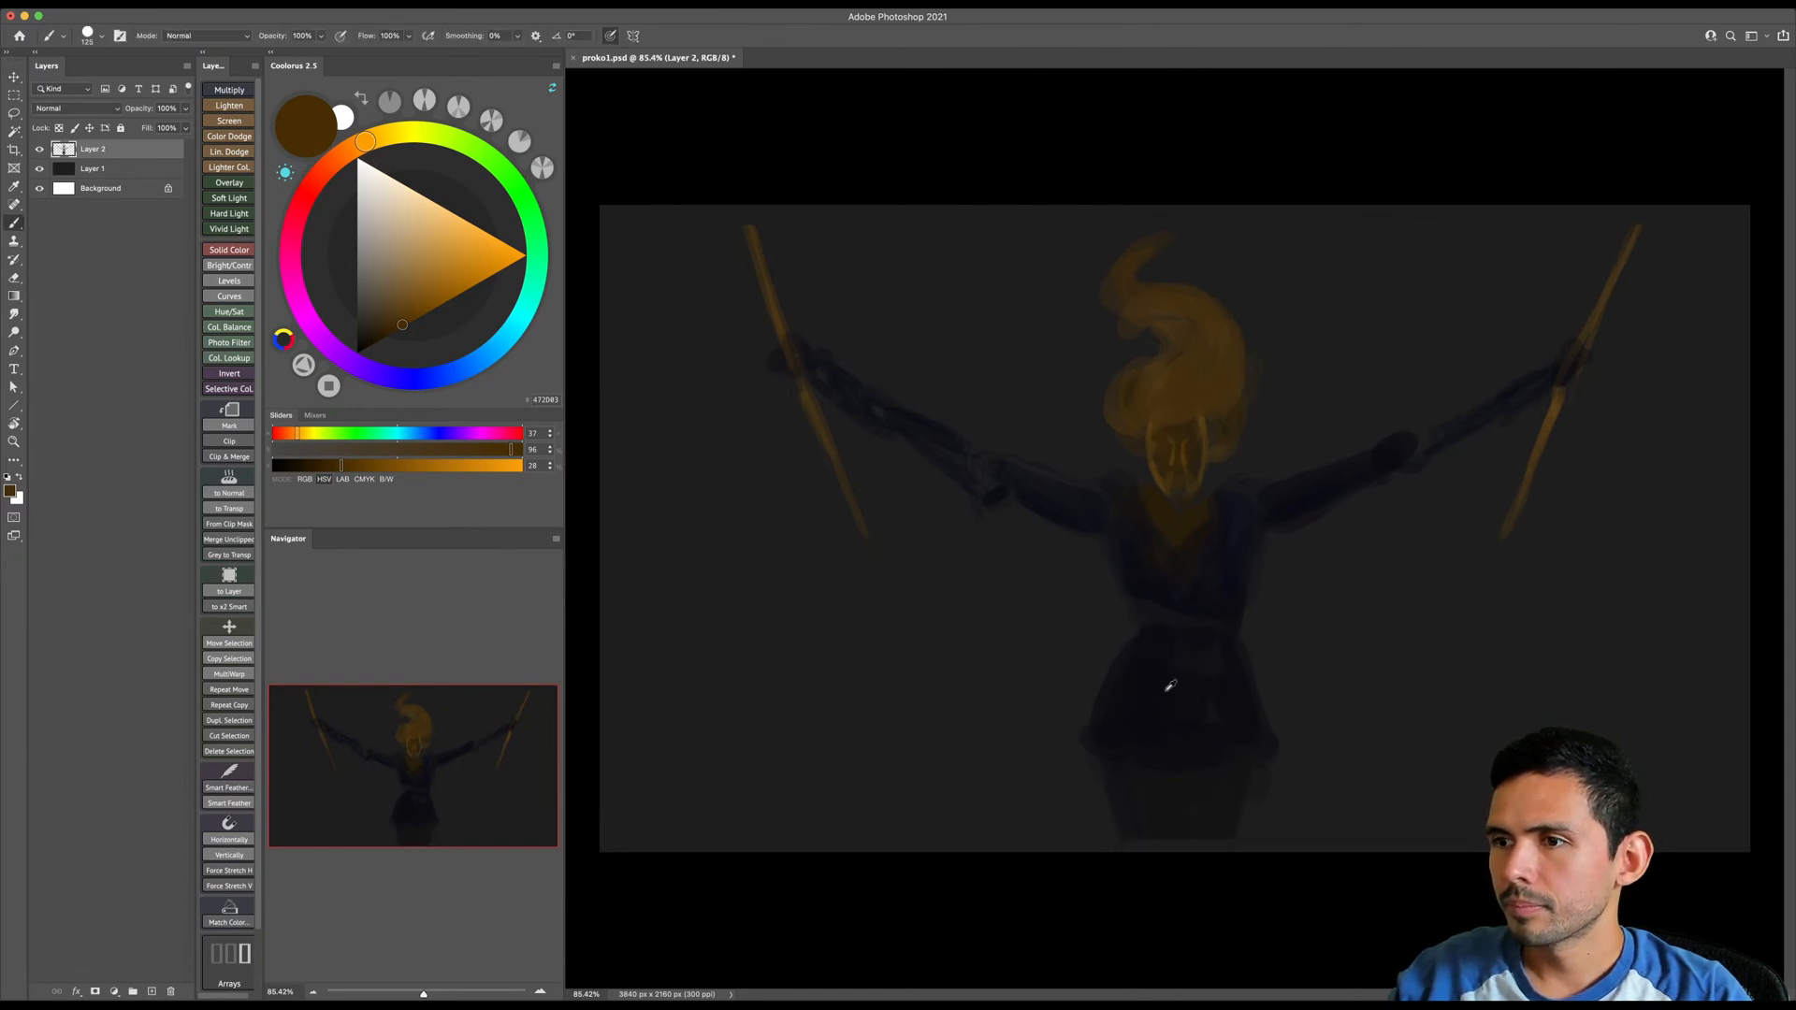
- Sample the dark blue of the skirt and paint it over the upper legs down to the canvas's lower edge
{"action": "left_click", "coordinate": [1165, 685], "text": "alt"}
{"action": "mouse_move", "coordinate": [1140, 761]}
{"action": "left_mouse_down"}
{"action": "mouse_move", "coordinate": [1133, 804]}
{"action": "mouse_move", "coordinate": [1153, 775]}
{"action": "mouse_move", "coordinate": [1181, 835]}
{"action": "mouse_move", "coordinate": [1203, 833]}
{"action": "mouse_move", "coordinate": [1250, 740]}
{"action": "mouse_move", "coordinate": [1205, 777]}
{"action": "left_mouse_up"}
{"action": "key", "text": "bracketleft"}
{"action": "key", "text": "bracketleft"}
- Sample the hair's orange-brown and paint a faint swirl above the upper arm on the canvas's left side with a large brush
{"action": "left_click", "coordinate": [1168, 387], "text": "alt"}
{"action": "key", "text": "bracketright"}
{"action": "key", "text": "bracketright"}
{"action": "key", "text": "bracketright"}
{"action": "key", "text": "bracketright"}
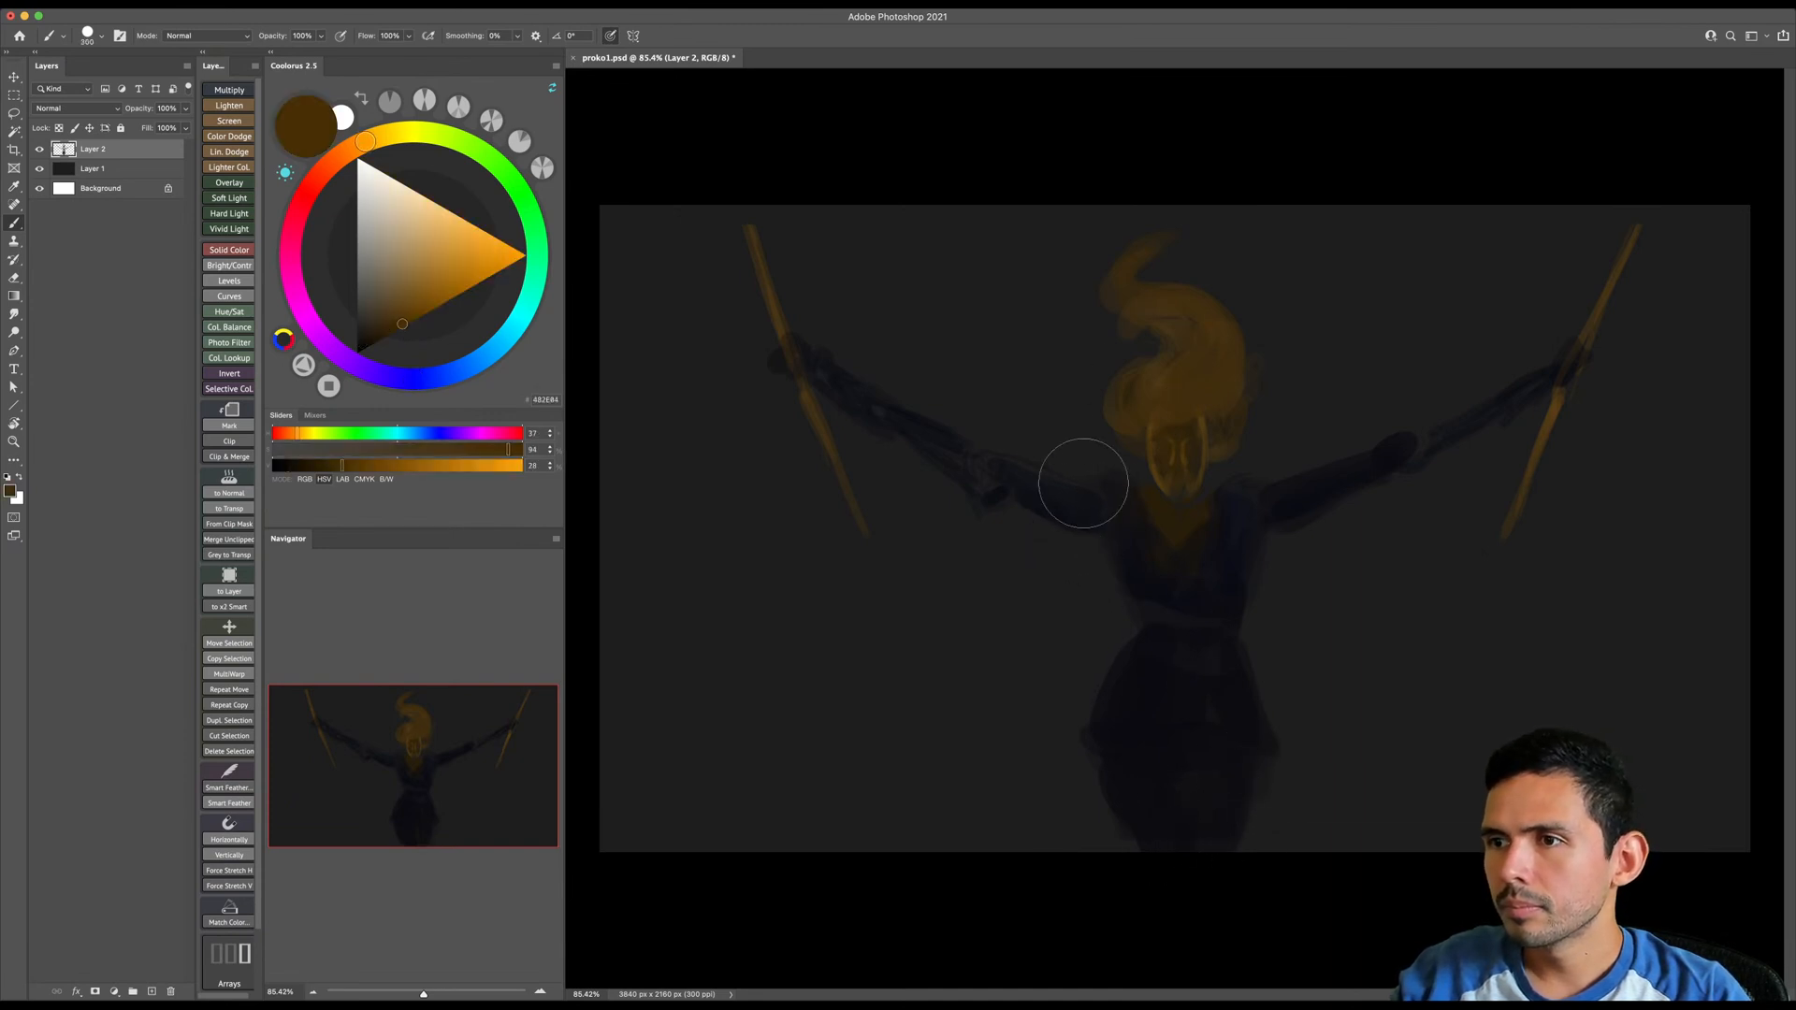
{"action": "key", "text": "bracketright"}
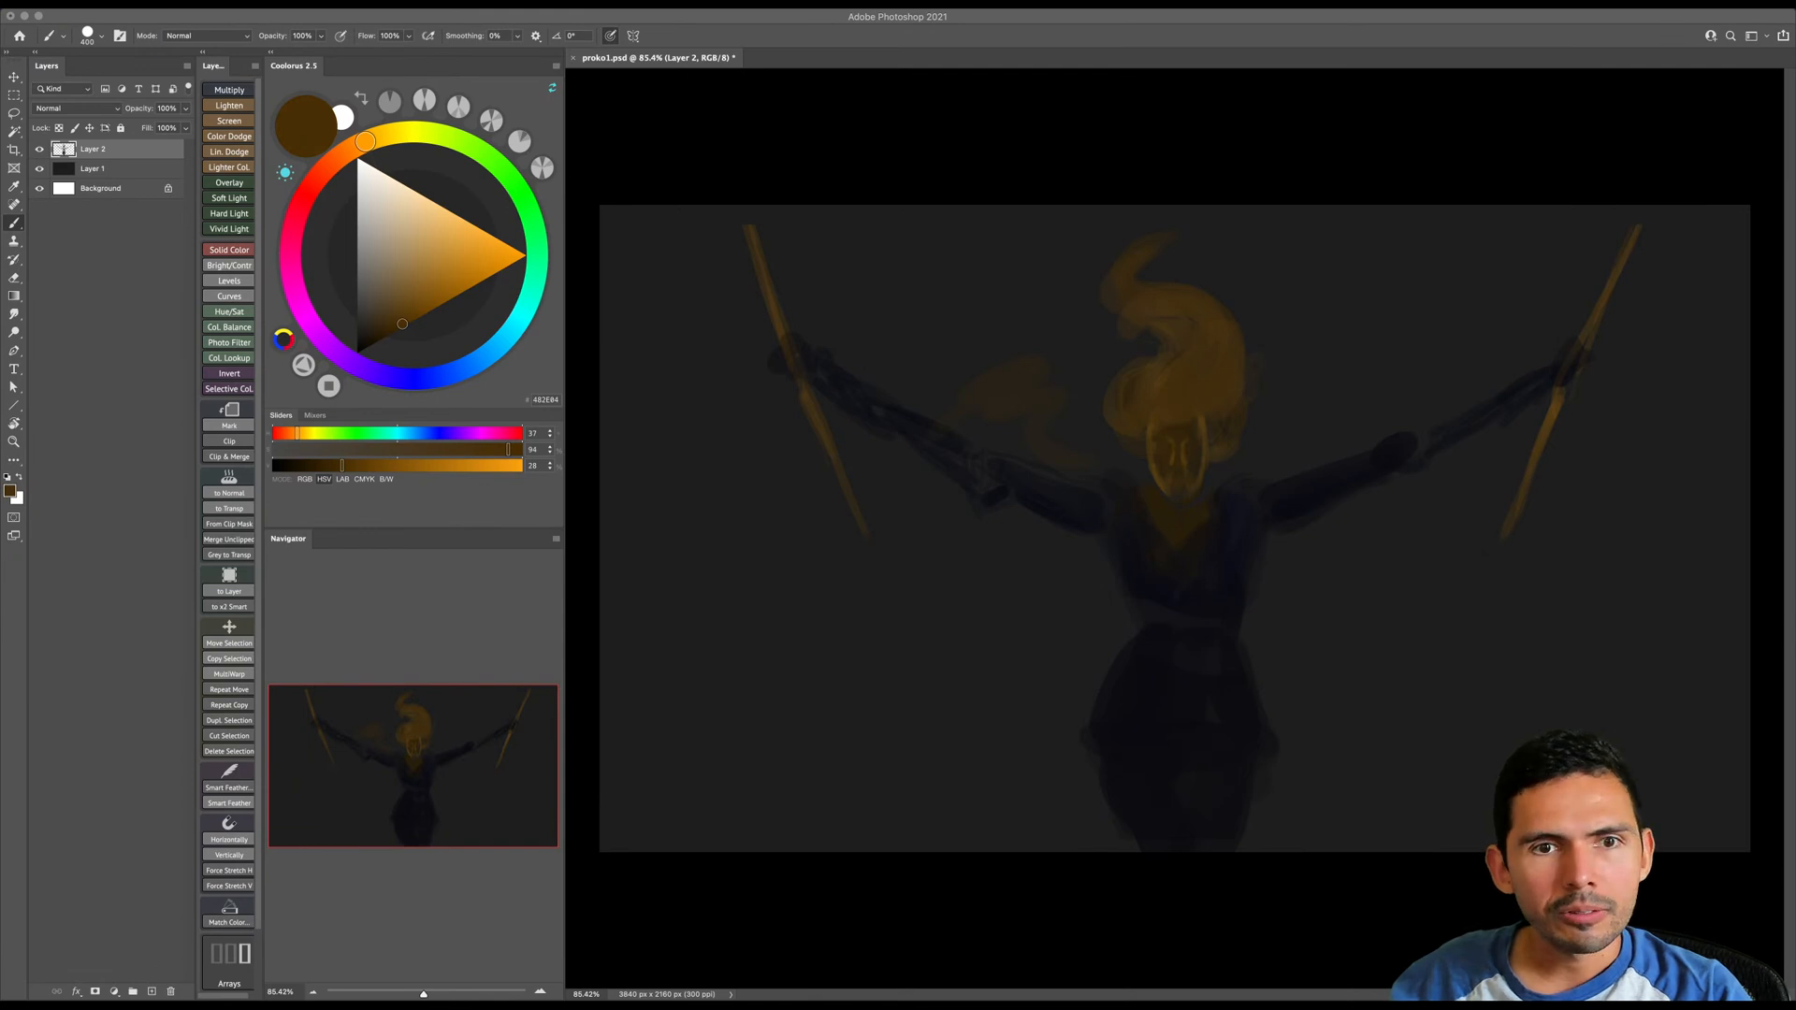
- Paint the bare legs below the skirt and touches on the hands and elbows in dark orange-brown, using a smaller brush
{"action": "left_click", "coordinate": [1054, 669]}
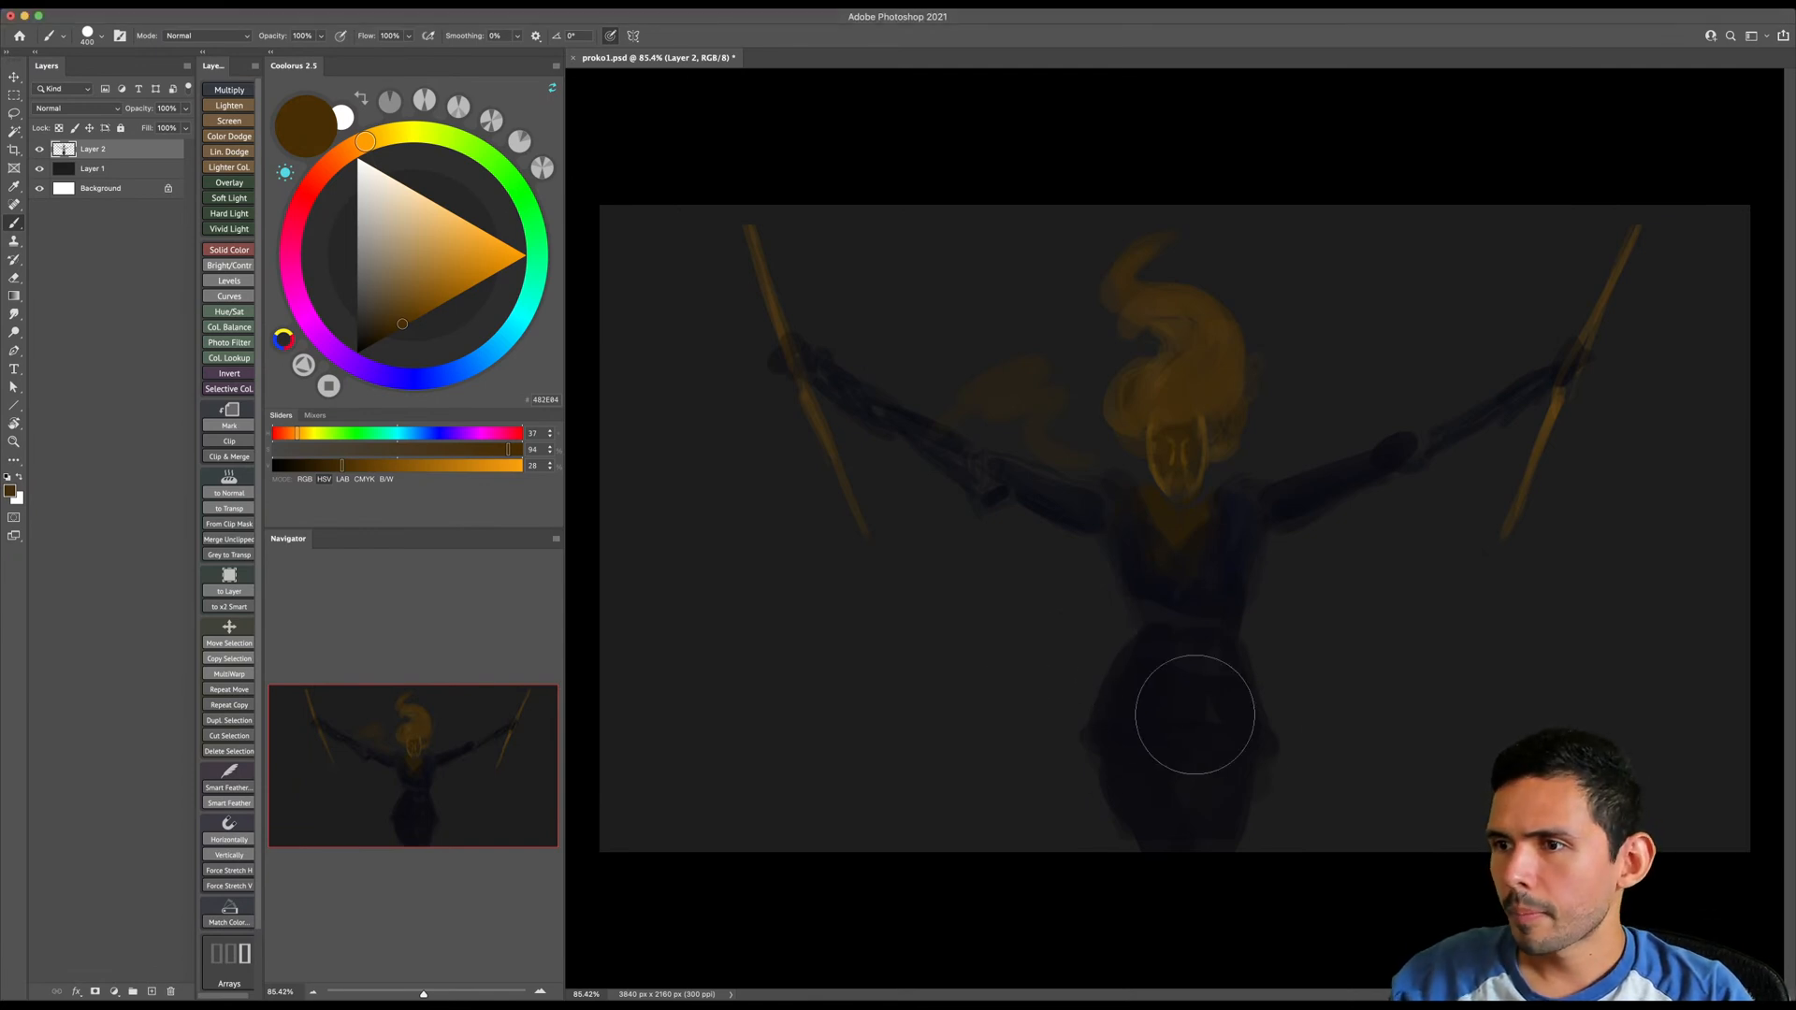
{"action": "mouse_move", "coordinate": [1225, 785]}
{"action": "left_mouse_down"}
{"action": "mouse_move", "coordinate": [1198, 801]}
{"action": "mouse_move", "coordinate": [1123, 780]}
{"action": "mouse_move", "coordinate": [1170, 845]}
{"action": "mouse_move", "coordinate": [1162, 749]}
{"action": "mouse_move", "coordinate": [1206, 865]}
{"action": "mouse_move", "coordinate": [1223, 798]}
{"action": "left_mouse_up"}
{"action": "key", "text": "super+z"}
{"action": "key", "text": "["}
{"action": "key", "text": "["}
{"action": "key", "text": "["}
{"action": "left_click_drag", "start_coordinate": [791, 344], "coordinate": [775, 357]}
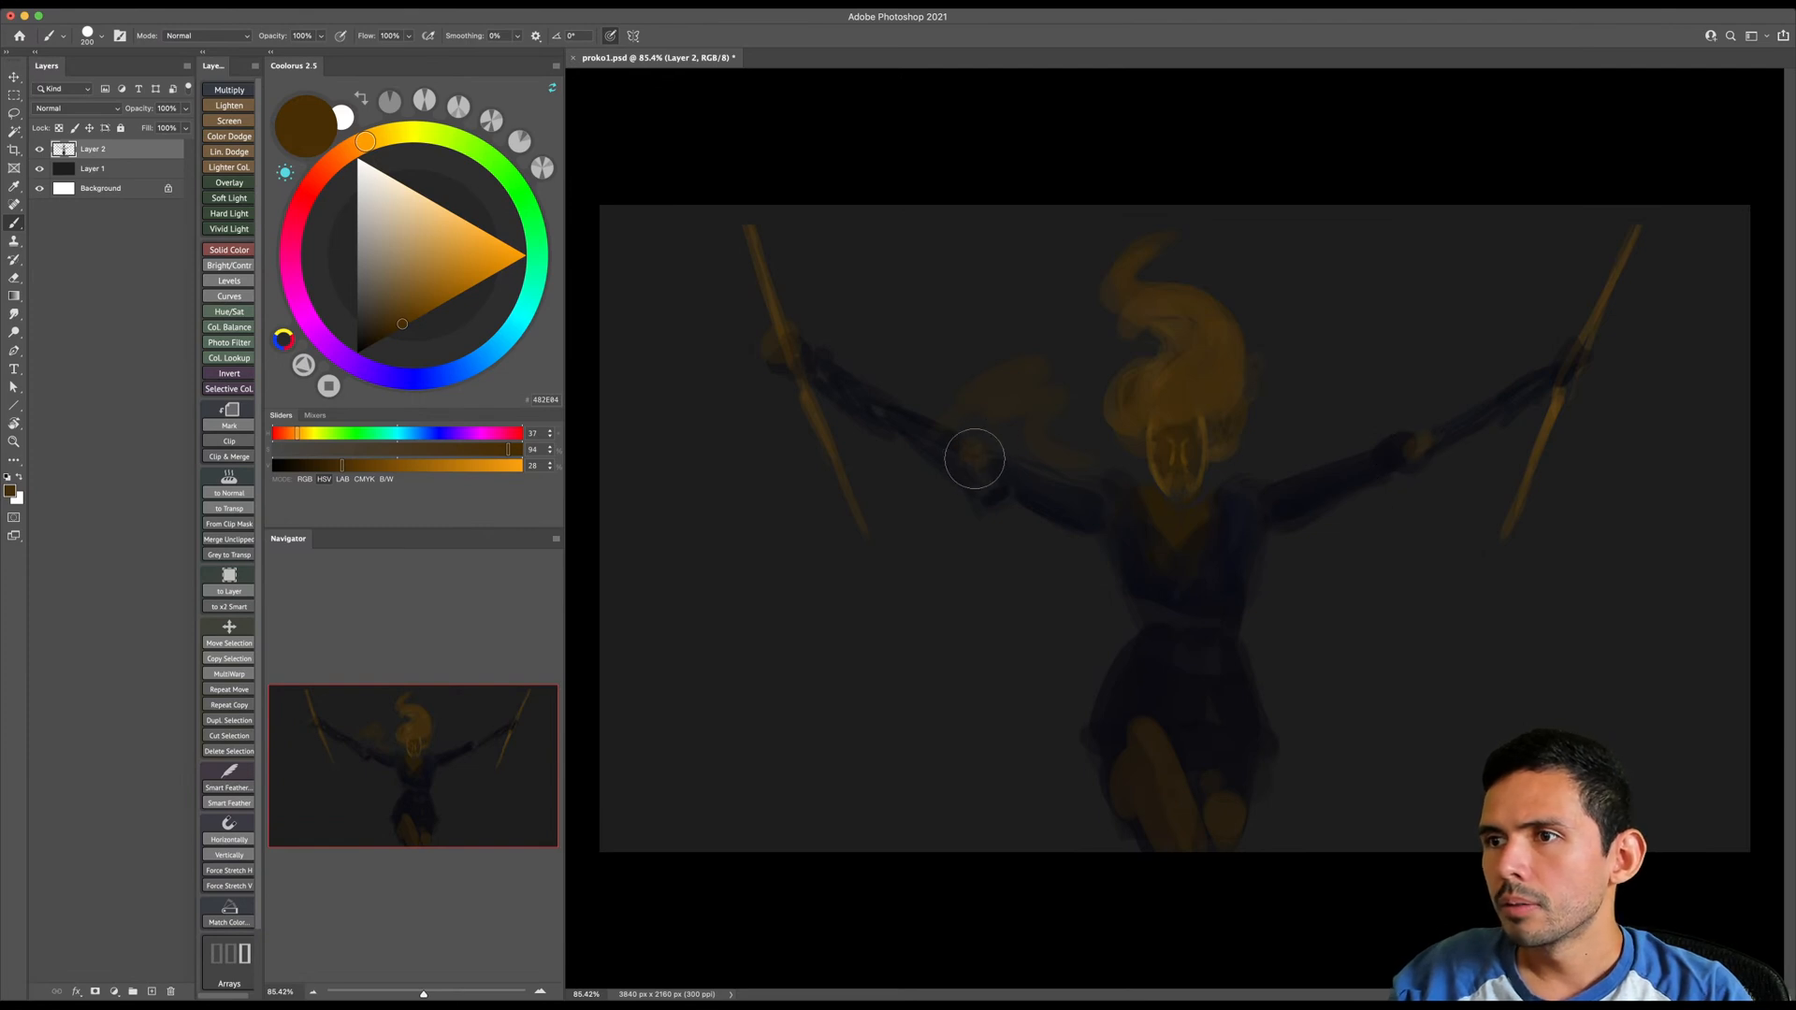
- Erase the faint orange swirl above the upper arm on the canvas's left side with a smaller eraser
{"action": "key", "text": "e"}
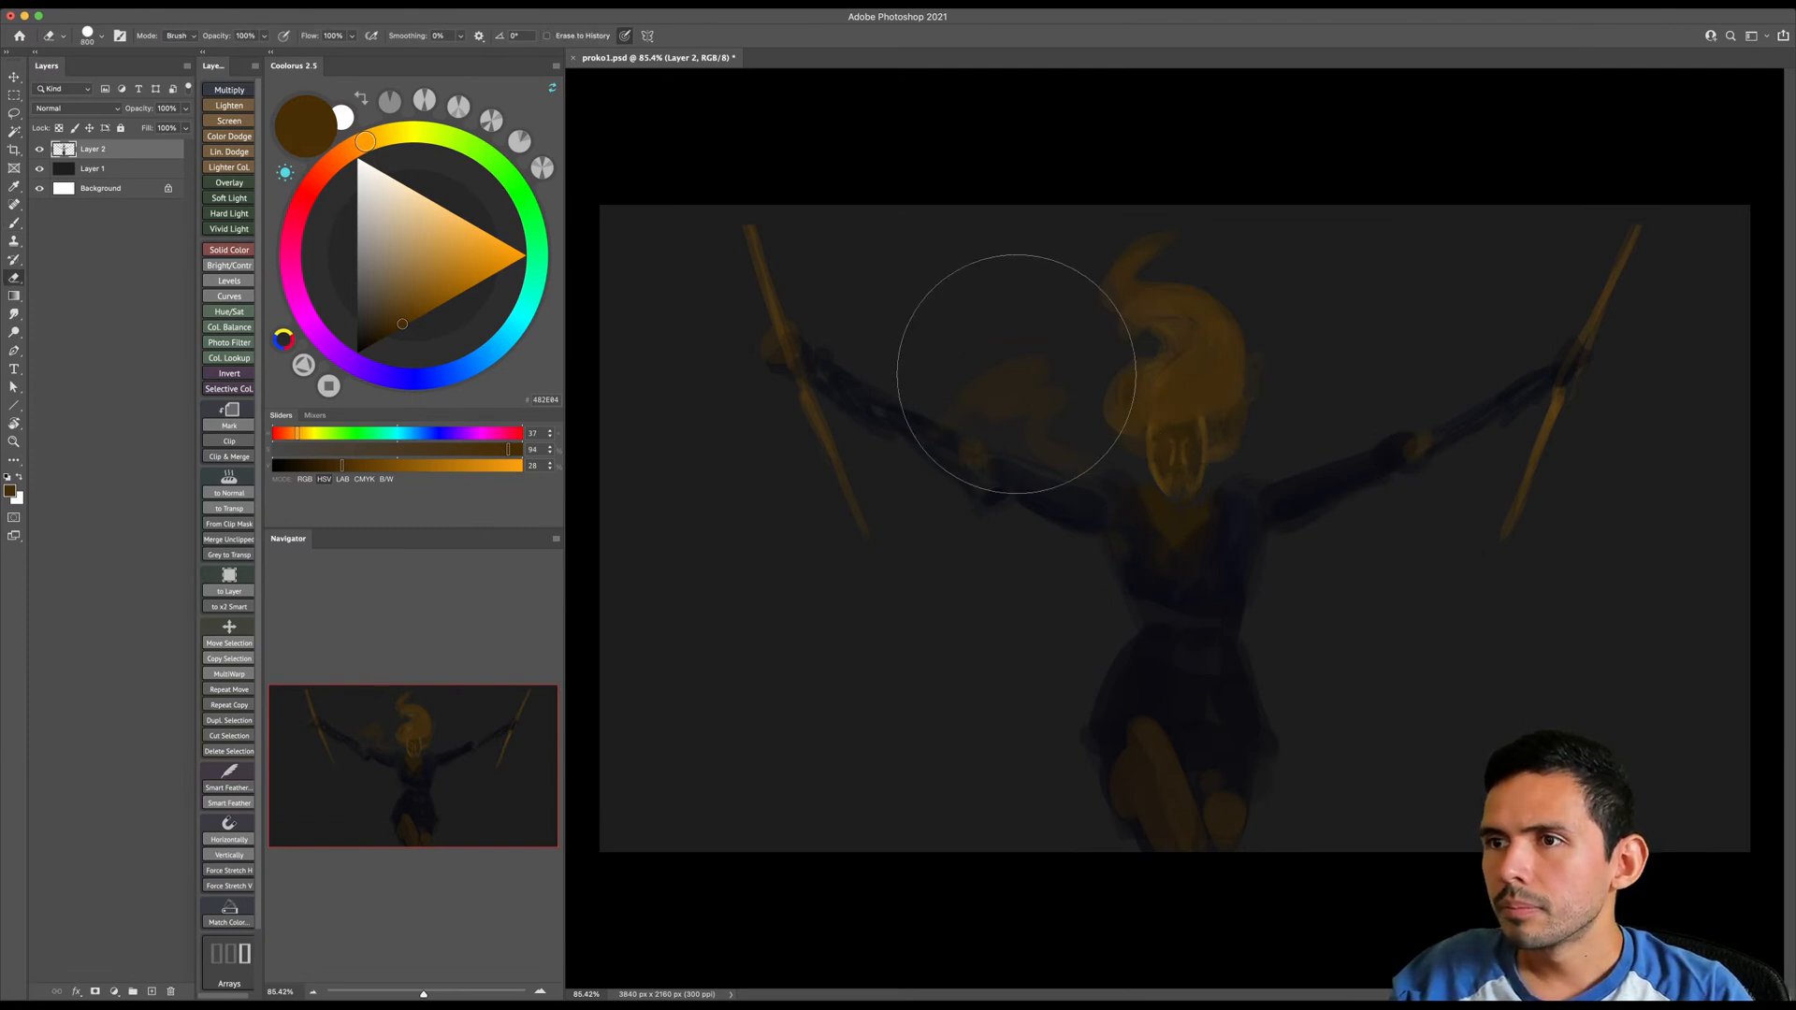
{"action": "key", "text": "["}
{"action": "key", "text": "["}
{"action": "key", "text": "["}
{"action": "key", "text": "["}
{"action": "key", "text": "["}
{"action": "key", "text": "["}
{"action": "mouse_move", "coordinate": [1006, 387]}
{"action": "left_mouse_down"}
{"action": "mouse_move", "coordinate": [1027, 364]}
{"action": "mouse_move", "coordinate": [1038, 415]}
{"action": "mouse_move", "coordinate": [1107, 466]}
{"action": "left_mouse_up"}
- Choose the blue 1C2864 and paint a diagonal sash across the chest joined to a belt around the waist
{"action": "key", "text": "b"}
{"action": "left_click", "coordinate": [1150, 556], "text": "alt"}
{"action": "key", "text": "]"}
{"action": "key", "text": "]"}
{"action": "left_click", "coordinate": [435, 378]}
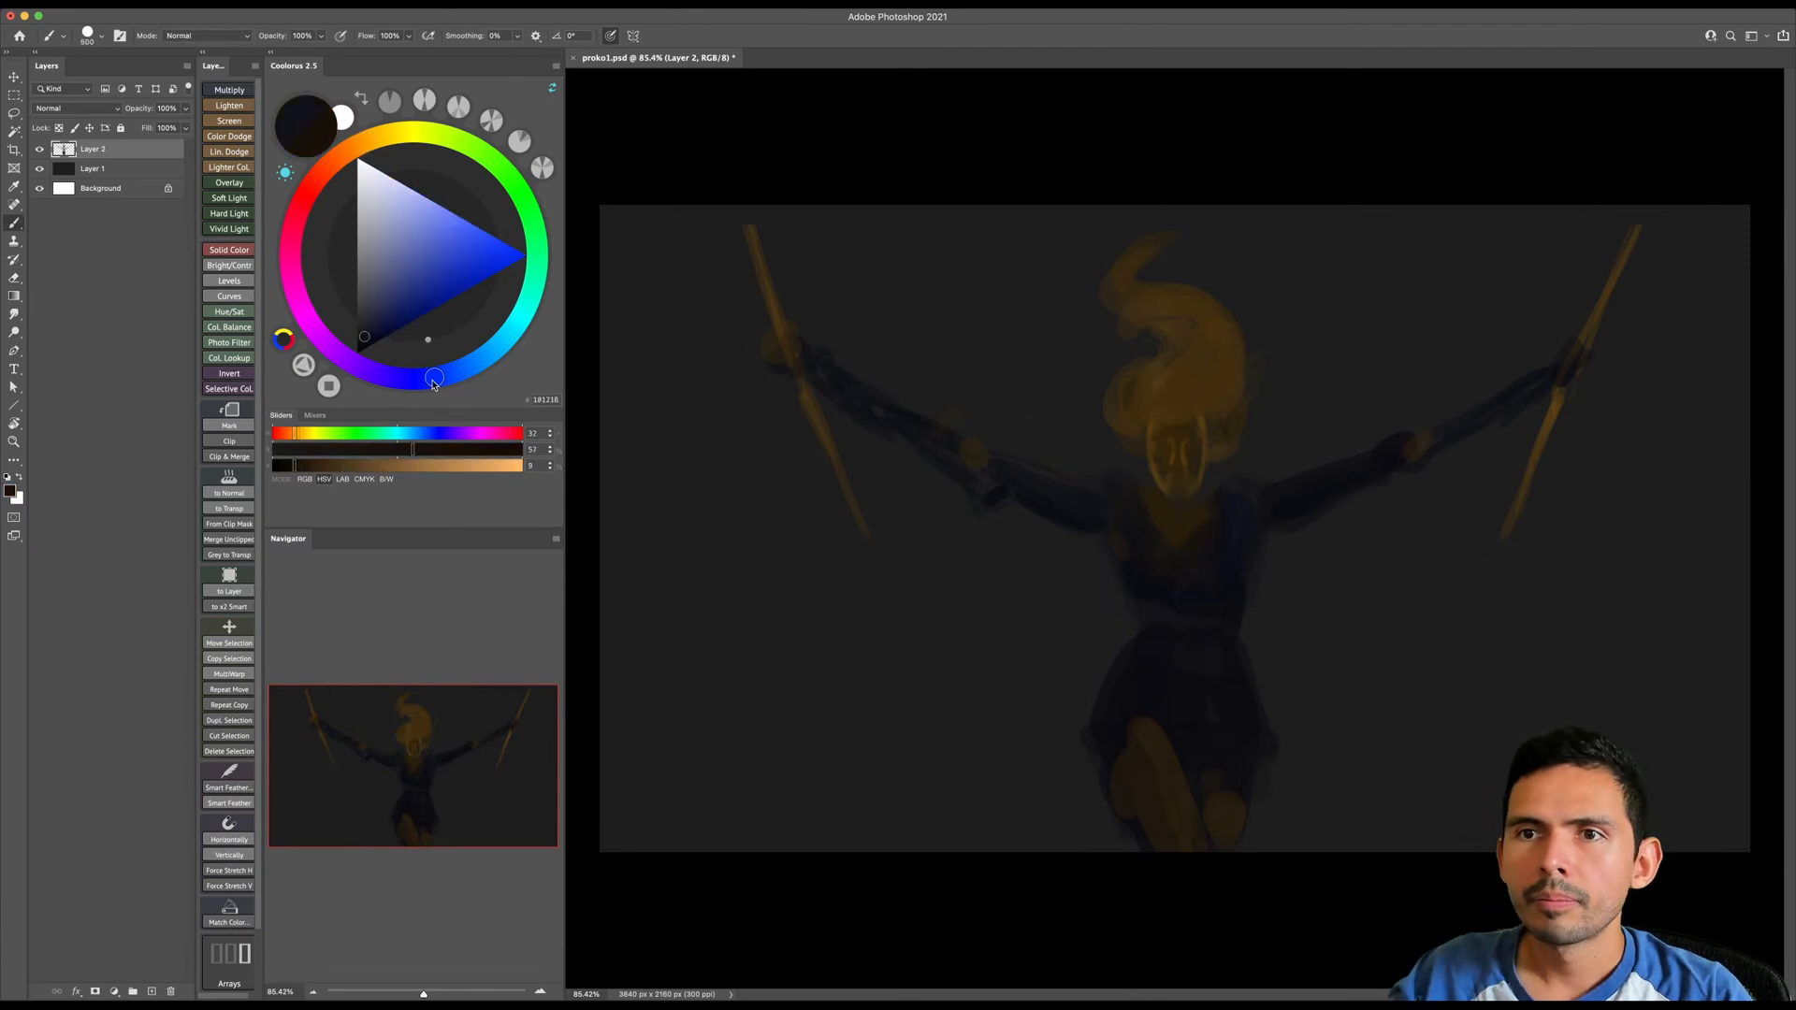
{"action": "left_click", "coordinate": [405, 304]}
{"action": "key", "text": "]"}
{"action": "key", "text": "]"}
{"action": "key", "text": "bracketleft"}
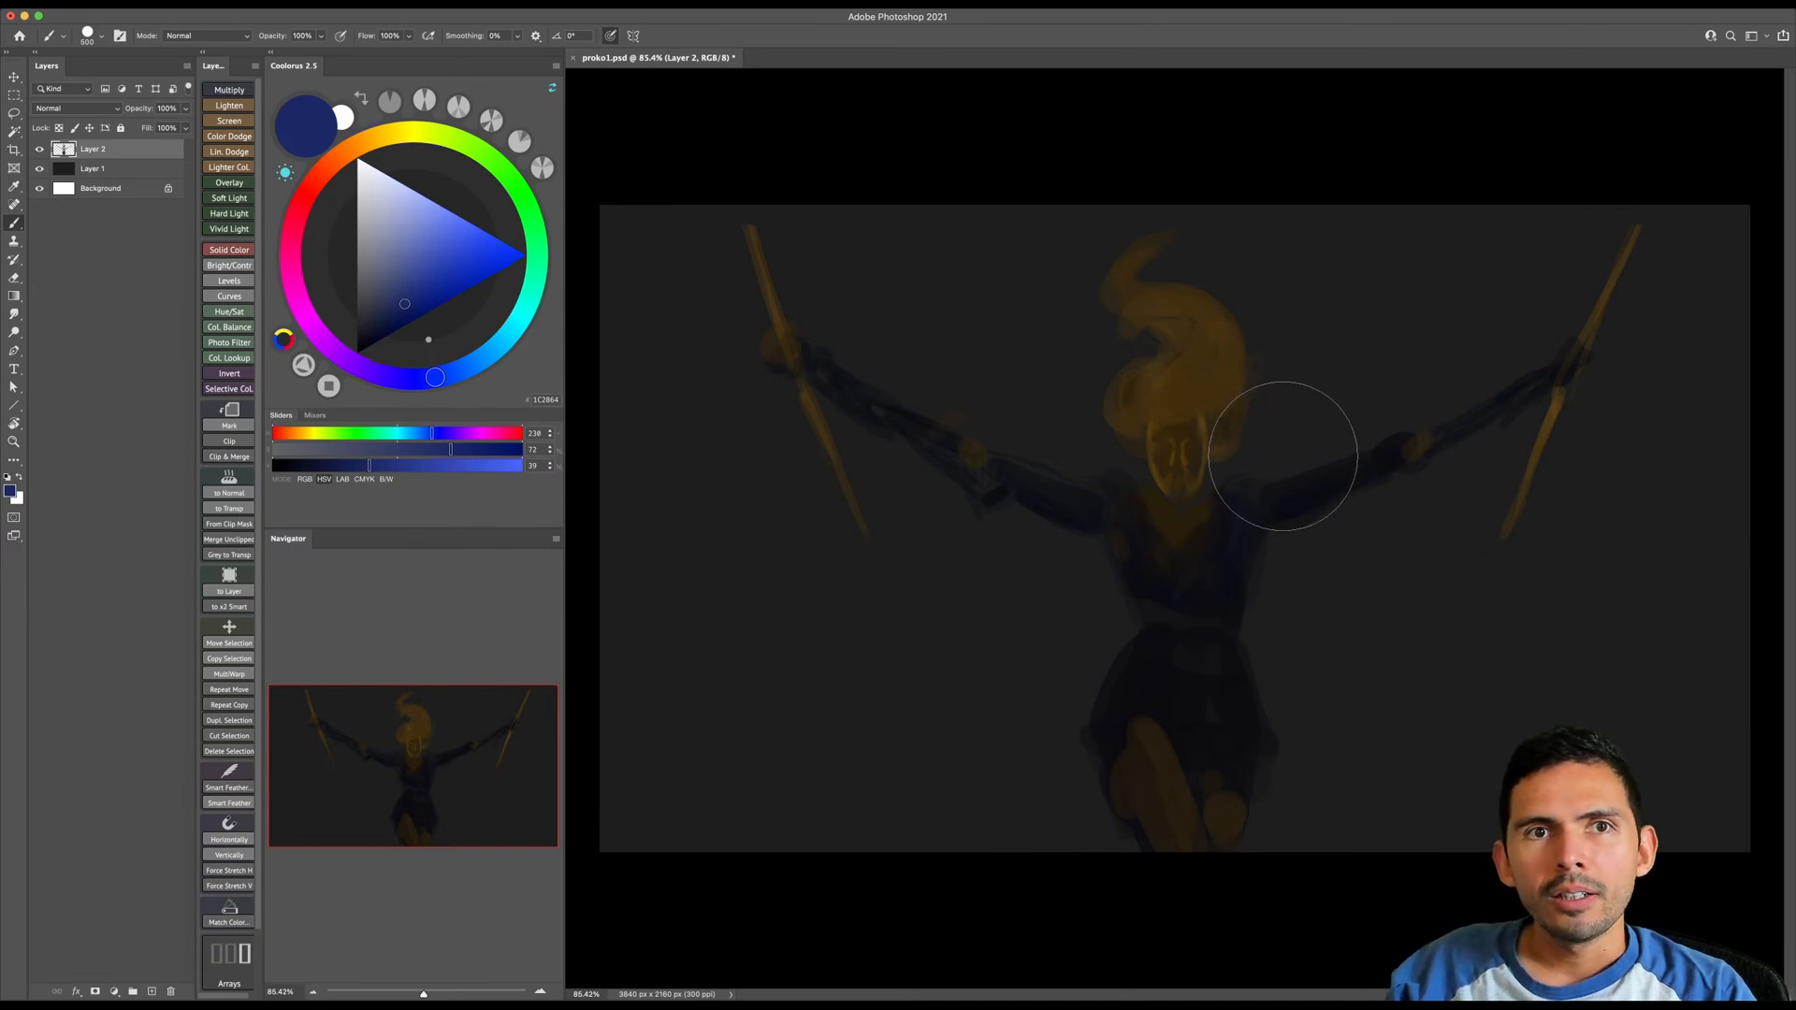
{"action": "key", "text": "bracketleft"}
{"action": "key", "text": "bracketleft"}
{"action": "mouse_move", "coordinate": [1230, 489]}
{"action": "left_mouse_down"}
{"action": "mouse_move", "coordinate": [1138, 607]}
{"action": "mouse_move", "coordinate": [1226, 491]}
{"action": "mouse_move", "coordinate": [1153, 603]}
{"action": "mouse_move", "coordinate": [1204, 553]}
{"action": "mouse_move", "coordinate": [1129, 629]}
{"action": "mouse_move", "coordinate": [1137, 649]}
{"action": "mouse_move", "coordinate": [1249, 656]}
{"action": "mouse_move", "coordinate": [1137, 625]}
{"action": "mouse_move", "coordinate": [1237, 642]}
{"action": "mouse_move", "coordinate": [1230, 497]}
{"action": "mouse_move", "coordinate": [1207, 553]}
{"action": "mouse_move", "coordinate": [1231, 484]}
{"action": "mouse_move", "coordinate": [1206, 582]}
{"action": "mouse_move", "coordinate": [1171, 600]}
{"action": "mouse_move", "coordinate": [1225, 528]}
{"action": "mouse_move", "coordinate": [1188, 589]}
{"action": "left_mouse_up"}
{"action": "key", "text": "["}
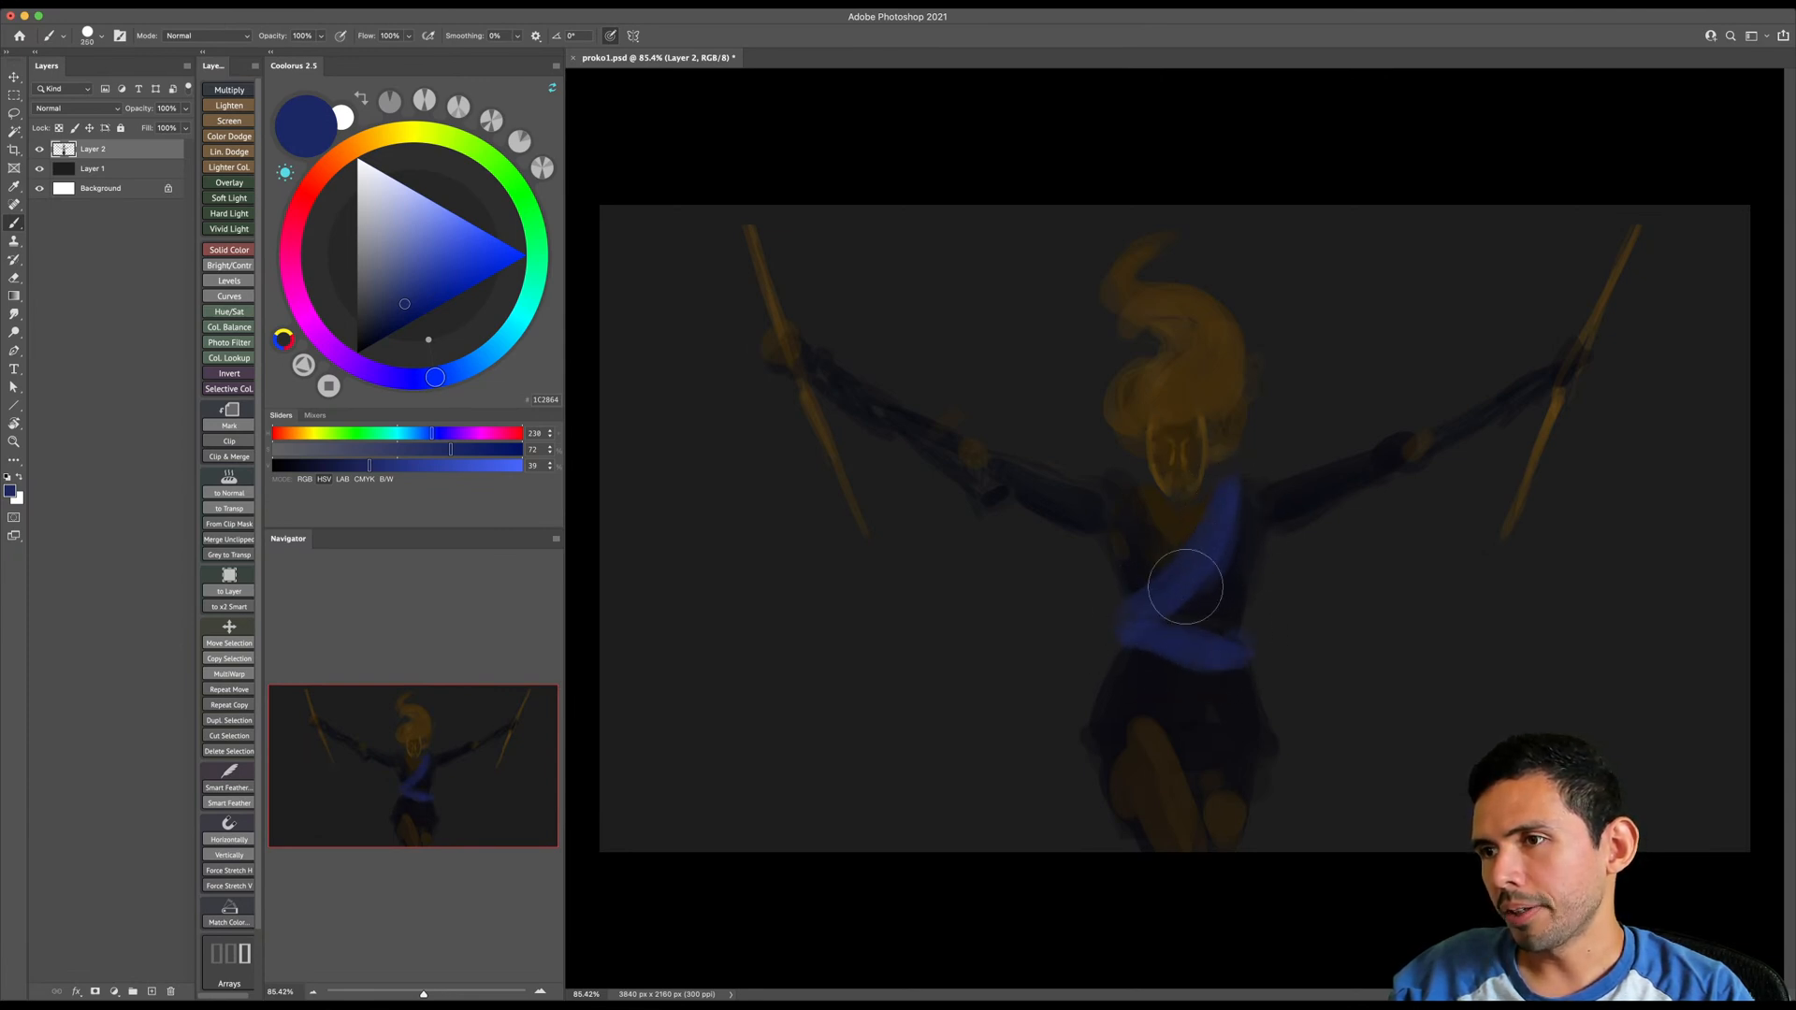
{"action": "key", "text": "["}
- Paint flowing blue fabric above and below the arm on the canvas's right side, out past the staff
{"action": "key", "text": "["}
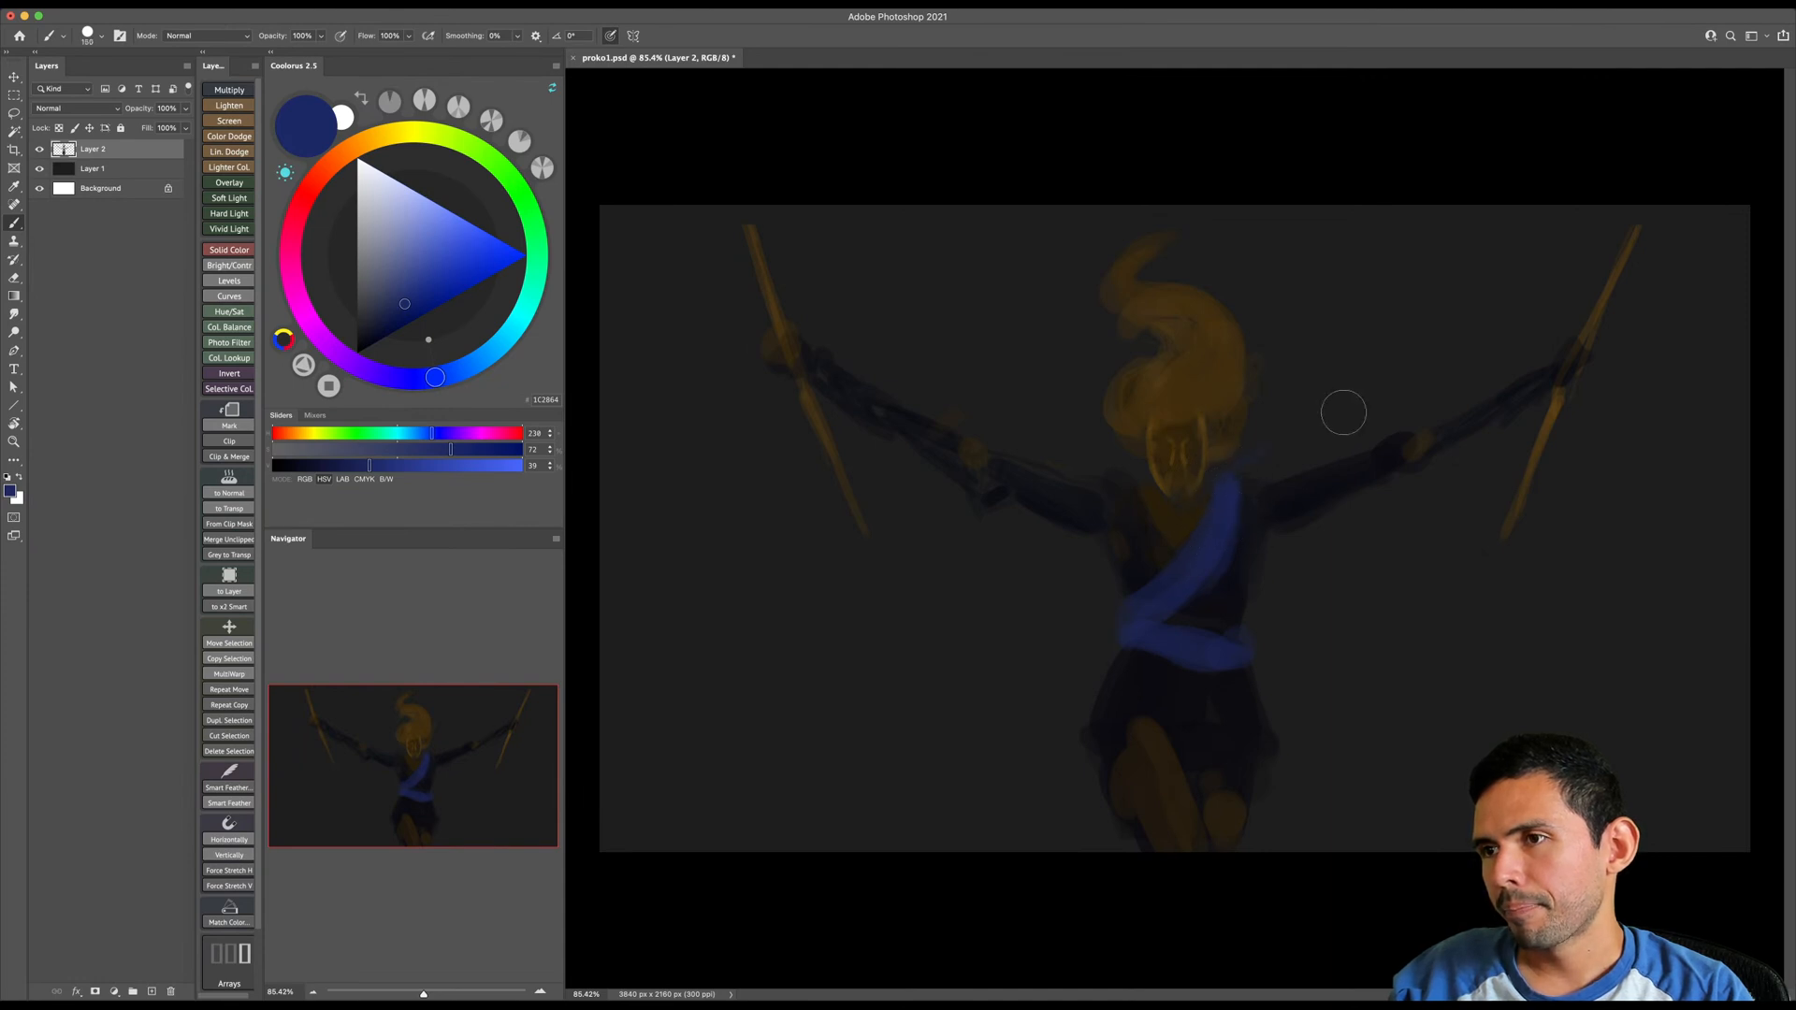
{"action": "key", "text": "]"}
{"action": "key", "text": "]"}
{"action": "key", "text": "]"}
{"action": "key", "text": "]"}
{"action": "key", "text": "]"}
{"action": "key", "text": "]"}
{"action": "mouse_move", "coordinate": [1229, 480]}
{"action": "left_mouse_down"}
{"action": "mouse_move", "coordinate": [1261, 461]}
{"action": "mouse_move", "coordinate": [1260, 429]}
{"action": "mouse_move", "coordinate": [1333, 423]}
{"action": "mouse_move", "coordinate": [1277, 467]}
{"action": "mouse_move", "coordinate": [1487, 397]}
{"action": "mouse_move", "coordinate": [1330, 426]}
{"action": "mouse_move", "coordinate": [1311, 432]}
{"action": "mouse_move", "coordinate": [1435, 398]}
{"action": "mouse_move", "coordinate": [1346, 447]}
{"action": "mouse_move", "coordinate": [1506, 395]}
{"action": "mouse_move", "coordinate": [1523, 427]}
{"action": "mouse_move", "coordinate": [1291, 526]}
{"action": "mouse_move", "coordinate": [1437, 494]}
{"action": "mouse_move", "coordinate": [1602, 367]}
{"action": "mouse_move", "coordinate": [1650, 368]}
{"action": "mouse_move", "coordinate": [1629, 380]}
{"action": "mouse_move", "coordinate": [1737, 301]}
{"action": "mouse_move", "coordinate": [1451, 391]}
{"action": "mouse_move", "coordinate": [1565, 331]}
{"action": "mouse_move", "coordinate": [1681, 324]}
{"action": "left_mouse_up"}
- Paint matching blue fabric above and below the arm on the canvas's left side, trailing past the staff to the canvas edge
{"action": "key", "text": "["}
{"action": "left_click_drag", "start_coordinate": [1533, 426], "coordinate": [1455, 486]}
{"action": "key", "text": "]"}
{"action": "key", "text": "]"}
{"action": "mouse_move", "coordinate": [1109, 450]}
{"action": "left_mouse_down"}
{"action": "mouse_move", "coordinate": [982, 411]}
{"action": "mouse_move", "coordinate": [1074, 406]}
{"action": "mouse_move", "coordinate": [1002, 414]}
{"action": "left_mouse_up"}
{"action": "key", "text": "["}
{"action": "key", "text": "["}
{"action": "key", "text": "["}
{"action": "key", "text": "bracketright"}
{"action": "mouse_move", "coordinate": [1062, 549]}
{"action": "left_mouse_down"}
{"action": "mouse_move", "coordinate": [847, 437]}
{"action": "mouse_move", "coordinate": [947, 492]}
{"action": "left_mouse_up"}
{"action": "key", "text": "bracketleft"}
{"action": "mouse_move", "coordinate": [789, 412]}
{"action": "left_mouse_down"}
{"action": "mouse_move", "coordinate": [637, 349]}
{"action": "mouse_move", "coordinate": [734, 353]}
{"action": "mouse_move", "coordinate": [627, 338]}
{"action": "mouse_move", "coordinate": [854, 336]}
{"action": "mouse_move", "coordinate": [956, 402]}
{"action": "mouse_move", "coordinate": [742, 314]}
{"action": "mouse_move", "coordinate": [633, 319]}
{"action": "left_mouse_up"}
{"action": "key", "text": "bracketright"}
{"action": "key", "text": "bracketright"}
- Reduce the brush size and switch the eraser to a different brush preset from the Standards set
{"action": "key", "text": "bracketleft"}
{"action": "key", "text": "bracketleft"}
{"action": "key", "text": "bracketleft"}
{"action": "key", "text": "bracketleft"}
{"action": "key", "text": "bracketleft"}
{"action": "key", "text": "bracketleft"}
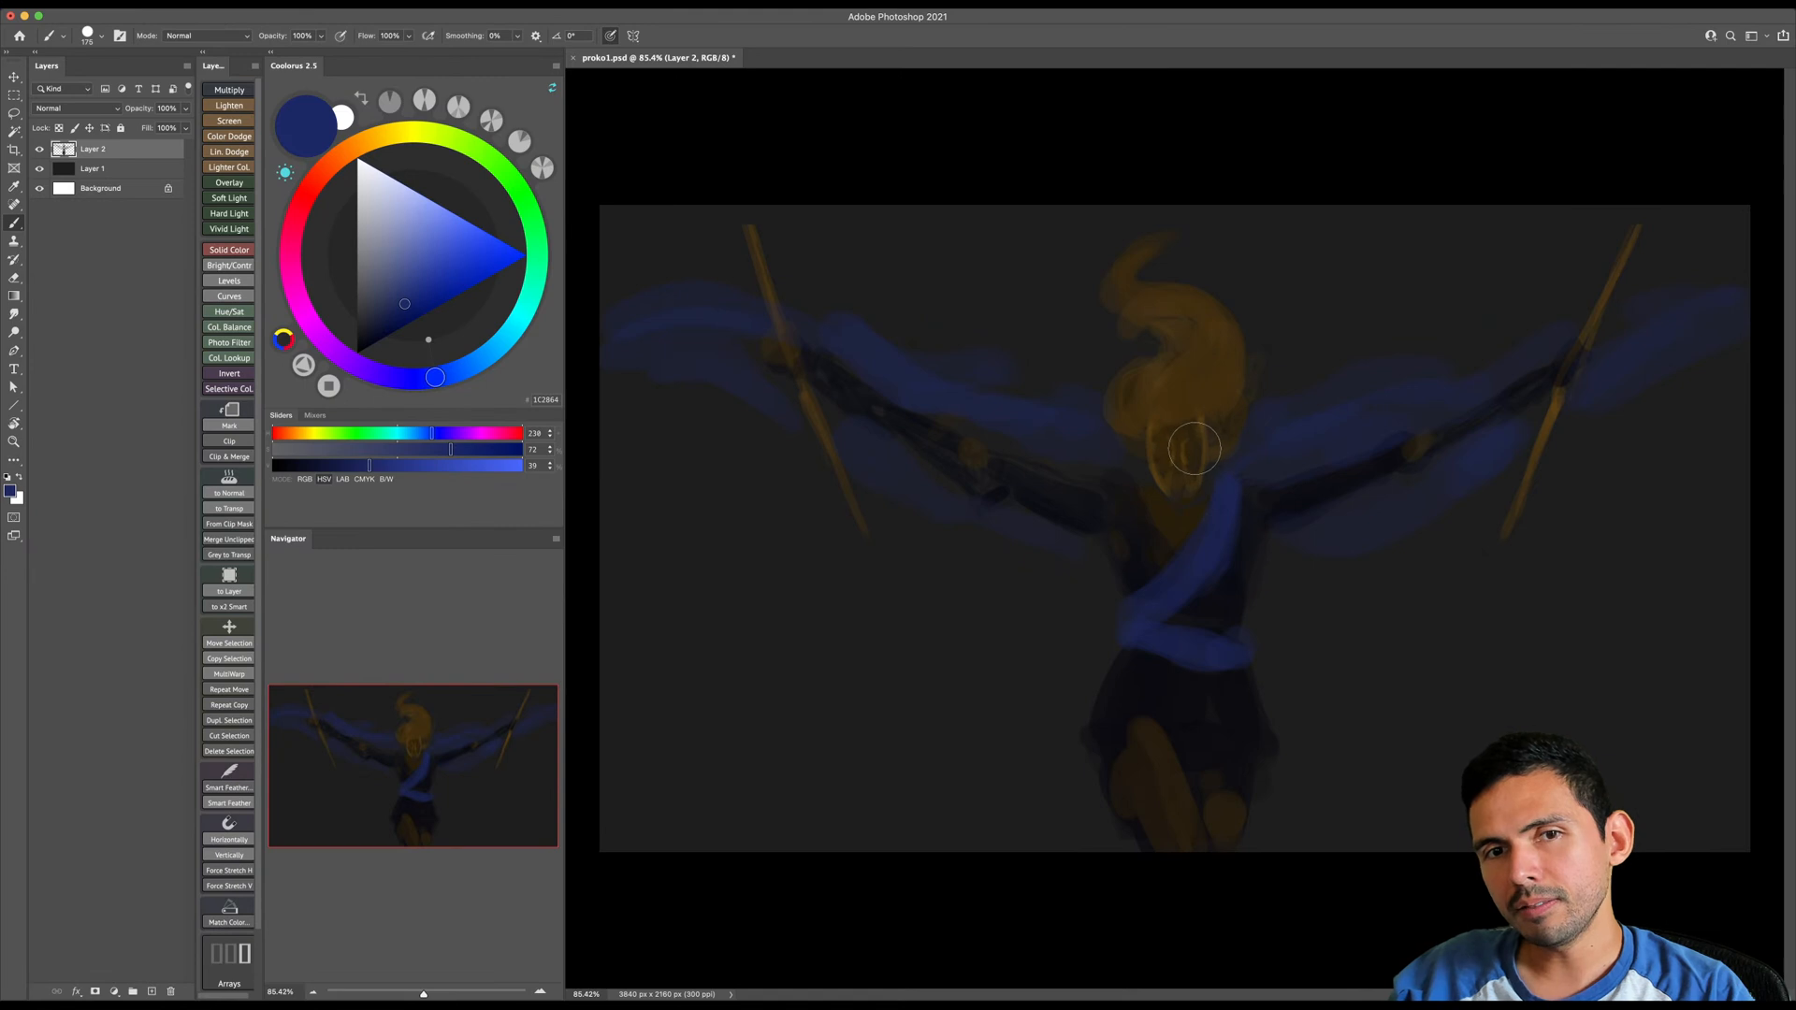
{"action": "key", "text": "bracketleft"}
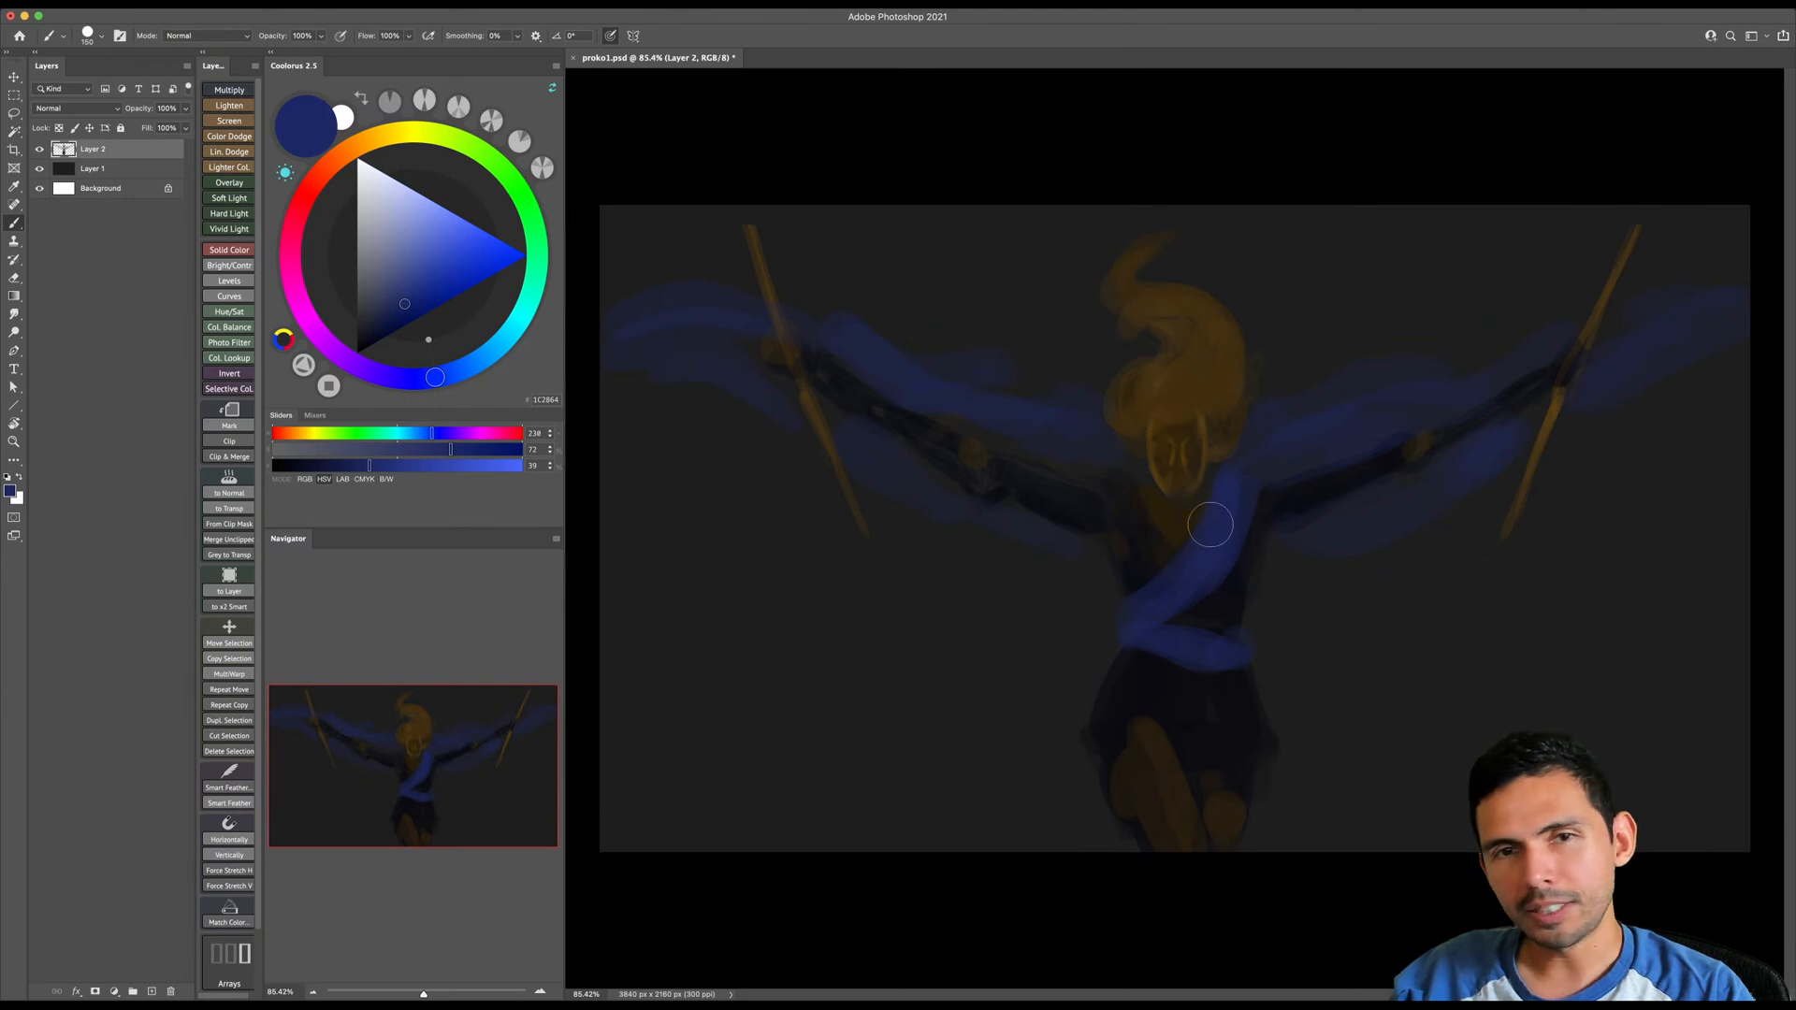
{"action": "key", "text": "e"}
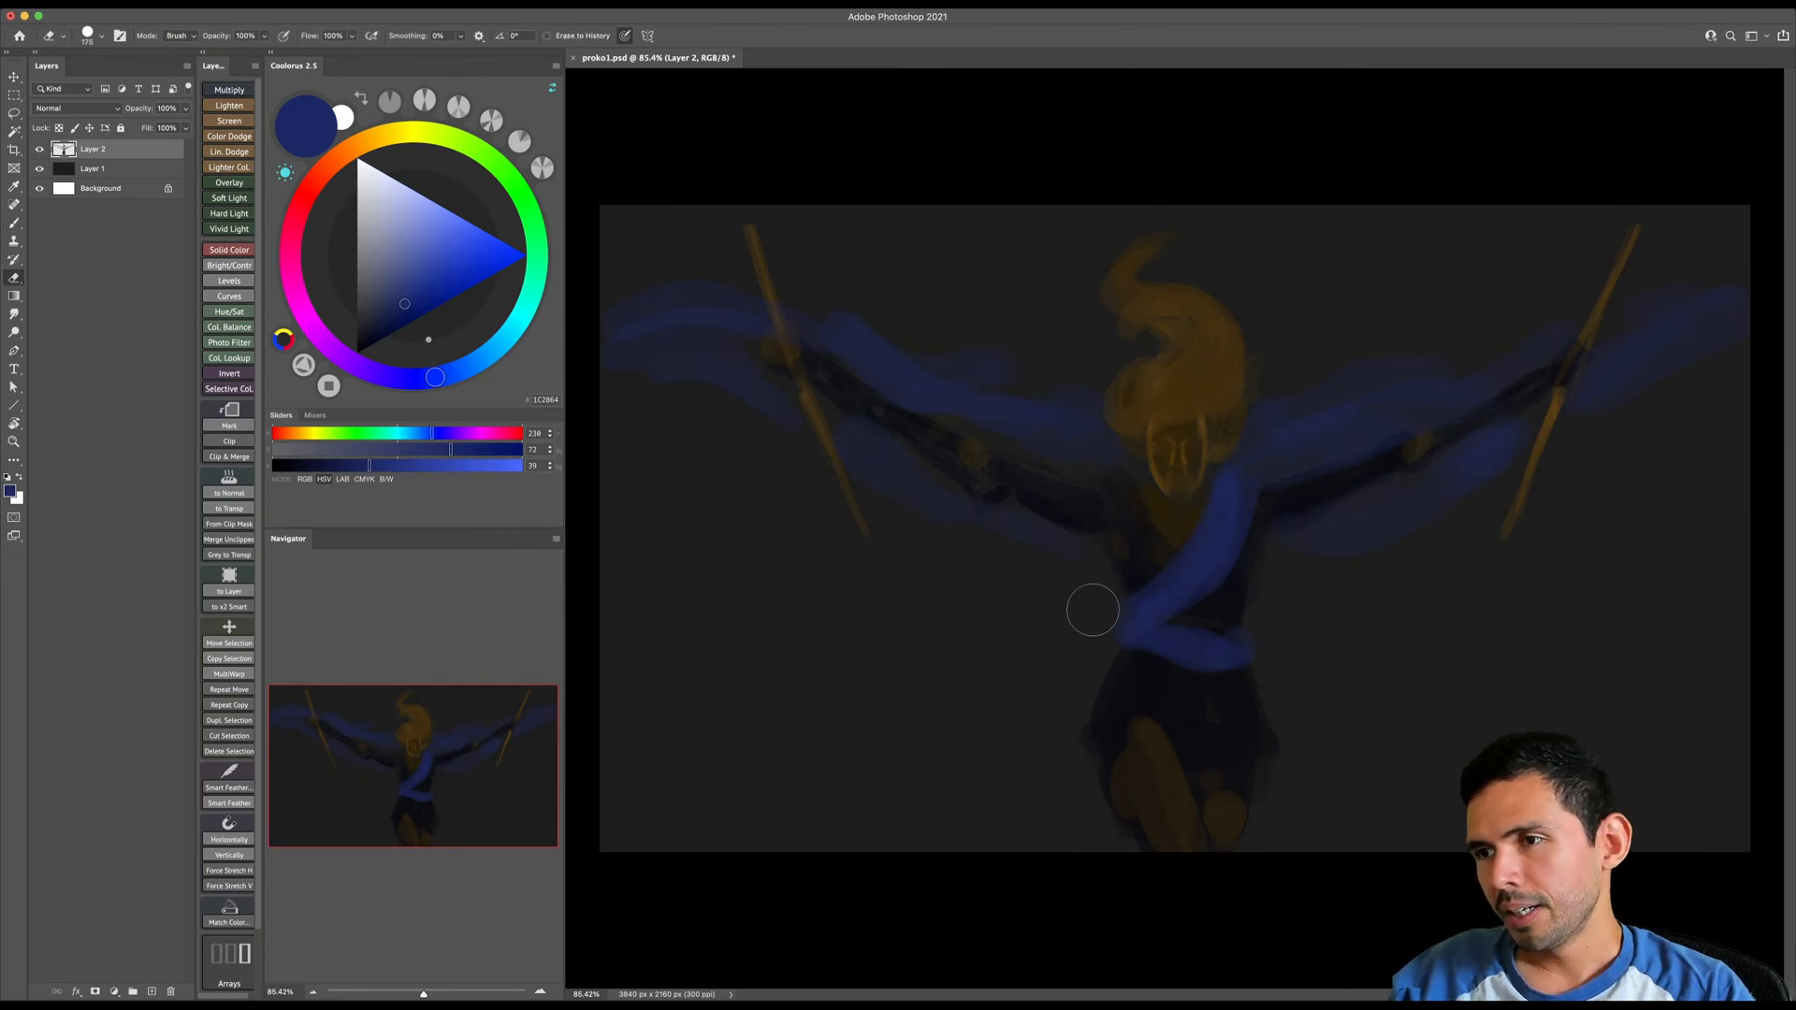
{"action": "right_click", "coordinate": [1110, 524]}
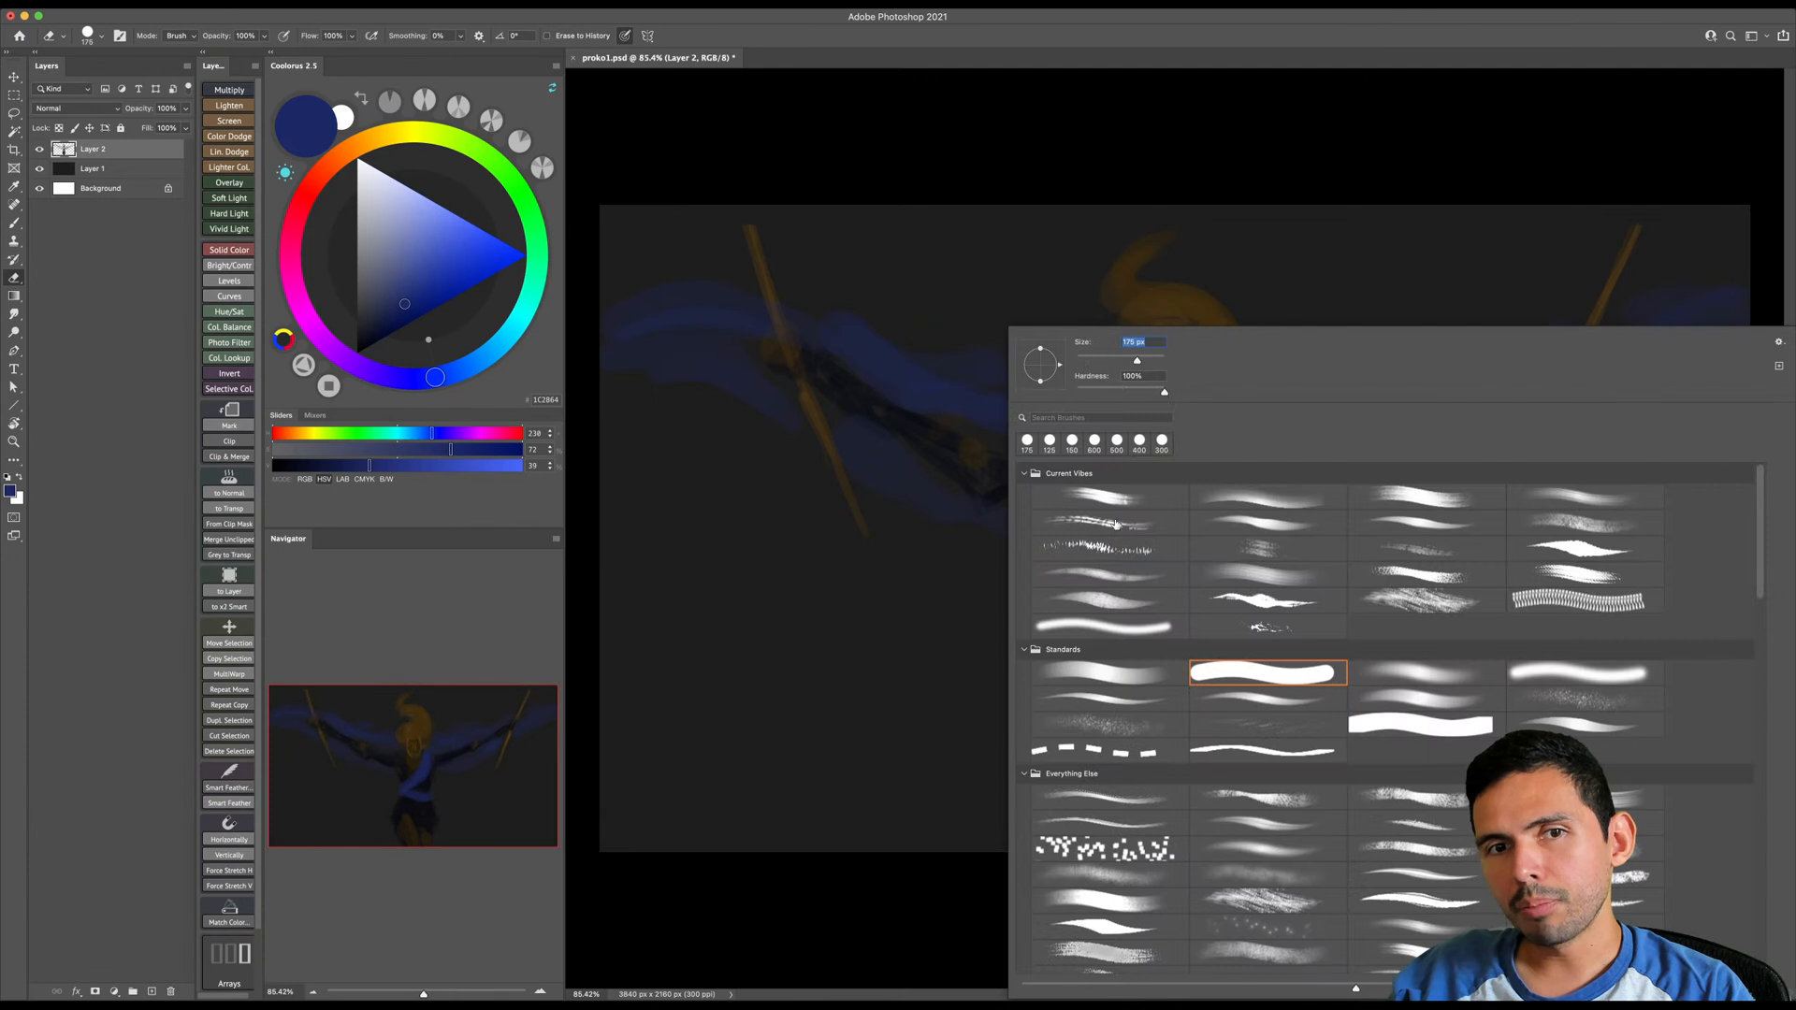
{"action": "double_click", "coordinate": [1221, 688]}
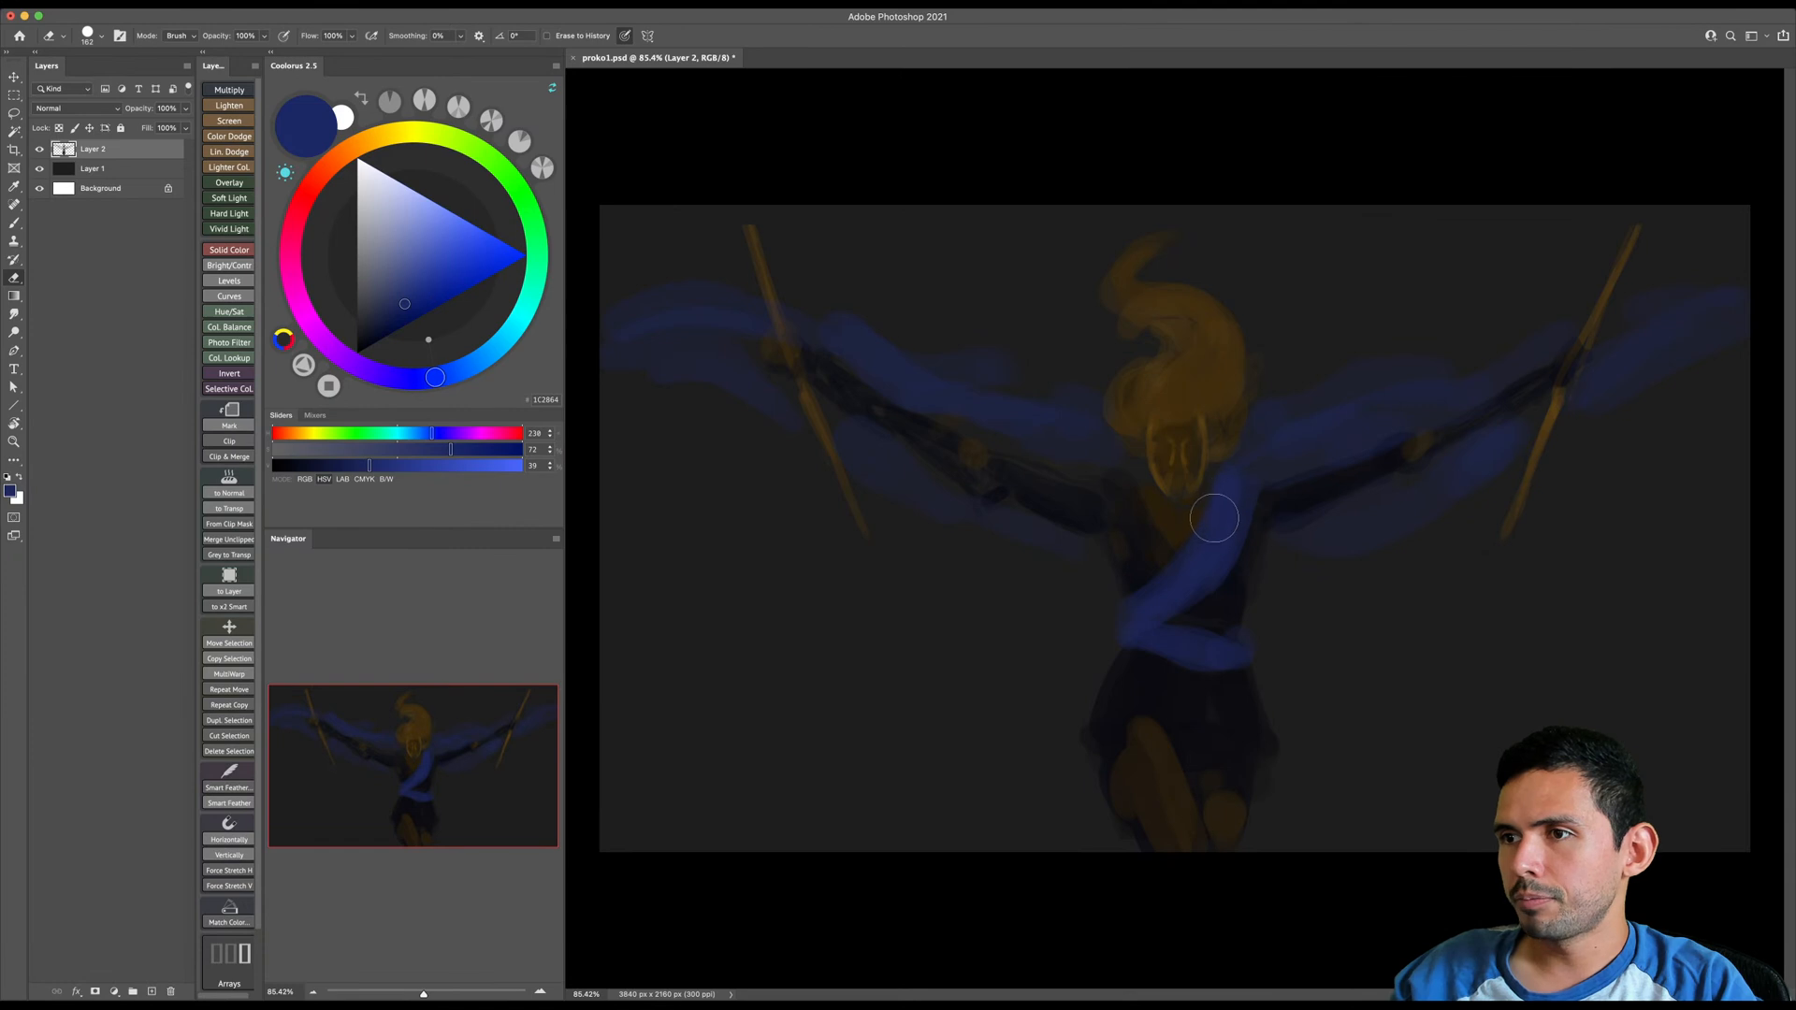
- Sample the sash's blue and paint it over the shoulder into the fabric above the arm on the canvas's right side
{"action": "key", "text": "b"}
{"action": "left_click", "coordinate": [1231, 489], "text": "alt"}
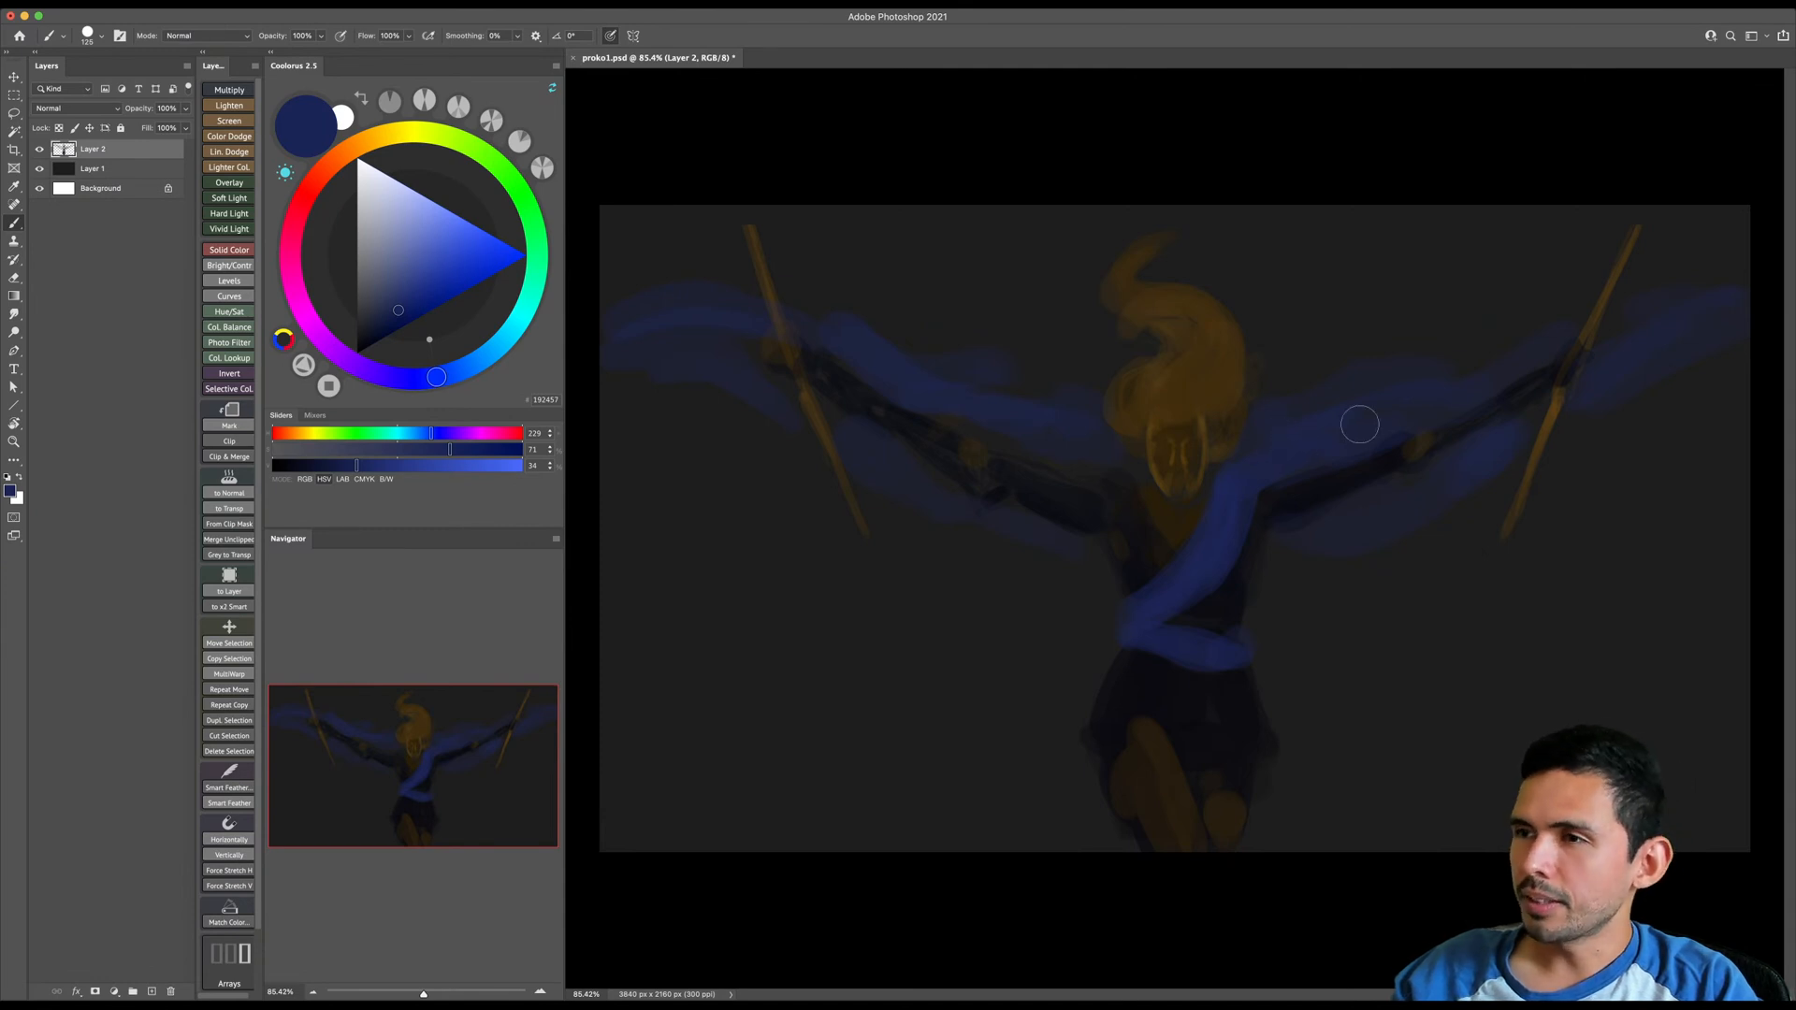
{"action": "key", "text": "bracketright"}
{"action": "key", "text": "bracketright"}
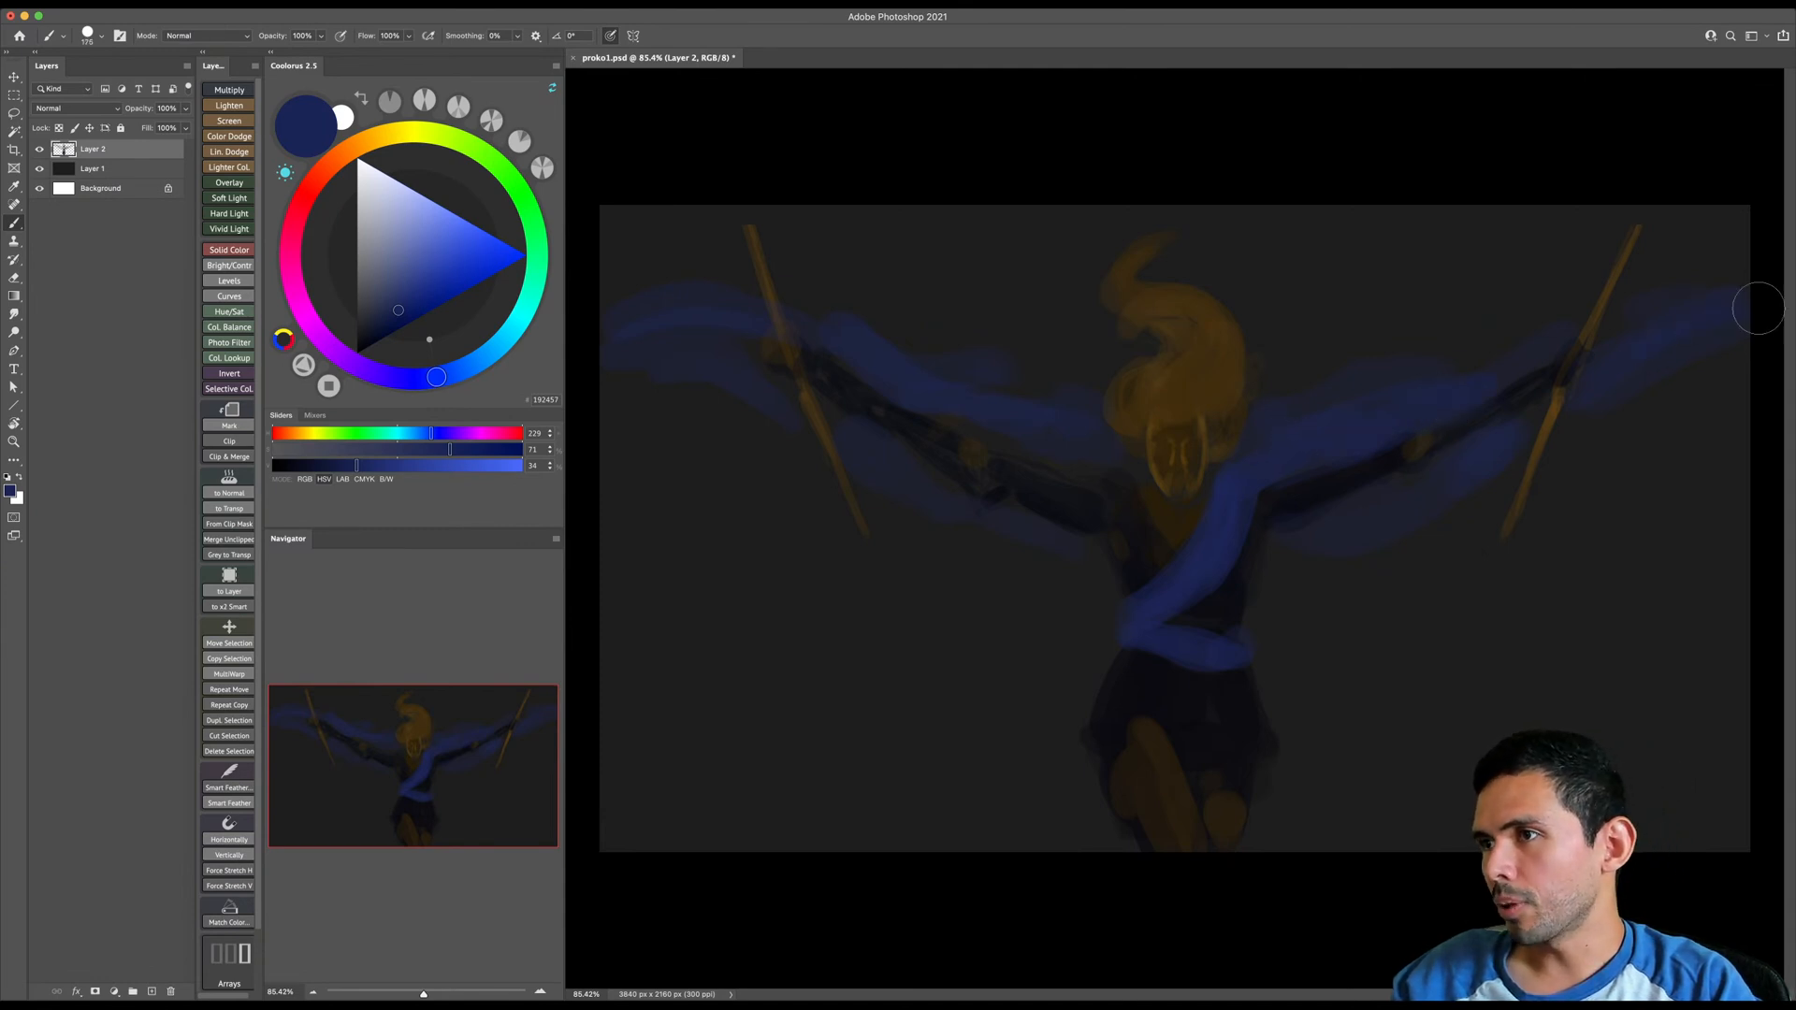
- Thicken the blue fabric beyond the staff on the canvas's left side with a larger brush, reaching the canvas edge
{"action": "key", "text": "bracketright"}
{"action": "key", "text": "bracketright"}
{"action": "key", "text": "bracketright"}
{"action": "key", "text": "bracketright"}
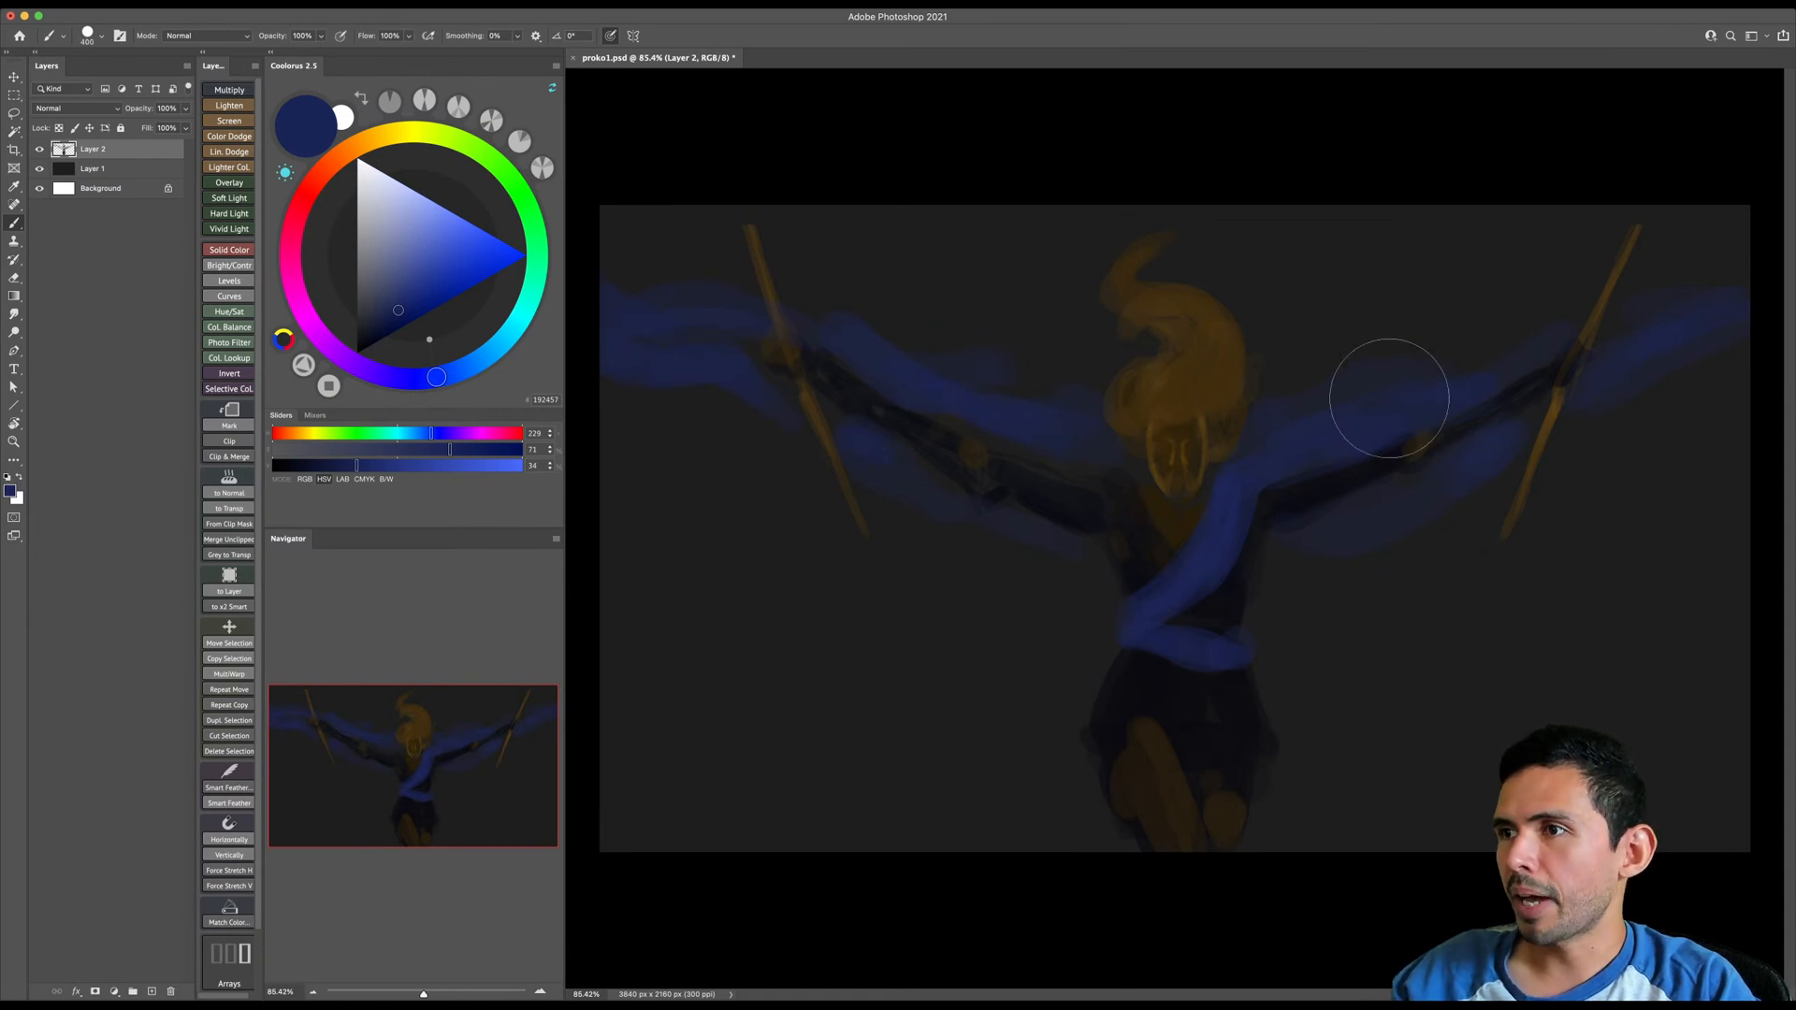
- Thicken the fabric end past the staff on the canvas's right side and fill out the draping fabric below both arms
{"action": "key", "text": "bracketleft"}
{"action": "key", "text": "bracketleft"}
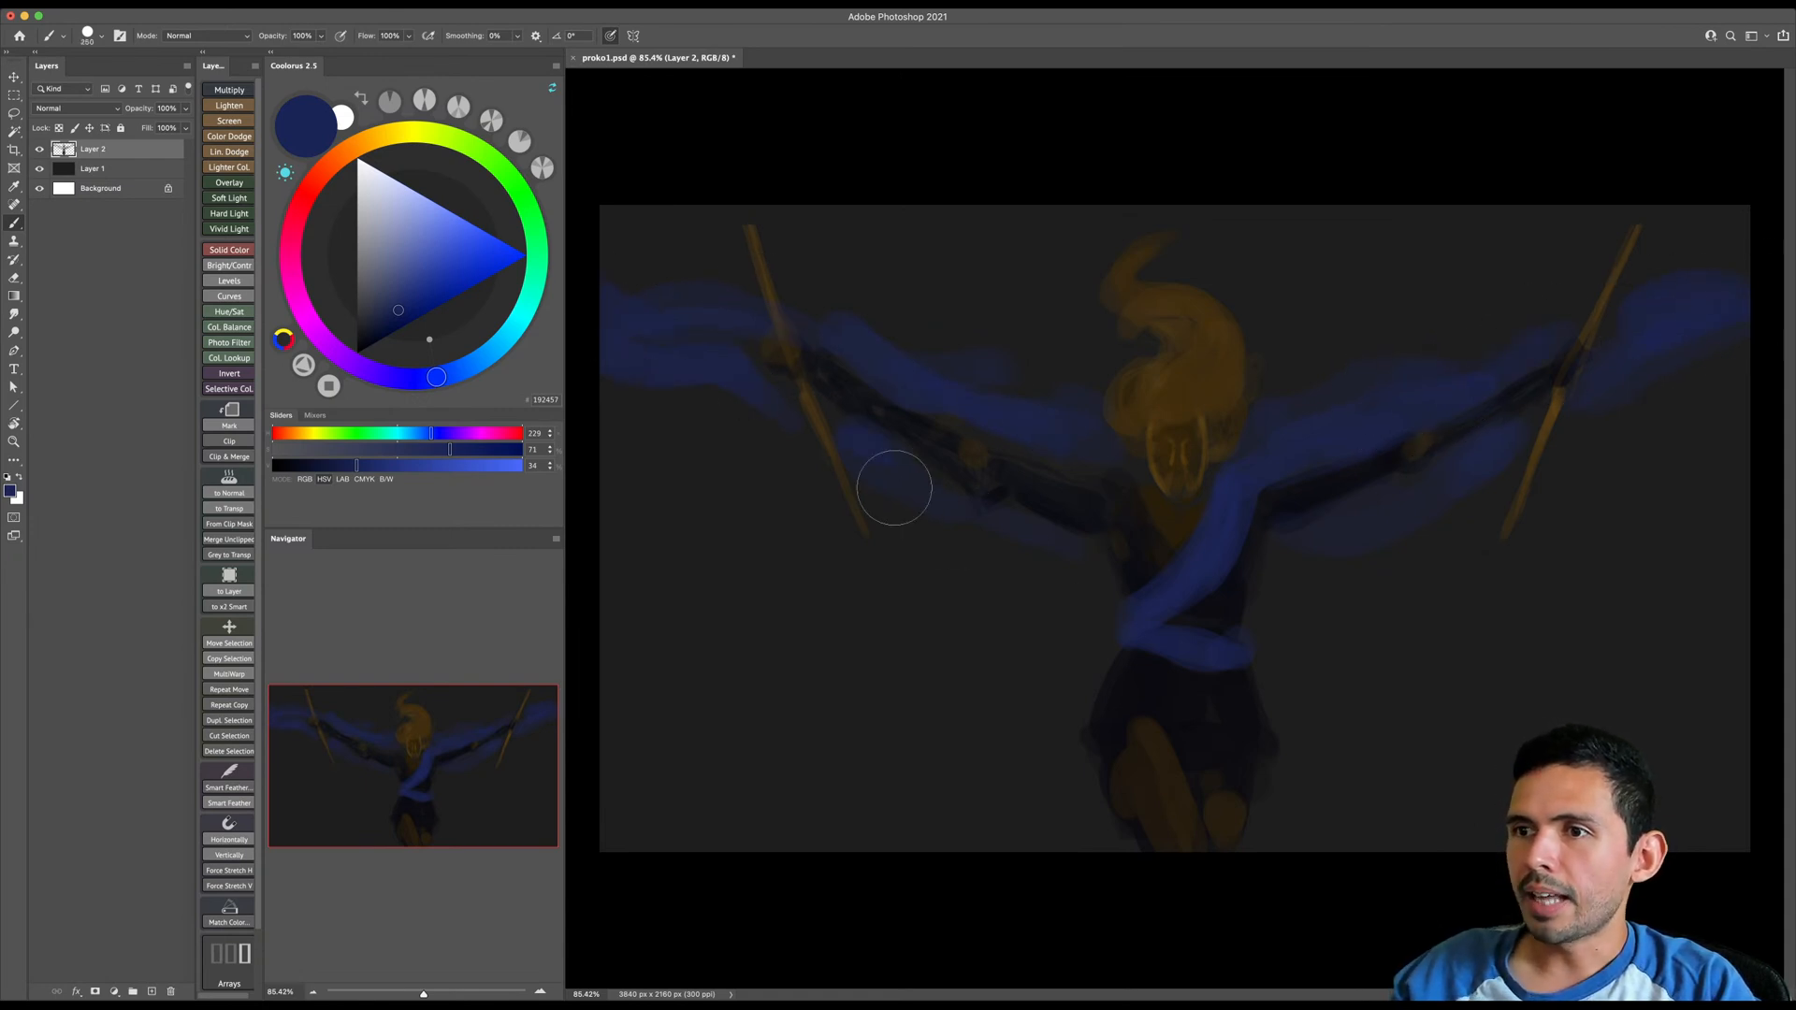
{"action": "key", "text": "e"}
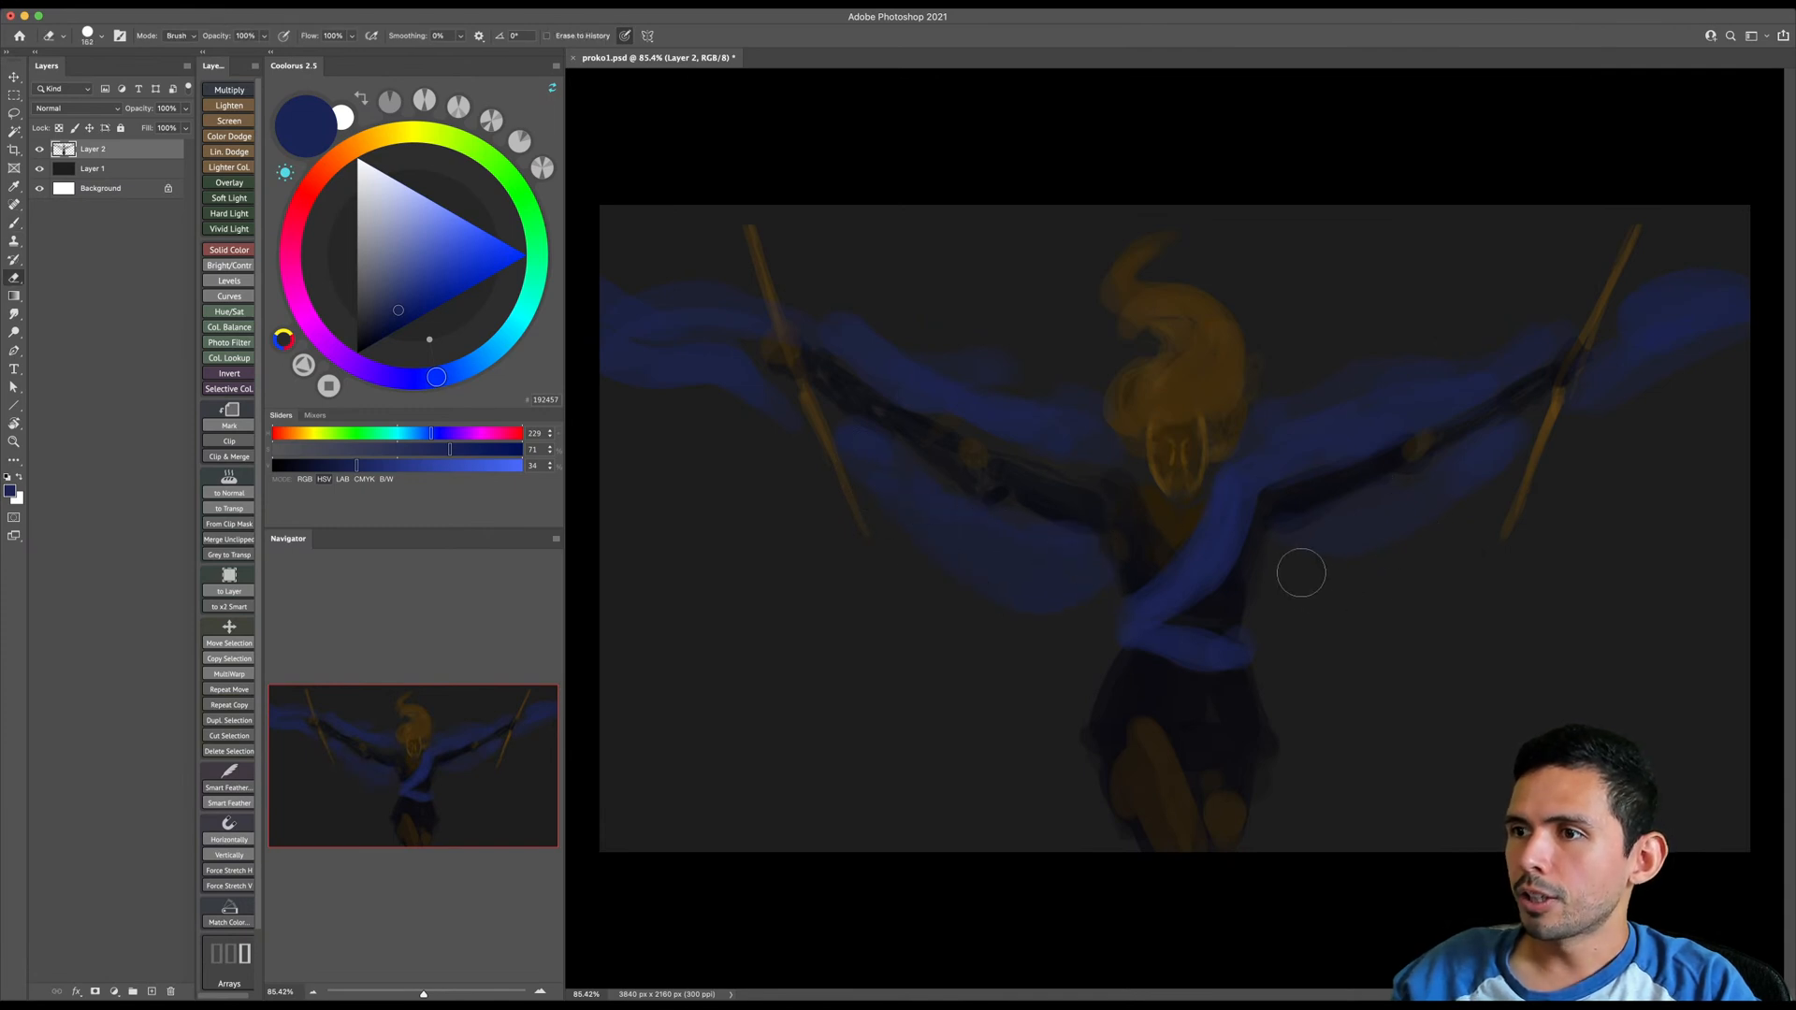
{"action": "key", "text": "b"}
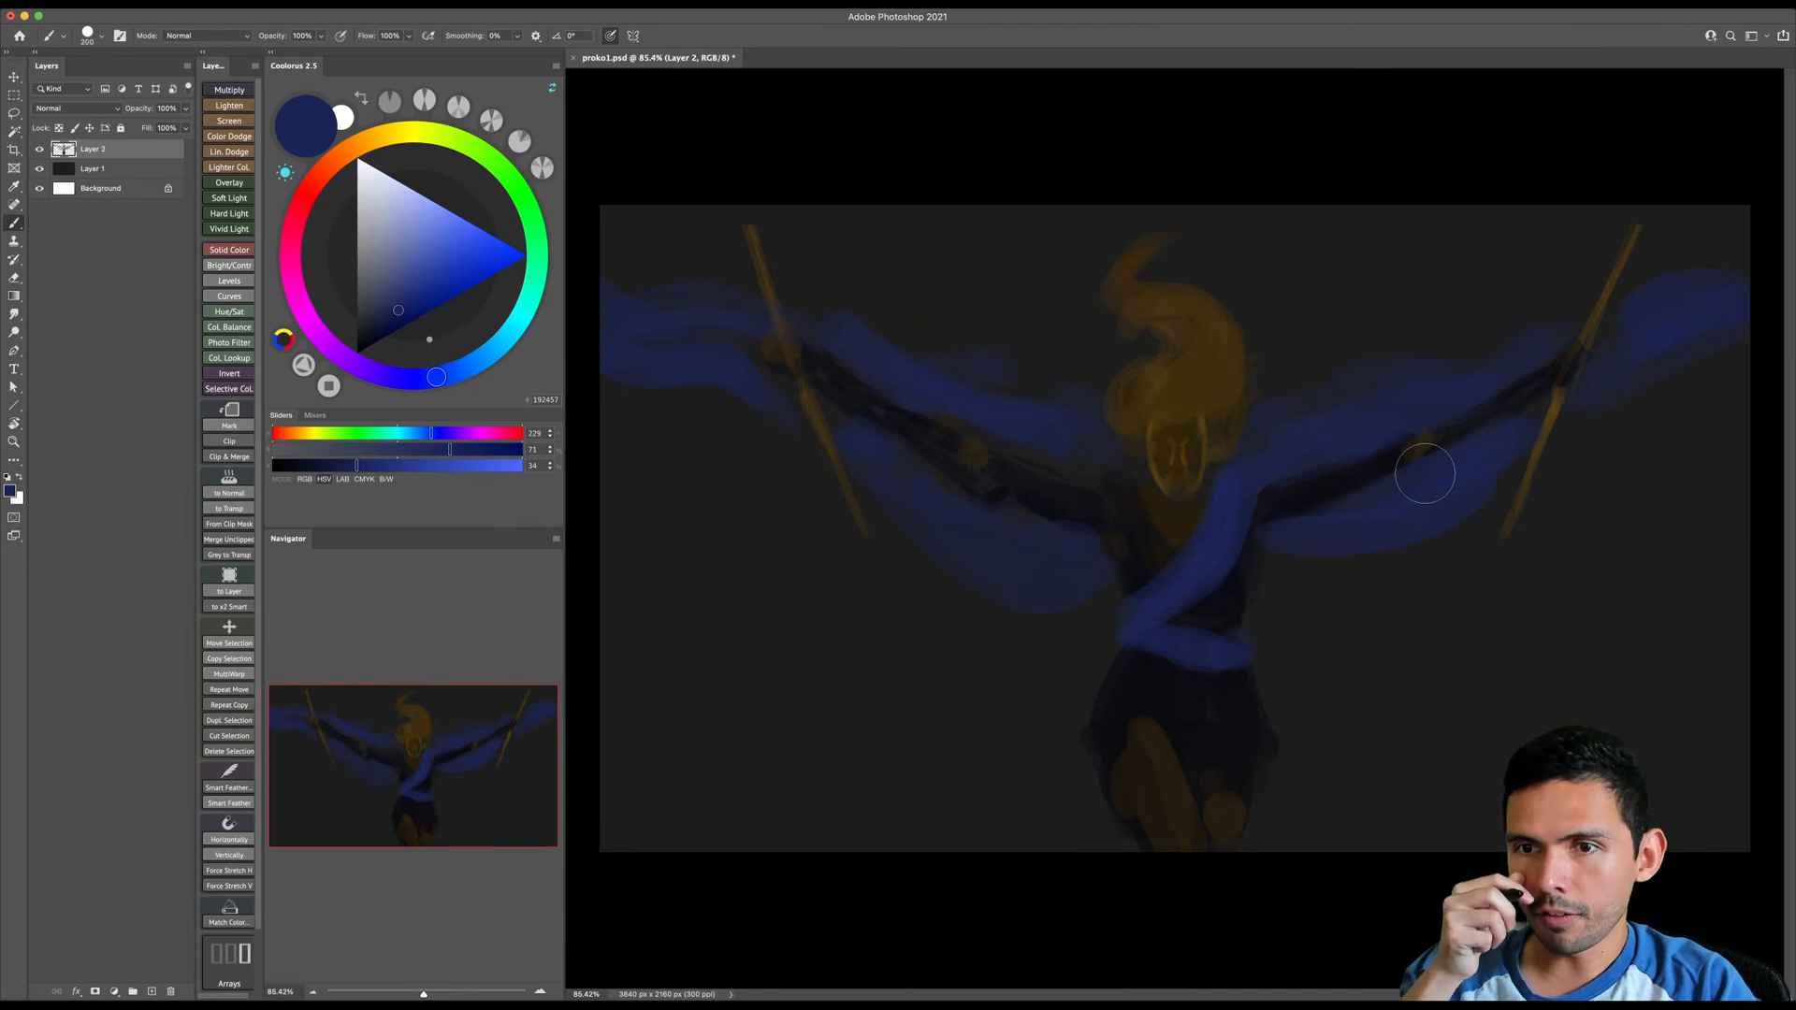
- Choose a very dark navy and paint thin fold shadows in the fabric above the arm on the canvas's left side
{"action": "left_click", "coordinate": [389, 336]}
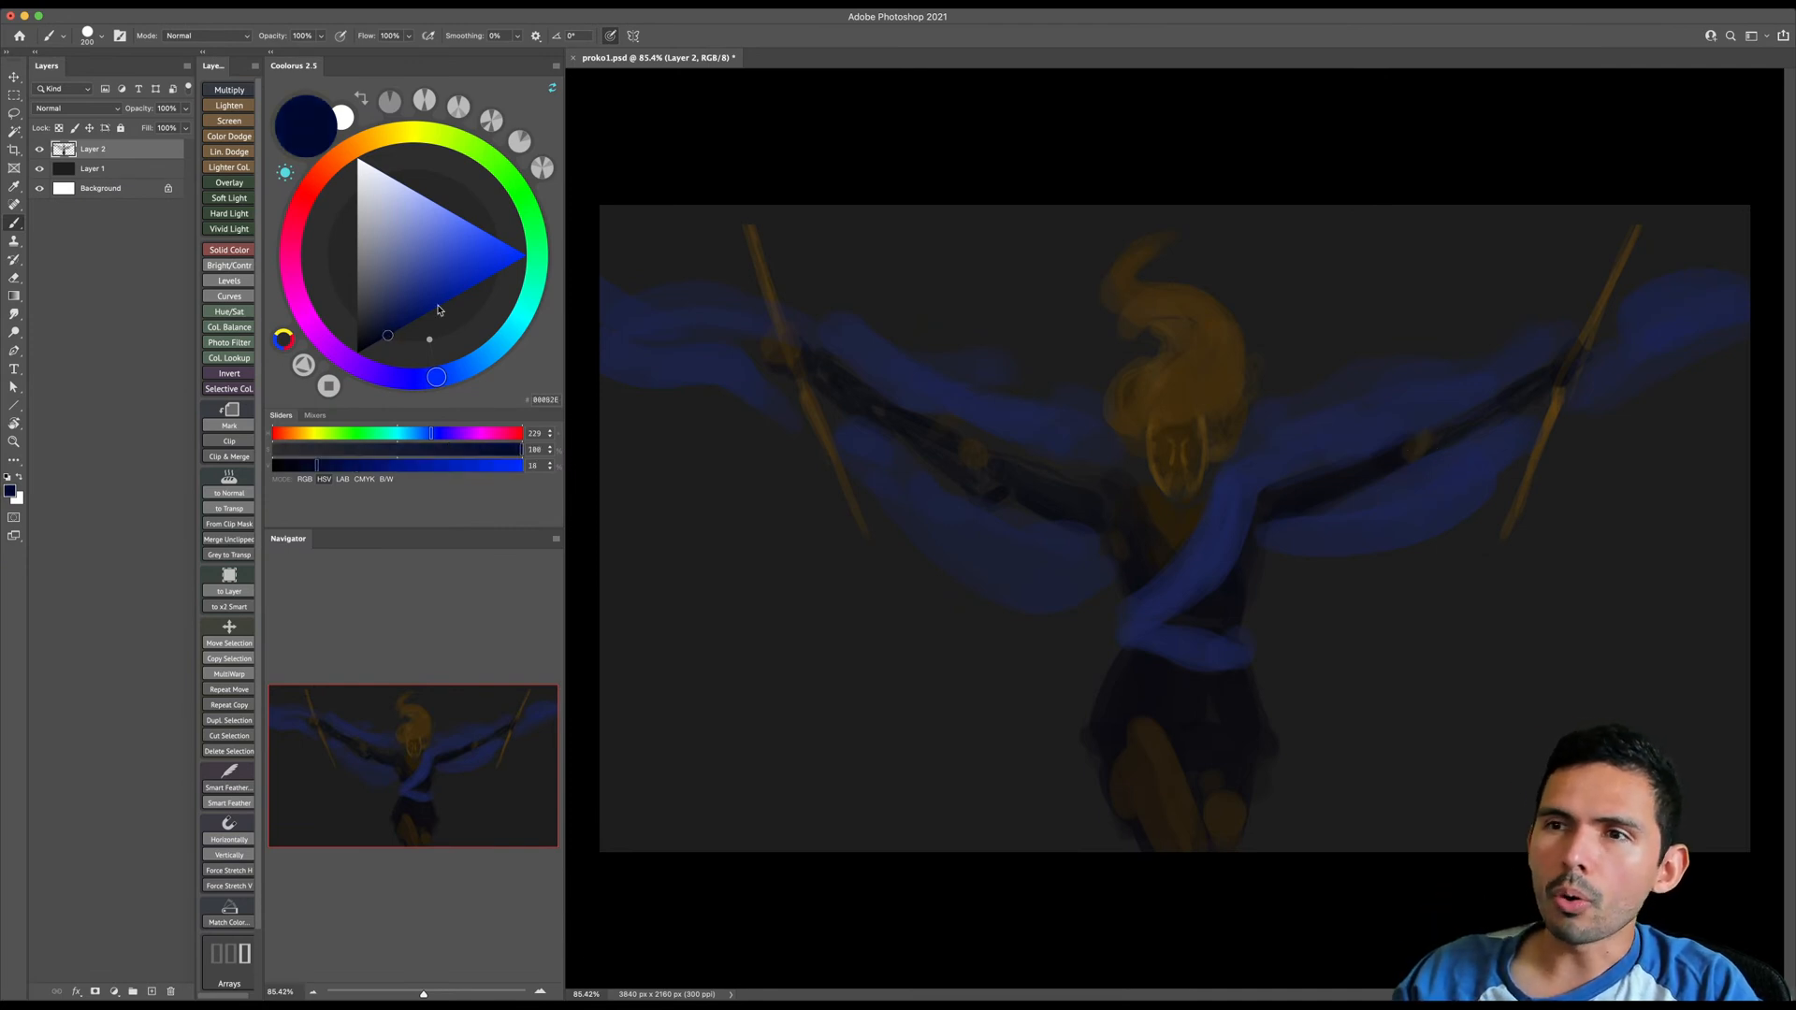
{"action": "key", "text": "bracketleft"}
{"action": "key", "text": "bracketleft"}
{"action": "key", "text": "bracketleft"}
{"action": "key", "text": "bracketleft"}
{"action": "key", "text": "bracketleft"}
{"action": "left_click_drag", "start_coordinate": [1111, 448], "coordinate": [1041, 418]}
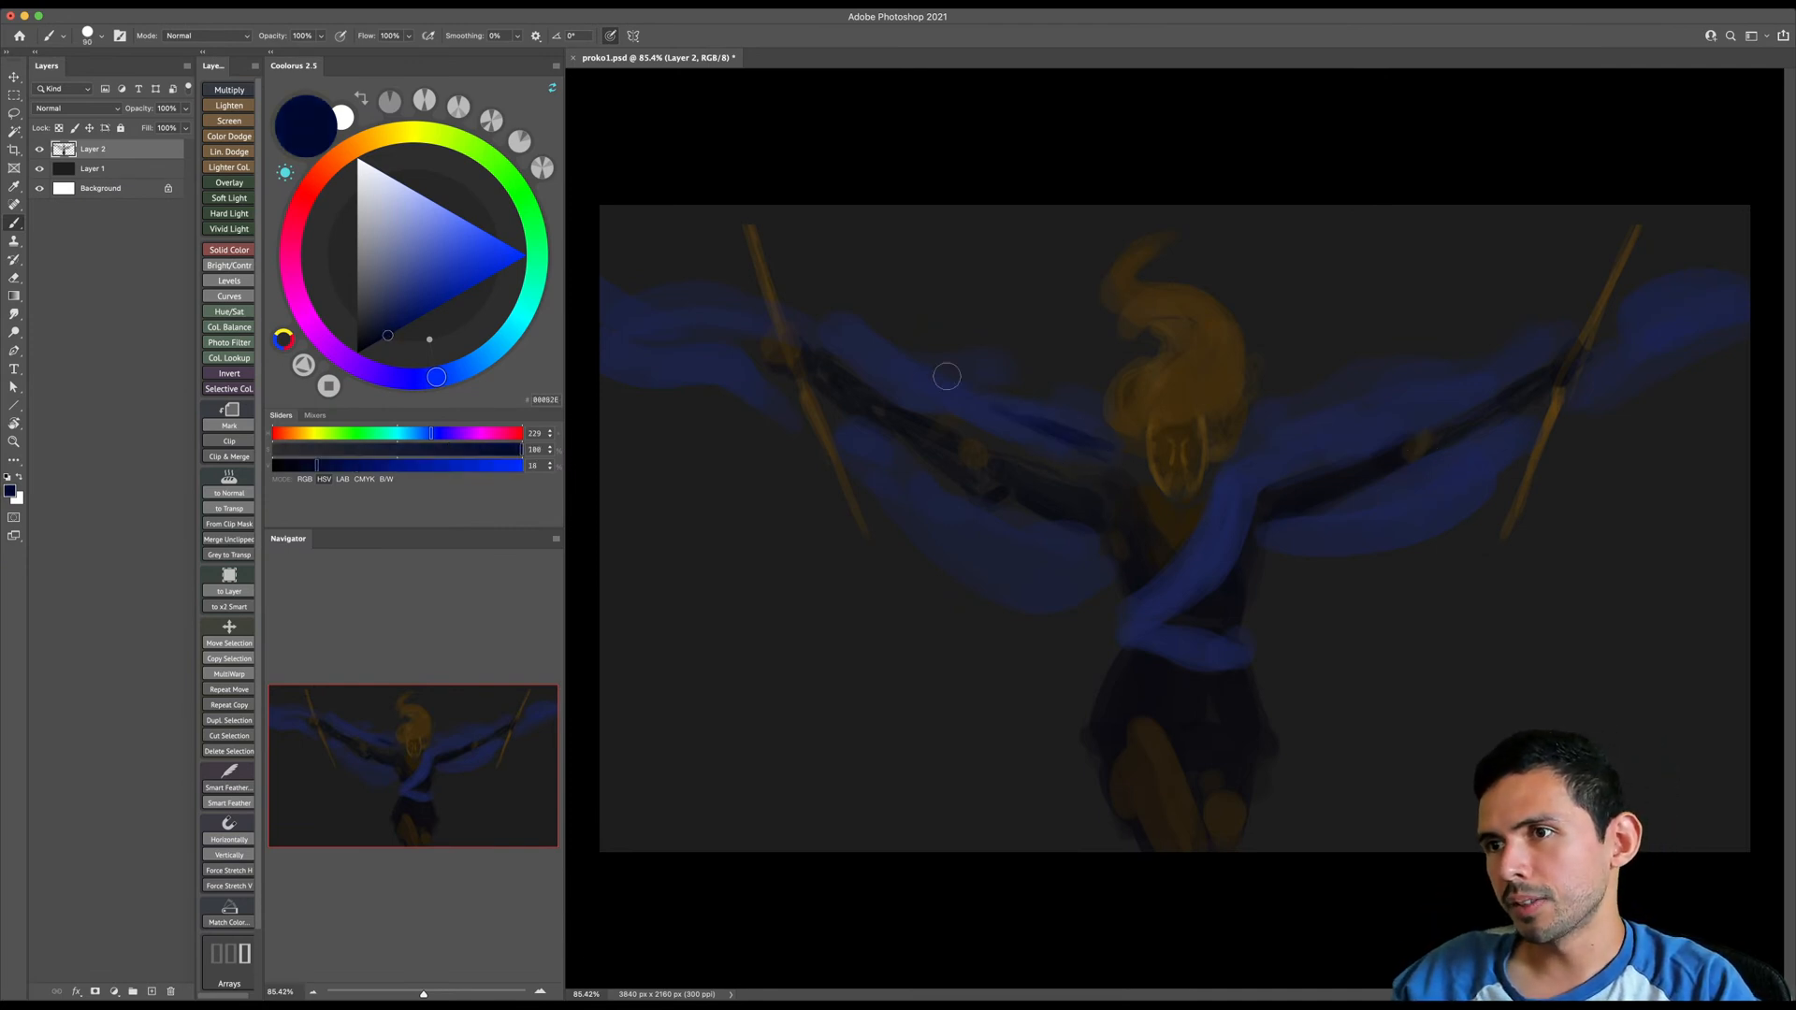
{"action": "key", "text": "bracketright"}
{"action": "key", "text": "bracketright"}
{"action": "key", "text": "bracketright"}
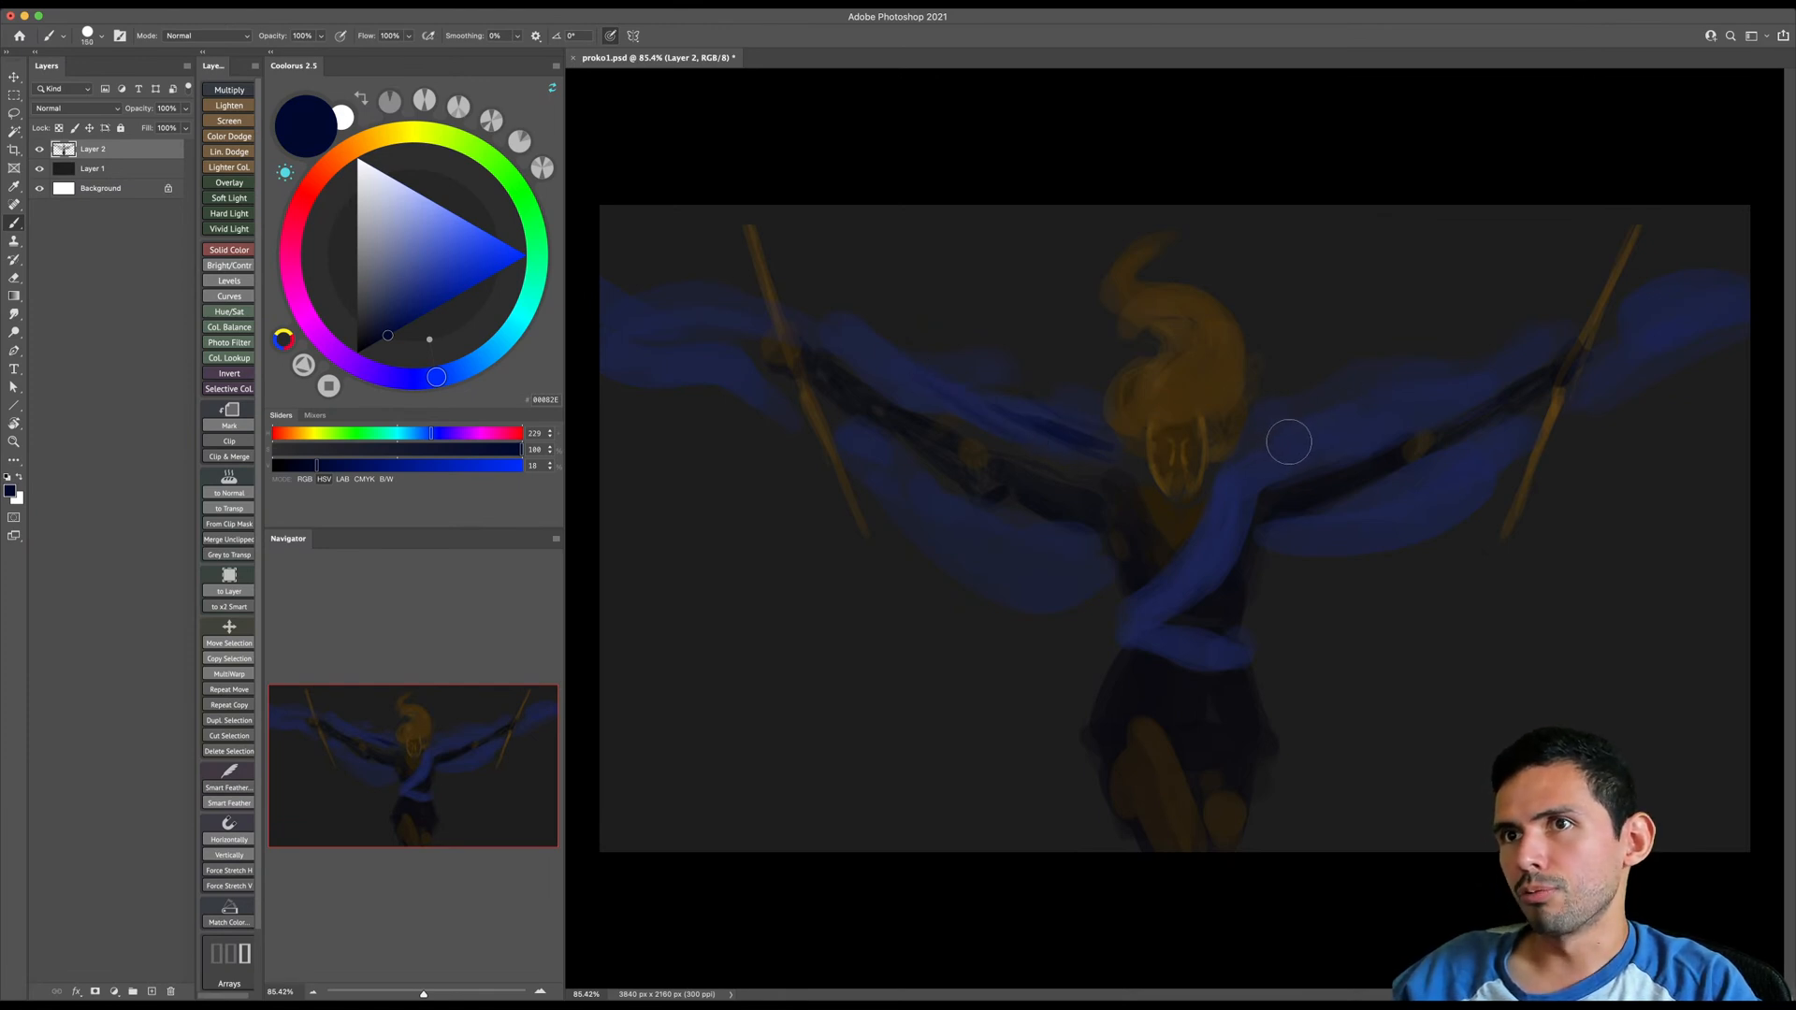
- Paint dark navy folds in the fabric around the arm on the canvas's right side and in the drape below the opposite arm
{"action": "key", "text": "bracketright"}
{"action": "key", "text": "bracketright"}
{"action": "key", "text": "bracketright"}
{"action": "key", "text": "bracketright"}
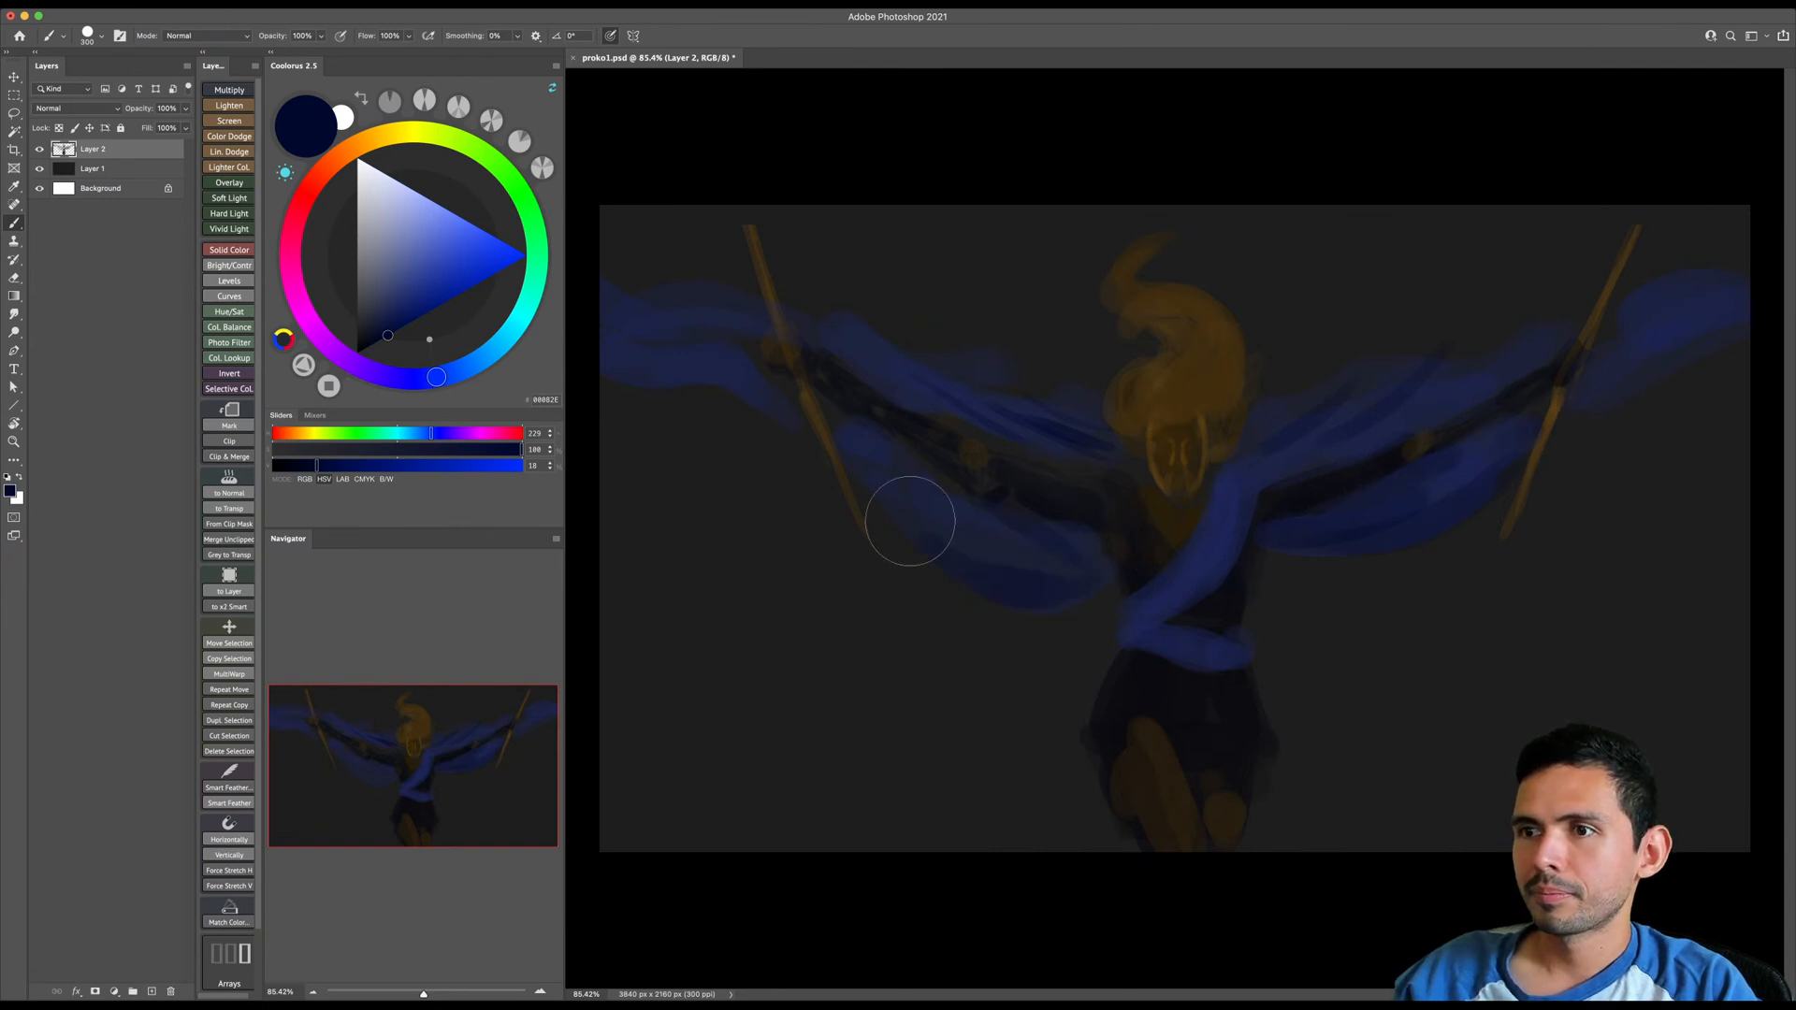
- Darken the outer fabric ends beyond both staffs with a large navy brush
{"action": "key", "text": "bracketright"}
{"action": "key", "text": "bracketright"}
{"action": "key", "text": "bracketright"}
{"action": "key", "text": "bracketright"}
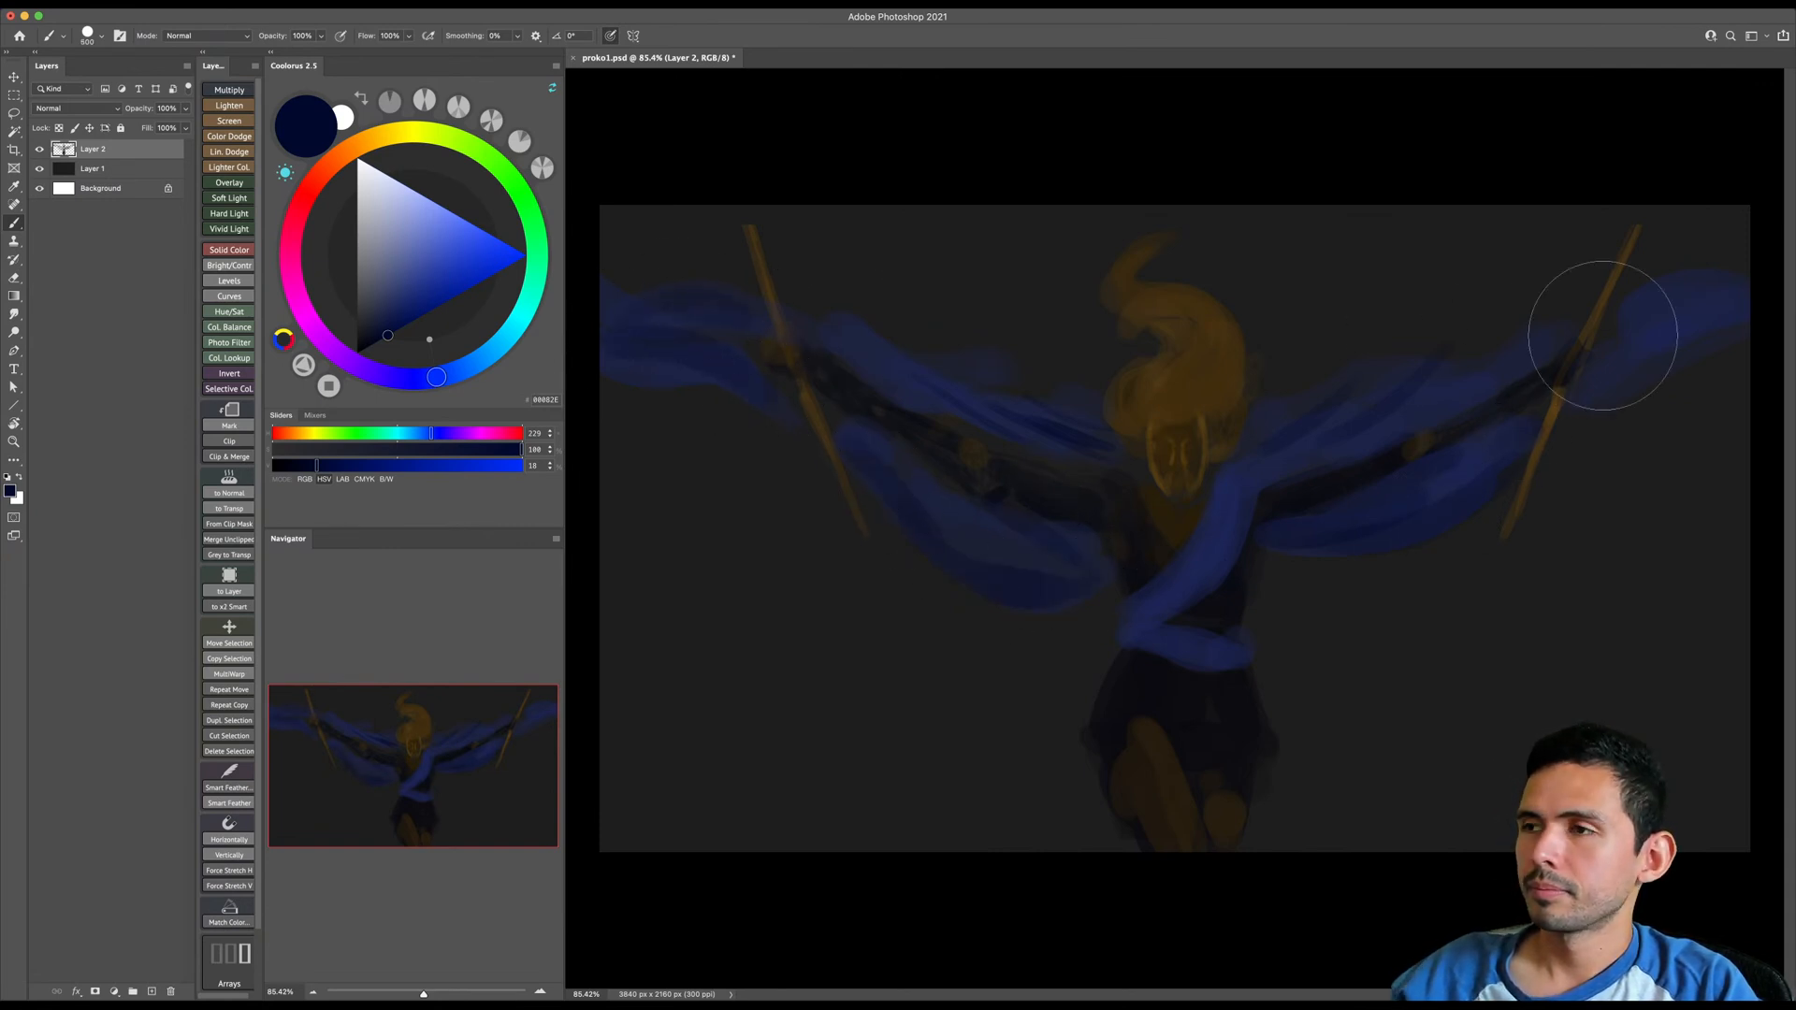
{"action": "key", "text": "bracketleft"}
{"action": "key", "text": "bracketleft"}
{"action": "key", "text": "bracketleft"}
{"action": "key", "text": "bracketleft"}
{"action": "key", "text": "bracketleft"}
{"action": "key", "text": "bracketleft"}
{"action": "key", "text": "bracketleft"}
{"action": "key", "text": "bracketleft"}
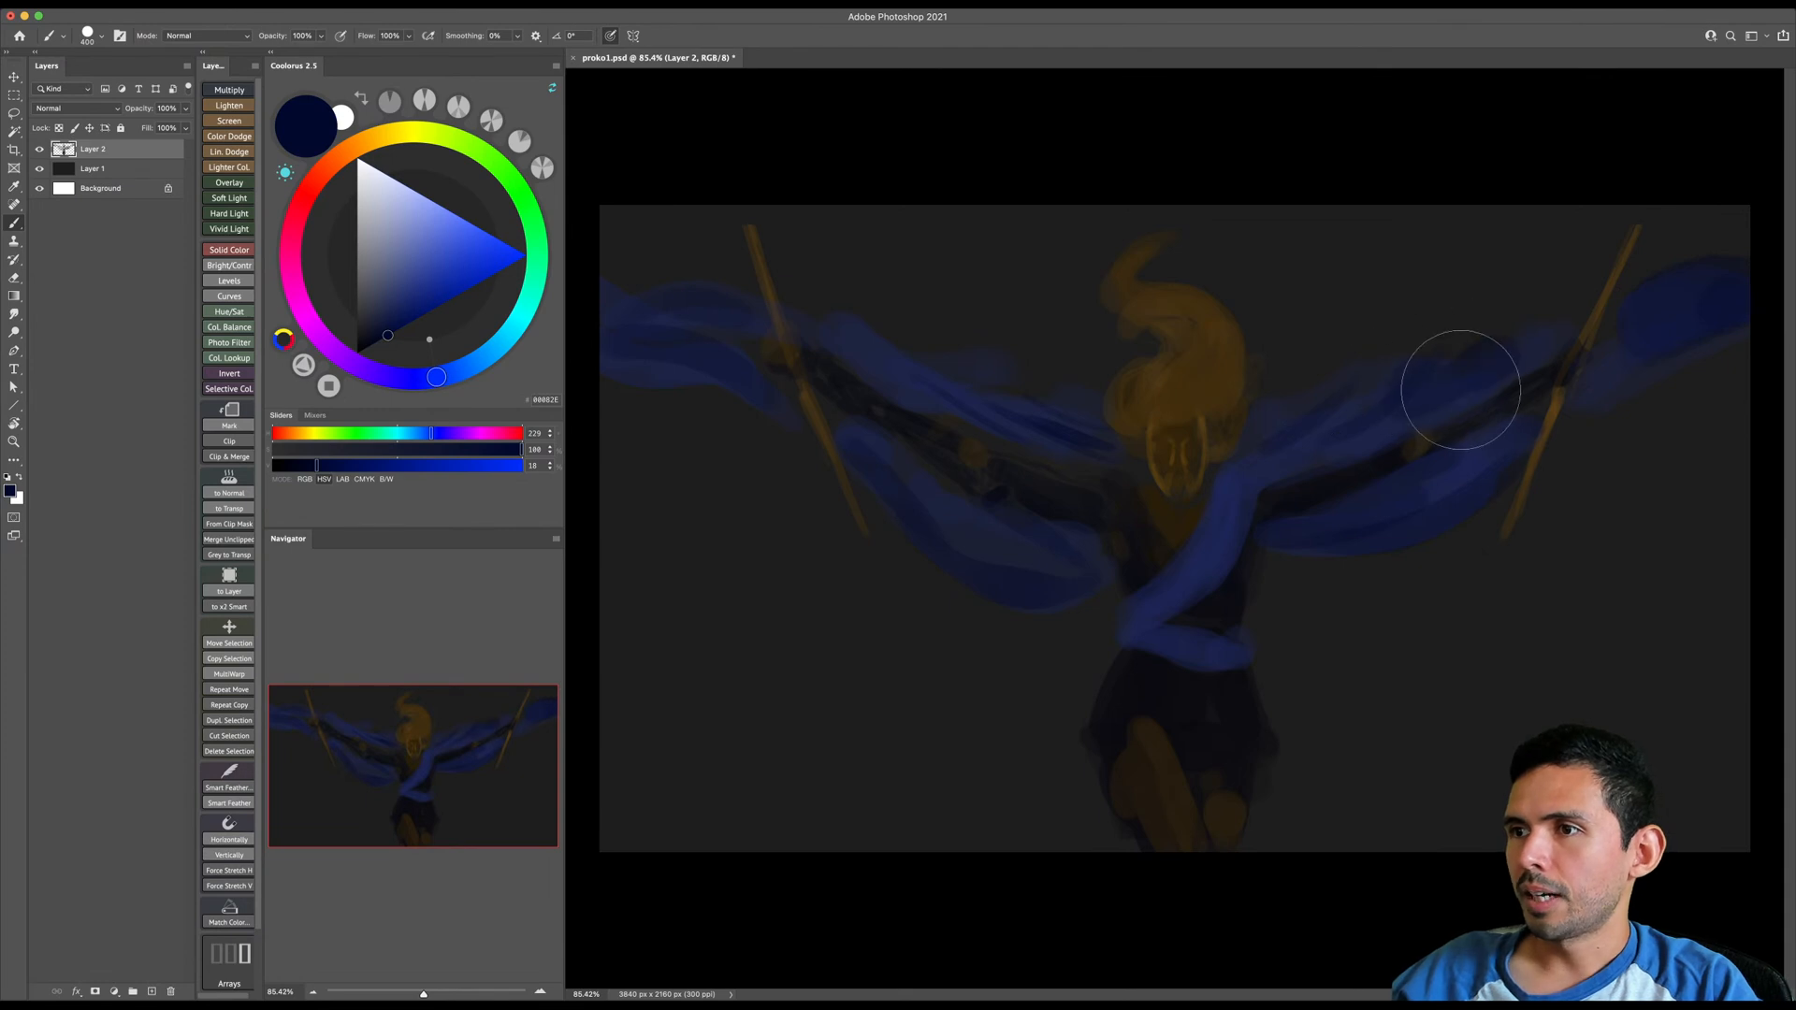
- Switch to the default black and darken both sides of the skirt, widening its silhouette
{"action": "left_click", "coordinate": [1163, 702], "text": "alt"}
{"action": "key", "text": "bracketright"}
{"action": "key", "text": "d"}
{"action": "key", "text": "bracketright"}
{"action": "key", "text": "bracketleft"}
{"action": "mouse_move", "coordinate": [1127, 660]}
{"action": "left_mouse_down"}
{"action": "mouse_move", "coordinate": [1070, 767]}
{"action": "mouse_move", "coordinate": [1097, 779]}
{"action": "left_mouse_up"}
{"action": "left_click_drag", "start_coordinate": [1235, 692], "coordinate": [1257, 762]}
- Paint black shadow on the torso and shoulder on the canvas's left side with a smaller brush
{"action": "key", "text": "bracketleft"}
{"action": "mouse_move", "coordinate": [1132, 573]}
{"action": "left_mouse_down"}
{"action": "mouse_move", "coordinate": [1106, 490]}
{"action": "mouse_move", "coordinate": [1134, 510]}
{"action": "mouse_move", "coordinate": [1074, 474]}
{"action": "mouse_move", "coordinate": [1135, 505]}
{"action": "left_mouse_up"}
{"action": "key", "text": "bracketright"}
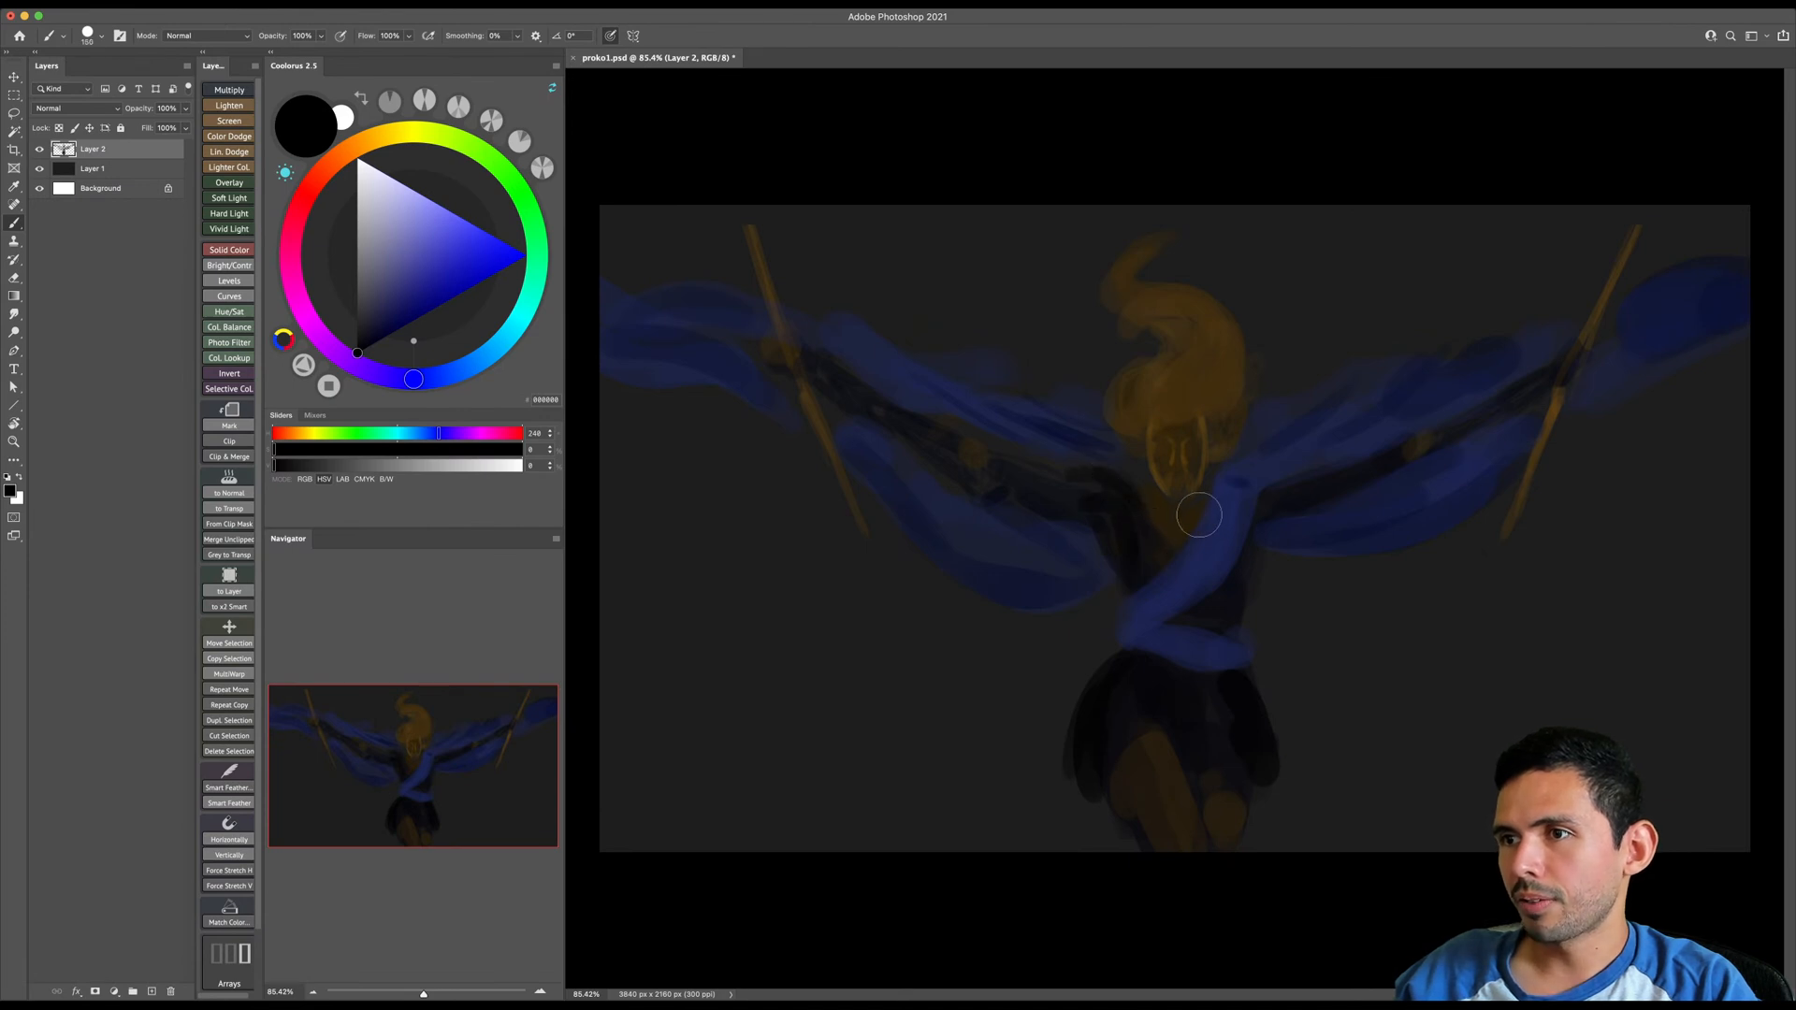
- Scale the whole painted figure down slightly, leaving a margin between it and the canvas edges
{"action": "left_click", "coordinate": [1142, 512], "text": "alt"}
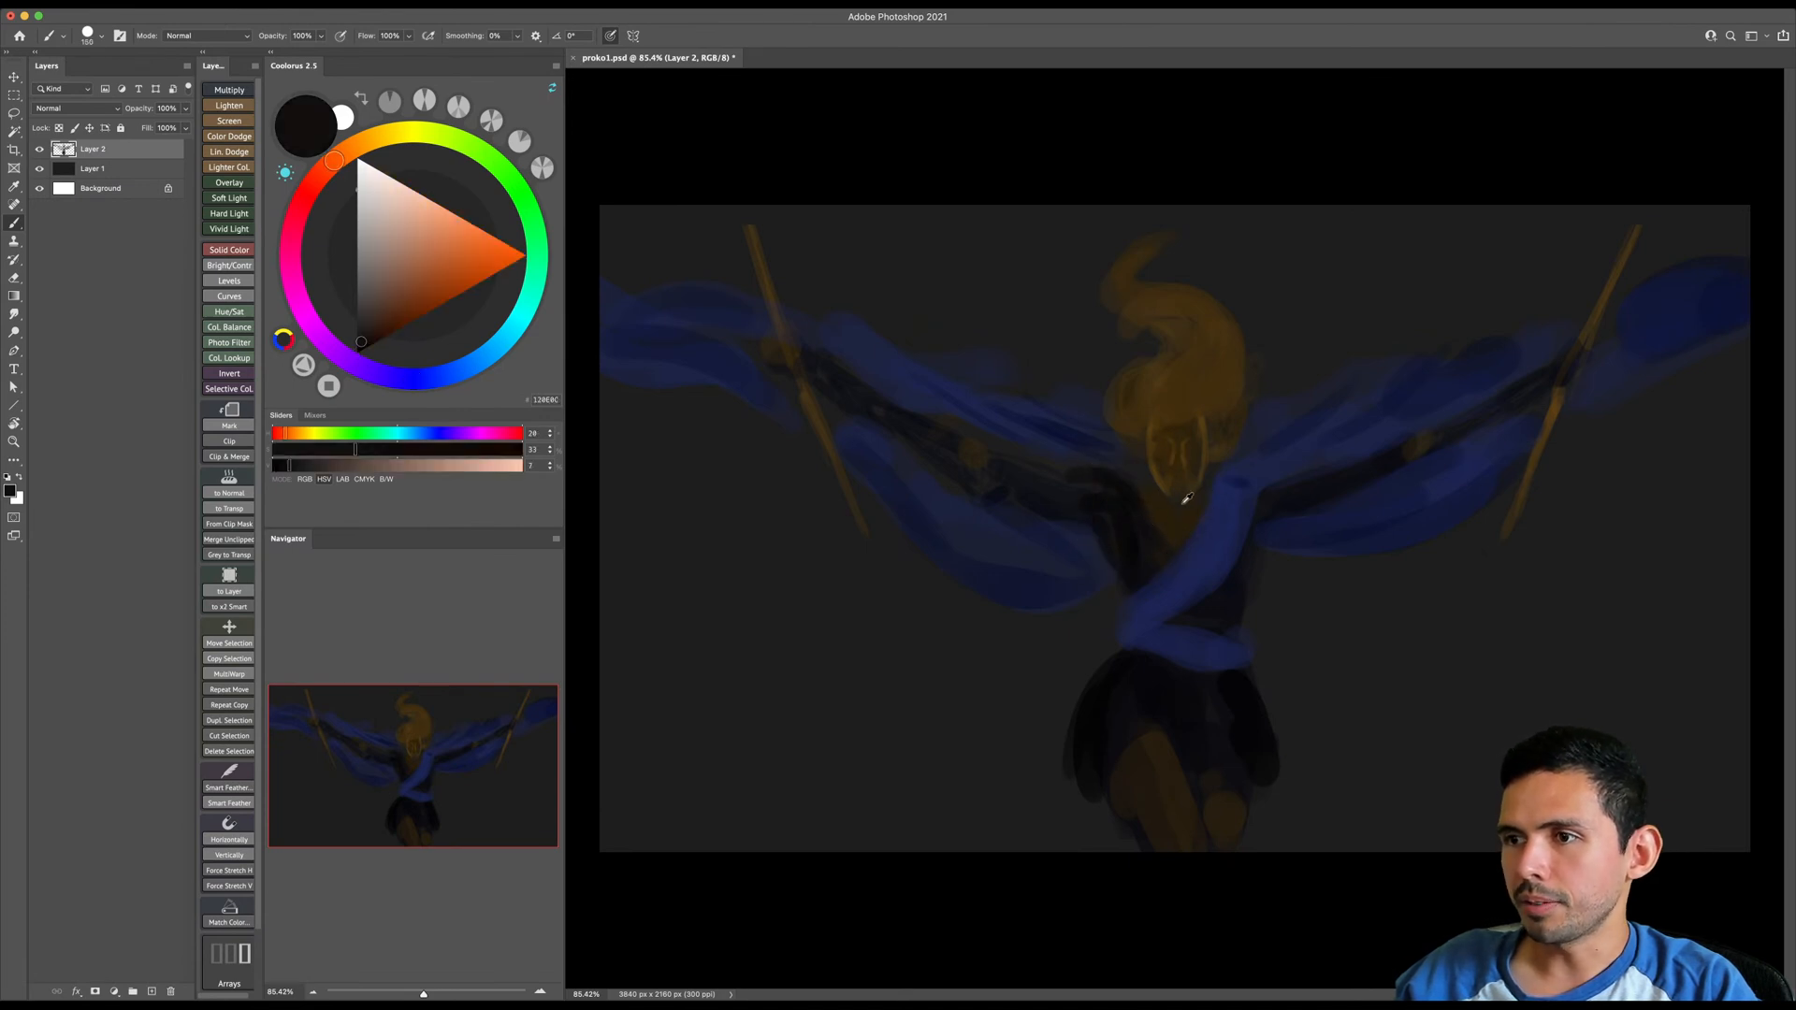
{"action": "key", "text": "super+t"}
{"action": "mouse_move", "coordinate": [1744, 239]}
{"action": "left_mouse_down"}
{"action": "mouse_move", "coordinate": [1599, 367]}
{"action": "mouse_move", "coordinate": [1590, 340]}
{"action": "left_mouse_up"}
{"action": "key", "text": "Return"}
- Sample the skirt's near-black and repaint the skirt wider and longer over the upper thighs
{"action": "left_click", "coordinate": [1106, 674], "text": "alt"}
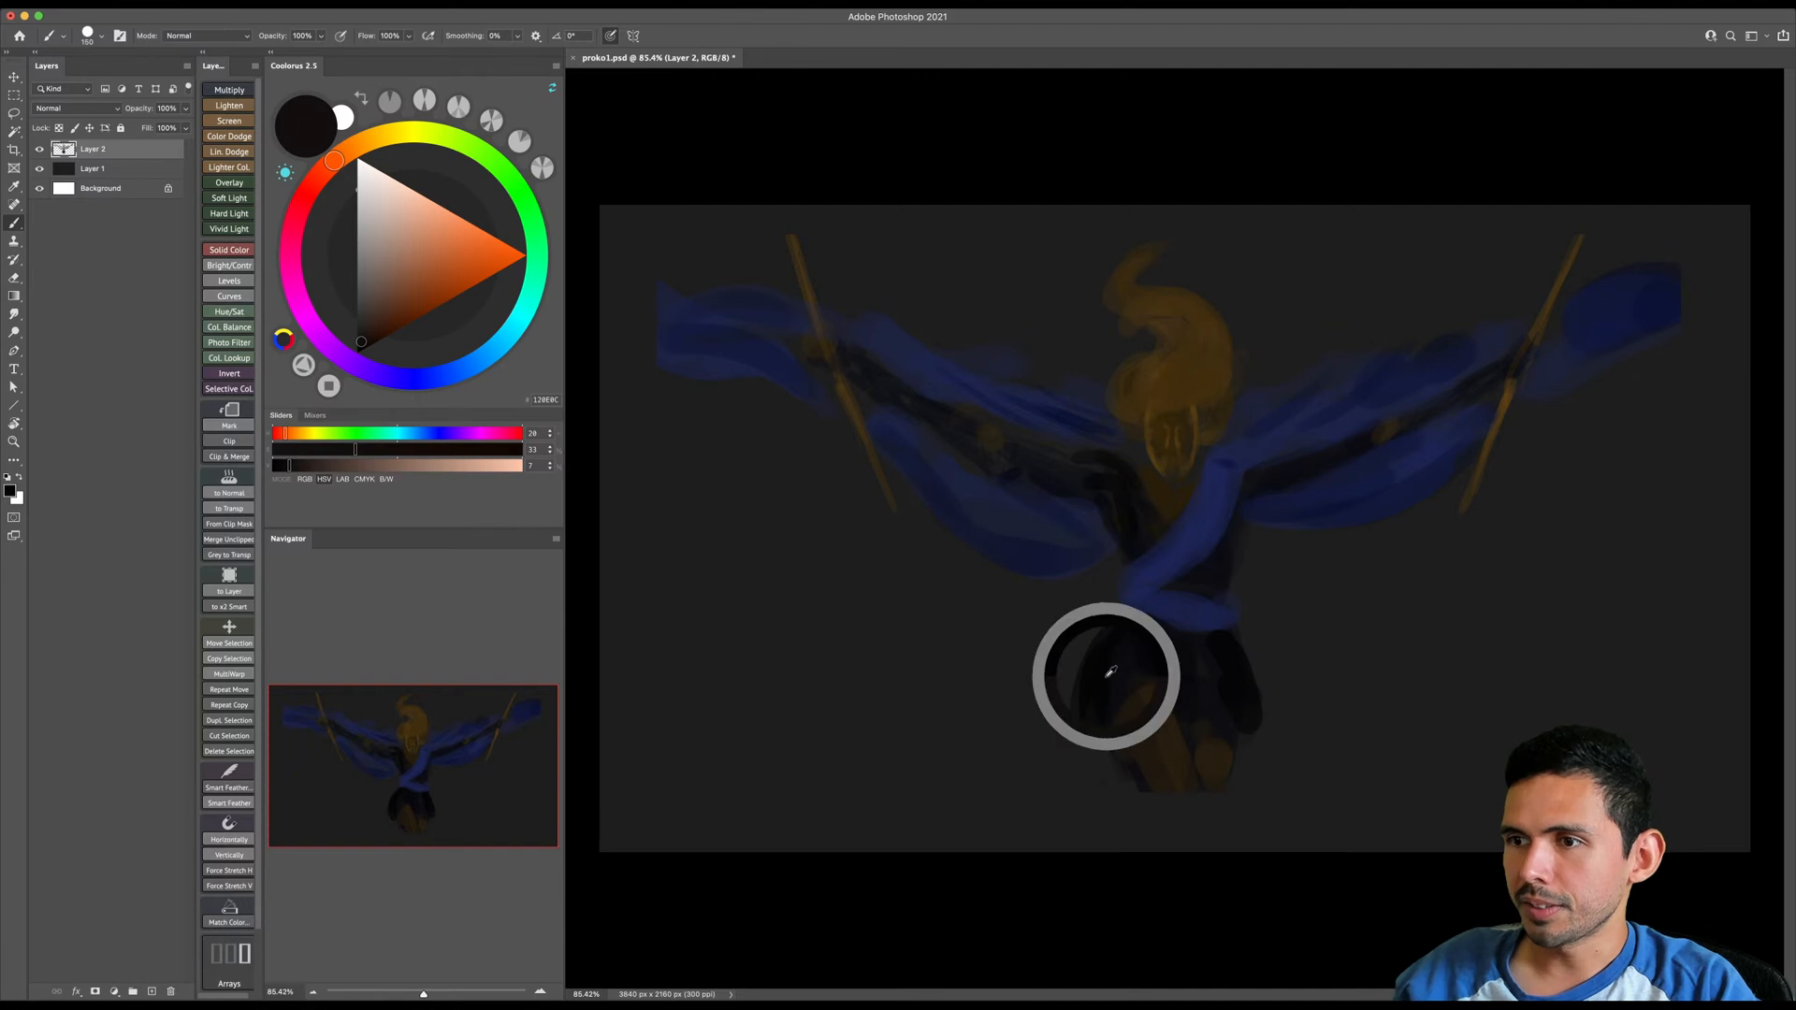
{"action": "key", "text": "]"}
{"action": "left_click_drag", "start_coordinate": [1157, 692], "coordinate": [1092, 739]}
{"action": "left_click_drag", "start_coordinate": [1209, 724], "coordinate": [1249, 723]}
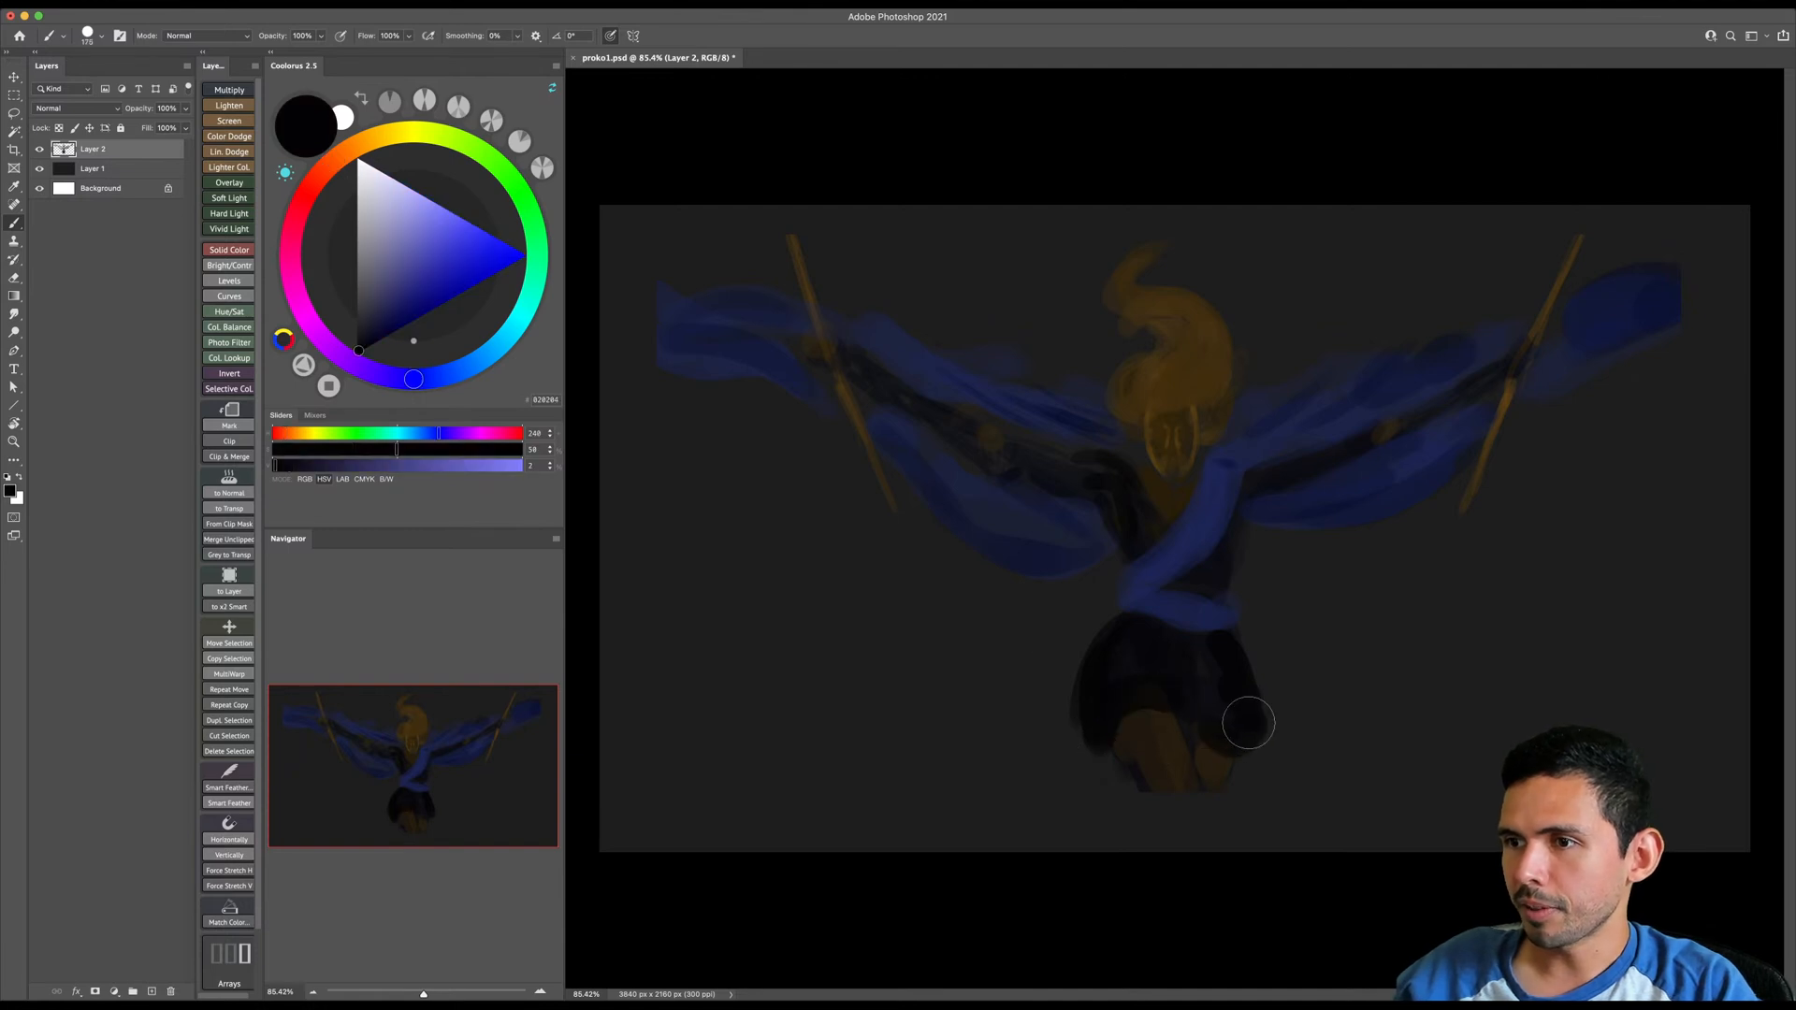
- Sample the dark brown of the thighs and extend both legs down to the canvas's bottom edge
{"action": "left_click", "coordinate": [1159, 749], "text": "alt"}
{"action": "key", "text": "]"}
{"action": "mouse_move", "coordinate": [1136, 748]}
{"action": "left_mouse_down"}
{"action": "mouse_move", "coordinate": [1173, 852]}
{"action": "mouse_move", "coordinate": [1177, 801]}
{"action": "mouse_move", "coordinate": [1144, 792]}
{"action": "mouse_move", "coordinate": [1241, 790]}
{"action": "mouse_move", "coordinate": [1259, 761]}
{"action": "mouse_move", "coordinate": [1222, 790]}
{"action": "left_mouse_up"}
{"action": "key", "text": "e"}
{"action": "key", "text": "b"}
{"action": "left_click", "coordinate": [1186, 755], "text": "alt"}
{"action": "key", "text": "["}
{"action": "key", "text": "["}
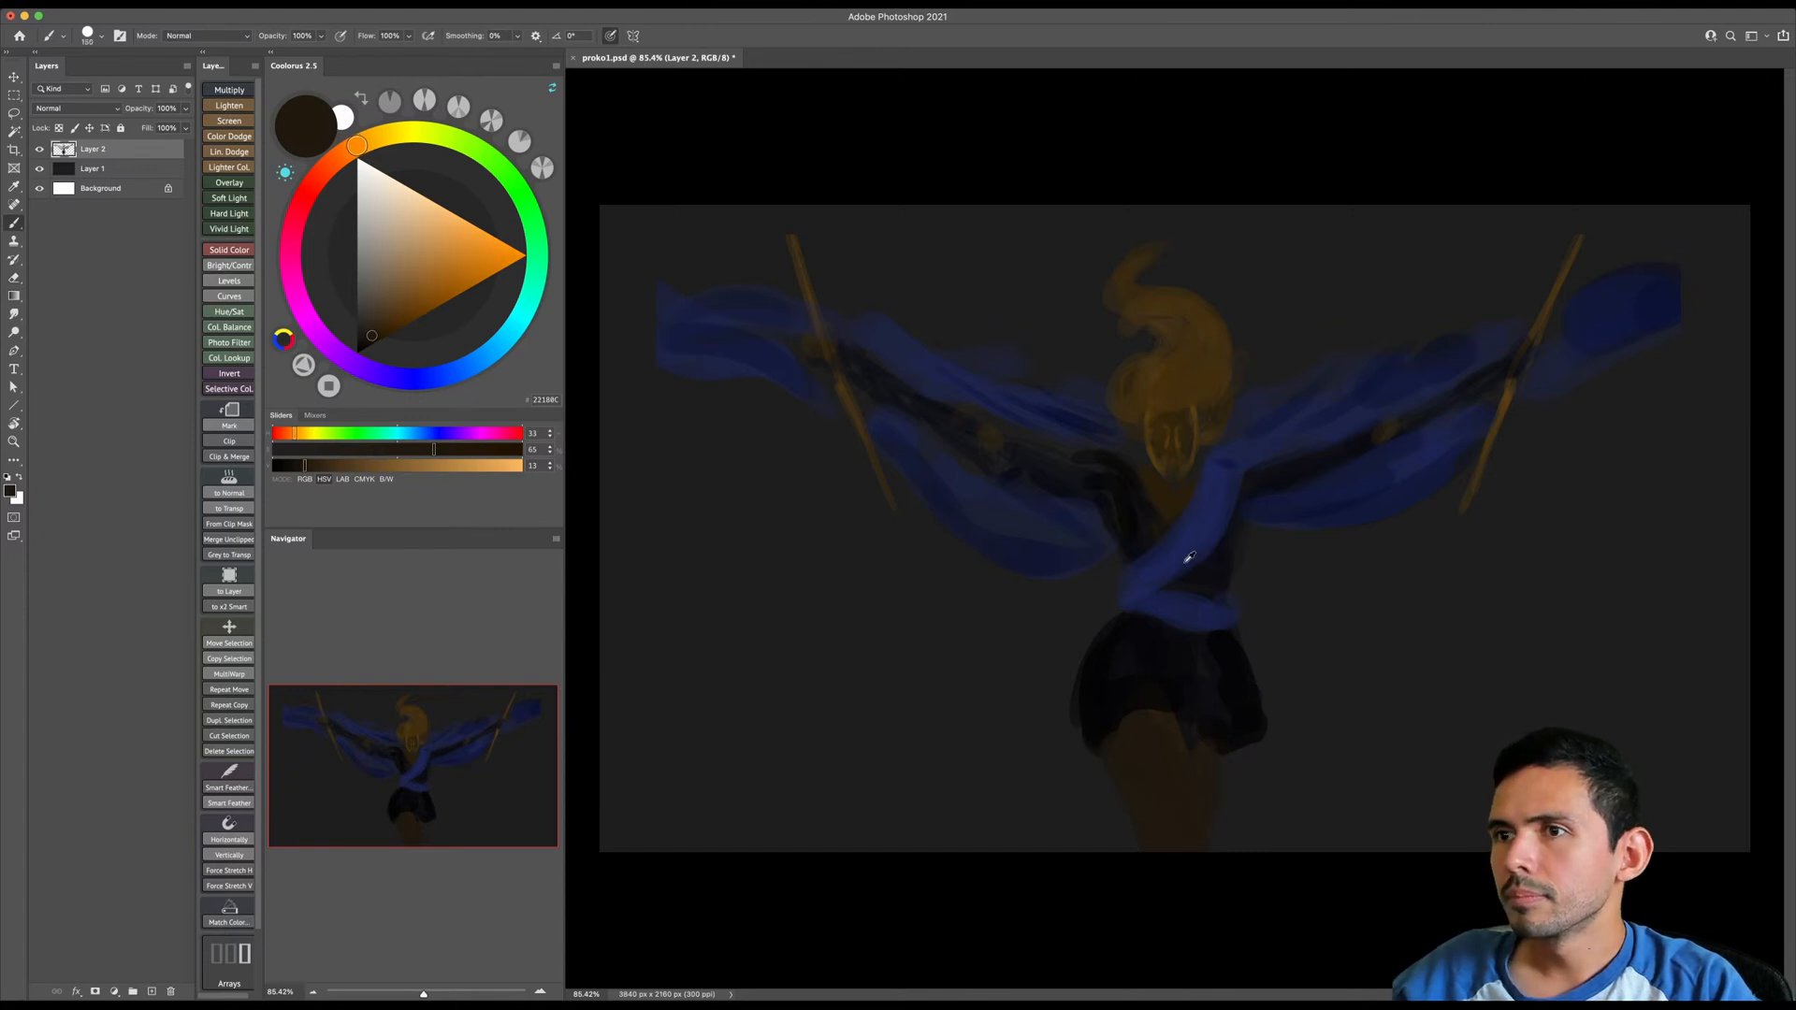
- Choose the brown 492800 and turn both staffs into swords with cross guards and blades reaching the canvas's top edge
{"action": "left_click", "coordinate": [405, 324]}
{"action": "key", "text": "["}
{"action": "key", "text": "["}
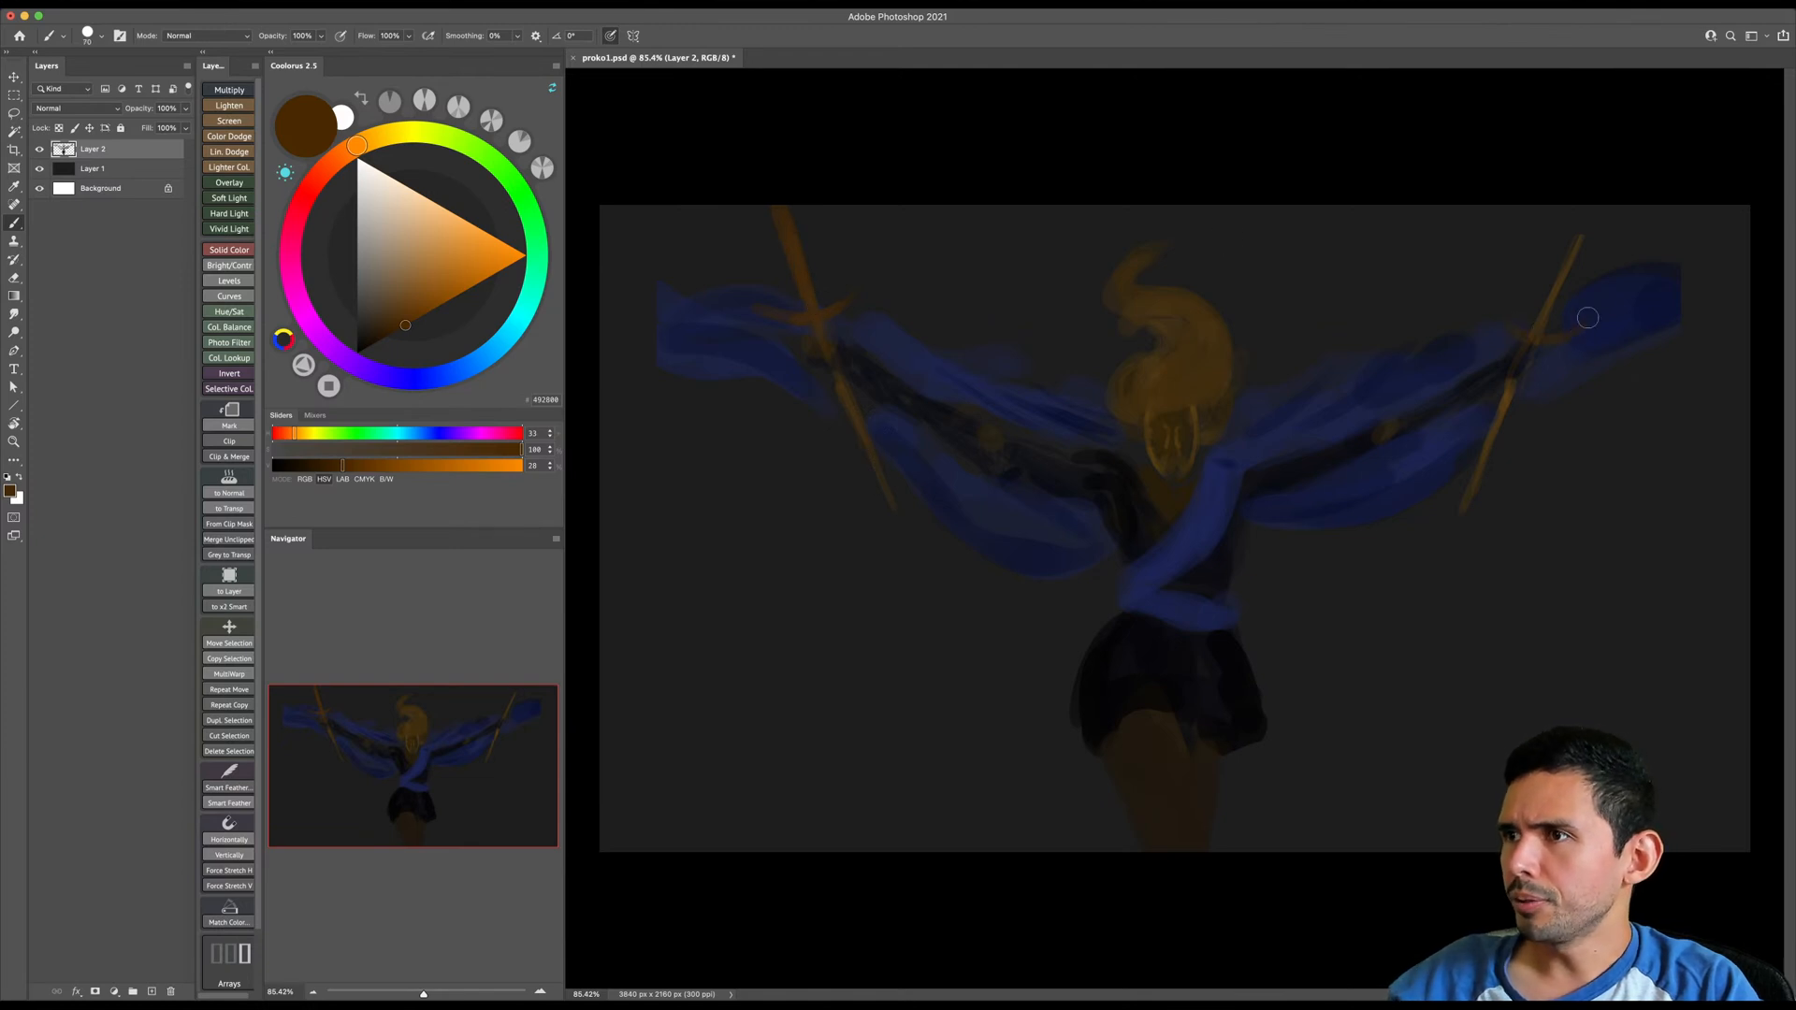
{"action": "left_click_drag", "start_coordinate": [1531, 335], "coordinate": [1613, 146]}
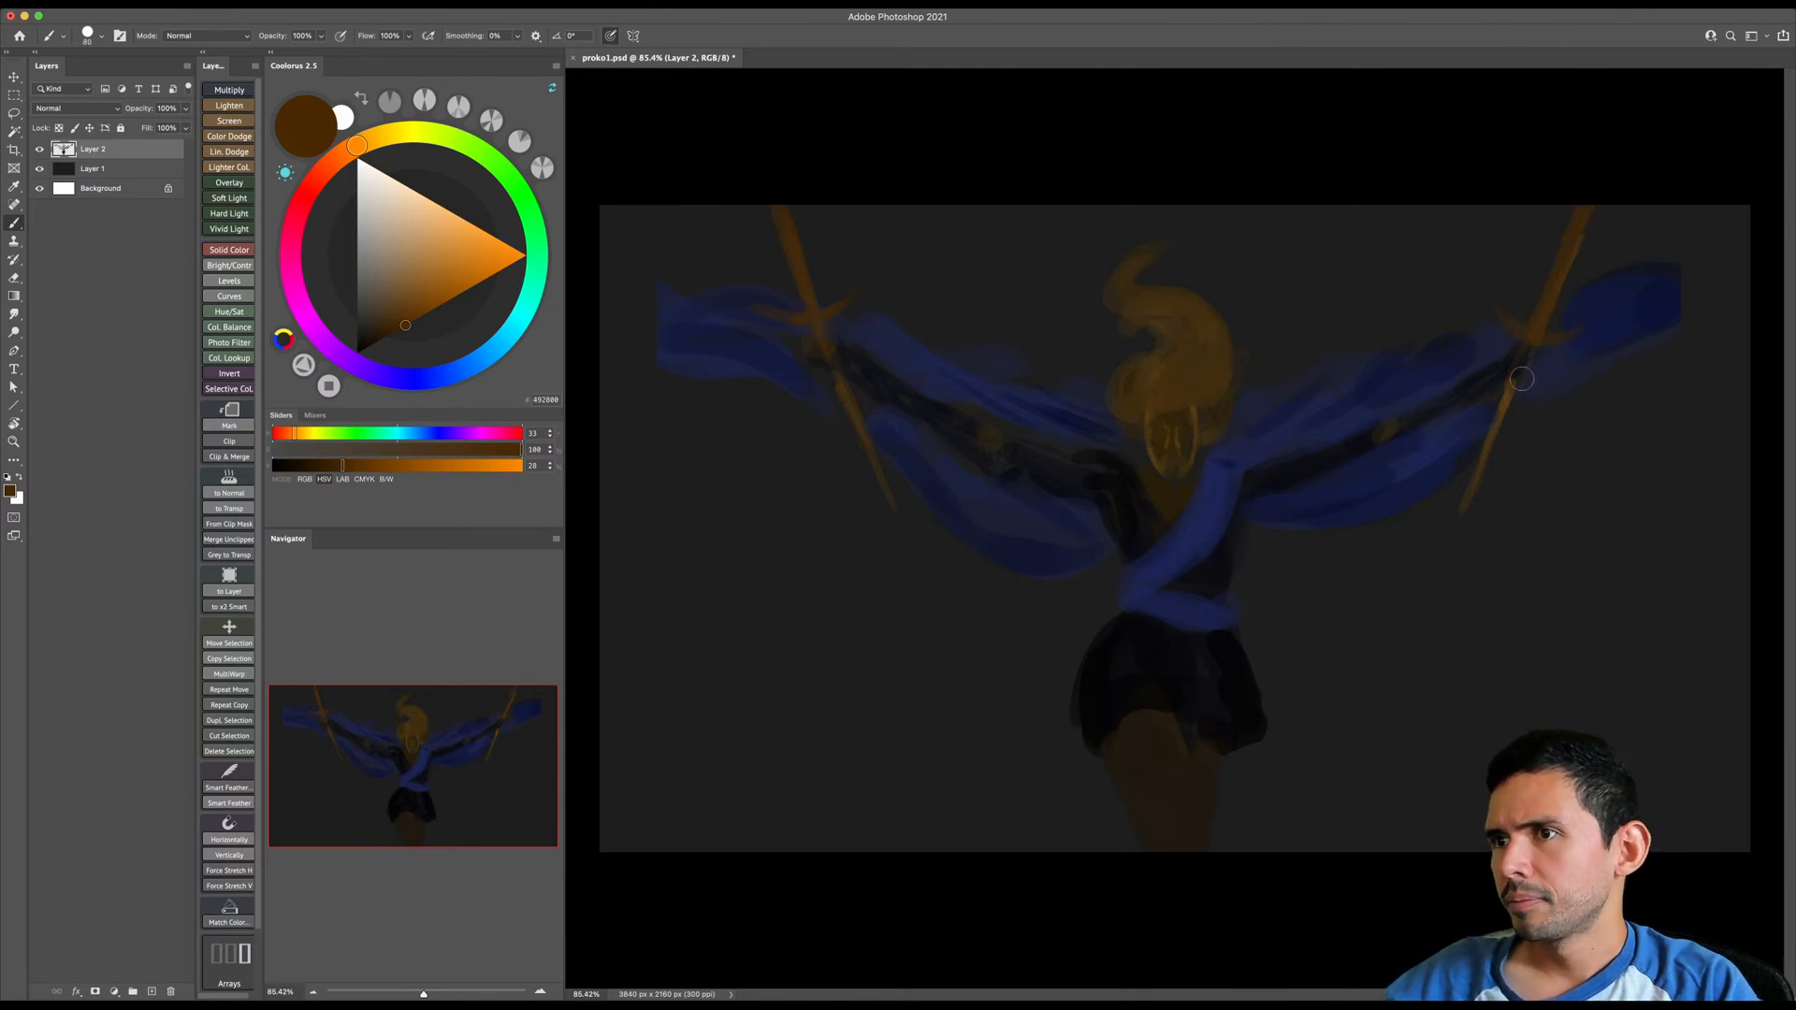
- Enlarge the brush and paint brighter brown over both legs below the skirt
{"action": "key", "text": "bracketright"}
{"action": "key", "text": "bracketright"}
{"action": "key", "text": "bracketright"}
{"action": "key", "text": "bracketright"}
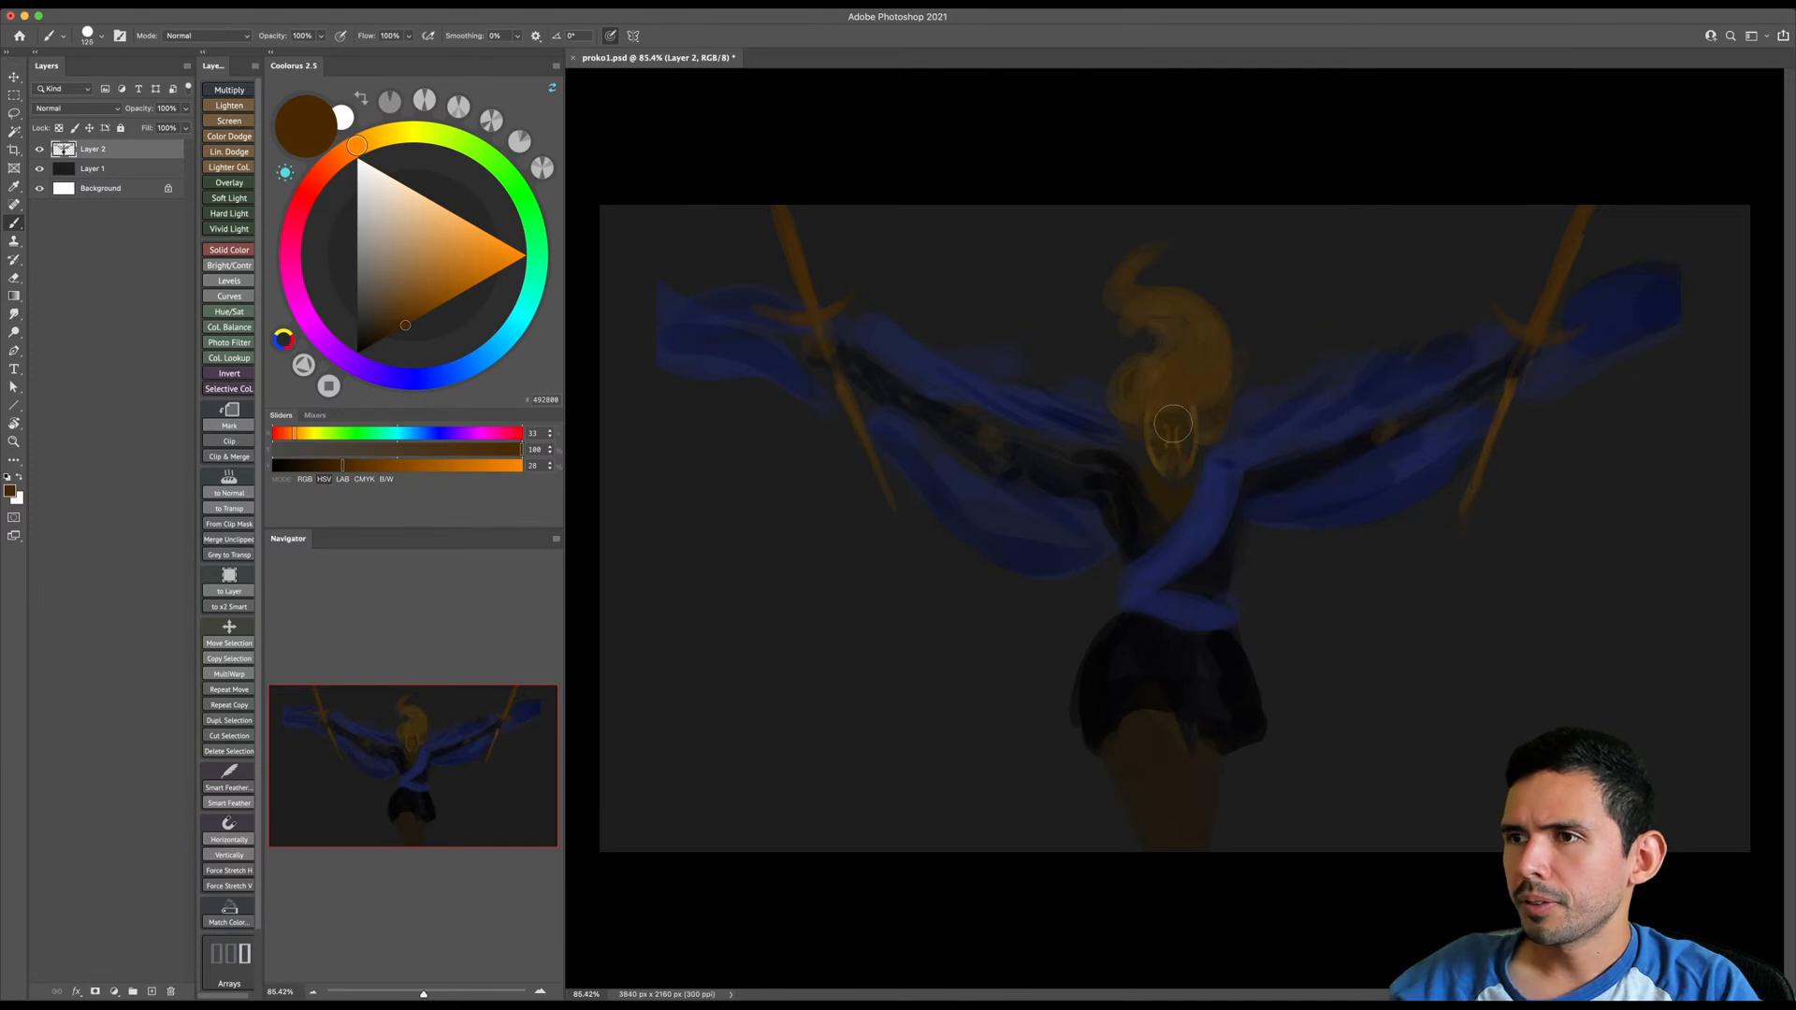
{"action": "mouse_move", "coordinate": [1158, 764]}
{"action": "left_mouse_down"}
{"action": "mouse_move", "coordinate": [1135, 762]}
{"action": "mouse_move", "coordinate": [1186, 808]}
{"action": "left_mouse_up"}
{"action": "key", "text": "bracketleft"}
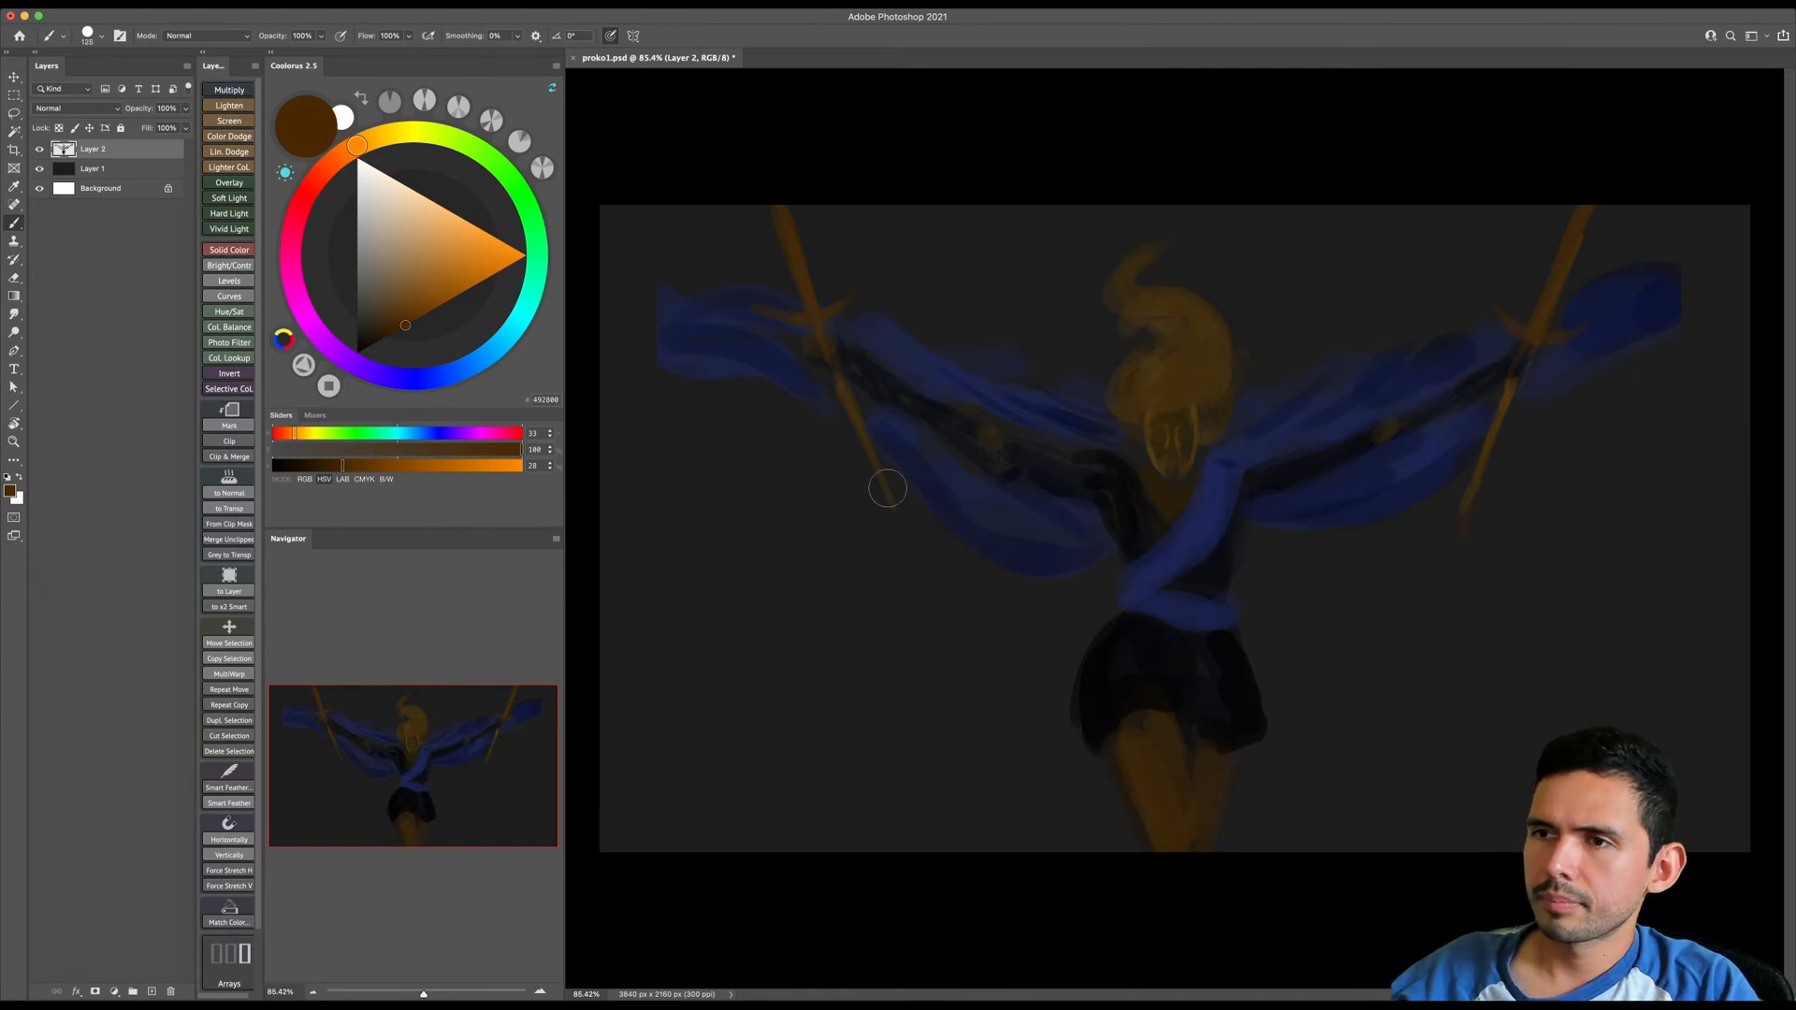
- Sample the fabric's dark blue and extend the flowing fabric out to both side edges of the canvas
{"action": "left_click", "coordinate": [729, 339], "text": "alt"}
{"action": "key", "text": "bracketright"}
{"action": "left_click_drag", "start_coordinate": [618, 251], "coordinate": [706, 356]}
{"action": "key", "text": "bracketright"}
{"action": "key", "text": "bracketright"}
{"action": "key", "text": "bracketright"}
{"action": "key", "text": "bracketright"}
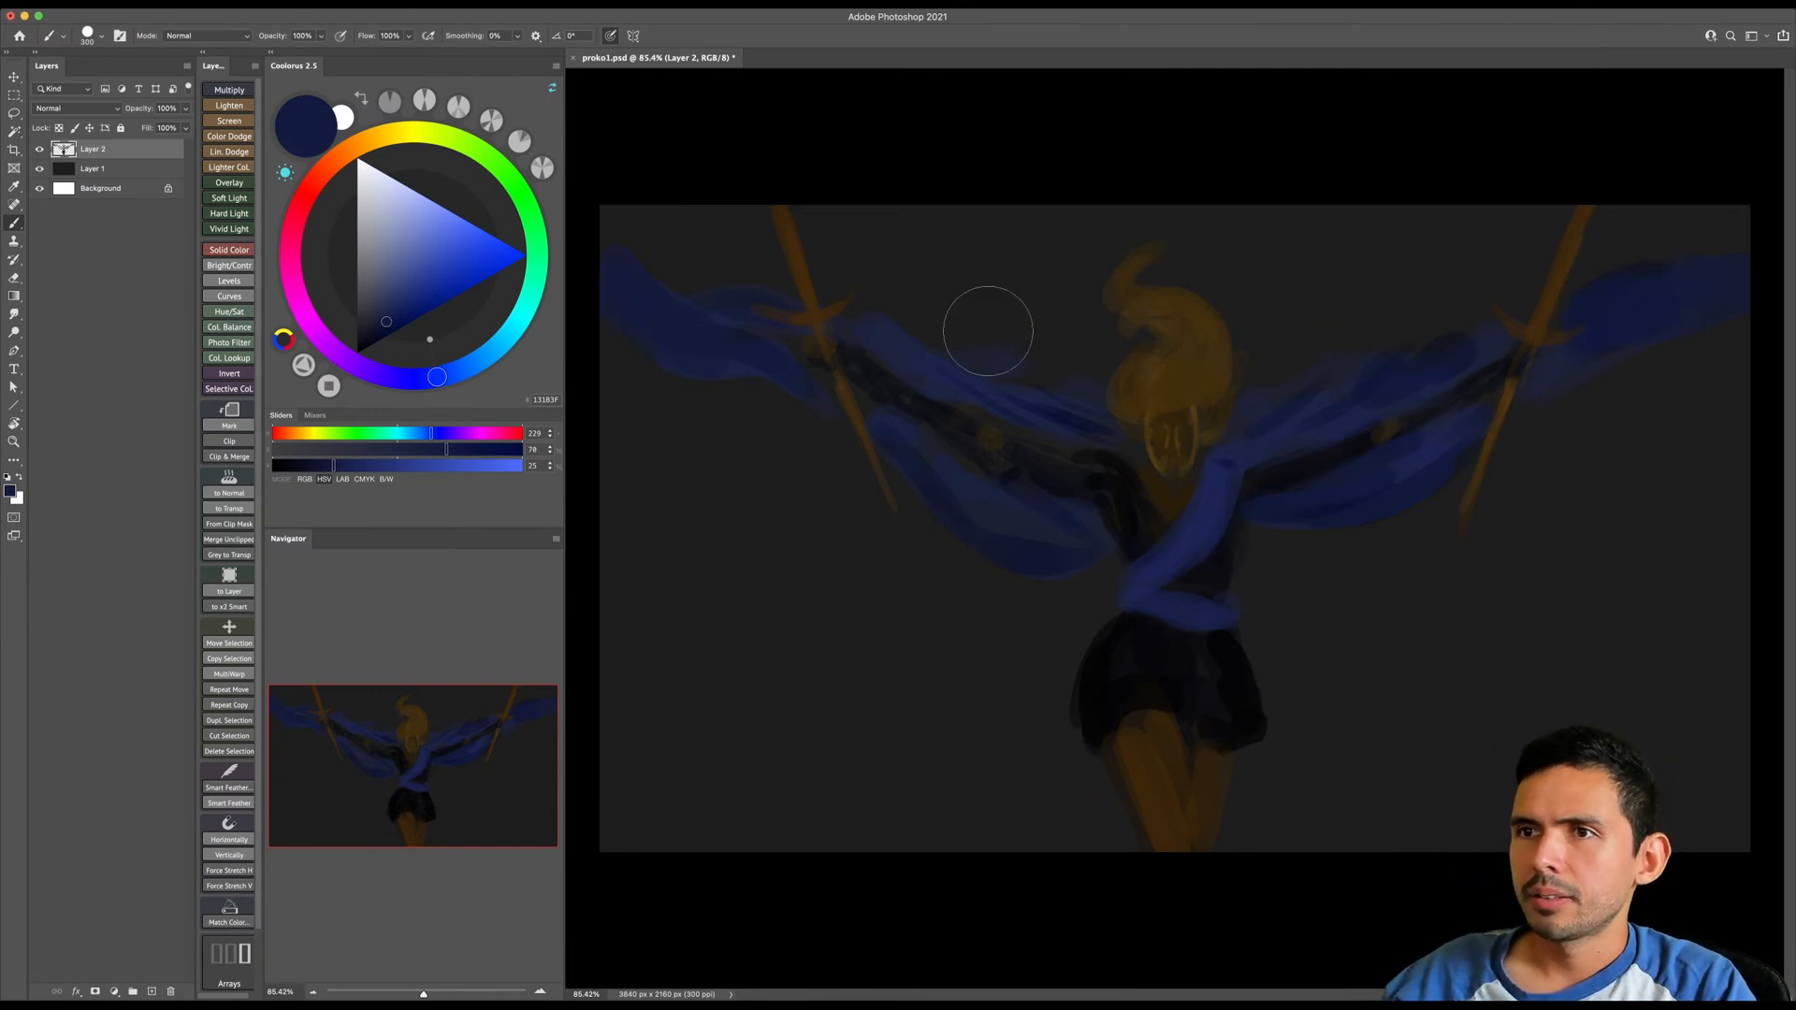
- Choose a bright orange with hue 28, saturation 100 and brightness 68, and paint glowing blades above both cross guards
{"action": "left_click", "coordinate": [353, 150]}
{"action": "left_click_drag", "start_coordinate": [446, 294], "coordinate": [471, 286]}
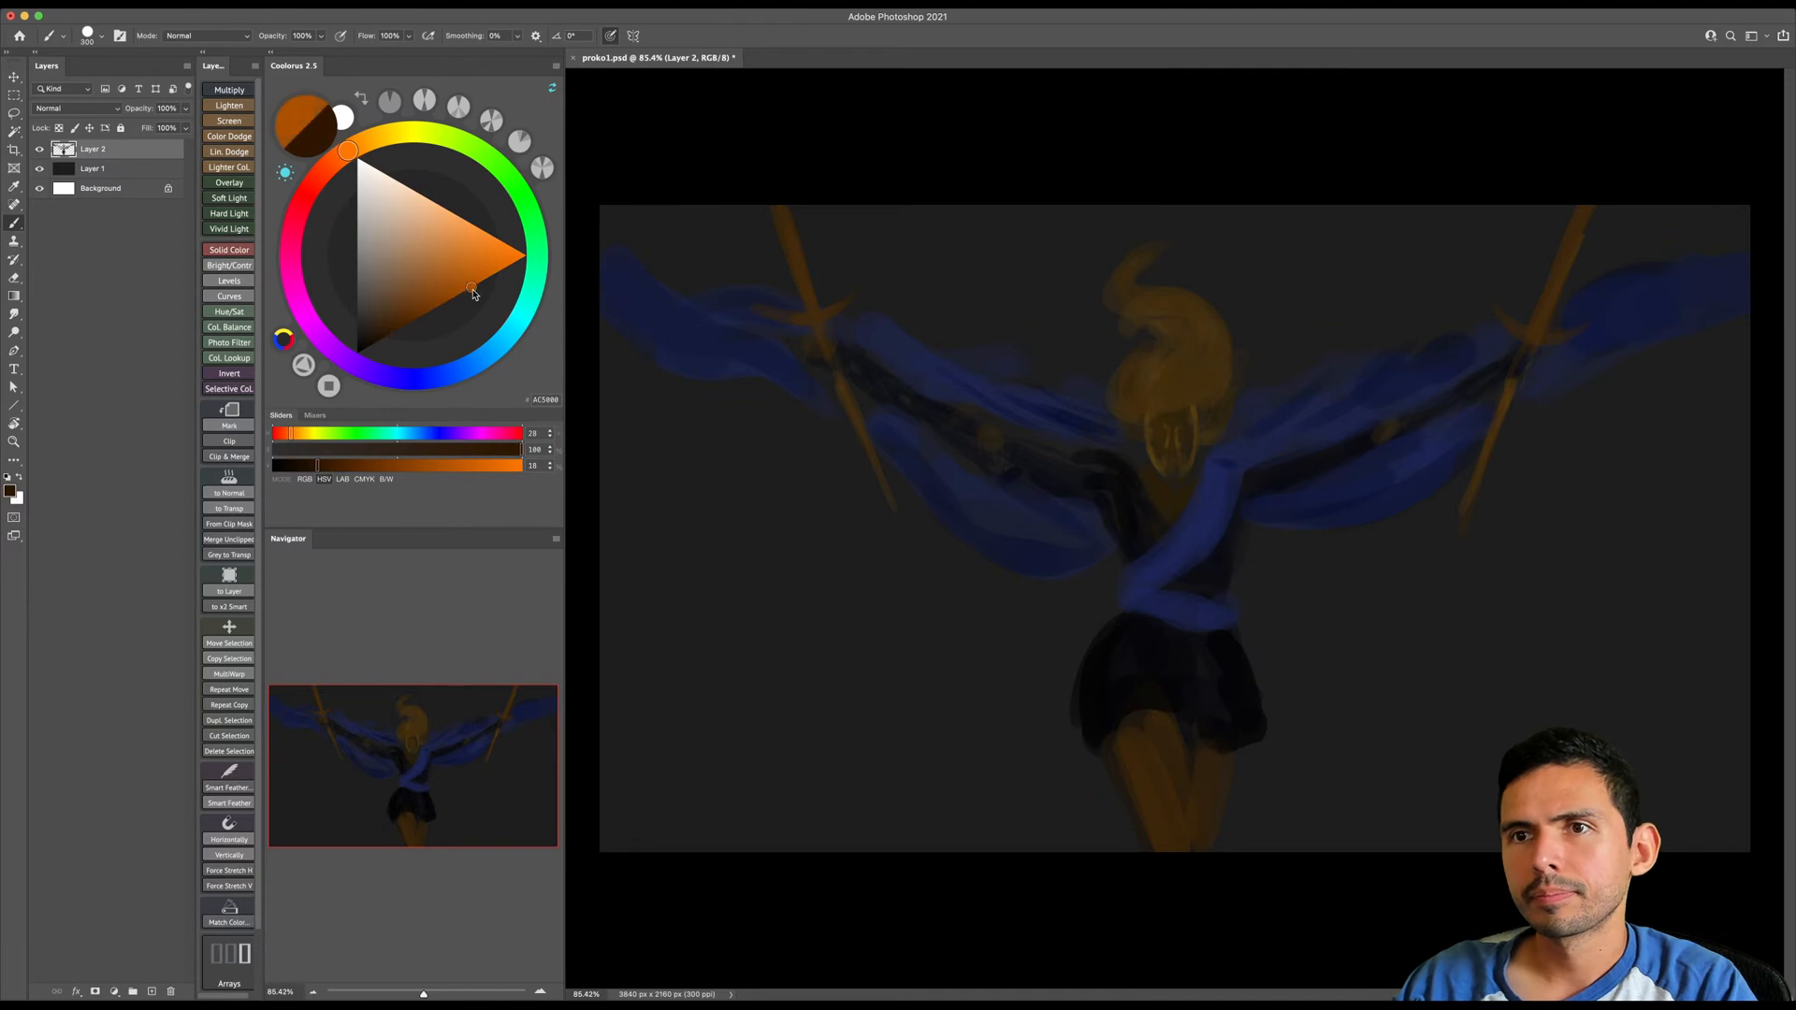
{"action": "key", "text": "bracketleft"}
{"action": "key", "text": "bracketleft"}
{"action": "key", "text": "super+z"}
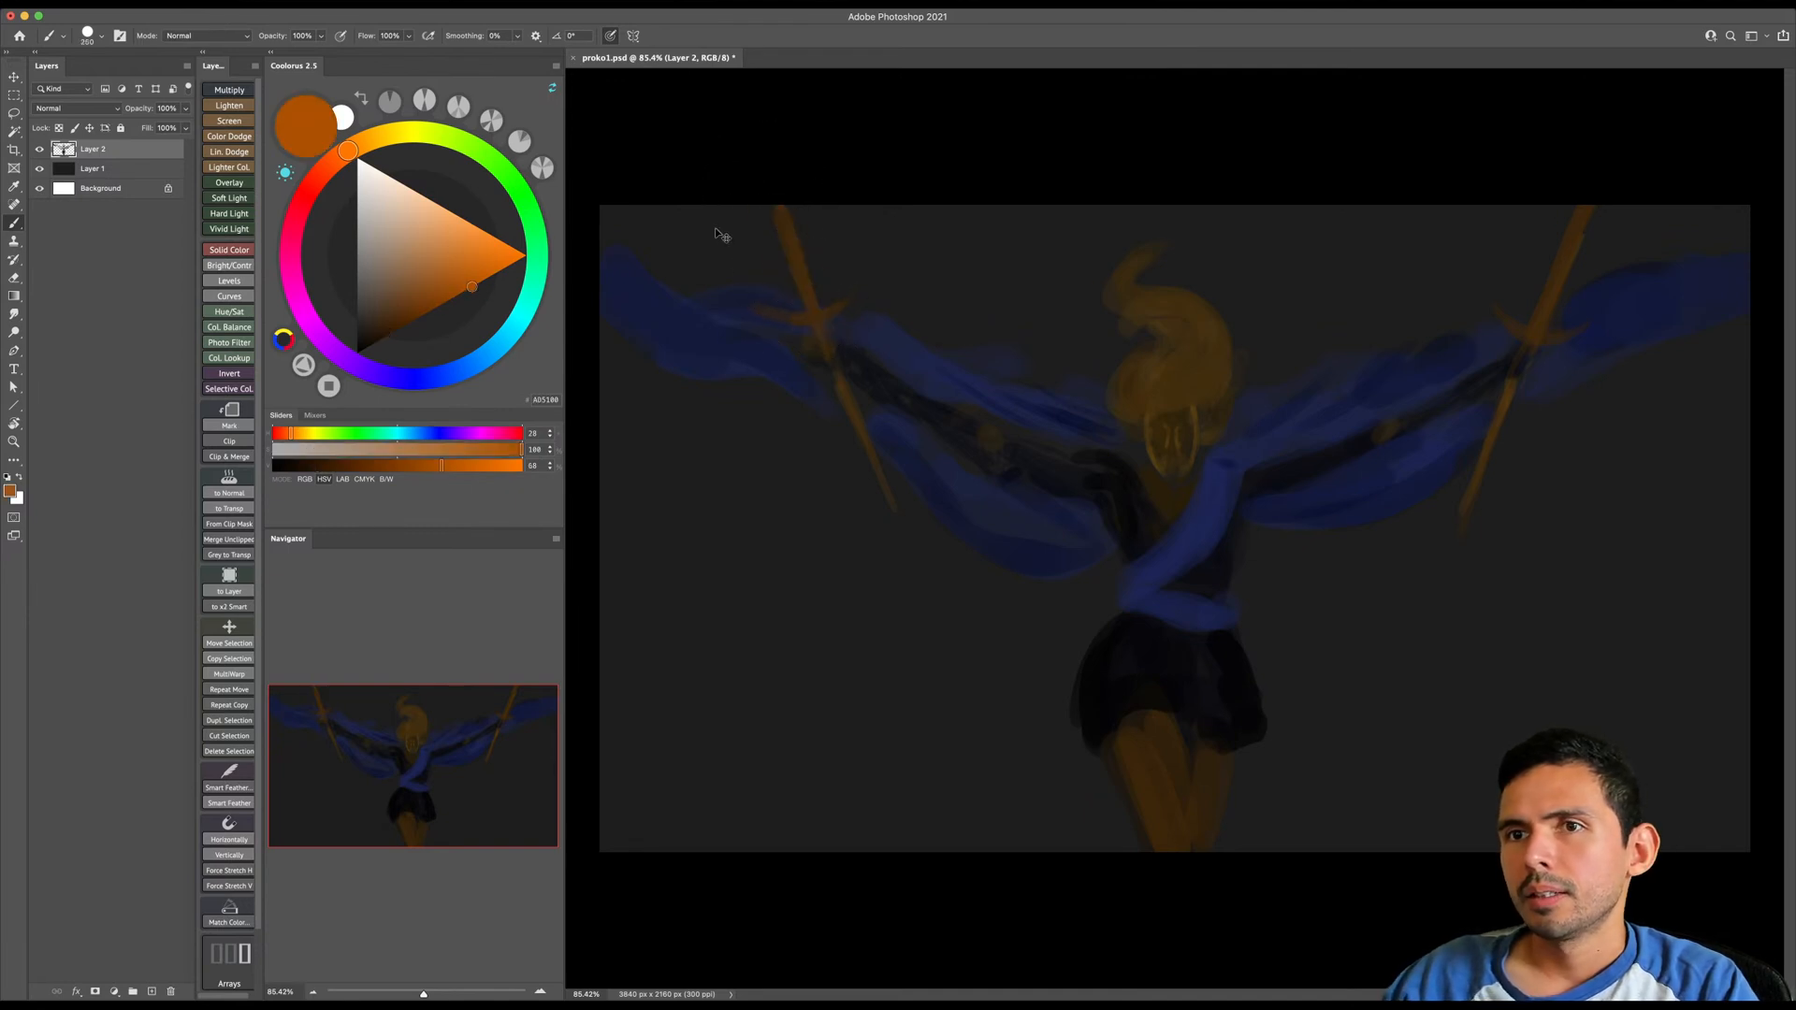
{"action": "mouse_move", "coordinate": [814, 308]}
{"action": "left_mouse_down"}
{"action": "mouse_move", "coordinate": [767, 146]}
{"action": "mouse_move", "coordinate": [827, 314]}
{"action": "left_mouse_up"}
{"action": "mouse_move", "coordinate": [1538, 323]}
{"action": "left_mouse_down"}
{"action": "mouse_move", "coordinate": [1579, 176]}
{"action": "mouse_move", "coordinate": [1522, 331]}
{"action": "mouse_move", "coordinate": [1580, 240]}
{"action": "mouse_move", "coordinate": [1546, 299]}
{"action": "left_mouse_up"}
{"action": "key", "text": "bracketright"}
{"action": "key", "text": "bracketright"}
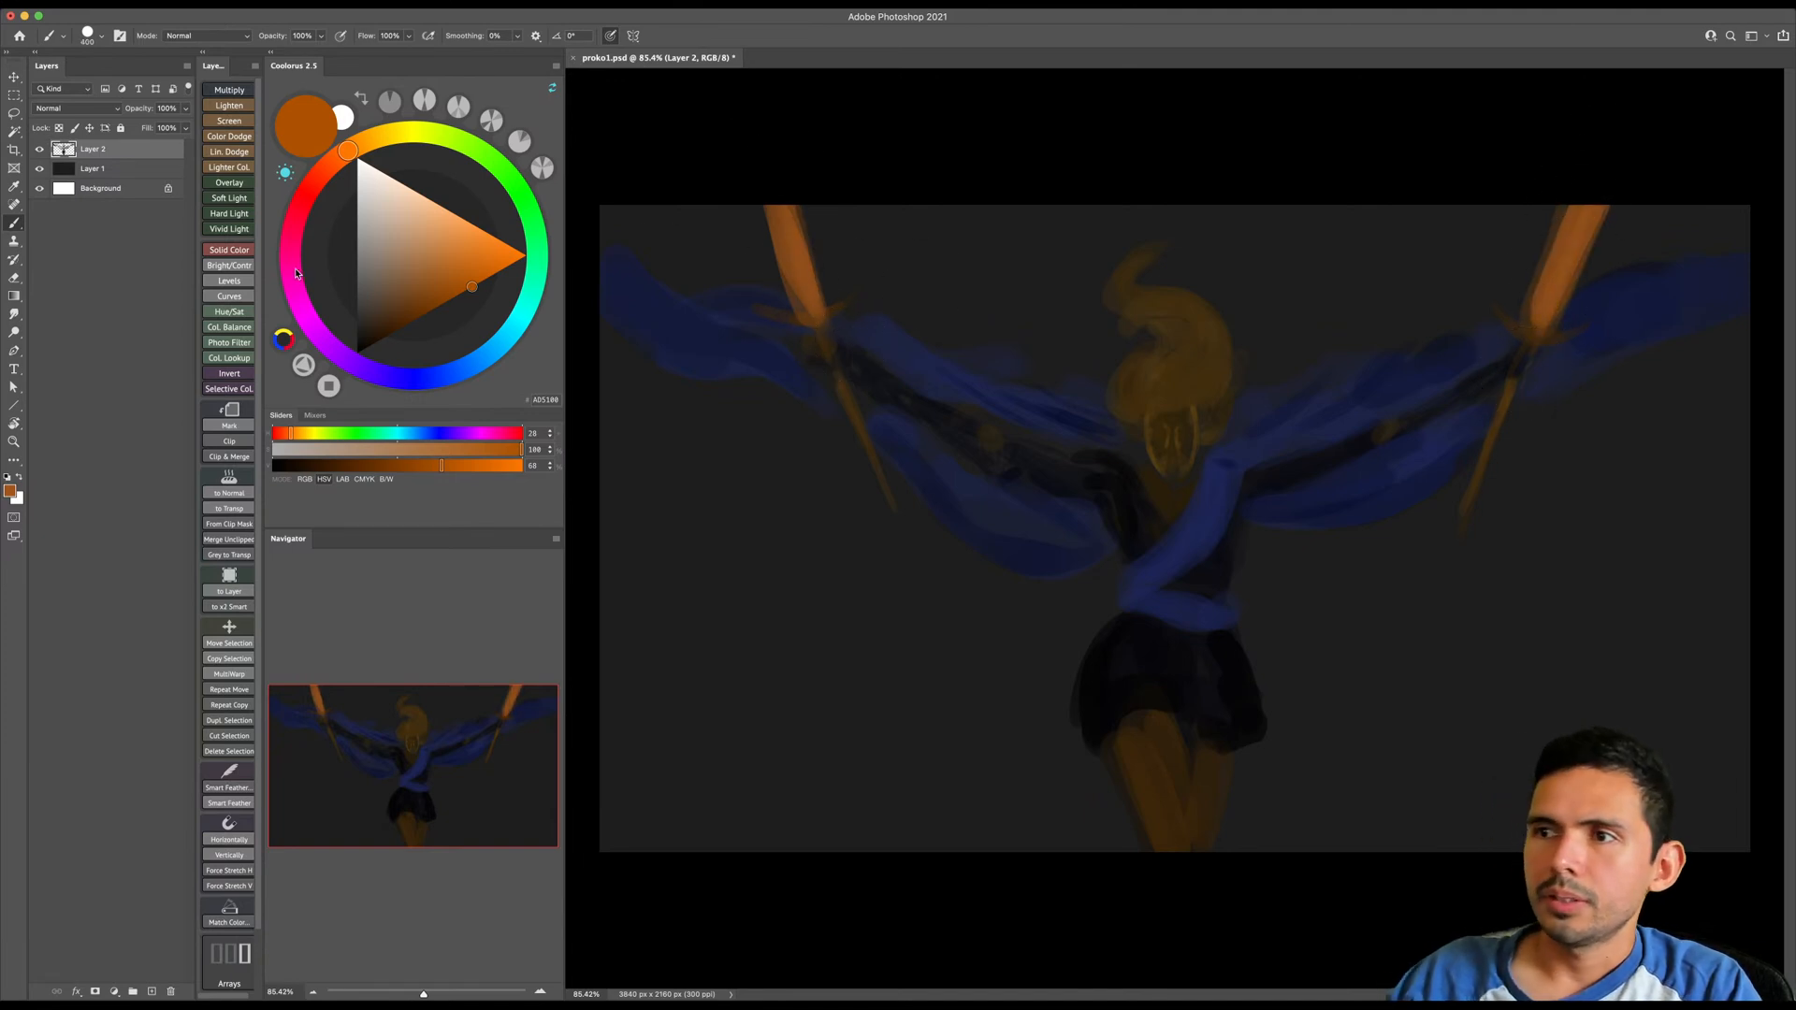
- Select Layer 1 and set up a large soft Standards brush in the default black
{"action": "left_click", "coordinate": [148, 172]}
{"action": "right_click", "coordinate": [992, 429]}
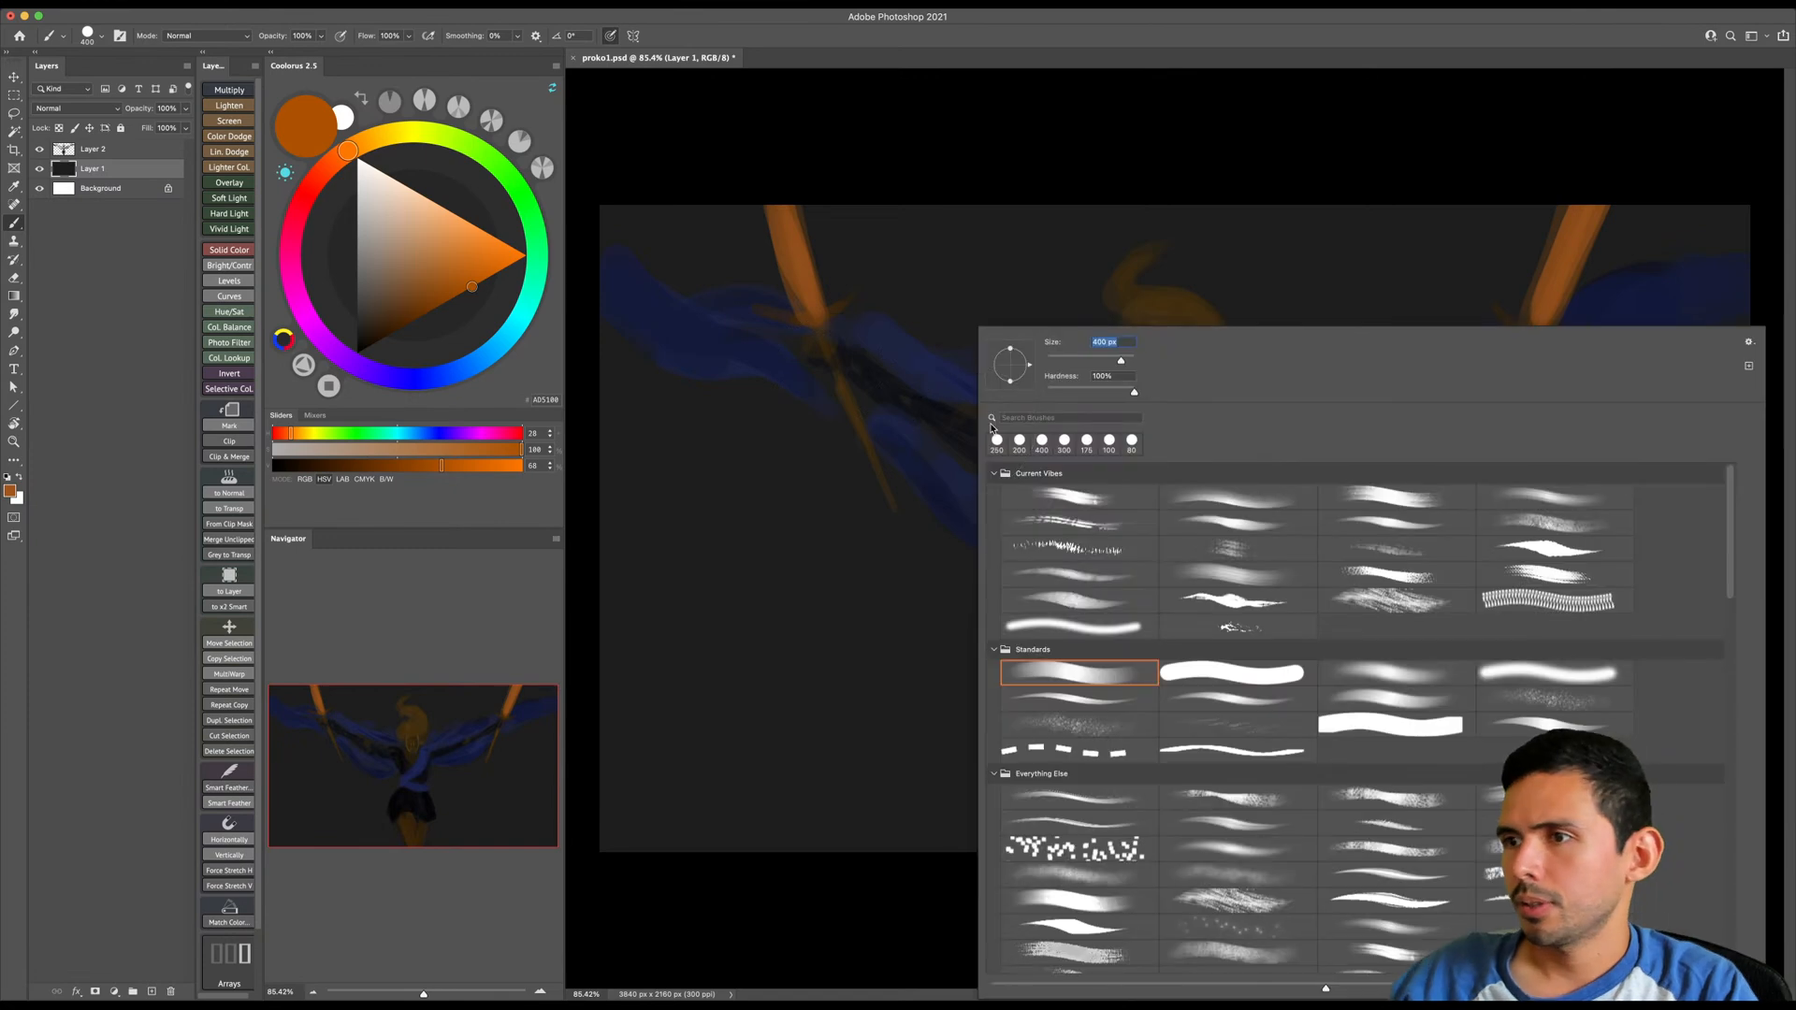
{"action": "double_click", "coordinate": [1411, 687]}
{"action": "key", "text": "d"}
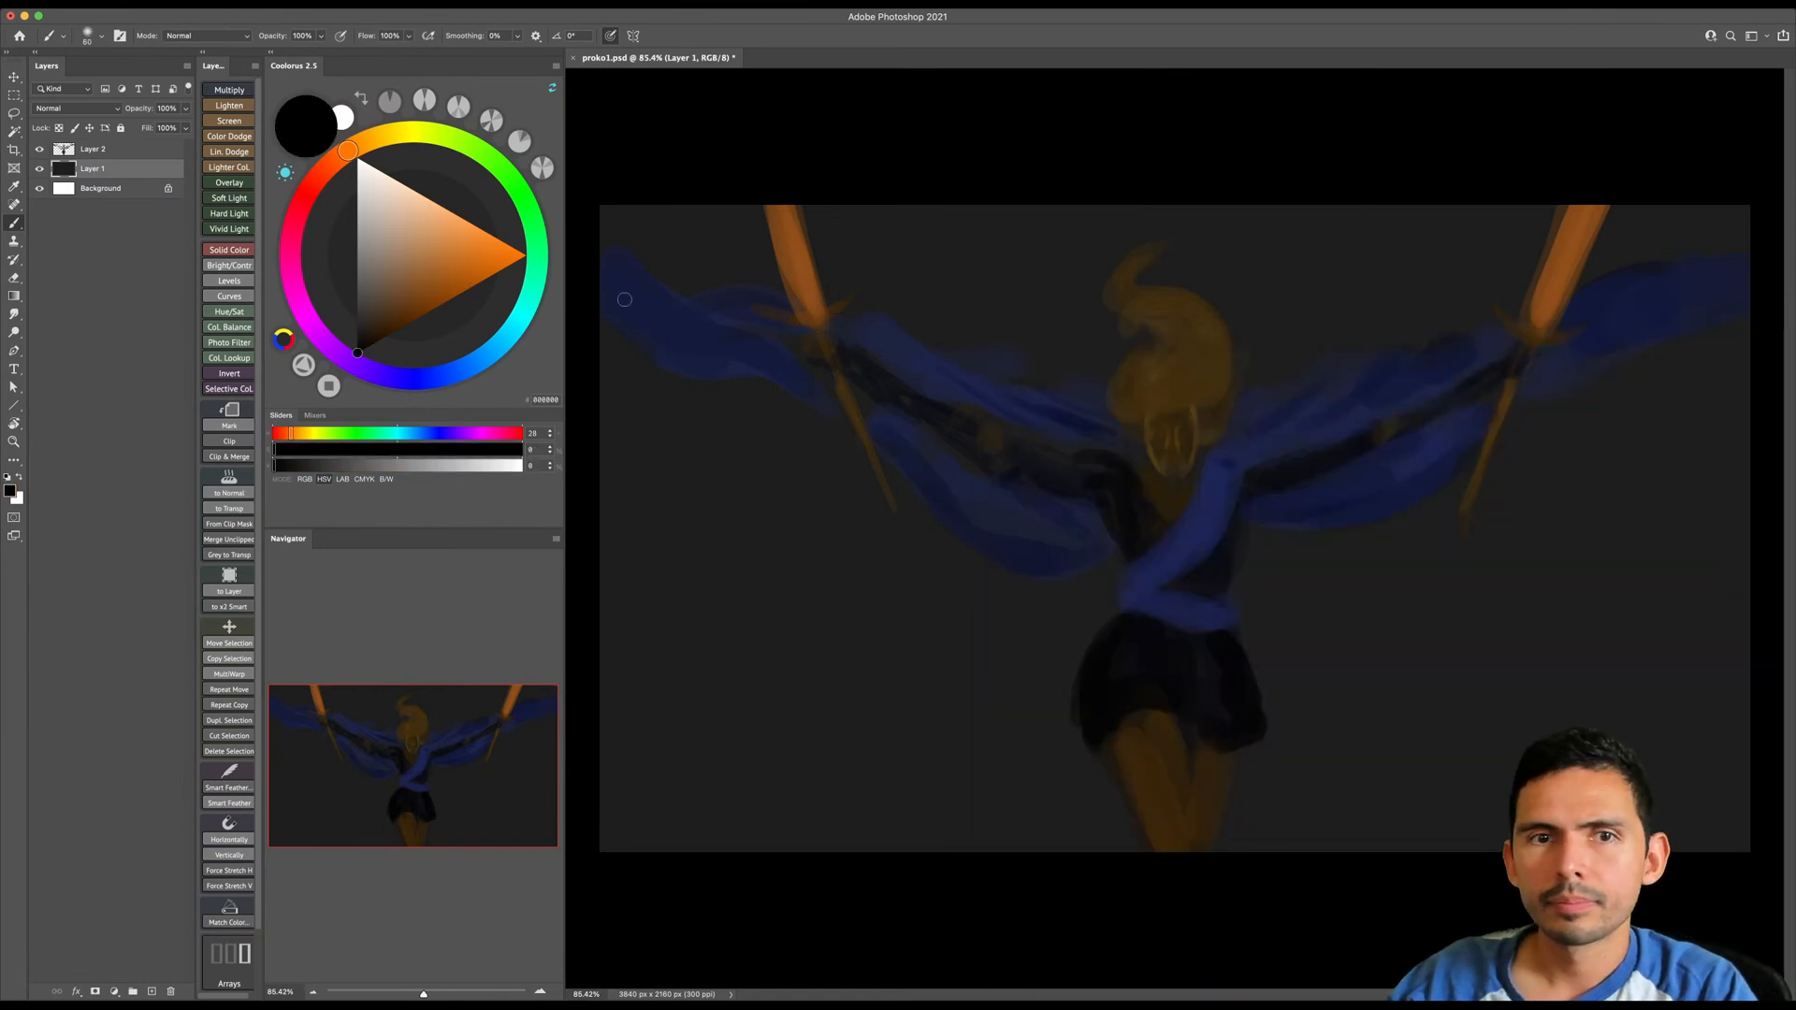
{"action": "key", "text": "bracketright"}
{"action": "key", "text": "bracketright"}
{"action": "key", "text": "bracketright"}
{"action": "key", "text": "bracketright"}
{"action": "key", "text": "bracketright"}
{"action": "key", "text": "bracketright"}
{"action": "key", "text": "bracketright"}
{"action": "key", "text": "bracketright"}
{"action": "key", "text": "bracketright"}
{"action": "key", "text": "bracketright"}
{"action": "key", "text": "bracketright"}
{"action": "key", "text": "bracketright"}
{"action": "key", "text": "bracketright"}
{"action": "key", "text": "bracketright"}
{"action": "key", "text": "bracketright"}
{"action": "key", "text": "bracketright"}
{"action": "key", "text": "bracketright"}
{"action": "key", "text": "bracketright"}
{"action": "key", "text": "bracketright"}
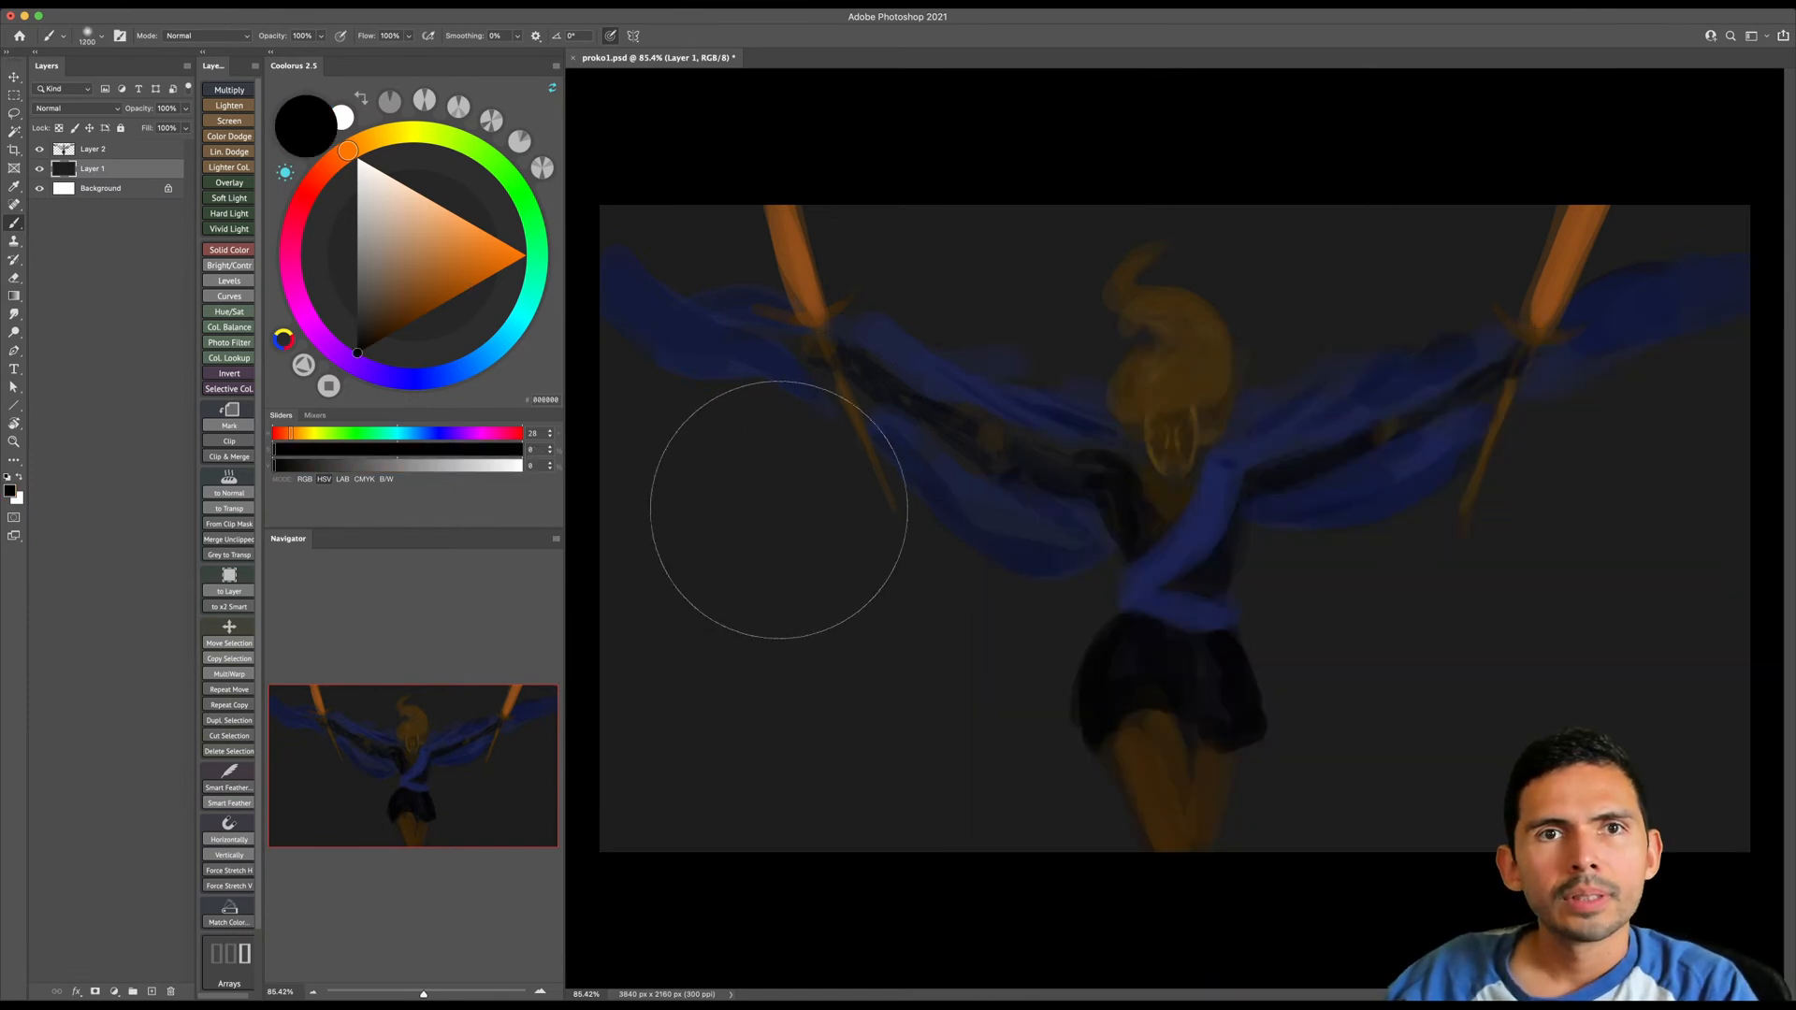
{"action": "key", "text": "bracketright"}
- Darken both sides of Layer 1's background with near-black gradients running inward from the side edges
{"action": "key", "text": "z"}
{"action": "left_click_drag", "start_coordinate": [816, 468], "coordinate": [801, 493]}
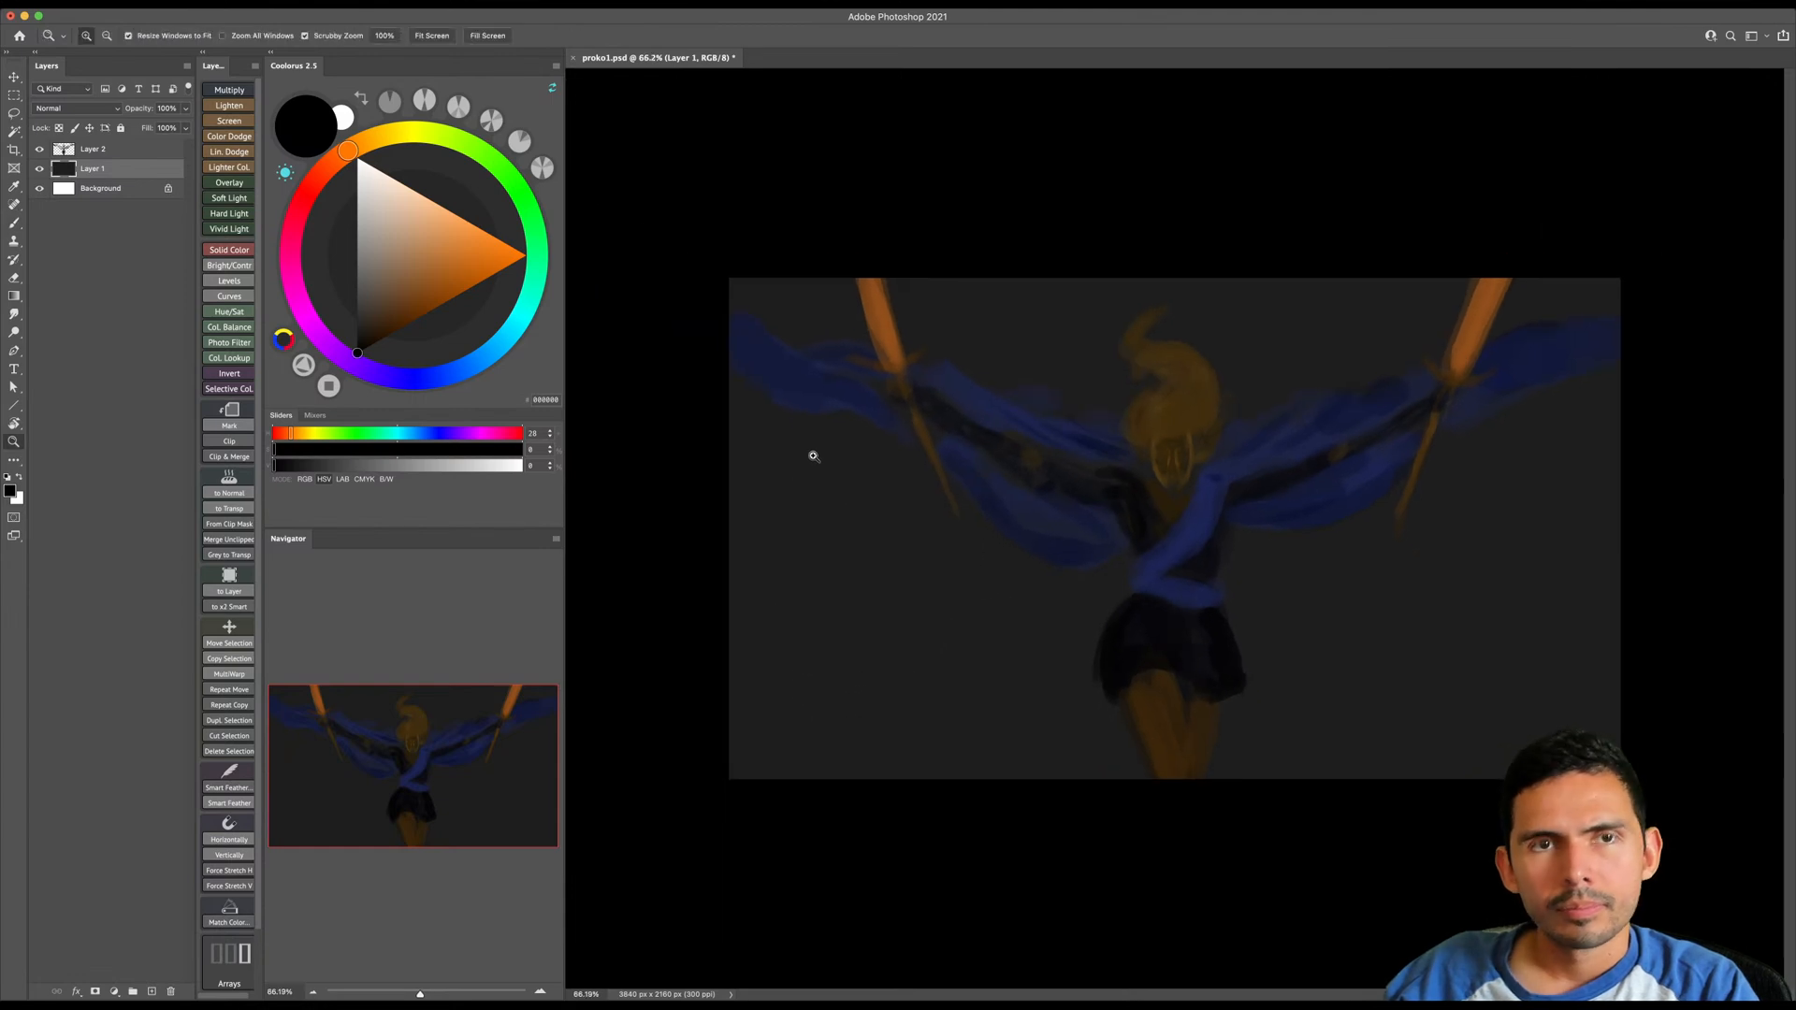
{"action": "key", "text": "g"}
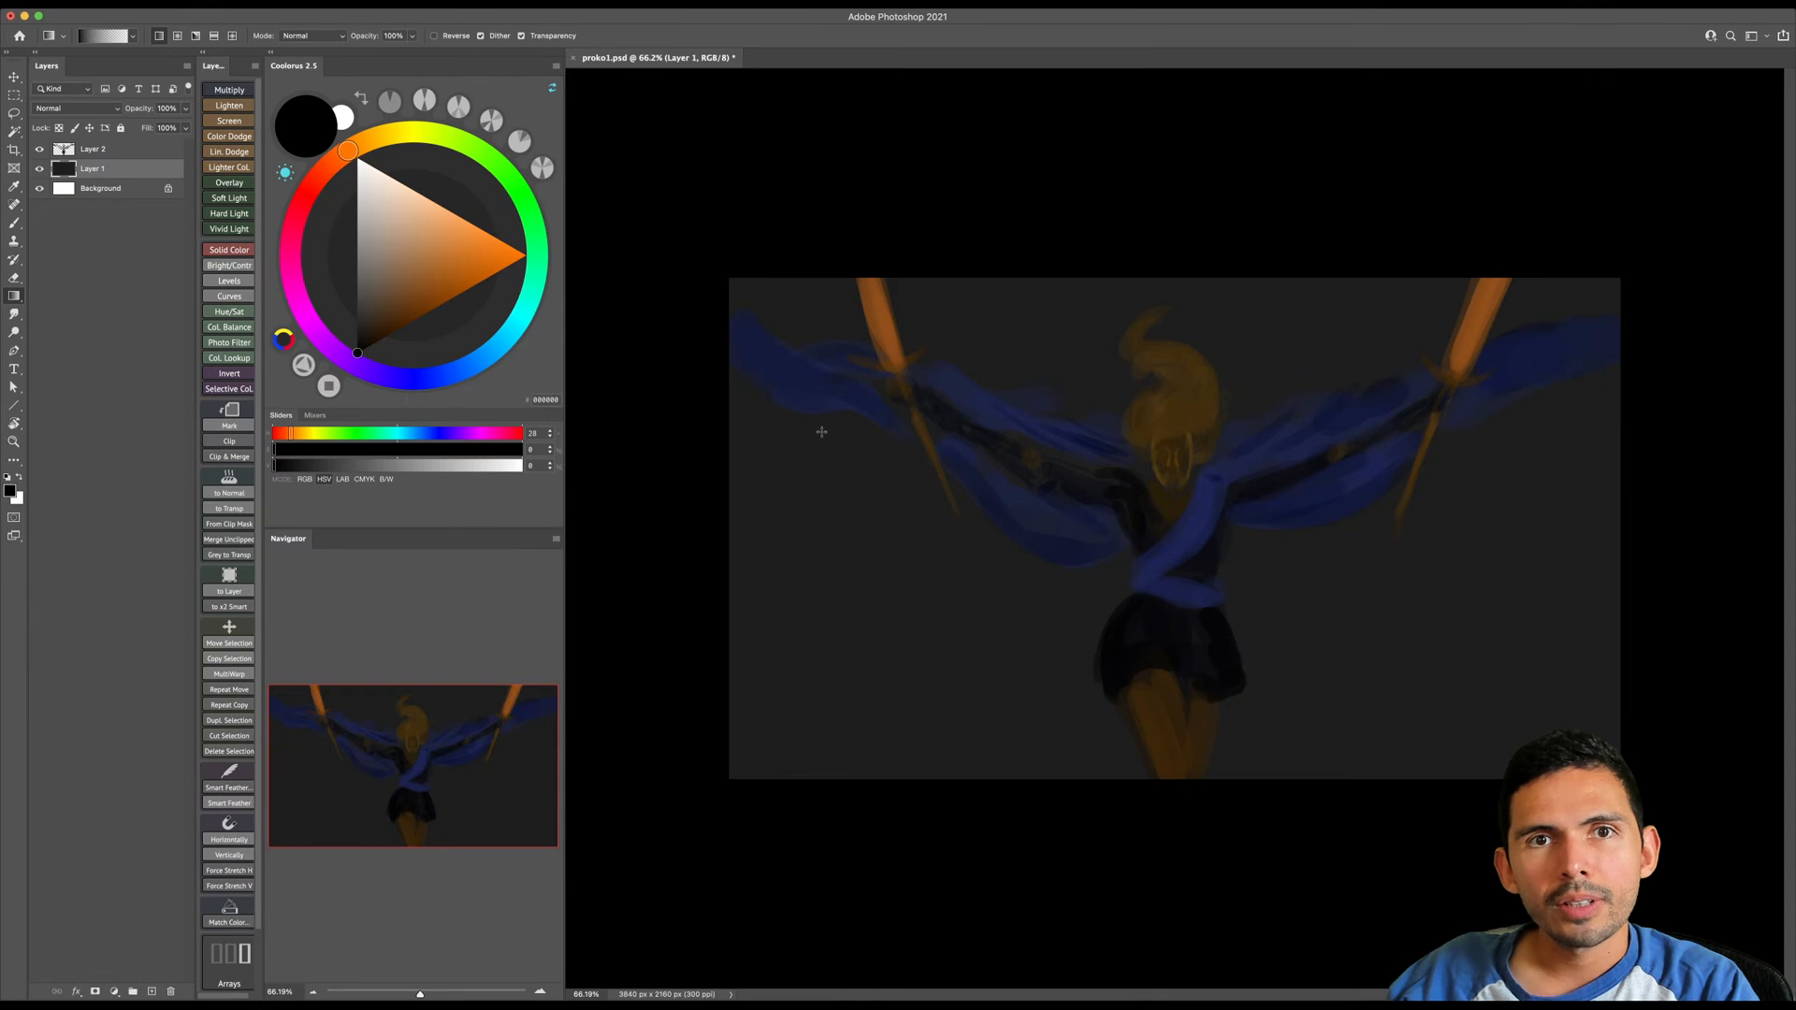
{"action": "left_click_drag", "start_coordinate": [686, 491], "coordinate": [1027, 487]}
{"action": "key", "text": "super+z"}
{"action": "left_click_drag", "start_coordinate": [357, 353], "coordinate": [354, 345]}
{"action": "left_click_drag", "start_coordinate": [668, 494], "coordinate": [880, 497]}
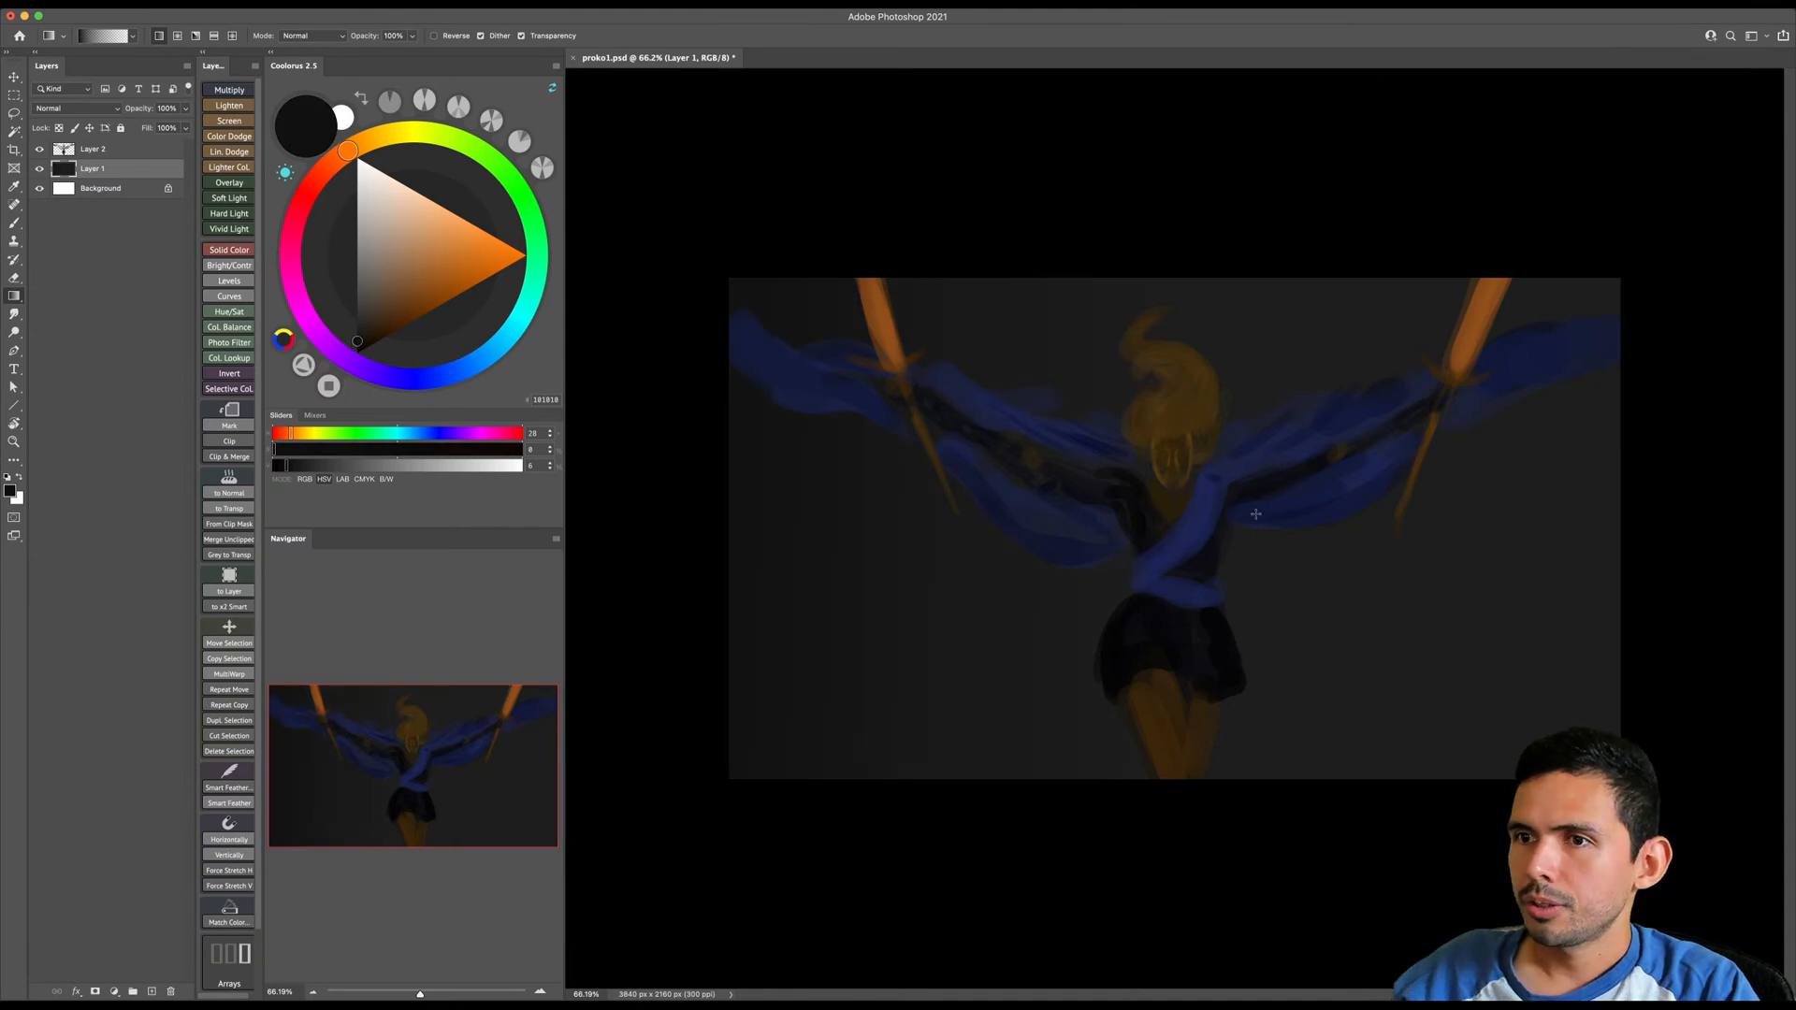
{"action": "left_click_drag", "start_coordinate": [1595, 554], "coordinate": [1248, 561]}
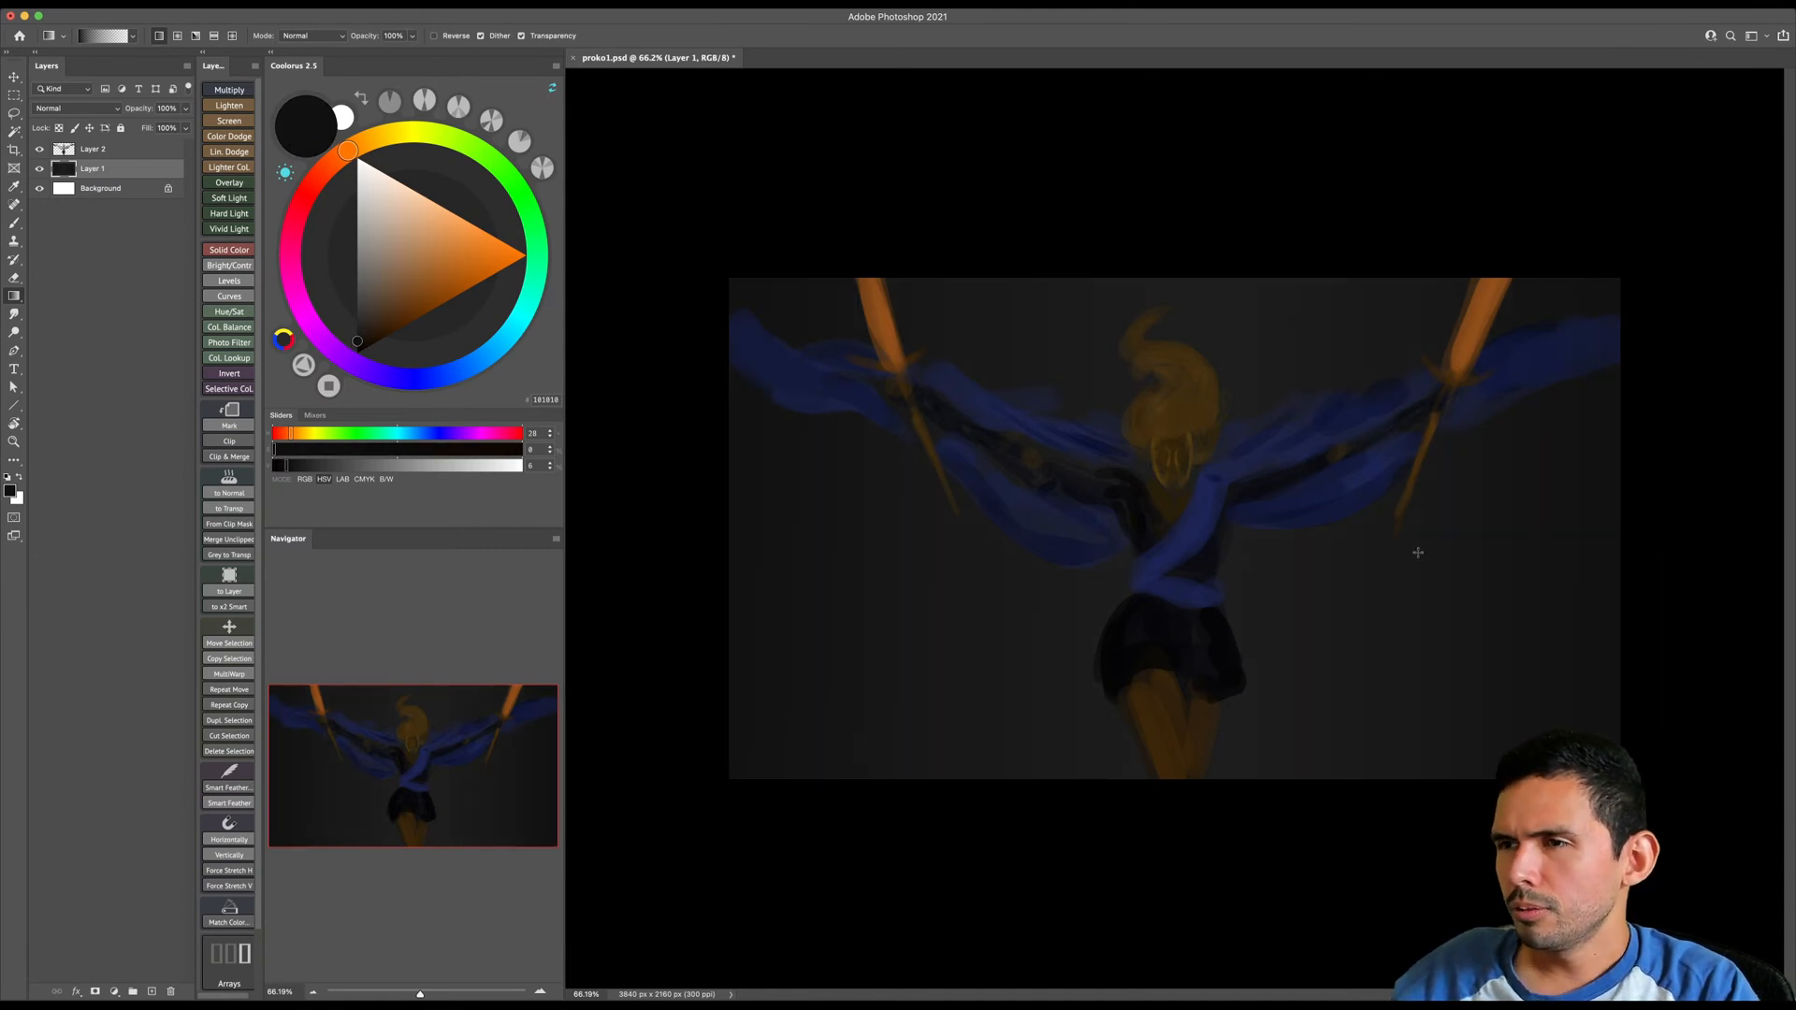
- Switch back to a very large soft brush for painting the background
{"action": "key", "text": "b"}
{"action": "right_click", "coordinate": [1171, 530]}
{"action": "double_click", "coordinate": [1474, 676]}
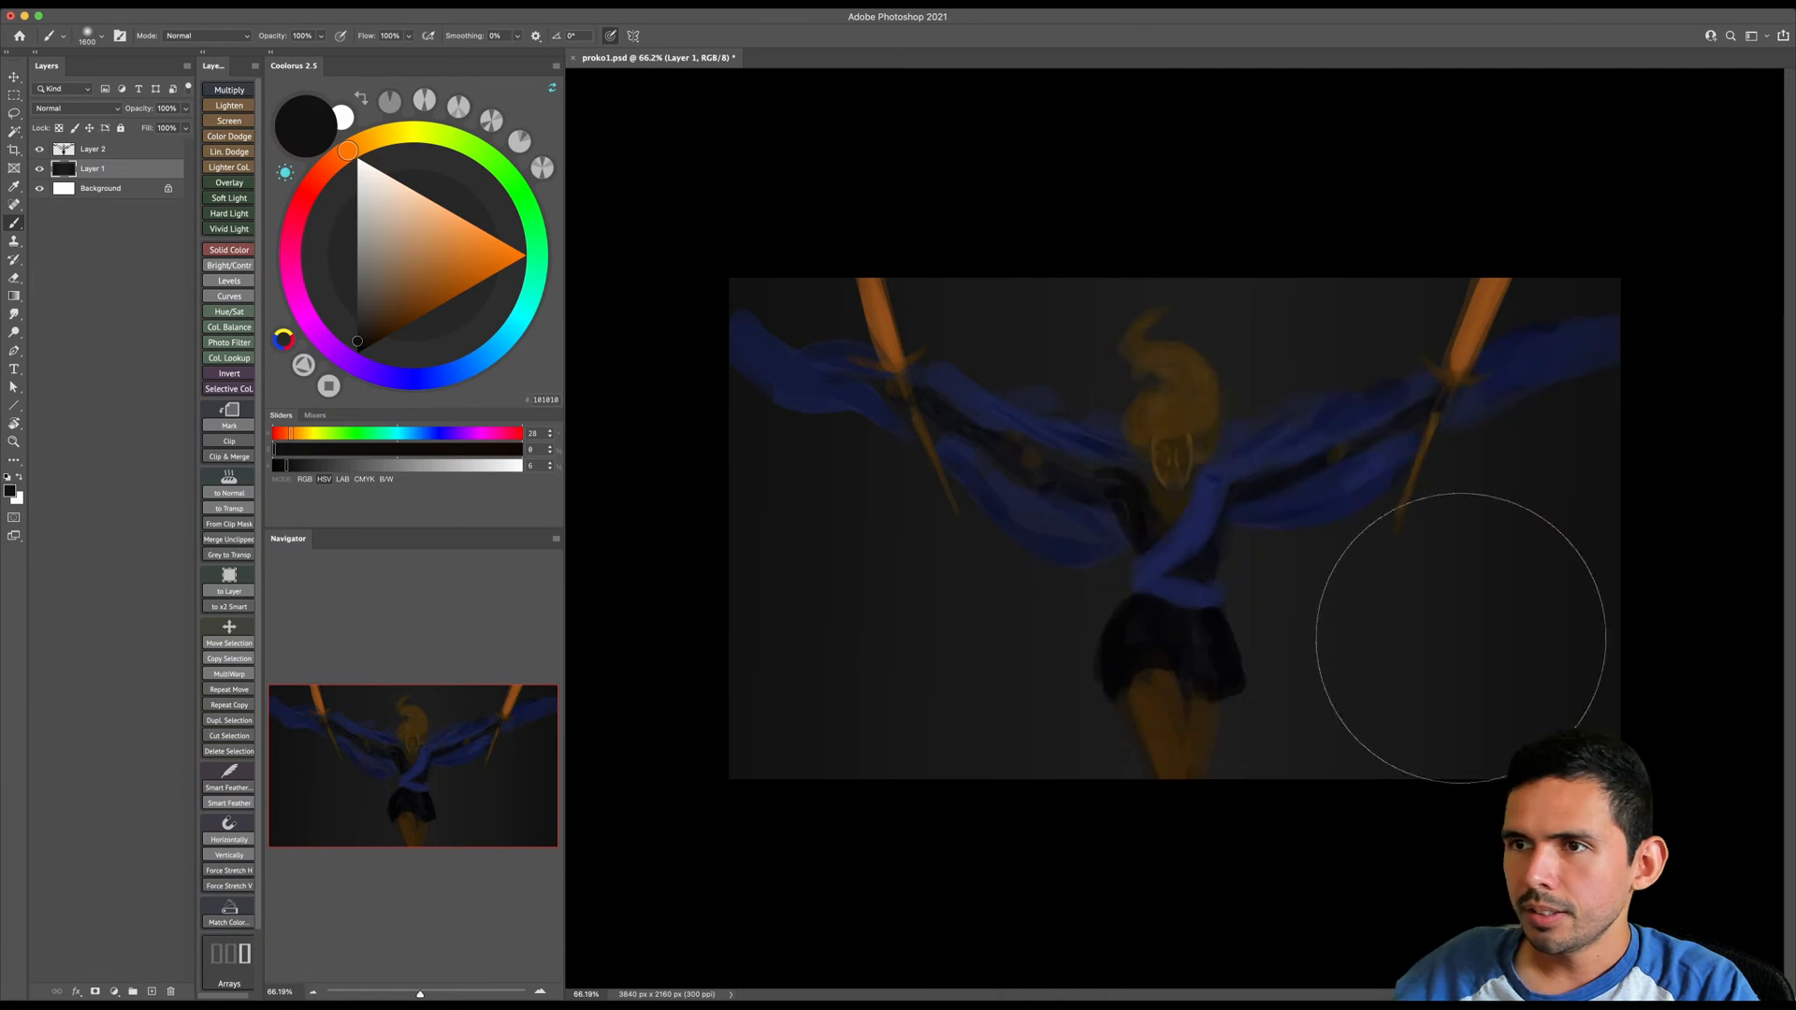
- Try a dark red glow behind the figure with the large soft brush
{"action": "left_click_drag", "start_coordinate": [348, 222], "coordinate": [373, 342]}
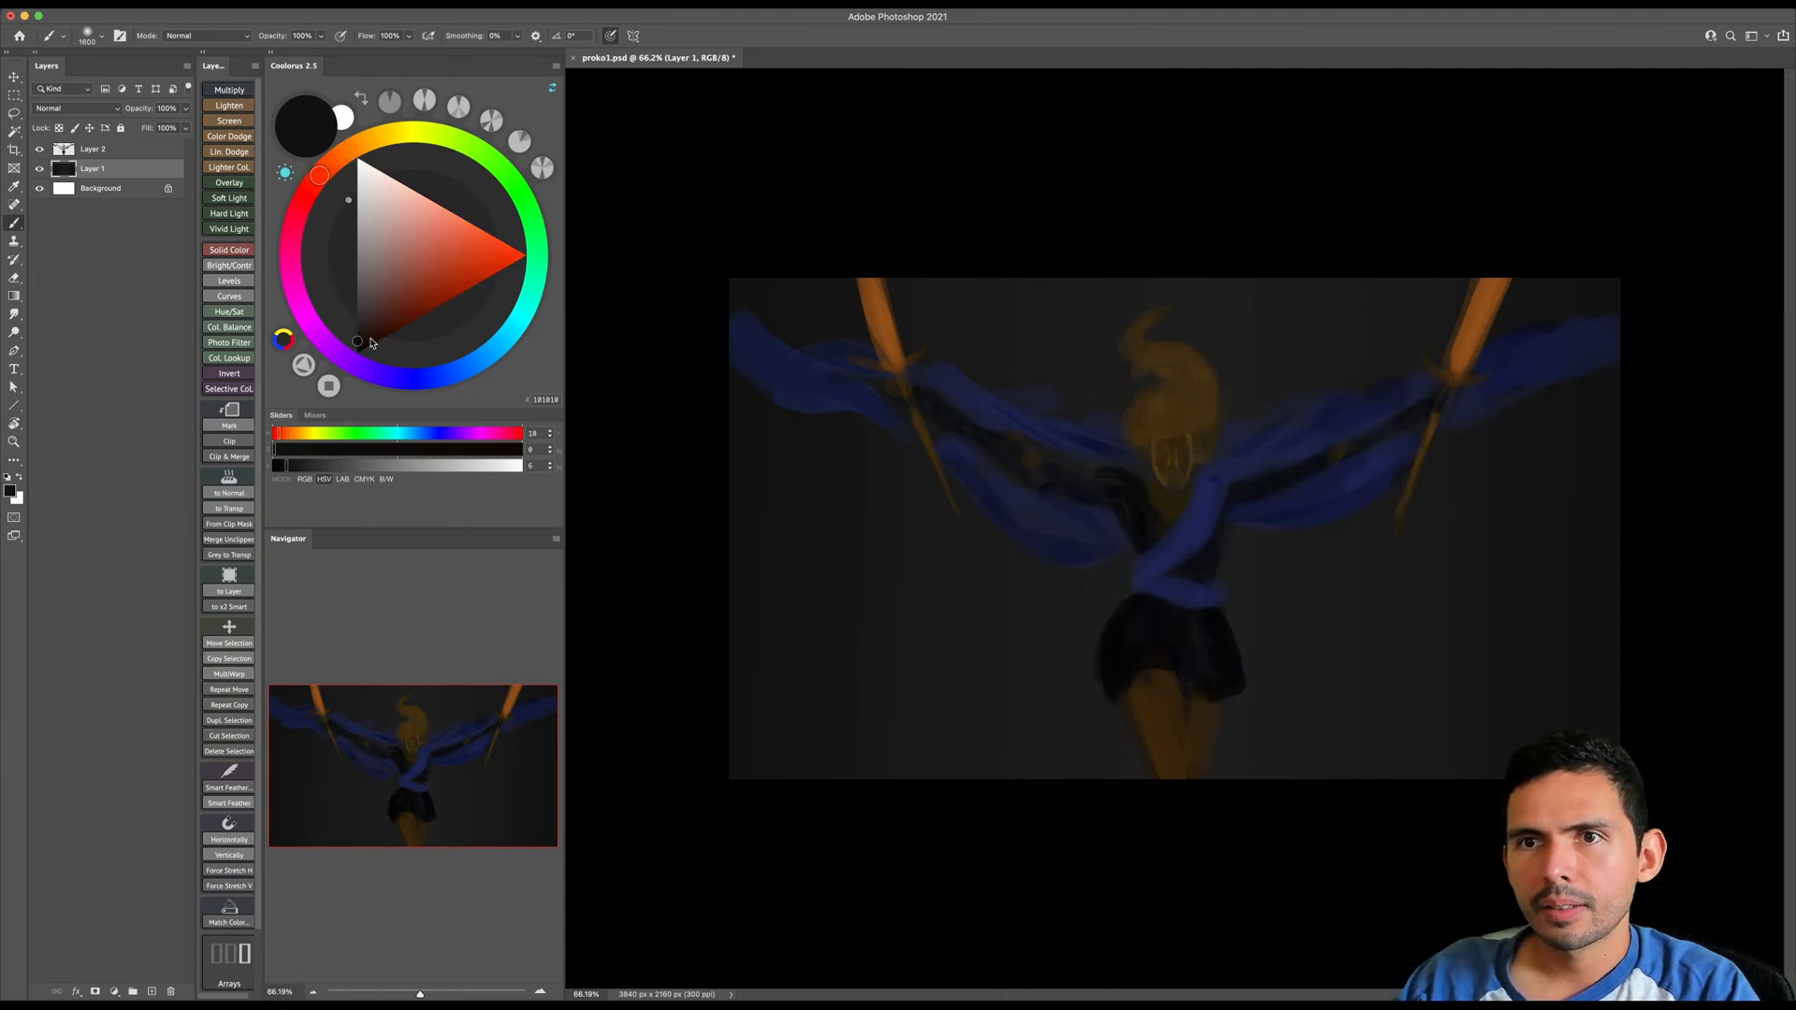
{"action": "left_click_drag", "start_coordinate": [1160, 313], "coordinate": [1163, 723]}
{"action": "key", "text": "]"}
{"action": "key", "text": "]"}
{"action": "key", "text": "]"}
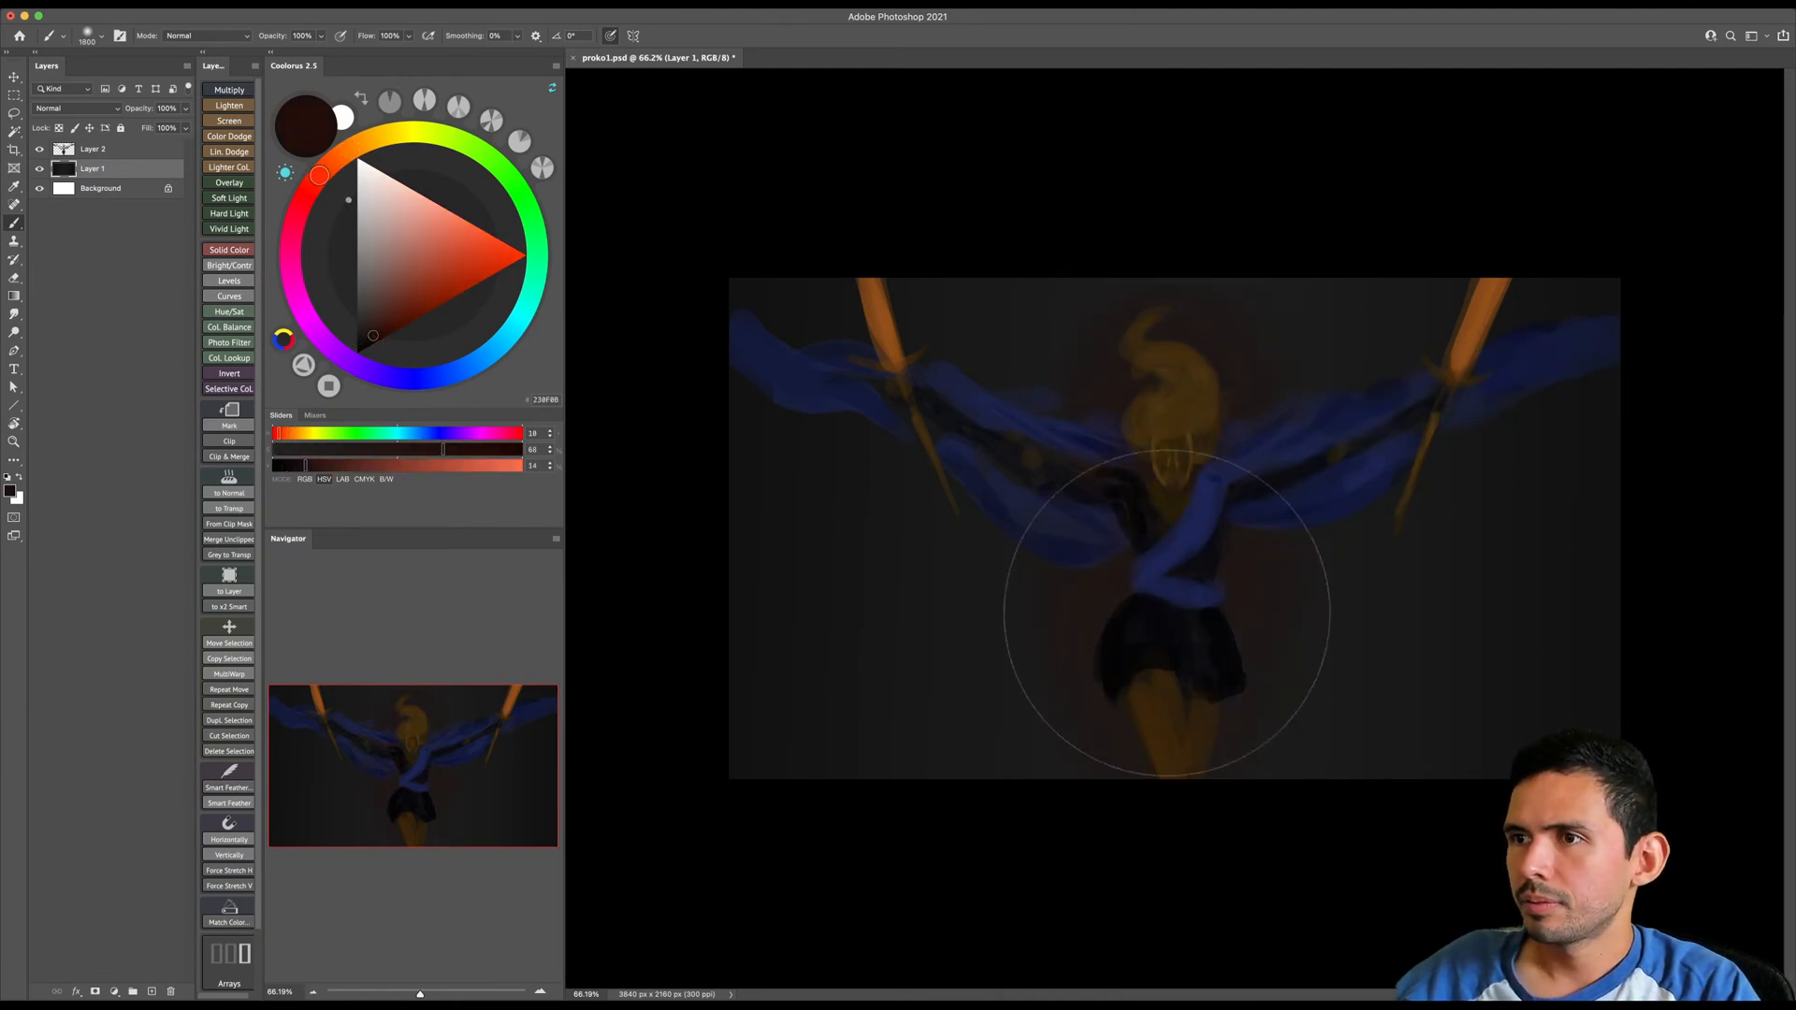
- Paint a wide dark brown glow with hue 28, saturation 100 and brightness 17 behind the figure, and darken the outer background with black
{"action": "left_click_drag", "start_coordinate": [329, 192], "coordinate": [348, 151]}
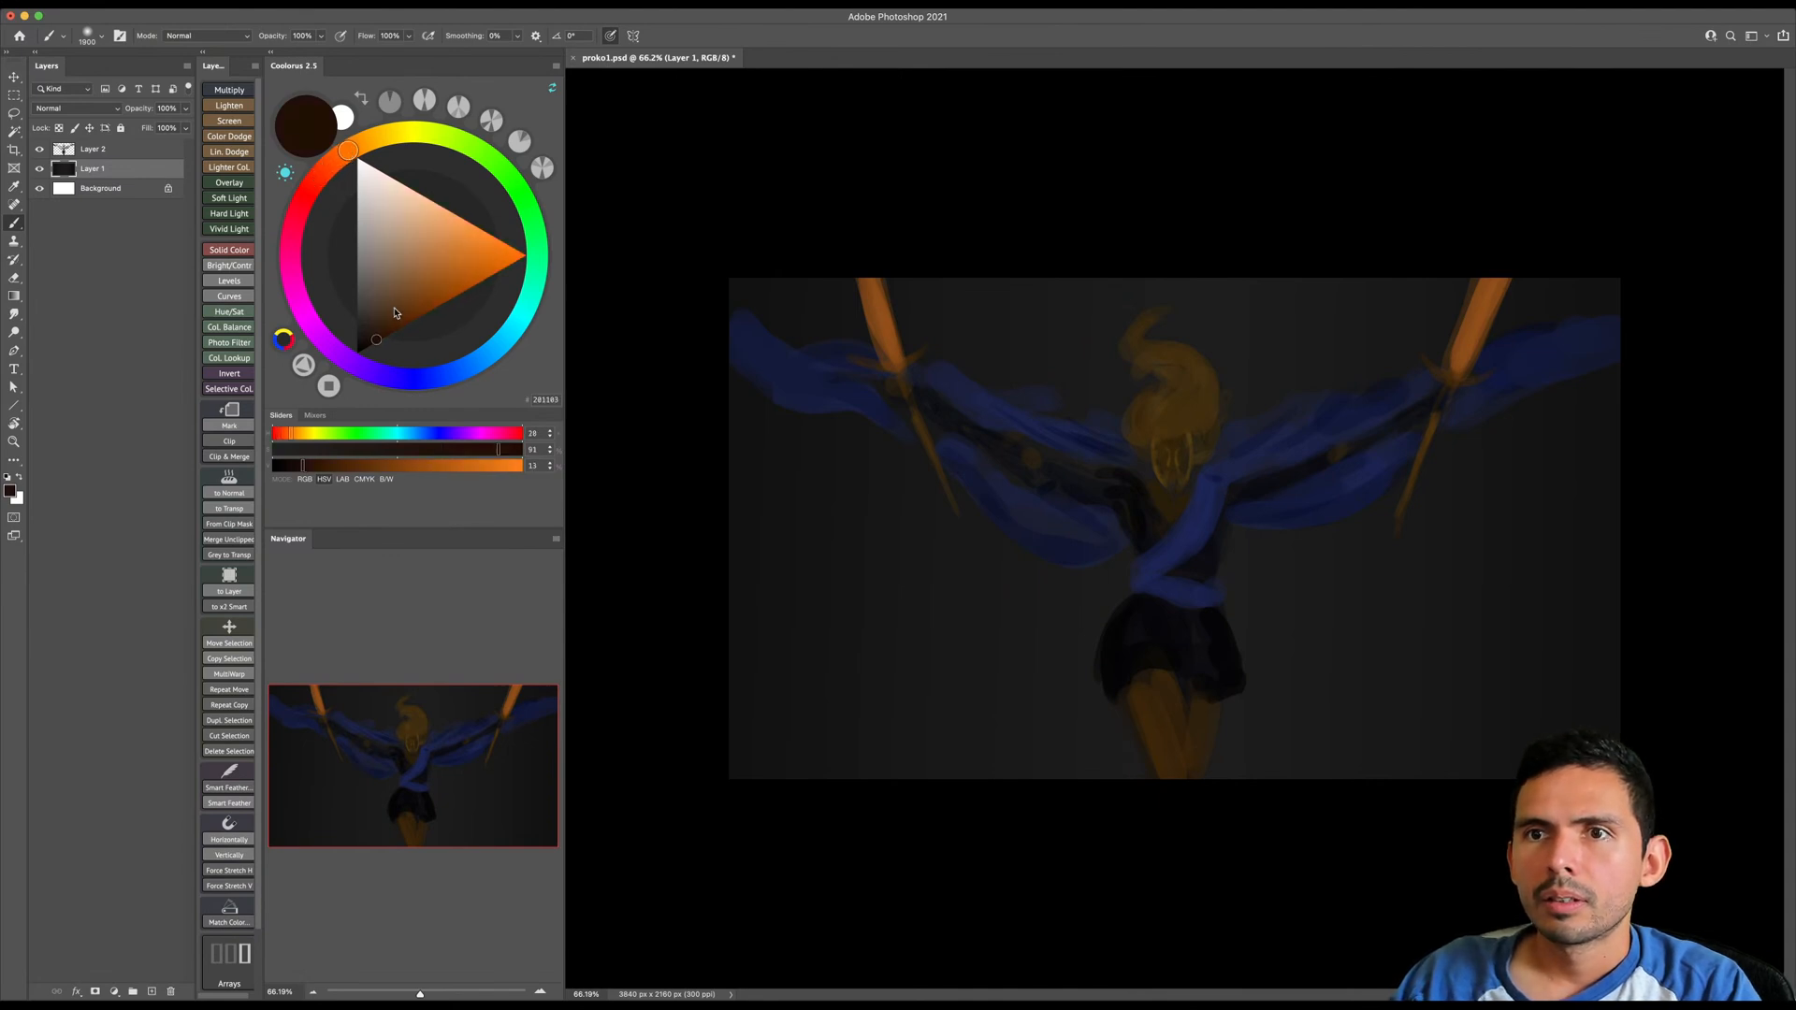
{"action": "left_click", "coordinate": [386, 338]}
{"action": "key", "text": "]"}
{"action": "key", "text": "]"}
{"action": "key", "text": "]"}
{"action": "key", "text": "]"}
{"action": "key", "text": "]"}
{"action": "left_click_drag", "start_coordinate": [1159, 282], "coordinate": [1181, 718]}
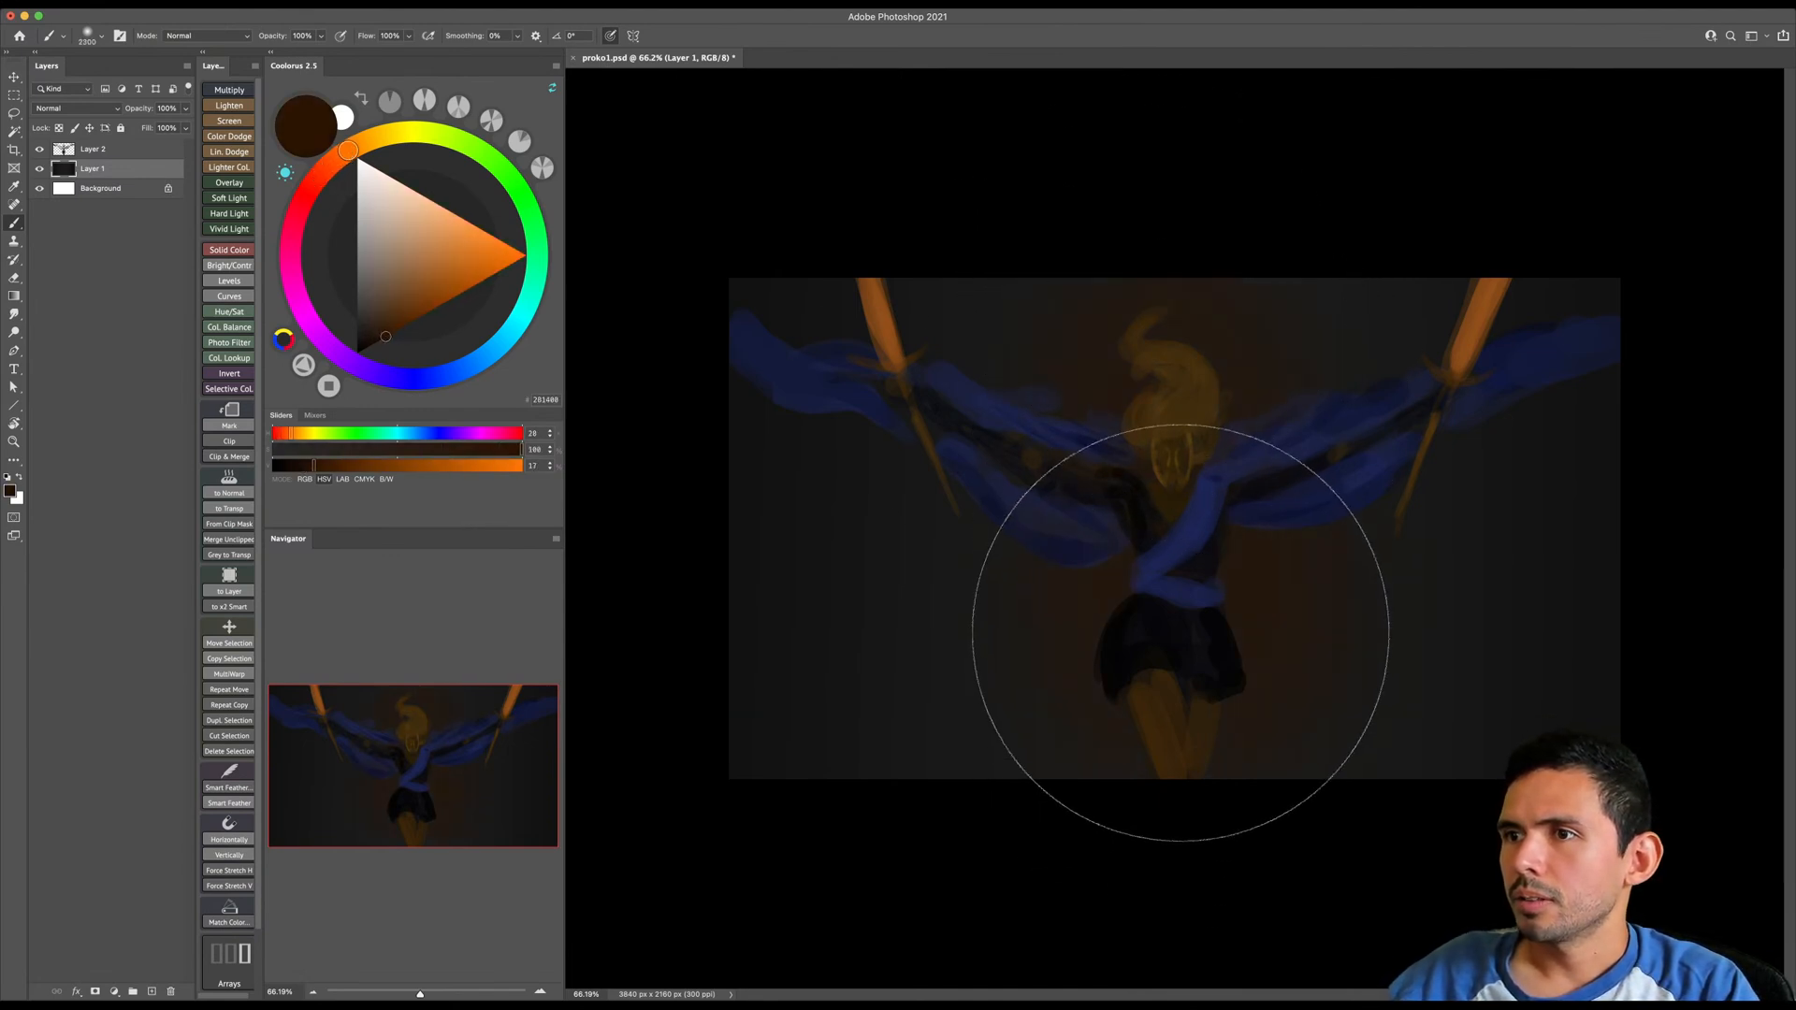
{"action": "key", "text": "bracketright"}
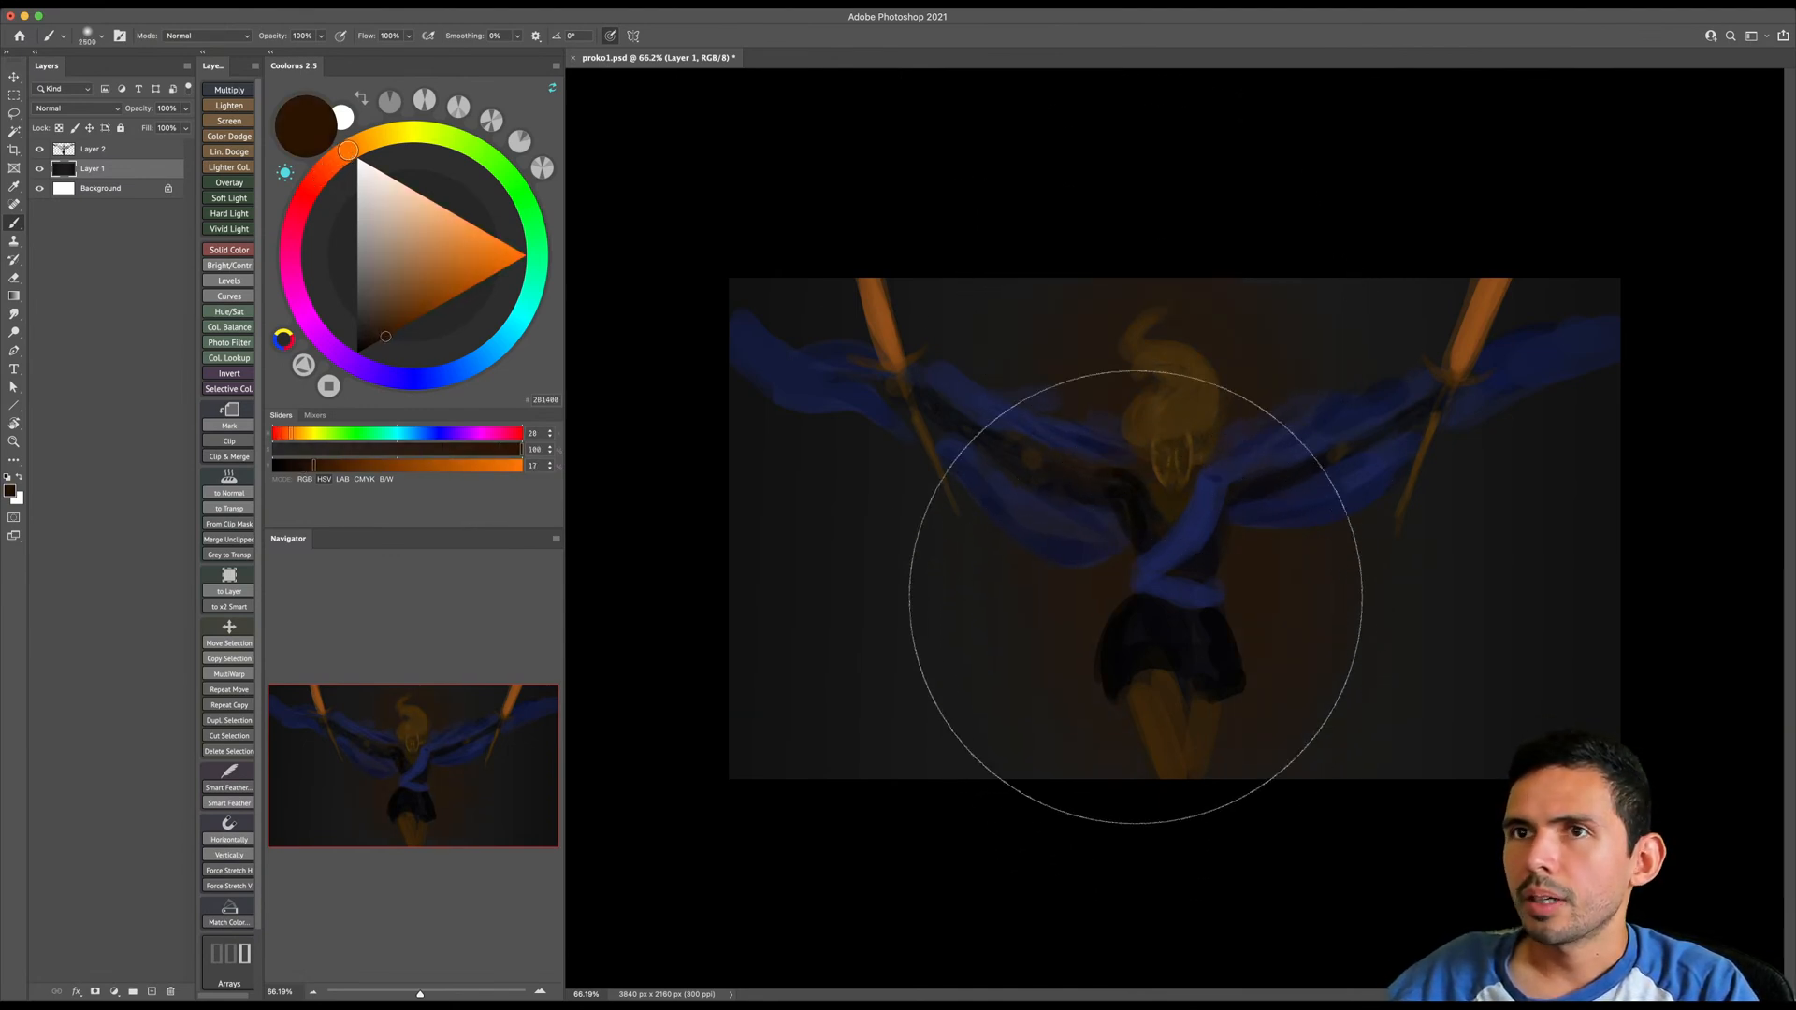
{"action": "left_click", "coordinate": [612, 36]}
{"action": "key", "text": "bracketright"}
{"action": "left_click_drag", "start_coordinate": [1003, 299], "coordinate": [1195, 562]}
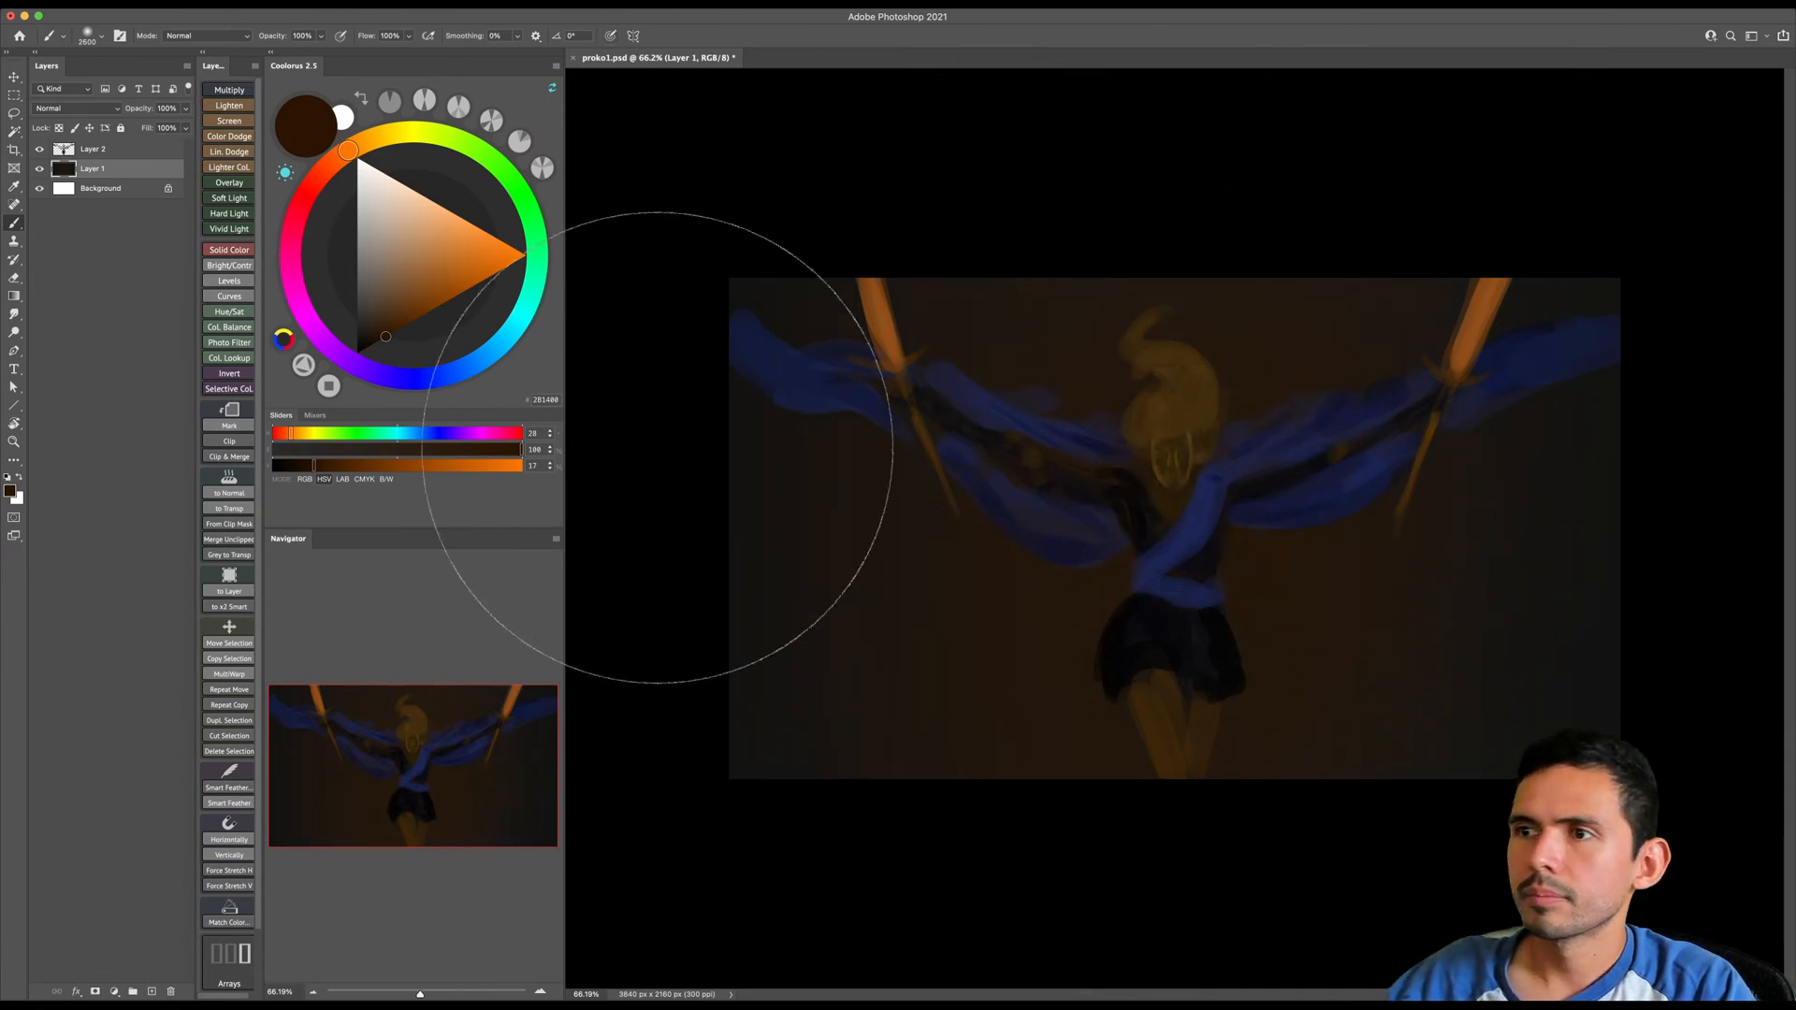
{"action": "left_click_drag", "start_coordinate": [352, 307], "coordinate": [358, 353]}
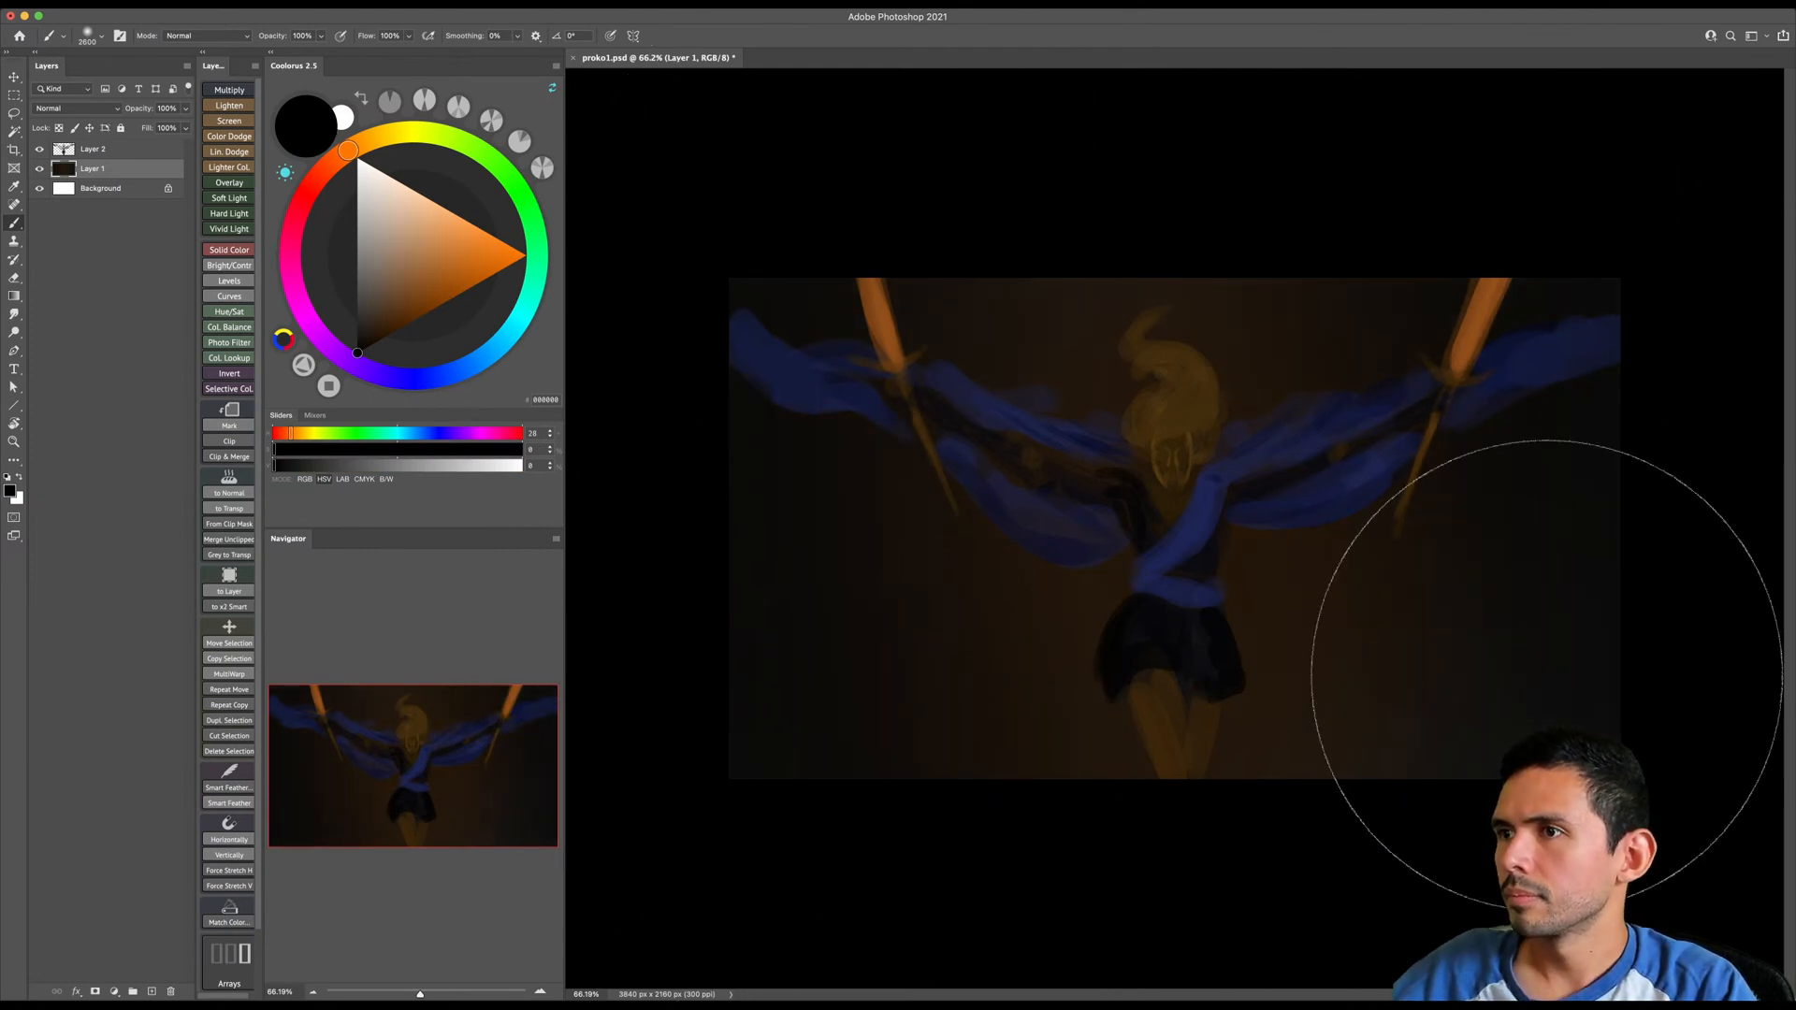
- Switch to the first Standards brush, enlarge it, and choose a dark blue with hue 200, saturation 100 and brightness 18
{"action": "left_click_drag", "start_coordinate": [1132, 581], "coordinate": [1143, 575]}
{"action": "right_click", "coordinate": [1165, 584]}
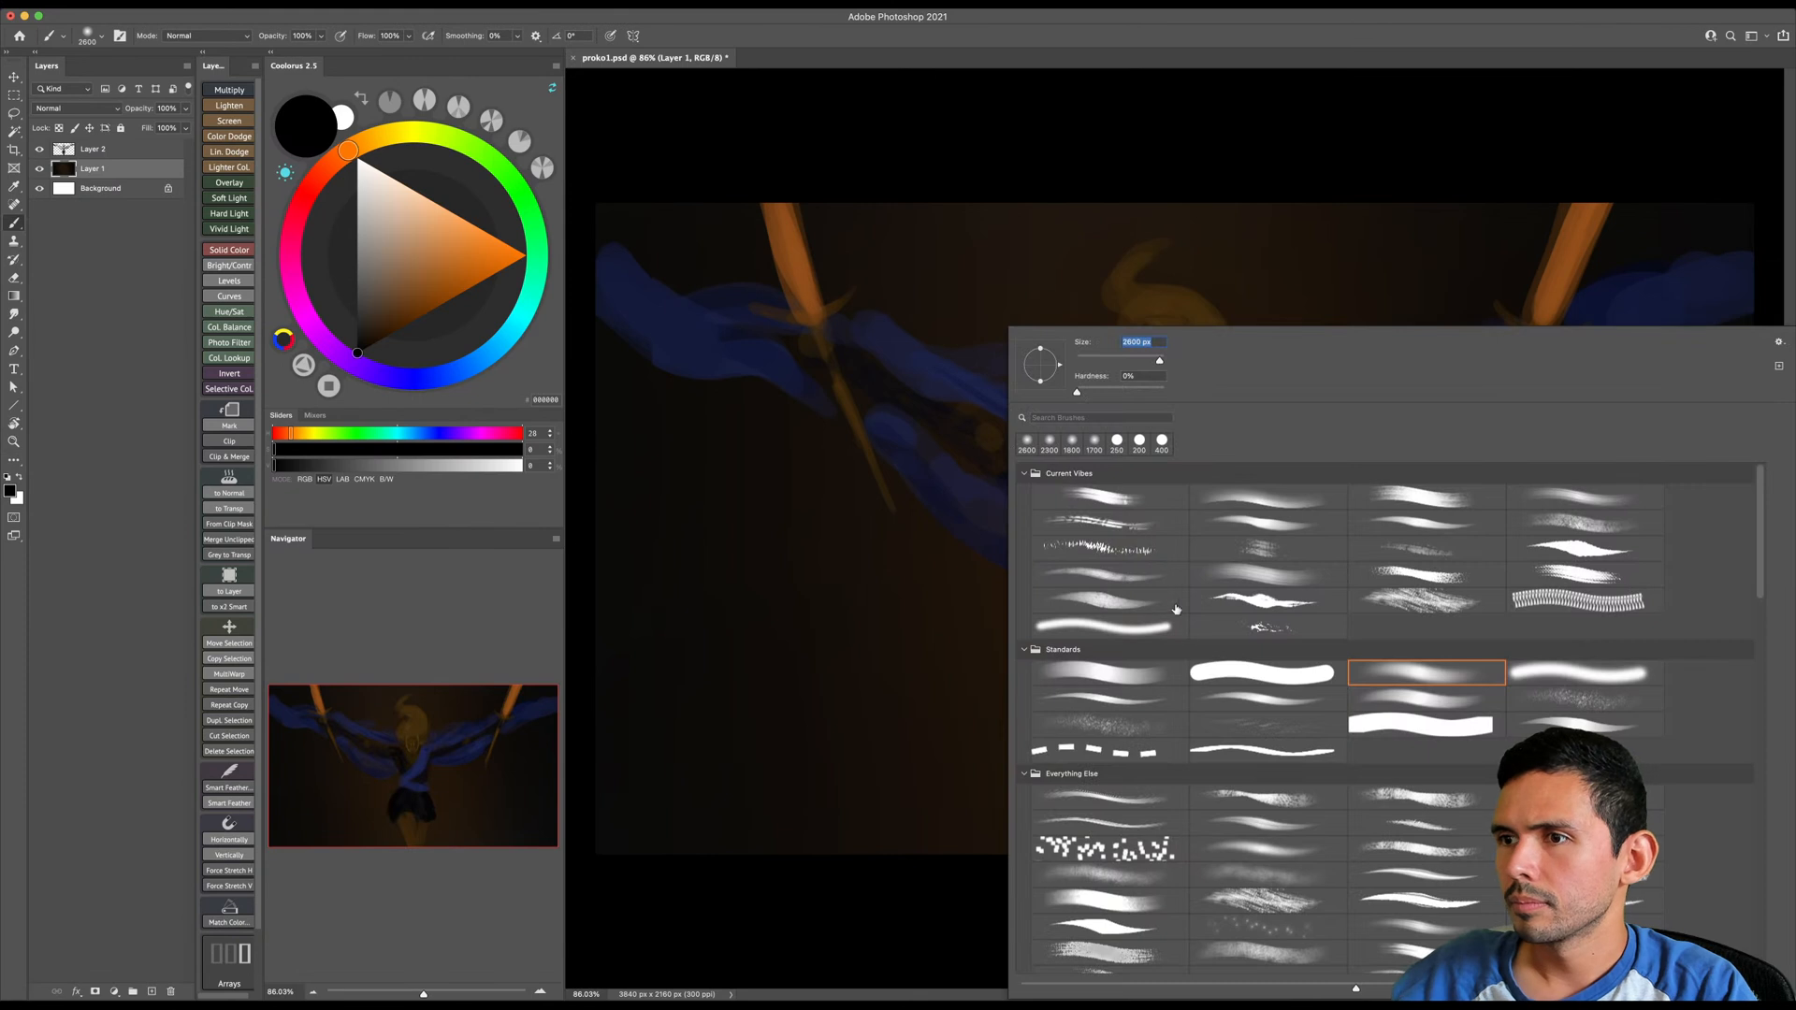
{"action": "double_click", "coordinate": [1150, 673]}
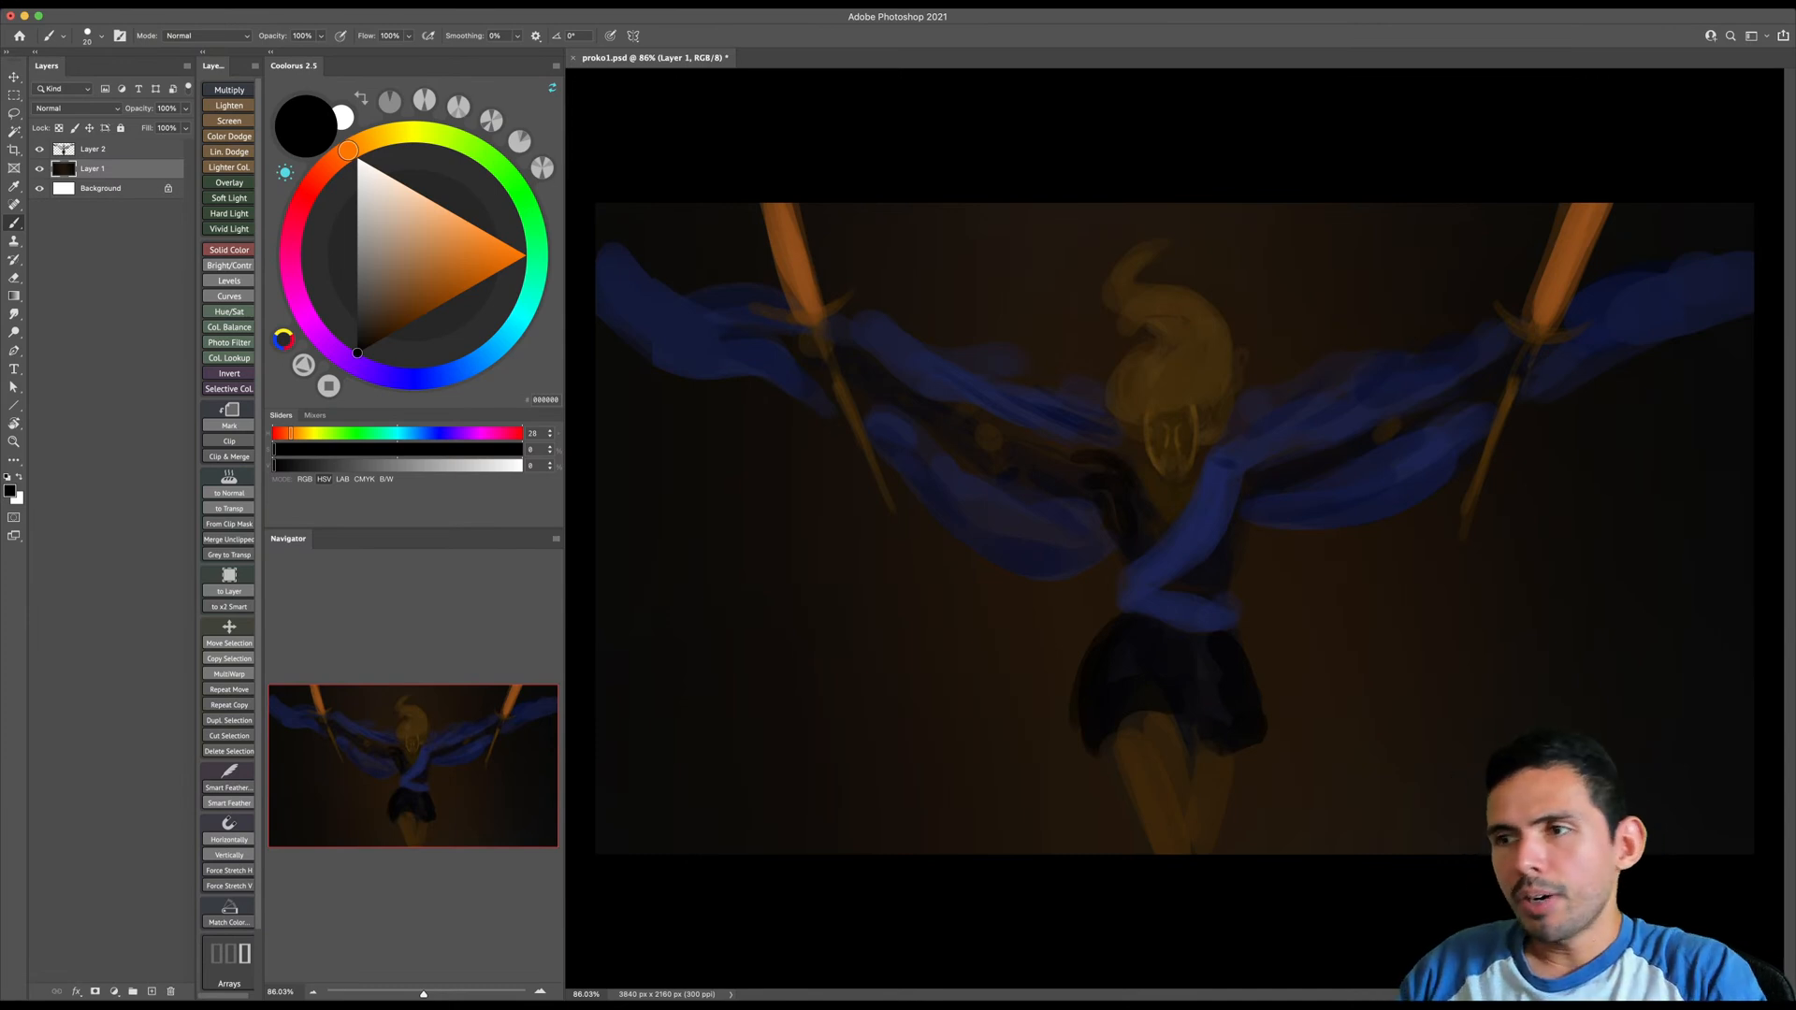
{"action": "key", "text": "bracketright"}
{"action": "key", "text": "bracketright"}
{"action": "key", "text": "bracketright"}
{"action": "key", "text": "bracketright"}
{"action": "key", "text": "bracketright"}
{"action": "key", "text": "bracketright"}
{"action": "left_click_drag", "start_coordinate": [463, 376], "coordinate": [493, 351]}
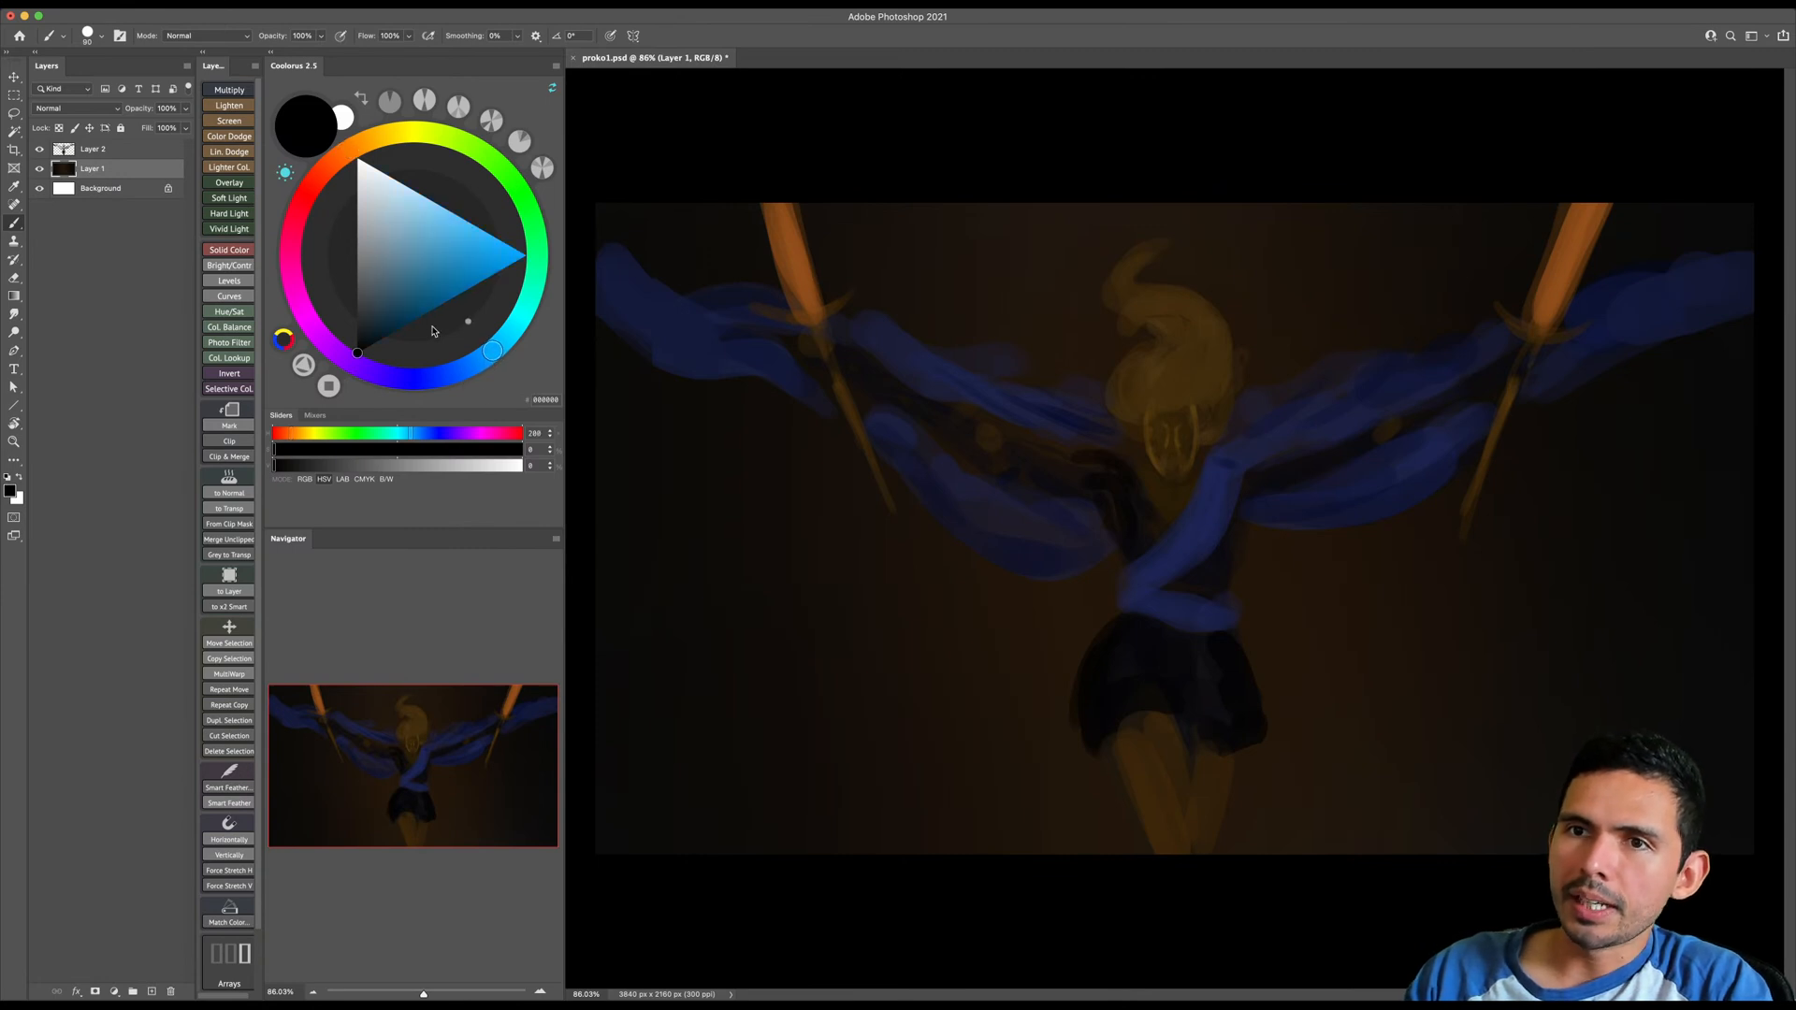
{"action": "left_click", "coordinate": [388, 335]}
{"action": "key", "text": "bracketright"}
{"action": "key", "text": "bracketright"}
{"action": "key", "text": "bracketright"}
{"action": "key", "text": "bracketright"}
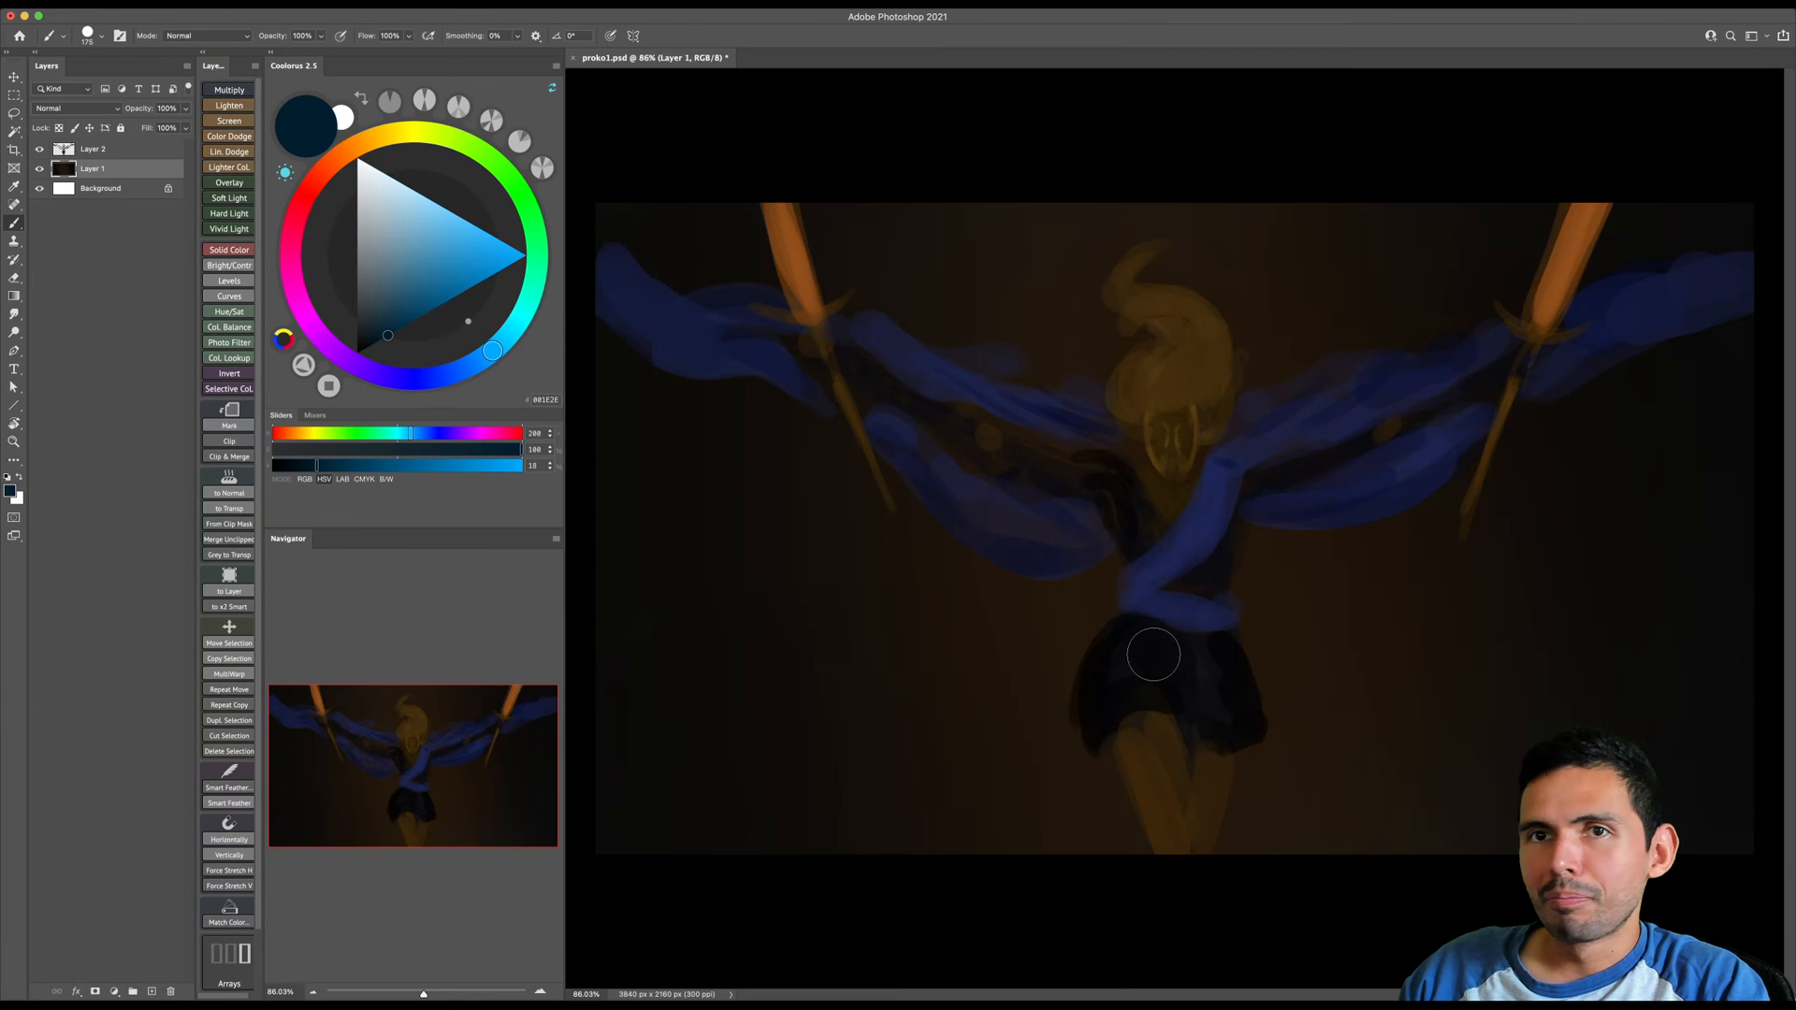
- Select Layer 2 and paint dark blue highlights on both sides of the skirt
{"action": "left_click", "coordinate": [90, 150]}
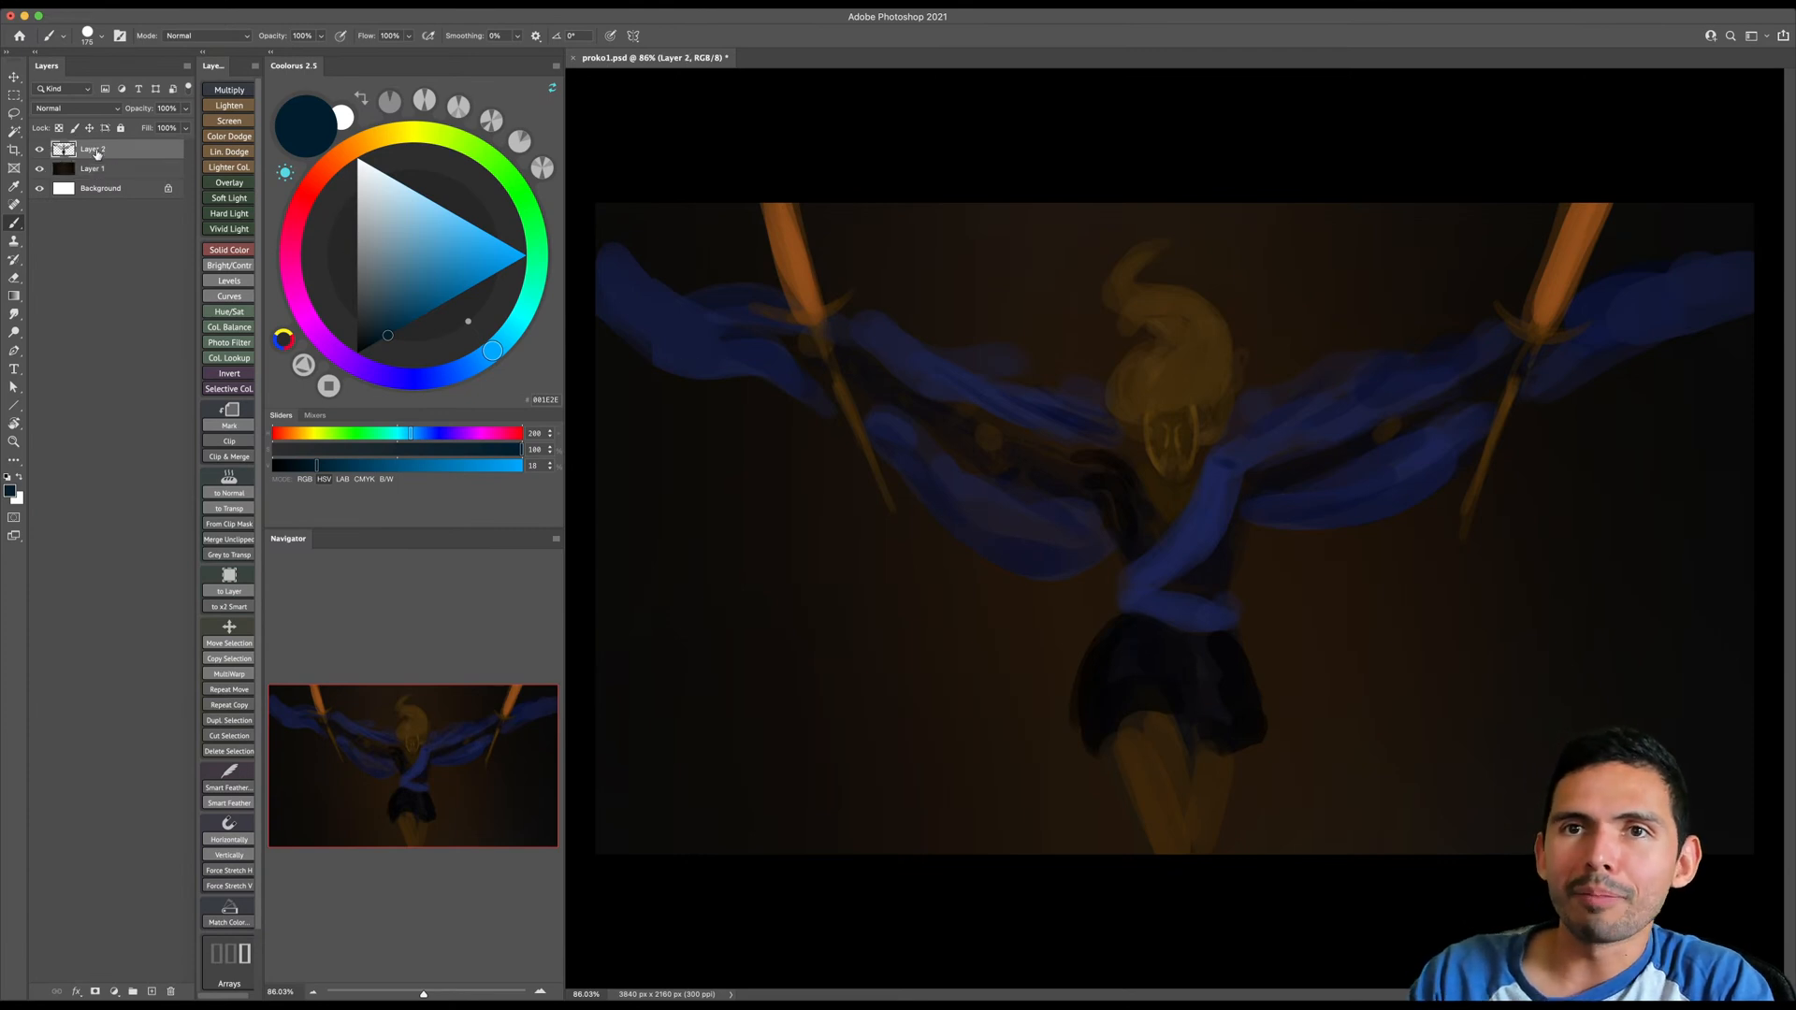
{"action": "right_click", "coordinate": [1137, 672]}
{"action": "double_click", "coordinate": [1140, 671]}
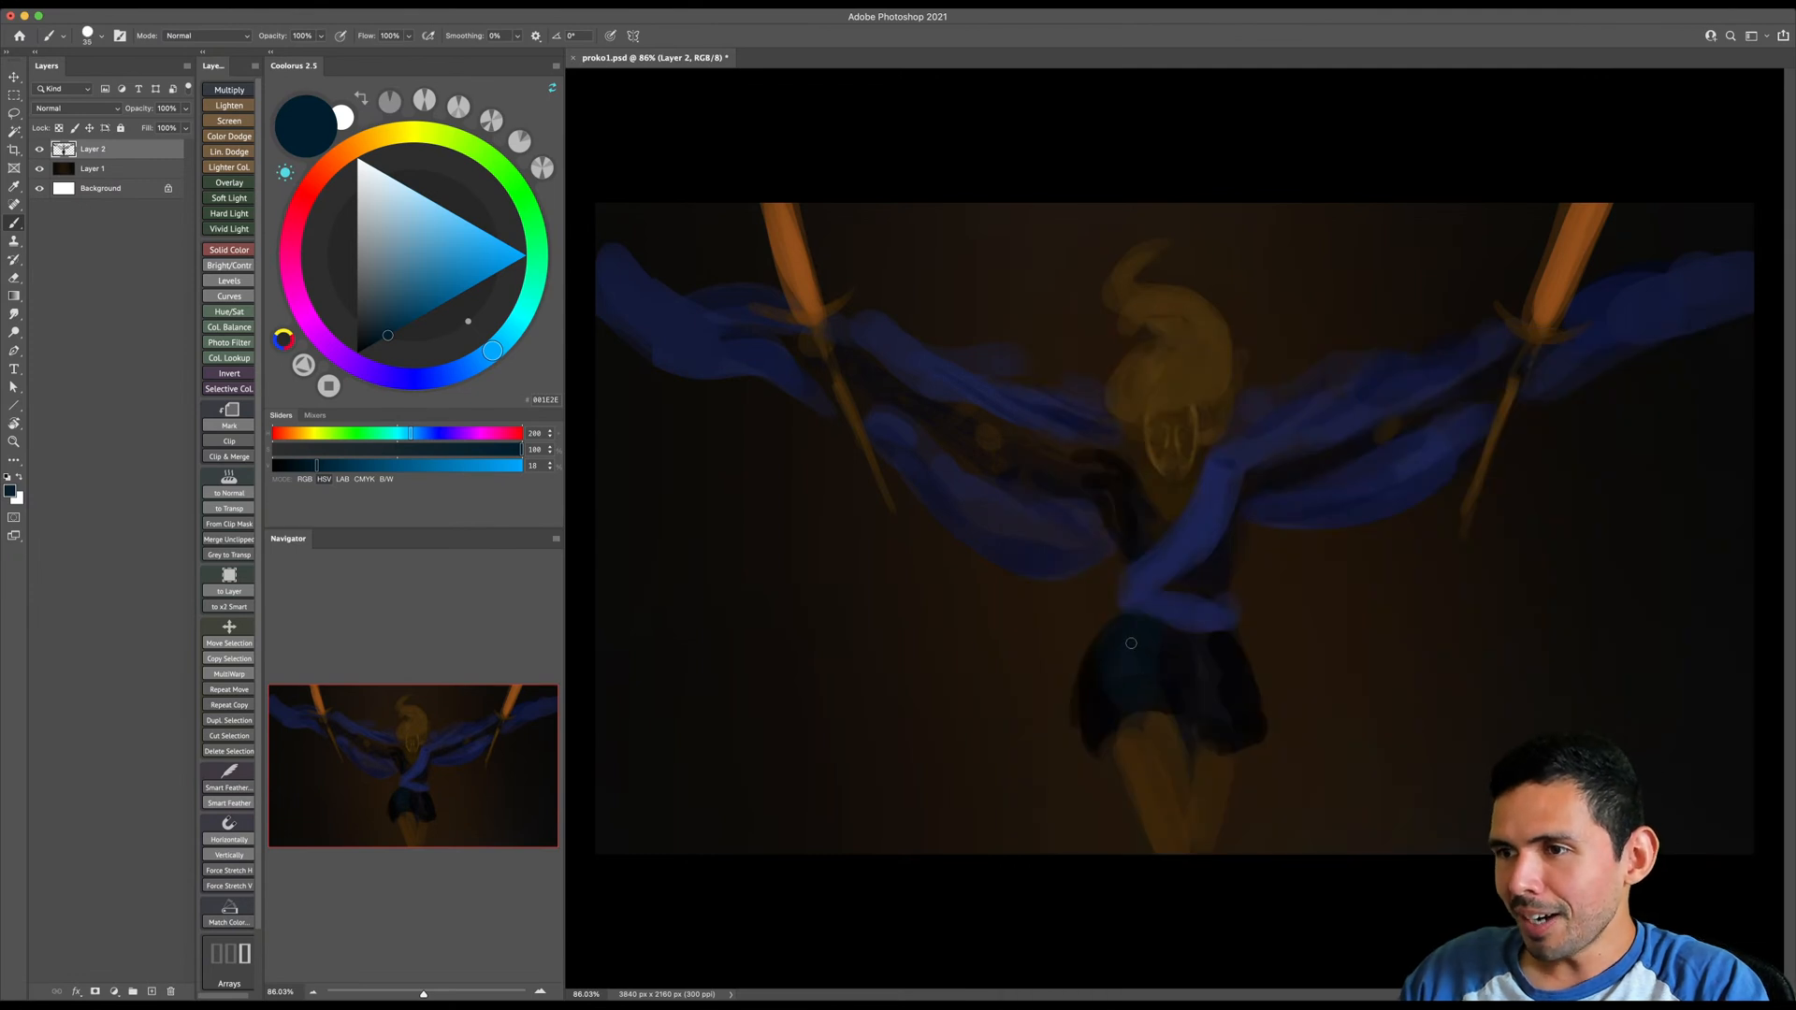
{"action": "key", "text": "]"}
{"action": "mouse_move", "coordinate": [1140, 684]}
{"action": "left_mouse_down"}
{"action": "mouse_move", "coordinate": [1125, 653]}
{"action": "mouse_move", "coordinate": [1142, 642]}
{"action": "left_mouse_up"}
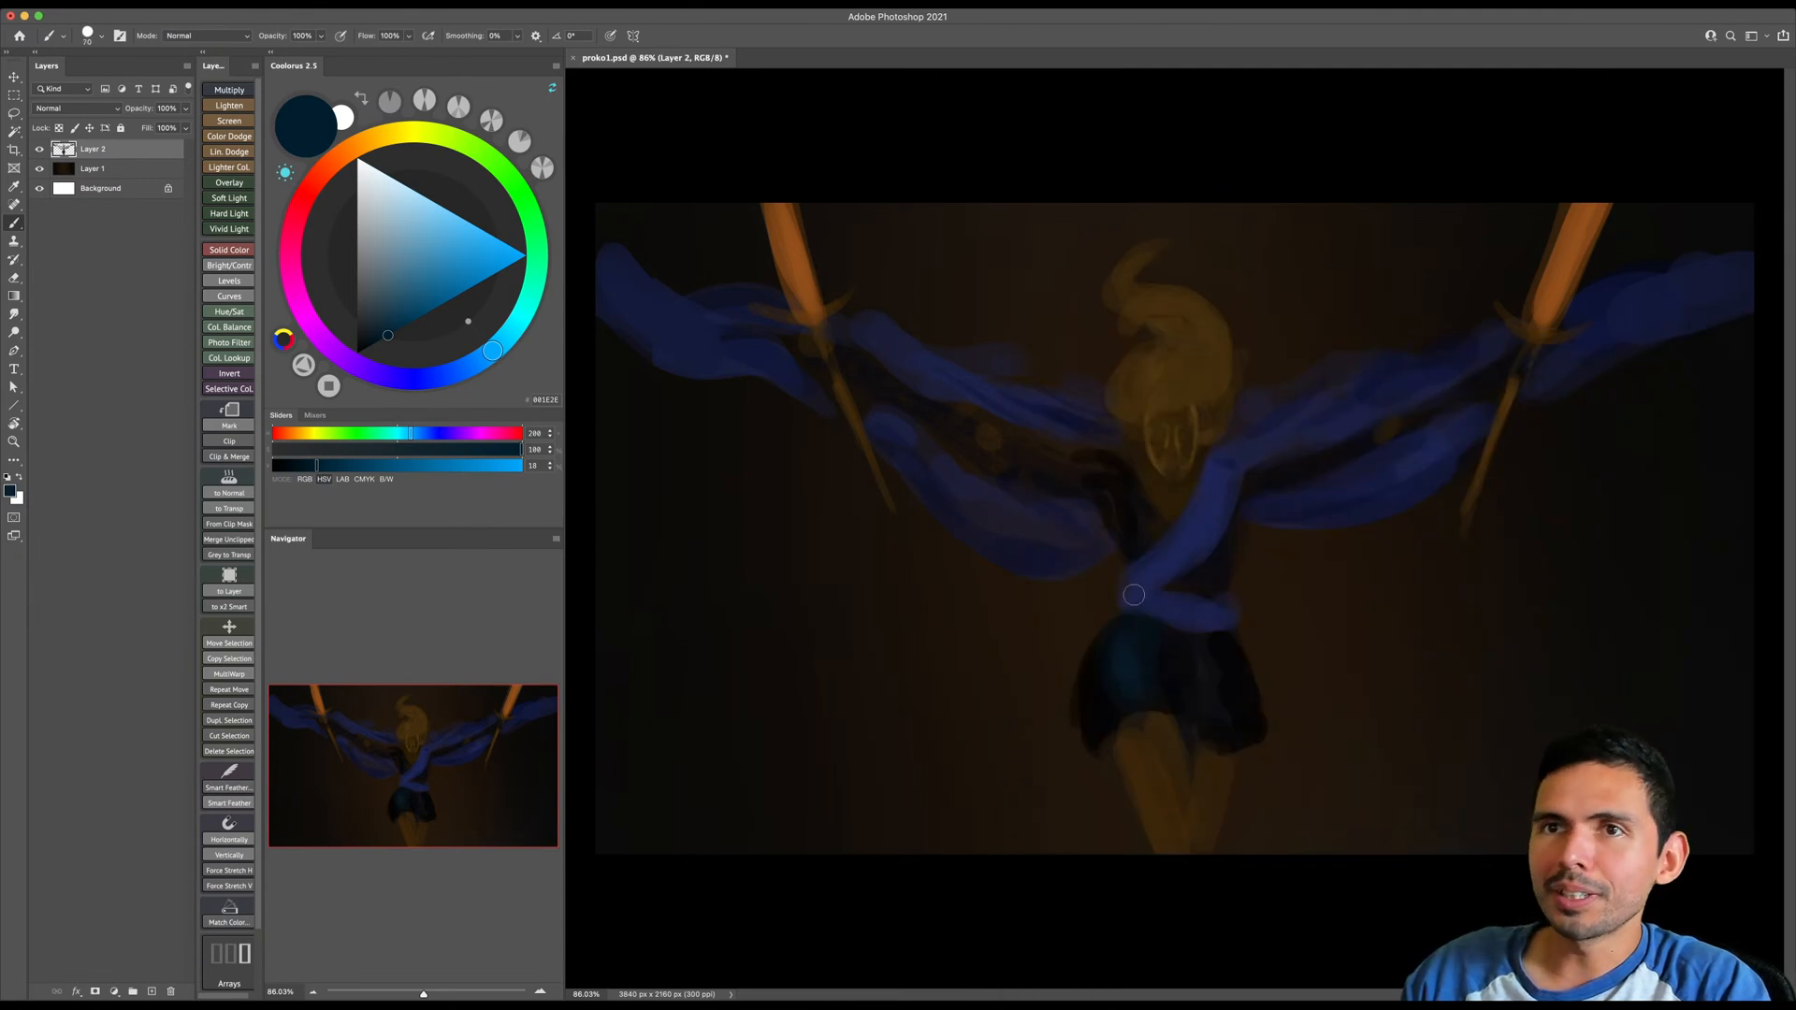
{"action": "key", "text": "]"}
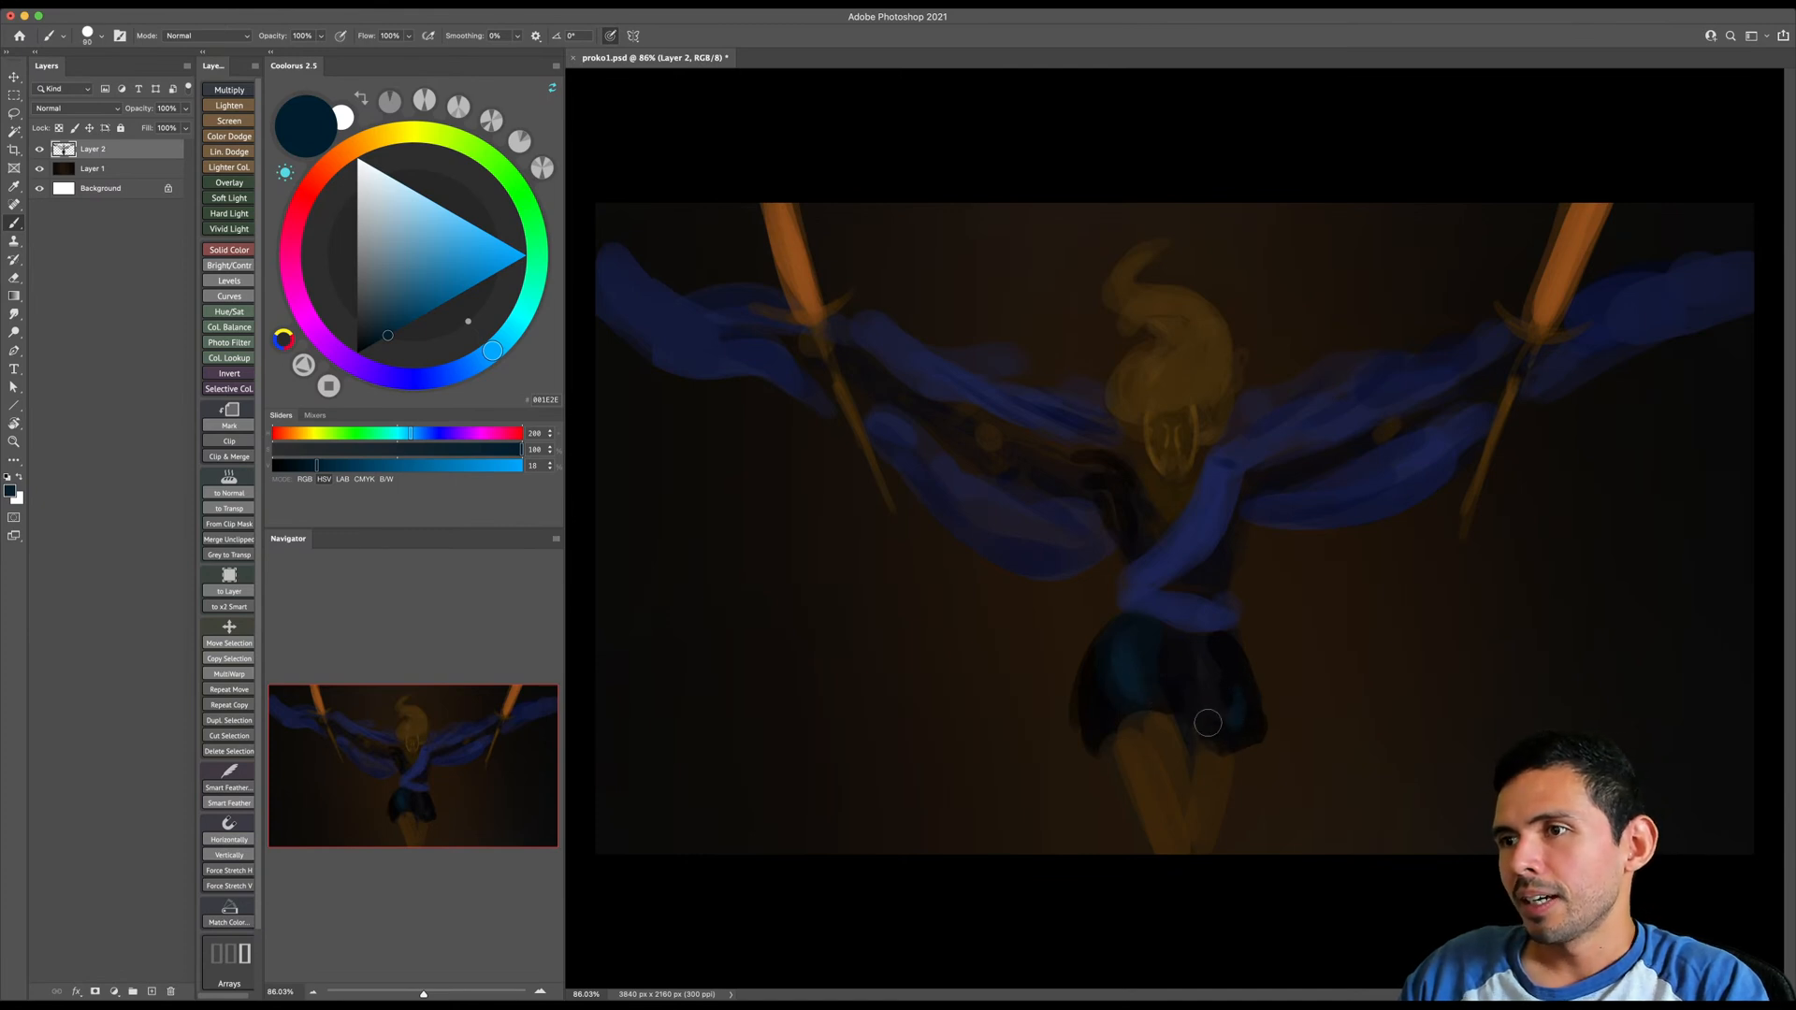
- Reduce the brush size and paint dark blue highlights along both arms and on the chest
{"action": "key", "text": "bracketleft"}
{"action": "key", "text": "bracketleft"}
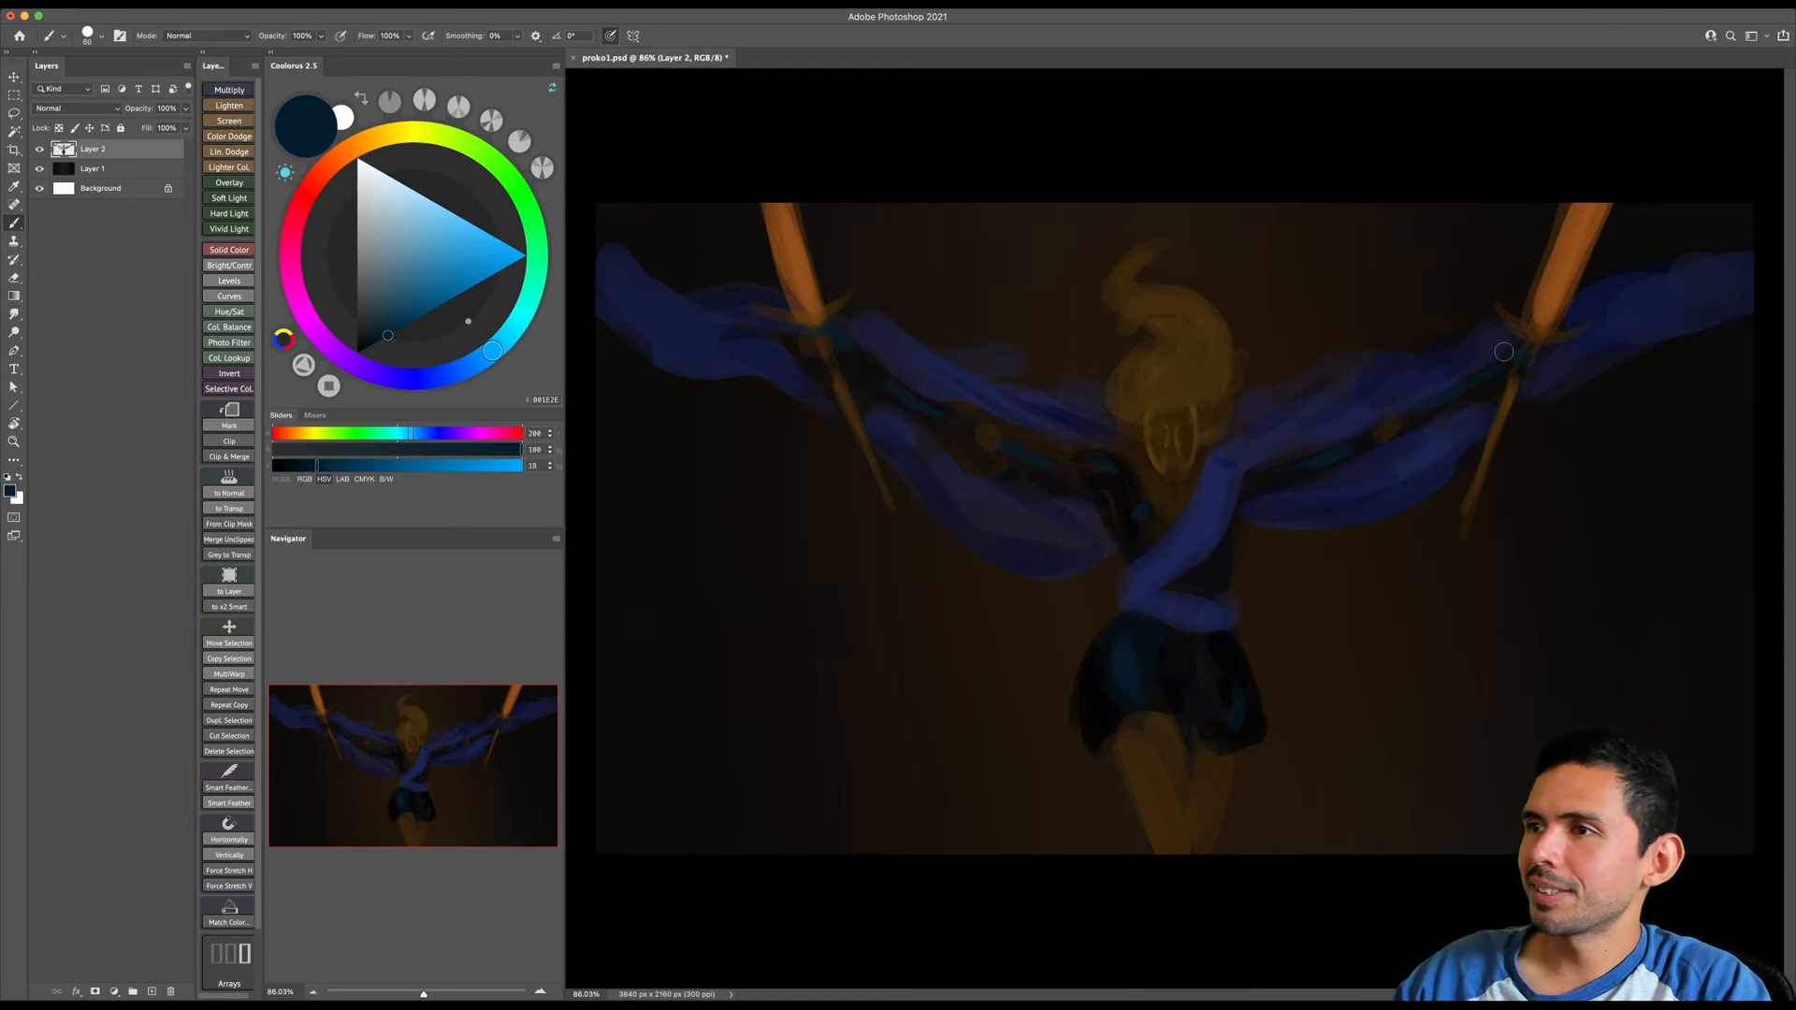
{"action": "left_click_drag", "start_coordinate": [1309, 462], "coordinate": [1297, 465]}
{"action": "key", "text": "bracketleft"}
{"action": "key", "text": "bracketleft"}
- Sample the black near the image-left shoulder and paint dark contours around that shoulder, arm and elbow
{"action": "left_click", "coordinate": [1106, 482], "text": "alt"}
{"action": "left_click", "coordinate": [1106, 482], "text": "alt"}
{"action": "left_click", "coordinate": [1105, 481], "text": "alt"}
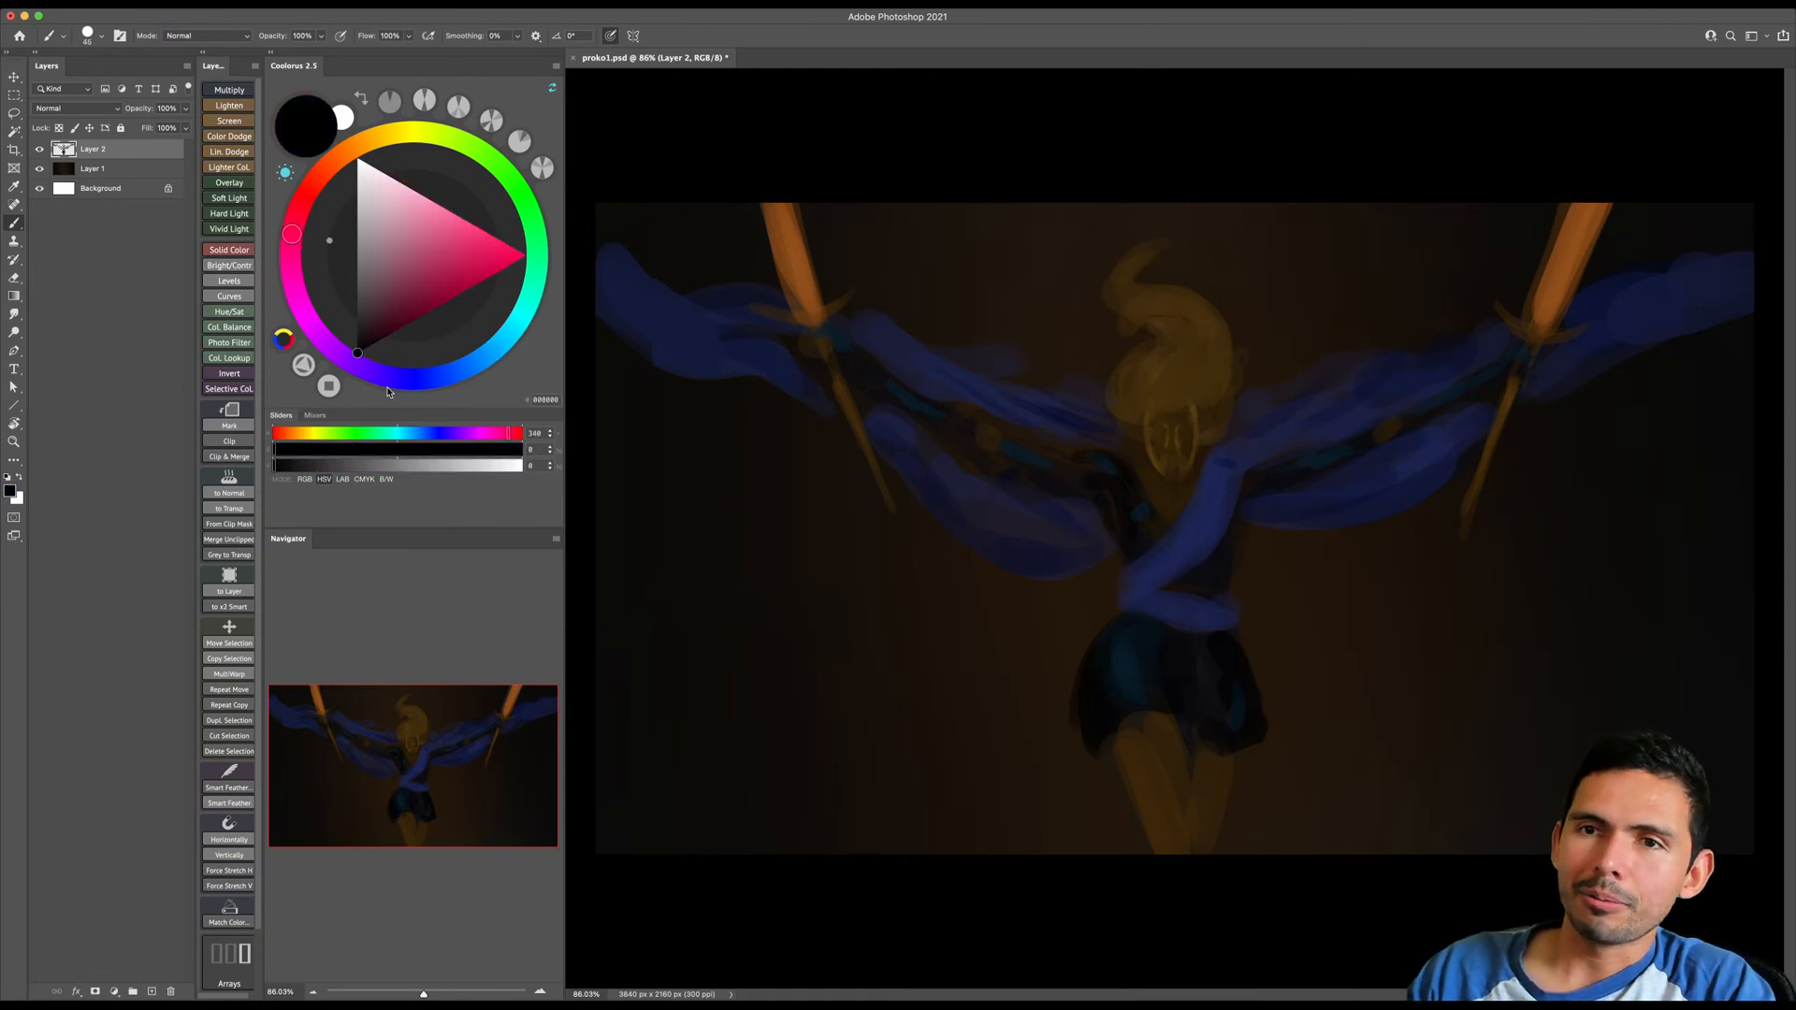
{"action": "left_click_drag", "start_coordinate": [1083, 455], "coordinate": [1126, 475]}
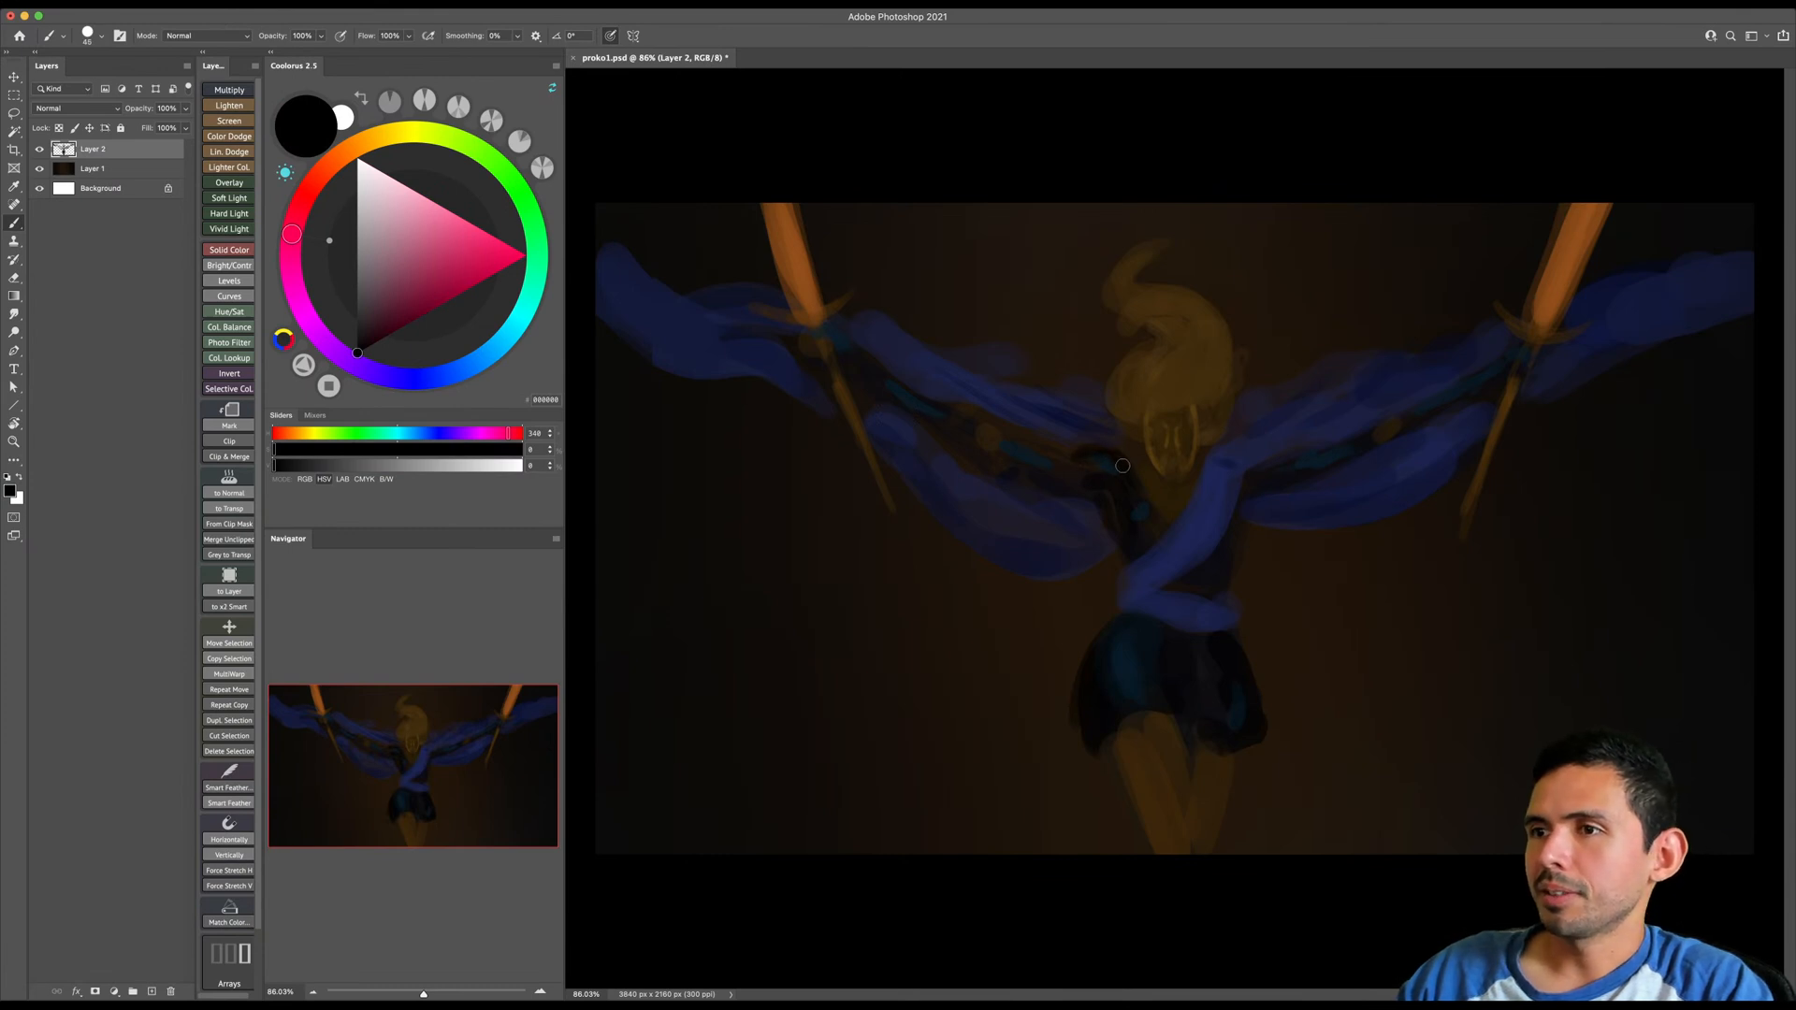
{"action": "mouse_move", "coordinate": [1071, 453]}
{"action": "left_mouse_down"}
{"action": "mouse_move", "coordinate": [989, 425]}
{"action": "mouse_move", "coordinate": [1012, 447]}
{"action": "mouse_move", "coordinate": [981, 419]}
{"action": "mouse_move", "coordinate": [983, 448]}
{"action": "mouse_move", "coordinate": [1063, 490]}
{"action": "mouse_move", "coordinate": [997, 469]}
{"action": "mouse_move", "coordinate": [1085, 488]}
{"action": "left_mouse_up"}
{"action": "key", "text": "["}
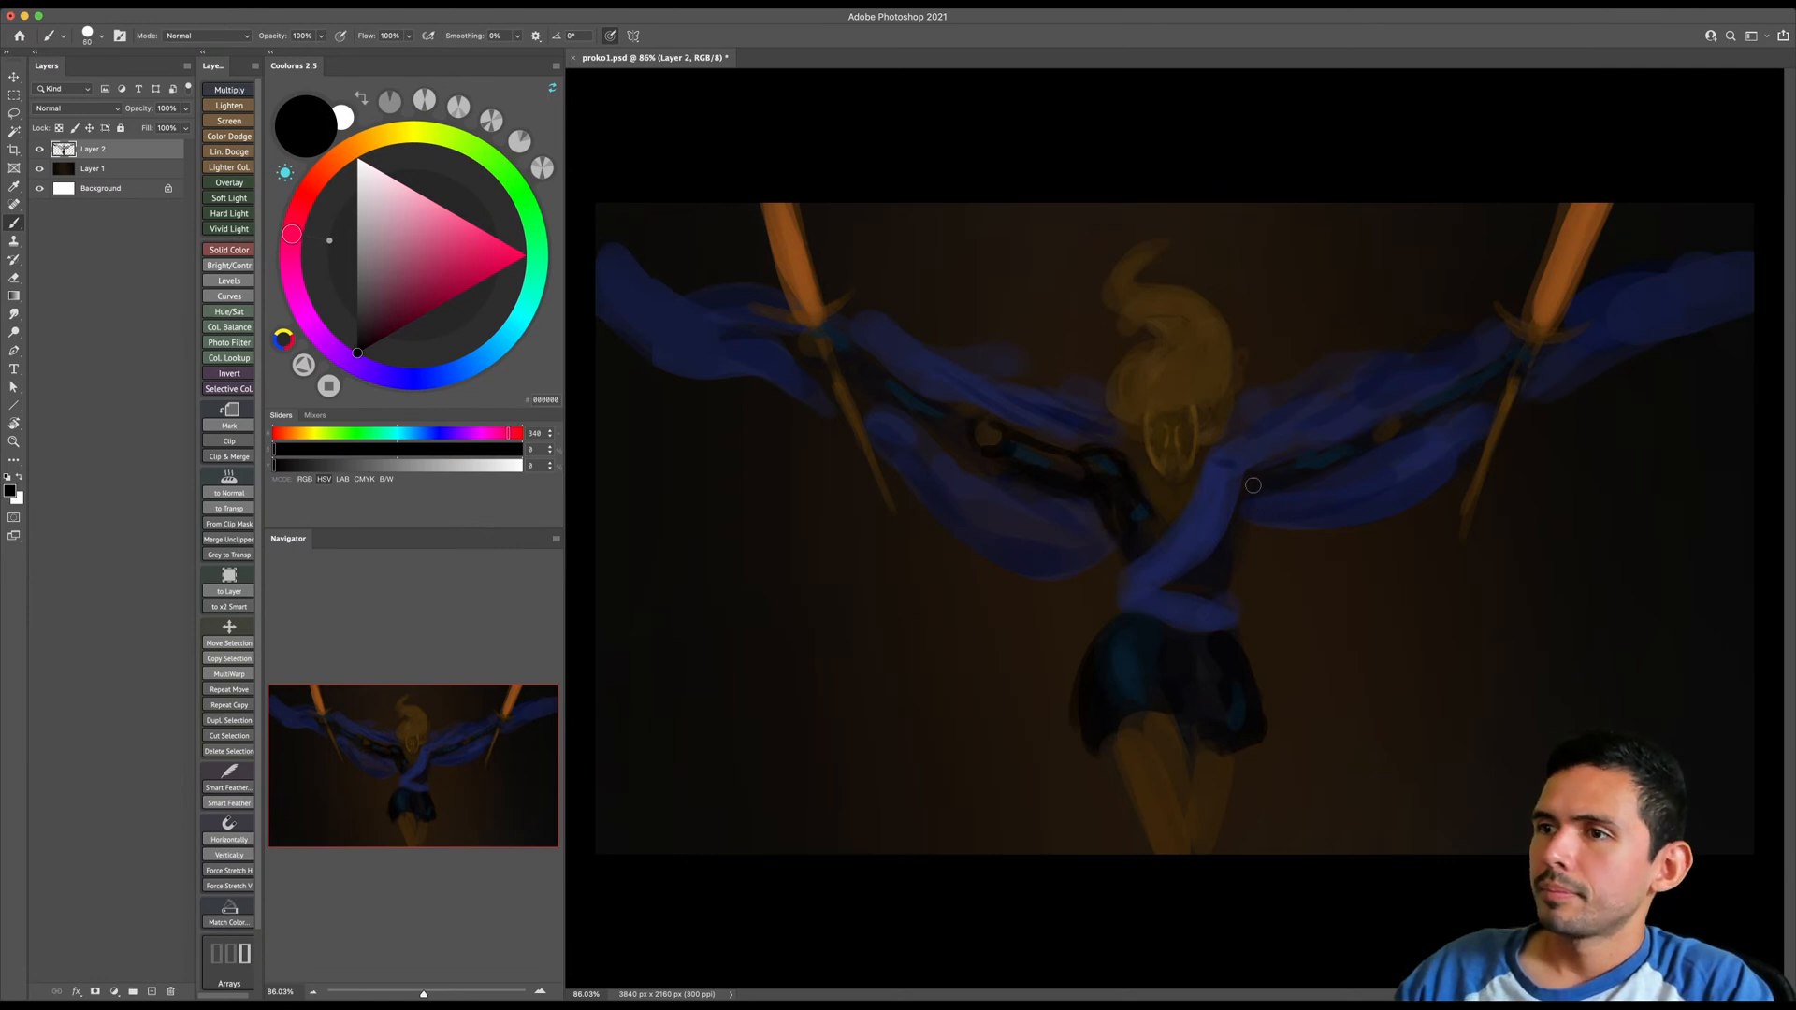
- Paint black along the image-right arm and the side of the torso, and darken the image-left wrist
{"action": "key", "text": "]"}
{"action": "left_click_drag", "start_coordinate": [1252, 455], "coordinate": [1535, 348]}
{"action": "key", "text": "]"}
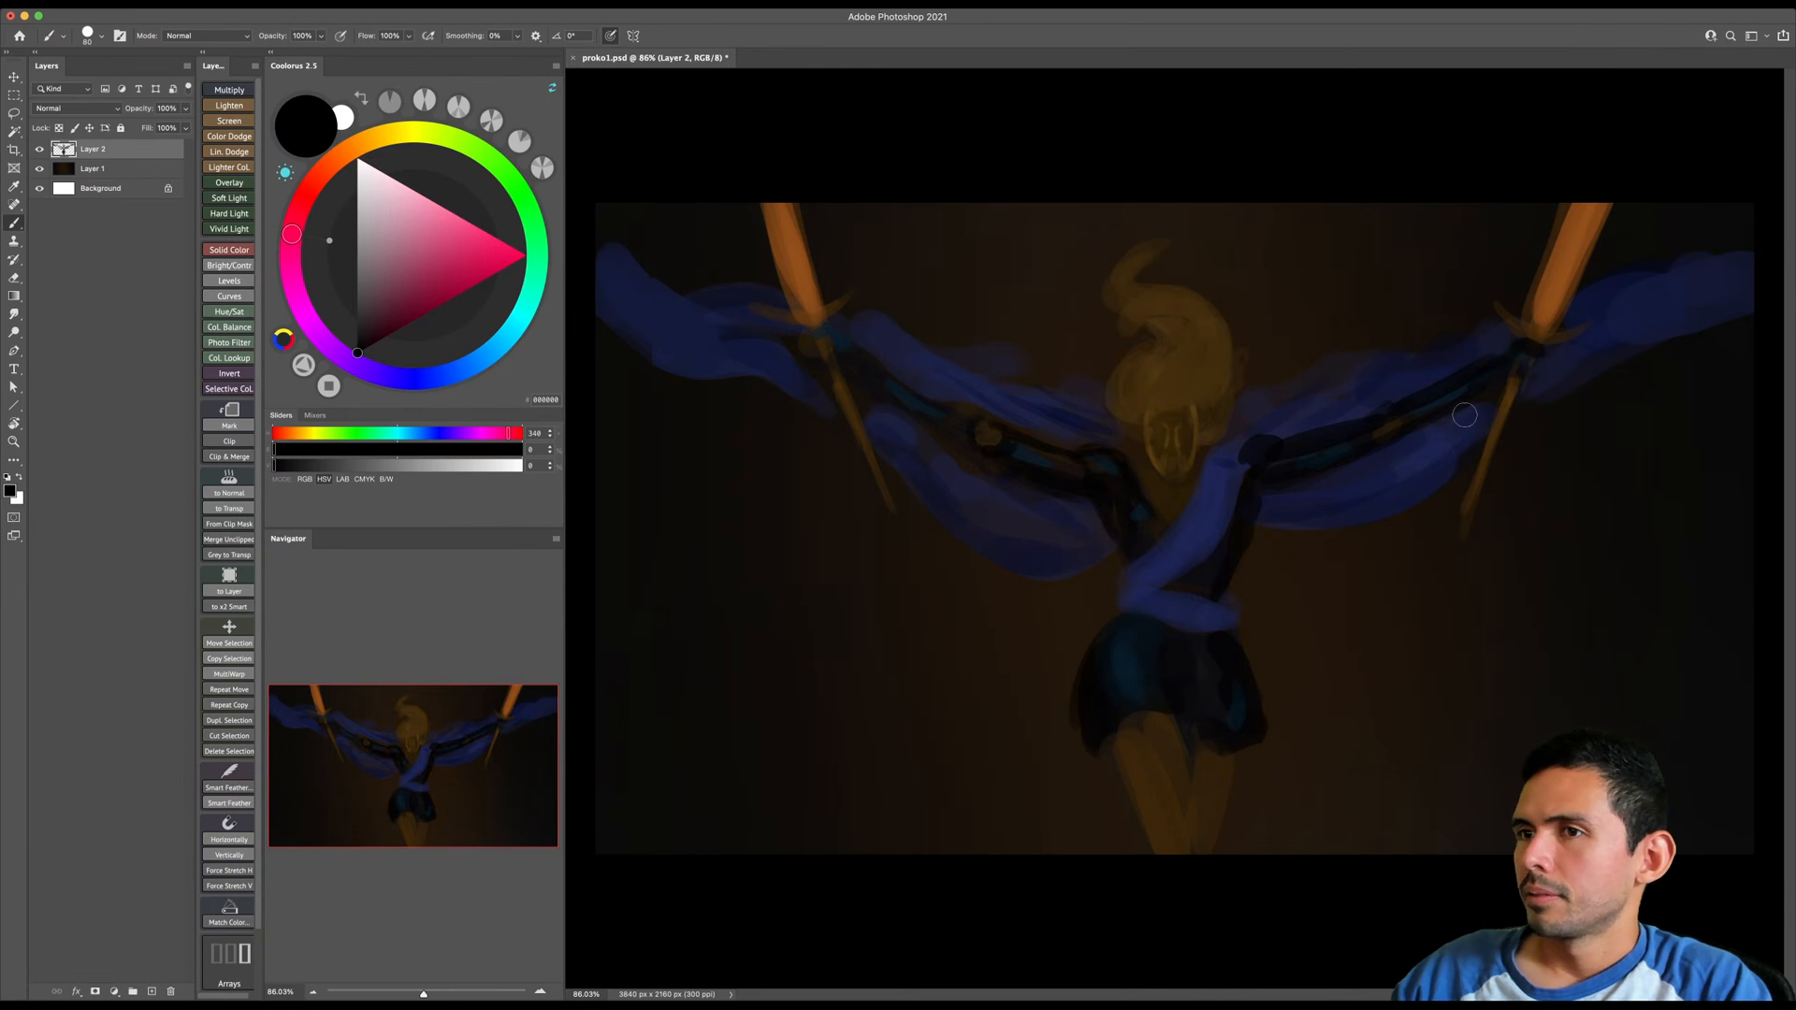
{"action": "mouse_move", "coordinate": [833, 328]}
{"action": "left_mouse_down"}
{"action": "mouse_move", "coordinate": [811, 355]}
{"action": "mouse_move", "coordinate": [852, 383]}
{"action": "left_mouse_up"}
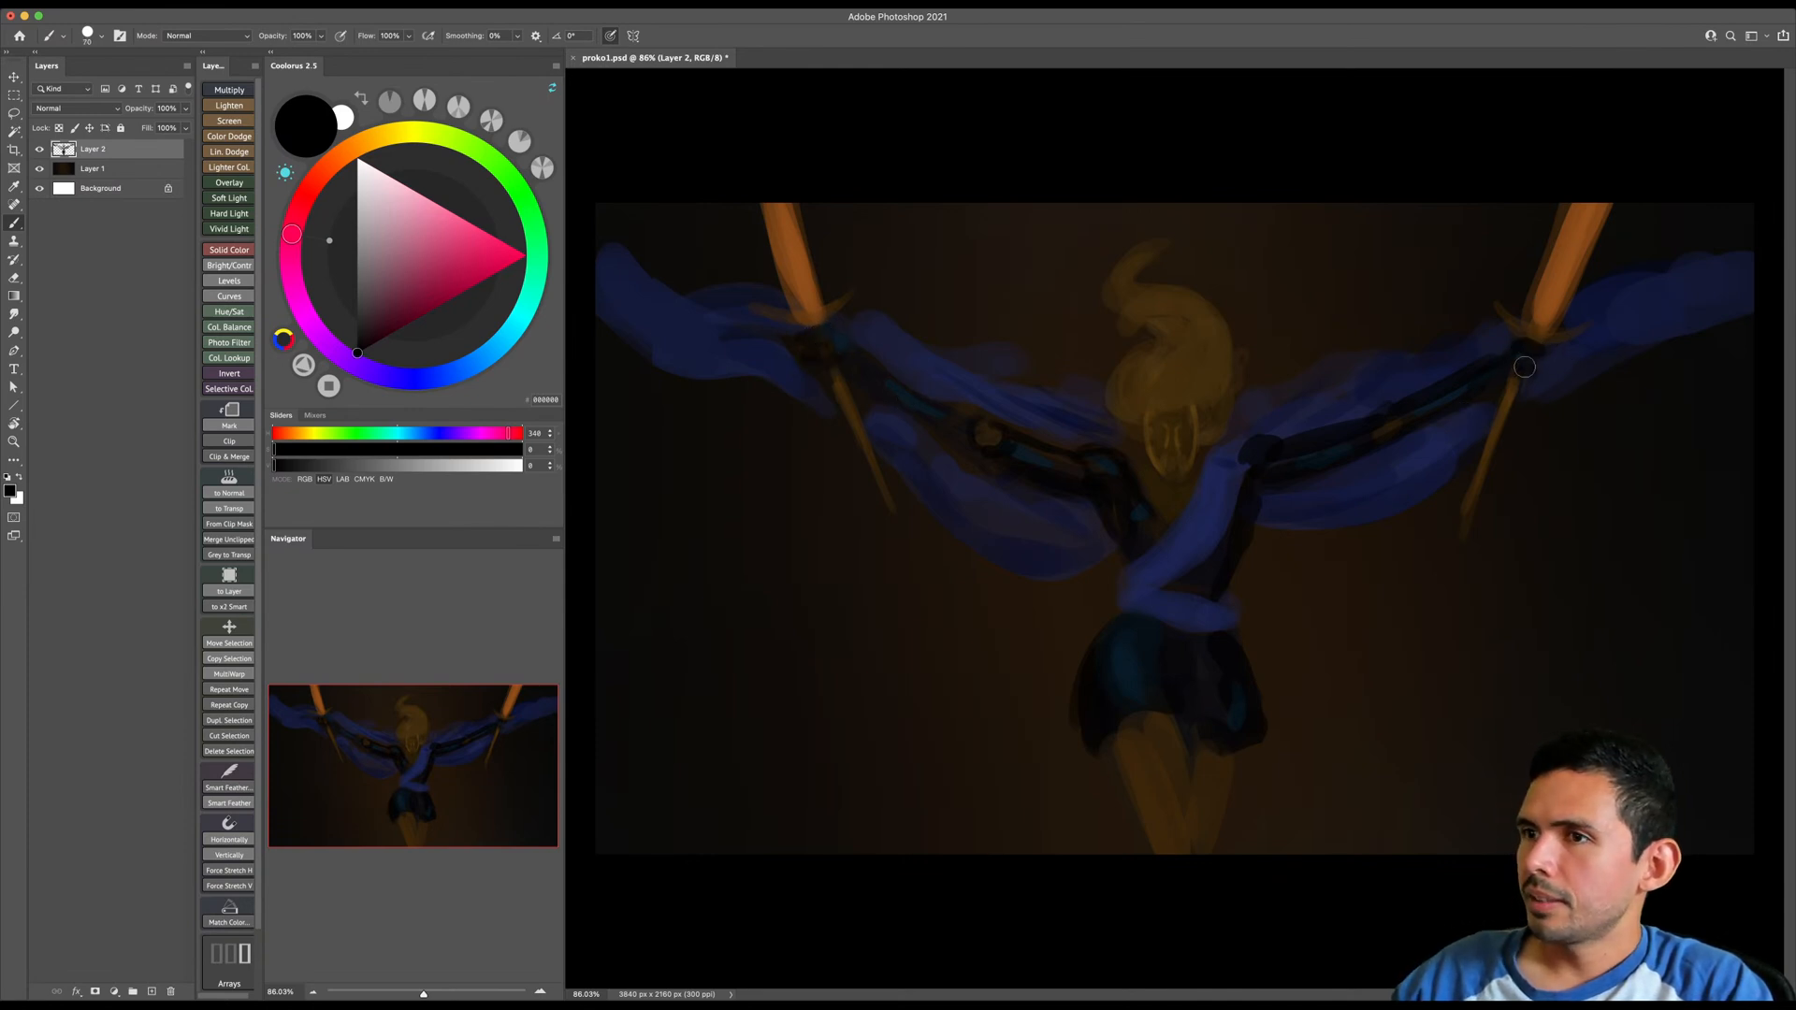
- Sample the dark brown of the hair and paint soft, smoky strands rising above and around the head
{"action": "left_click", "coordinate": [1184, 380], "text": "alt"}
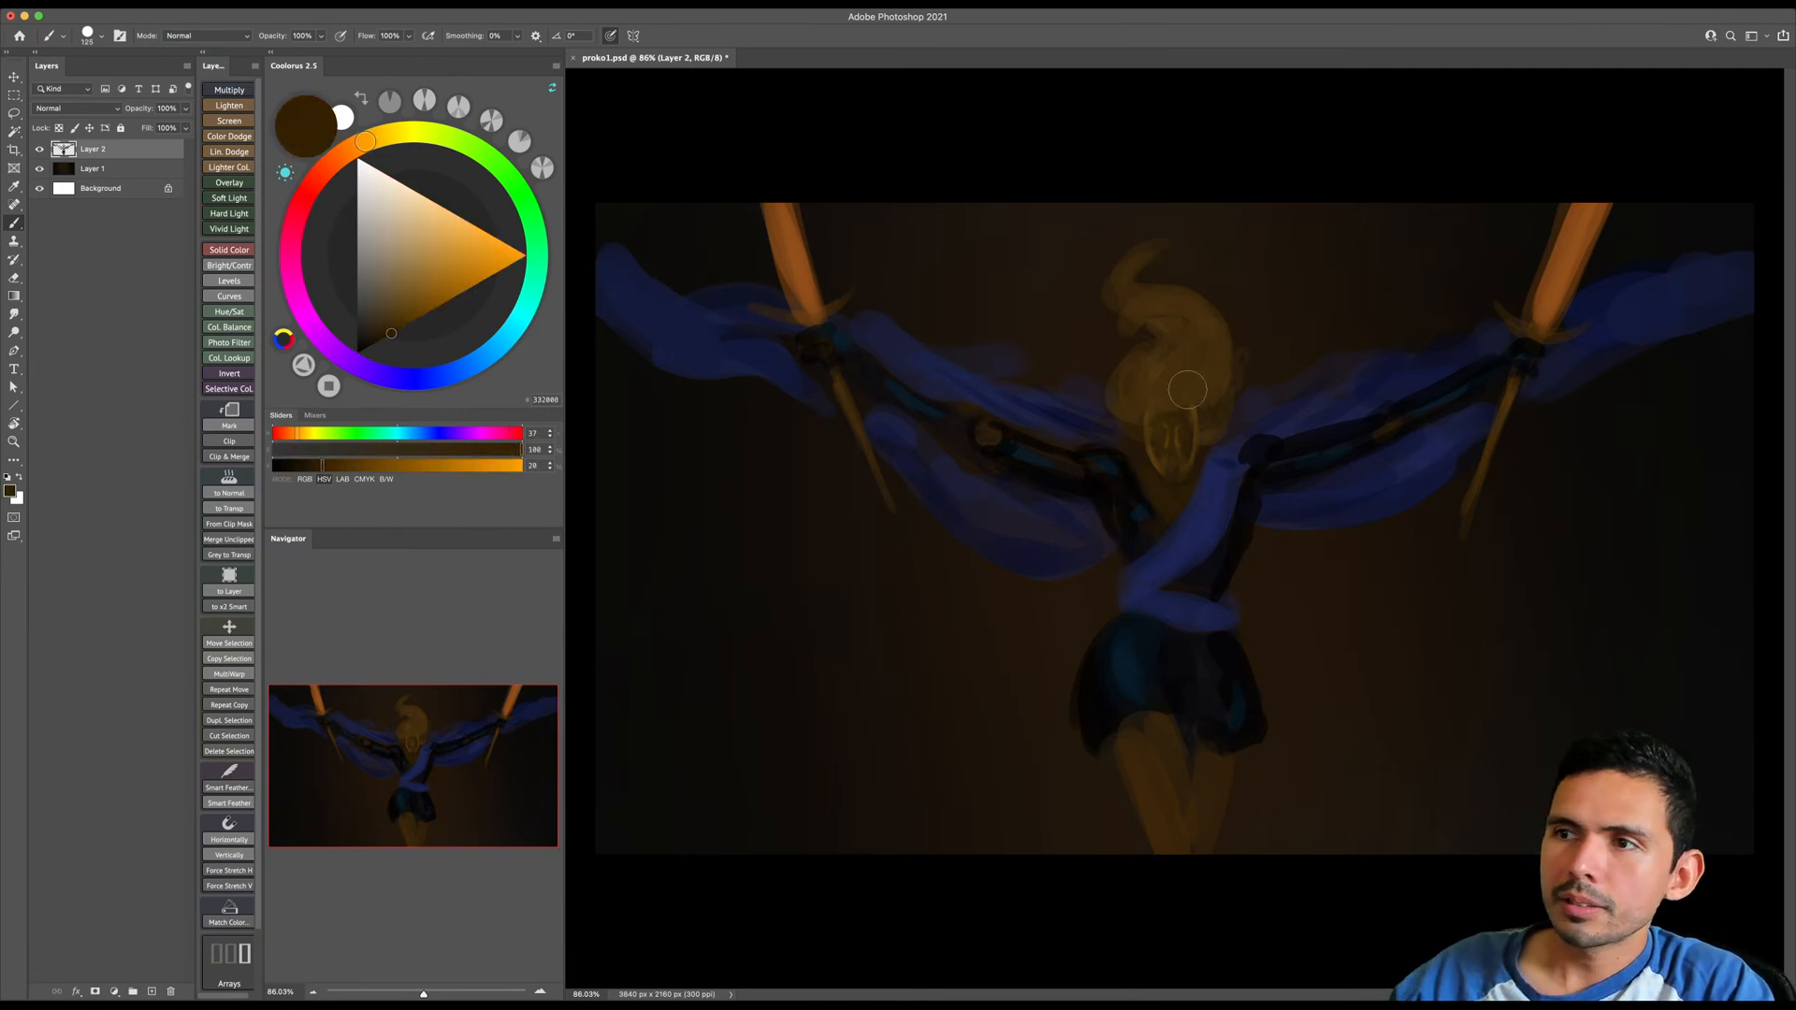
{"action": "key", "text": "bracketright"}
{"action": "key", "text": "bracketright"}
{"action": "left_click_drag", "start_coordinate": [1162, 315], "coordinate": [1173, 245]}
{"action": "key", "text": "bracketright"}
{"action": "key", "text": "bracketleft"}
{"action": "key", "text": "bracketleft"}
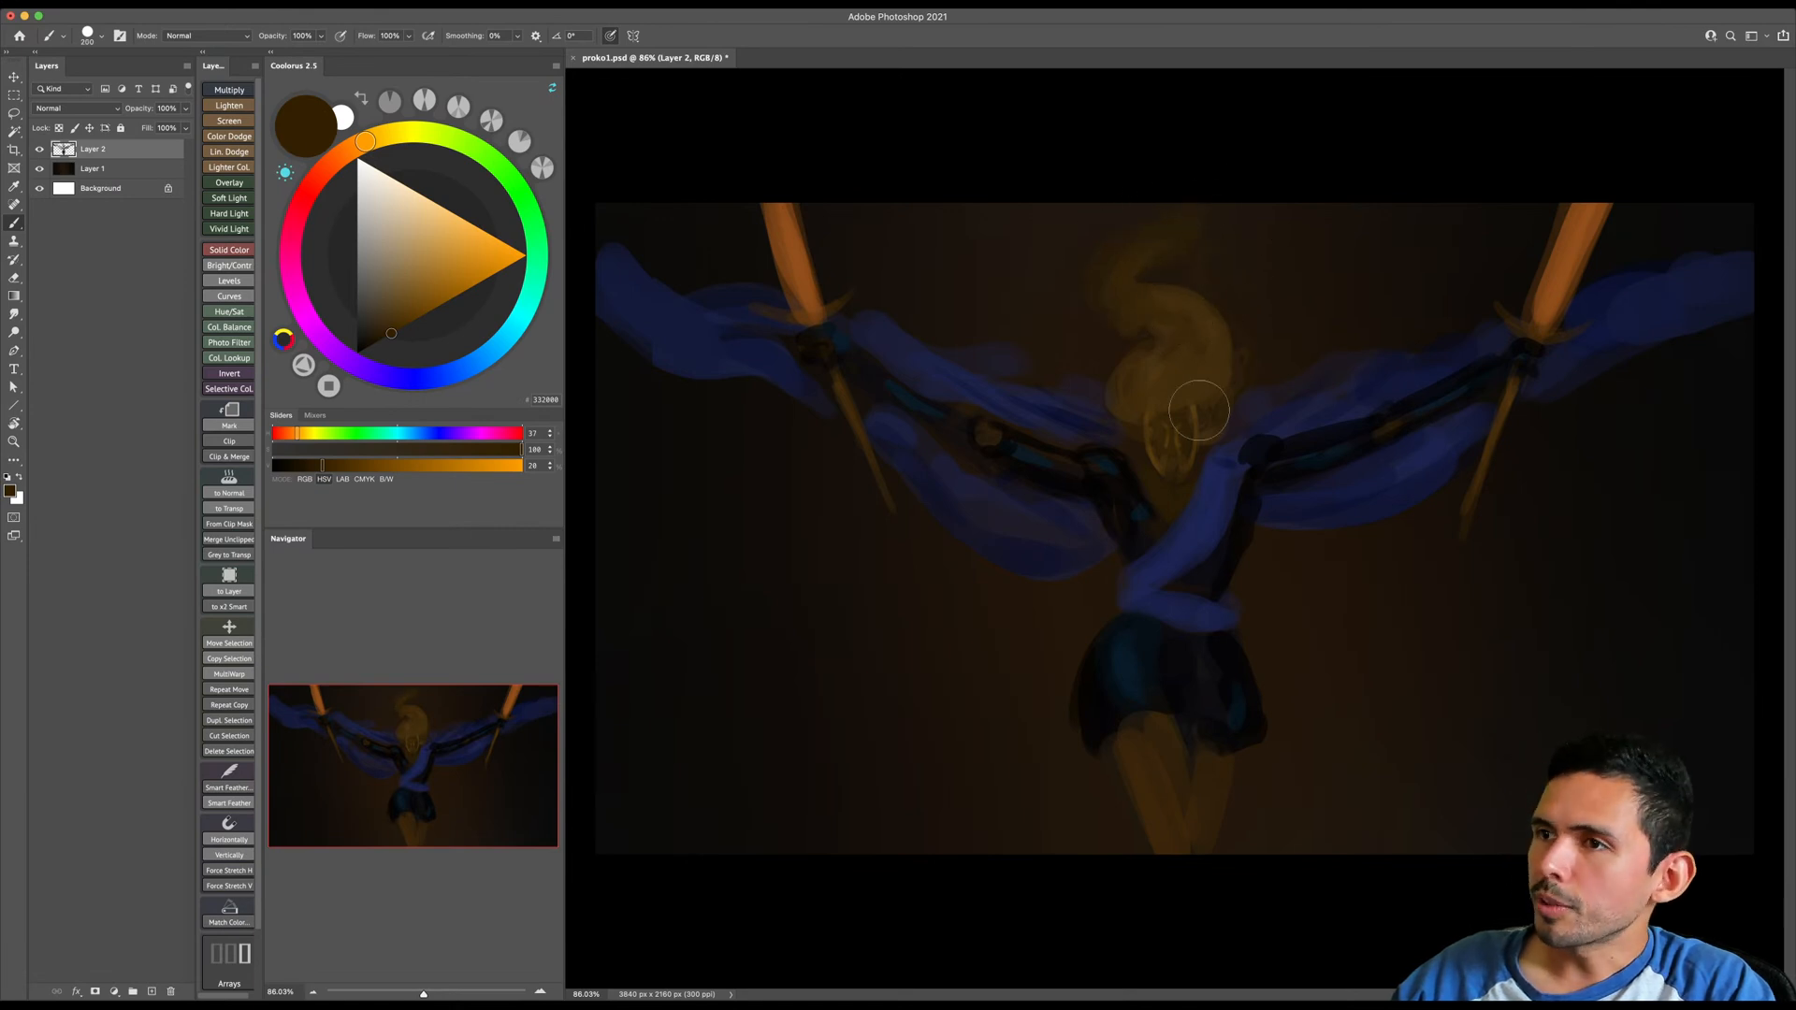
{"action": "key", "text": "bracketleft"}
{"action": "key", "text": "bracketleft"}
{"action": "key", "text": "bracketleft"}
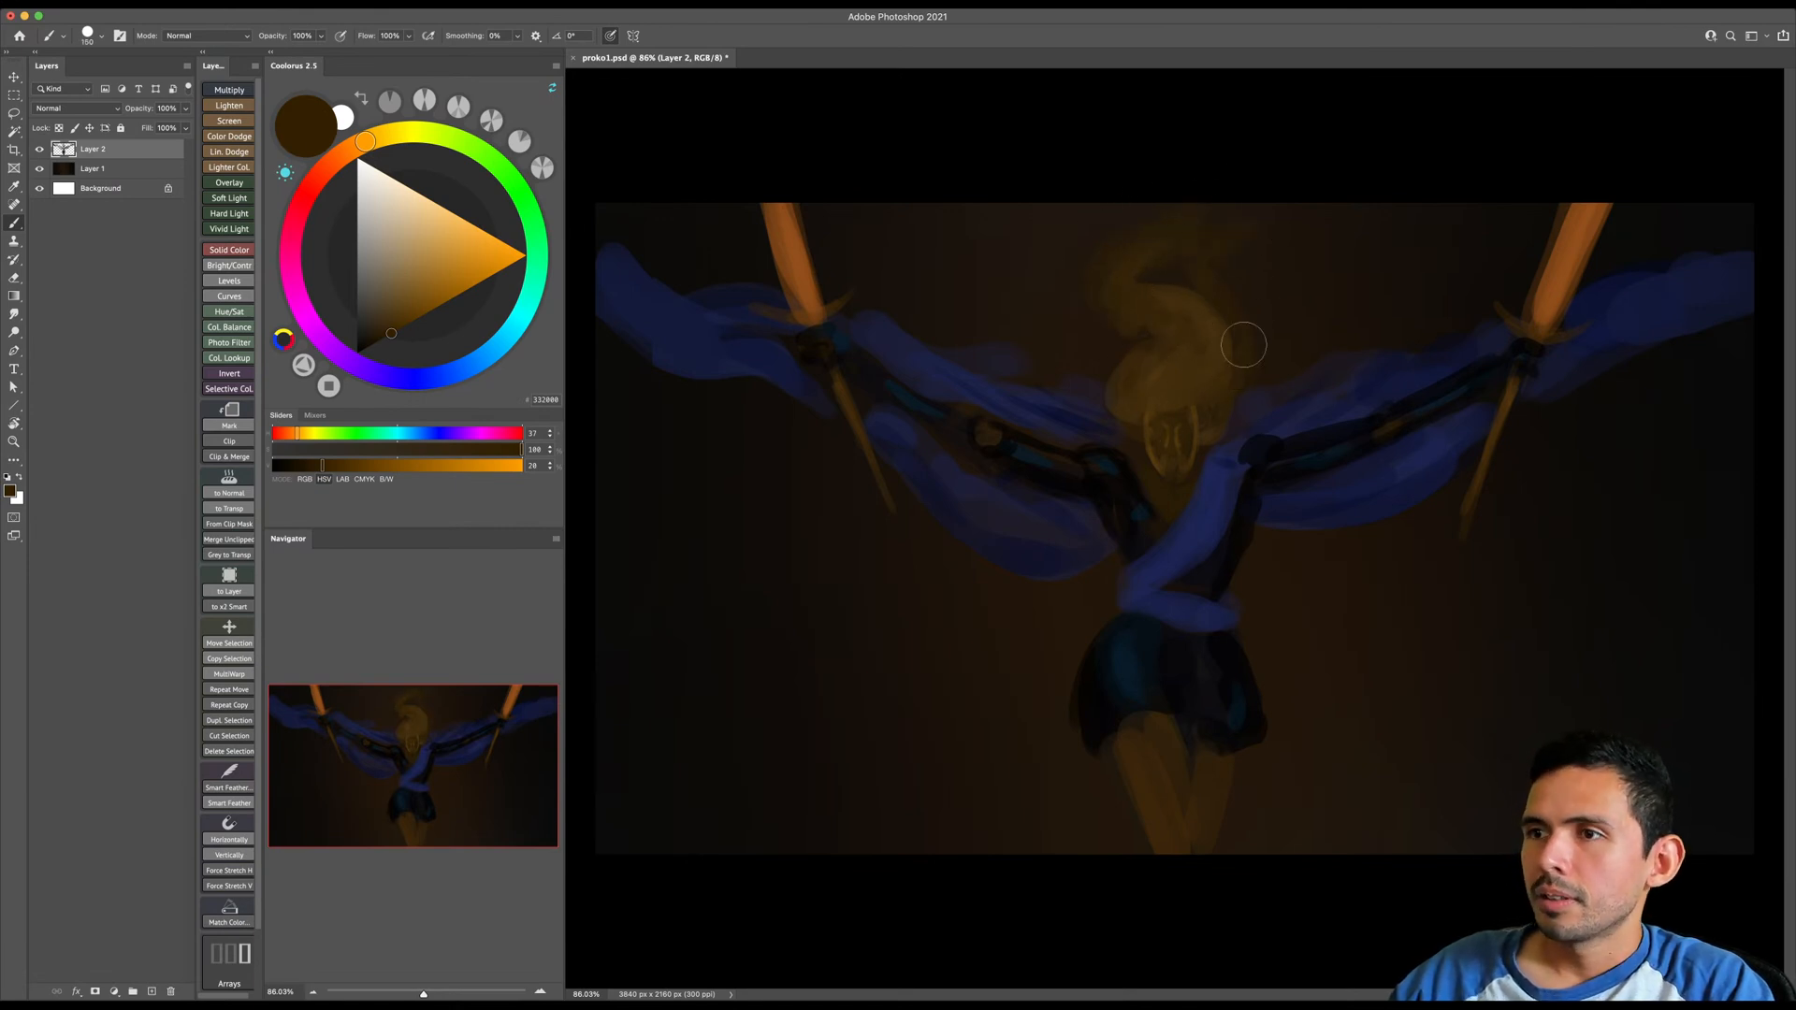
- Lasso the head and hair, move them up slightly, deselect and return to the brush
{"action": "key", "text": "l"}
{"action": "mouse_move", "coordinate": [1269, 277]}
{"action": "left_mouse_down"}
{"action": "mouse_move", "coordinate": [1243, 407]}
{"action": "mouse_move", "coordinate": [1190, 477]}
{"action": "mouse_move", "coordinate": [1152, 477]}
{"action": "mouse_move", "coordinate": [1096, 401]}
{"action": "mouse_move", "coordinate": [1116, 322]}
{"action": "mouse_move", "coordinate": [1057, 228]}
{"action": "mouse_move", "coordinate": [1300, 253]}
{"action": "left_mouse_up"}
{"action": "key", "text": "v"}
{"action": "left_click_drag", "start_coordinate": [1180, 384], "coordinate": [1182, 342]}
{"action": "key", "text": "ctrl+d"}
{"action": "key", "text": "b"}
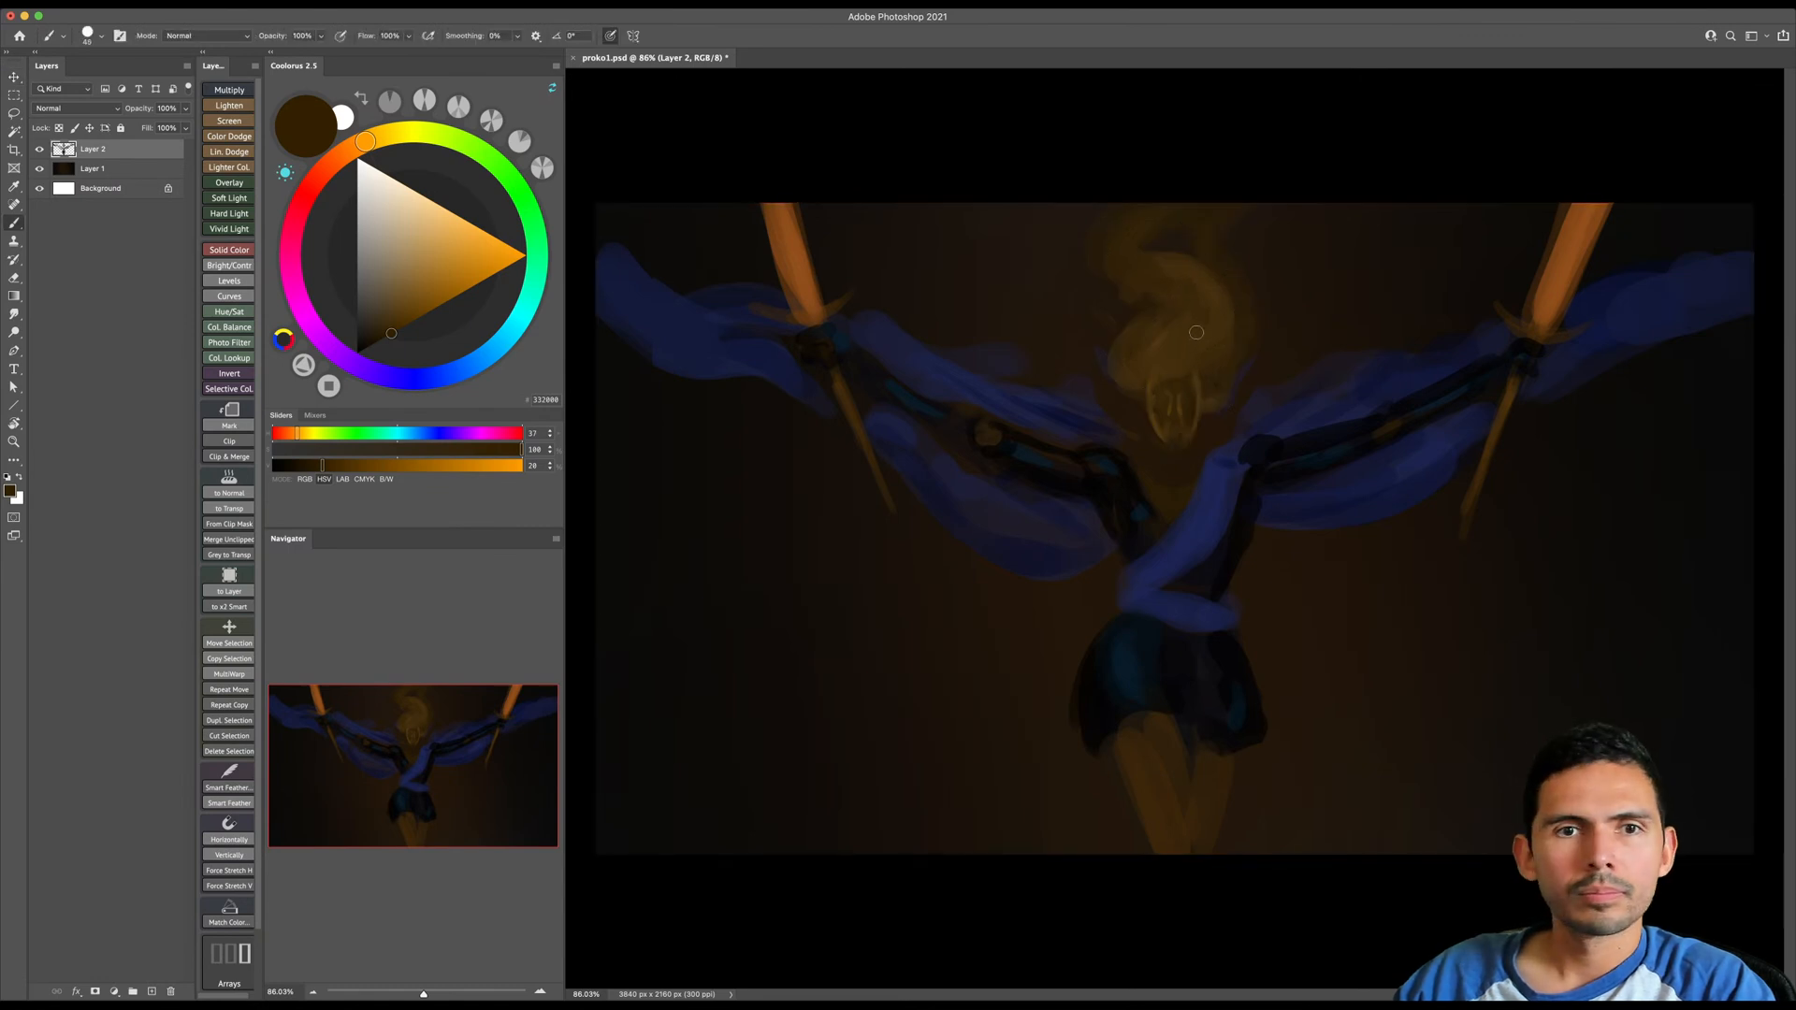
- Sample the dark brown inside the face, paint the neck and upper chest below the chin, and clean the edges with the eraser
{"action": "scroll", "coordinate": [1176, 373], "scroll_direction": "up", "scroll_amount": 1}
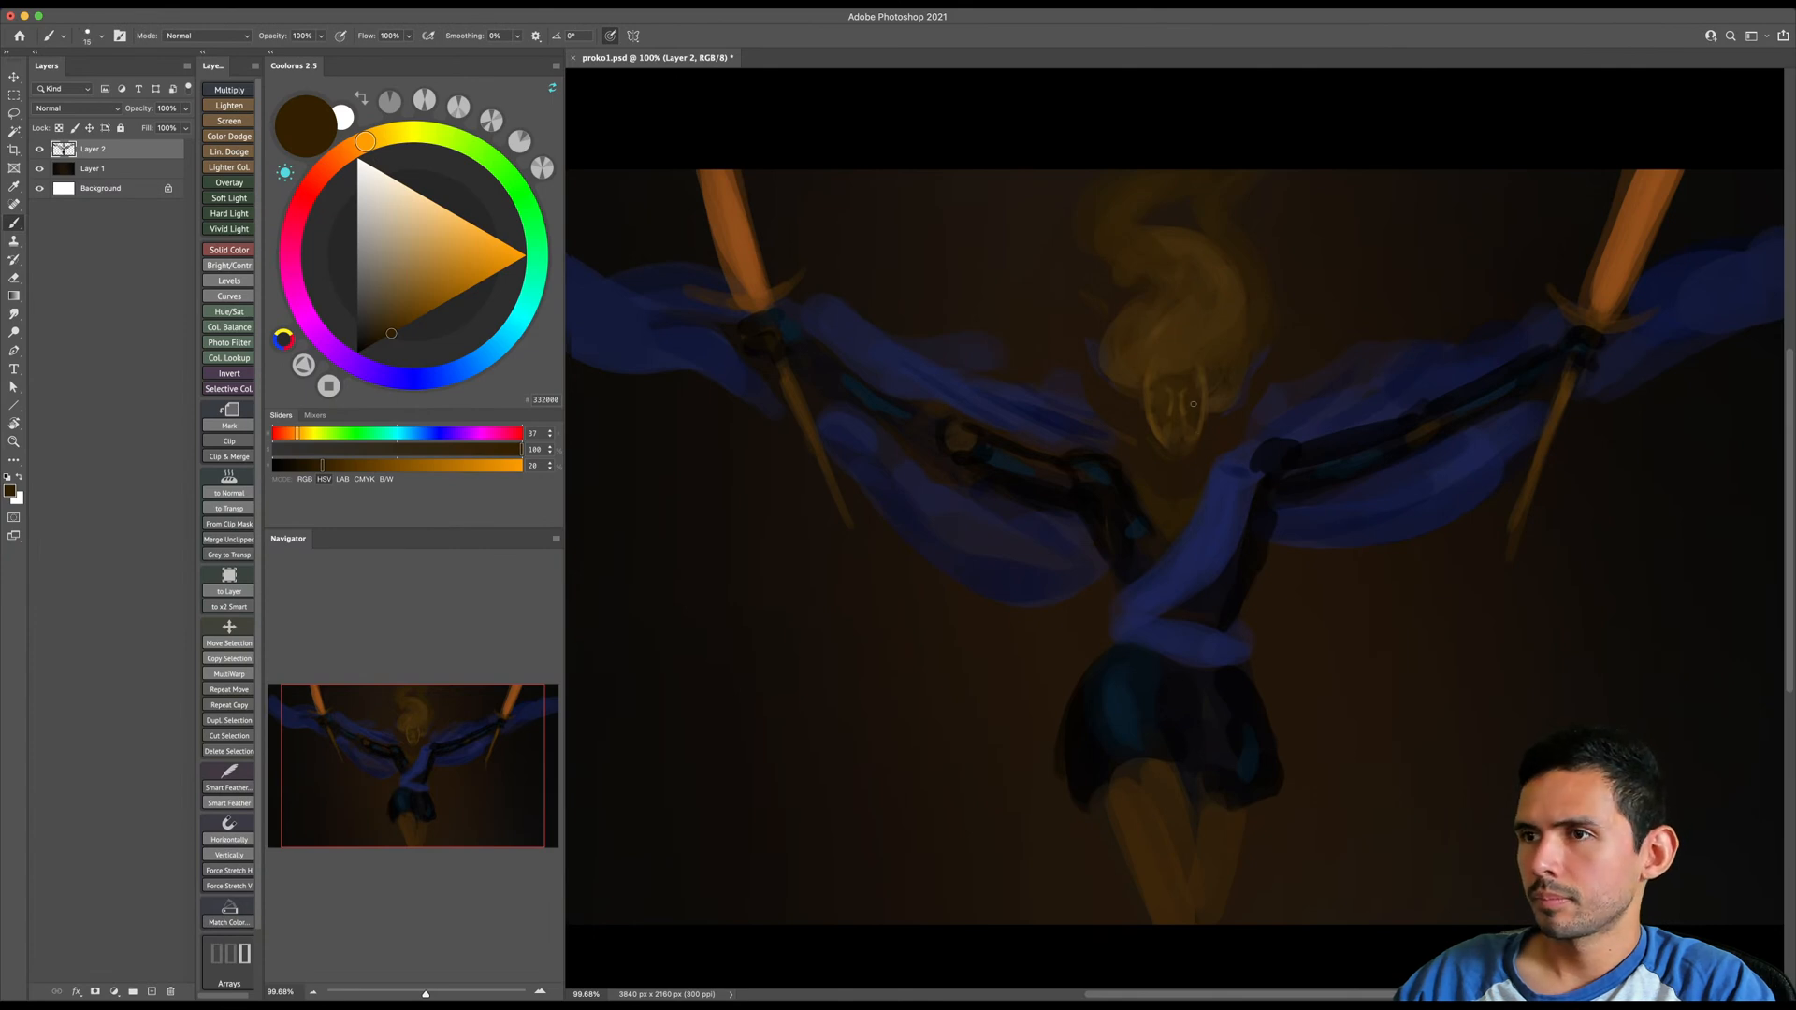
{"action": "scroll", "coordinate": [1198, 389], "scroll_direction": "up", "scroll_amount": 2}
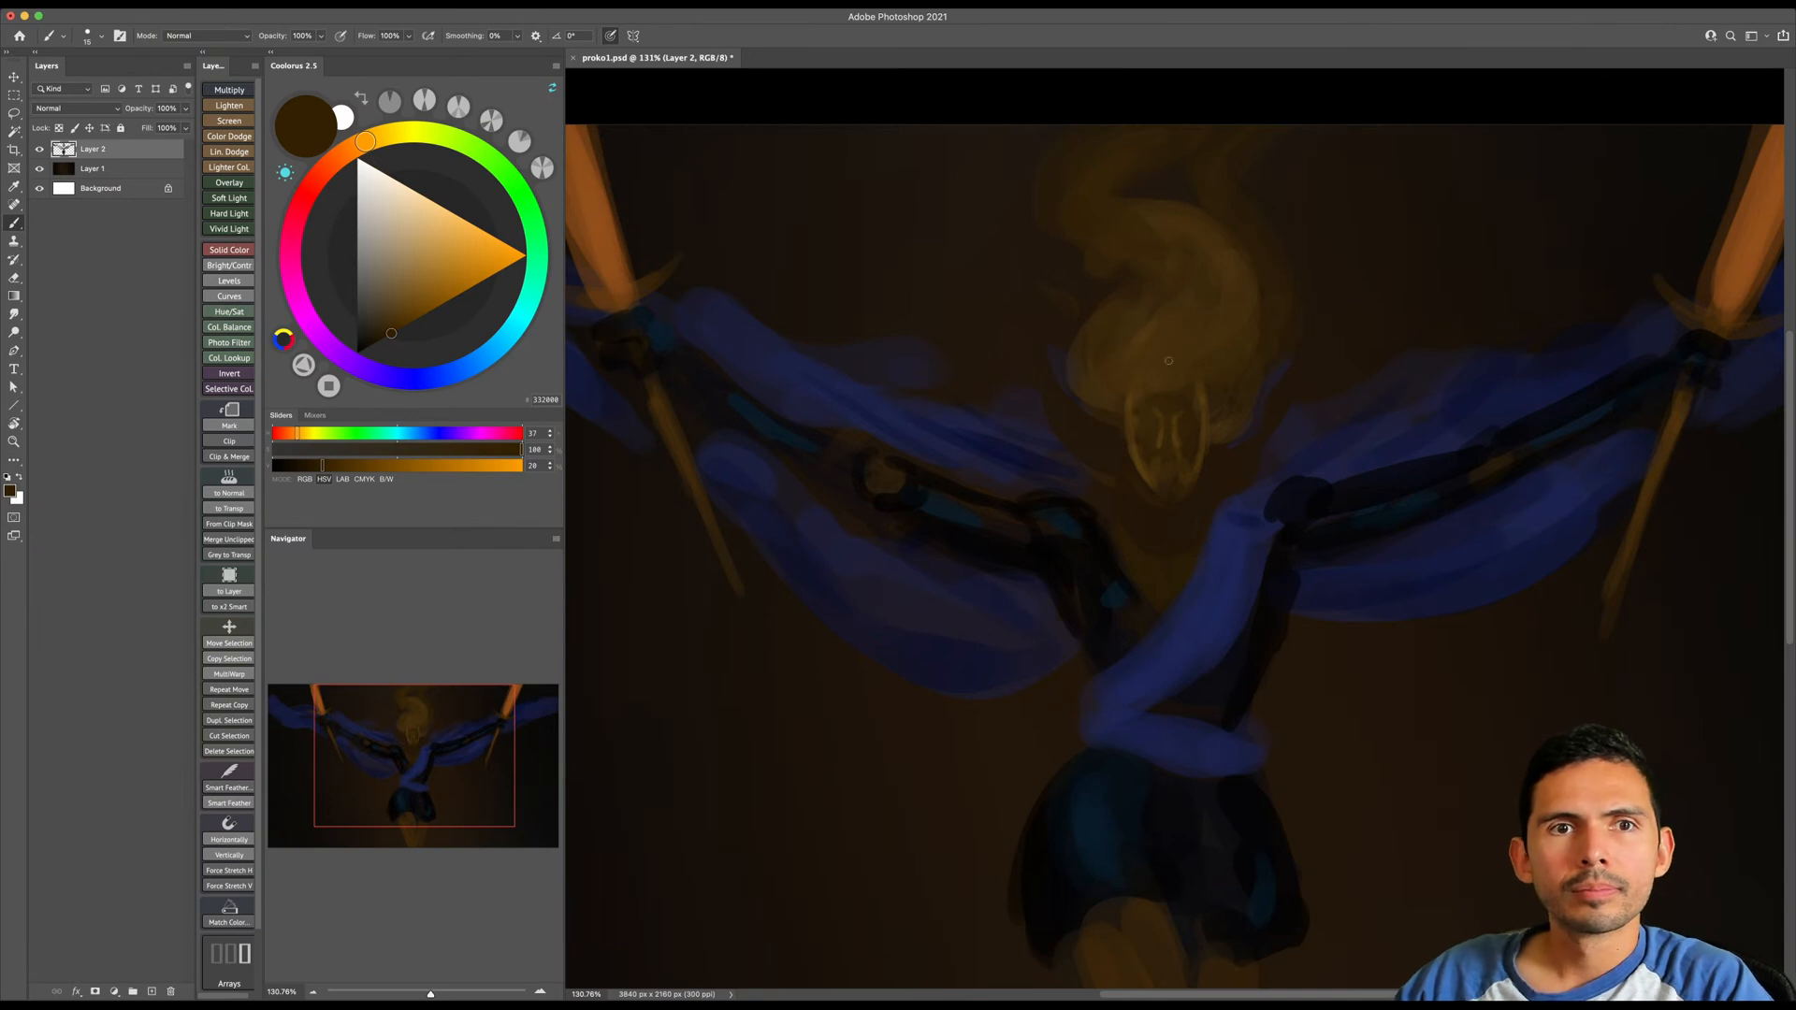
{"action": "left_click", "coordinate": [1191, 430], "text": "alt"}
{"action": "key", "text": "bracketright"}
{"action": "key", "text": "bracketright"}
{"action": "key", "text": "bracketright"}
{"action": "key", "text": "bracketright"}
{"action": "key", "text": "bracketright"}
{"action": "key", "text": "bracketright"}
{"action": "key", "text": "bracketright"}
{"action": "key", "text": "bracketright"}
{"action": "key", "text": "bracketright"}
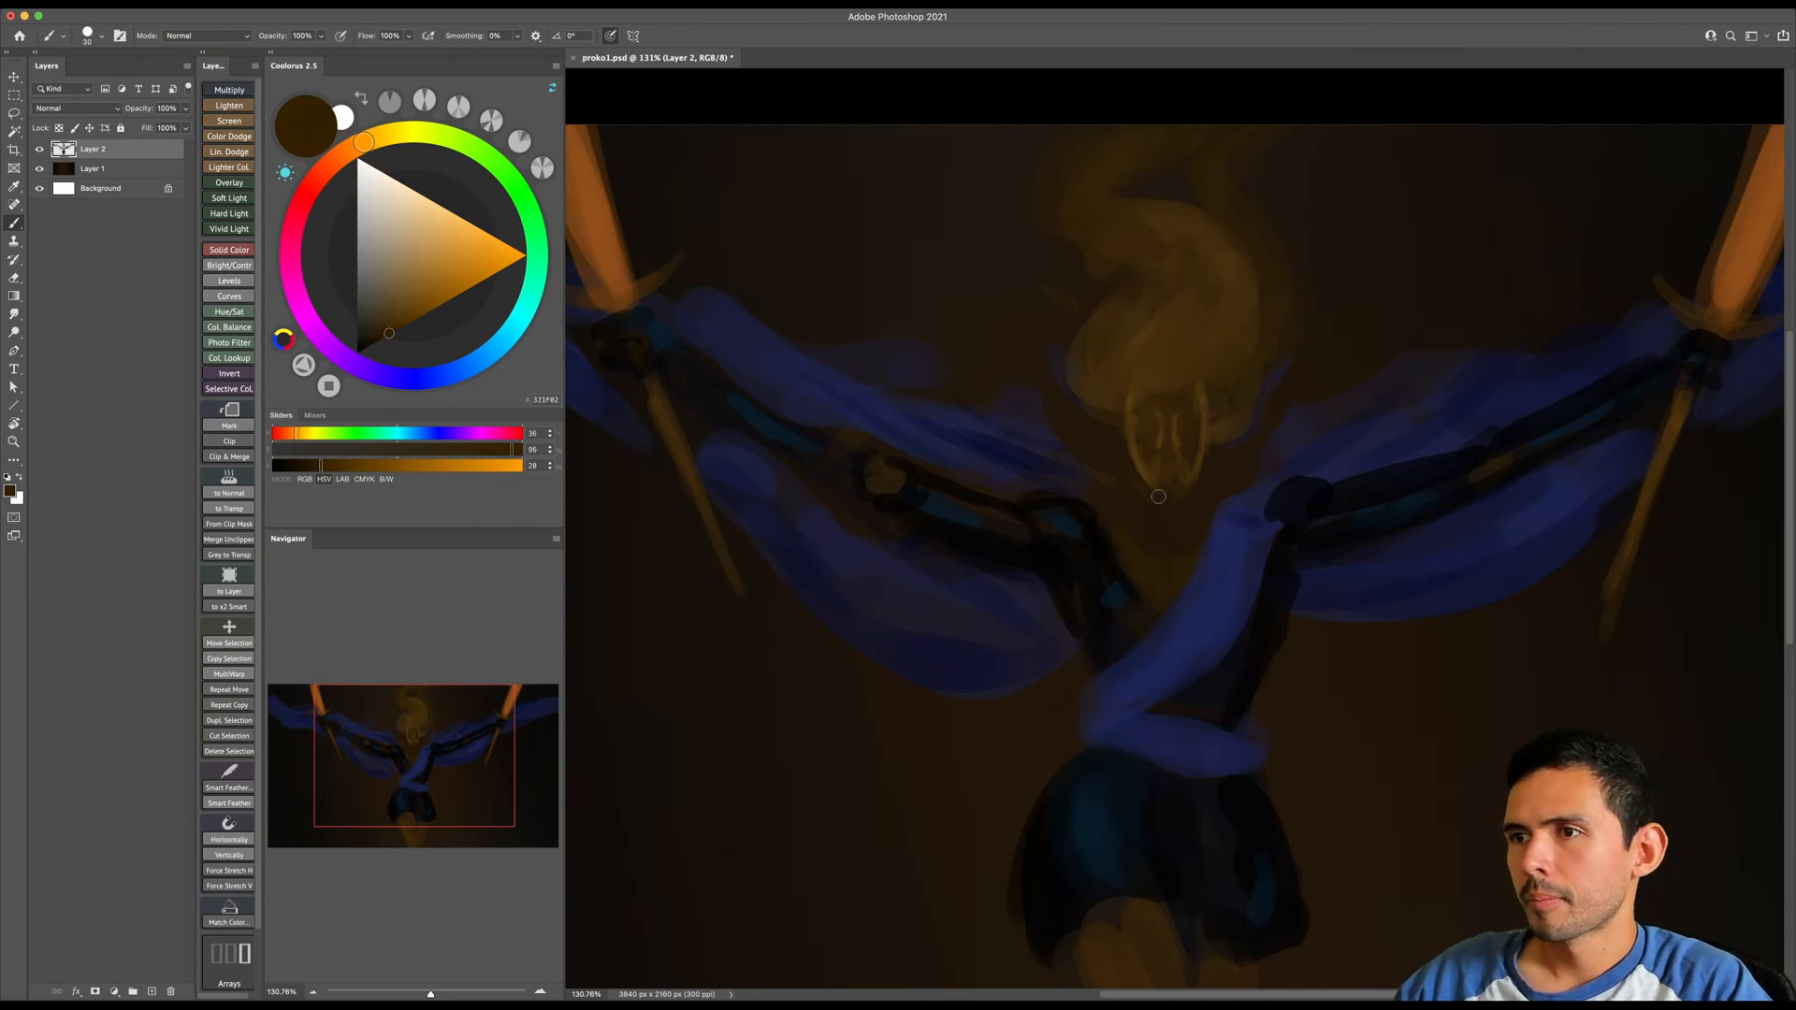
{"action": "left_click_drag", "start_coordinate": [1160, 497], "coordinate": [1157, 510]}
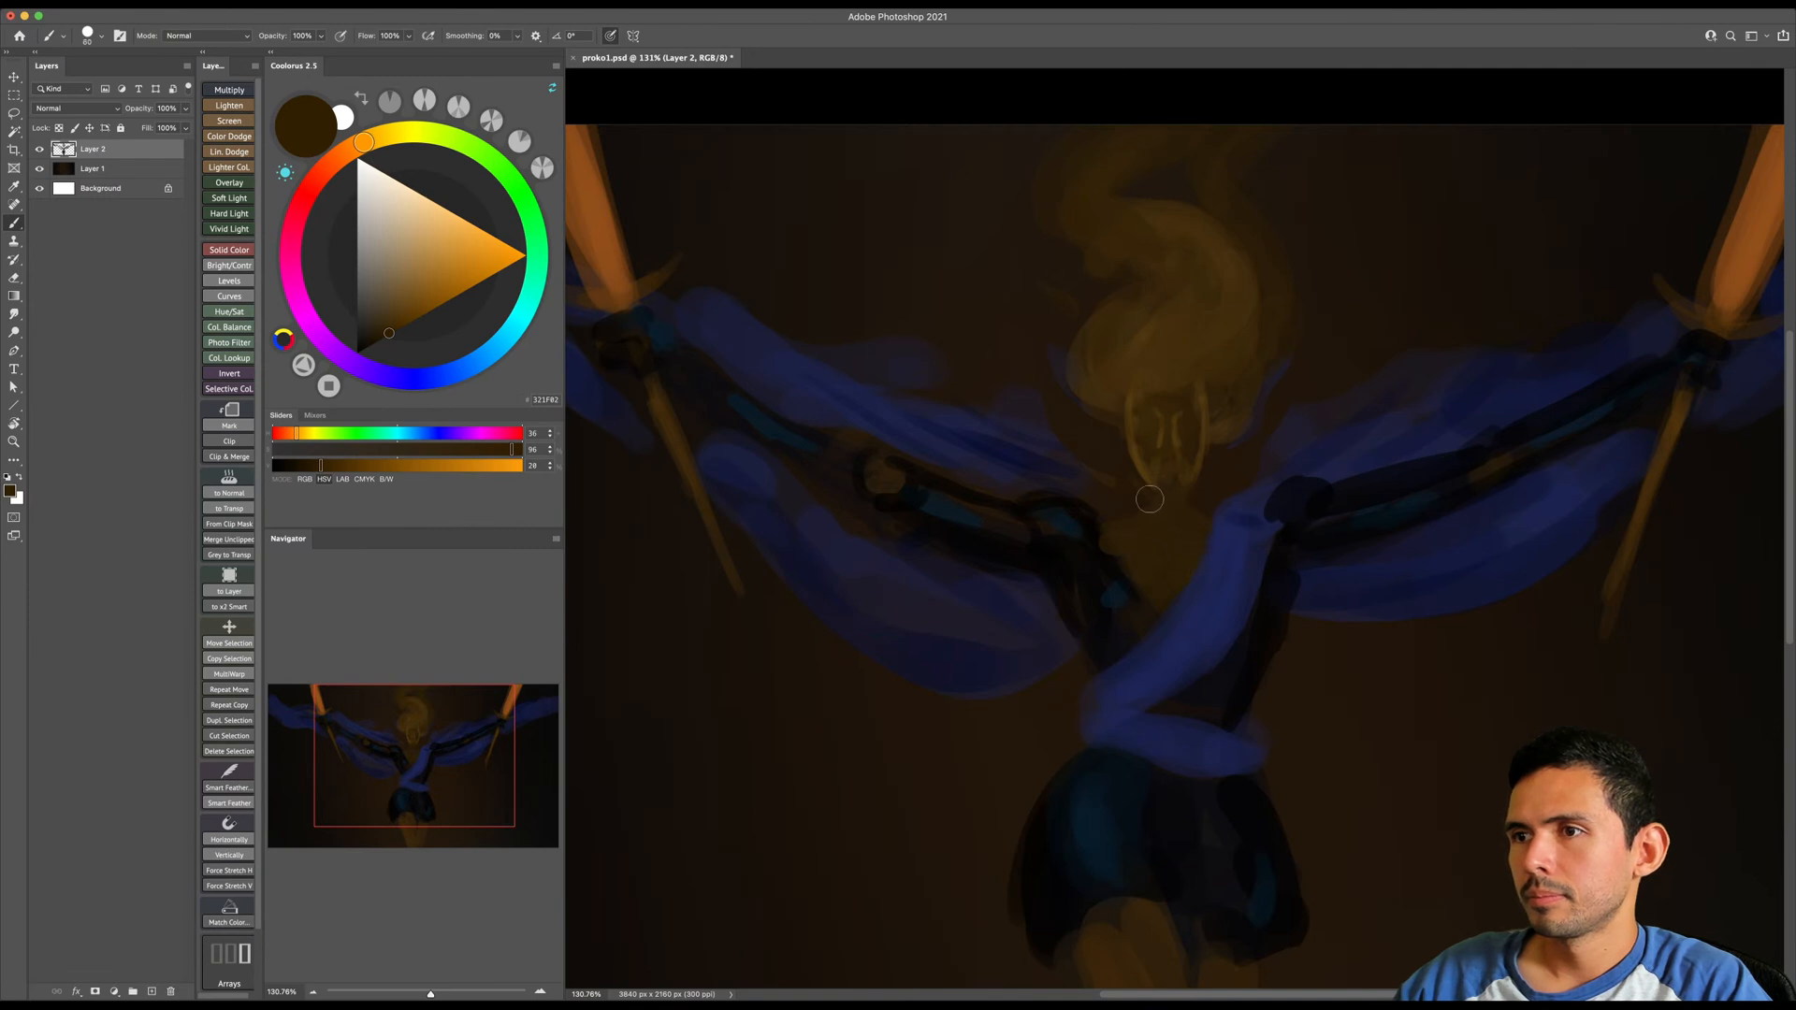
{"action": "key", "text": "bracketleft"}
{"action": "key", "text": "e"}
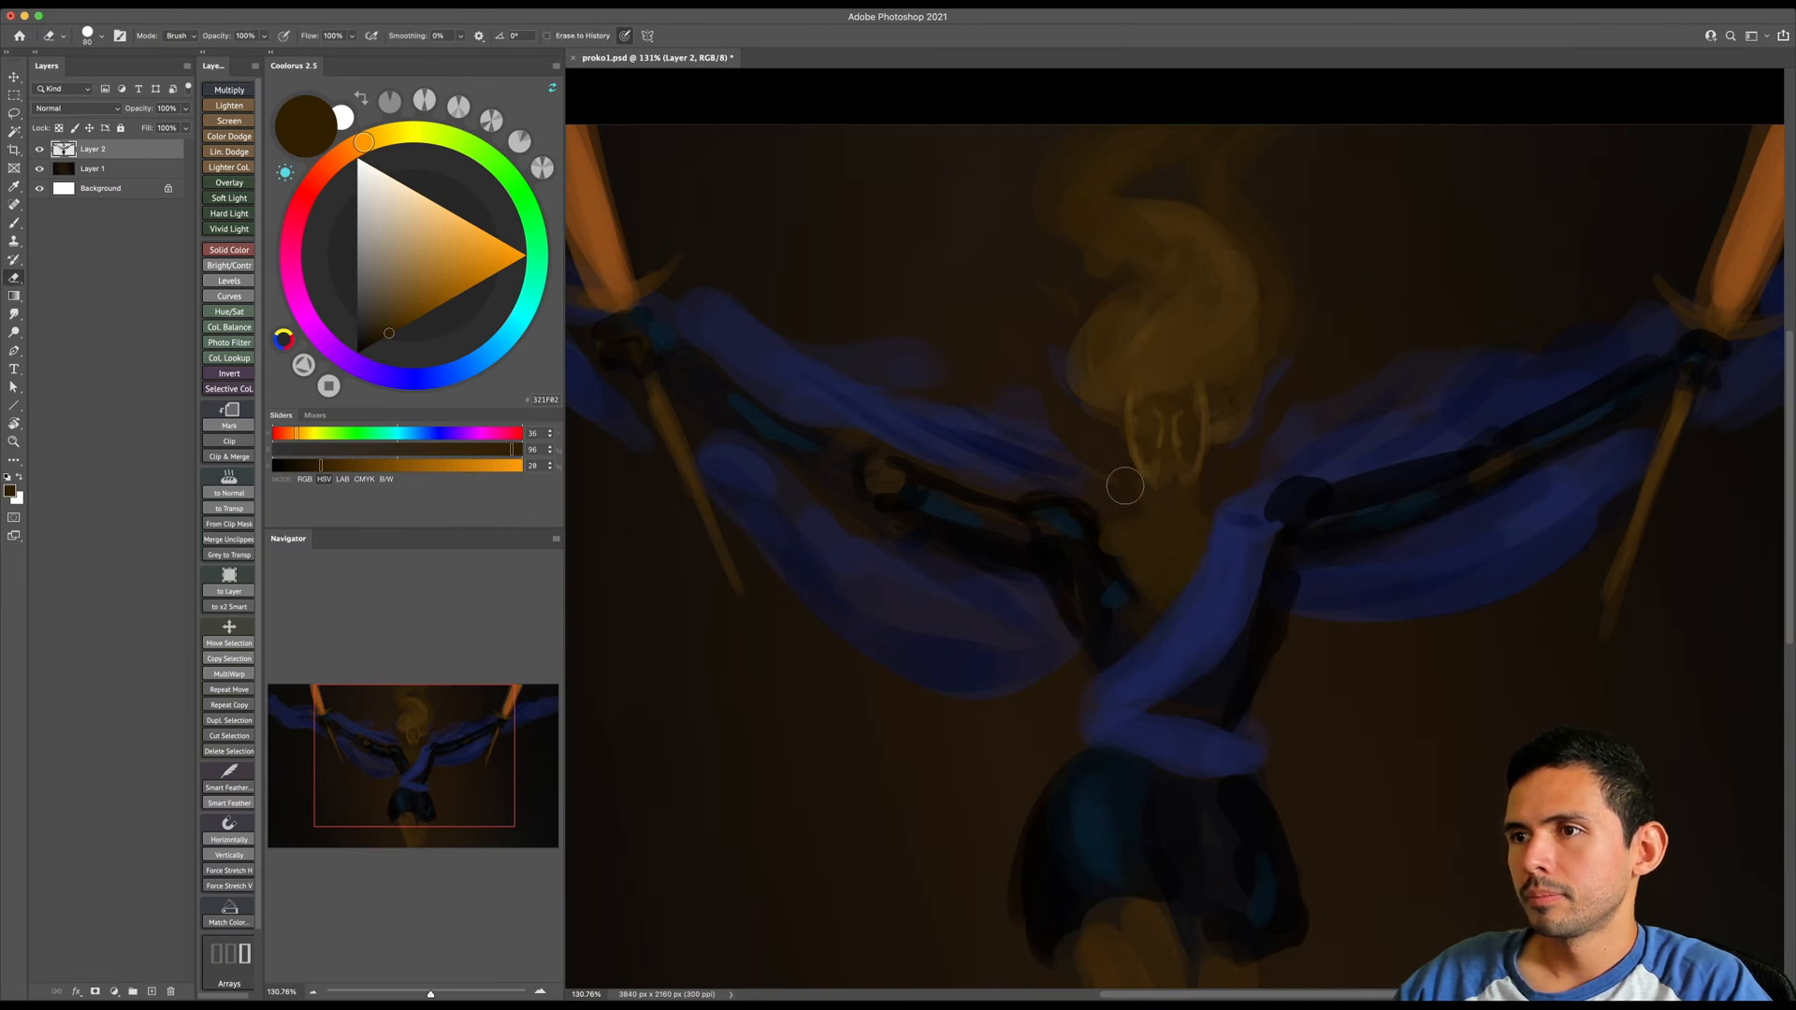
{"action": "key", "text": "b"}
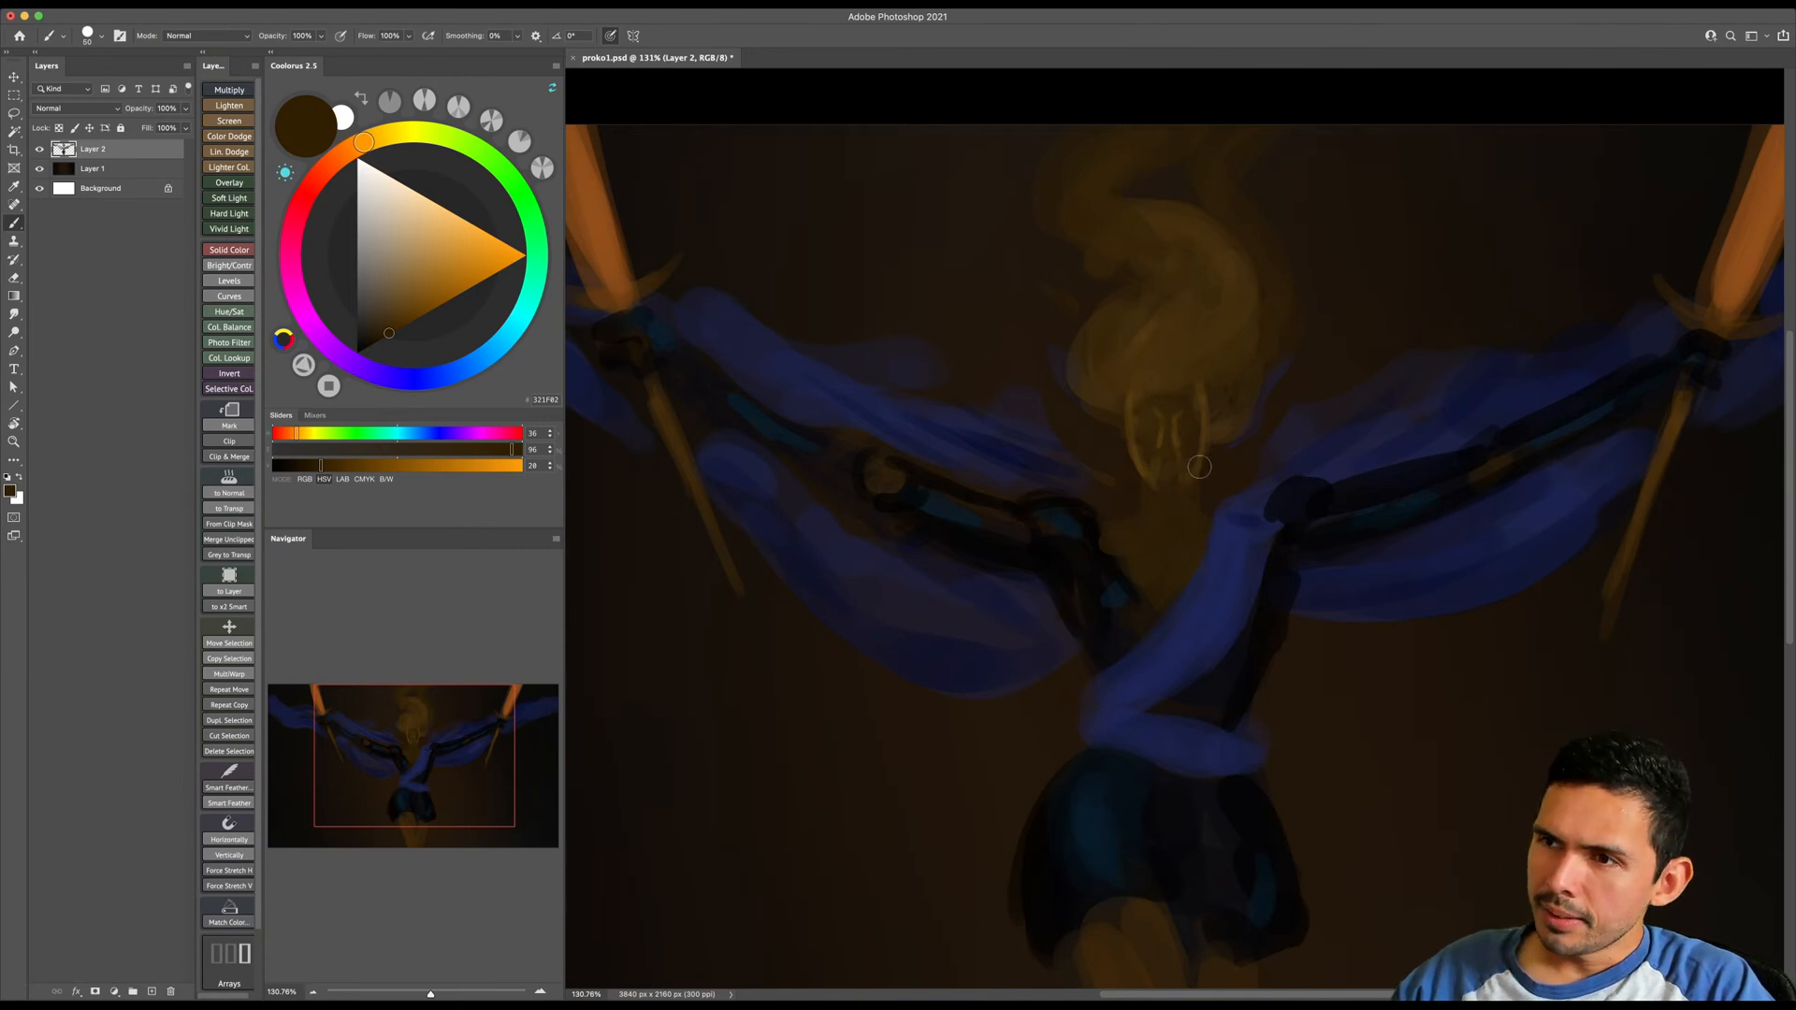
- Sample lighter browns from the face and paint the sides of the neck and the collarbones
{"action": "left_click", "coordinate": [1185, 430], "text": "alt"}
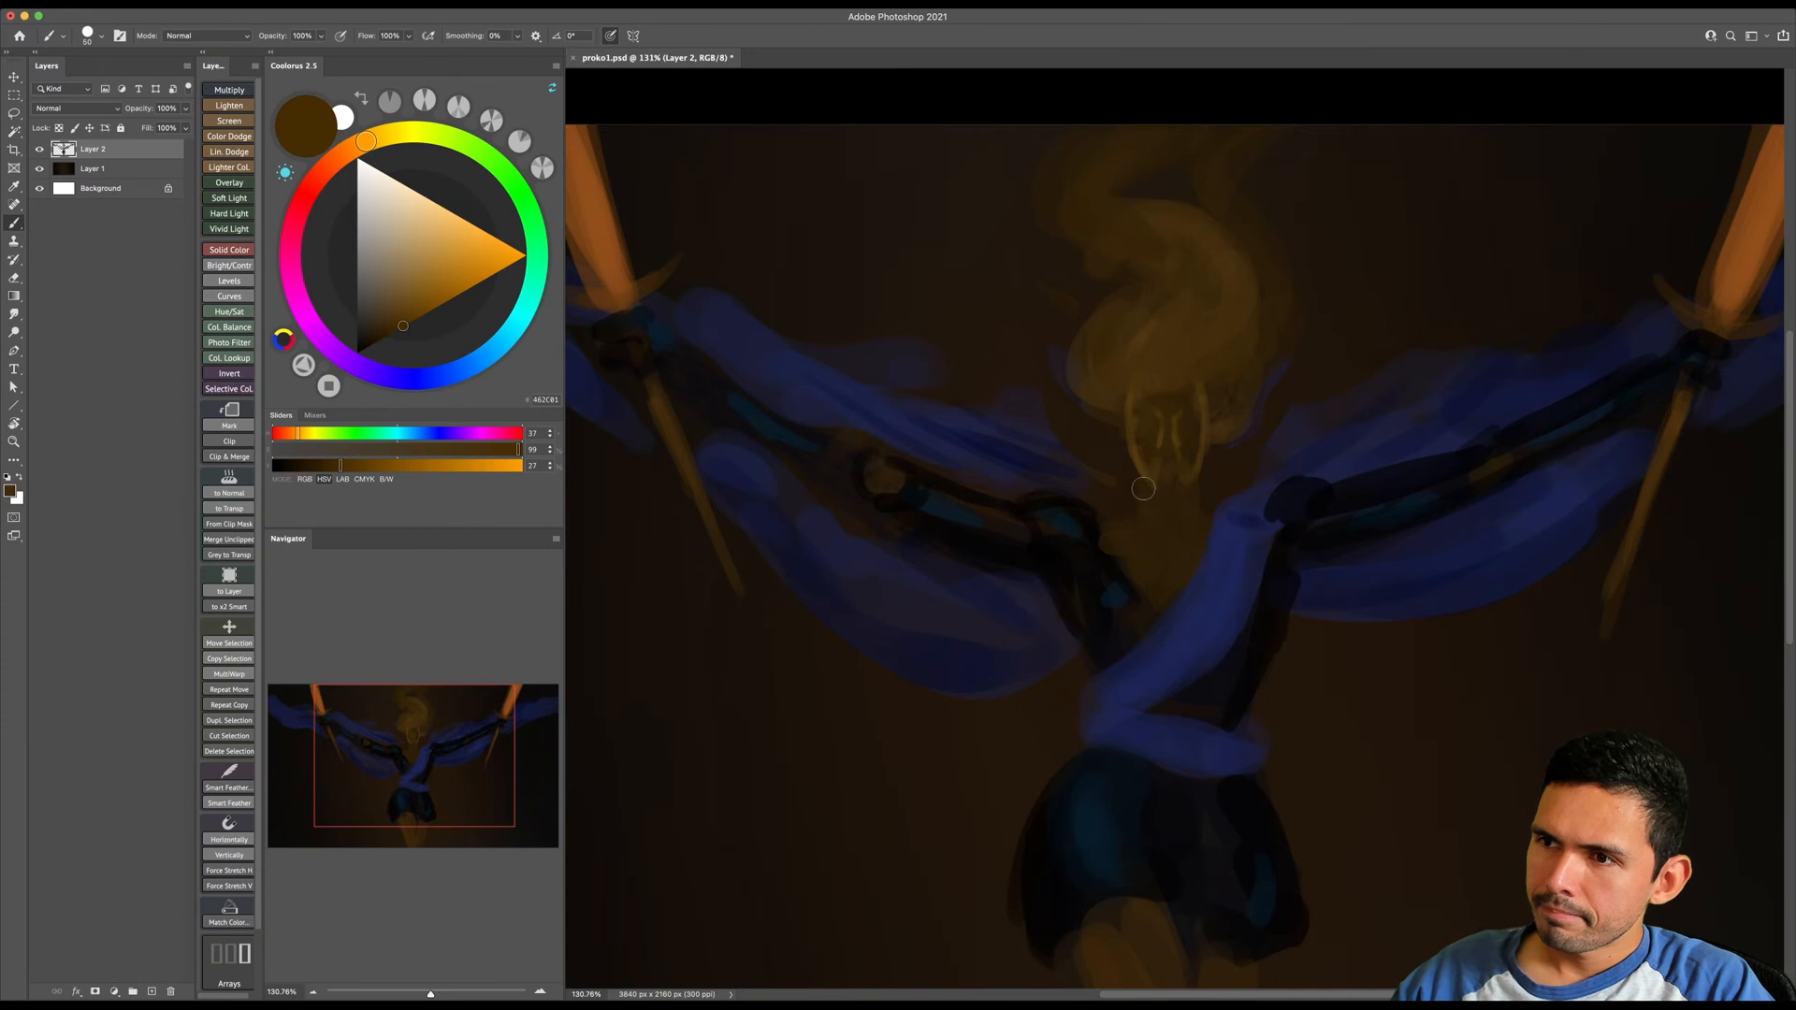
{"action": "key", "text": "e"}
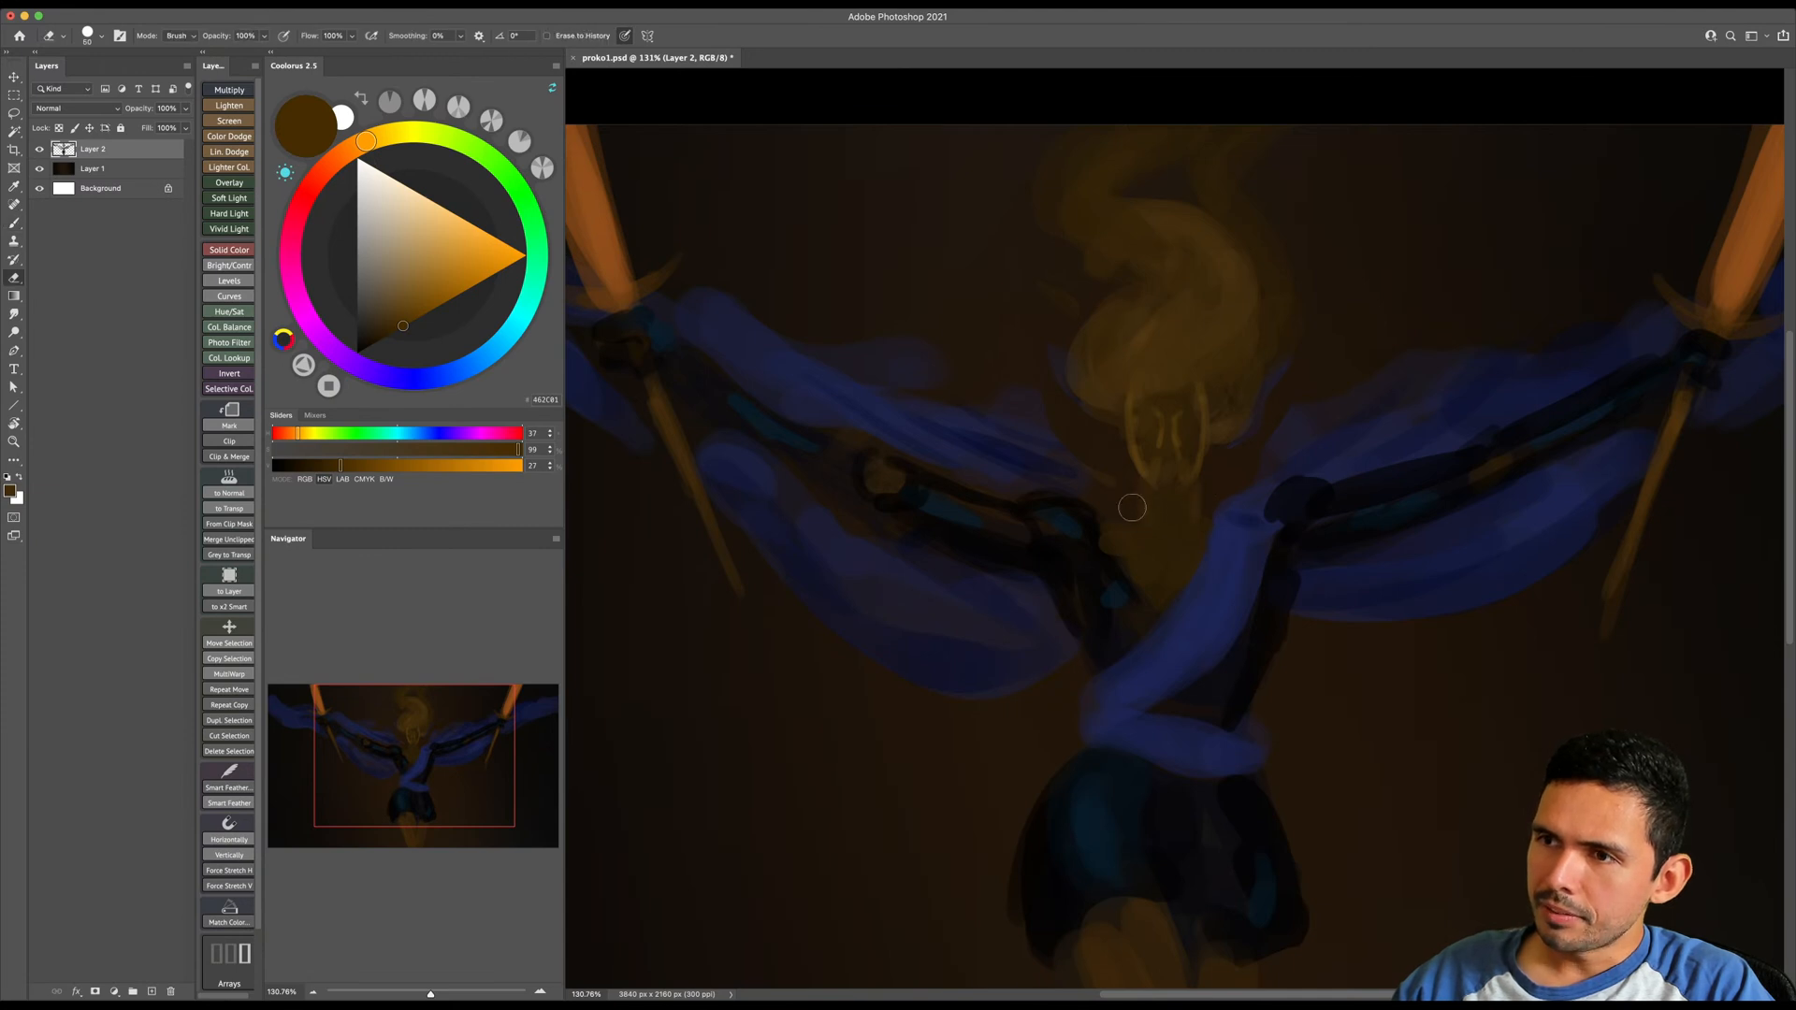
{"action": "key", "text": "b"}
{"action": "left_click", "coordinate": [1137, 462], "text": "alt"}
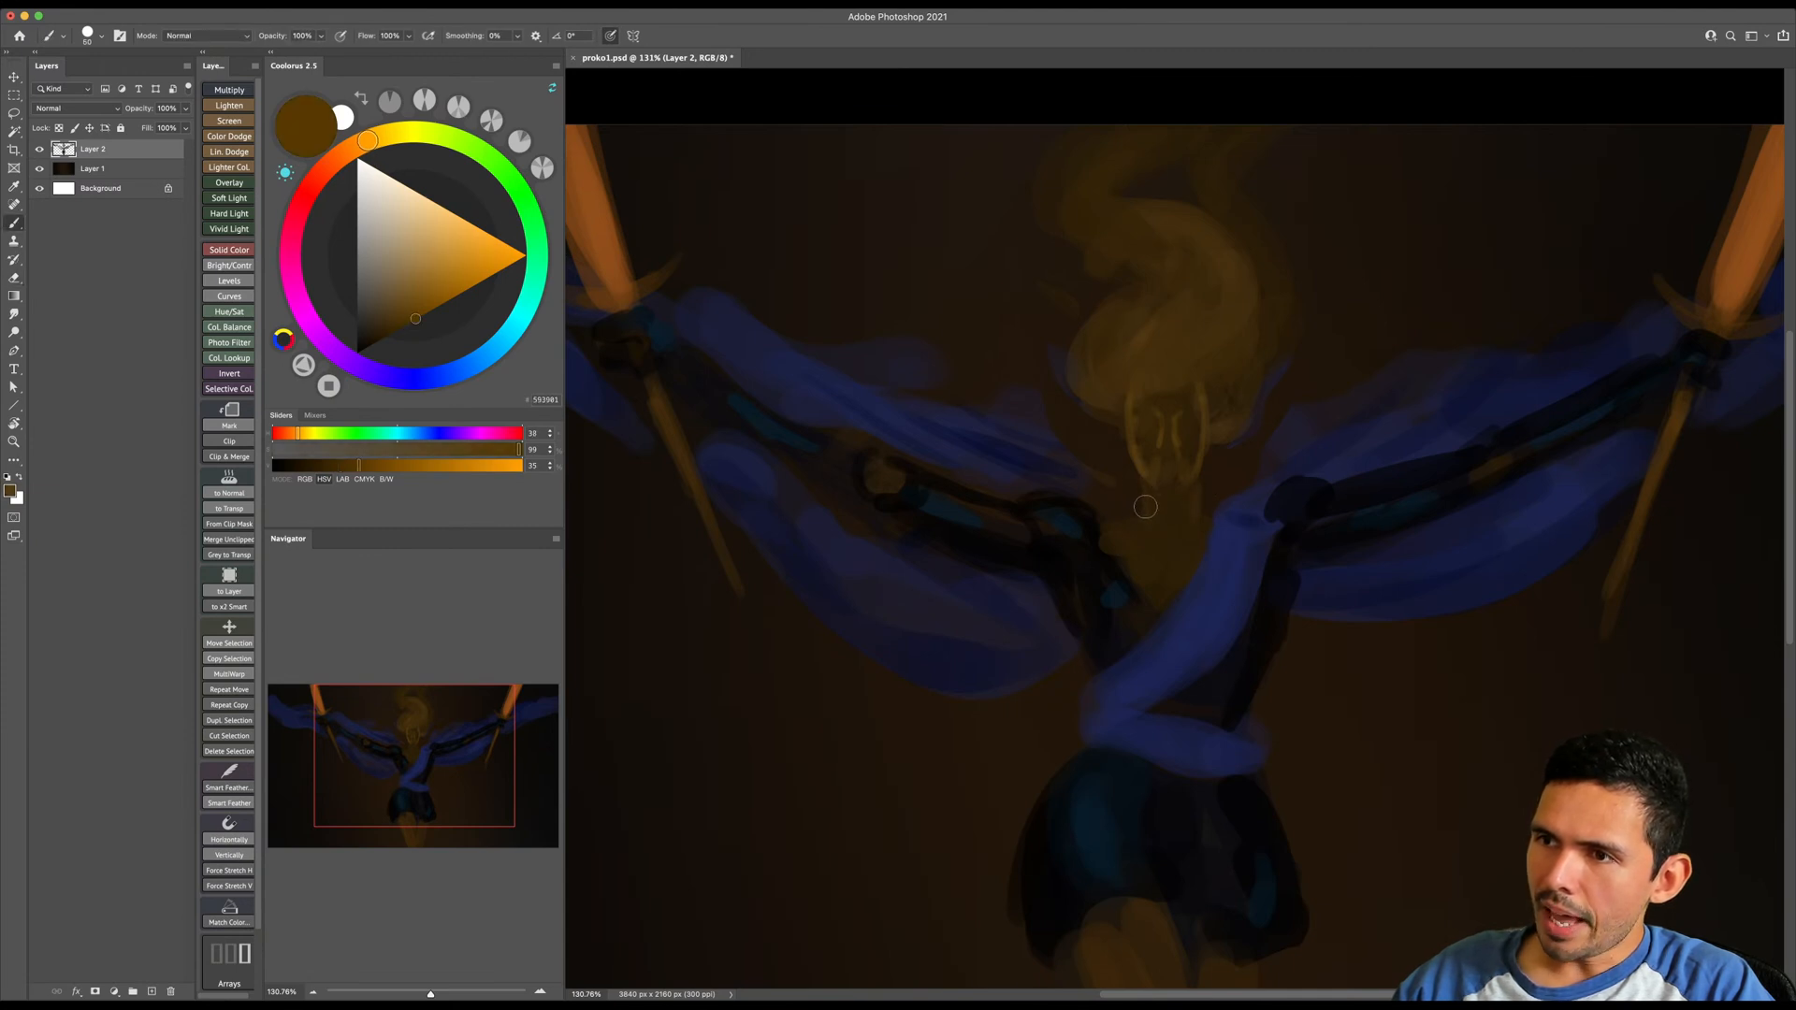
{"action": "key", "text": "bracketright"}
{"action": "key", "text": "bracketright"}
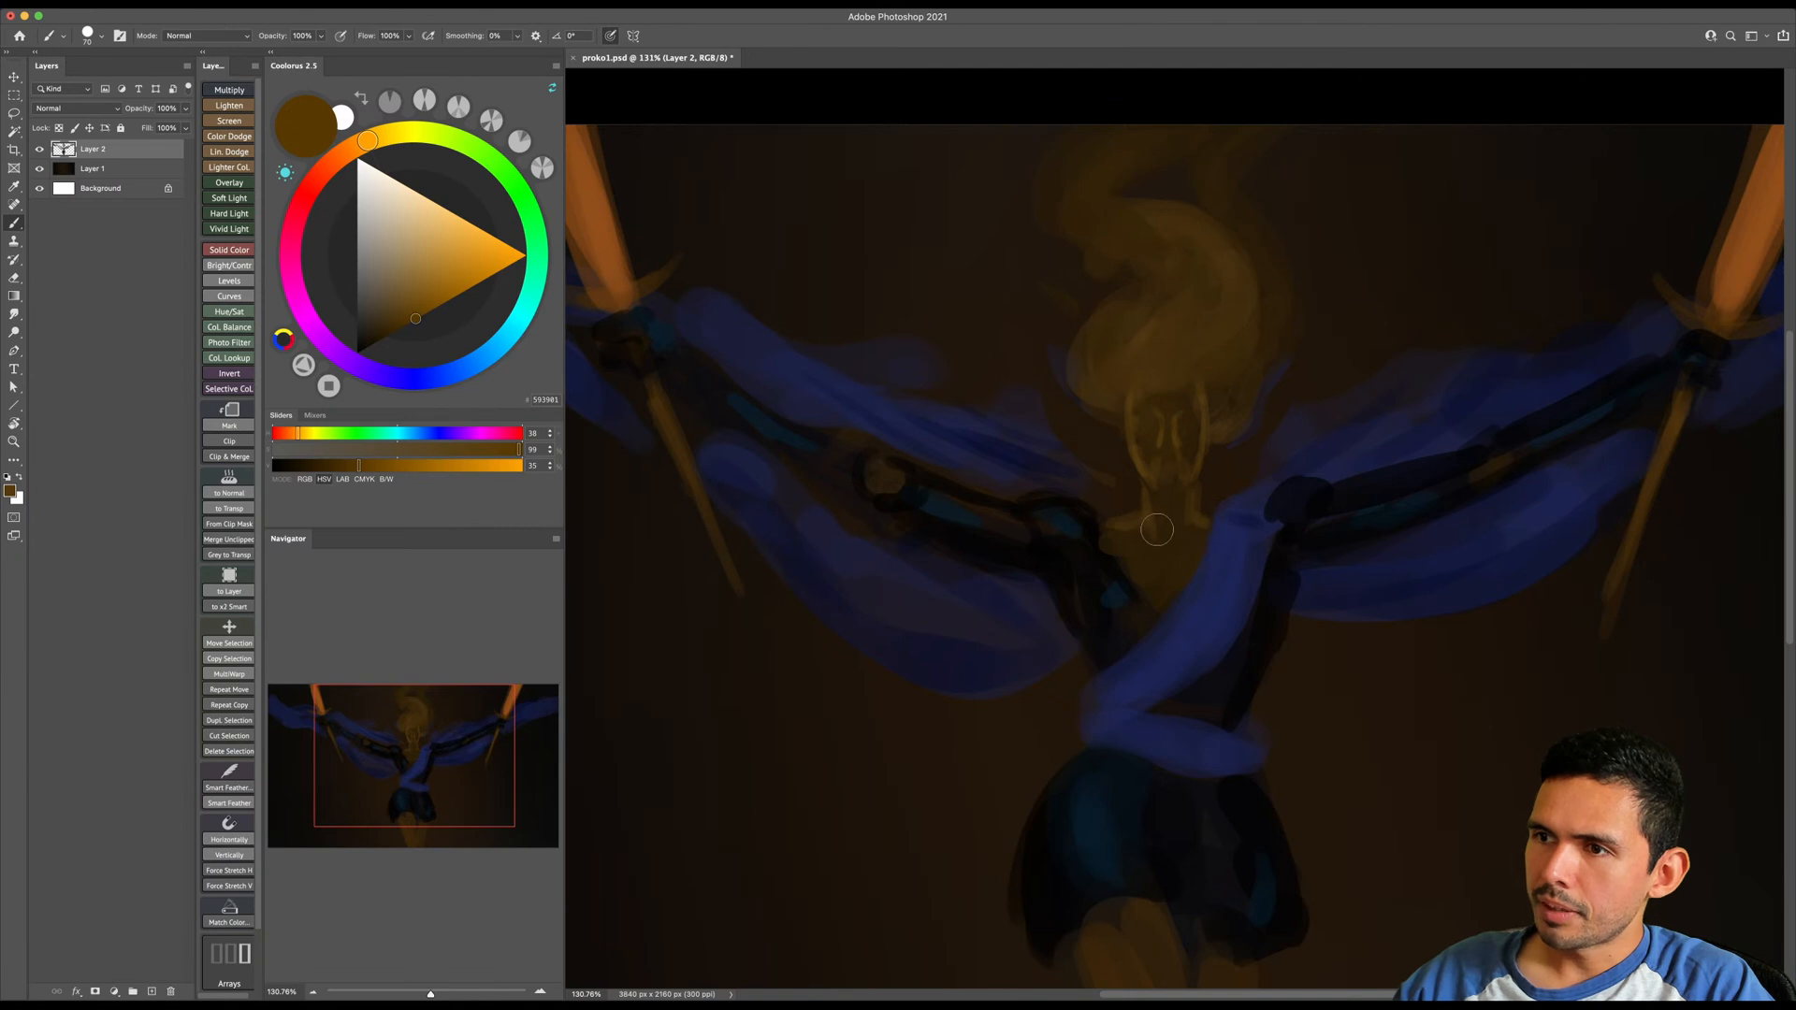
{"action": "key", "text": "bracketleft"}
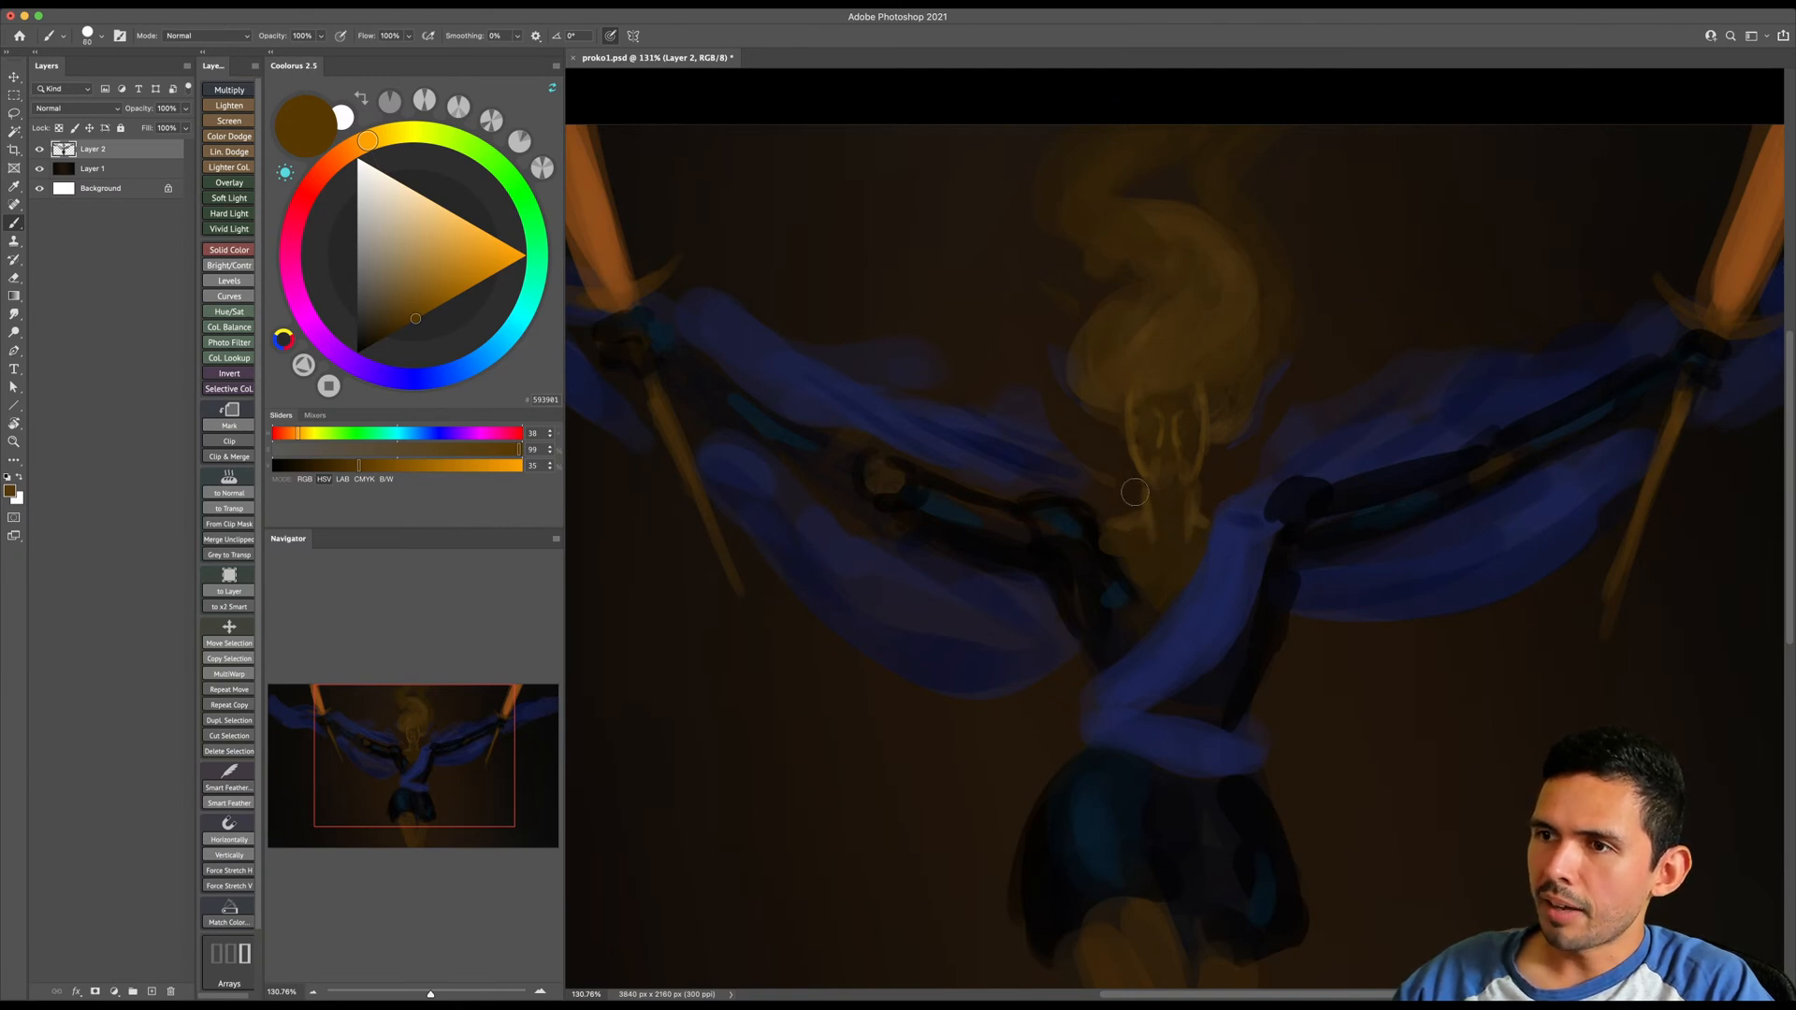
- Sample the black of the clothing and extend it over the image-left shoulder and down the neckline to the sash
{"action": "left_click", "coordinate": [1090, 527], "text": "alt"}
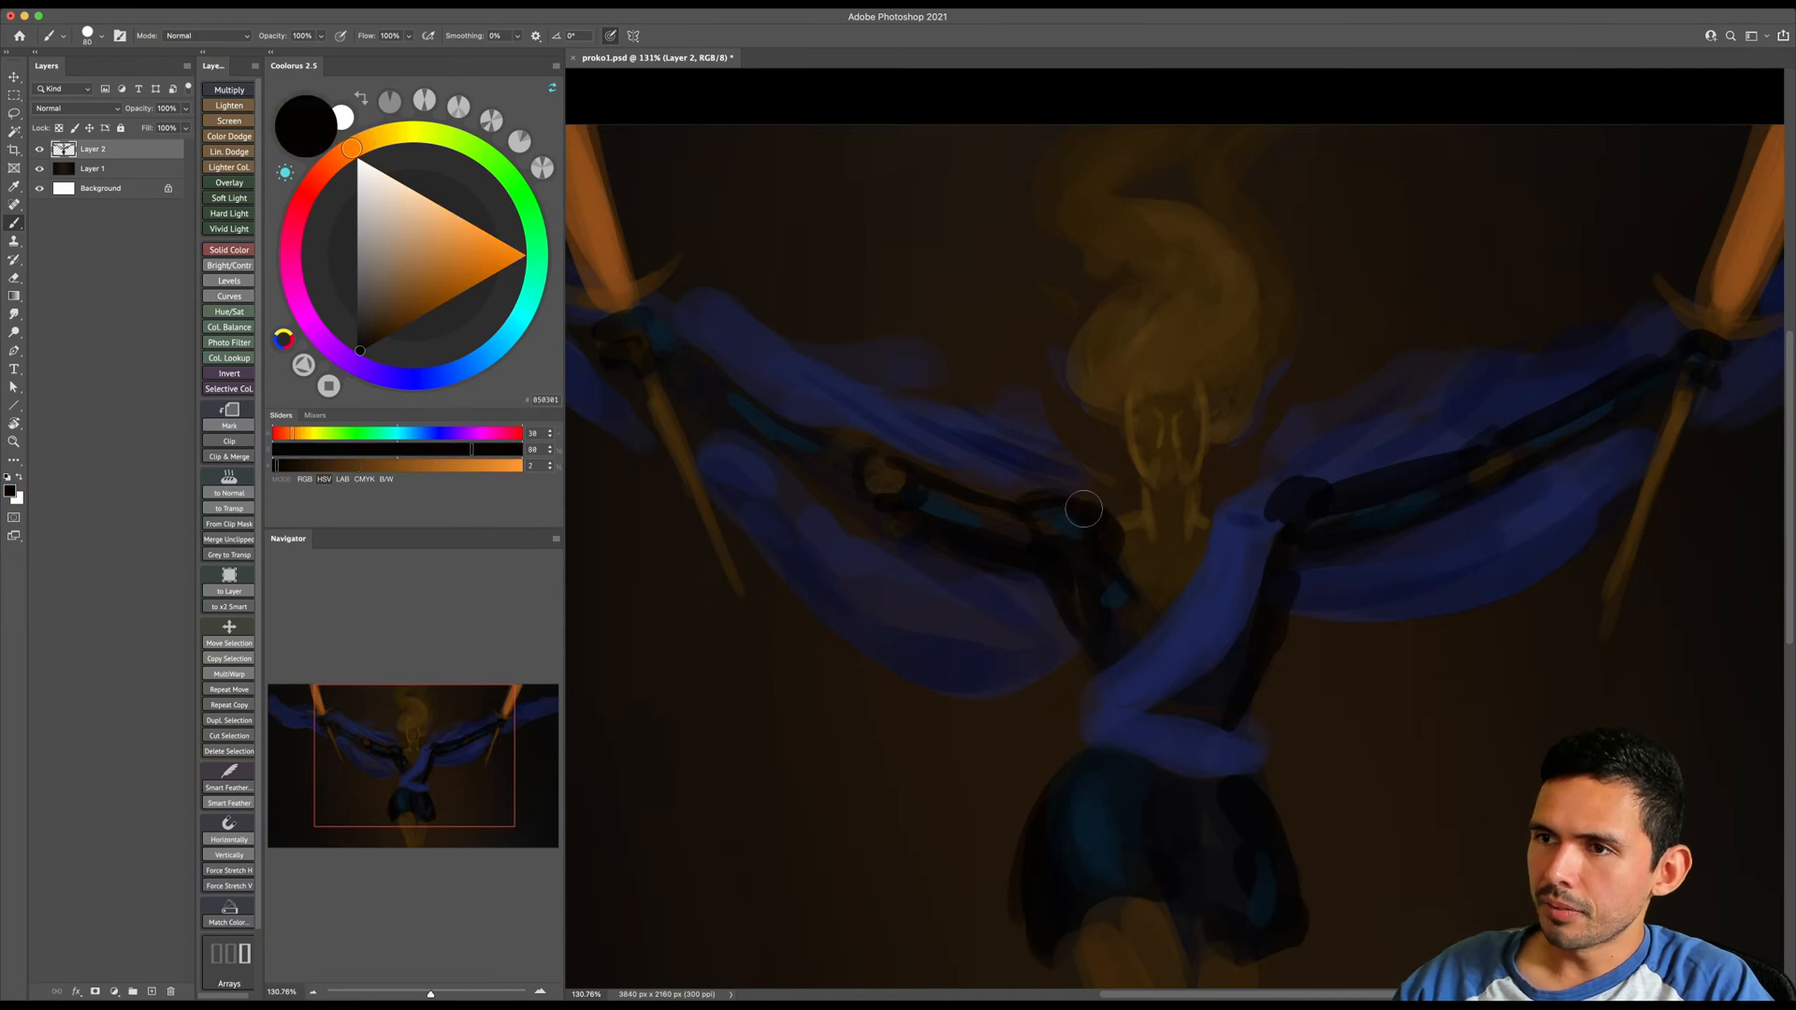
{"action": "key", "text": "bracketright"}
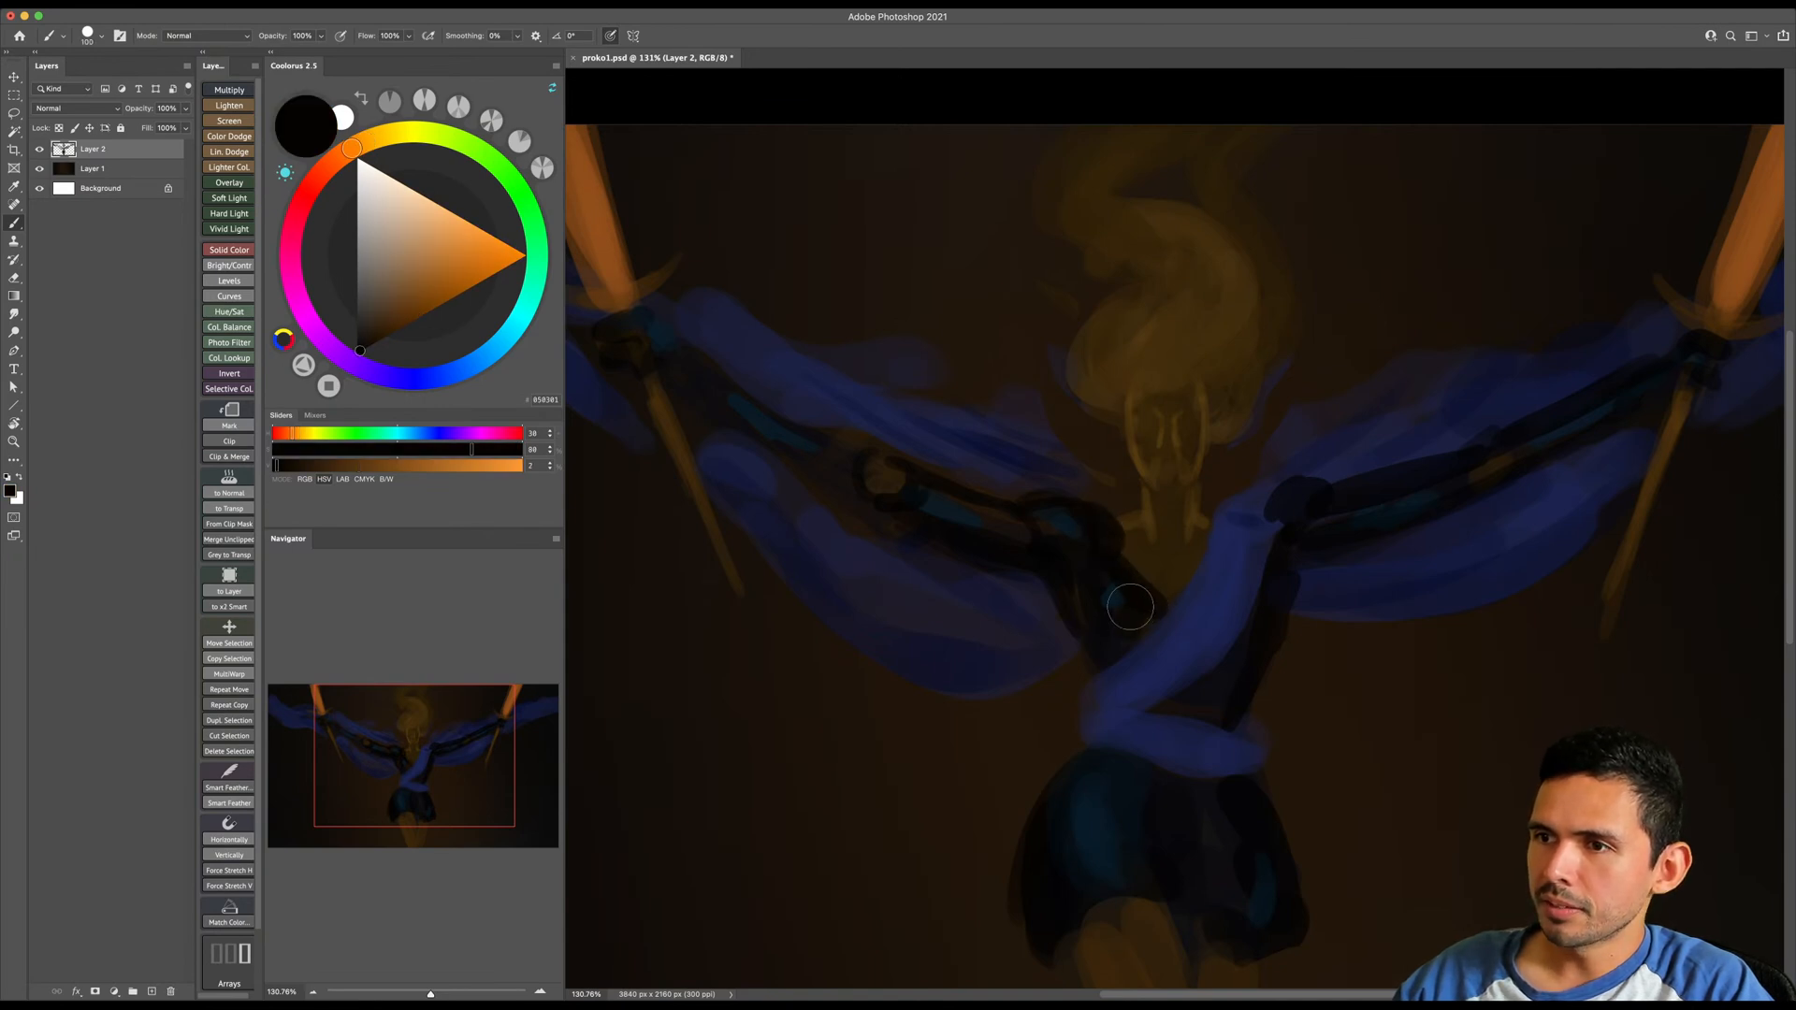
{"action": "key", "text": "bracketleft"}
{"action": "key", "text": "bracketleft"}
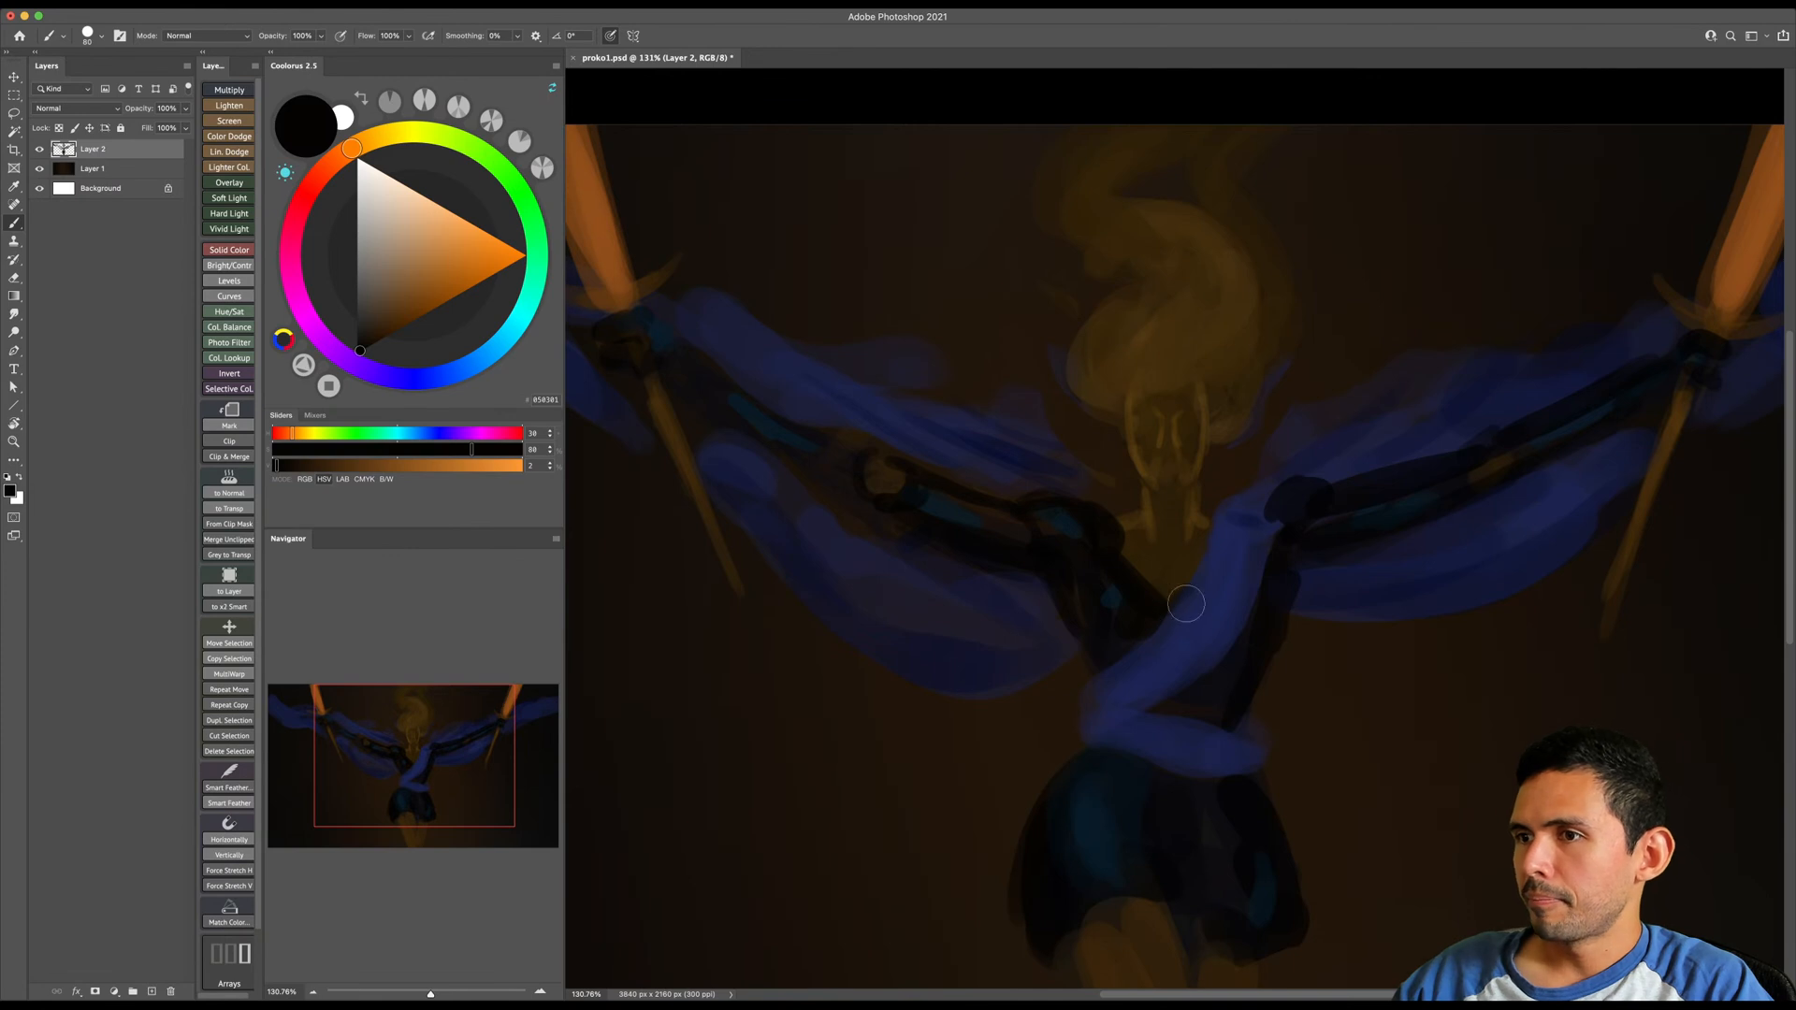
- Choose a near-black blue and paint thin dark folds and edges along the diagonal blue sash
{"action": "left_click", "coordinate": [1233, 544], "text": "alt"}
{"action": "left_click", "coordinate": [1225, 547], "text": "alt"}
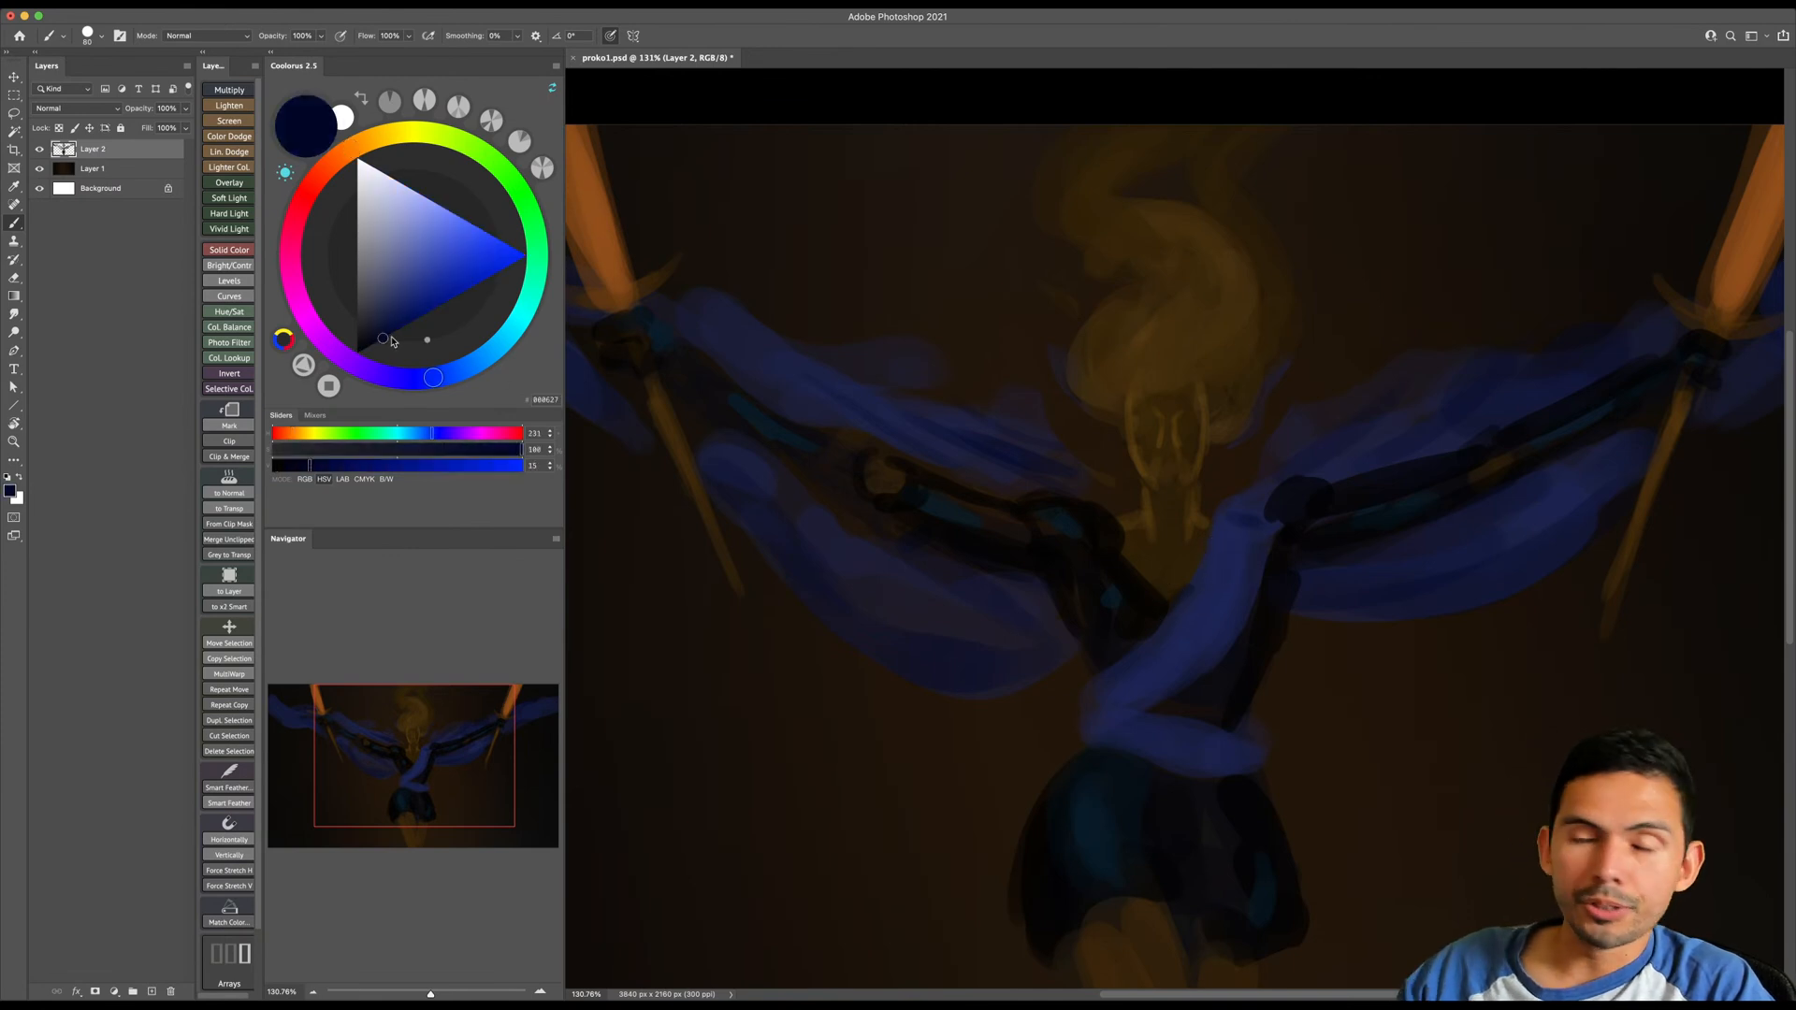
{"action": "left_click", "coordinate": [360, 344]}
{"action": "key", "text": "bracketleft"}
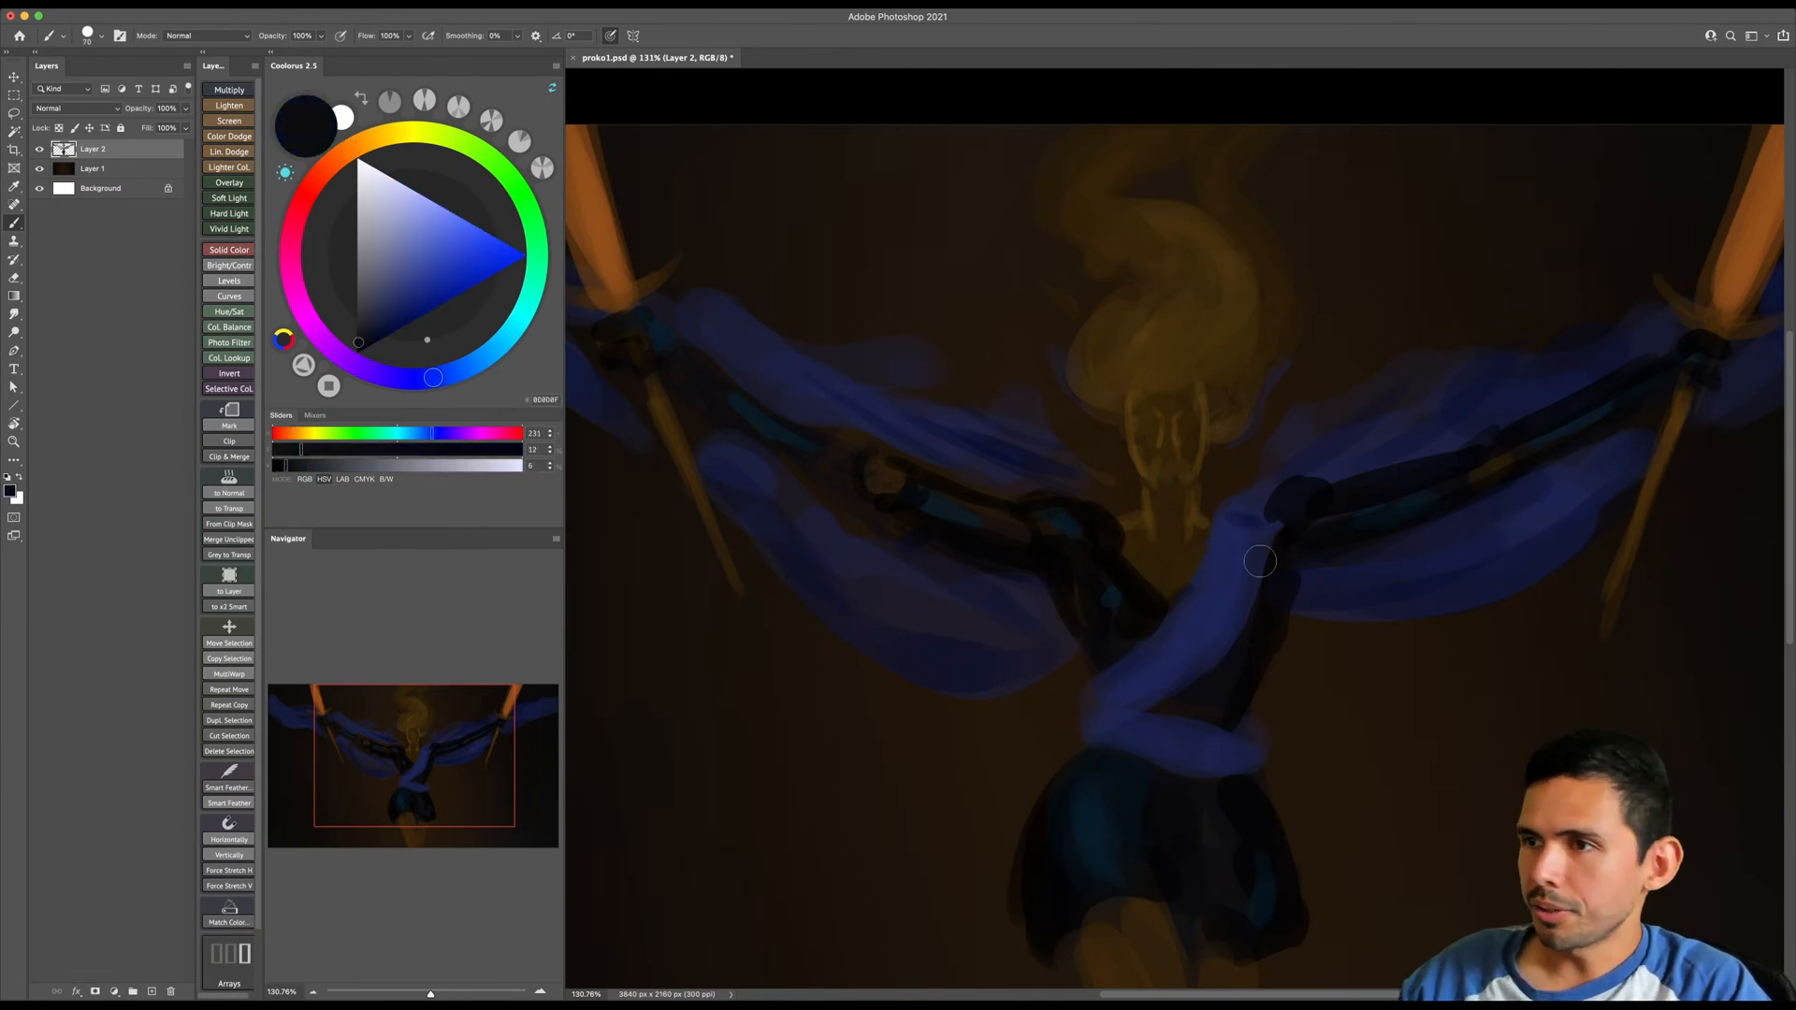
{"action": "mouse_move", "coordinate": [1137, 701]}
{"action": "left_mouse_down"}
{"action": "mouse_move", "coordinate": [1209, 659]}
{"action": "mouse_move", "coordinate": [1228, 540]}
{"action": "mouse_move", "coordinate": [1125, 694]}
{"action": "left_mouse_up"}
{"action": "key", "text": "bracketleft"}
{"action": "key", "text": "bracketleft"}
- Sample the sash's blue and paint fold strokes across the sash and the waistband
{"action": "key", "text": "bracketleft"}
{"action": "mouse_move", "coordinate": [1216, 585]}
{"action": "left_mouse_down"}
{"action": "mouse_move", "coordinate": [1119, 683]}
{"action": "mouse_move", "coordinate": [1231, 573]}
{"action": "mouse_move", "coordinate": [1229, 602]}
{"action": "left_mouse_up"}
{"action": "left_click", "coordinate": [1222, 534], "text": "alt"}
{"action": "key", "text": "bracketright"}
{"action": "key", "text": "bracketright"}
{"action": "key", "text": "bracketright"}
{"action": "key", "text": "bracketright"}
{"action": "left_click_drag", "start_coordinate": [1161, 669], "coordinate": [1250, 598]}
{"action": "key", "text": "bracketleft"}
{"action": "key", "text": "bracketleft"}
{"action": "mouse_move", "coordinate": [1050, 679]}
{"action": "left_mouse_down"}
{"action": "mouse_move", "coordinate": [1097, 660]}
{"action": "mouse_move", "coordinate": [1052, 640]}
{"action": "mouse_move", "coordinate": [1163, 714]}
{"action": "mouse_move", "coordinate": [1189, 697]}
{"action": "mouse_move", "coordinate": [1230, 716]}
{"action": "left_mouse_up"}
{"action": "mouse_move", "coordinate": [1314, 593]}
{"action": "left_mouse_down"}
{"action": "mouse_move", "coordinate": [1292, 619]}
{"action": "mouse_move", "coordinate": [1253, 566]}
{"action": "left_mouse_up"}
- Extend the blue fabric above the image-left arm up to the neck and begin the drape on the image-right side of the face
{"action": "mouse_move", "coordinate": [816, 420]}
{"action": "left_mouse_down"}
{"action": "mouse_move", "coordinate": [996, 524]}
{"action": "mouse_move", "coordinate": [891, 459]}
{"action": "mouse_move", "coordinate": [1088, 527]}
{"action": "left_mouse_up"}
{"action": "key", "text": "bracketright"}
{"action": "key", "text": "bracketright"}
{"action": "key", "text": "bracketright"}
{"action": "mouse_move", "coordinate": [1083, 505]}
{"action": "left_mouse_down"}
{"action": "mouse_move", "coordinate": [1122, 547]}
{"action": "mouse_move", "coordinate": [1237, 522]}
{"action": "left_mouse_up"}
{"action": "key", "text": "bracketright"}
{"action": "key", "text": "bracketright"}
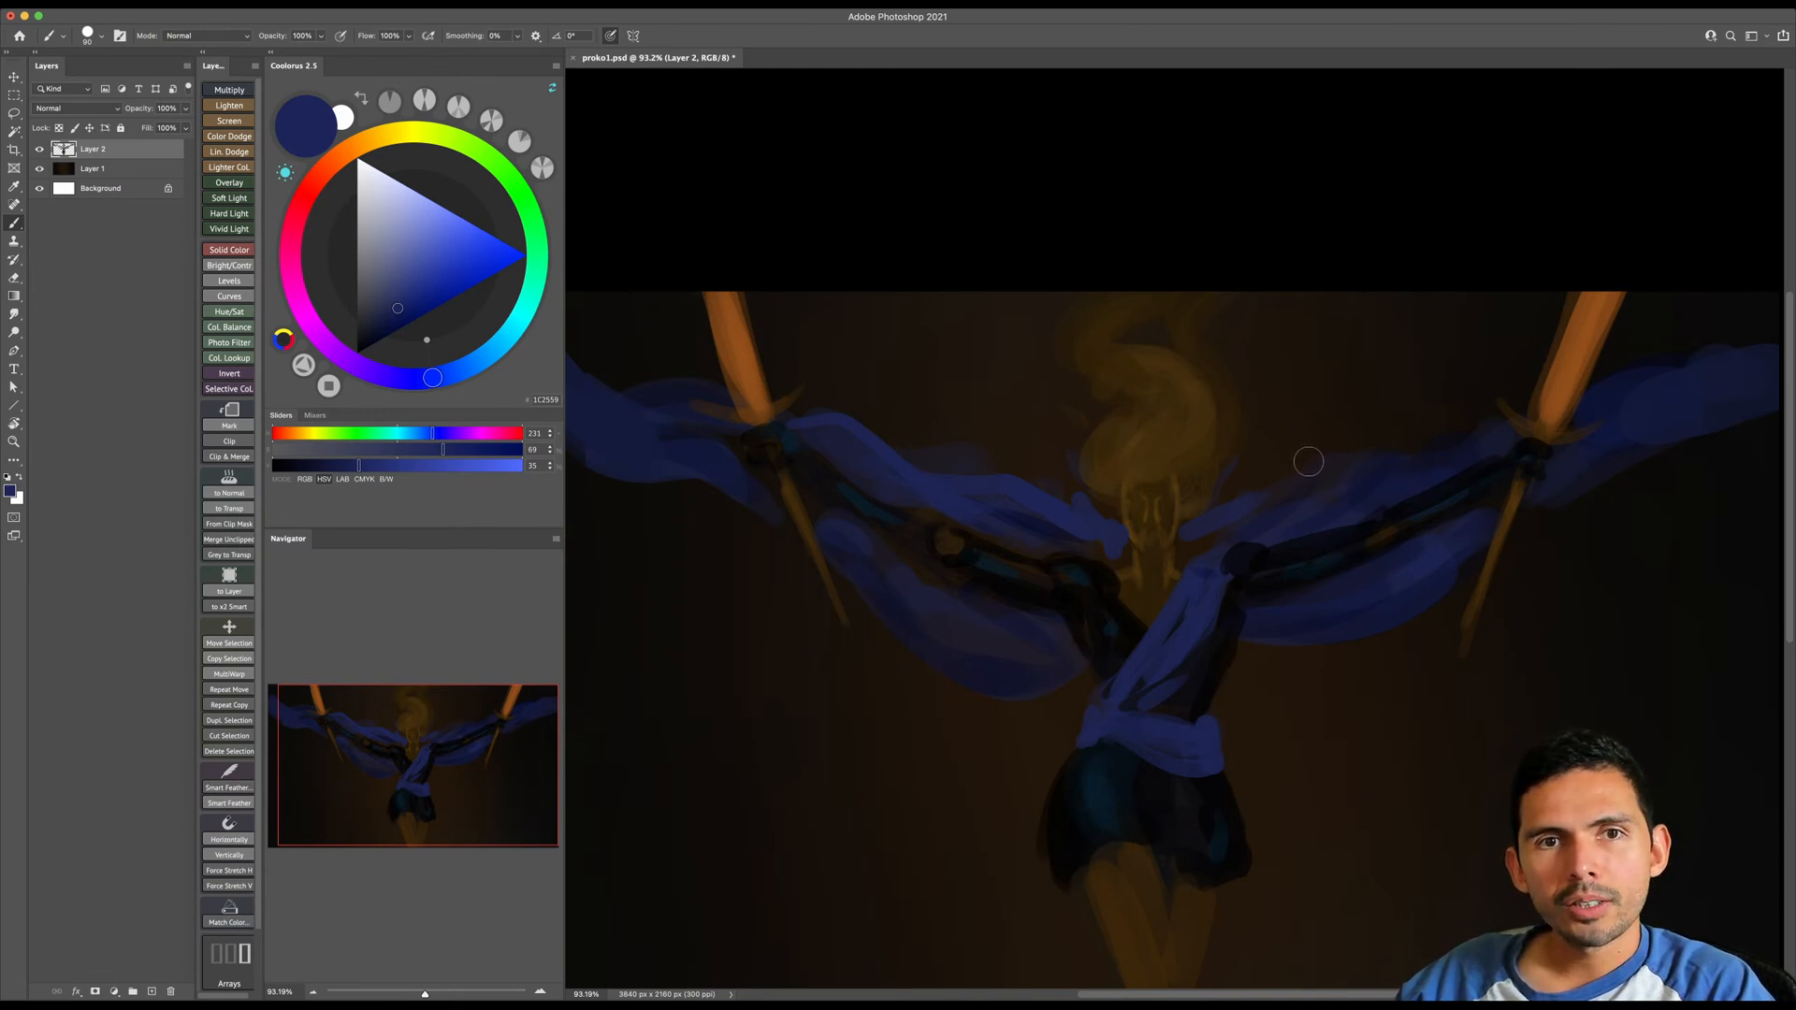
- Sample a muted dark blue, fill in the fabric above the image-right shoulder and arm, and tidy it with the eraser
{"action": "left_click", "coordinate": [1227, 508], "text": "alt"}
{"action": "key", "text": "bracketright"}
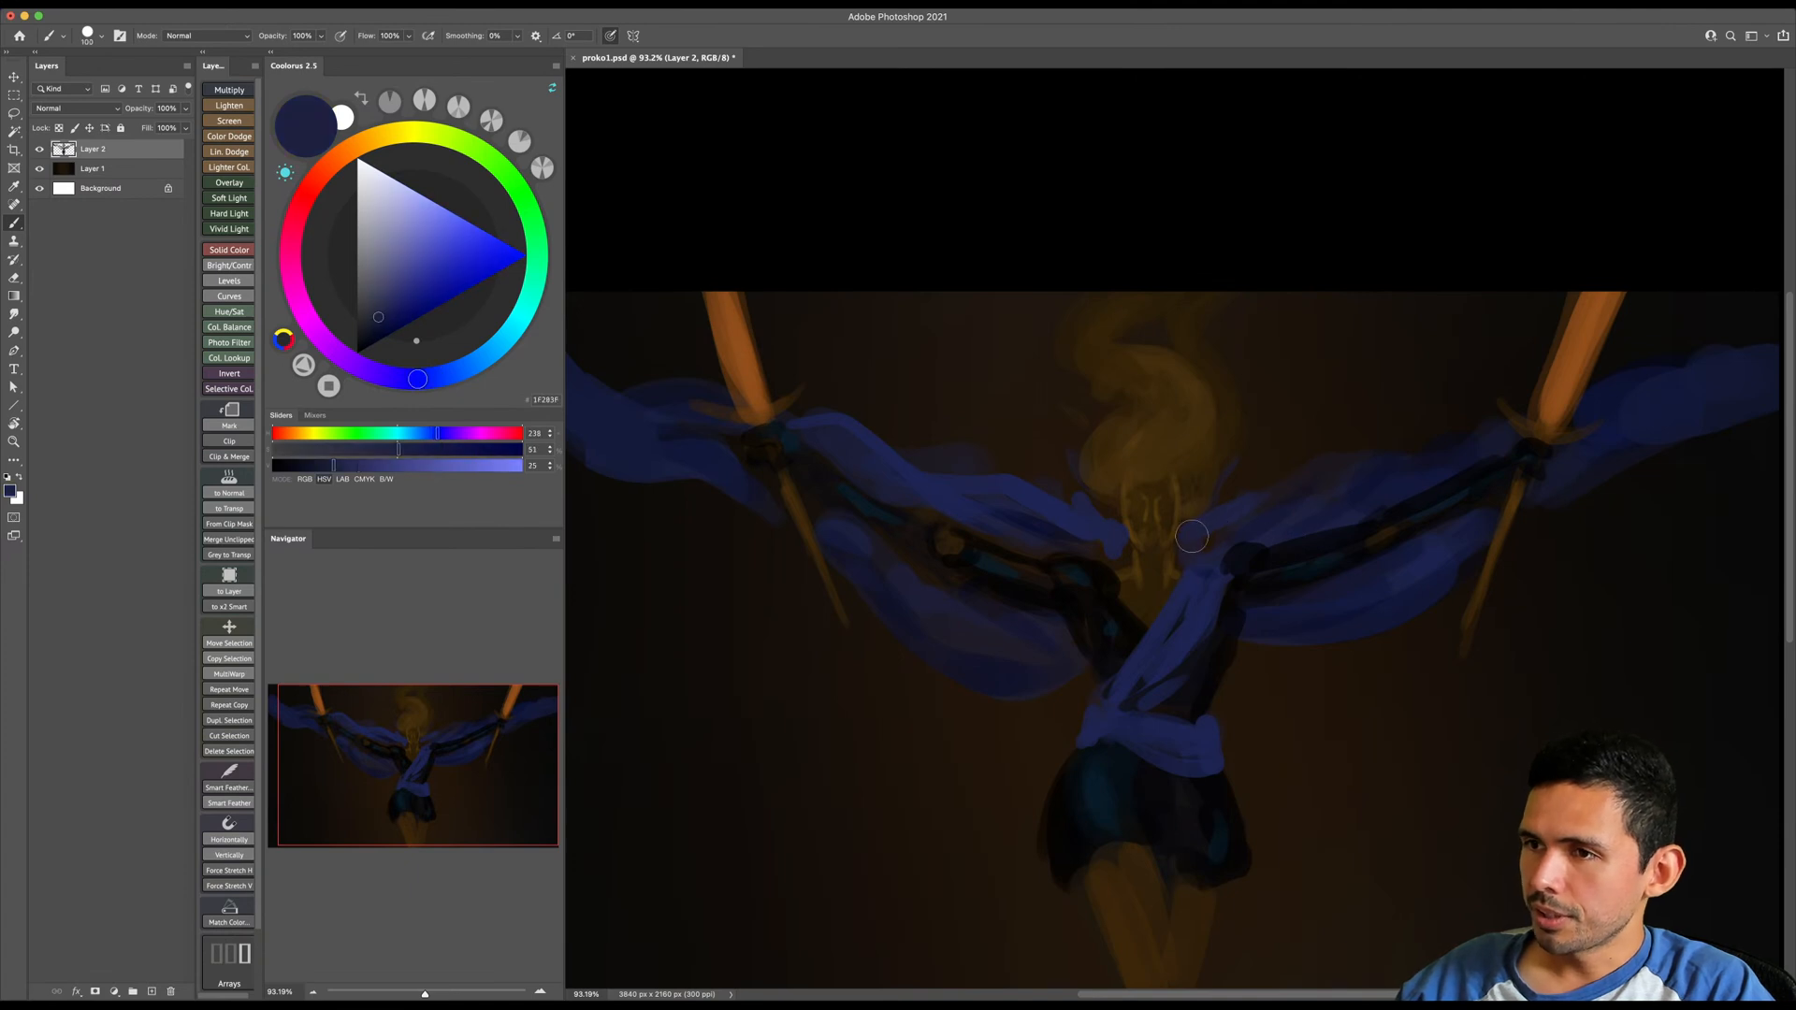
{"action": "key", "text": "e"}
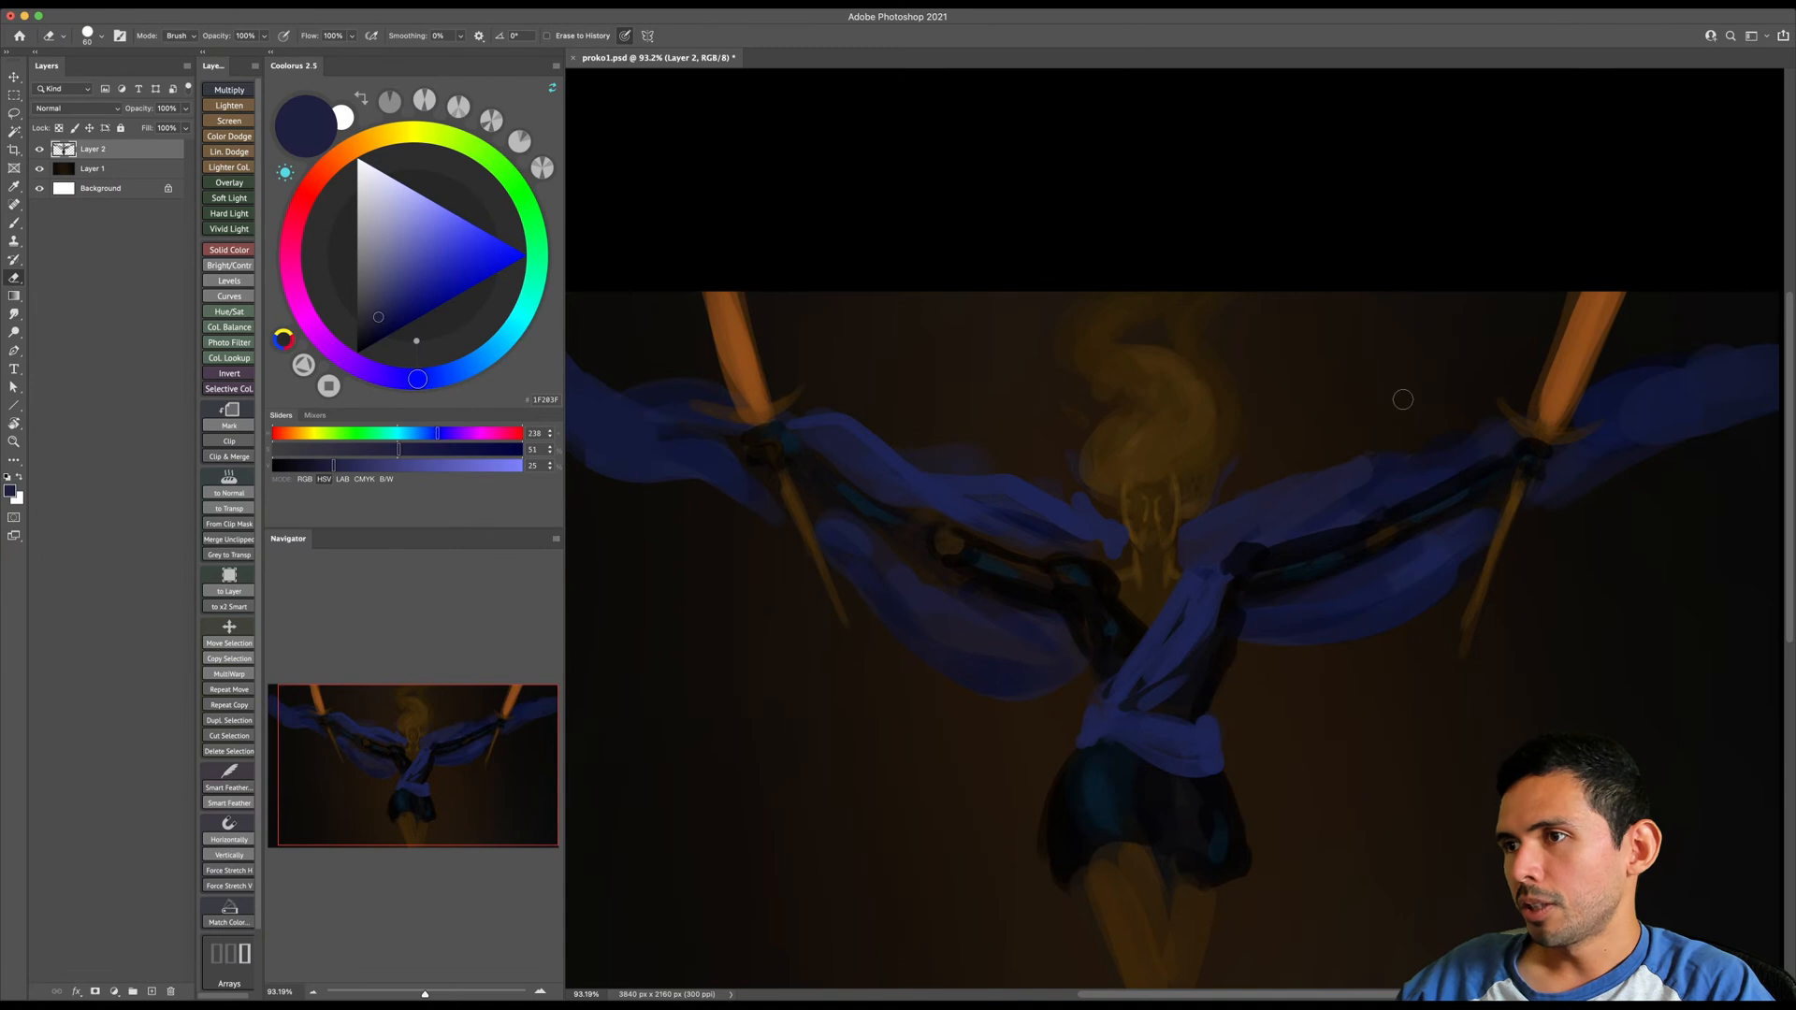
{"action": "left_click_drag", "start_coordinate": [1336, 524], "coordinate": [1364, 506]}
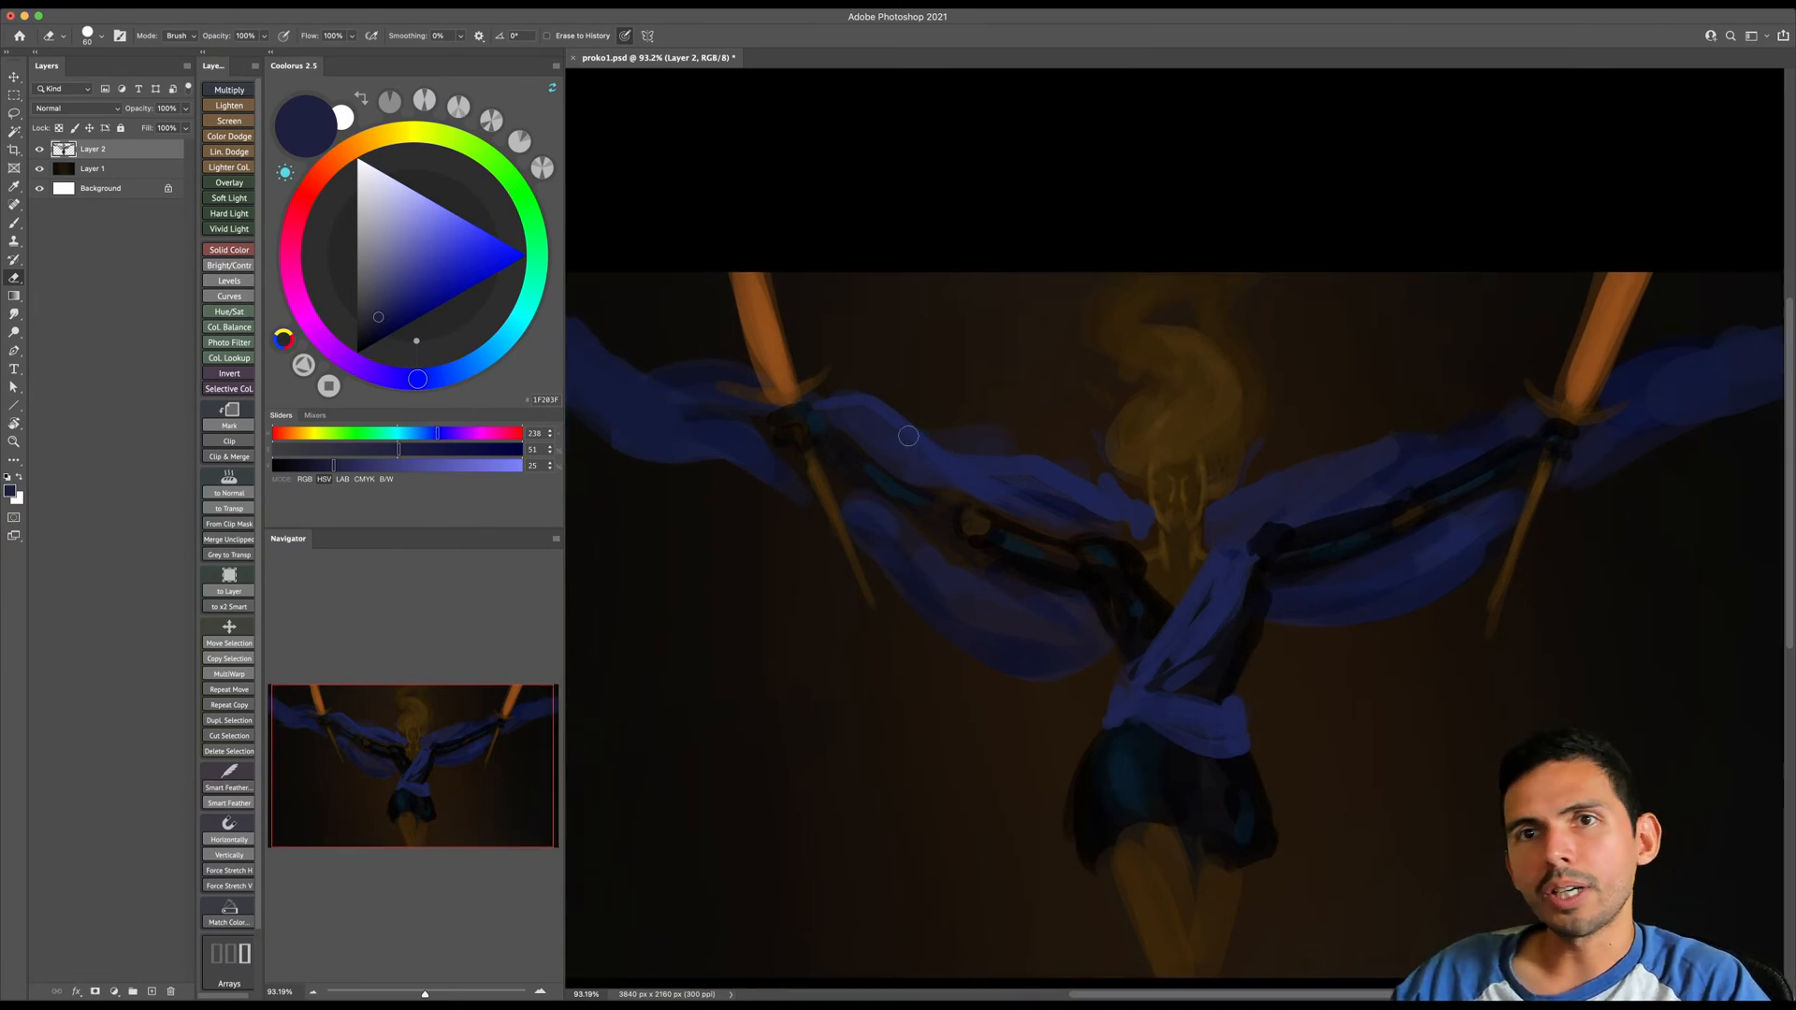
- Sample the blue of the fabric above the image-left arm and refine its folds with the brush
{"action": "key", "text": "b"}
{"action": "left_click", "coordinate": [940, 446], "text": "alt"}
{"action": "key", "text": "bracketleft"}
{"action": "mouse_move", "coordinate": [922, 496]}
{"action": "left_mouse_down"}
{"action": "mouse_move", "coordinate": [908, 454]}
{"action": "mouse_move", "coordinate": [917, 474]}
{"action": "left_mouse_up"}
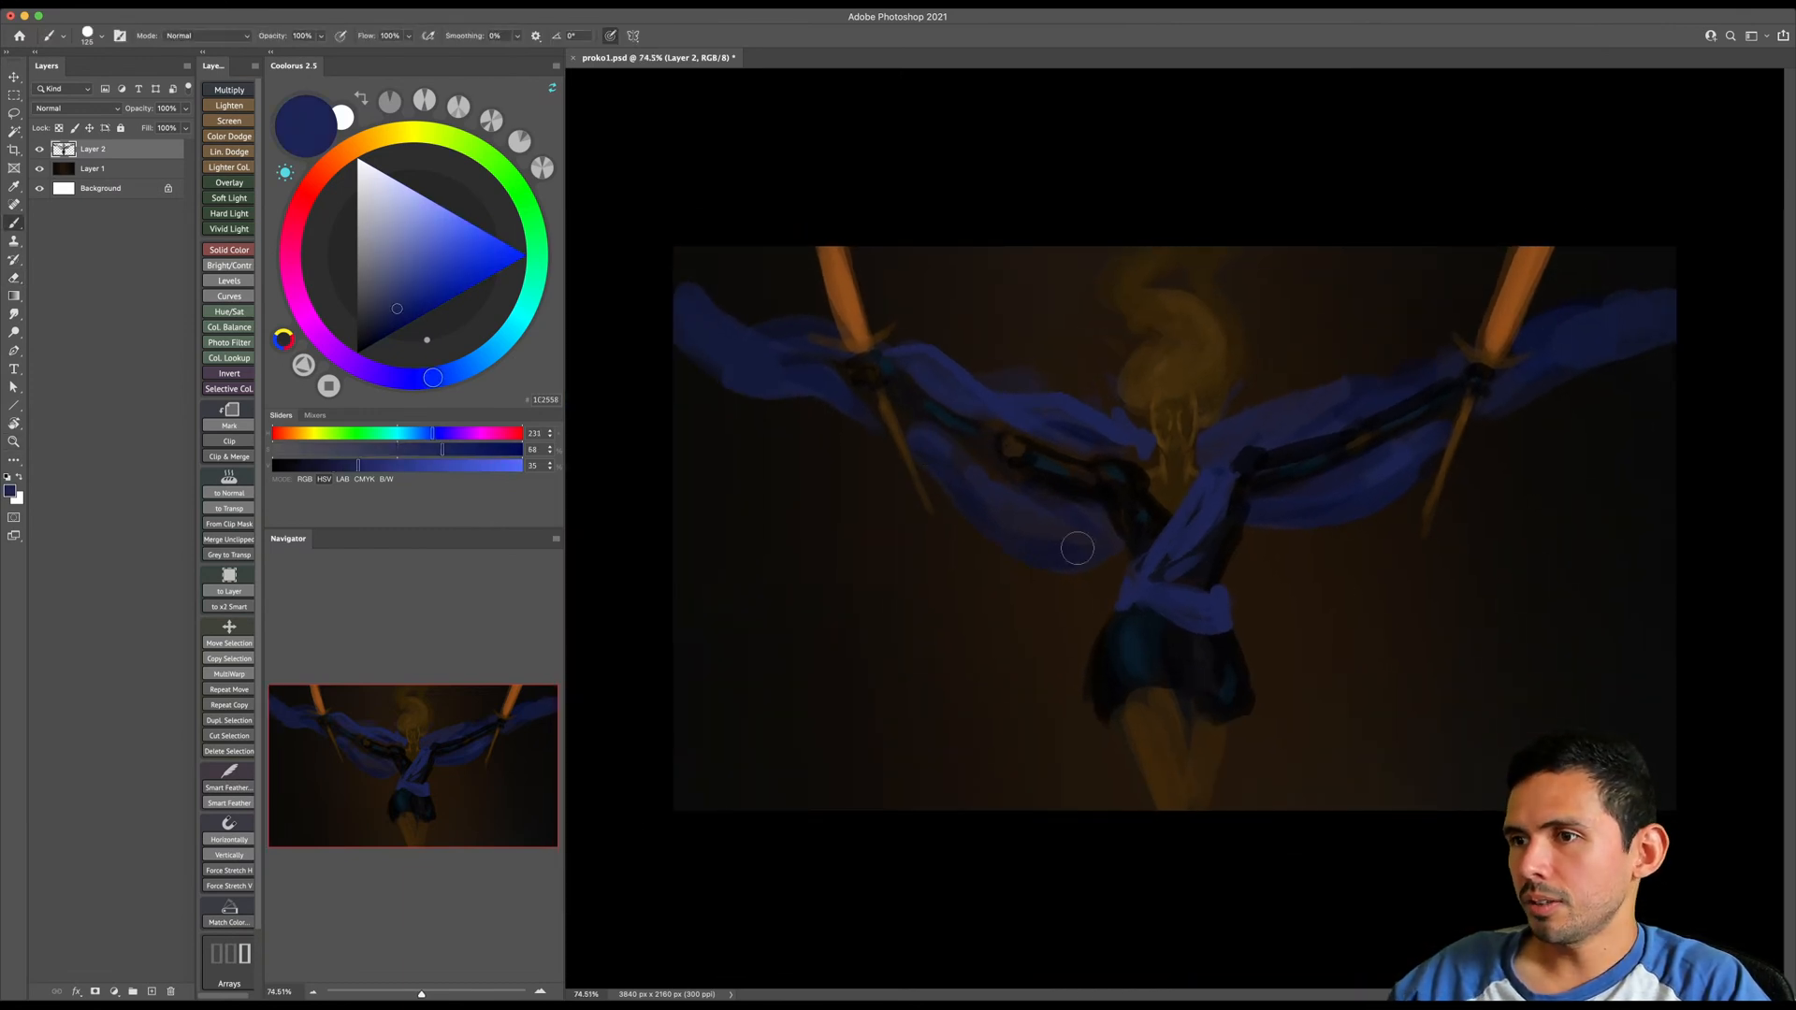
- Sample dark tones from the skirt and torso and touch up the image-right side of the torso
{"action": "left_click", "coordinate": [1131, 643], "text": "alt"}
{"action": "key", "text": "bracketleft"}
{"action": "key", "text": "bracketleft"}
{"action": "key", "text": "bracketleft"}
{"action": "left_click", "coordinate": [1229, 514], "text": "alt"}
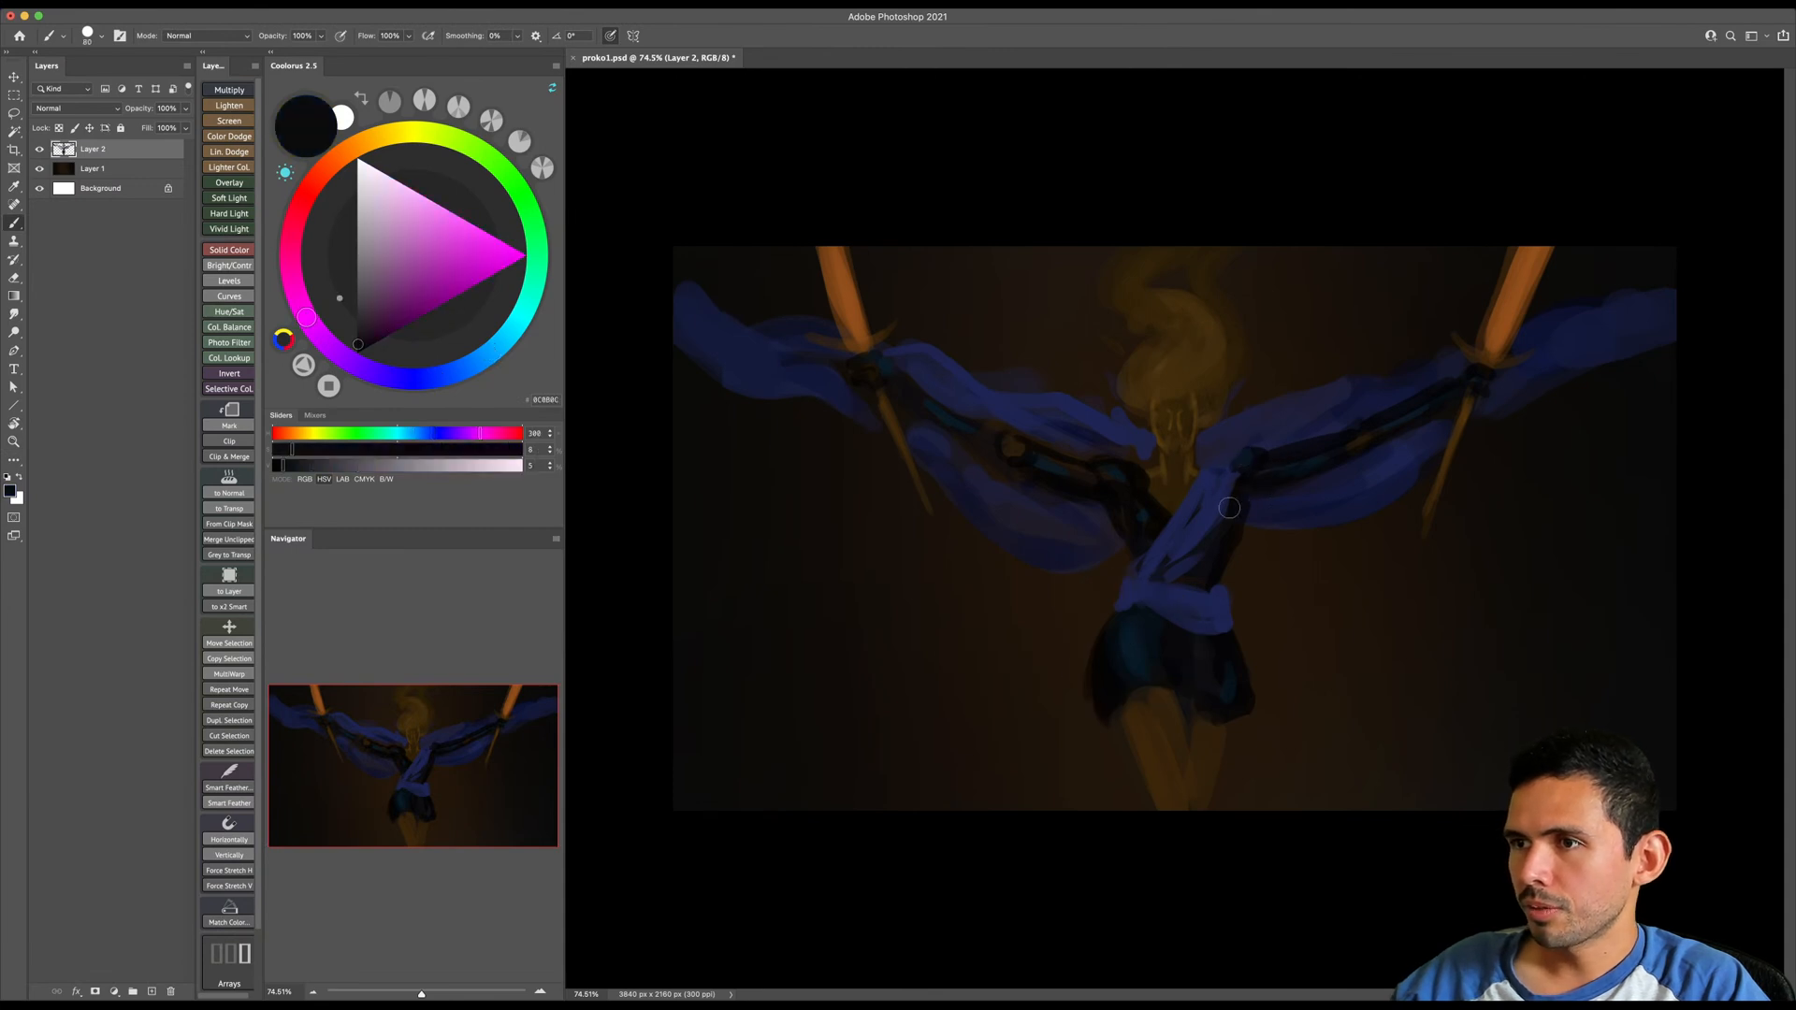
{"action": "key", "text": "bracketleft"}
{"action": "key", "text": "bracketleft"}
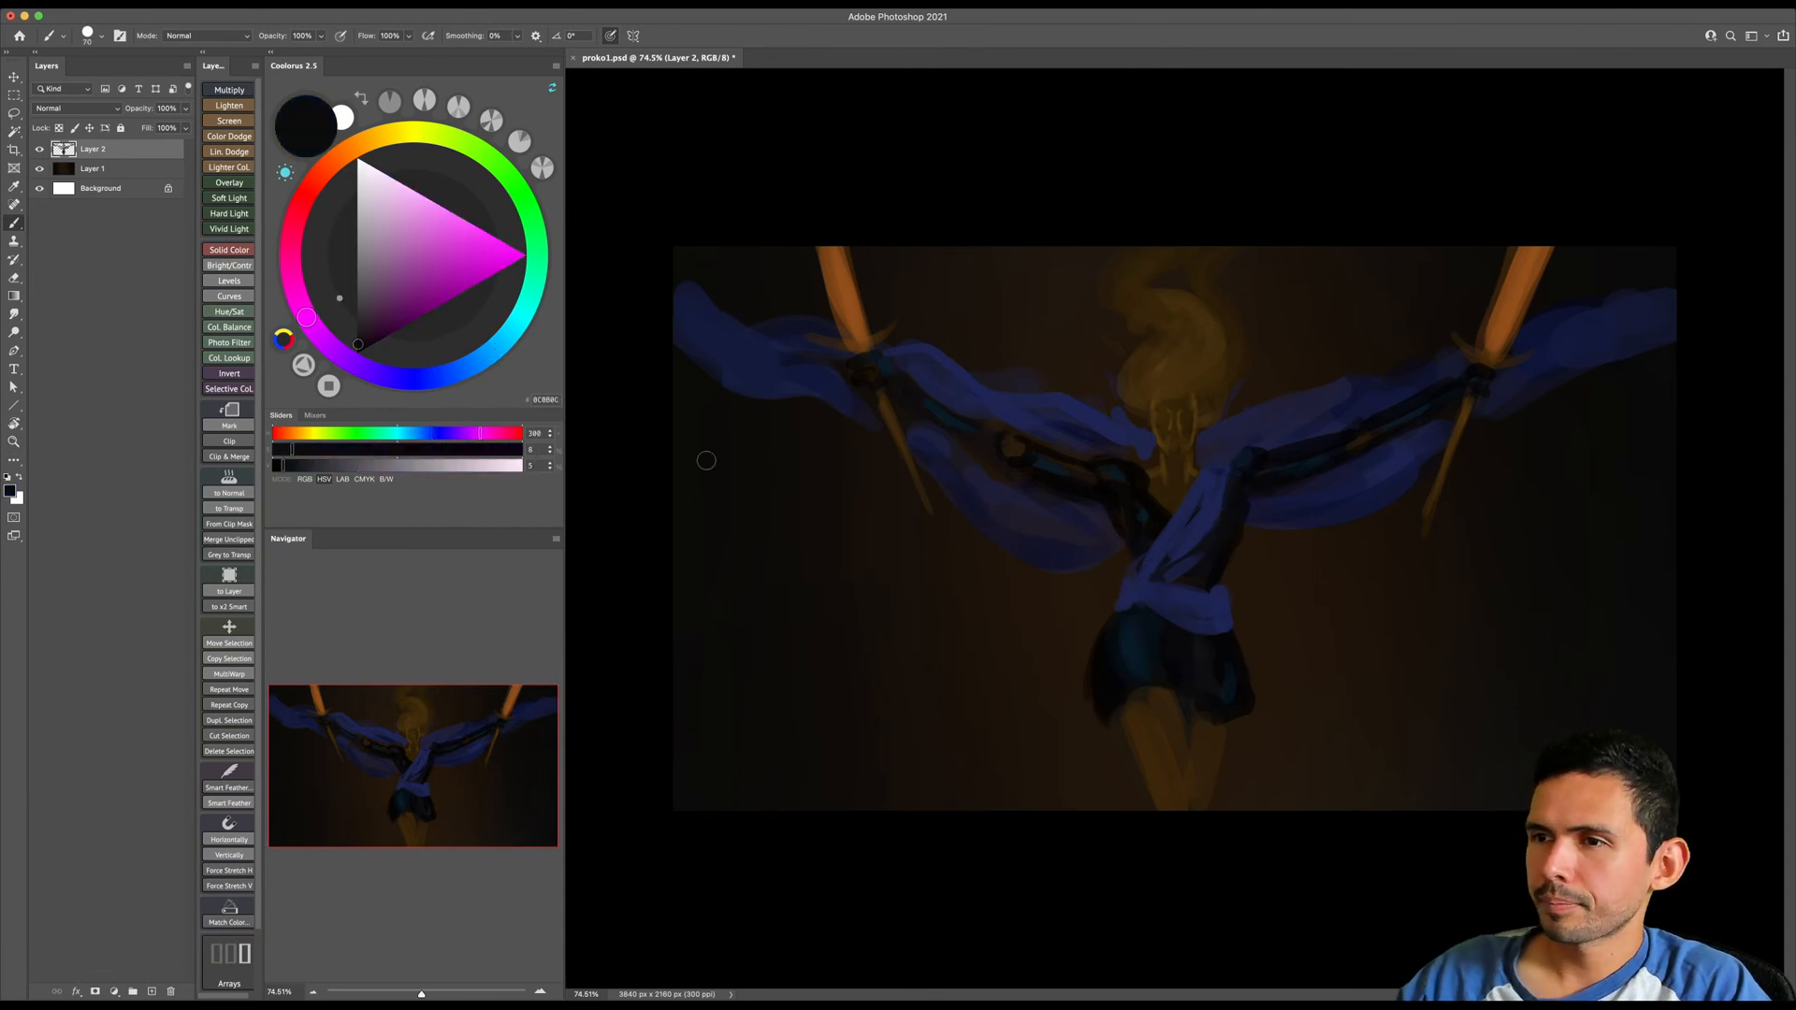
- Sample browns from the face and paint the image-left ear and the jawline with a small brush
{"action": "left_click_drag", "start_coordinate": [1174, 413], "coordinate": [1232, 402]}
{"action": "left_click", "coordinate": [1149, 425], "text": "alt"}
{"action": "key", "text": "bracketleft"}
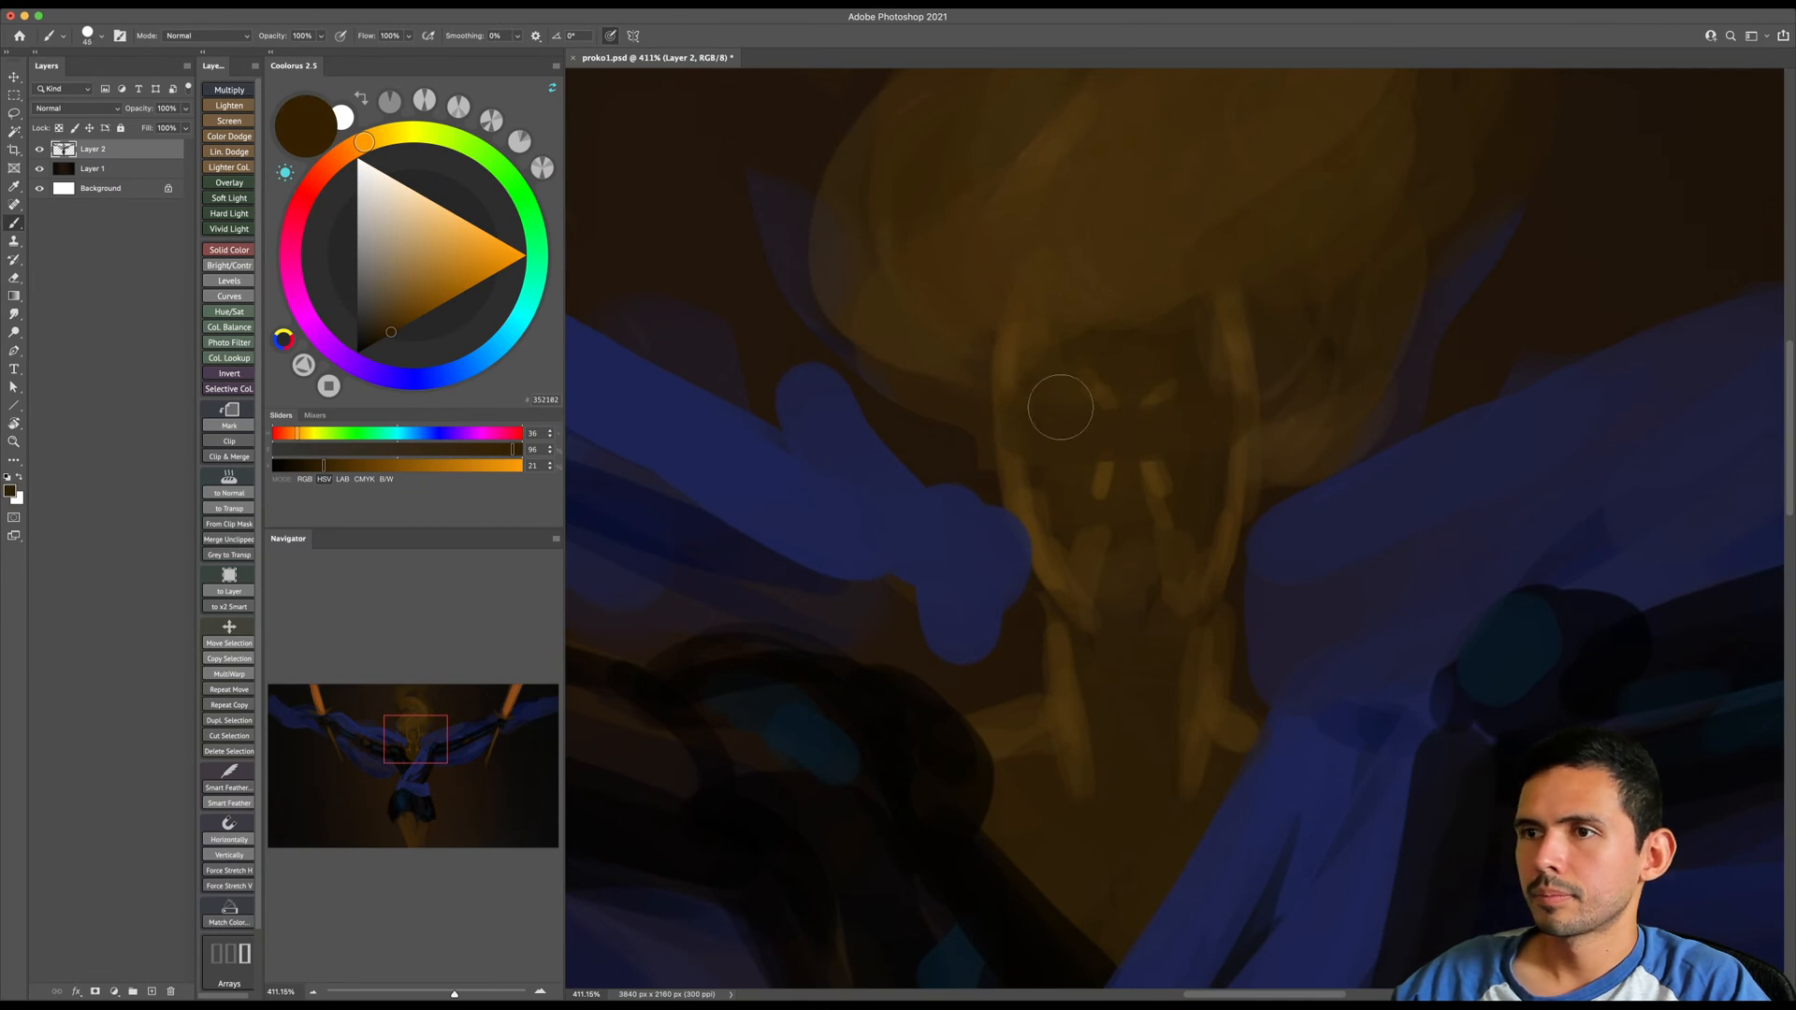
{"action": "key", "text": "bracketleft"}
{"action": "key", "text": "bracketleft"}
{"action": "left_click", "coordinate": [1017, 473], "text": "alt"}
{"action": "left_click_drag", "start_coordinate": [960, 400], "coordinate": [980, 475]}
{"action": "left_click", "coordinate": [1033, 506], "text": "alt"}
{"action": "key", "text": "bracketleft"}
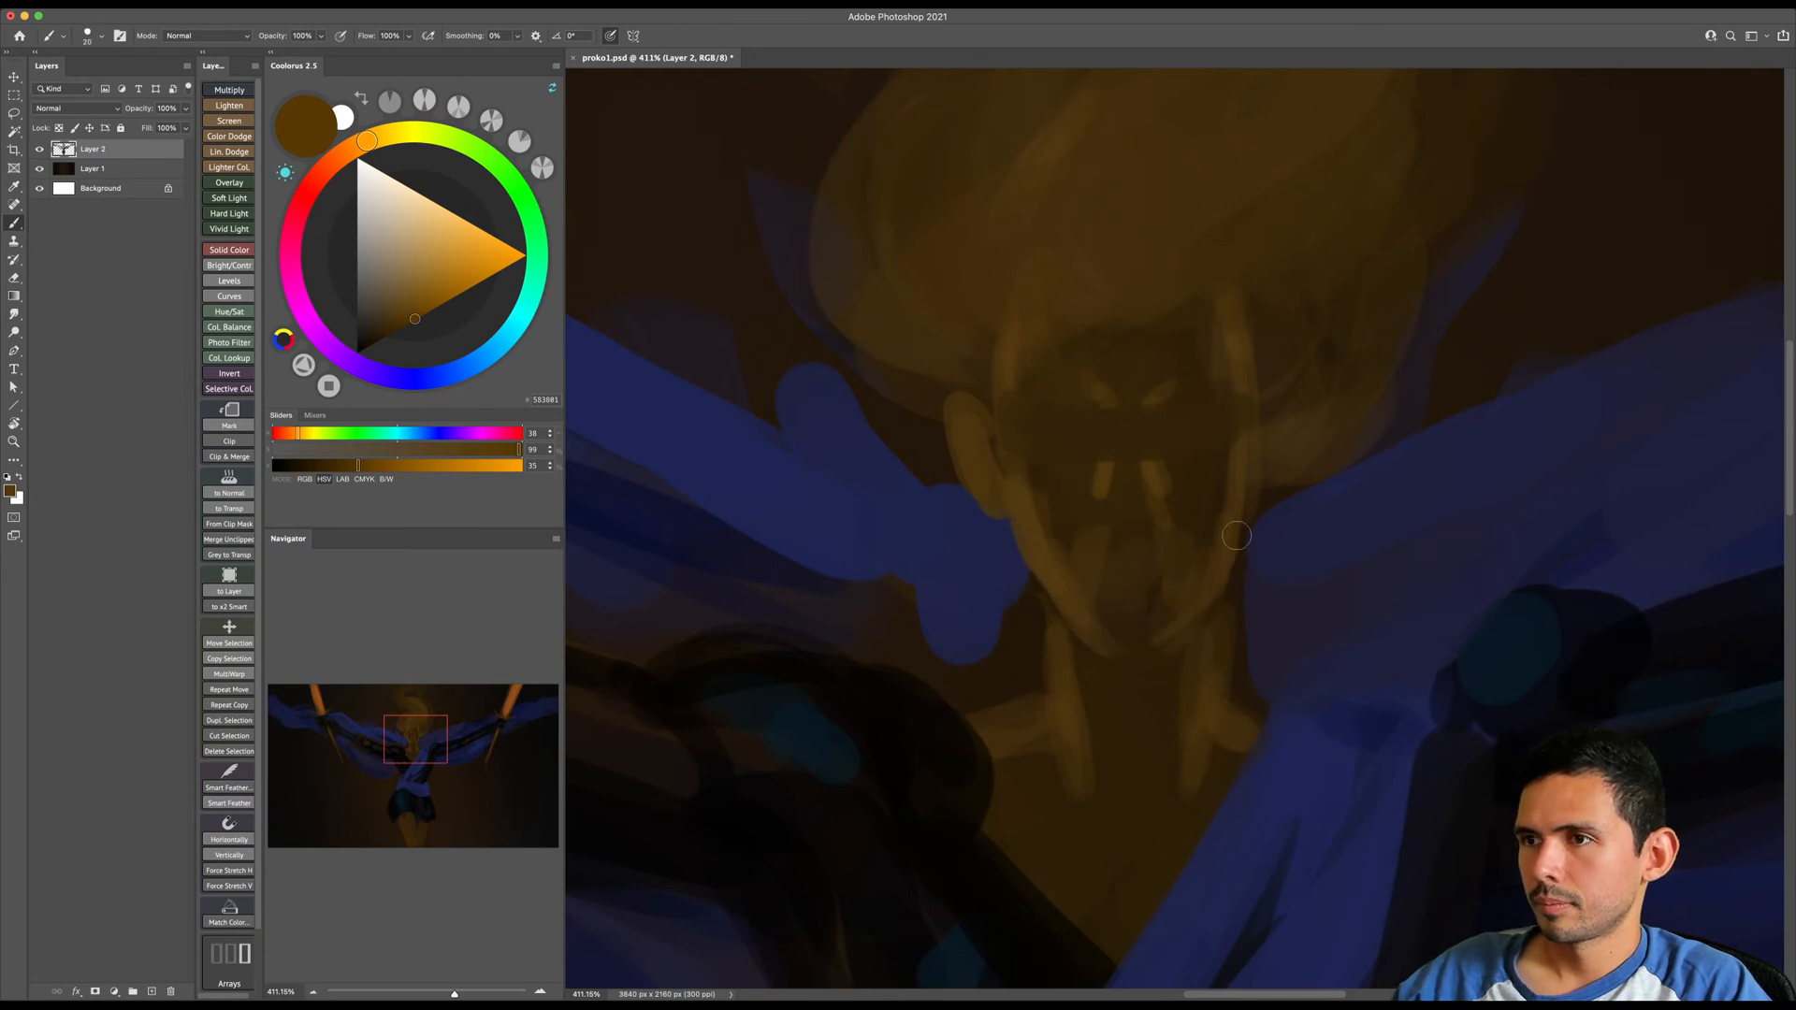
- Paint the inner ear, eyes and nose bridge with small strokes, alternating sampled dark and lighter browns
{"action": "left_click_drag", "start_coordinate": [997, 407], "coordinate": [1007, 446]}
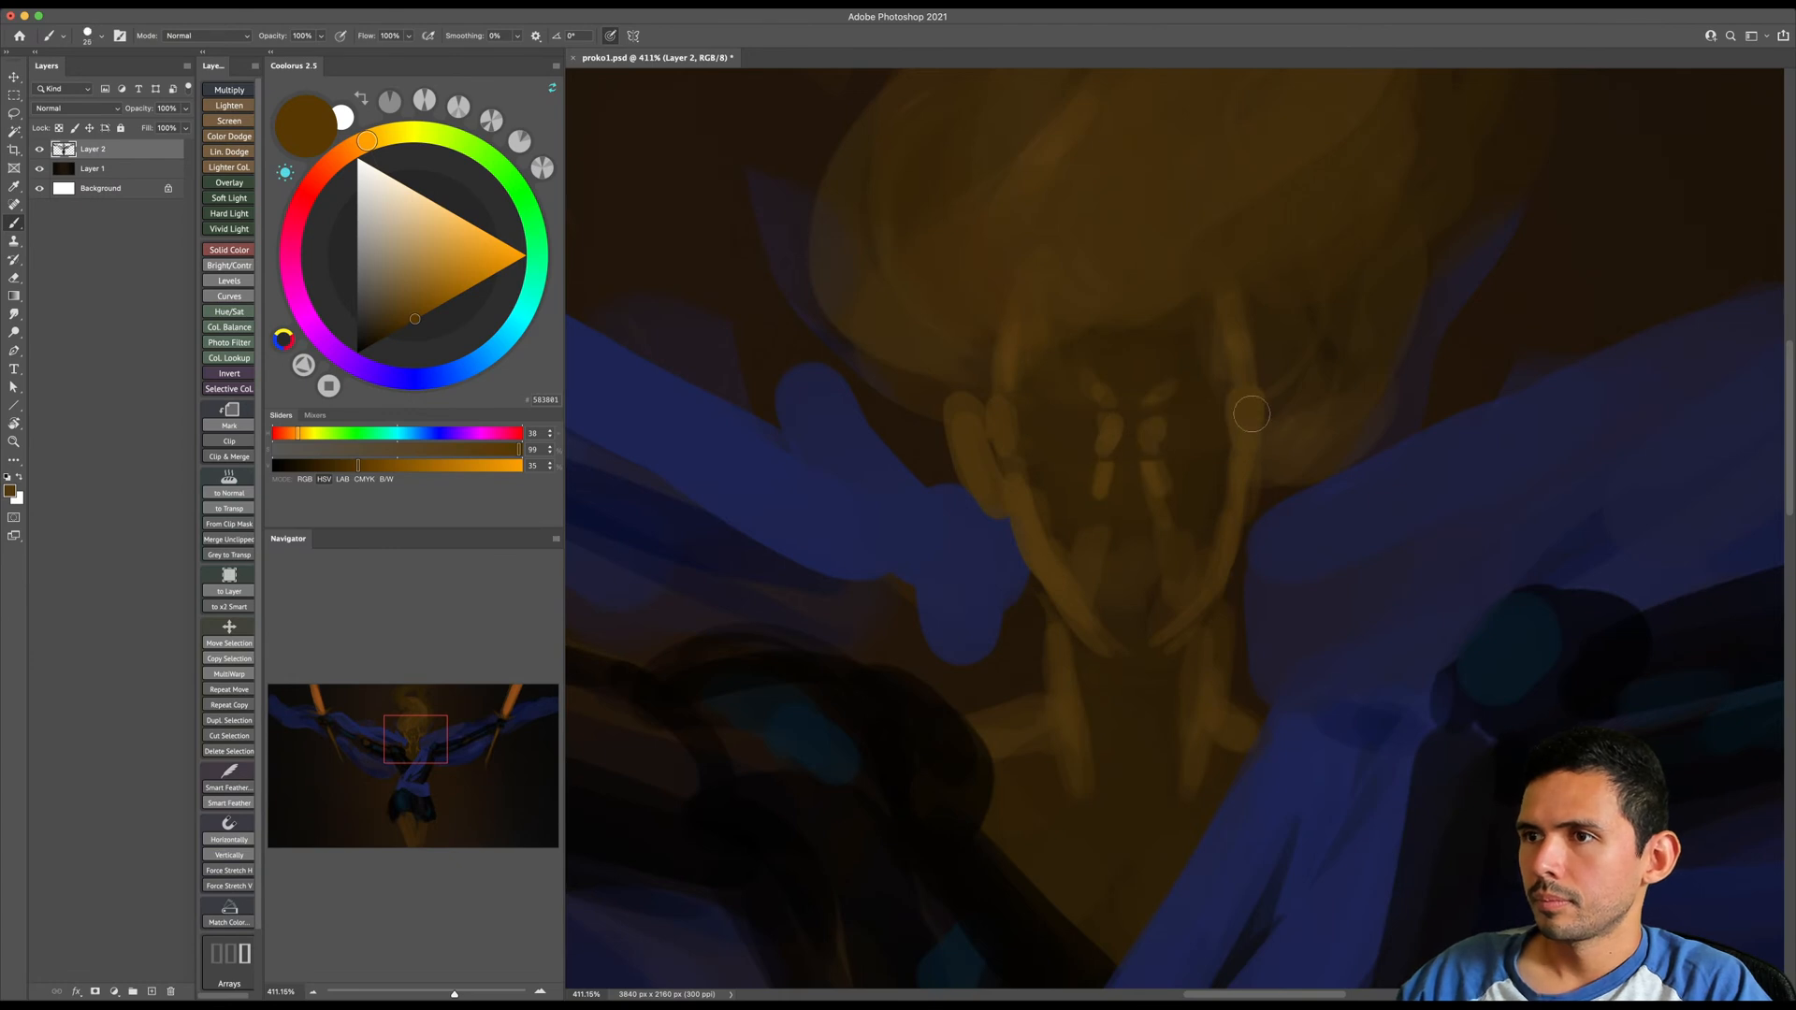
{"action": "left_click", "coordinate": [1212, 426], "text": "alt"}
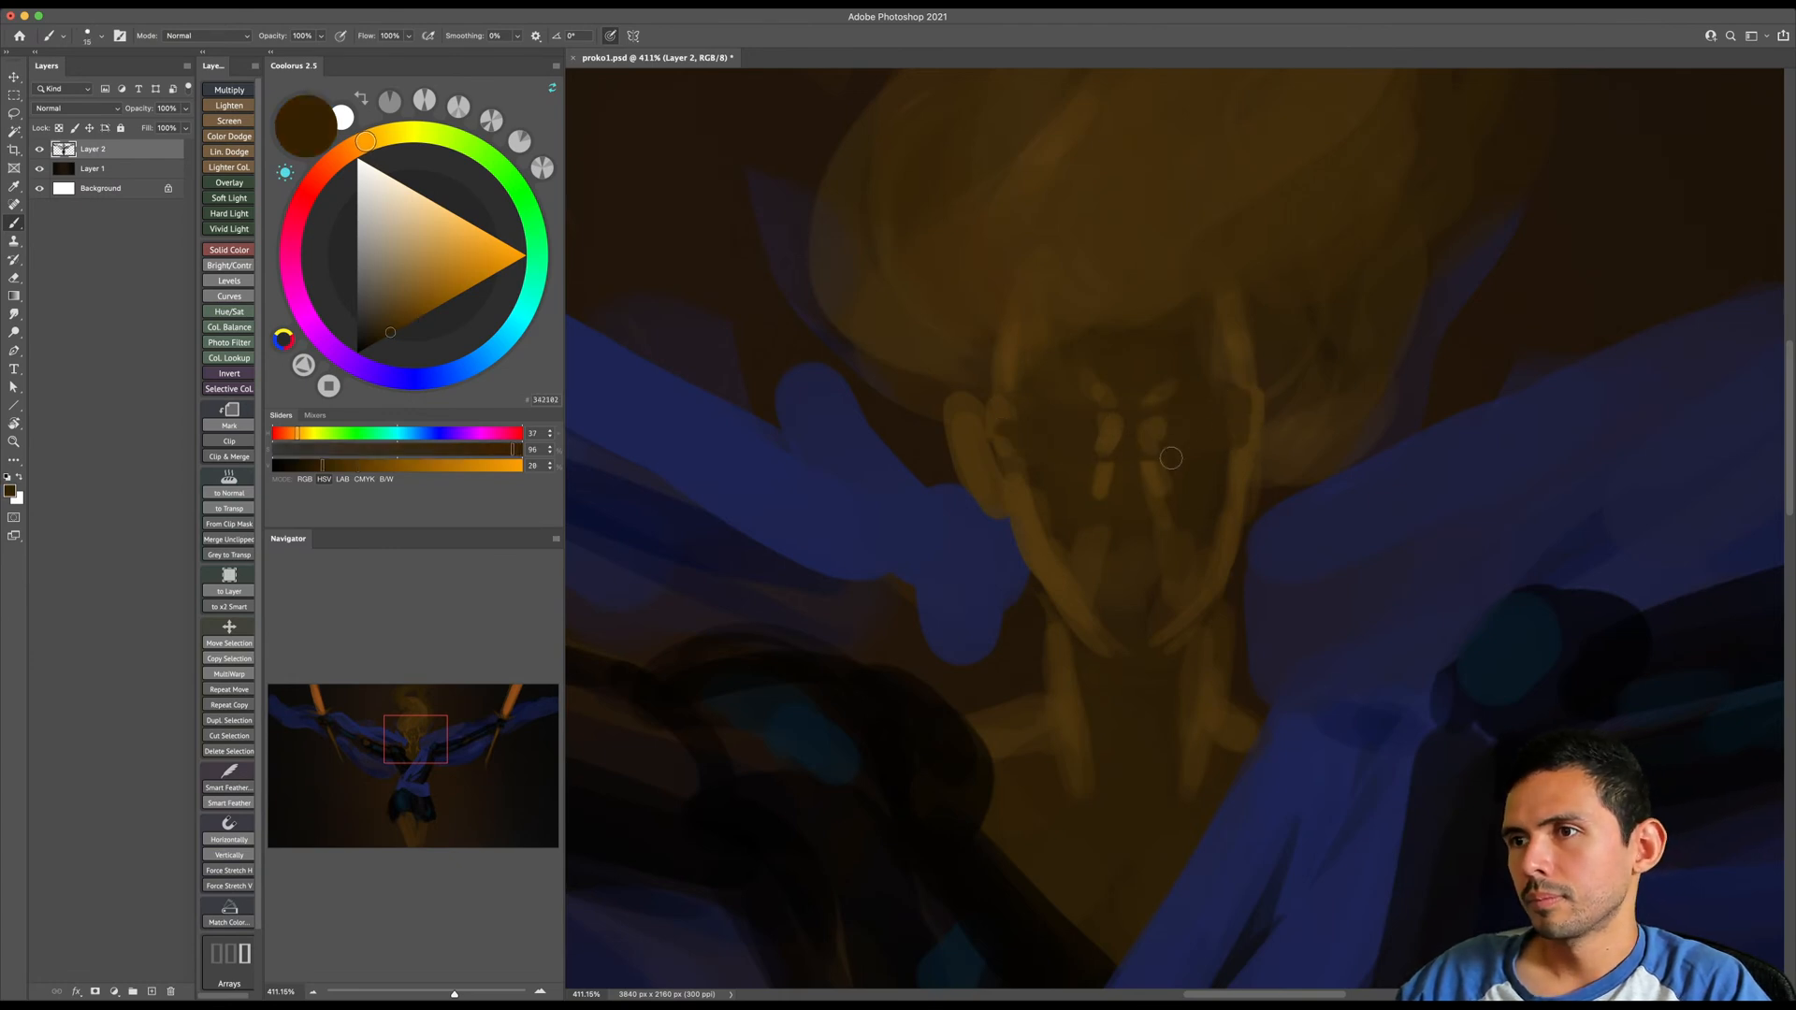
{"action": "key", "text": "bracketright"}
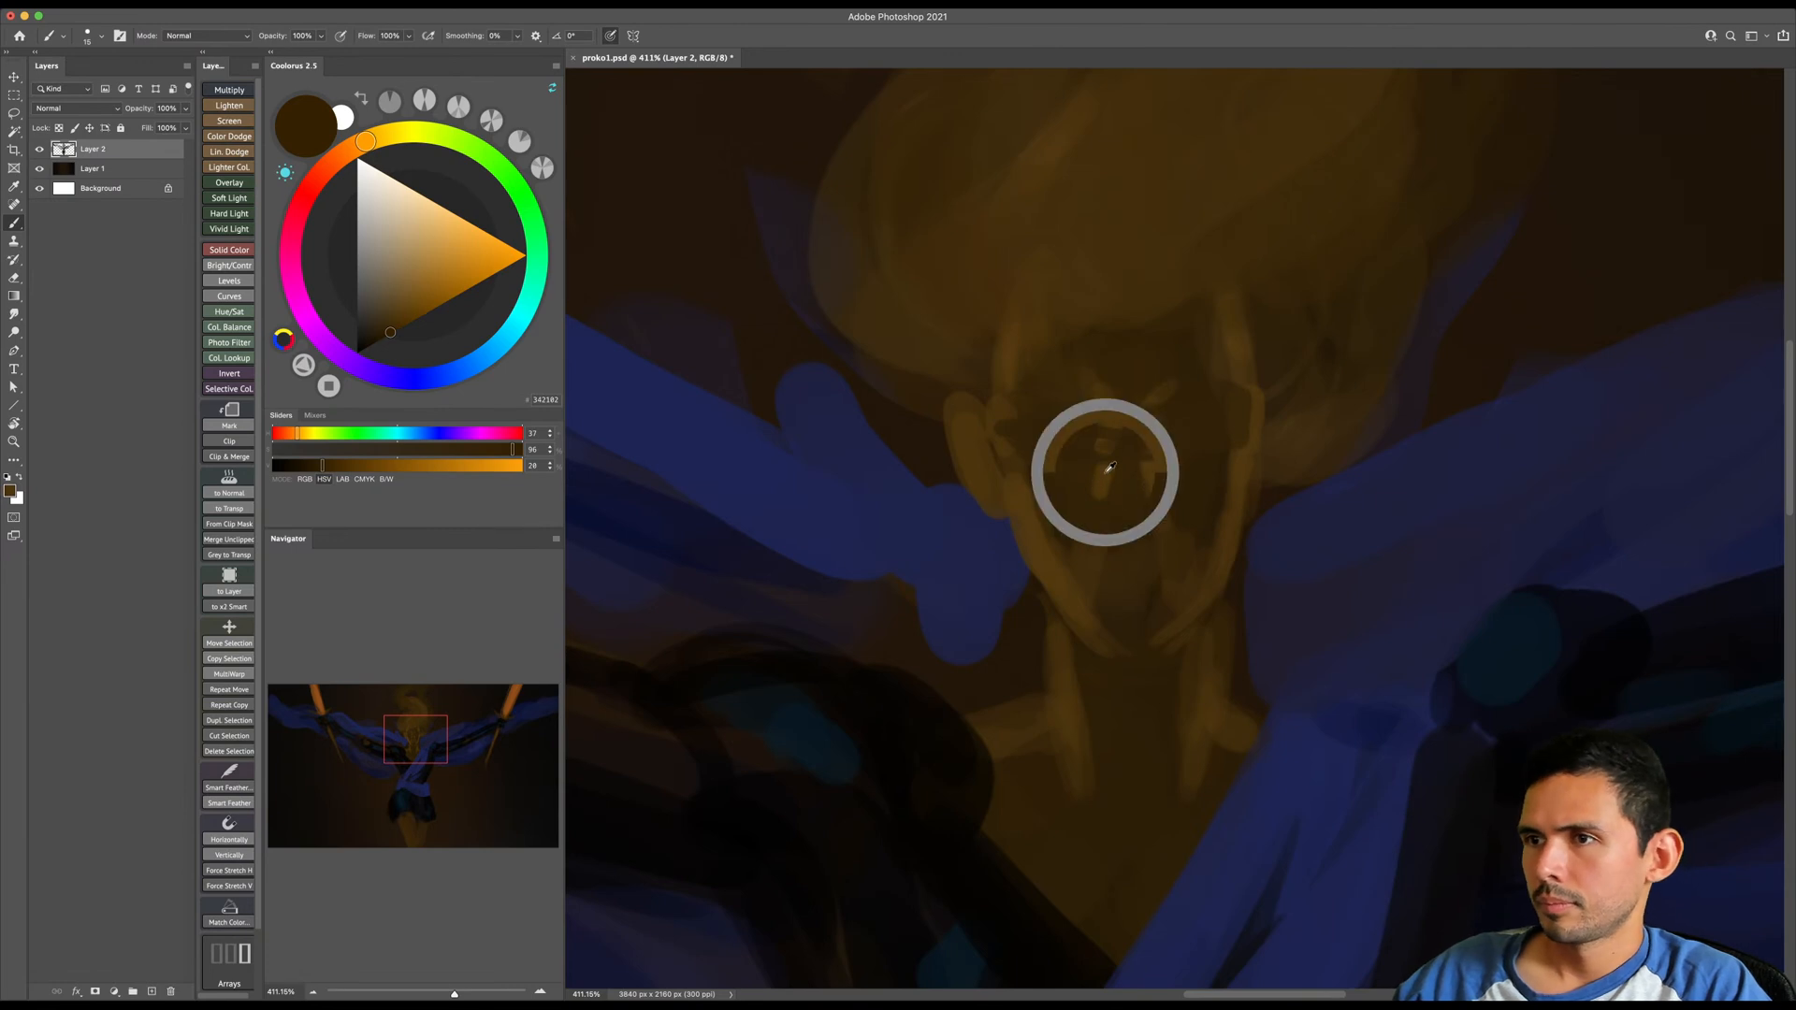
{"action": "left_click", "coordinate": [1110, 471], "text": "alt"}
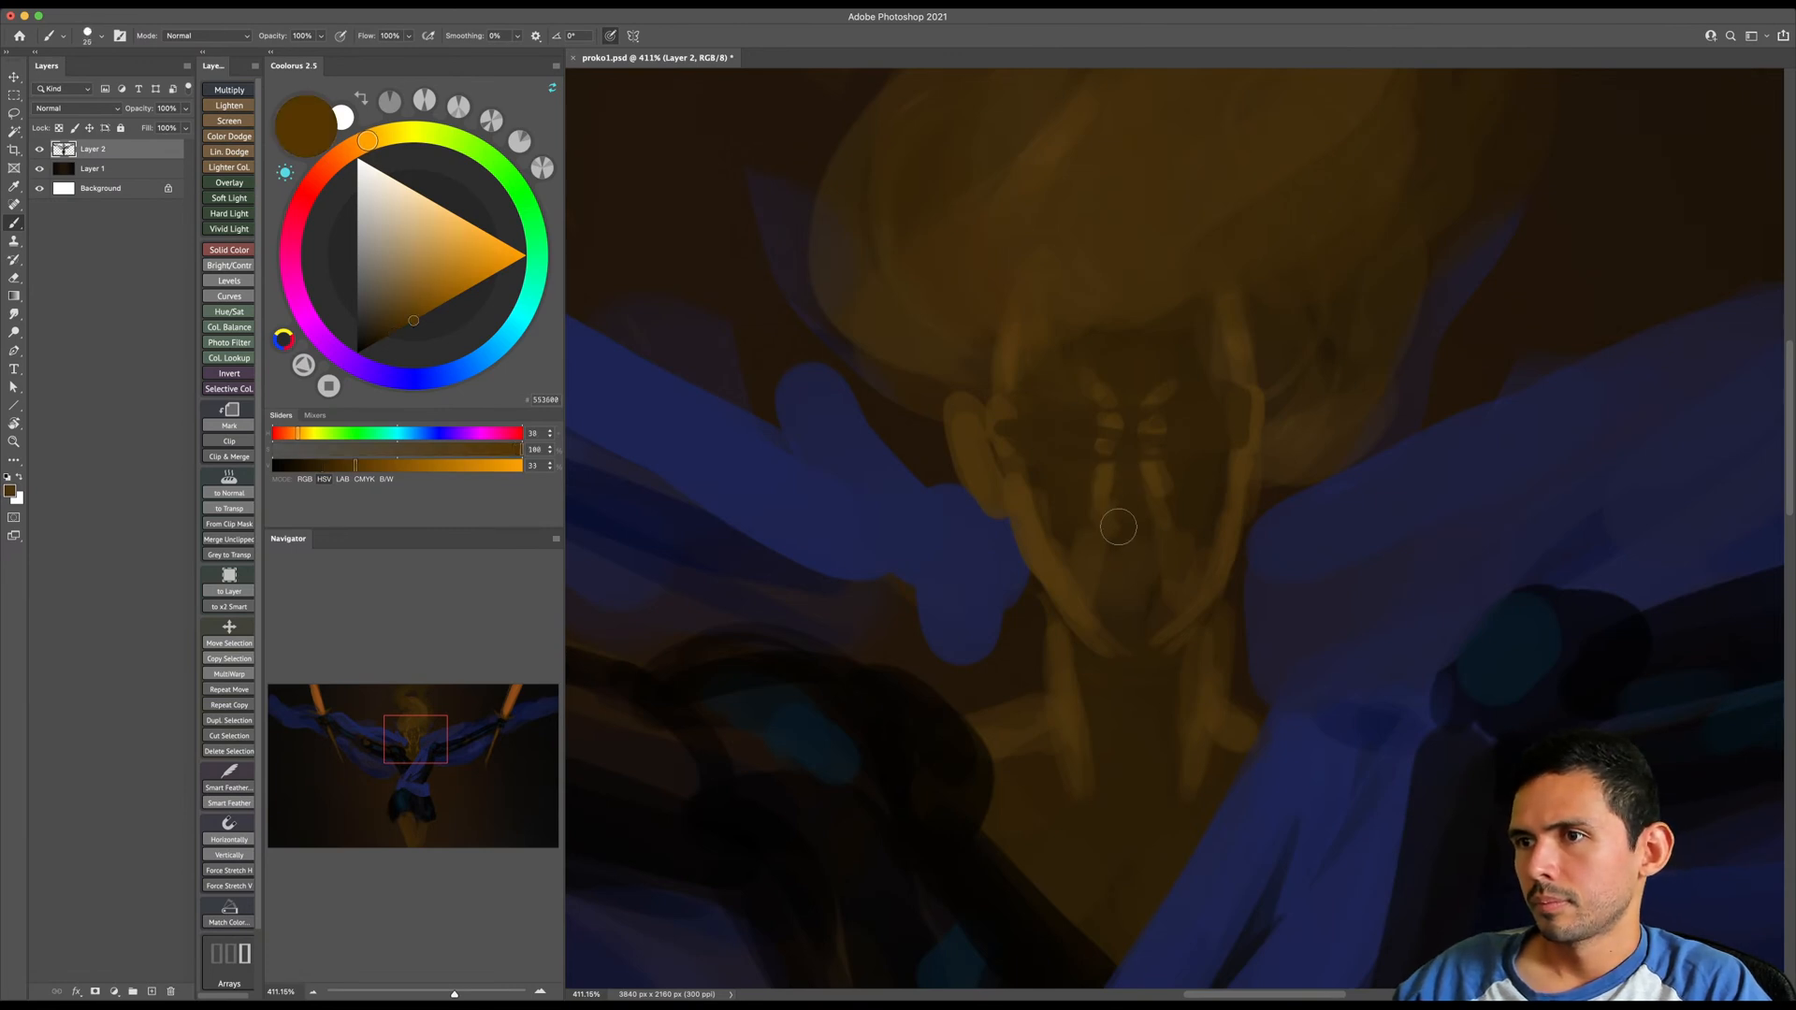
{"action": "key", "text": "bracketright"}
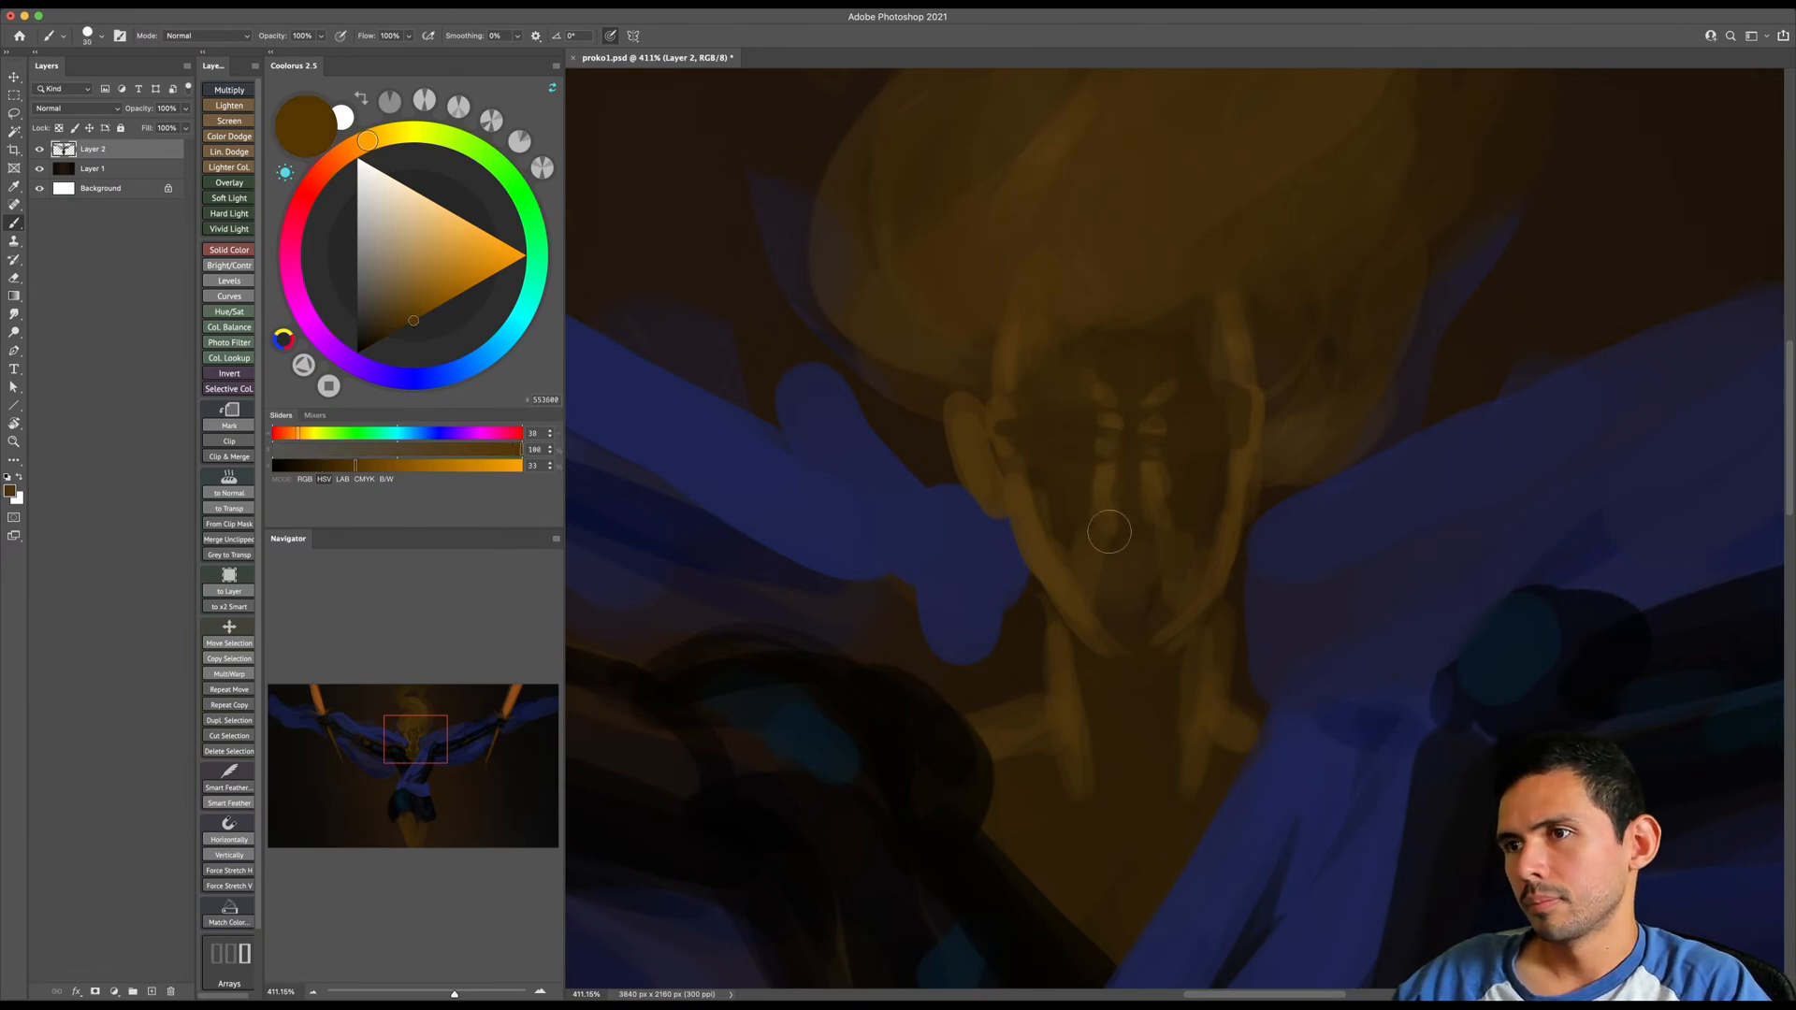
{"action": "left_click", "coordinate": [1131, 477], "text": "alt"}
{"action": "key", "text": "bracketright"}
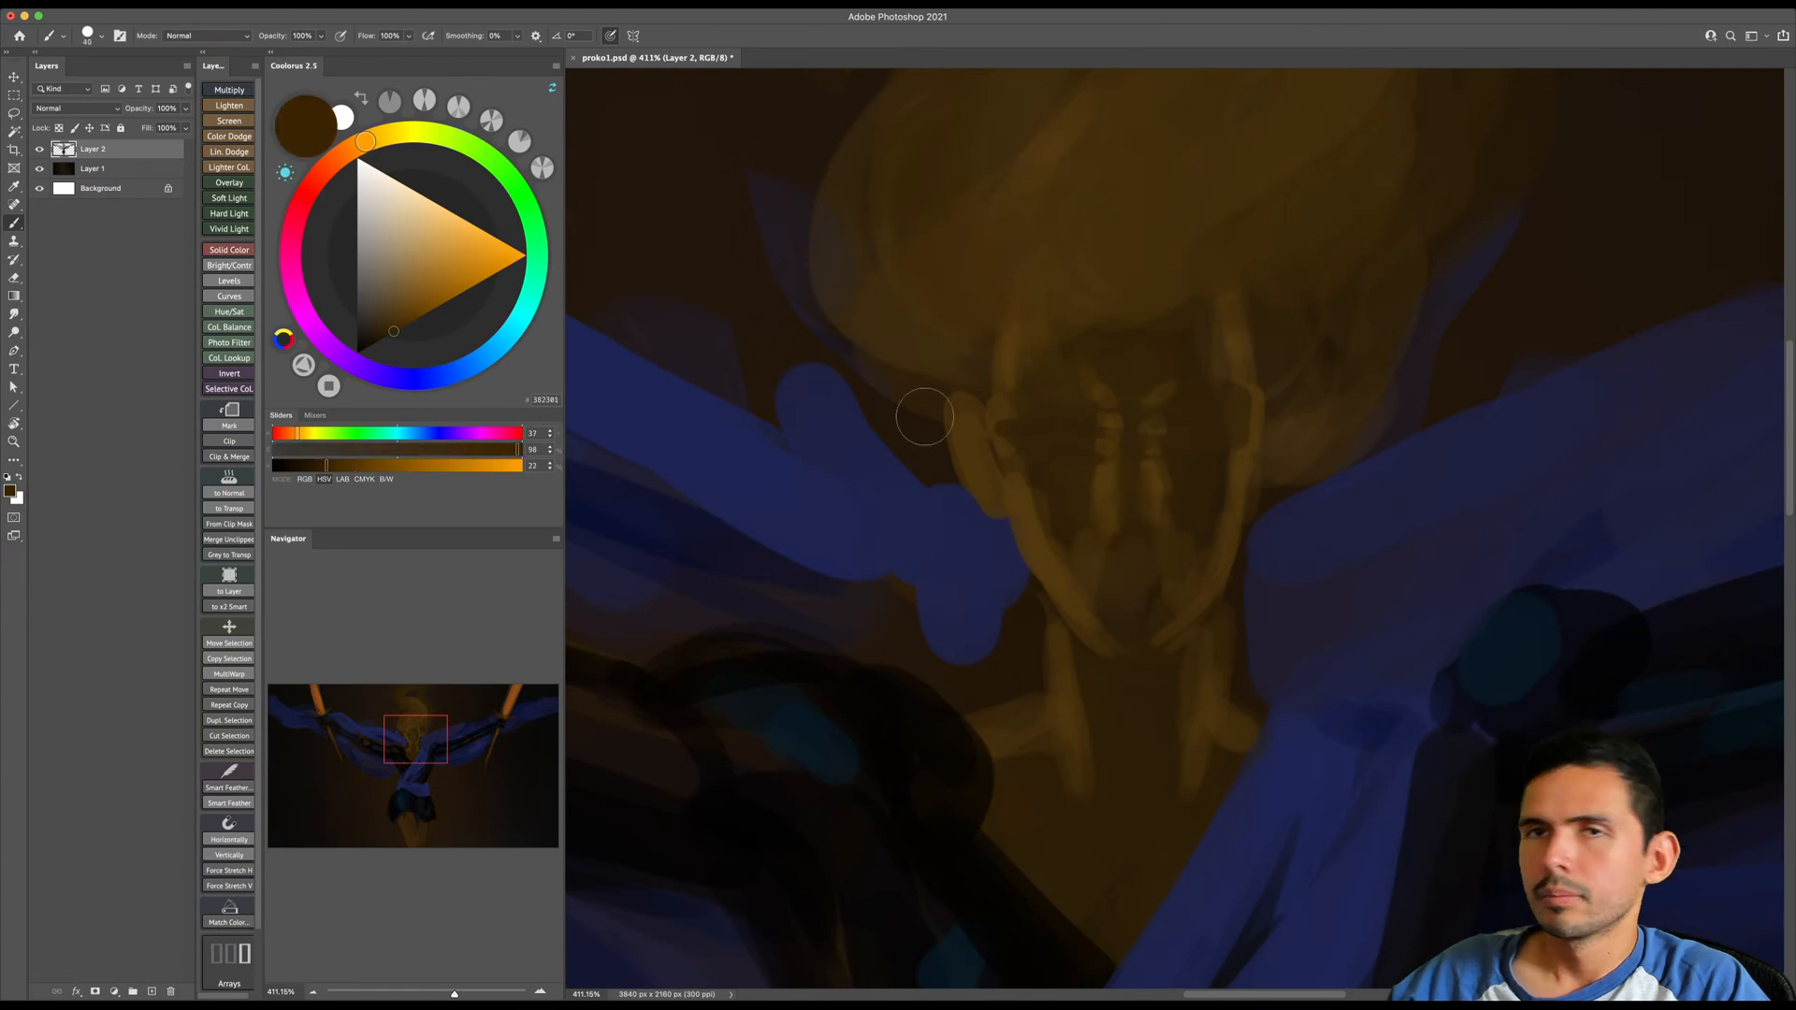
- Resize the image to 5500 px wide with proportions kept at 300 pixels/inch
{"action": "left_click", "coordinate": [177, 9]}
{"action": "left_click", "coordinate": [201, 106]}
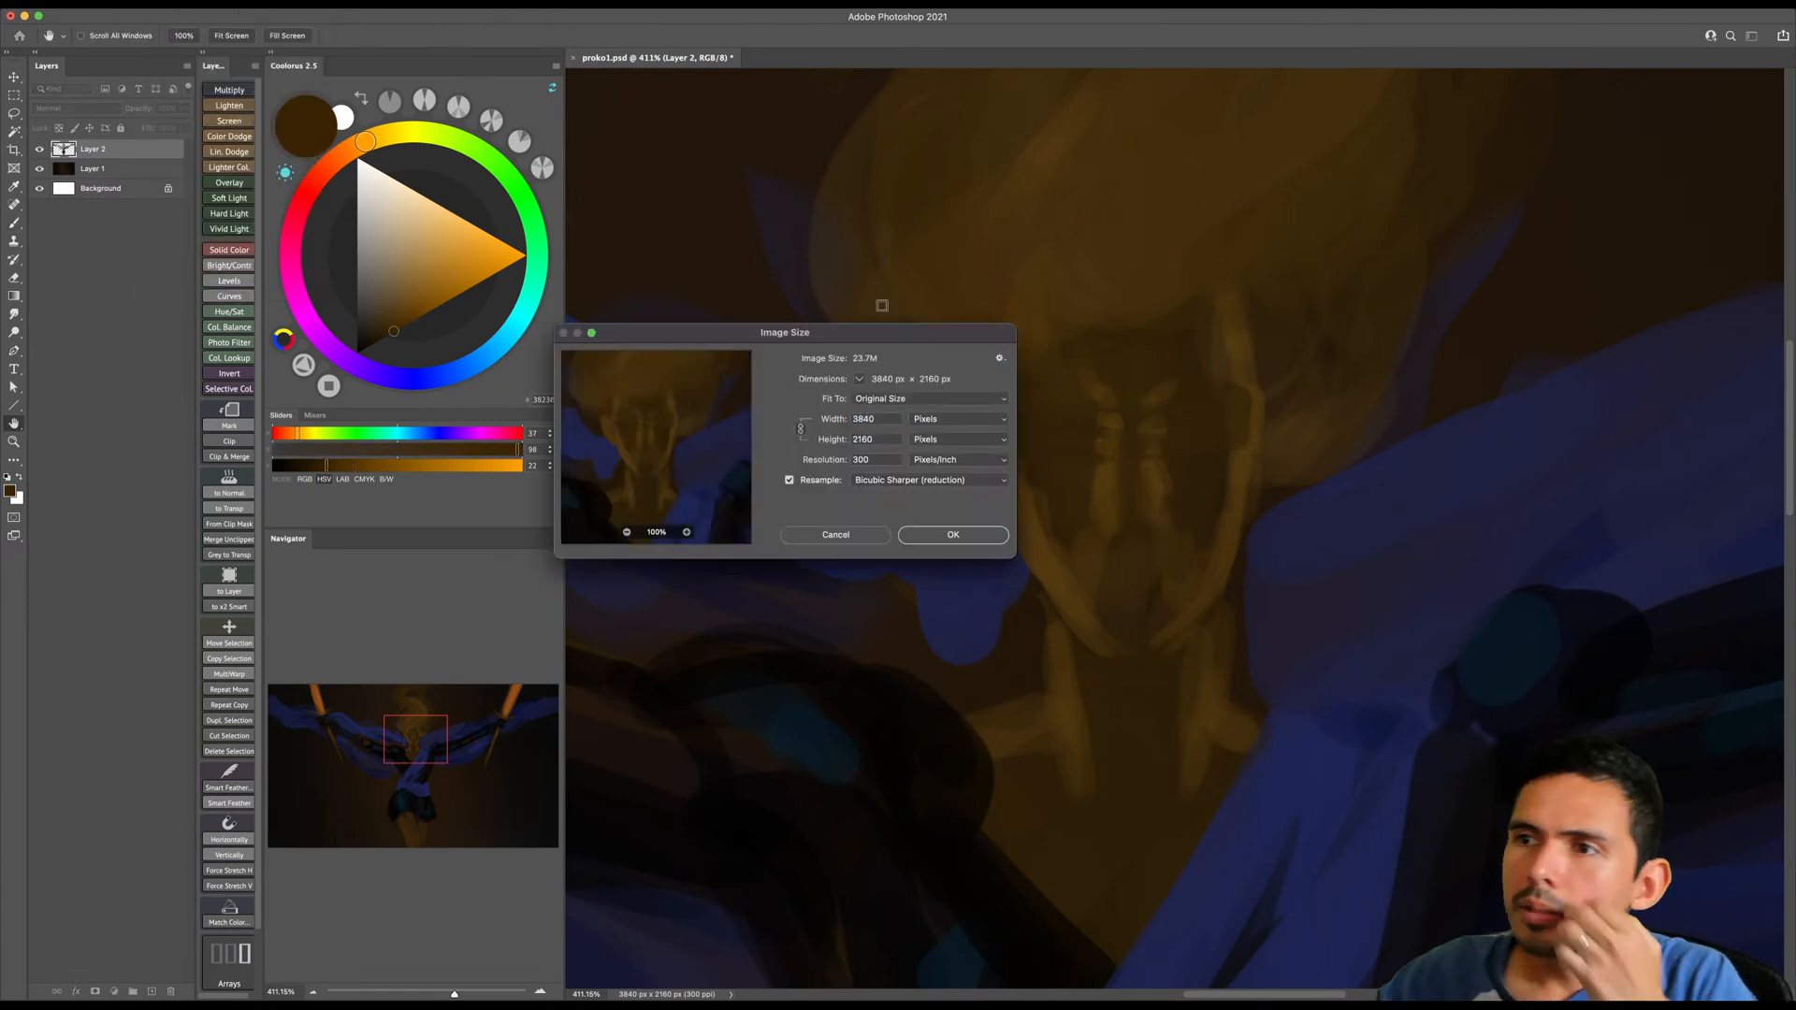
{"action": "double_click", "coordinate": [883, 416]}
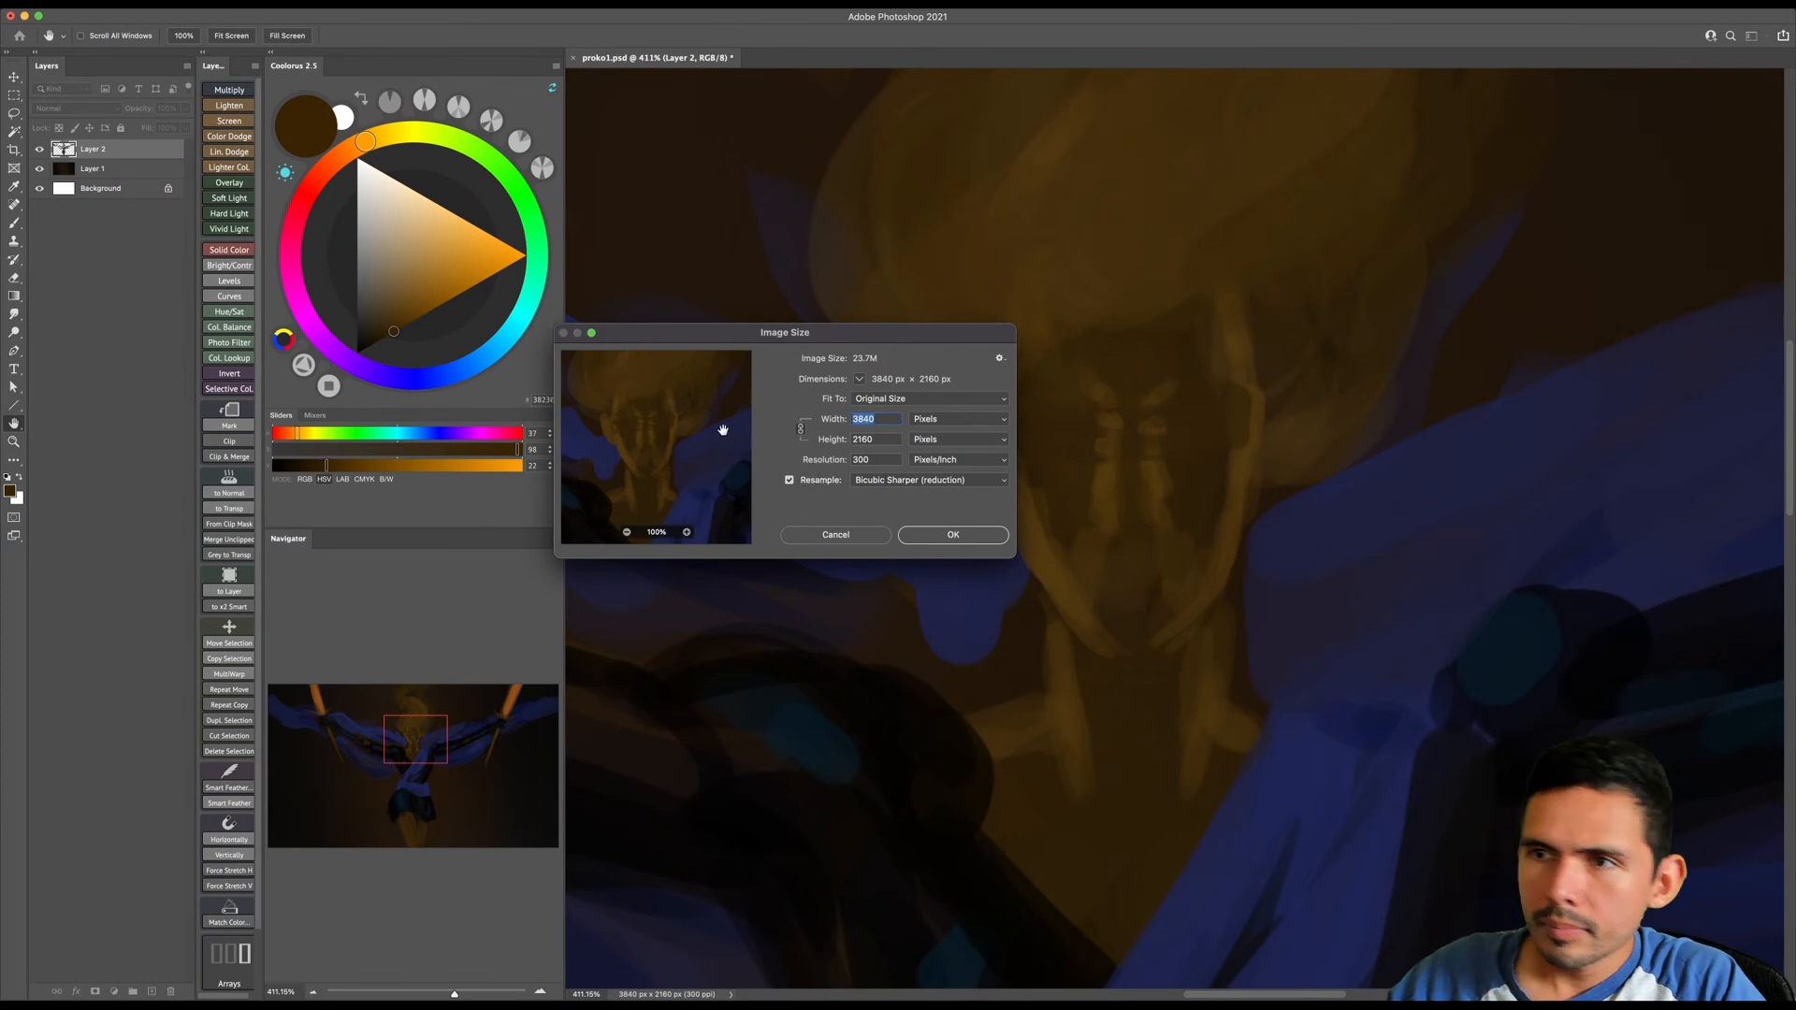
{"action": "type", "text": "500"}
{"action": "key", "text": "BackSpace"}
{"action": "key", "text": "BackSpace"}
{"action": "key", "text": "BackSpace"}
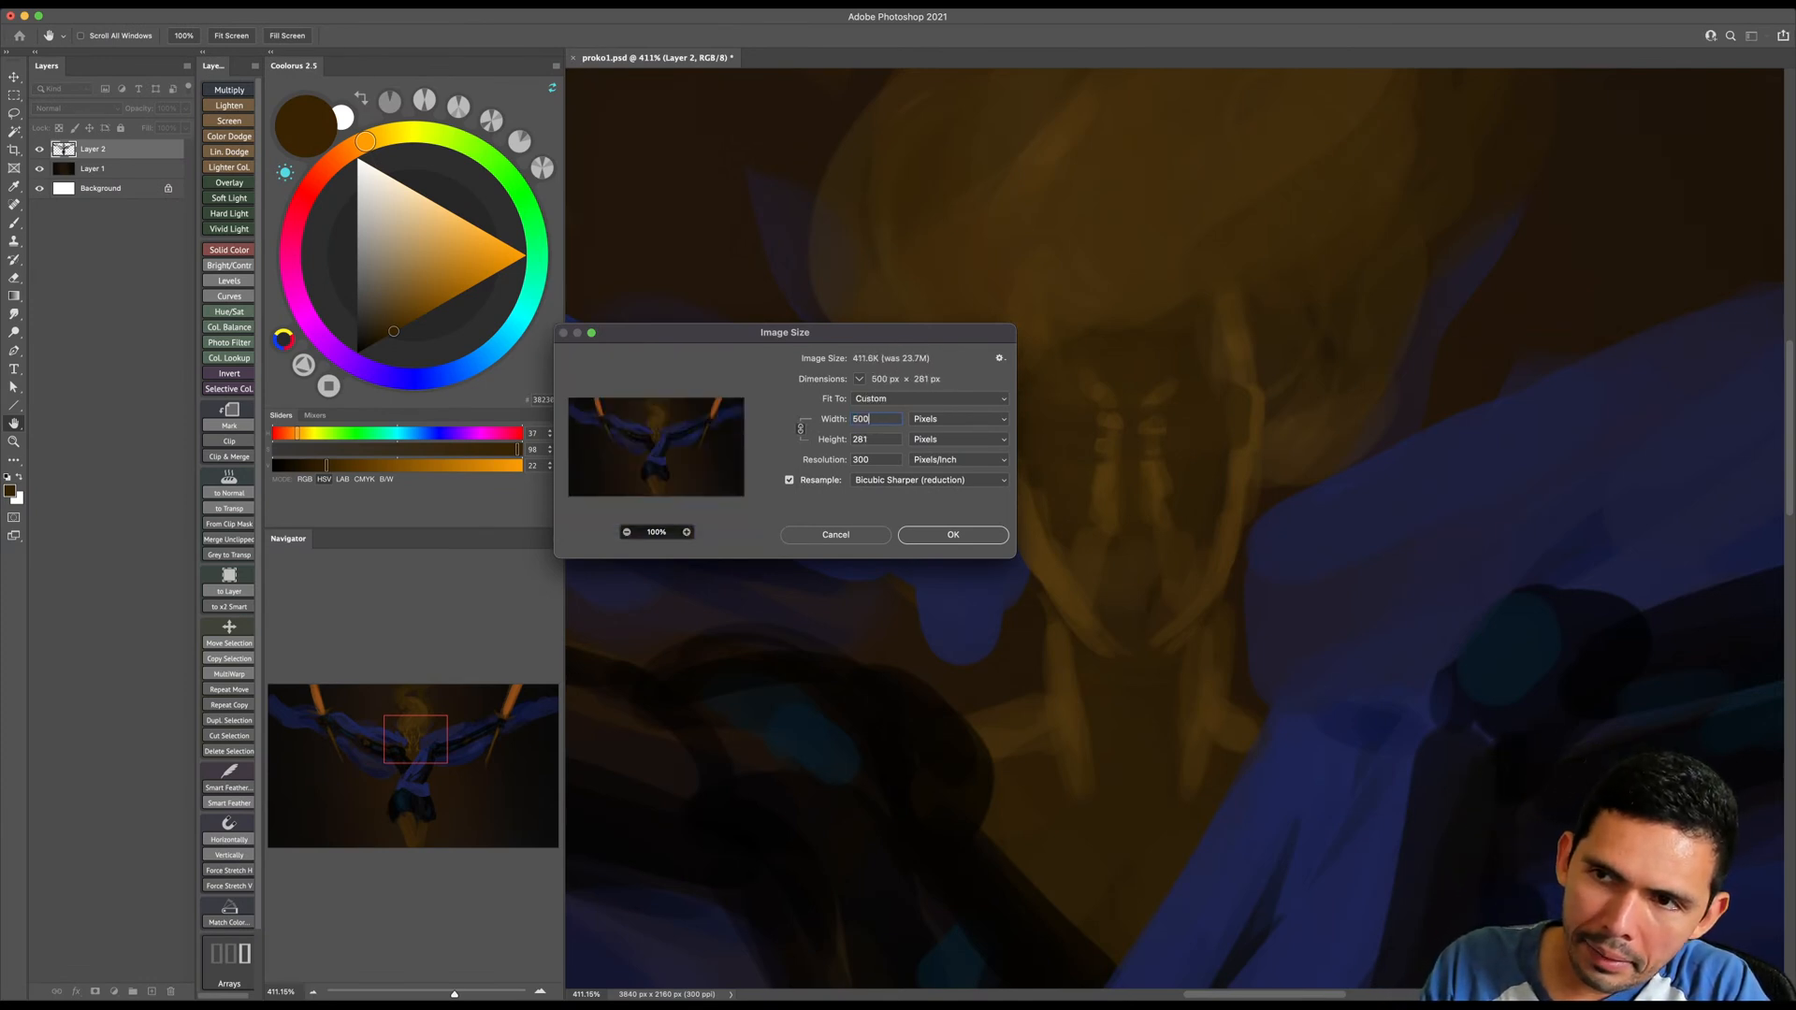
{"action": "type", "text": "500"}
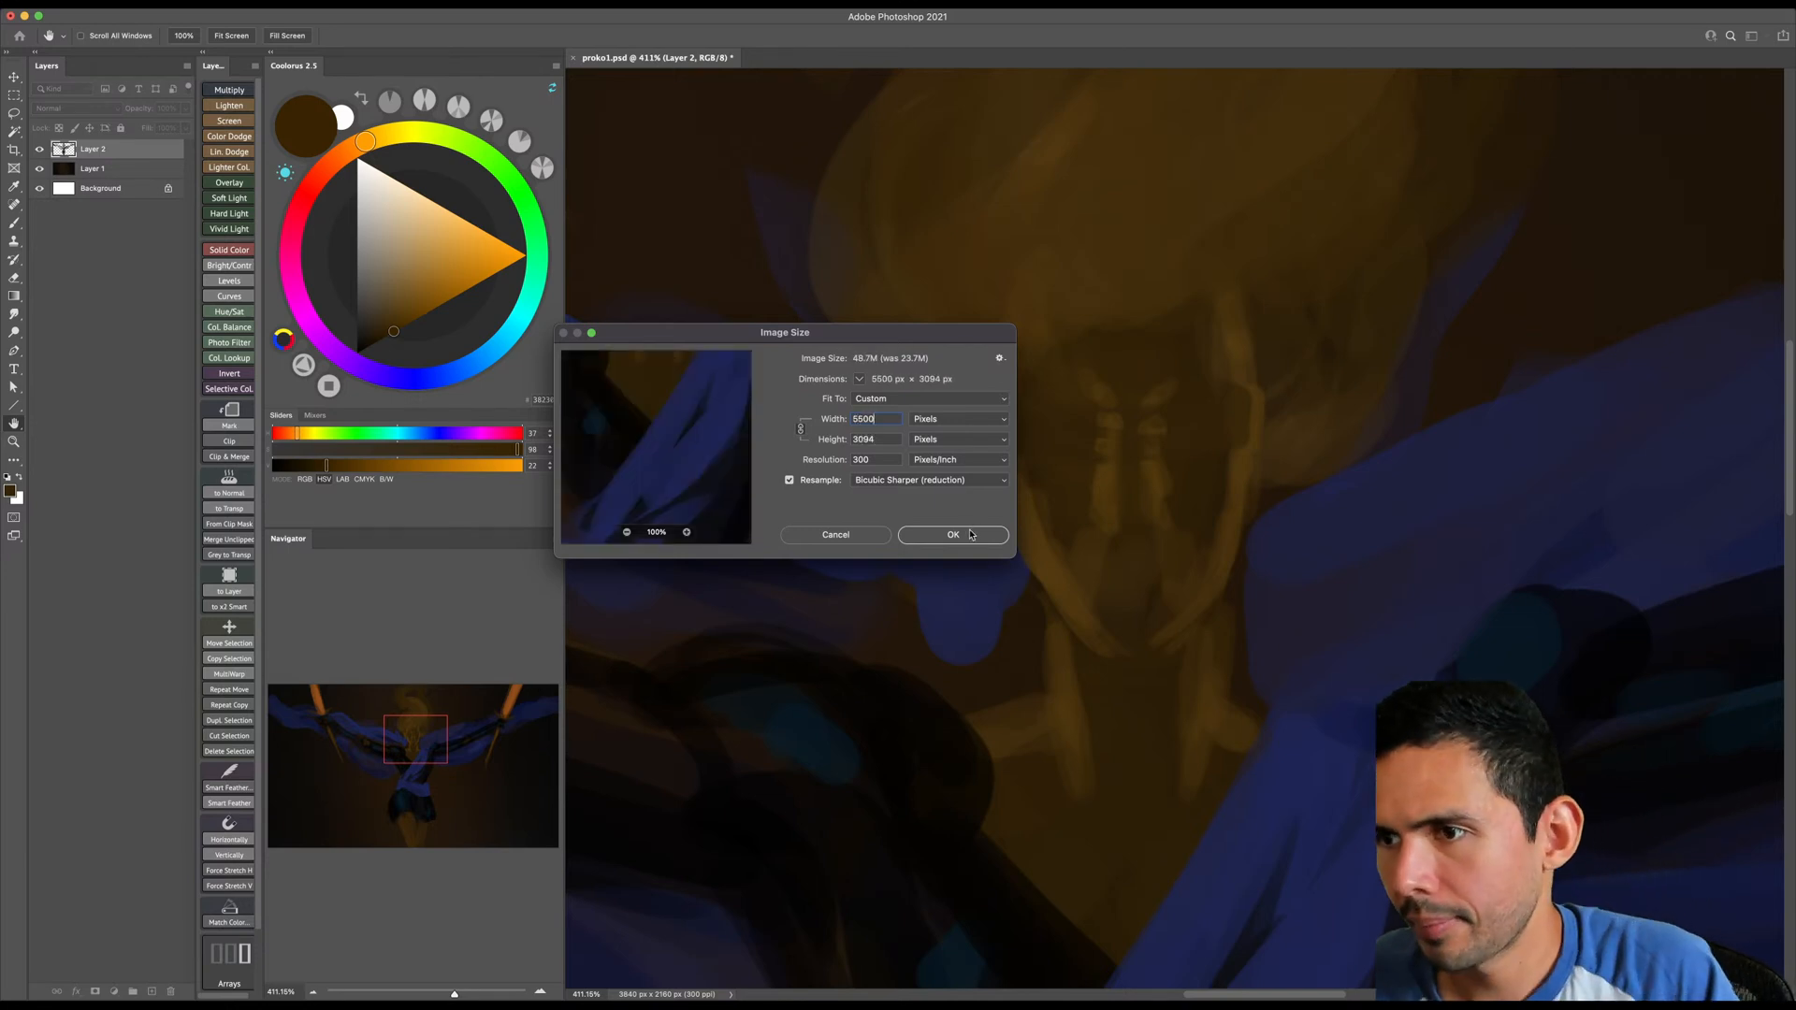
{"action": "key", "text": "Return"}
{"action": "key", "text": "b"}
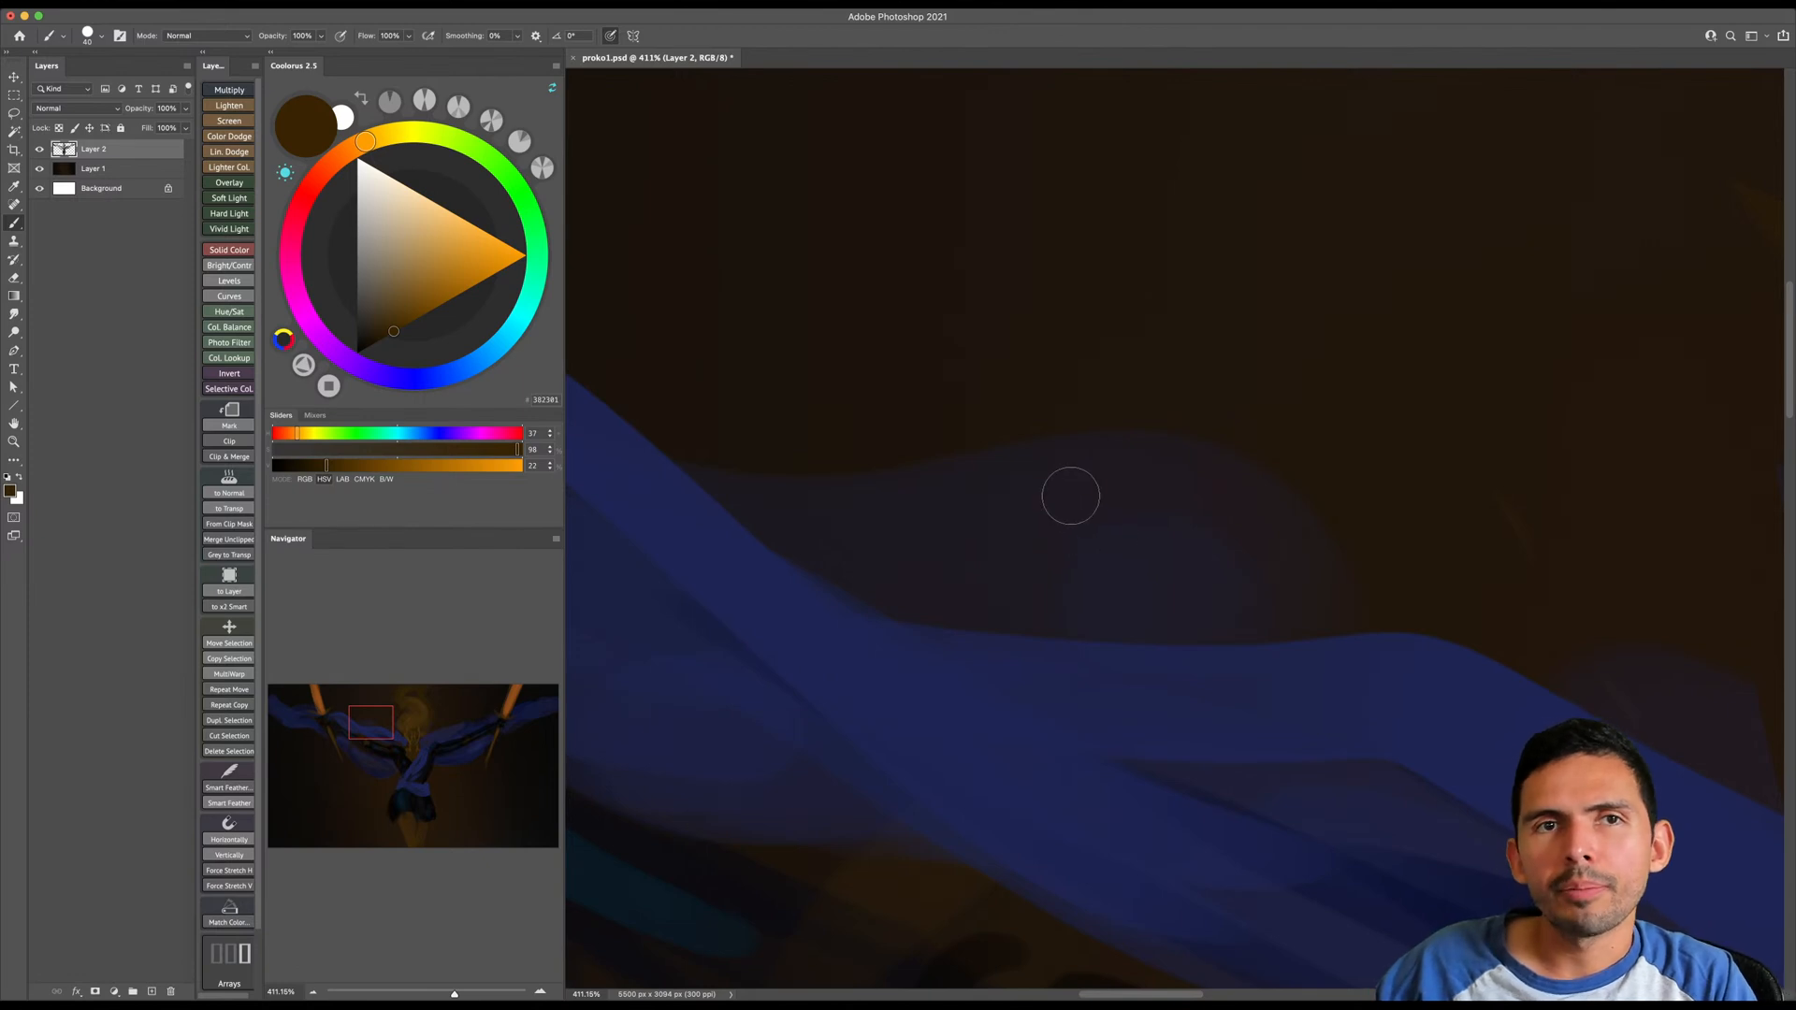
- Sample browns from the jaw and chest and paint the image-left collarbone and shoulder area at the neck's base
{"action": "key", "text": "z"}
{"action": "mouse_move", "coordinate": [1131, 554]}
{"action": "left_mouse_down"}
{"action": "mouse_move", "coordinate": [1070, 570]}
{"action": "mouse_move", "coordinate": [985, 543]}
{"action": "left_mouse_up"}
{"action": "left_click_drag", "start_coordinate": [1192, 617], "coordinate": [882, 523]}
{"action": "mouse_move", "coordinate": [1109, 600]}
{"action": "left_mouse_down"}
{"action": "mouse_move", "coordinate": [985, 541]}
{"action": "mouse_move", "coordinate": [1021, 518]}
{"action": "left_mouse_up"}
{"action": "key", "text": "b"}
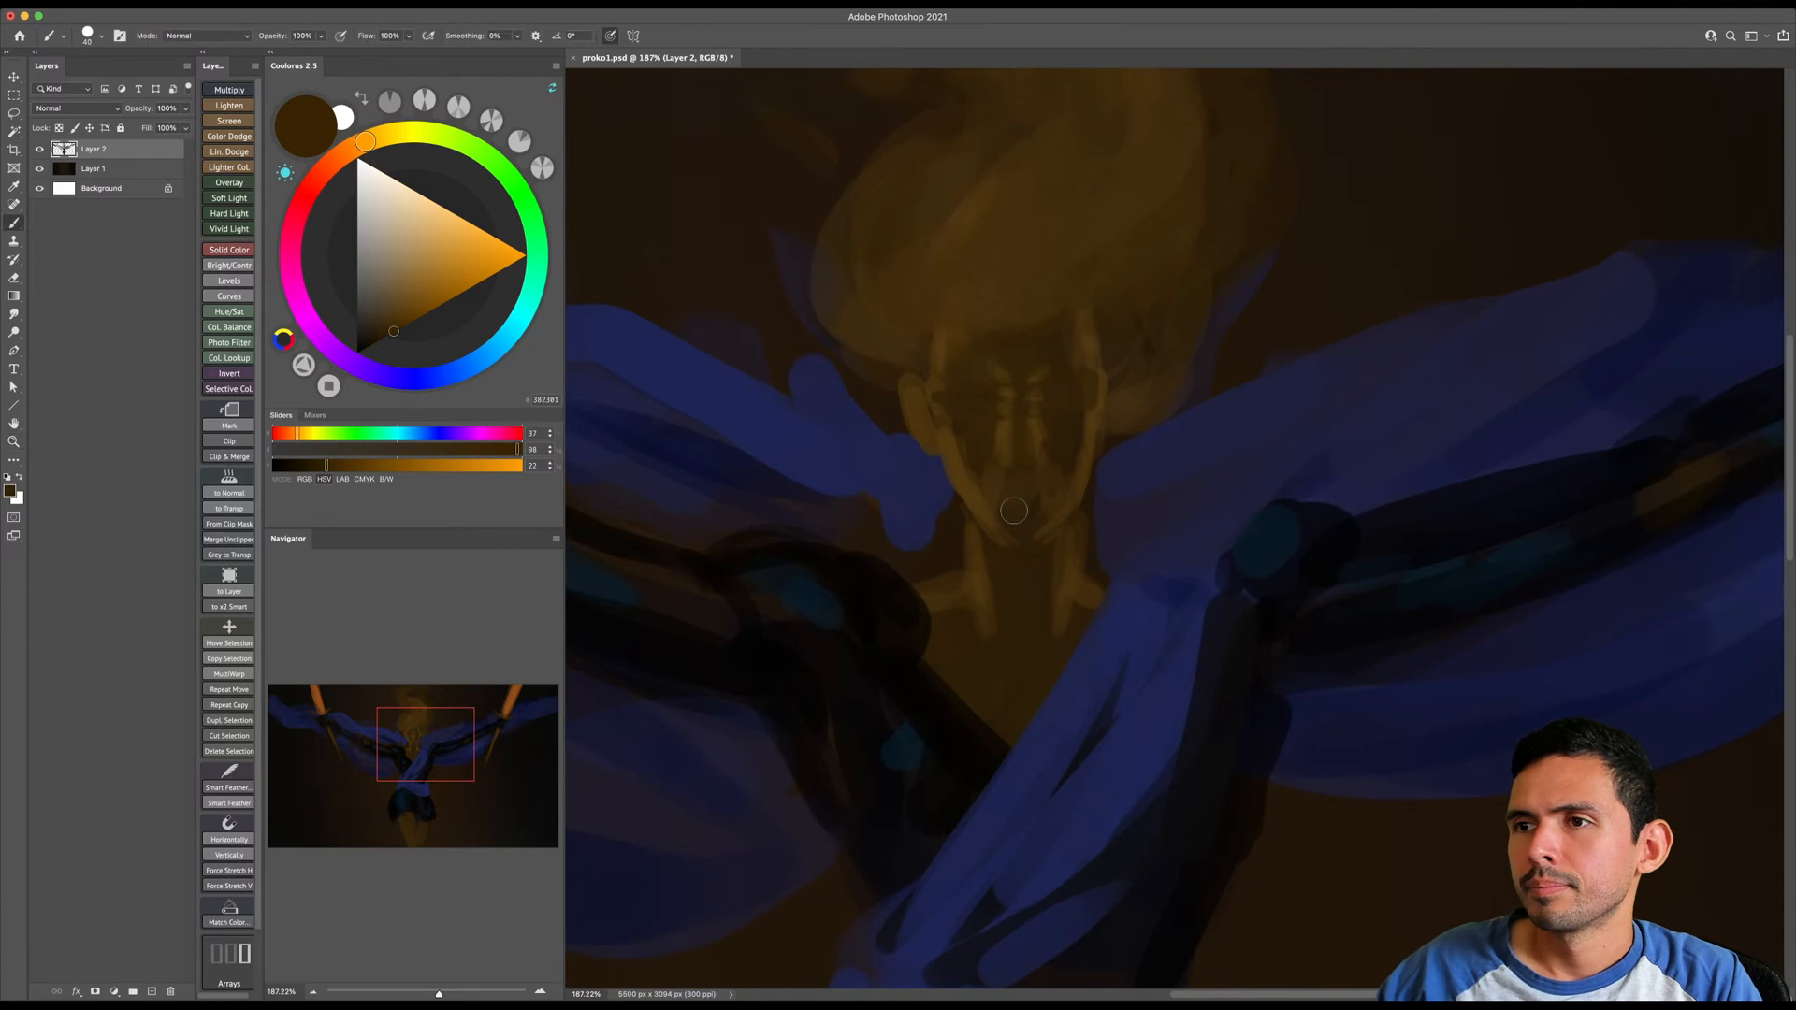
{"action": "left_click", "coordinate": [963, 485], "text": "alt"}
{"action": "key", "text": "bracketleft"}
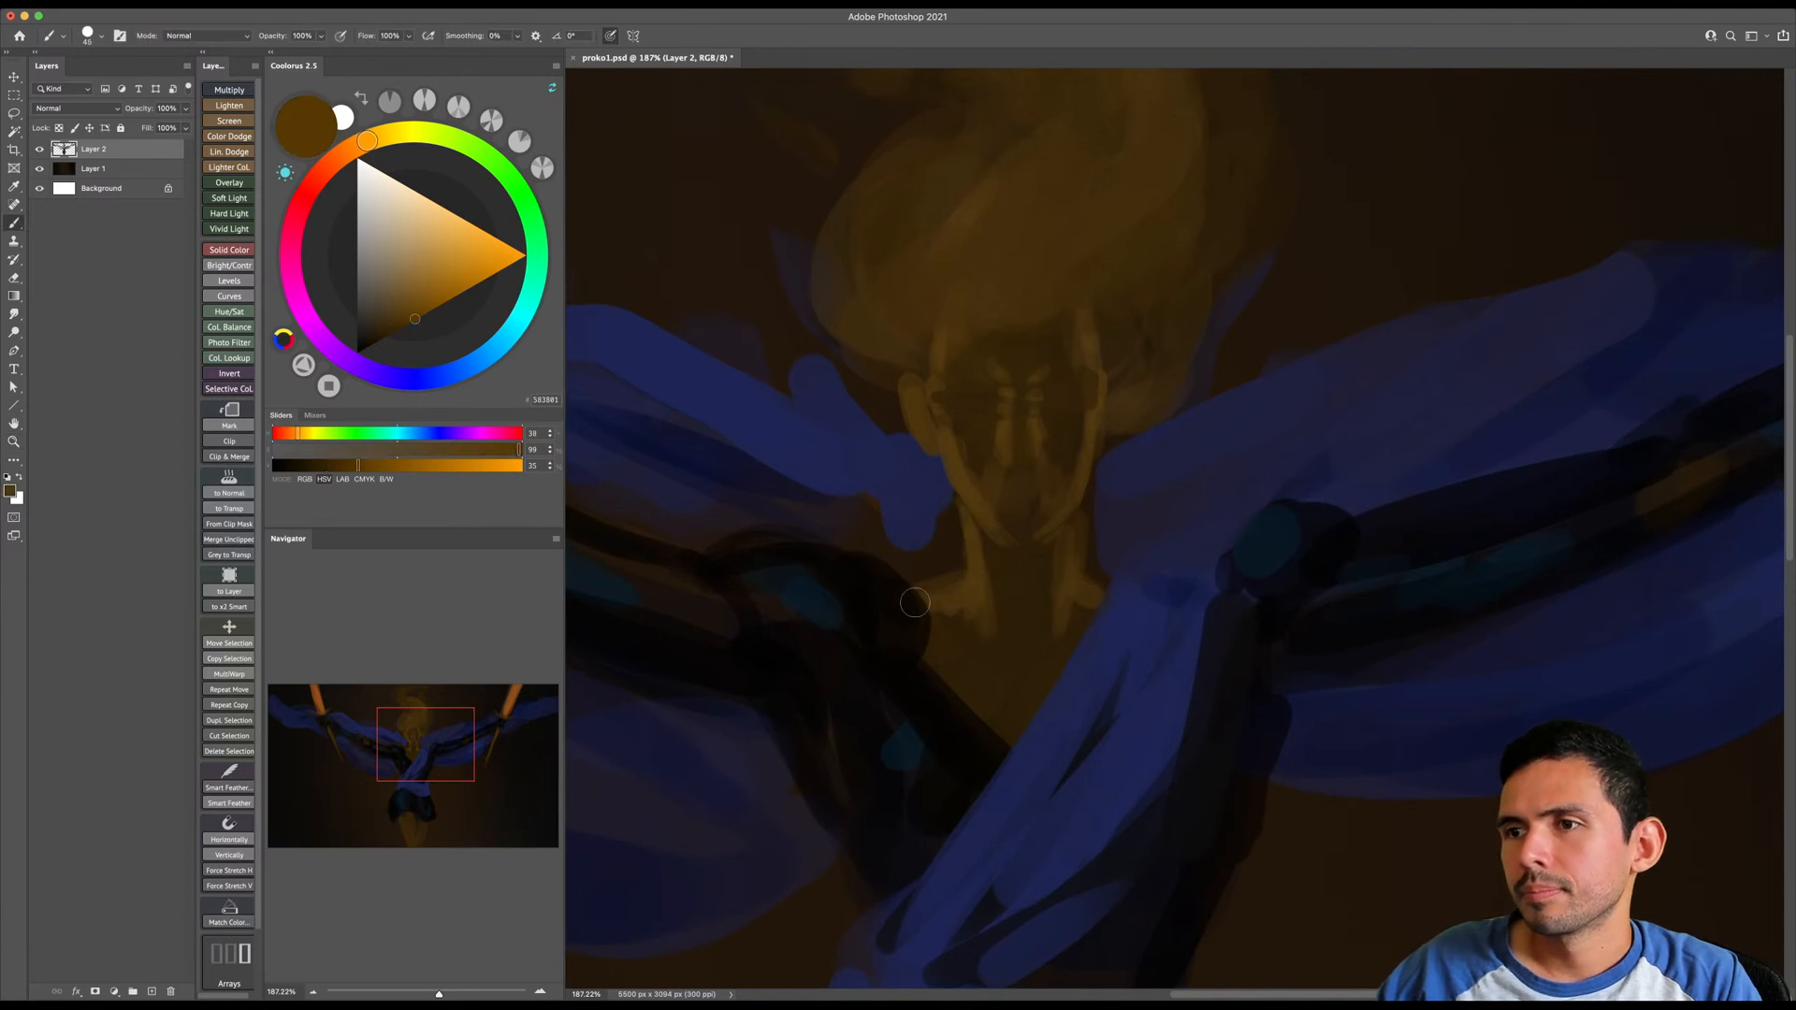
{"action": "key", "text": "bracketright"}
{"action": "key", "text": "bracketright"}
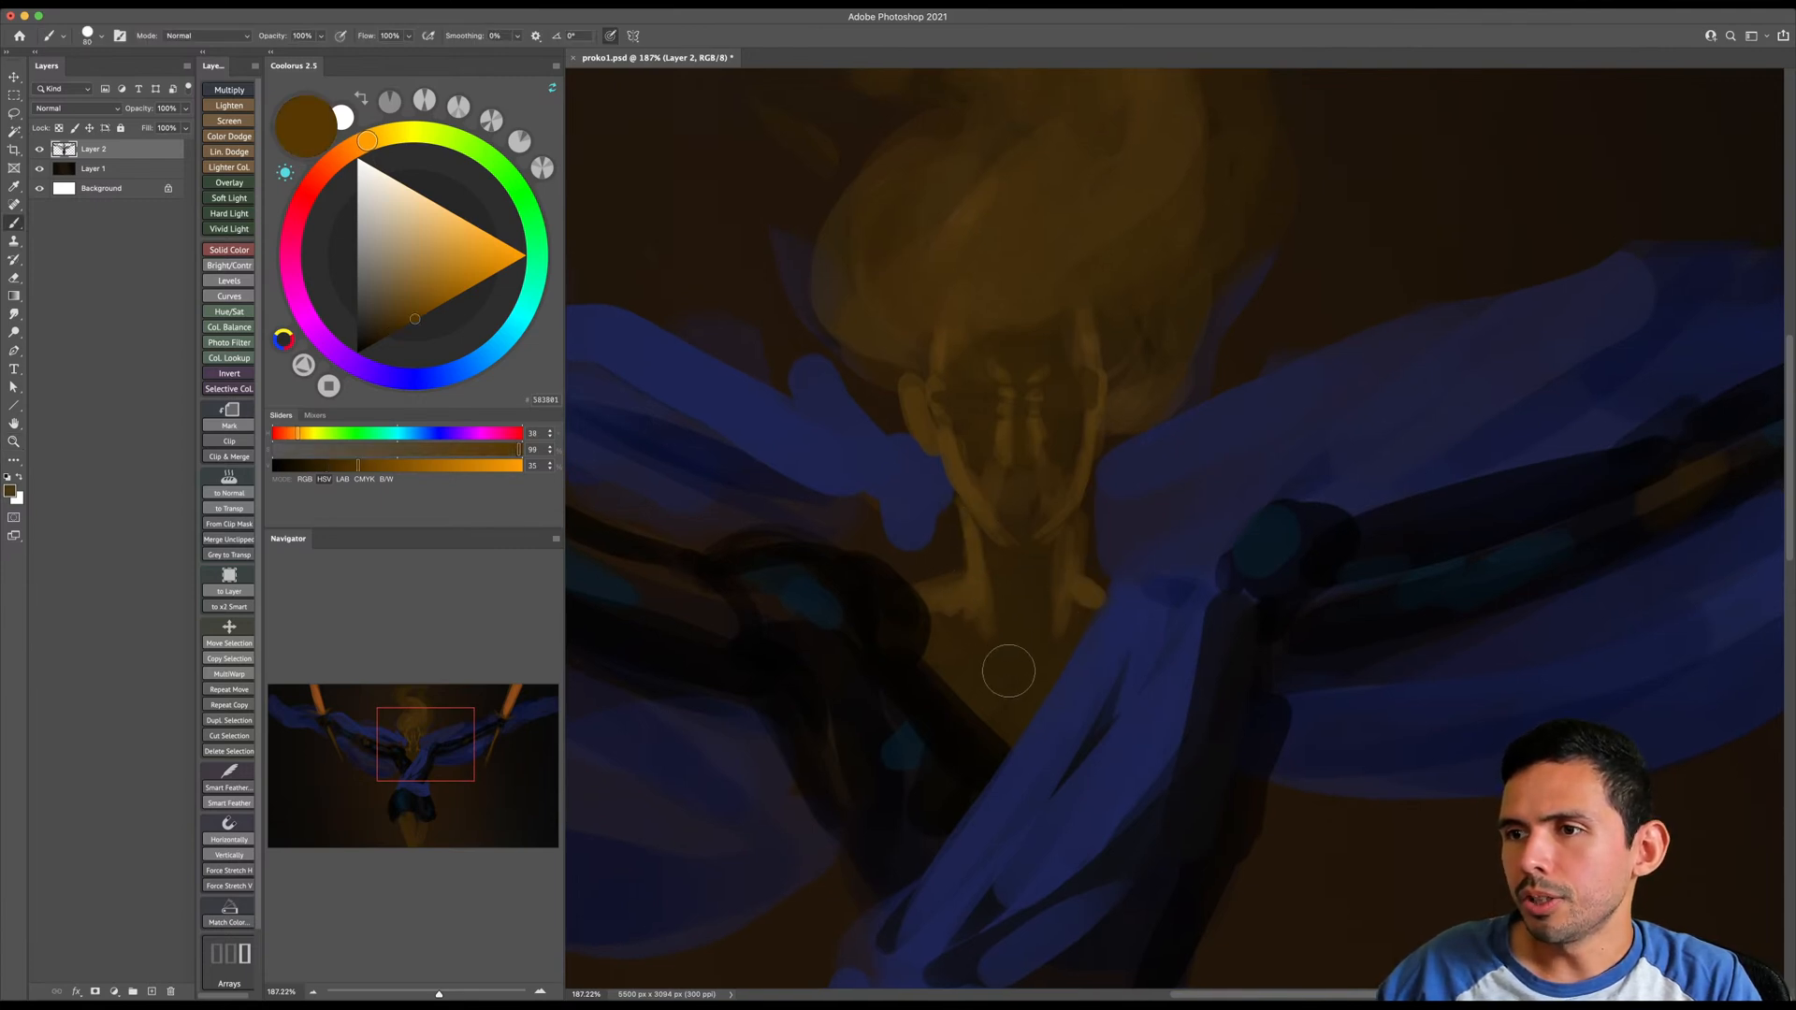
{"action": "left_click", "coordinate": [944, 620], "text": "alt"}
{"action": "key", "text": "bracketleft"}
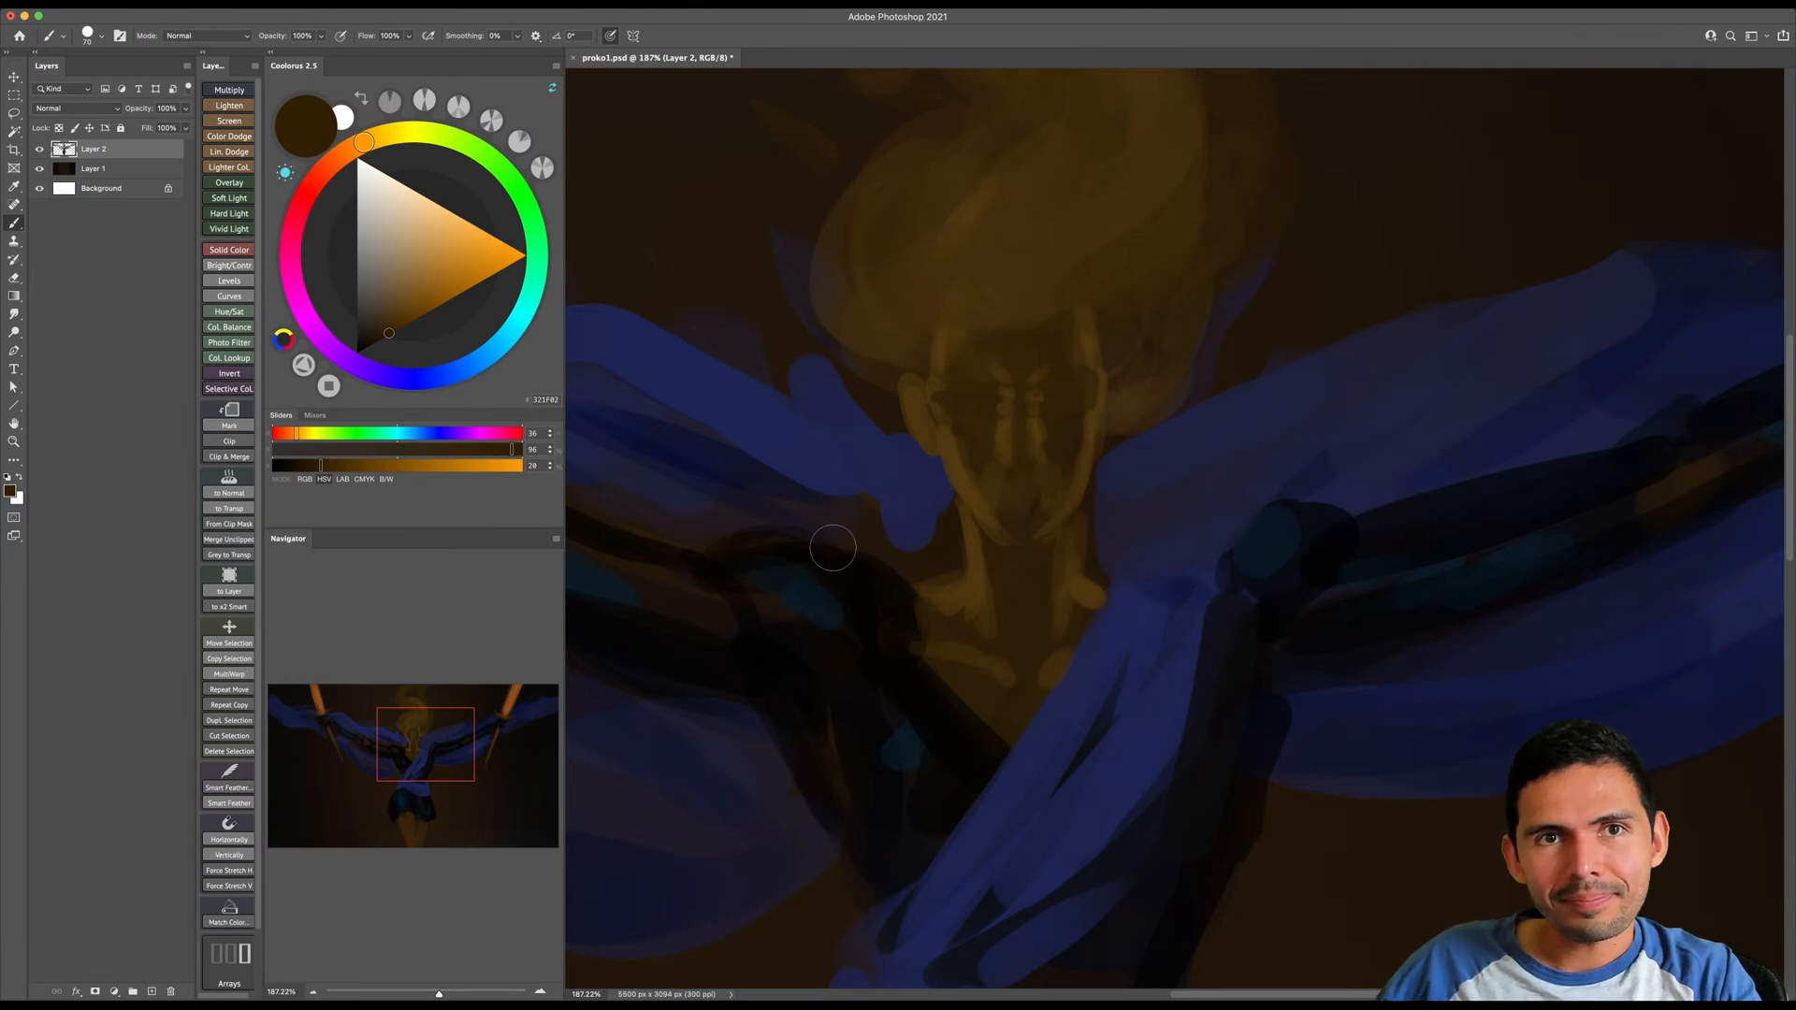
- Sample lighter brown from the neck and refine the neck and the image-right shoulder beside the blue fabric
{"action": "key", "text": "z"}
{"action": "mouse_move", "coordinate": [1082, 649]}
{"action": "left_mouse_down"}
{"action": "mouse_move", "coordinate": [1051, 677]}
{"action": "mouse_move", "coordinate": [1072, 674]}
{"action": "left_mouse_up"}
{"action": "key", "text": "b"}
{"action": "left_click", "coordinate": [1027, 612], "text": "alt"}
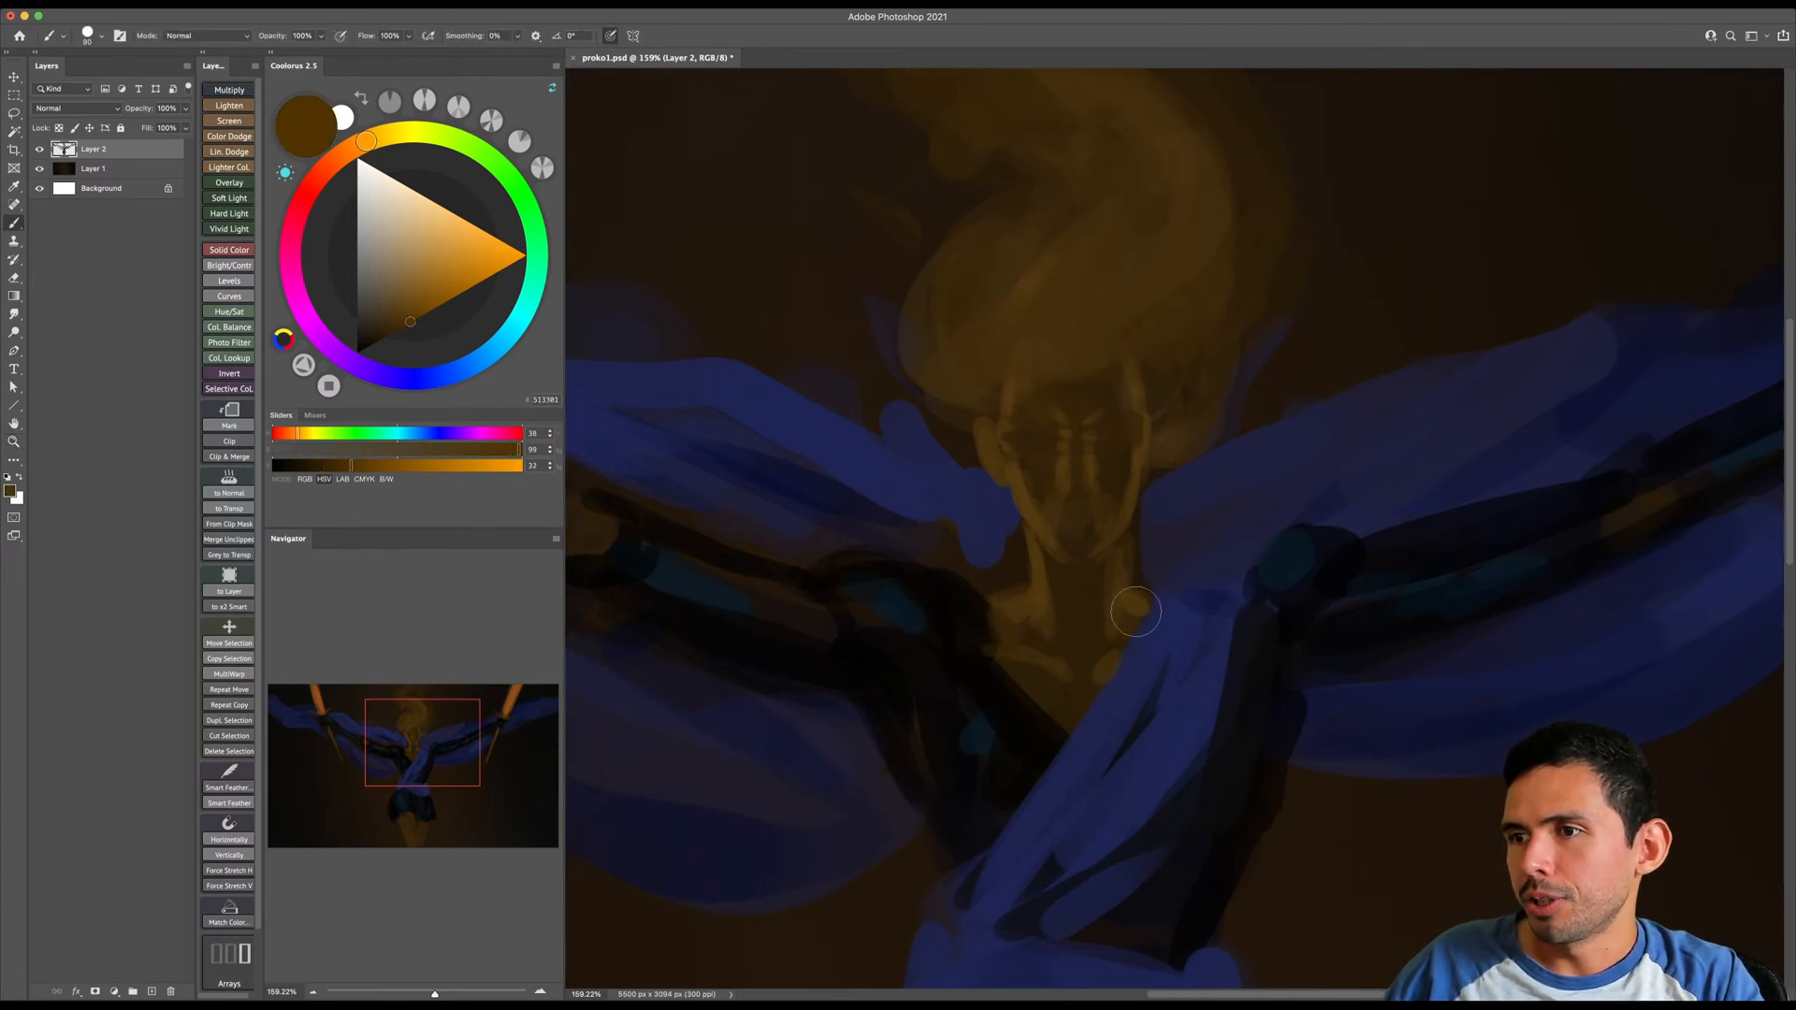
{"action": "left_click", "coordinate": [1042, 573], "text": "alt"}
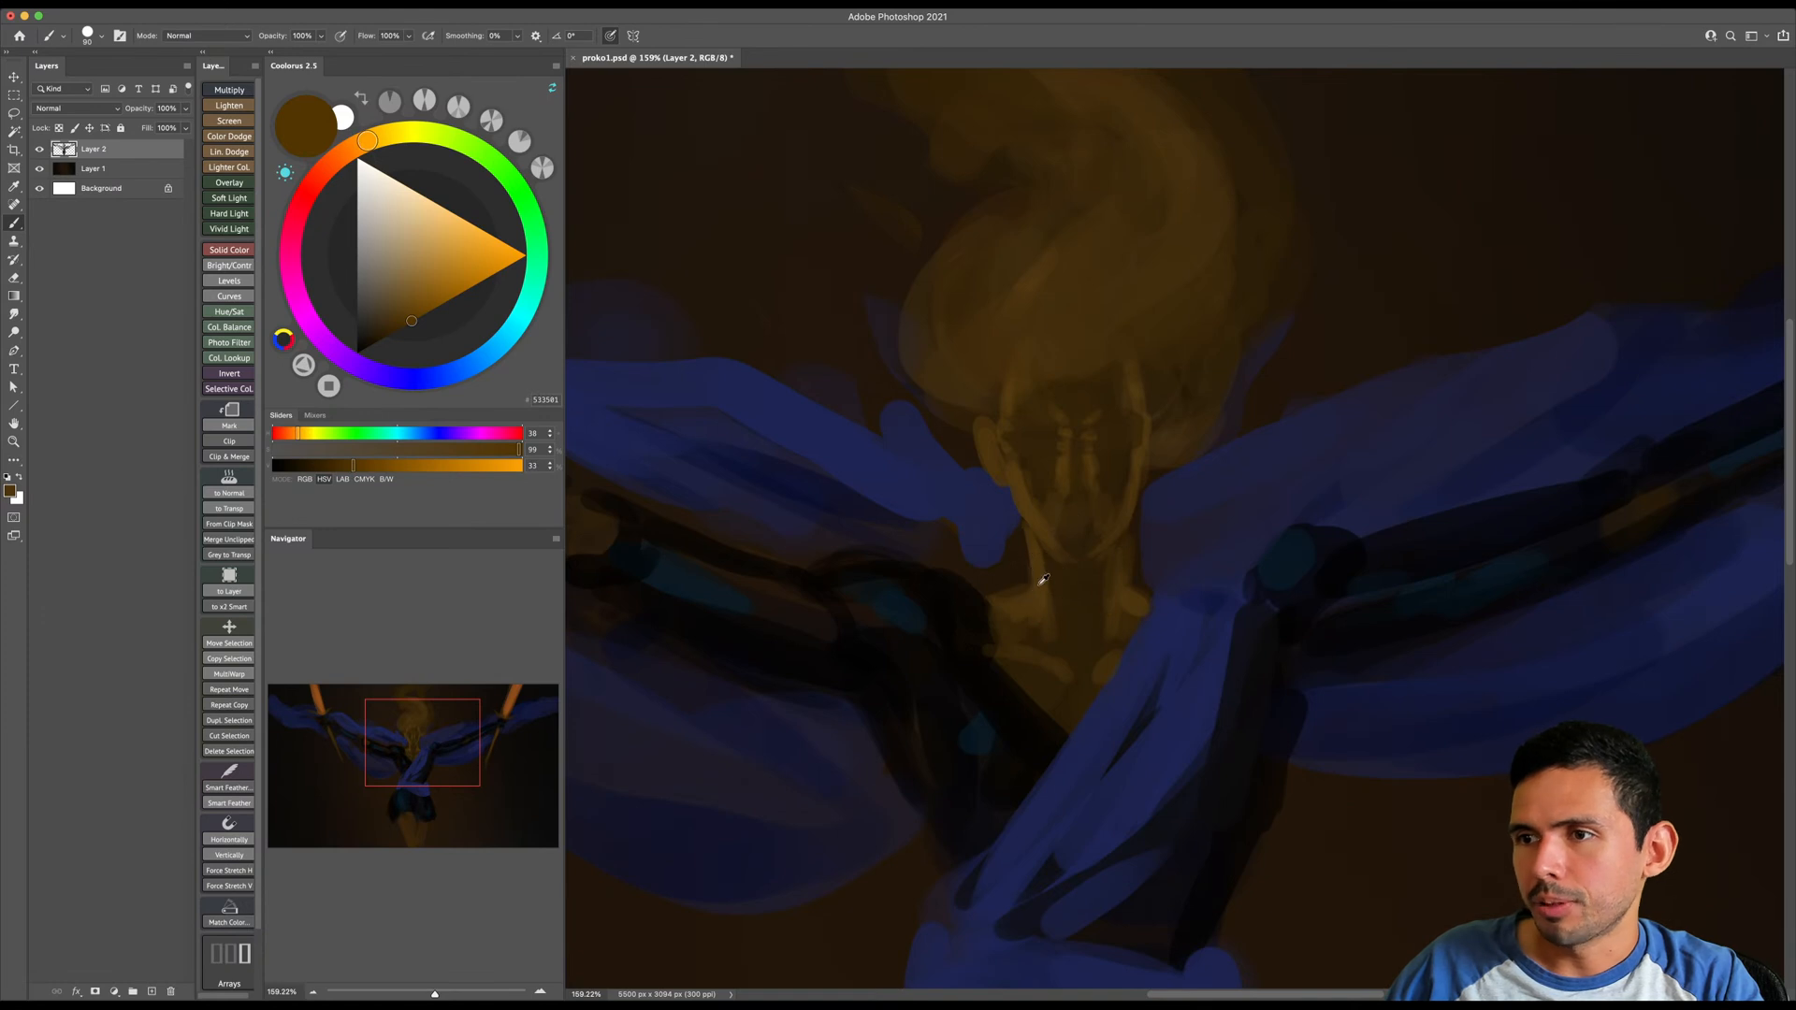
- Paint curling strands of smoky brown hair along both sides of the head with varied brush sizes
{"action": "key", "text": "z"}
{"action": "mouse_move", "coordinate": [1110, 639]}
{"action": "left_mouse_down"}
{"action": "mouse_move", "coordinate": [1022, 642]}
{"action": "mouse_move", "coordinate": [1079, 667]}
{"action": "left_mouse_up"}
{"action": "left_click_drag", "start_coordinate": [1106, 537], "coordinate": [1123, 537]}
{"action": "key", "text": "b"}
{"action": "key", "text": "]"}
{"action": "key", "text": "]"}
{"action": "key", "text": "]"}
{"action": "key", "text": "]"}
{"action": "mouse_move", "coordinate": [941, 512]}
{"action": "left_mouse_down"}
{"action": "mouse_move", "coordinate": [931, 429]}
{"action": "mouse_move", "coordinate": [966, 514]}
{"action": "mouse_move", "coordinate": [932, 363]}
{"action": "mouse_move", "coordinate": [969, 367]}
{"action": "mouse_move", "coordinate": [954, 335]}
{"action": "mouse_move", "coordinate": [985, 502]}
{"action": "left_mouse_up"}
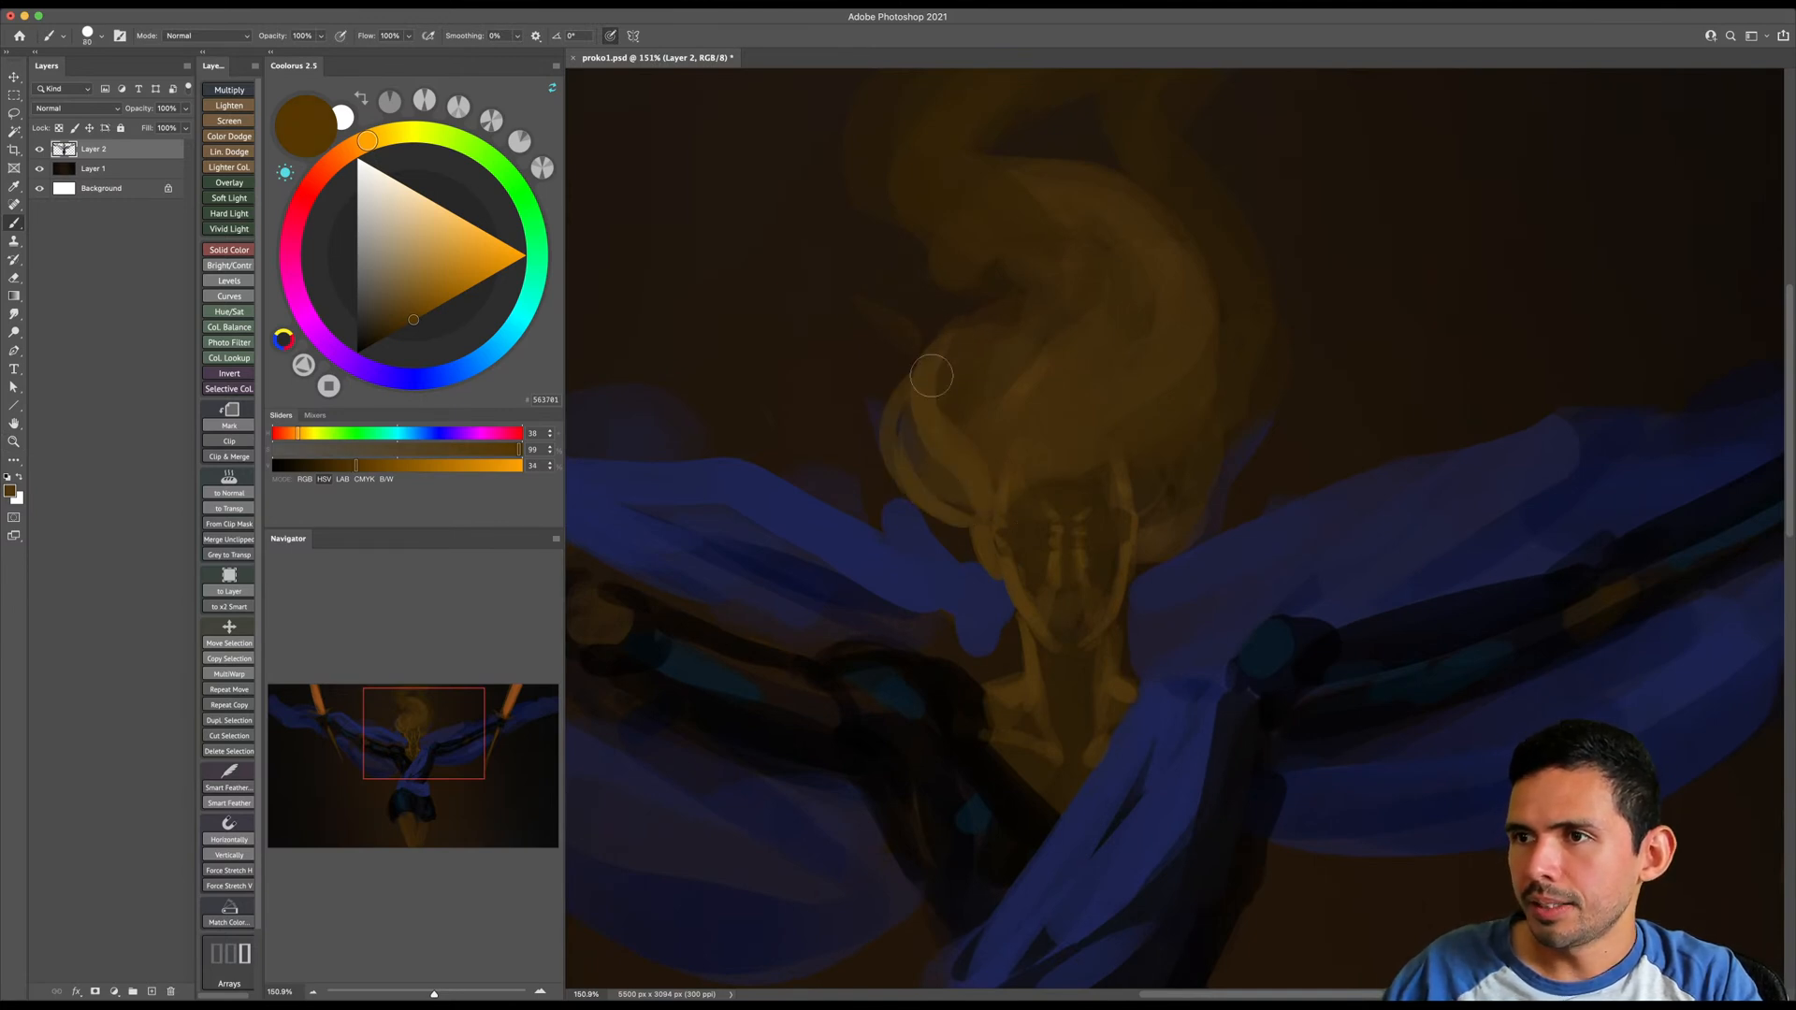
{"action": "mouse_move", "coordinate": [1214, 255]}
{"action": "left_mouse_down"}
{"action": "mouse_move", "coordinate": [1227, 289]}
{"action": "mouse_move", "coordinate": [1204, 421]}
{"action": "mouse_move", "coordinate": [1121, 475]}
{"action": "left_mouse_up"}
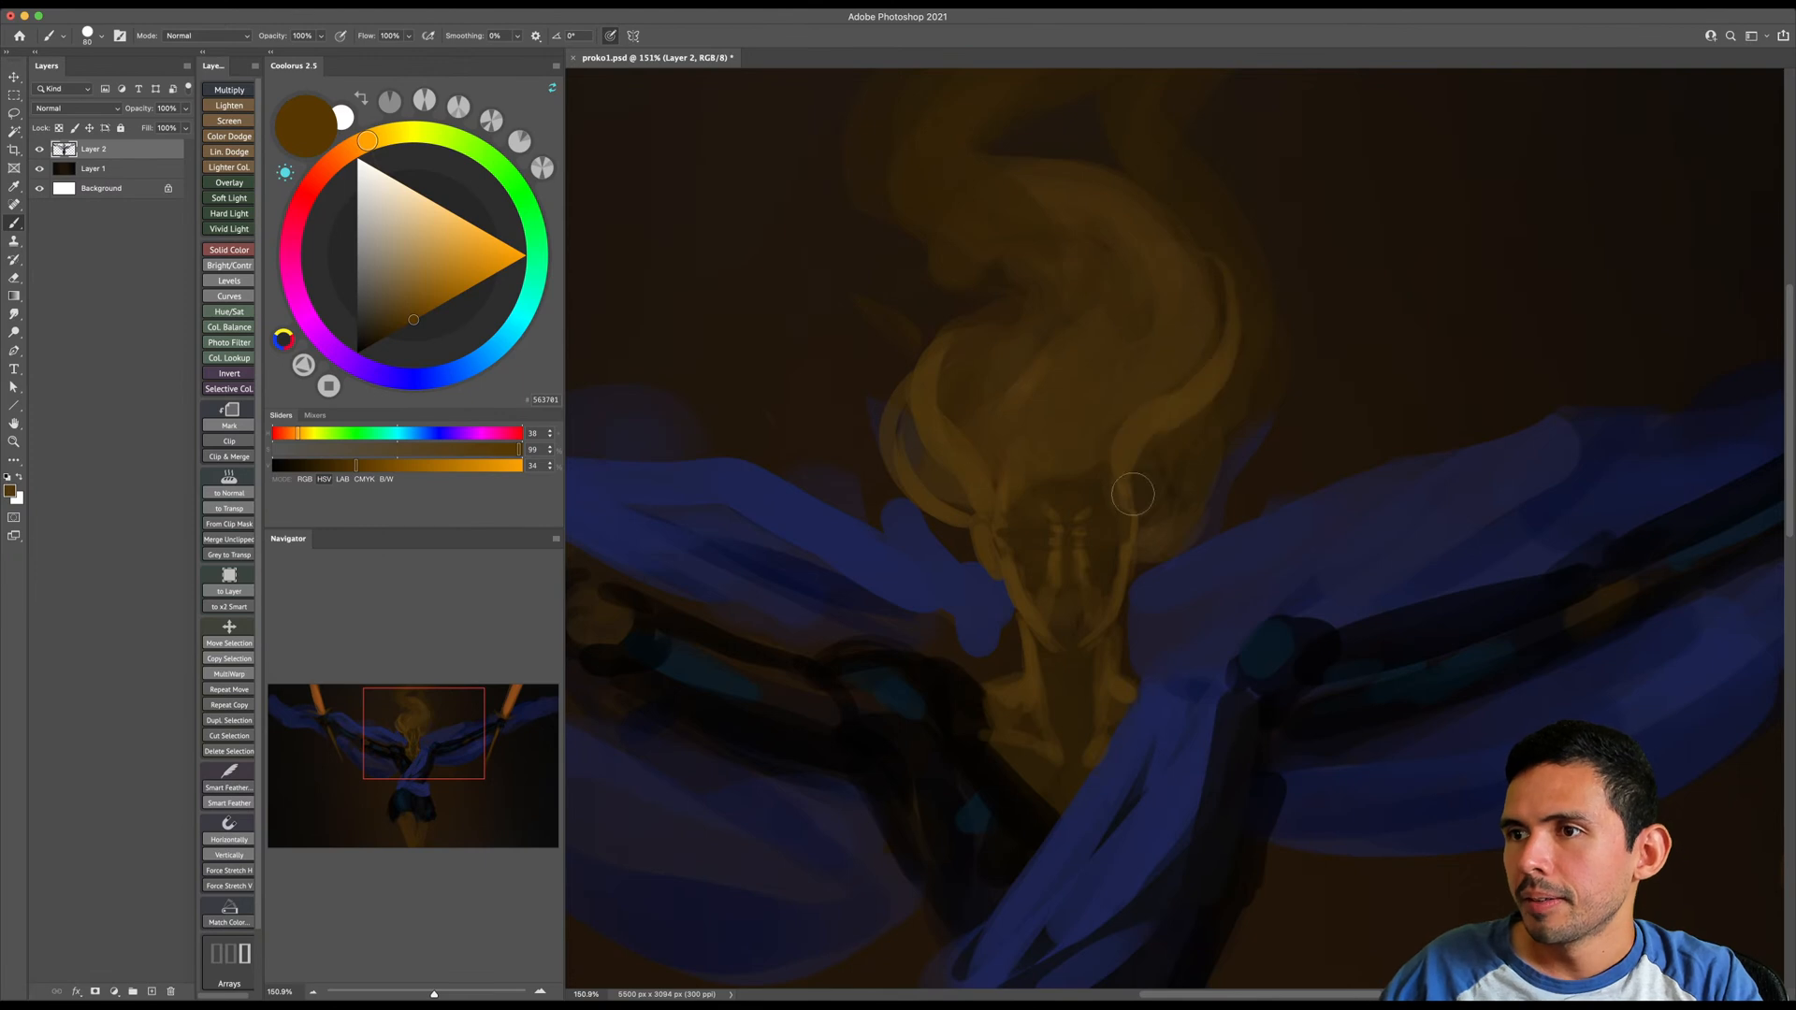
{"action": "key", "text": "["}
{"action": "mouse_move", "coordinate": [1157, 537]}
{"action": "left_mouse_down"}
{"action": "mouse_move", "coordinate": [1214, 447]}
{"action": "mouse_move", "coordinate": [1285, 405]}
{"action": "mouse_move", "coordinate": [1223, 247]}
{"action": "left_mouse_up"}
{"action": "left_click_drag", "start_coordinate": [1218, 327], "coordinate": [1230, 483]}
- Undo the thin strand at the top of the hair and paint a broader smoke curl there
{"action": "left_click_drag", "start_coordinate": [1006, 304], "coordinate": [1098, 235]}
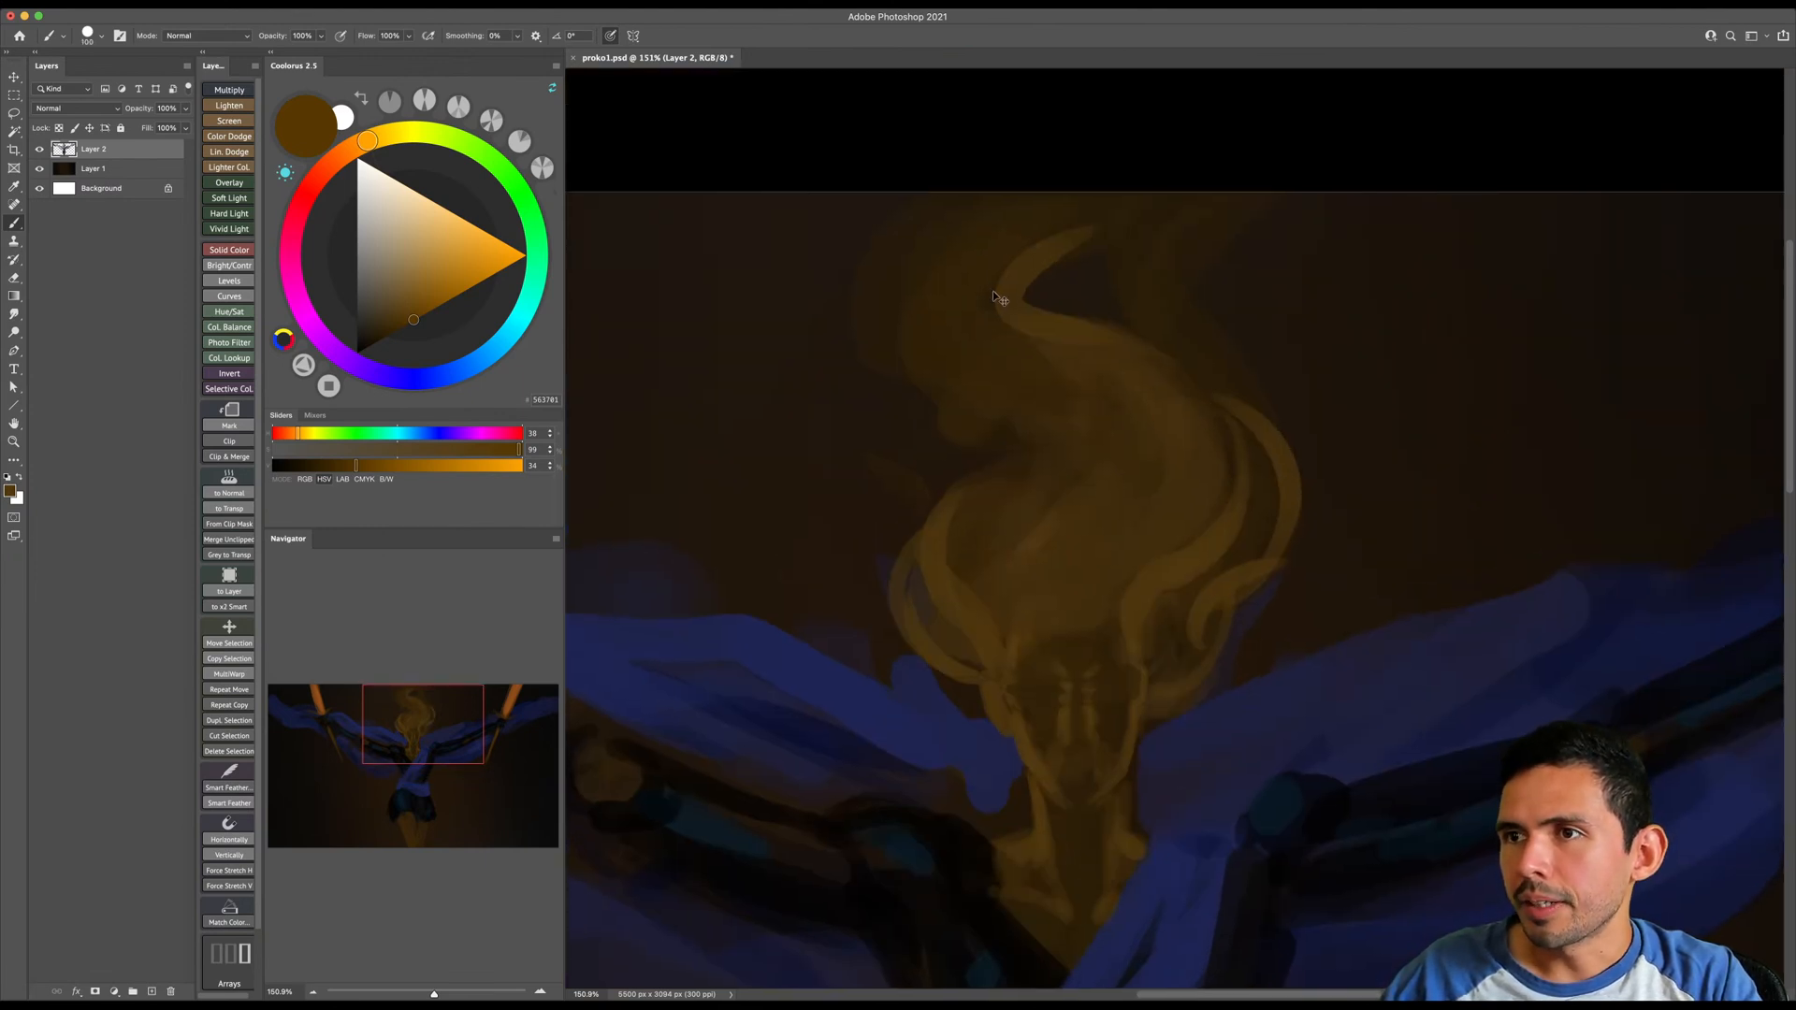
{"action": "key", "text": "super+z"}
{"action": "key", "text": "]"}
{"action": "key", "text": "]"}
{"action": "key", "text": "]"}
{"action": "key", "text": "]"}
{"action": "key", "text": "]"}
{"action": "key", "text": "]"}
{"action": "mouse_move", "coordinate": [976, 284]}
{"action": "left_mouse_down"}
{"action": "mouse_move", "coordinate": [1052, 219]}
{"action": "mouse_move", "coordinate": [1076, 265]}
{"action": "left_mouse_up"}
{"action": "left_click", "coordinate": [910, 284], "text": "alt"}
{"action": "mouse_move", "coordinate": [1025, 201]}
{"action": "left_mouse_down"}
{"action": "mouse_move", "coordinate": [991, 344]}
{"action": "mouse_move", "coordinate": [1090, 289]}
{"action": "mouse_move", "coordinate": [1046, 288]}
{"action": "left_mouse_up"}
- Carve the inside of the top smoke curl with dark brown and refine its arch with sampled lighter brown
{"action": "key", "text": "["}
{"action": "key", "text": "["}
{"action": "key", "text": "["}
{"action": "key", "text": "e"}
{"action": "key", "text": "b"}
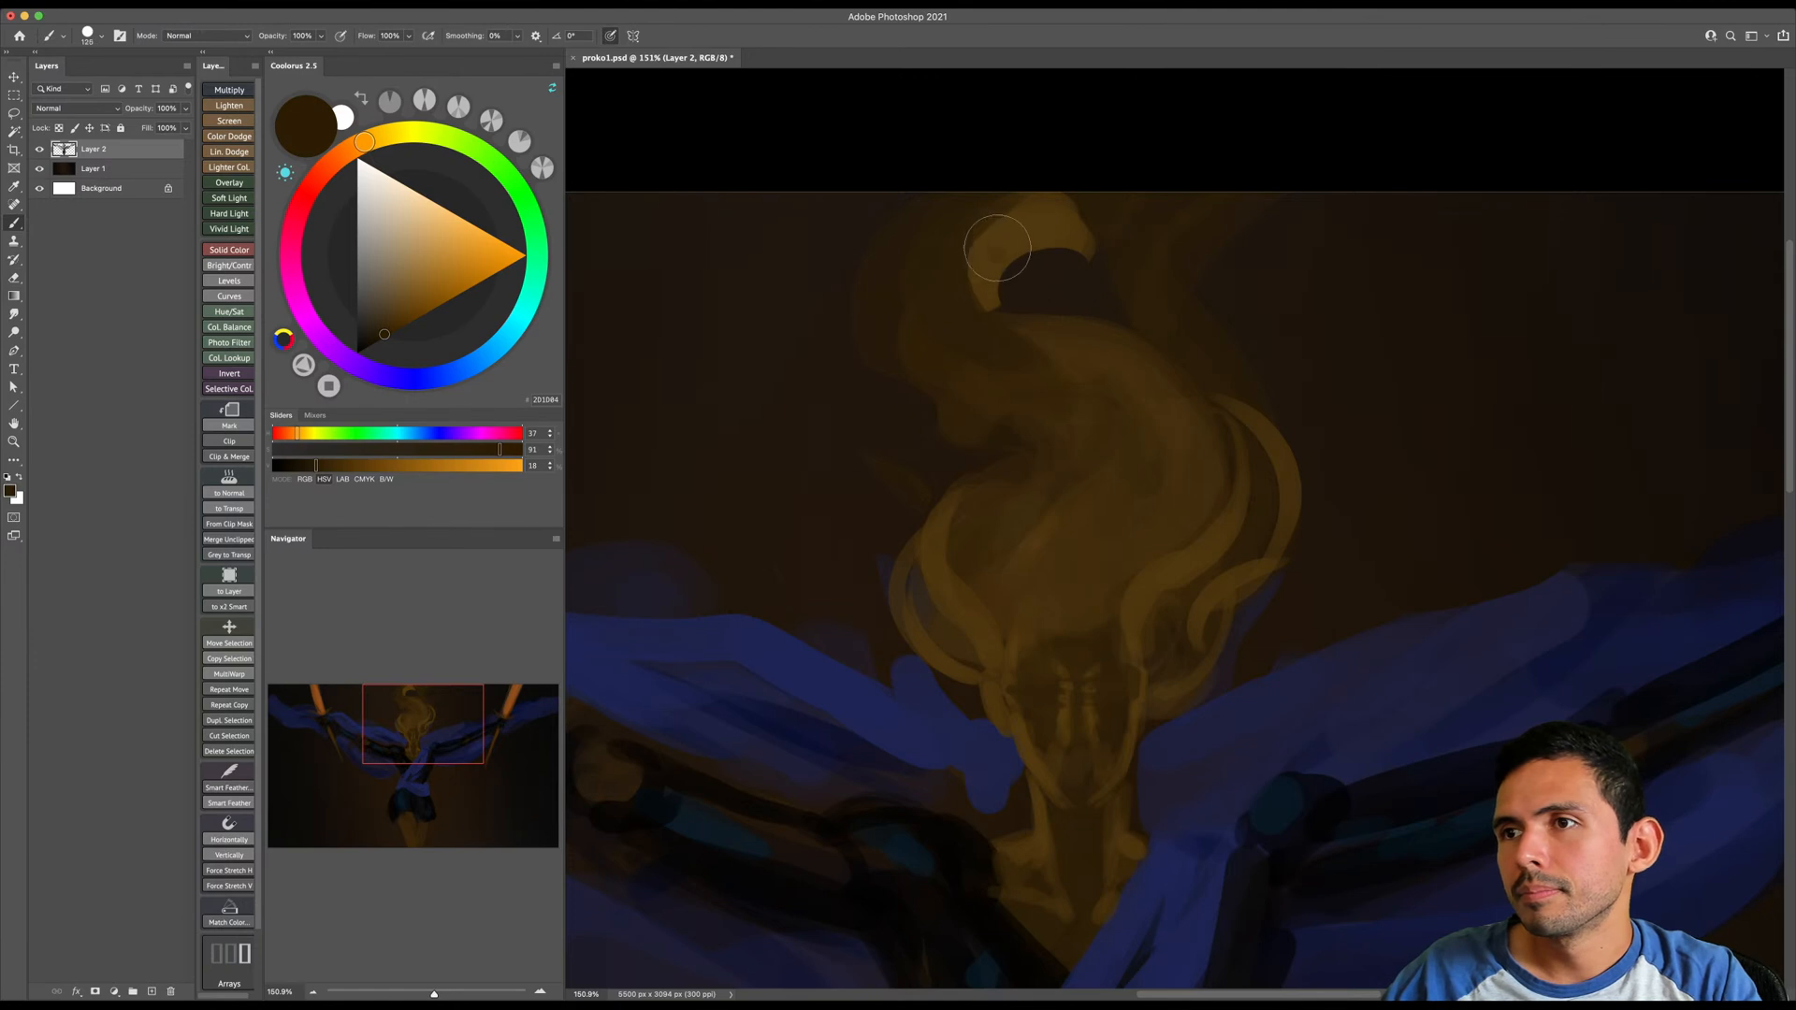
{"action": "left_click", "coordinate": [996, 251], "text": "alt"}
{"action": "key", "text": "bracketleft"}
{"action": "key", "text": "bracketleft"}
{"action": "key", "text": "bracketleft"}
{"action": "key", "text": "bracketleft"}
{"action": "left_click_drag", "start_coordinate": [1154, 405], "coordinate": [1126, 317]}
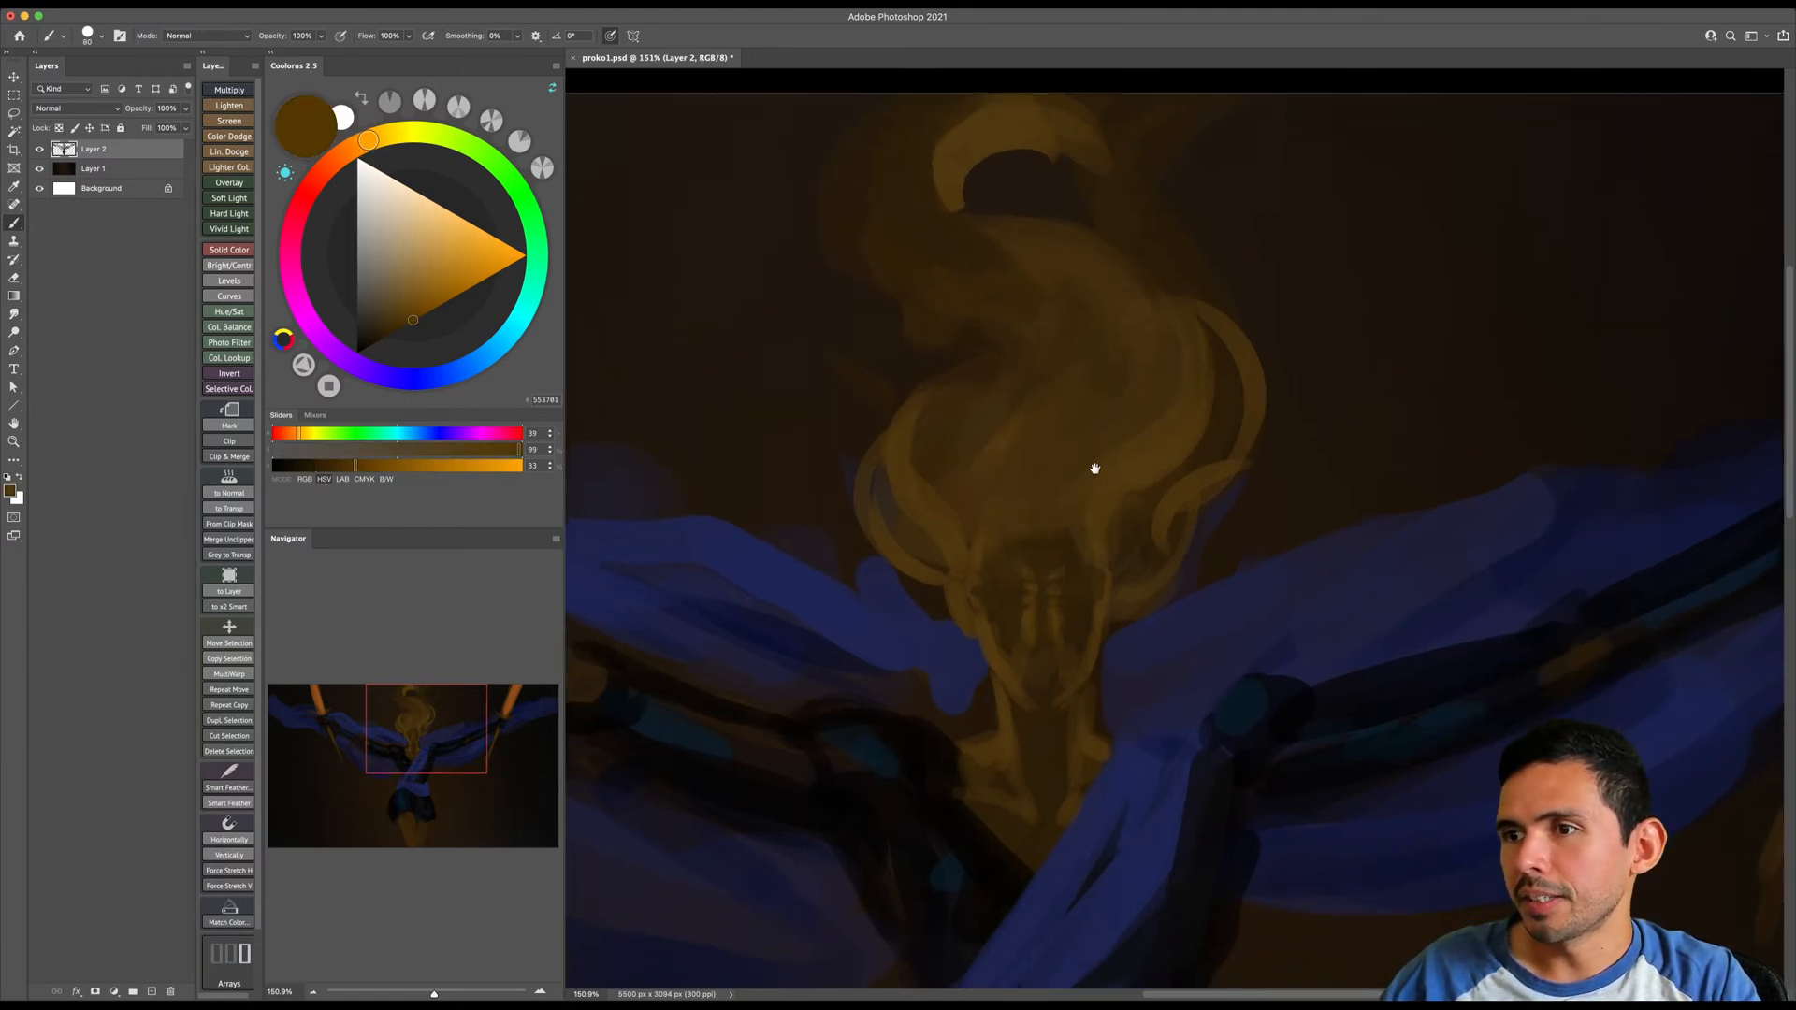
- Pick a dark reddish brown with hue 26 and brightness 18 and shade the middle of the face
{"action": "left_click_drag", "start_coordinate": [1098, 497], "coordinate": [1090, 386]}
{"action": "left_click", "coordinate": [1035, 460], "text": "alt"}
{"action": "left_click_drag", "start_coordinate": [376, 150], "coordinate": [347, 162]}
{"action": "left_click", "coordinate": [388, 338]}
{"action": "key", "text": "bracketright"}
{"action": "key", "text": "bracketright"}
{"action": "key", "text": "bracketright"}
{"action": "key", "text": "bracketright"}
{"action": "left_click_drag", "start_coordinate": [1029, 470], "coordinate": [1033, 575]}
{"action": "key", "text": "bracketleft"}
{"action": "key", "text": "bracketleft"}
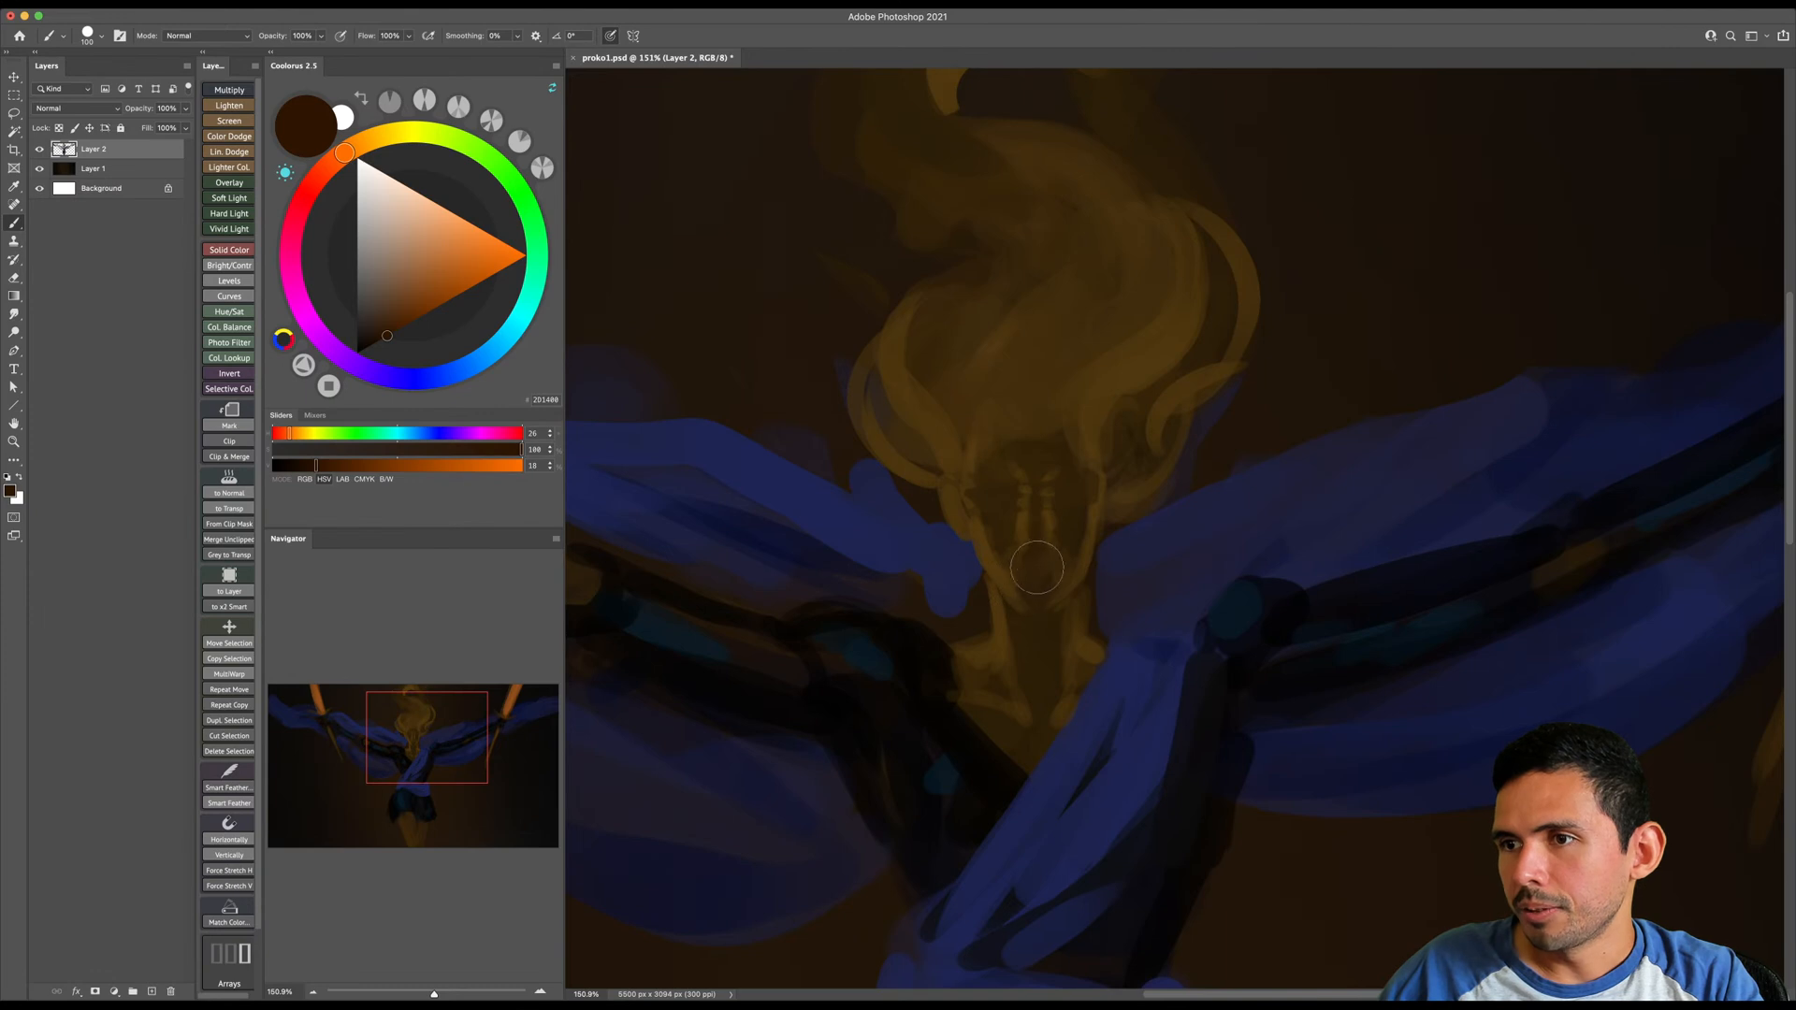
- Shade the forehead and the inner hair mass with the dark reddish brown using a larger brush
{"action": "key", "text": "bracketright"}
{"action": "key", "text": "bracketright"}
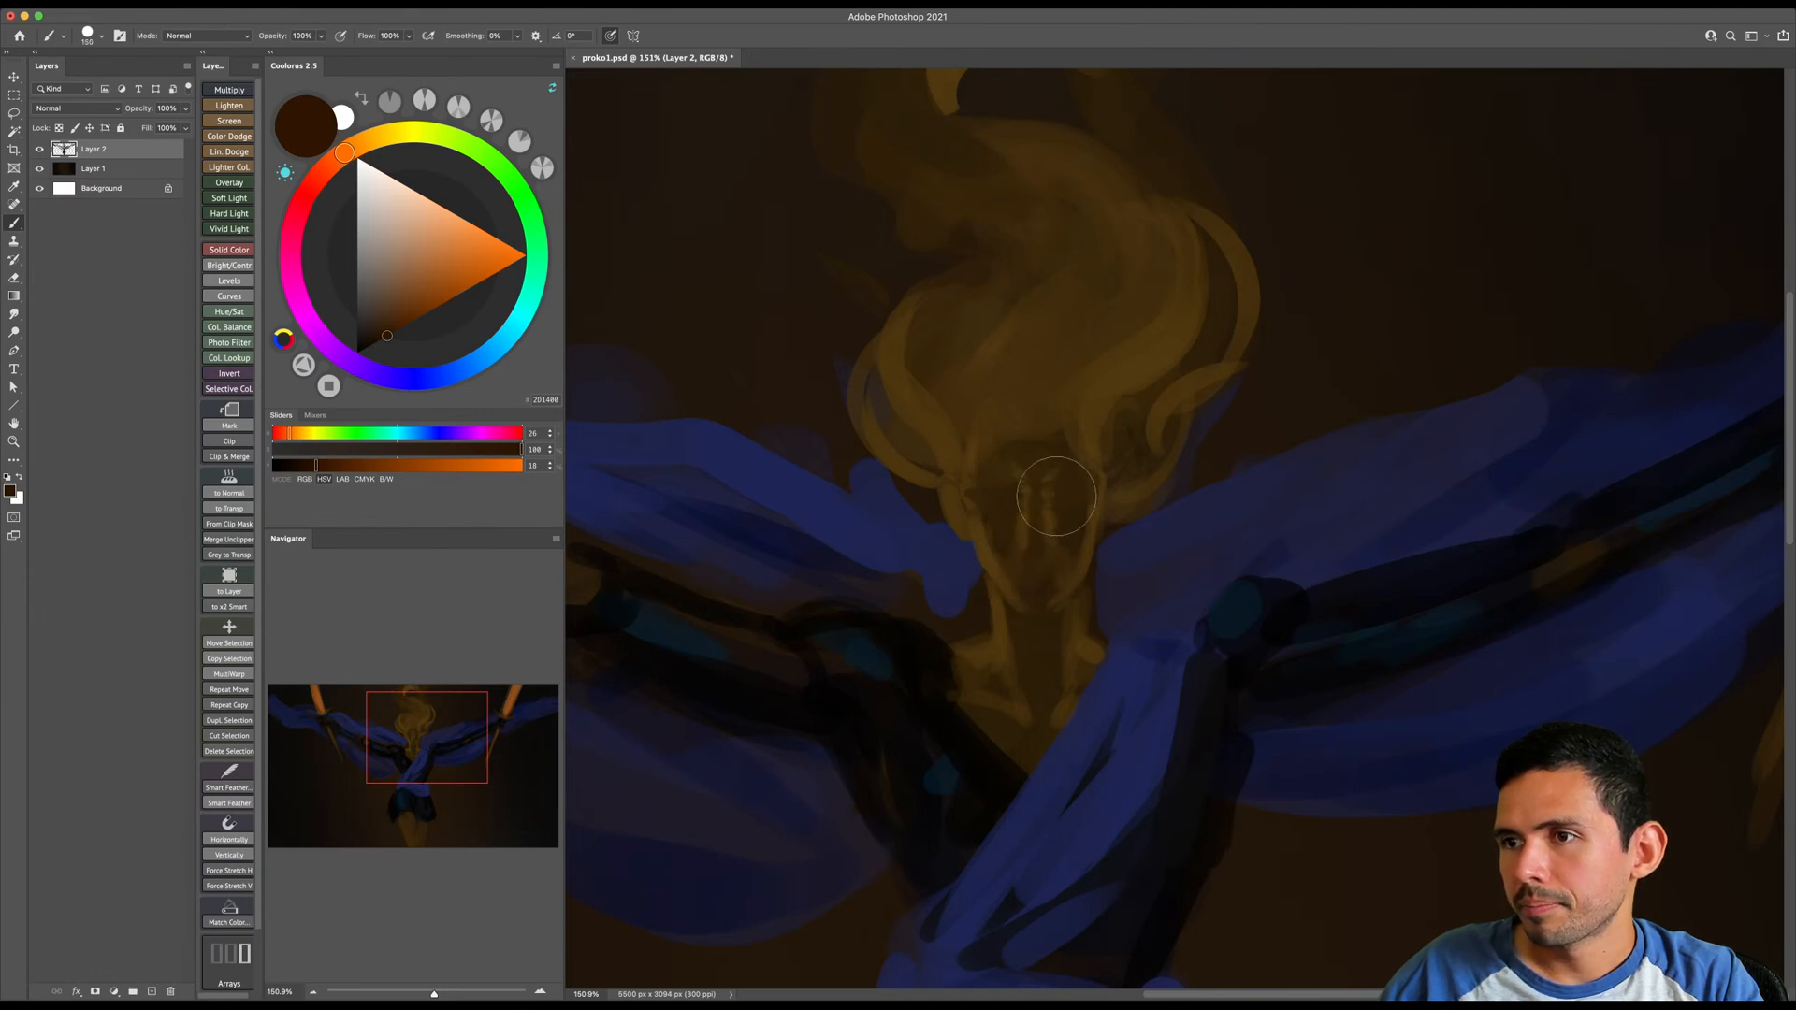
{"action": "key", "text": "bracketright"}
{"action": "key", "text": "bracketright"}
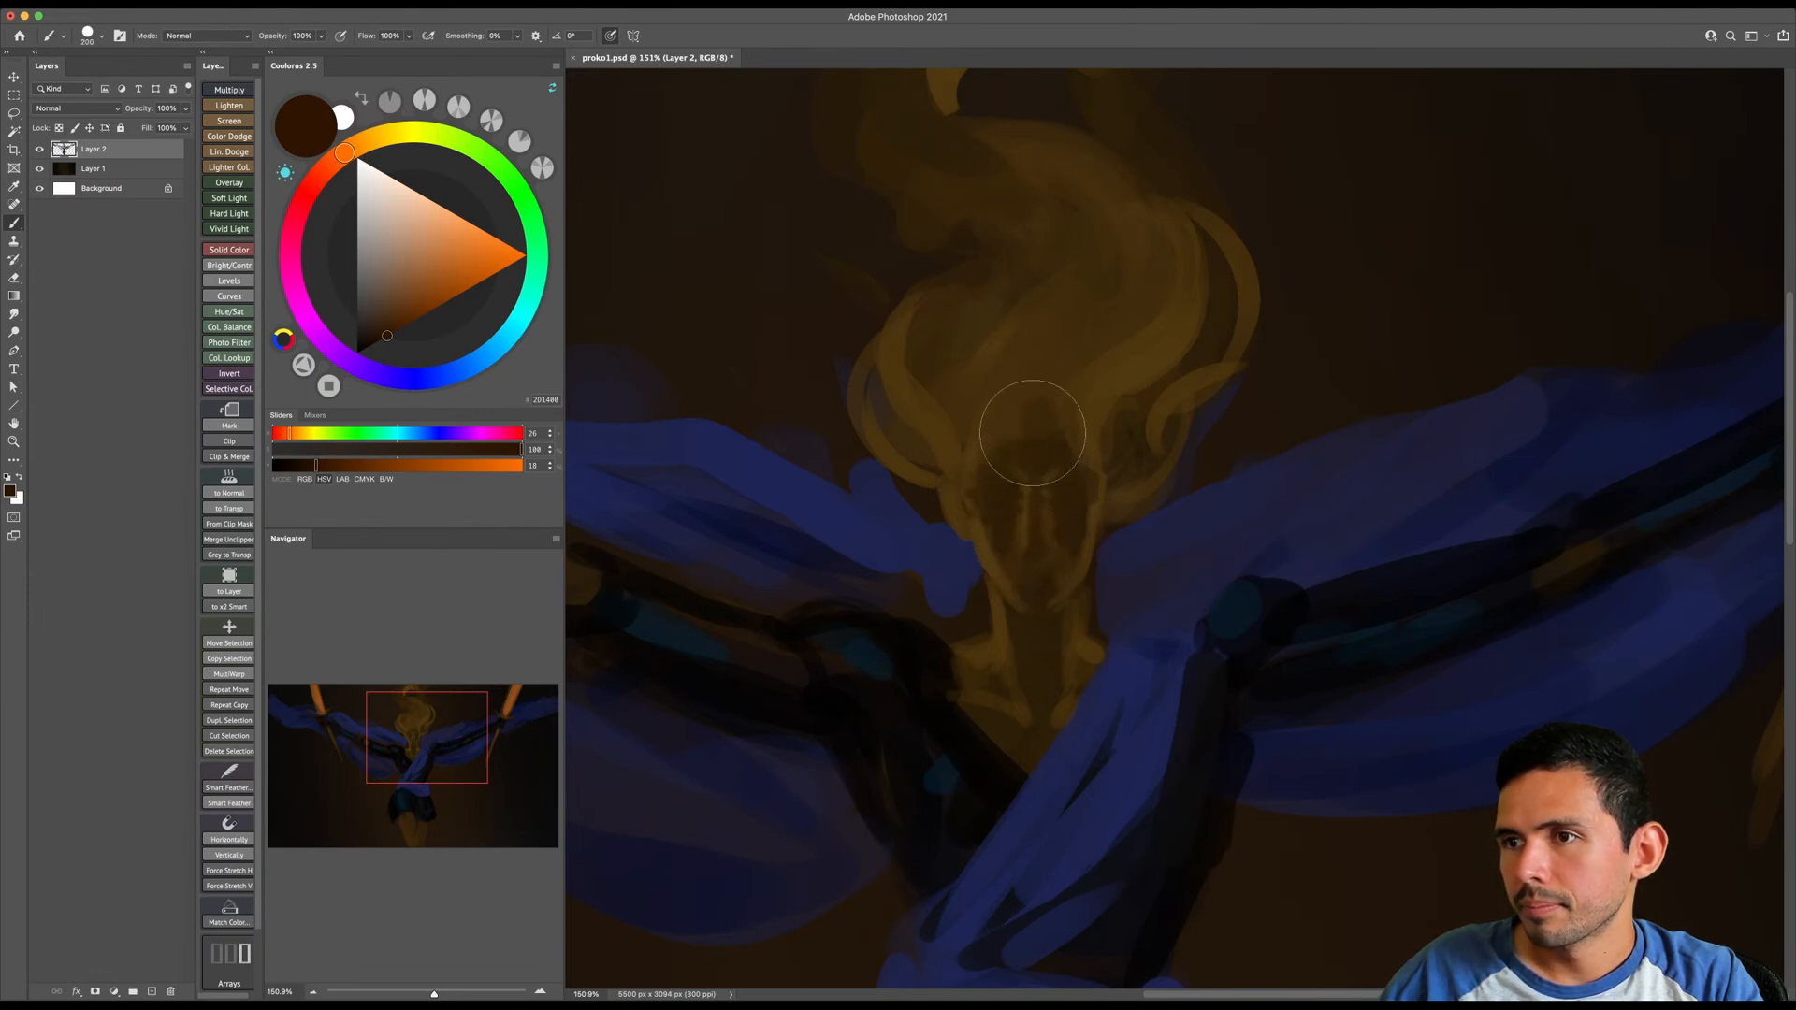
{"action": "key", "text": "bracketright"}
{"action": "key", "text": "bracketright"}
{"action": "left_click_drag", "start_coordinate": [1105, 407], "coordinate": [1105, 519]}
{"action": "key", "text": "bracketleft"}
{"action": "key", "text": "bracketleft"}
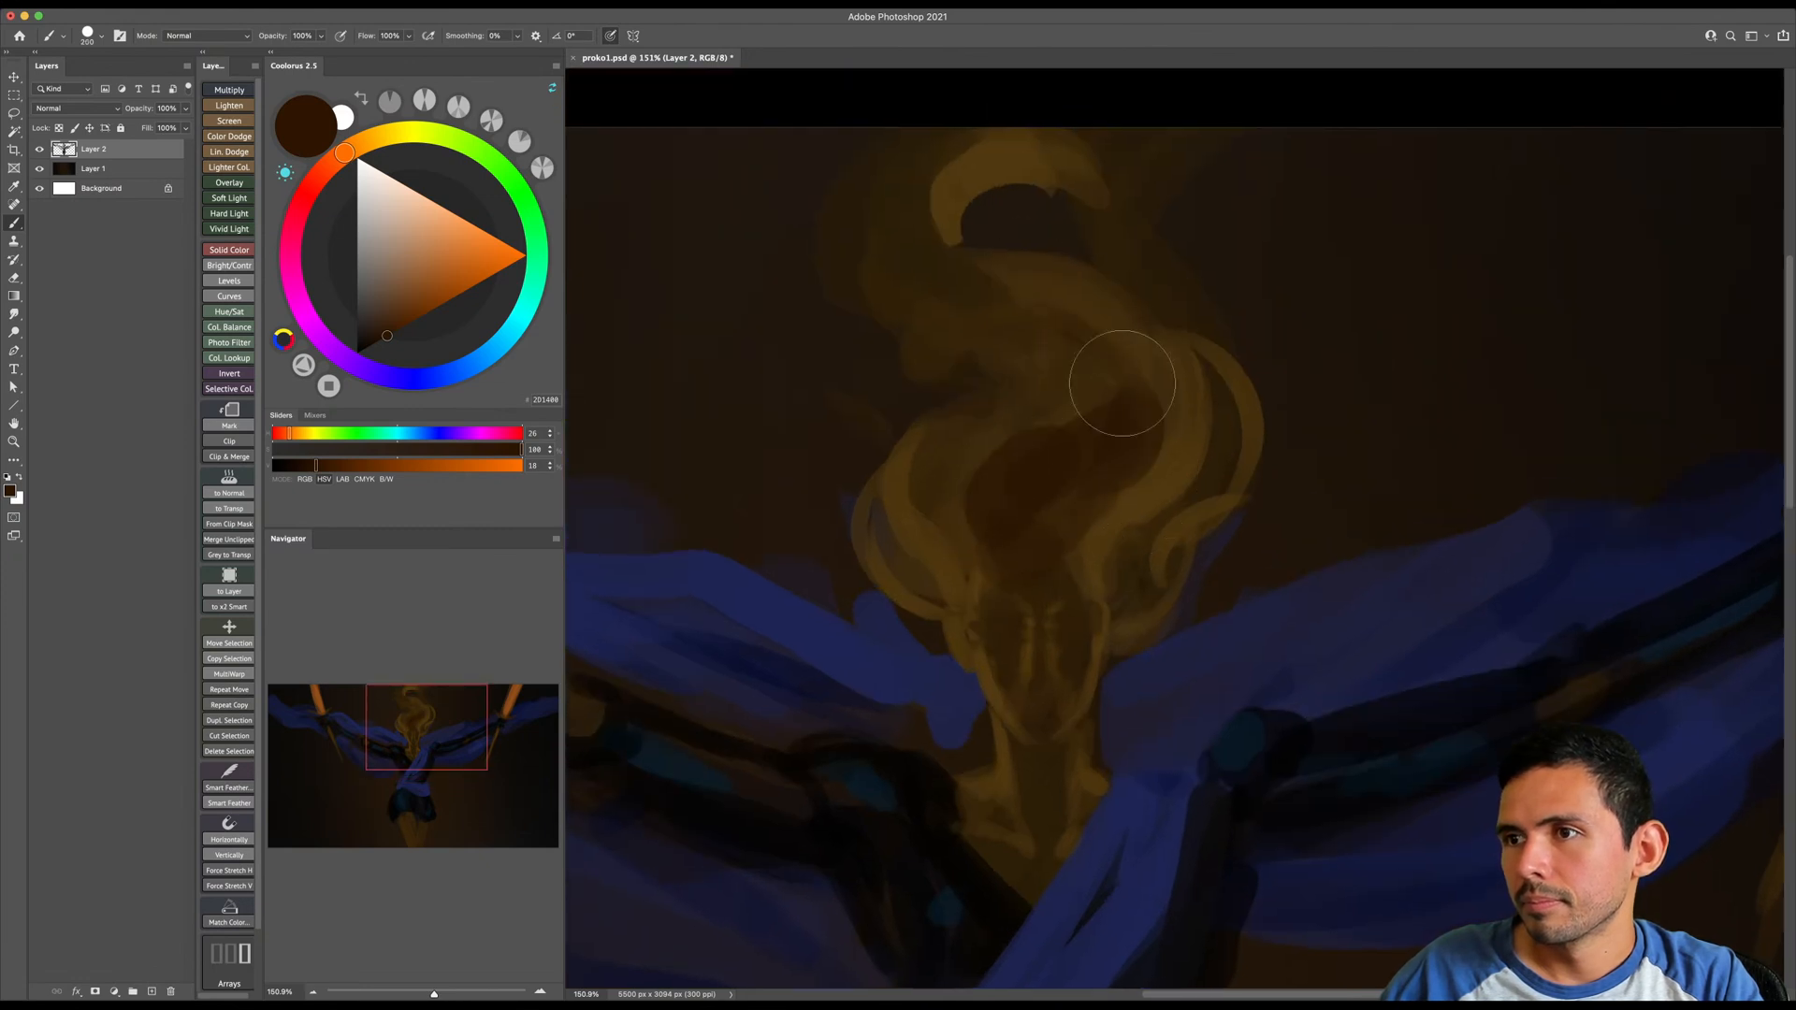
{"action": "key", "text": "bracketleft"}
{"action": "key", "text": "bracketleft"}
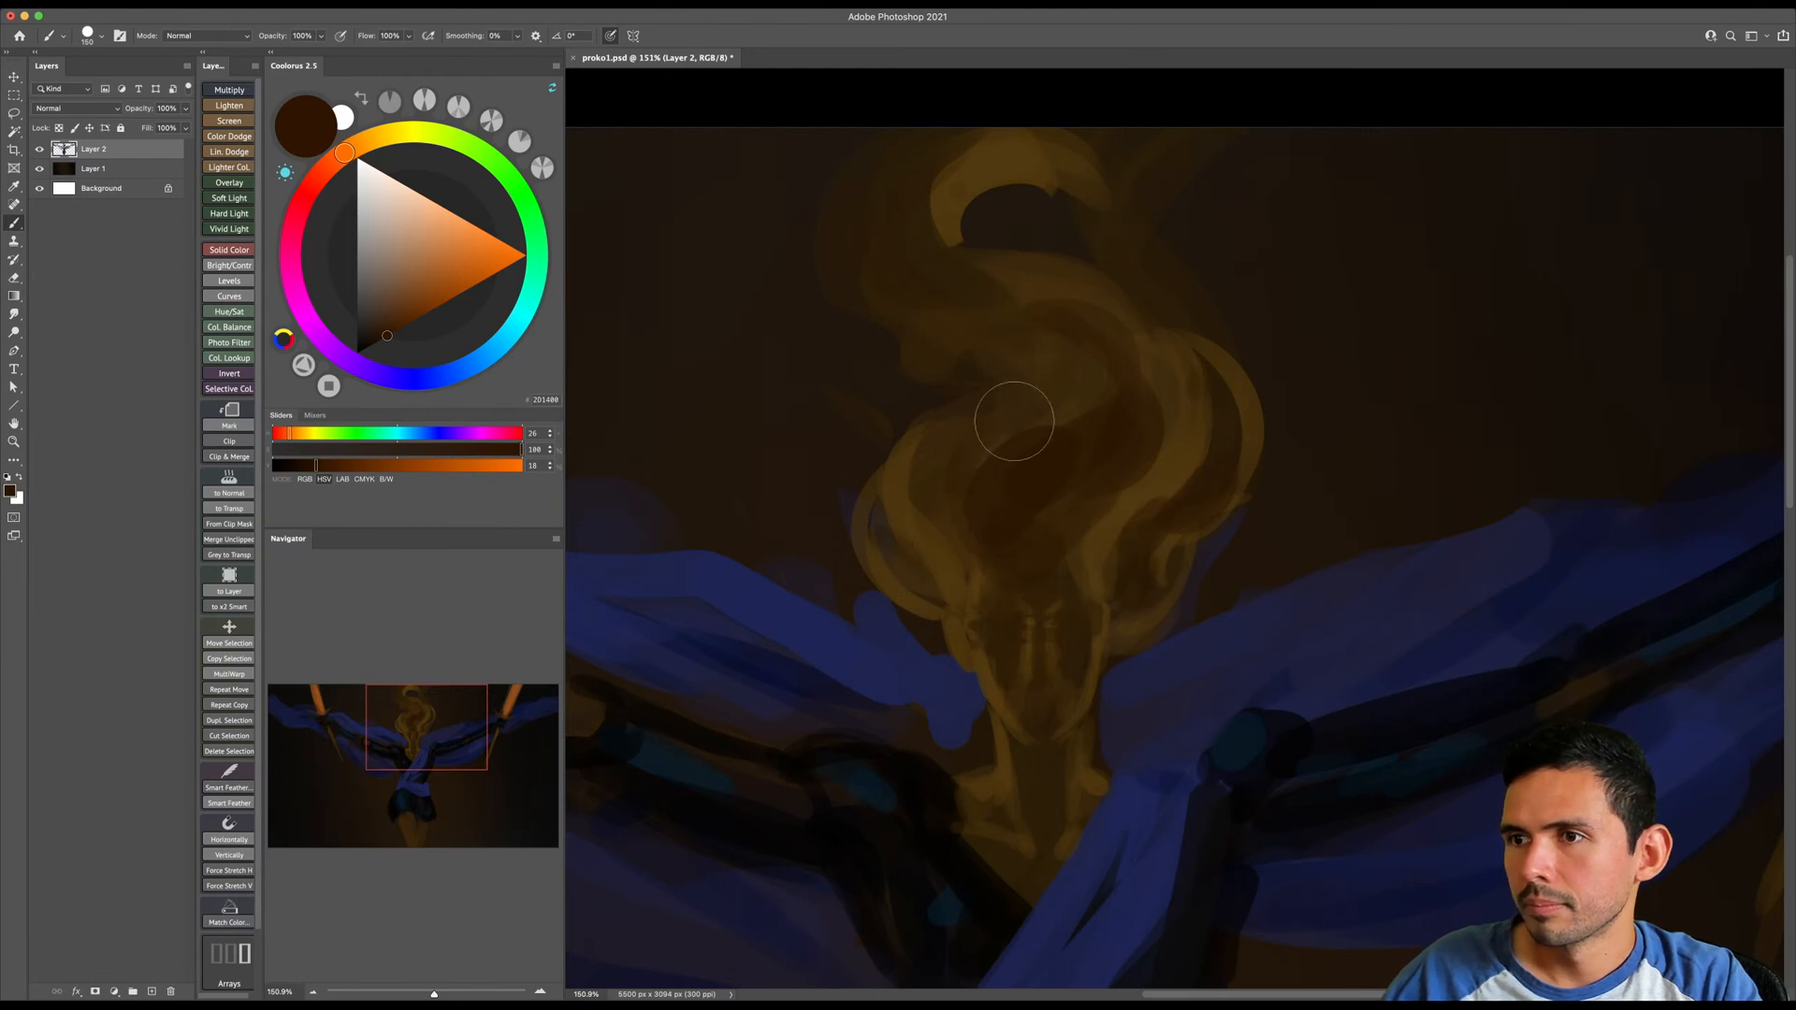
- Sample browns from the hair and face and paint small strands along the hairline above the forehead
{"action": "left_click_drag", "start_coordinate": [1067, 675], "coordinate": [1046, 417]}
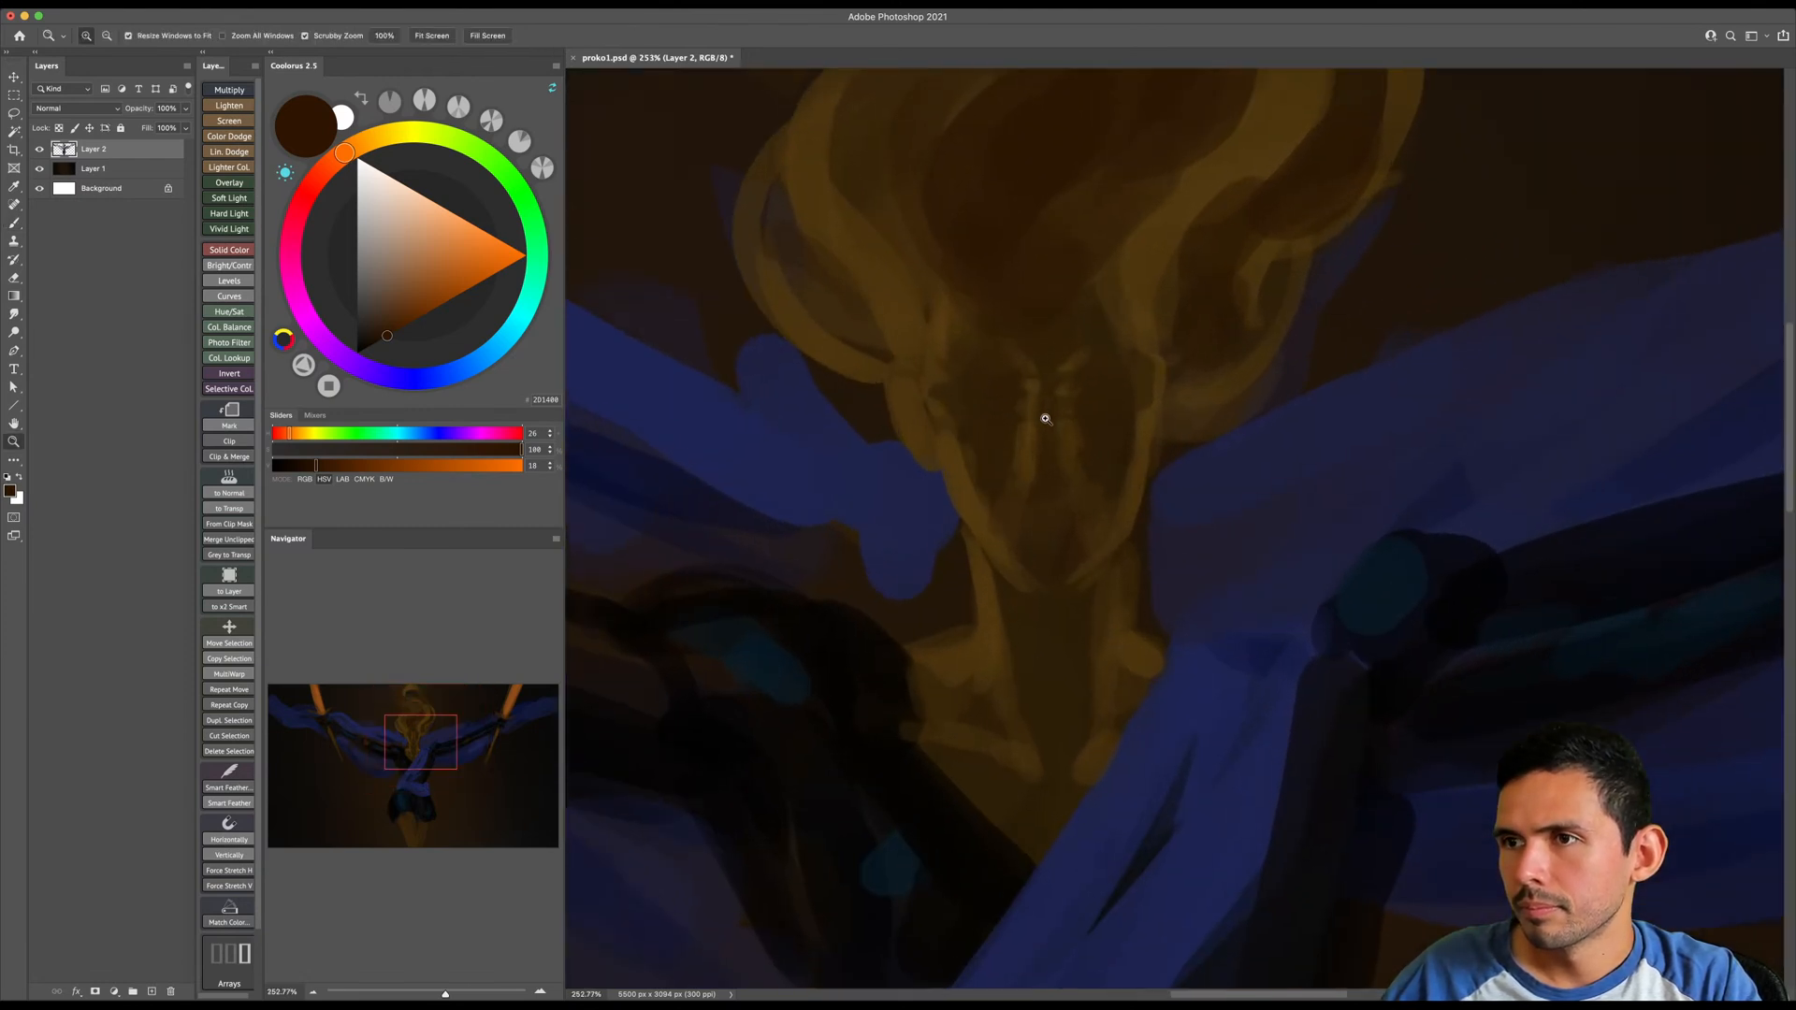
{"action": "left_click", "coordinate": [991, 289], "text": "alt"}
{"action": "left_click_drag", "start_coordinate": [1029, 281], "coordinate": [1051, 462]}
{"action": "key", "text": "["}
{"action": "key", "text": "["}
{"action": "key", "text": "["}
{"action": "left_click", "coordinate": [1159, 400], "text": "alt"}
{"action": "mouse_move", "coordinate": [938, 304]}
{"action": "left_mouse_down"}
{"action": "mouse_move", "coordinate": [1001, 347]}
{"action": "mouse_move", "coordinate": [1012, 392]}
{"action": "left_mouse_up"}
{"action": "key", "text": "["}
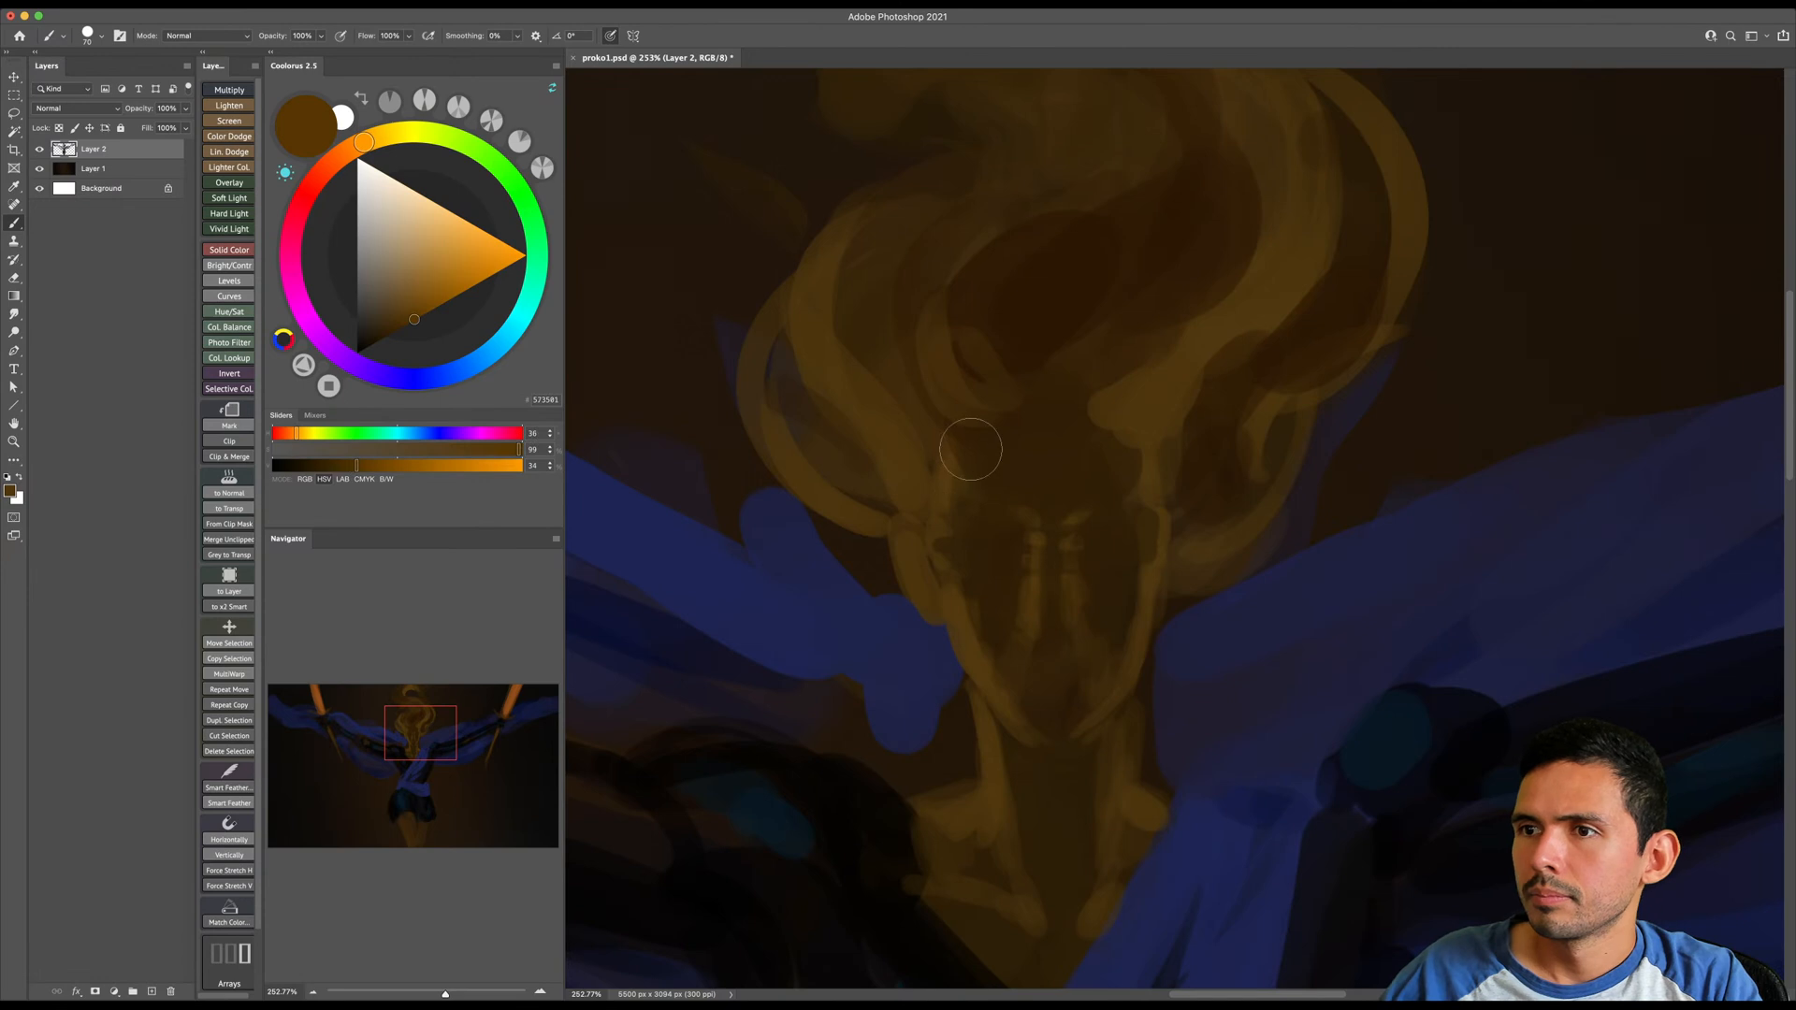
- Pick an orange-brown with hue 32 and brightness 54 and paint rim light down both sides of the face
{"action": "key", "text": "bracketright"}
{"action": "left_click_drag", "start_coordinate": [416, 316], "coordinate": [440, 304]}
{"action": "left_click_drag", "start_coordinate": [361, 154], "coordinate": [356, 153]}
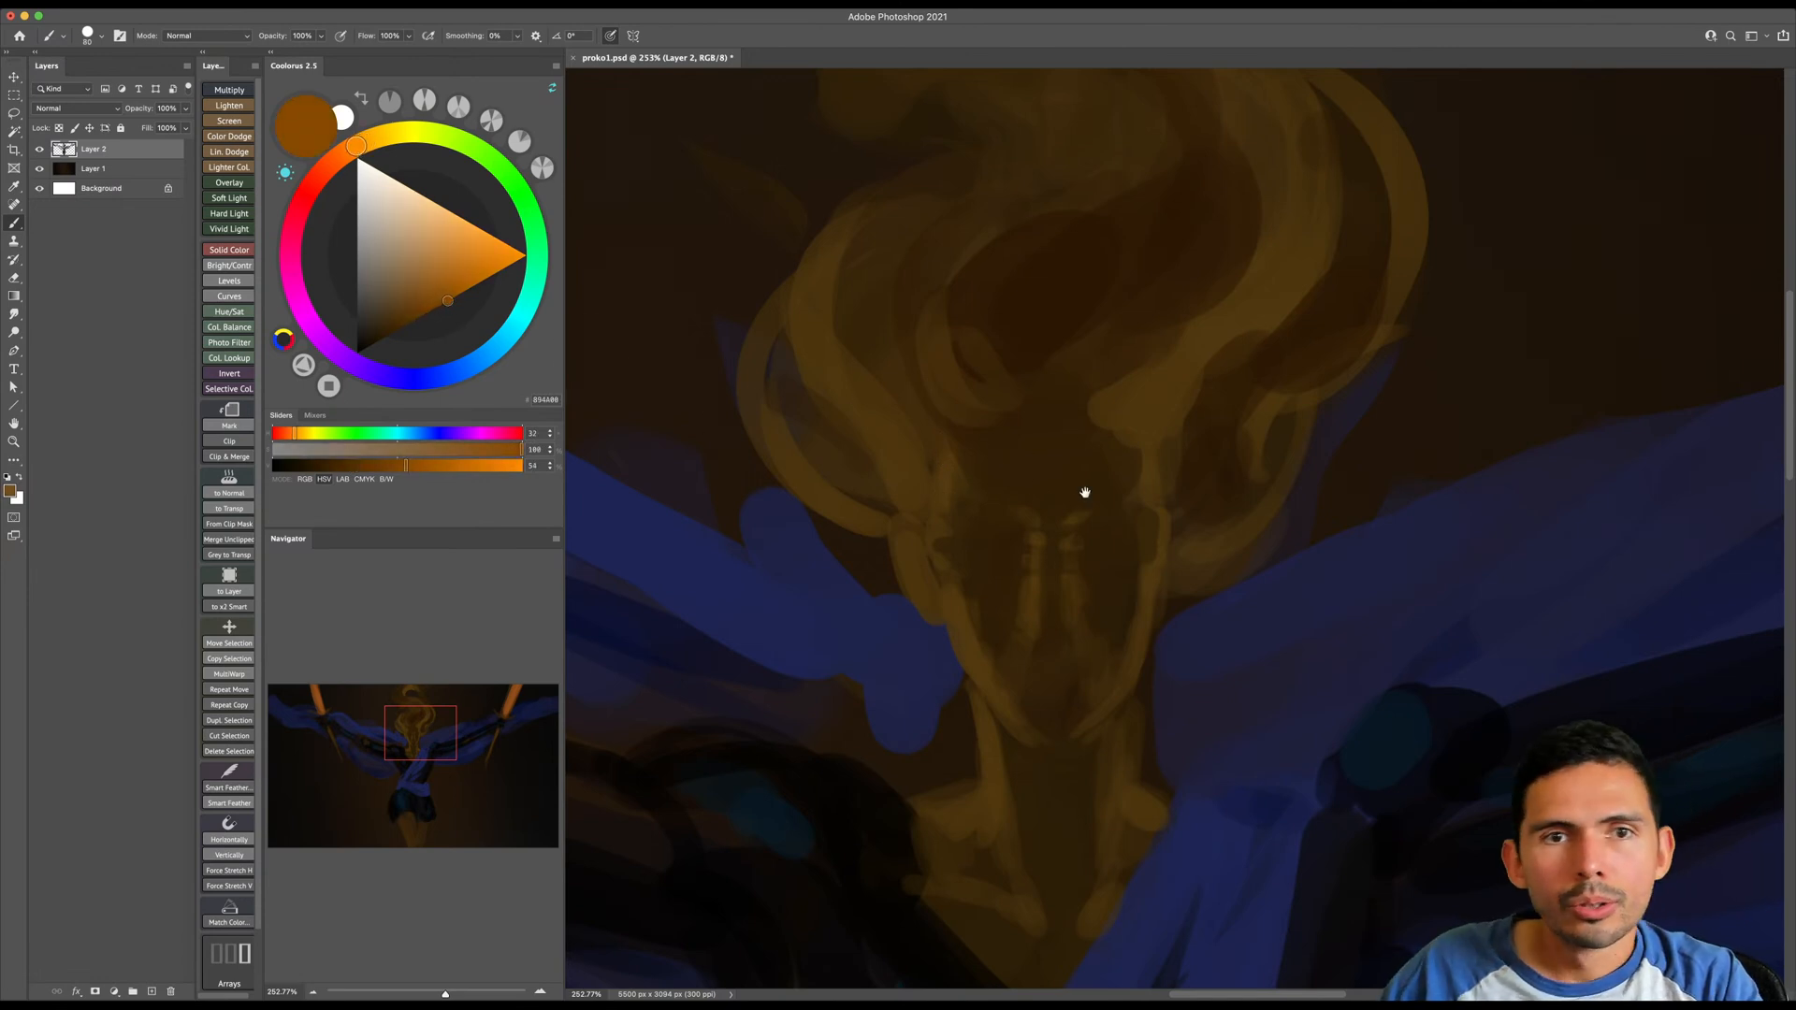
{"action": "scroll", "coordinate": [1082, 481], "scroll_direction": "down", "scroll_amount": 1}
{"action": "key", "text": "bracketright"}
{"action": "key", "text": "bracketright"}
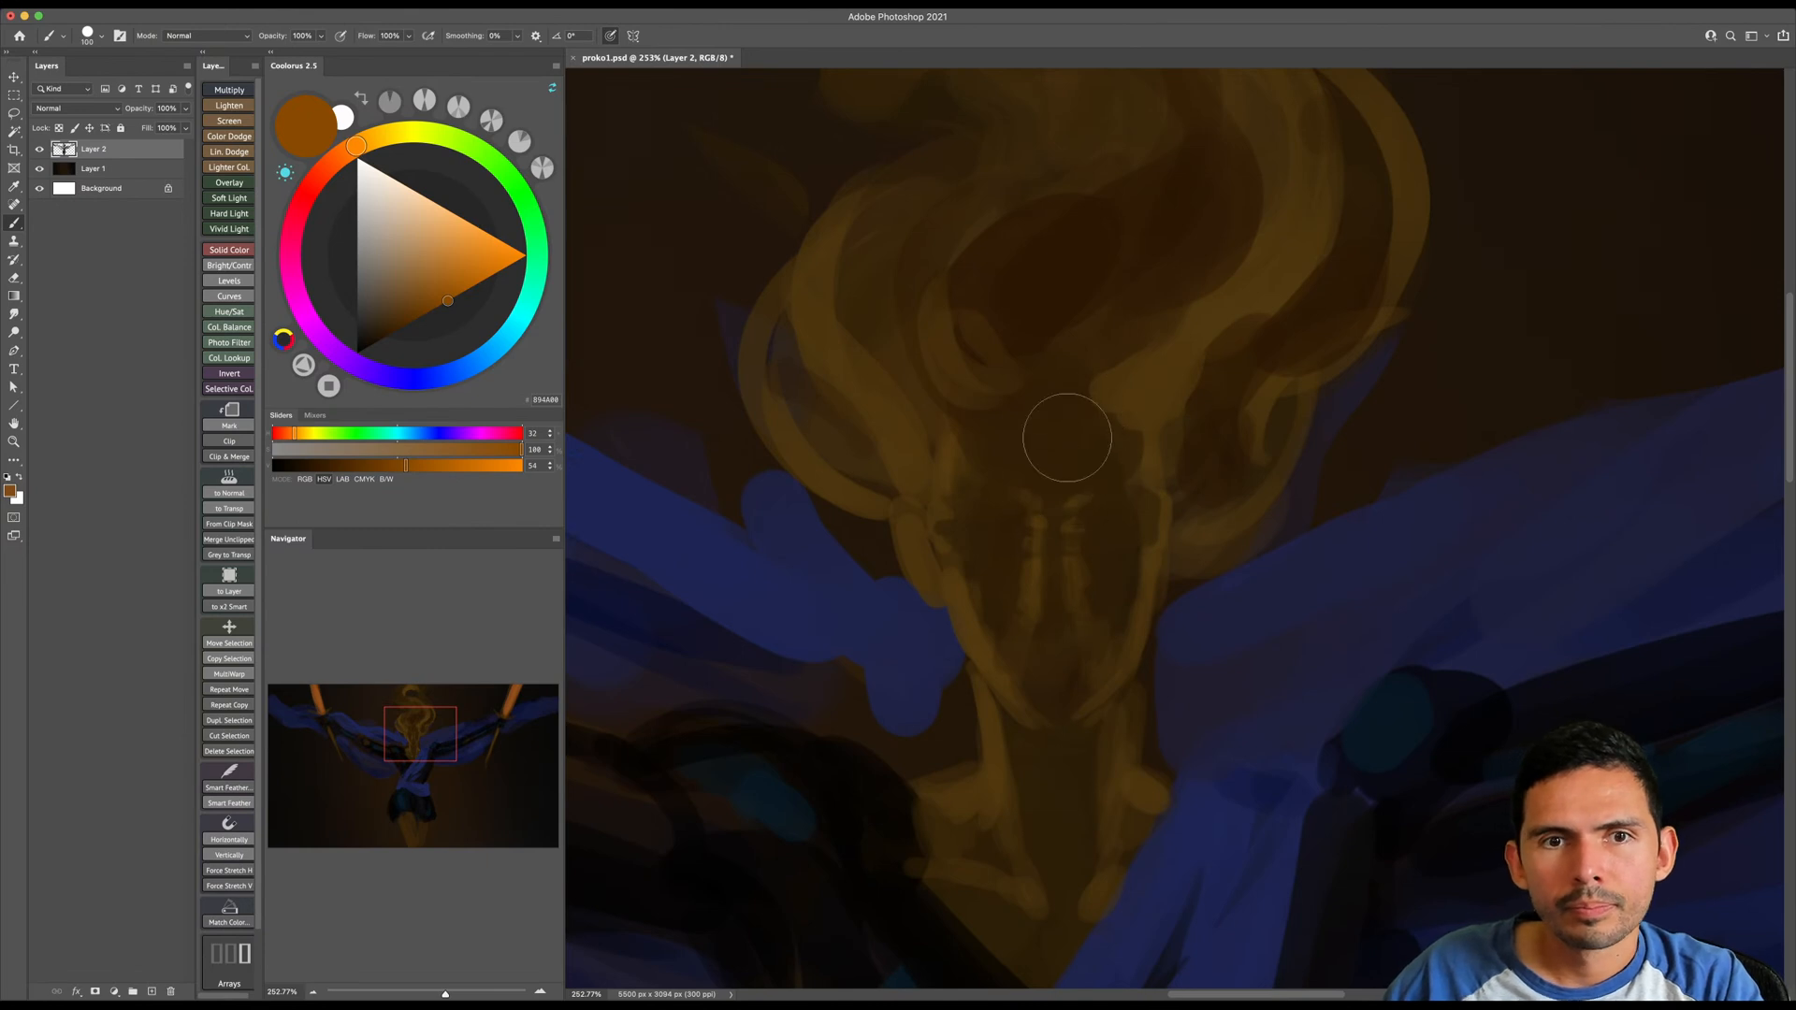
{"action": "key", "text": "bracketright"}
{"action": "key", "text": "bracketleft"}
{"action": "mouse_move", "coordinate": [941, 445]}
{"action": "left_mouse_down"}
{"action": "mouse_move", "coordinate": [971, 481]}
{"action": "mouse_move", "coordinate": [939, 565]}
{"action": "mouse_move", "coordinate": [1017, 685]}
{"action": "left_mouse_up"}
{"action": "key", "text": "bracketleft"}
- Paint orange-brown accents along the nose and beside the mouth with a smaller brush
{"action": "key", "text": "bracketleft"}
{"action": "left_click_drag", "start_coordinate": [1155, 457], "coordinate": [1122, 670]}
{"action": "key", "text": "bracketleft"}
{"action": "key", "text": "bracketleft"}
{"action": "key", "text": "bracketleft"}
{"action": "mouse_move", "coordinate": [1037, 572]}
{"action": "left_mouse_down"}
{"action": "mouse_move", "coordinate": [1038, 602]}
{"action": "mouse_move", "coordinate": [1081, 610]}
{"action": "mouse_move", "coordinate": [1000, 656]}
{"action": "mouse_move", "coordinate": [1042, 712]}
{"action": "mouse_move", "coordinate": [1124, 684]}
{"action": "mouse_move", "coordinate": [1034, 663]}
{"action": "mouse_move", "coordinate": [1020, 611]}
{"action": "left_mouse_up"}
{"action": "key", "text": "bracketright"}
{"action": "key", "text": "bracketright"}
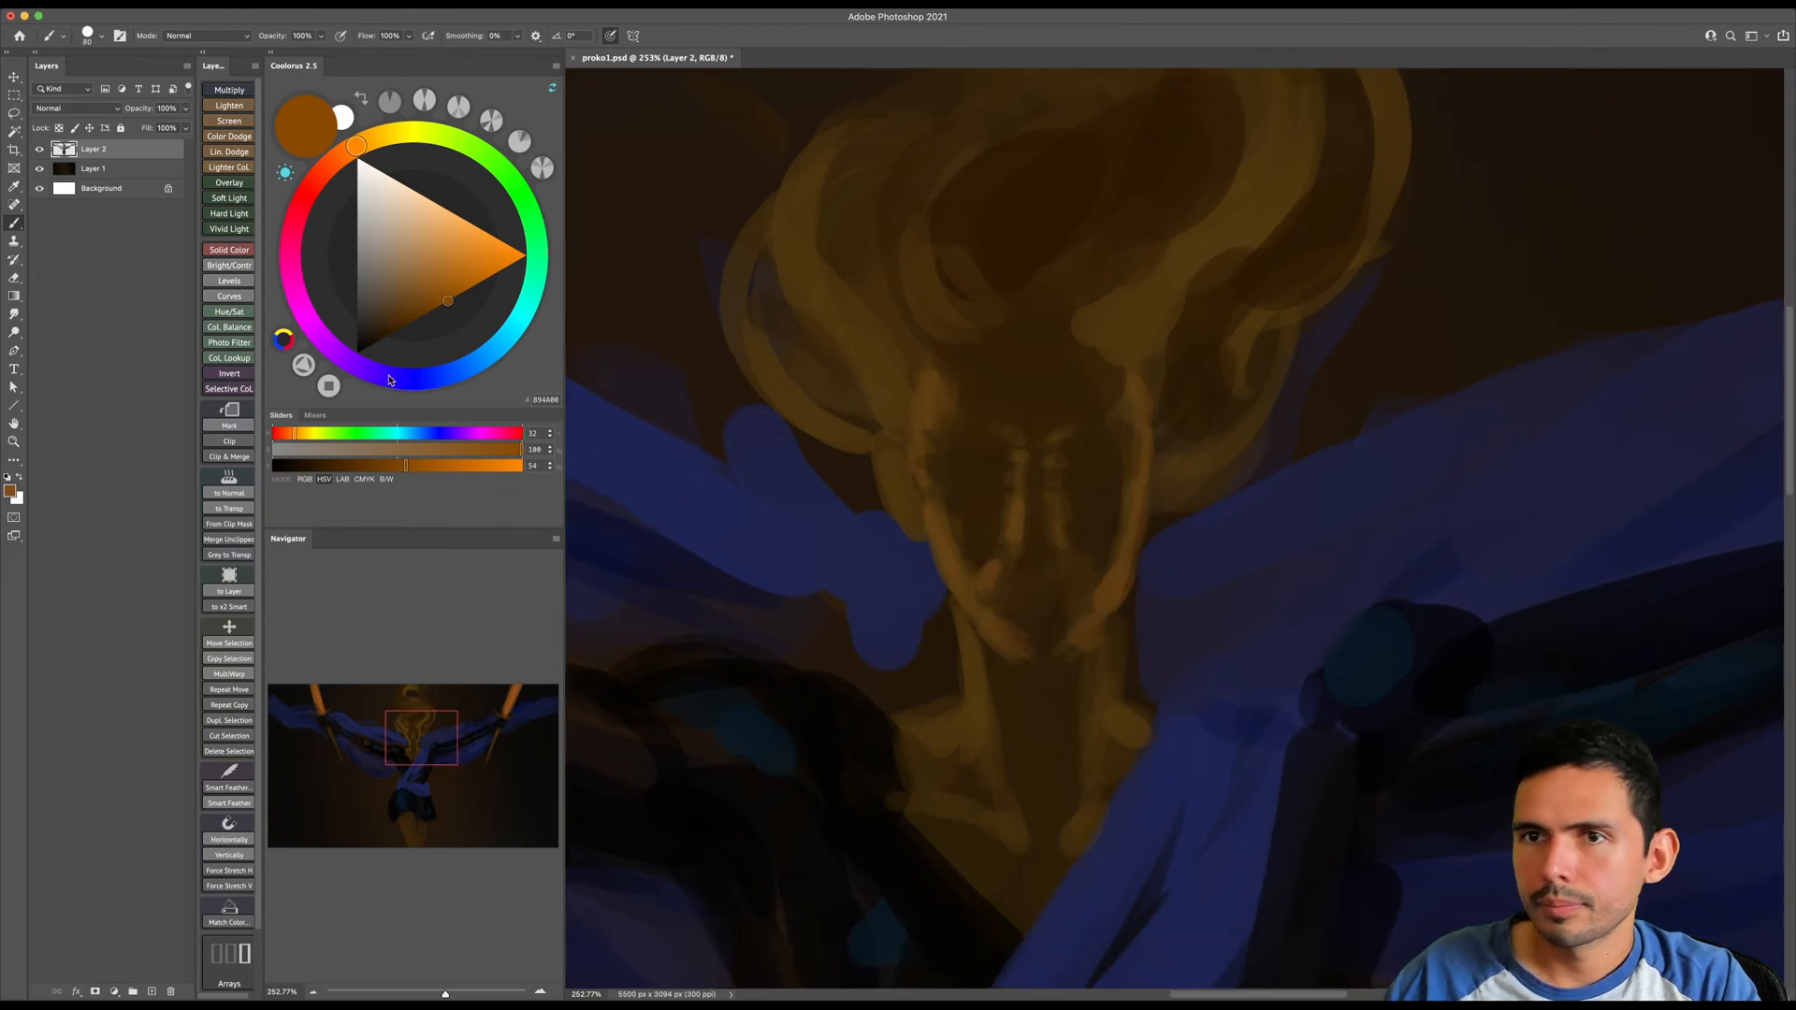
- Pick a very dark brown and paint the shadow under the chin on the neck
{"action": "left_click", "coordinate": [376, 339]}
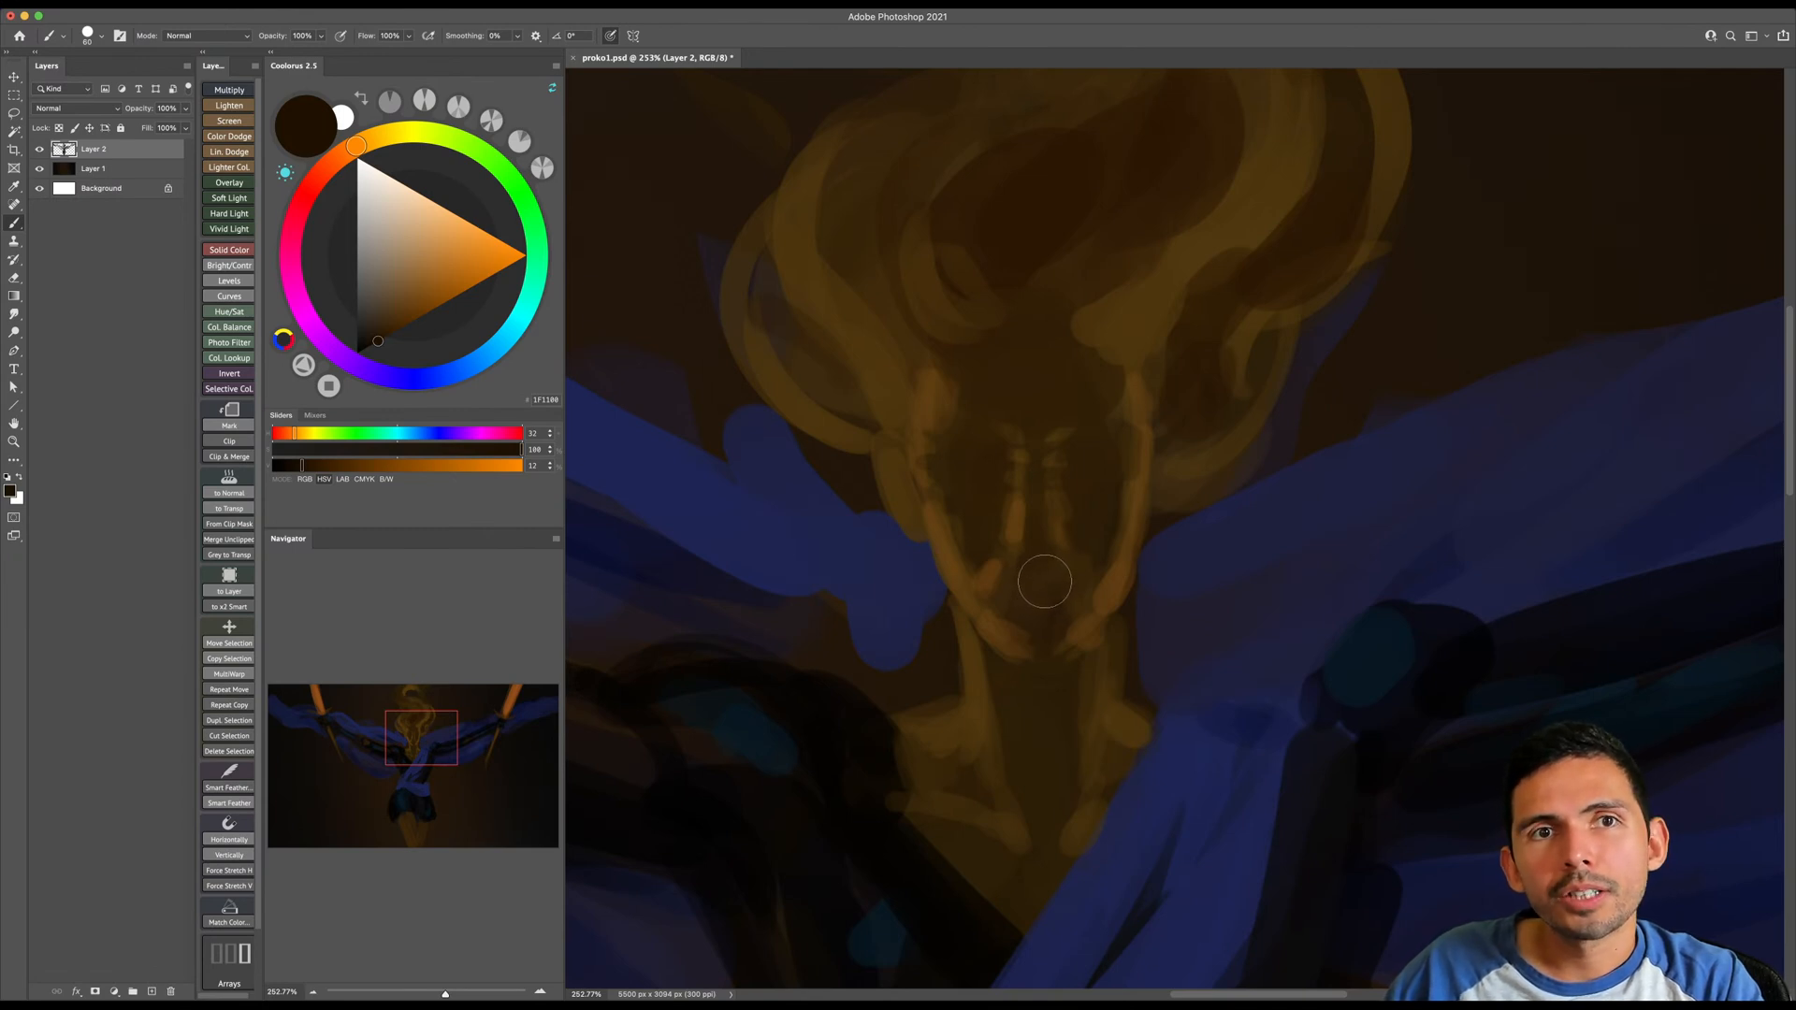
{"action": "key", "text": "bracketright"}
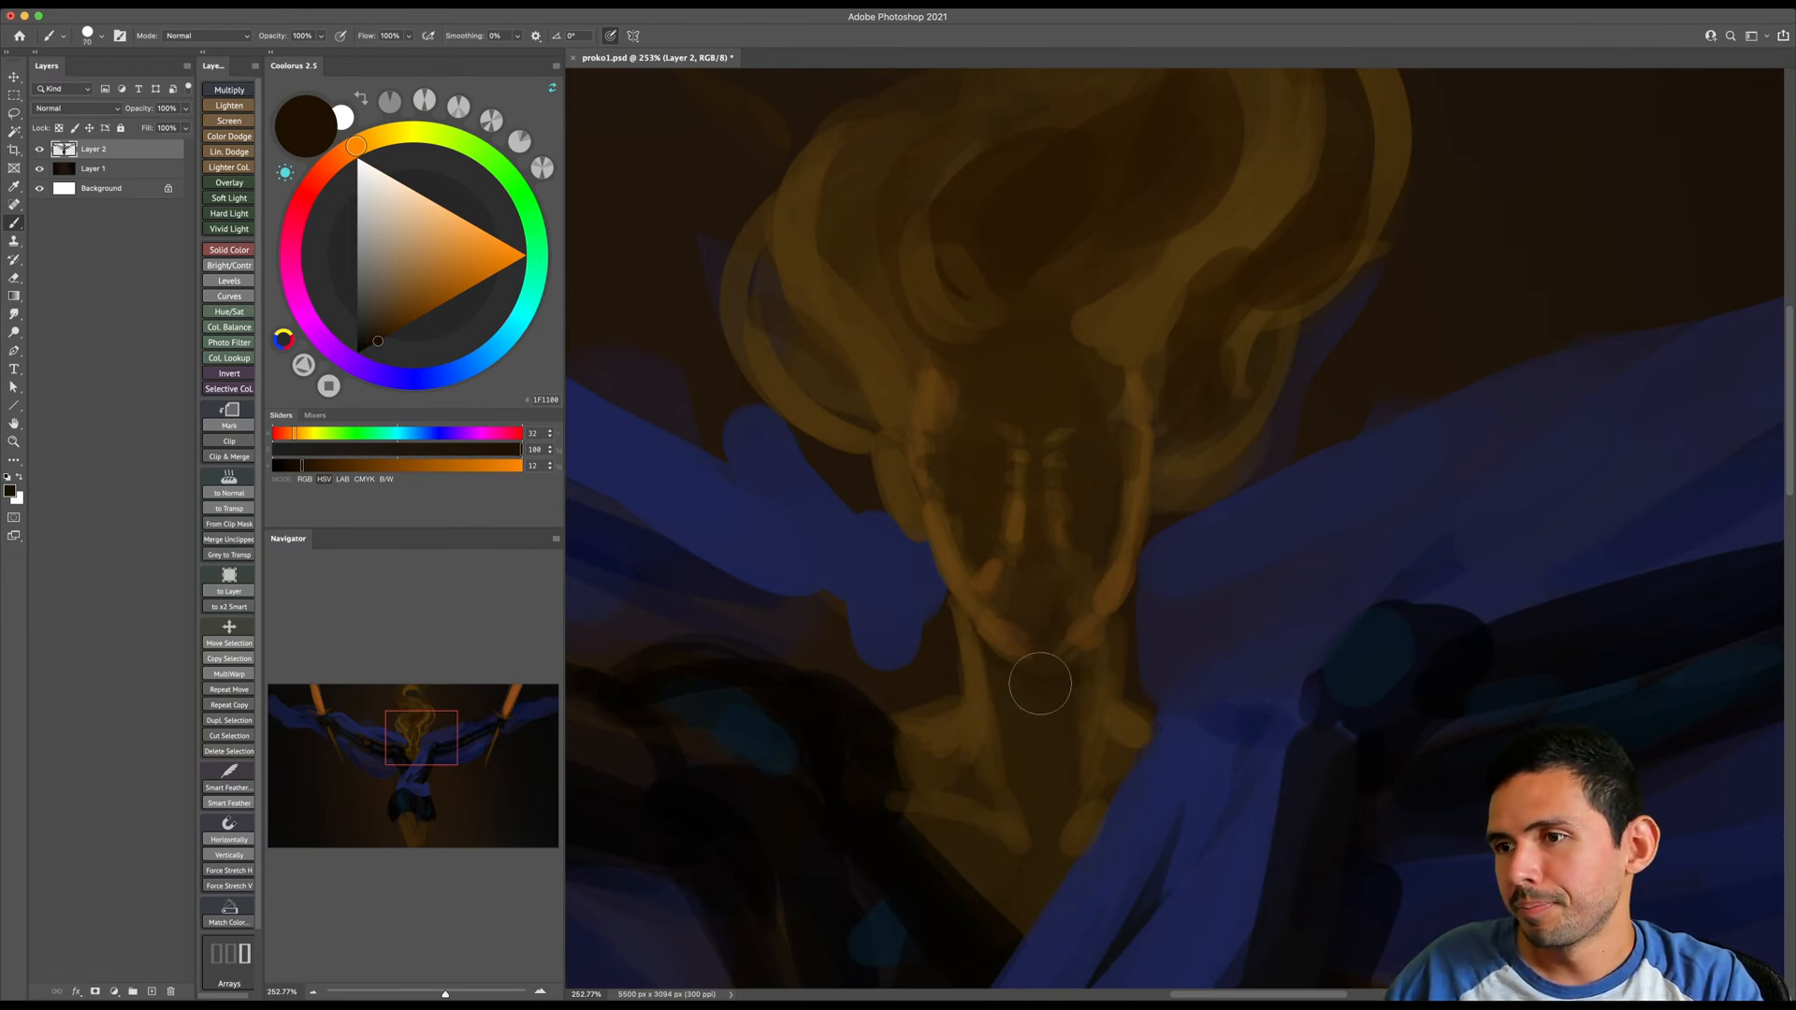
{"action": "key", "text": "bracketleft"}
{"action": "mouse_move", "coordinate": [972, 634]}
{"action": "left_mouse_down"}
{"action": "mouse_move", "coordinate": [980, 691]}
{"action": "mouse_move", "coordinate": [1089, 686]}
{"action": "mouse_move", "coordinate": [1112, 633]}
{"action": "mouse_move", "coordinate": [1103, 658]}
{"action": "mouse_move", "coordinate": [1045, 647]}
{"action": "mouse_move", "coordinate": [1047, 603]}
{"action": "left_mouse_up"}
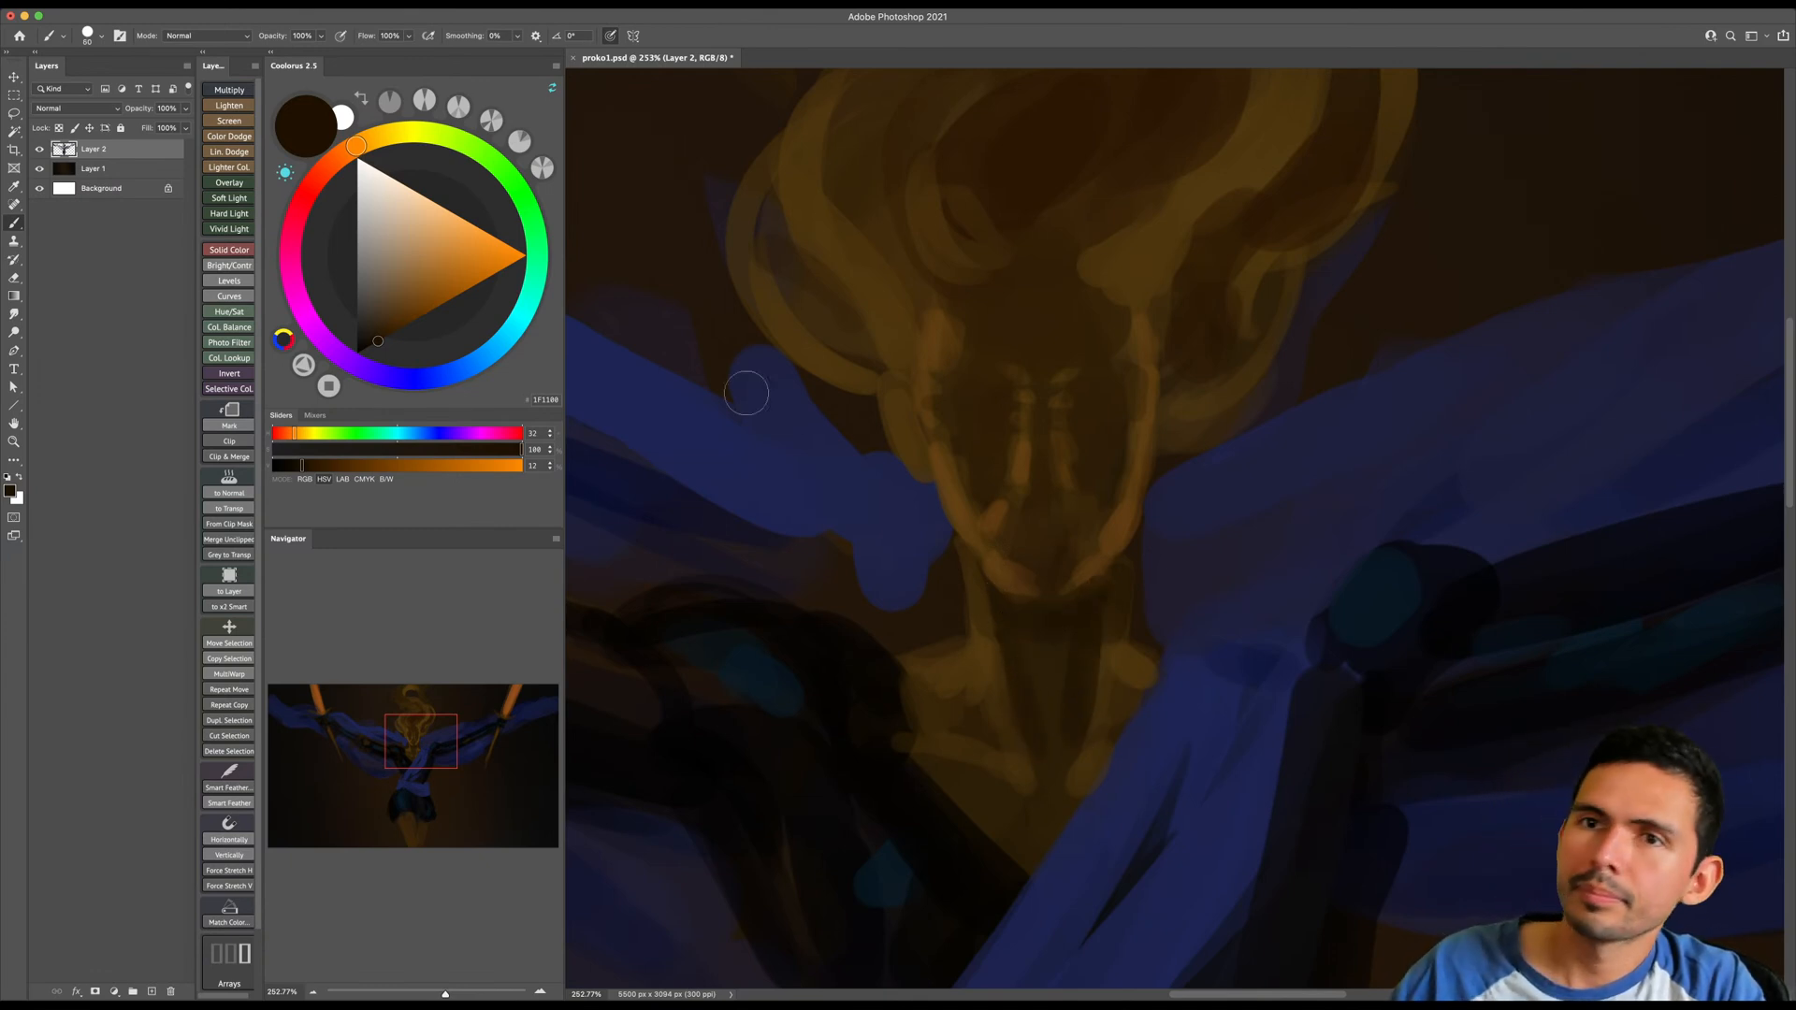
- Pick a pale orange with hue 32 and saturation 48 and dab highlights on the image-left cheek and both temples
{"action": "left_click", "coordinate": [434, 212]}
{"action": "left_click_drag", "start_coordinate": [947, 449], "coordinate": [978, 524]}
{"action": "mouse_move", "coordinate": [973, 326]}
{"action": "left_mouse_down"}
{"action": "mouse_move", "coordinate": [938, 411]}
{"action": "mouse_move", "coordinate": [1022, 429]}
{"action": "mouse_move", "coordinate": [1138, 417]}
{"action": "mouse_move", "coordinate": [957, 354]}
{"action": "mouse_move", "coordinate": [962, 316]}
{"action": "mouse_move", "coordinate": [1002, 355]}
{"action": "mouse_move", "coordinate": [1124, 349]}
{"action": "left_mouse_up"}
{"action": "key", "text": "]"}
{"action": "key", "text": "]"}
{"action": "left_click_drag", "start_coordinate": [1113, 329], "coordinate": [1108, 298]}
{"action": "key", "text": "["}
- Dab pale orange highlights along the chin, beside the mouth and on the image-right cheek and jaw
{"action": "mouse_move", "coordinate": [956, 488]}
{"action": "left_mouse_down"}
{"action": "mouse_move", "coordinate": [971, 527]}
{"action": "mouse_move", "coordinate": [1011, 536]}
{"action": "mouse_move", "coordinate": [1009, 515]}
{"action": "mouse_move", "coordinate": [1027, 587]}
{"action": "left_mouse_up"}
{"action": "left_click_drag", "start_coordinate": [1073, 581], "coordinate": [1088, 570]}
{"action": "left_click_drag", "start_coordinate": [1080, 500], "coordinate": [1084, 515]}
{"action": "left_click_drag", "start_coordinate": [1144, 412], "coordinate": [1118, 524]}
- Add small pale orange highlights on the sides of the nose, the image-left ear and the cheek
{"action": "key", "text": "["}
{"action": "left_click_drag", "start_coordinate": [1020, 469], "coordinate": [1019, 478]}
{"action": "left_click_drag", "start_coordinate": [1065, 472], "coordinate": [1065, 476]}
{"action": "key", "text": "["}
{"action": "key", "text": "["}
{"action": "key", "text": "["}
{"action": "left_click_drag", "start_coordinate": [888, 378], "coordinate": [884, 427]}
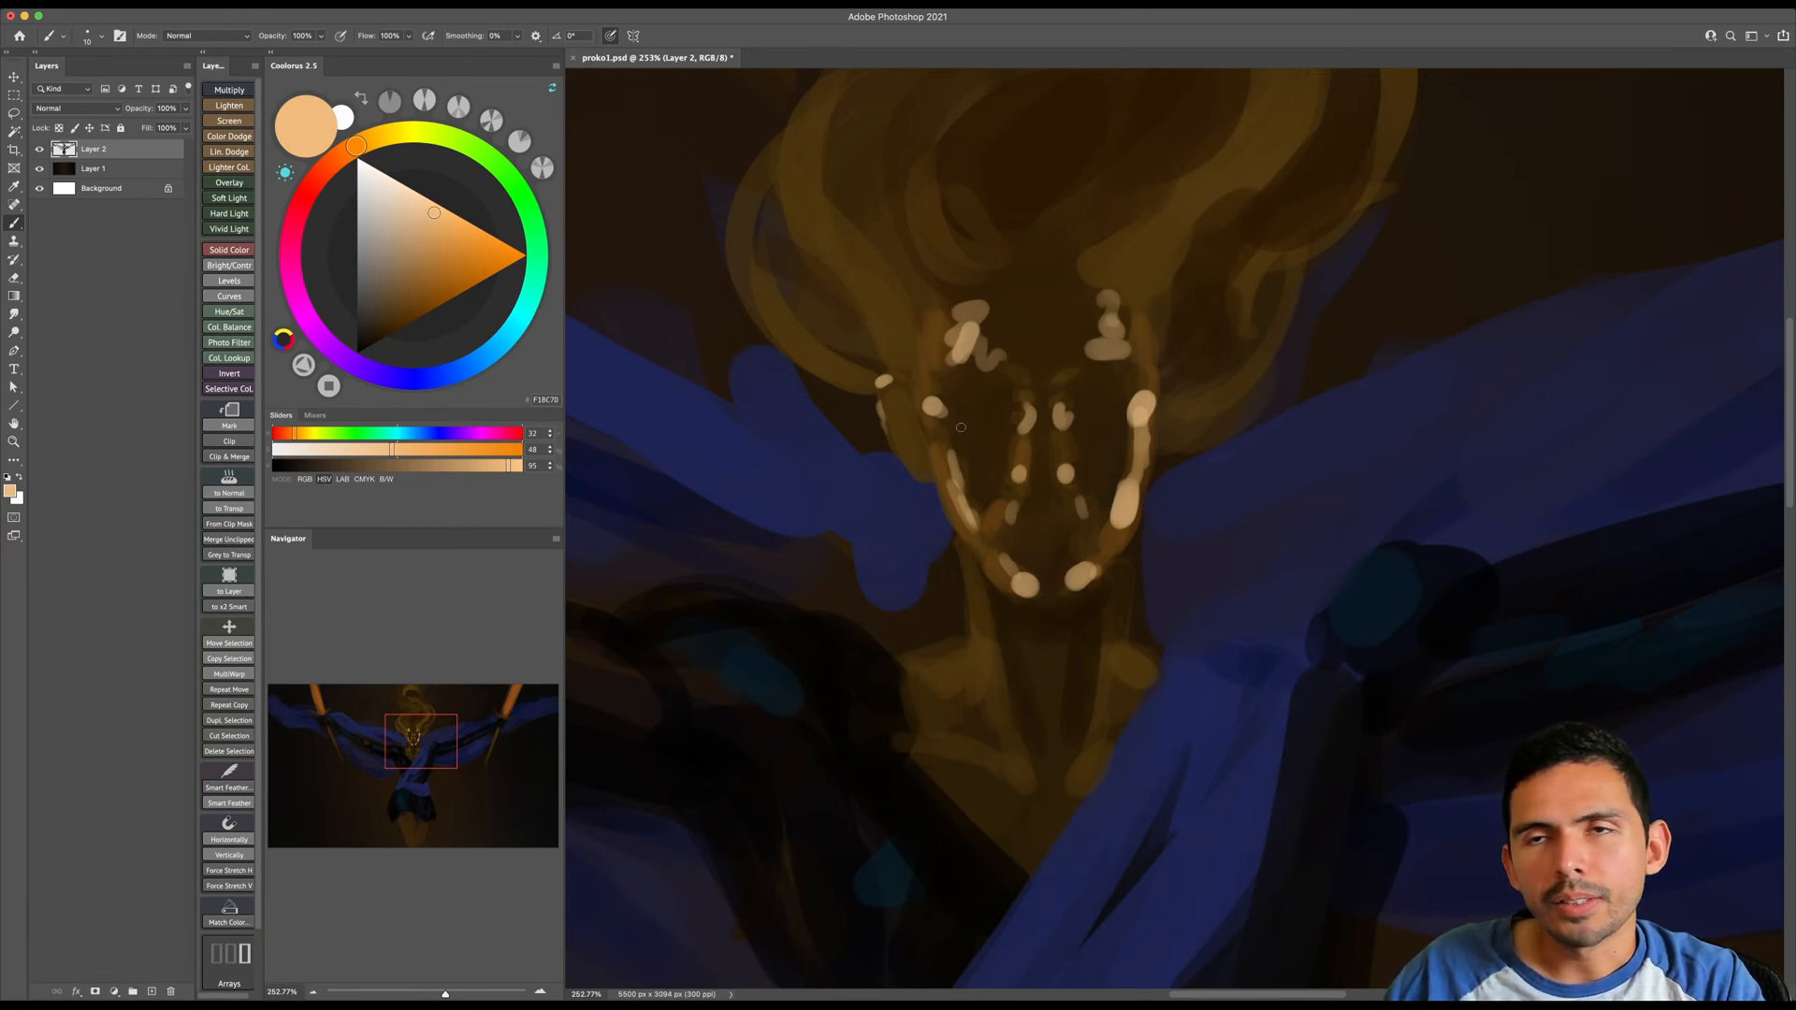
{"action": "left_click_drag", "start_coordinate": [952, 418], "coordinate": [958, 444]}
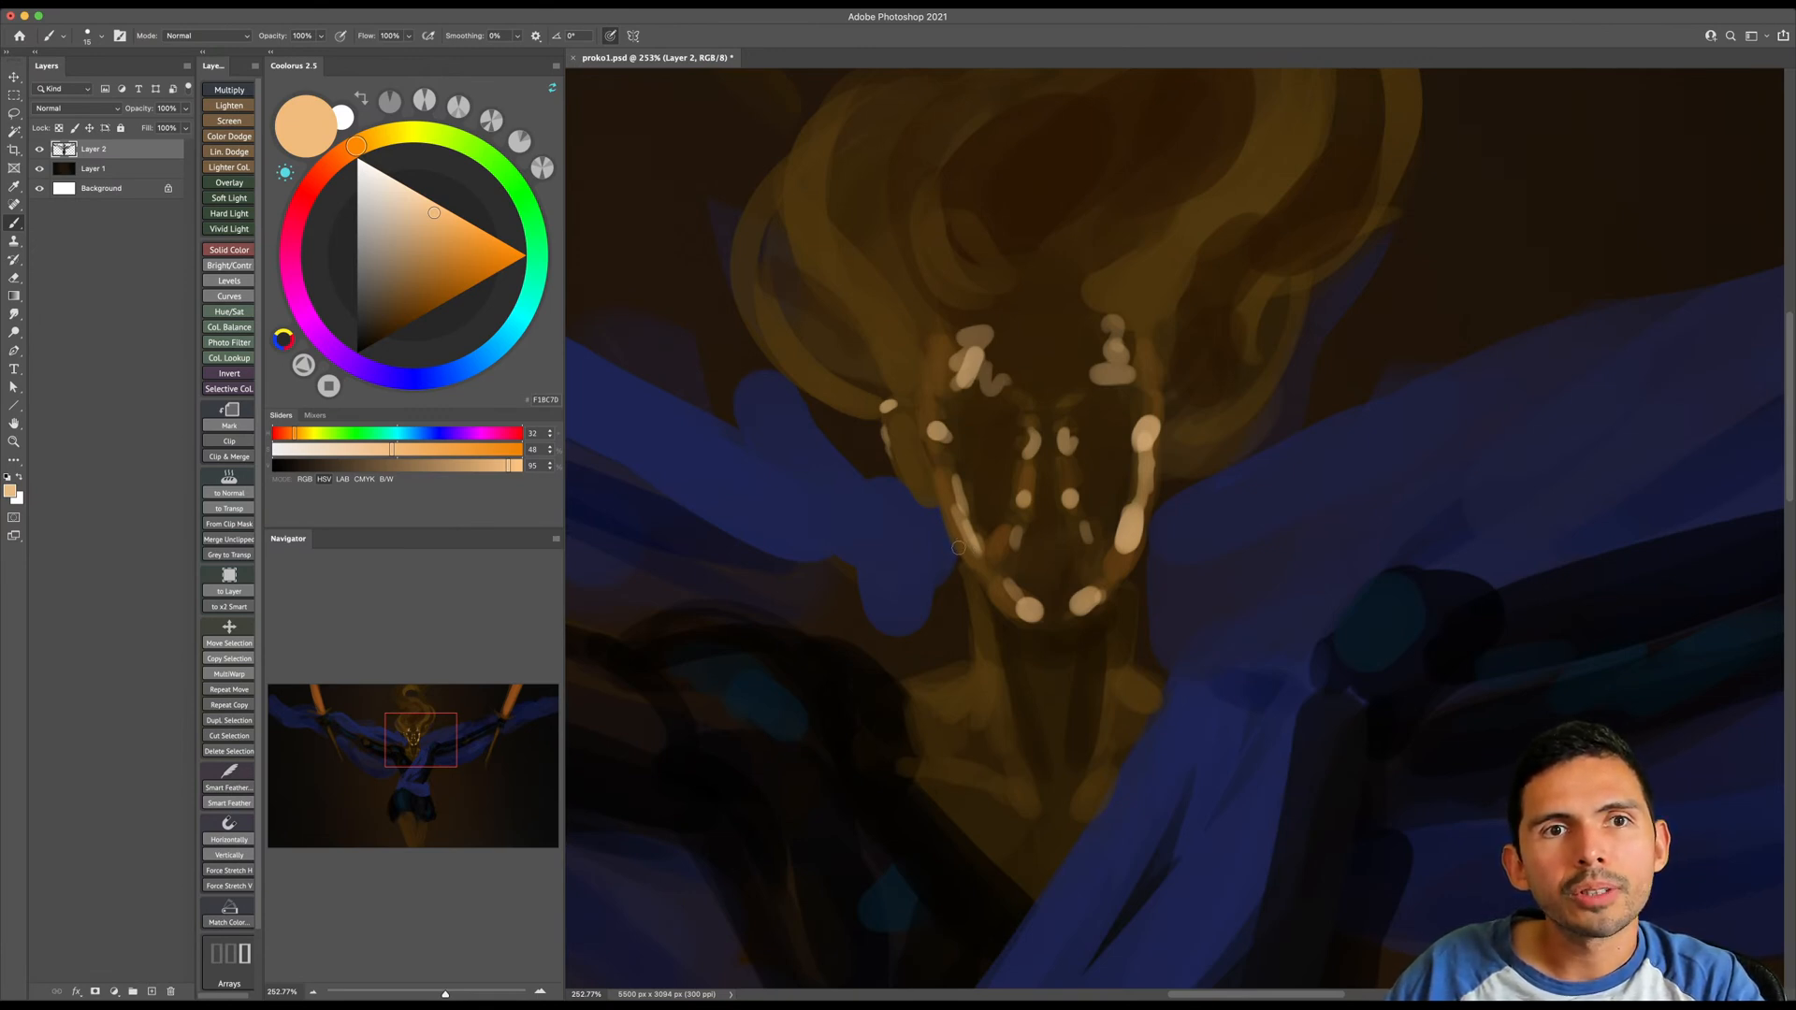
- Paint pale orange highlights down the image-left side of the neck and on both shoulders
{"action": "mouse_move", "coordinate": [971, 601]}
{"action": "left_mouse_down"}
{"action": "mouse_move", "coordinate": [975, 714]}
{"action": "mouse_move", "coordinate": [1008, 746]}
{"action": "left_mouse_up"}
{"action": "key", "text": "bracketright"}
{"action": "key", "text": "bracketright"}
{"action": "key", "text": "bracketright"}
{"action": "mouse_move", "coordinate": [933, 690]}
{"action": "left_mouse_down"}
{"action": "mouse_move", "coordinate": [959, 674]}
{"action": "mouse_move", "coordinate": [929, 688]}
{"action": "left_mouse_up"}
{"action": "left_click_drag", "start_coordinate": [1137, 674], "coordinate": [1147, 684]}
- Paint fine pale orange strokes on the creases beneath both sides of the nose
{"action": "key", "text": "bracketleft"}
{"action": "key", "text": "bracketleft"}
{"action": "left_click_drag", "start_coordinate": [1016, 546], "coordinate": [1093, 556]}
{"action": "key", "text": "bracketleft"}
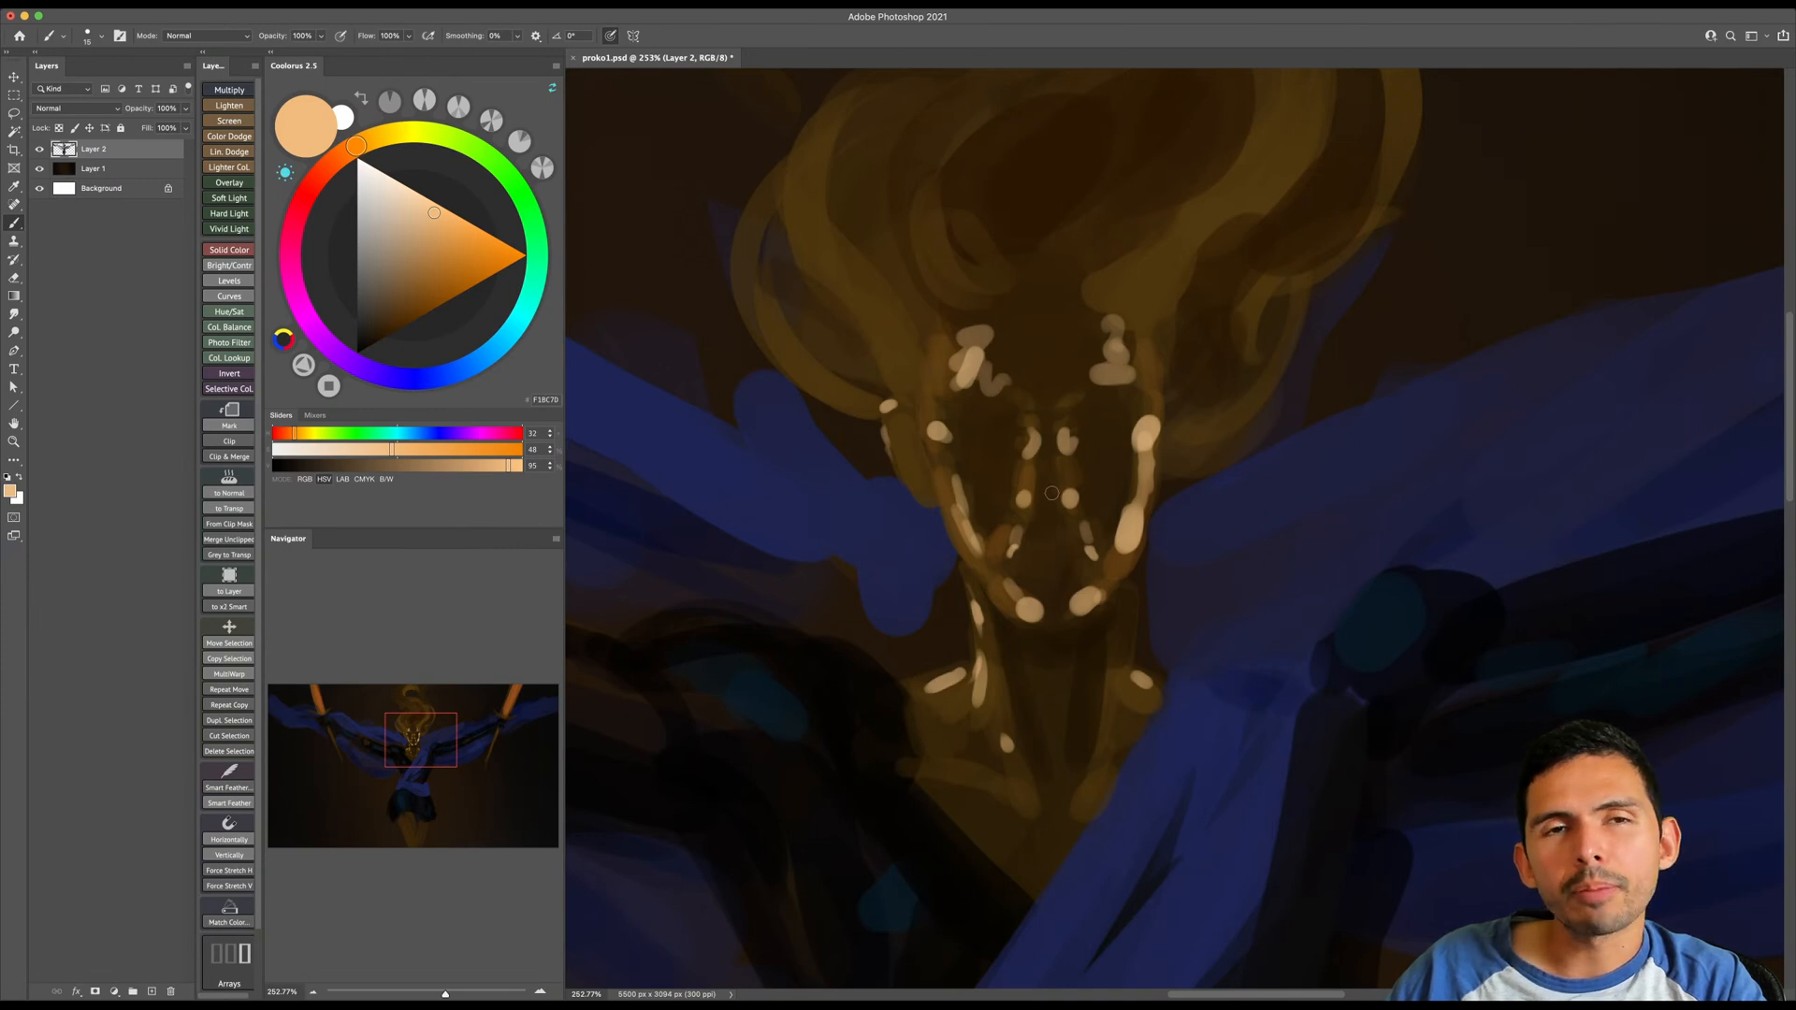
- Enlarge the brush and paint pale orange highlights on the hair curls on the image-right side of the head
{"action": "key", "text": "z"}
{"action": "mouse_move", "coordinate": [1052, 491]}
{"action": "left_mouse_down"}
{"action": "mouse_move", "coordinate": [1004, 565]}
{"action": "mouse_move", "coordinate": [982, 565]}
{"action": "left_mouse_up"}
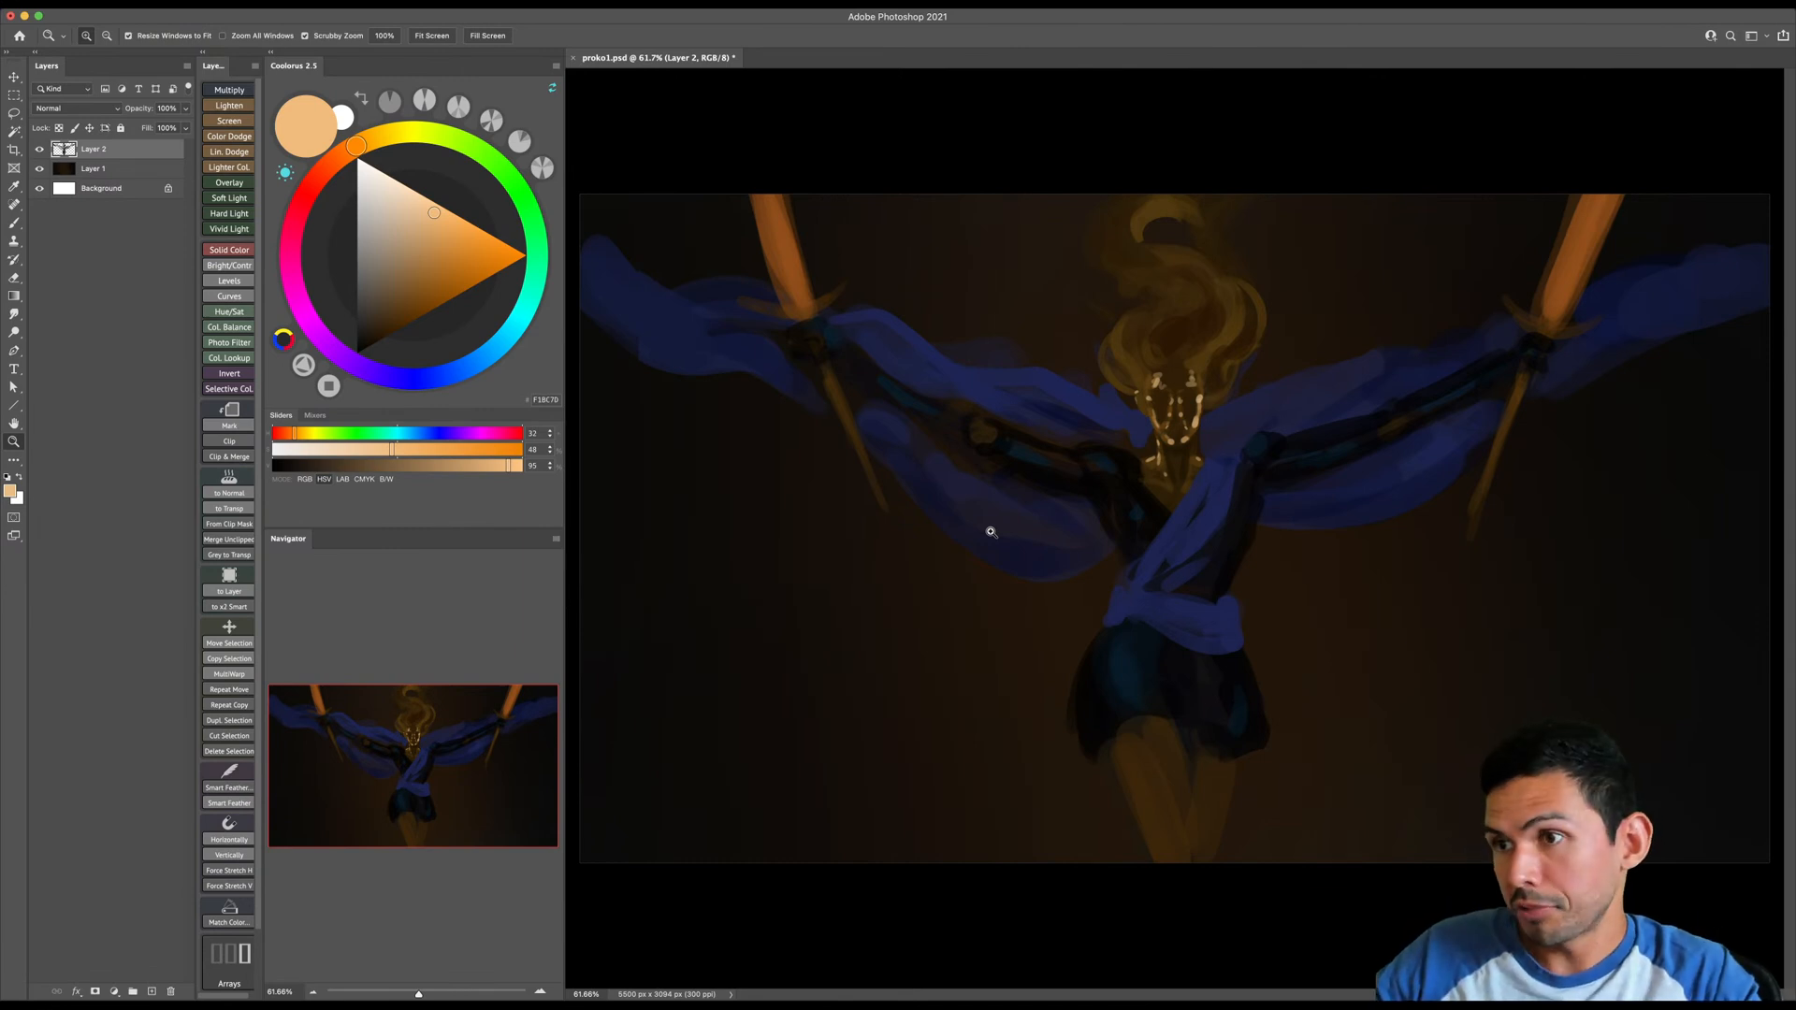
{"action": "left_click", "coordinate": [1226, 404]}
{"action": "left_click_drag", "start_coordinate": [1195, 417], "coordinate": [1204, 436]}
{"action": "key", "text": "b"}
{"action": "scroll", "coordinate": [1225, 357], "scroll_direction": "up", "scroll_amount": 2}
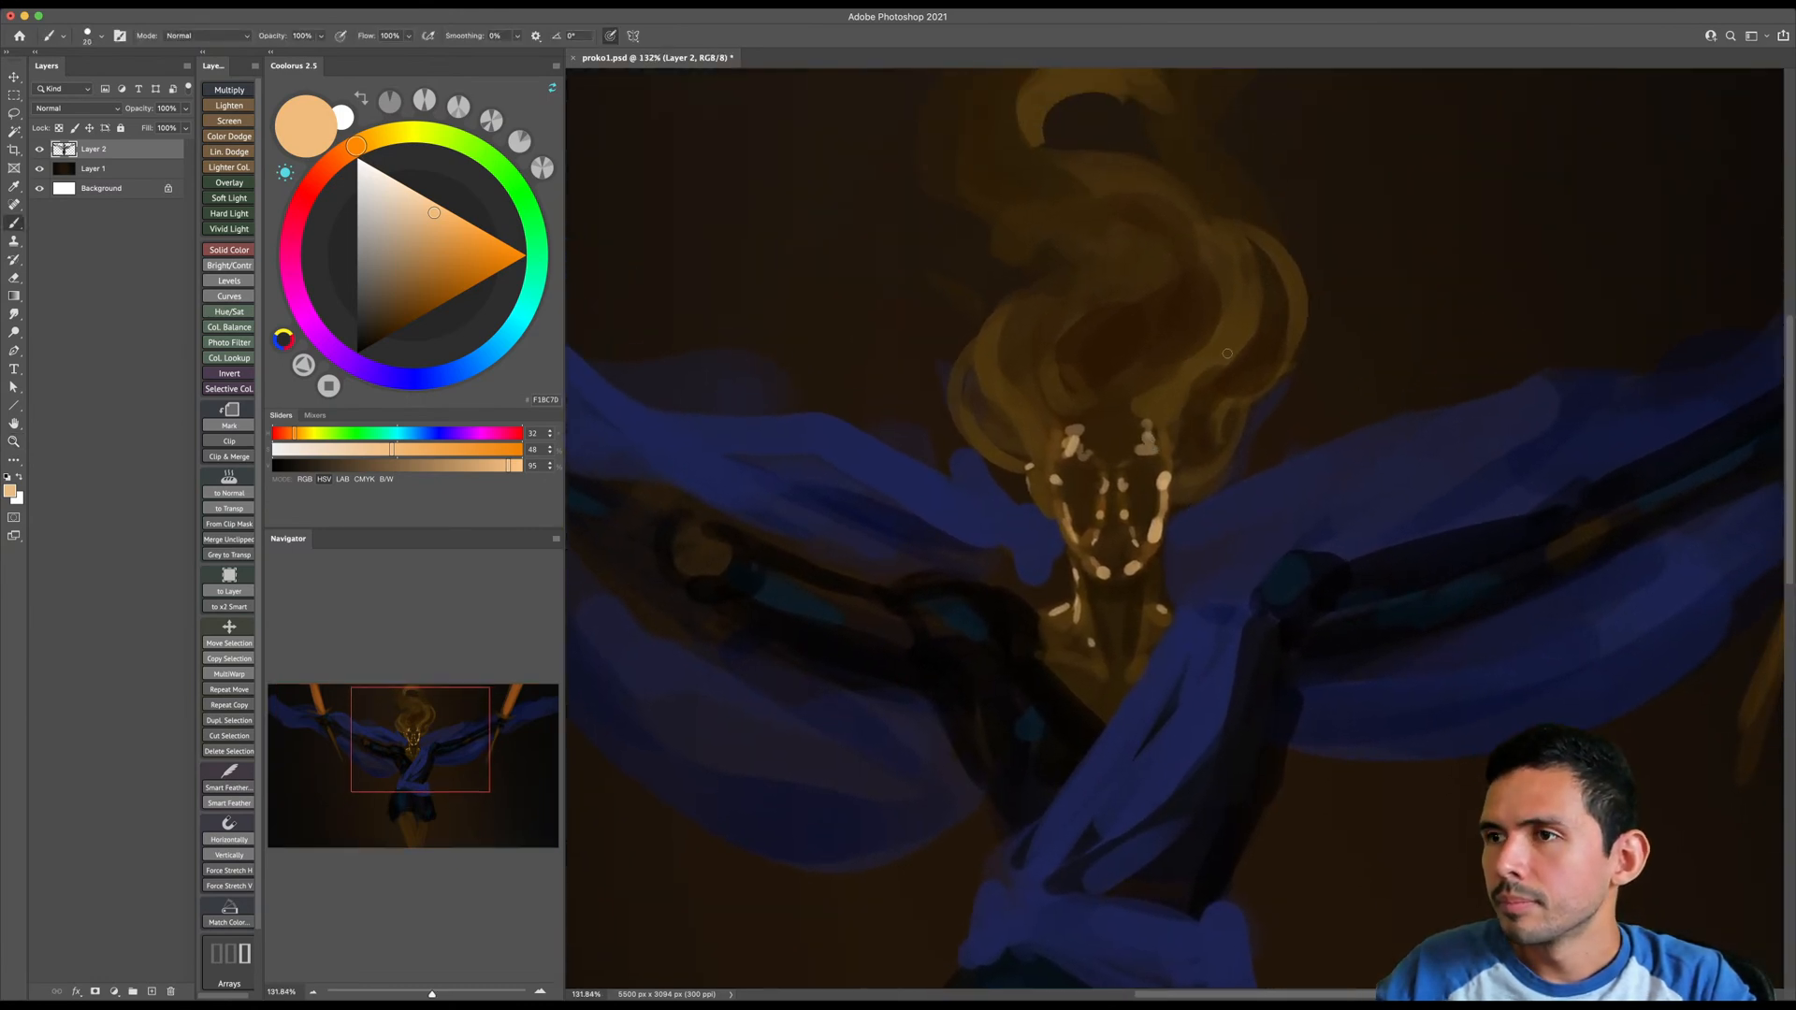
{"action": "key", "text": "bracketright"}
{"action": "key", "text": "bracketright"}
{"action": "left_click_drag", "start_coordinate": [1297, 308], "coordinate": [1284, 355]}
{"action": "mouse_move", "coordinate": [1188, 394]}
{"action": "left_mouse_down"}
{"action": "mouse_move", "coordinate": [1172, 457]}
{"action": "mouse_move", "coordinate": [1220, 473]}
{"action": "left_mouse_up"}
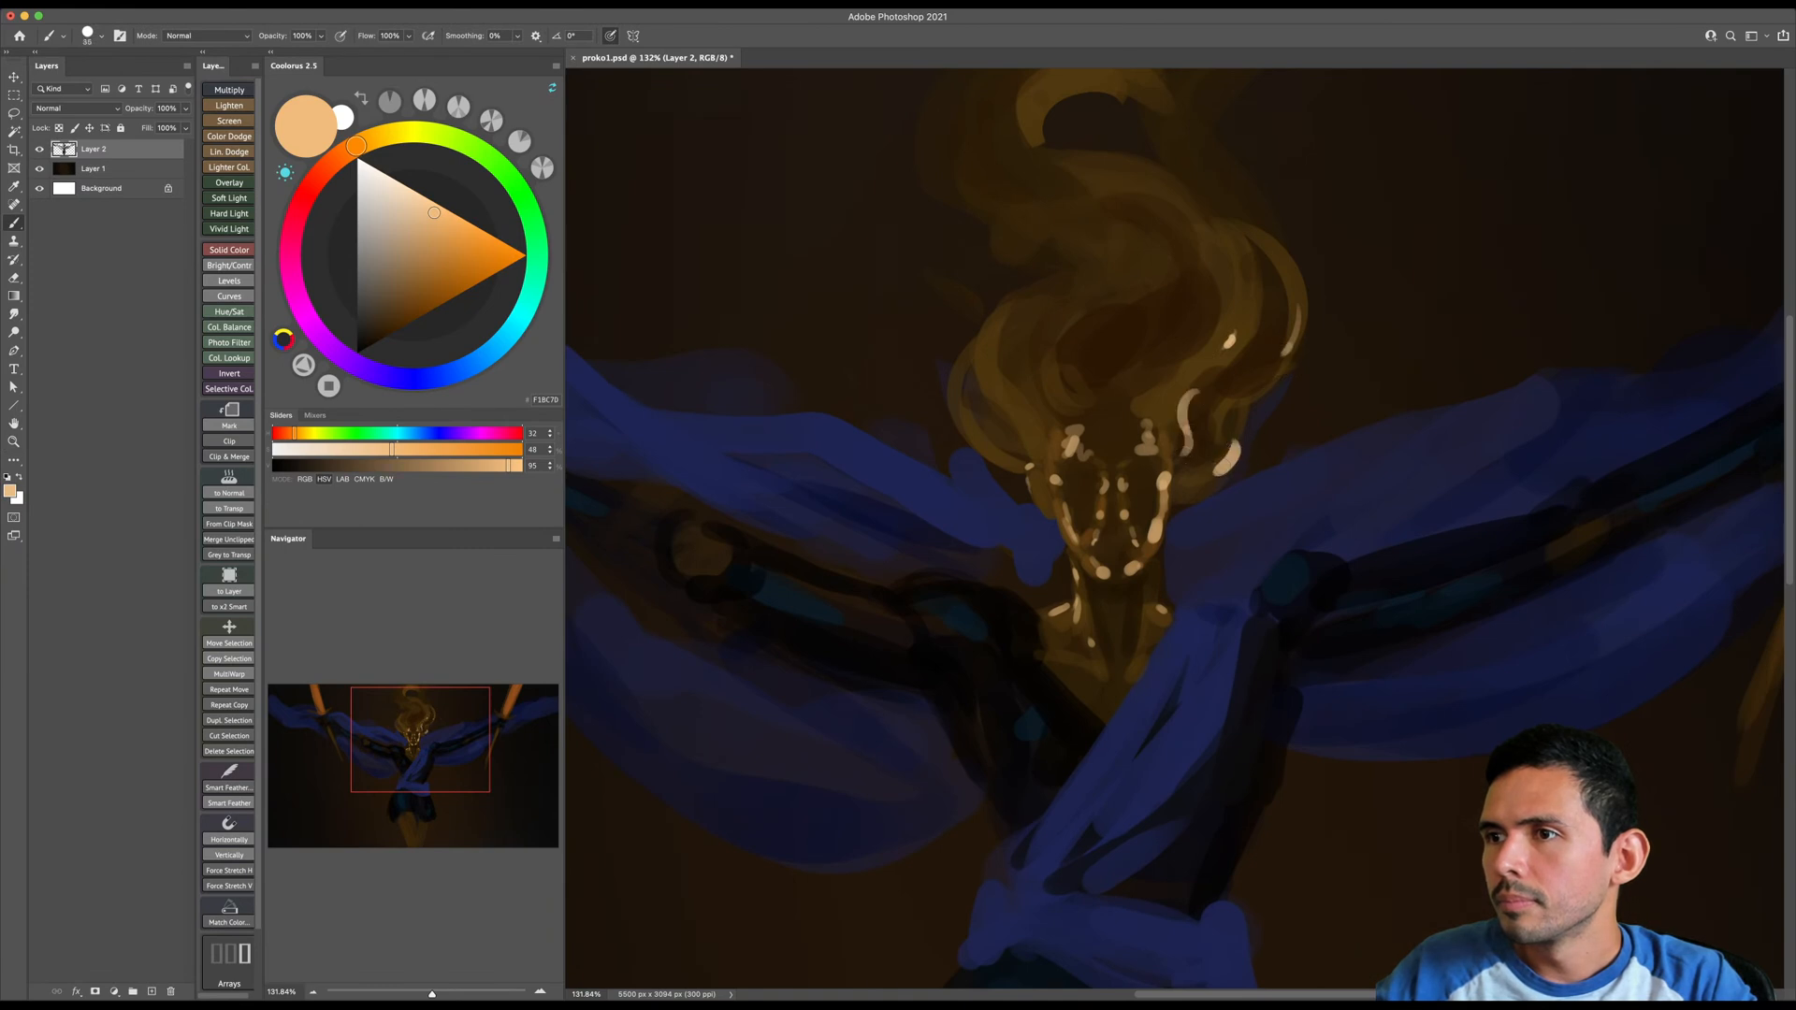
- Paint pale orange highlights on the hair curls on the image-left side of the head, enlarging the brush for broader strokes
{"action": "mouse_move", "coordinate": [1006, 308]}
{"action": "left_mouse_down"}
{"action": "mouse_move", "coordinate": [1004, 403]}
{"action": "mouse_move", "coordinate": [973, 434]}
{"action": "mouse_move", "coordinate": [1000, 452]}
{"action": "mouse_move", "coordinate": [1061, 424]}
{"action": "mouse_move", "coordinate": [1043, 378]}
{"action": "left_mouse_up"}
{"action": "key", "text": "bracketright"}
{"action": "key", "text": "bracketright"}
{"action": "key", "text": "bracketright"}
{"action": "scroll", "coordinate": [1057, 337], "scroll_direction": "up", "scroll_amount": 5}
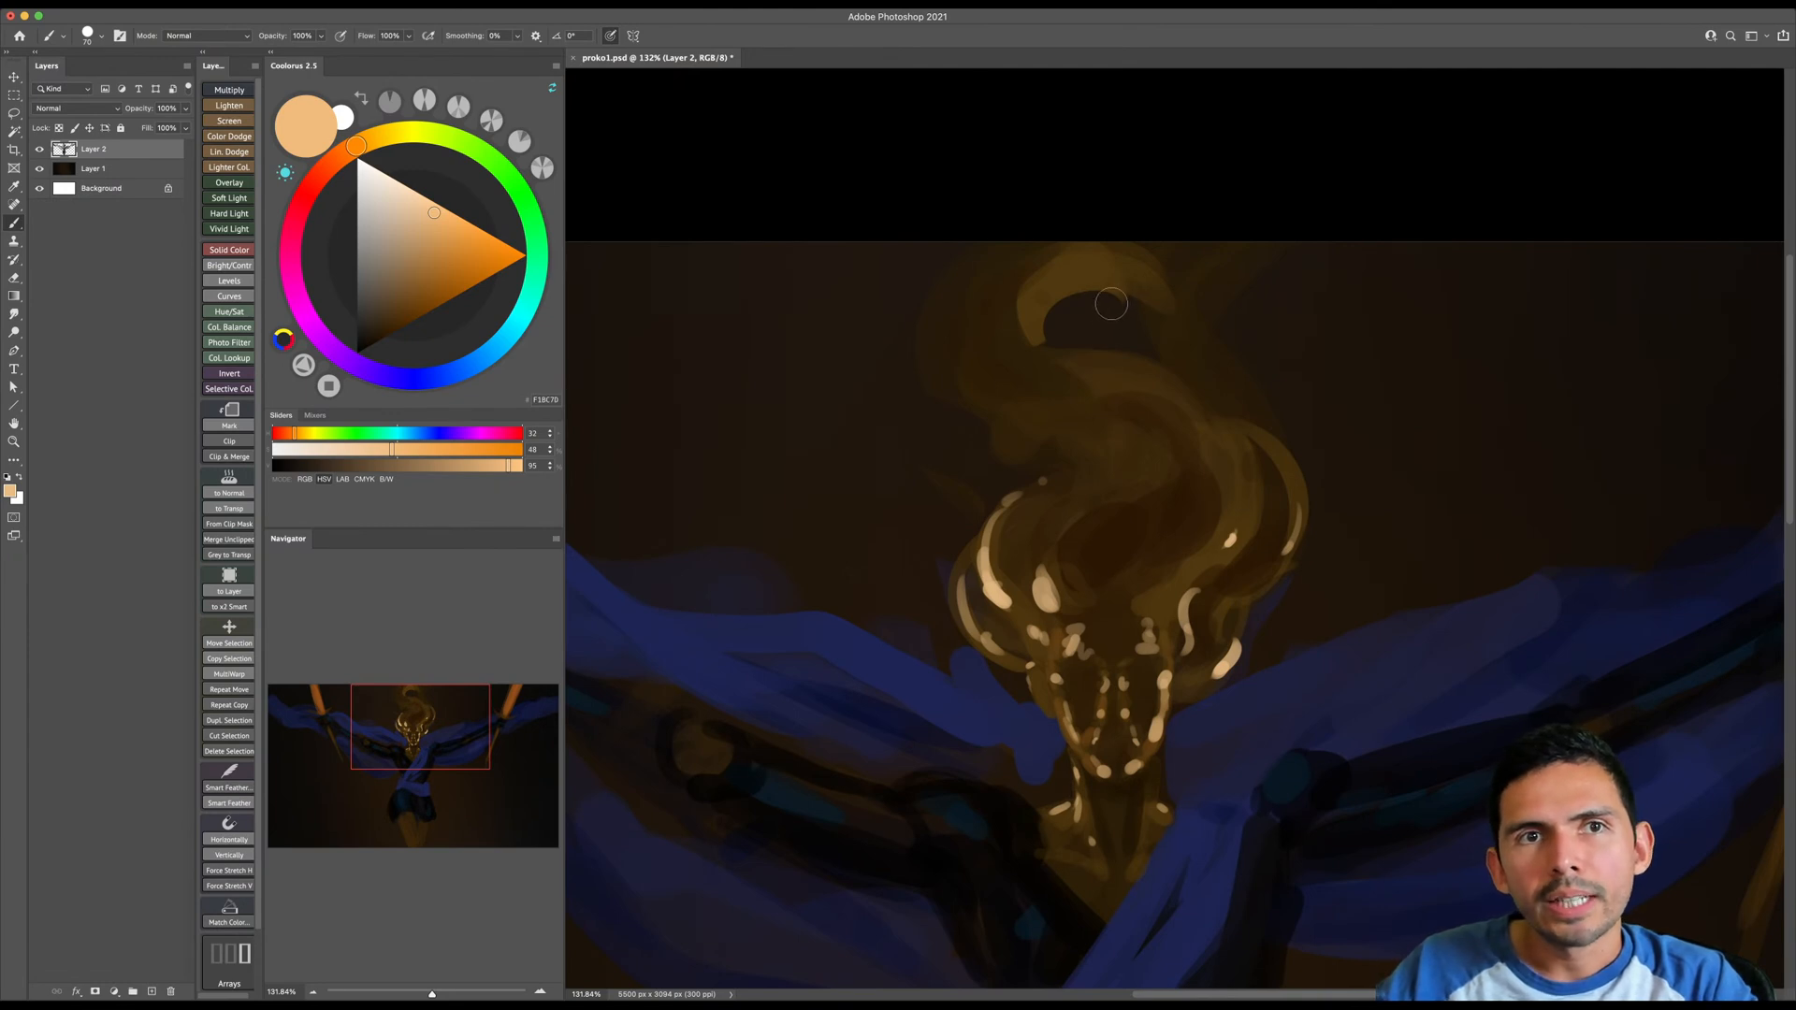
- Enlarge the brush to 125 and paint a bold pale orange highlight on the smoke curl at the very top of the hair
{"action": "key", "text": "bracketright"}
{"action": "key", "text": "bracketright"}
{"action": "key", "text": "bracketright"}
{"action": "key", "text": "bracketright"}
{"action": "mouse_move", "coordinate": [1041, 315]}
{"action": "left_mouse_down"}
{"action": "mouse_move", "coordinate": [1069, 290]}
{"action": "mouse_move", "coordinate": [1032, 289]}
{"action": "mouse_move", "coordinate": [1042, 333]}
{"action": "left_mouse_up"}
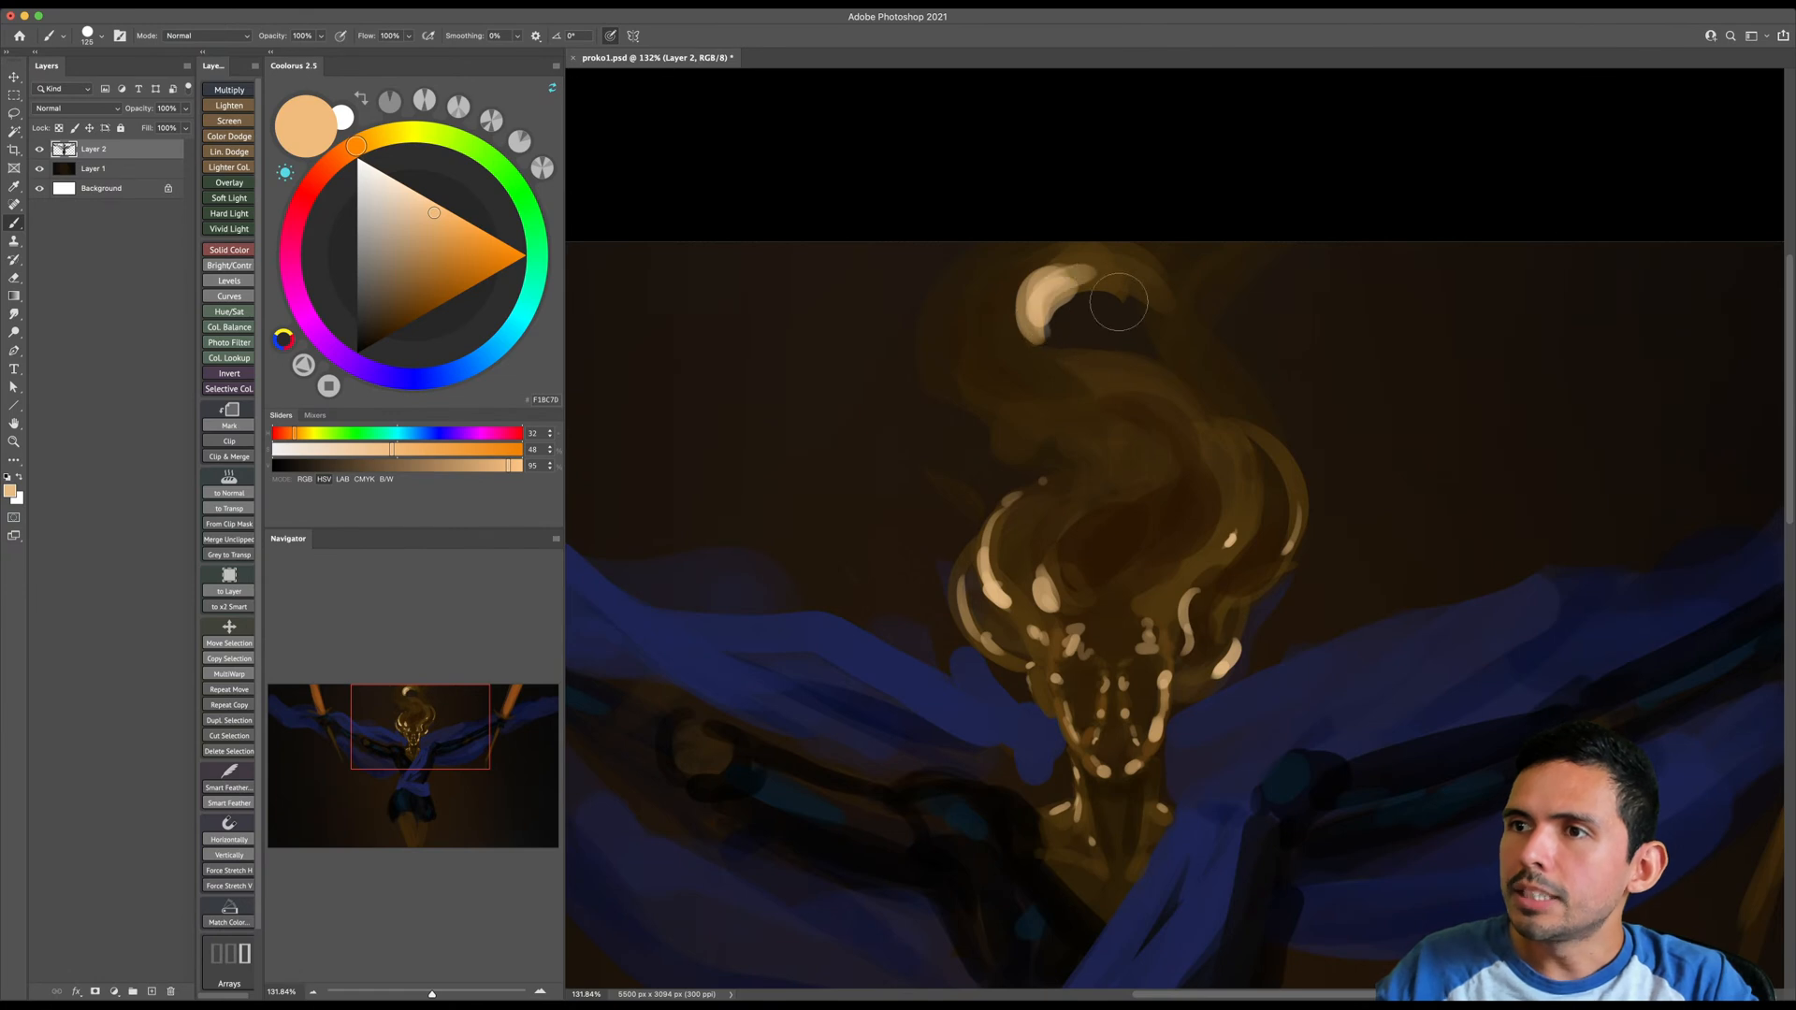
- Choose a very dark brown, reduce the brush size and paint shadows into both eye sockets and around the mouth
{"action": "left_click_drag", "start_coordinate": [1197, 544], "coordinate": [1169, 363]}
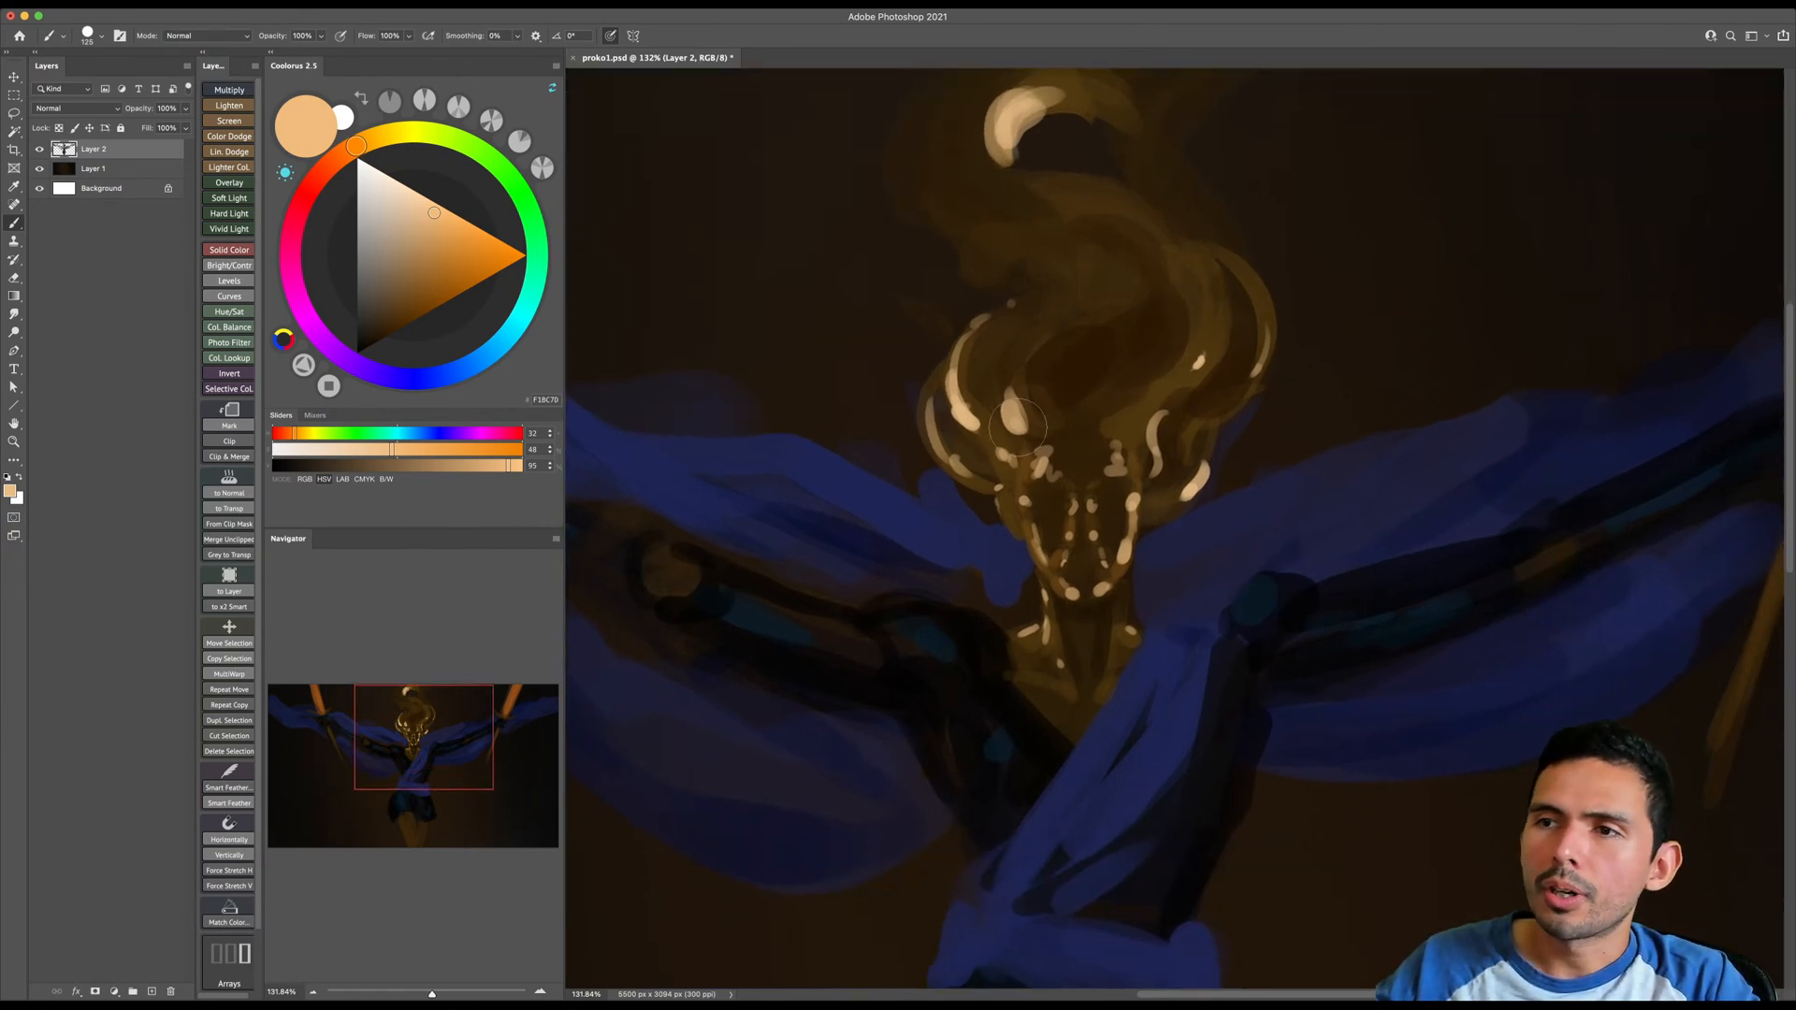
{"action": "left_click_drag", "start_coordinate": [1038, 420], "coordinate": [1063, 422]}
{"action": "left_click", "coordinate": [378, 341]}
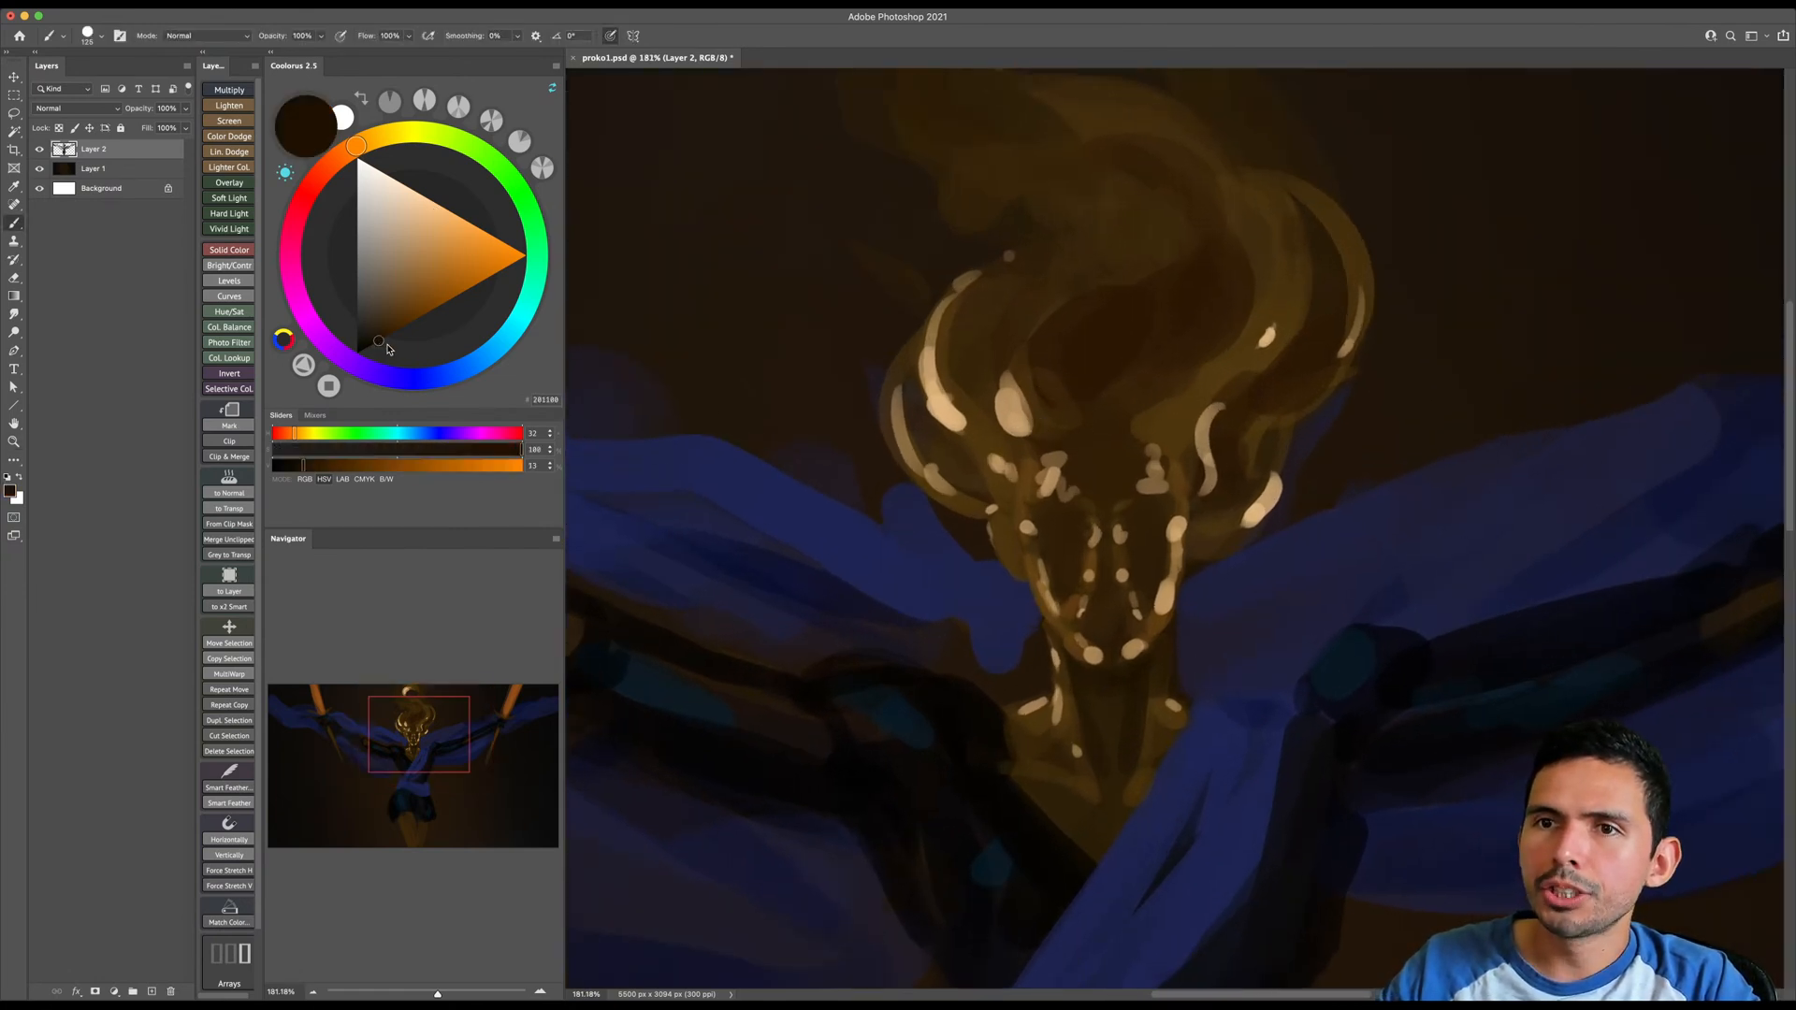
{"action": "mouse_move", "coordinate": [1046, 408]}
{"action": "left_mouse_down"}
{"action": "mouse_move", "coordinate": [1050, 324]}
{"action": "mouse_move", "coordinate": [1111, 366]}
{"action": "mouse_move", "coordinate": [1055, 347]}
{"action": "mouse_move", "coordinate": [1056, 393]}
{"action": "mouse_move", "coordinate": [1062, 364]}
{"action": "mouse_move", "coordinate": [1104, 399]}
{"action": "mouse_move", "coordinate": [1107, 457]}
{"action": "mouse_move", "coordinate": [1087, 346]}
{"action": "left_mouse_up"}
{"action": "key", "text": "bracketleft"}
{"action": "key", "text": "bracketleft"}
{"action": "key", "text": "bracketleft"}
{"action": "key", "text": "bracketleft"}
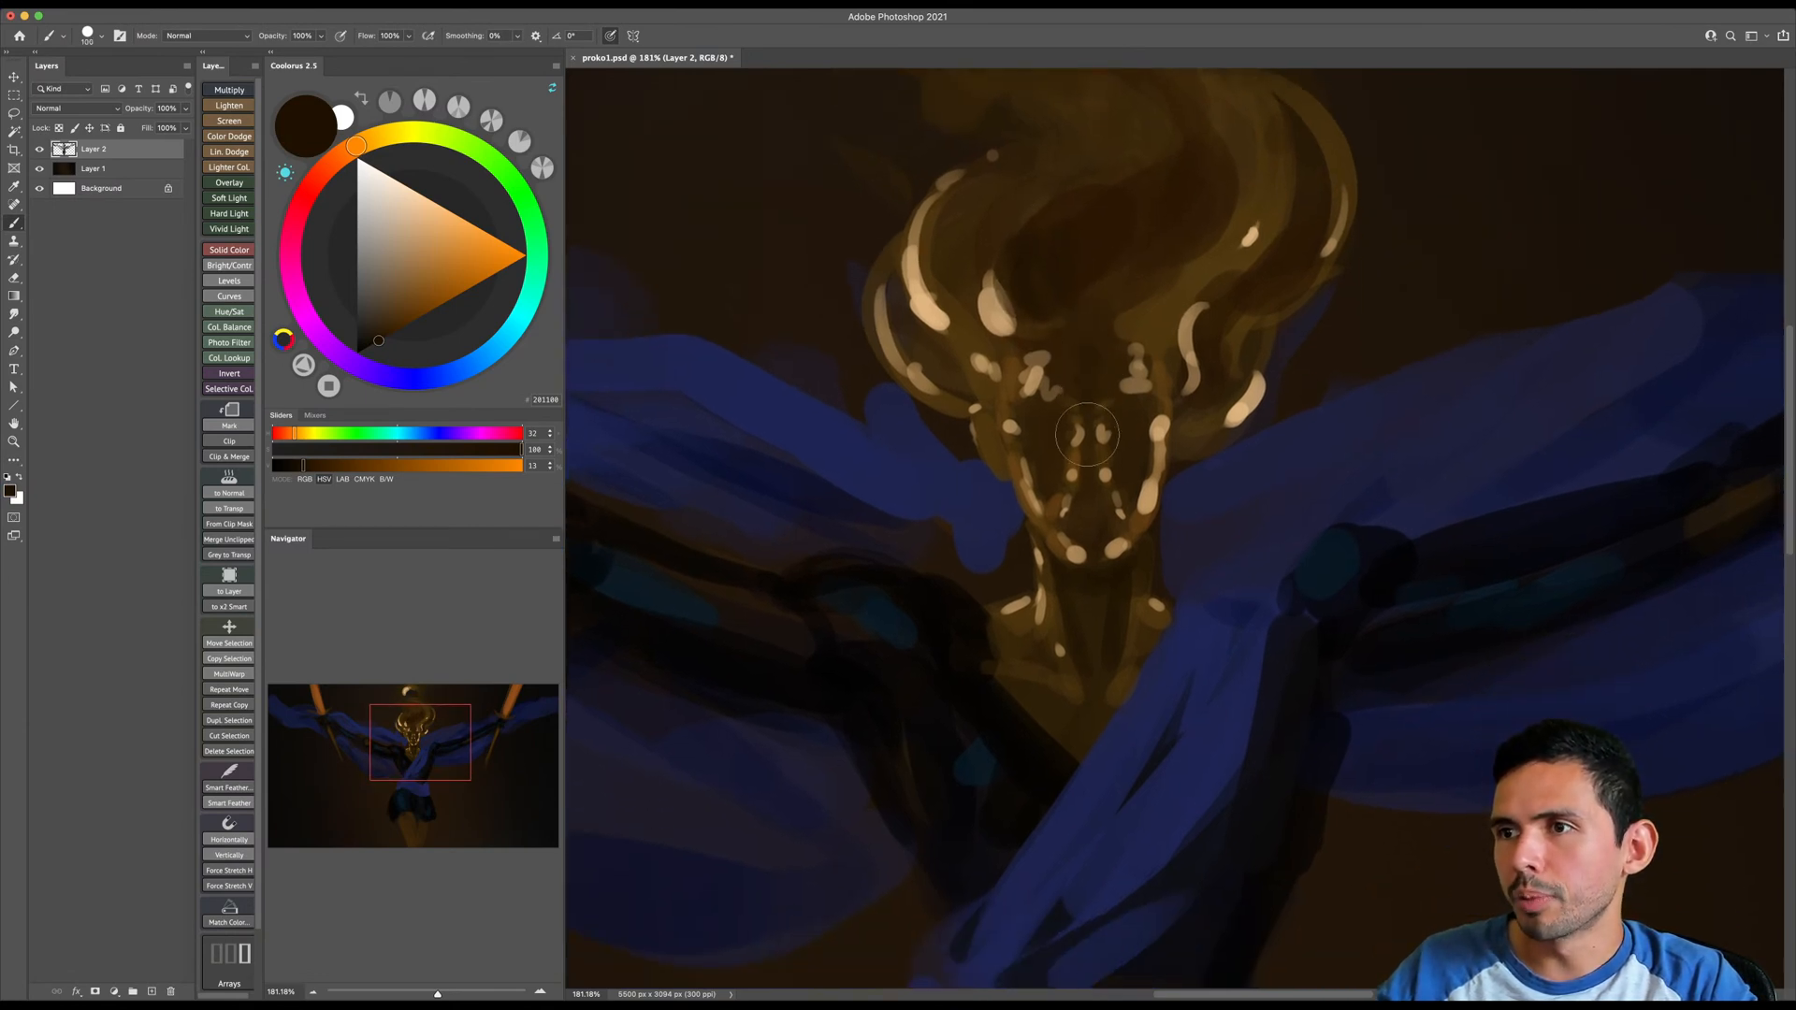
{"action": "key", "text": "bracketleft"}
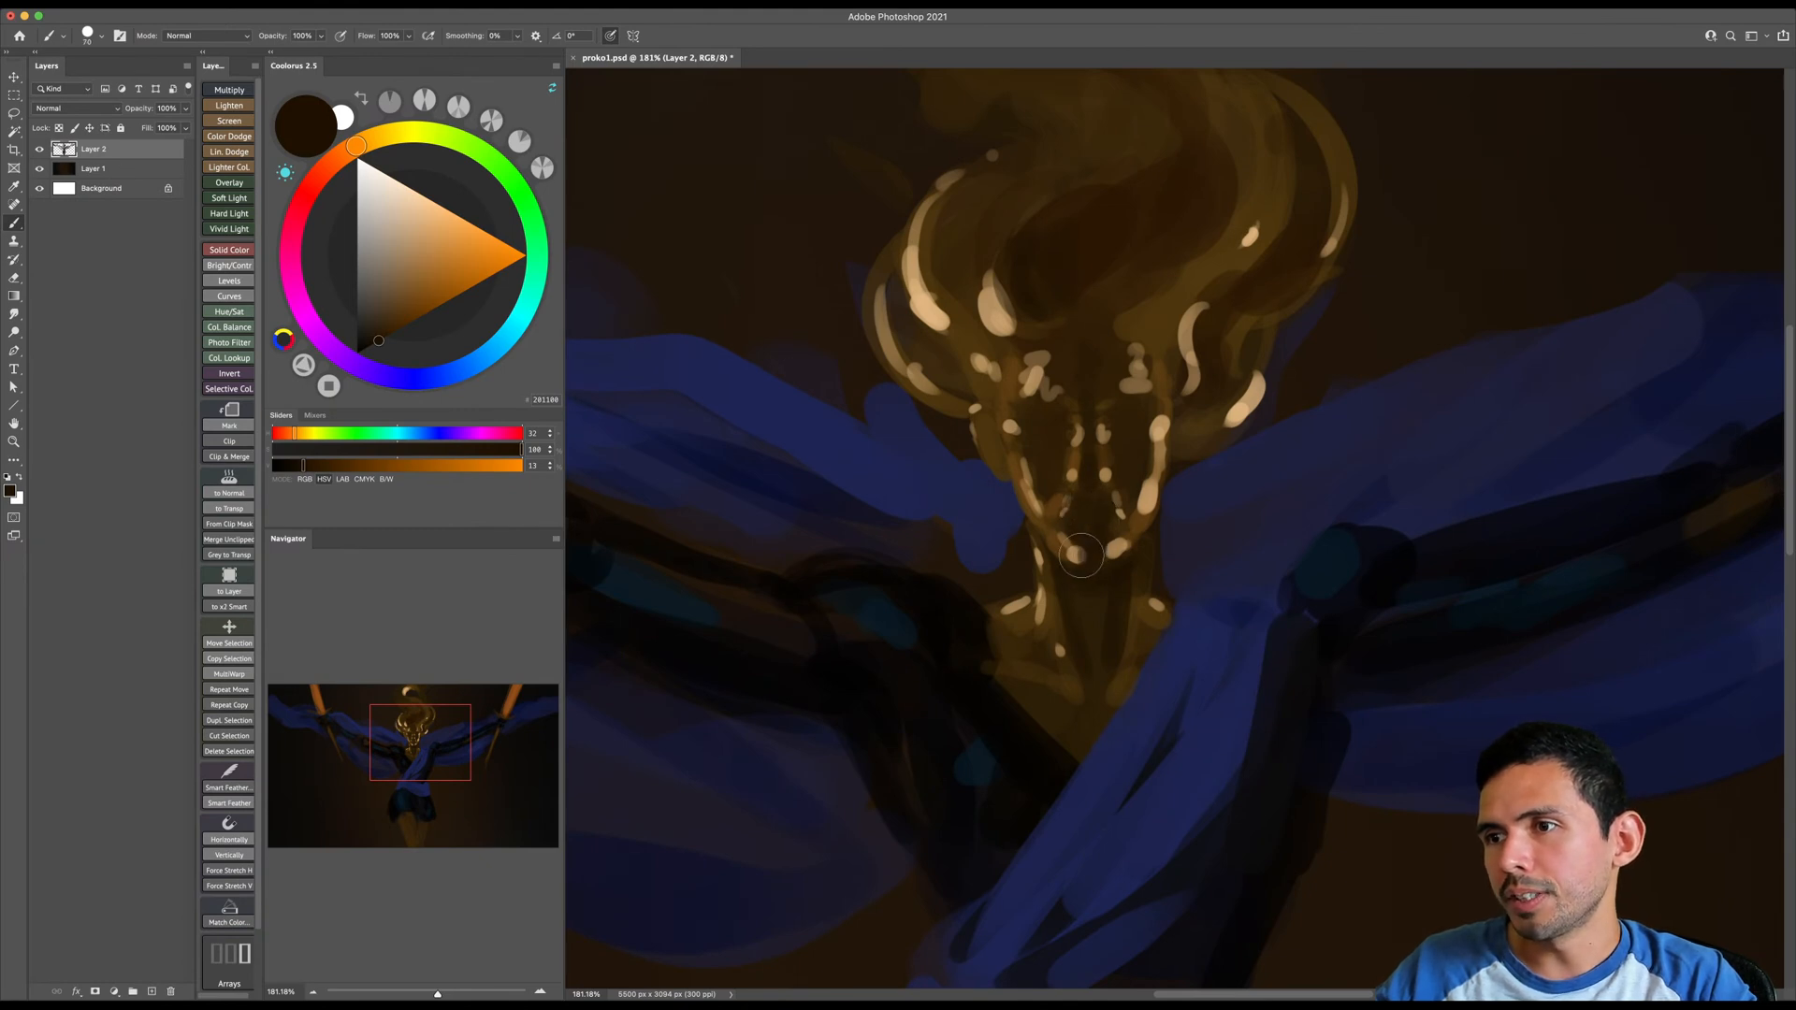
{"action": "key", "text": "bracketright"}
{"action": "key", "text": "bracketleft"}
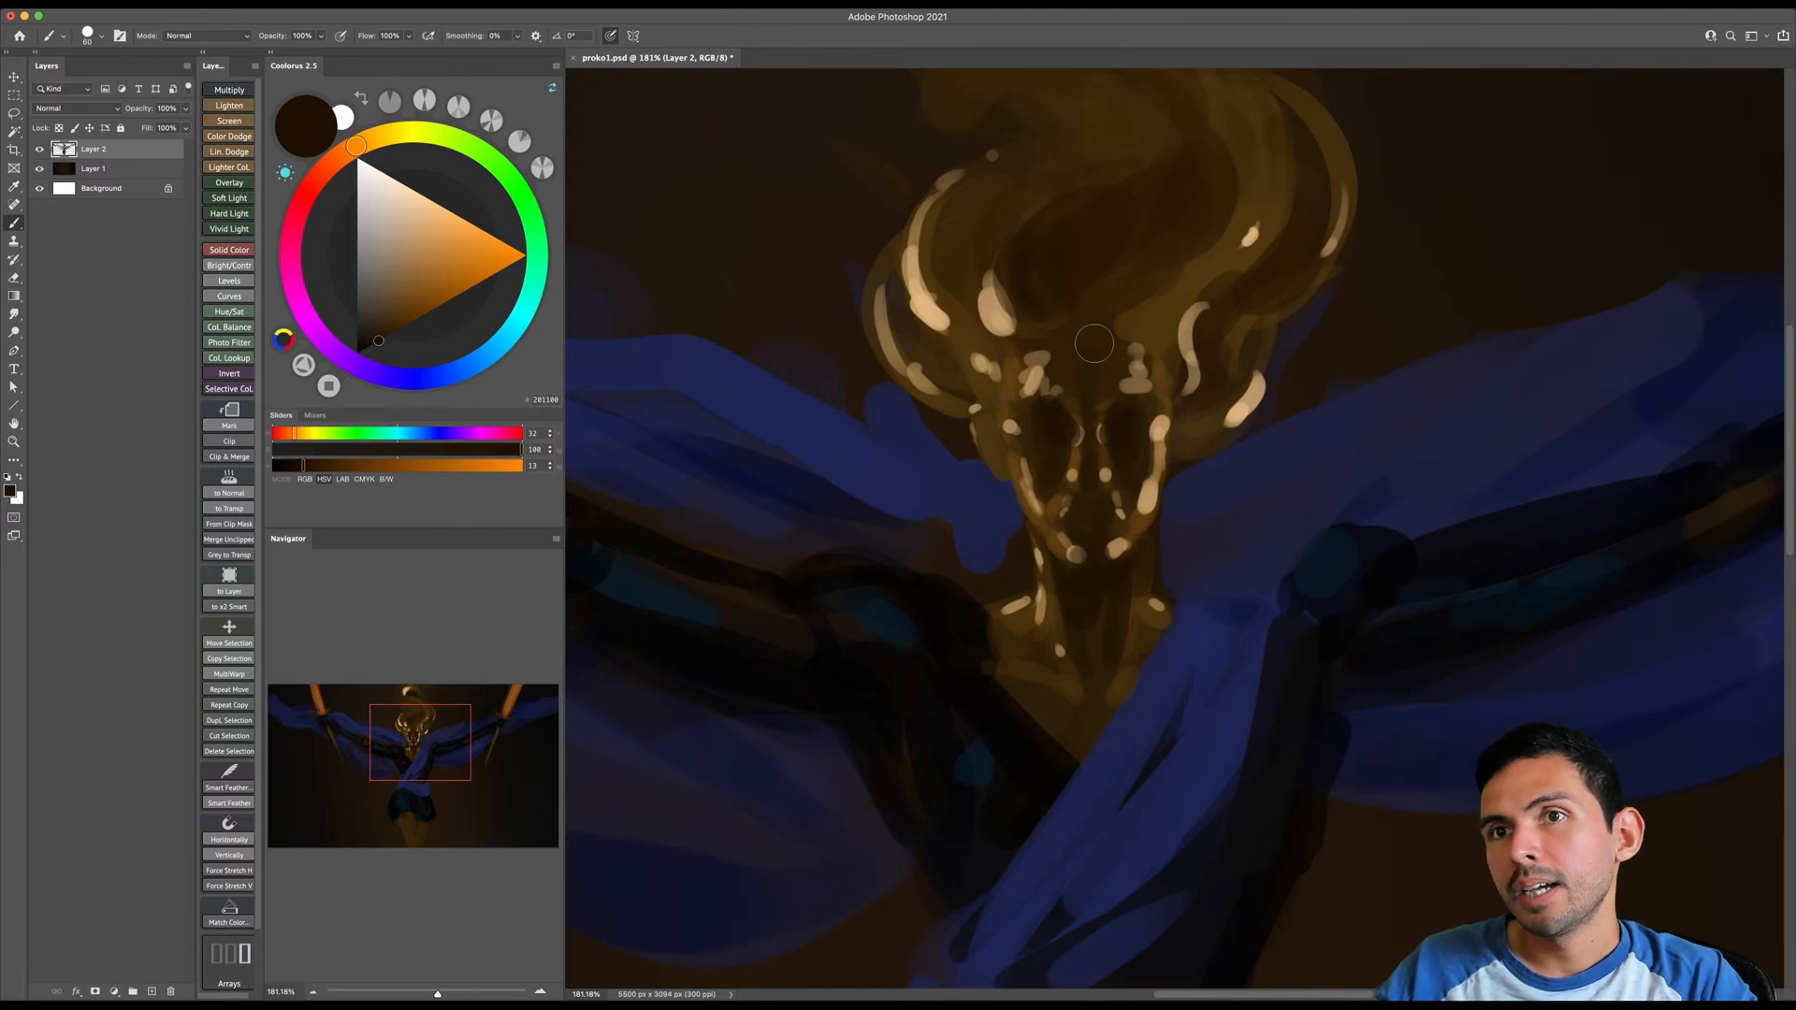
- Choose a yellowish mid brown and stroke it along the outer hair curl on the image-left side of the head
{"action": "left_click", "coordinate": [376, 138]}
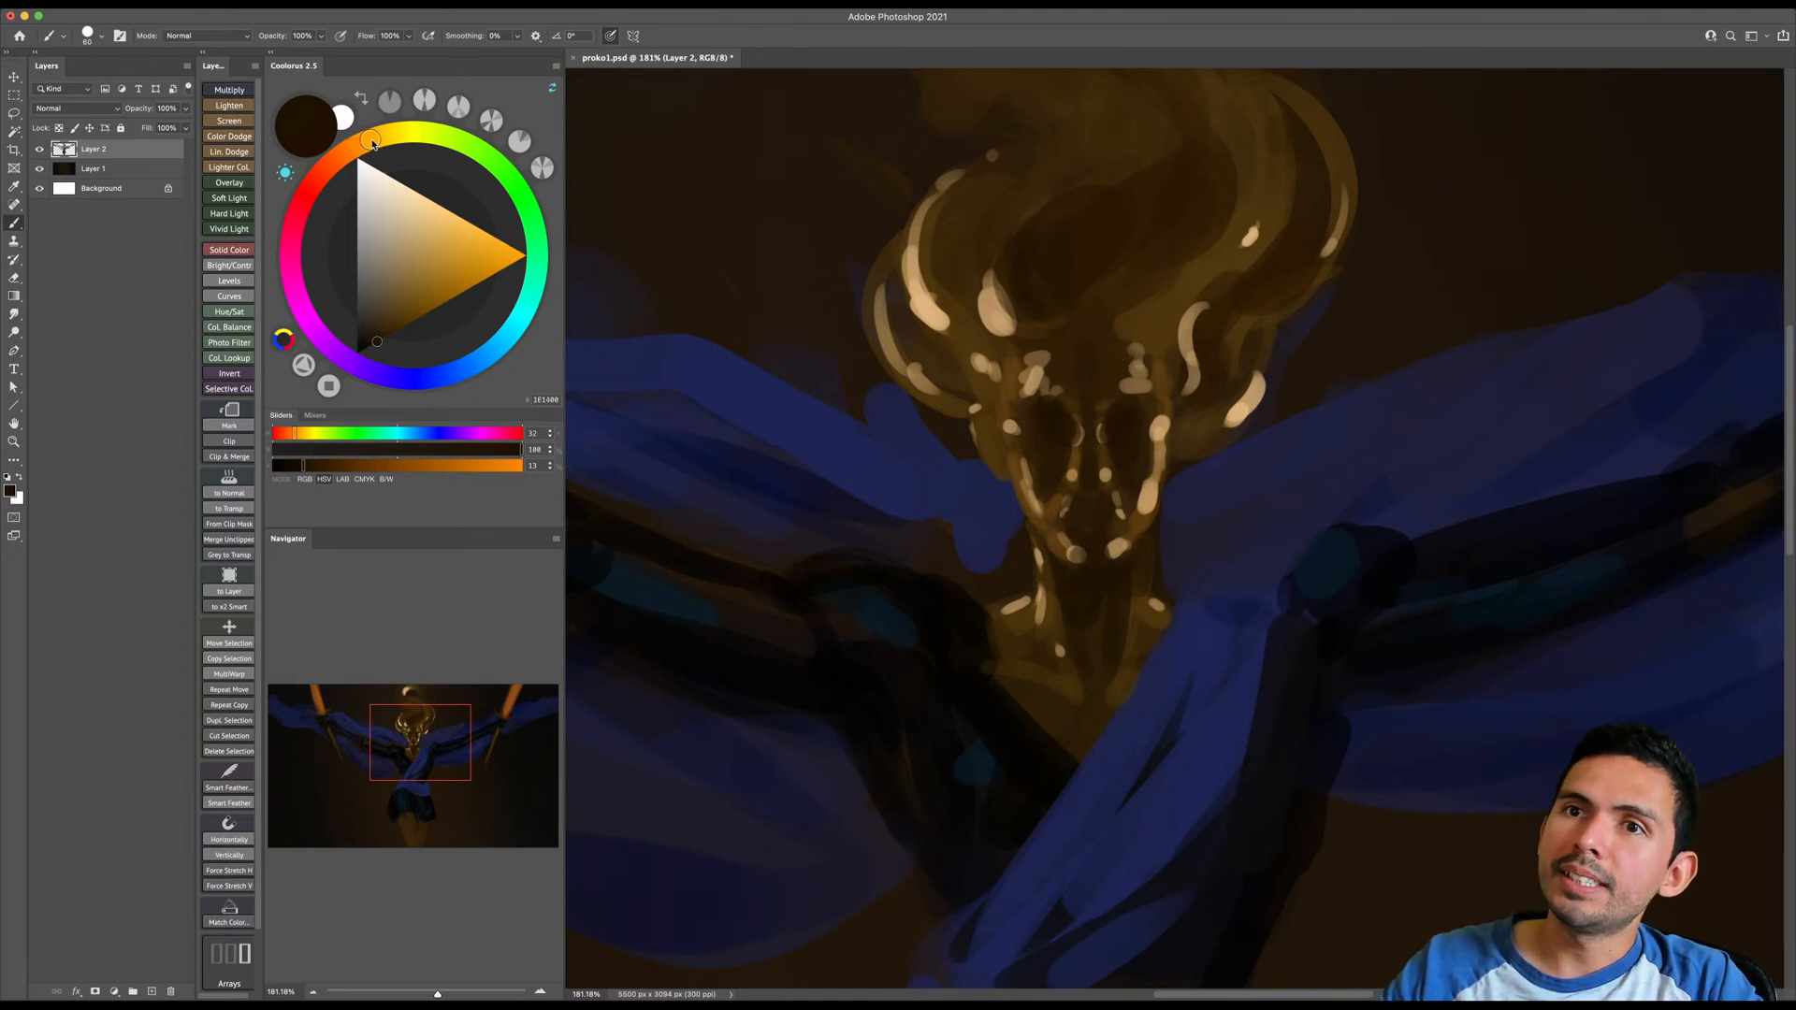
{"action": "left_click", "coordinate": [429, 314]}
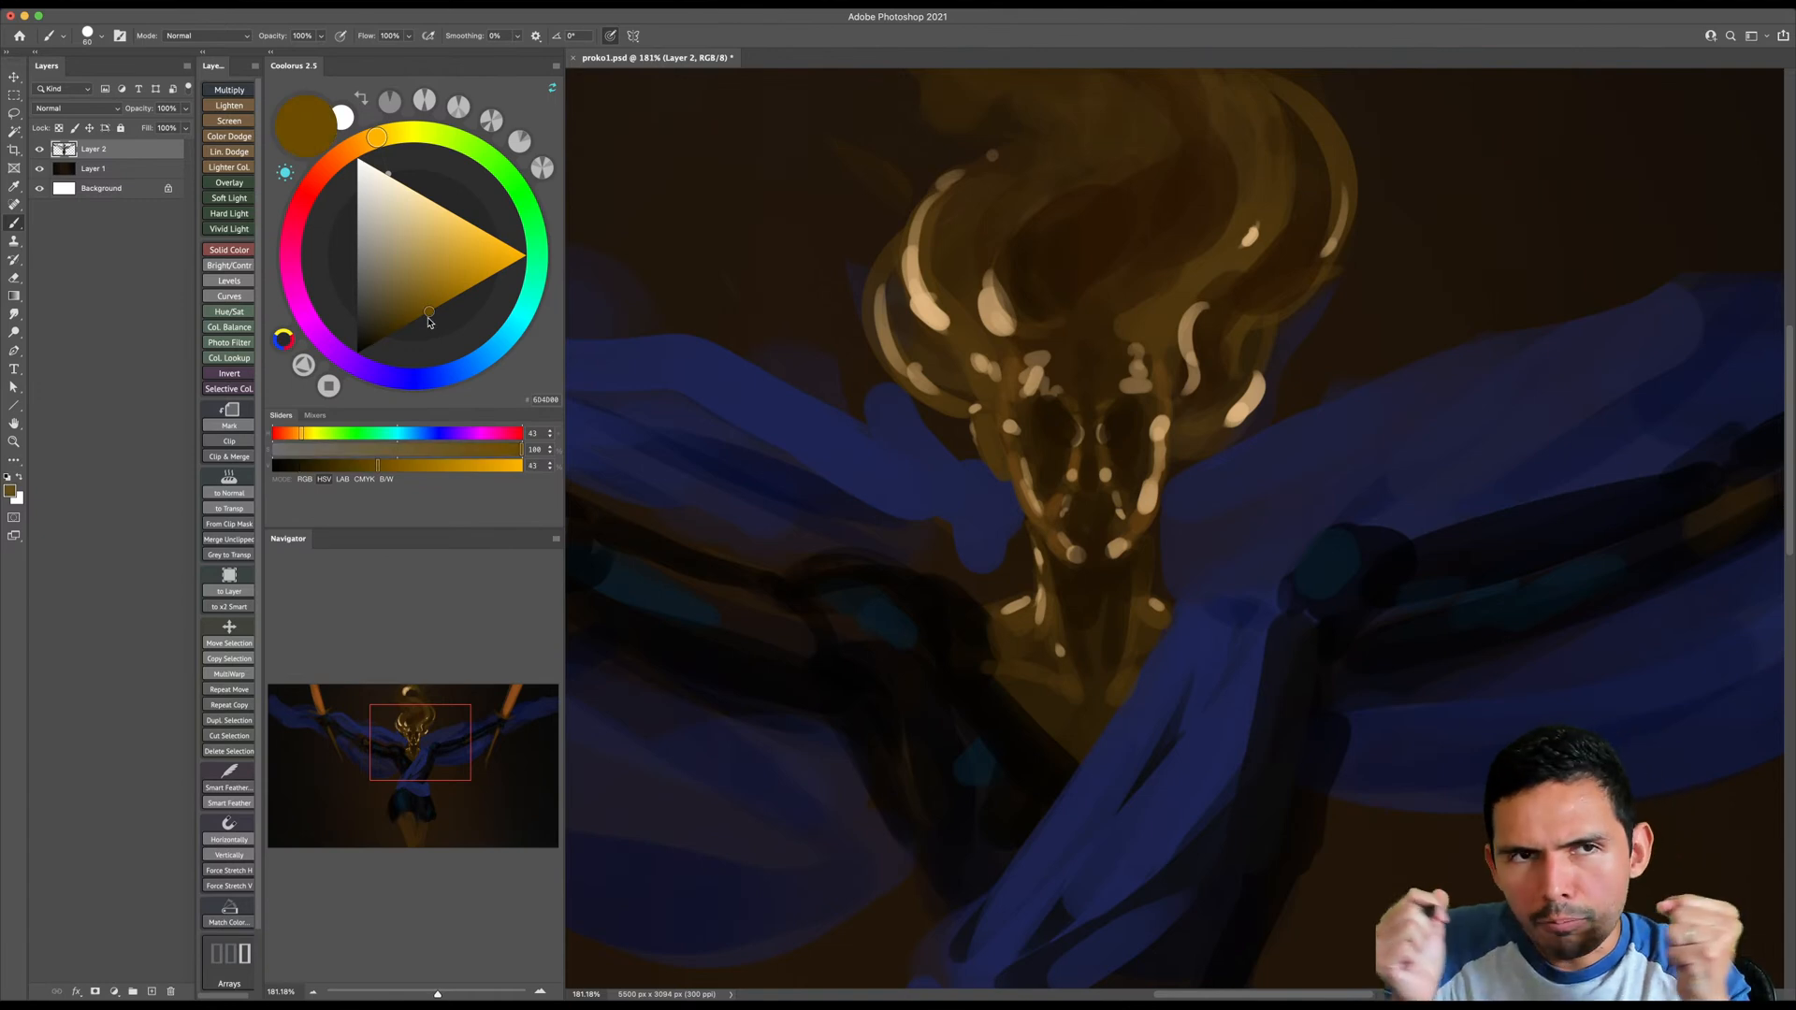
{"action": "key", "text": "]"}
{"action": "mouse_move", "coordinate": [942, 232]}
{"action": "left_mouse_down"}
{"action": "mouse_move", "coordinate": [983, 329]}
{"action": "mouse_move", "coordinate": [942, 339]}
{"action": "mouse_move", "coordinate": [899, 314]}
{"action": "mouse_move", "coordinate": [895, 250]}
{"action": "mouse_move", "coordinate": [908, 346]}
{"action": "mouse_move", "coordinate": [897, 284]}
{"action": "mouse_move", "coordinate": [928, 375]}
{"action": "mouse_move", "coordinate": [913, 354]}
{"action": "mouse_move", "coordinate": [965, 371]}
{"action": "left_mouse_up"}
{"action": "key", "text": "["}
- Shift the colour to a warmer orange-brown and fill in the midtones around the highlights of the image-left curls
{"action": "left_click_drag", "start_coordinate": [369, 140], "coordinate": [363, 143]}
{"action": "left_click", "coordinate": [438, 307]}
{"action": "key", "text": "["}
{"action": "key", "text": "["}
{"action": "mouse_move", "coordinate": [928, 207]}
{"action": "left_mouse_down"}
{"action": "mouse_move", "coordinate": [961, 334]}
{"action": "mouse_move", "coordinate": [911, 302]}
{"action": "mouse_move", "coordinate": [905, 270]}
{"action": "left_mouse_up"}
{"action": "key", "text": "]"}
{"action": "left_click_drag", "start_coordinate": [912, 337], "coordinate": [939, 388]}
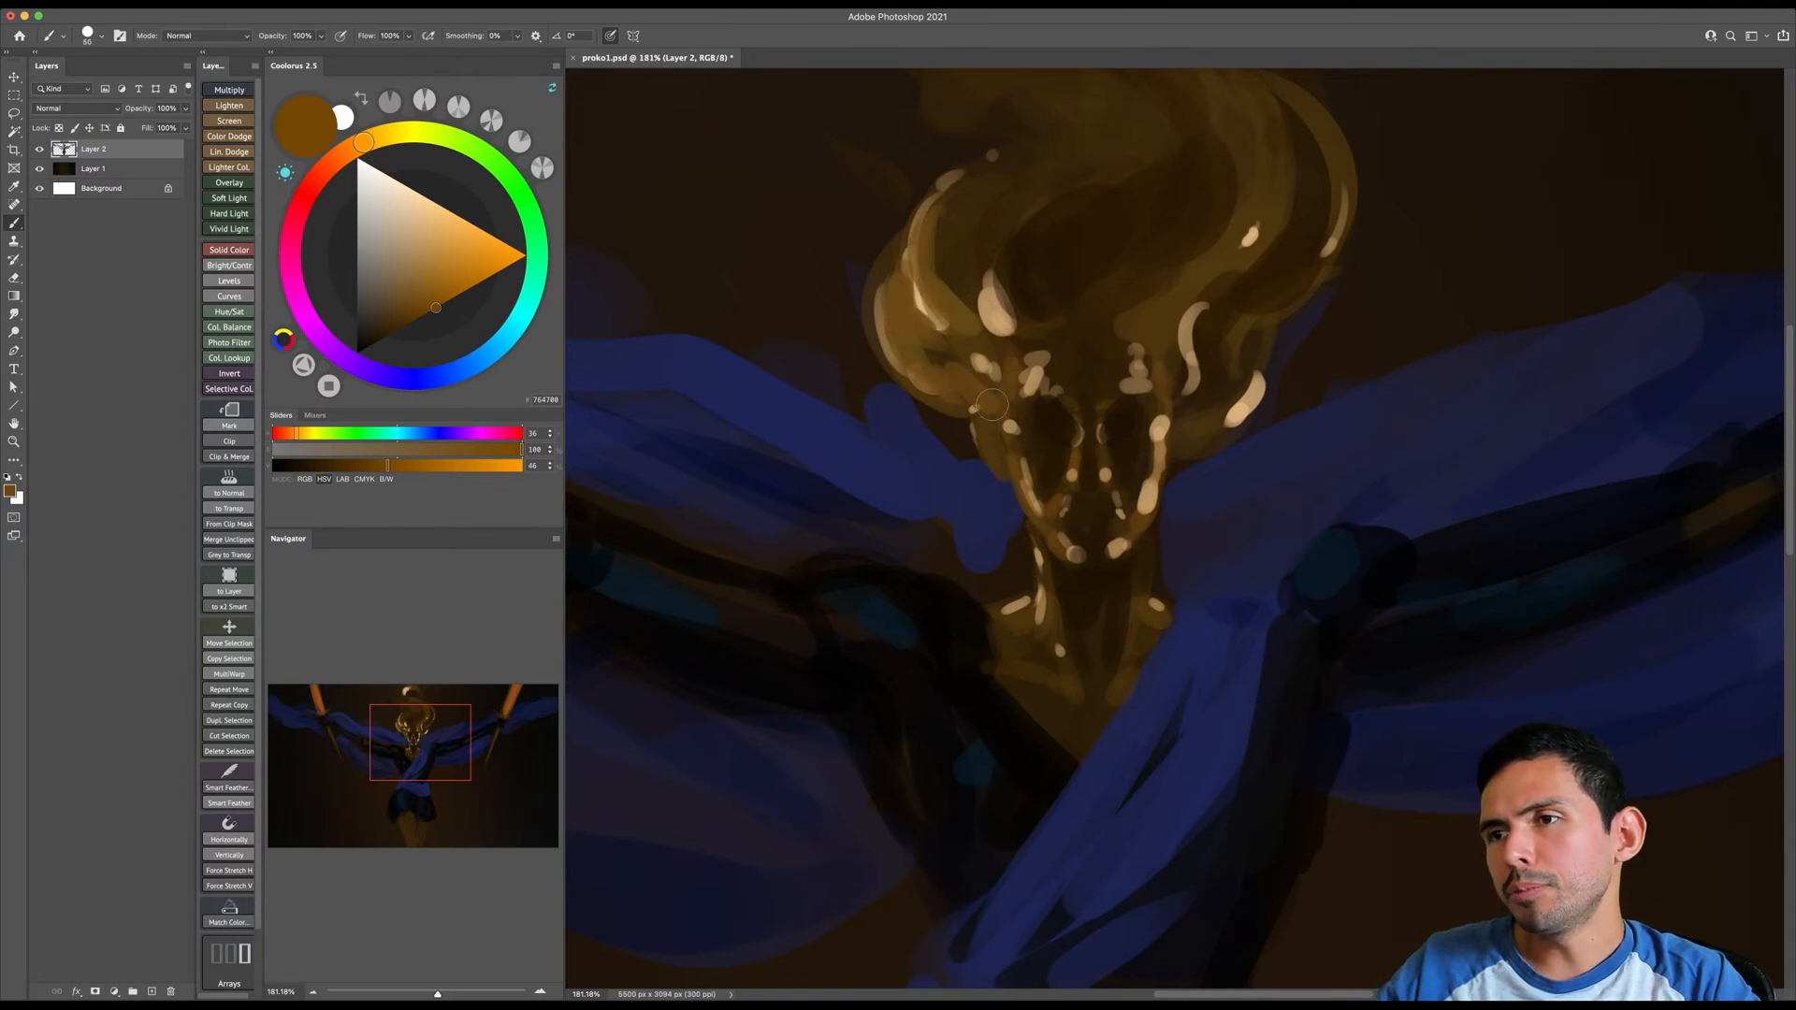
- Paint orange-brown midtones along the hair curls on the image-right side of the head
{"action": "mouse_move", "coordinate": [1175, 386]}
{"action": "left_mouse_down"}
{"action": "mouse_move", "coordinate": [1220, 290]}
{"action": "mouse_move", "coordinate": [1192, 311]}
{"action": "mouse_move", "coordinate": [1243, 298]}
{"action": "mouse_move", "coordinate": [1275, 255]}
{"action": "mouse_move", "coordinate": [1225, 399]}
{"action": "mouse_move", "coordinate": [1290, 280]}
{"action": "mouse_move", "coordinate": [1285, 409]}
{"action": "left_mouse_up"}
{"action": "key", "text": "]"}
{"action": "mouse_move", "coordinate": [1253, 275]}
{"action": "left_mouse_down"}
{"action": "mouse_move", "coordinate": [1265, 443]}
{"action": "mouse_move", "coordinate": [1300, 377]}
{"action": "mouse_move", "coordinate": [1252, 446]}
{"action": "left_mouse_up"}
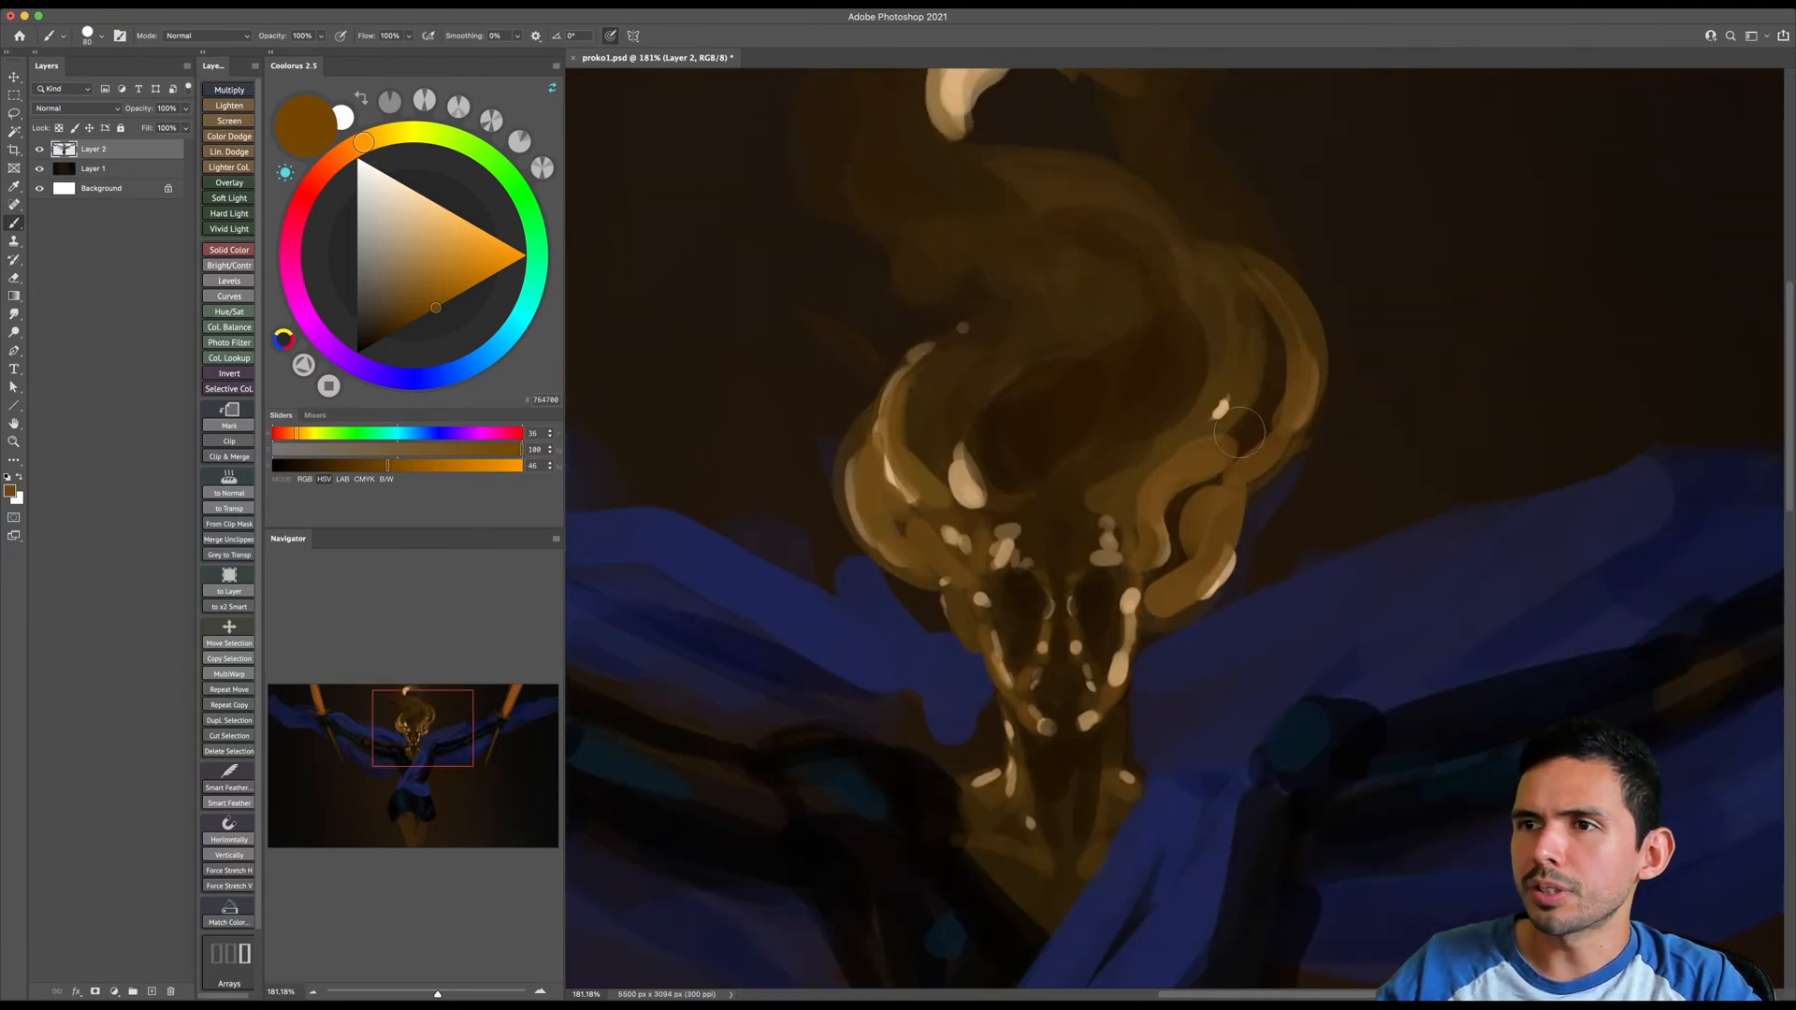
{"action": "key", "text": "["}
- Enlarge the brush and paint a rounded orange-brown glow on the curl in the upper image-left part of the hair
{"action": "key", "text": "]"}
{"action": "key", "text": "]"}
{"action": "key", "text": "]"}
{"action": "left_click_drag", "start_coordinate": [997, 245], "coordinate": [1010, 271]}
{"action": "mouse_move", "coordinate": [1012, 268]}
{"action": "left_mouse_down"}
{"action": "mouse_move", "coordinate": [971, 219]}
{"action": "mouse_move", "coordinate": [1025, 270]}
{"action": "mouse_move", "coordinate": [1061, 253]}
{"action": "left_mouse_up"}
{"action": "key", "text": "]"}
{"action": "key", "text": "]"}
{"action": "key", "text": "]"}
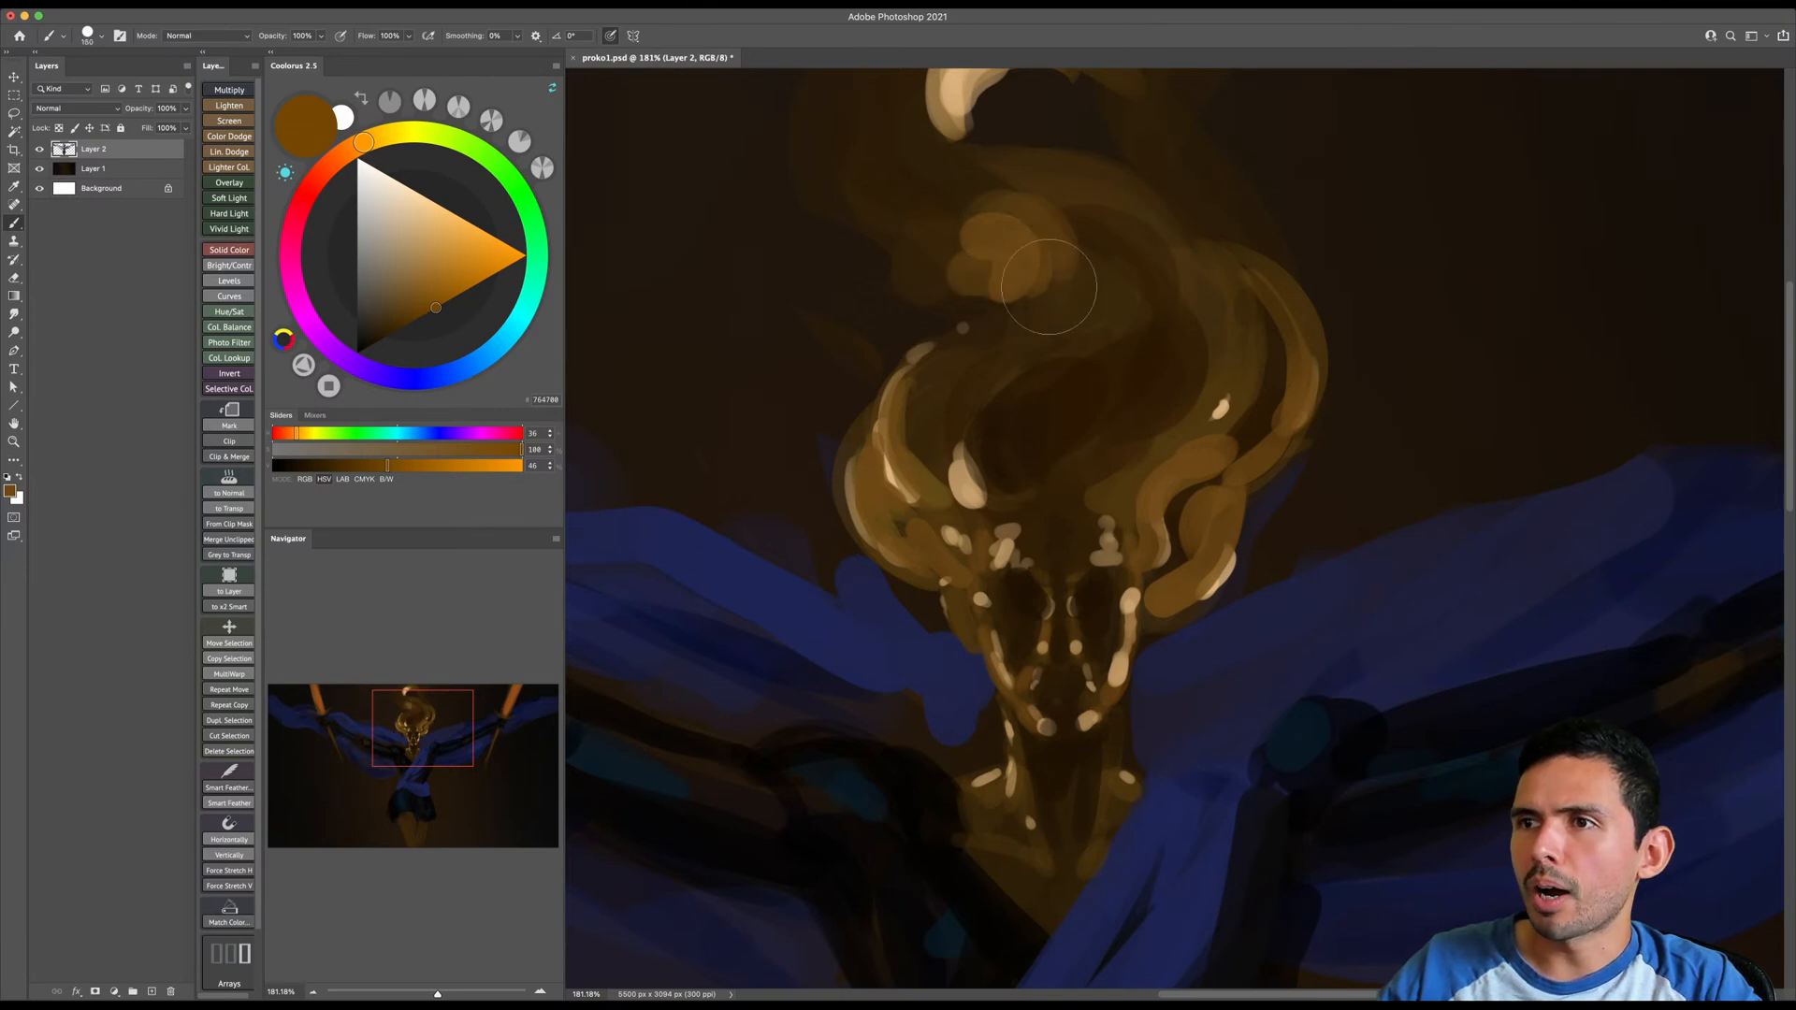
{"action": "mouse_move", "coordinate": [985, 203]}
{"action": "left_mouse_down"}
{"action": "mouse_move", "coordinate": [1020, 285]}
{"action": "mouse_move", "coordinate": [1000, 309]}
{"action": "mouse_move", "coordinate": [913, 217]}
{"action": "mouse_move", "coordinate": [920, 277]}
{"action": "mouse_move", "coordinate": [979, 273]}
{"action": "left_mouse_up"}
- Sample dark browns from the hair and paint around the upper glowing curl to shape its edge and shadow
{"action": "left_click", "coordinate": [914, 218], "text": "alt"}
{"action": "key", "text": "["}
{"action": "key", "text": "]"}
{"action": "key", "text": "]"}
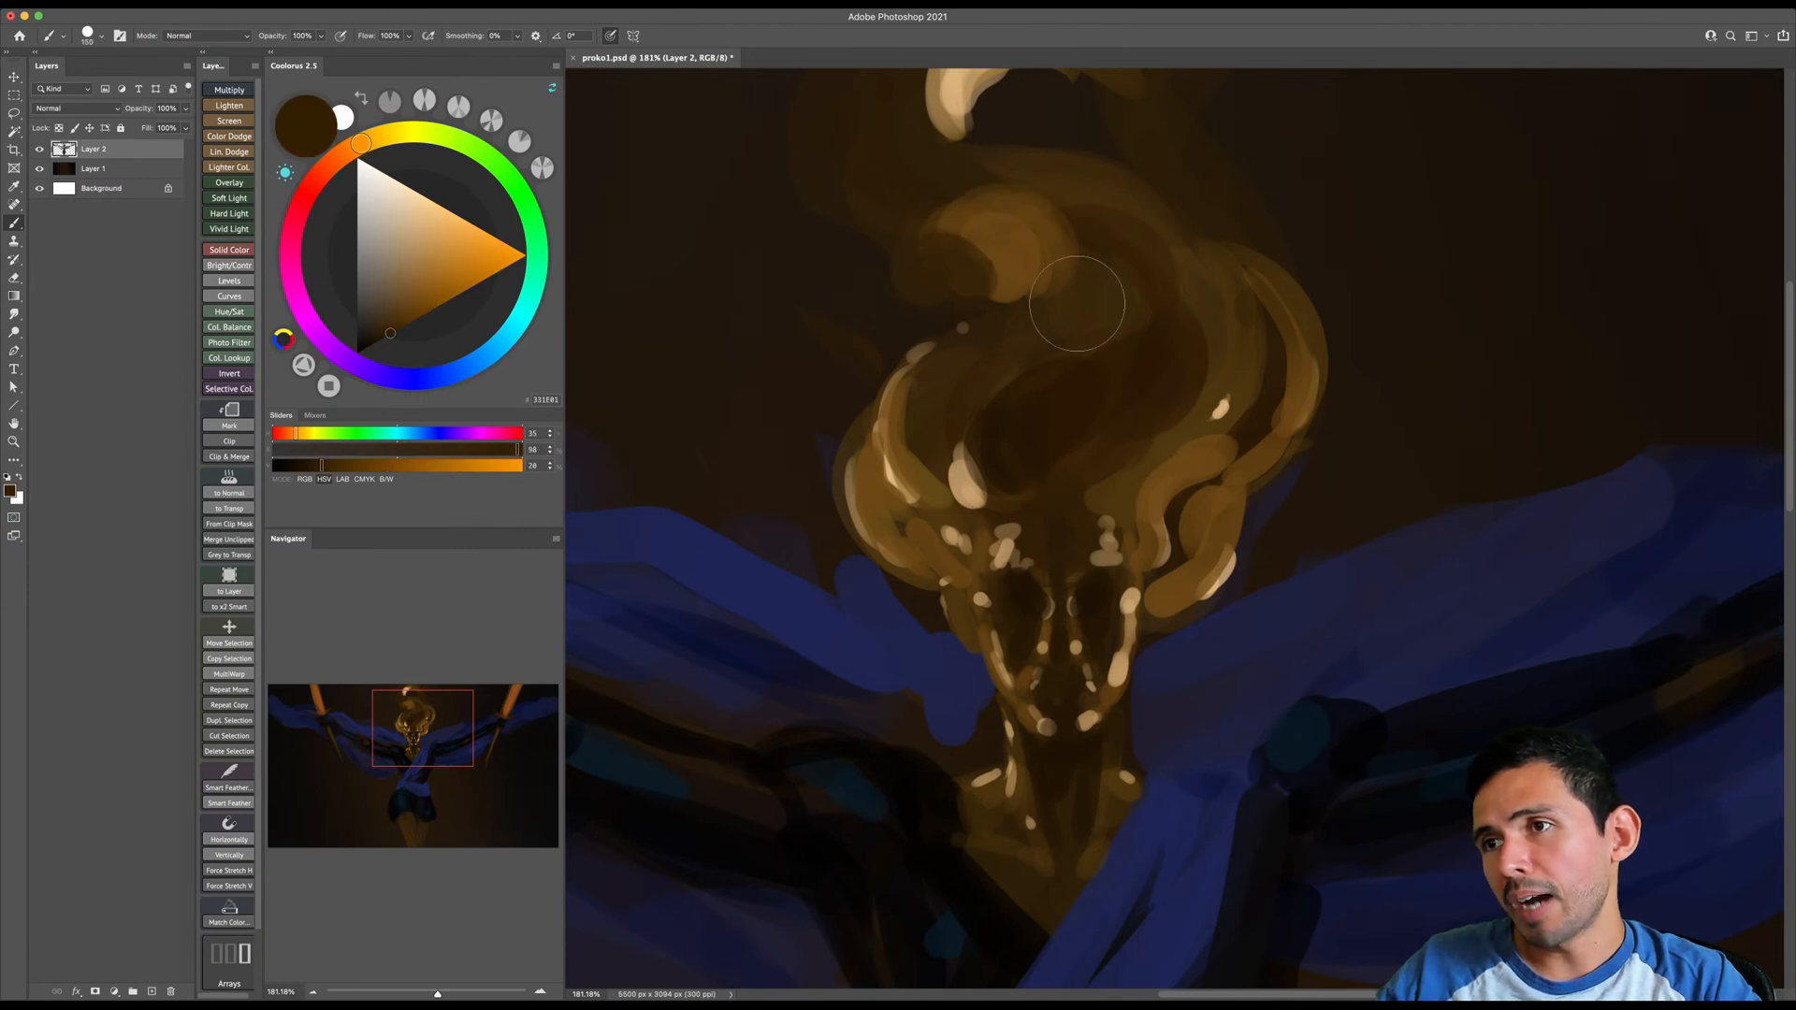
{"action": "mouse_move", "coordinate": [1036, 328]}
{"action": "left_mouse_down"}
{"action": "mouse_move", "coordinate": [1070, 288]}
{"action": "mouse_move", "coordinate": [1042, 317]}
{"action": "left_mouse_up"}
{"action": "left_click", "coordinate": [946, 179], "text": "alt"}
{"action": "key", "text": "["}
- Sample a dark brown, shrink the brush and paint shadow strokes between the curls on the image-left side of the hair
{"action": "key", "text": "["}
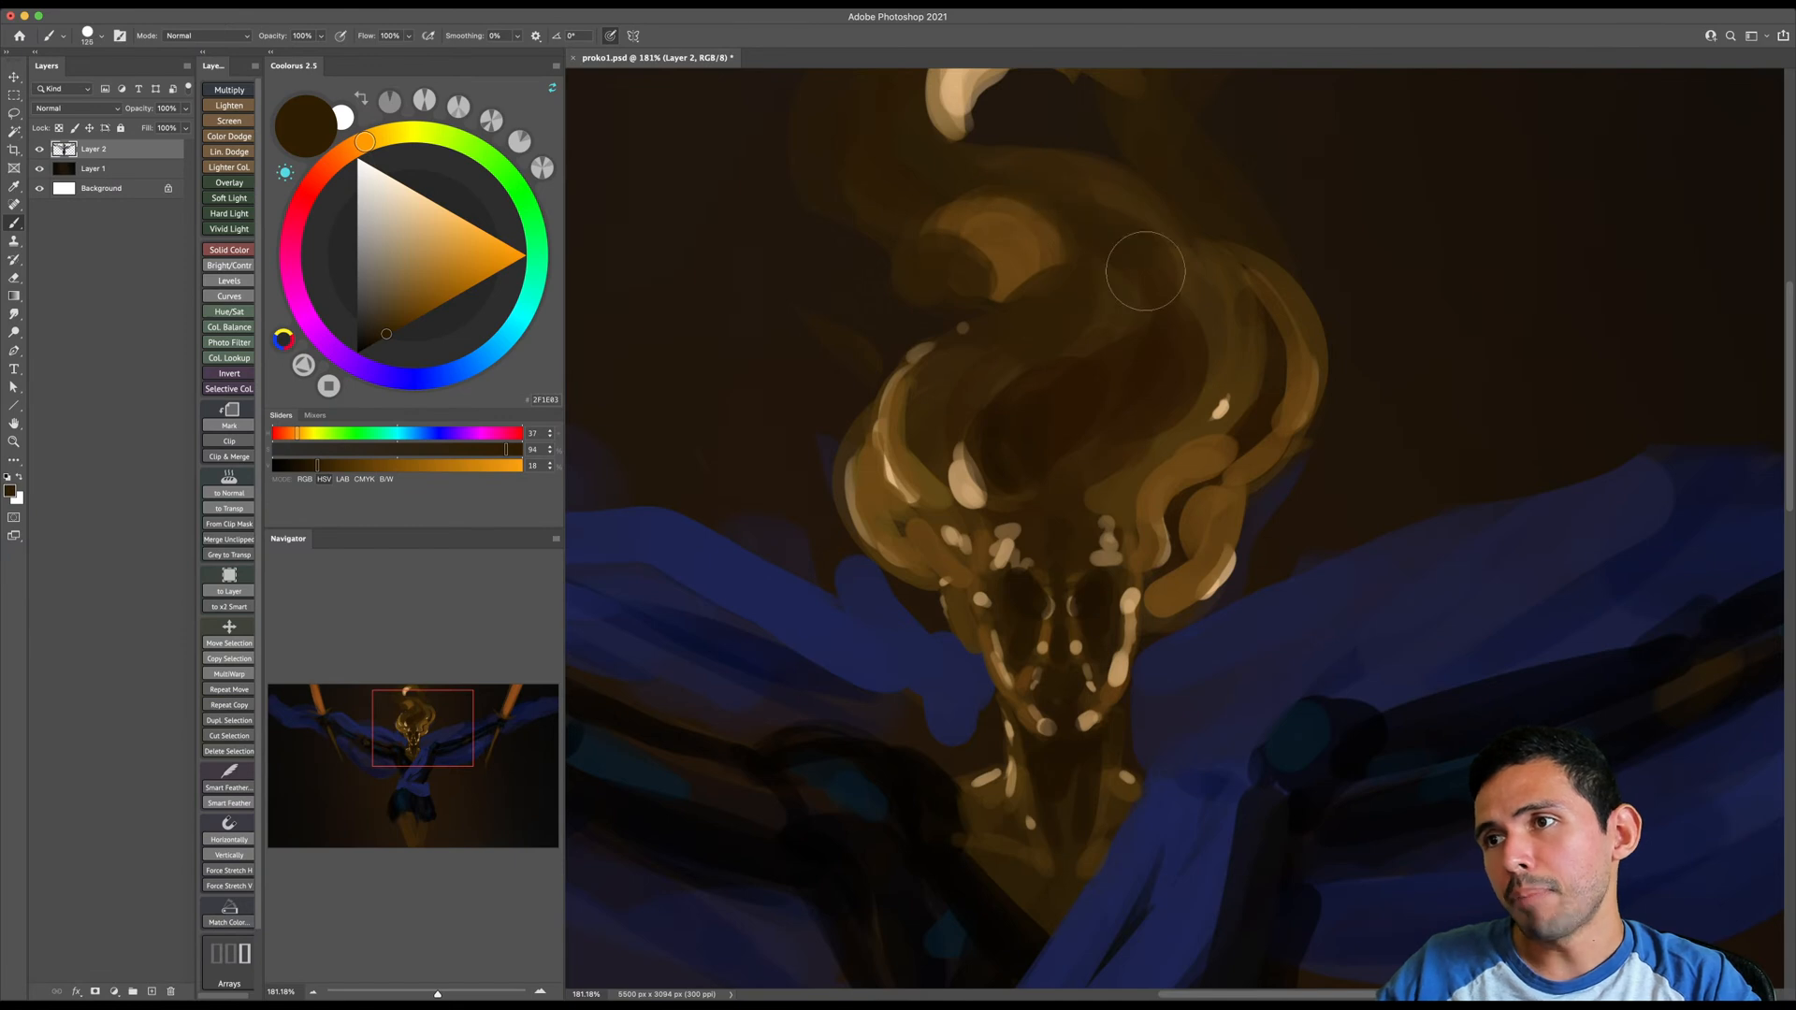
{"action": "scroll", "coordinate": [1029, 309], "scroll_direction": "down", "scroll_amount": 3}
{"action": "left_click", "coordinate": [985, 357], "text": "alt"}
{"action": "key", "text": "["}
{"action": "mouse_move", "coordinate": [1036, 376]}
{"action": "left_mouse_down"}
{"action": "mouse_move", "coordinate": [1059, 368]}
{"action": "mouse_move", "coordinate": [1023, 294]}
{"action": "left_mouse_up"}
{"action": "left_click_drag", "start_coordinate": [920, 368], "coordinate": [982, 251]}
- Paint dark brown shadows among the image-right curls and, with a larger brush, across the middle of the hair
{"action": "key", "text": "["}
{"action": "key", "text": "["}
{"action": "key", "text": "["}
{"action": "key", "text": "["}
{"action": "mouse_move", "coordinate": [847, 363]}
{"action": "left_mouse_down"}
{"action": "mouse_move", "coordinate": [934, 452]}
{"action": "mouse_move", "coordinate": [875, 415]}
{"action": "mouse_move", "coordinate": [916, 448]}
{"action": "mouse_move", "coordinate": [856, 433]}
{"action": "mouse_move", "coordinate": [916, 454]}
{"action": "left_mouse_up"}
{"action": "key", "text": "["}
{"action": "key", "text": "["}
{"action": "key", "text": "["}
{"action": "key", "text": "]"}
{"action": "mouse_move", "coordinate": [1133, 470]}
{"action": "left_mouse_down"}
{"action": "mouse_move", "coordinate": [1165, 401]}
{"action": "mouse_move", "coordinate": [1150, 474]}
{"action": "mouse_move", "coordinate": [1196, 433]}
{"action": "mouse_move", "coordinate": [1141, 485]}
{"action": "mouse_move", "coordinate": [1151, 400]}
{"action": "mouse_move", "coordinate": [1116, 431]}
{"action": "mouse_move", "coordinate": [1115, 459]}
{"action": "mouse_move", "coordinate": [1195, 340]}
{"action": "mouse_move", "coordinate": [1130, 432]}
{"action": "mouse_move", "coordinate": [1242, 321]}
{"action": "mouse_move", "coordinate": [1185, 340]}
{"action": "left_mouse_up"}
{"action": "key", "text": "]"}
{"action": "key", "text": "]"}
{"action": "key", "text": "]"}
{"action": "key", "text": "]"}
{"action": "mouse_move", "coordinate": [1137, 296]}
{"action": "left_mouse_down"}
{"action": "mouse_move", "coordinate": [1175, 377]}
{"action": "mouse_move", "coordinate": [1165, 246]}
{"action": "mouse_move", "coordinate": [1085, 290]}
{"action": "left_mouse_up"}
{"action": "key", "text": "z"}
{"action": "left_click_drag", "start_coordinate": [1172, 390], "coordinate": [1178, 427]}
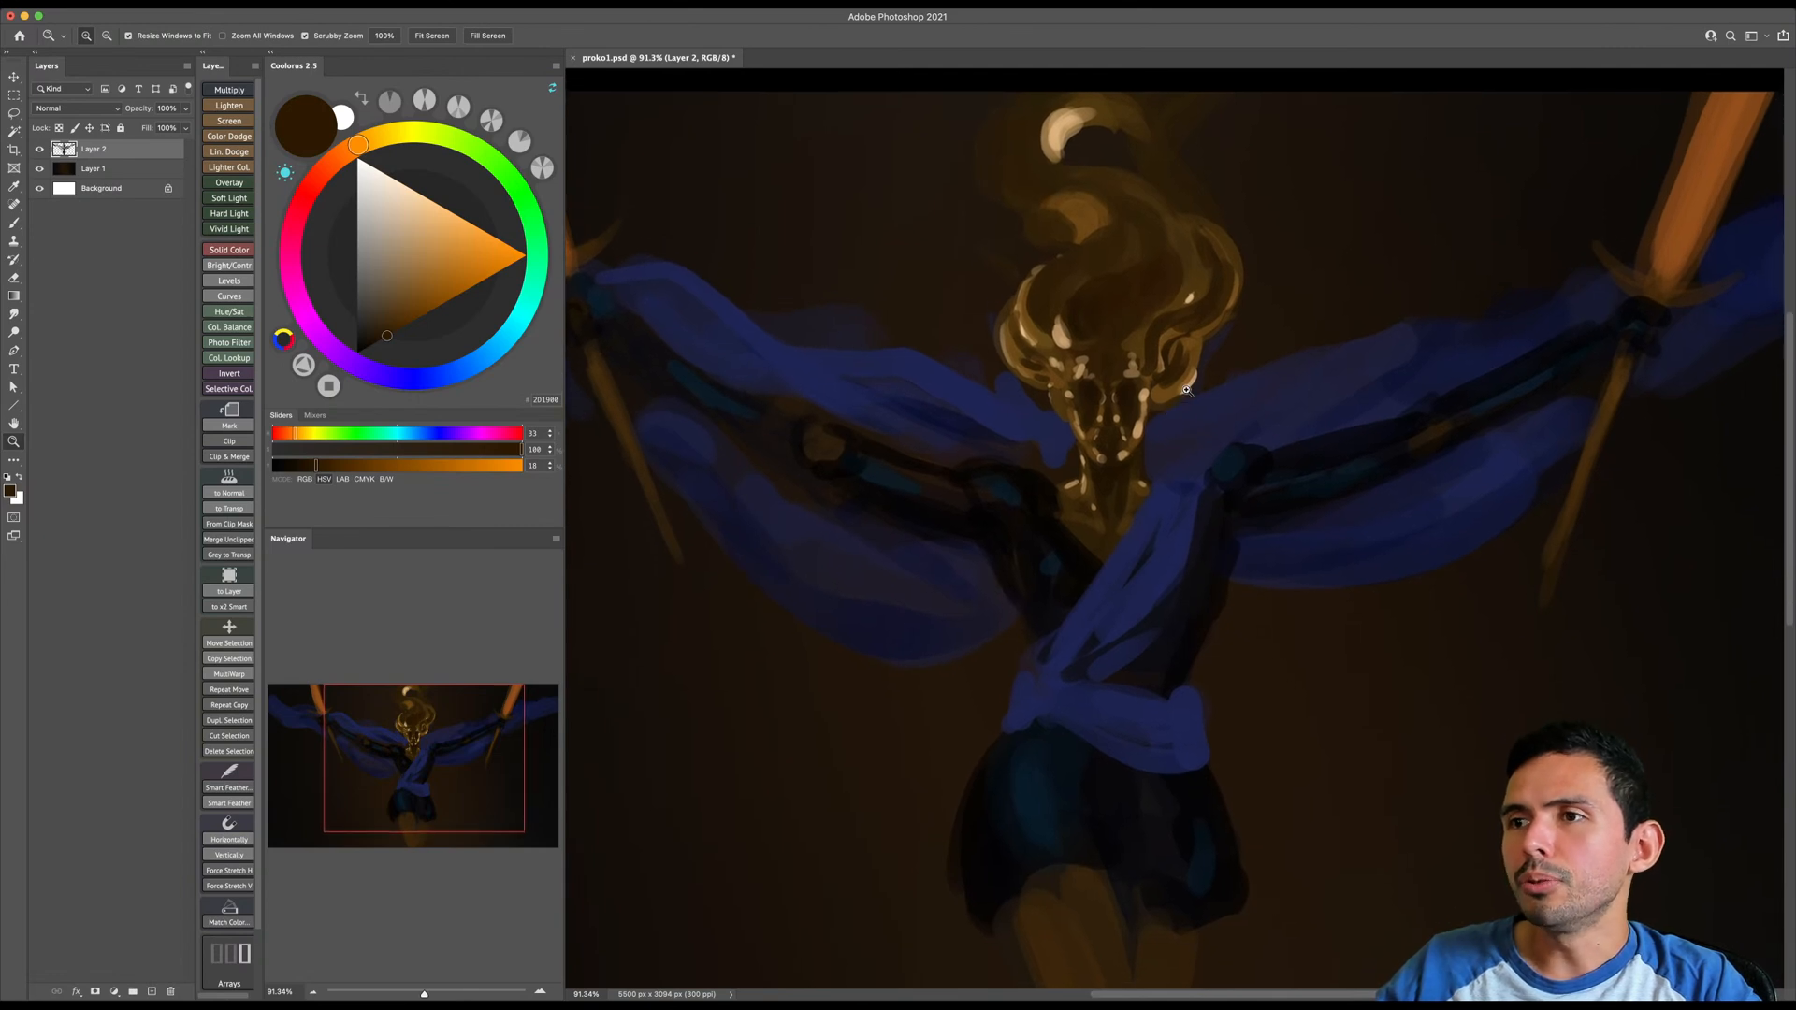
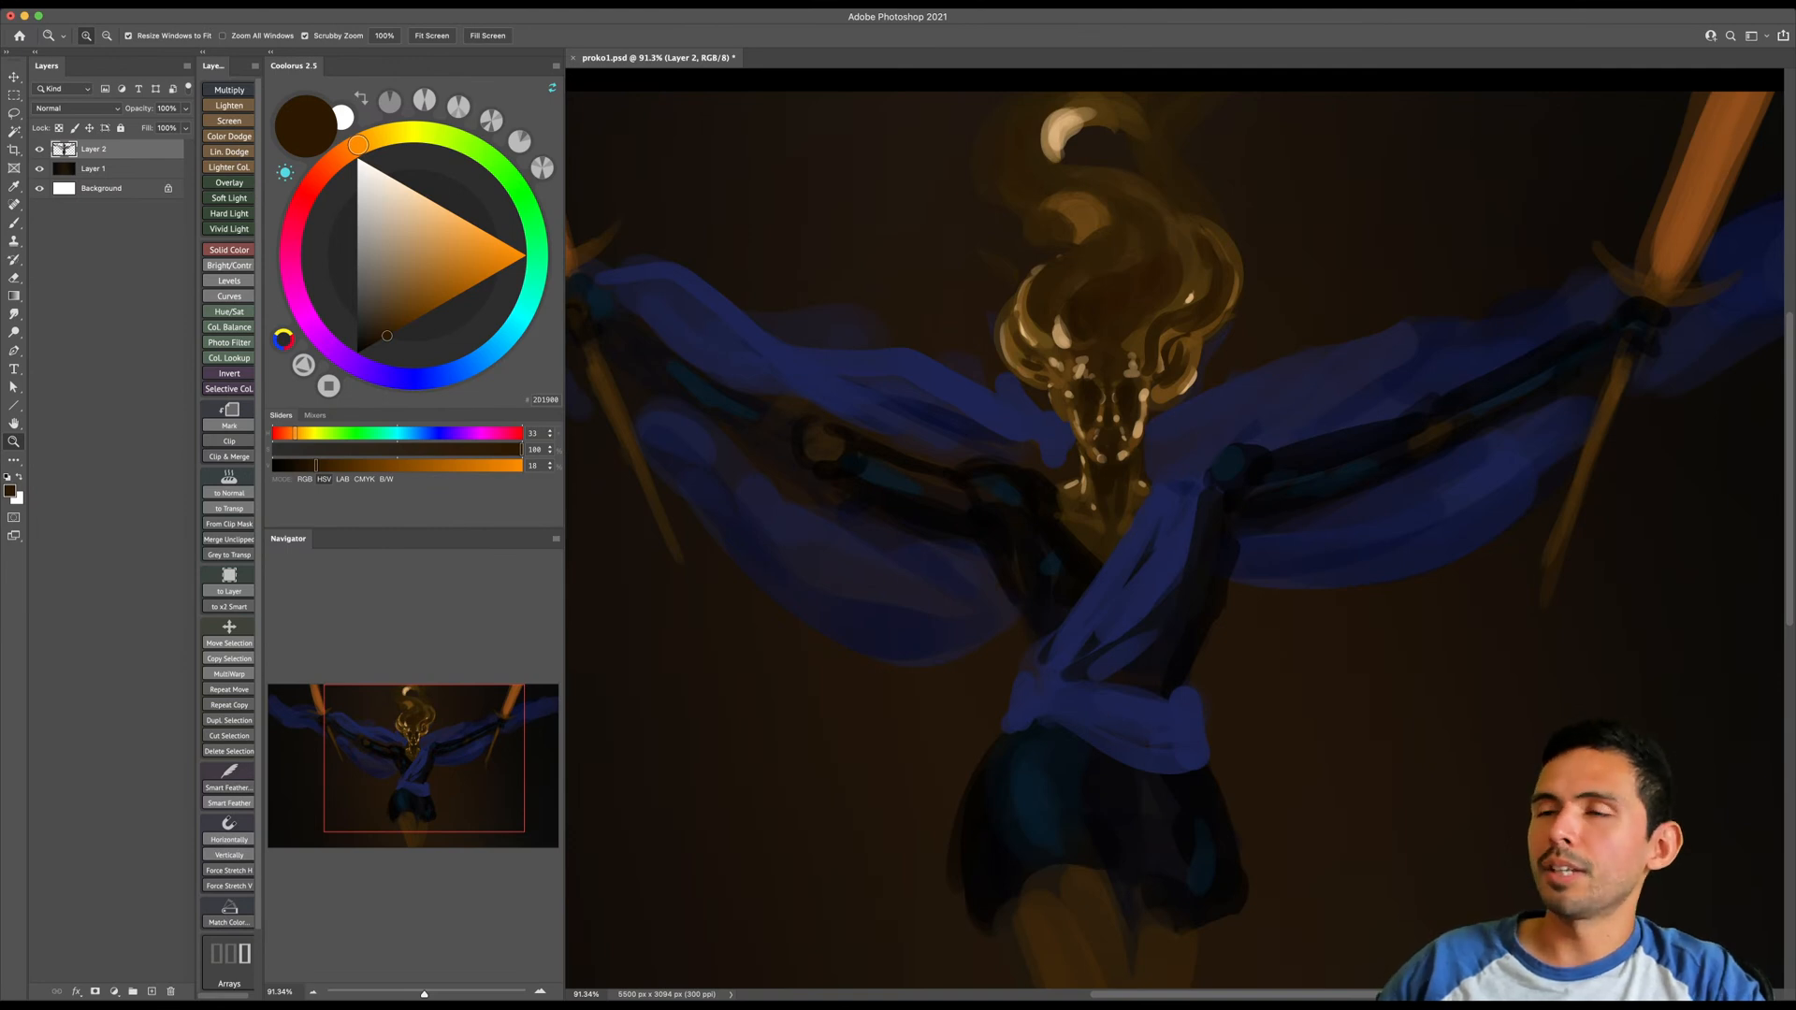
- Lasso the figure's hips and legs, move them down to lengthen the torso, and deselect
{"action": "mouse_move", "coordinate": [1169, 617]}
{"action": "left_mouse_down"}
{"action": "mouse_move", "coordinate": [1145, 659]}
{"action": "mouse_move", "coordinate": [1169, 591]}
{"action": "mouse_move", "coordinate": [1100, 596]}
{"action": "mouse_move", "coordinate": [1115, 829]}
{"action": "mouse_move", "coordinate": [1279, 643]}
{"action": "mouse_move", "coordinate": [1254, 589]}
{"action": "left_mouse_up"}
{"action": "key", "text": "l"}
{"action": "key", "text": "v"}
{"action": "left_click_drag", "start_coordinate": [1218, 656], "coordinate": [1221, 685]}
{"action": "key", "text": "ctrl+d"}
{"action": "key", "text": "z"}
{"action": "left_click_drag", "start_coordinate": [1182, 605], "coordinate": [1214, 604]}
- Fill the waist gap with sampled near-black and dark blue strokes, extending the torso and blue wrap down to the hips
{"action": "key", "text": "b"}
{"action": "left_click", "coordinate": [1124, 526], "text": "alt"}
{"action": "left_click_drag", "start_coordinate": [1093, 482], "coordinate": [1126, 577]}
{"action": "key", "text": "e"}
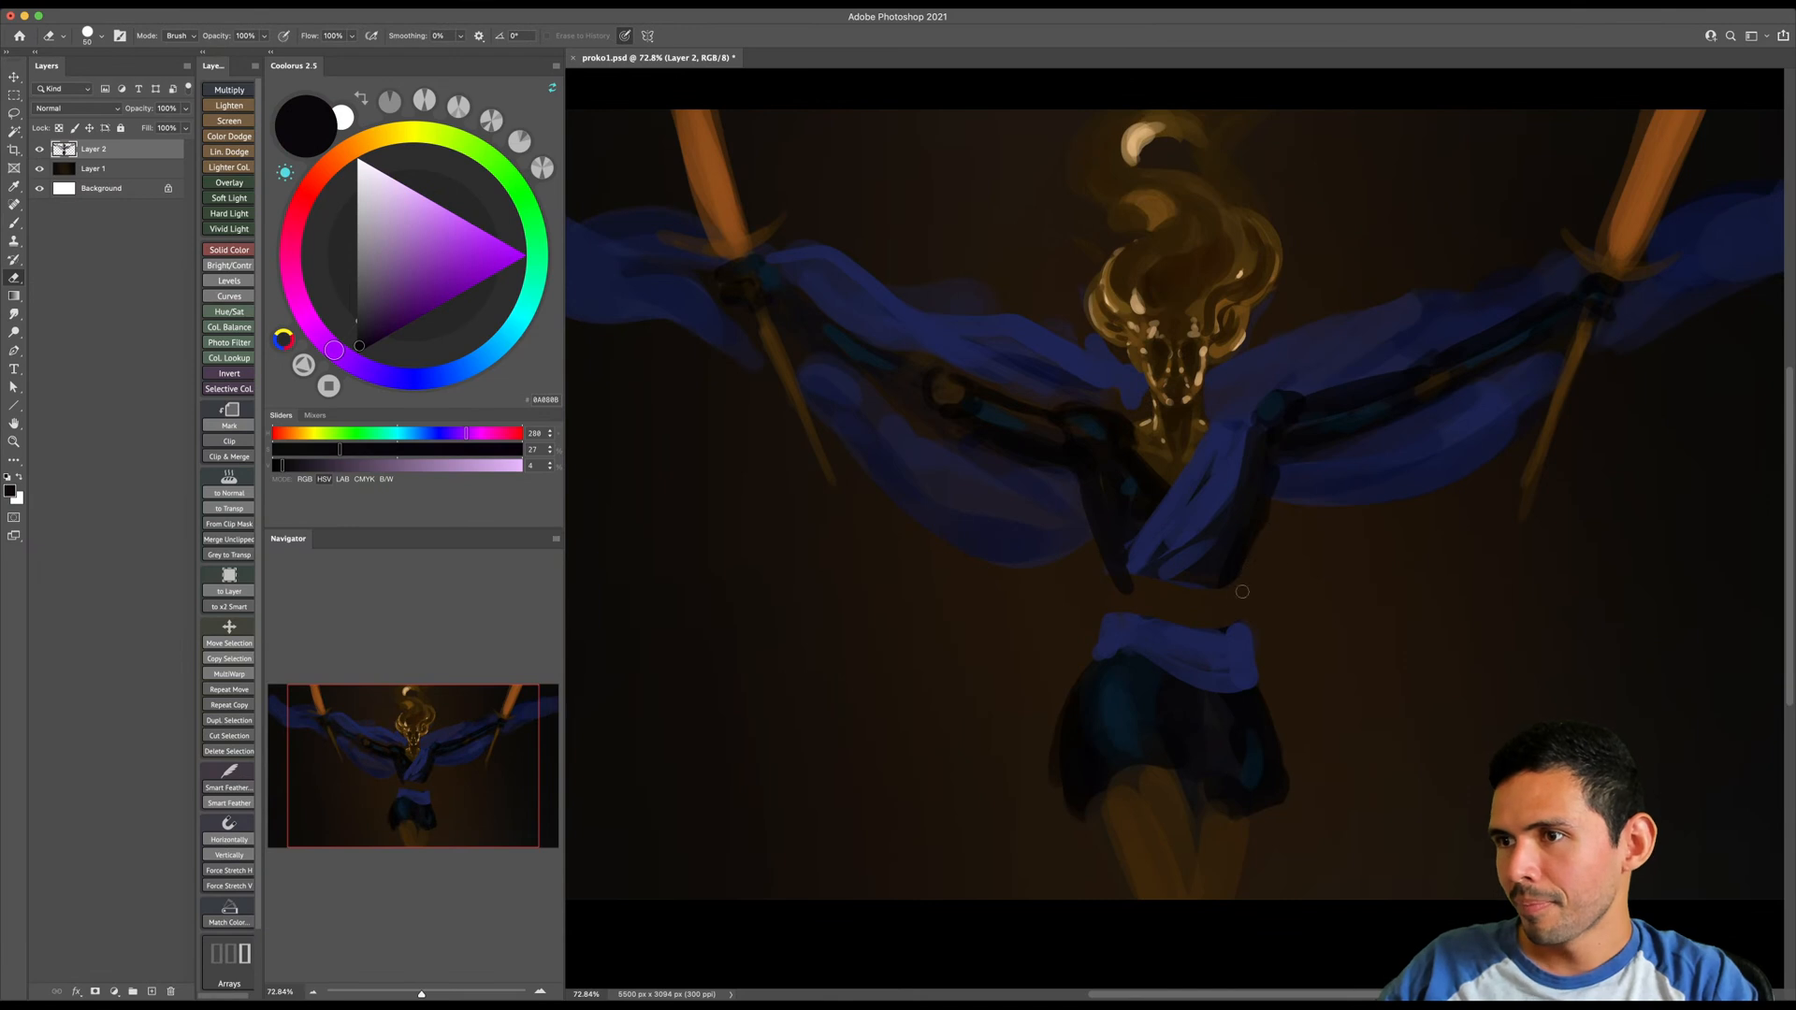
{"action": "key", "text": "b"}
{"action": "mouse_move", "coordinate": [1254, 524]}
{"action": "left_mouse_down"}
{"action": "mouse_move", "coordinate": [1209, 604]}
{"action": "mouse_move", "coordinate": [1140, 591]}
{"action": "mouse_move", "coordinate": [1150, 575]}
{"action": "mouse_move", "coordinate": [1203, 608]}
{"action": "mouse_move", "coordinate": [1191, 519]}
{"action": "mouse_move", "coordinate": [1157, 528]}
{"action": "mouse_move", "coordinate": [1111, 616]}
{"action": "mouse_move", "coordinate": [1188, 534]}
{"action": "mouse_move", "coordinate": [1121, 595]}
{"action": "mouse_move", "coordinate": [1198, 556]}
{"action": "mouse_move", "coordinate": [1154, 554]}
{"action": "mouse_move", "coordinate": [1106, 624]}
{"action": "mouse_move", "coordinate": [1157, 591]}
{"action": "left_mouse_up"}
{"action": "left_click", "coordinate": [1183, 530], "text": "alt"}
{"action": "key", "text": "bracketleft"}
{"action": "mouse_move", "coordinate": [1238, 494]}
{"action": "left_mouse_down"}
{"action": "mouse_move", "coordinate": [1260, 435]}
{"action": "mouse_move", "coordinate": [1232, 547]}
{"action": "mouse_move", "coordinate": [1153, 594]}
{"action": "mouse_move", "coordinate": [1215, 638]}
{"action": "left_mouse_up"}
{"action": "key", "text": "bracketleft"}
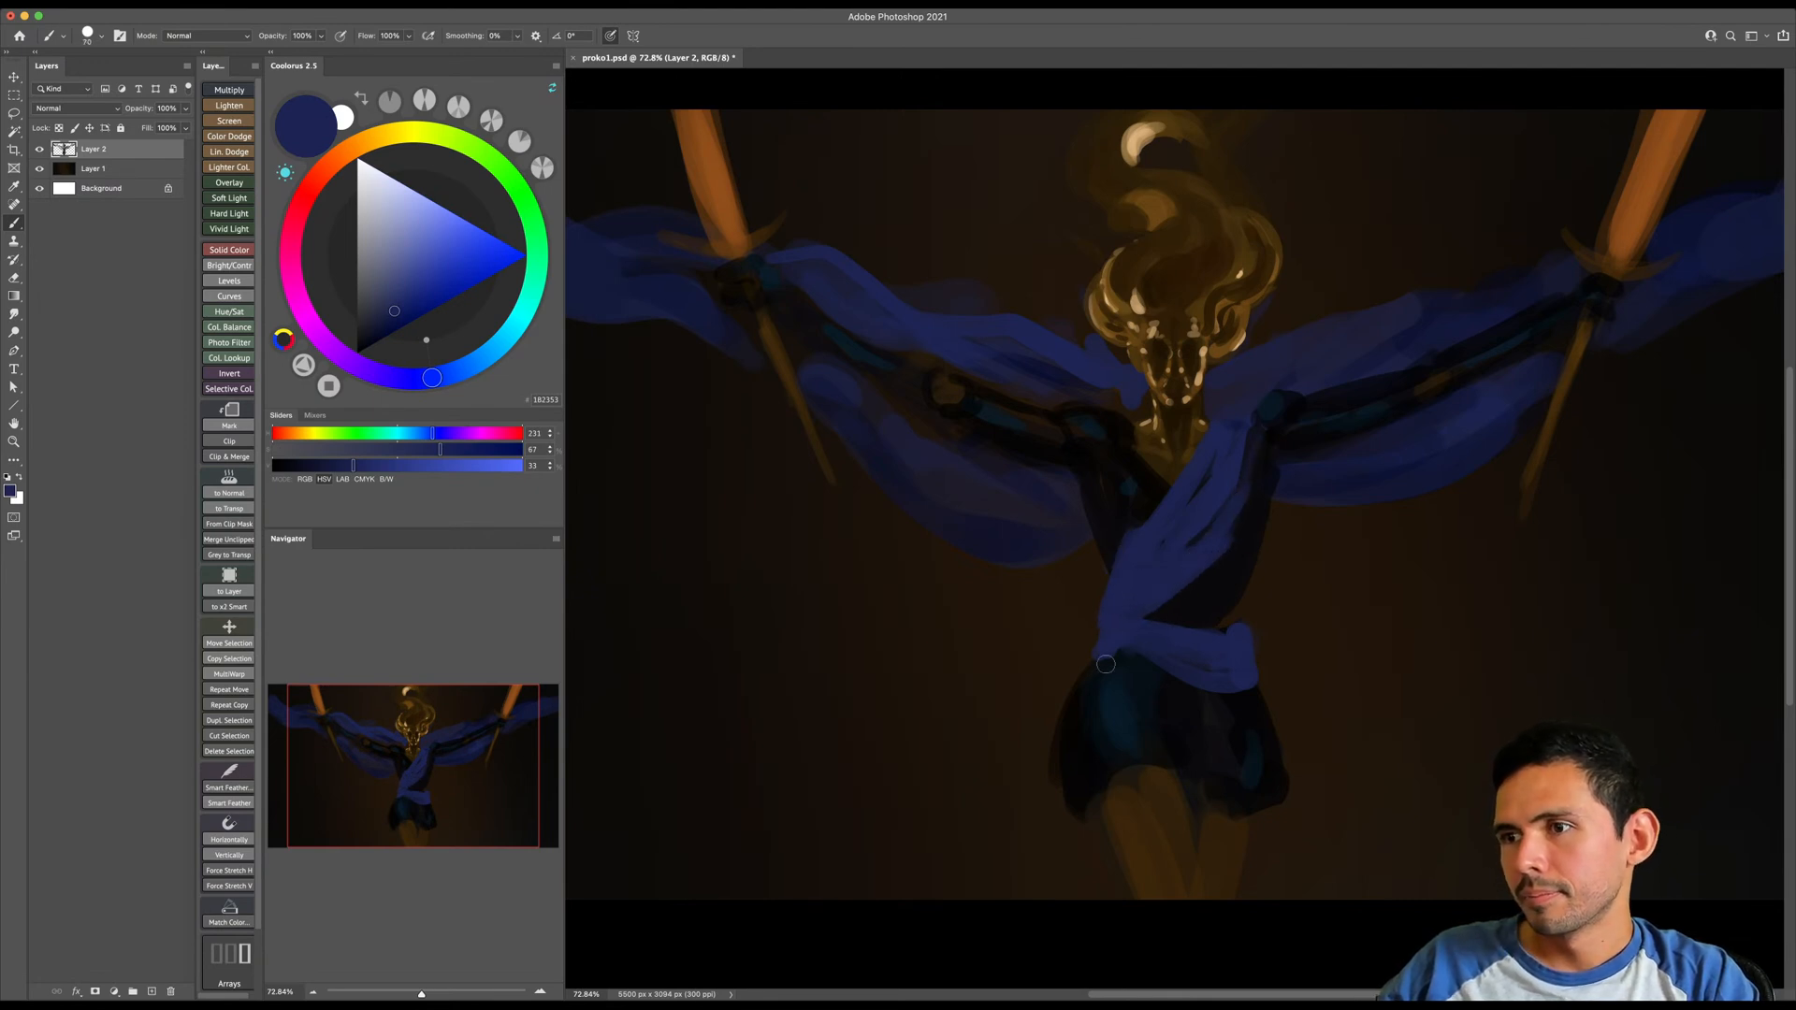
- Paint a slanted dark belt around the waist, with black vertical shapes at both hips
{"action": "left_click_drag", "start_coordinate": [379, 141], "coordinate": [341, 155]}
{"action": "left_click", "coordinate": [395, 330]}
{"action": "key", "text": "bracketright"}
{"action": "key", "text": "bracketright"}
{"action": "mouse_move", "coordinate": [1212, 662]}
{"action": "left_mouse_down"}
{"action": "mouse_move", "coordinate": [1101, 626]}
{"action": "mouse_move", "coordinate": [1279, 655]}
{"action": "left_mouse_up"}
{"action": "key", "text": "d"}
{"action": "key", "text": "bracketright"}
{"action": "key", "text": "bracketleft"}
{"action": "key", "text": "bracketleft"}
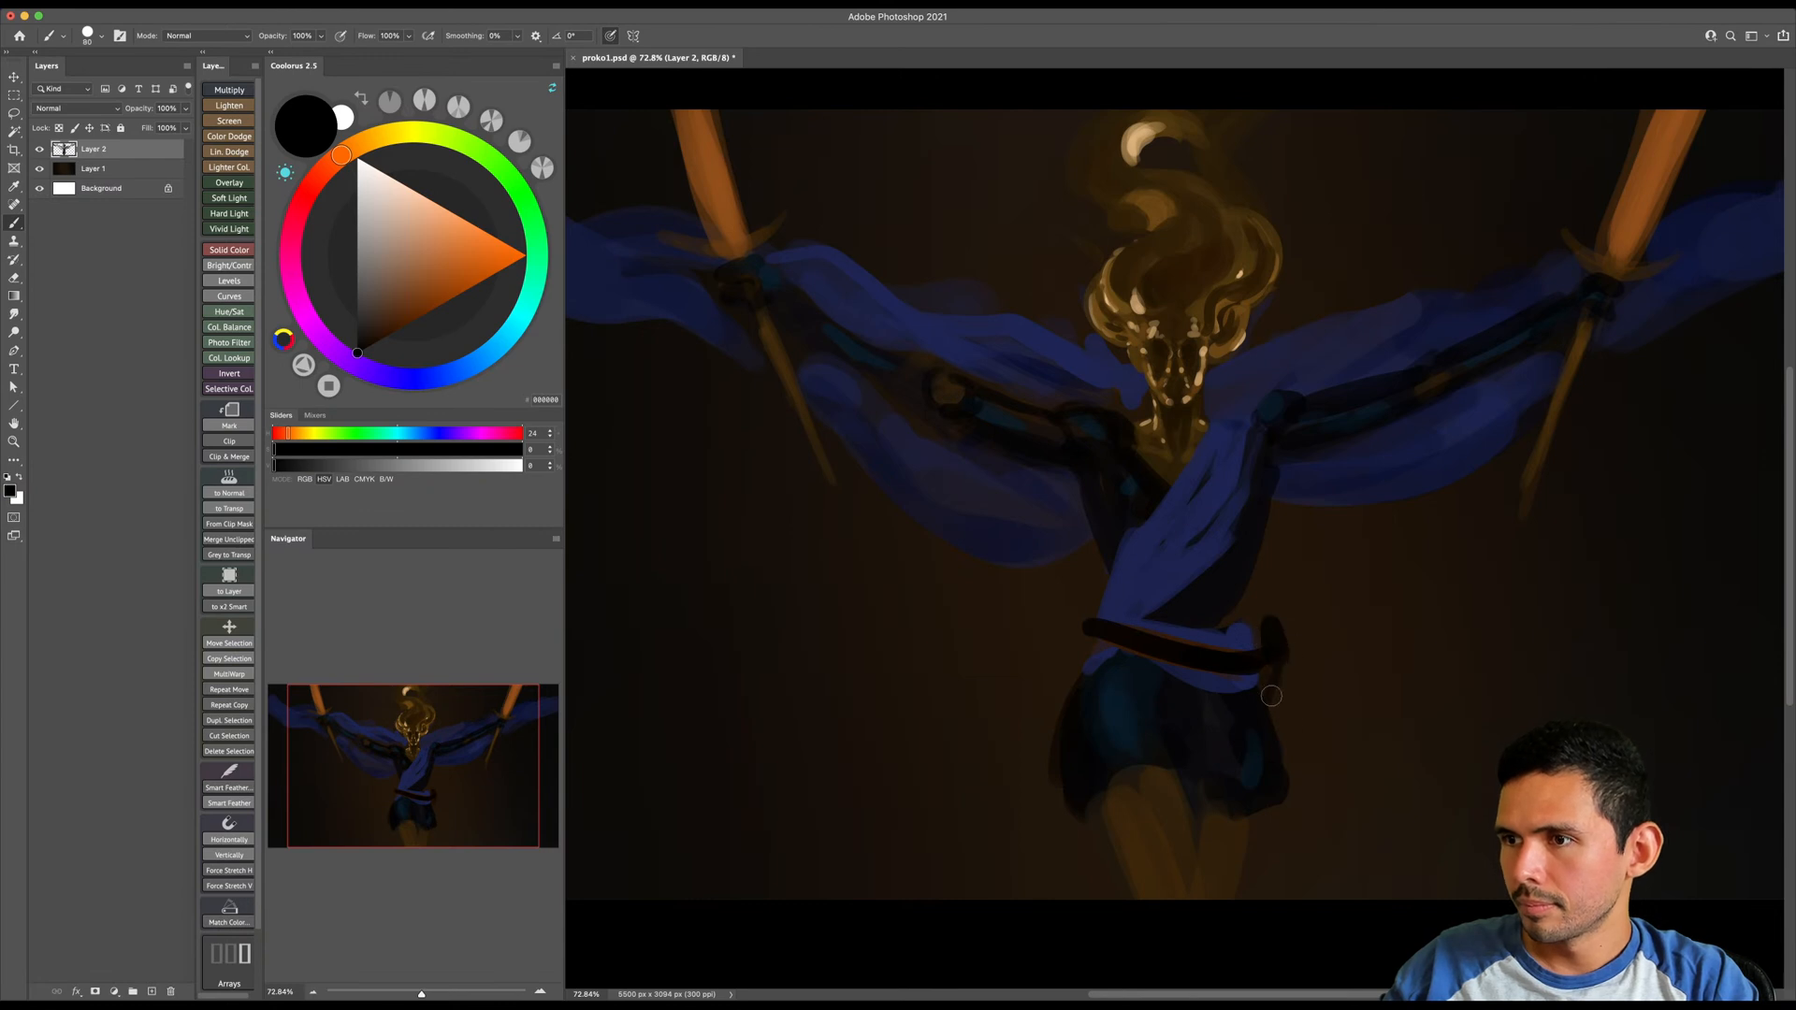
{"action": "mouse_move", "coordinate": [1080, 609]}
{"action": "left_mouse_down"}
{"action": "mouse_move", "coordinate": [1065, 659]}
{"action": "mouse_move", "coordinate": [1073, 636]}
{"action": "left_mouse_up"}
- Sample a light tan from the face and paint thin highlight strokes across both eyes with a small brush
{"action": "mouse_move", "coordinate": [1183, 324]}
{"action": "left_mouse_down"}
{"action": "mouse_move", "coordinate": [1173, 400]}
{"action": "mouse_move", "coordinate": [1207, 412]}
{"action": "left_mouse_up"}
{"action": "left_click", "coordinate": [1203, 407], "text": "alt"}
{"action": "key", "text": "bracketleft"}
{"action": "mouse_move", "coordinate": [1076, 378]}
{"action": "left_mouse_down"}
{"action": "mouse_move", "coordinate": [1142, 387]}
{"action": "mouse_move", "coordinate": [1173, 408]}
{"action": "mouse_move", "coordinate": [1160, 387]}
{"action": "mouse_move", "coordinate": [1197, 379]}
{"action": "mouse_move", "coordinate": [1180, 397]}
{"action": "mouse_move", "coordinate": [1128, 385]}
{"action": "mouse_move", "coordinate": [1175, 403]}
{"action": "left_mouse_up"}
{"action": "key", "text": "bracketleft"}
{"action": "key", "text": "bracketleft"}
{"action": "key", "text": "bracketleft"}
{"action": "key", "text": "bracketleft"}
{"action": "key", "text": "bracketleft"}
{"action": "key", "text": "bracketleft"}
{"action": "key", "text": "bracketright"}
{"action": "mouse_move", "coordinate": [1197, 400]}
{"action": "left_mouse_down"}
{"action": "mouse_move", "coordinate": [1172, 409]}
{"action": "mouse_move", "coordinate": [1221, 386]}
{"action": "mouse_move", "coordinate": [1242, 412]}
{"action": "mouse_move", "coordinate": [1314, 387]}
{"action": "mouse_move", "coordinate": [1264, 418]}
{"action": "left_mouse_up"}
{"action": "left_click", "coordinate": [1258, 384], "text": "alt"}
{"action": "left_click", "coordinate": [1297, 407], "text": "alt"}
{"action": "key", "text": "bracketleft"}
{"action": "mouse_move", "coordinate": [1307, 398]}
{"action": "left_mouse_down"}
{"action": "mouse_move", "coordinate": [1261, 419]}
{"action": "mouse_move", "coordinate": [1319, 375]}
{"action": "mouse_move", "coordinate": [1251, 367]}
{"action": "mouse_move", "coordinate": [1066, 374]}
{"action": "mouse_move", "coordinate": [1084, 370]}
{"action": "mouse_move", "coordinate": [1126, 367]}
{"action": "mouse_move", "coordinate": [1066, 378]}
{"action": "left_mouse_up"}
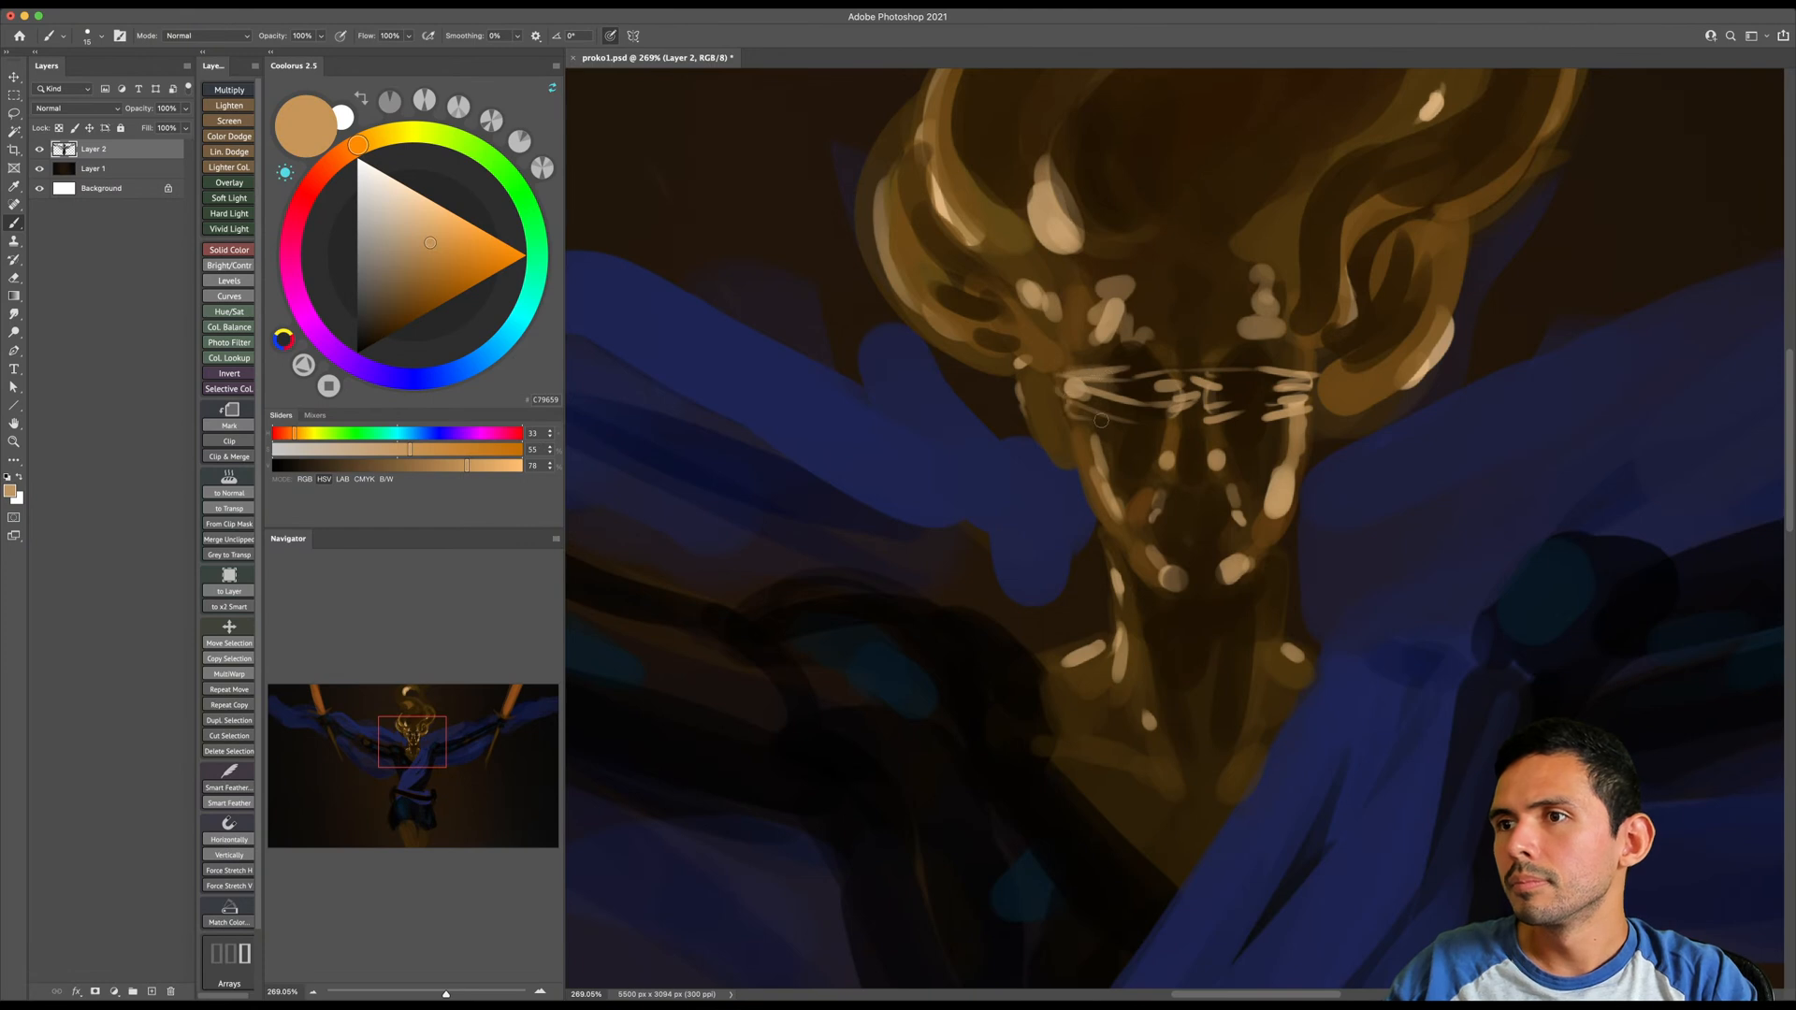
- Sample a dark brown, enlarge the brush and paint shadow around the eyes and nose bridge
{"action": "left_click", "coordinate": [1132, 411], "text": "alt"}
{"action": "key", "text": "bracketright"}
{"action": "key", "text": "bracketright"}
{"action": "key", "text": "bracketright"}
{"action": "key", "text": "bracketright"}
{"action": "key", "text": "bracketright"}
{"action": "left_click_drag", "start_coordinate": [1160, 398], "coordinate": [1130, 394]}
{"action": "key", "text": "z"}
{"action": "left_click_drag", "start_coordinate": [1226, 440], "coordinate": [1122, 565]}
{"action": "key", "text": "b"}
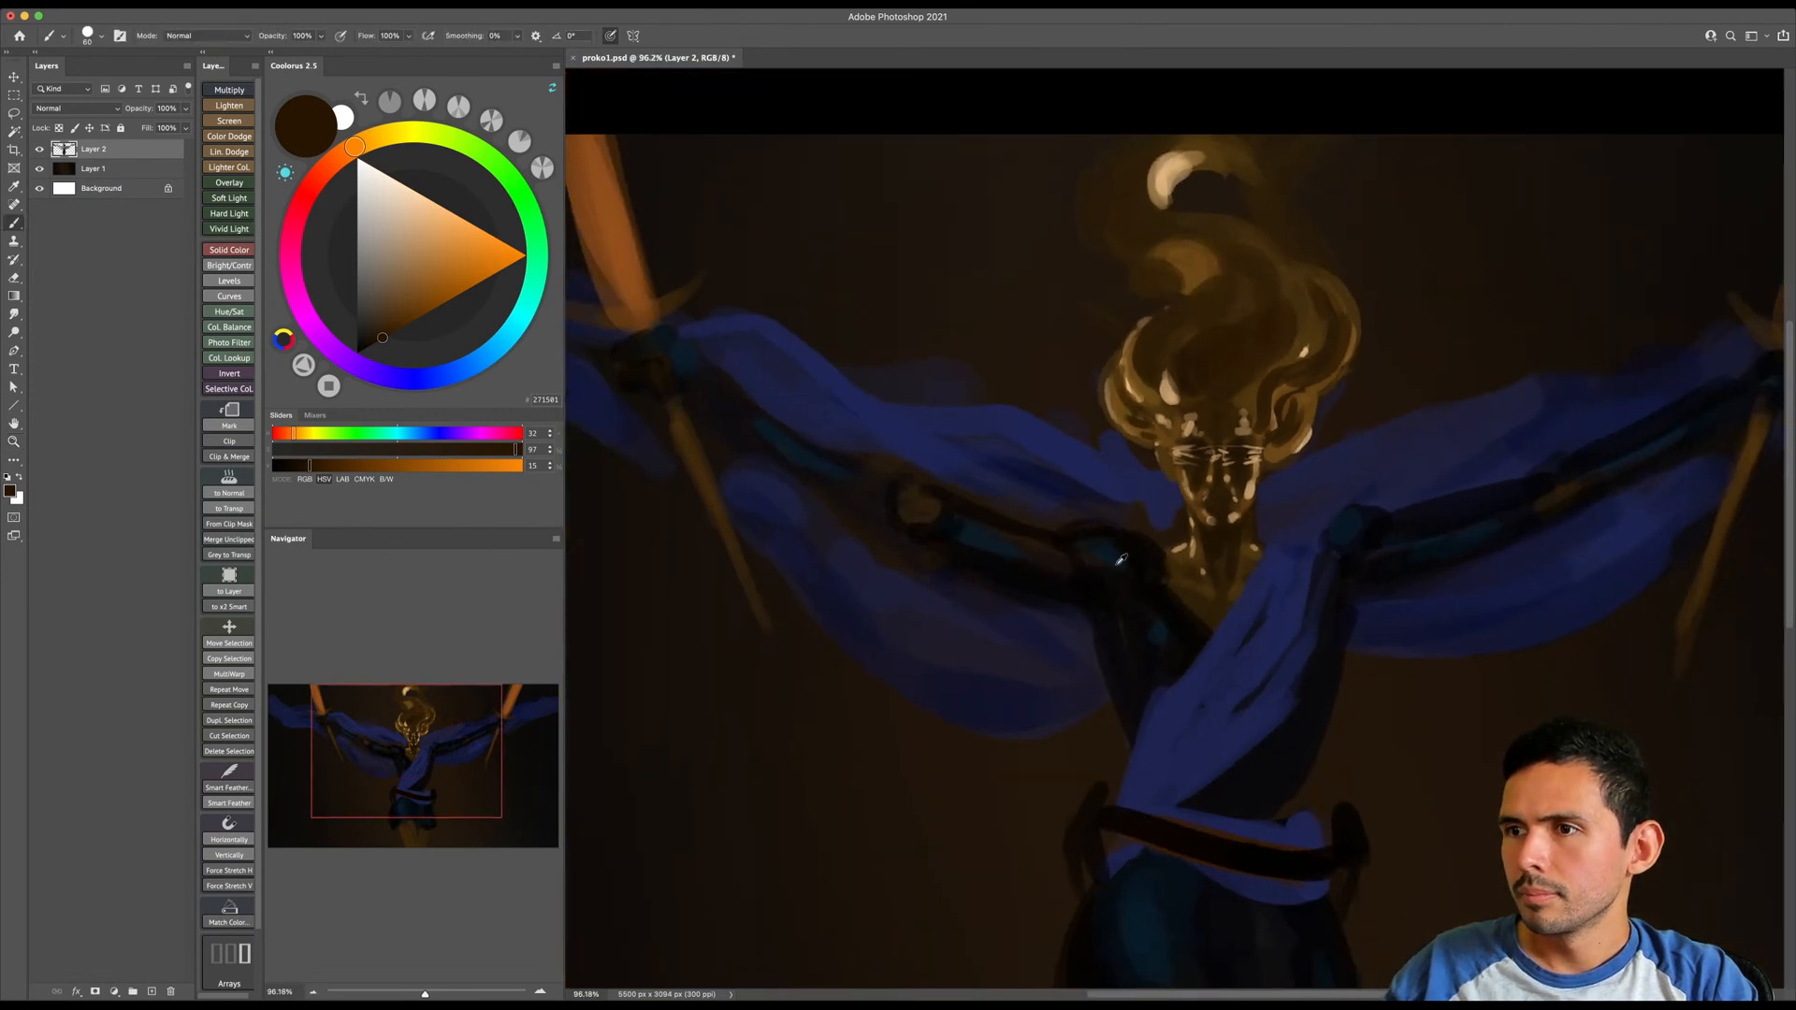
- Sample a dark teal and paint reflected highlights on the image-left shoulder and upper arm
{"action": "left_click", "coordinate": [1121, 561], "text": "alt"}
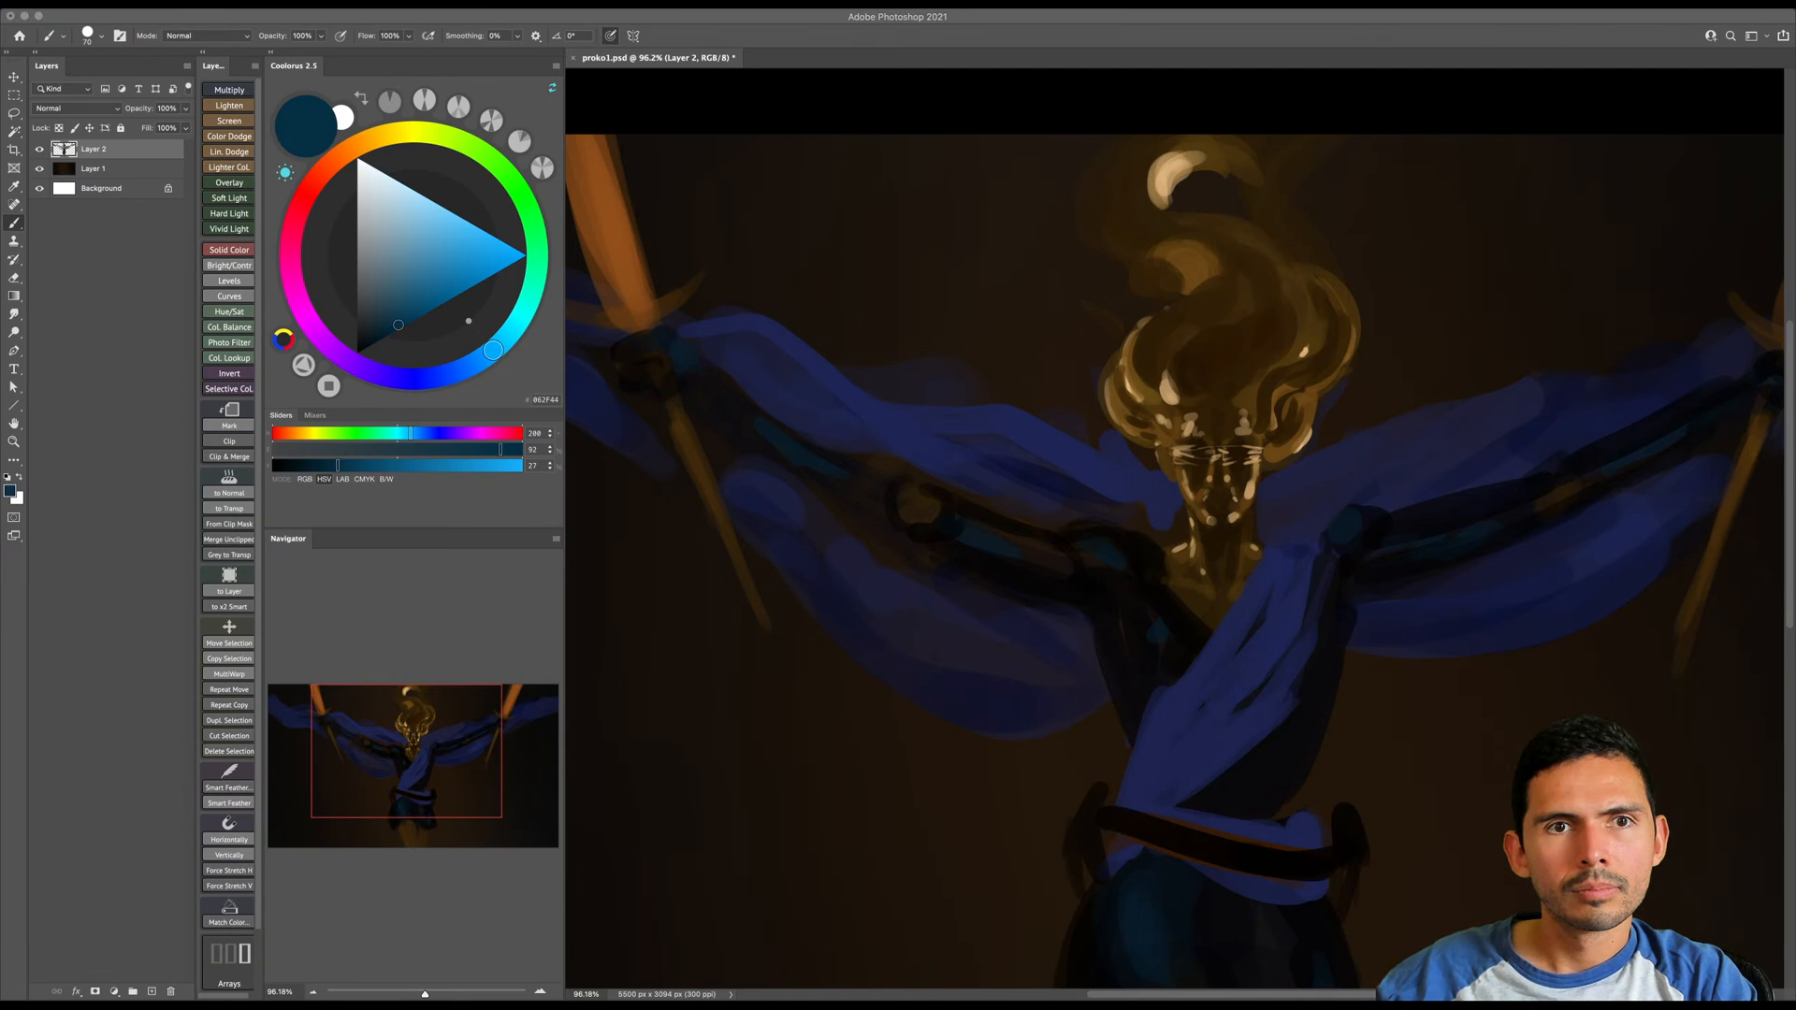
{"action": "left_click", "coordinate": [1108, 603]}
{"action": "left_click_drag", "start_coordinate": [1115, 646], "coordinate": [1118, 627]}
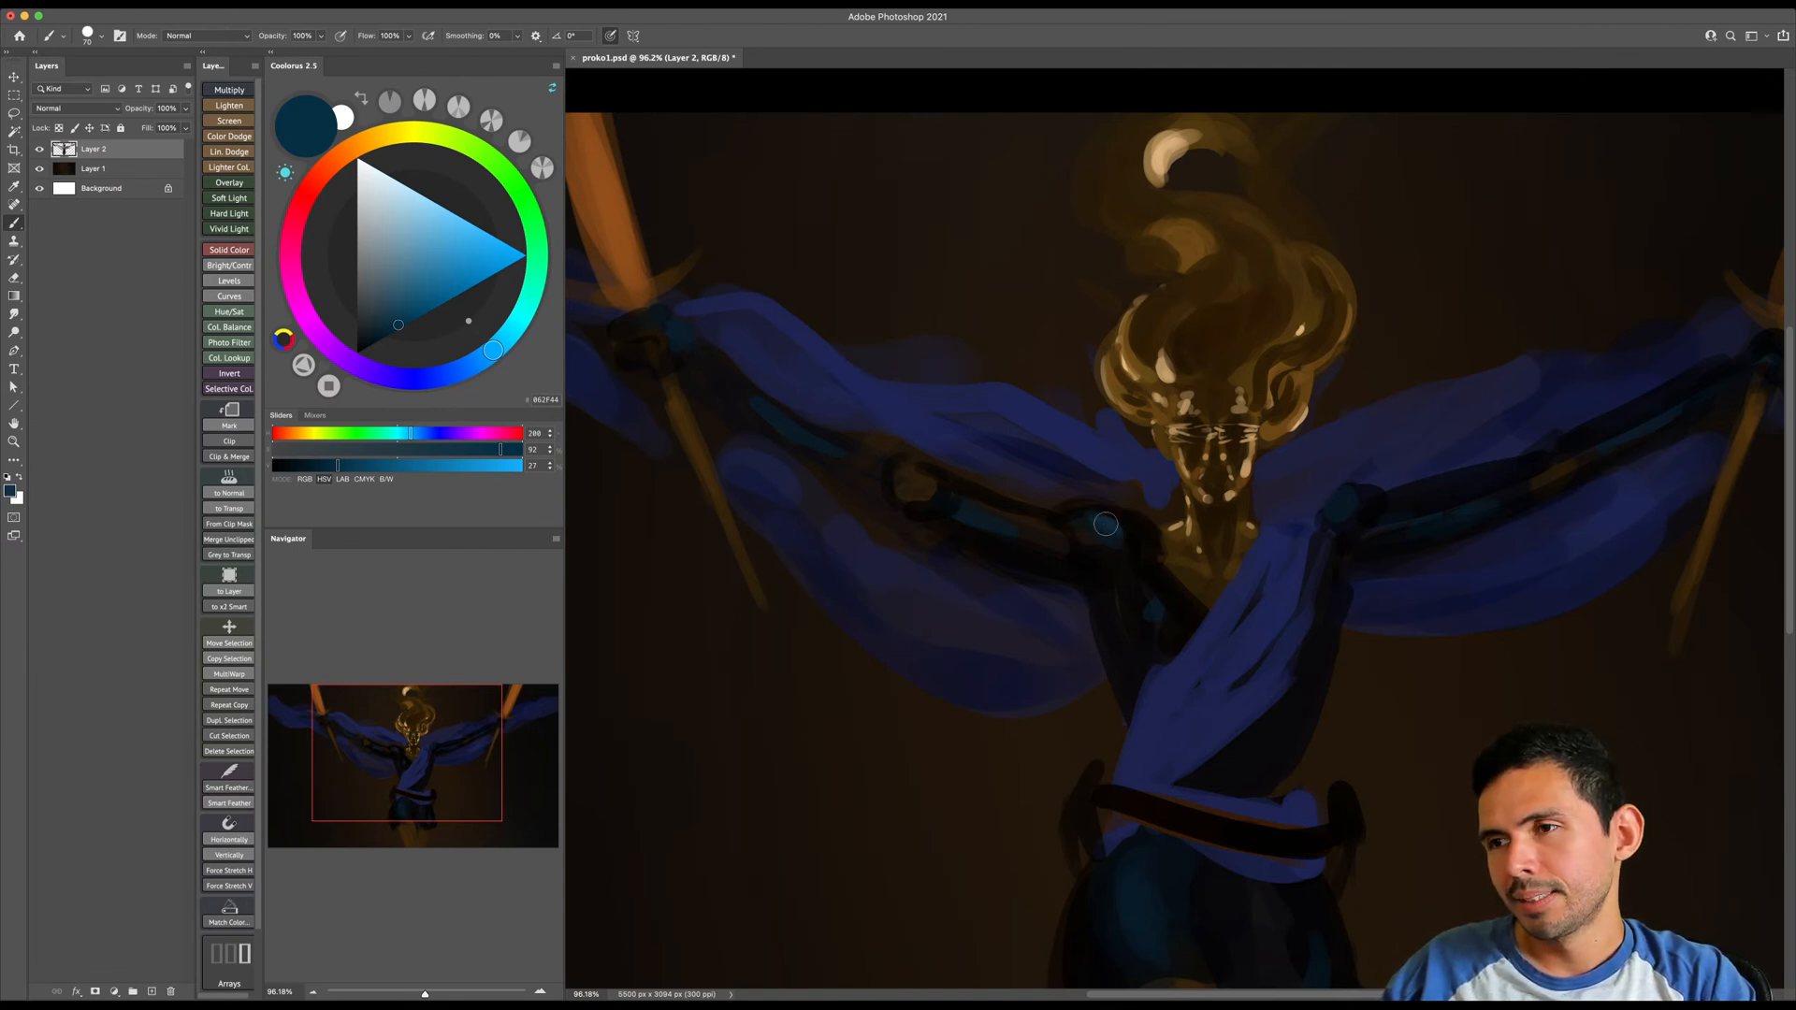
{"action": "key", "text": "bracketright"}
{"action": "key", "text": "bracketright"}
{"action": "key", "text": "bracketleft"}
{"action": "key", "text": "bracketleft"}
{"action": "key", "text": "bracketleft"}
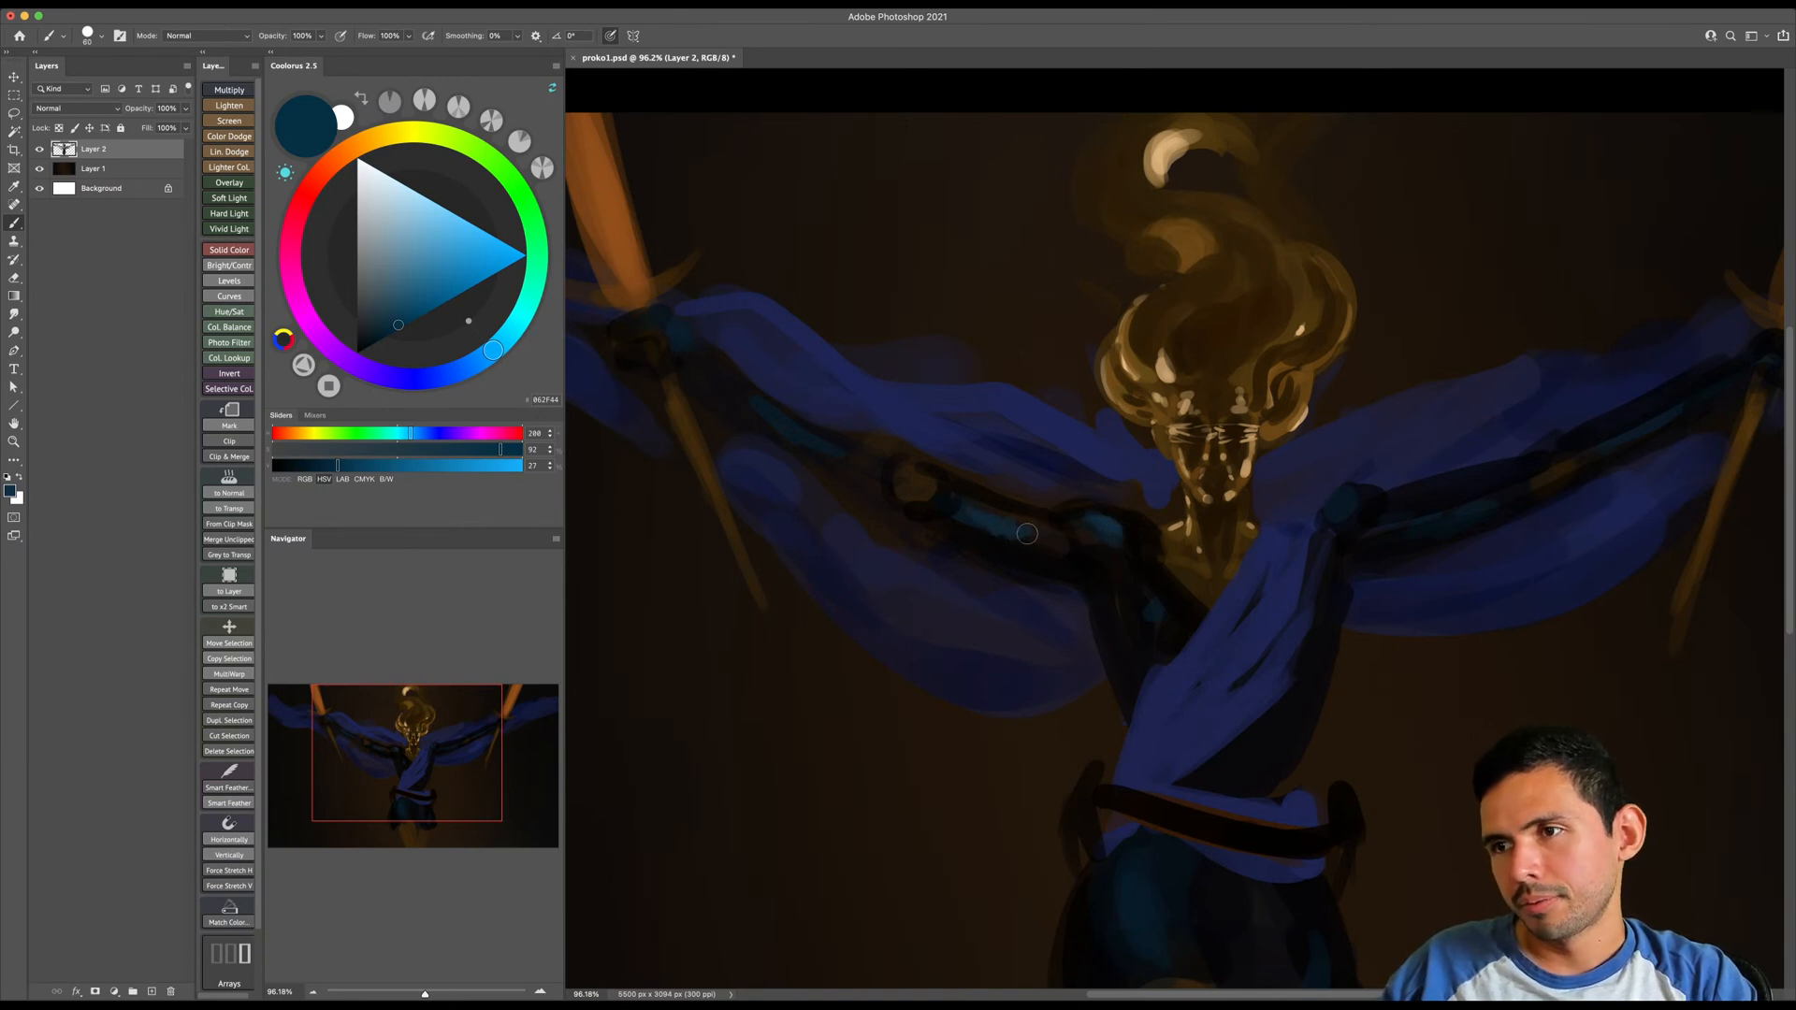
- Paint dark teal highlights on the image-right shoulder and upper arm with a larger brush
{"action": "scroll", "coordinate": [1101, 589], "scroll_direction": "right", "scroll_amount": 2}
{"action": "scroll", "coordinate": [1102, 590], "scroll_direction": "down", "scroll_amount": 1}
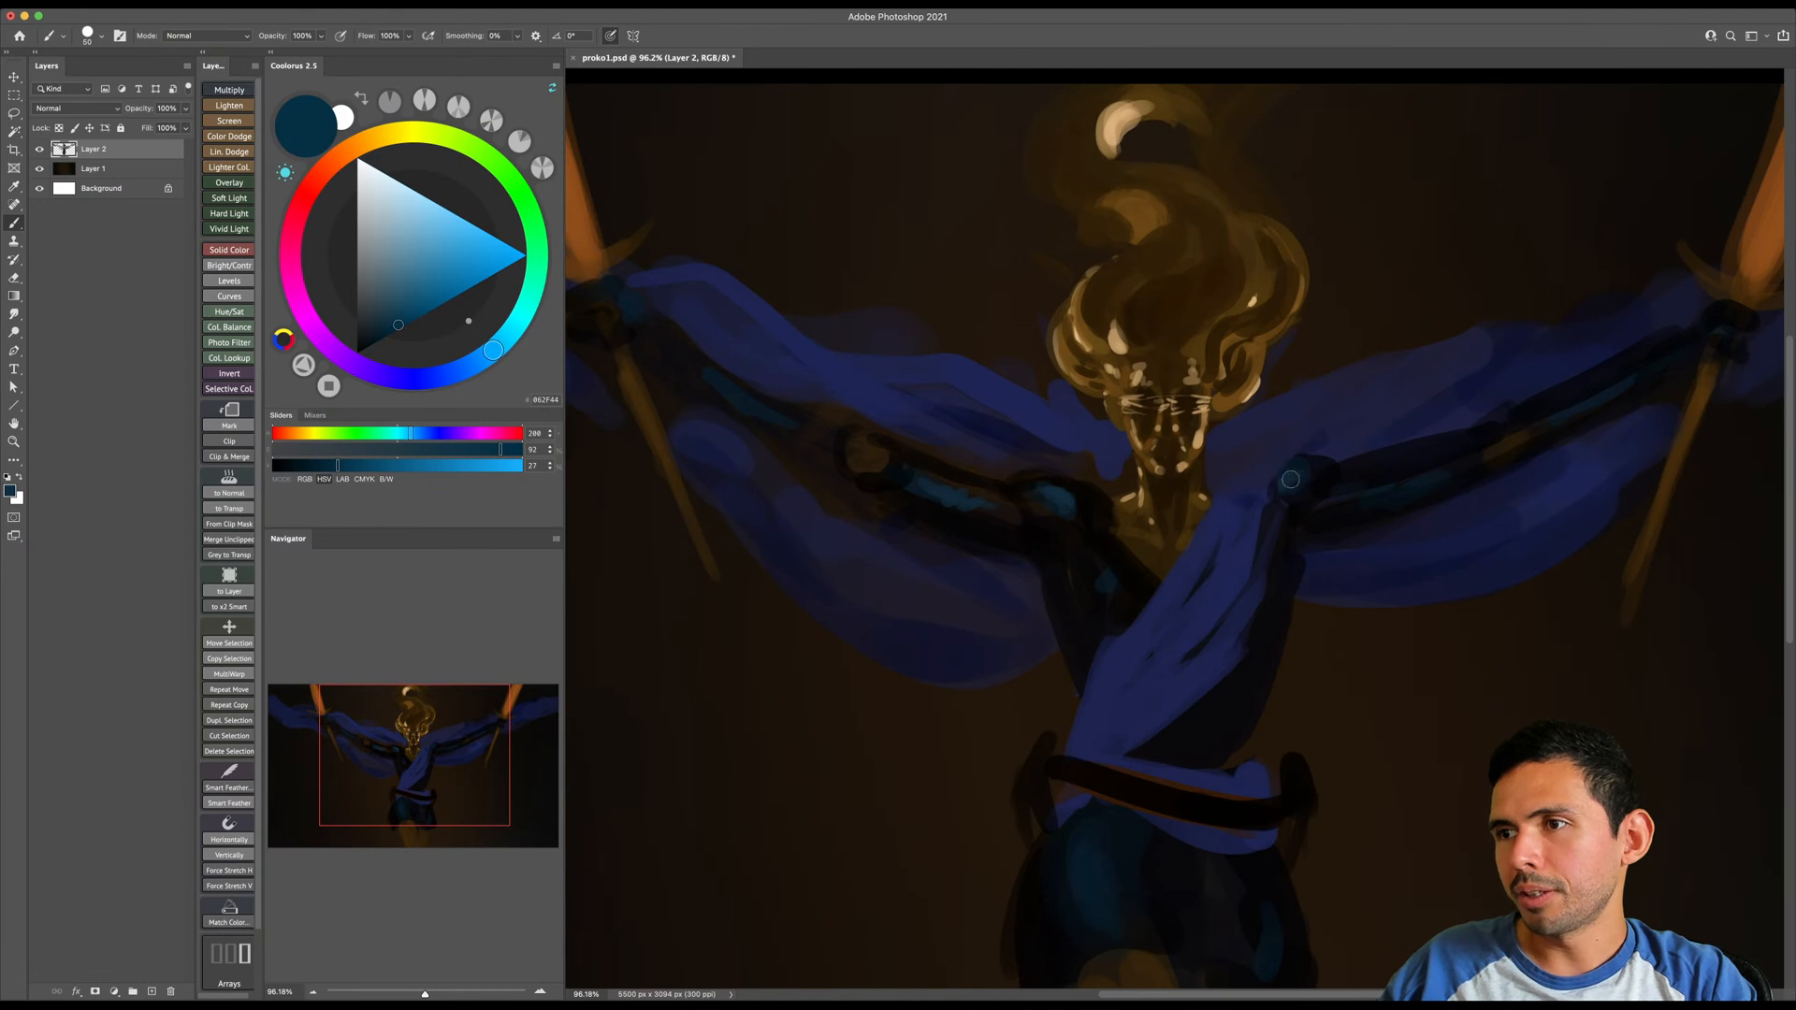
{"action": "key", "text": "bracketright"}
{"action": "key", "text": "bracketright"}
{"action": "key", "text": "bracketright"}
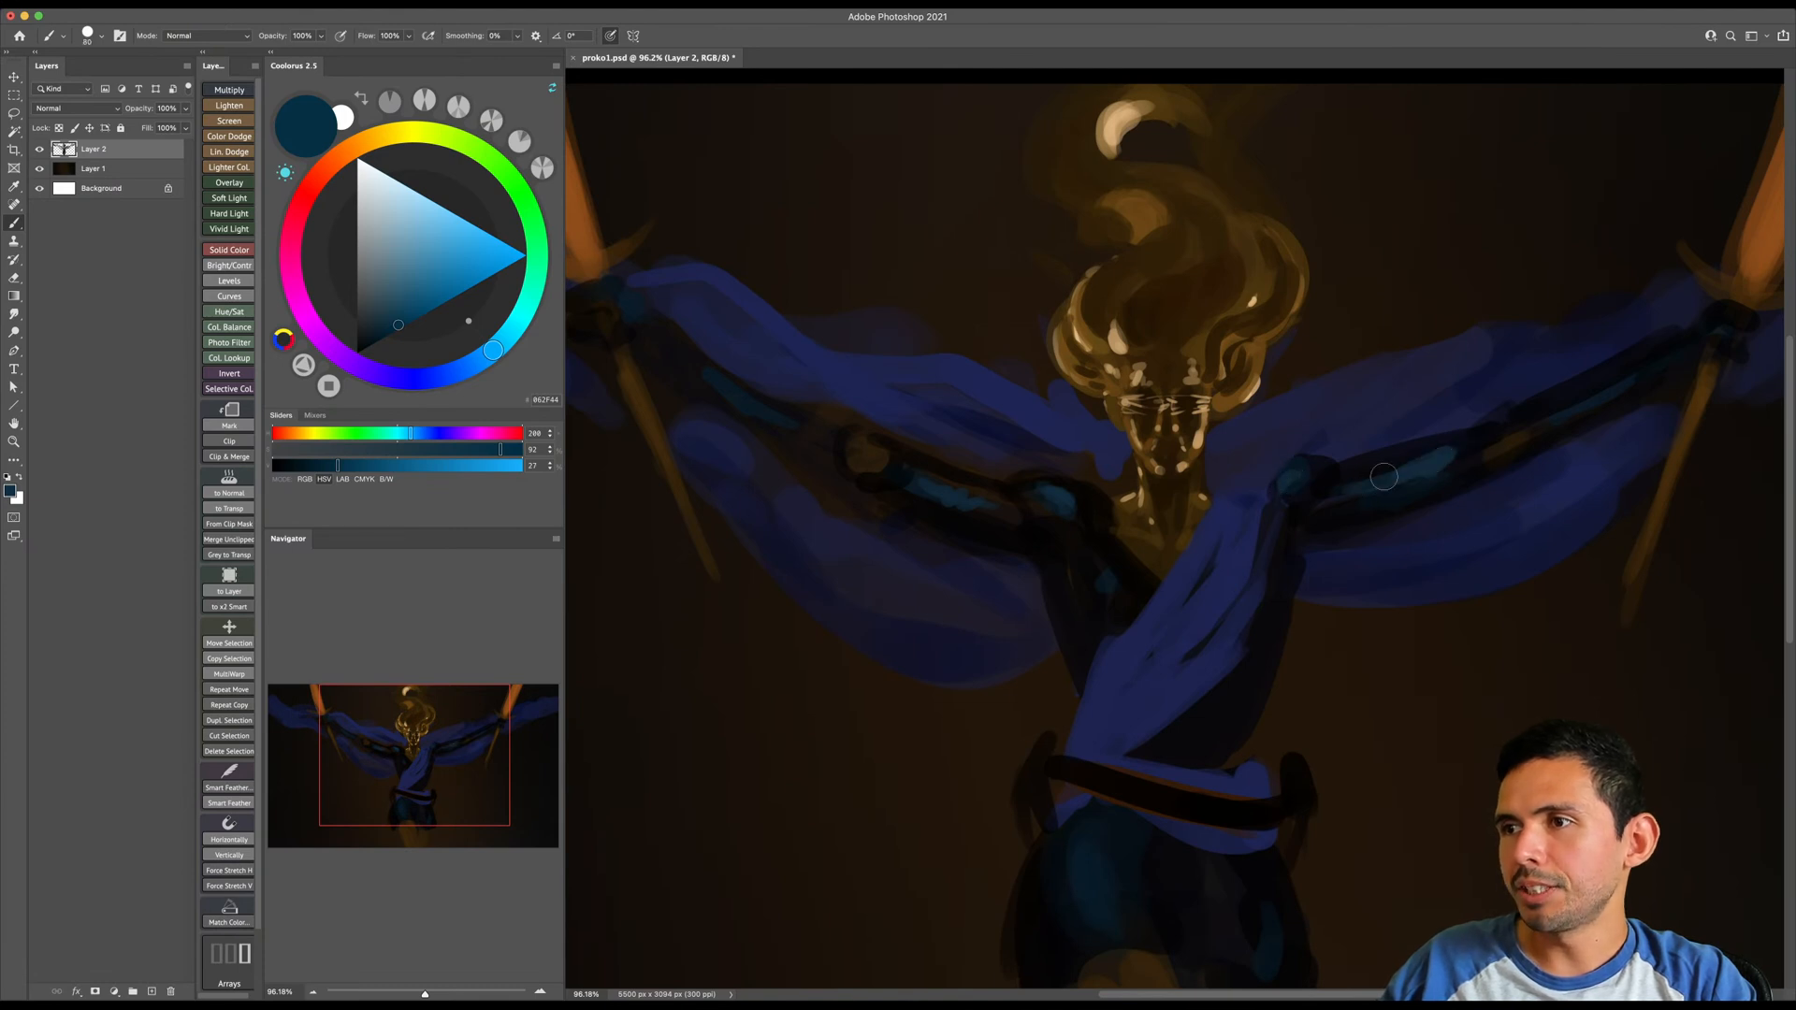
- Shrink the brush and paint a dark teal highlight along the image-right forearm up to the hand
{"action": "scroll", "coordinate": [1394, 474], "scroll_direction": "right", "scroll_amount": 3}
{"action": "scroll", "coordinate": [1394, 474], "scroll_direction": "up", "scroll_amount": 1}
{"action": "key", "text": "bracketleft"}
{"action": "key", "text": "bracketleft"}
{"action": "key", "text": "bracketleft"}
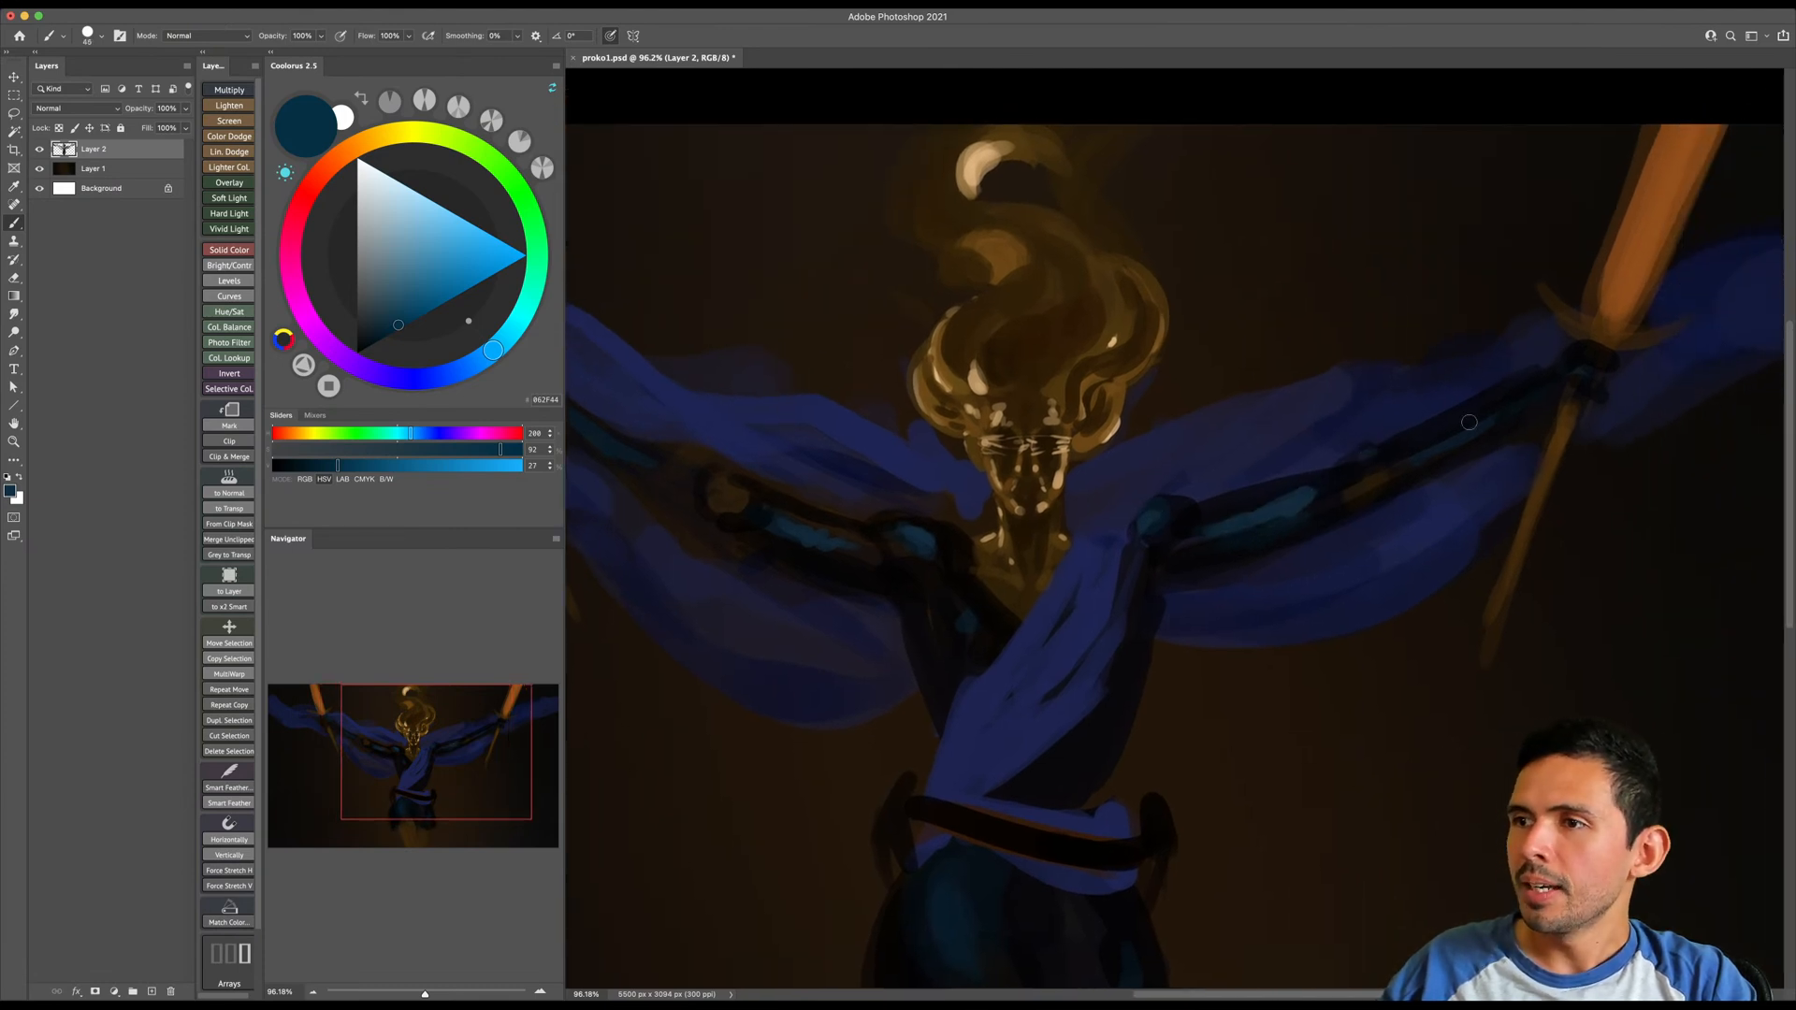
{"action": "mouse_move", "coordinate": [1415, 453]}
{"action": "left_mouse_down"}
{"action": "mouse_move", "coordinate": [1519, 406]}
{"action": "mouse_move", "coordinate": [1564, 359]}
{"action": "left_mouse_up"}
- Paint dark teal strokes along the image-left forearm and around its elbow
{"action": "scroll", "coordinate": [1484, 409], "scroll_direction": "left", "scroll_amount": 5}
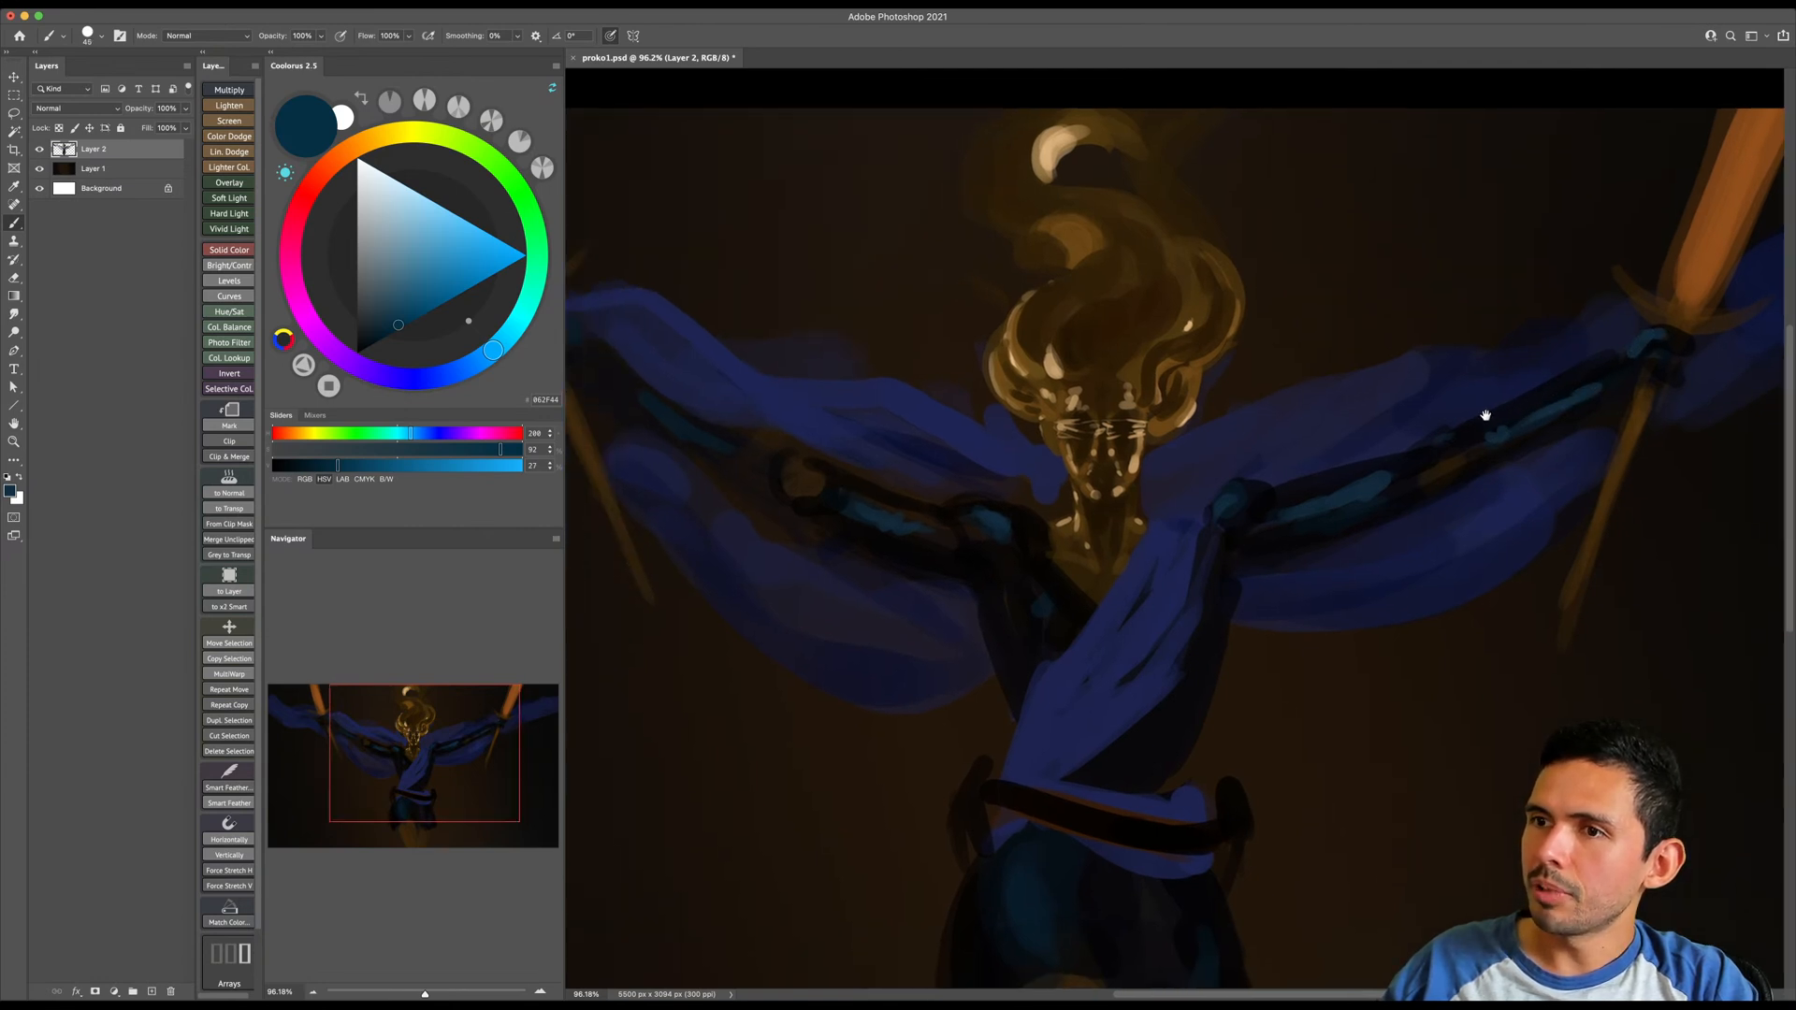
{"action": "scroll", "coordinate": [1002, 513], "scroll_direction": "up", "scroll_amount": 1}
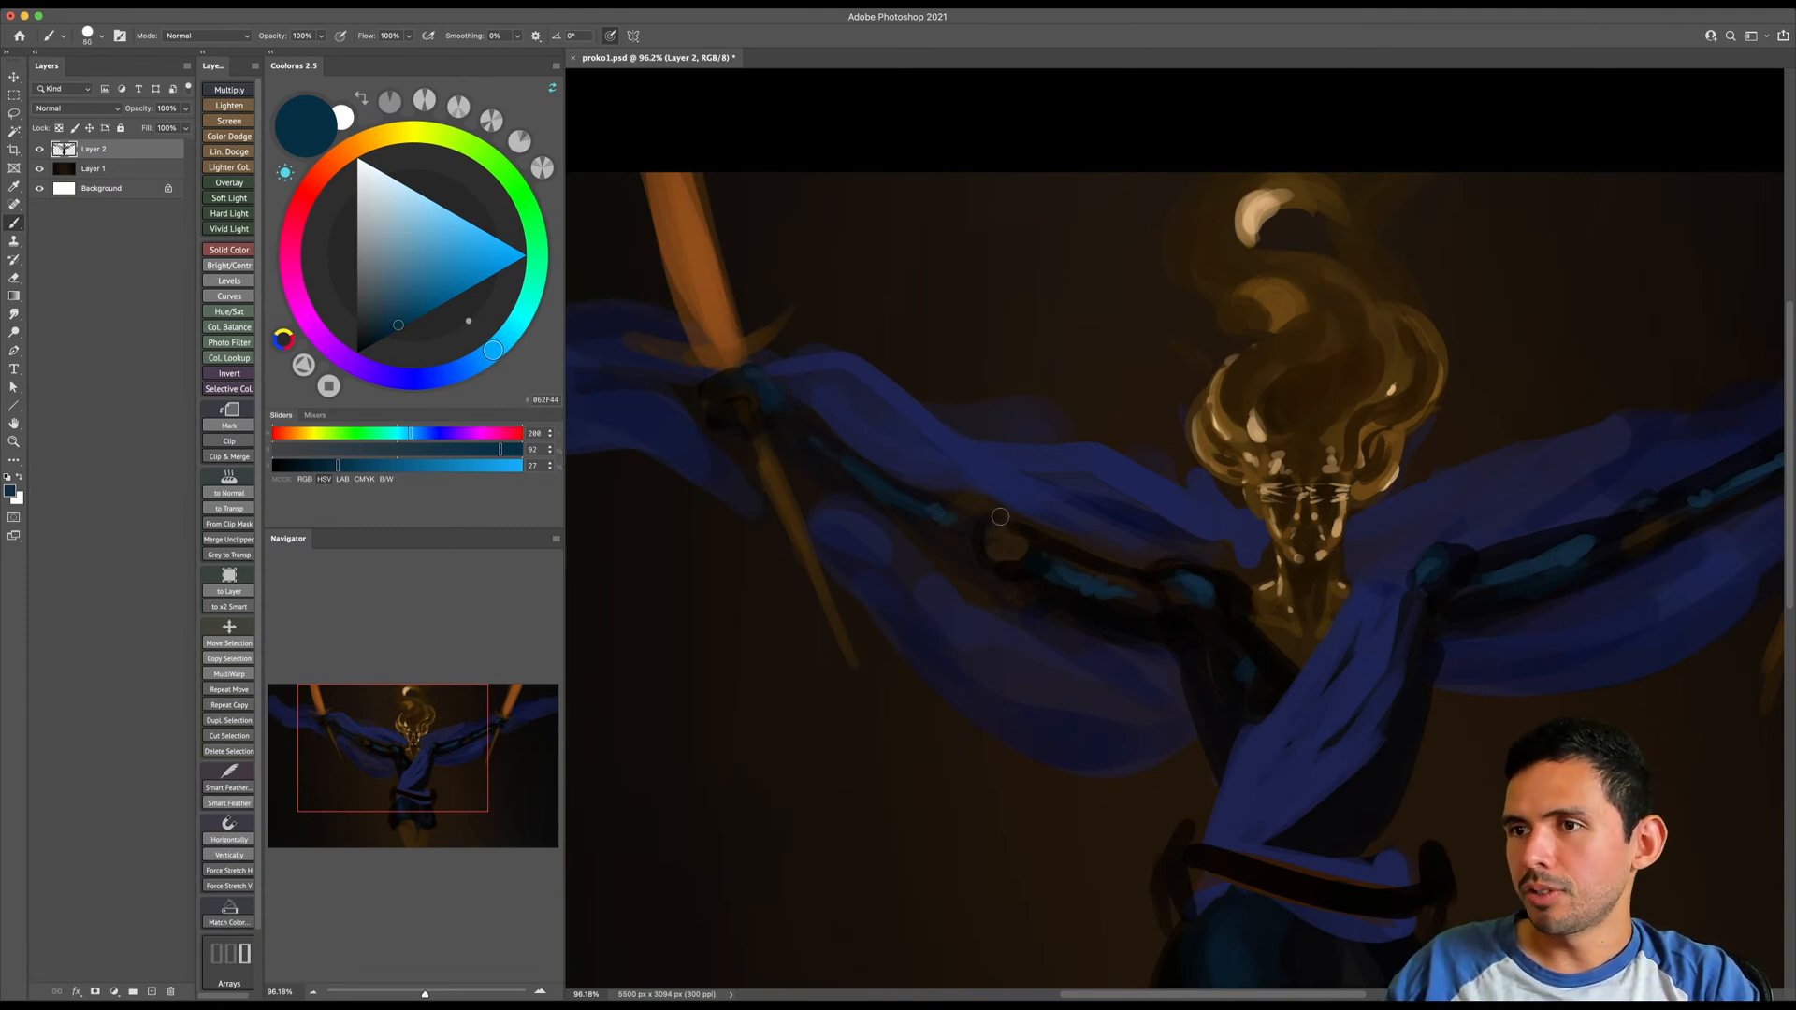
{"action": "key", "text": "bracketleft"}
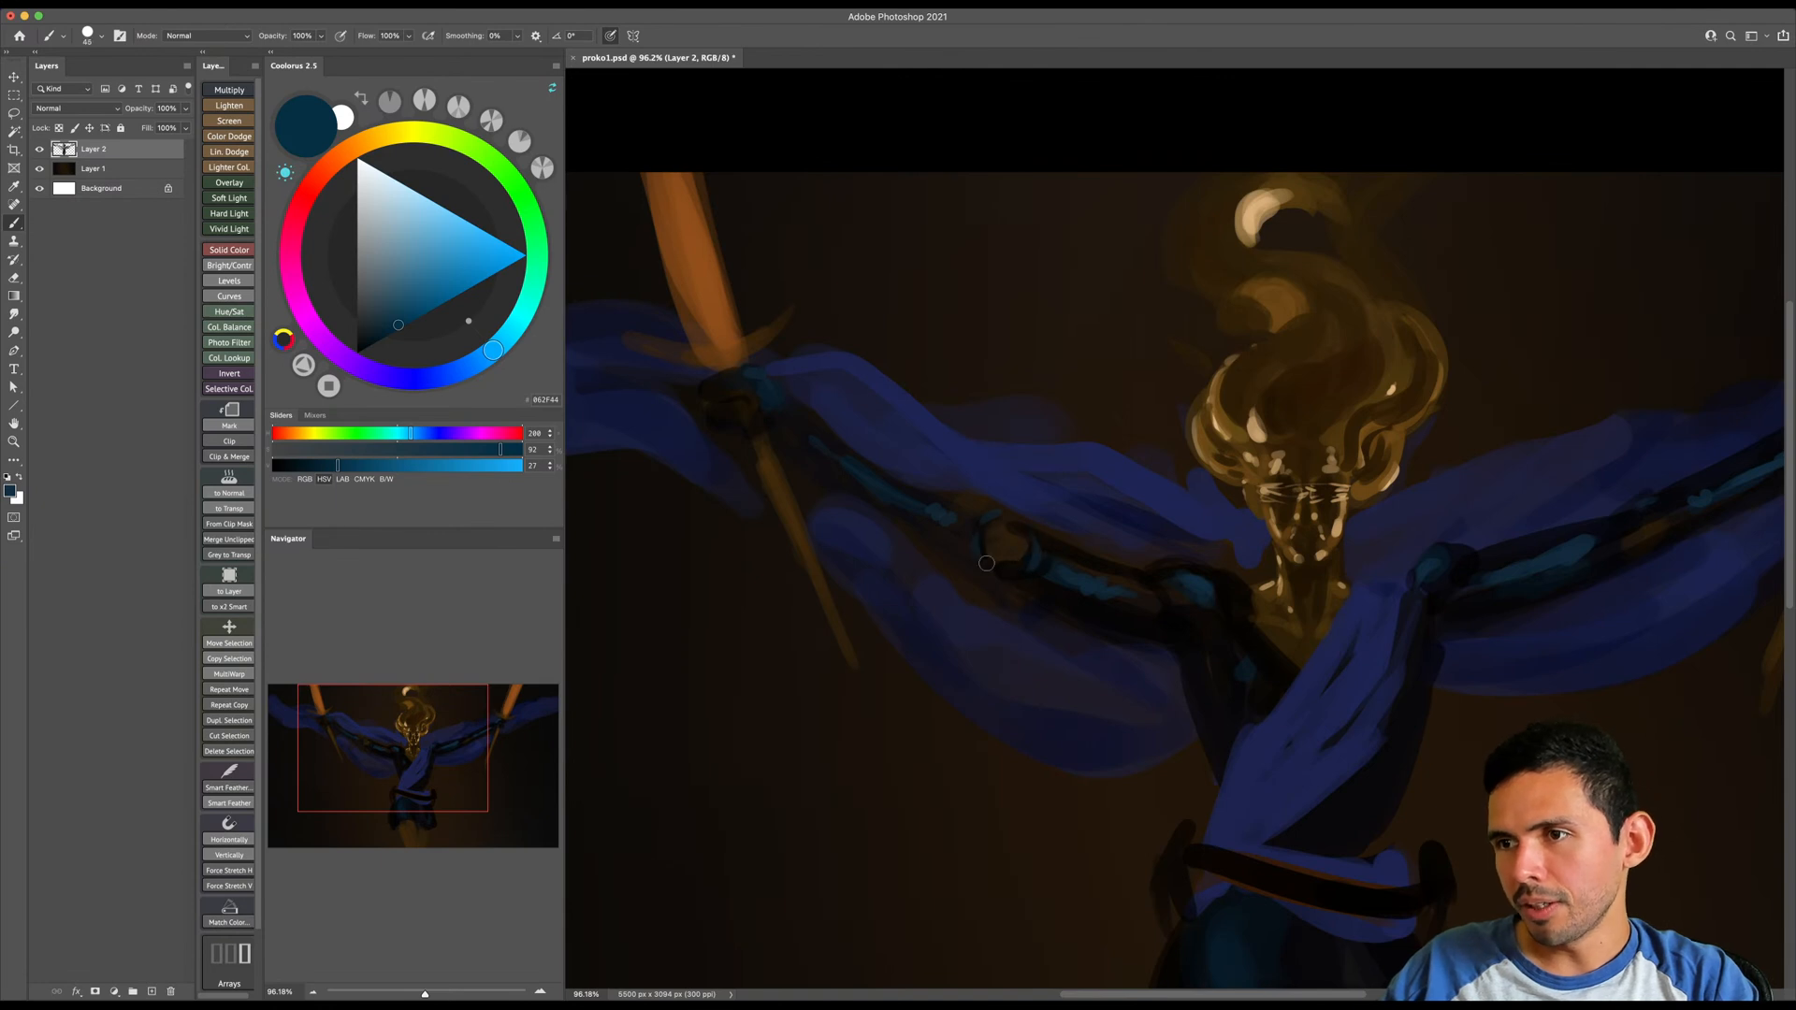
- Sample near-black tones, enlarge the brush and darken the underside of the image-left forearm and elbow
{"action": "left_click", "coordinate": [834, 472], "text": "alt"}
{"action": "key", "text": "bracketright"}
{"action": "key", "text": "bracketright"}
{"action": "key", "text": "bracketright"}
{"action": "key", "text": "bracketright"}
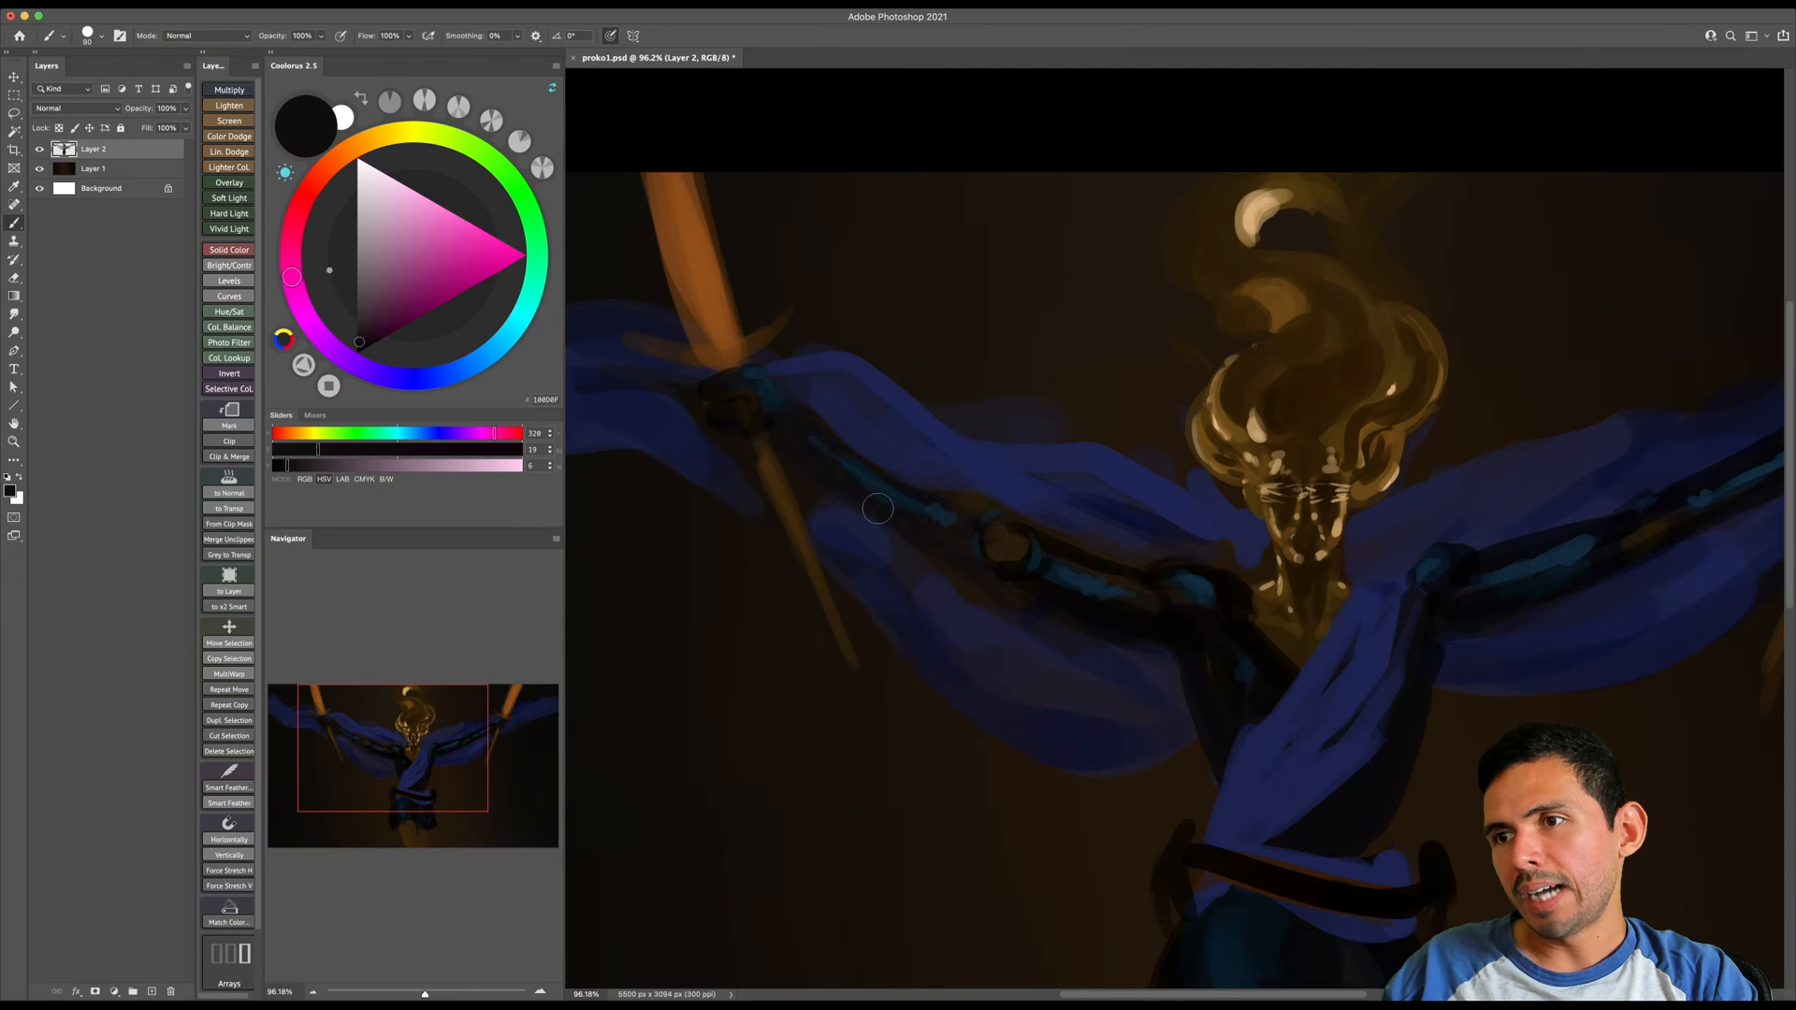
{"action": "key", "text": "bracketright"}
{"action": "key", "text": "bracketright"}
{"action": "key", "text": "bracketright"}
{"action": "left_click", "coordinate": [992, 572], "text": "alt"}
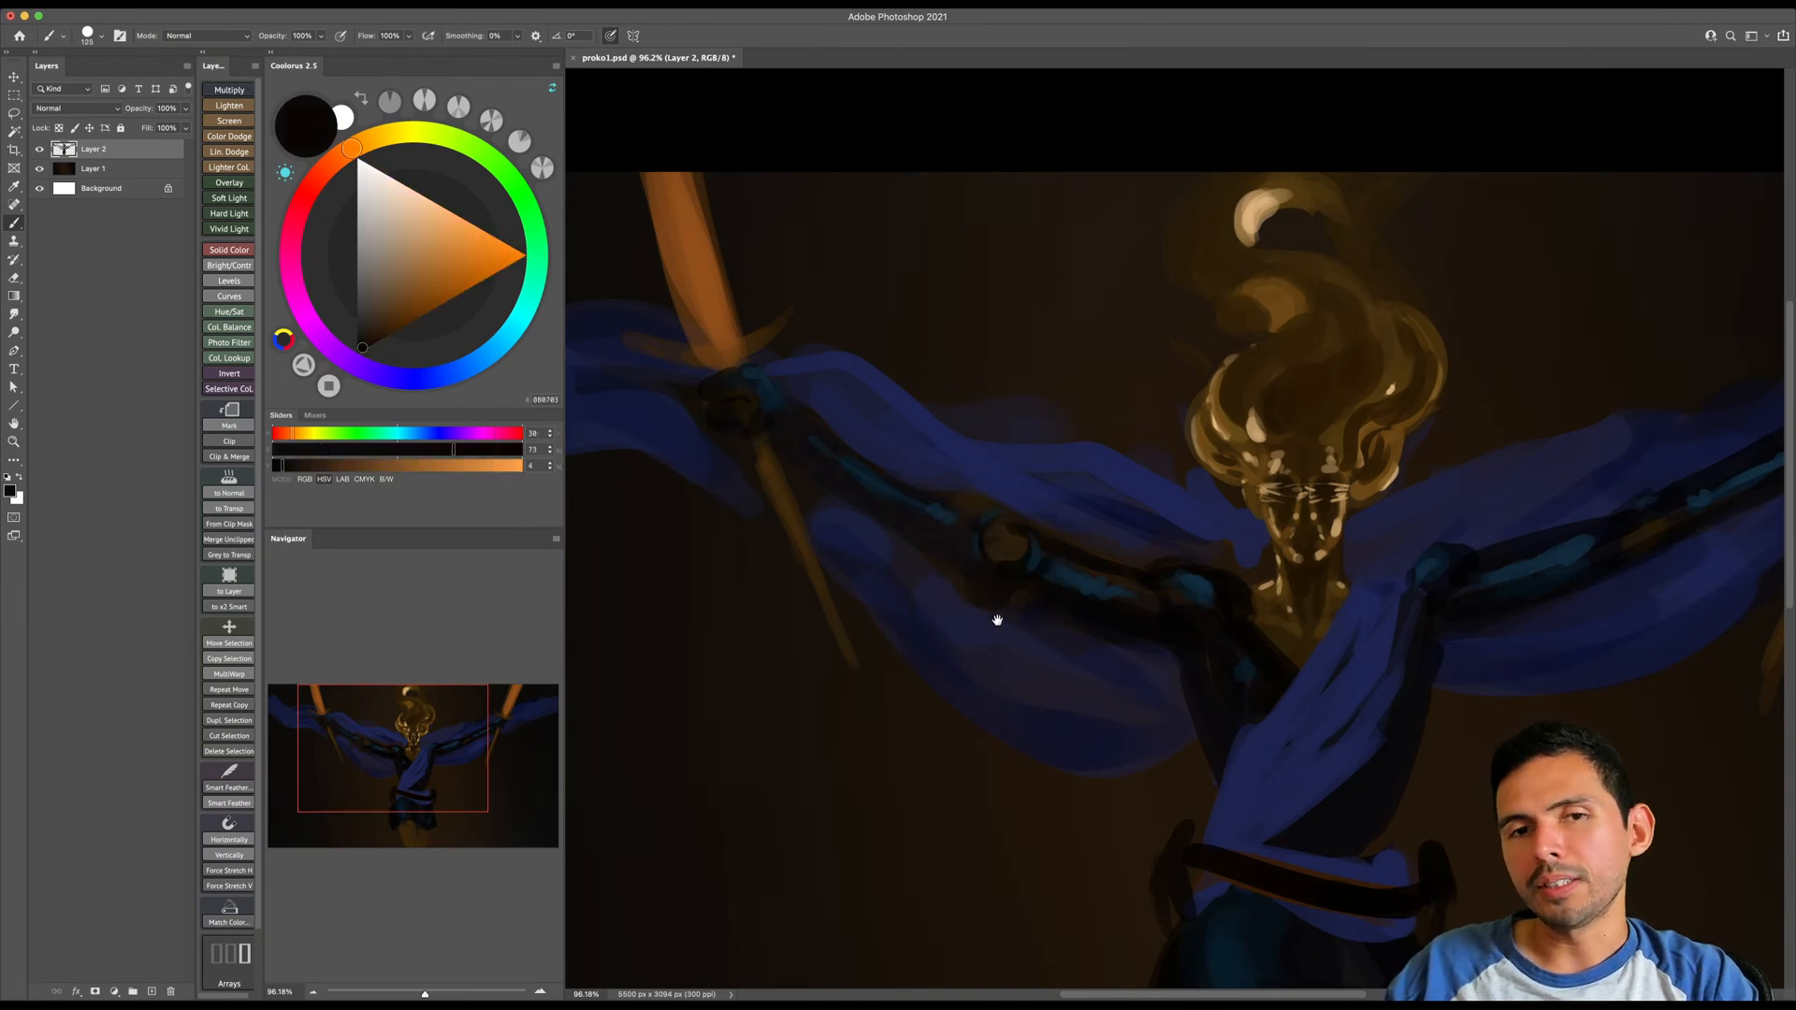
- Sample a near-black, shrink the brush and define the shadows around the image-left elbow and forearm
{"action": "scroll", "coordinate": [1006, 622], "scroll_direction": "right", "scroll_amount": 3}
{"action": "scroll", "coordinate": [1006, 622], "scroll_direction": "down", "scroll_amount": 2}
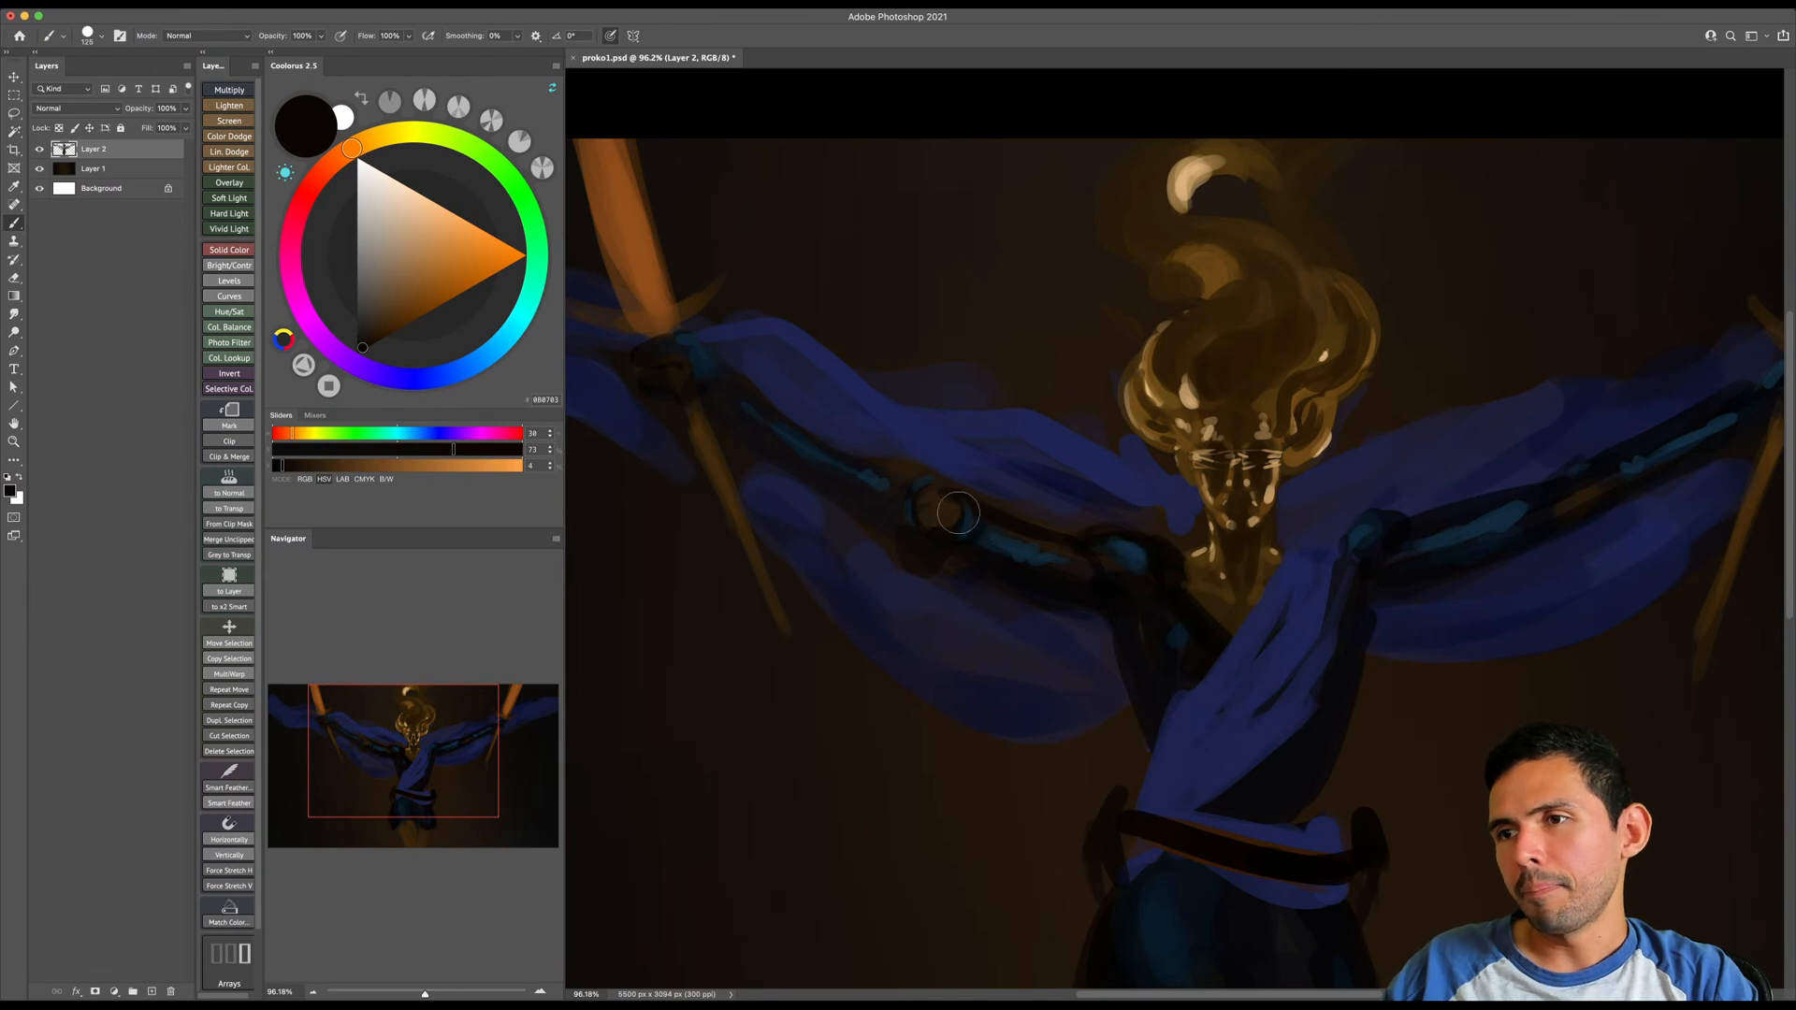
{"action": "left_click", "coordinate": [893, 481], "text": "alt"}
{"action": "key", "text": "bracketleft"}
{"action": "key", "text": "bracketleft"}
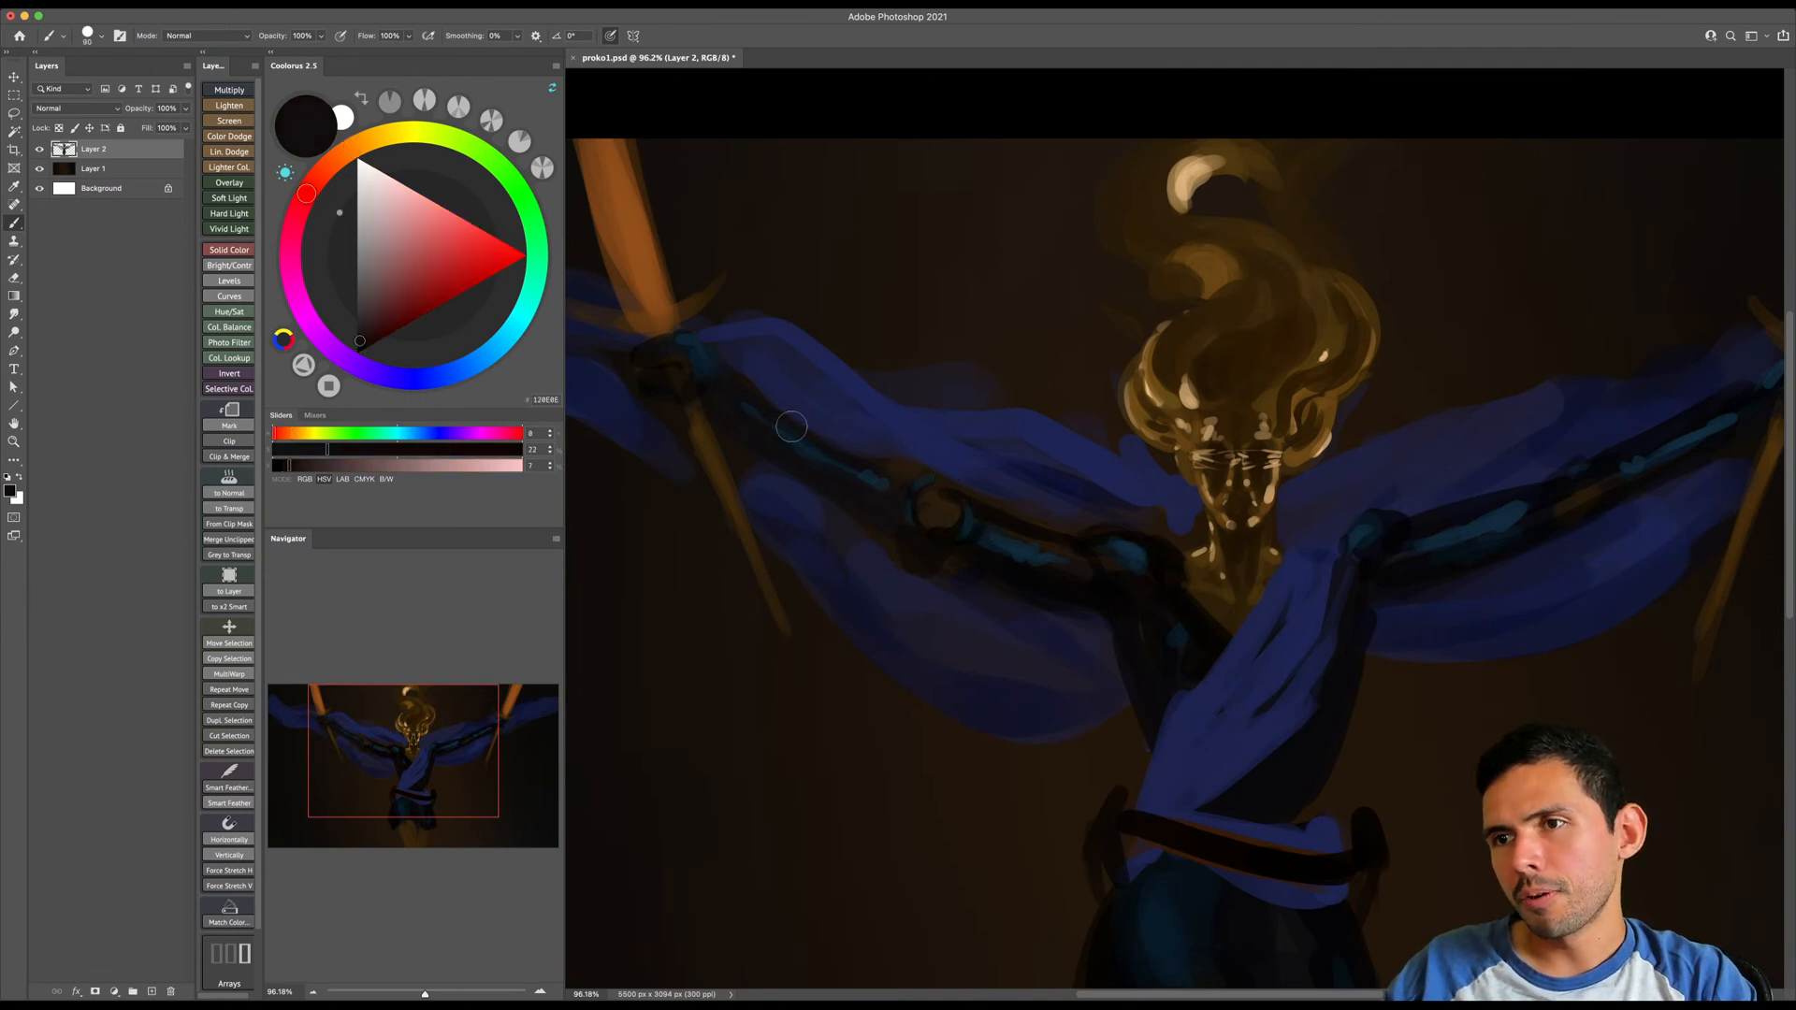
{"action": "left_click_drag", "start_coordinate": [960, 545], "coordinate": [896, 499]}
{"action": "left_click_drag", "start_coordinate": [1065, 474], "coordinate": [1032, 394]}
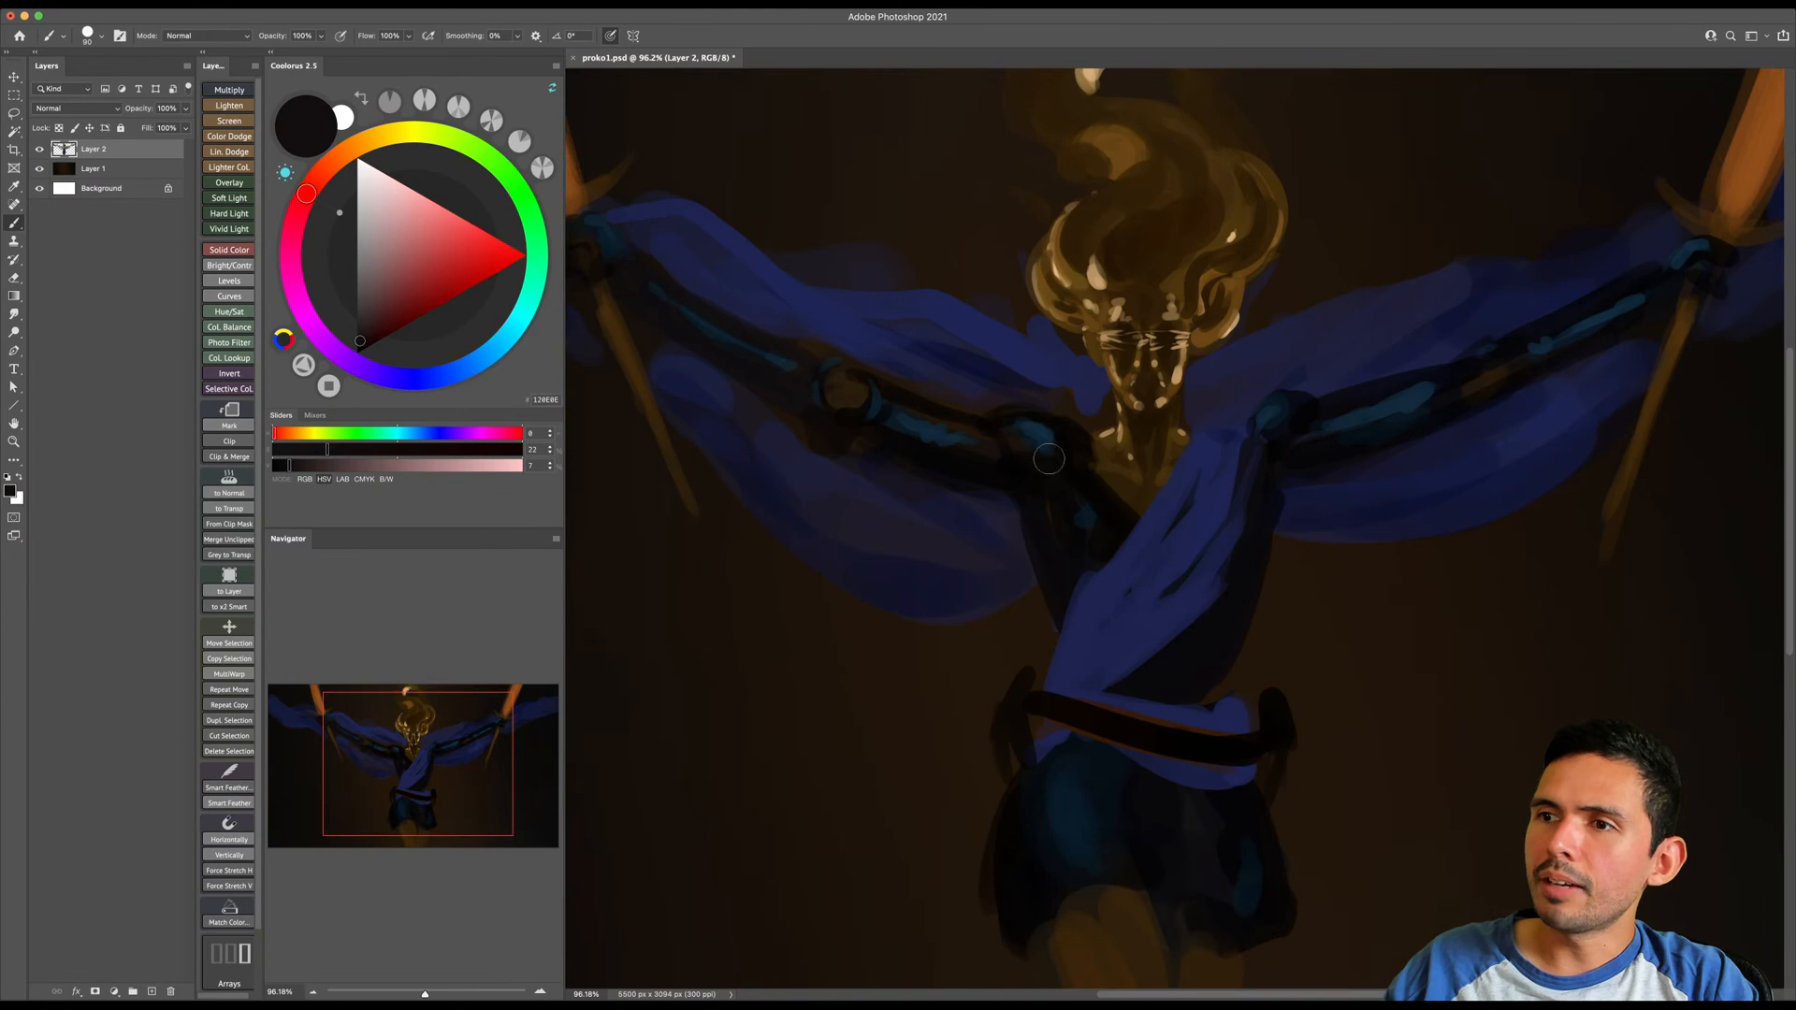
- Sample a dark brown from the face, enlarge the brush and set its blending mode to Color Dodge
{"action": "left_click", "coordinate": [1158, 377], "text": "alt"}
{"action": "key", "text": "bracketright"}
{"action": "key", "text": "bracketright"}
{"action": "key", "text": "bracketright"}
{"action": "left_click_drag", "start_coordinate": [845, 400], "coordinate": [926, 465]}
{"action": "left_click_drag", "start_coordinate": [765, 399], "coordinate": [909, 530]}
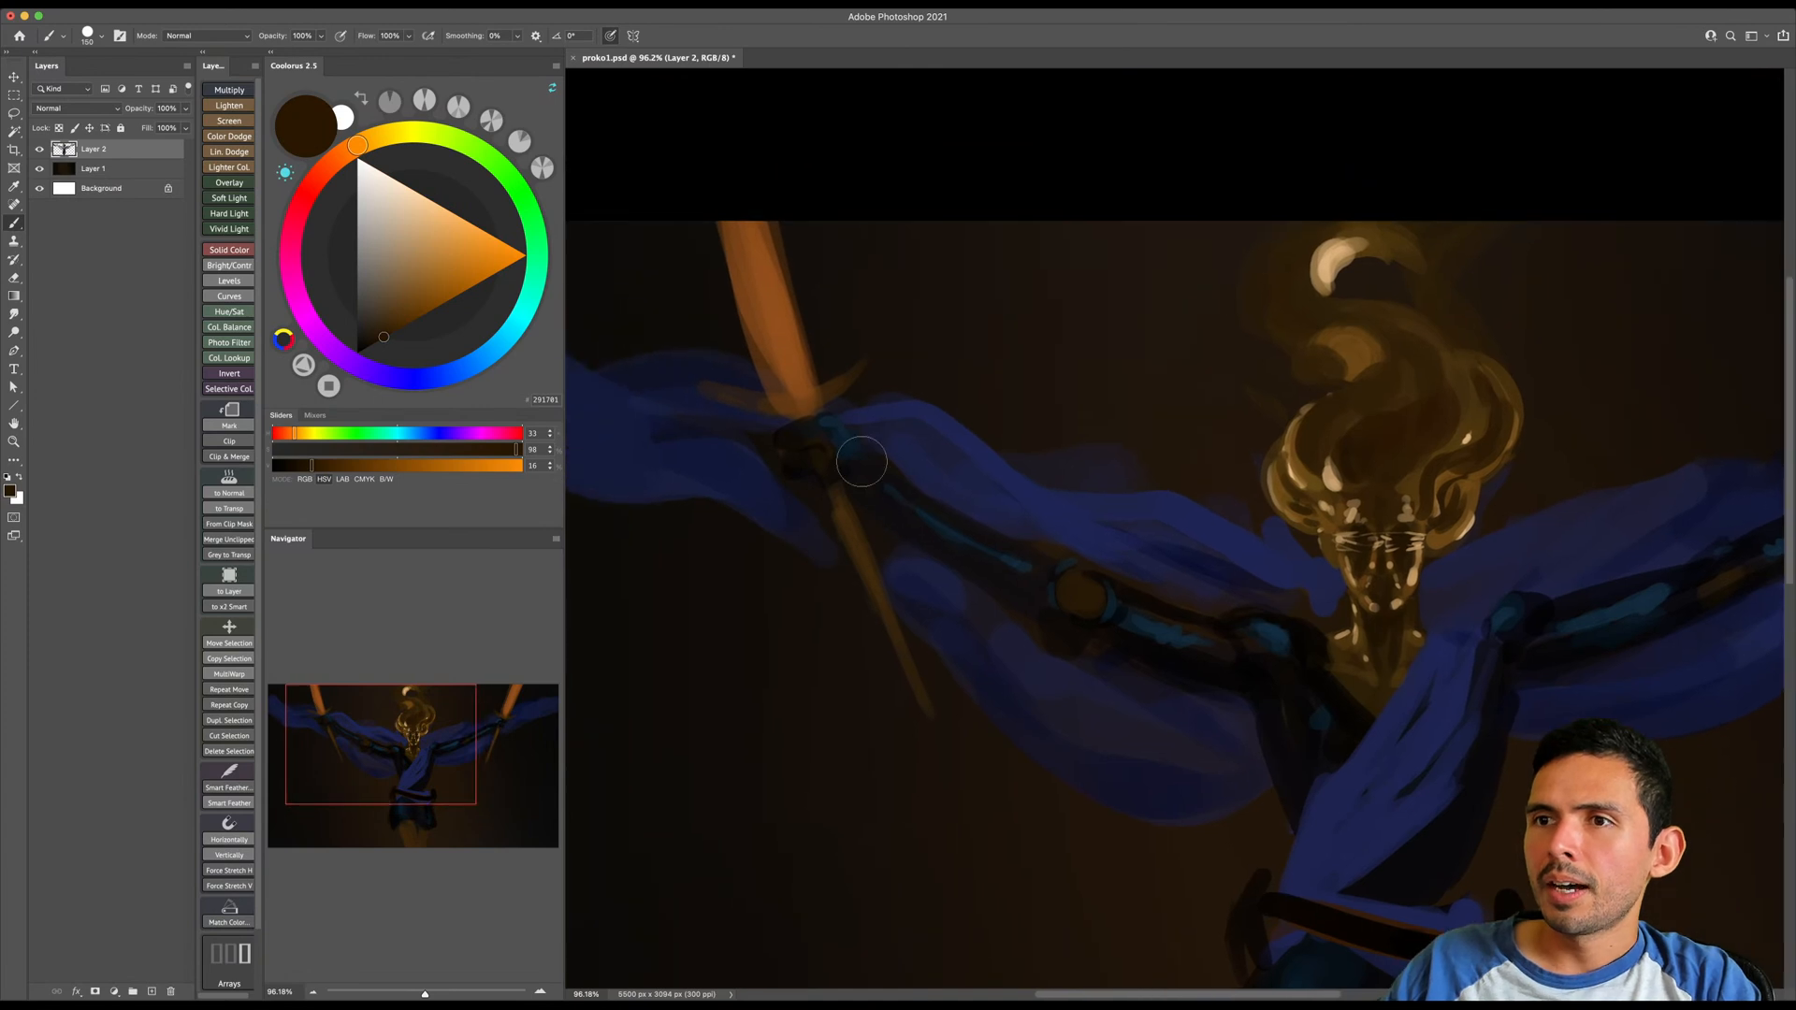
{"action": "right_click", "coordinate": [814, 378], "text": "shift"}
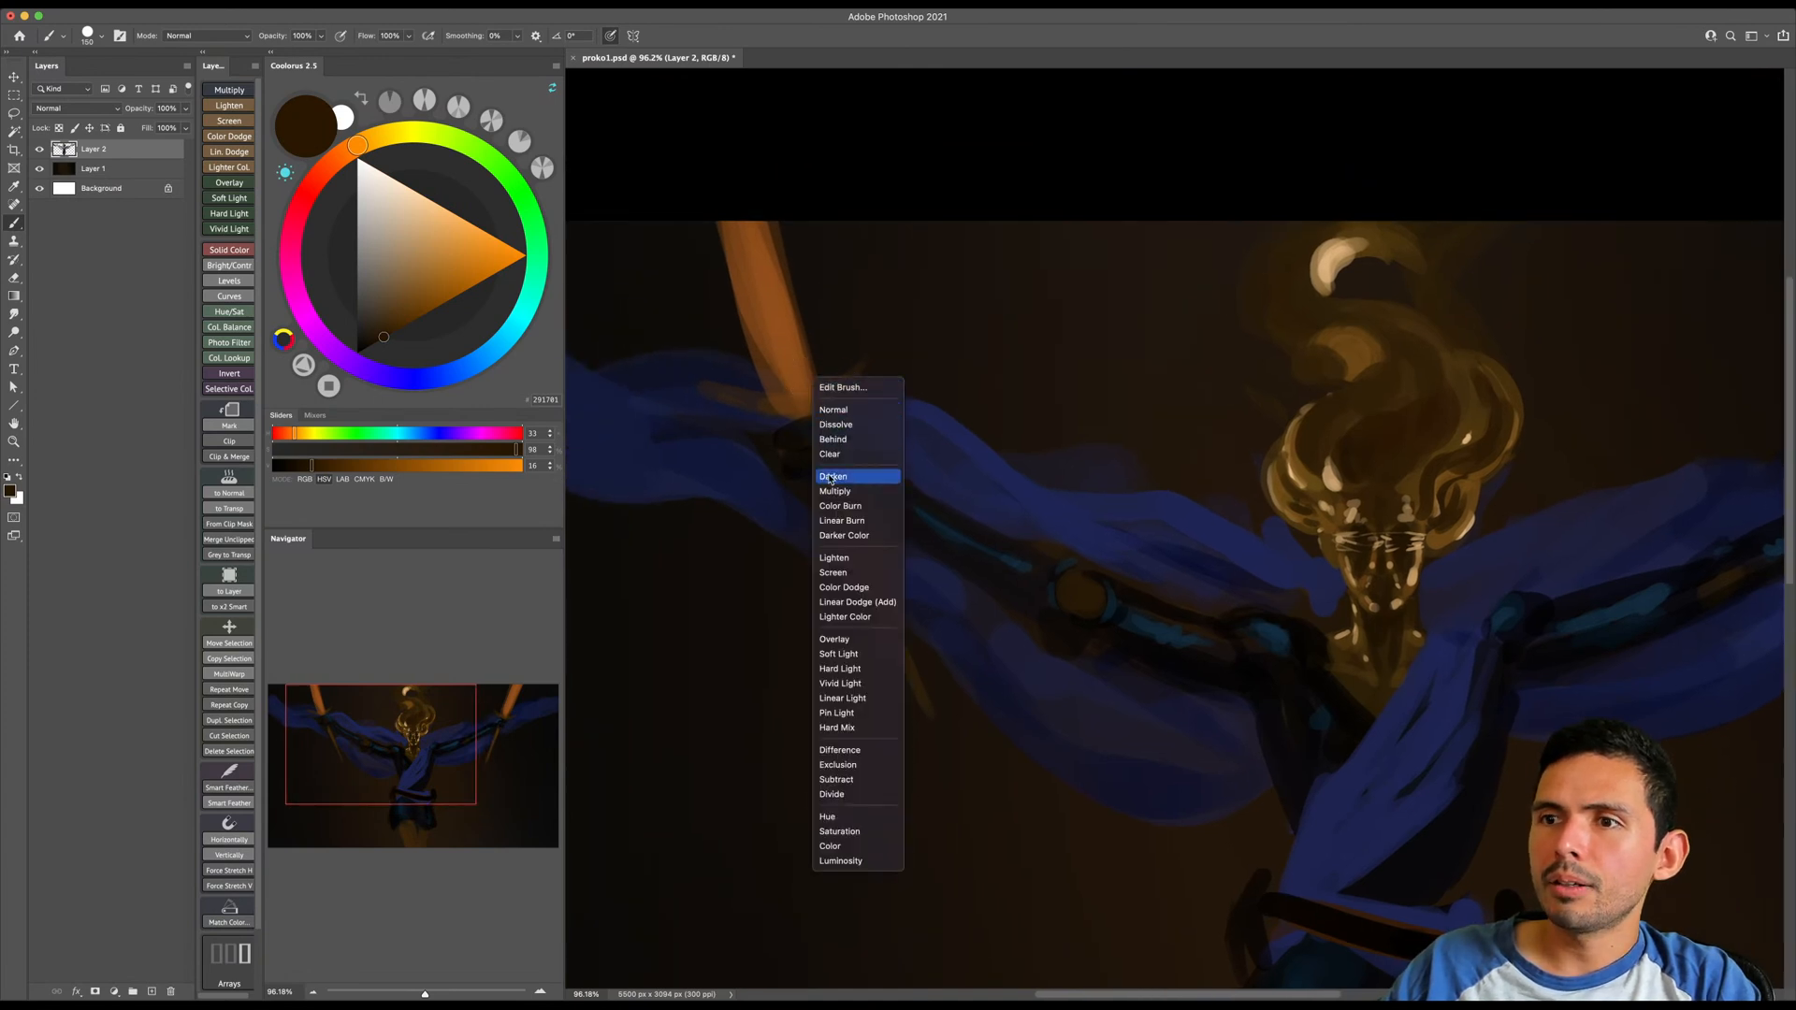
{"action": "left_click", "coordinate": [842, 588]}
{"action": "left_click_drag", "start_coordinate": [411, 305], "coordinate": [454, 340]}
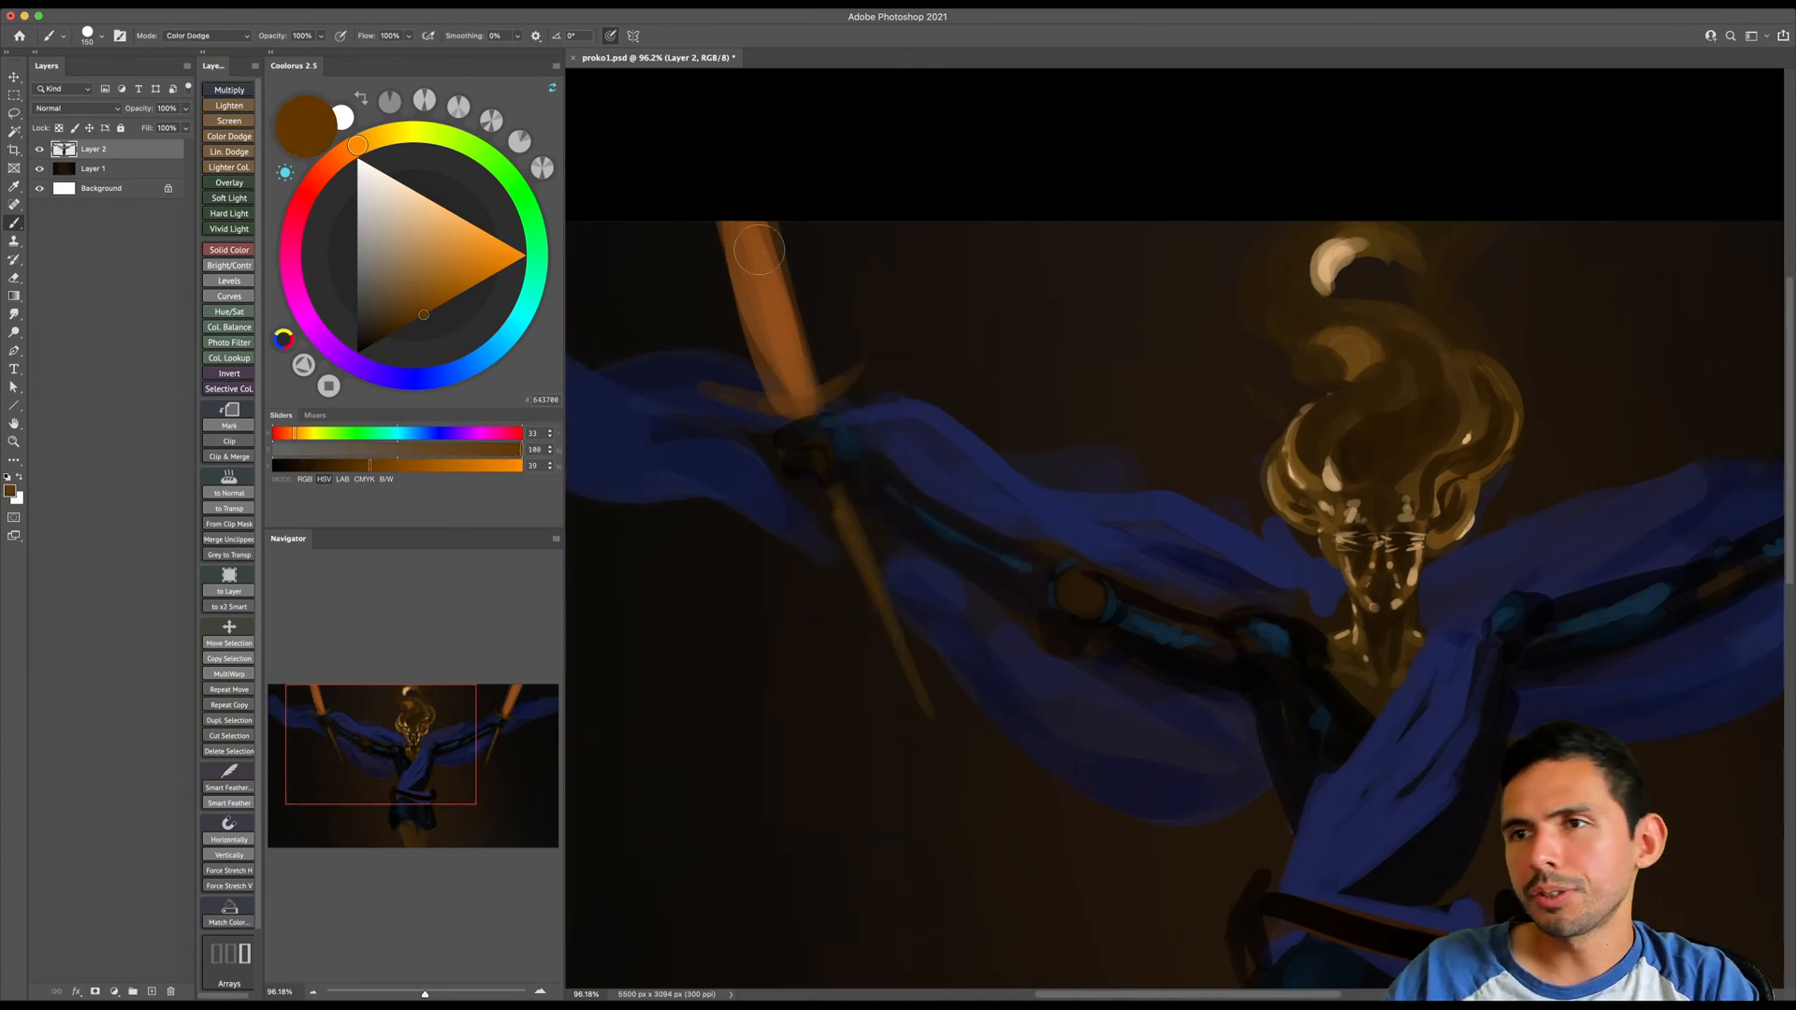
{"action": "left_click_drag", "start_coordinate": [743, 228], "coordinate": [815, 413]}
{"action": "key", "text": "super+z"}
- Choose a light peach and paint a bright yellow Color Dodge glow along the image-left sword blade
{"action": "left_click", "coordinate": [415, 210]}
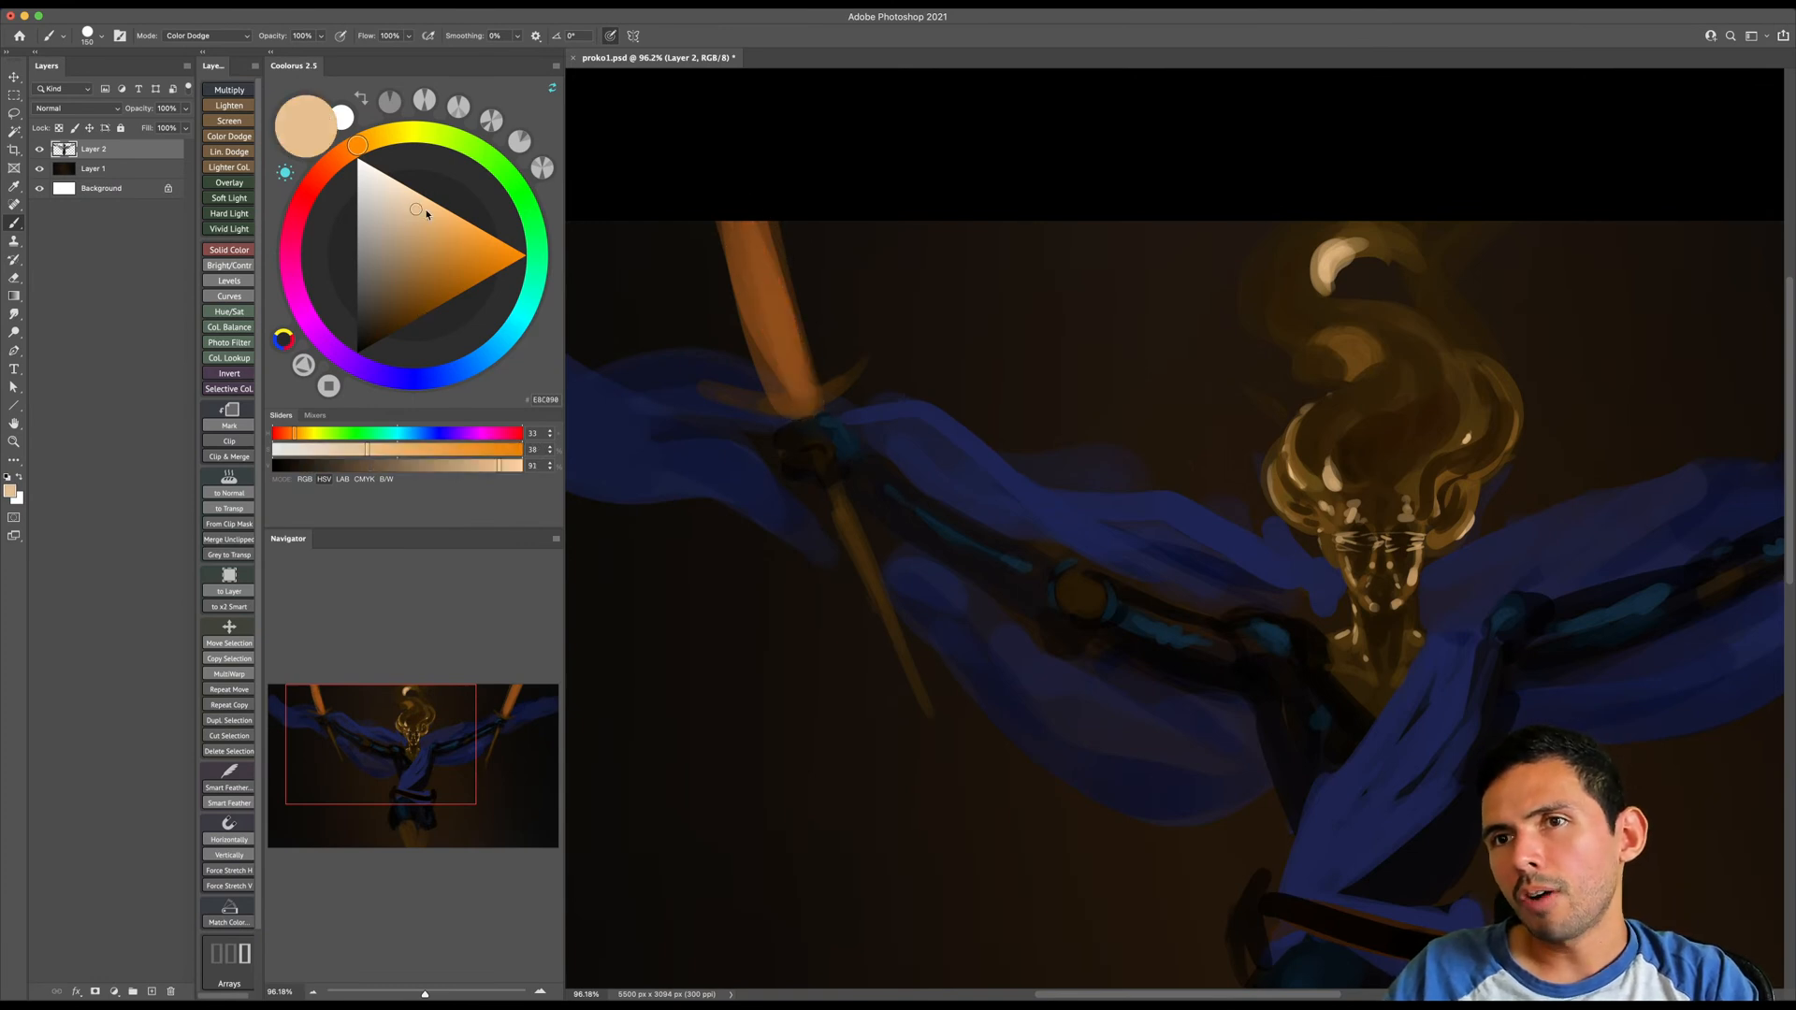
{"action": "mouse_move", "coordinate": [800, 398]}
{"action": "left_mouse_down"}
{"action": "mouse_move", "coordinate": [720, 182]}
{"action": "mouse_move", "coordinate": [770, 284]}
{"action": "mouse_move", "coordinate": [742, 201]}
{"action": "mouse_move", "coordinate": [799, 422]}
{"action": "mouse_move", "coordinate": [725, 145]}
{"action": "left_mouse_up"}
{"action": "key", "text": "]"}
{"action": "key", "text": "super+0"}
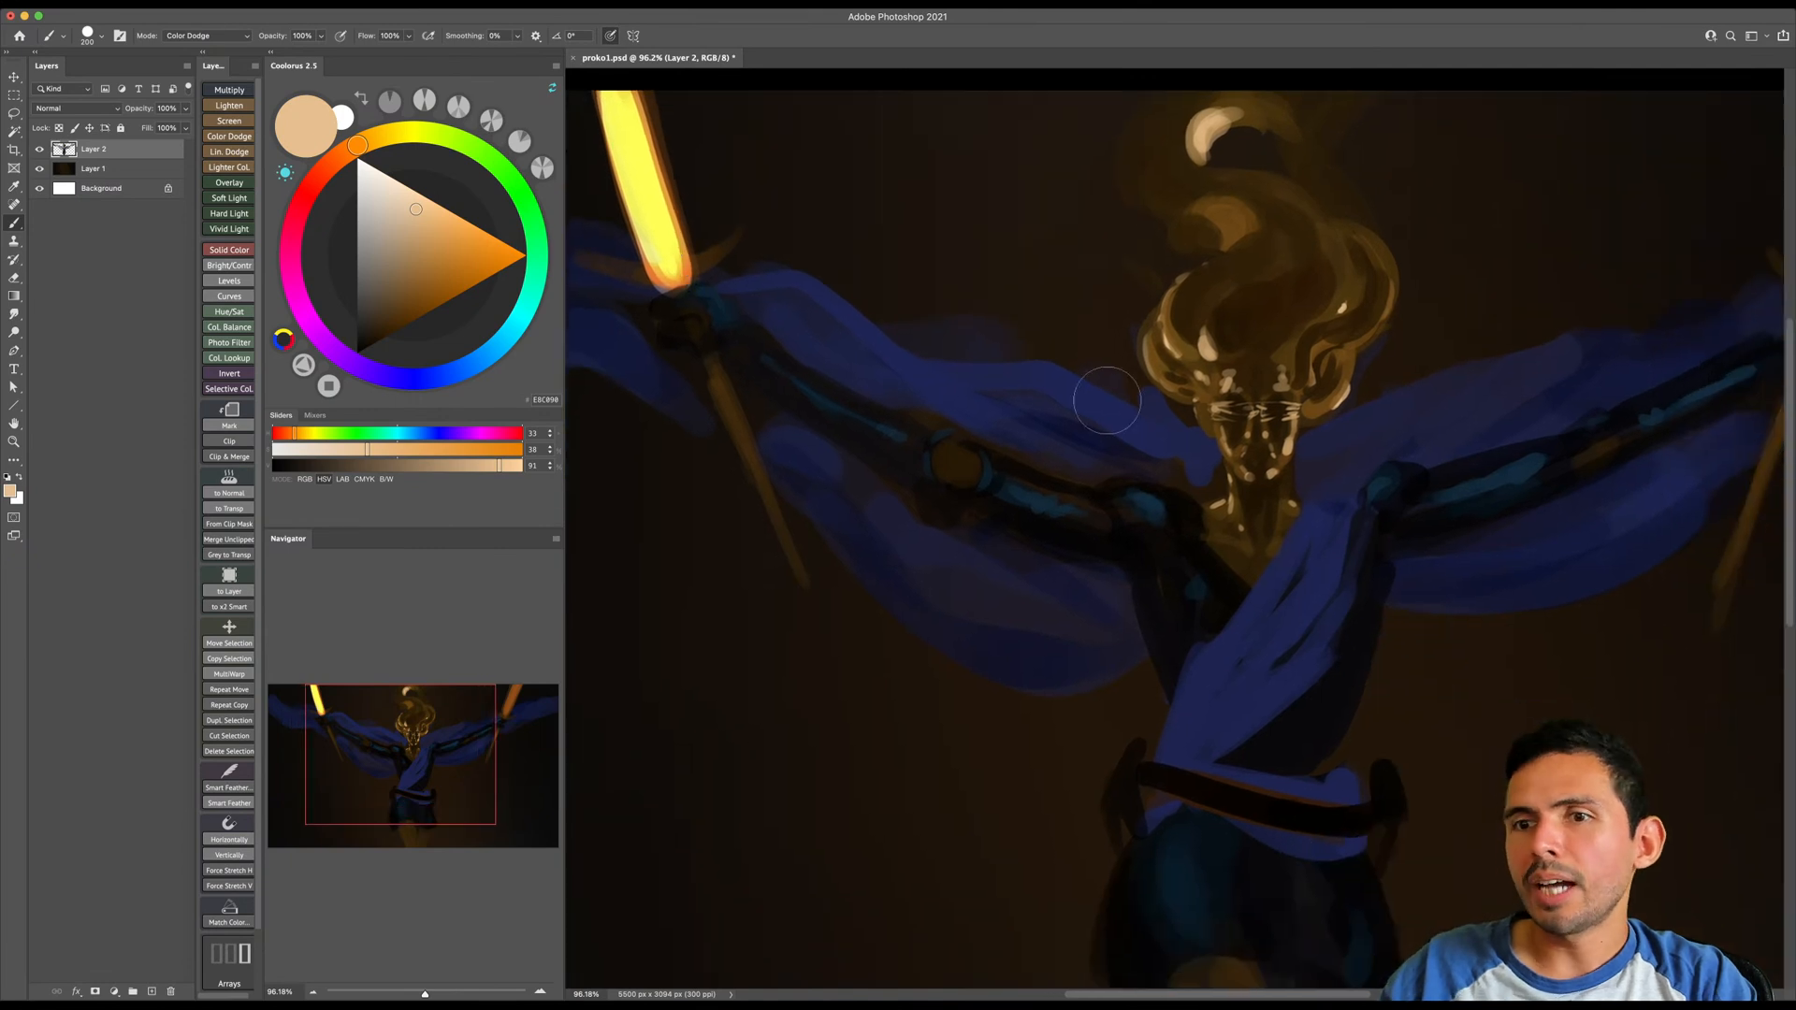
- Paint the same Color Dodge glow along the image-right sword blade with a slightly smaller brush
{"action": "left_click_drag", "start_coordinate": [1545, 316], "coordinate": [1600, 171]}
{"action": "key", "text": "["}
{"action": "left_click_drag", "start_coordinate": [1553, 318], "coordinate": [1611, 152]}
{"action": "left_click_drag", "start_coordinate": [1544, 320], "coordinate": [1603, 152]}
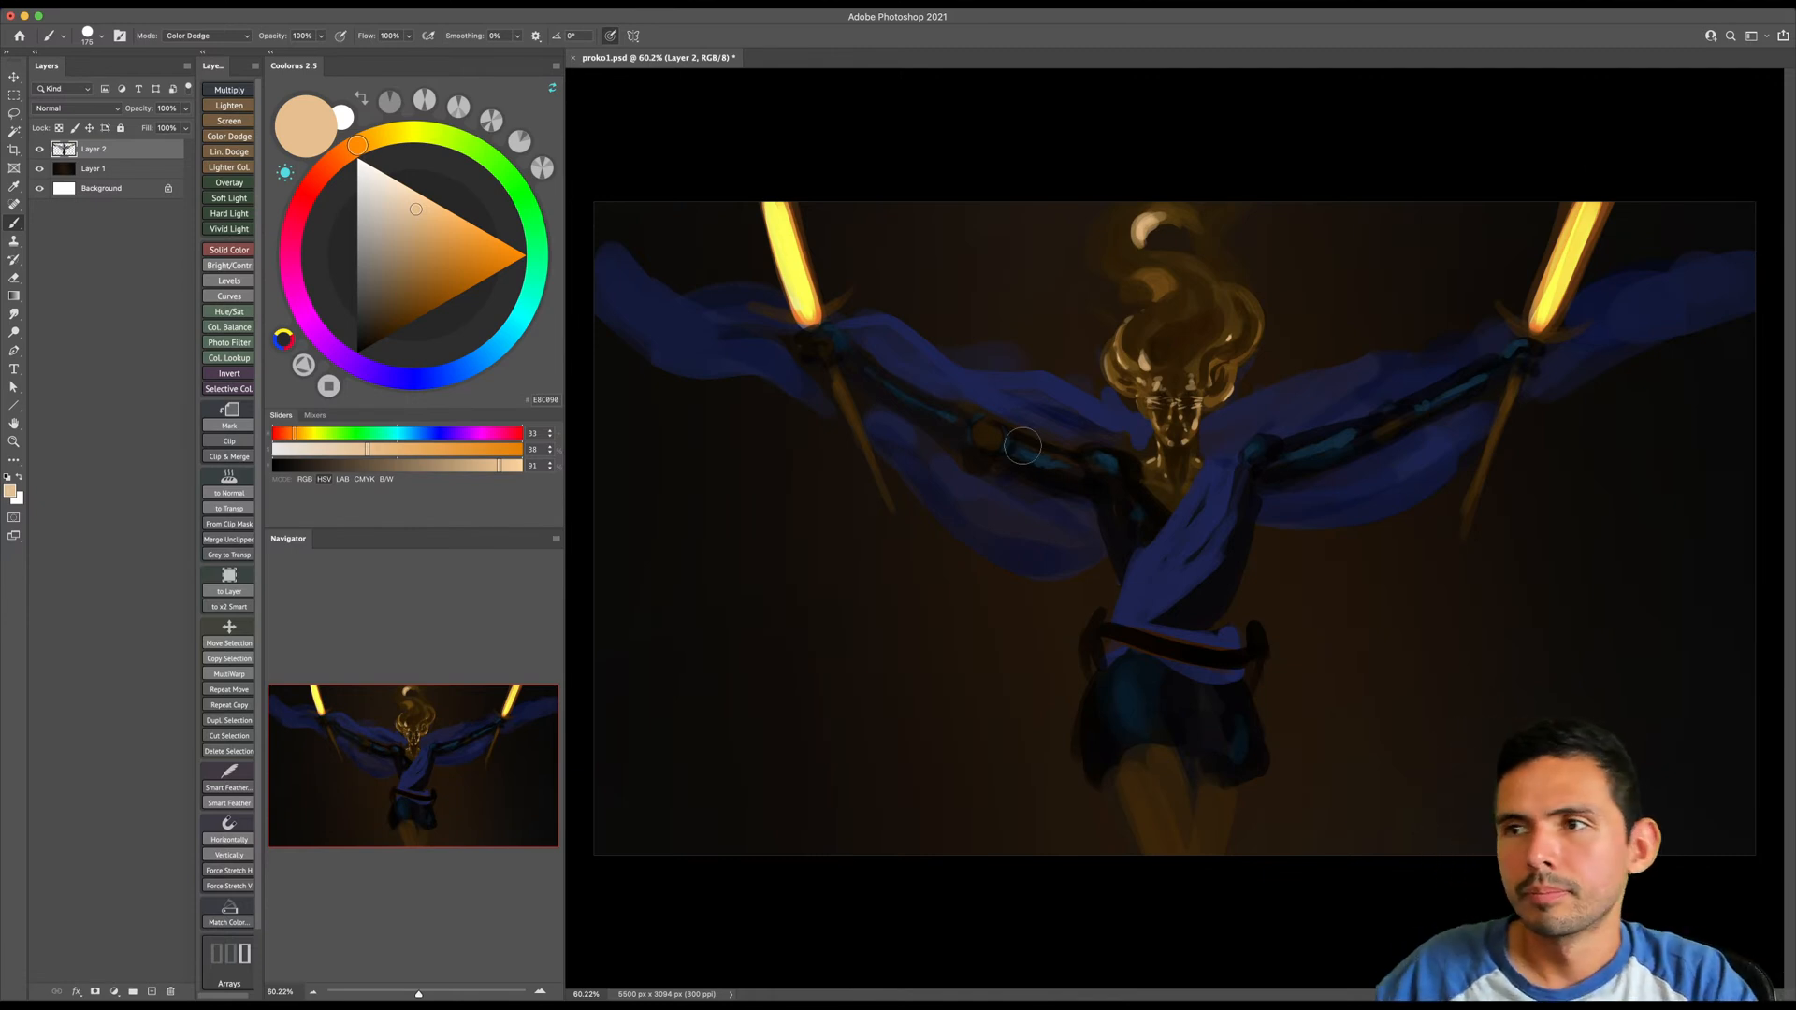
- Return the brush to Normal mode, sample a dark brown and paint curved crossguards at both sword hilts
{"action": "key", "text": "bracketright"}
{"action": "key", "text": "bracketright"}
{"action": "key", "text": "bracketright"}
{"action": "right_click", "coordinate": [863, 328]}
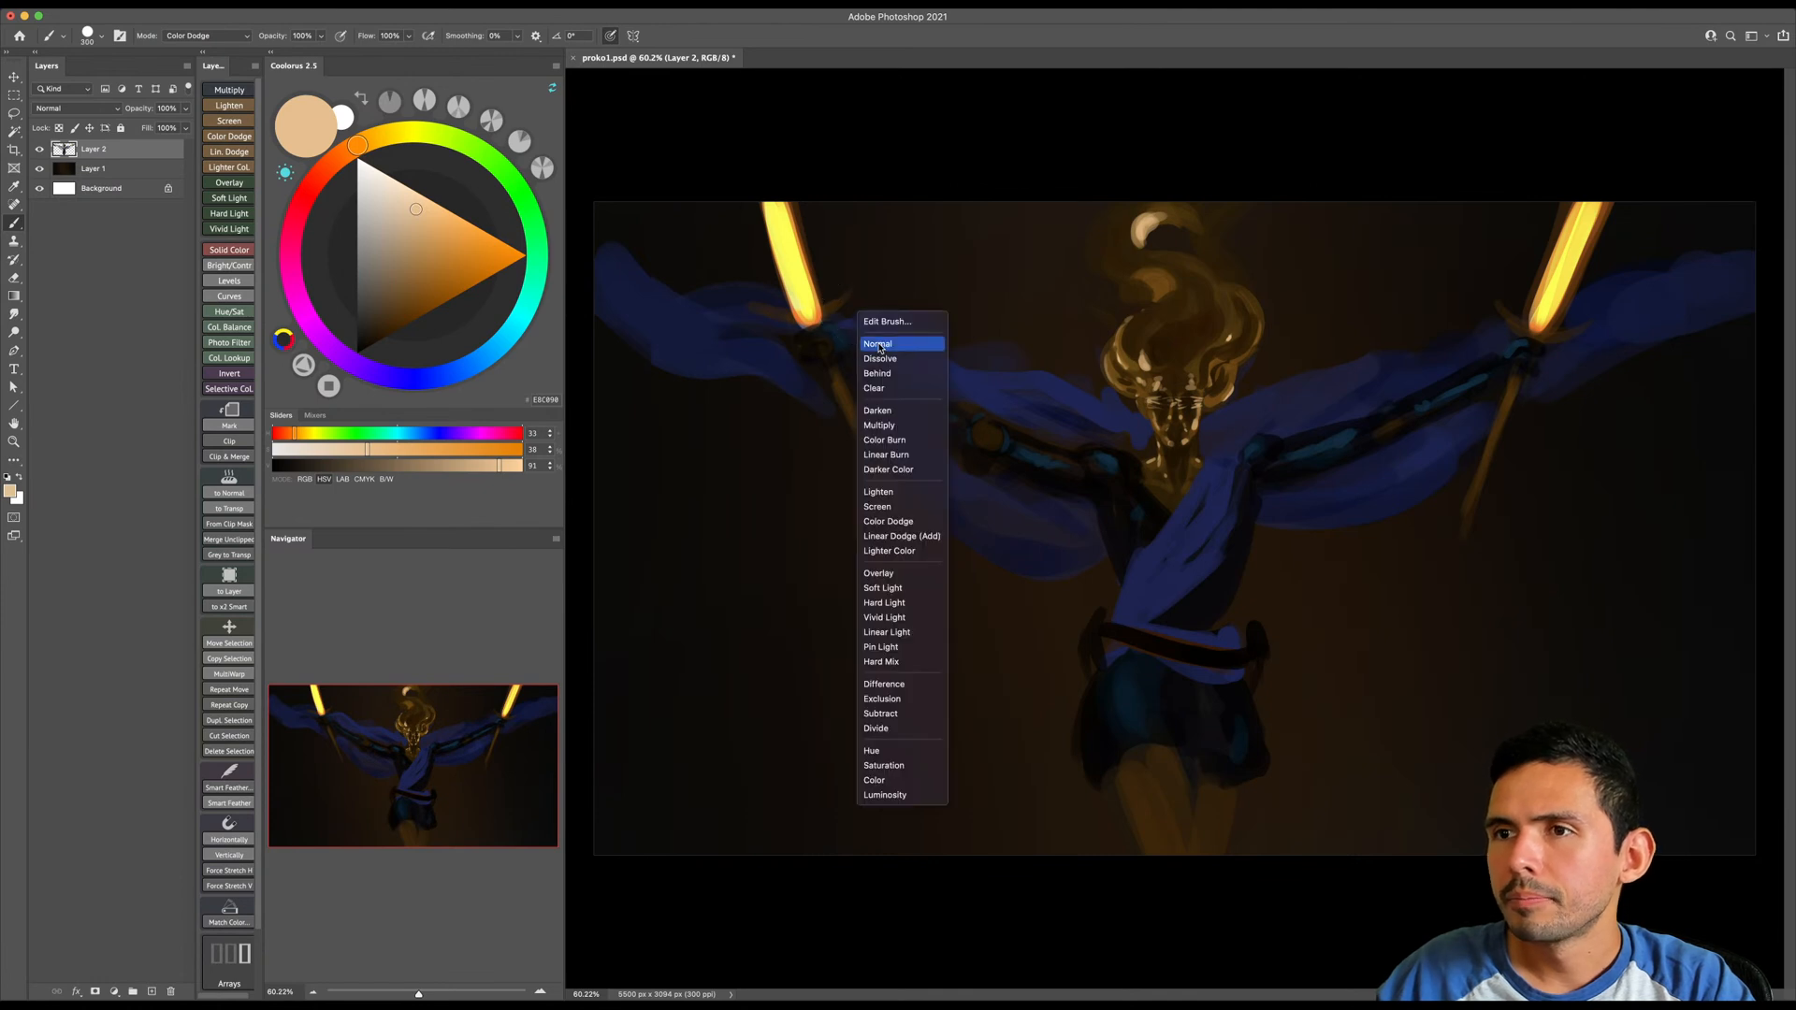
{"action": "left_click", "coordinate": [877, 344]}
{"action": "left_click", "coordinate": [842, 387], "text": "alt"}
{"action": "key", "text": "bracketleft"}
{"action": "key", "text": "bracketleft"}
{"action": "key", "text": "bracketleft"}
{"action": "key", "text": "bracketleft"}
{"action": "key", "text": "bracketleft"}
{"action": "key", "text": "bracketleft"}
{"action": "key", "text": "bracketleft"}
{"action": "key", "text": "bracketleft"}
{"action": "key", "text": "bracketleft"}
{"action": "mouse_move", "coordinate": [800, 324]}
{"action": "left_mouse_down"}
{"action": "mouse_move", "coordinate": [744, 298]}
{"action": "mouse_move", "coordinate": [810, 305]}
{"action": "left_mouse_up"}
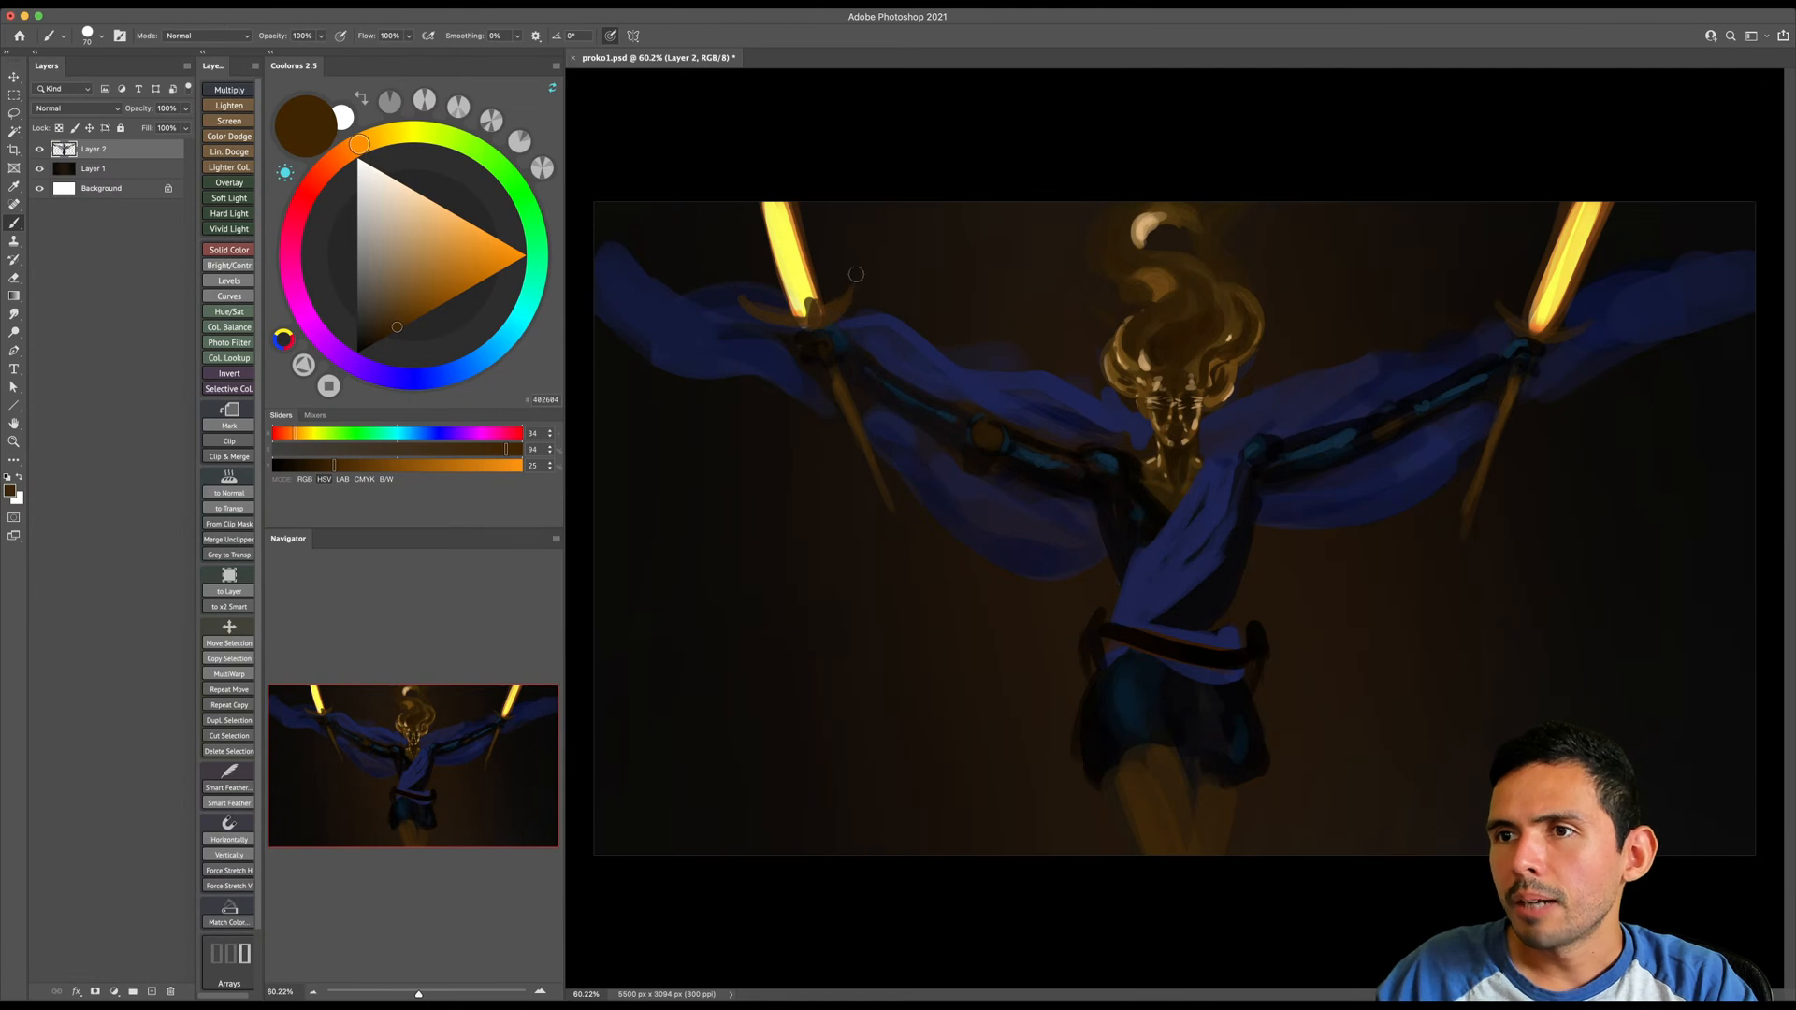
{"action": "key", "text": "bracketleft"}
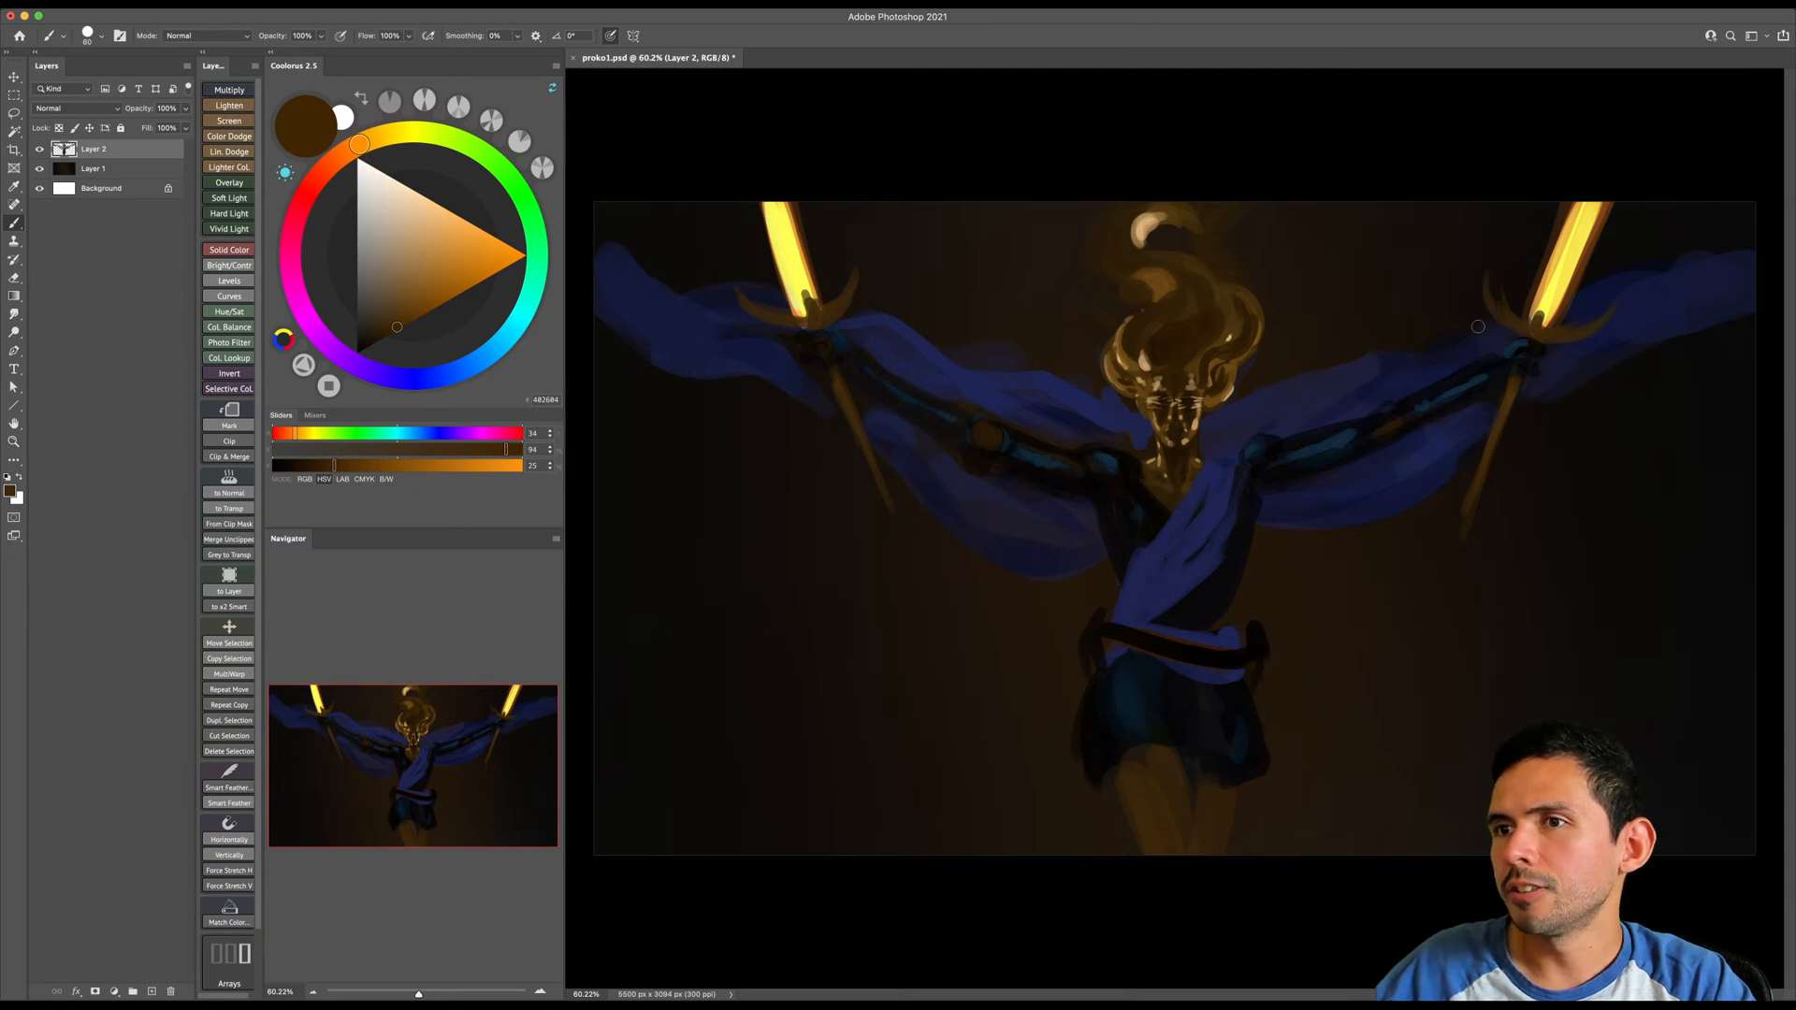
- Refine the brown lower ends of both swords by alternately painting and erasing their edges and tips
{"action": "key", "text": "bracketright"}
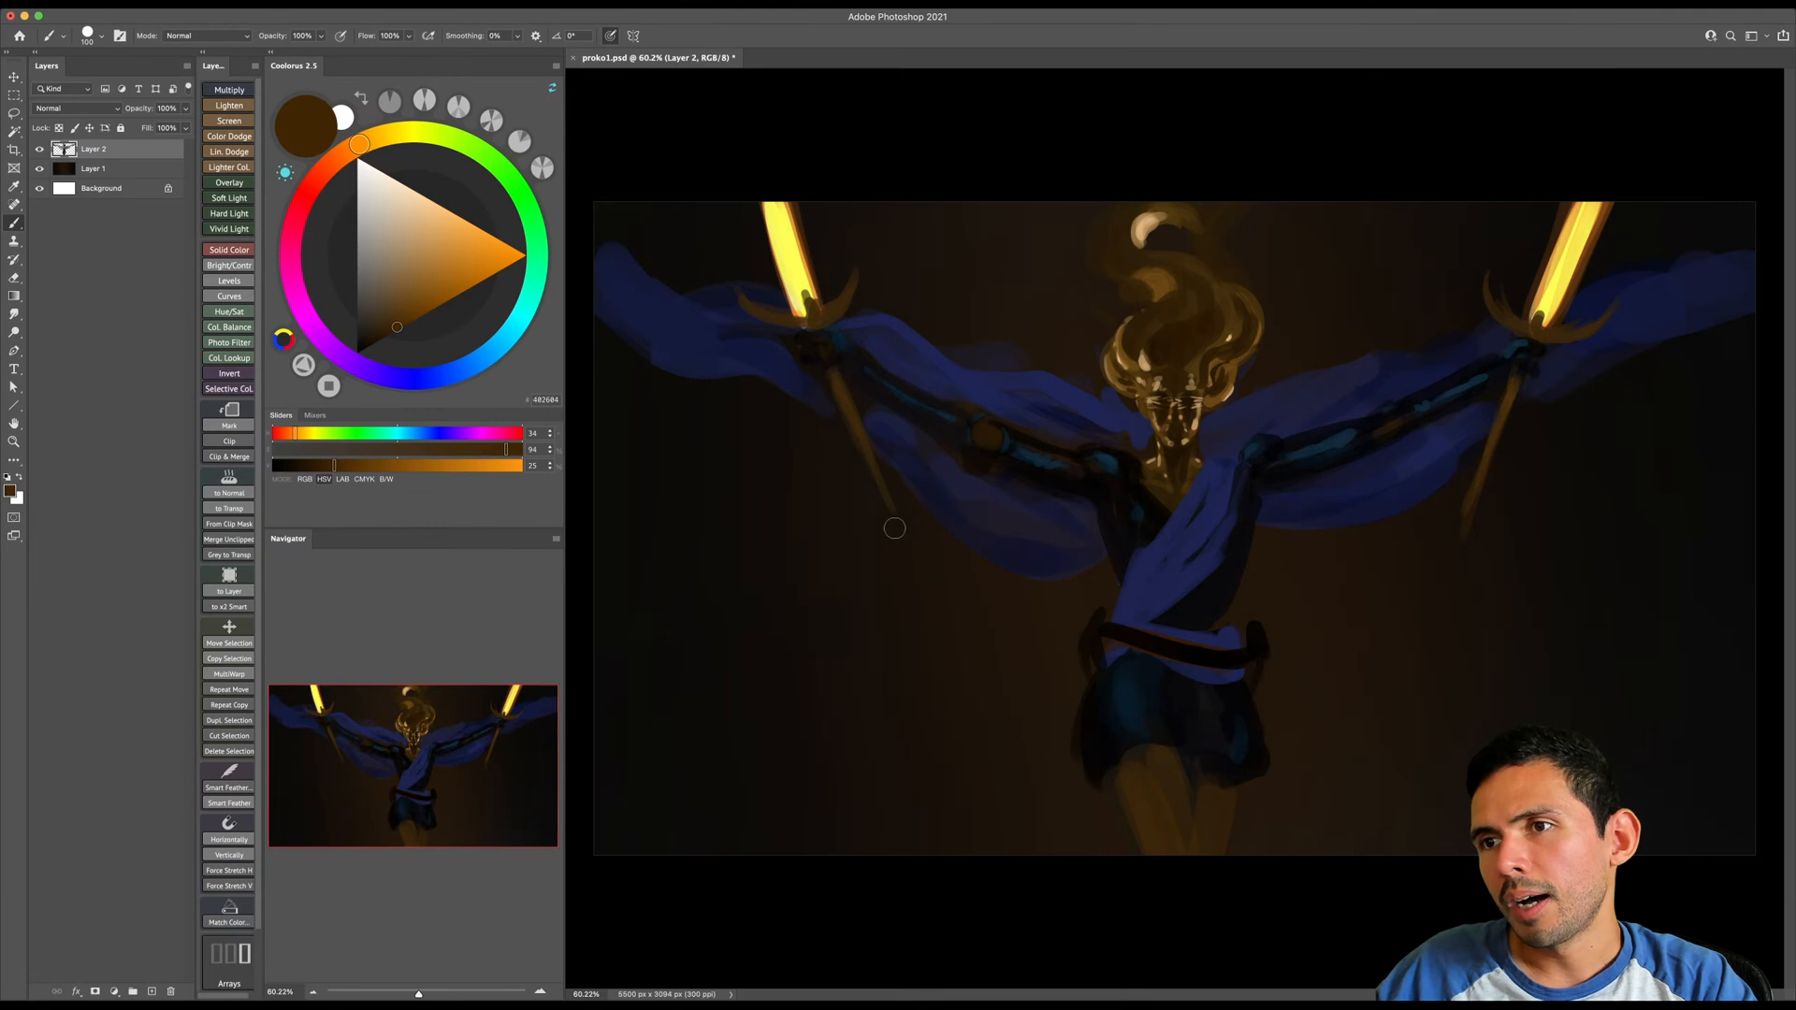
{"action": "key", "text": "e"}
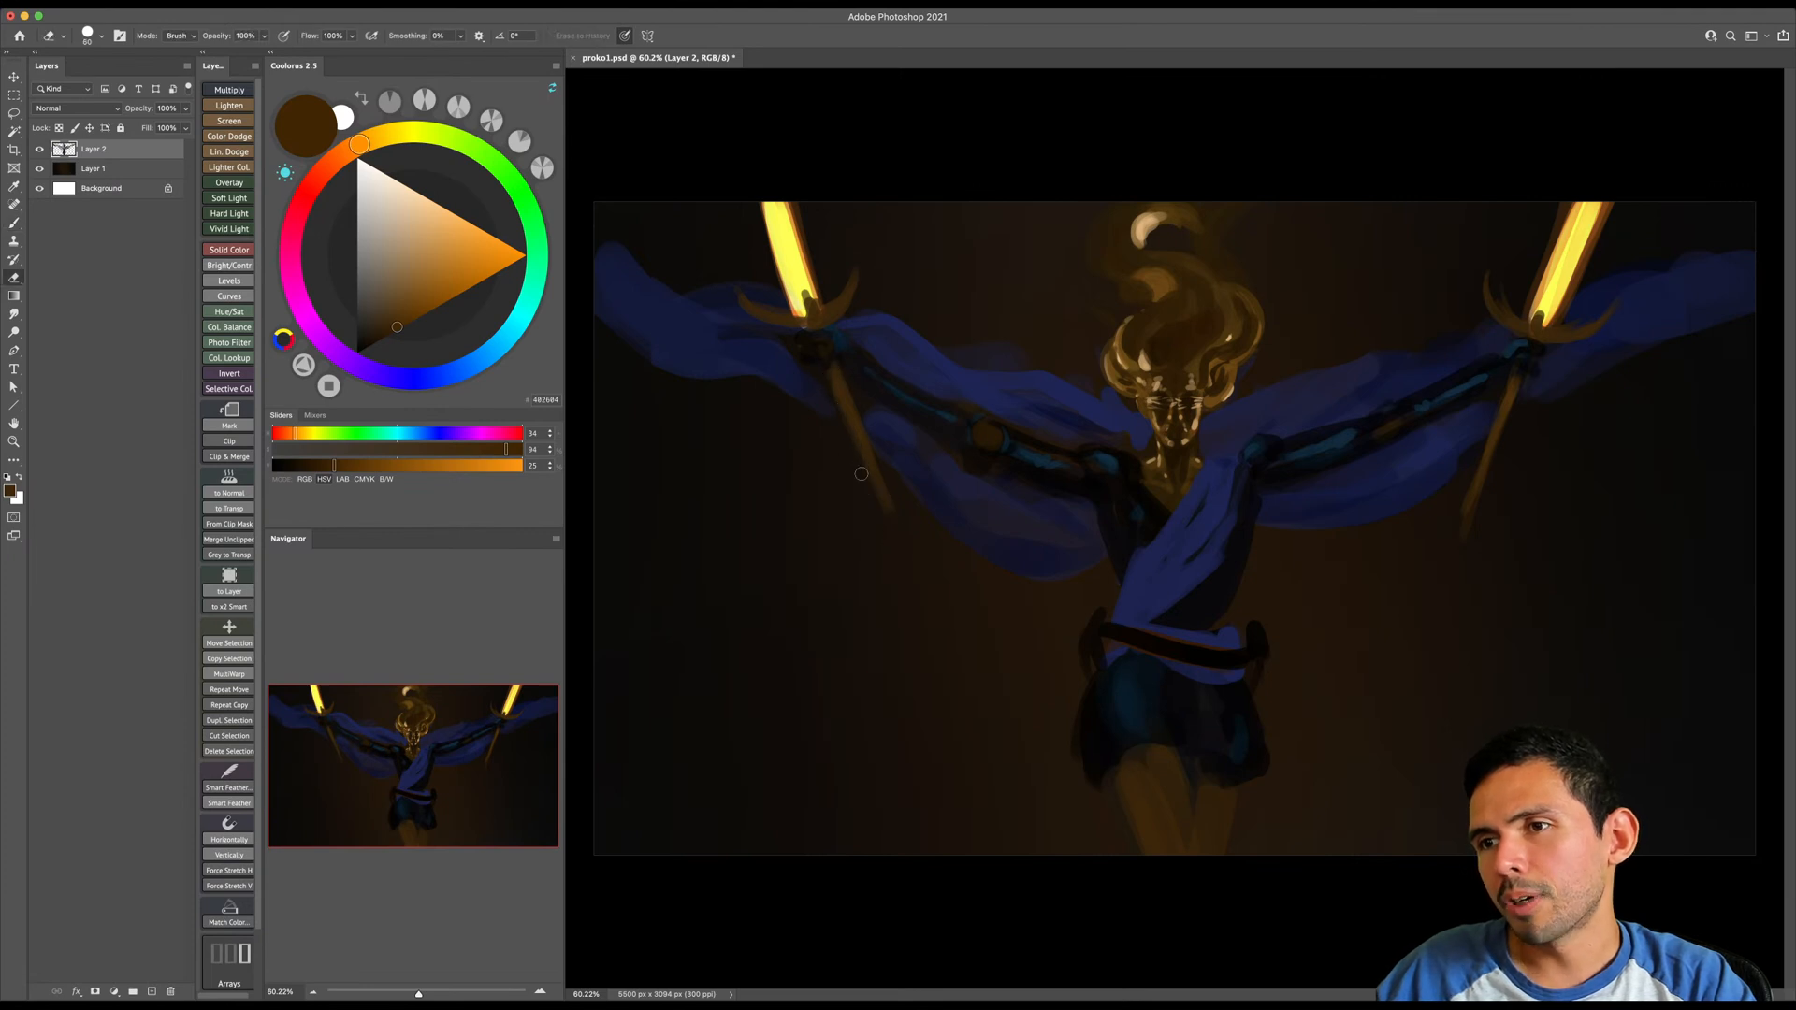
{"action": "key", "text": "b"}
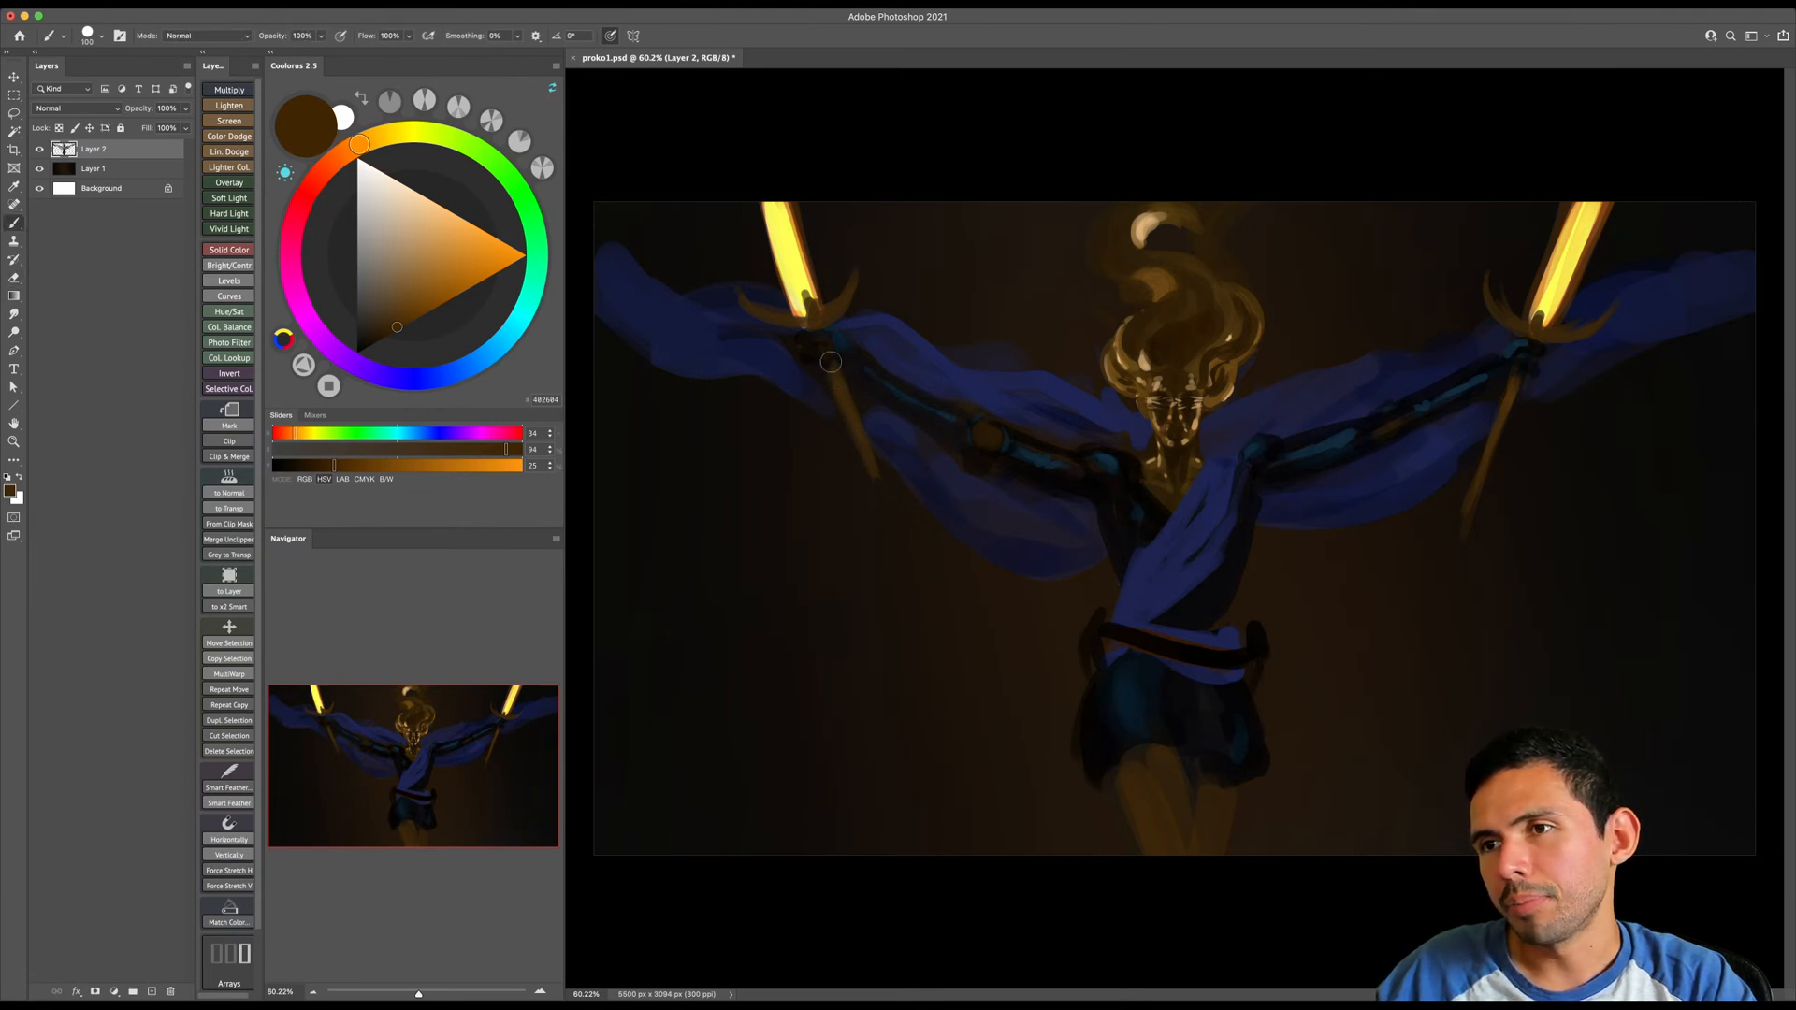
{"action": "key", "text": "e"}
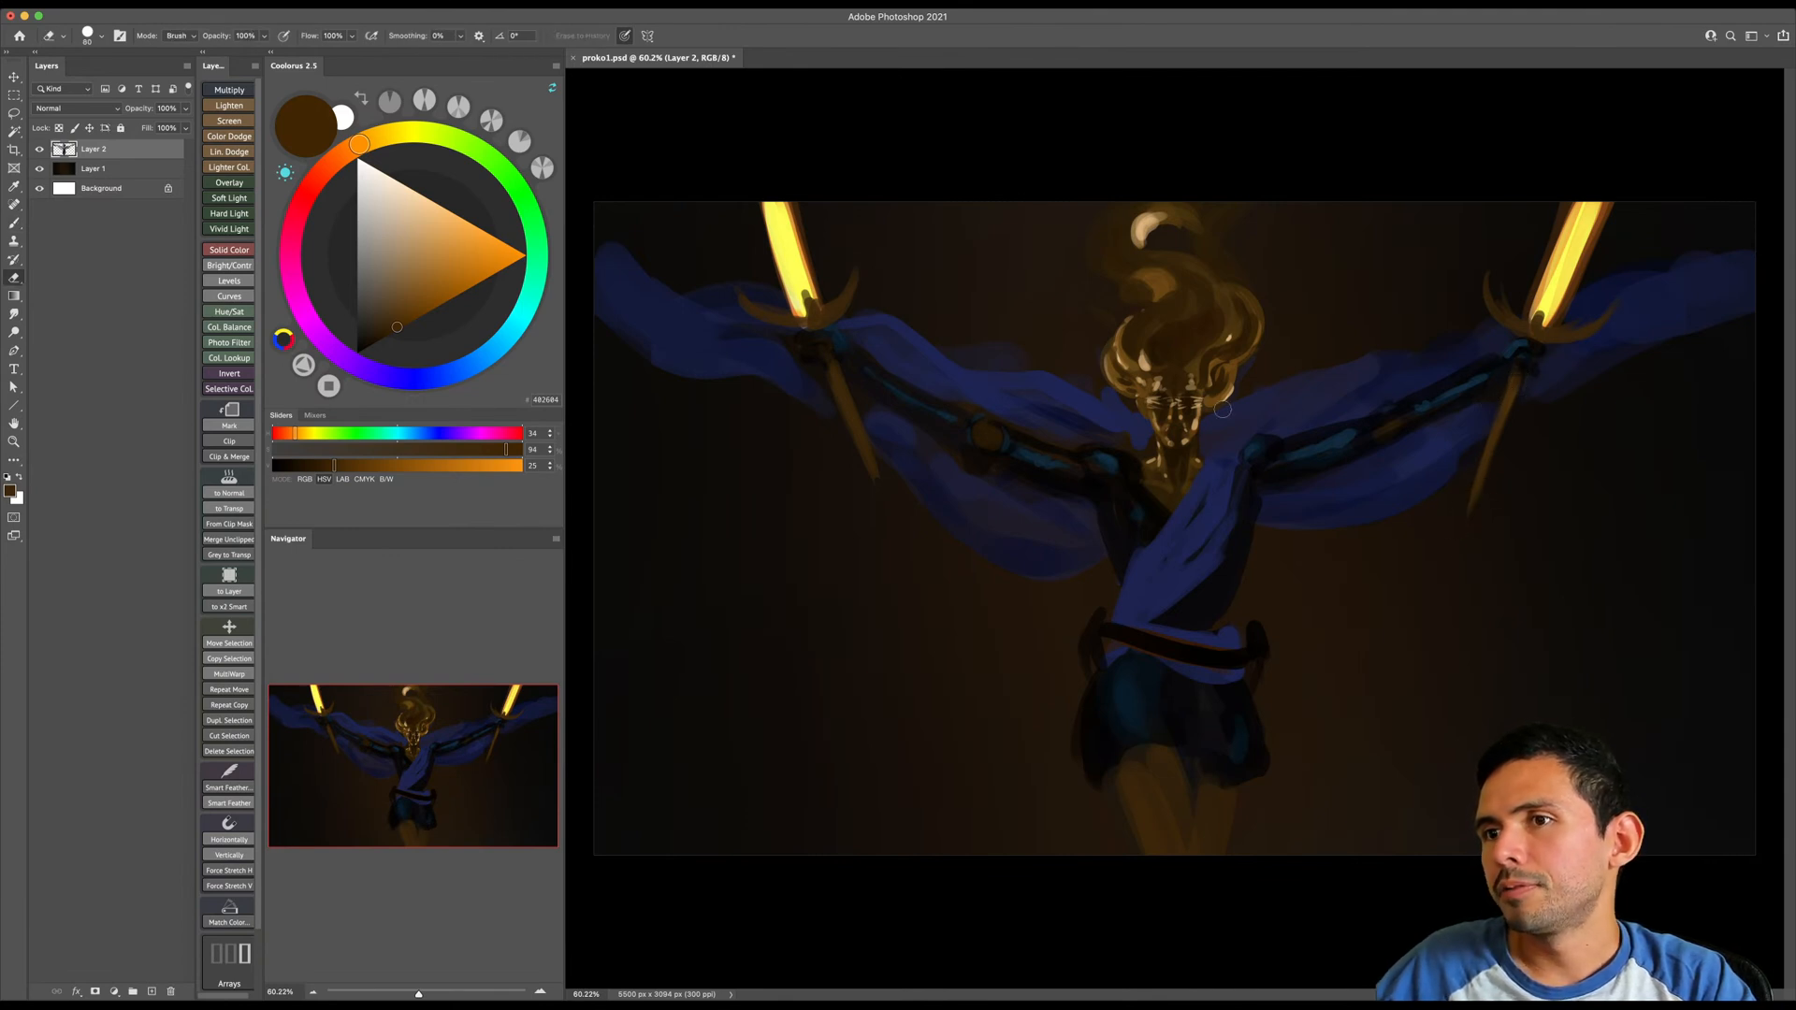
{"action": "key", "text": "b"}
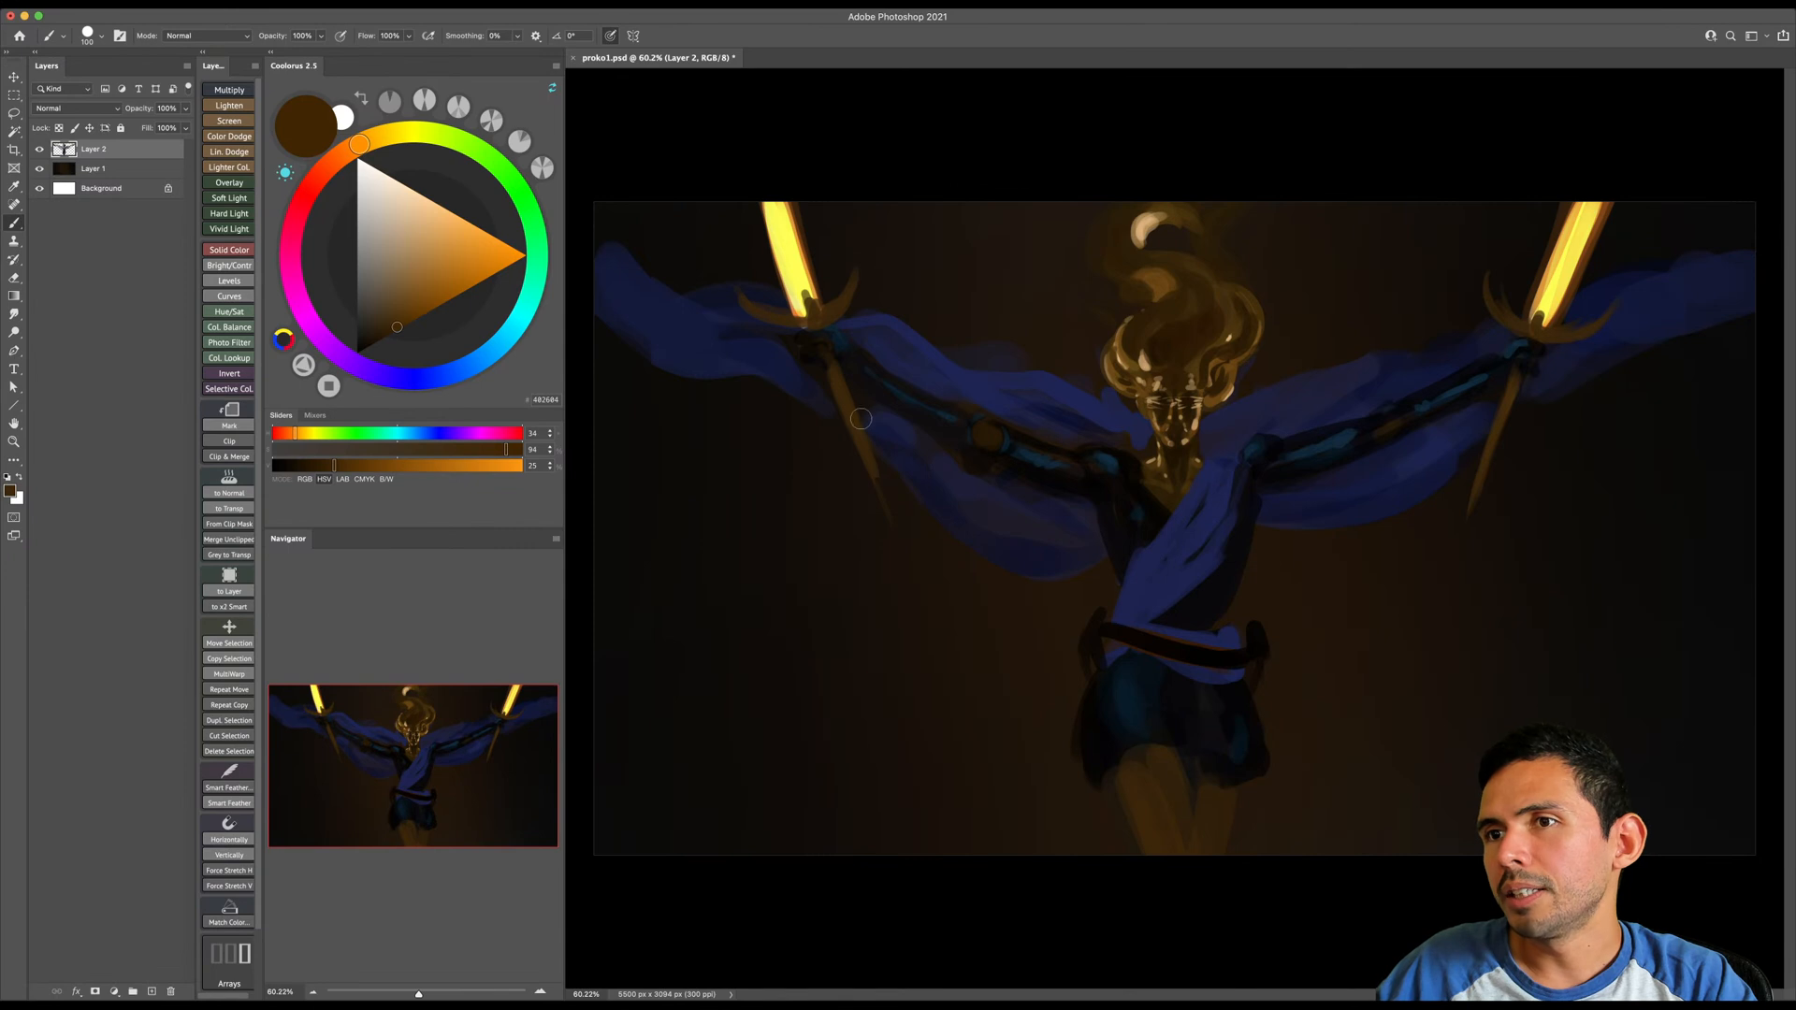
- Sample bright yellow from the image-left blade and paint a glow stroke beside it with an enlarged brush
{"action": "left_click", "coordinate": [793, 269], "text": "alt"}
{"action": "key", "text": "bracketright"}
{"action": "key", "text": "bracketright"}
{"action": "key", "text": "bracketright"}
{"action": "left_click_drag", "start_coordinate": [788, 293], "coordinate": [748, 274]}
{"action": "key", "text": "bracketright"}
{"action": "key", "text": "bracketright"}
{"action": "key", "text": "bracketright"}
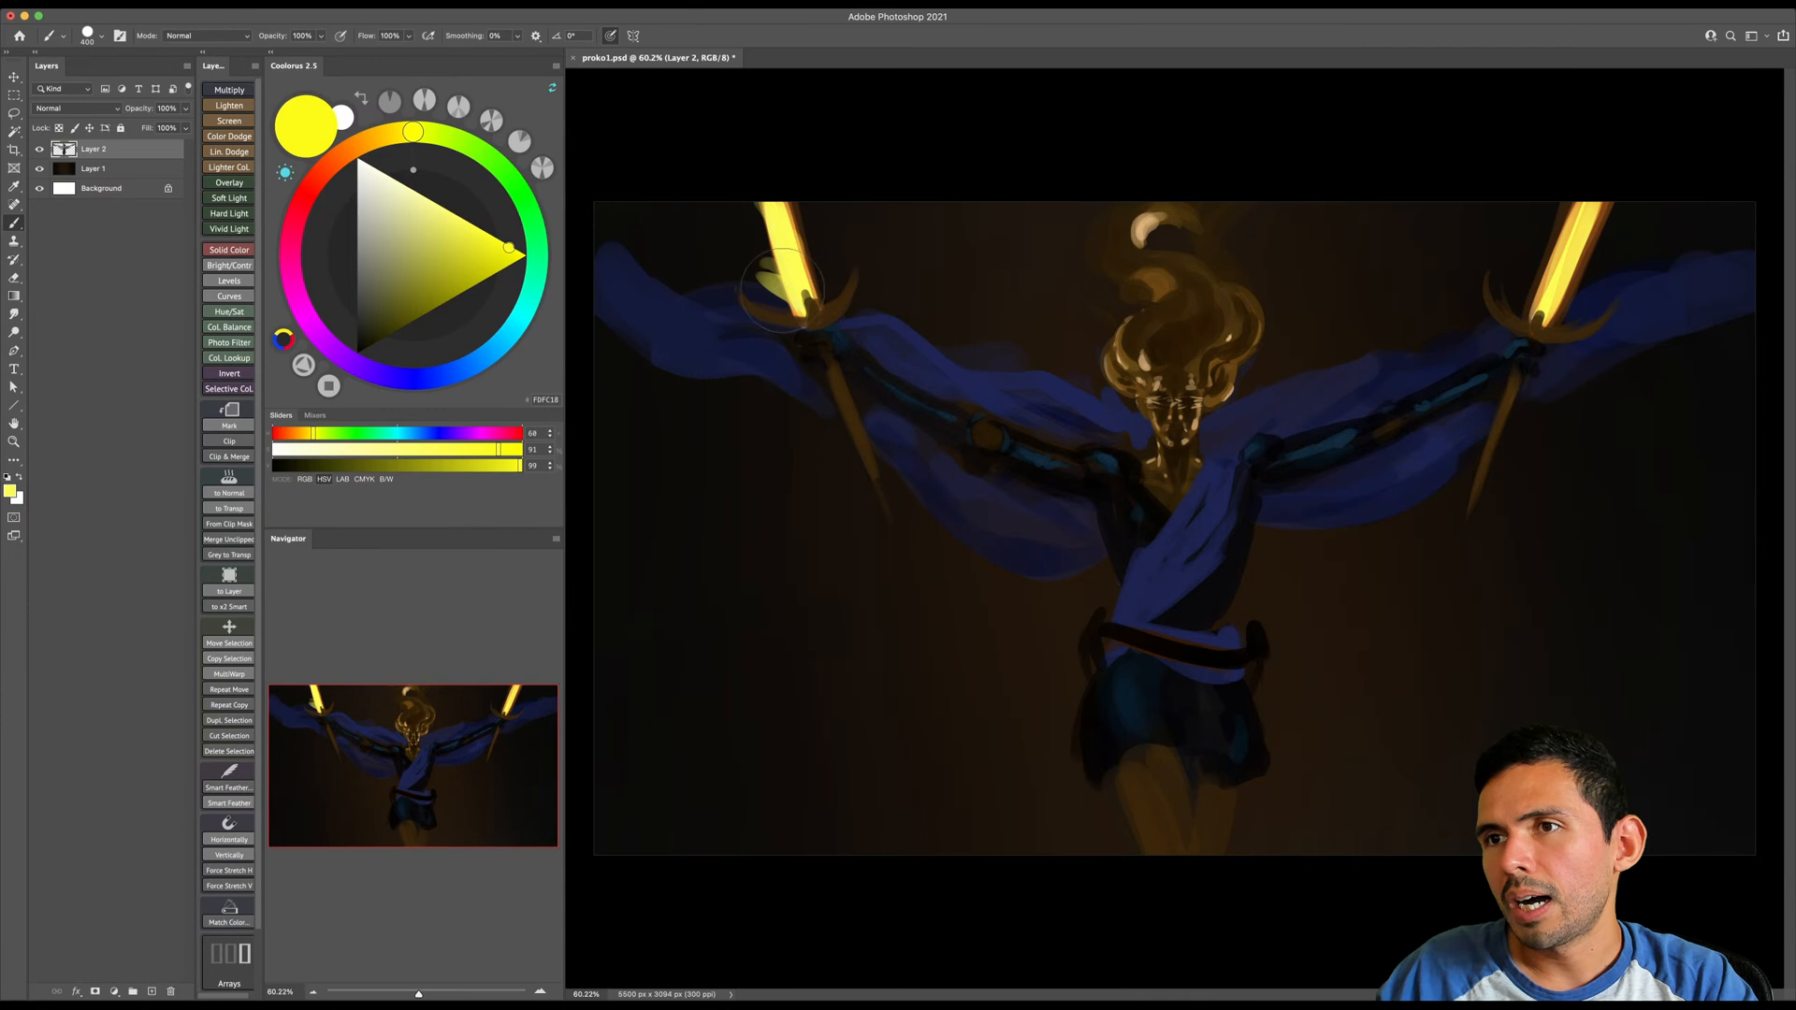
- Choose a pale yellow and paint strokes along the image-left blade and its outer edge, varying the brush size
{"action": "left_click", "coordinate": [423, 196]}
{"action": "left_click_drag", "start_coordinate": [834, 259], "coordinate": [791, 258], "text": "ctrl+alt"}
{"action": "left_click_drag", "start_coordinate": [795, 277], "coordinate": [768, 203]}
{"action": "key", "text": "bracketleft"}
{"action": "key", "text": "bracketleft"}
{"action": "key", "text": "bracketleft"}
{"action": "key", "text": "bracketleft"}
{"action": "key", "text": "bracketleft"}
{"action": "key", "text": "bracketleft"}
{"action": "left_click_drag", "start_coordinate": [802, 308], "coordinate": [763, 156]}
{"action": "key", "text": "bracketright"}
{"action": "key", "text": "bracketright"}
{"action": "key", "text": "bracketright"}
{"action": "key", "text": "bracketright"}
{"action": "key", "text": "bracketright"}
{"action": "key", "text": "bracketright"}
{"action": "key", "text": "bracketright"}
{"action": "key", "text": "bracketright"}
{"action": "key", "text": "bracketright"}
{"action": "left_click_drag", "start_coordinate": [789, 287], "coordinate": [749, 202]}
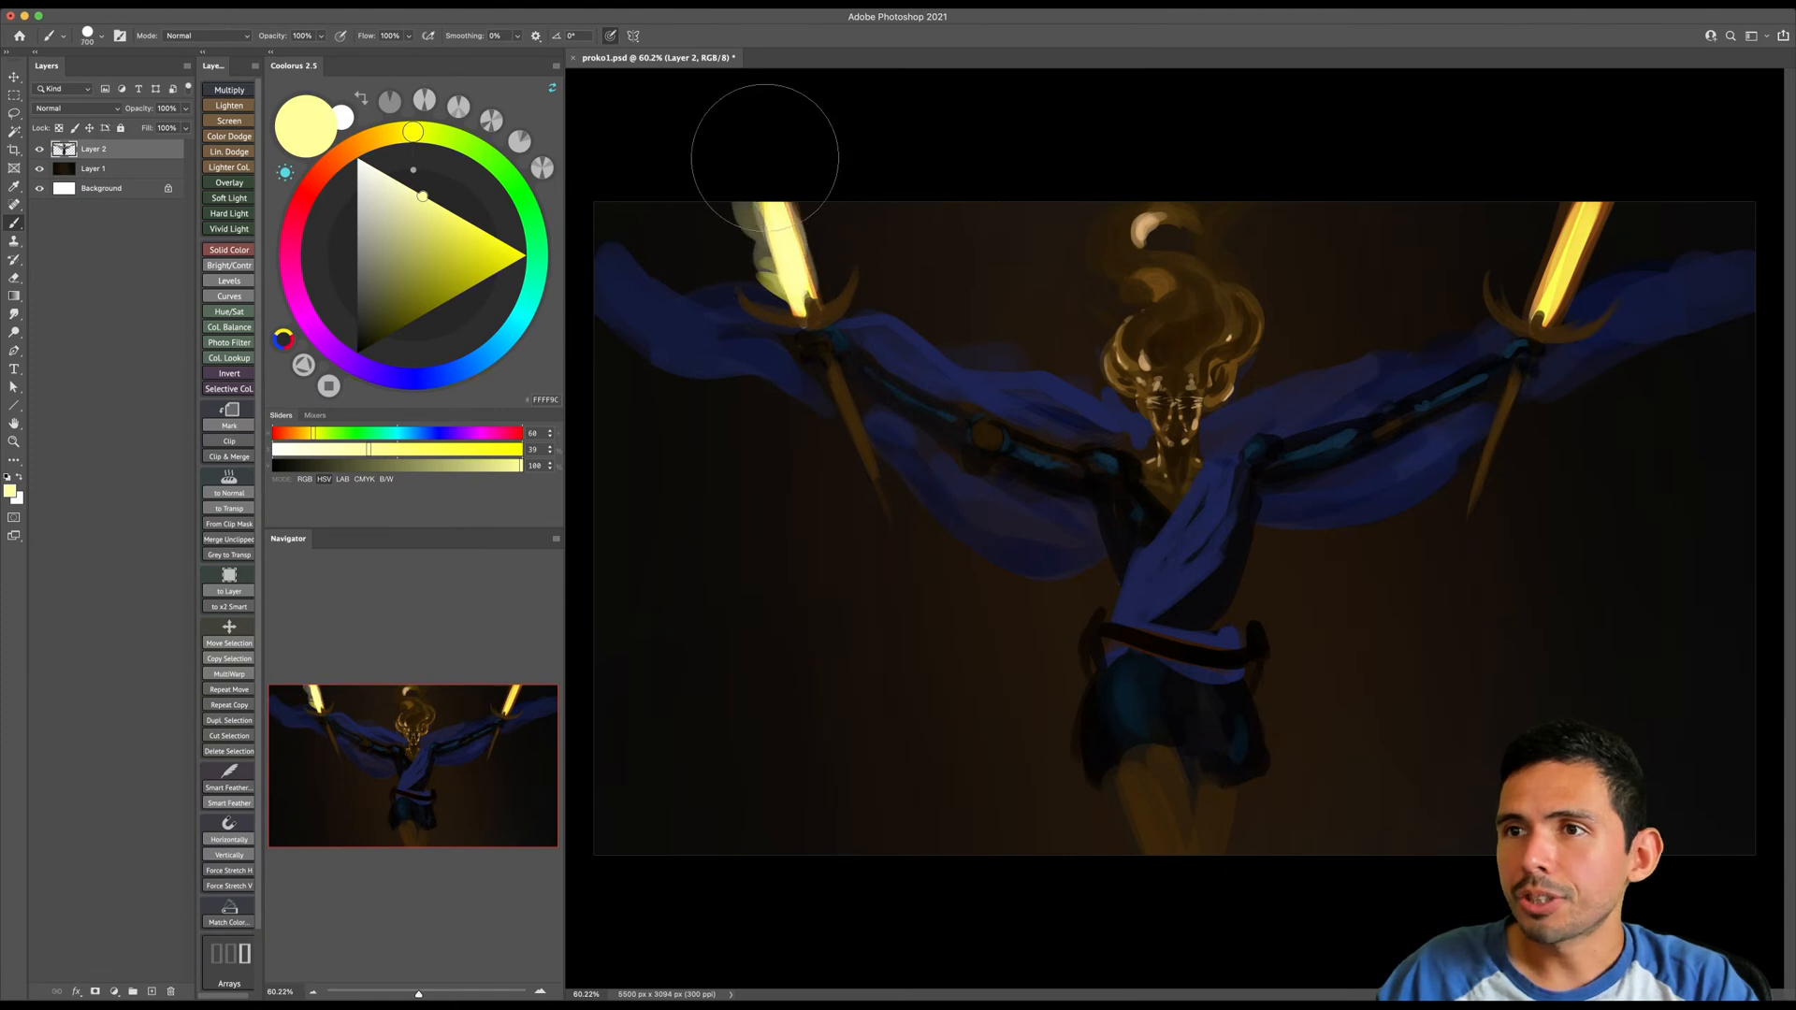
- Paint pale yellow strokes along the image-right sword blade and its outer edge, reducing the brush size for the finer strokes
{"action": "key", "text": "bracketleft"}
{"action": "mouse_move", "coordinate": [1551, 298]}
{"action": "left_mouse_down"}
{"action": "mouse_move", "coordinate": [1594, 165]}
{"action": "mouse_move", "coordinate": [1562, 283]}
{"action": "mouse_move", "coordinate": [1625, 162]}
{"action": "left_mouse_up"}
{"action": "left_click_drag", "start_coordinate": [1564, 247], "coordinate": [1631, 153]}
{"action": "key", "text": "bracketleft"}
{"action": "mouse_move", "coordinate": [1590, 264]}
{"action": "left_mouse_down"}
{"action": "mouse_move", "coordinate": [1619, 212]}
{"action": "mouse_move", "coordinate": [1563, 269]}
{"action": "mouse_move", "coordinate": [1638, 172]}
{"action": "left_mouse_up"}
- Choose a dark golden yellow and paint a dimmer glow around the outer edges of both sword blades
{"action": "key", "text": "bracketright"}
{"action": "key", "text": "bracketright"}
{"action": "key", "text": "bracketright"}
{"action": "key", "text": "bracketright"}
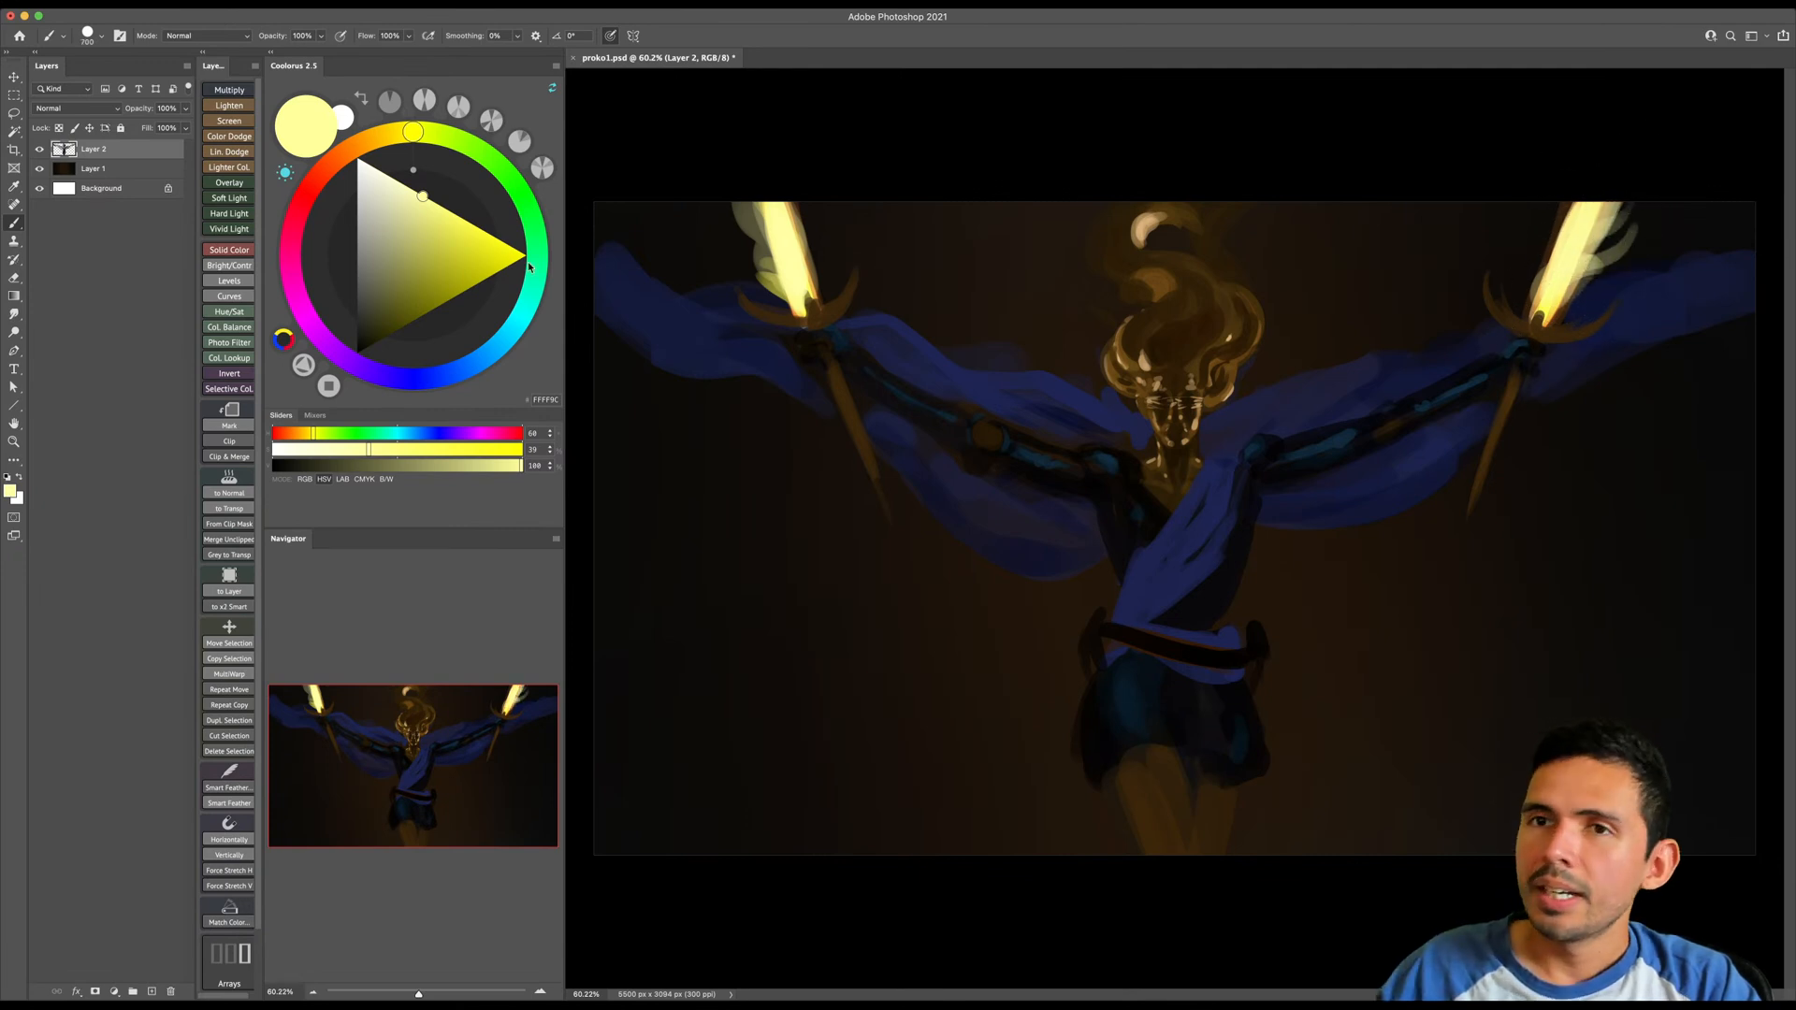
{"action": "left_click", "coordinate": [382, 137]}
{"action": "left_click_drag", "start_coordinate": [404, 173], "coordinate": [451, 297]}
{"action": "key", "text": "bracketright"}
{"action": "key", "text": "bracketleft"}
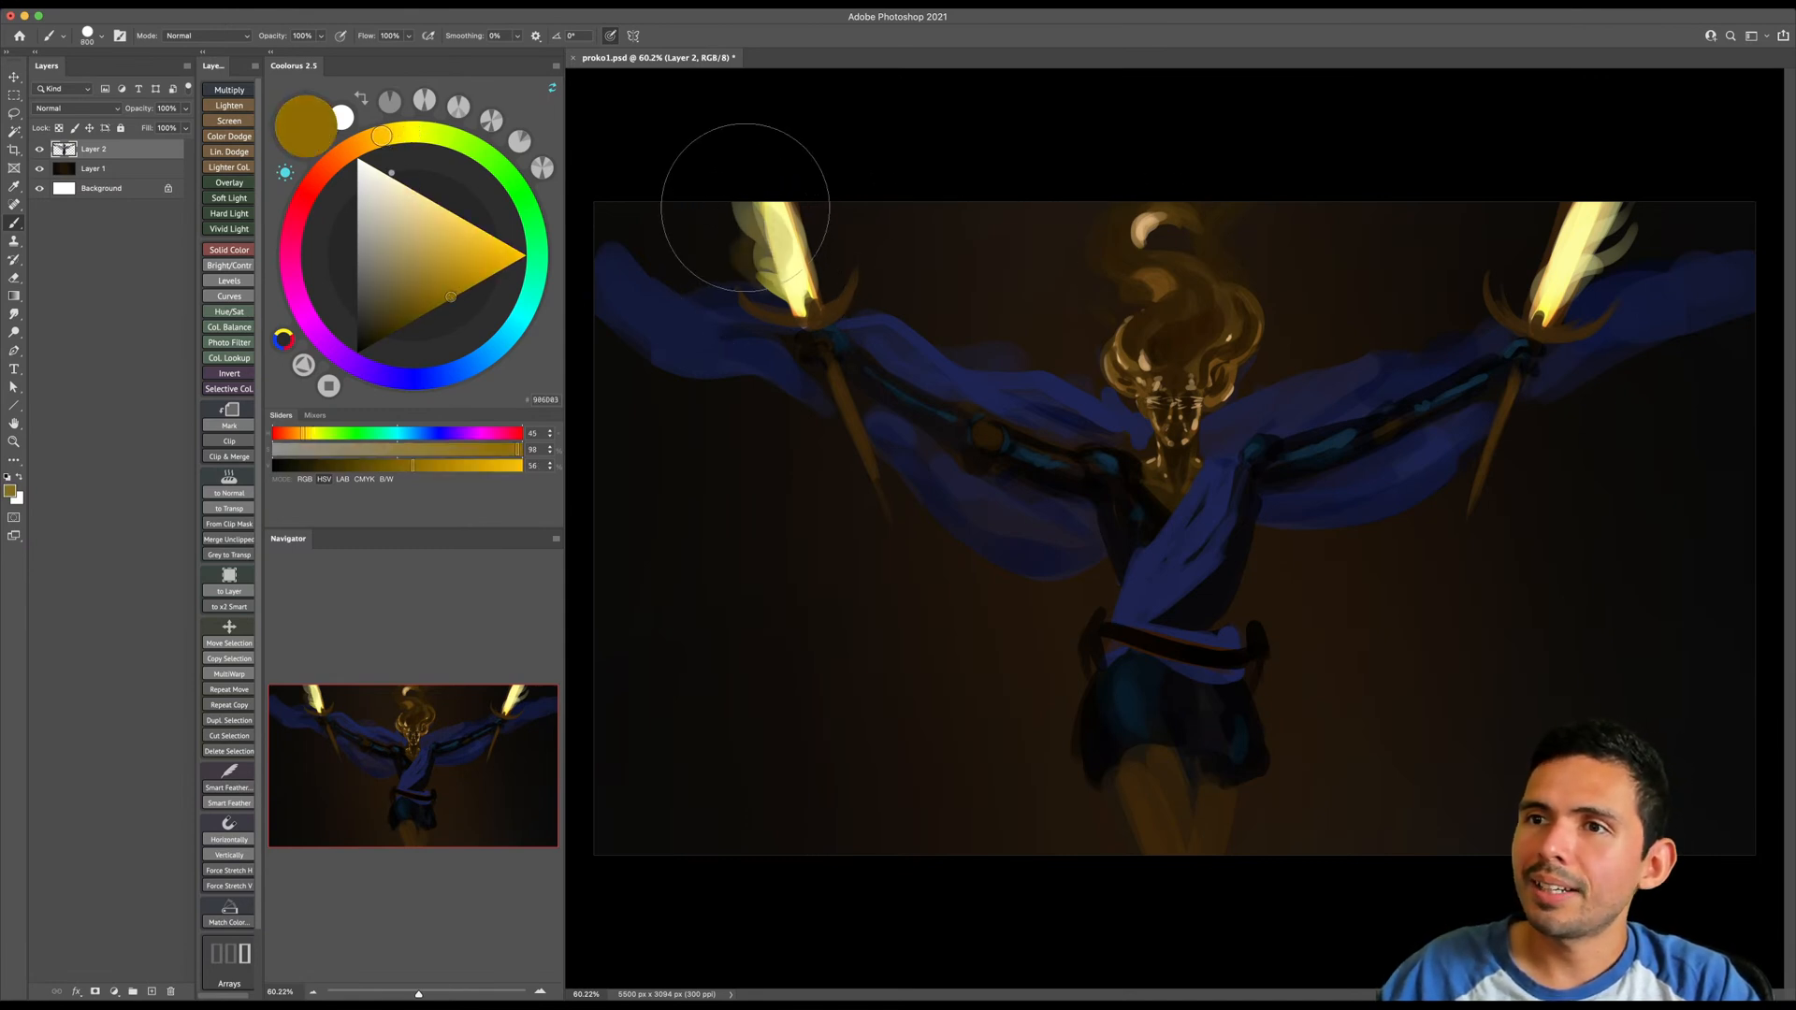
{"action": "key", "text": "bracketleft"}
{"action": "key", "text": "bracketleft"}
{"action": "key", "text": "bracketleft"}
{"action": "key", "text": "bracketleft"}
{"action": "key", "text": "bracketleft"}
{"action": "key", "text": "bracketleft"}
{"action": "key", "text": "bracketleft"}
{"action": "key", "text": "bracketleft"}
{"action": "left_click_drag", "start_coordinate": [738, 210], "coordinate": [739, 221]}
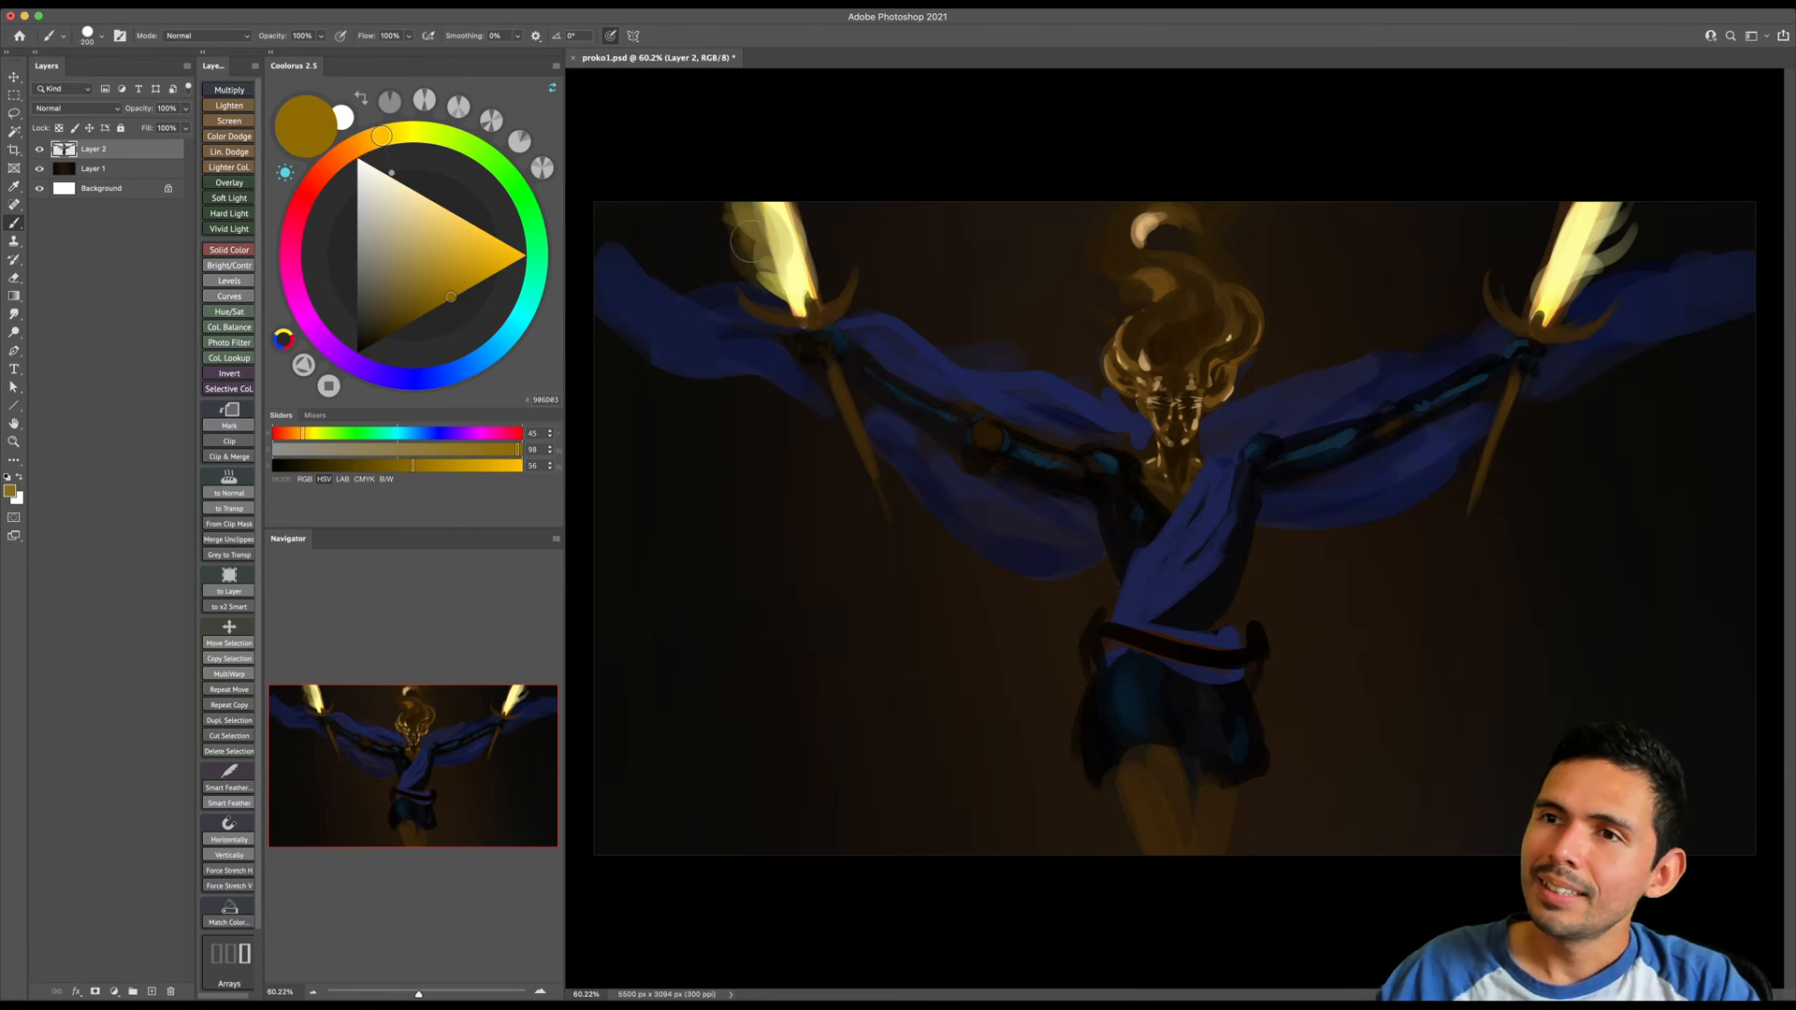
{"action": "left_click_drag", "start_coordinate": [1627, 249], "coordinate": [1635, 224]}
{"action": "left_click_drag", "start_coordinate": [1577, 312], "coordinate": [1653, 170]}
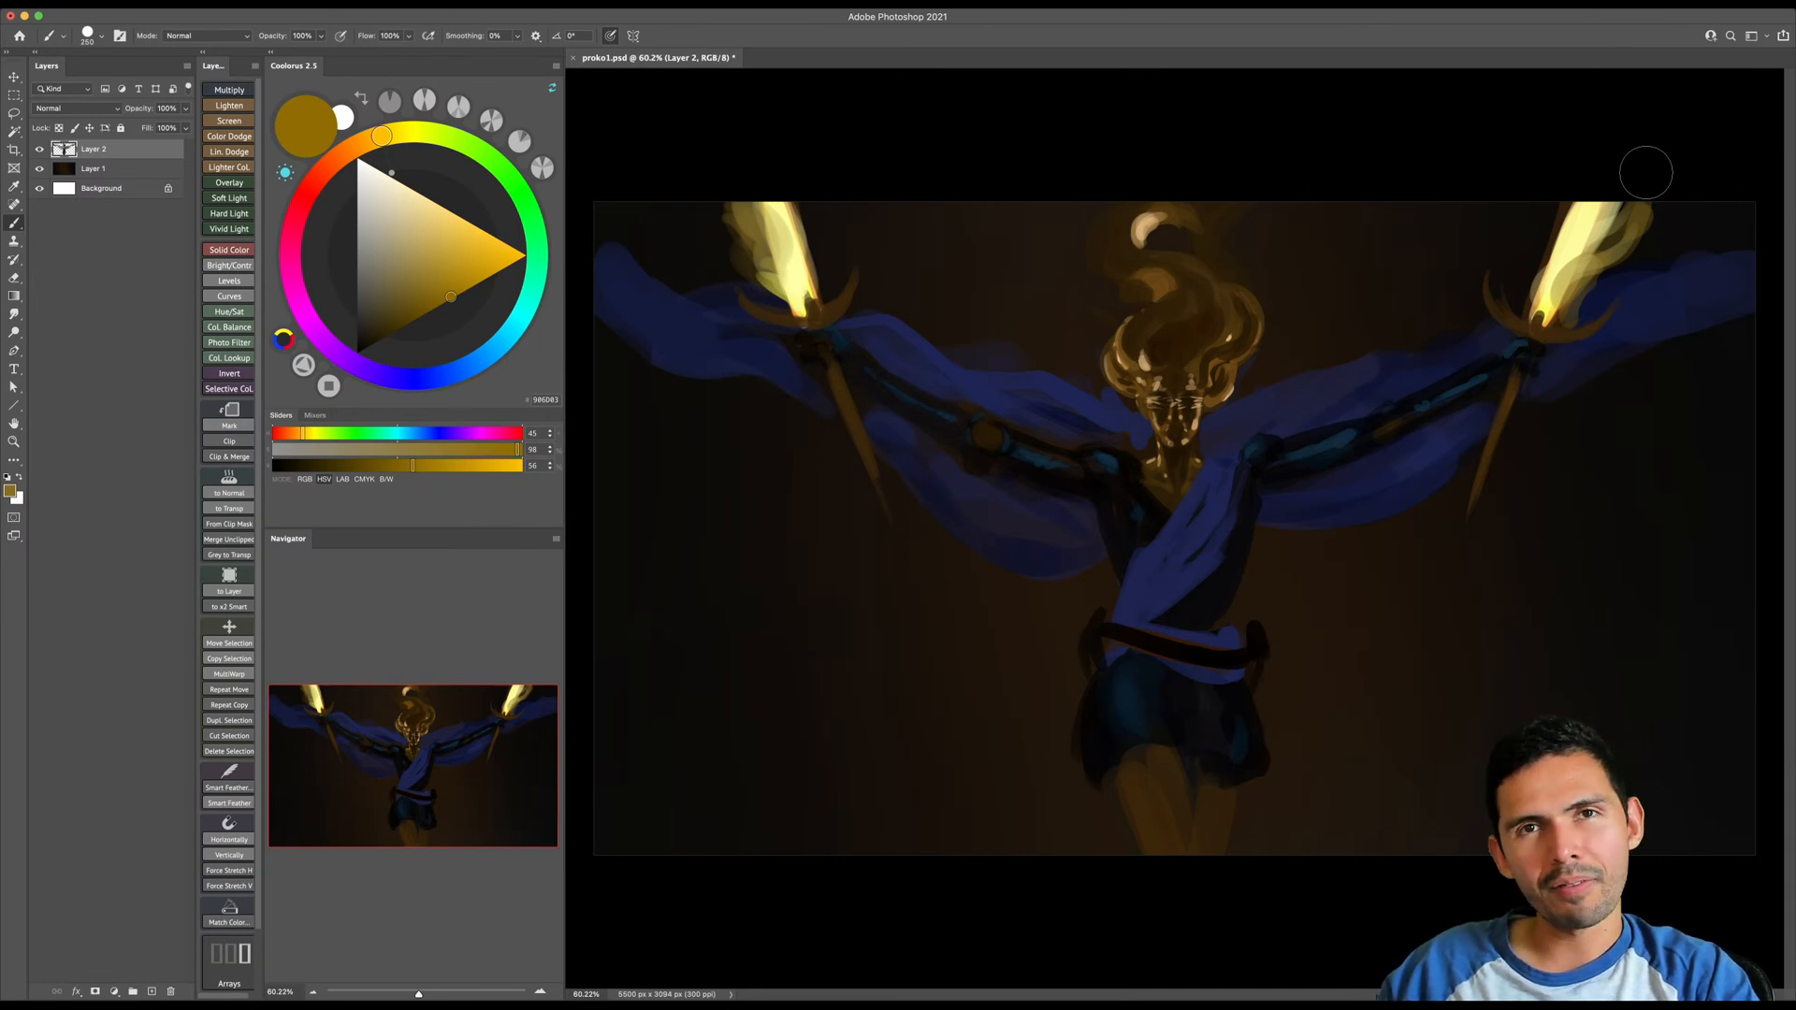
- Sample a dark brown from the smoky hair and use it to subdue inner highlights, trimming the wisp above the head
{"action": "left_click", "coordinate": [1171, 347], "text": "alt"}
{"action": "left_click", "coordinate": [1170, 376], "text": "alt"}
{"action": "key", "text": "bracketleft"}
{"action": "key", "text": "bracketleft"}
{"action": "key", "text": "bracketleft"}
{"action": "key", "text": "bracketleft"}
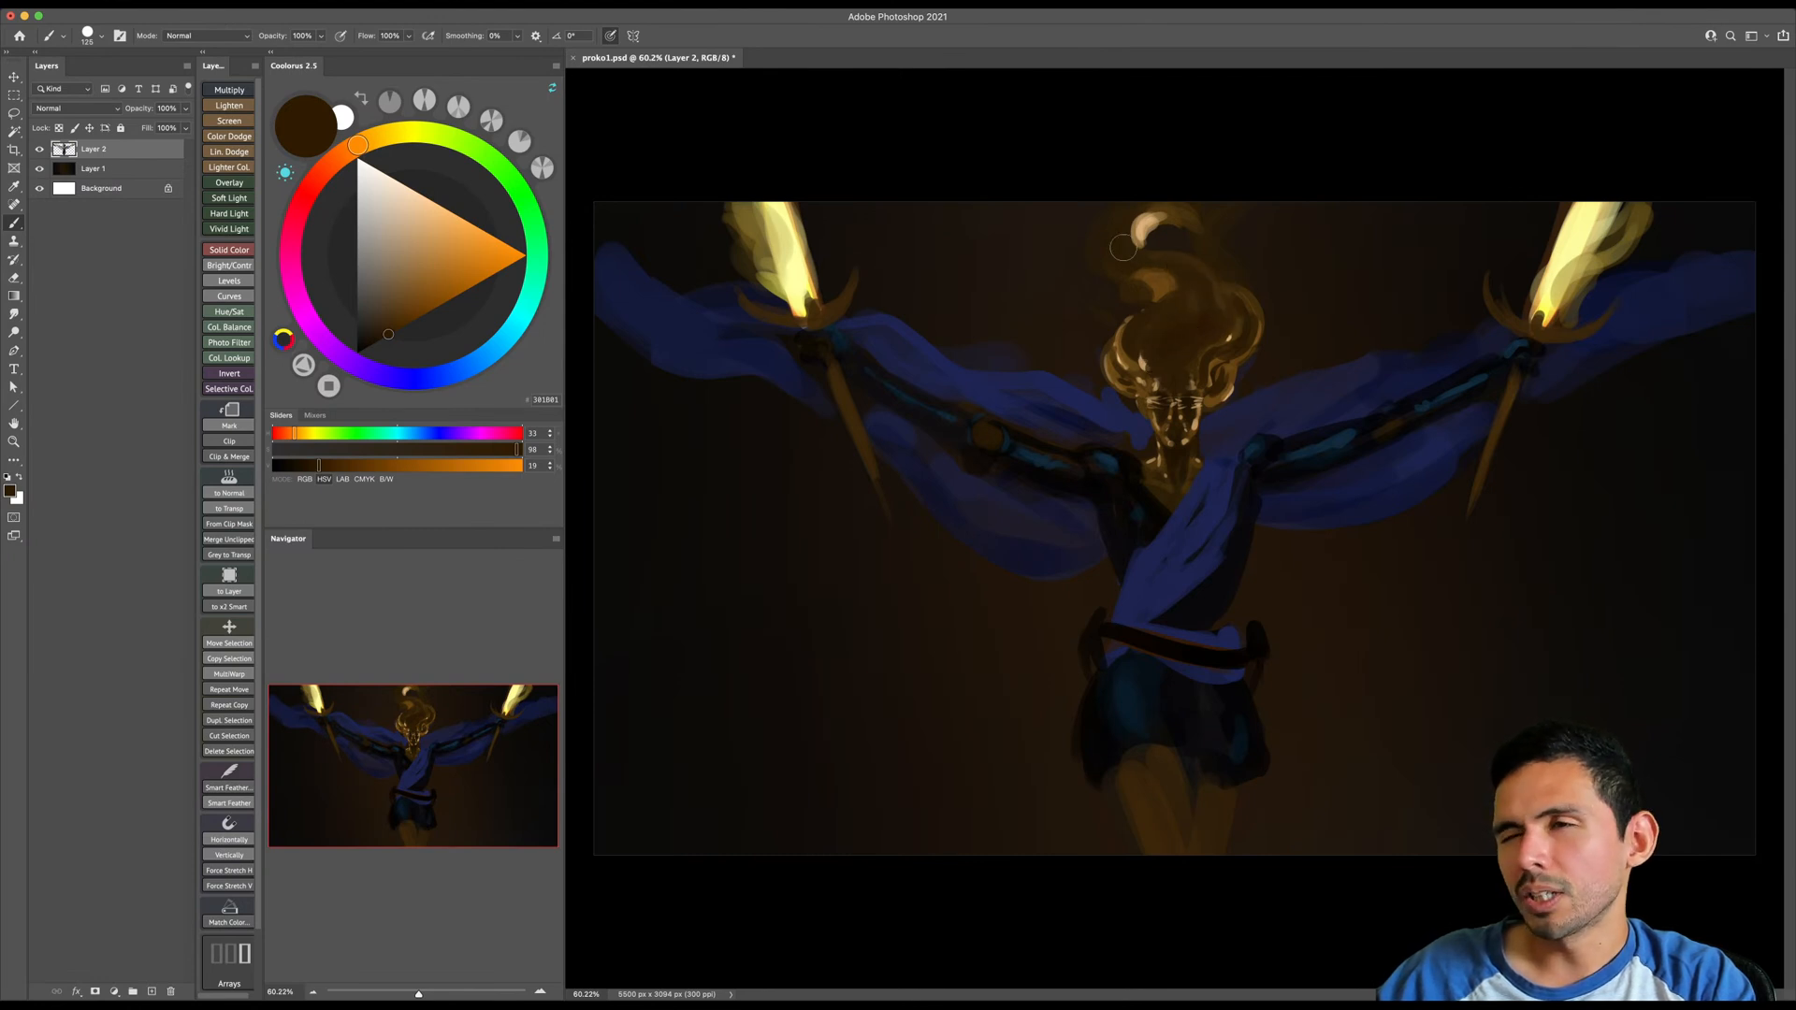
{"action": "key", "text": "e"}
{"action": "left_click_drag", "start_coordinate": [1184, 241], "coordinate": [1197, 242], "text": "ctrl+alt"}
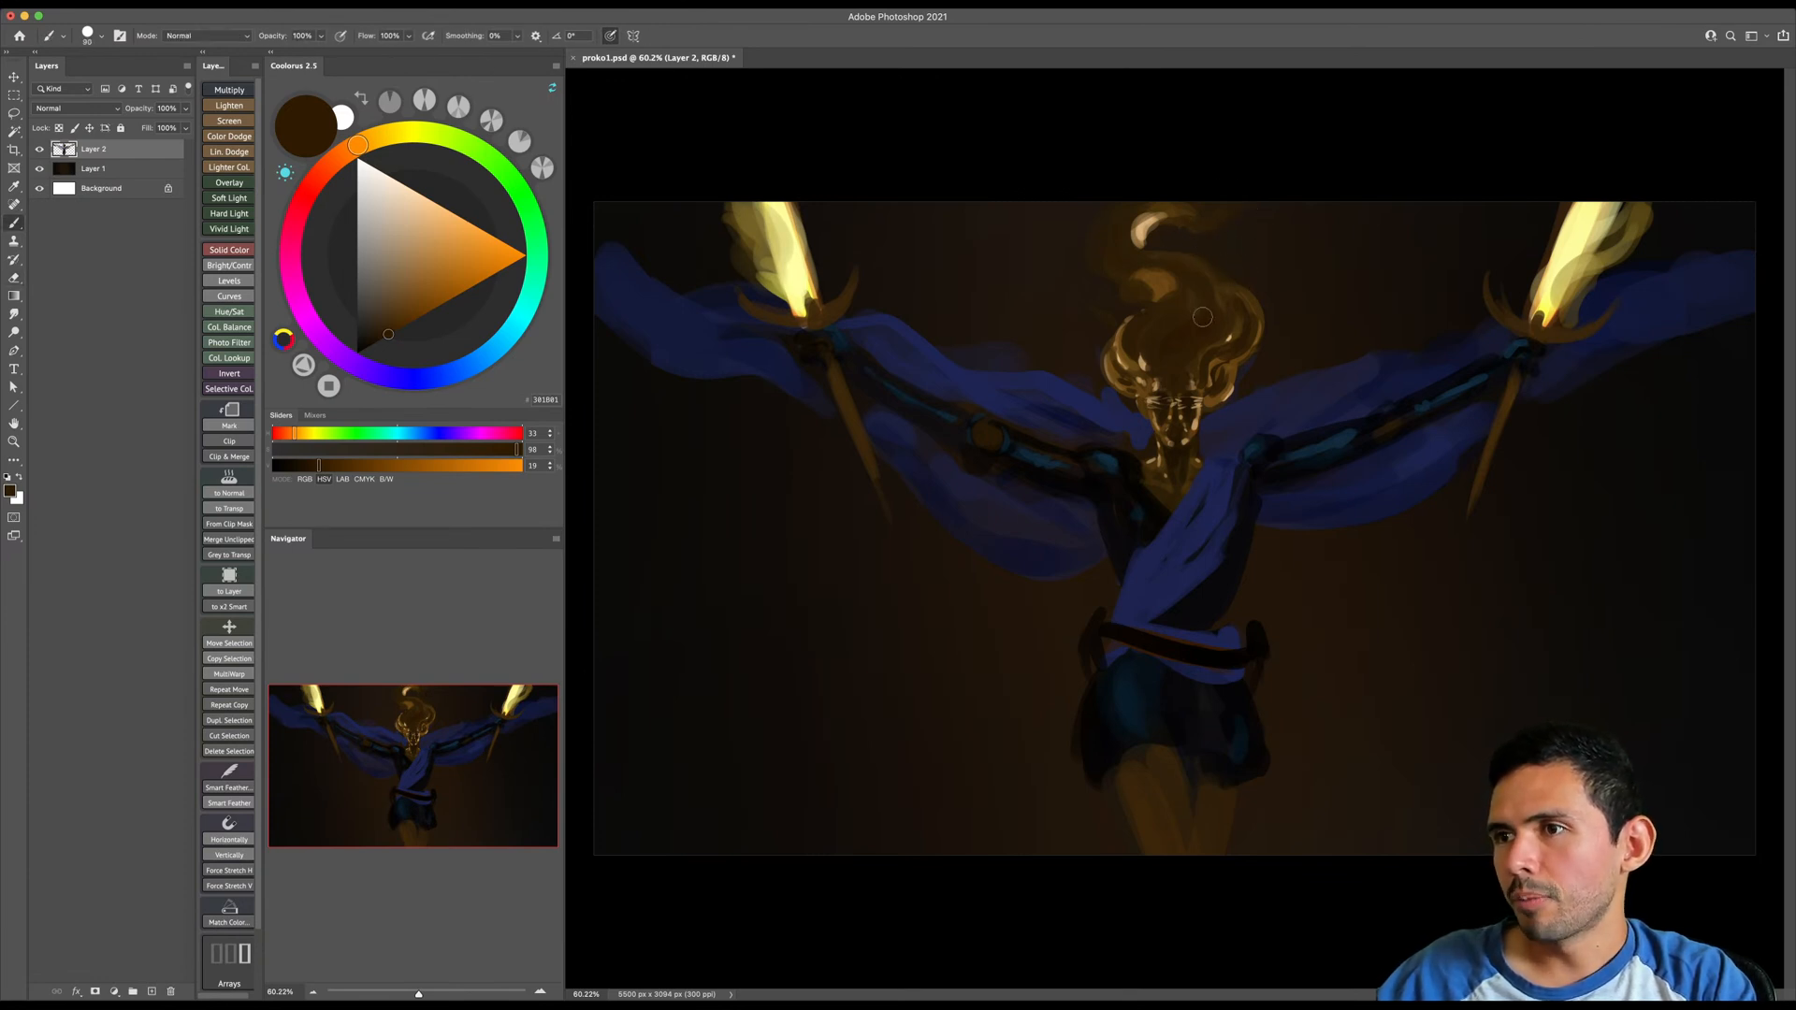
- Sample the shoulder's dark blue, lighten it to pale blue, and paint highlights on the image-left shoulder and chest
{"action": "left_click", "coordinate": [1111, 459], "text": "alt"}
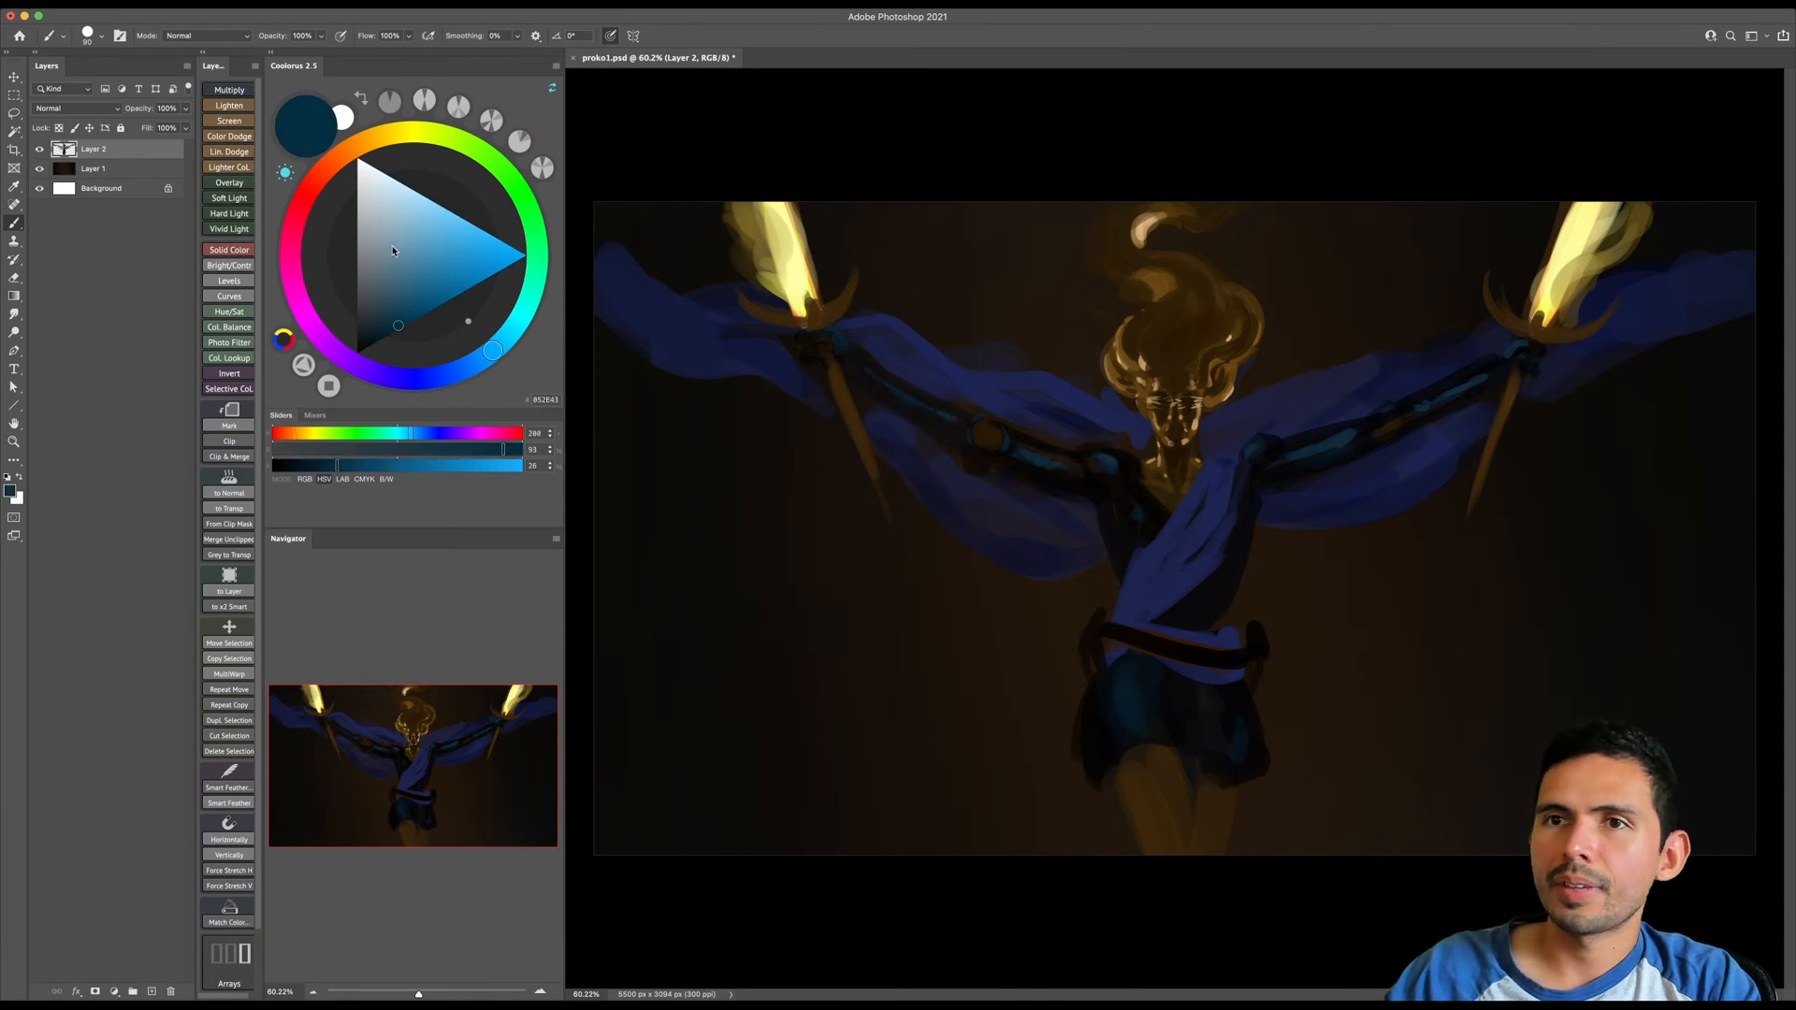
{"action": "left_click", "coordinate": [418, 200]}
{"action": "key", "text": "["}
{"action": "key", "text": "["}
{"action": "key", "text": "["}
{"action": "key", "text": "["}
{"action": "key", "text": "["}
{"action": "key", "text": "["}
{"action": "key", "text": "["}
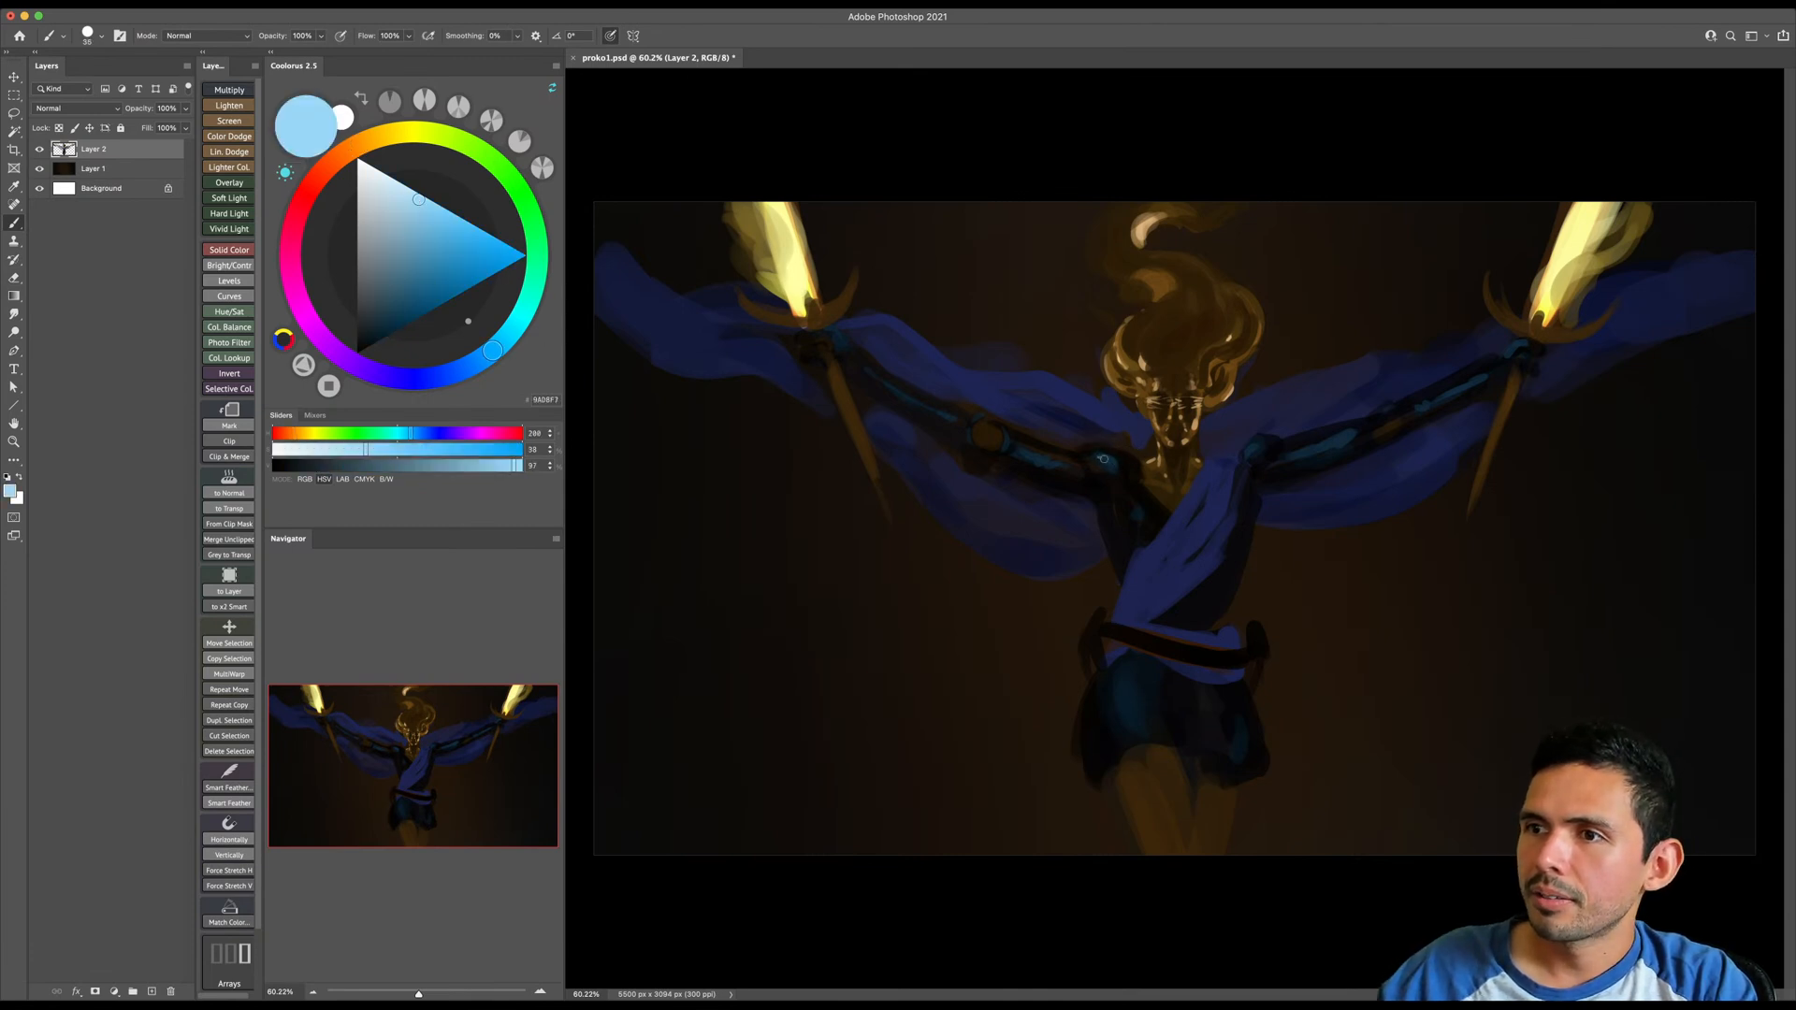
{"action": "key", "text": "]"}
{"action": "mouse_move", "coordinate": [1086, 453]}
{"action": "left_mouse_down"}
{"action": "mouse_move", "coordinate": [1144, 506]}
{"action": "mouse_move", "coordinate": [1140, 547]}
{"action": "left_mouse_up"}
{"action": "key", "text": "["}
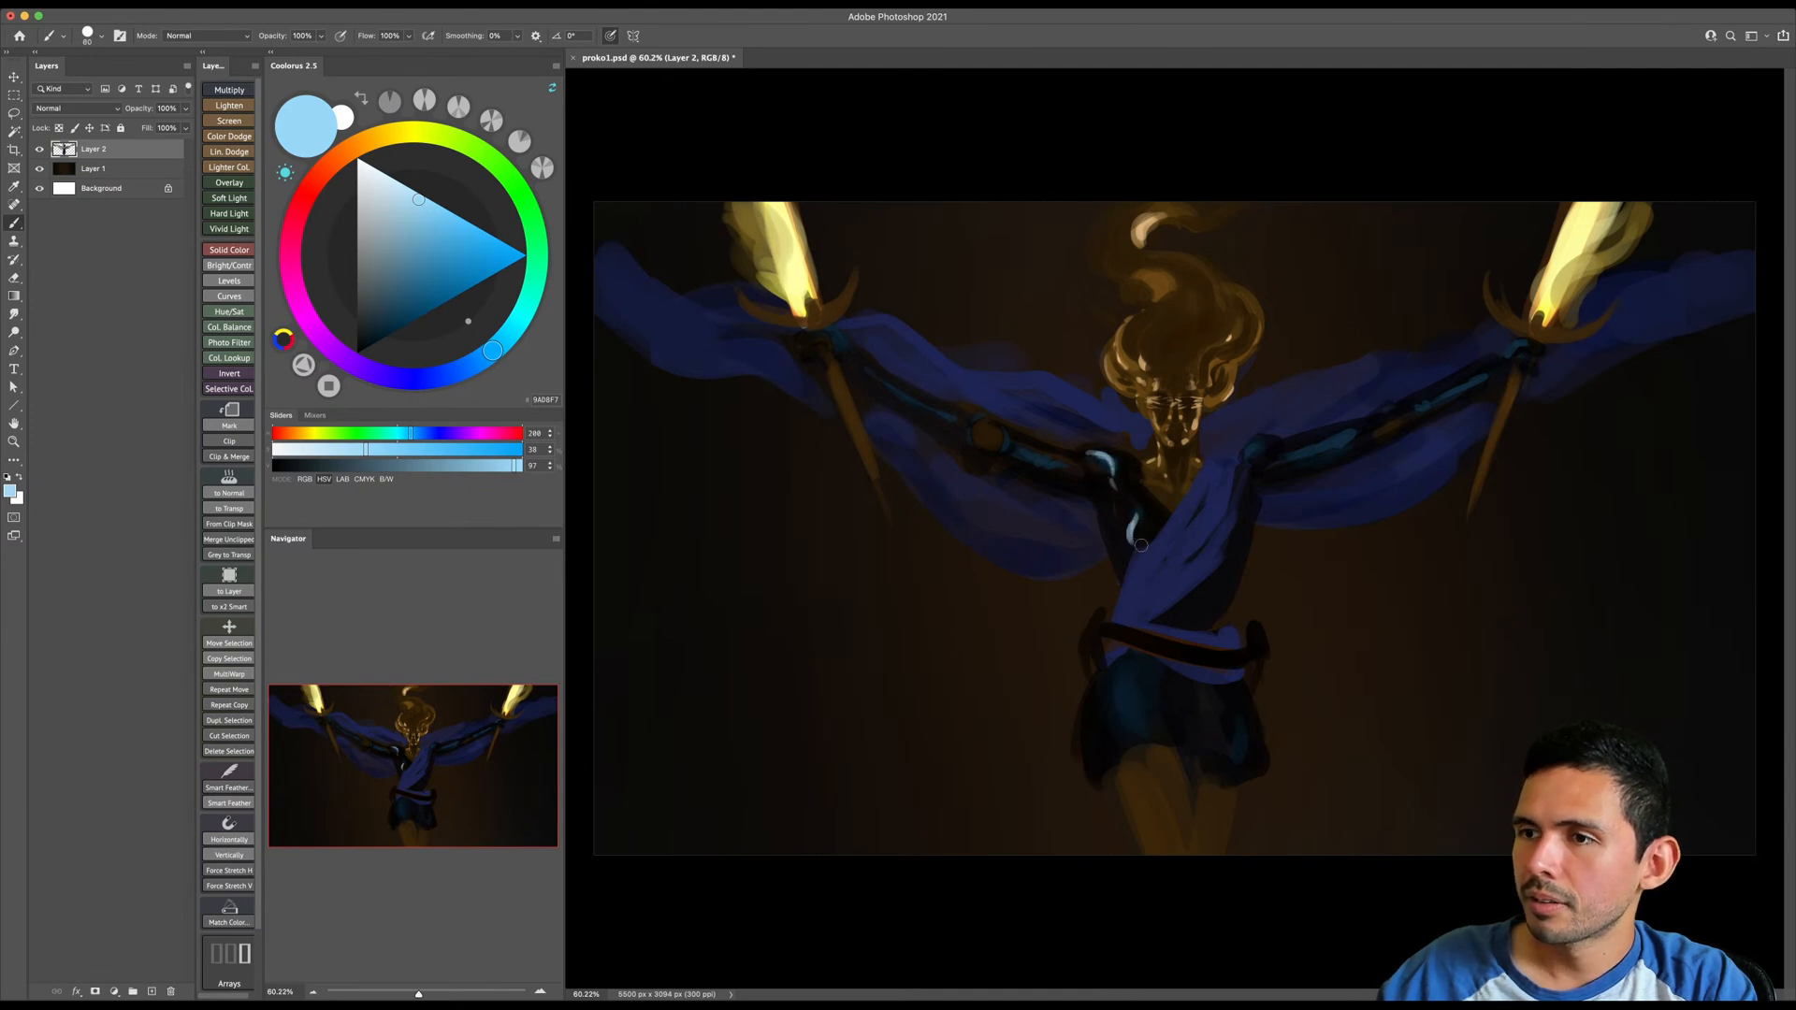
- Paint thin pale blue highlights along the image-left arm's armor, from the upper arm to the wrist, undoing an unwanted stroke
{"action": "left_click_drag", "start_coordinate": [1021, 450], "coordinate": [1098, 467]}
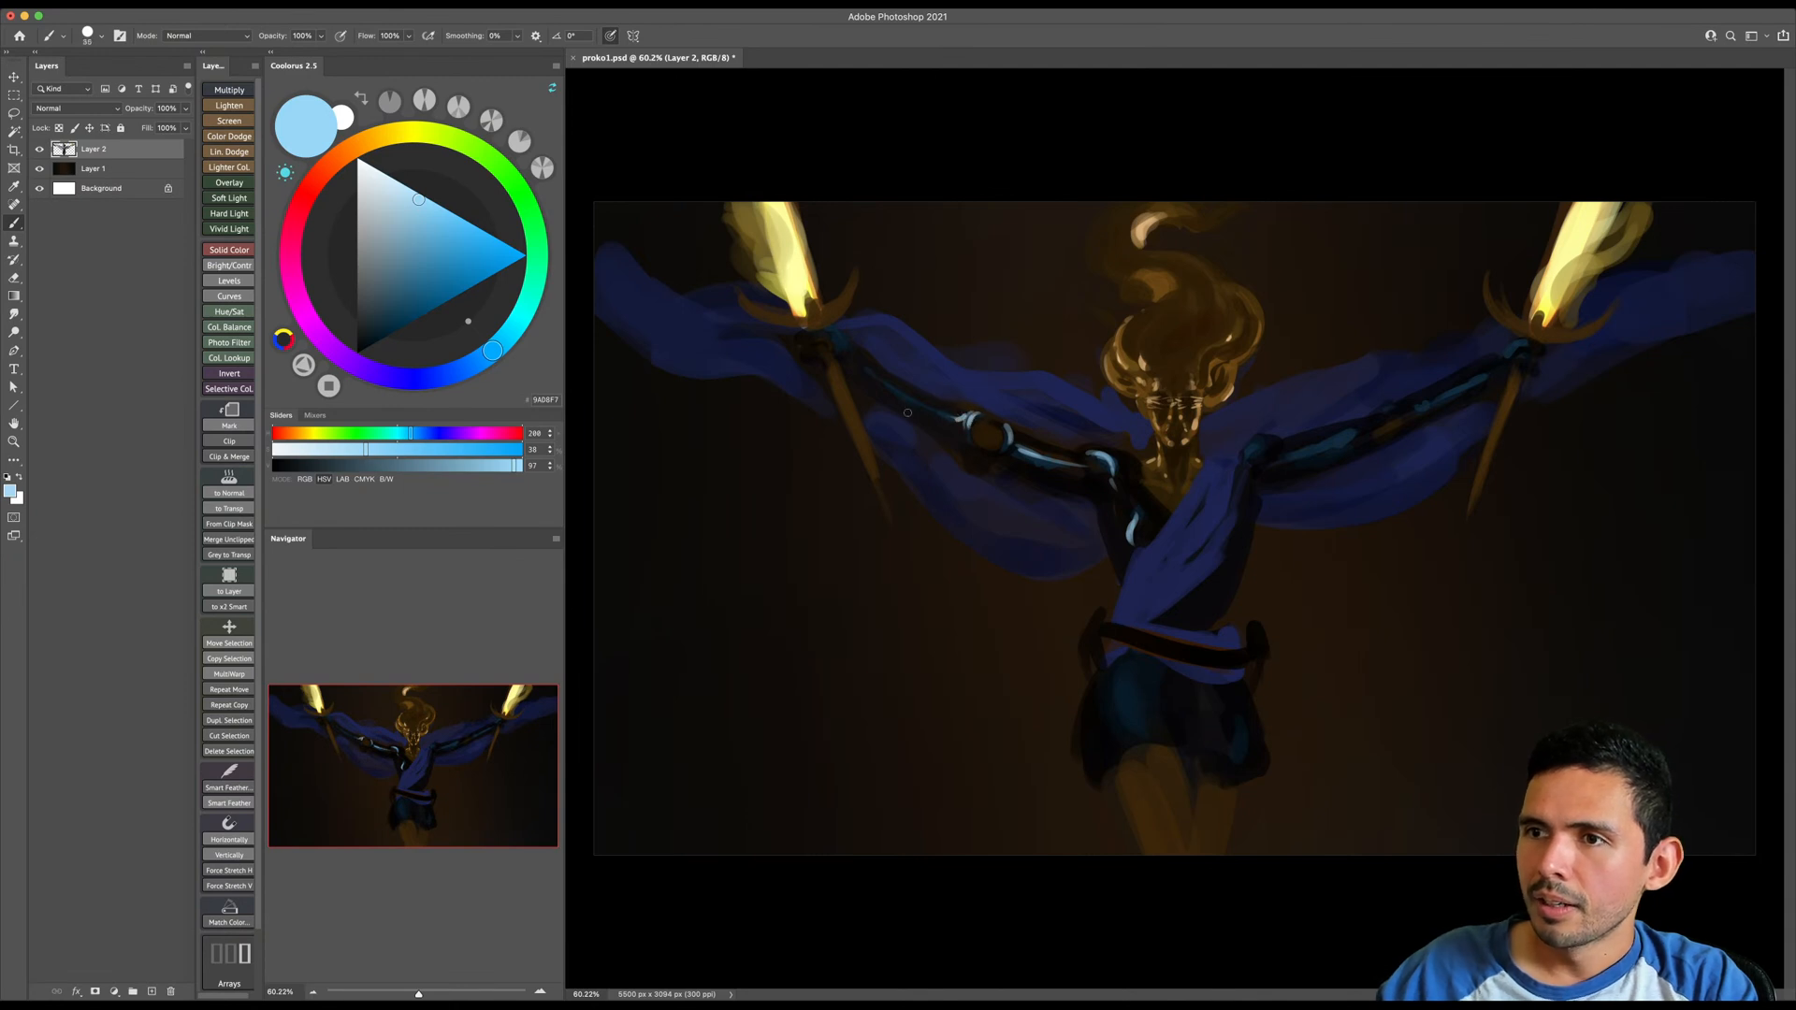
{"action": "left_click_drag", "start_coordinate": [959, 420], "coordinate": [868, 375]}
{"action": "key", "text": "super+z"}
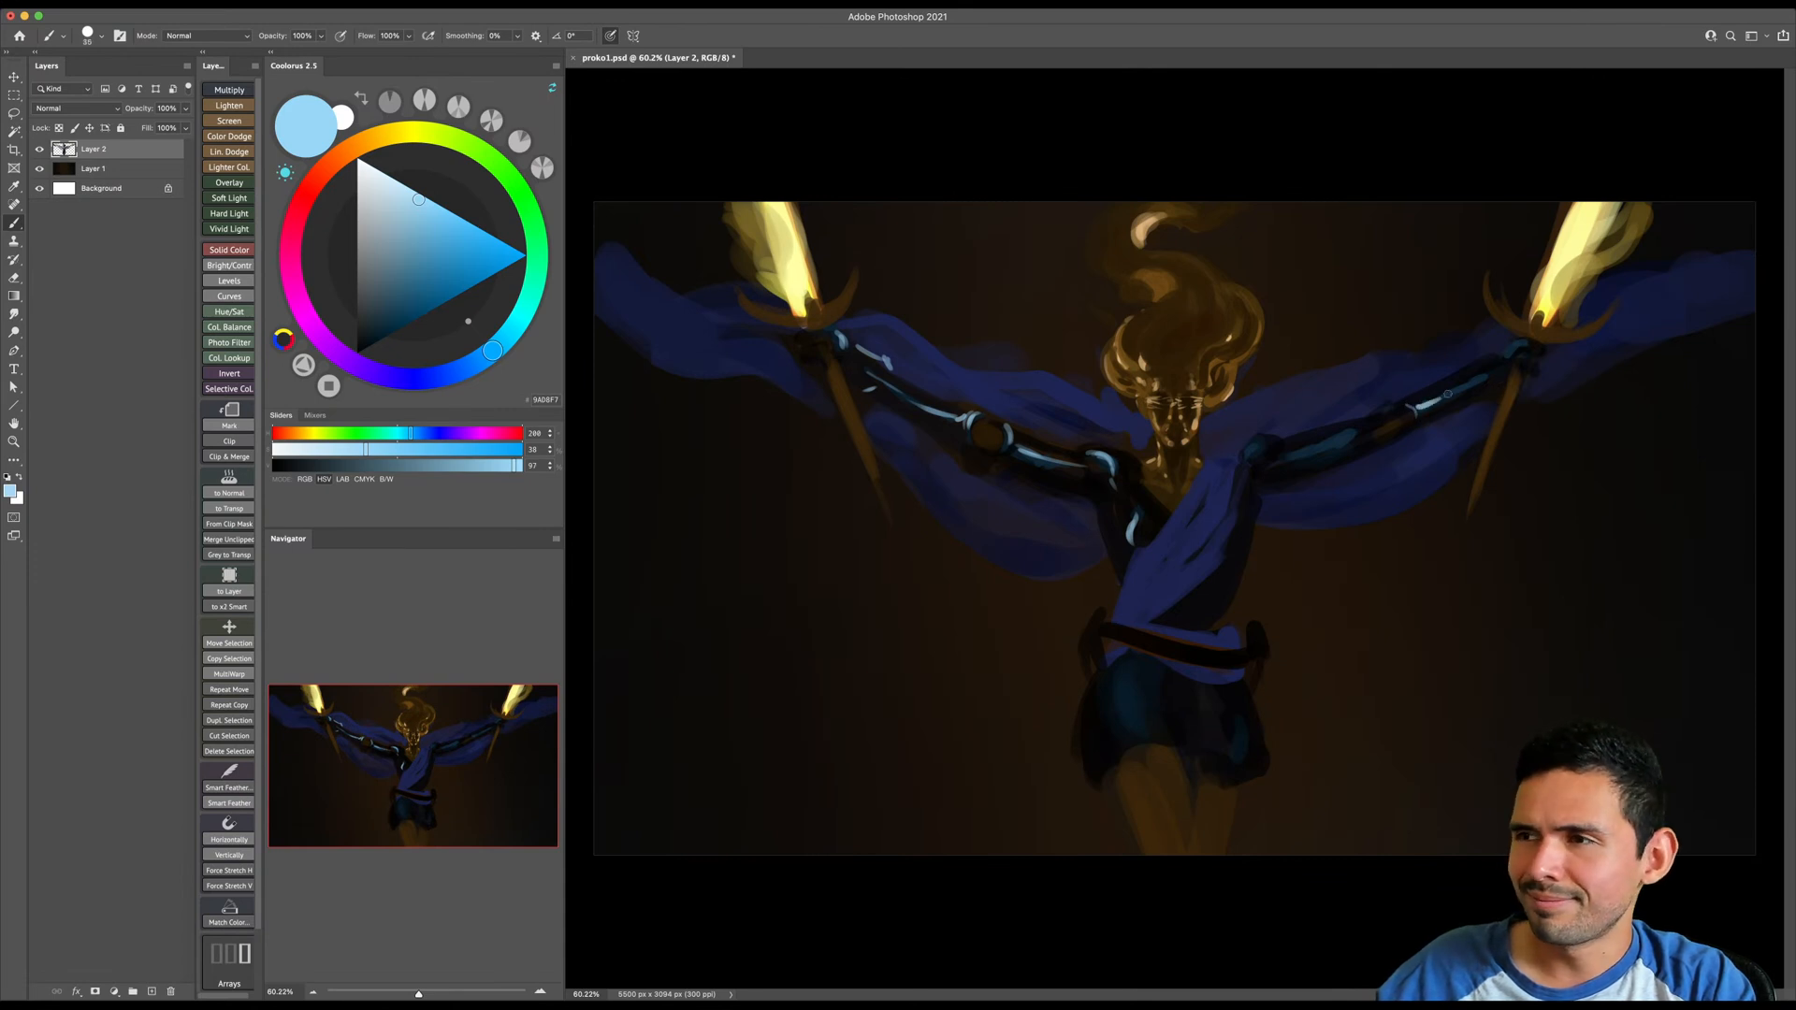
- Paint pale blue highlights along the image-right forearm and upper arm, enlarging the brush for the shoulder highlight
{"action": "left_click_drag", "start_coordinate": [1443, 398], "coordinate": [1494, 365]}
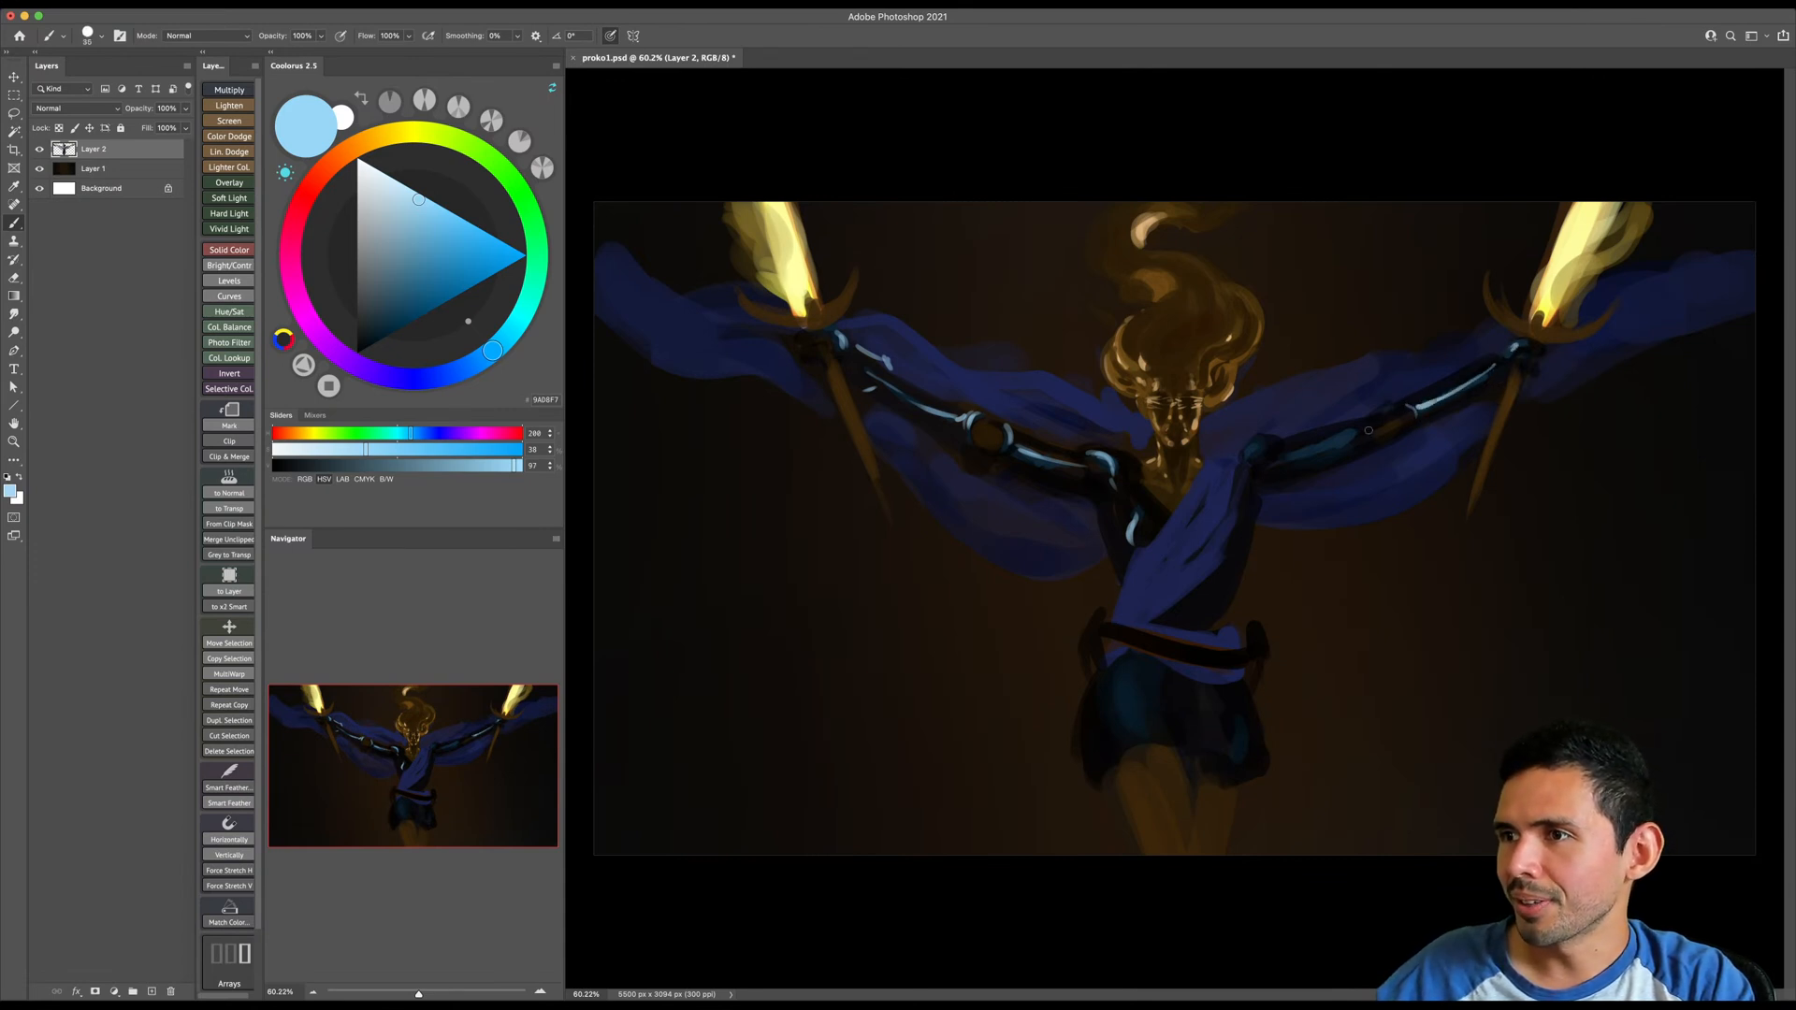
{"action": "left_click_drag", "start_coordinate": [1281, 457], "coordinate": [1358, 426]}
{"action": "key", "text": "super+z"}
{"action": "key", "text": "bracketright"}
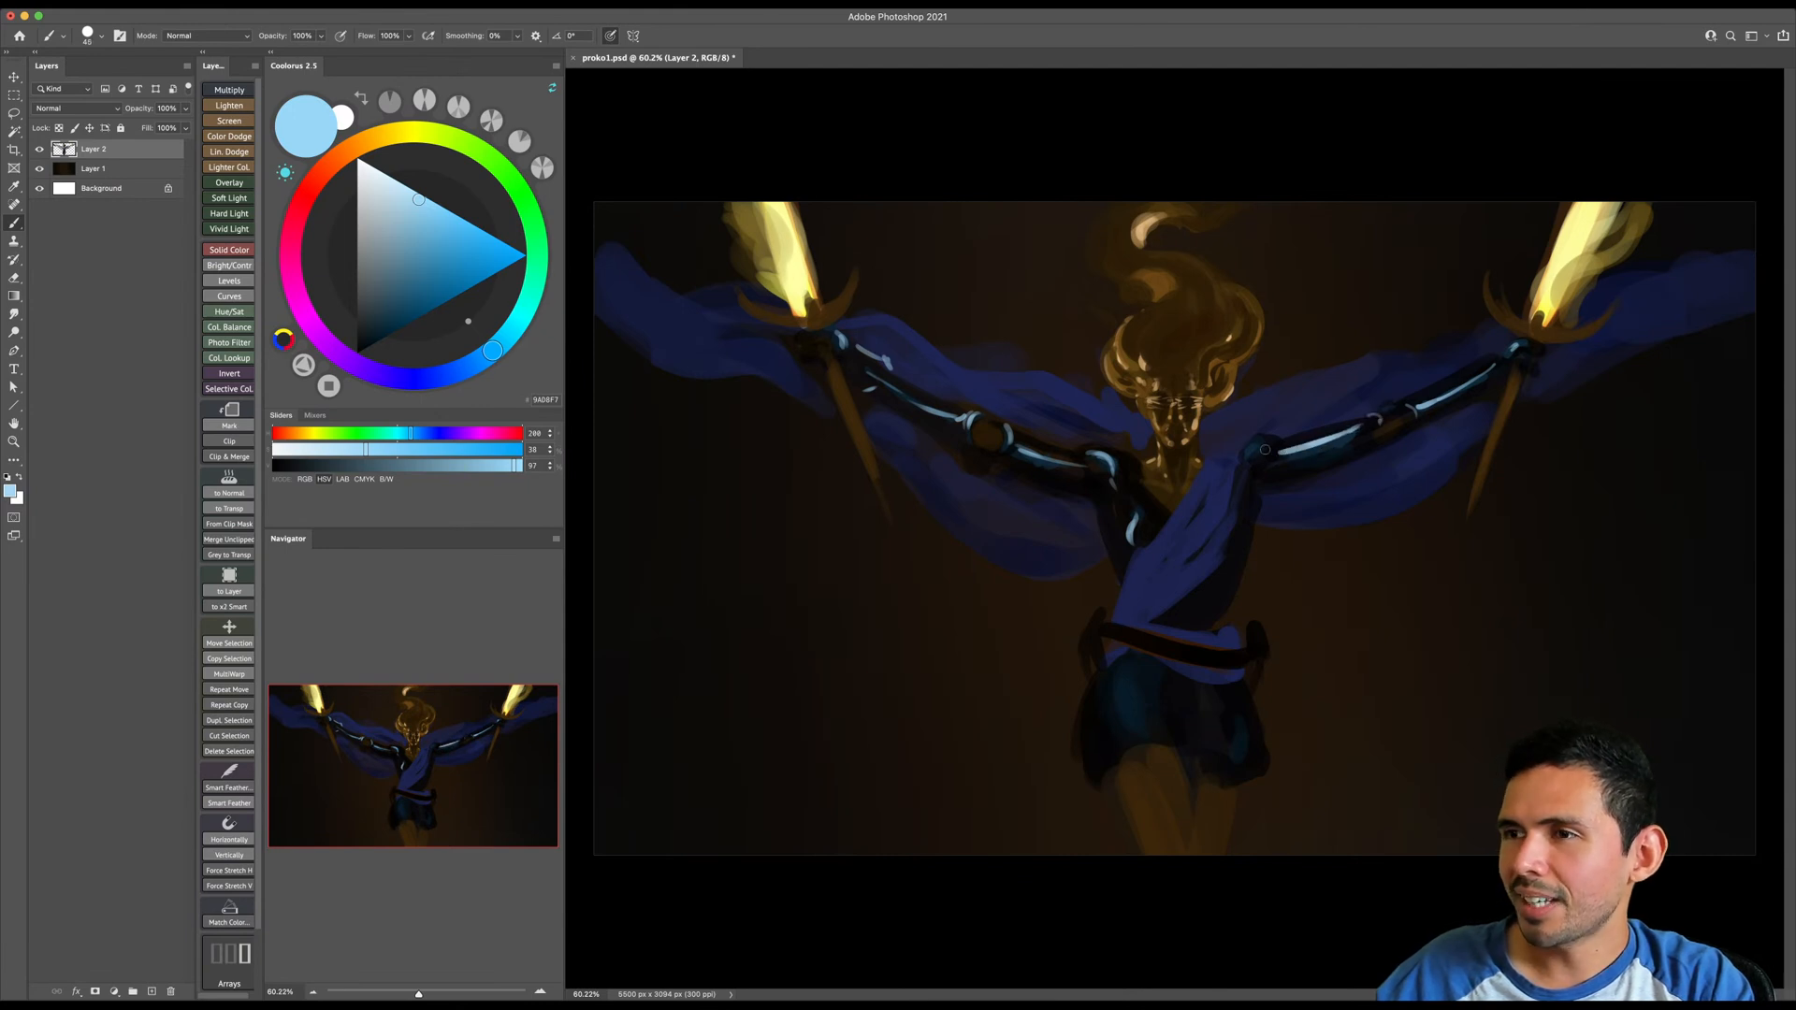
{"action": "key", "text": "bracketright"}
- Add pale blue highlights to the upper chest and down the image-right side of the torso
{"action": "left_click_drag", "start_coordinate": [1236, 531], "coordinate": [1227, 560]}
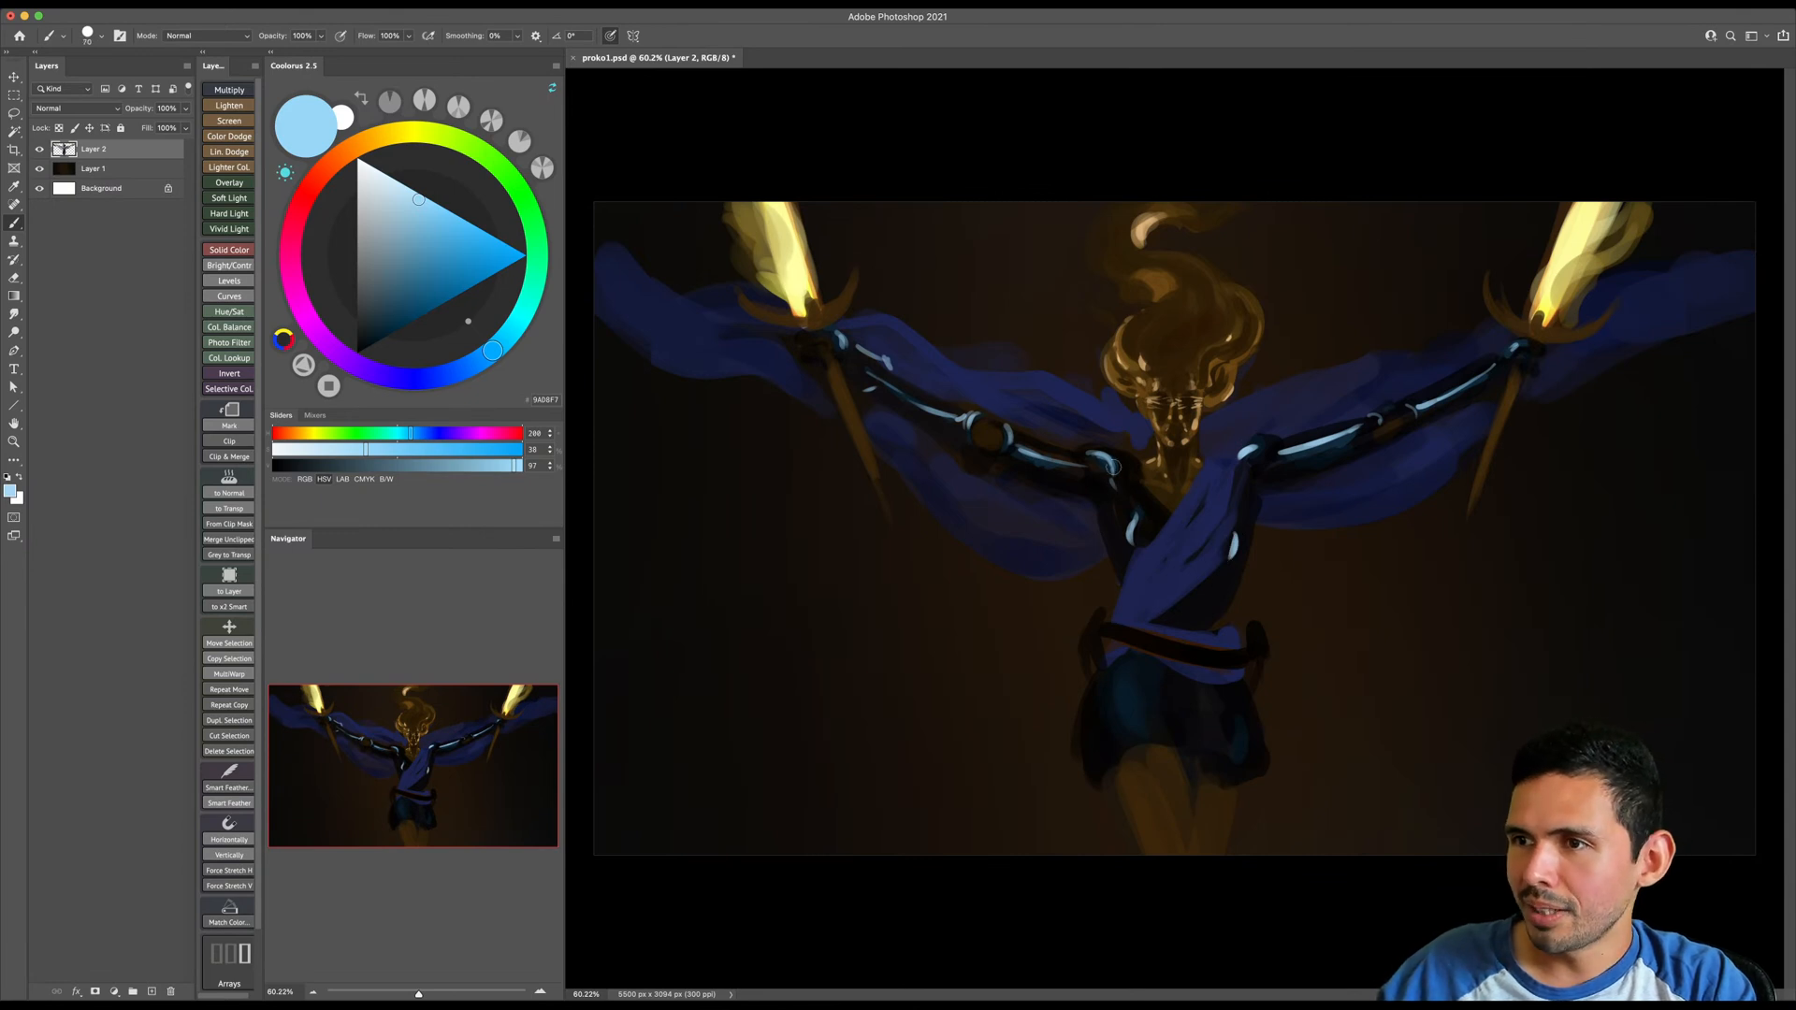
{"action": "left_click_drag", "start_coordinate": [1148, 494], "coordinate": [1175, 517]}
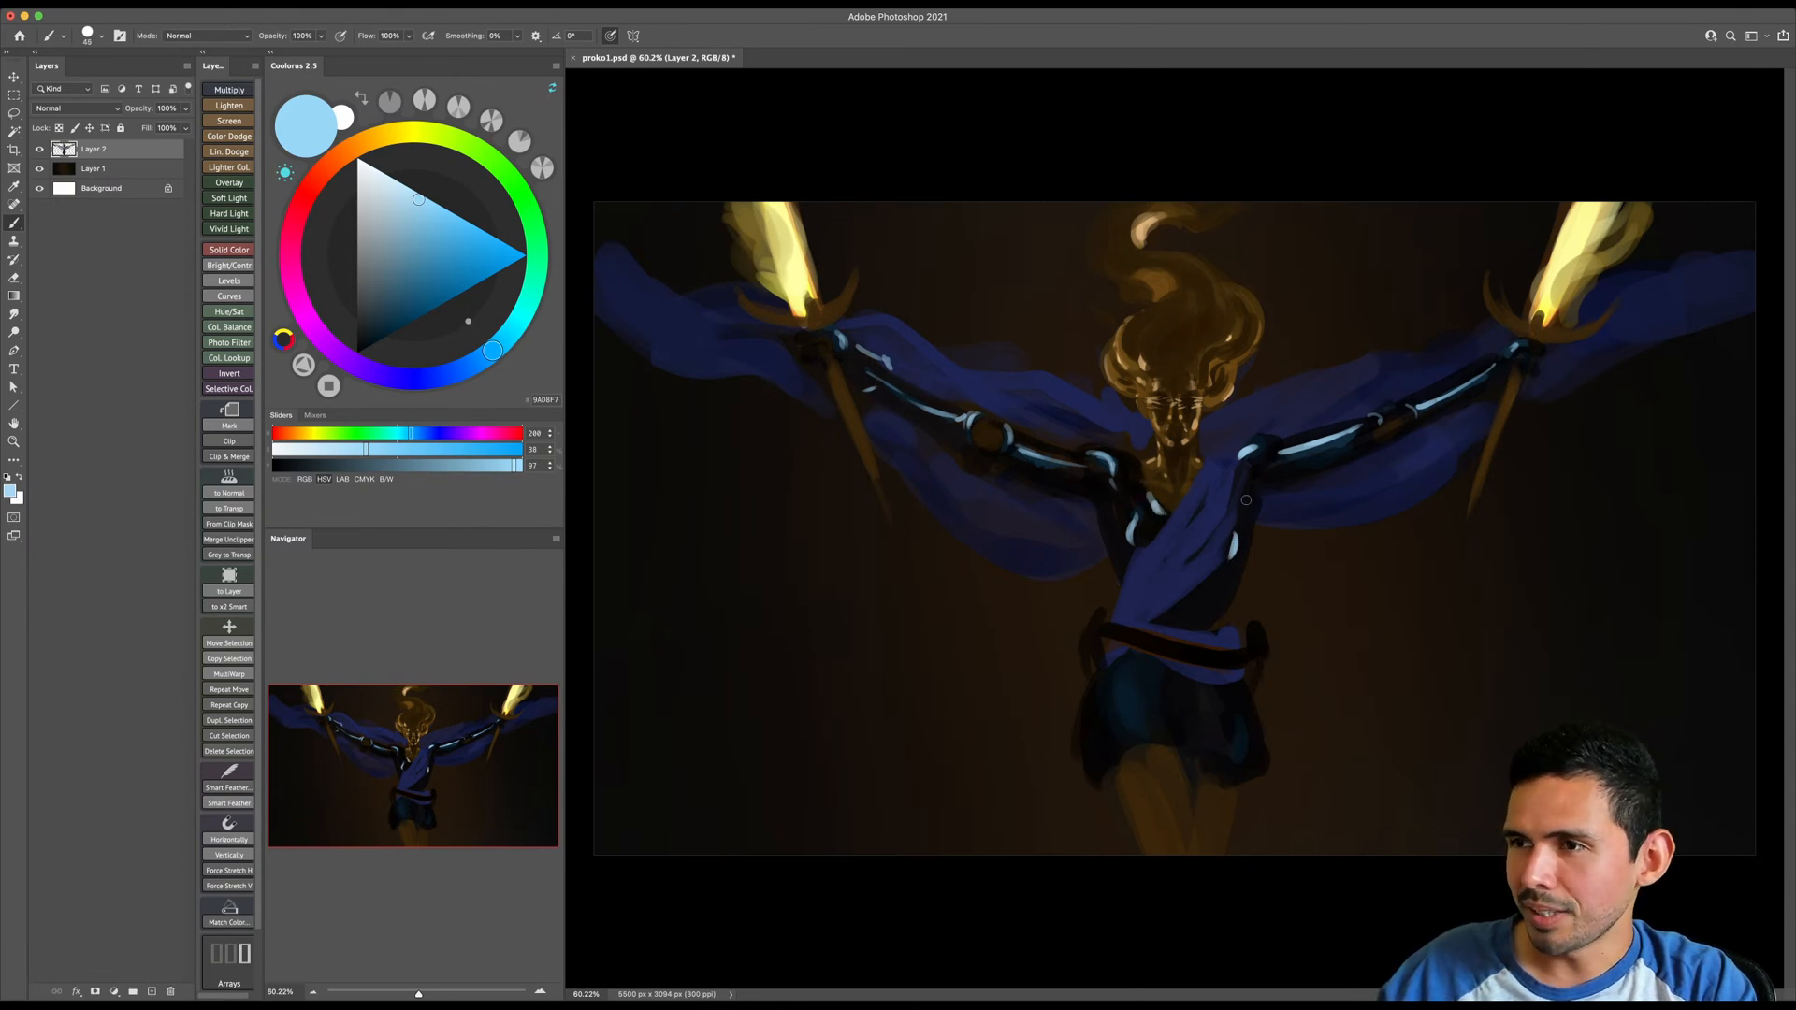
{"action": "left_click_drag", "start_coordinate": [1226, 573], "coordinate": [1212, 622]}
- Paint long pale blue highlights down both sides of the armored shorts, undoing rejected strokes and adjusting the brush size
{"action": "mouse_move", "coordinate": [1234, 716]}
{"action": "left_mouse_down"}
{"action": "mouse_move", "coordinate": [1240, 741]}
{"action": "mouse_move", "coordinate": [1237, 700]}
{"action": "mouse_move", "coordinate": [1244, 754]}
{"action": "left_mouse_up"}
{"action": "key", "text": "super+z"}
{"action": "key", "text": "]"}
{"action": "key", "text": "]"}
{"action": "key", "text": "]"}
{"action": "key", "text": "super+z"}
{"action": "key", "text": "["}
{"action": "key", "text": "["}
{"action": "key", "text": "]"}
{"action": "key", "text": "]"}
{"action": "key", "text": "]"}
{"action": "left_click_drag", "start_coordinate": [1115, 683], "coordinate": [1127, 751]}
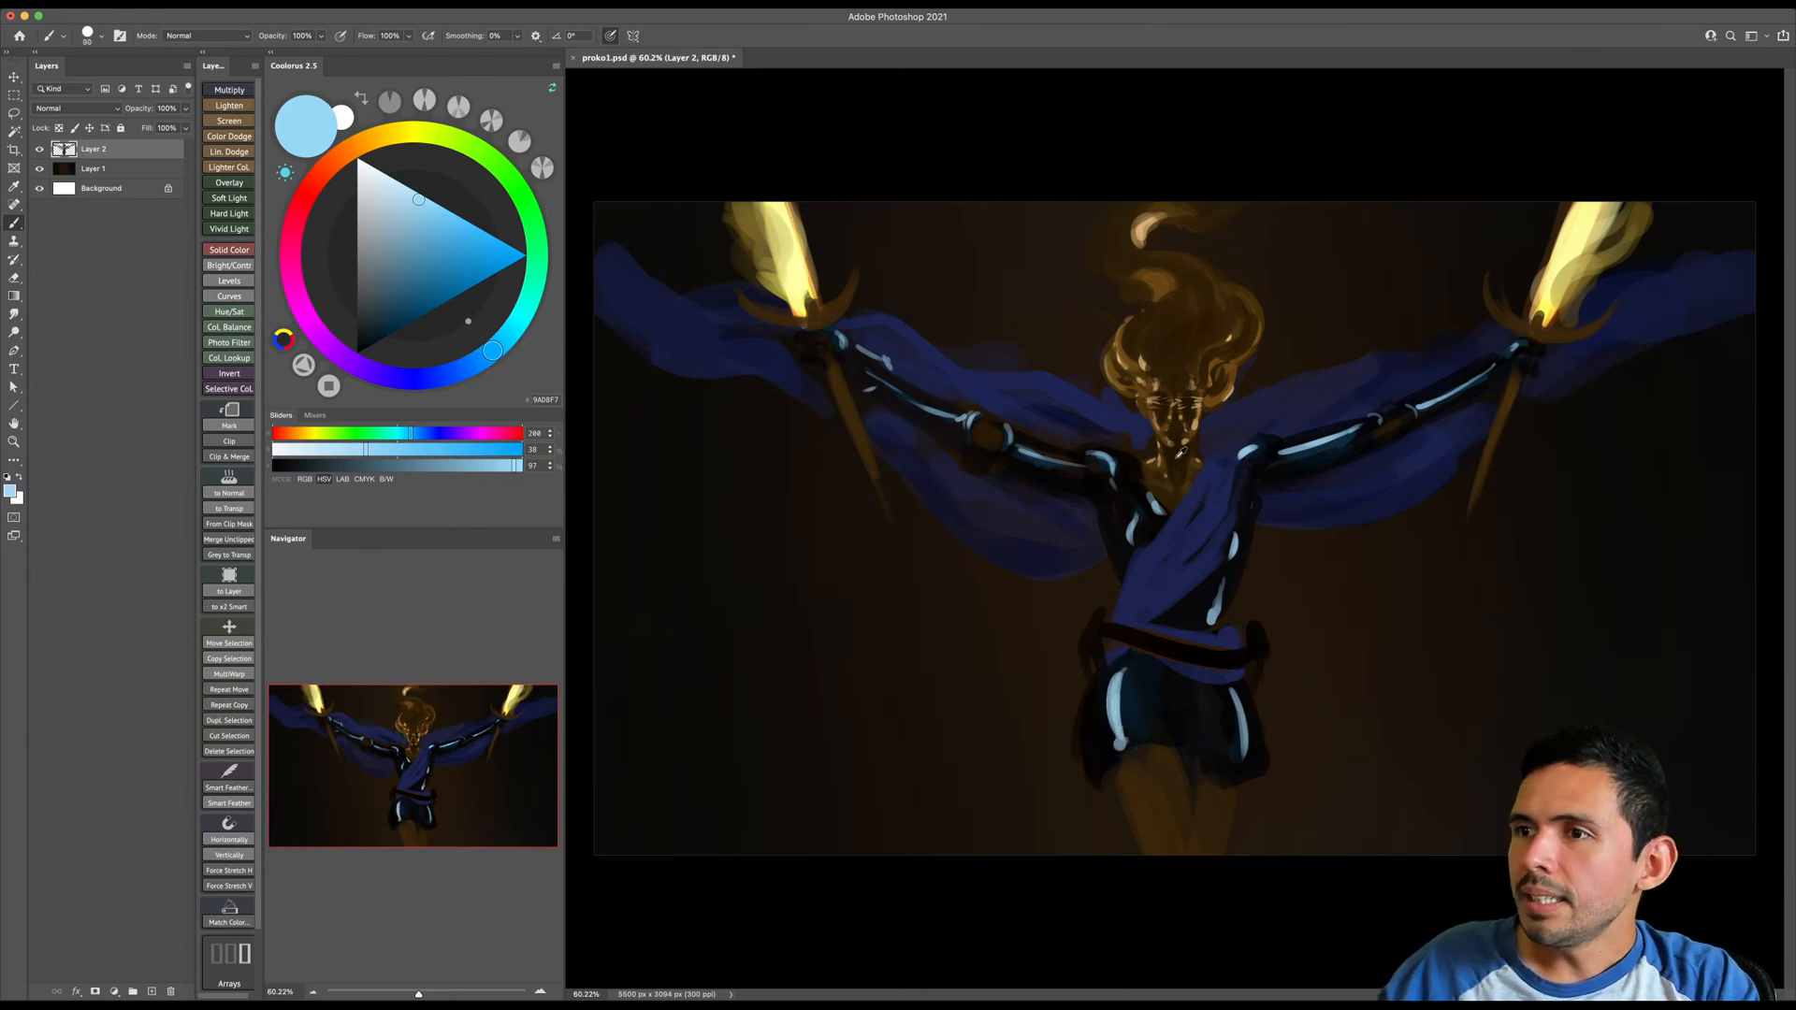
- Choose a very dark brown based on the neck color and darken both legs with an enlarged brush
{"action": "left_click", "coordinate": [1172, 455], "text": "alt"}
{"action": "key", "text": "]"}
{"action": "left_click", "coordinate": [373, 348]}
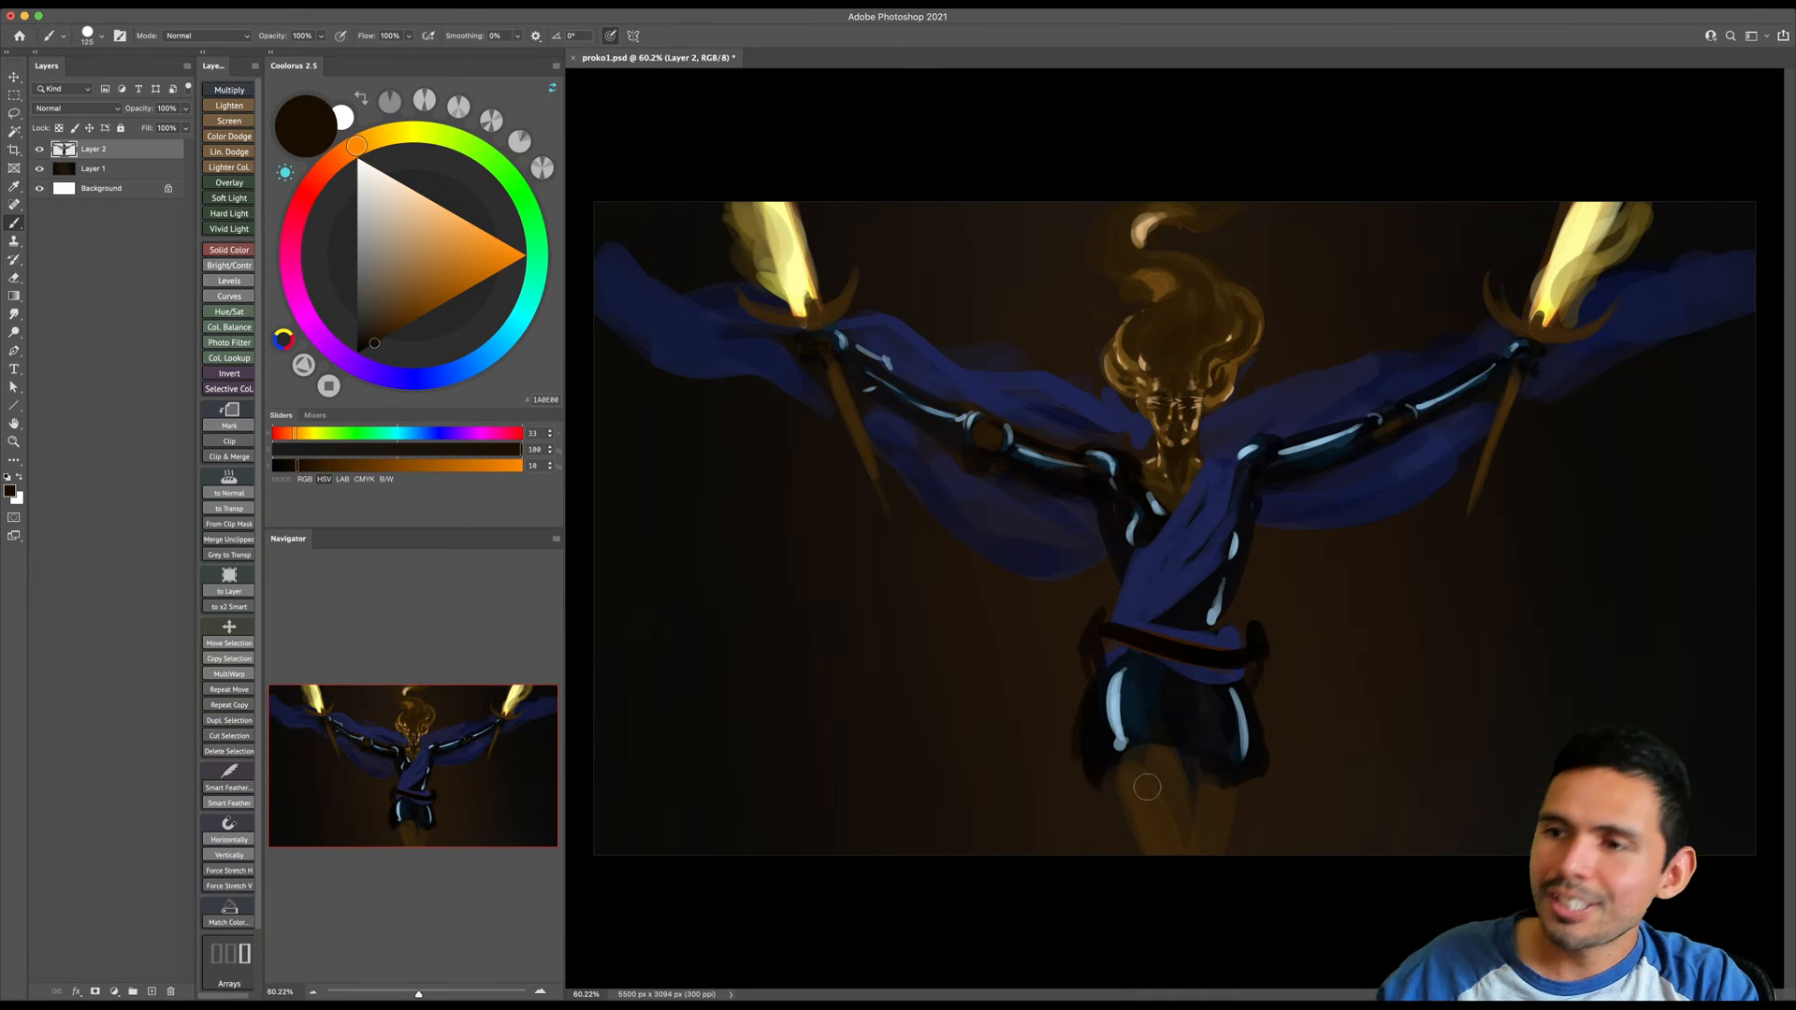
{"action": "key", "text": "]"}
{"action": "key", "text": "]"}
{"action": "key", "text": "]"}
{"action": "key", "text": "]"}
{"action": "key", "text": "]"}
{"action": "key", "text": "]"}
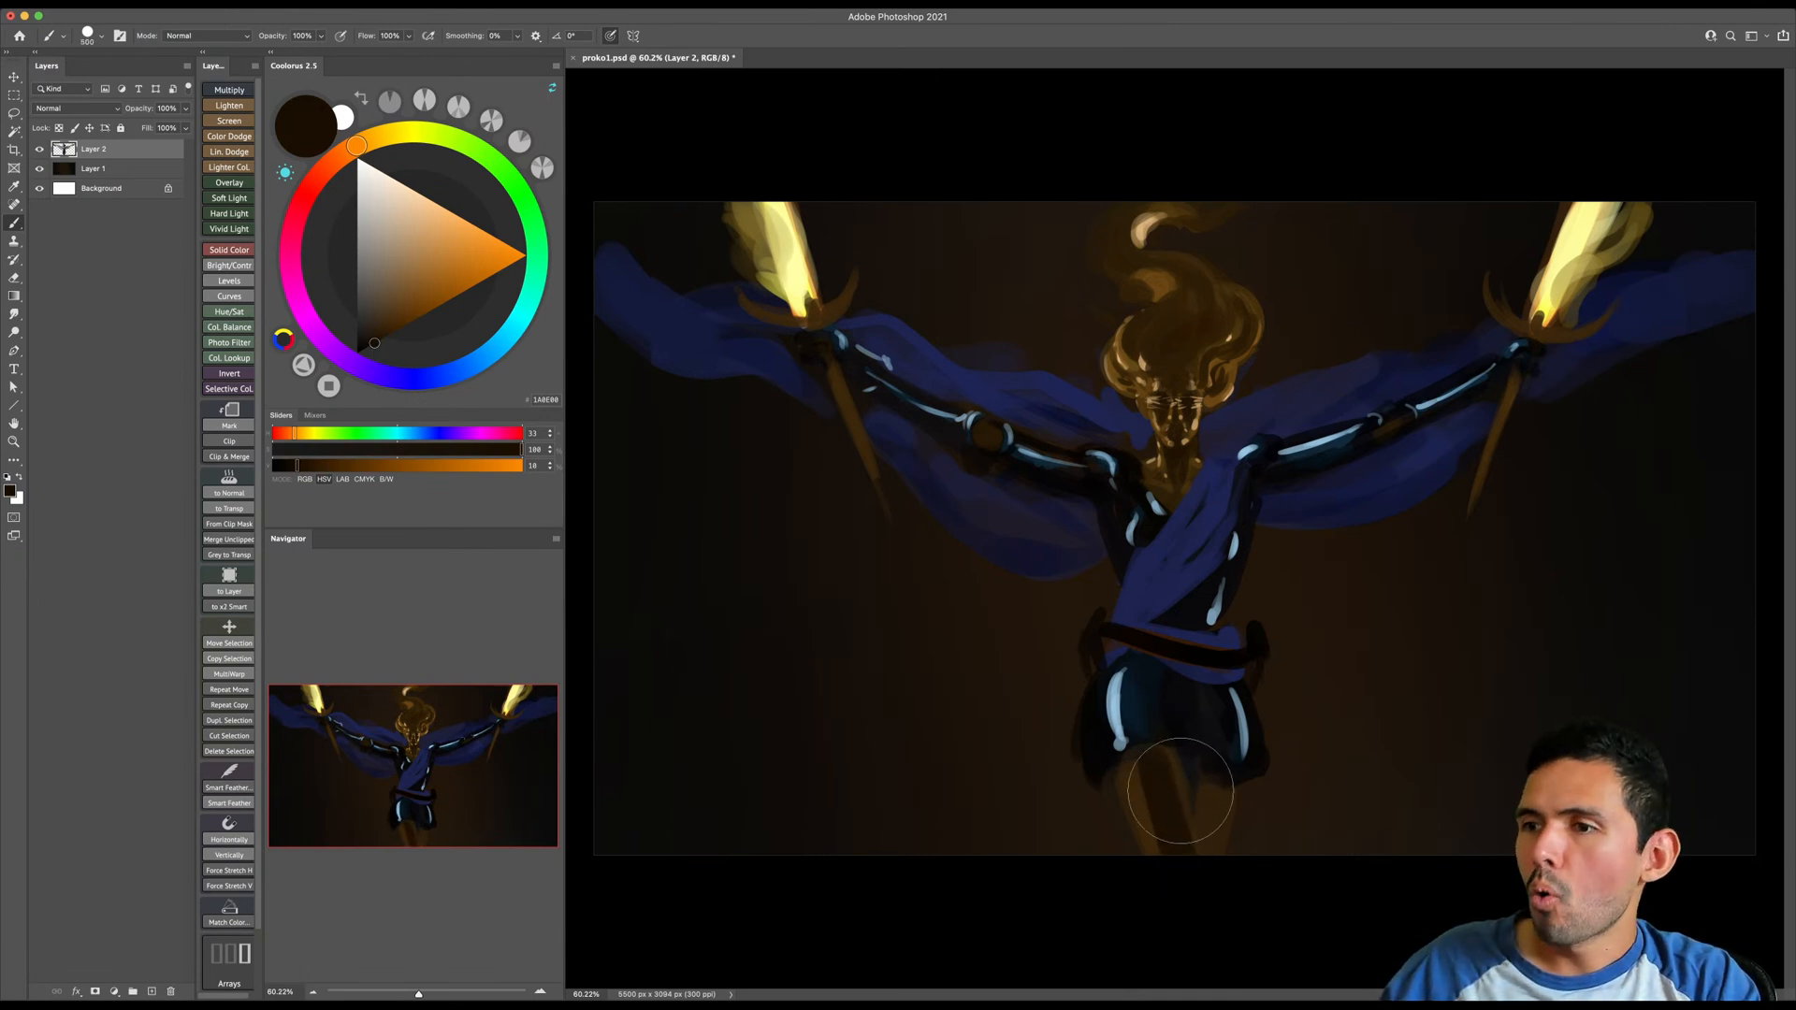
{"action": "key", "text": "]"}
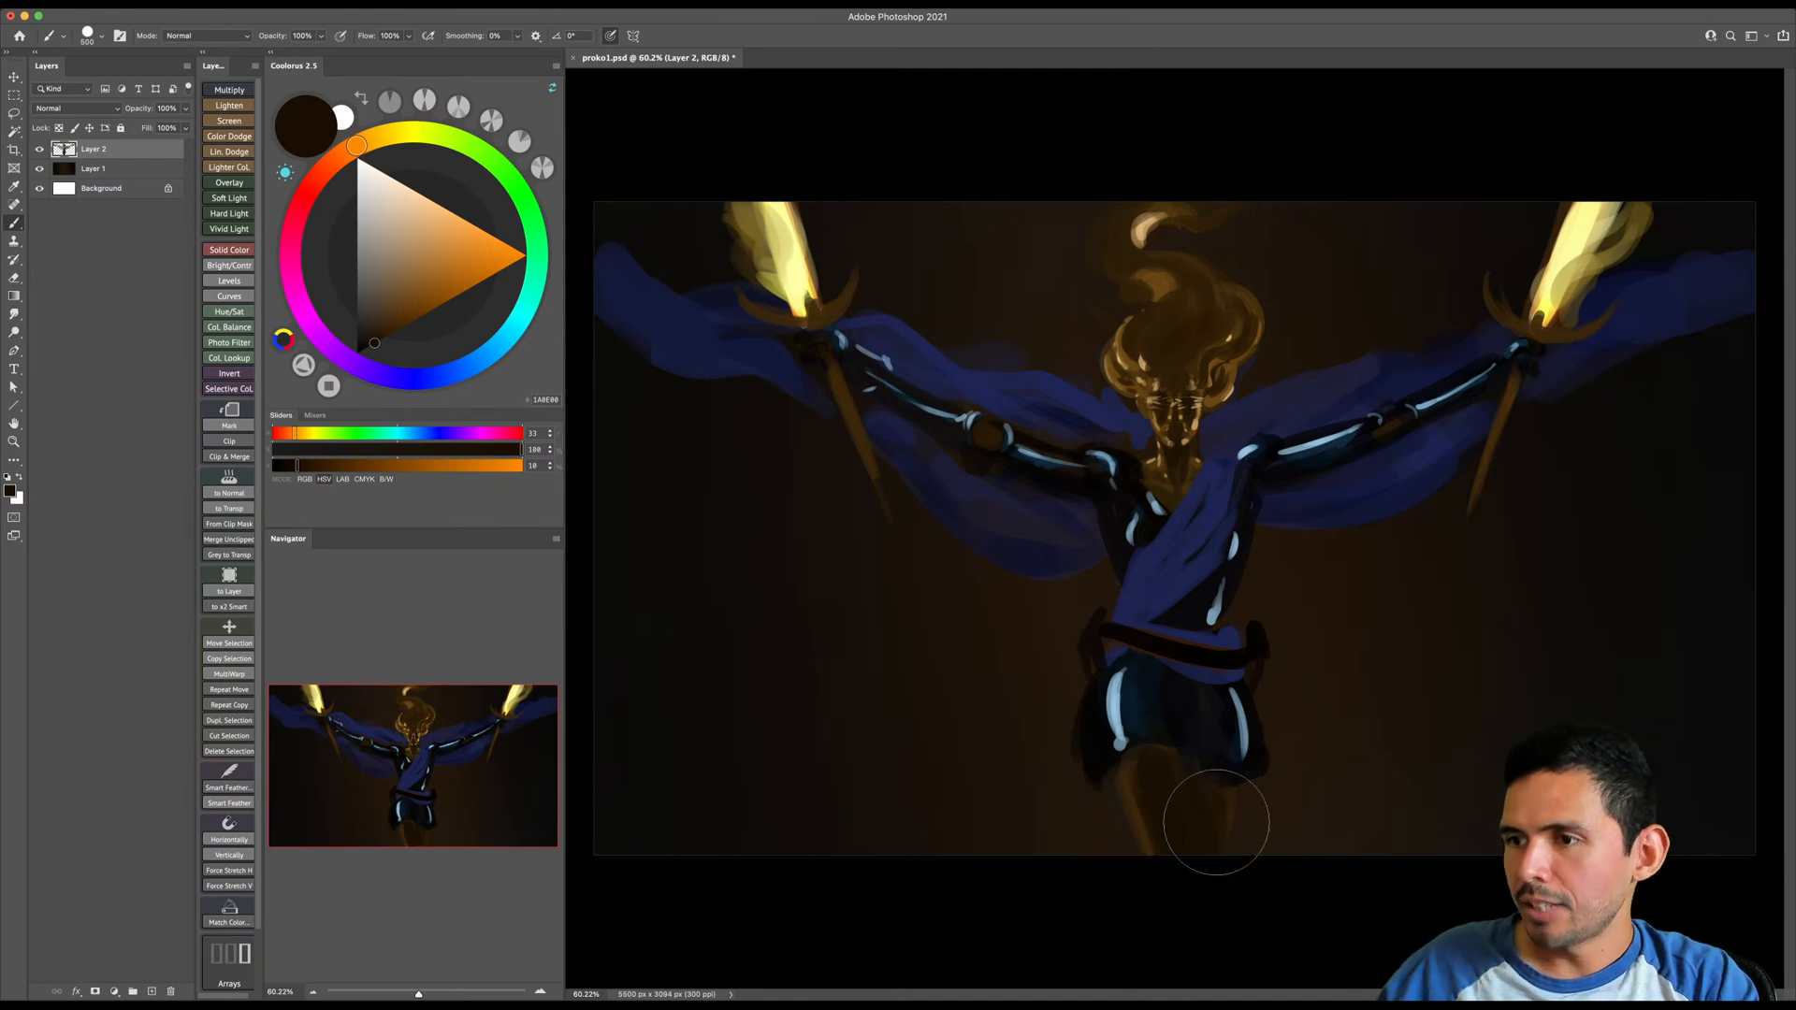
{"action": "key", "text": "bracketleft"}
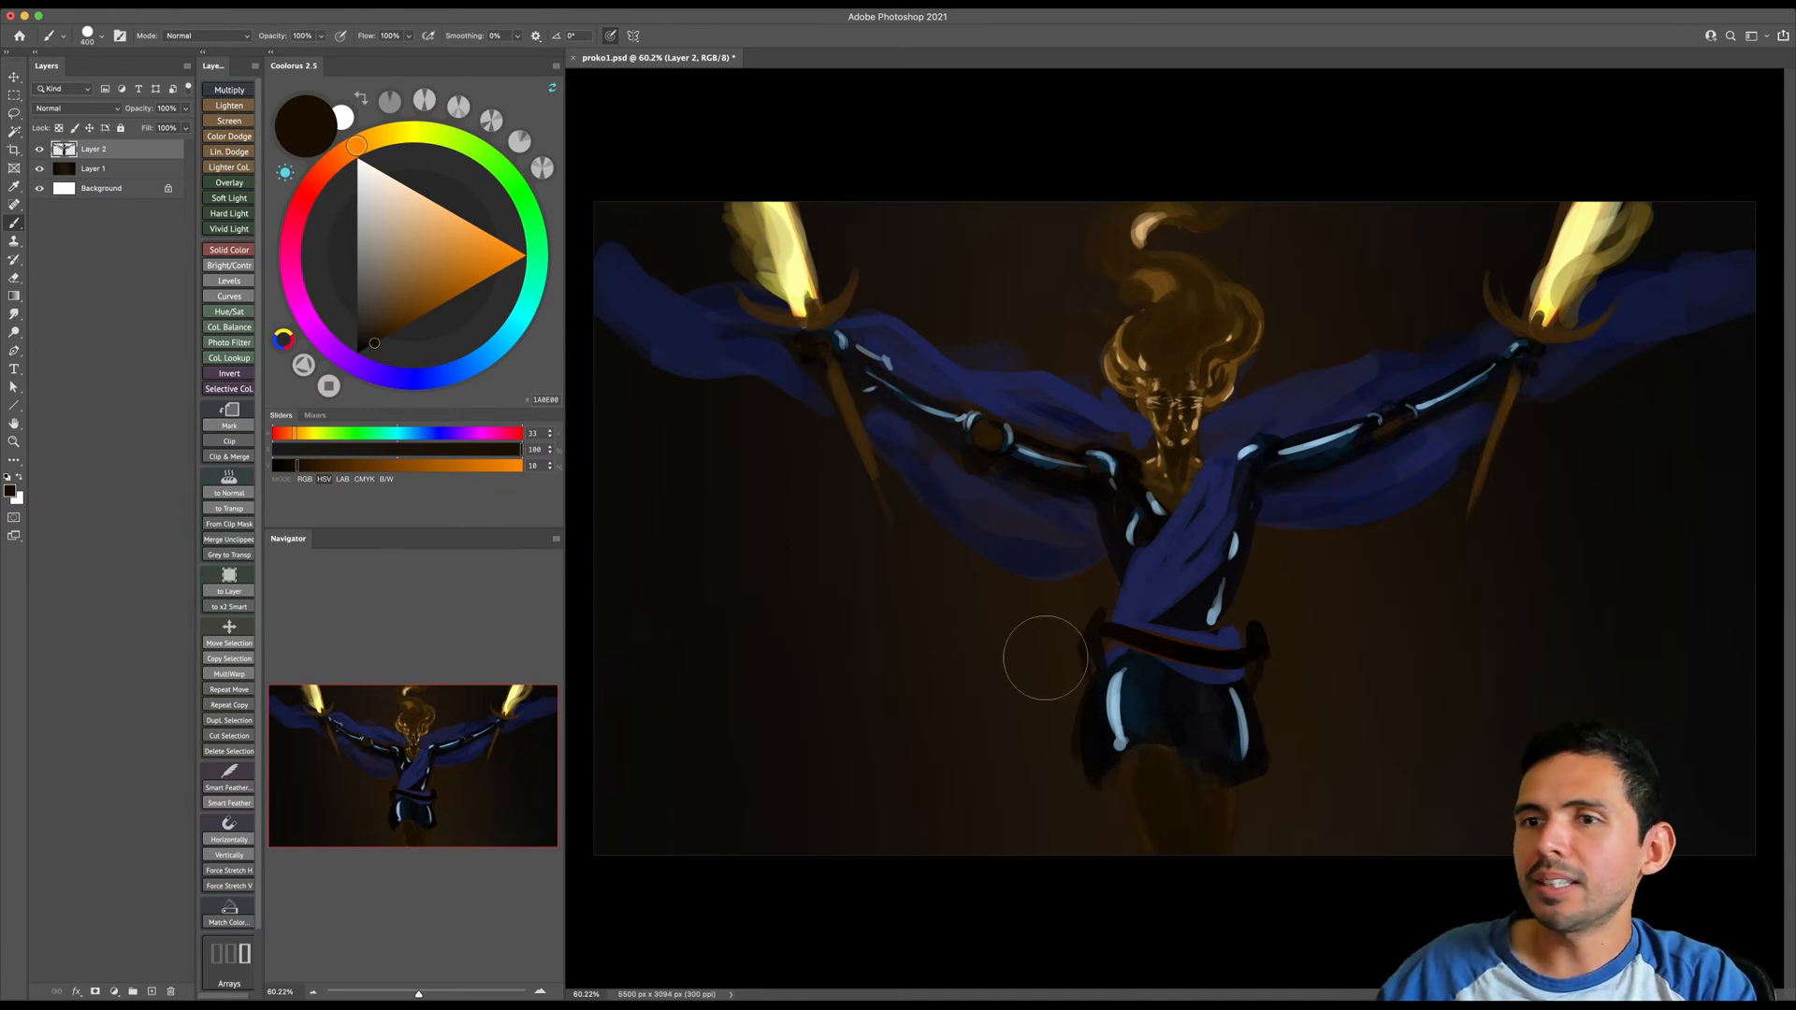
- Sample golden brown from the hair and paint along the outer edge of the image-left thigh with a smaller brush
{"action": "left_click", "coordinate": [1132, 354], "text": "alt"}
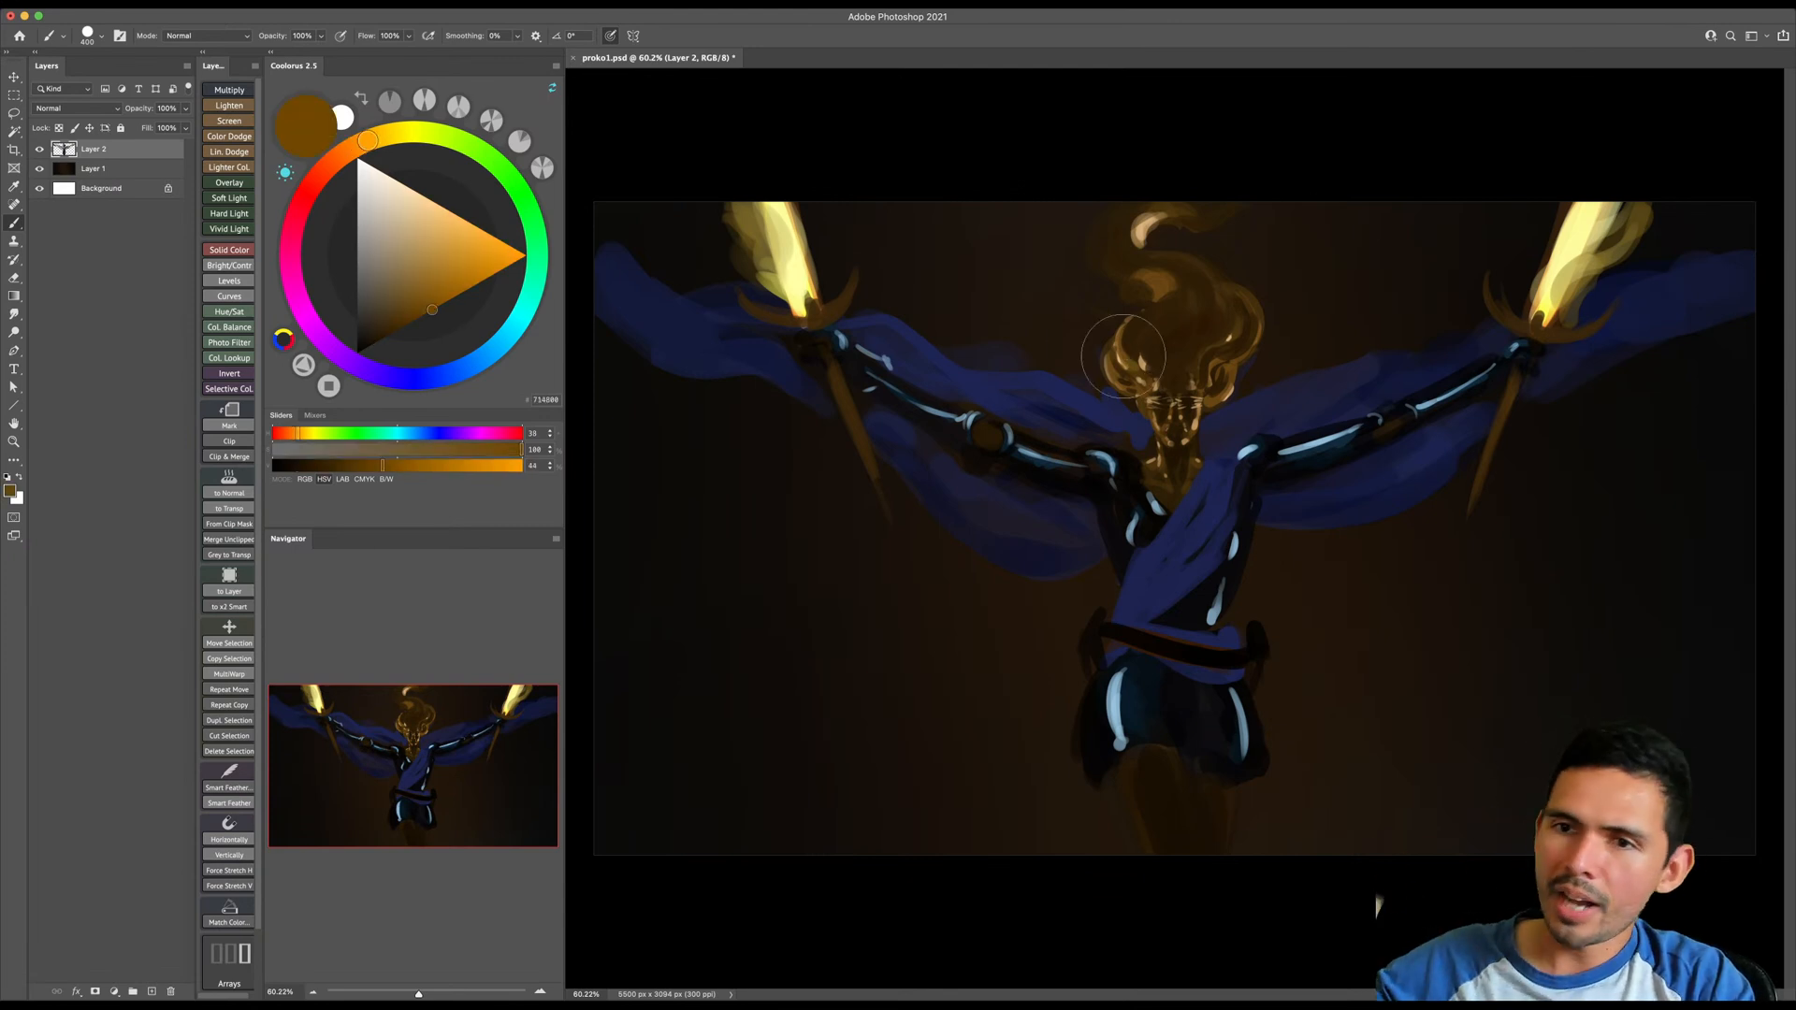
{"action": "key", "text": "bracketleft"}
{"action": "key", "text": "bracketleft"}
{"action": "key", "text": "bracketleft"}
{"action": "key", "text": "bracketleft"}
{"action": "key", "text": "bracketleft"}
{"action": "key", "text": "bracketleft"}
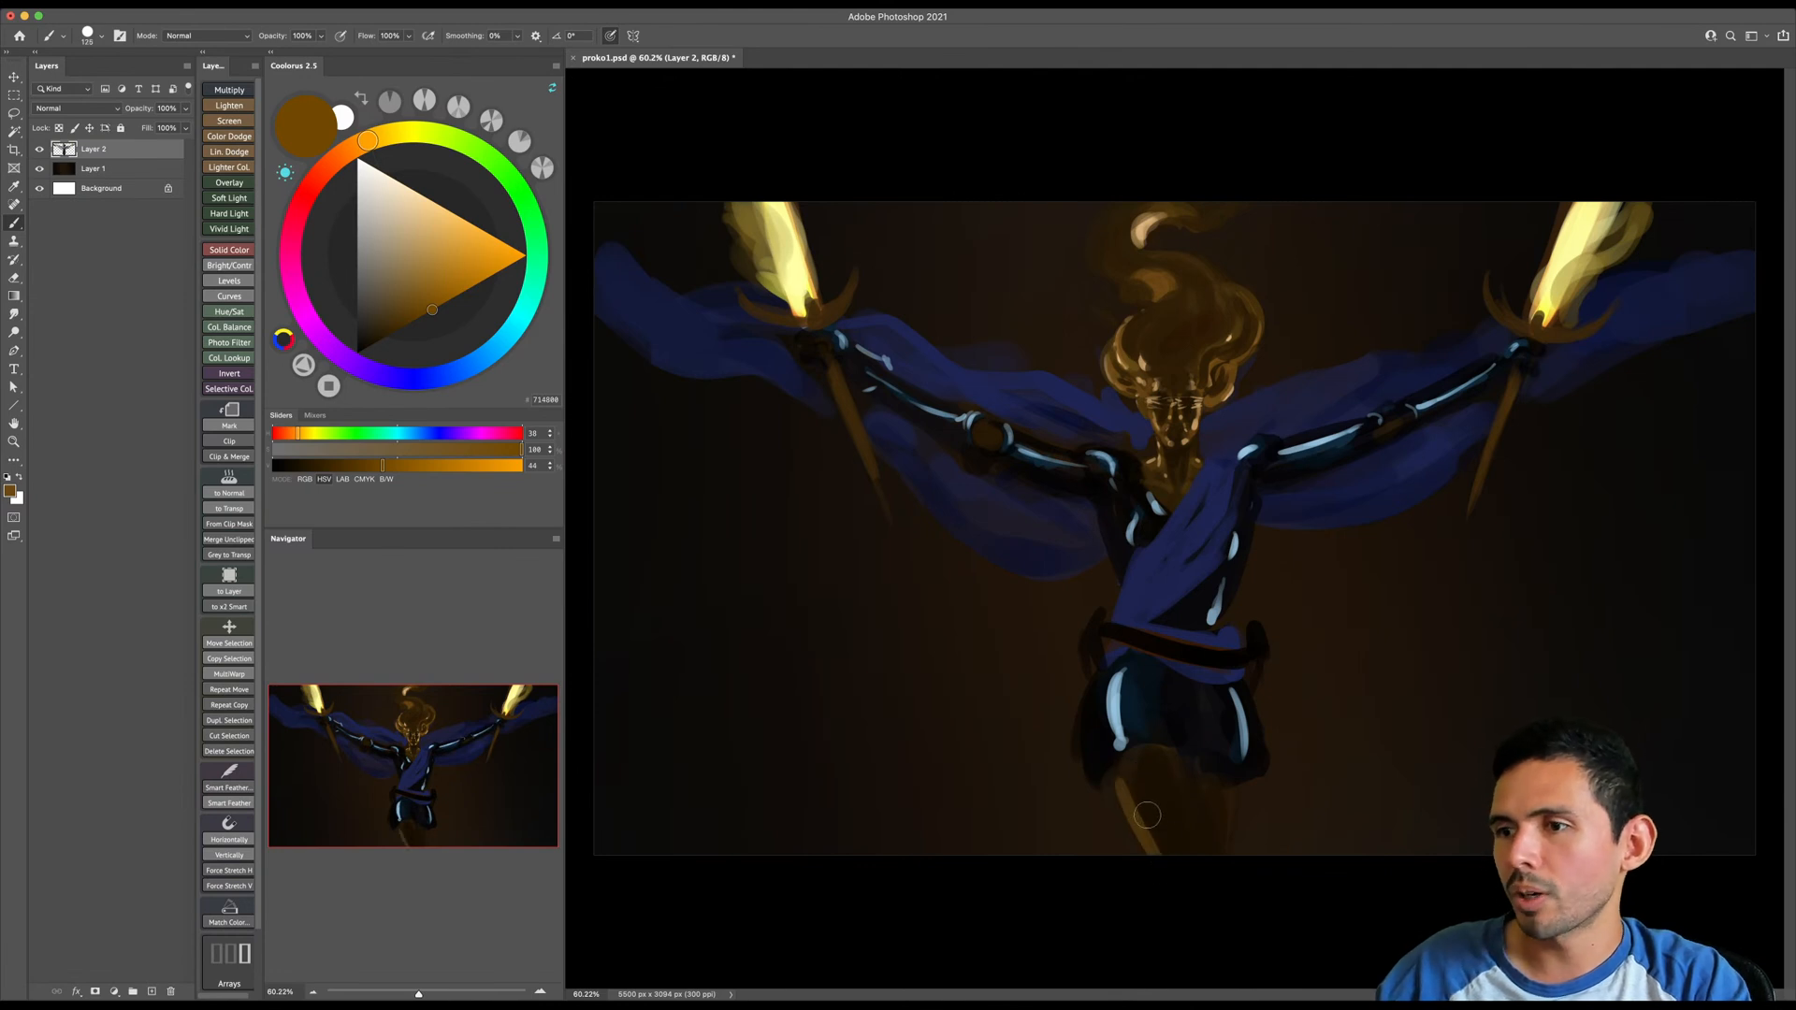
{"action": "key", "text": "bracketright"}
{"action": "key", "text": "bracketright"}
{"action": "key", "text": "bracketright"}
{"action": "key", "text": "bracketright"}
{"action": "key", "text": "bracketright"}
{"action": "key", "text": "bracketright"}
{"action": "key", "text": "bracketleft"}
{"action": "key", "text": "bracketleft"}
{"action": "key", "text": "bracketleft"}
{"action": "key", "text": "bracketleft"}
- Resample golden brown from the thigh, fill out the image-left leg and paint the inner edge of the other leg
{"action": "left_click", "coordinate": [1133, 774], "text": "alt"}
{"action": "key", "text": "bracketleft"}
{"action": "key", "text": "bracketleft"}
{"action": "left_click", "coordinate": [1130, 772], "text": "alt"}
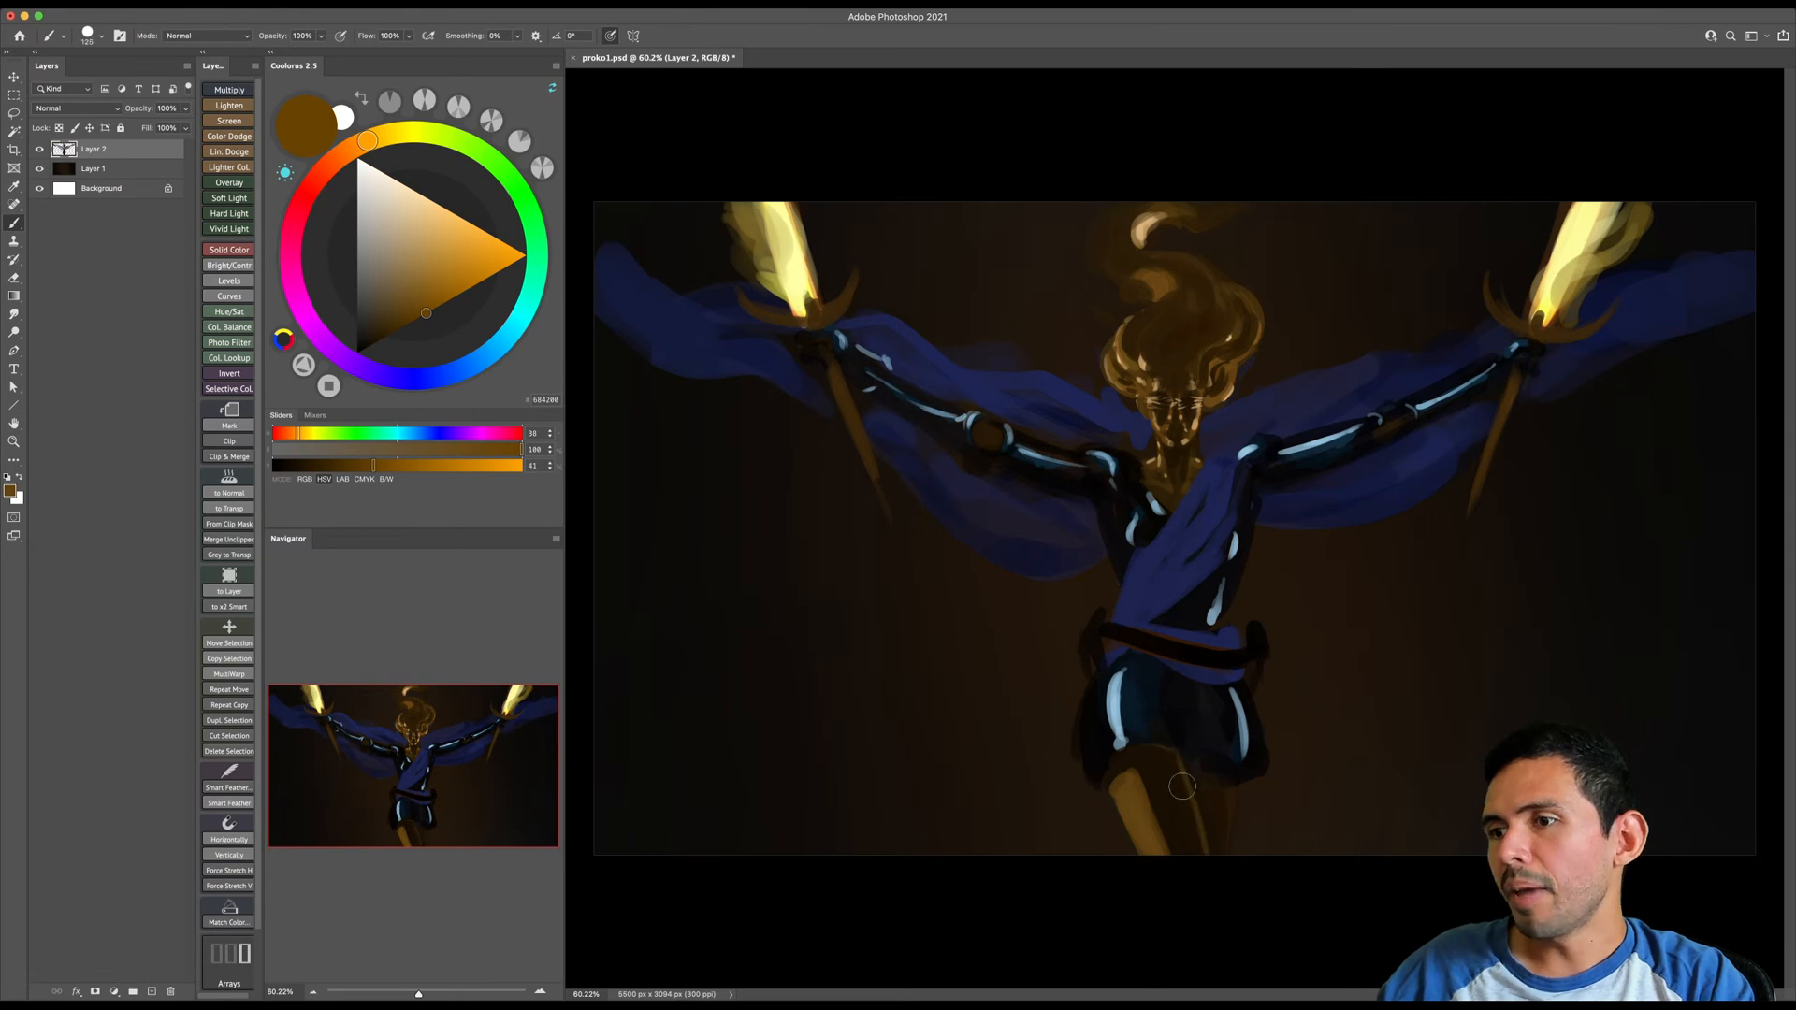
{"action": "key", "text": "bracketright"}
{"action": "key", "text": "bracketright"}
{"action": "key", "text": "bracketright"}
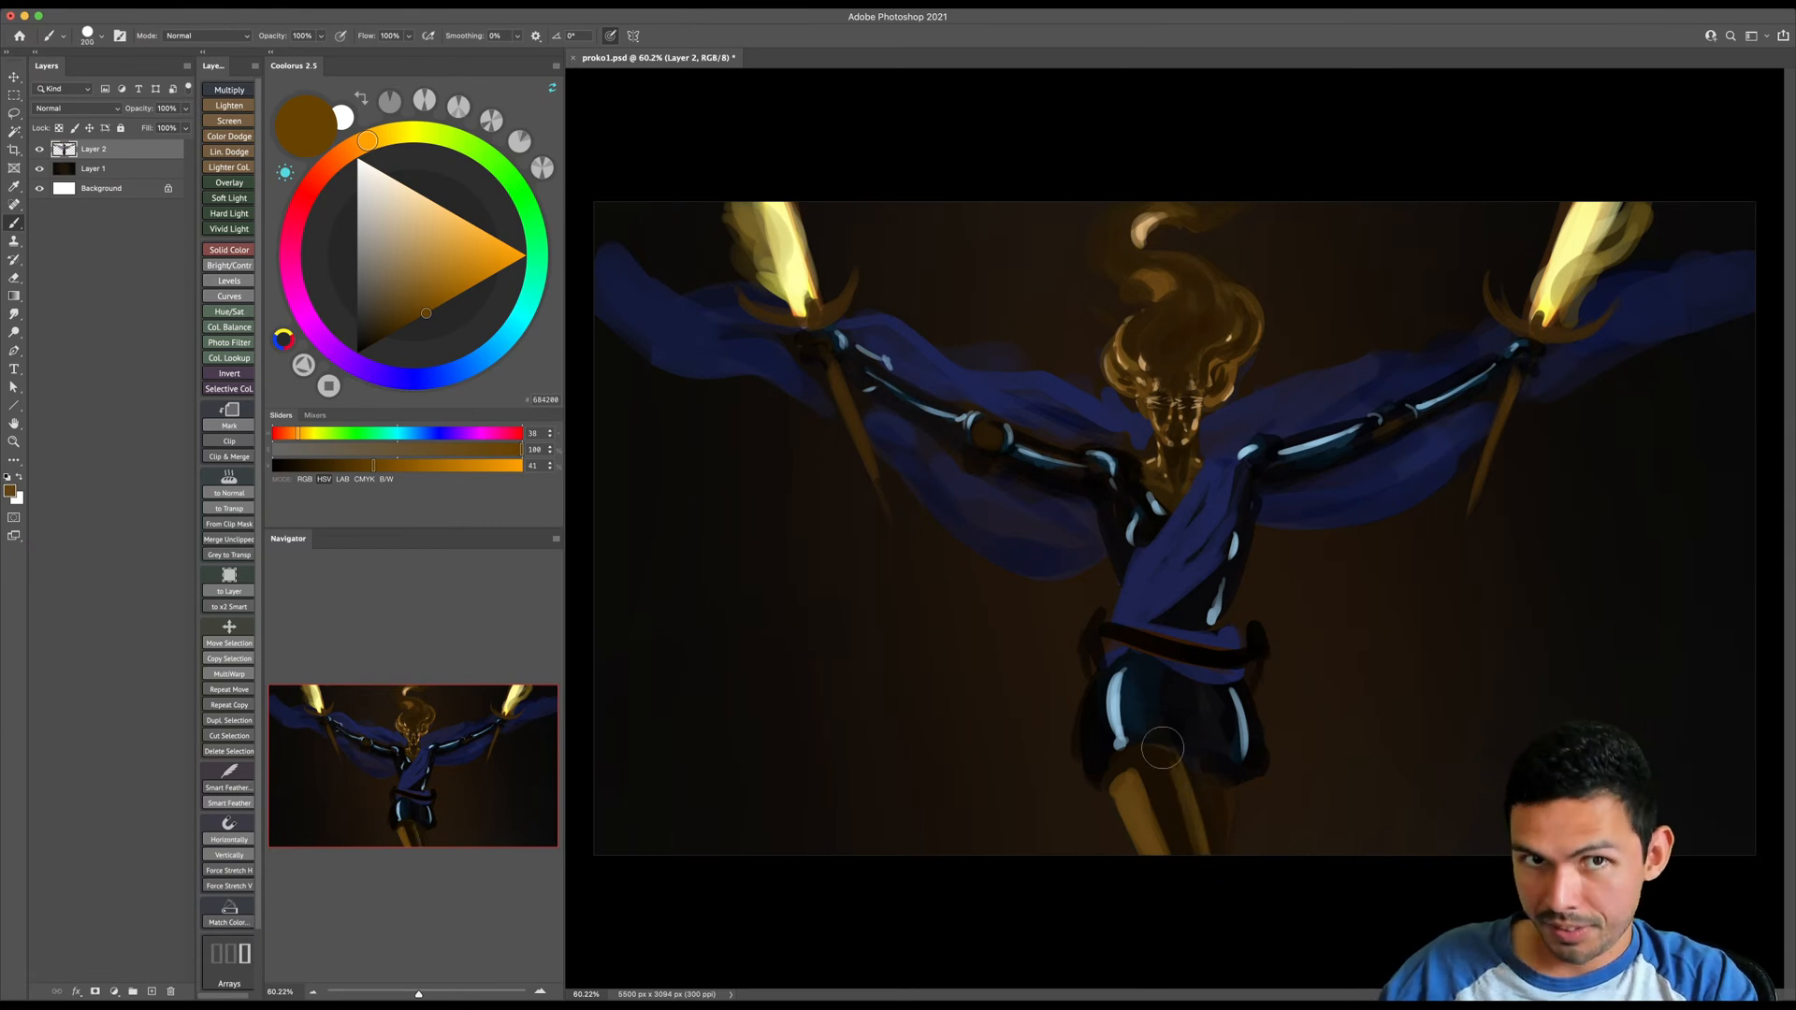
- Sample the dark brown between the thighs and paint shadows on the upper legs beneath the shorts
{"action": "left_click", "coordinate": [1163, 783], "text": "alt"}
{"action": "key", "text": "bracketright"}
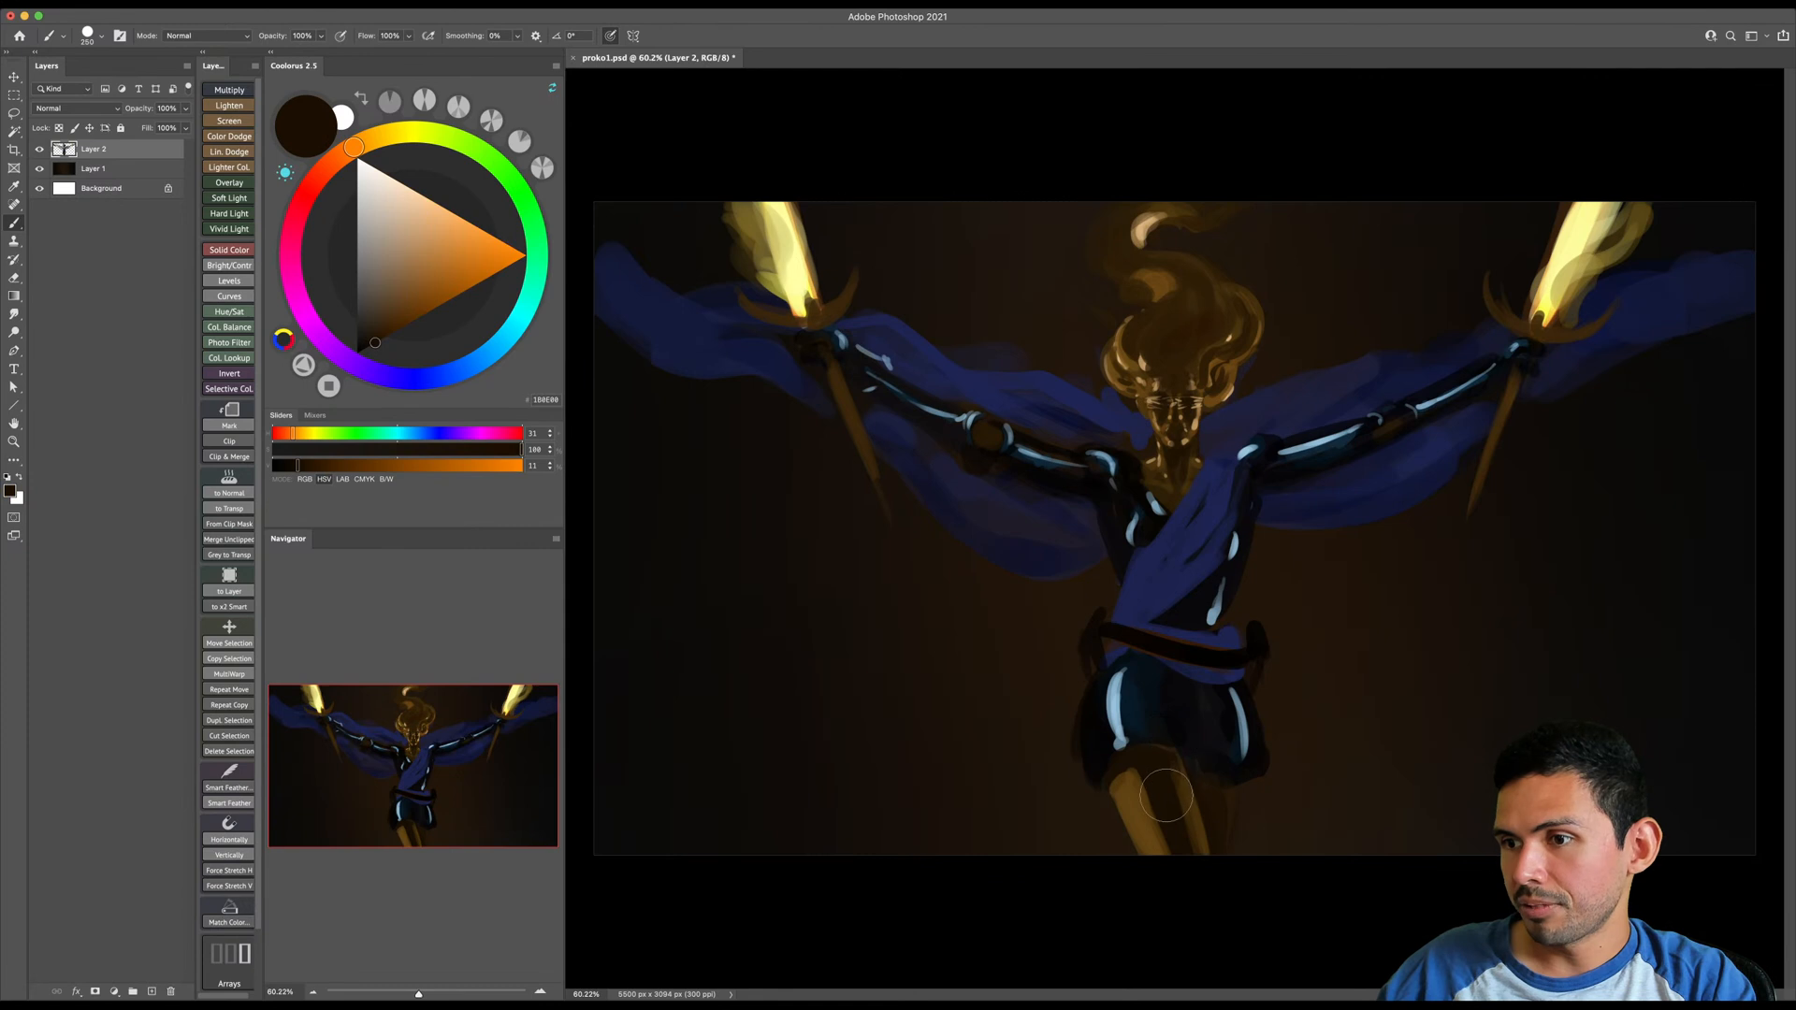
{"action": "key", "text": "bracketleft"}
{"action": "key", "text": "bracketleft"}
{"action": "key", "text": "bracketleft"}
- Sample tan from the face, lighten it to pale peach, and paint long highlights down both legs with a small brush
{"action": "left_click", "coordinate": [1200, 421], "text": "alt"}
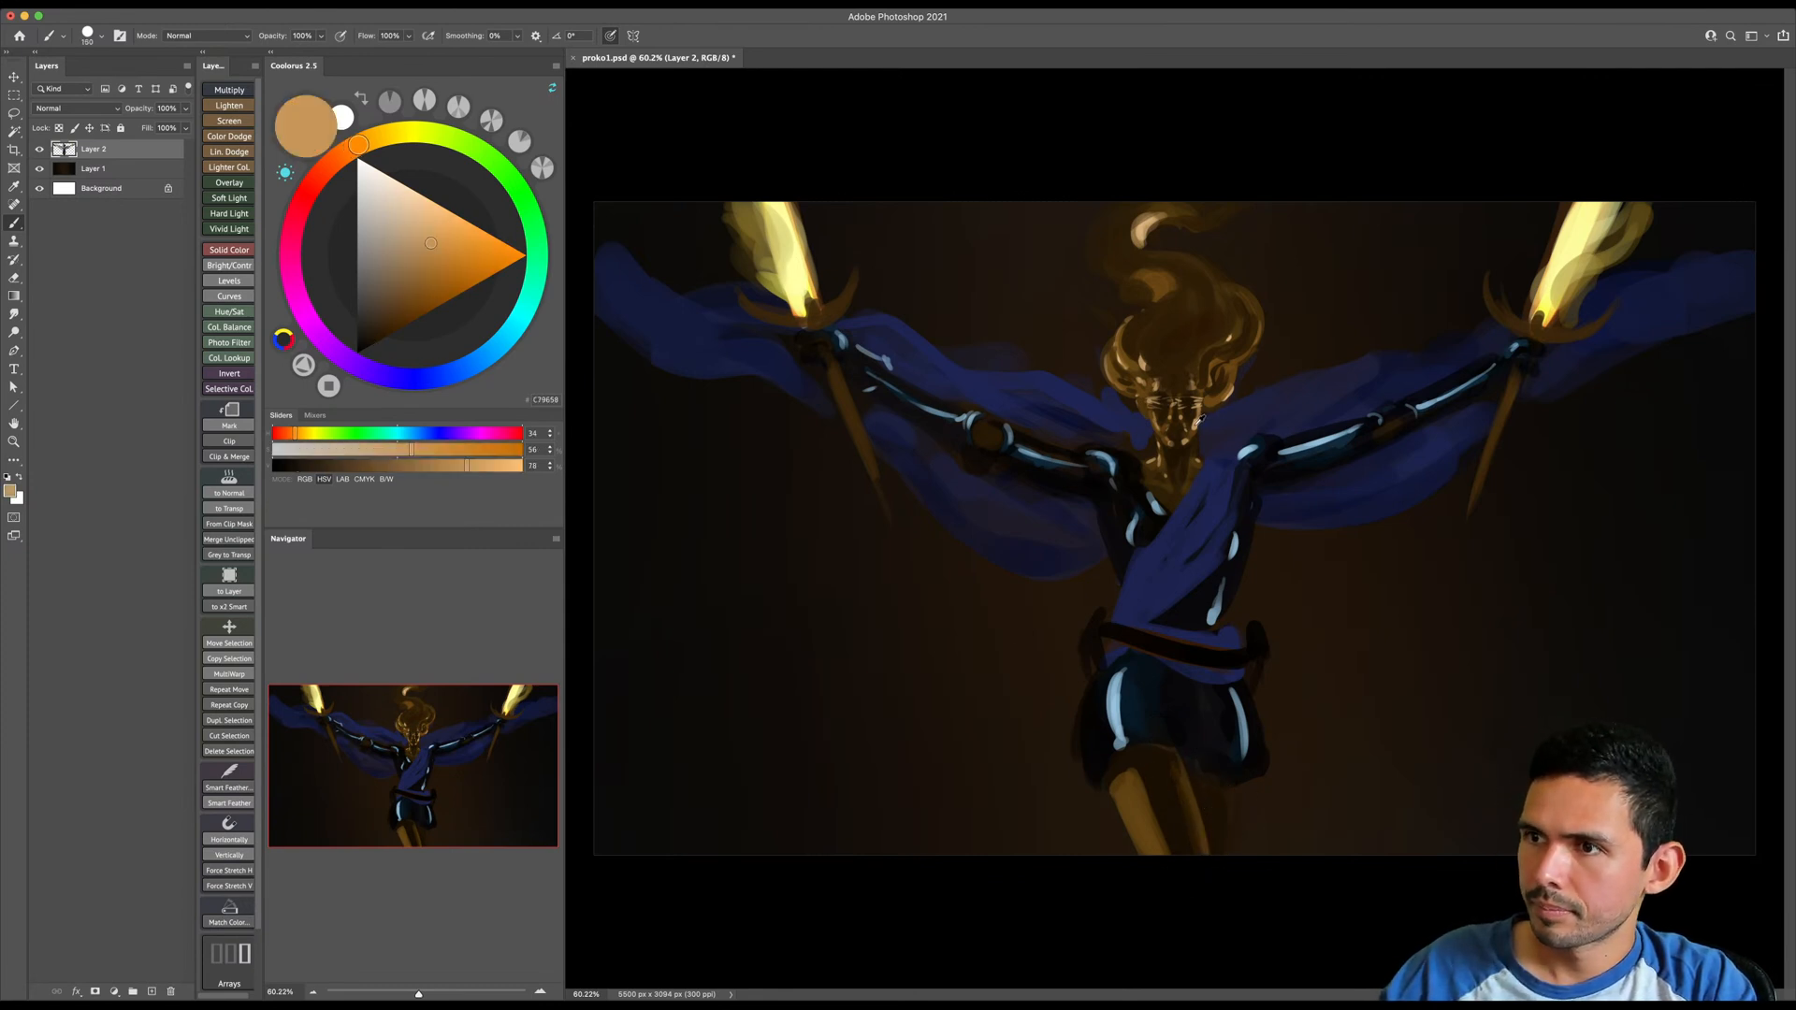
{"action": "left_click", "coordinate": [426, 200]}
{"action": "key", "text": "bracketleft"}
{"action": "key", "text": "bracketleft"}
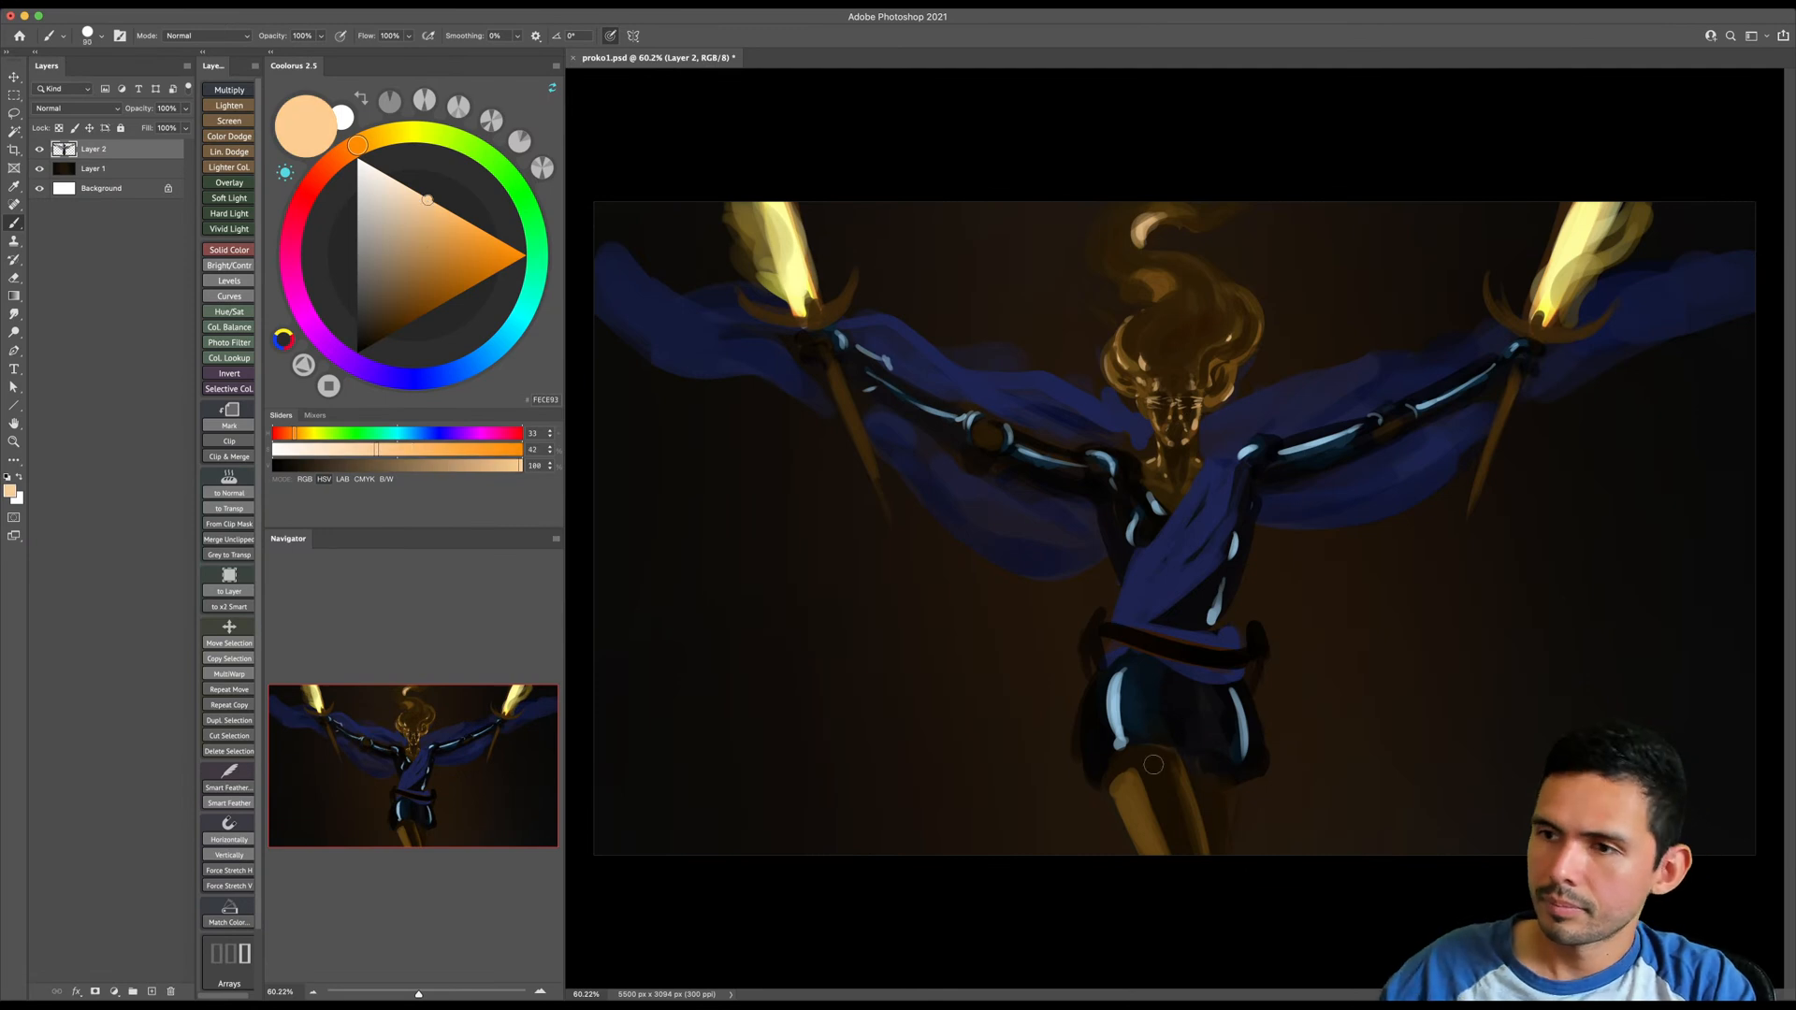
{"action": "key", "text": "bracketright"}
{"action": "key", "text": "bracketright"}
{"action": "left_click_drag", "start_coordinate": [1121, 788], "coordinate": [1167, 881]}
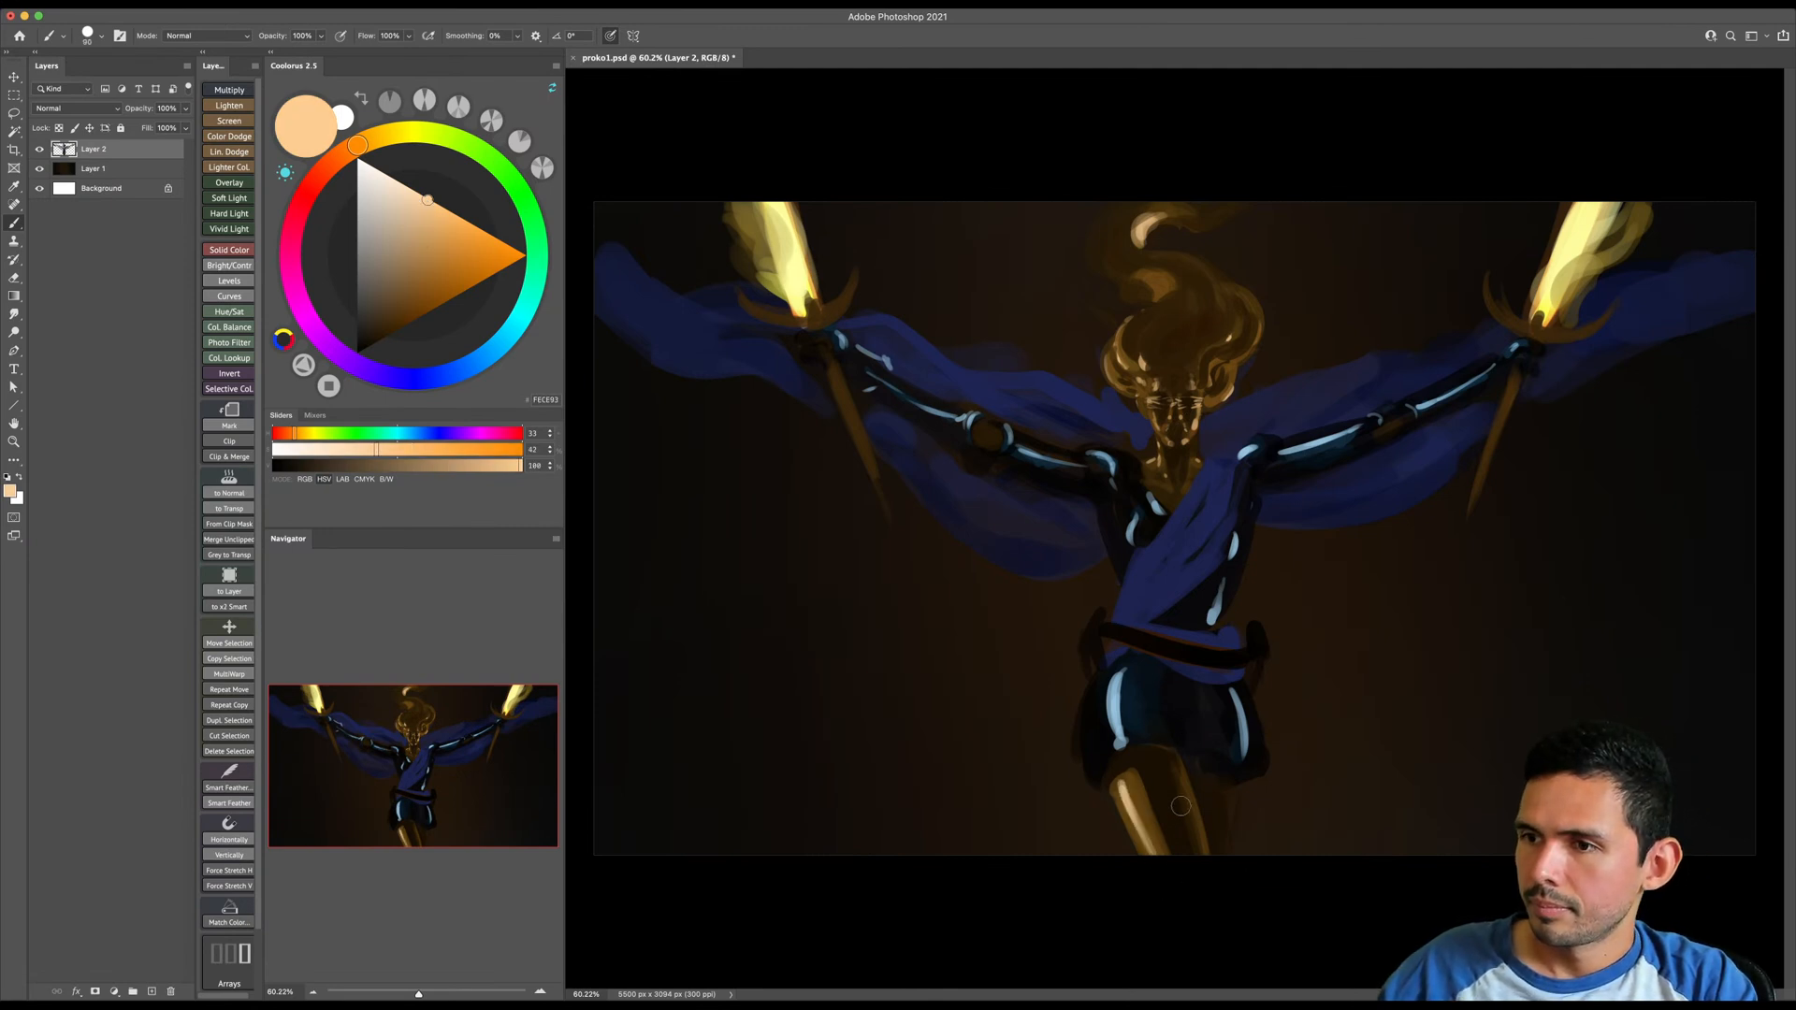
{"action": "key", "text": "bracketleft"}
{"action": "key", "text": "bracketleft"}
{"action": "key", "text": "bracketleft"}
{"action": "left_click_drag", "start_coordinate": [1182, 774], "coordinate": [1207, 865]}
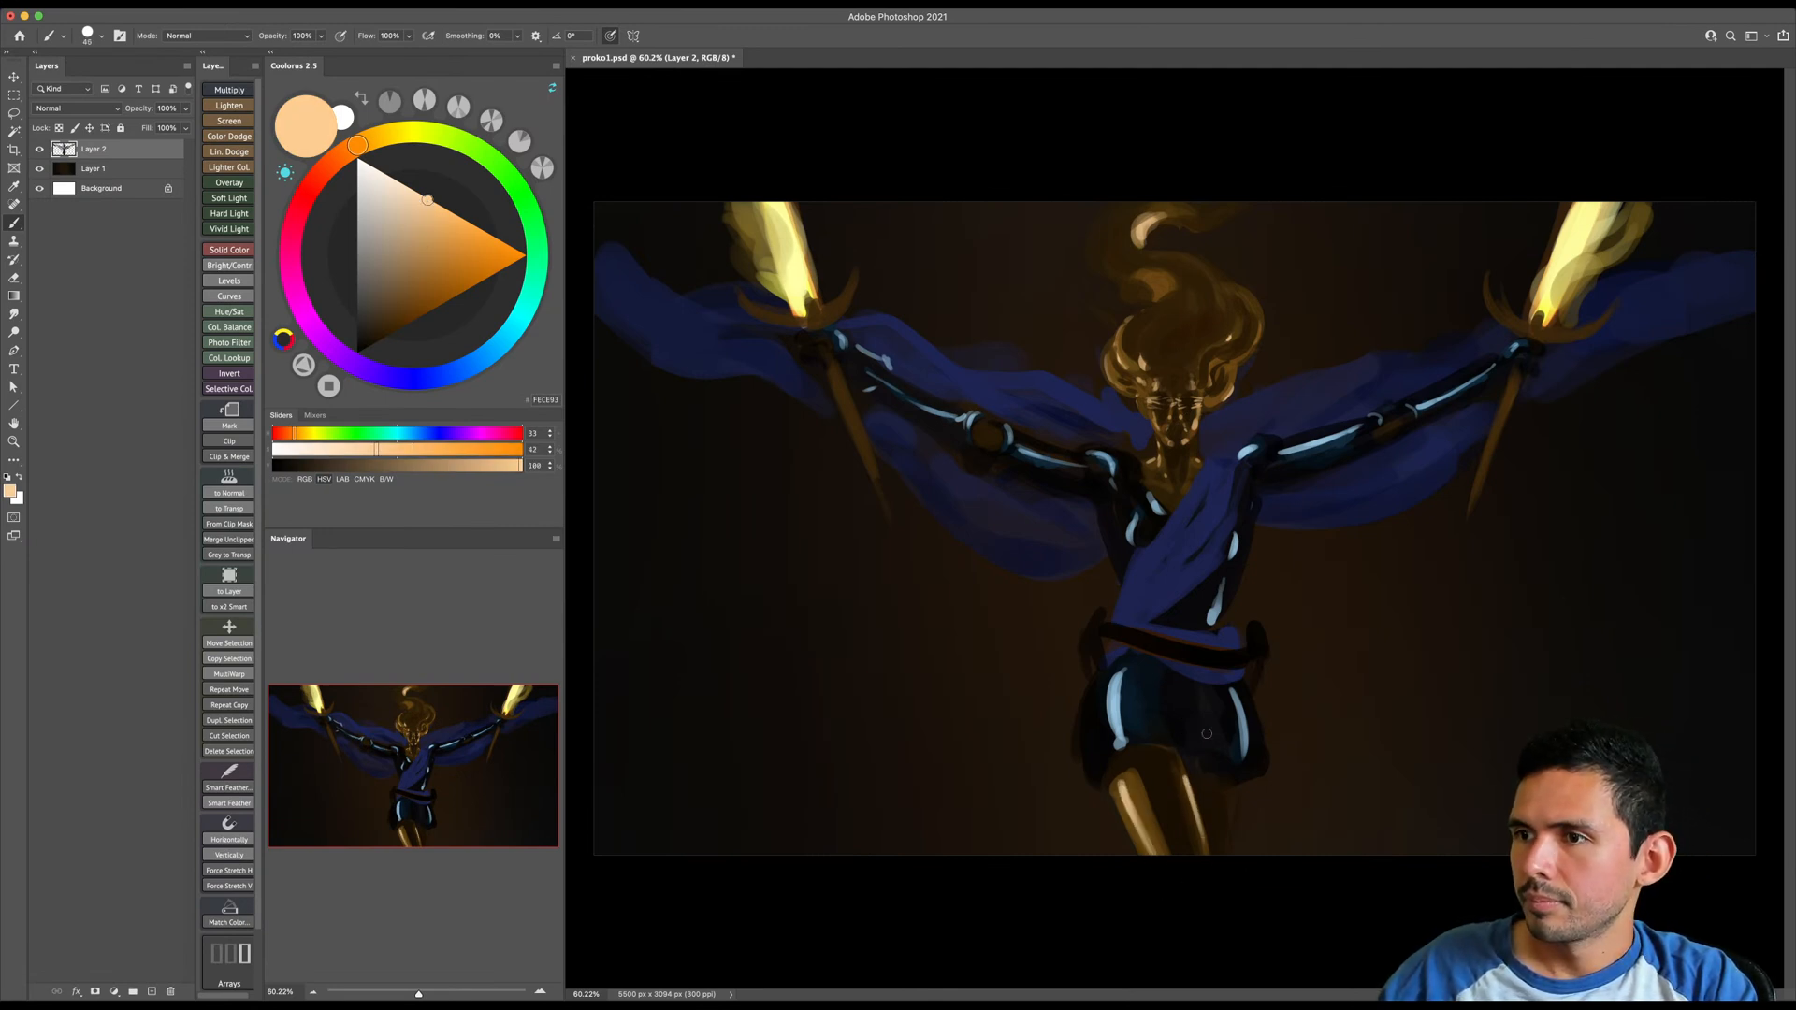
- Sample near-black from the shorts and paint thin dark bands across the highlights on the shorts and image-right arm
{"action": "left_click", "coordinate": [1234, 727], "text": "alt"}
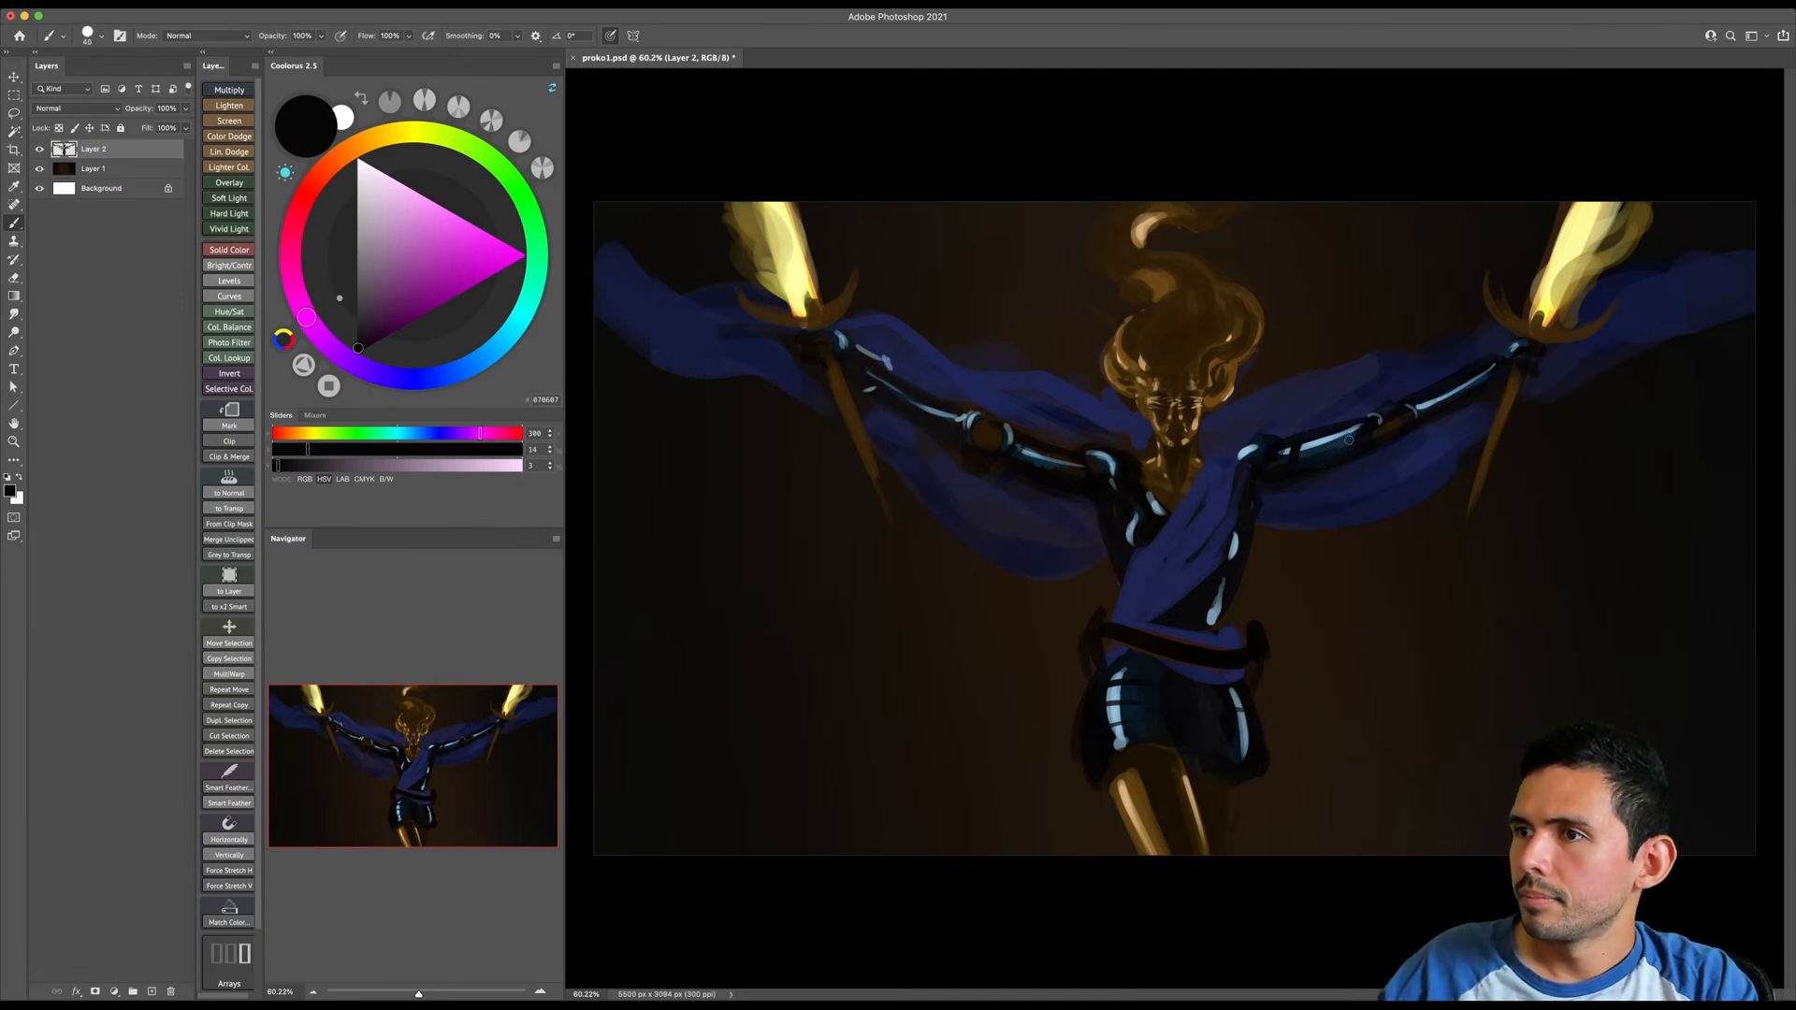
{"action": "key", "text": "bracketright"}
{"action": "key", "text": "bracketright"}
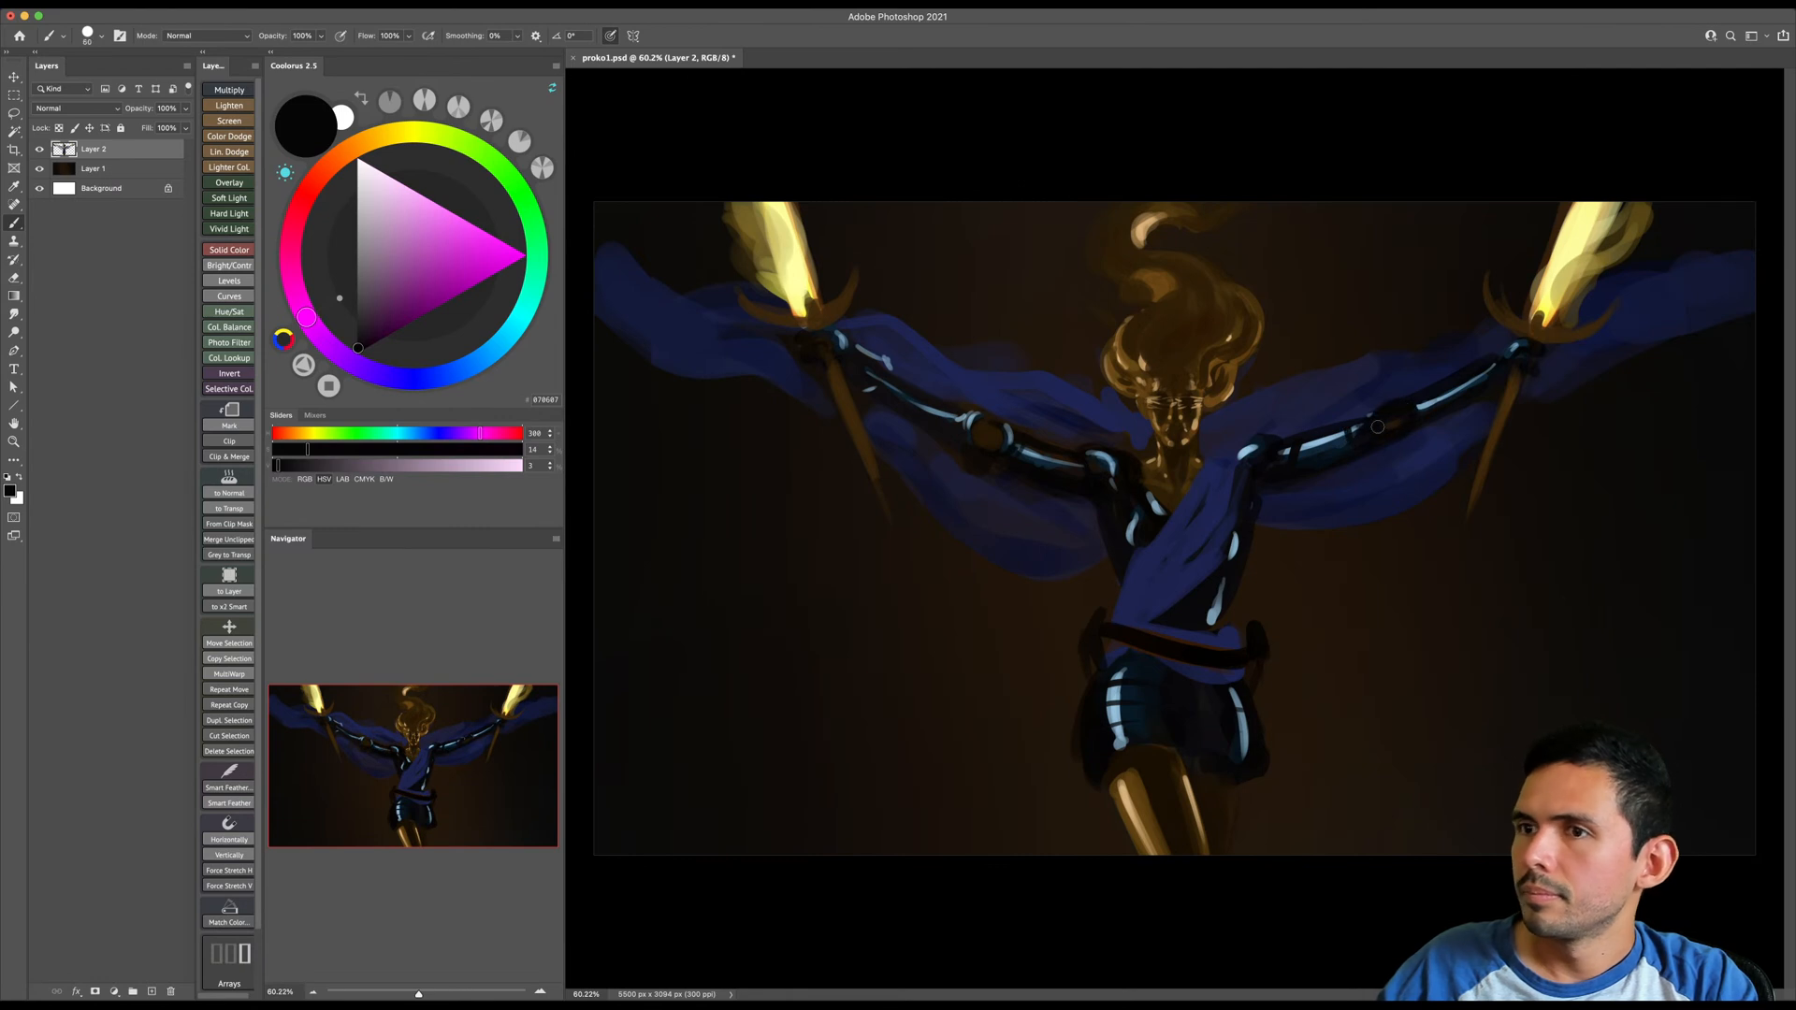
- Choose a saturated blue with hue 221 and paint reflected light on the torso's image-left side below the armpit
{"action": "left_click", "coordinate": [942, 426], "text": "alt"}
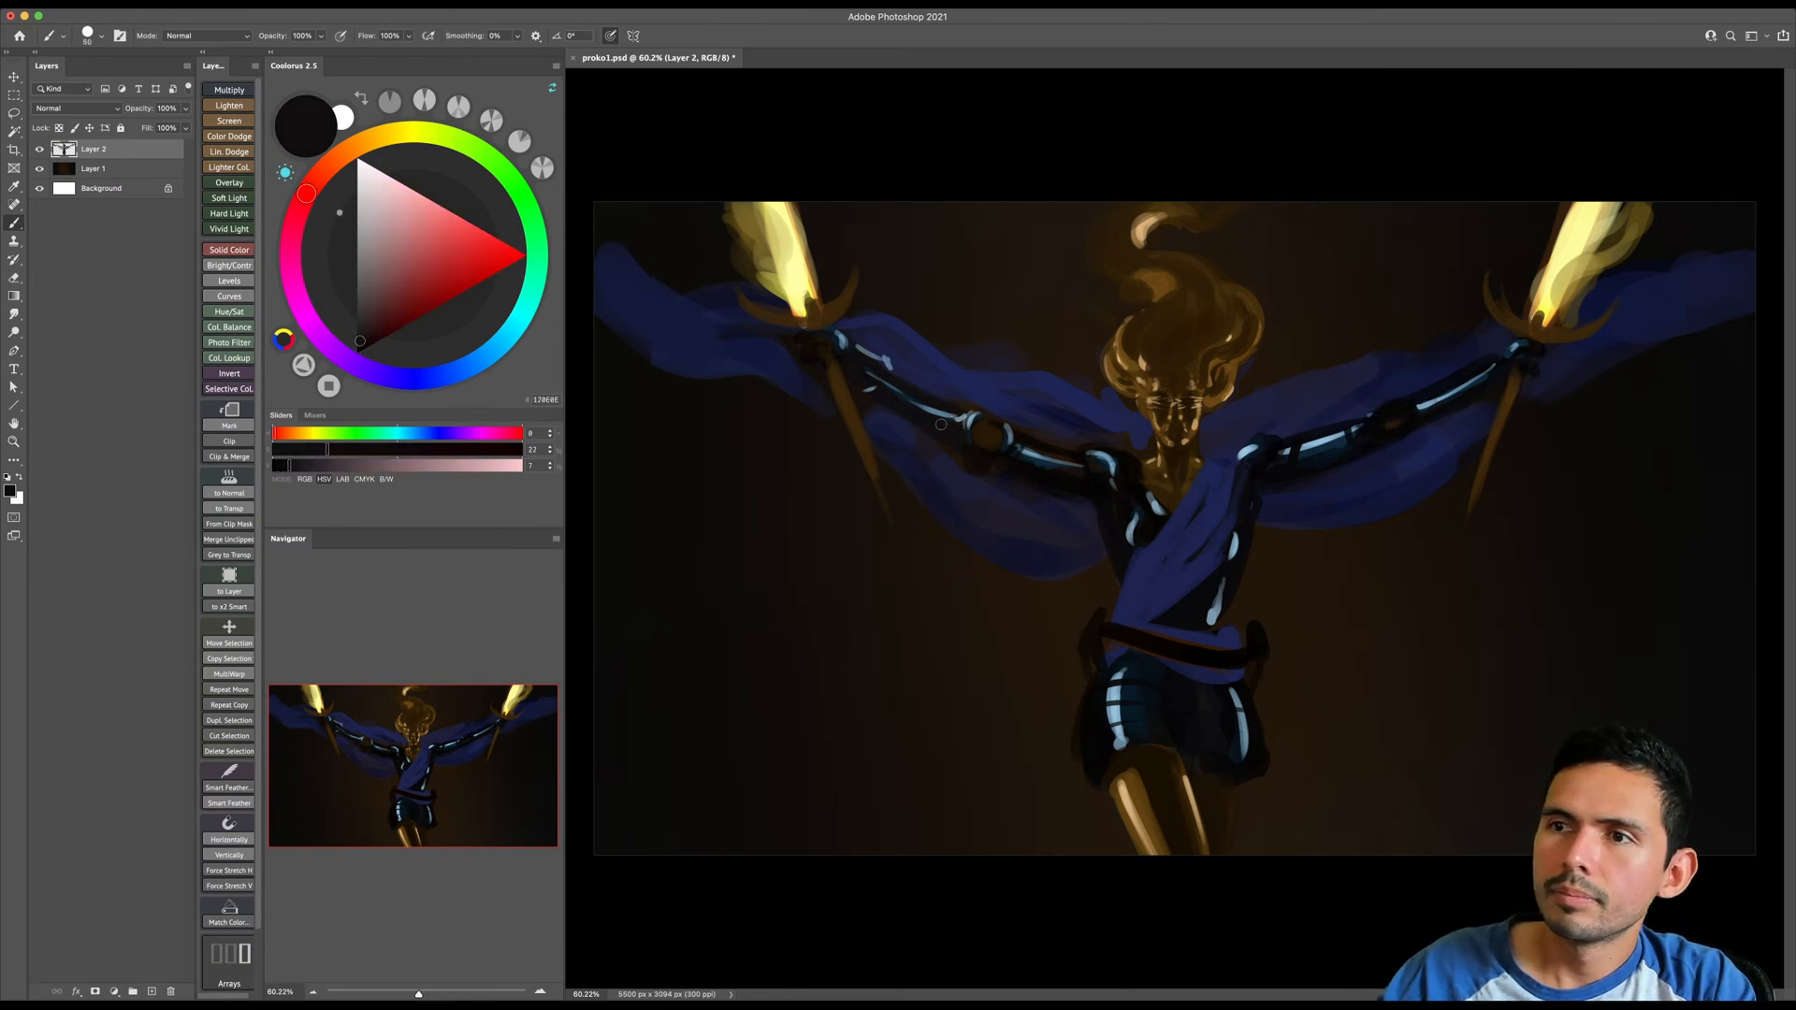
{"action": "left_click", "coordinate": [457, 375]}
{"action": "left_click", "coordinate": [364, 292]}
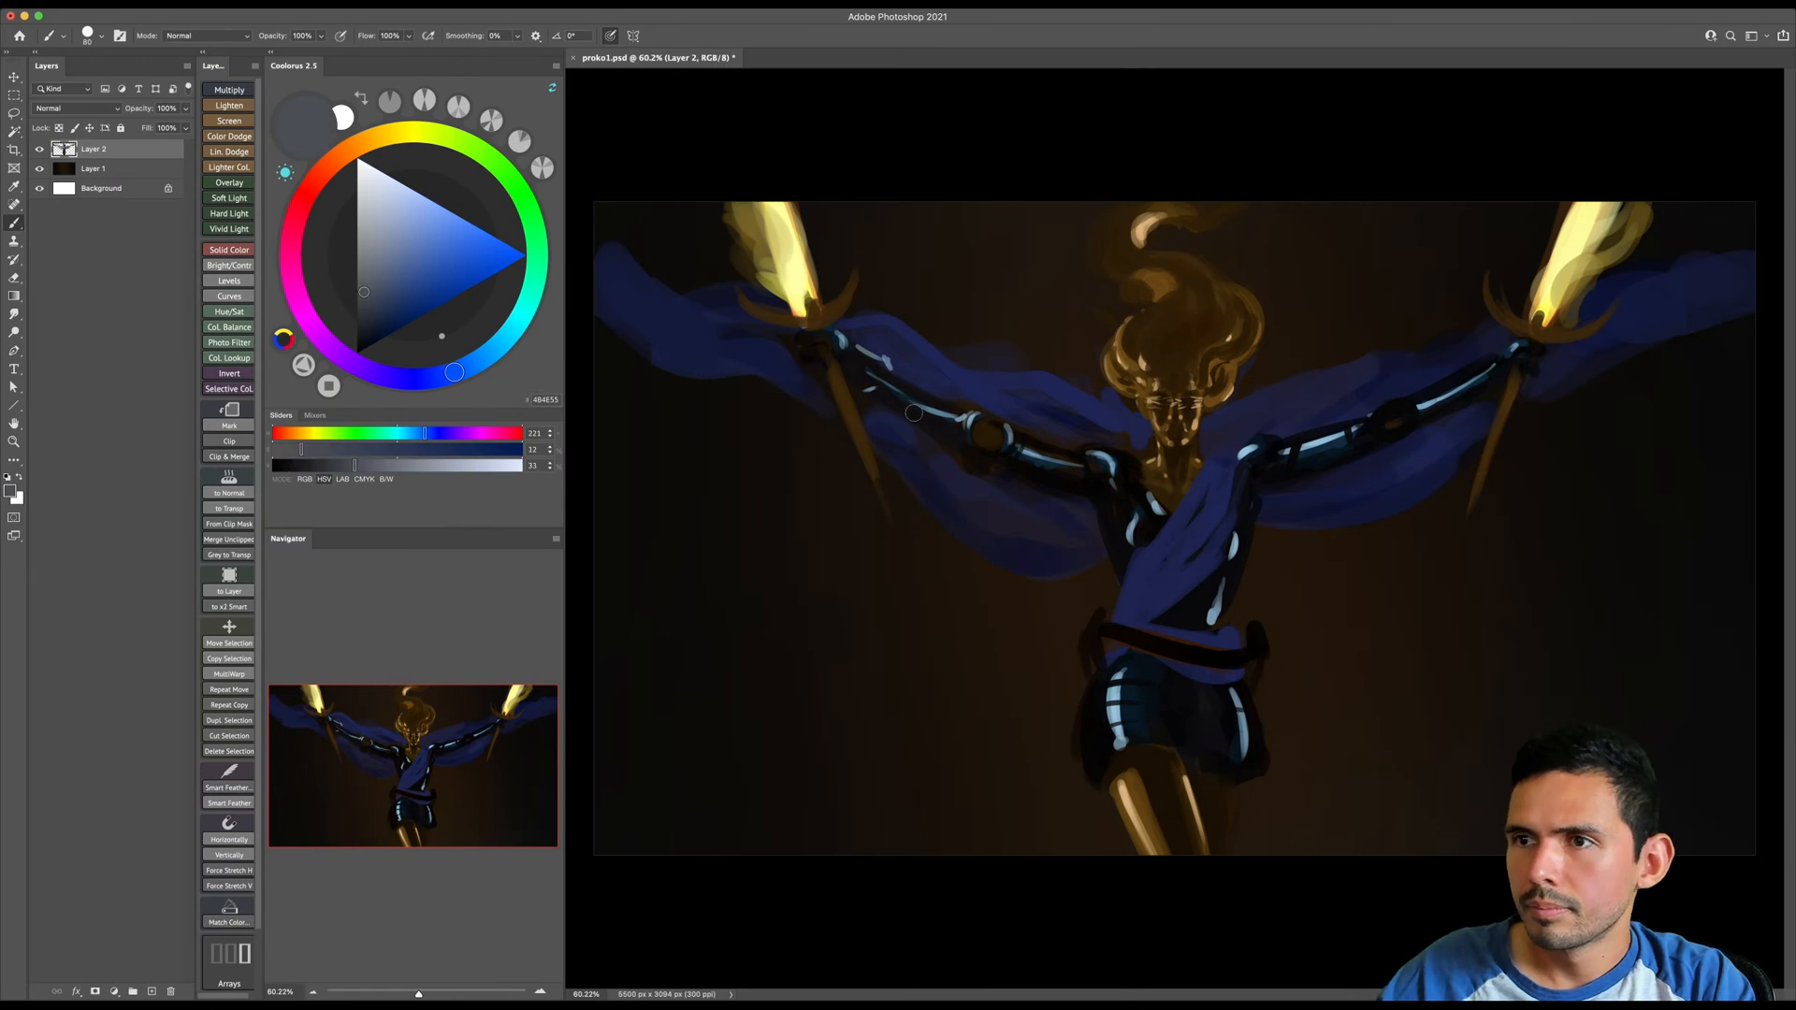
{"action": "key", "text": "bracketright"}
{"action": "key", "text": "bracketright"}
{"action": "key", "text": "bracketright"}
{"action": "left_click", "coordinate": [468, 289]}
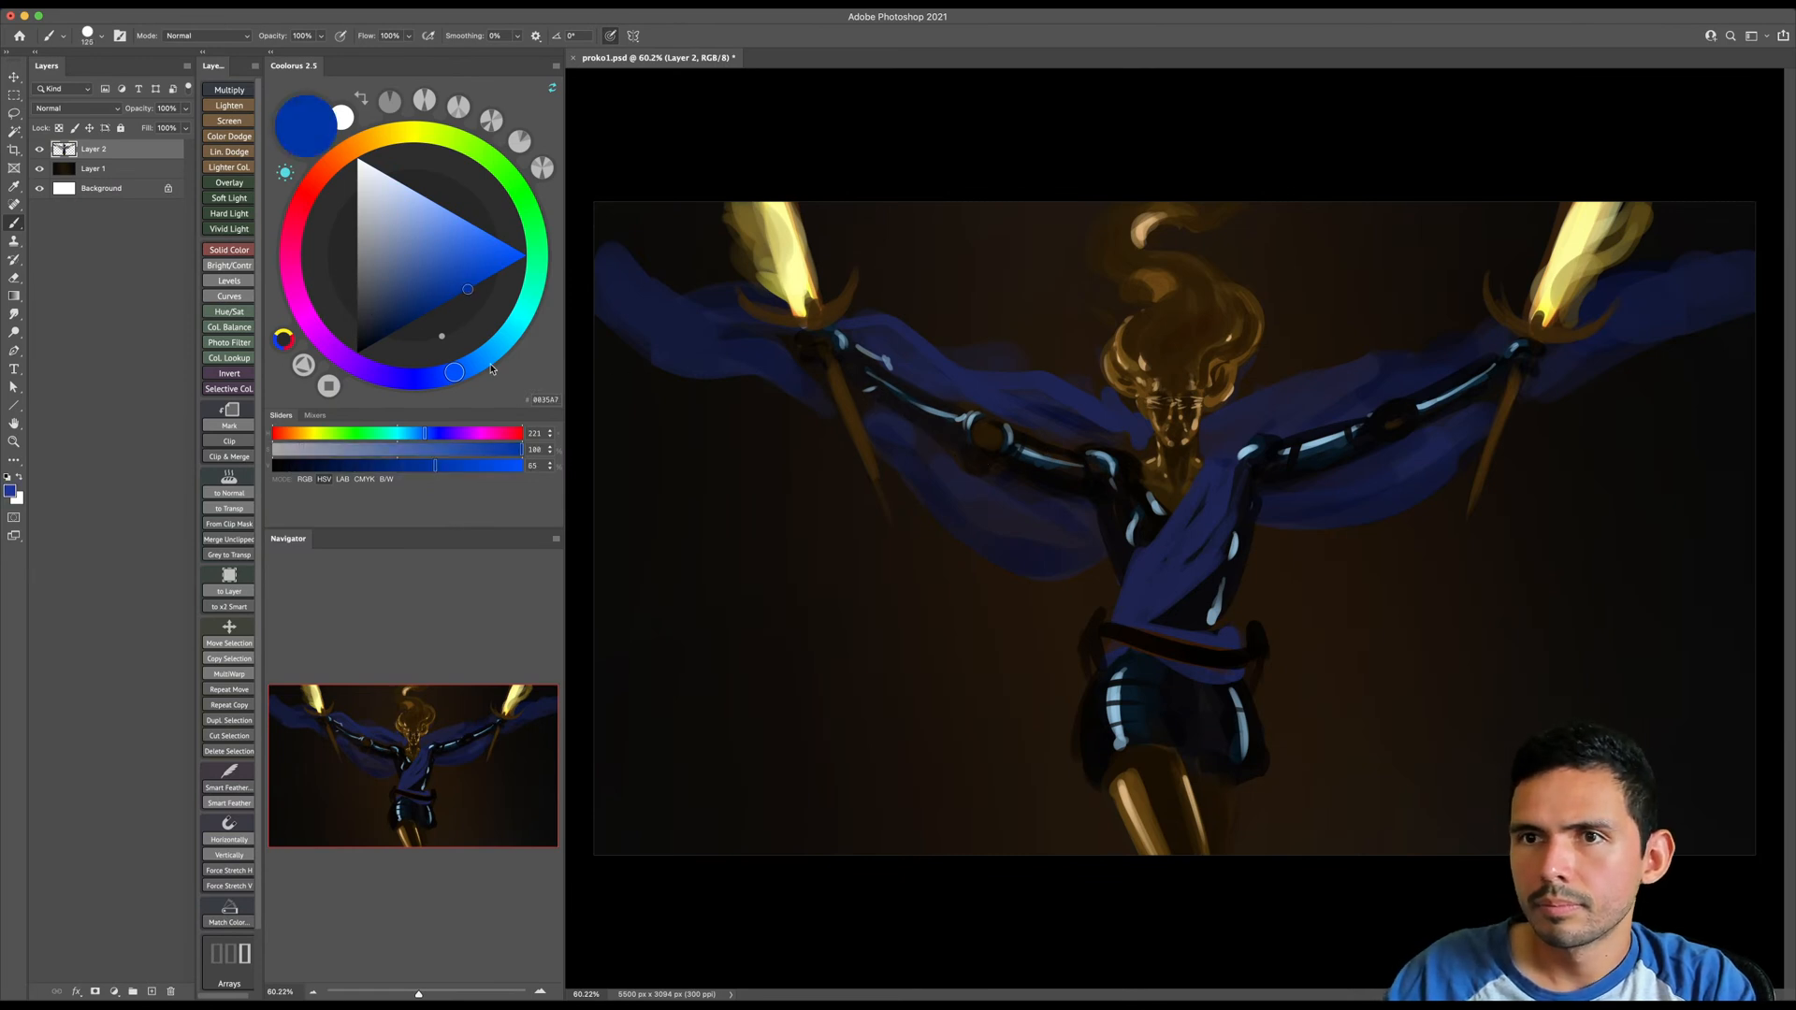
{"action": "key", "text": "bracketright"}
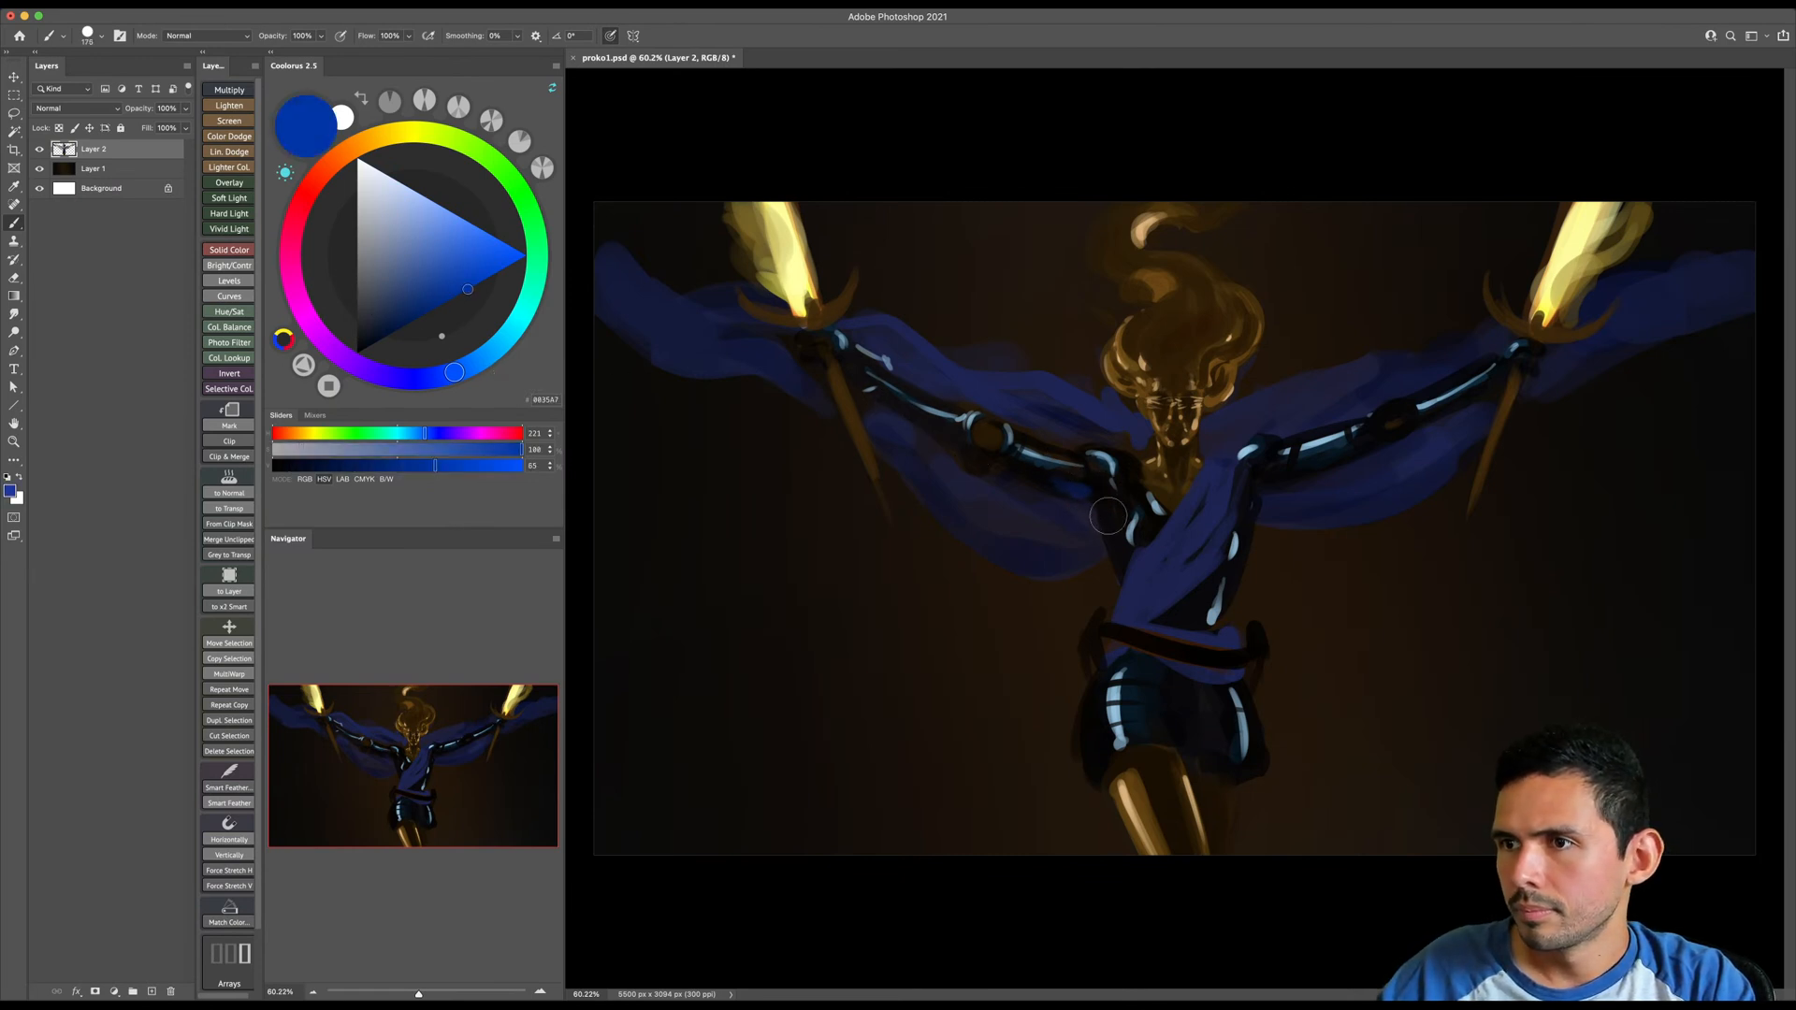
{"action": "key", "text": "bracketleft"}
{"action": "key", "text": "bracketleft"}
{"action": "key", "text": "bracketleft"}
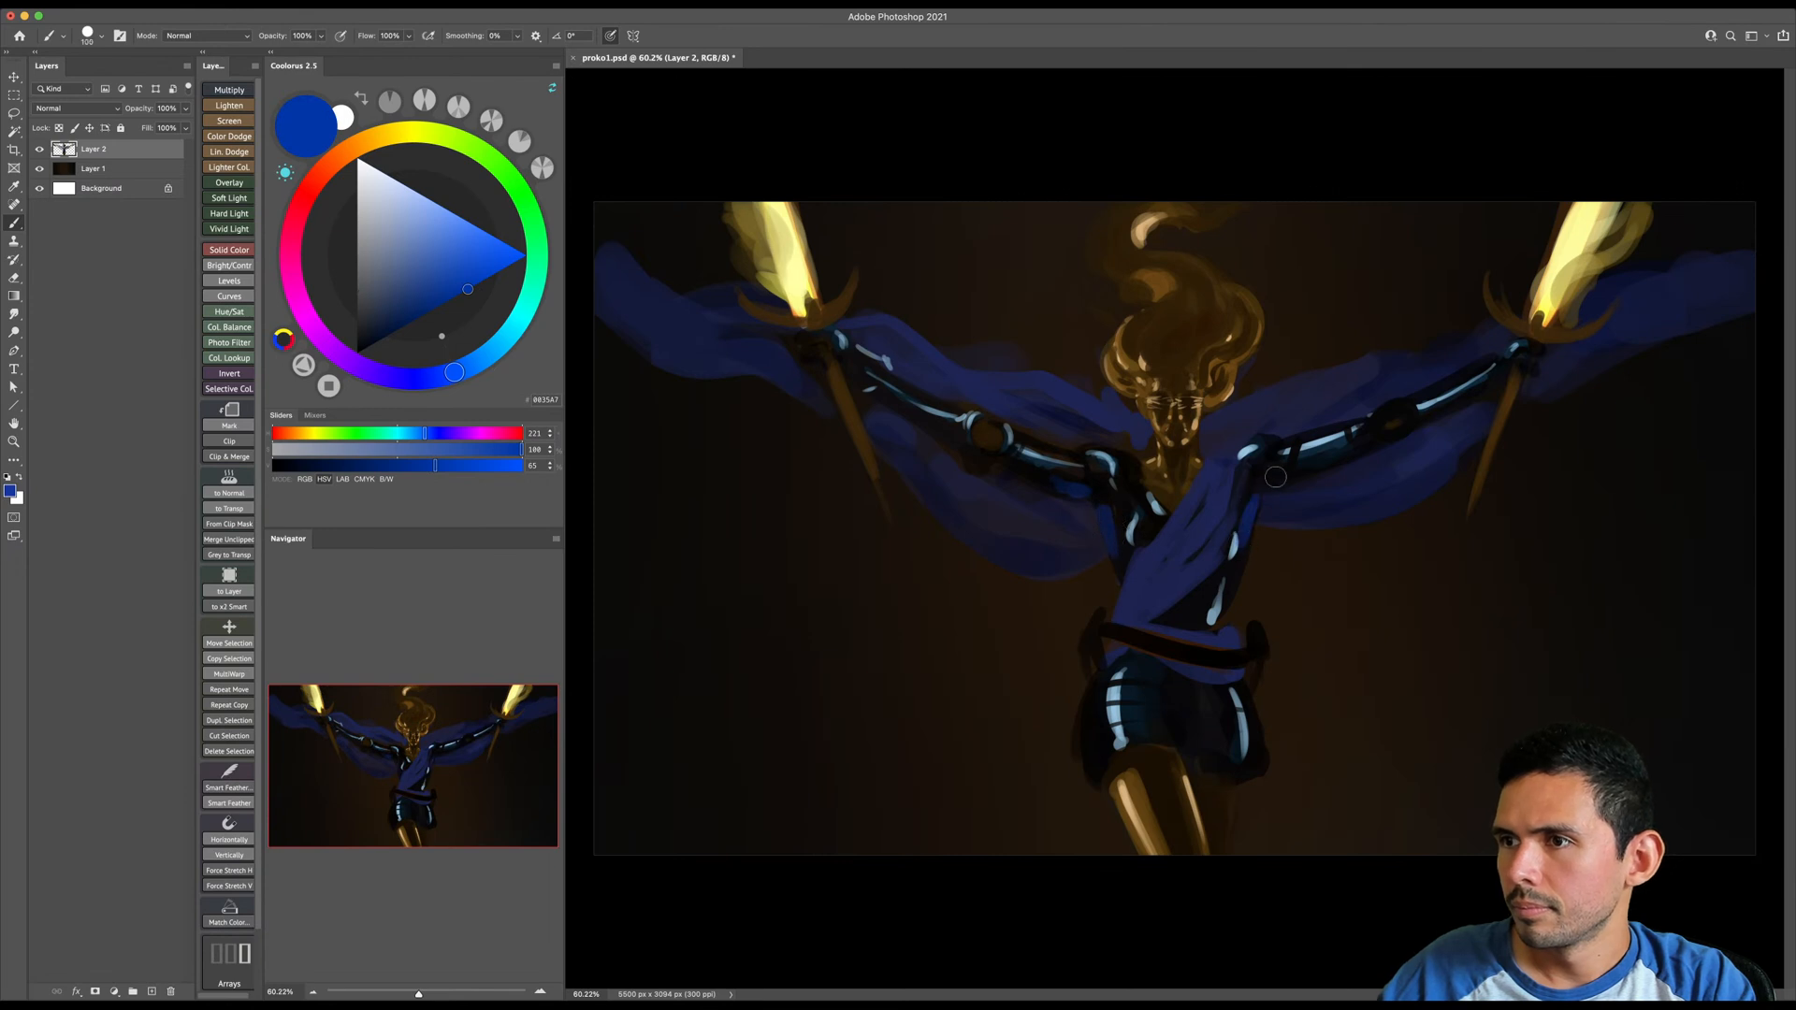
- Try painting blue reflected light along the outer edges of the shorts with a larger brush
{"action": "key", "text": "bracketright"}
{"action": "key", "text": "bracketright"}
{"action": "left_click_drag", "start_coordinate": [1119, 669], "coordinate": [1093, 699]}
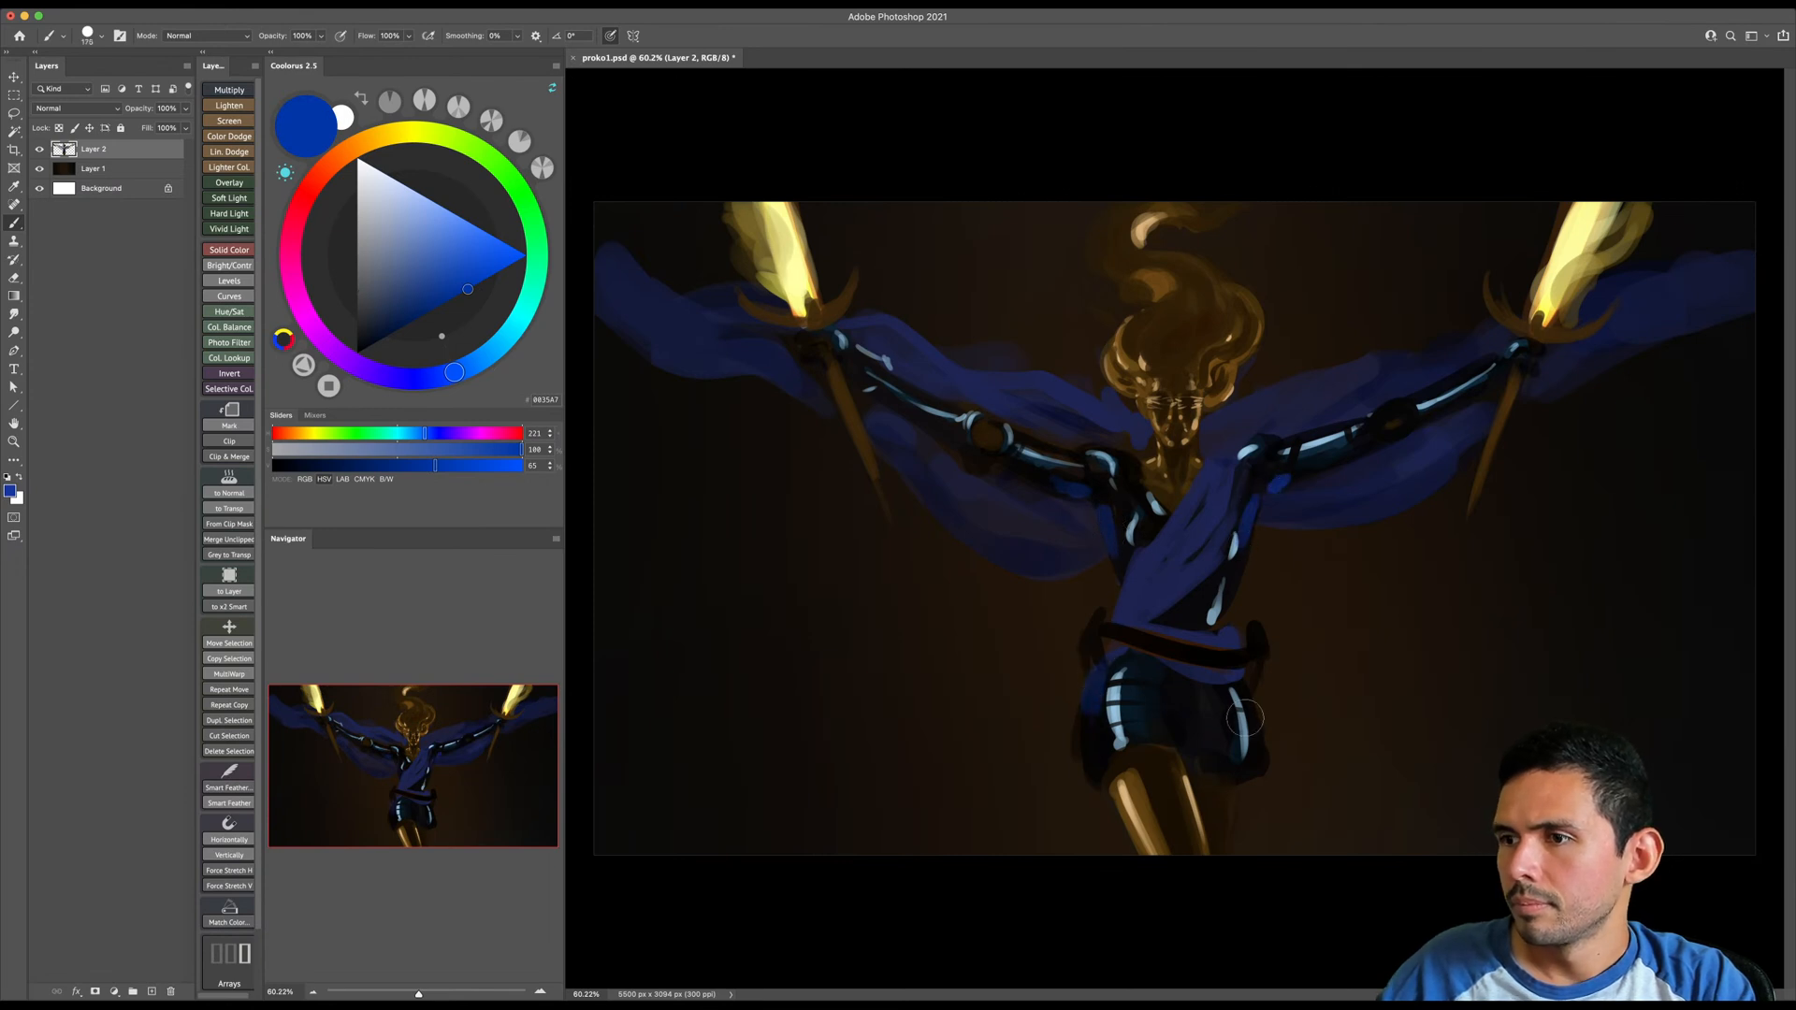
- Paint blue reflected light beneath the image-right shoulder and along the underside of the image-left upper arm
{"action": "key", "text": "bracketleft"}
{"action": "key", "text": "bracketleft"}
{"action": "key", "text": "bracketleft"}
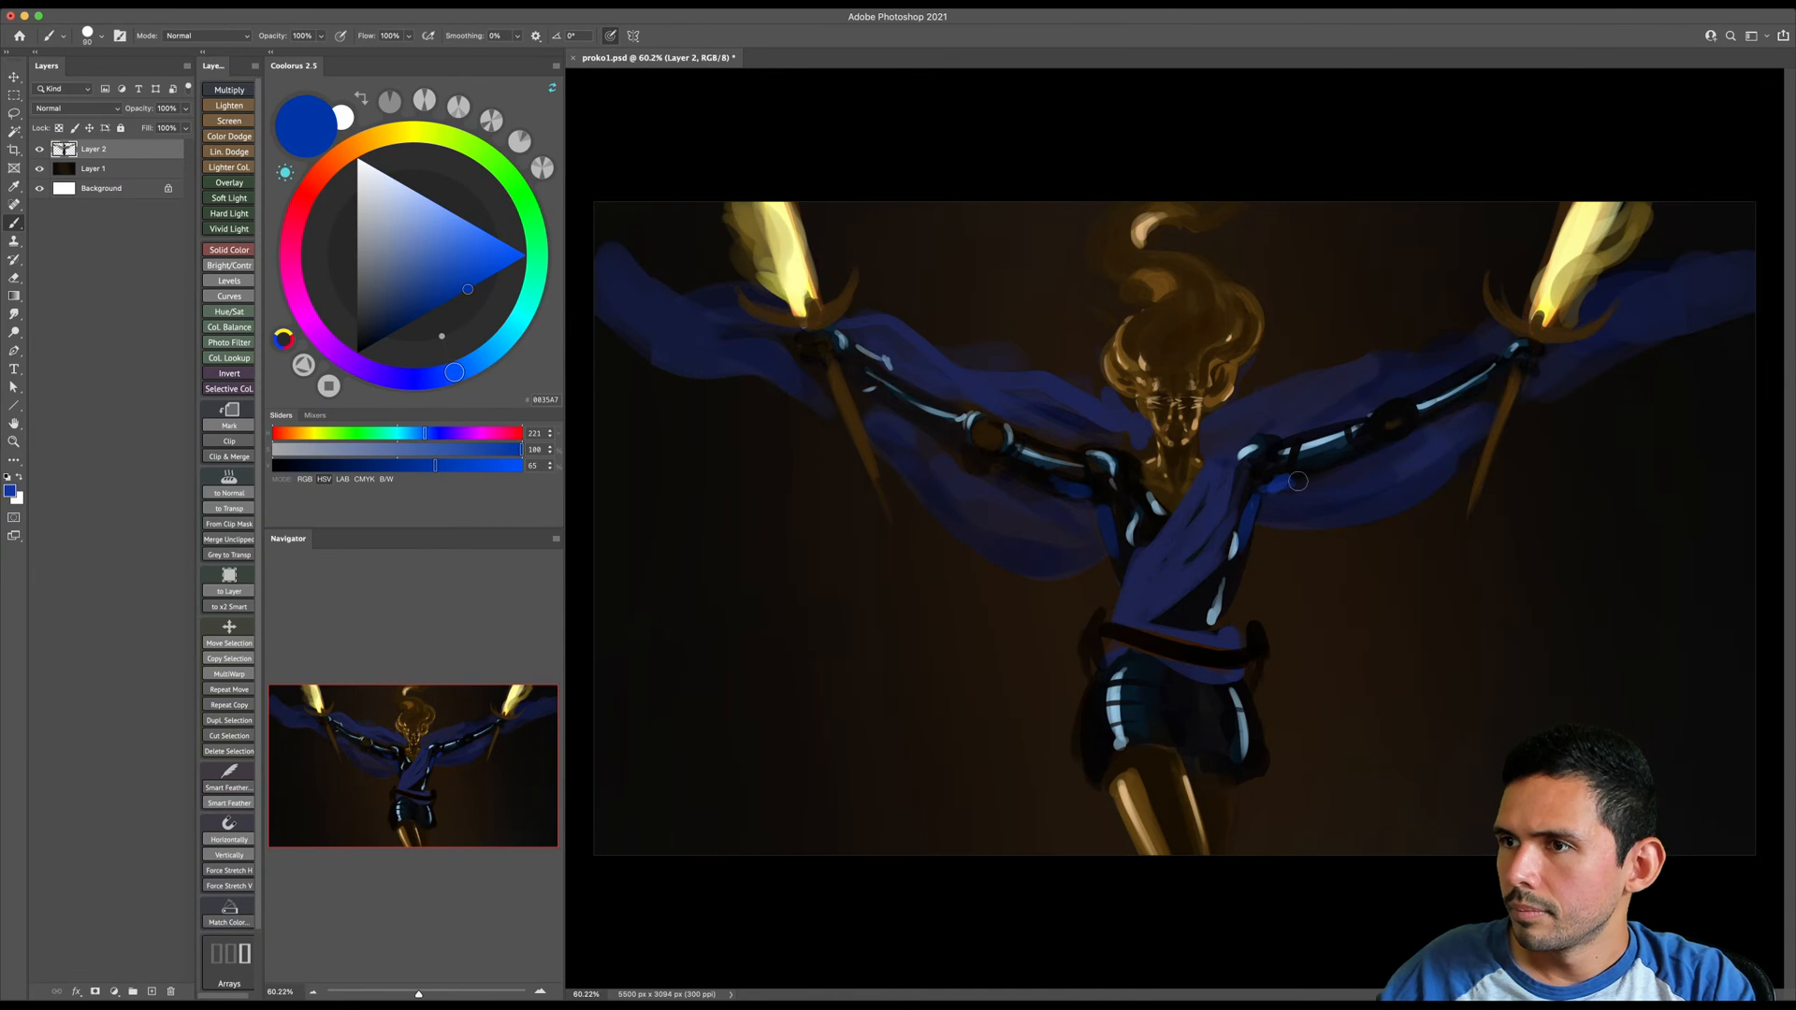
{"action": "key", "text": "bracketright"}
{"action": "key", "text": "bracketright"}
{"action": "key", "text": "bracketright"}
{"action": "key", "text": "bracketright"}
{"action": "key", "text": "bracketright"}
{"action": "key", "text": "bracketright"}
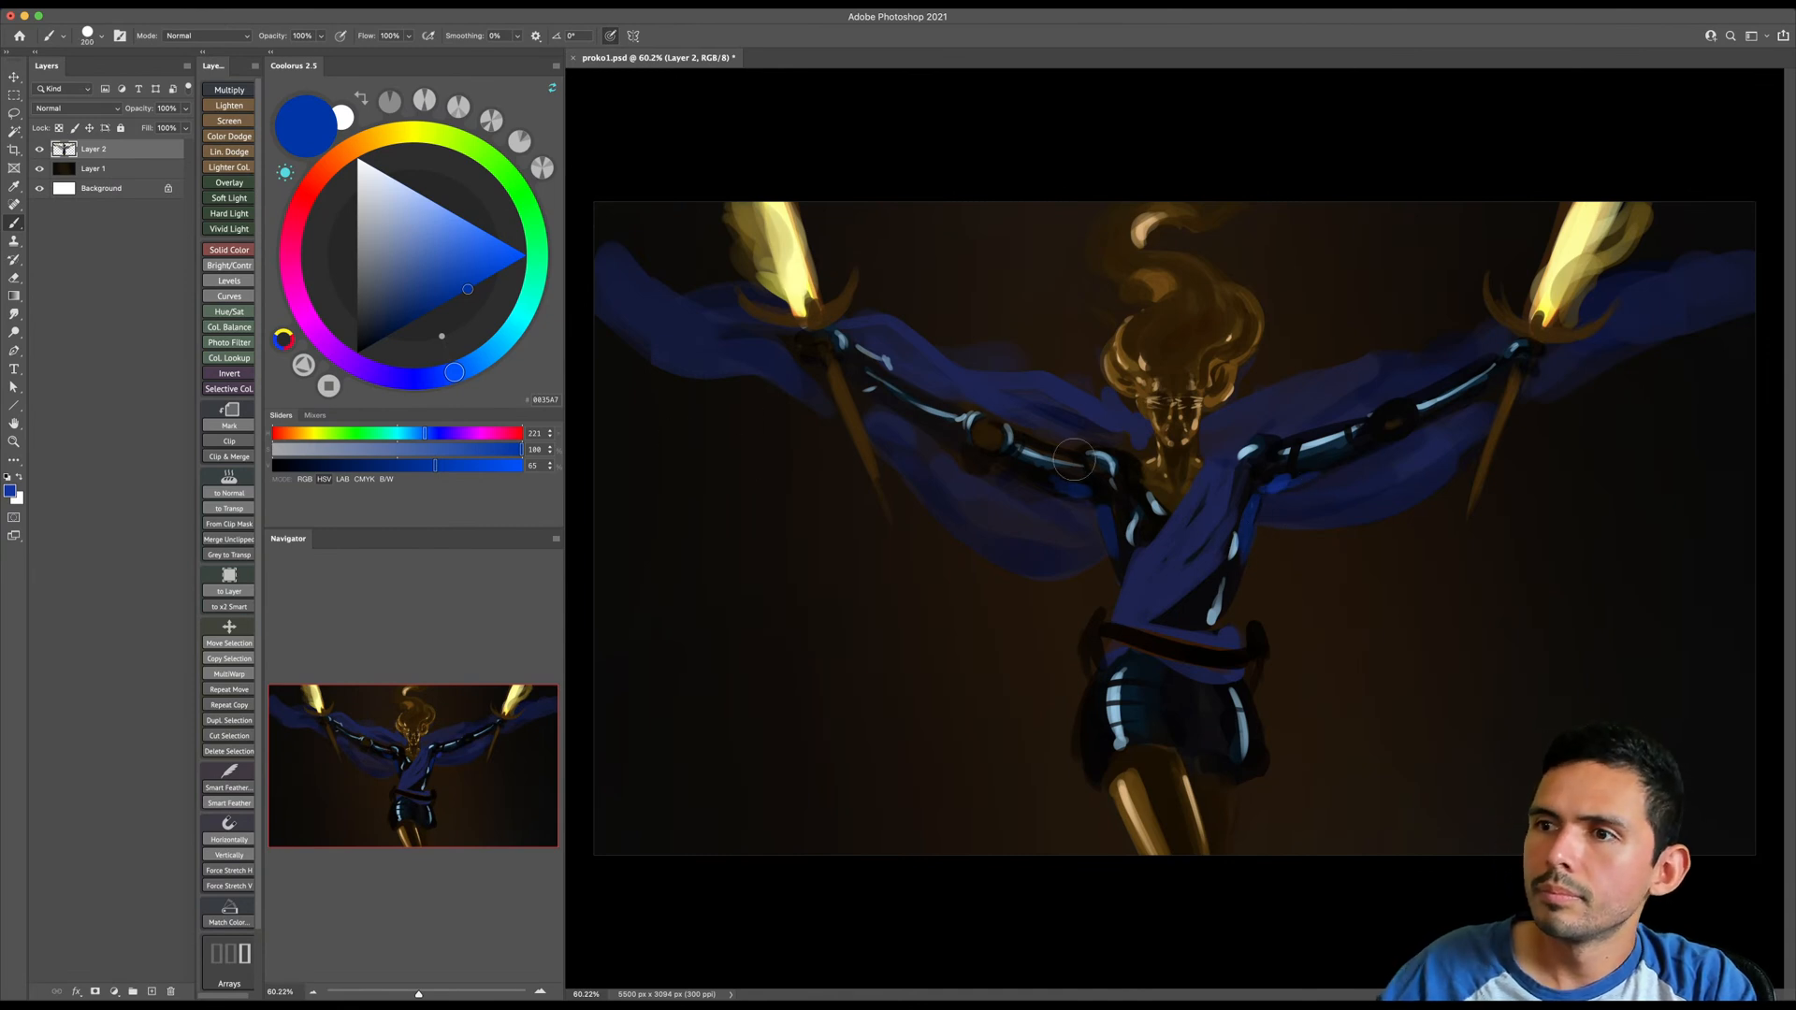
{"action": "key", "text": "bracketleft"}
{"action": "key", "text": "bracketleft"}
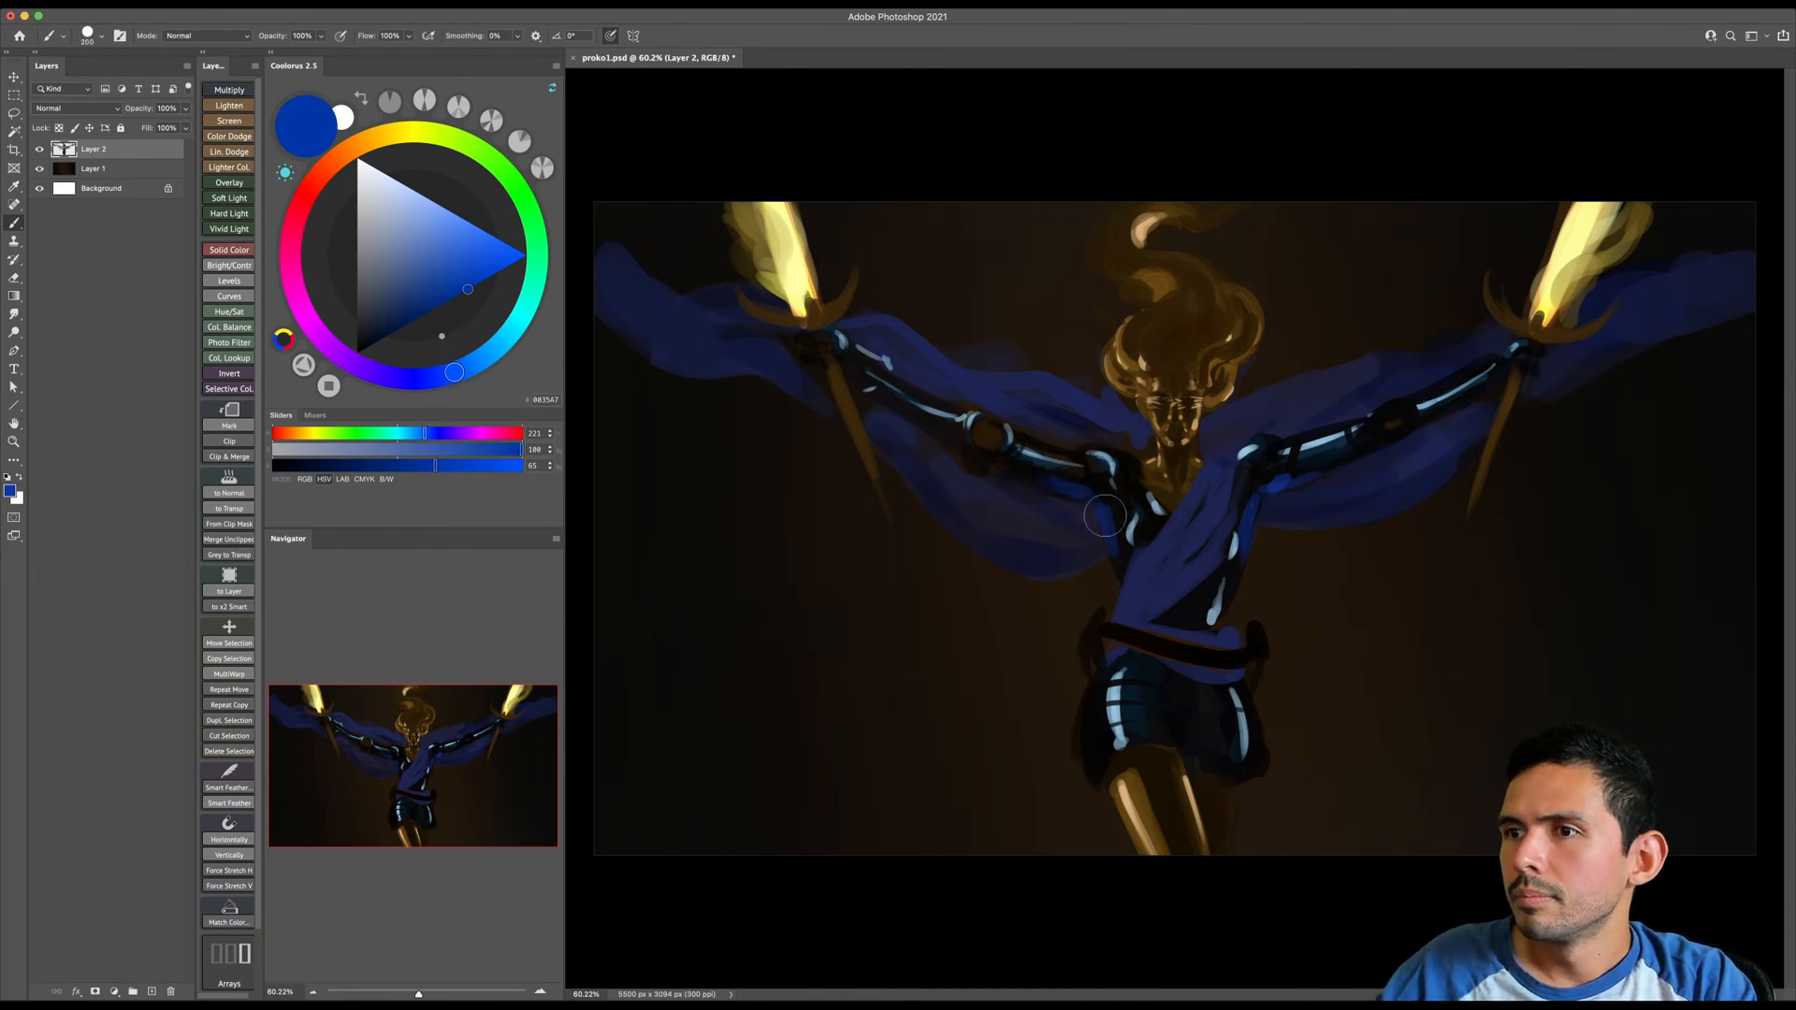
- Extend thin blue rim light down both sides of the torso and under the image-right forearm with a smaller brush
{"action": "key", "text": "bracketleft"}
{"action": "key", "text": "bracketleft"}
{"action": "key", "text": "bracketleft"}
{"action": "key", "text": "bracketleft"}
{"action": "key", "text": "bracketleft"}
{"action": "key", "text": "bracketleft"}
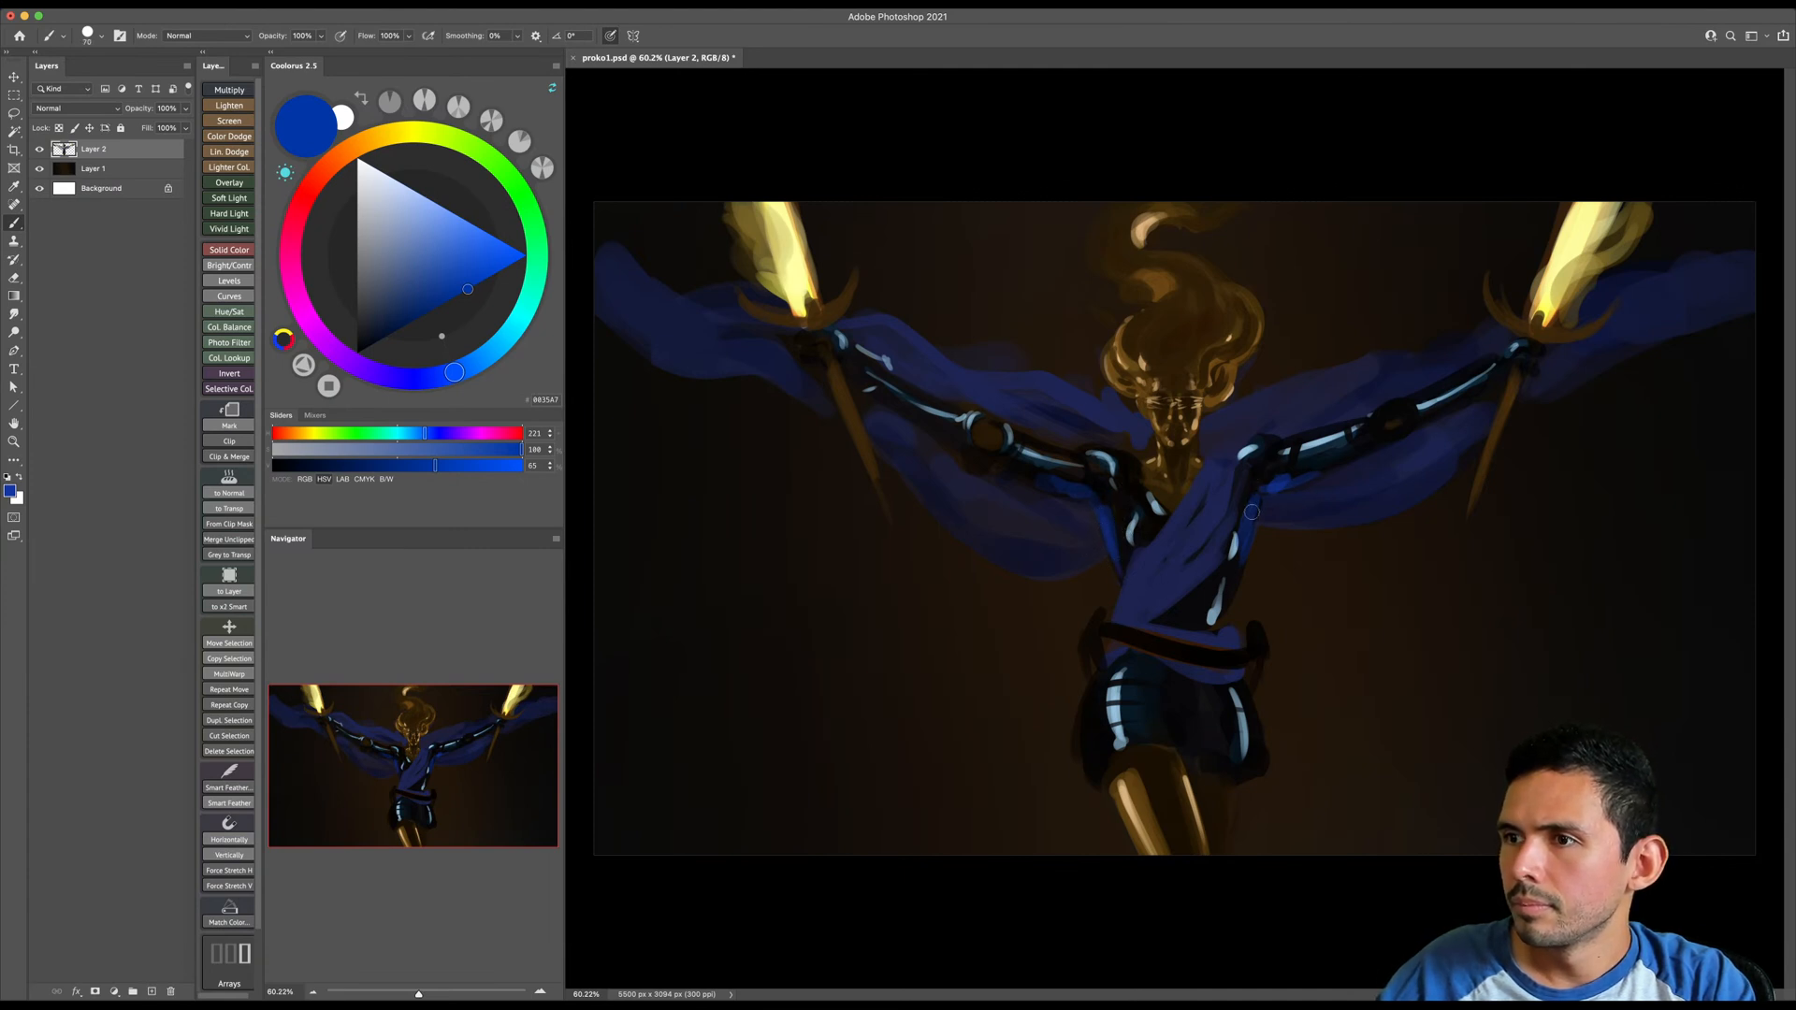
{"action": "key", "text": "bracketleft"}
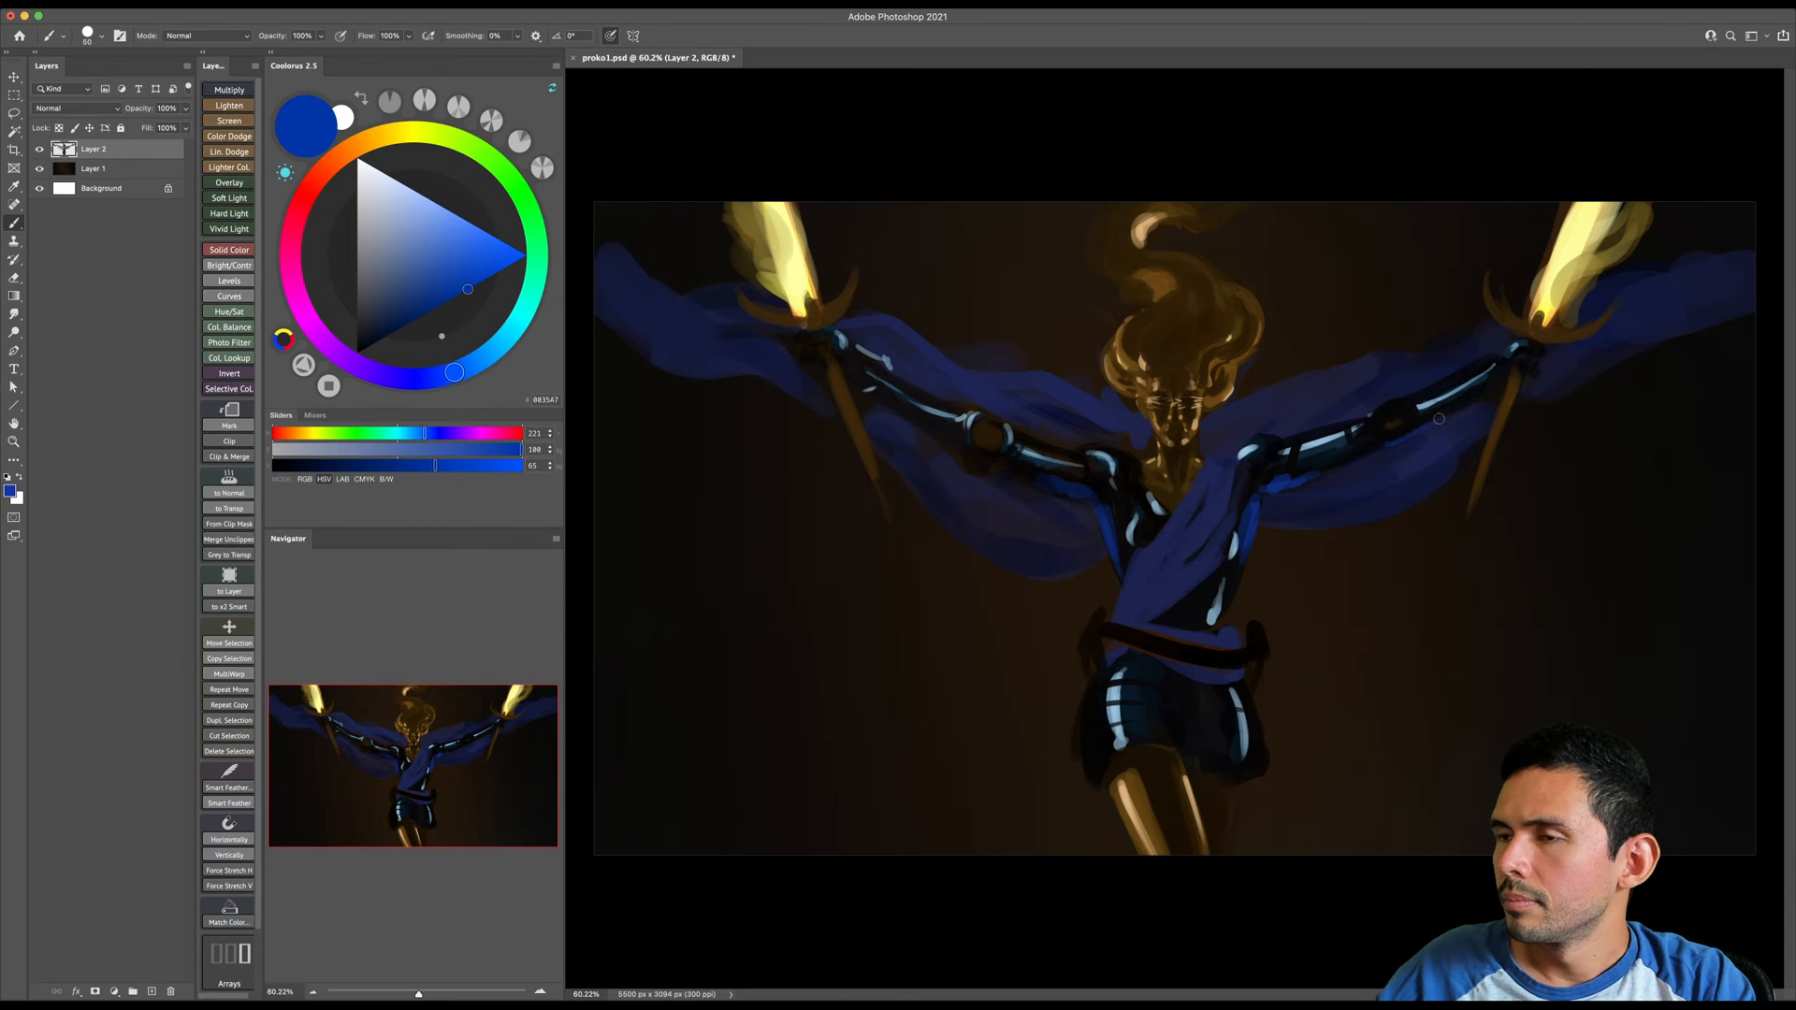
{"action": "key", "text": "super+y"}
{"action": "key", "text": "super+y"}
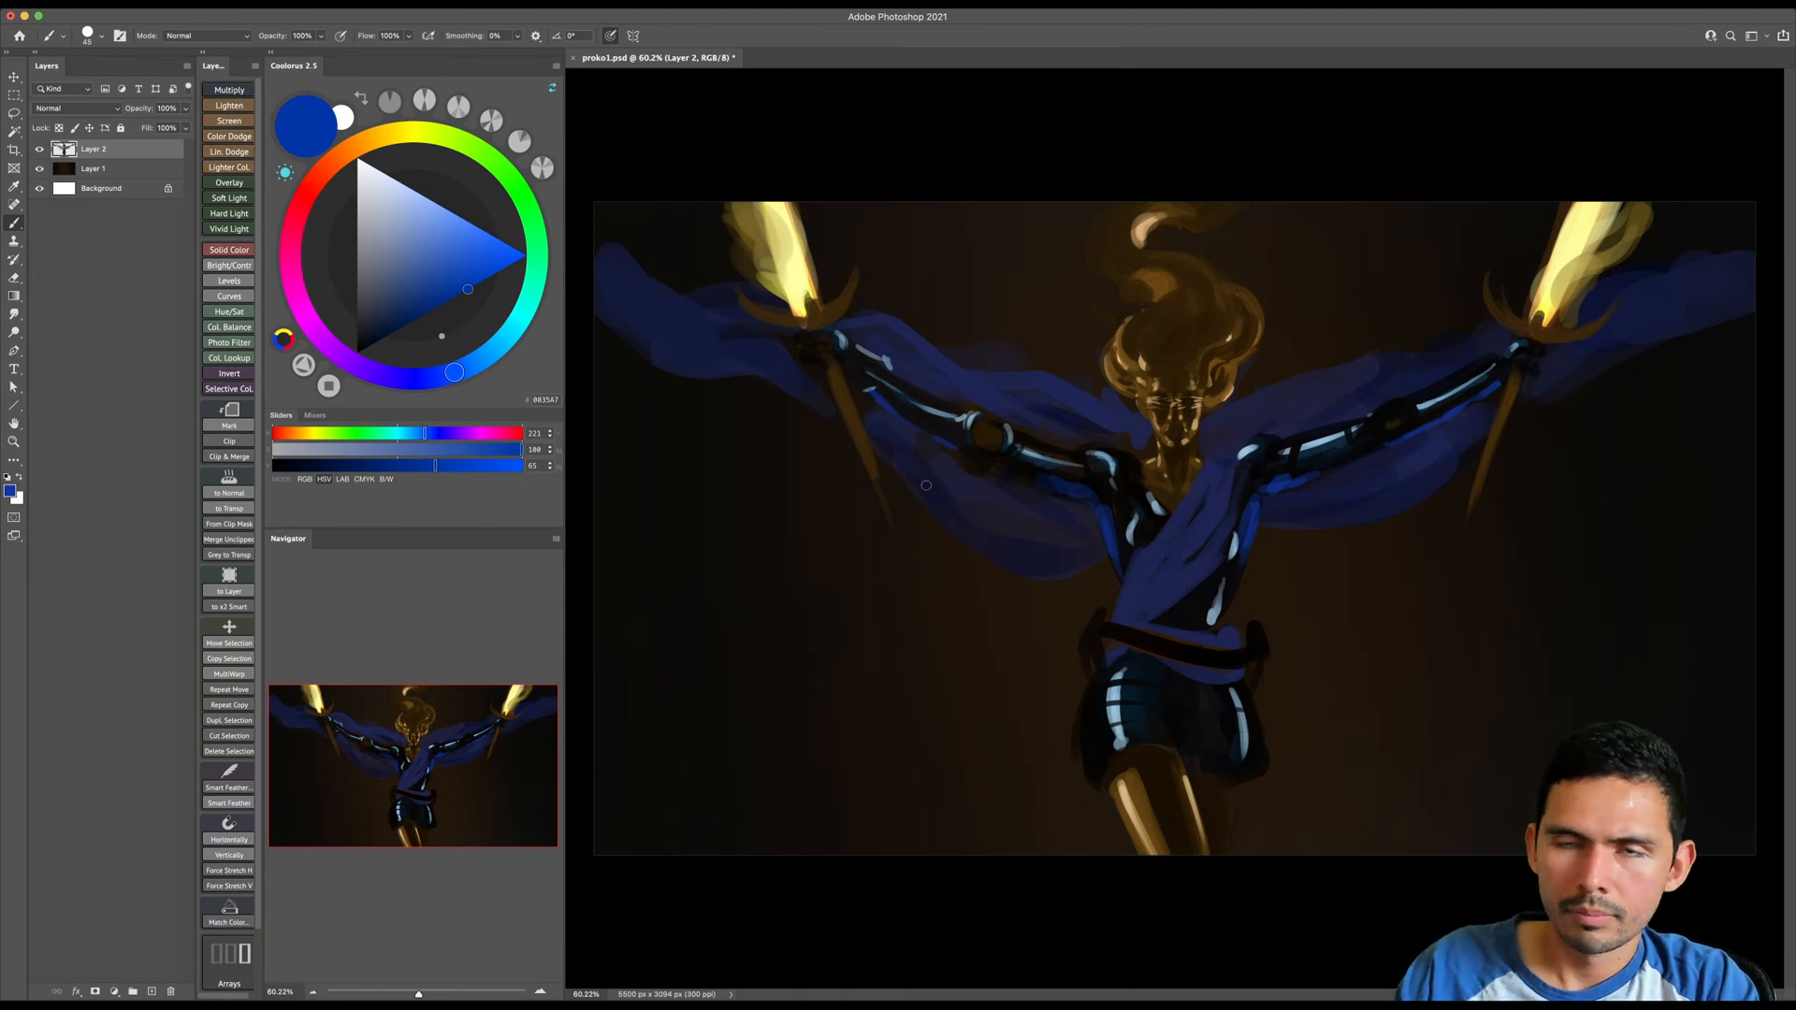
- Add a Levels adjustment layer on top and lower its white input level to brighten the painting
{"action": "left_click", "coordinate": [114, 990]}
{"action": "left_click", "coordinate": [131, 745]}
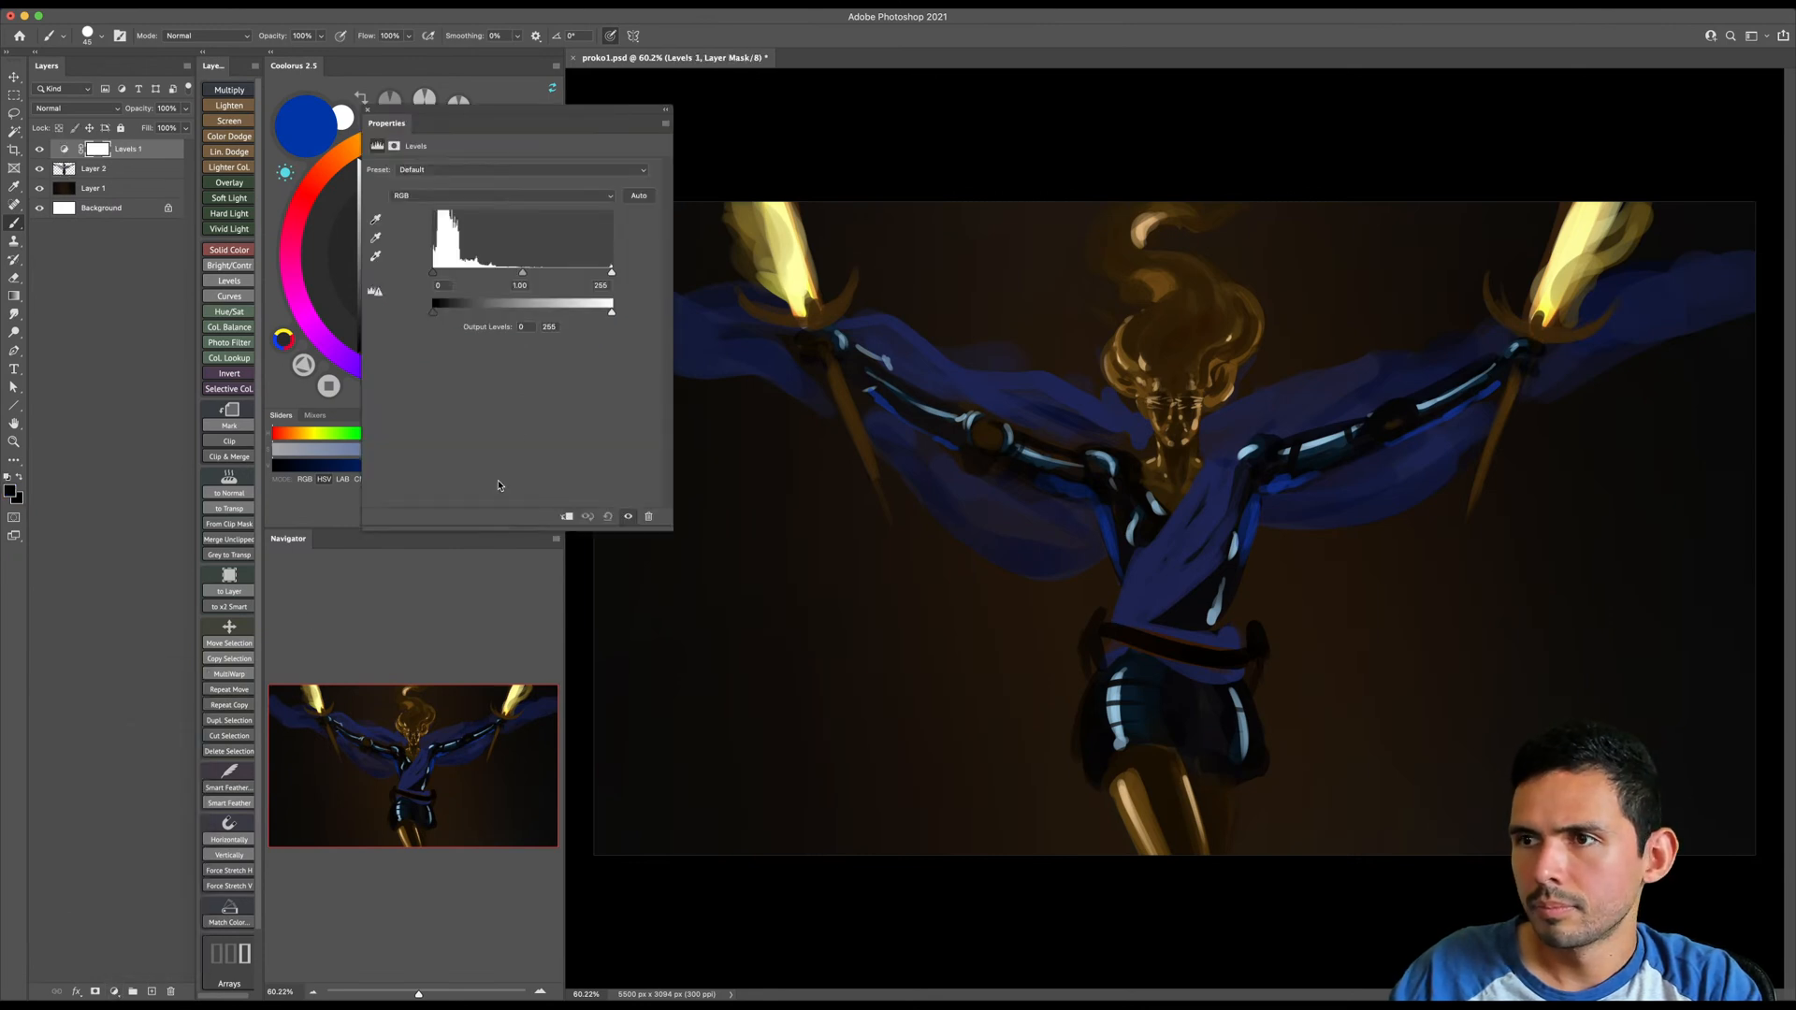
{"action": "left_click_drag", "start_coordinate": [608, 273], "coordinate": [565, 282]}
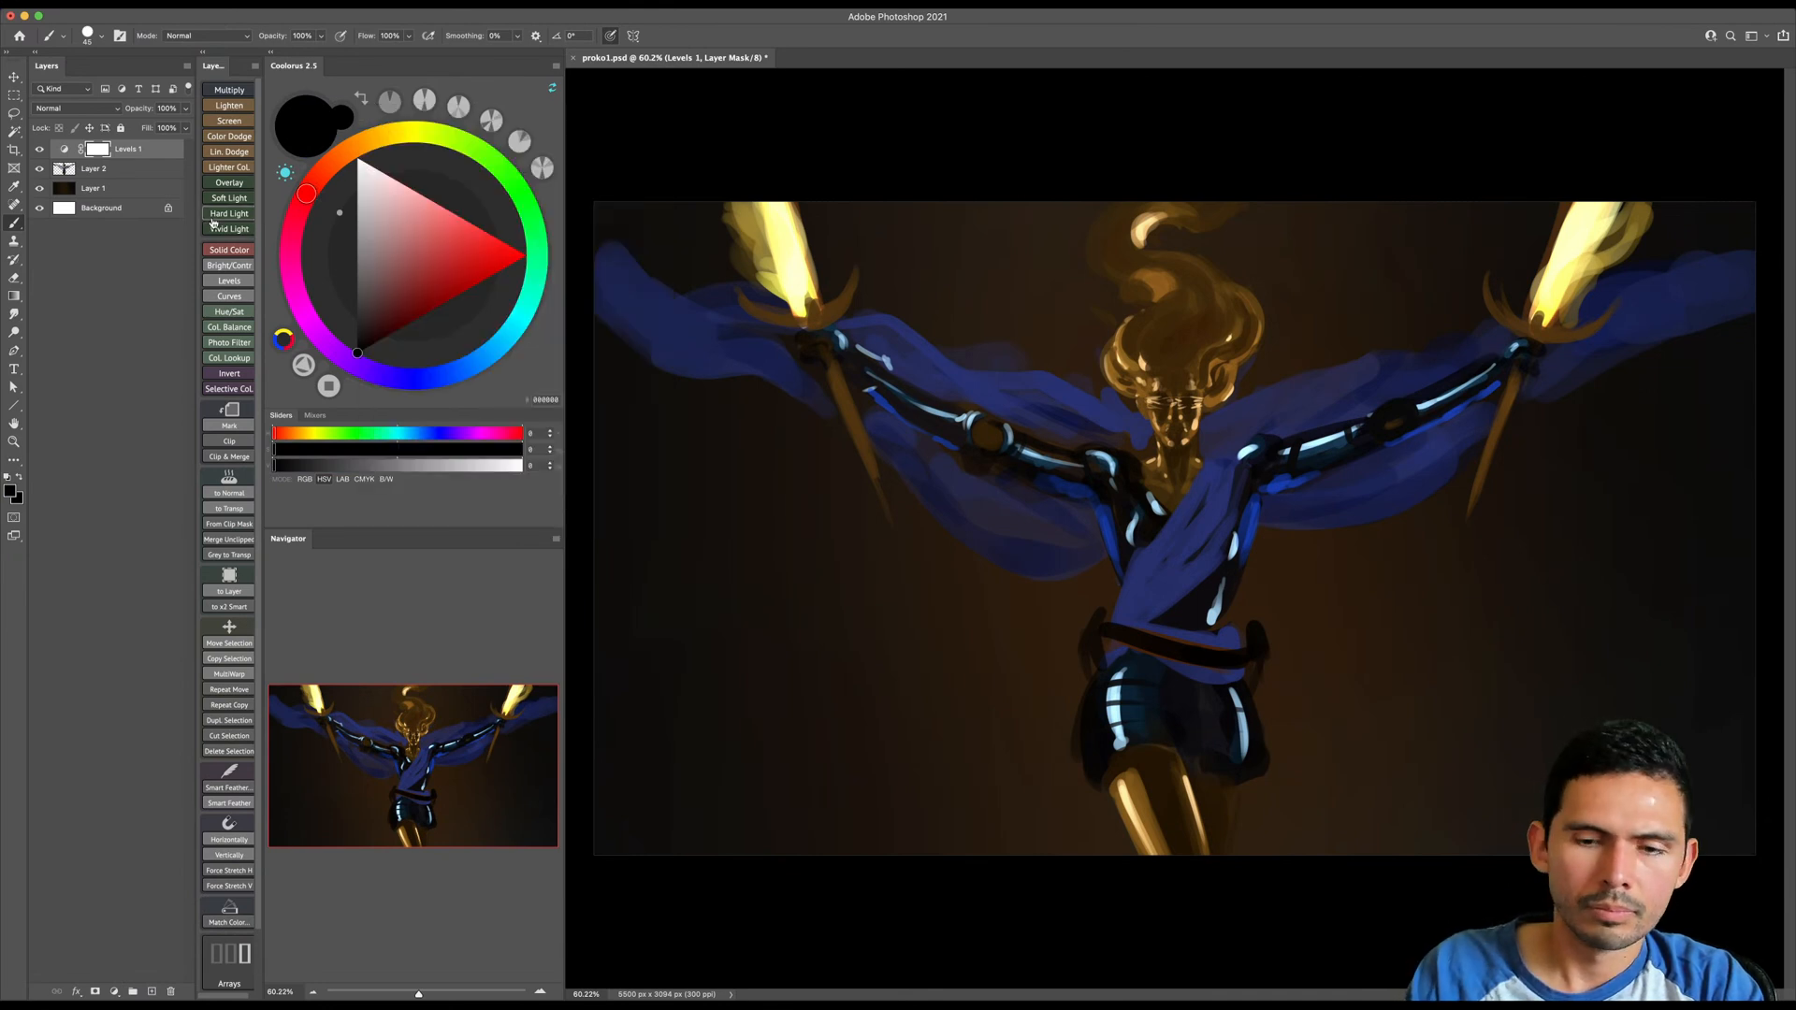
- Duplicate the Levels adjustment, place the copy above Layer 1, and clip each adjustment to the layer below it
{"action": "key", "text": "ctrl+j"}
{"action": "left_click_drag", "start_coordinate": [152, 157], "coordinate": [155, 208]}
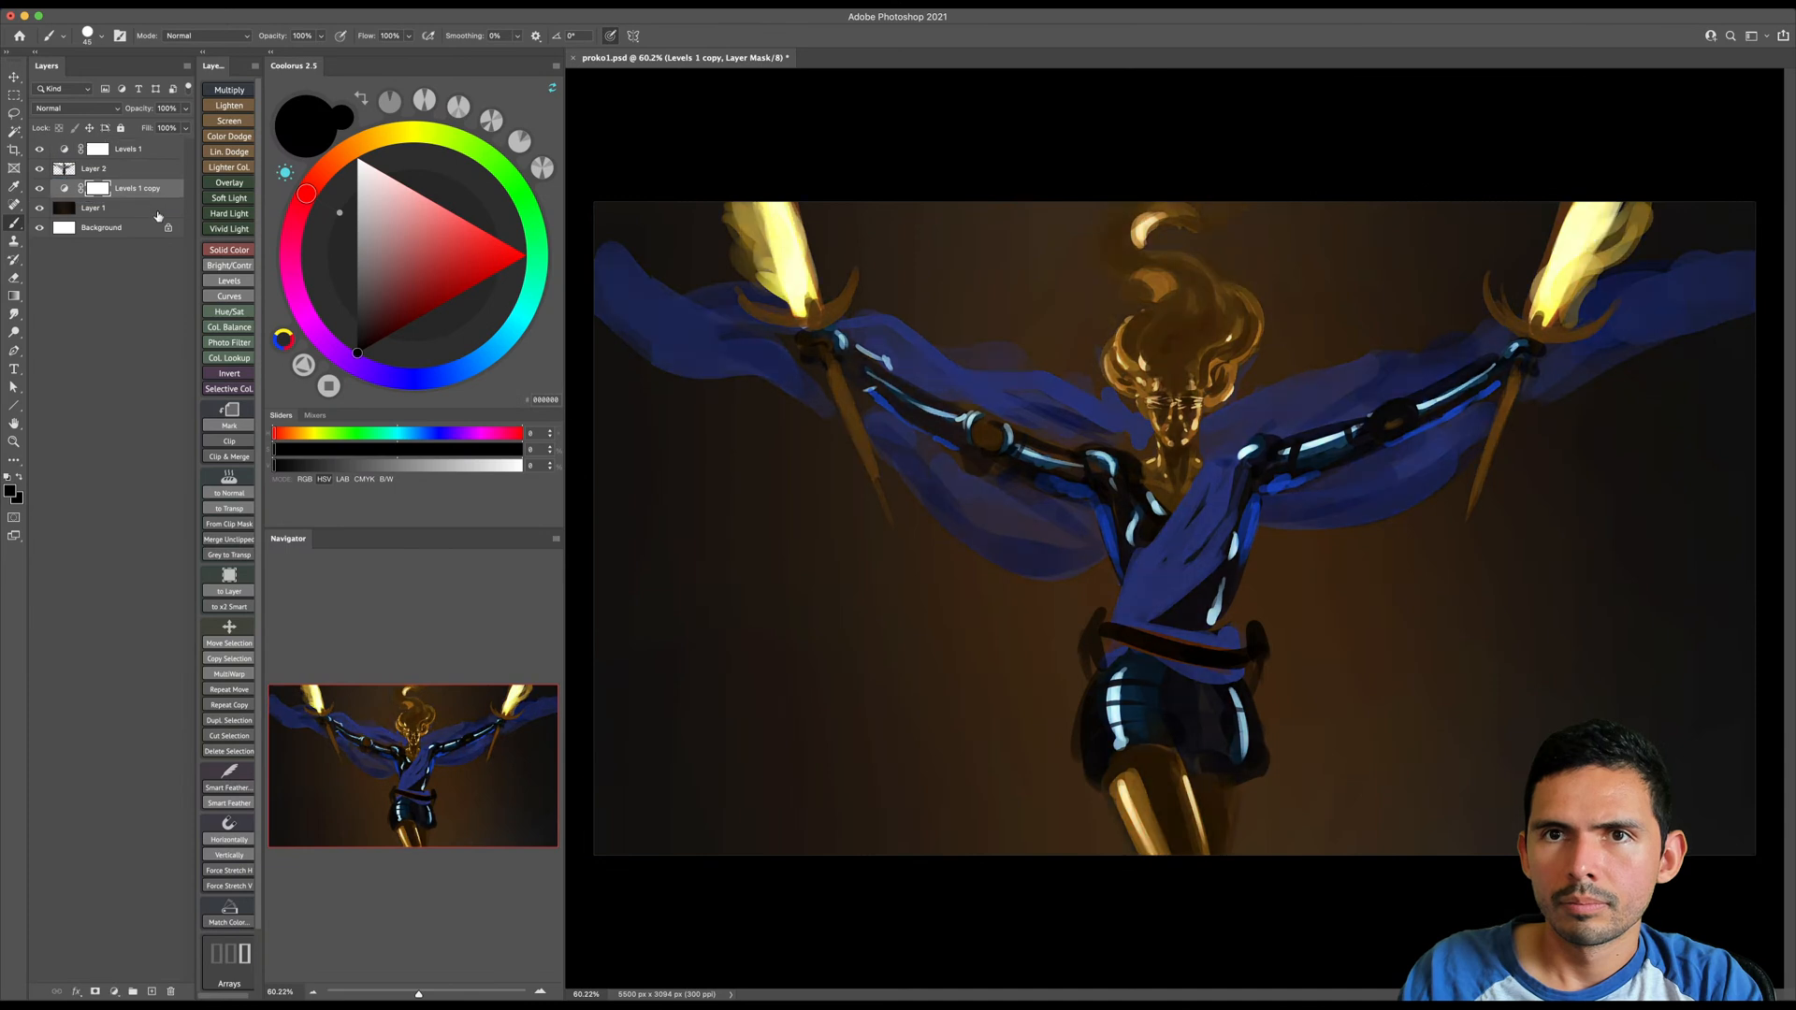
{"action": "left_click", "coordinate": [157, 192], "text": "alt"}
{"action": "left_click", "coordinate": [159, 152]}
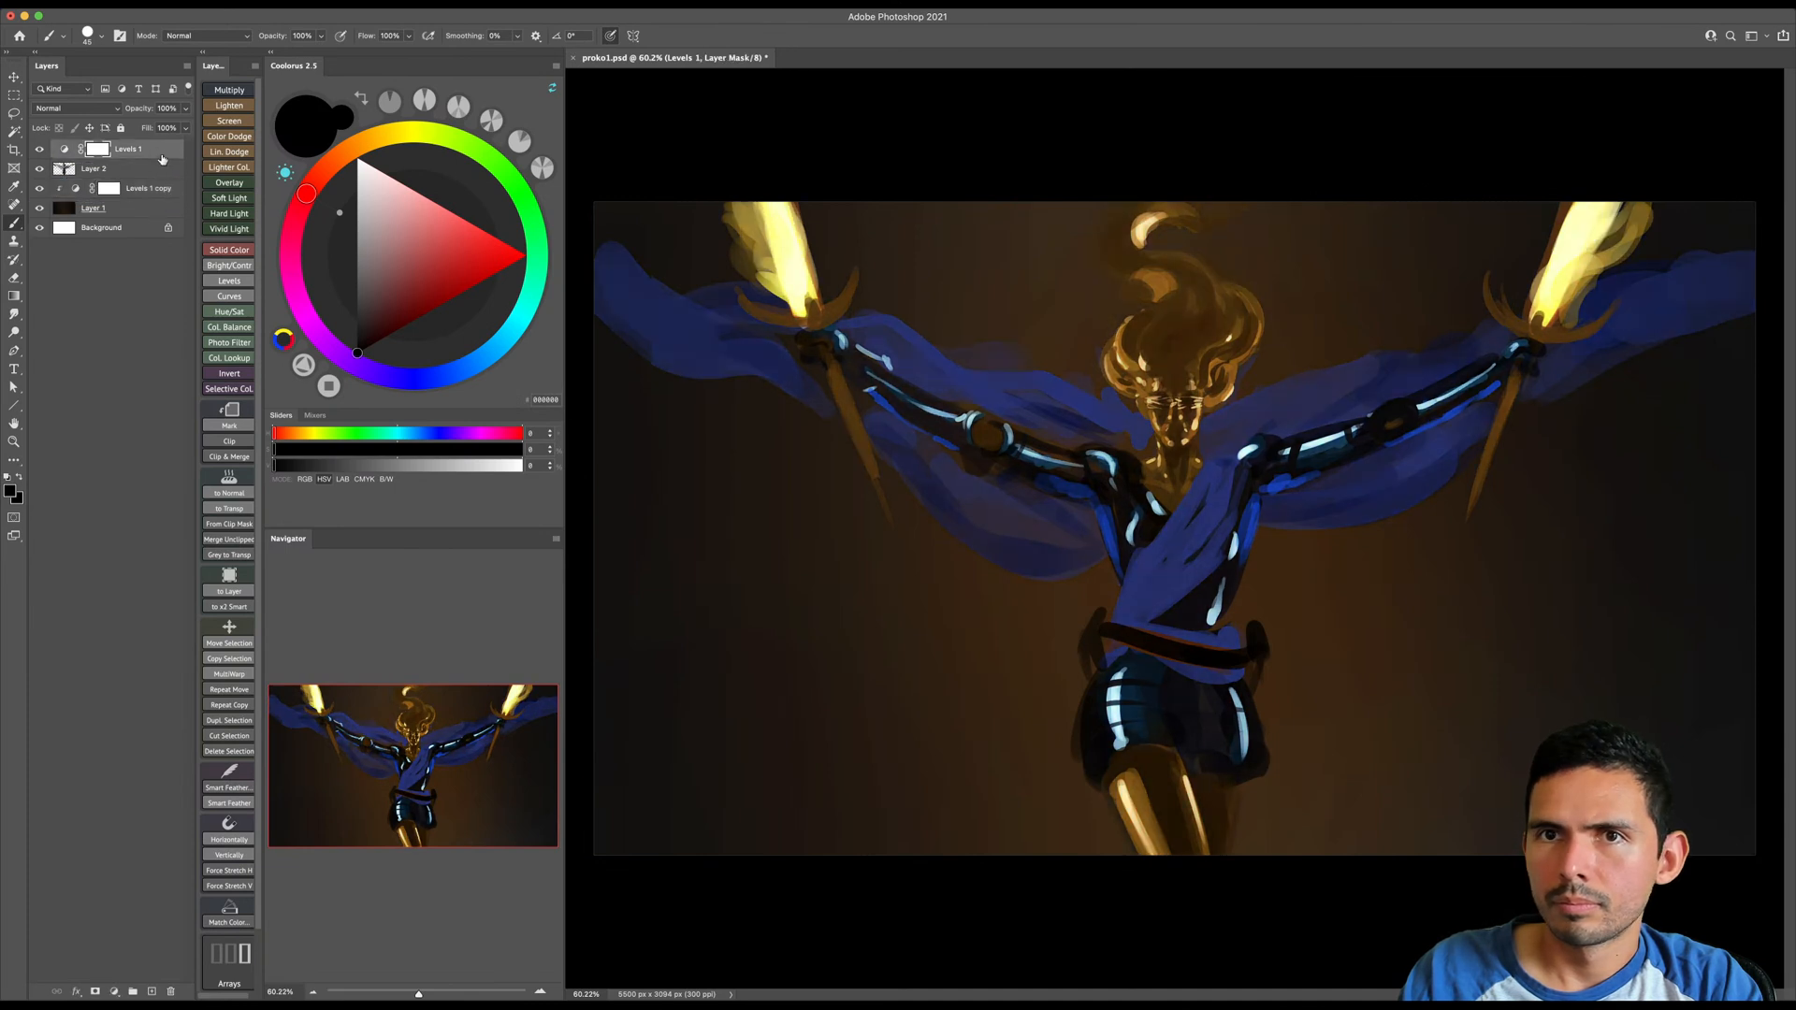
{"action": "left_click", "coordinate": [159, 157], "text": "alt"}
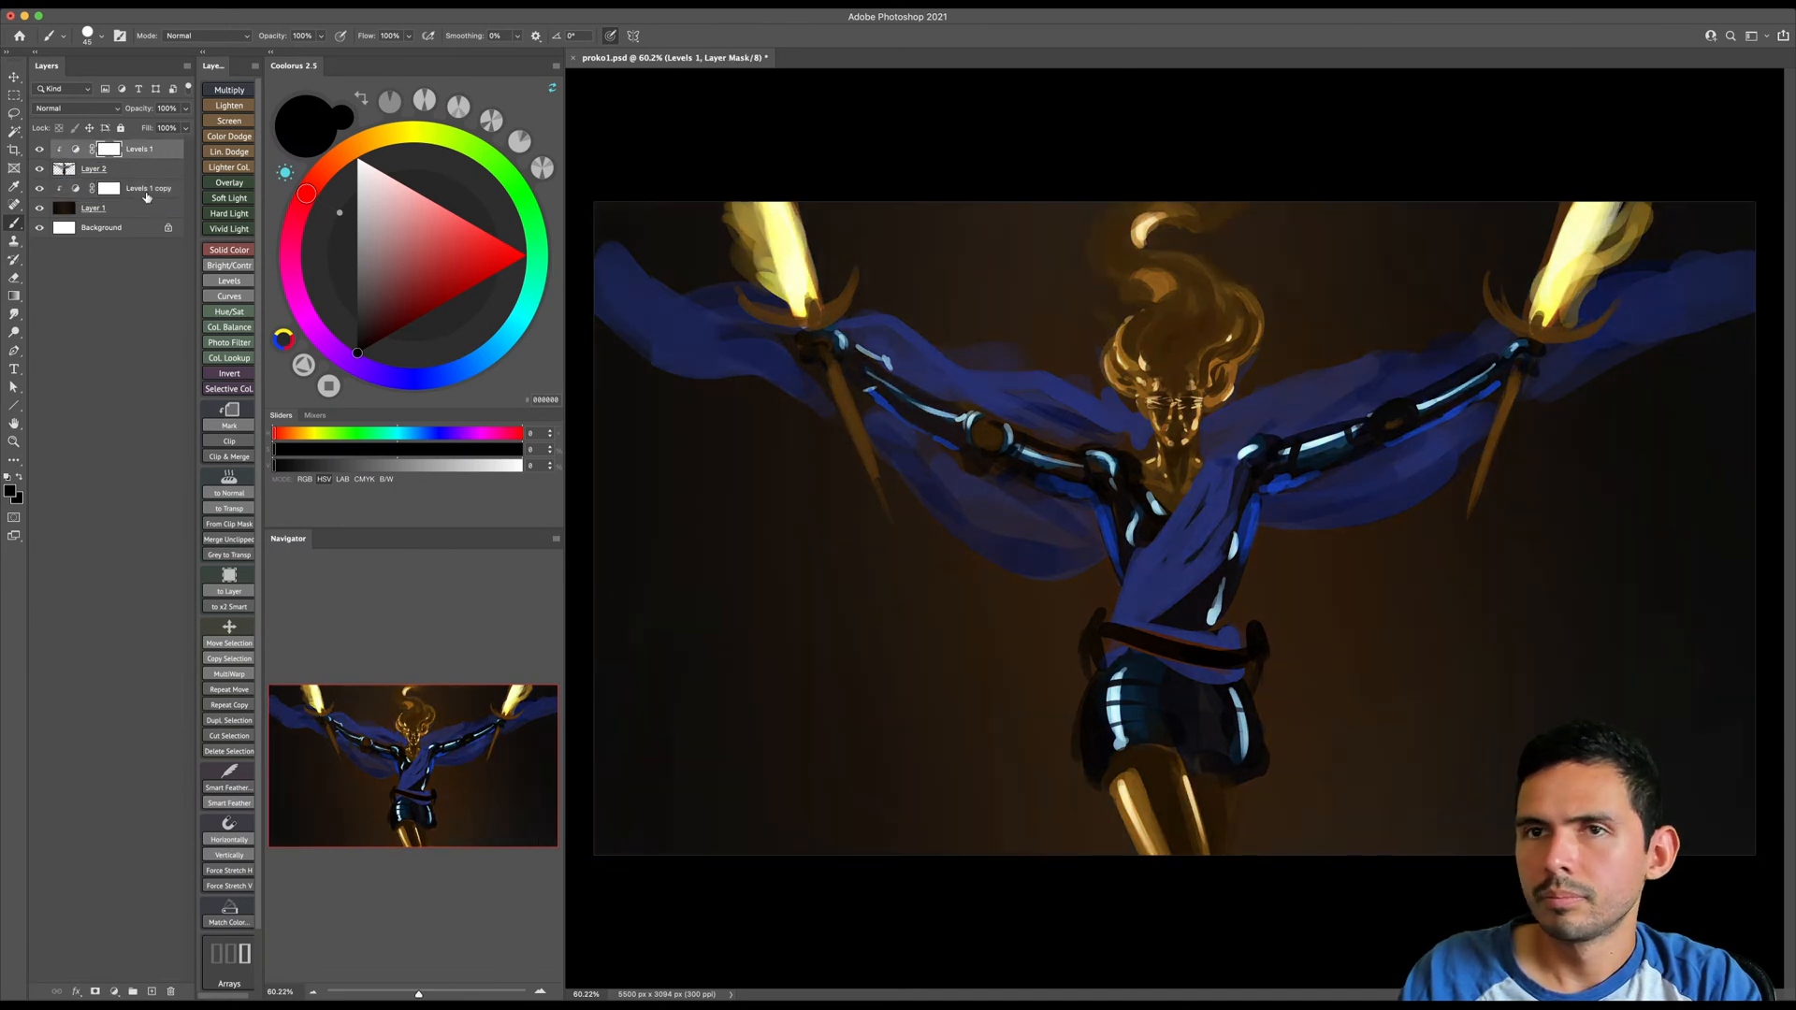
- Merge the clipped Levels adjustments into Layer 1 and Layer 2
{"action": "left_click_drag", "start_coordinate": [145, 177], "coordinate": [148, 197]}
{"action": "key", "text": "Delete"}
{"action": "left_click", "coordinate": [159, 199]}
{"action": "key", "text": "Delete"}
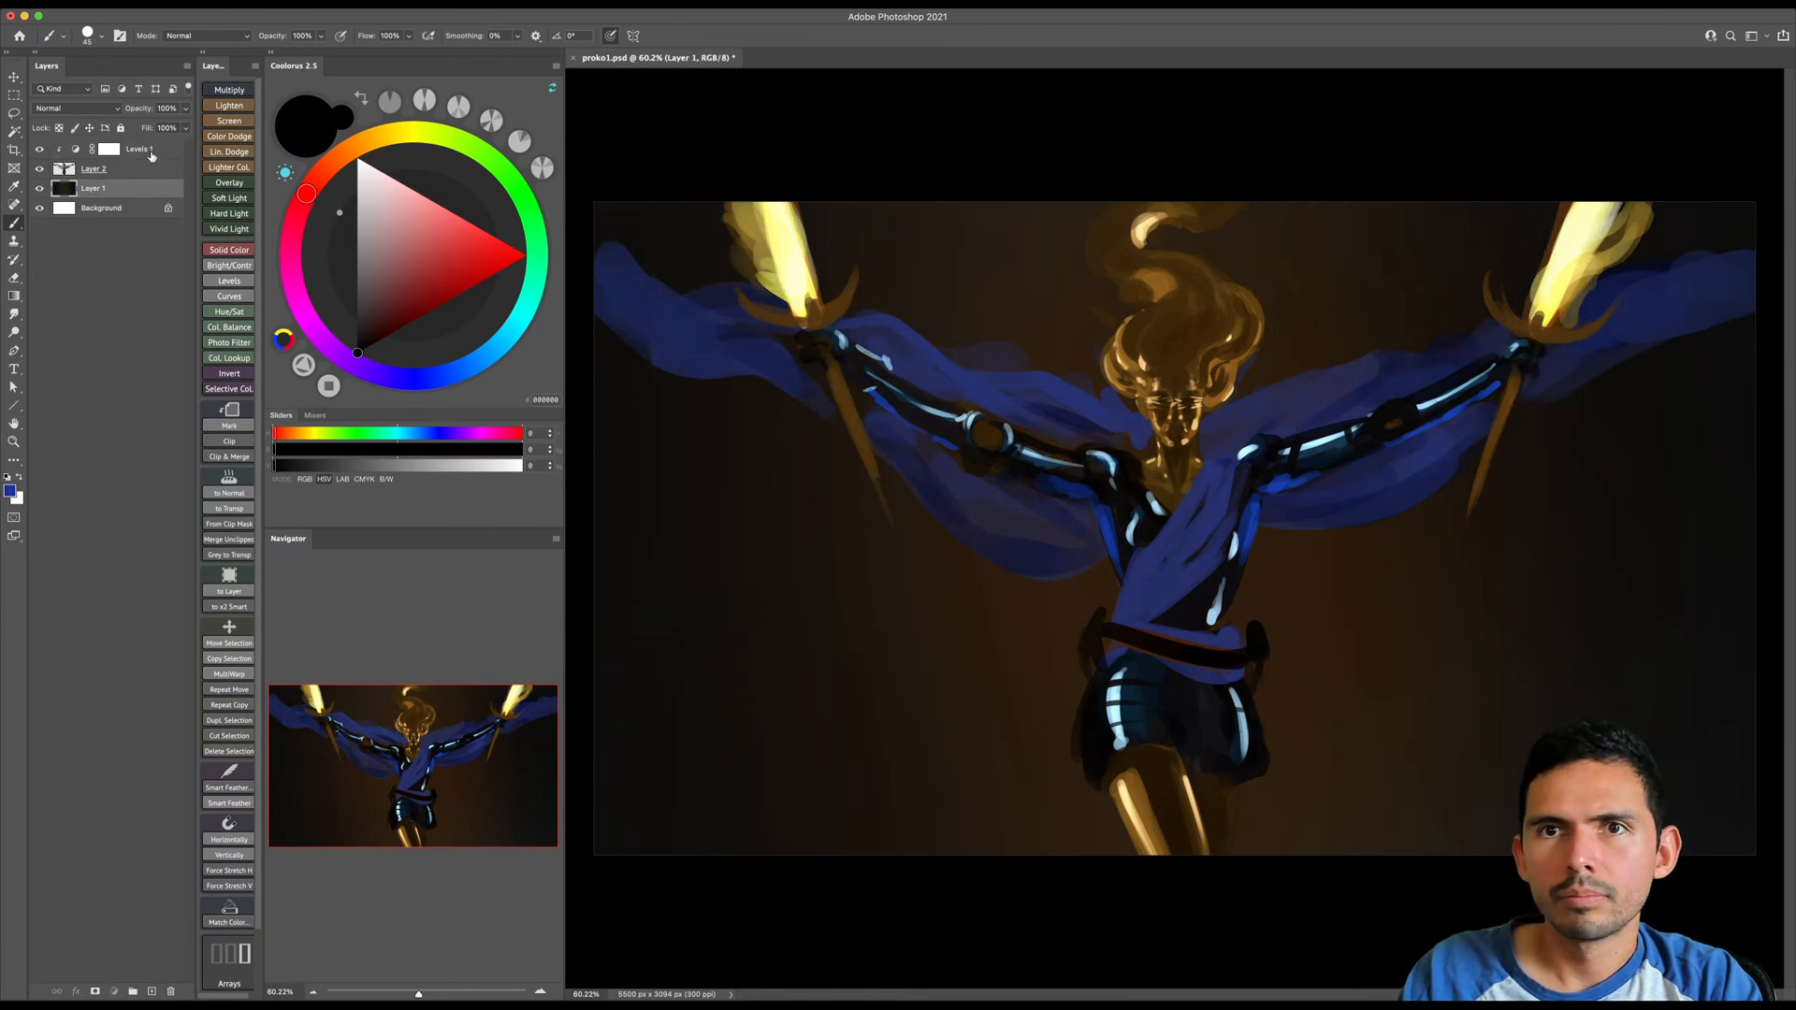
{"action": "left_click", "coordinate": [151, 154]}
{"action": "key", "text": "Delete"}
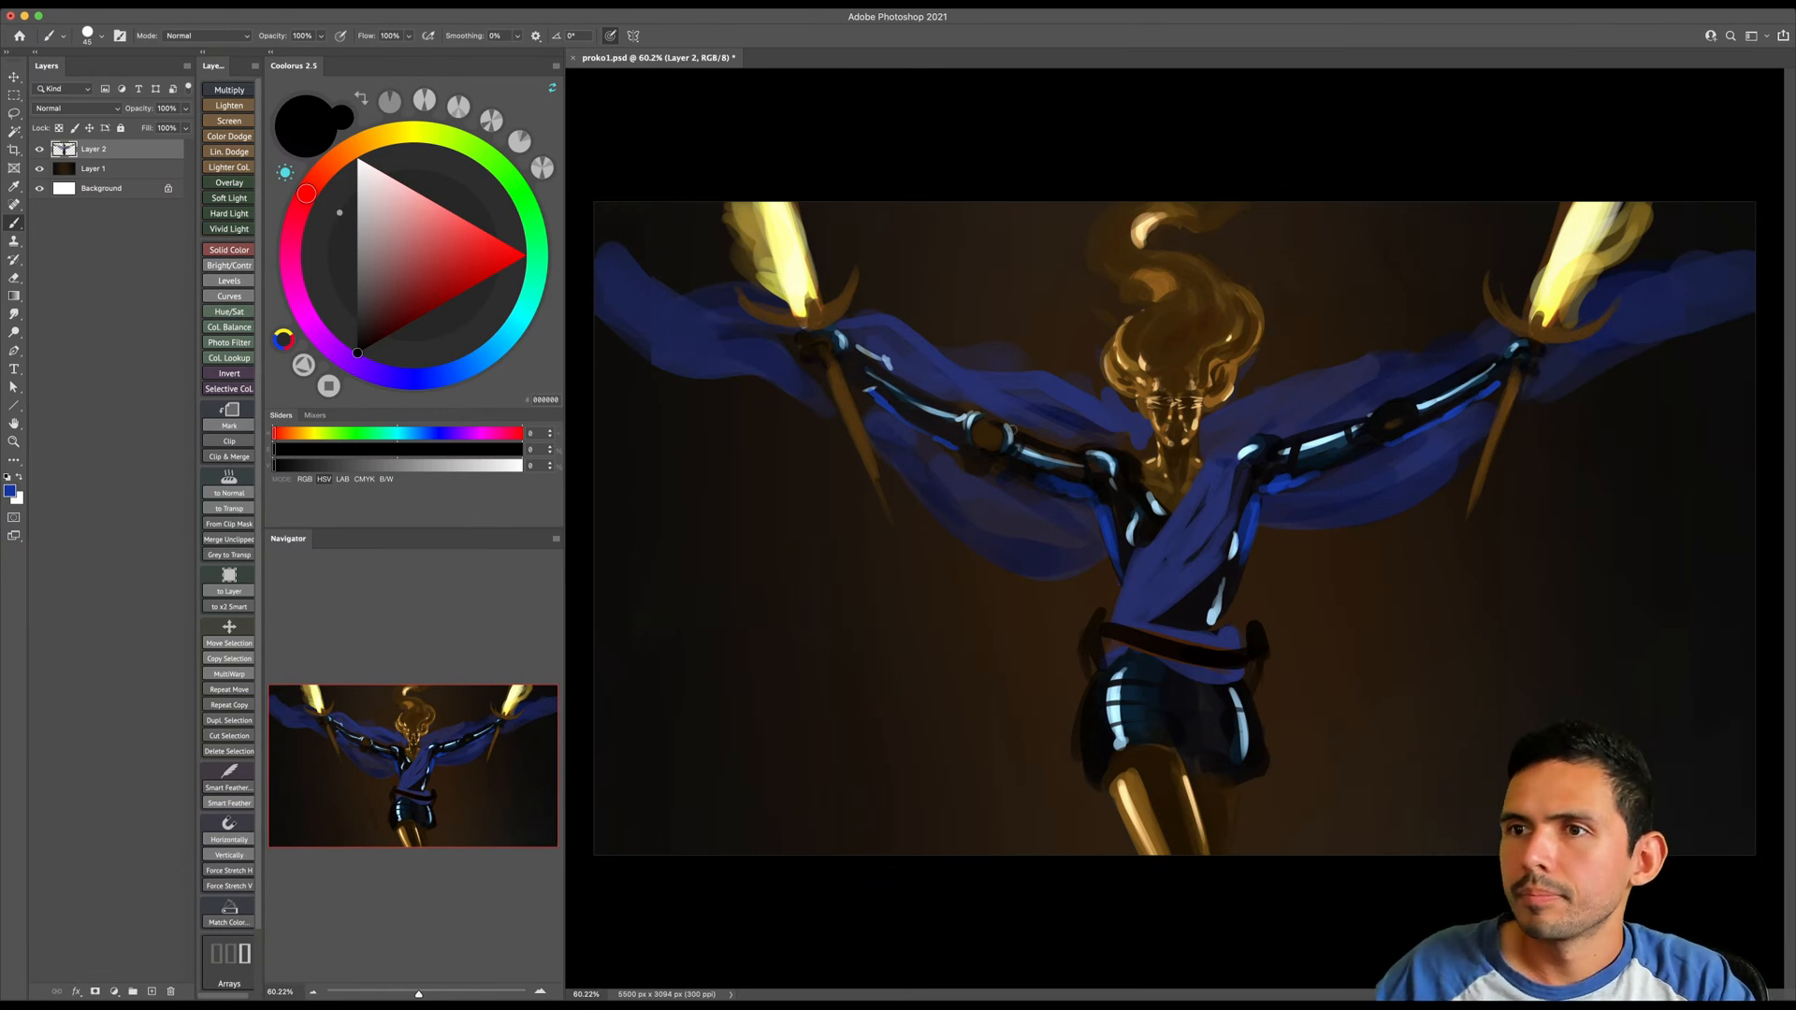
- Sample near-black from the image-left arm and darken the brown elbow joint on the image-right arm
{"action": "left_click", "coordinate": [1030, 466], "text": "alt"}
{"action": "key", "text": "bracketright"}
{"action": "key", "text": "bracketright"}
{"action": "key", "text": "bracketright"}
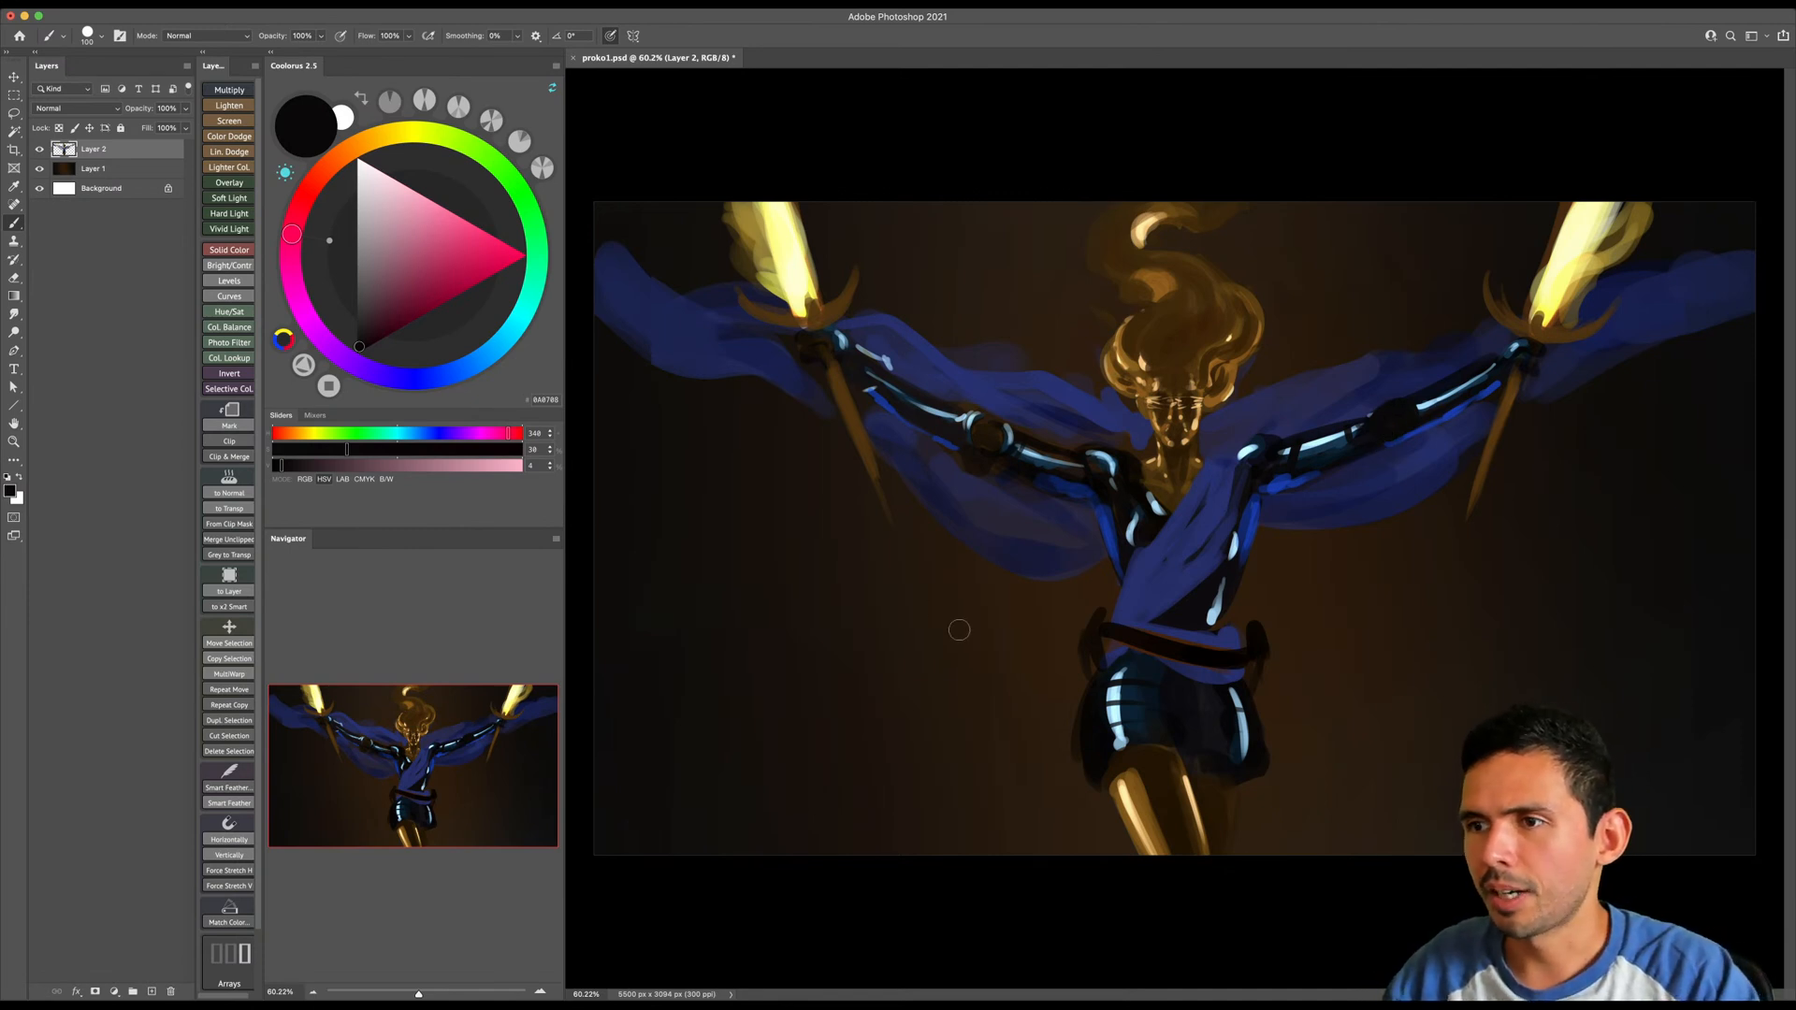
- Erase the belt end protruding from the image-left hip and sample near-black from the torso
{"action": "left_click", "coordinate": [1137, 629], "text": "alt"}
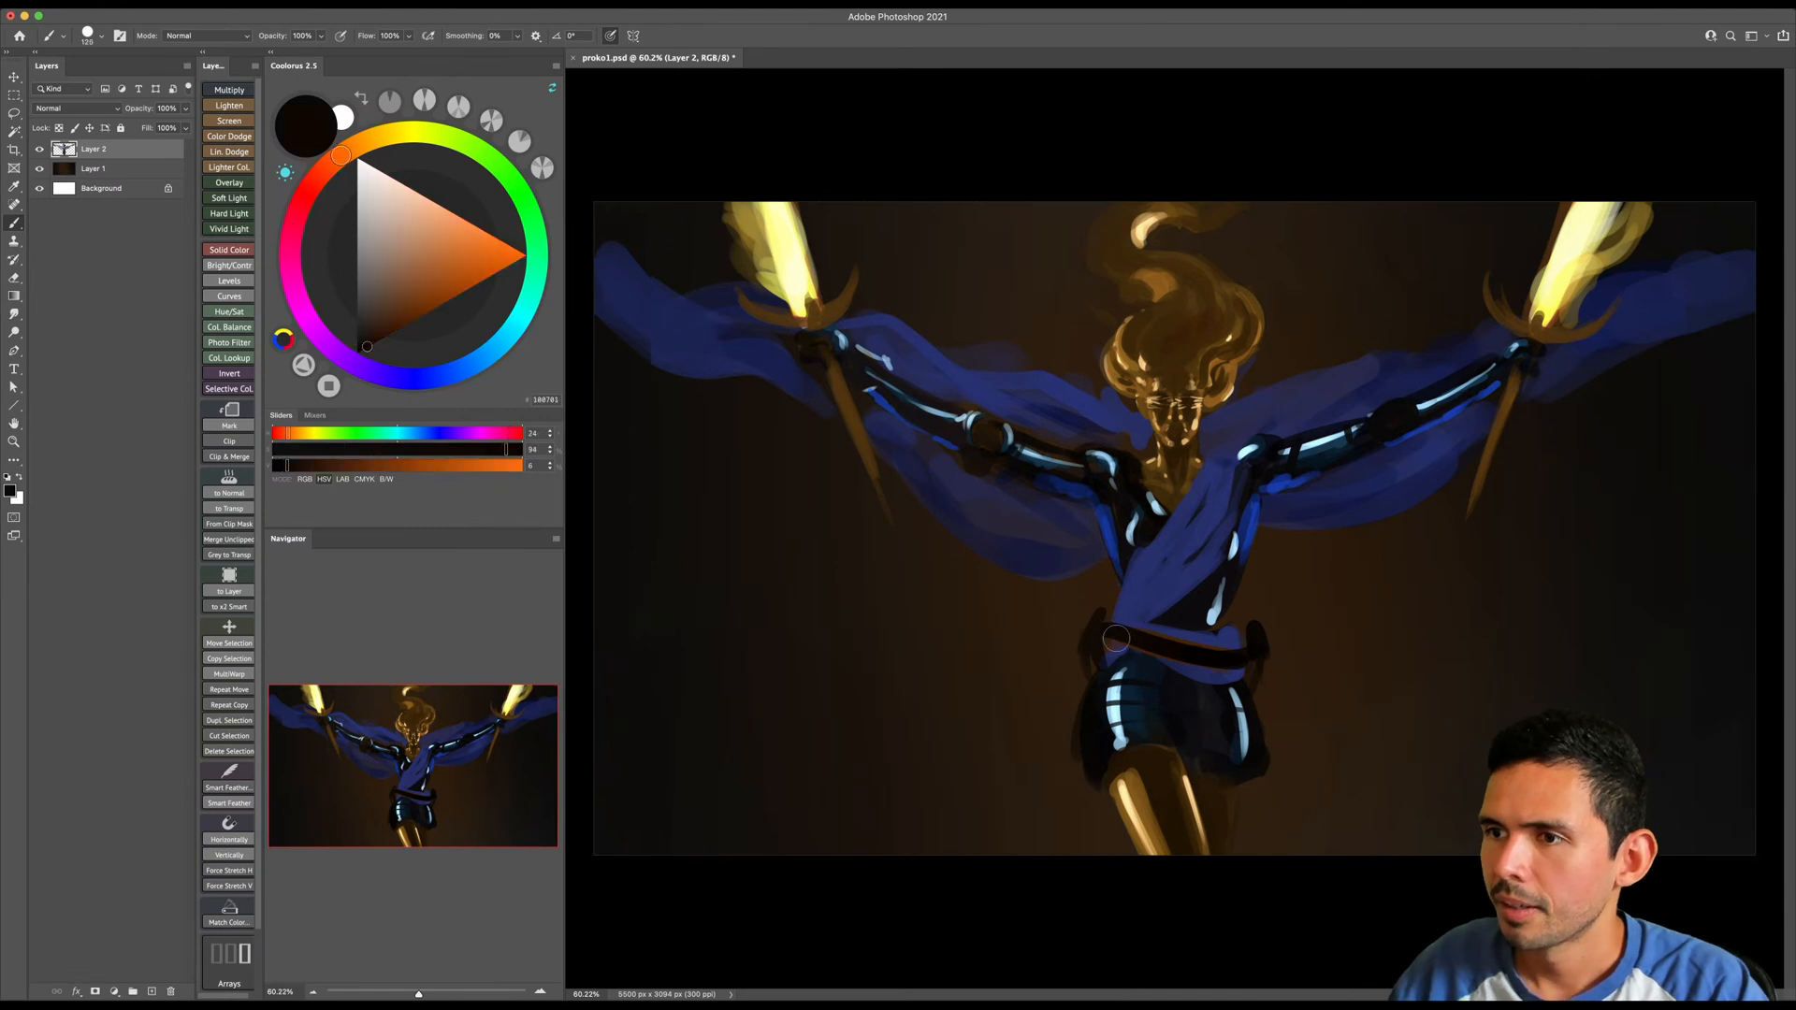
{"action": "key", "text": "e"}
{"action": "left_click_drag", "start_coordinate": [1092, 640], "coordinate": [1103, 621]}
{"action": "key", "text": "b"}
{"action": "left_click", "coordinate": [1191, 614], "text": "alt"}
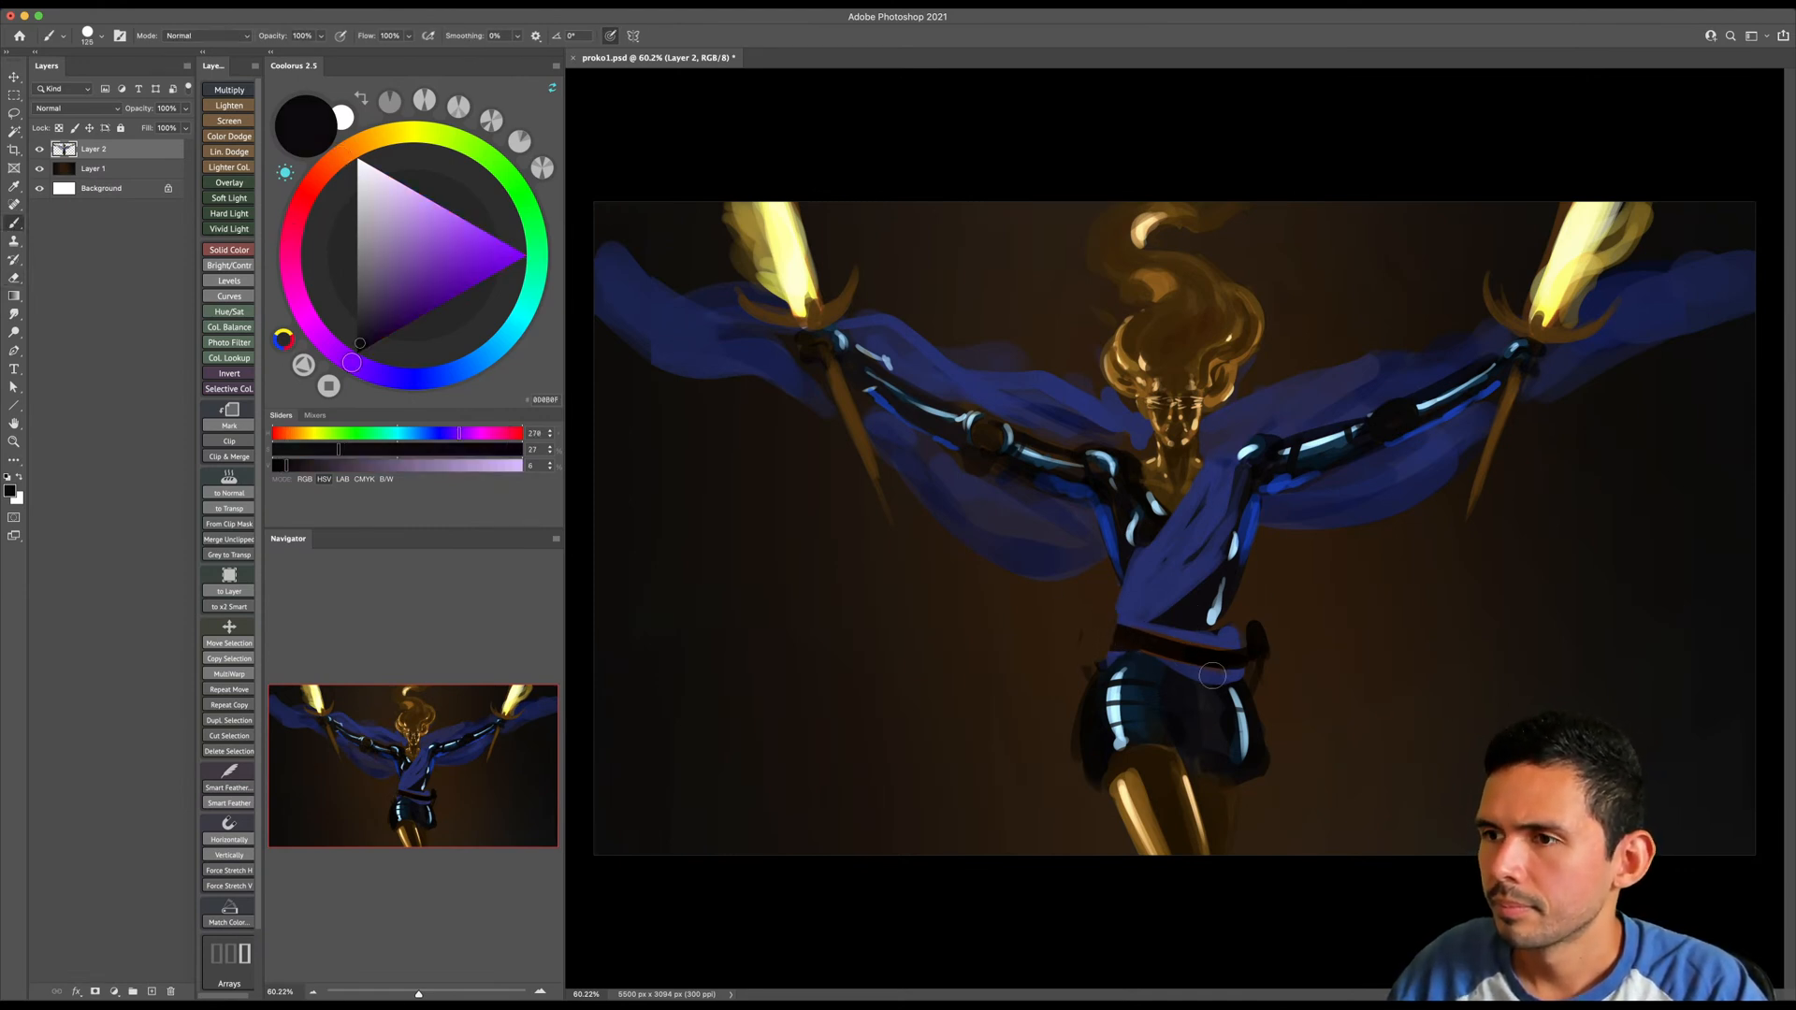
- Paint the belt over with blue using a larger brush, and erase its protruding image-right end
{"action": "left_click", "coordinate": [1196, 670], "text": "alt"}
{"action": "key", "text": "bracketright"}
{"action": "key", "text": "bracketright"}
{"action": "mouse_move", "coordinate": [1128, 636]}
{"action": "left_mouse_down"}
{"action": "mouse_move", "coordinate": [1204, 645]}
{"action": "mouse_move", "coordinate": [1120, 638]}
{"action": "mouse_move", "coordinate": [1224, 660]}
{"action": "mouse_move", "coordinate": [1202, 697]}
{"action": "mouse_move", "coordinate": [1104, 627]}
{"action": "mouse_move", "coordinate": [1085, 671]}
{"action": "mouse_move", "coordinate": [1263, 649]}
{"action": "left_mouse_up"}
{"action": "key", "text": "e"}
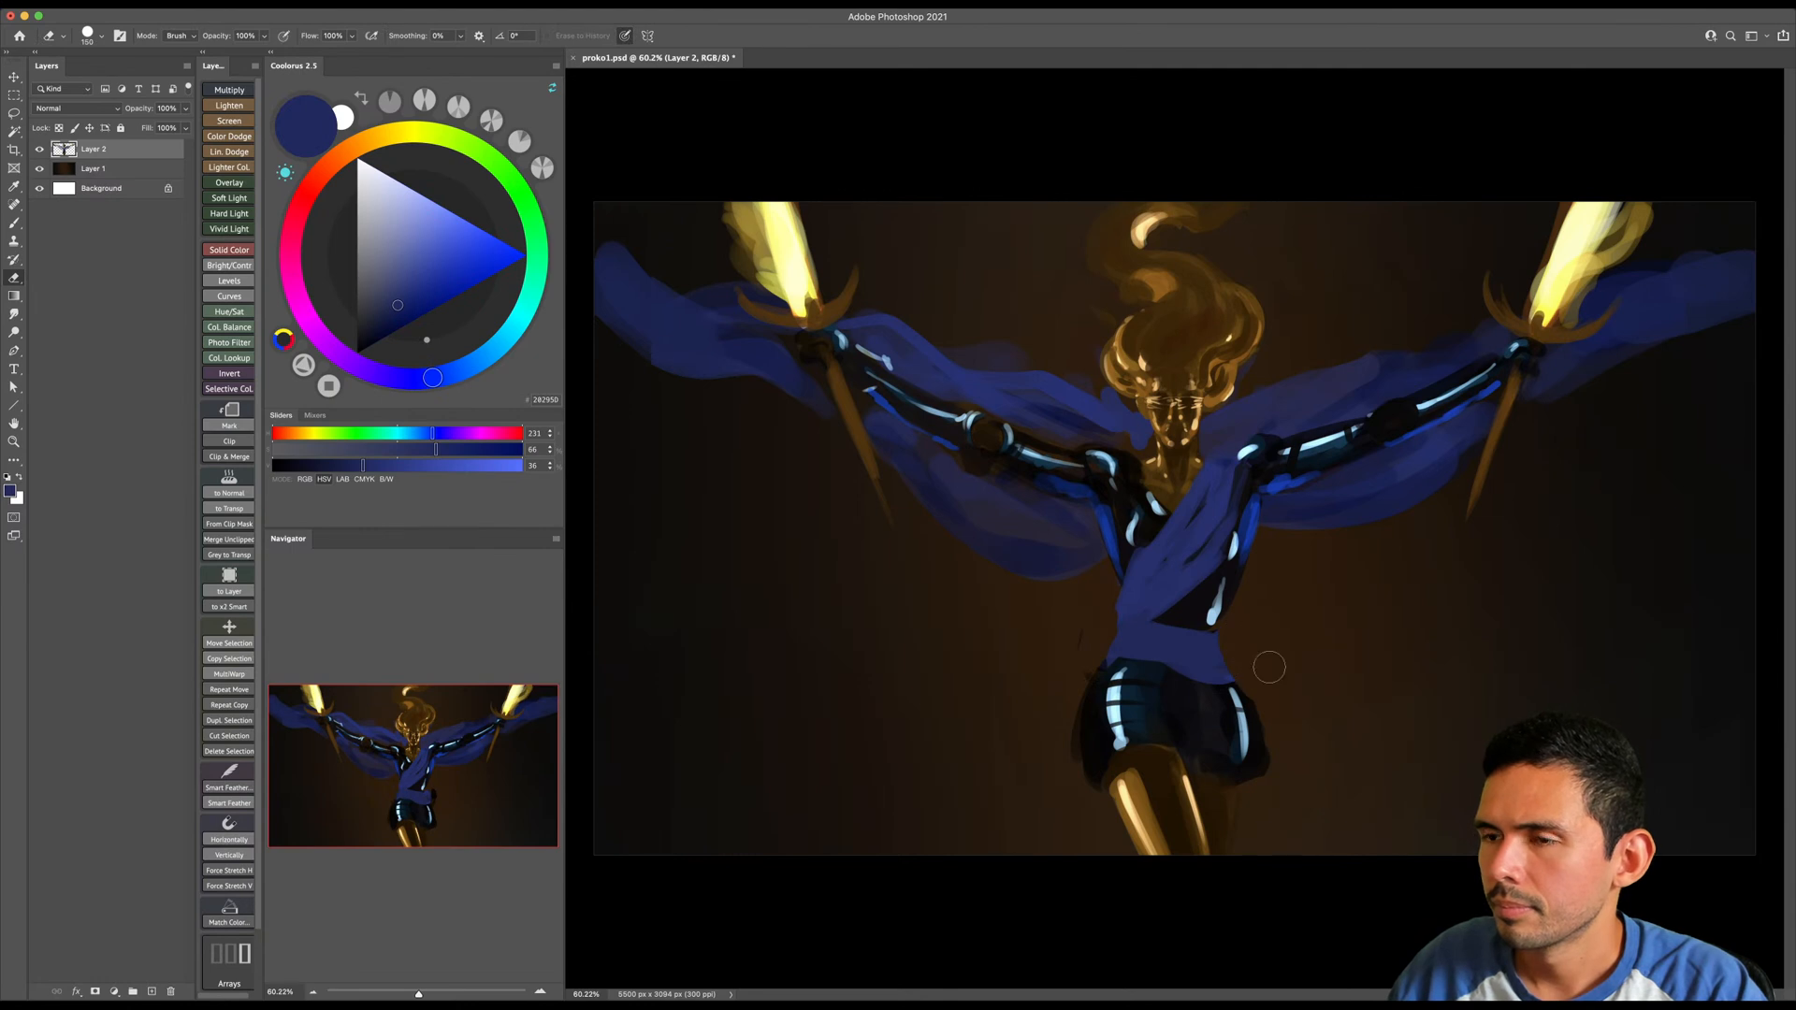
- Reshape the blue waist sash over the hips and clean up the dark top edge of the shorts beneath it
{"action": "key", "text": "b"}
{"action": "key", "text": "bracketleft"}
{"action": "mouse_move", "coordinate": [1119, 620]}
{"action": "left_mouse_down"}
{"action": "mouse_move", "coordinate": [1195, 634]}
{"action": "mouse_move", "coordinate": [1226, 671]}
{"action": "mouse_move", "coordinate": [1216, 697]}
{"action": "left_mouse_up"}
{"action": "left_click", "coordinate": [1146, 669], "text": "alt"}
{"action": "left_click_drag", "start_coordinate": [1106, 665], "coordinate": [1230, 678]}
{"action": "key", "text": "e"}
{"action": "key", "text": "bracketleft"}
{"action": "left_click", "coordinate": [1211, 631], "text": "alt"}
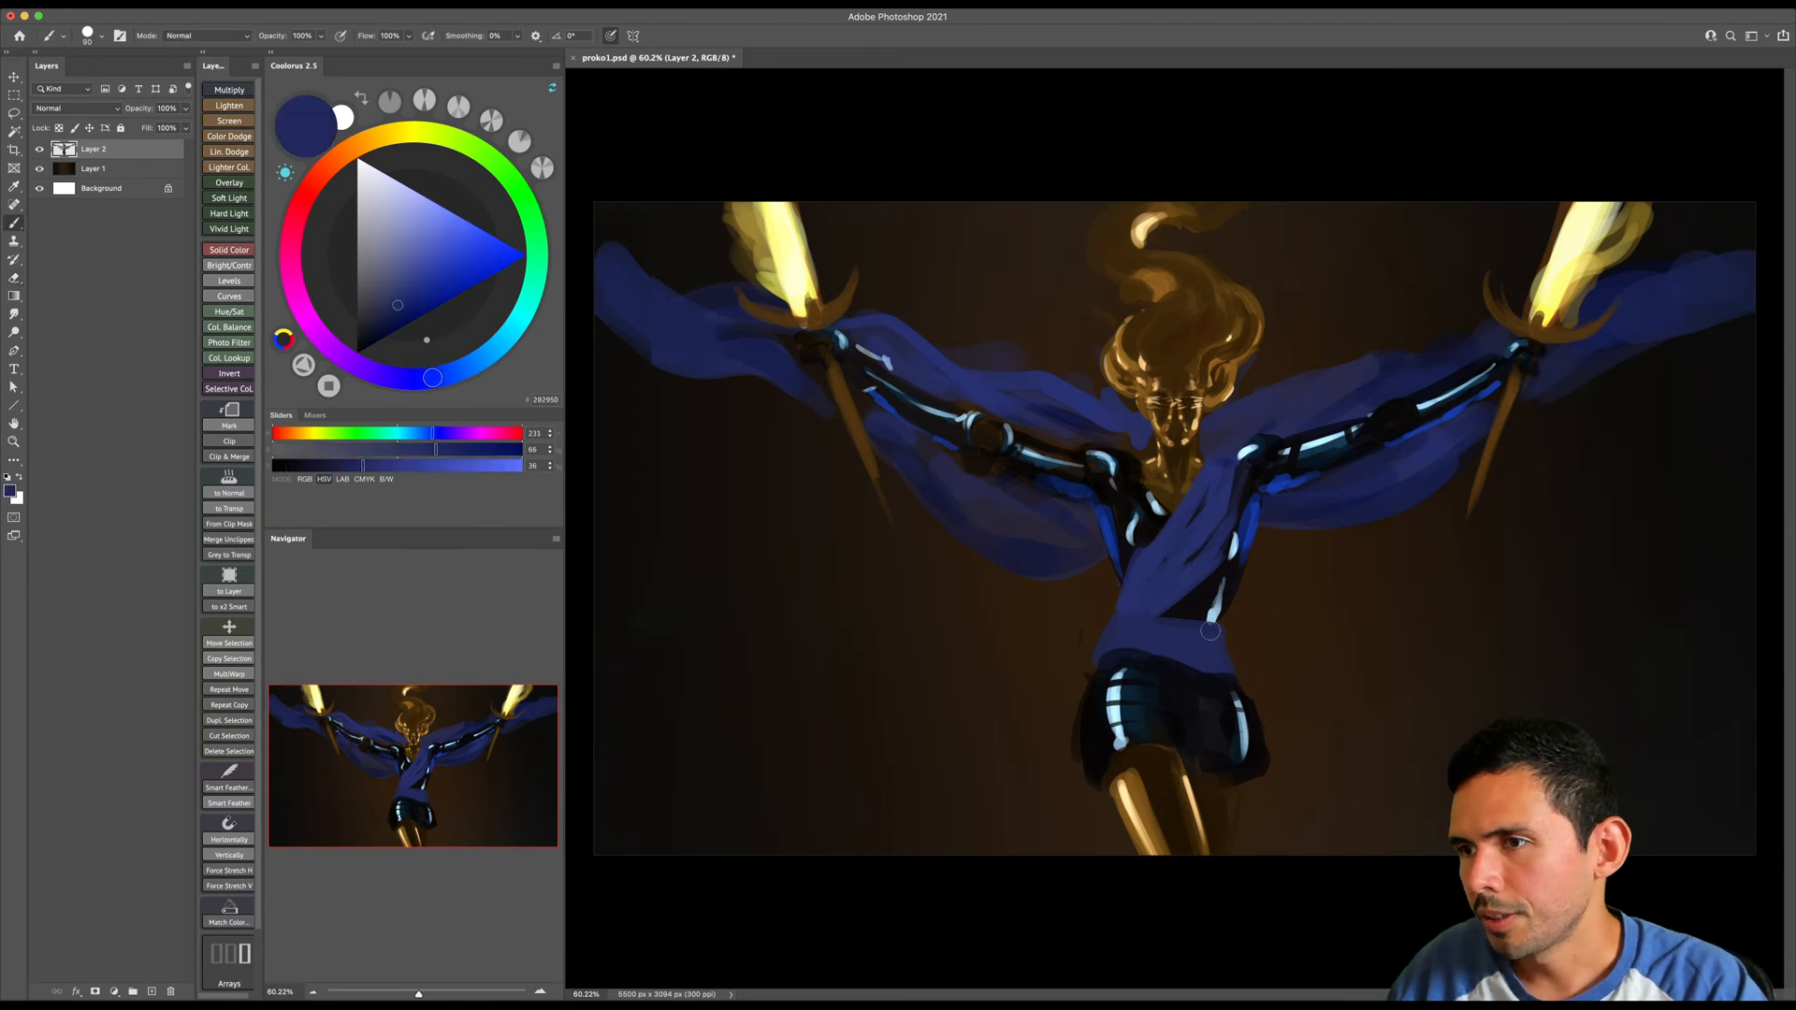
- Sample the blue of the image-left drape, darken it to navy, and paint shadow folds across the drape's lower part
{"action": "left_click", "coordinate": [1027, 548], "text": "alt"}
{"action": "left_click", "coordinate": [378, 343]}
{"action": "key", "text": "bracketright"}
{"action": "key", "text": "bracketright"}
{"action": "mouse_move", "coordinate": [1077, 506]}
{"action": "left_mouse_down"}
{"action": "mouse_move", "coordinate": [1000, 504]}
{"action": "mouse_move", "coordinate": [1047, 508]}
{"action": "mouse_move", "coordinate": [995, 521]}
{"action": "mouse_move", "coordinate": [926, 475]}
{"action": "left_mouse_up"}
{"action": "key", "text": "bracketleft"}
{"action": "key", "text": "bracketleft"}
{"action": "mouse_move", "coordinate": [1002, 542]}
{"action": "left_mouse_down"}
{"action": "mouse_move", "coordinate": [1077, 531]}
{"action": "mouse_move", "coordinate": [1054, 571]}
{"action": "mouse_move", "coordinate": [1093, 536]}
{"action": "mouse_move", "coordinate": [1082, 518]}
{"action": "mouse_move", "coordinate": [1093, 542]}
{"action": "mouse_move", "coordinate": [1073, 570]}
{"action": "mouse_move", "coordinate": [1088, 557]}
{"action": "mouse_move", "coordinate": [1035, 562]}
{"action": "mouse_move", "coordinate": [1057, 568]}
{"action": "mouse_move", "coordinate": [1025, 541]}
{"action": "left_mouse_up"}
{"action": "key", "text": "bracketright"}
{"action": "key", "text": "bracketright"}
{"action": "key", "text": "bracketright"}
{"action": "key", "text": "bracketright"}
{"action": "key", "text": "bracketleft"}
{"action": "key", "text": "bracketright"}
- Switch to black and paint shadows on the image-left drape beneath the arm, near the wrist and along the outer cloth
{"action": "left_click_drag", "start_coordinate": [378, 331], "coordinate": [357, 359]}
{"action": "key", "text": "bracketright"}
{"action": "key", "text": "bracketright"}
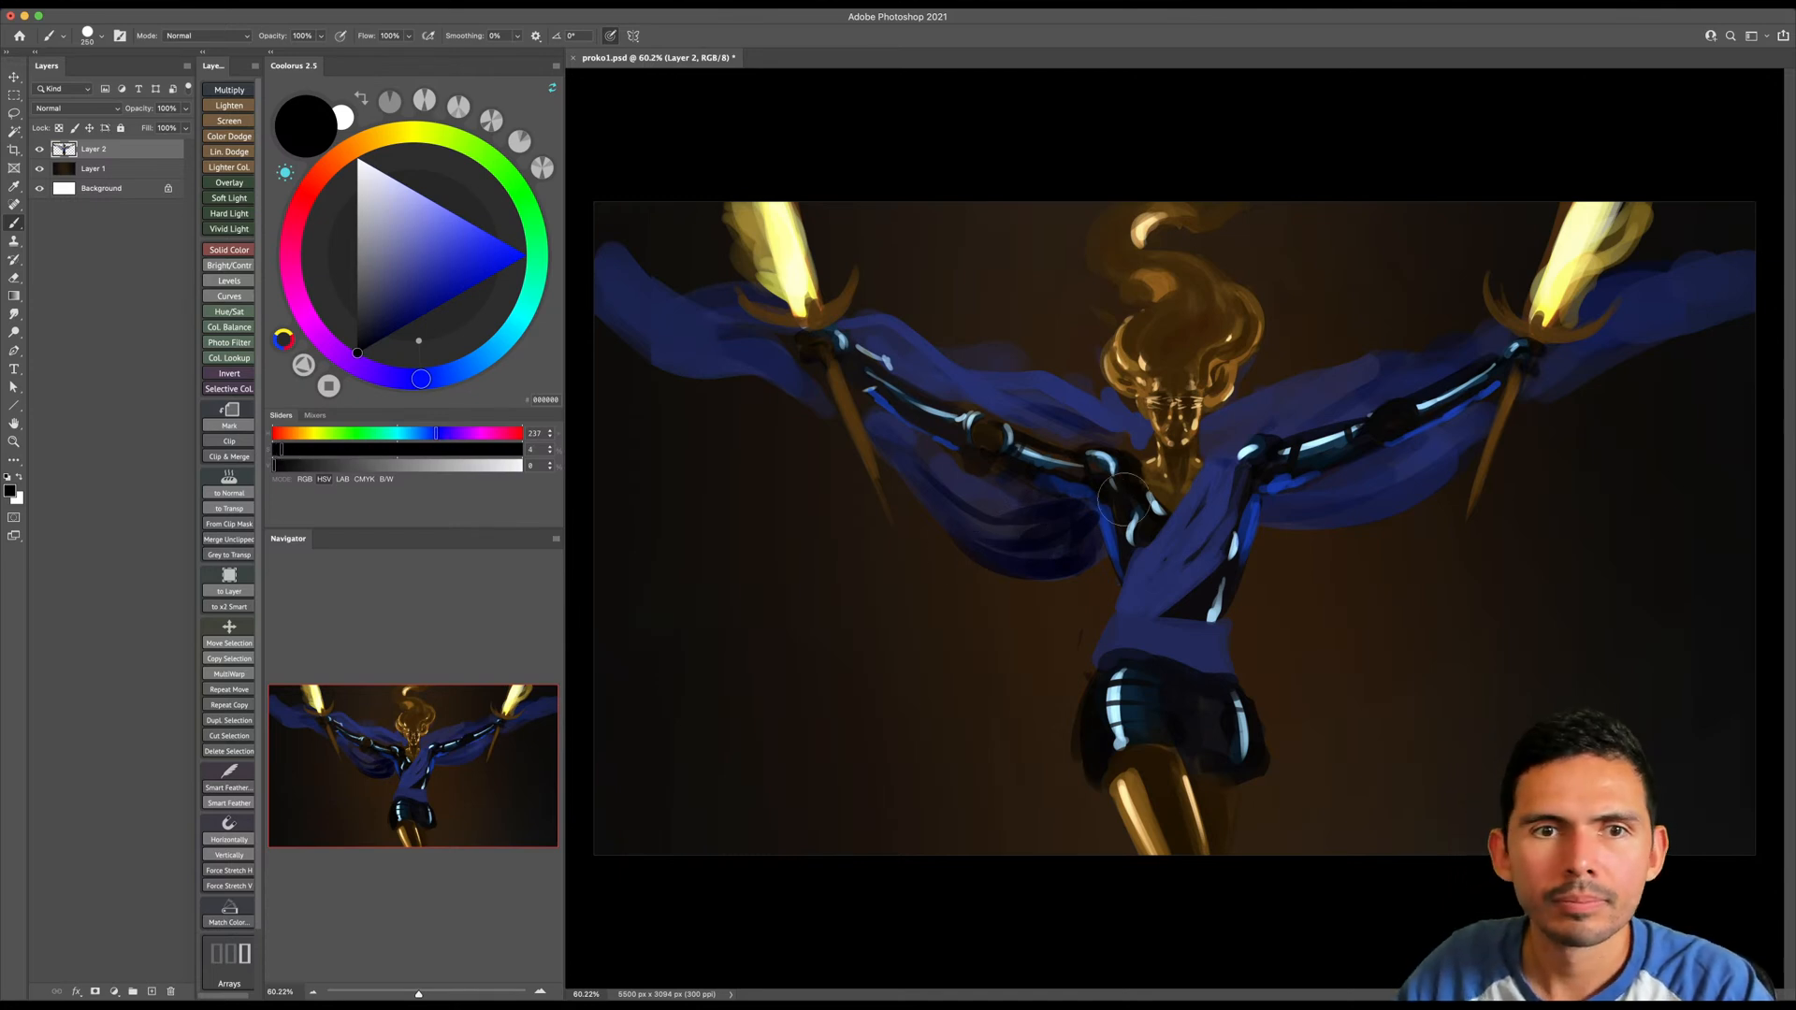
{"action": "key", "text": "bracketleft"}
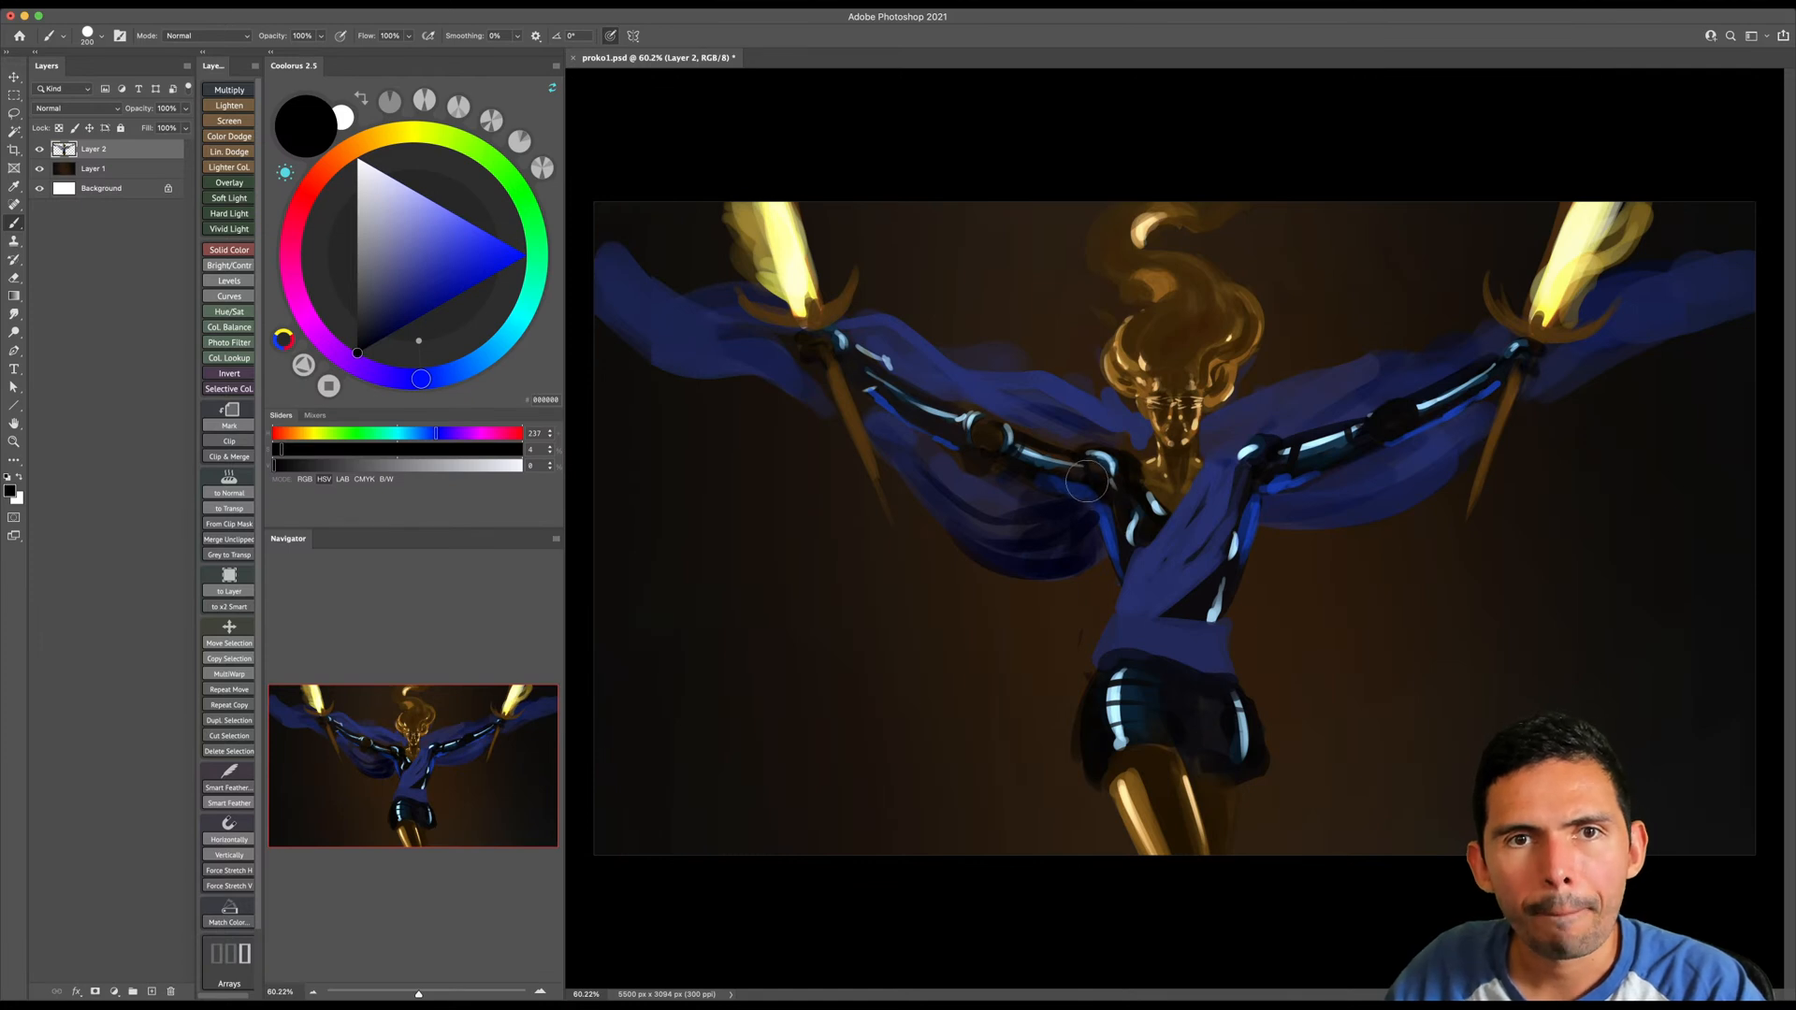
{"action": "key", "text": "bracketright"}
{"action": "key", "text": "bracketleft"}
{"action": "key", "text": "bracketleft"}
{"action": "key", "text": "bracketleft"}
{"action": "key", "text": "bracketleft"}
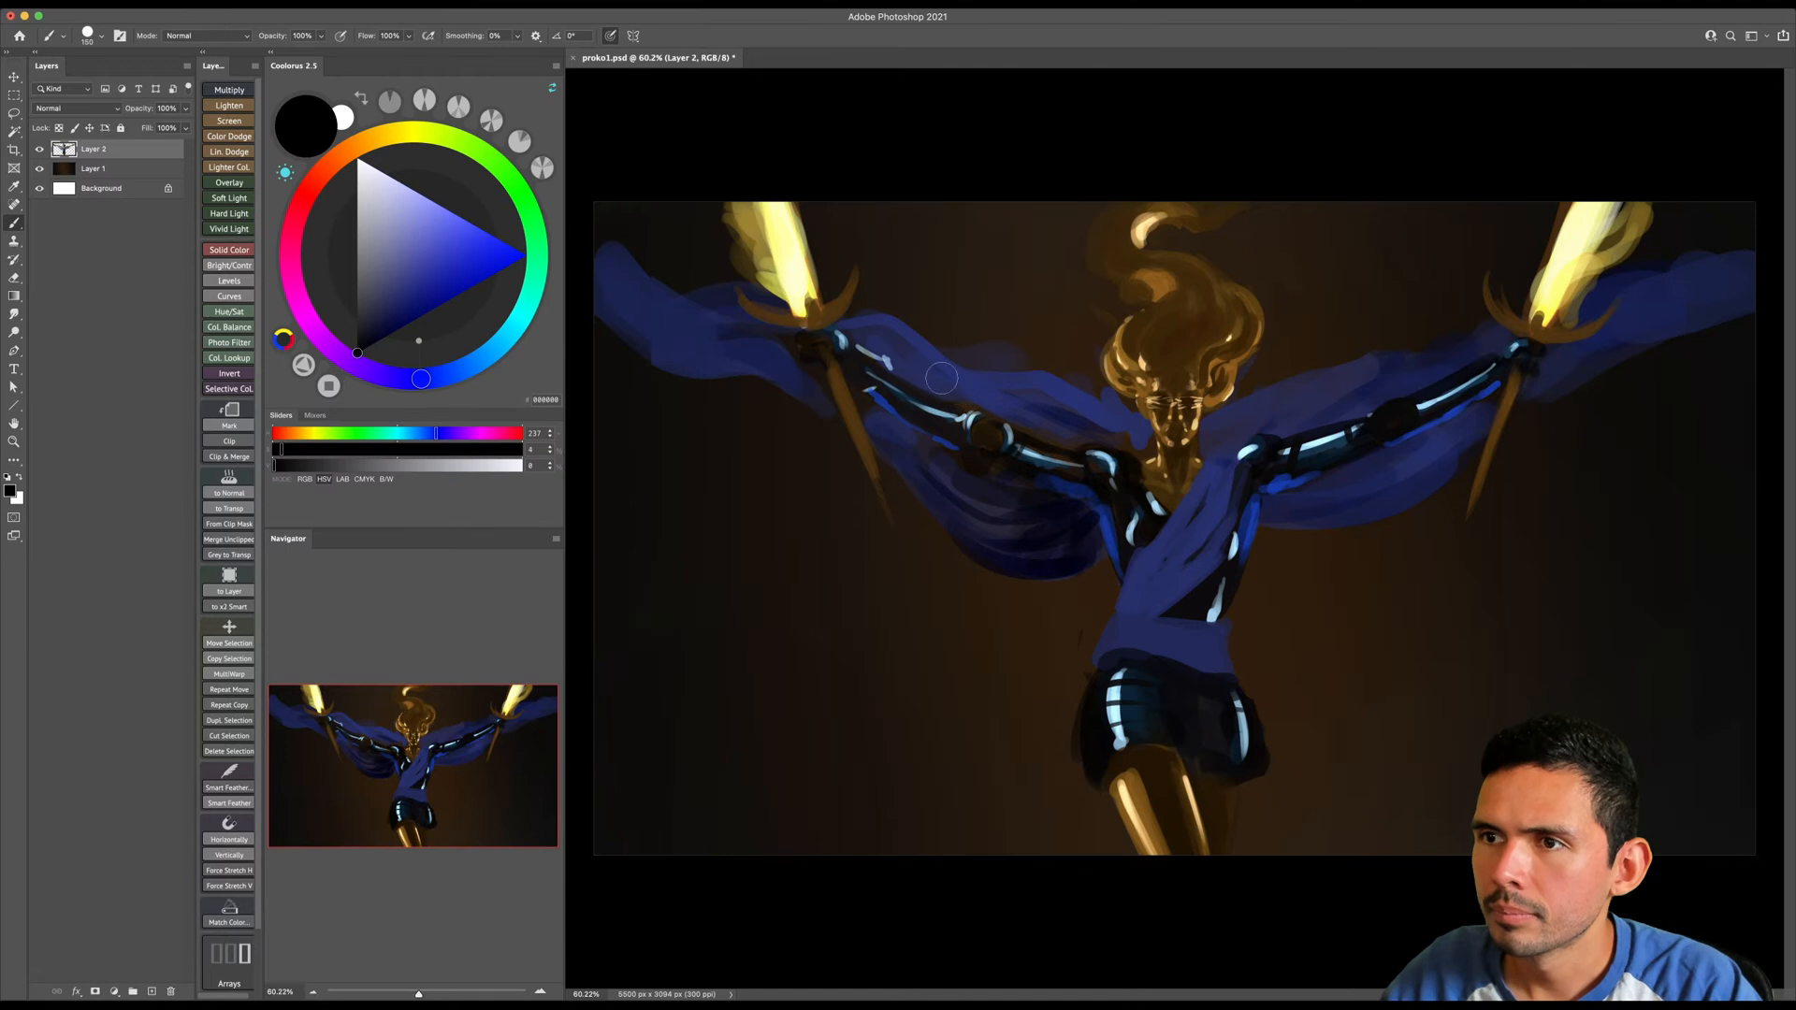
{"action": "left_click_drag", "start_coordinate": [873, 335], "coordinate": [907, 376]}
{"action": "key", "text": "bracketright"}
{"action": "mouse_move", "coordinate": [926, 449]}
{"action": "left_mouse_down"}
{"action": "mouse_move", "coordinate": [891, 426]}
{"action": "mouse_move", "coordinate": [951, 463]}
{"action": "mouse_move", "coordinate": [942, 516]}
{"action": "left_mouse_up"}
{"action": "mouse_move", "coordinate": [879, 420]}
{"action": "left_mouse_down"}
{"action": "mouse_move", "coordinate": [837, 352]}
{"action": "mouse_move", "coordinate": [806, 389]}
{"action": "mouse_move", "coordinate": [663, 341]}
{"action": "mouse_move", "coordinate": [715, 375]}
{"action": "mouse_move", "coordinate": [601, 291]}
{"action": "left_mouse_up"}
{"action": "key", "text": "bracketright"}
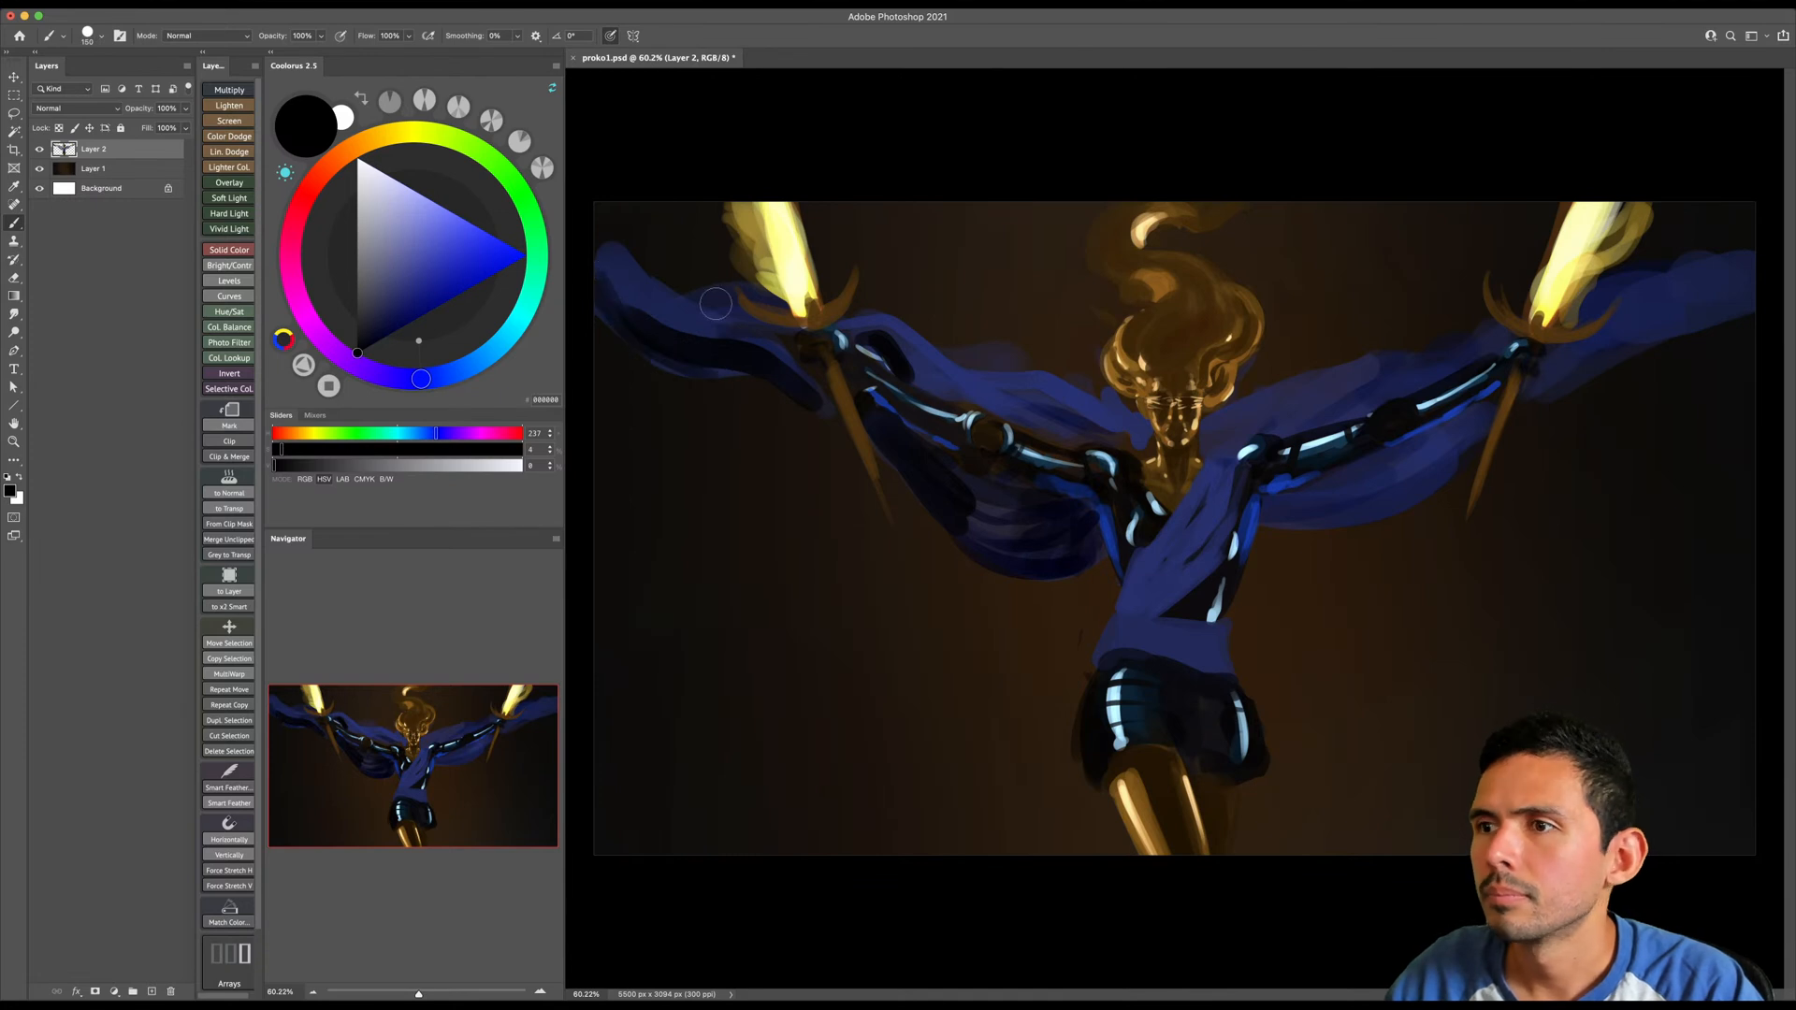
- Paint black shadow folds on the image-right drape beneath the arm
{"action": "key", "text": "bracketleft"}
{"action": "key", "text": "bracketleft"}
{"action": "mouse_move", "coordinate": [1272, 513]}
{"action": "left_mouse_down"}
{"action": "mouse_move", "coordinate": [1371, 501]}
{"action": "mouse_move", "coordinate": [1301, 524]}
{"action": "mouse_move", "coordinate": [1453, 482]}
{"action": "left_mouse_up"}
{"action": "left_click_drag", "start_coordinate": [1330, 485], "coordinate": [1478, 423]}
{"action": "key", "text": "bracketright"}
{"action": "key", "text": "bracketright"}
{"action": "left_click_drag", "start_coordinate": [1306, 491], "coordinate": [1494, 402]}
{"action": "left_click_drag", "start_coordinate": [1461, 460], "coordinate": [1465, 446]}
- Paint black shadows along the lower edge of the outer cloth beyond the image-right sword
{"action": "key", "text": "bracketright"}
{"action": "left_click_drag", "start_coordinate": [1540, 402], "coordinate": [1627, 351]}
{"action": "left_click_drag", "start_coordinate": [1532, 409], "coordinate": [1706, 335]}
{"action": "key", "text": "bracketright"}
{"action": "left_click_drag", "start_coordinate": [1585, 360], "coordinate": [1742, 290]}
- Choose a very dark navy and paint narrow diagonal folds on the sash across the torso with a small brush
{"action": "key", "text": "bracketleft"}
{"action": "key", "text": "bracketleft"}
{"action": "key", "text": "bracketleft"}
{"action": "key", "text": "bracketleft"}
{"action": "key", "text": "bracketleft"}
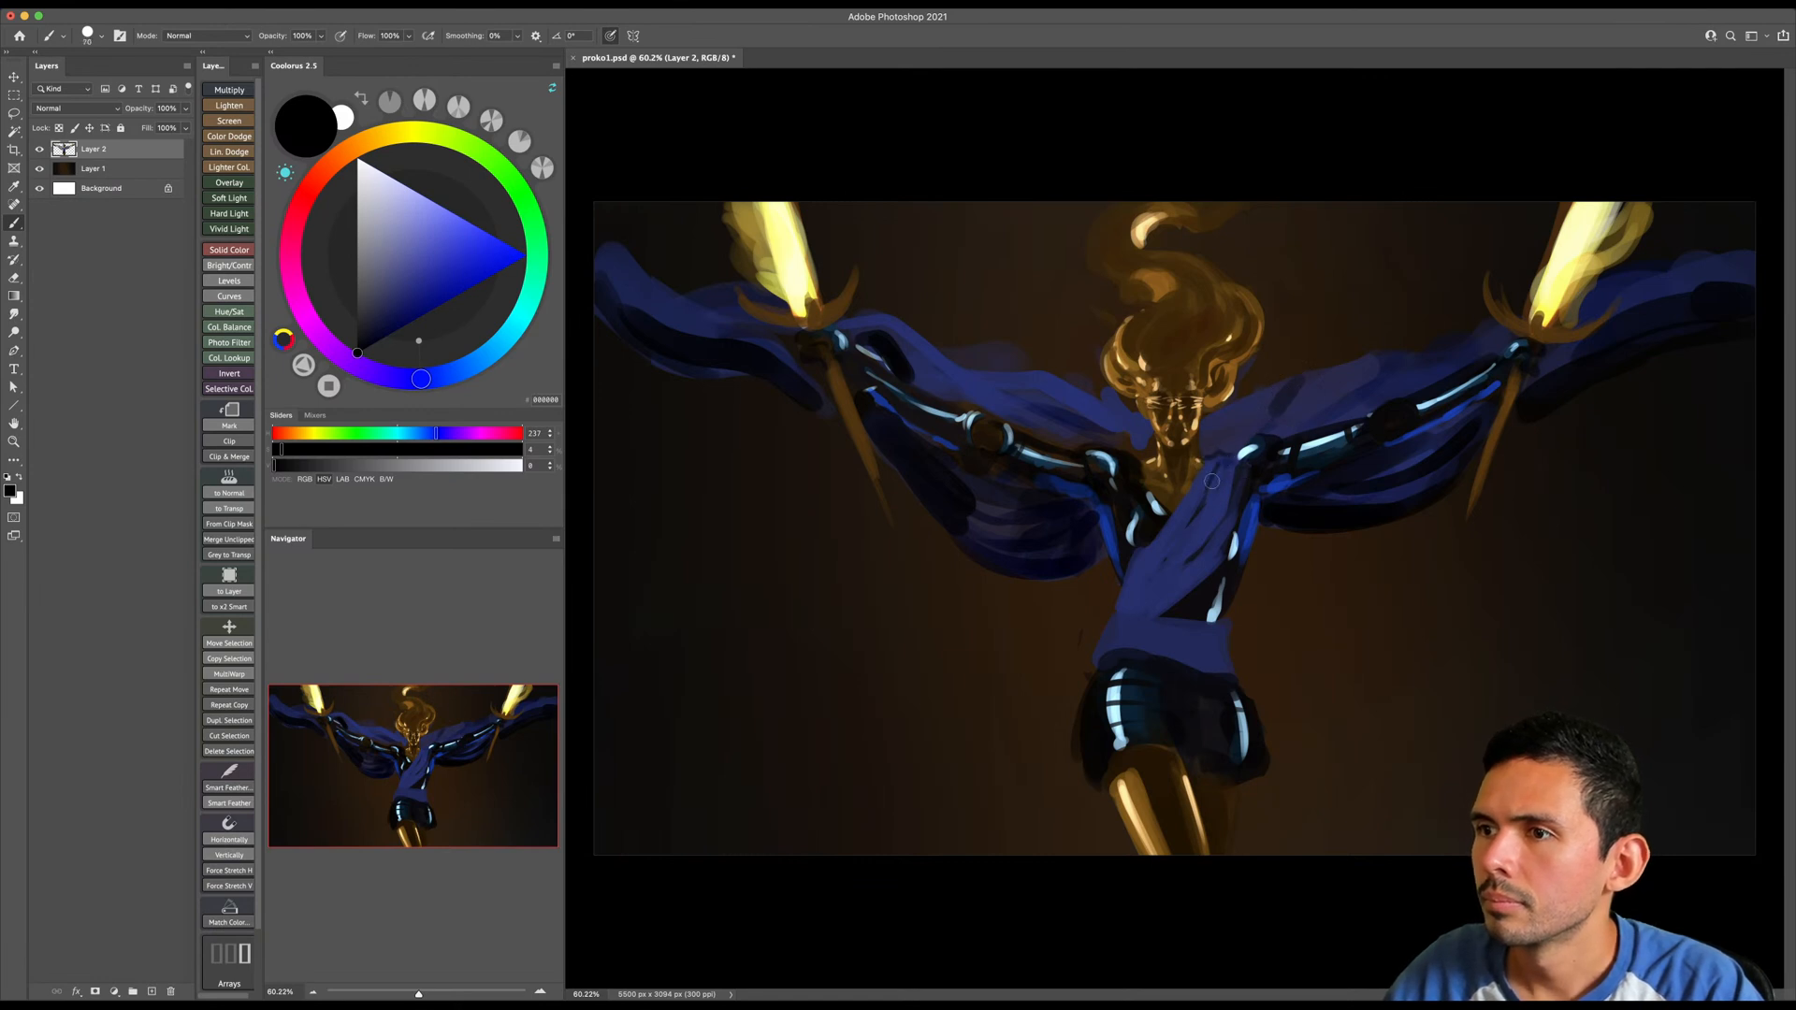
{"action": "left_click", "coordinate": [376, 343]}
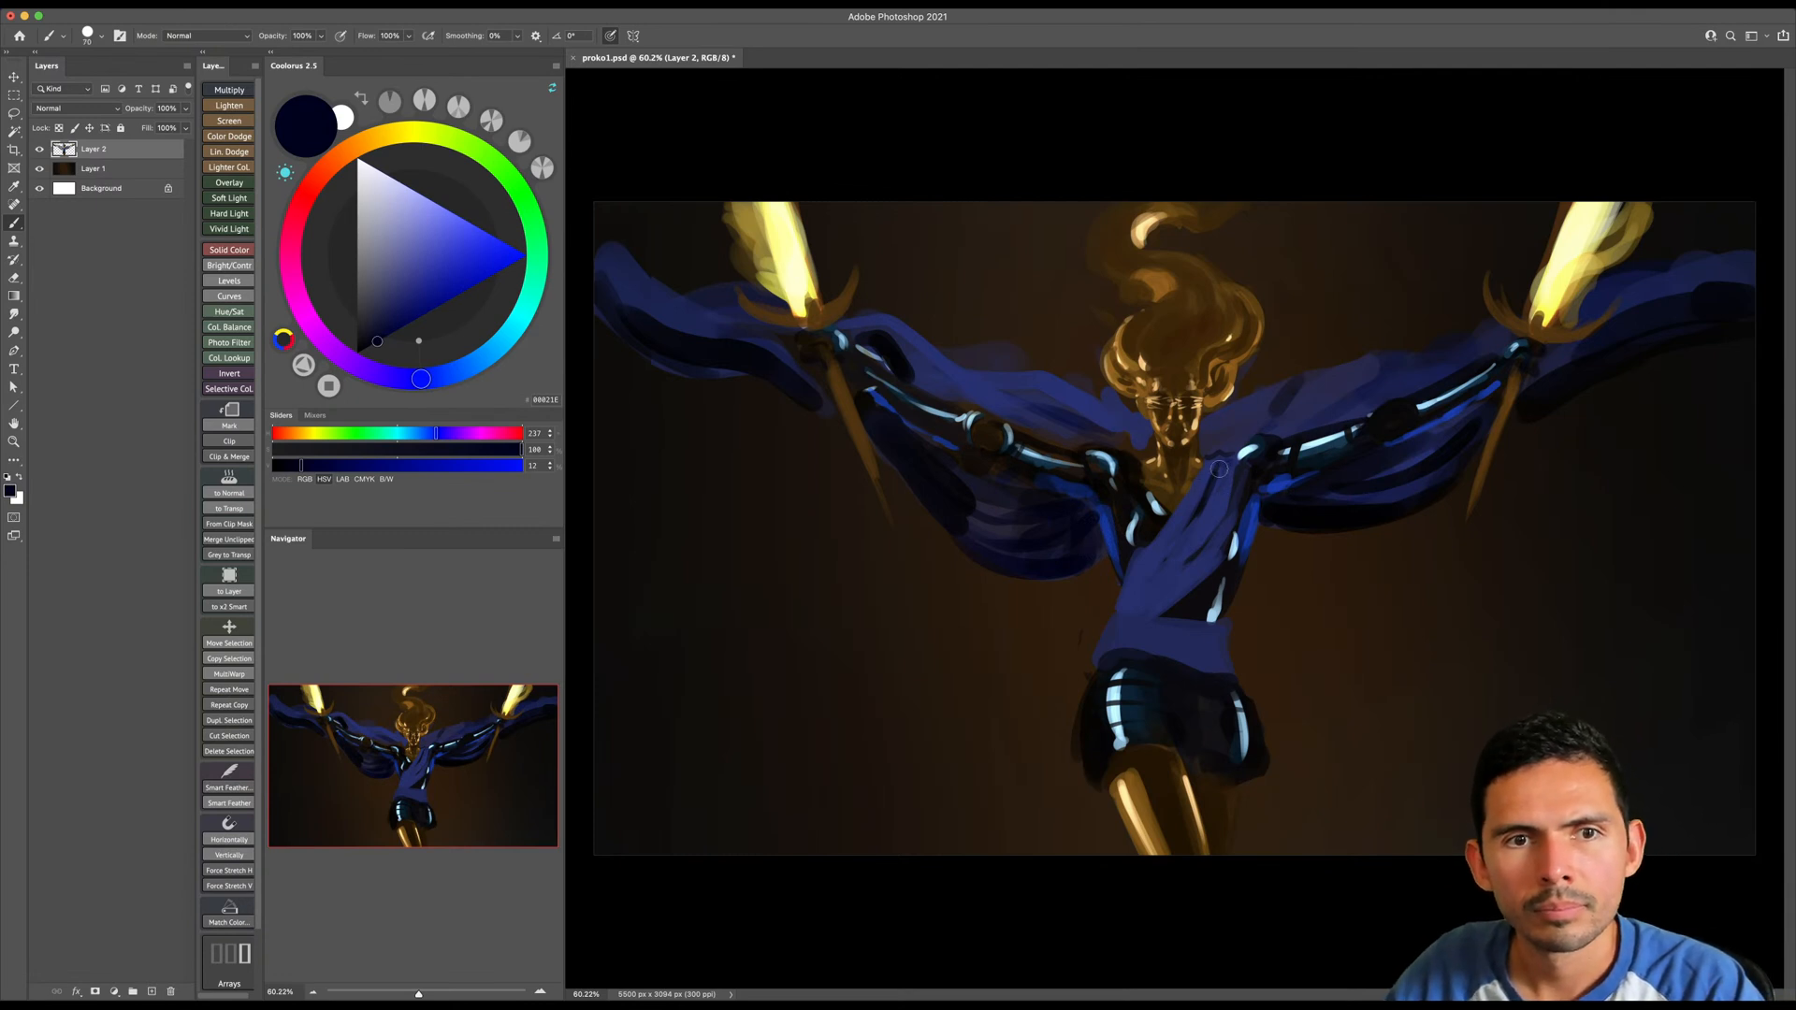
{"action": "key", "text": "bracketleft"}
{"action": "key", "text": "bracketleft"}
{"action": "key", "text": "bracketright"}
{"action": "key", "text": "bracketright"}
{"action": "key", "text": "bracketright"}
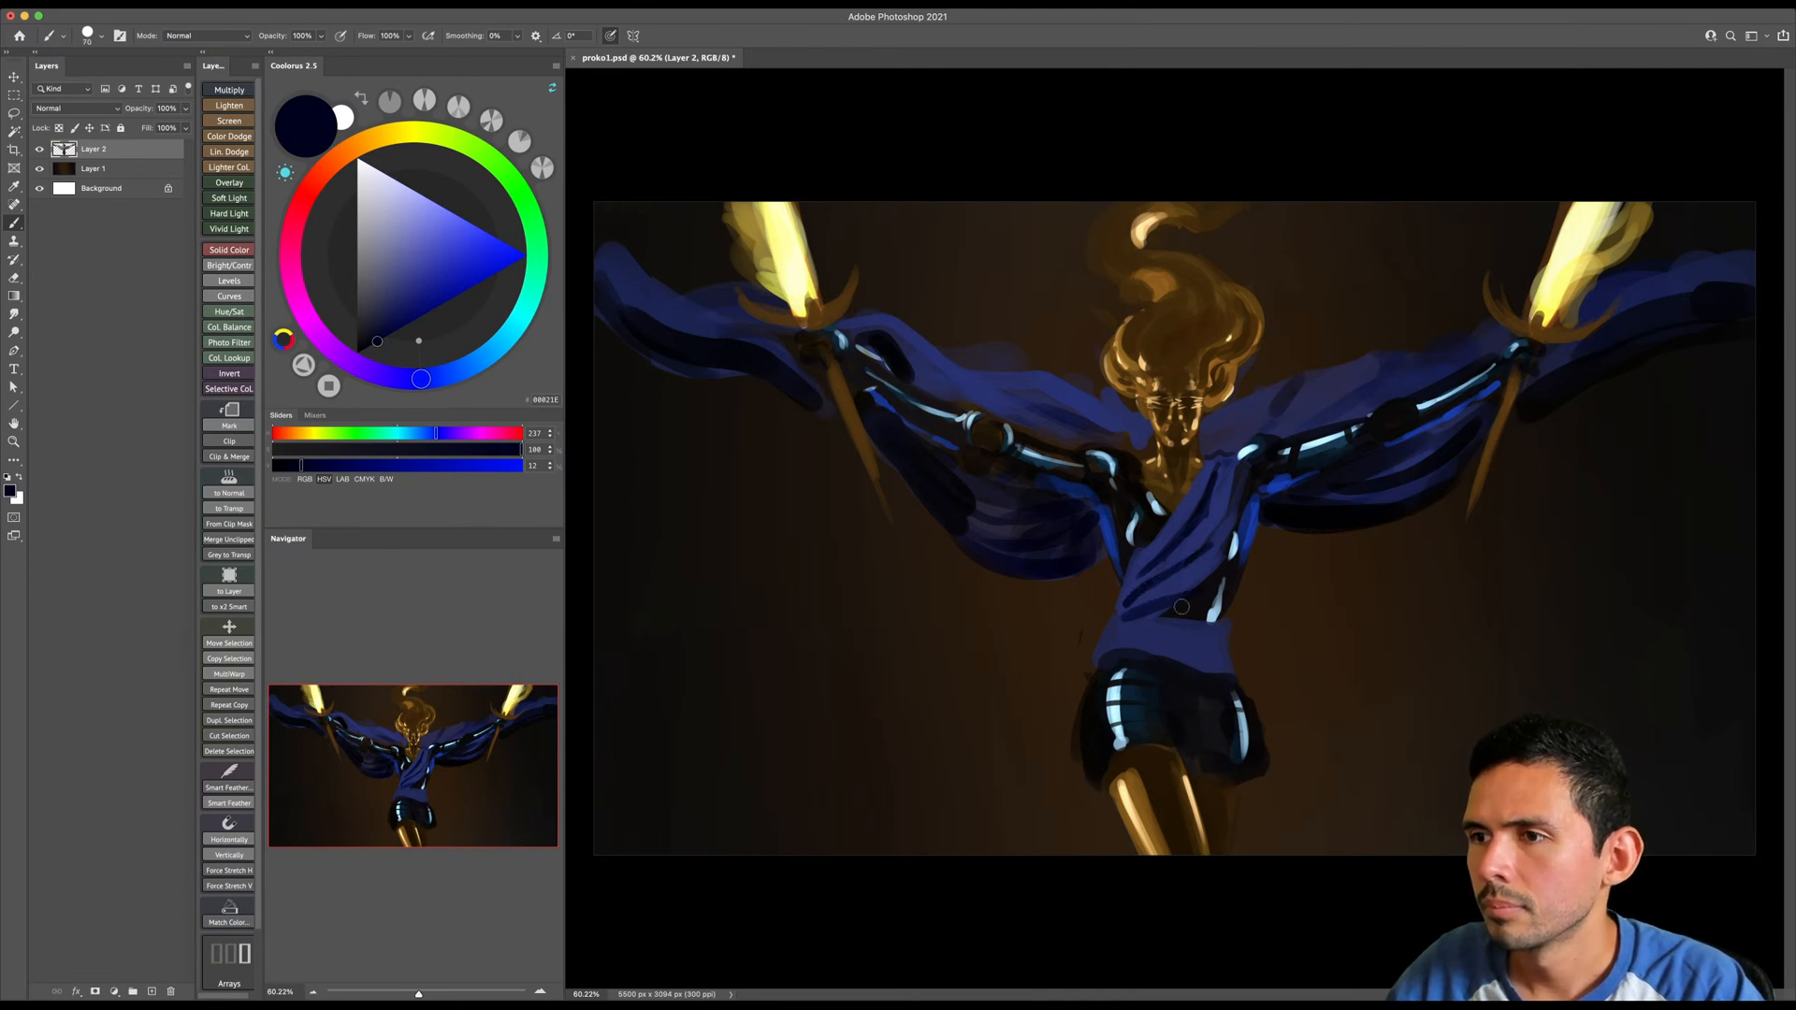
{"action": "key", "text": "bracketleft"}
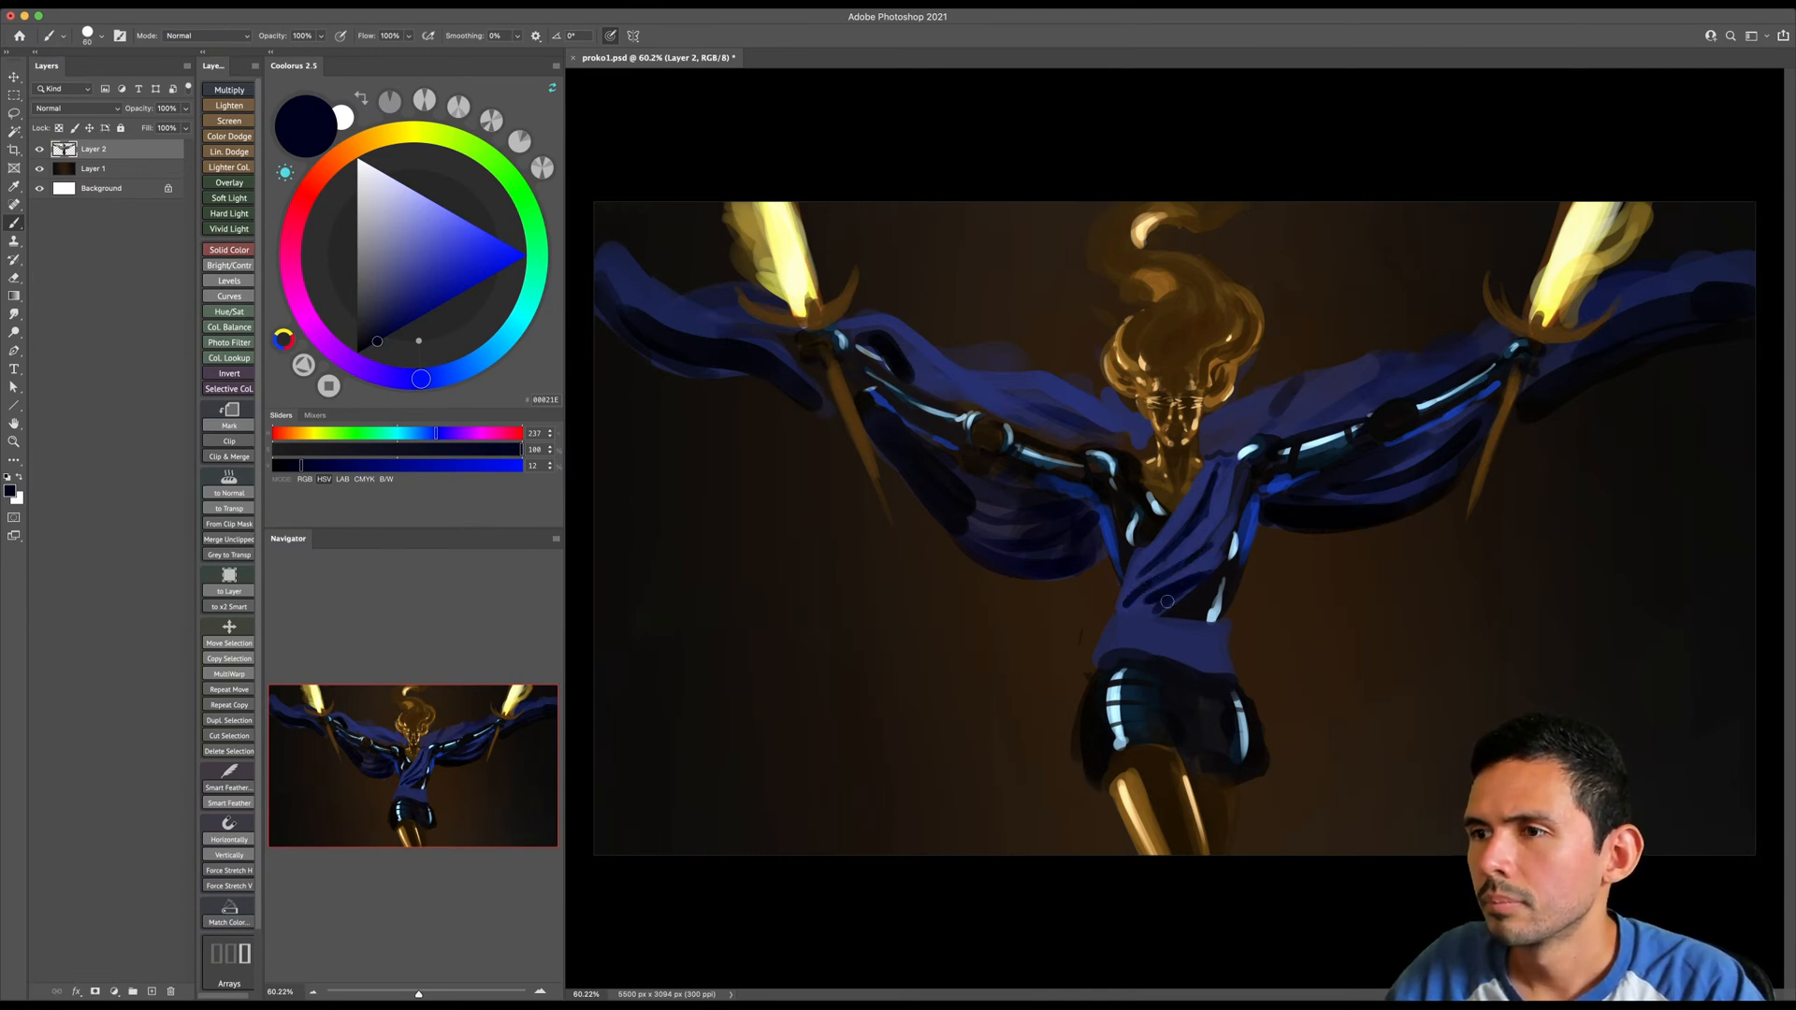
{"action": "key", "text": "bracketleft"}
- Refine the edges of the torso sash, alternating between sampled near-black and the sash's blue
{"action": "left_click", "coordinate": [1125, 566], "text": "alt"}
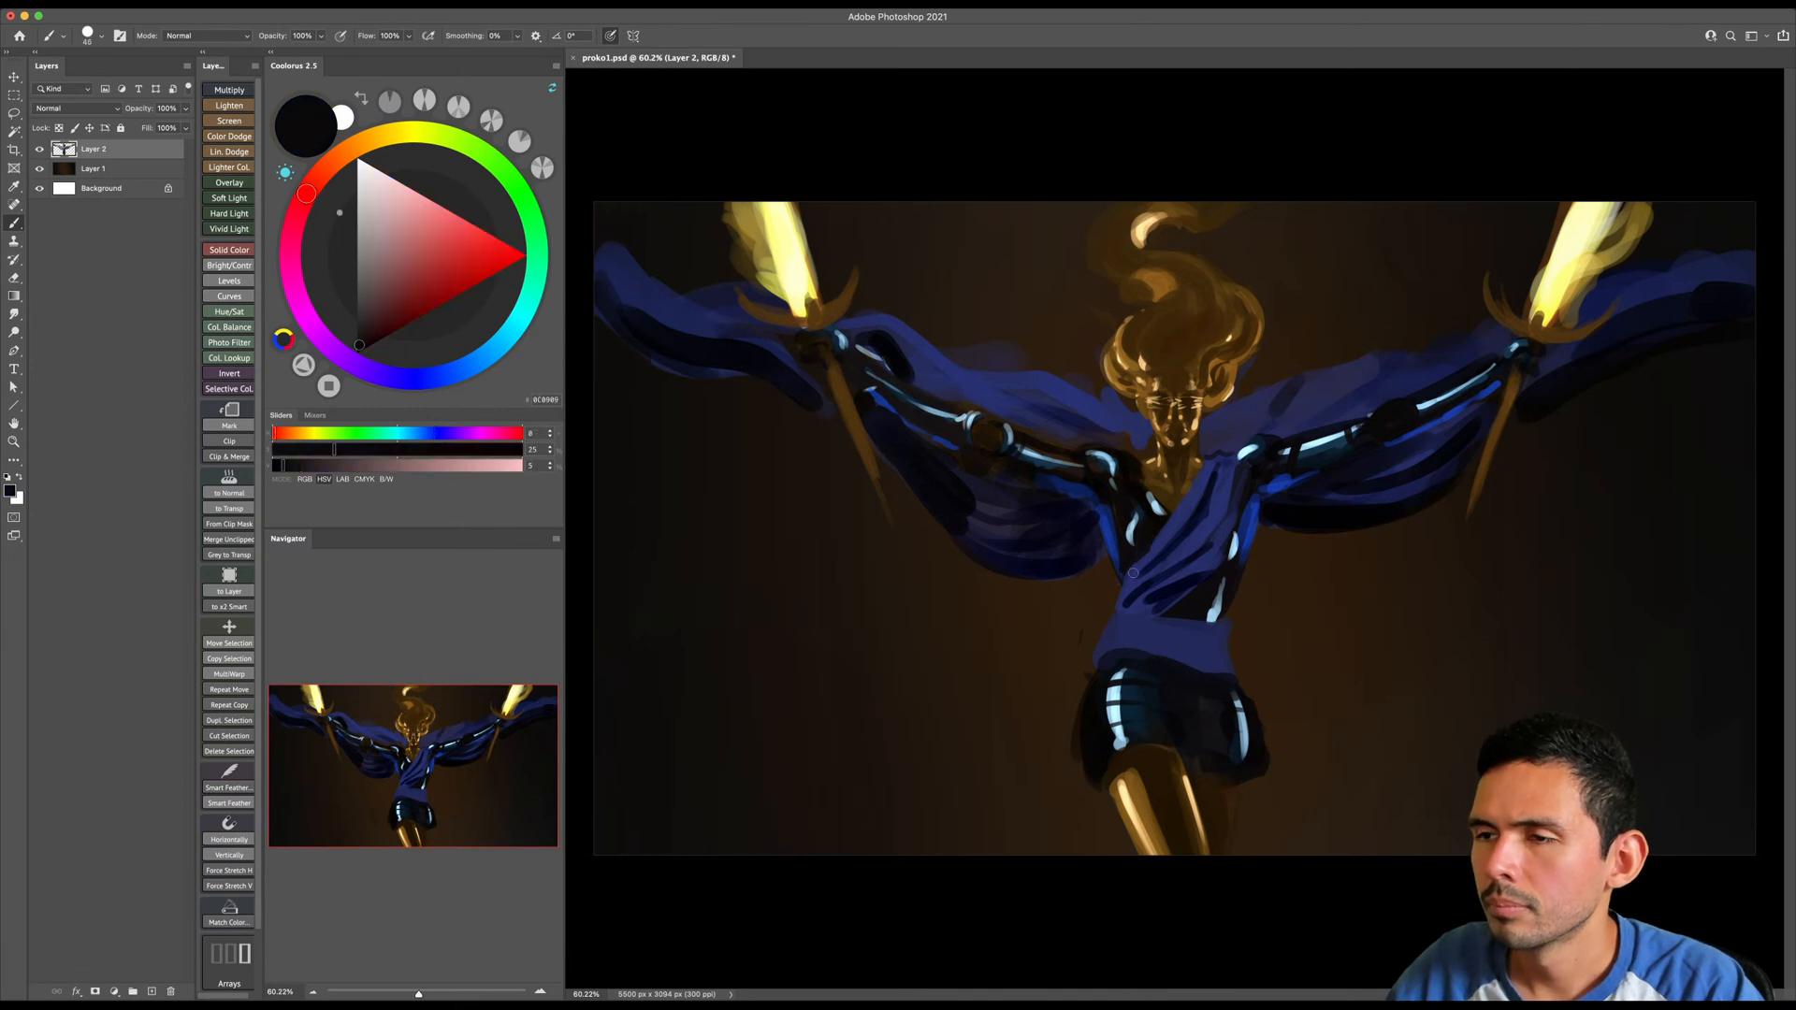
{"action": "key", "text": "bracketright"}
{"action": "left_click", "coordinate": [1130, 574], "text": "alt"}
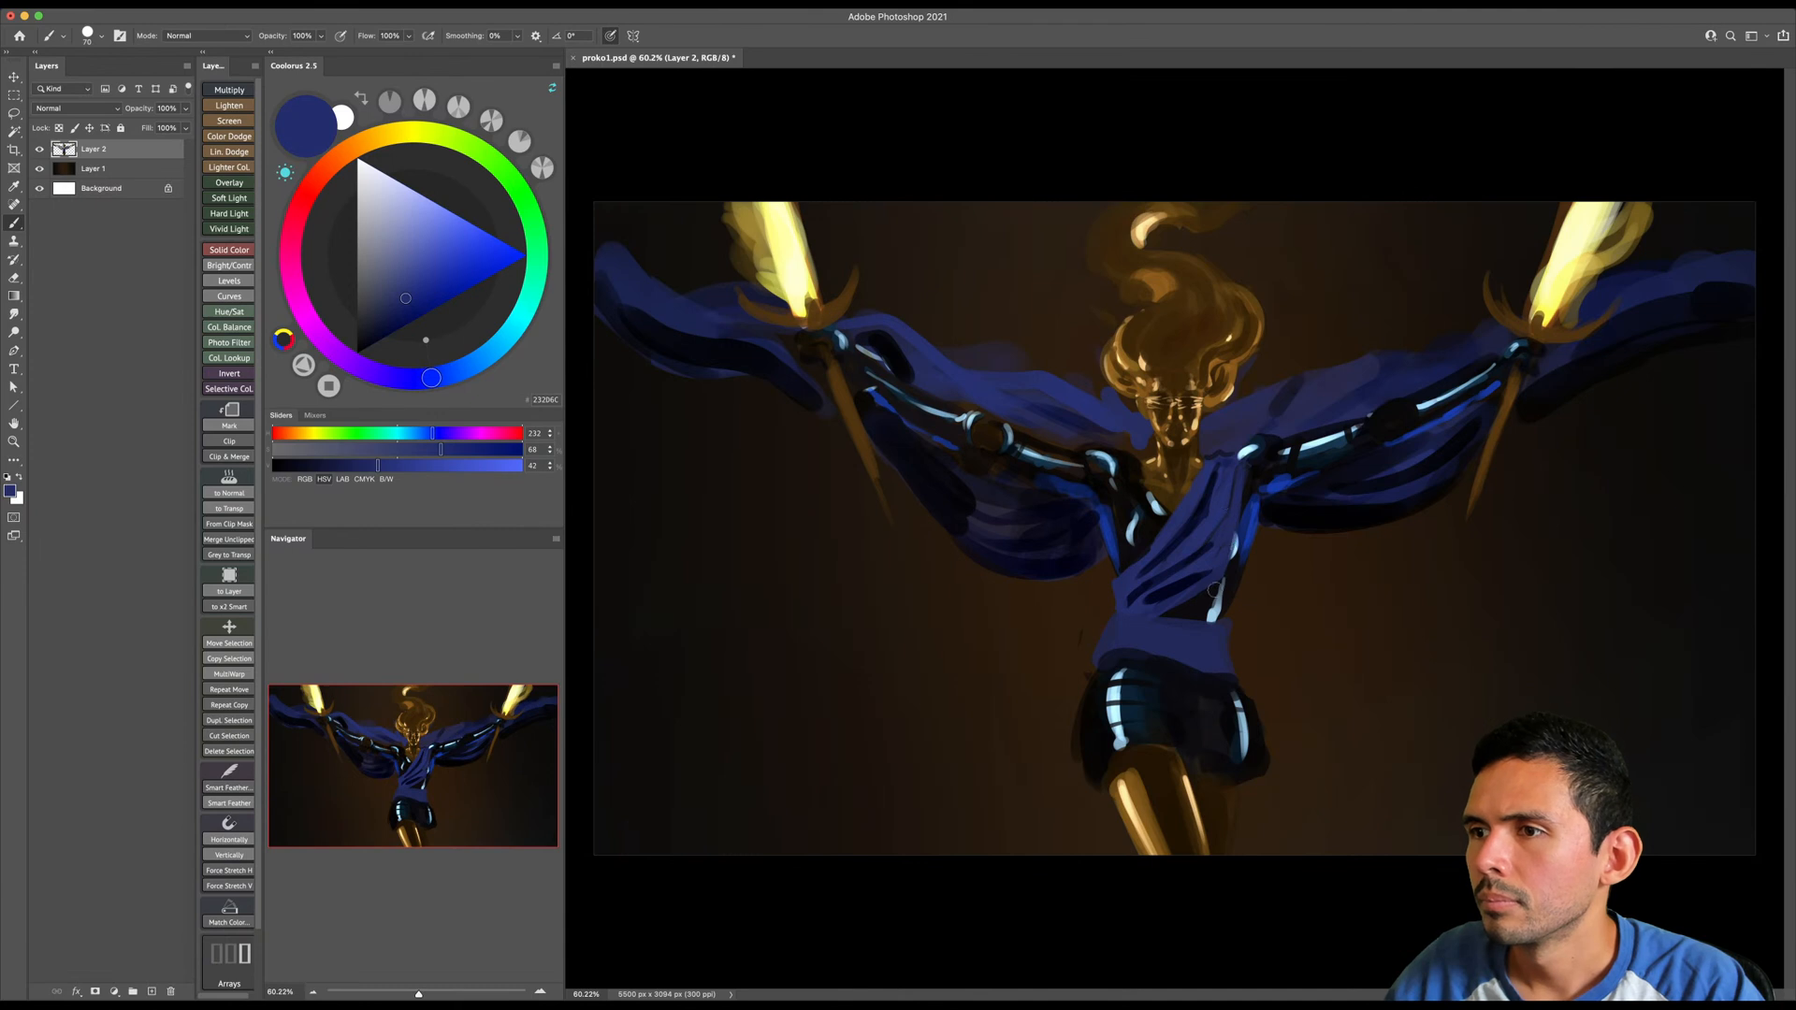
{"action": "key", "text": "bracketleft"}
{"action": "left_click", "coordinate": [1208, 596], "text": "alt"}
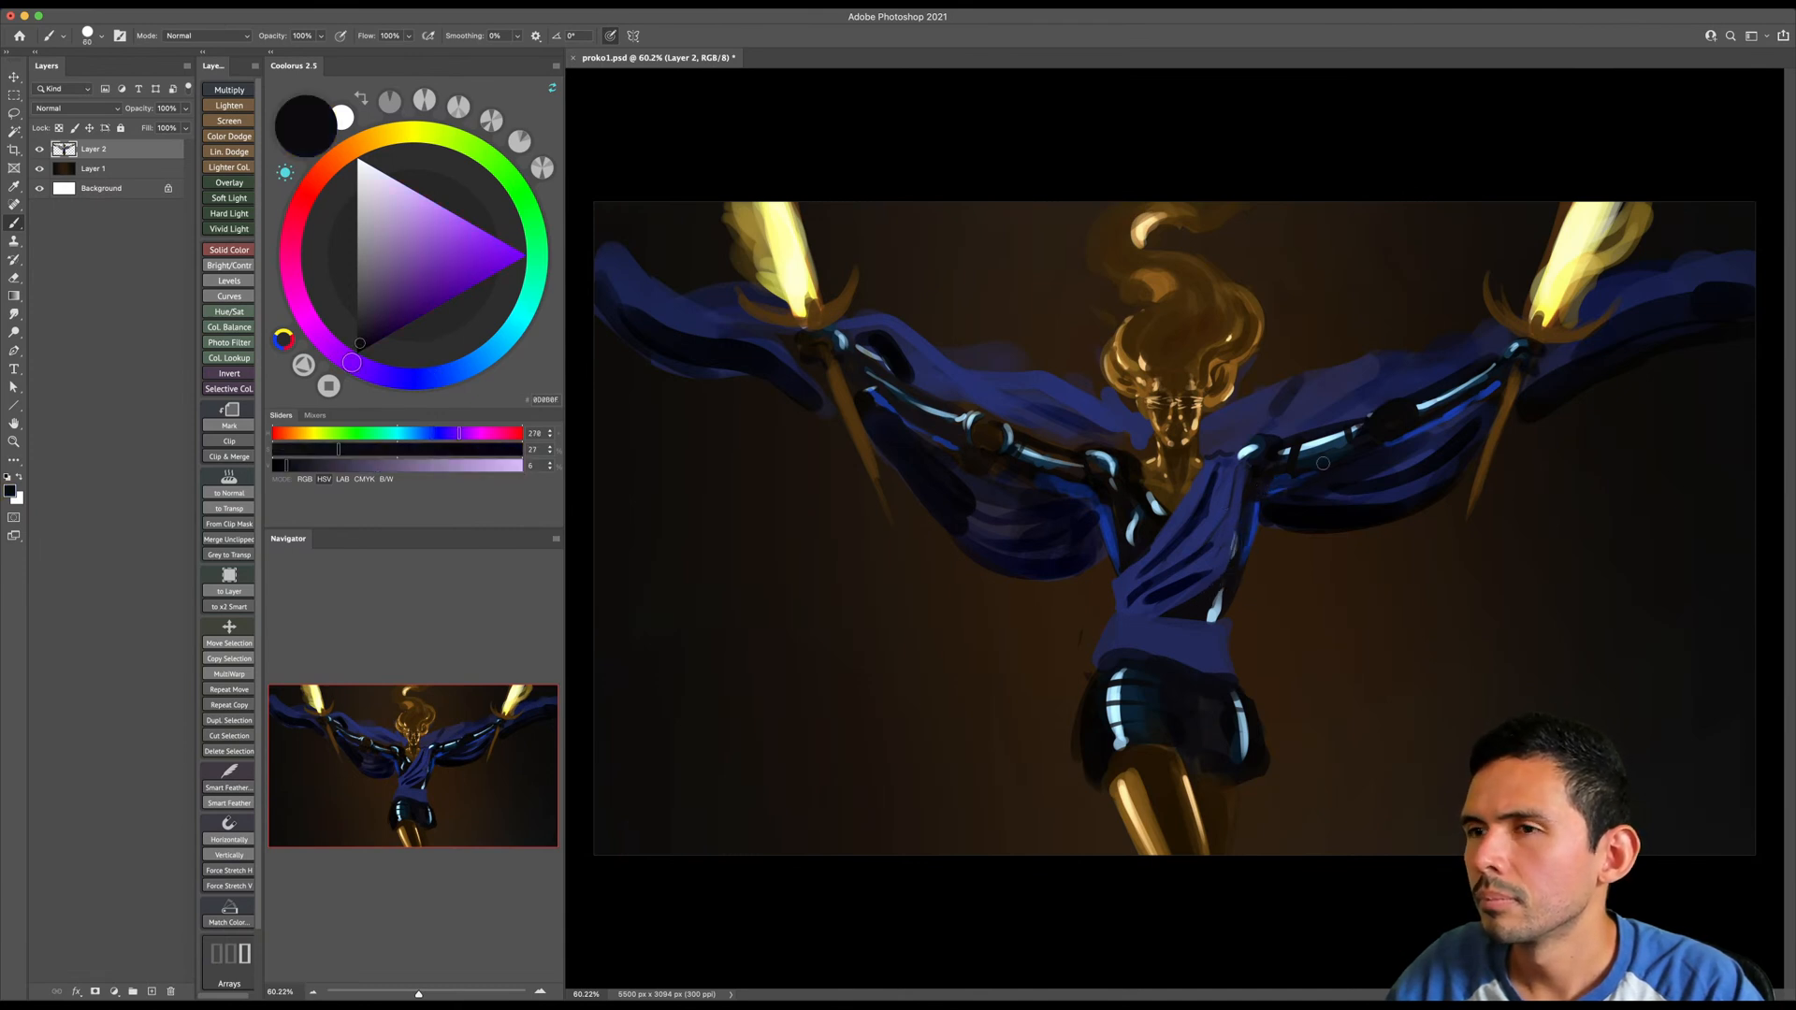
- Sample a saturated blue and paint small blue rim-light accents along the undersides of both arms
{"action": "key", "text": "bracketleft"}
{"action": "key", "text": "bracketleft"}
{"action": "left_click", "coordinate": [1075, 495], "text": "alt"}
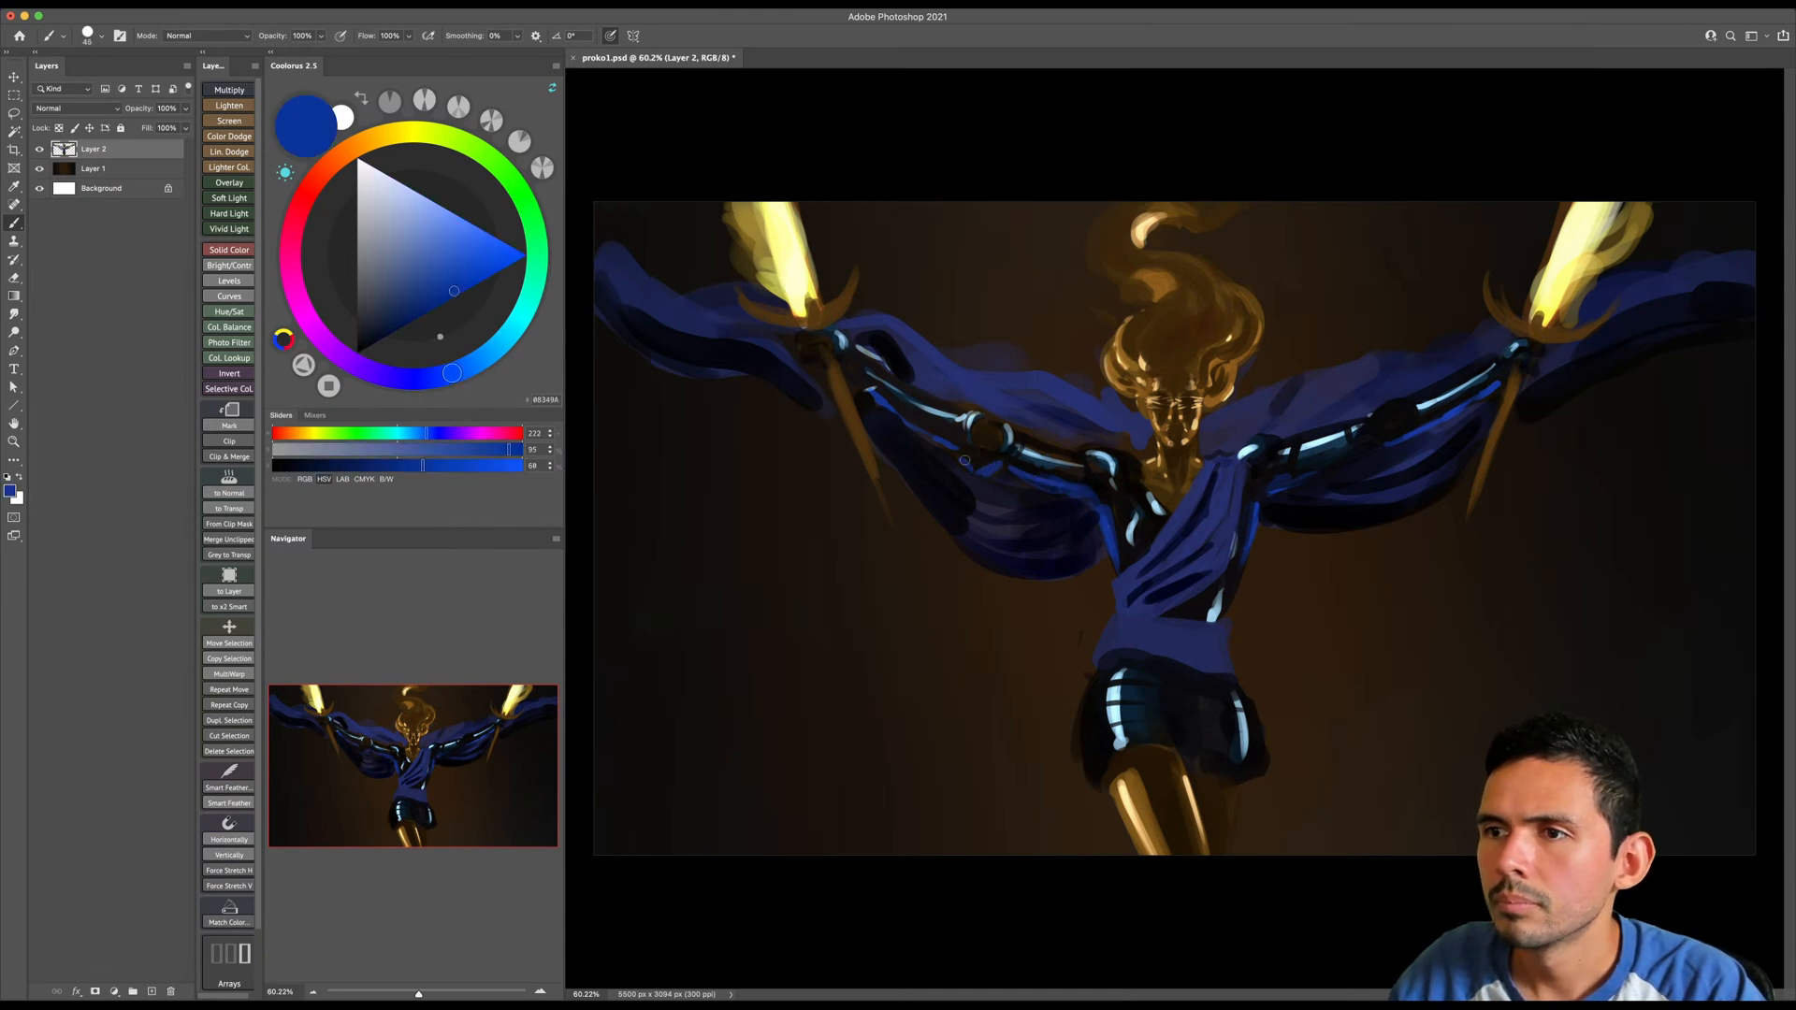
{"action": "left_click", "coordinate": [979, 458], "text": "alt"}
{"action": "left_click", "coordinate": [1104, 526], "text": "alt"}
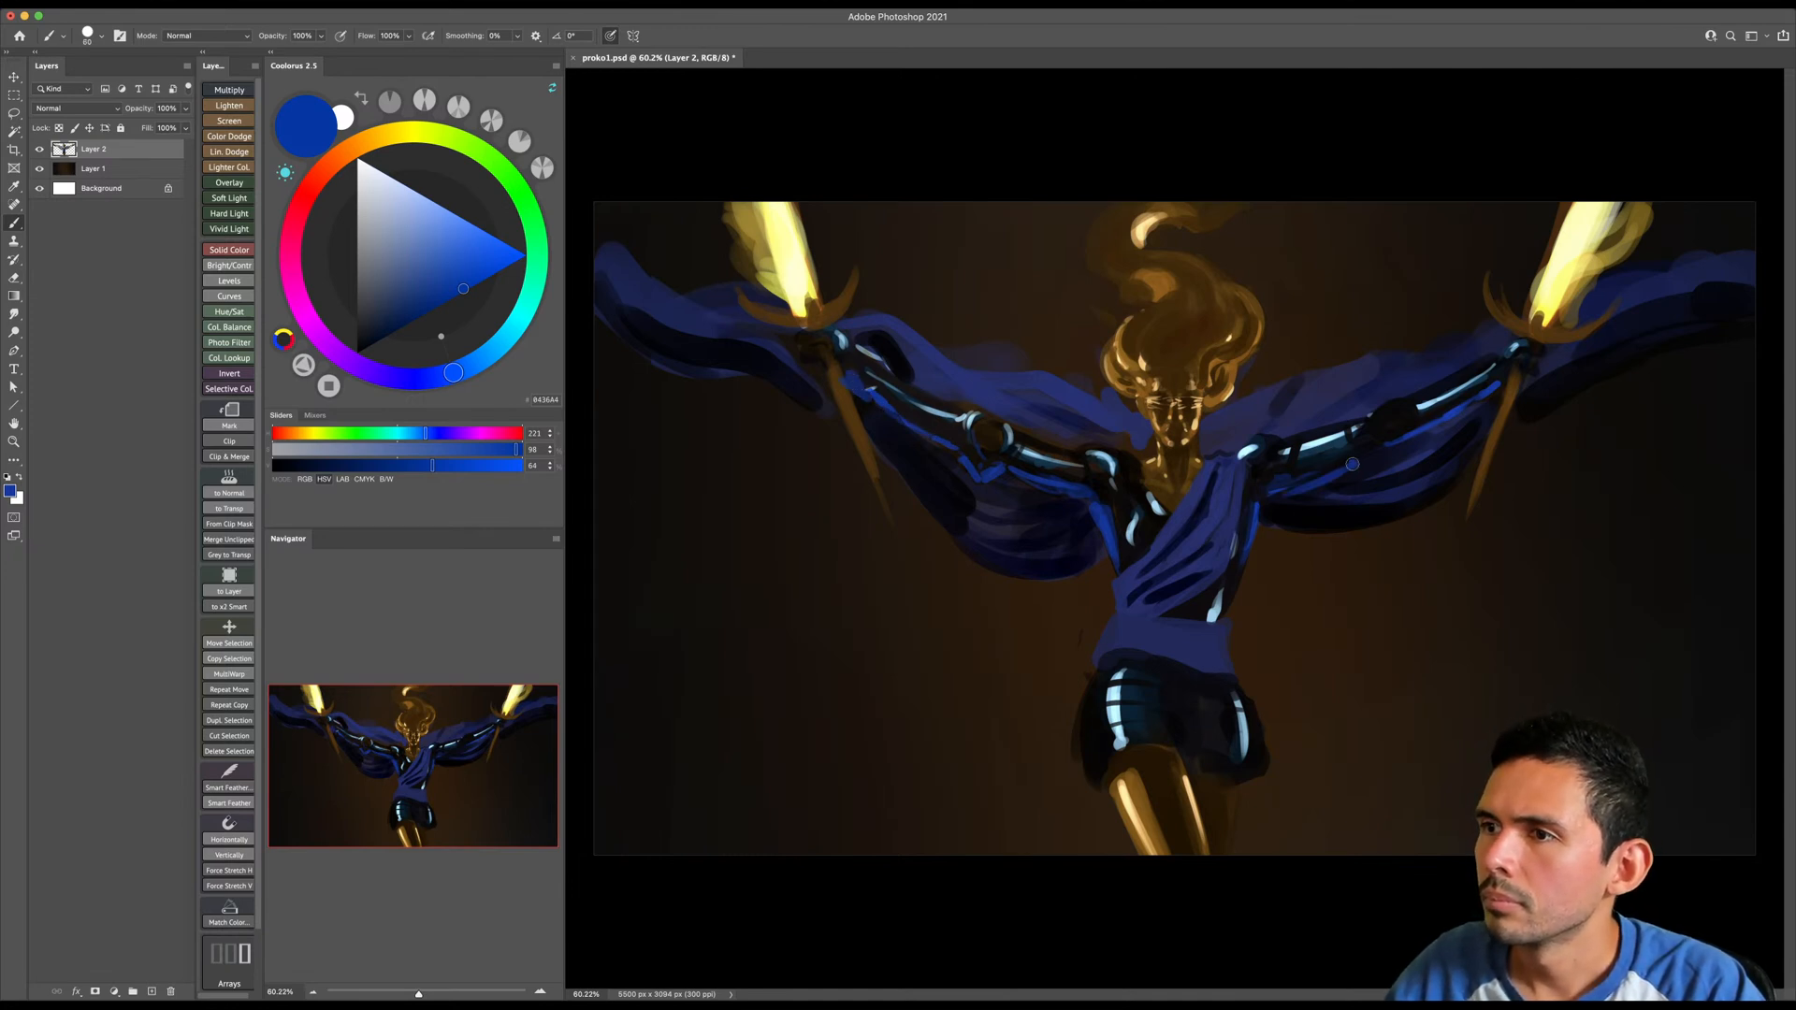
- Choose a dark navy and repaint the cape behind the image-left arm and shoulder with a larger brush
{"action": "left_click", "coordinate": [1094, 400], "text": "alt"}
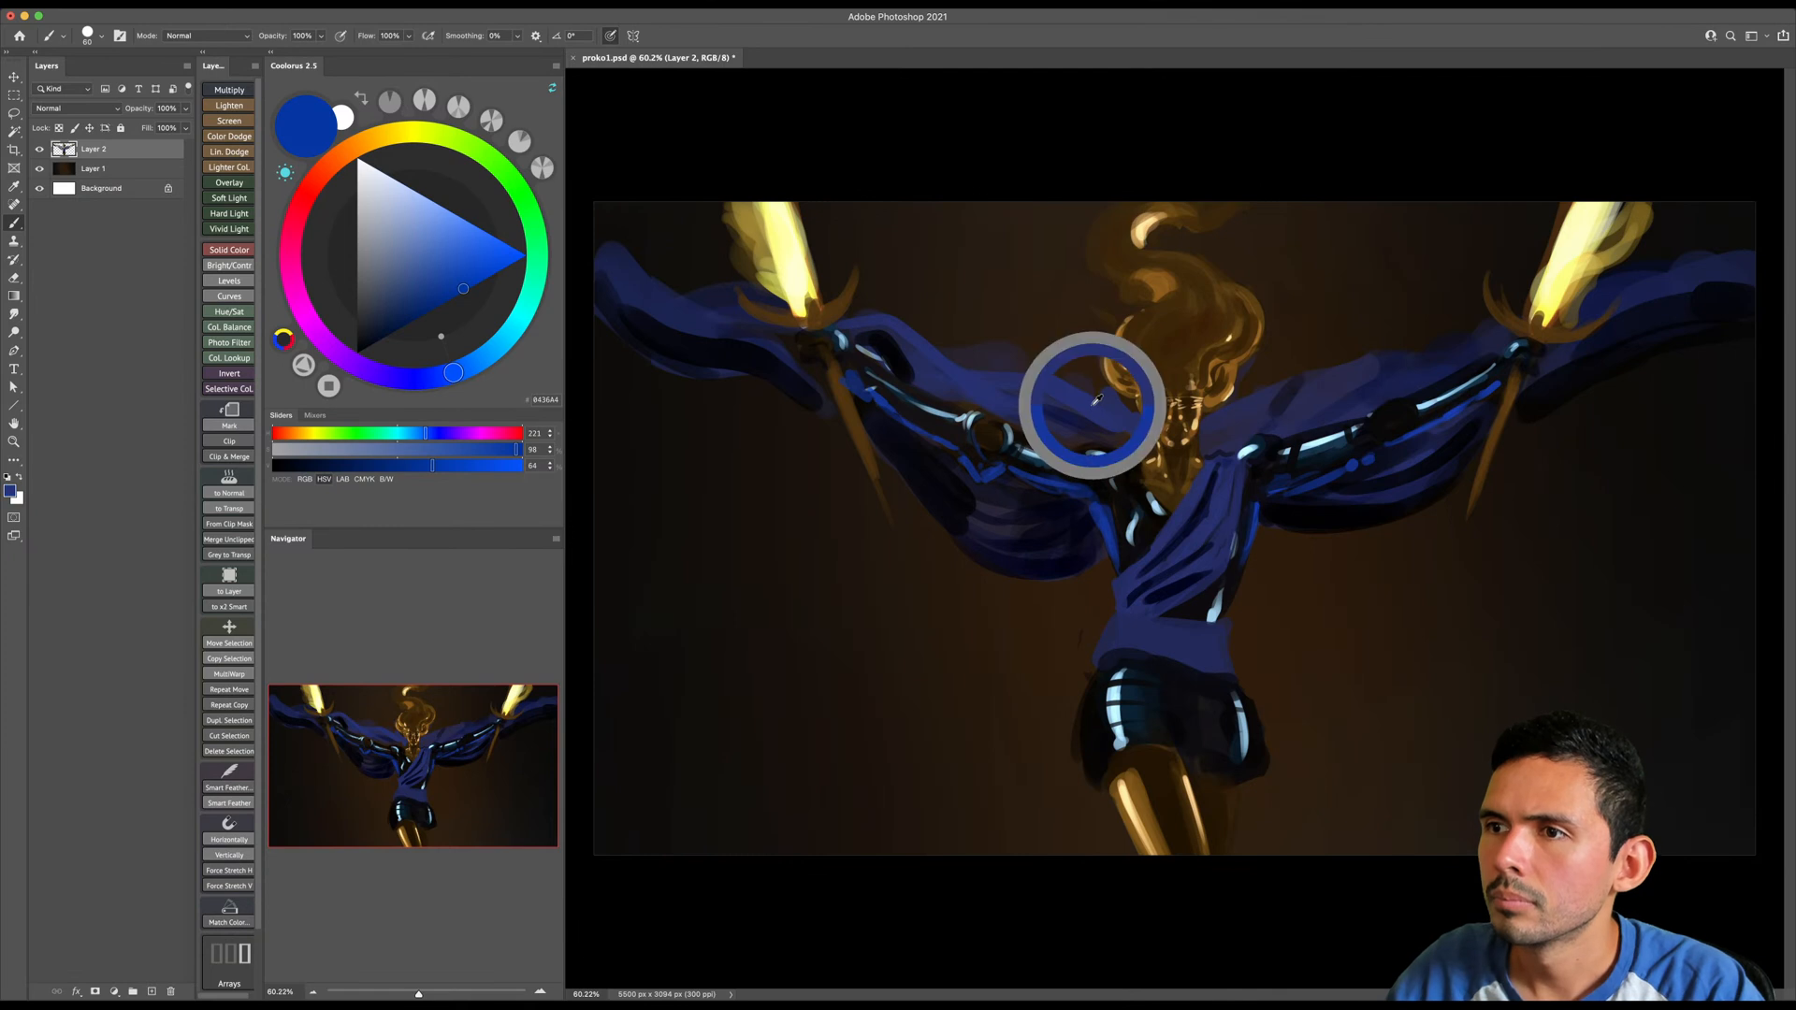
{"action": "left_click", "coordinate": [404, 311]}
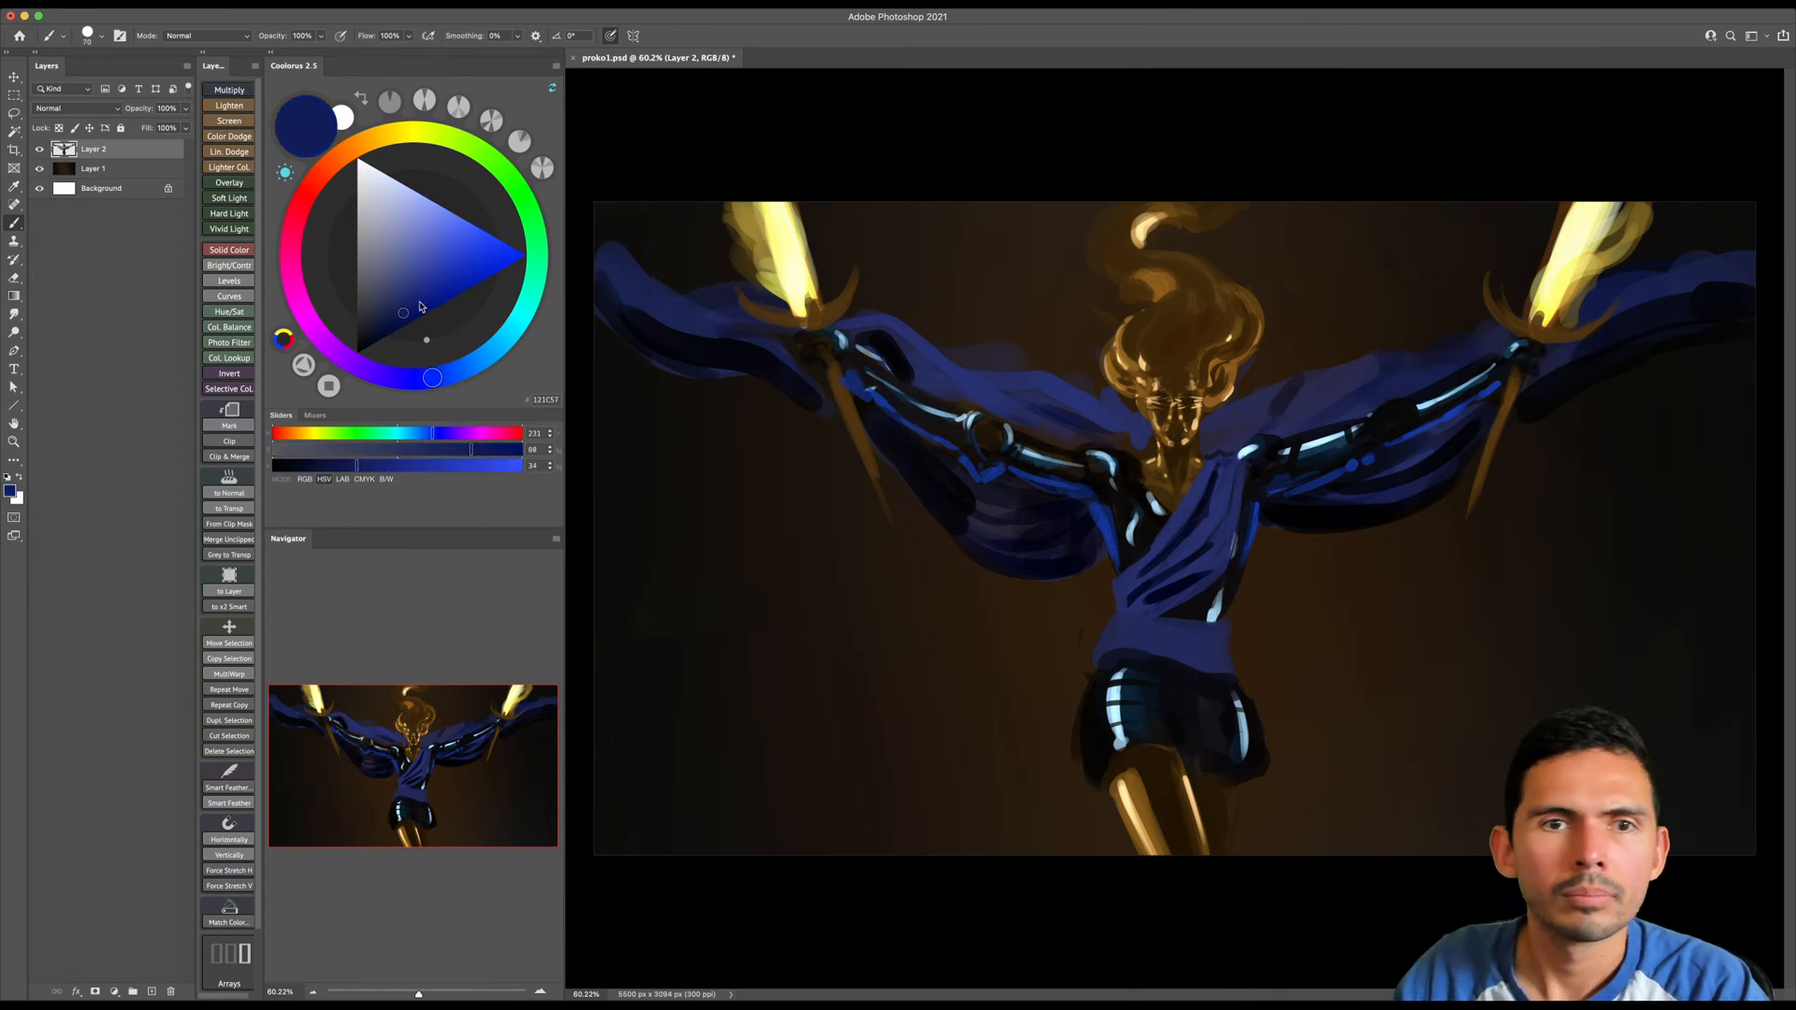
{"action": "key", "text": "bracketright"}
{"action": "key", "text": "bracketright"}
{"action": "key", "text": "bracketright"}
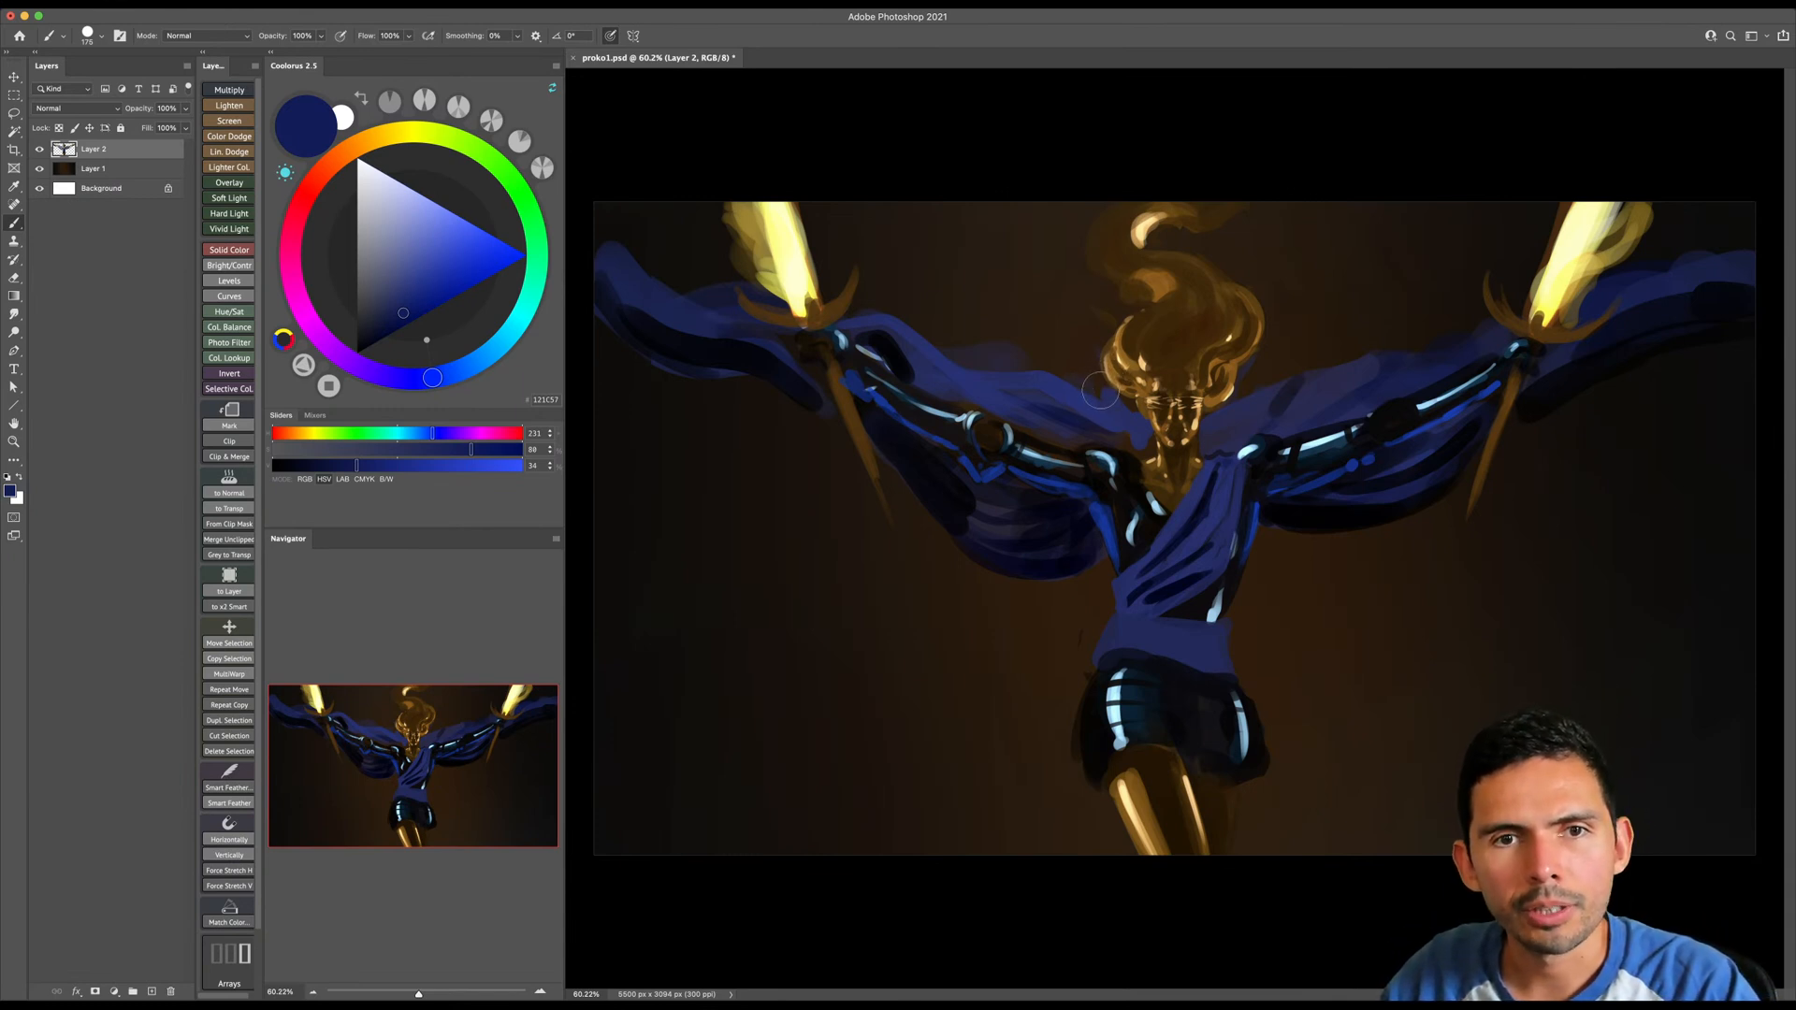
{"action": "key", "text": "]"}
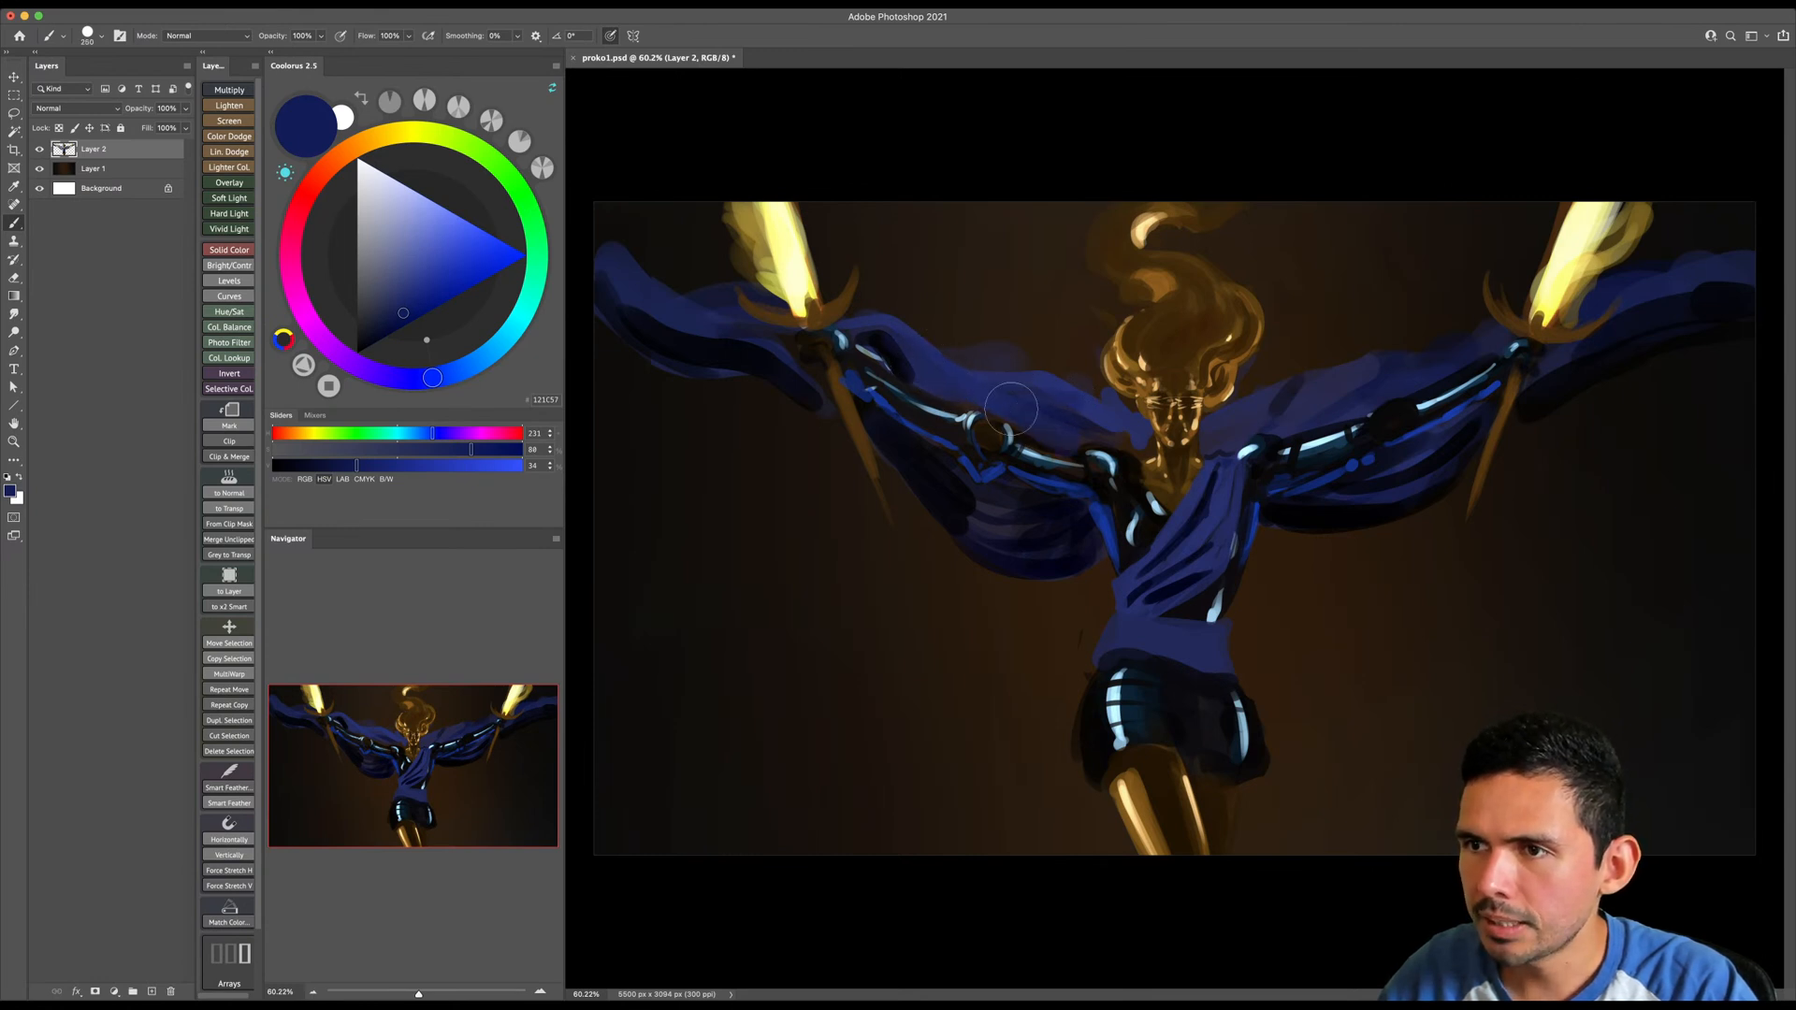
{"action": "key", "text": "bracketleft"}
{"action": "key", "text": "bracketleft"}
{"action": "key", "text": "bracketleft"}
{"action": "key", "text": "bracketleft"}
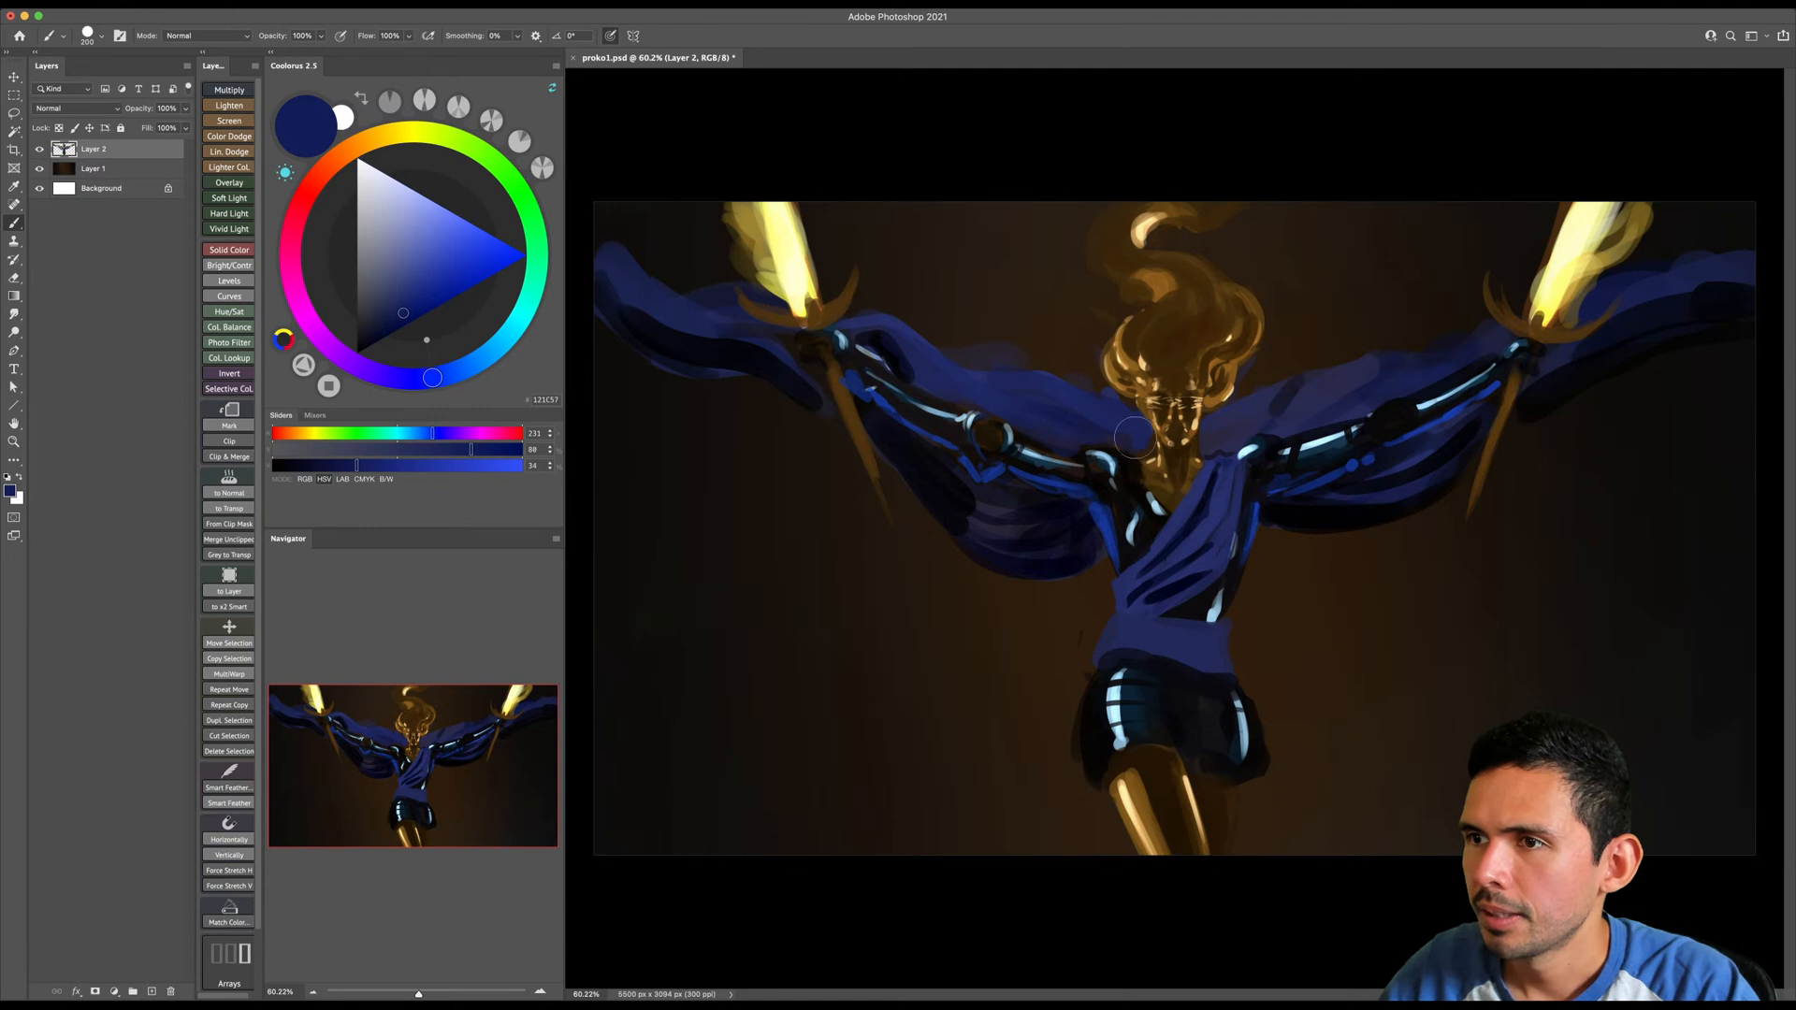
- Erase the stray paint along the upper edge of the cape above the image-left arm
{"action": "key", "text": "e"}
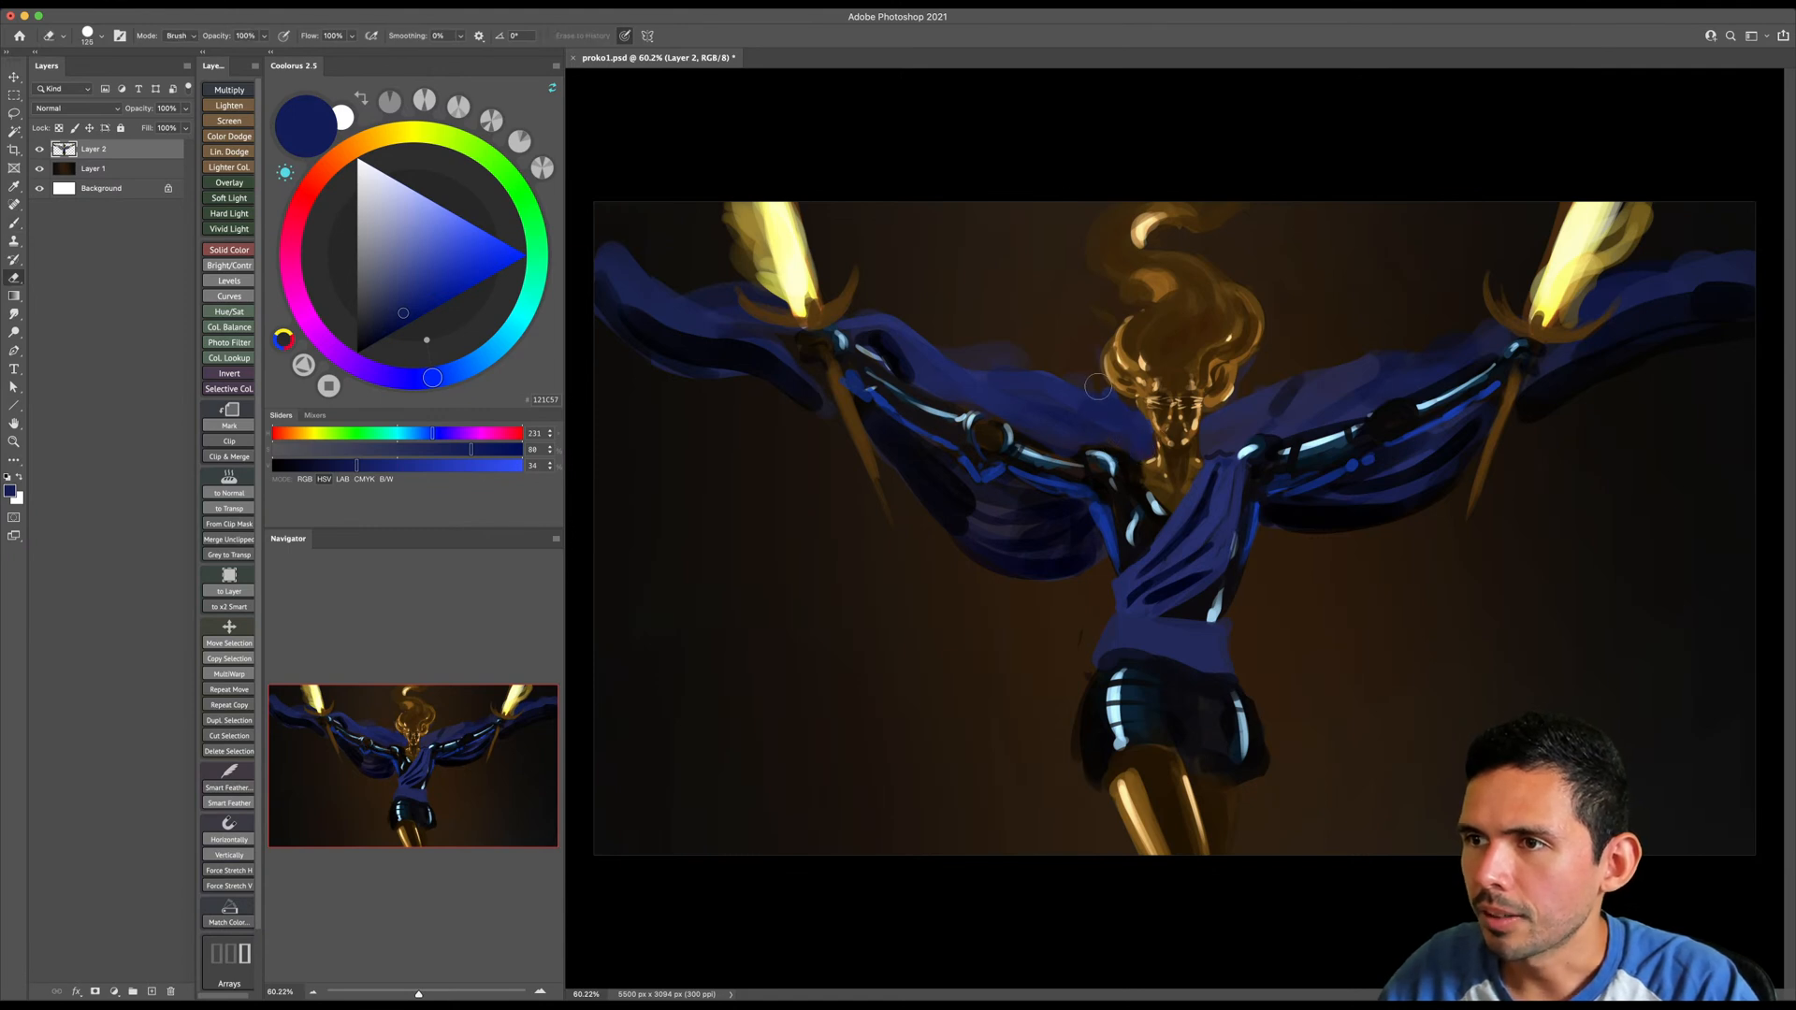
{"action": "key", "text": "bracketright"}
{"action": "key", "text": "bracketright"}
{"action": "key", "text": "bracketright"}
{"action": "key", "text": "bracketright"}
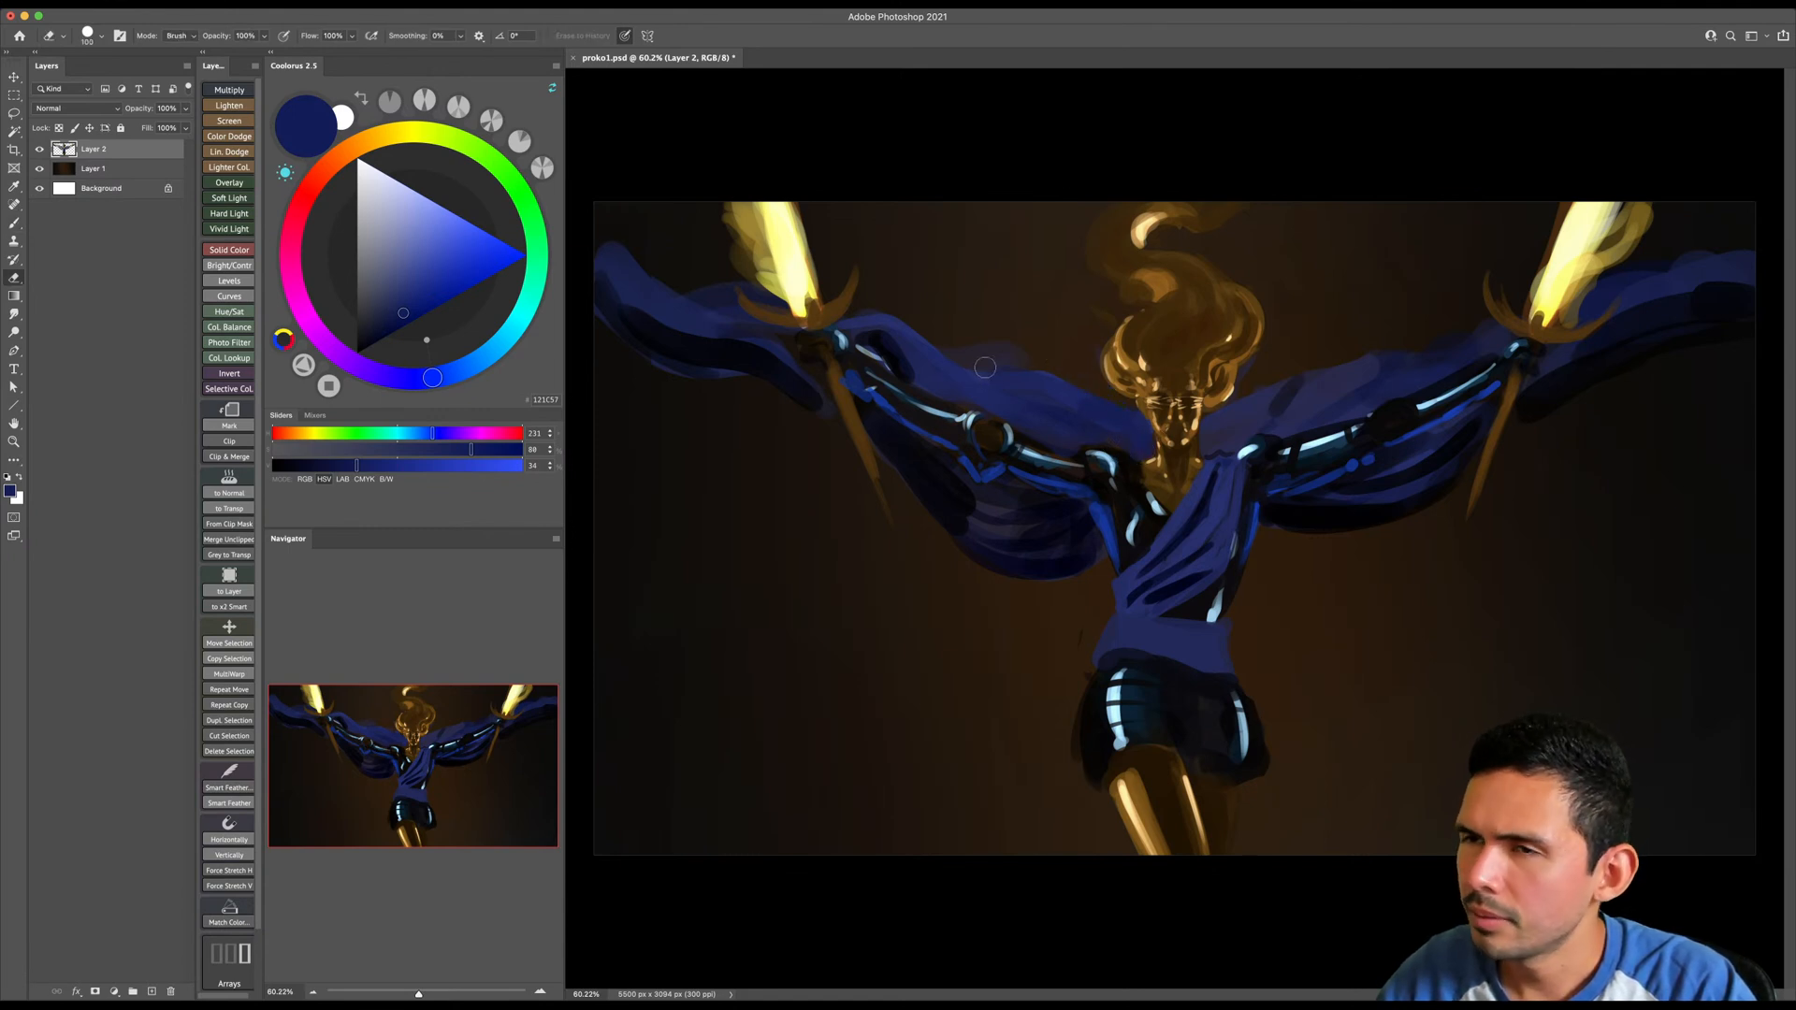
- Paint the cape behind the image-right arm and the cloth beyond that sword with the same dark navy
{"action": "key", "text": "b"}
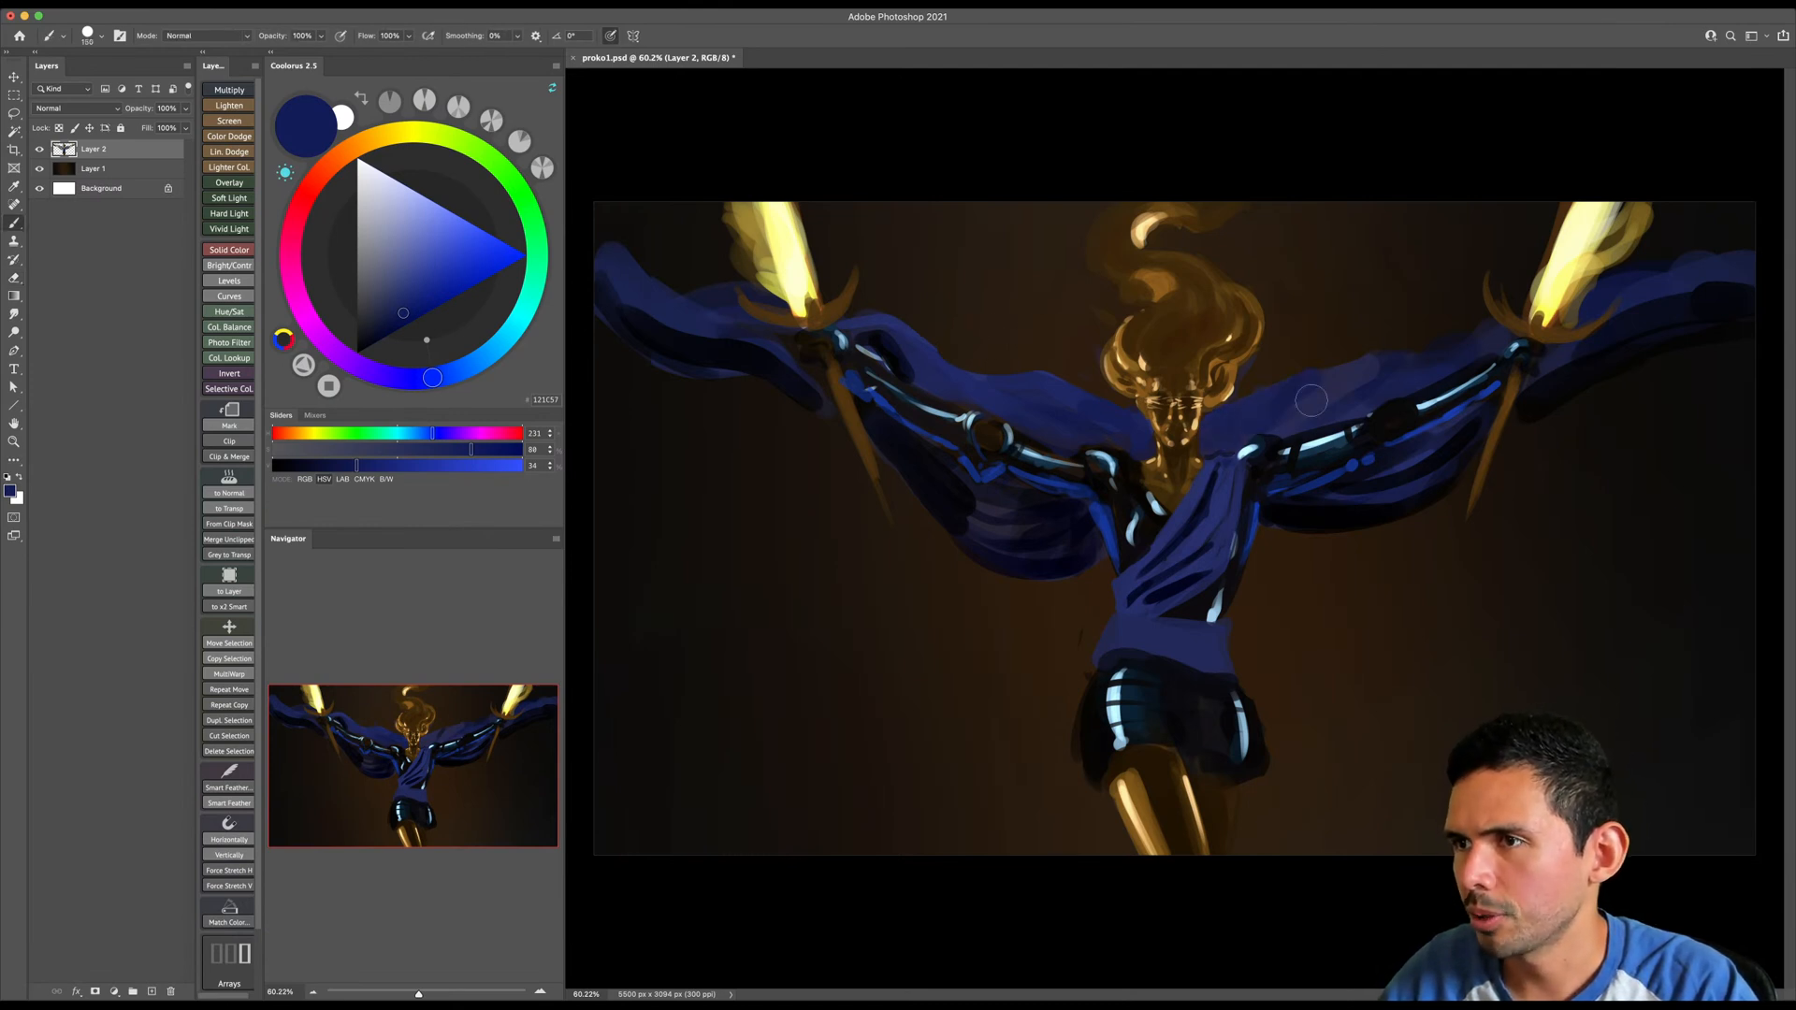
{"action": "key", "text": "bracketright"}
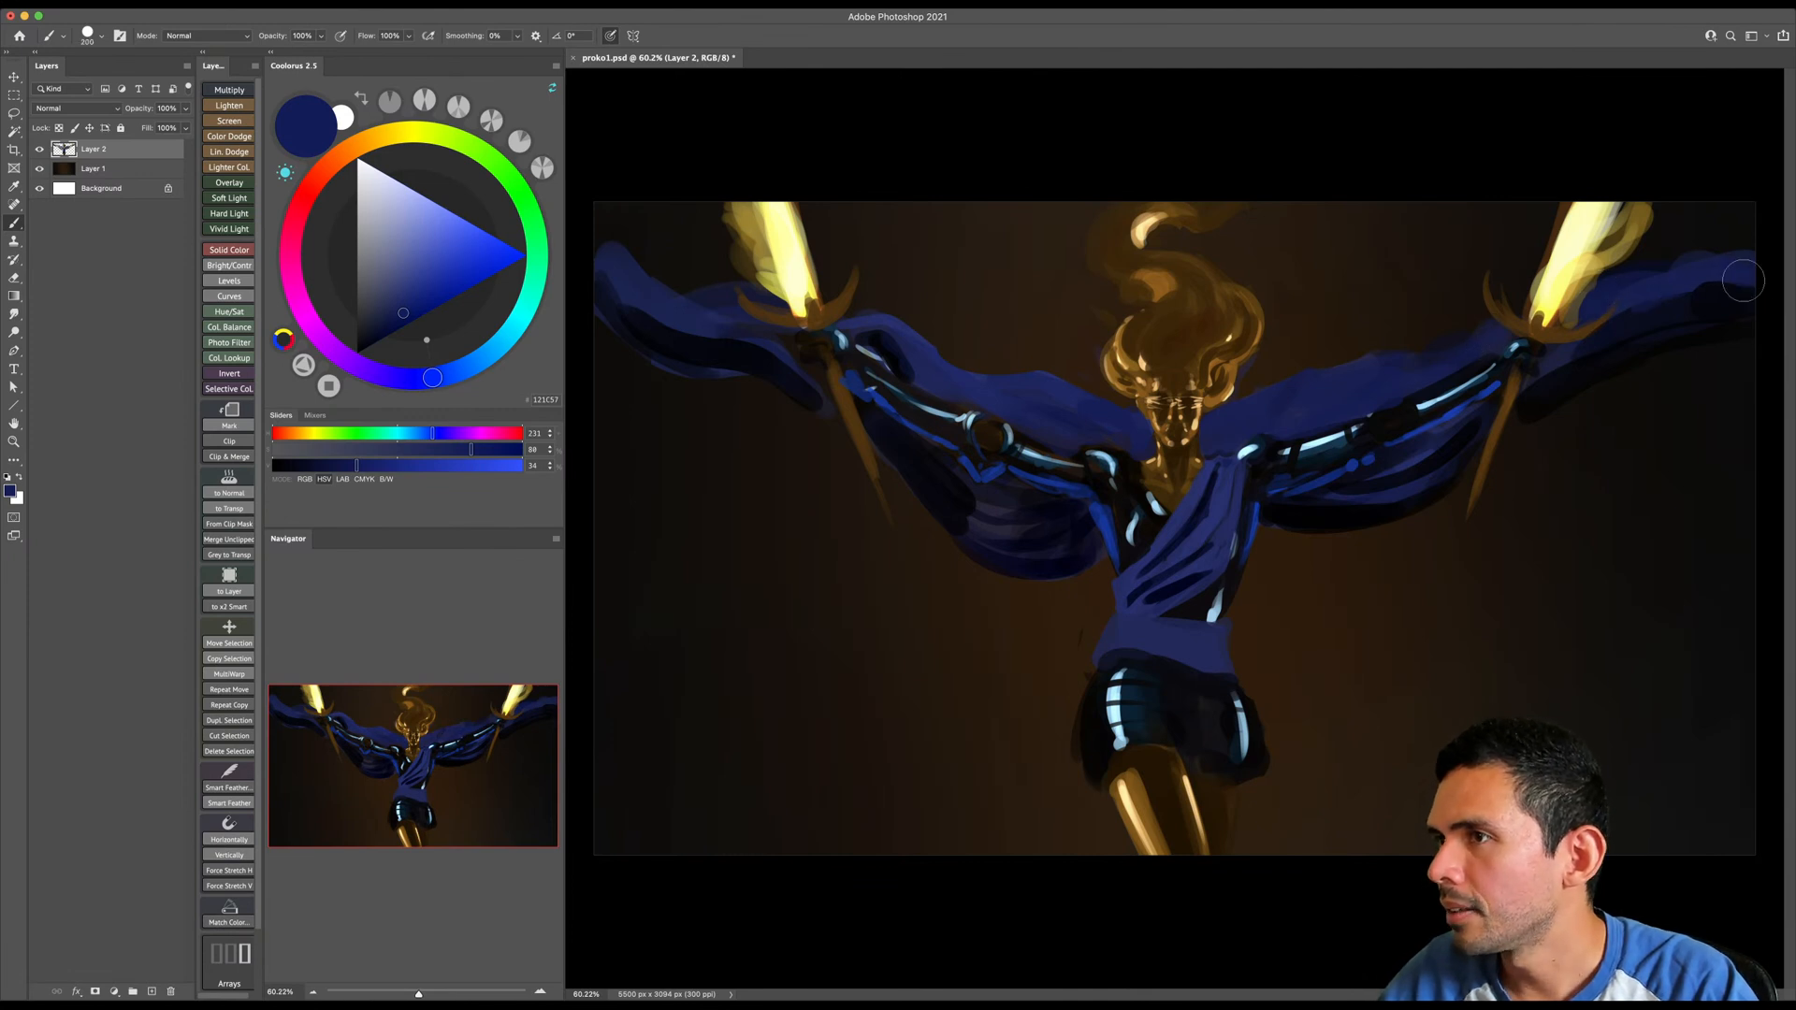
{"action": "key", "text": "bracketleft"}
- Choose a darker navy and shade the image-right outer cloth and cape with soft strokes
{"action": "left_click", "coordinate": [384, 325]}
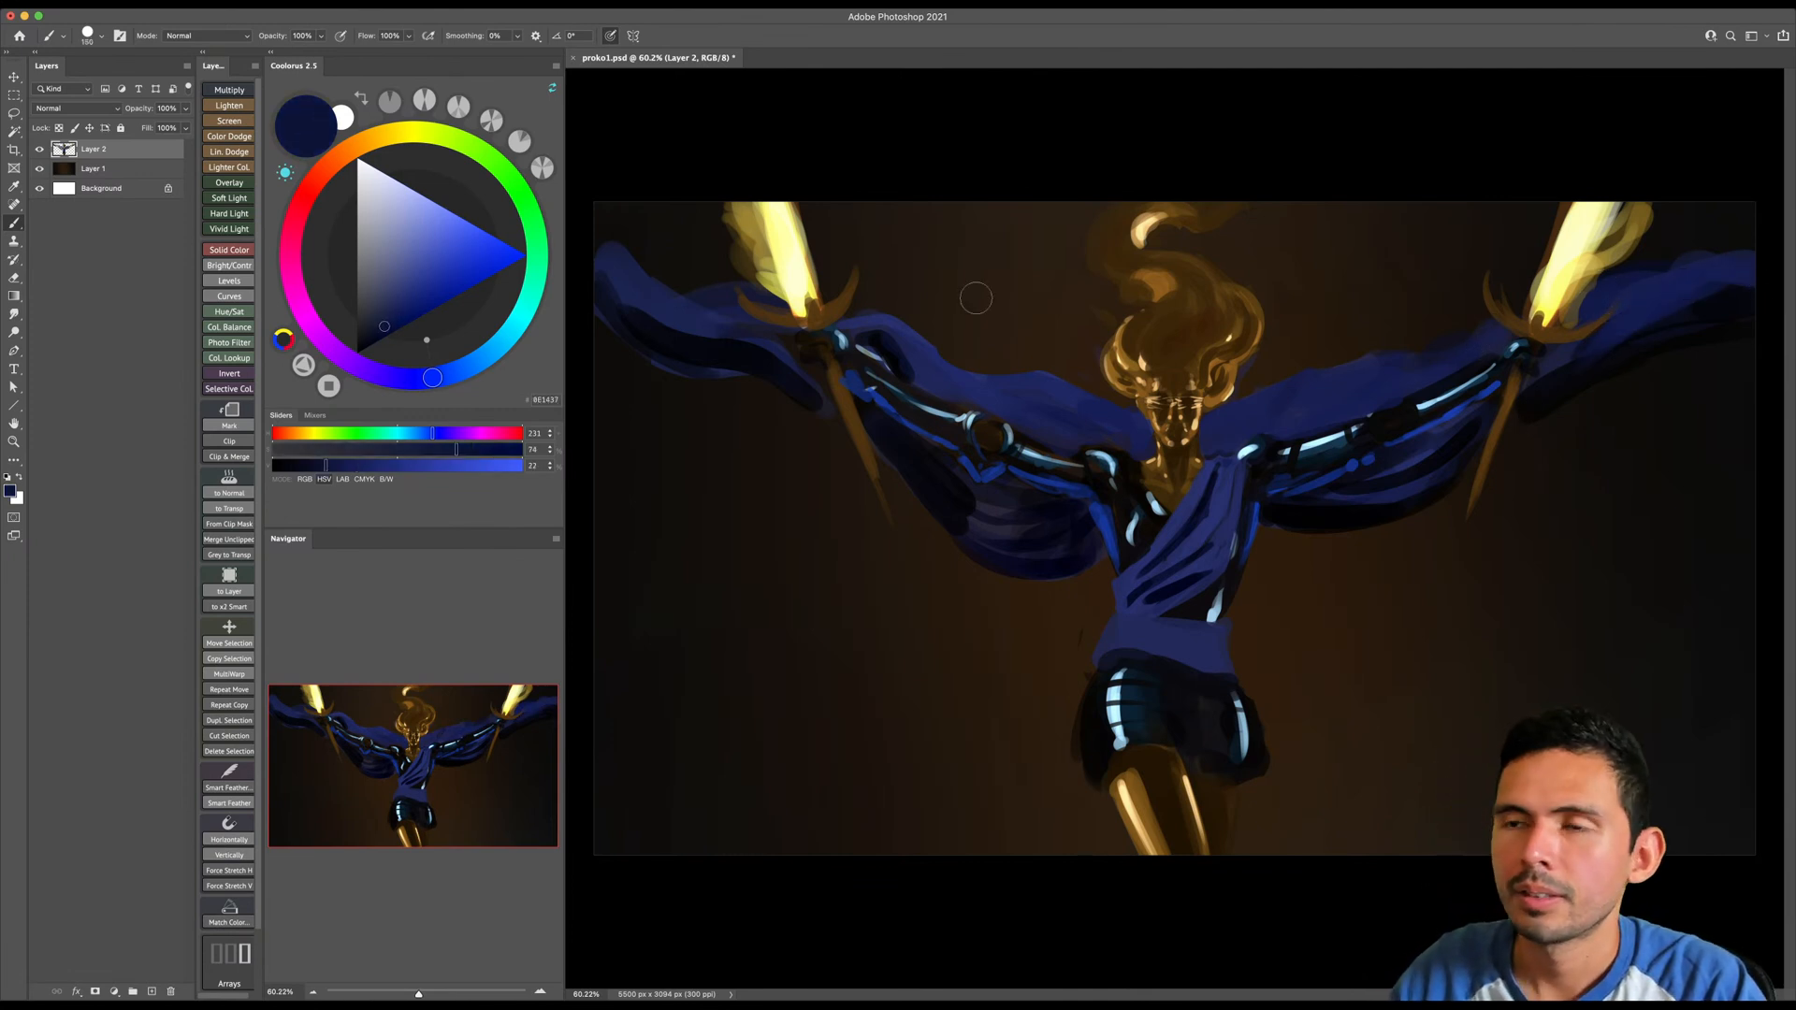
{"action": "key", "text": "bracketleft"}
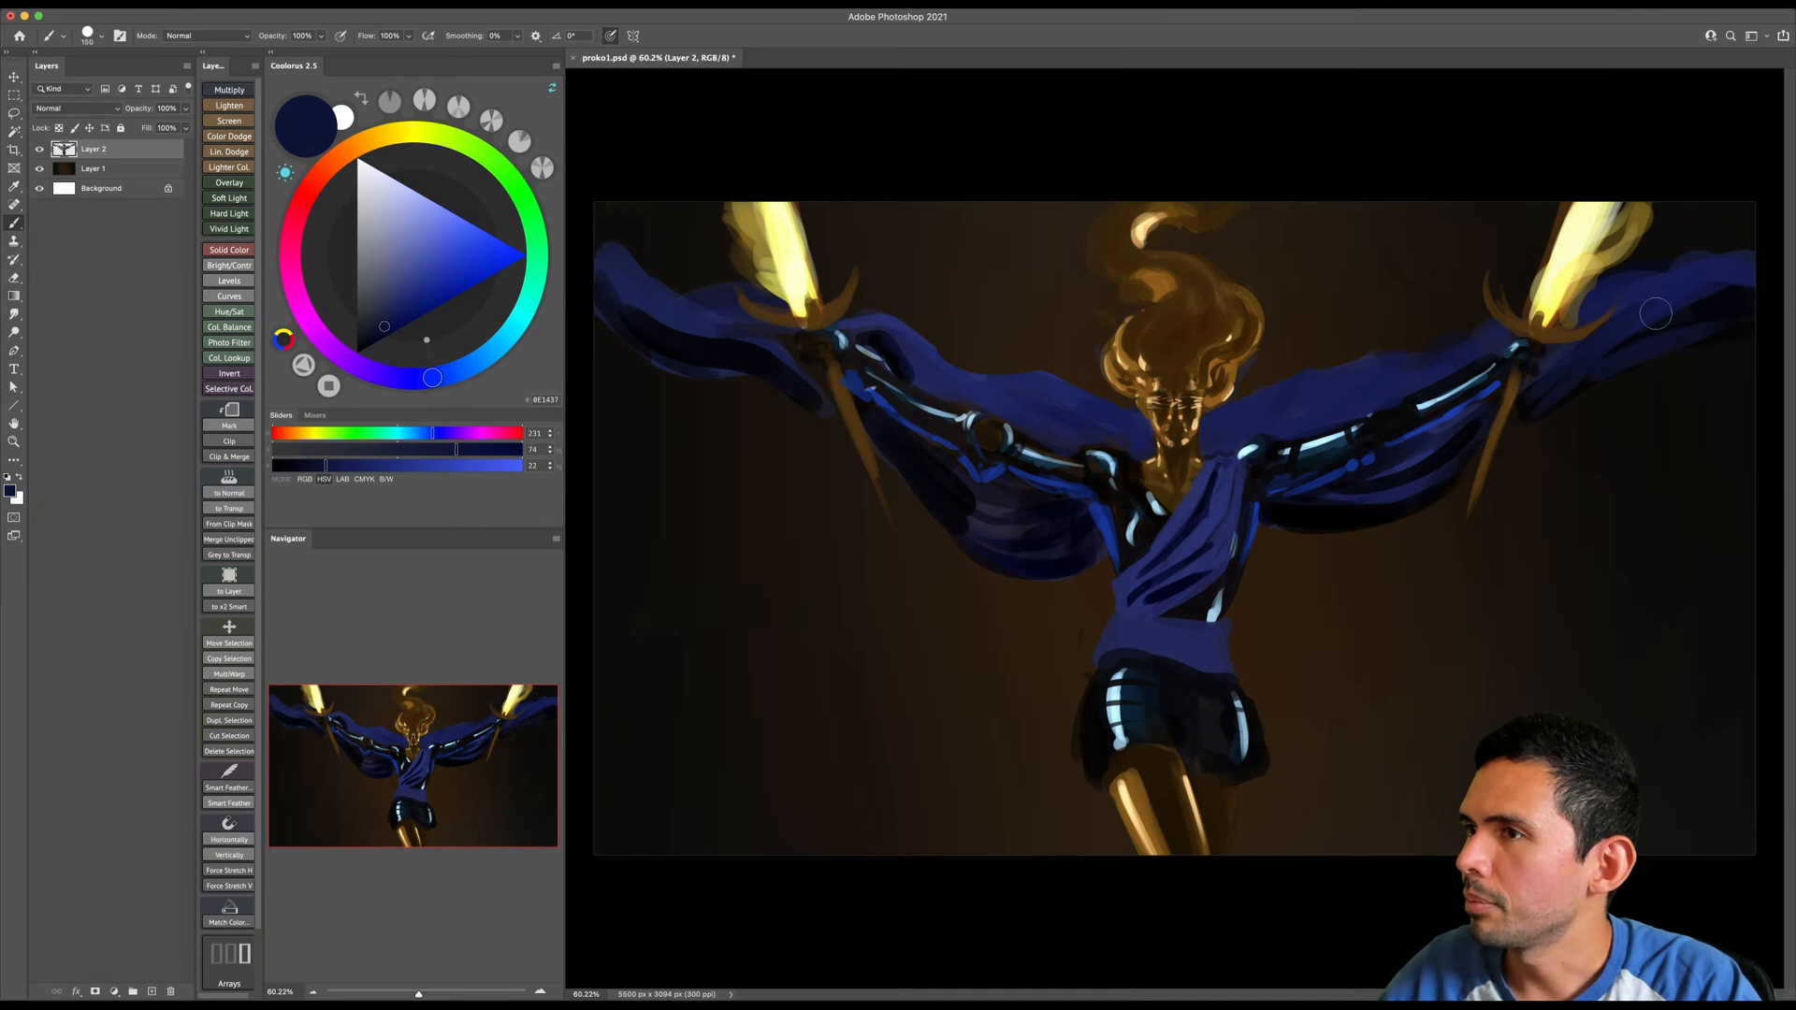
{"action": "key", "text": "bracketright"}
{"action": "key", "text": "bracketright"}
{"action": "key", "text": "bracketright"}
{"action": "key", "text": "bracketright"}
{"action": "key", "text": "bracketright"}
{"action": "key", "text": "bracketright"}
{"action": "key", "text": "bracketright"}
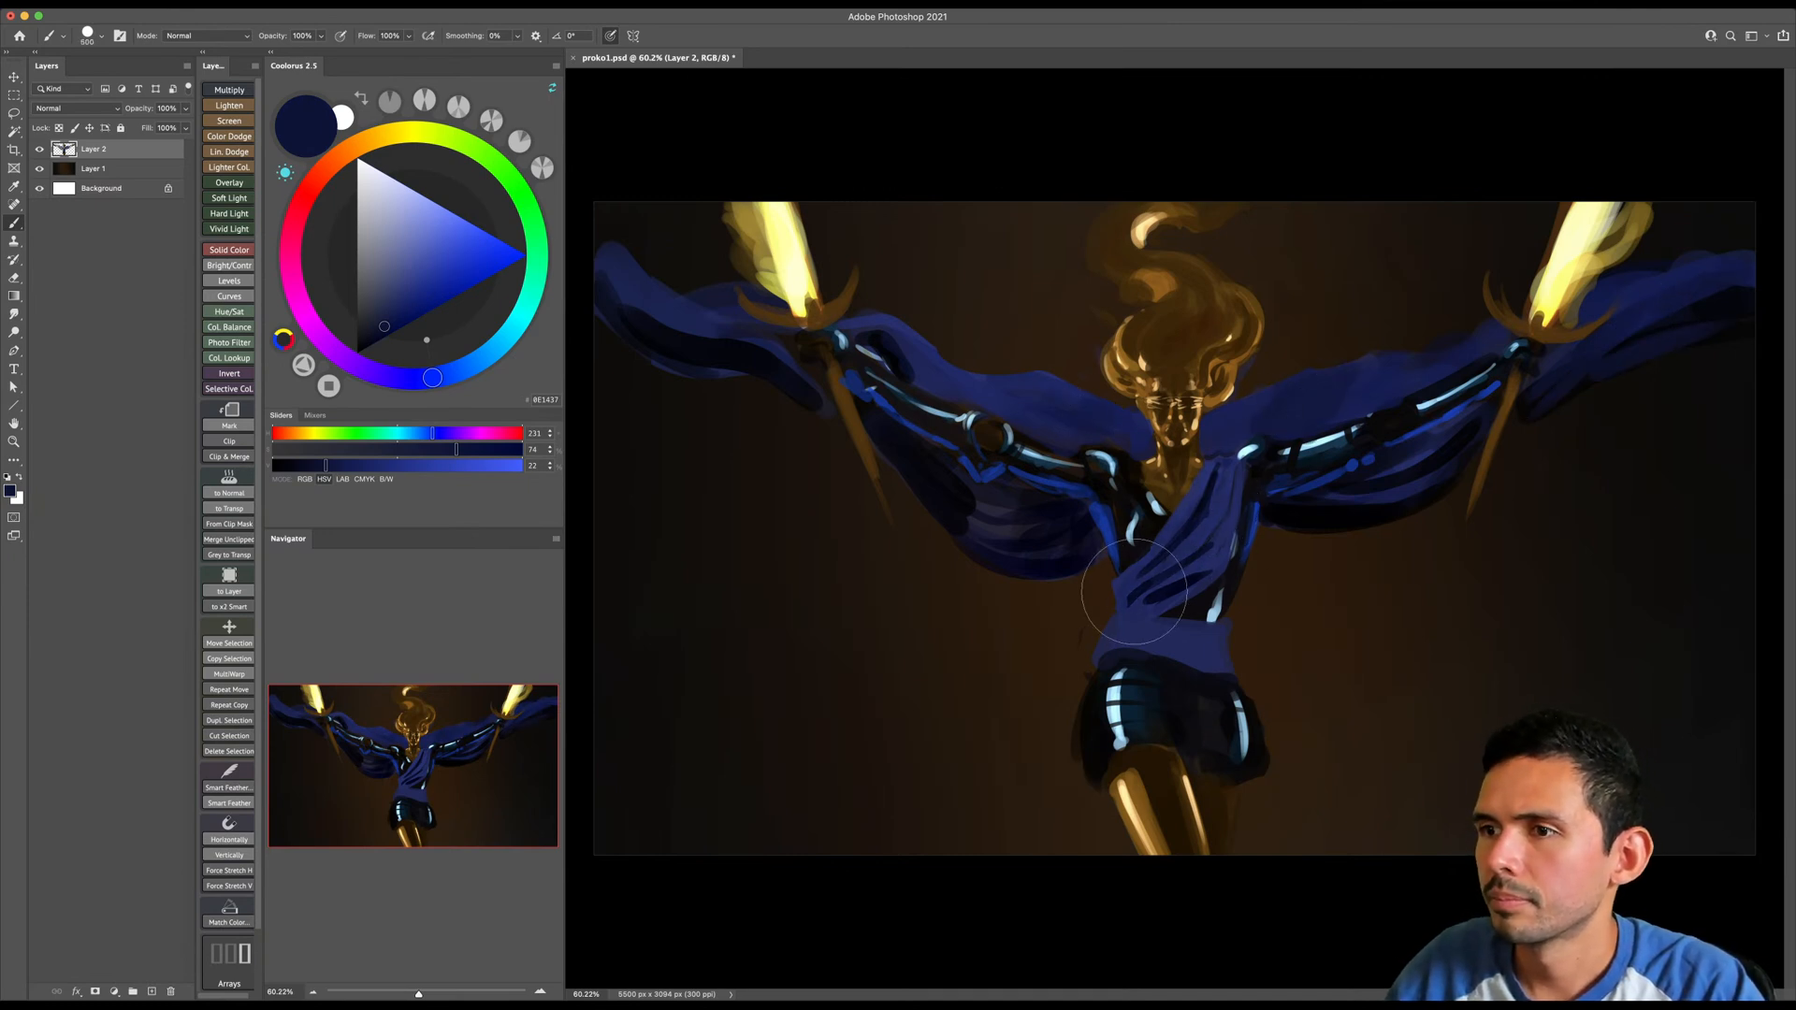
- Choose black and paint thin fold lines across the waist sash with a small brush
{"action": "left_click", "coordinate": [370, 337]}
{"action": "left_click_drag", "start_coordinate": [367, 347], "coordinate": [357, 352]}
{"action": "key", "text": "bracketleft"}
{"action": "key", "text": "bracketleft"}
{"action": "key", "text": "bracketleft"}
{"action": "key", "text": "bracketleft"}
{"action": "key", "text": "bracketleft"}
{"action": "key", "text": "bracketleft"}
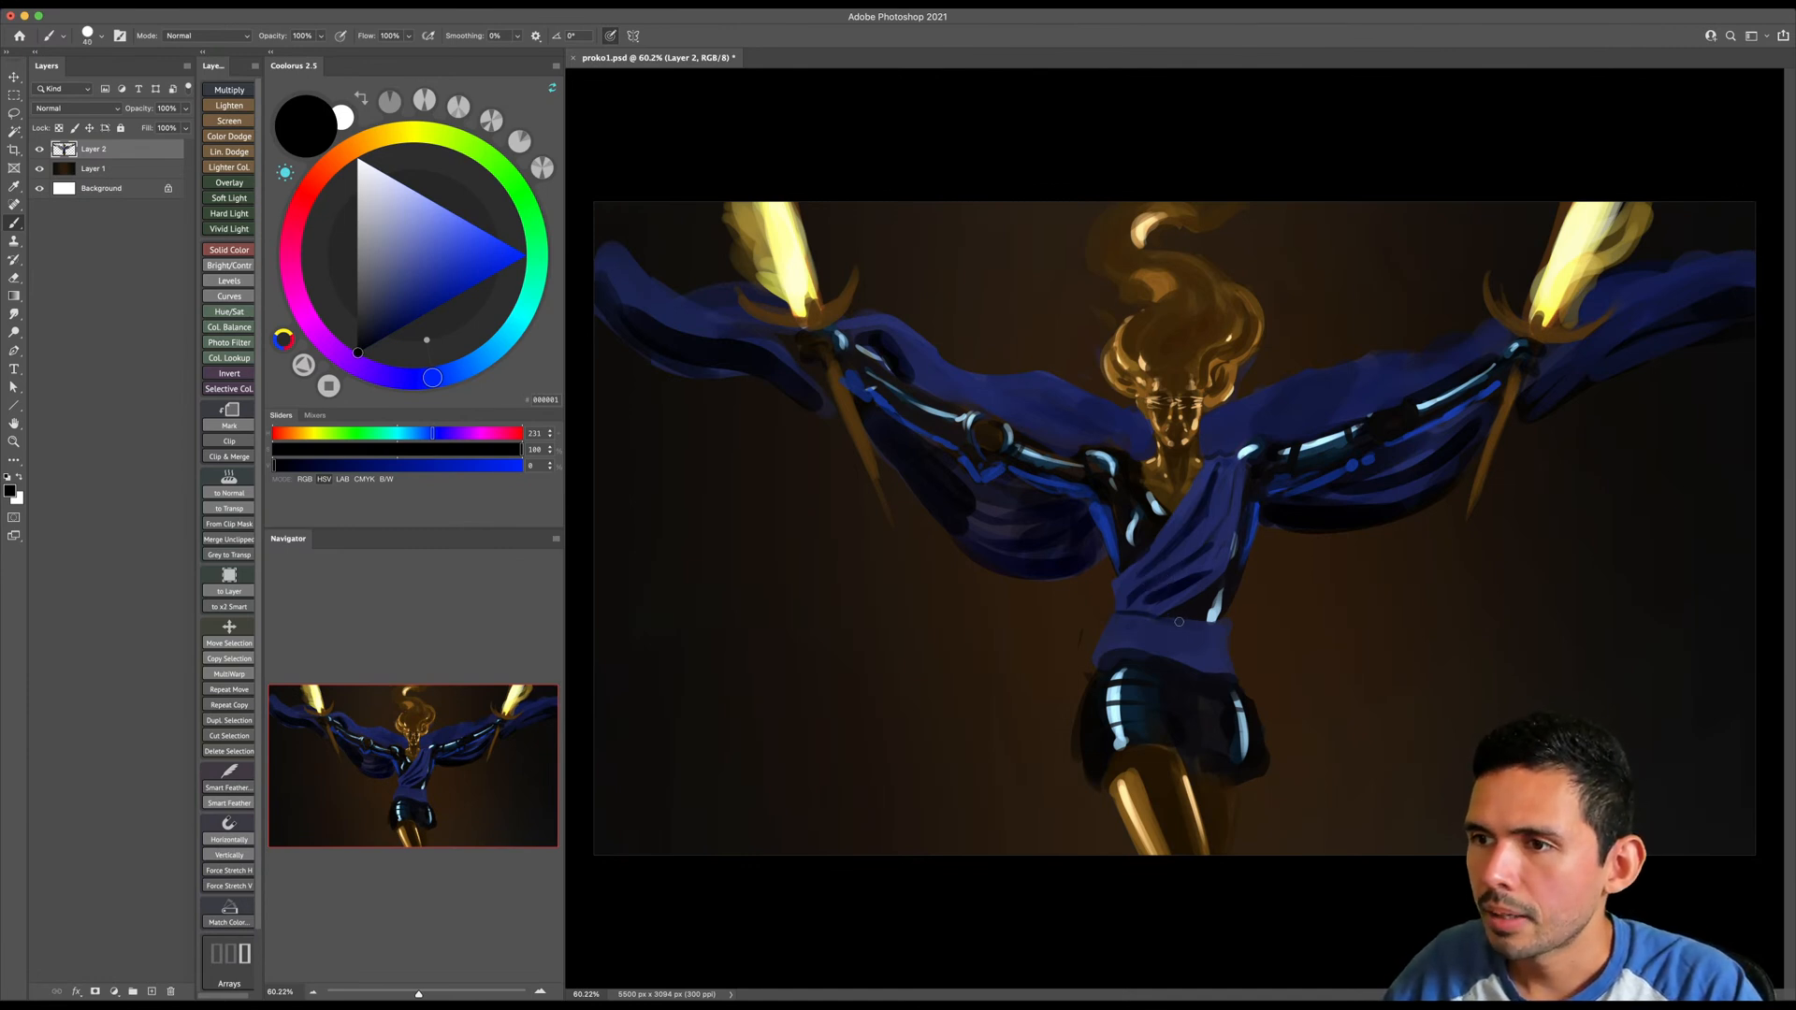
{"action": "mouse_move", "coordinate": [1137, 624]}
{"action": "left_mouse_down"}
{"action": "mouse_move", "coordinate": [1237, 653]}
{"action": "mouse_move", "coordinate": [1098, 644]}
{"action": "mouse_move", "coordinate": [1239, 666]}
{"action": "left_mouse_up"}
{"action": "key", "text": "]"}
{"action": "key", "text": "]"}
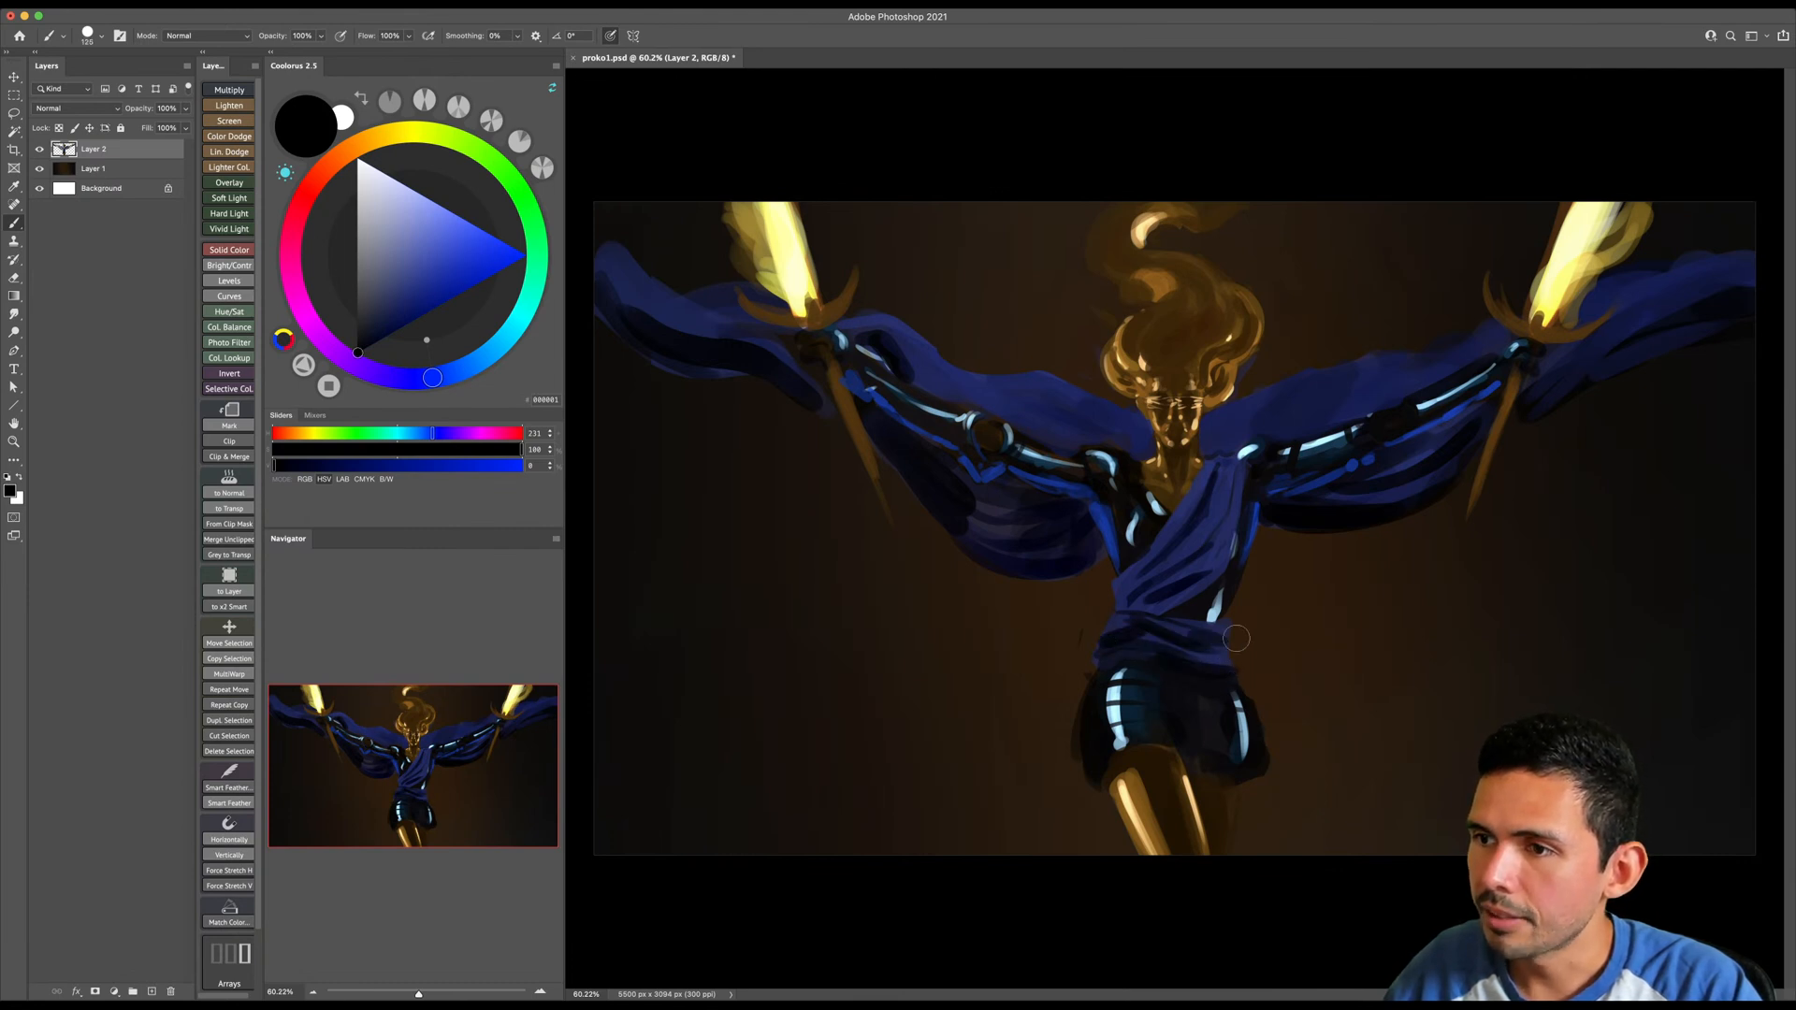
- Sample the sash's blue, reshape the lower edge of the waist sash and erase stray paint beside the hip
{"action": "left_click", "coordinate": [1141, 594], "text": "alt"}
{"action": "key", "text": "bracketleft"}
{"action": "key", "text": "]"}
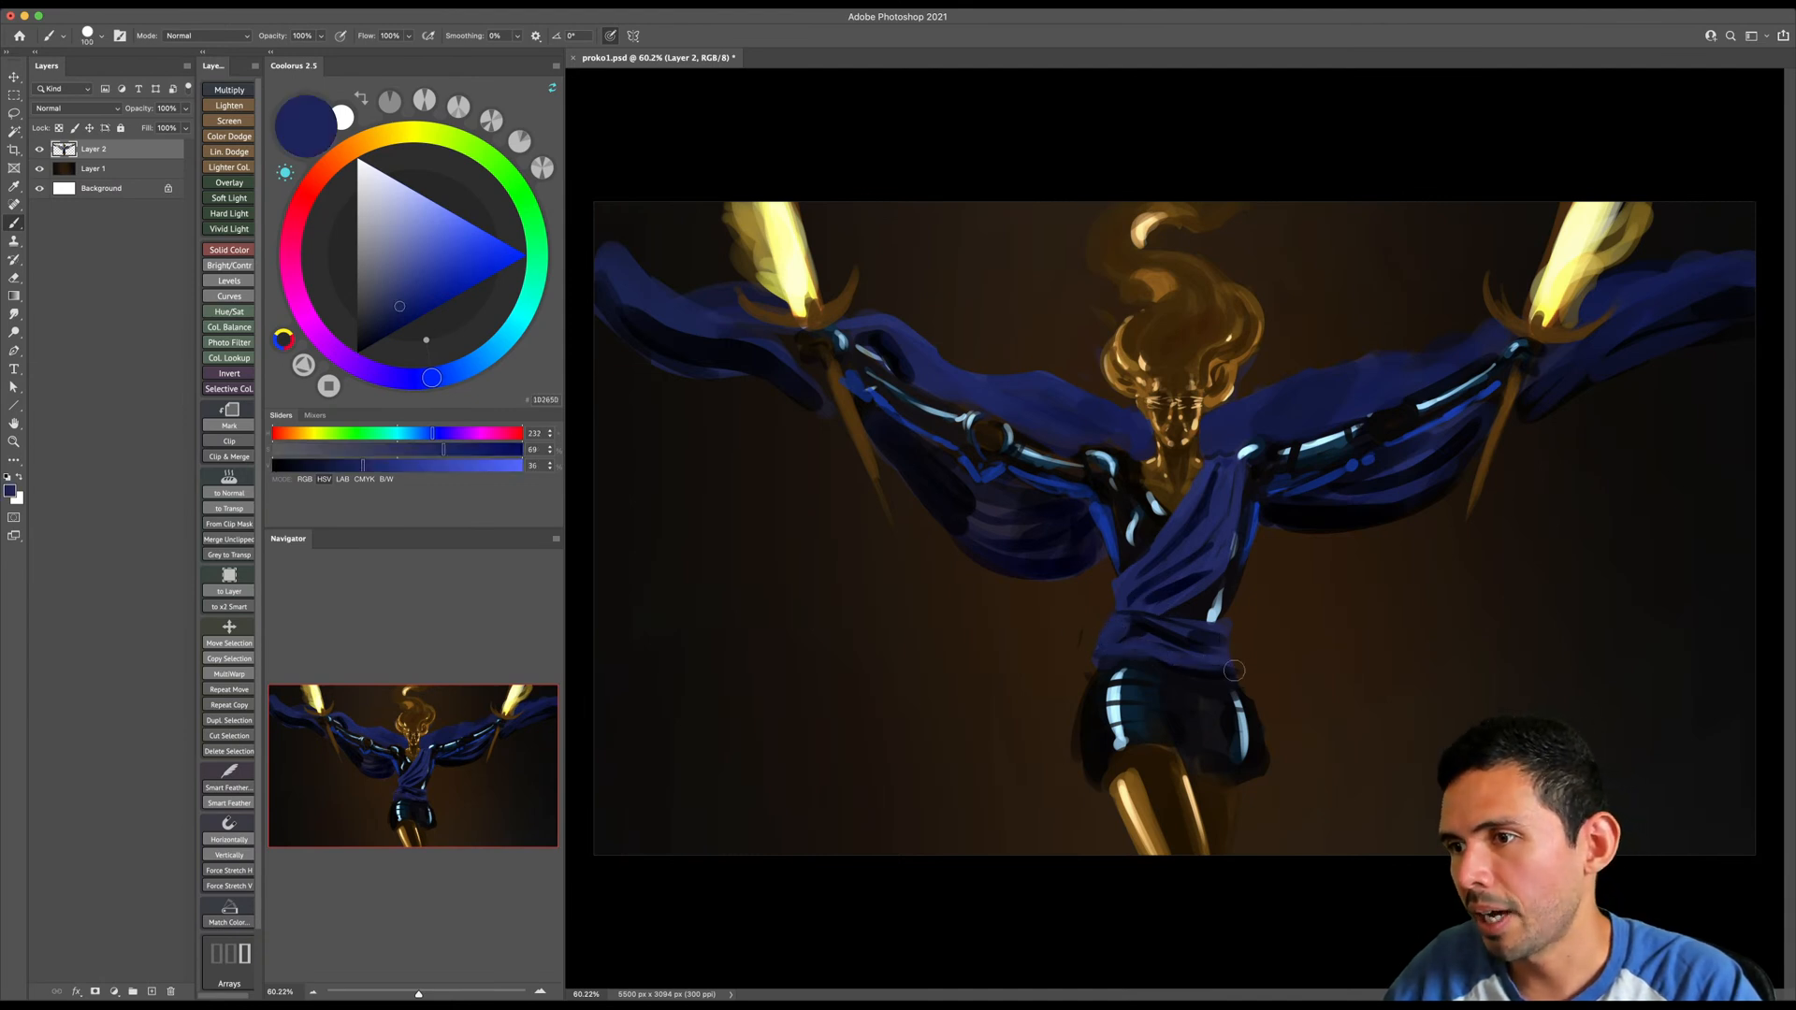
{"action": "key", "text": "e"}
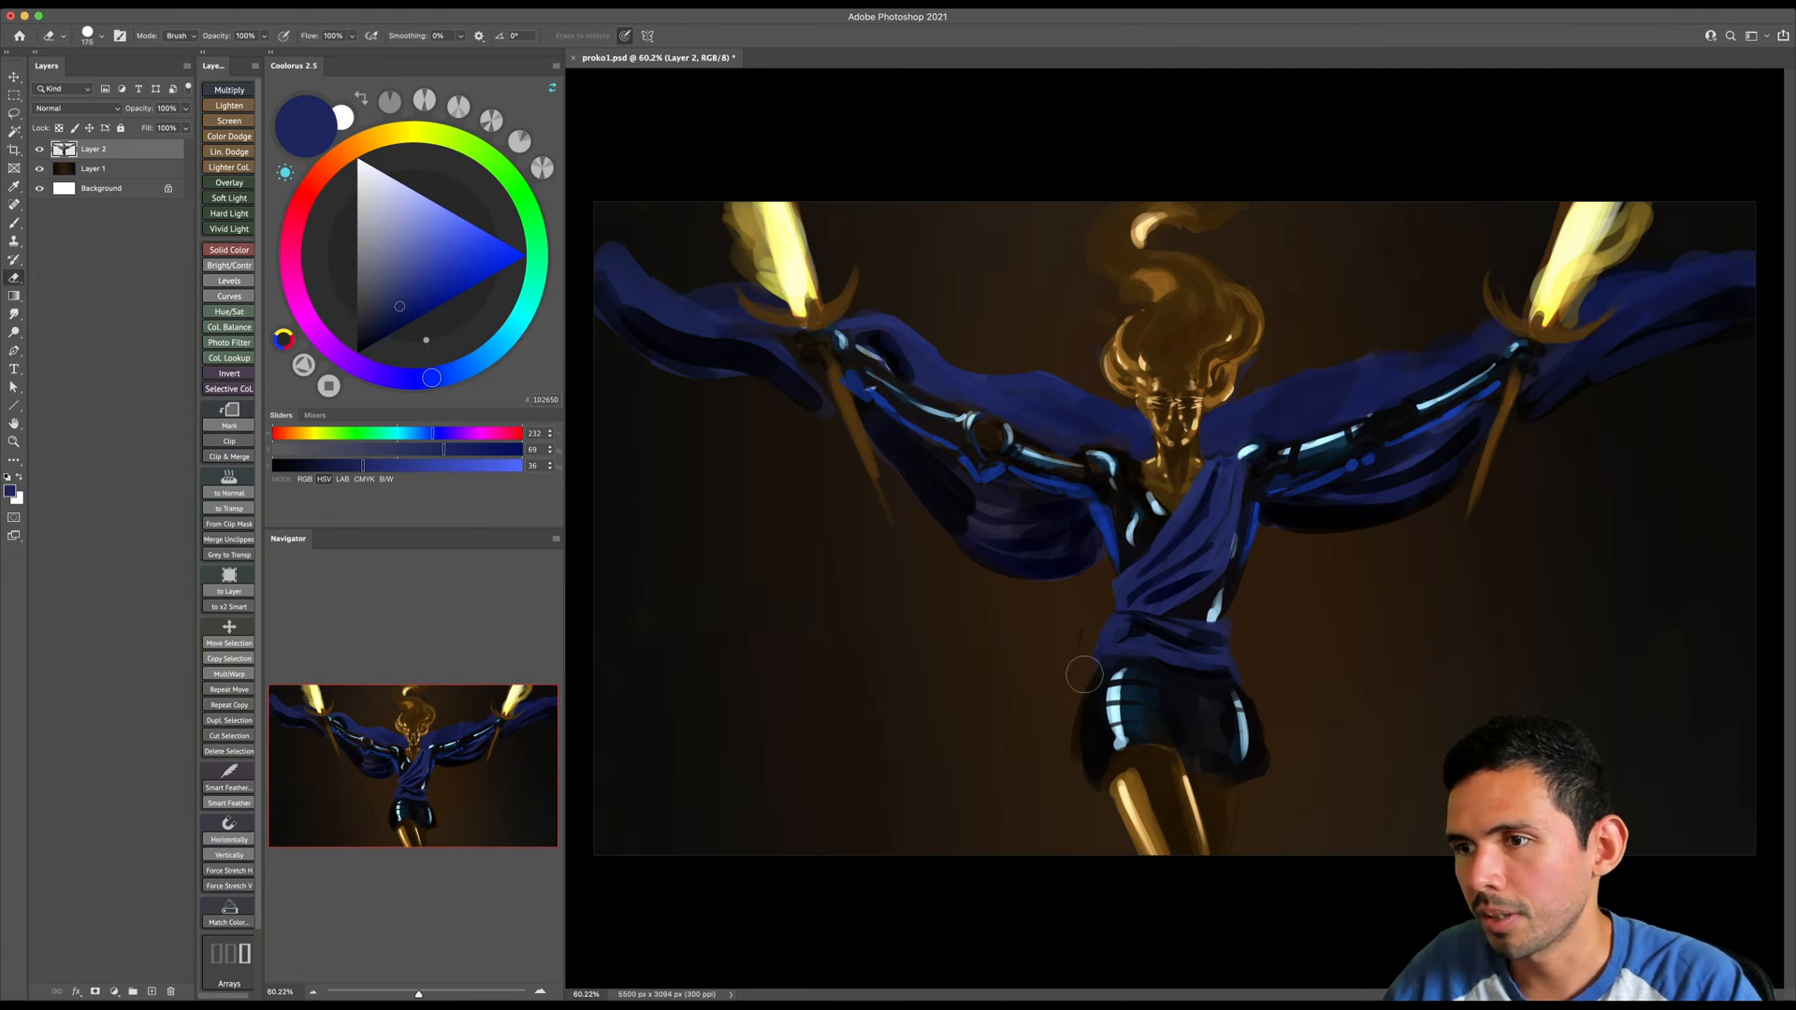
- Sample a near-black and extend the skirt's outer edges into flared pointed panels on both sides
{"action": "key", "text": "b"}
{"action": "left_click", "coordinate": [1088, 715], "text": "alt"}
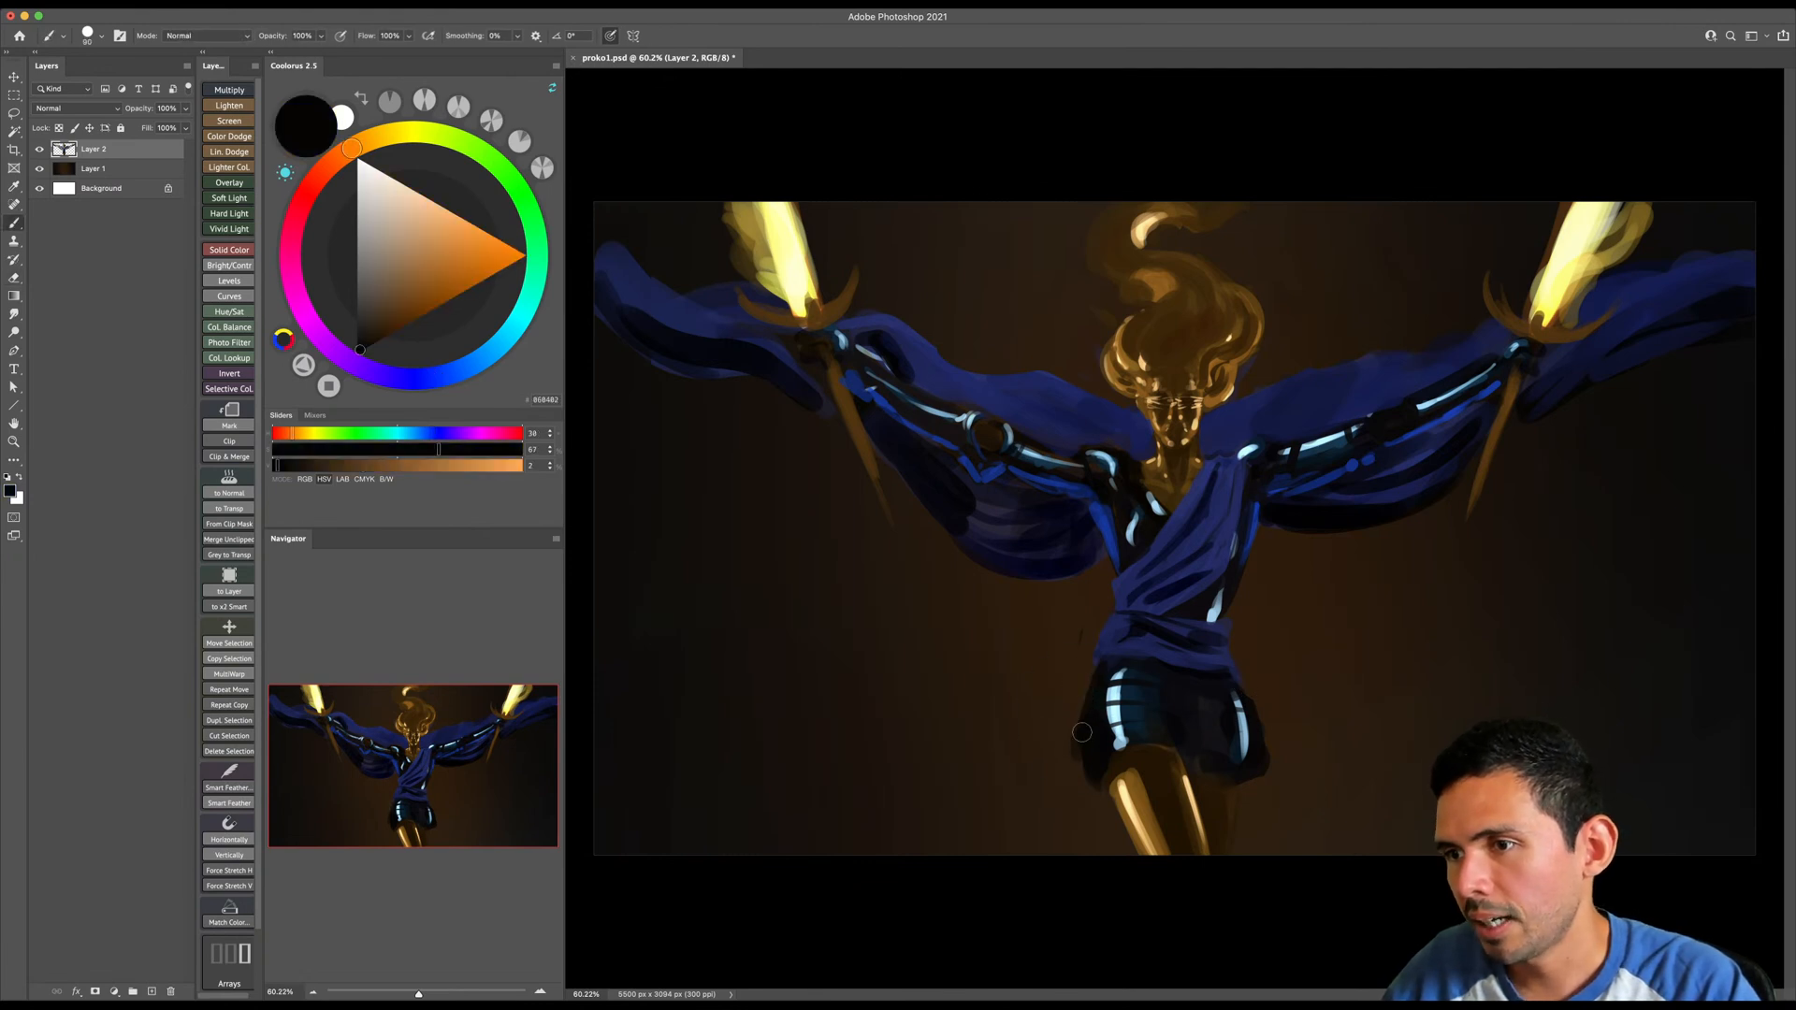
{"action": "mouse_move", "coordinate": [1083, 759]}
{"action": "left_mouse_down"}
{"action": "mouse_move", "coordinate": [1092, 793]}
{"action": "mouse_move", "coordinate": [1147, 762]}
{"action": "left_mouse_up"}
{"action": "key", "text": "bracketleft"}
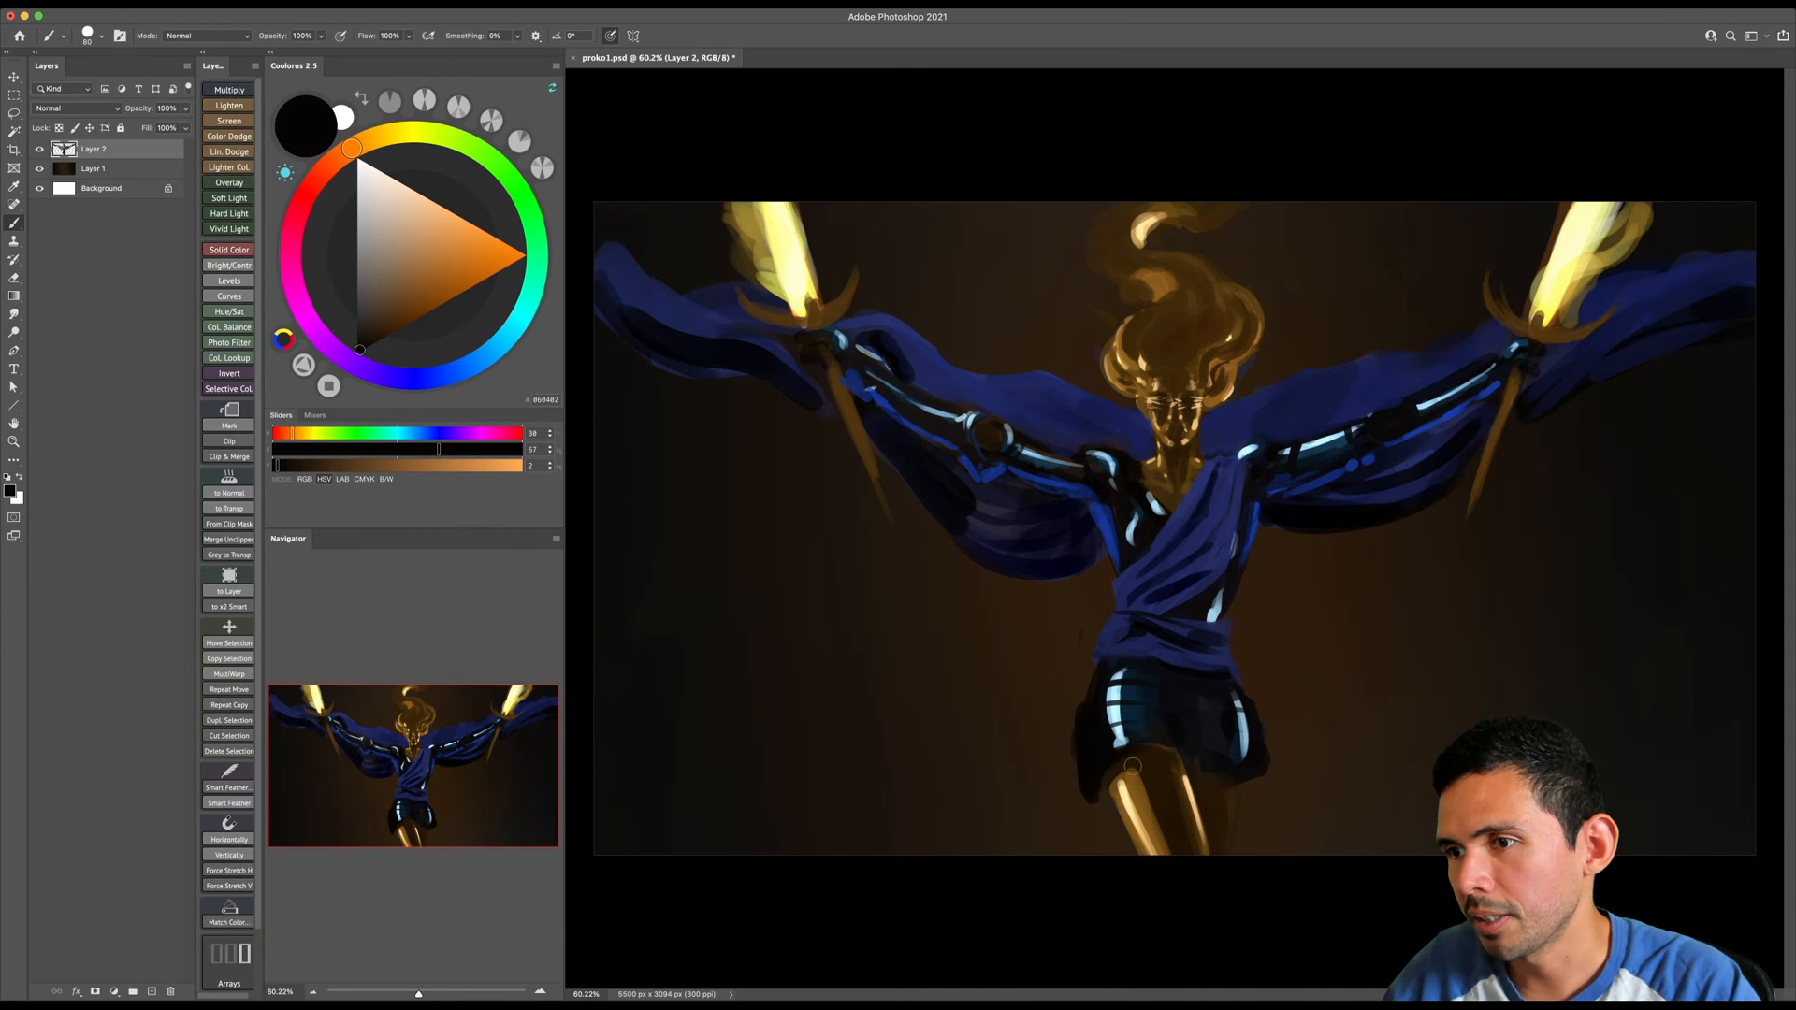
{"action": "left_click_drag", "start_coordinate": [1090, 677], "coordinate": [1062, 778]}
{"action": "key", "text": "bracketright"}
{"action": "key", "text": "bracketright"}
{"action": "left_click_drag", "start_coordinate": [1247, 697], "coordinate": [1285, 775]}
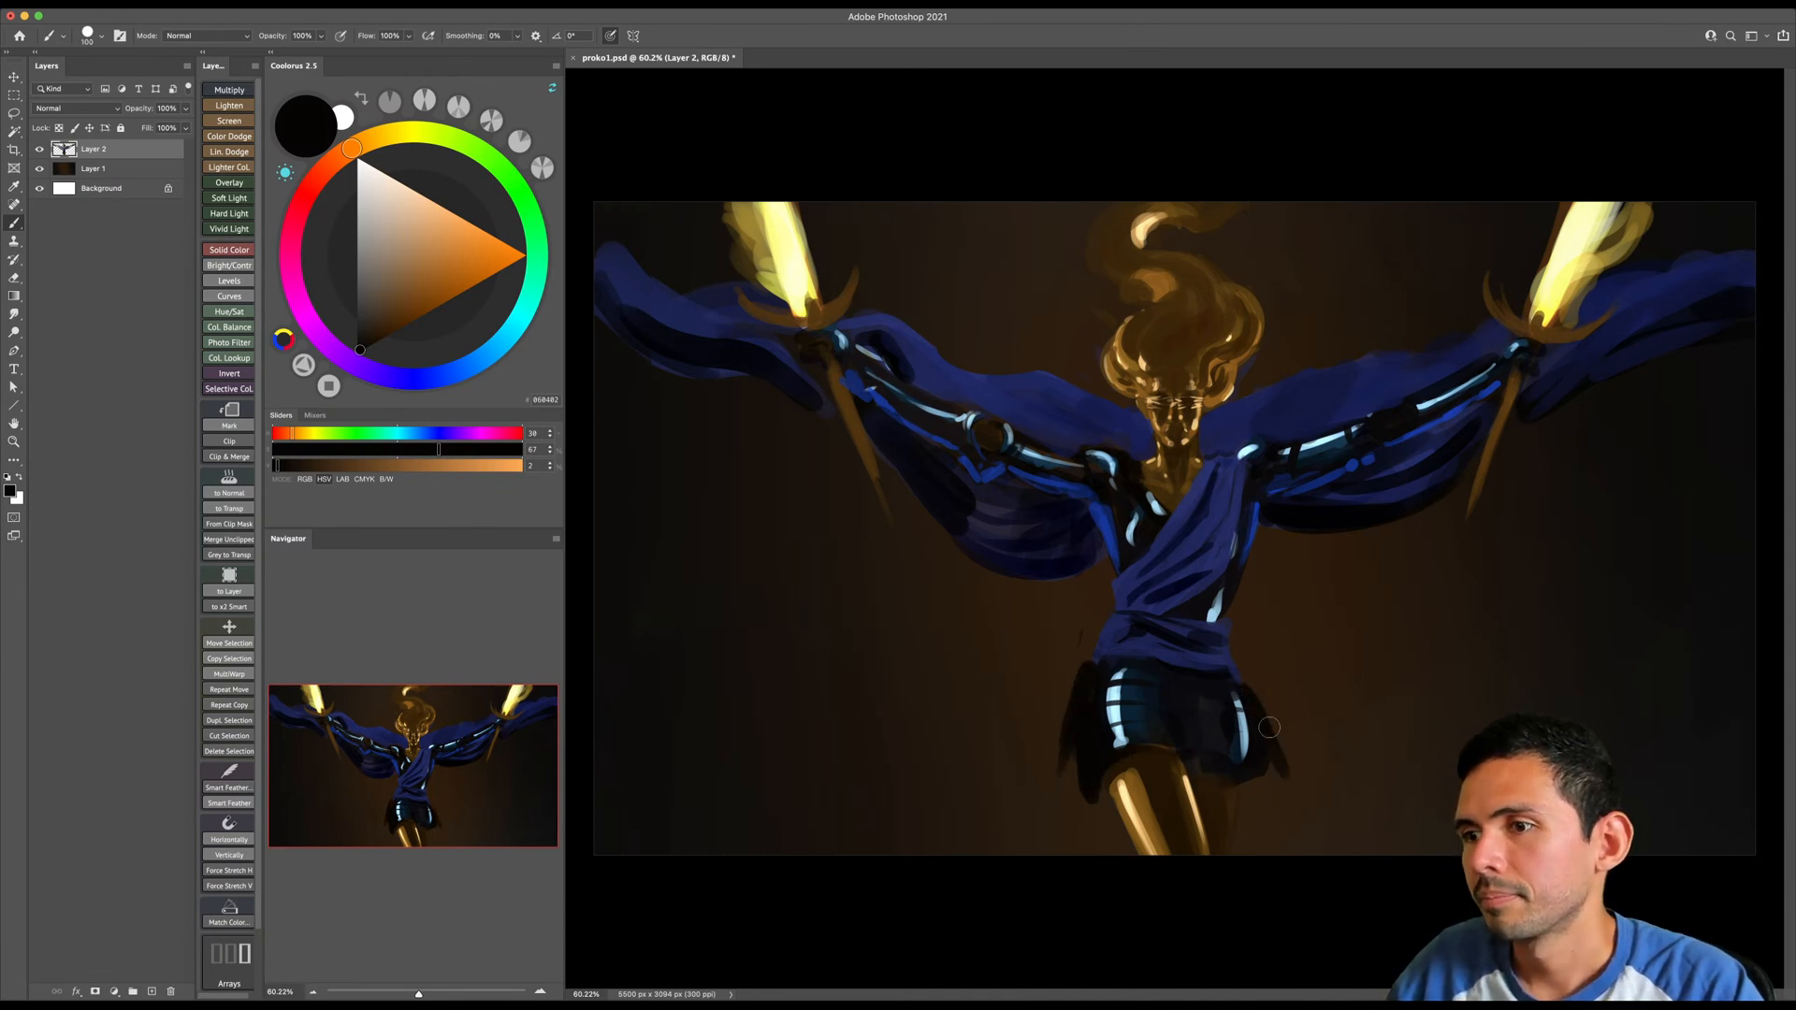
- Paint near-black over the skirt's front and along its hem above the legs
{"action": "key", "text": "bracketright"}
{"action": "key", "text": "bracketright"}
{"action": "key", "text": "bracketright"}
{"action": "key", "text": "bracketleft"}
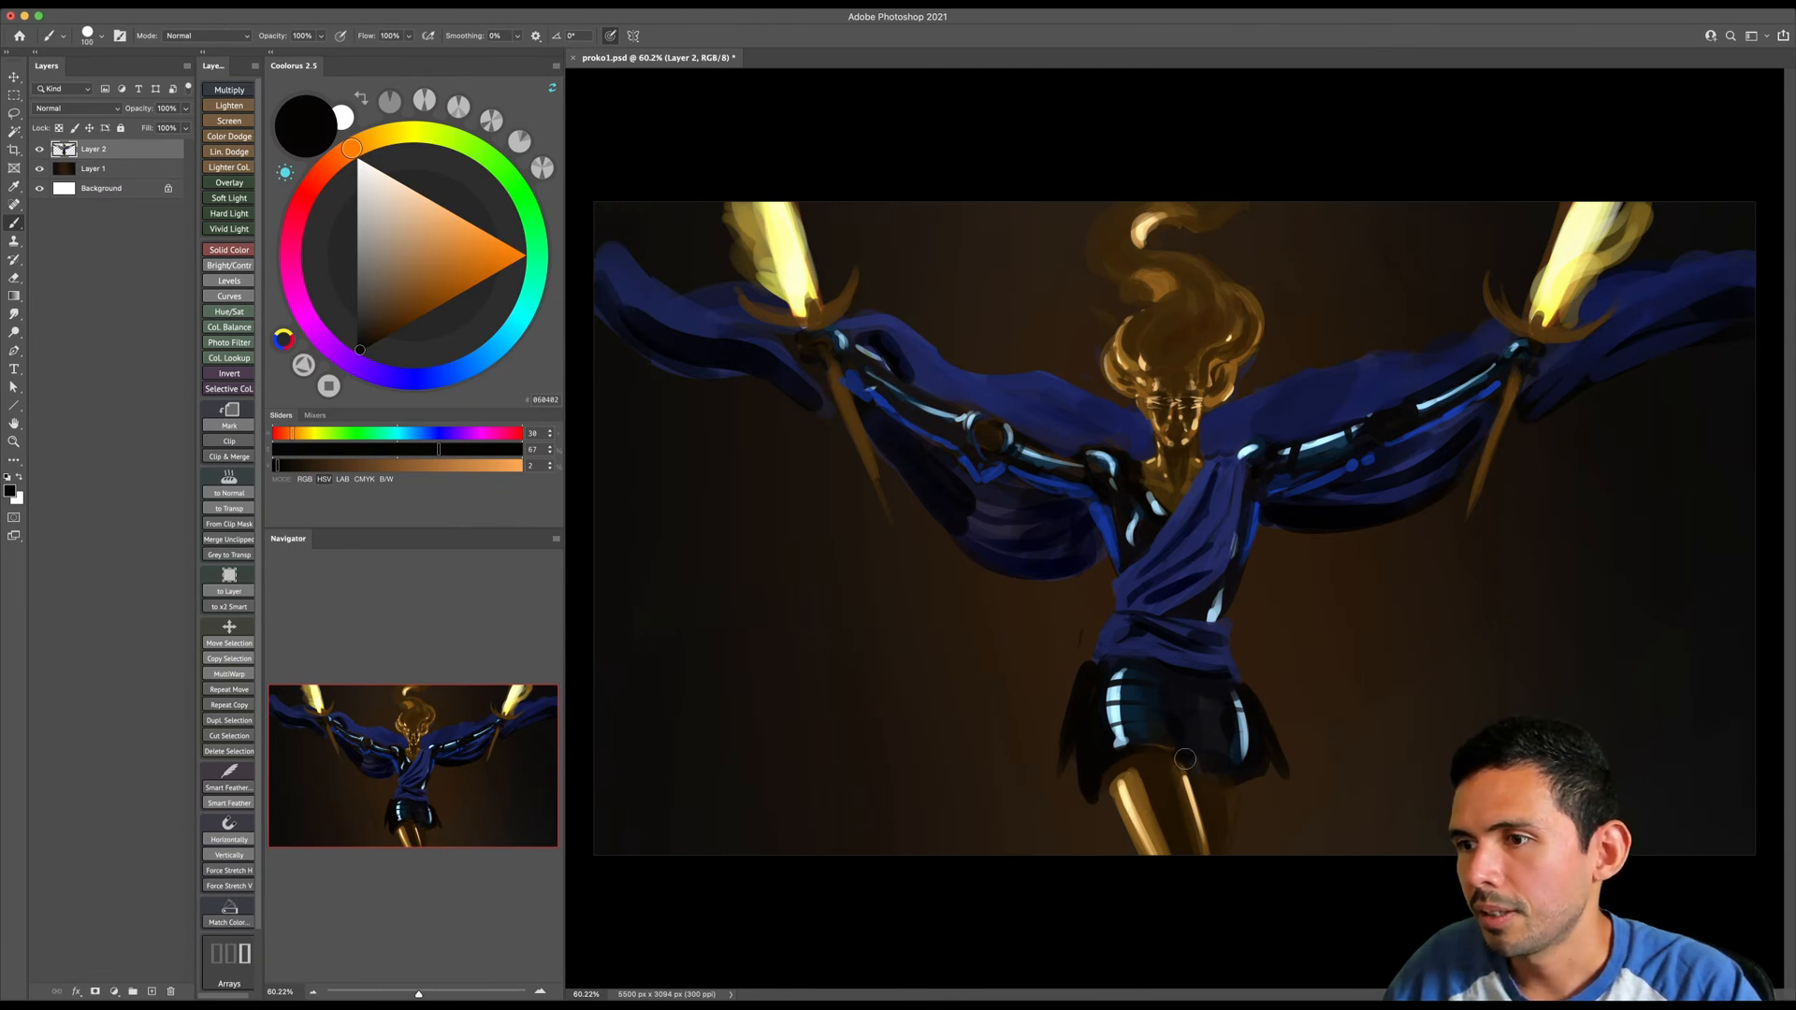
{"action": "key", "text": "bracketright"}
{"action": "key", "text": "bracketright"}
{"action": "key", "text": "bracketright"}
{"action": "key", "text": "bracketright"}
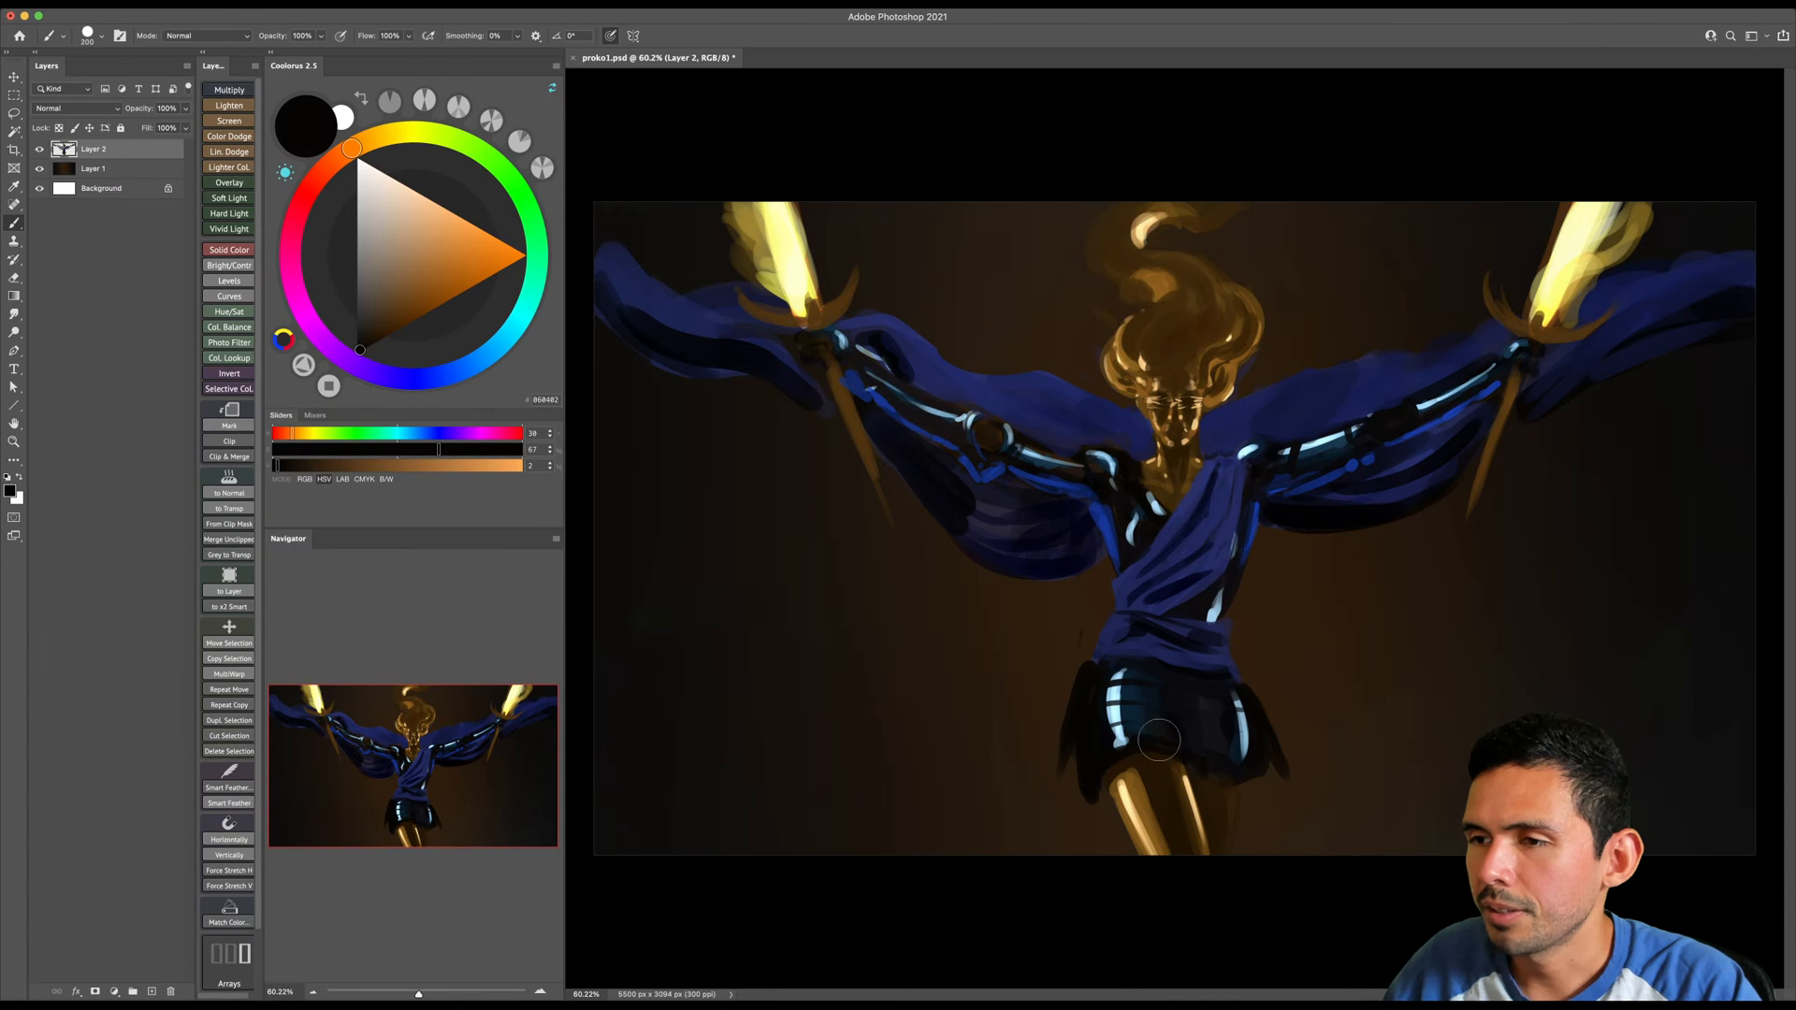
- Sample the skirt's dark teal, brighten it slightly, and paint it over the skirt's front and image-left side panel
{"action": "left_click", "coordinate": [1131, 694], "text": "alt"}
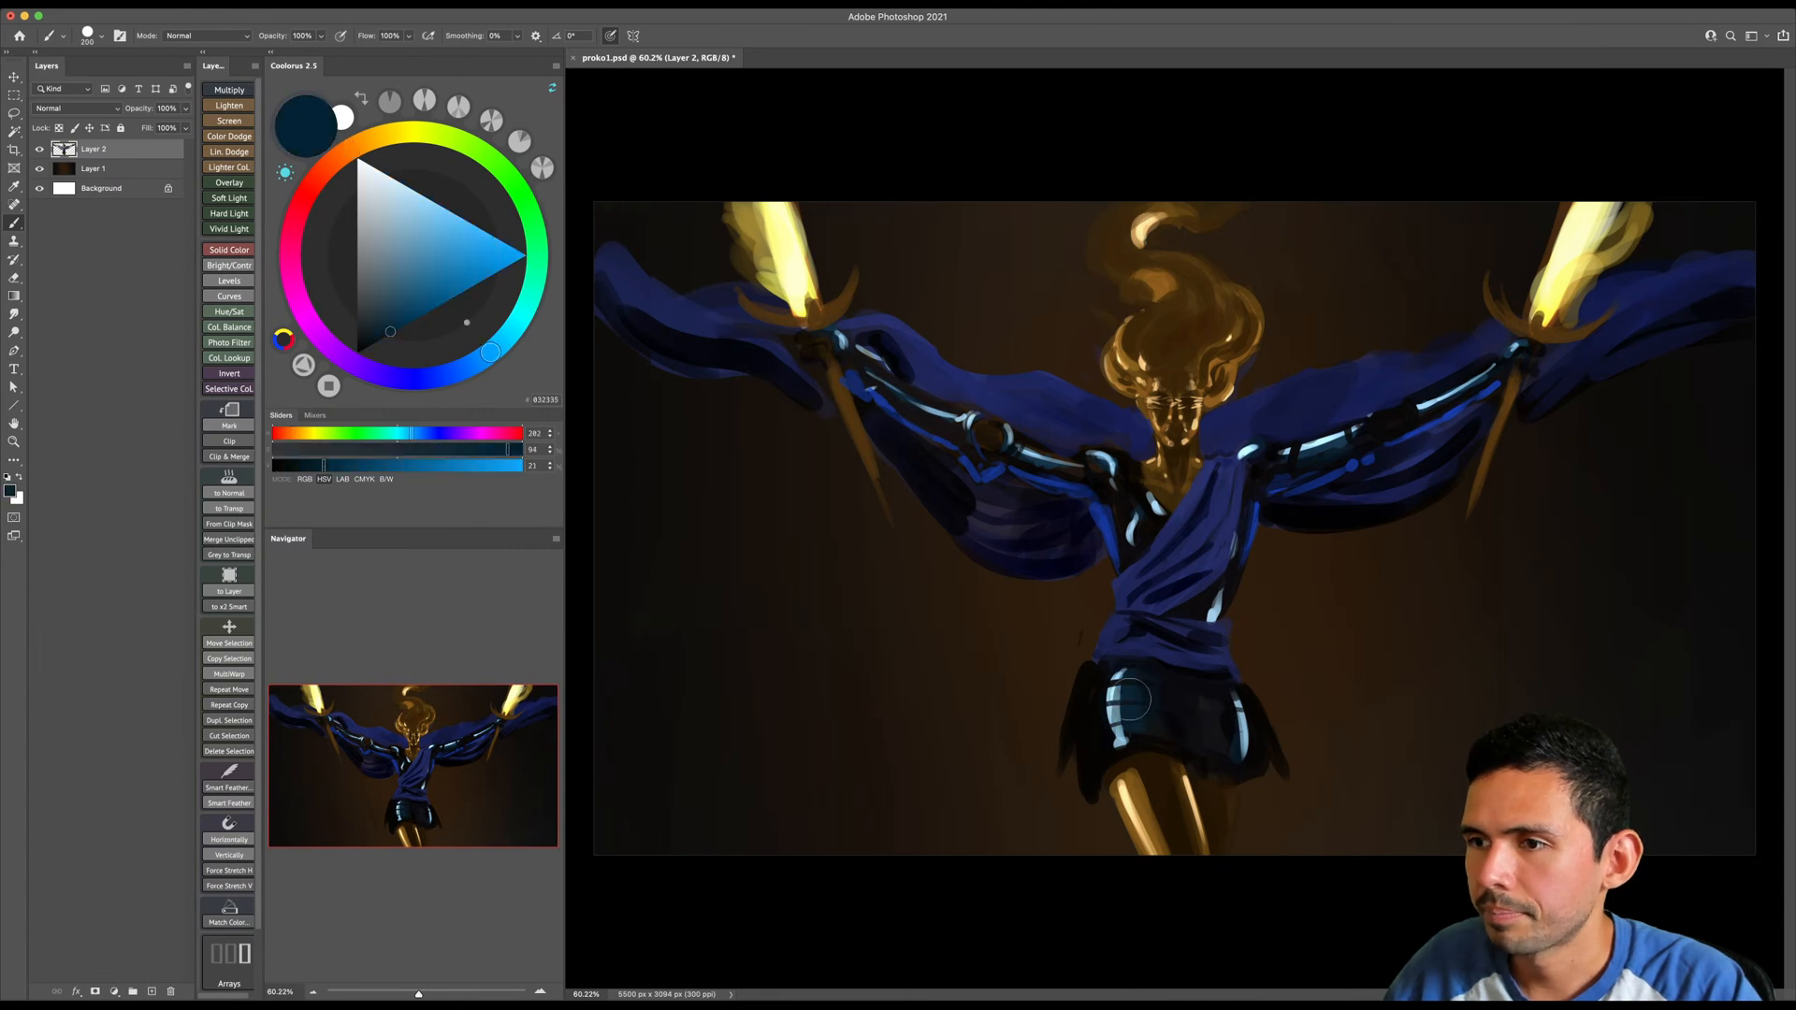
{"action": "left_click_drag", "start_coordinate": [1128, 716], "coordinate": [1146, 739]}
{"action": "left_click", "coordinate": [399, 331]}
{"action": "key", "text": "bracketleft"}
{"action": "mouse_move", "coordinate": [1124, 670]}
{"action": "left_mouse_down"}
{"action": "mouse_move", "coordinate": [1098, 742]}
{"action": "mouse_move", "coordinate": [1088, 677]}
{"action": "mouse_move", "coordinate": [1068, 732]}
{"action": "left_mouse_up"}
- Paint the same dark teal on the skirt's image-right side panel and touch up the panel edges with varied brush sizes
{"action": "key", "text": "bracketleft"}
{"action": "key", "text": "bracketleft"}
{"action": "key", "text": "bracketleft"}
{"action": "key", "text": "bracketleft"}
{"action": "left_click_drag", "start_coordinate": [1249, 685], "coordinate": [1285, 771]}
{"action": "key", "text": "bracketright"}
{"action": "key", "text": "bracketright"}
{"action": "key", "text": "bracketright"}
{"action": "key", "text": "bracketright"}
{"action": "key", "text": "bracketright"}
{"action": "key", "text": "bracketright"}
{"action": "key", "text": "bracketleft"}
{"action": "key", "text": "bracketleft"}
{"action": "key", "text": "bracketleft"}
{"action": "key", "text": "bracketleft"}
{"action": "key", "text": "bracketleft"}
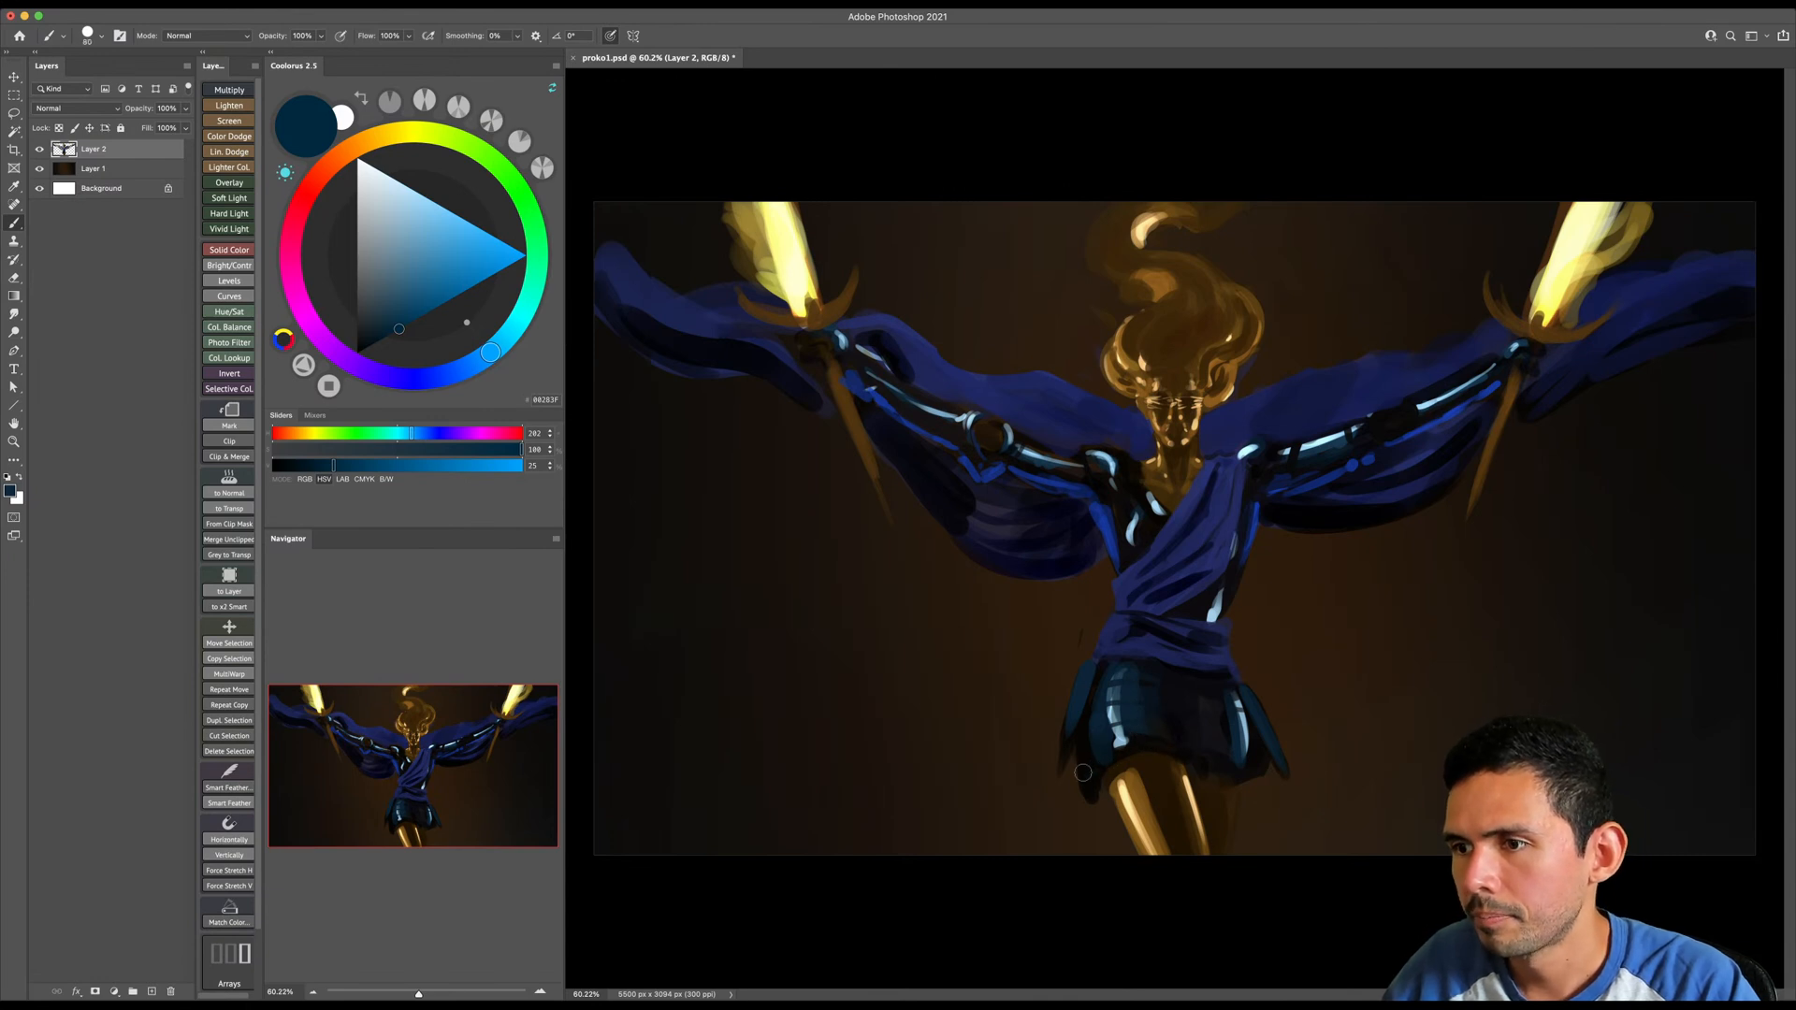
- Clean up the skirt's hem with sampled near-black and erase the stray paint below its image-left corner
{"action": "left_click", "coordinate": [1149, 744], "text": "alt"}
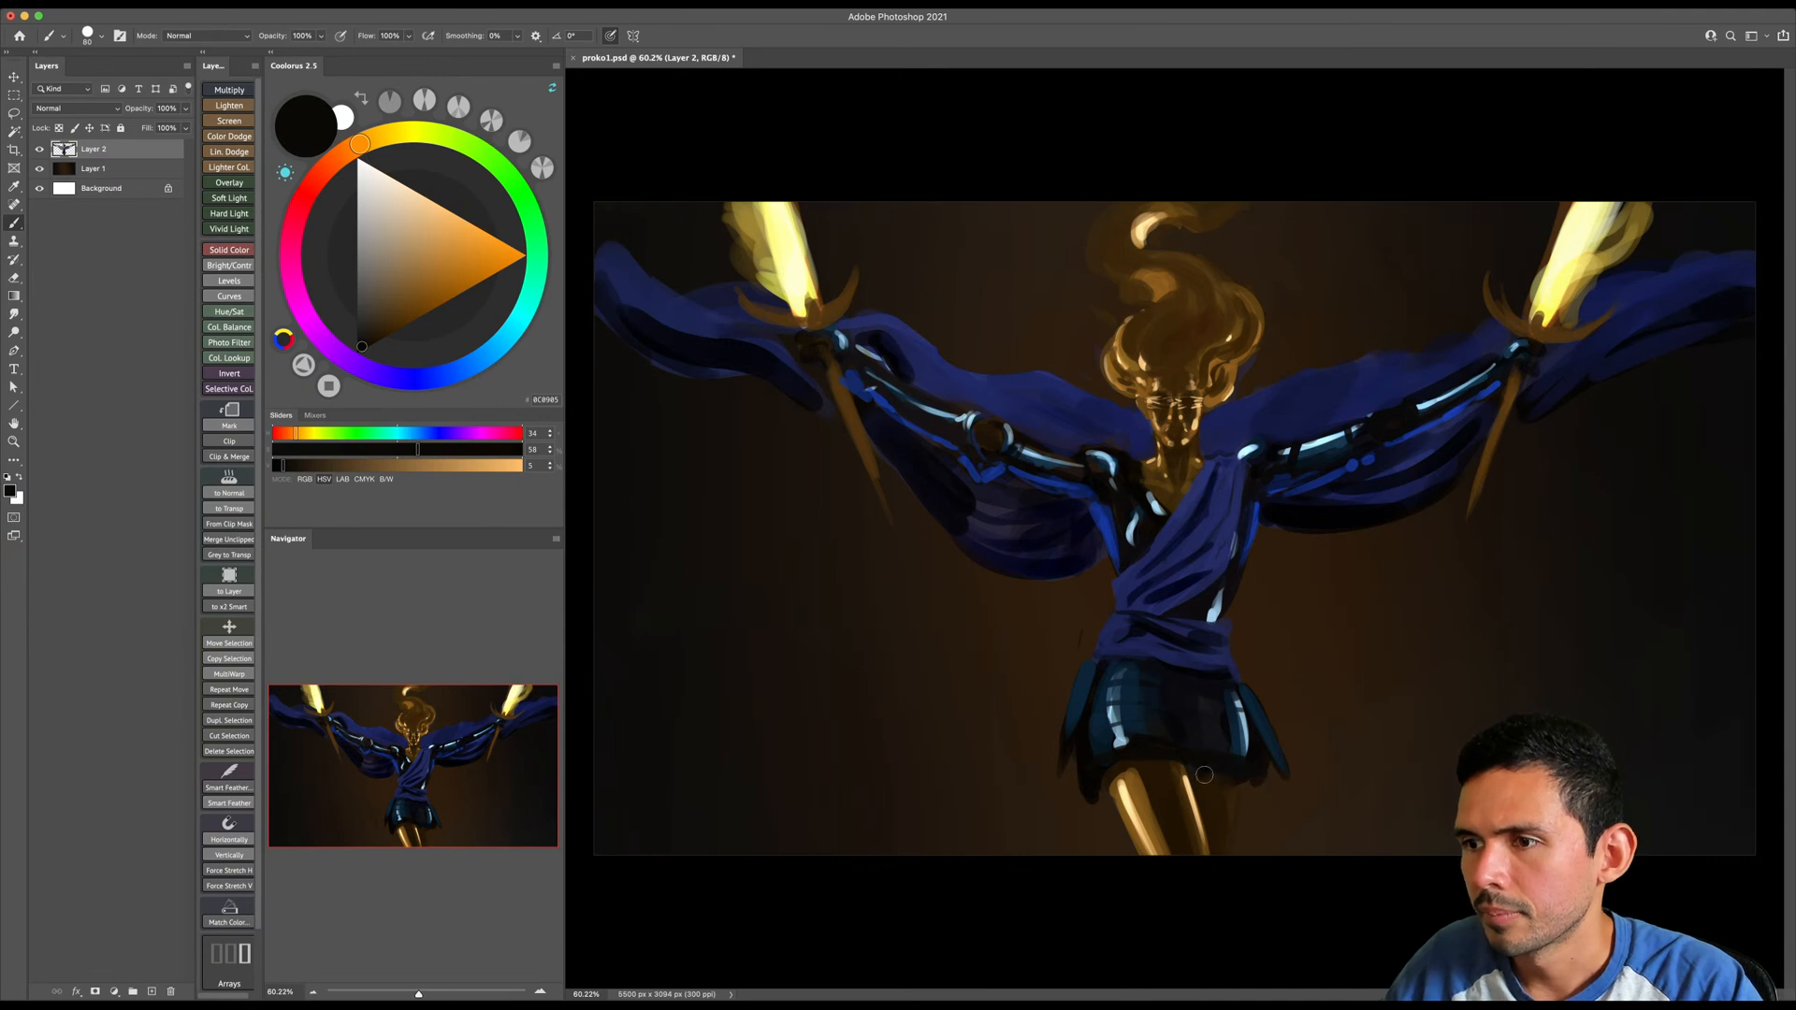
{"action": "left_click", "coordinate": [1153, 764], "text": "alt"}
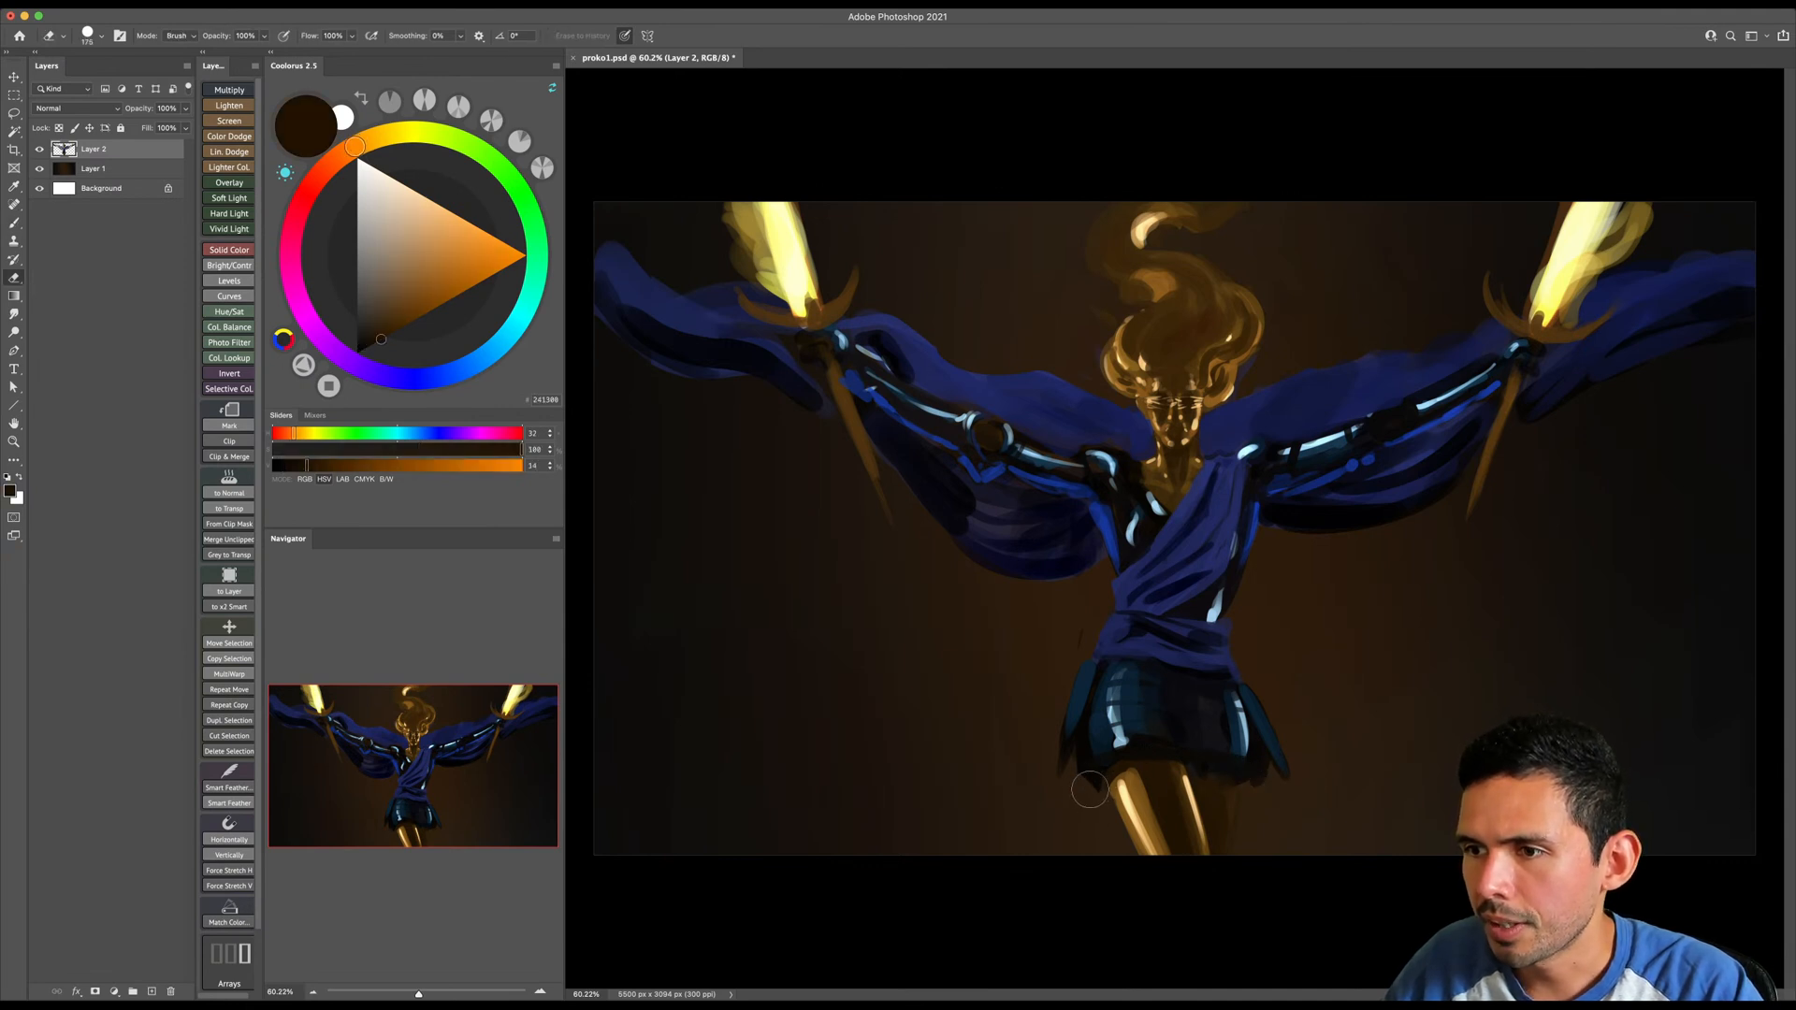
{"action": "left_click", "coordinate": [1102, 756], "text": "alt"}
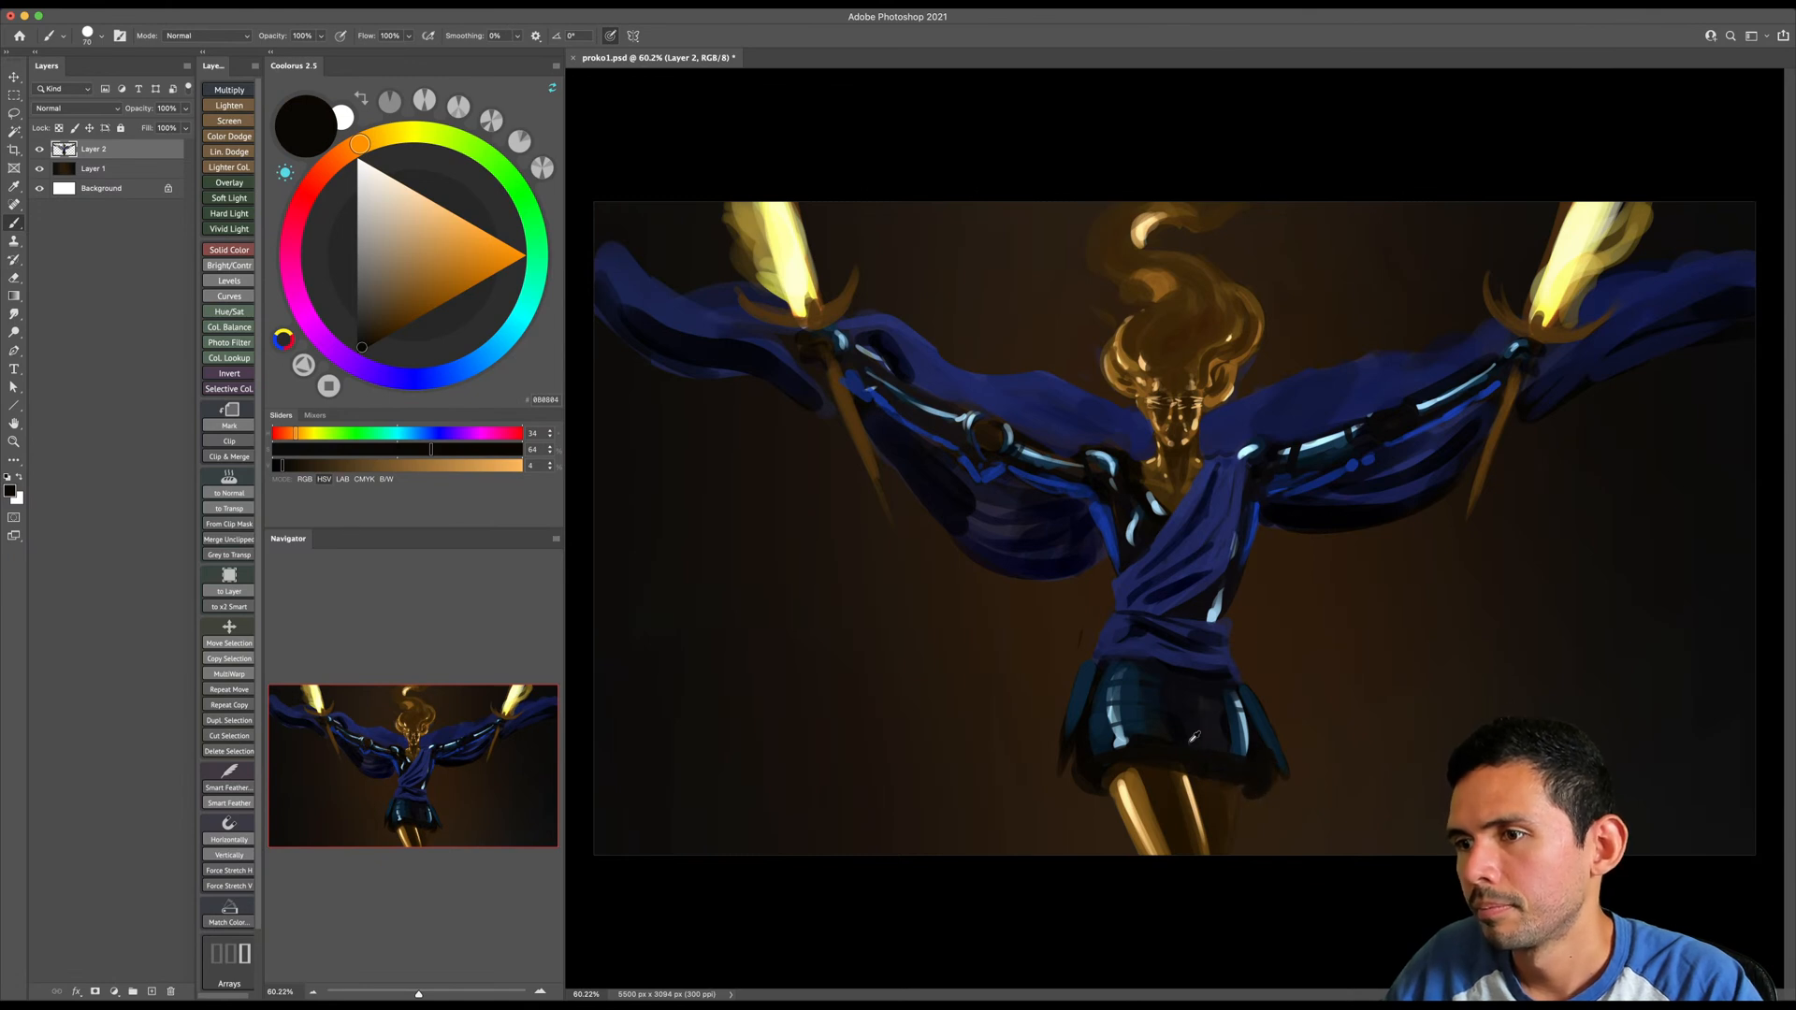
- Sample the skirt's dark teal and paint a curved band along the hem up to the image-right corner
{"action": "left_click", "coordinate": [1138, 706], "text": "alt"}
{"action": "left_click_drag", "start_coordinate": [1090, 758], "coordinate": [1198, 755]}
{"action": "key", "text": "bracketright"}
{"action": "key", "text": "bracketright"}
{"action": "key", "text": "bracketright"}
{"action": "key", "text": "bracketright"}
{"action": "key", "text": "bracketright"}
{"action": "key", "text": "bracketright"}
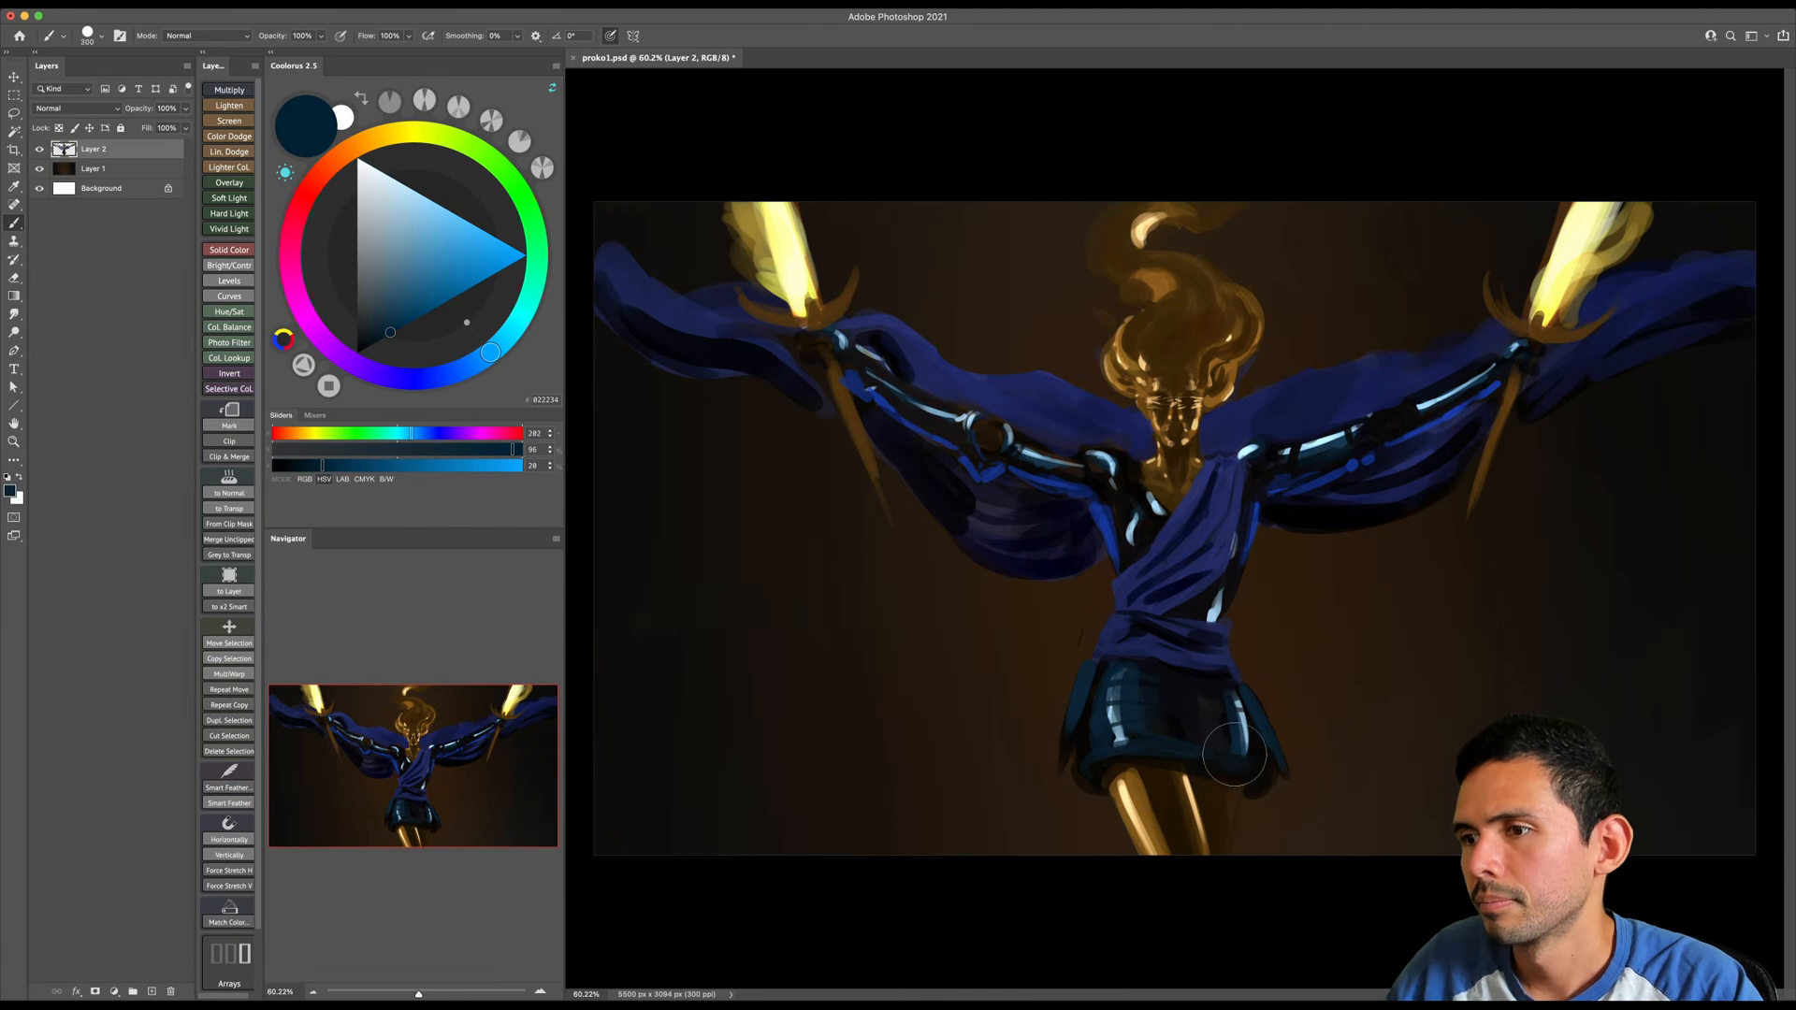
{"action": "key", "text": "bracketleft"}
{"action": "key", "text": "bracketleft"}
{"action": "key", "text": "bracketleft"}
{"action": "key", "text": "bracketleft"}
{"action": "key", "text": "bracketleft"}
{"action": "key", "text": "bracketleft"}
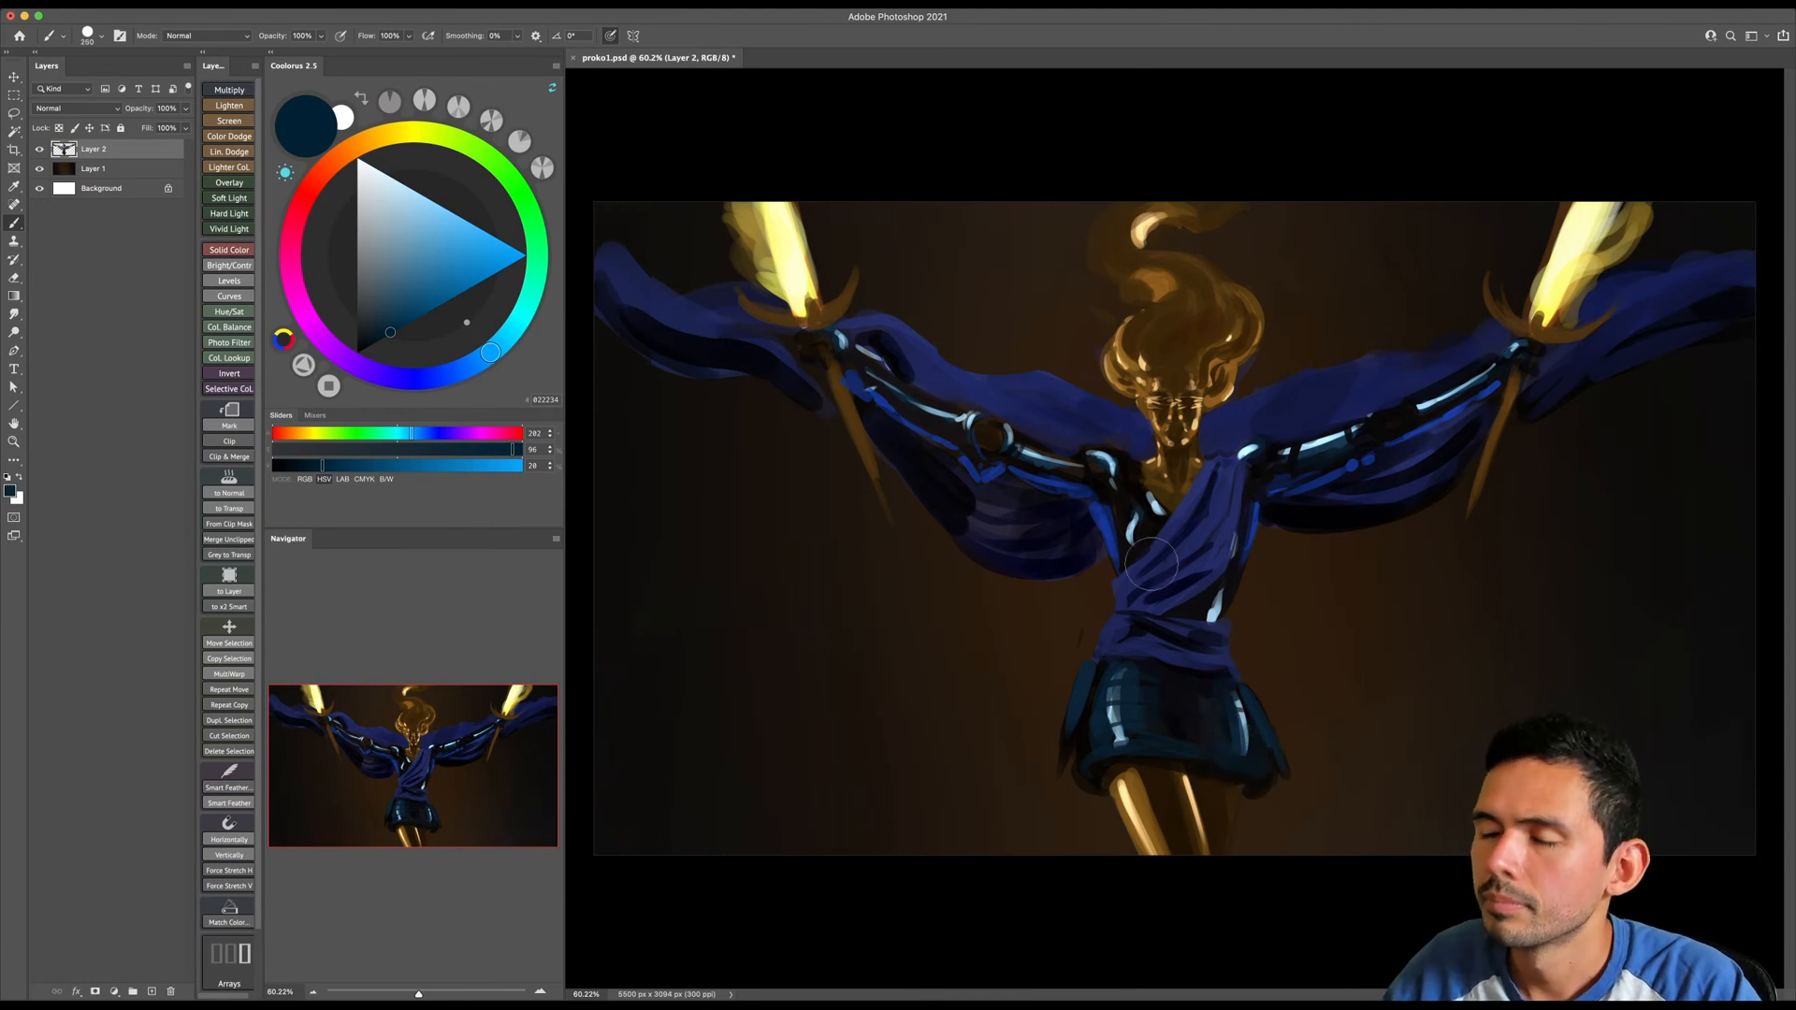
- Sample a very dark navy from the torso and paint shadow on the skirt just below the waist sash
{"action": "left_click", "coordinate": [1130, 564], "text": "alt"}
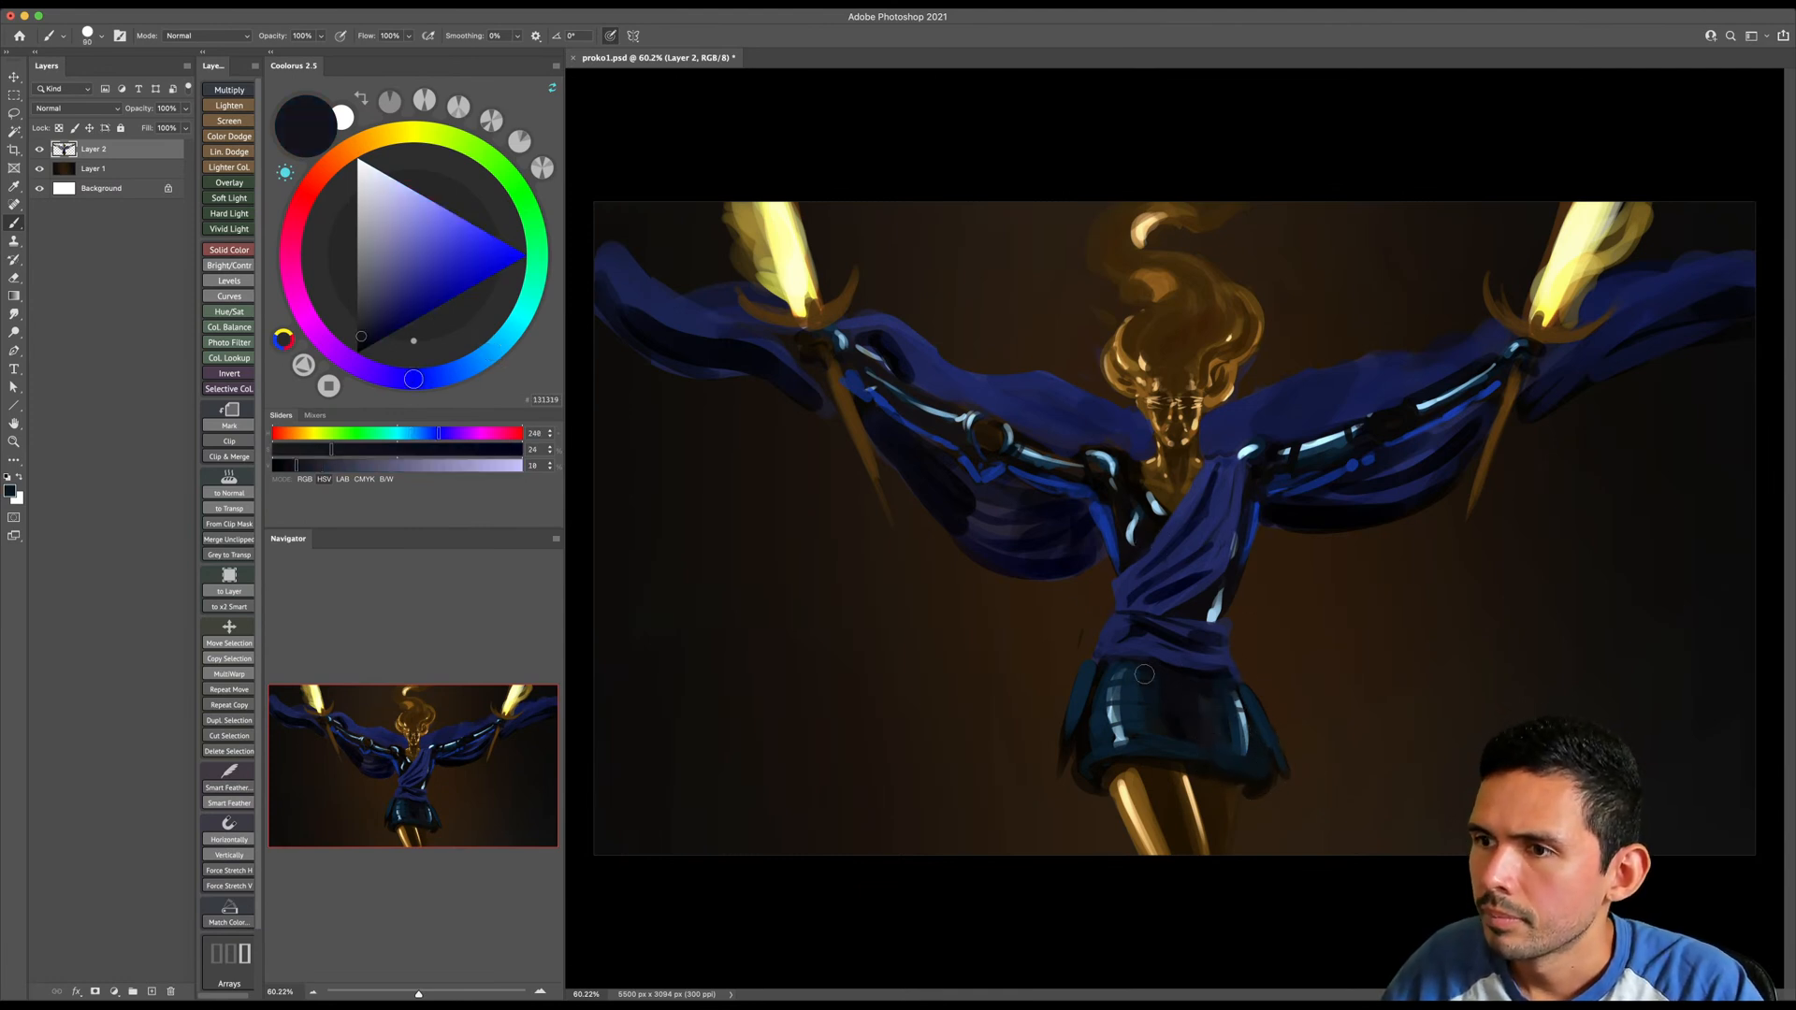
{"action": "key", "text": "bracketright"}
{"action": "key", "text": "bracketright"}
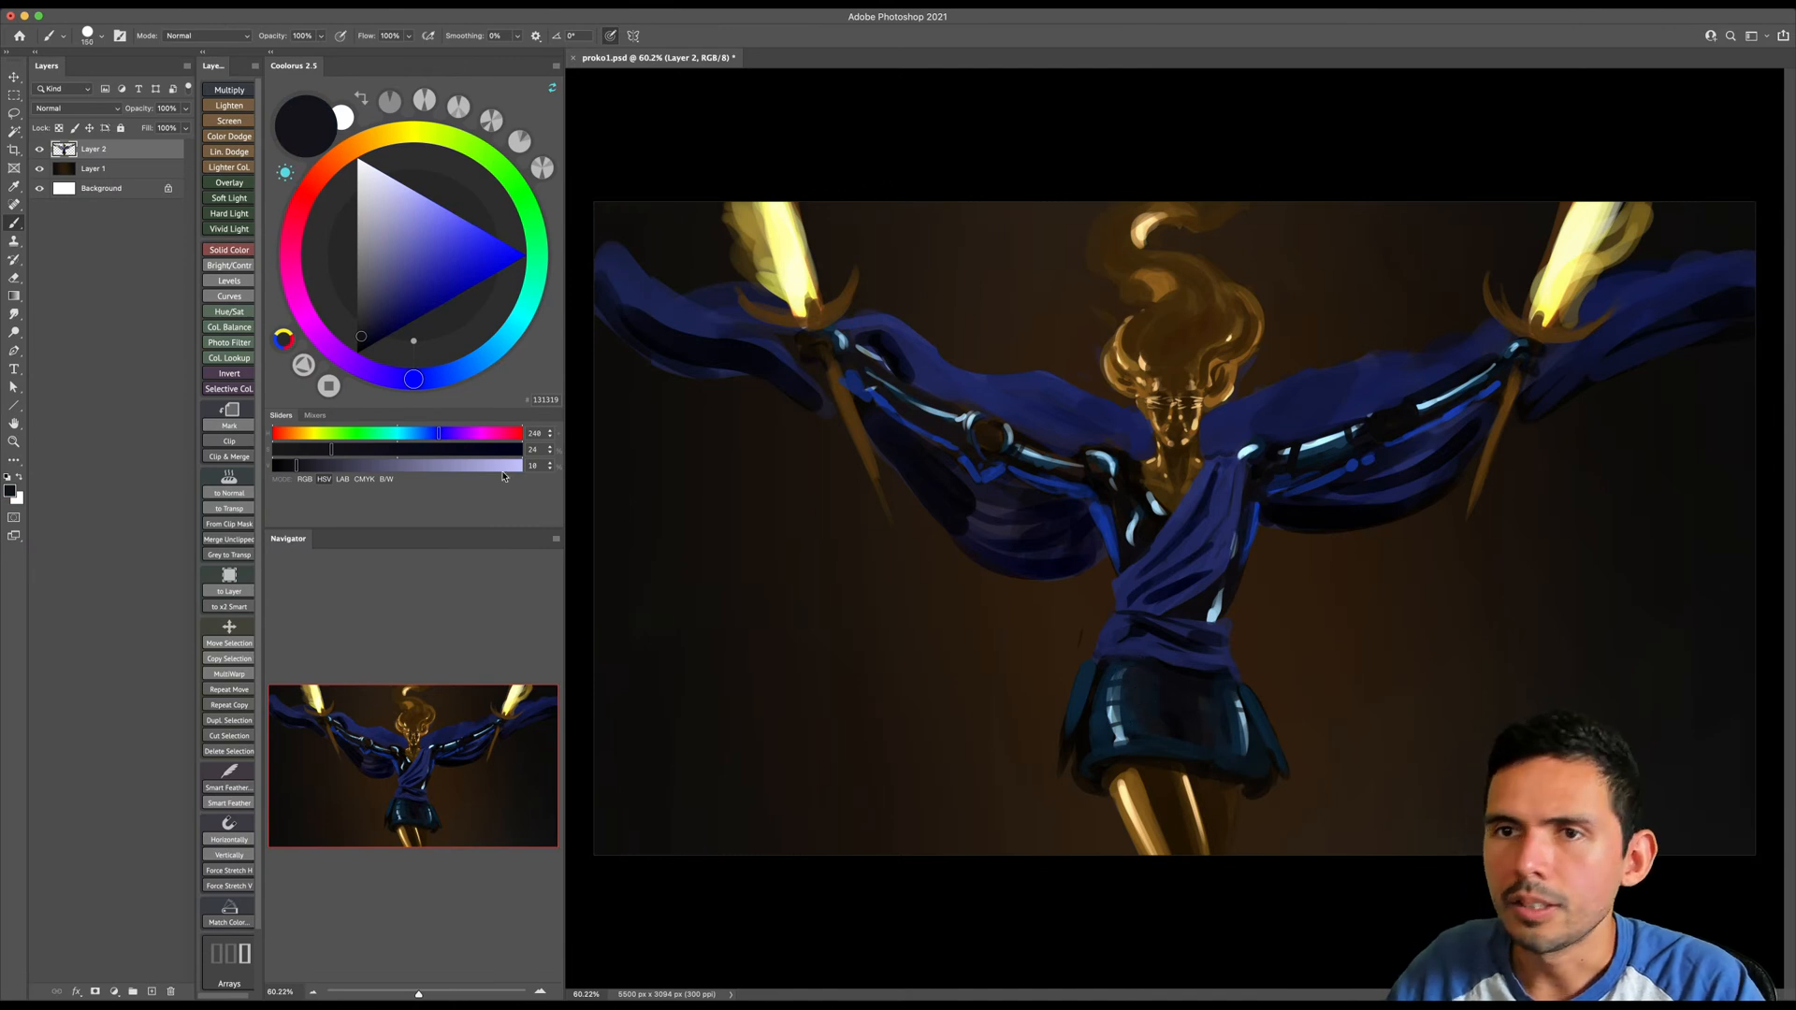
- Choose pure black and darken the middle of the skirt between its side highlights with a larger brush
{"action": "left_click", "coordinate": [1149, 535], "text": "alt"}
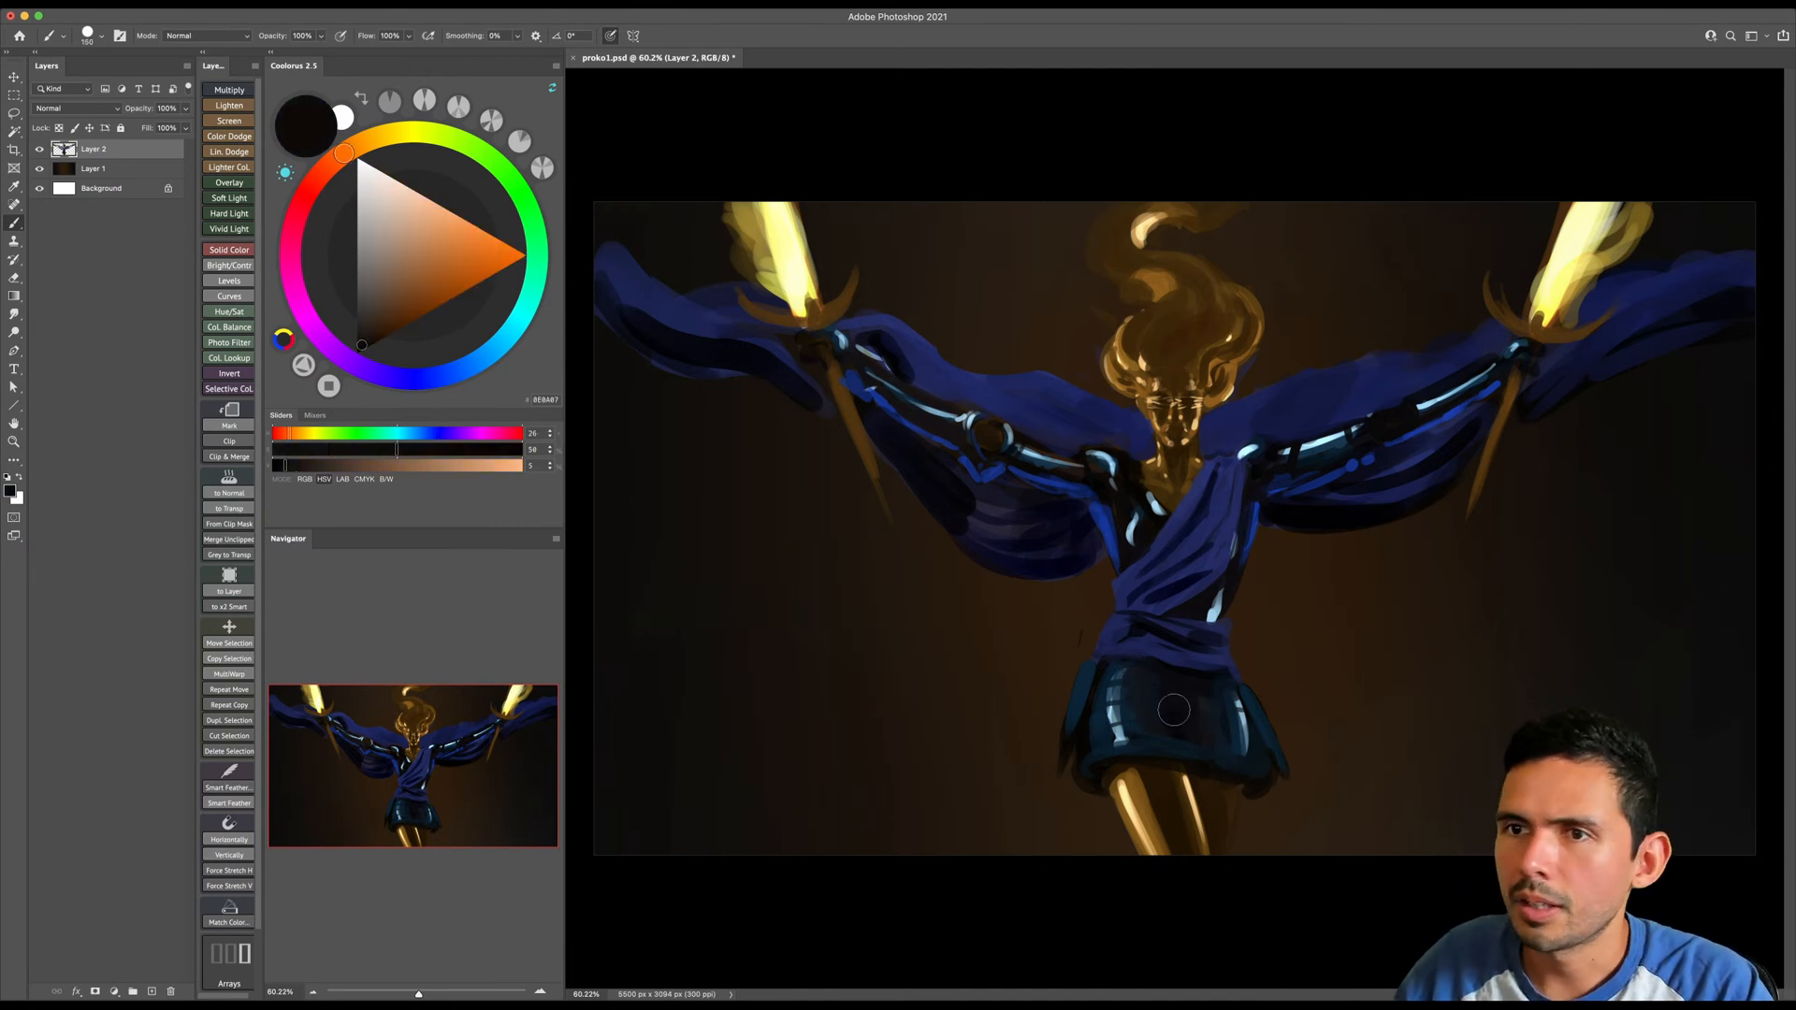
{"action": "left_click", "coordinate": [415, 379]}
{"action": "left_click_drag", "start_coordinate": [385, 358], "coordinate": [359, 360]}
{"action": "key", "text": "bracketright"}
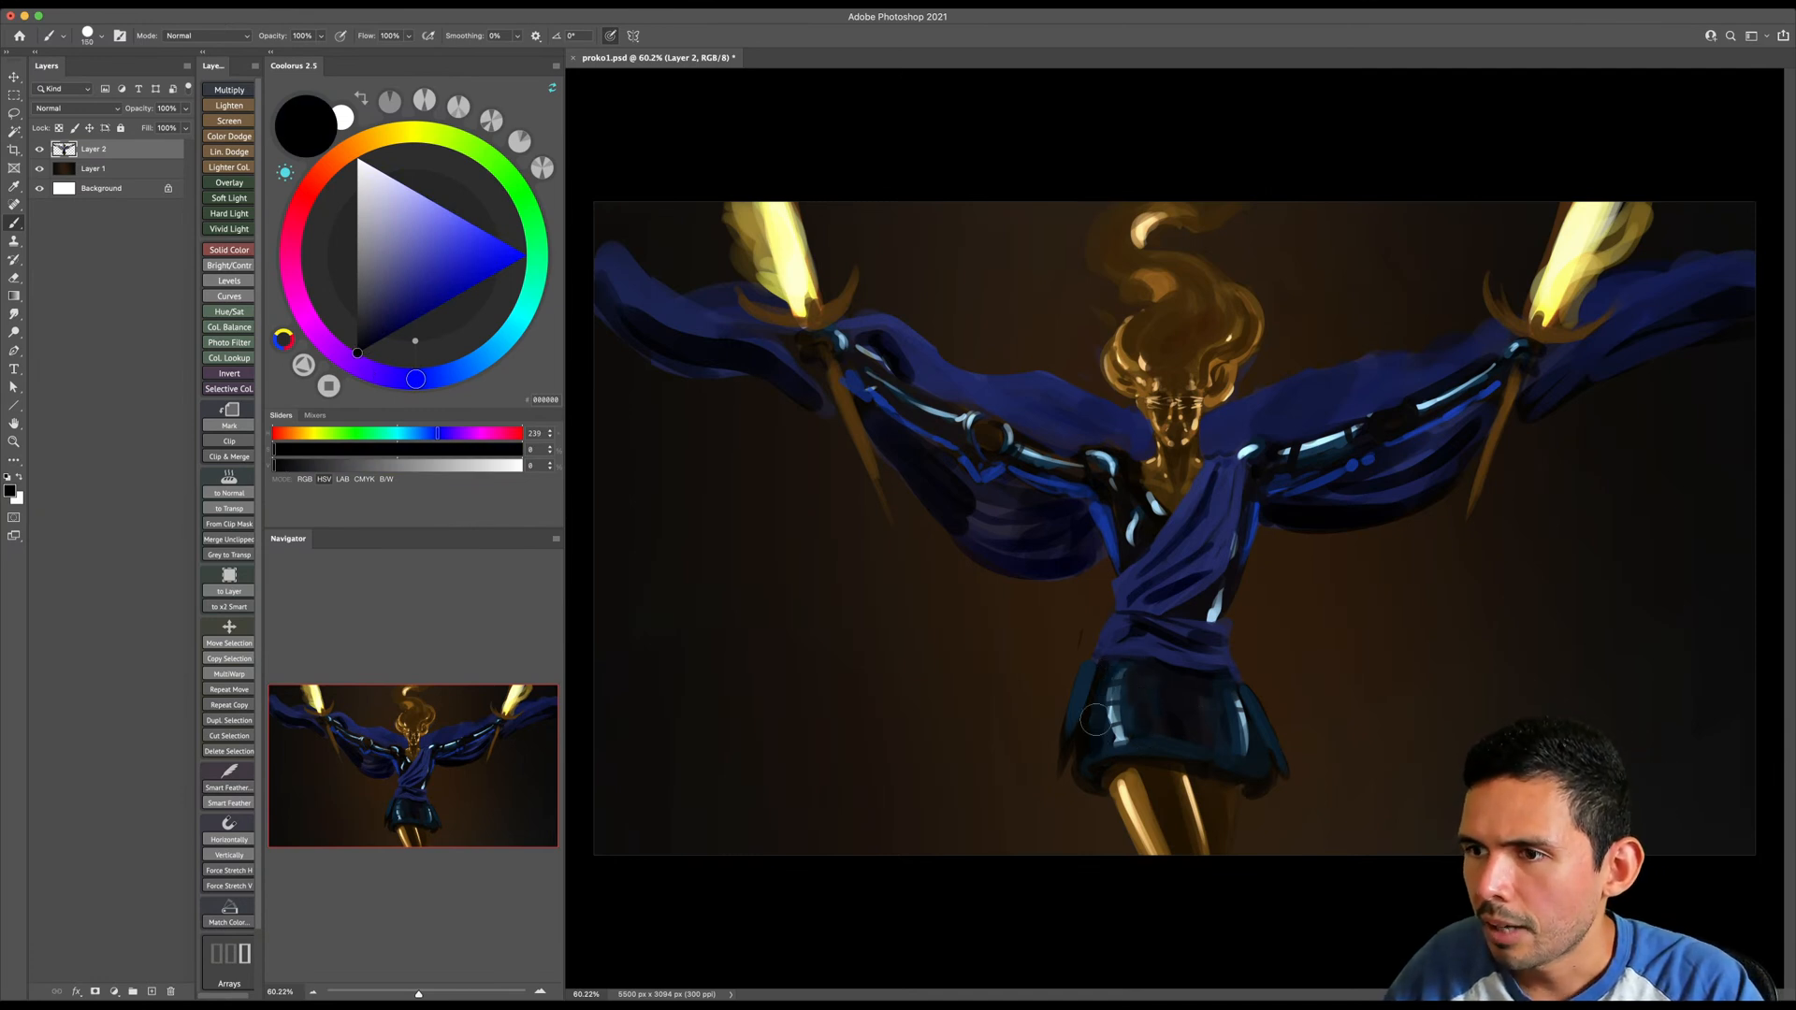
{"action": "left_click_drag", "start_coordinate": [1151, 682], "coordinate": [1138, 733]}
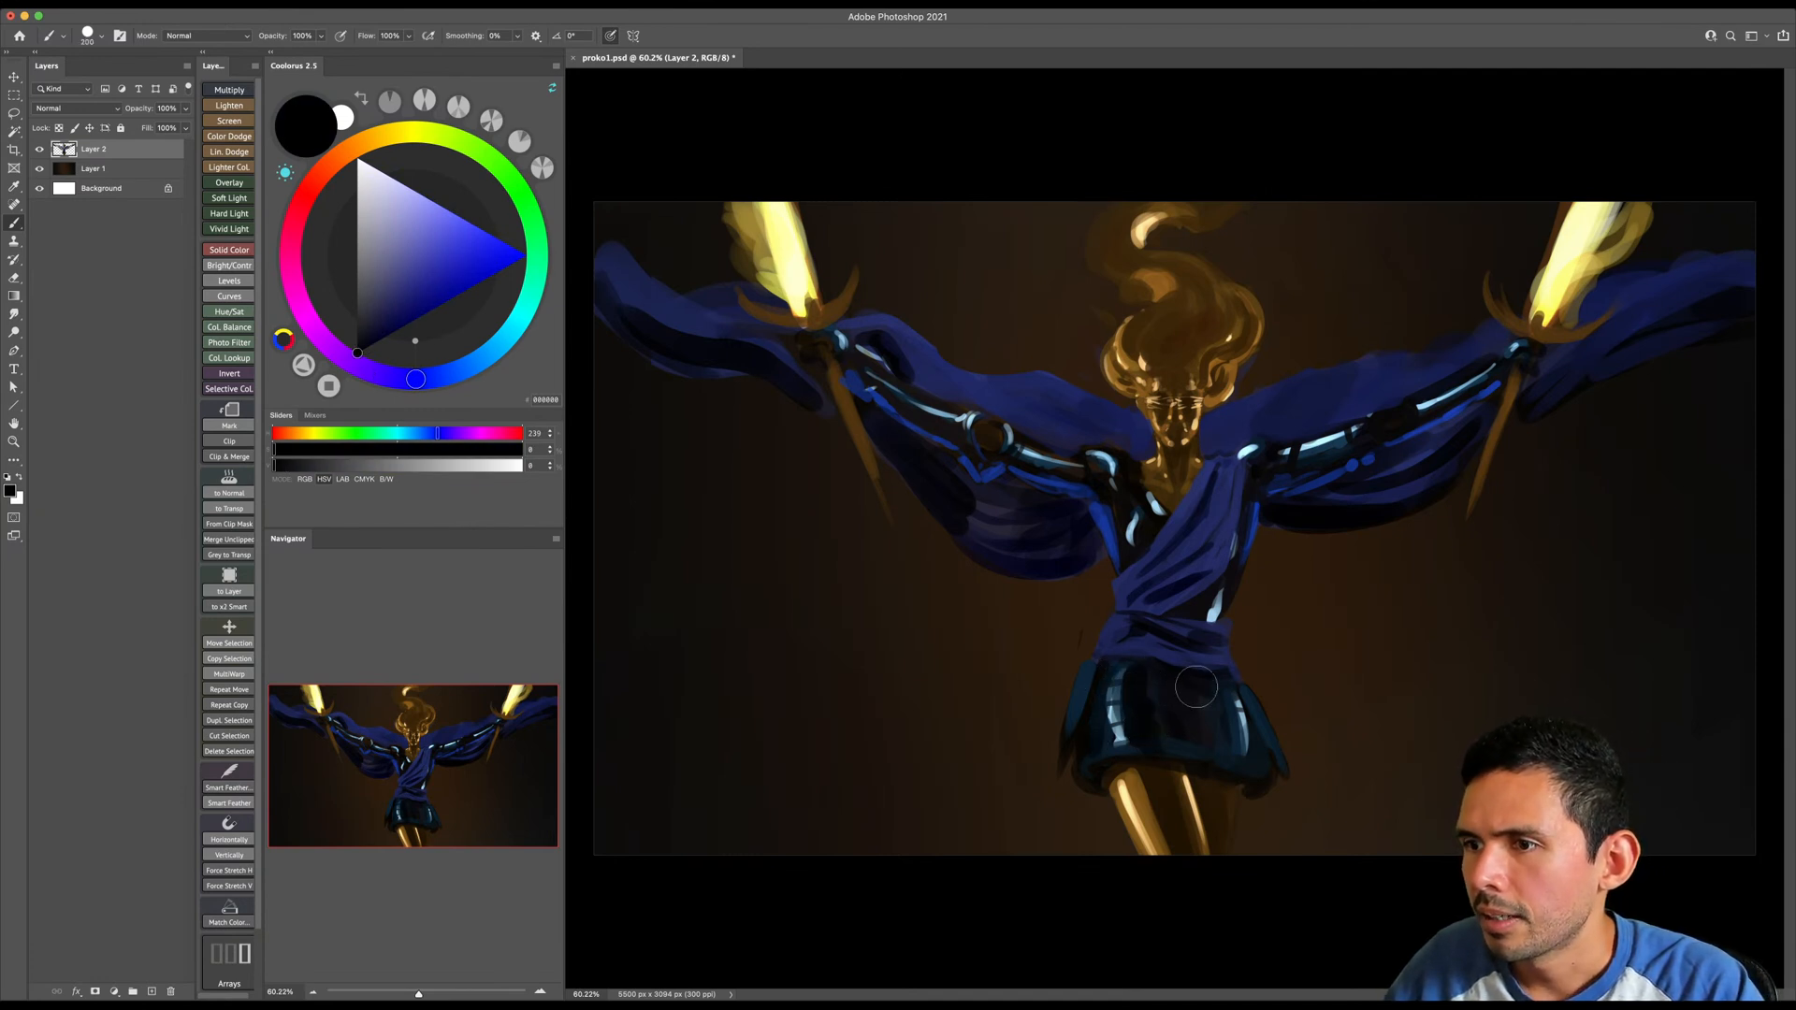
- Adjust the brush size and paint black over the upper skirt beside its image-right highlight
{"action": "key", "text": "bracketright"}
{"action": "key", "text": "bracketright"}
{"action": "key", "text": "bracketleft"}
{"action": "key", "text": "bracketleft"}
{"action": "key", "text": "bracketleft"}
{"action": "key", "text": "bracketleft"}
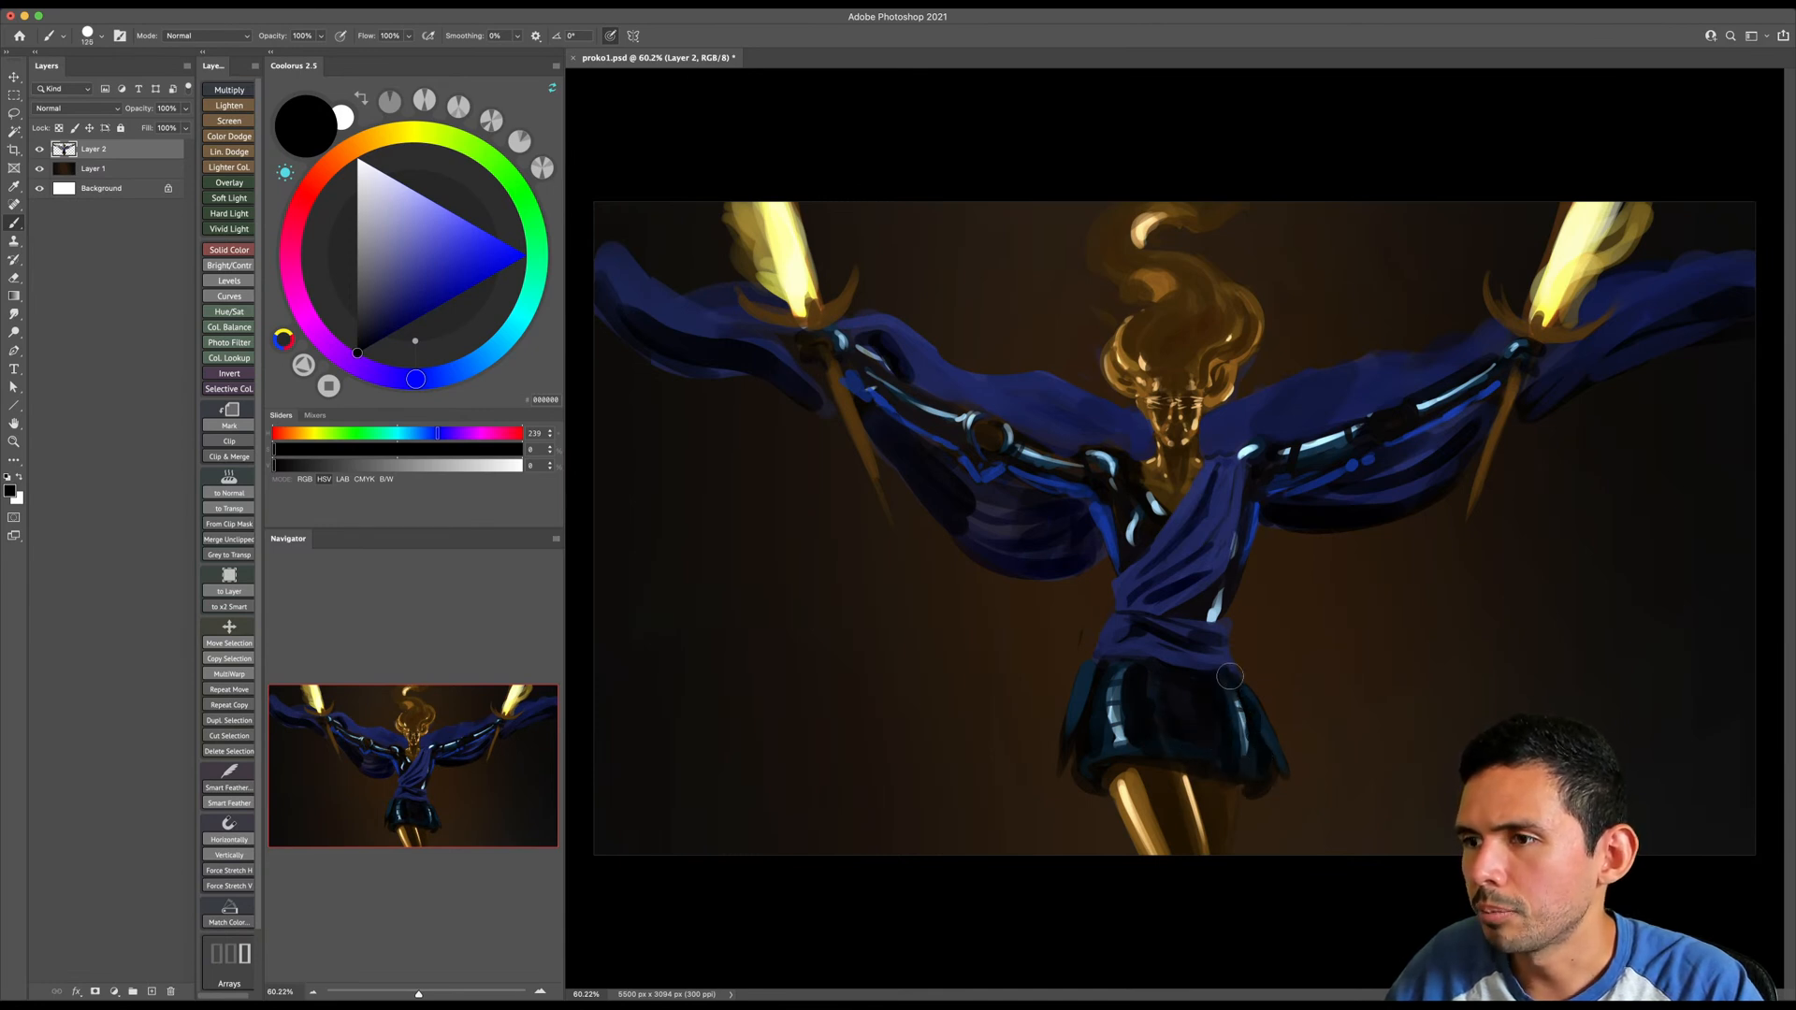
{"action": "key", "text": "bracketright"}
{"action": "key", "text": "bracketright"}
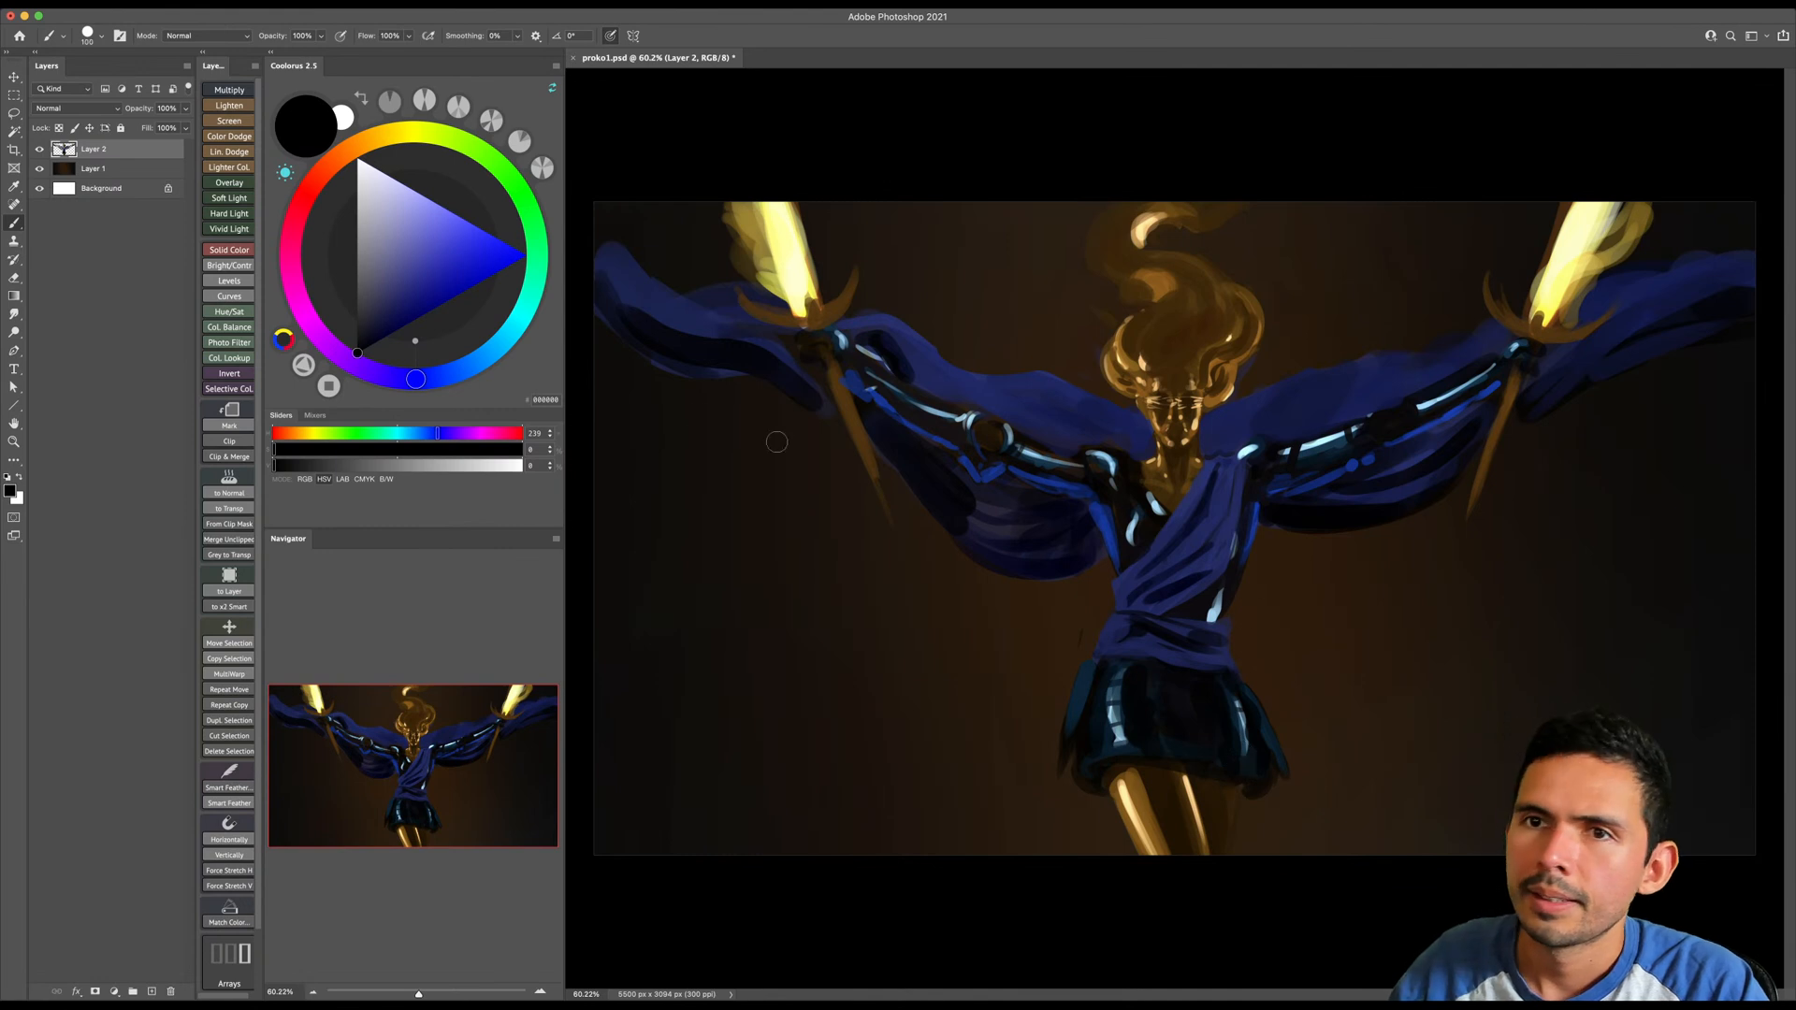
- Choose a light blue and paint a short vertical highlight in the middle of the skirt with a small brush
{"action": "left_click_drag", "start_coordinate": [456, 371], "coordinate": [473, 372]}
{"action": "left_click_drag", "start_coordinate": [417, 231], "coordinate": [419, 203]}
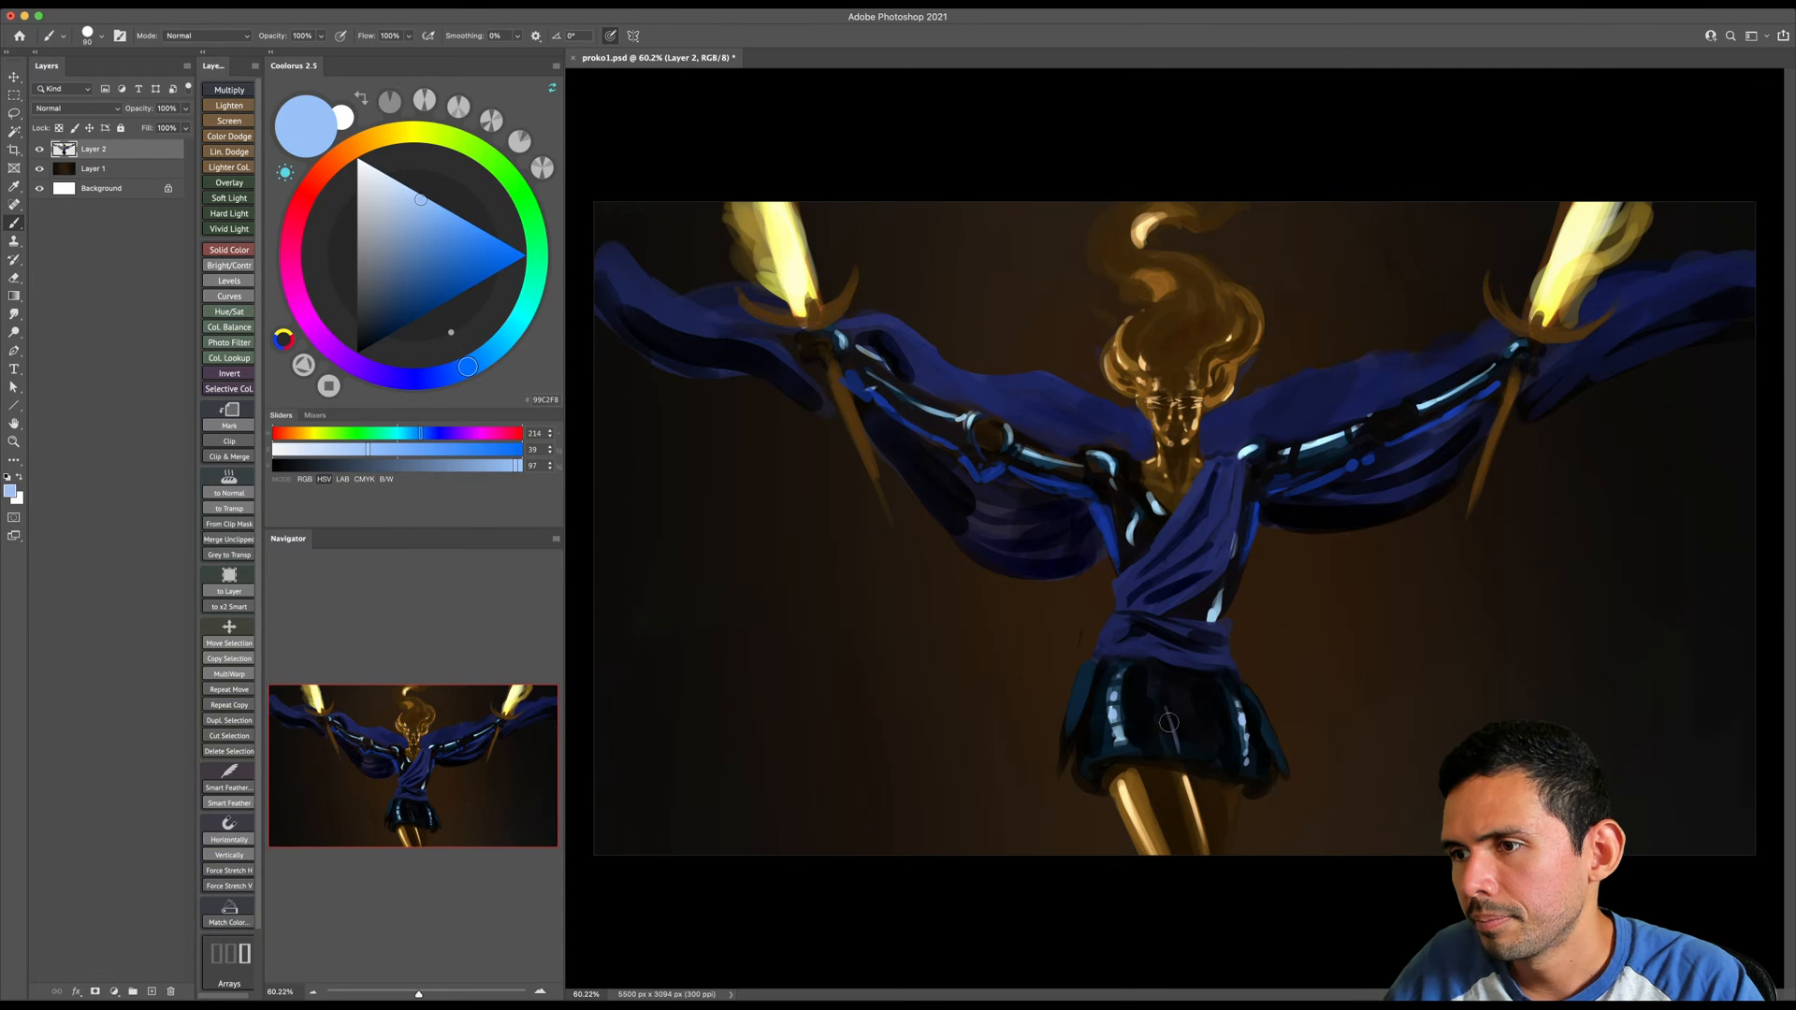
{"action": "left_click_drag", "start_coordinate": [1170, 719], "coordinate": [1176, 741]}
{"action": "key", "text": "bracketleft"}
{"action": "key", "text": "bracketleft"}
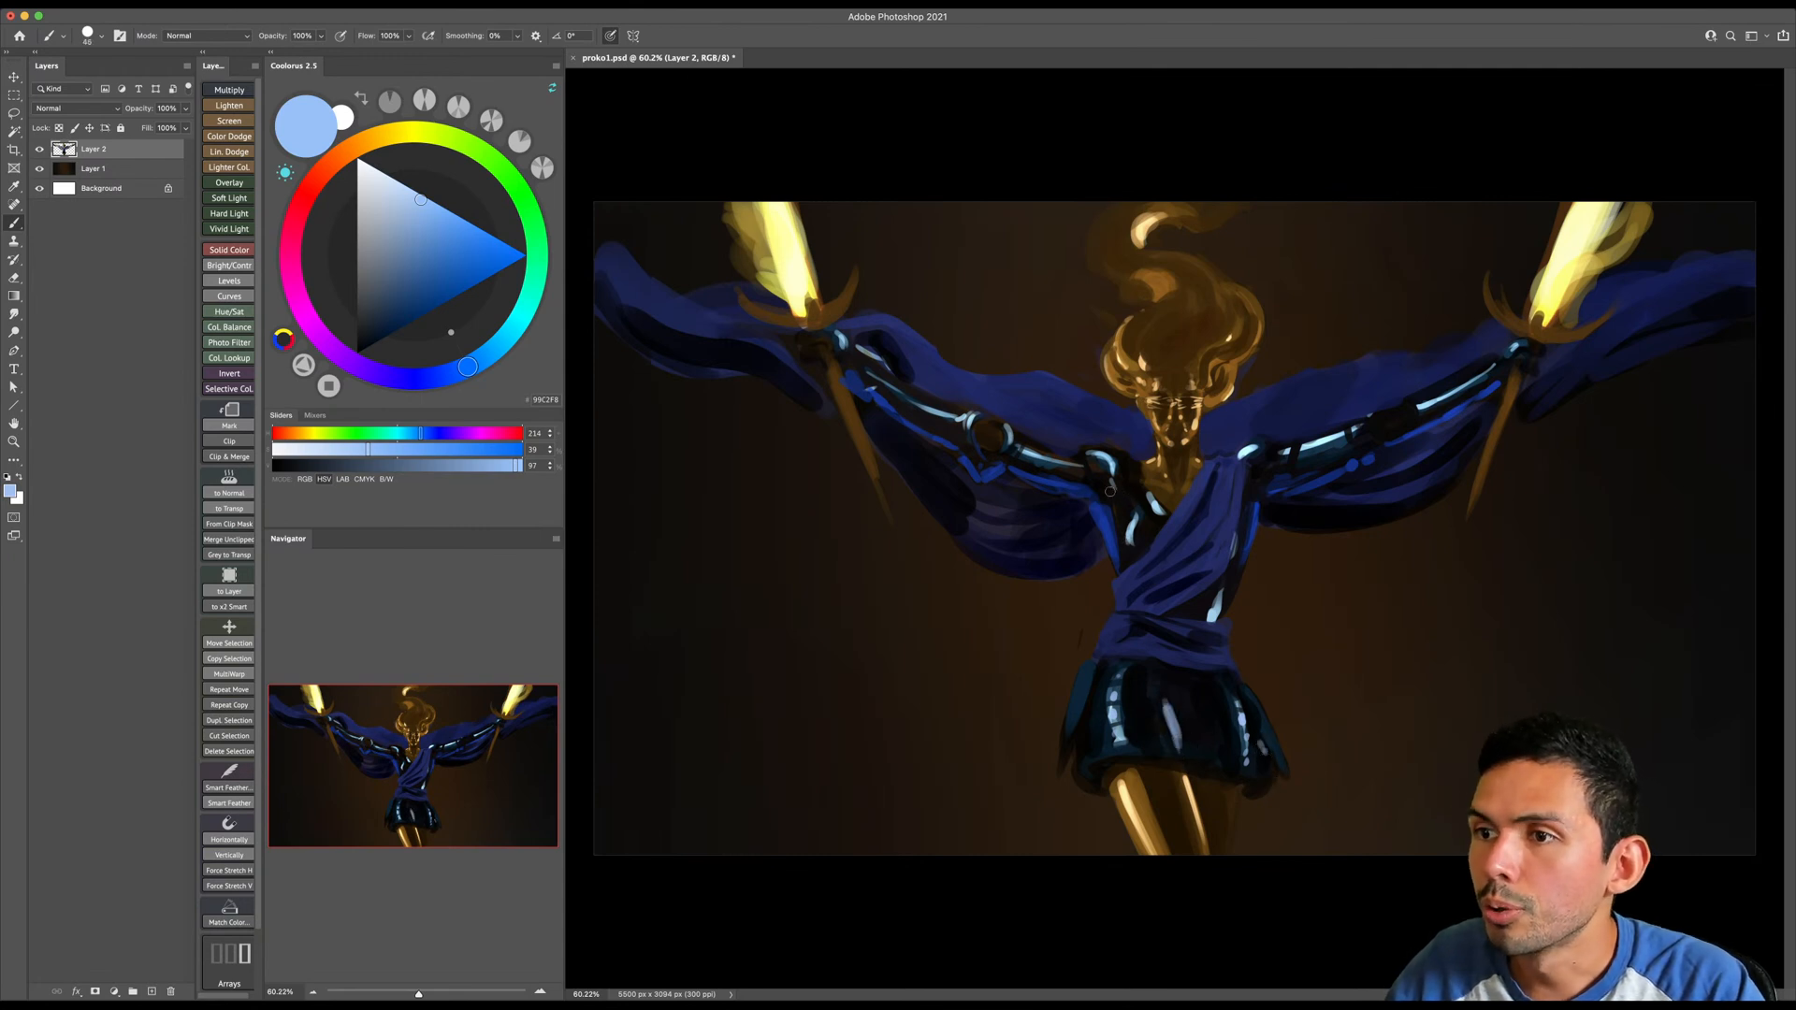
- Pick a dark navy, switch to pure black, and paint shadow along the underside of the image-left arm
{"action": "left_click", "coordinate": [700, 422], "text": "alt"}
{"action": "left_click_drag", "start_coordinate": [487, 373], "coordinate": [374, 331]}
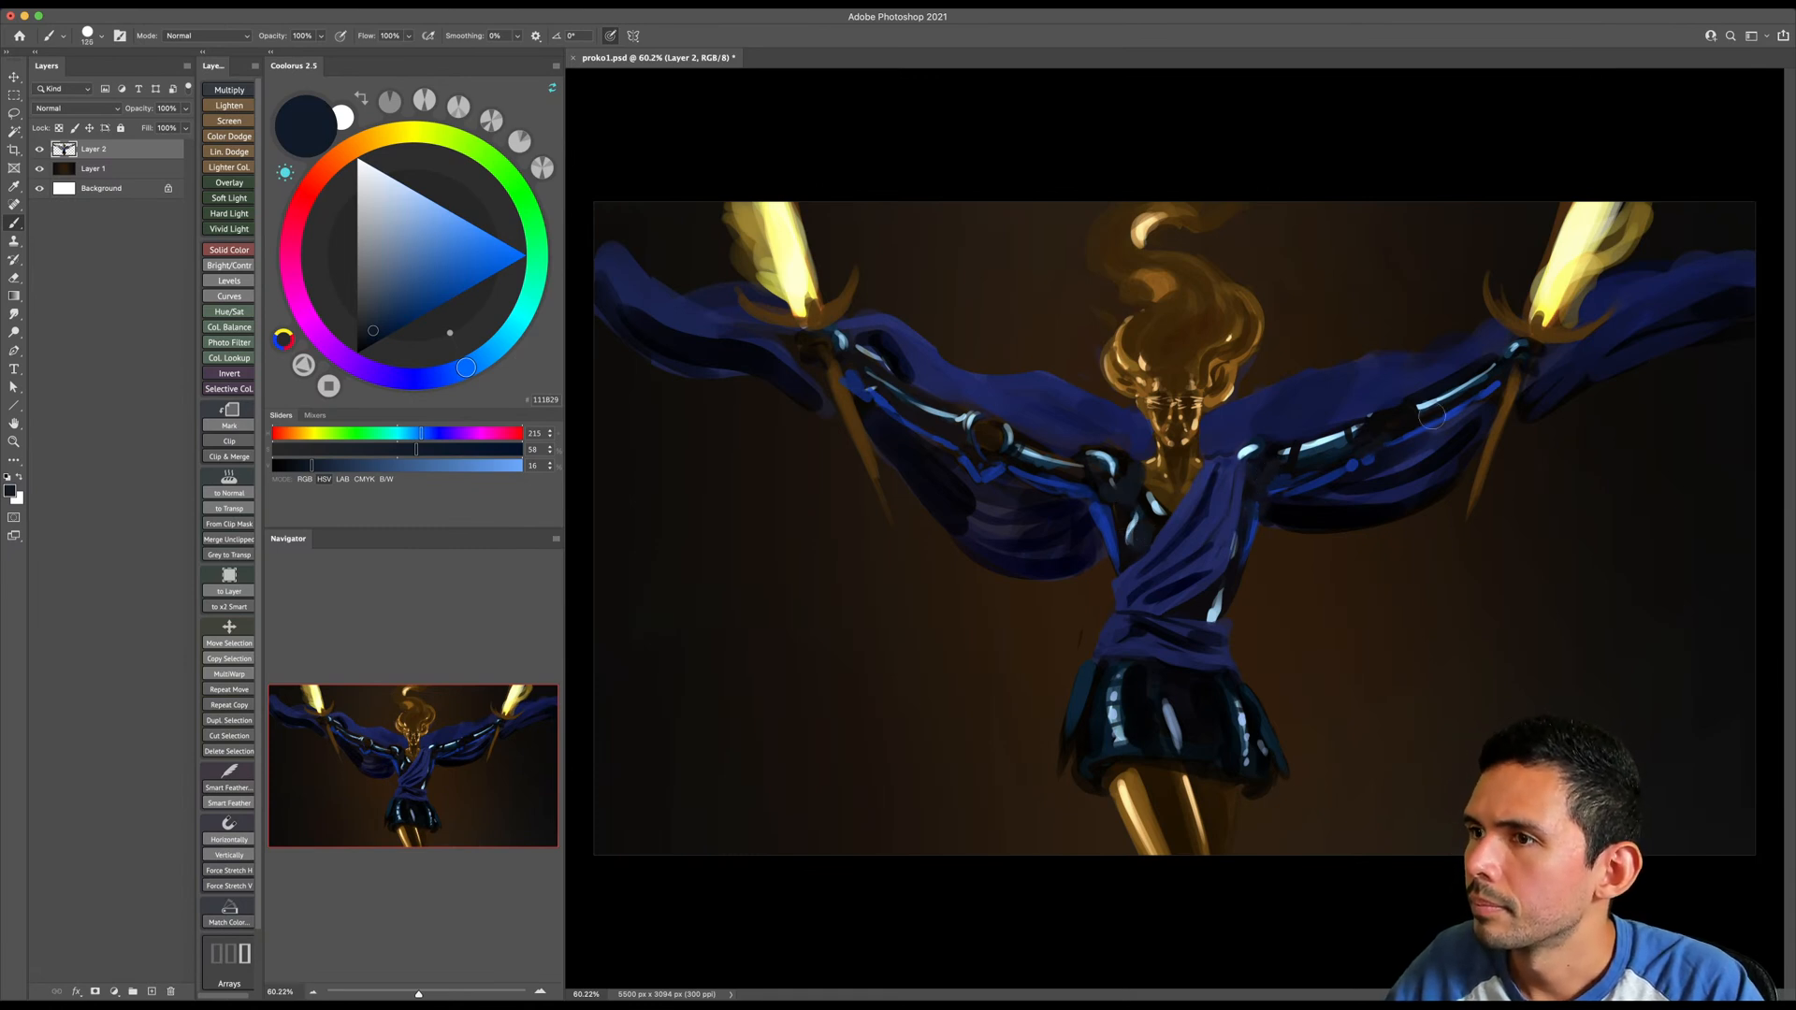
{"action": "key", "text": "d"}
{"action": "key", "text": "bracketleft"}
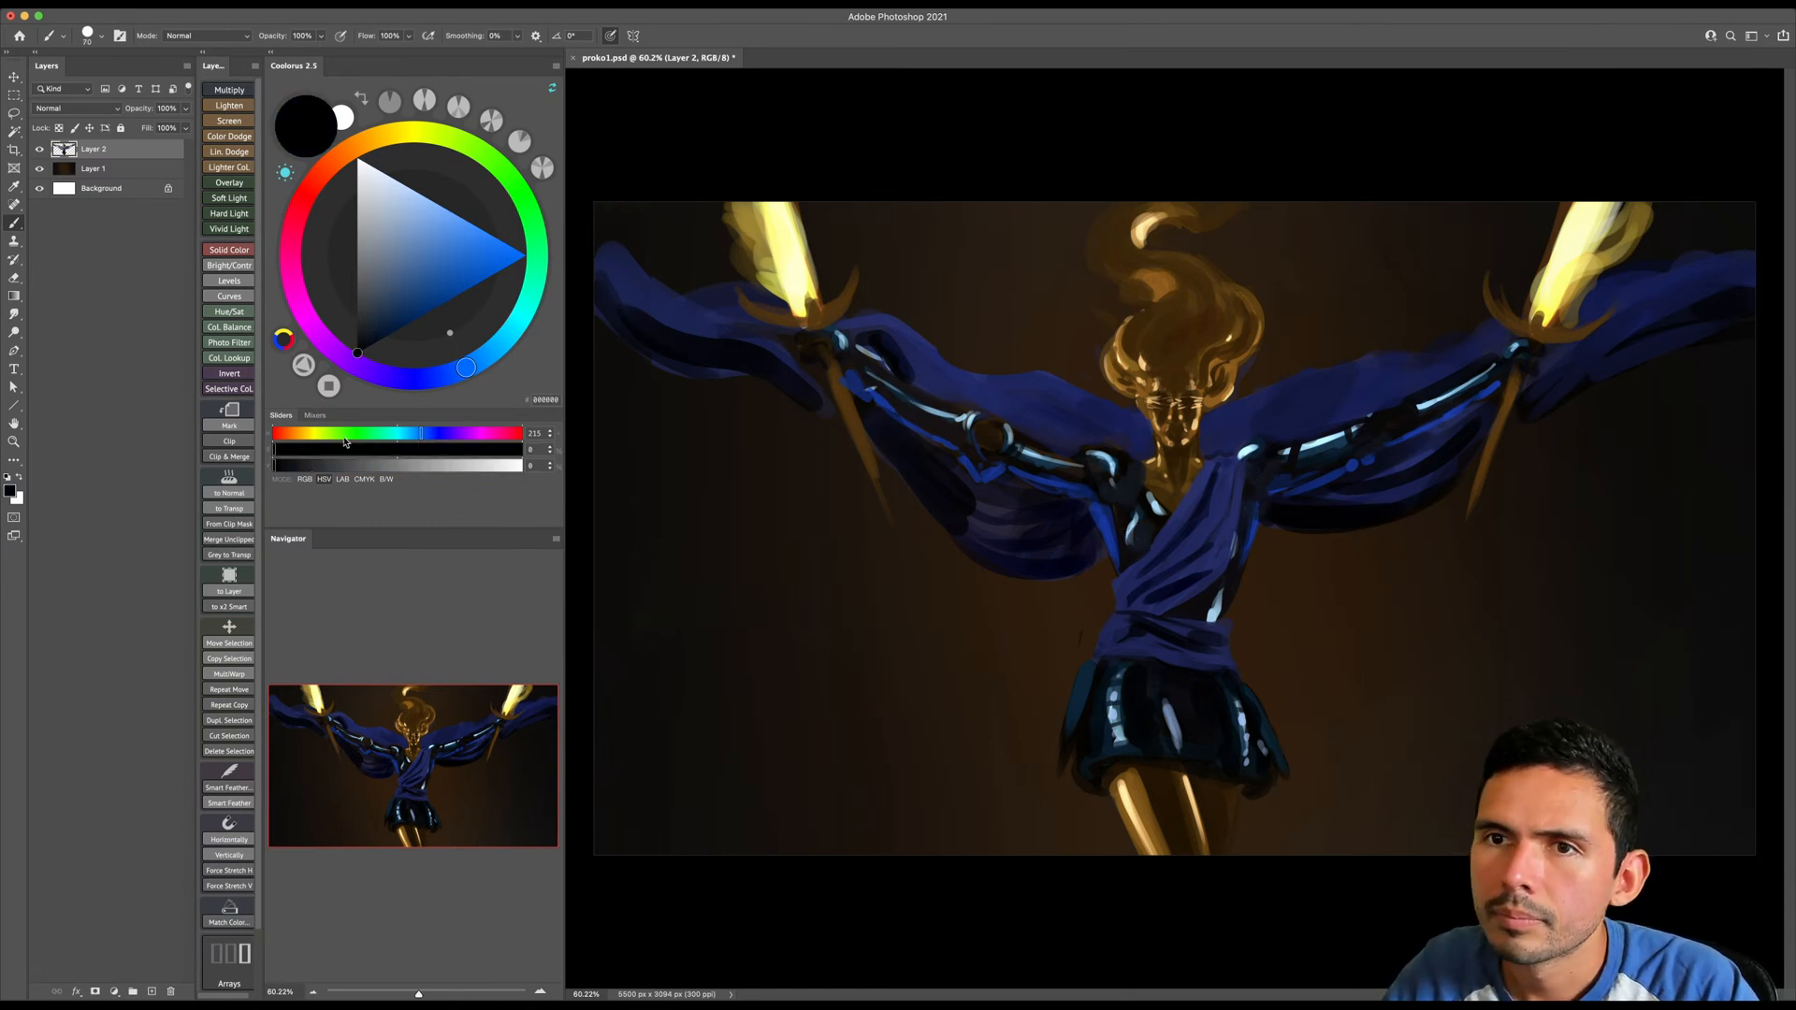
{"action": "mouse_move", "coordinate": [881, 397]}
{"action": "left_mouse_down"}
{"action": "mouse_move", "coordinate": [962, 436]}
{"action": "mouse_move", "coordinate": [984, 473]}
{"action": "mouse_move", "coordinate": [1086, 485]}
{"action": "mouse_move", "coordinate": [1032, 492]}
{"action": "left_mouse_up"}
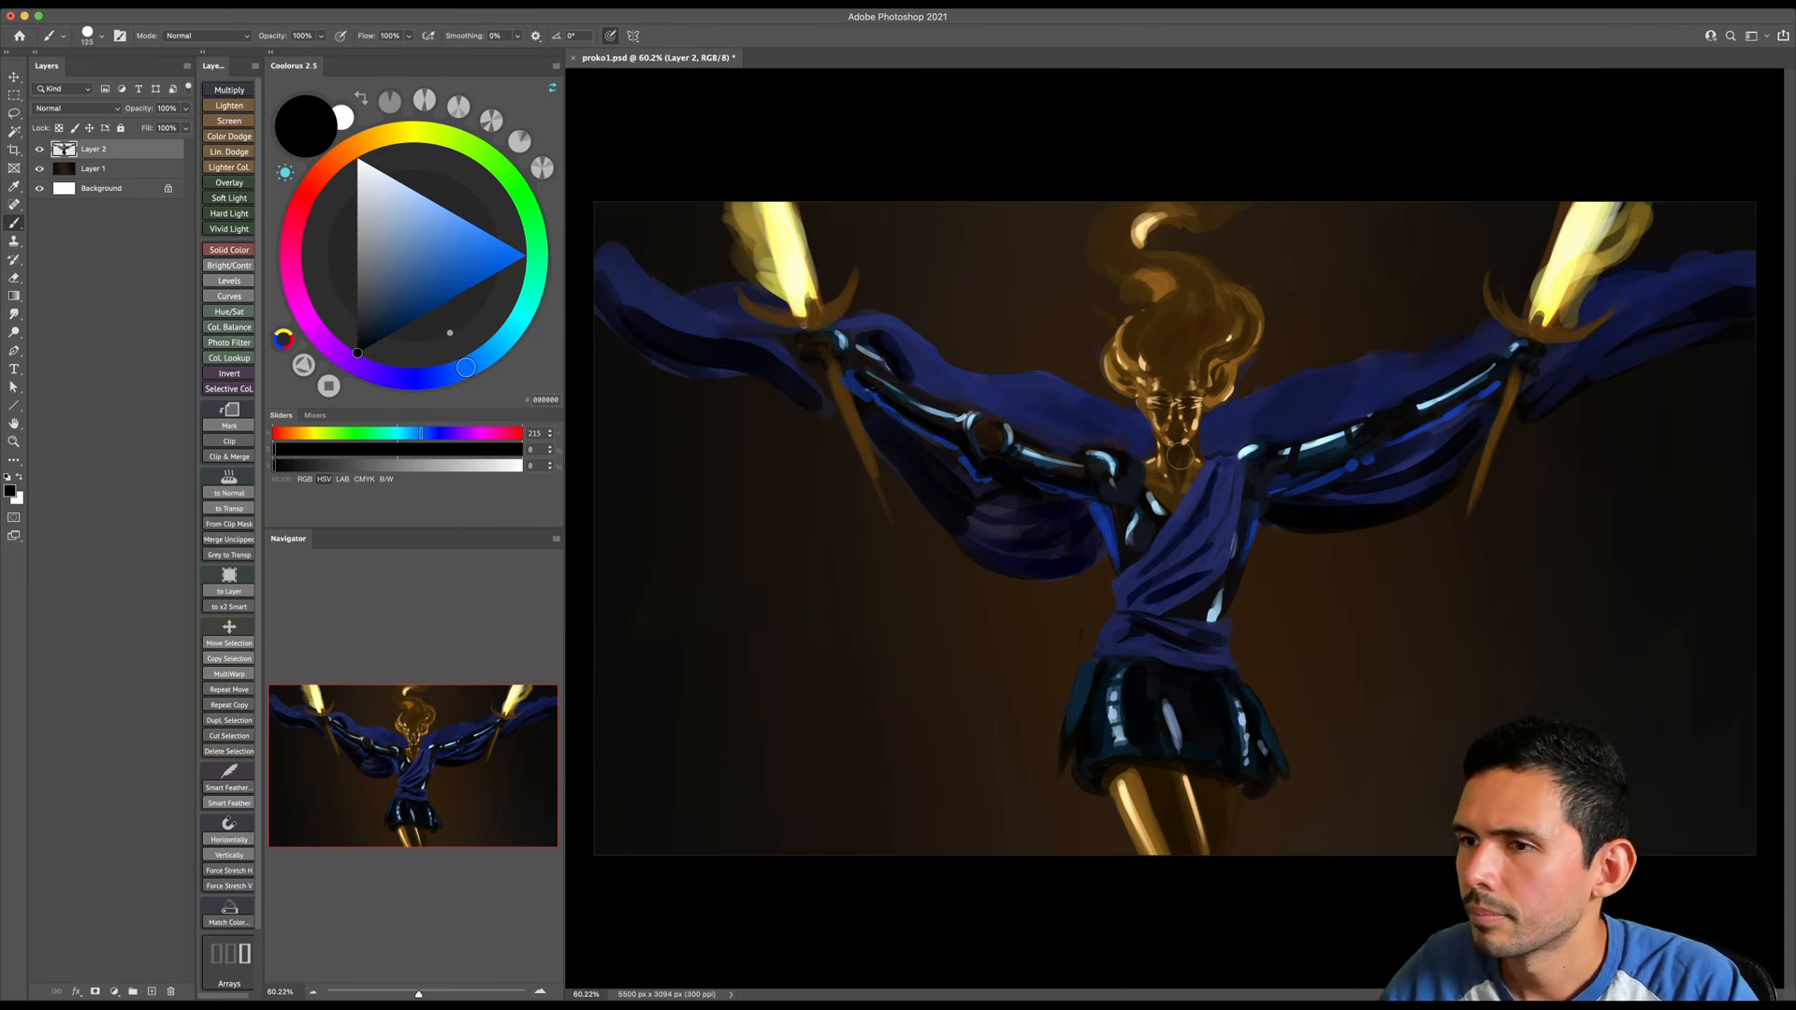
- Flip the canvas horizontally to check the composition, and undo the flip
{"action": "left_click", "coordinate": [169, 3]}
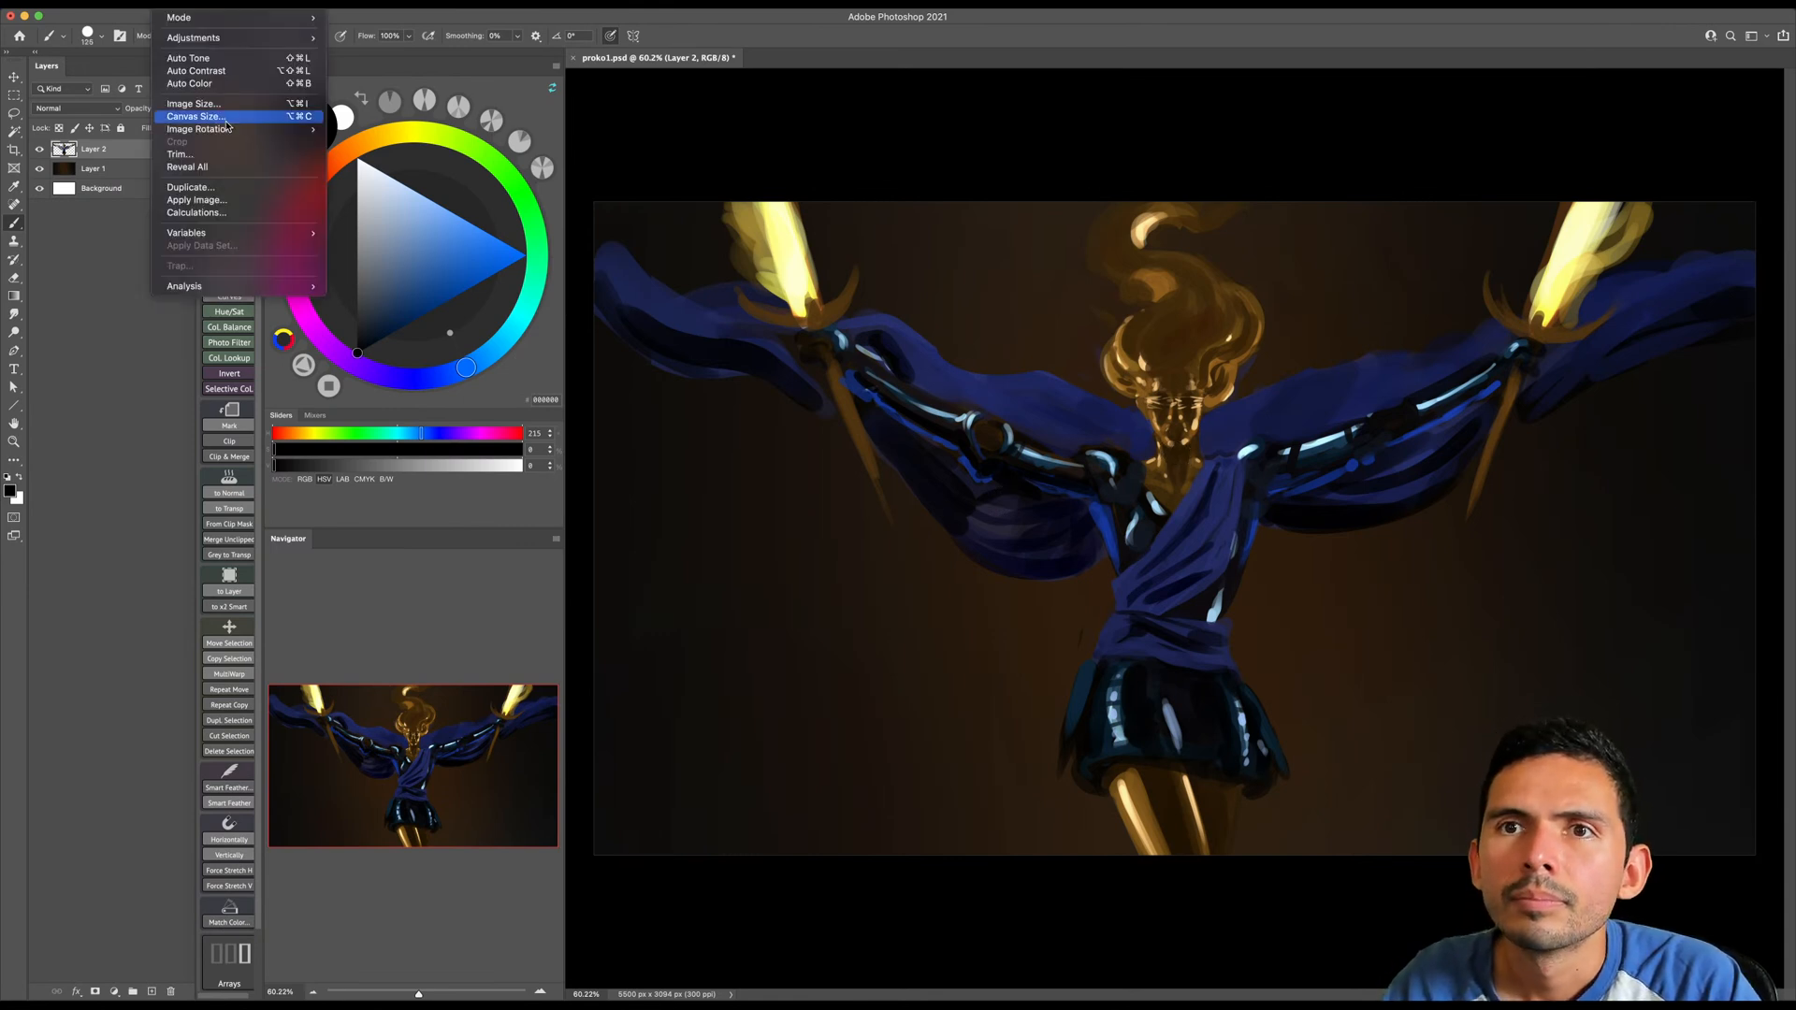
{"action": "left_click", "coordinate": [354, 194]}
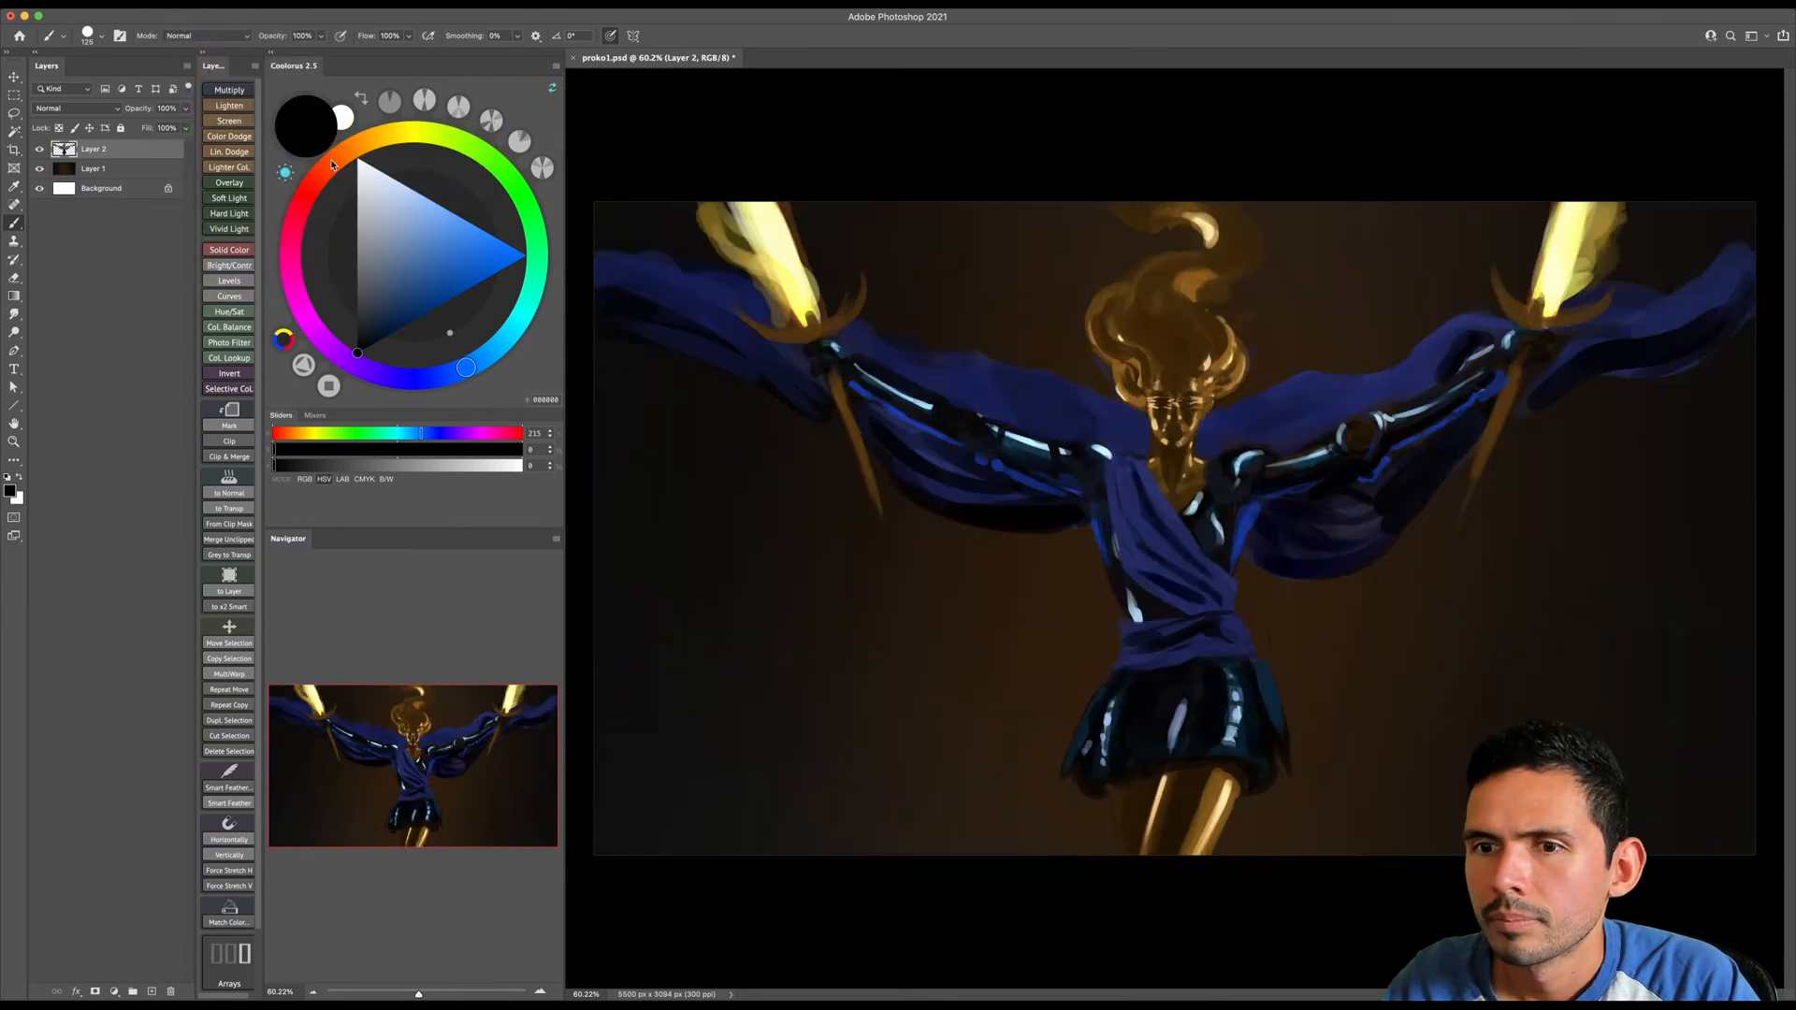
{"action": "key", "text": "super+z"}
- Paint a large, rounded near-black cloak mass below the image-left arm, undoing a stroke and varying the brush size
{"action": "left_click_drag", "start_coordinate": [1120, 508], "coordinate": [974, 596]}
{"action": "left_click", "coordinate": [1285, 519], "text": "alt"}
{"action": "key", "text": "bracketright"}
{"action": "key", "text": "bracketright"}
{"action": "key", "text": "bracketright"}
{"action": "key", "text": "bracketright"}
{"action": "key", "text": "bracketright"}
{"action": "key", "text": "super+z"}
{"action": "mouse_move", "coordinate": [1077, 542]}
{"action": "left_mouse_down"}
{"action": "mouse_move", "coordinate": [1035, 600]}
{"action": "mouse_move", "coordinate": [875, 535]}
{"action": "mouse_move", "coordinate": [925, 609]}
{"action": "mouse_move", "coordinate": [1019, 576]}
{"action": "mouse_move", "coordinate": [900, 612]}
{"action": "mouse_move", "coordinate": [1026, 565]}
{"action": "mouse_move", "coordinate": [953, 616]}
{"action": "mouse_move", "coordinate": [871, 575]}
{"action": "mouse_move", "coordinate": [946, 598]}
{"action": "mouse_move", "coordinate": [986, 532]}
{"action": "mouse_move", "coordinate": [948, 557]}
{"action": "mouse_move", "coordinate": [826, 533]}
{"action": "mouse_move", "coordinate": [869, 584]}
{"action": "mouse_move", "coordinate": [788, 481]}
{"action": "mouse_move", "coordinate": [801, 464]}
{"action": "mouse_move", "coordinate": [842, 486]}
{"action": "mouse_move", "coordinate": [865, 527]}
{"action": "mouse_move", "coordinate": [848, 455]}
{"action": "mouse_move", "coordinate": [967, 541]}
{"action": "mouse_move", "coordinate": [1039, 552]}
{"action": "mouse_move", "coordinate": [1014, 581]}
{"action": "left_mouse_up"}
{"action": "key", "text": "bracketright"}
{"action": "key", "text": "bracketright"}
{"action": "key", "text": "bracketleft"}
{"action": "key", "text": "bracketleft"}
{"action": "key", "text": "bracketleft"}
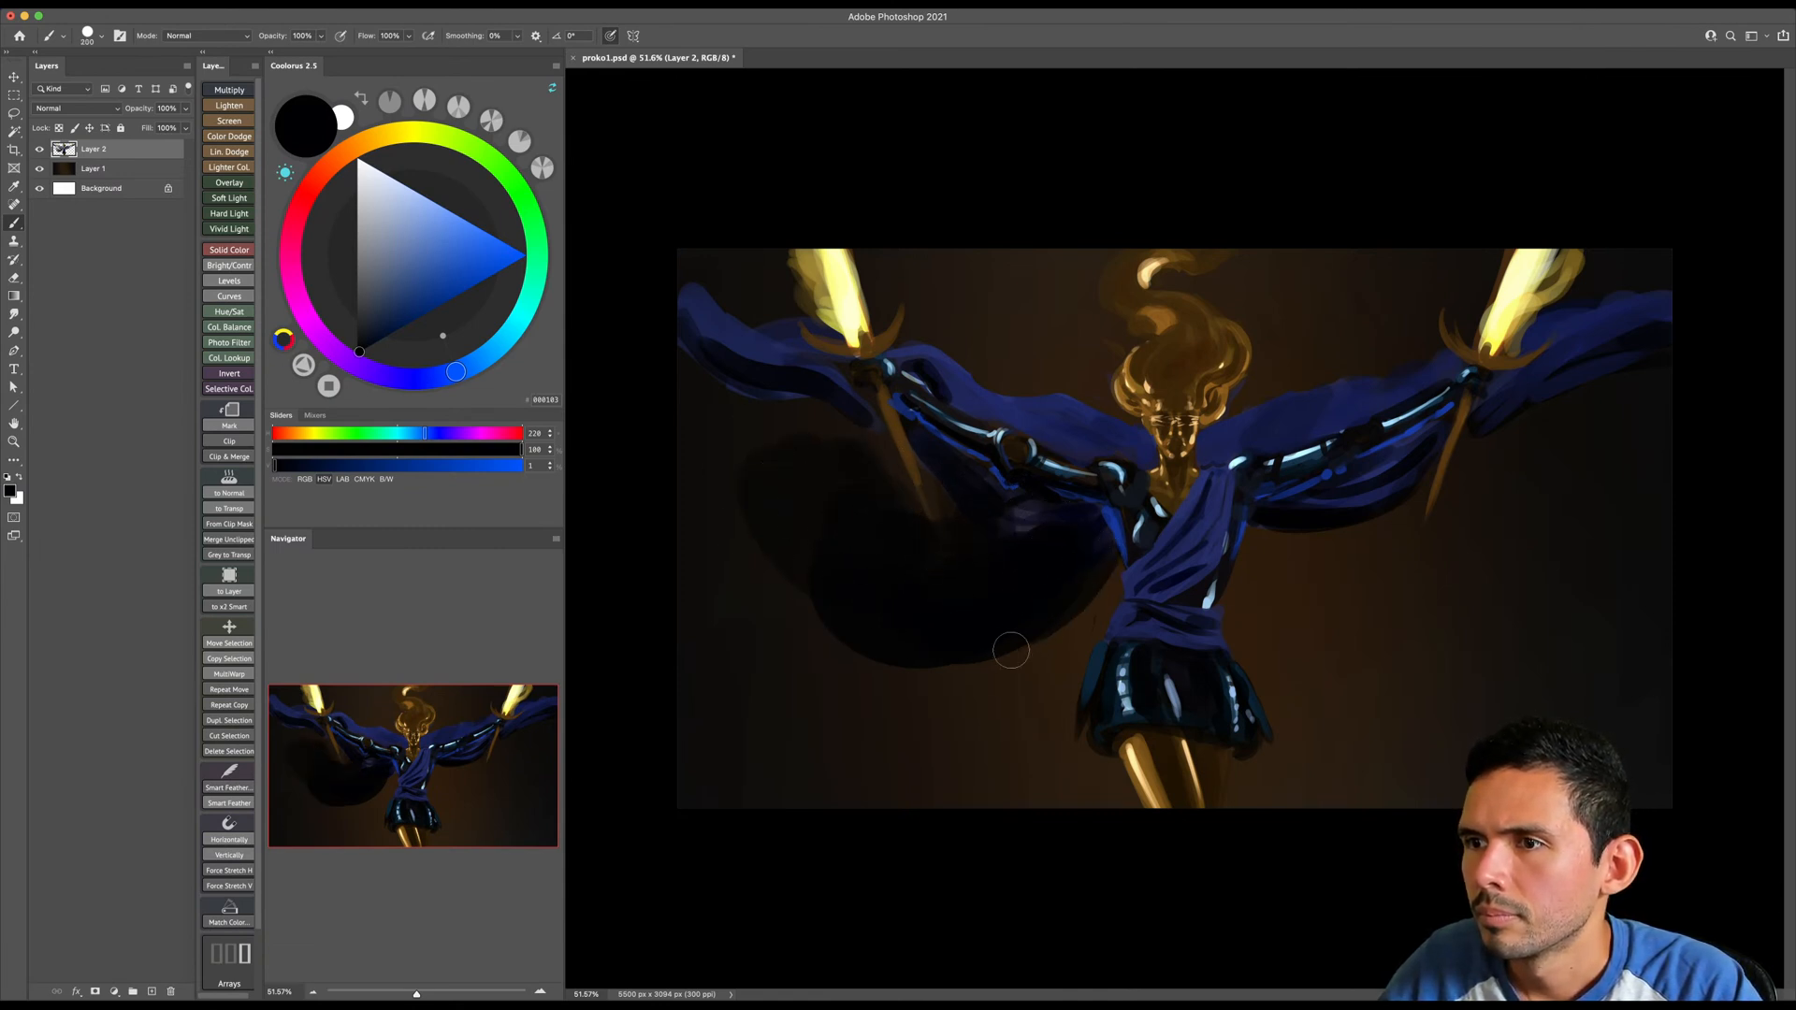
- Enlarge the brush and extend the near-black cloak mass up to the drape at the image-left edge
{"action": "key", "text": "bracketright"}
{"action": "key", "text": "bracketright"}
{"action": "key", "text": "bracketright"}
{"action": "key", "text": "bracketright"}
{"action": "key", "text": "bracketright"}
{"action": "mouse_move", "coordinate": [844, 447]}
{"action": "left_mouse_down"}
{"action": "mouse_move", "coordinate": [734, 436]}
{"action": "mouse_move", "coordinate": [855, 594]}
{"action": "mouse_move", "coordinate": [829, 548]}
{"action": "left_mouse_up"}
- Erase the blue drape above the image-left arm with a large eraser and return to the brush
{"action": "key", "text": "e"}
{"action": "key", "text": "bracketright"}
{"action": "key", "text": "bracketright"}
{"action": "mouse_move", "coordinate": [952, 351]}
{"action": "left_mouse_down"}
{"action": "mouse_move", "coordinate": [980, 402]}
{"action": "mouse_move", "coordinate": [1031, 400]}
{"action": "mouse_move", "coordinate": [1013, 414]}
{"action": "mouse_move", "coordinate": [1077, 427]}
{"action": "left_mouse_up"}
{"action": "key", "text": "b"}
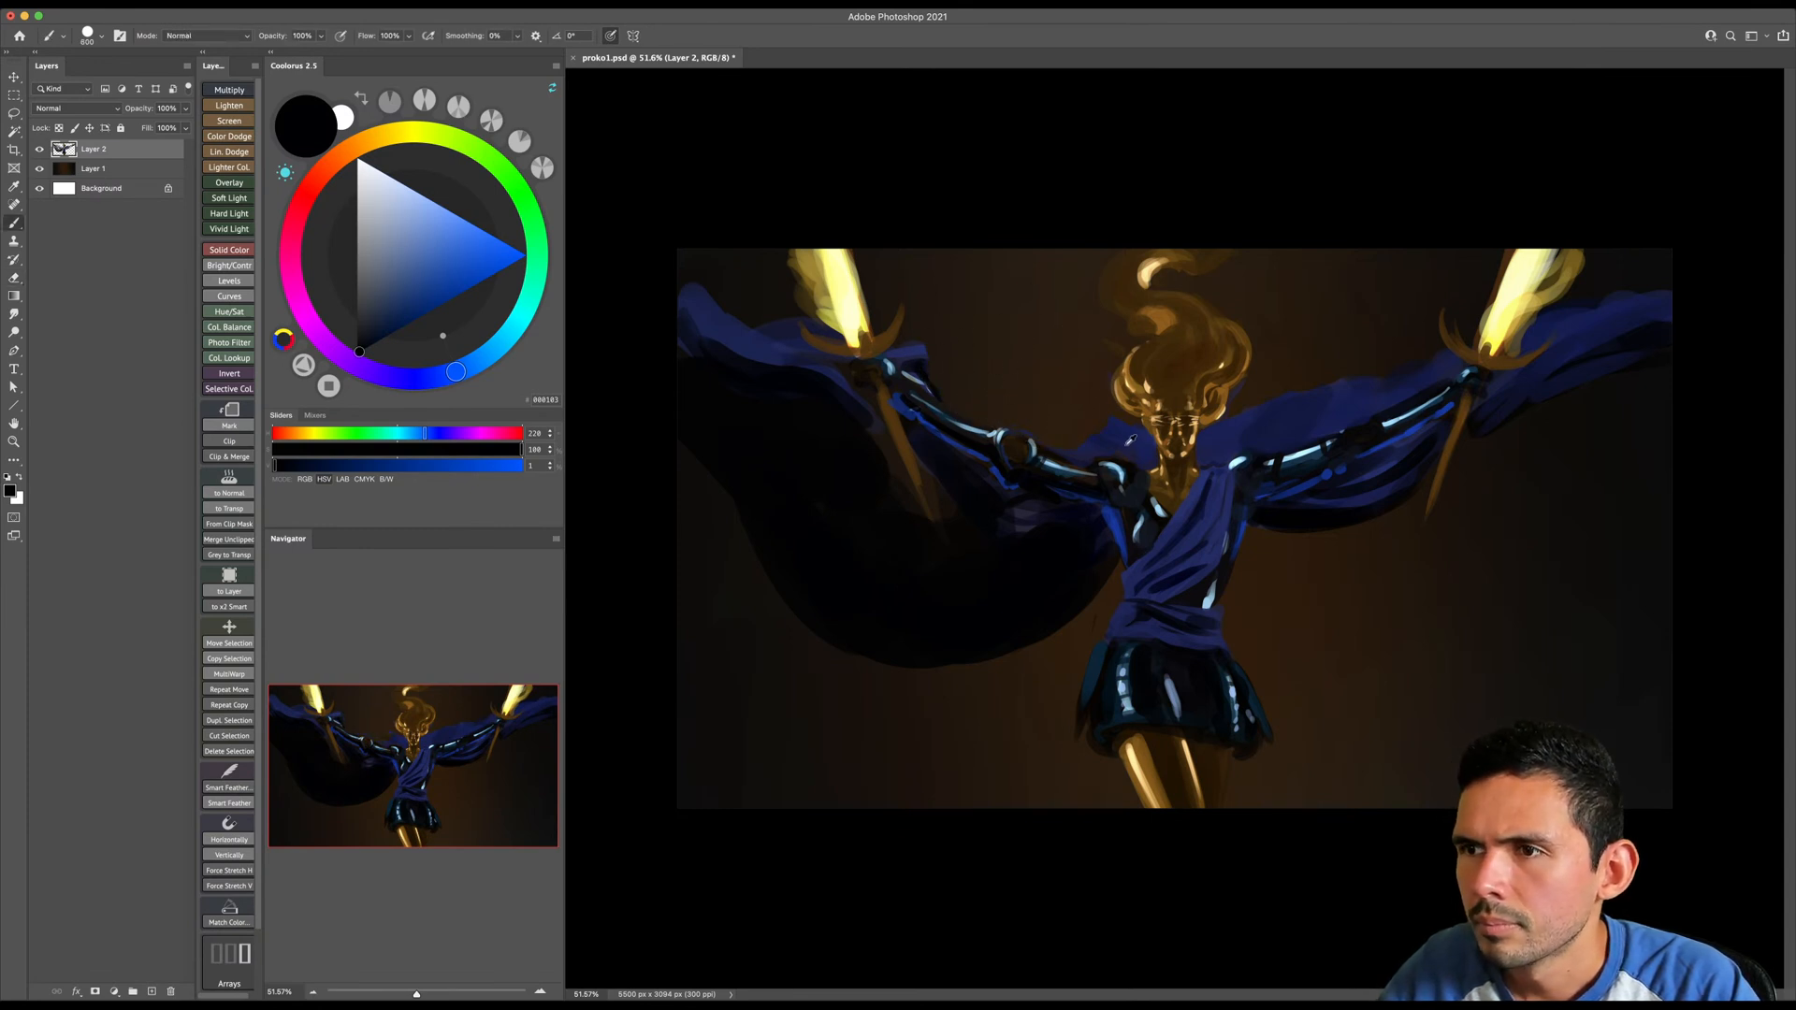
- Sample navy from beside the hair and paint a rounded drape behind the image-left shoulder with a smaller brush
{"action": "left_click", "coordinate": [1112, 434], "text": "alt"}
{"action": "key", "text": "bracketleft"}
{"action": "key", "text": "bracketleft"}
{"action": "key", "text": "bracketleft"}
{"action": "mouse_move", "coordinate": [1042, 372]}
{"action": "left_mouse_down"}
{"action": "mouse_move", "coordinate": [987, 391]}
{"action": "mouse_move", "coordinate": [1083, 419]}
{"action": "mouse_move", "coordinate": [986, 392]}
{"action": "left_mouse_up"}
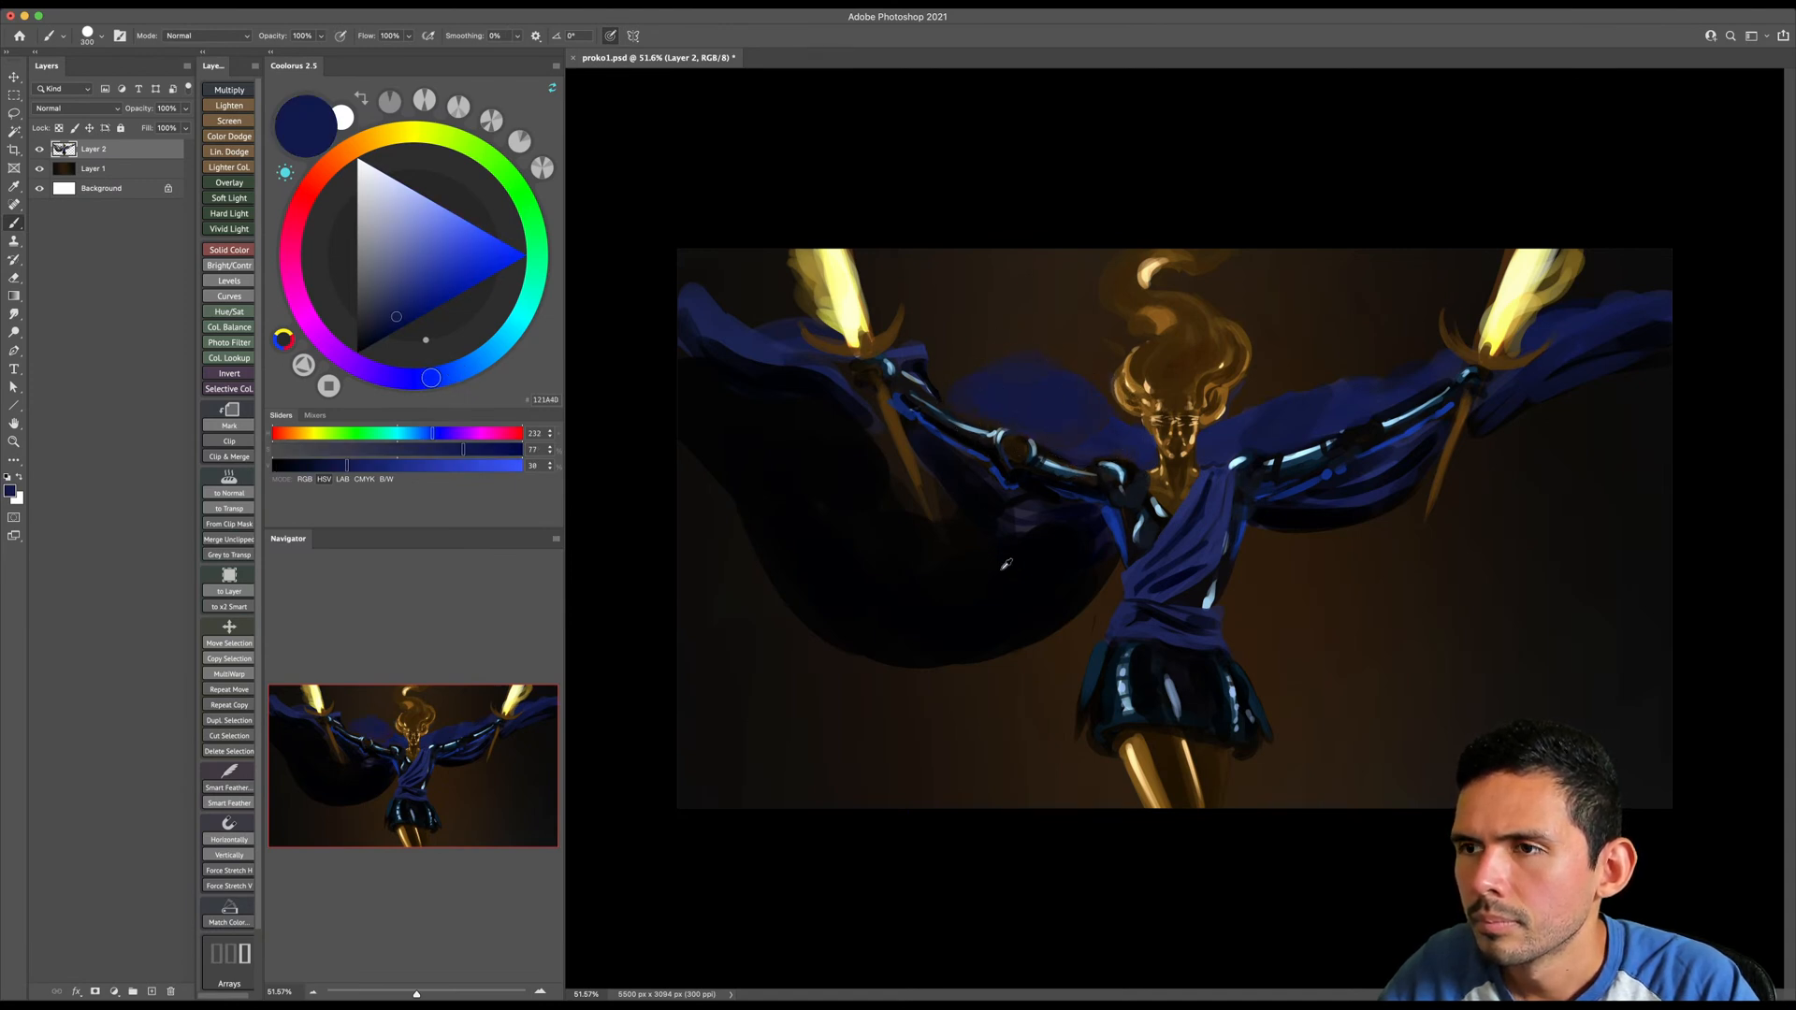
- Shade the lower edge of the shoulder drape with sampled near-black and erase the blue cloth around the image-left sword's hilt
{"action": "left_click", "coordinate": [1010, 454], "text": "alt"}
{"action": "key", "text": "e"}
{"action": "key", "text": "bracketright"}
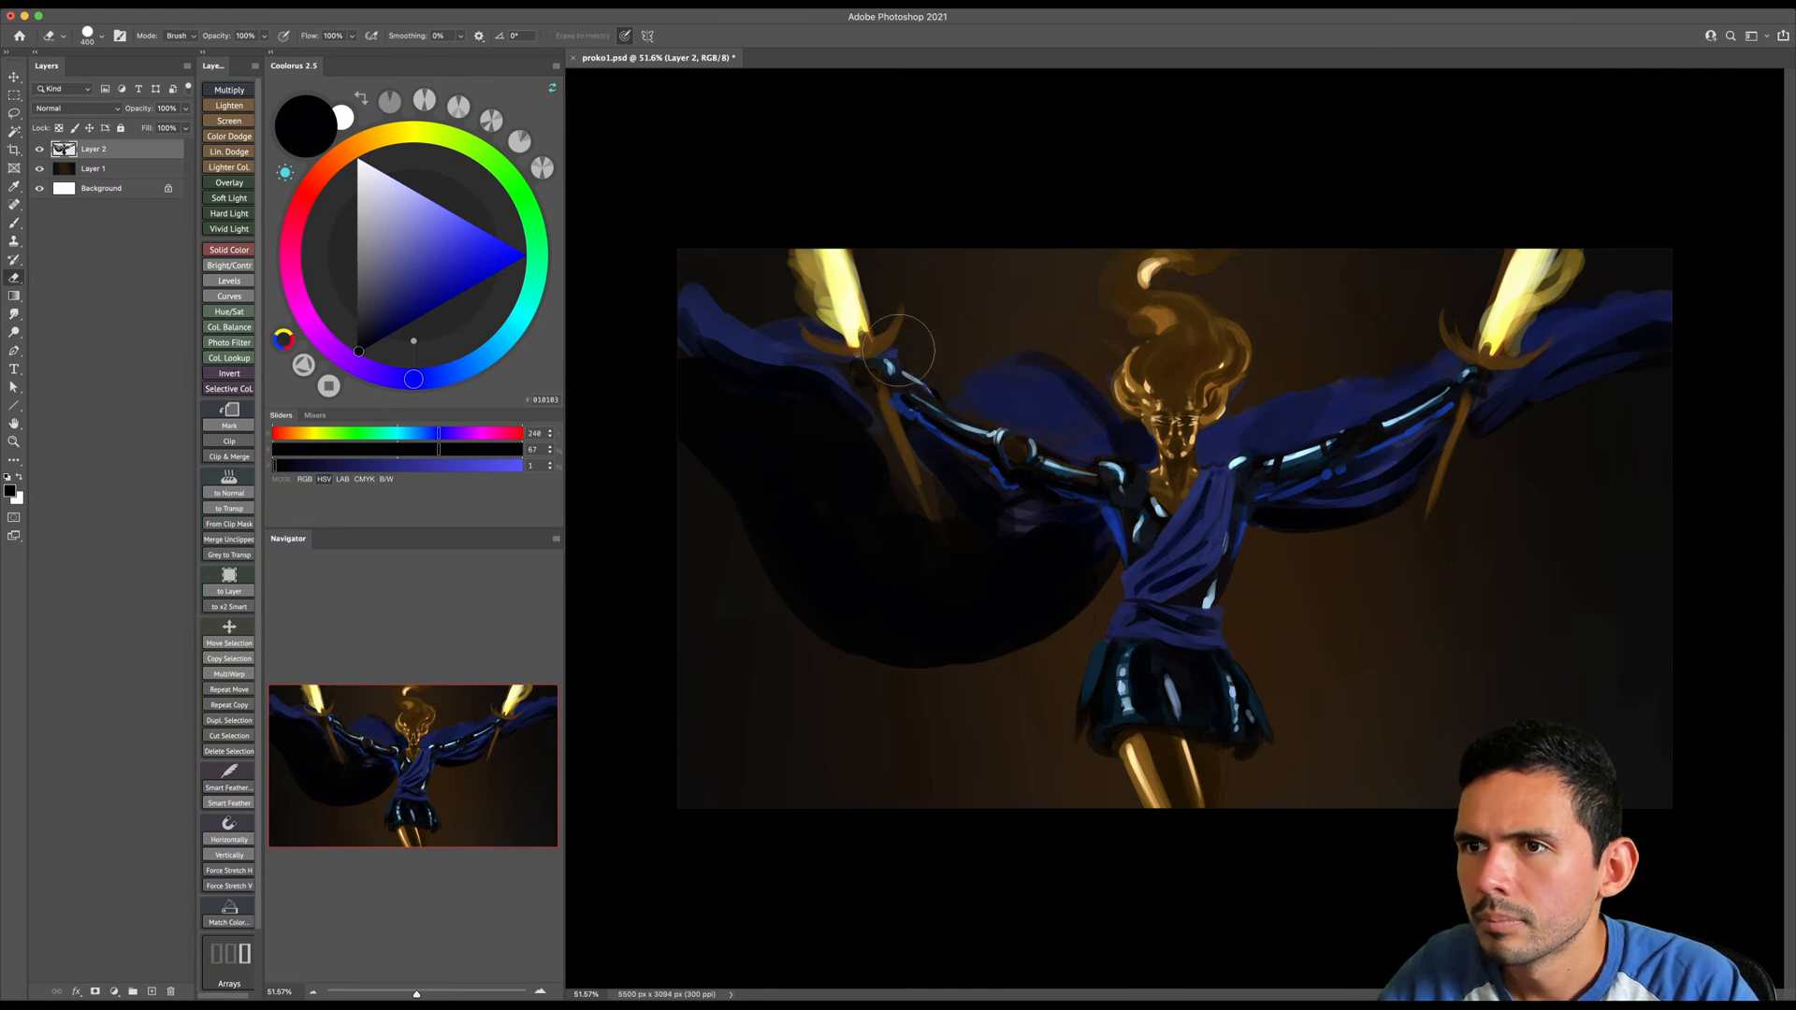
{"action": "mouse_move", "coordinate": [807, 374]}
{"action": "left_mouse_down"}
{"action": "mouse_move", "coordinate": [735, 323]}
{"action": "mouse_move", "coordinate": [813, 376]}
{"action": "mouse_move", "coordinate": [768, 310]}
{"action": "mouse_move", "coordinate": [811, 384]}
{"action": "left_mouse_up"}
{"action": "key", "text": "b"}
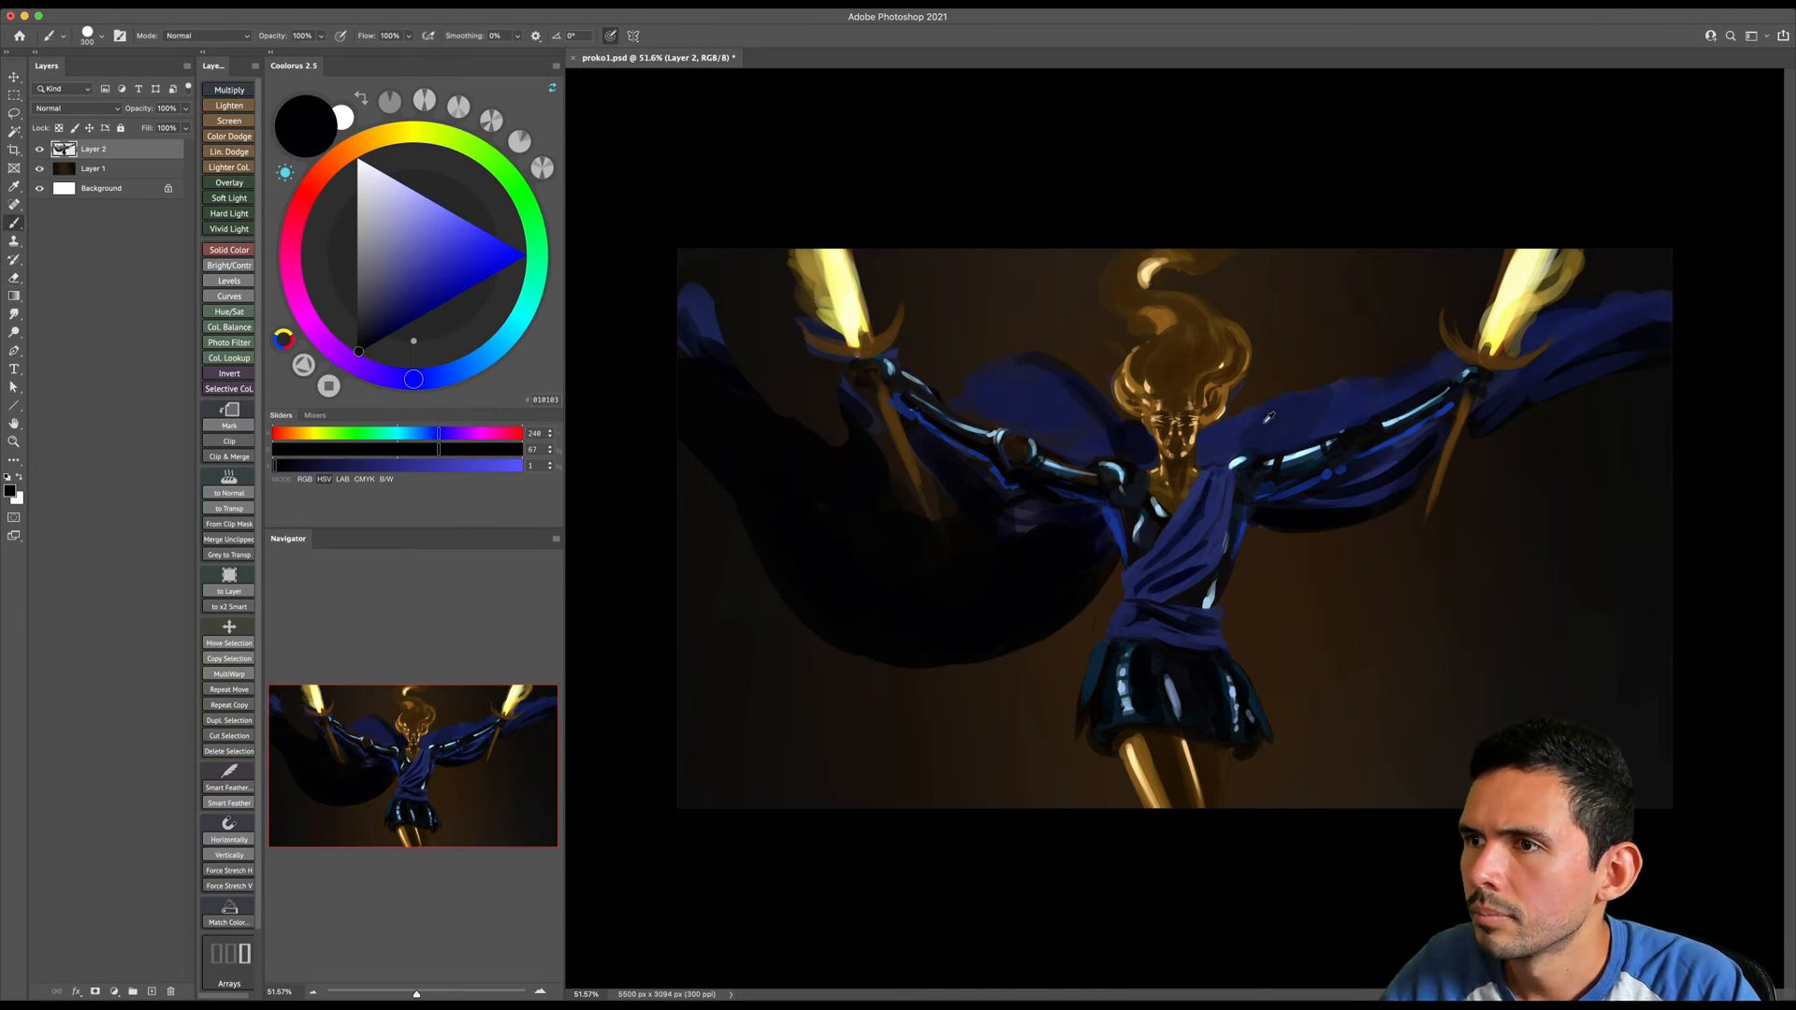
- Sample navy from the image-right drape and paint a broad cloth sweep up to the canvas's upper image-left corner
{"action": "left_click", "coordinate": [1236, 422], "text": "alt"}
{"action": "key", "text": "bracketright"}
{"action": "key", "text": "bracketright"}
{"action": "key", "text": "bracketright"}
{"action": "mouse_move", "coordinate": [706, 342]}
{"action": "left_mouse_down"}
{"action": "mouse_move", "coordinate": [693, 228]}
{"action": "mouse_move", "coordinate": [724, 371]}
{"action": "left_mouse_up"}
{"action": "key", "text": "bracketright"}
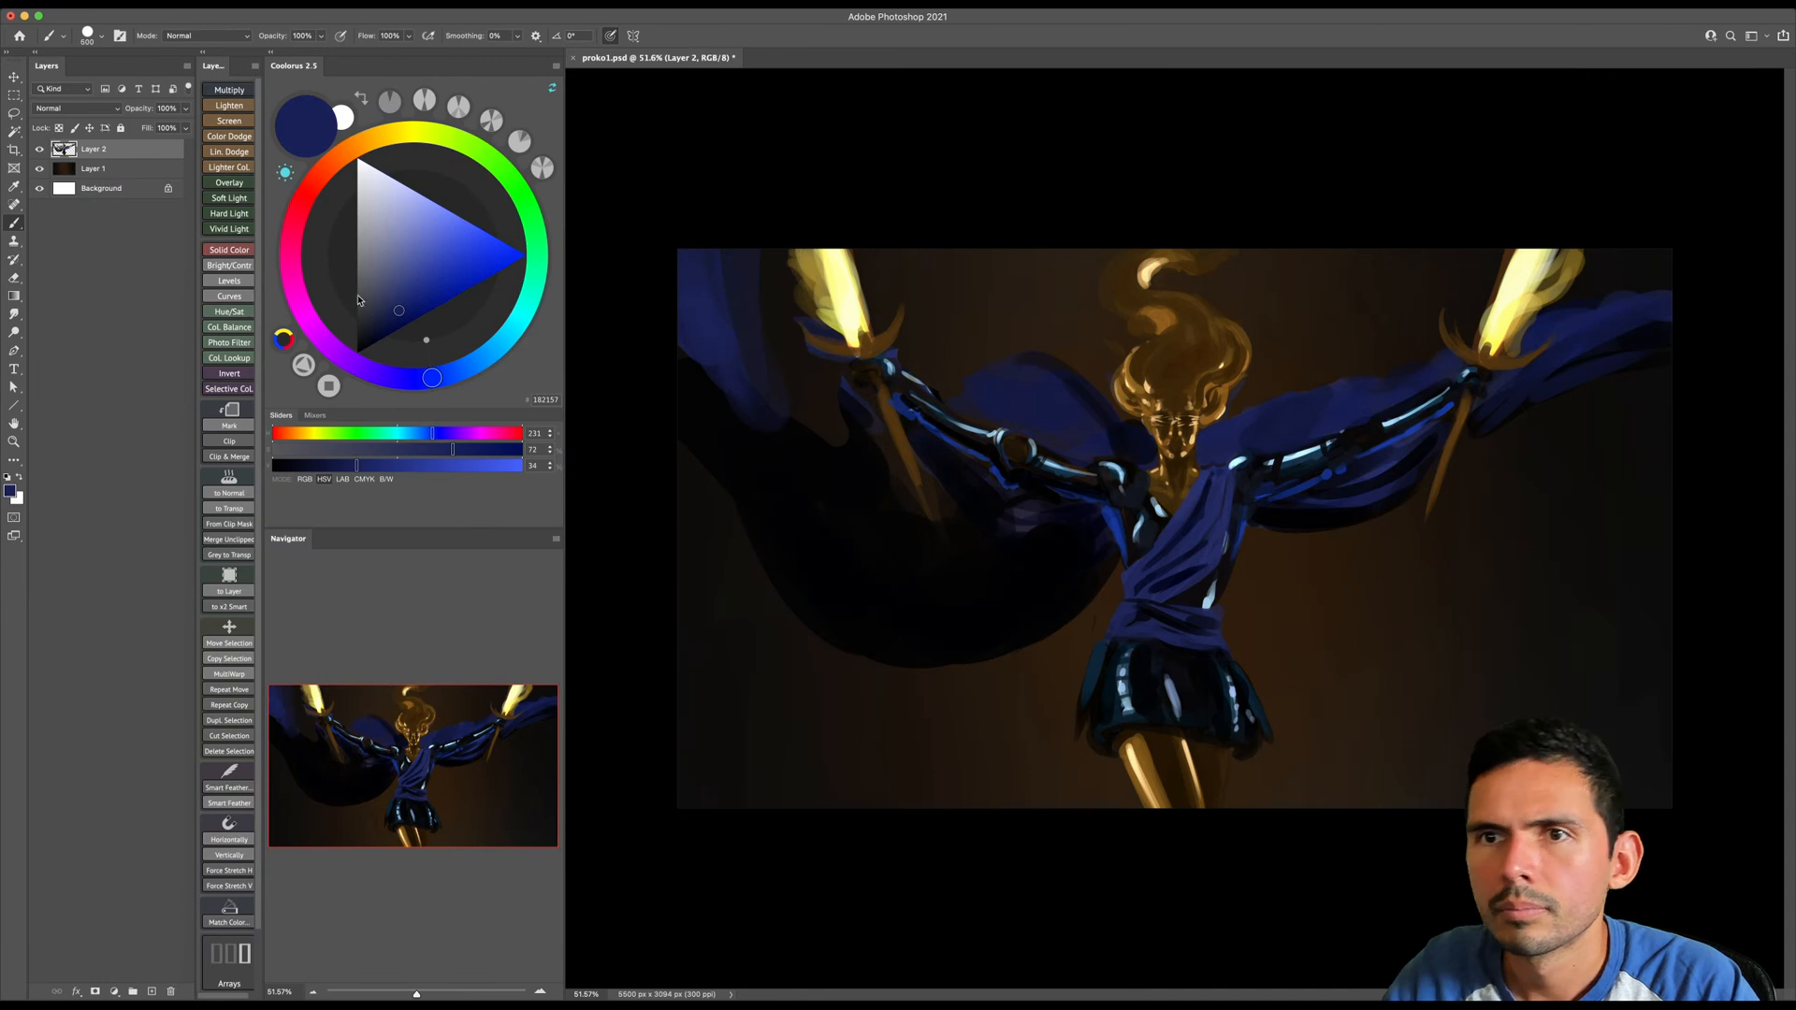
- Choose a slightly less saturated navy and paint the cloth sweep down toward the image-left sword with a smaller brush
{"action": "left_click", "coordinate": [390, 310]}
{"action": "key", "text": "bracketleft"}
{"action": "key", "text": "bracketleft"}
{"action": "key", "text": "bracketleft"}
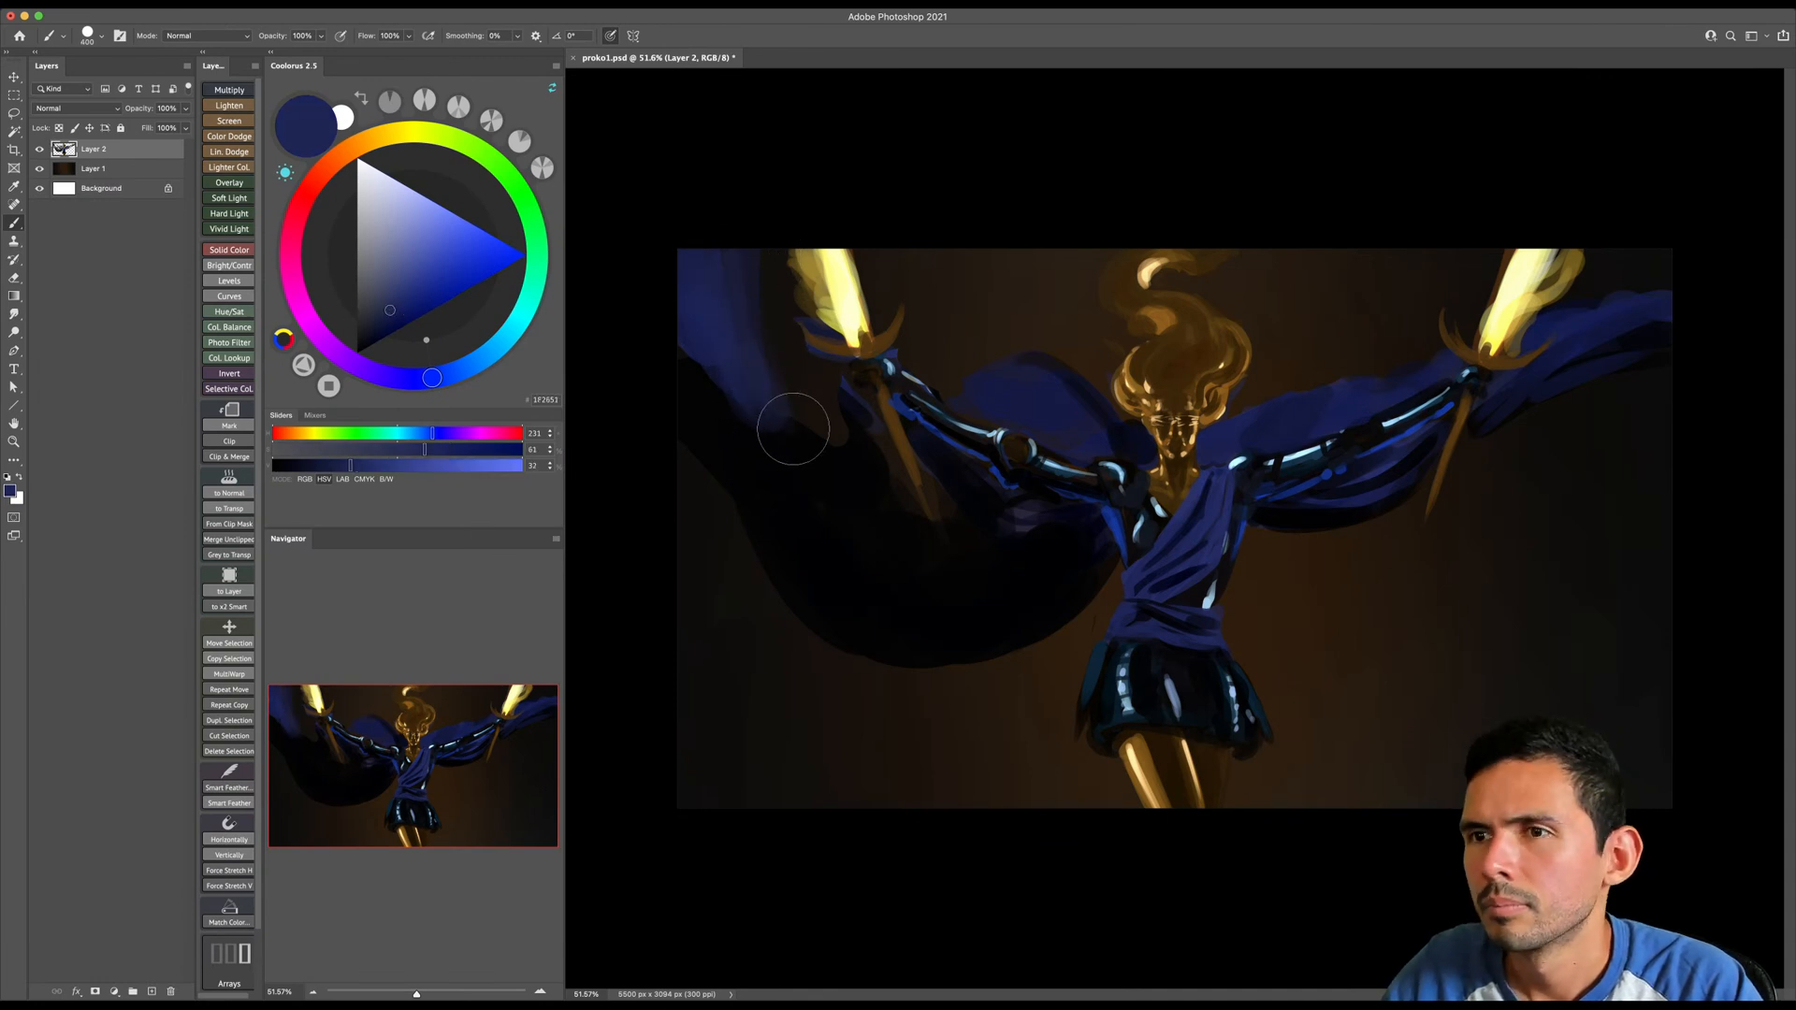
- Darken the lower part of the image-left cloth sweep with sampled near-black and erase the excess beside the sword
{"action": "left_click", "coordinate": [812, 495], "text": "alt"}
{"action": "key", "text": "bracketright"}
{"action": "key", "text": "e"}
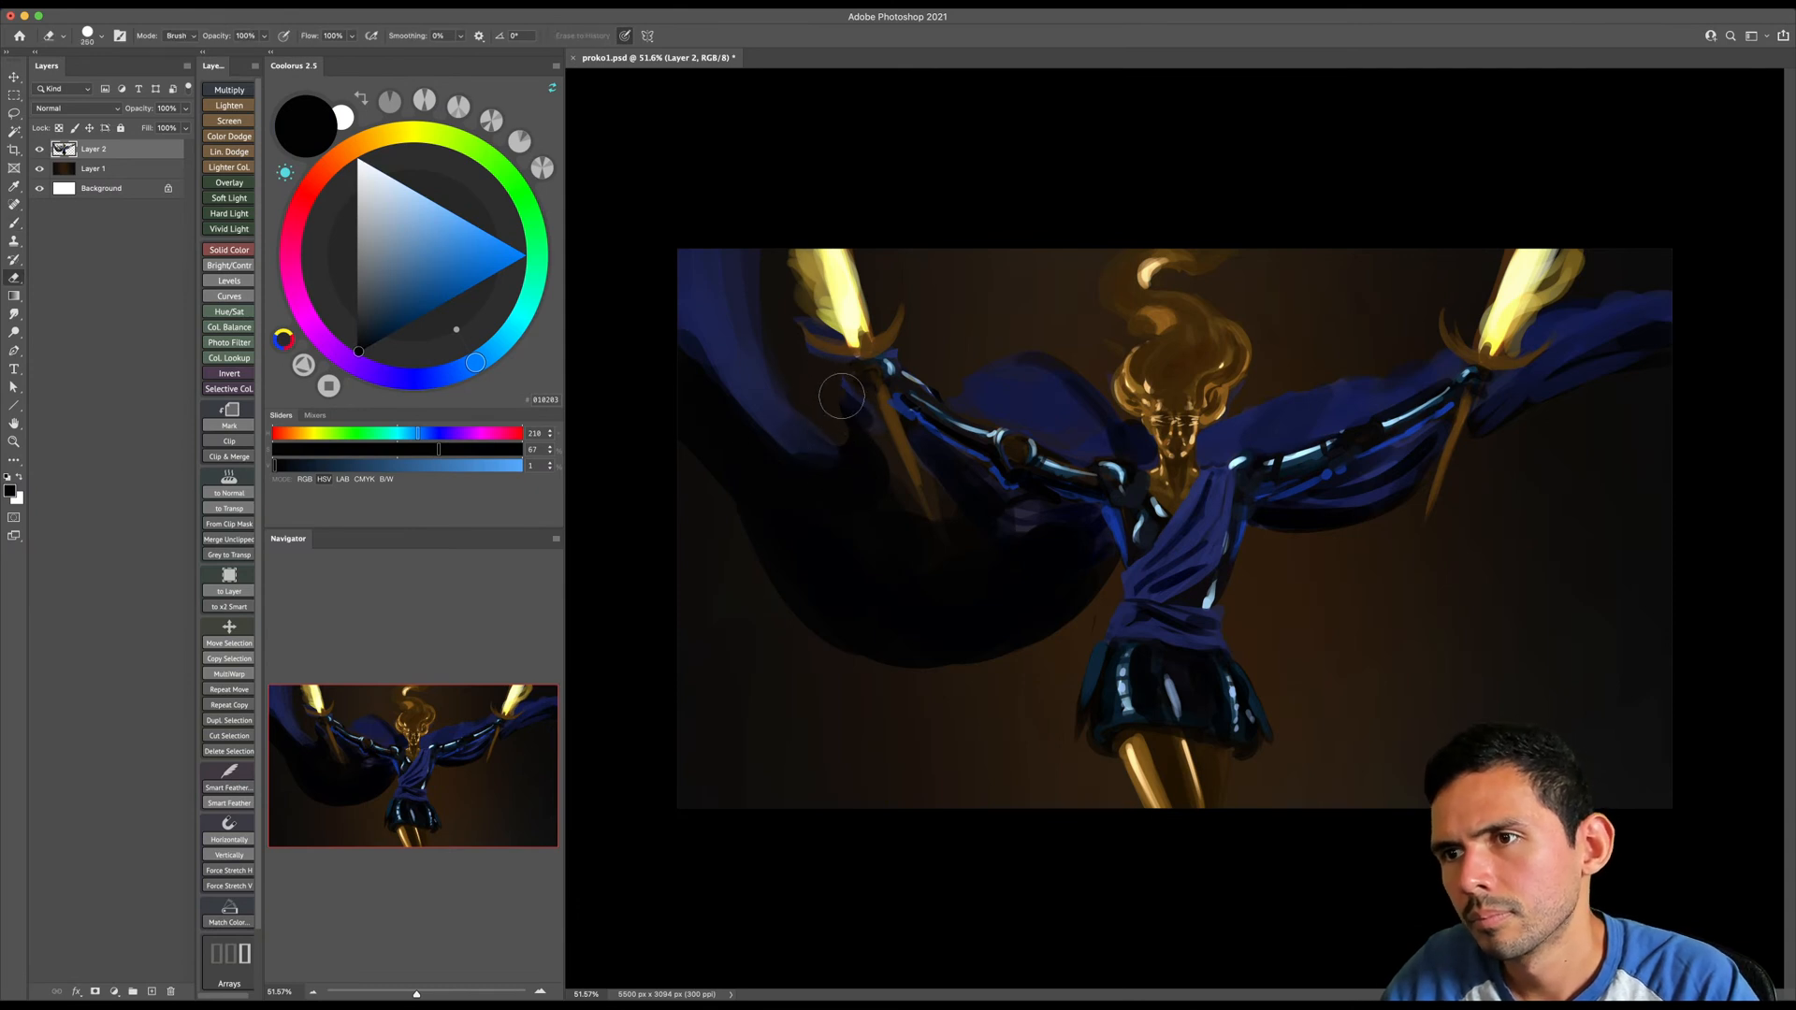
{"action": "key", "text": "b"}
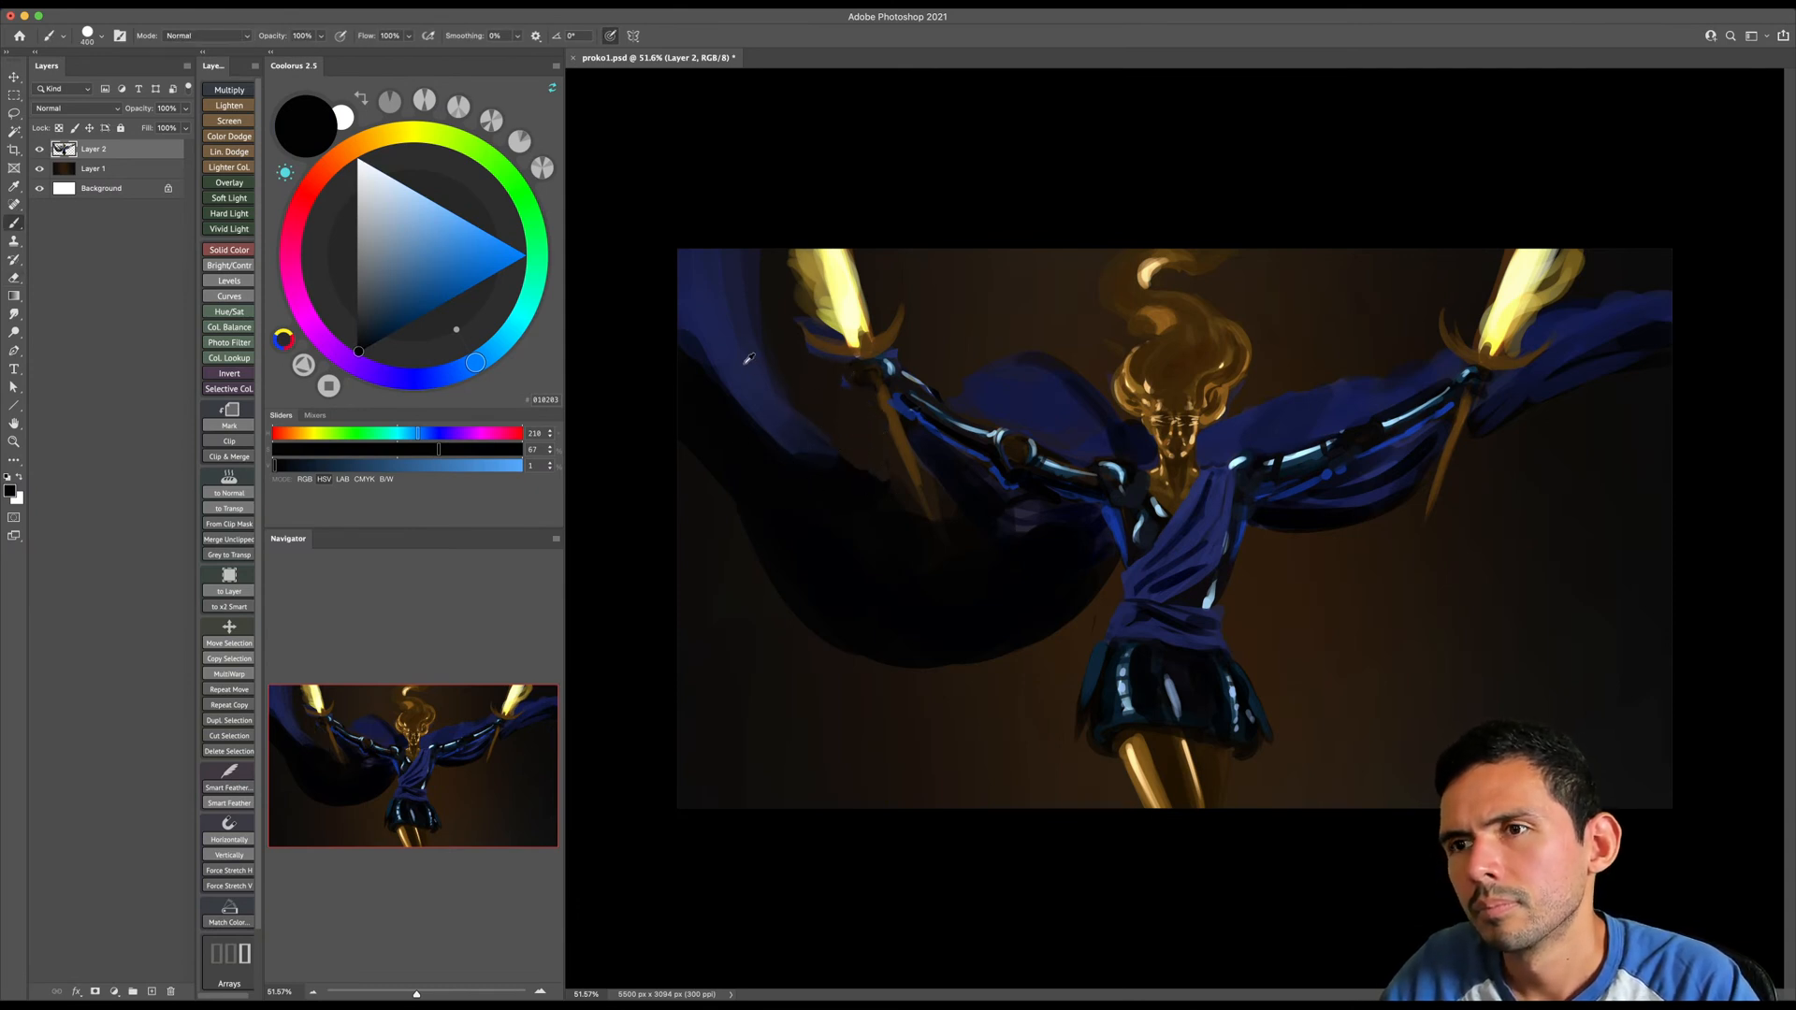
- Refine the inner edge of the image-left cloth sweep with sampled navy, the eraser and sampled near-black
{"action": "left_click", "coordinate": [784, 405], "text": "alt"}
{"action": "key", "text": "e"}
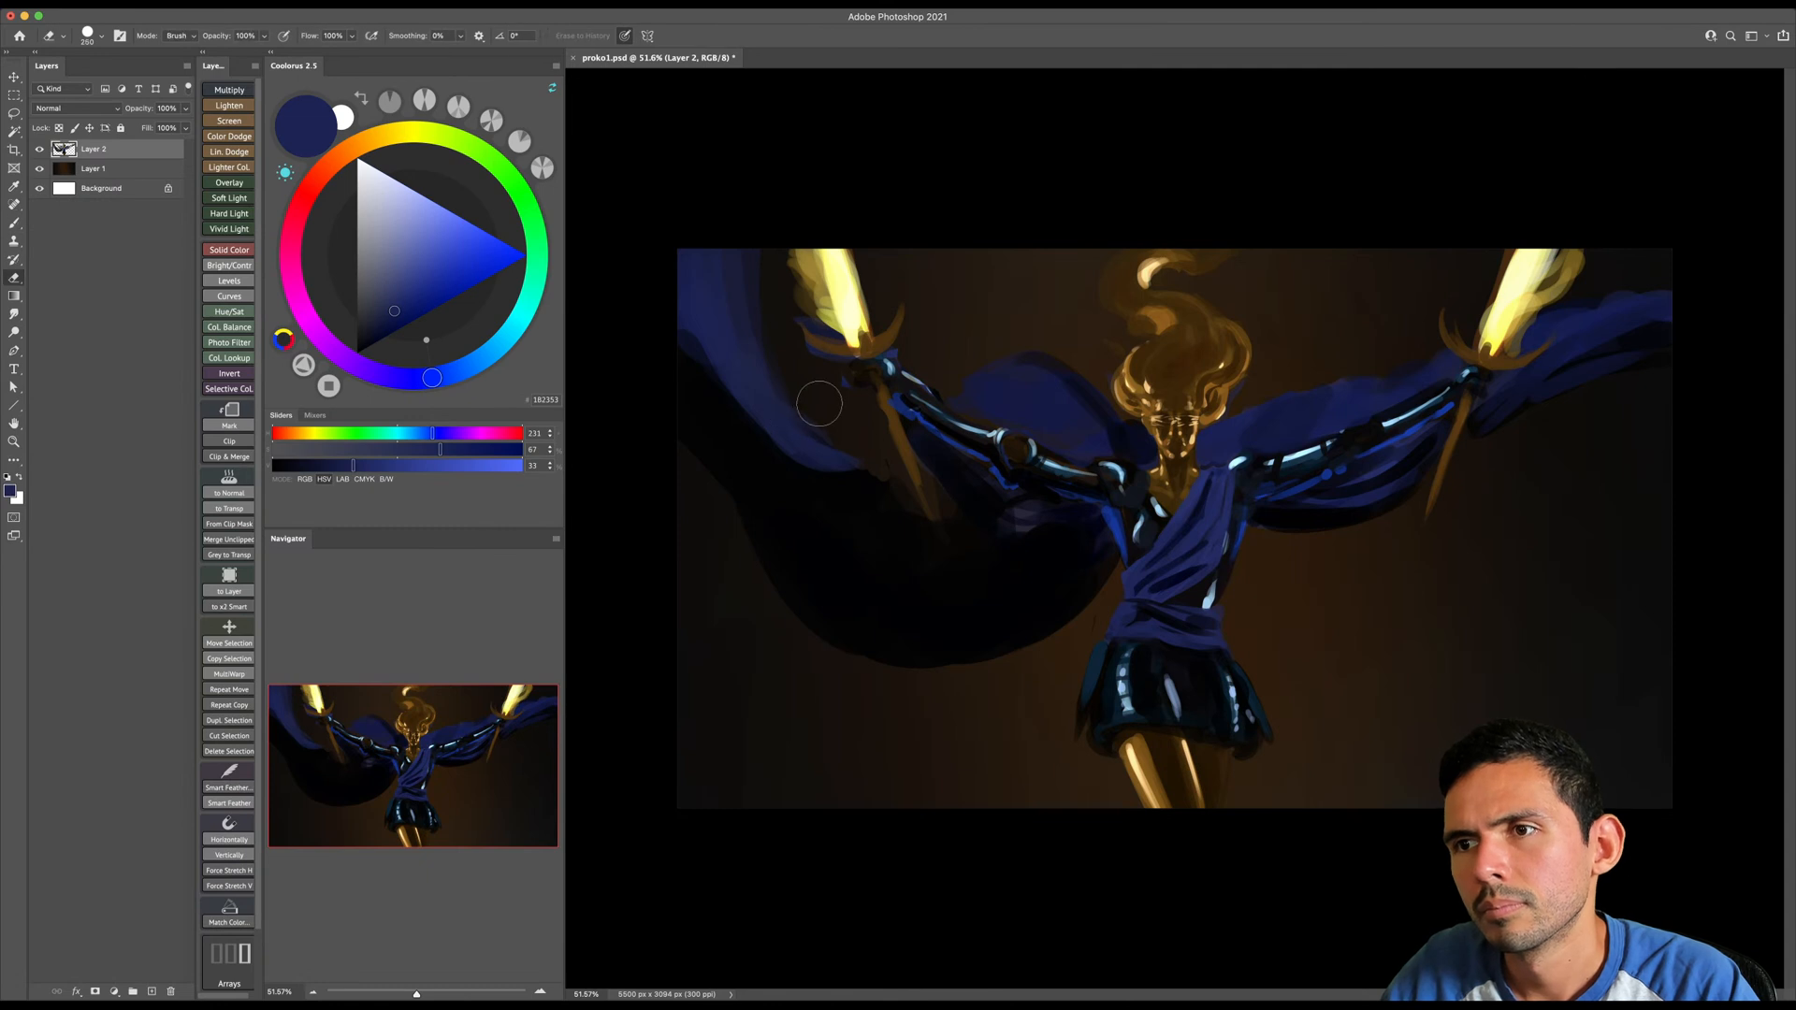
{"action": "key", "text": "b"}
{"action": "left_click", "coordinate": [811, 478], "text": "alt"}
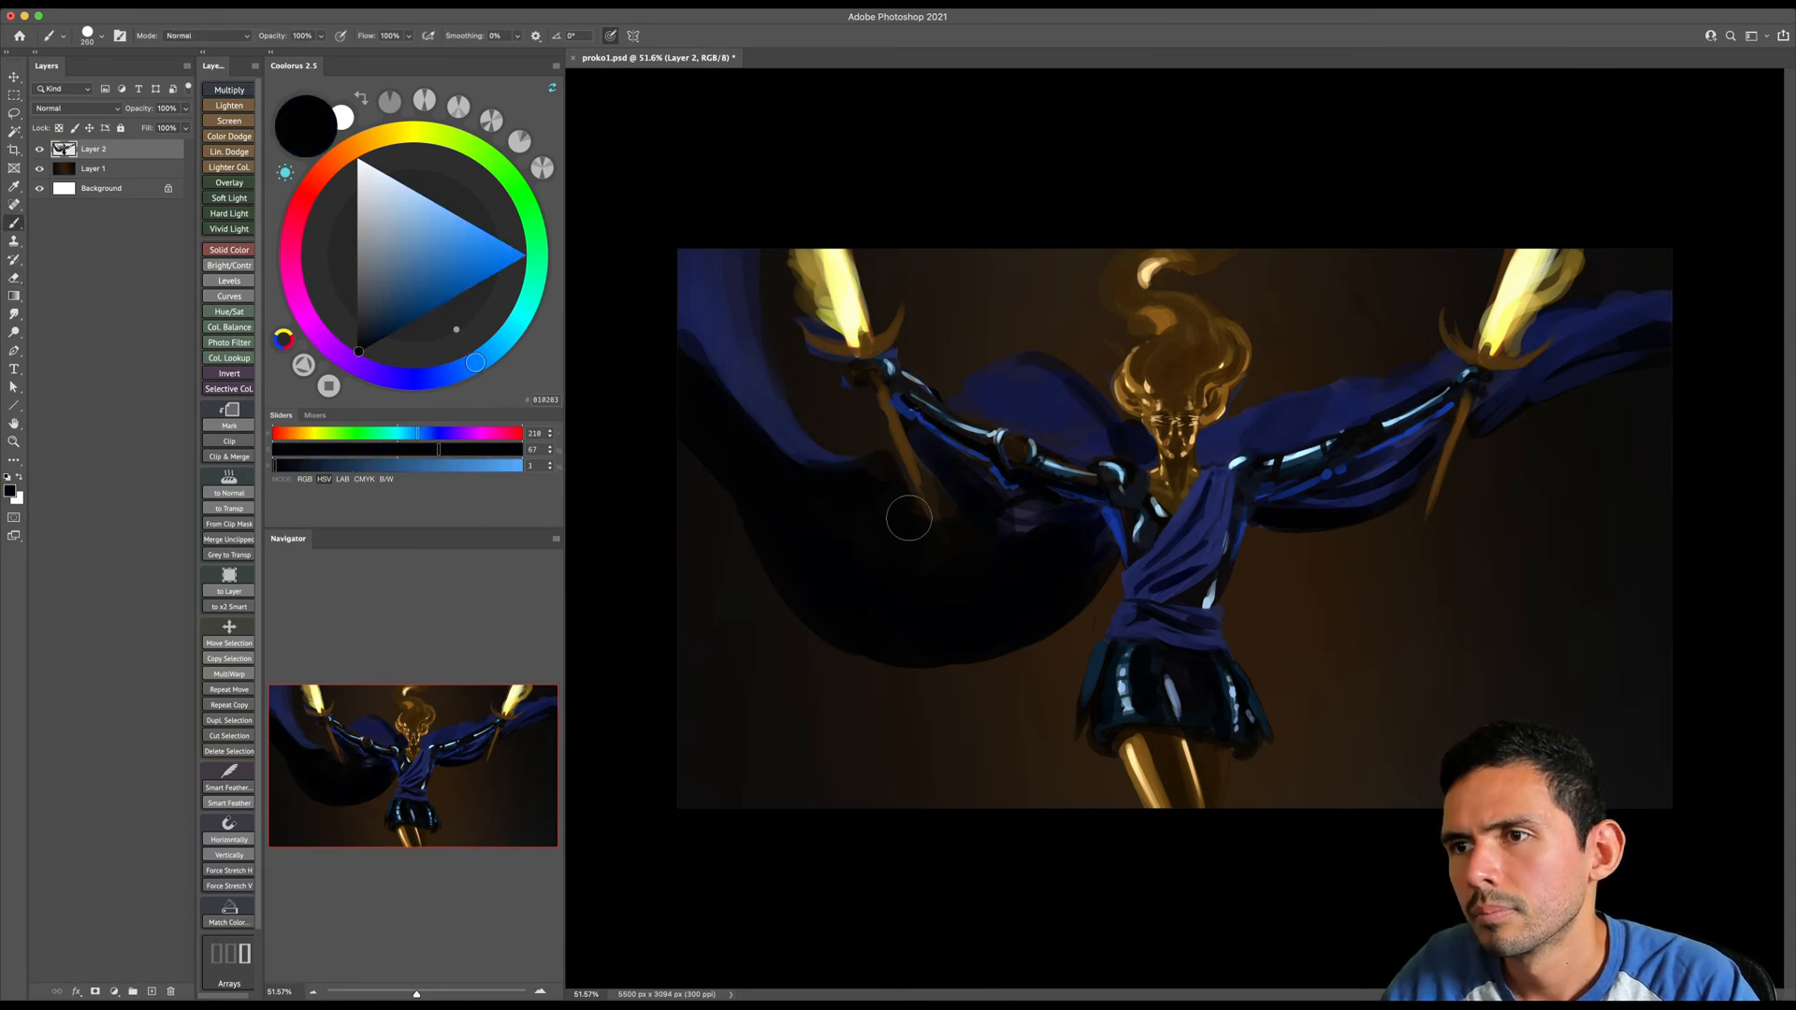
{"action": "key", "text": "bracketright"}
{"action": "key", "text": "bracketright"}
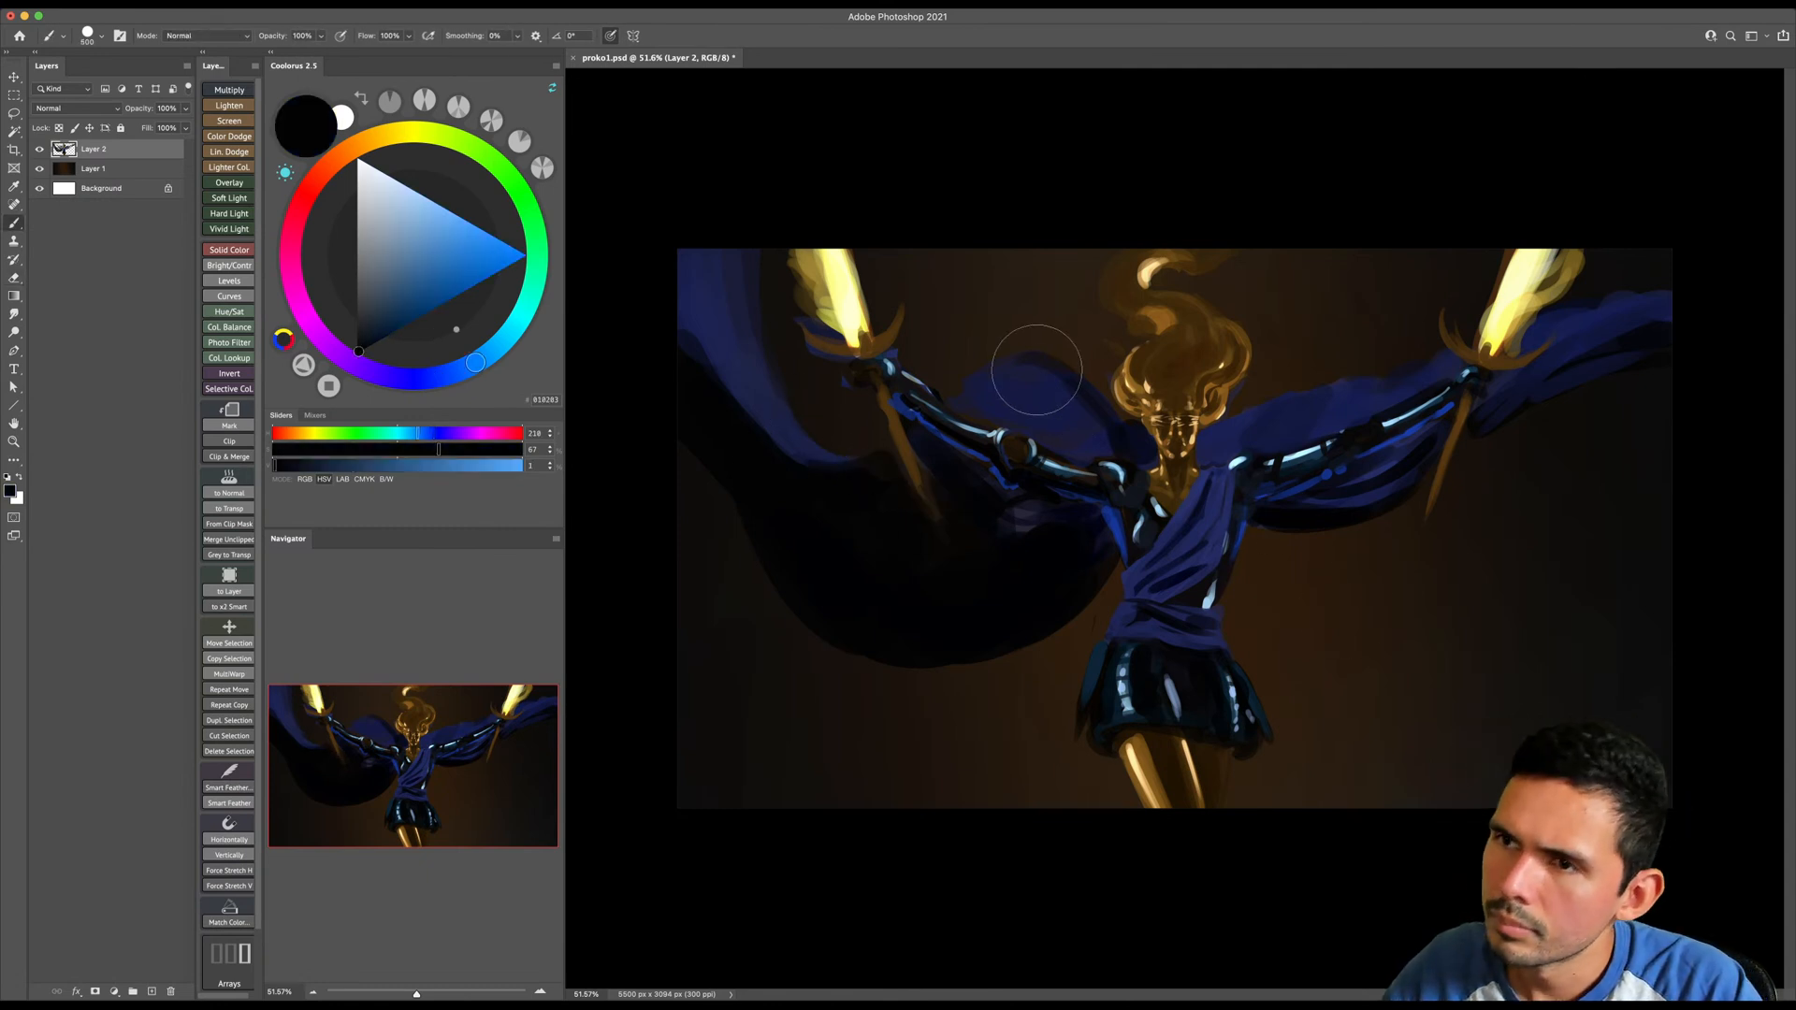
- Sample navy to reshape the image-left shoulder drape, and add sampled dark navy shadow where it meets the hair
{"action": "left_click", "coordinate": [1042, 384], "text": "alt"}
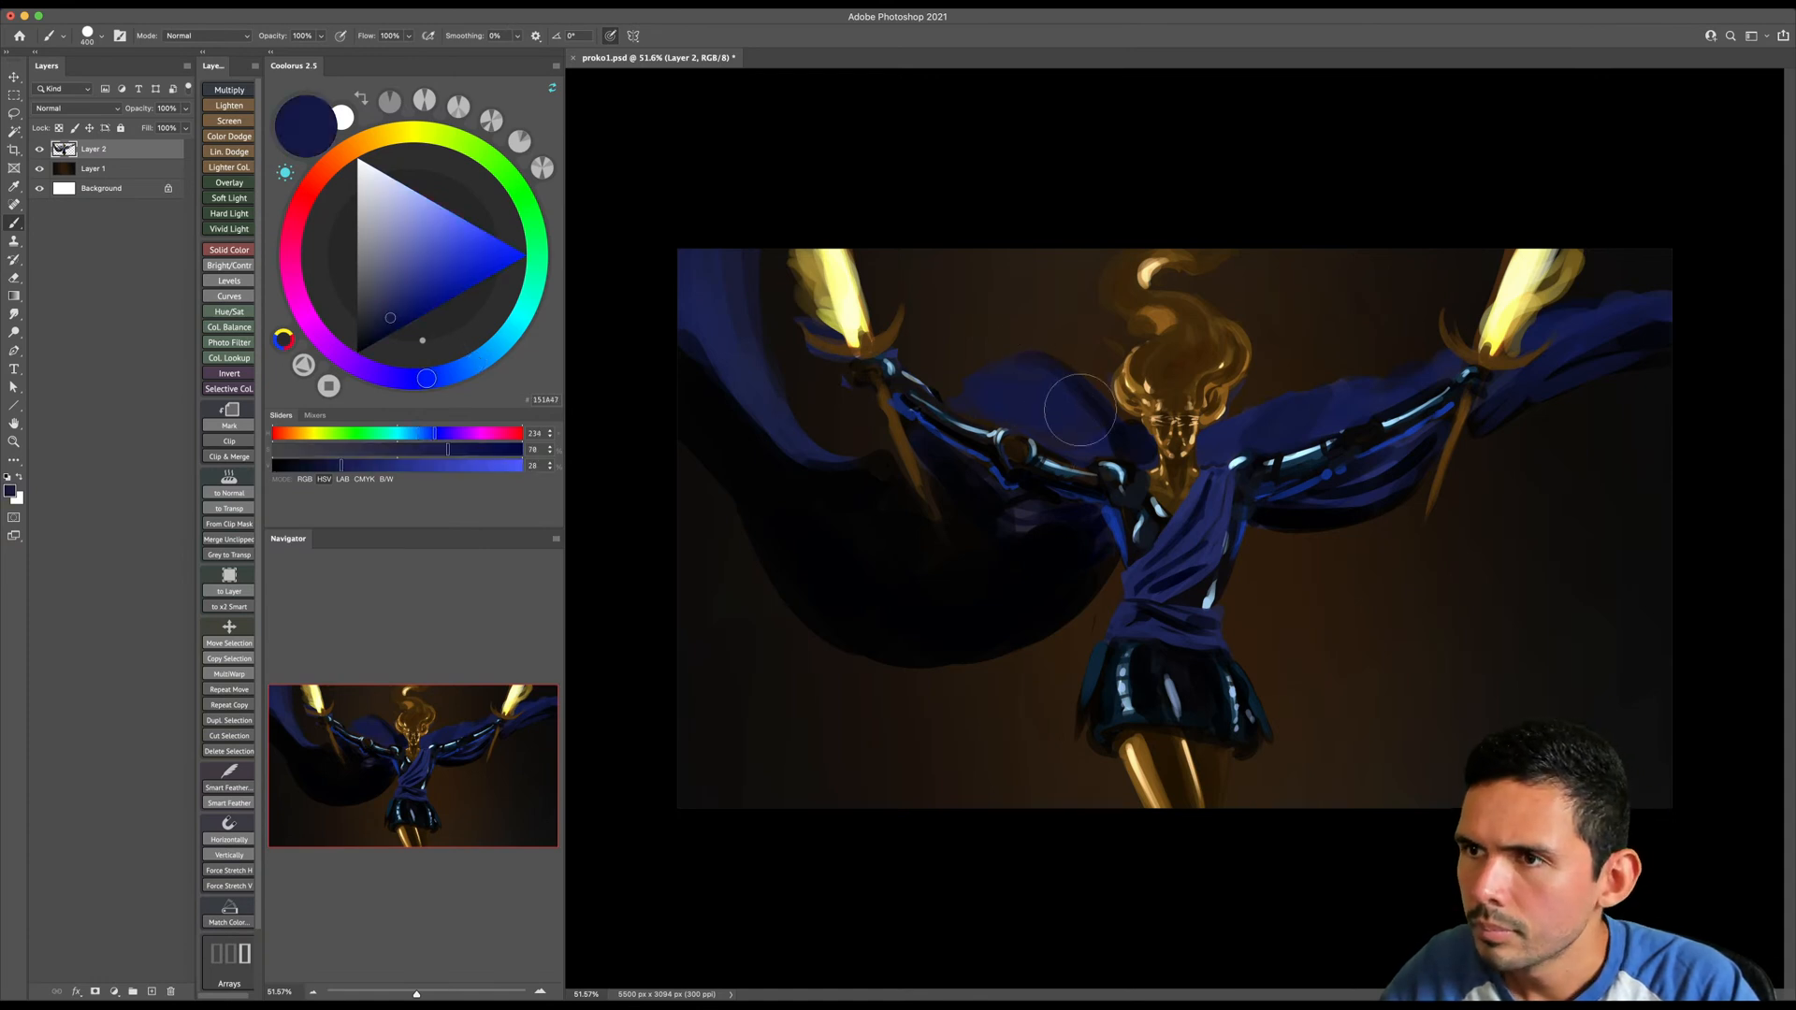
{"action": "left_click", "coordinate": [1127, 430], "text": "alt"}
{"action": "key", "text": "bracketleft"}
{"action": "key", "text": "bracketleft"}
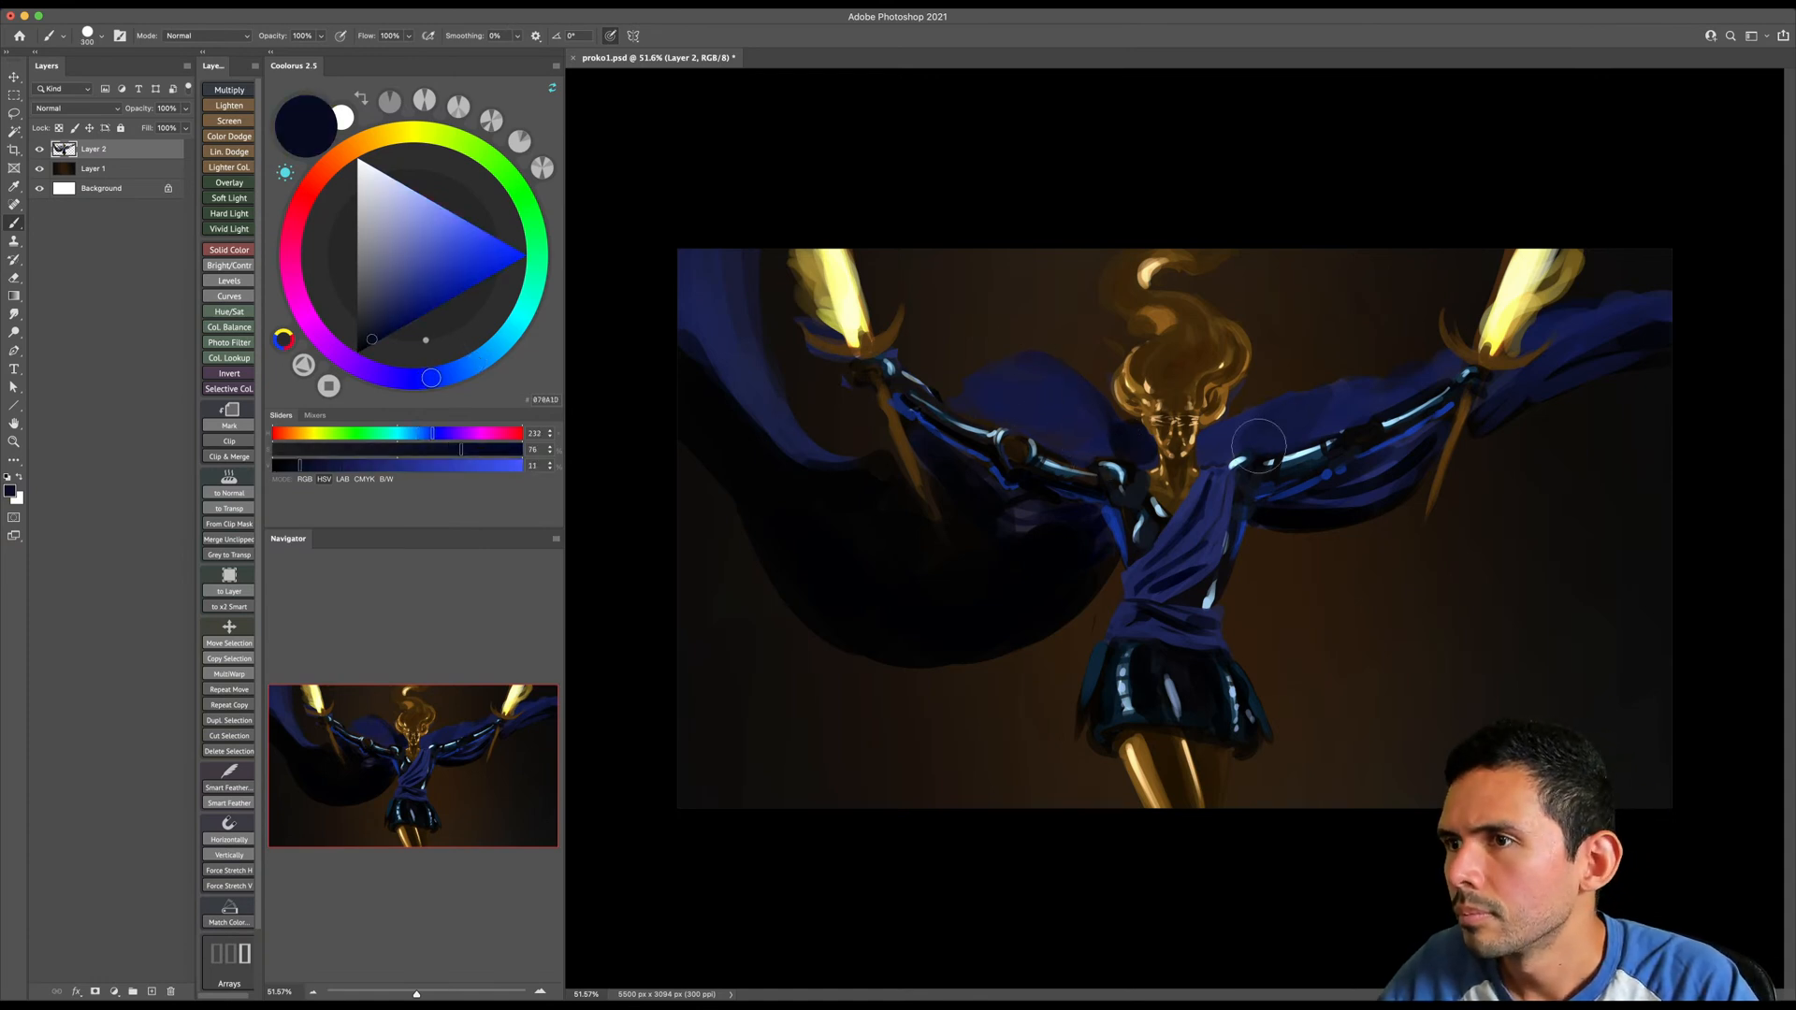
- Erase stray paint beside the image-right side of the face and shade the adjoining drape with sampled dark navy
{"action": "key", "text": "e"}
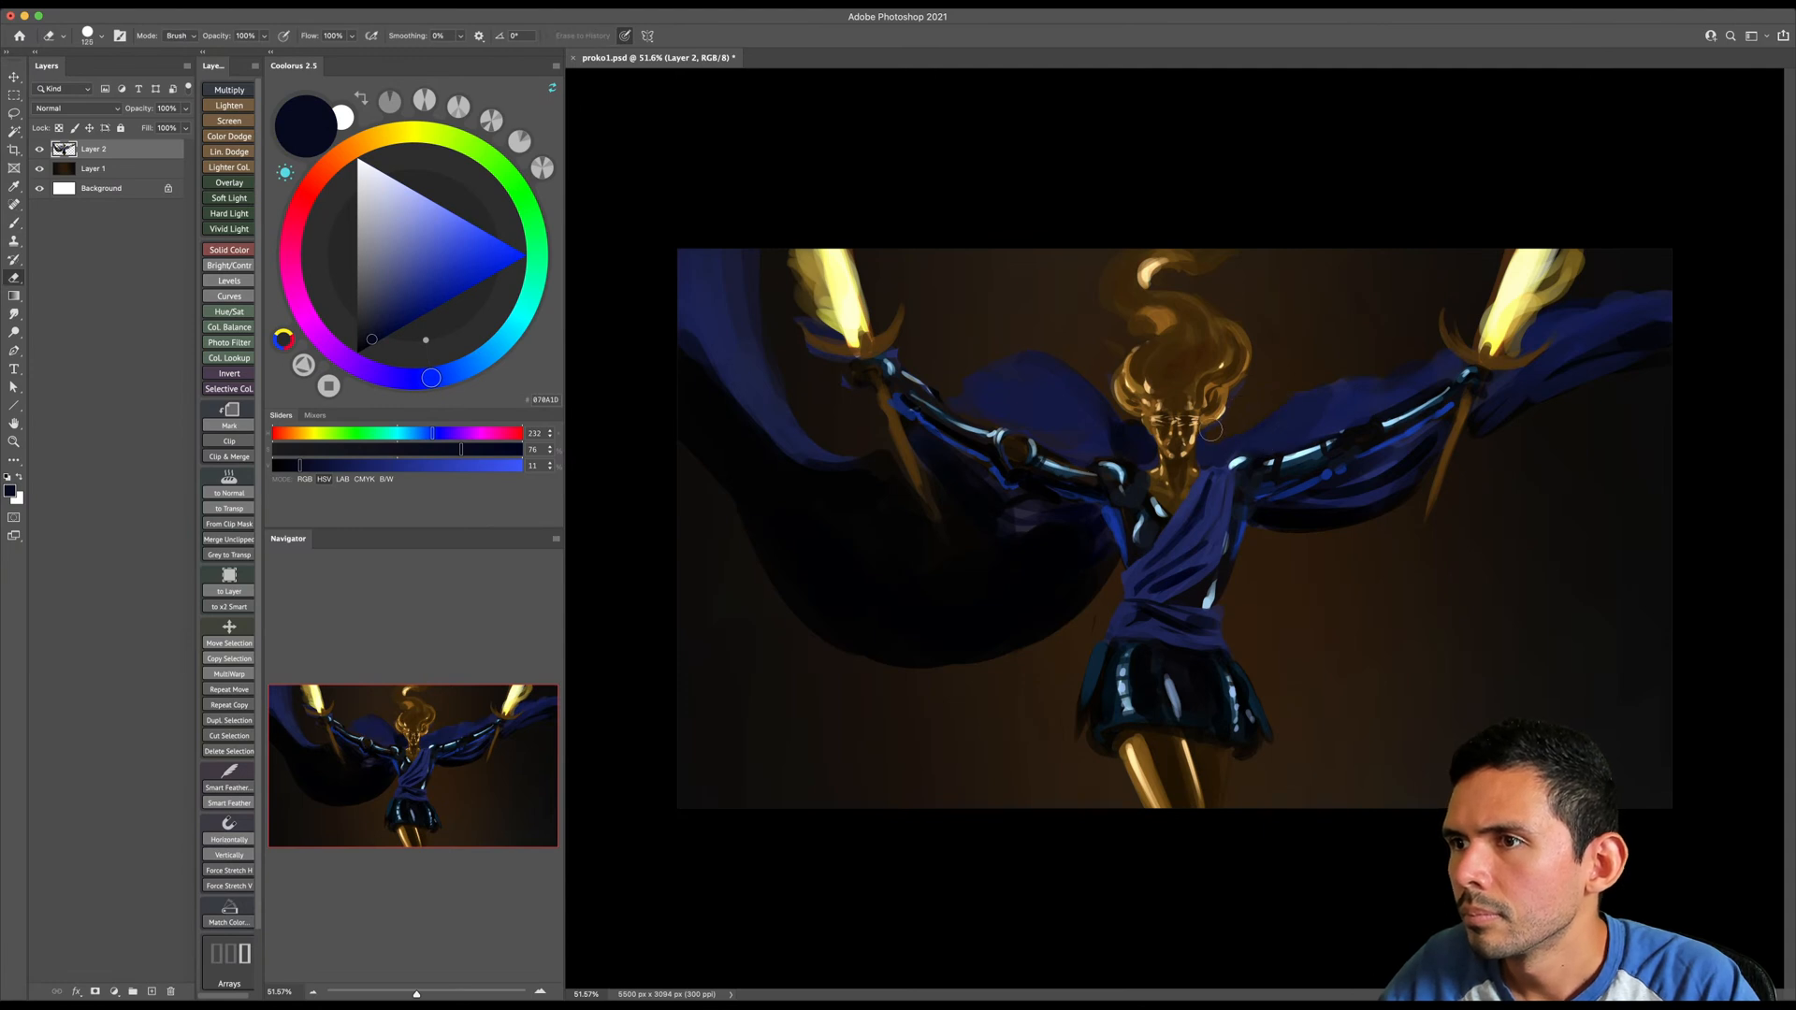
{"action": "key", "text": "b"}
{"action": "left_click", "coordinate": [1239, 444], "text": "alt"}
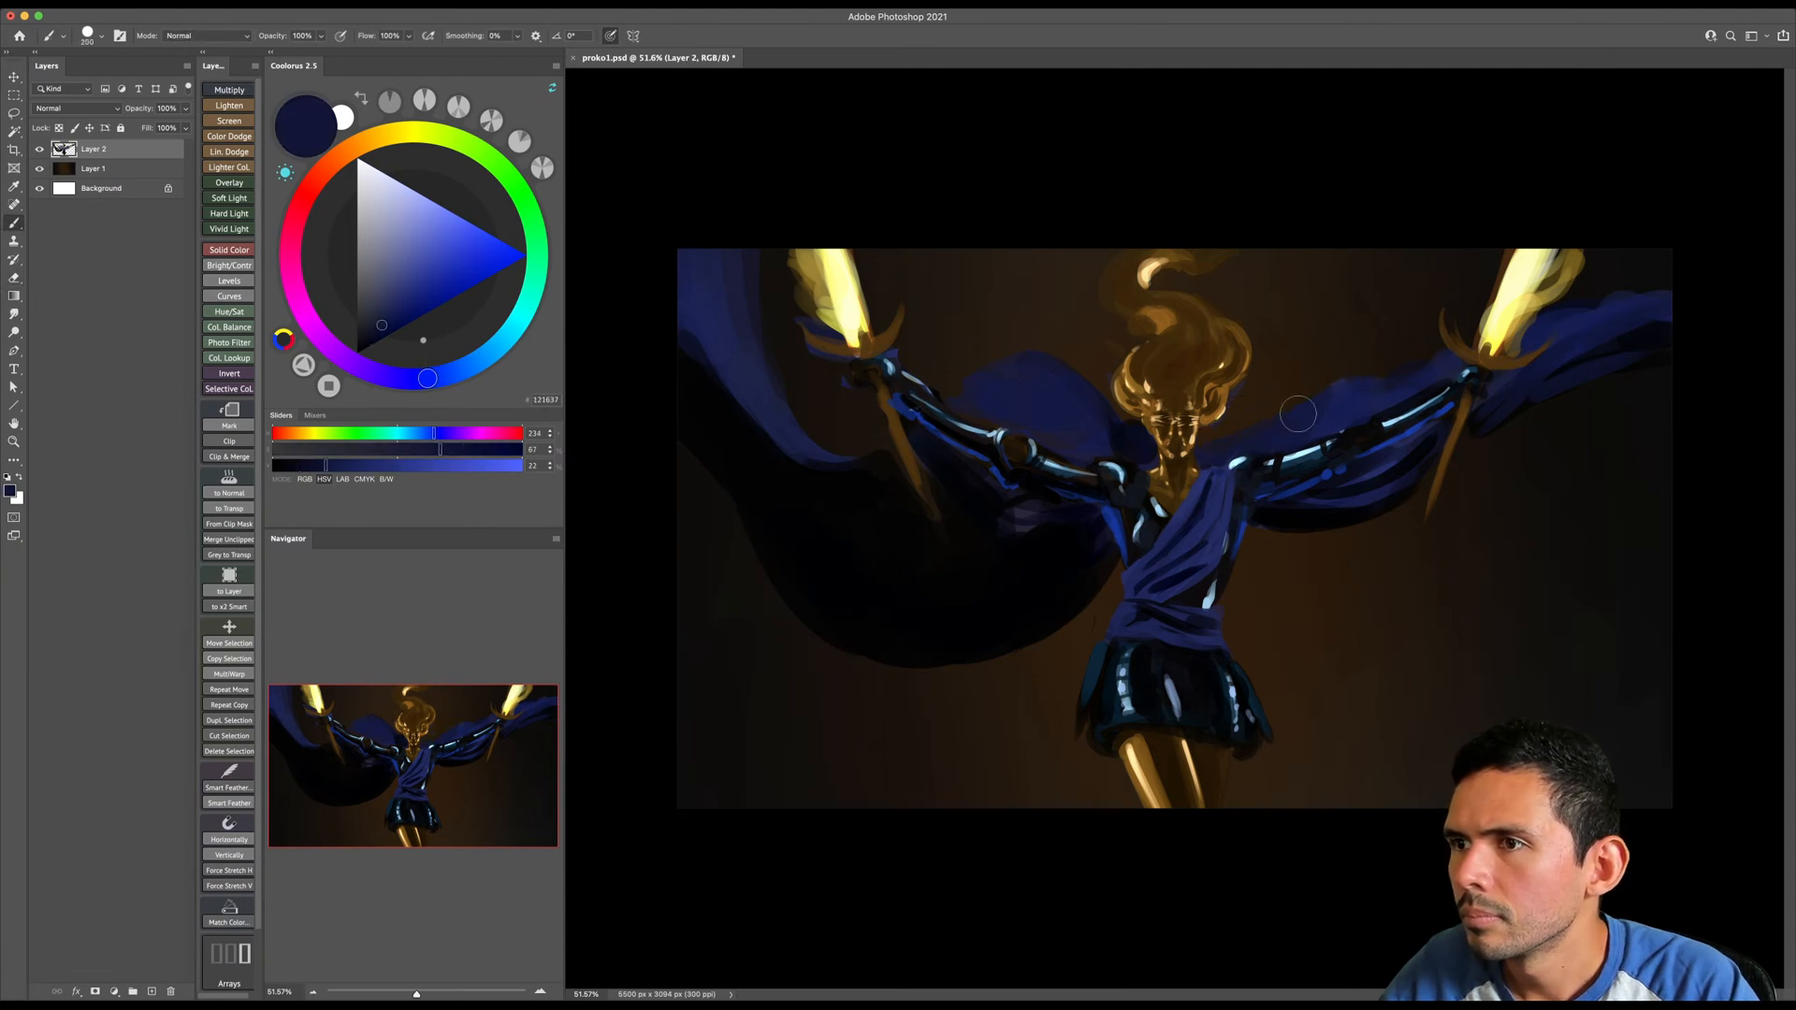
{"action": "left_click", "coordinate": [1268, 426], "text": "alt"}
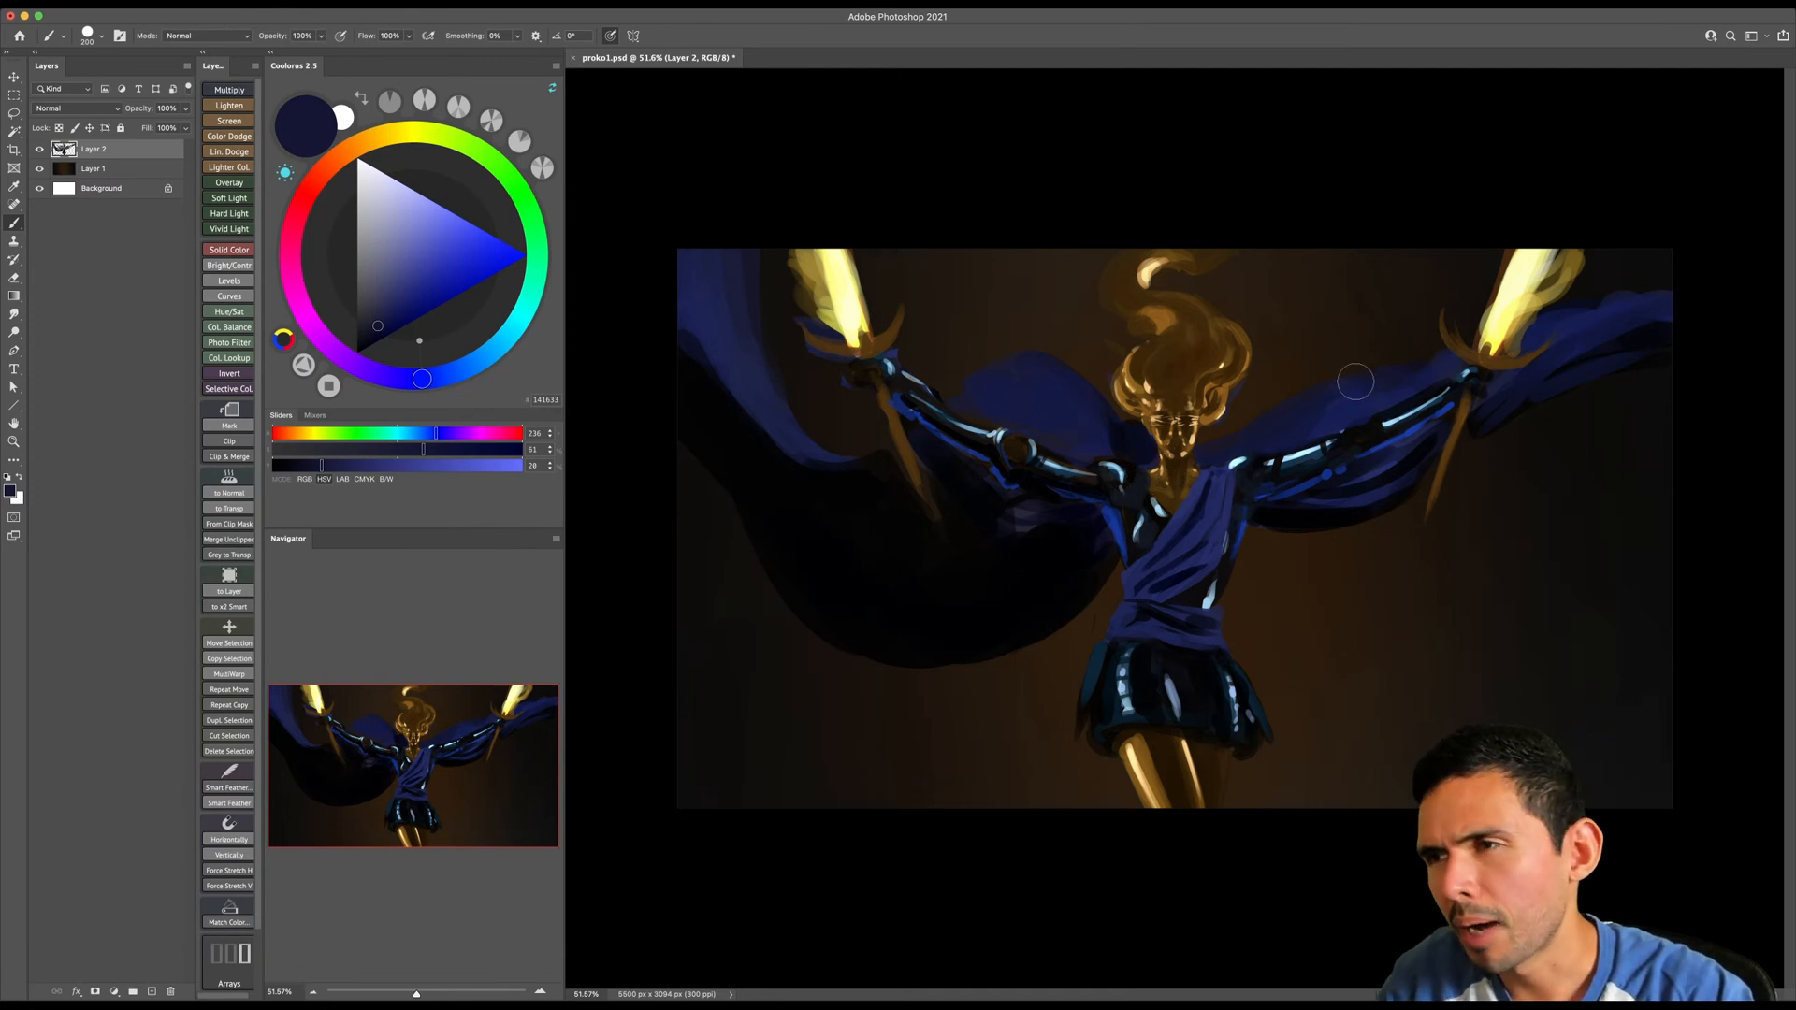
- Clean the image-left hair edge with the eraser and repaint the drape beside it with sampled navy and darker navy
{"action": "key", "text": "e"}
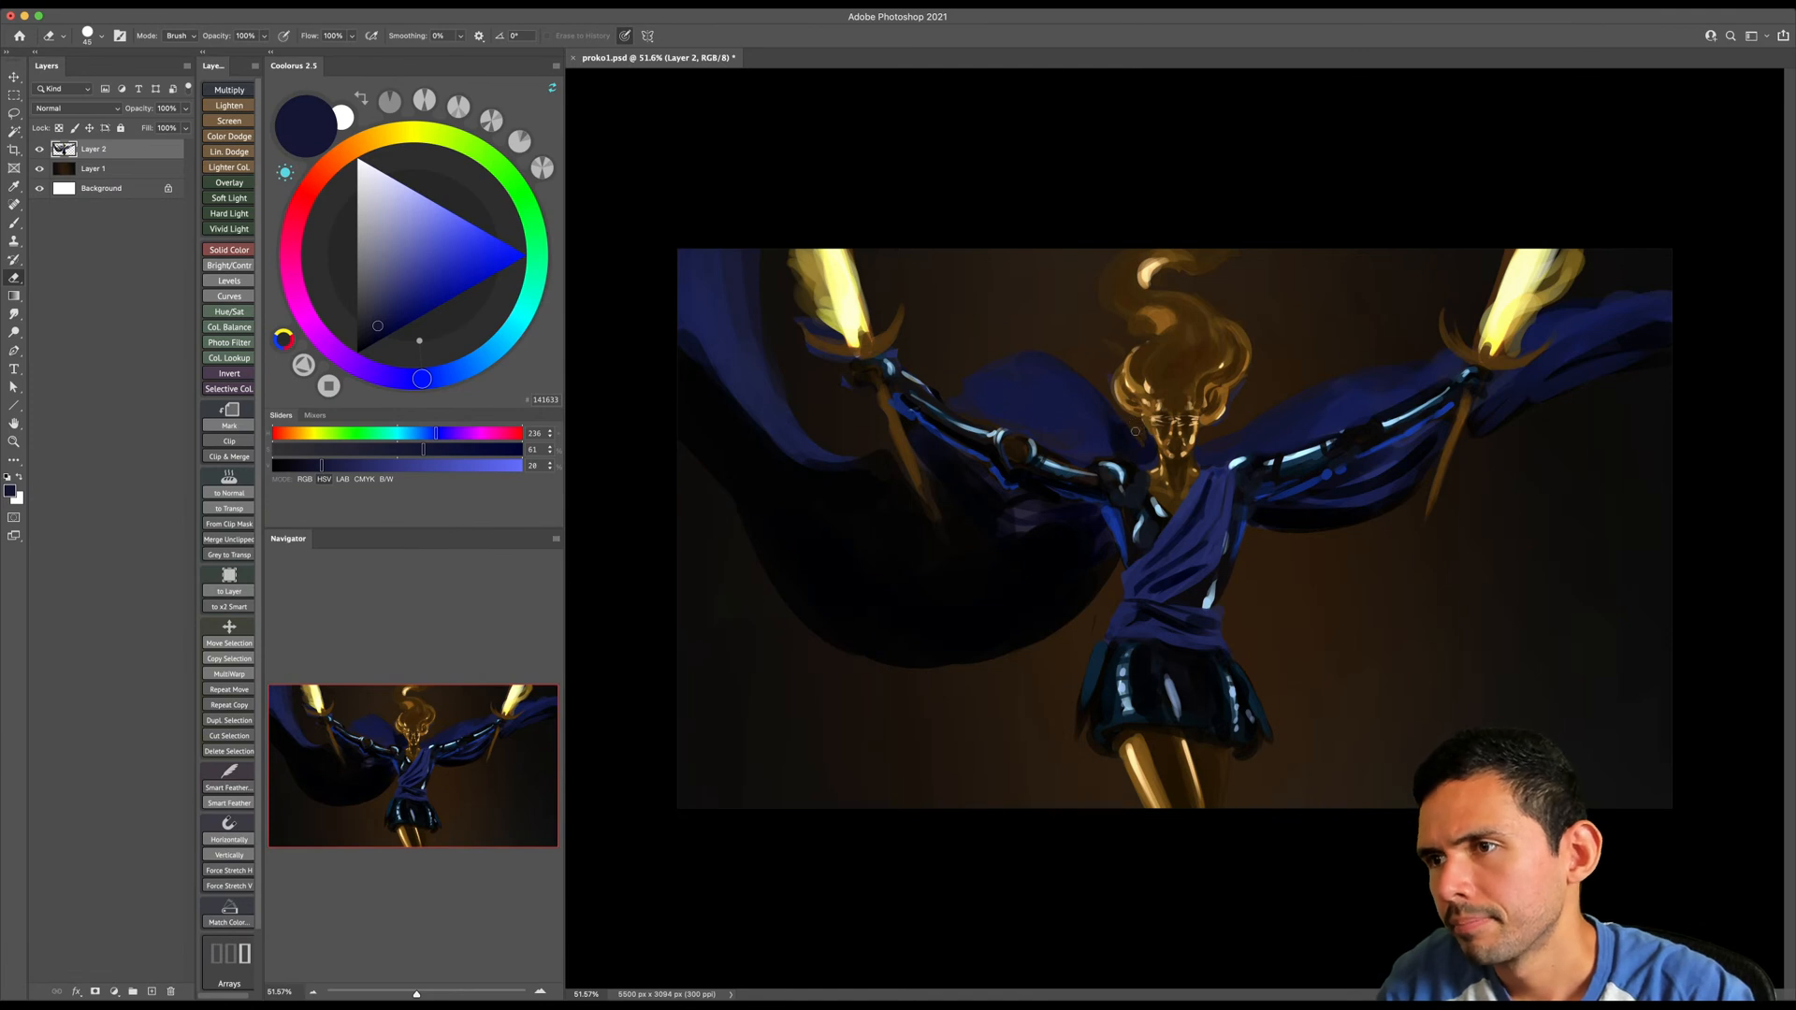
{"action": "key", "text": "b"}
{"action": "left_click", "coordinate": [1120, 432], "text": "alt"}
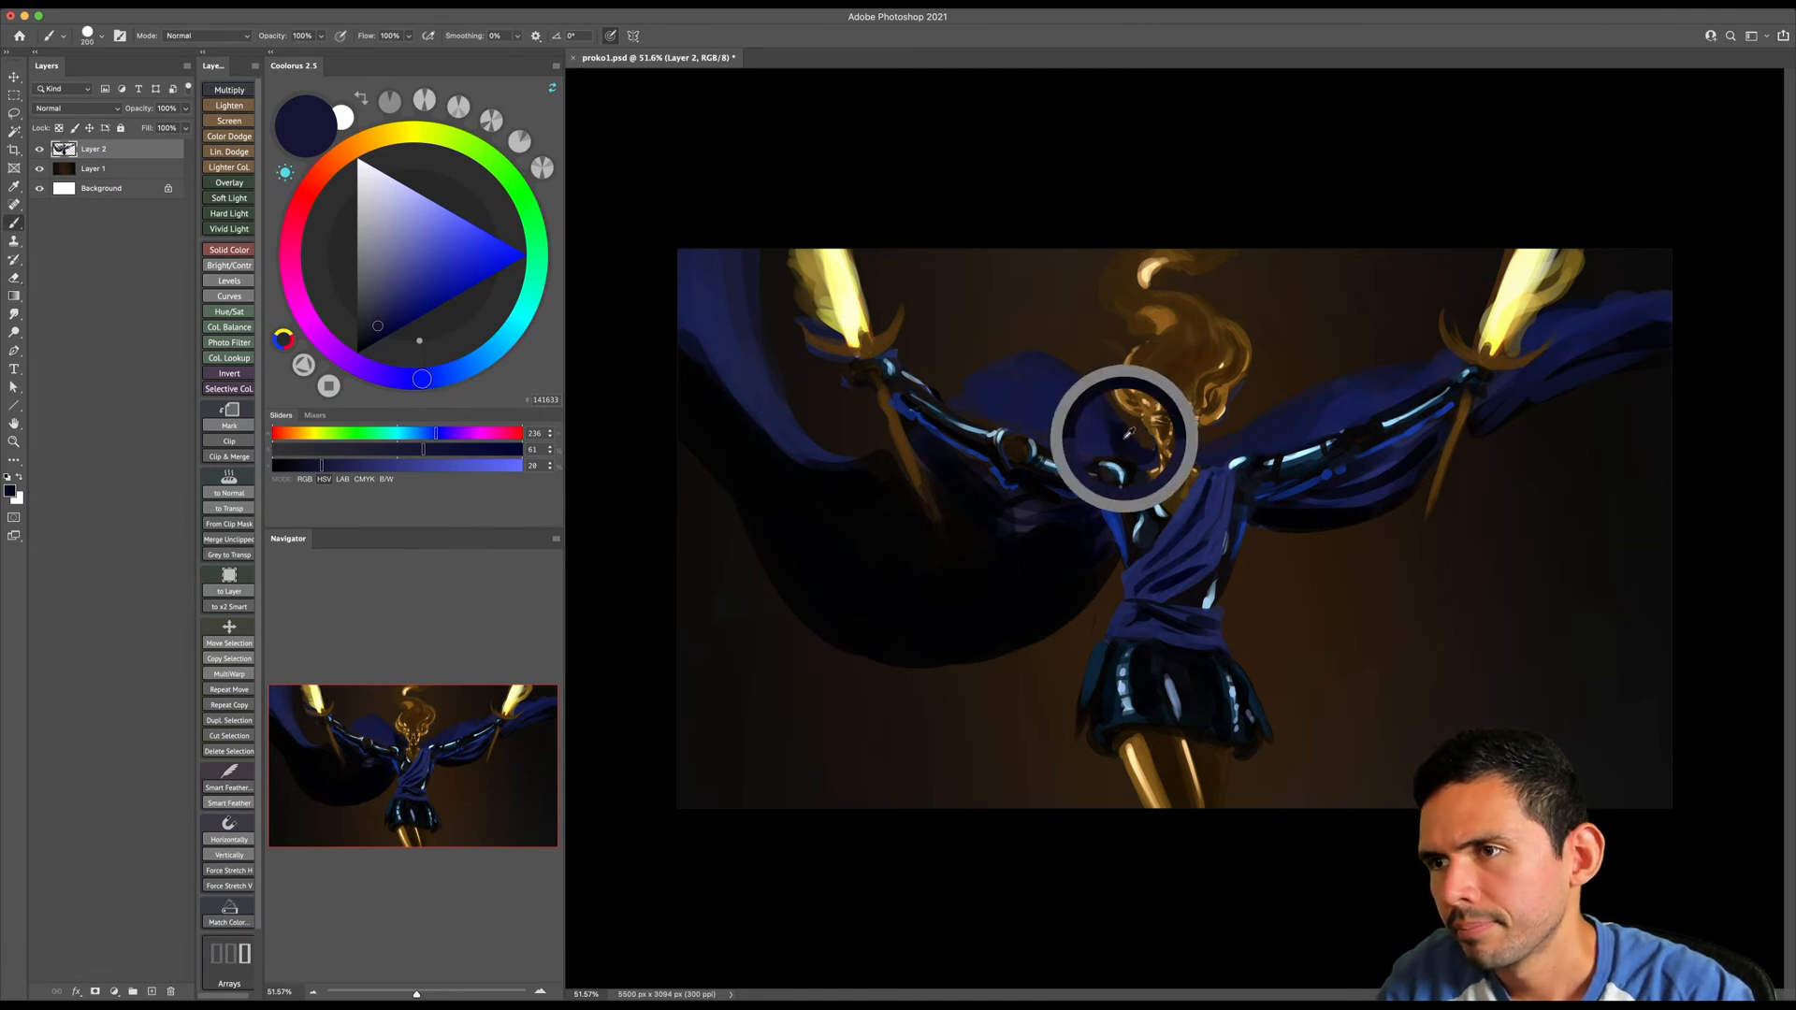
{"action": "key", "text": "bracketleft"}
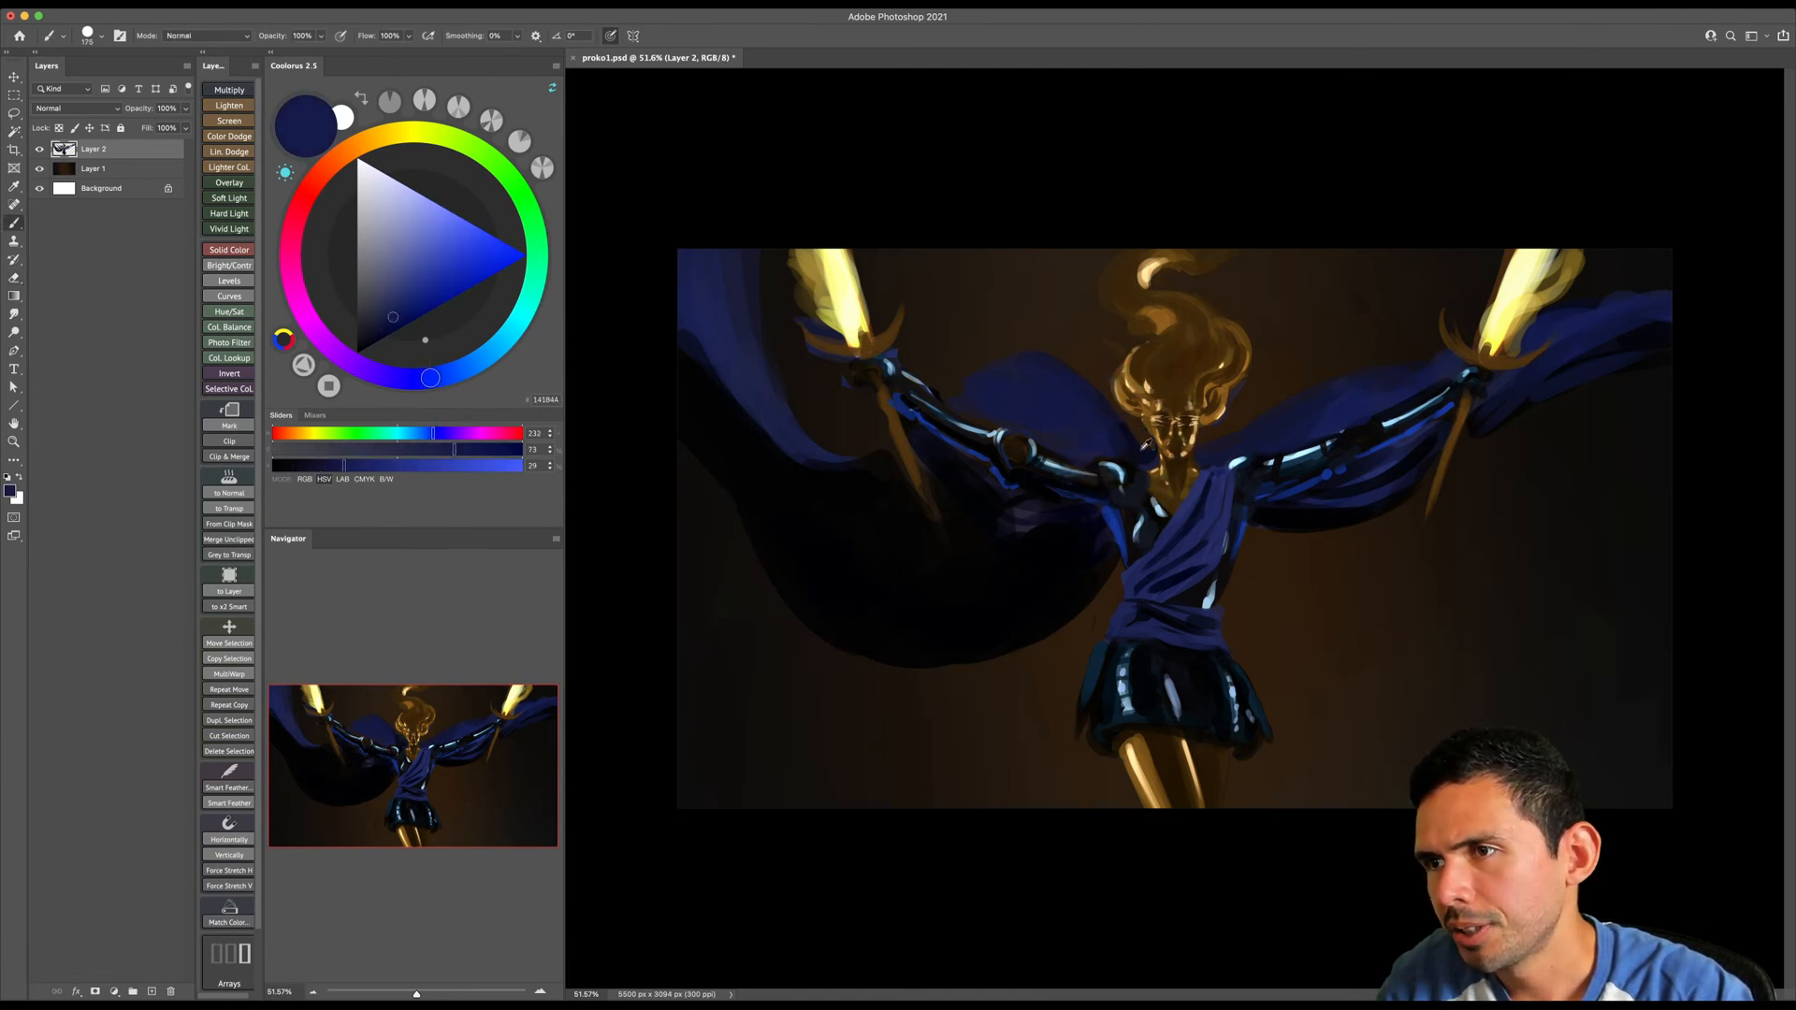
{"action": "left_click", "coordinate": [1127, 427], "text": "alt"}
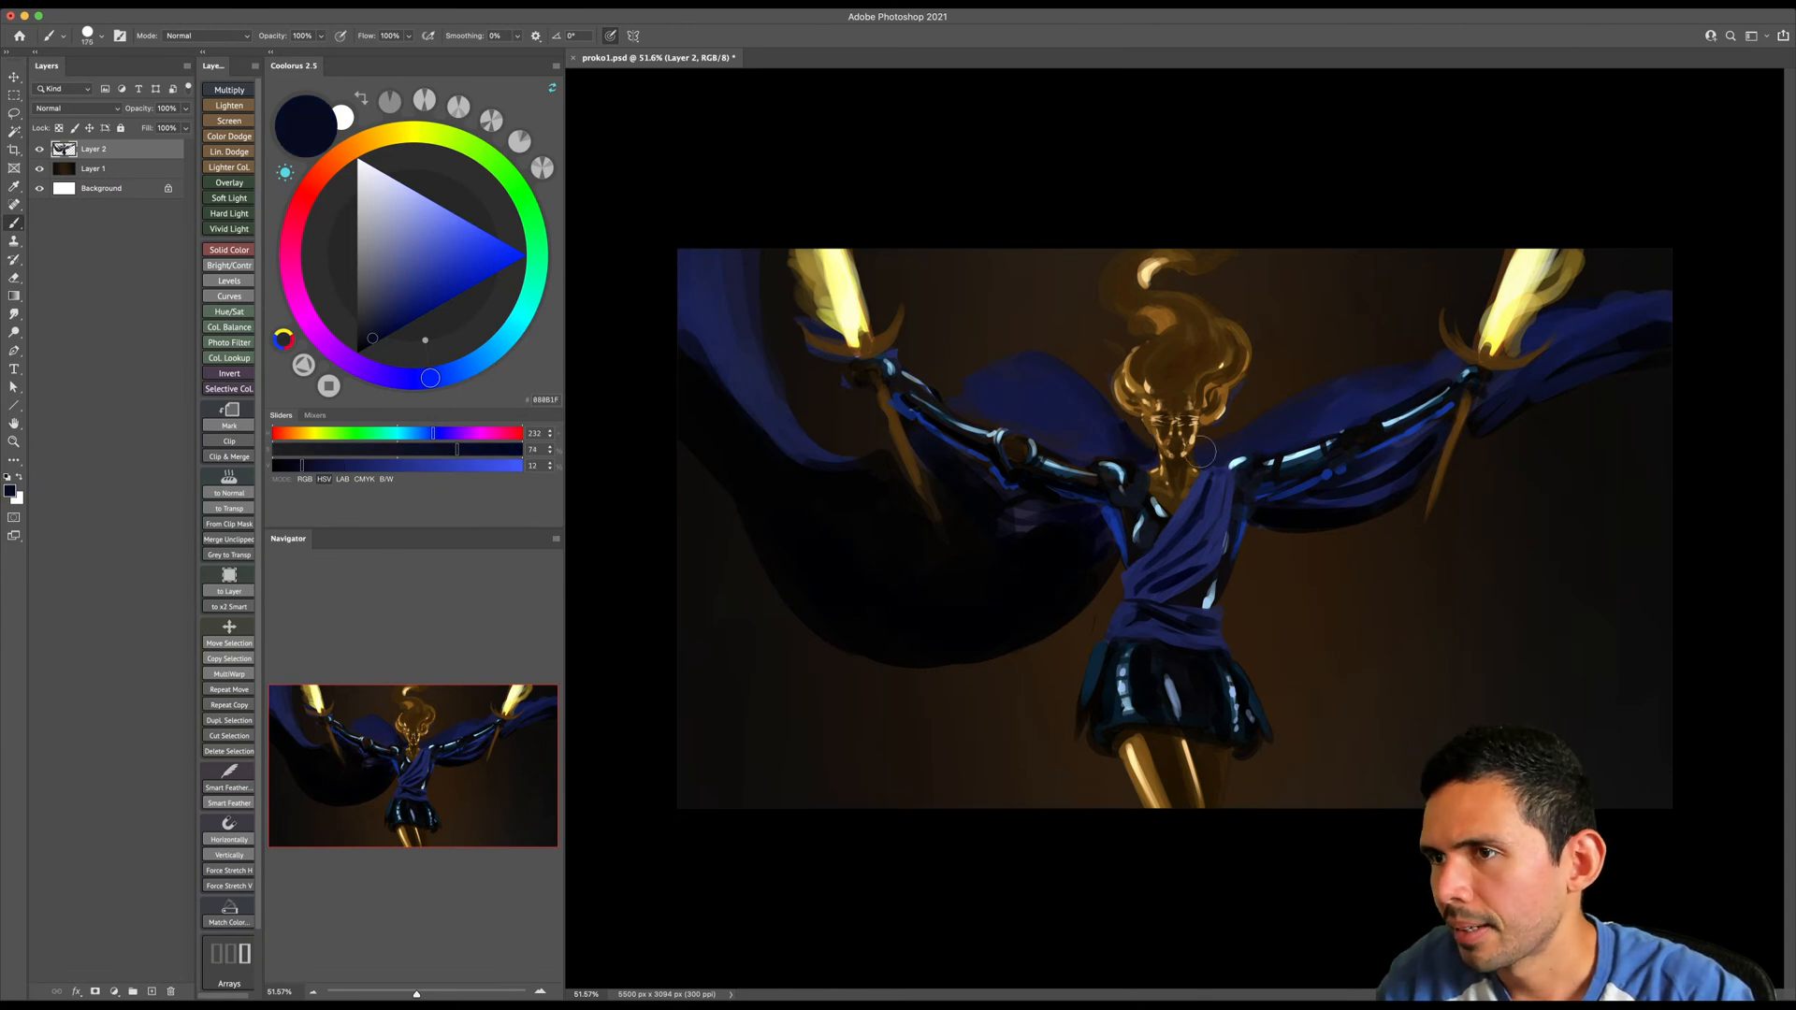
- Erase stray paint along the image-right hair edge and touch up the neighbouring drape with sampled dark navy
{"action": "key", "text": "e"}
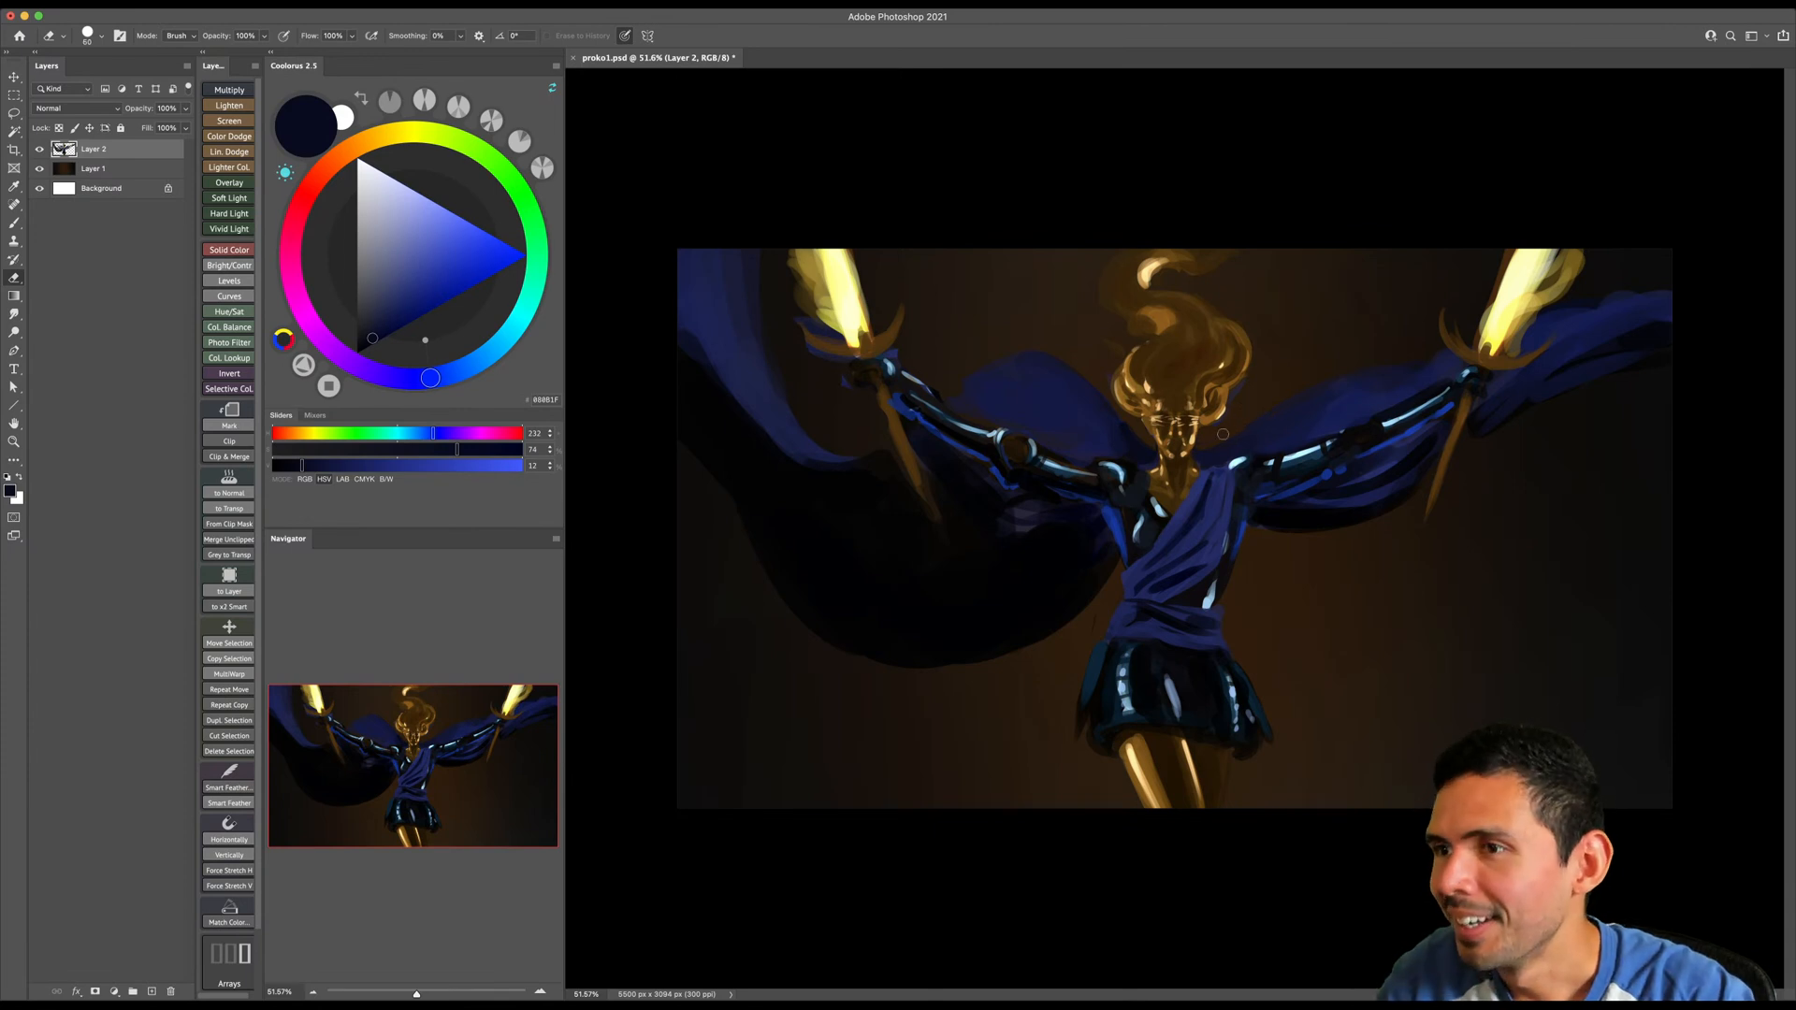
{"action": "key", "text": "b"}
{"action": "left_click", "coordinate": [1227, 443], "text": "alt"}
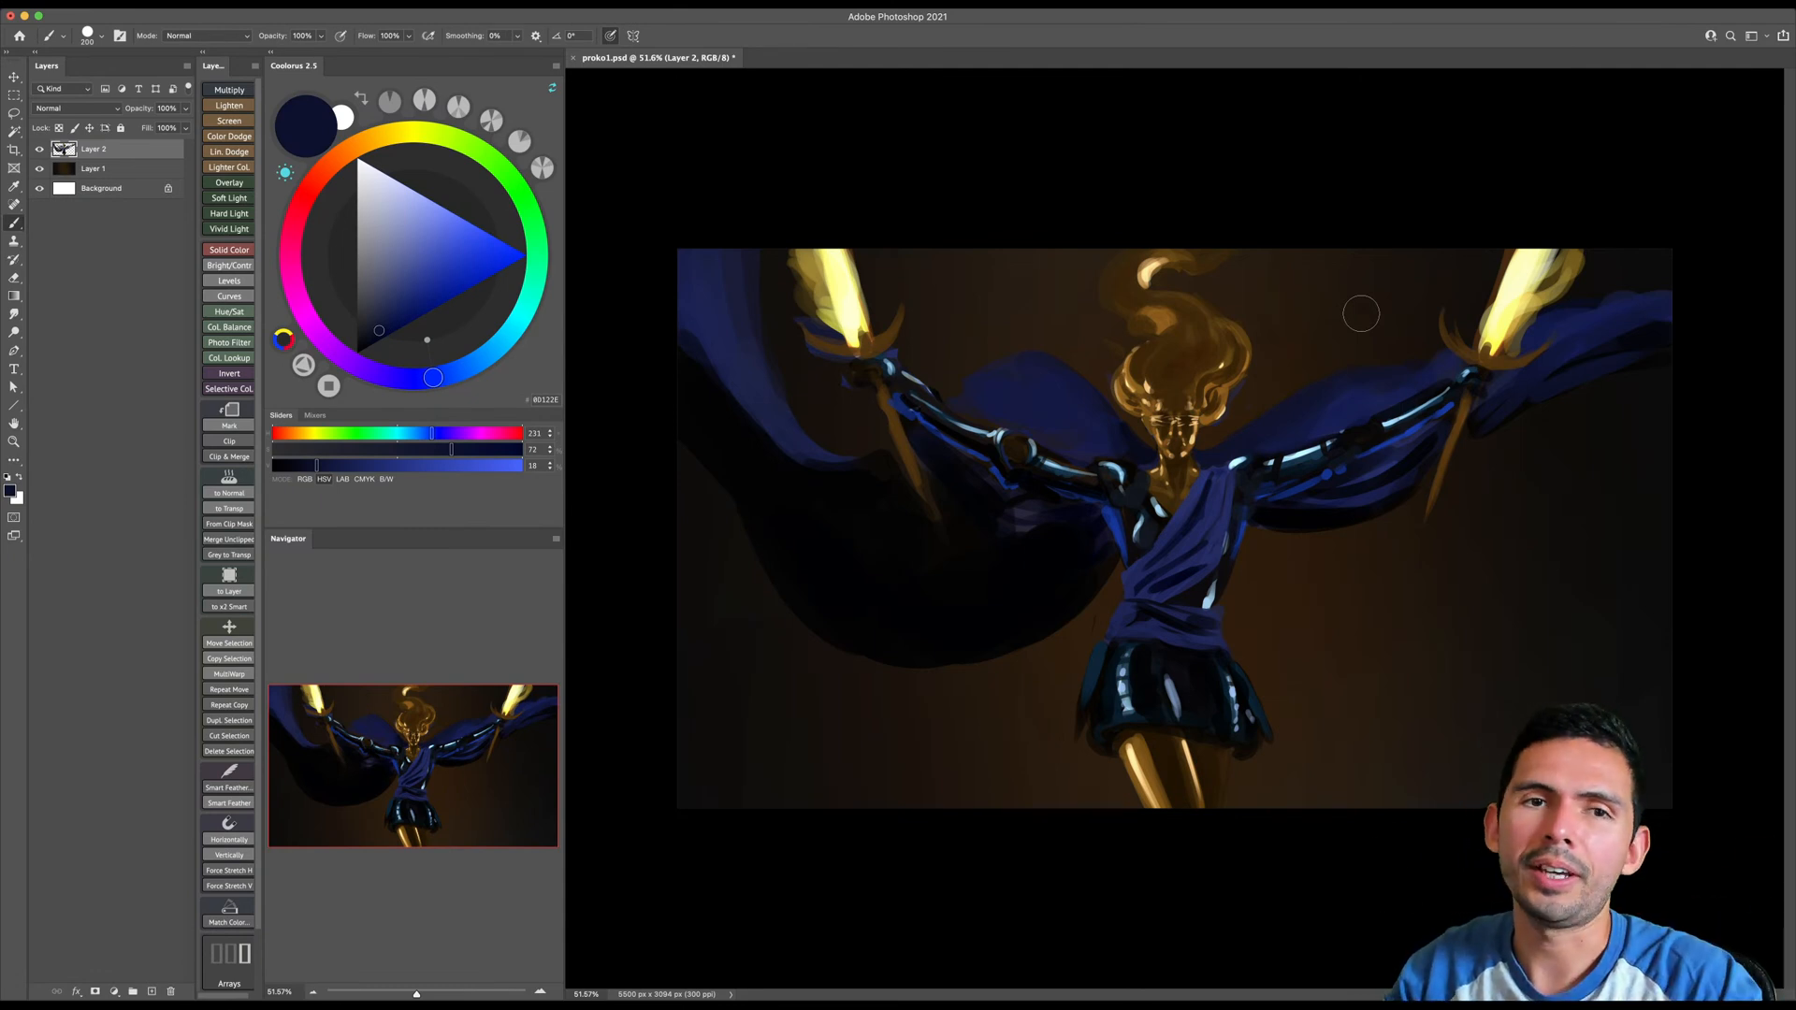
- Sample blue and near-black beside the image-left side of the torso and refine its edge with a smaller brush
{"action": "left_click", "coordinate": [1119, 531], "text": "alt"}
{"action": "key", "text": "["}
{"action": "left_click", "coordinate": [1109, 552], "text": "alt"}
{"action": "key", "text": "["}
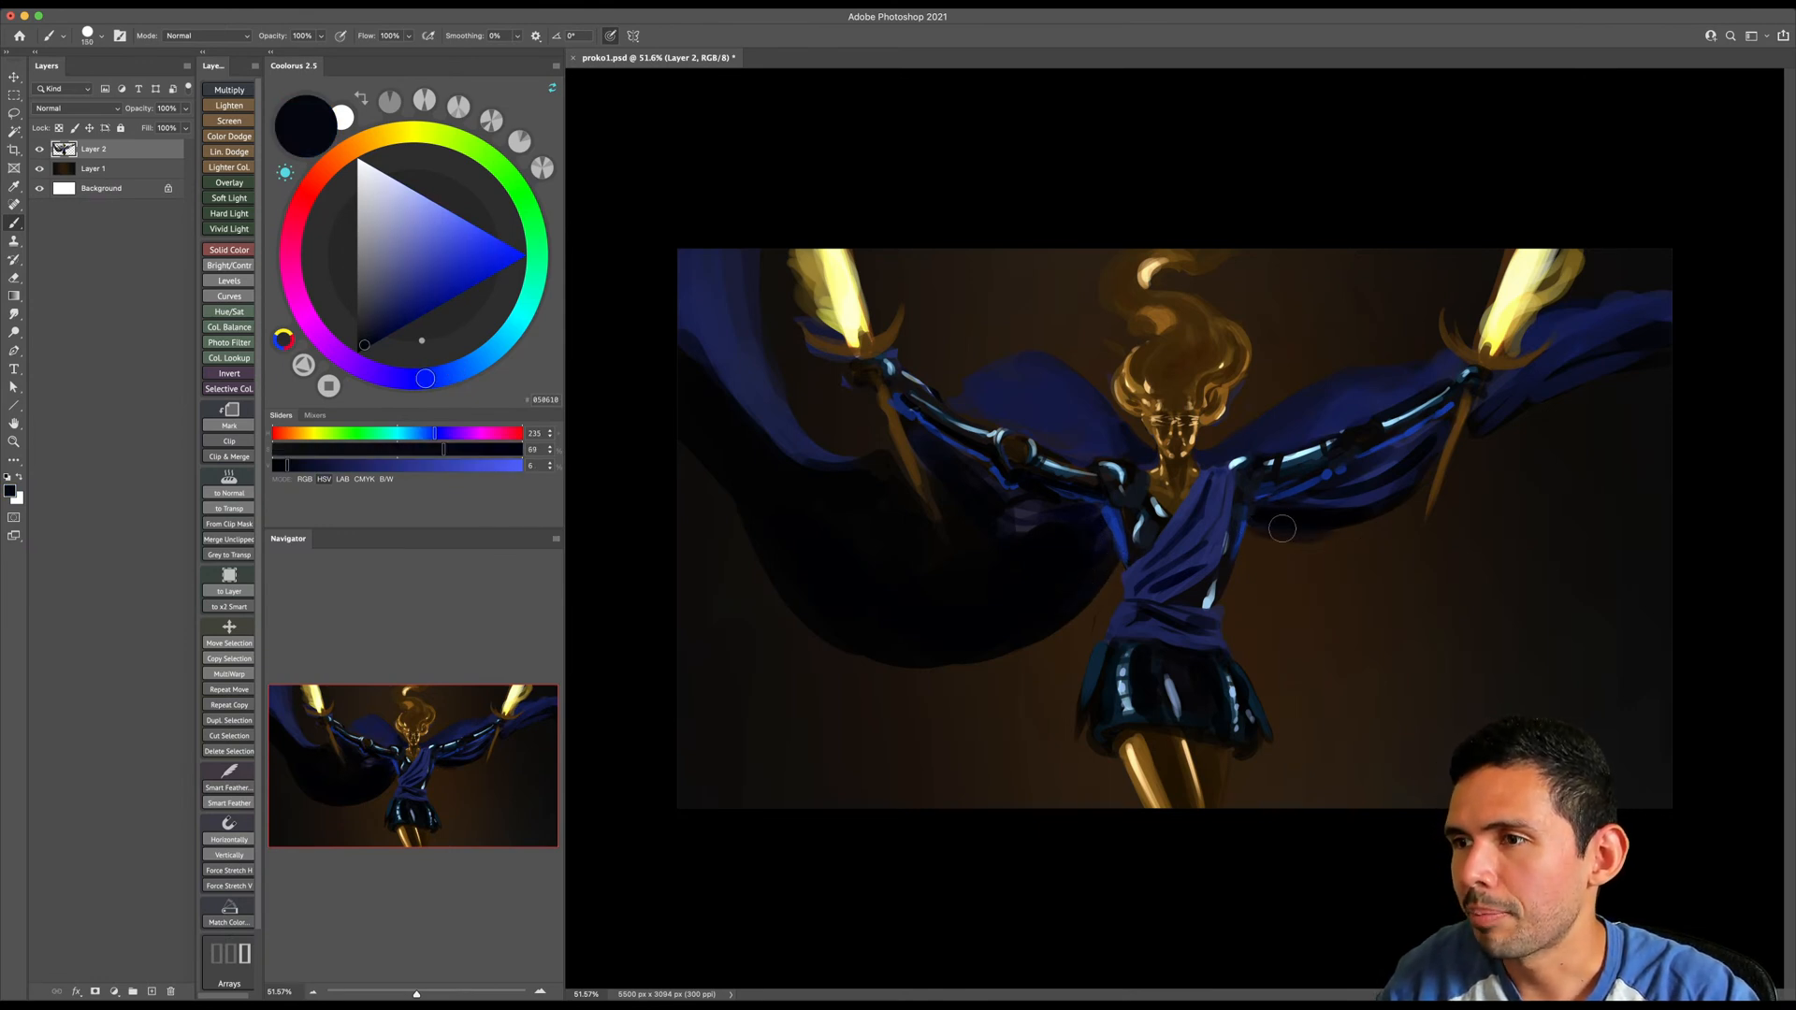
- Paint near-black shadows on the hanging drape below the image-right arm and along the outer drape's underside
{"action": "key", "text": "bracketright"}
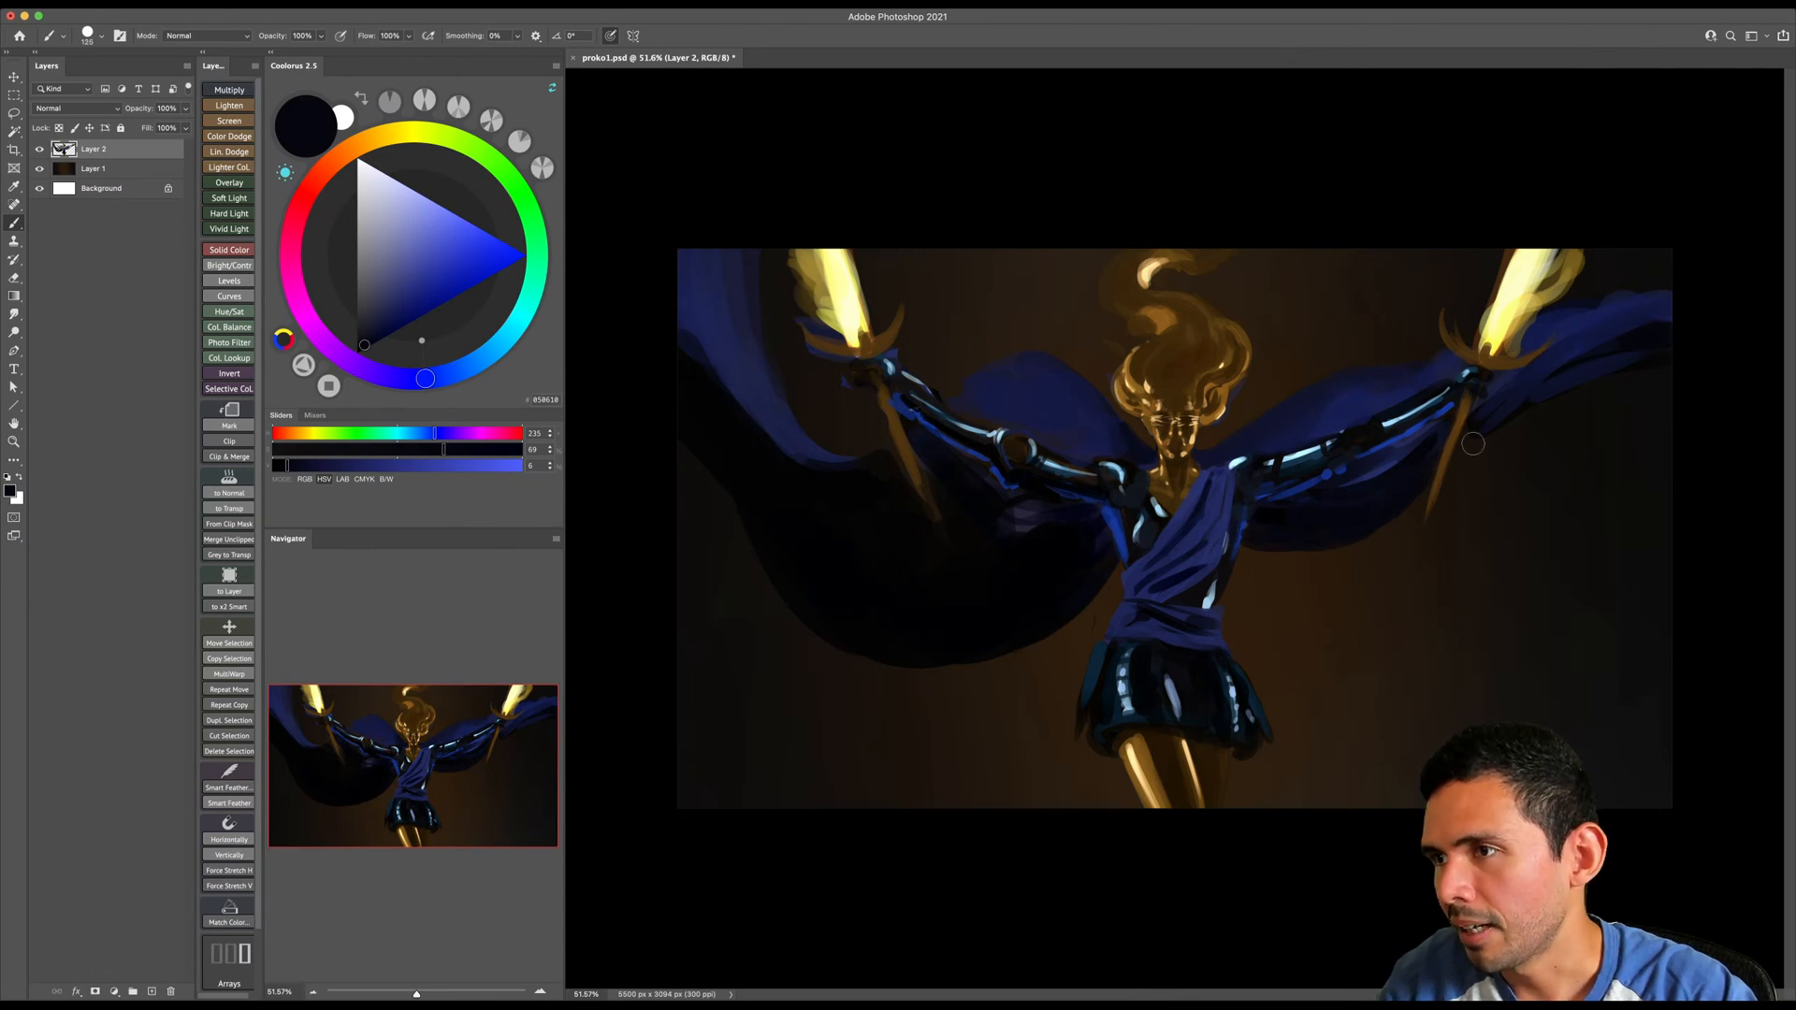
{"action": "key", "text": "bracketright"}
{"action": "key", "text": "bracketright"}
{"action": "key", "text": "bracketright"}
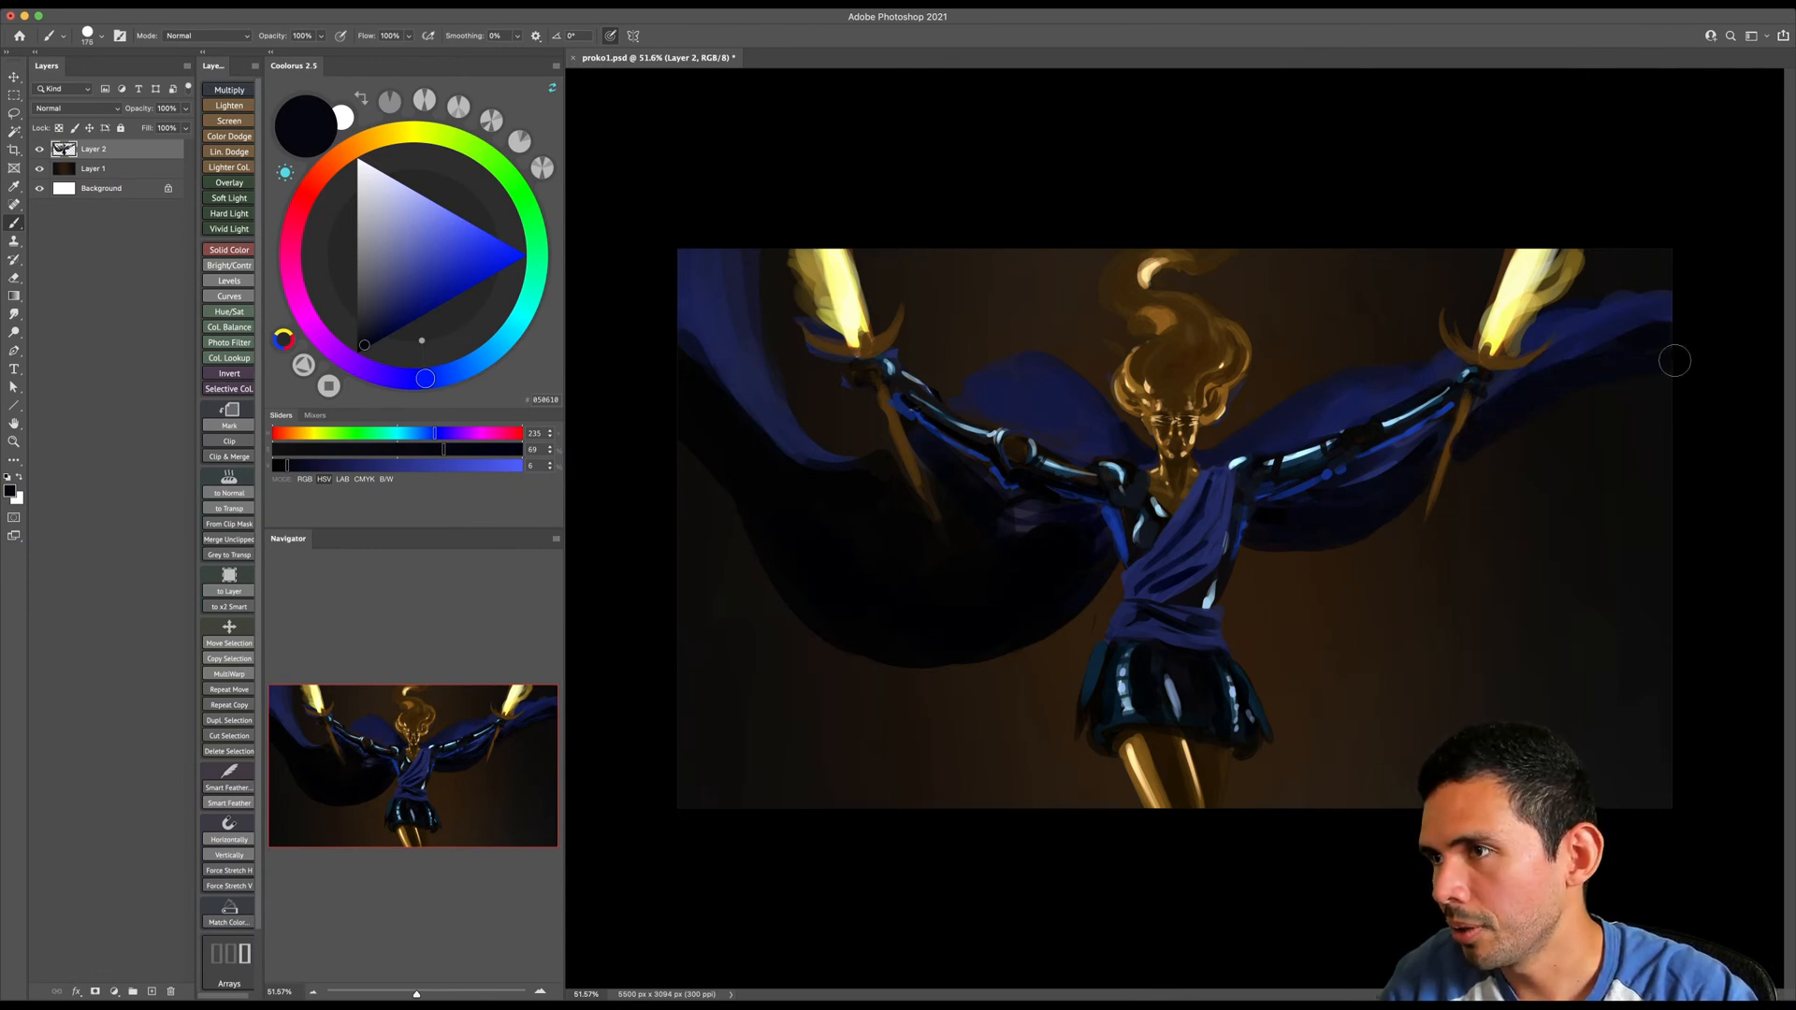
- Touch up the image-right hand and sword hilt with sampled brown and clean the cloak edge above that arm with a larger eraser
{"action": "key", "text": "e"}
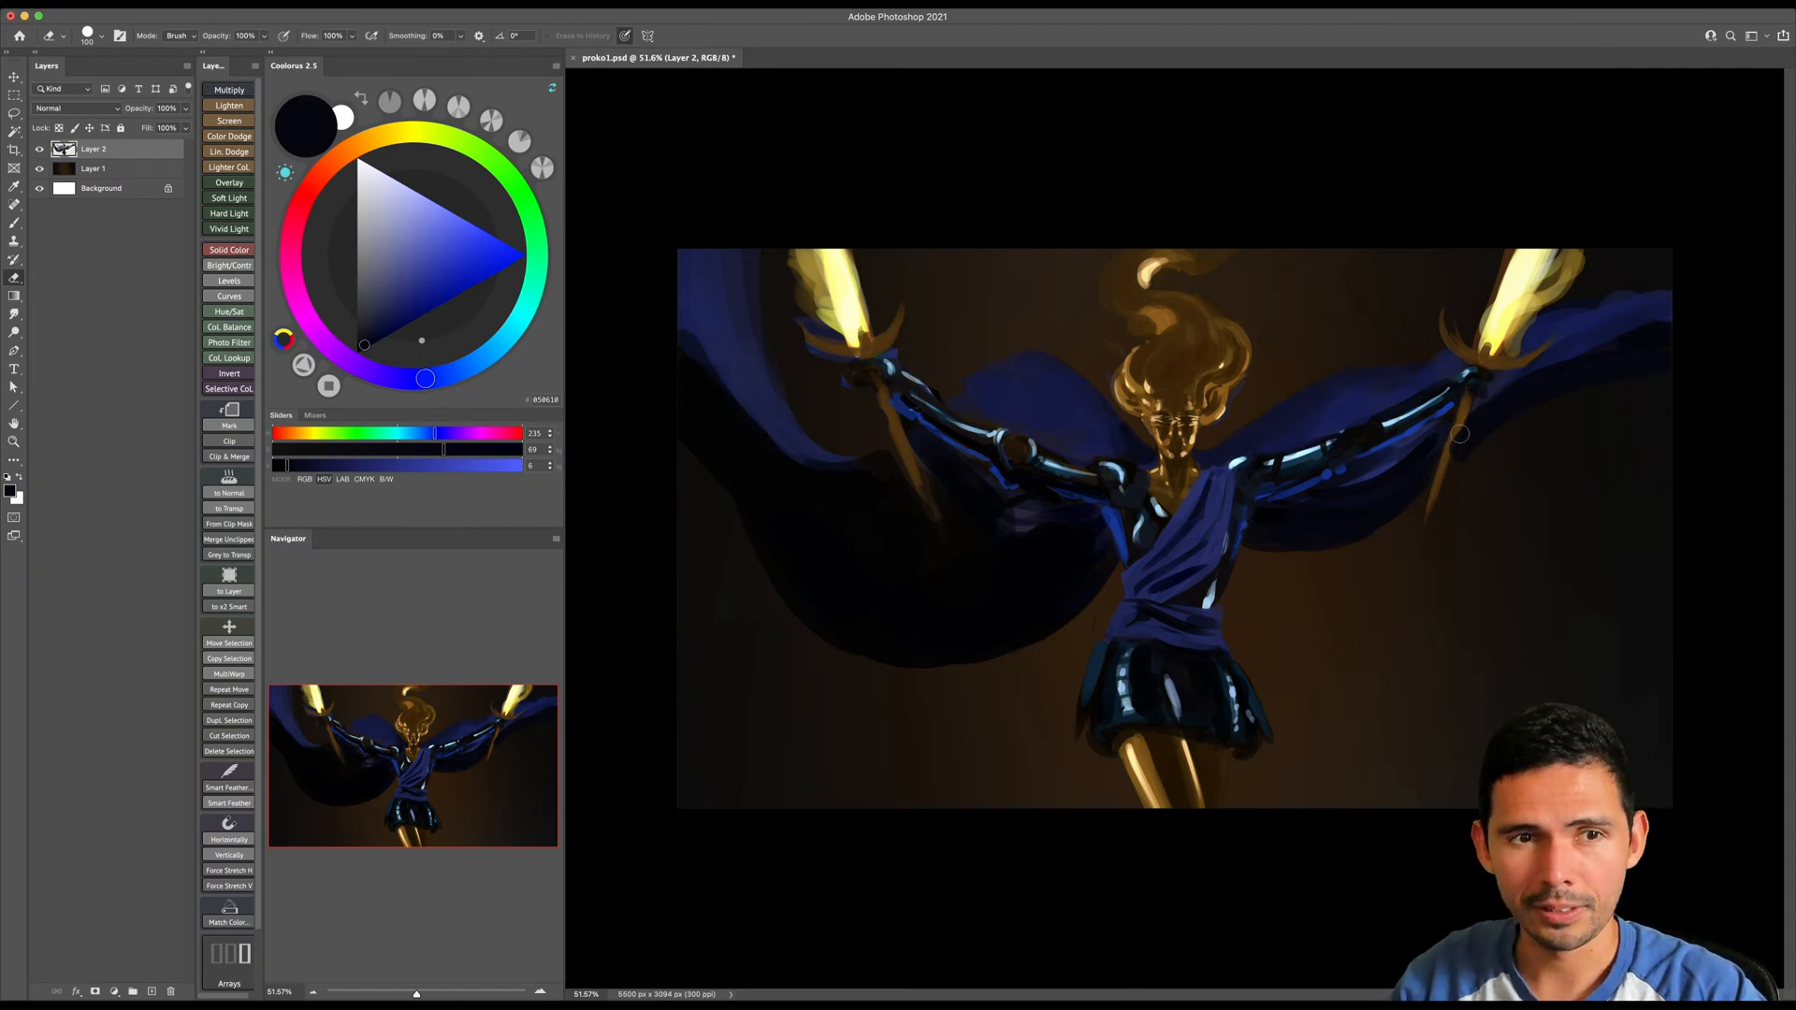
{"action": "key", "text": "b"}
{"action": "left_click", "coordinate": [1479, 370], "text": "alt"}
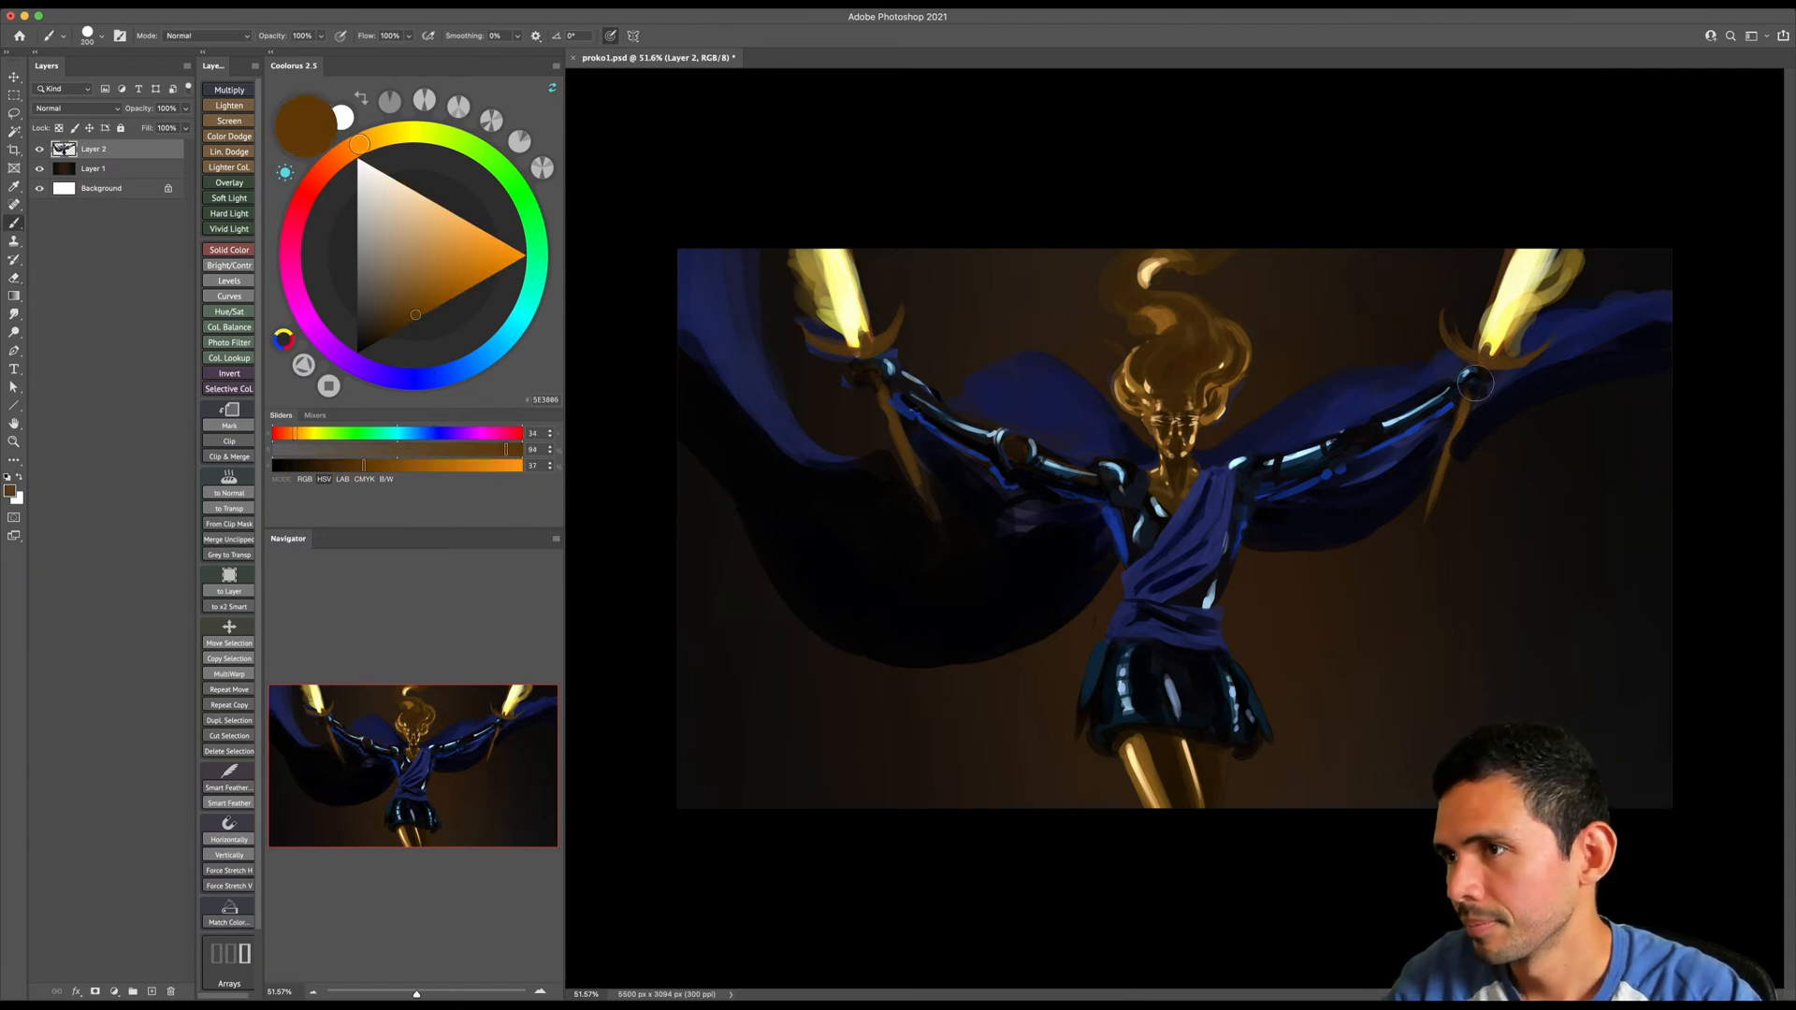
{"action": "key", "text": "bracketleft"}
{"action": "key", "text": "e"}
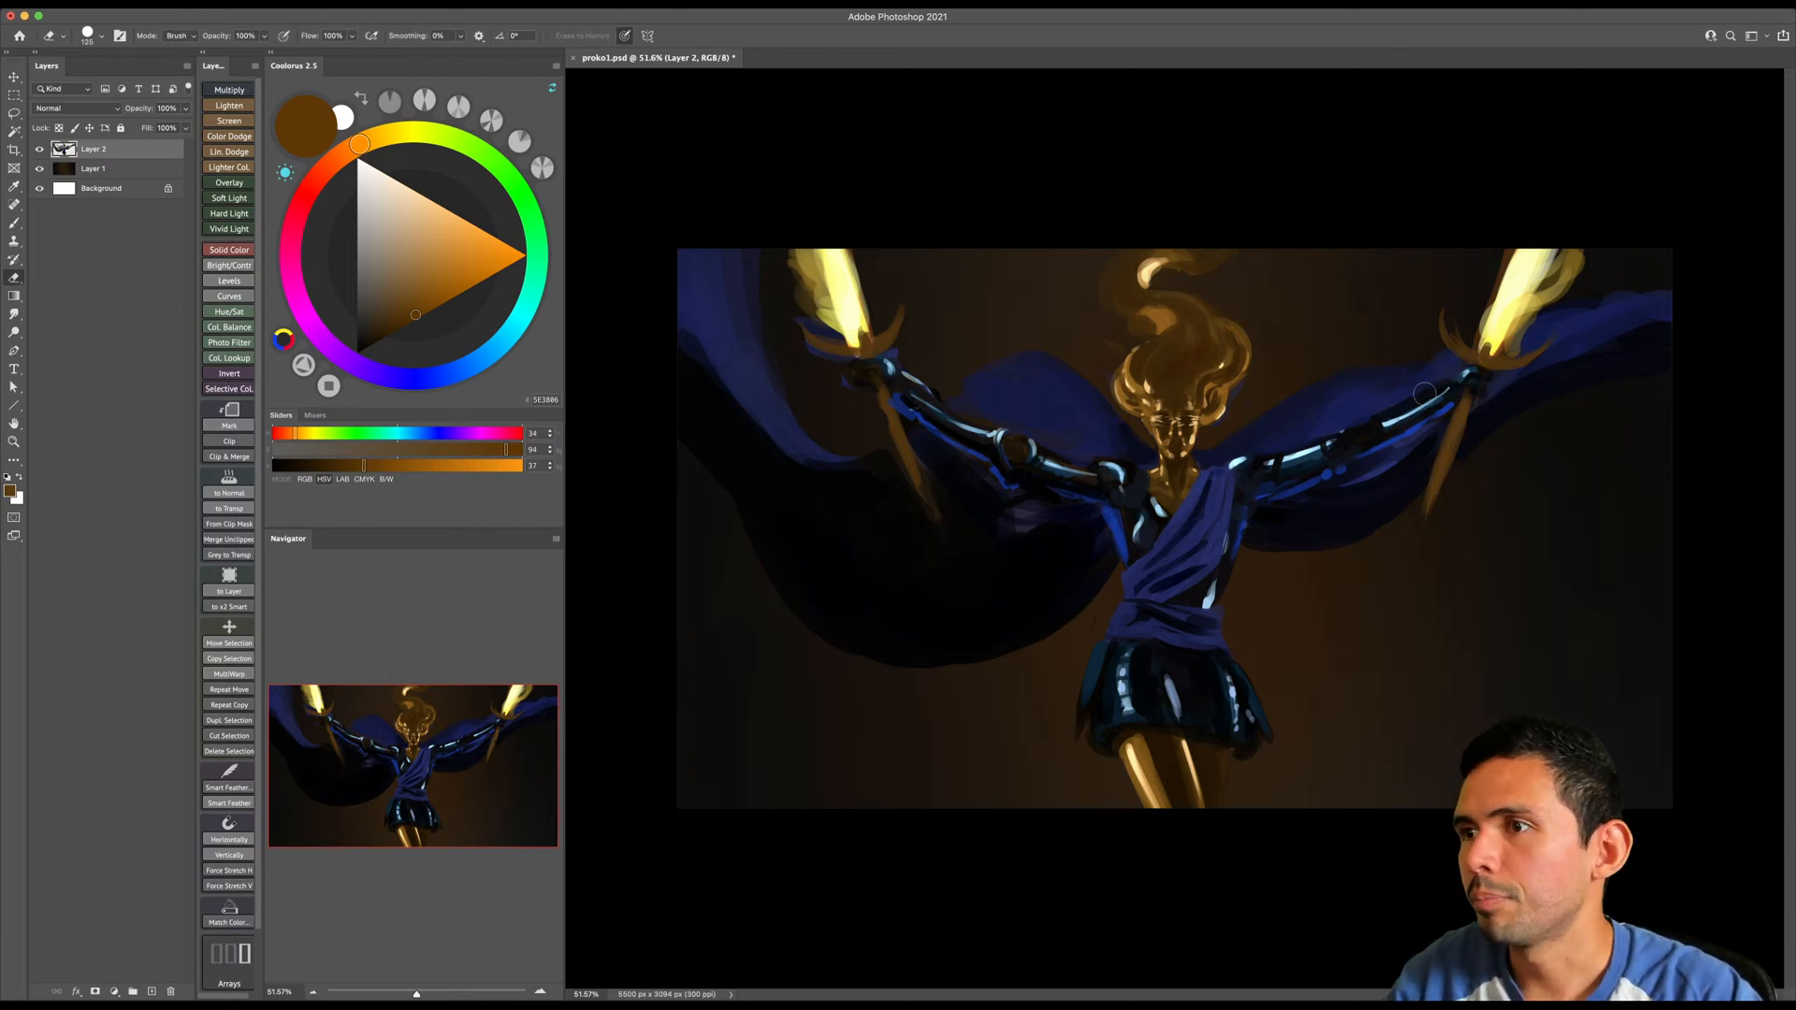
{"action": "key", "text": "bracketright"}
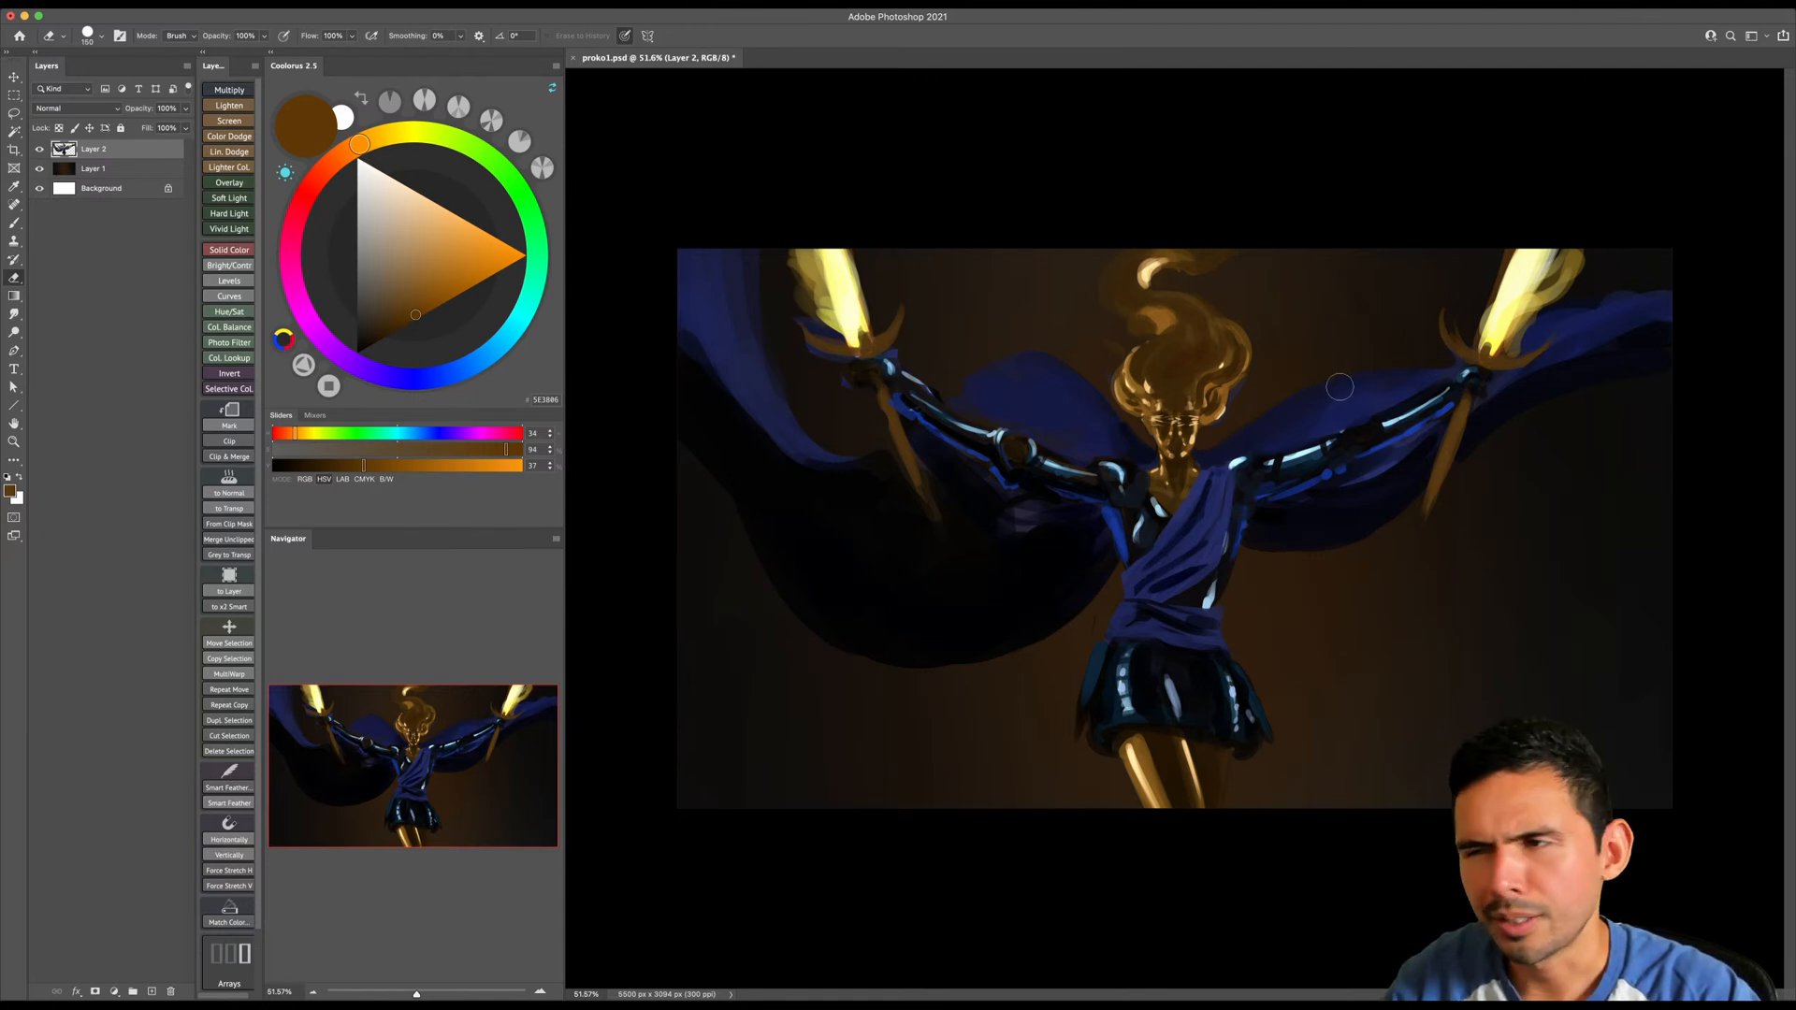
{"action": "key", "text": "bracketright"}
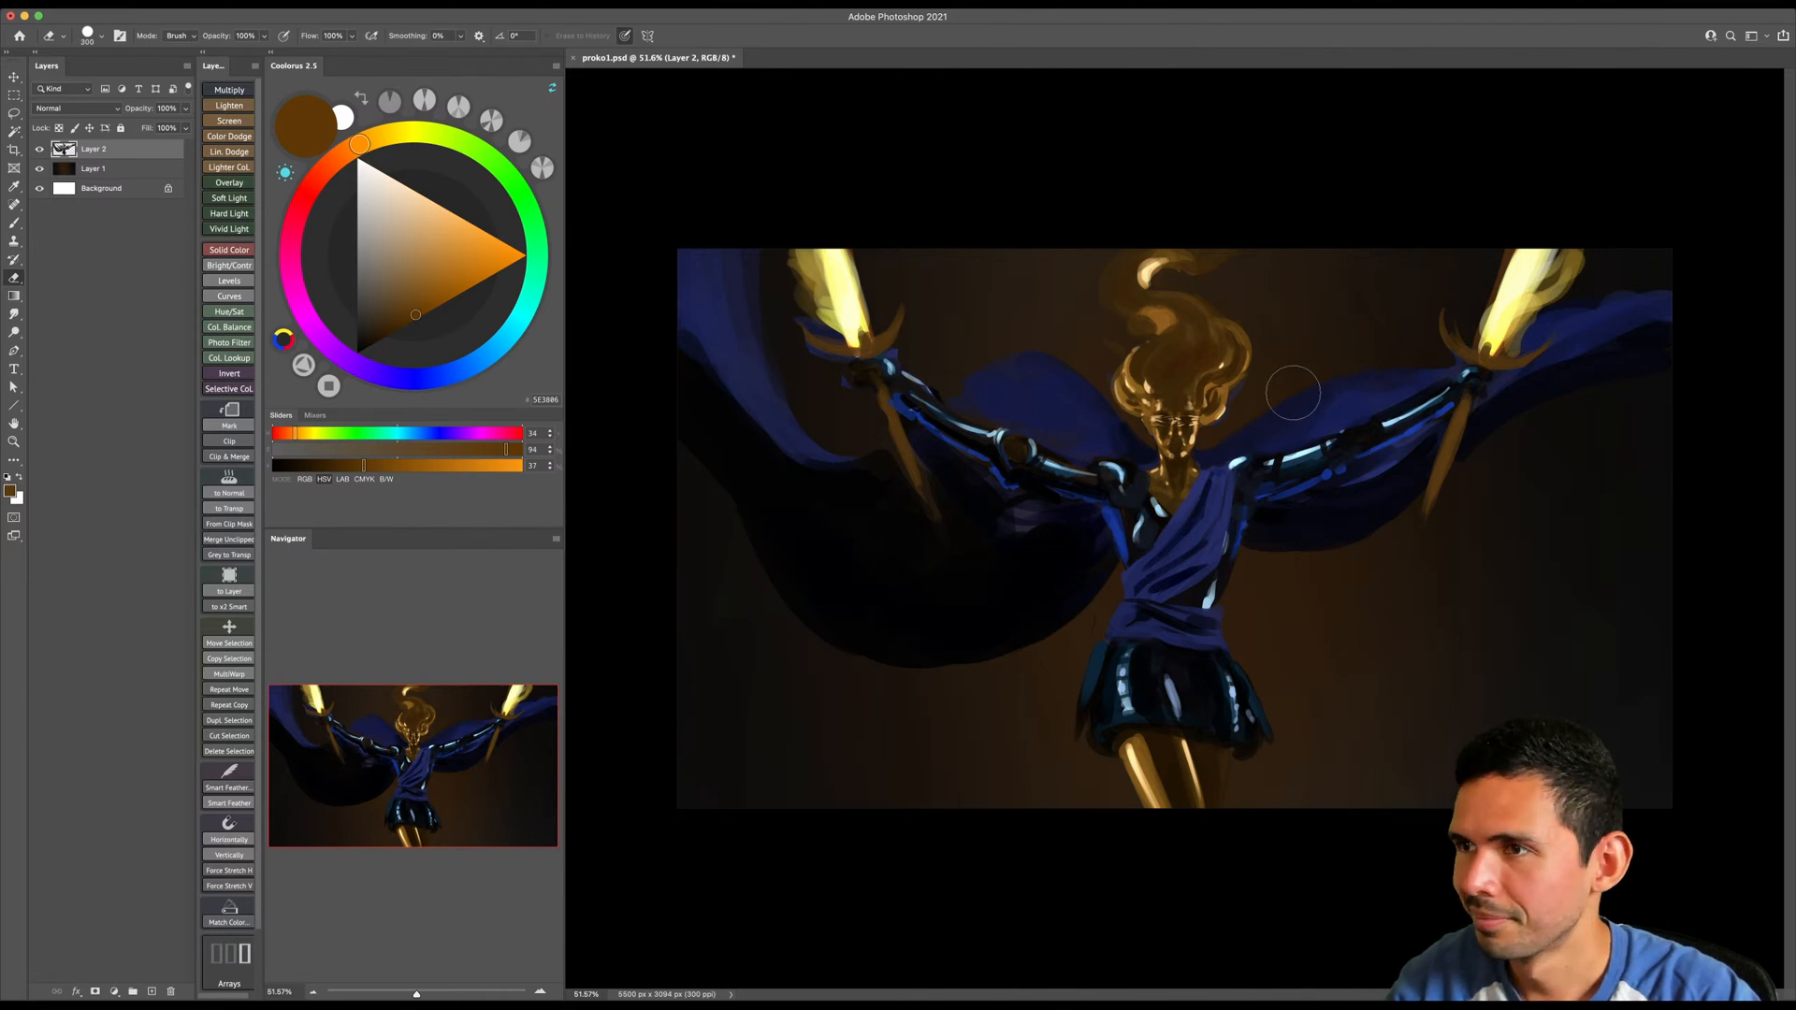
- Repaint the cloak edge between the image-right arm and sword hand with sampled navy and a larger brush
{"action": "key", "text": "b"}
{"action": "left_click", "coordinate": [1360, 400], "text": "alt"}
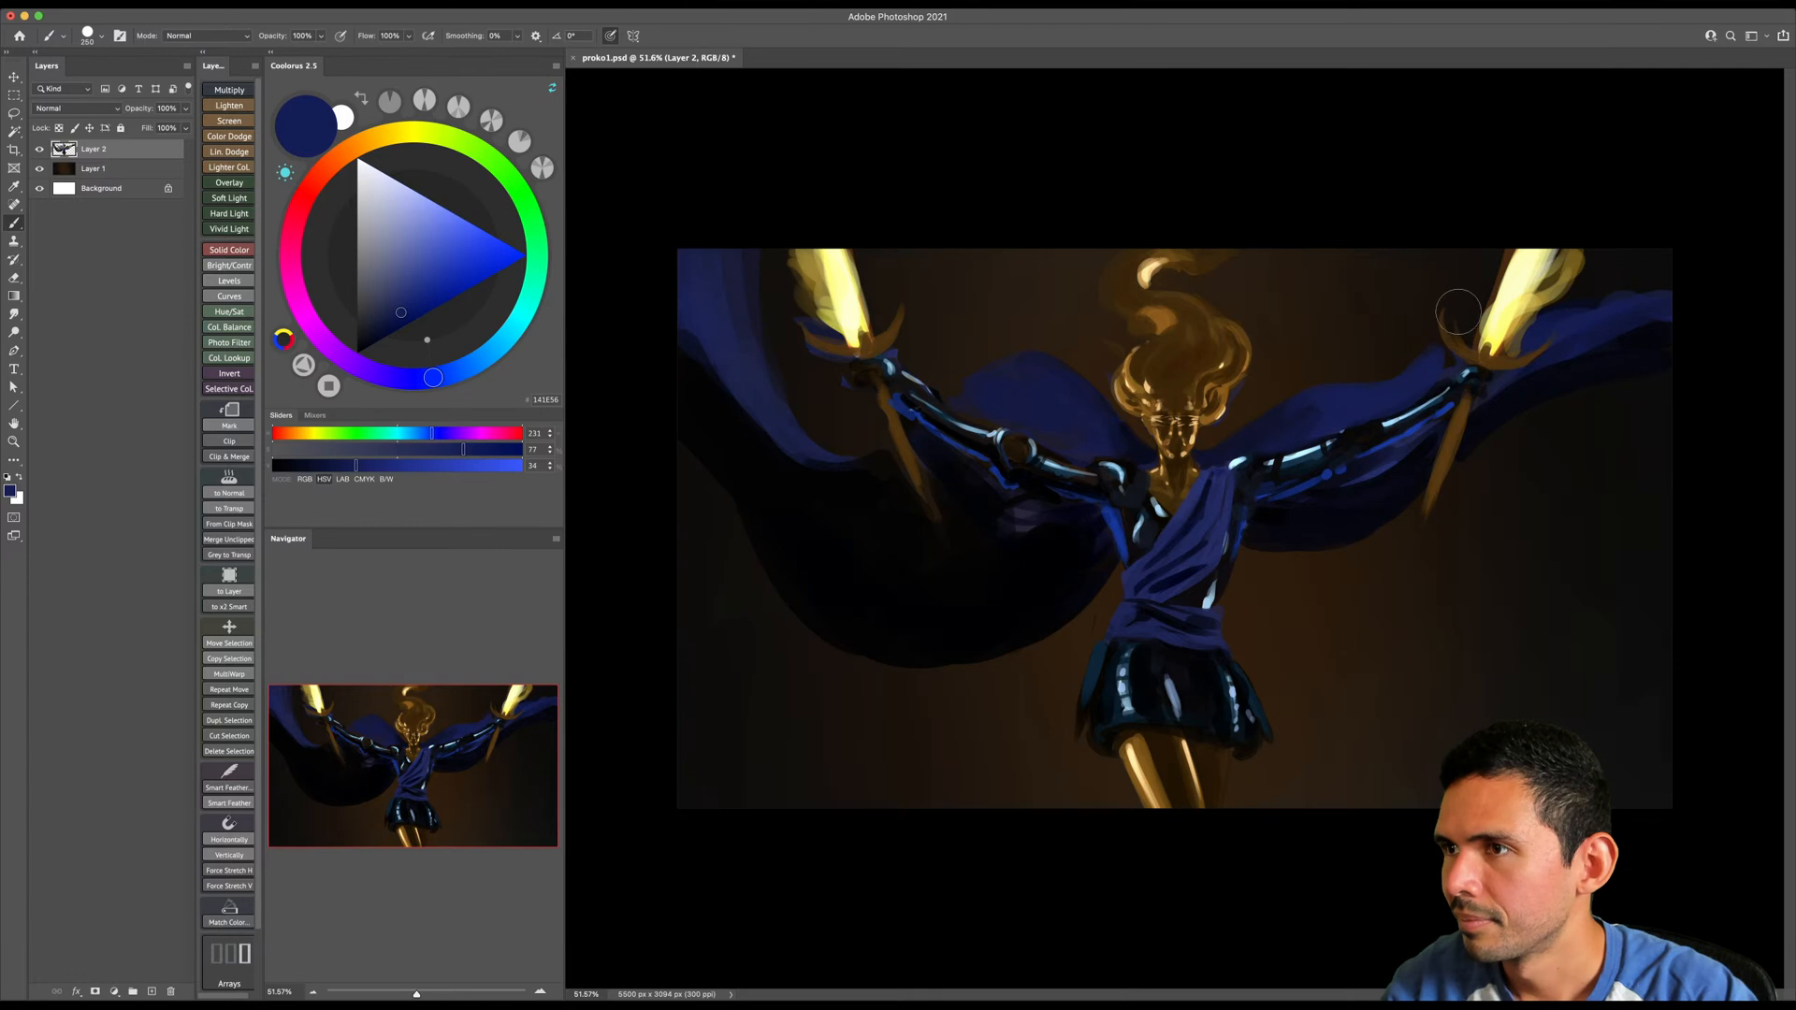
{"action": "key", "text": "bracketright"}
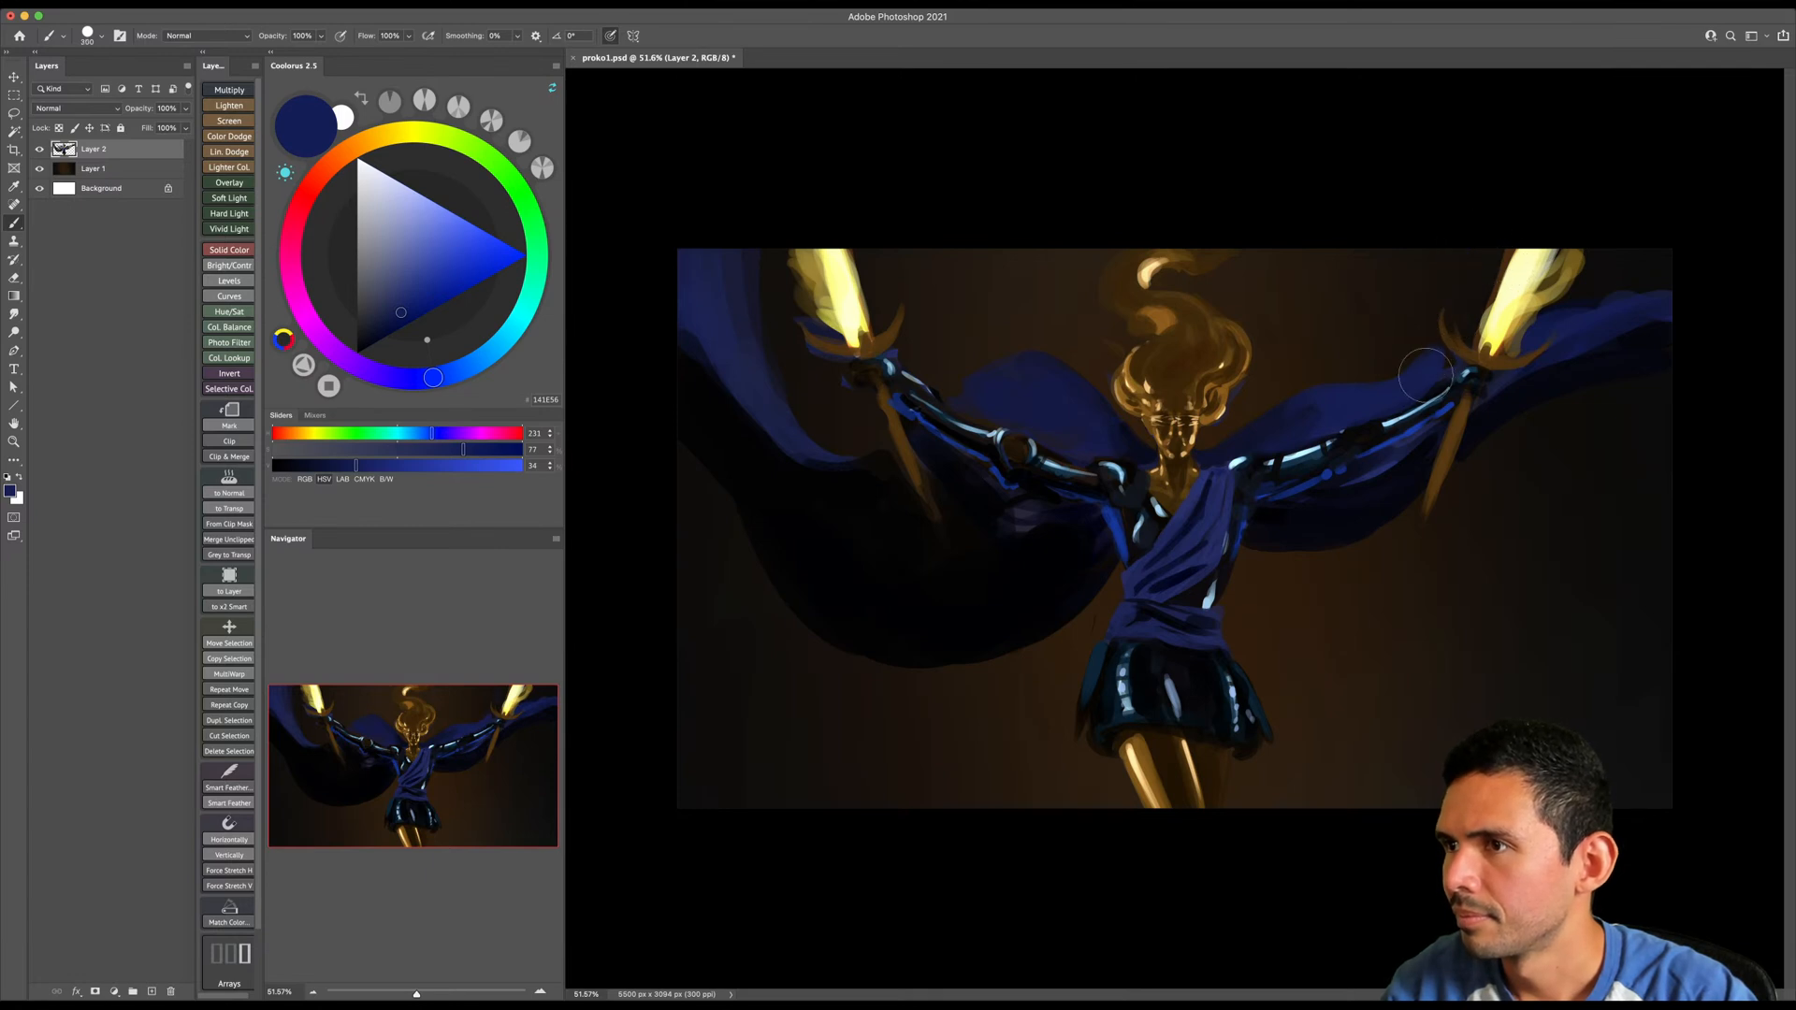
{"action": "key", "text": "alt+shift+super+n"}
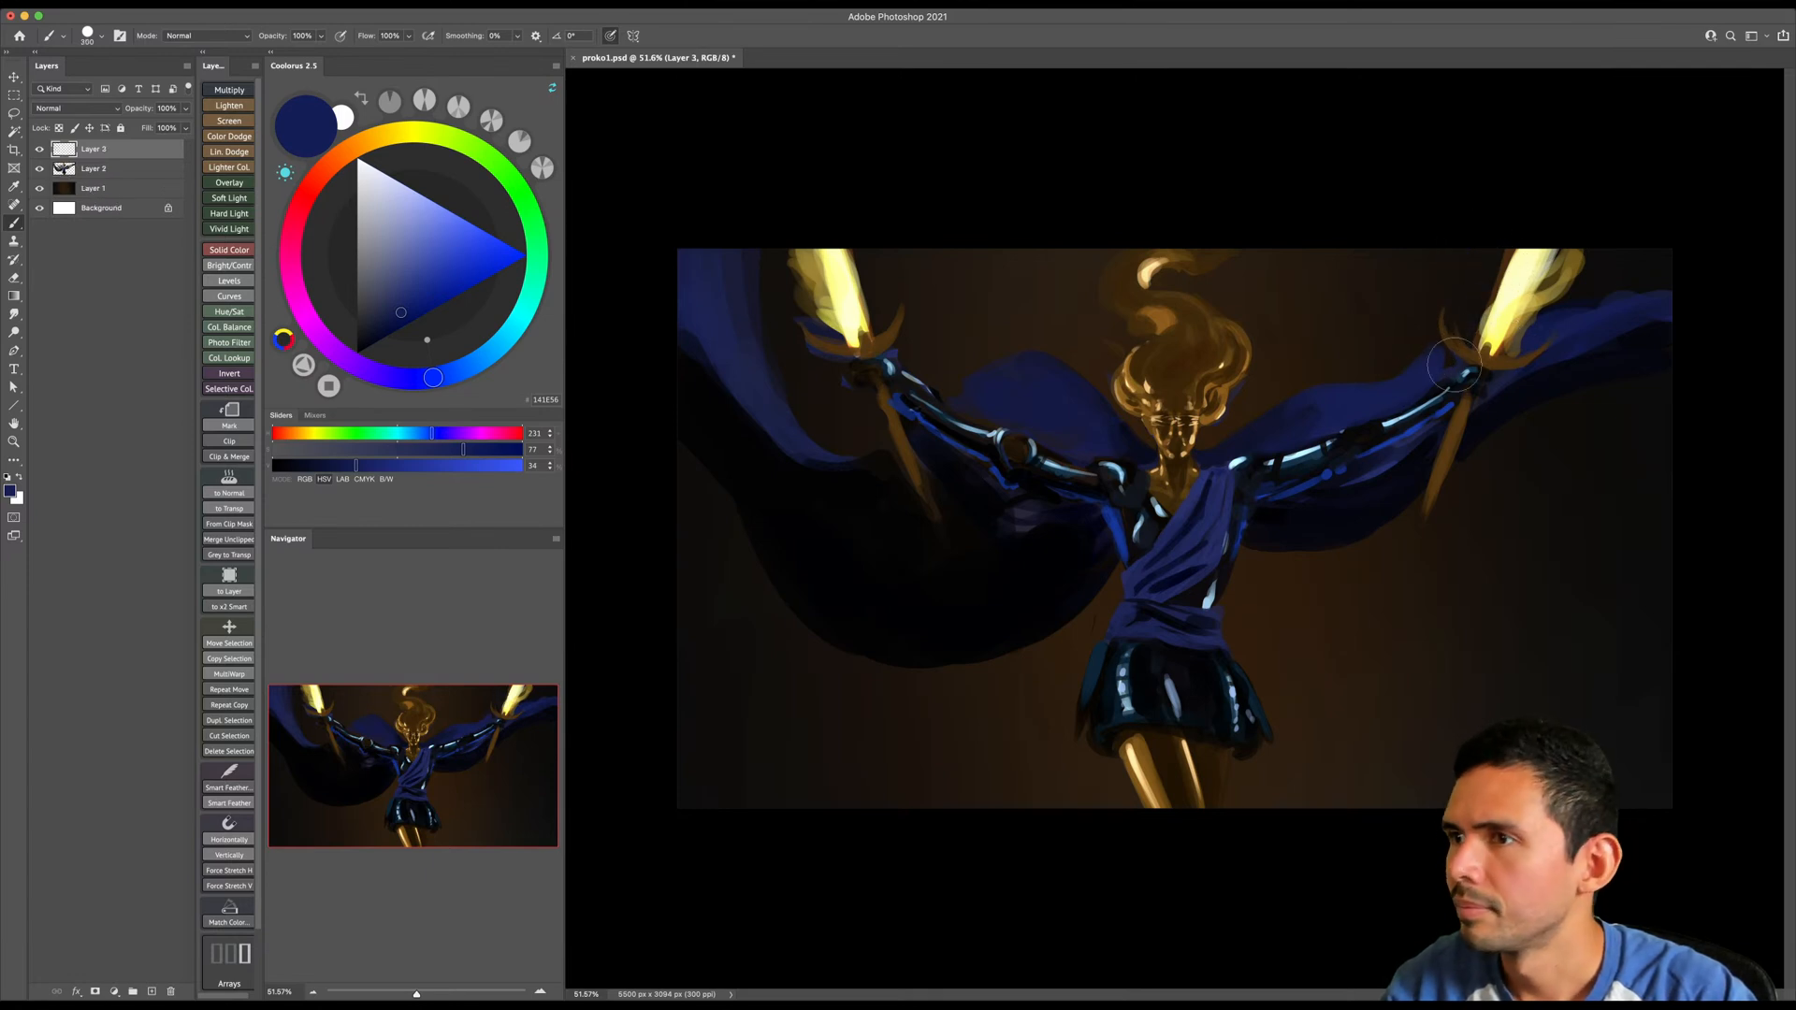
{"action": "mouse_move", "coordinate": [1422, 383]}
{"action": "left_mouse_down"}
{"action": "mouse_move", "coordinate": [1525, 295]}
{"action": "mouse_move", "coordinate": [1599, 338]}
{"action": "mouse_move", "coordinate": [1530, 366]}
{"action": "mouse_move", "coordinate": [1673, 483]}
{"action": "mouse_move", "coordinate": [1635, 388]}
{"action": "mouse_move", "coordinate": [1644, 561]}
{"action": "left_mouse_up"}
{"action": "key", "text": "super+z"}
{"action": "key", "text": "super+z"}
{"action": "key", "text": "super+z"}
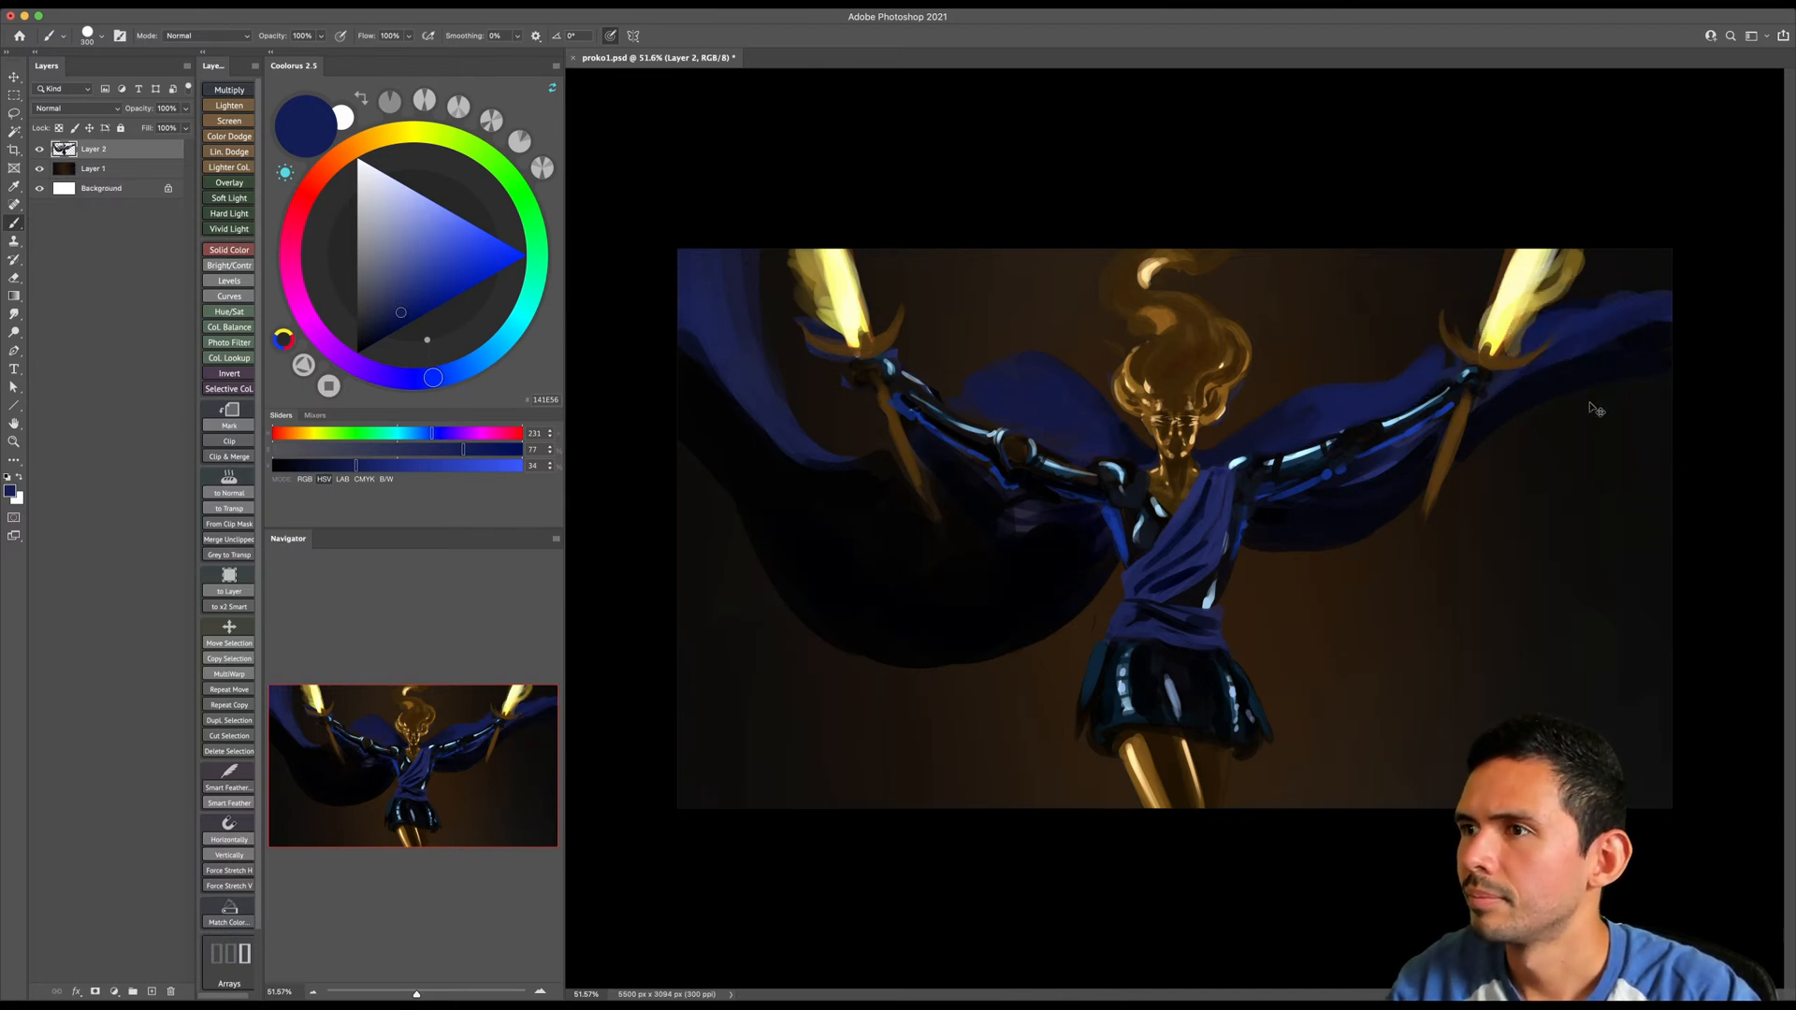
- Smooth the cloak above the image-right arm and its outer section beyond the hand with sampled navy tones
{"action": "left_click", "coordinate": [1366, 392], "text": "alt"}
{"action": "key", "text": "bracketleft"}
{"action": "key", "text": "bracketleft"}
{"action": "key", "text": "bracketleft"}
{"action": "left_click_drag", "start_coordinate": [1373, 379], "coordinate": [1320, 411]}
{"action": "left_click", "coordinate": [1300, 400], "text": "alt"}
{"action": "left_click", "coordinate": [1354, 409], "text": "alt"}
{"action": "key", "text": "bracketright"}
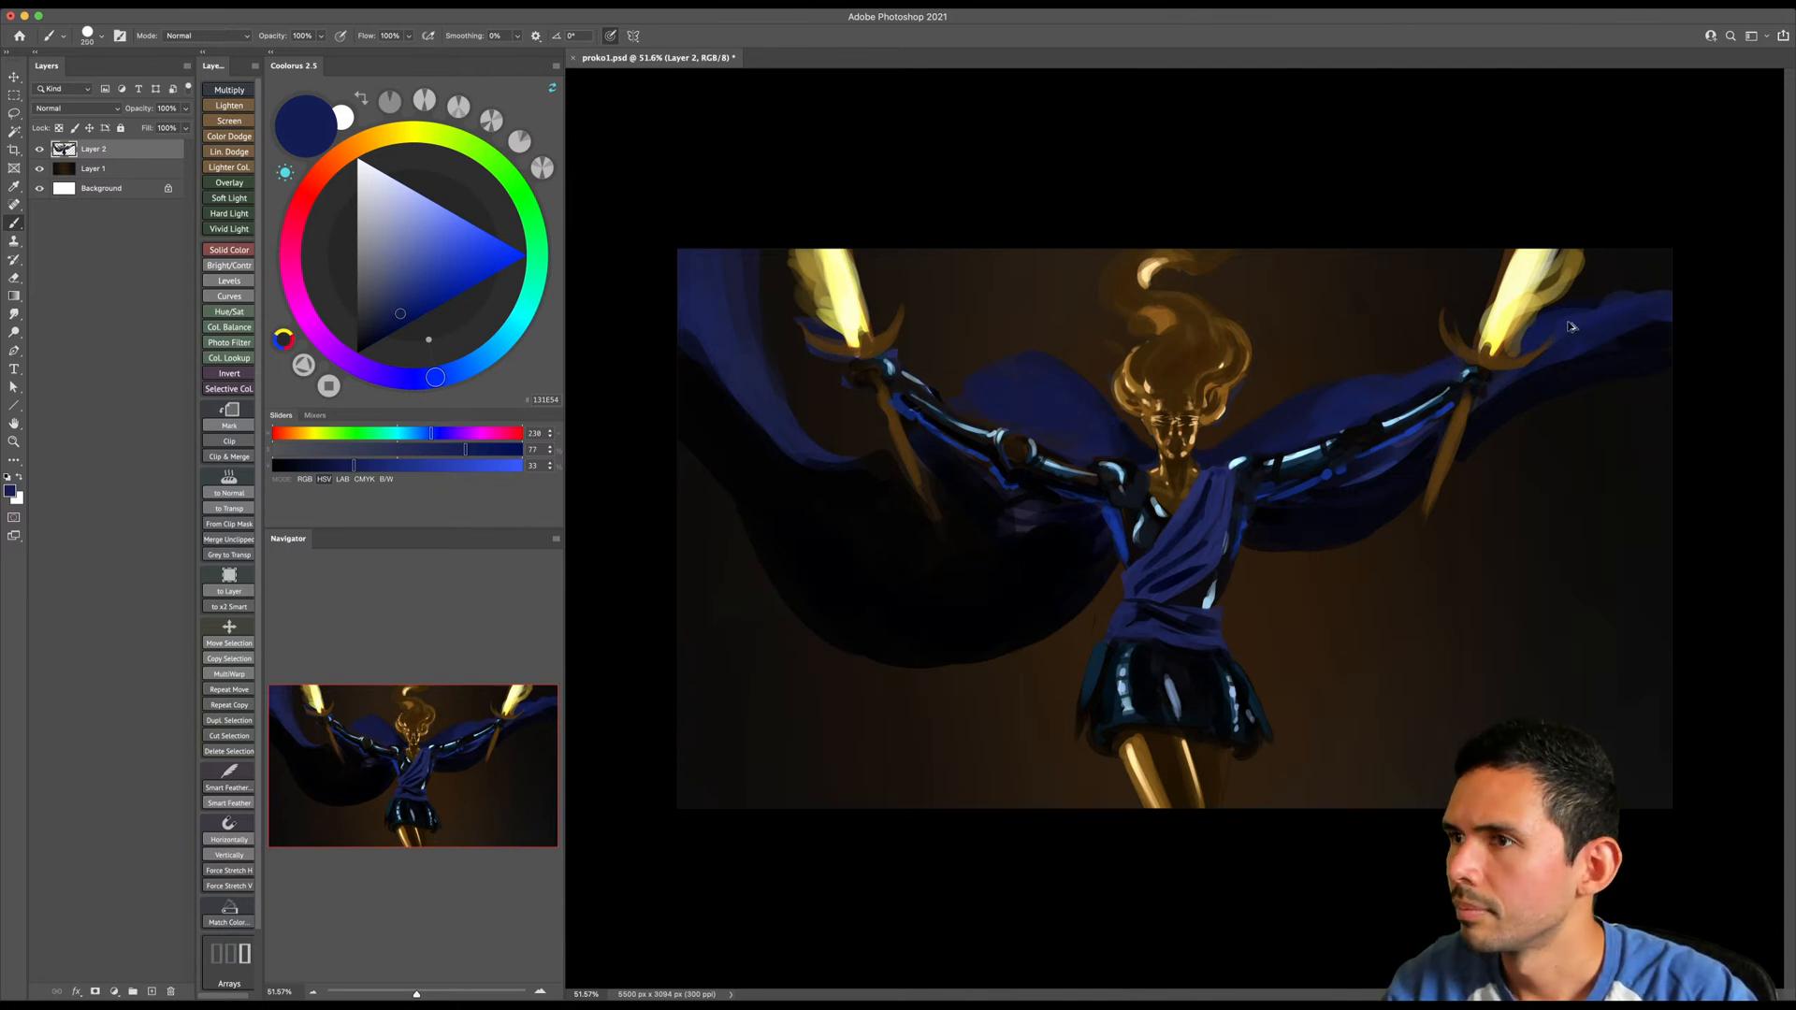
{"action": "key", "text": "ctrl+shift+alt+n"}
{"action": "key", "text": "e"}
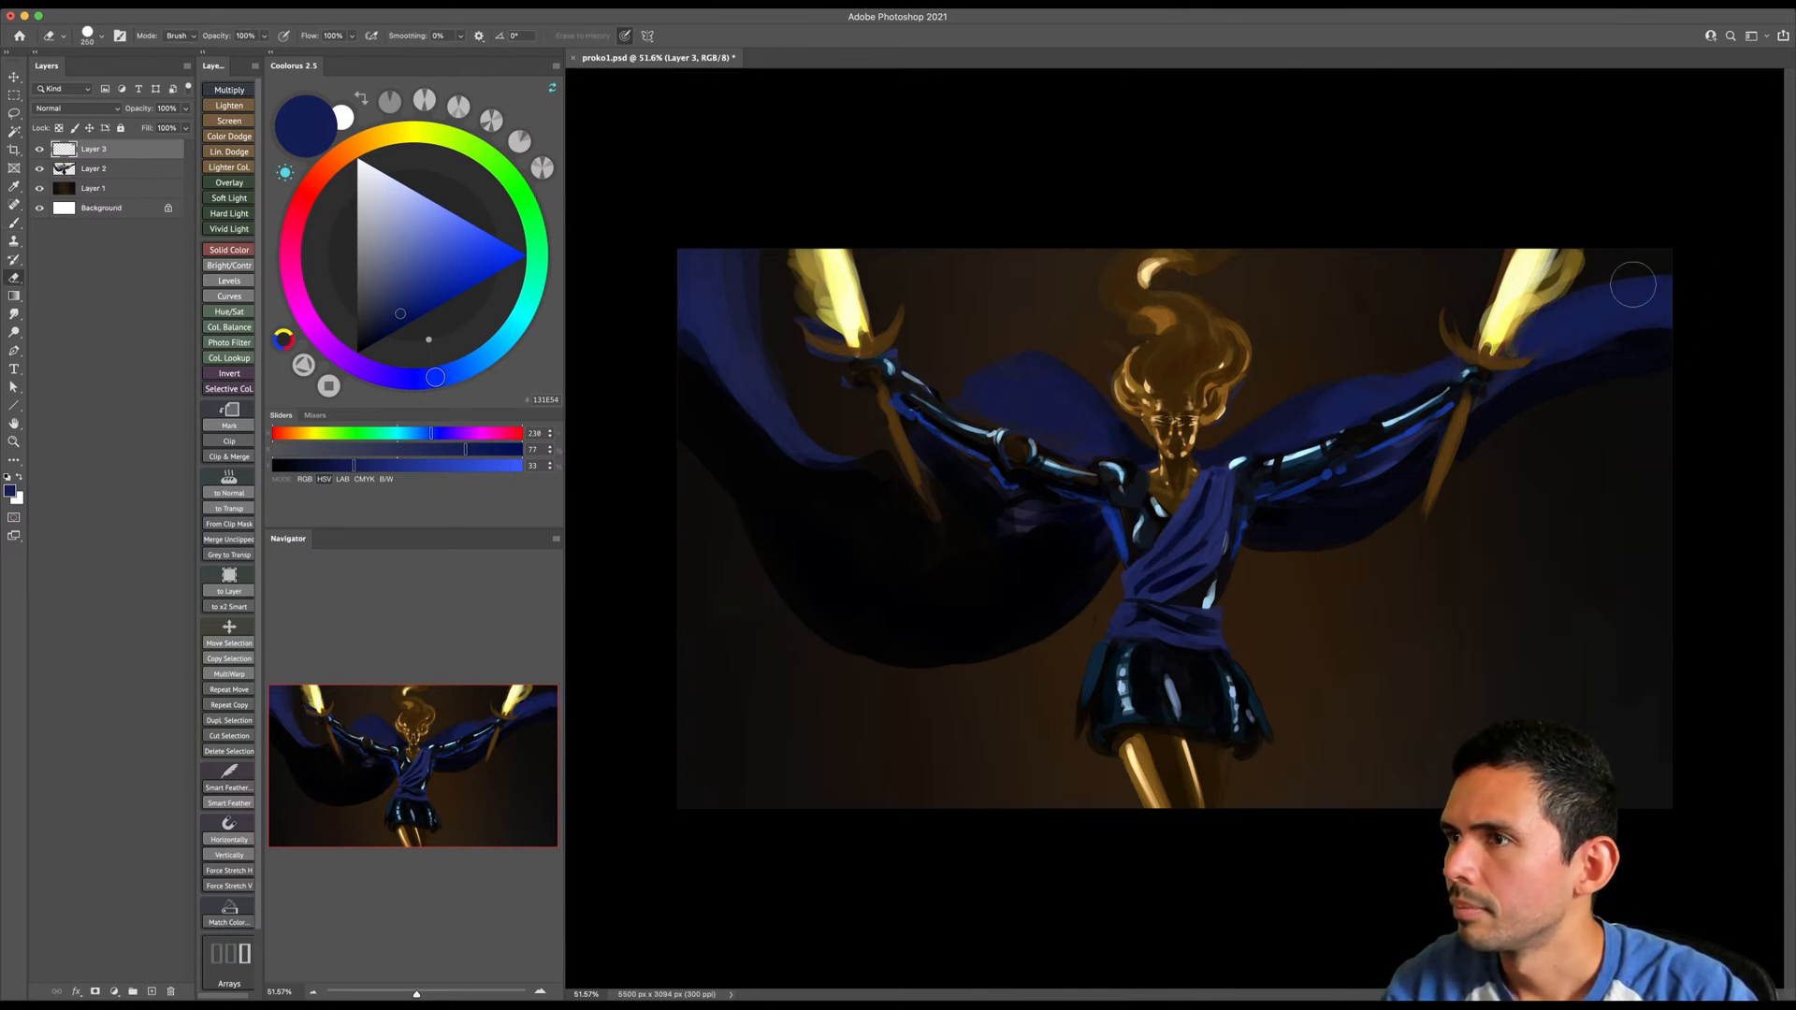
{"action": "key", "text": "bracketright"}
{"action": "key", "text": "bracketright"}
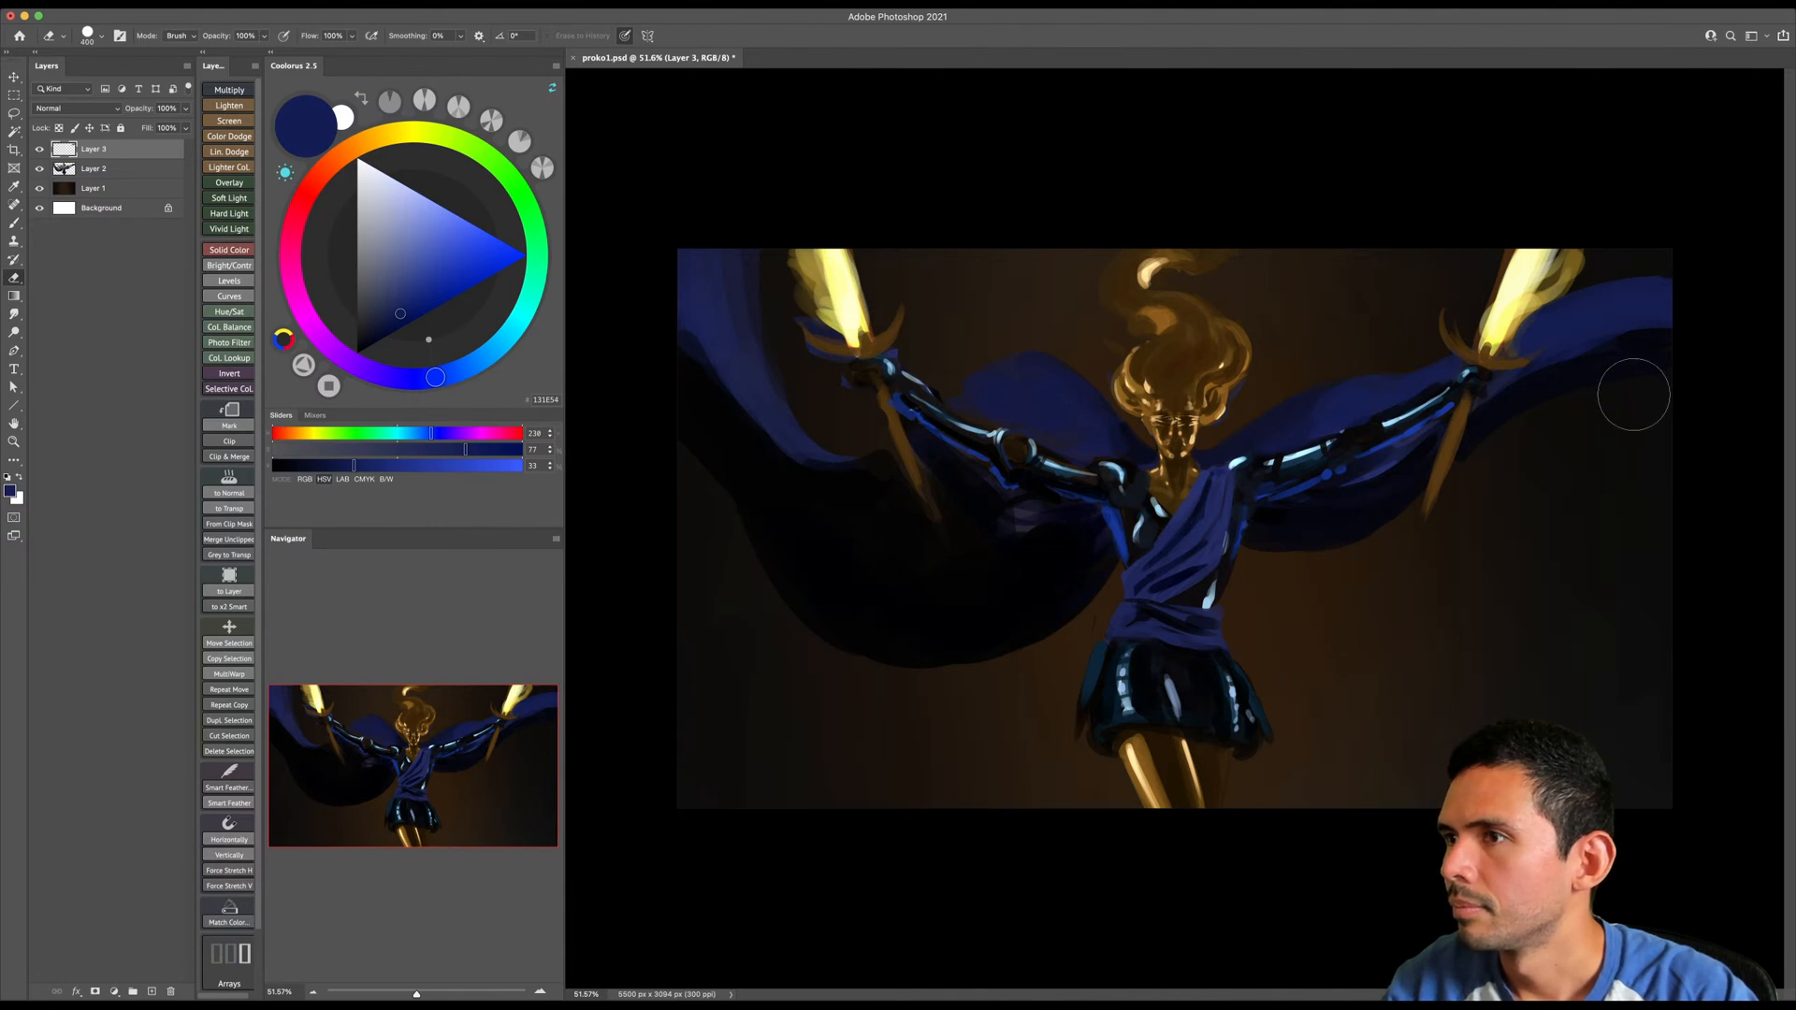
{"action": "key", "text": "ctrl+z"}
{"action": "key", "text": "ctrl+shift+z"}
{"action": "key", "text": "bracketleft"}
{"action": "key", "text": "ctrl+z"}
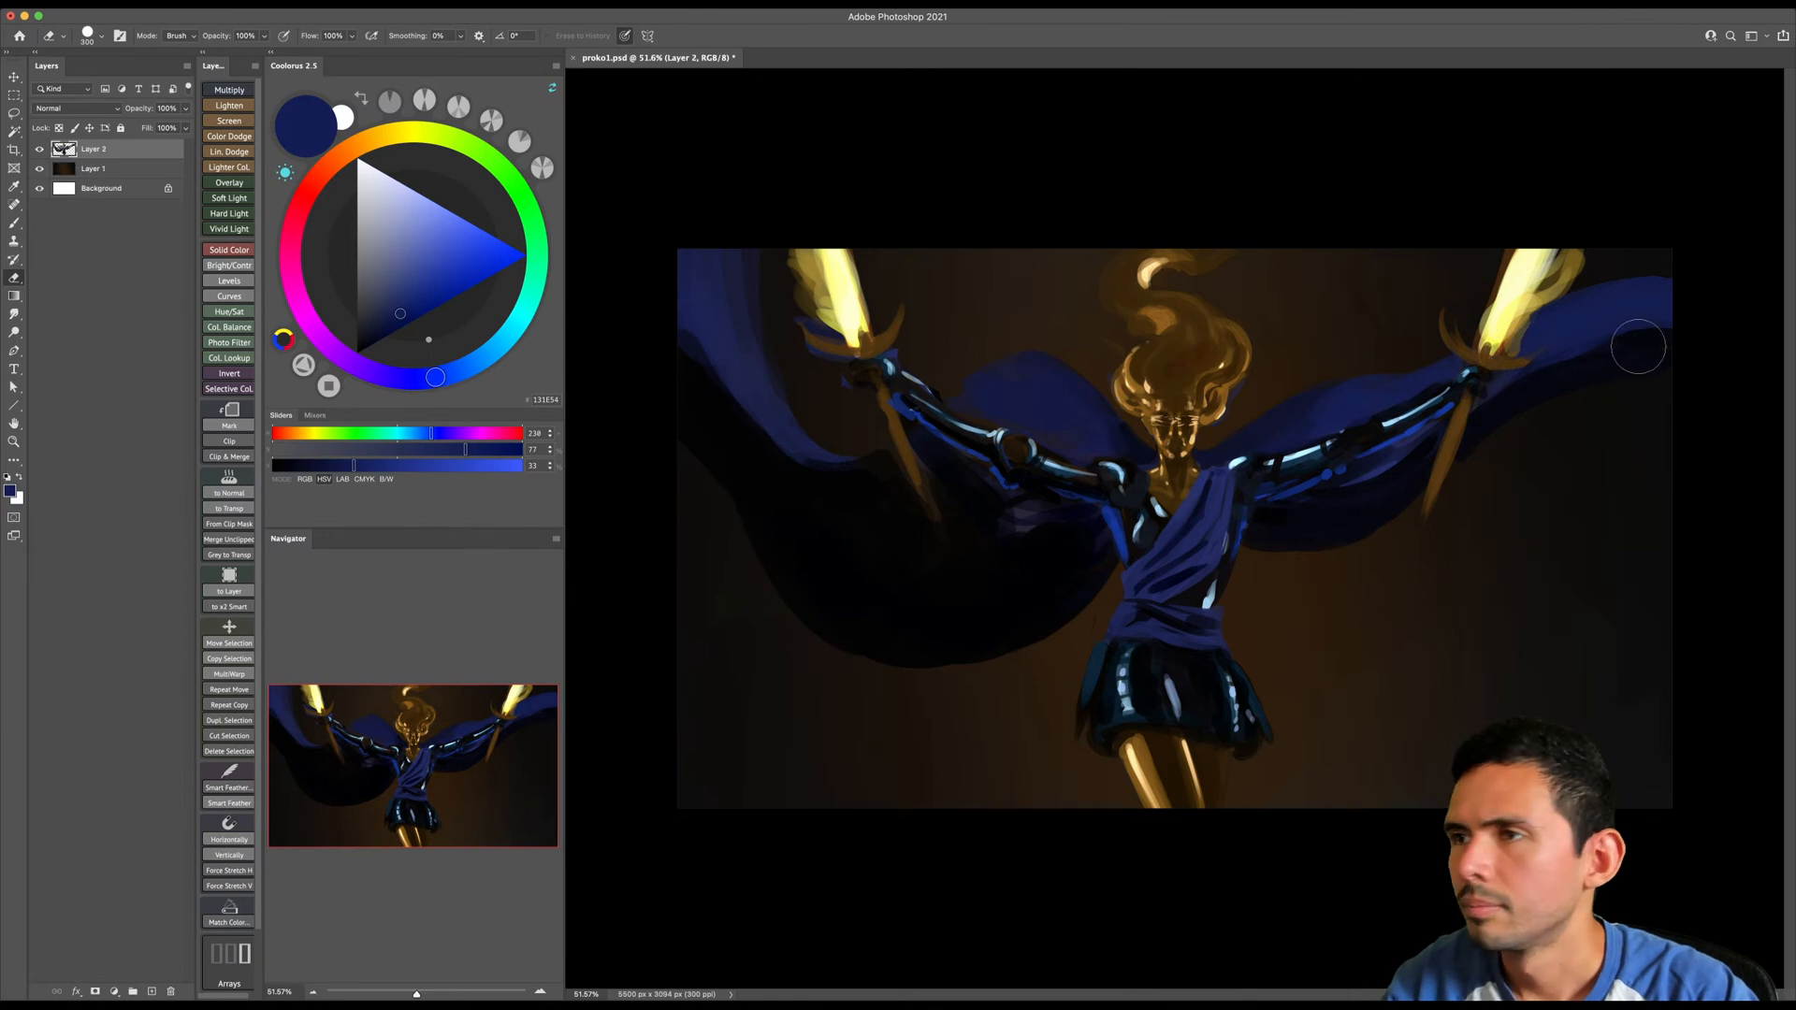
- Sample near-black navy from the lower drape and extend the shadowed underside of the image-right outer cloak downward
{"action": "key", "text": "b"}
{"action": "key", "text": "bracketleft"}
{"action": "key", "text": "bracketleft"}
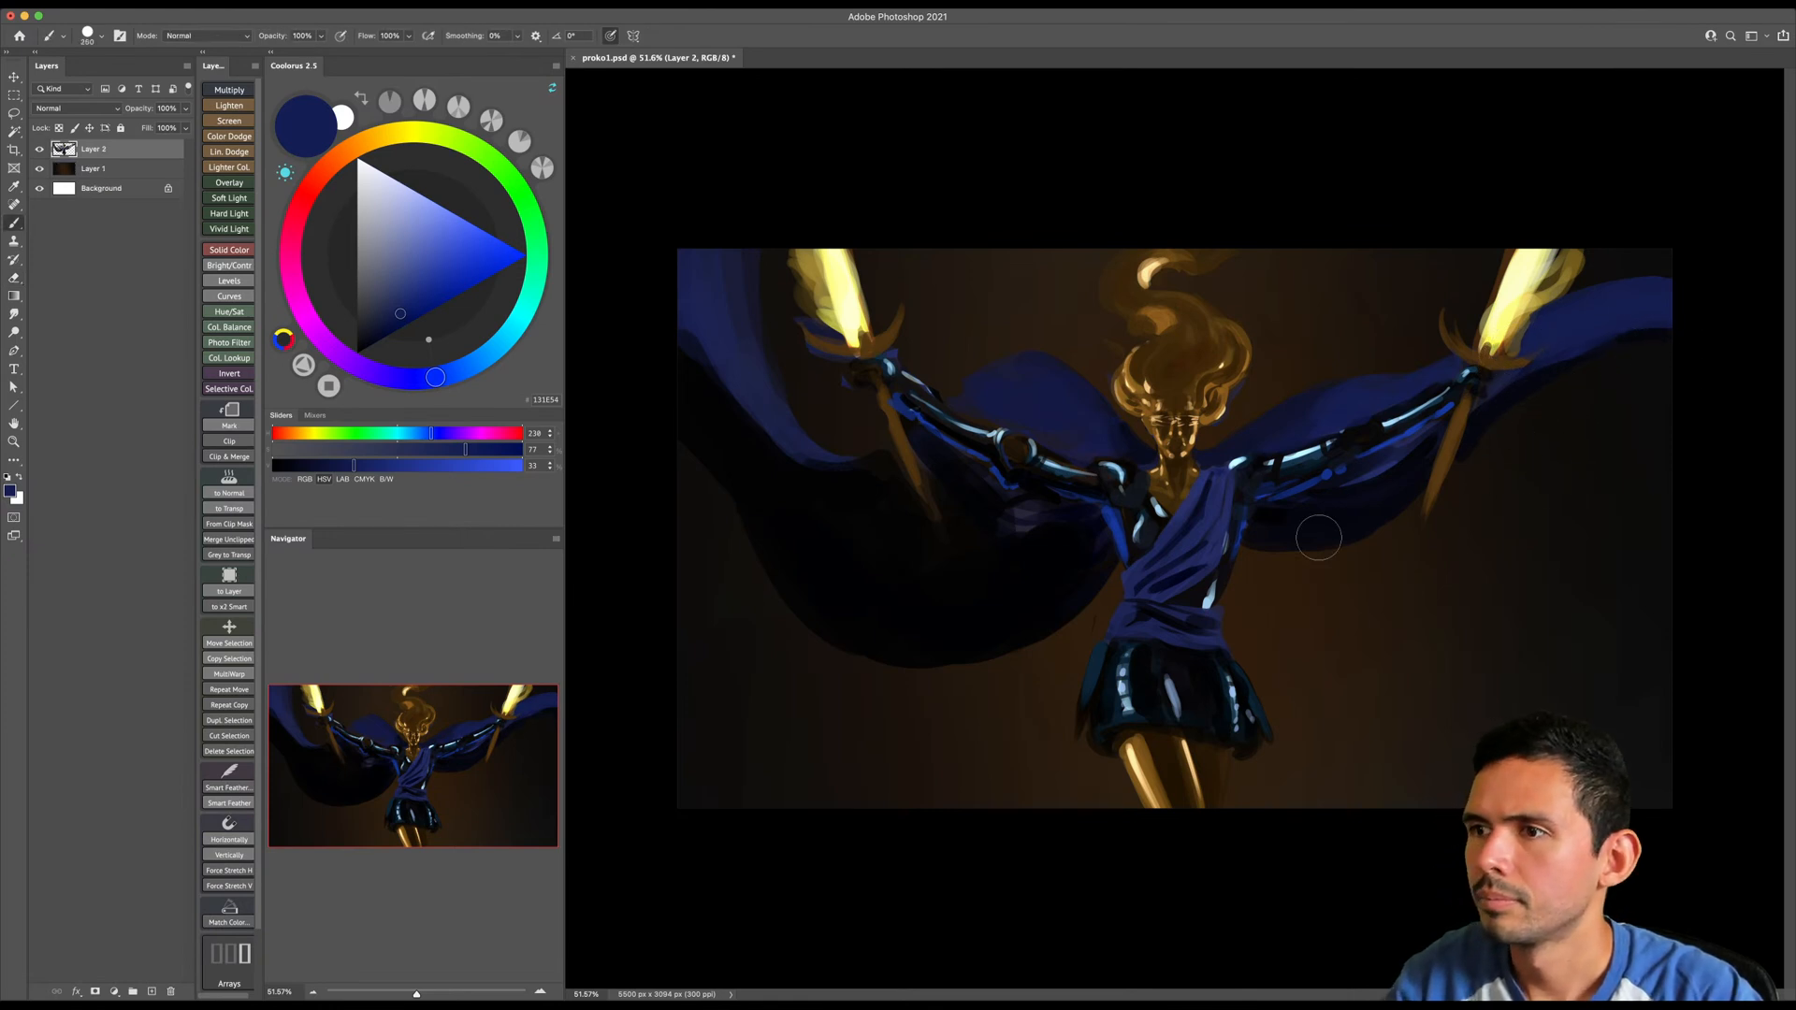
{"action": "left_click", "coordinate": [1311, 539], "text": "alt"}
{"action": "key", "text": "bracketright"}
{"action": "key", "text": "bracketright"}
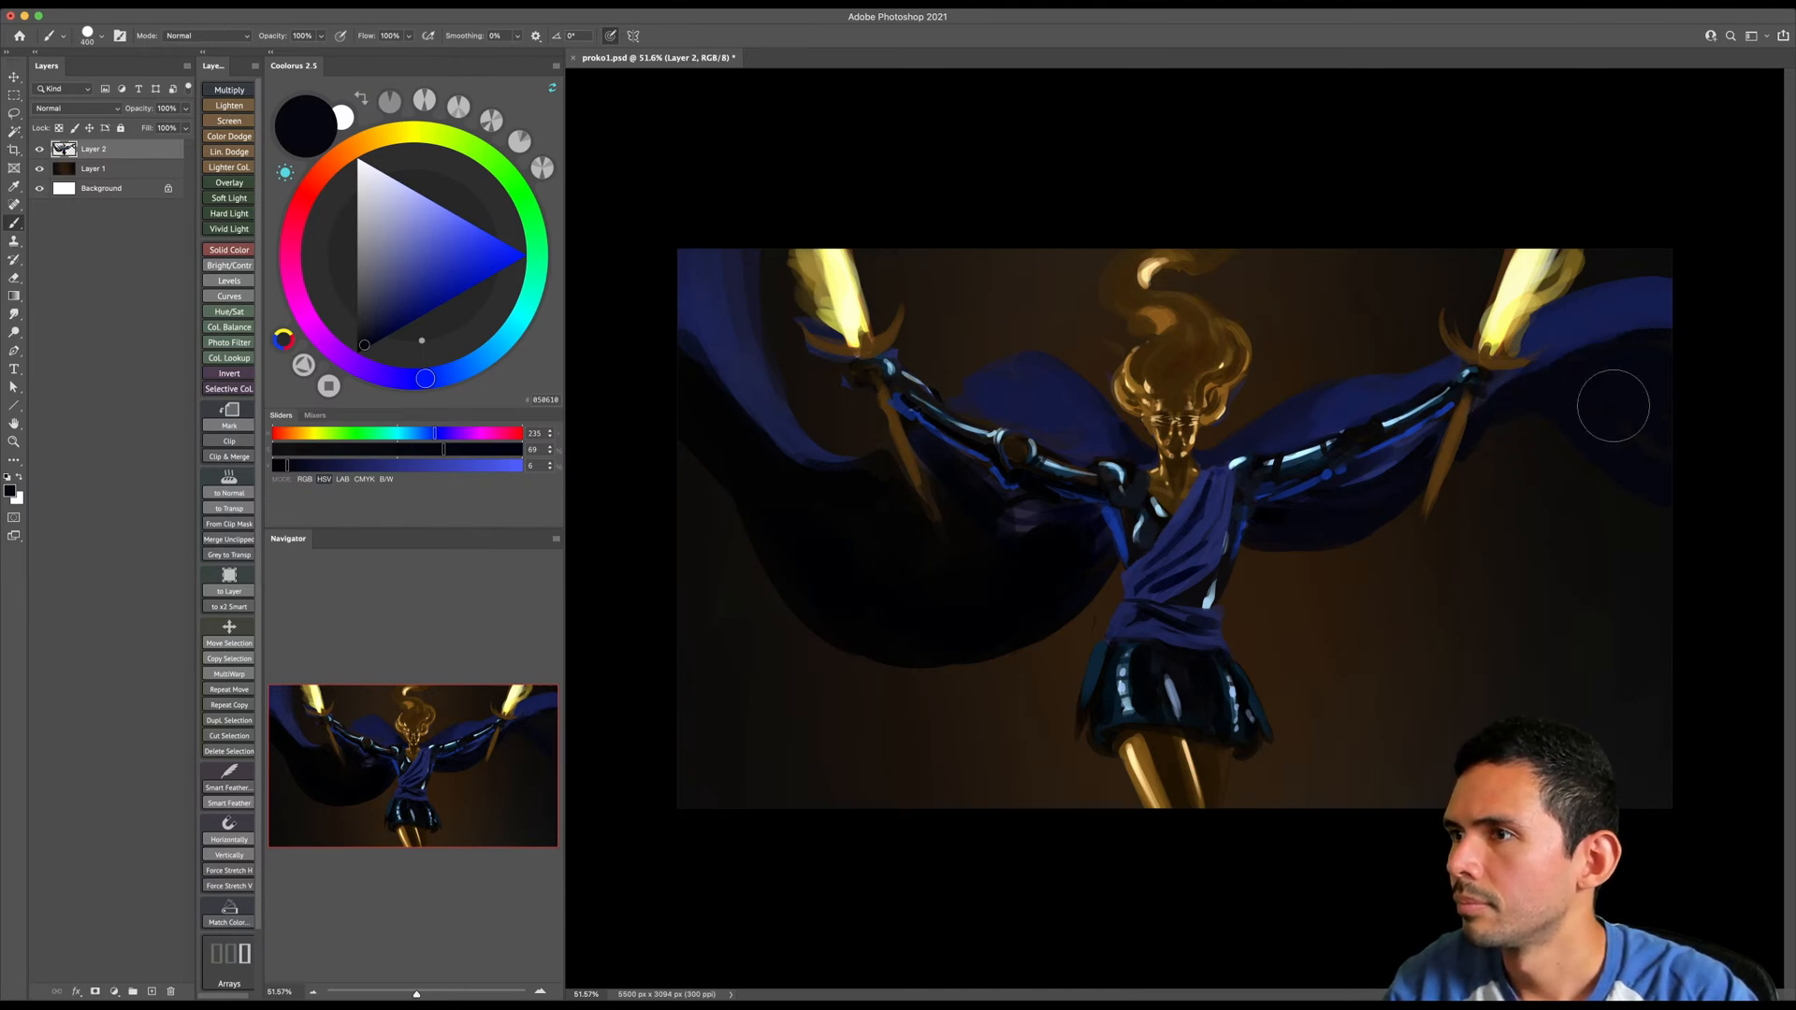
{"action": "key", "text": "bracketleft"}
{"action": "key", "text": "bracketleft"}
{"action": "key", "text": "bracketleft"}
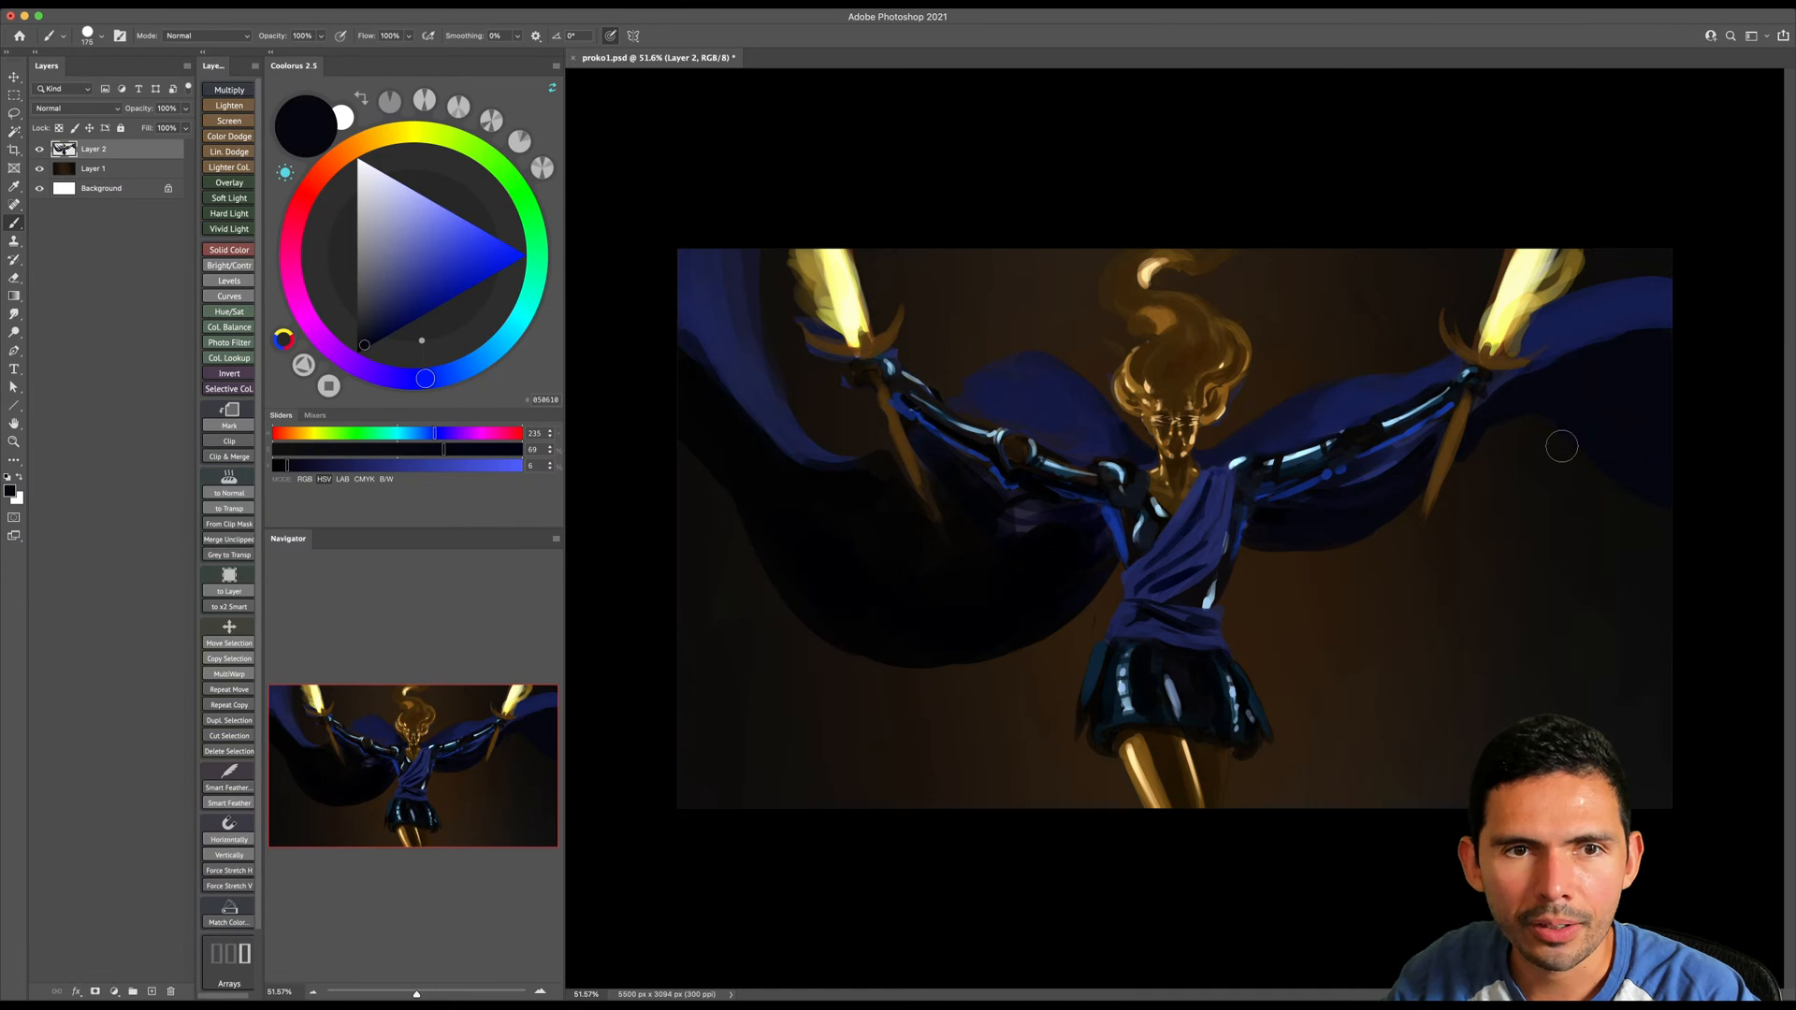
- Sample near-black on the image-left forearm and darken the forearm near the wrist with a smaller brush
{"action": "key", "text": "z"}
{"action": "left_click_drag", "start_coordinate": [1553, 468], "coordinate": [1566, 464]}
{"action": "key", "text": "b"}
{"action": "left_click", "coordinate": [862, 372], "text": "alt"}
{"action": "key", "text": "["}
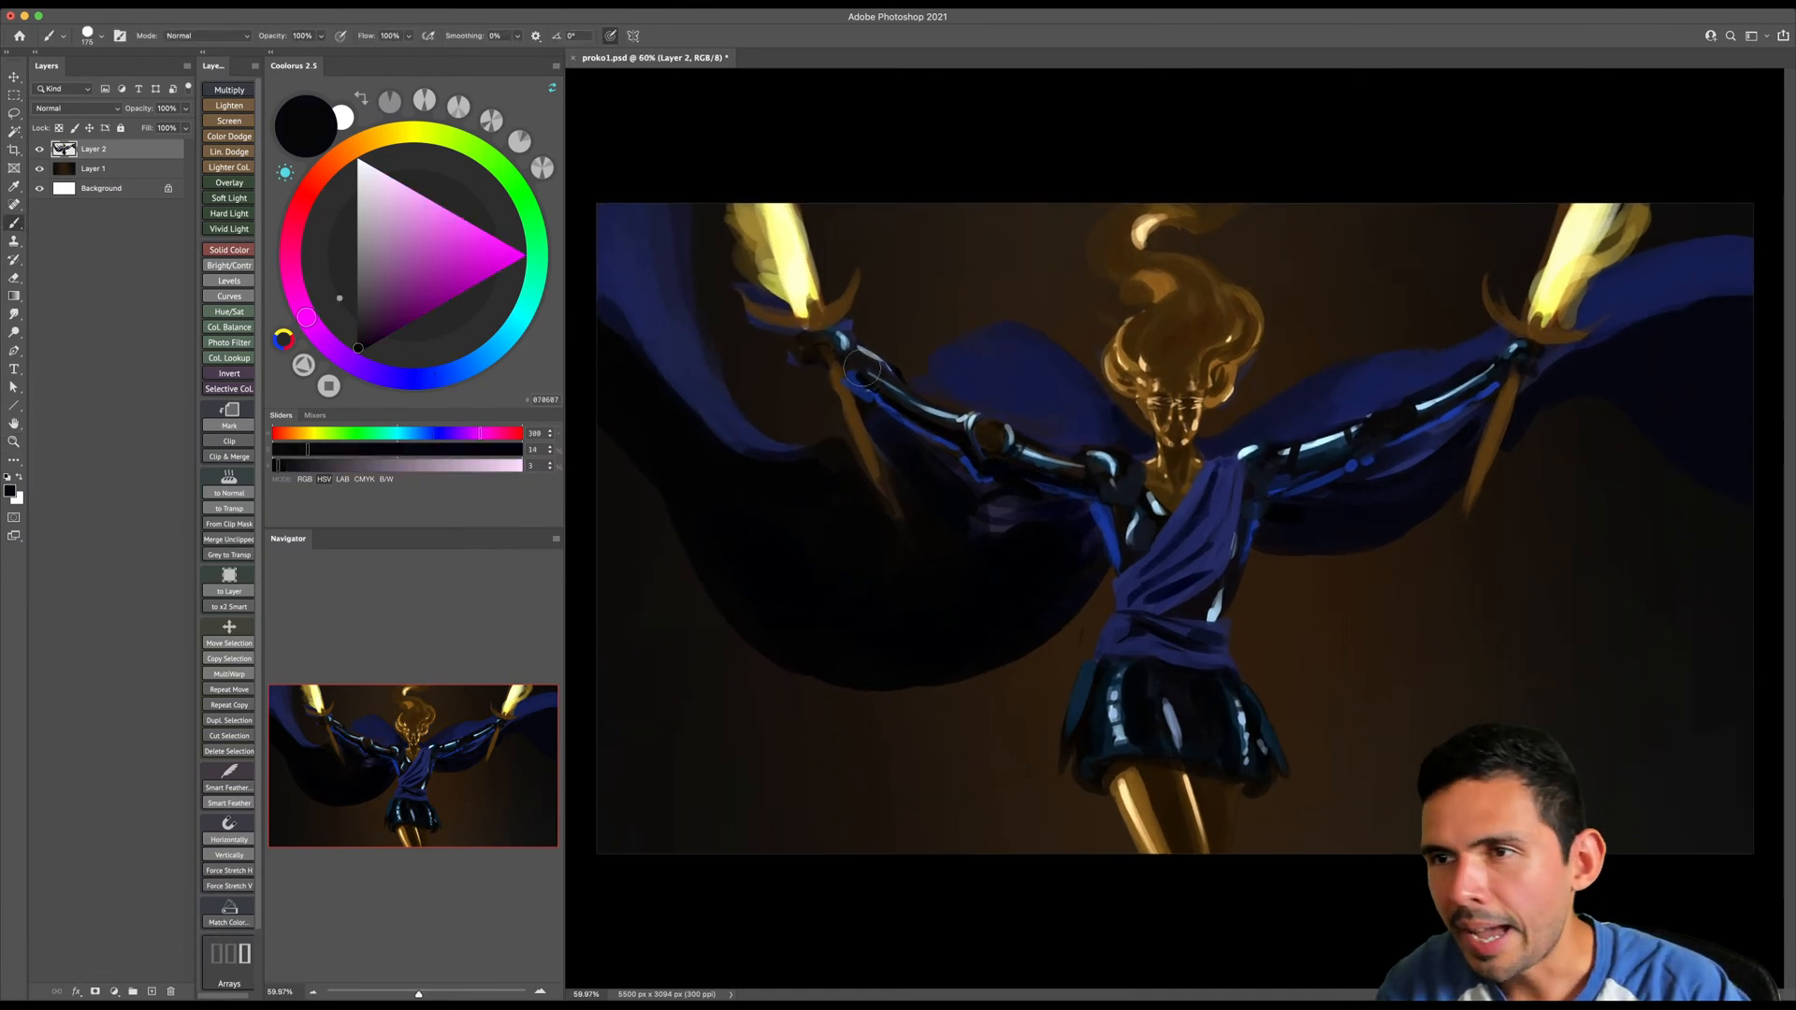
{"action": "left_click_drag", "start_coordinate": [855, 375], "coordinate": [858, 389]}
{"action": "key", "text": "e"}
{"action": "key", "text": "b"}
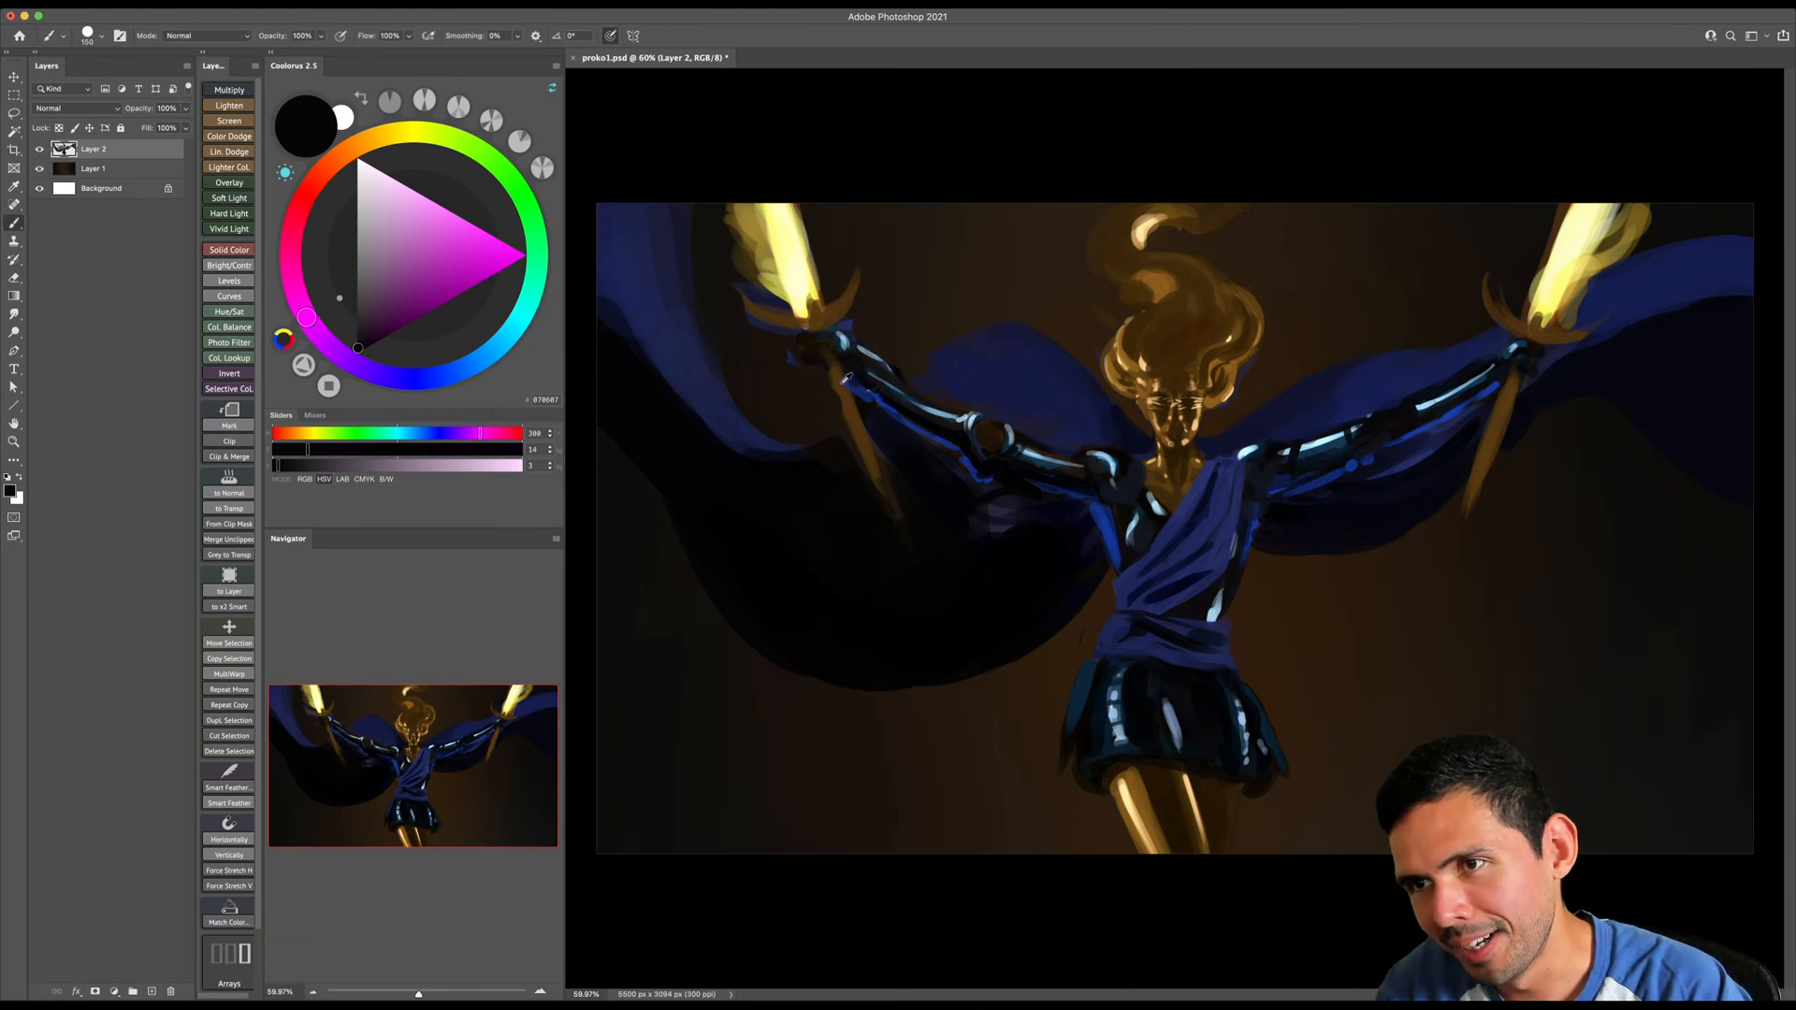
- Repaint the image-left sword's grip with sampled brown and clean around its guard with a smaller eraser
{"action": "left_click", "coordinate": [845, 379], "text": "alt"}
{"action": "key", "text": "["}
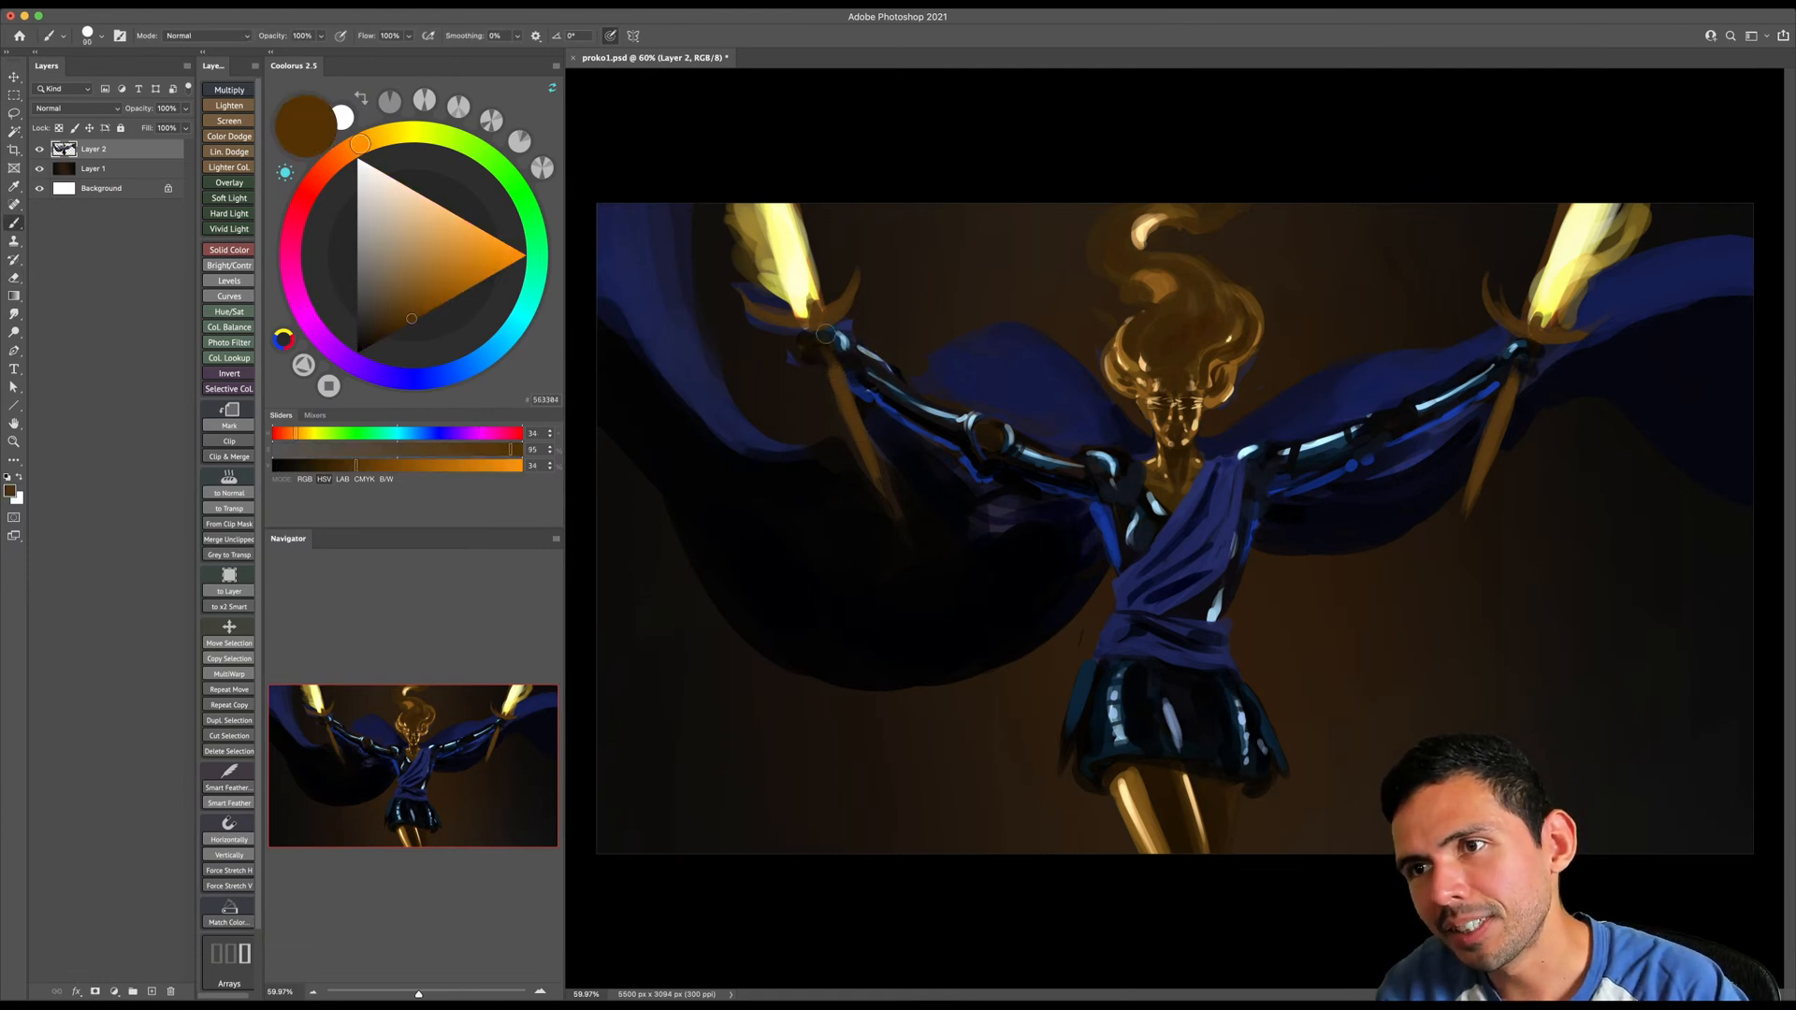
{"action": "mouse_move", "coordinate": [802, 350]}
{"action": "left_mouse_down"}
{"action": "mouse_move", "coordinate": [839, 346]}
{"action": "mouse_move", "coordinate": [785, 449]}
{"action": "left_mouse_up"}
{"action": "key", "text": "e"}
{"action": "key", "text": "["}
{"action": "key", "text": "["}
{"action": "key", "text": "["}
{"action": "key", "text": "["}
{"action": "key", "text": "["}
{"action": "key", "text": "["}
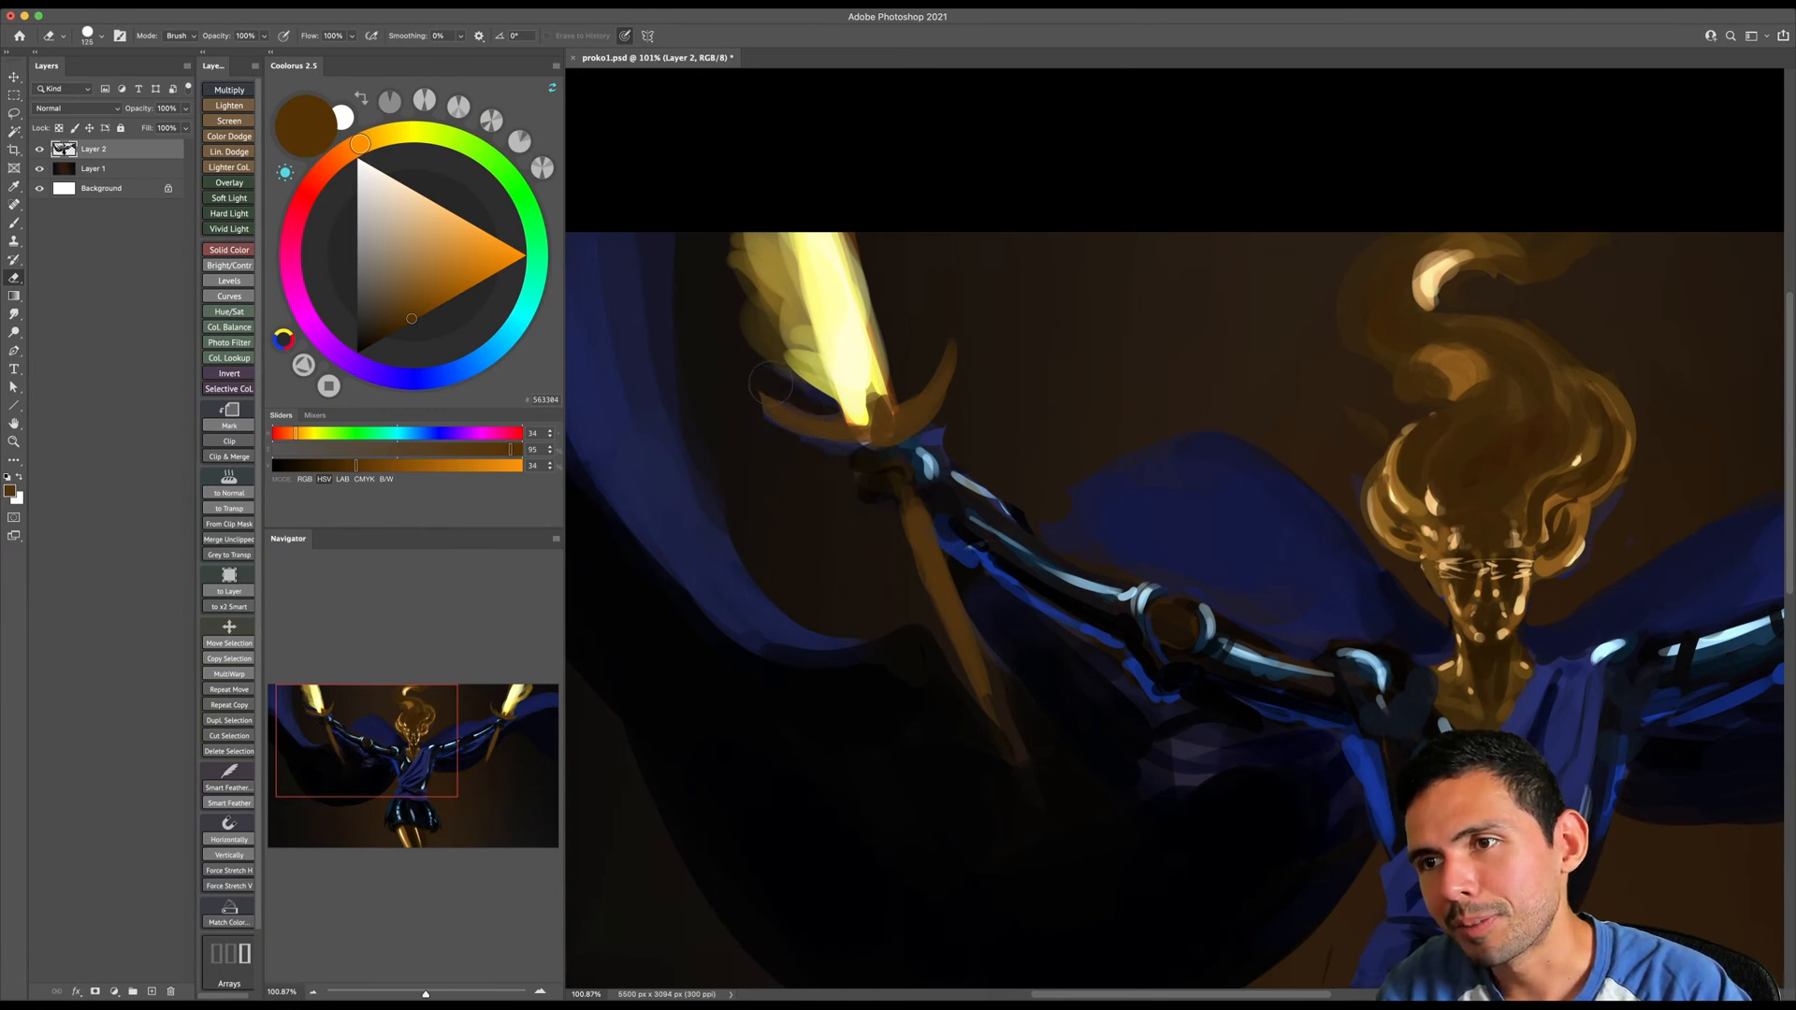
{"action": "left_click_drag", "start_coordinate": [930, 373], "coordinate": [899, 376]}
{"action": "left_click_drag", "start_coordinate": [948, 411], "coordinate": [895, 380]}
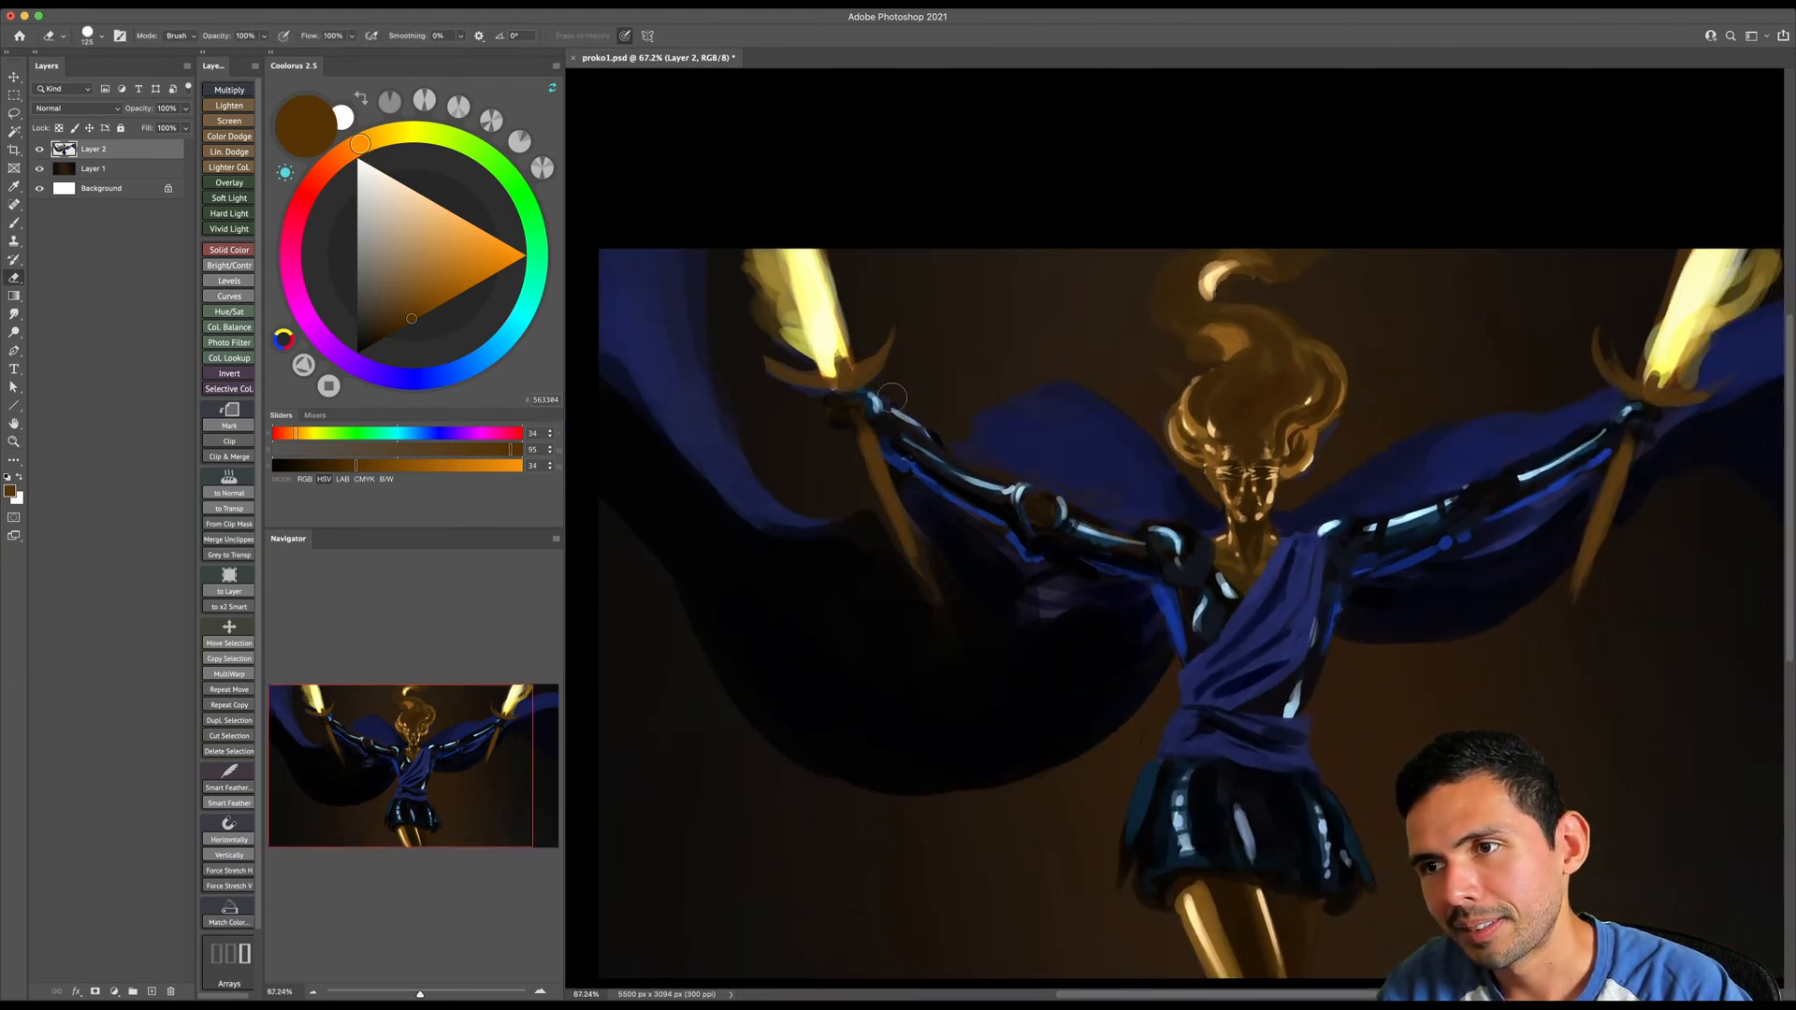
- Paint the image-left hand and forearm with black and touch up beside the sword grip with sampled near-black brown
{"action": "scroll", "coordinate": [898, 398], "scroll_direction": "right", "scroll_amount": 3}
{"action": "scroll", "coordinate": [898, 397], "scroll_direction": "down", "scroll_amount": 1}
{"action": "key", "text": "b"}
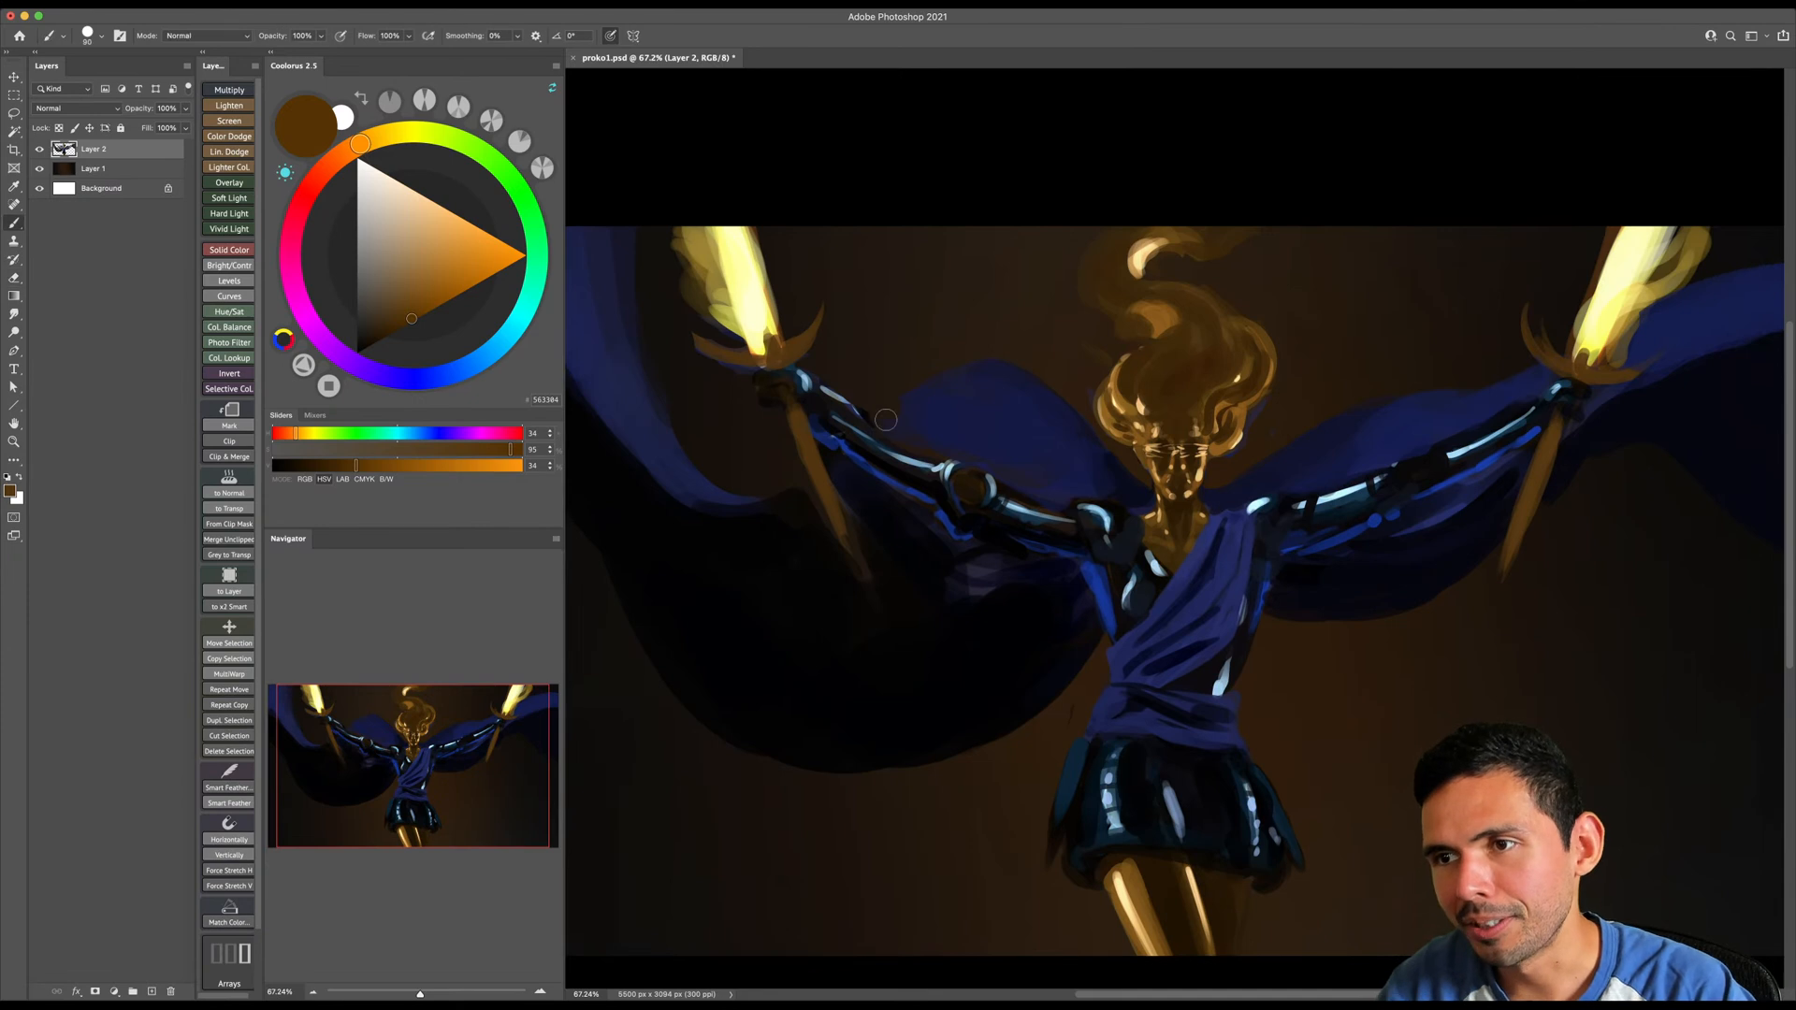
{"action": "key", "text": "d"}
{"action": "key", "text": "bracketleft"}
{"action": "key", "text": "bracketleft"}
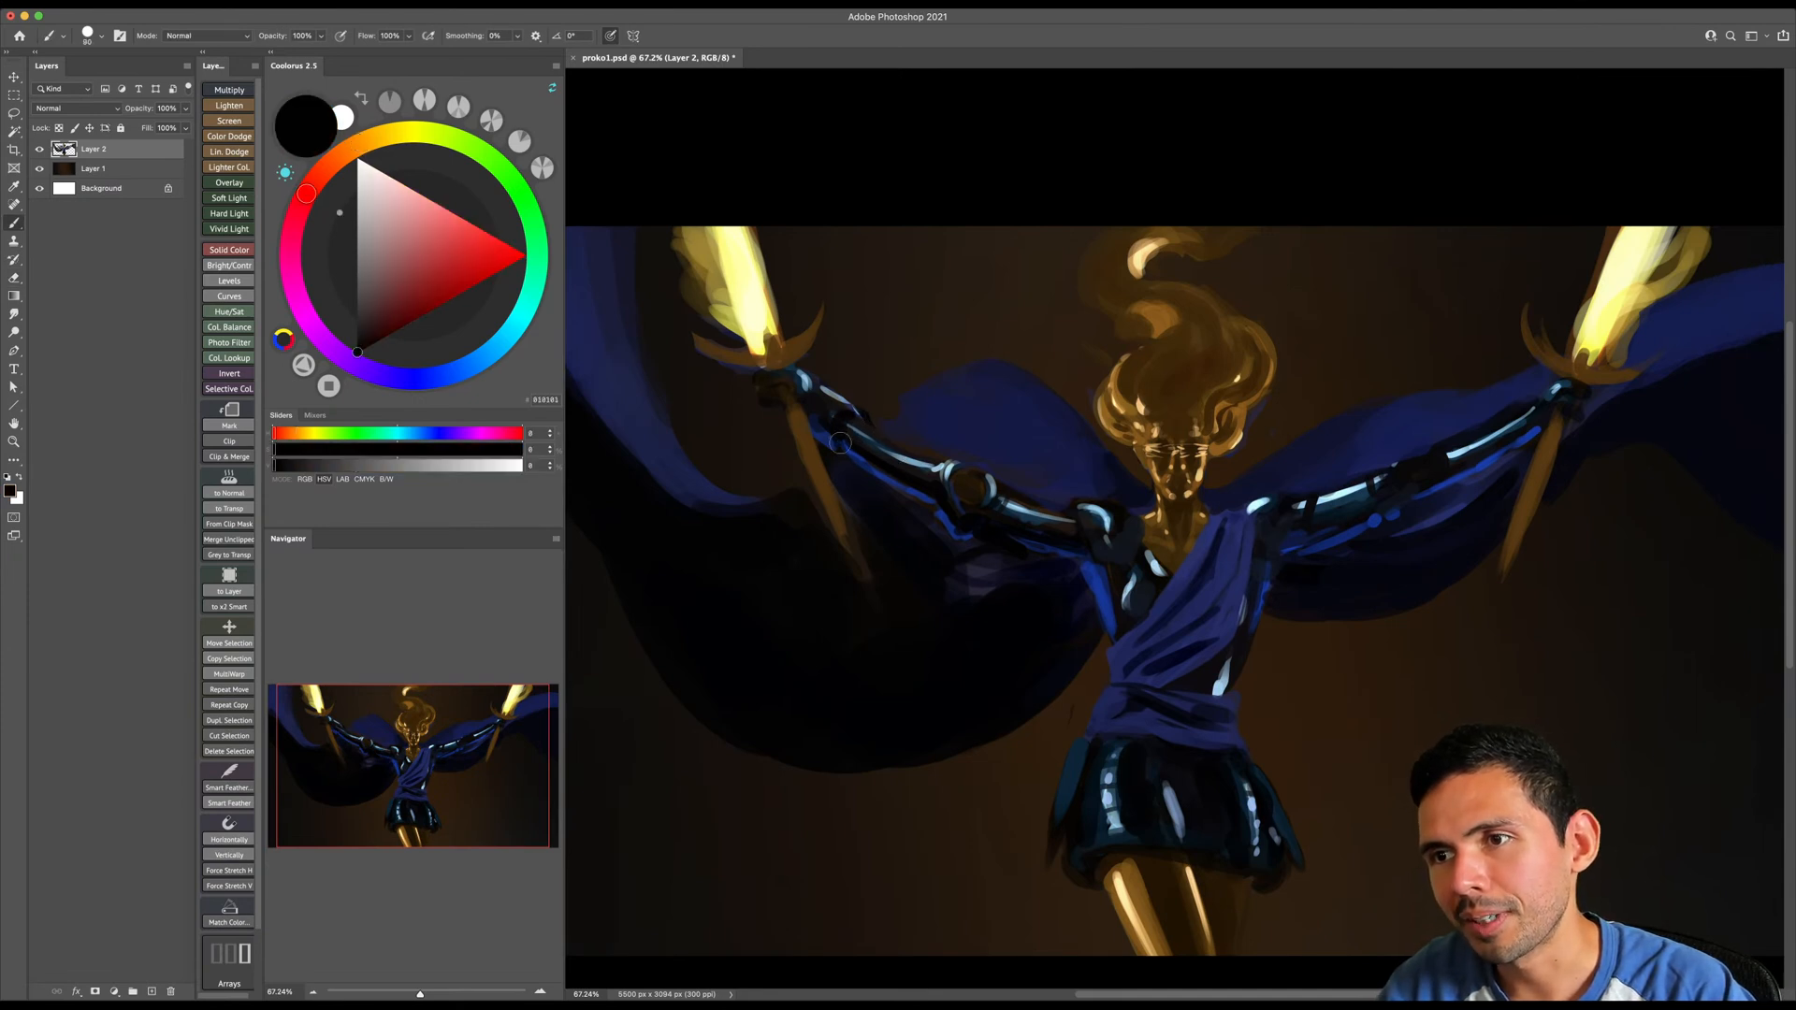
{"action": "mouse_move", "coordinate": [822, 400]}
{"action": "left_mouse_down"}
{"action": "mouse_move", "coordinate": [885, 440]}
{"action": "mouse_move", "coordinate": [781, 375]}
{"action": "left_mouse_up"}
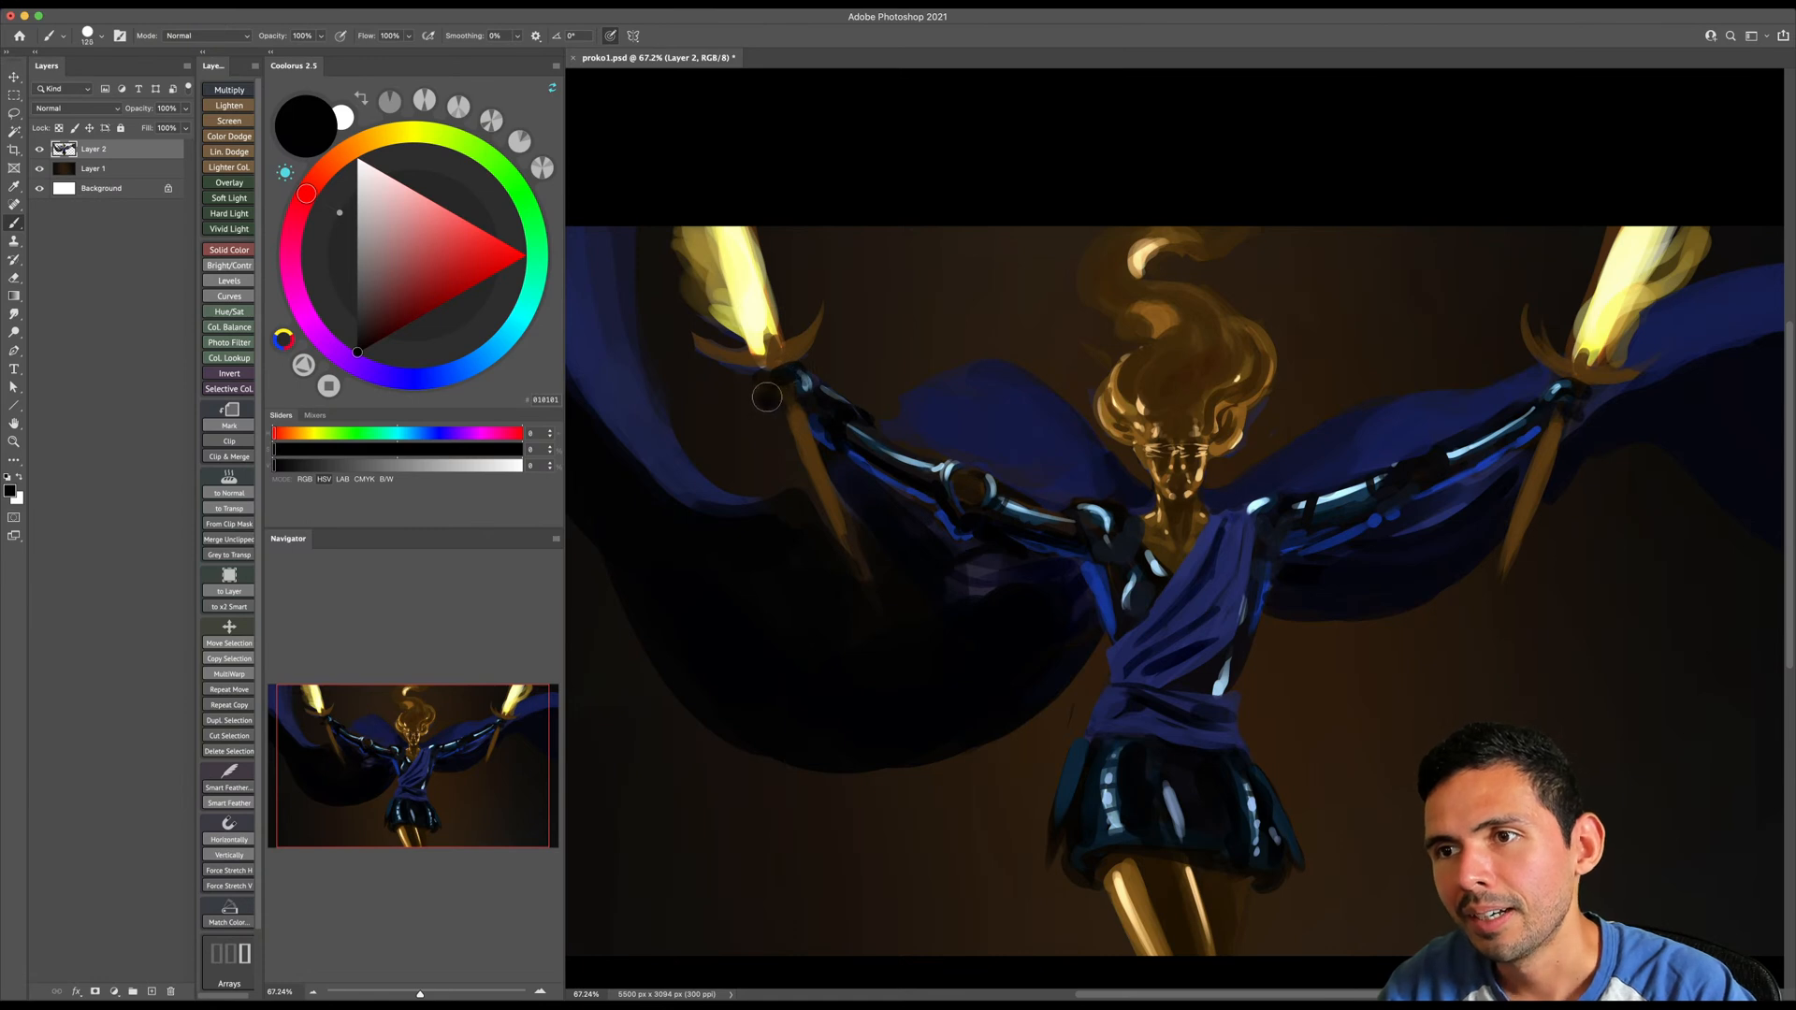
{"action": "key", "text": "e"}
{"action": "key", "text": "b"}
{"action": "left_click", "coordinate": [782, 387], "text": "alt"}
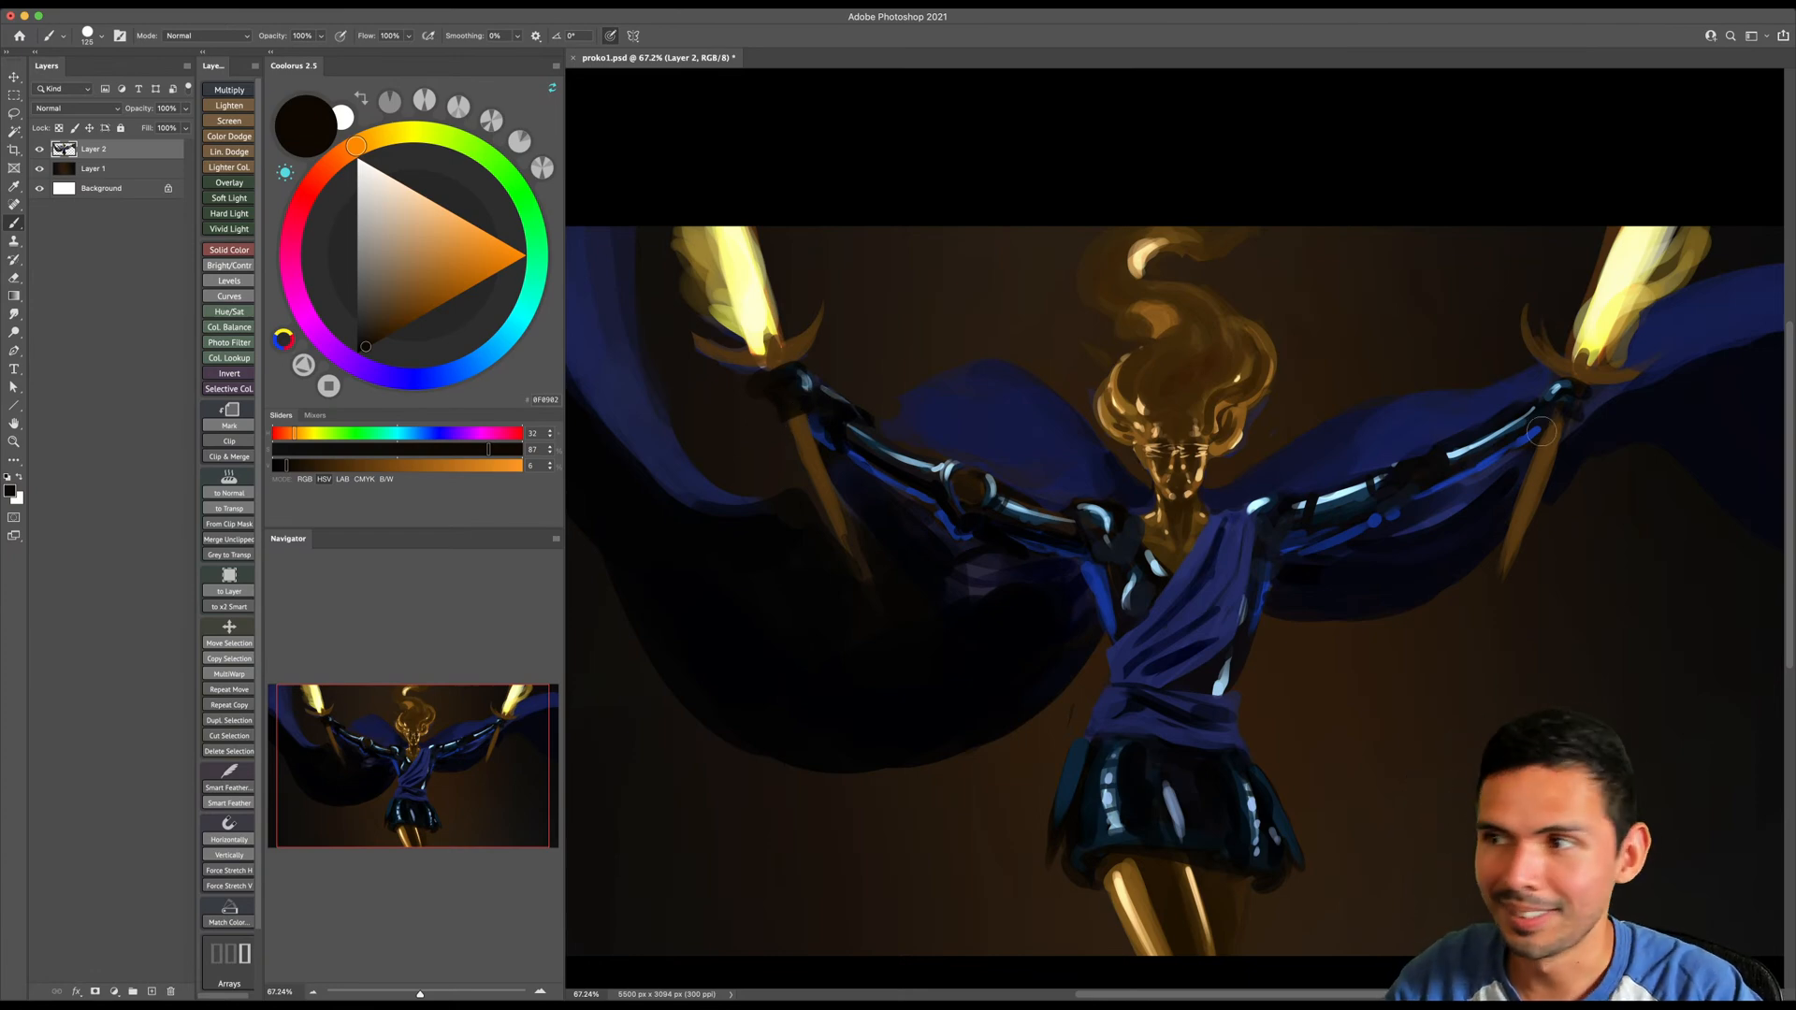
- Block in the image-right hand around the sword grip with dark tones, ending on a sampled near-black blue
{"action": "mouse_move", "coordinate": [1541, 446]}
{"action": "left_mouse_down"}
{"action": "mouse_move", "coordinate": [1504, 435]}
{"action": "mouse_move", "coordinate": [1596, 412]}
{"action": "mouse_move", "coordinate": [1537, 416]}
{"action": "left_mouse_up"}
{"action": "left_click", "coordinate": [1338, 420], "text": "alt"}
{"action": "left_click", "coordinate": [1316, 438], "text": "alt"}
{"action": "key", "text": "bracketleft"}
{"action": "key", "text": "bracketleft"}
{"action": "left_click_drag", "start_coordinate": [1175, 508], "coordinate": [1379, 383]}
{"action": "mouse_move", "coordinate": [1423, 328]}
{"action": "left_mouse_down"}
{"action": "mouse_move", "coordinate": [1503, 338]}
{"action": "mouse_move", "coordinate": [1494, 384]}
{"action": "mouse_move", "coordinate": [1419, 401]}
{"action": "mouse_move", "coordinate": [1520, 365]}
{"action": "mouse_move", "coordinate": [1394, 421]}
{"action": "left_mouse_up"}
{"action": "key", "text": "bracketleft"}
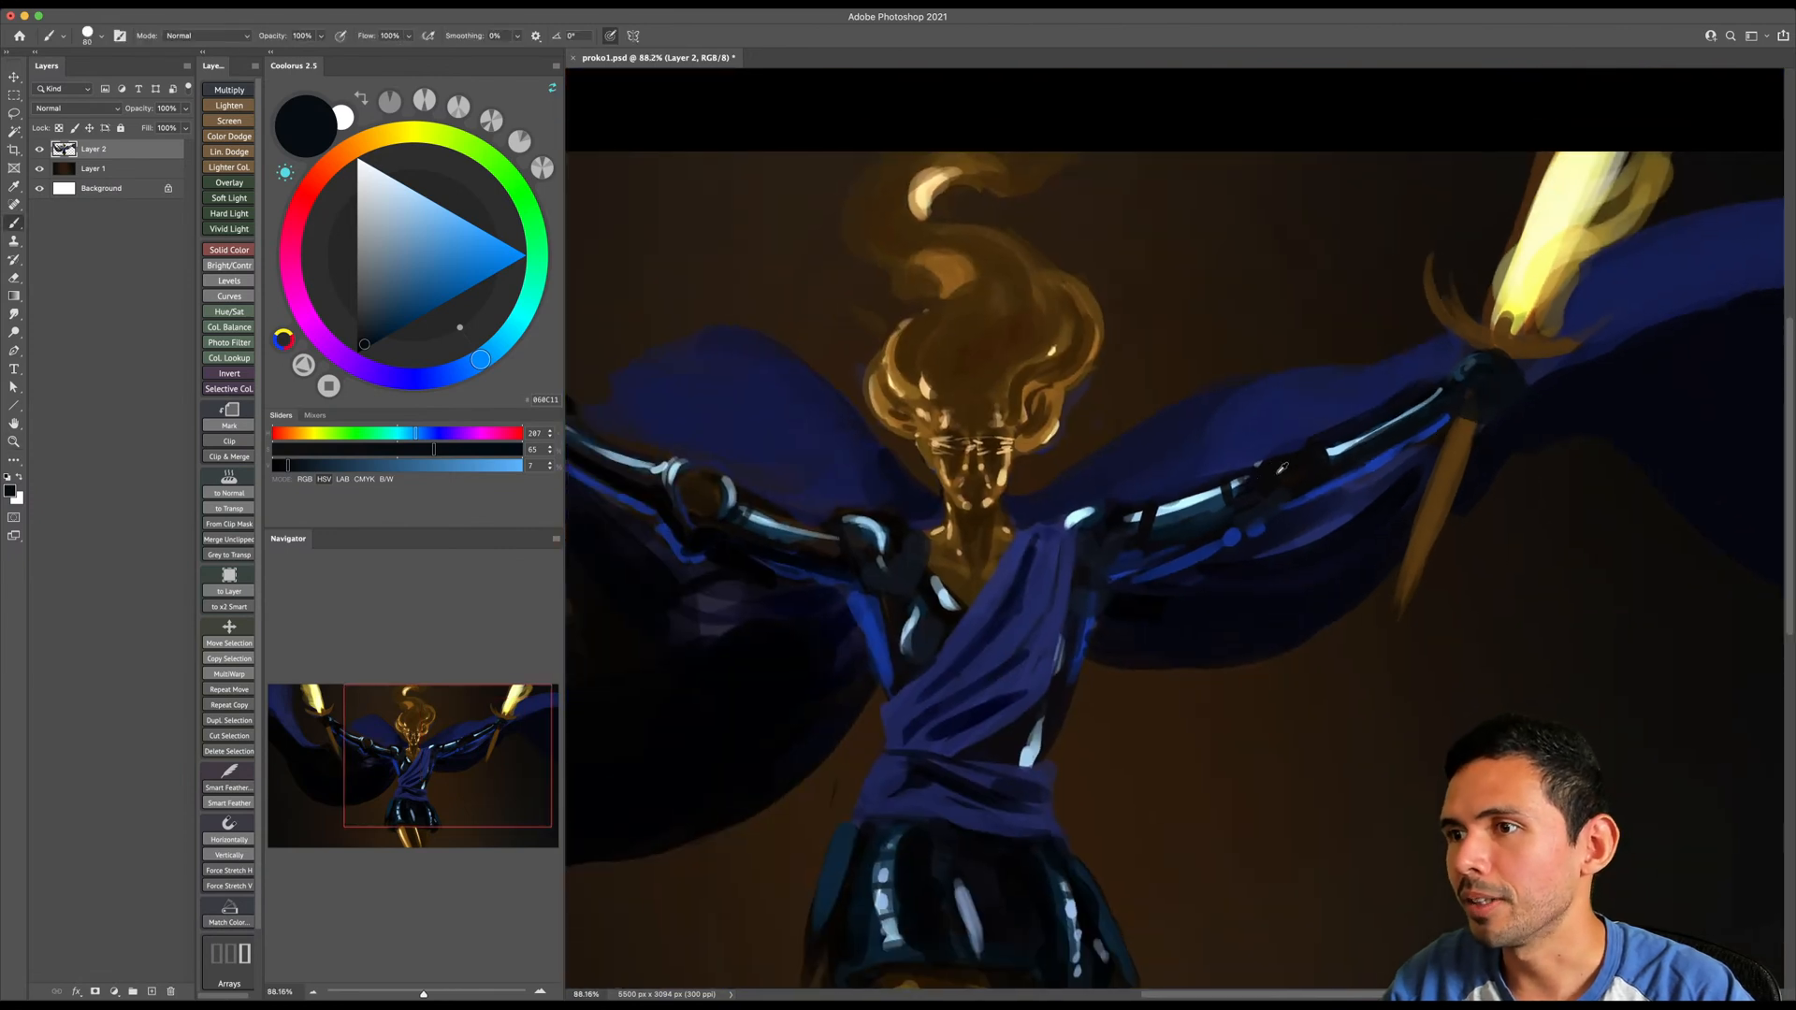
- Darken the image-right arm near the elbow and add small rim-light dabs of sampled bright blue beside the hand
{"action": "left_click", "coordinate": [1282, 469], "text": "alt"}
{"action": "key", "text": "bracketleft"}
{"action": "mouse_move", "coordinate": [1309, 491]}
{"action": "left_mouse_down"}
{"action": "mouse_move", "coordinate": [1398, 443]}
{"action": "mouse_move", "coordinate": [1297, 522]}
{"action": "mouse_move", "coordinate": [1403, 449]}
{"action": "mouse_move", "coordinate": [1313, 510]}
{"action": "left_mouse_up"}
{"action": "left_click", "coordinate": [1367, 478], "text": "alt"}
{"action": "key", "text": "bracketleft"}
{"action": "key", "text": "bracketleft"}
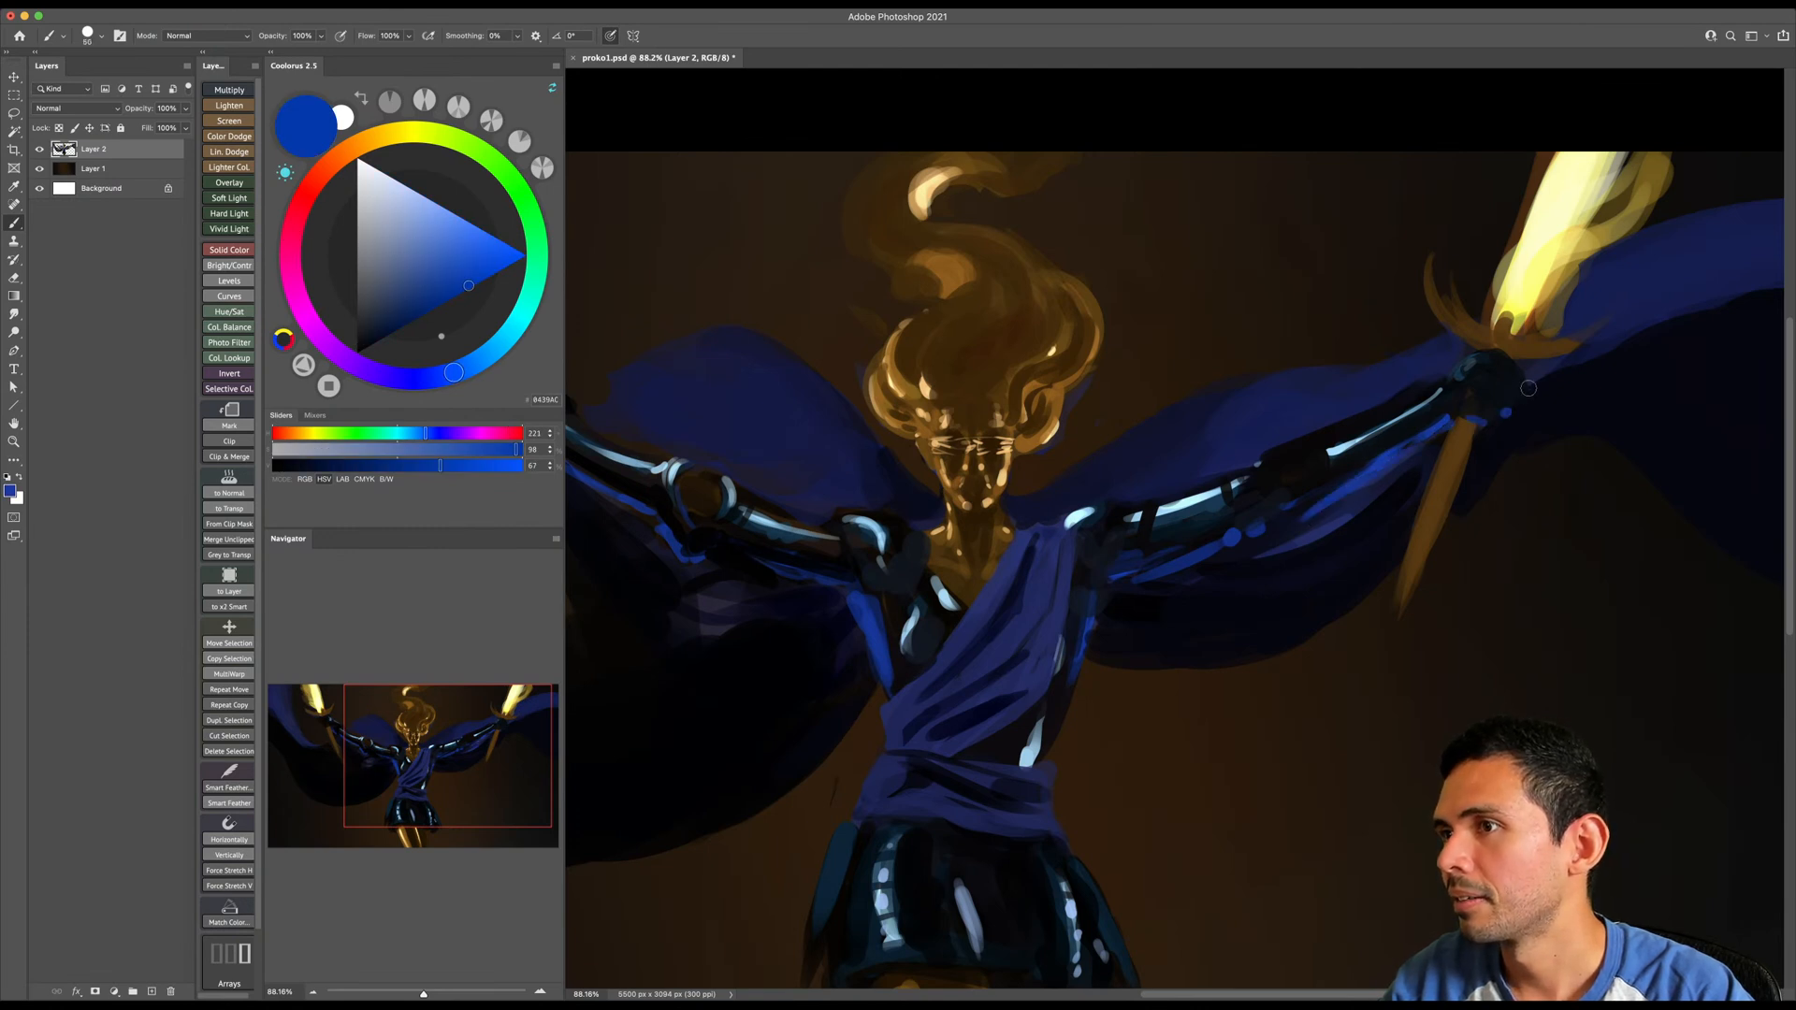
{"action": "left_click_drag", "start_coordinate": [1371, 420], "coordinate": [1435, 347]}
- Reshape the image-right shoulder with sampled near-black navy and refine the adjoining sash edge with sampled navy
{"action": "left_click", "coordinate": [1171, 447], "text": "alt"}
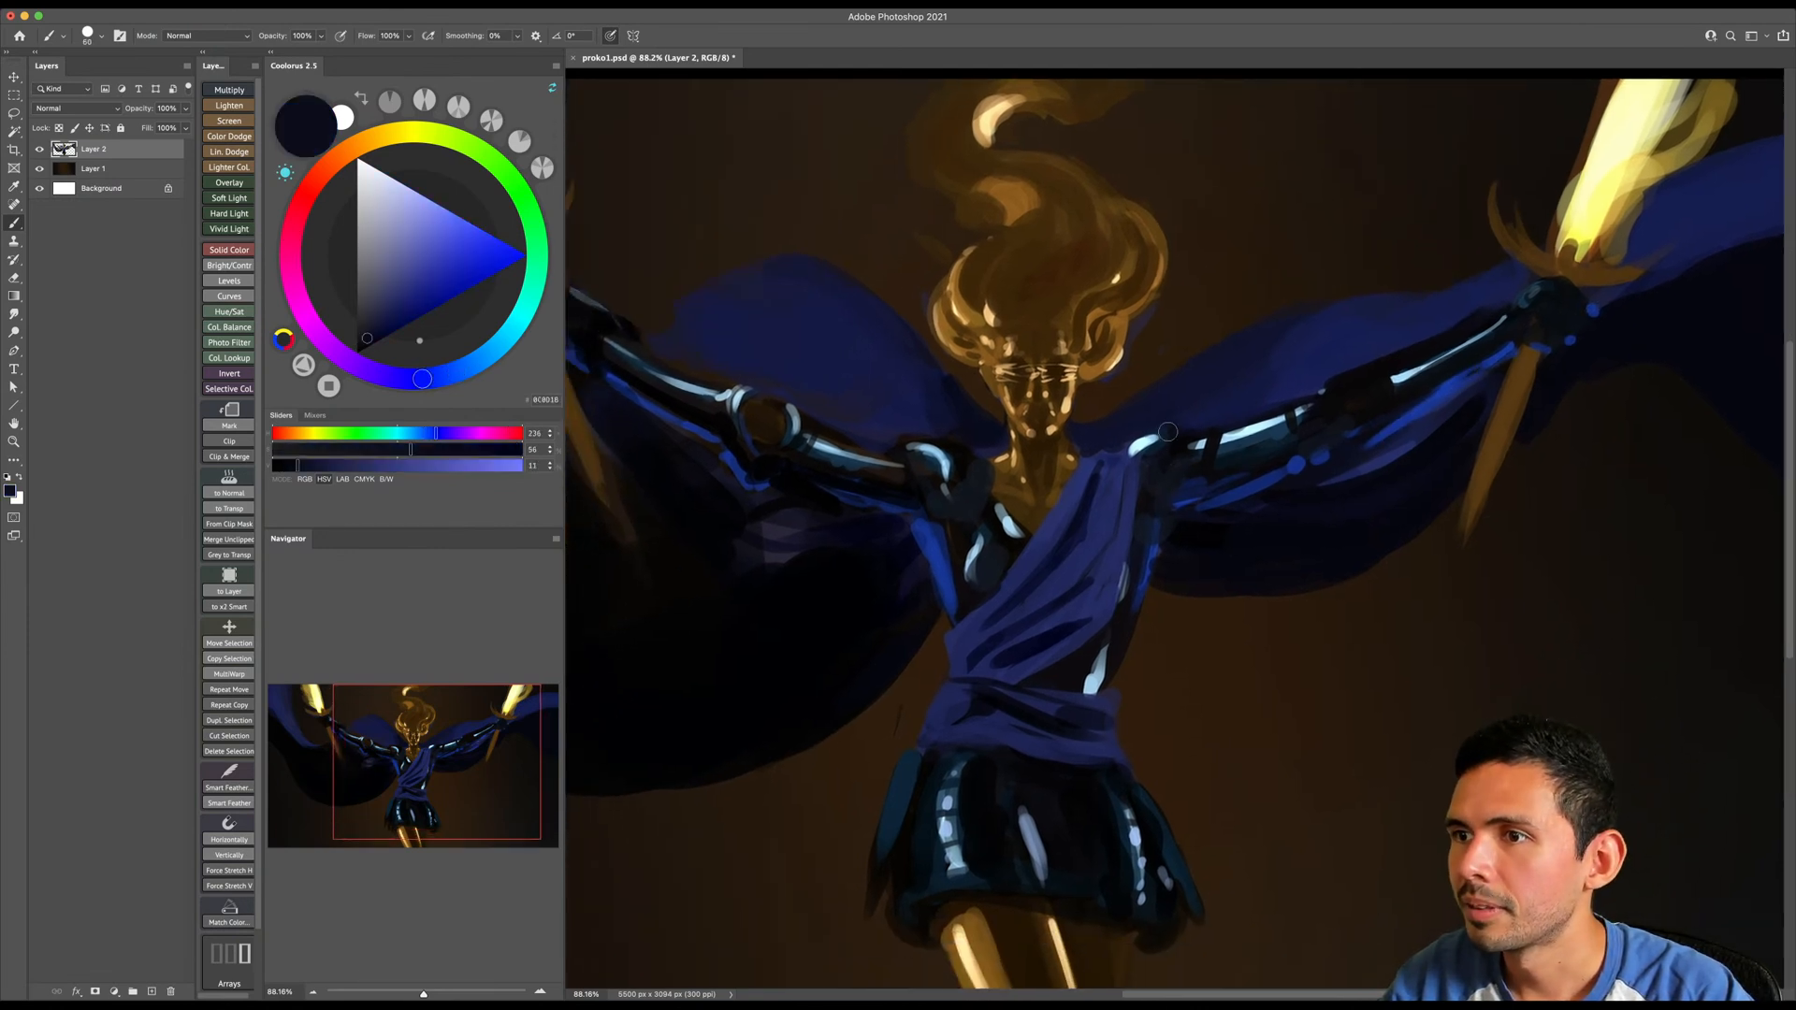
{"action": "left_click", "coordinate": [1147, 462], "text": "alt"}
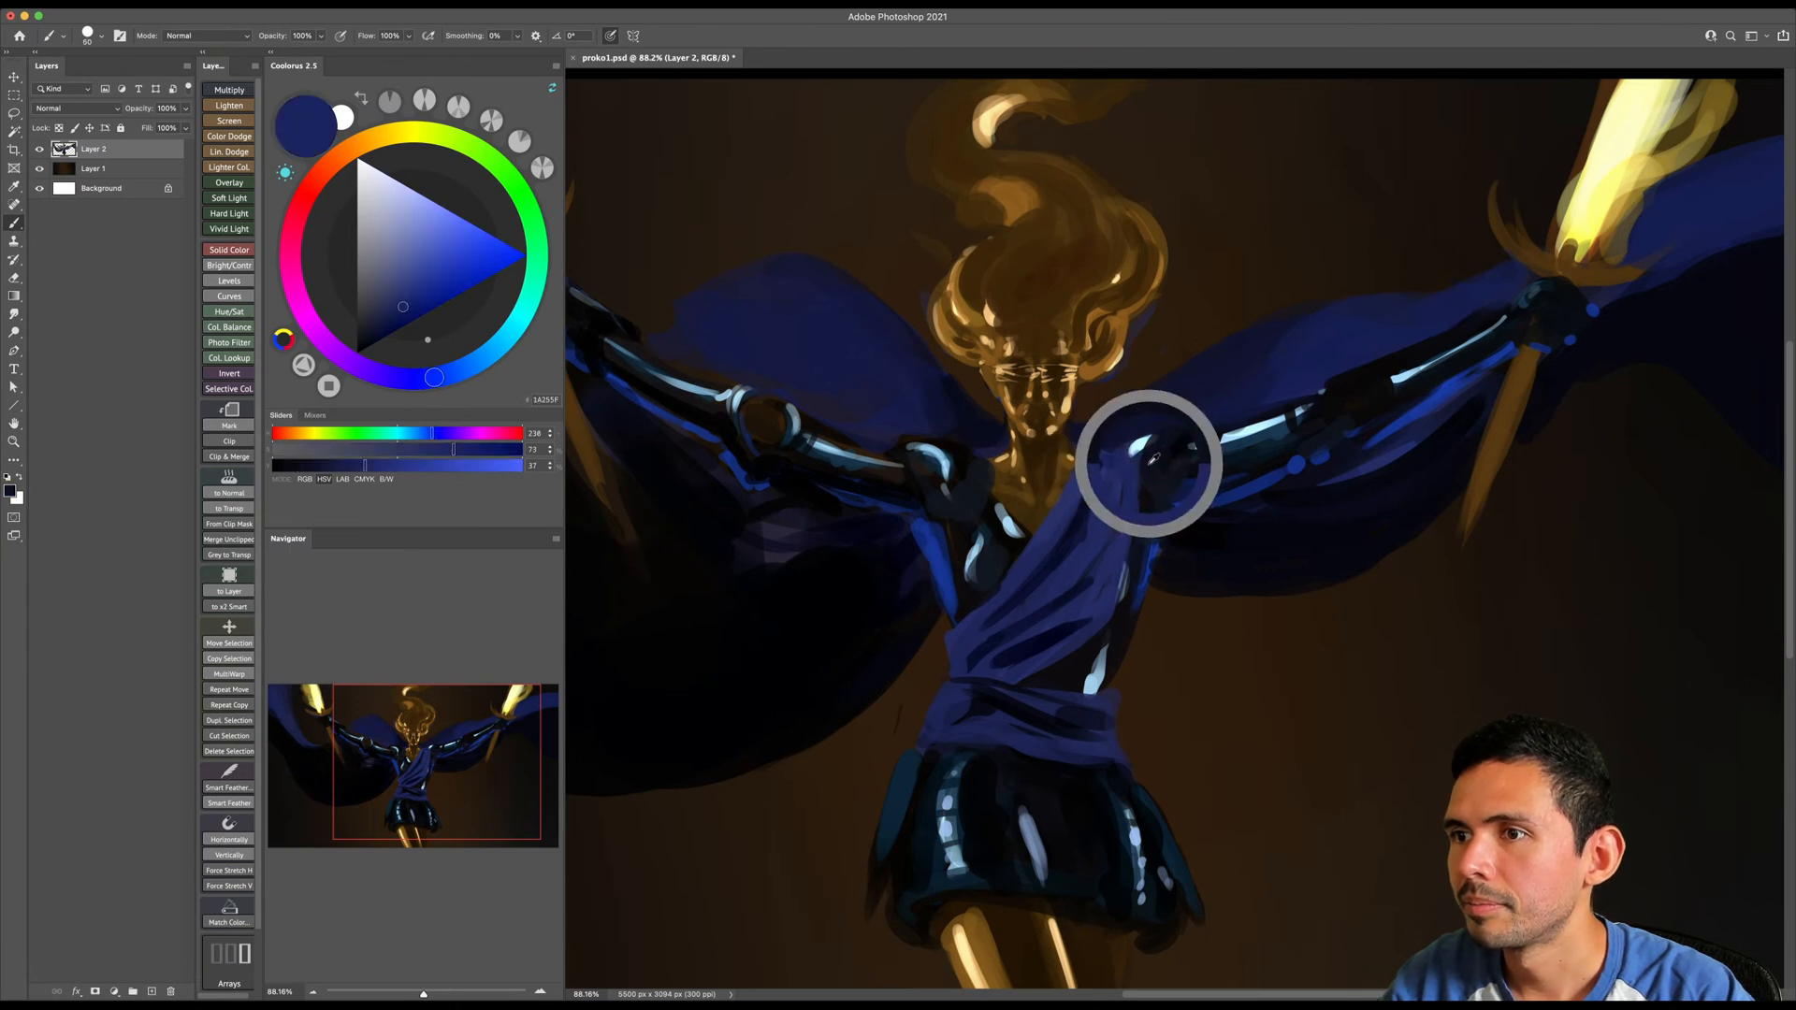
{"action": "left_click_drag", "start_coordinate": [1136, 505], "coordinate": [1127, 572]}
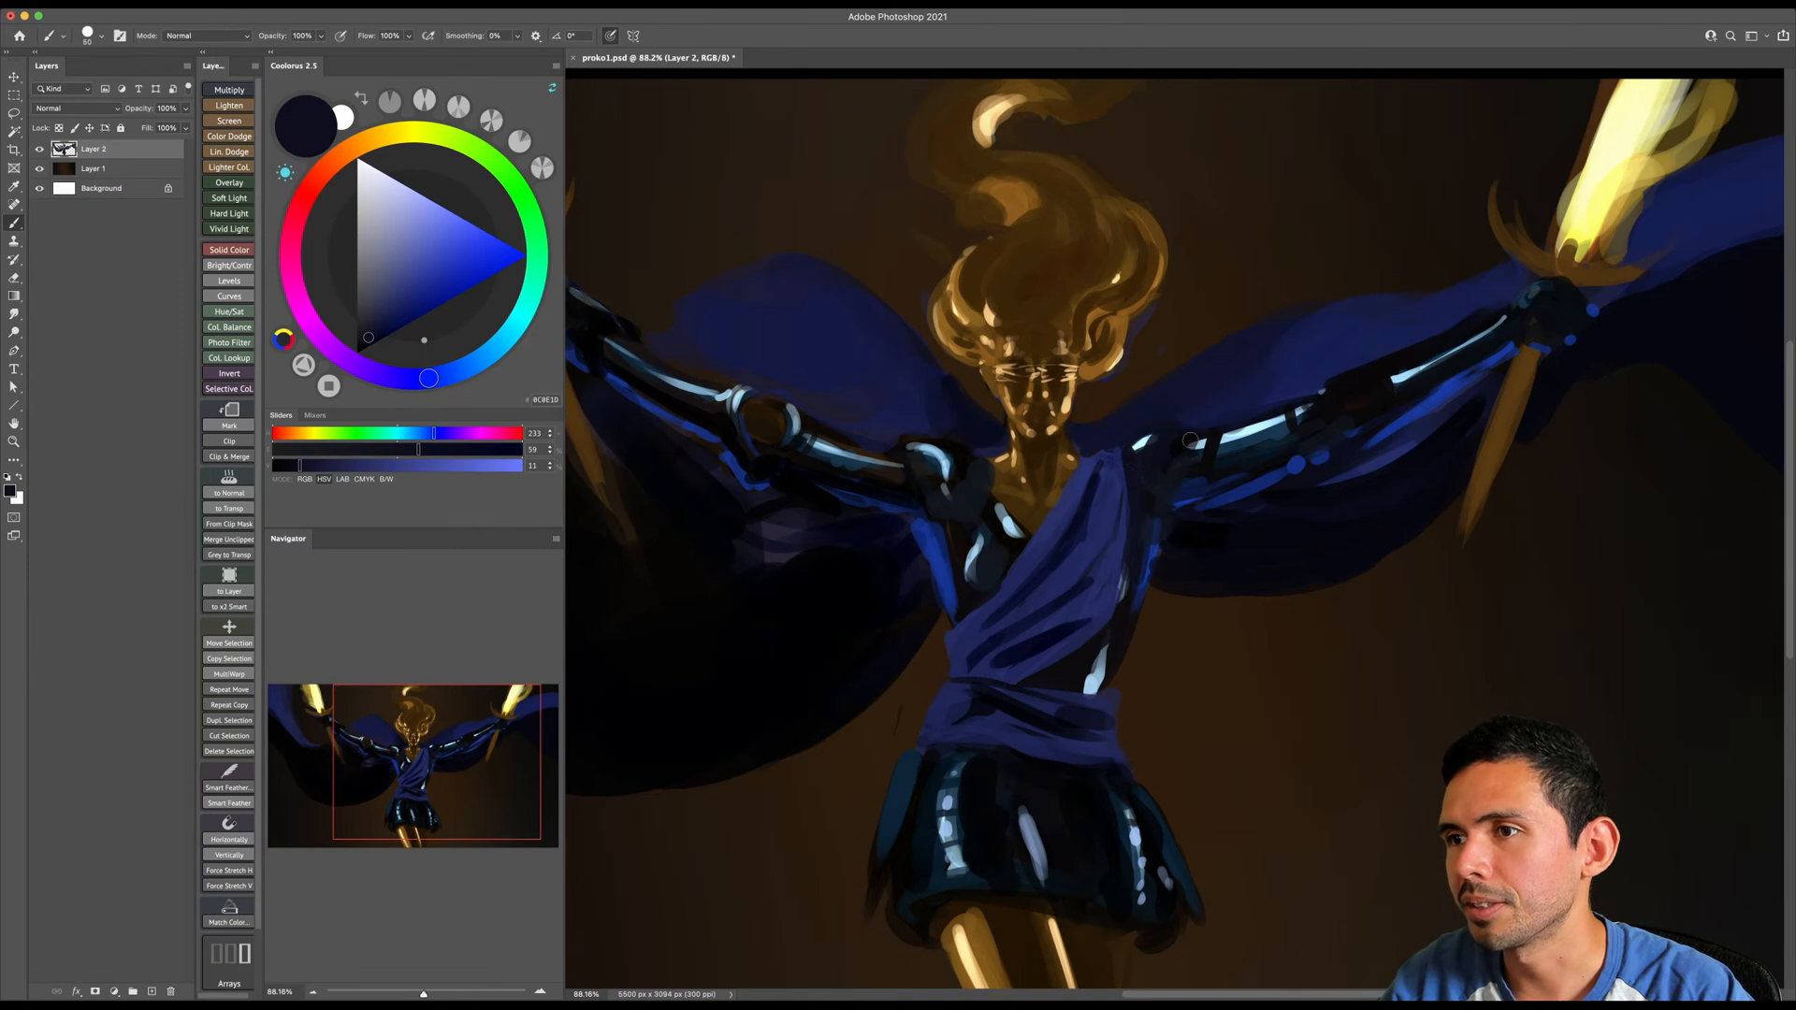
- Sample near-black and round out the image-left shoulder armor beside the neck with dark paint
{"action": "left_click", "coordinate": [906, 437], "text": "alt"}
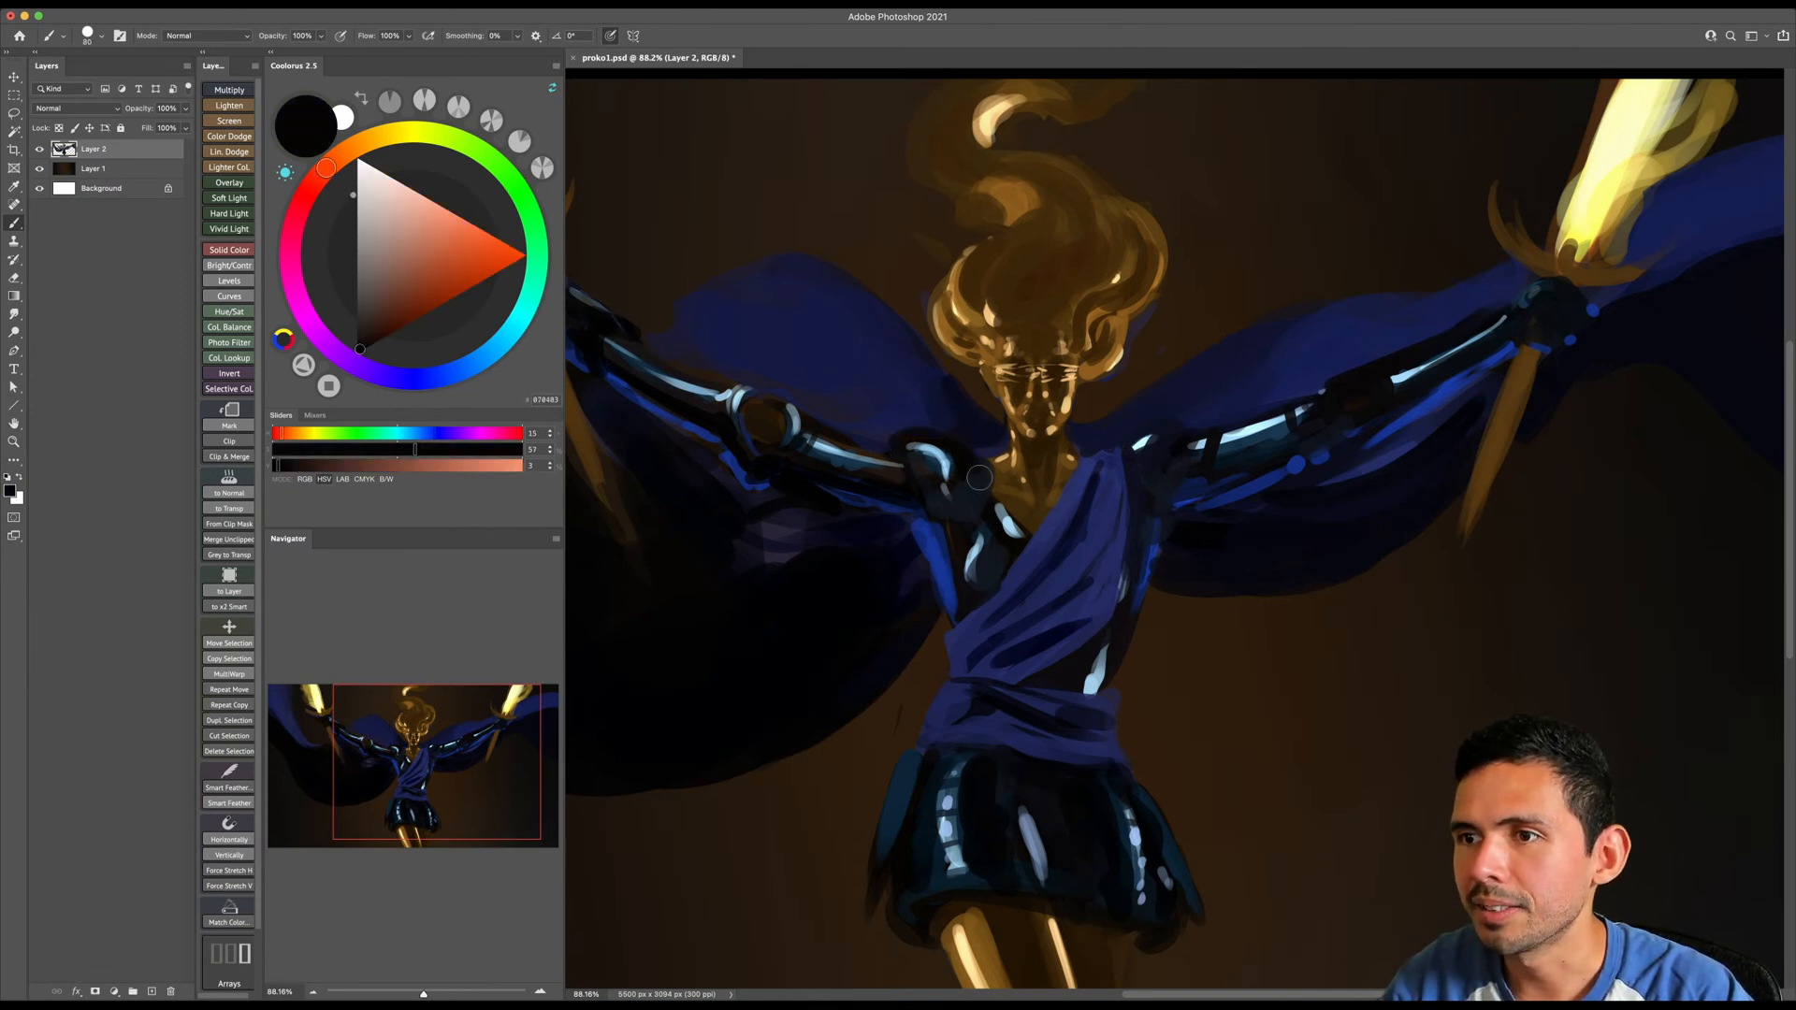
{"action": "mouse_move", "coordinate": [970, 458]}
{"action": "left_mouse_down"}
{"action": "mouse_move", "coordinate": [969, 492]}
{"action": "mouse_move", "coordinate": [1010, 437]}
{"action": "left_mouse_up"}
{"action": "key", "text": "]"}
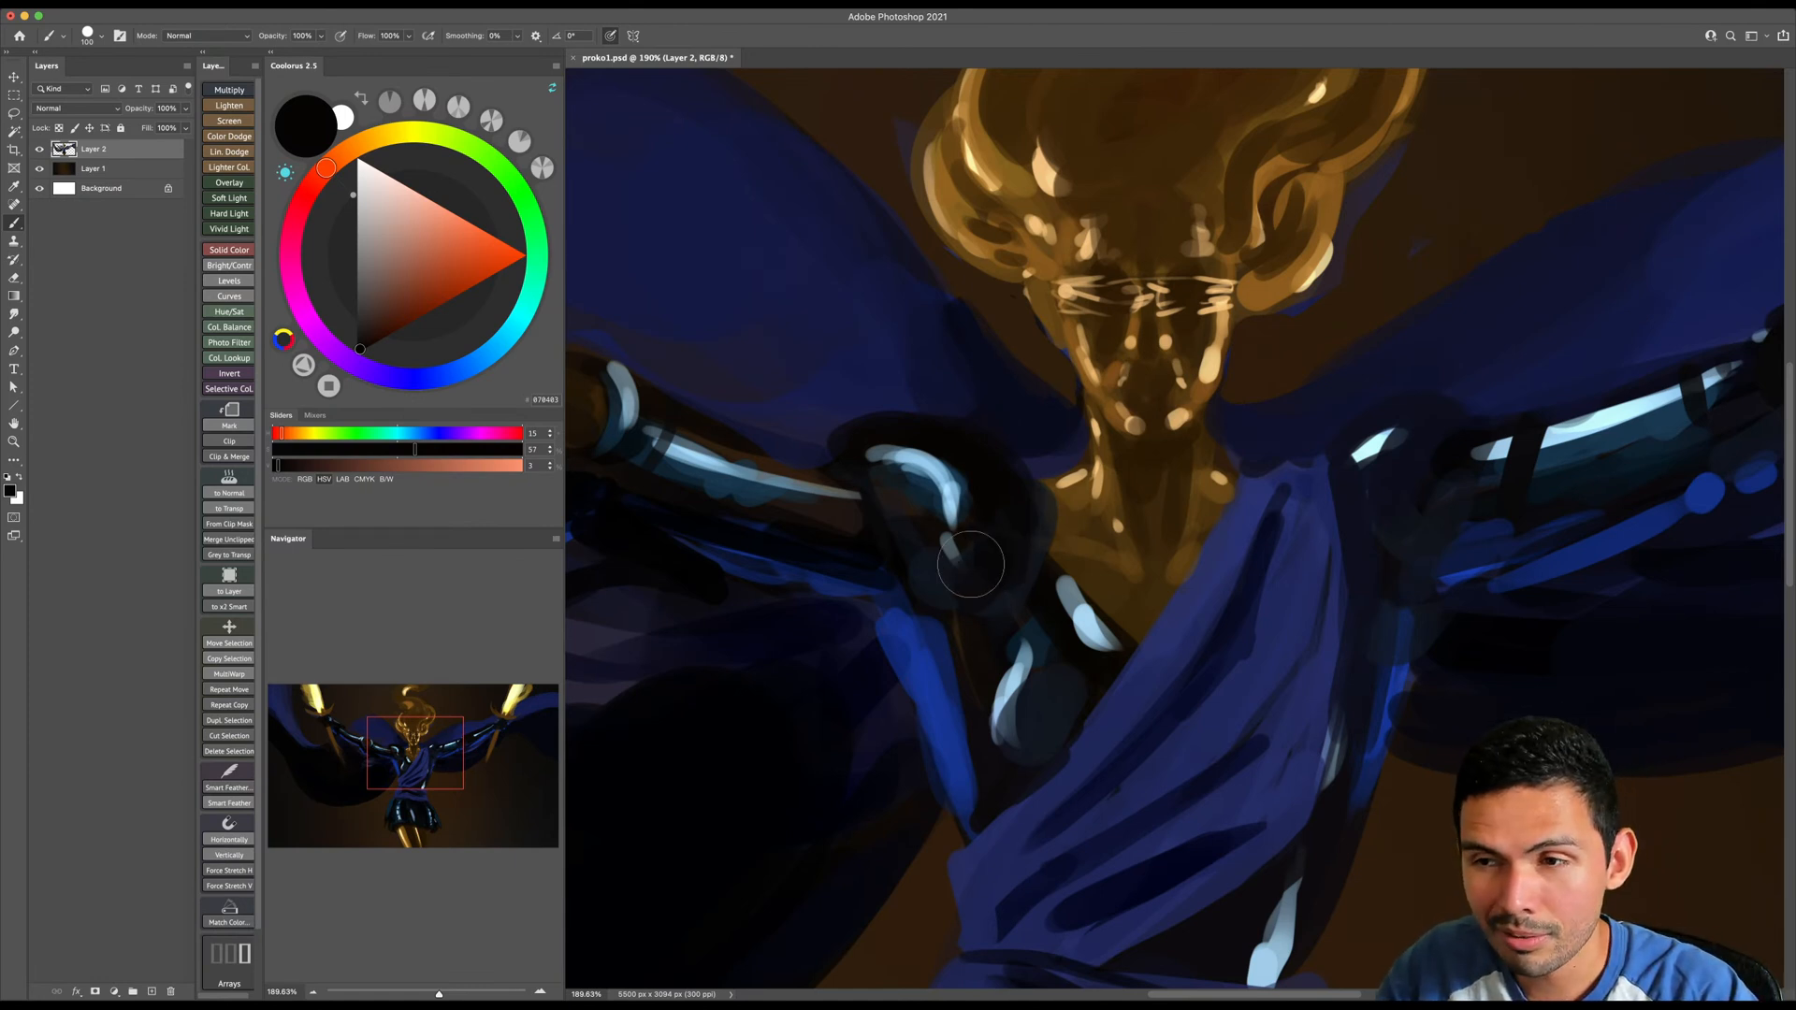
{"action": "key", "text": "bracketleft"}
{"action": "key", "text": "bracketleft"}
{"action": "key", "text": "bracketleft"}
{"action": "key", "text": "bracketleft"}
{"action": "key", "text": "bracketleft"}
{"action": "key", "text": "bracketleft"}
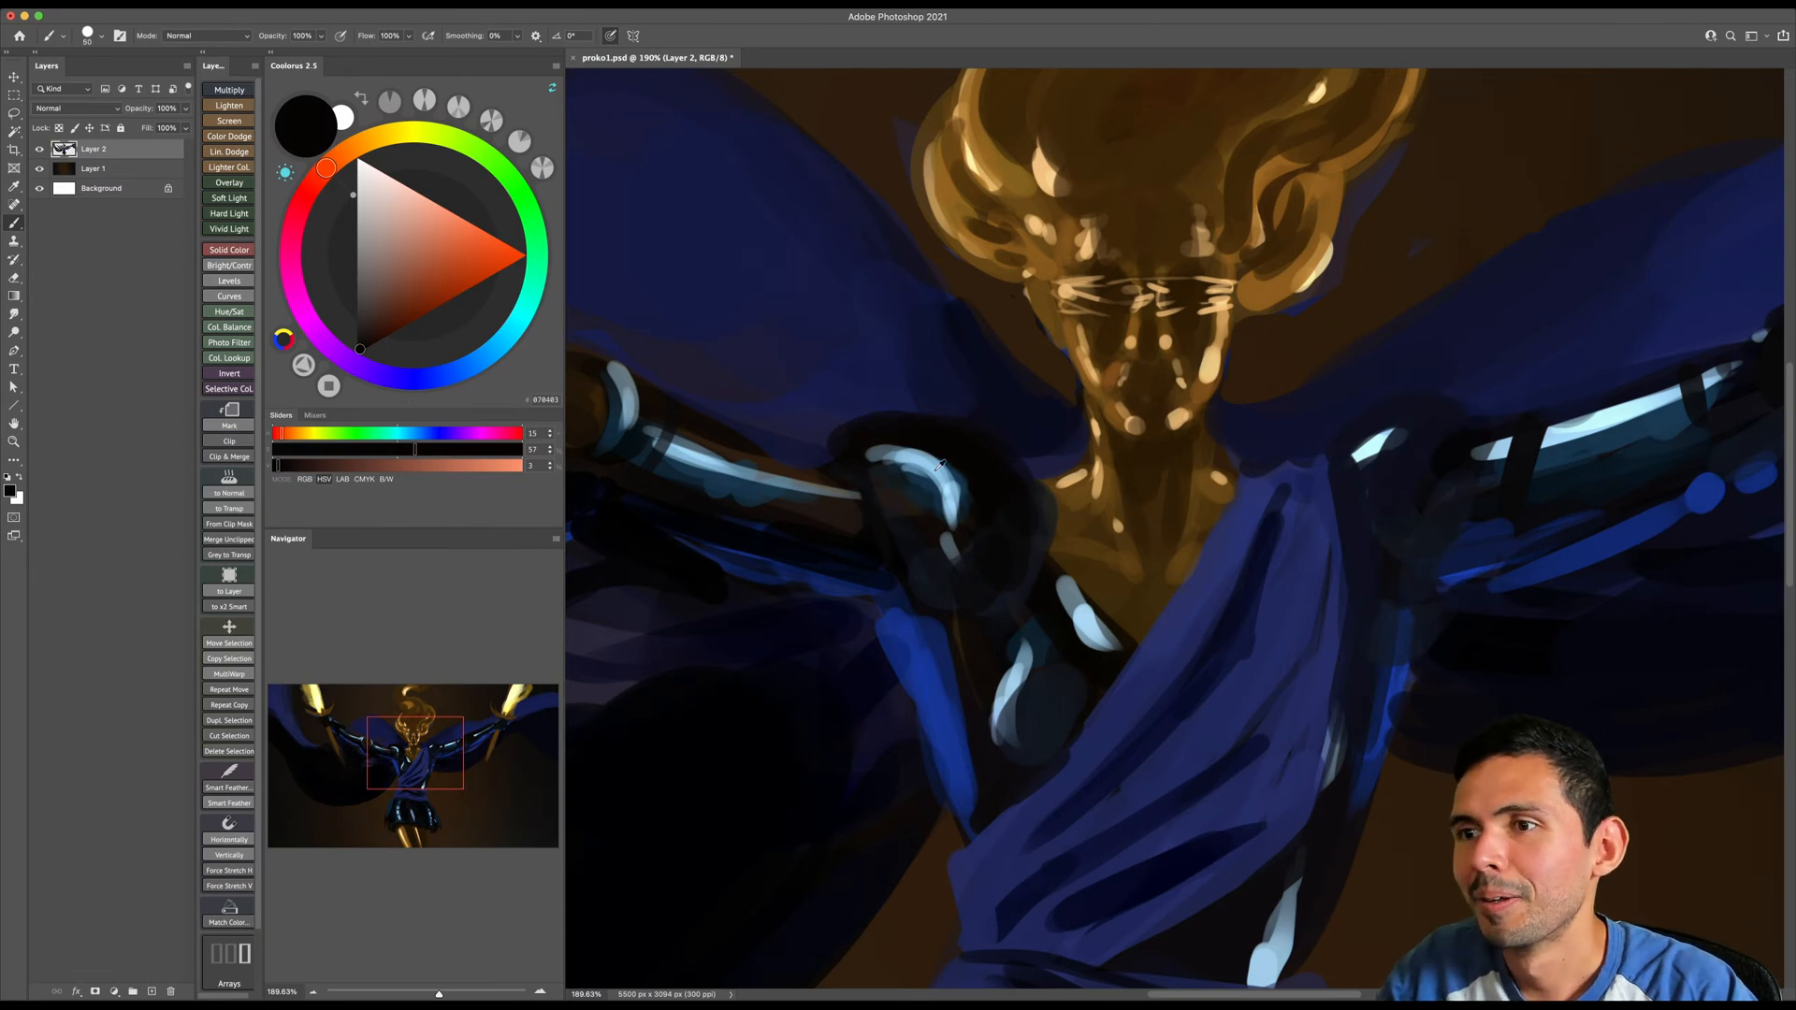
- Sample light blue from the chest highlight and add thin rim highlights and small dabs around both shoulders
{"action": "left_click", "coordinate": [1016, 681], "text": "alt"}
{"action": "key", "text": "bracketleft"}
{"action": "key", "text": "bracketleft"}
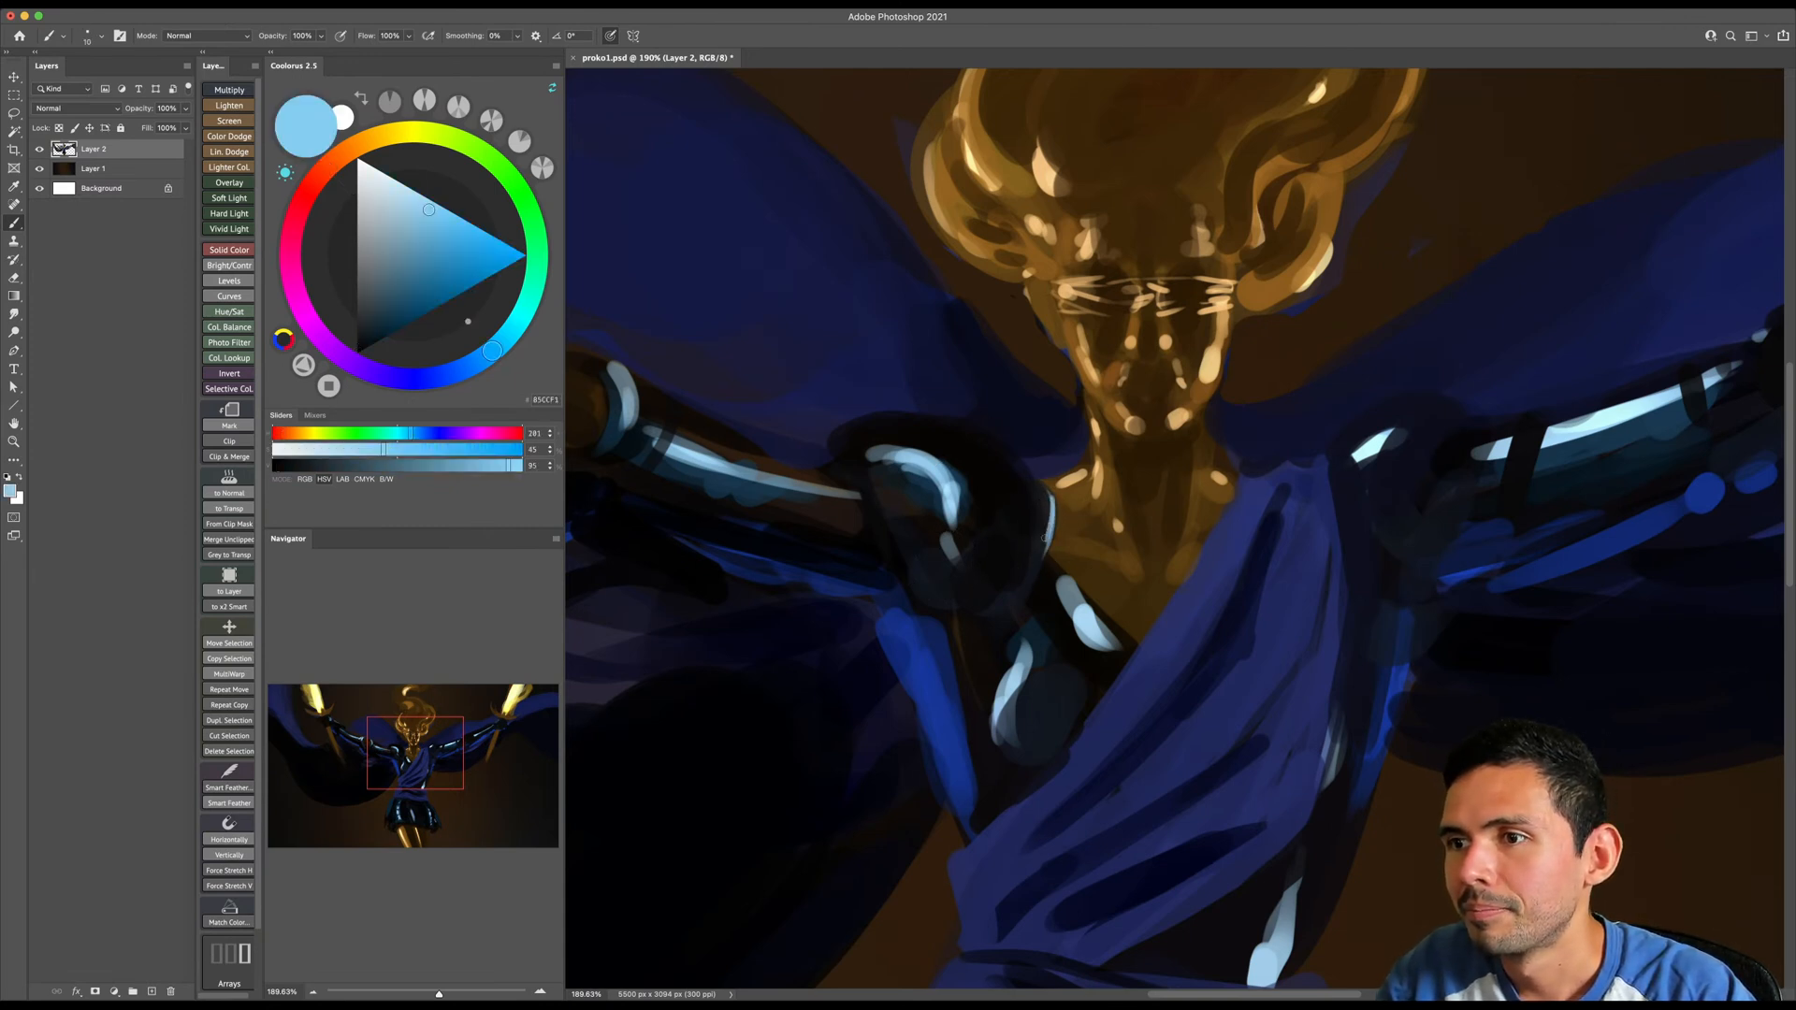
{"action": "left_click_drag", "start_coordinate": [815, 441], "coordinate": [841, 453]}
{"action": "left_click_drag", "start_coordinate": [897, 562], "coordinate": [947, 613]}
{"action": "left_click_drag", "start_coordinate": [1317, 459], "coordinate": [1337, 510]}
{"action": "left_click_drag", "start_coordinate": [1489, 408], "coordinate": [1474, 418]}
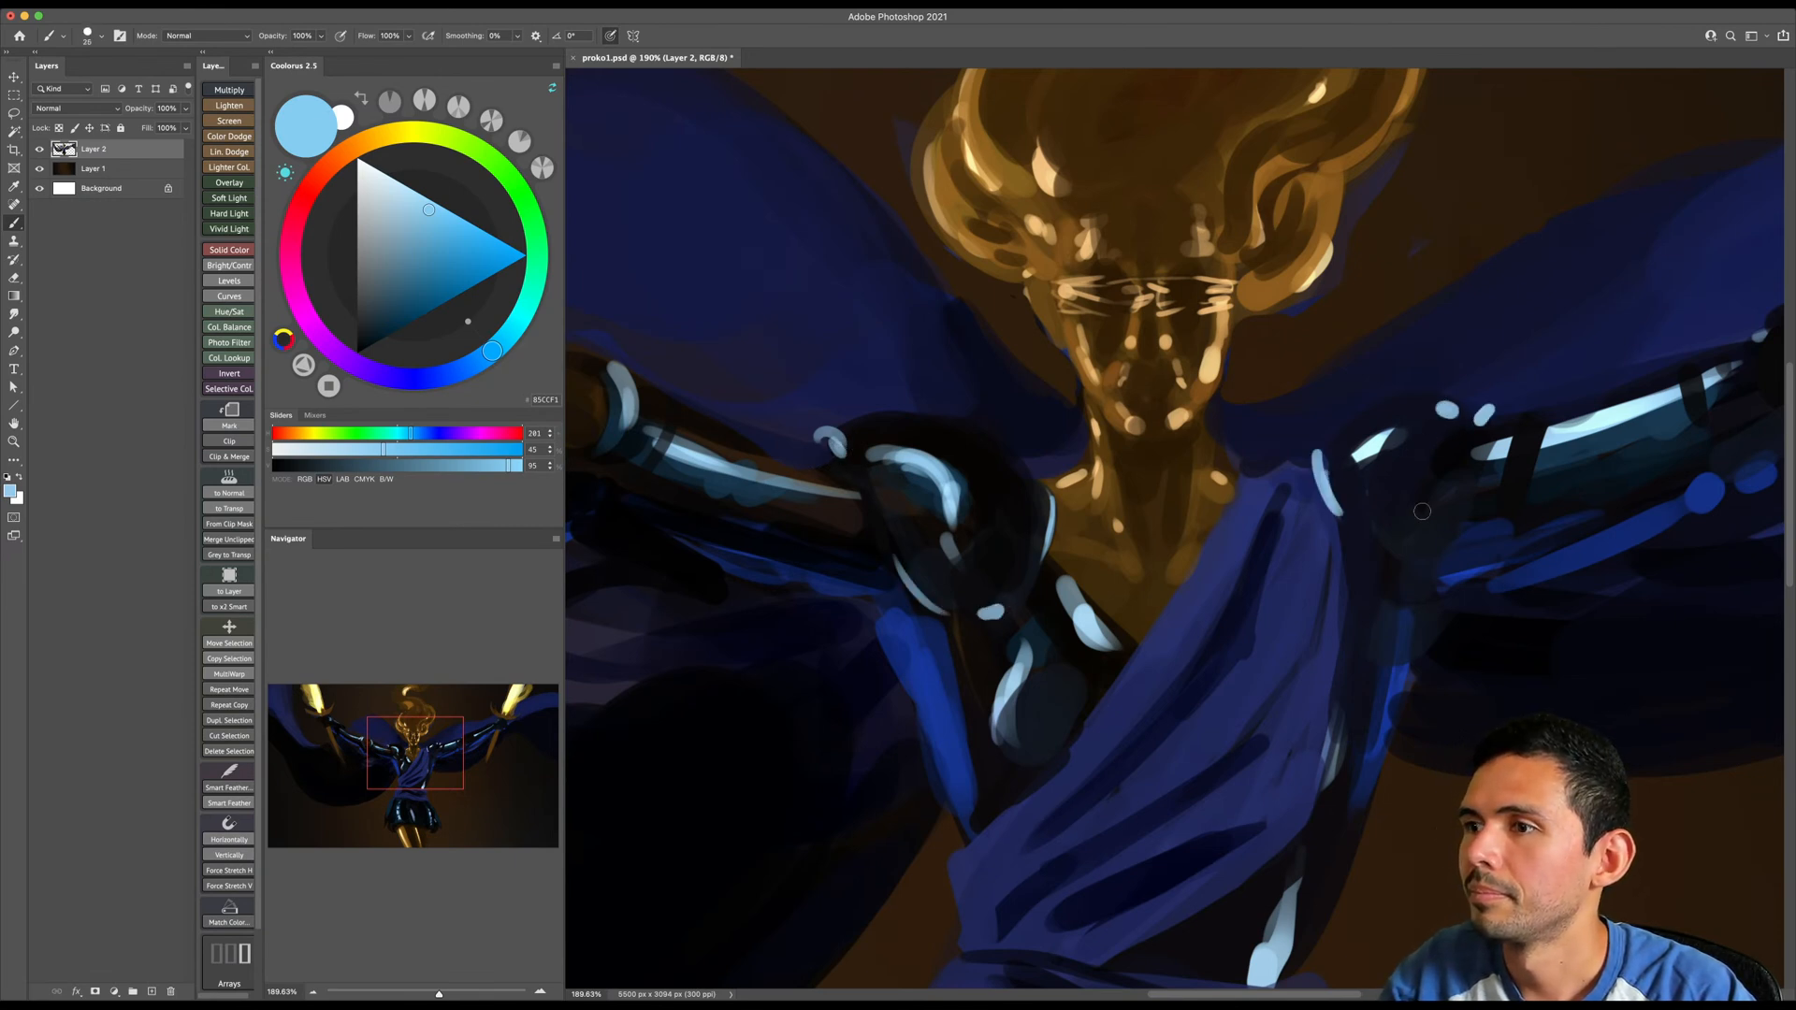
- Pick black and paint dark shadows along the sash's image-right edge and between its lower diagonal folds
{"action": "left_click_drag", "start_coordinate": [1337, 553], "coordinate": [1353, 458]}
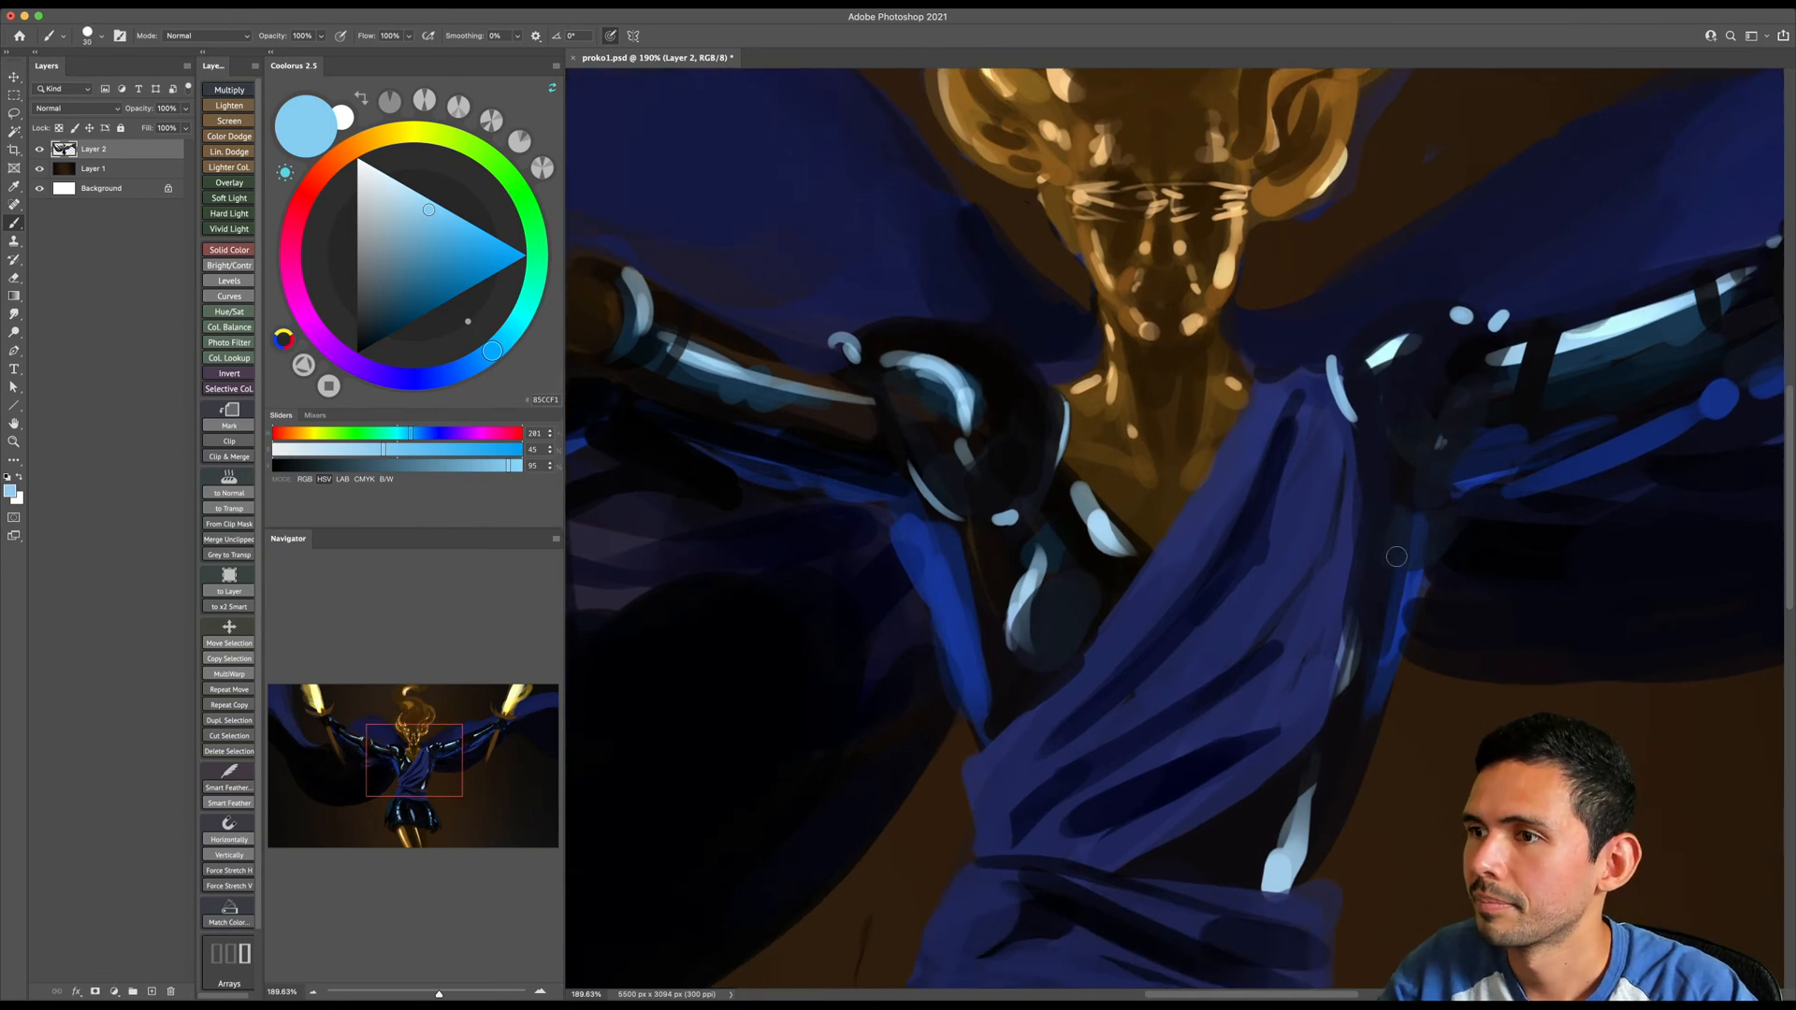
{"action": "left_click", "coordinate": [370, 358]}
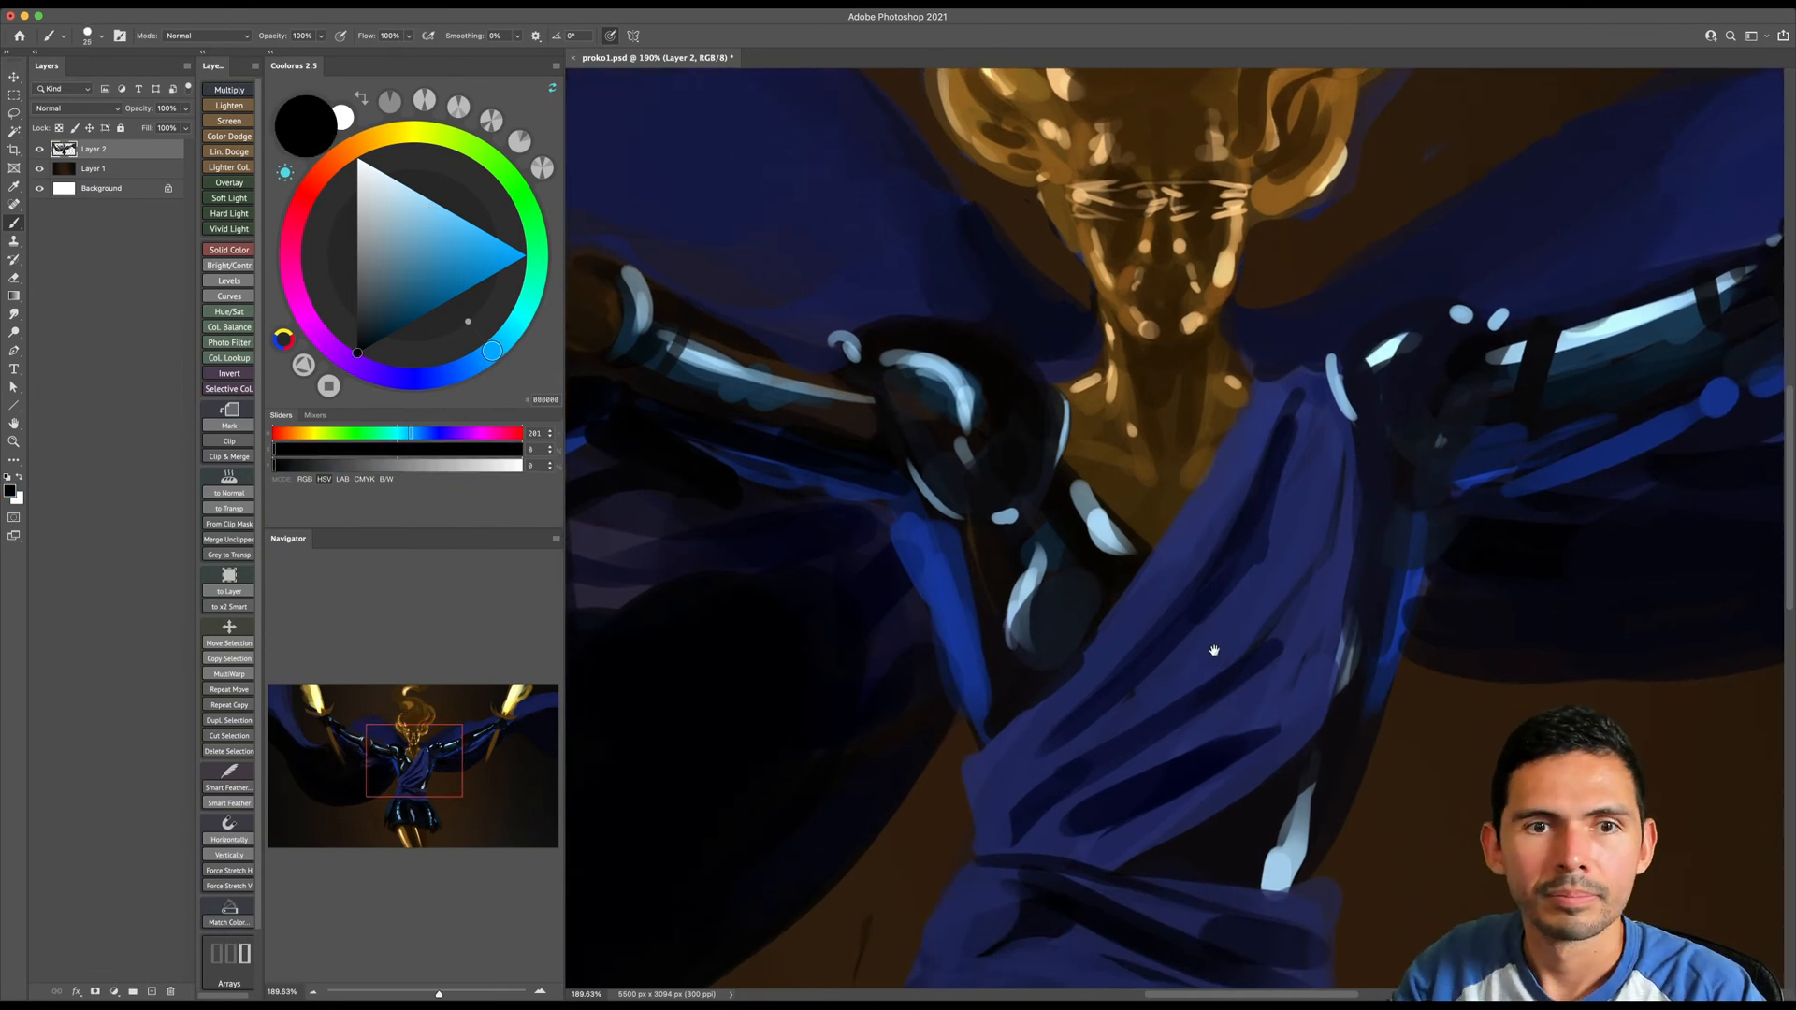
{"action": "left_click_drag", "start_coordinate": [1214, 656], "coordinate": [1217, 630]}
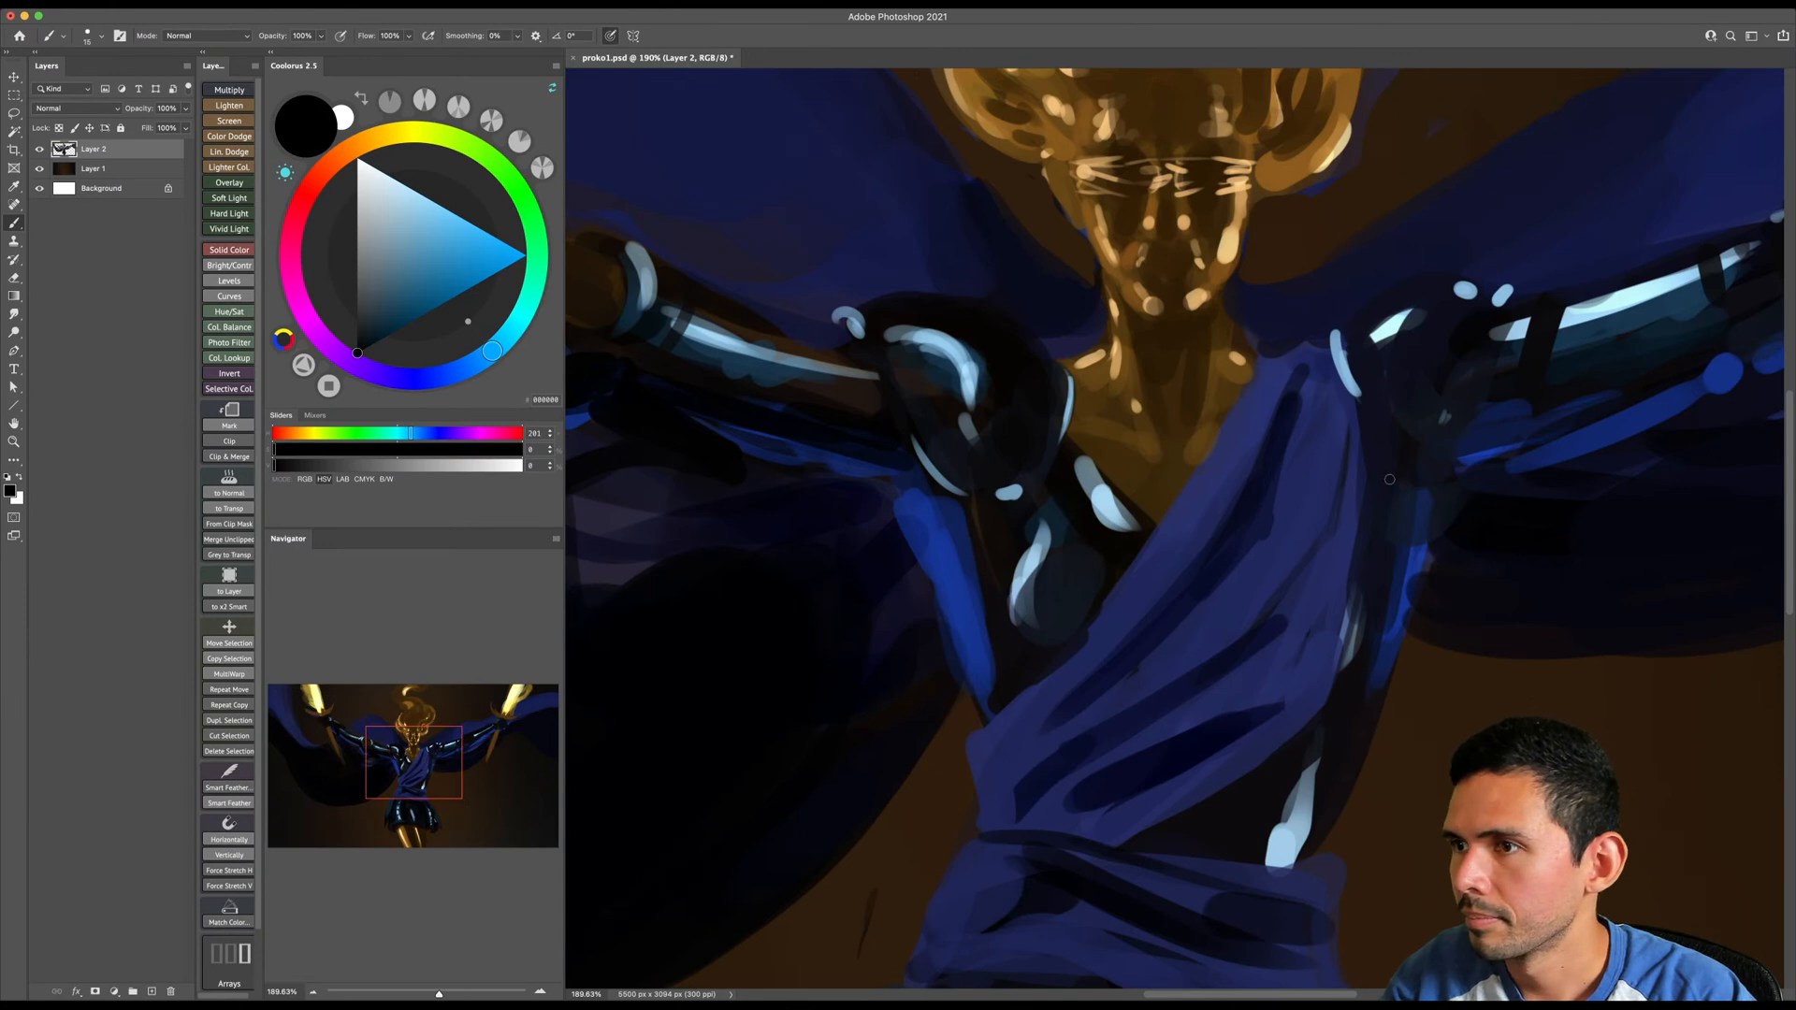
{"action": "mouse_move", "coordinate": [1367, 451]}
{"action": "left_mouse_down"}
{"action": "mouse_move", "coordinate": [1377, 550]}
{"action": "mouse_move", "coordinate": [1372, 500]}
{"action": "mouse_move", "coordinate": [1329, 699]}
{"action": "left_mouse_up"}
{"action": "key", "text": "bracketright"}
{"action": "key", "text": "bracketright"}
{"action": "key", "text": "bracketright"}
{"action": "key", "text": "bracketright"}
{"action": "mouse_move", "coordinate": [1369, 516]}
{"action": "left_mouse_down"}
{"action": "mouse_move", "coordinate": [1325, 725]}
{"action": "mouse_move", "coordinate": [1188, 840]}
{"action": "left_mouse_up"}
{"action": "mouse_move", "coordinate": [1028, 824]}
{"action": "left_mouse_down"}
{"action": "mouse_move", "coordinate": [1249, 735]}
{"action": "mouse_move", "coordinate": [1312, 573]}
{"action": "left_mouse_up"}
- Add thinner black fold lines converging at the sash's lower image-left end near the waist
{"action": "key", "text": "bracketleft"}
{"action": "key", "text": "bracketleft"}
{"action": "key", "text": "bracketleft"}
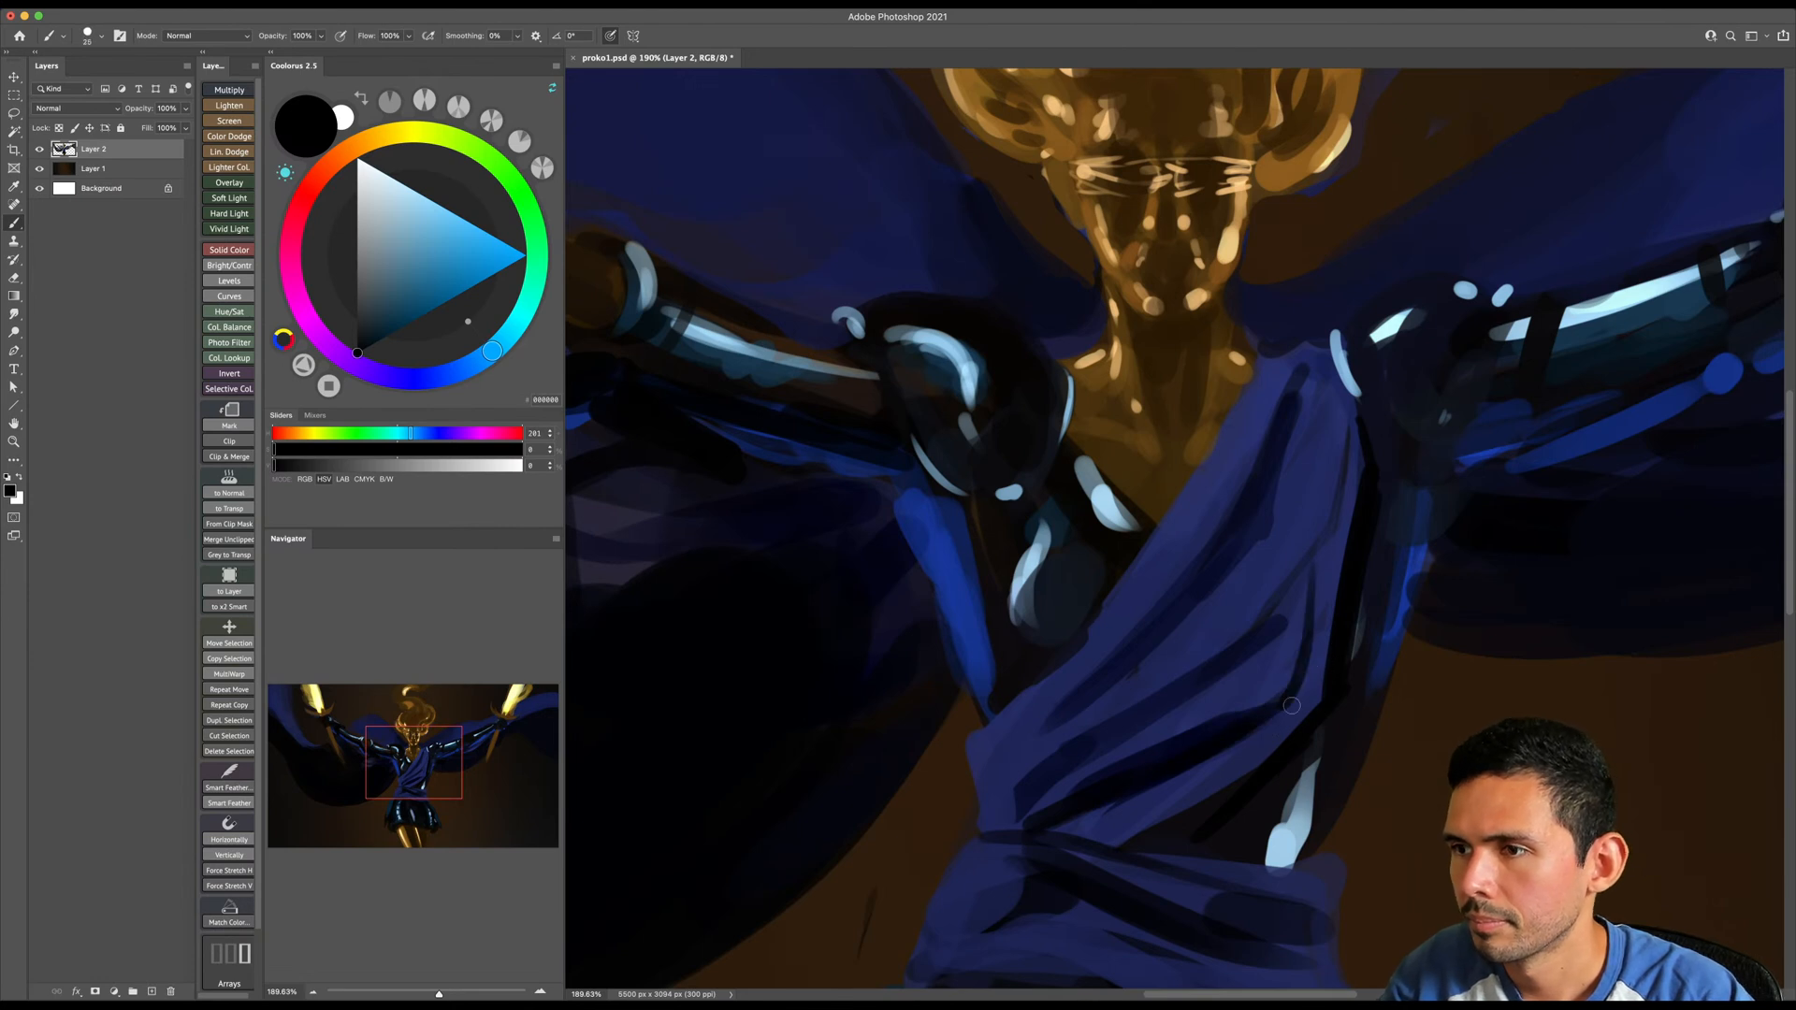
{"action": "left_click_drag", "start_coordinate": [1030, 781], "coordinate": [1006, 830]}
{"action": "key", "text": "bracketleft"}
{"action": "left_click_drag", "start_coordinate": [1065, 710], "coordinate": [979, 797]}
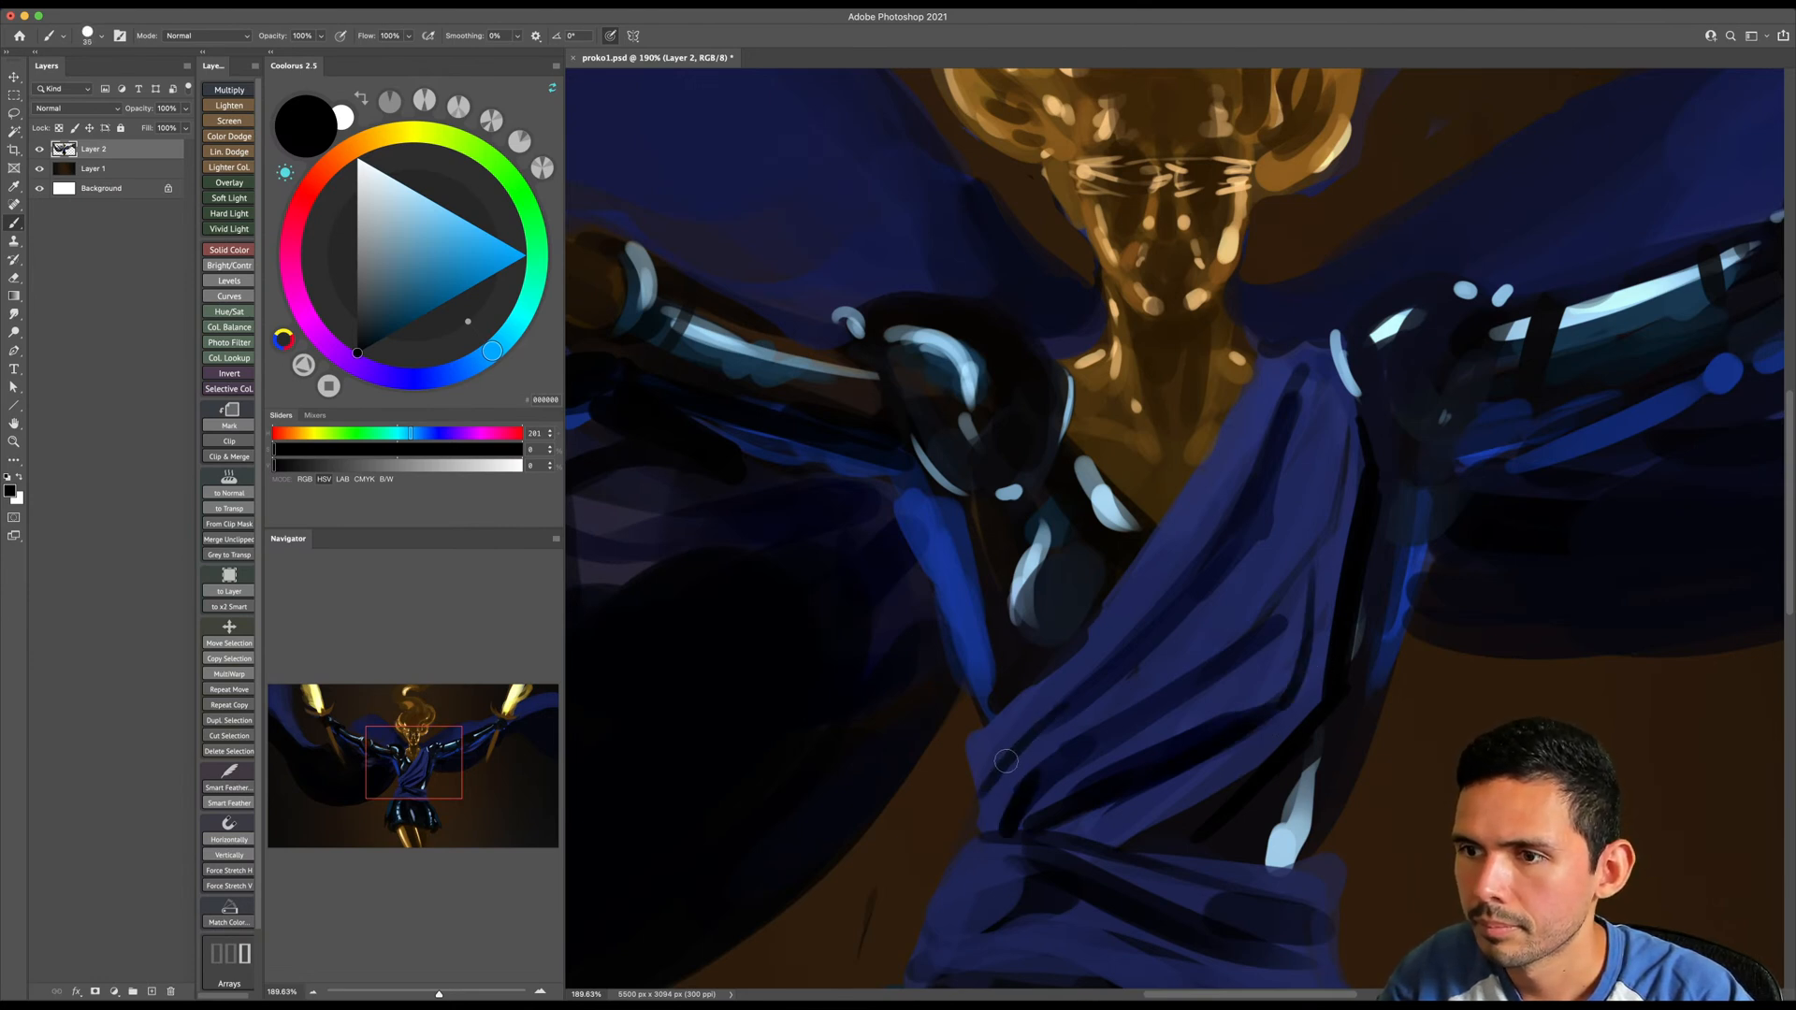
- Sample the sash's navy and trim its lower image-left outer edge with the Eraser
{"action": "left_click", "coordinate": [984, 742], "text": "alt"}
{"action": "key", "text": "e"}
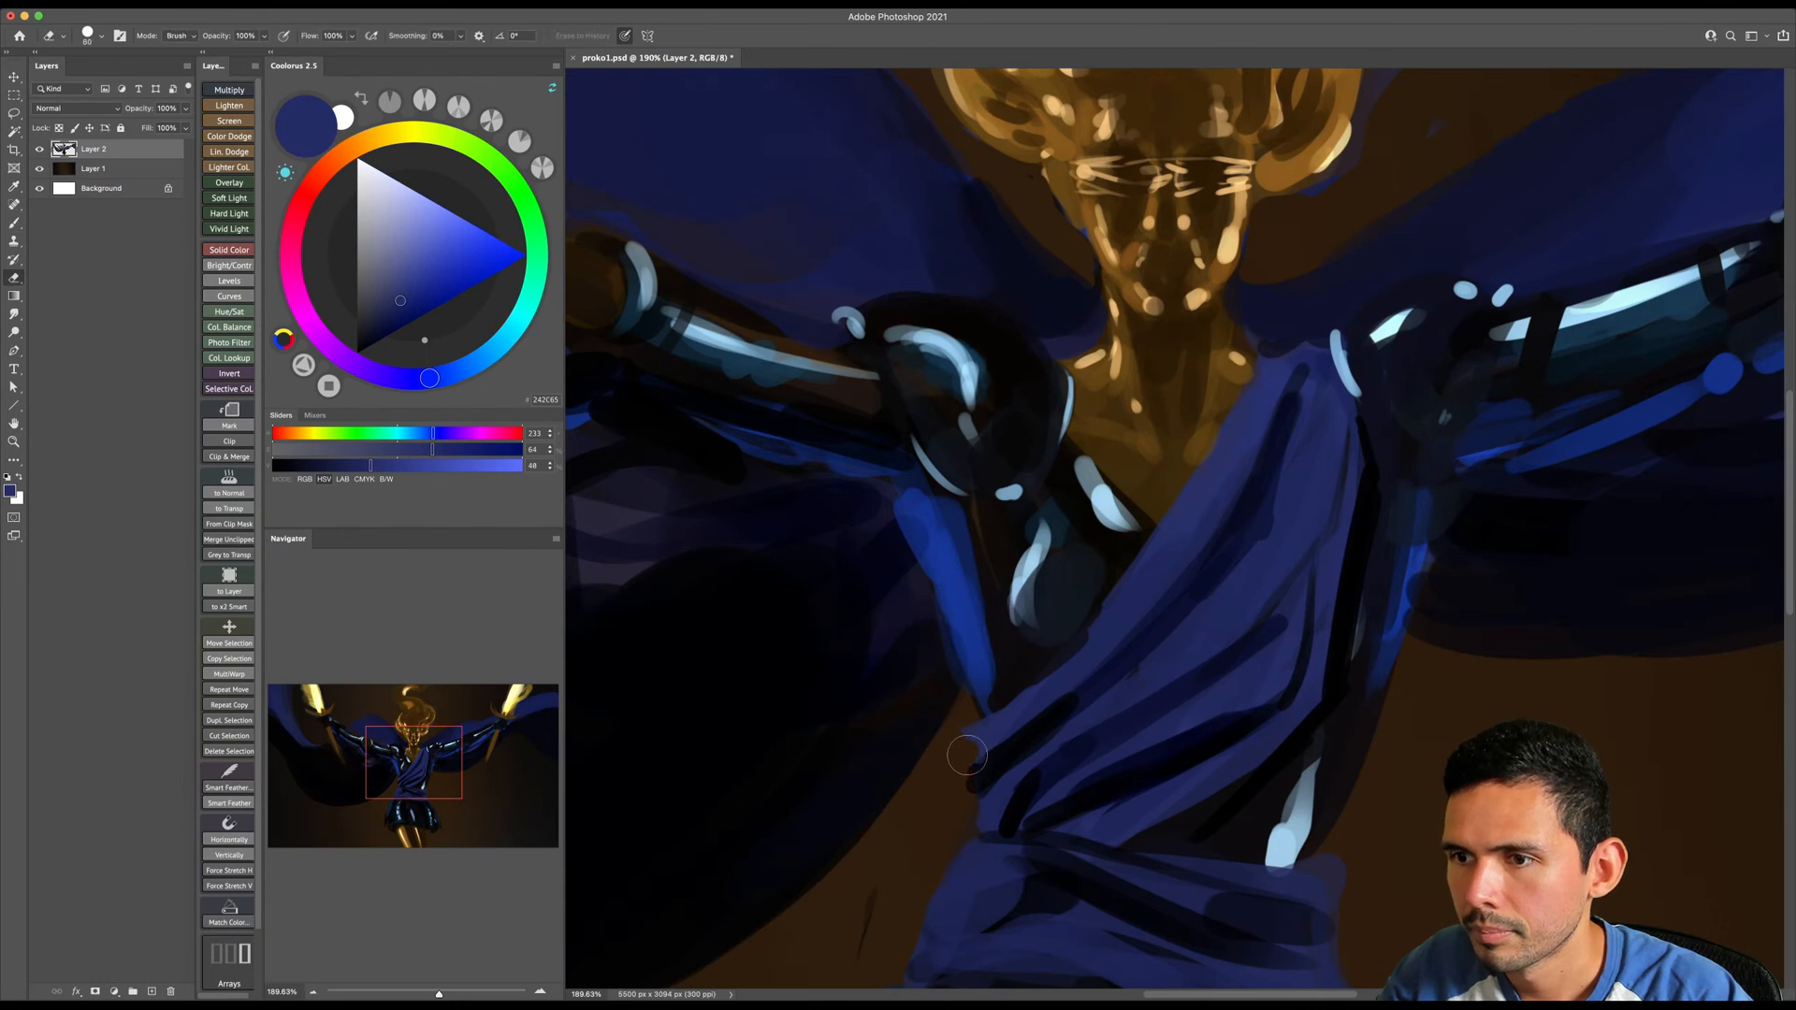
{"action": "mouse_move", "coordinate": [975, 766]}
{"action": "left_mouse_down"}
{"action": "mouse_move", "coordinate": [856, 749]}
{"action": "mouse_move", "coordinate": [1075, 720]}
{"action": "left_mouse_up"}
{"action": "key", "text": "b"}
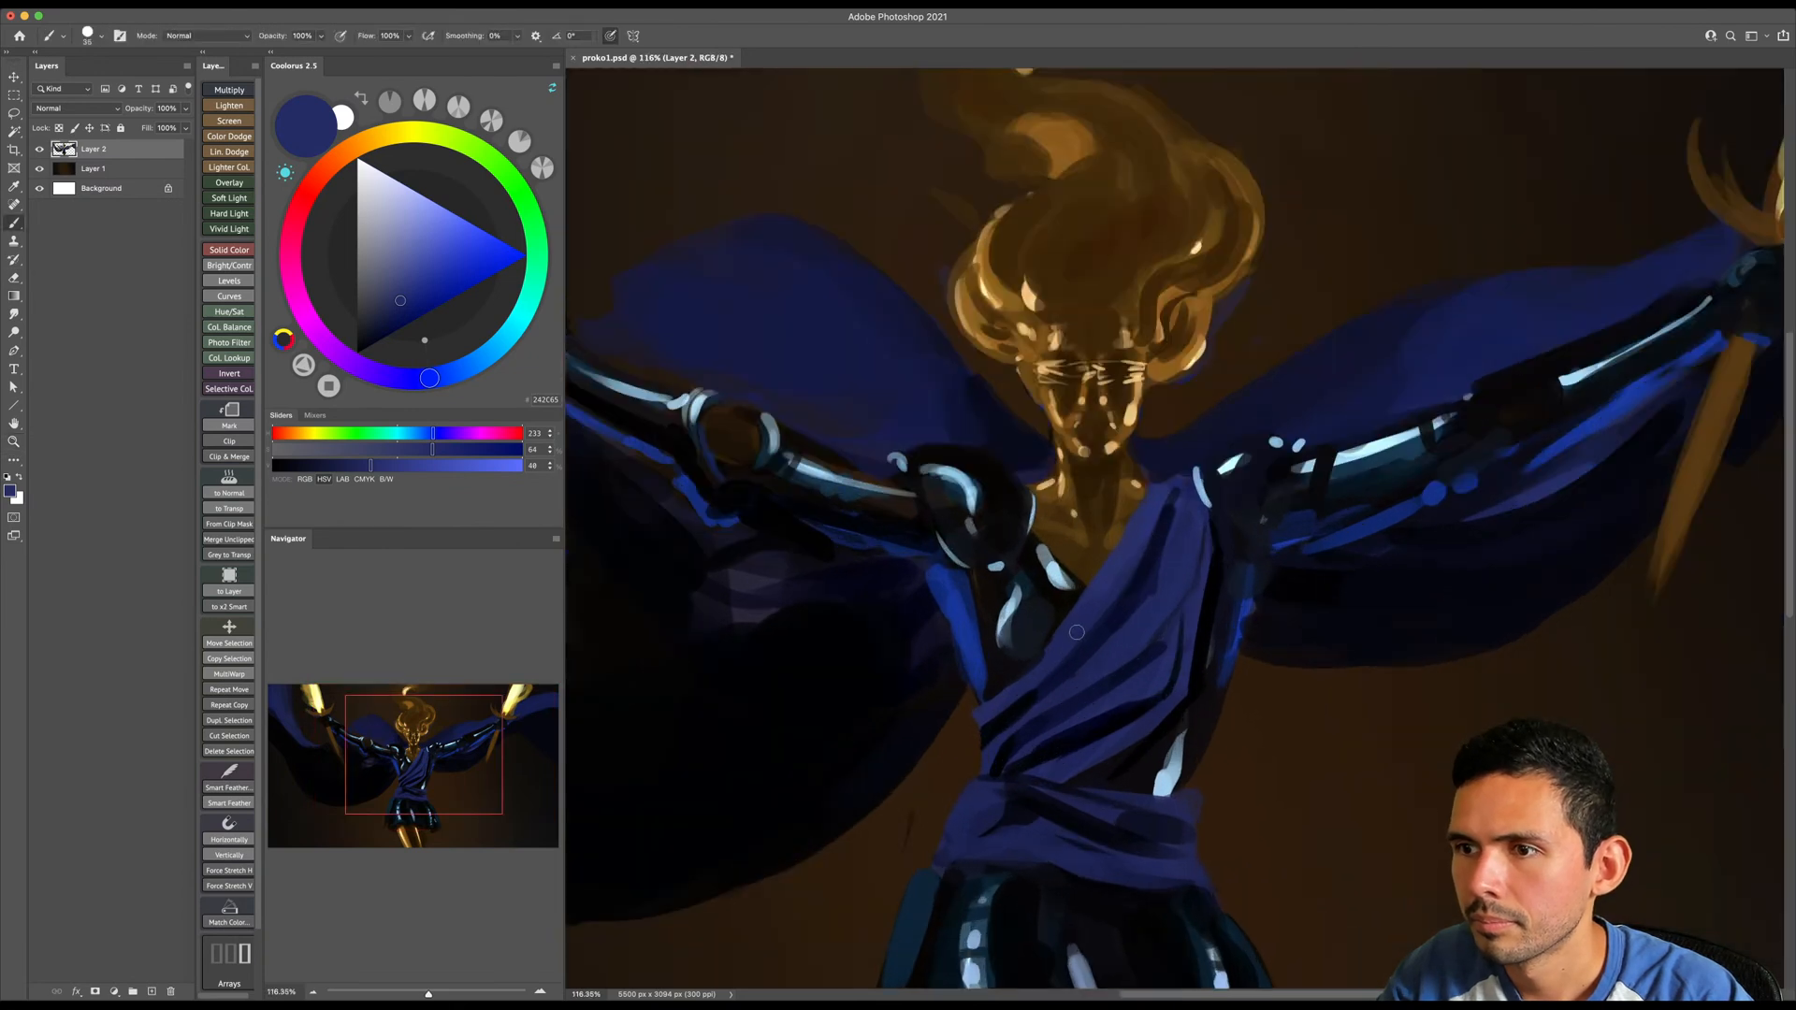
- Choose a more saturated navy and paint over the upper sash with a progressively larger brush
{"action": "left_click", "coordinate": [1078, 627], "text": "alt"}
{"action": "key", "text": "bracketright"}
{"action": "left_click_drag", "start_coordinate": [408, 311], "coordinate": [424, 307]}
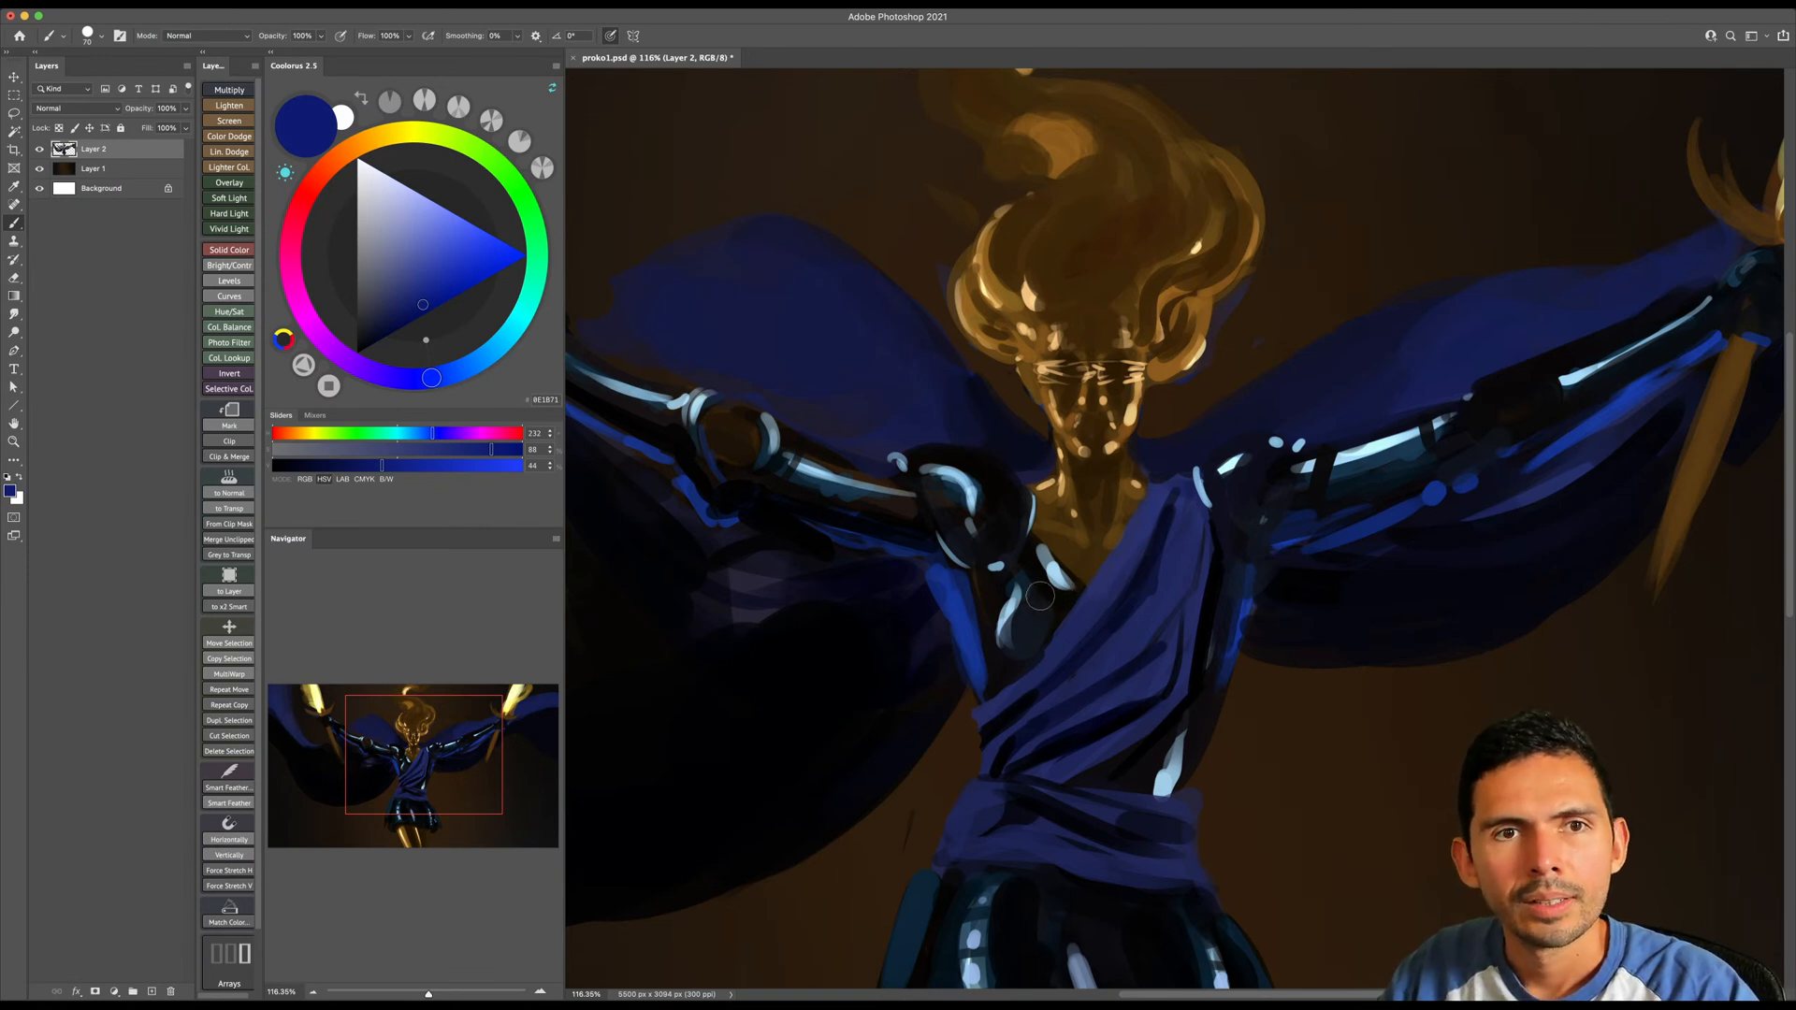
{"action": "scroll", "coordinate": [1067, 596], "scroll_direction": "down", "scroll_amount": 2}
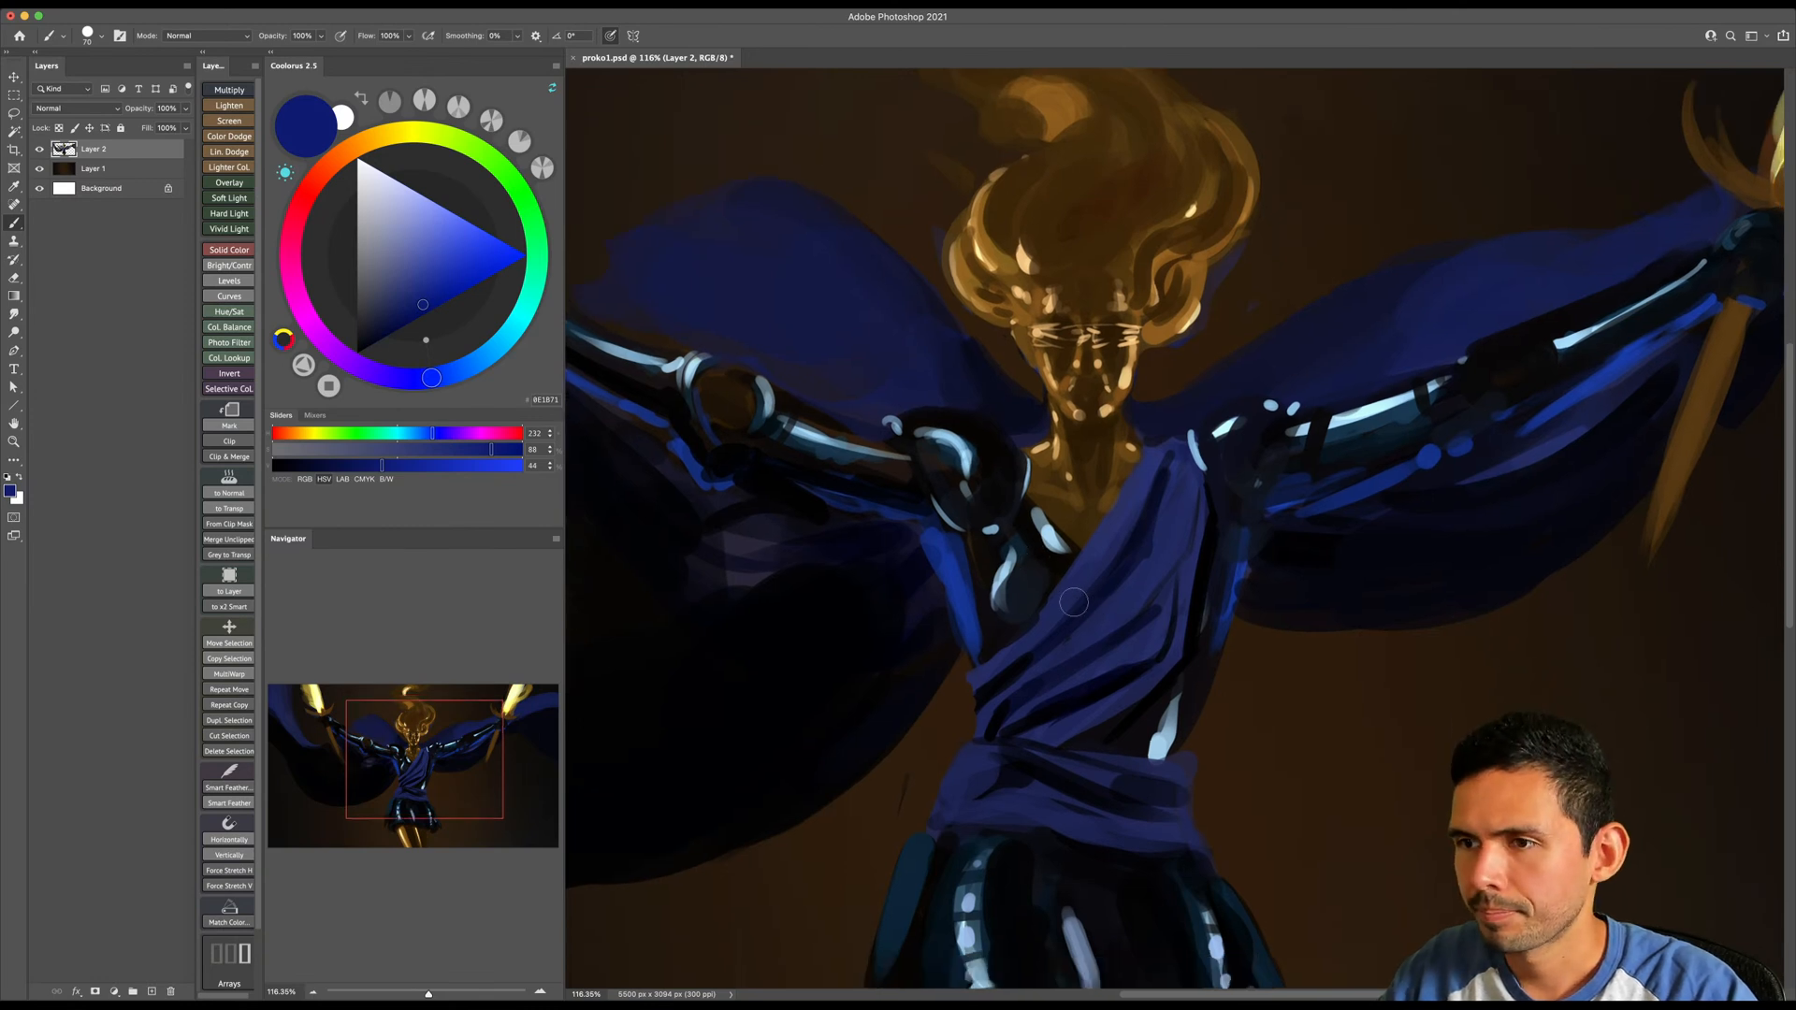
{"action": "key", "text": "bracketright"}
{"action": "key", "text": "bracketright"}
{"action": "key", "text": "bracketright"}
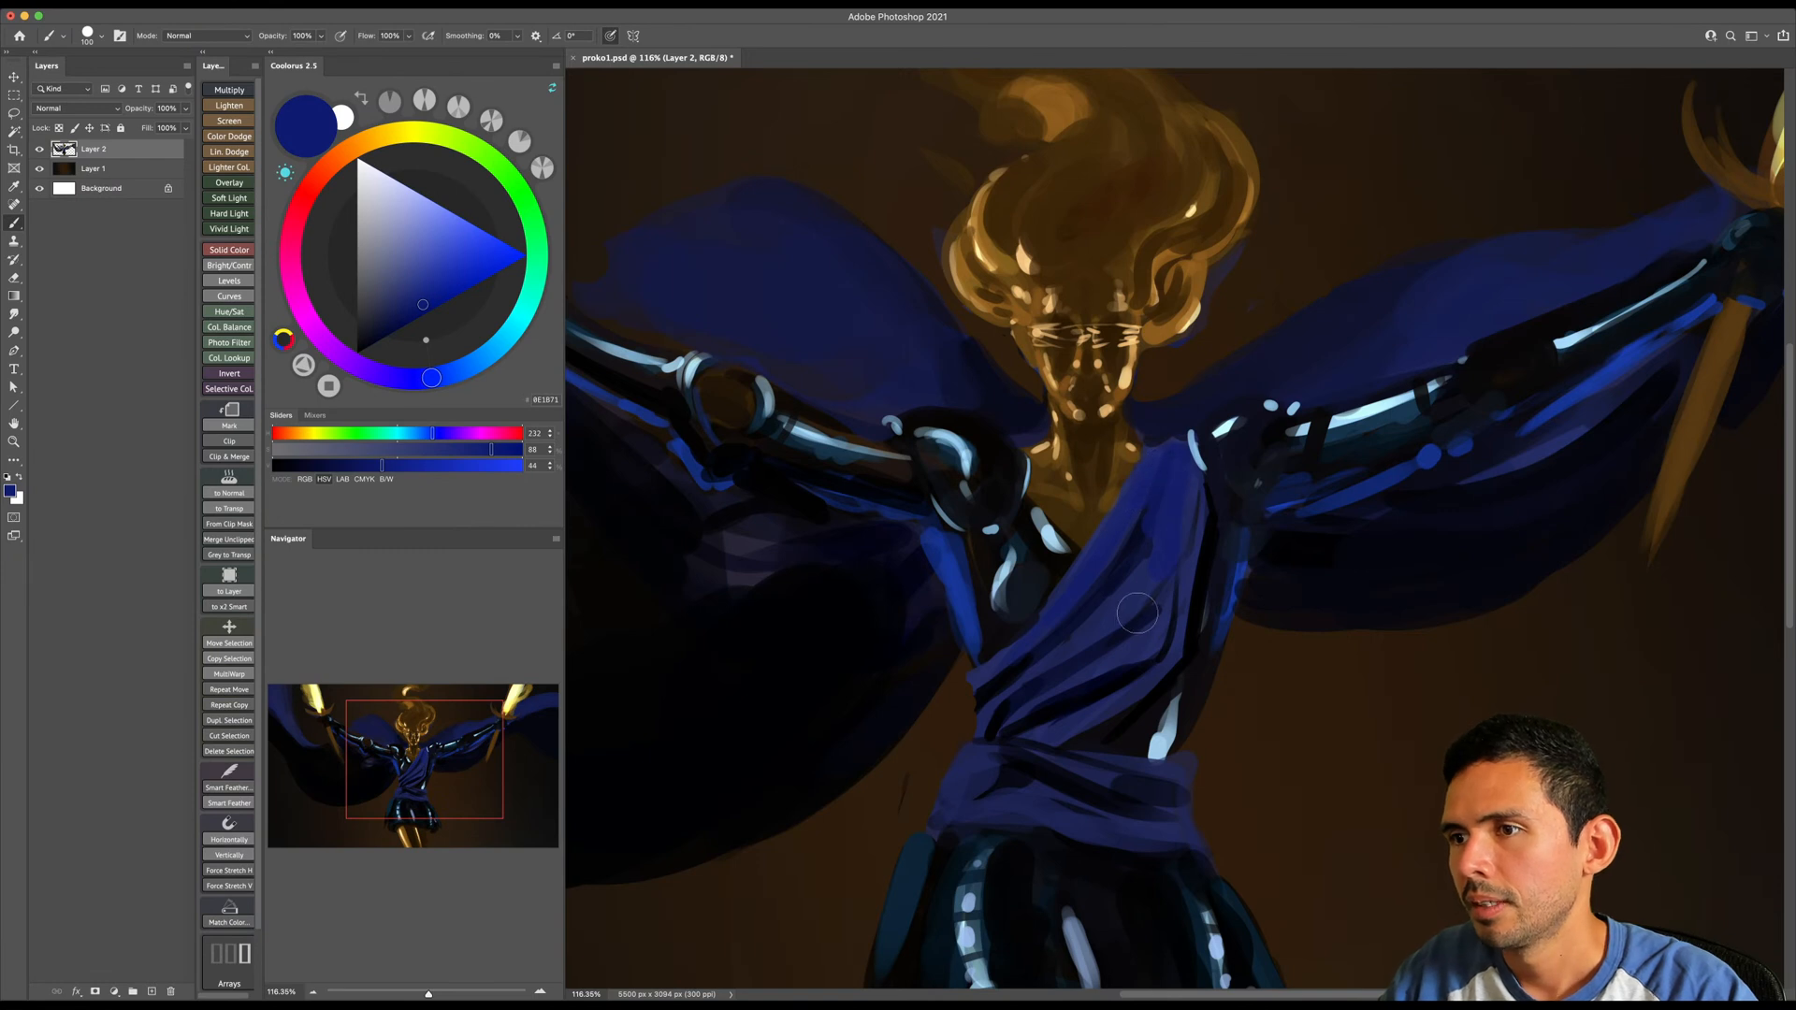
- Choose a slightly duller navy and cover the sash's chest folds with broad strokes
{"action": "left_click", "coordinate": [408, 308]}
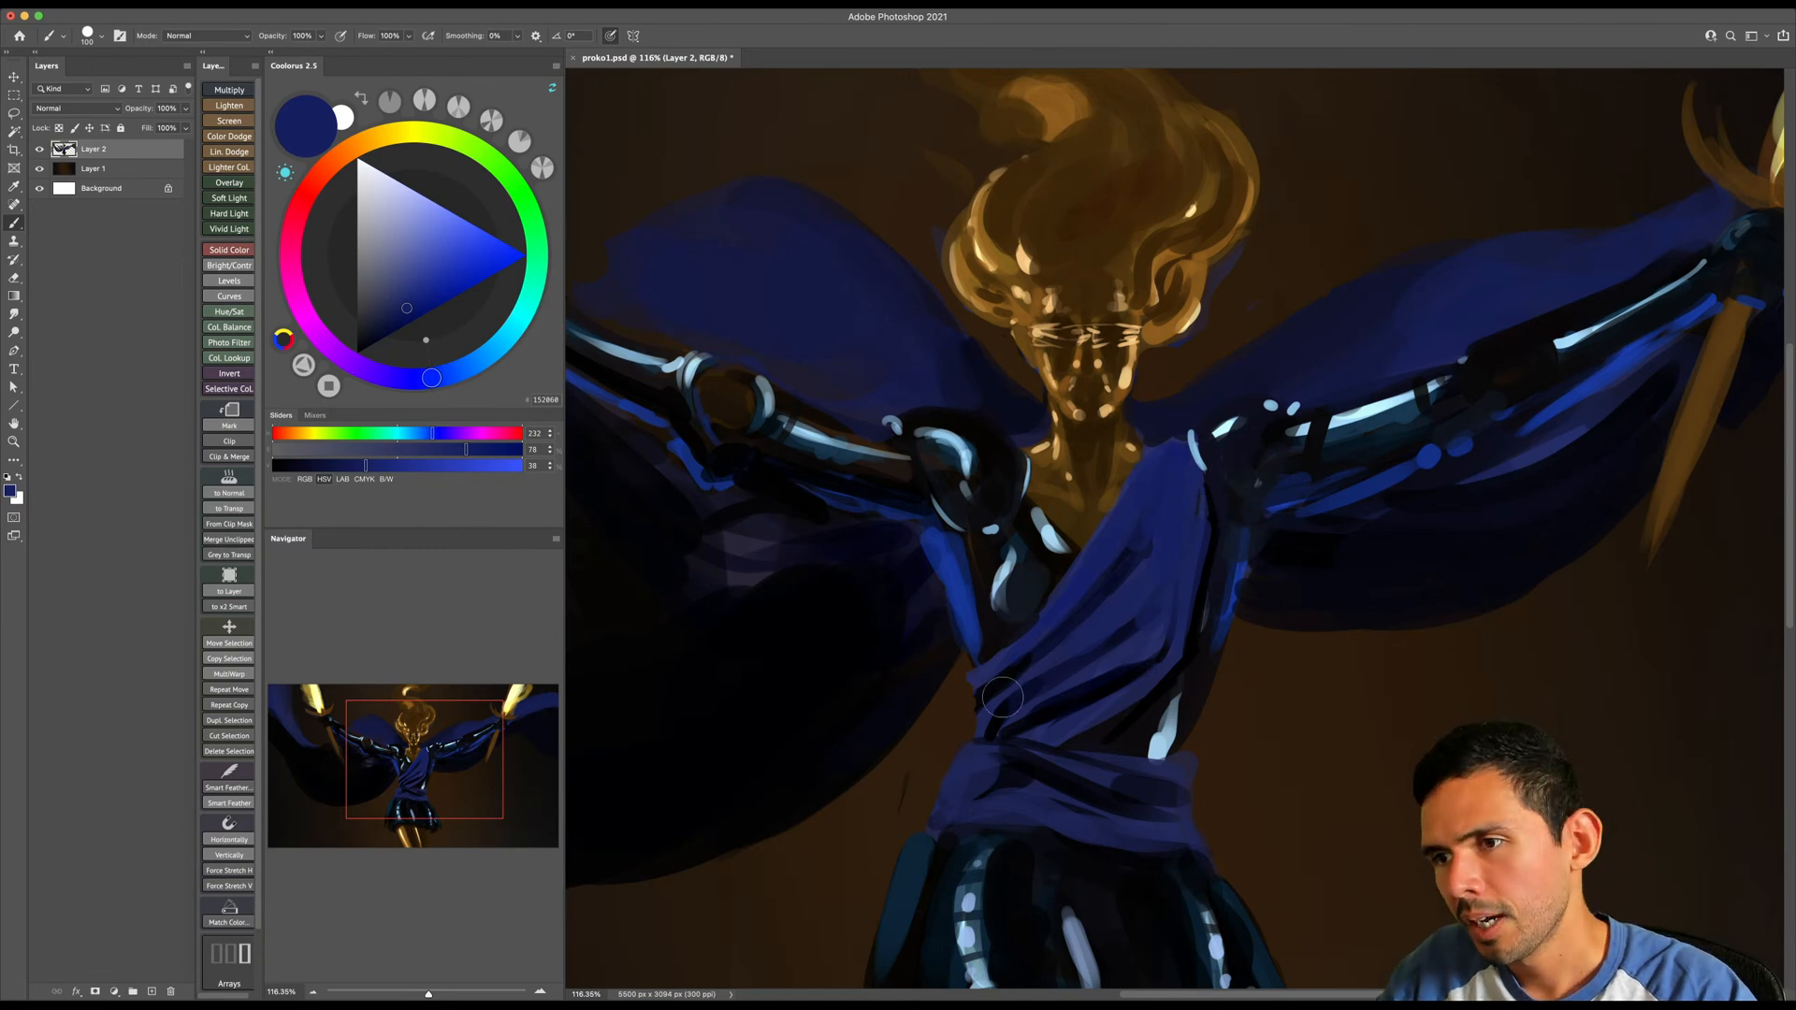
{"action": "key", "text": "]"}
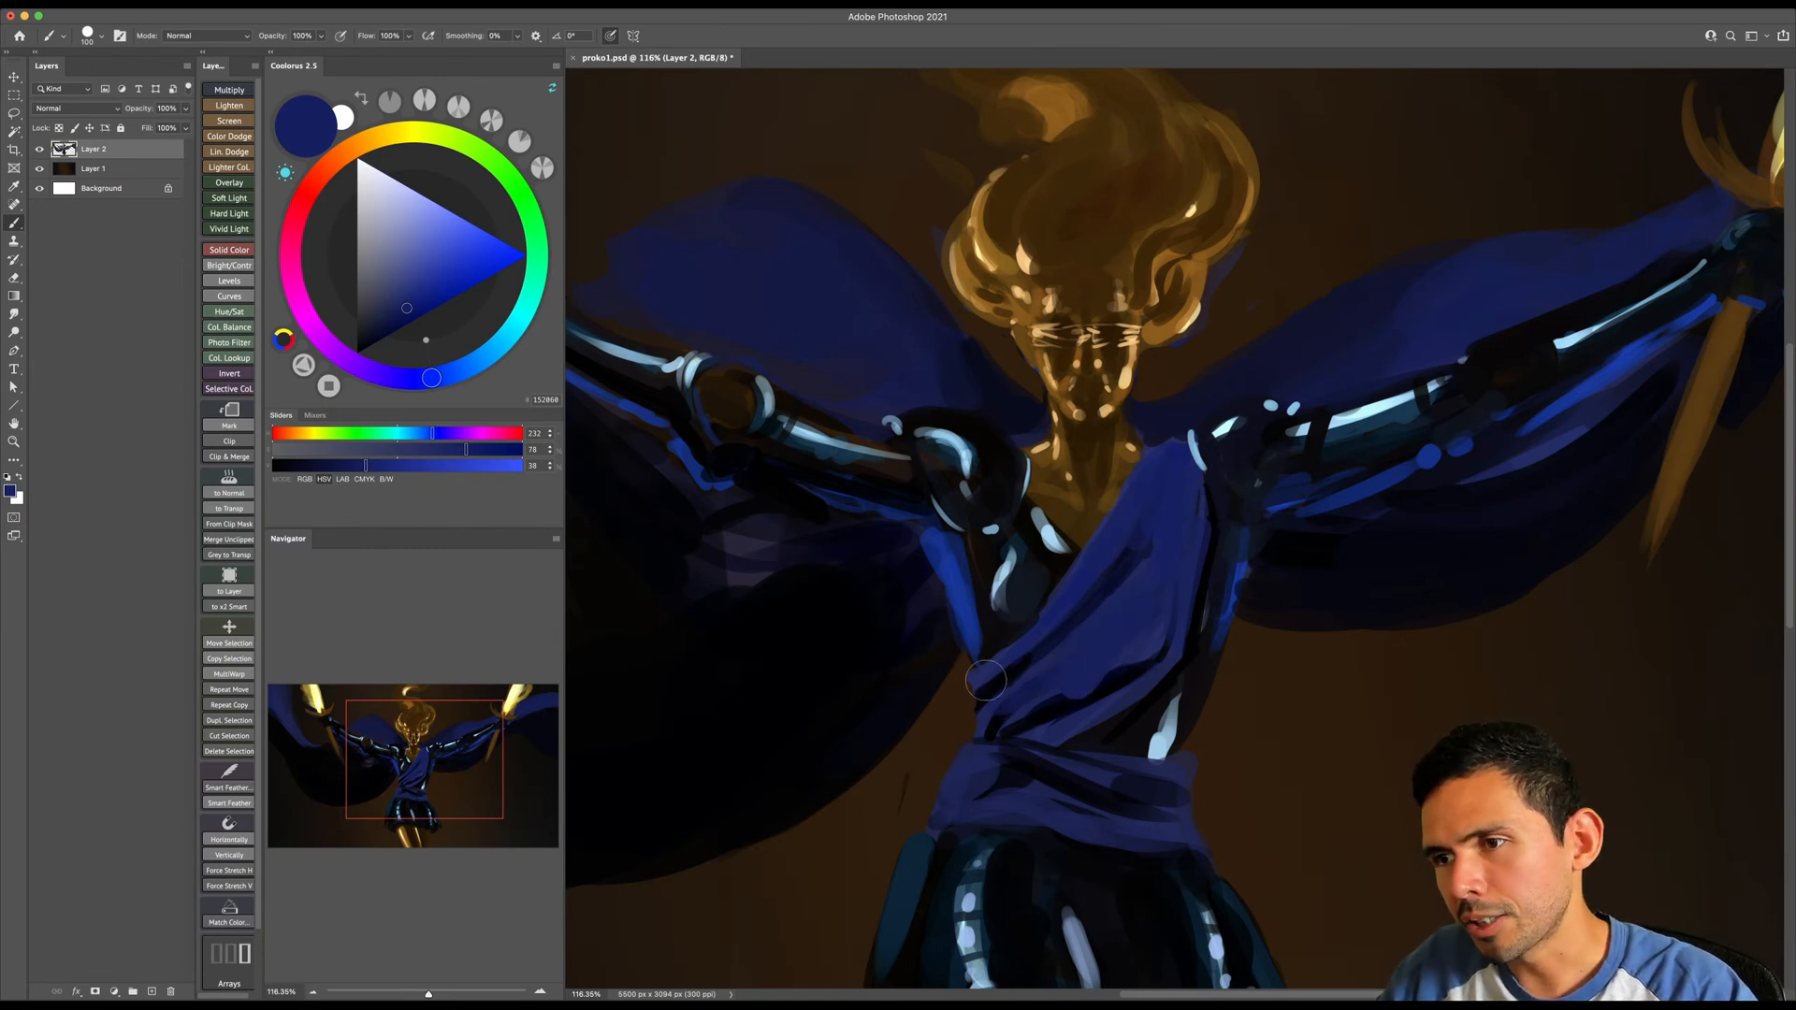
{"action": "mouse_move", "coordinate": [988, 676]}
{"action": "left_mouse_down"}
{"action": "mouse_move", "coordinate": [1078, 637]}
{"action": "mouse_move", "coordinate": [1111, 573]}
{"action": "left_mouse_up"}
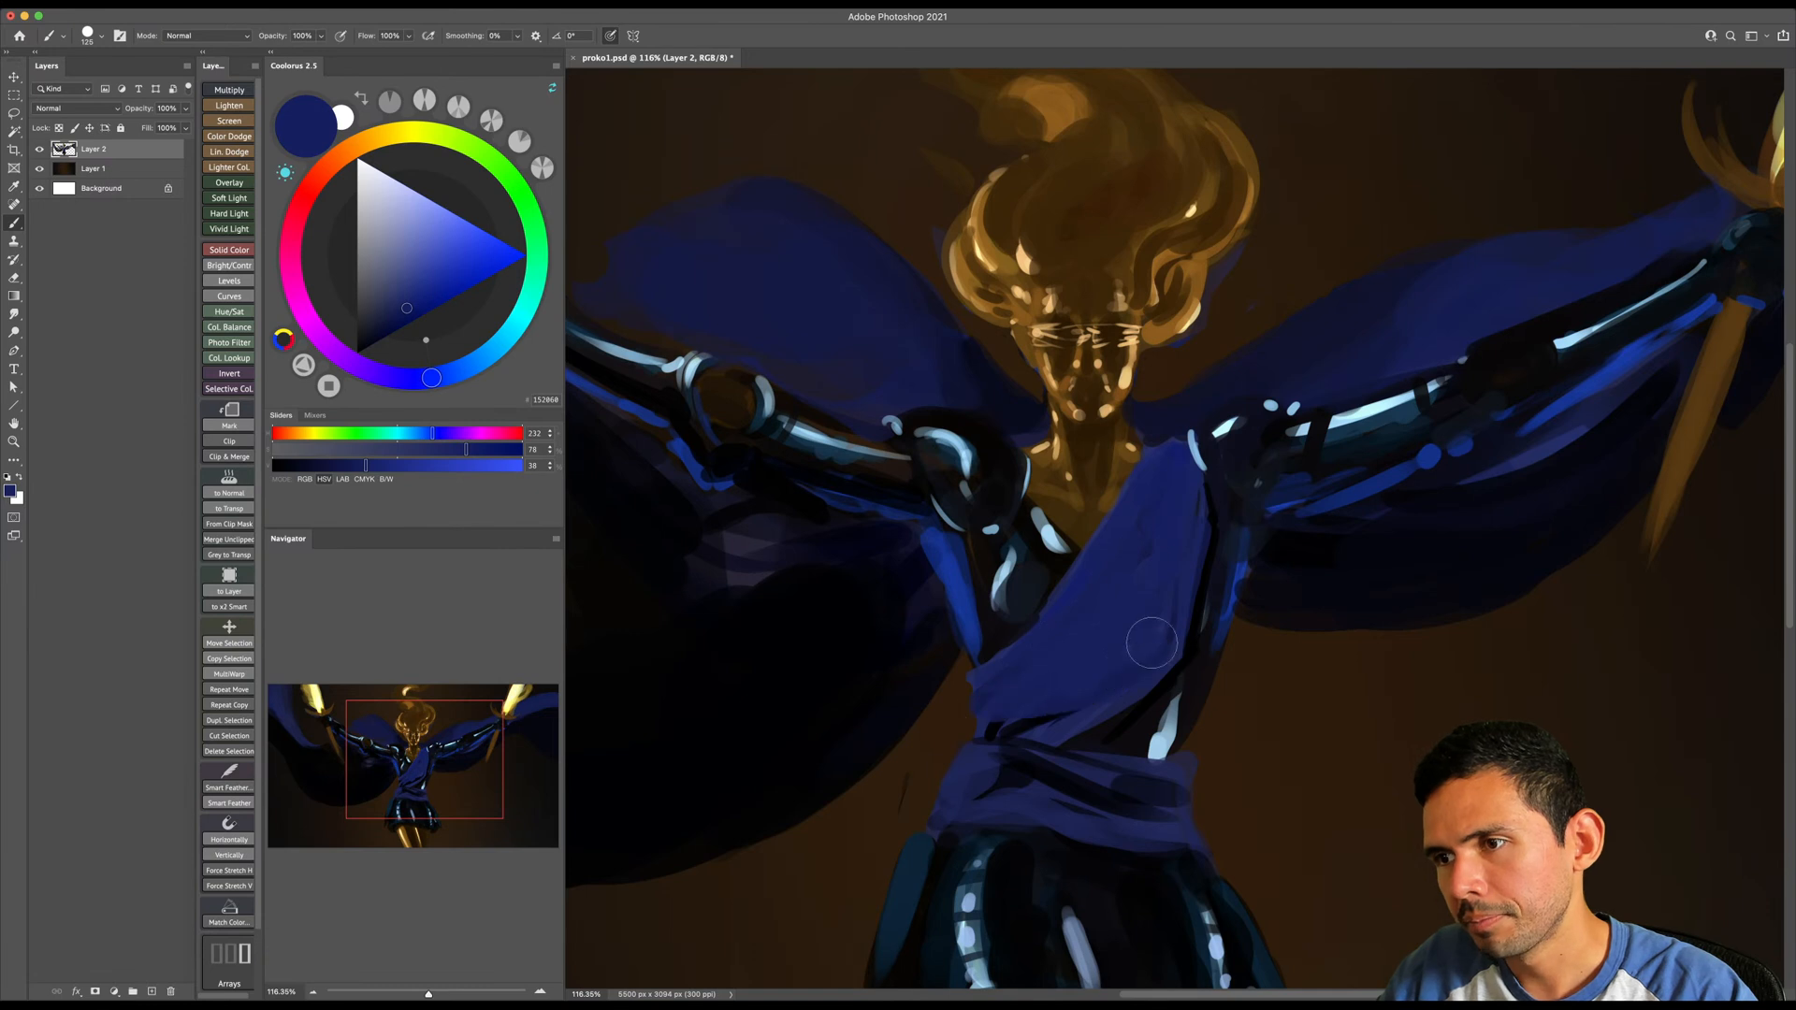
- Sample near-black and paint fold lines along the sash's image-right edge and lower end
{"action": "left_click", "coordinate": [1039, 722], "text": "alt"}
{"action": "key", "text": "["}
{"action": "key", "text": "["}
{"action": "key", "text": "["}
{"action": "key", "text": "["}
{"action": "key", "text": "["}
{"action": "key", "text": "["}
{"action": "key", "text": "["}
{"action": "key", "text": "["}
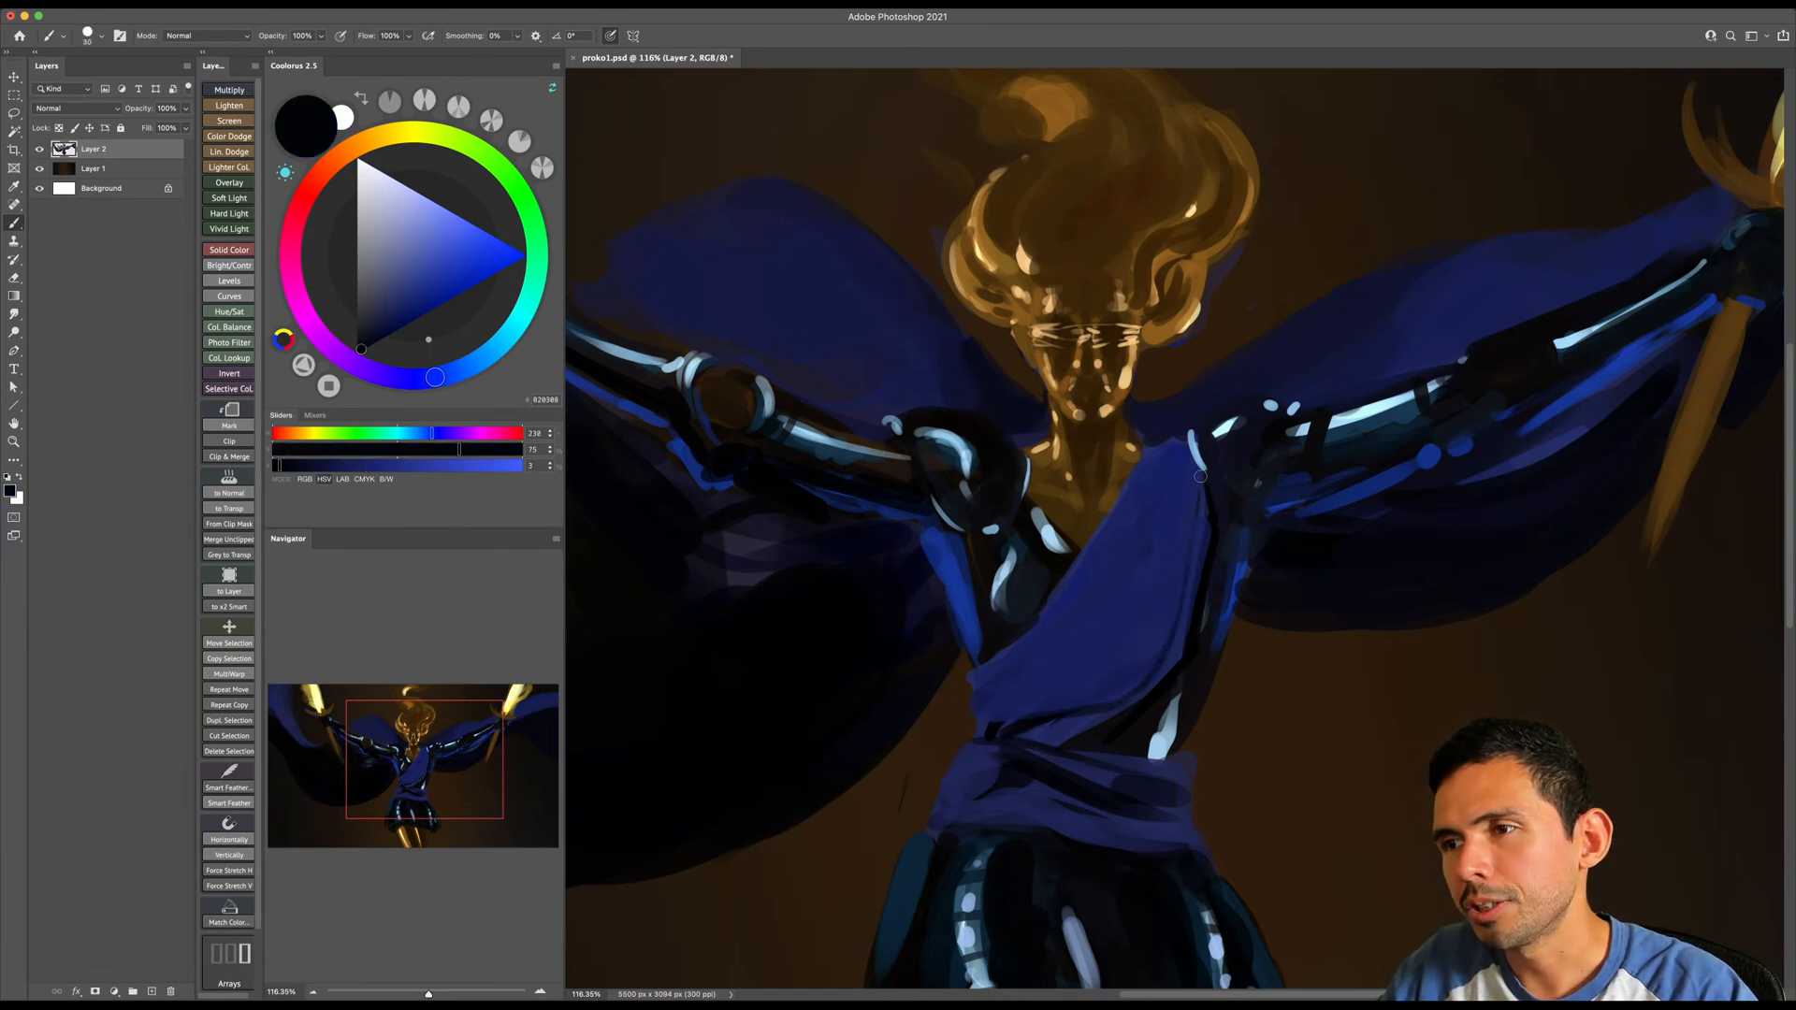
{"action": "key", "text": "]"}
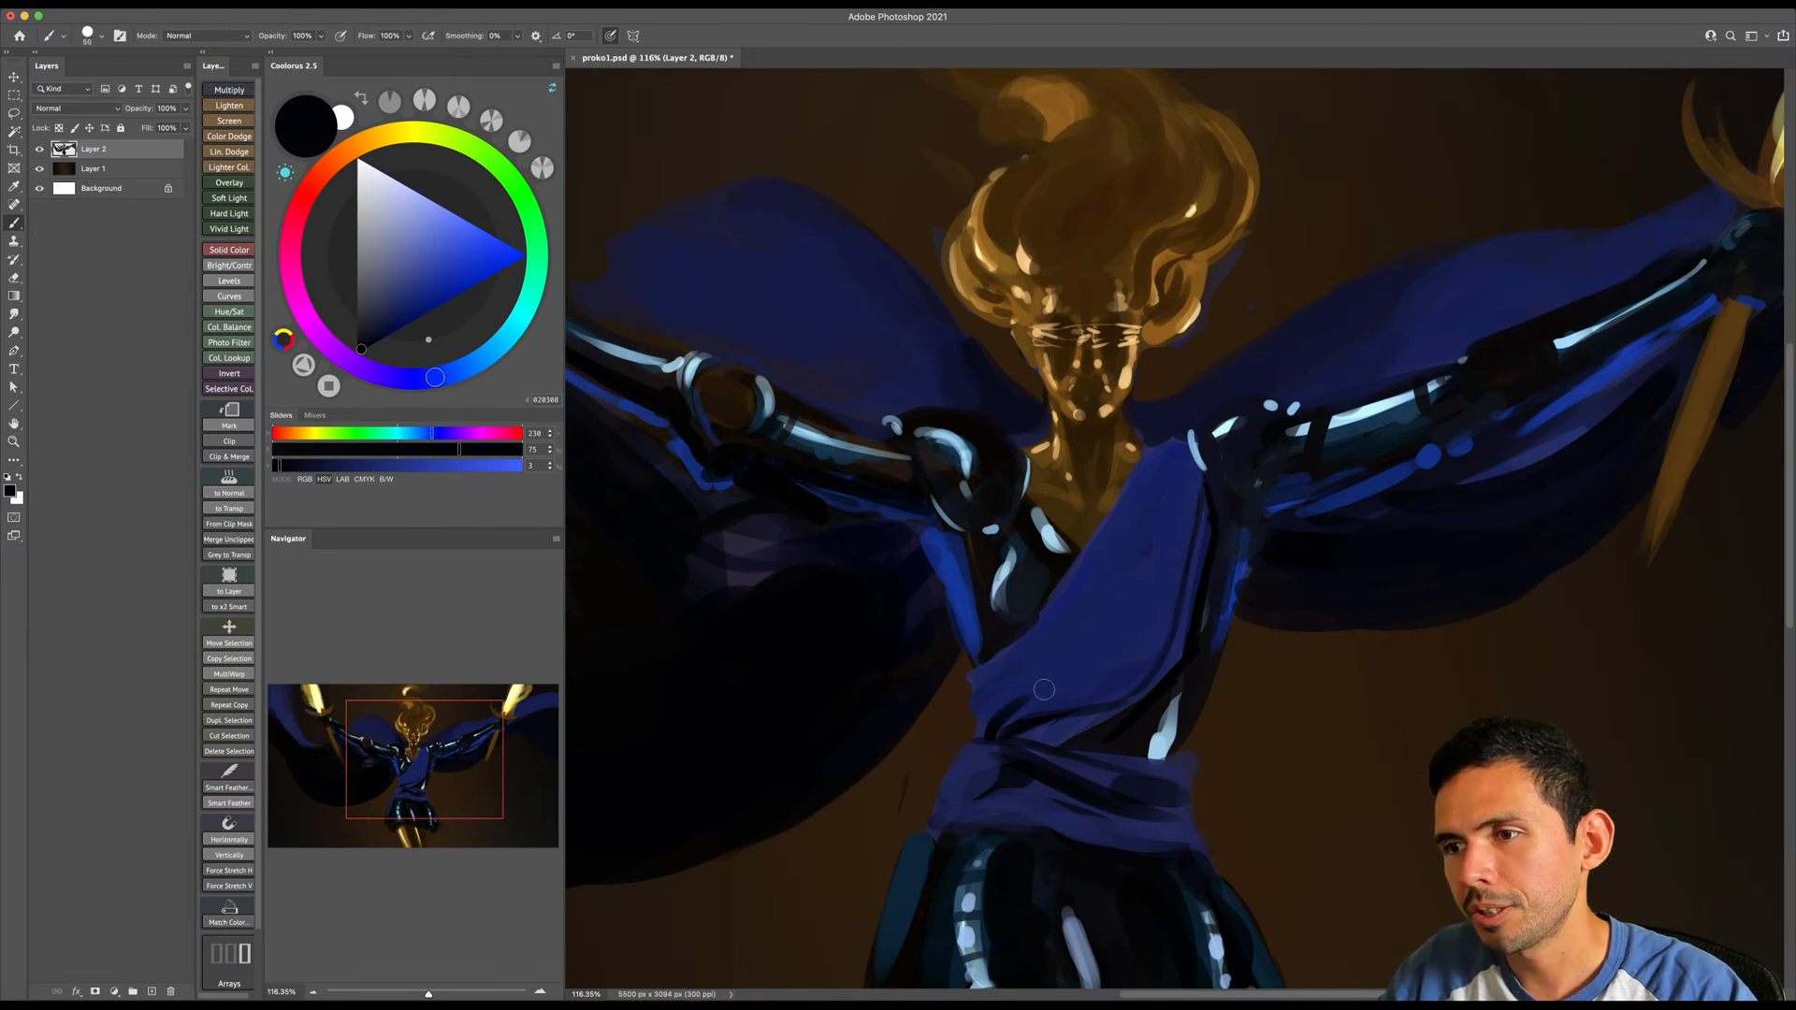
- Set the brush opacity to 30% and shade the sash with large, soft near-black strokes
{"action": "key", "text": "]"}
{"action": "key", "text": "]"}
{"action": "key", "text": "]"}
{"action": "key", "text": "]"}
{"action": "key", "text": "]"}
{"action": "key", "text": "]"}
{"action": "key", "text": "]"}
{"action": "key", "text": "]"}
{"action": "key", "text": "]"}
{"action": "key", "text": "]"}
{"action": "key", "text": "]"}
{"action": "key", "text": "]"}
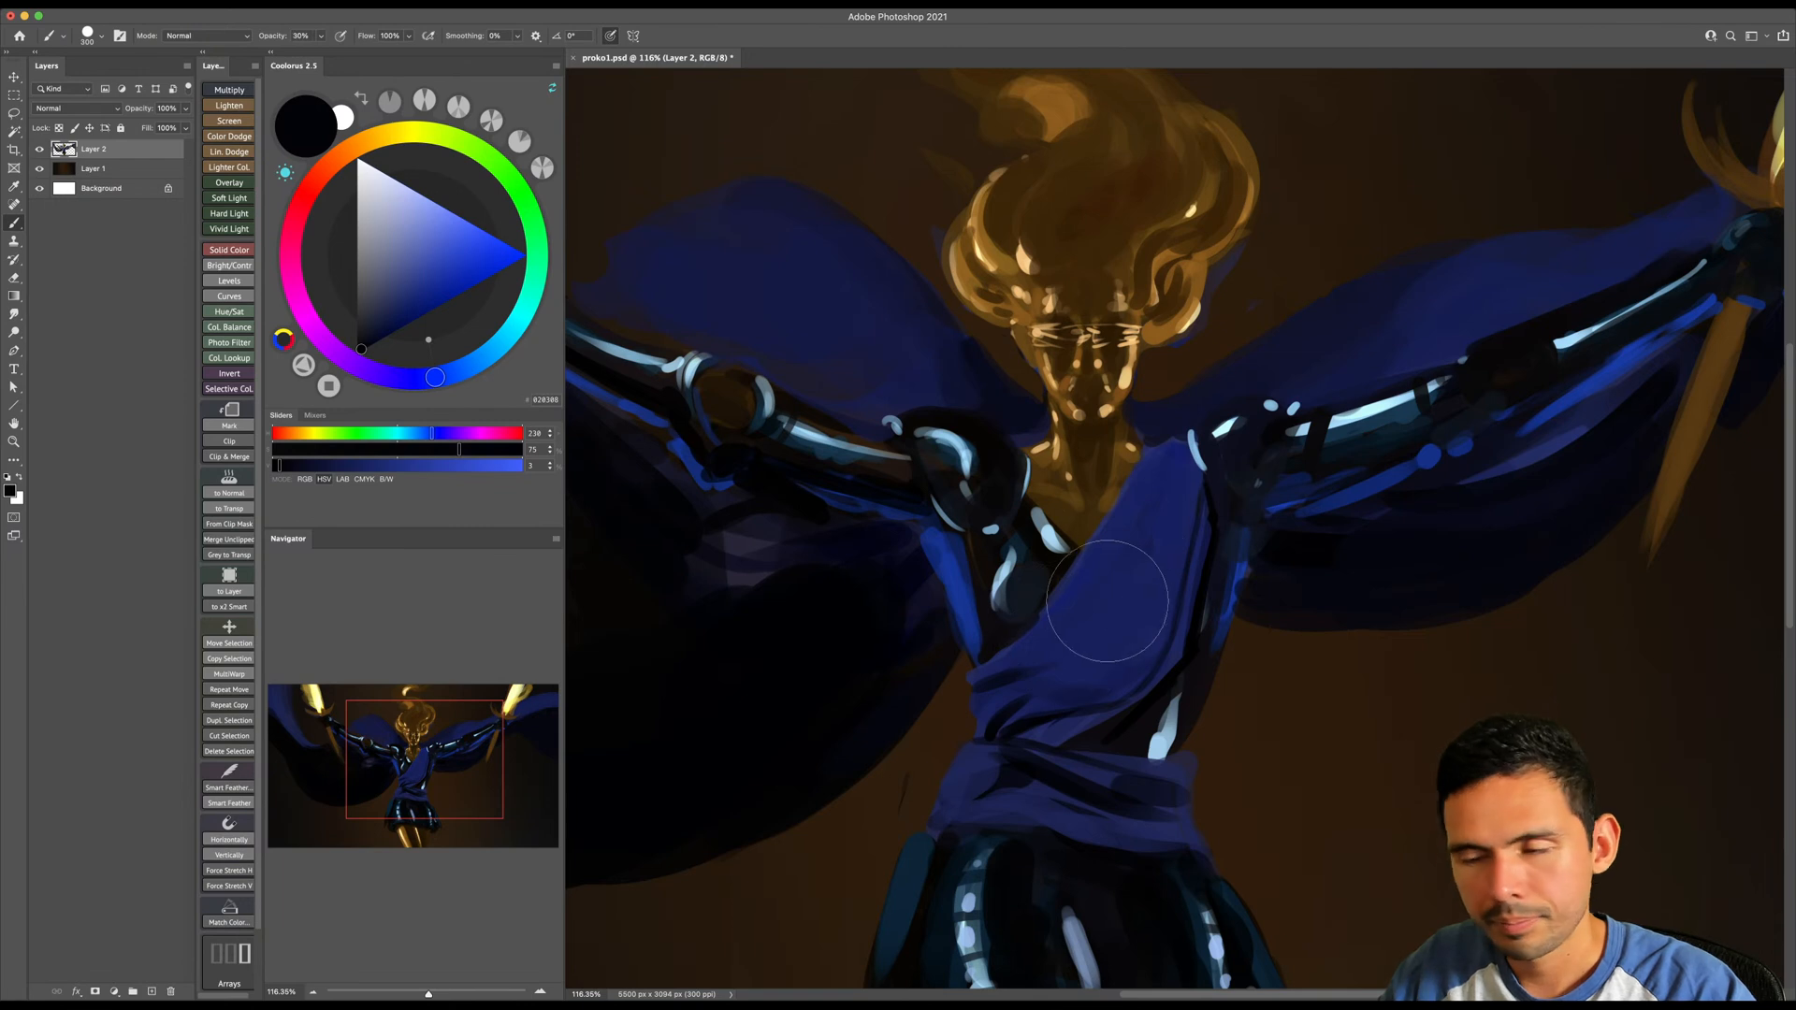
{"action": "key", "text": "bracketleft"}
{"action": "key", "text": "3"}
{"action": "key", "text": "bracketleft"}
{"action": "key", "text": "bracketleft"}
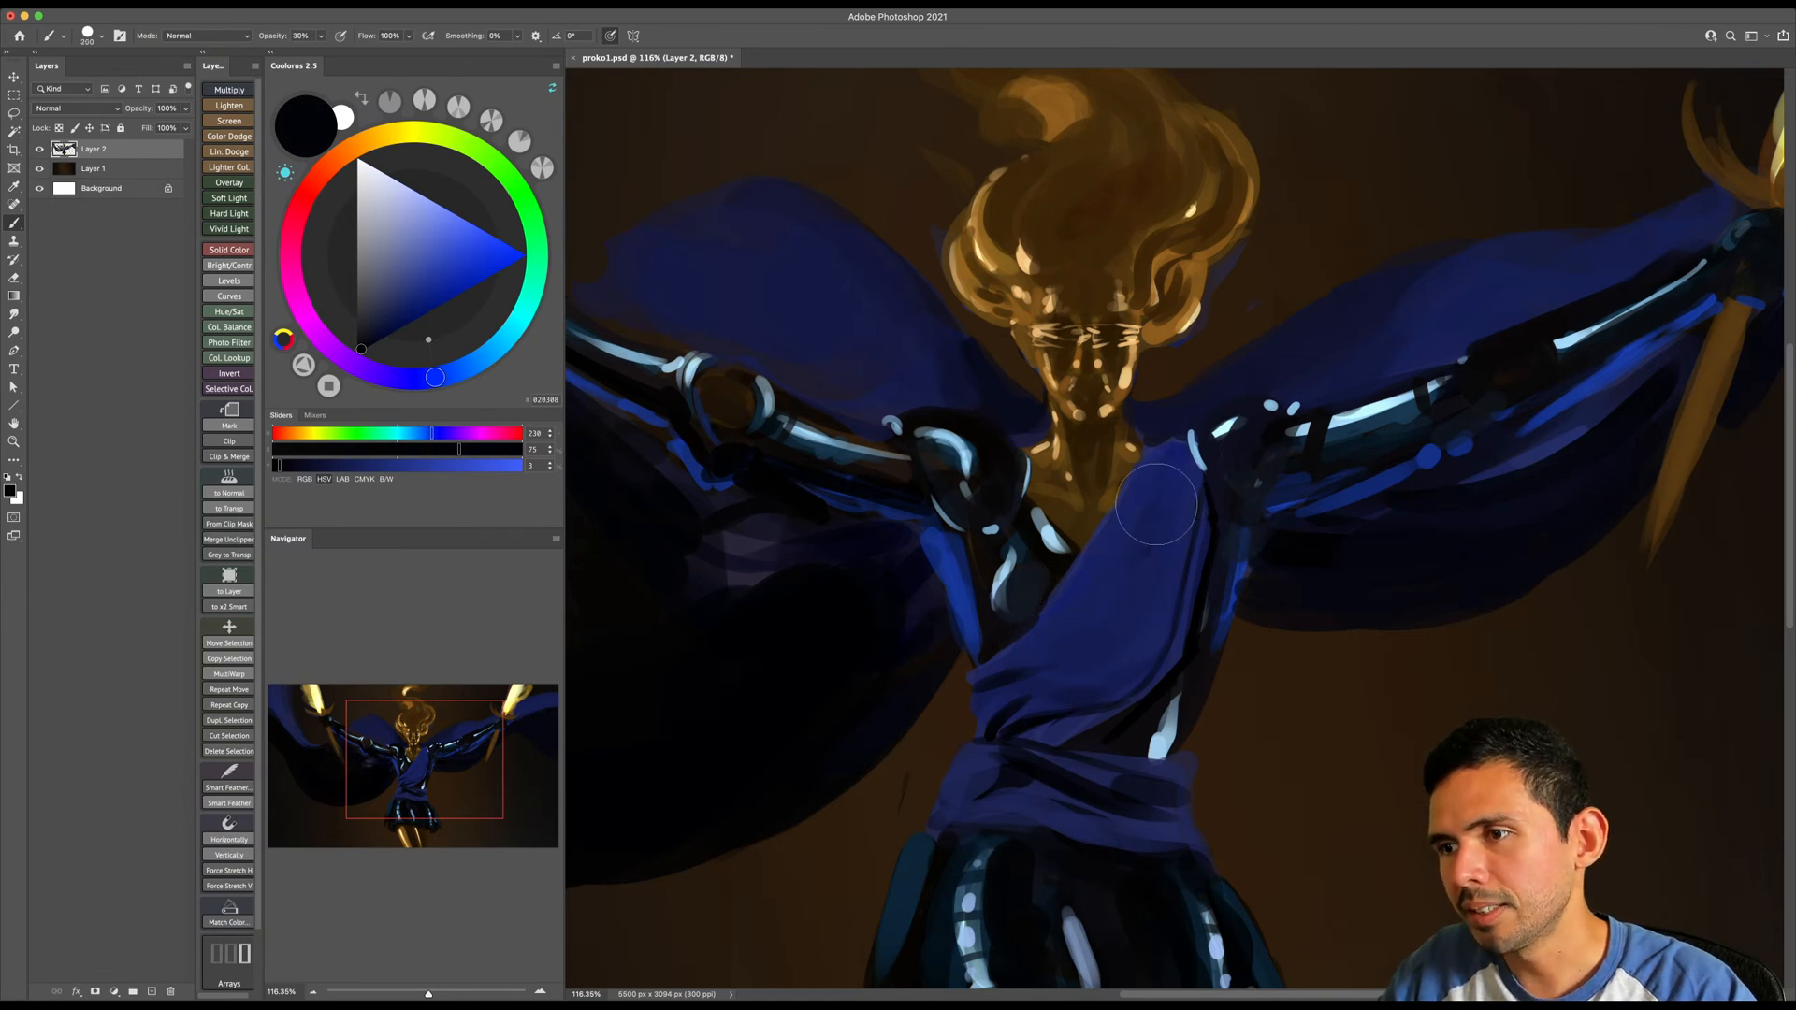
{"action": "key", "text": "bracketleft"}
{"action": "key", "text": "bracketleft"}
{"action": "key", "text": "bracketleft"}
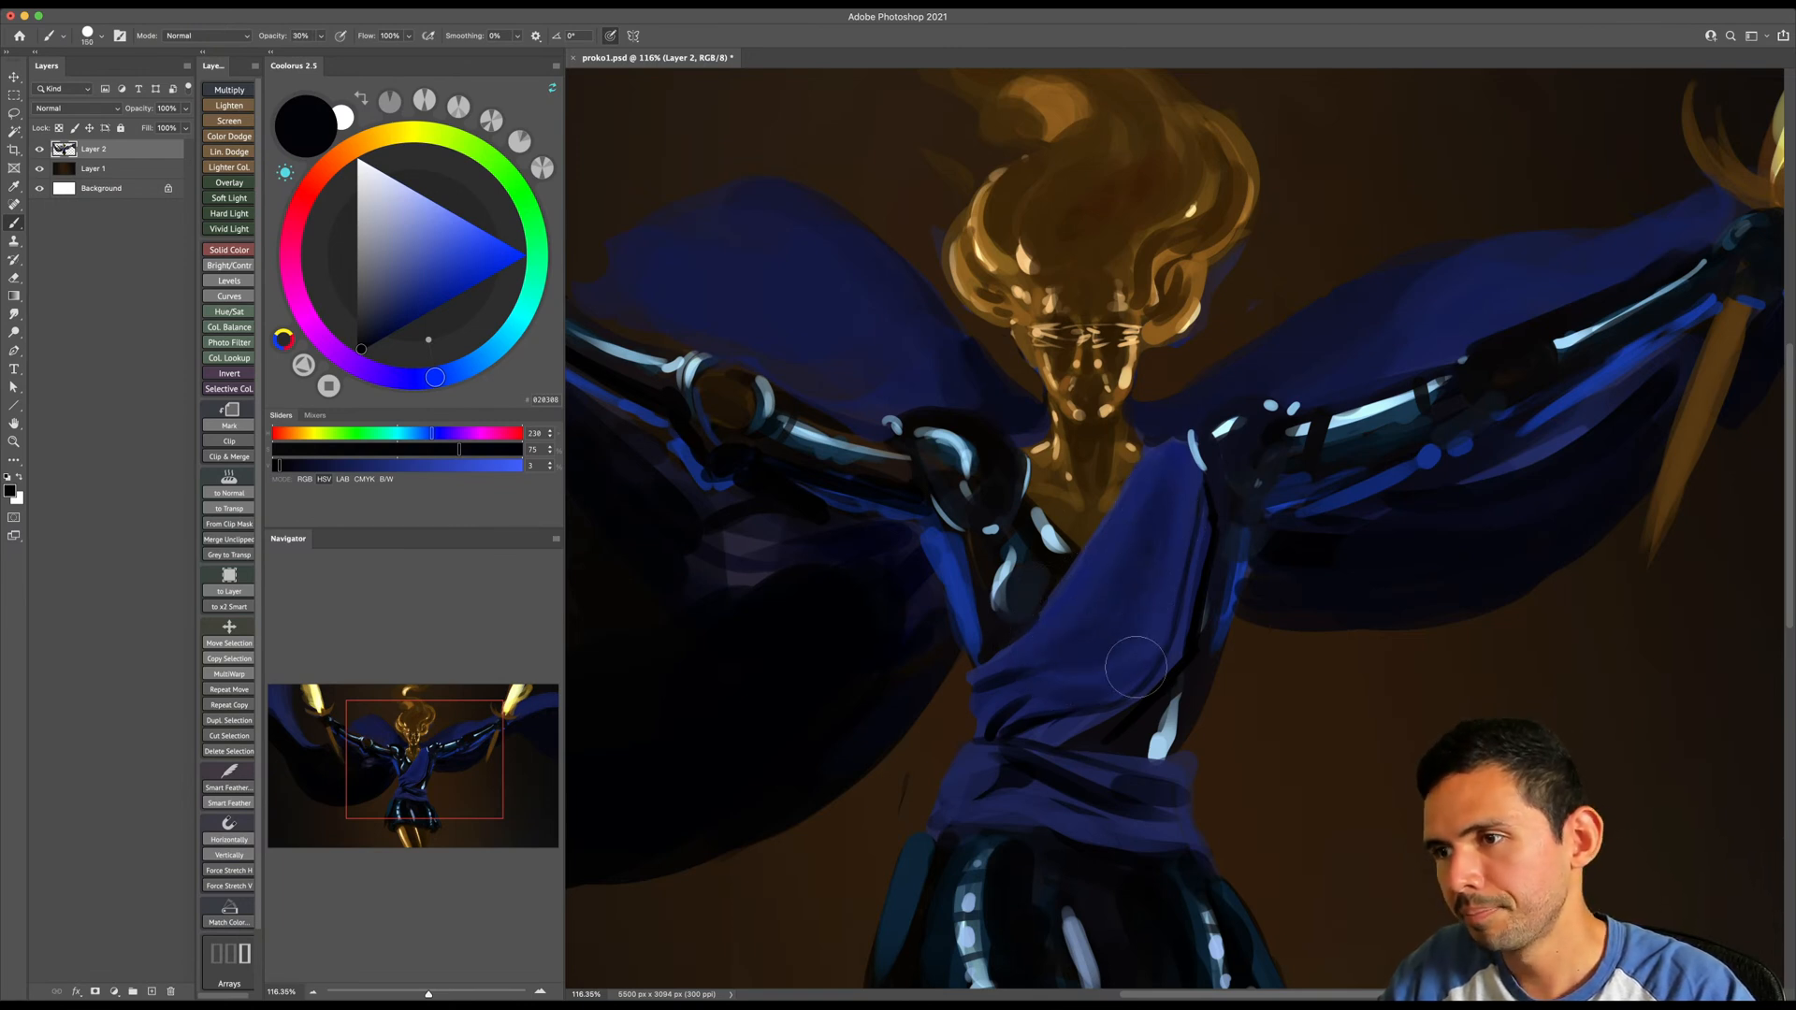
- Sample the sash's navy, restore the brush opacity to 100%, and refine the folds with a small brush
{"action": "left_click", "coordinate": [1123, 692], "text": "alt"}
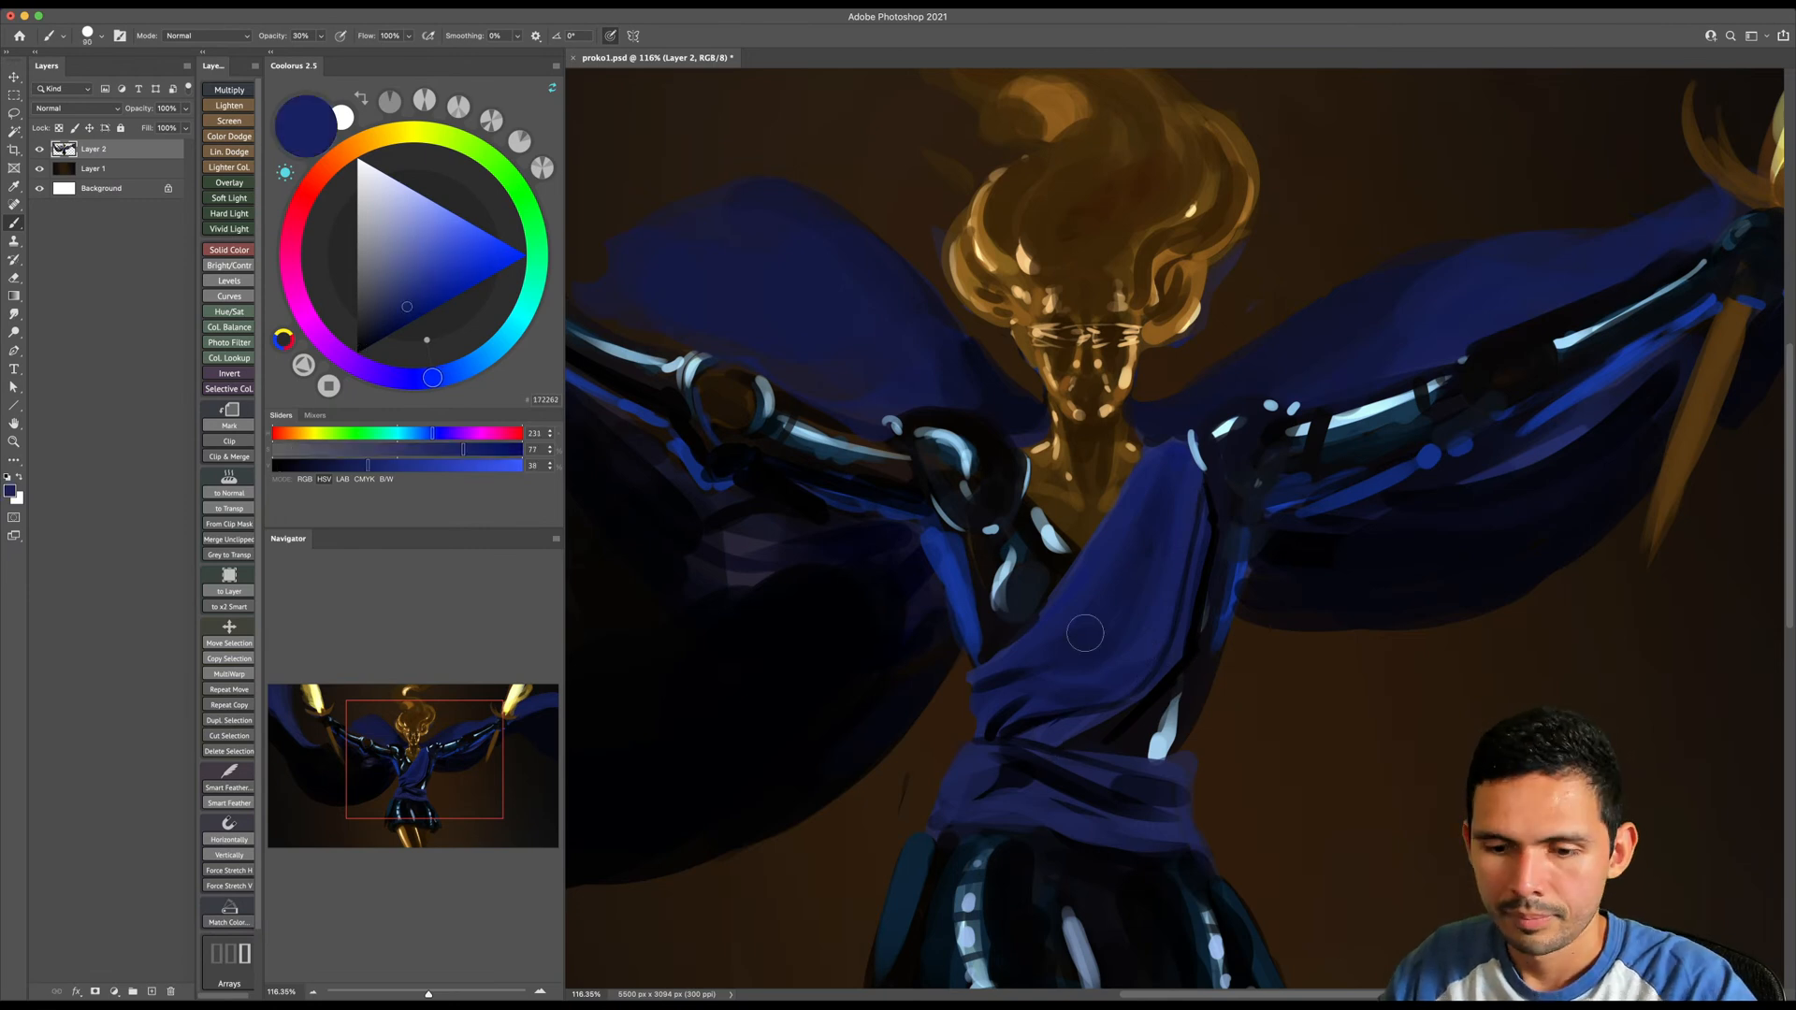
{"action": "key", "text": "0"}
{"action": "key", "text": "bracketleft"}
{"action": "key", "text": "bracketleft"}
{"action": "key", "text": "bracketleft"}
{"action": "key", "text": "bracketleft"}
{"action": "key", "text": "bracketleft"}
{"action": "key", "text": "bracketleft"}
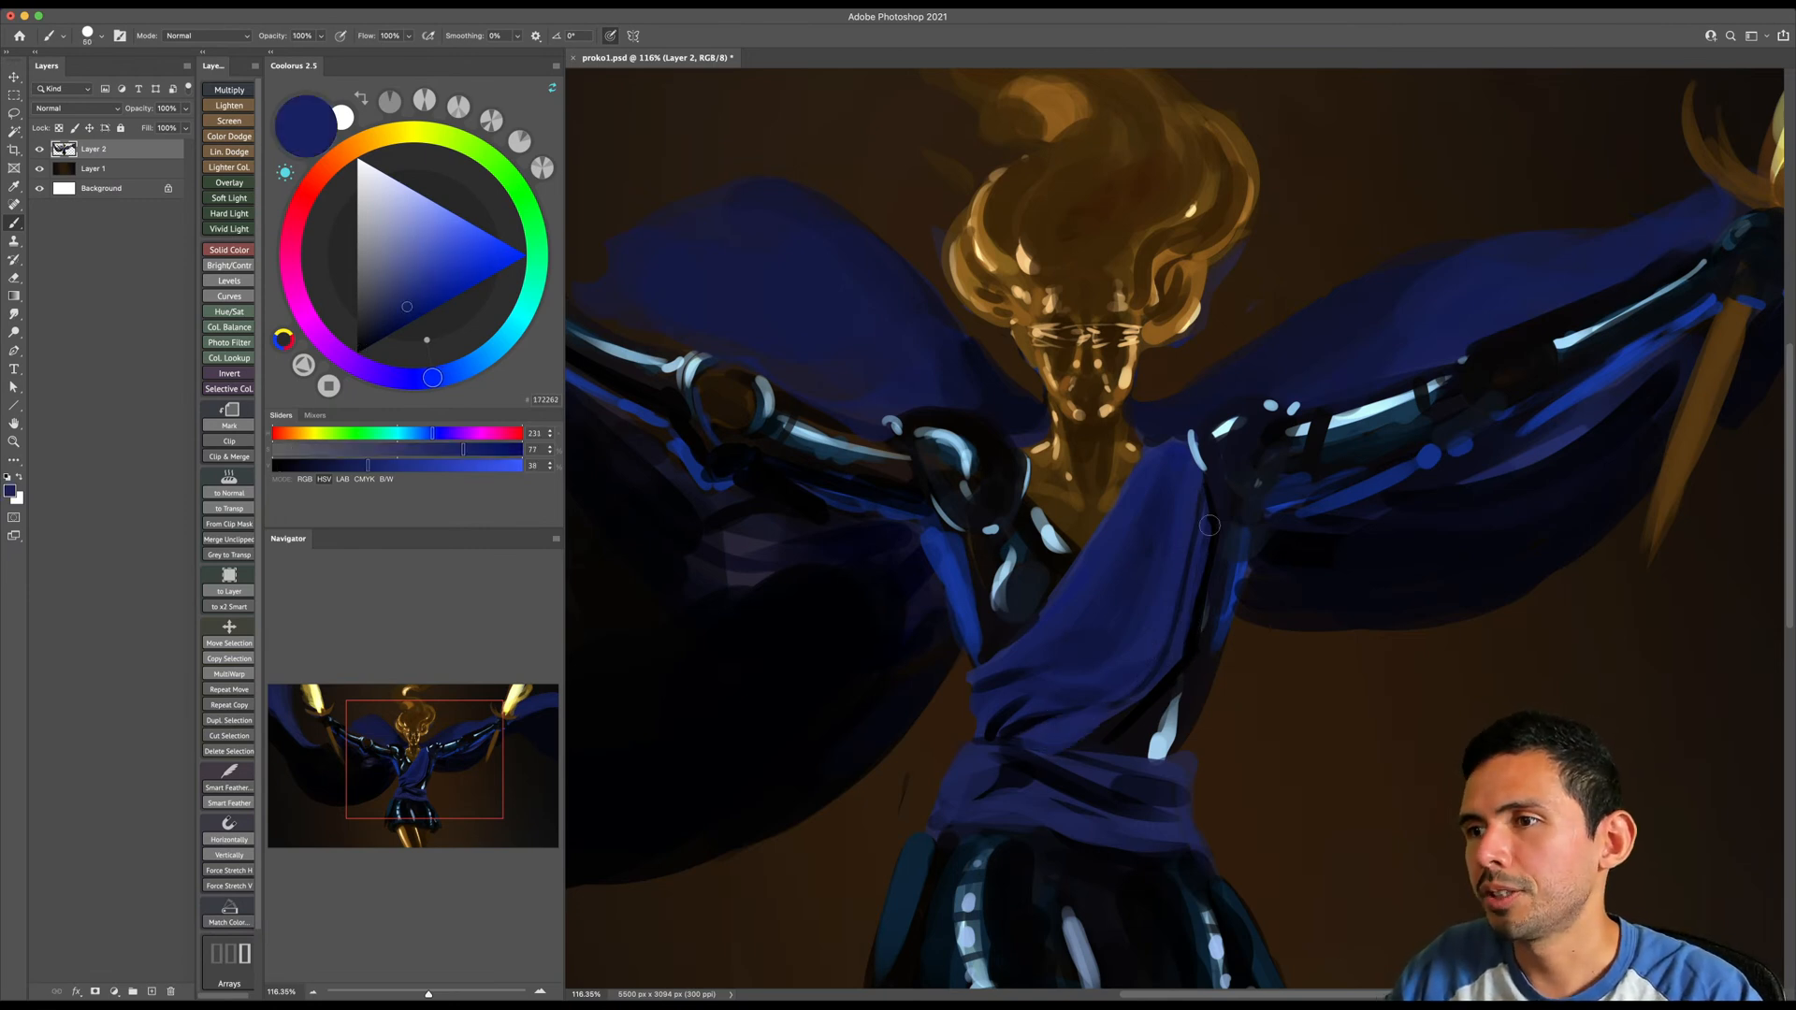
{"action": "key", "text": "bracketleft"}
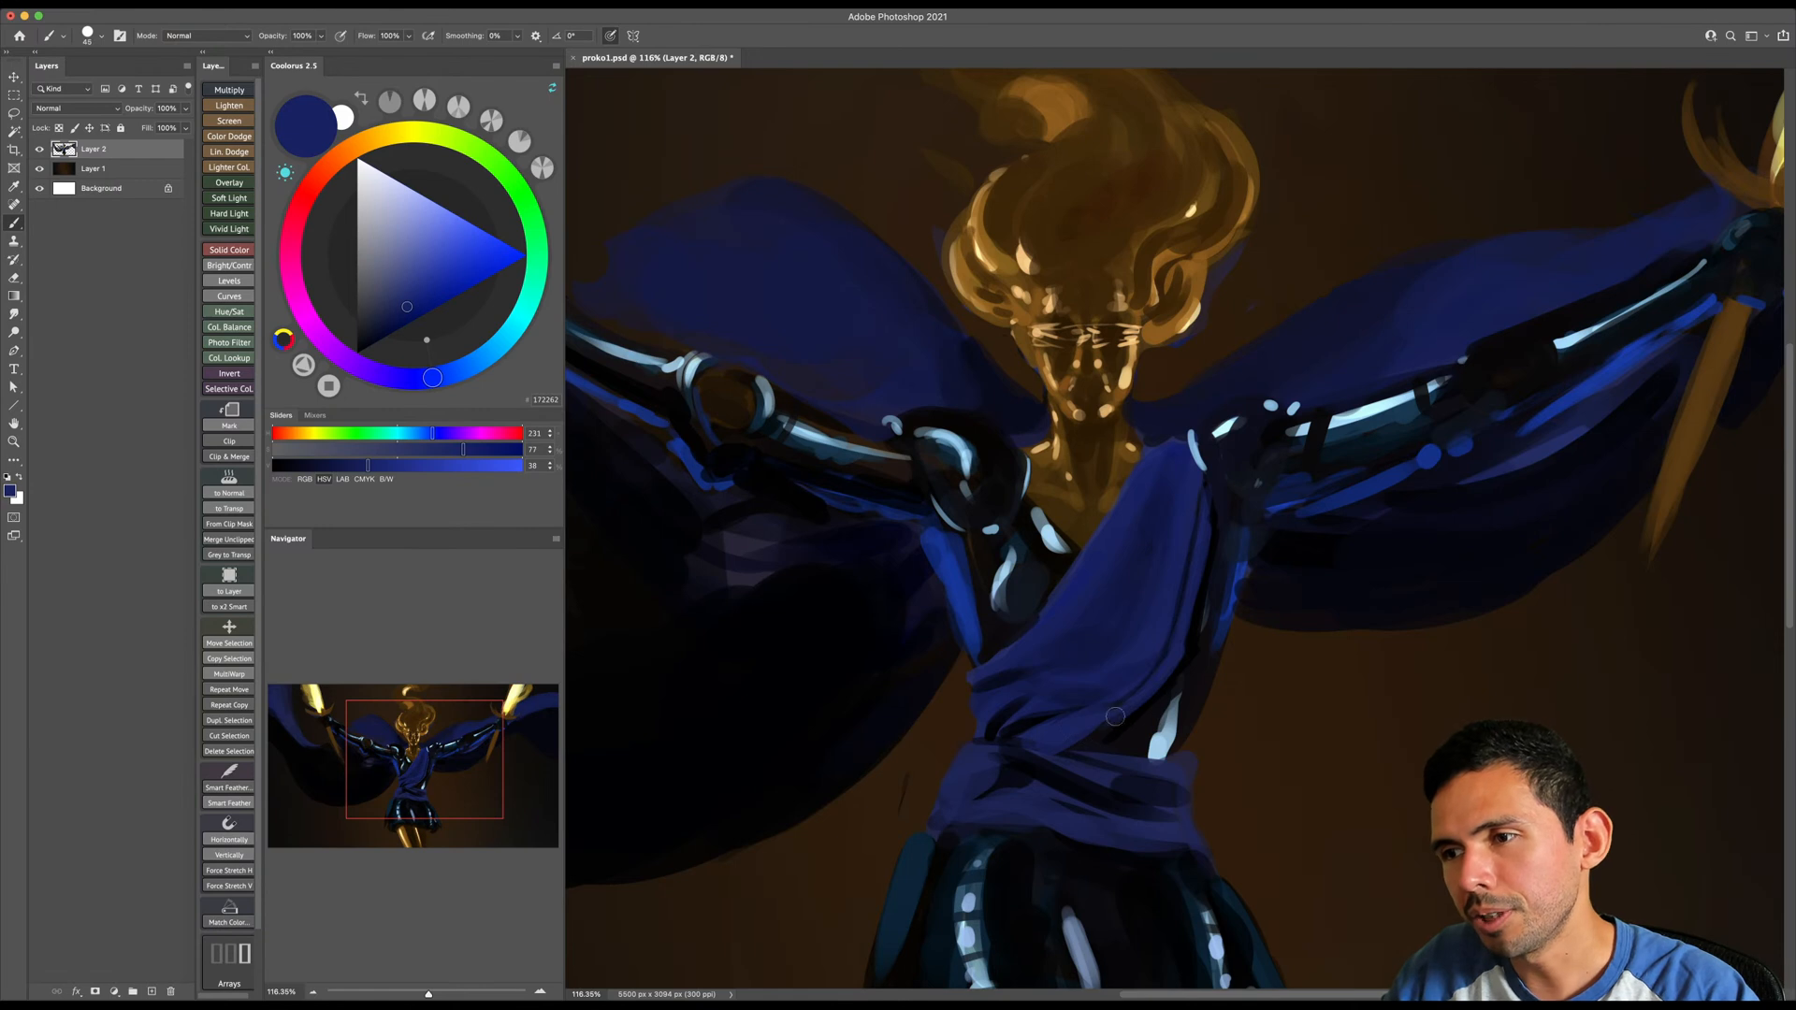
- Paint over the dark folds on the waistband with navy, using a larger brush
{"action": "scroll", "coordinate": [1029, 654], "scroll_direction": "down", "scroll_amount": 3}
{"action": "key", "text": "bracketright"}
{"action": "key", "text": "bracketright"}
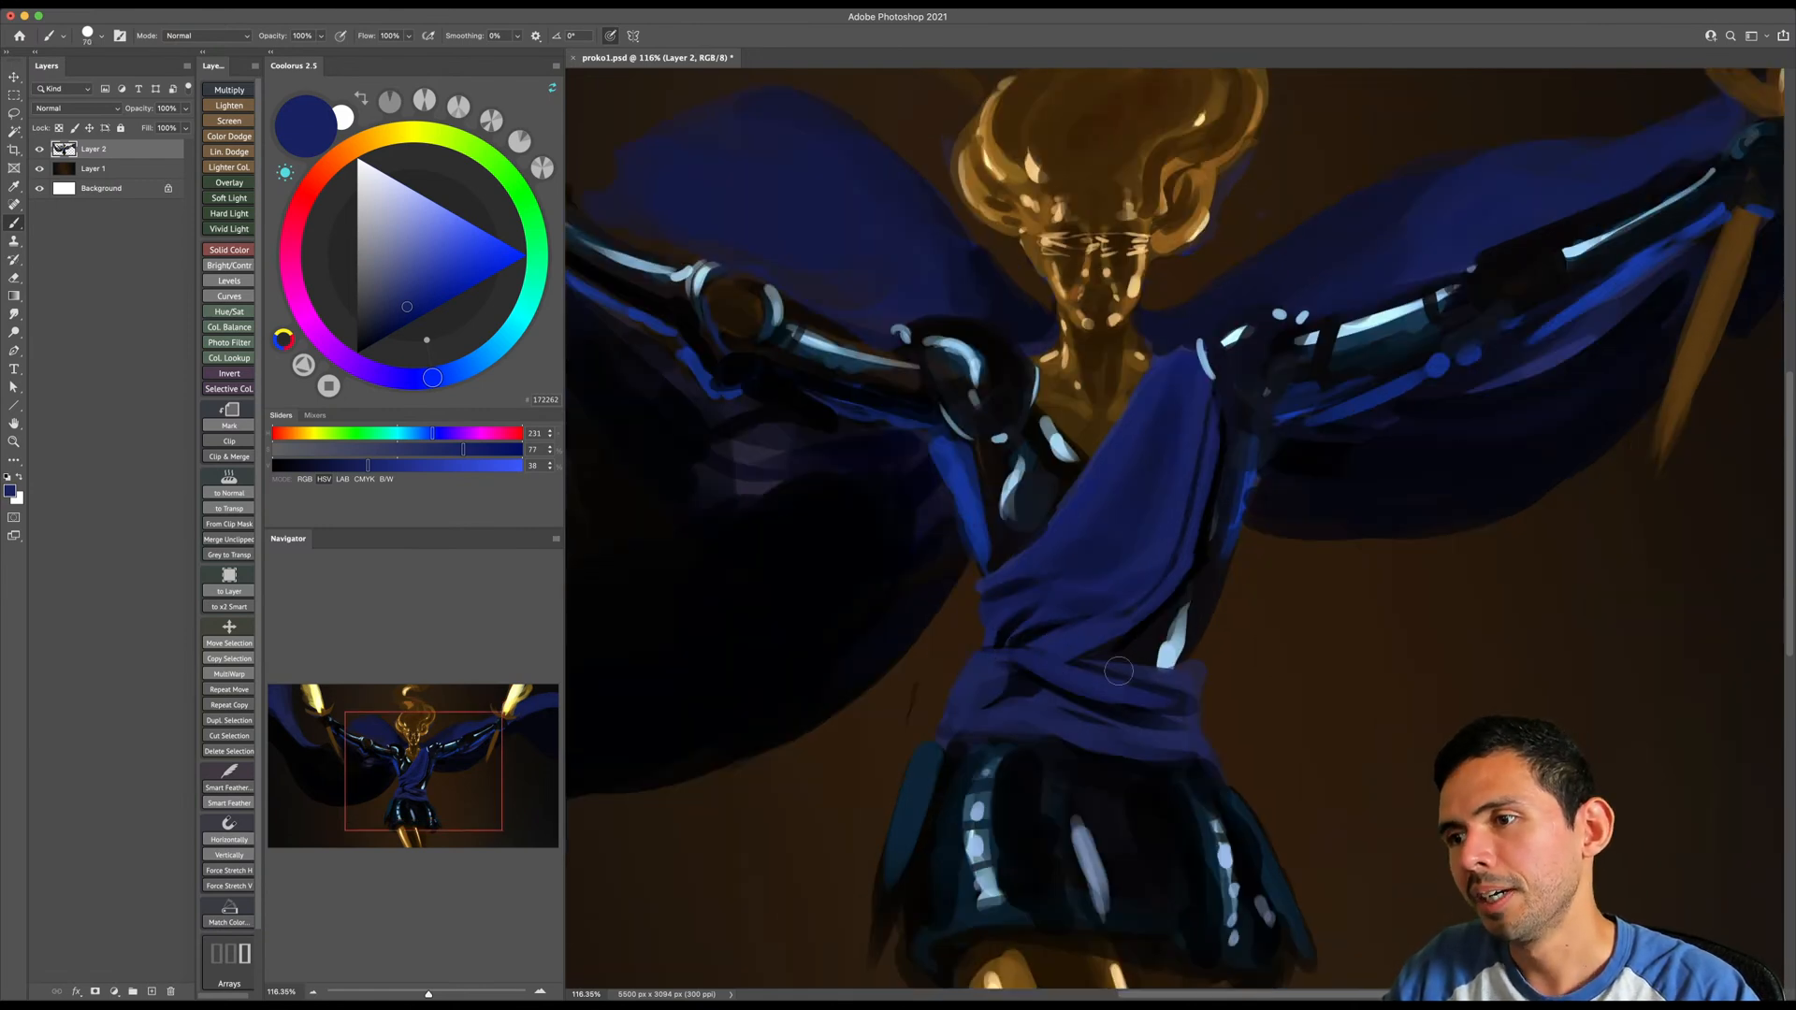
{"action": "scroll", "coordinate": [1160, 692], "scroll_direction": "down", "scroll_amount": 1}
{"action": "key", "text": "bracketright"}
{"action": "key", "text": "bracketright"}
{"action": "key", "text": "bracketright"}
{"action": "key", "text": "bracketright"}
{"action": "key", "text": "bracketright"}
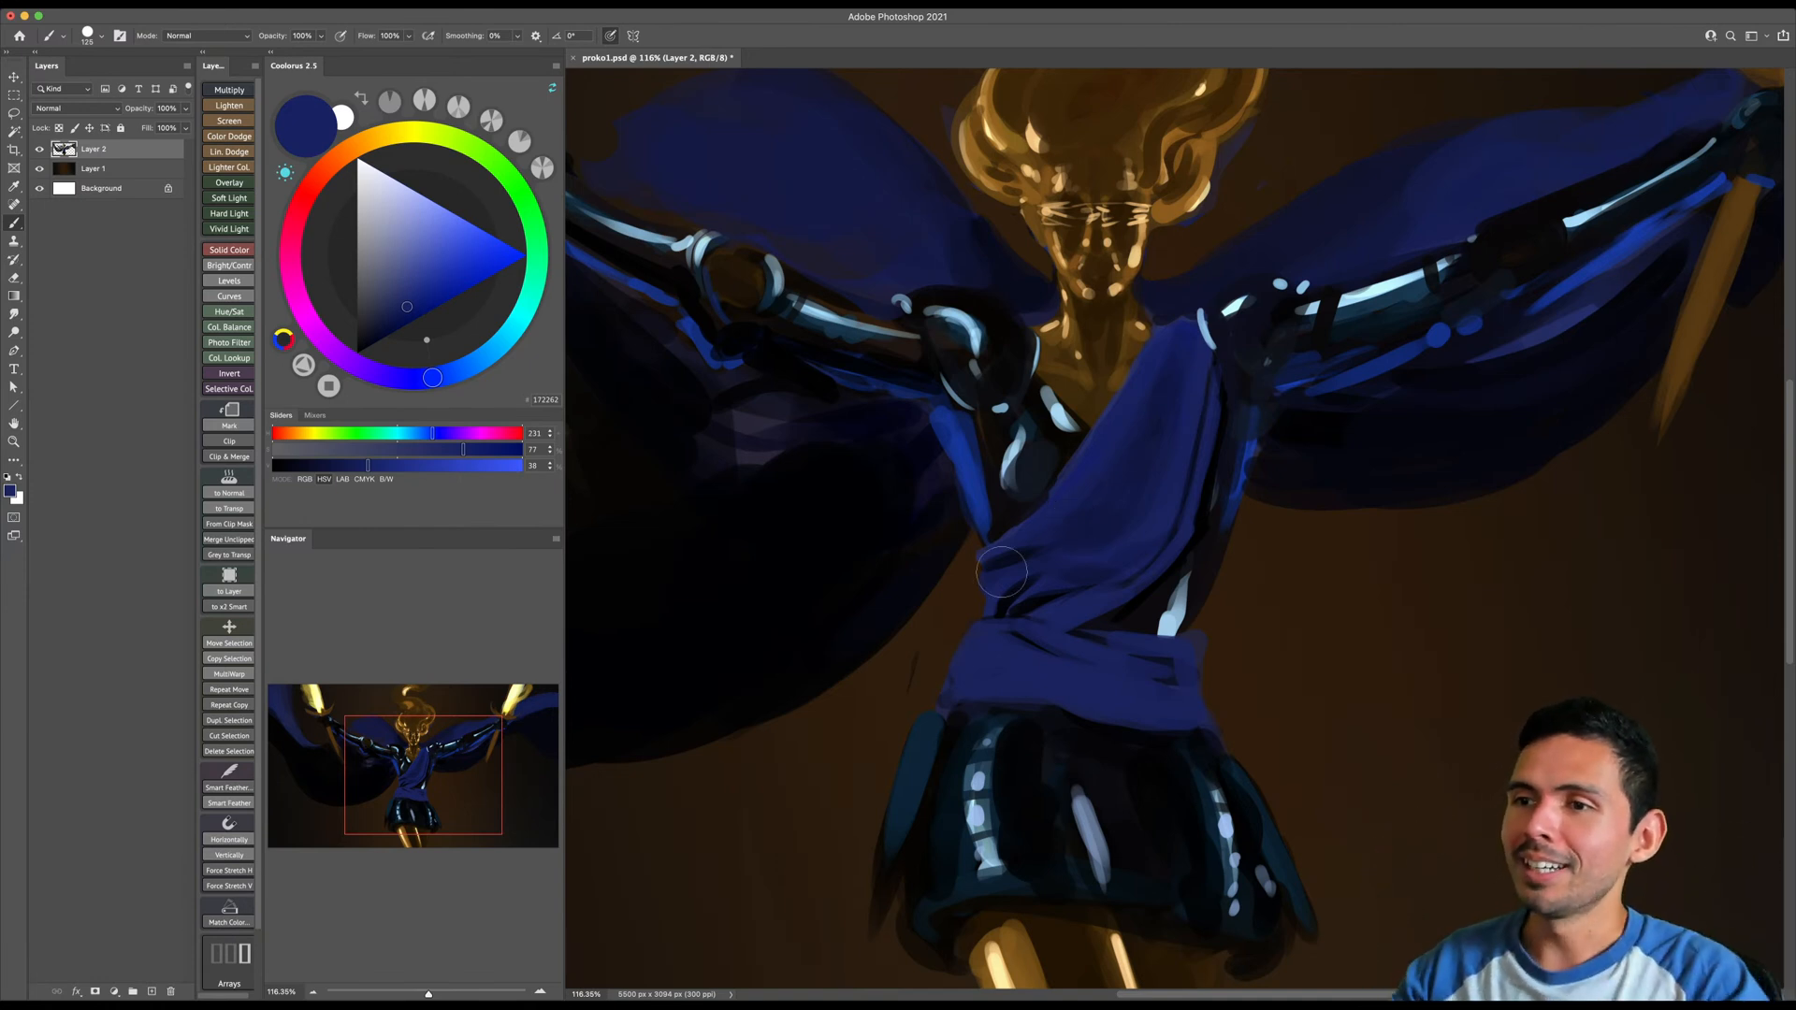
{"action": "key", "text": "e"}
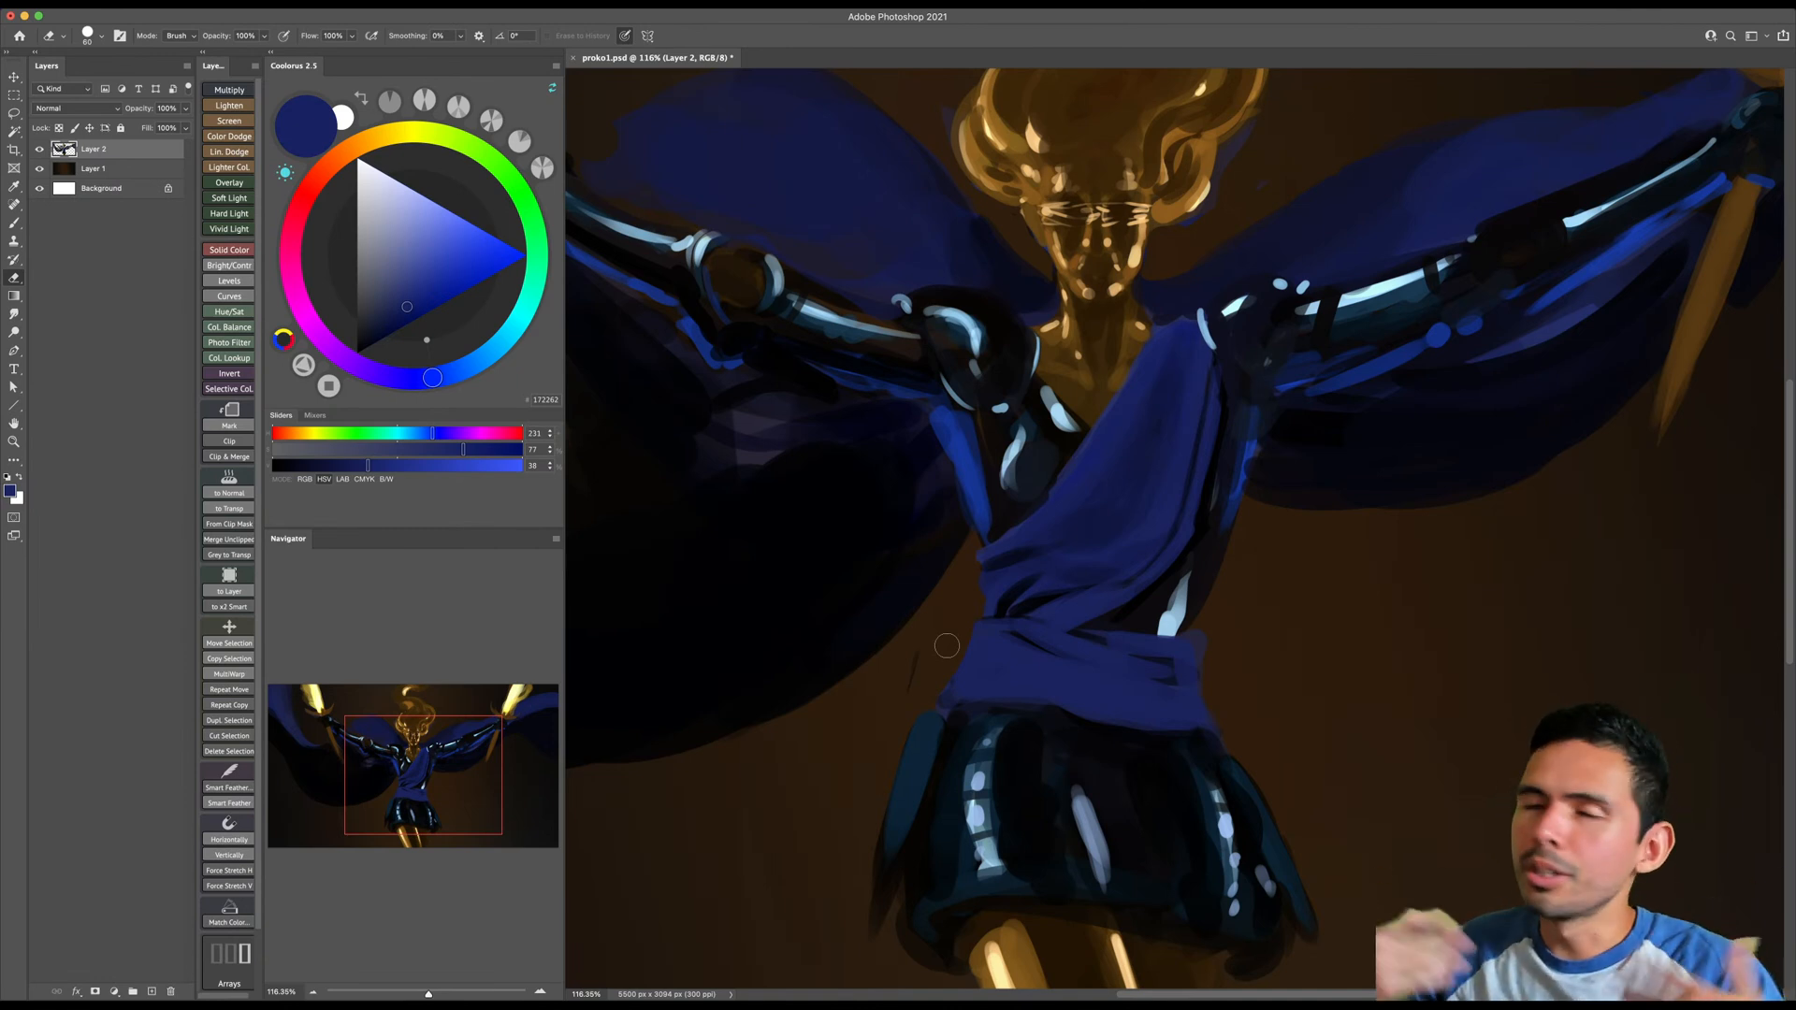
{"action": "left_click", "coordinate": [1066, 442], "text": "alt"}
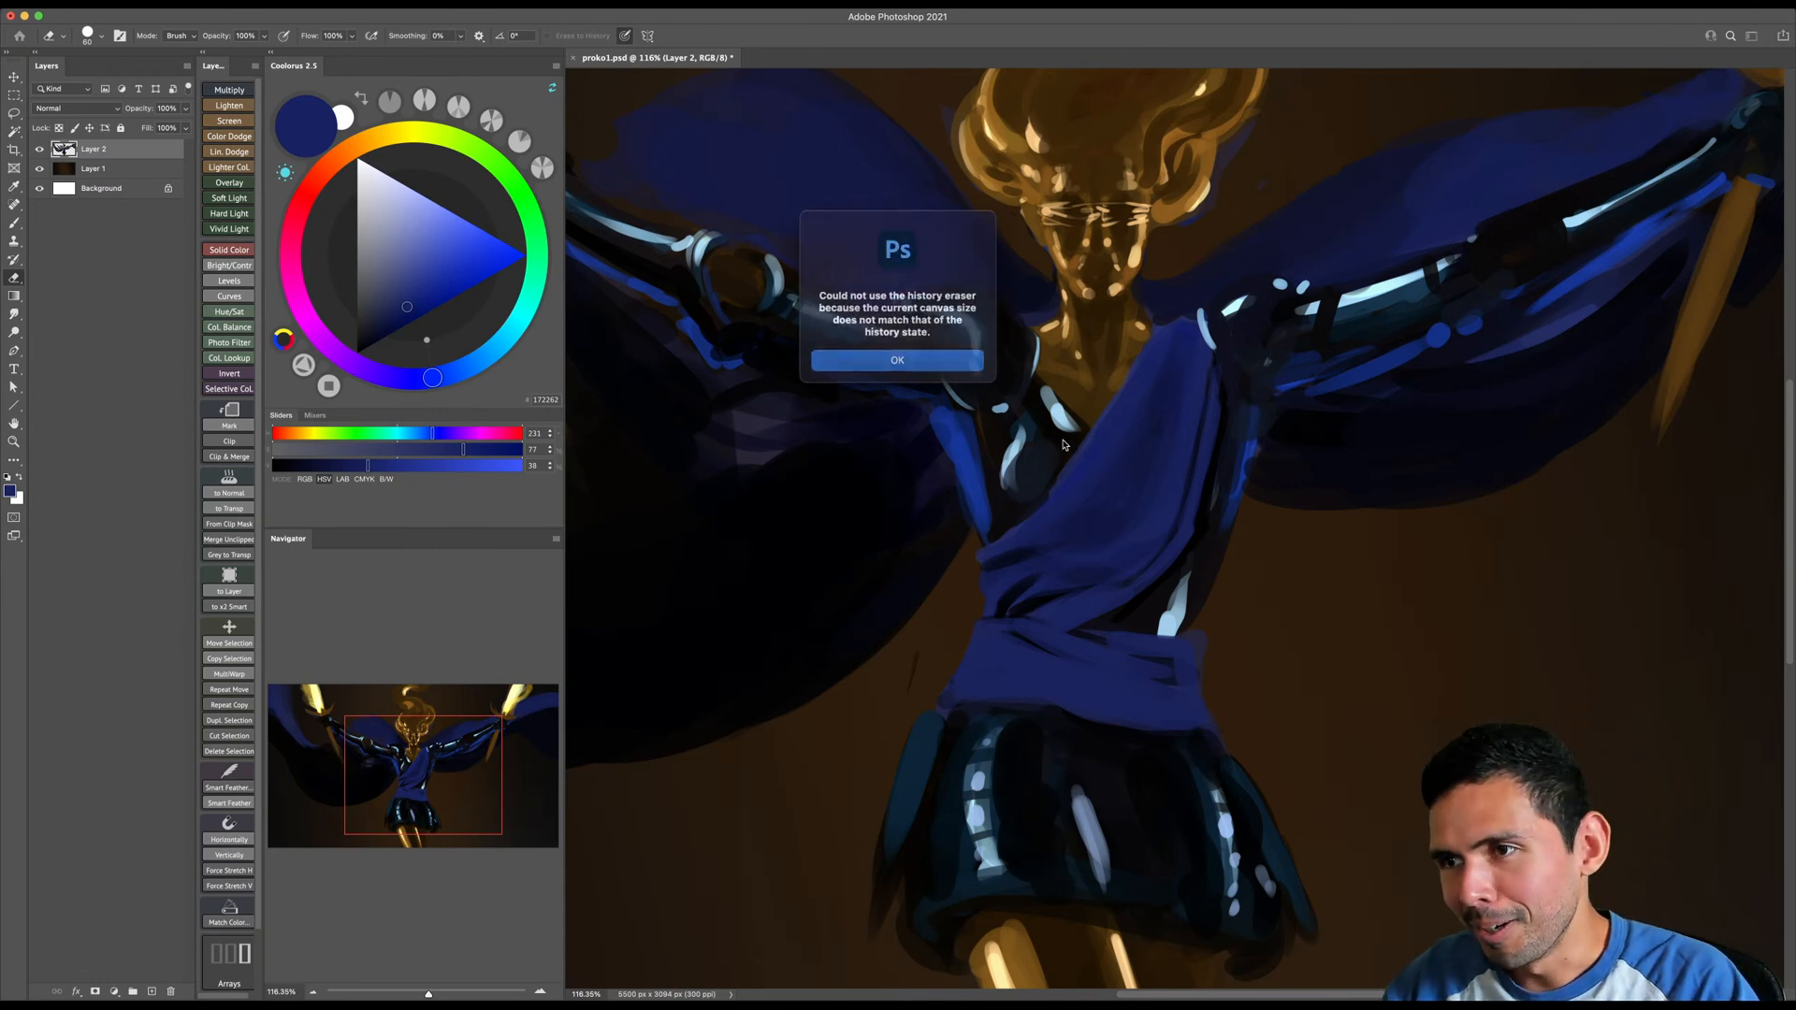
{"action": "left_click", "coordinate": [964, 354]}
- Sample near-black and darken the chest armor edge between the neck and image-left shoulder with a smaller brush
{"action": "key", "text": "b"}
{"action": "left_click", "coordinate": [1041, 413], "text": "alt"}
{"action": "key", "text": "["}
{"action": "key", "text": "["}
{"action": "key", "text": "["}
{"action": "key", "text": "["}
{"action": "key", "text": "["}
{"action": "key", "text": "["}
{"action": "key", "text": "["}
{"action": "mouse_move", "coordinate": [1044, 378]}
{"action": "left_mouse_down"}
{"action": "mouse_move", "coordinate": [1082, 446]}
{"action": "mouse_move", "coordinate": [1057, 488]}
{"action": "left_mouse_up"}
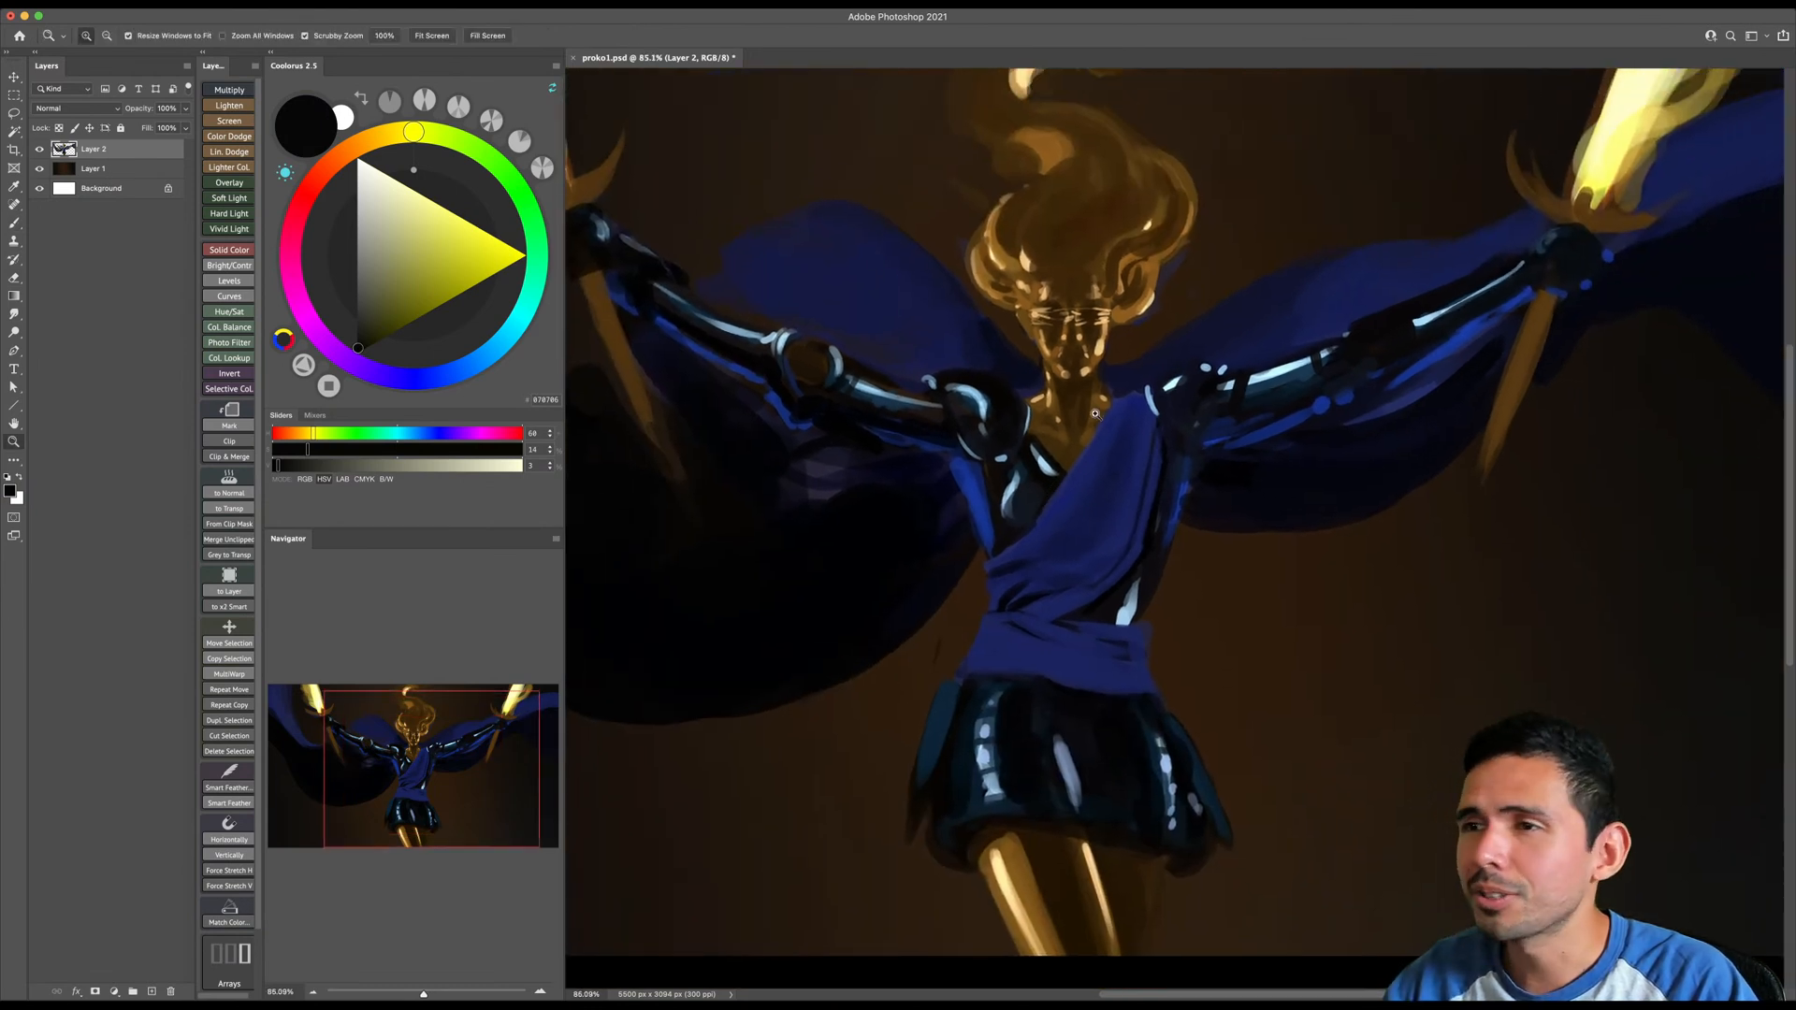
- Sample near the sash top, shift the color to black, and shade beneath the image-right shoulder
{"action": "left_click", "coordinate": [1149, 401], "text": "alt"}
{"action": "left_click_drag", "start_coordinate": [387, 324], "coordinate": [337, 413]}
{"action": "key", "text": "]"}
{"action": "key", "text": "]"}
{"action": "key", "text": "]"}
{"action": "key", "text": "]"}
{"action": "key", "text": "]"}
{"action": "key", "text": "]"}
{"action": "key", "text": "]"}
{"action": "key", "text": "]"}
{"action": "key", "text": "]"}
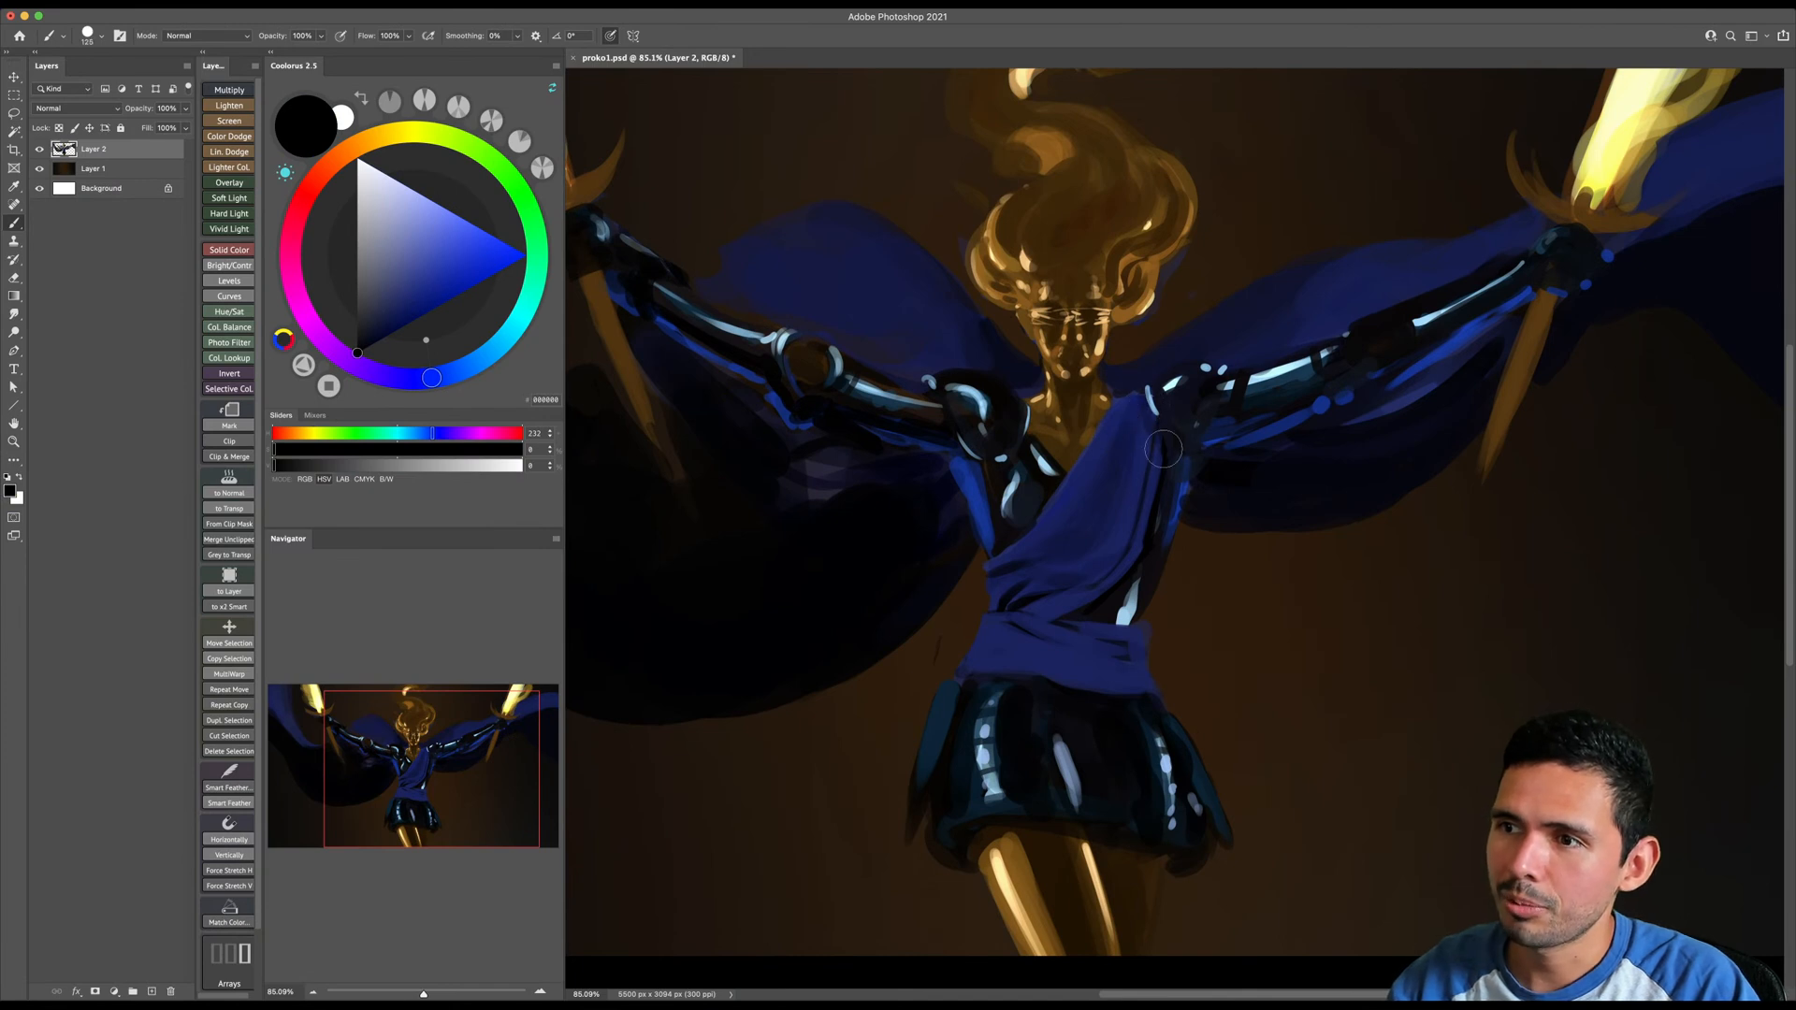
- Paint black fold lines and shading across the waistband and its lower edge
{"action": "key", "text": "["}
{"action": "key", "text": "["}
{"action": "key", "text": "["}
{"action": "key", "text": "["}
{"action": "key", "text": "["}
{"action": "key", "text": "["}
{"action": "key", "text": "["}
{"action": "key", "text": "["}
{"action": "key", "text": "["}
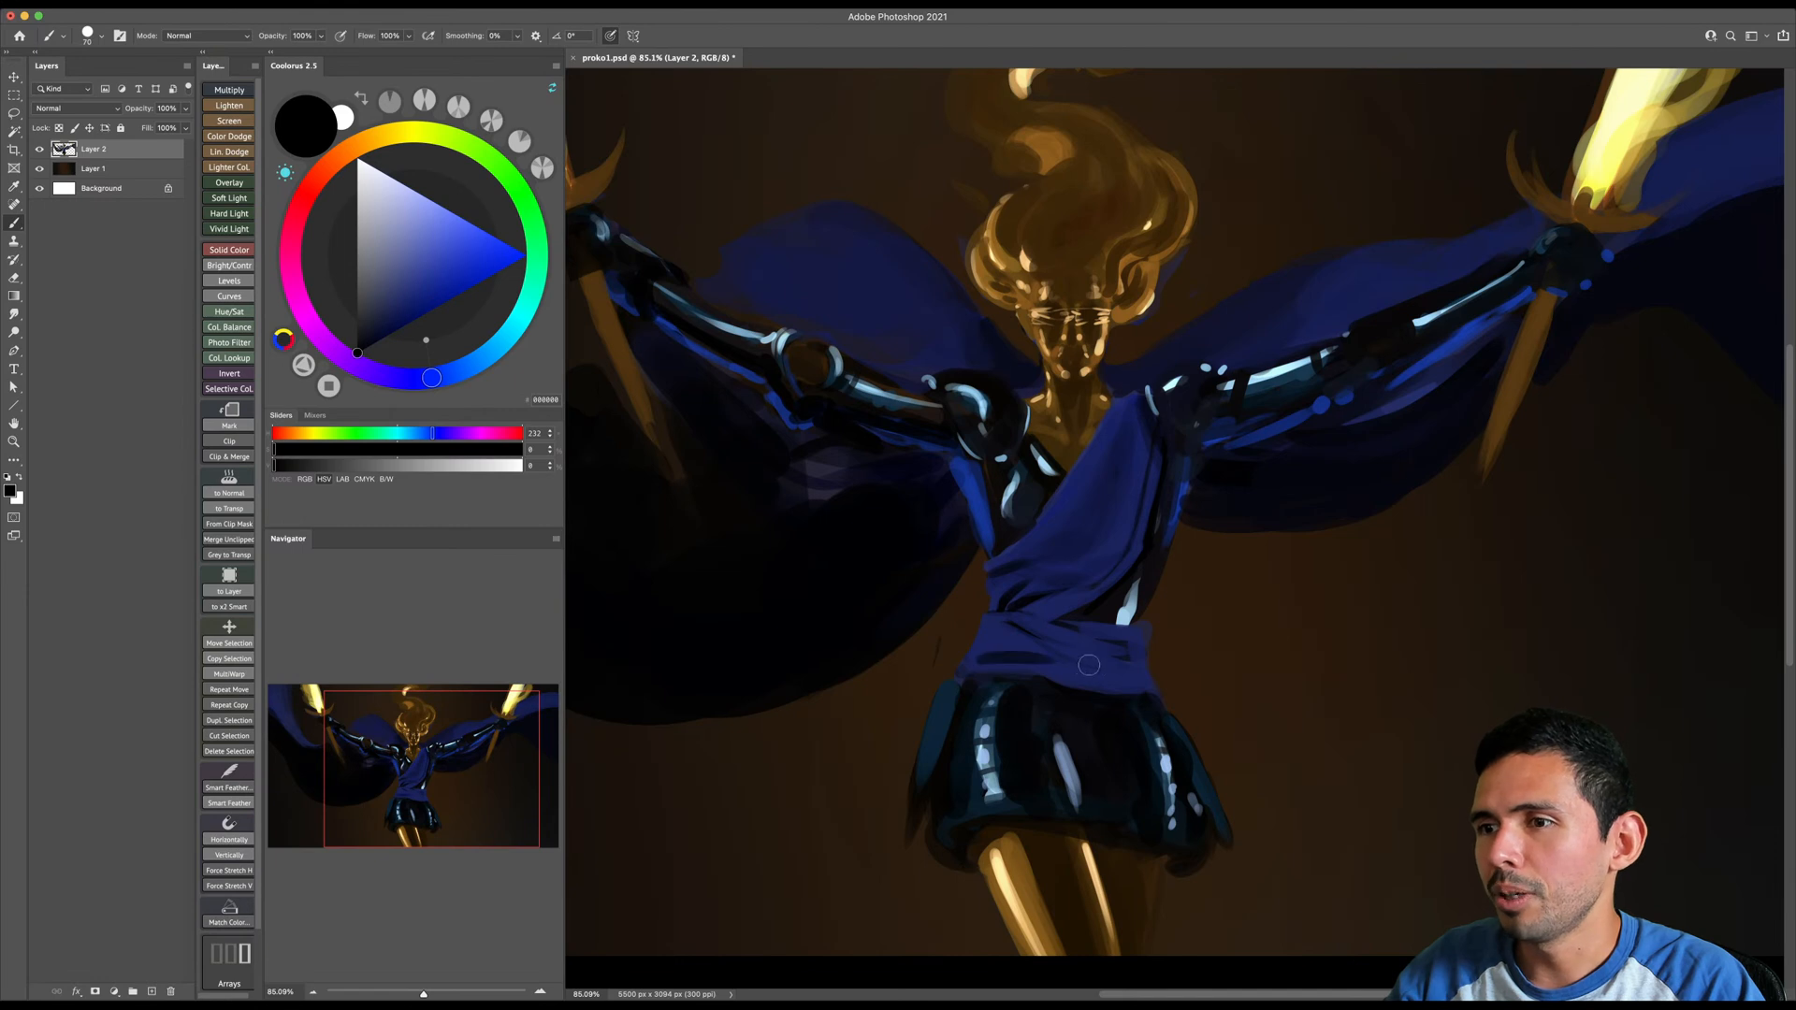
{"action": "key", "text": "]"}
{"action": "key", "text": "]"}
{"action": "key", "text": "]"}
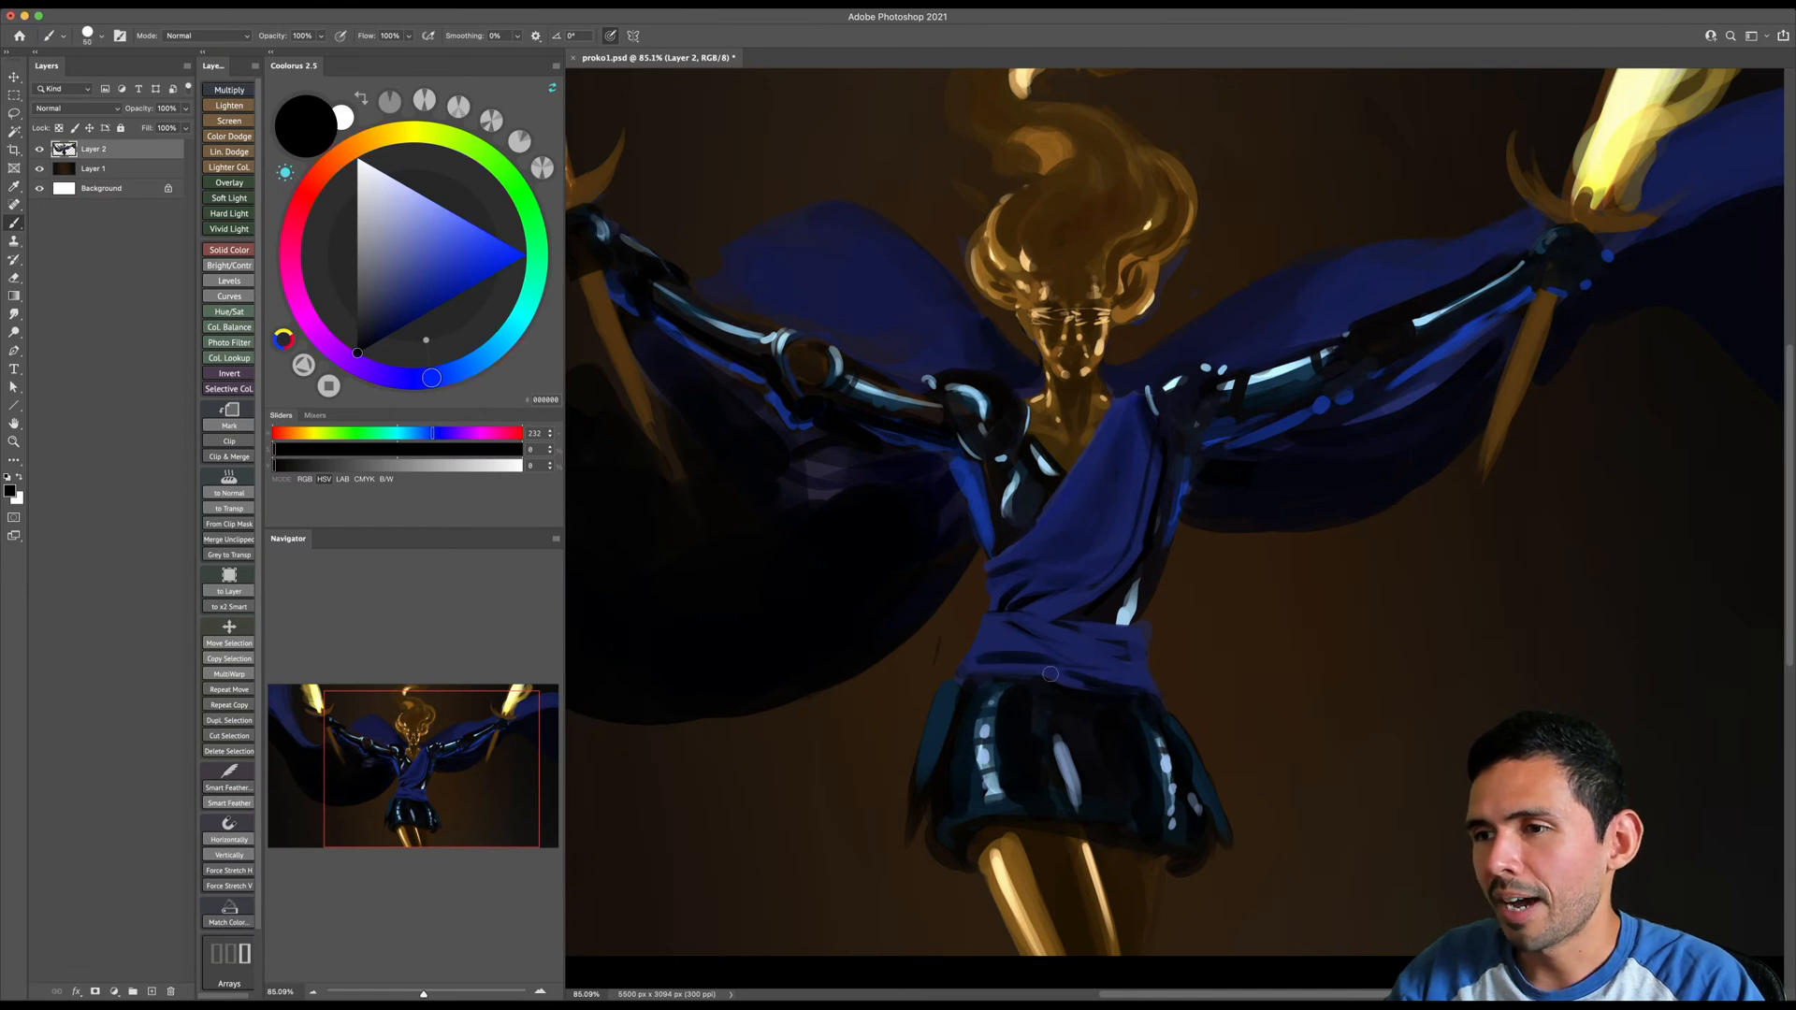
{"action": "key", "text": "]"}
{"action": "key", "text": "]"}
{"action": "key", "text": "]"}
{"action": "key", "text": "]"}
{"action": "key", "text": "]"}
{"action": "key", "text": "]"}
{"action": "key", "text": "]"}
{"action": "key", "text": "]"}
{"action": "key", "text": "]"}
{"action": "key", "text": "]"}
{"action": "key", "text": "]"}
- Shade the chest portion of the sash with very large black brush strokes
{"action": "key", "text": "bracketright"}
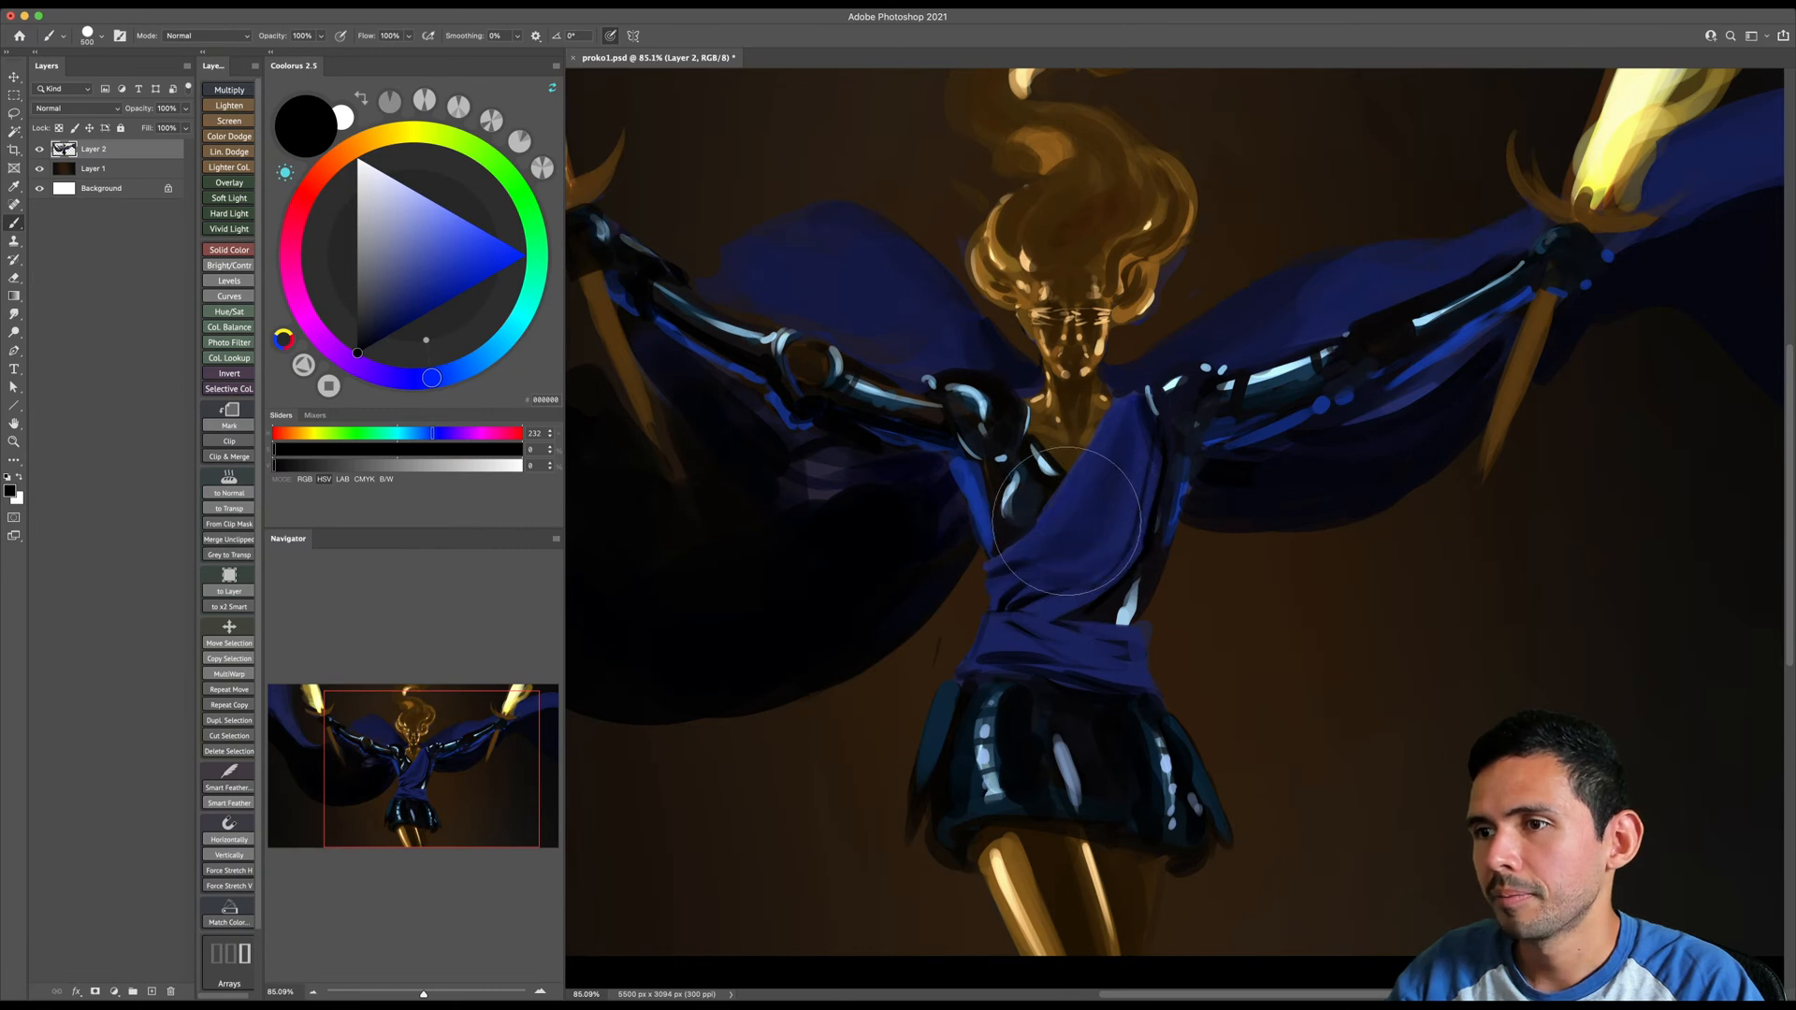
{"action": "key", "text": "bracketleft"}
{"action": "key", "text": "bracketleft"}
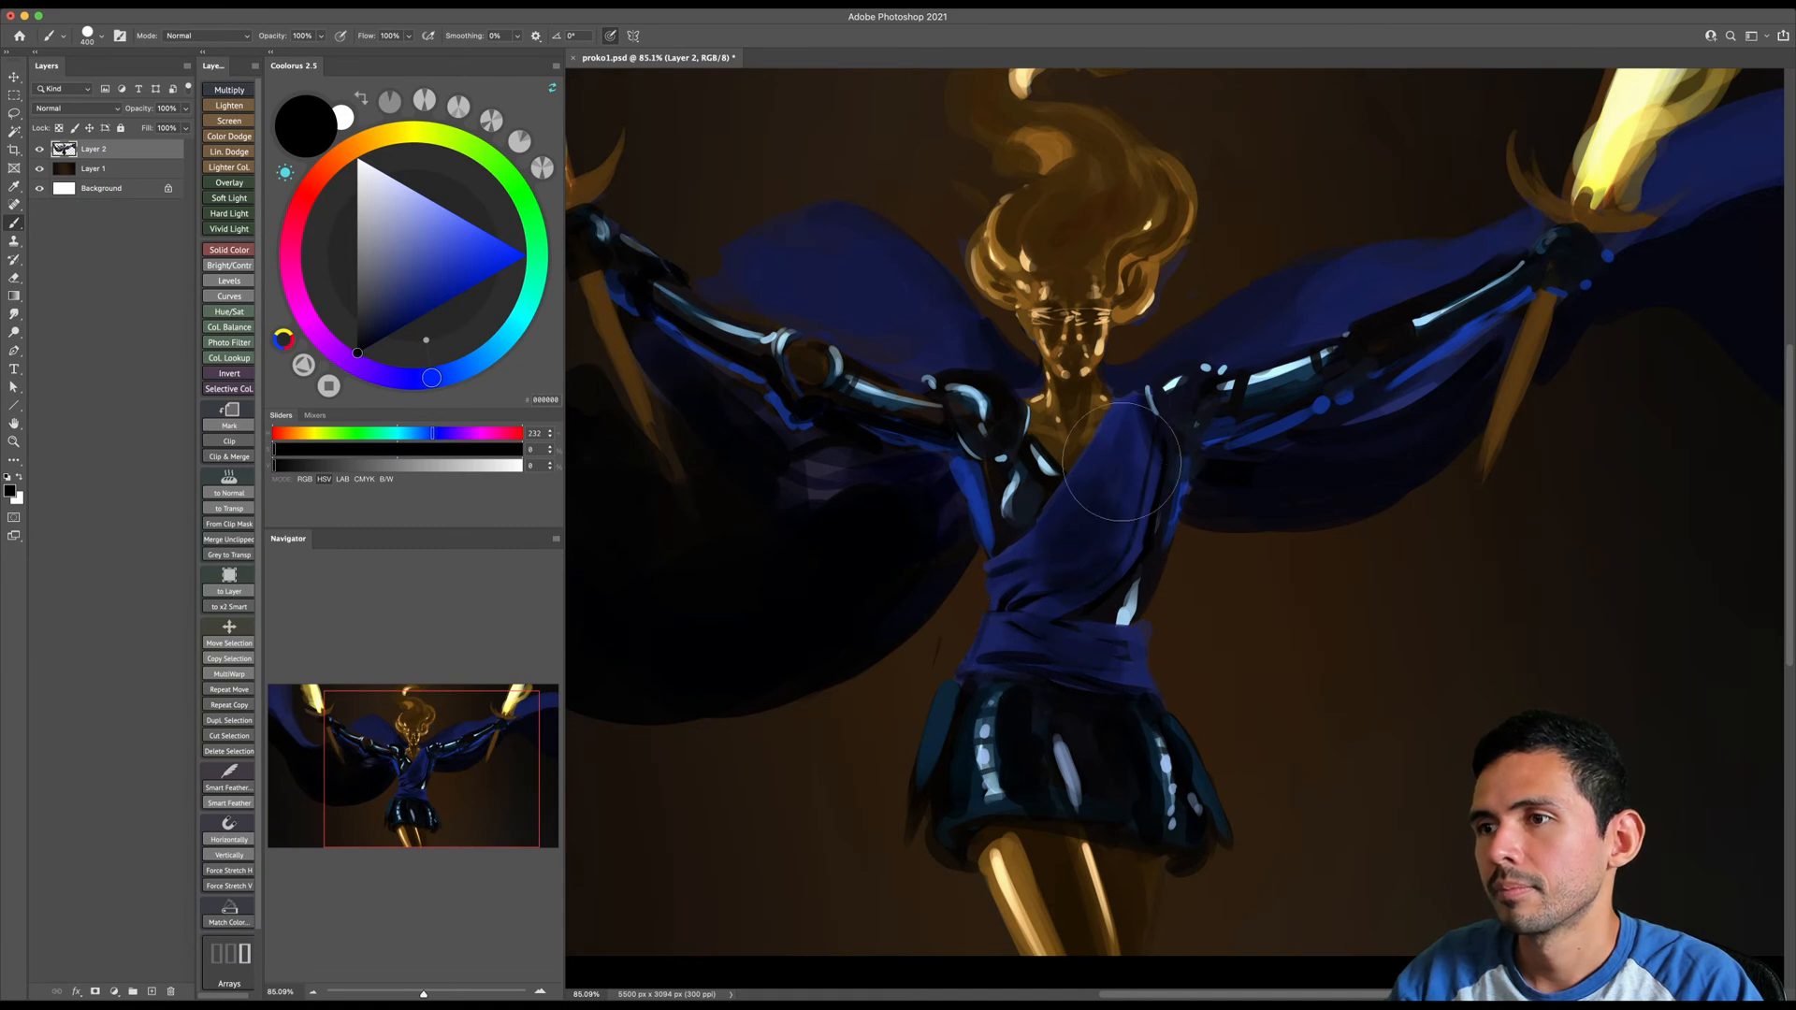
{"action": "key", "text": "super+space"}
{"action": "mouse_move", "coordinate": [1113, 558]}
{"action": "left_mouse_down"}
{"action": "mouse_move", "coordinate": [1065, 561]}
{"action": "mouse_move", "coordinate": [1075, 603]}
{"action": "mouse_move", "coordinate": [1113, 519]}
{"action": "left_mouse_up"}
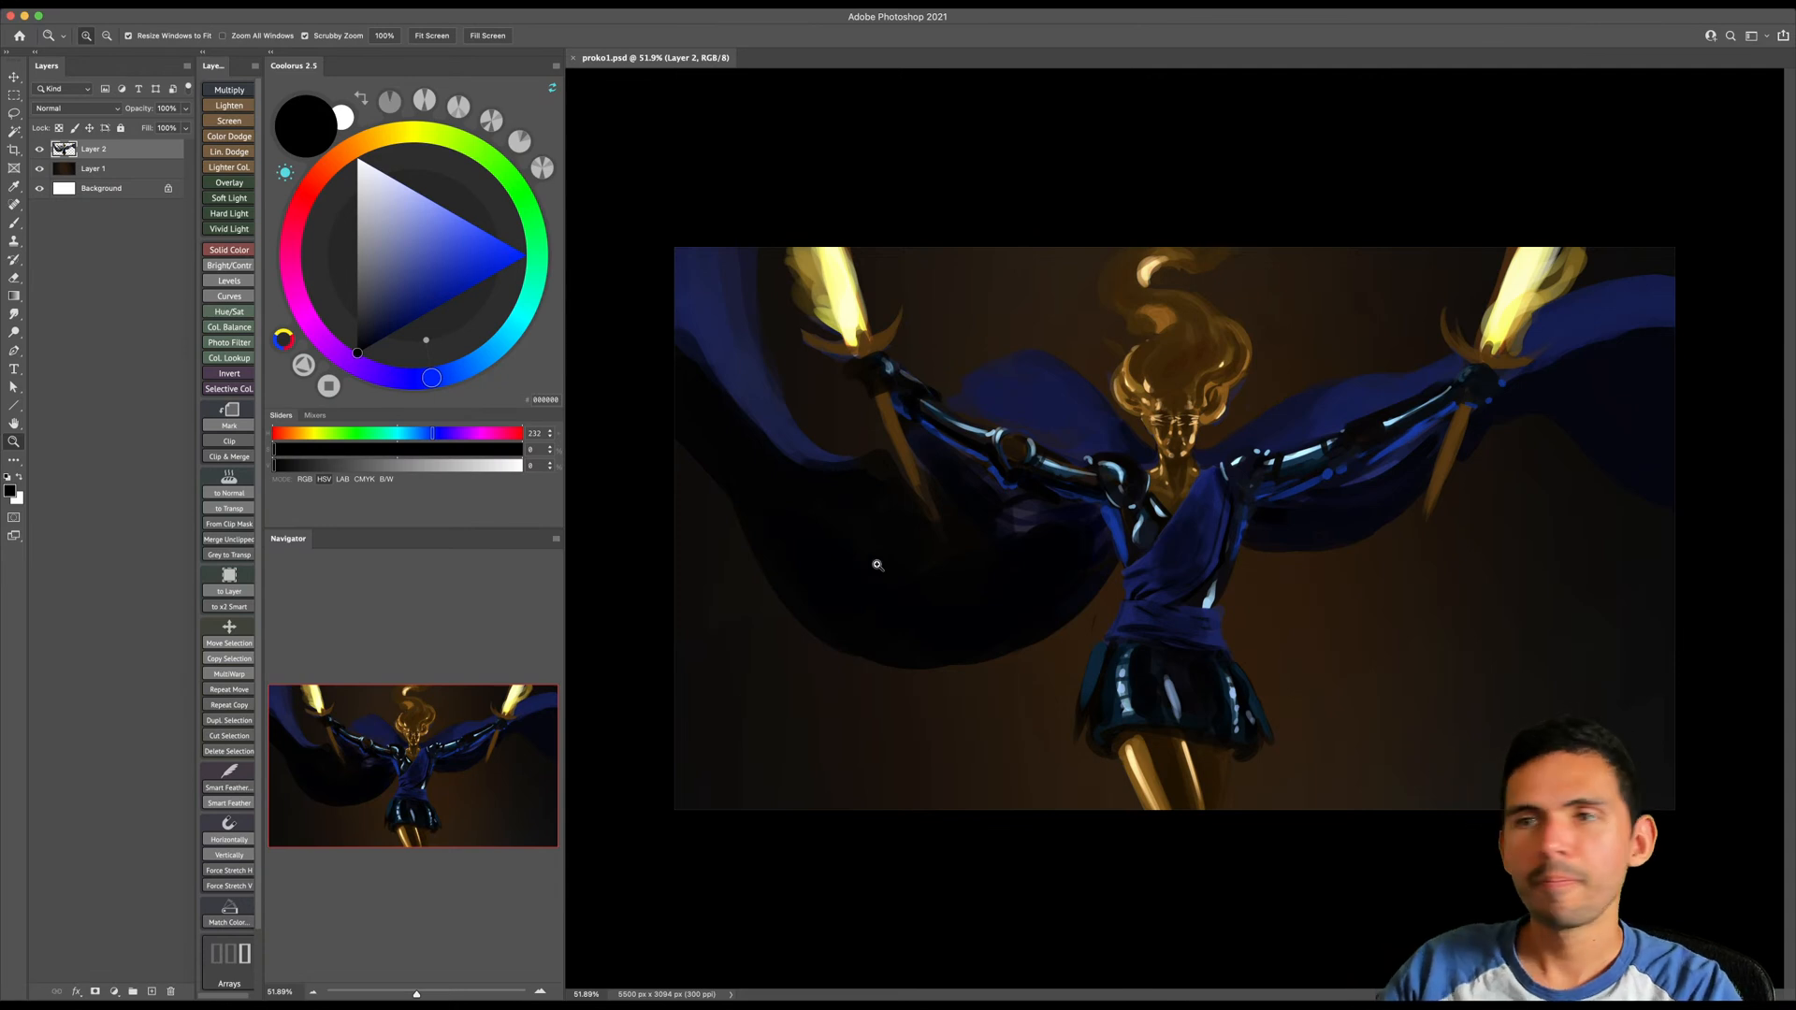
- Touch up the image-left shoulder area with a smaller black brush and sample a color beside it
{"action": "left_click", "coordinate": [1106, 561]}
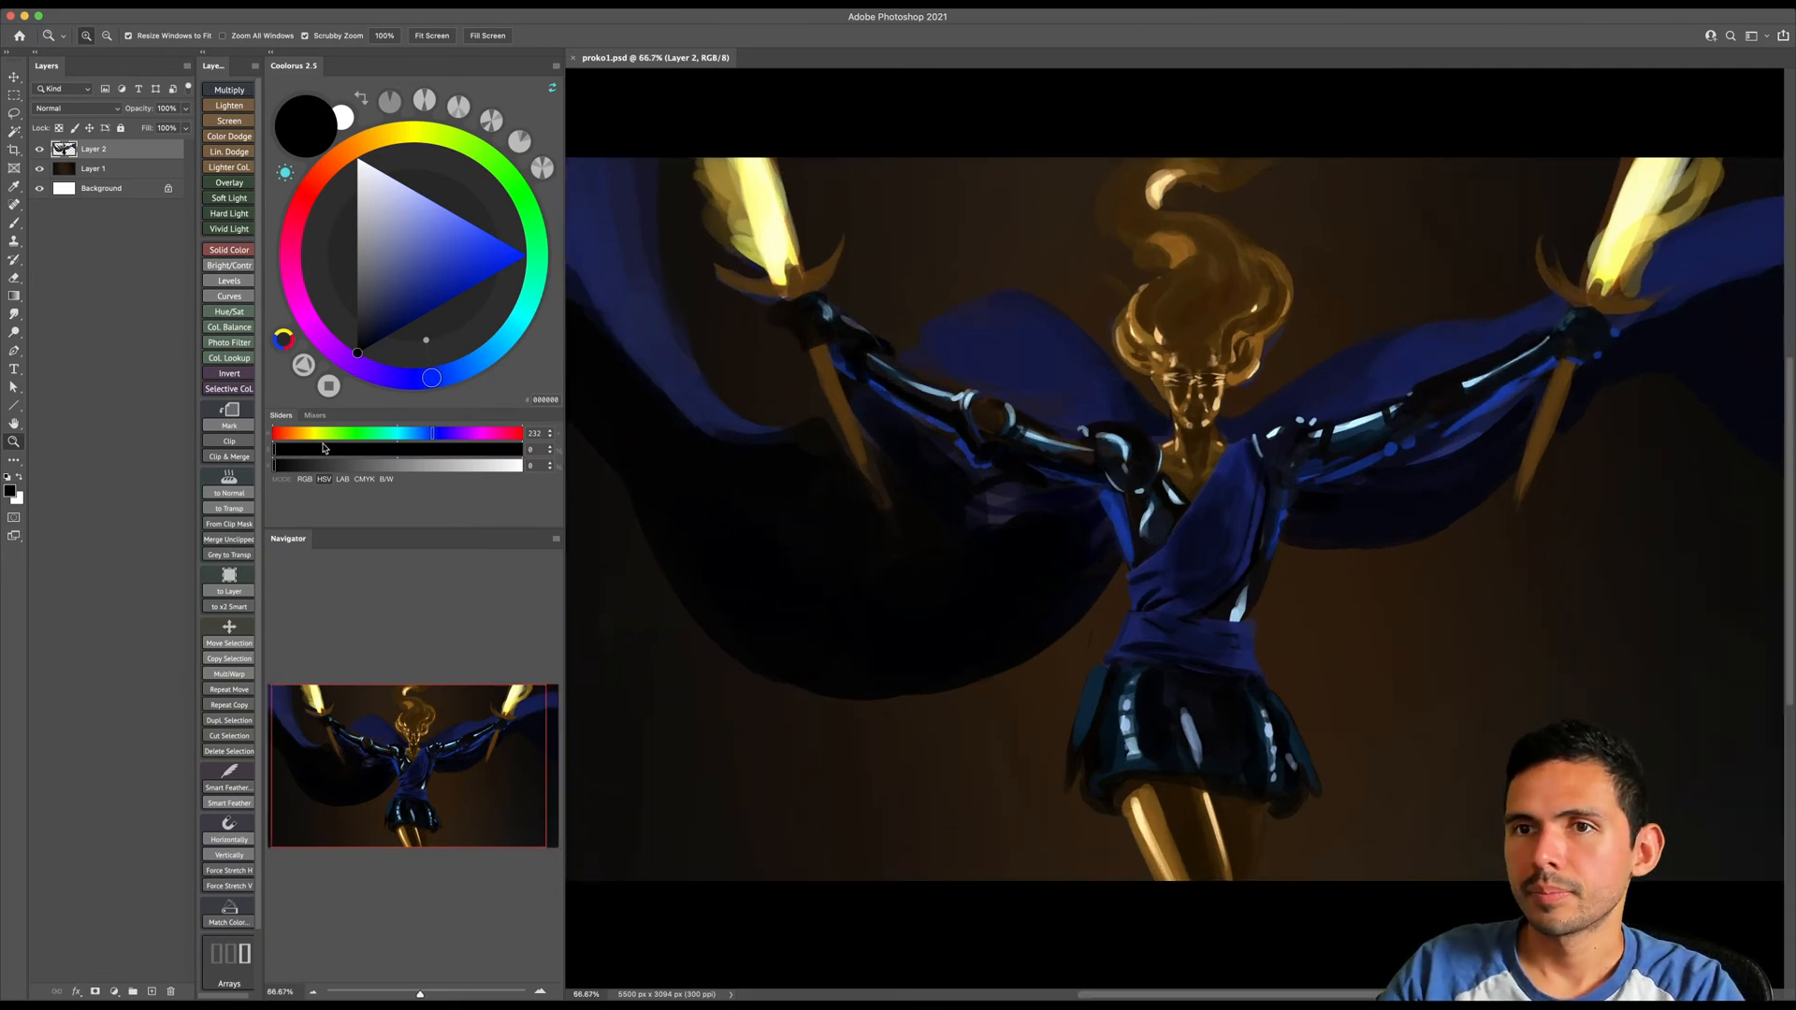
{"action": "key", "text": "b"}
{"action": "key", "text": "bracketleft"}
{"action": "key", "text": "bracketleft"}
{"action": "key", "text": "bracketleft"}
{"action": "mouse_move", "coordinate": [1133, 505]}
{"action": "left_mouse_down"}
{"action": "mouse_move", "coordinate": [1084, 437]}
{"action": "mouse_move", "coordinate": [1254, 463]}
{"action": "mouse_move", "coordinate": [1202, 460]}
{"action": "mouse_move", "coordinate": [1037, 359]}
{"action": "left_mouse_up"}
{"action": "left_click", "coordinate": [1057, 449], "text": "alt"}
{"action": "key", "text": "z"}
{"action": "key", "text": "b"}
{"action": "left_click", "coordinate": [1102, 433], "text": "alt"}
- Refine the dark paint around the shoulders and neckline with sampled color at varying brush sizes
{"action": "key", "text": "space"}
{"action": "left_click_drag", "start_coordinate": [1172, 451], "coordinate": [969, 477]}
{"action": "key", "text": "bracketright"}
{"action": "key", "text": "bracketright"}
{"action": "mouse_move", "coordinate": [1111, 429]}
{"action": "left_mouse_down"}
{"action": "mouse_move", "coordinate": [1184, 441]}
{"action": "mouse_move", "coordinate": [1113, 403]}
{"action": "mouse_move", "coordinate": [1225, 481]}
{"action": "mouse_move", "coordinate": [1231, 492]}
{"action": "left_mouse_up"}
{"action": "key", "text": "space"}
{"action": "left_click_drag", "start_coordinate": [1206, 515], "coordinate": [1128, 555]}
{"action": "key", "text": "bracketleft"}
{"action": "left_click_drag", "start_coordinate": [1131, 461], "coordinate": [1169, 506]}
- Sample the golden skin, shift the color to black, and paint a thin shadow beneath the jaw
{"action": "key", "text": "bracketleft"}
{"action": "key", "text": "bracketleft"}
{"action": "left_click", "coordinate": [1297, 466], "text": "alt"}
{"action": "left_click_drag", "start_coordinate": [374, 316], "coordinate": [340, 395]}
{"action": "key", "text": "space"}
{"action": "mouse_move", "coordinate": [1232, 448]}
{"action": "left_mouse_down"}
{"action": "mouse_move", "coordinate": [982, 506]}
{"action": "mouse_move", "coordinate": [1038, 501]}
{"action": "mouse_move", "coordinate": [1034, 528]}
{"action": "mouse_move", "coordinate": [1189, 452]}
{"action": "mouse_move", "coordinate": [1274, 451]}
{"action": "left_mouse_up"}
{"action": "key", "text": "super+space"}
{"action": "left_click_drag", "start_coordinate": [1163, 460], "coordinate": [1069, 524]}
{"action": "key", "text": "bracketleft"}
{"action": "key", "text": "bracketleft"}
{"action": "key", "text": "bracketleft"}
{"action": "key", "text": "bracketleft"}
{"action": "key", "text": "bracketleft"}
{"action": "key", "text": "bracketleft"}
{"action": "key", "text": "bracketleft"}
{"action": "mouse_move", "coordinate": [977, 487]}
{"action": "left_mouse_down"}
{"action": "mouse_move", "coordinate": [1021, 539]}
{"action": "mouse_move", "coordinate": [1076, 560]}
{"action": "mouse_move", "coordinate": [1130, 546]}
{"action": "left_mouse_up"}
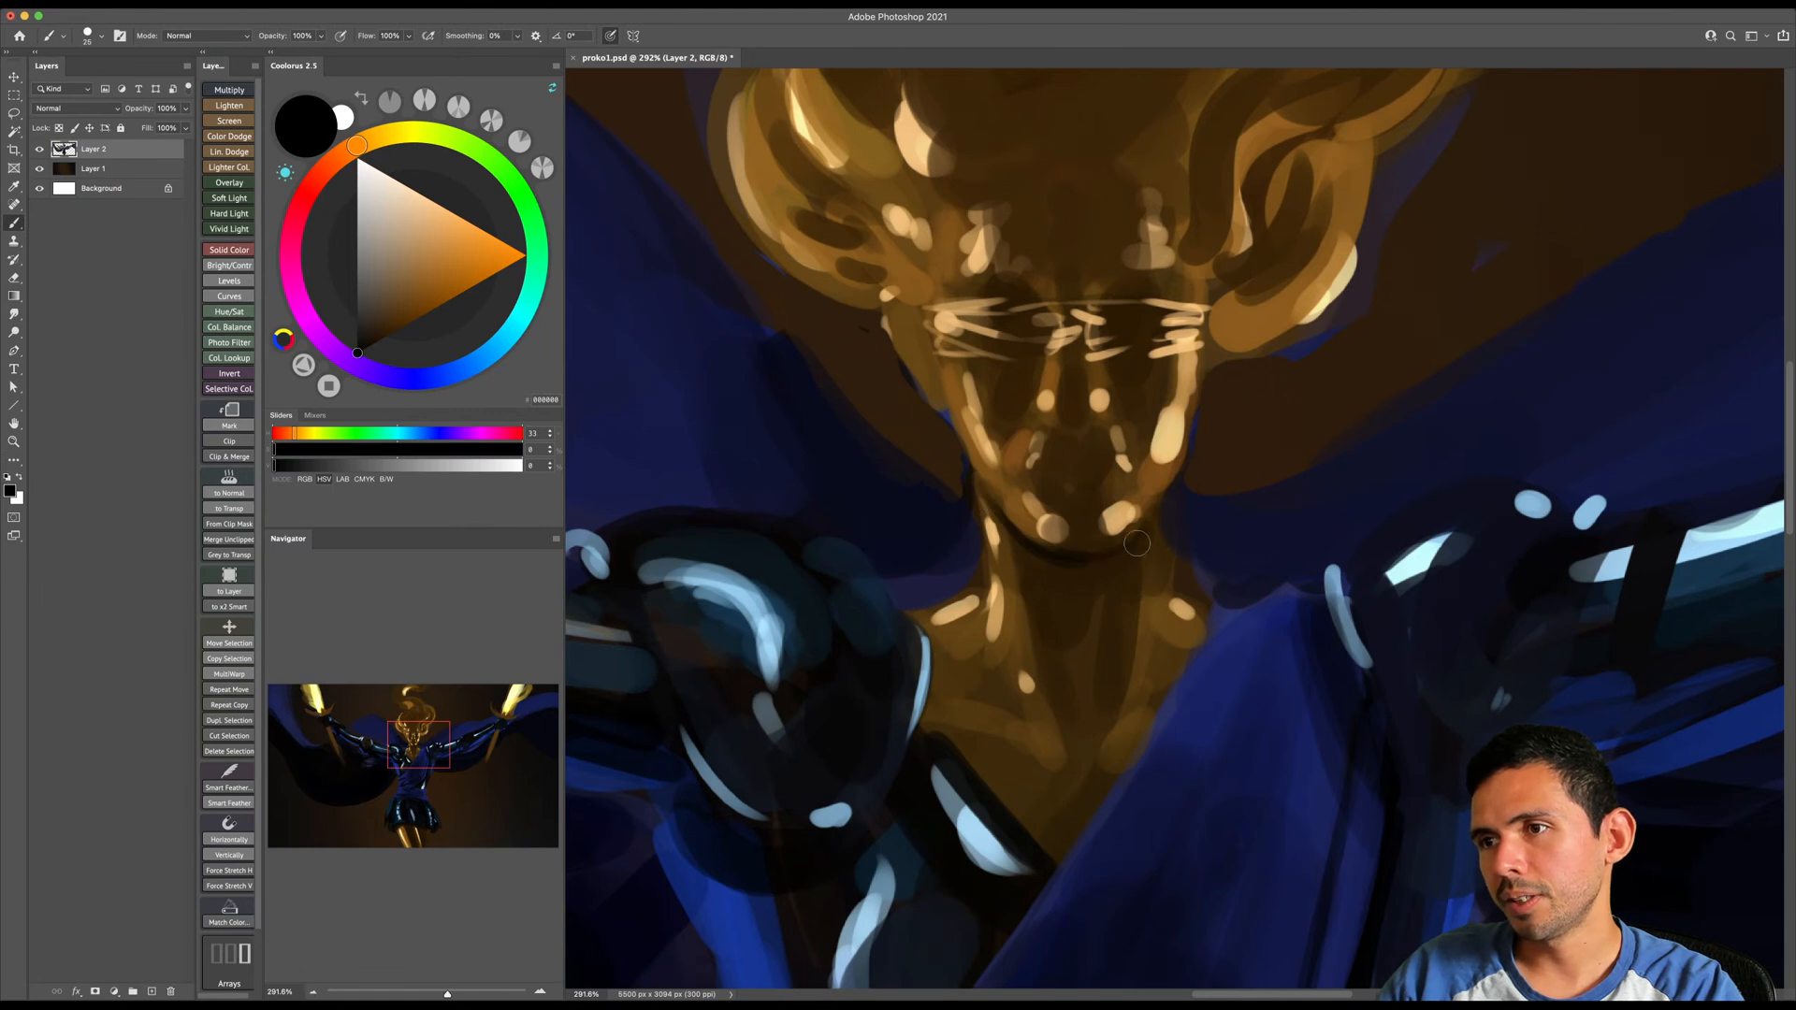
- Enlarge the brush and extend the black shadow from under the chin down the neck
{"action": "key", "text": "bracketright"}
{"action": "key", "text": "bracketright"}
{"action": "key", "text": "bracketright"}
{"action": "key", "text": "bracketright"}
{"action": "key", "text": "bracketright"}
{"action": "key", "text": "bracketright"}
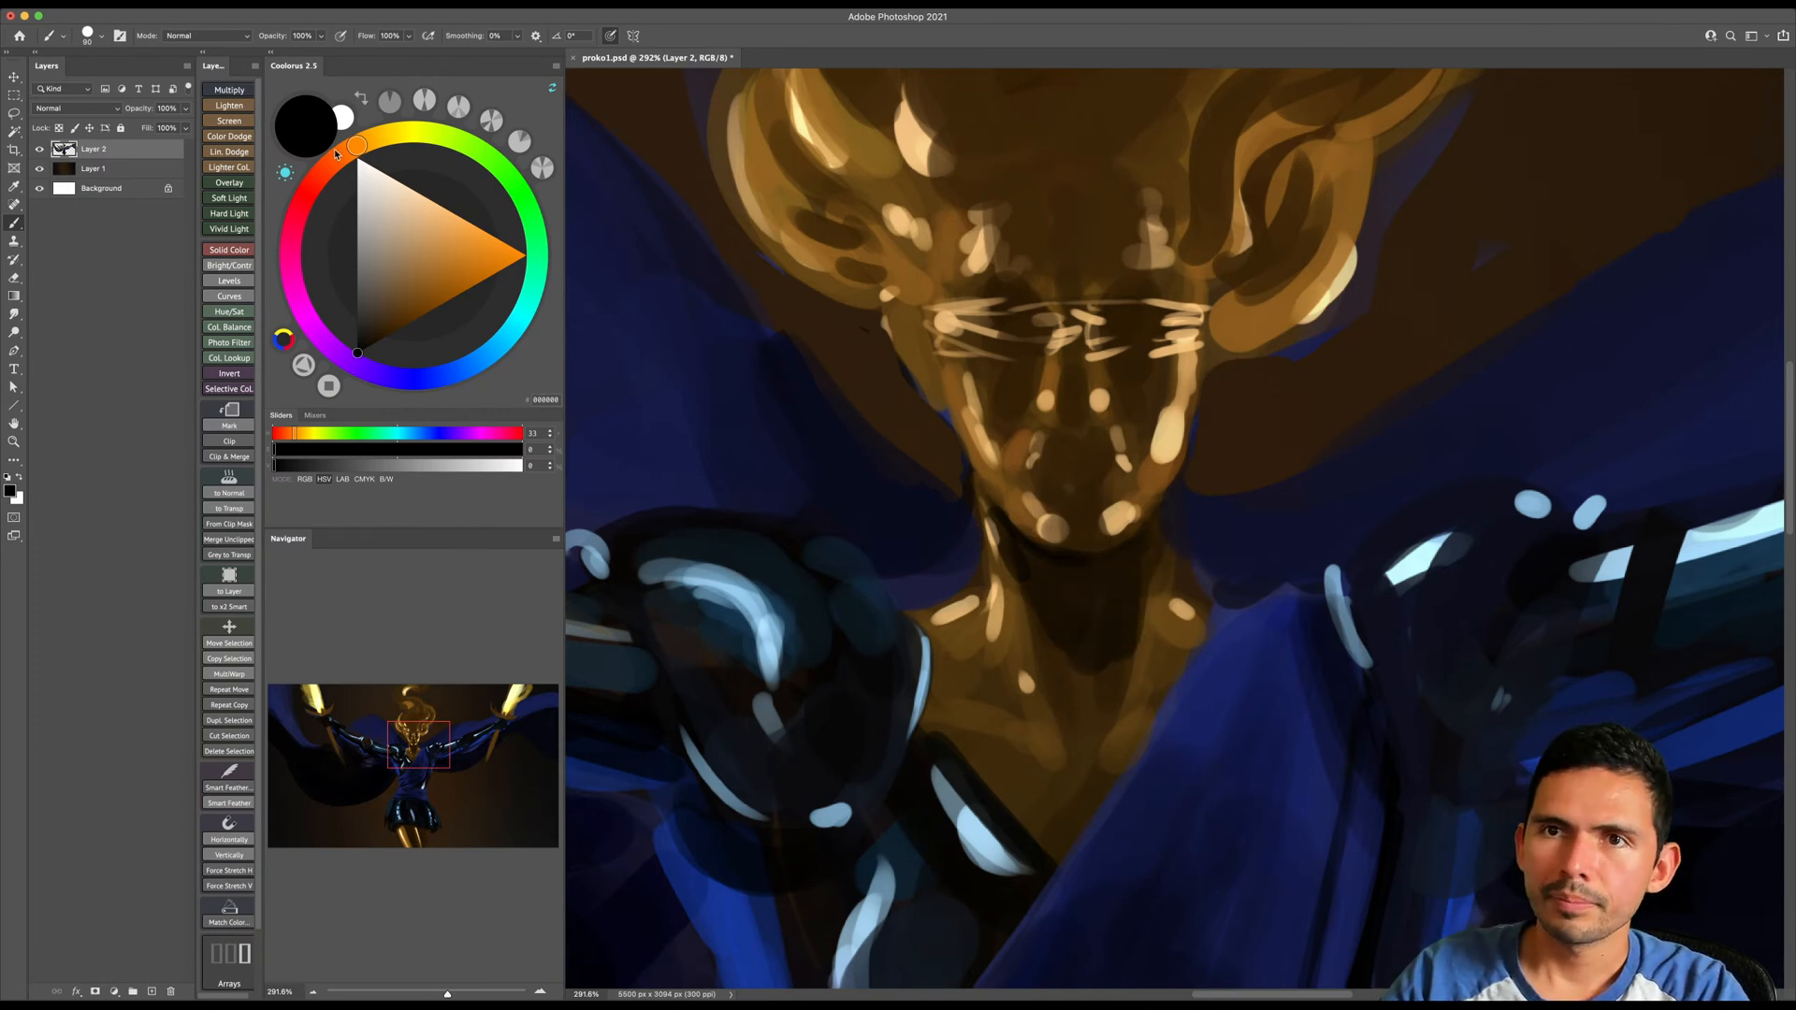
- Choose a dark orange-red and dab warm reflected-light accents under the jaw and down the front of the neck
{"action": "left_click_drag", "start_coordinate": [339, 149], "coordinate": [331, 164]}
{"action": "left_click_drag", "start_coordinate": [422, 331], "coordinate": [431, 310]}
{"action": "key", "text": "bracketleft"}
{"action": "key", "text": "bracketleft"}
{"action": "key", "text": "bracketleft"}
{"action": "left_click", "coordinate": [460, 293]}
{"action": "key", "text": "bracketleft"}
{"action": "key", "text": "bracketleft"}
{"action": "key", "text": "bracketleft"}
{"action": "key", "text": "bracketleft"}
{"action": "mouse_move", "coordinate": [1013, 537]}
{"action": "left_mouse_down"}
{"action": "mouse_move", "coordinate": [1044, 563]}
{"action": "mouse_move", "coordinate": [1138, 545]}
{"action": "left_mouse_up"}
{"action": "mouse_move", "coordinate": [1035, 589]}
{"action": "left_mouse_down"}
{"action": "mouse_move", "coordinate": [1031, 575]}
{"action": "mouse_move", "coordinate": [1111, 614]}
{"action": "left_mouse_up"}
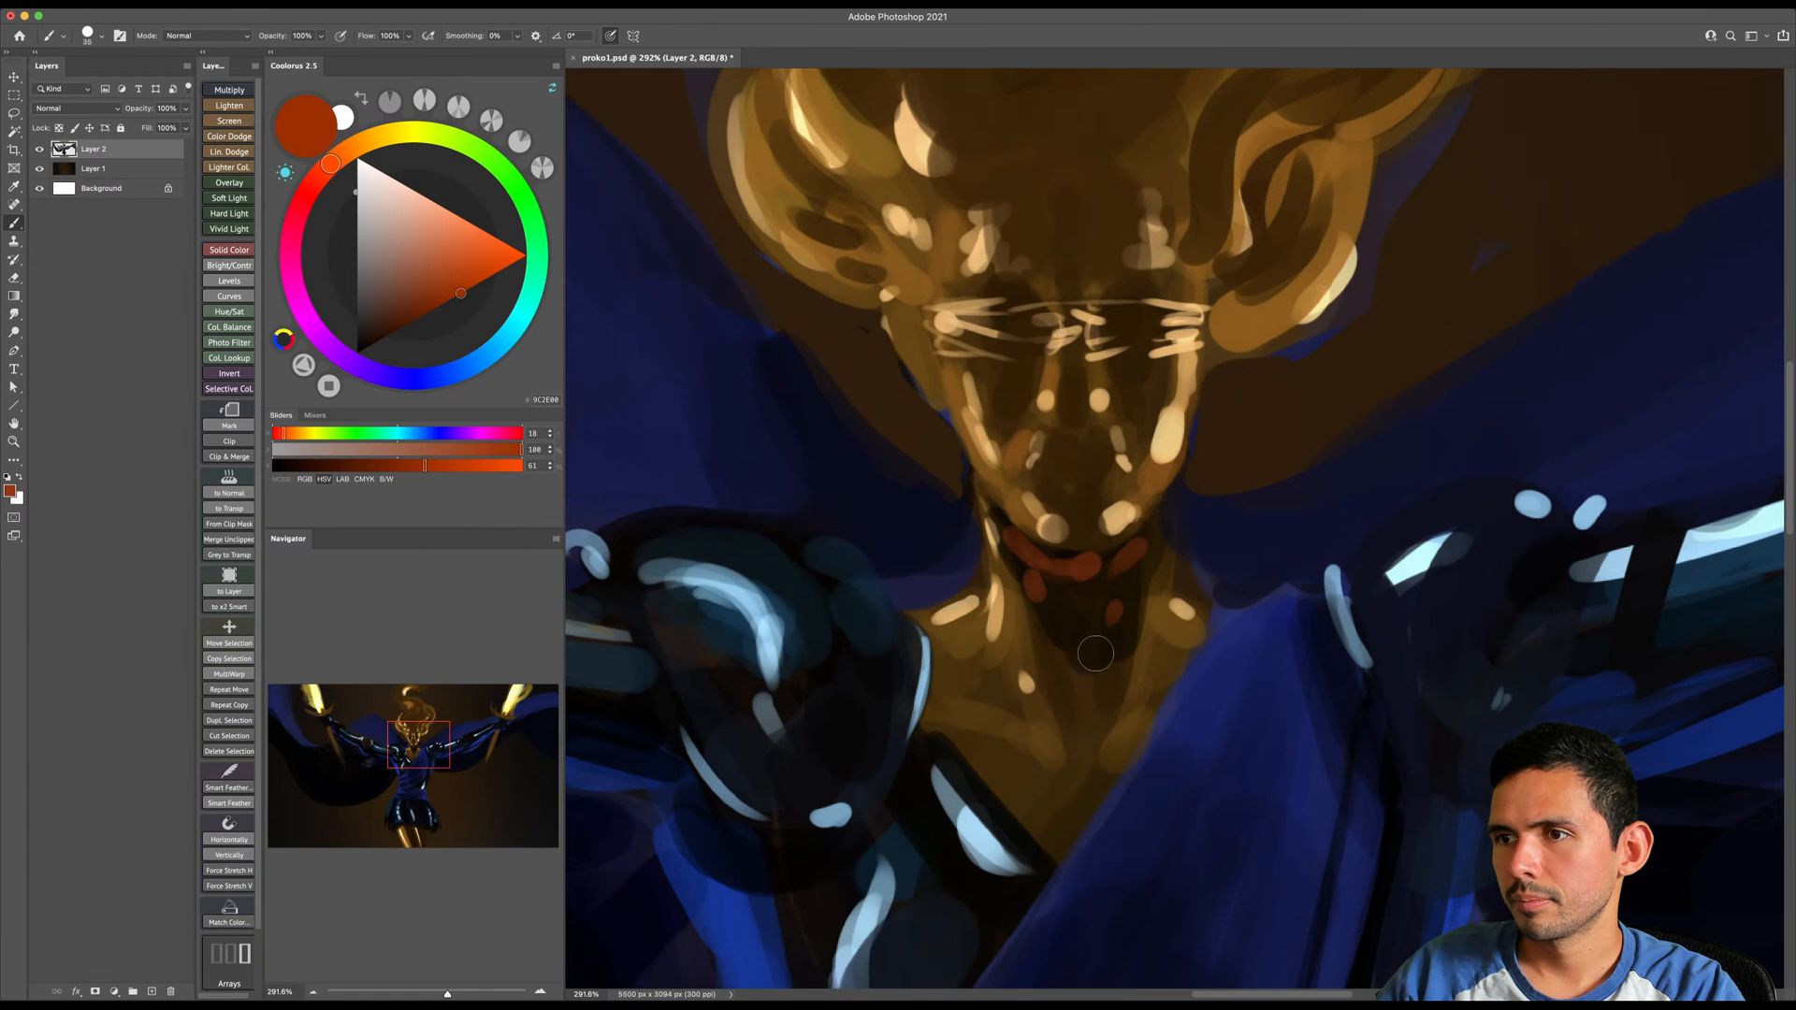
{"action": "left_click", "coordinate": [1133, 637]}
- Scatter small orange-red accents across the face and through the hair using smaller brush sizes
{"action": "key", "text": "bracketleft"}
{"action": "key", "text": "bracketleft"}
{"action": "mouse_move", "coordinate": [1043, 374]}
{"action": "left_mouse_down"}
{"action": "mouse_move", "coordinate": [1045, 469]}
{"action": "mouse_move", "coordinate": [1045, 433]}
{"action": "mouse_move", "coordinate": [1094, 541]}
{"action": "left_mouse_up"}
{"action": "left_click", "coordinate": [1044, 454]}
{"action": "left_click", "coordinate": [1061, 513]}
{"action": "left_click", "coordinate": [1101, 513]}
{"action": "left_click", "coordinate": [1124, 422]}
{"action": "key", "text": "bracketright"}
{"action": "left_click", "coordinate": [1009, 370]}
{"action": "key", "text": "bracketleft"}
{"action": "key", "text": "bracketleft"}
{"action": "key", "text": "bracketleft"}
{"action": "key", "text": "bracketright"}
{"action": "left_click_drag", "start_coordinate": [1272, 493], "coordinate": [1295, 366]}
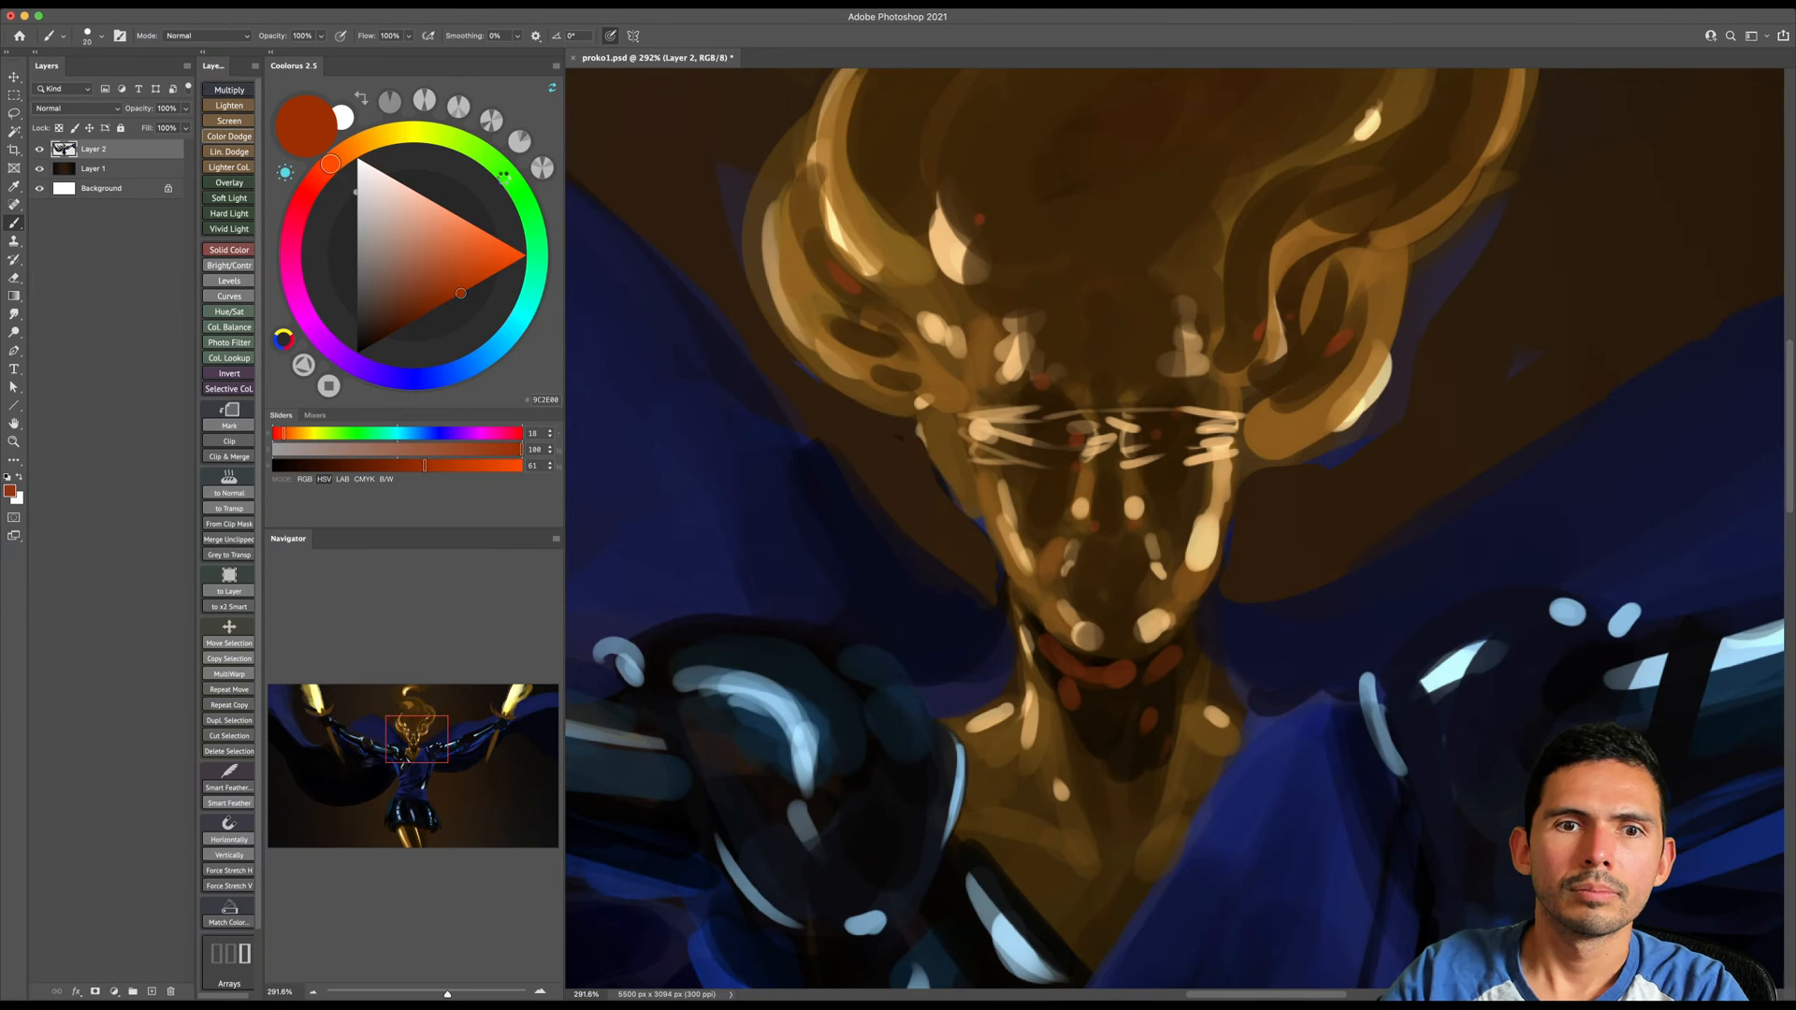
- Set up a Color Dodge layer with a pale yellow color and an enlarged, flattened brush tip
{"action": "left_click", "coordinate": [379, 138]}
{"action": "left_click", "coordinate": [417, 205]}
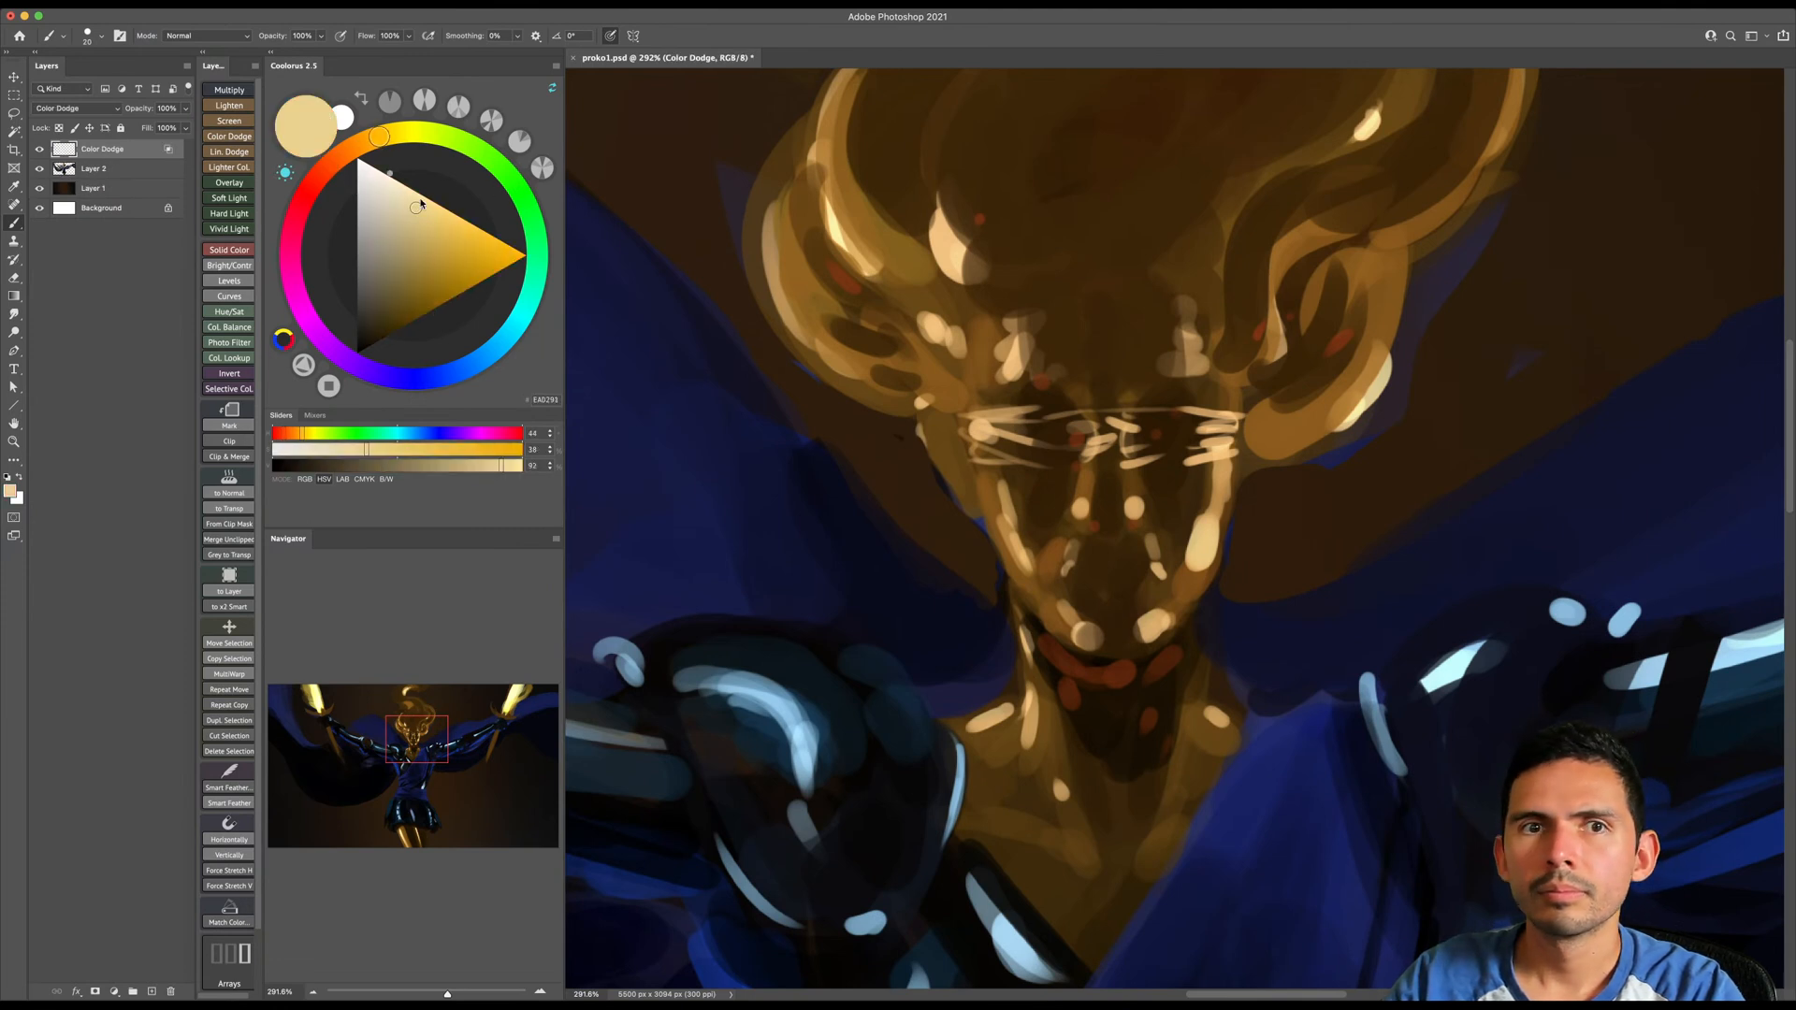
{"action": "key", "text": "bracketright"}
{"action": "key", "text": "bracketright"}
{"action": "key", "text": "bracketright"}
{"action": "right_click", "coordinate": [1065, 480]}
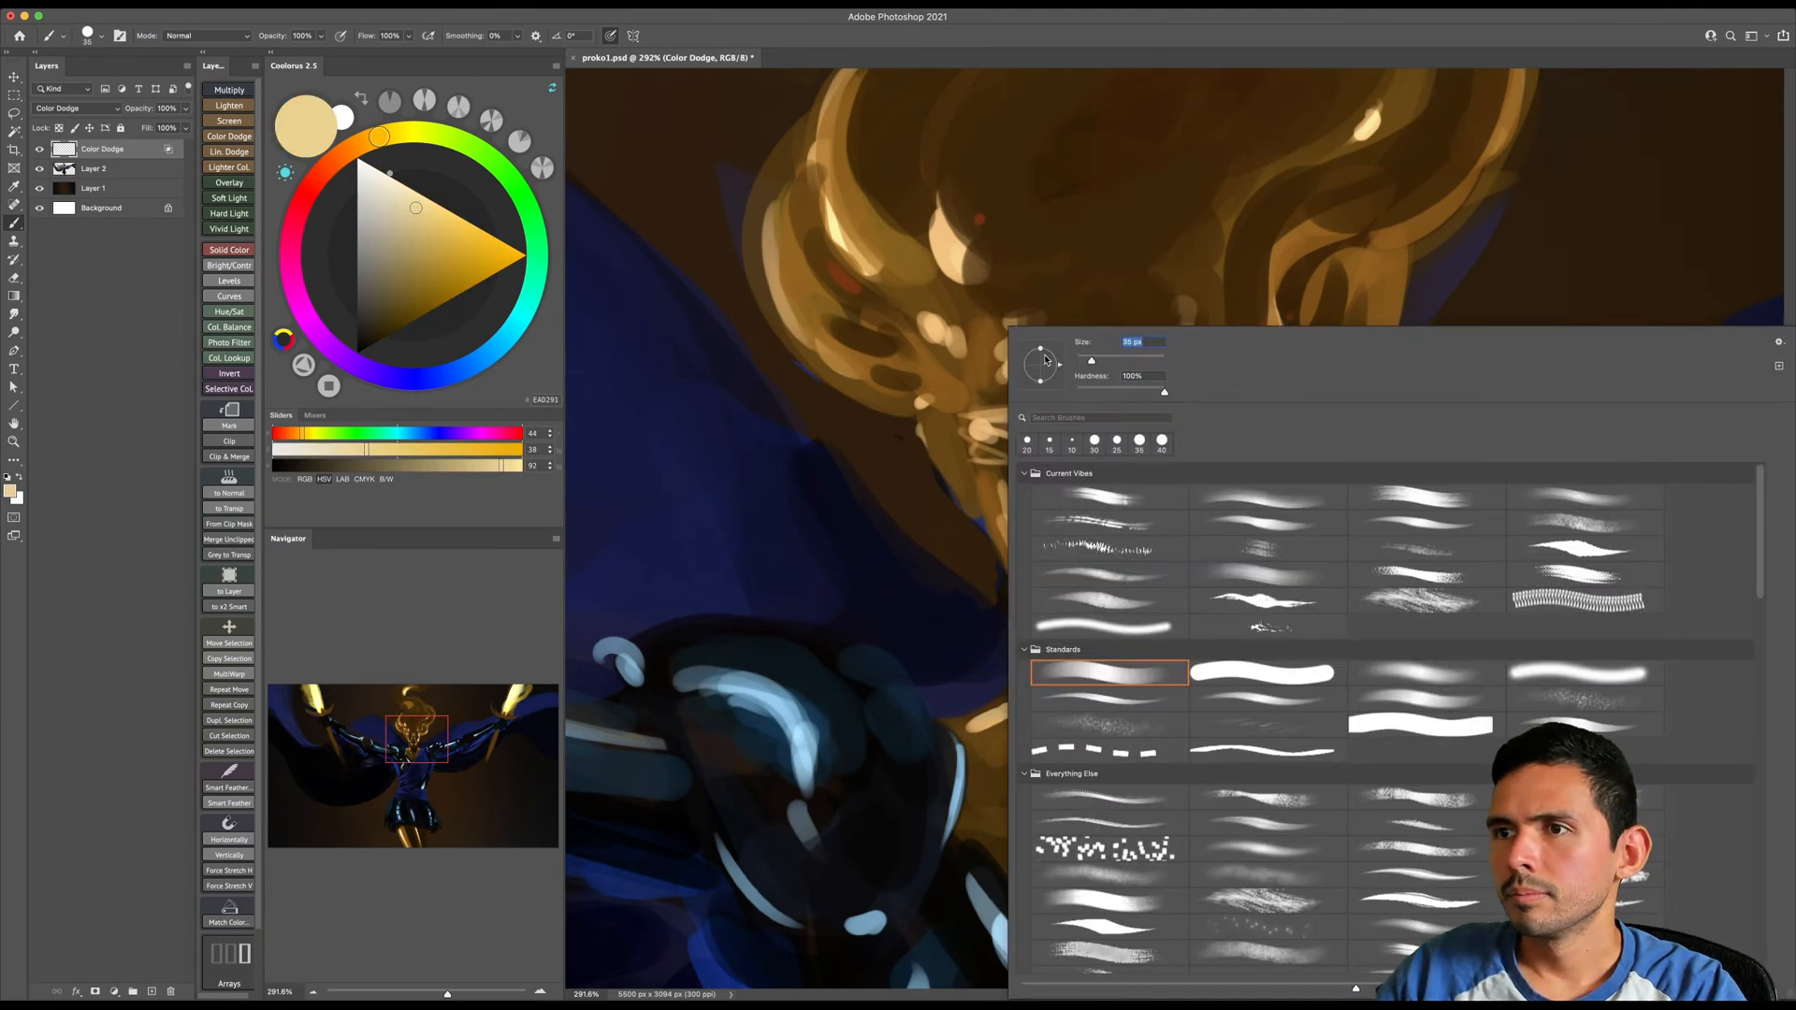
{"action": "key", "text": "Return"}
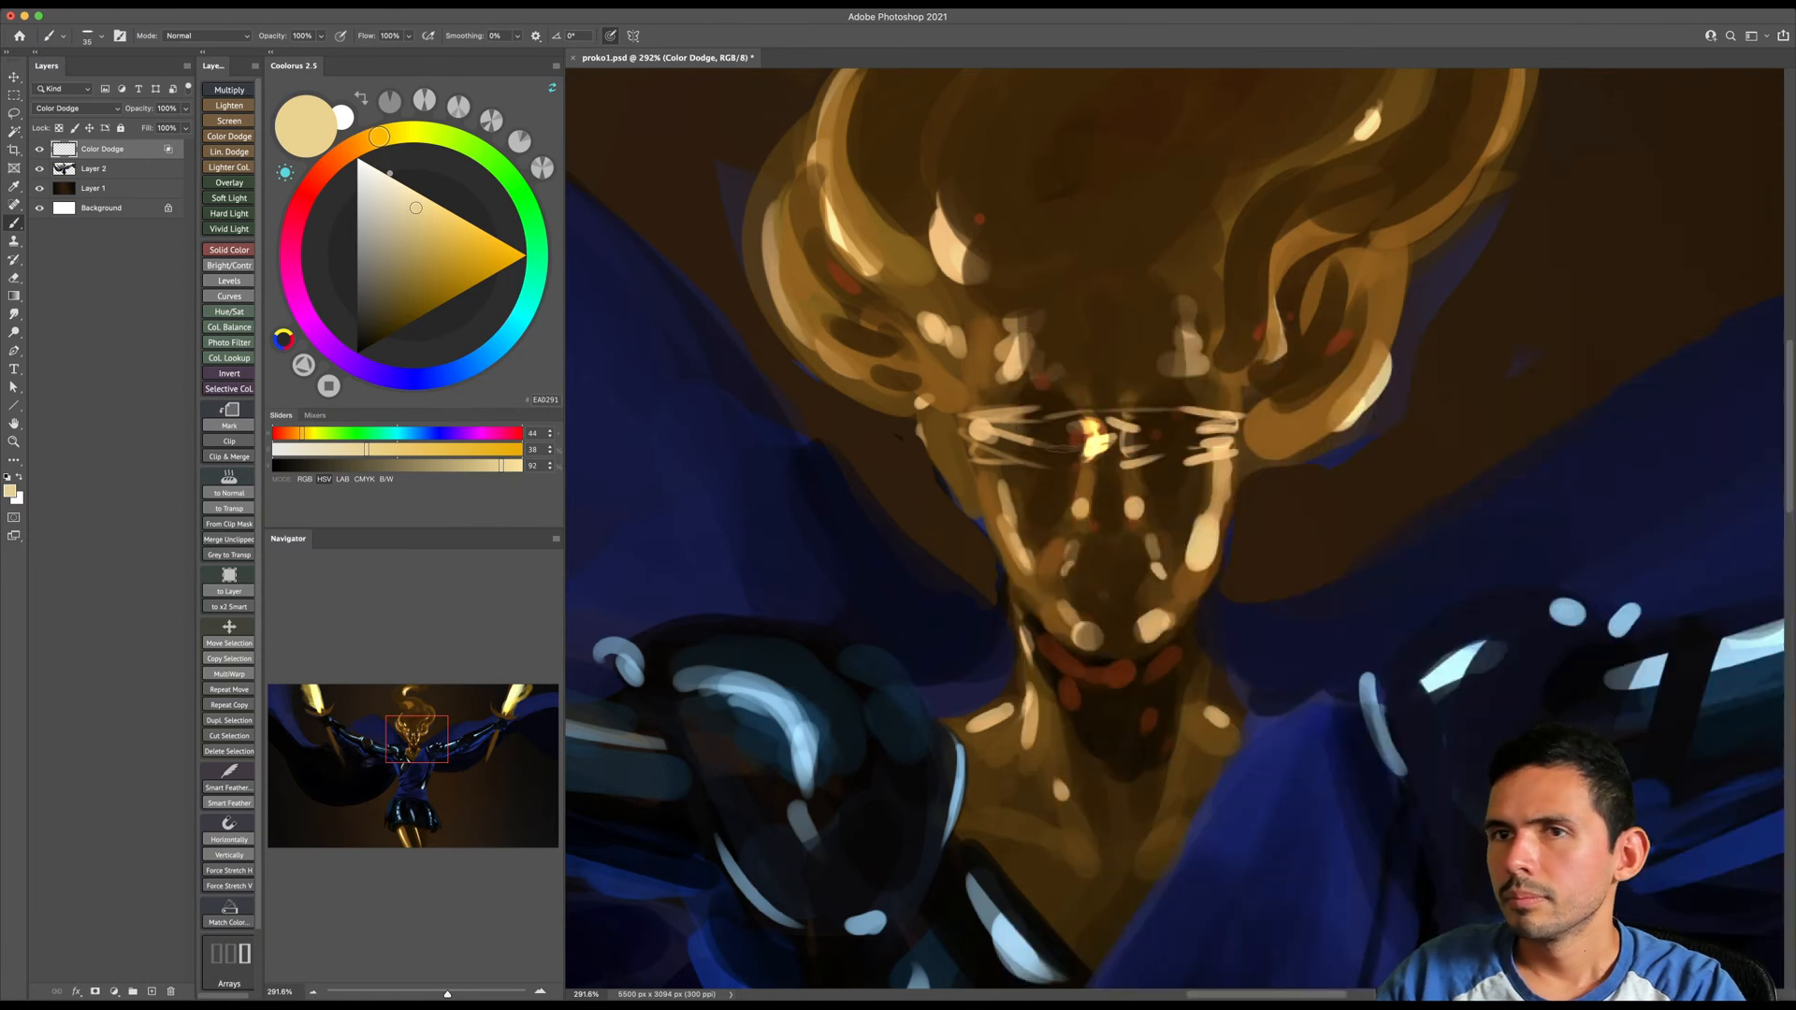
- Lighten the color to pale cream and paint glowing highlights on the inner eyes and beside the nose
{"action": "left_click", "coordinate": [384, 185]}
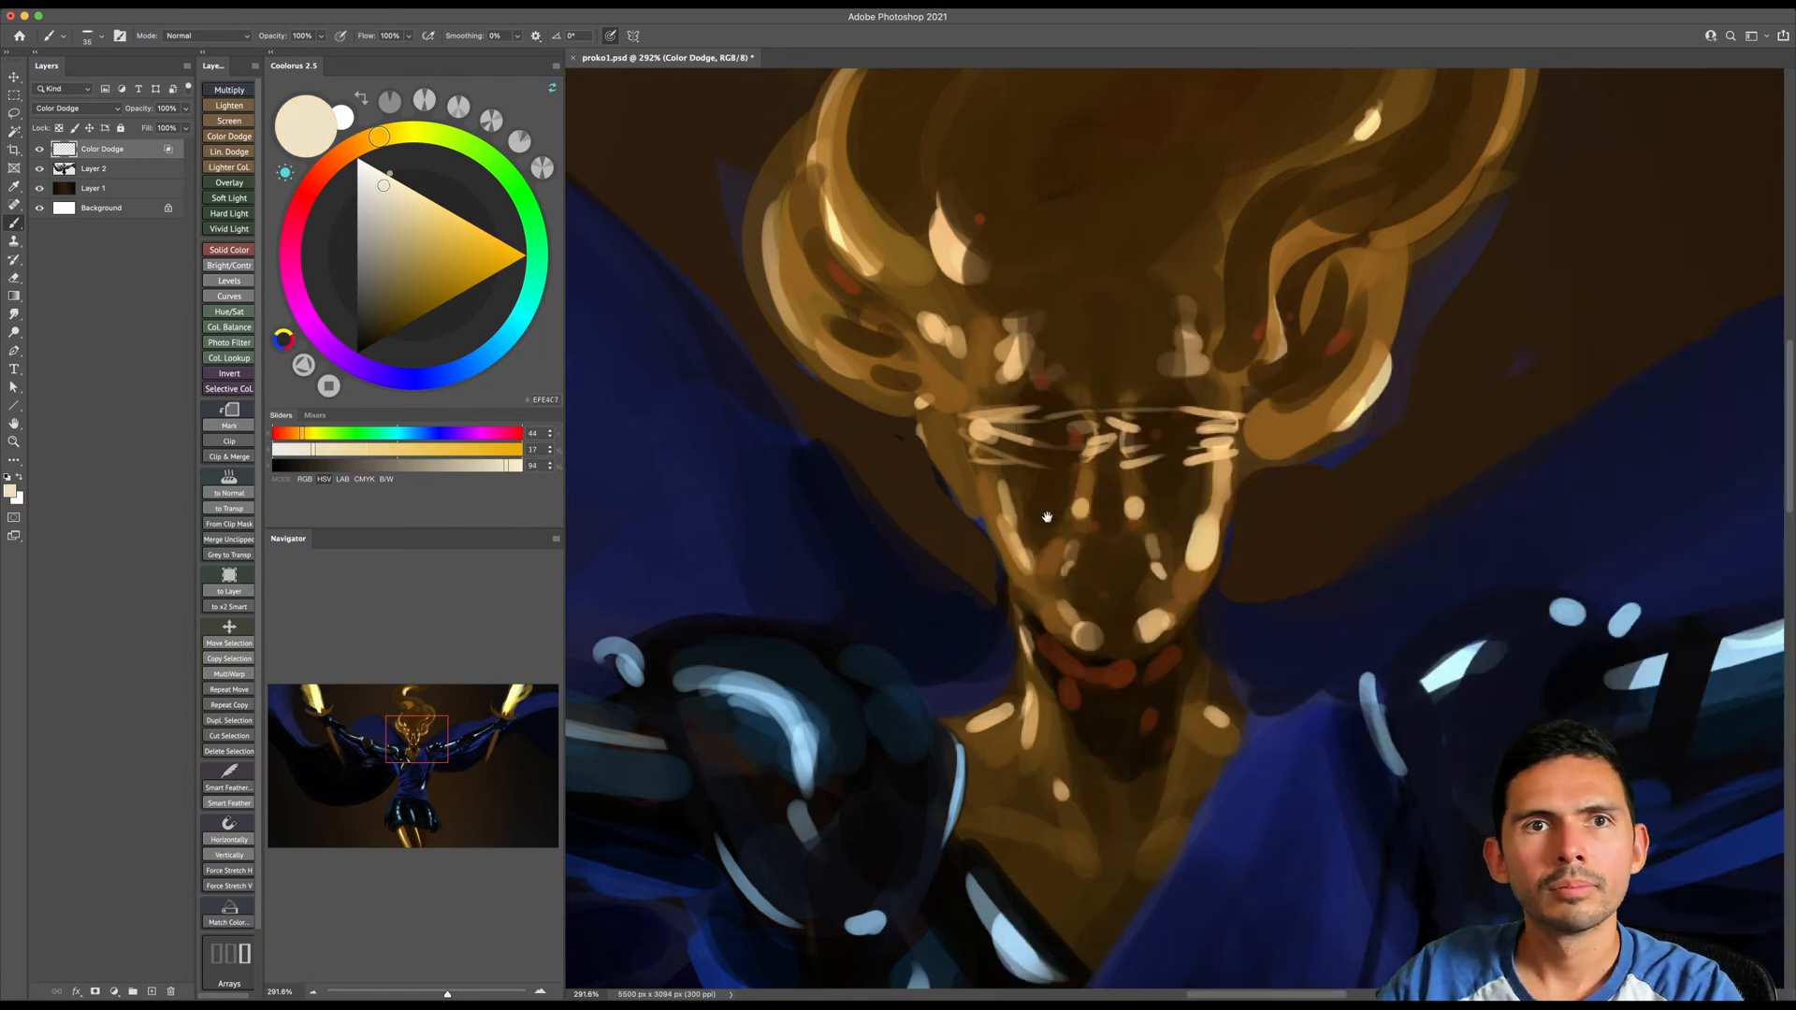
{"action": "scroll", "coordinate": [1044, 462], "scroll_direction": "up", "scroll_amount": 2}
{"action": "key", "text": "bracketright"}
{"action": "key", "text": "bracketright"}
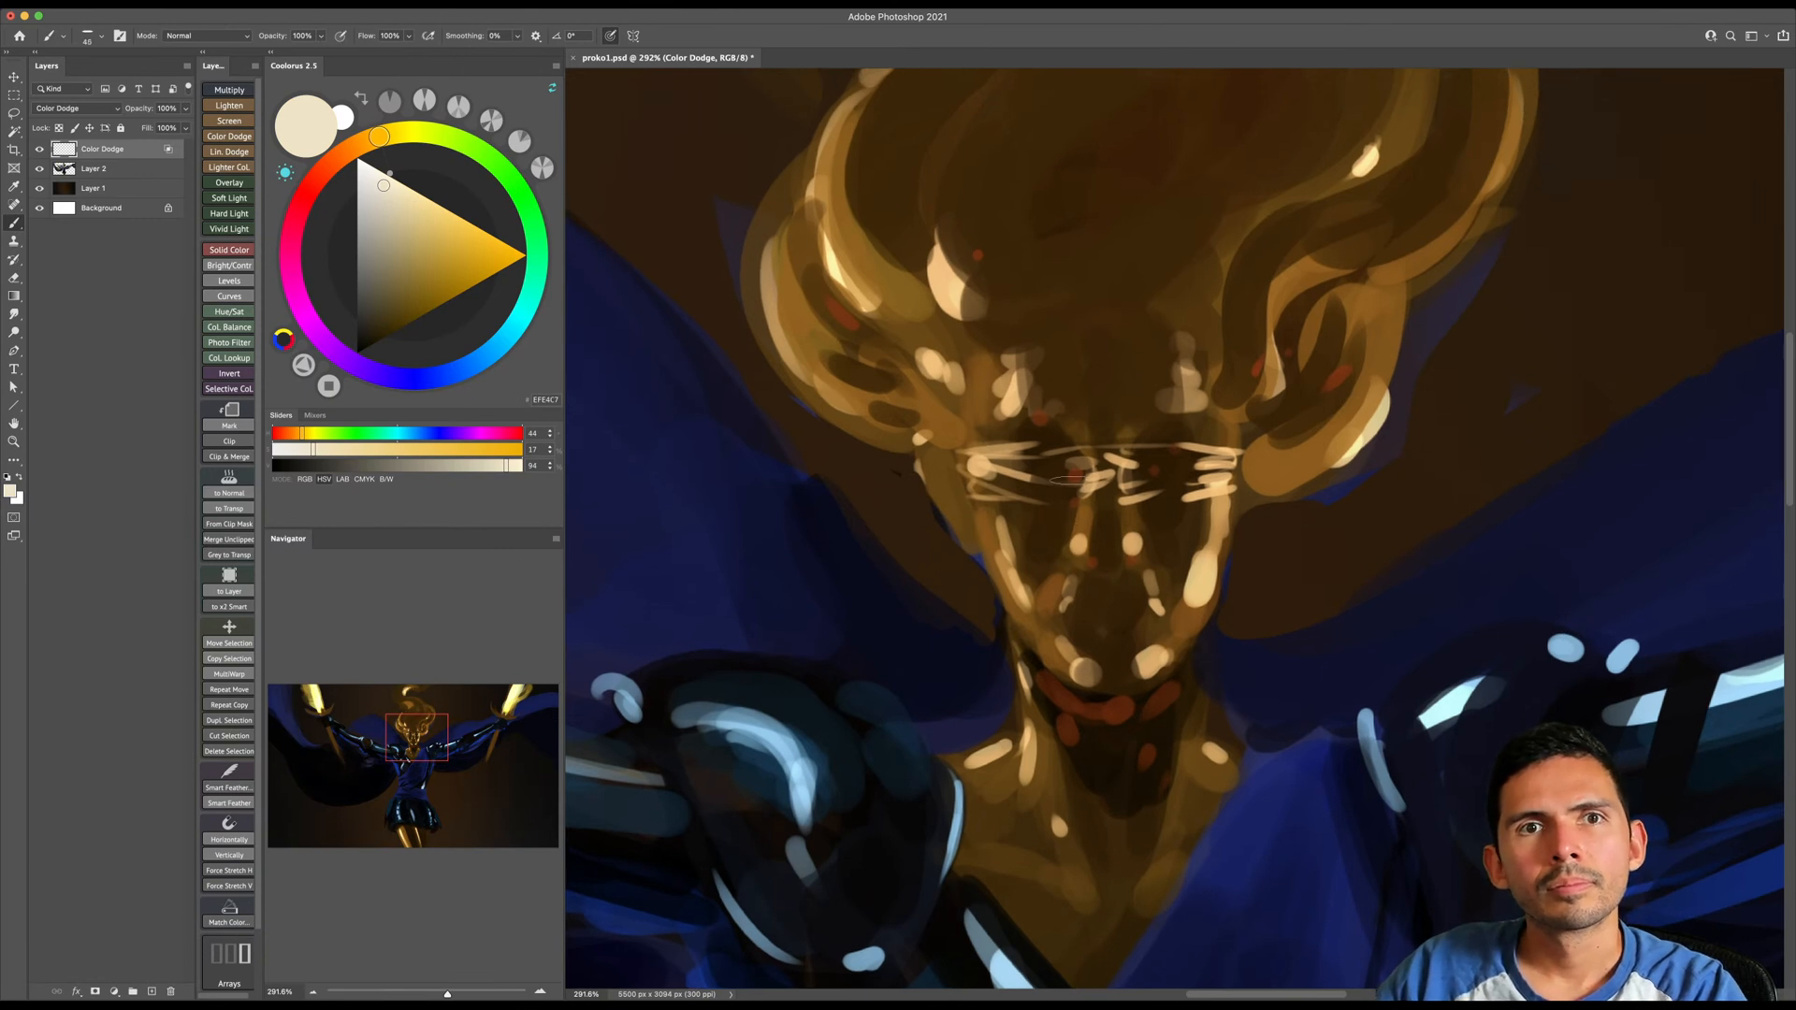
{"action": "left_click_drag", "start_coordinate": [1055, 520], "coordinate": [1057, 550]}
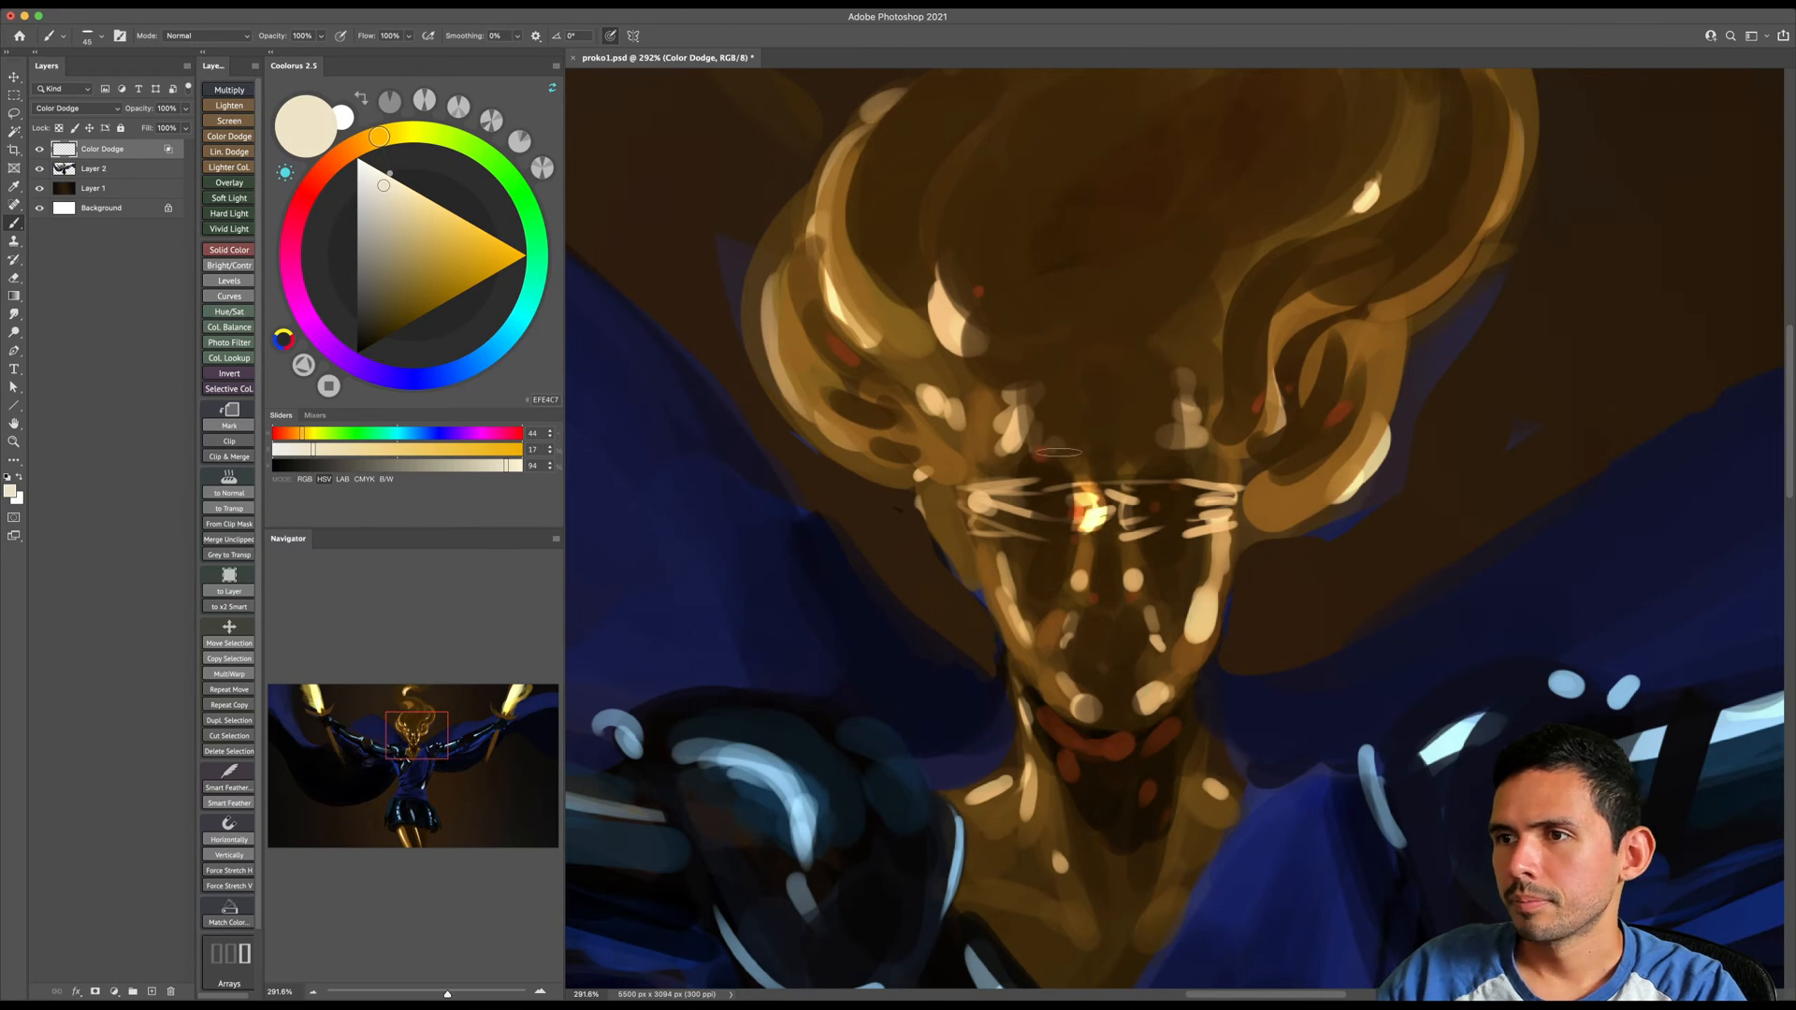
{"action": "mouse_move", "coordinate": [1086, 491]}
{"action": "left_mouse_down"}
{"action": "mouse_move", "coordinate": [1077, 545]}
{"action": "mouse_move", "coordinate": [1137, 491]}
{"action": "mouse_move", "coordinate": [1151, 517]}
{"action": "mouse_move", "coordinate": [1089, 593]}
{"action": "mouse_move", "coordinate": [1079, 582]}
{"action": "mouse_move", "coordinate": [1104, 552]}
{"action": "mouse_move", "coordinate": [1132, 582]}
{"action": "left_mouse_up"}
{"action": "key", "text": "bracketleft"}
{"action": "key", "text": "bracketright"}
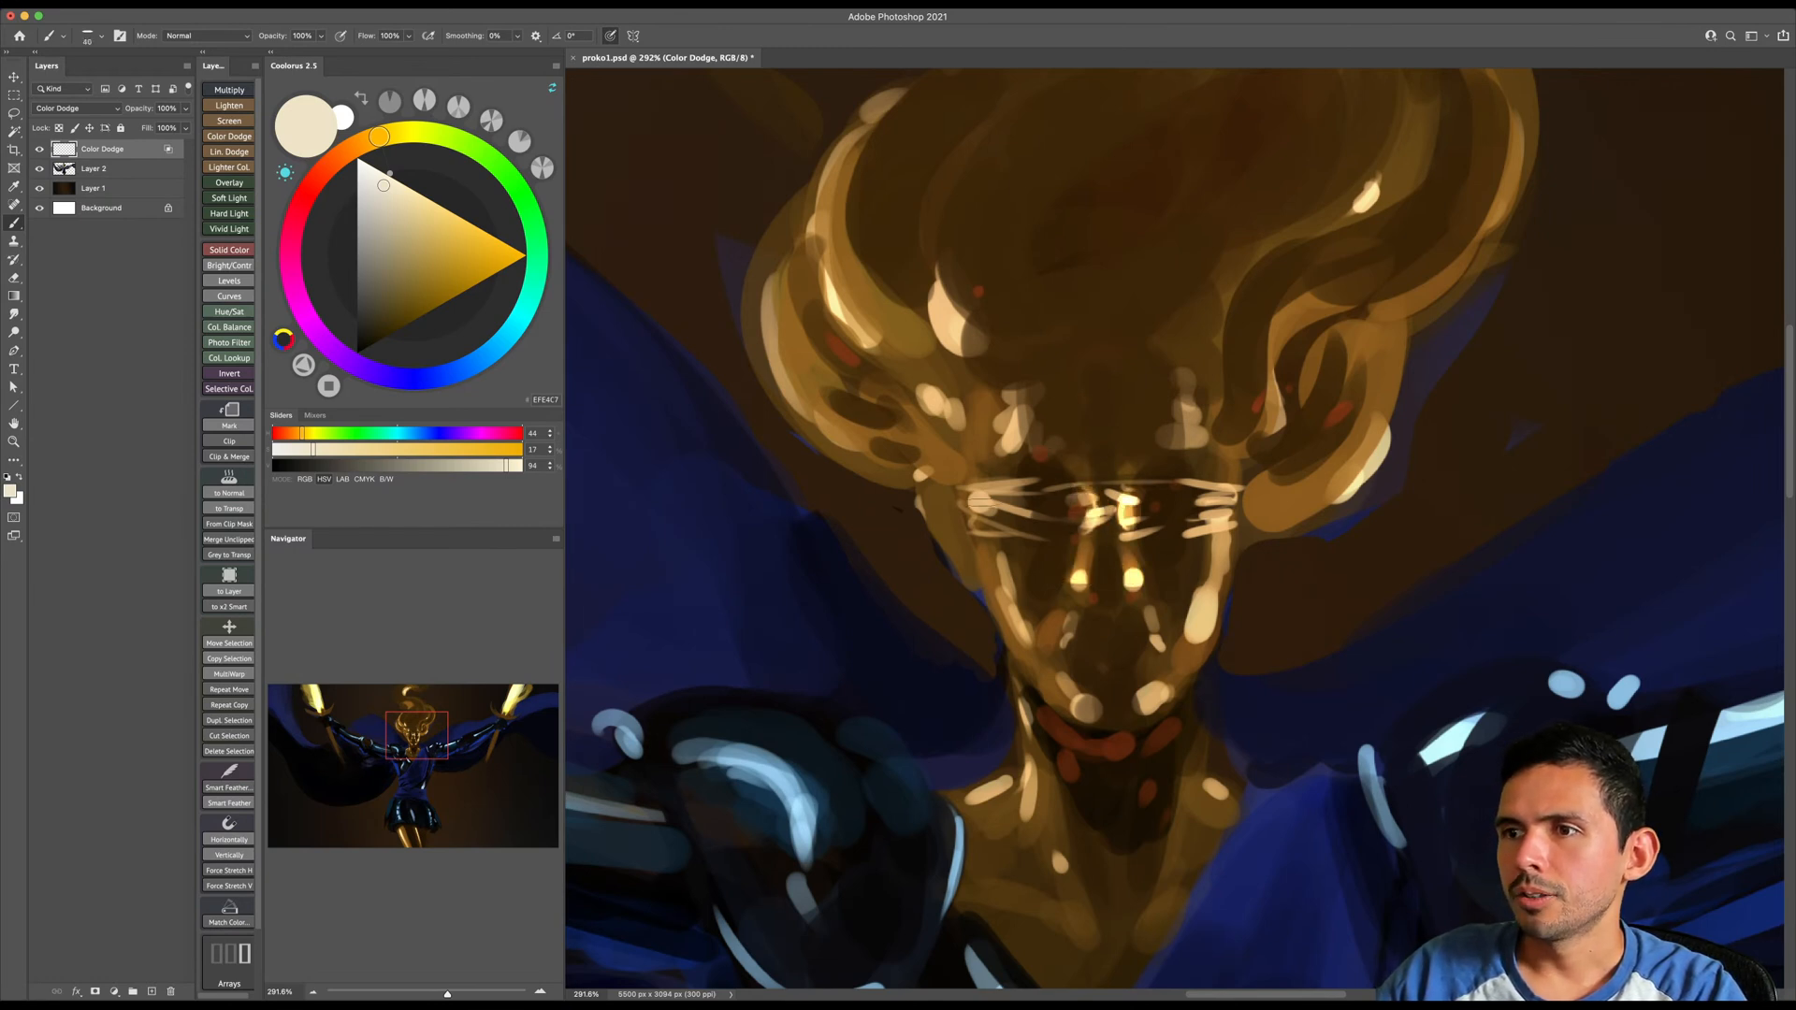
- Add glow to the image-left eye, both cheek edges and the jawline at varying brush sizes
{"action": "mouse_move", "coordinate": [982, 488]}
{"action": "left_mouse_down"}
{"action": "mouse_move", "coordinate": [1023, 595]}
{"action": "mouse_move", "coordinate": [985, 557]}
{"action": "mouse_move", "coordinate": [1017, 650]}
{"action": "left_mouse_up"}
{"action": "key", "text": "bracketleft"}
{"action": "key", "text": "bracketleft"}
{"action": "key", "text": "bracketleft"}
{"action": "mouse_move", "coordinate": [1216, 538]}
{"action": "left_mouse_down"}
{"action": "mouse_move", "coordinate": [1197, 672]}
{"action": "mouse_move", "coordinate": [1151, 705]}
{"action": "left_mouse_up"}
{"action": "key", "text": "bracketright"}
{"action": "key", "text": "bracketright"}
{"action": "key", "text": "bracketright"}
{"action": "key", "text": "bracketright"}
{"action": "left_click_drag", "start_coordinate": [1070, 610], "coordinate": [1063, 646]}
- Enlarge the brush and brighten the forehead highlights above both eyes
{"action": "key", "text": "bracketright"}
{"action": "mouse_move", "coordinate": [1010, 442]}
{"action": "left_mouse_down"}
{"action": "mouse_move", "coordinate": [1022, 431]}
{"action": "mouse_move", "coordinate": [1018, 455]}
{"action": "mouse_move", "coordinate": [1014, 402]}
{"action": "left_mouse_up"}
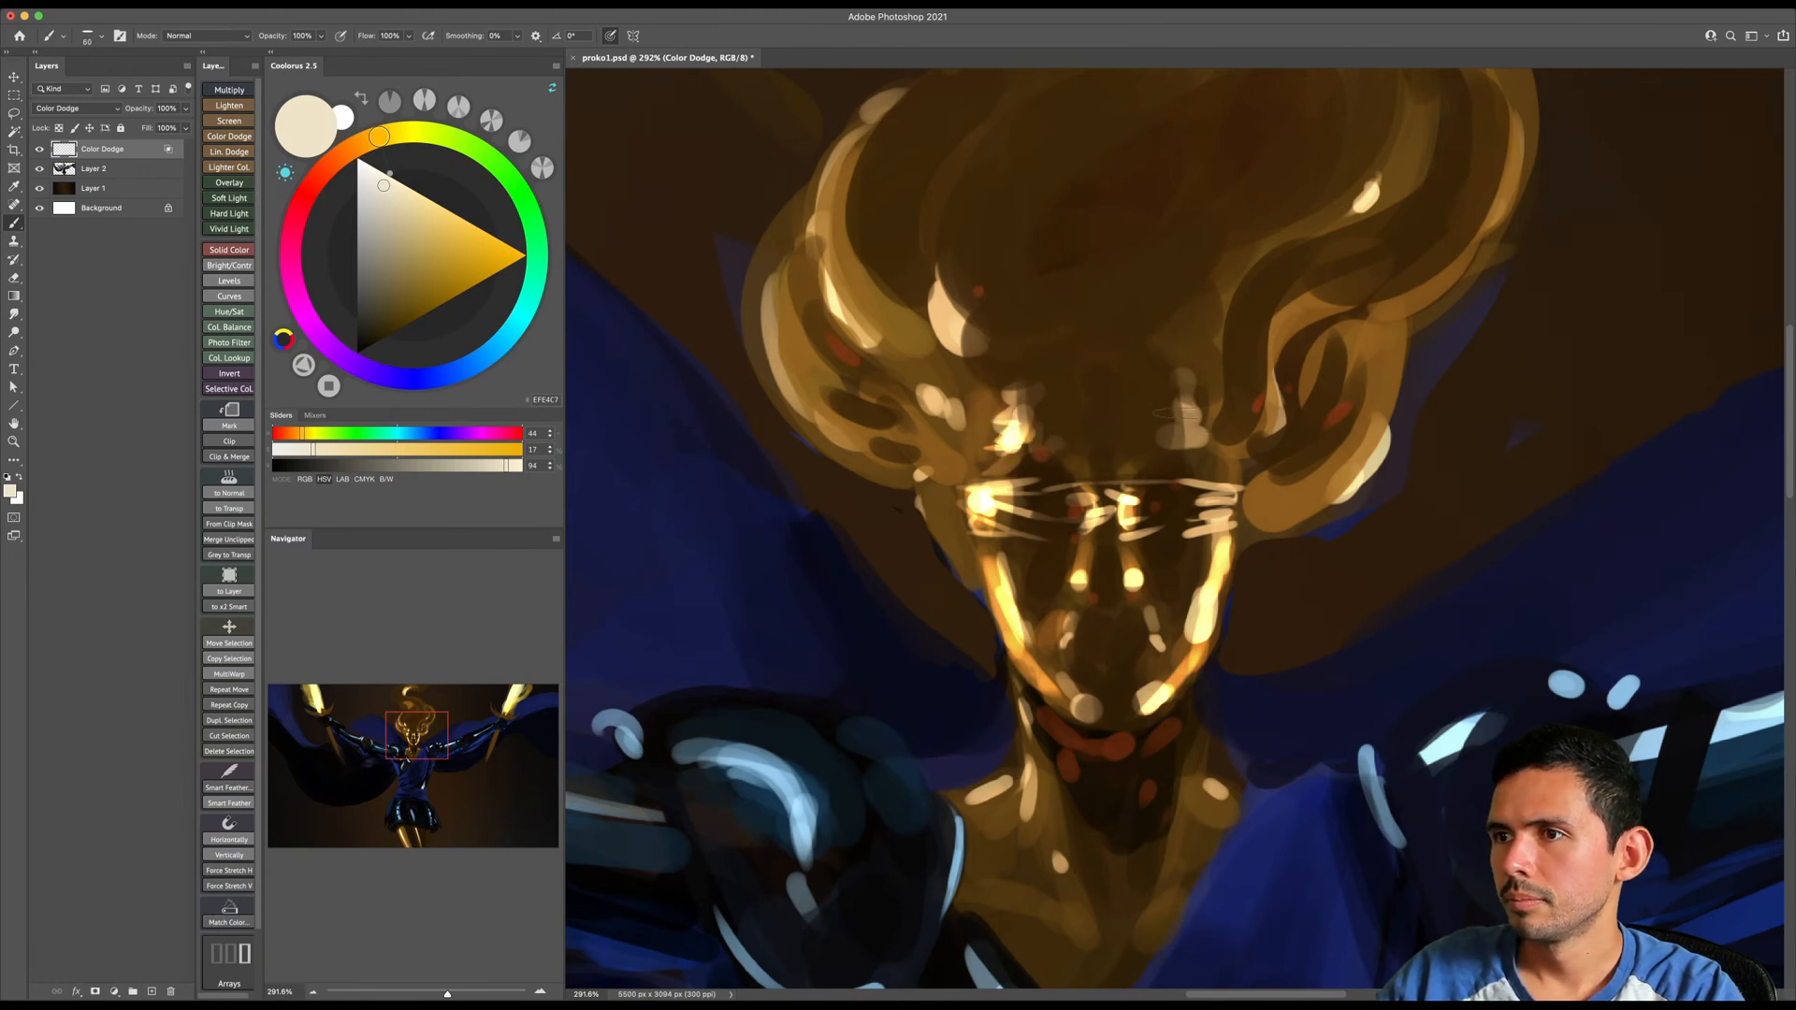
{"action": "left_click_drag", "start_coordinate": [1187, 409], "coordinate": [1190, 443]}
{"action": "left_click_drag", "start_coordinate": [1182, 461], "coordinate": [1201, 460]}
- Brighten the highlights on the neck, collarbone and shoulders with a smaller brush
{"action": "key", "text": "bracketleft"}
{"action": "key", "text": "bracketleft"}
{"action": "key", "text": "bracketleft"}
{"action": "mouse_move", "coordinate": [1023, 721]}
{"action": "left_mouse_down"}
{"action": "mouse_move", "coordinate": [1011, 819]}
{"action": "mouse_move", "coordinate": [967, 833]}
{"action": "mouse_move", "coordinate": [1007, 780]}
{"action": "left_mouse_up"}
{"action": "left_click_drag", "start_coordinate": [1053, 854], "coordinate": [1062, 881]}
{"action": "left_click_drag", "start_coordinate": [1222, 796], "coordinate": [1195, 775]}
- Add glowing highlights to the temple and the curls on the image-left side of the hair
{"action": "mouse_move", "coordinate": [1000, 456]}
{"action": "left_mouse_down"}
{"action": "mouse_move", "coordinate": [1003, 547]}
{"action": "mouse_move", "coordinate": [935, 474]}
{"action": "left_mouse_up"}
{"action": "key", "text": "bracketright"}
{"action": "mouse_move", "coordinate": [950, 479]}
{"action": "left_mouse_down"}
{"action": "mouse_move", "coordinate": [979, 593]}
{"action": "mouse_move", "coordinate": [1010, 349]}
{"action": "left_mouse_up"}
{"action": "key", "text": "bracketright"}
{"action": "left_click_drag", "start_coordinate": [882, 525], "coordinate": [855, 449]}
{"action": "left_click_drag", "start_coordinate": [1042, 621], "coordinate": [1018, 703]}
{"action": "key", "text": "bracketright"}
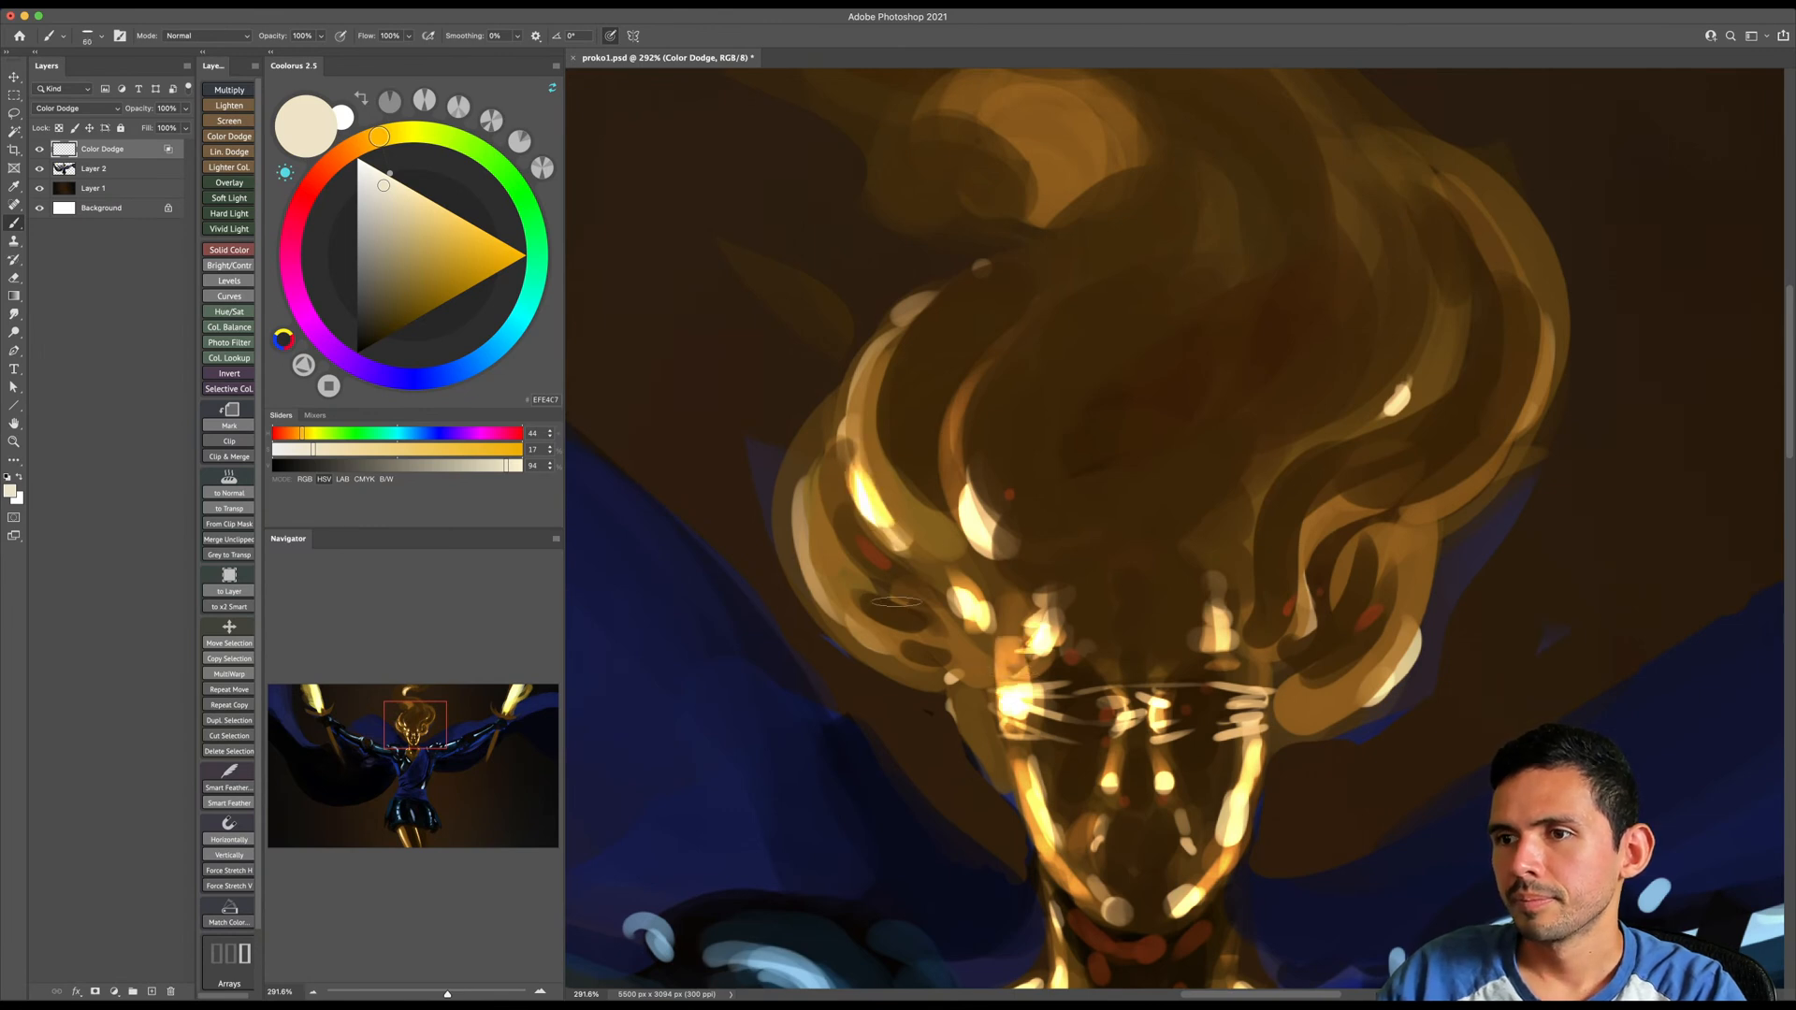
{"action": "left_click_drag", "start_coordinate": [915, 654], "coordinate": [835, 550]}
- Brighten the curl edges and strands on the image-right side of the hair with a smaller brush
{"action": "key", "text": "bracketleft"}
{"action": "key", "text": "bracketleft"}
{"action": "key", "text": "bracketleft"}
{"action": "key", "text": "bracketleft"}
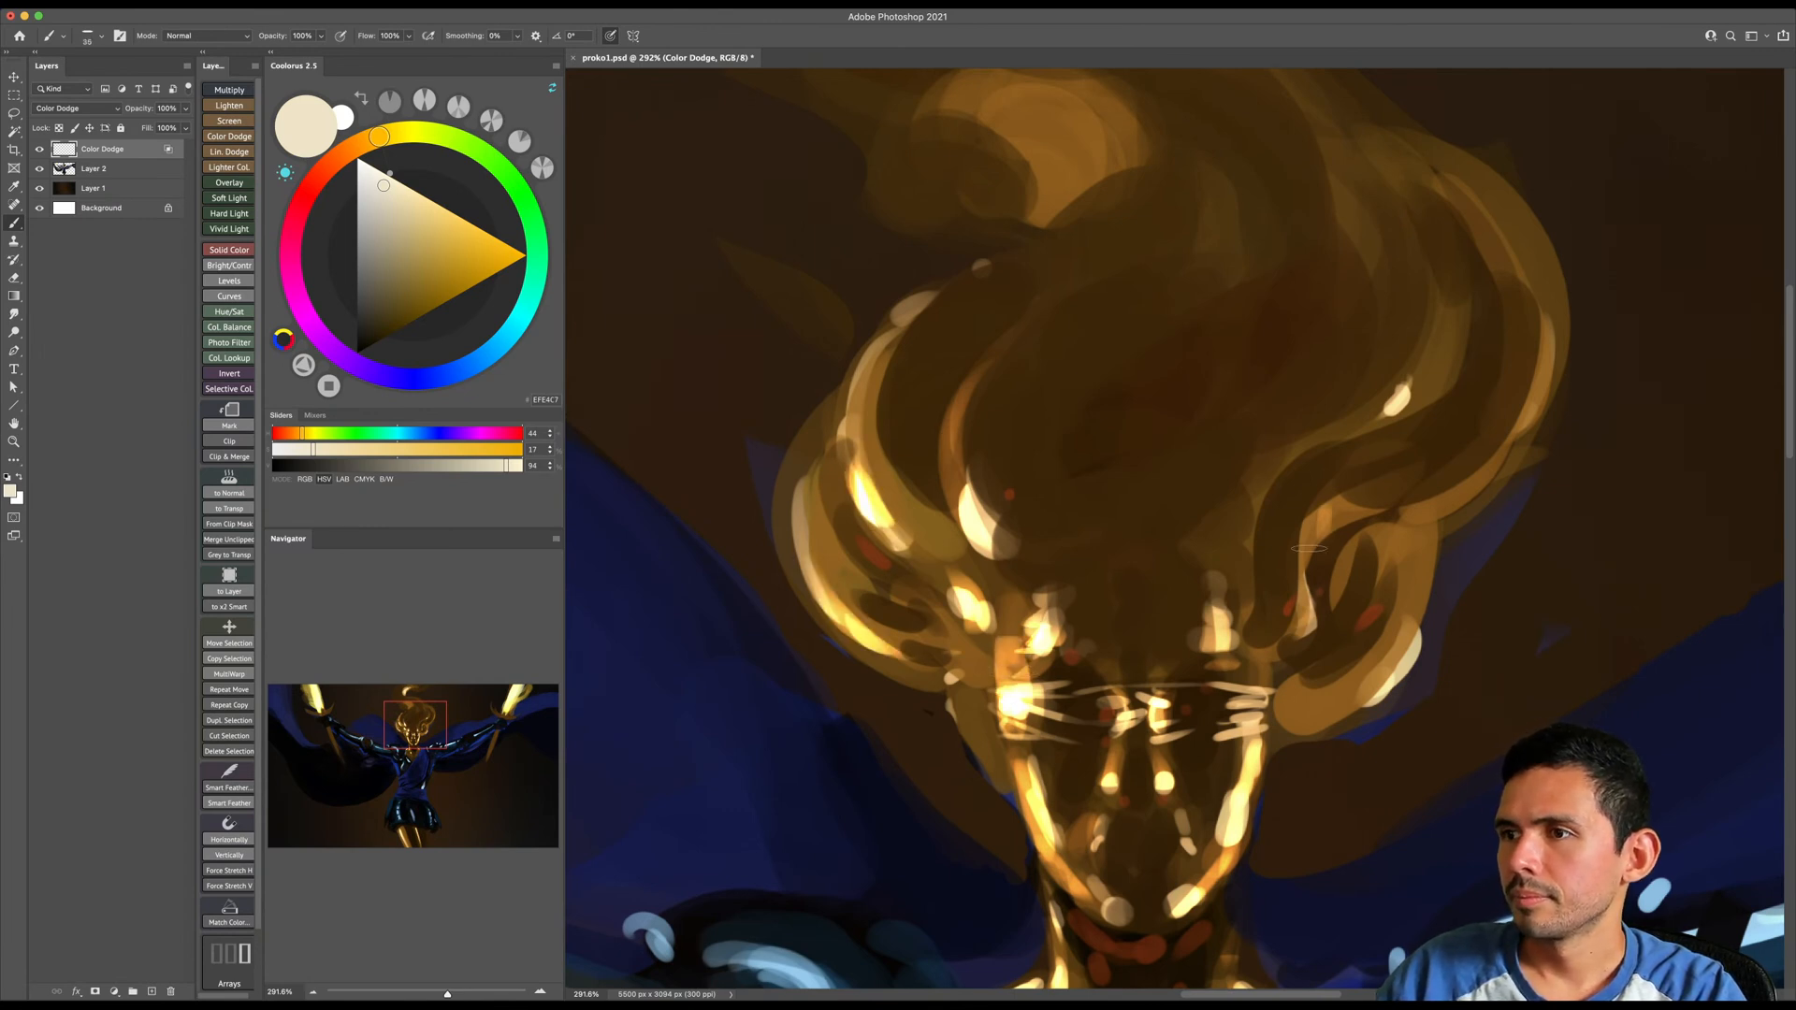
{"action": "key", "text": "bracketleft"}
{"action": "left_click_drag", "start_coordinate": [1314, 713], "coordinate": [1415, 640]}
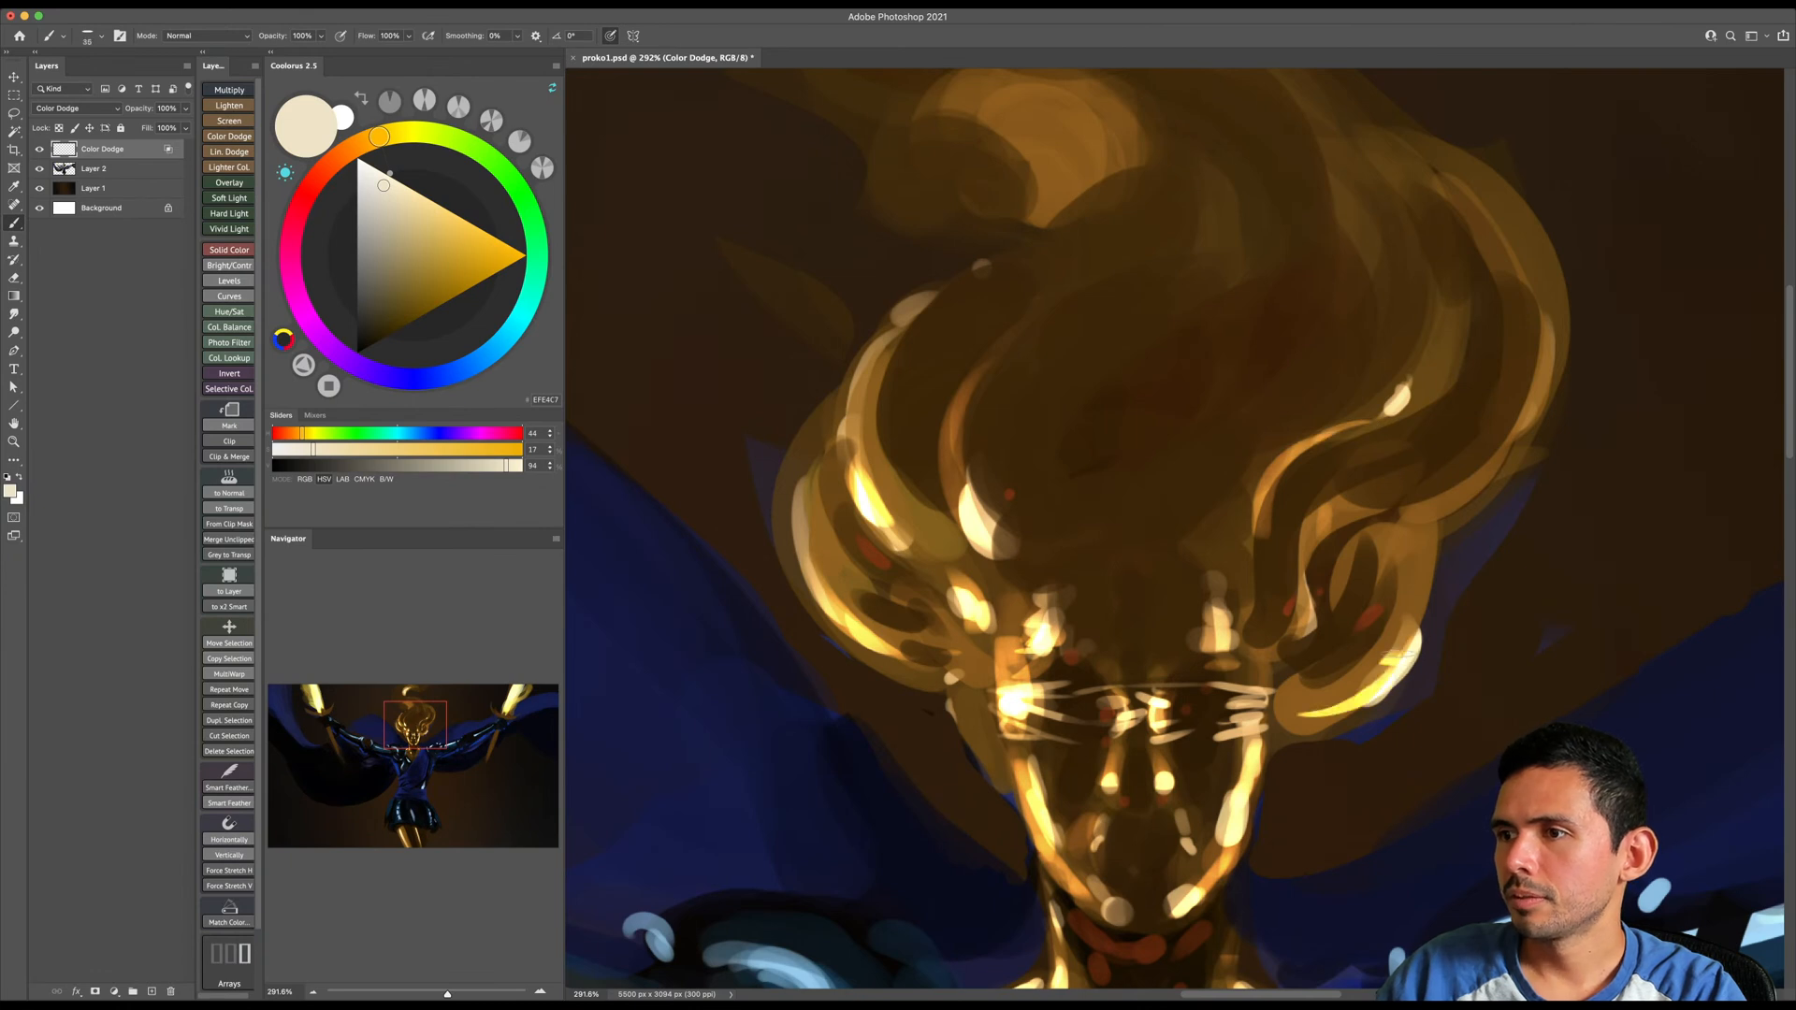
{"action": "left_click_drag", "start_coordinate": [1389, 534], "coordinate": [1455, 501]}
{"action": "left_click_drag", "start_coordinate": [1383, 417], "coordinate": [1412, 382]}
{"action": "left_click_drag", "start_coordinate": [1329, 648], "coordinate": [1355, 445]}
- Enlarge the brush and intensify the glow around the image-right eye
{"action": "key", "text": "bracketright"}
{"action": "key", "text": "bracketright"}
{"action": "key", "text": "bracketright"}
{"action": "key", "text": "bracketright"}
{"action": "key", "text": "bracketright"}
{"action": "key", "text": "bracketright"}
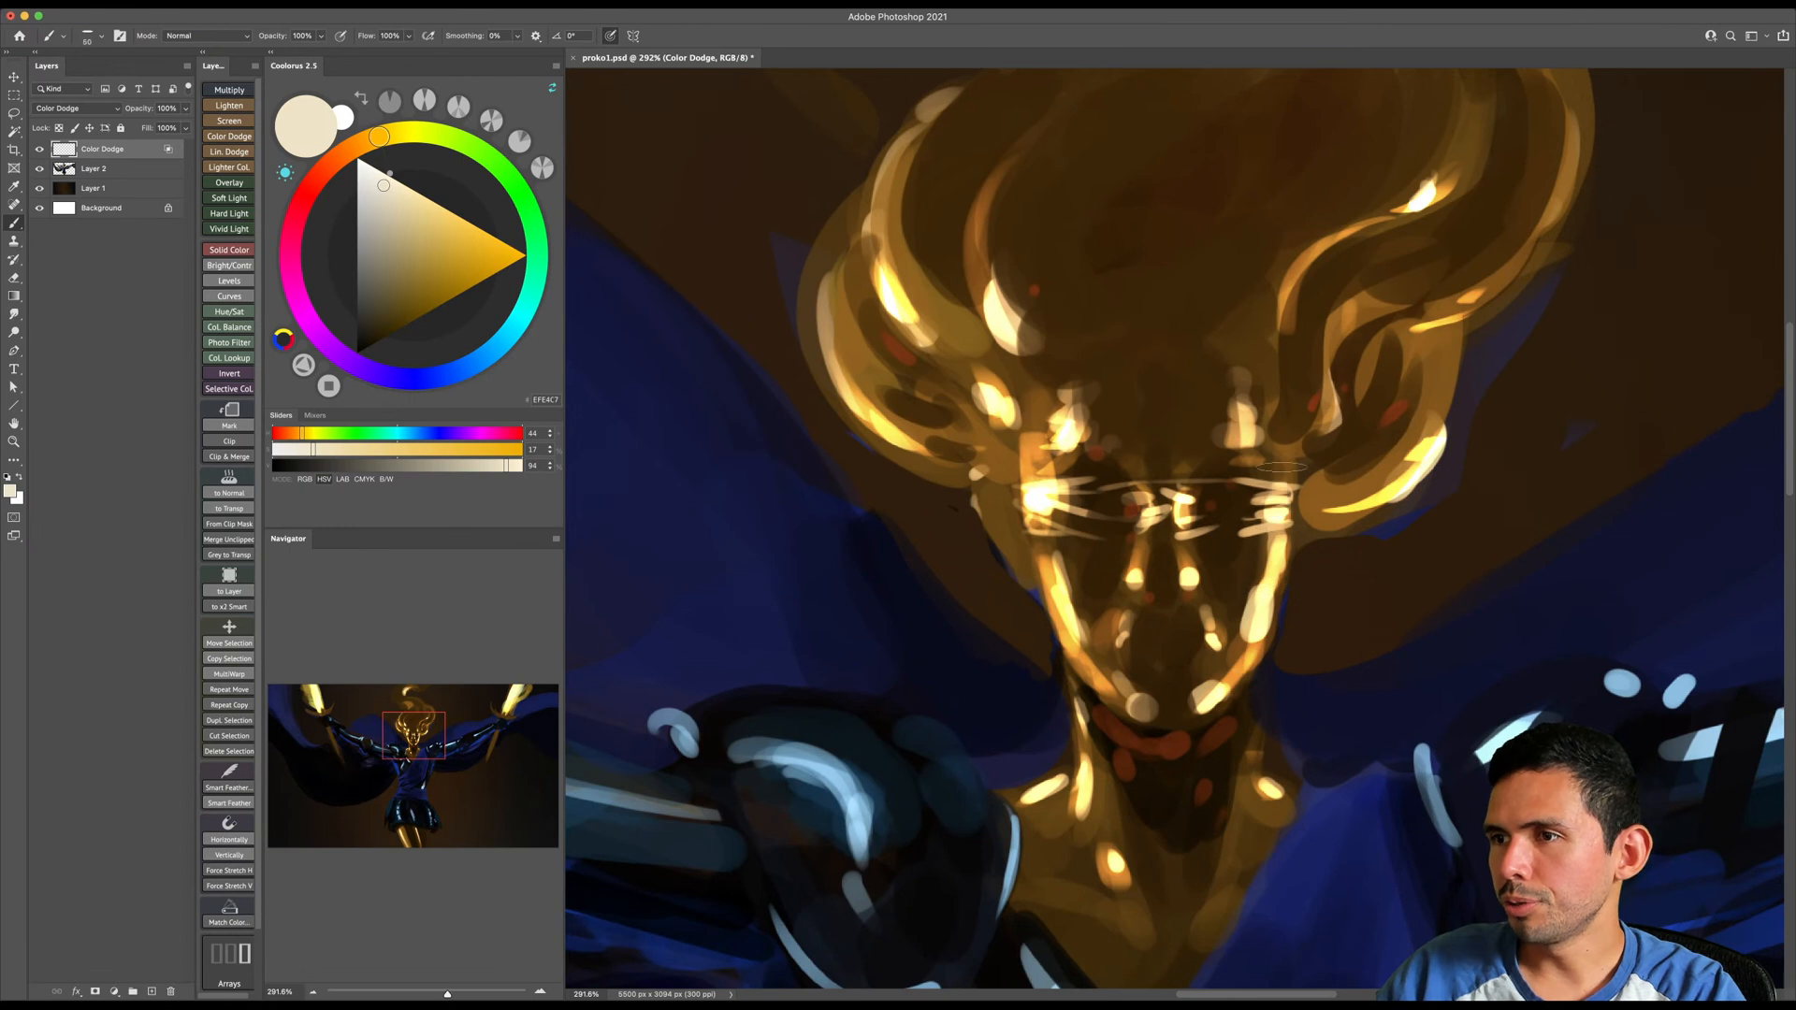
{"action": "left_click_drag", "start_coordinate": [1290, 606], "coordinate": [1275, 515]}
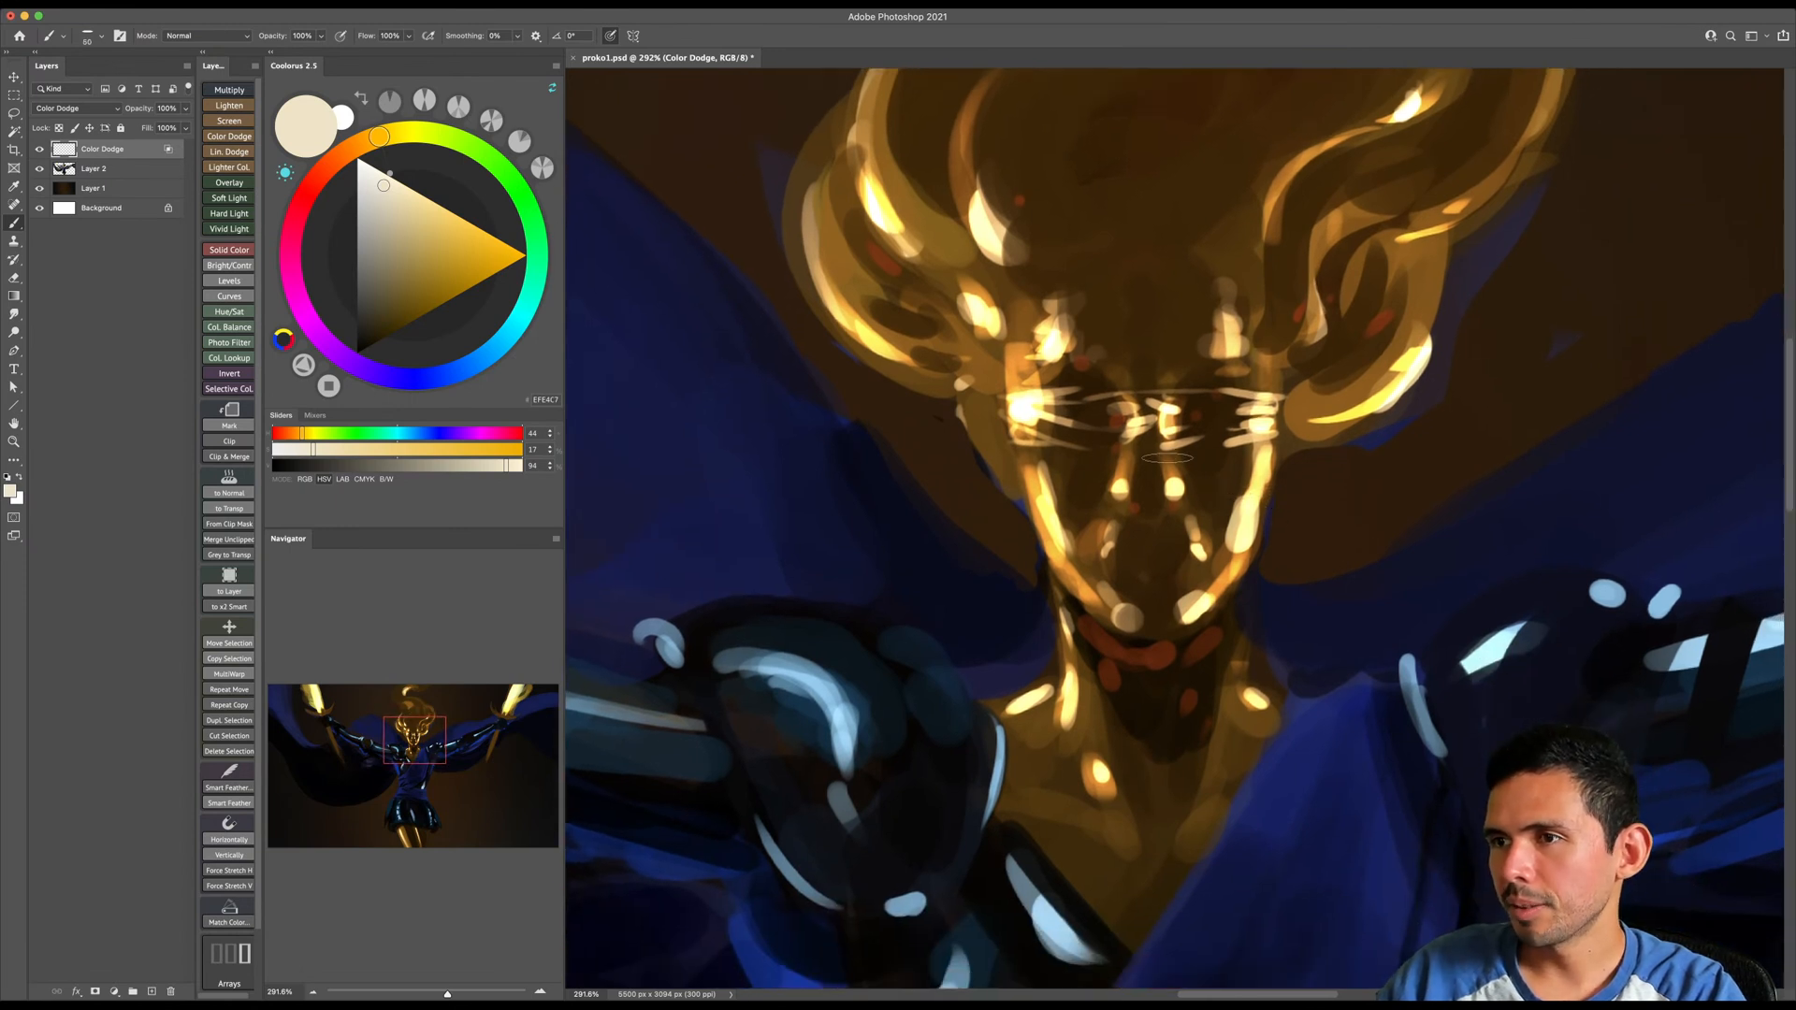
{"action": "key", "text": "bracketright"}
{"action": "key", "text": "bracketright"}
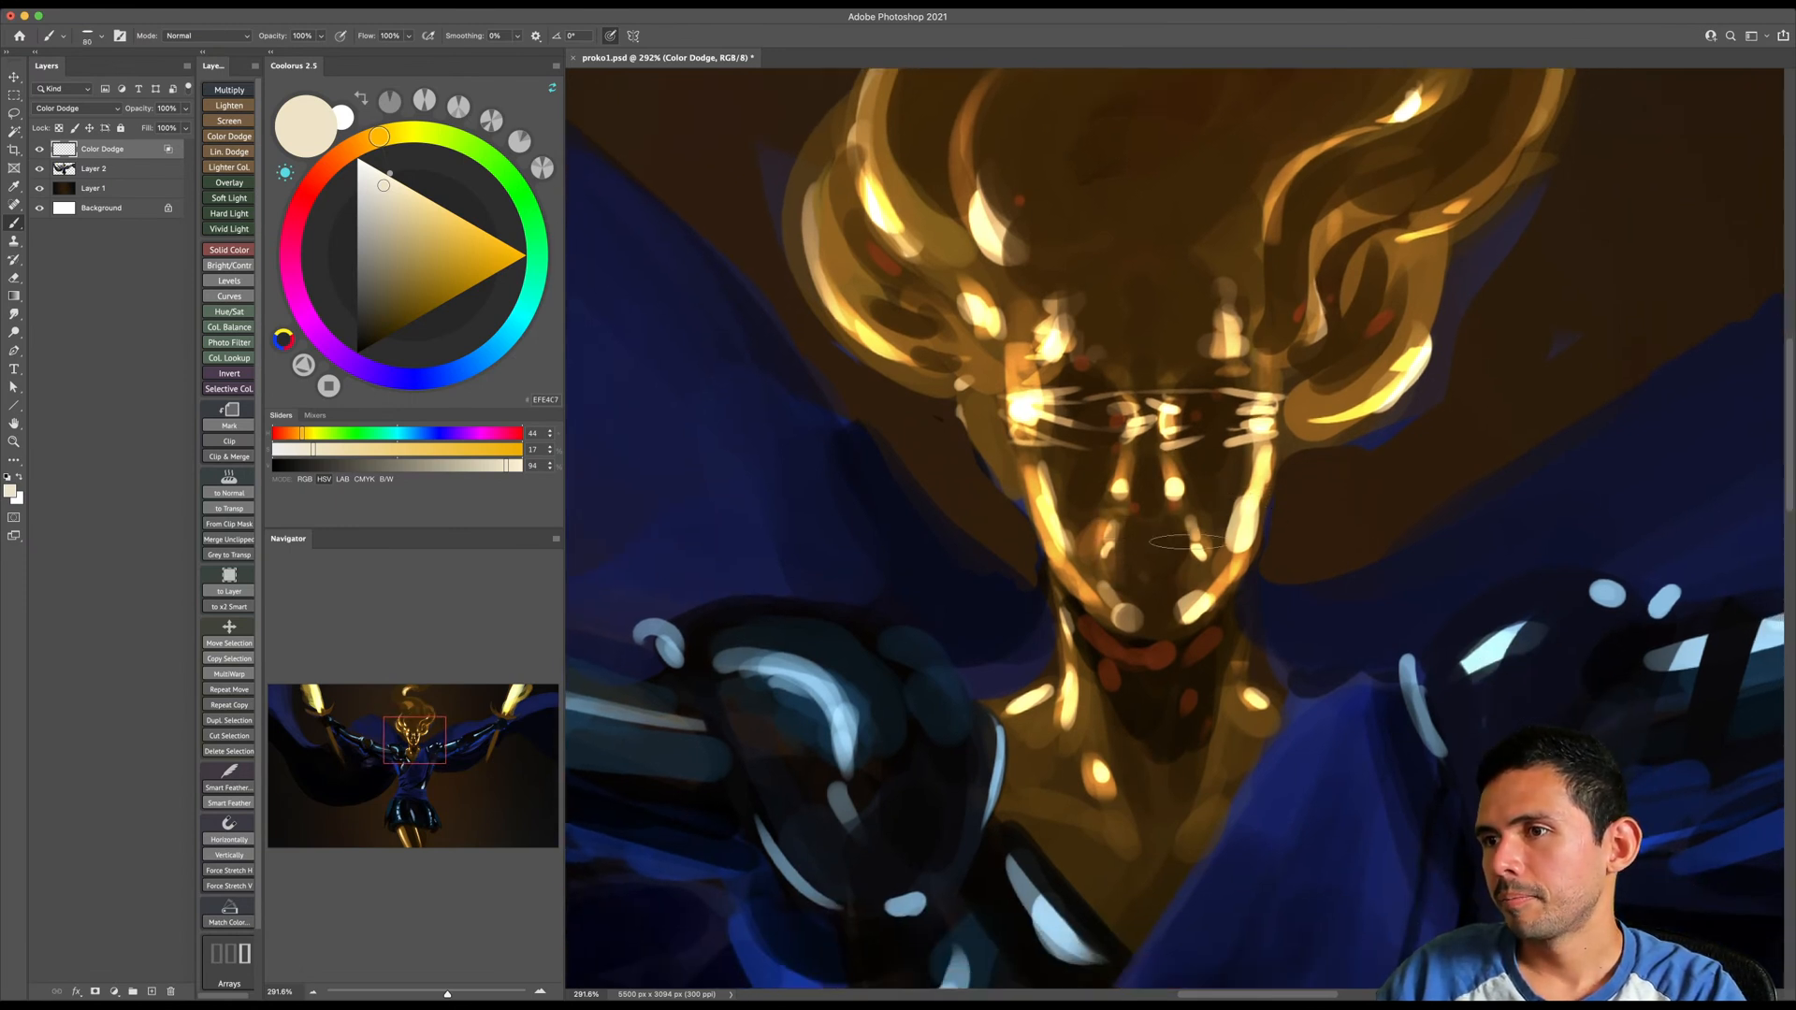
- Paint glowing cream highlights along the crossguards of both swords
{"action": "key", "text": "z"}
{"action": "left_click_drag", "start_coordinate": [977, 584], "coordinate": [925, 634]}
{"action": "left_click_drag", "start_coordinate": [1049, 486], "coordinate": [1059, 468]}
{"action": "key", "text": "b"}
{"action": "key", "text": "["}
{"action": "mouse_move", "coordinate": [825, 313]}
{"action": "left_mouse_down"}
{"action": "mouse_move", "coordinate": [844, 295]}
{"action": "mouse_move", "coordinate": [743, 301]}
{"action": "left_mouse_up"}
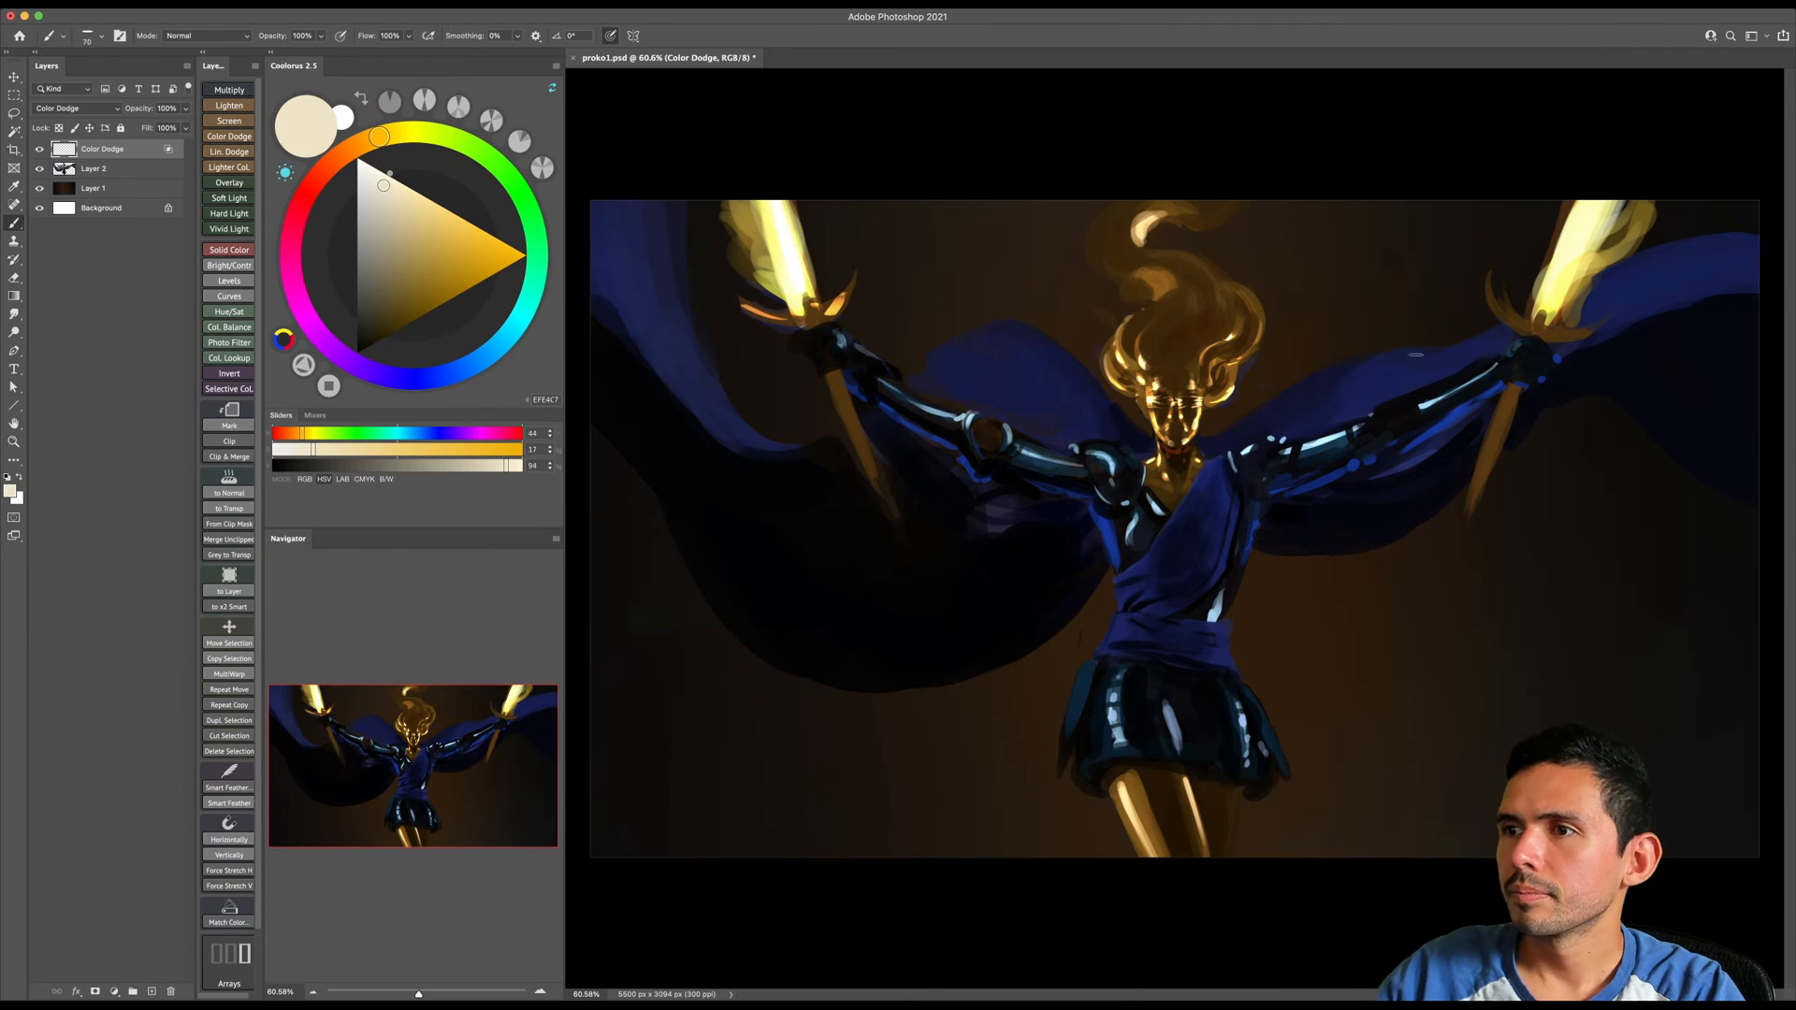
{"action": "left_click_drag", "start_coordinate": [1494, 295], "coordinate": [1536, 326]}
{"action": "left_click_drag", "start_coordinate": [1555, 333], "coordinate": [1578, 340]}
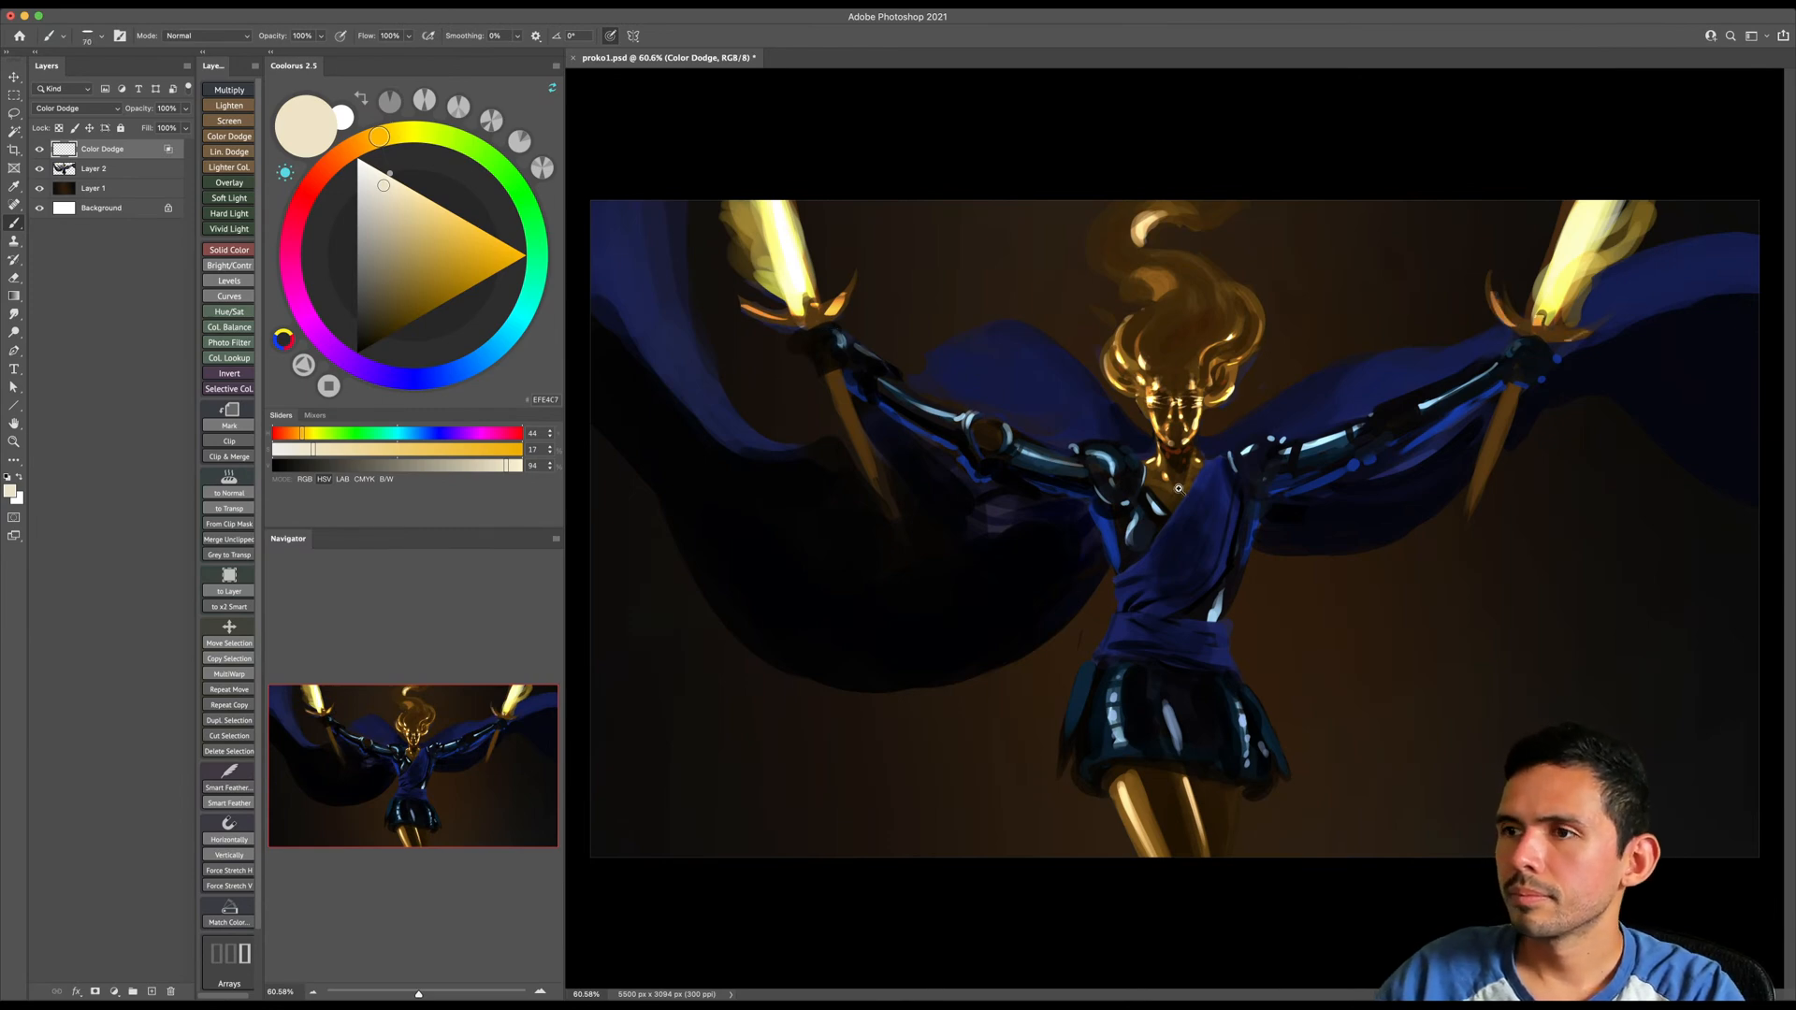
- Brighten the golden skin of the neck, upper chest and shoulders with varied brush sizes
{"action": "left_click_drag", "start_coordinate": [1175, 490], "coordinate": [1253, 486]}
{"action": "key", "text": "]"}
{"action": "key", "text": "]"}
{"action": "key", "text": "]"}
{"action": "left_click_drag", "start_coordinate": [1229, 406], "coordinate": [1237, 419]}
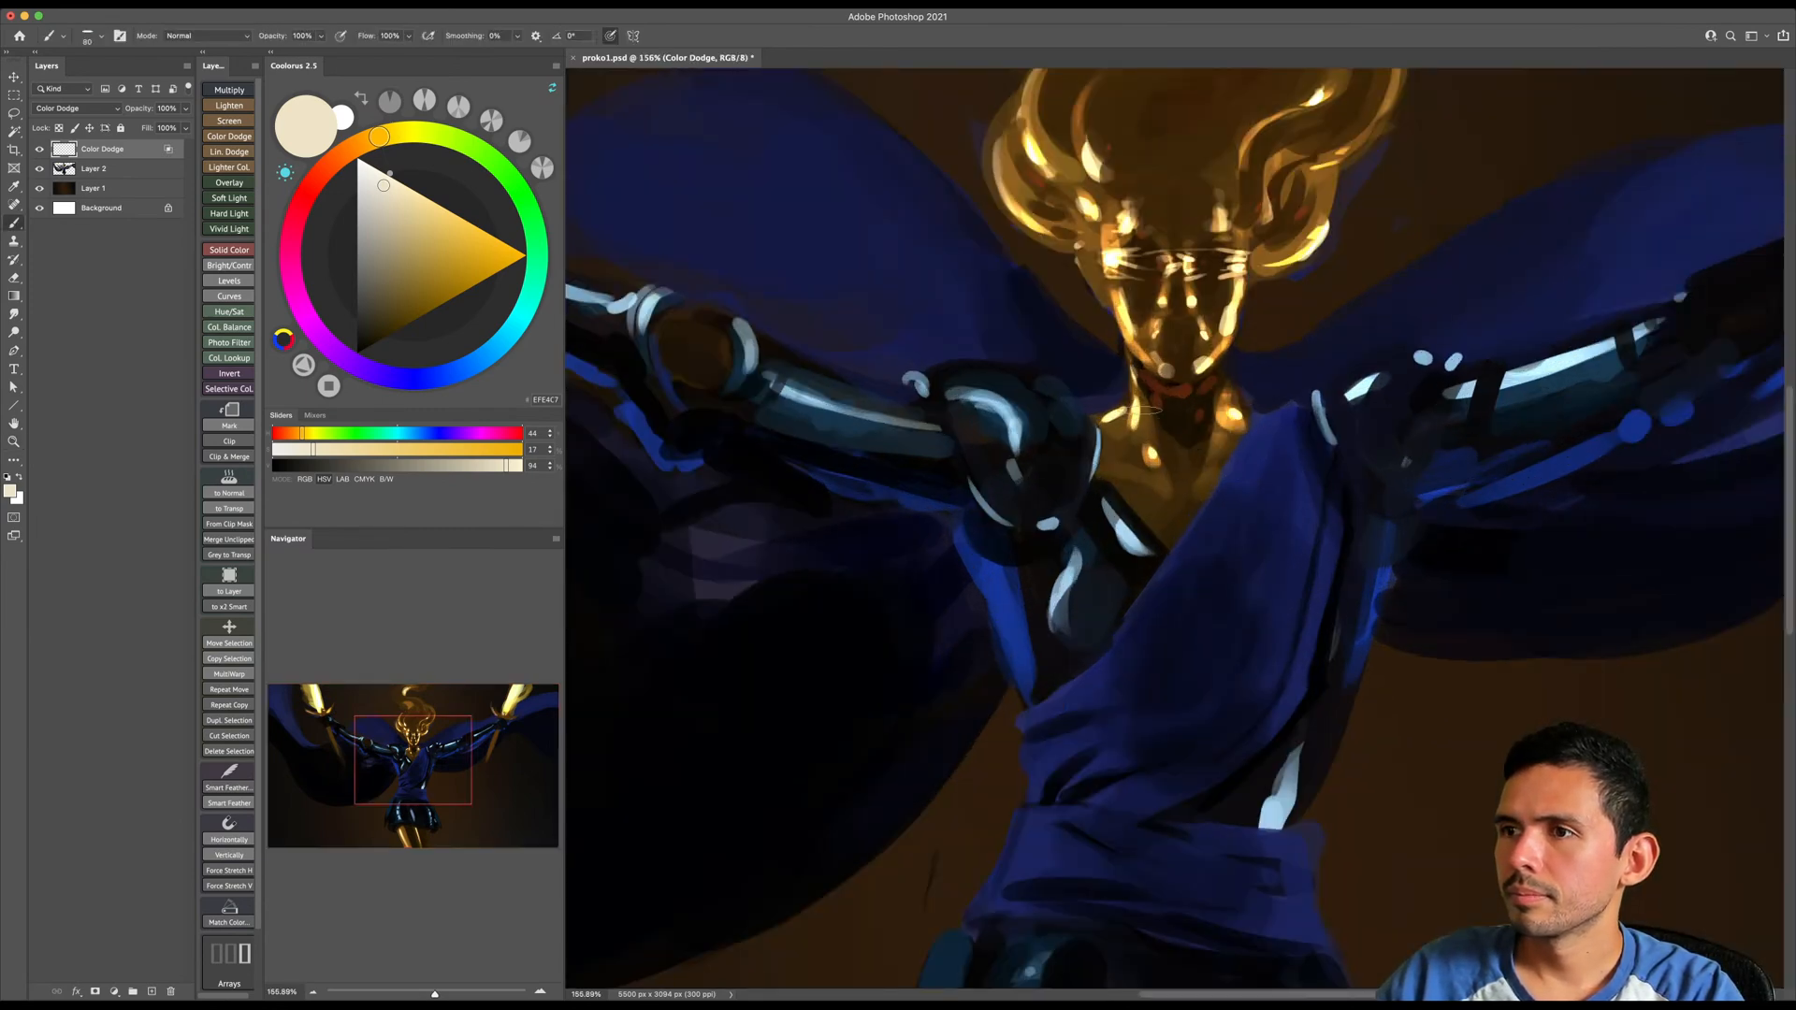
{"action": "key", "text": "["}
{"action": "key", "text": "["}
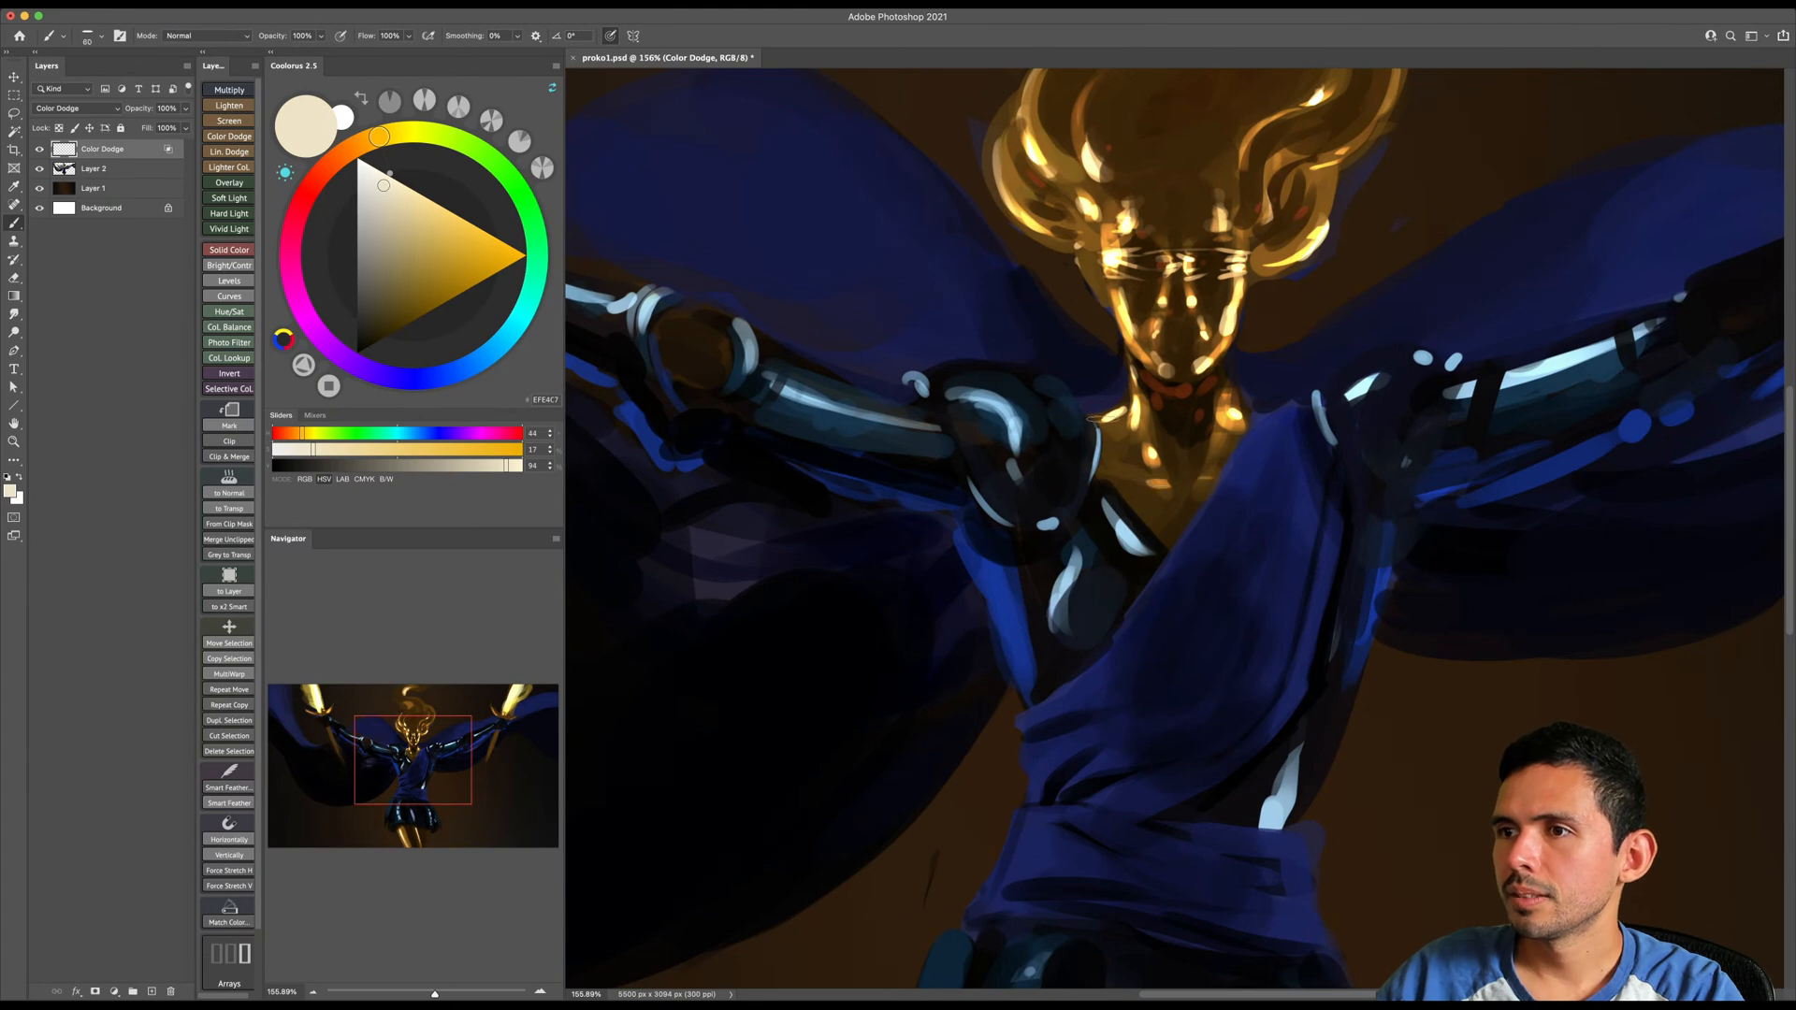
{"action": "key", "text": "["}
{"action": "left_click_drag", "start_coordinate": [1248, 431], "coordinate": [1203, 431]}
- Add strong glow to the light spots in the upper hair curl and near the hair's tip
{"action": "left_click_drag", "start_coordinate": [1223, 279], "coordinate": [1184, 519]}
{"action": "mouse_move", "coordinate": [1149, 426]}
{"action": "left_mouse_down"}
{"action": "mouse_move", "coordinate": [1195, 421]}
{"action": "mouse_move", "coordinate": [1117, 368]}
{"action": "mouse_move", "coordinate": [1138, 378]}
{"action": "mouse_move", "coordinate": [1147, 358]}
{"action": "mouse_move", "coordinate": [1117, 363]}
{"action": "left_mouse_up"}
{"action": "key", "text": "]"}
{"action": "key", "text": "]"}
{"action": "key", "text": "]"}
{"action": "key", "text": "]"}
{"action": "key", "text": "]"}
{"action": "key", "text": "]"}
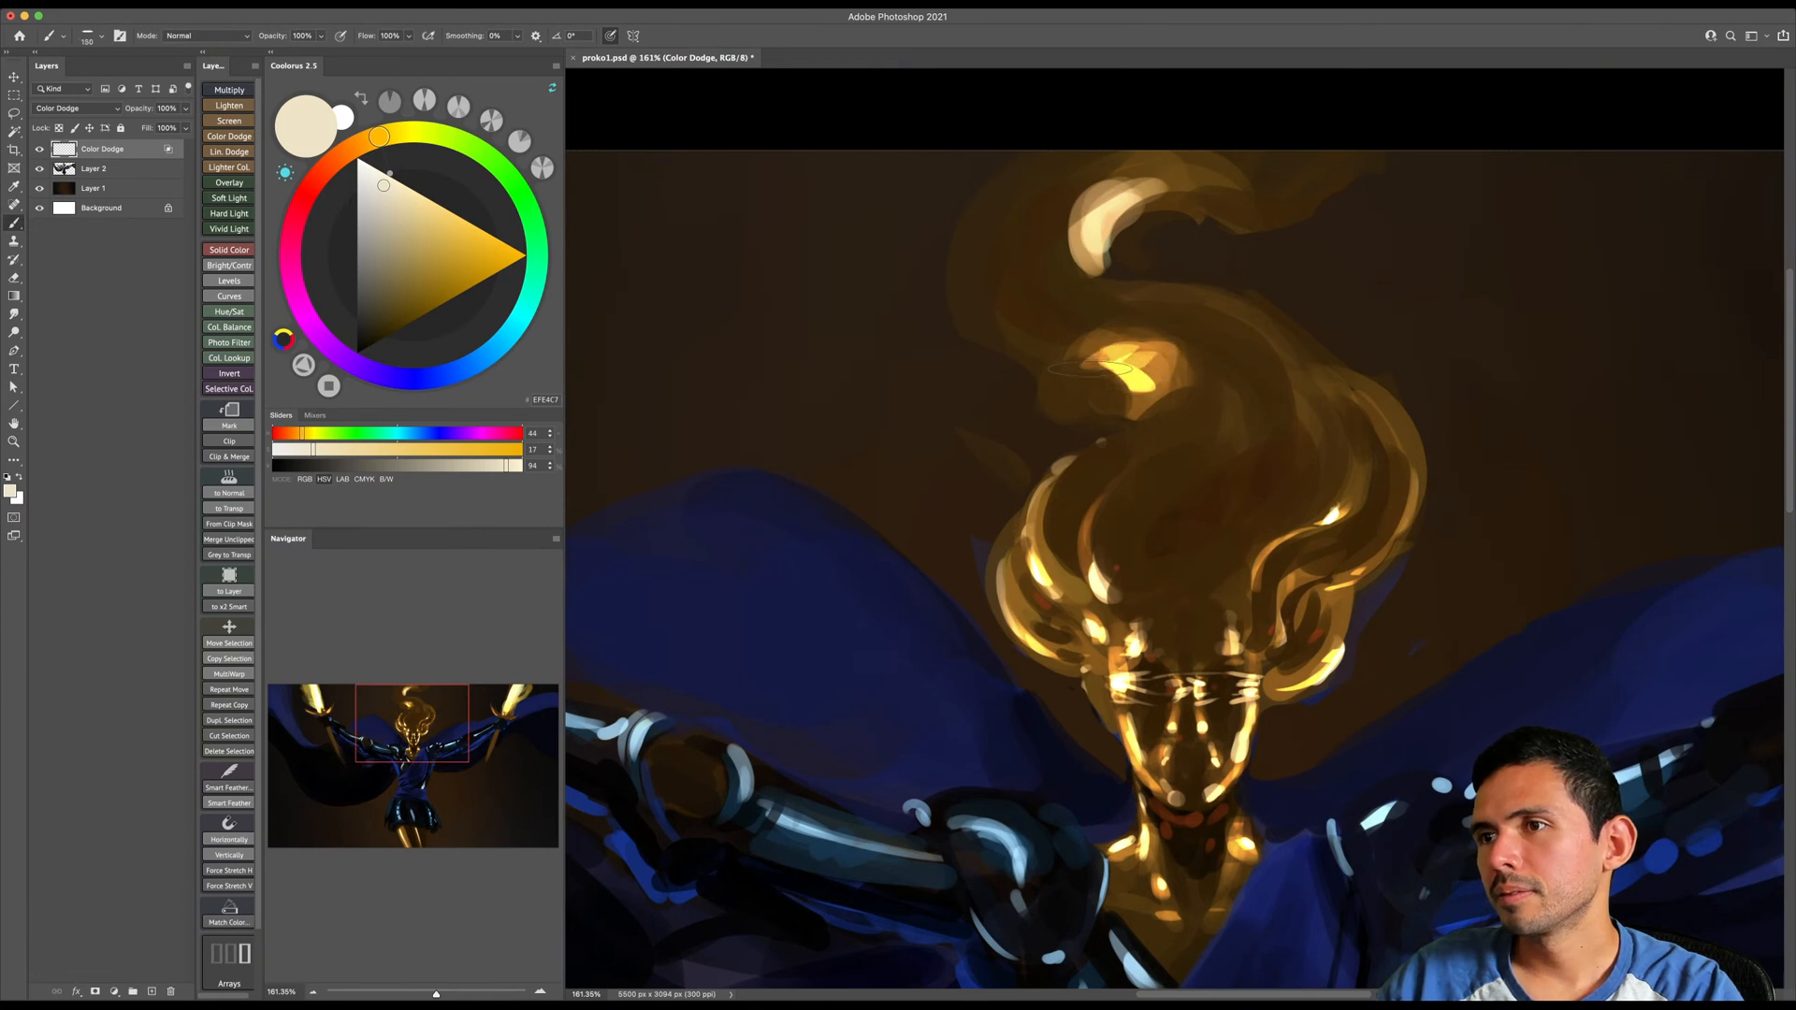
{"action": "key", "text": "["}
{"action": "left_click_drag", "start_coordinate": [1100, 229], "coordinate": [1128, 189]}
- Undo a broad hair stroke and glaze the upper smoky strands with a larger brush
{"action": "mouse_move", "coordinate": [1005, 290]}
{"action": "left_mouse_down"}
{"action": "mouse_move", "coordinate": [1236, 355]}
{"action": "mouse_move", "coordinate": [1264, 453]}
{"action": "left_mouse_up"}
{"action": "key", "text": "super+z"}
{"action": "key", "text": "]"}
{"action": "key", "text": "]"}
{"action": "key", "text": "]"}
{"action": "mouse_move", "coordinate": [1015, 224]}
{"action": "left_mouse_down"}
{"action": "mouse_move", "coordinate": [1168, 439]}
{"action": "mouse_move", "coordinate": [1127, 604]}
{"action": "mouse_move", "coordinate": [1341, 368]}
{"action": "mouse_move", "coordinate": [1223, 316]}
{"action": "left_mouse_up"}
{"action": "key", "text": "super+space"}
{"action": "left_click_drag", "start_coordinate": [1266, 463], "coordinate": [1229, 544]}
{"action": "left_click_drag", "start_coordinate": [1207, 483], "coordinate": [1248, 480]}
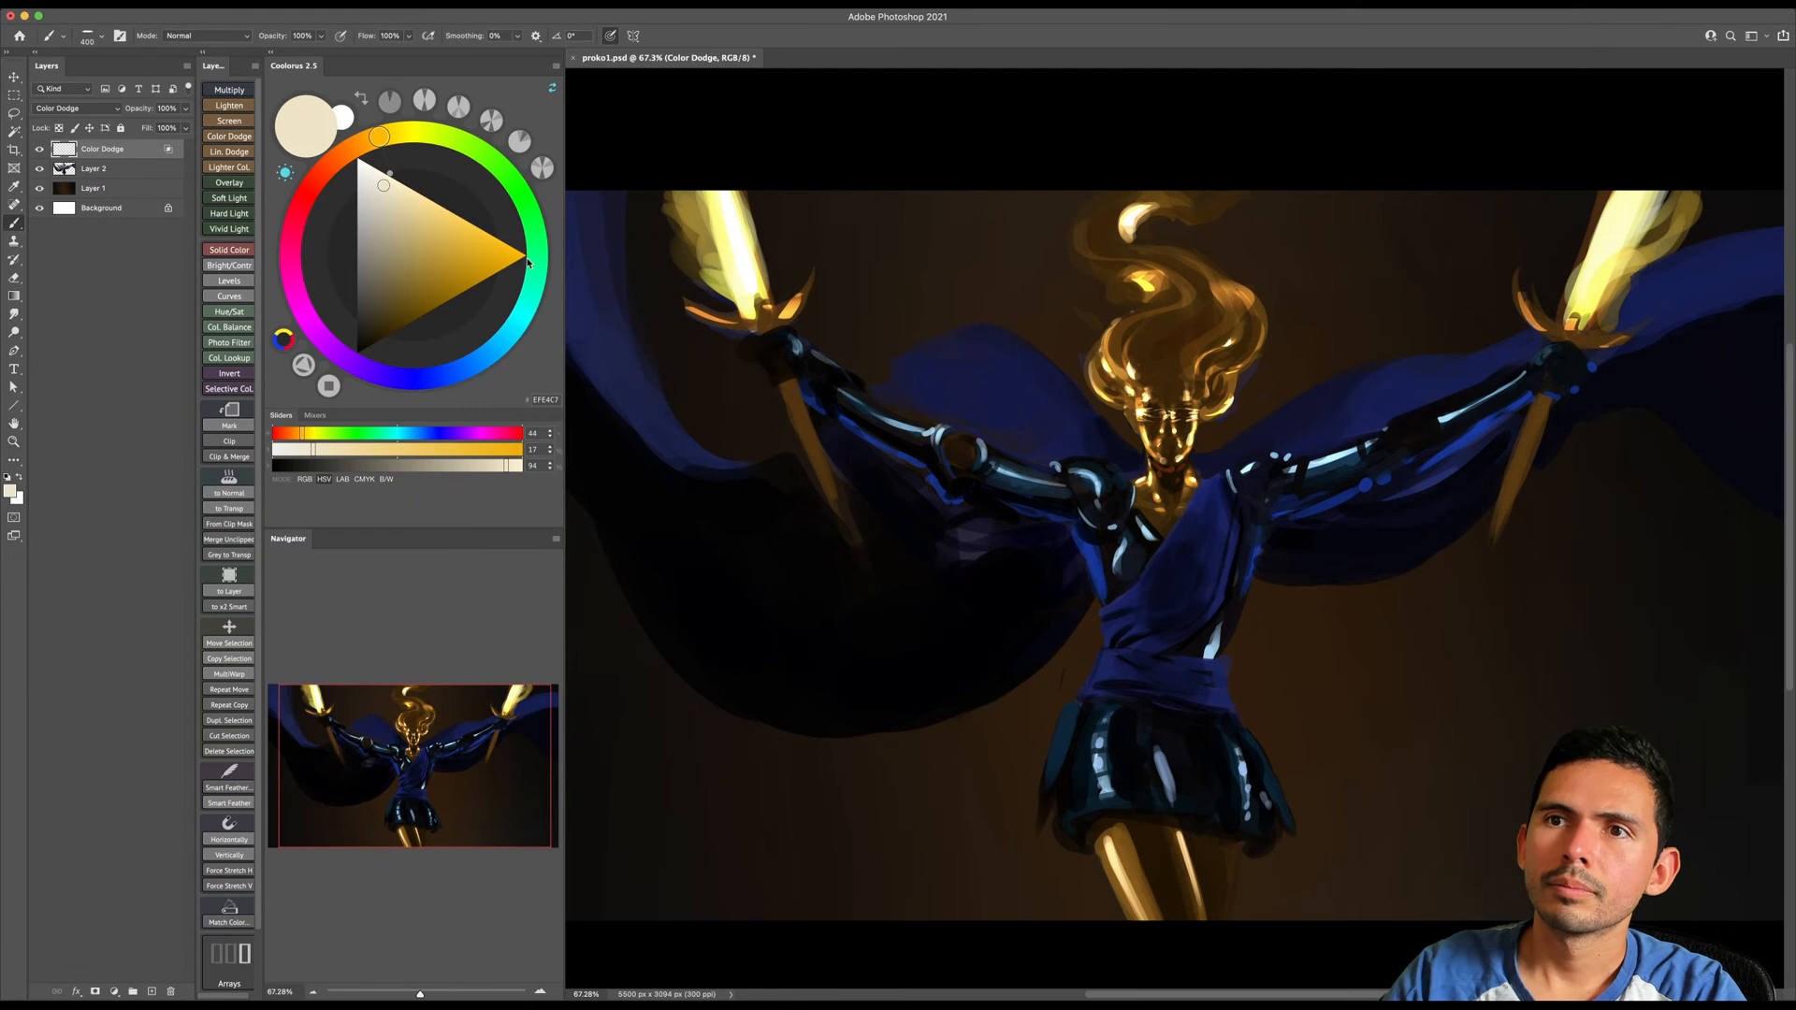
- Switch to light blue and add glow to the armor highlights on the image-left shoulder and arm
{"action": "left_click", "coordinate": [490, 358]}
{"action": "left_click", "coordinate": [388, 194]}
{"action": "key", "text": "bracketleft"}
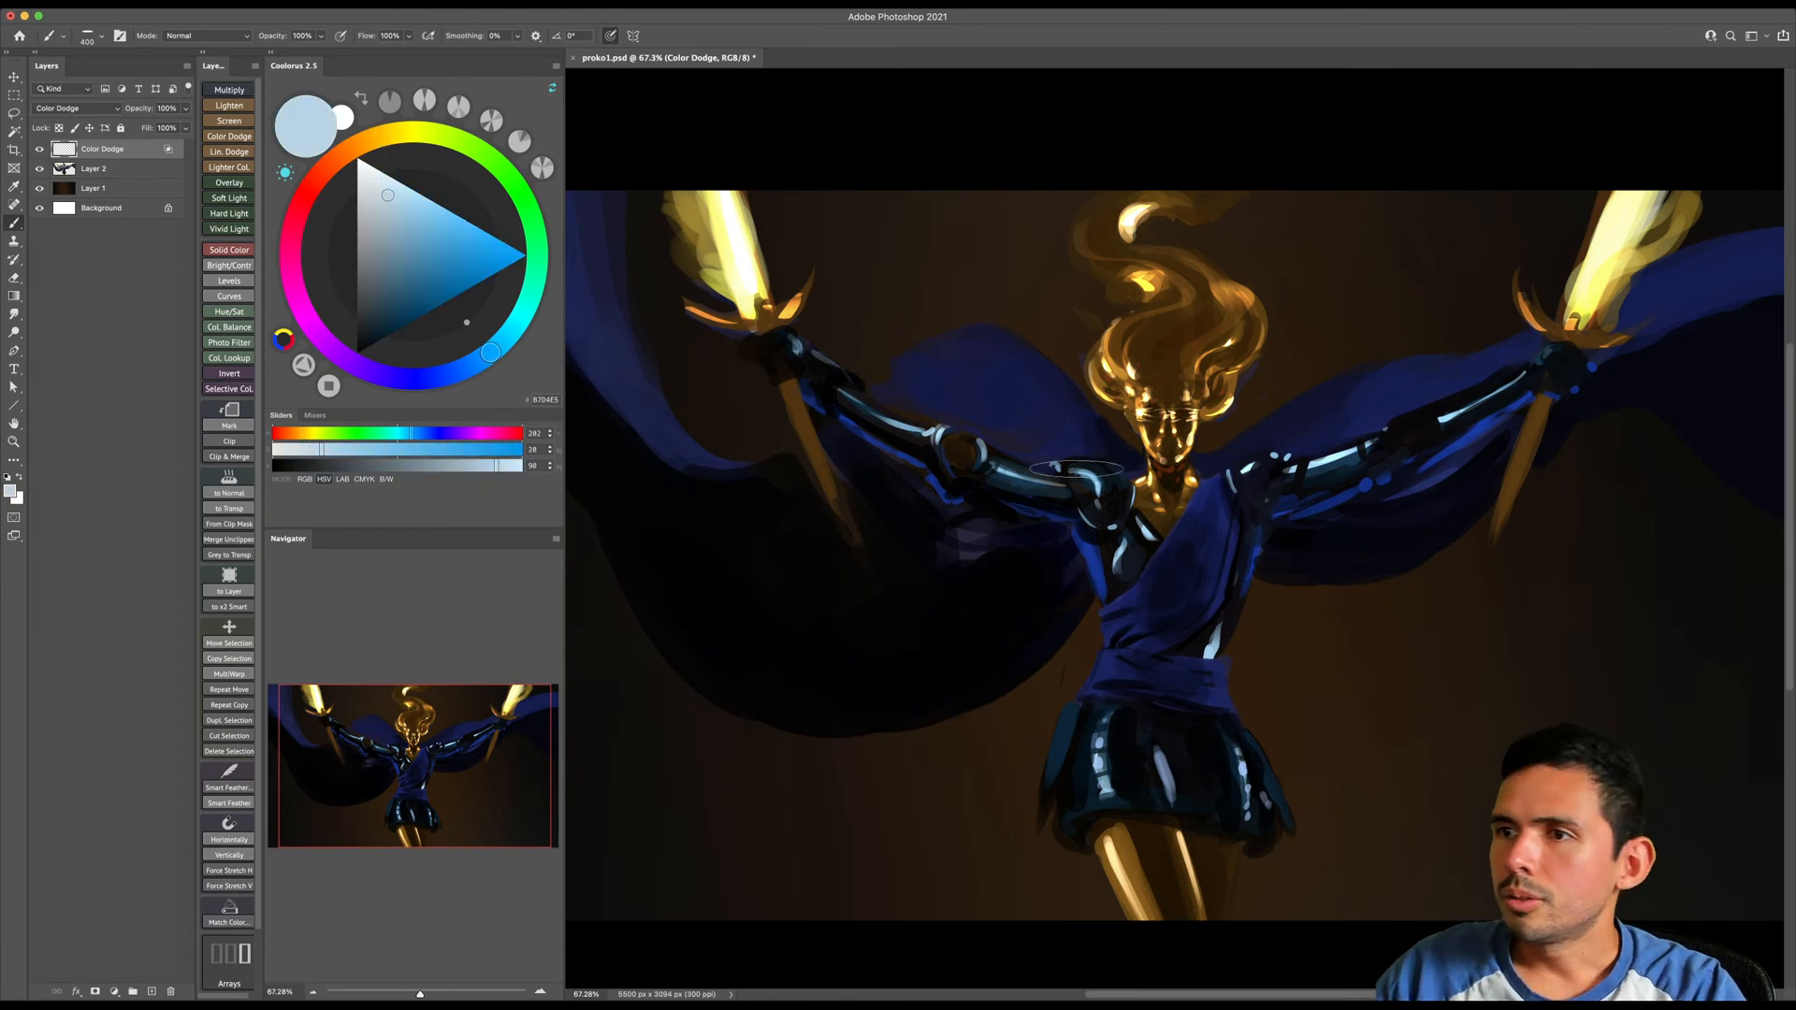
{"action": "key", "text": "bracketleft"}
{"action": "key", "text": "bracketleft"}
{"action": "key", "text": "bracketleft"}
{"action": "mouse_move", "coordinate": [1083, 473]}
{"action": "left_mouse_down"}
{"action": "mouse_move", "coordinate": [1117, 488]}
{"action": "mouse_move", "coordinate": [1120, 527]}
{"action": "left_mouse_up"}
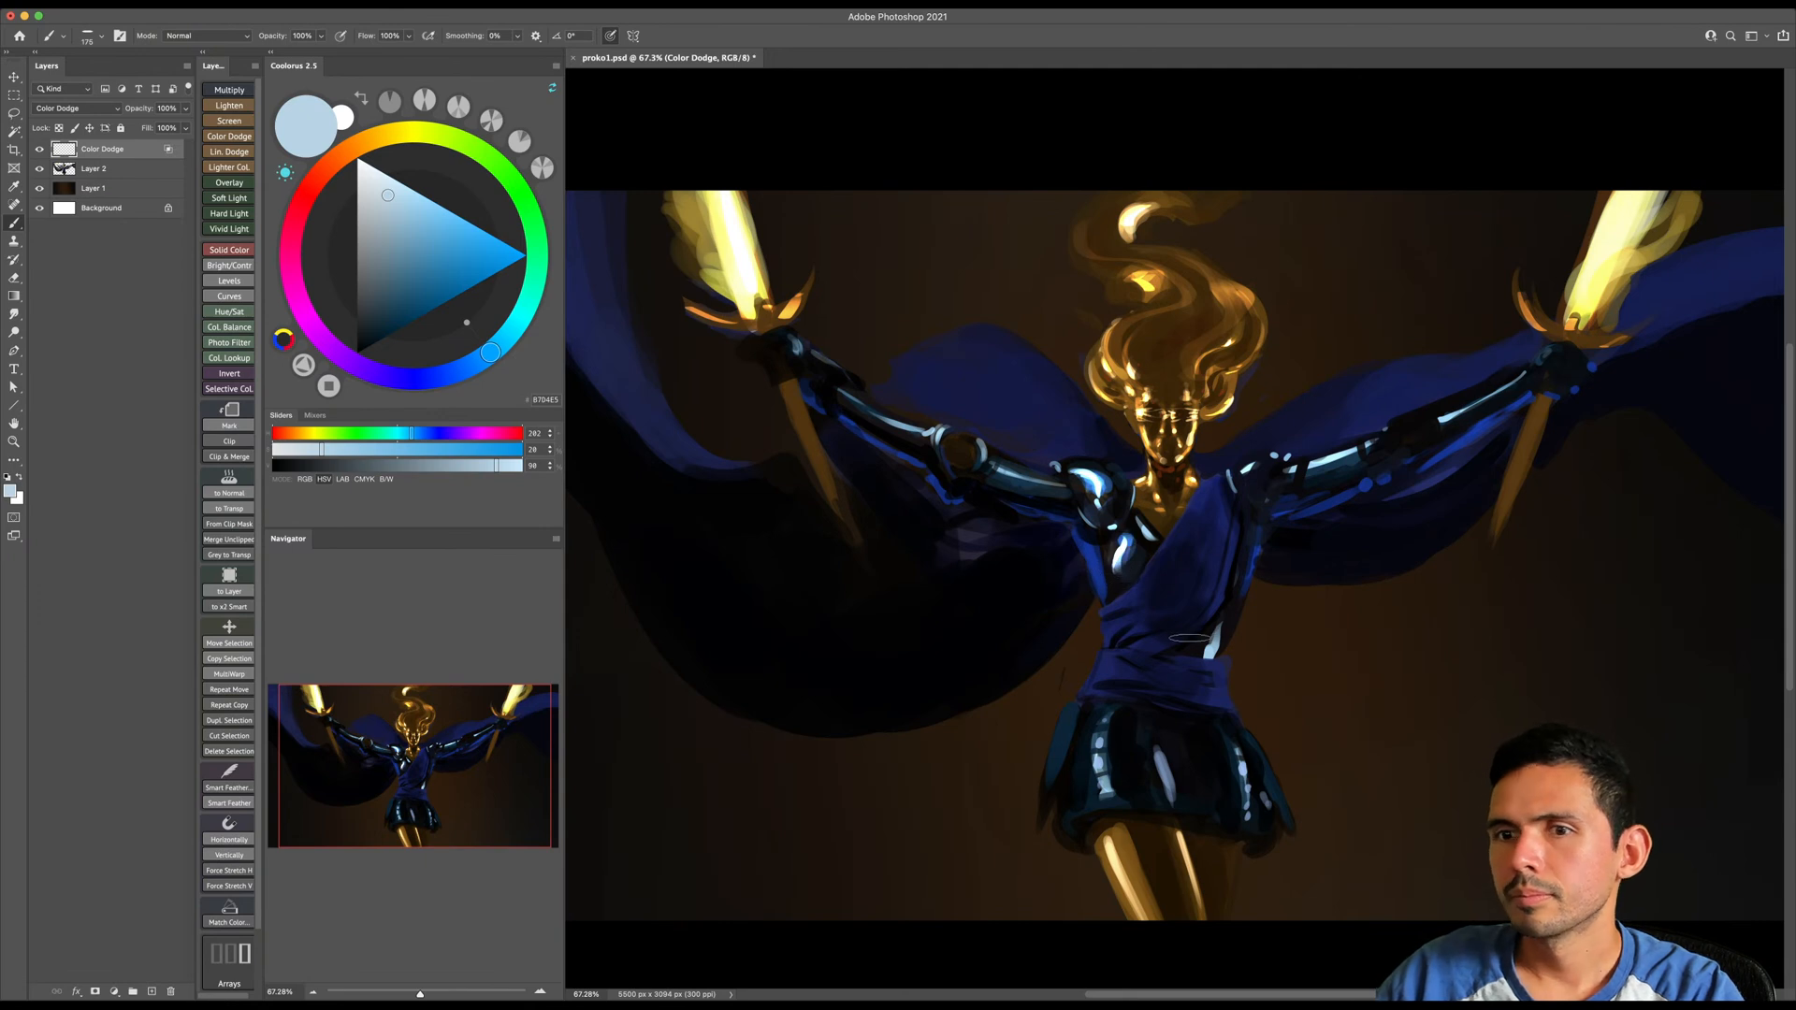
{"action": "key", "text": "bracketright"}
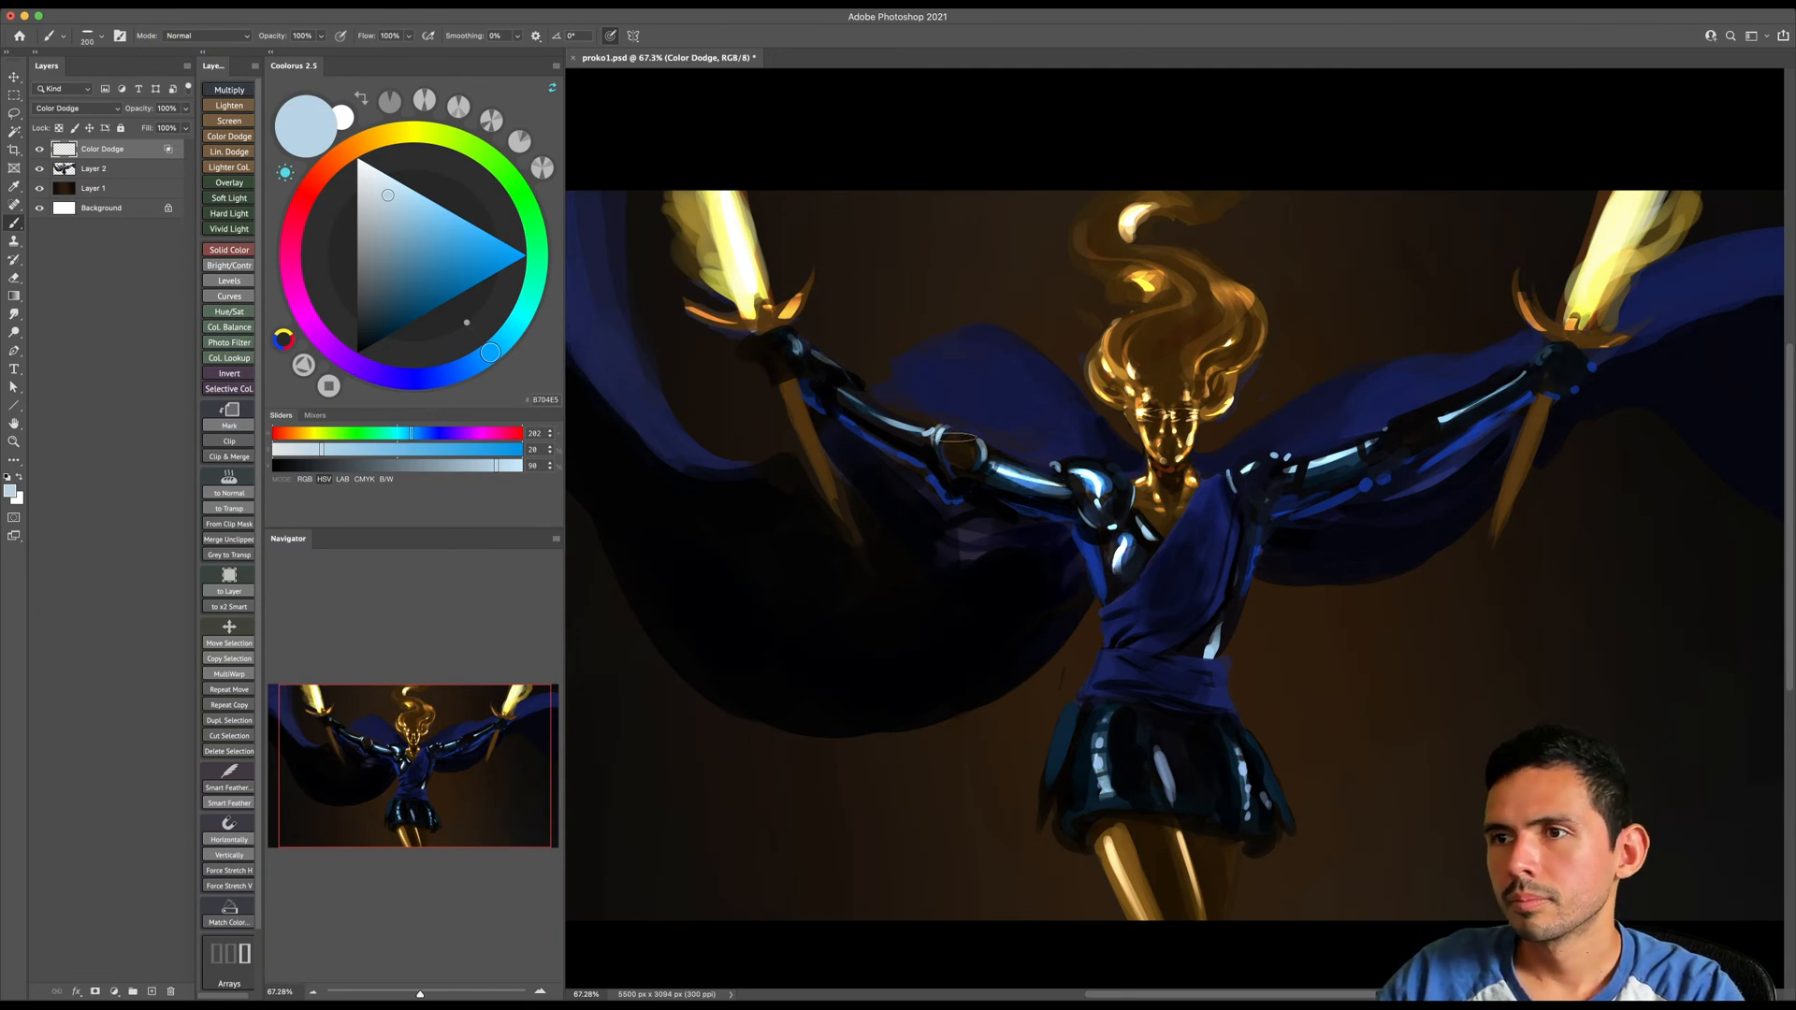
{"action": "key", "text": "bracketright"}
{"action": "key", "text": "bracketright"}
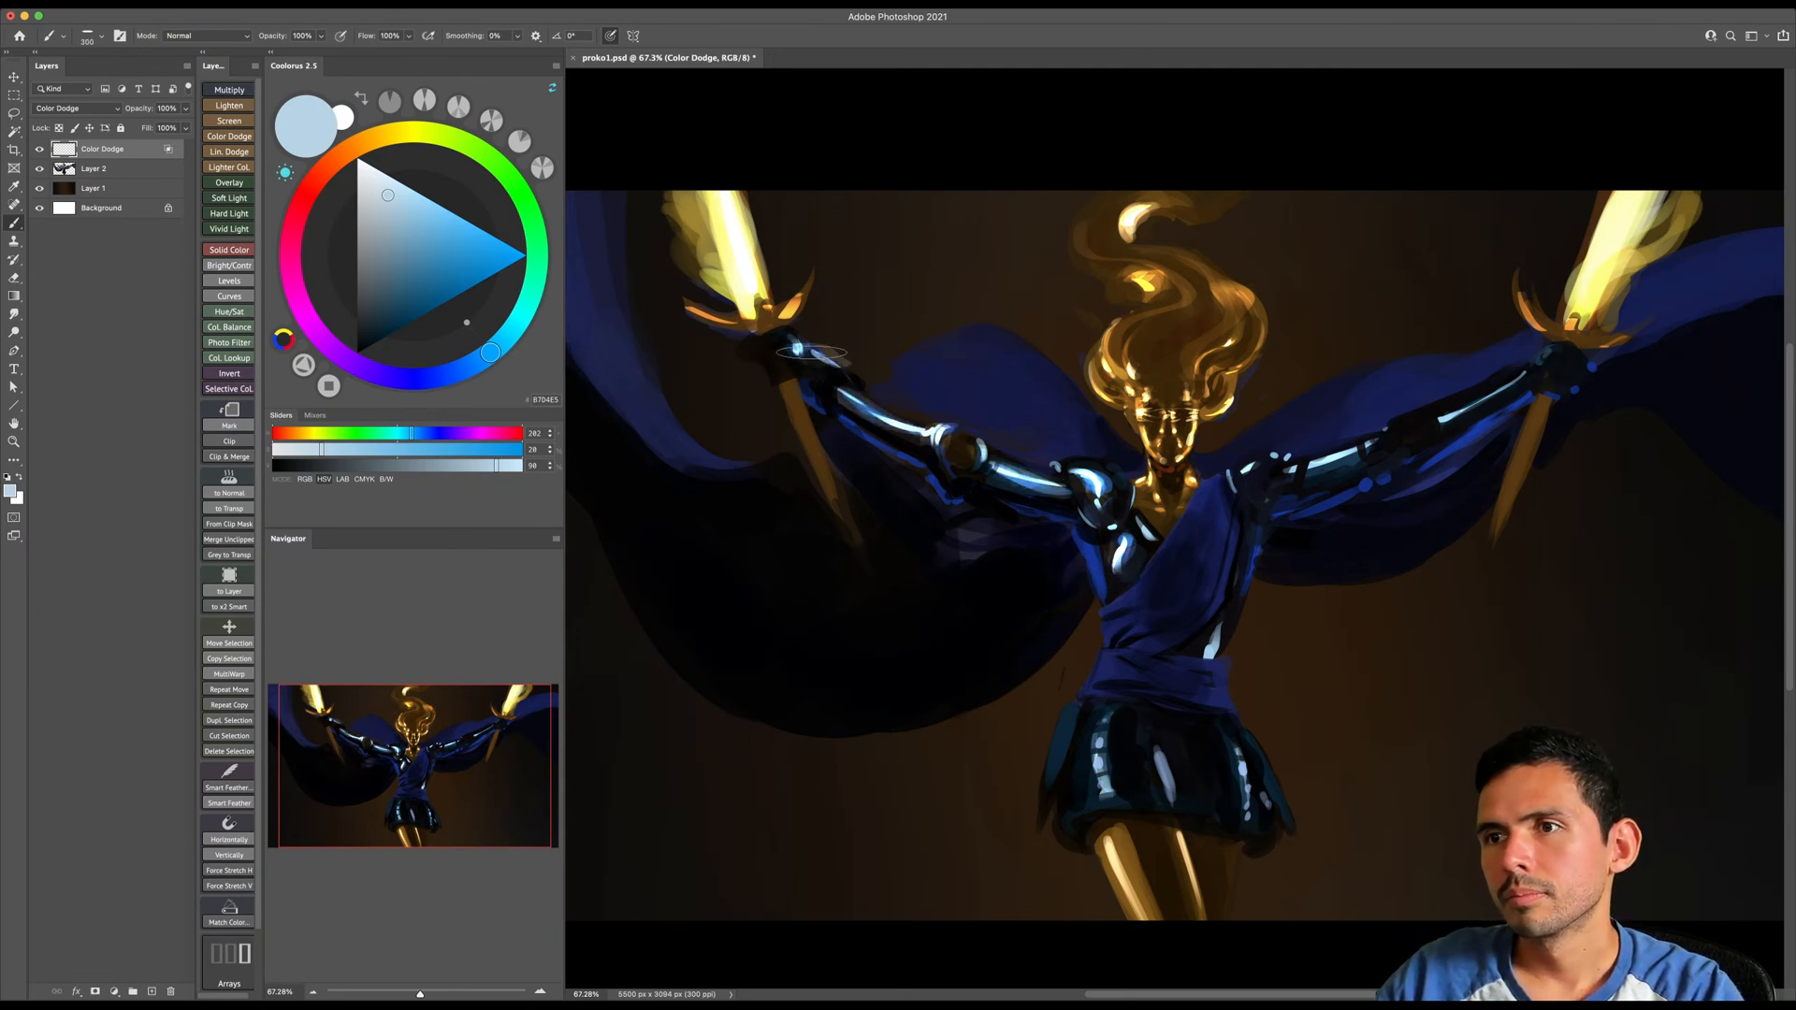
- Brighten the glossy reflections on the skirt and image-right armor in light blue
{"action": "key", "text": "bracketleft"}
{"action": "key", "text": "bracketleft"}
{"action": "key", "text": "bracketleft"}
{"action": "key", "text": "bracketleft"}
{"action": "key", "text": "bracketleft"}
{"action": "mouse_move", "coordinate": [1108, 714]}
{"action": "left_mouse_down"}
{"action": "mouse_move", "coordinate": [1128, 810]}
{"action": "mouse_move", "coordinate": [1158, 765]}
{"action": "mouse_move", "coordinate": [1169, 800]}
{"action": "left_mouse_up"}
{"action": "left_click_drag", "start_coordinate": [1237, 750], "coordinate": [1248, 806]}
{"action": "key", "text": "bracketright"}
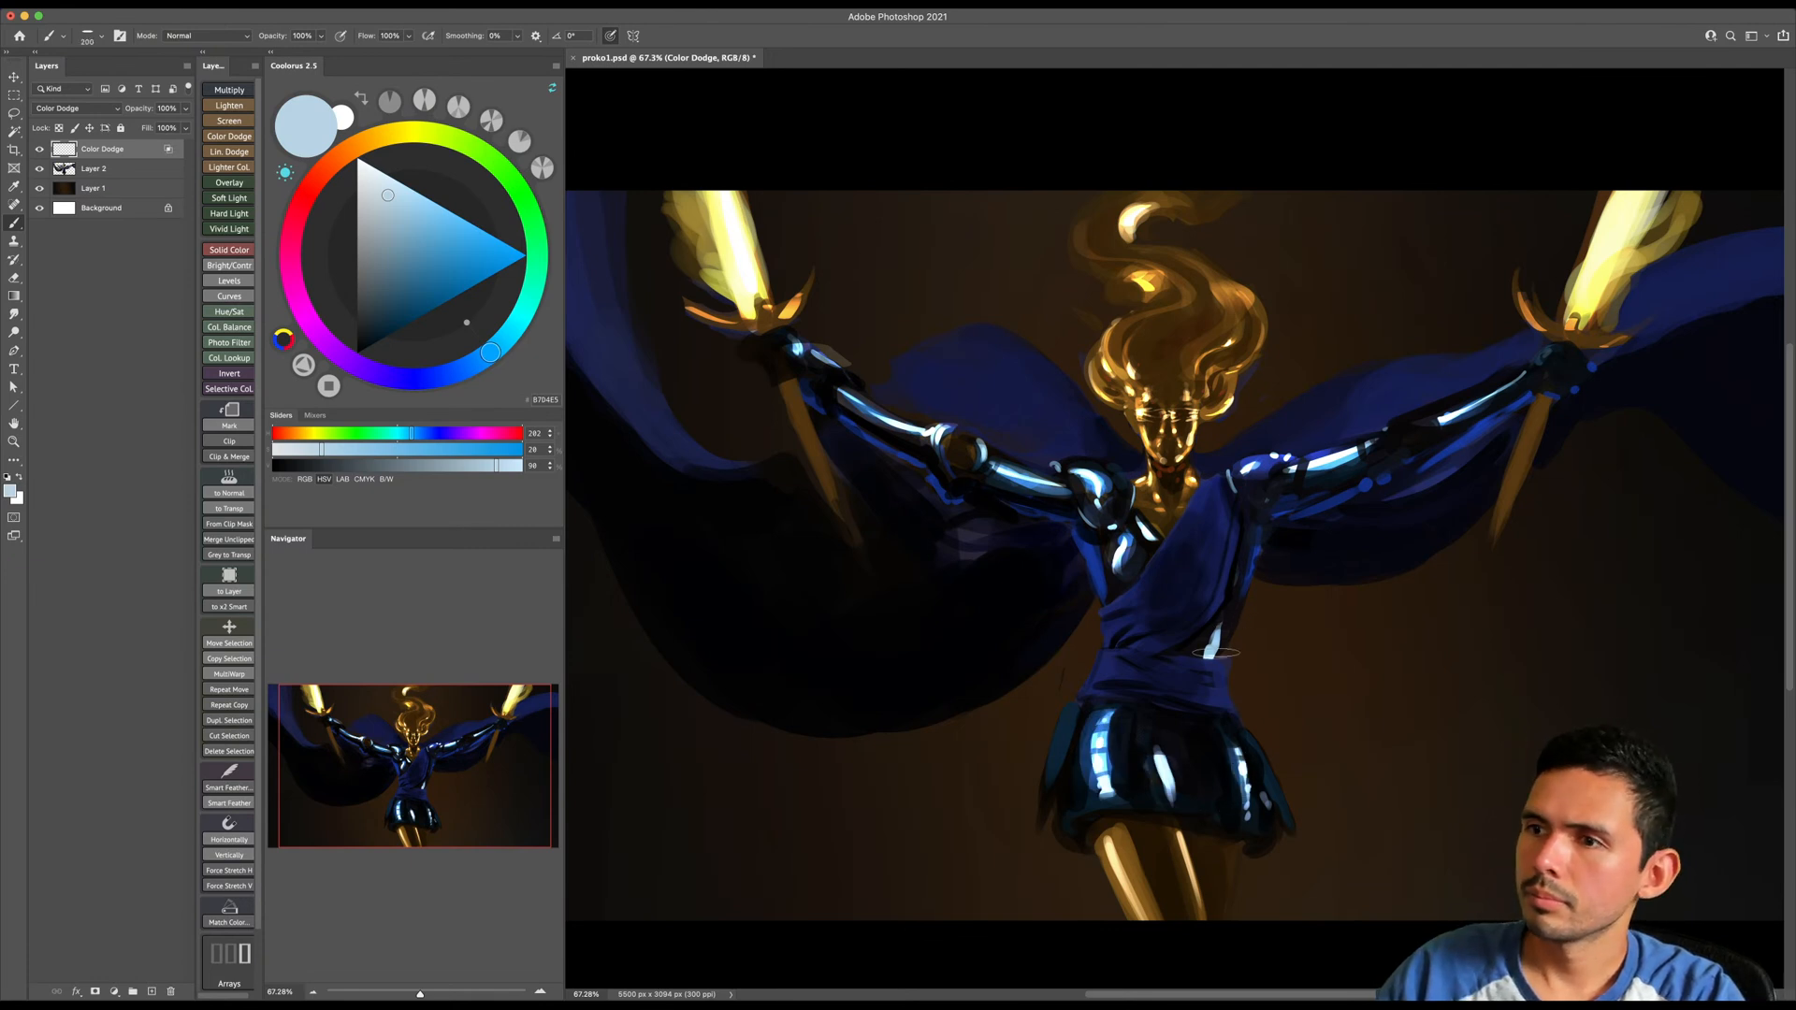
- Choose a dark saturated orange and glaze a warm glow over the legs and hair at varying brush sizes
{"action": "left_click", "coordinate": [357, 144]}
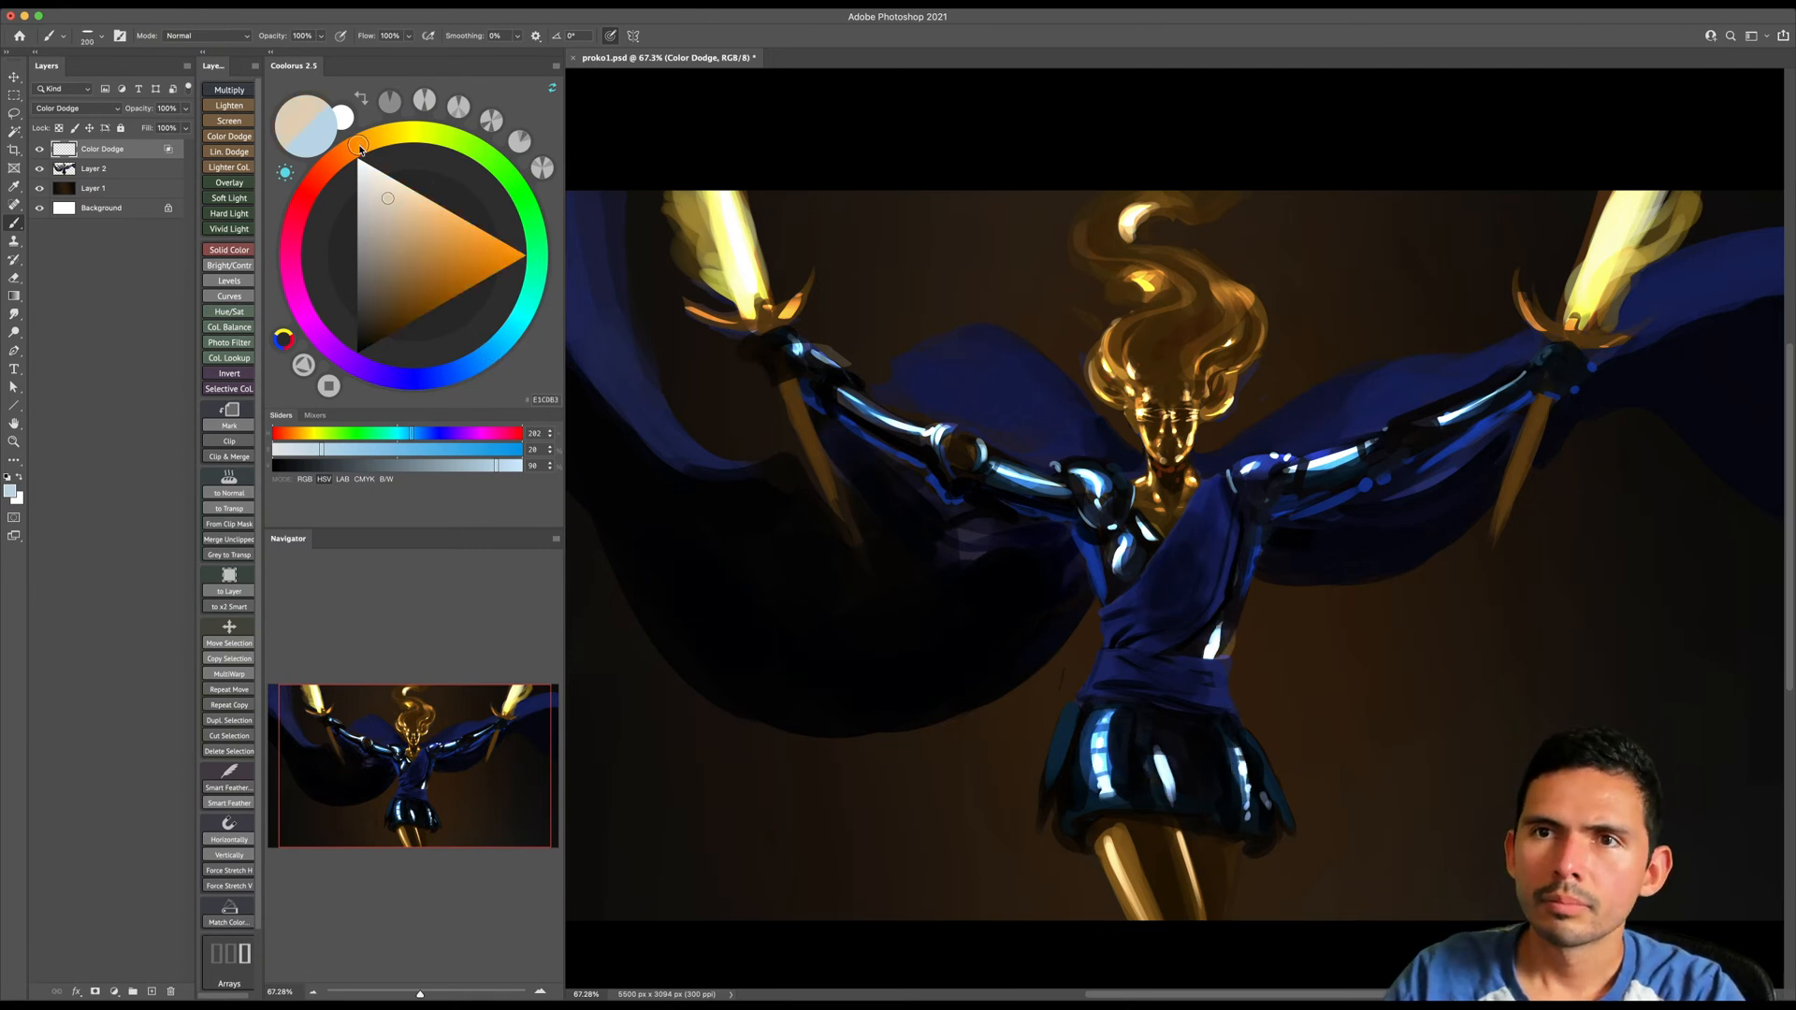
{"action": "left_click_drag", "start_coordinate": [400, 314], "coordinate": [449, 295]}
{"action": "key", "text": "bracketleft"}
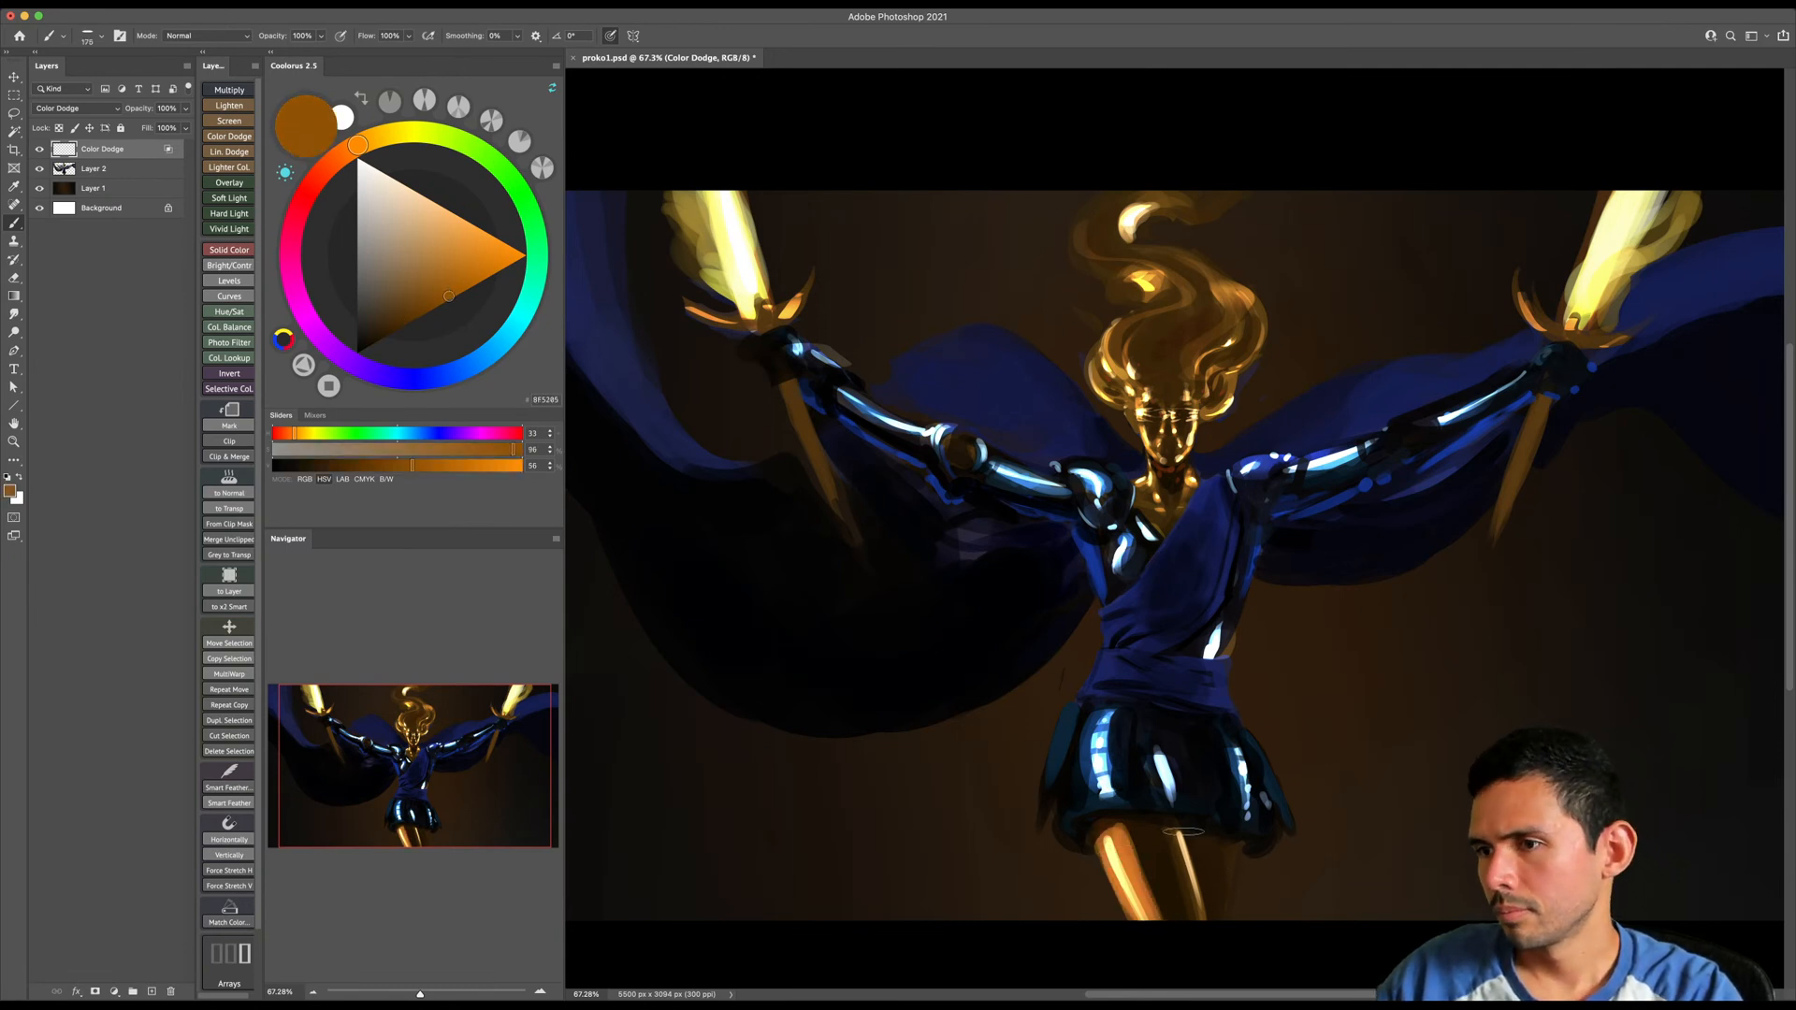
{"action": "key", "text": "bracketright"}
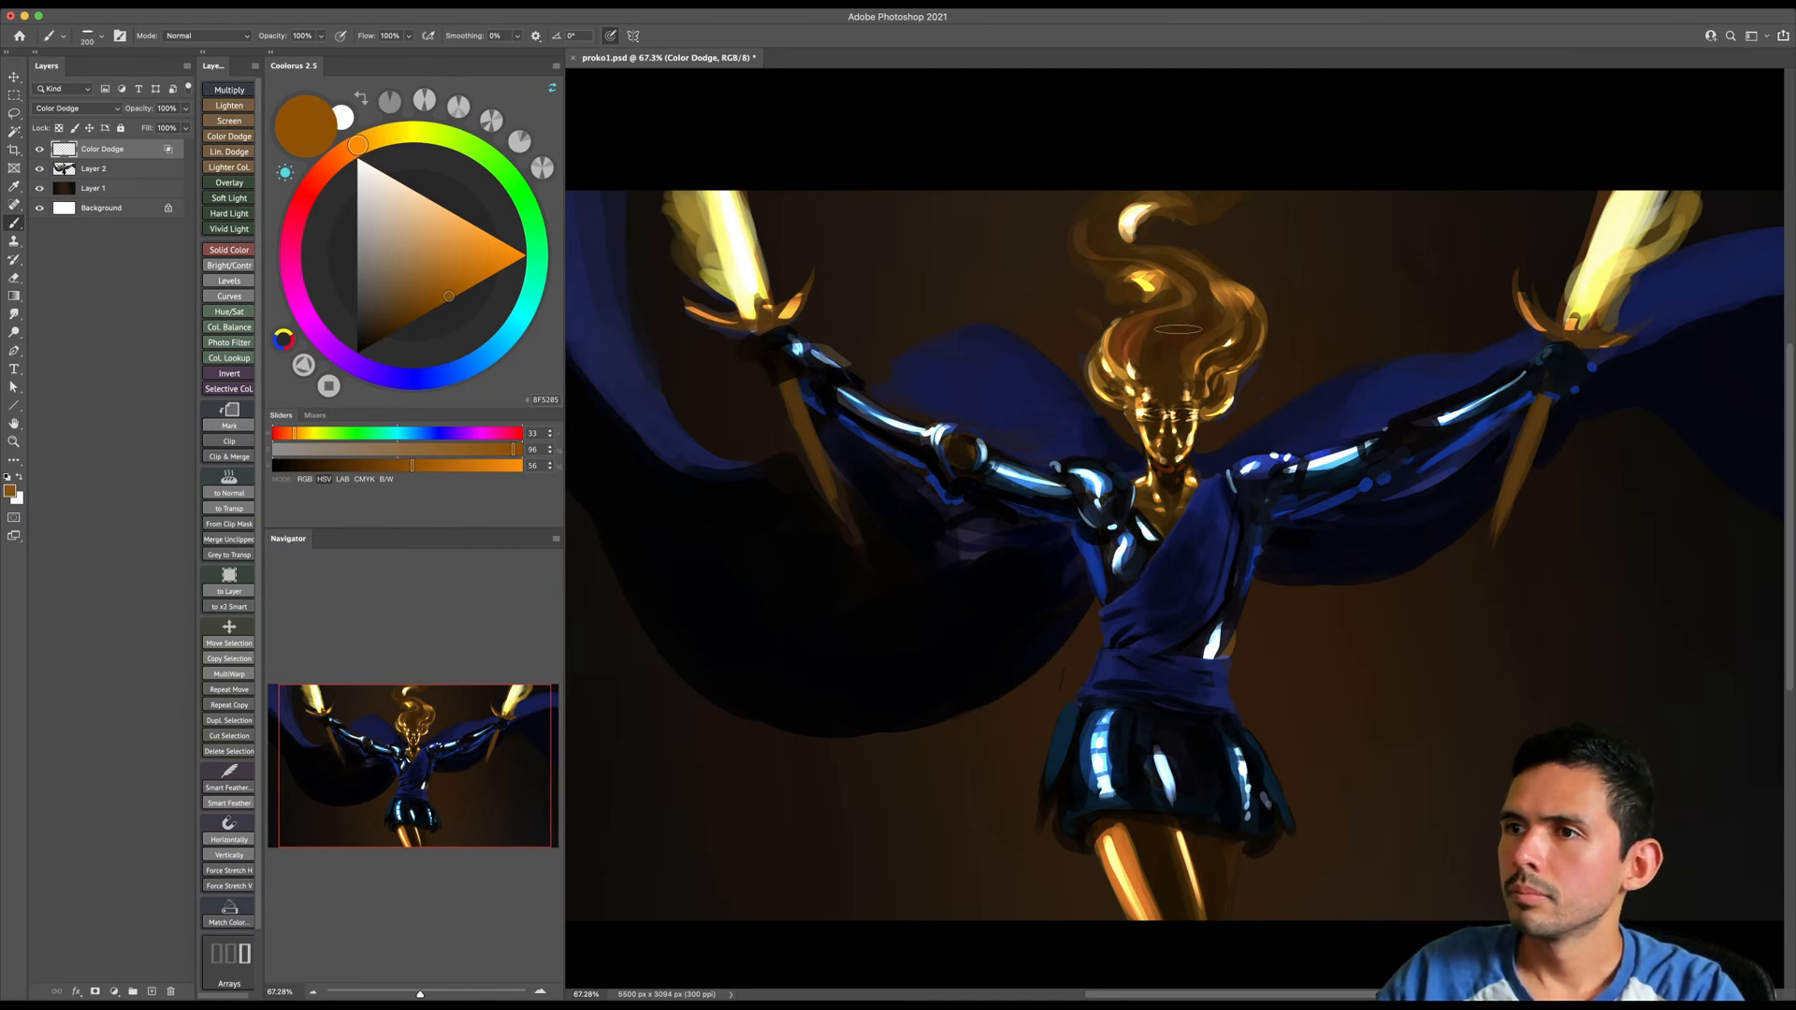
{"action": "key", "text": "bracketleft"}
{"action": "key", "text": "bracketleft"}
{"action": "key", "text": "bracketleft"}
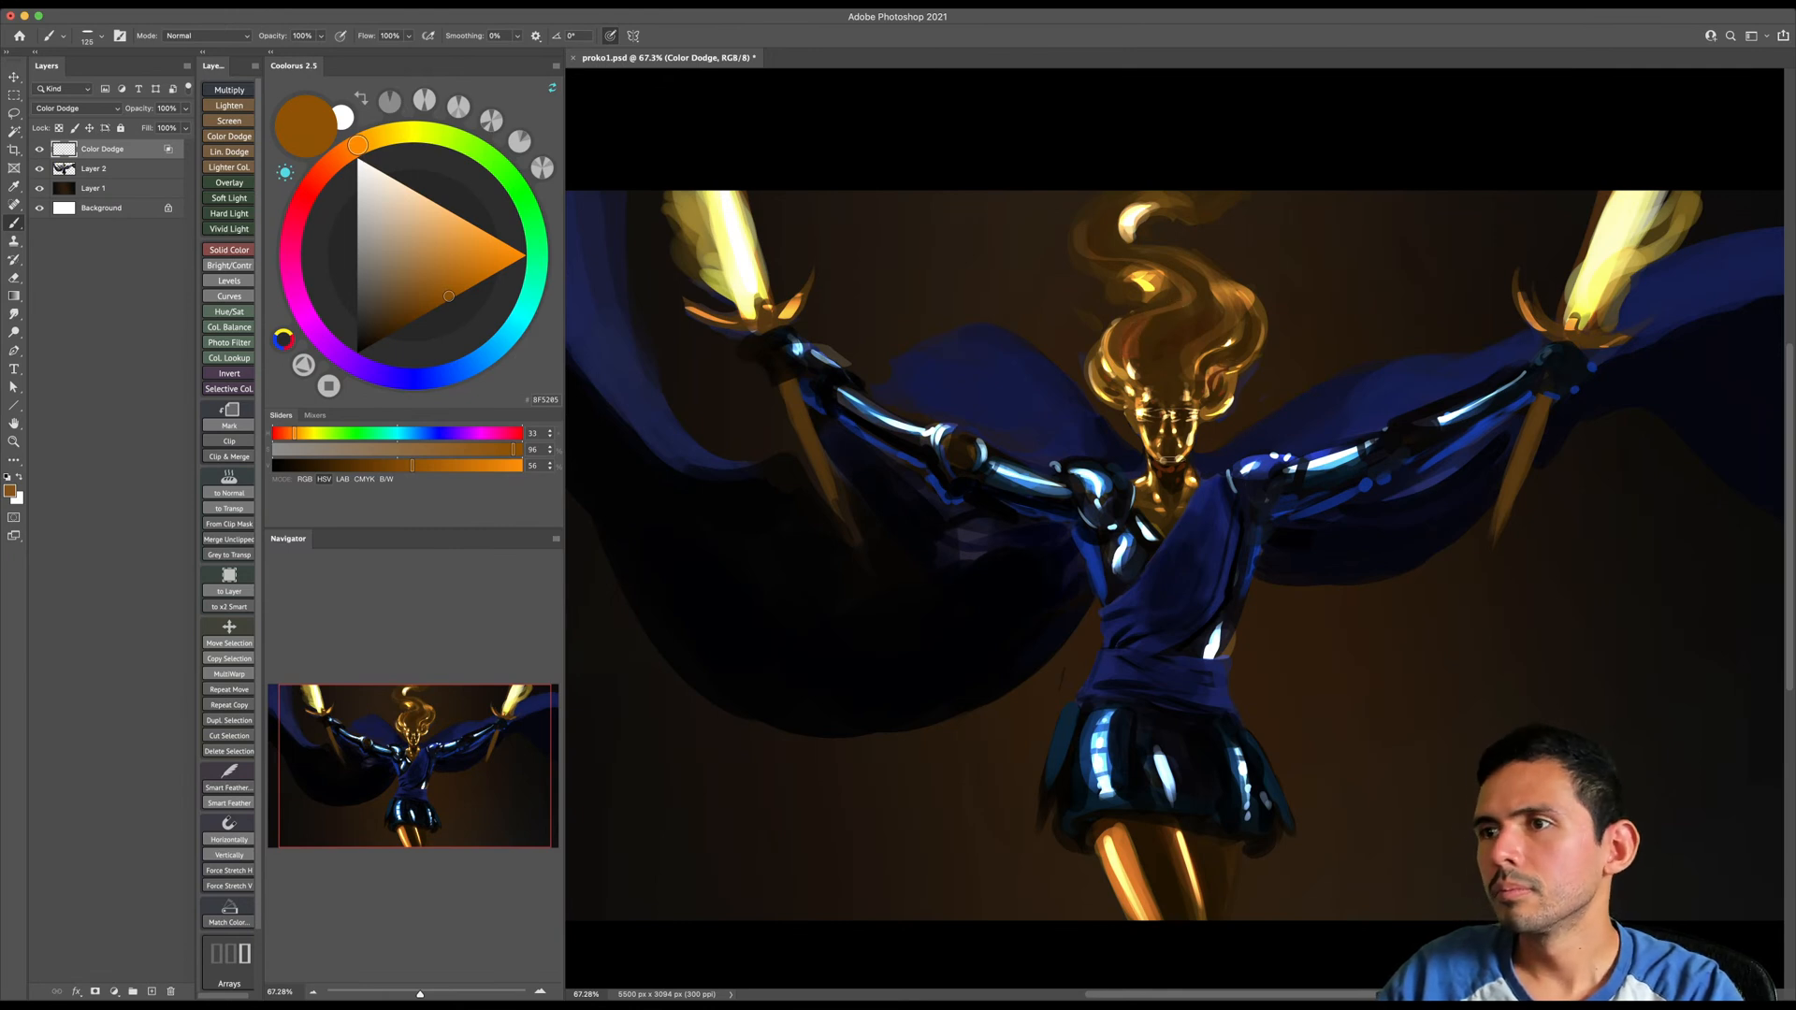
- Flip the whole canvas horizontally to check the composition, and undo the flip
{"action": "key", "text": "z"}
{"action": "key", "text": "b"}
{"action": "key", "text": "z"}
{"action": "left_click_drag", "start_coordinate": [1222, 359], "coordinate": [1201, 364]}
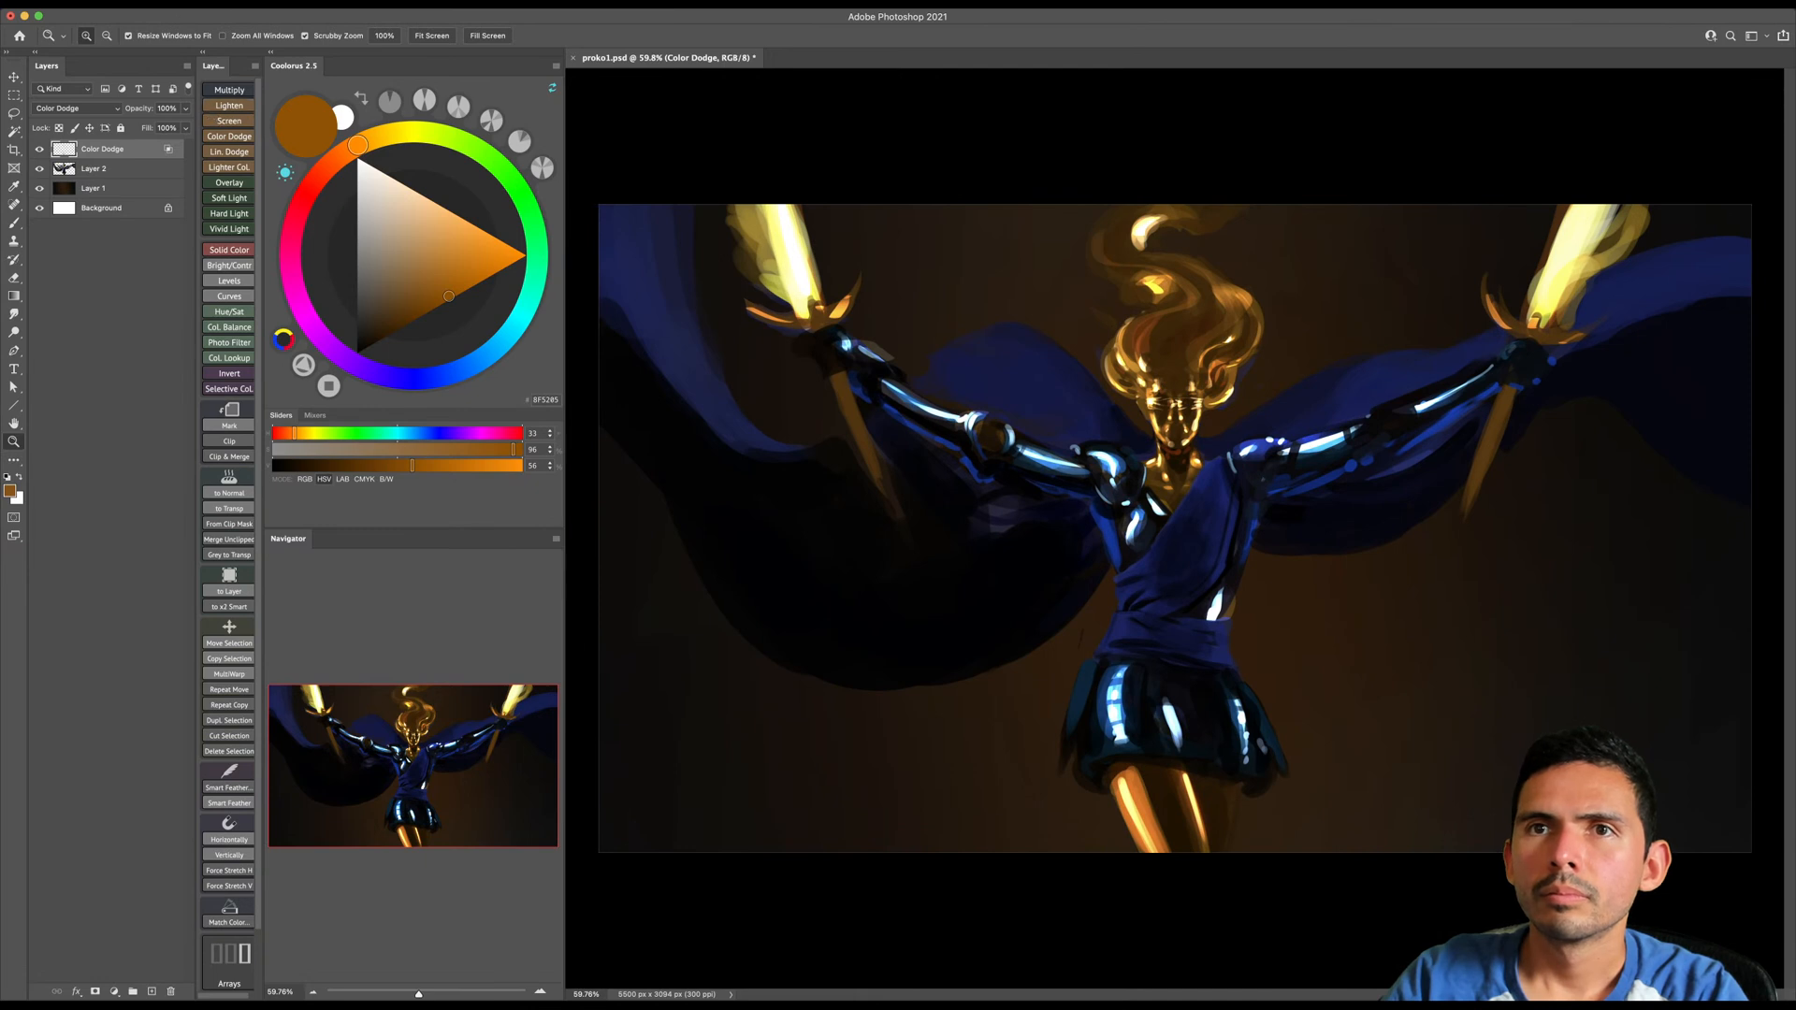
{"action": "left_click", "coordinate": [172, 4]}
{"action": "mouse_move", "coordinate": [225, 131]}
{"action": "left_click", "coordinate": [360, 190]}
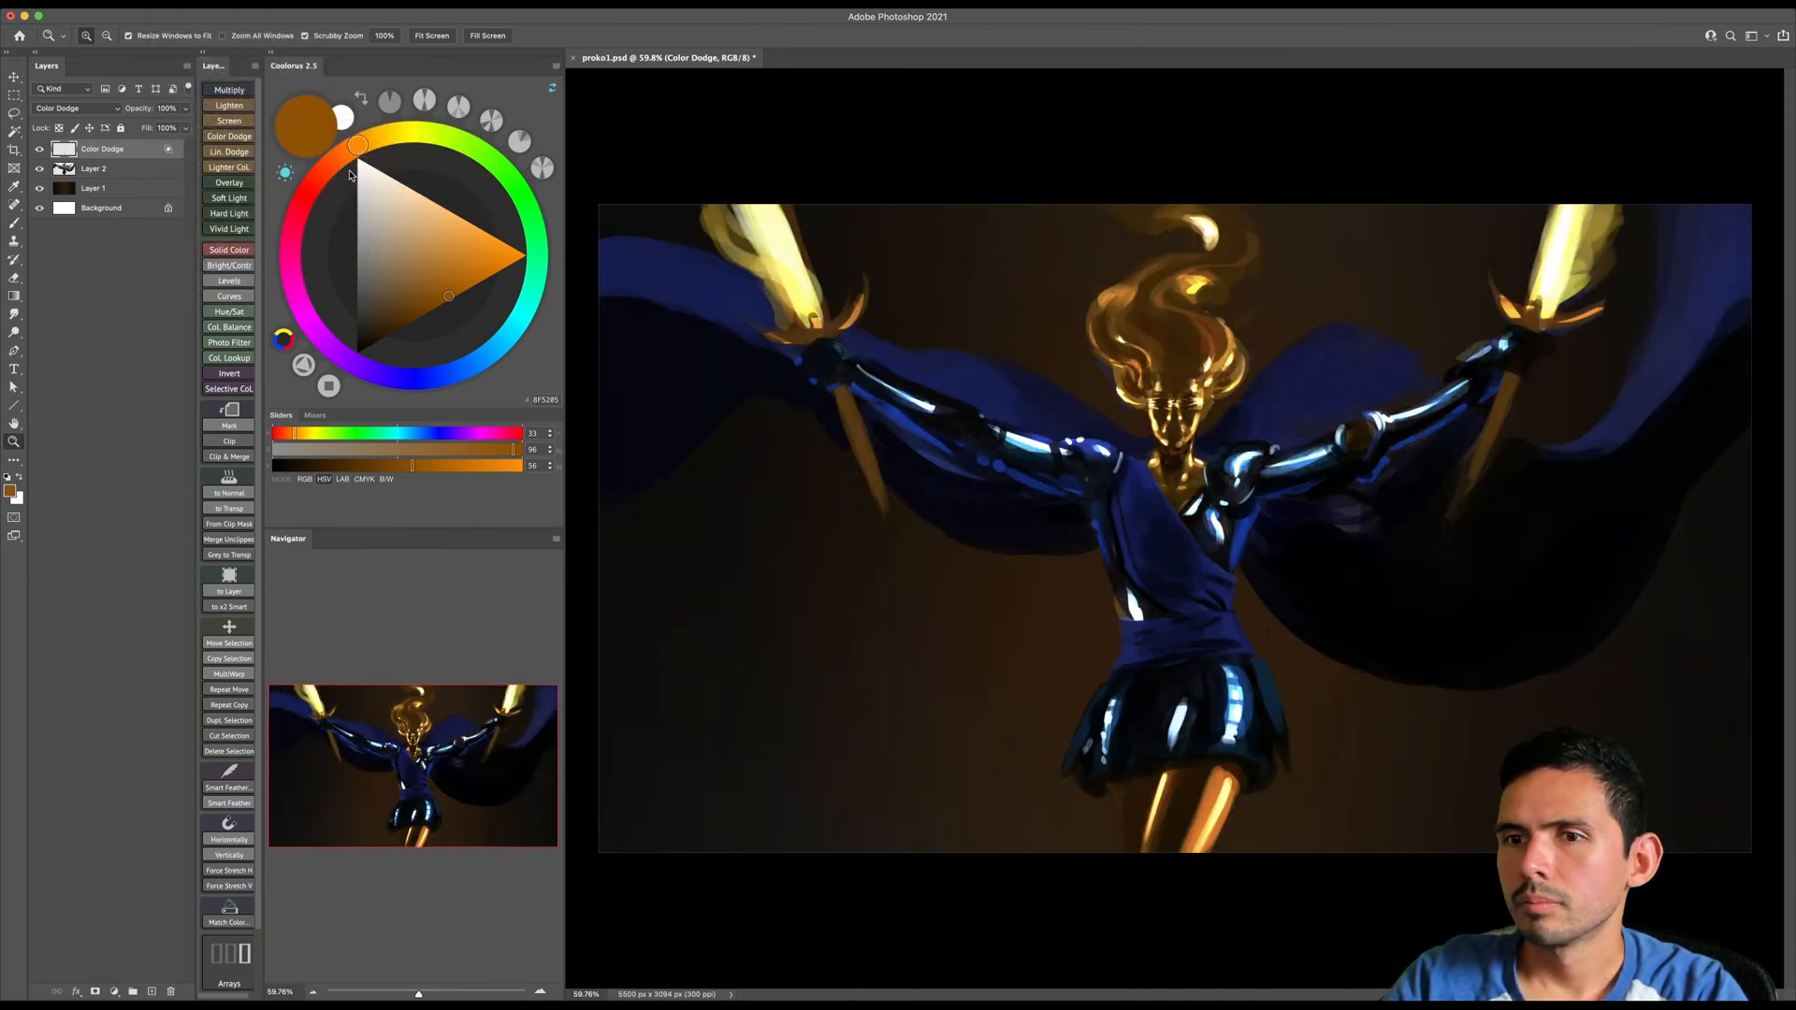
{"action": "key", "text": "super+z"}
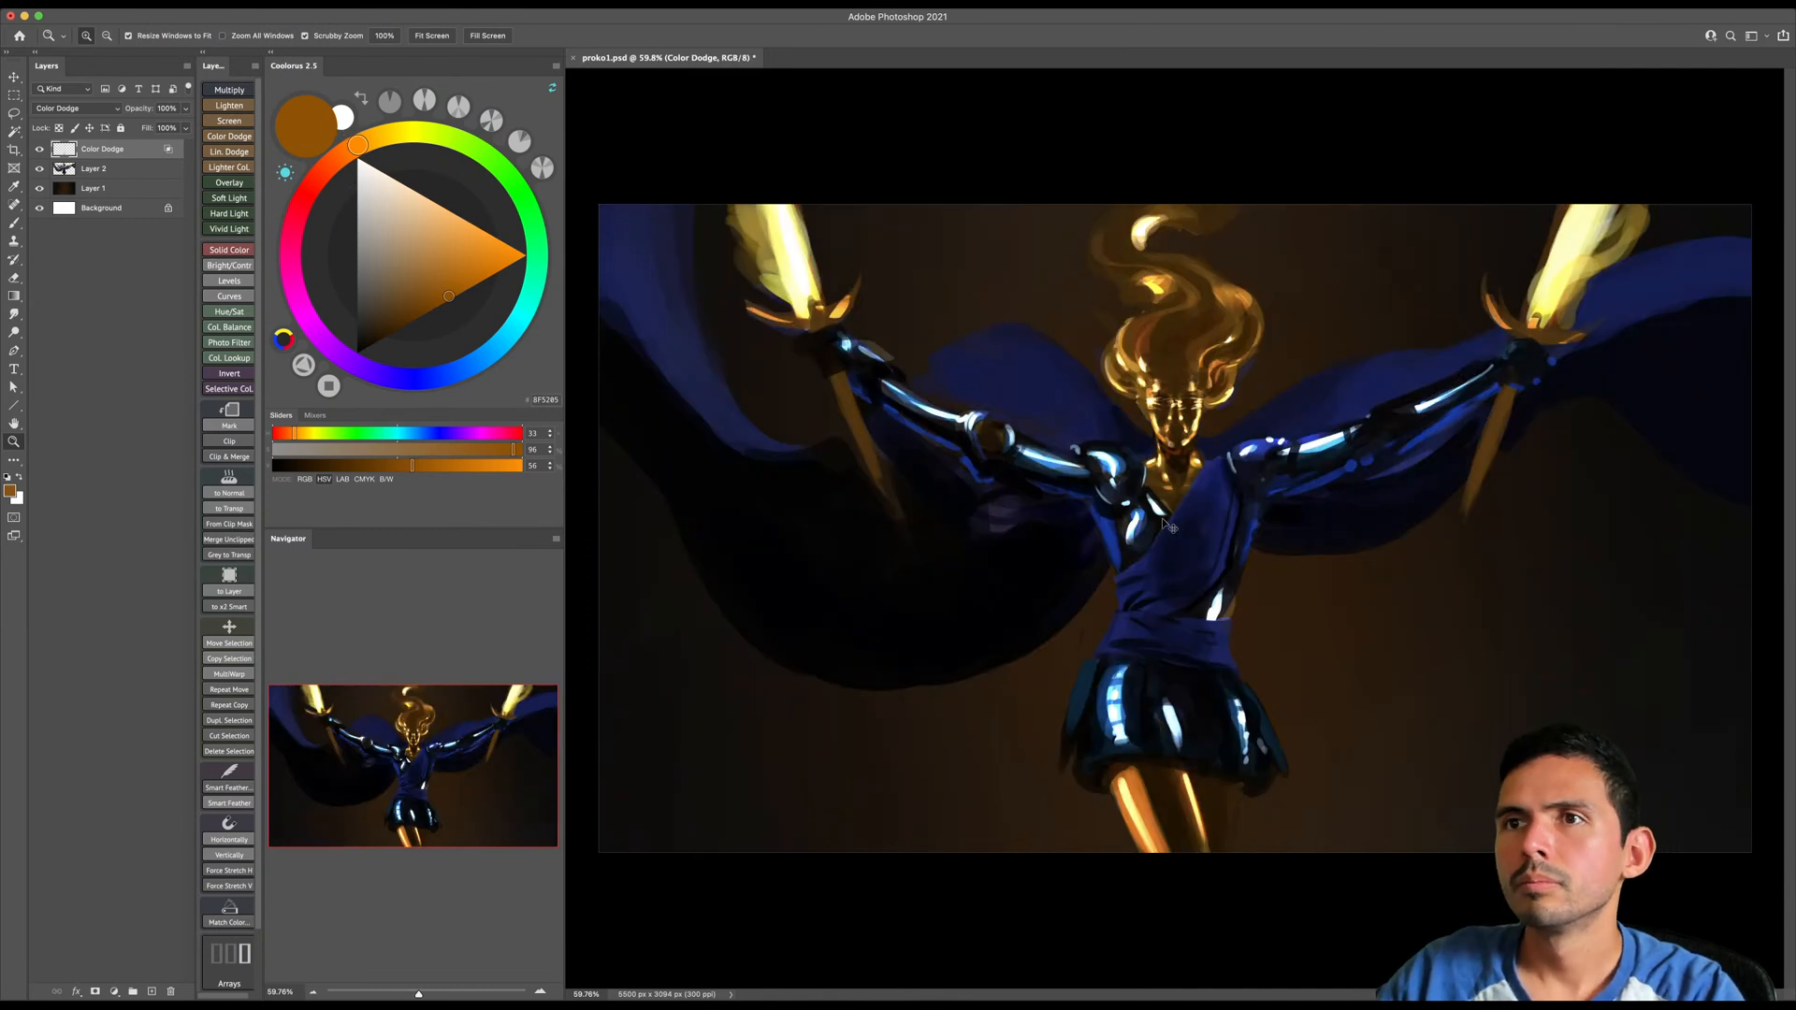
- Save the painting and bring up the brush's blending mode options without changing the mode
{"action": "key", "text": "super+s"}
{"action": "key", "text": "b"}
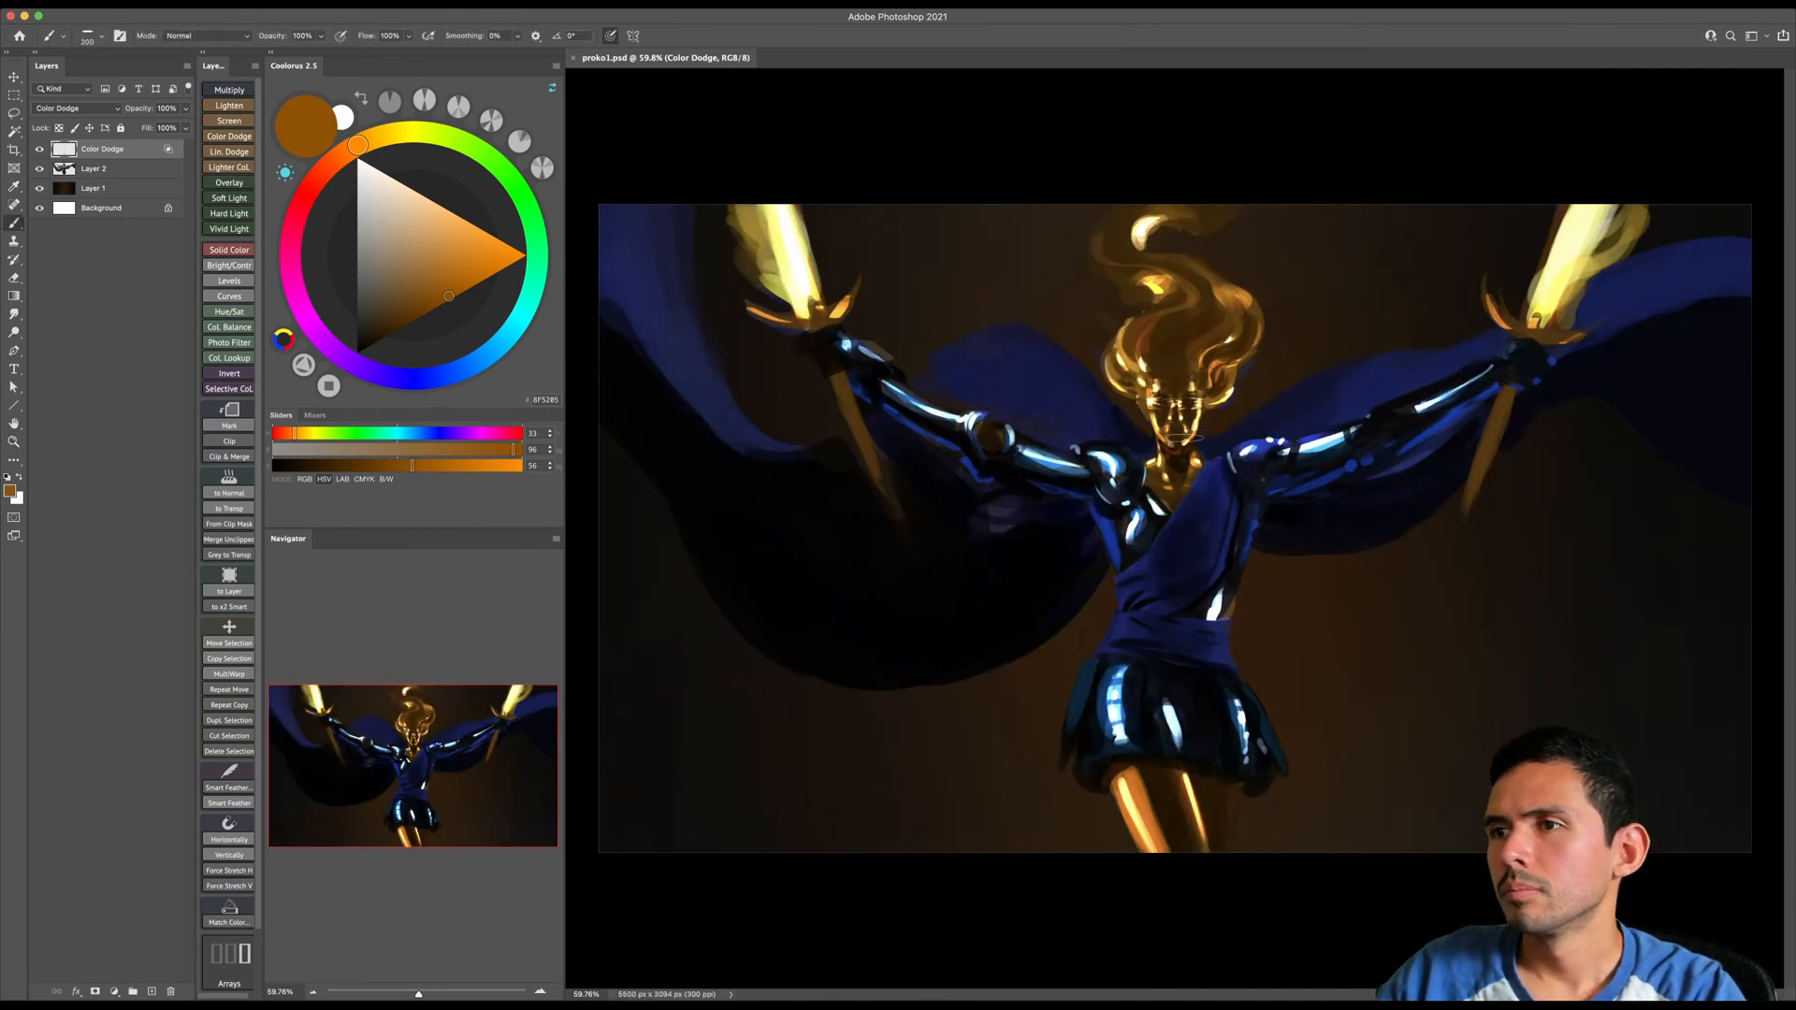
{"action": "right_click", "coordinate": [1169, 453], "text": "shift"}
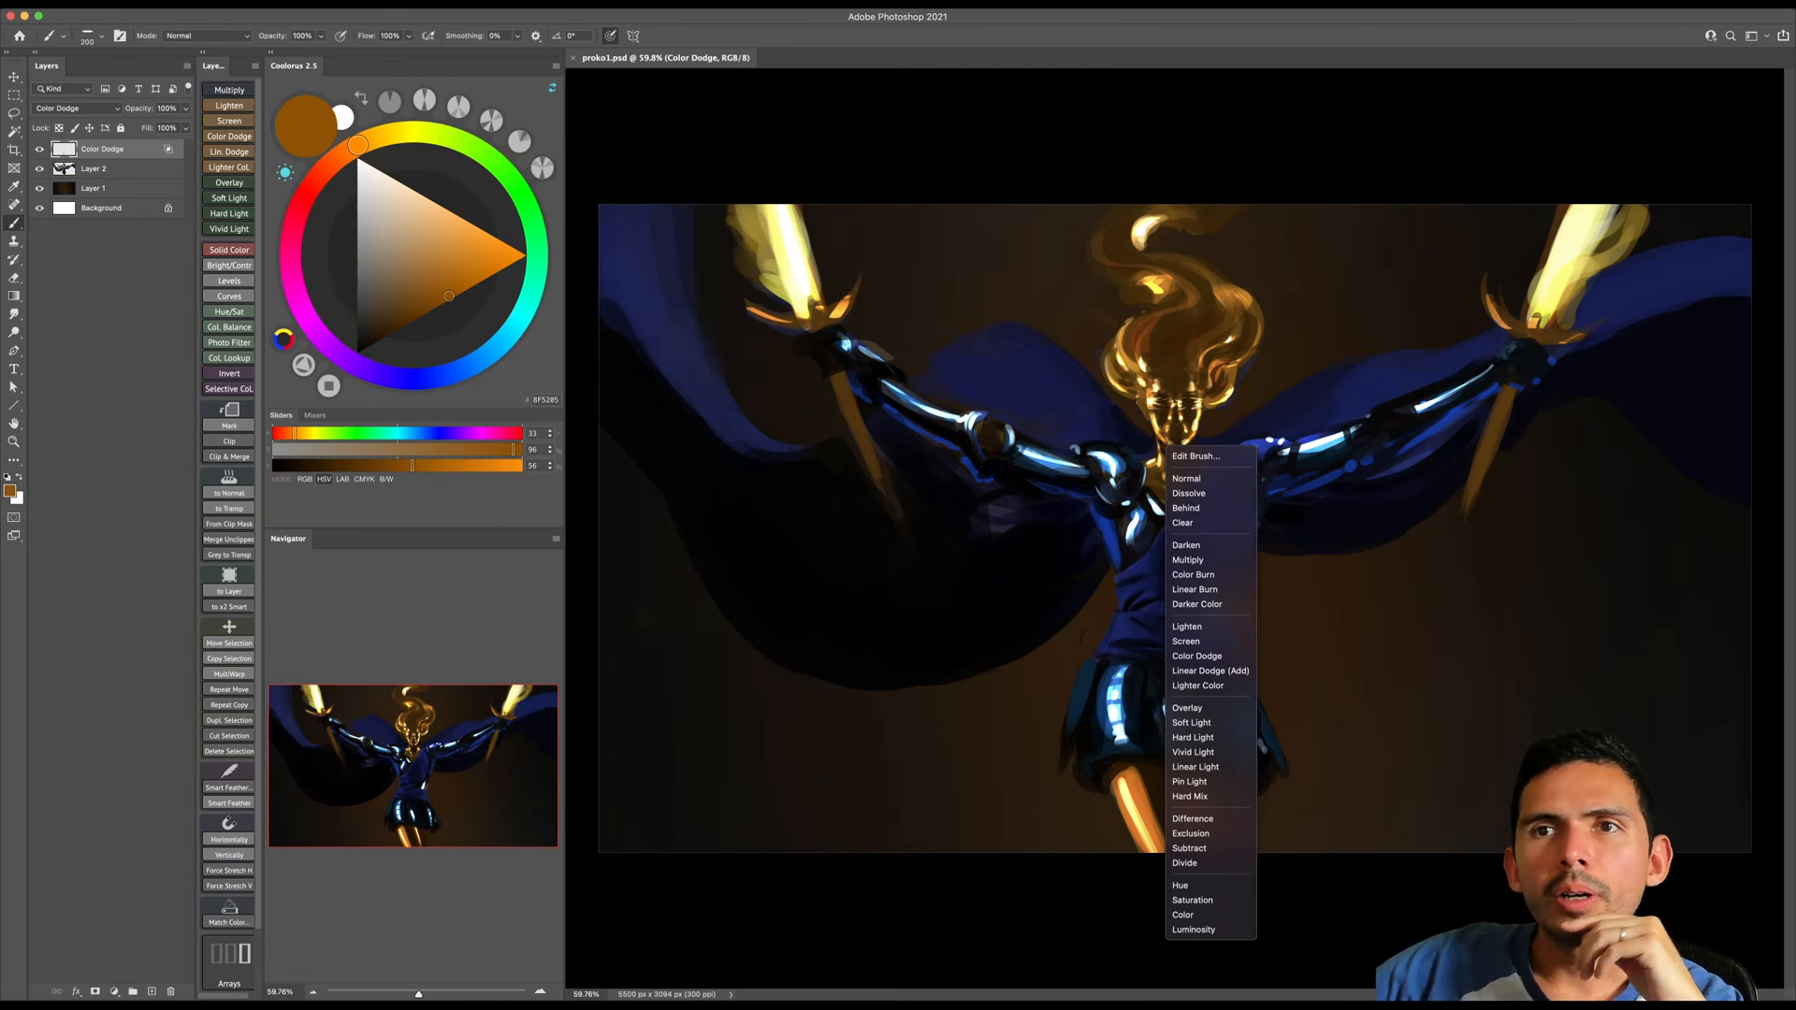
{"action": "left_click", "coordinate": [289, 69]}
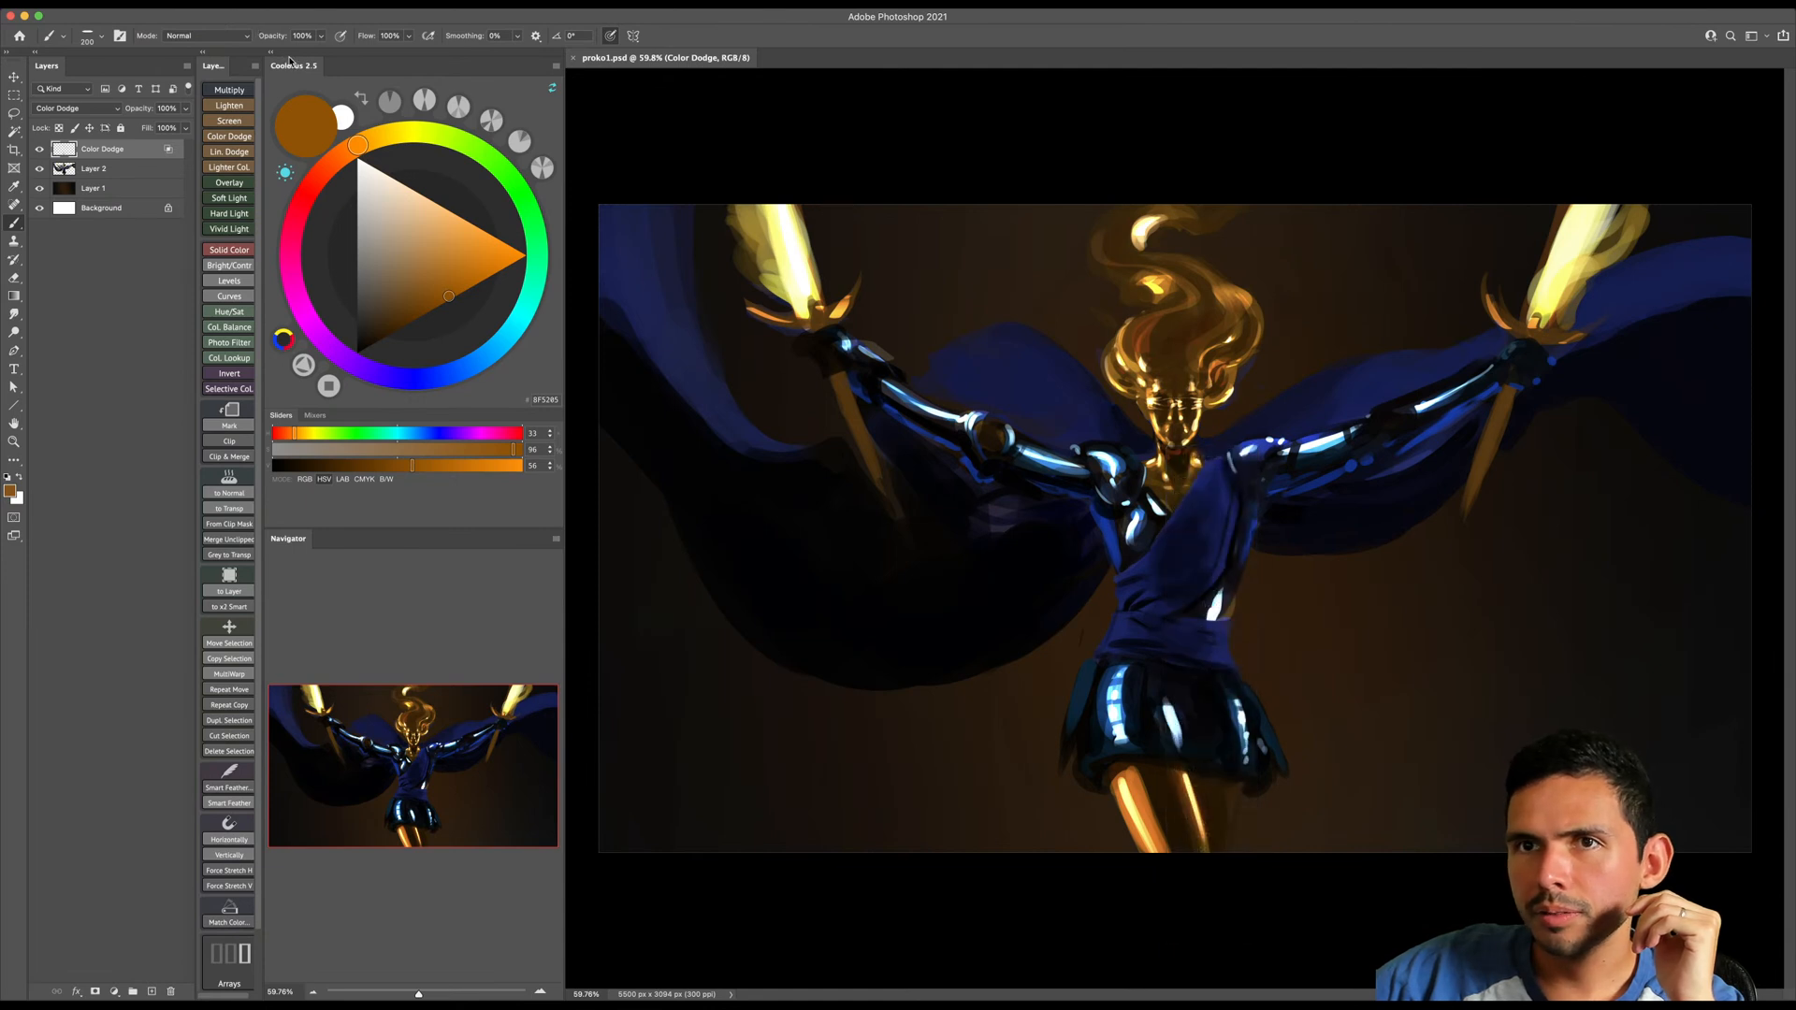
- Float the Coolorus color wheel, widen it, and dock it back in its place
{"action": "left_click_drag", "start_coordinate": [292, 65], "coordinate": [626, 113]}
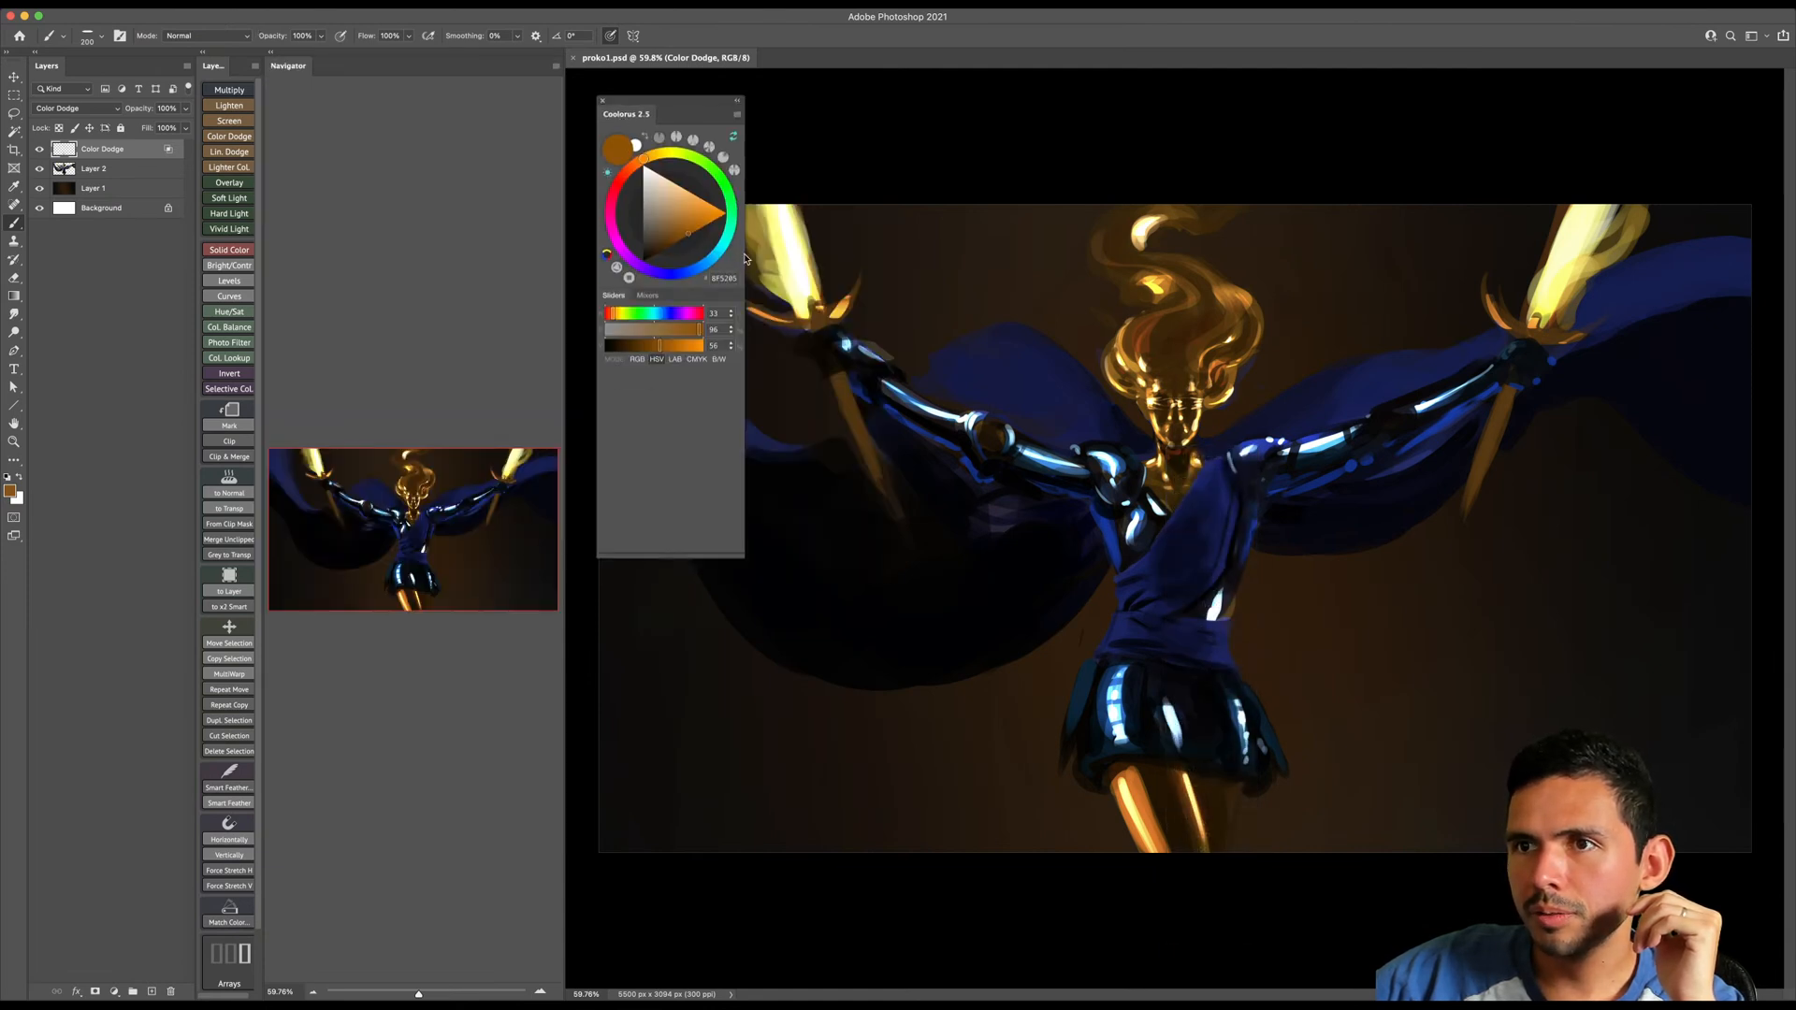
{"action": "left_click_drag", "start_coordinate": [746, 259], "coordinate": [1601, 259]}
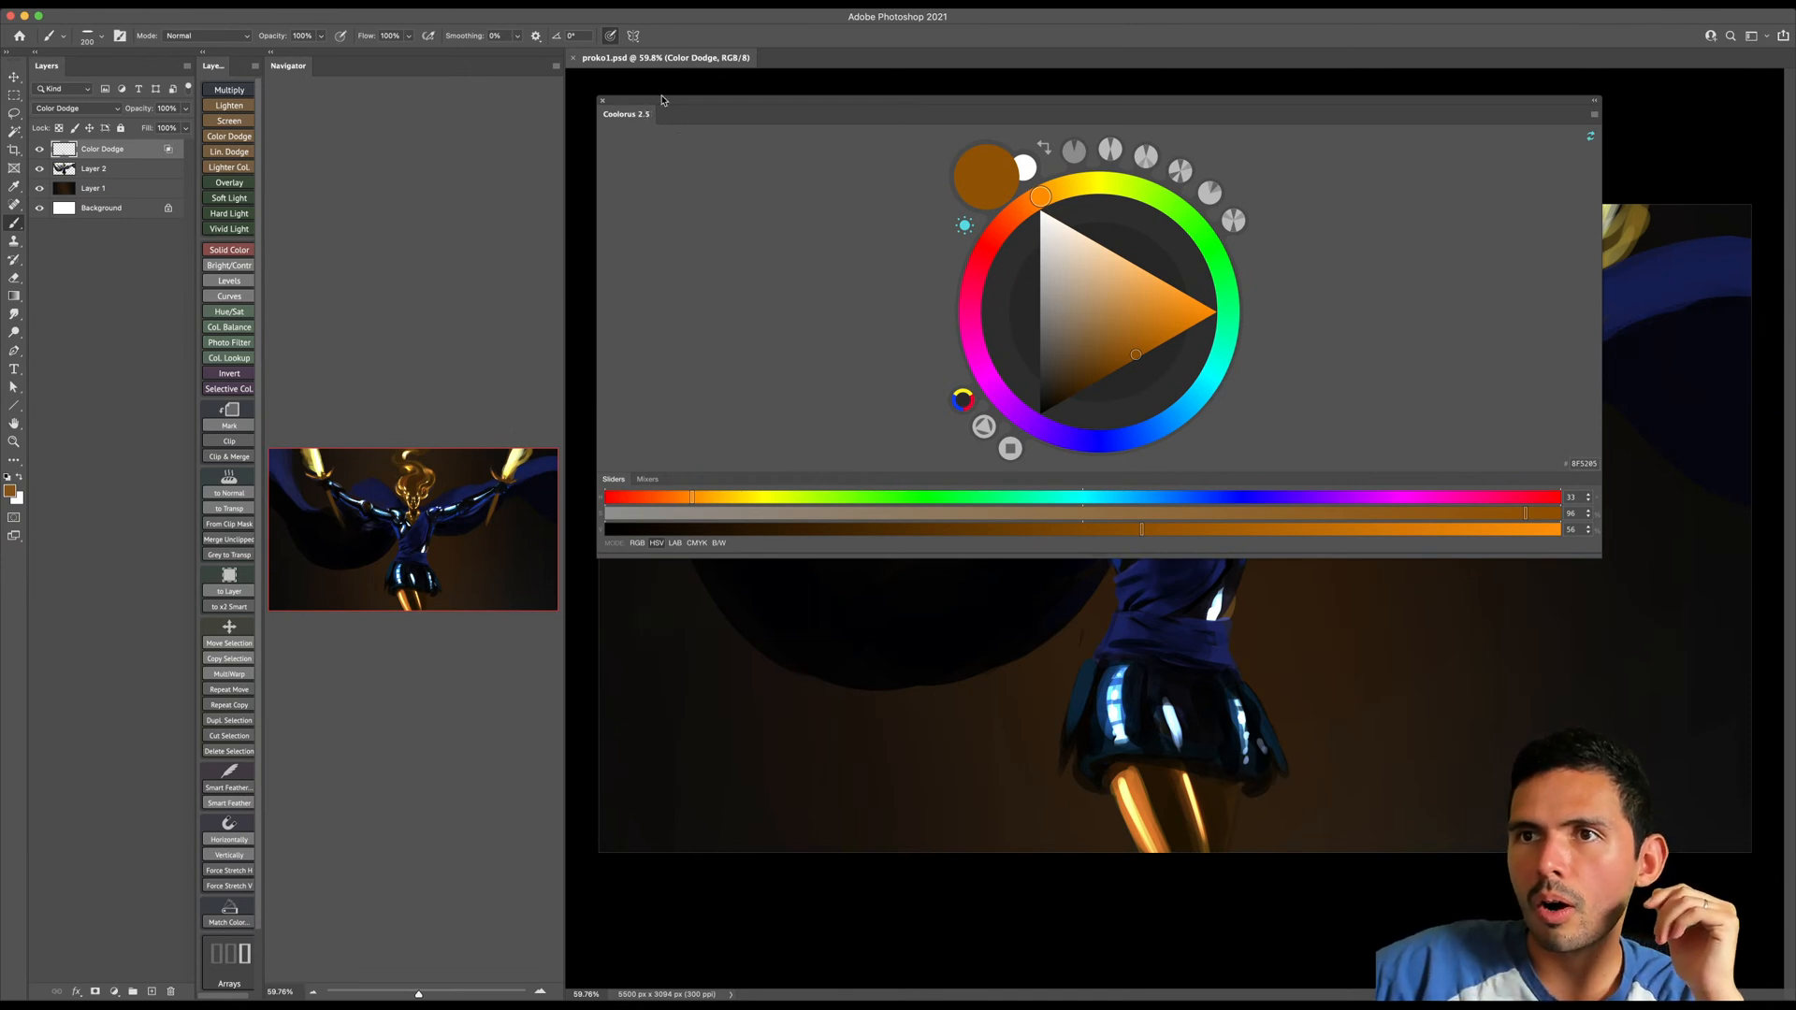
{"action": "left_click_drag", "start_coordinate": [661, 100], "coordinate": [382, 61]}
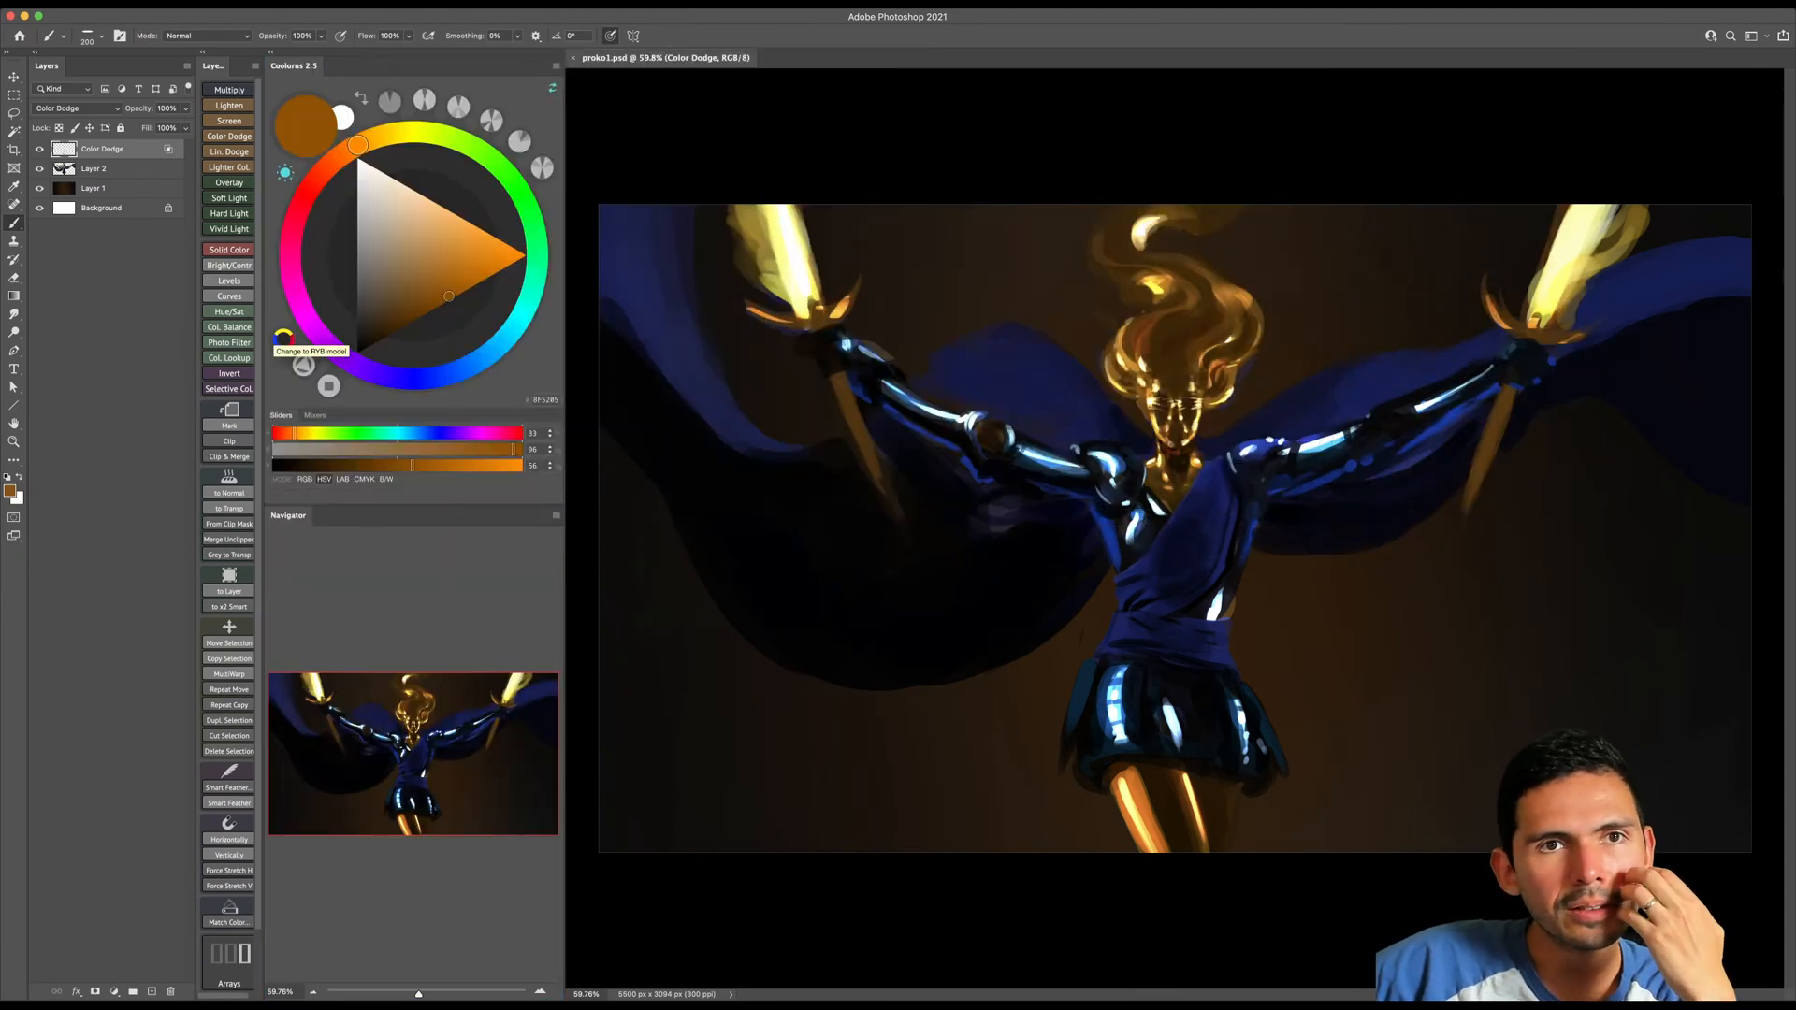
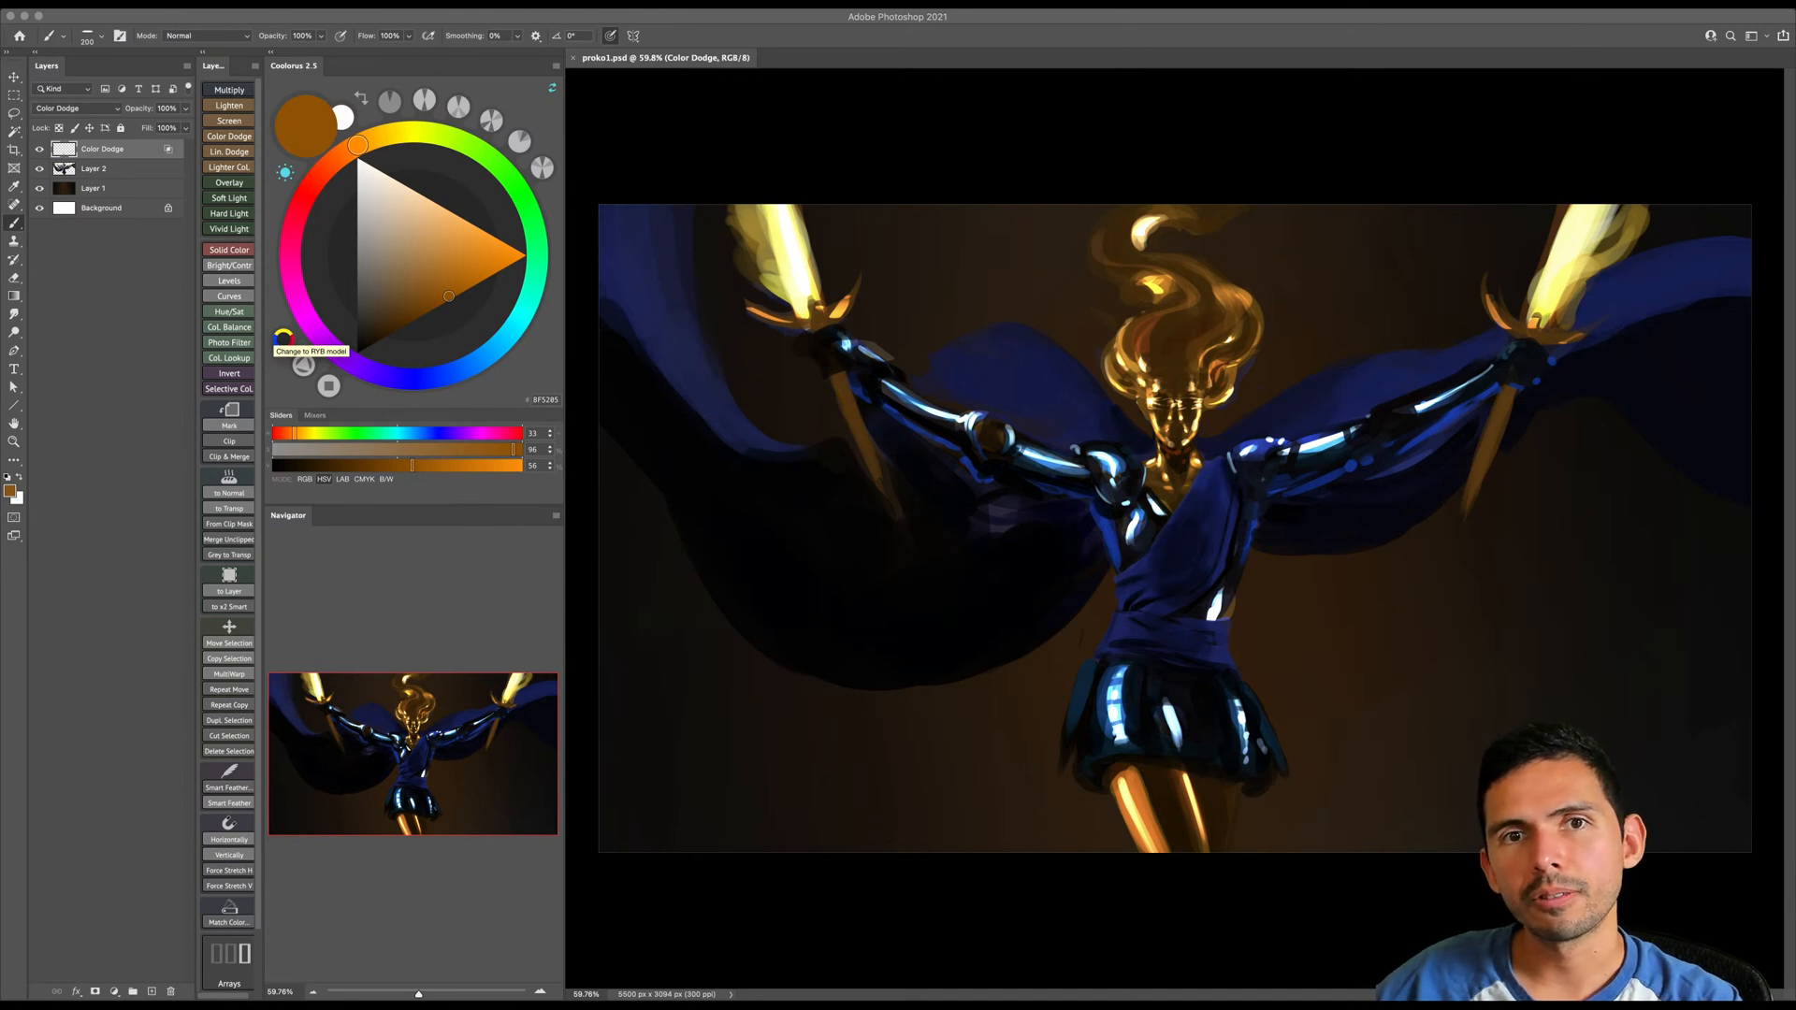
- Compare the painting with the Color Dodge layer hidden and shown, clip it to Layer 2, and merge it down
{"action": "left_click", "coordinate": [39, 150]}
{"action": "left_click", "coordinate": [39, 150]}
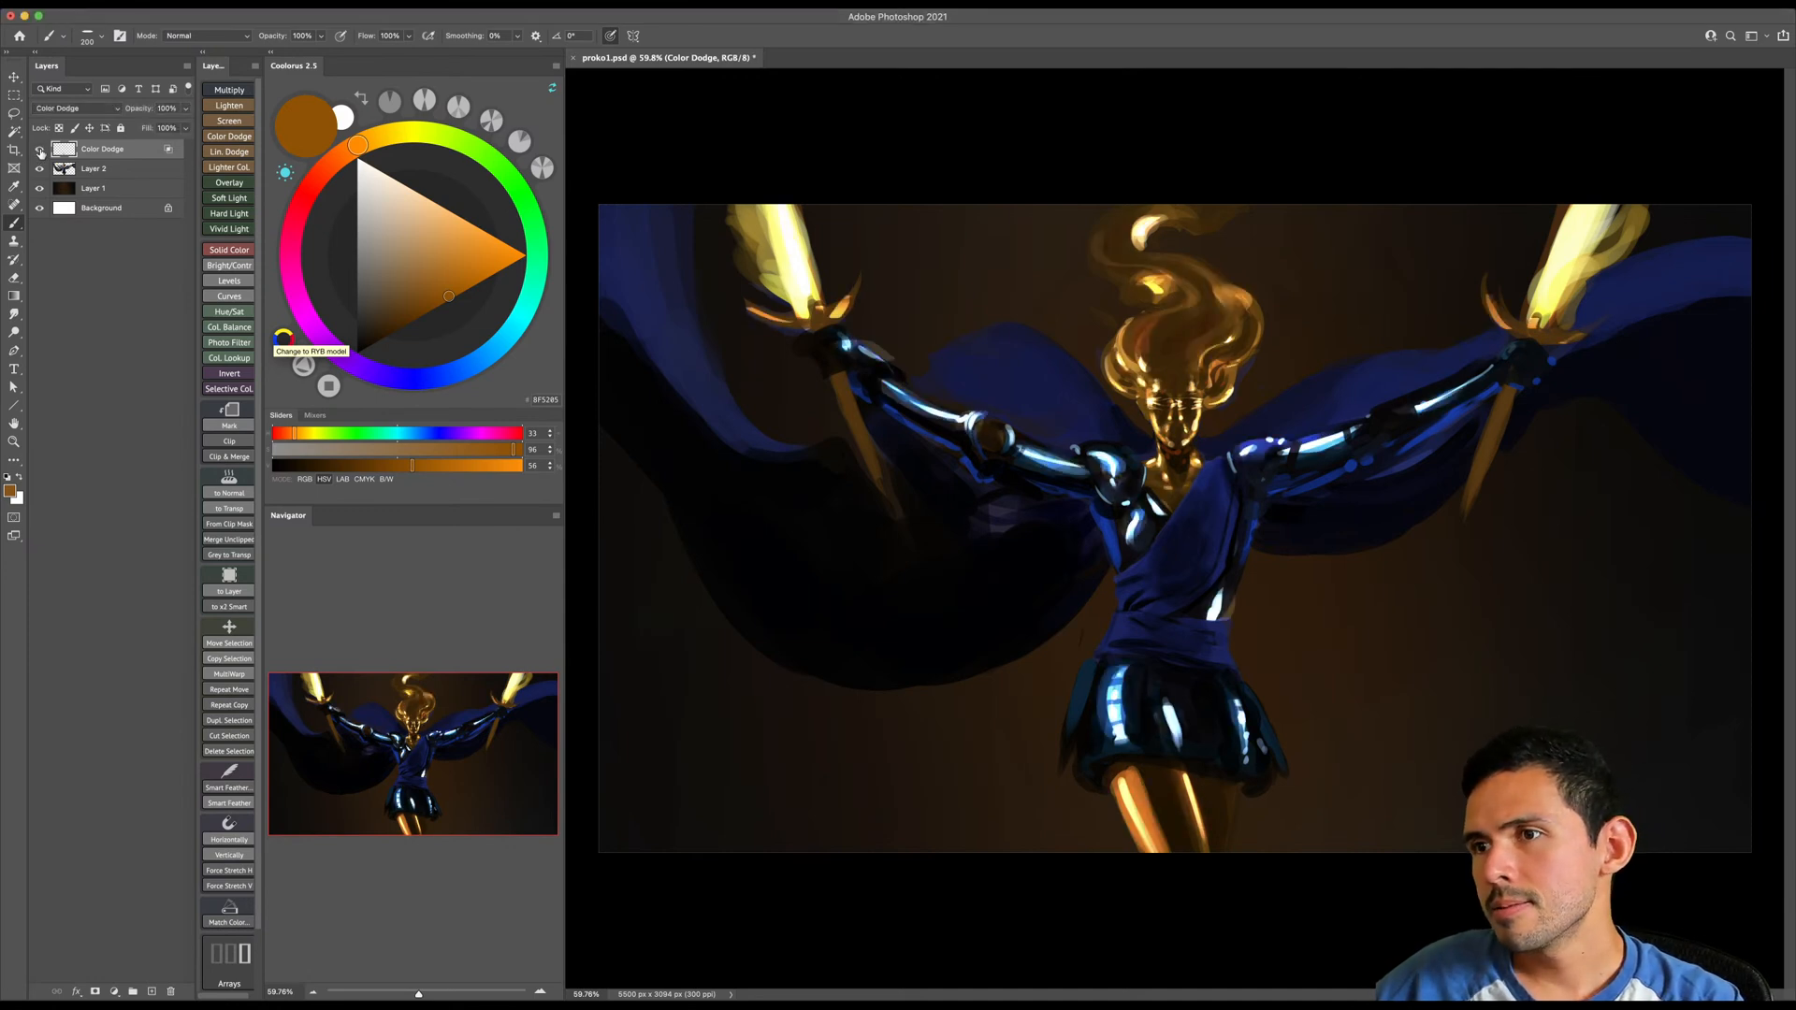
{"action": "left_click", "coordinate": [119, 156], "text": "alt"}
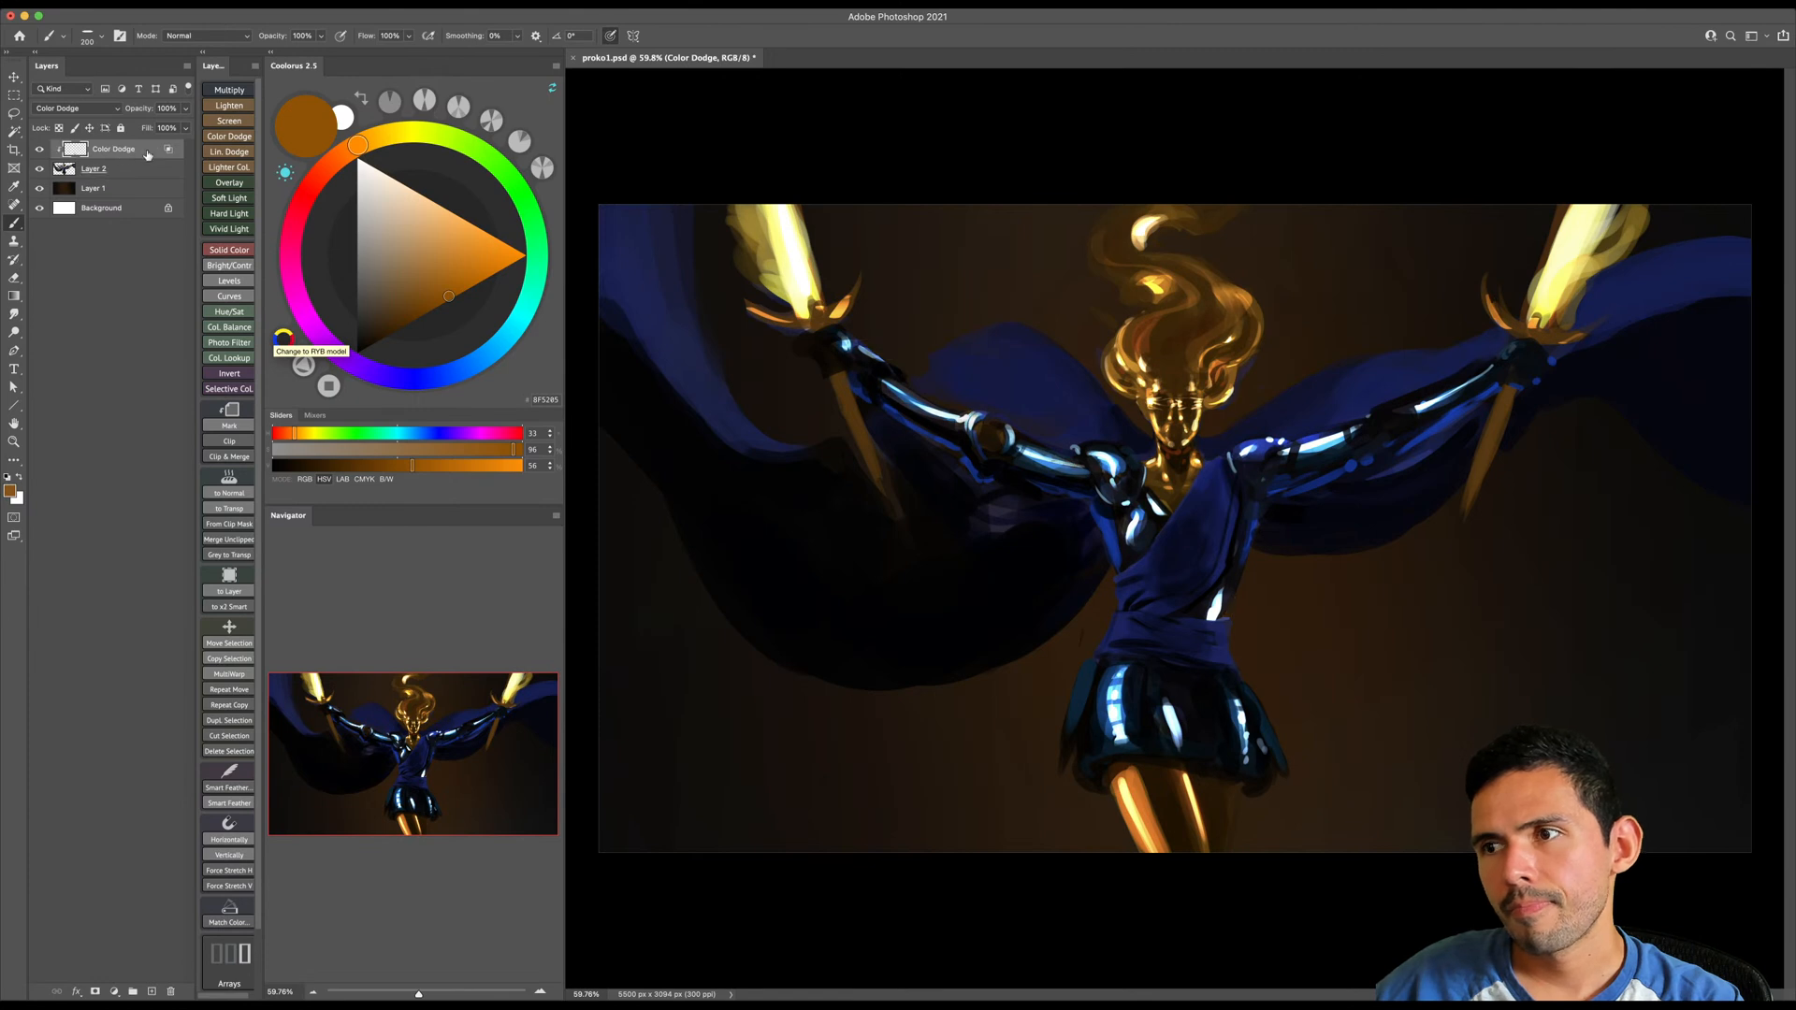
{"action": "left_click", "coordinate": [39, 151]}
{"action": "left_click", "coordinate": [39, 150]}
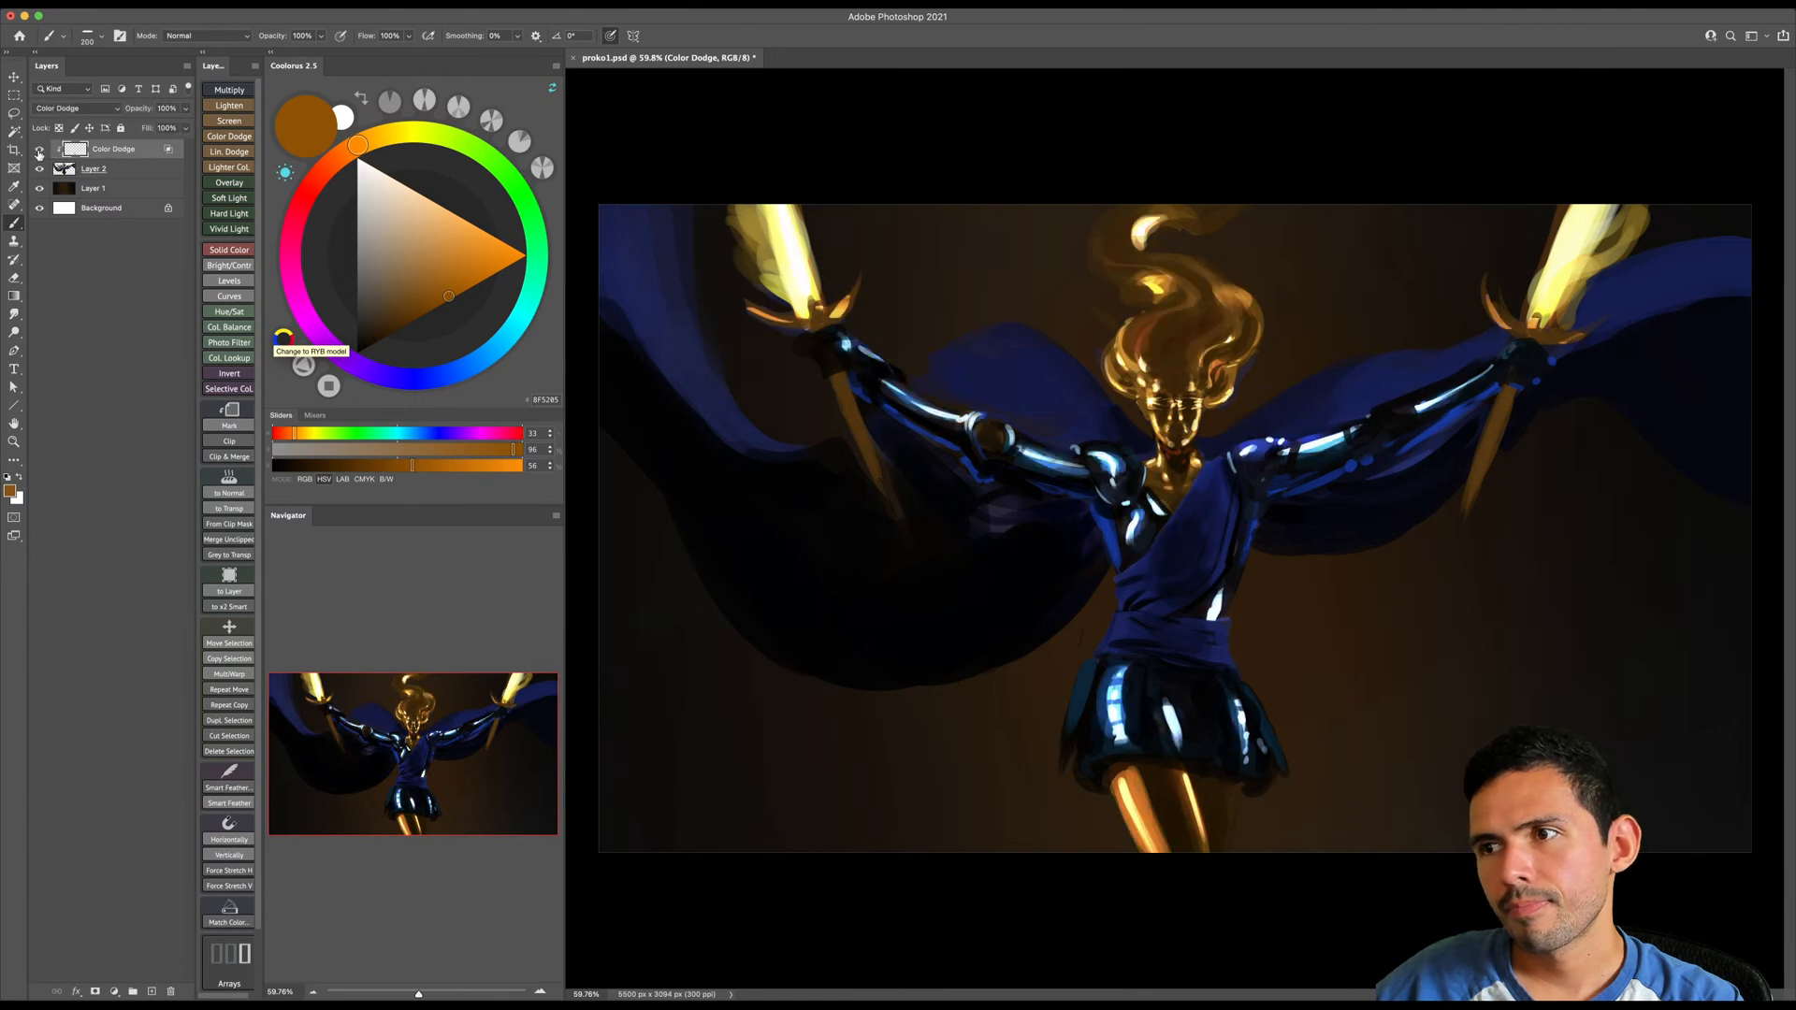
{"action": "key", "text": "super+e"}
{"action": "left_click", "coordinate": [39, 151]}
{"action": "left_click", "coordinate": [39, 152]}
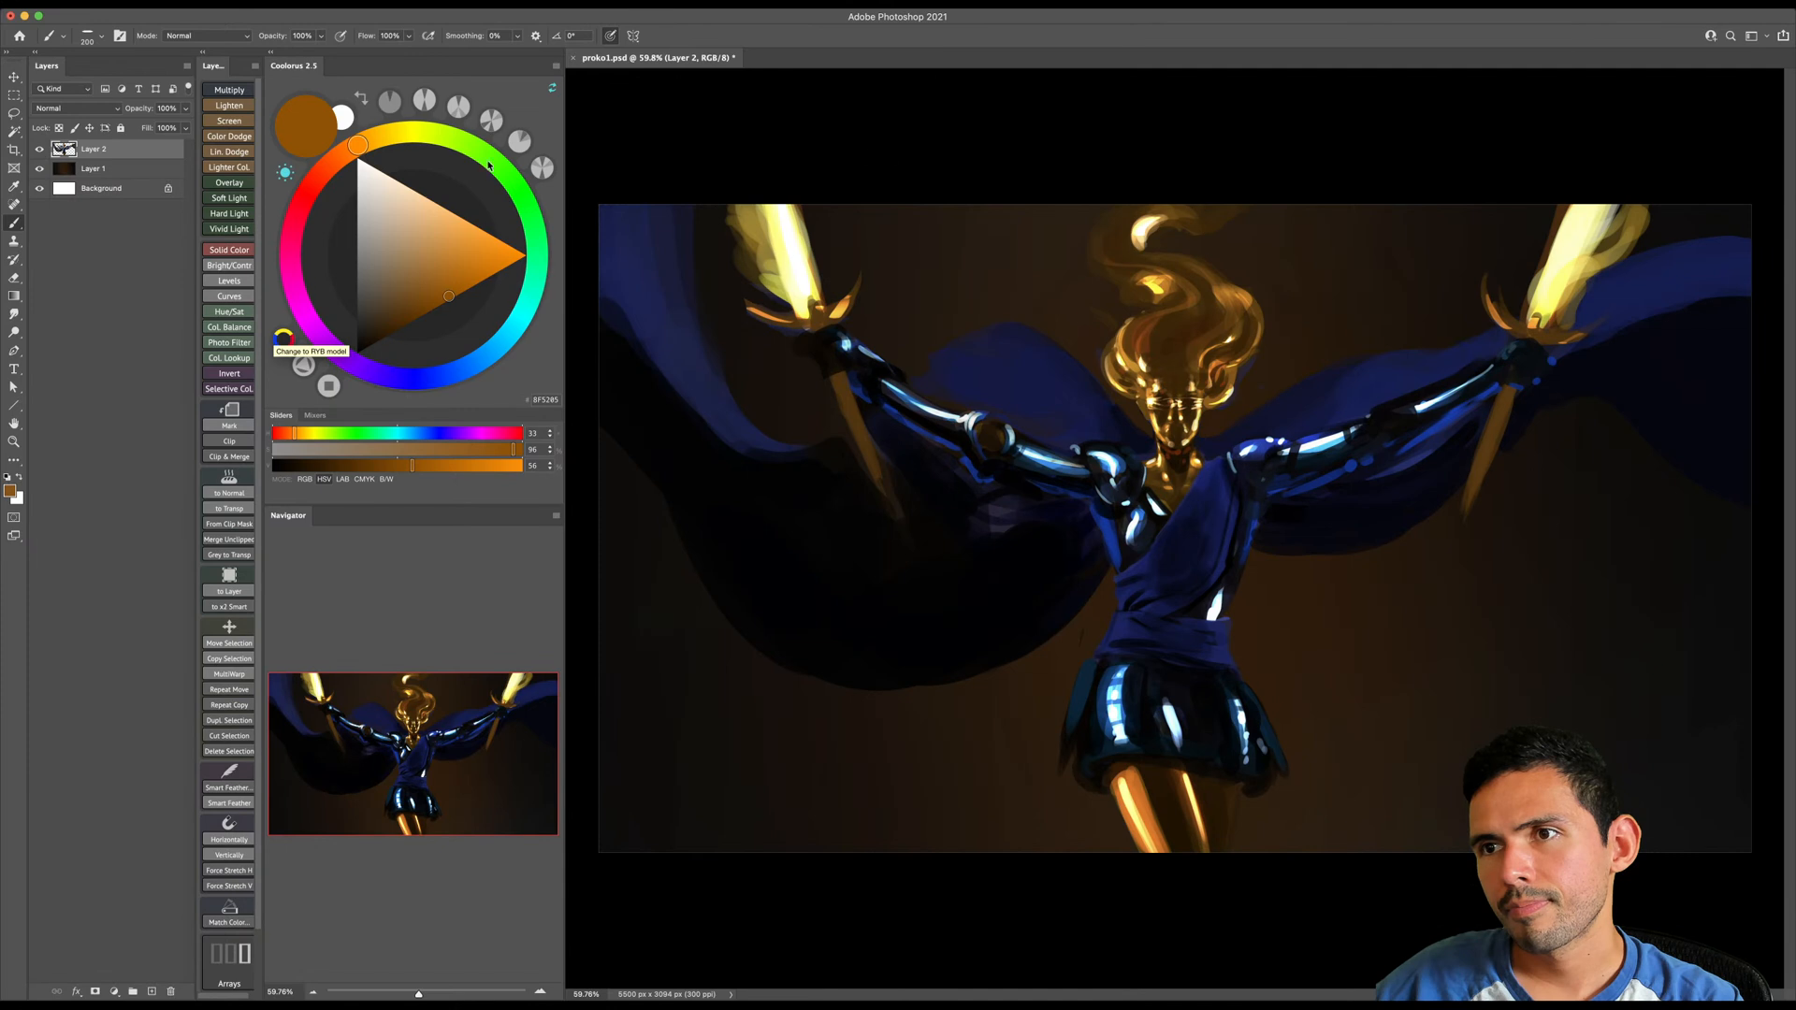
- Erase the stray glow strokes beside both flaming swords along the upper edge of the canvas, enlarging the eraser as needed
{"action": "key", "text": "e"}
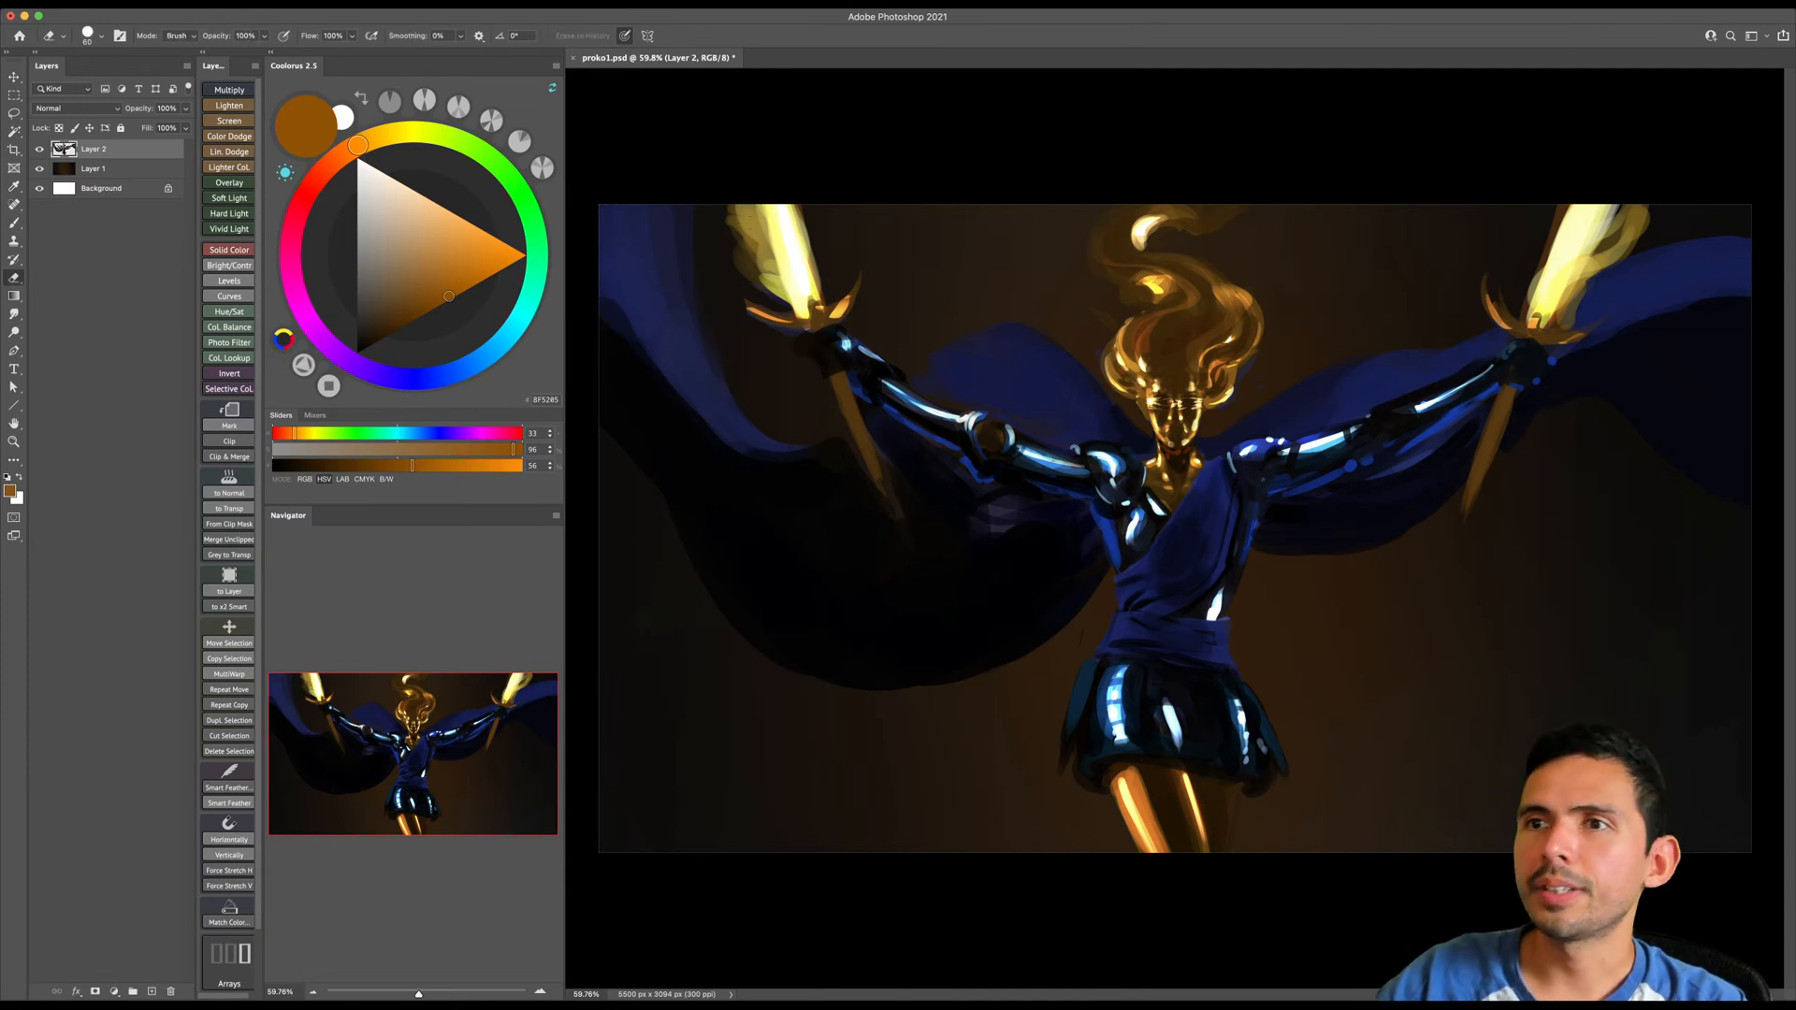
{"action": "left_click_drag", "start_coordinate": [721, 204], "coordinate": [745, 235]}
{"action": "key", "text": "]"}
{"action": "key", "text": "]"}
{"action": "key", "text": "]"}
{"action": "mouse_move", "coordinate": [1642, 203]}
{"action": "left_mouse_down"}
{"action": "mouse_move", "coordinate": [1611, 238]}
{"action": "mouse_move", "coordinate": [1647, 199]}
{"action": "left_mouse_up"}
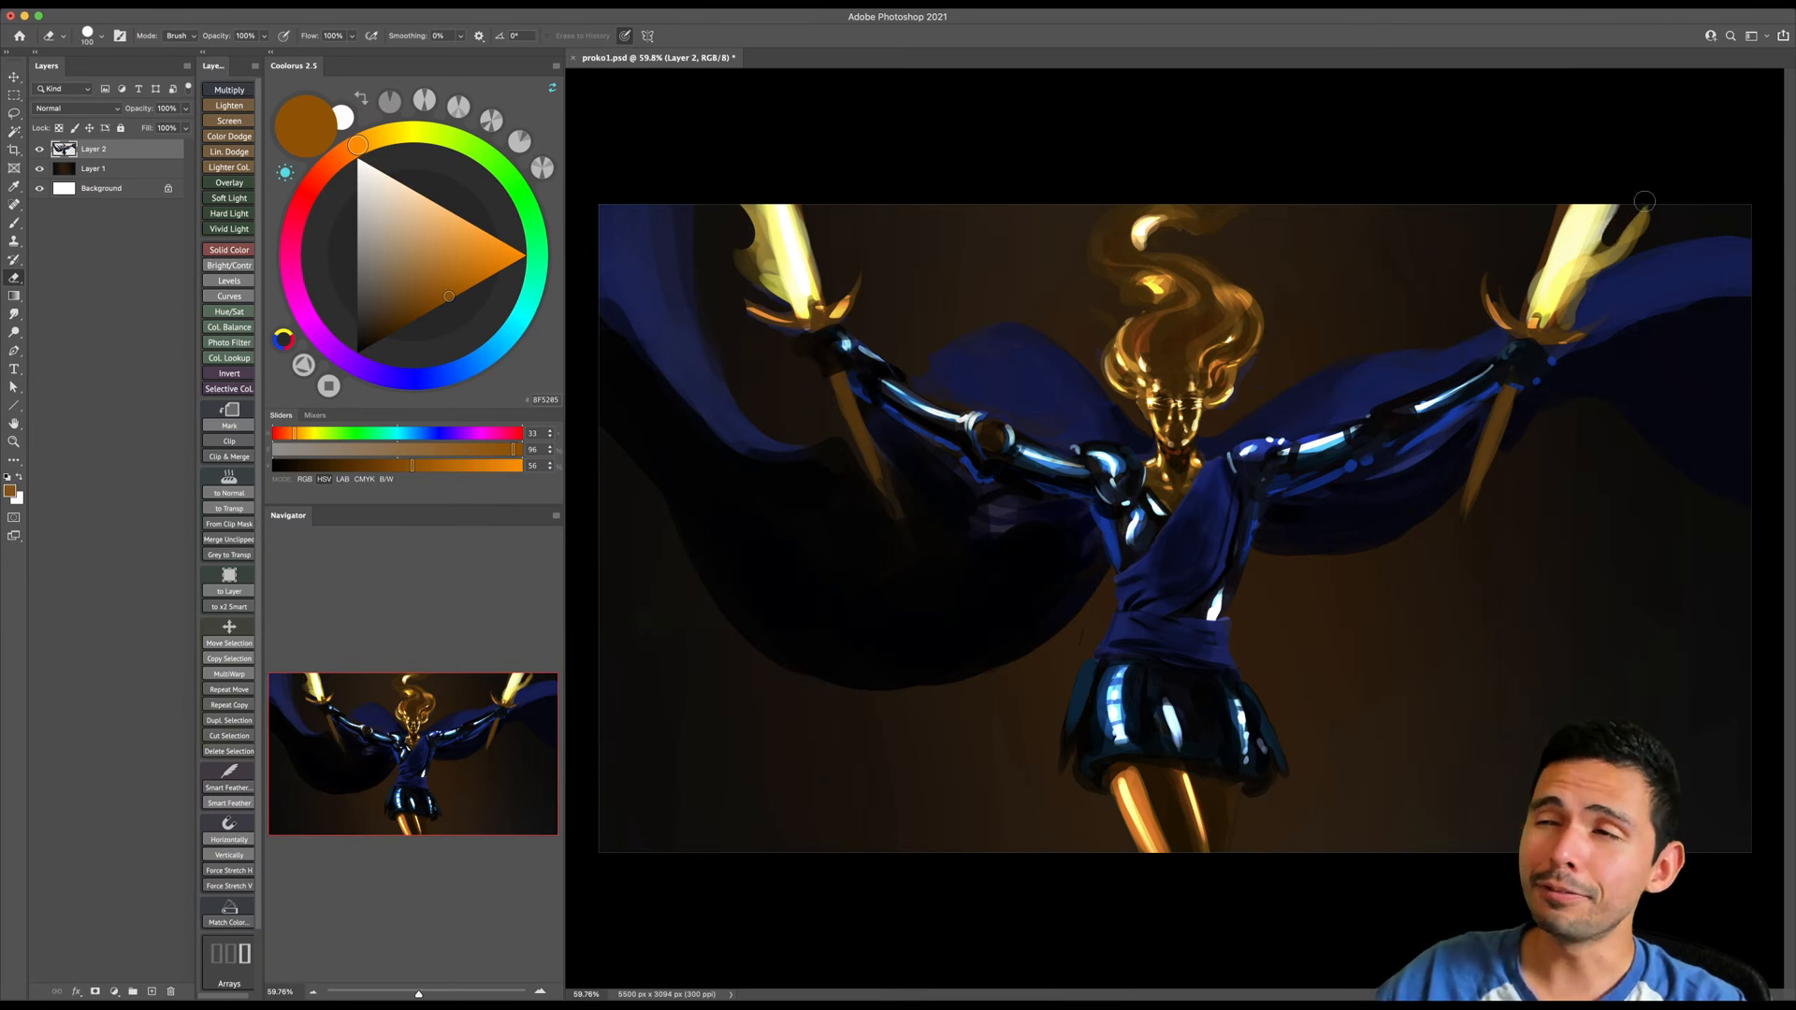
- Choose a bright yellow-orange and paint curved flame streaks sweeping off the sword on the right side of the painting
{"action": "key", "text": "b"}
{"action": "left_click", "coordinate": [1573, 291], "text": "alt"}
{"action": "key", "text": "["}
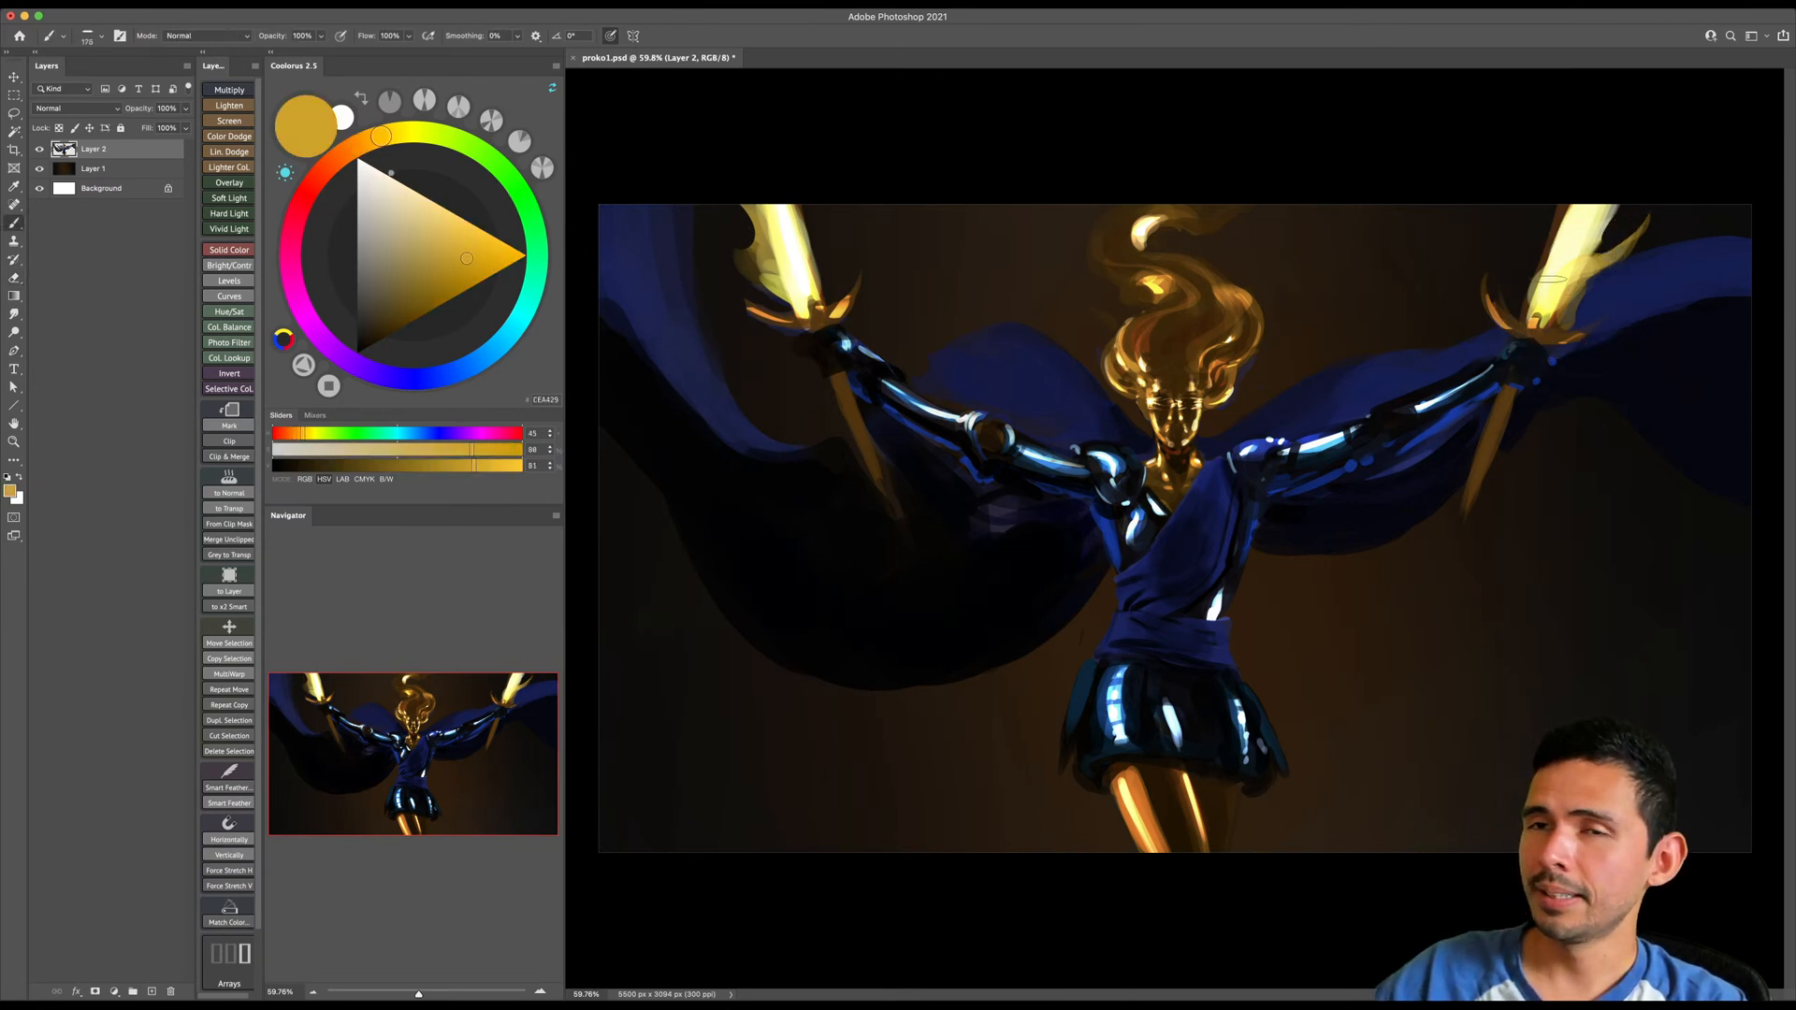
{"action": "left_click", "coordinate": [364, 142]}
{"action": "left_click", "coordinate": [497, 250]}
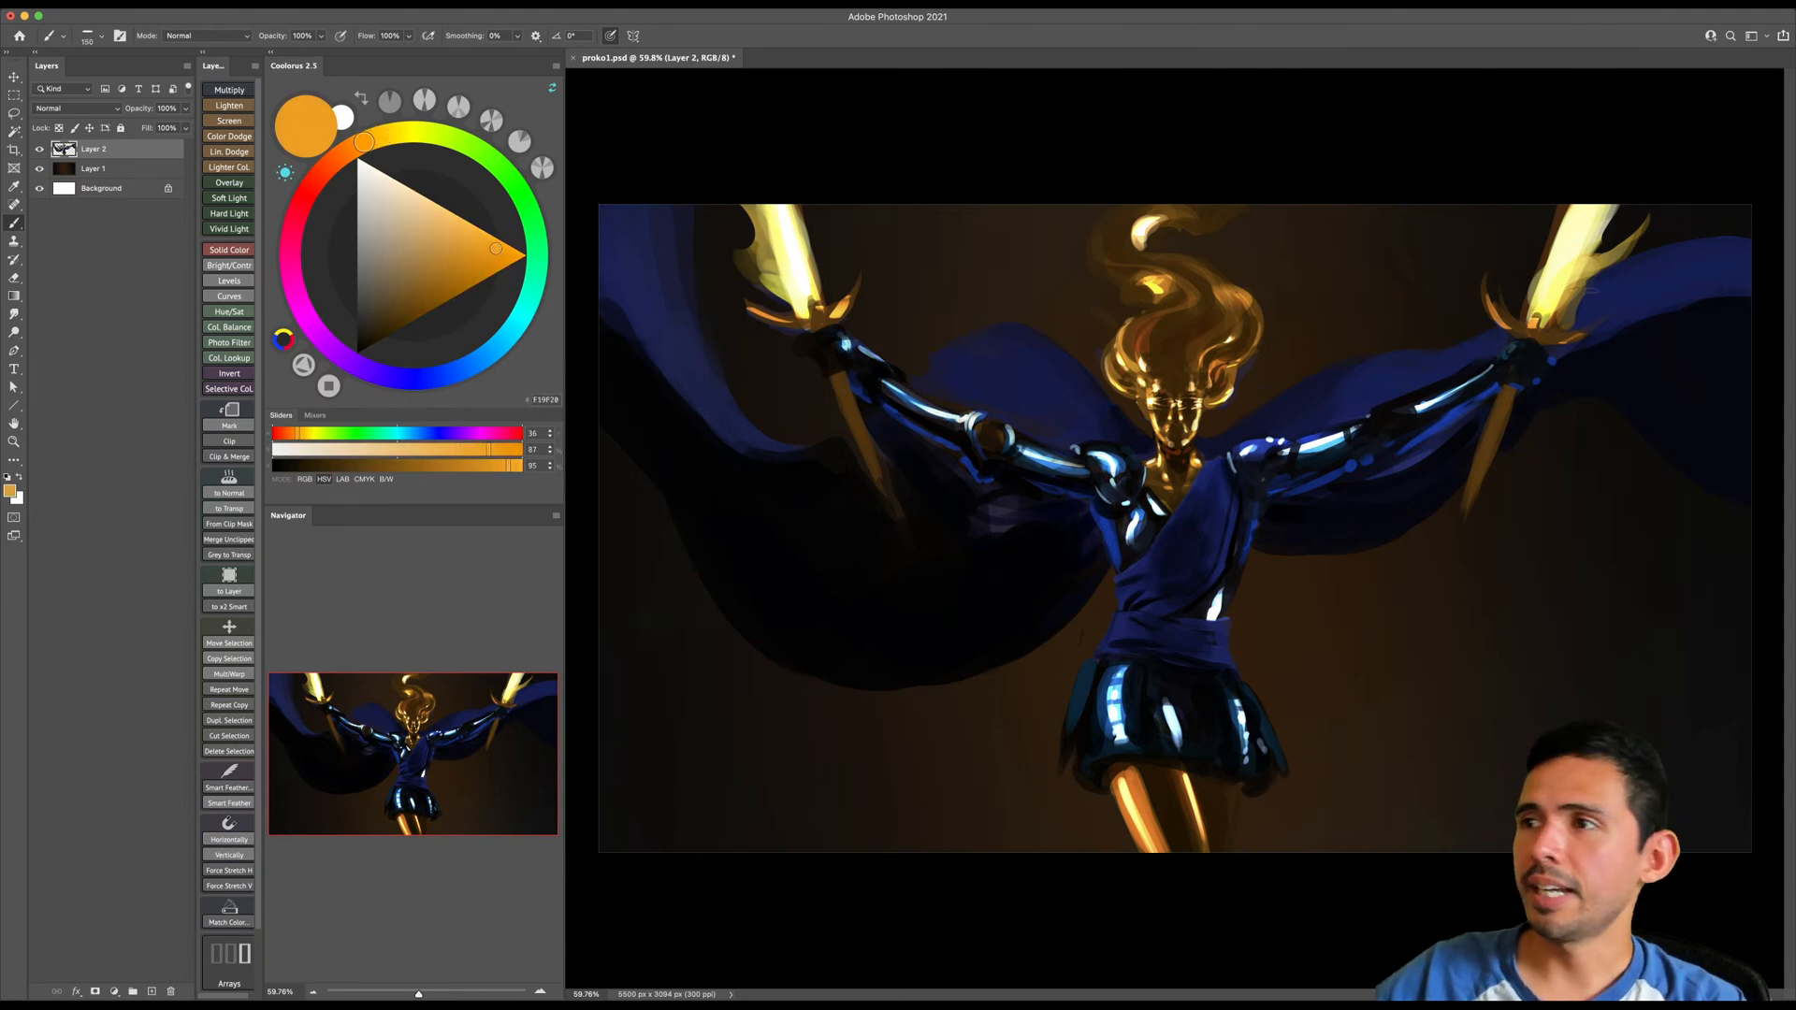
{"action": "key", "text": "["}
{"action": "key", "text": "["}
{"action": "key", "text": "["}
{"action": "key", "text": "["}
{"action": "mouse_move", "coordinate": [1532, 318]}
{"action": "left_mouse_down"}
{"action": "mouse_move", "coordinate": [1584, 272]}
{"action": "mouse_move", "coordinate": [1610, 274]}
{"action": "mouse_move", "coordinate": [1549, 297]}
{"action": "mouse_move", "coordinate": [1665, 206]}
{"action": "left_mouse_up"}
{"action": "key", "text": "]"}
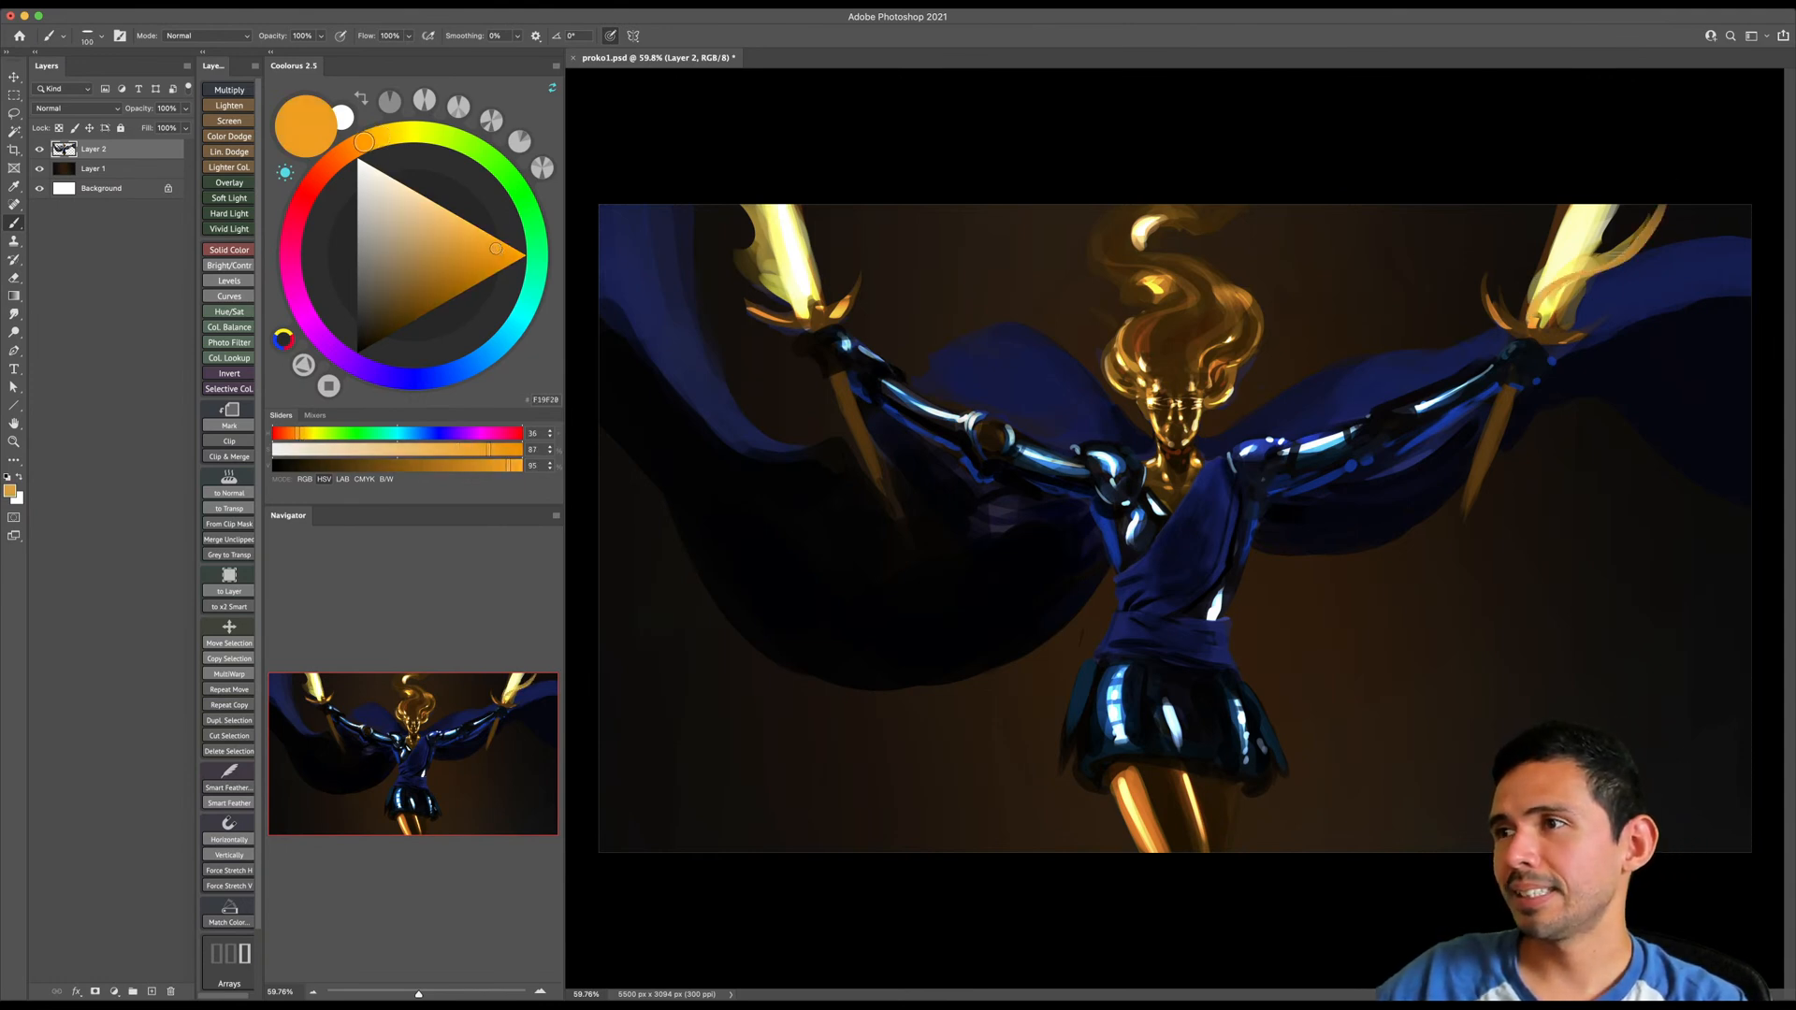
{"action": "mouse_move", "coordinate": [1566, 318]}
{"action": "left_mouse_down"}
{"action": "mouse_move", "coordinate": [1665, 230]}
{"action": "mouse_move", "coordinate": [1660, 198]}
{"action": "left_mouse_up"}
- Fill out the right sword's flame with broader strokes and extend its outer tip in a darker orange
{"action": "key", "text": "]"}
{"action": "key", "text": "]"}
{"action": "key", "text": "]"}
{"action": "key", "text": "]"}
{"action": "key", "text": "]"}
{"action": "key", "text": "]"}
{"action": "mouse_move", "coordinate": [1594, 251]}
{"action": "left_mouse_down"}
{"action": "mouse_move", "coordinate": [1634, 183]}
{"action": "mouse_move", "coordinate": [1610, 189]}
{"action": "left_mouse_up"}
{"action": "key", "text": "["}
{"action": "key", "text": "["}
{"action": "key", "text": "["}
{"action": "key", "text": "["}
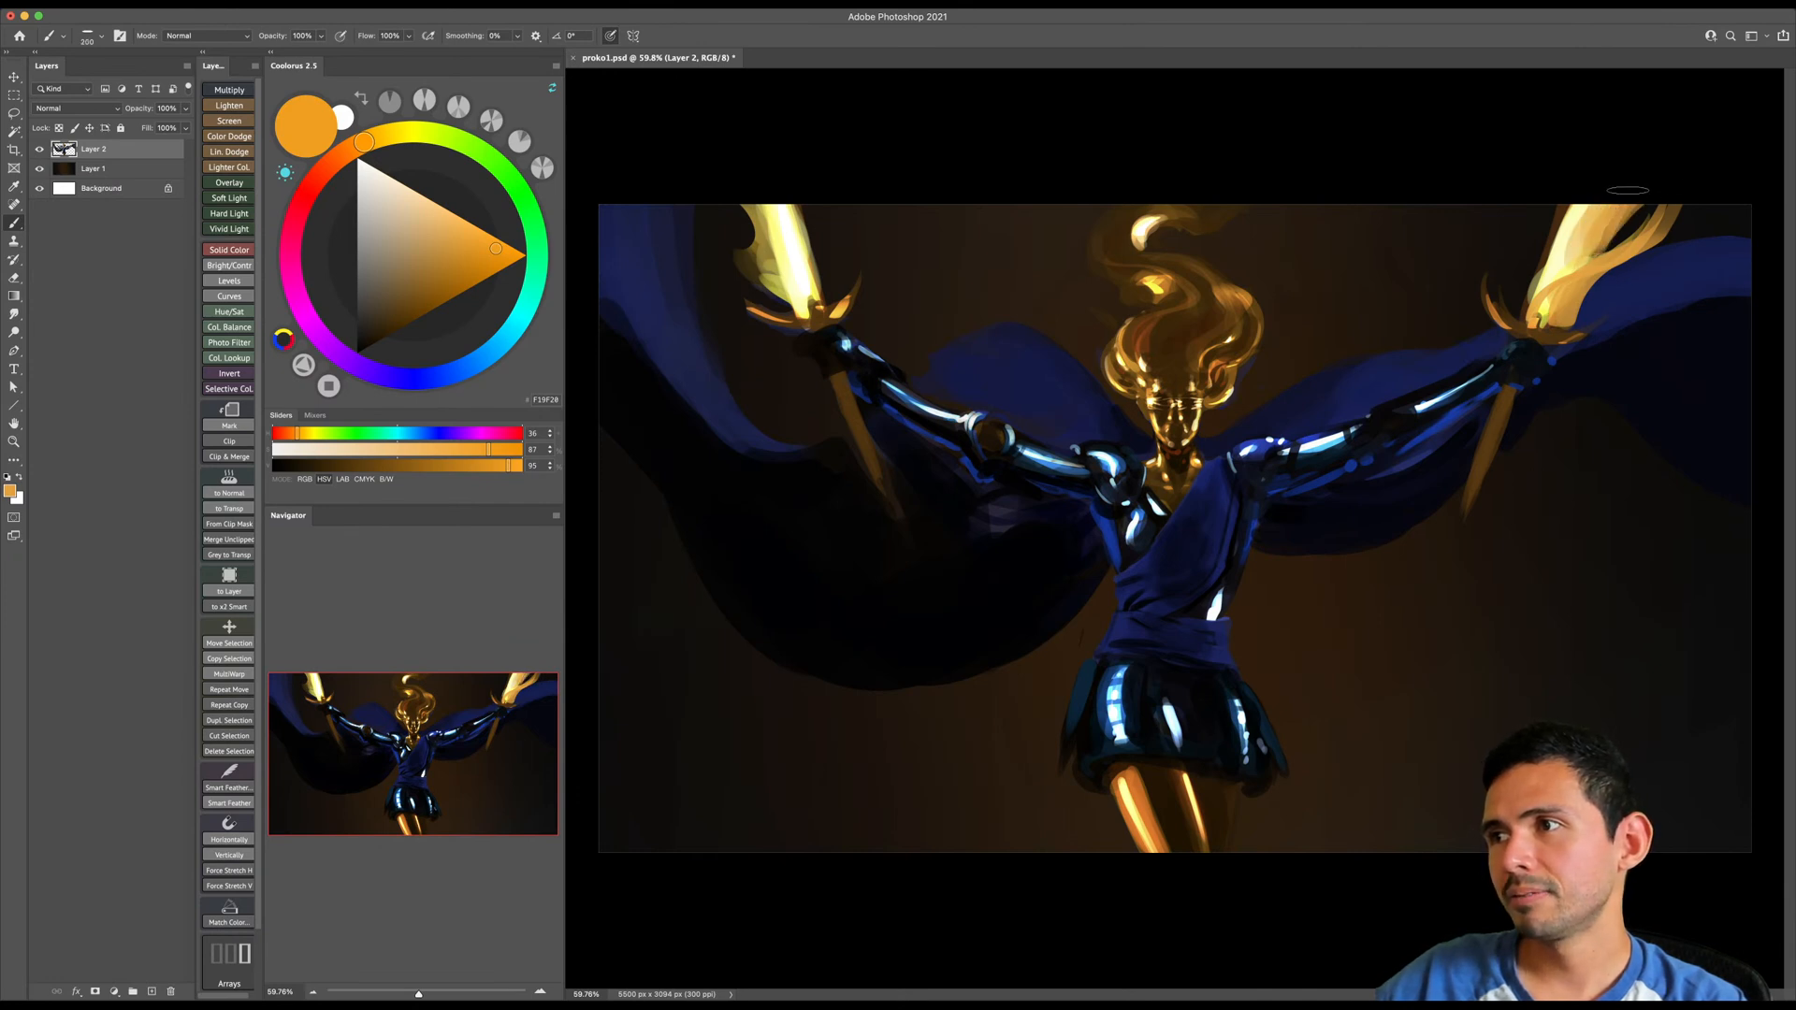
{"action": "left_click", "coordinate": [465, 290]}
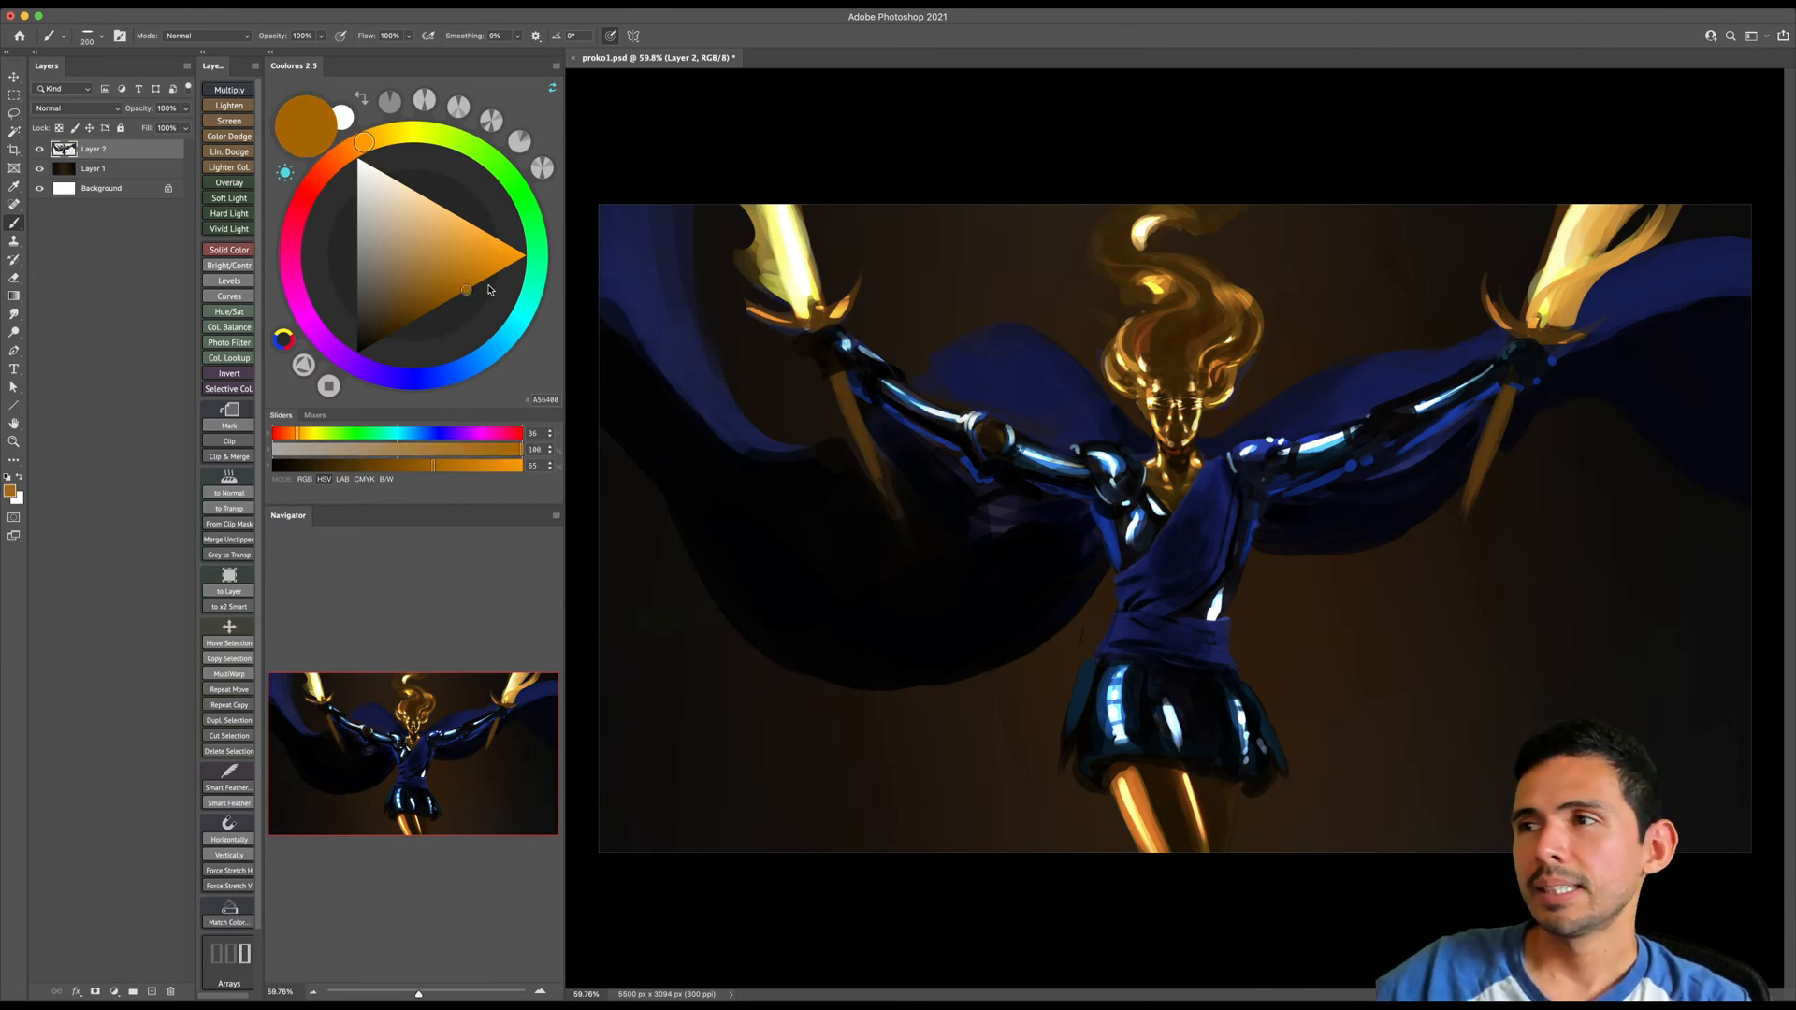
{"action": "mouse_move", "coordinate": [1642, 198]}
{"action": "left_mouse_down"}
{"action": "mouse_move", "coordinate": [1601, 301]}
{"action": "mouse_move", "coordinate": [1689, 176]}
{"action": "left_mouse_up"}
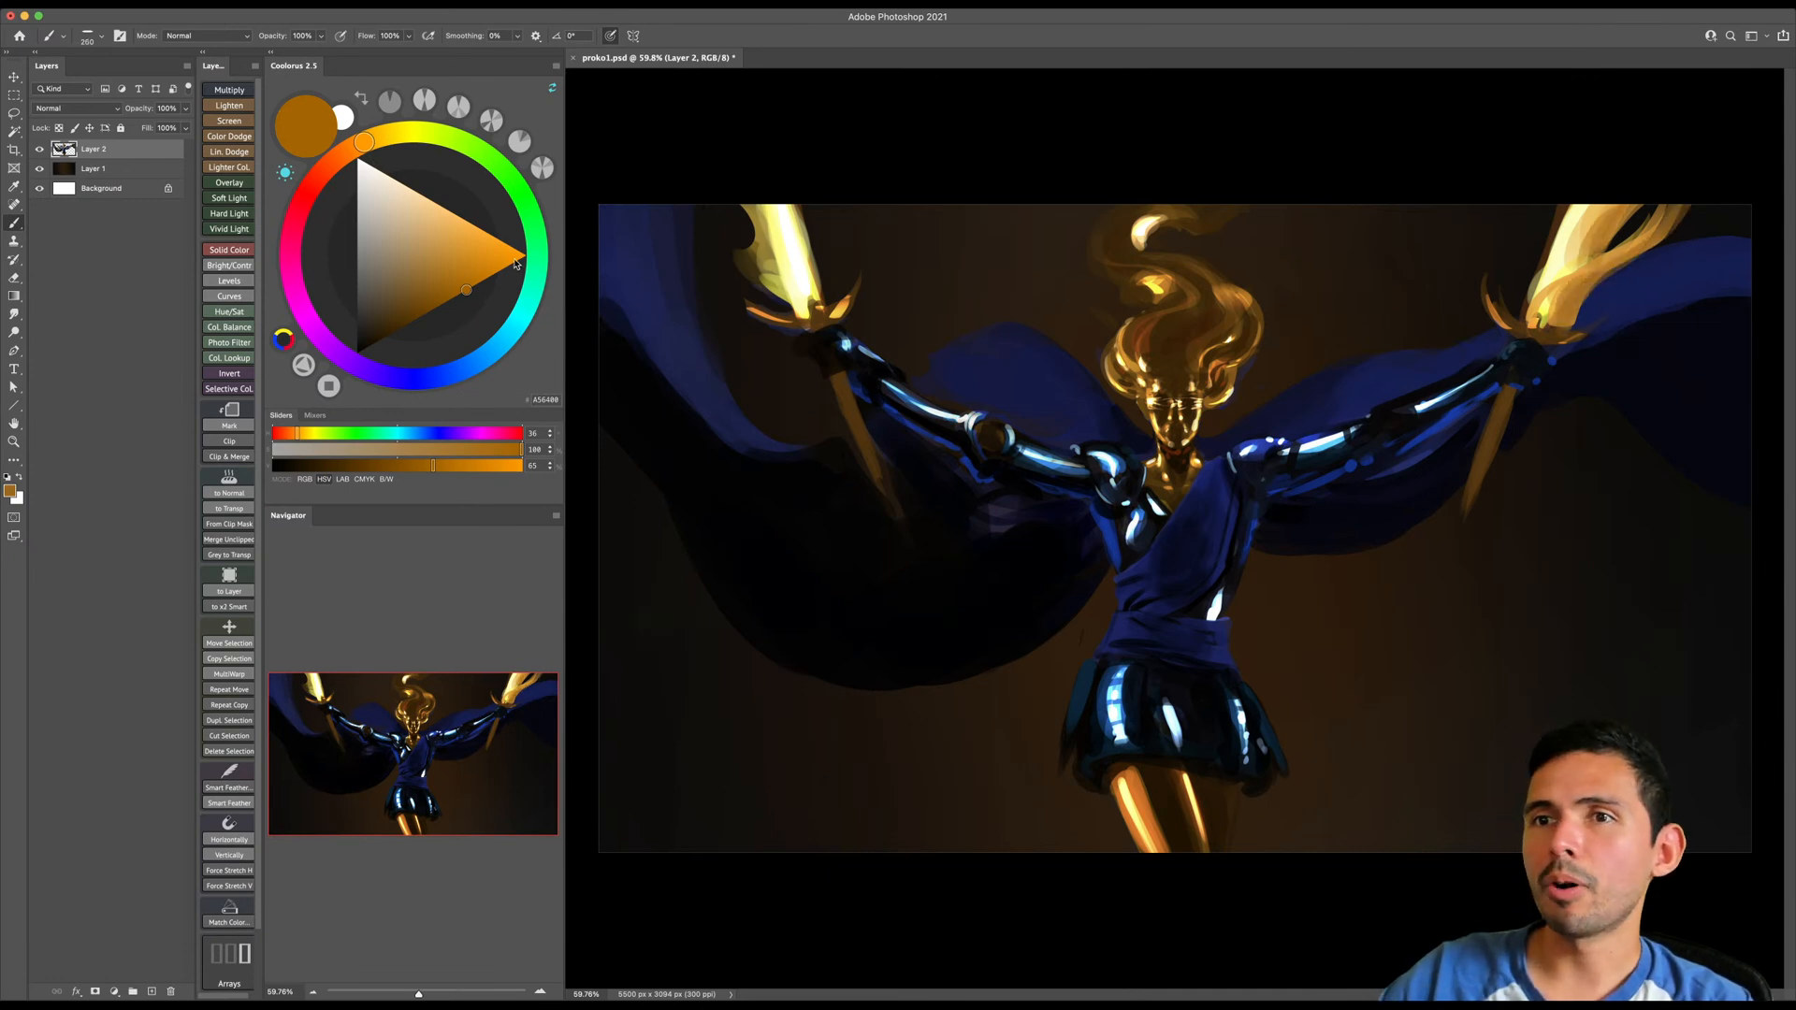
- Choose a deep reddish orange and paint darker flame tongues along the inner edge of the right sword
{"action": "left_click_drag", "start_coordinate": [364, 143], "coordinate": [341, 154]}
{"action": "left_click", "coordinate": [490, 276]}
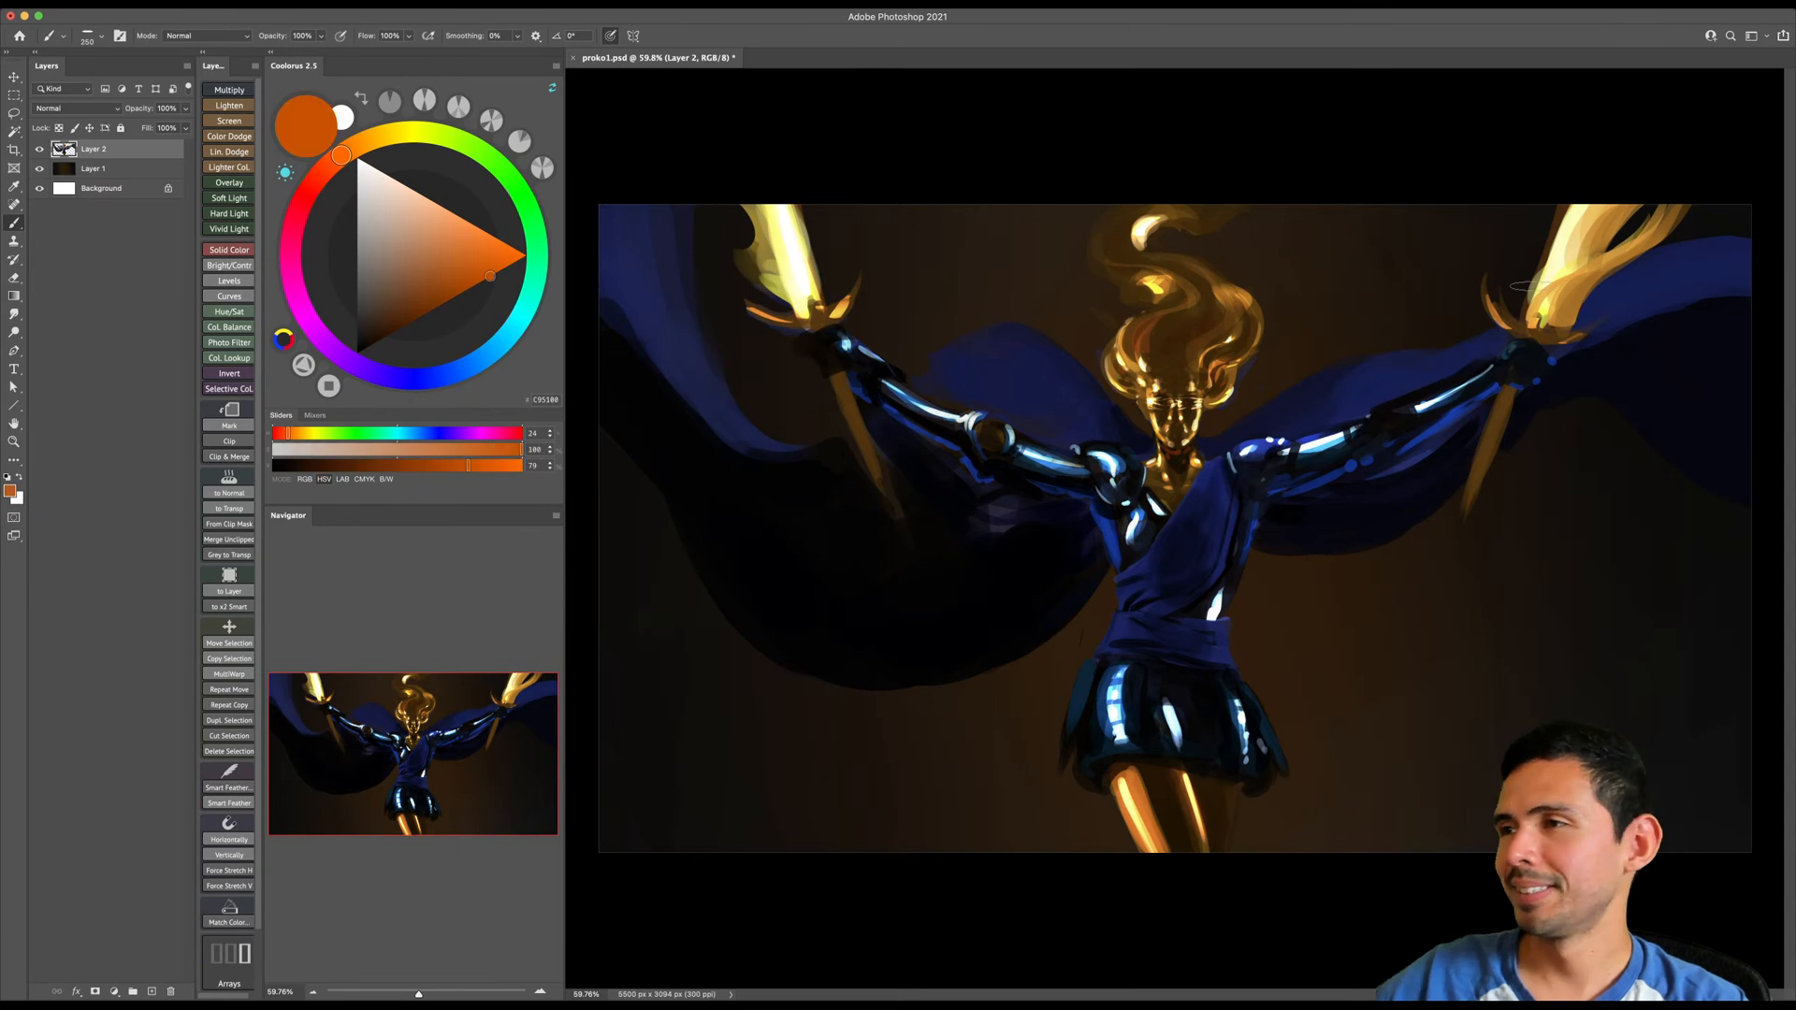
{"action": "mouse_move", "coordinate": [1602, 247]}
{"action": "left_mouse_down"}
{"action": "mouse_move", "coordinate": [1660, 194]}
{"action": "mouse_move", "coordinate": [1549, 280]}
{"action": "left_mouse_up"}
{"action": "key", "text": "bracketleft"}
{"action": "key", "text": "bracketleft"}
{"action": "mouse_move", "coordinate": [1590, 191]}
{"action": "left_mouse_down"}
{"action": "mouse_move", "coordinate": [1532, 288]}
{"action": "mouse_move", "coordinate": [1528, 271]}
{"action": "mouse_move", "coordinate": [1514, 308]}
{"action": "mouse_move", "coordinate": [1525, 283]}
{"action": "mouse_move", "coordinate": [1530, 323]}
{"action": "mouse_move", "coordinate": [1553, 194]}
{"action": "left_mouse_up"}
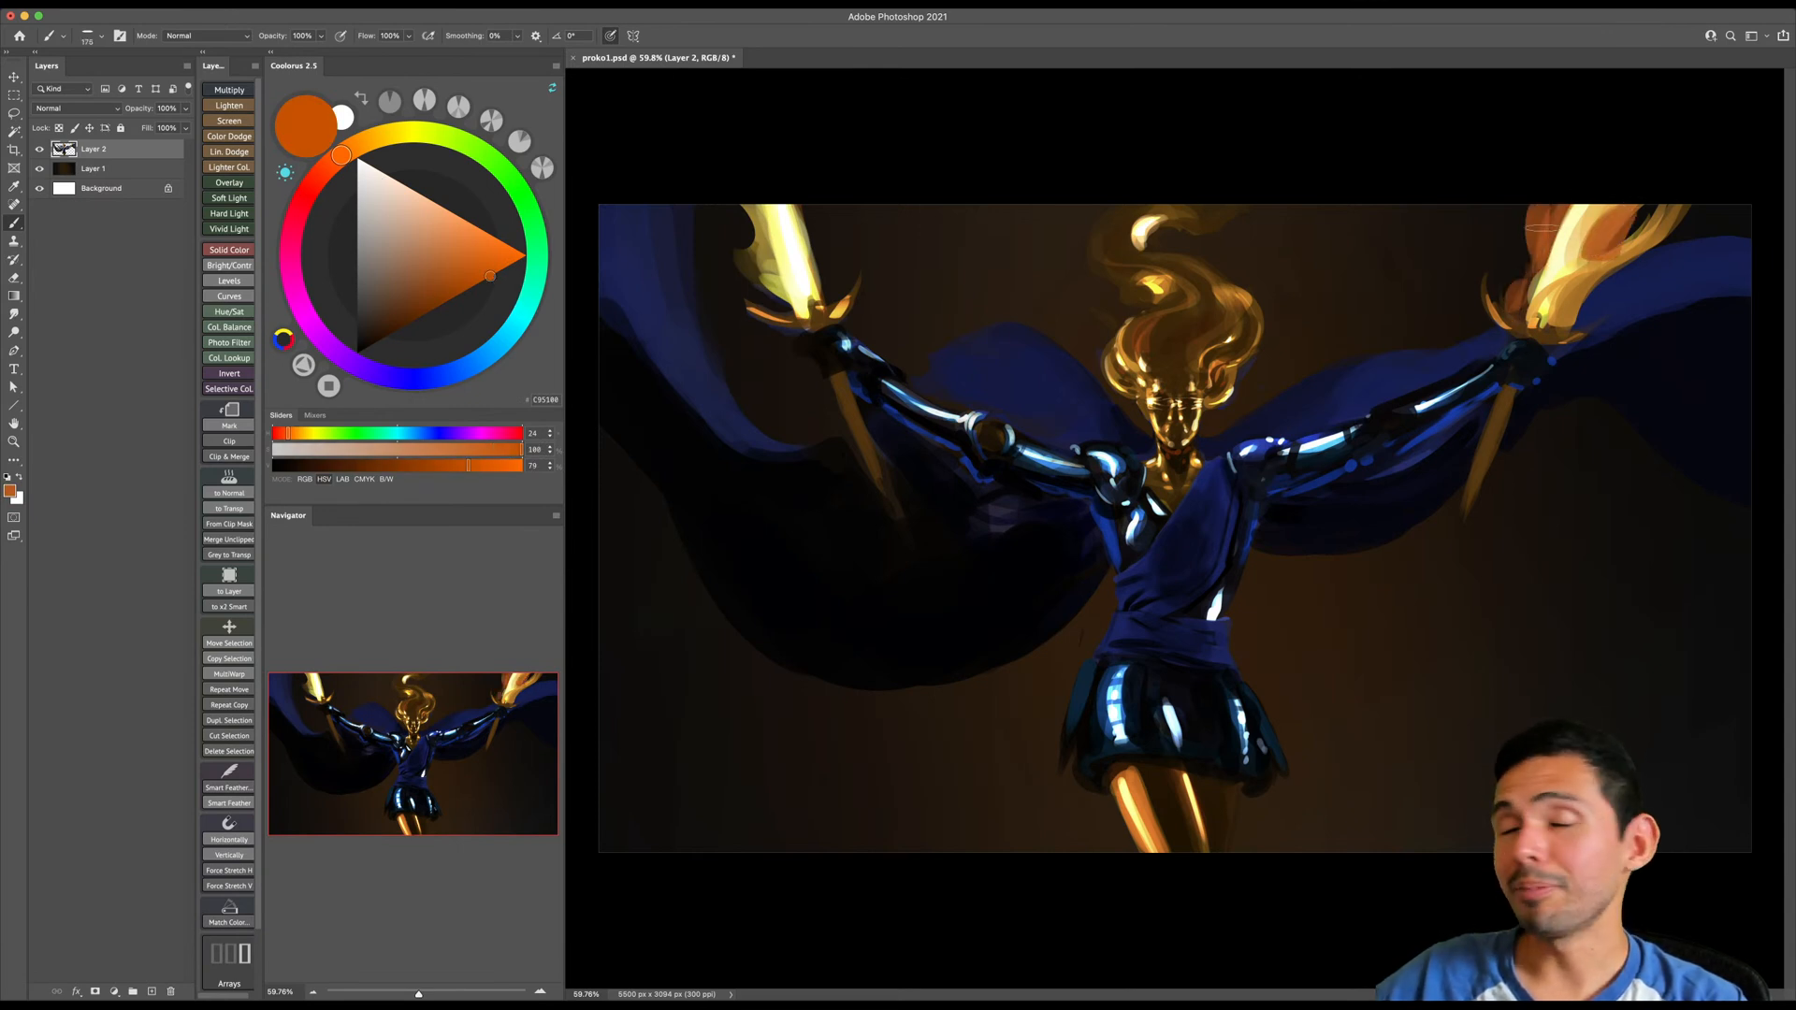
- Paint matching deep orange flame tongues flaring outward around the left sword at varying brush sizes
{"action": "key", "text": "bracketright"}
{"action": "key", "text": "bracketright"}
{"action": "mouse_move", "coordinate": [832, 297]}
{"action": "left_mouse_down"}
{"action": "mouse_move", "coordinate": [791, 181]}
{"action": "mouse_move", "coordinate": [808, 279]}
{"action": "left_mouse_up"}
{"action": "key", "text": "bracketright"}
{"action": "key", "text": "bracketright"}
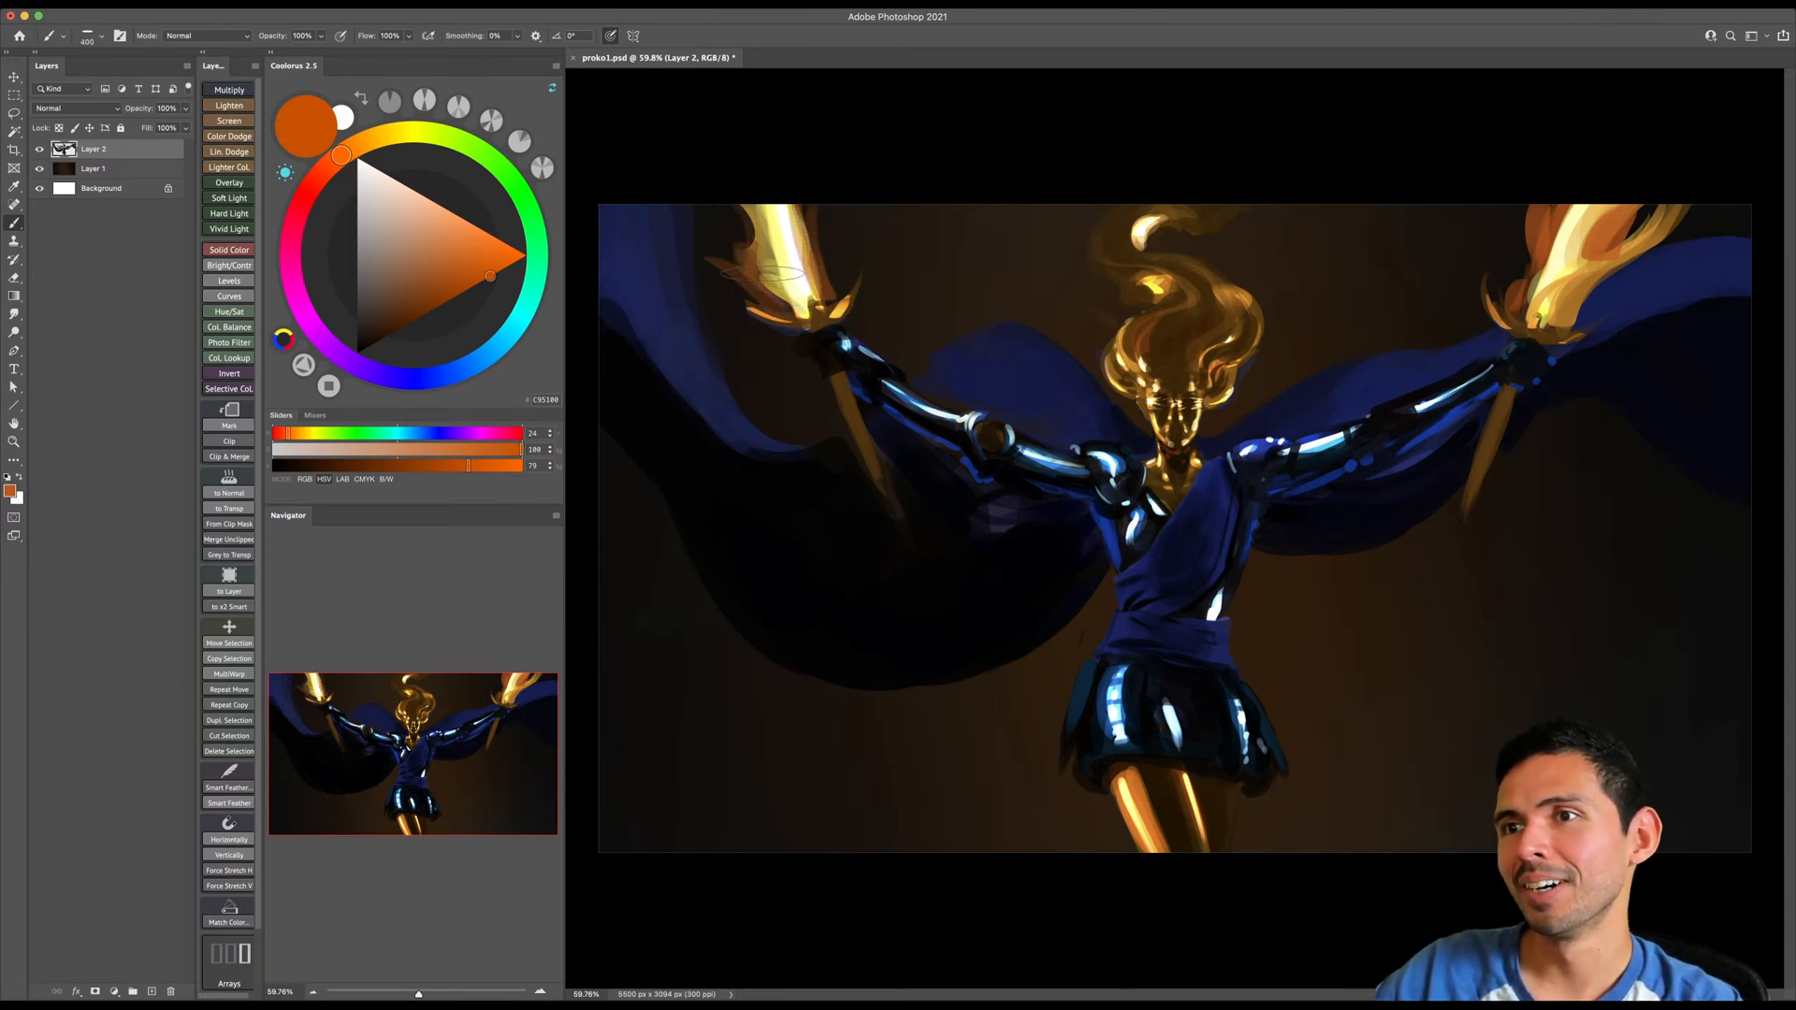
{"action": "key", "text": "bracketright"}
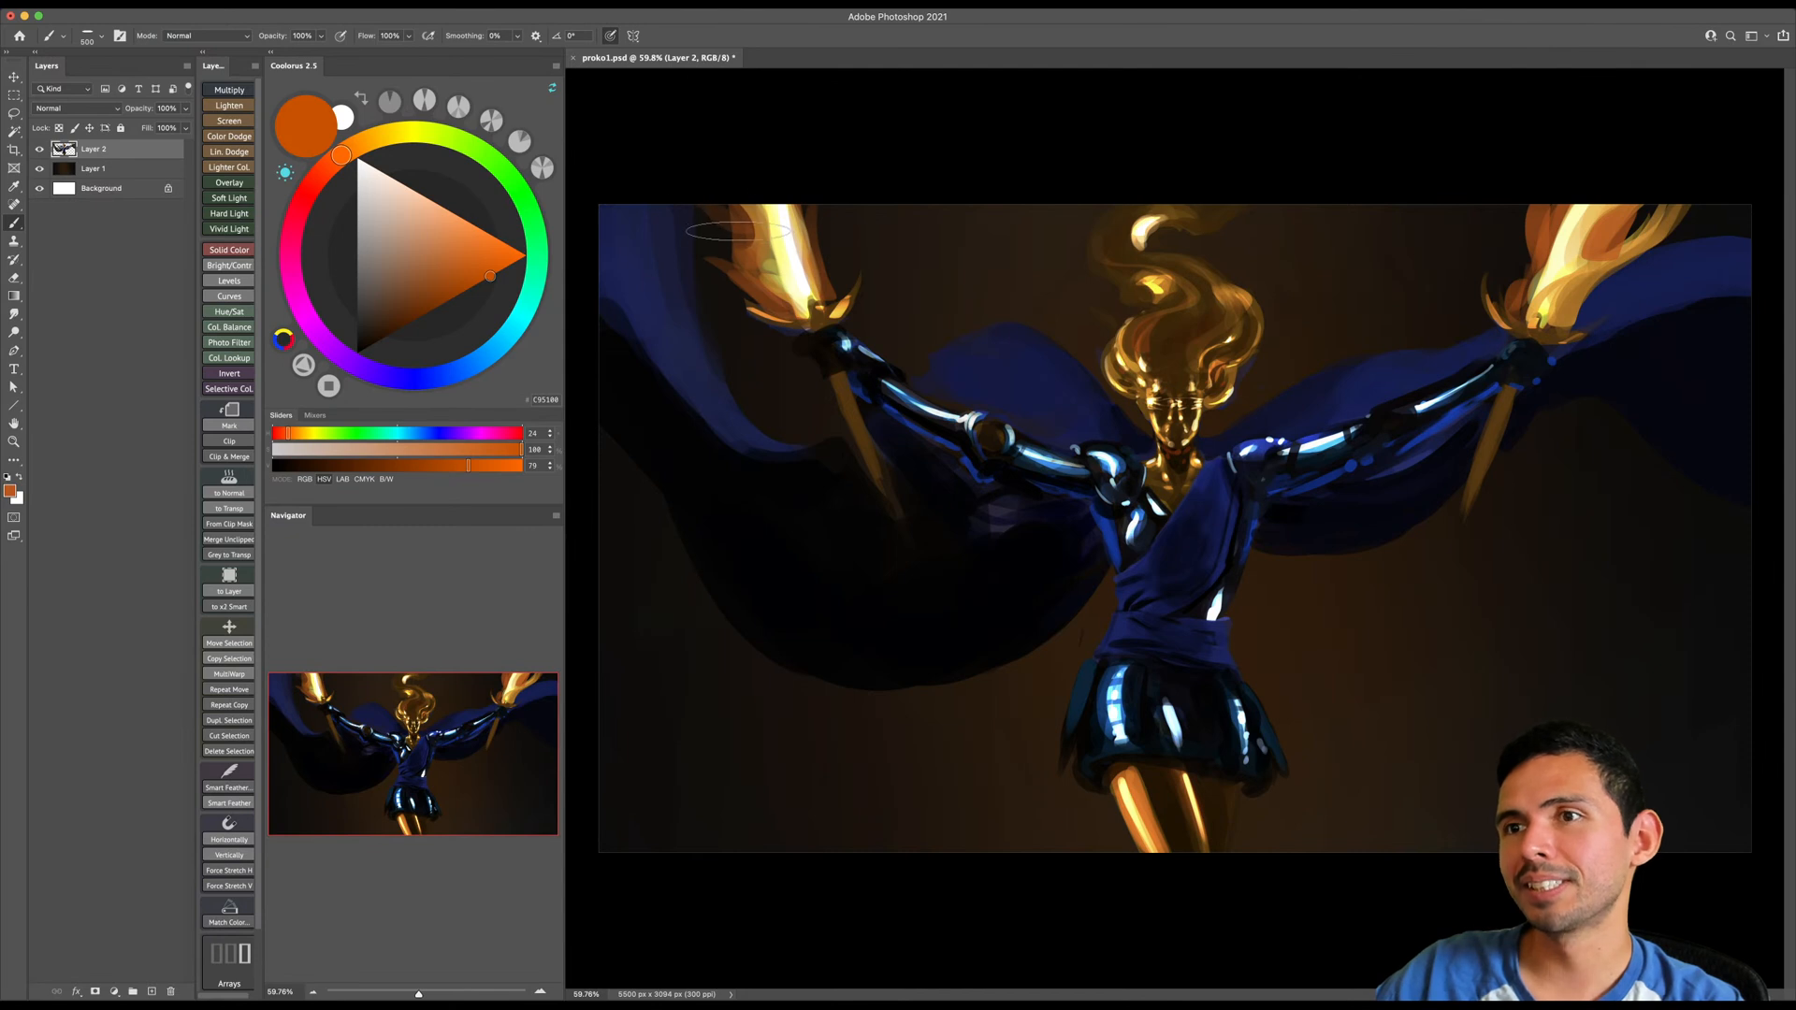
{"action": "key", "text": "bracketleft"}
{"action": "key", "text": "bracketleft"}
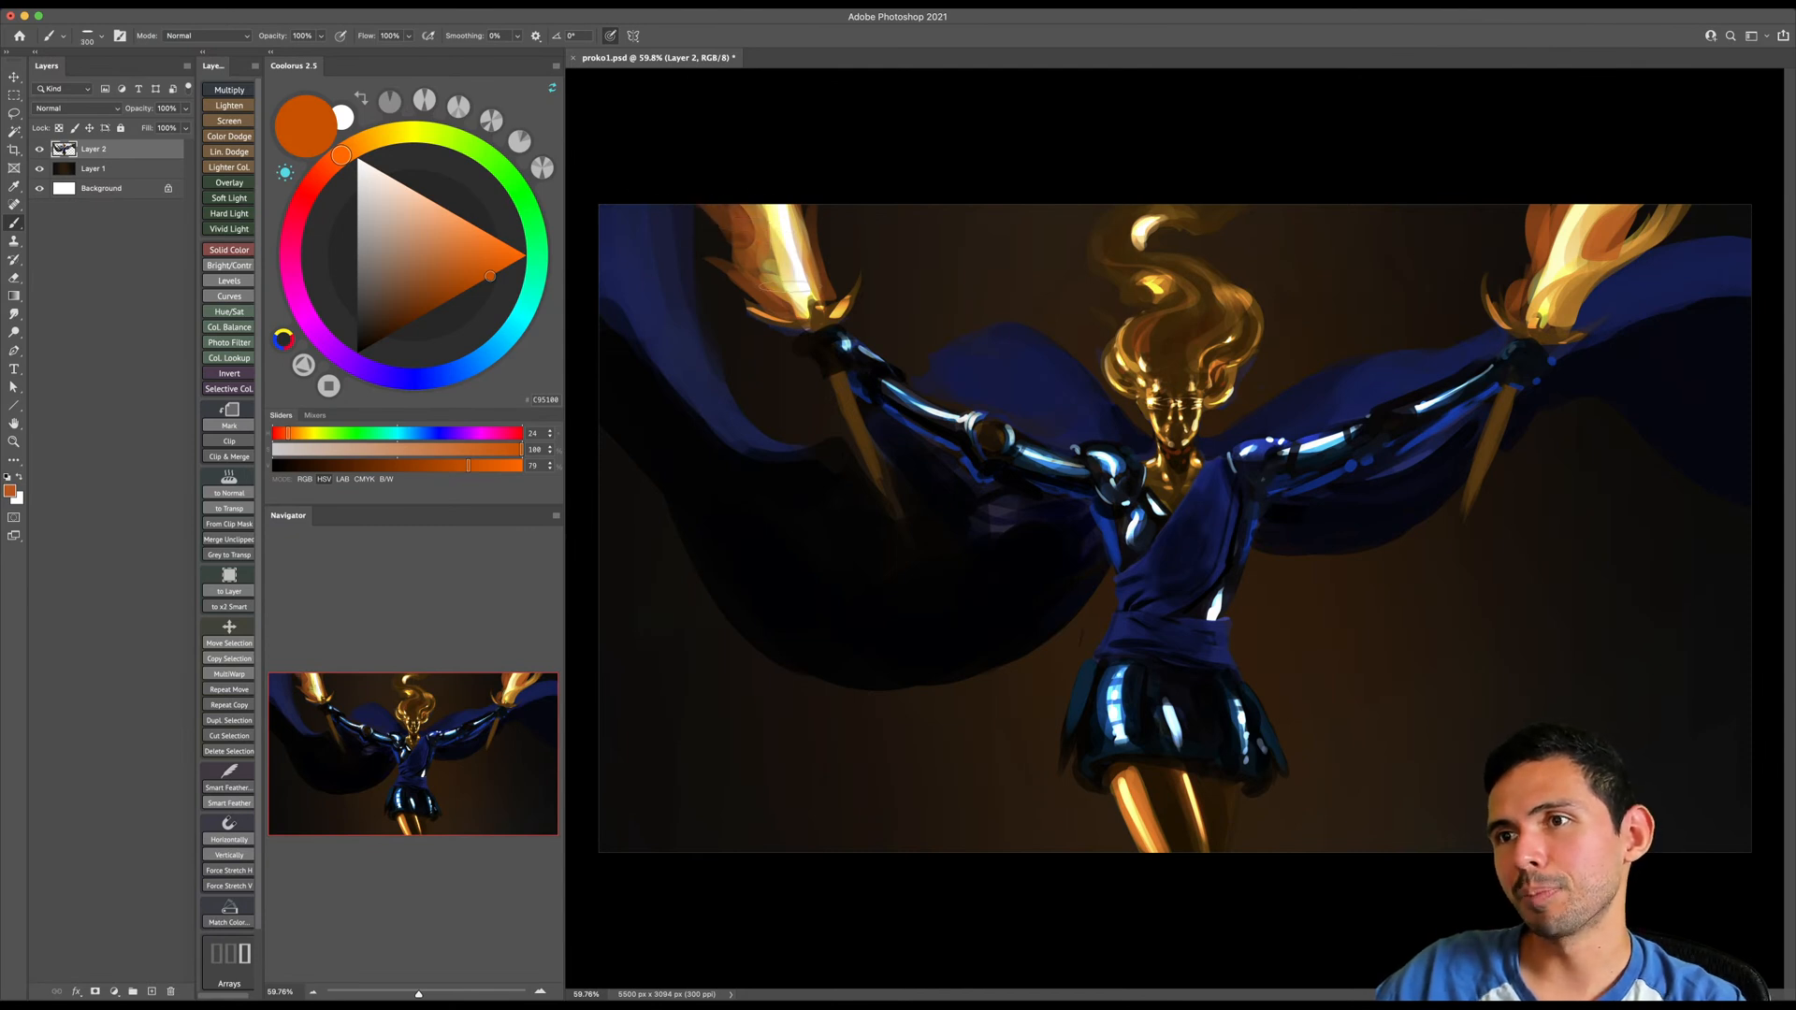
{"action": "left_click_drag", "start_coordinate": [681, 233], "coordinate": [752, 296]}
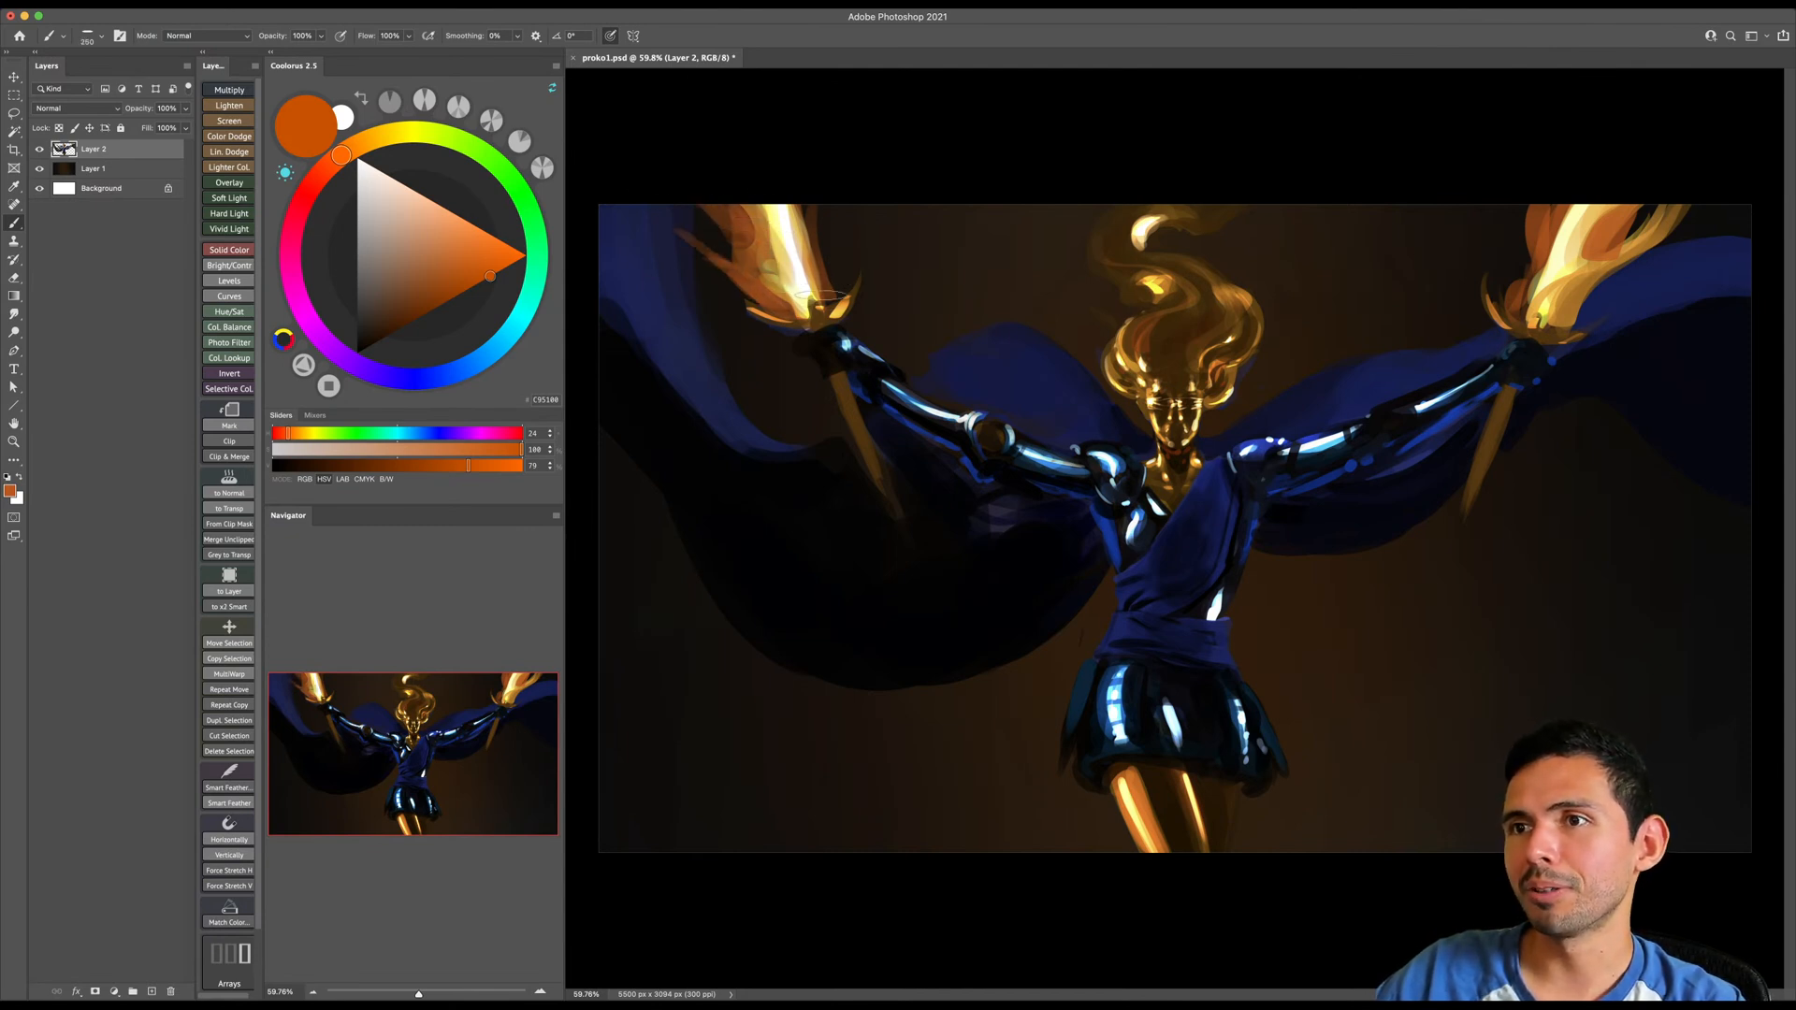
{"action": "key", "text": "bracketright"}
{"action": "key", "text": "bracketright"}
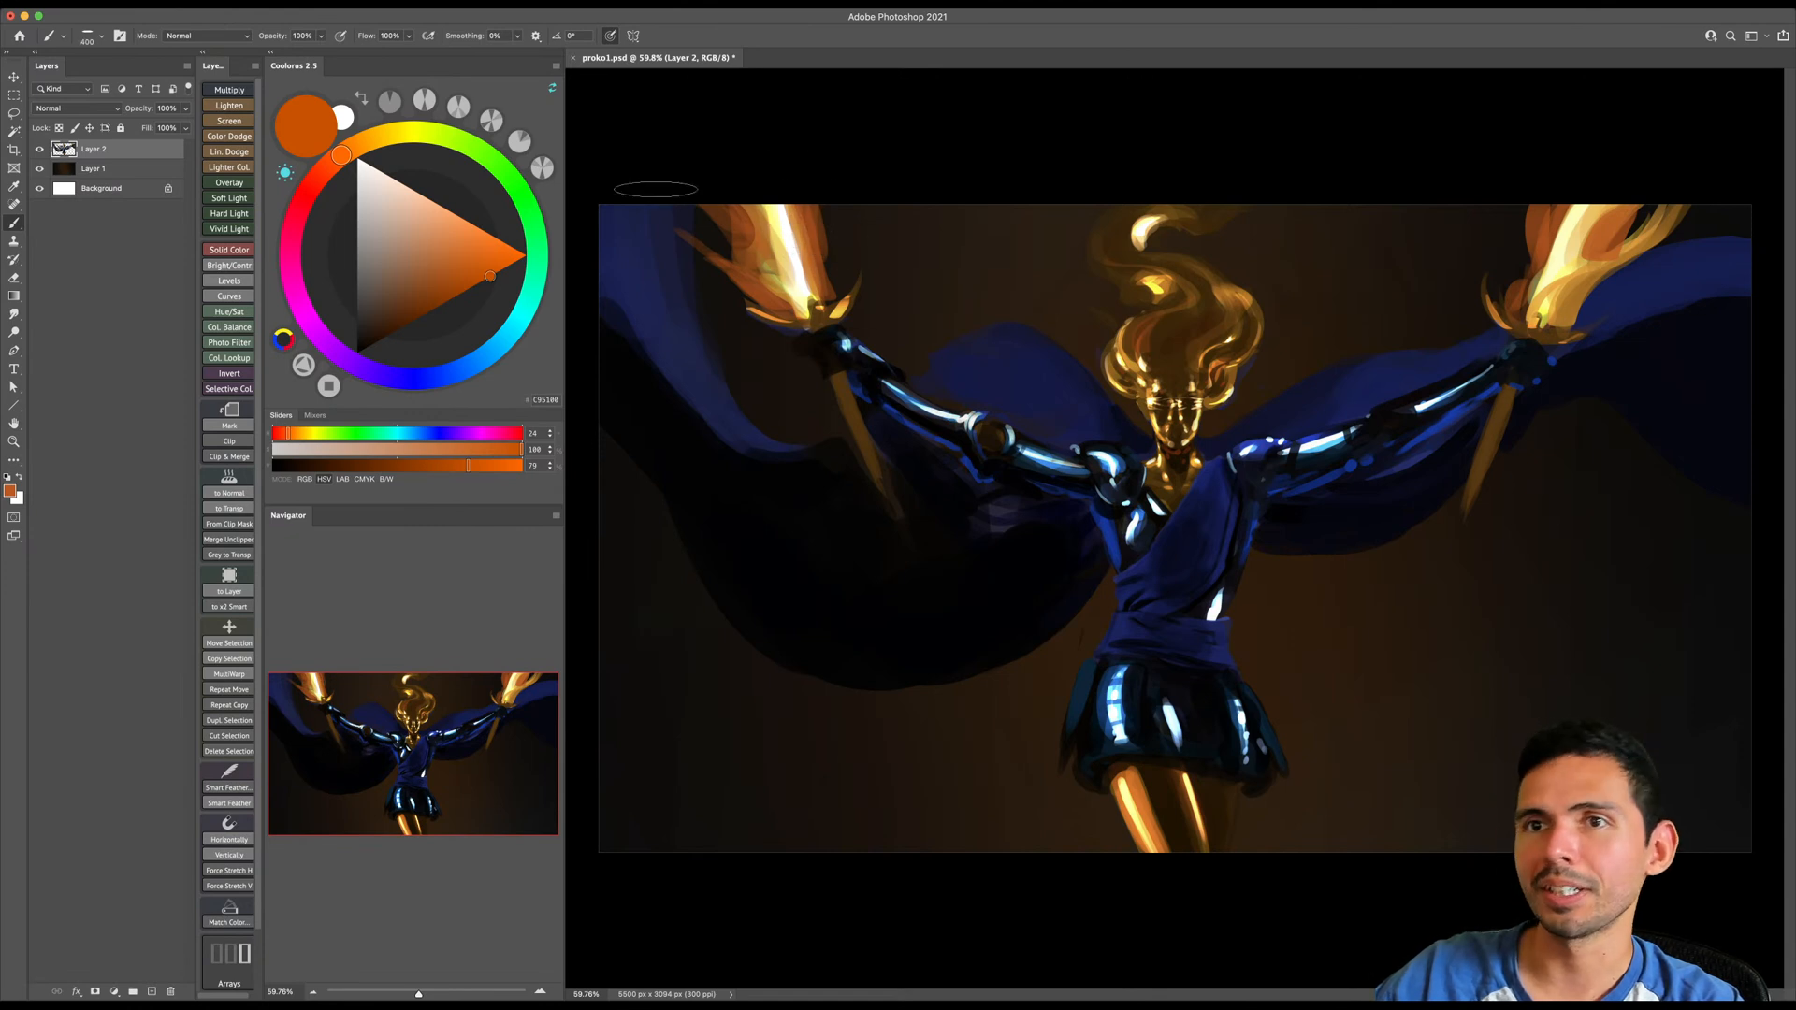
- Choose a saturated bright orange and blend lighter flame strokes into both swords with a smaller brush
{"action": "left_click", "coordinate": [368, 143]}
{"action": "left_click_drag", "start_coordinate": [473, 286], "coordinate": [474, 269]}
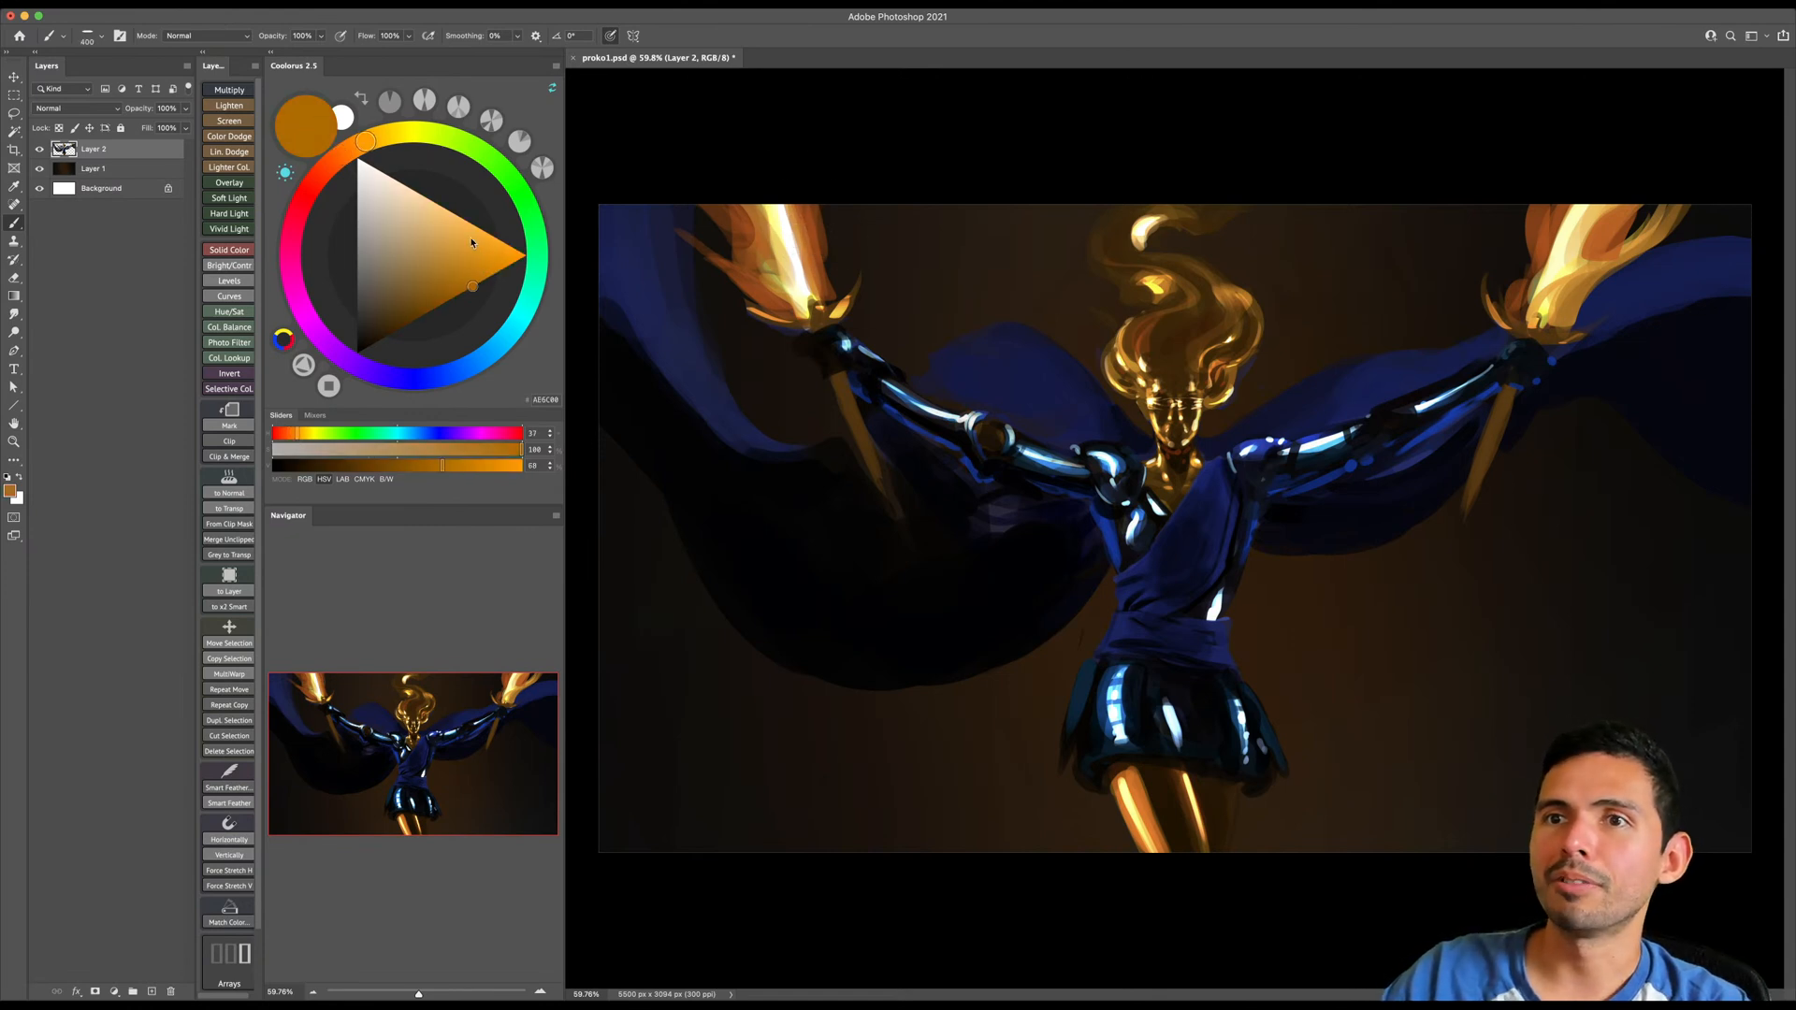
{"action": "left_click", "coordinate": [478, 238]}
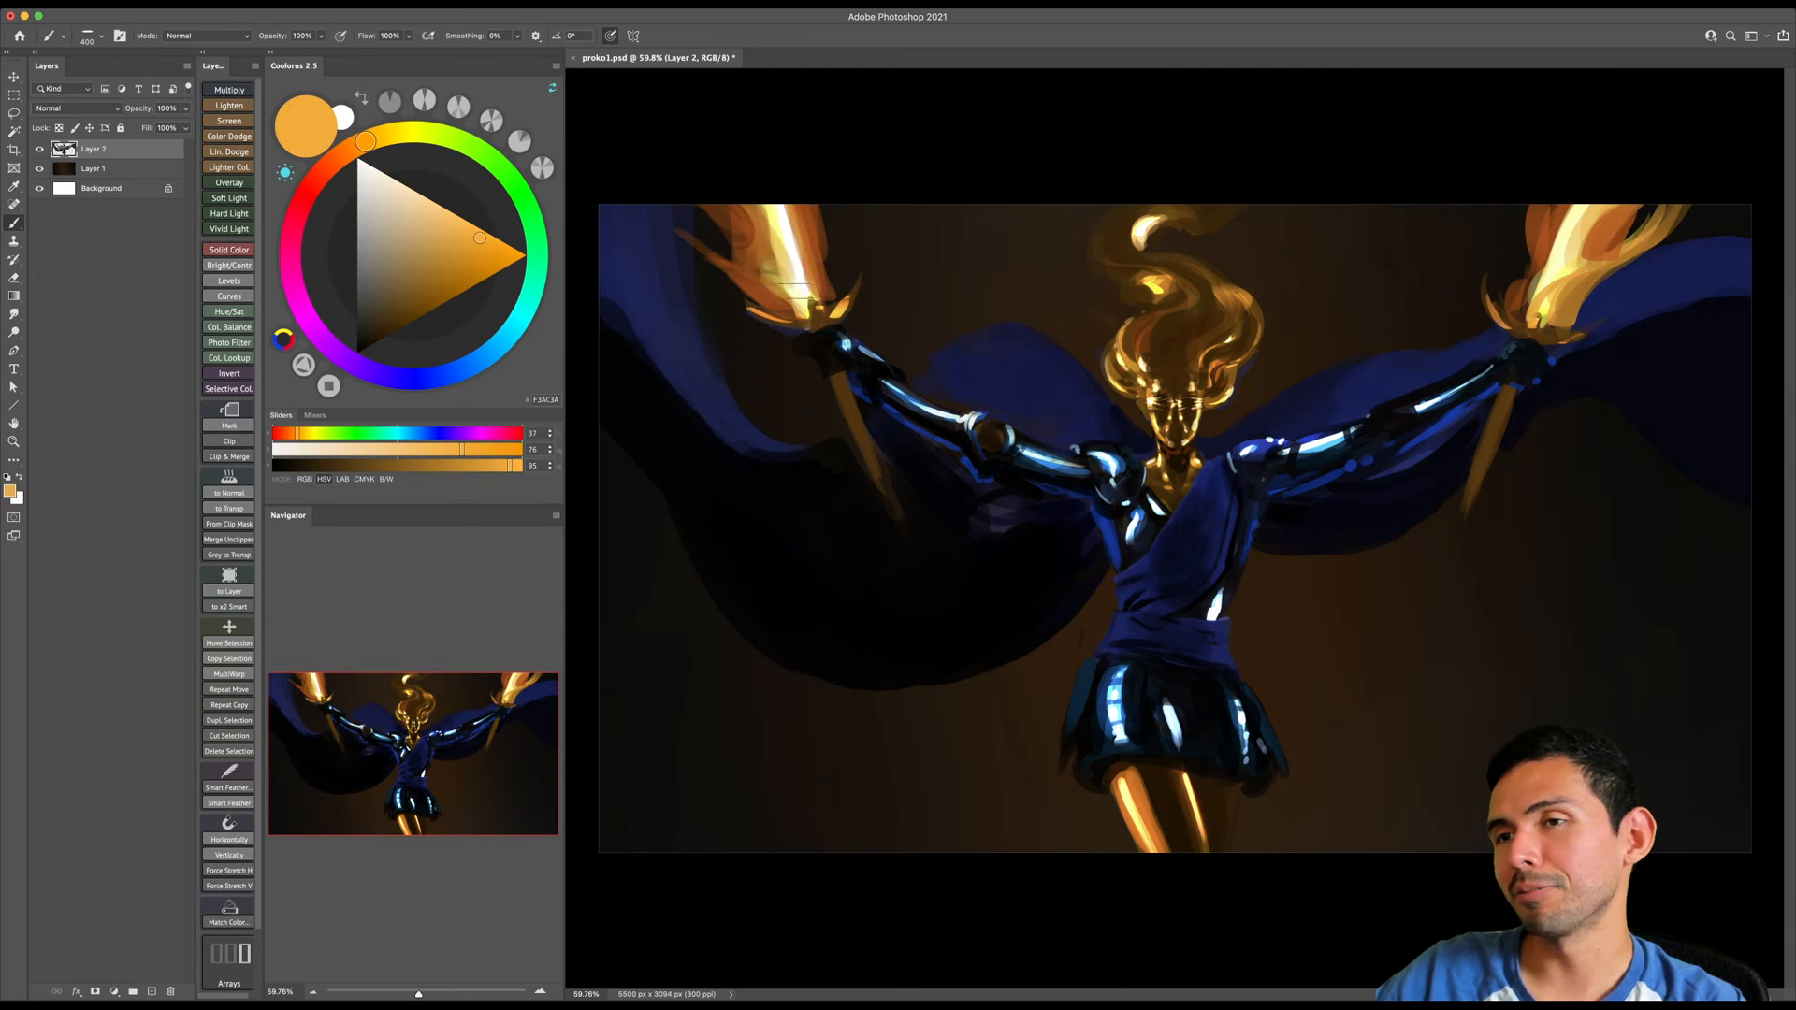
{"action": "left_click", "coordinate": [510, 252]}
{"action": "key", "text": "bracketleft"}
{"action": "key", "text": "bracketleft"}
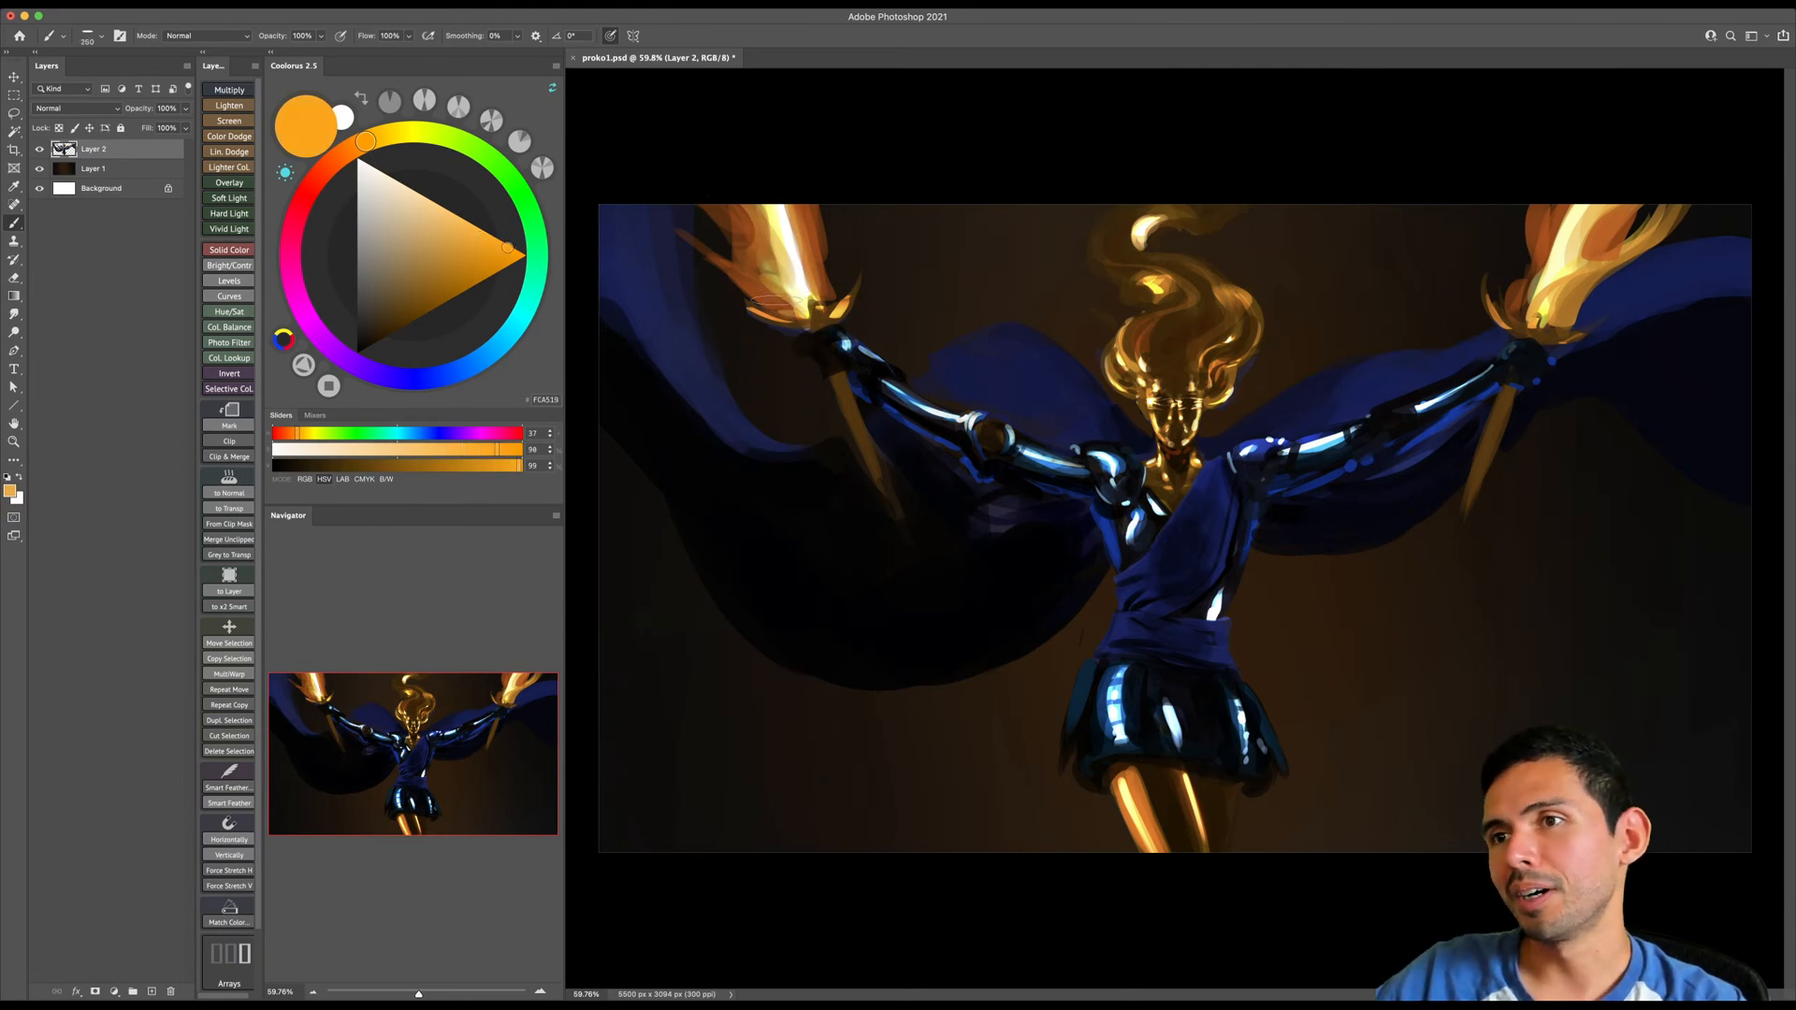
{"action": "key", "text": "bracketleft"}
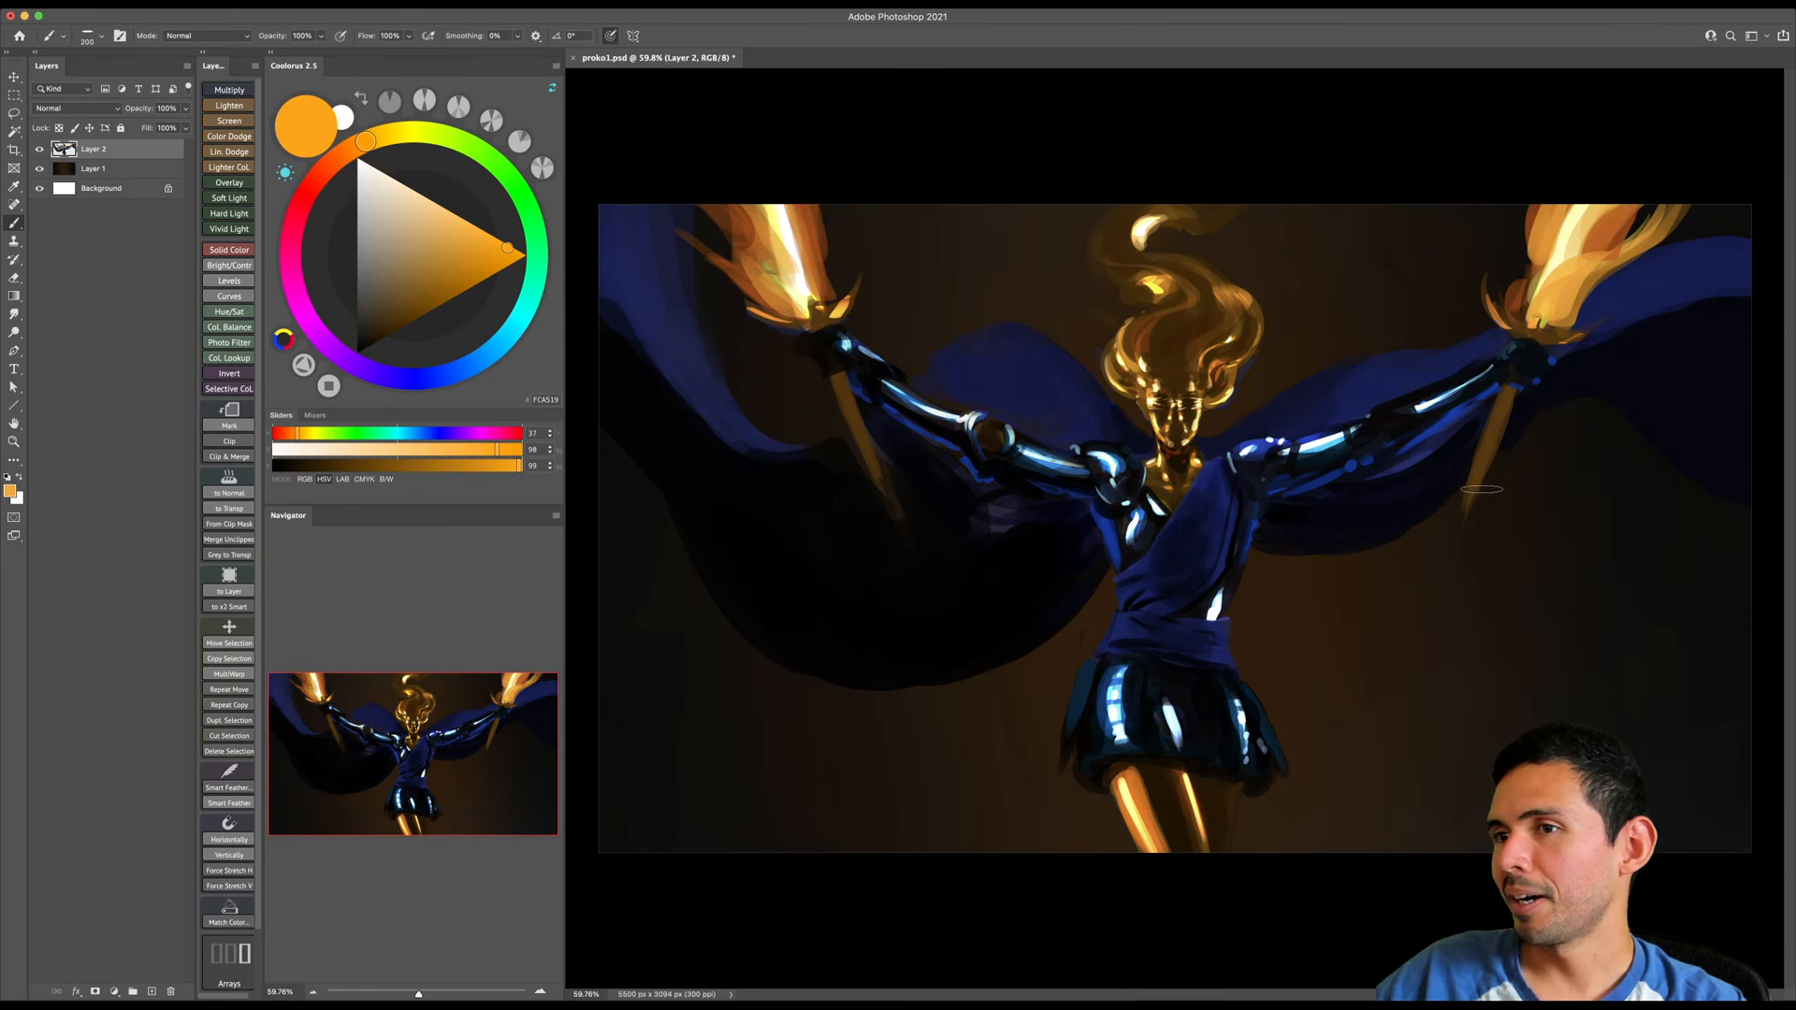
- Erase along the lower end of the right sword to taper it to a point, and save the painting
{"action": "key", "text": "e"}
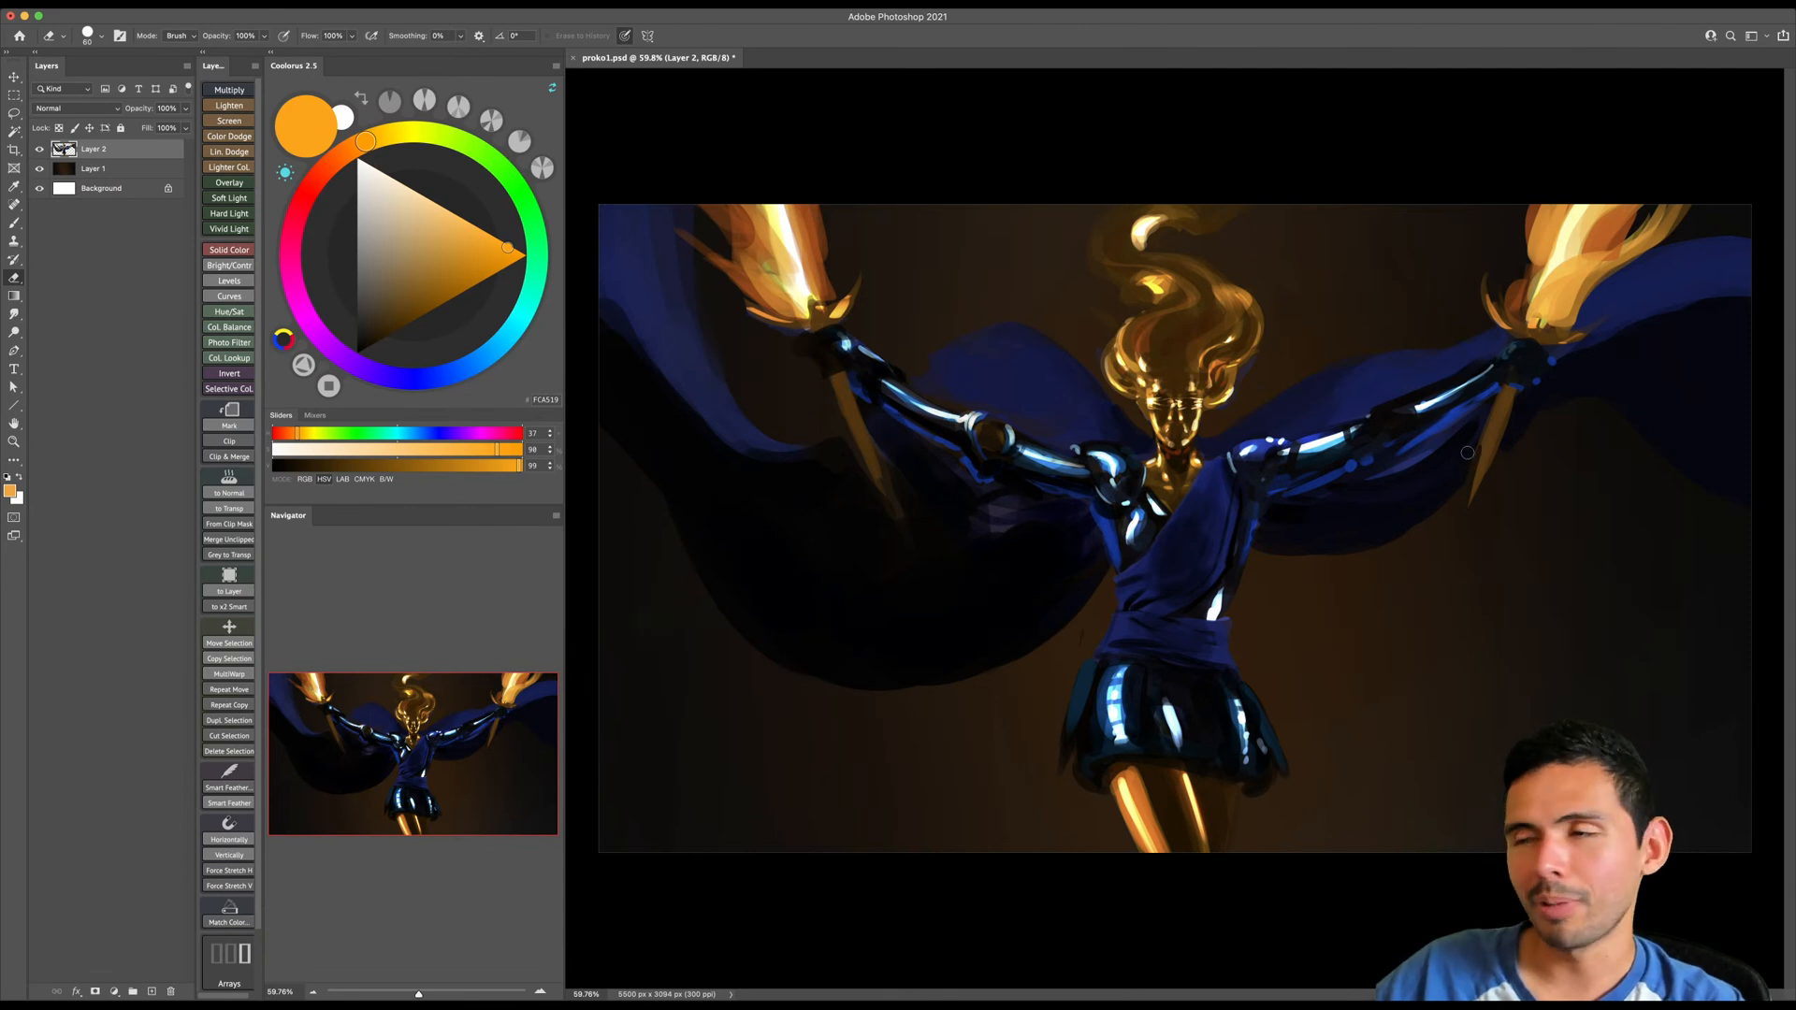
{"action": "key", "text": "super+s"}
- Create a new white document 3840 pixels wide and 5500 pixels high at 300 pixels per inch
{"action": "key", "text": "super+n"}
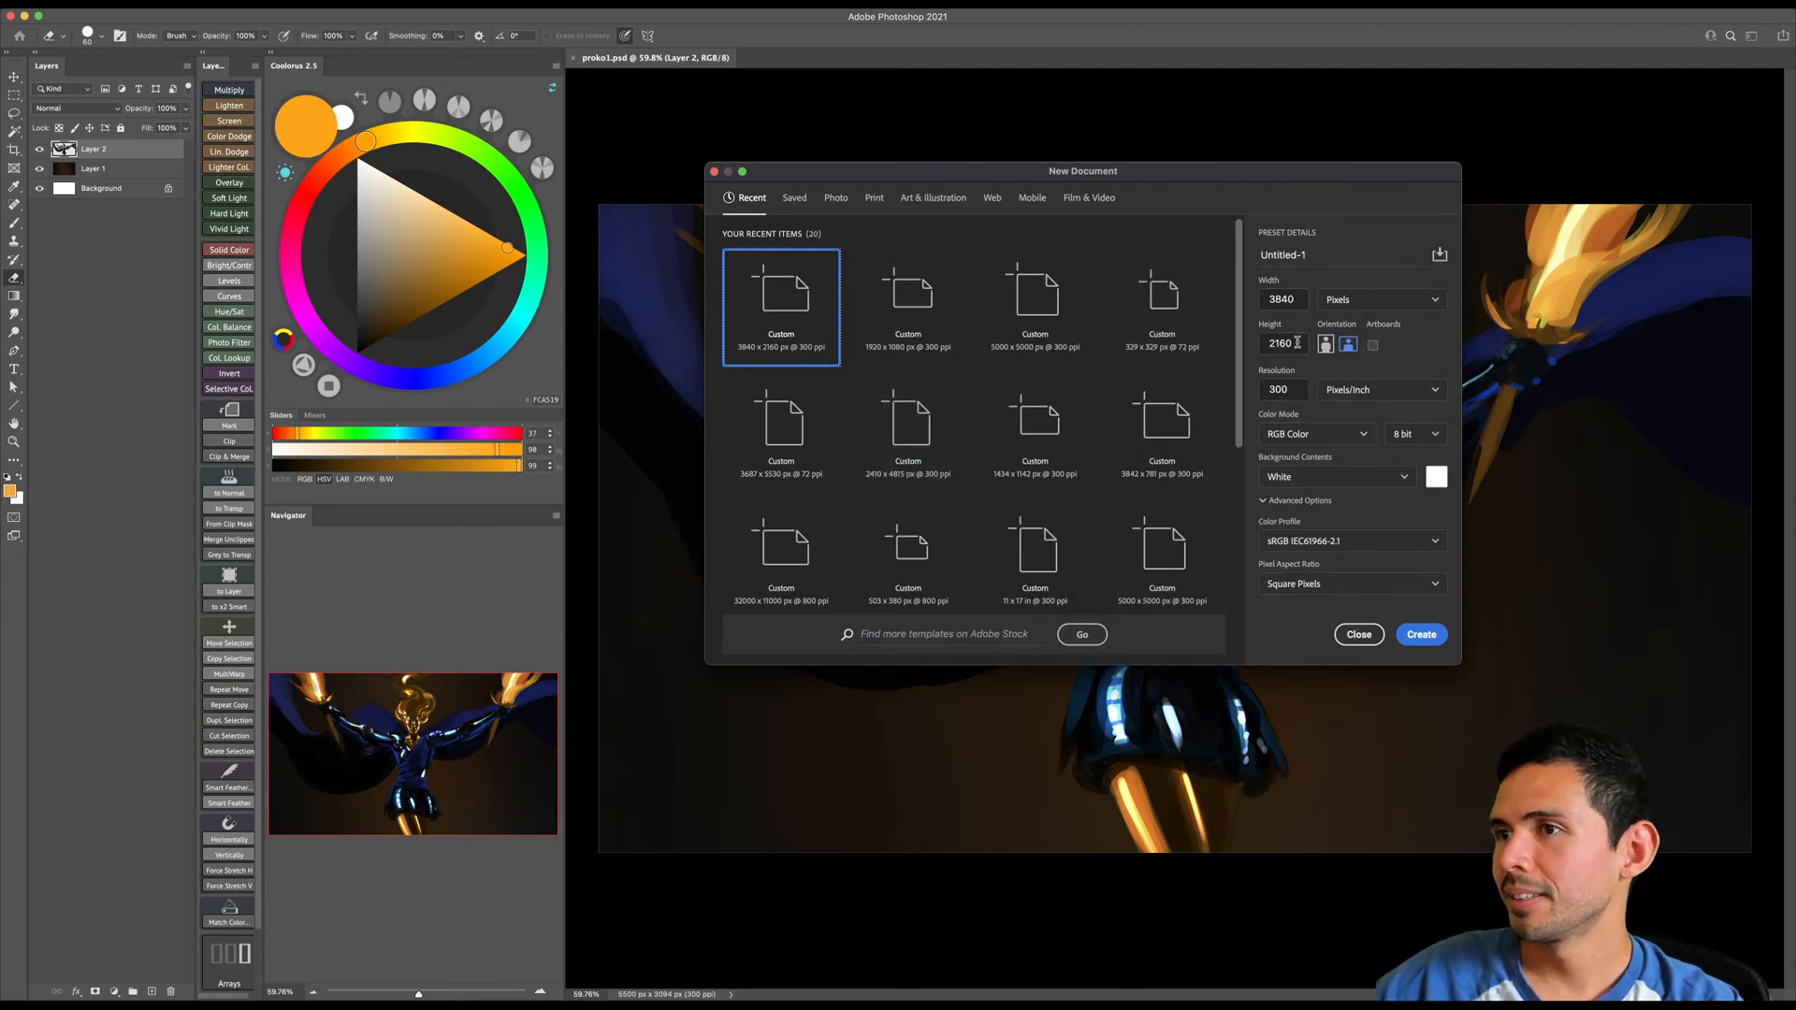
{"action": "double_click", "coordinate": [1297, 342]}
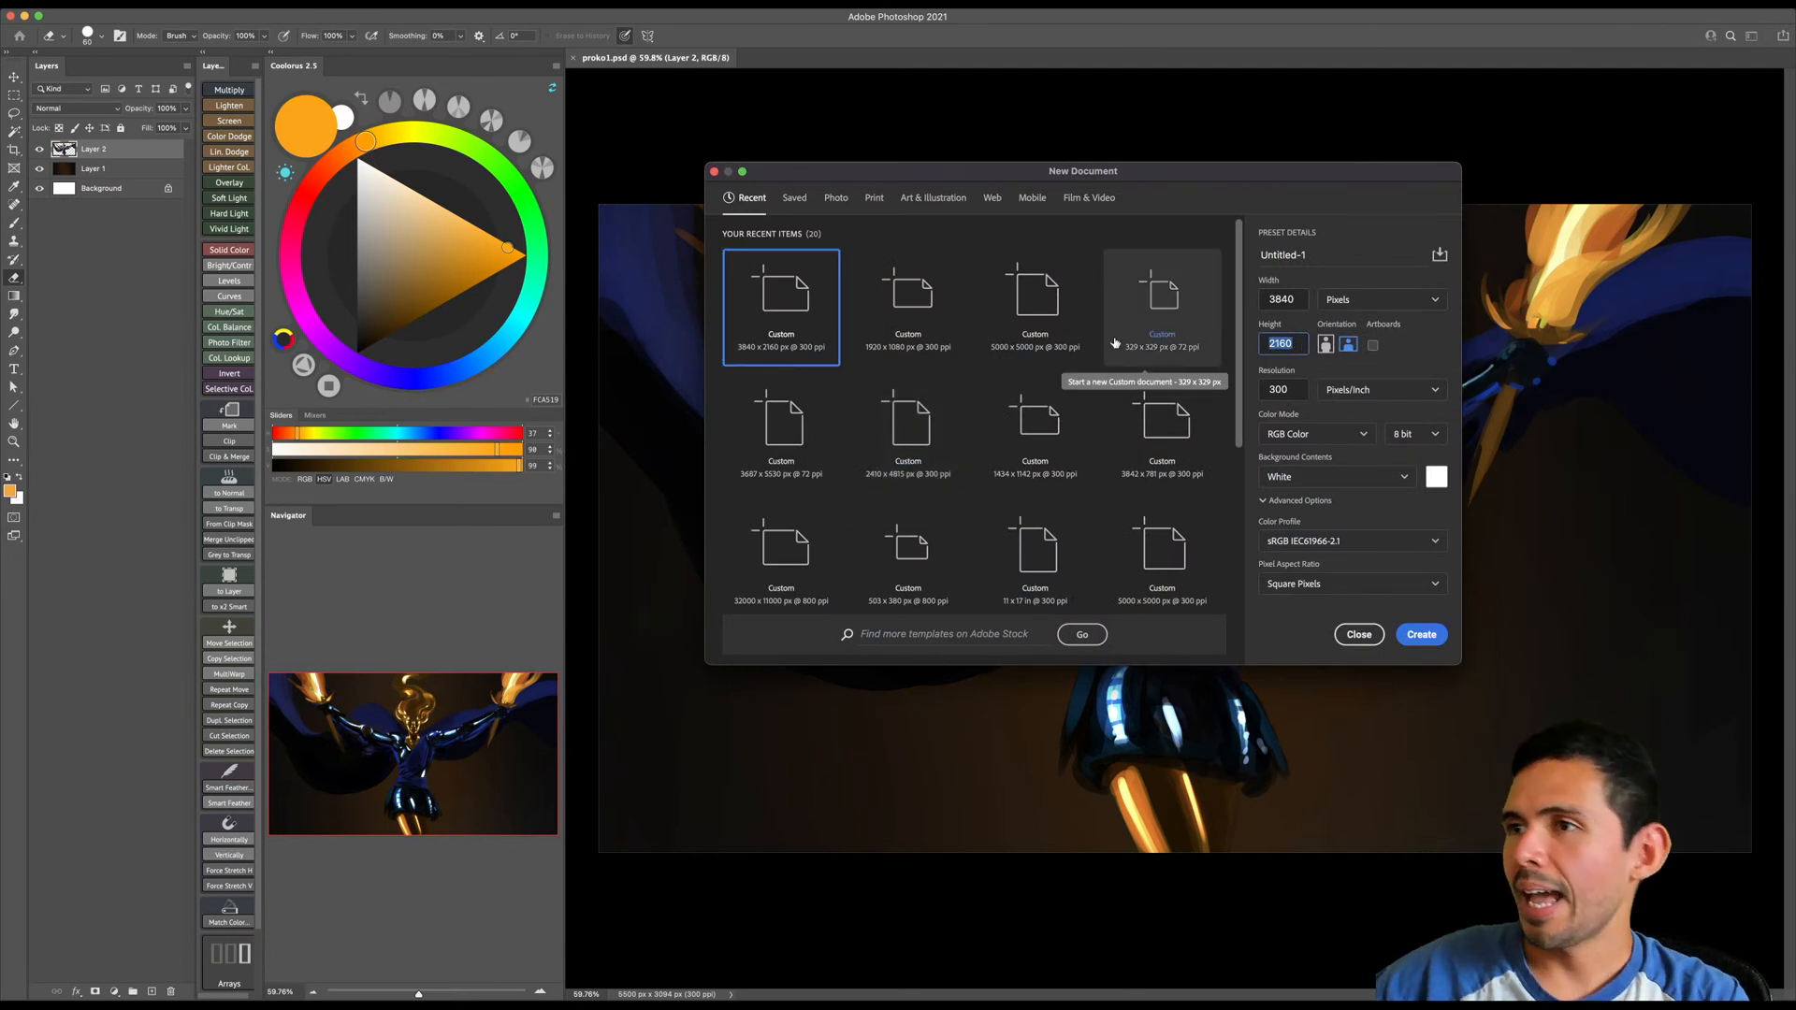
{"action": "left_click", "coordinate": [1303, 291]}
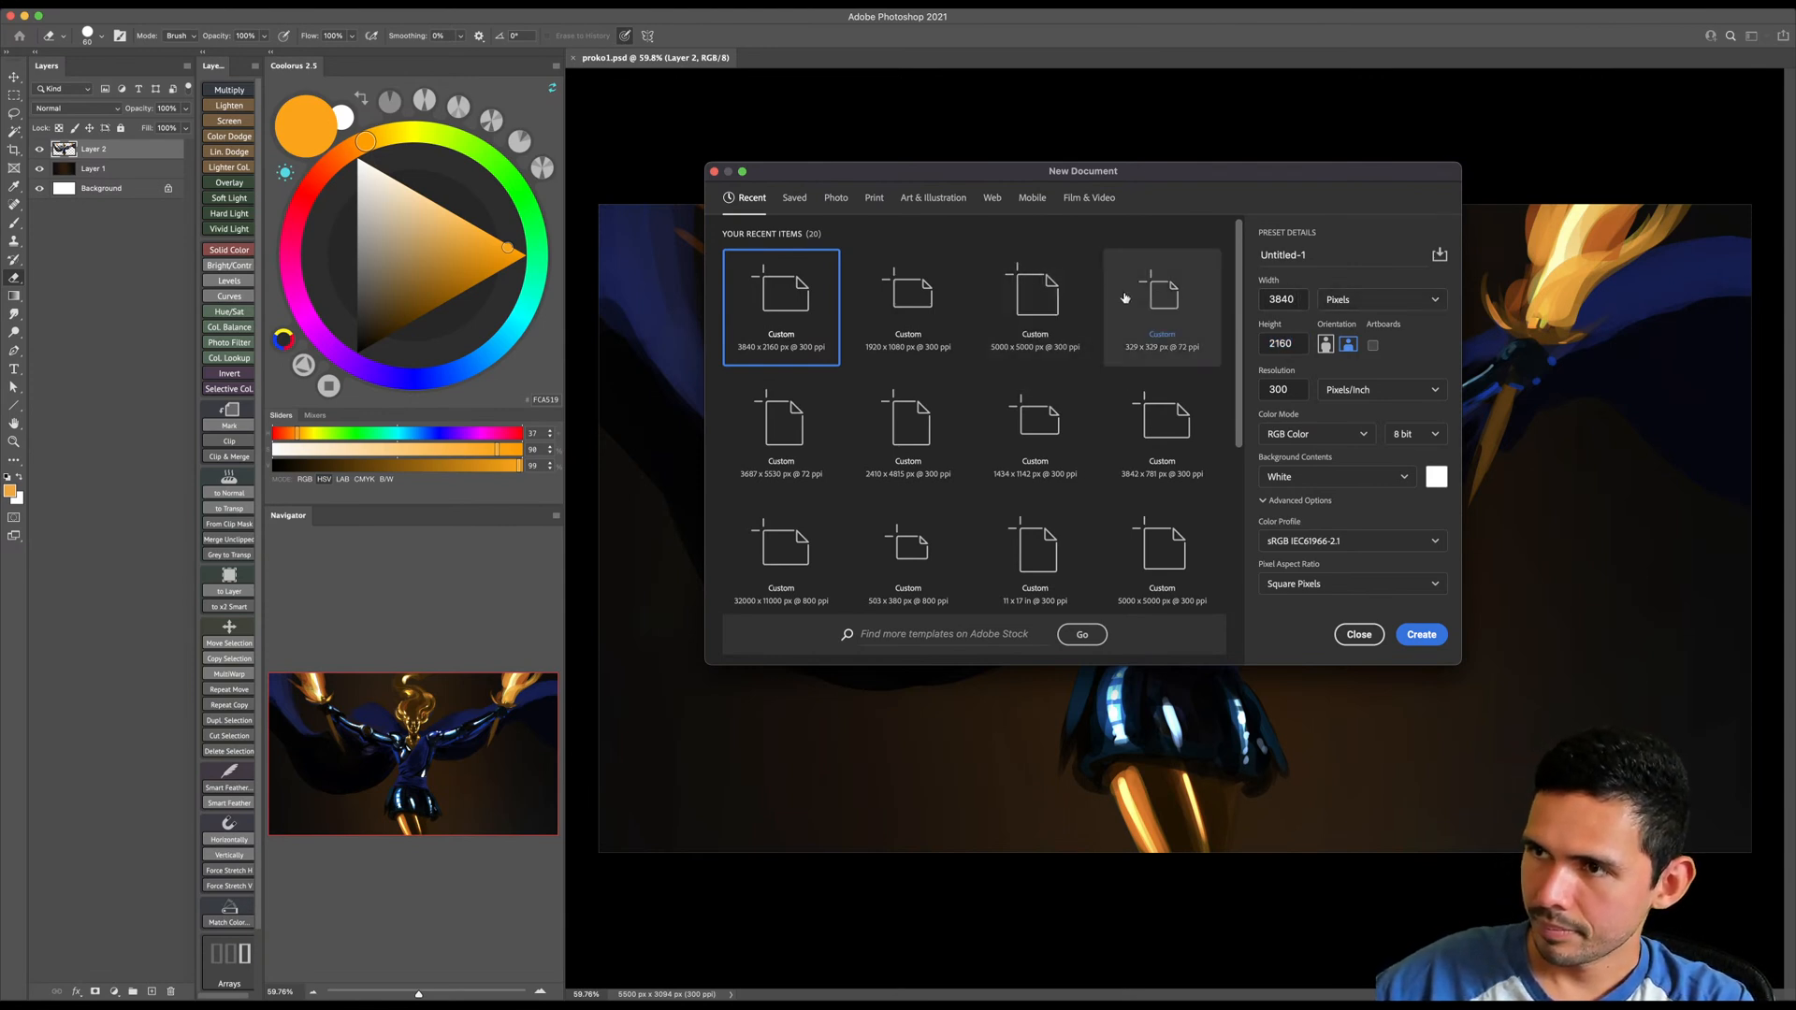
{"action": "left_click", "coordinate": [1281, 343]}
{"action": "type", "text": "5"}
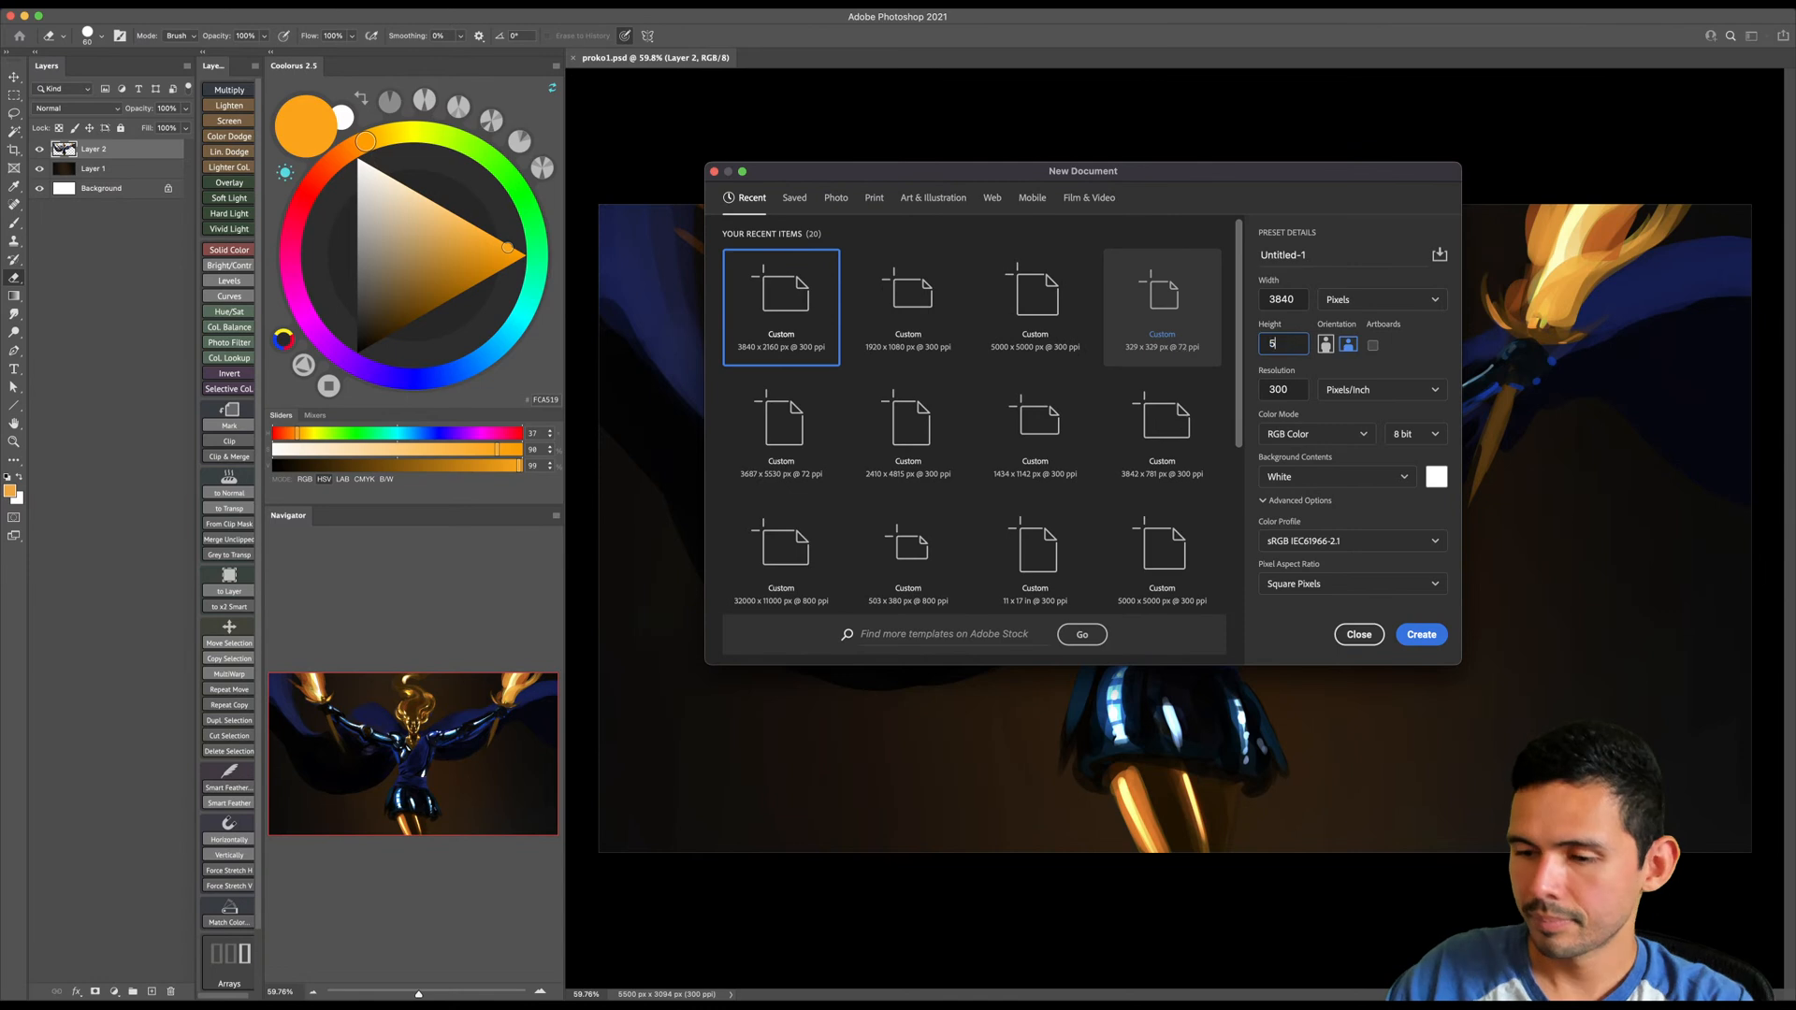
{"action": "type", "text": "500"}
{"action": "key", "text": "Return"}
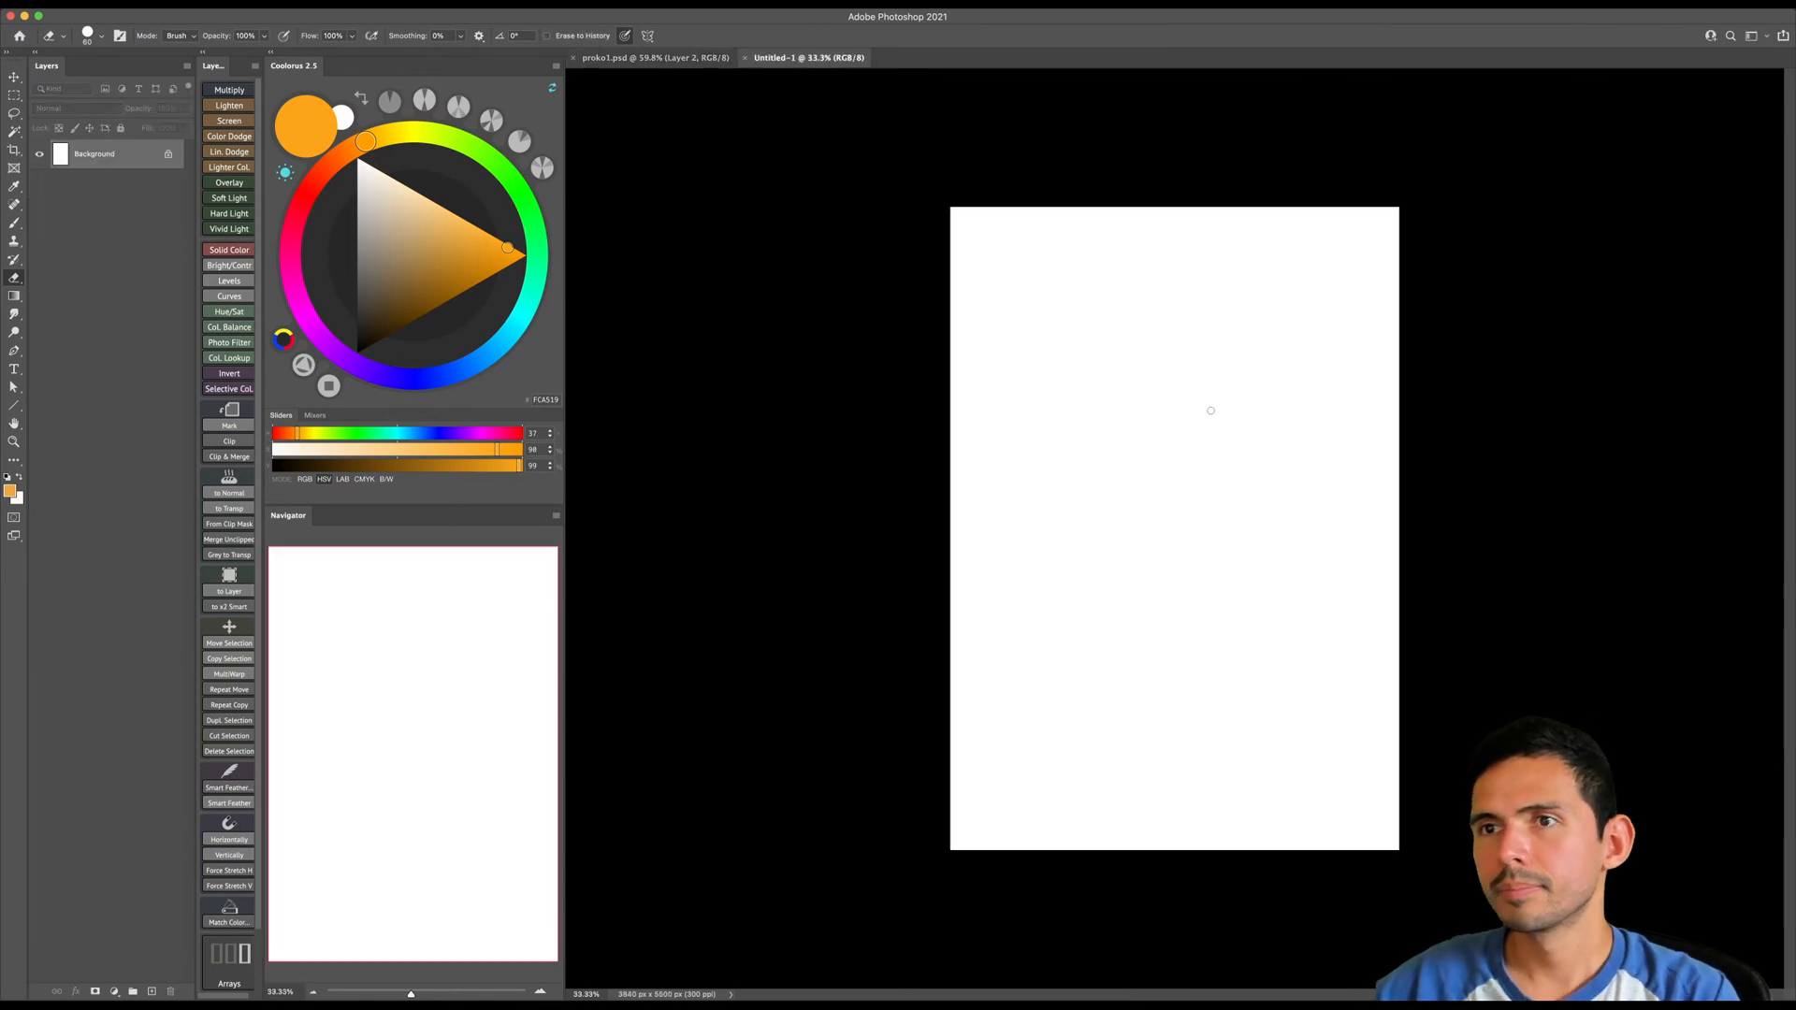
- Crop the new canvas to a shorter height while keeping its full width
{"action": "key", "text": "c"}
{"action": "left_click_drag", "start_coordinate": [1175, 850], "coordinate": [1176, 796]}
{"action": "key", "text": "Return"}
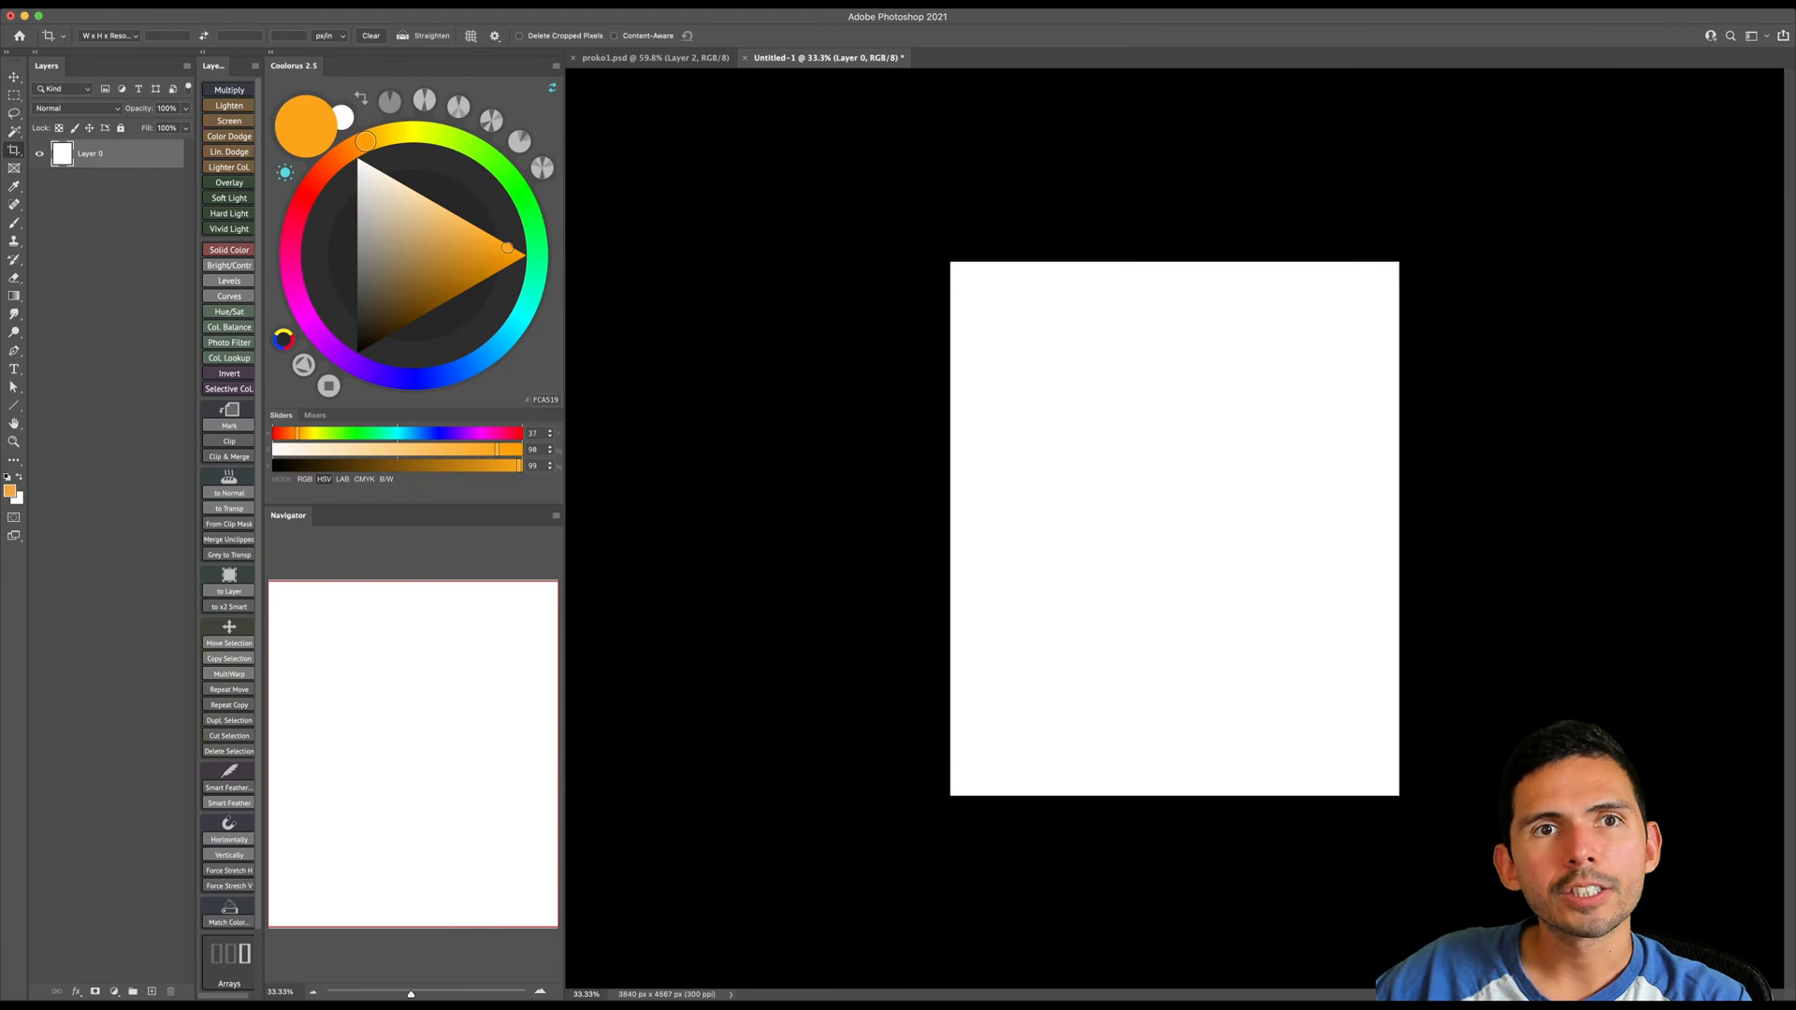
- Choose a dark neutral gray and fill the whole canvas with it
{"action": "left_click_drag", "start_coordinate": [393, 314], "coordinate": [357, 352]}
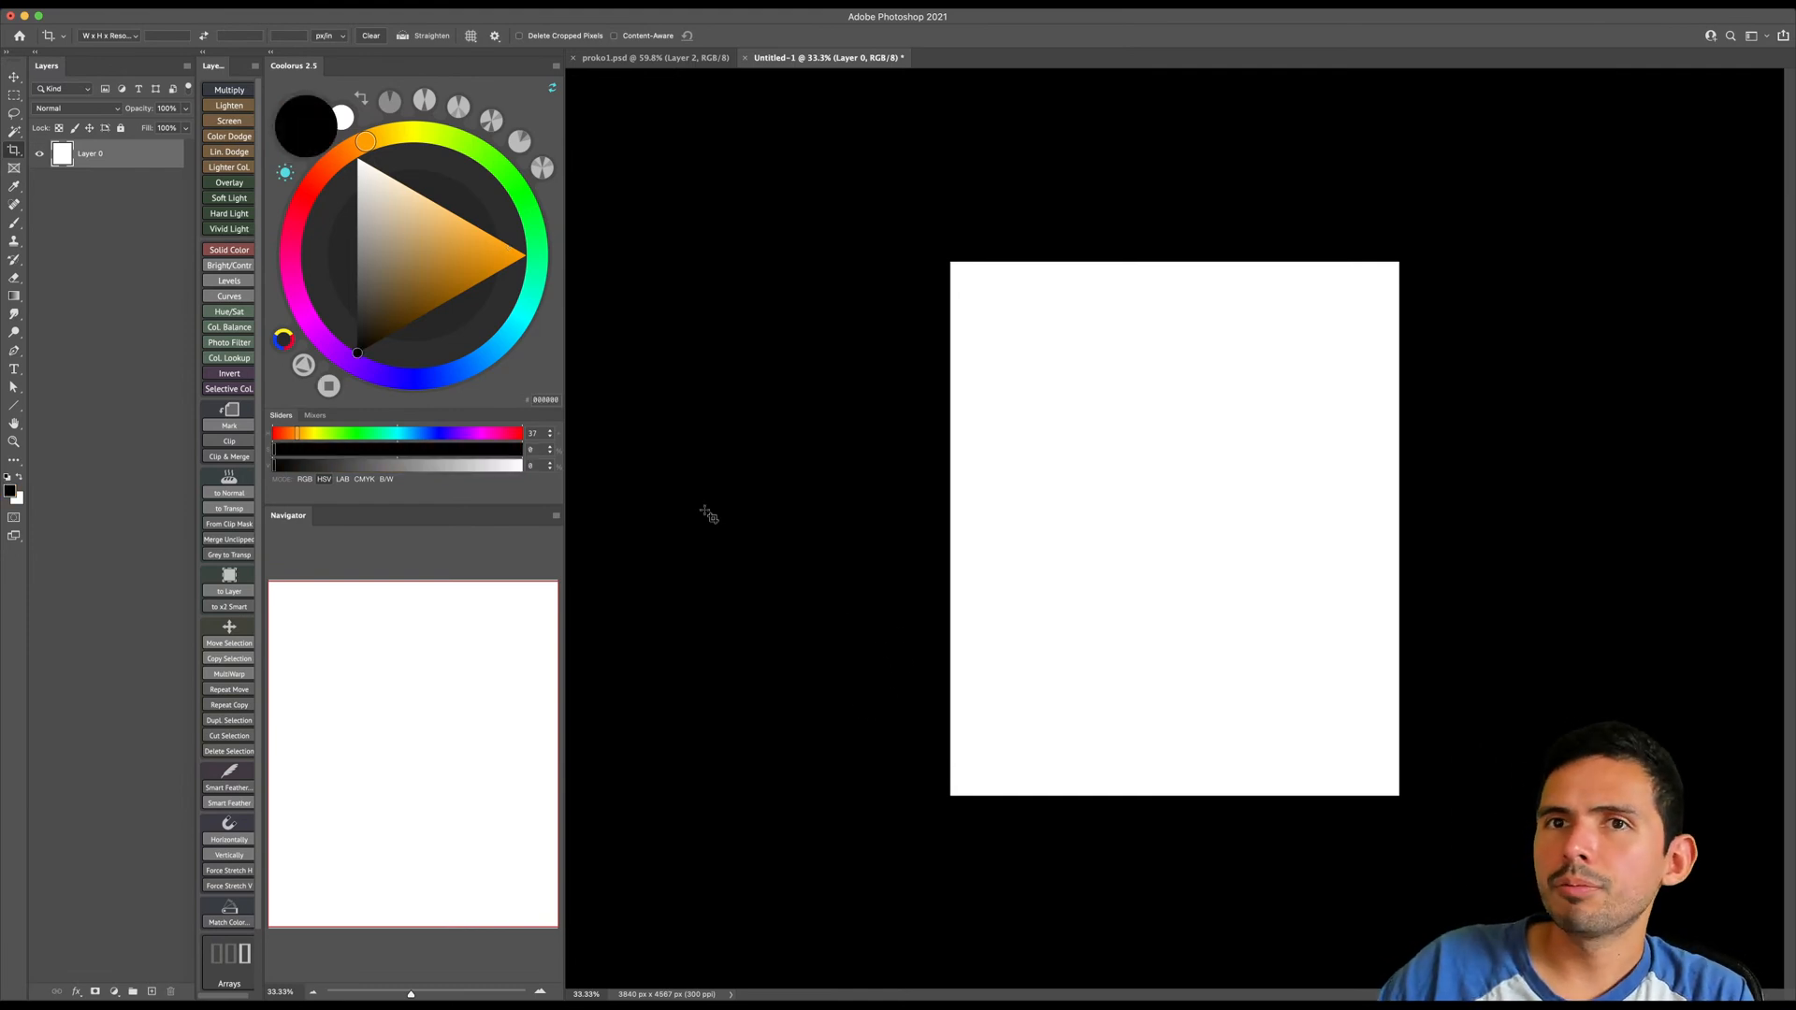
{"action": "left_click", "coordinate": [358, 318]}
{"action": "key", "text": "z"}
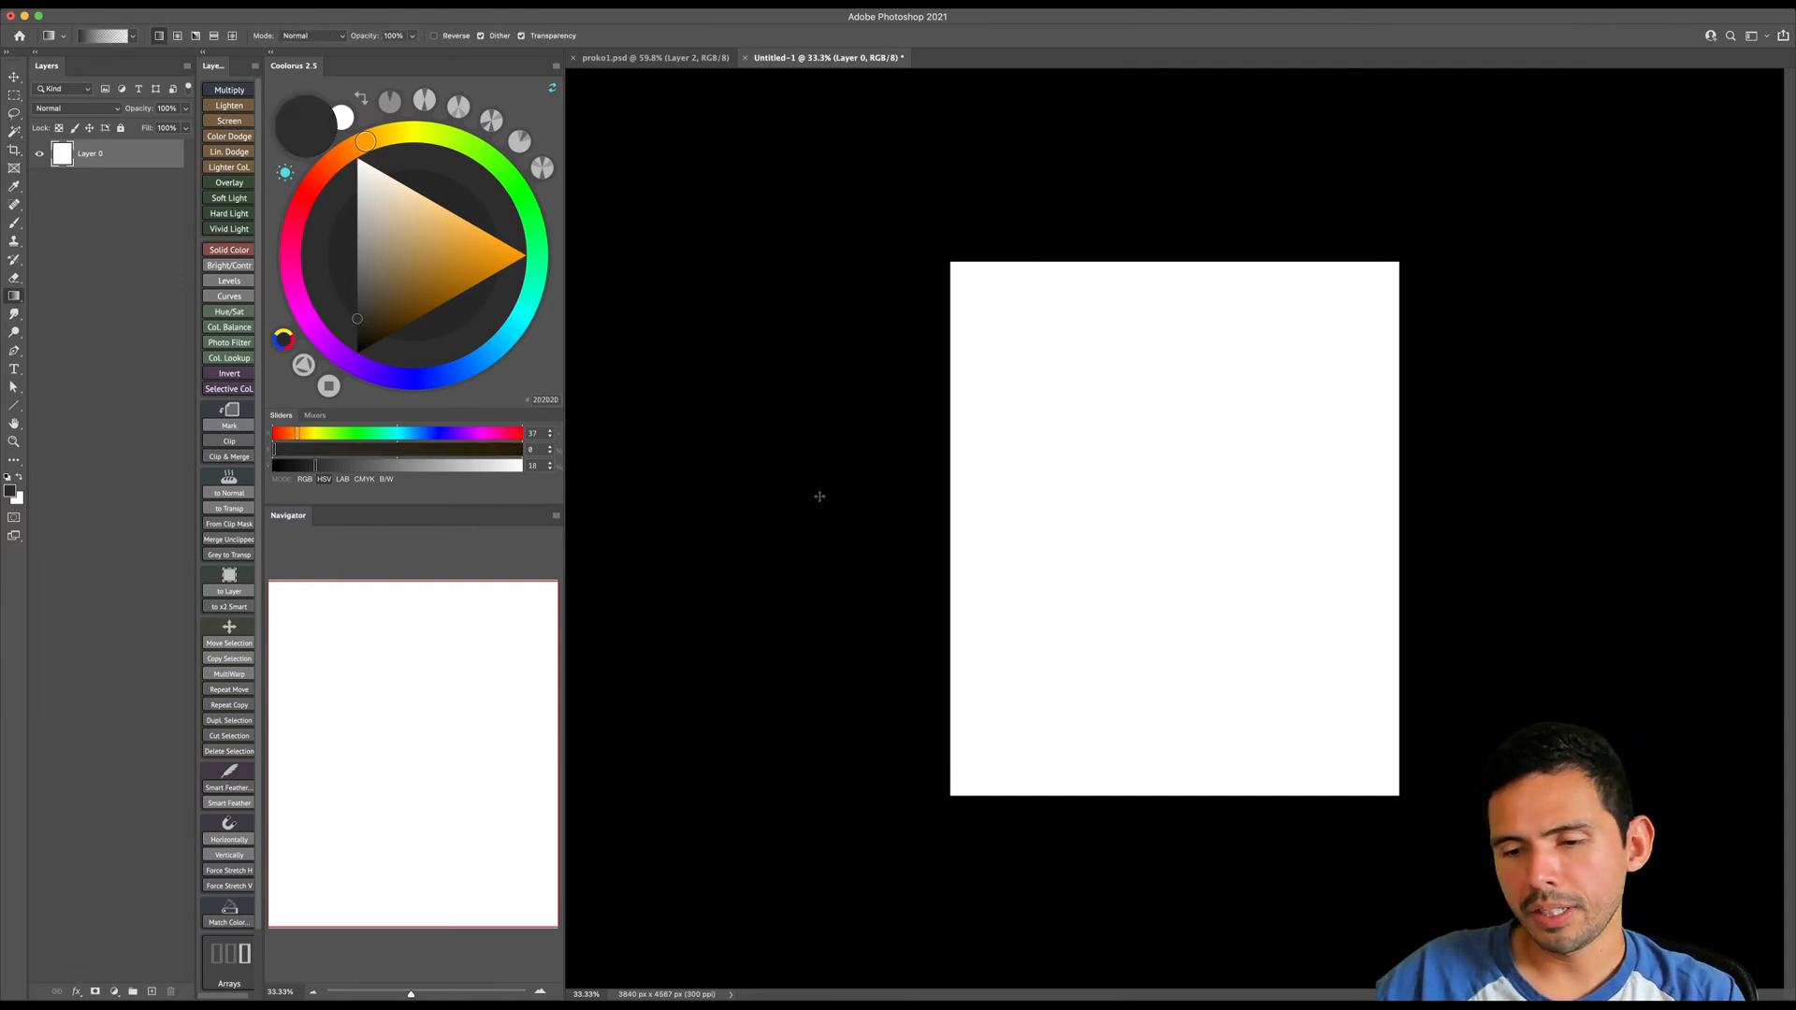
{"action": "key", "text": "alt+BackSpace"}
{"action": "left_click_drag", "start_coordinate": [816, 528], "coordinate": [830, 513]}
- Add a new layer above the gray background and choose a dark orange-brown as the brush color
{"action": "key", "text": "alt+shift+super+n"}
{"action": "key", "text": "b"}
{"action": "key", "text": "z"}
{"action": "key", "text": "b"}
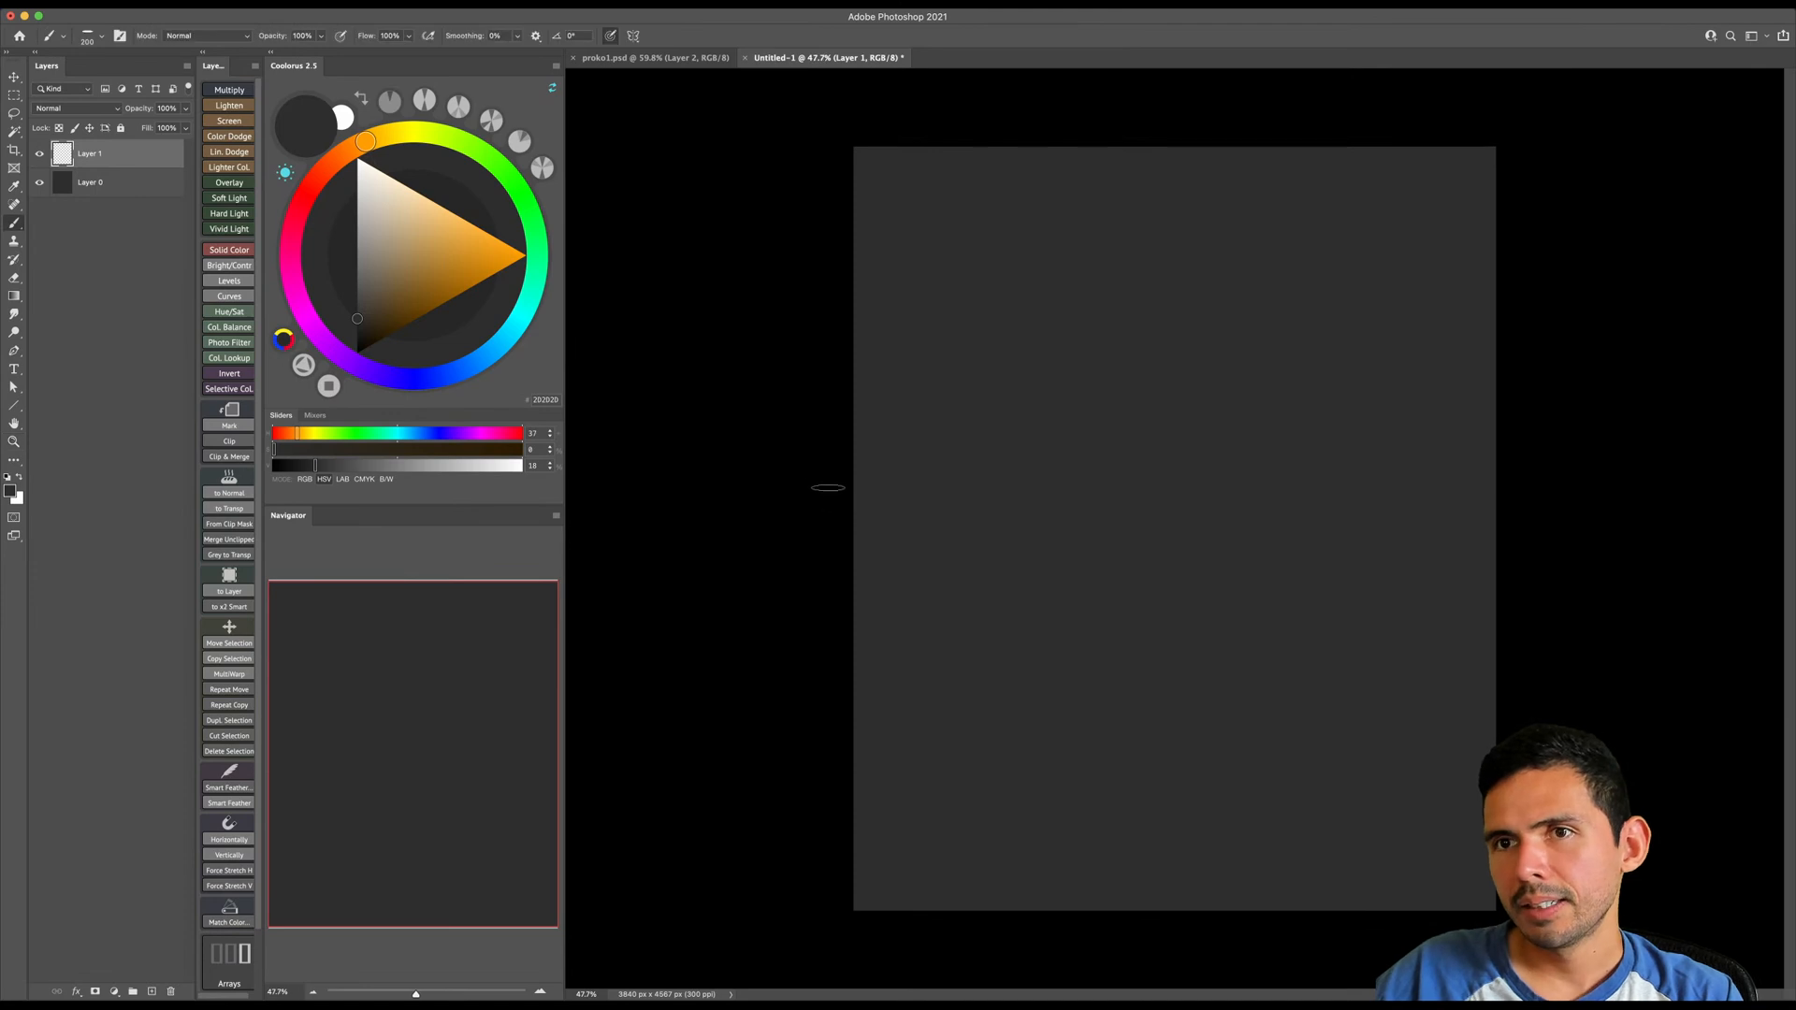
{"action": "left_click", "coordinate": [424, 263]}
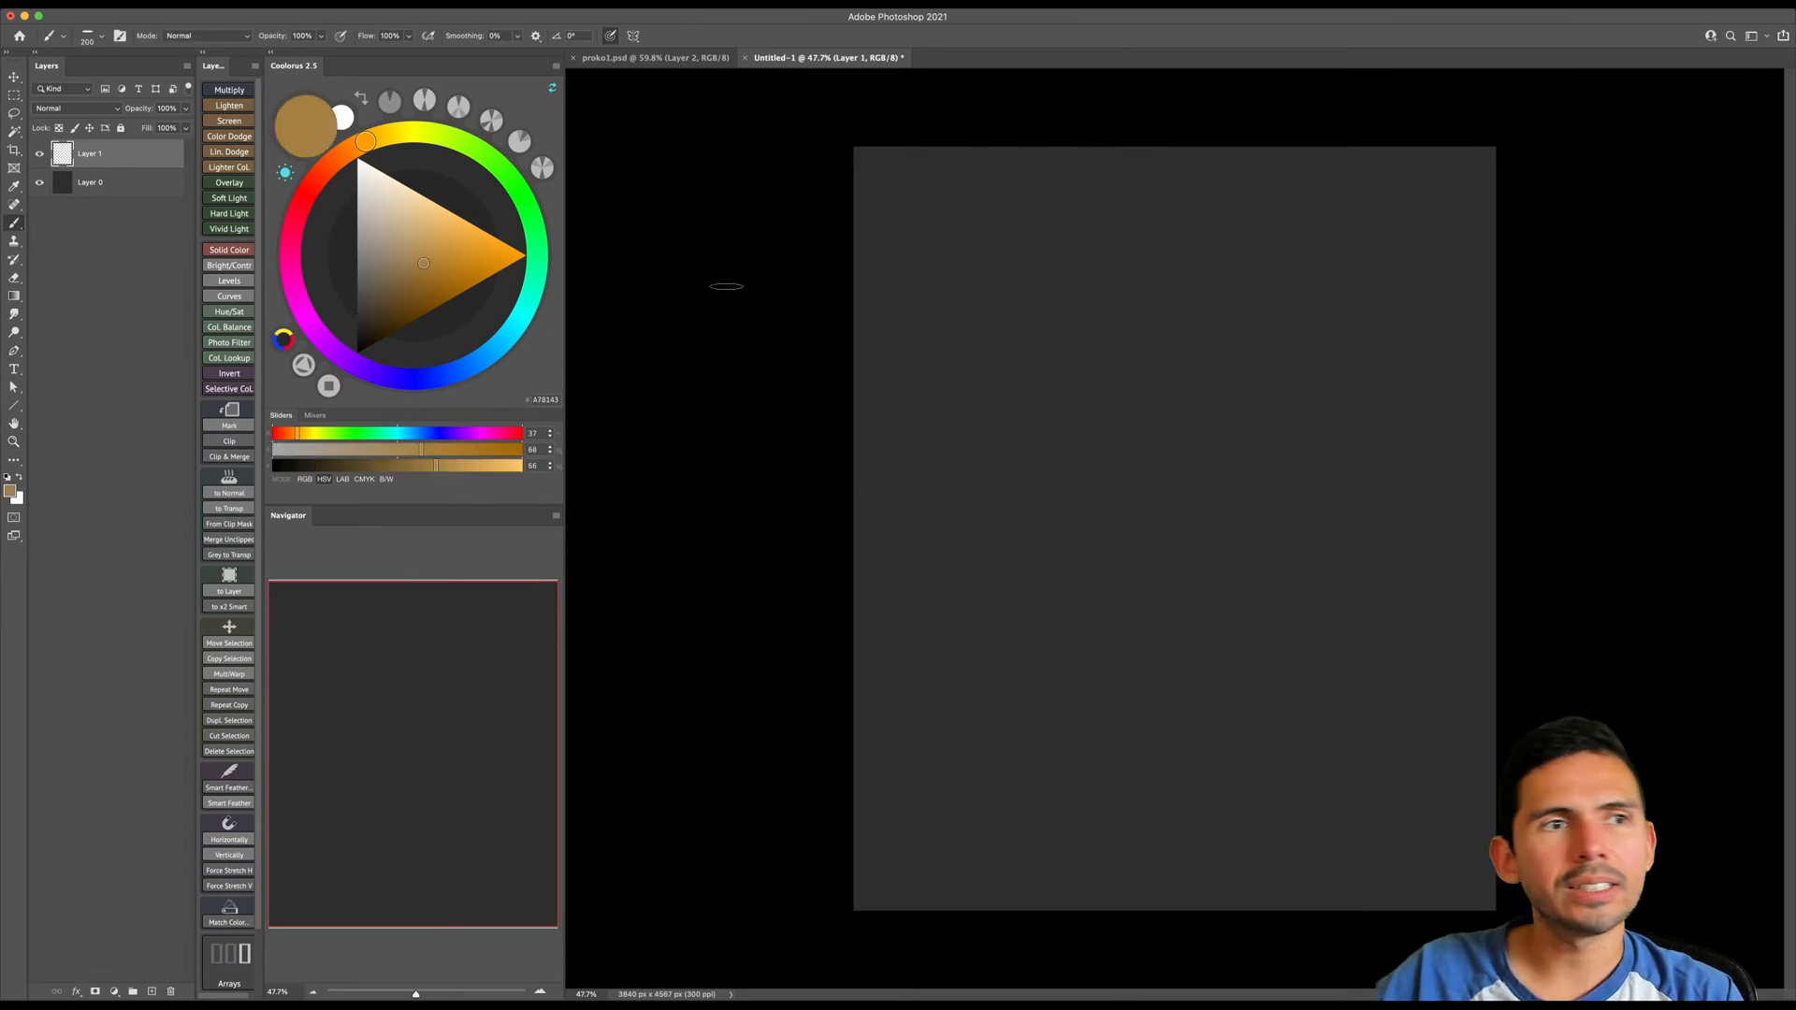
{"action": "left_click", "coordinate": [402, 318]}
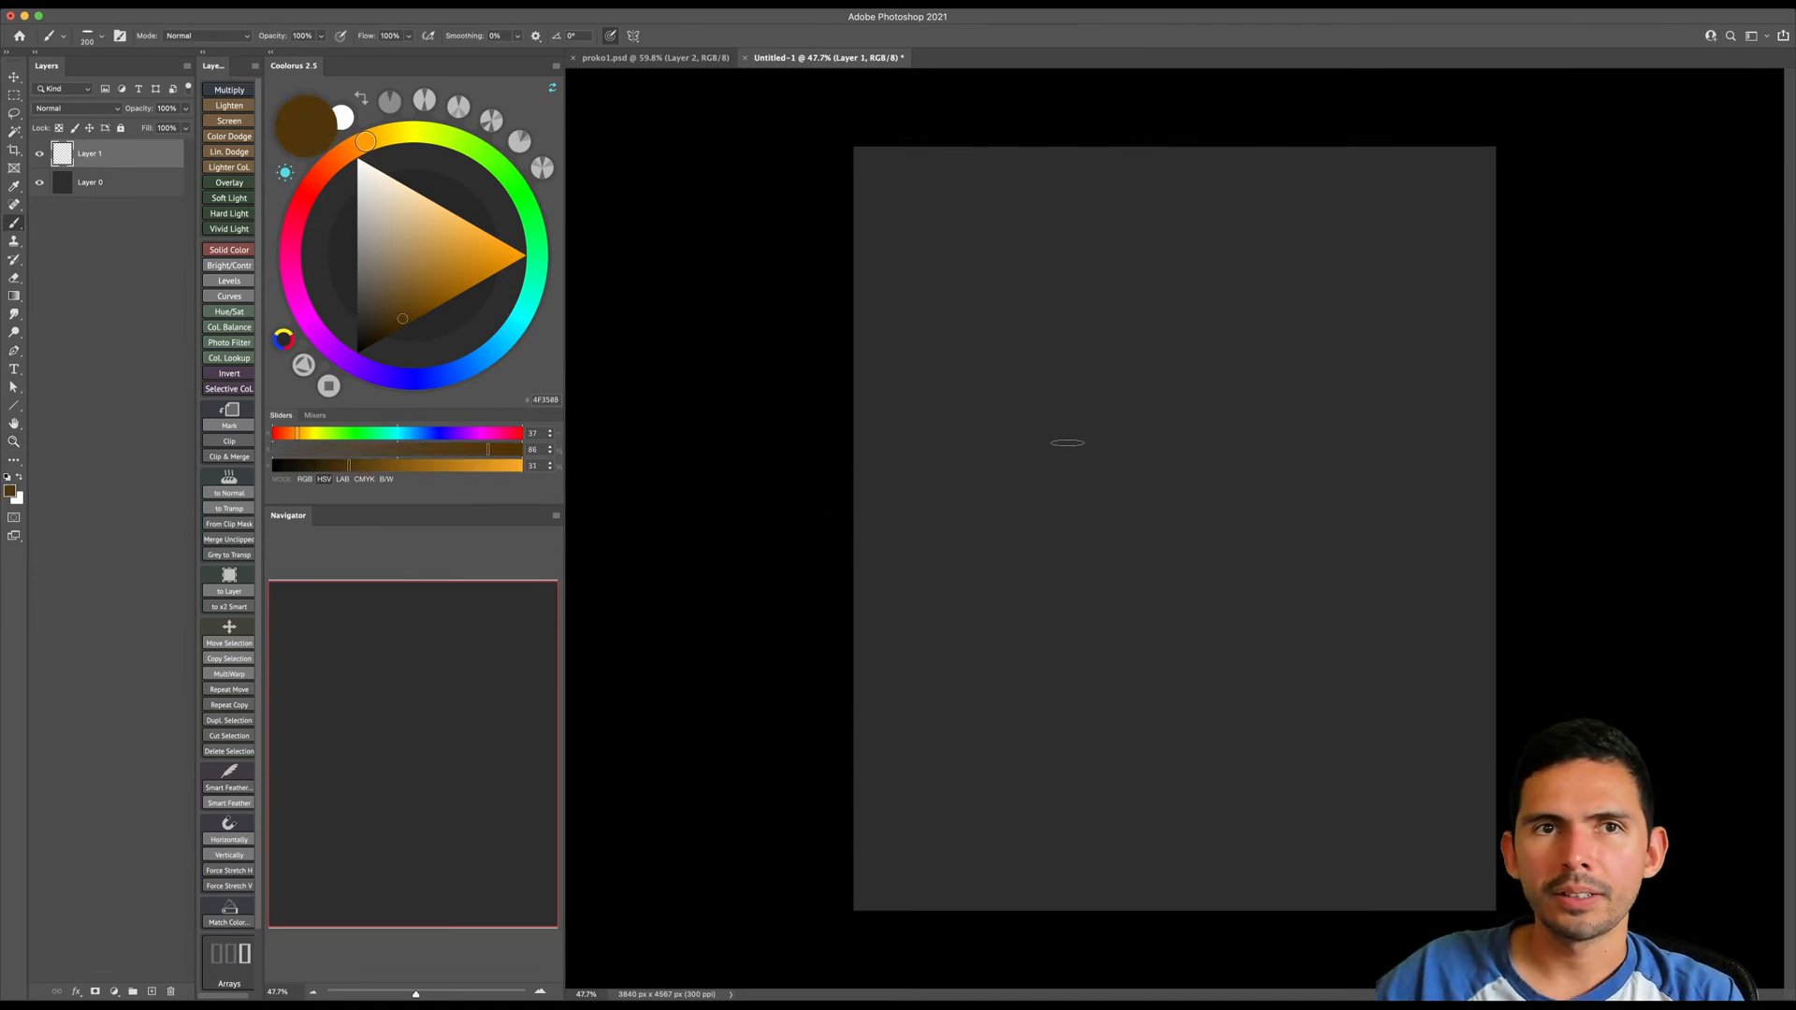
- Select a round brush, enlarge it, and paint a curved orange-brown strip for the front of the face in the upper canvas
{"action": "right_click", "coordinate": [1076, 442]}
{"action": "double_click", "coordinate": [1115, 671]}
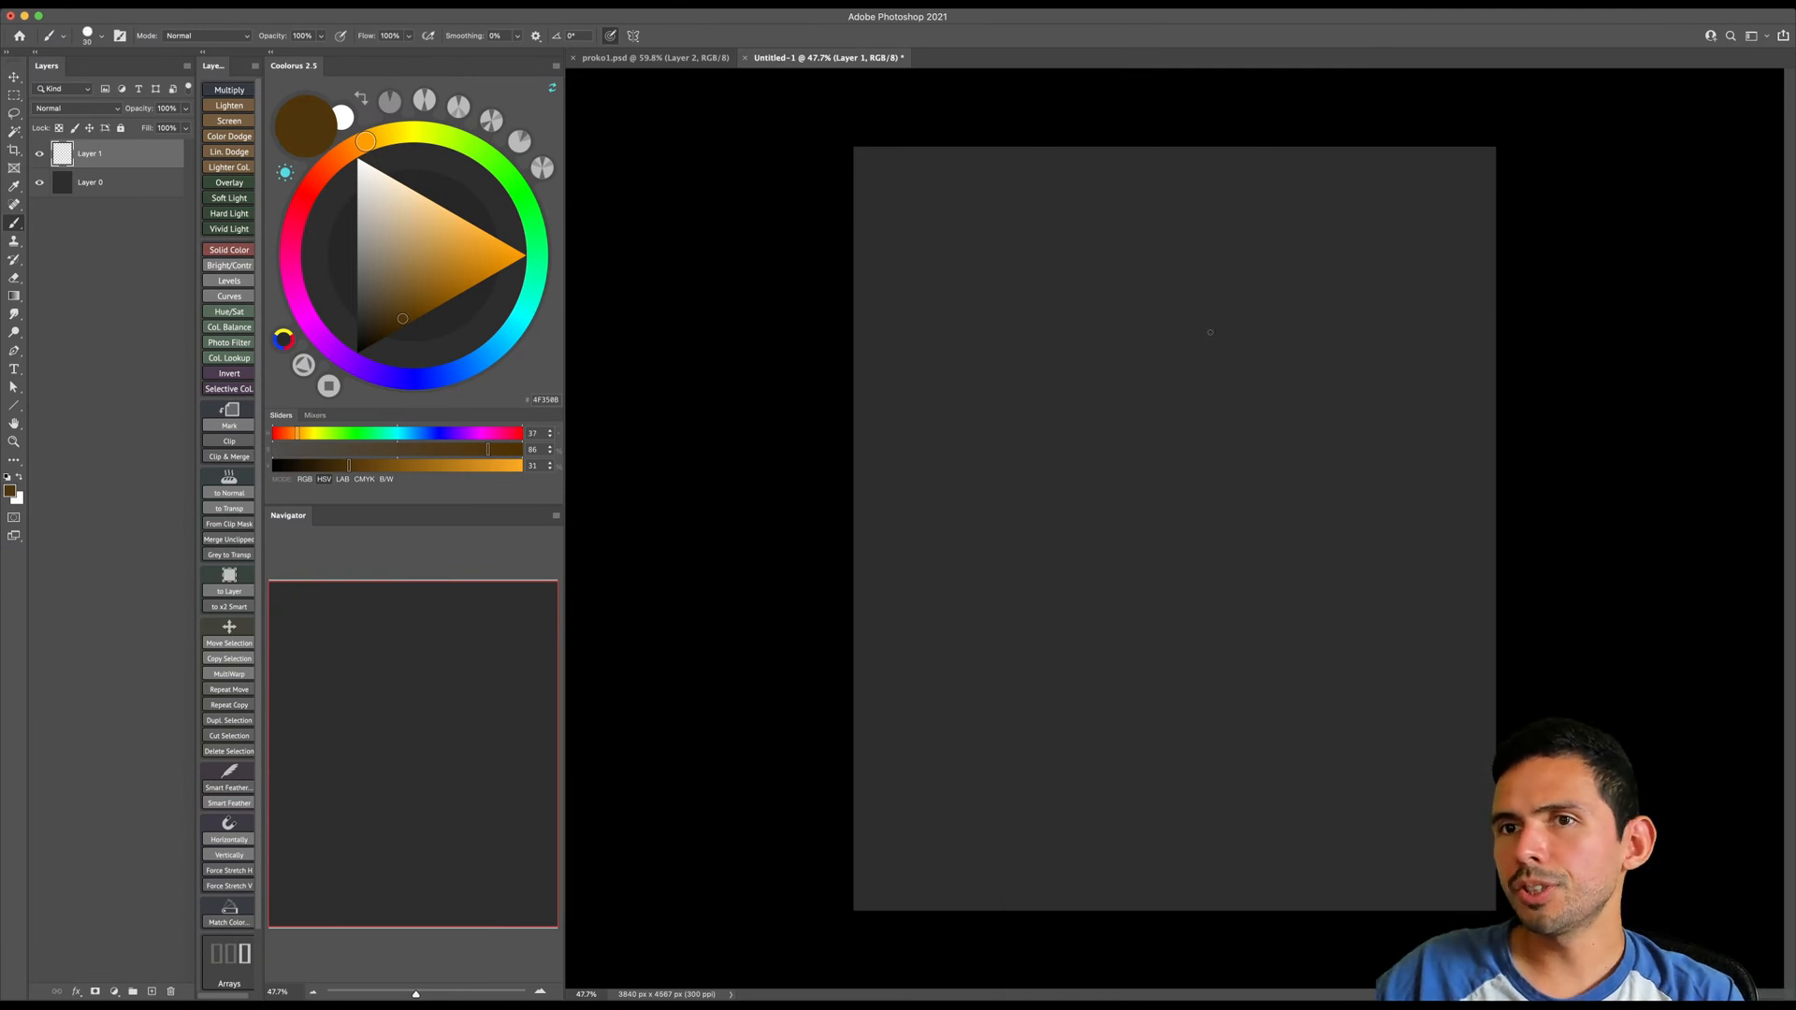
{"action": "key", "text": "bracketright"}
{"action": "key", "text": "bracketright"}
{"action": "key", "text": "bracketright"}
{"action": "key", "text": "bracketright"}
{"action": "key", "text": "bracketright"}
{"action": "key", "text": "bracketright"}
{"action": "key", "text": "bracketright"}
{"action": "mouse_move", "coordinate": [1245, 342]}
{"action": "left_mouse_down"}
{"action": "mouse_move", "coordinate": [1240, 402]}
{"action": "mouse_move", "coordinate": [1272, 386]}
{"action": "mouse_move", "coordinate": [1274, 316]}
{"action": "mouse_move", "coordinate": [1252, 310]}
{"action": "mouse_move", "coordinate": [1251, 393]}
{"action": "left_mouse_up"}
{"action": "key", "text": "bracketright"}
{"action": "key", "text": "bracketleft"}
{"action": "key", "text": "bracketleft"}
{"action": "key", "text": "bracketright"}
{"action": "key", "text": "e"}
{"action": "key", "text": "b"}
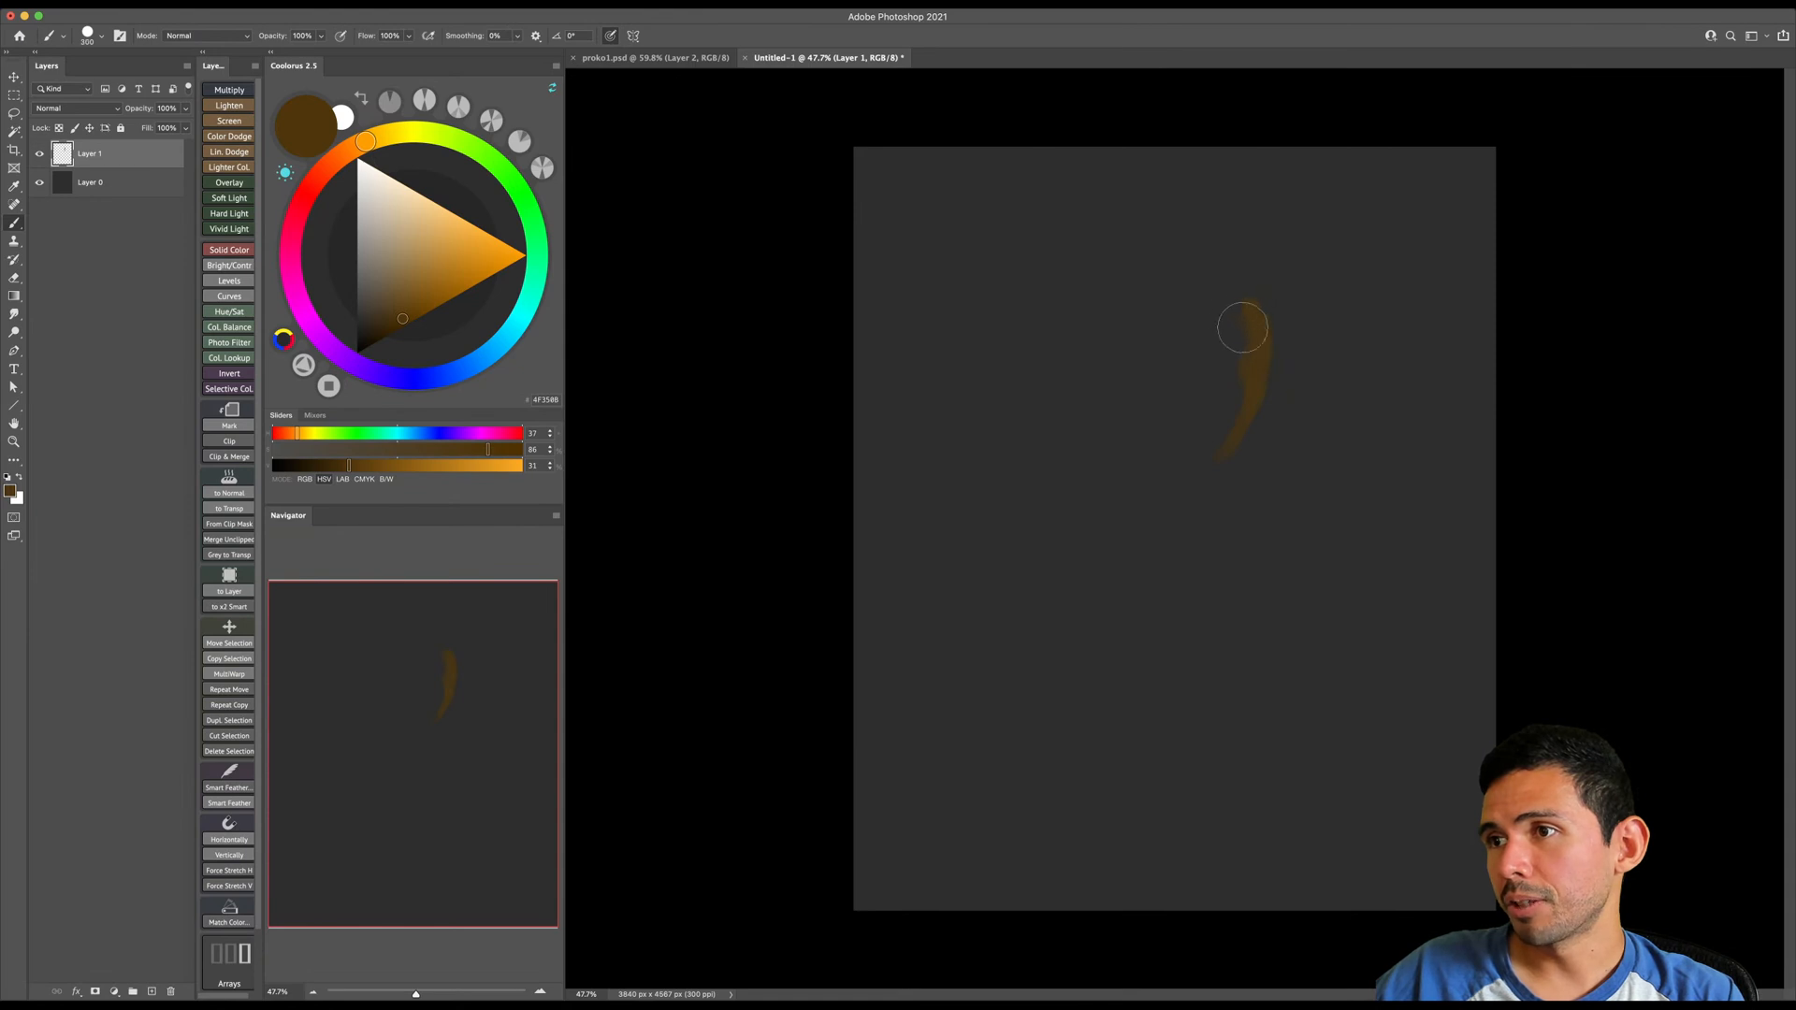
{"action": "left_click_drag", "start_coordinate": [1252, 367], "coordinate": [1277, 289]}
{"action": "key", "text": "bracketright"}
- Choose a darker brown and block in the rounded mass of the head behind the lit face strip
{"action": "left_click", "coordinate": [393, 330]}
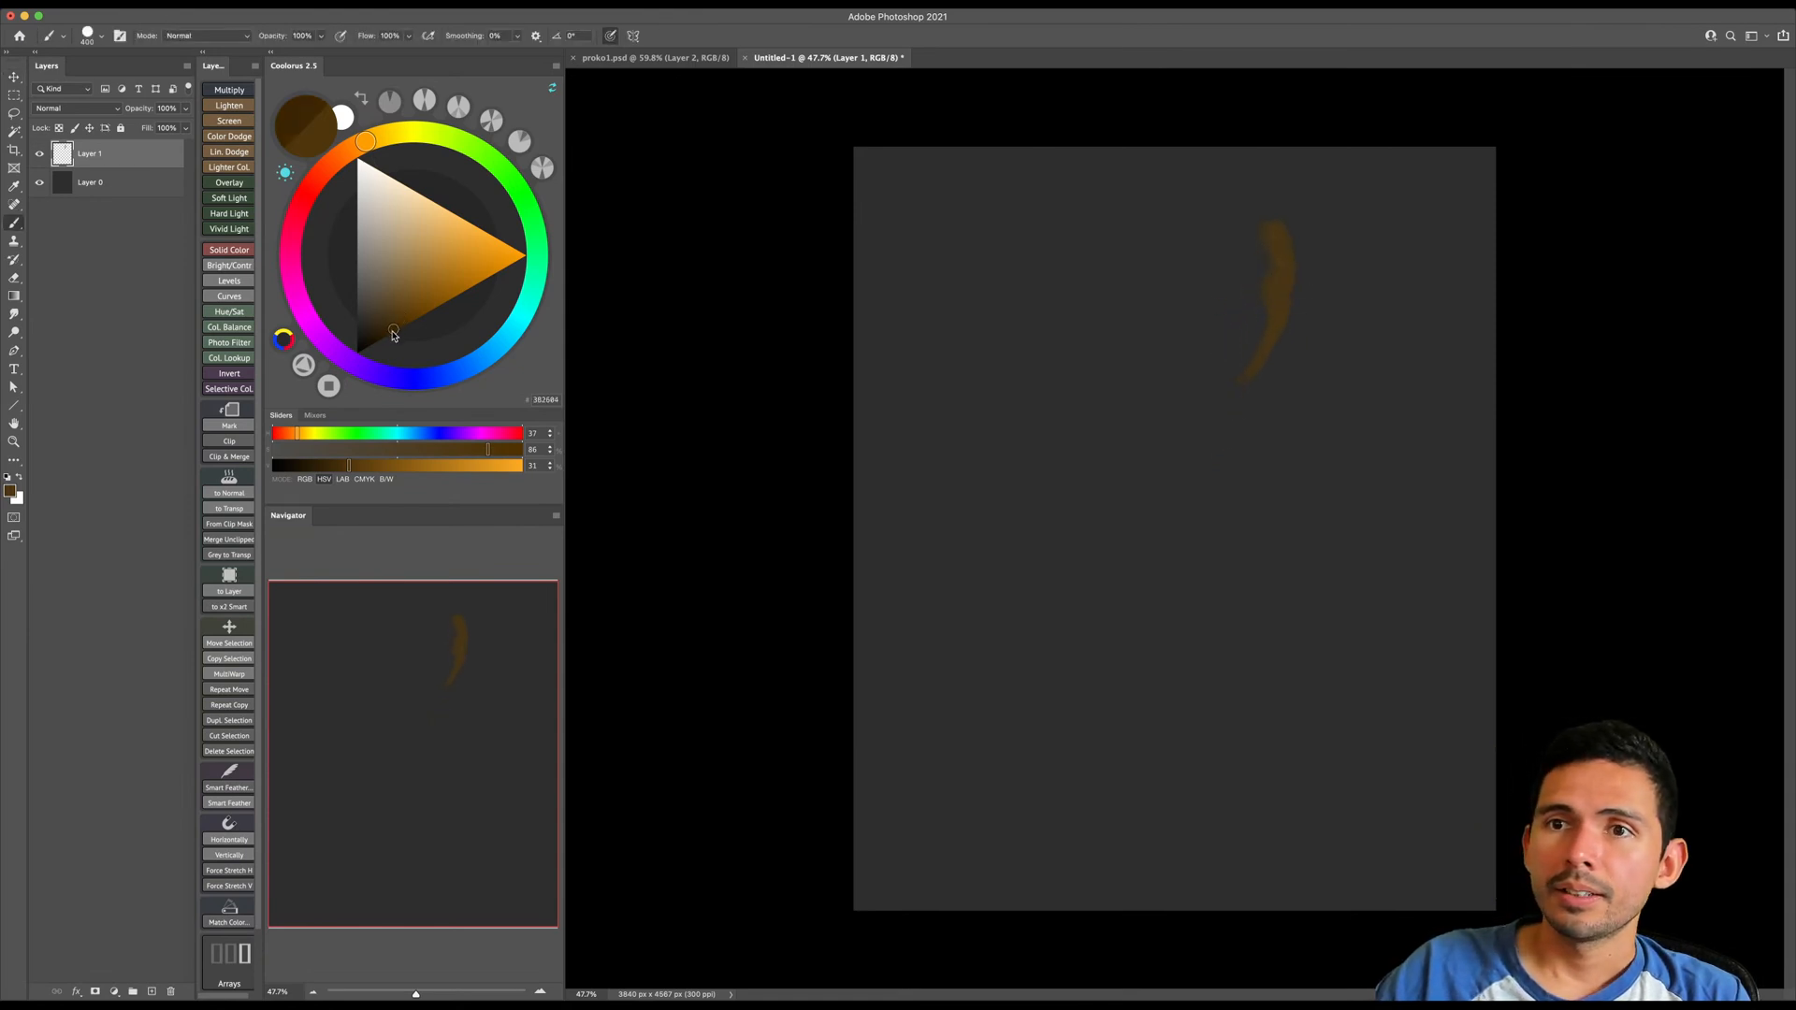
{"action": "left_click_drag", "start_coordinate": [393, 329], "coordinate": [389, 335]}
{"action": "key", "text": "bracketright"}
{"action": "key", "text": "bracketright"}
{"action": "mouse_move", "coordinate": [1247, 238]}
{"action": "left_mouse_down"}
{"action": "mouse_move", "coordinate": [1244, 339]}
{"action": "mouse_move", "coordinate": [1263, 263]}
{"action": "mouse_move", "coordinate": [1216, 337]}
{"action": "mouse_move", "coordinate": [1246, 267]}
{"action": "mouse_move", "coordinate": [1207, 224]}
{"action": "mouse_move", "coordinate": [1226, 243]}
{"action": "mouse_move", "coordinate": [1224, 353]}
{"action": "mouse_move", "coordinate": [1174, 294]}
{"action": "mouse_move", "coordinate": [1227, 310]}
{"action": "left_mouse_up"}
{"action": "key", "text": "bracketright"}
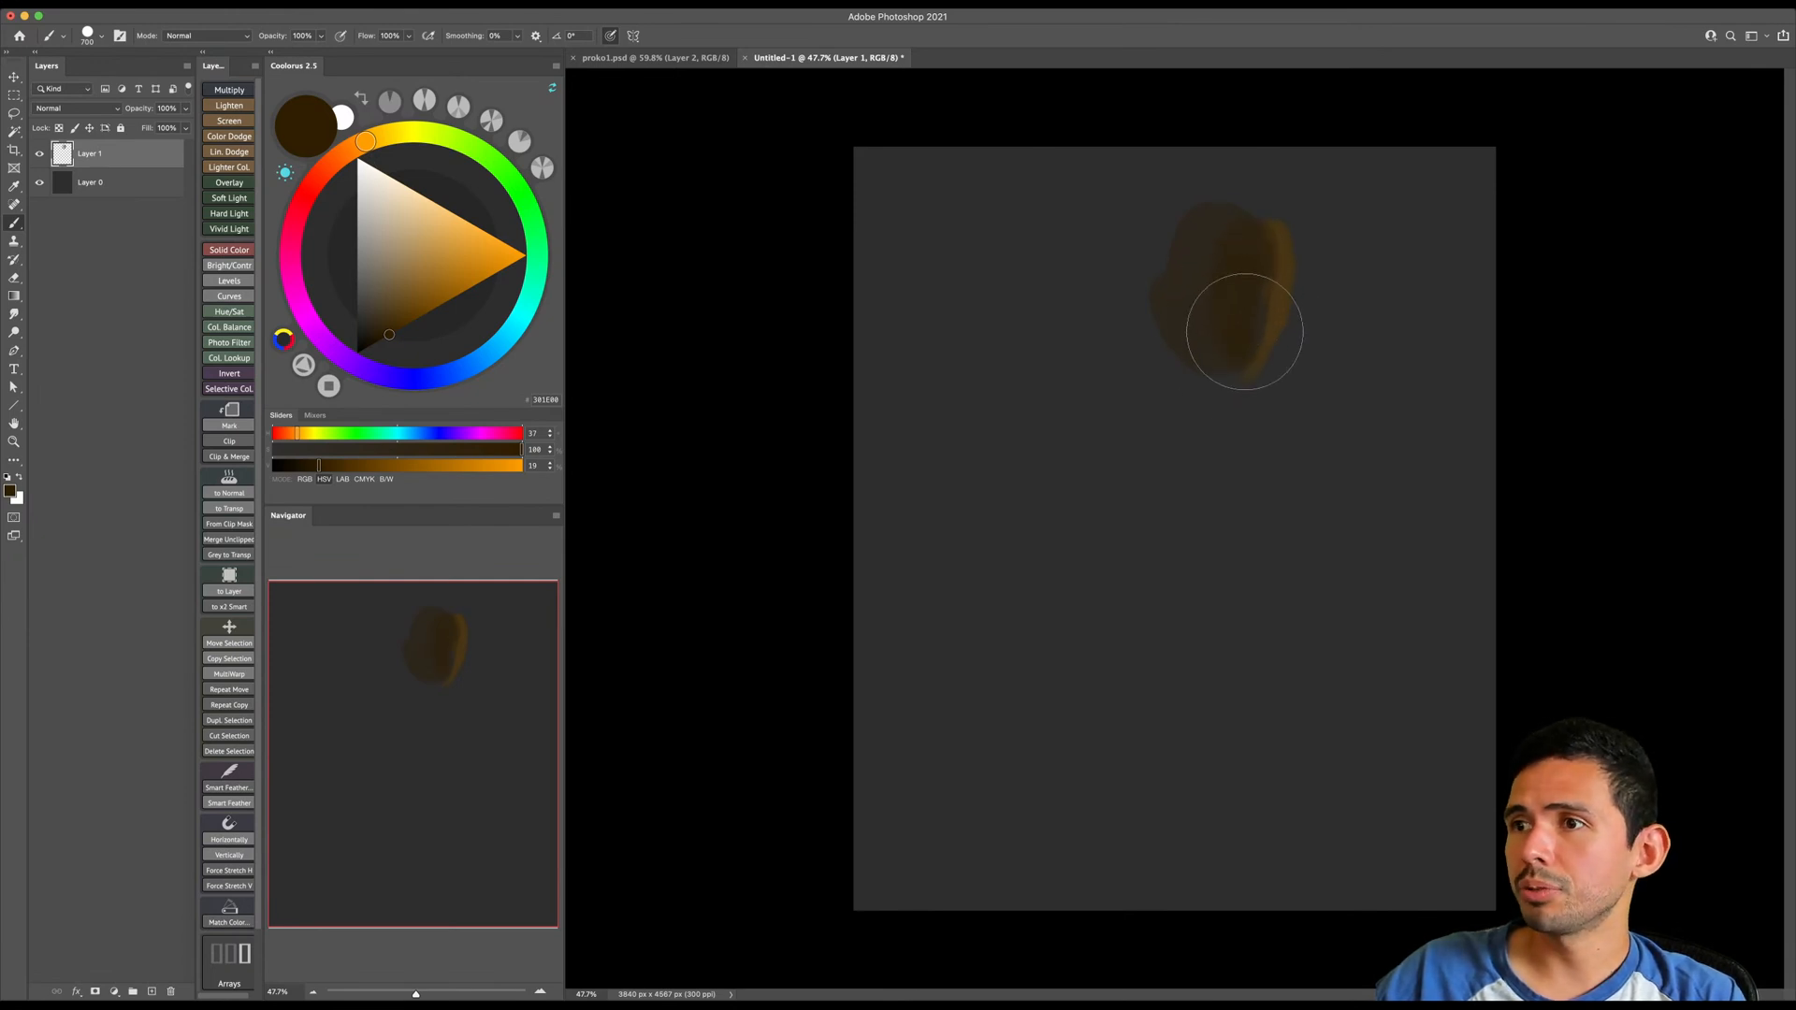
{"action": "mouse_move", "coordinate": [1261, 243]}
{"action": "left_mouse_down"}
{"action": "mouse_move", "coordinate": [1178, 214]}
{"action": "mouse_move", "coordinate": [1220, 260]}
{"action": "mouse_move", "coordinate": [1176, 304]}
{"action": "mouse_move", "coordinate": [1195, 210]}
{"action": "mouse_move", "coordinate": [1247, 258]}
{"action": "left_mouse_up"}
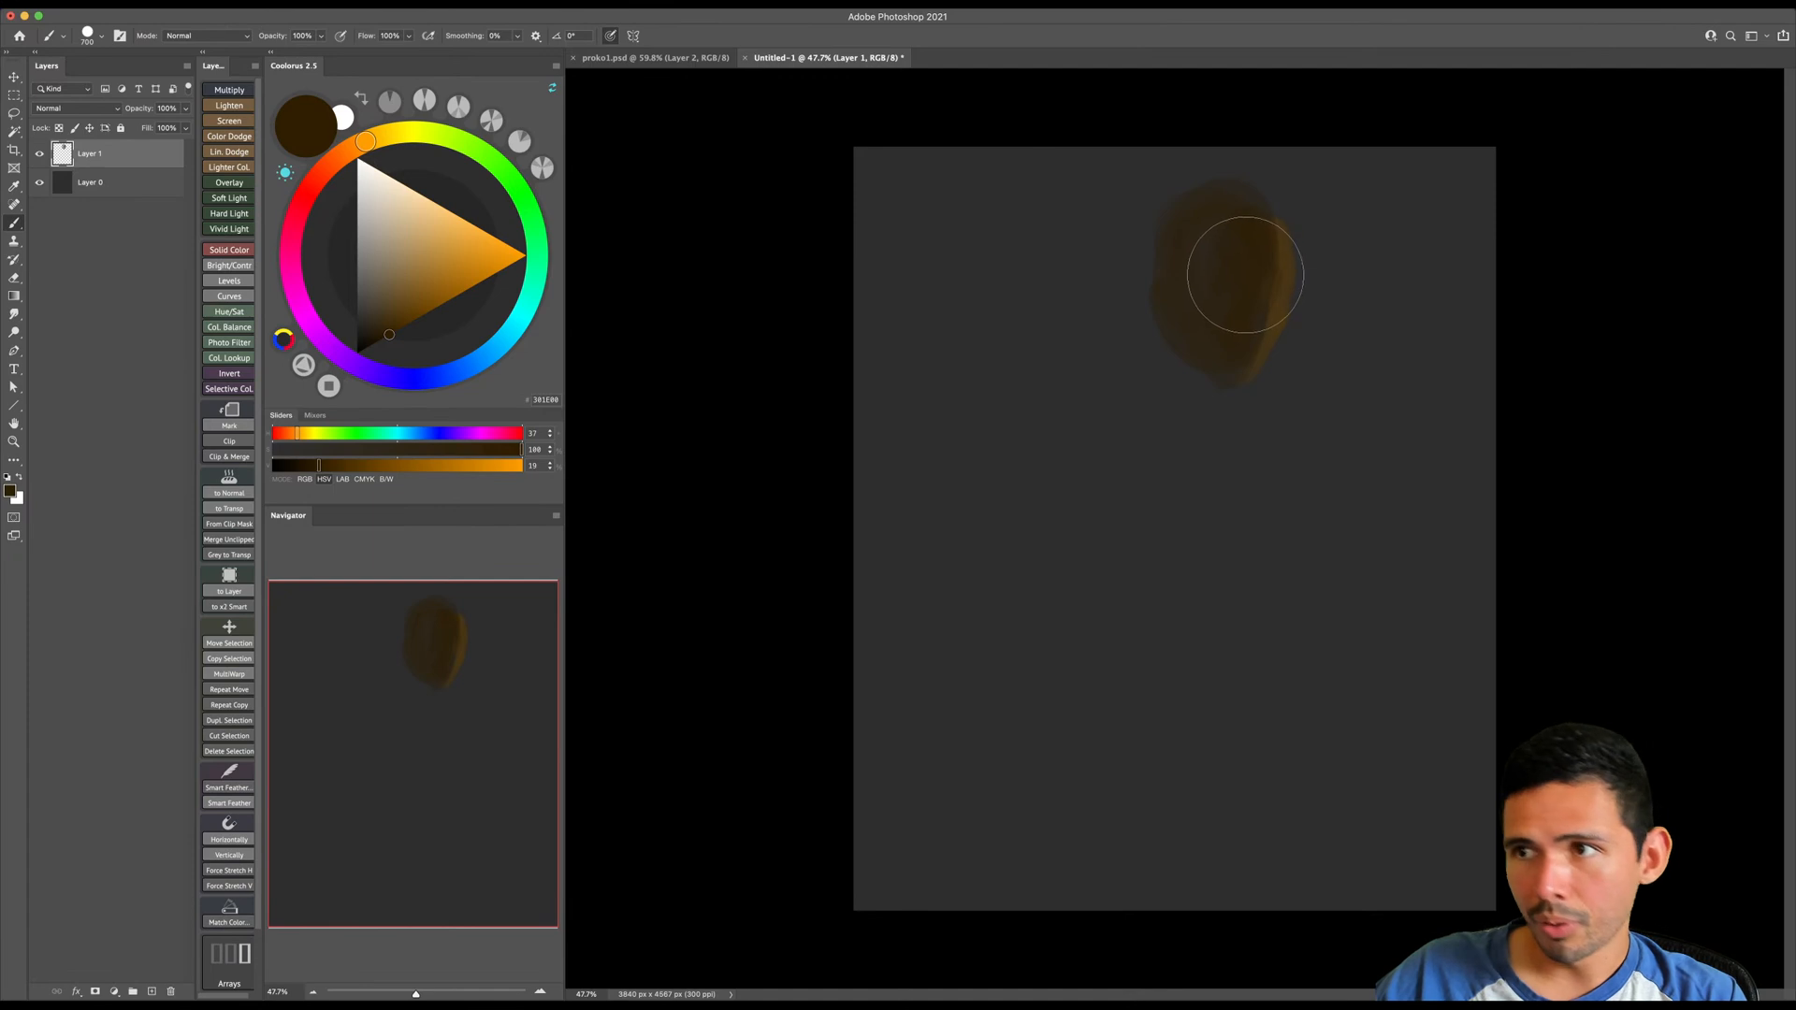
- Extend the dark brown mass downward from the head to form the neck and shoulder
{"action": "key", "text": "bracketleft"}
{"action": "mouse_move", "coordinate": [1201, 345]}
{"action": "left_mouse_down"}
{"action": "mouse_move", "coordinate": [1151, 418]}
{"action": "mouse_move", "coordinate": [1164, 296]}
{"action": "mouse_move", "coordinate": [1141, 250]}
{"action": "mouse_move", "coordinate": [1257, 229]}
{"action": "mouse_move", "coordinate": [1132, 254]}
{"action": "mouse_move", "coordinate": [1077, 426]}
{"action": "mouse_move", "coordinate": [1133, 301]}
{"action": "mouse_move", "coordinate": [1108, 386]}
{"action": "mouse_move", "coordinate": [1146, 476]}
{"action": "mouse_move", "coordinate": [1193, 388]}
{"action": "mouse_move", "coordinate": [1148, 406]}
{"action": "mouse_move", "coordinate": [1185, 388]}
{"action": "left_mouse_up"}
{"action": "key", "text": "bracketright"}
{"action": "key", "text": "bracketright"}
{"action": "key", "text": "bracketright"}
{"action": "key", "text": "bracketright"}
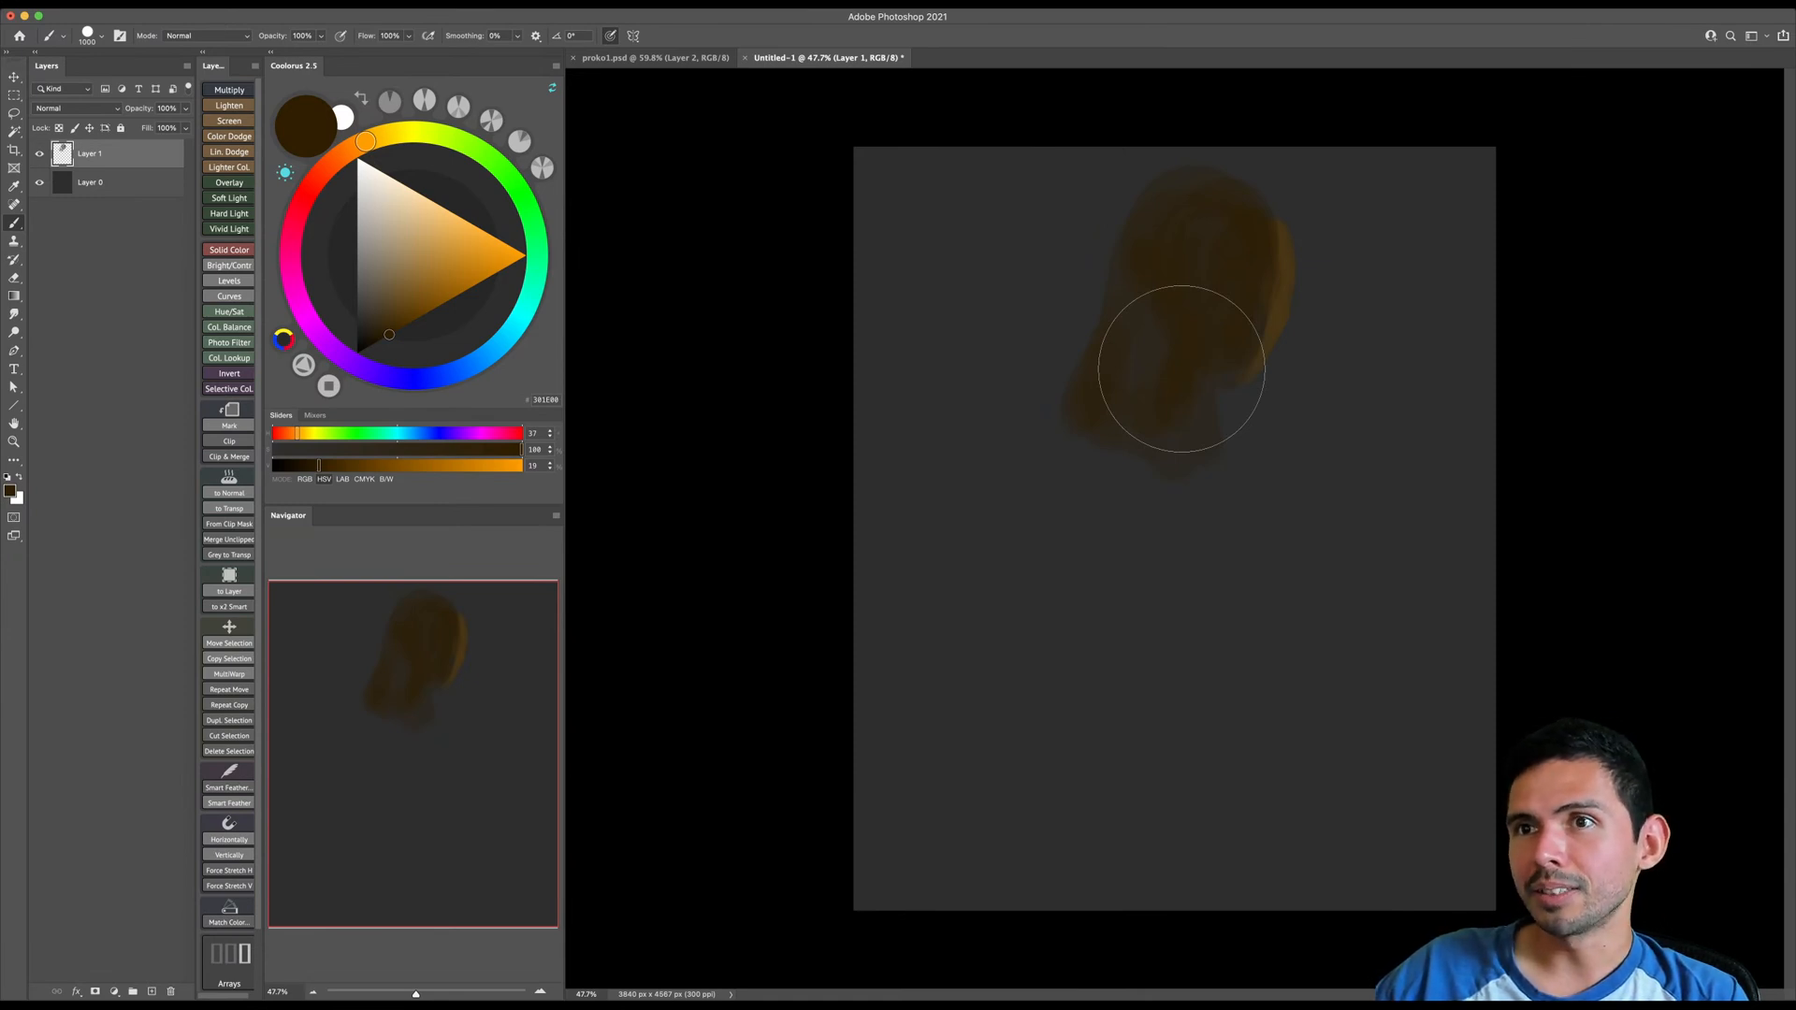
- Save the document in the SKETCHBOOK folder as a Photoshop file named proko2.psd
{"action": "key", "text": "super+s"}
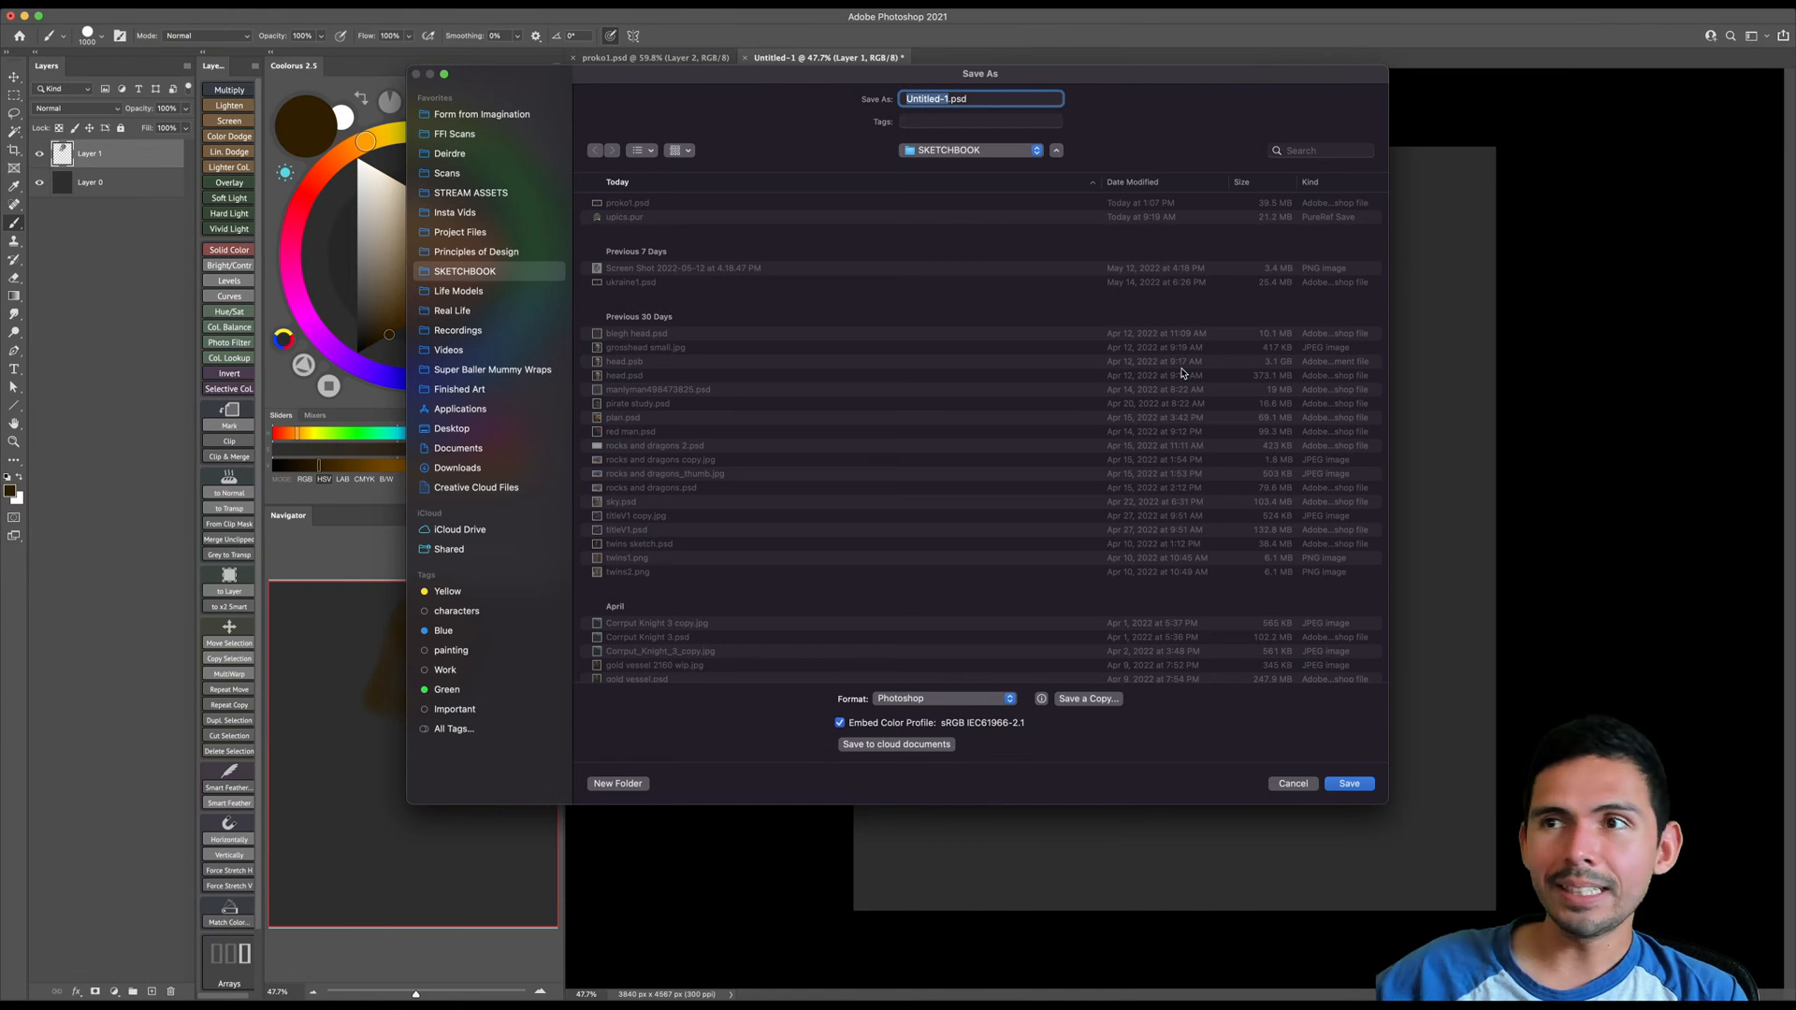
{"action": "left_click", "coordinate": [621, 204]}
{"action": "left_click", "coordinate": [933, 97]}
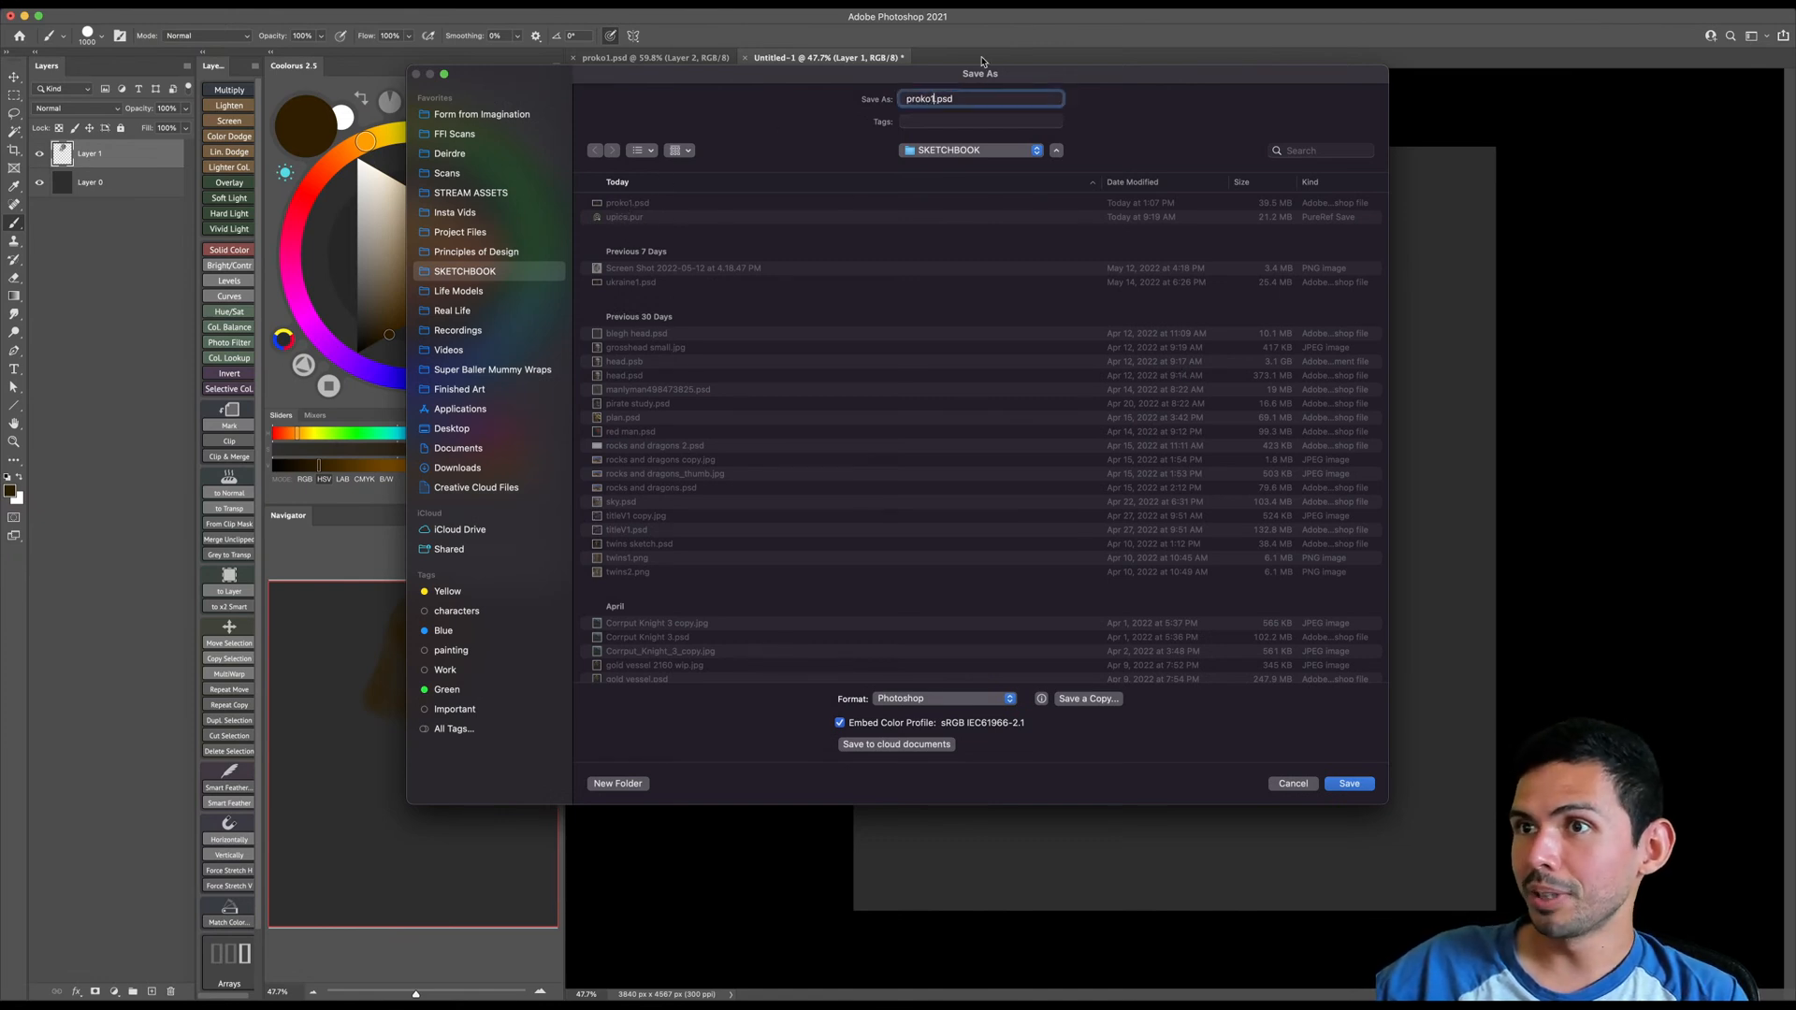
{"action": "key", "text": "BackSpace"}
{"action": "type", "text": "2"}
{"action": "key", "text": "Return"}
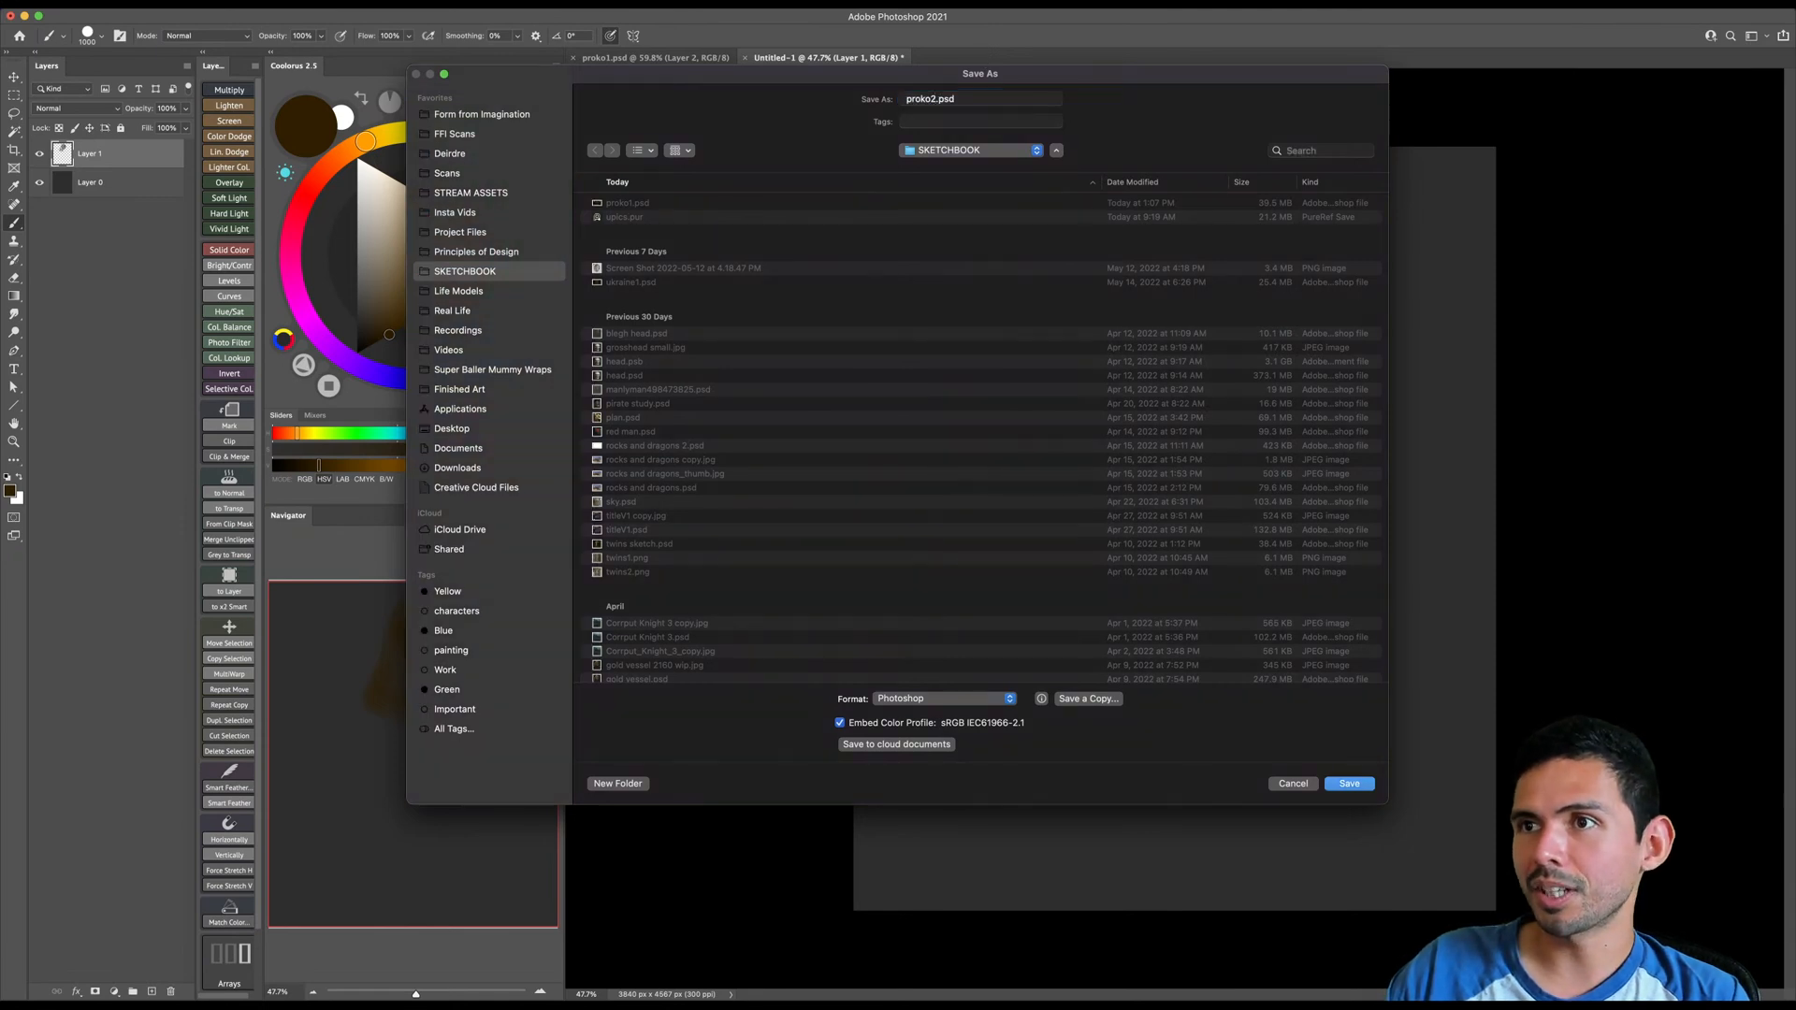
- Paint the figure's chest and torso in dark brown with a large brush, tapering the form toward the waist
{"action": "mouse_move", "coordinate": [1180, 437]}
{"action": "left_mouse_down", "text": "super"}
{"action": "mouse_move", "coordinate": [1184, 479]}
{"action": "mouse_move", "coordinate": [1159, 441]}
{"action": "mouse_move", "coordinate": [1134, 474]}
{"action": "mouse_move", "coordinate": [1075, 489]}
{"action": "mouse_move", "coordinate": [1167, 437]}
{"action": "left_mouse_up", "text": "super"}
{"action": "key", "text": "bracketleft"}
{"action": "key", "text": "e"}
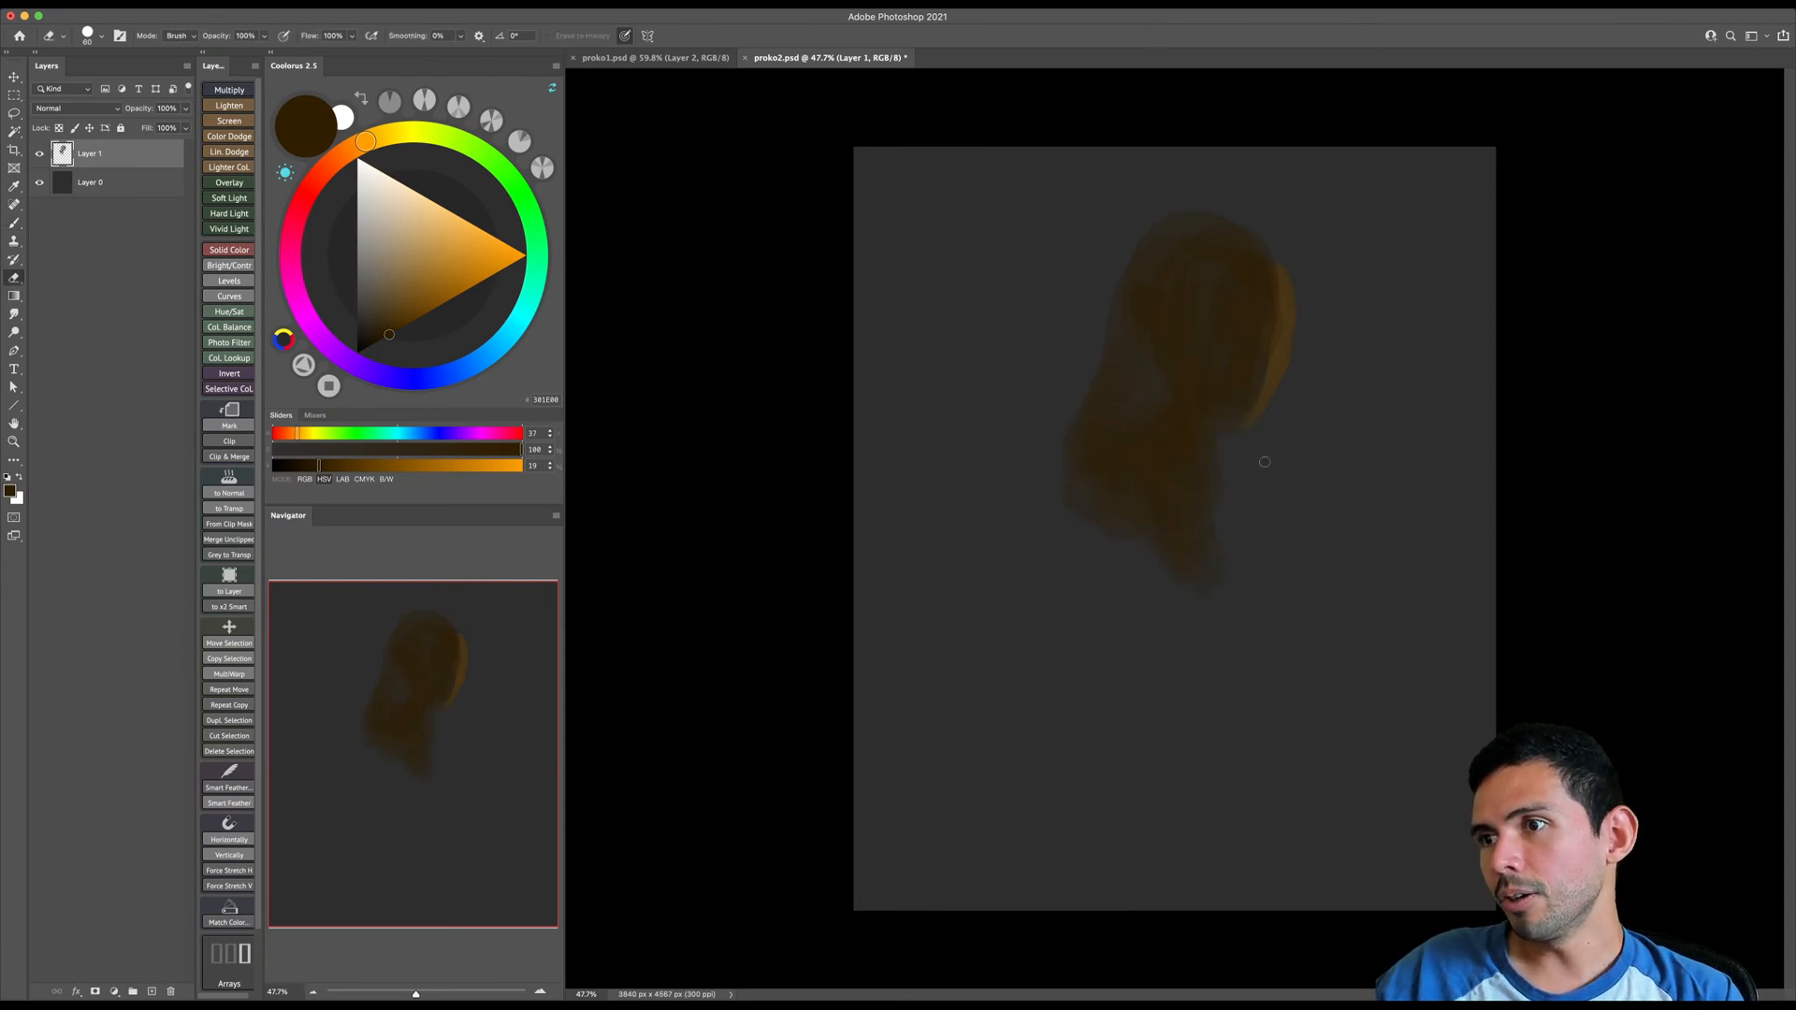
{"action": "key", "text": "b"}
{"action": "key", "text": "]"}
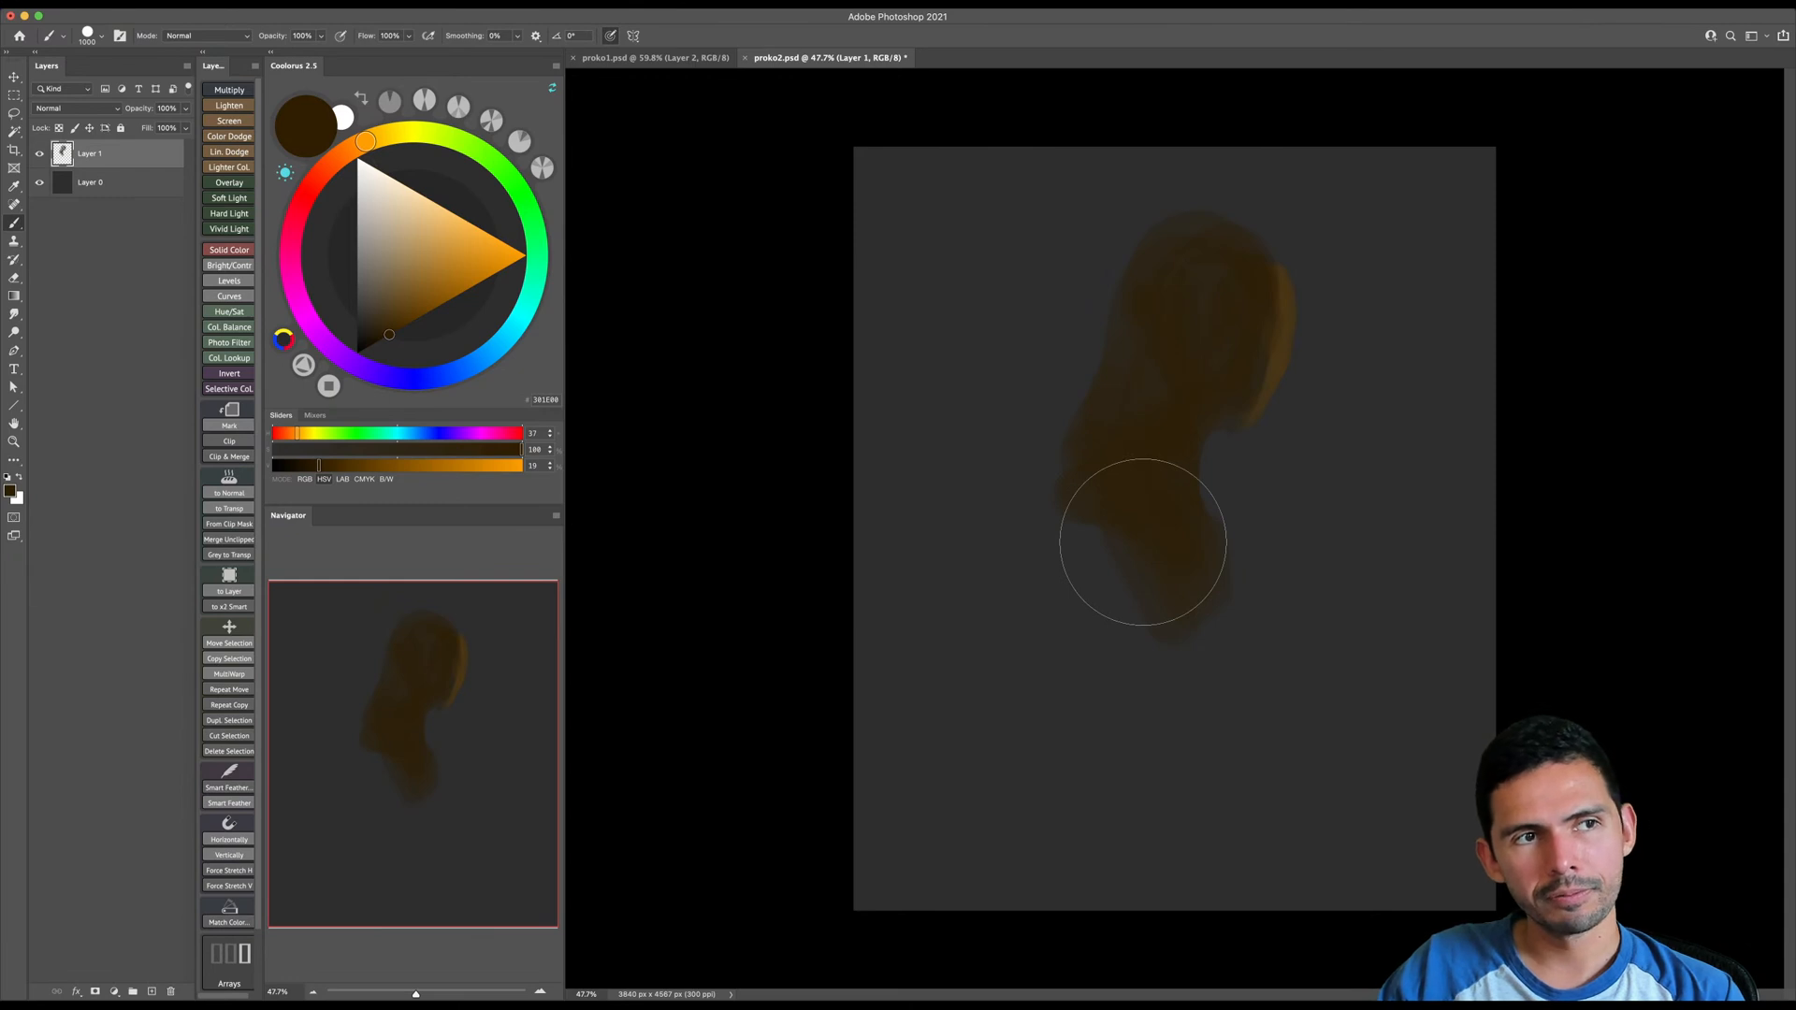
{"action": "mouse_move", "coordinate": [1143, 542]}
{"action": "left_mouse_down"}
{"action": "mouse_move", "coordinate": [1079, 488]}
{"action": "mouse_move", "coordinate": [1143, 593]}
{"action": "mouse_move", "coordinate": [1176, 540]}
{"action": "mouse_move", "coordinate": [1184, 654]}
{"action": "mouse_move", "coordinate": [1160, 649]}
{"action": "mouse_move", "coordinate": [1149, 533]}
{"action": "mouse_move", "coordinate": [1158, 597]}
{"action": "left_mouse_up"}
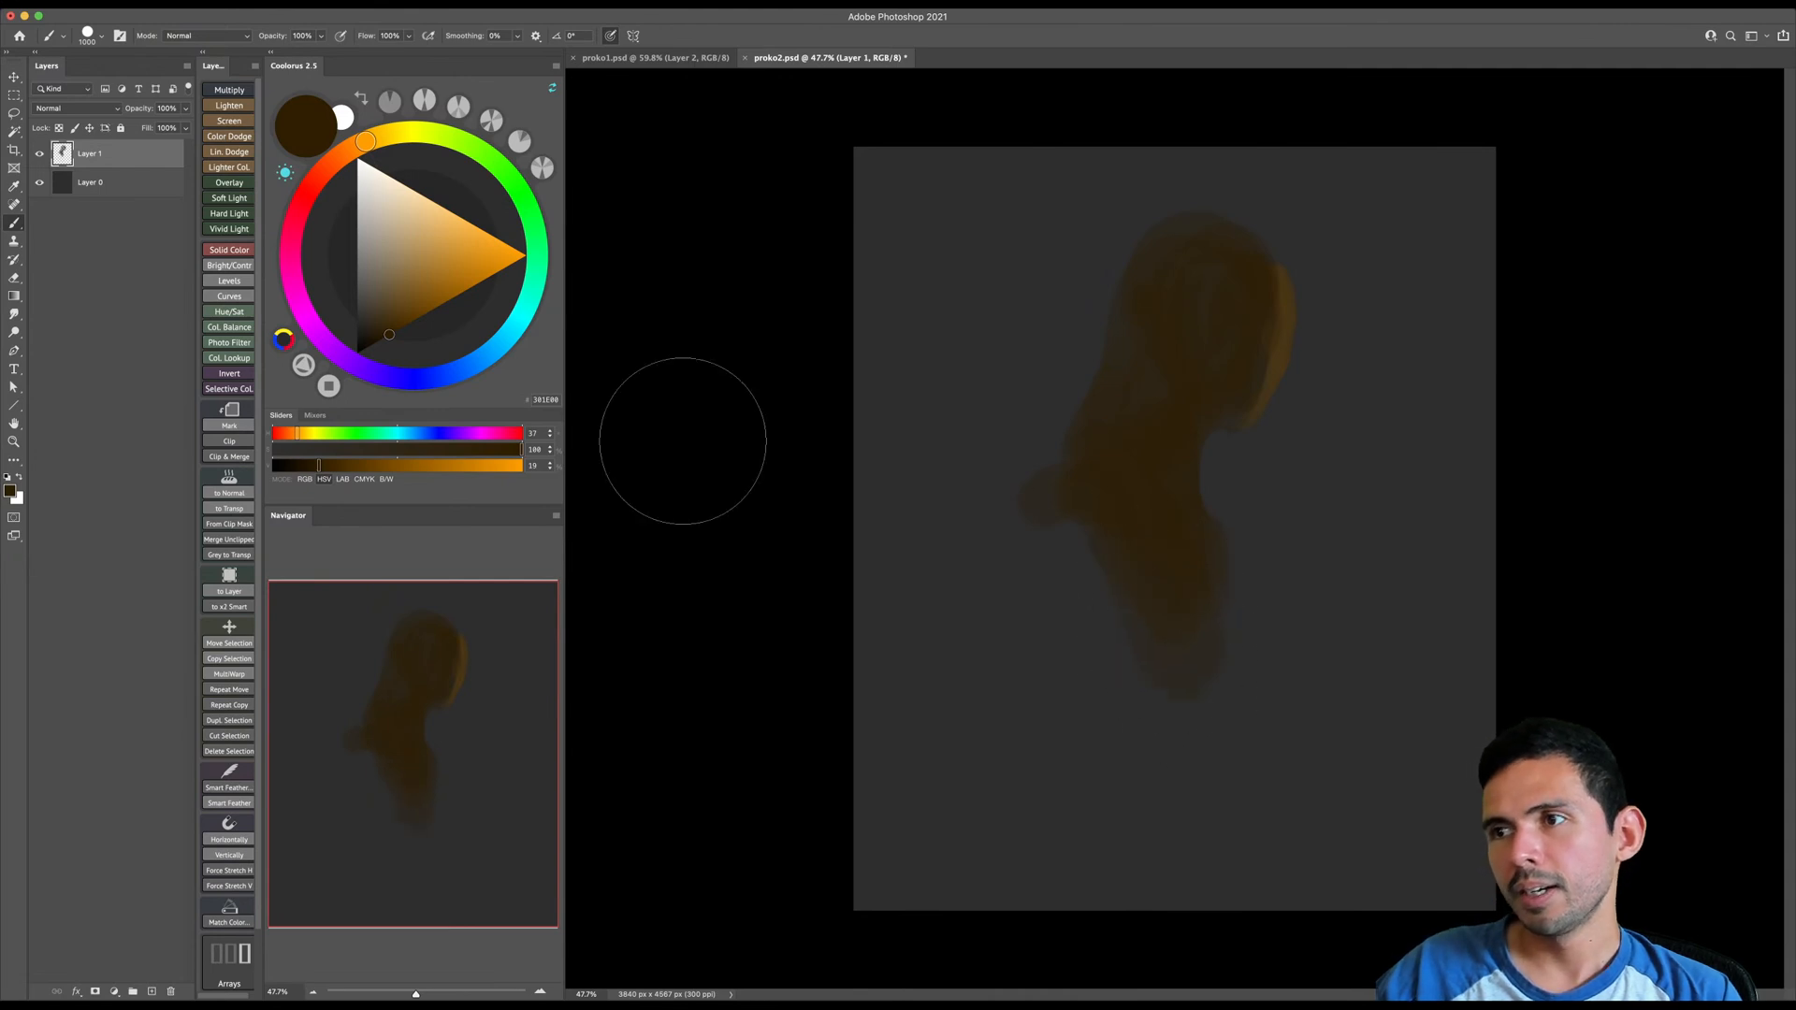
- Erase along the front edge of the face to trim its profile from forehead to chin
{"action": "key", "text": "e"}
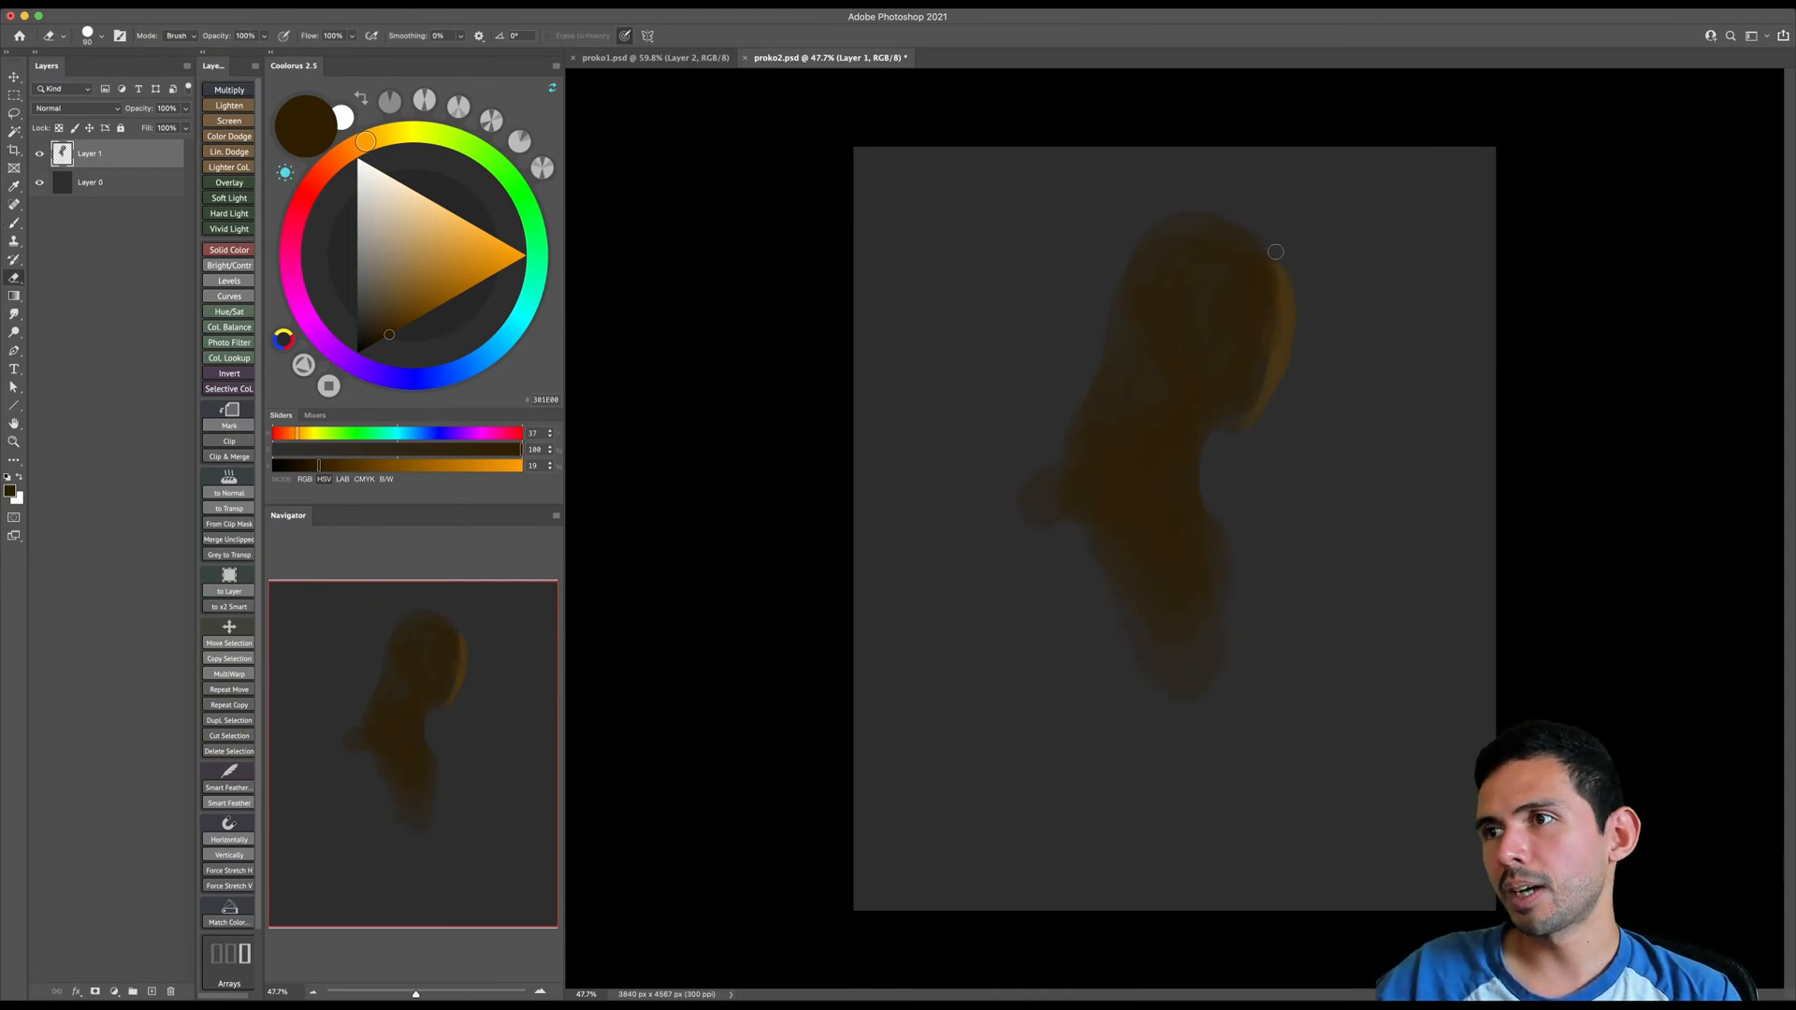
{"action": "mouse_move", "coordinate": [1294, 279]}
{"action": "left_mouse_down"}
{"action": "mouse_move", "coordinate": [1280, 417]}
{"action": "mouse_move", "coordinate": [1302, 295]}
{"action": "mouse_move", "coordinate": [1251, 452]}
{"action": "left_mouse_up"}
{"action": "left_click_drag", "start_coordinate": [1306, 324], "coordinate": [1234, 451]}
{"action": "key", "text": "b"}
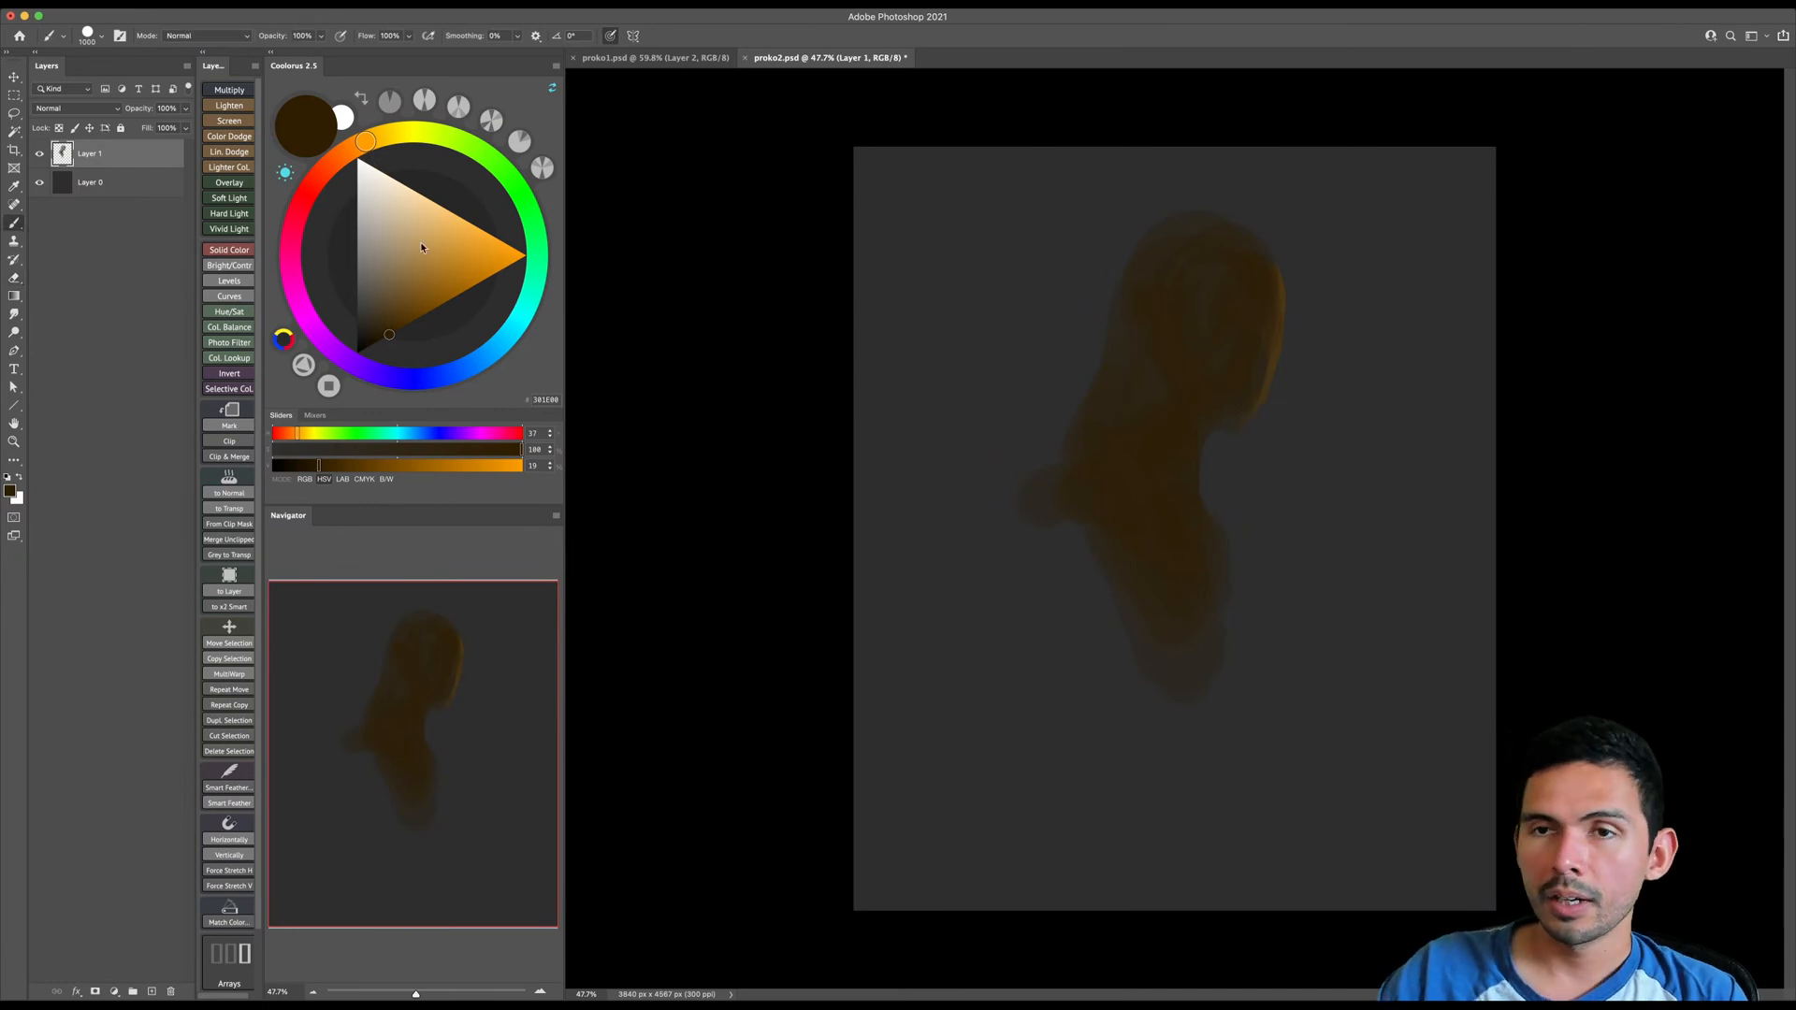
- Choose a brighter orange-brown and brush it along the front of the face
{"action": "left_click", "coordinate": [424, 315]}
{"action": "key", "text": "bracketleft"}
{"action": "key", "text": "bracketleft"}
{"action": "key", "text": "bracketleft"}
{"action": "key", "text": "bracketleft"}
{"action": "key", "text": "bracketleft"}
{"action": "key", "text": "bracketleft"}
{"action": "key", "text": "bracketleft"}
{"action": "key", "text": "bracketleft"}
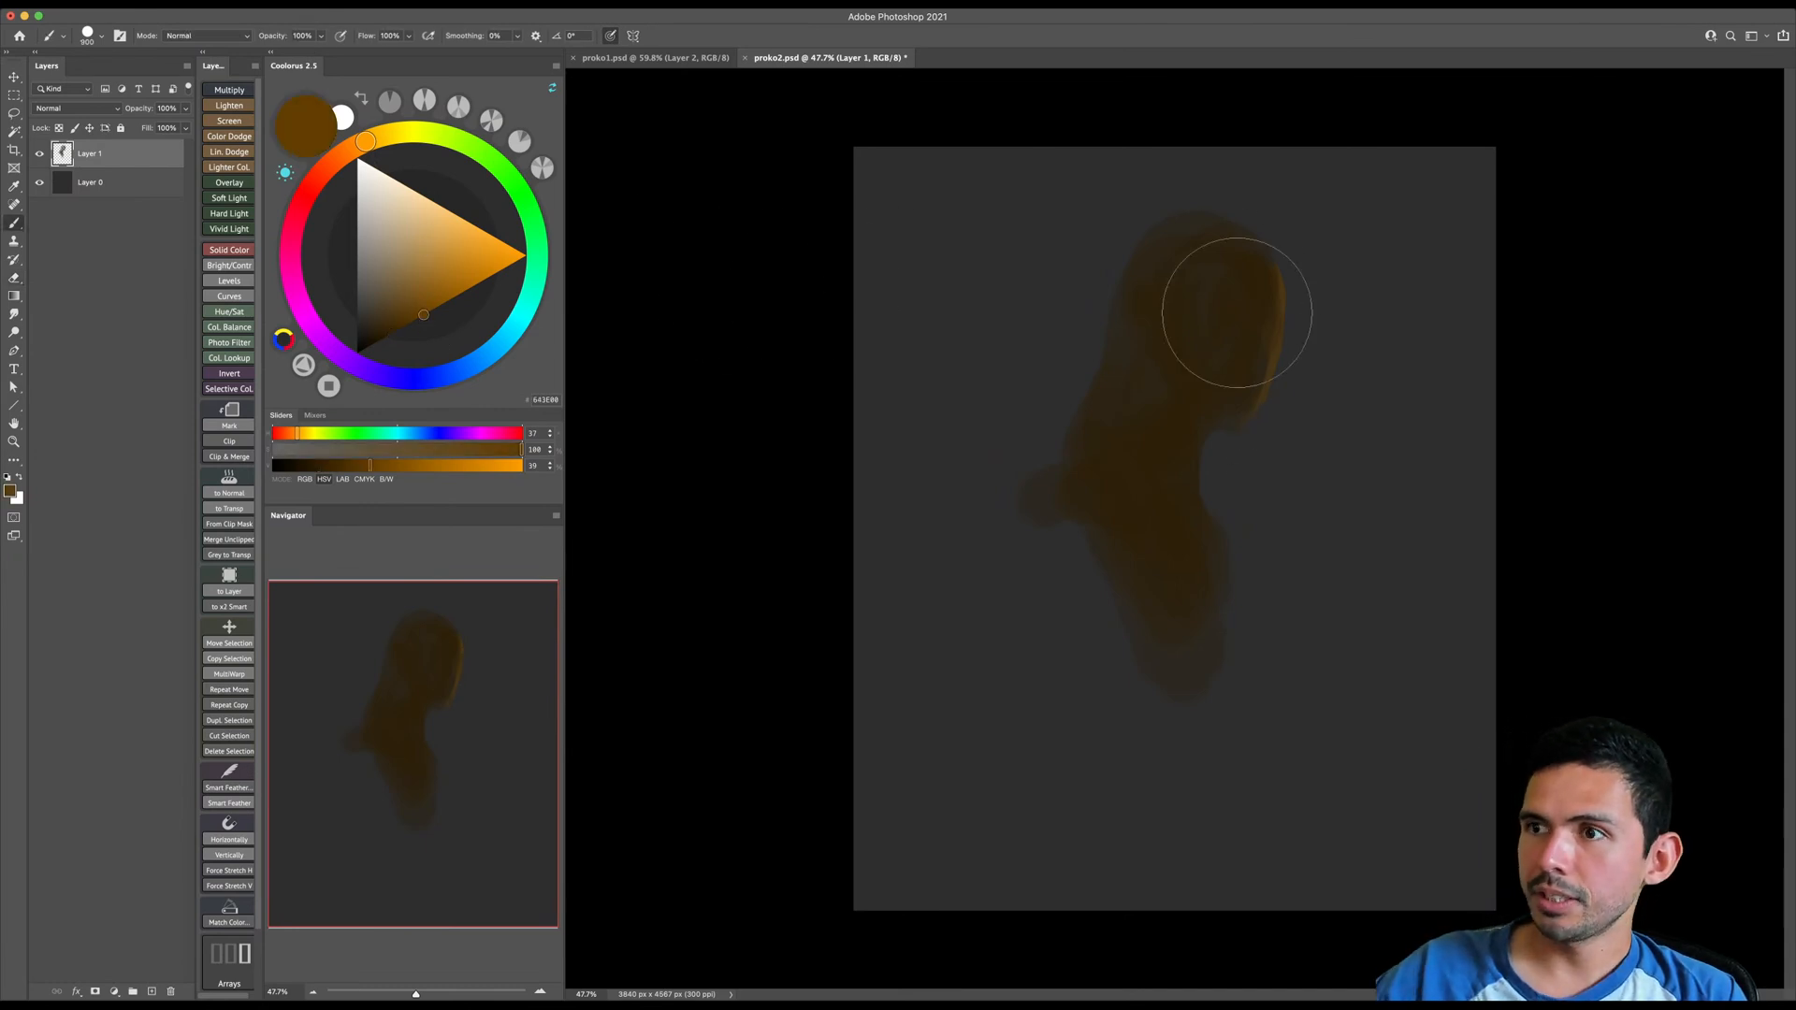
{"action": "left_click_drag", "start_coordinate": [1270, 273], "coordinate": [1279, 310]}
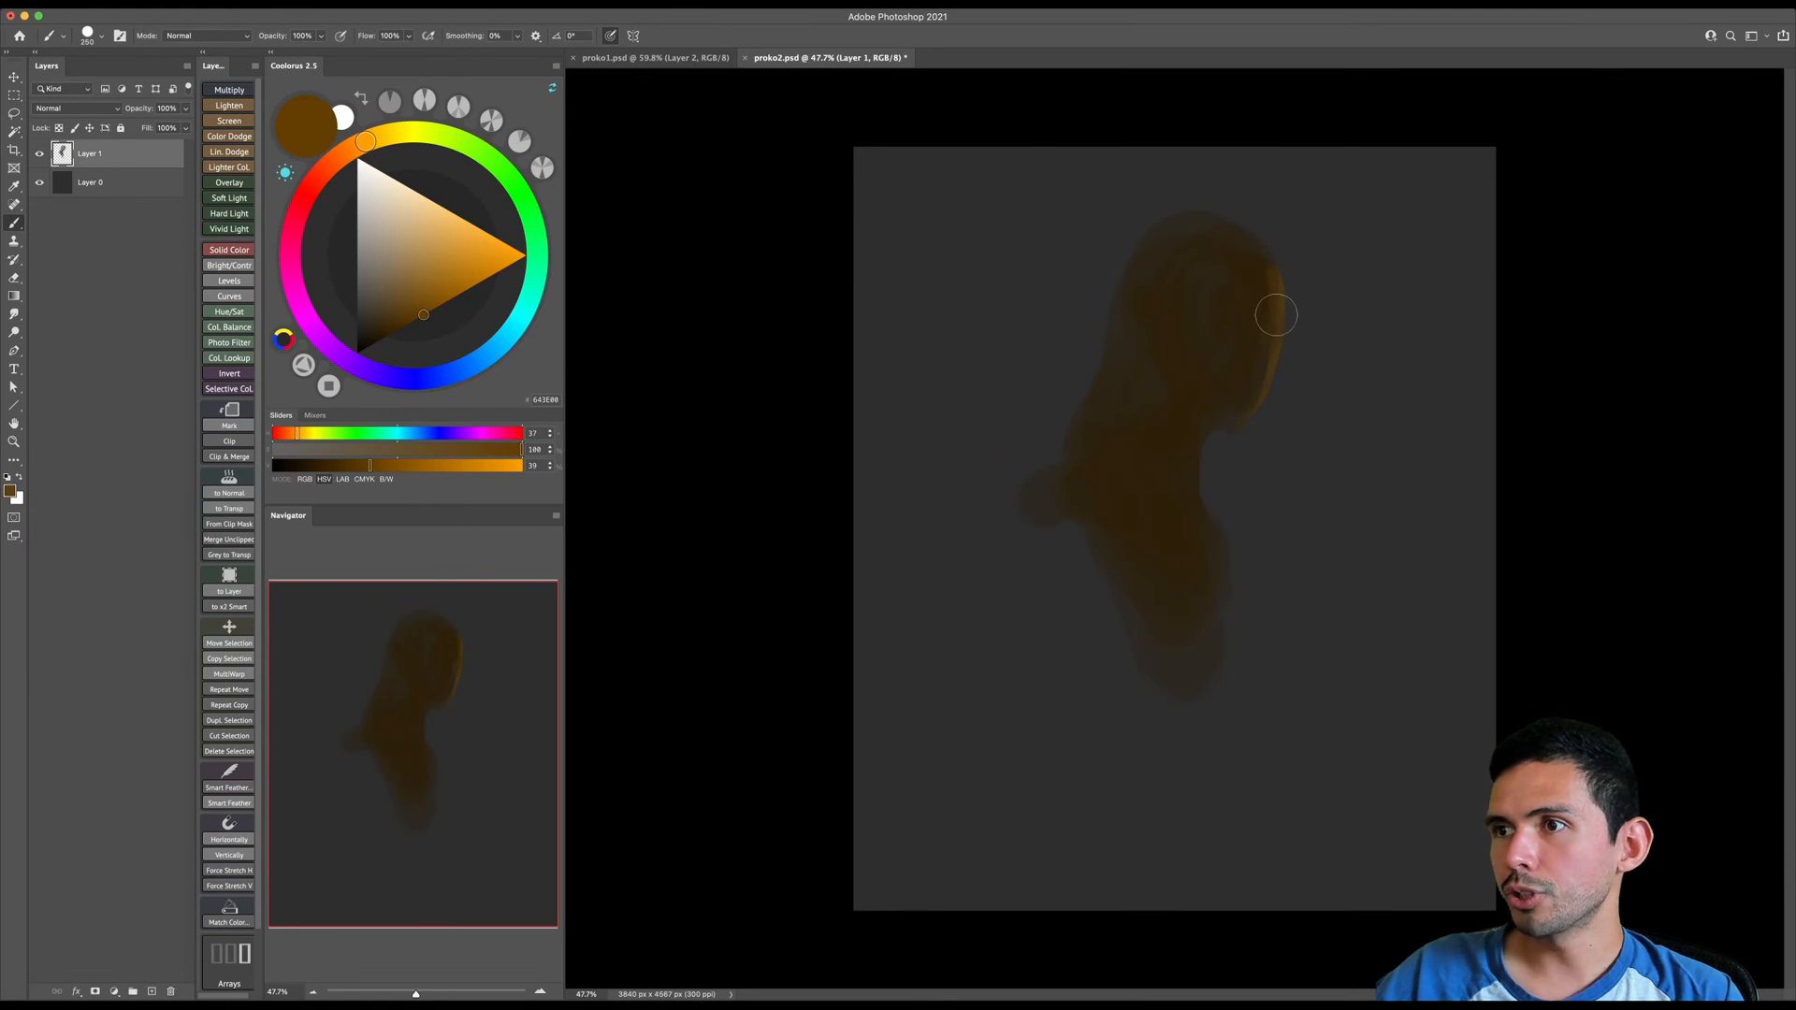
{"action": "key", "text": "bracketright"}
{"action": "key", "text": "bracketright"}
{"action": "key", "text": "bracketright"}
- Shift the painted figure slightly left on the canvas and brush the brighter brown over the forehead, cheek and jaw
{"action": "key", "text": "v"}
{"action": "left_click_drag", "start_coordinate": [1263, 340], "coordinate": [1192, 354]}
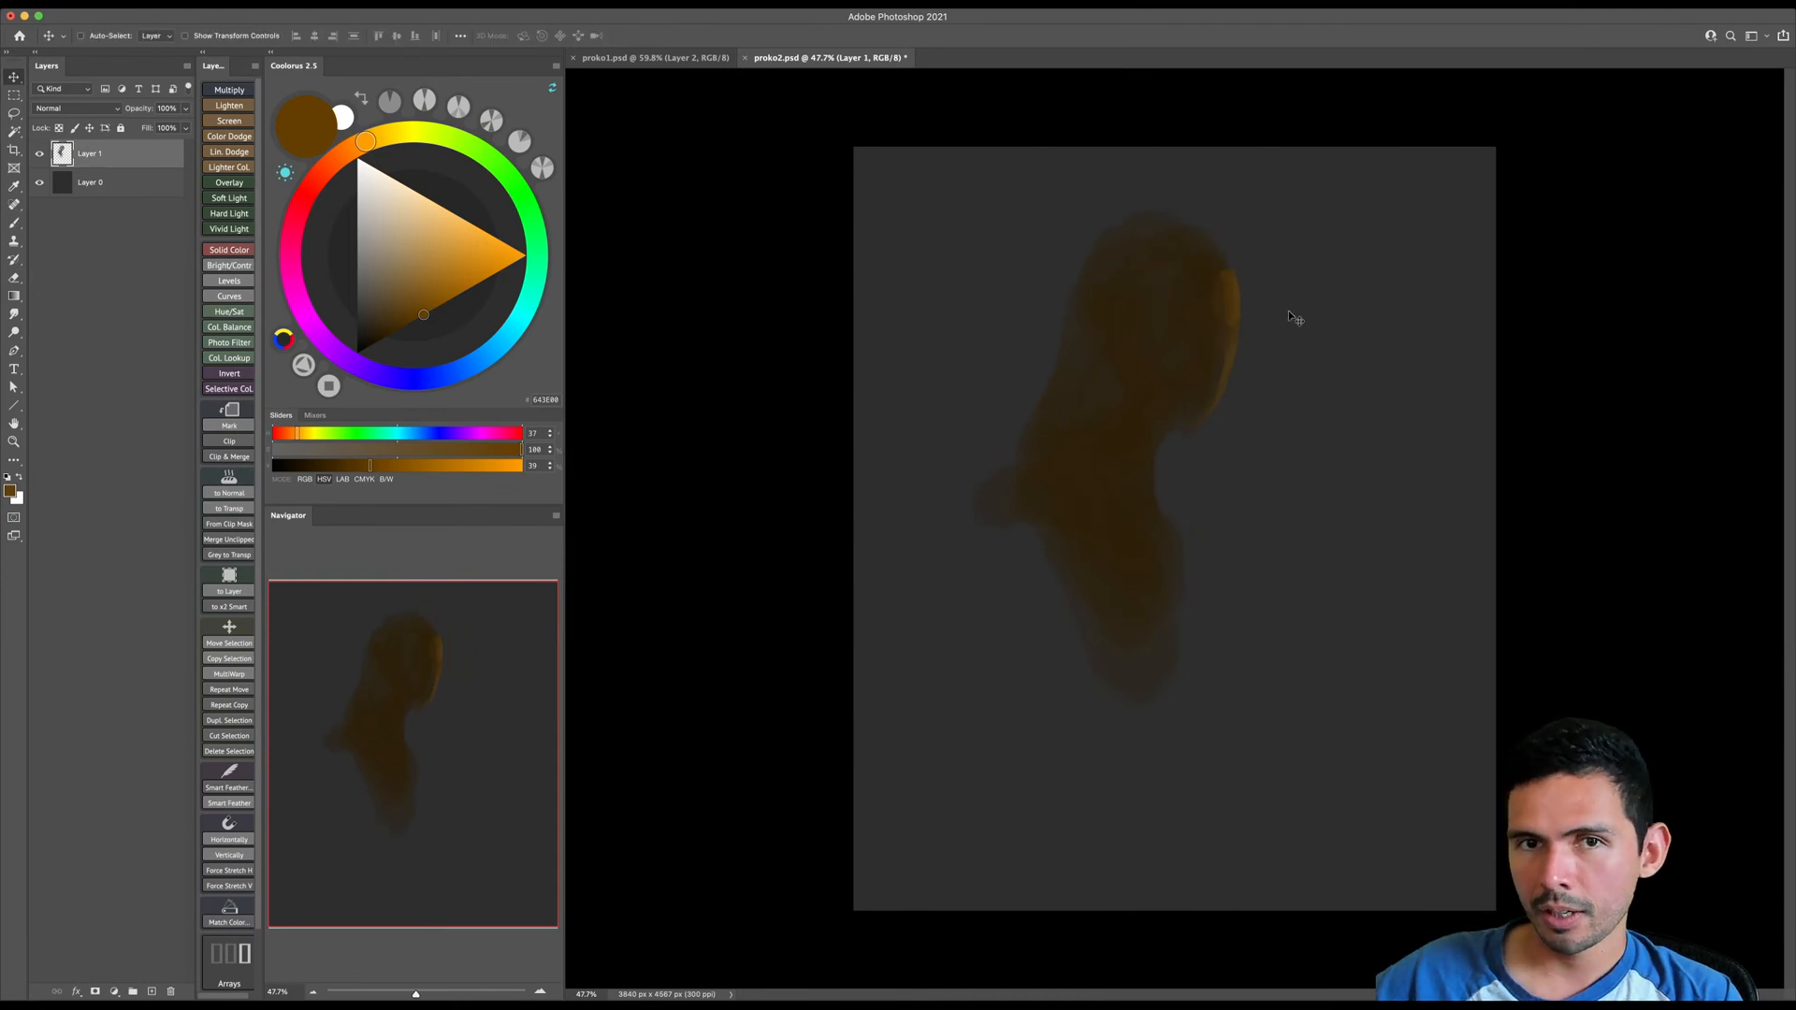
{"action": "key", "text": "b"}
{"action": "left_click_drag", "start_coordinate": [1215, 287], "coordinate": [1221, 270]}
{"action": "key", "text": "["}
{"action": "mouse_move", "coordinate": [1215, 359]}
{"action": "left_mouse_down"}
{"action": "mouse_move", "coordinate": [1197, 420]}
{"action": "mouse_move", "coordinate": [1154, 393]}
{"action": "left_mouse_up"}
{"action": "key", "text": "["}
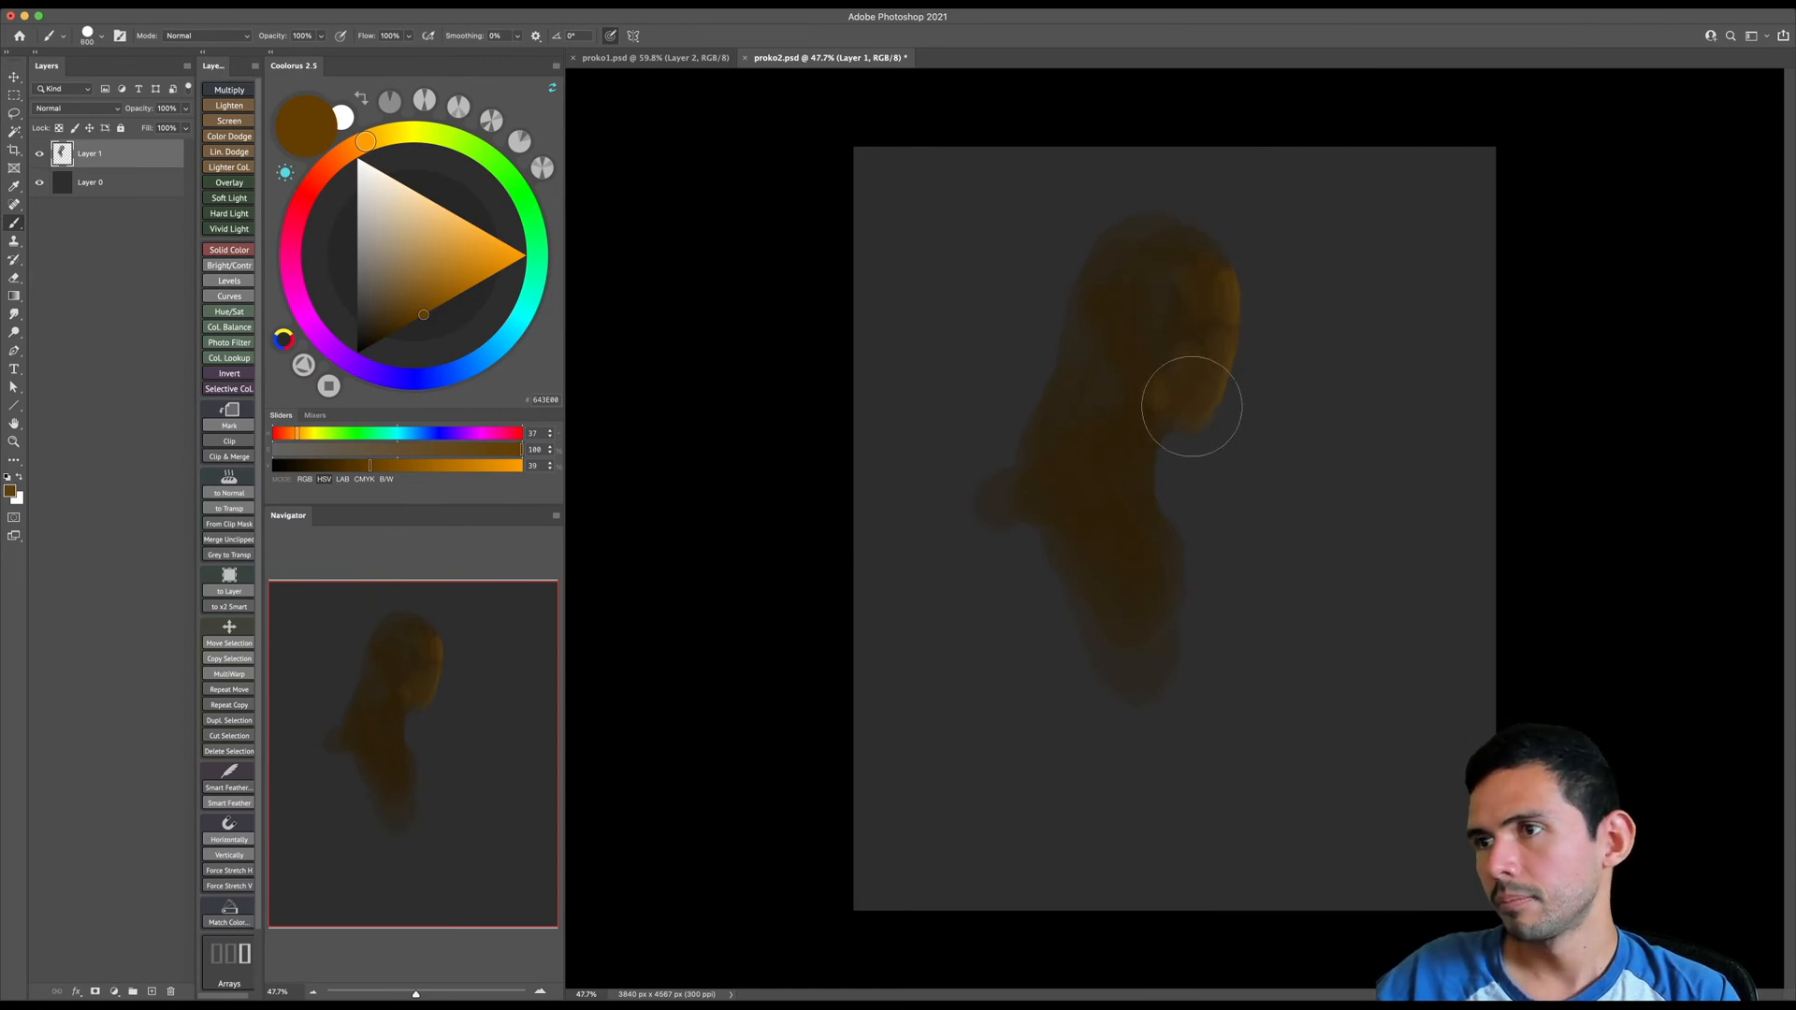
- Choose a saturated reddish-brown and brush it over the back of the neck and shoulder
{"action": "left_click_drag", "start_coordinate": [358, 147], "coordinate": [336, 159]}
{"action": "left_click", "coordinate": [398, 329]}
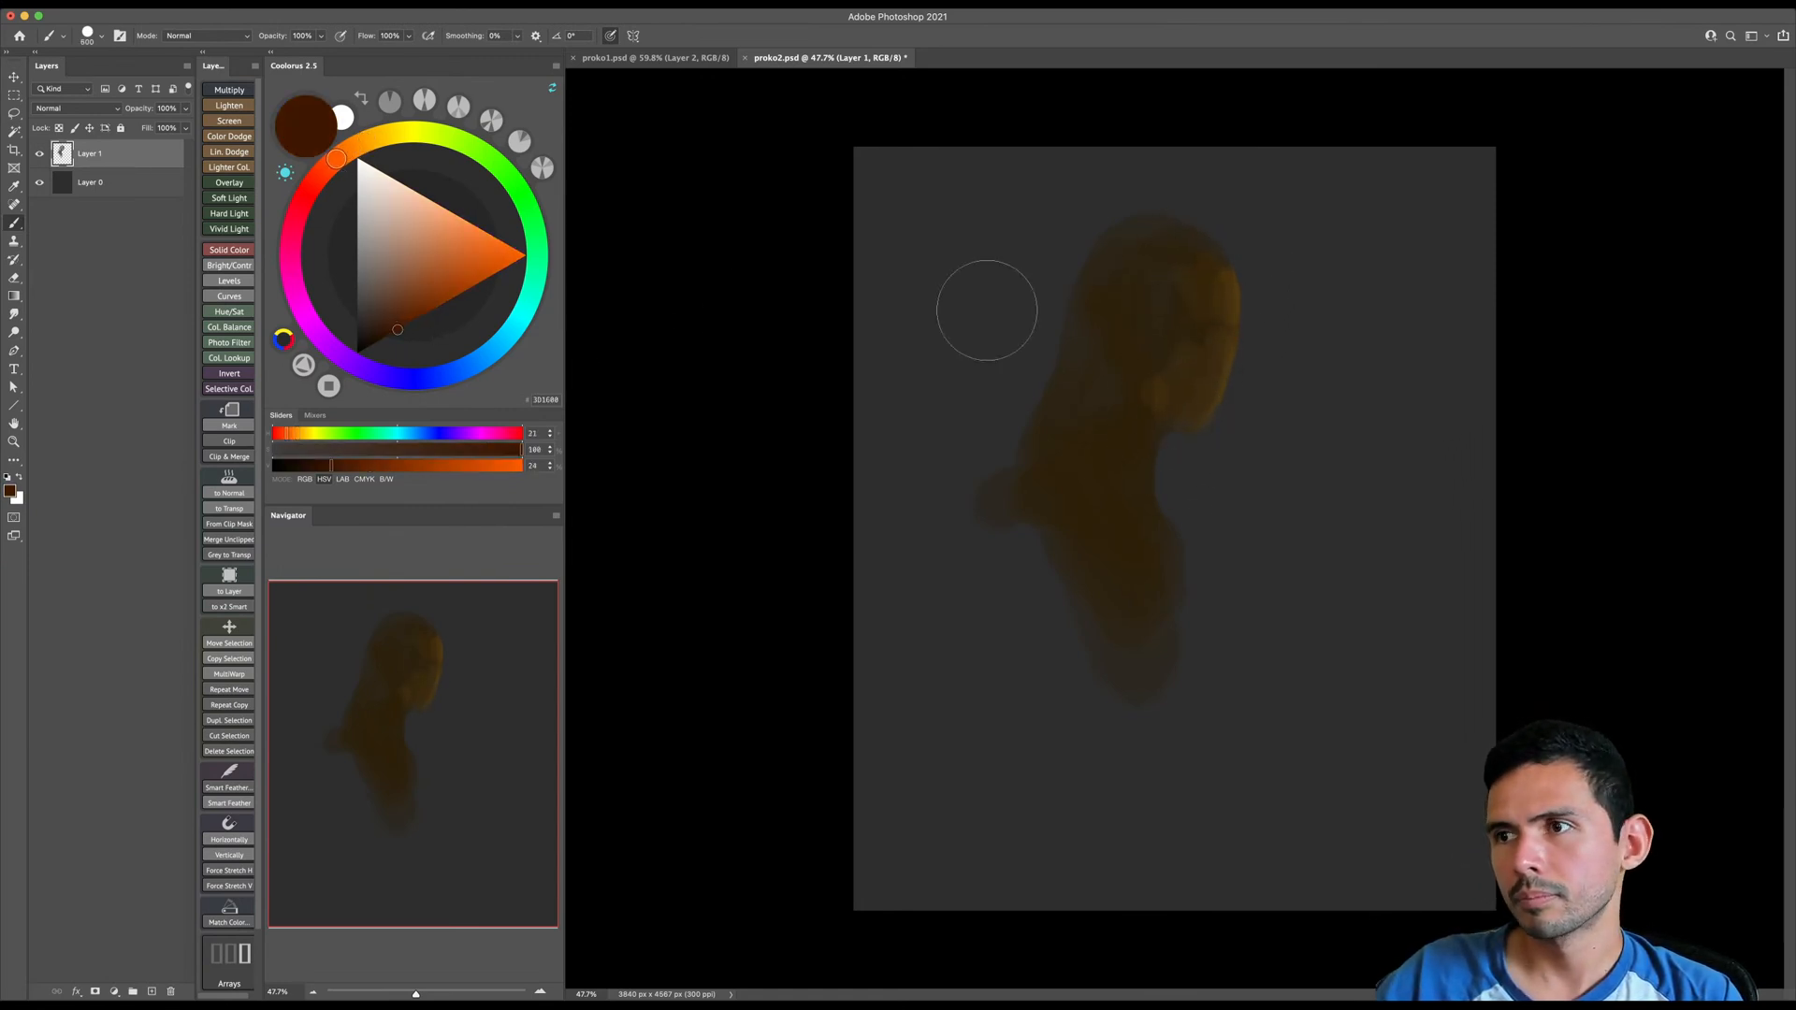
{"action": "key", "text": "]"}
{"action": "left_click", "coordinate": [436, 307]}
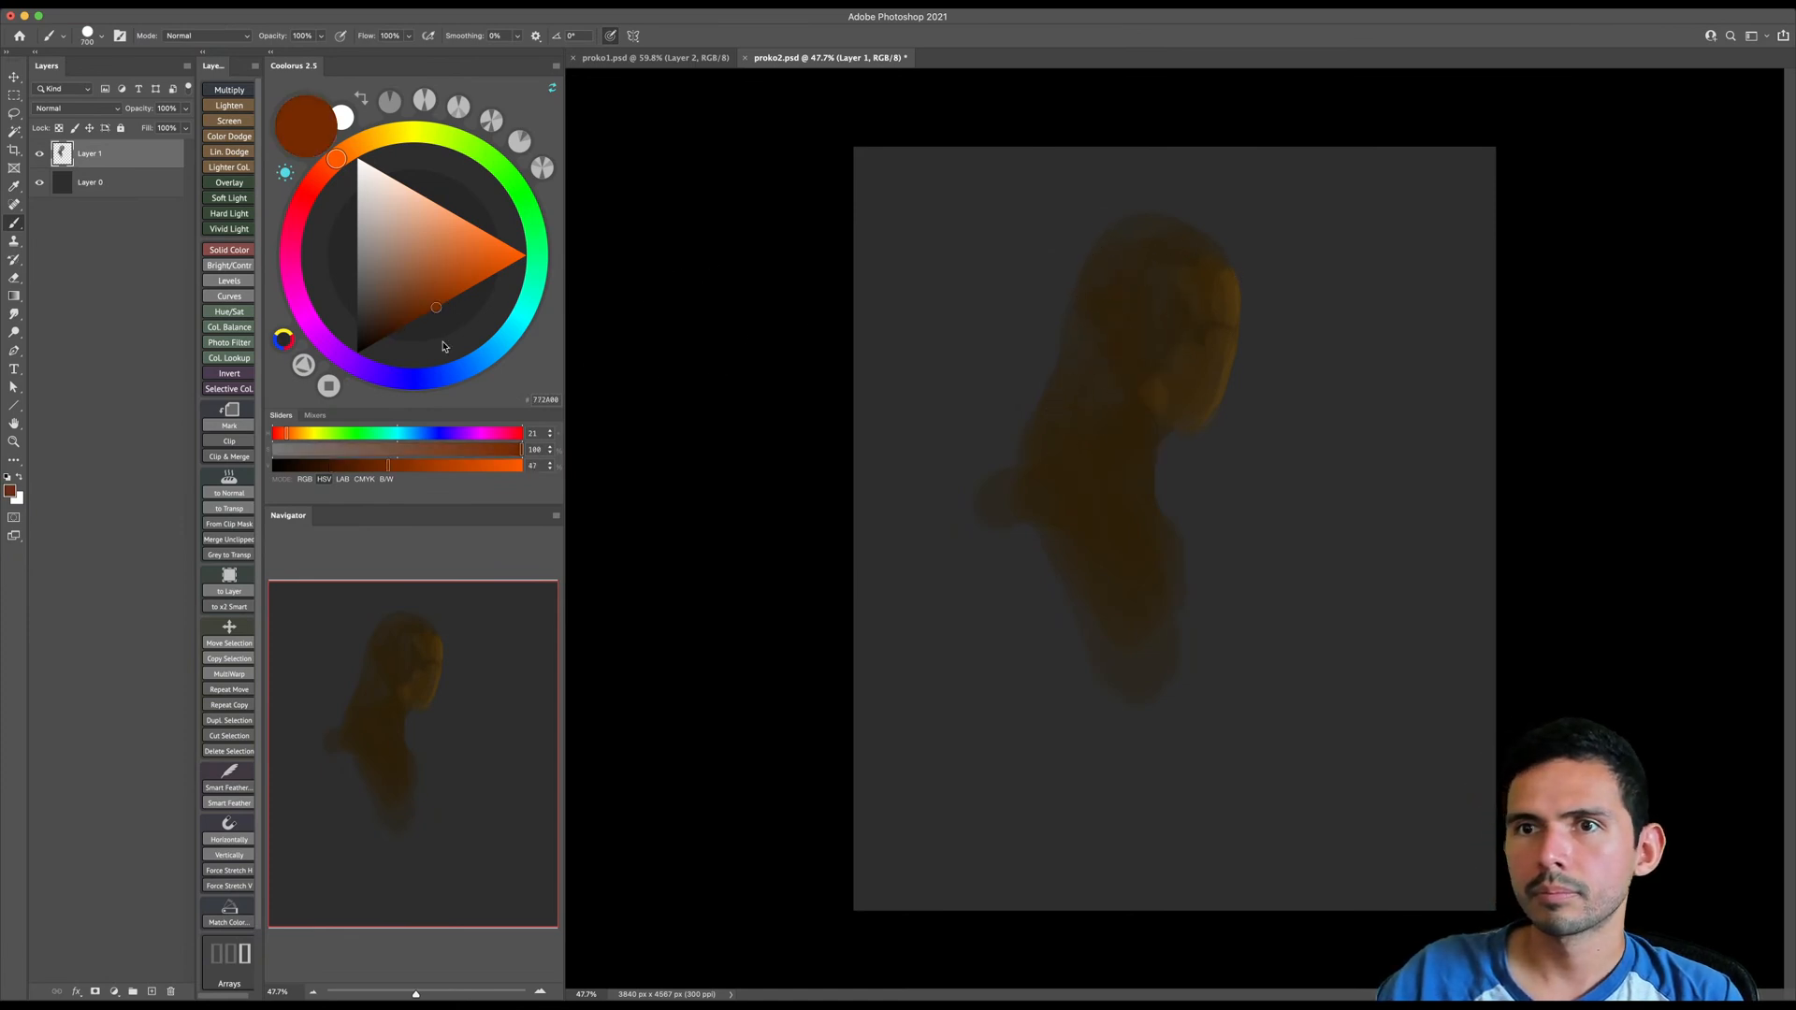
{"action": "key", "text": "]"}
{"action": "mouse_move", "coordinate": [1121, 384]}
{"action": "left_mouse_down"}
{"action": "mouse_move", "coordinate": [1148, 412]}
{"action": "mouse_move", "coordinate": [1169, 412]}
{"action": "mouse_move", "coordinate": [1184, 332]}
{"action": "mouse_move", "coordinate": [1202, 347]}
{"action": "mouse_move", "coordinate": [1149, 310]}
{"action": "mouse_move", "coordinate": [1157, 261]}
{"action": "mouse_move", "coordinate": [1127, 256]}
{"action": "mouse_move", "coordinate": [1051, 421]}
{"action": "left_mouse_up"}
{"action": "key", "text": "]"}
{"action": "key", "text": "]"}
- Brush warm color variations into the torso, neck and head, adjusting the brush size for each area
{"action": "mouse_move", "coordinate": [1090, 544]}
{"action": "left_mouse_down"}
{"action": "mouse_move", "coordinate": [1075, 597]}
{"action": "mouse_move", "coordinate": [1101, 596]}
{"action": "mouse_move", "coordinate": [1126, 641]}
{"action": "mouse_move", "coordinate": [1115, 518]}
{"action": "left_mouse_up"}
{"action": "key", "text": "]"}
{"action": "left_click", "coordinate": [1111, 522], "text": "alt"}
{"action": "key", "text": "["}
{"action": "left_click_drag", "start_coordinate": [1120, 597], "coordinate": [1110, 557]}
{"action": "key", "text": "["}
{"action": "mouse_move", "coordinate": [1097, 399]}
{"action": "left_mouse_down"}
{"action": "mouse_move", "coordinate": [1083, 424]}
{"action": "mouse_move", "coordinate": [1145, 283]}
{"action": "left_mouse_up"}
{"action": "key", "text": "["}
{"action": "mouse_move", "coordinate": [1172, 382]}
{"action": "left_mouse_down"}
{"action": "mouse_move", "coordinate": [1191, 318]}
{"action": "mouse_move", "coordinate": [1167, 323]}
{"action": "mouse_move", "coordinate": [1151, 271]}
{"action": "mouse_move", "coordinate": [1202, 262]}
{"action": "left_mouse_up"}
- Move the painted figure to the right and scale it down with Free Transform, placing it in the upper canvas
{"action": "key", "text": "v"}
{"action": "mouse_move", "coordinate": [1159, 417]}
{"action": "left_mouse_down"}
{"action": "mouse_move", "coordinate": [1227, 384]}
{"action": "mouse_move", "coordinate": [1216, 400]}
{"action": "left_mouse_up"}
{"action": "key", "text": "ctrl+t"}
{"action": "left_click_drag", "start_coordinate": [1338, 176], "coordinate": [1272, 299]}
{"action": "left_click_drag", "start_coordinate": [1218, 364], "coordinate": [1227, 282]}
{"action": "key", "text": "Return"}
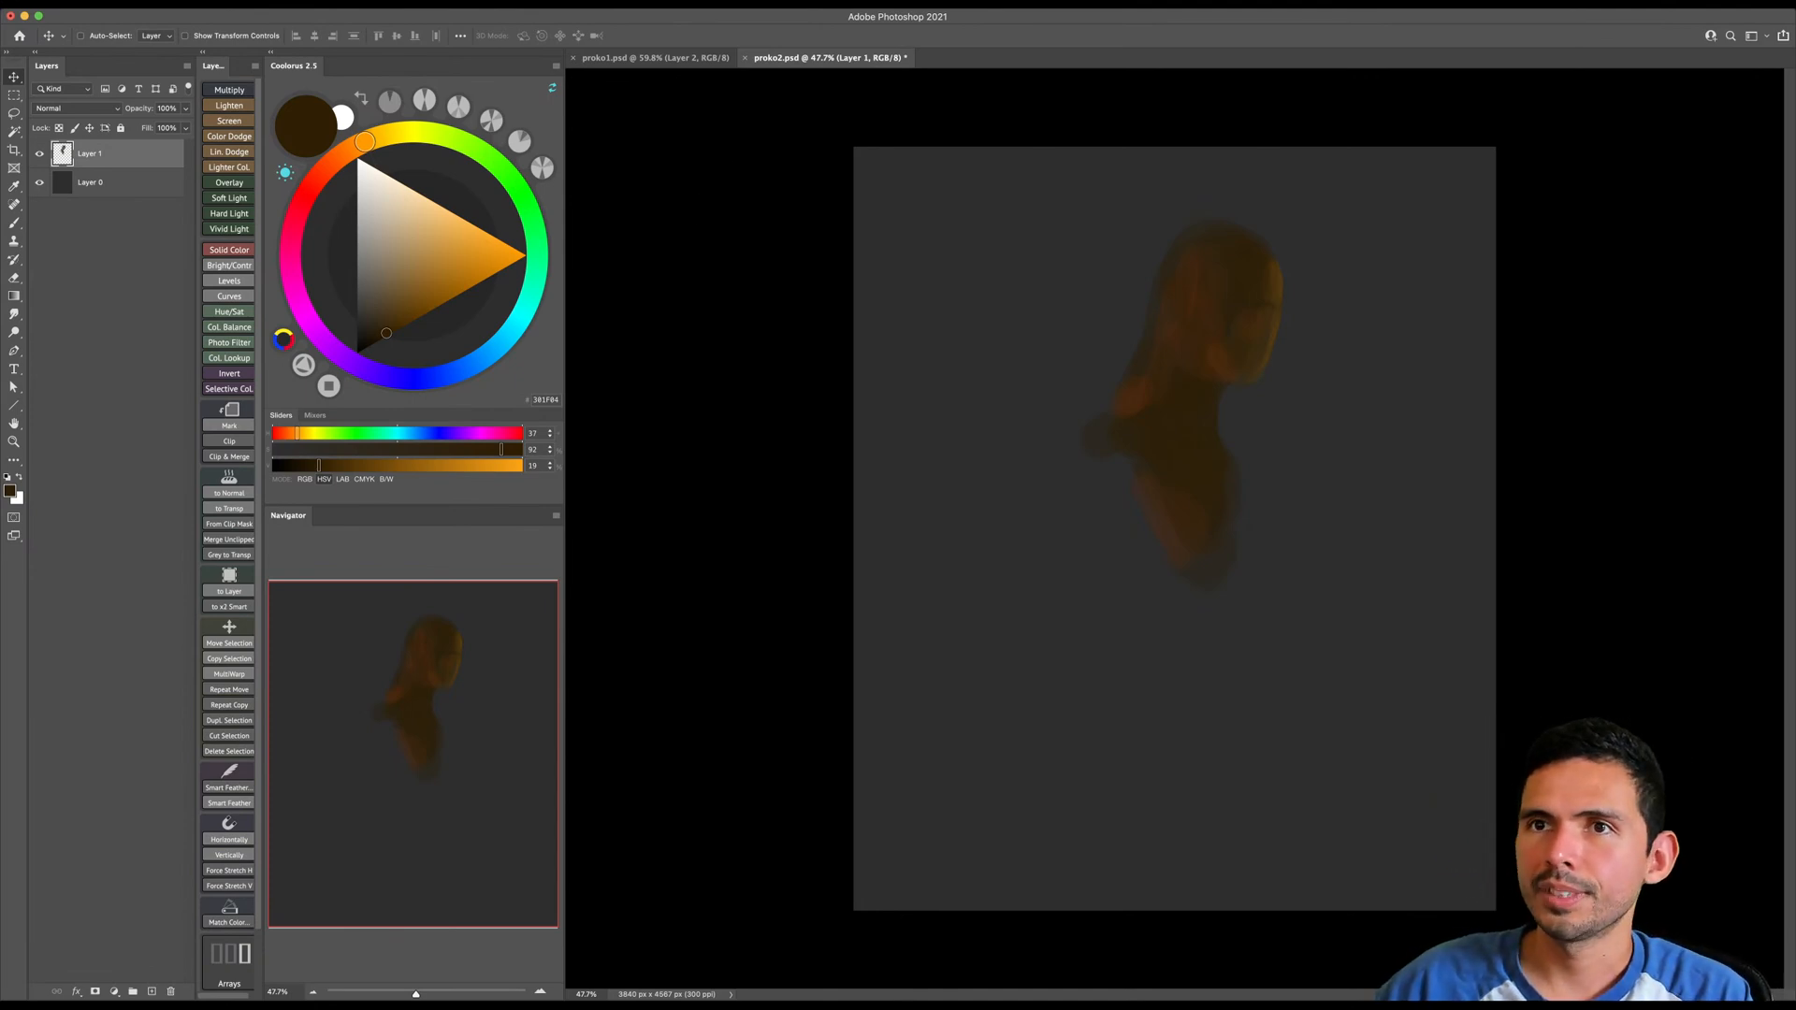
- Arrange the two open documents in a 2-up Vertical layout and narrow the color wheel and Navigator column
{"action": "left_click", "coordinate": [459, 6]}
{"action": "mouse_move", "coordinate": [510, 17]}
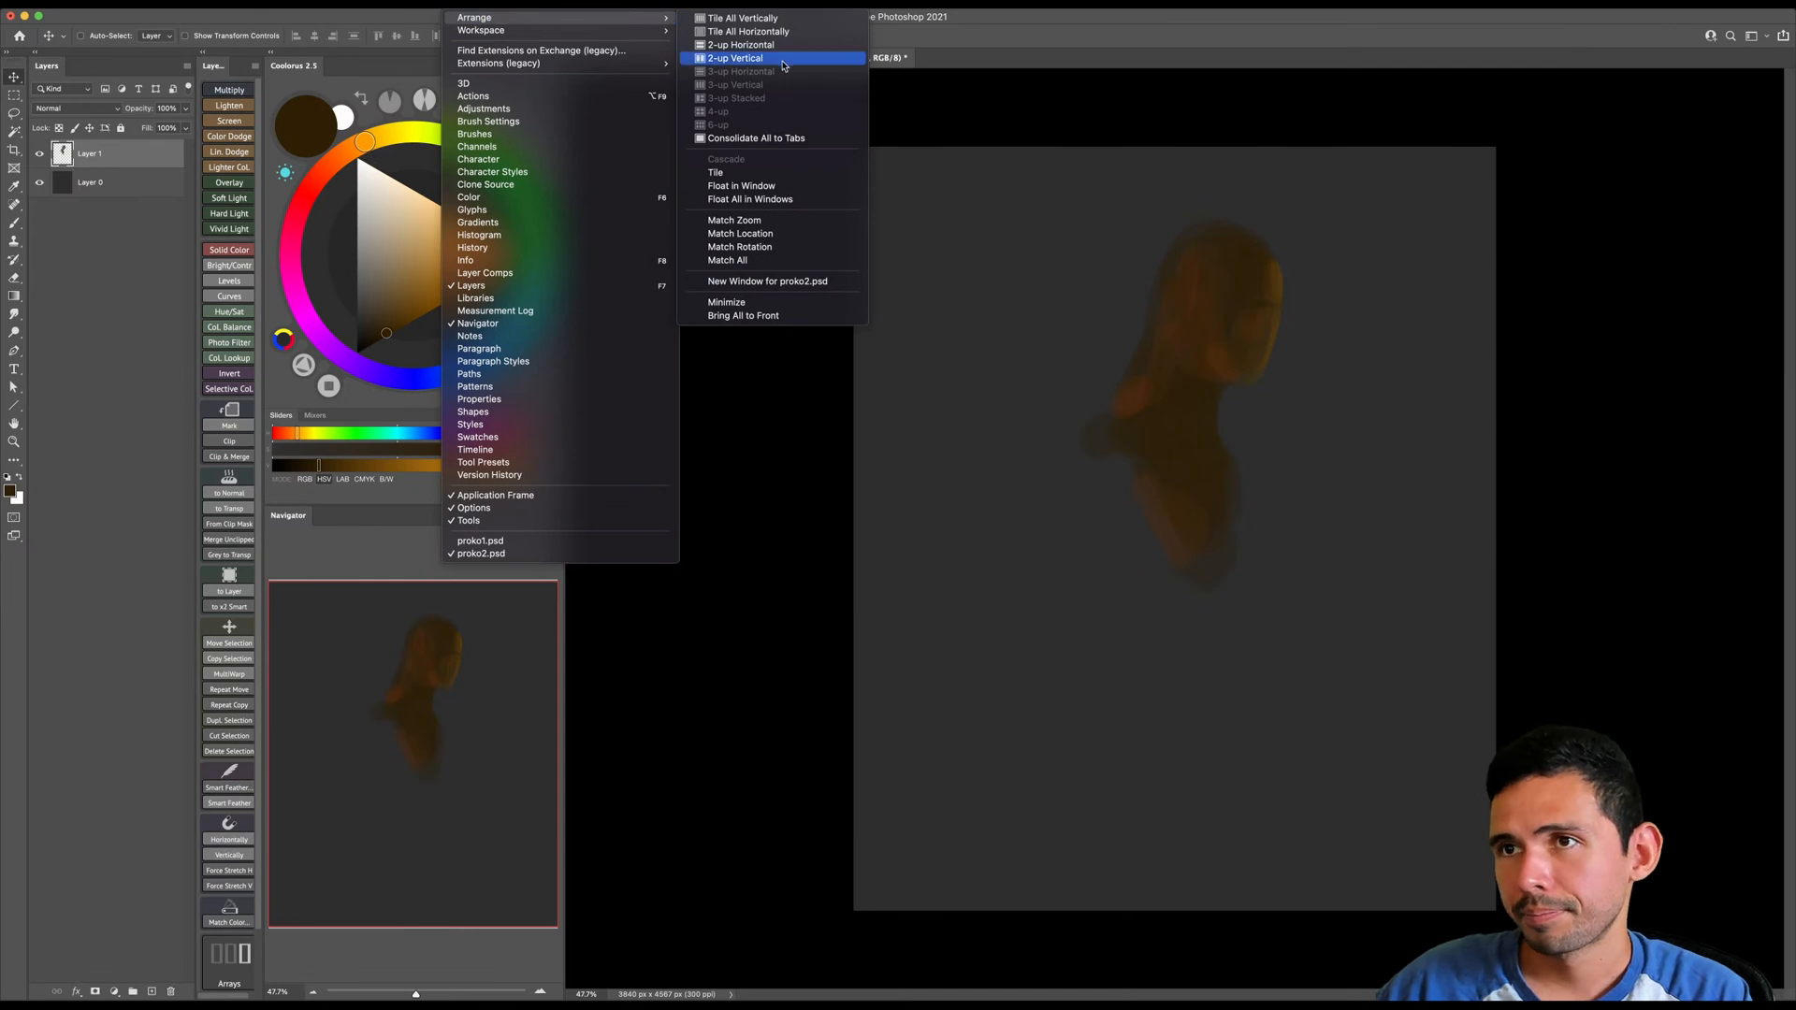
{"action": "left_click", "coordinate": [735, 58]}
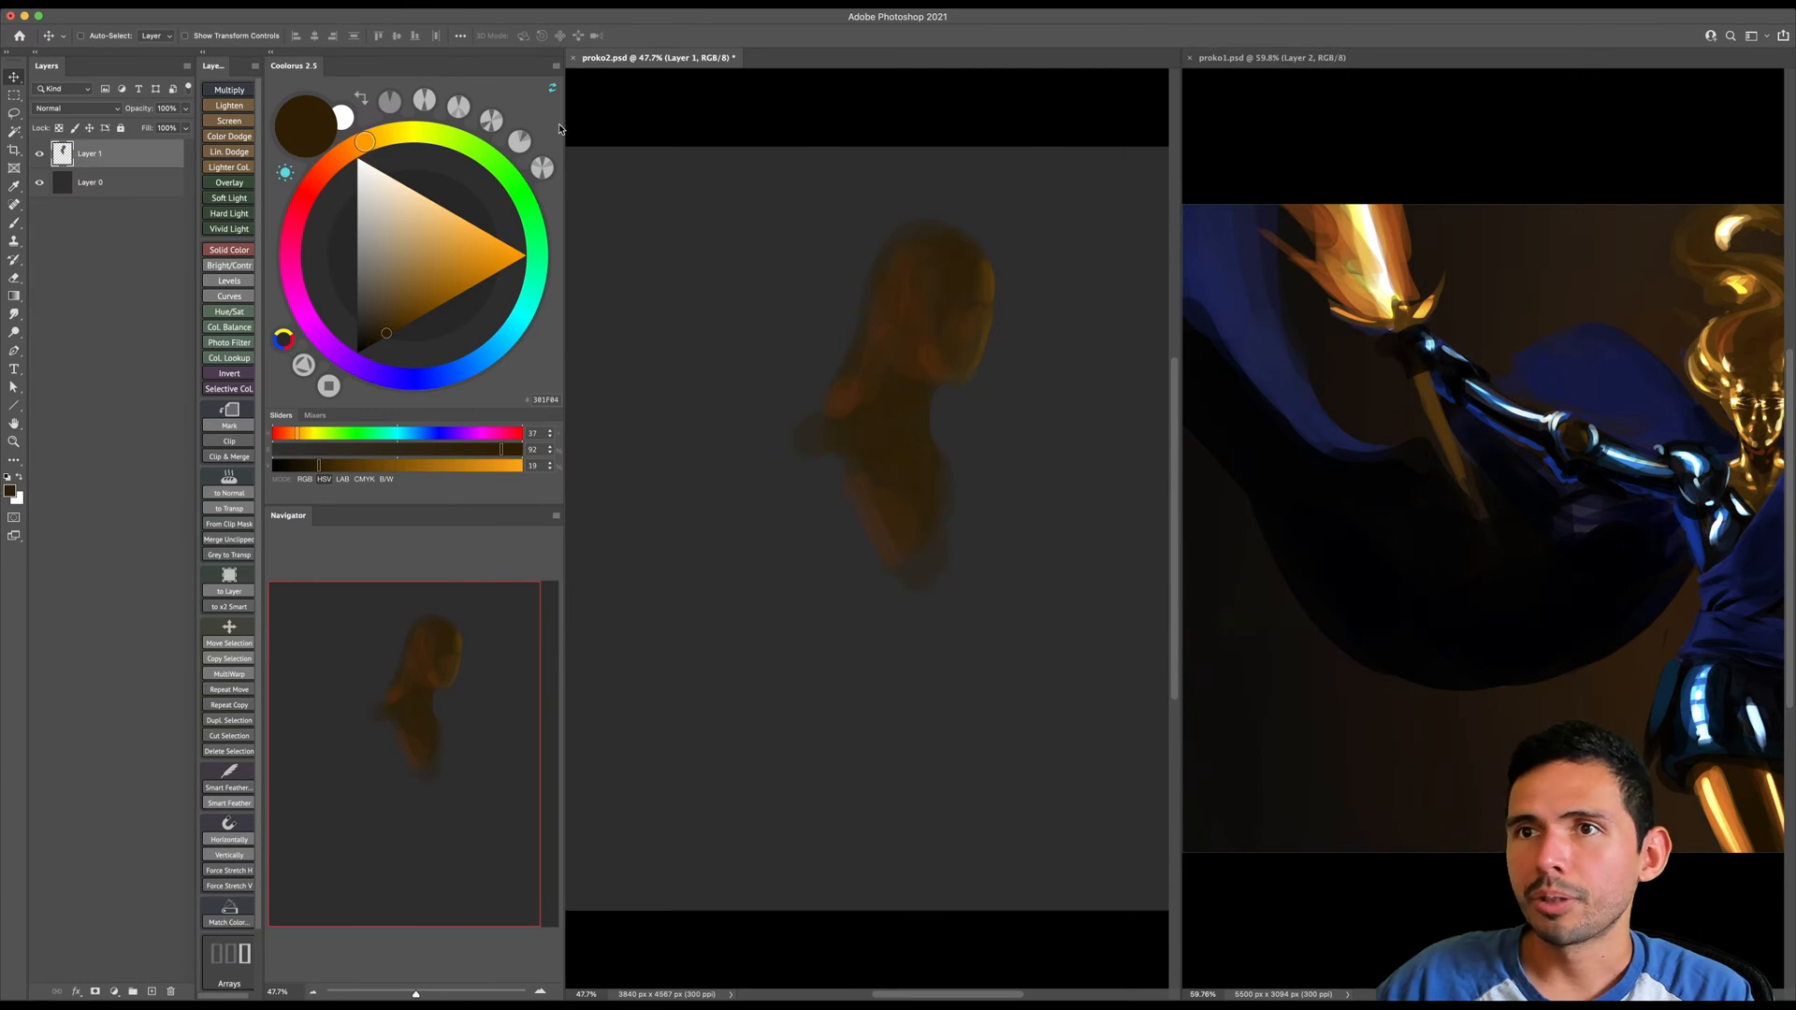
{"action": "left_click_drag", "start_coordinate": [546, 126], "coordinate": [503, 137]}
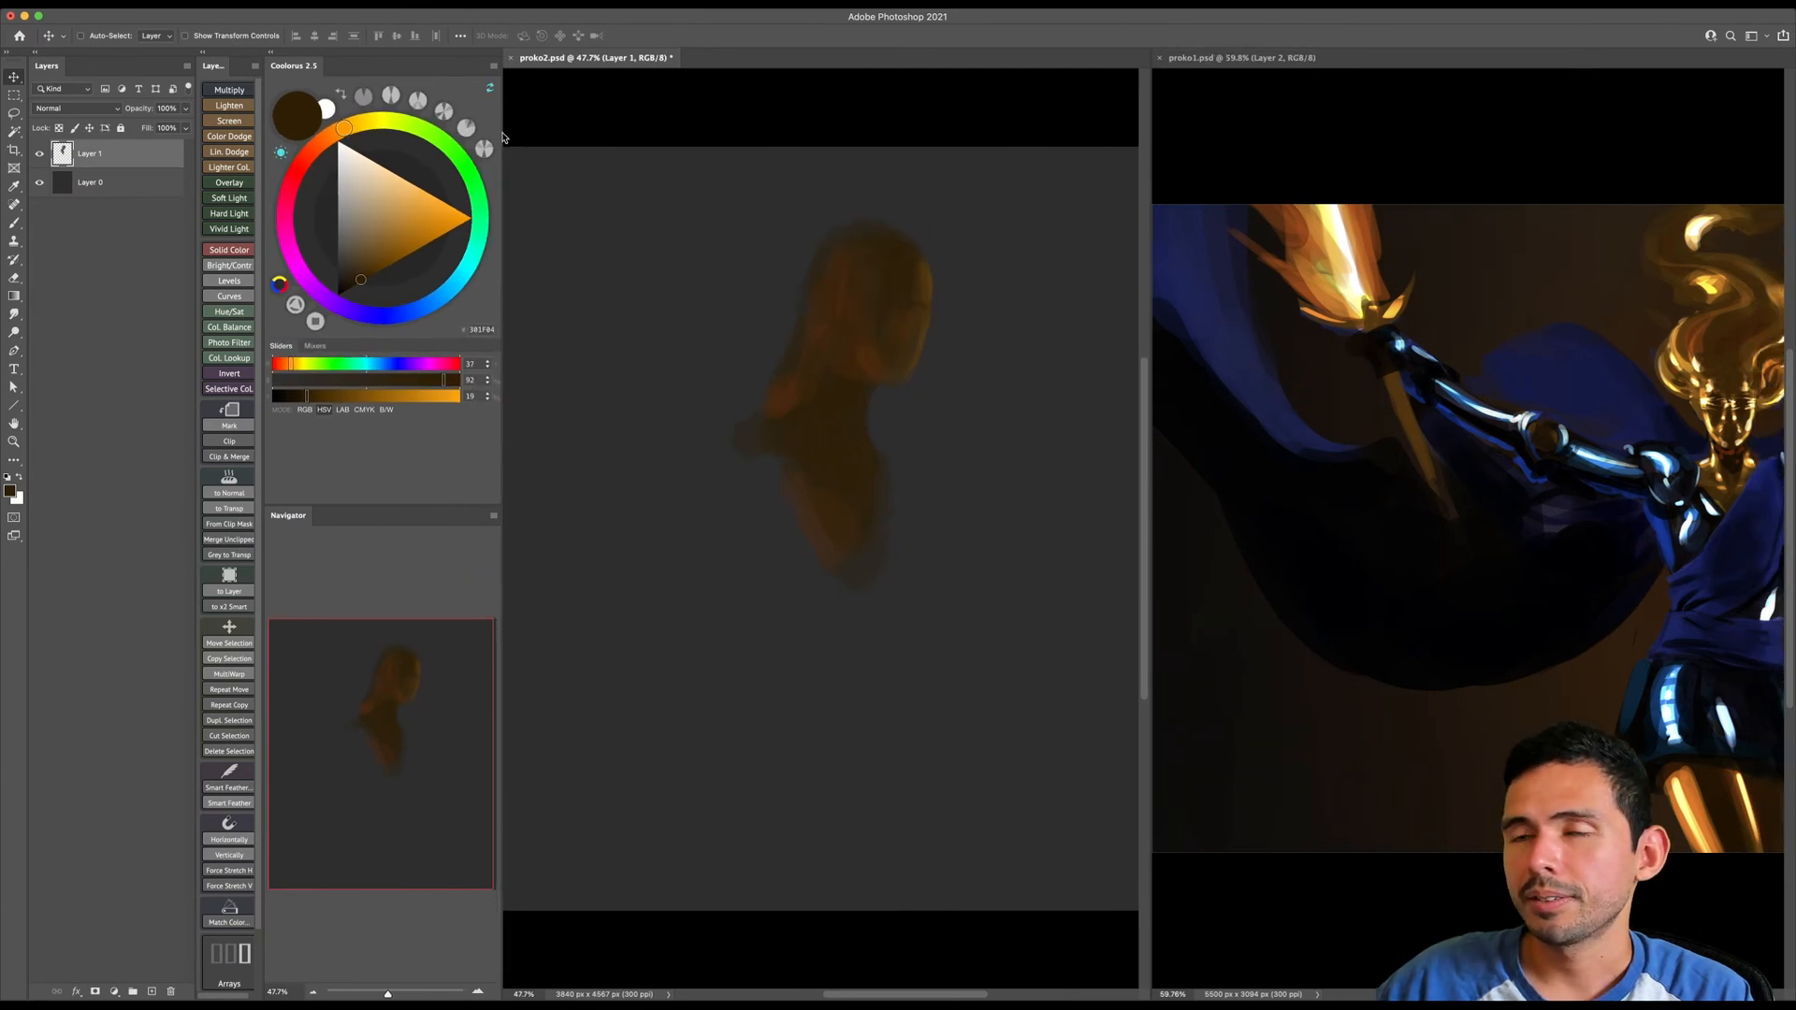
- Try to tile the open document windows
{"action": "left_click", "coordinate": [465, 3]}
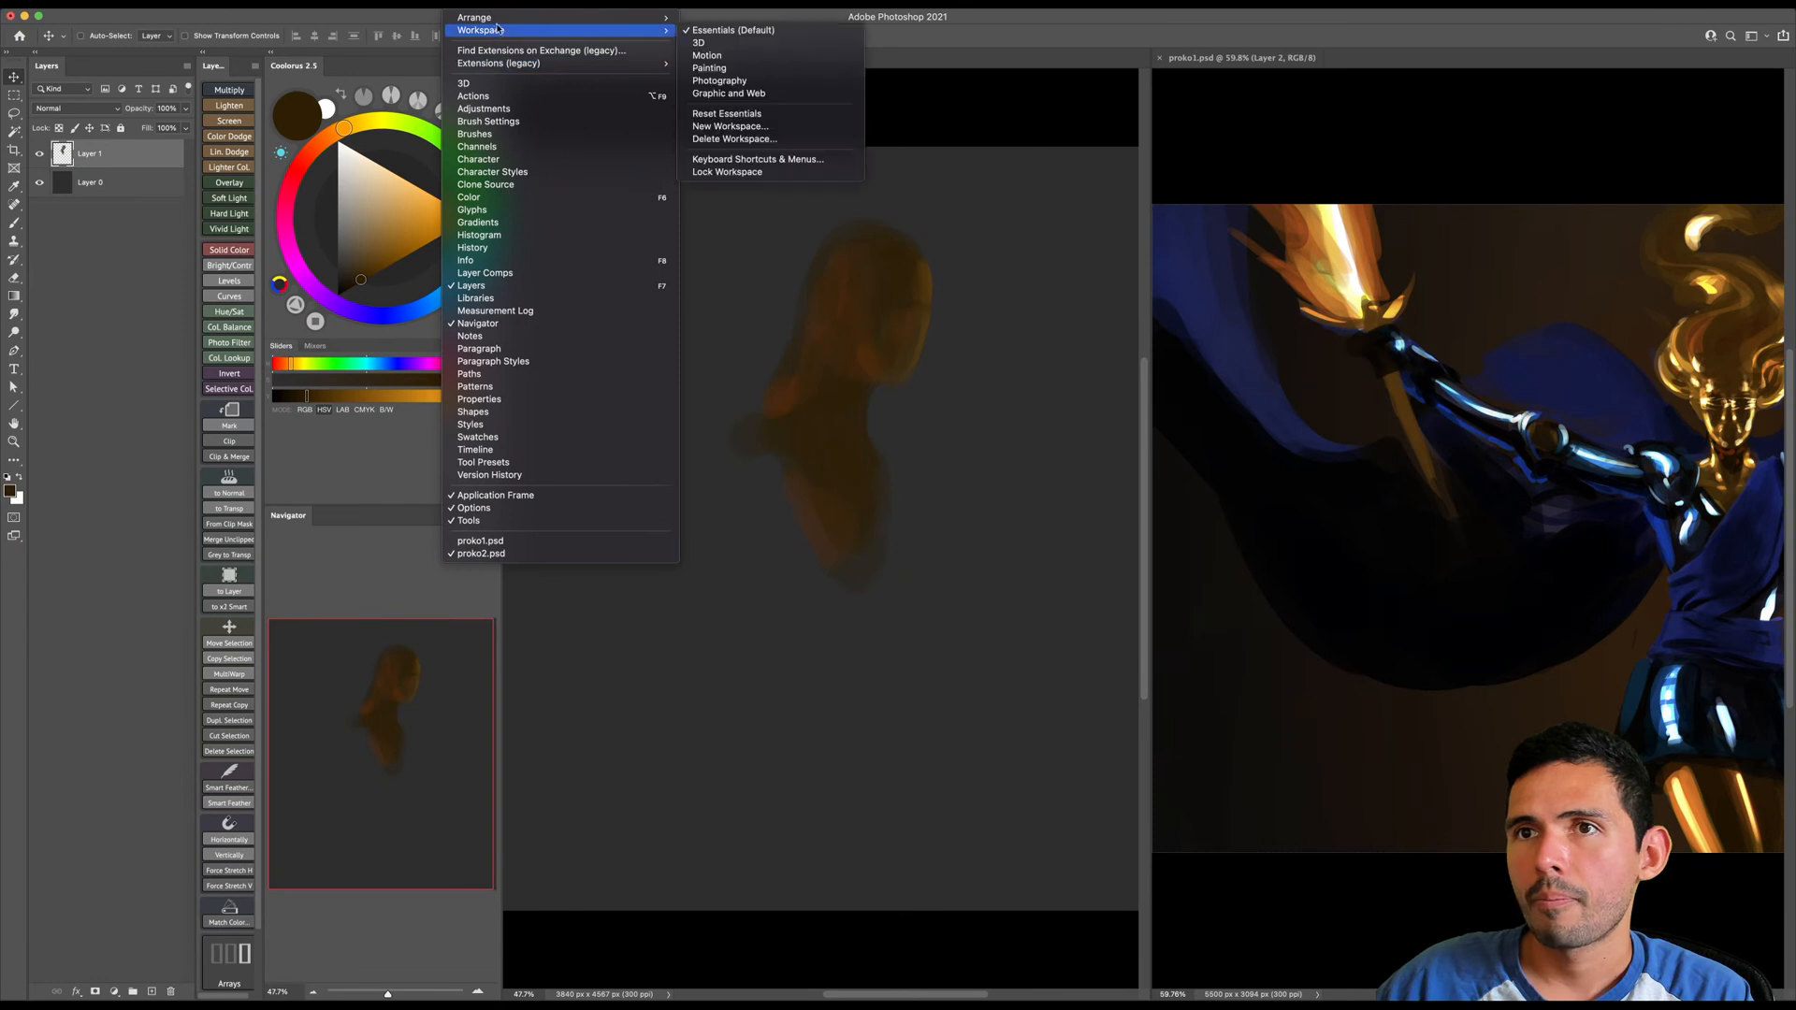
{"action": "mouse_move", "coordinate": [497, 21]}
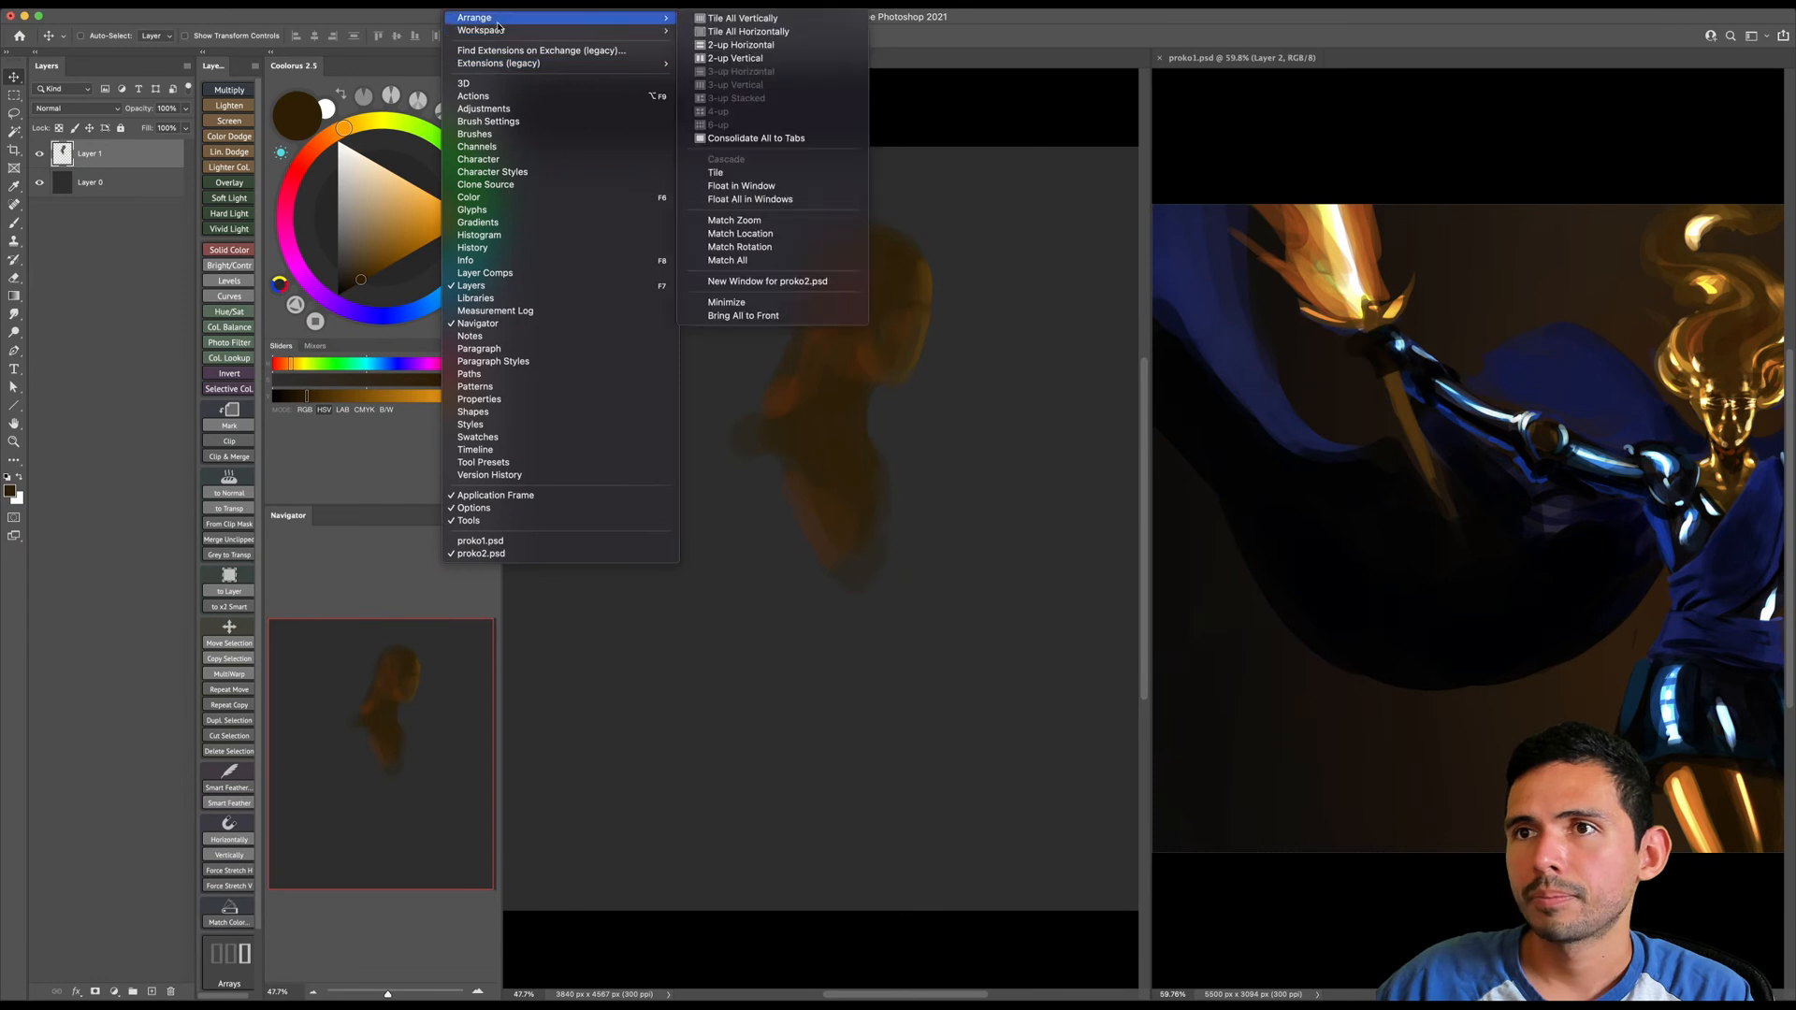
{"action": "left_click", "coordinate": [793, 178]}
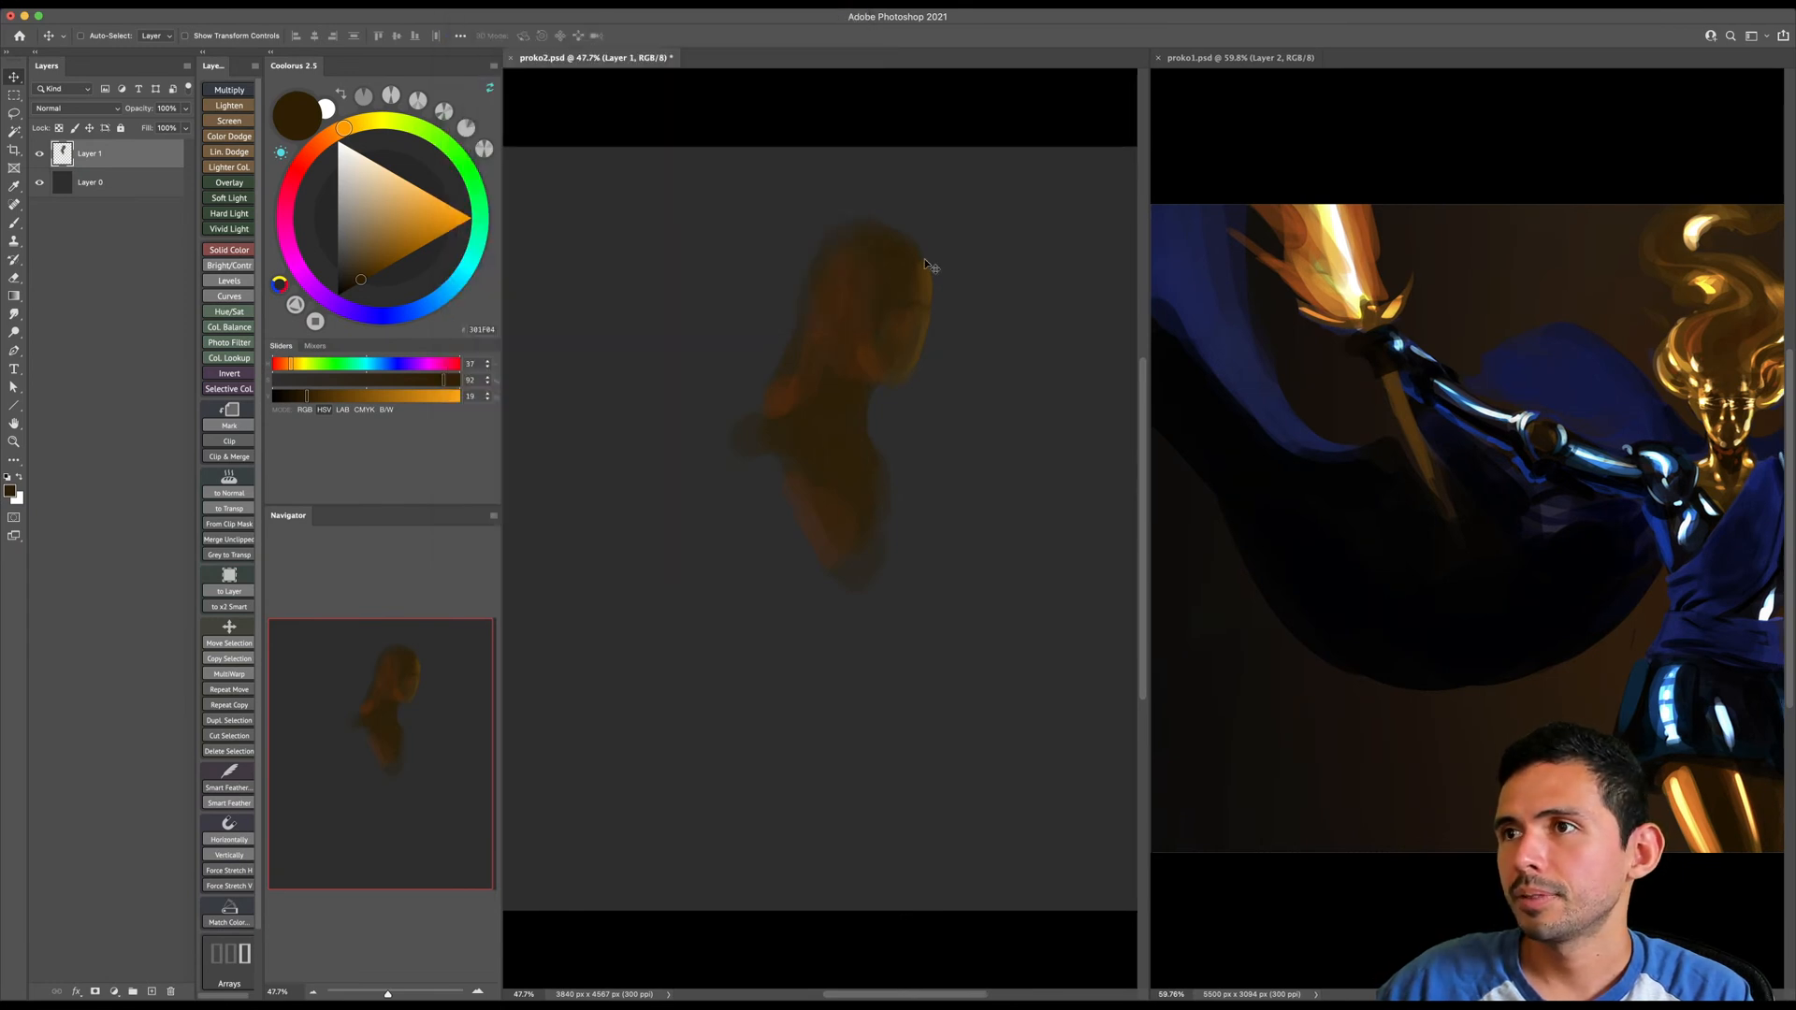
- Float all open documents in separate windows
{"action": "left_click", "coordinate": [465, 4]}
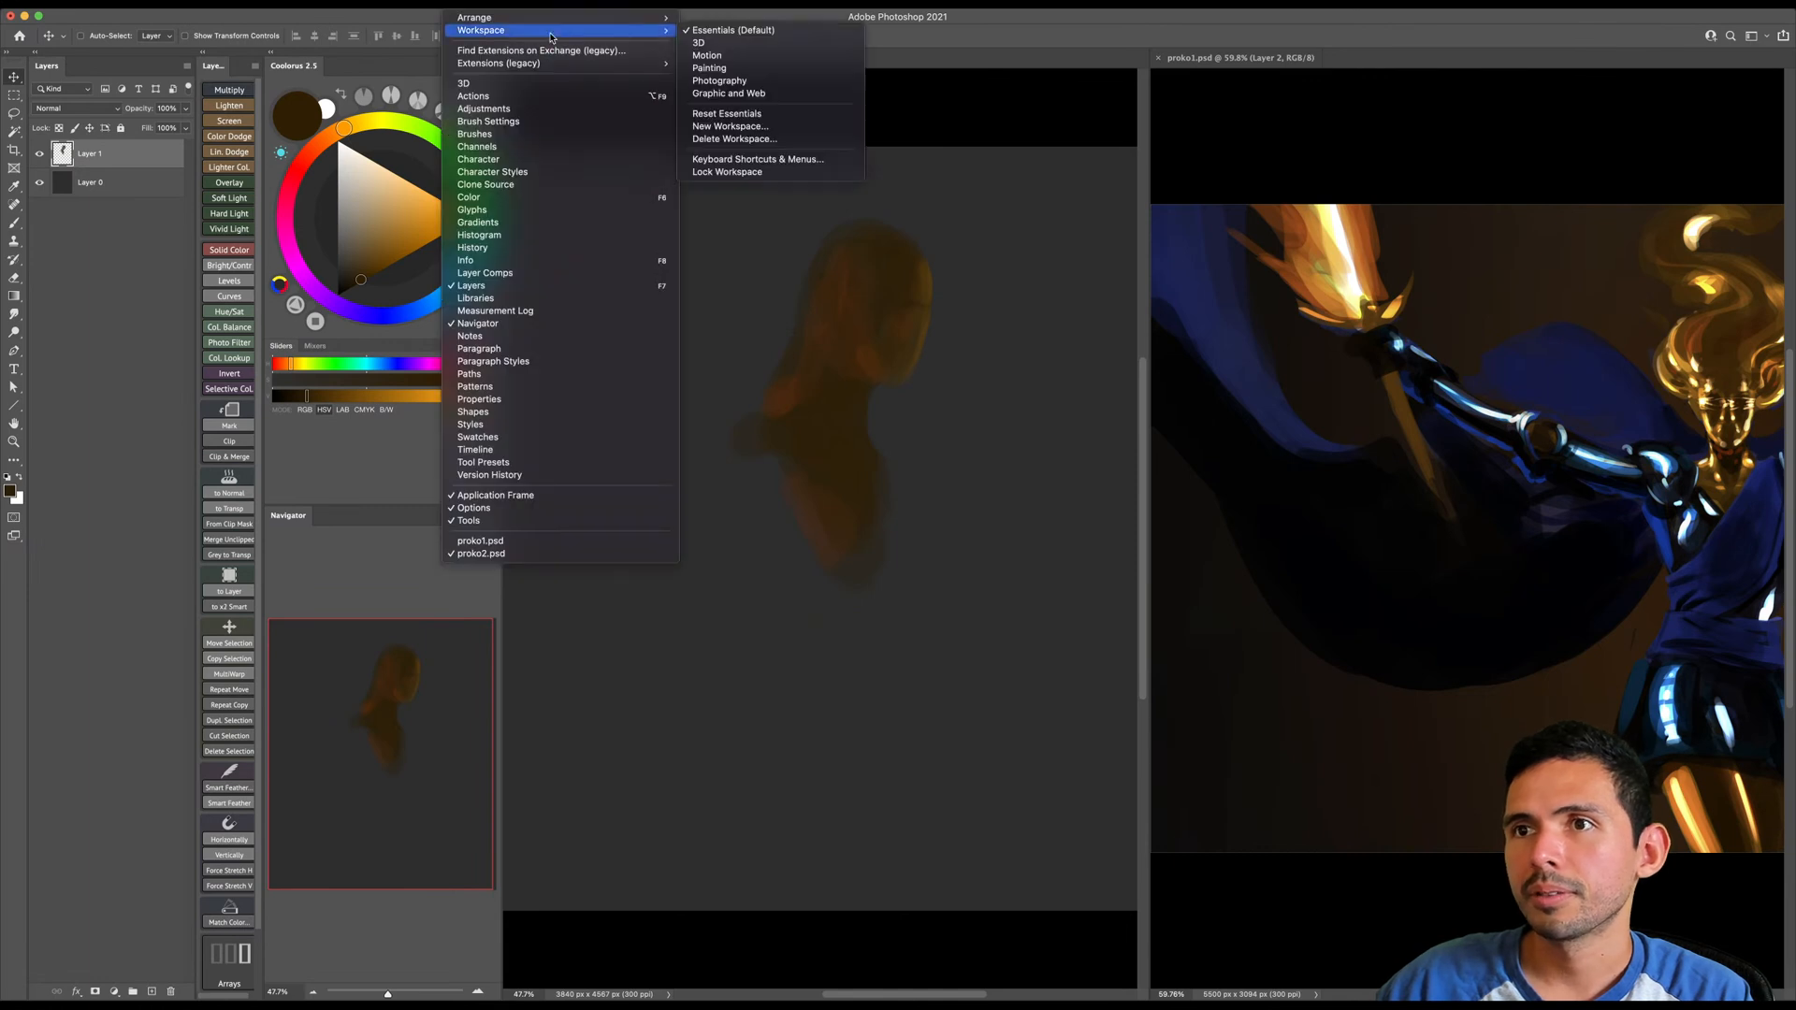
{"action": "mouse_move", "coordinate": [555, 20]}
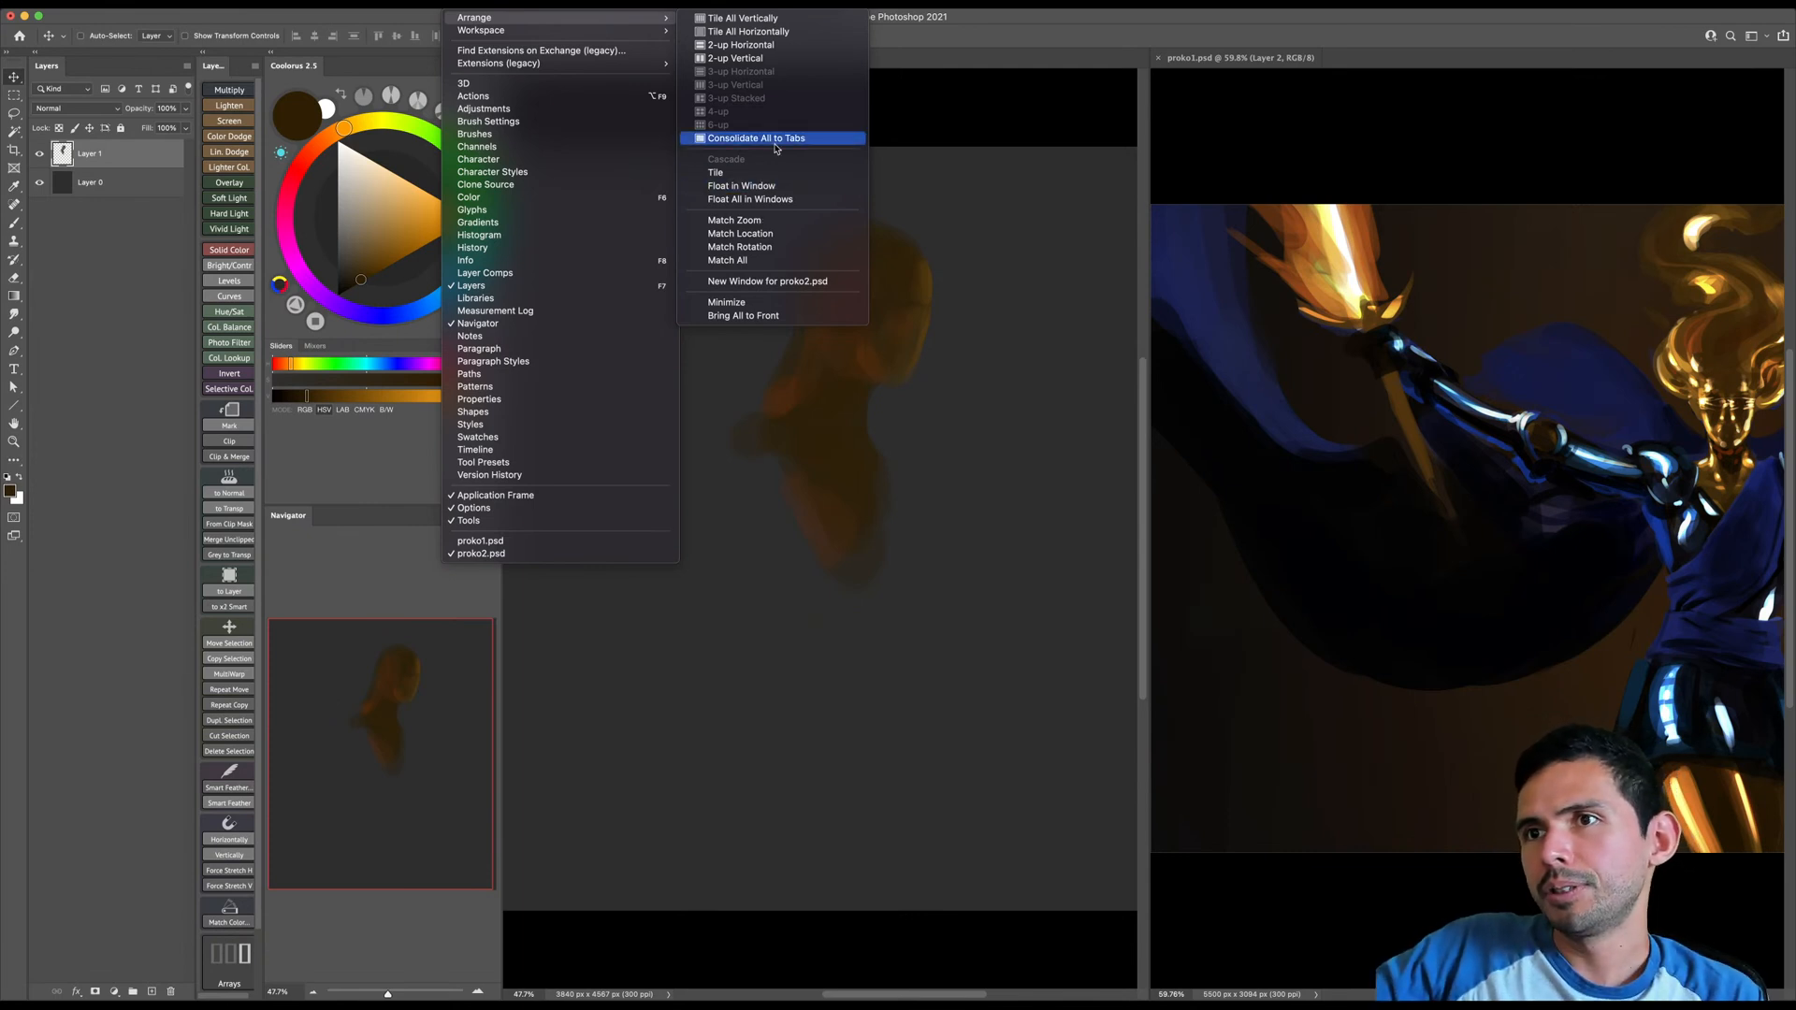
{"action": "left_click", "coordinate": [750, 200]}
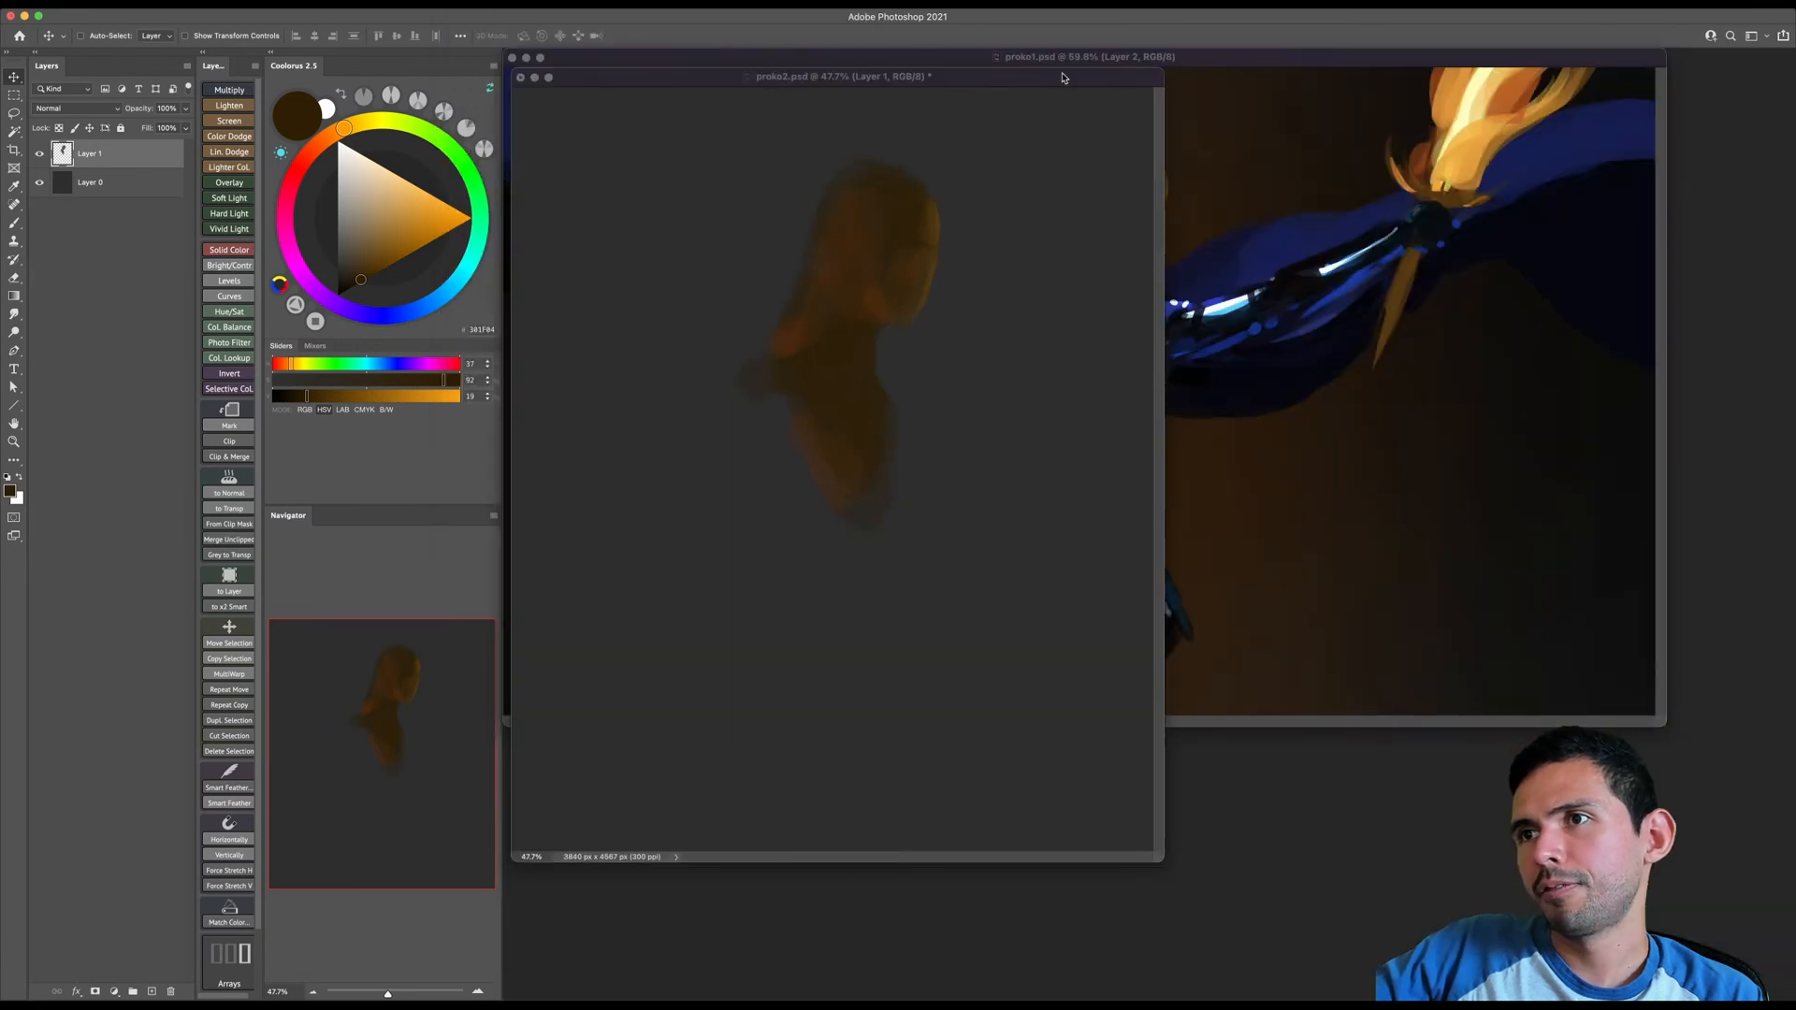
- Shrink the proko1.psd window, zoom out to show the whole painting, and place it in the upper-right corner as reference
{"action": "left_click_drag", "start_coordinate": [1052, 61], "coordinate": [1164, 119]}
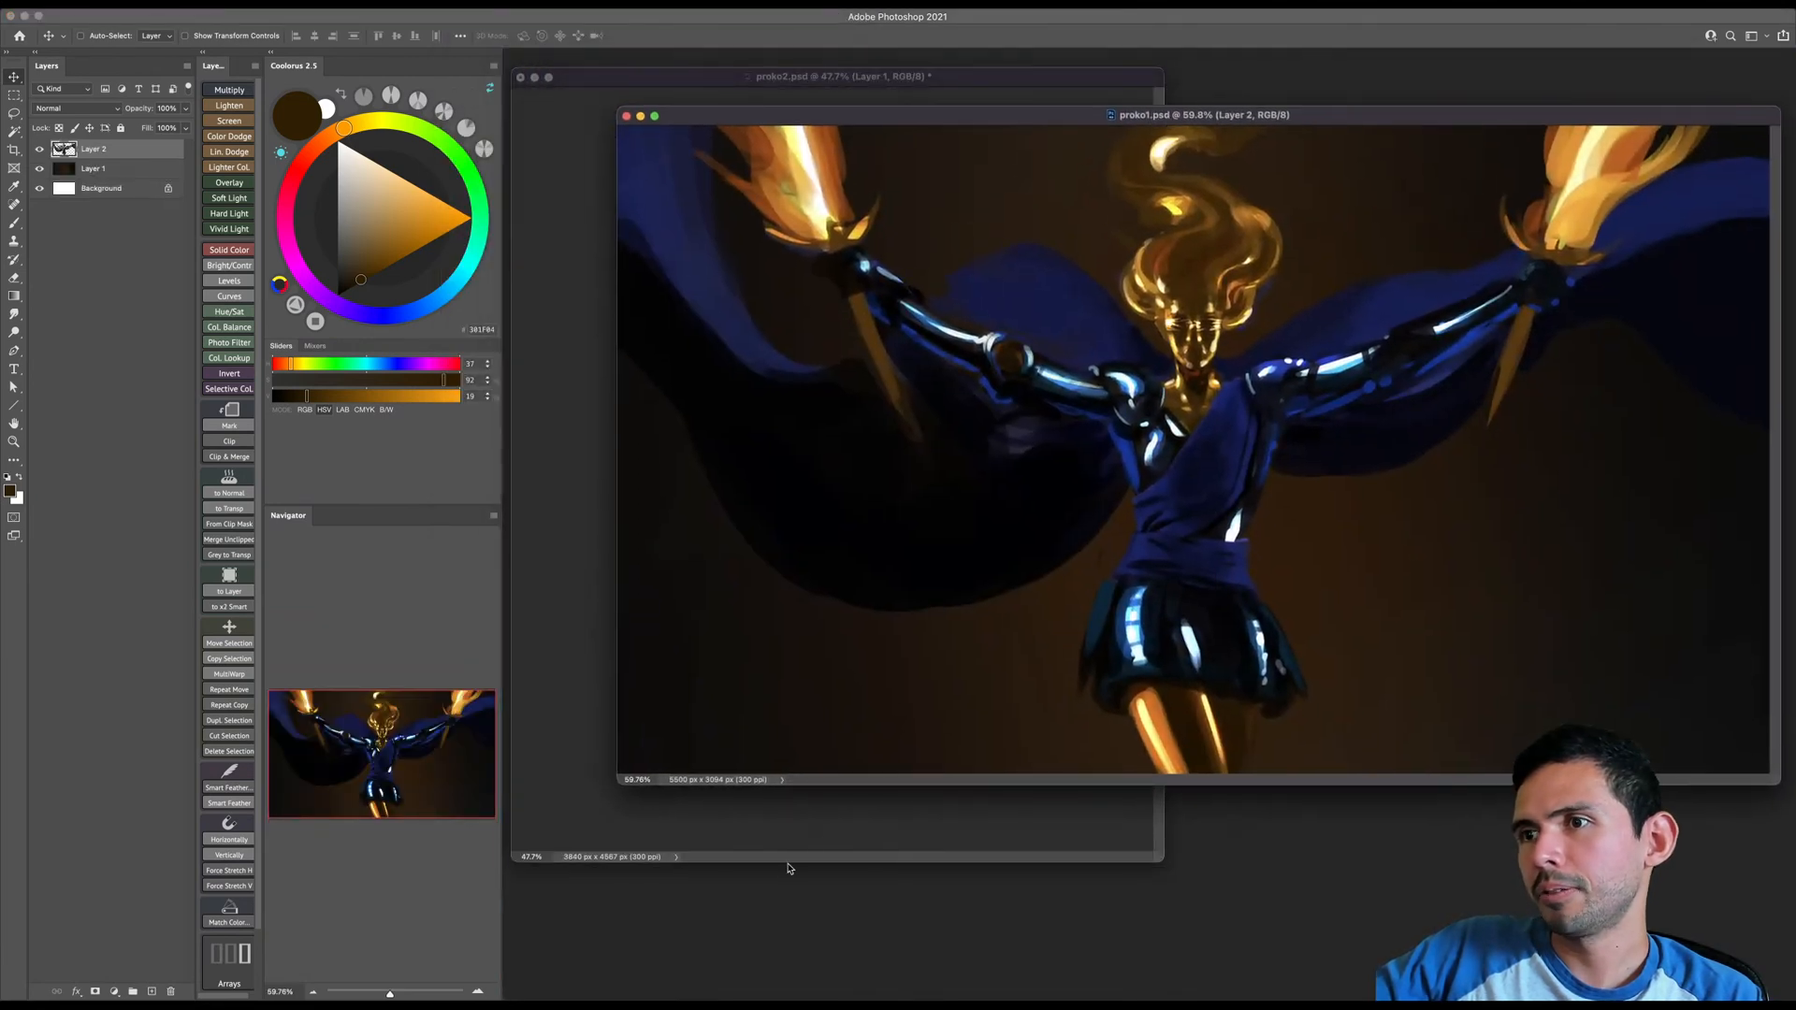
{"action": "left_click_drag", "start_coordinate": [619, 785], "coordinate": [954, 603]}
{"action": "key", "text": "z"}
{"action": "left_click_drag", "start_coordinate": [1410, 382], "coordinate": [1258, 204]}
{"action": "left_click_drag", "start_coordinate": [1190, 118], "coordinate": [1201, 67]}
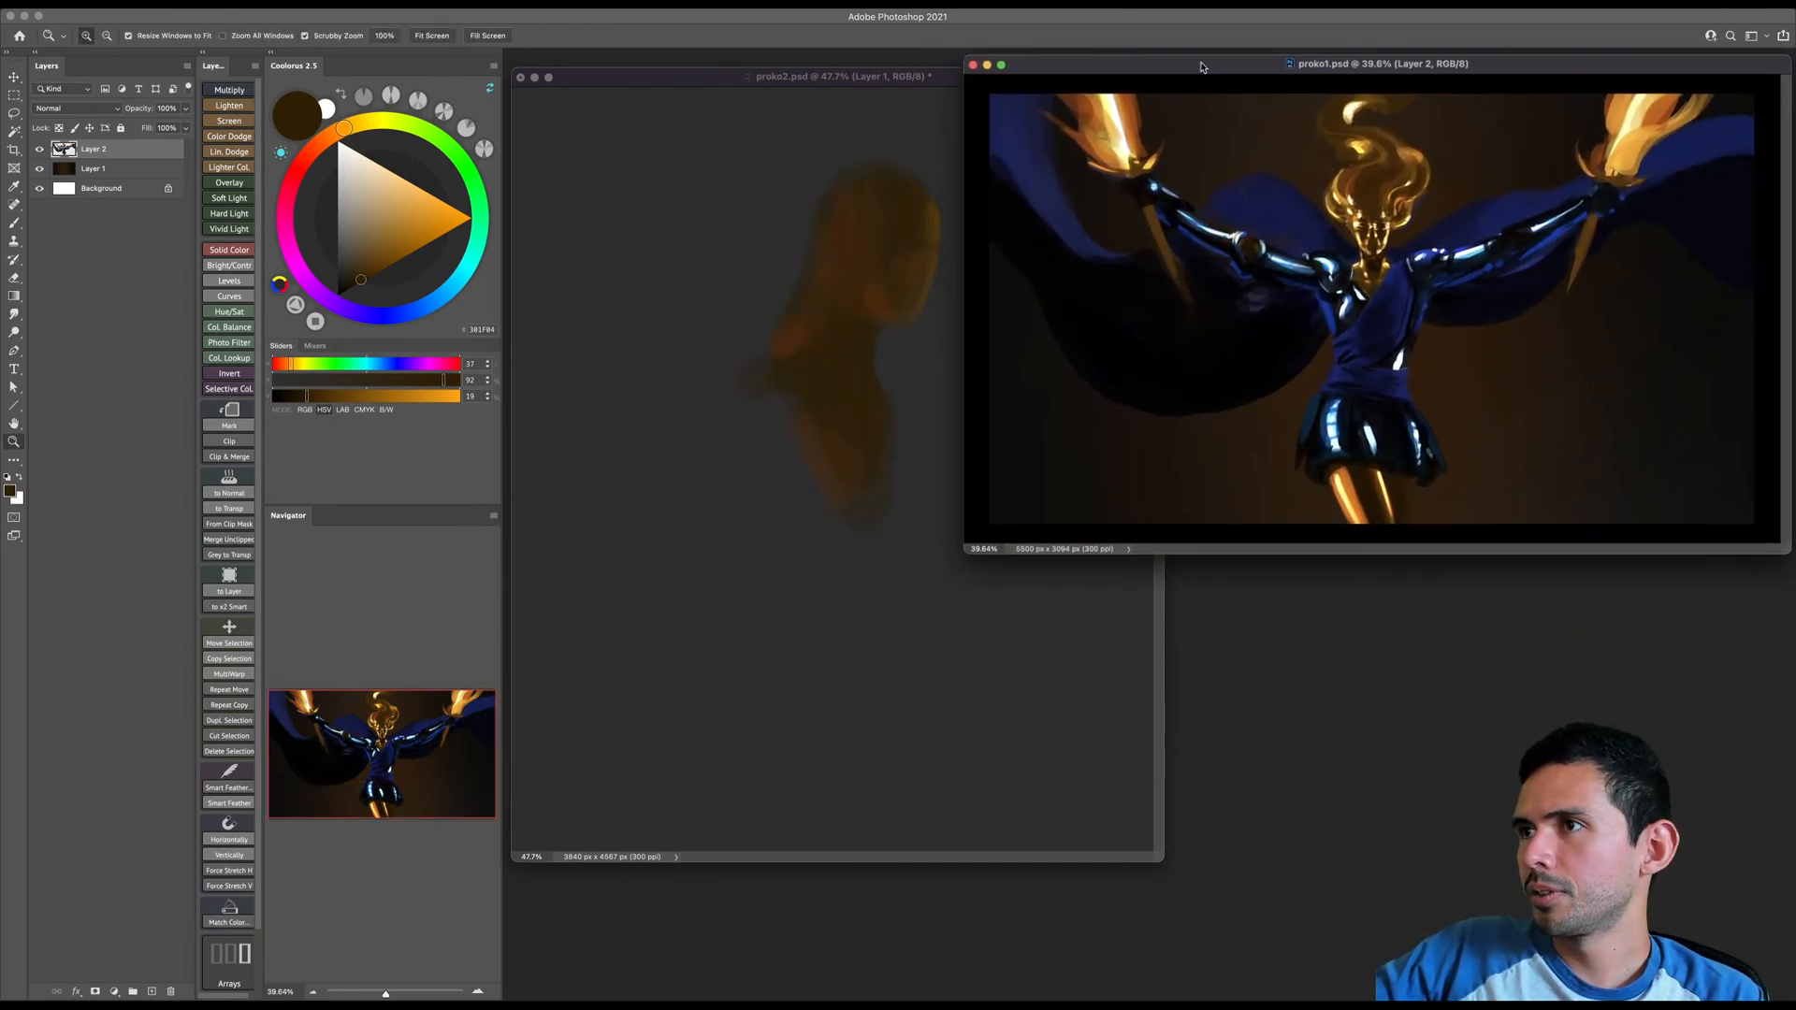
- Position the proko2.psd window in front of the reference painting and zoom out slightly to fit the whole canvas
{"action": "left_click_drag", "start_coordinate": [916, 83], "coordinate": [949, 142]}
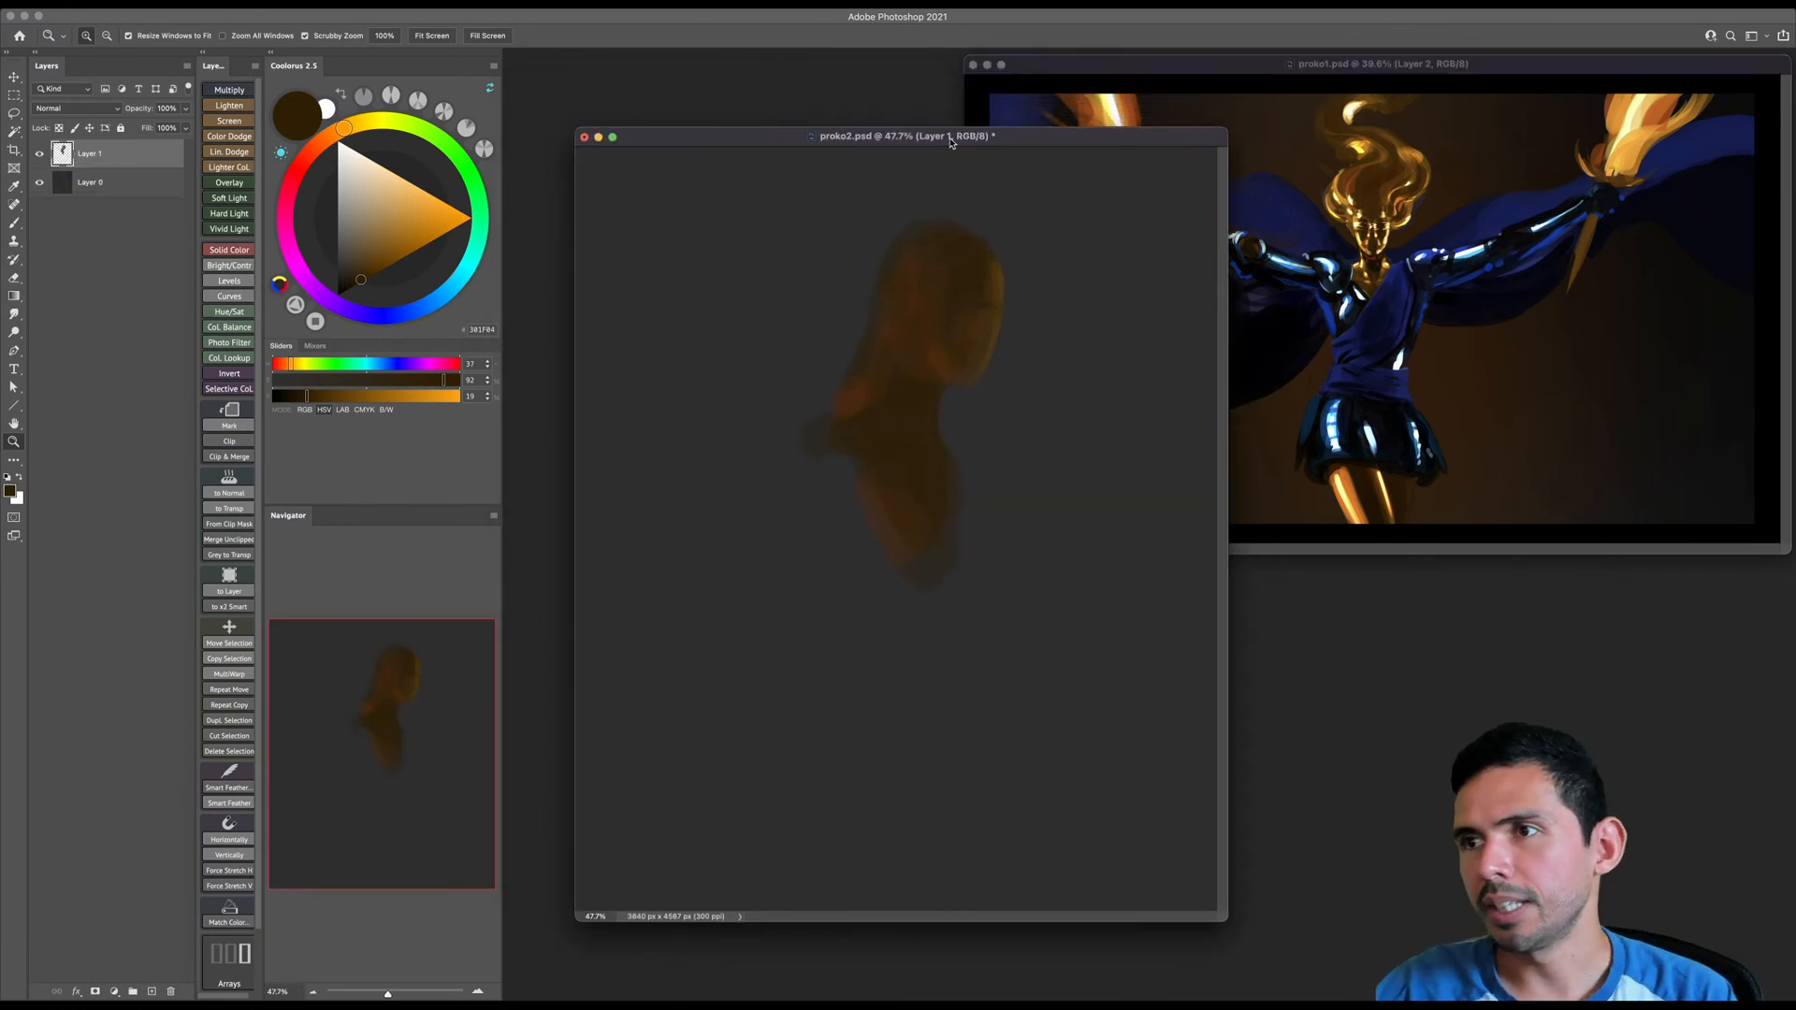
{"action": "left_click", "coordinate": [890, 463]}
{"action": "mouse_move", "coordinate": [913, 441]}
{"action": "left_mouse_down"}
{"action": "mouse_move", "coordinate": [894, 449]}
{"action": "mouse_move", "coordinate": [927, 445]}
{"action": "left_mouse_up"}
- Set the brush color to a deep, fully saturated dark blue, discarding a test stroke on the figure's shoulder
{"action": "key", "text": "v"}
{"action": "key", "text": "b"}
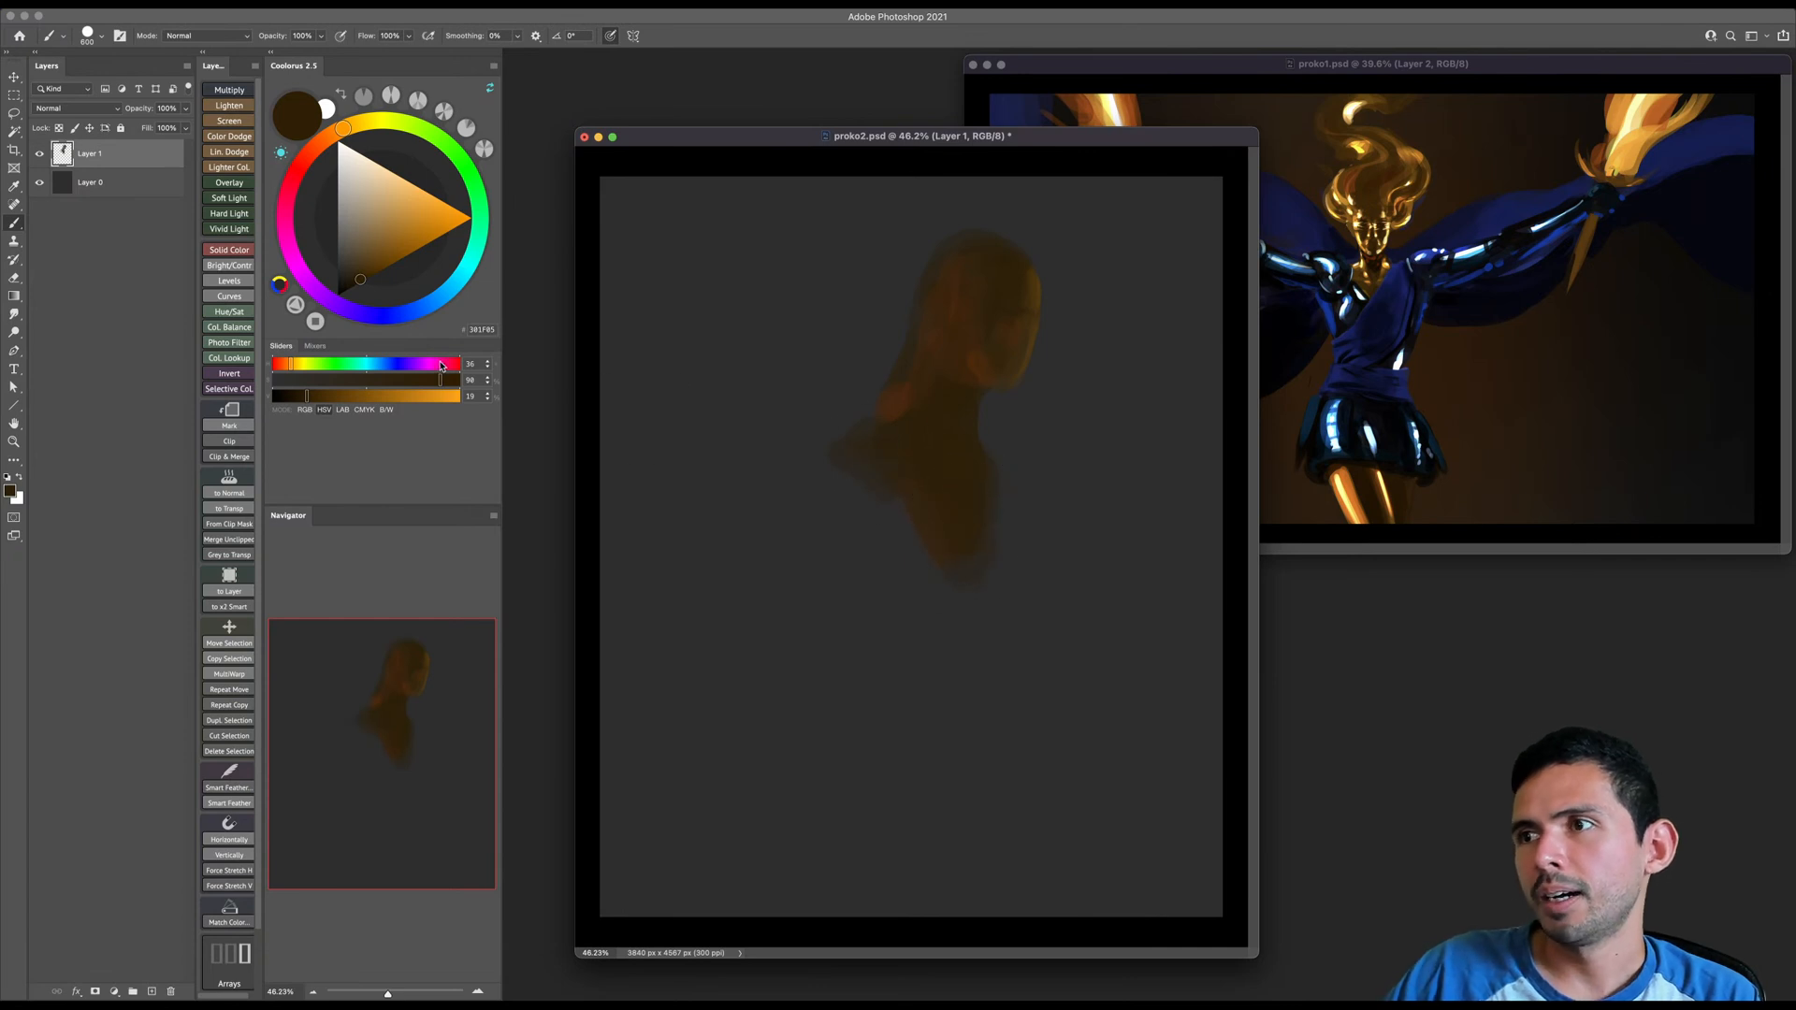
{"action": "left_click_drag", "start_coordinate": [383, 320], "coordinate": [414, 310]}
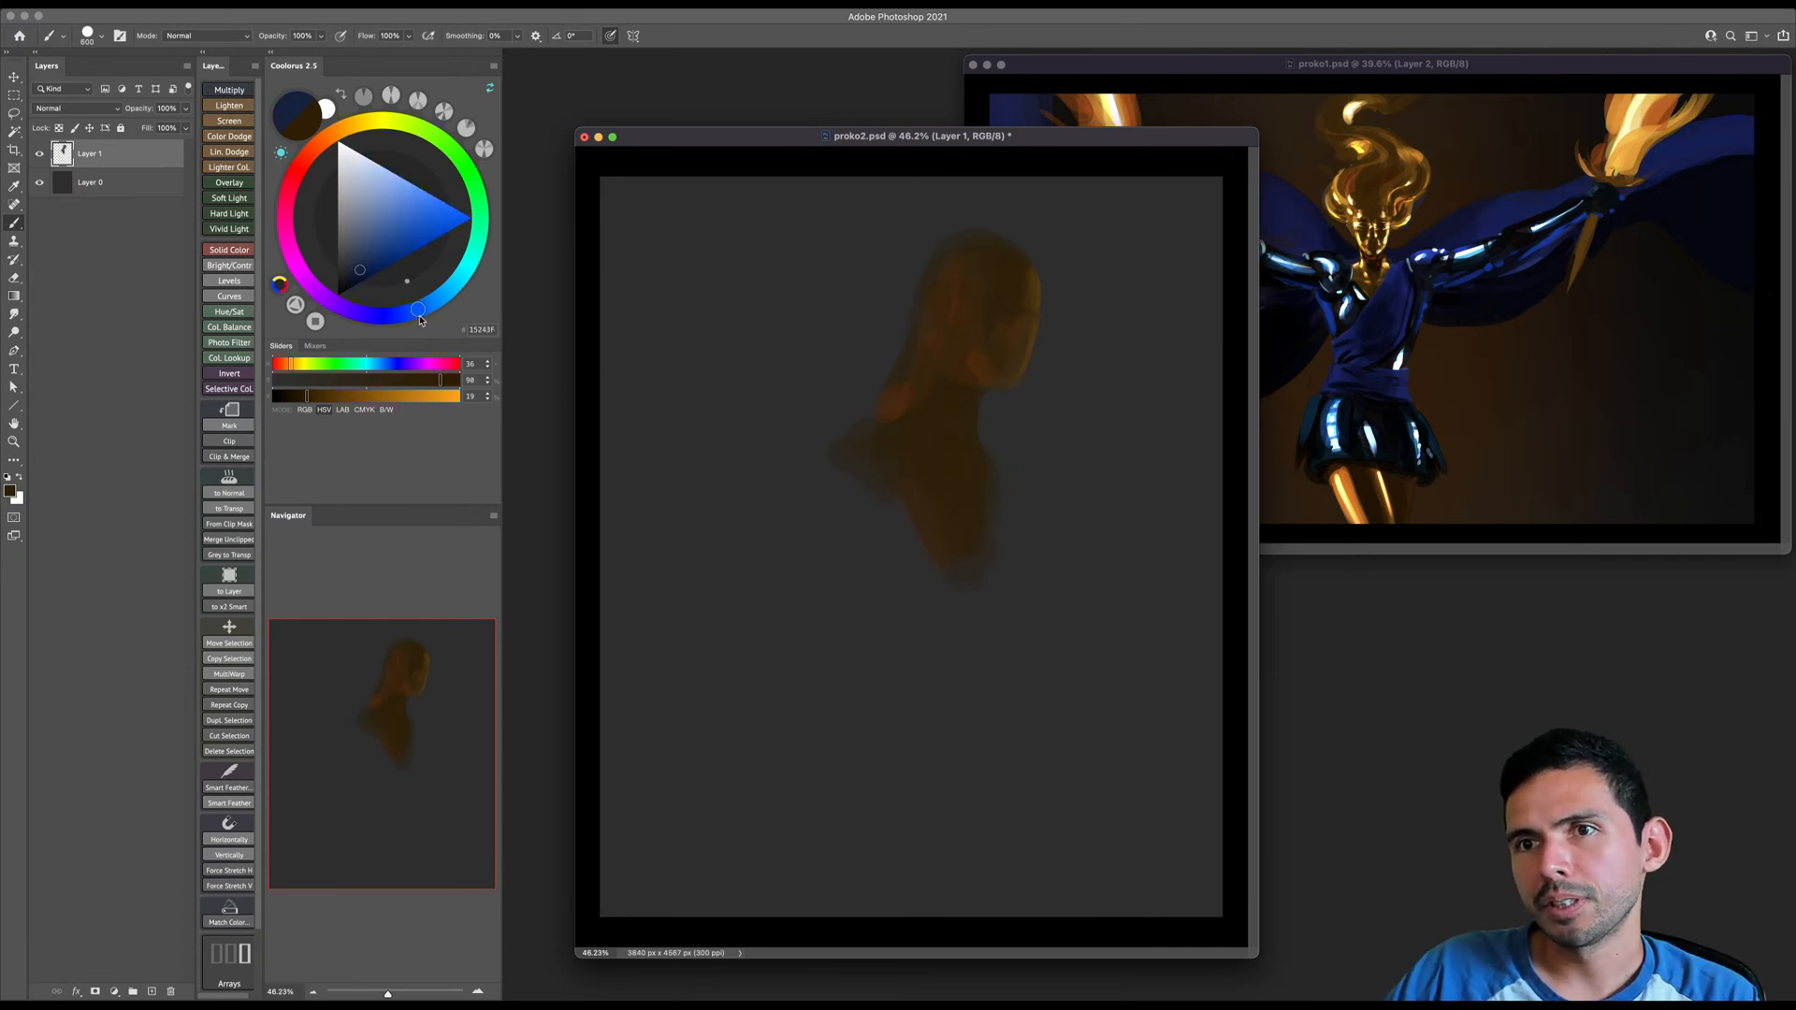
{"action": "left_click", "coordinate": [387, 238]}
{"action": "key", "text": "bracketright"}
{"action": "left_click_drag", "start_coordinate": [829, 455], "coordinate": [882, 464]}
{"action": "key", "text": "super+z"}
{"action": "key", "text": "bracketleft"}
{"action": "left_click", "coordinate": [370, 275]}
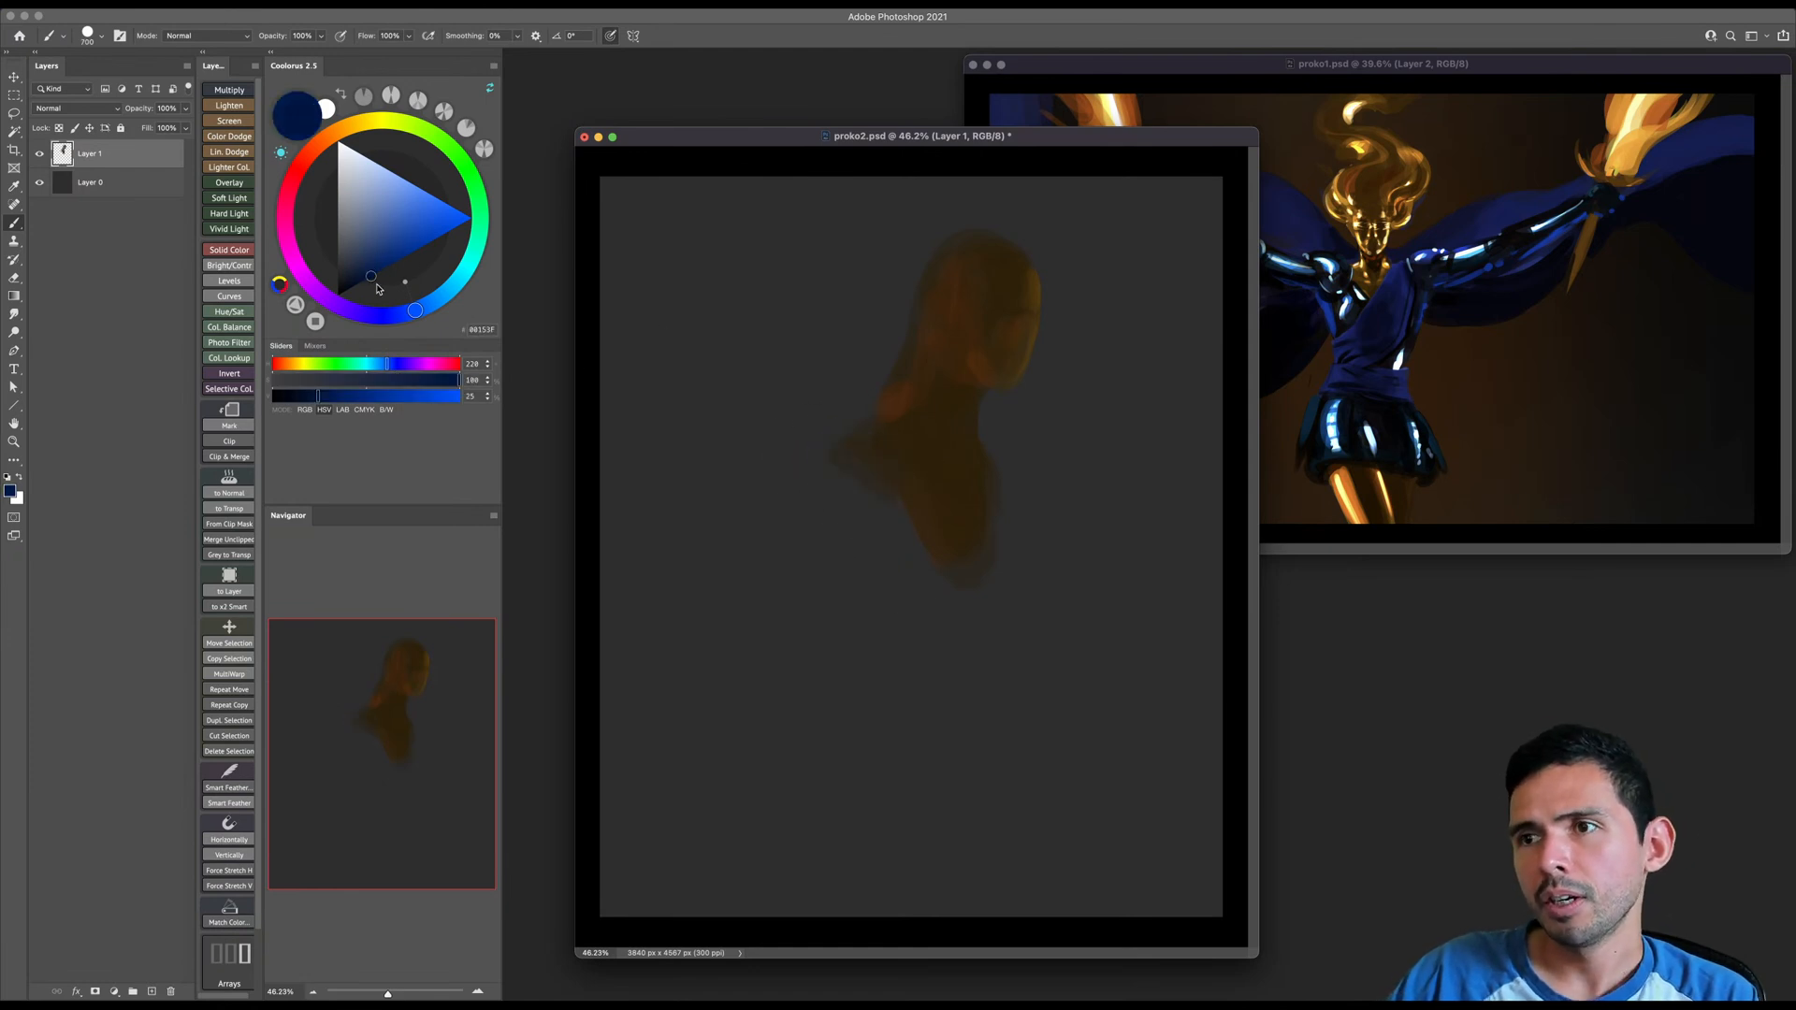
- Paint a dark blue band from the figure's shoulder down the torso, and erase paint along the torso's front
{"action": "key", "text": "bracketleft"}
{"action": "mouse_move", "coordinate": [886, 421]}
{"action": "left_mouse_down"}
{"action": "mouse_move", "coordinate": [861, 417]}
{"action": "mouse_move", "coordinate": [914, 440]}
{"action": "mouse_move", "coordinate": [897, 453]}
{"action": "mouse_move", "coordinate": [966, 589]}
{"action": "left_mouse_up"}
{"action": "key", "text": "bracketright"}
{"action": "mouse_move", "coordinate": [887, 454]}
{"action": "left_mouse_down"}
{"action": "mouse_move", "coordinate": [973, 583]}
{"action": "mouse_move", "coordinate": [941, 489]}
{"action": "mouse_move", "coordinate": [975, 553]}
{"action": "left_mouse_up"}
{"action": "key", "text": "bracketright"}
{"action": "key", "text": "bracketright"}
{"action": "mouse_move", "coordinate": [932, 485]}
{"action": "left_mouse_down"}
{"action": "mouse_move", "coordinate": [997, 603]}
{"action": "mouse_move", "coordinate": [983, 641]}
{"action": "mouse_move", "coordinate": [957, 565]}
{"action": "mouse_move", "coordinate": [1008, 608]}
{"action": "mouse_move", "coordinate": [941, 550]}
{"action": "mouse_move", "coordinate": [958, 638]}
{"action": "mouse_move", "coordinate": [978, 652]}
{"action": "mouse_move", "coordinate": [968, 514]}
{"action": "mouse_move", "coordinate": [973, 608]}
{"action": "mouse_move", "coordinate": [987, 536]}
{"action": "mouse_move", "coordinate": [980, 515]}
{"action": "mouse_move", "coordinate": [978, 556]}
{"action": "mouse_move", "coordinate": [959, 559]}
{"action": "mouse_move", "coordinate": [969, 639]}
{"action": "mouse_move", "coordinate": [996, 626]}
{"action": "mouse_move", "coordinate": [964, 659]}
{"action": "left_mouse_up"}
{"action": "key", "text": "bracketleft"}
{"action": "key", "text": "bracketleft"}
{"action": "key", "text": "bracketleft"}
{"action": "key", "text": "e"}
{"action": "mouse_move", "coordinate": [996, 486]}
{"action": "left_mouse_down"}
{"action": "mouse_move", "coordinate": [1010, 589]}
{"action": "mouse_move", "coordinate": [973, 683]}
{"action": "left_mouse_up"}
{"action": "key", "text": "b"}
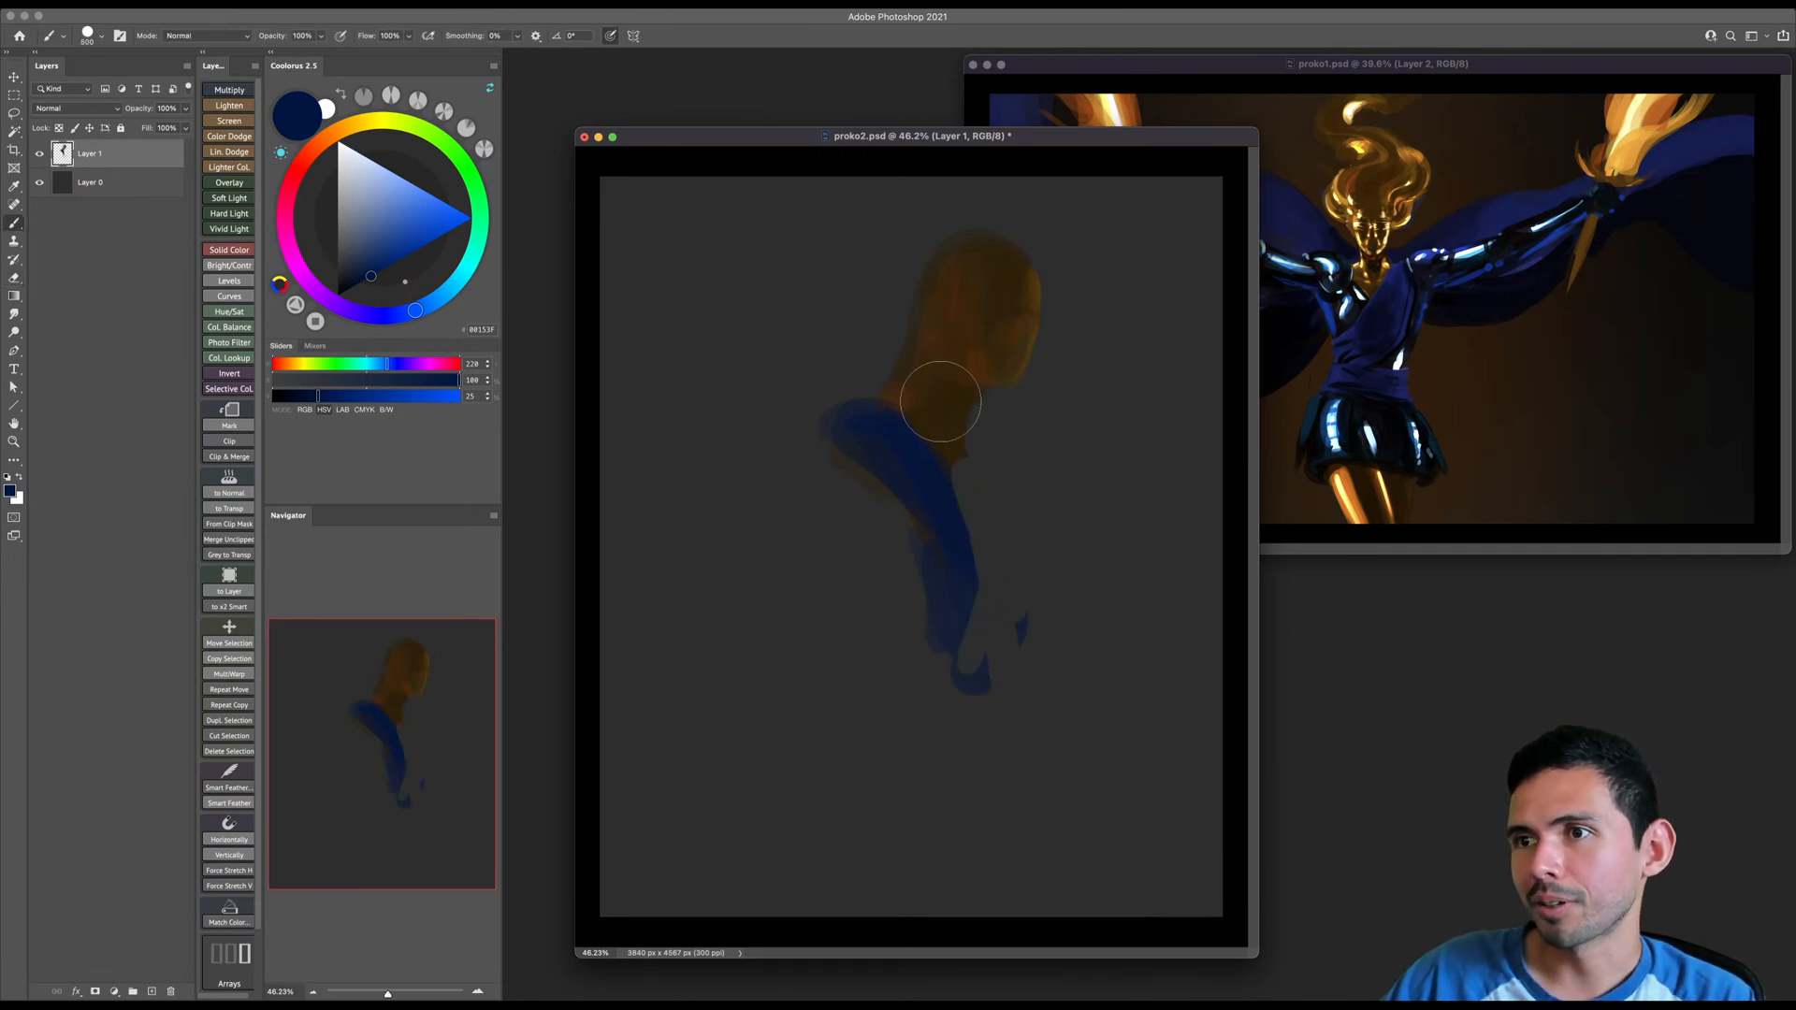
- Sample the dark brown of the neck and block in the chest, back, waist and hips down to the canvas bottom
{"action": "left_click", "coordinate": [958, 402], "text": "alt"}
{"action": "key", "text": "bracketleft"}
{"action": "key", "text": "bracketleft"}
{"action": "key", "text": "bracketleft"}
{"action": "key", "text": "bracketleft"}
{"action": "key", "text": "bracketleft"}
{"action": "key", "text": "bracketleft"}
{"action": "key", "text": "bracketright"}
{"action": "key", "text": "bracketright"}
{"action": "key", "text": "bracketright"}
{"action": "key", "text": "bracketright"}
{"action": "mouse_move", "coordinate": [984, 389]}
{"action": "left_mouse_down"}
{"action": "mouse_move", "coordinate": [980, 517]}
{"action": "mouse_move", "coordinate": [950, 444]}
{"action": "mouse_move", "coordinate": [993, 557]}
{"action": "mouse_move", "coordinate": [968, 598]}
{"action": "mouse_move", "coordinate": [873, 429]}
{"action": "mouse_move", "coordinate": [879, 601]}
{"action": "mouse_move", "coordinate": [888, 480]}
{"action": "mouse_move", "coordinate": [930, 552]}
{"action": "mouse_move", "coordinate": [873, 587]}
{"action": "mouse_move", "coordinate": [784, 751]}
{"action": "mouse_move", "coordinate": [903, 681]}
{"action": "mouse_move", "coordinate": [857, 556]}
{"action": "mouse_move", "coordinate": [842, 748]}
{"action": "mouse_move", "coordinate": [811, 794]}
{"action": "mouse_move", "coordinate": [950, 610]}
{"action": "mouse_move", "coordinate": [891, 754]}
{"action": "mouse_move", "coordinate": [883, 841]}
{"action": "mouse_move", "coordinate": [803, 824]}
{"action": "mouse_move", "coordinate": [810, 881]}
{"action": "mouse_move", "coordinate": [882, 766]}
{"action": "mouse_move", "coordinate": [866, 884]}
{"action": "mouse_move", "coordinate": [822, 860]}
{"action": "left_mouse_up"}
{"action": "key", "text": "bracketright"}
{"action": "key", "text": "bracketright"}
{"action": "key", "text": "bracketright"}
{"action": "key", "text": "bracketright"}
- Sample the blue at the shoulder and paint an open-backed dress around the back edge, front strap, chest and waist
{"action": "key", "text": "bracketright"}
{"action": "key", "text": "bracketright"}
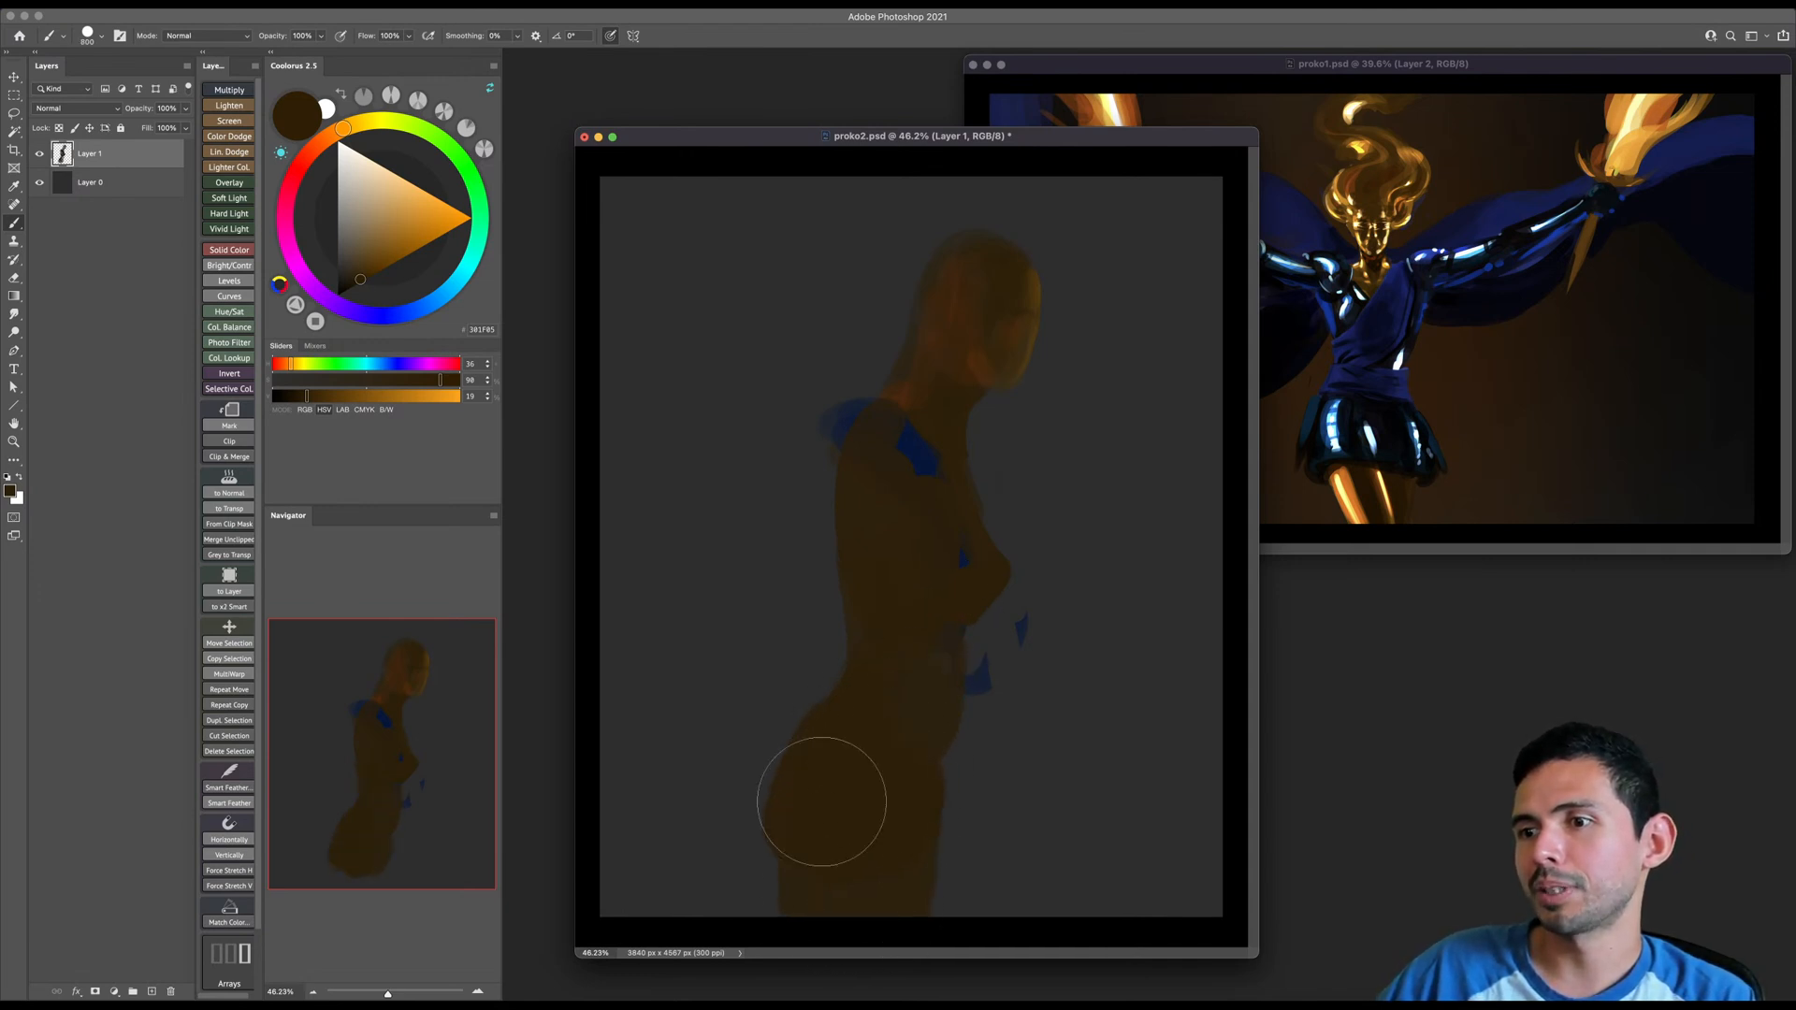
{"action": "key", "text": "bracketleft"}
{"action": "key", "text": "bracketleft"}
{"action": "key", "text": "bracketleft"}
{"action": "key", "text": "bracketleft"}
{"action": "key", "text": "bracketleft"}
{"action": "left_click", "coordinate": [921, 441], "text": "alt"}
{"action": "key", "text": "bracketleft"}
{"action": "mouse_move", "coordinate": [891, 418]}
{"action": "left_mouse_down"}
{"action": "mouse_move", "coordinate": [854, 425]}
{"action": "mouse_move", "coordinate": [841, 642]}
{"action": "left_mouse_up"}
{"action": "key", "text": "bracketright"}
{"action": "mouse_move", "coordinate": [917, 463]}
{"action": "left_mouse_down"}
{"action": "mouse_move", "coordinate": [949, 542]}
{"action": "mouse_move", "coordinate": [996, 558]}
{"action": "mouse_move", "coordinate": [954, 699]}
{"action": "left_mouse_up"}
{"action": "mouse_move", "coordinate": [958, 486]}
{"action": "left_mouse_down"}
{"action": "mouse_move", "coordinate": [981, 552]}
{"action": "mouse_move", "coordinate": [937, 733]}
{"action": "left_mouse_up"}
{"action": "left_click_drag", "start_coordinate": [951, 604], "coordinate": [918, 772]}
{"action": "key", "text": "bracketright"}
{"action": "left_click_drag", "start_coordinate": [845, 679], "coordinate": [945, 622]}
{"action": "key", "text": "bracketright"}
{"action": "left_click_drag", "start_coordinate": [954, 626], "coordinate": [868, 781]}
- Sample the dark brown from the face and darken the eye area with a small brush
{"action": "key", "text": "bracketleft"}
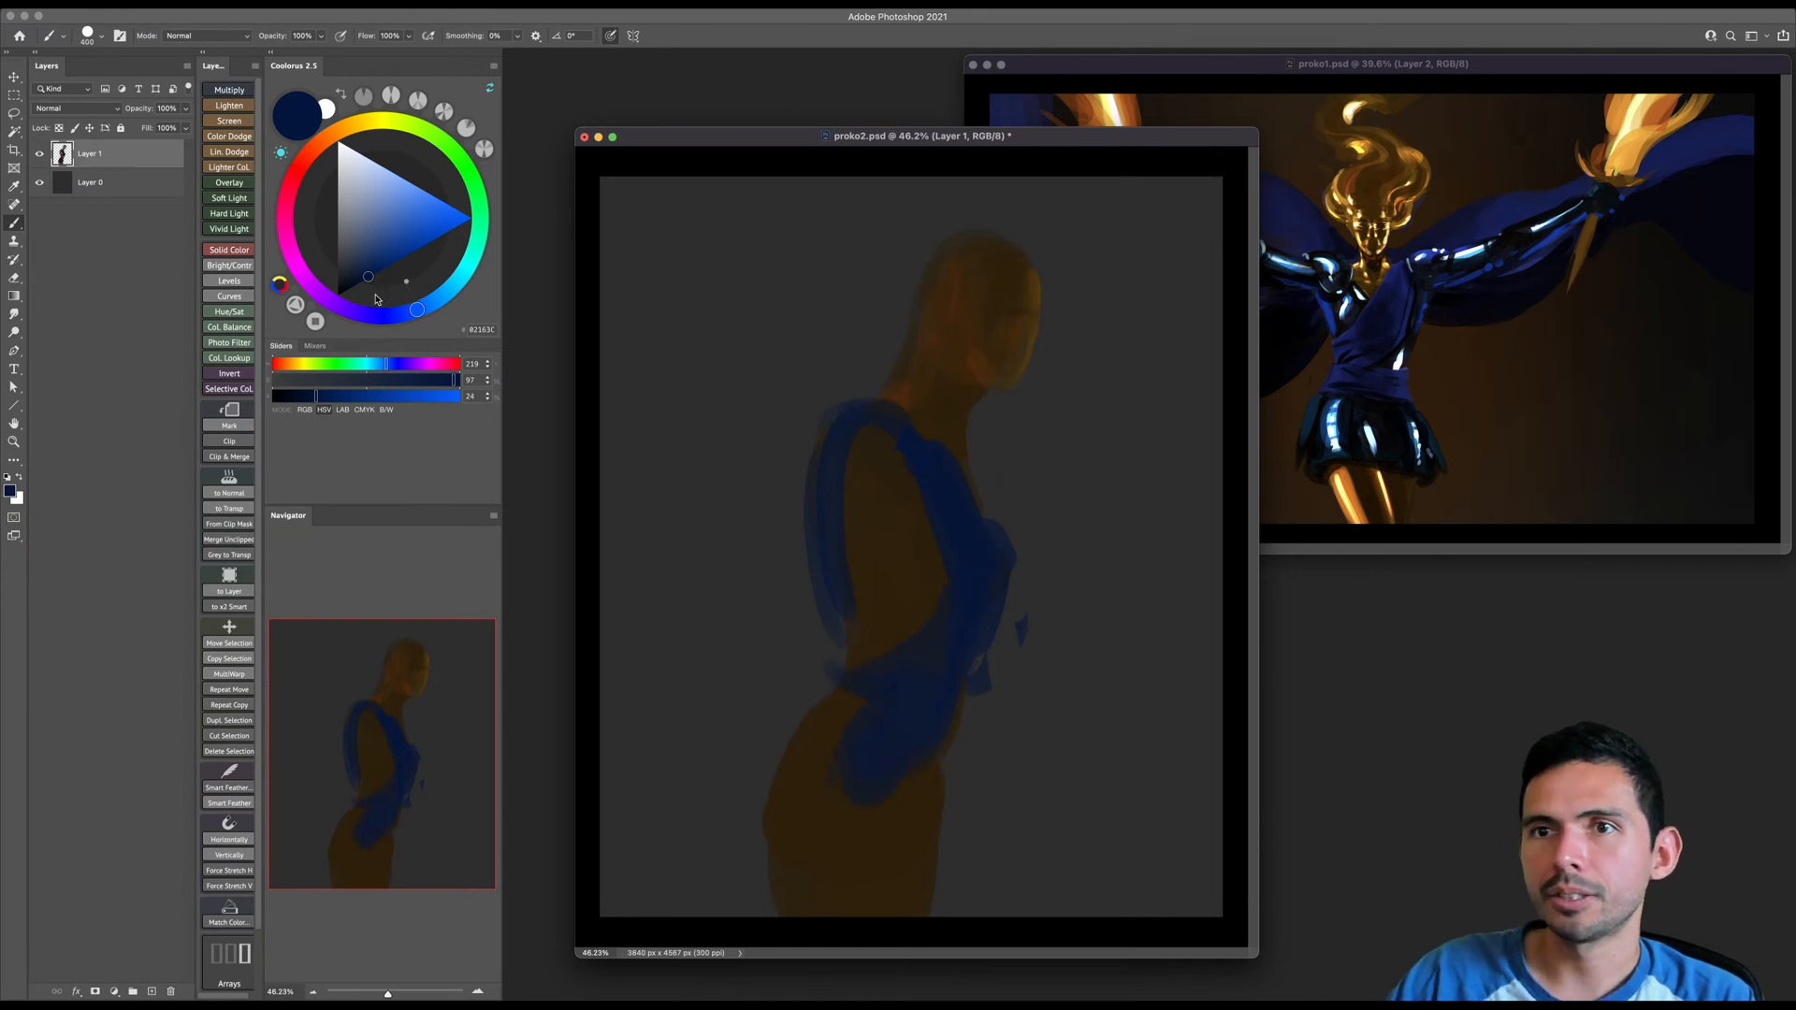
- Extend the dress as a dark blue skirt over the hips and thighs with a larger brush
{"action": "left_click", "coordinate": [356, 277]}
{"action": "key", "text": "bracketright"}
{"action": "mouse_move", "coordinate": [830, 649]}
{"action": "left_mouse_down"}
{"action": "mouse_move", "coordinate": [786, 714]}
{"action": "mouse_move", "coordinate": [886, 674]}
{"action": "mouse_move", "coordinate": [845, 676]}
{"action": "mouse_move", "coordinate": [845, 656]}
{"action": "mouse_move", "coordinate": [853, 690]}
{"action": "mouse_move", "coordinate": [823, 703]}
{"action": "mouse_move", "coordinate": [766, 947]}
{"action": "mouse_move", "coordinate": [844, 705]}
{"action": "mouse_move", "coordinate": [803, 868]}
{"action": "mouse_move", "coordinate": [933, 713]}
{"action": "mouse_move", "coordinate": [910, 923]}
{"action": "left_mouse_up"}
{"action": "key", "text": "bracketright"}
{"action": "key", "text": "bracketleft"}
{"action": "key", "text": "bracketleft"}
{"action": "key", "text": "bracketleft"}
{"action": "key", "text": "bracketleft"}
{"action": "key", "text": "bracketleft"}
{"action": "key", "text": "bracketleft"}
{"action": "left_click", "coordinate": [1012, 282], "text": "alt"}
{"action": "left_click_drag", "start_coordinate": [1027, 314], "coordinate": [1023, 315]}
- Paint black hair over the back of the head and a long ponytail down the back with an enlarged brush
{"action": "key", "text": "bracketright"}
{"action": "key", "text": "bracketright"}
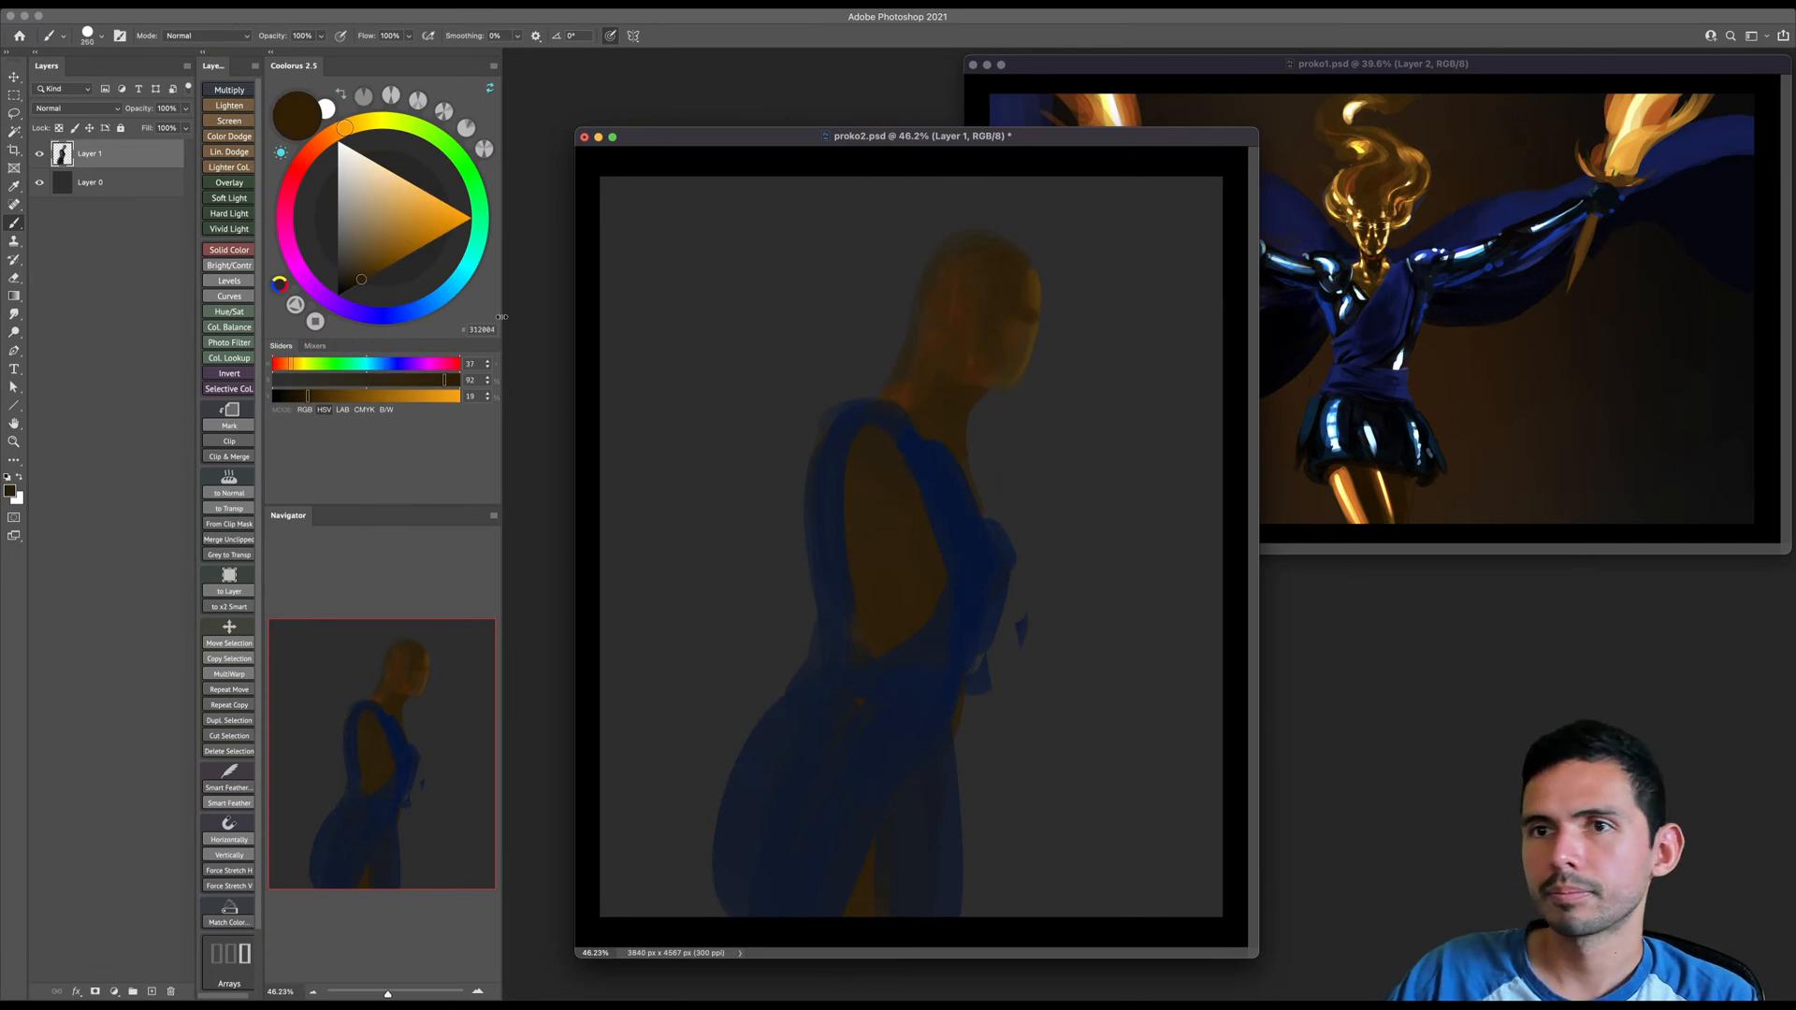
{"action": "left_click", "coordinate": [337, 295]}
{"action": "key", "text": "bracketright"}
{"action": "mouse_move", "coordinate": [1011, 248]}
{"action": "left_mouse_down"}
{"action": "mouse_move", "coordinate": [936, 291]}
{"action": "mouse_move", "coordinate": [918, 280]}
{"action": "mouse_move", "coordinate": [887, 351]}
{"action": "left_mouse_up"}
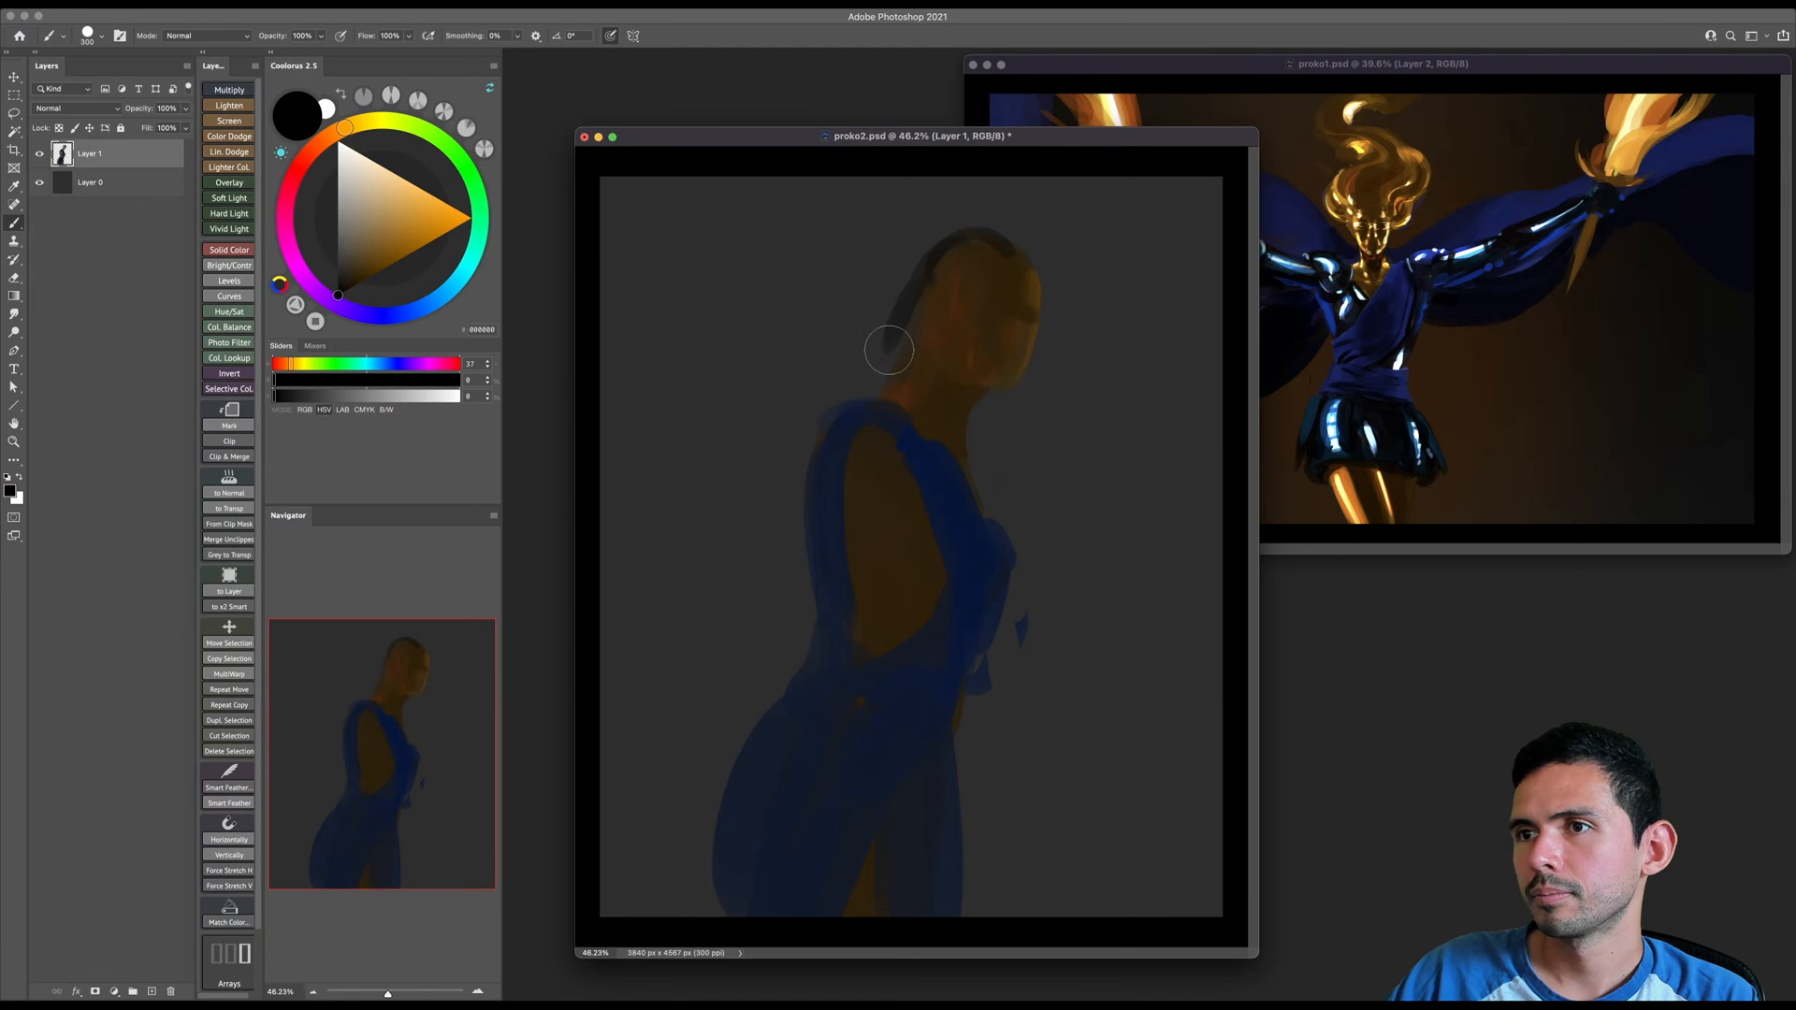
{"action": "key", "text": "super+z"}
{"action": "key", "text": "bracketright"}
{"action": "key", "text": "bracketright"}
{"action": "key", "text": "bracketright"}
- Sample the neck's dark brown and blend it over the hair and ponytail with a large brush
{"action": "key", "text": "bracketright"}
{"action": "mouse_move", "coordinate": [997, 241]}
{"action": "left_mouse_down"}
{"action": "mouse_move", "coordinate": [818, 413]}
{"action": "mouse_move", "coordinate": [781, 594]}
{"action": "left_mouse_up"}
{"action": "key", "text": "bracketright"}
{"action": "key", "text": "bracketright"}
{"action": "key", "text": "bracketright"}
{"action": "left_click", "coordinate": [945, 428], "text": "alt"}
{"action": "key", "text": "bracketleft"}
{"action": "key", "text": "bracketleft"}
{"action": "mouse_move", "coordinate": [957, 261]}
{"action": "left_mouse_down"}
{"action": "mouse_move", "coordinate": [860, 373]}
{"action": "mouse_move", "coordinate": [839, 488]}
{"action": "mouse_move", "coordinate": [865, 433]}
{"action": "mouse_move", "coordinate": [795, 470]}
{"action": "mouse_move", "coordinate": [821, 588]}
{"action": "left_mouse_up"}
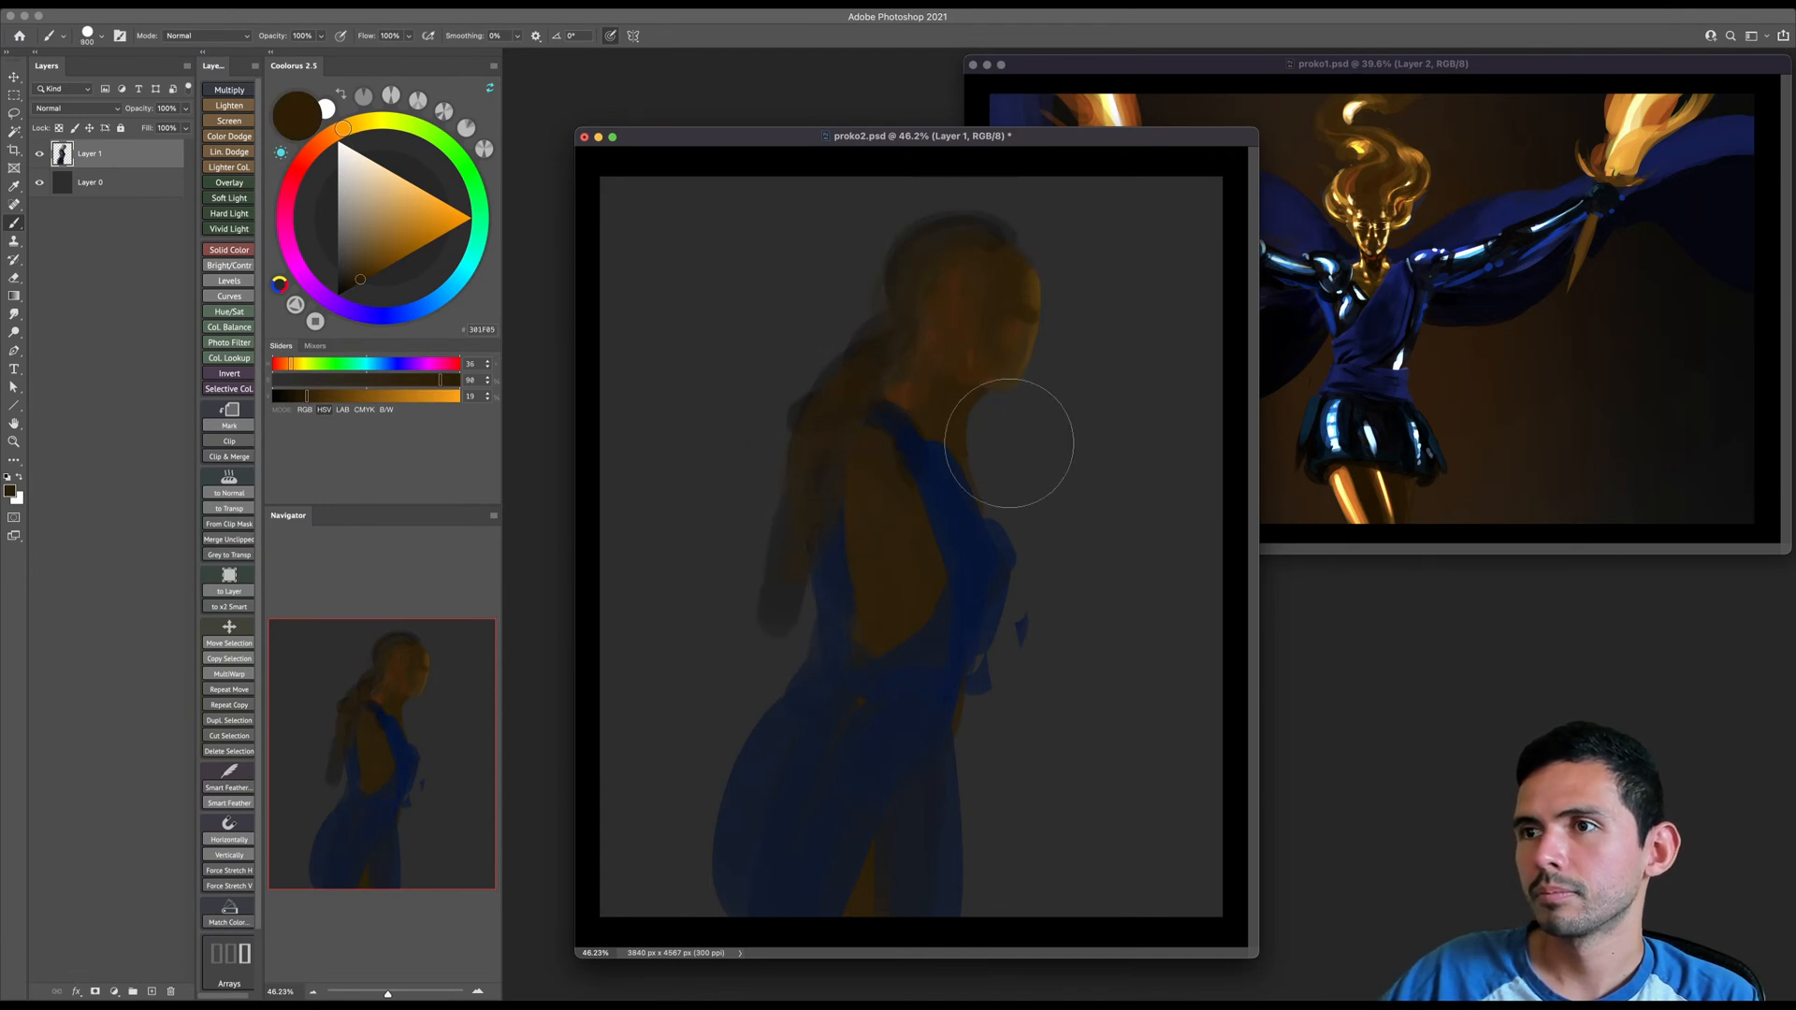
- Scale the painted figure down slightly and shift it left on the canvas
{"action": "key", "text": "super+t"}
{"action": "left_click_drag", "start_coordinate": [1043, 207], "coordinate": [1014, 261]}
{"action": "left_click_drag", "start_coordinate": [992, 377], "coordinate": [940, 345]}
{"action": "key", "text": "Return"}
- Sample the brown of the back and paint a forearm and hand reaching forward from the waist
{"action": "left_click", "coordinate": [845, 550], "text": "alt"}
{"action": "key", "text": "["}
{"action": "key", "text": "["}
{"action": "key", "text": "["}
{"action": "key", "text": "["}
{"action": "key", "text": "["}
{"action": "key", "text": "["}
{"action": "key", "text": "["}
{"action": "key", "text": "["}
{"action": "key", "text": "["}
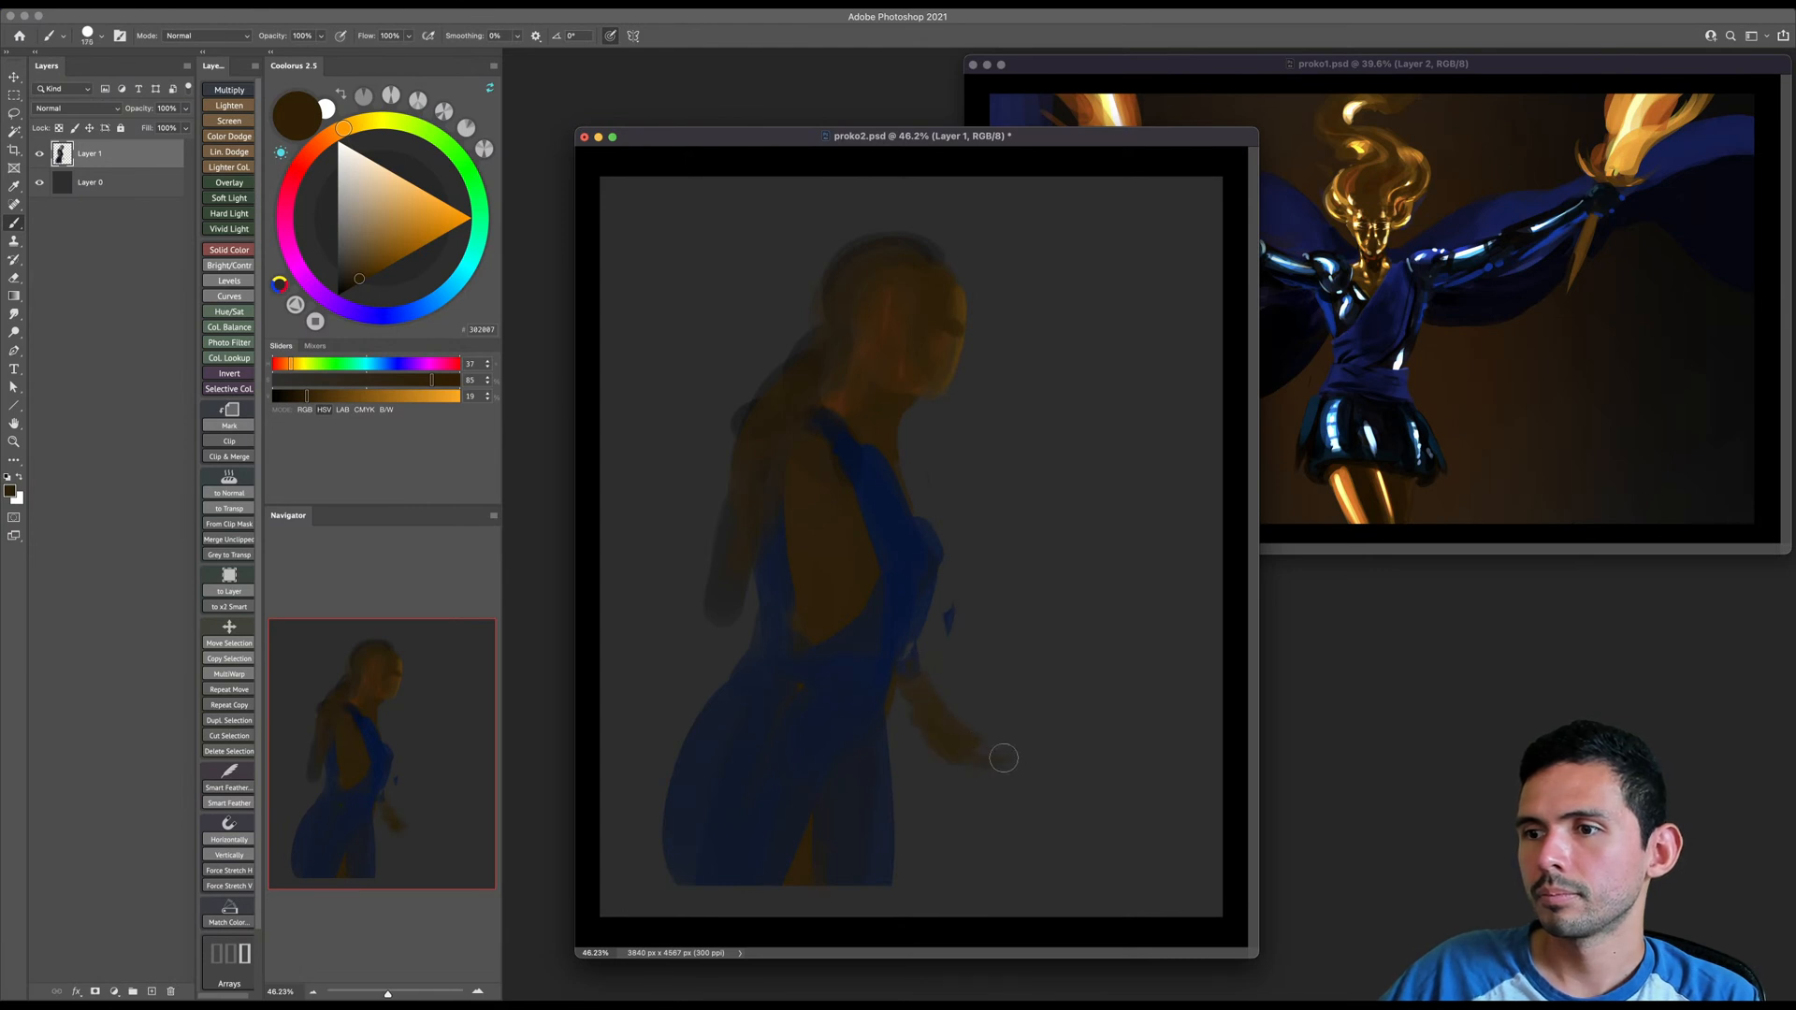
- Rough in a sword from the hand toward the lower-right canvas edge, switching from dark brown to a pale orange blade
{"action": "left_click_drag", "start_coordinate": [900, 755], "coordinate": [1227, 862]}
{"action": "key", "text": "]"}
{"action": "left_click_drag", "start_coordinate": [999, 761], "coordinate": [1198, 890]}
{"action": "key", "text": "super+z"}
{"action": "left_click", "coordinate": [391, 173]}
{"action": "key", "text": "]"}
{"action": "mouse_move", "coordinate": [988, 760]}
{"action": "left_mouse_down"}
{"action": "mouse_move", "coordinate": [1254, 877]}
{"action": "mouse_move", "coordinate": [1024, 774]}
{"action": "mouse_move", "coordinate": [1212, 859]}
{"action": "left_mouse_up"}
{"action": "key", "text": "super+z"}
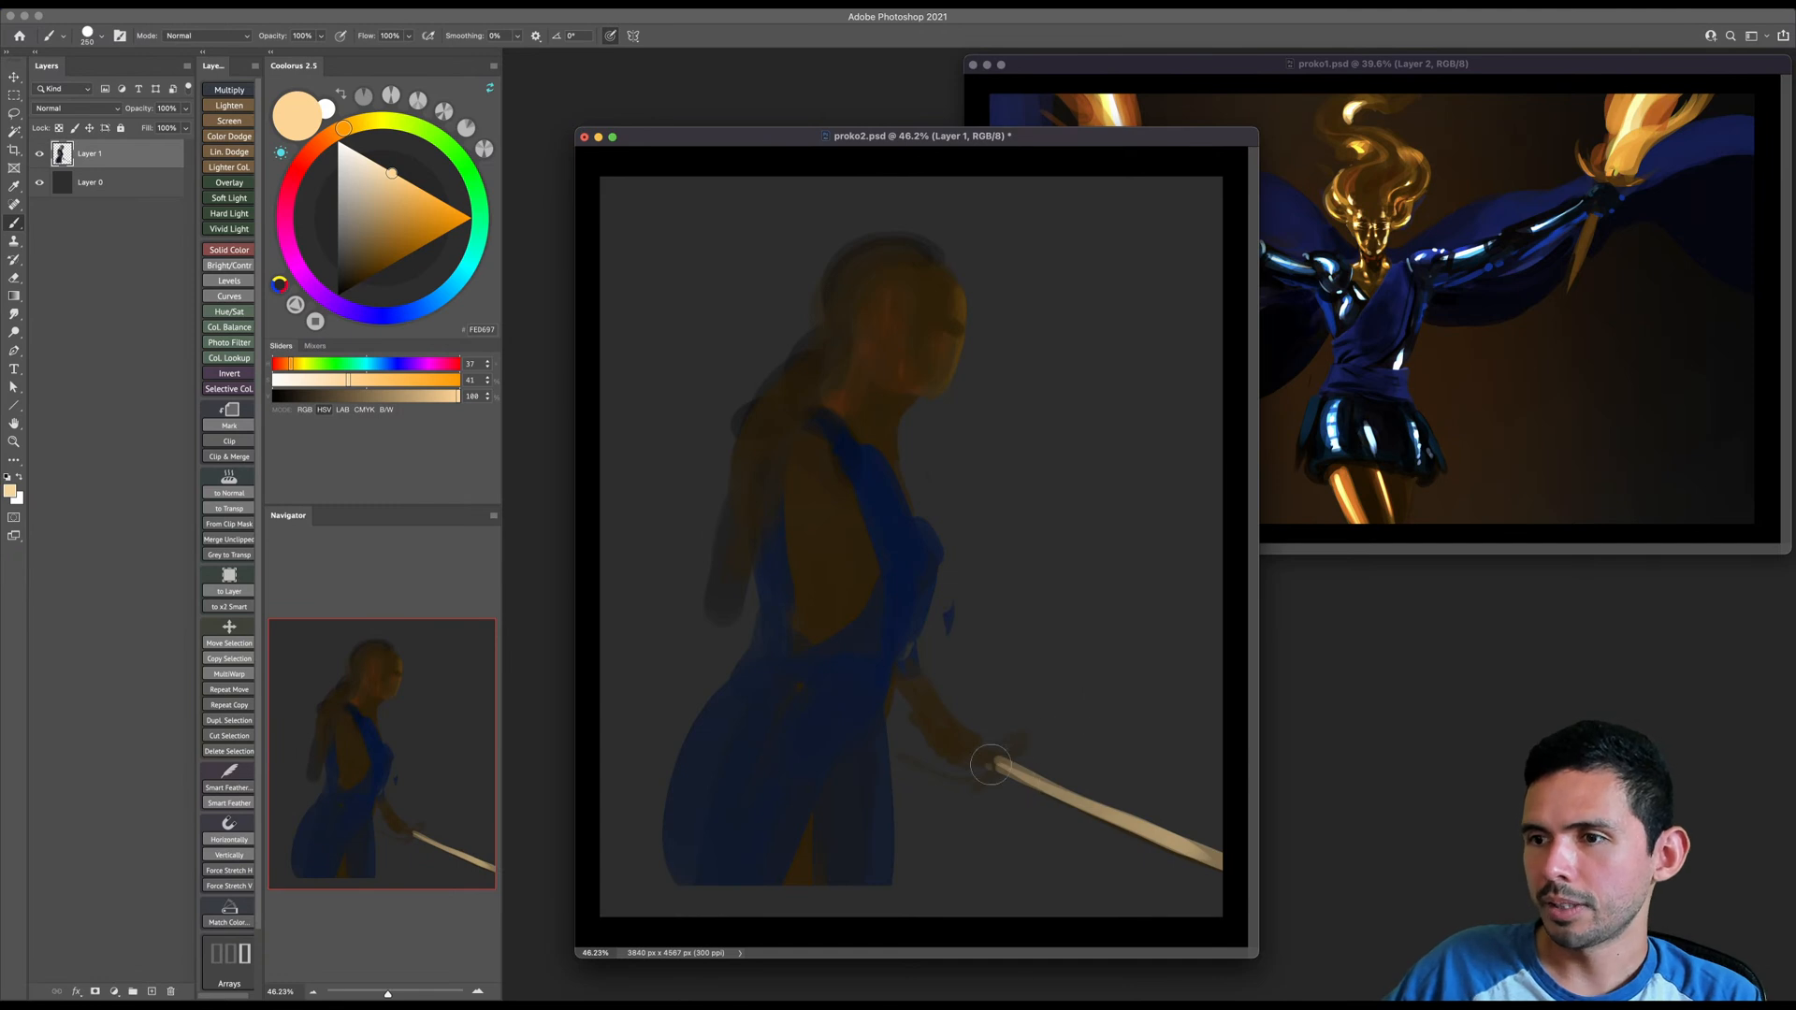
- Shift the color to a pale yellow and widen the sword blade with long strokes, redoing the unsatisfactory ones
{"action": "left_click_drag", "start_coordinate": [994, 773], "coordinate": [1136, 845]}
{"action": "left_click", "coordinate": [355, 125]}
{"action": "left_click", "coordinate": [384, 168]}
{"action": "mouse_move", "coordinate": [991, 761]}
{"action": "left_mouse_down"}
{"action": "mouse_move", "coordinate": [1166, 821]}
{"action": "mouse_move", "coordinate": [1221, 865]}
{"action": "left_mouse_up"}
{"action": "key", "text": "super+z"}
{"action": "left_click_drag", "start_coordinate": [1007, 758], "coordinate": [1216, 868]}
{"action": "key", "text": "super+z"}
{"action": "left_click_drag", "start_coordinate": [1007, 763], "coordinate": [1233, 851]}
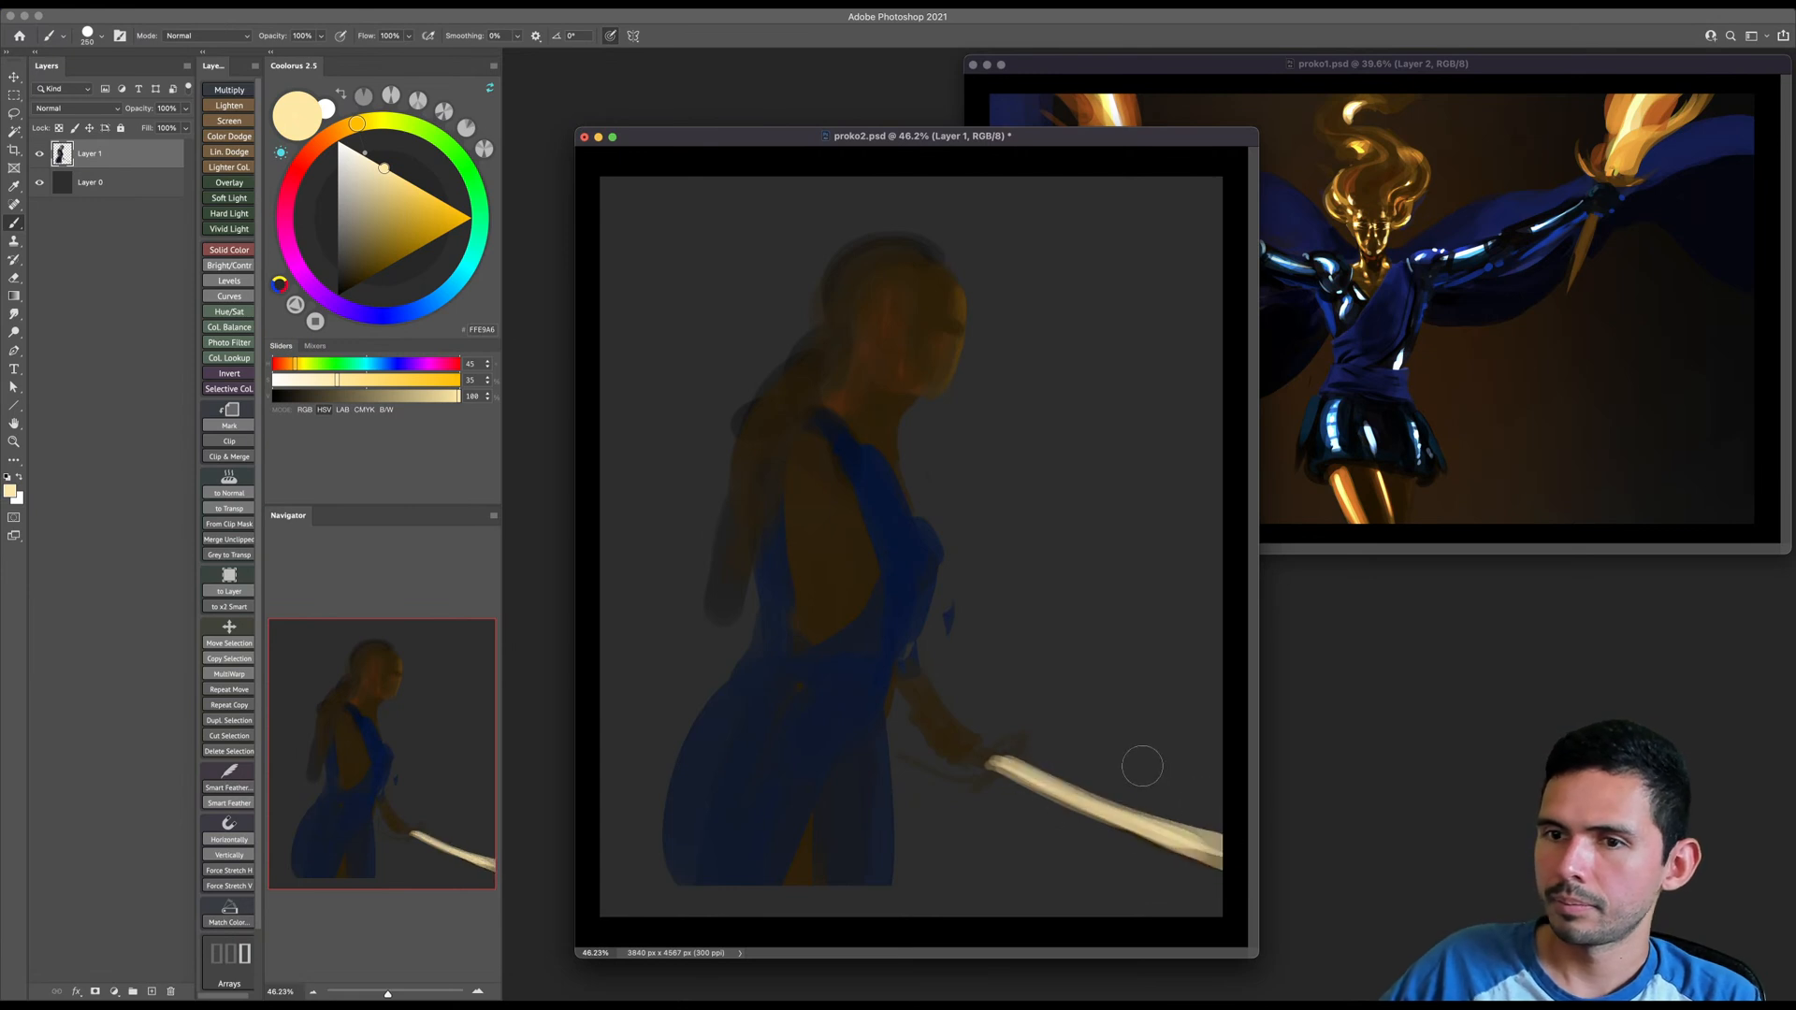
- Add saturated orange along the sword blade's edges, and paint a sampled dark brown hand over its base
{"action": "left_click_drag", "start_coordinate": [353, 124], "coordinate": [334, 133]}
{"action": "left_click", "coordinate": [438, 237]}
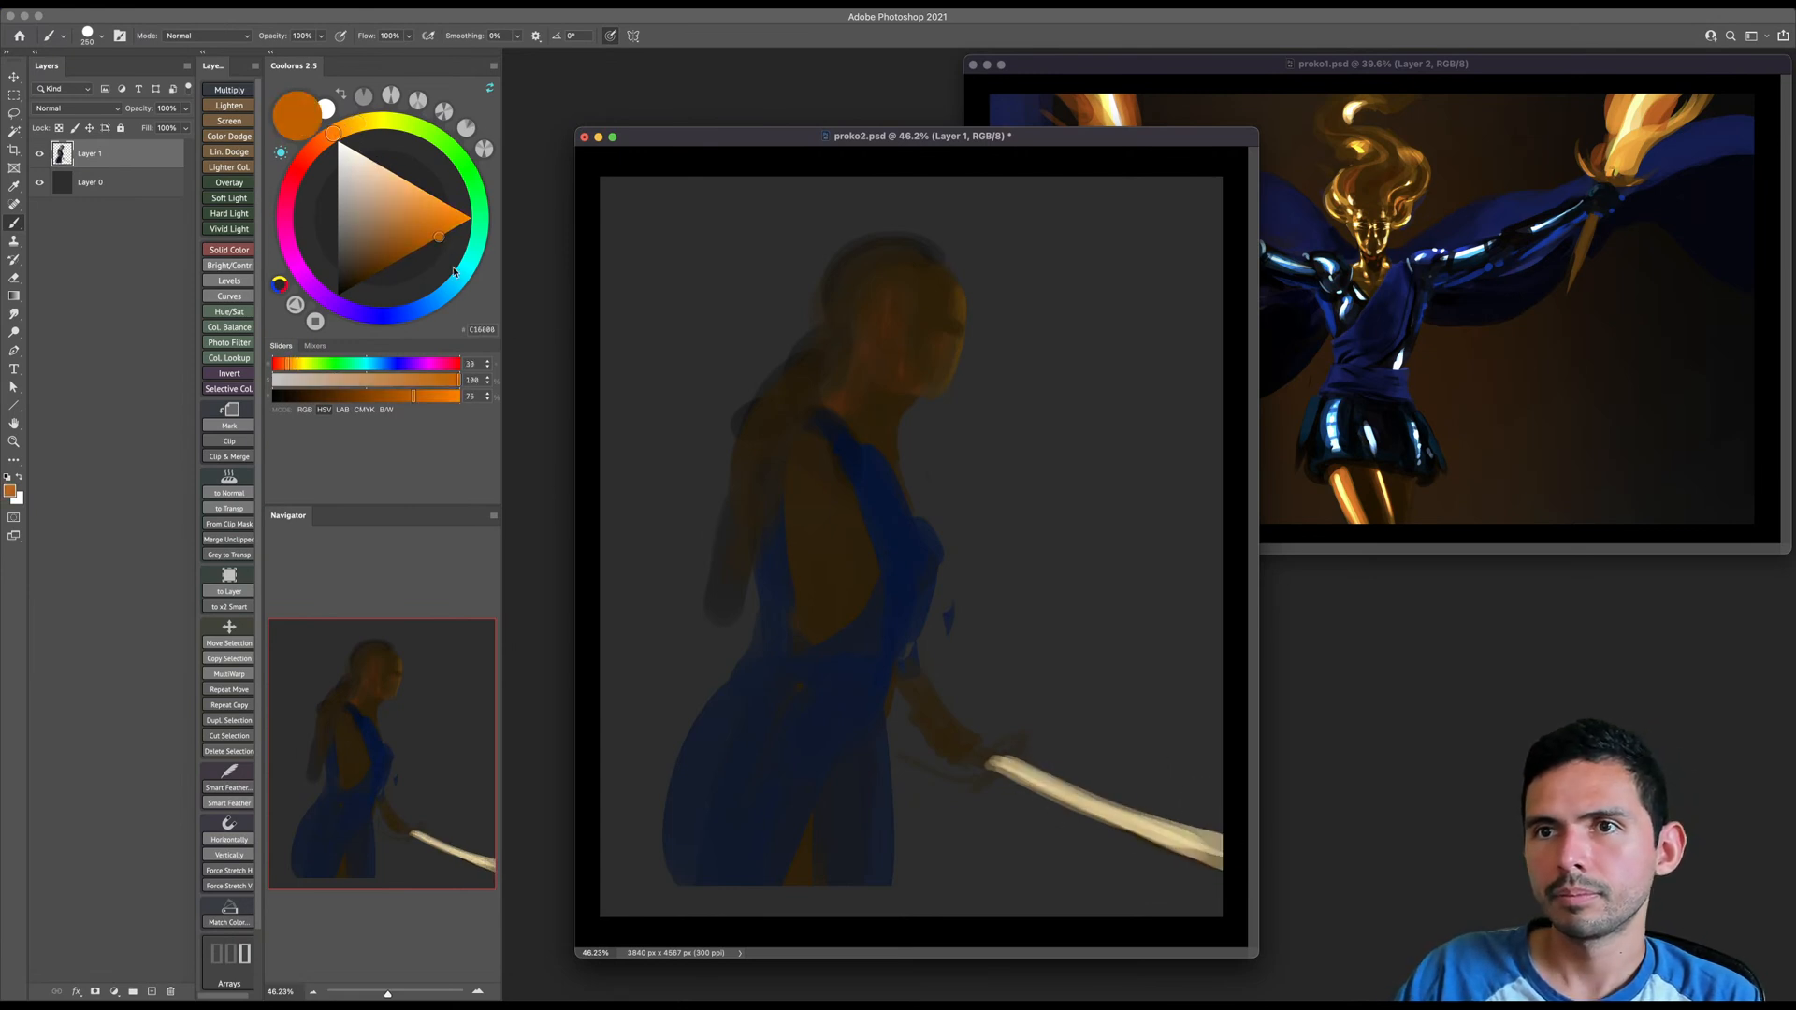
{"action": "left_click_drag", "start_coordinate": [1005, 755], "coordinate": [1225, 856]}
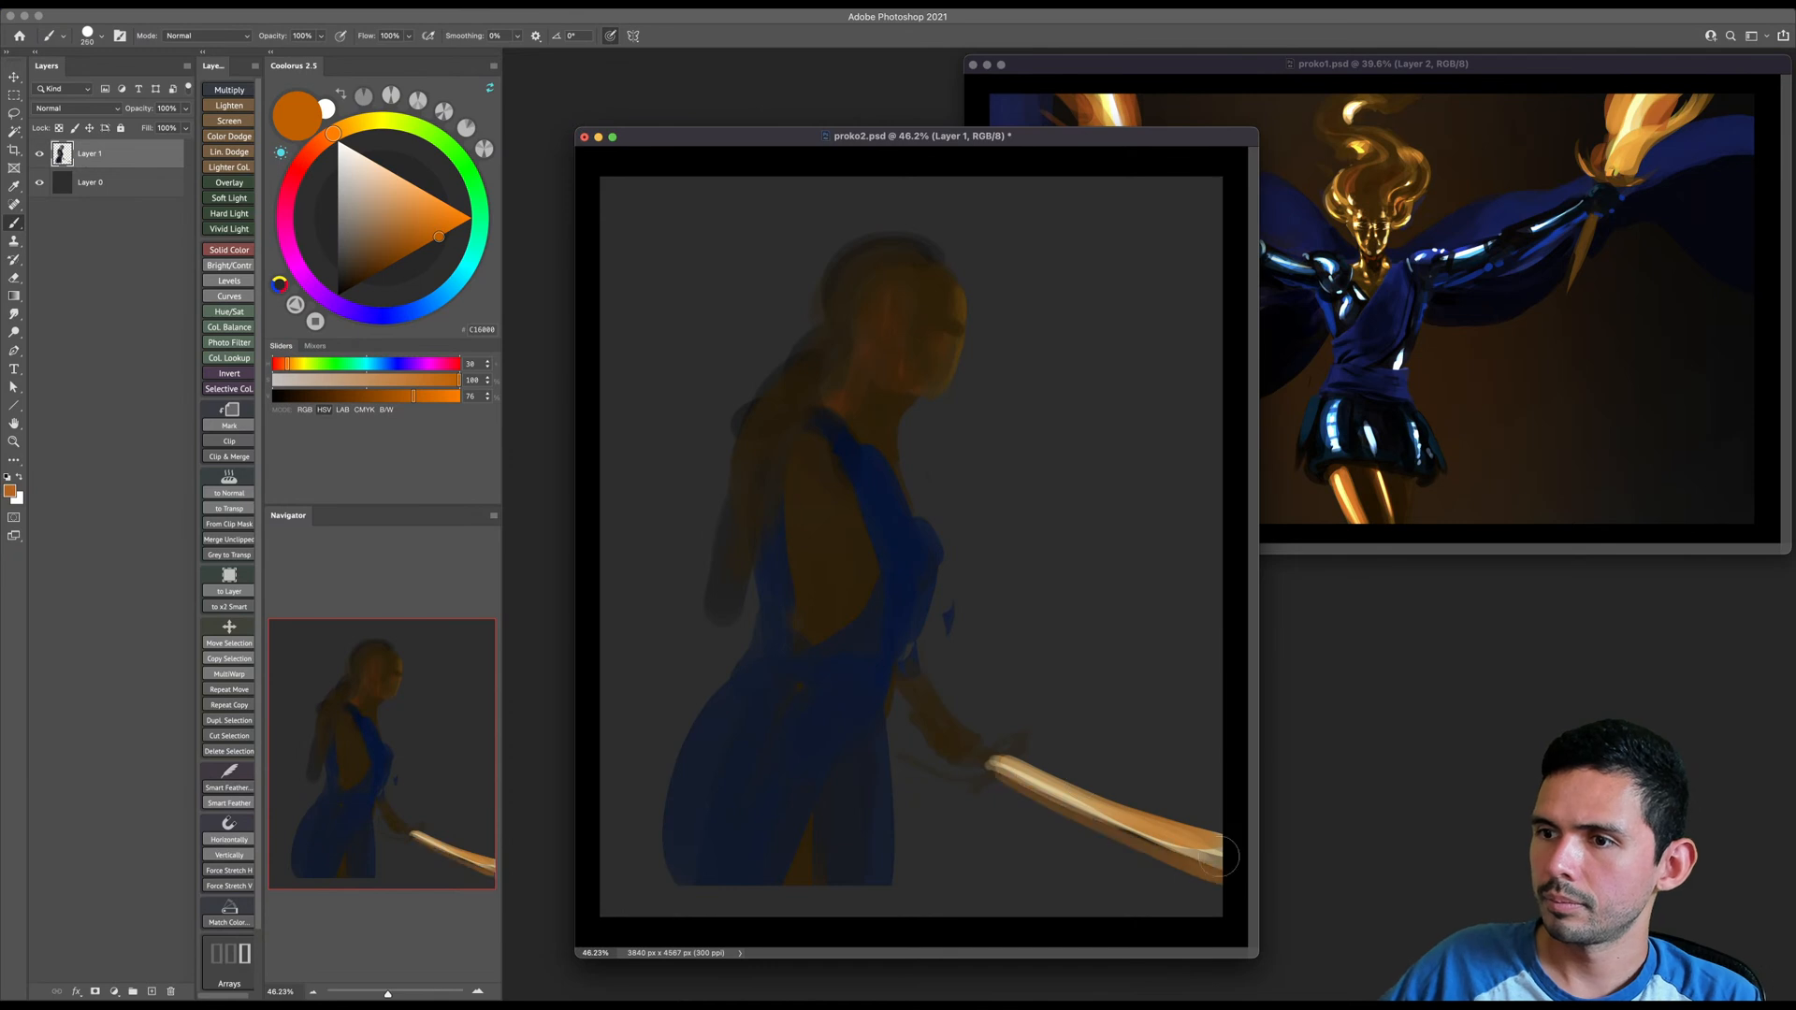
{"action": "left_click", "coordinate": [941, 736], "text": "alt"}
{"action": "key", "text": "["}
{"action": "key", "text": "["}
{"action": "mouse_move", "coordinate": [1021, 747]}
{"action": "left_mouse_down"}
{"action": "mouse_move", "coordinate": [1042, 738]}
{"action": "mouse_move", "coordinate": [1012, 770]}
{"action": "left_mouse_up"}
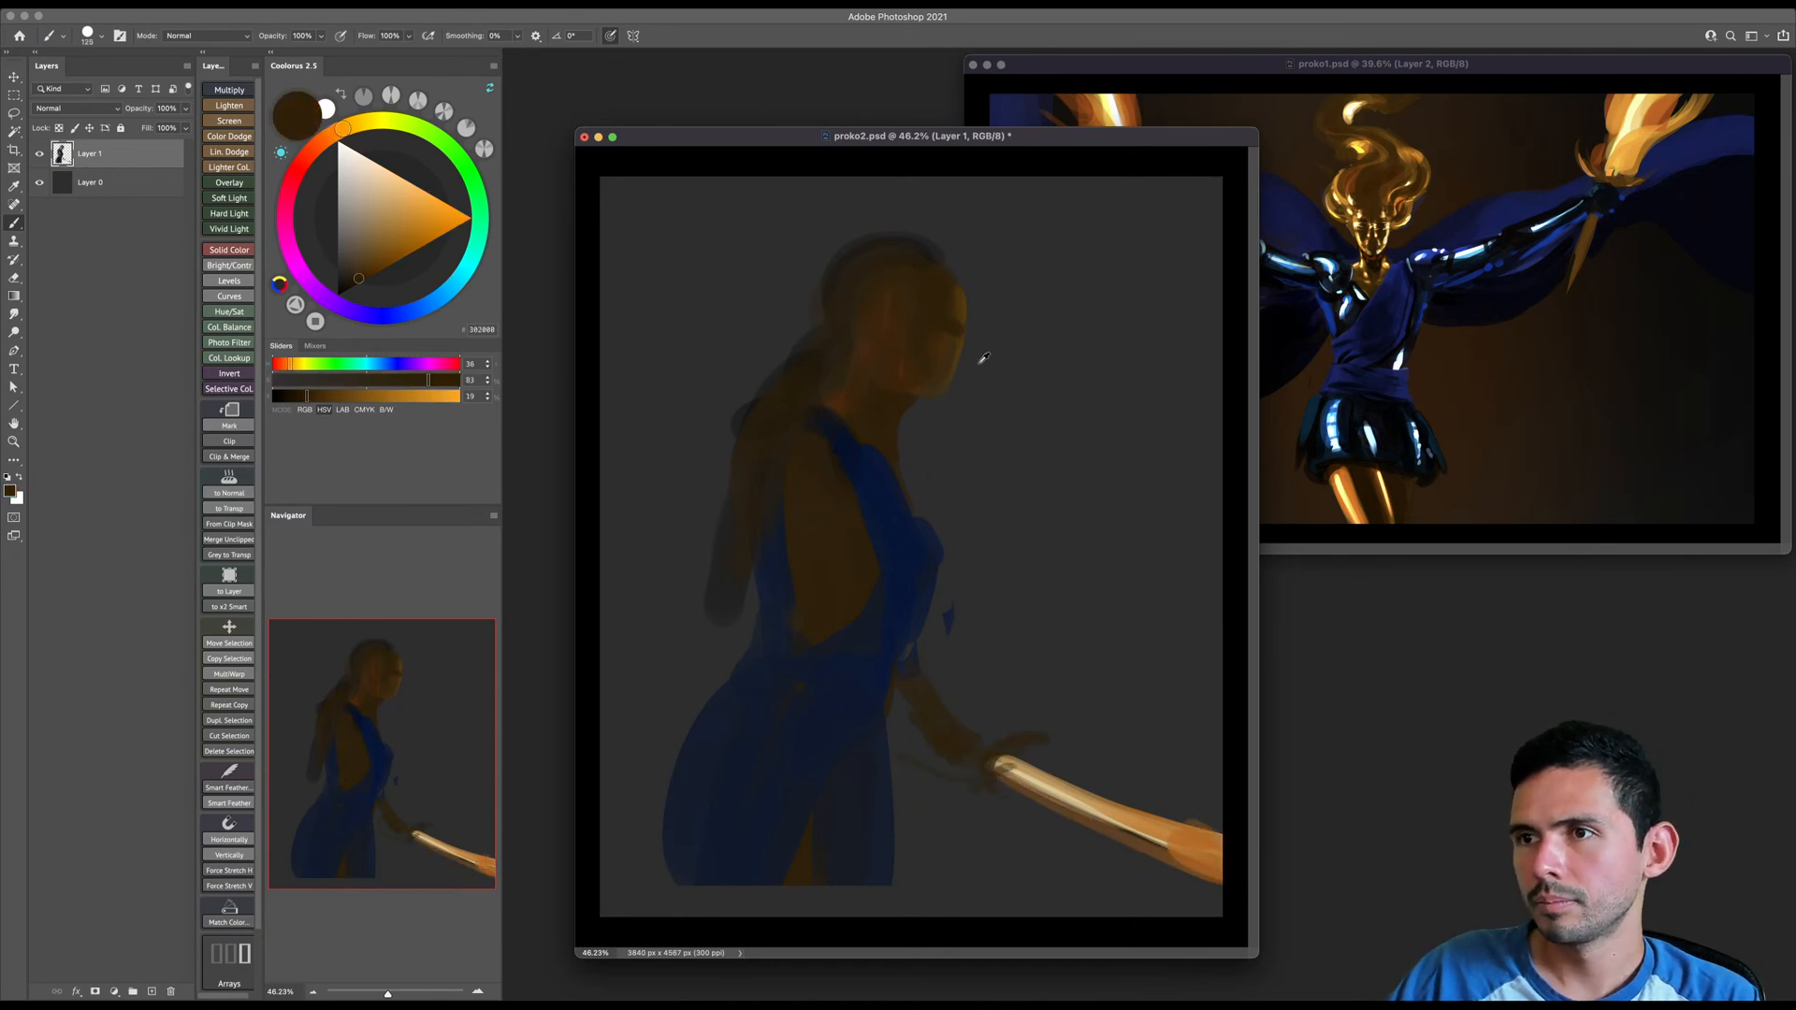
- Paint a pale orange highlight under the figure's jaw and down the front of the neck
{"action": "left_click", "coordinate": [970, 312], "text": "alt"}
{"action": "key", "text": "]"}
{"action": "key", "text": "]"}
{"action": "left_click", "coordinate": [399, 260]}
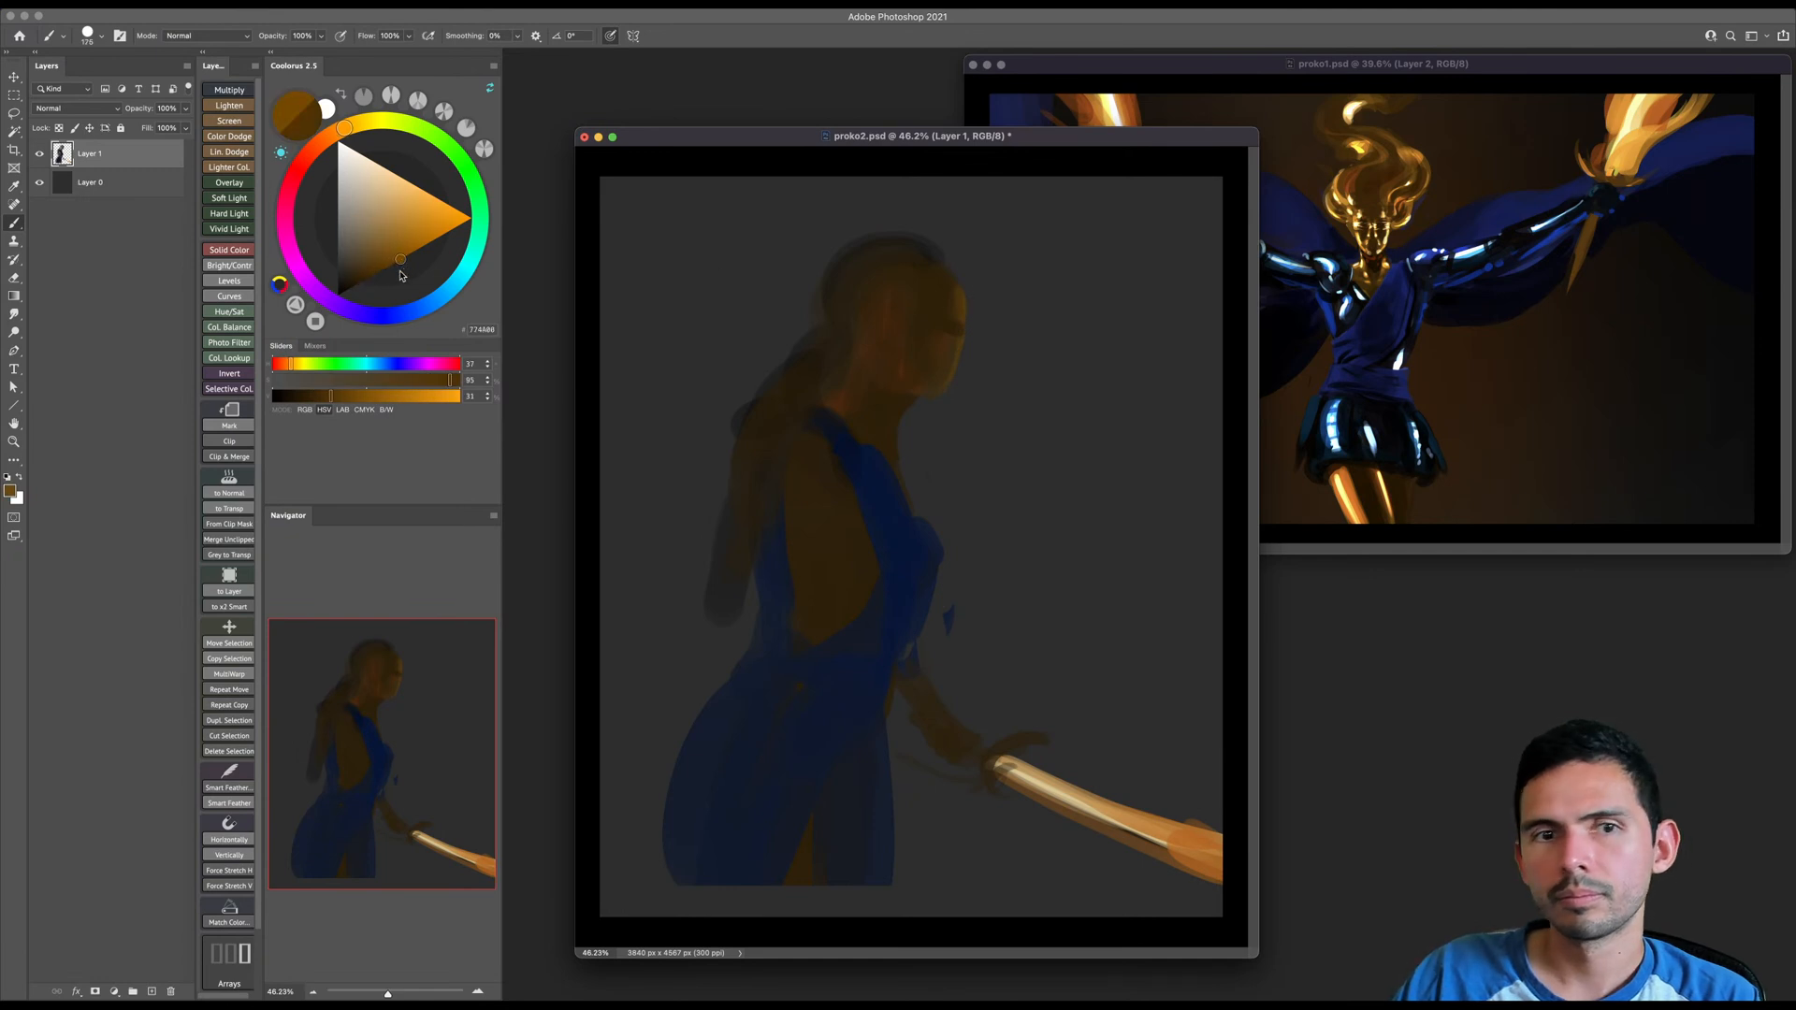
{"action": "key", "text": "]"}
{"action": "key", "text": "]"}
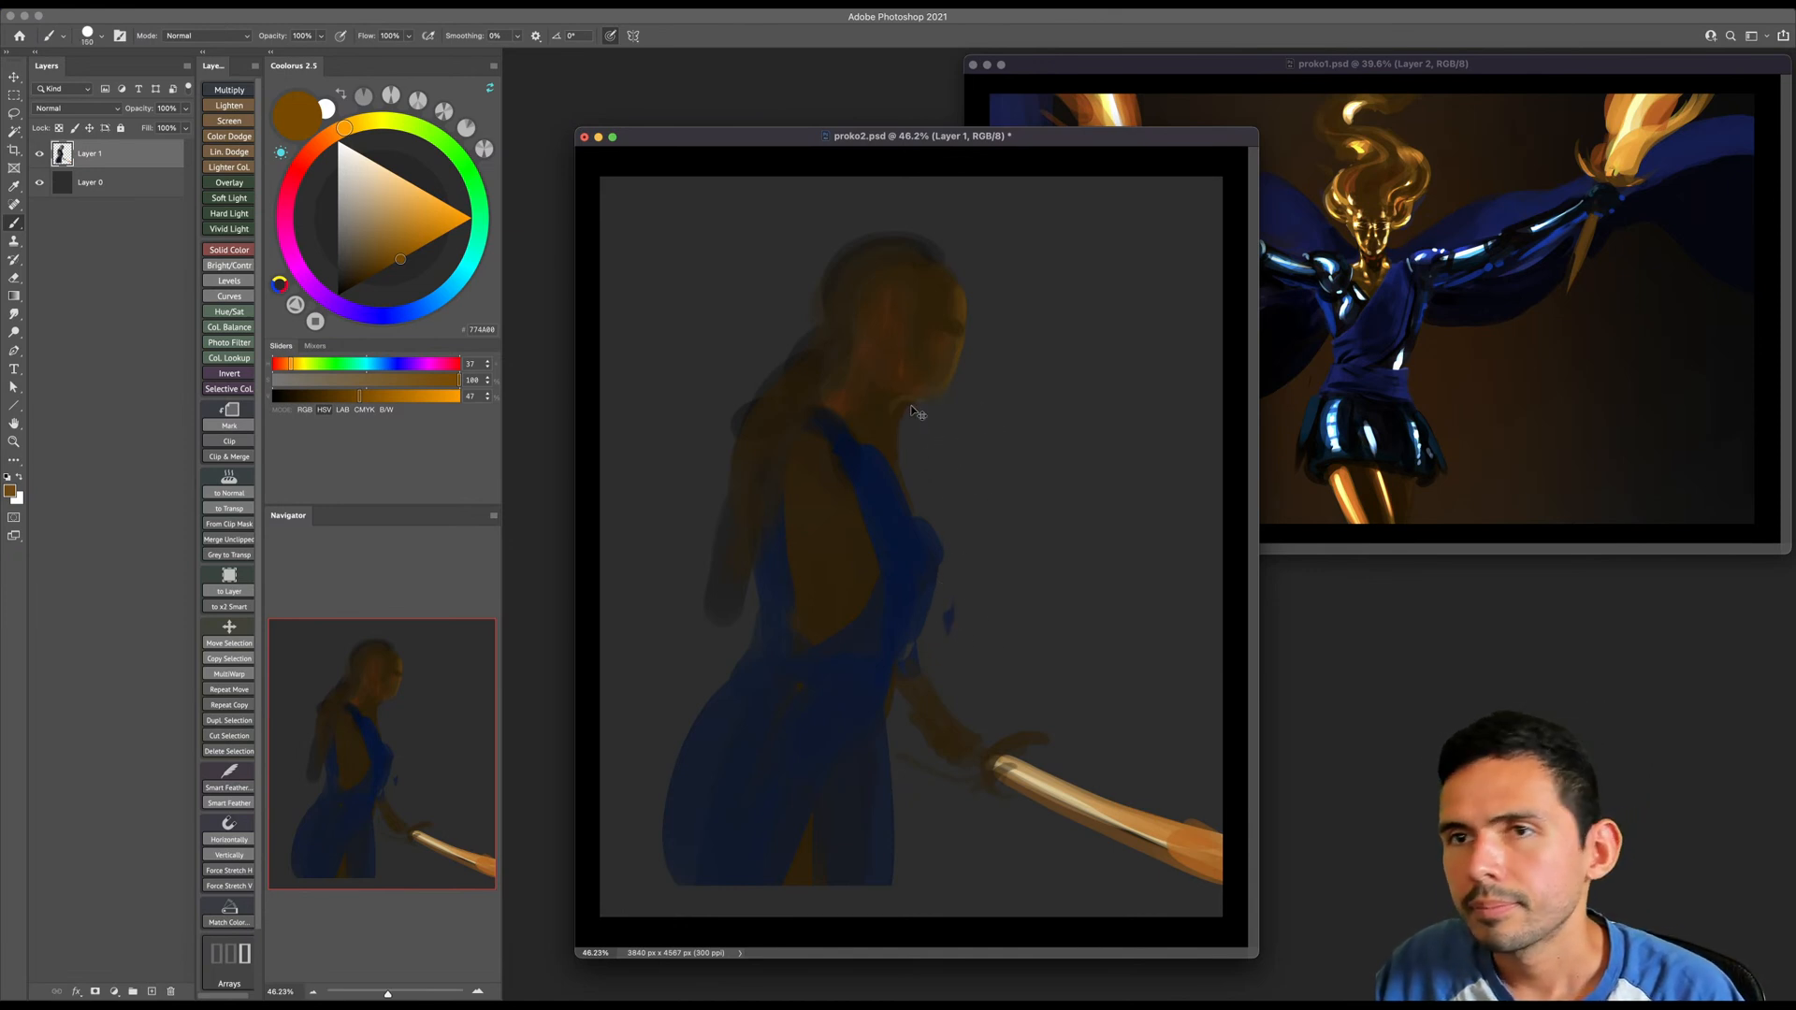
{"action": "left_click", "coordinate": [388, 171]}
{"action": "key", "text": "bracketright"}
{"action": "mouse_move", "coordinate": [924, 404]}
{"action": "left_mouse_down"}
{"action": "mouse_move", "coordinate": [900, 441]}
{"action": "mouse_move", "coordinate": [924, 402]}
{"action": "left_mouse_up"}
{"action": "key", "text": "bracketright"}
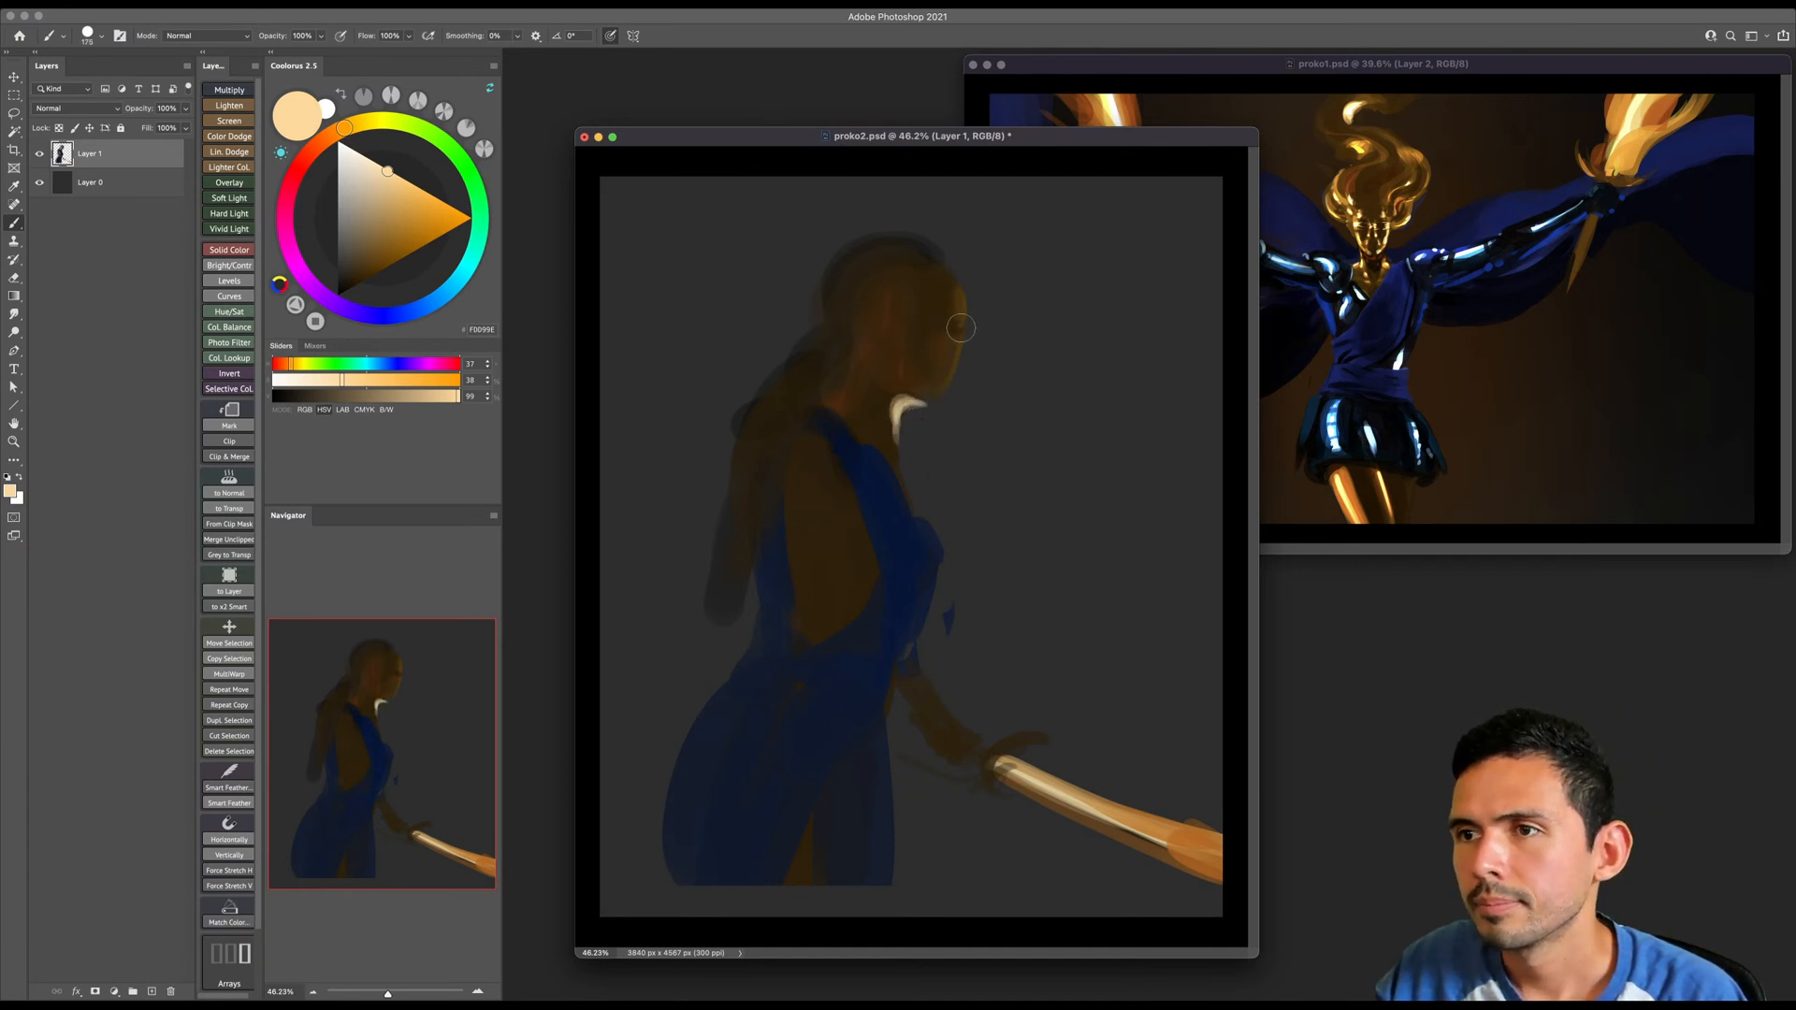
- Refine the neck highlight with a warmer pale orange, and repaint the blue strap over the shoulder beside it
{"action": "left_click", "coordinate": [396, 175]}
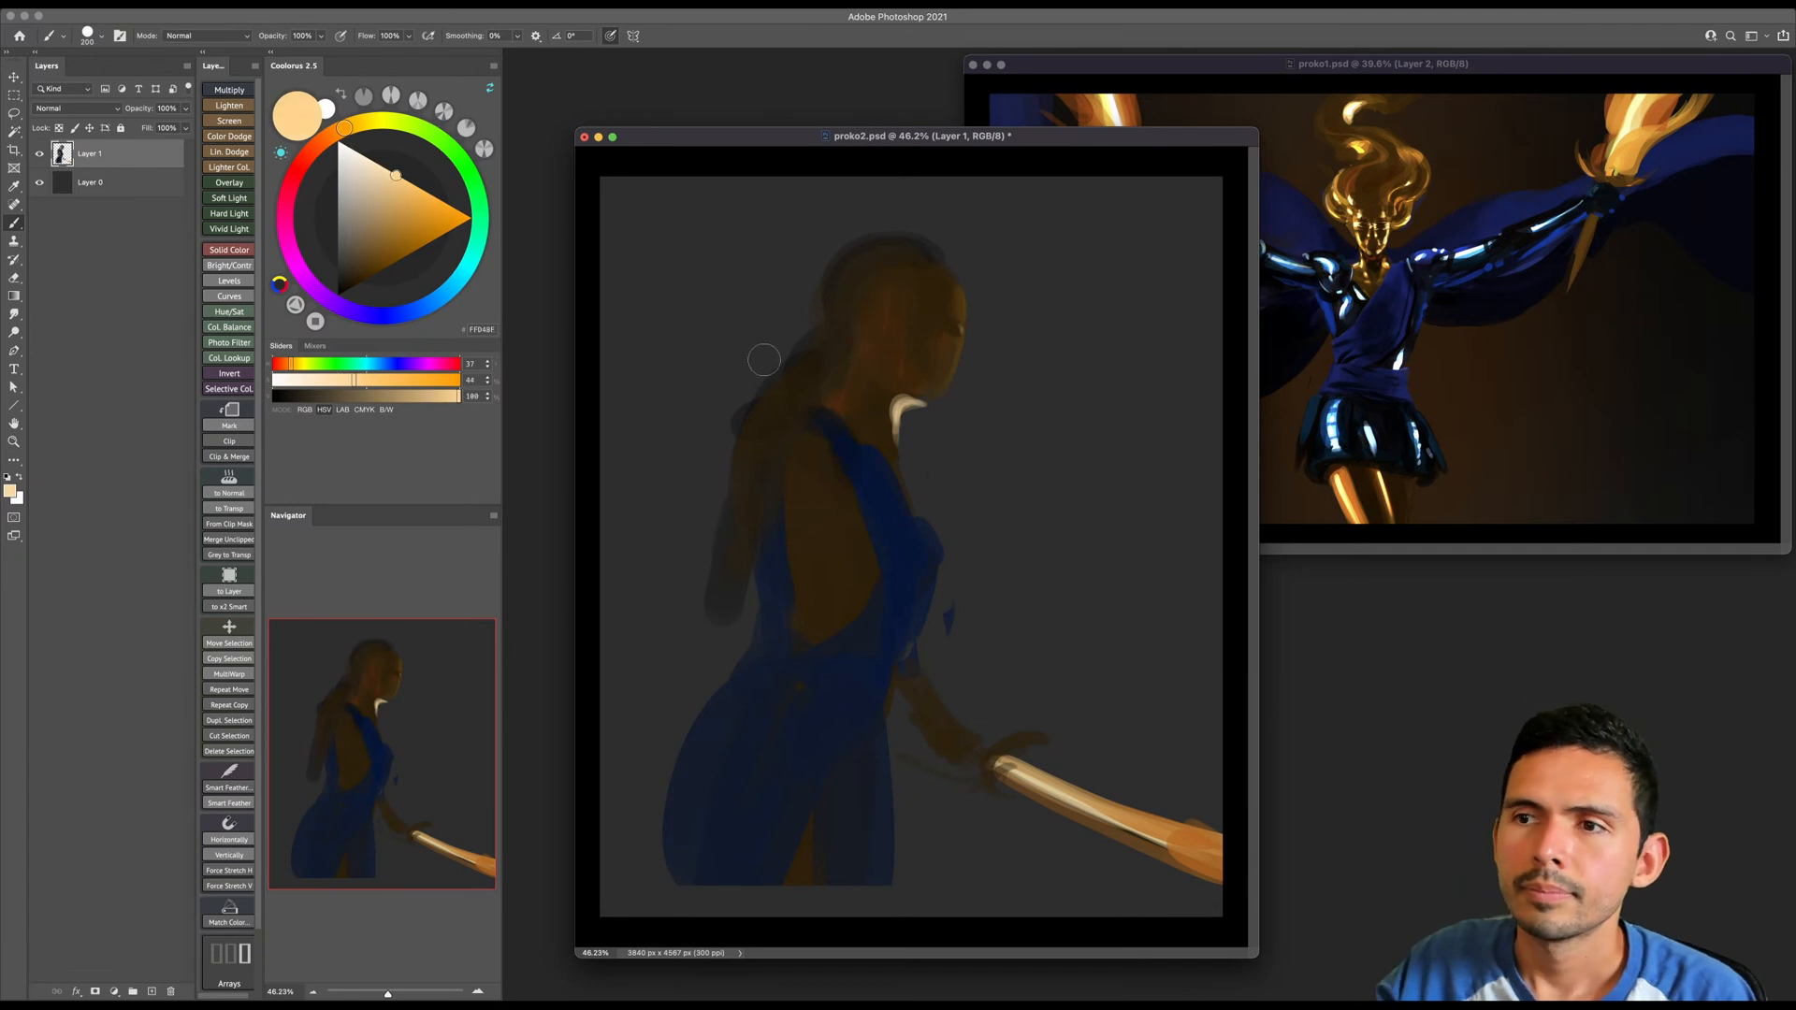
{"action": "left_click_drag", "start_coordinate": [904, 412], "coordinate": [904, 456]}
{"action": "key", "text": "e"}
{"action": "key", "text": "b"}
{"action": "left_click", "coordinate": [869, 483], "text": "alt"}
{"action": "key", "text": "]"}
{"action": "key", "text": "]"}
{"action": "left_click_drag", "start_coordinate": [823, 430], "coordinate": [860, 444]}
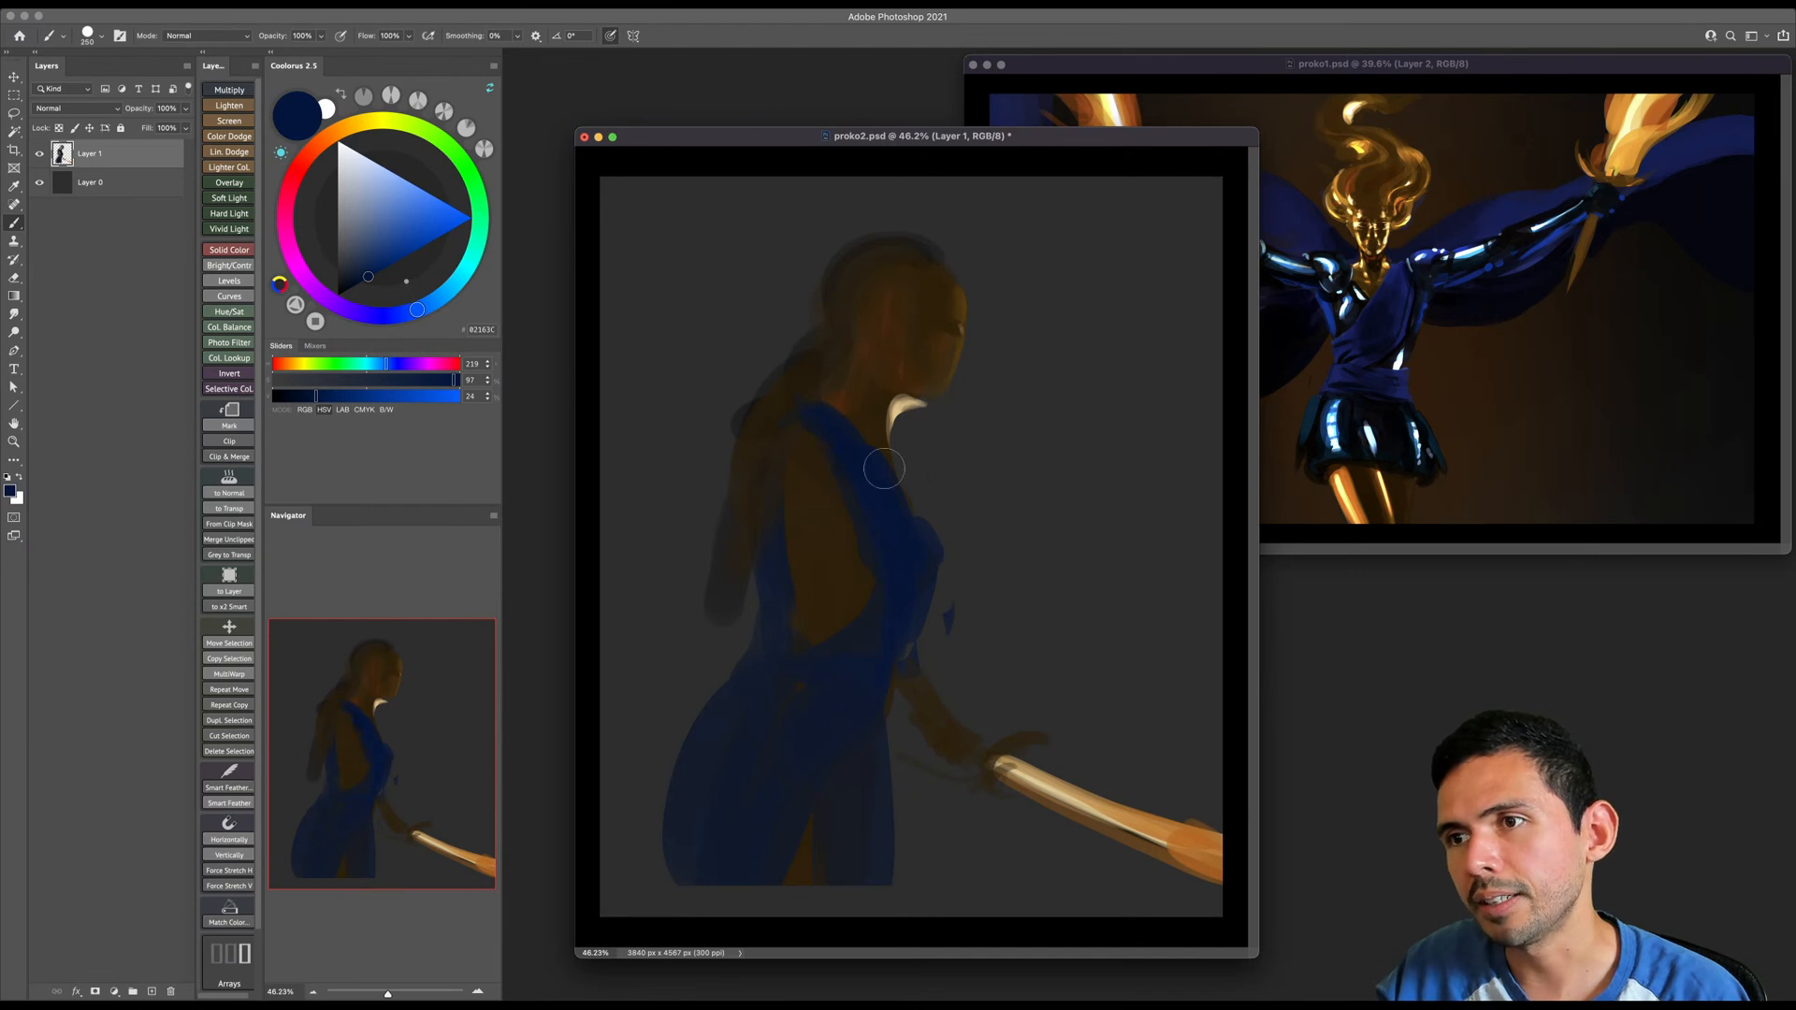
- Dab light orange and orange-brown highlights on the cheek and around the eye, reducing the brush size for the small shapes
{"action": "left_click", "coordinate": [954, 363], "text": "alt"}
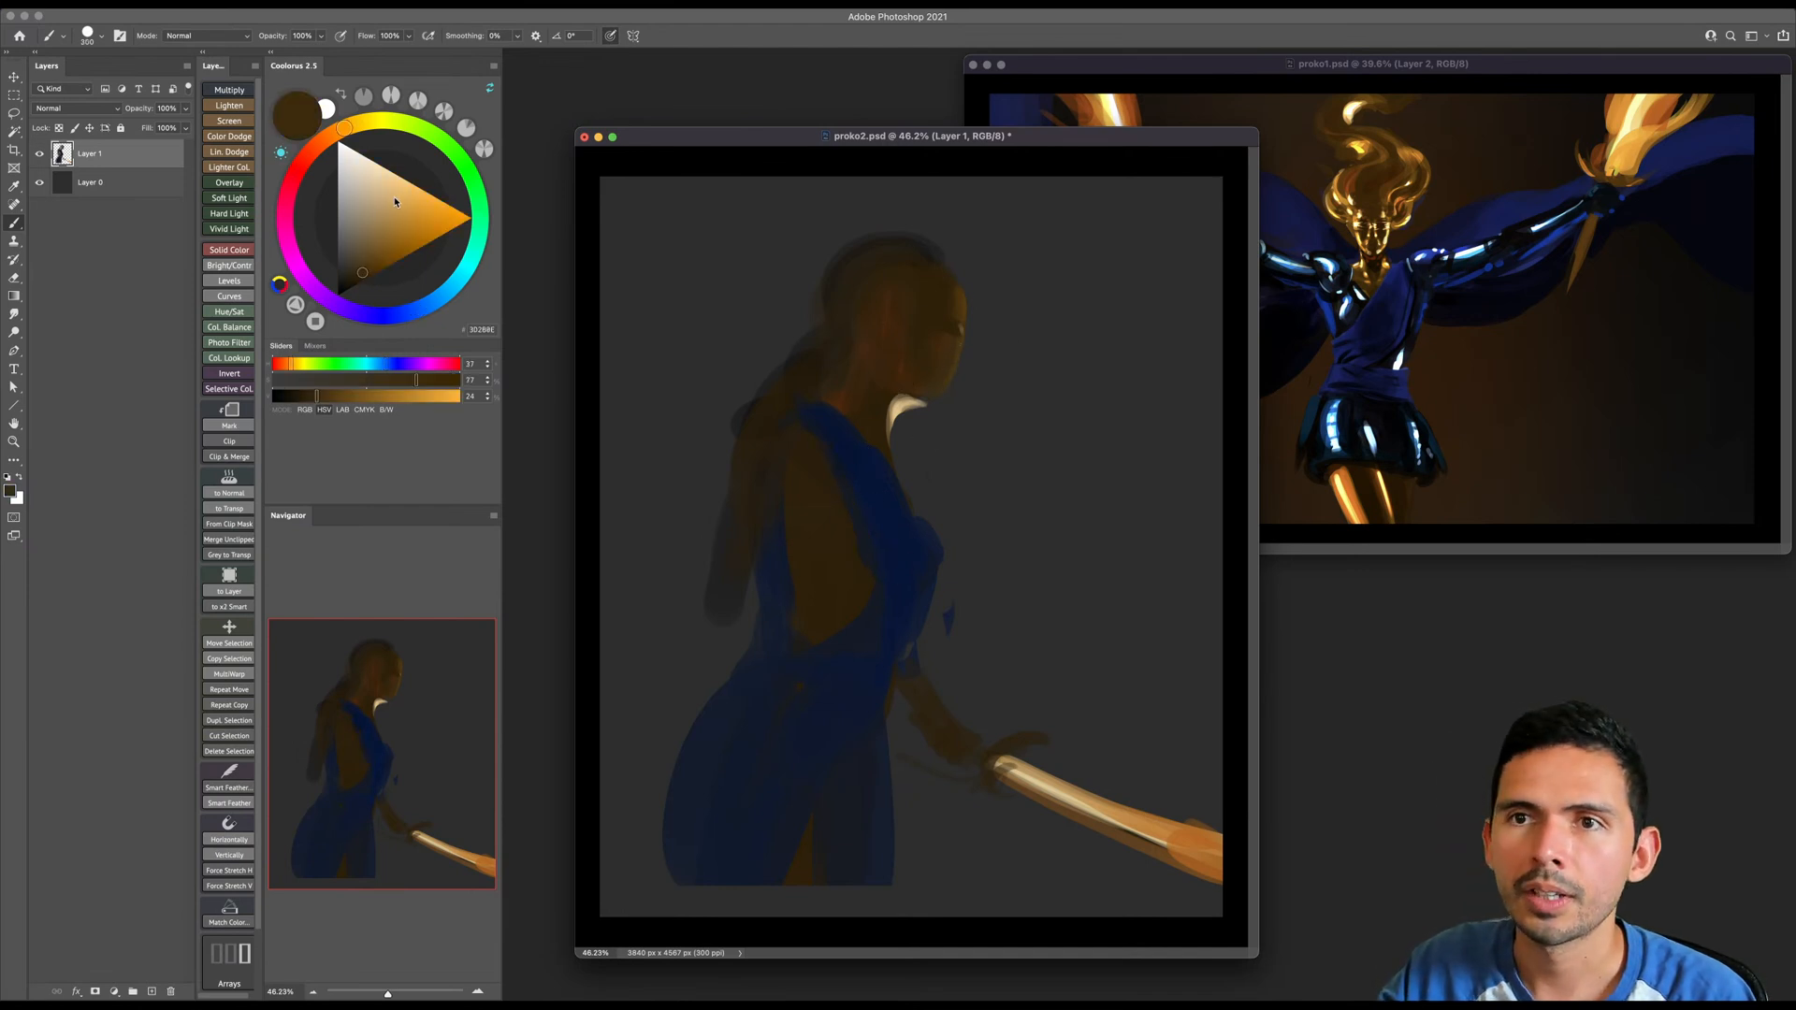
{"action": "key", "text": "]"}
{"action": "key", "text": "]"}
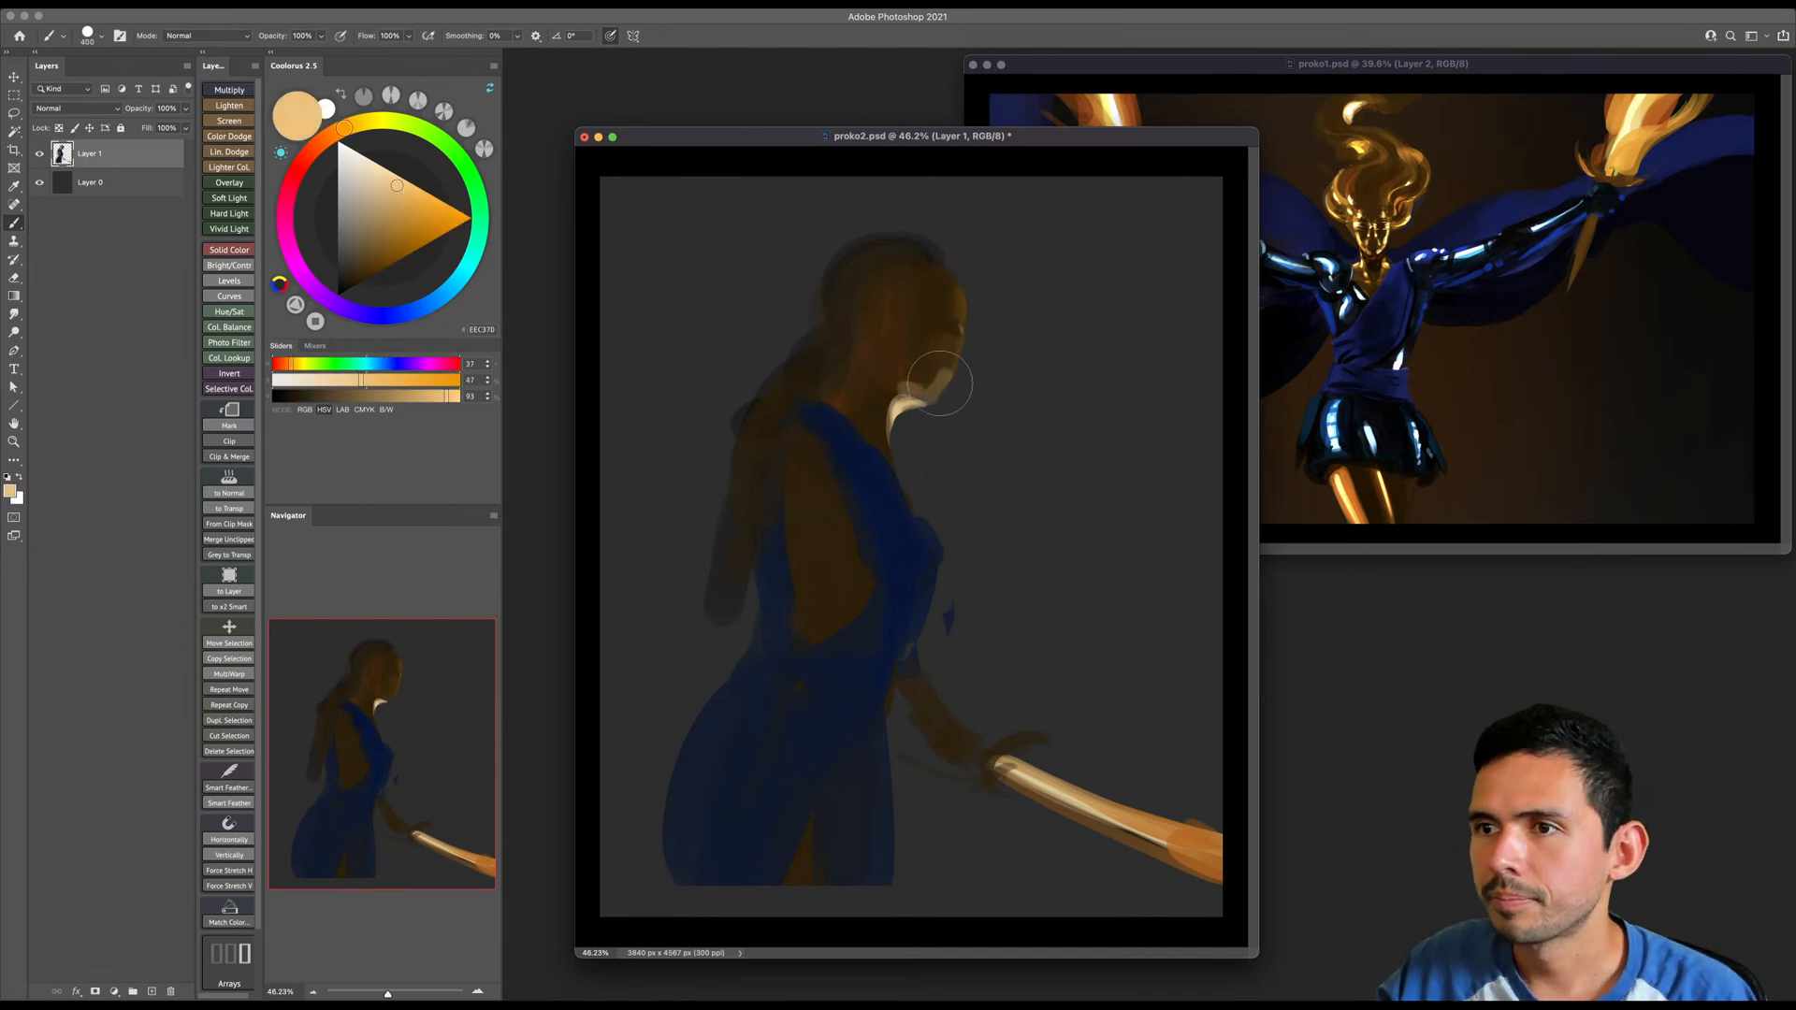
{"action": "left_click", "coordinate": [394, 248]}
{"action": "key", "text": "bracketleft"}
{"action": "key", "text": "bracketleft"}
{"action": "key", "text": "bracketleft"}
{"action": "key", "text": "bracketleft"}
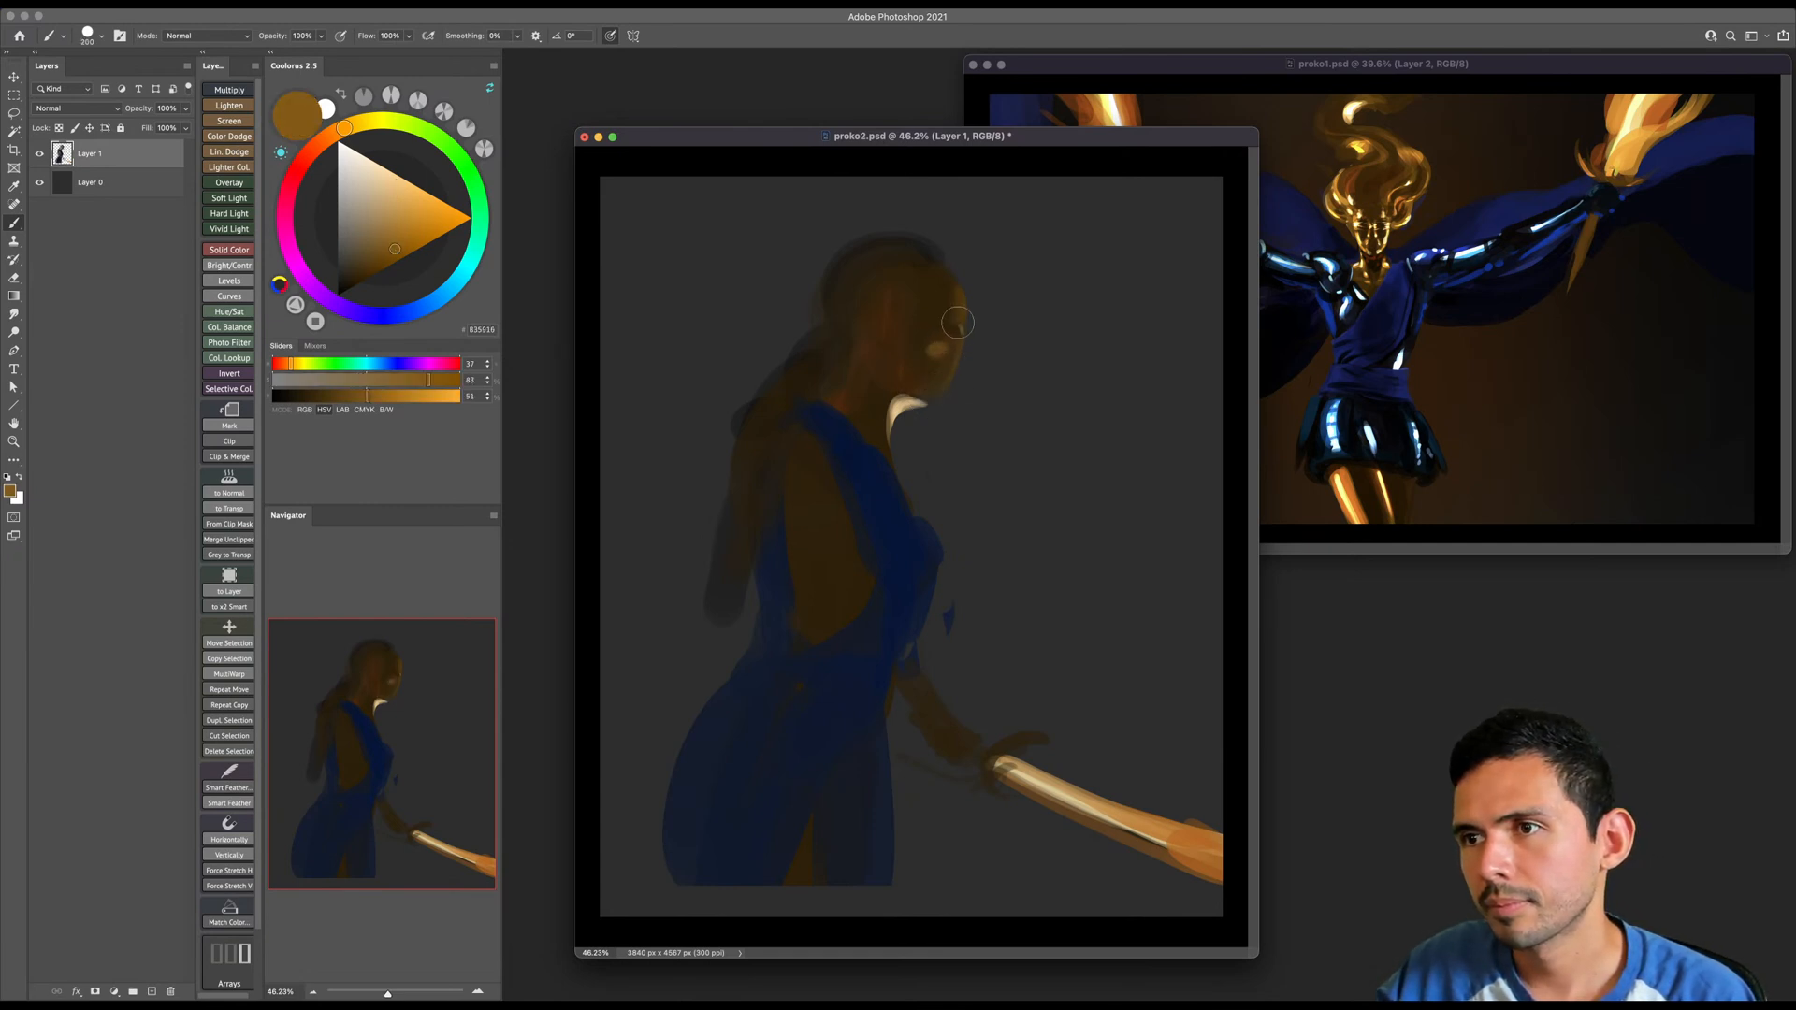
{"action": "key", "text": "bracketleft"}
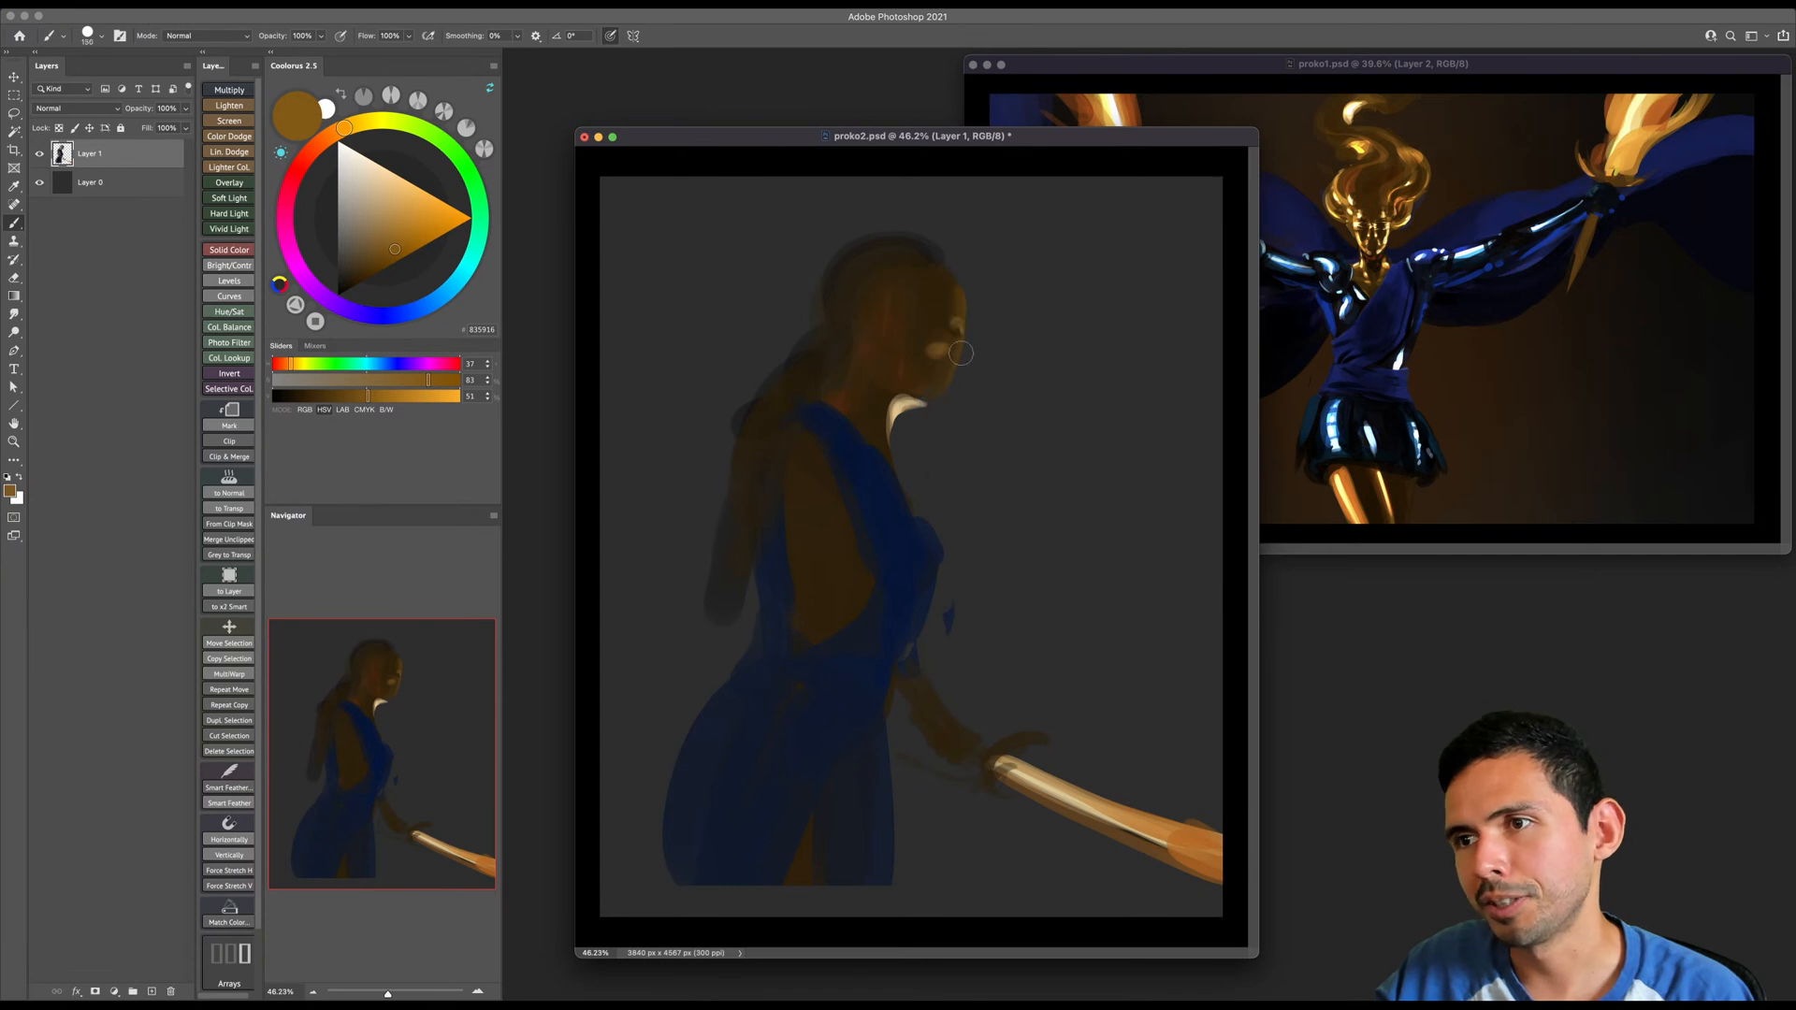
- Lighten the jaw, near cheek, brow and forehead with orange-brown strokes of varying brush size
{"action": "key", "text": "bracketright"}
{"action": "key", "text": "bracketright"}
{"action": "key", "text": "bracketright"}
{"action": "key", "text": "bracketright"}
{"action": "key", "text": "bracketright"}
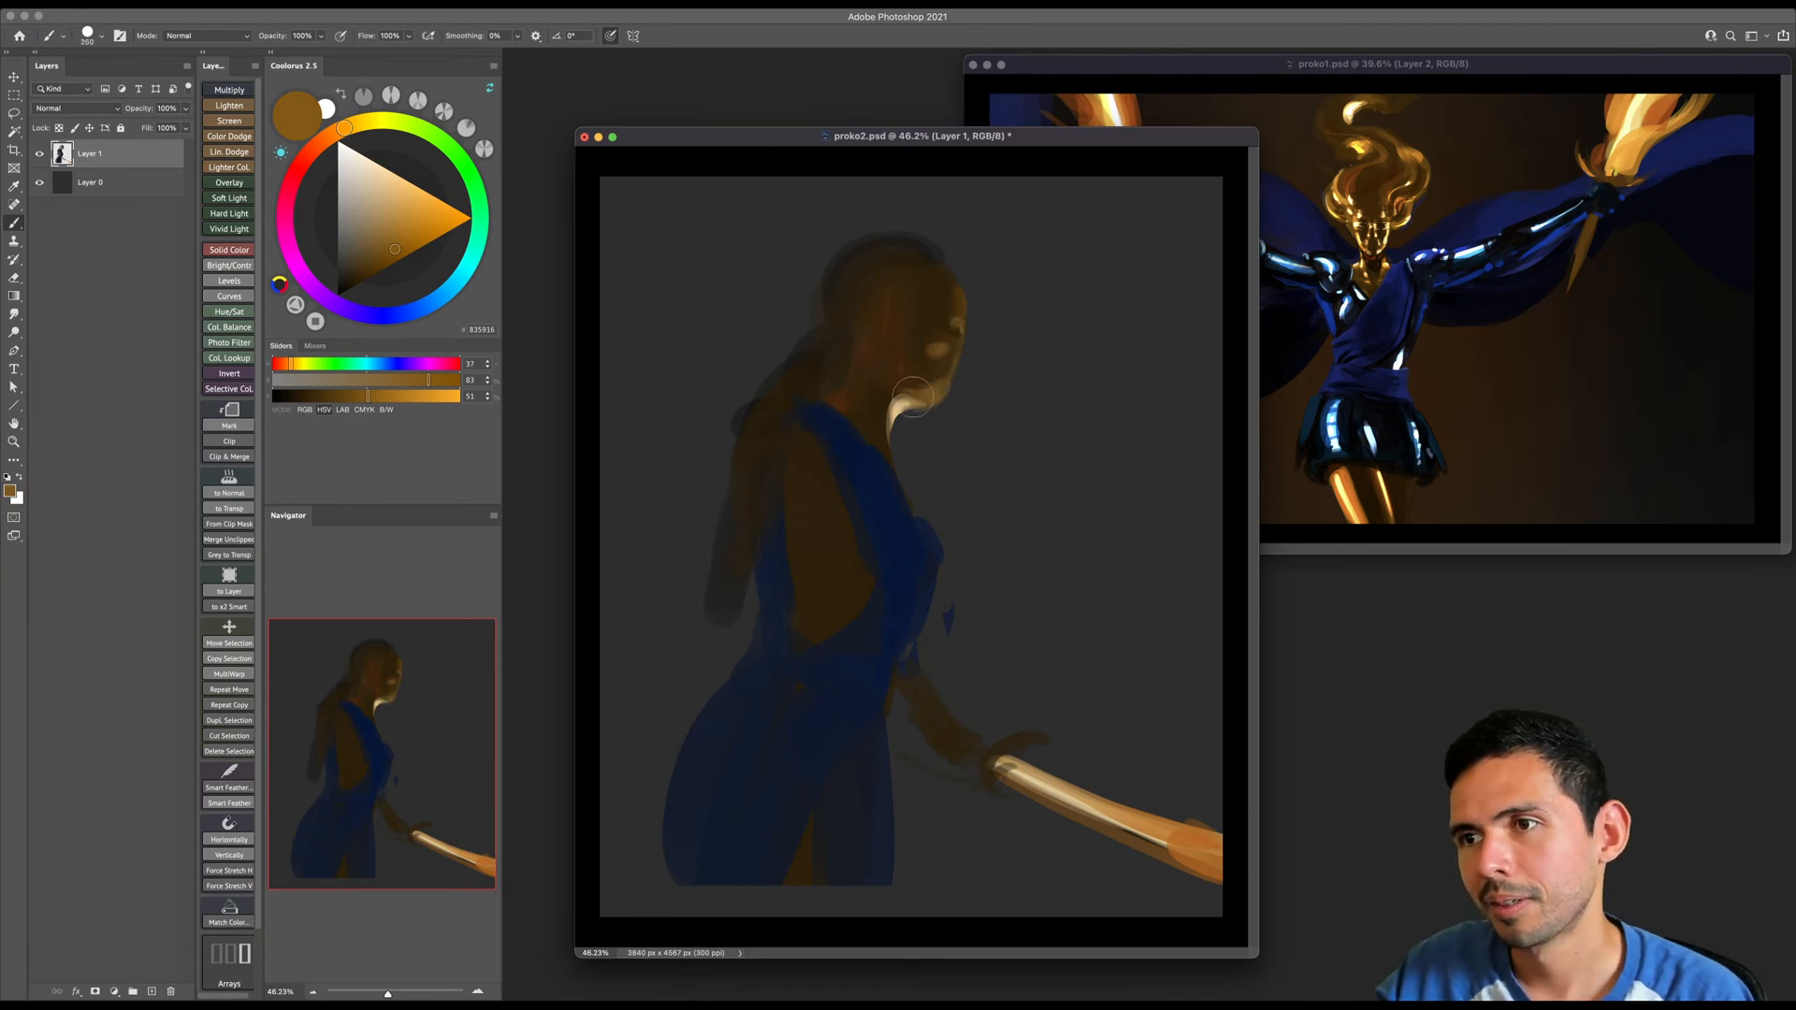
{"action": "key", "text": "bracketright"}
{"action": "key", "text": "bracketleft"}
{"action": "key", "text": "bracketleft"}
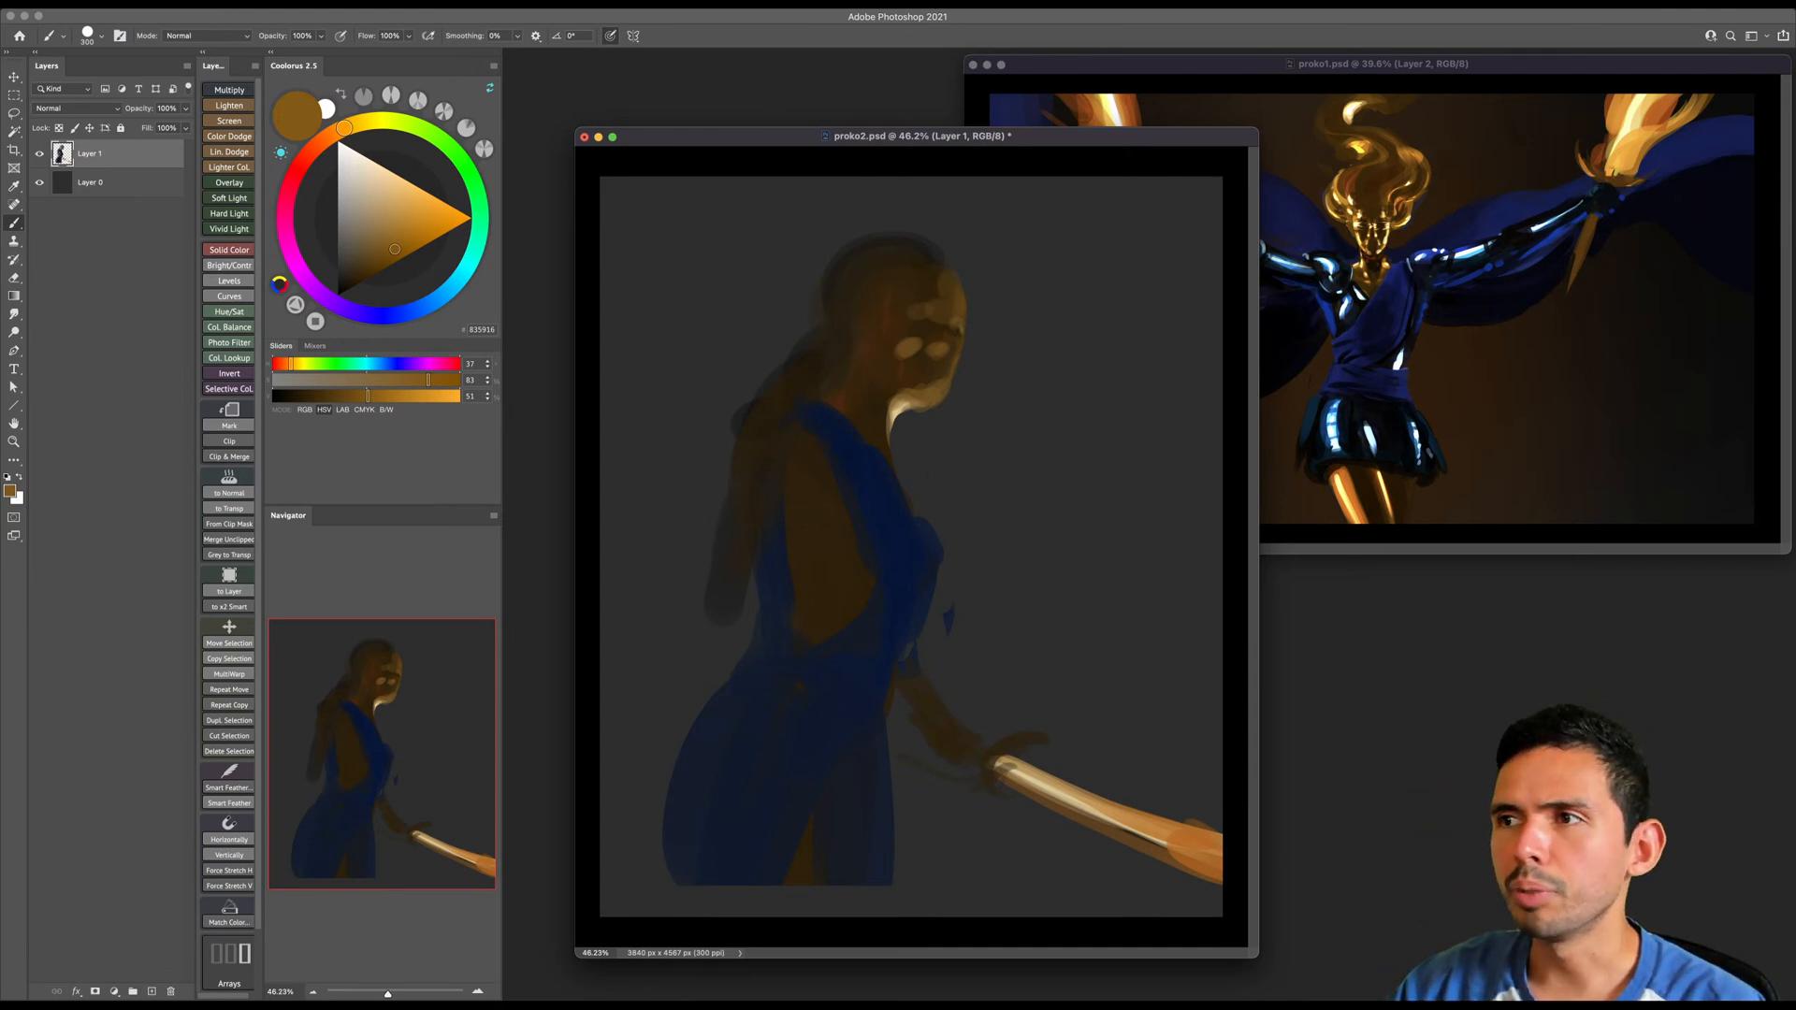
- Shift the proko2.psd window away from the reference and rework the figure's cheek and jaw with sampled dark and orange-brown tones
{"action": "left_click_drag", "start_coordinate": [1177, 141], "coordinate": [1115, 144]}
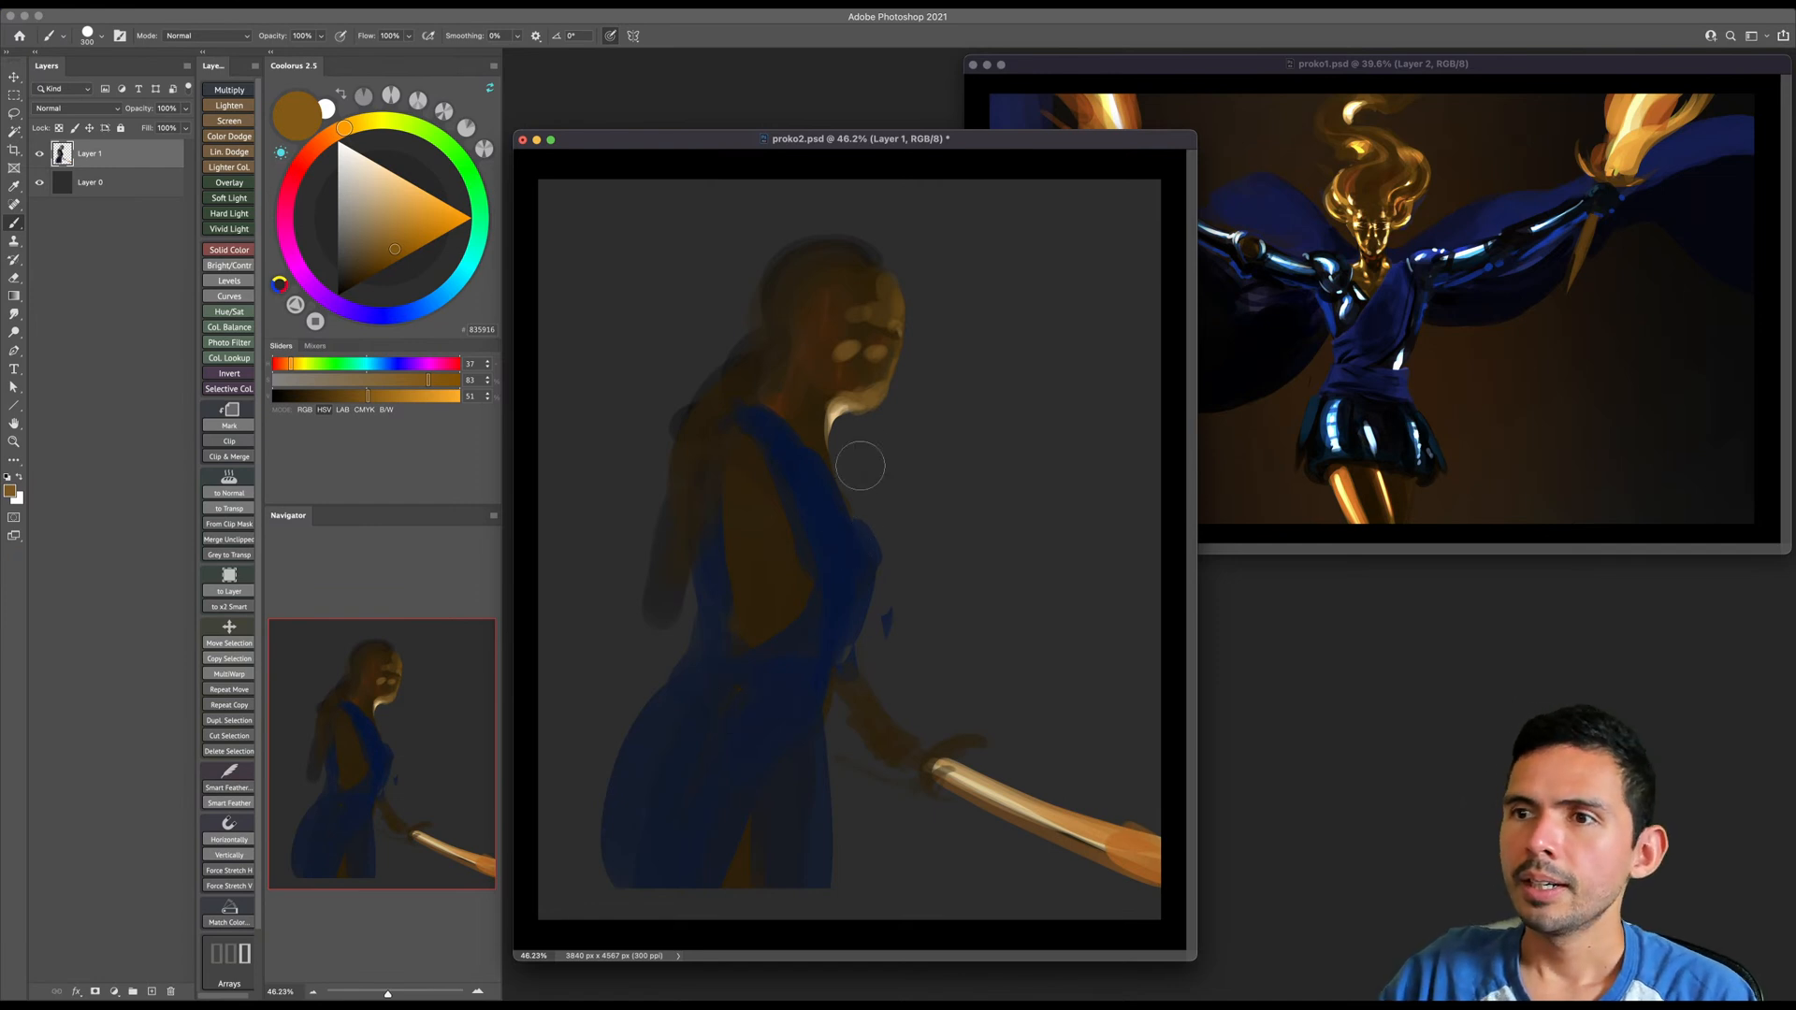
{"action": "left_click", "coordinate": [857, 334], "text": "alt"}
{"action": "key", "text": "bracketright"}
{"action": "left_click_drag", "start_coordinate": [839, 338], "coordinate": [826, 365]}
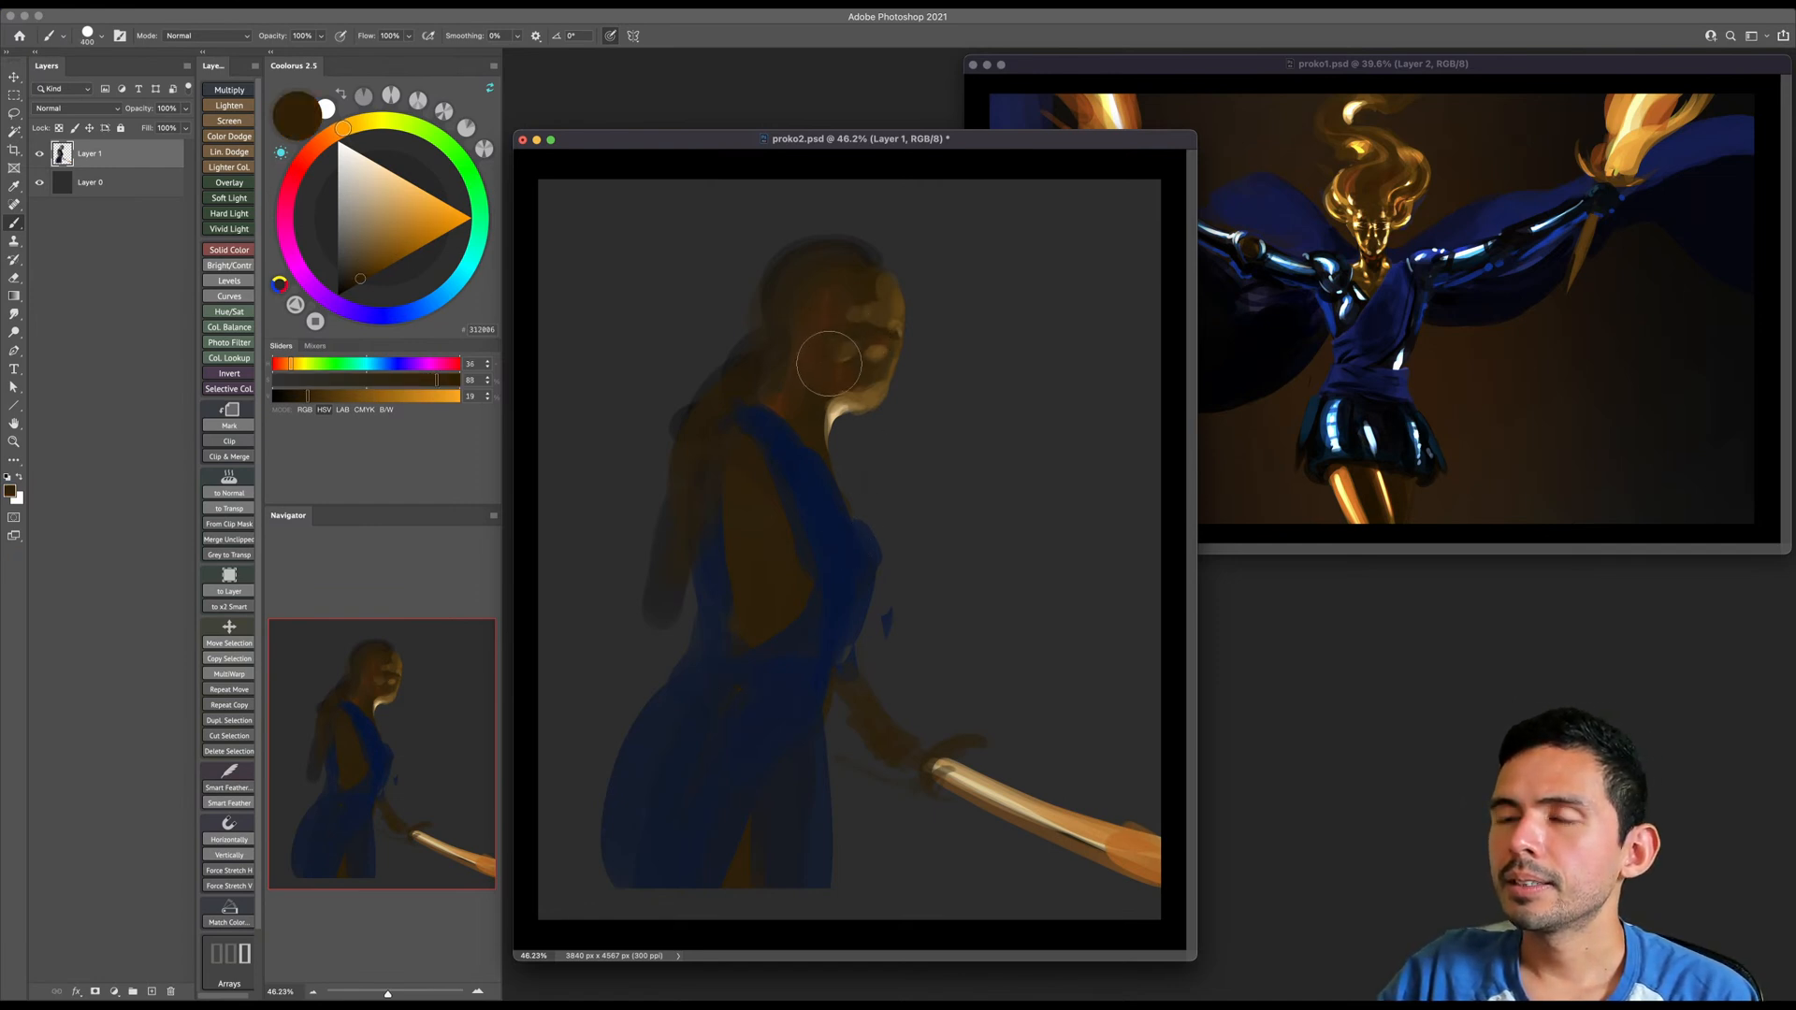
{"action": "left_click", "coordinate": [866, 402], "text": "alt"}
{"action": "key", "text": "bracketleft"}
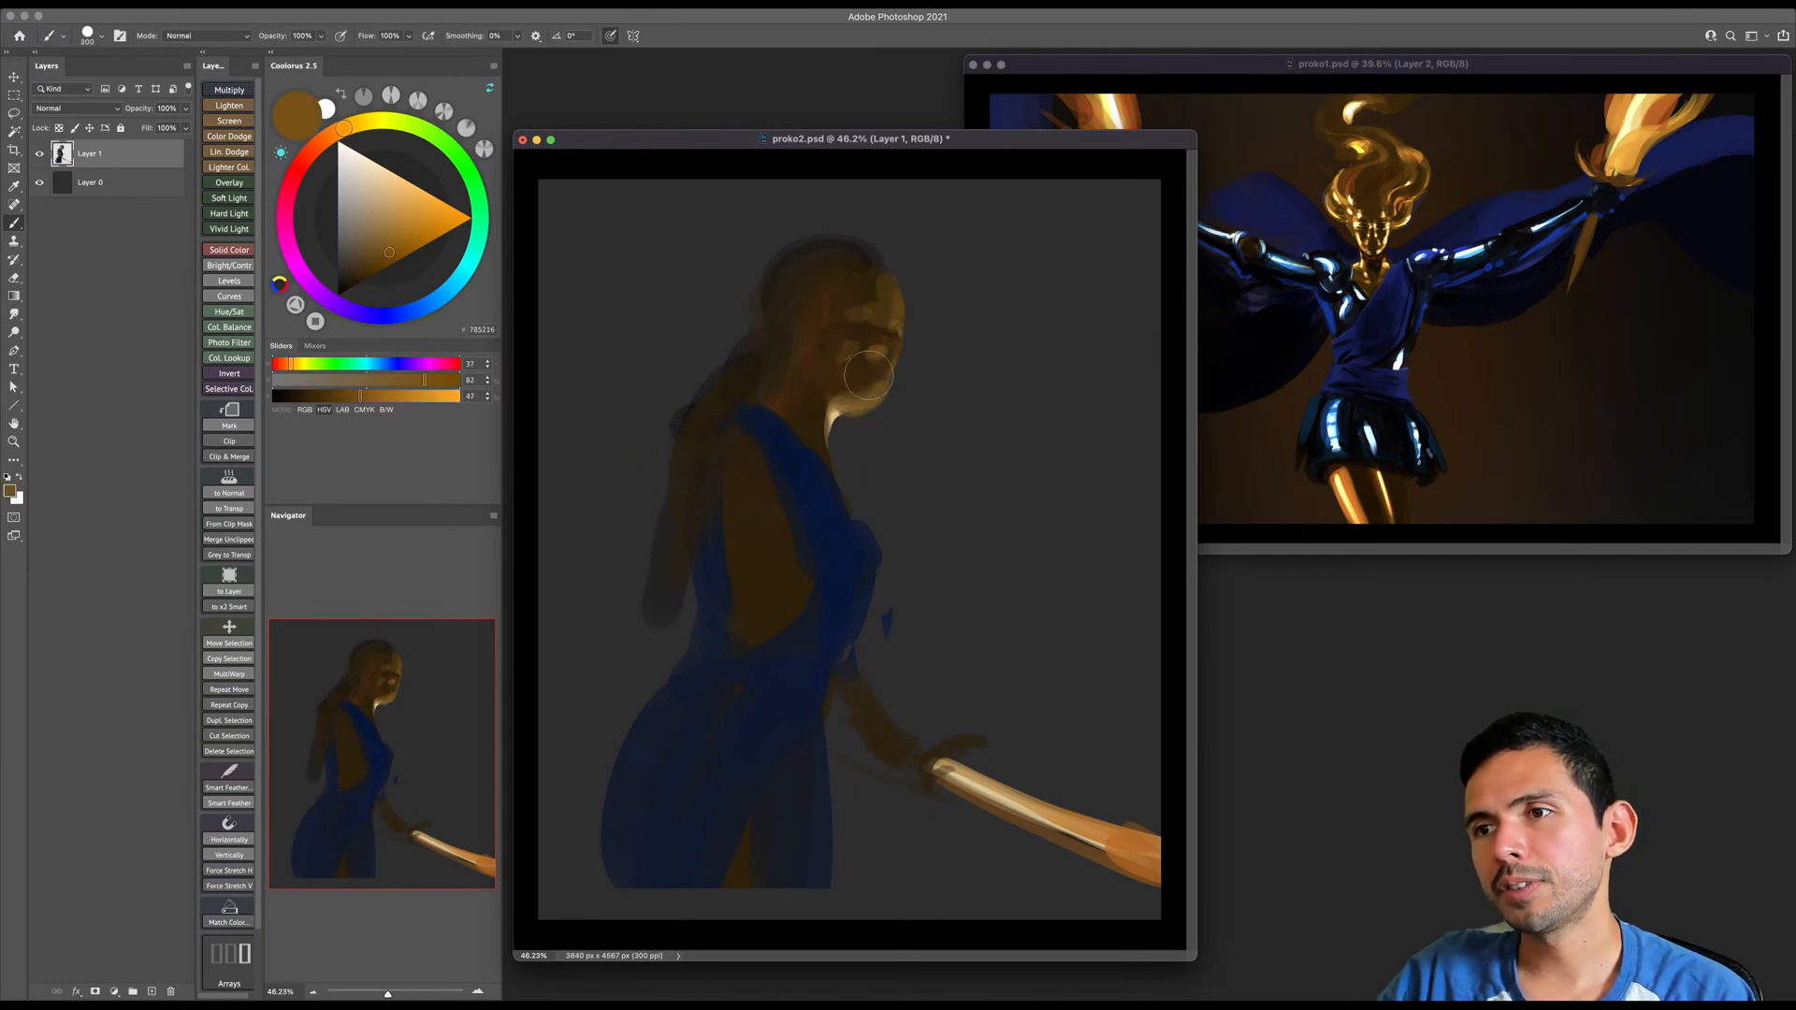
{"action": "left_click", "coordinate": [861, 386], "text": "alt"}
{"action": "key", "text": "bracketright"}
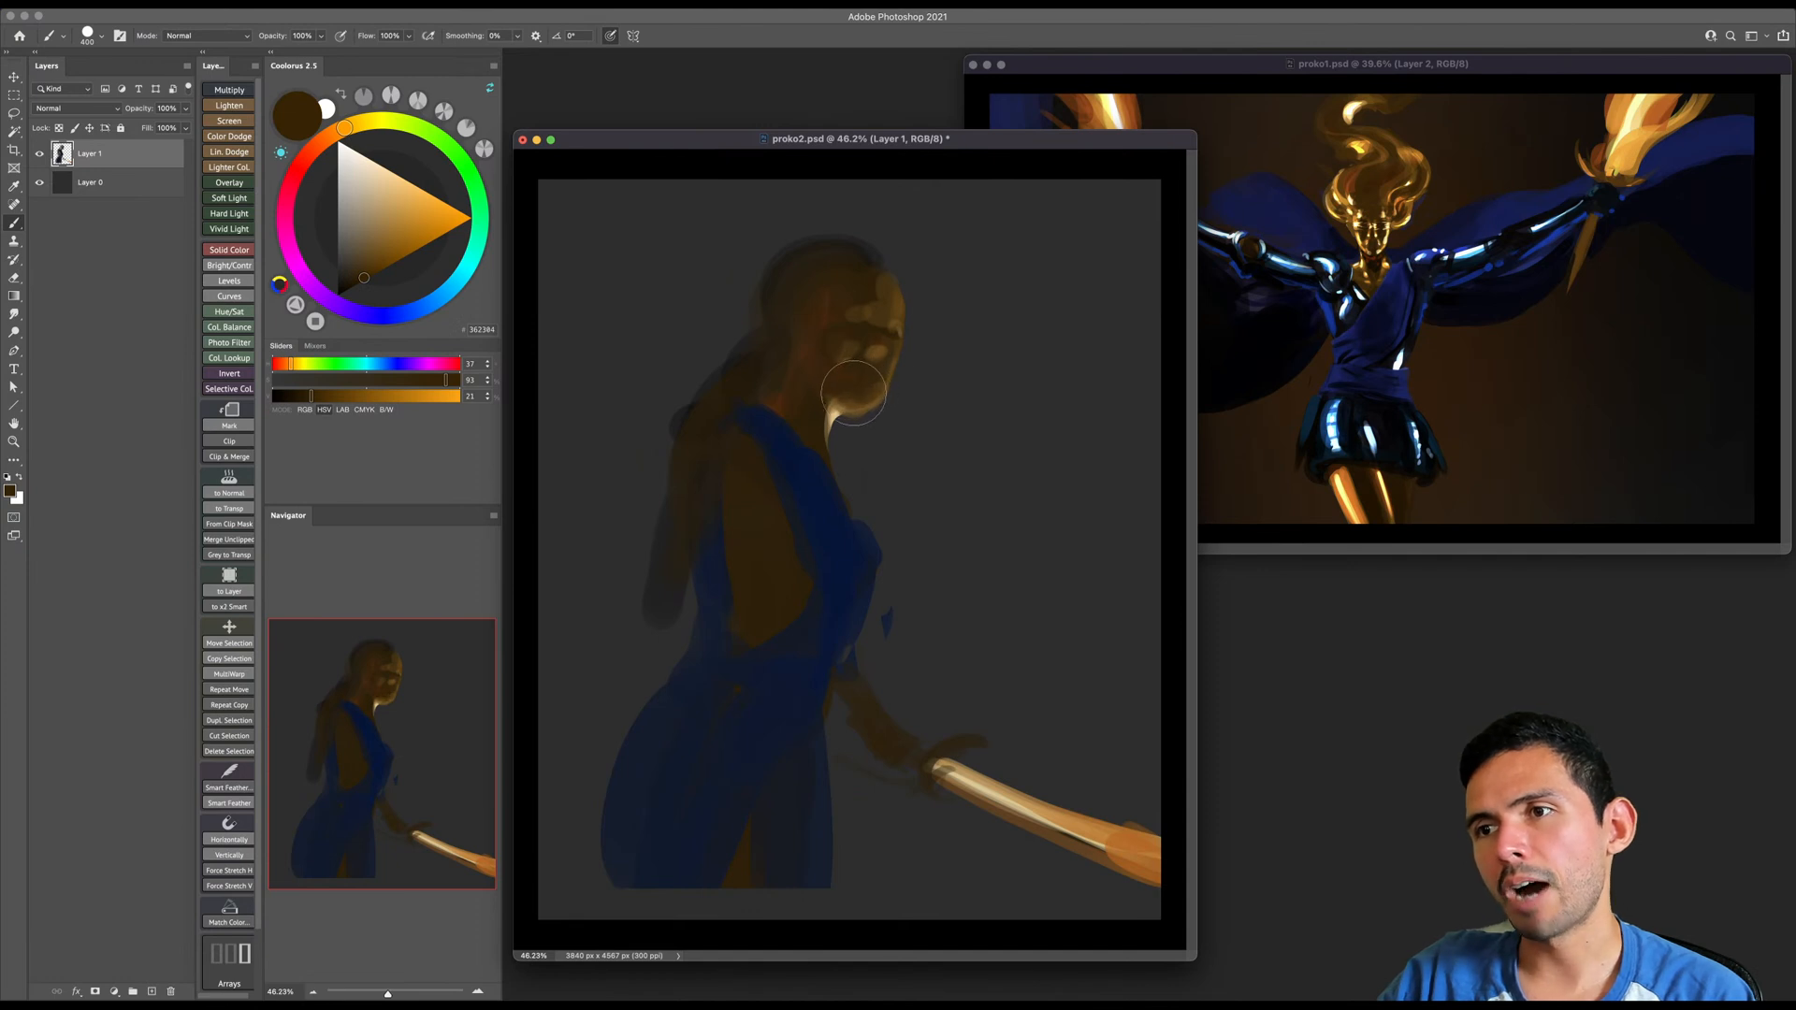
- Widen the orange-brown highlight under the jaw and down the neck, trying the eraser to trim its edge
{"action": "left_click", "coordinate": [856, 404], "text": "alt"}
{"action": "key", "text": "bracketleft"}
{"action": "key", "text": "bracketleft"}
{"action": "left_click_drag", "start_coordinate": [803, 394], "coordinate": [812, 446]}
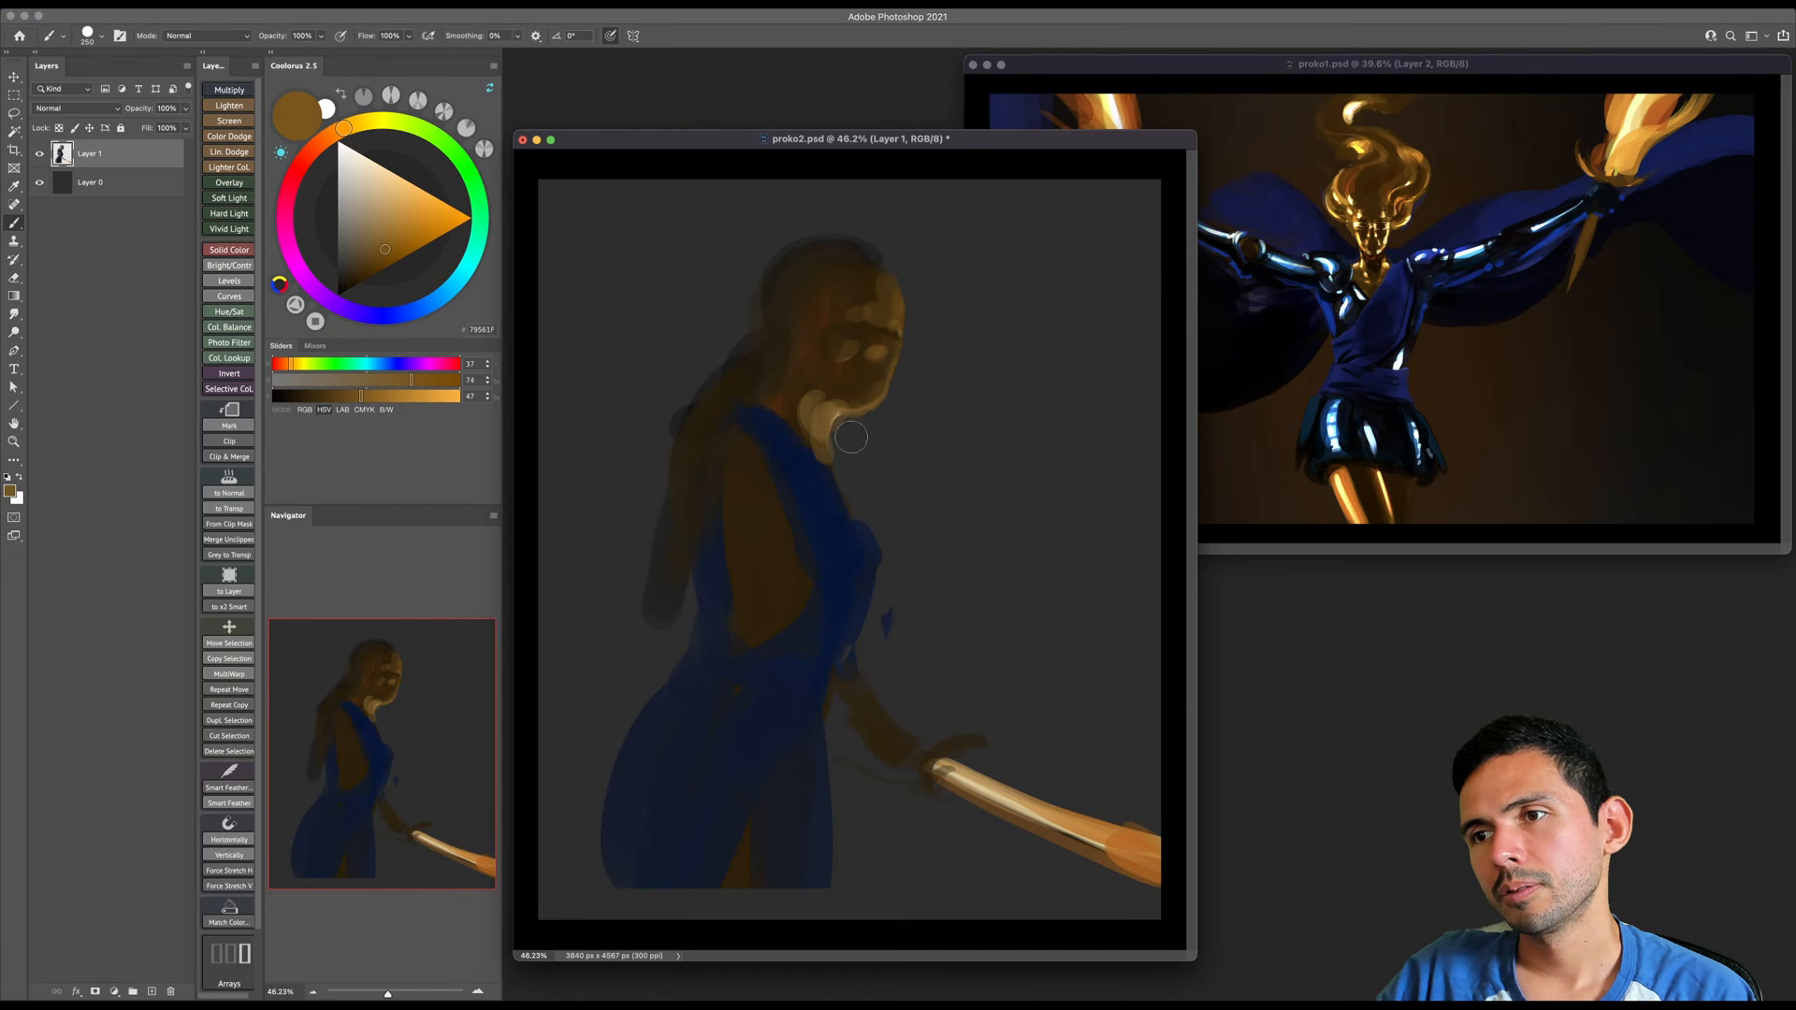
{"action": "key", "text": "e"}
{"action": "left_click", "coordinate": [840, 421], "text": "alt"}
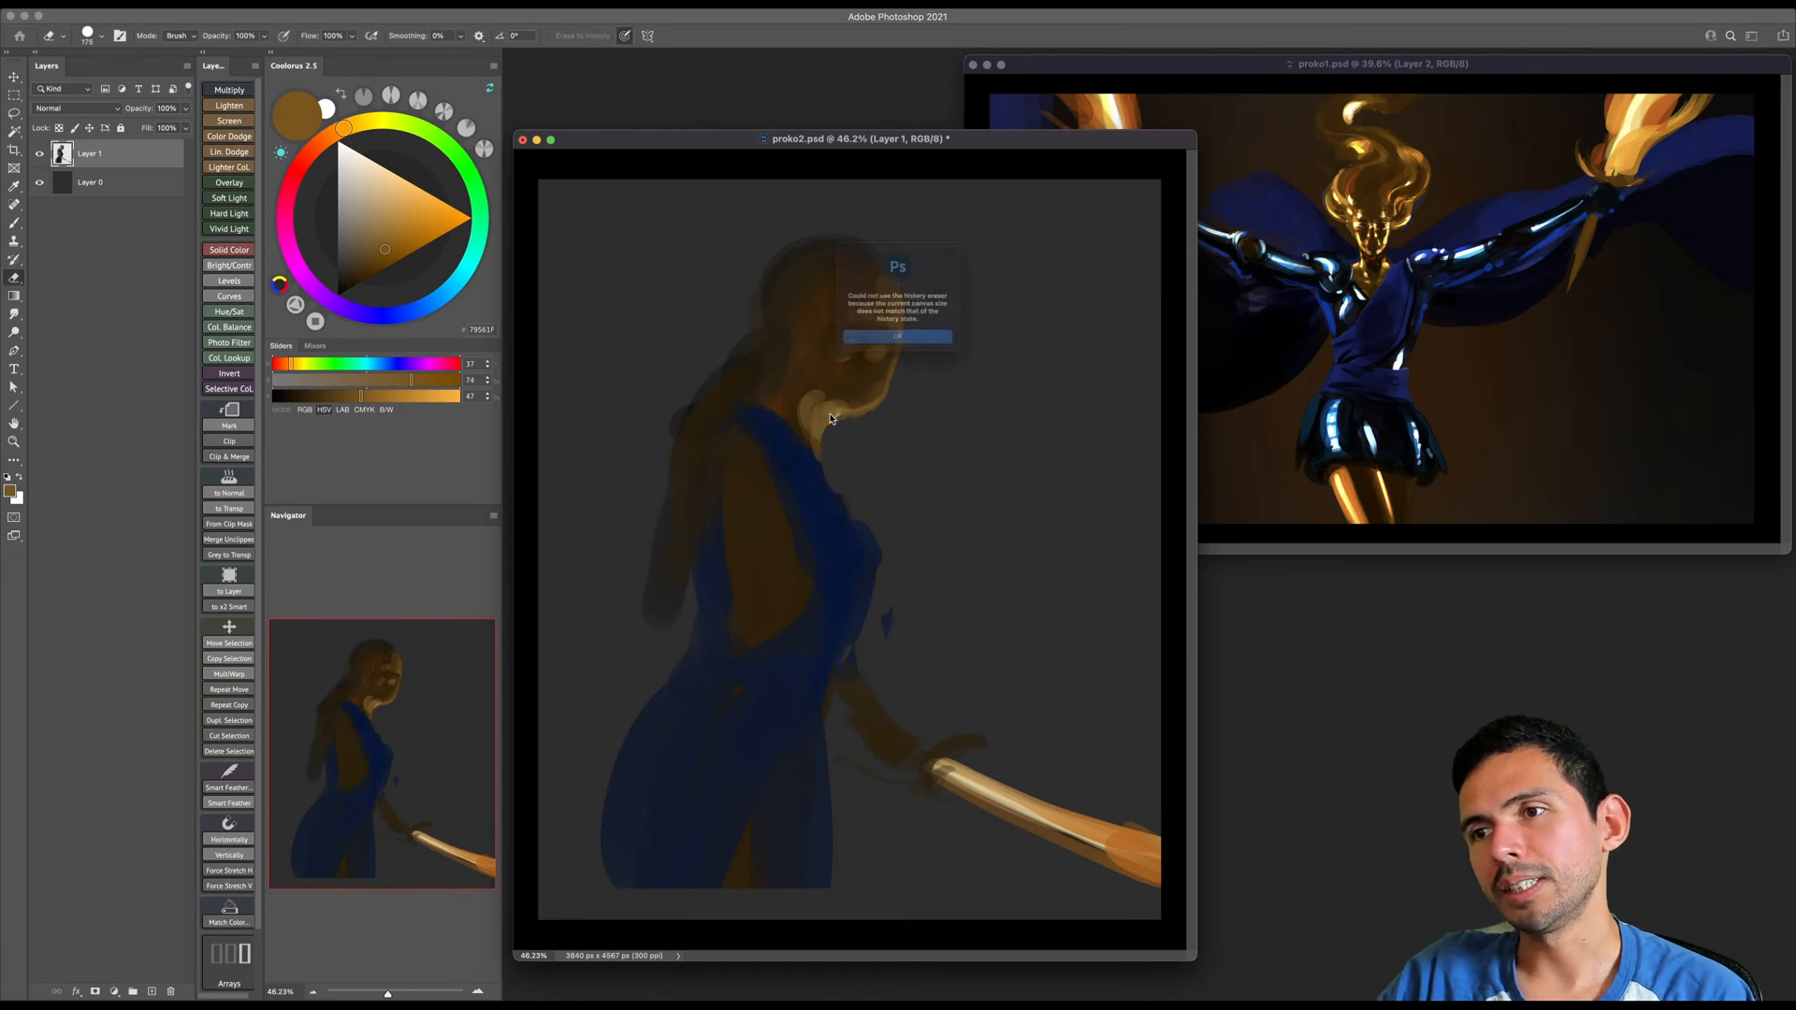
{"action": "left_click", "coordinate": [870, 353]}
{"action": "key", "text": "b"}
{"action": "left_click", "coordinate": [824, 416], "text": "alt"}
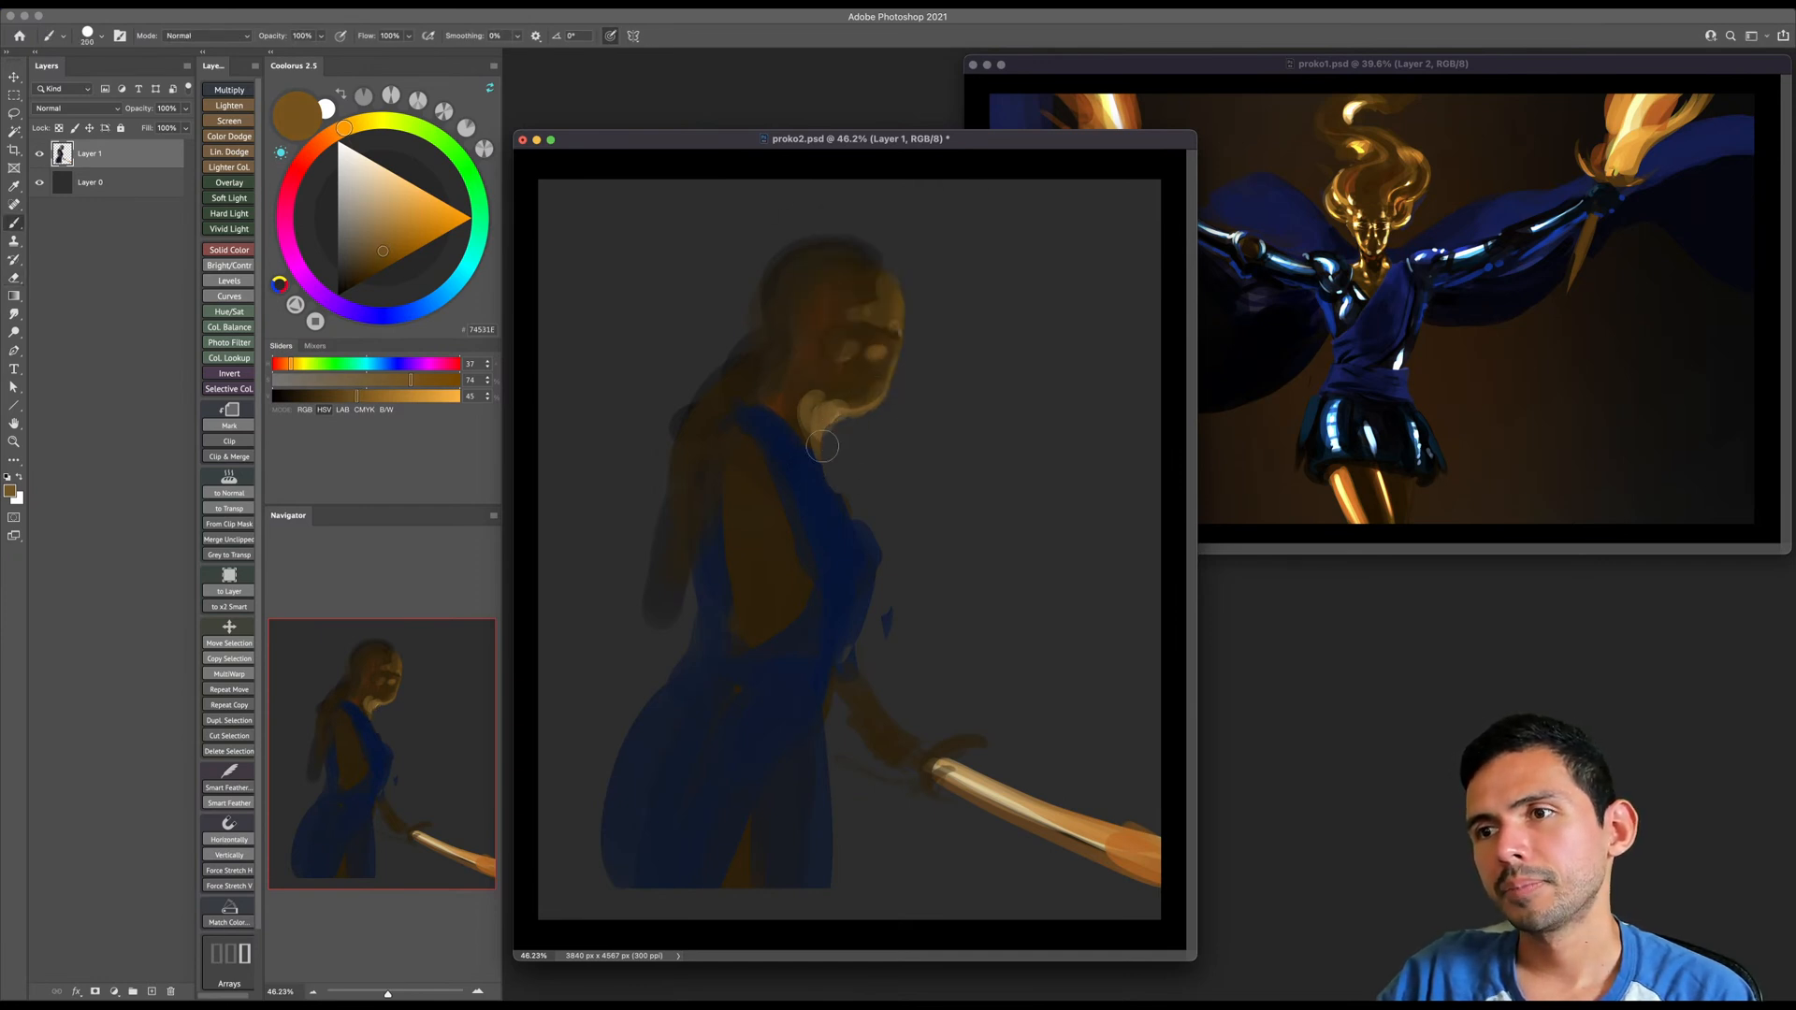
{"action": "key", "text": "e"}
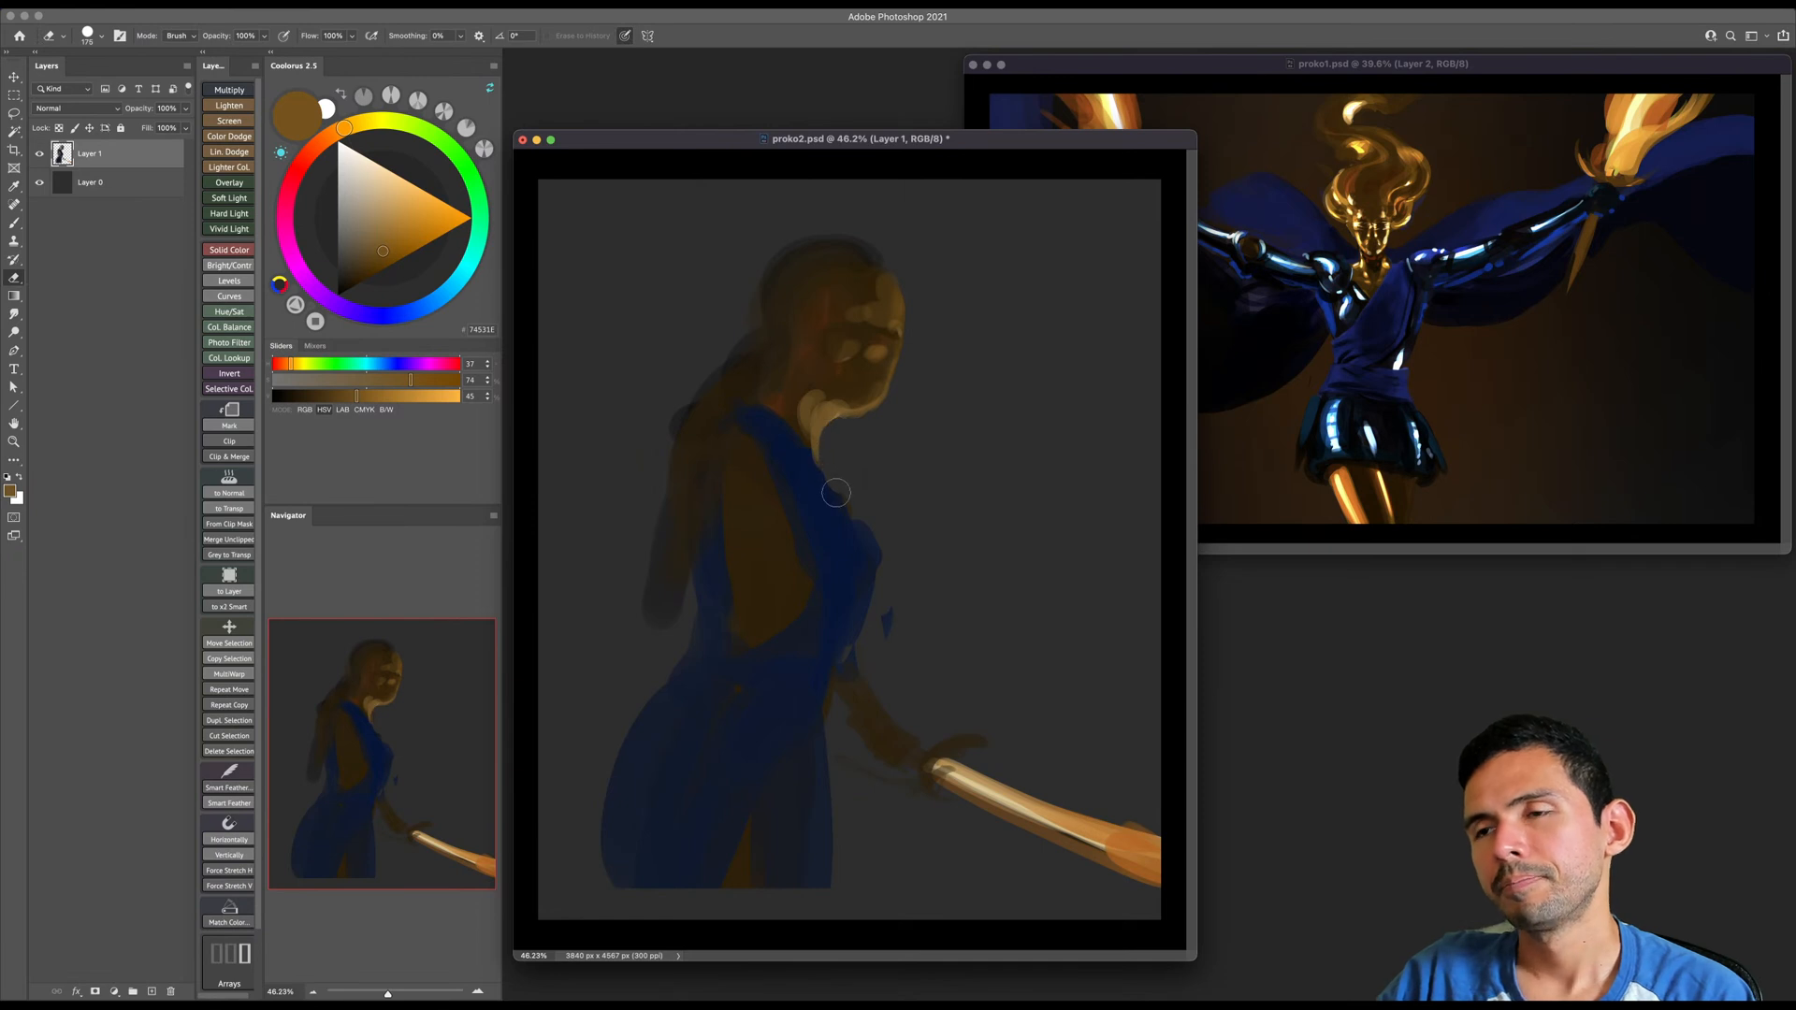
- Narrow the neck highlight with larger dark brown strokes along the throat, and retouch the light under the jaw
{"action": "key", "text": "b"}
{"action": "left_click", "coordinate": [826, 376], "text": "alt"}
{"action": "left_click", "coordinate": [825, 380], "text": "alt"}
{"action": "key", "text": "]"}
{"action": "key", "text": "]"}
{"action": "mouse_move", "coordinate": [810, 391]}
{"action": "left_mouse_down"}
{"action": "mouse_move", "coordinate": [798, 431]}
{"action": "mouse_move", "coordinate": [815, 434]}
{"action": "left_mouse_up"}
{"action": "left_click", "coordinate": [837, 389], "text": "alt"}
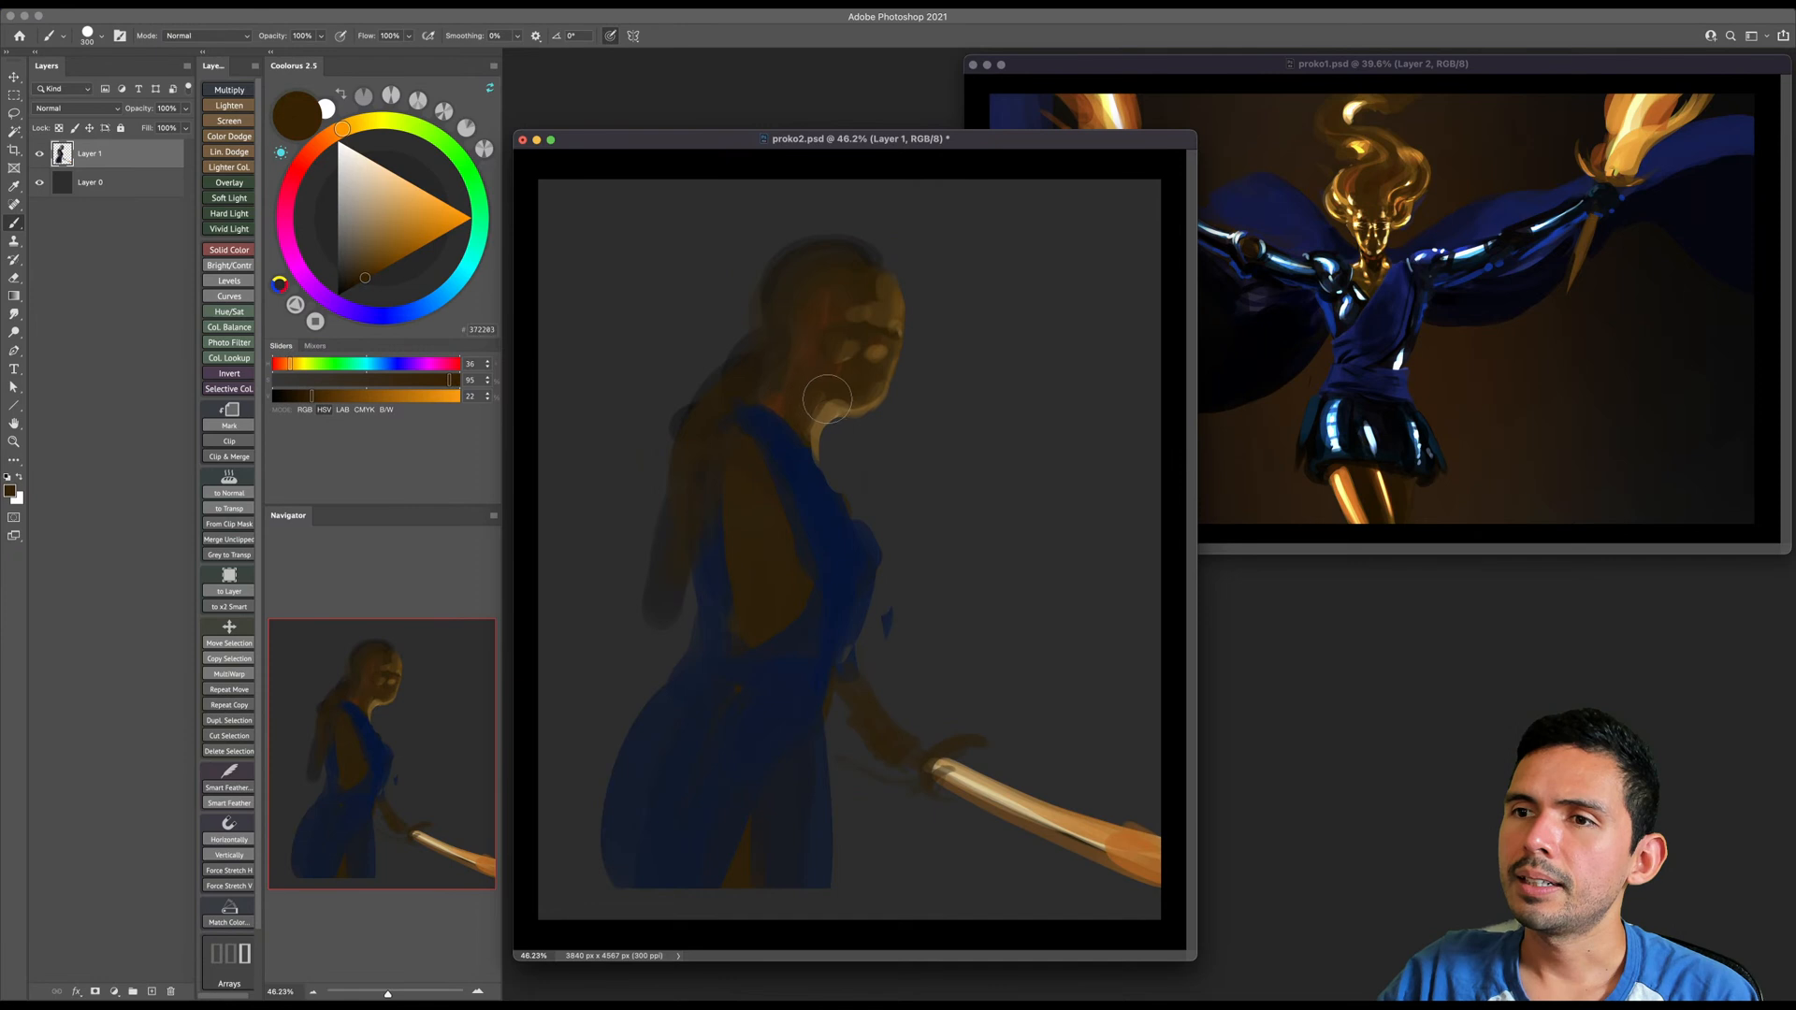
{"action": "left_click", "coordinate": [828, 408], "text": "alt"}
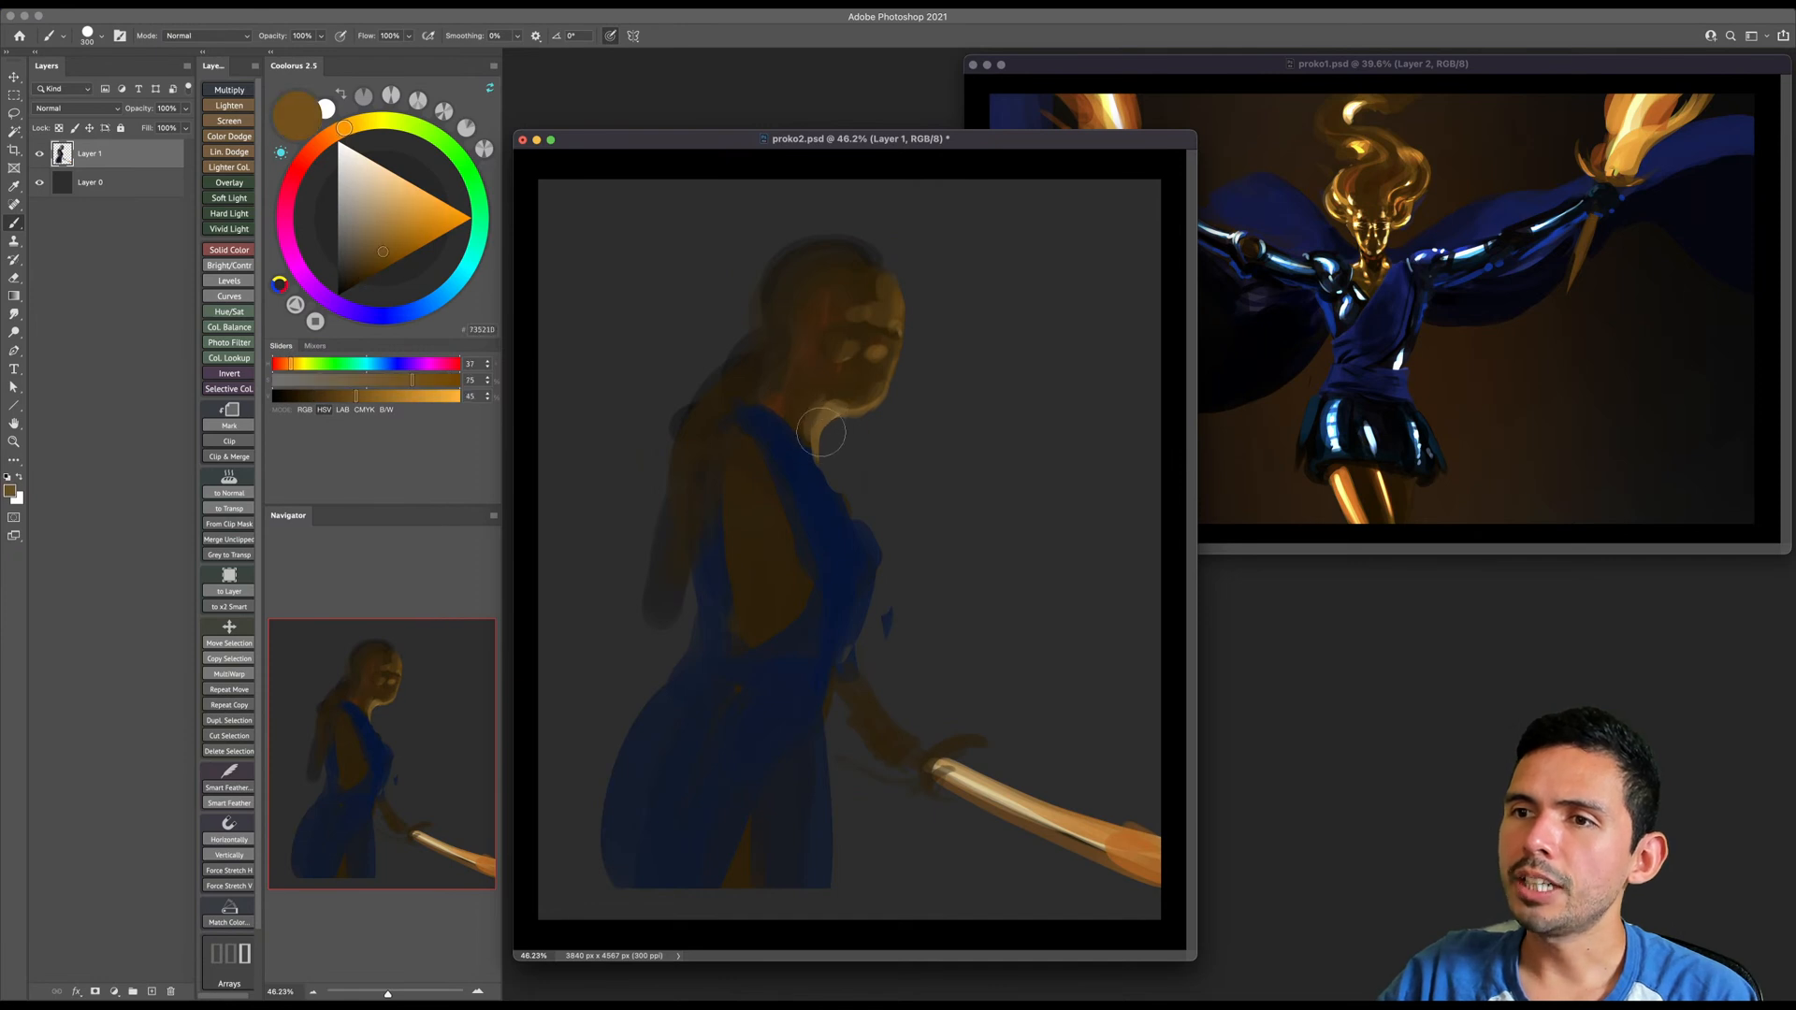
{"action": "left_click", "coordinate": [846, 391], "text": "alt"}
{"action": "left_click", "coordinate": [845, 388], "text": "alt"}
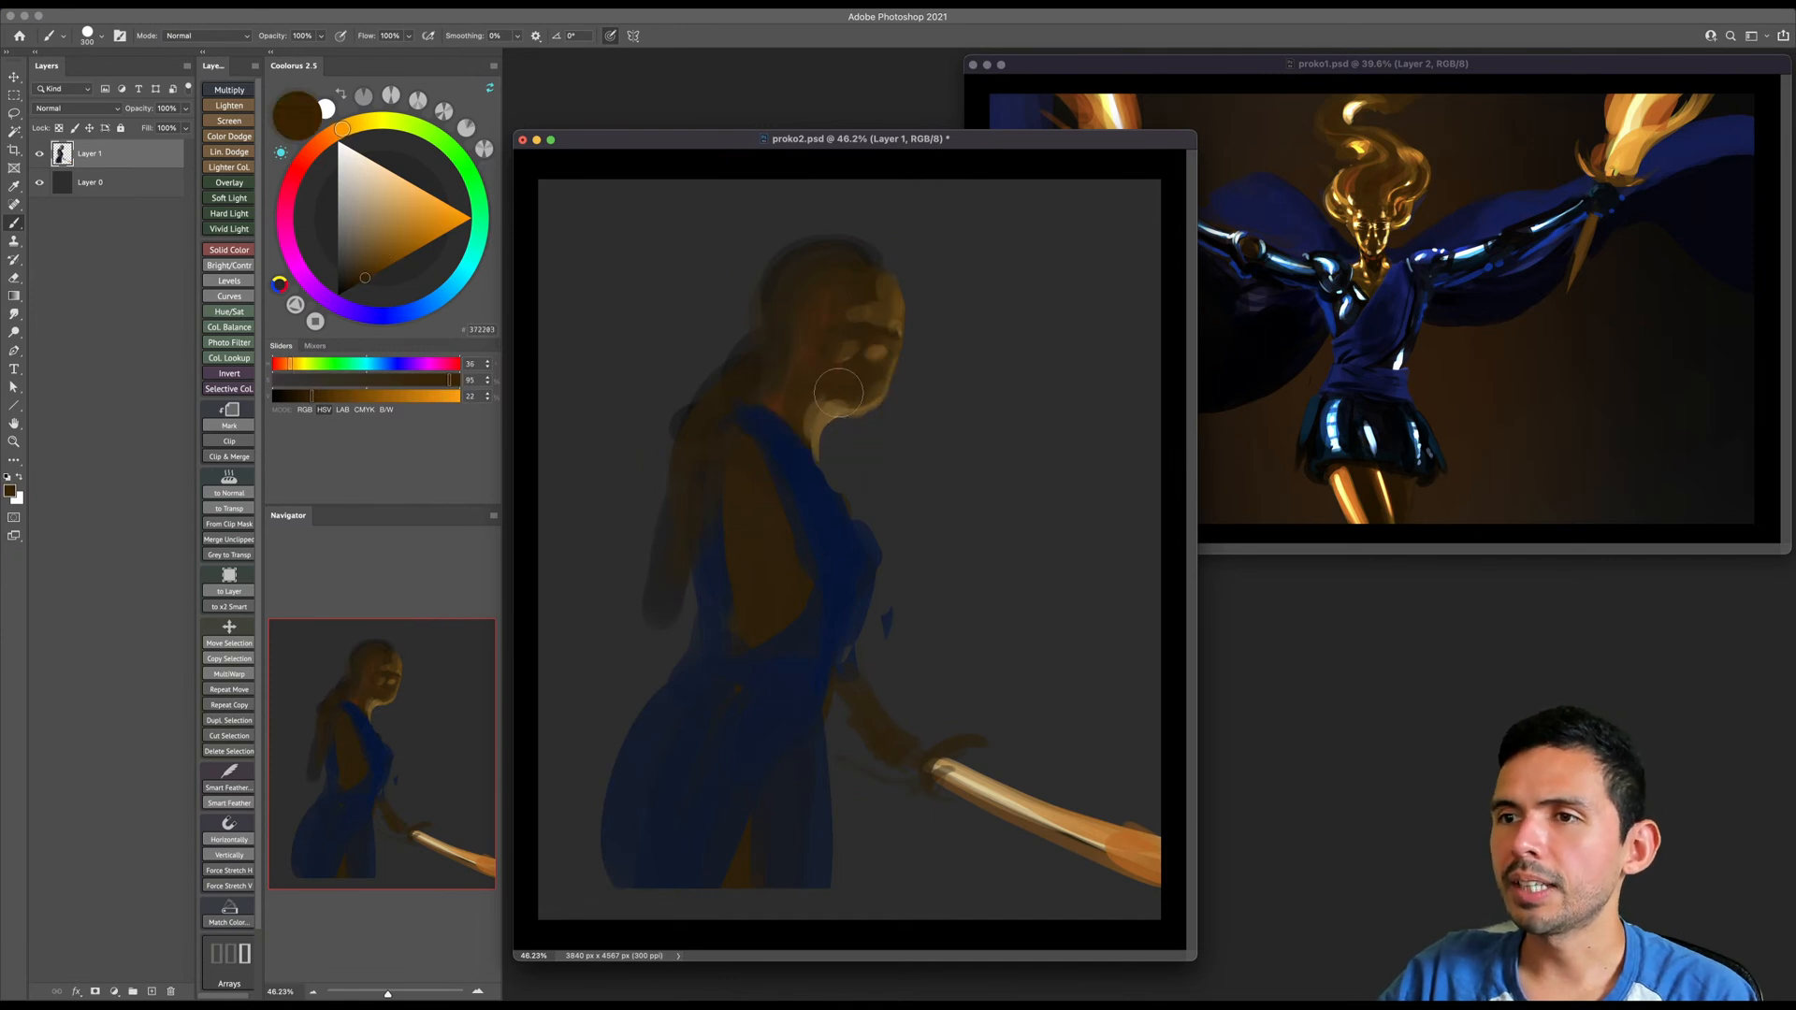
- Refine the jawline and the light at the top of the neck with smaller dark brown and orange-brown strokes
{"action": "key", "text": "bracketleft"}
{"action": "key", "text": "bracketleft"}
{"action": "key", "text": "bracketleft"}
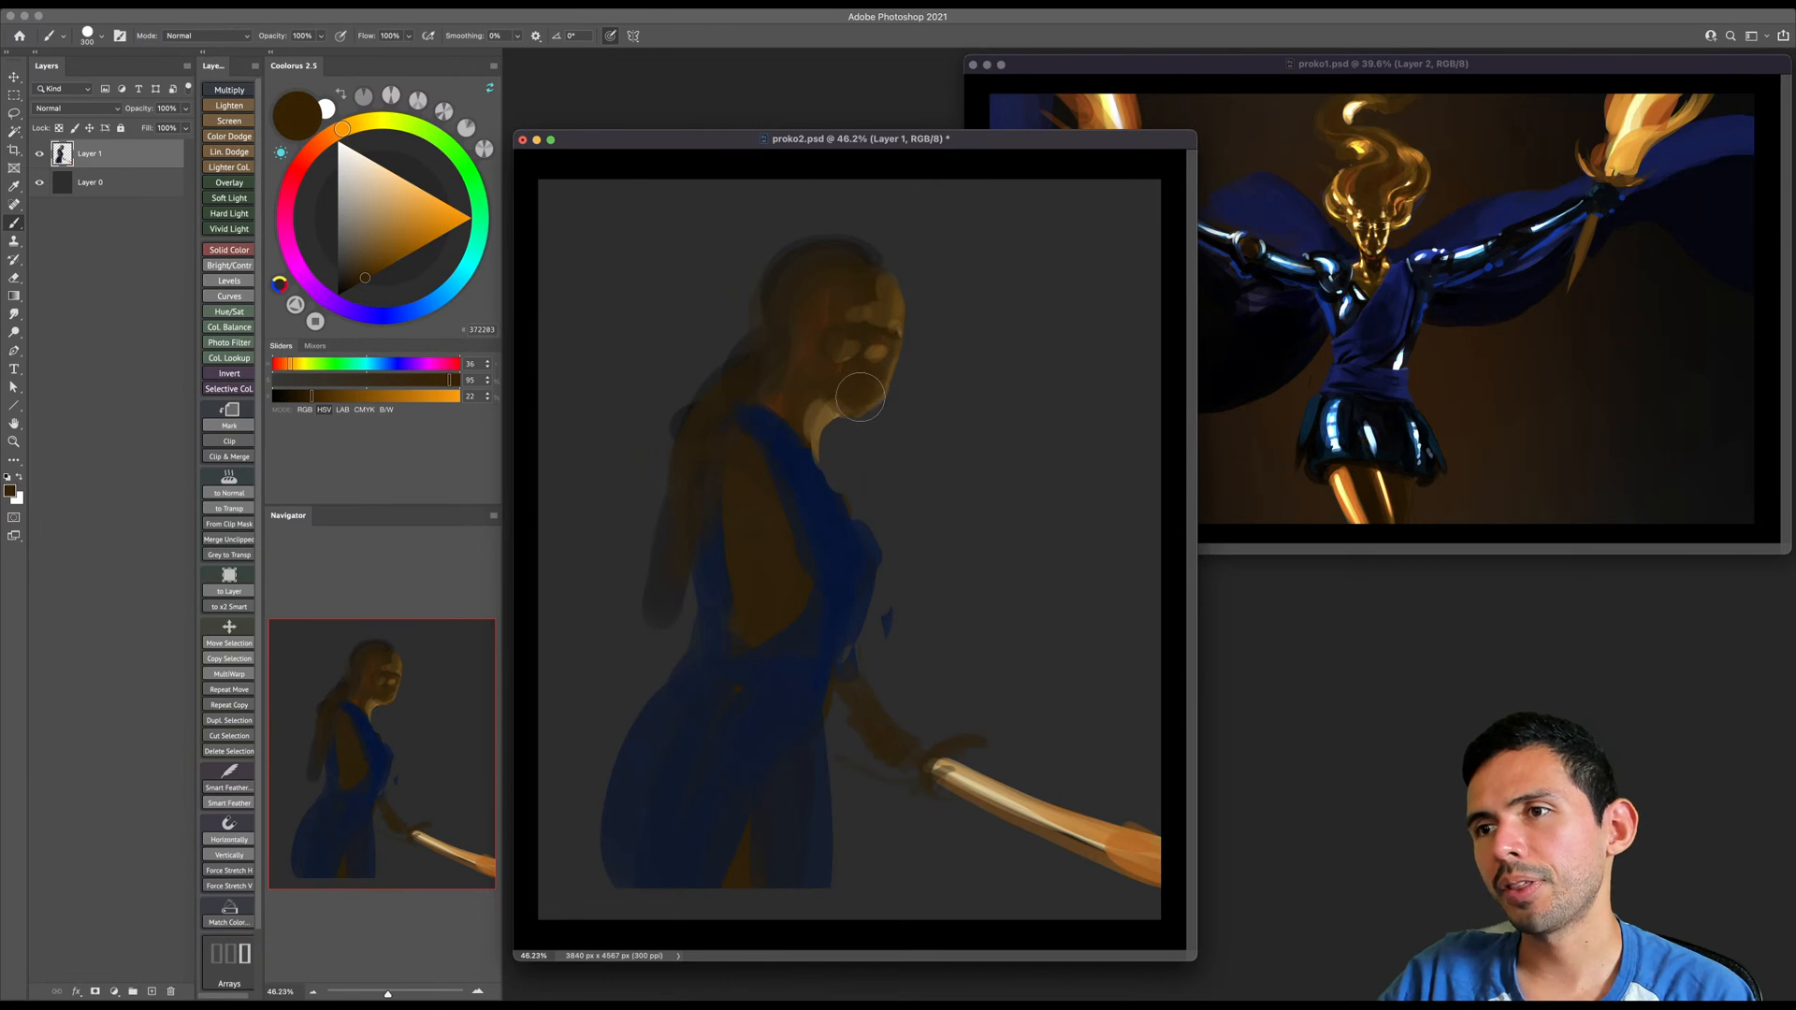
{"action": "left_click", "coordinate": [823, 418], "text": "alt"}
{"action": "key", "text": "bracketleft"}
{"action": "key", "text": "bracketleft"}
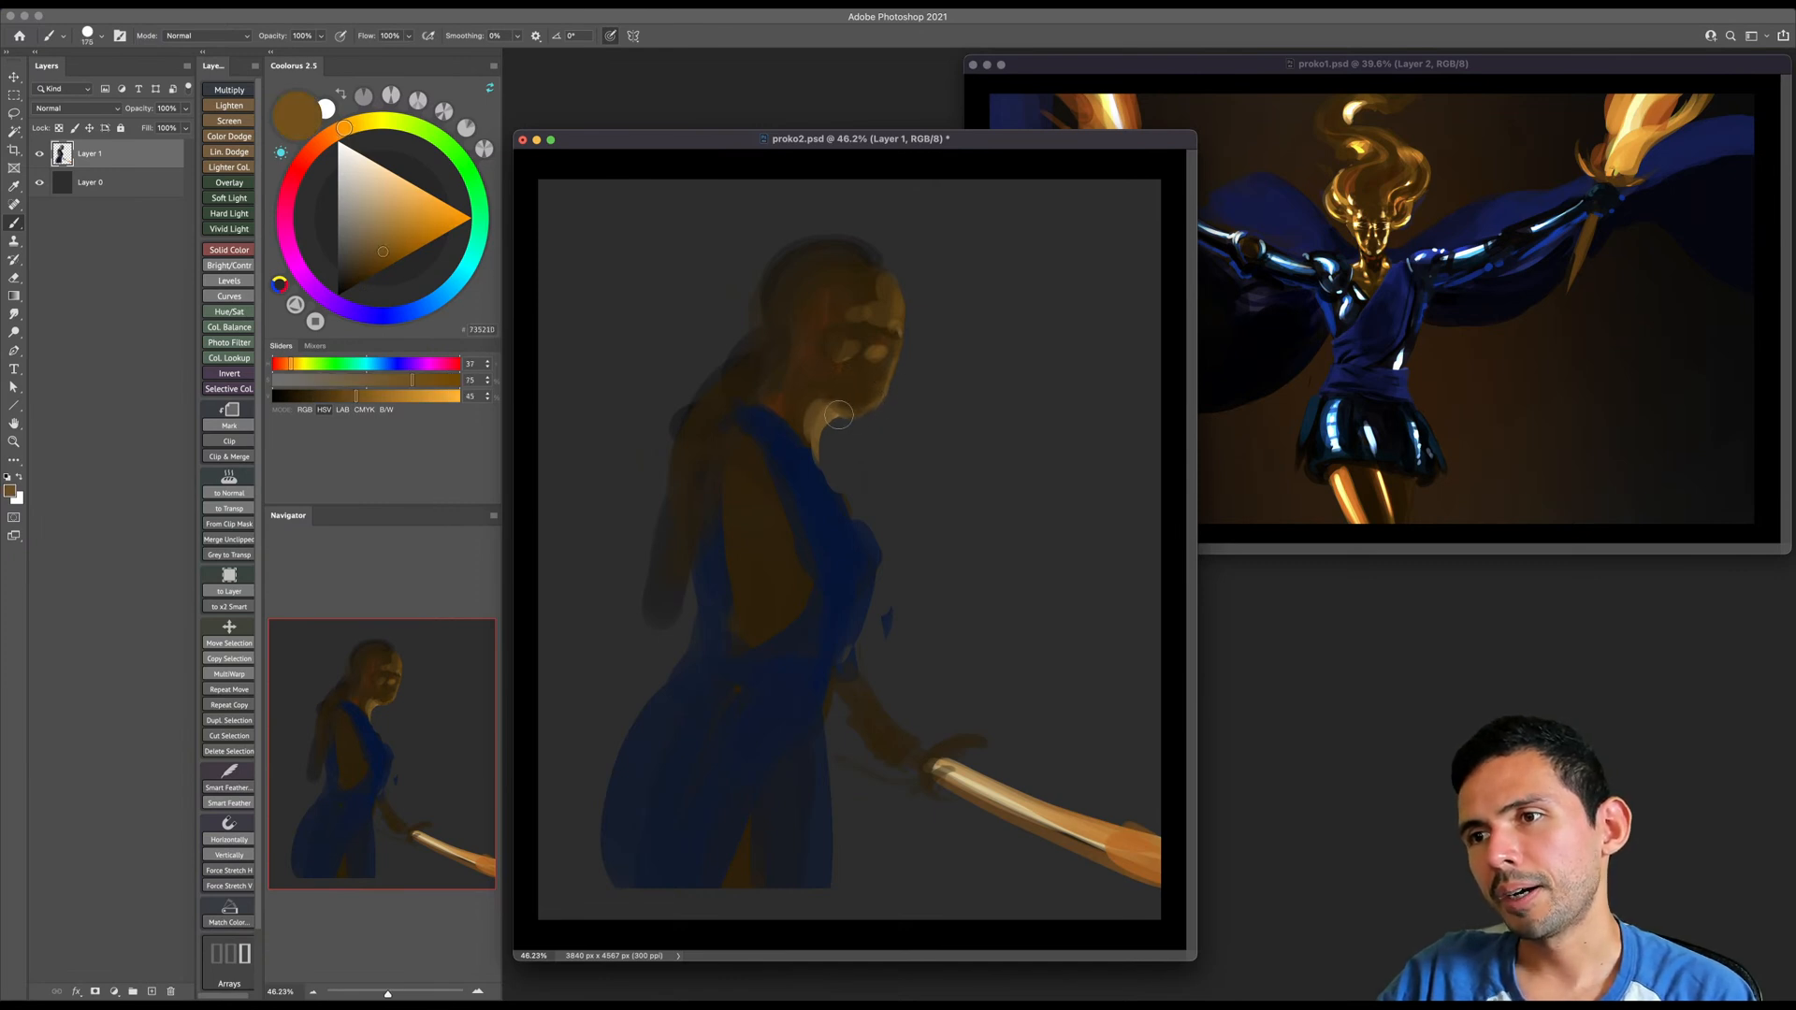
{"action": "key", "text": "bracketleft"}
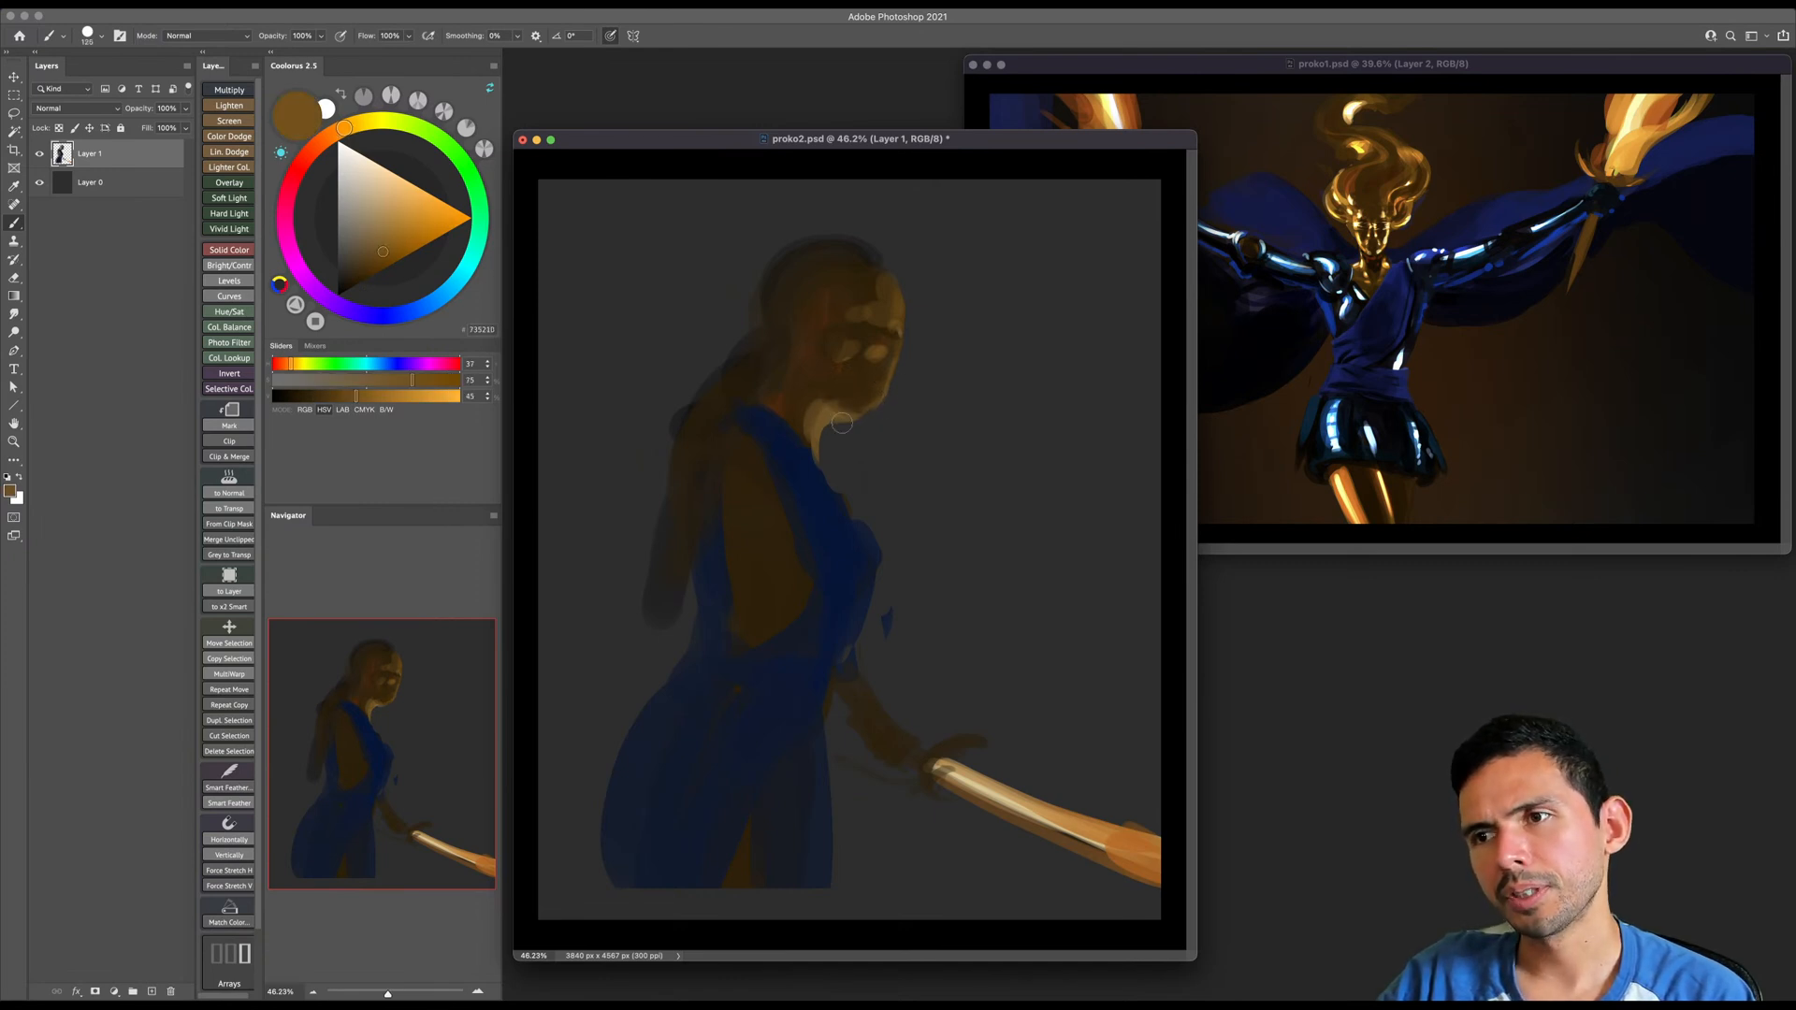
- Paint small dark brown shadows over the cheek highlight and around the eye to shape the face
{"action": "left_click", "coordinate": [878, 355], "text": "alt"}
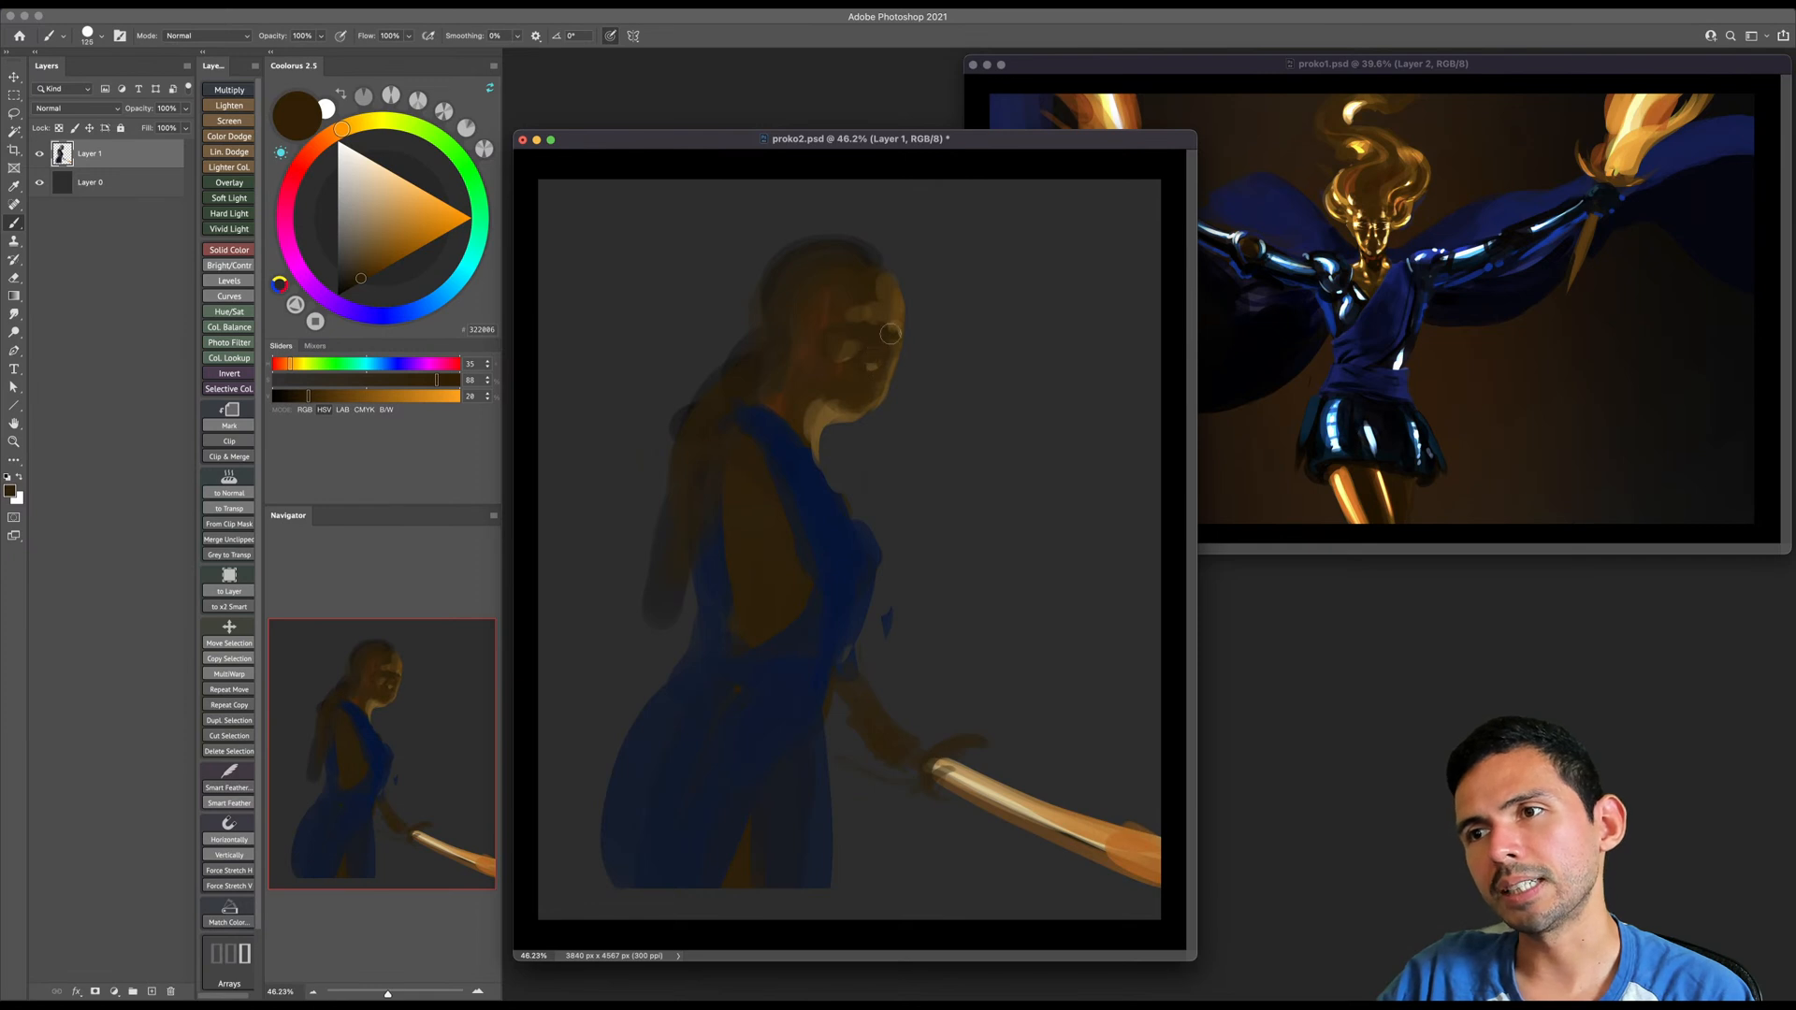
{"action": "left_click", "coordinate": [886, 328], "text": "alt"}
{"action": "left_click", "coordinate": [874, 365]}
{"action": "key", "text": "bracketright"}
- Dab a more saturated orange-brown onto the highlights of the nose, mouth and cheek
{"action": "left_click", "coordinate": [992, 774], "text": "alt"}
{"action": "left_click", "coordinate": [427, 250]}
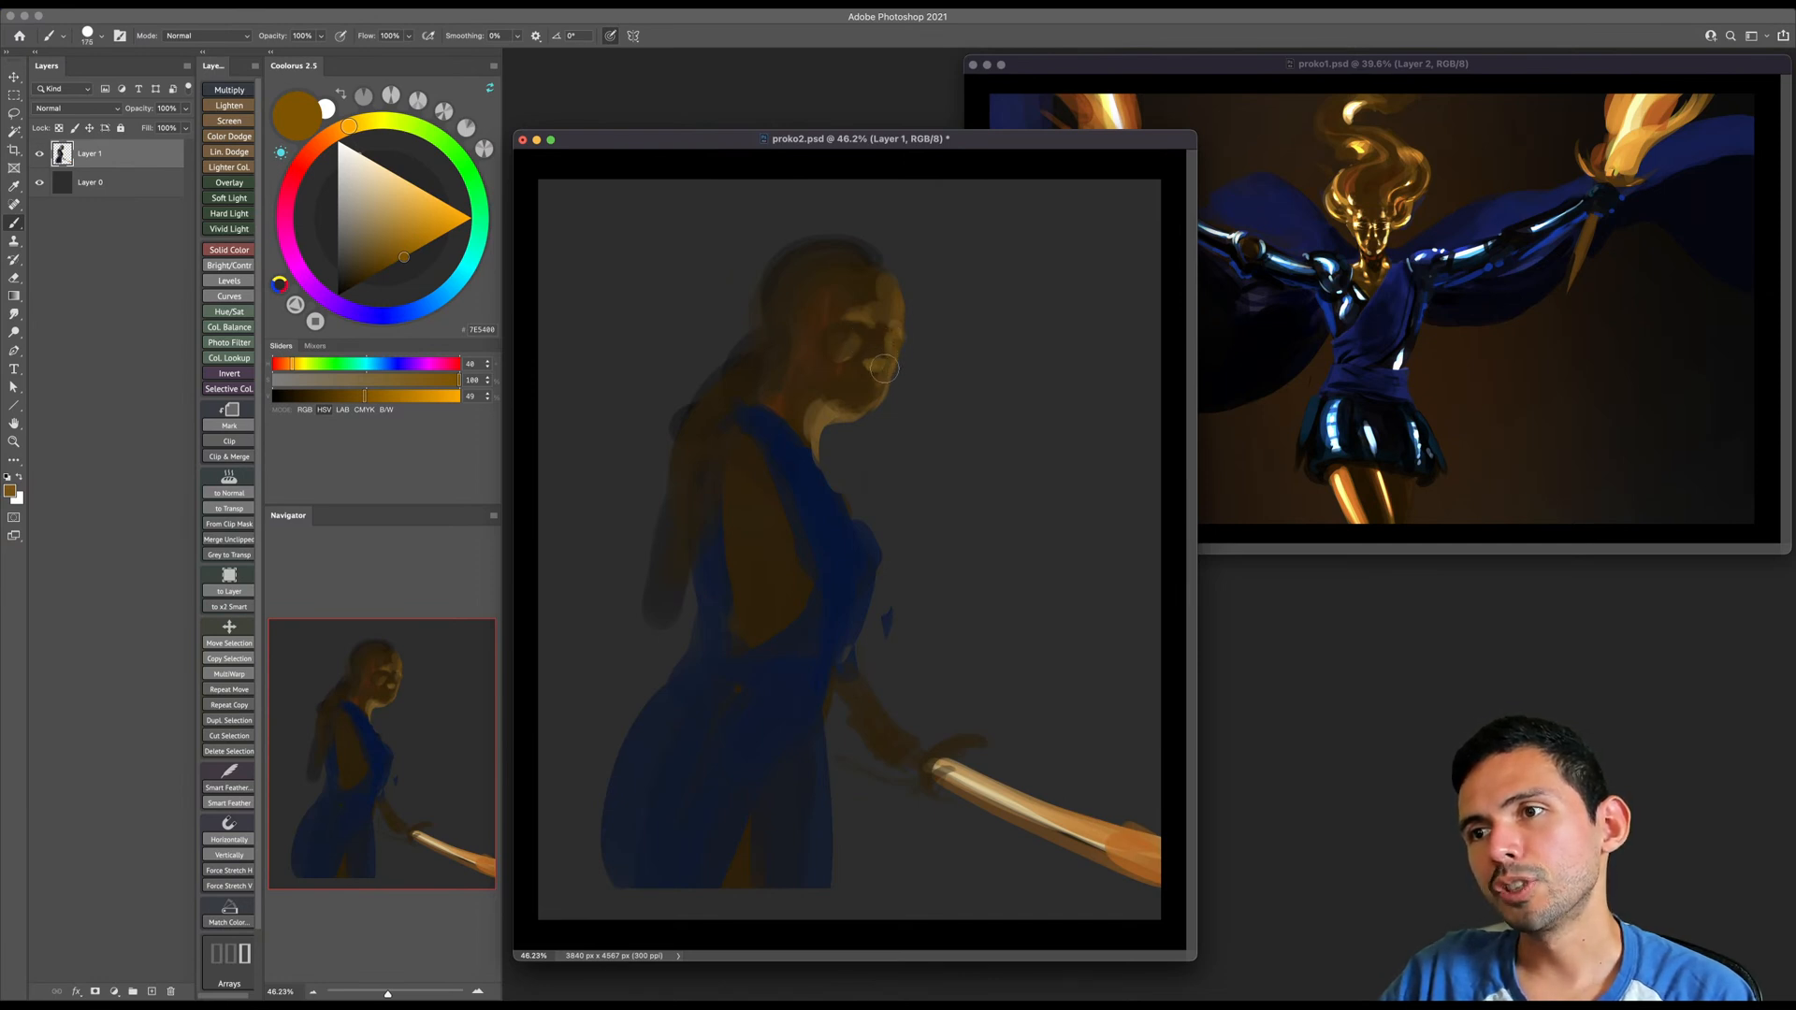
{"action": "key", "text": "bracketright"}
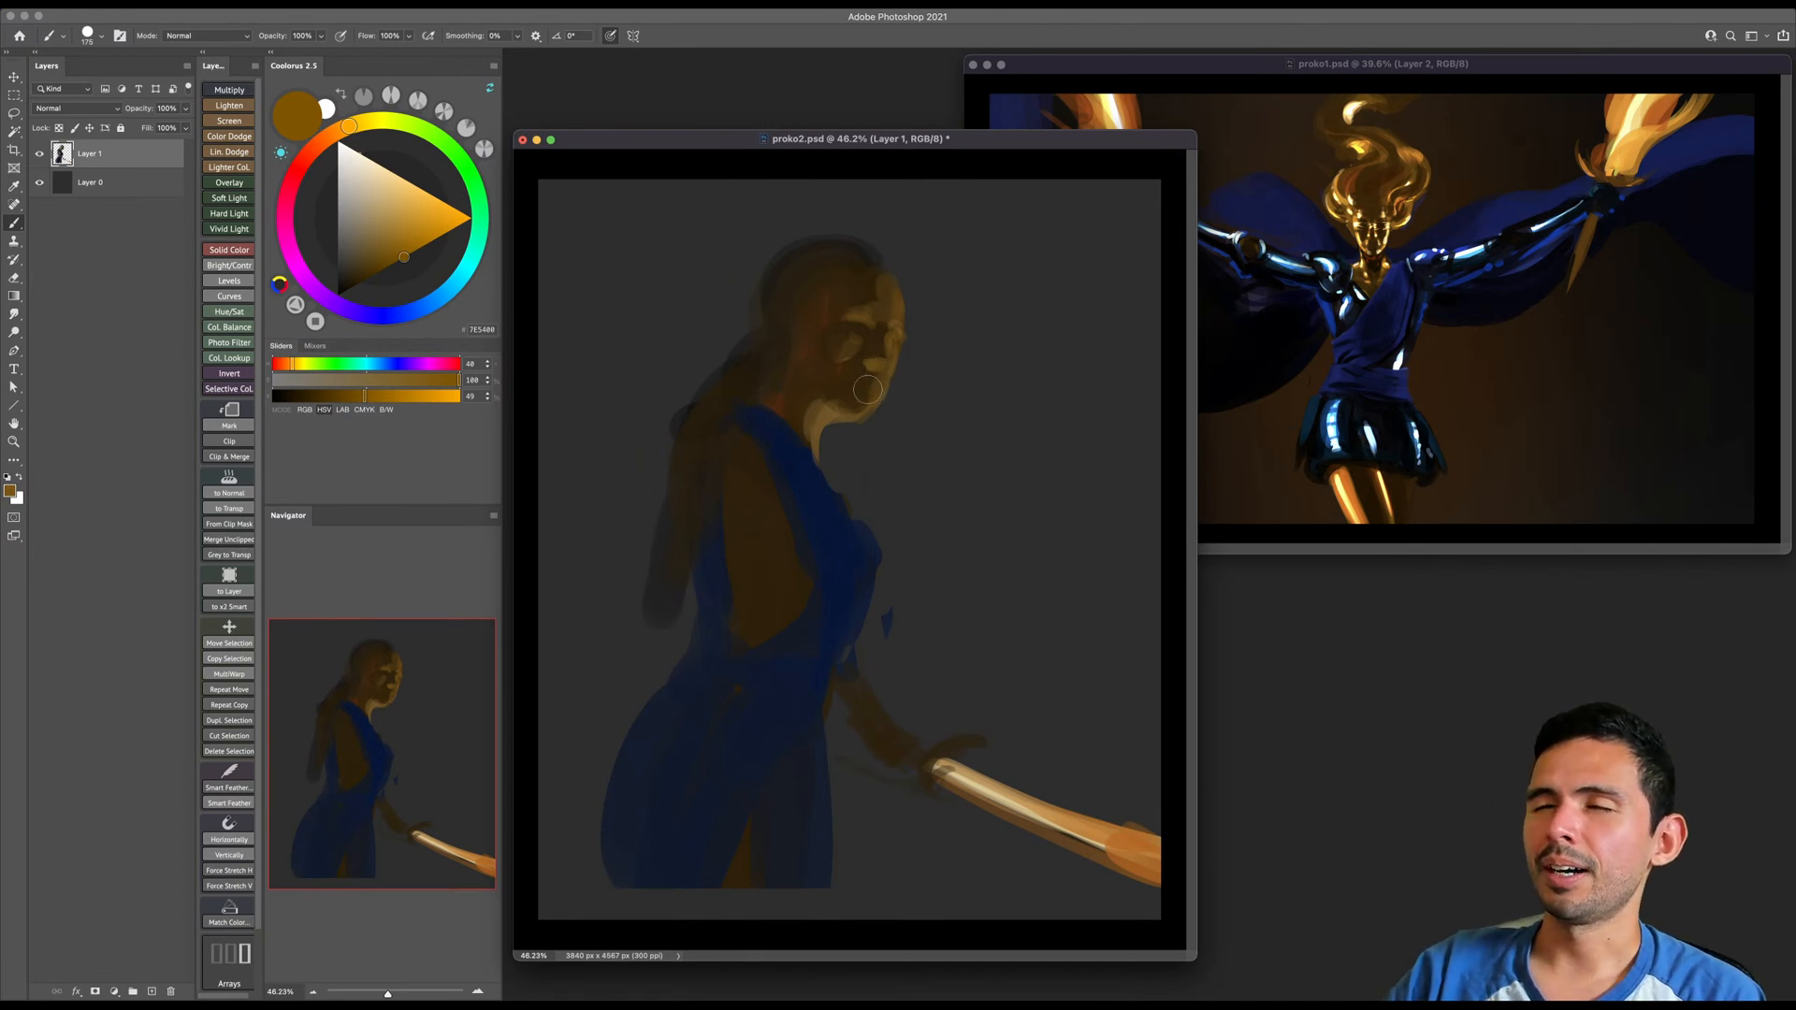
{"action": "key", "text": "bracketright"}
{"action": "key", "text": "bracketright"}
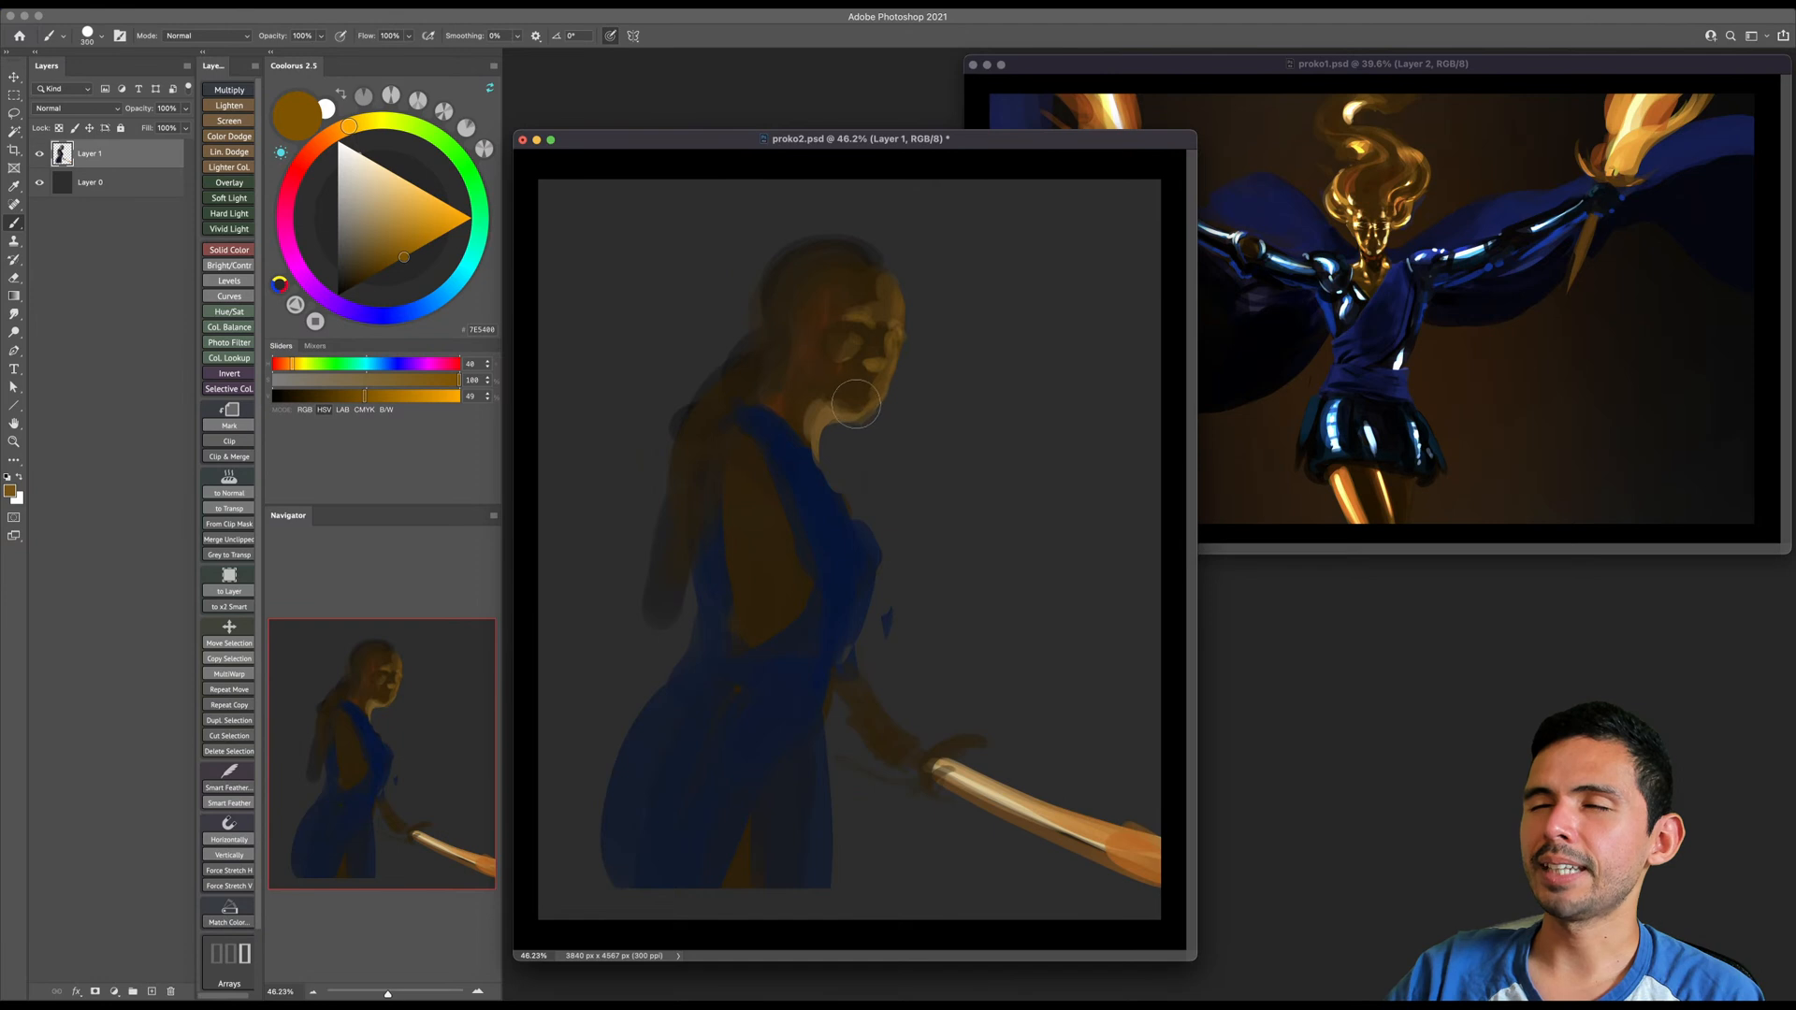
{"action": "left_click", "coordinate": [884, 279]}
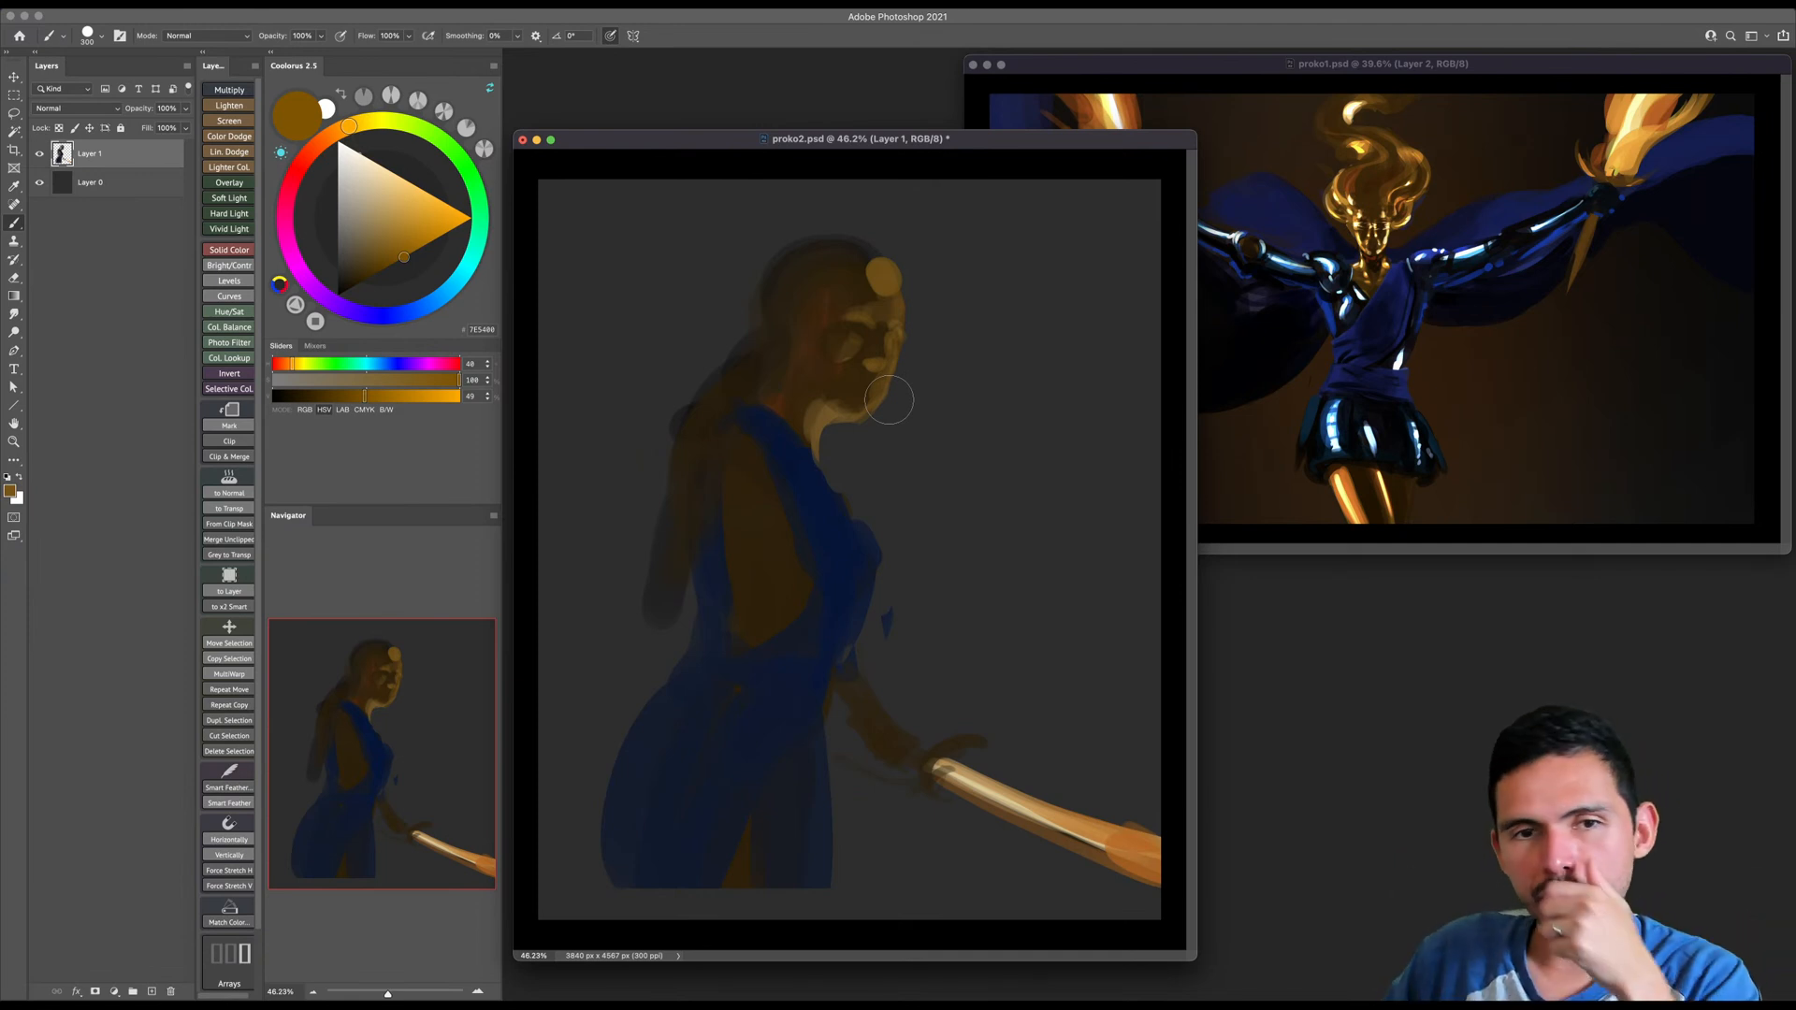
{"action": "key", "text": "super+z"}
{"action": "key", "text": "super+z"}
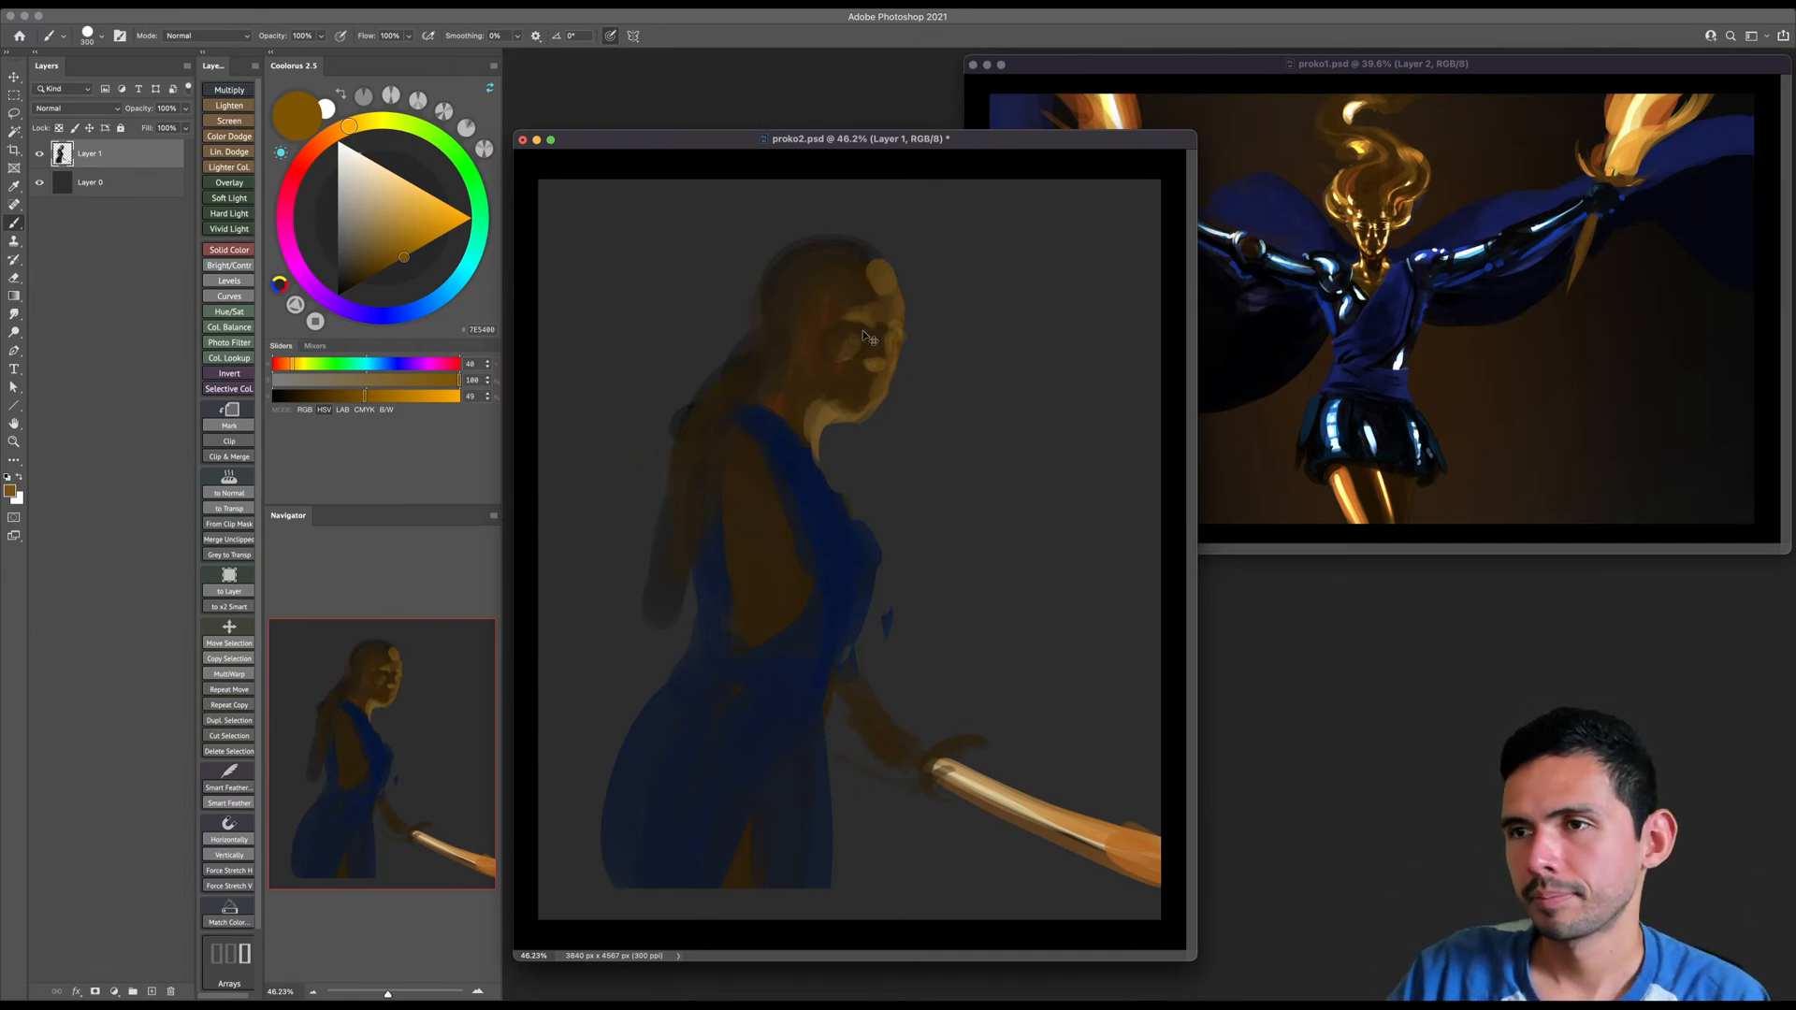
- Paint the figure's near shoulder and upper arm in sampled dark brown, adjusting the brush size for the shapes
{"action": "key", "text": "bracketleft"}
{"action": "key", "text": "bracketleft"}
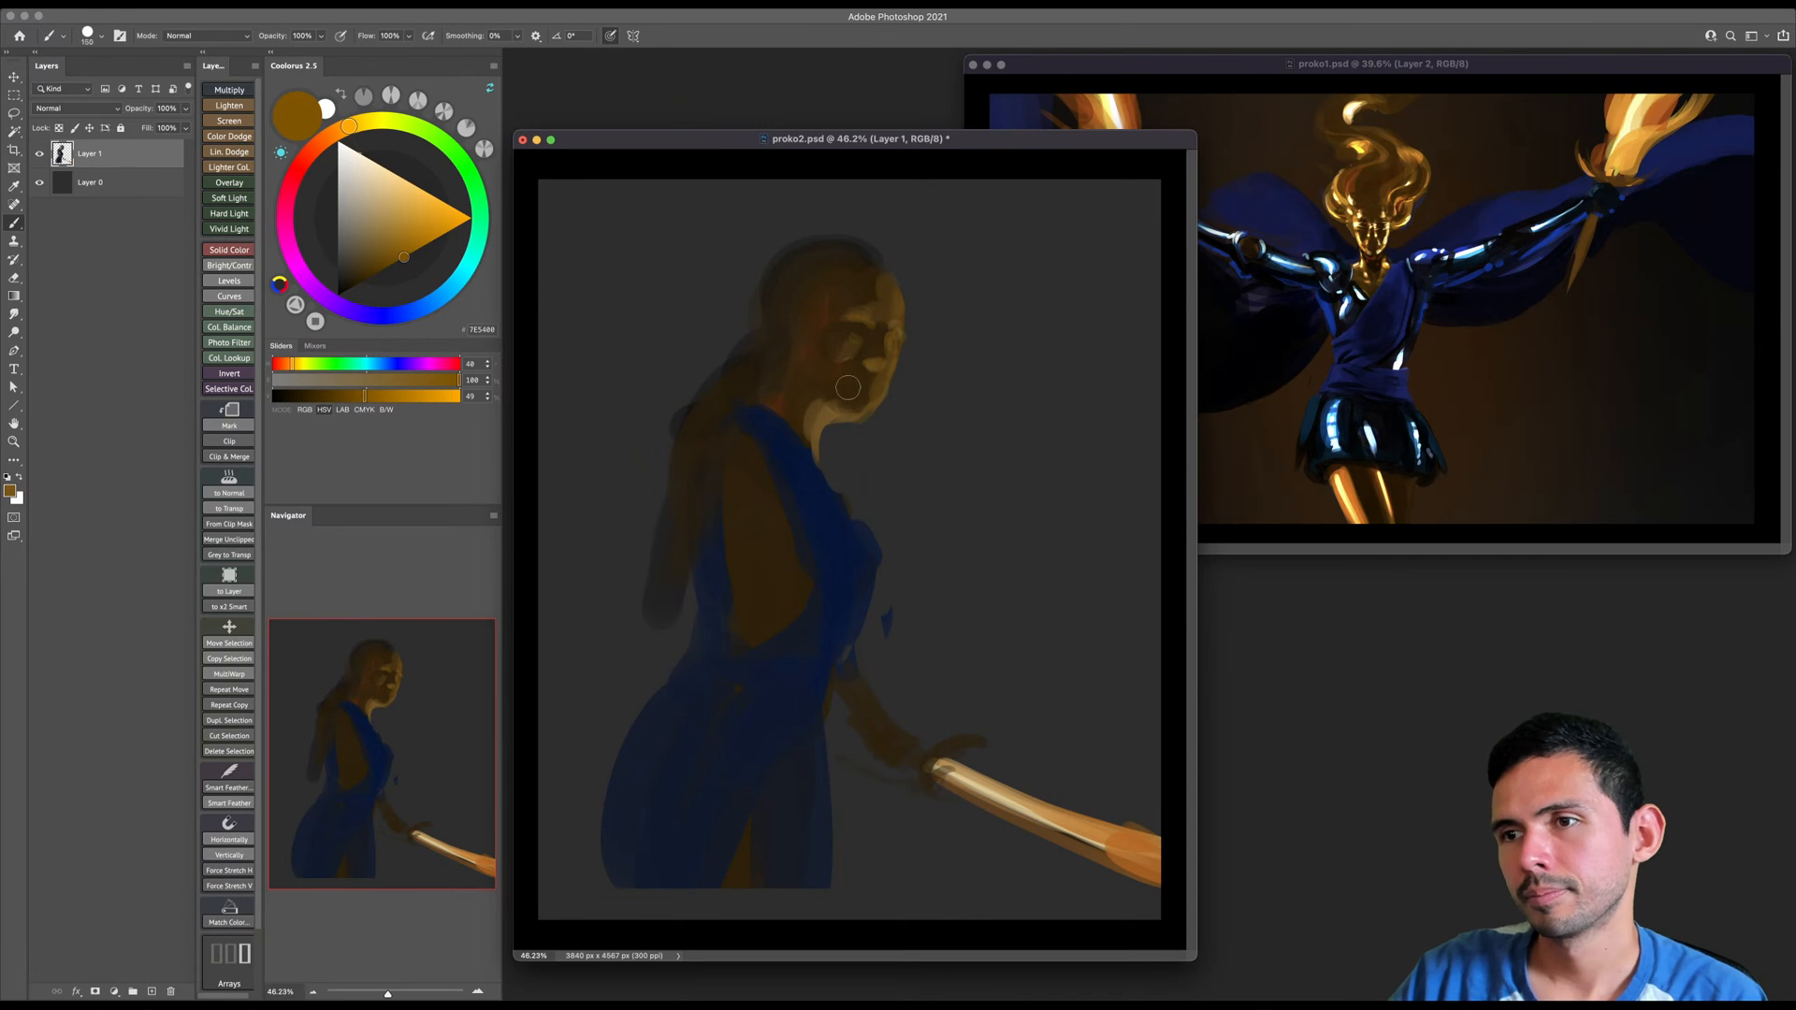
{"action": "left_click", "coordinate": [791, 451], "text": "alt"}
{"action": "key", "text": "bracketright"}
{"action": "key", "text": "bracketright"}
{"action": "key", "text": "bracketright"}
{"action": "key", "text": "bracketright"}
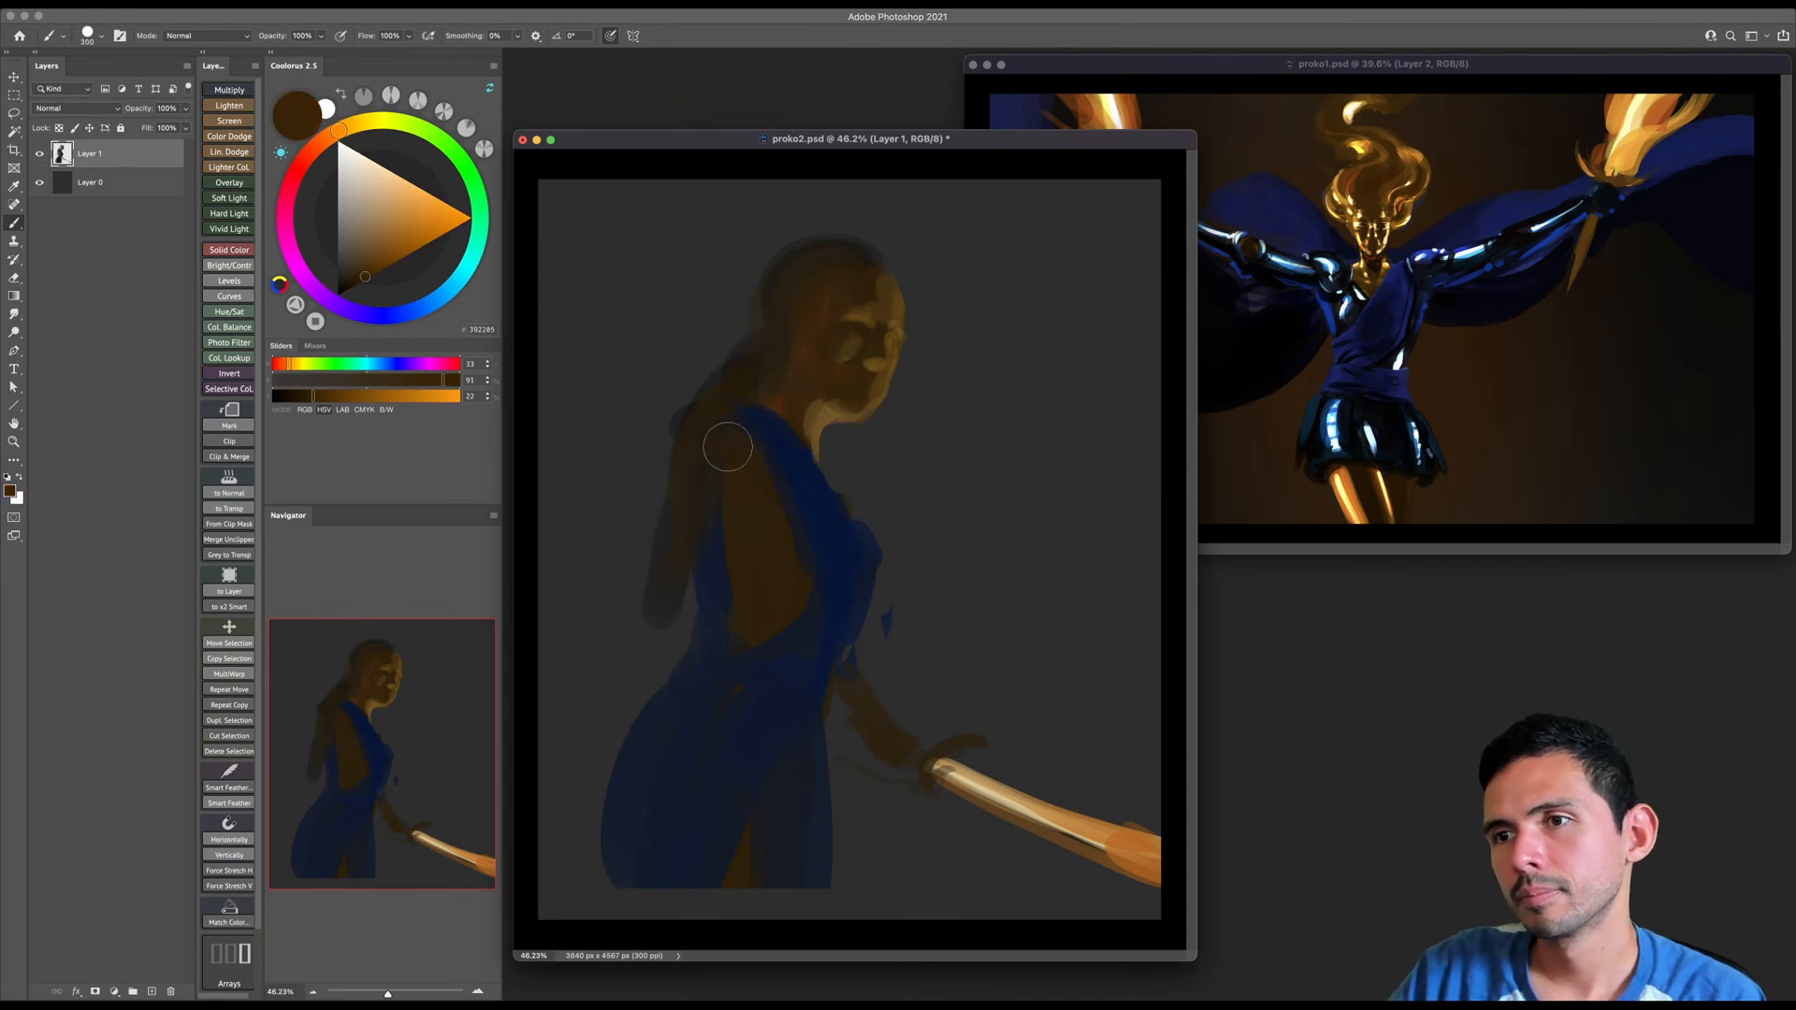
{"action": "key", "text": "bracketleft"}
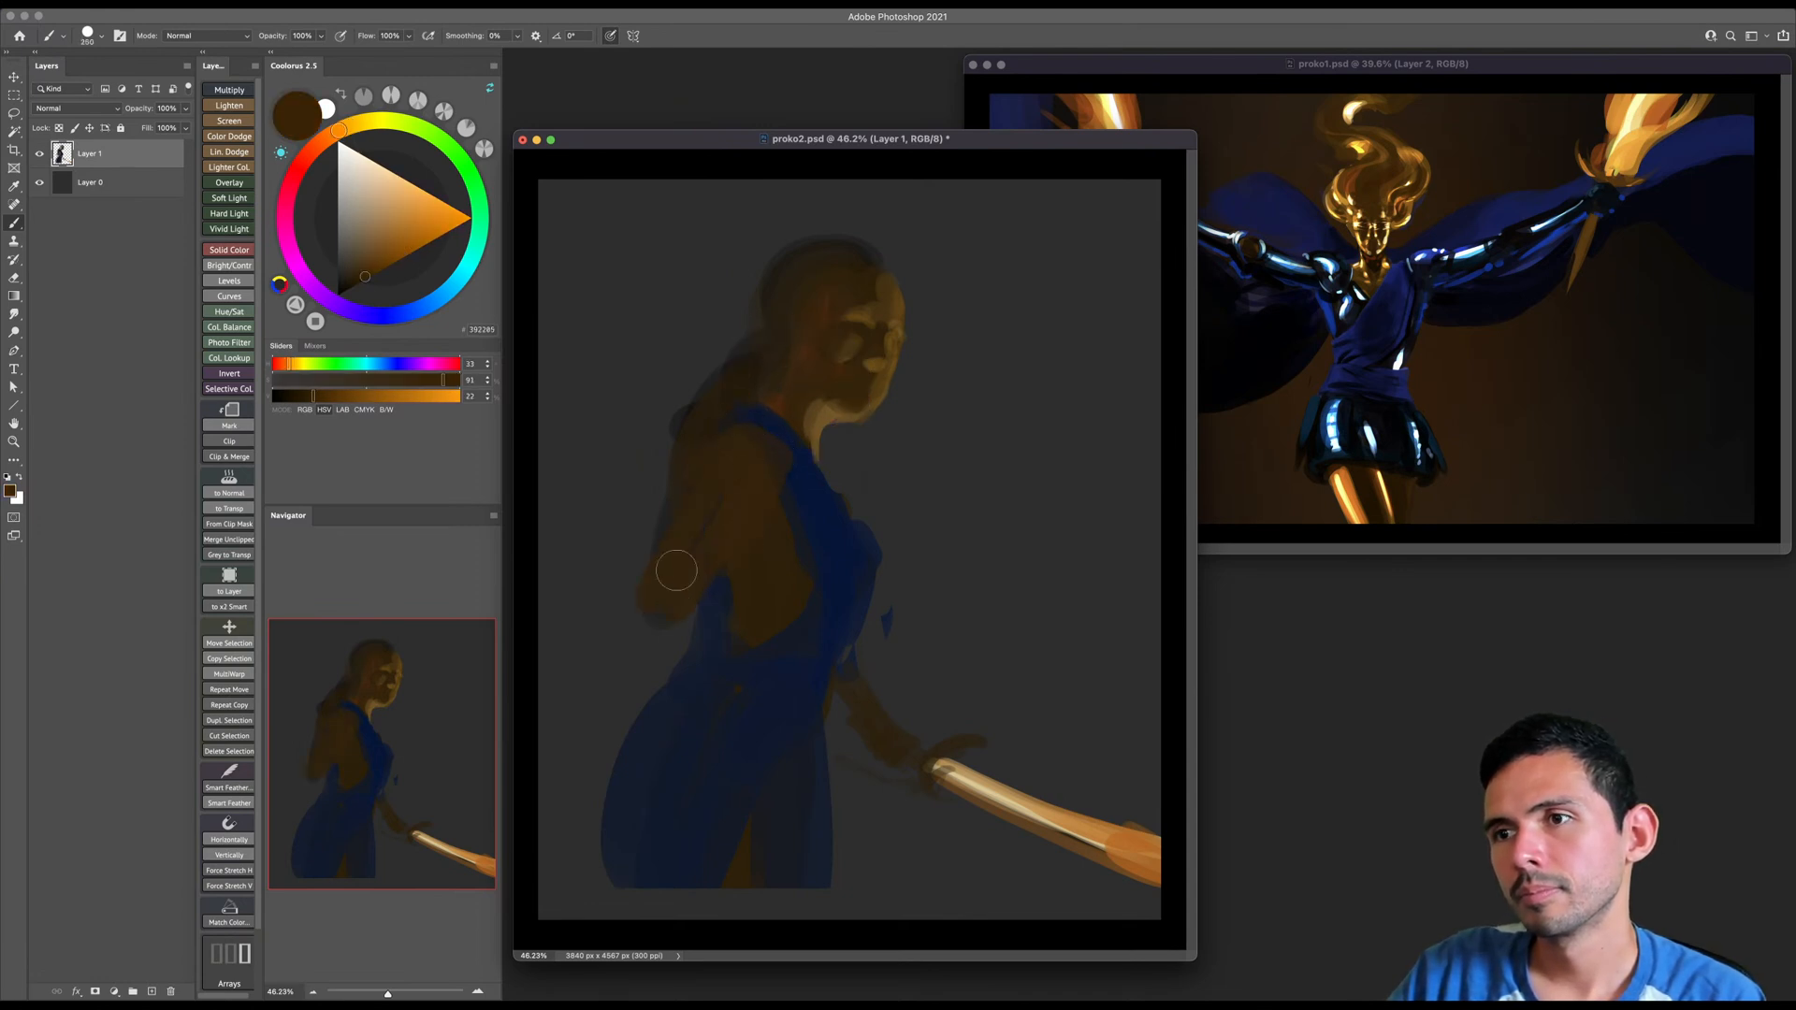
- Zoom out to about 19% and reshape the proko2.psd window so there is empty space on both sides of the canvas
{"action": "key", "text": "v"}
{"action": "left_click_drag", "start_coordinate": [771, 510], "coordinate": [808, 502]}
{"action": "key", "text": "z"}
{"action": "left_click_drag", "start_coordinate": [823, 489], "coordinate": [803, 481]}
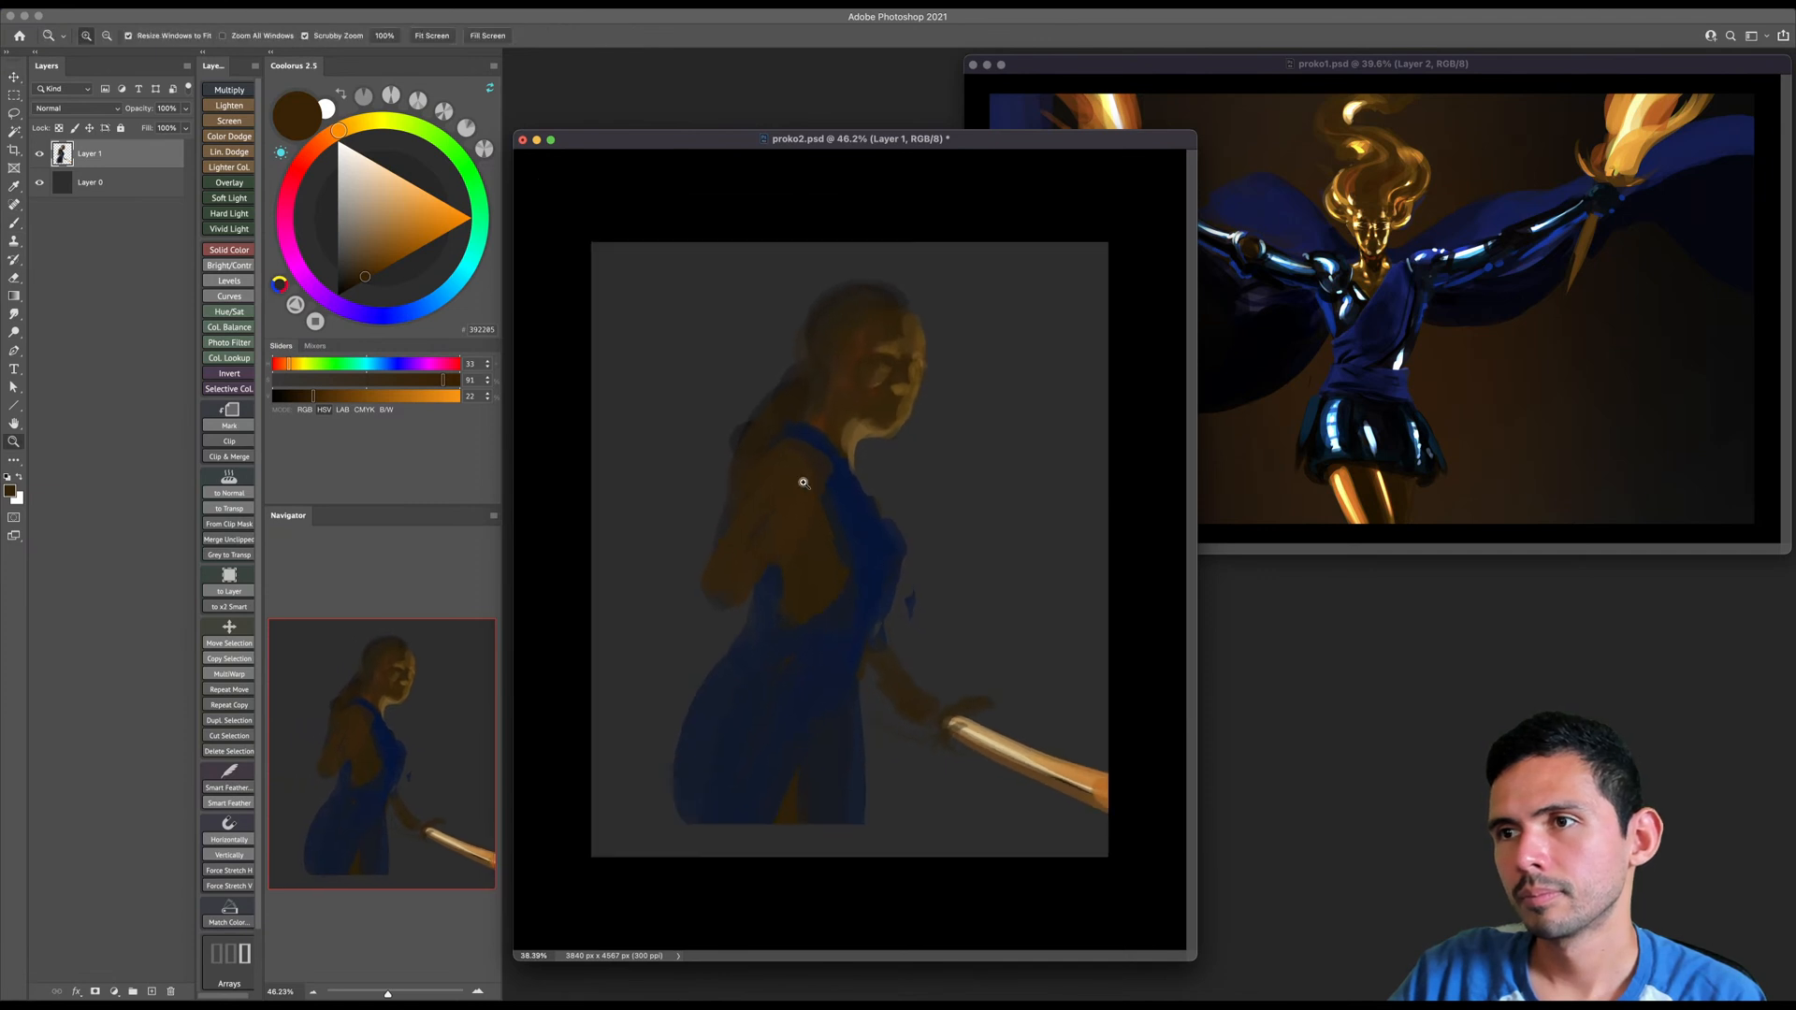
{"action": "left_click_drag", "start_coordinate": [950, 140], "coordinate": [1275, 157]}
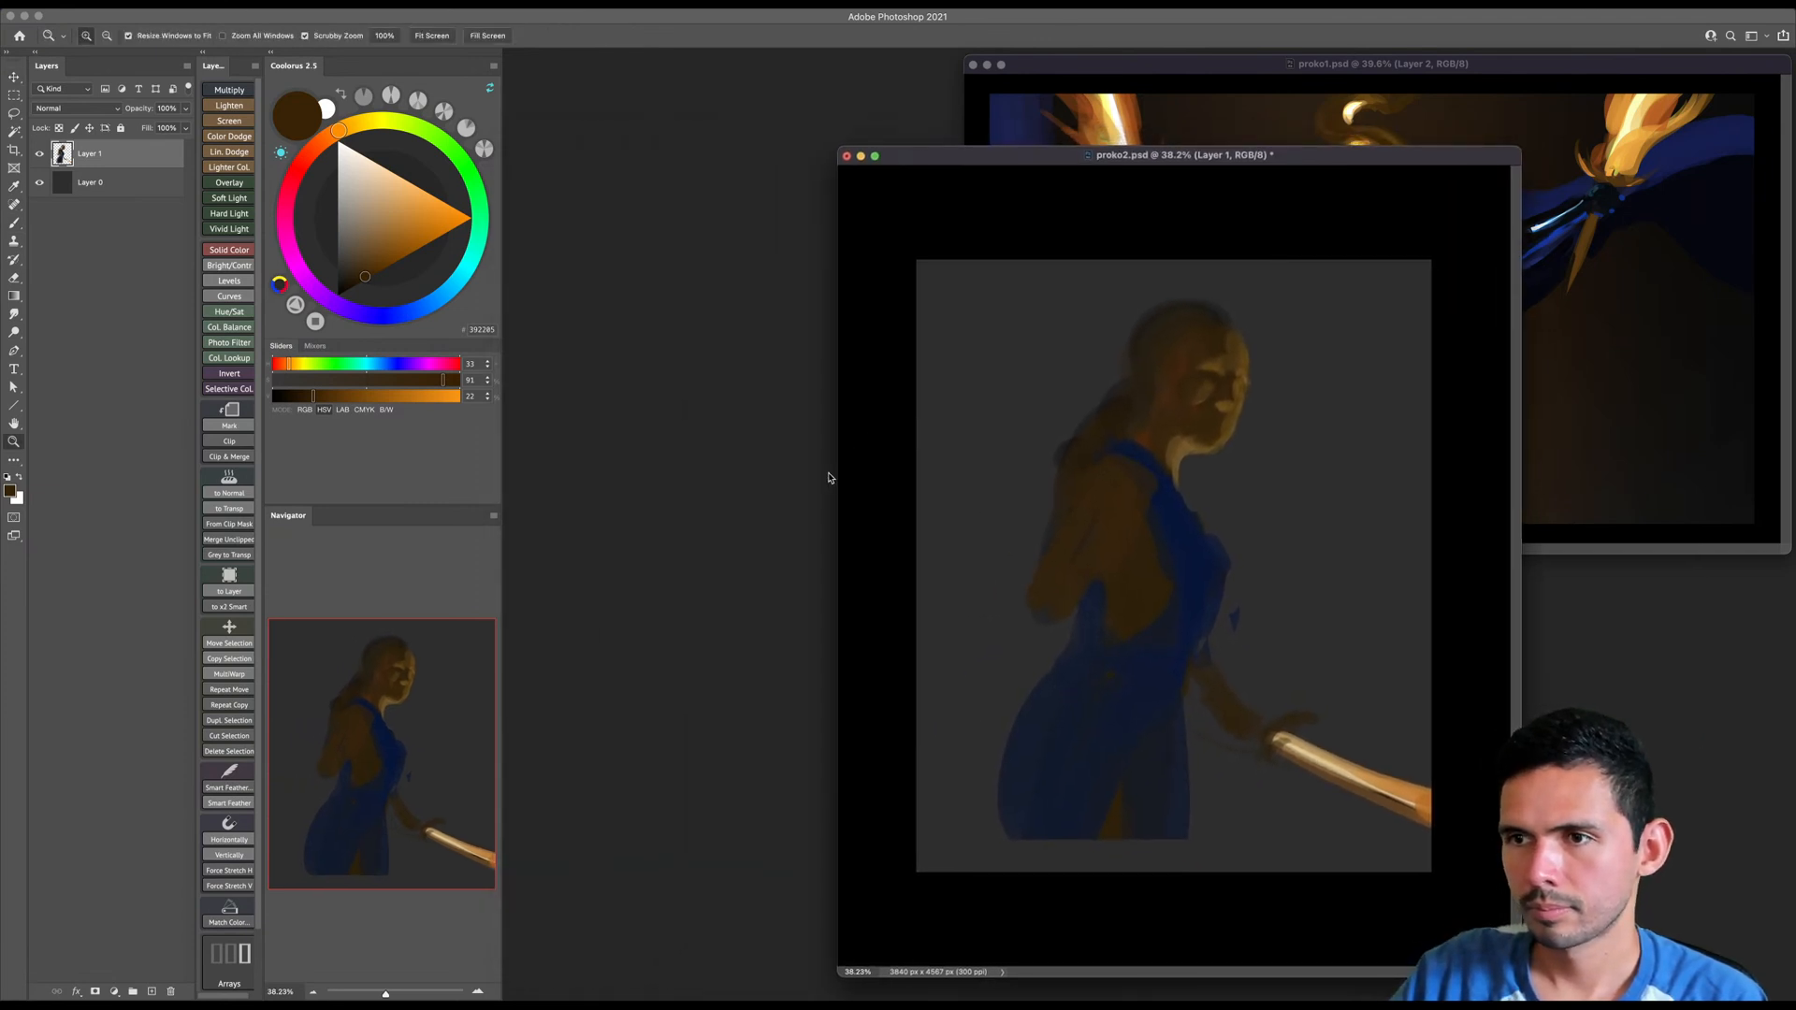
{"action": "mouse_move", "coordinate": [923, 461]}
{"action": "left_mouse_down"}
{"action": "mouse_move", "coordinate": [954, 449]}
{"action": "mouse_move", "coordinate": [918, 469]}
{"action": "left_mouse_up"}
{"action": "key", "text": "x"}
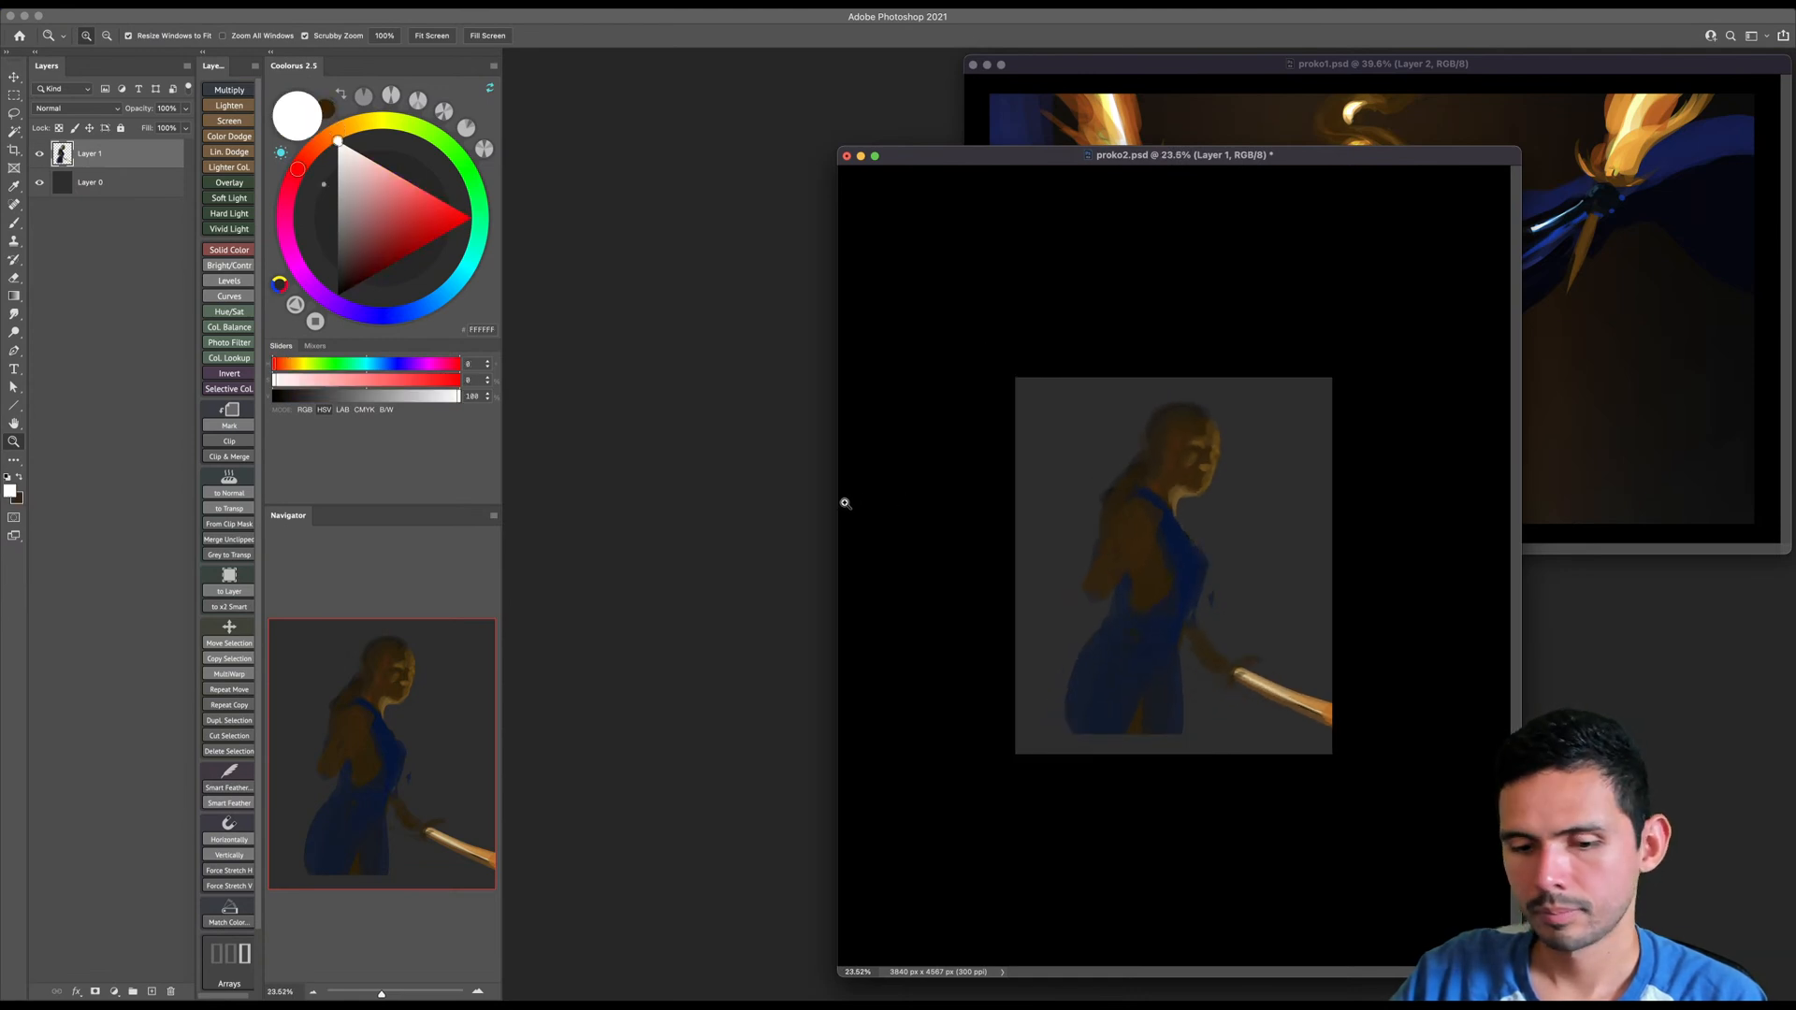
{"action": "left_click", "coordinate": [838, 499]}
{"action": "left_click_drag", "start_coordinate": [837, 499], "coordinate": [816, 599]}
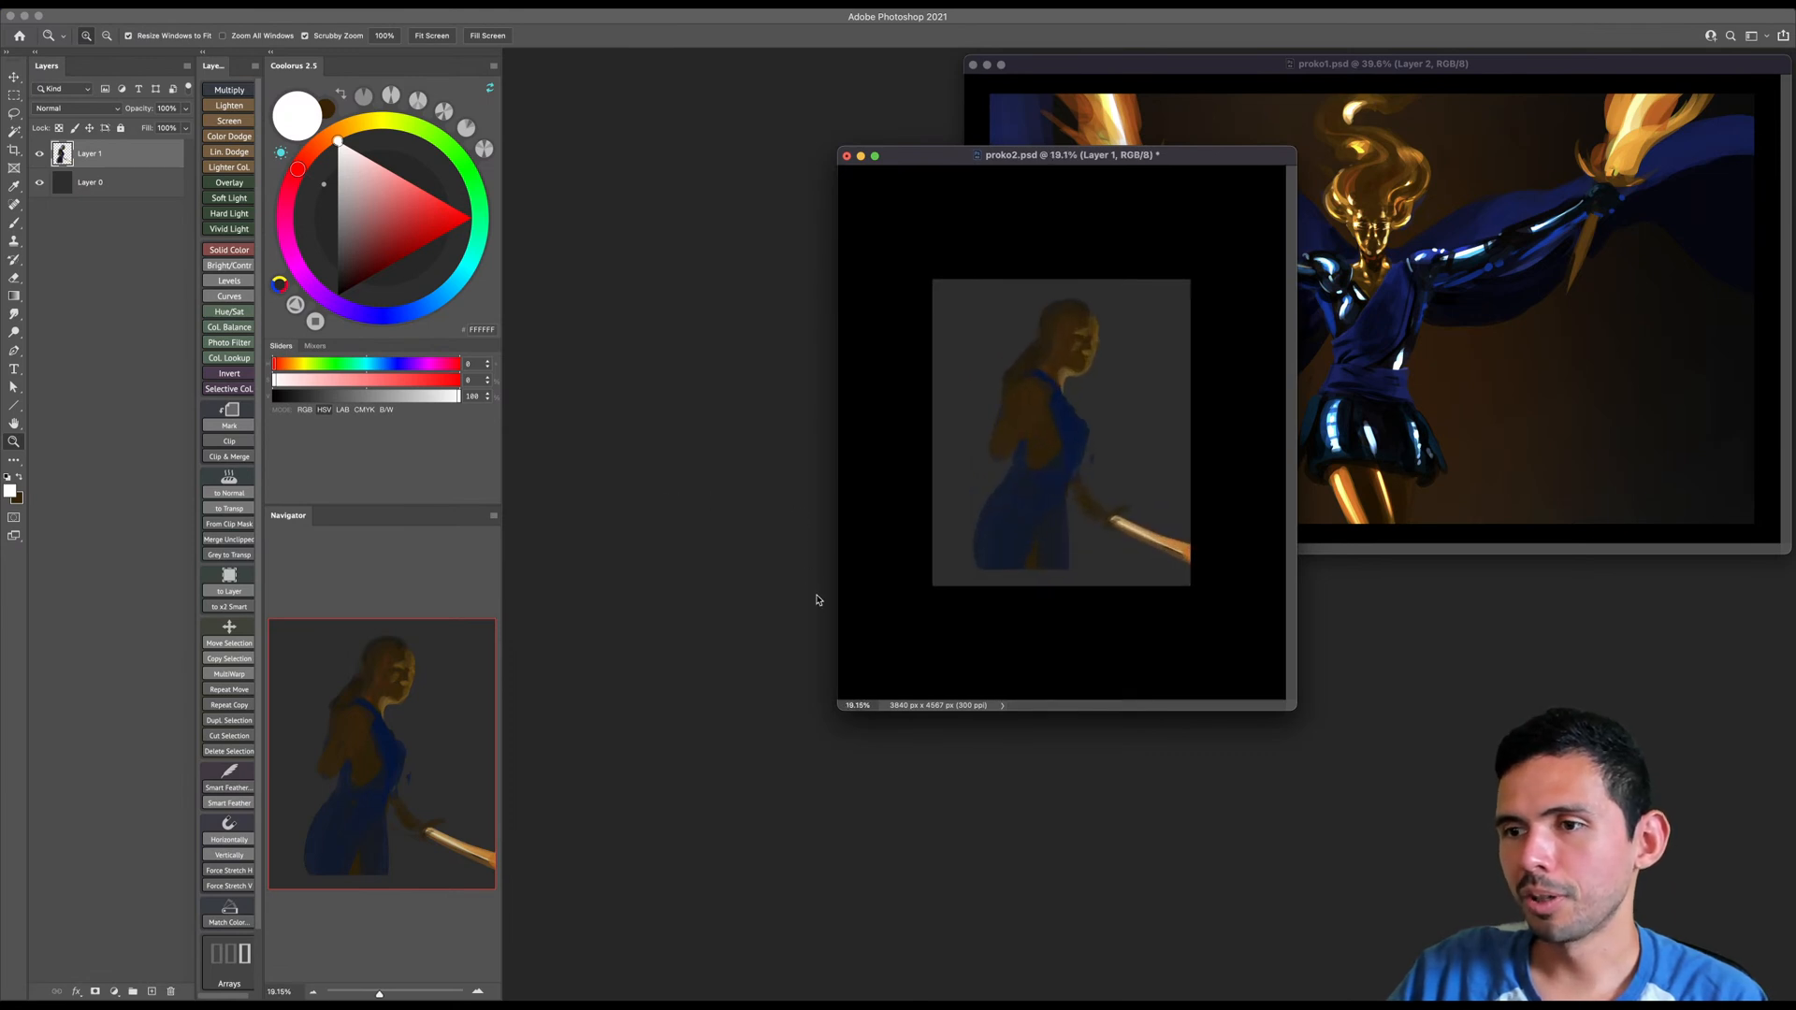
{"action": "left_click_drag", "start_coordinate": [839, 711], "coordinate": [428, 830]}
{"action": "left_click_drag", "start_coordinate": [990, 177], "coordinate": [1243, 286]}
- Crop outward to widen the canvas on both sides of the figure to about 7408 px
{"action": "key", "text": "c"}
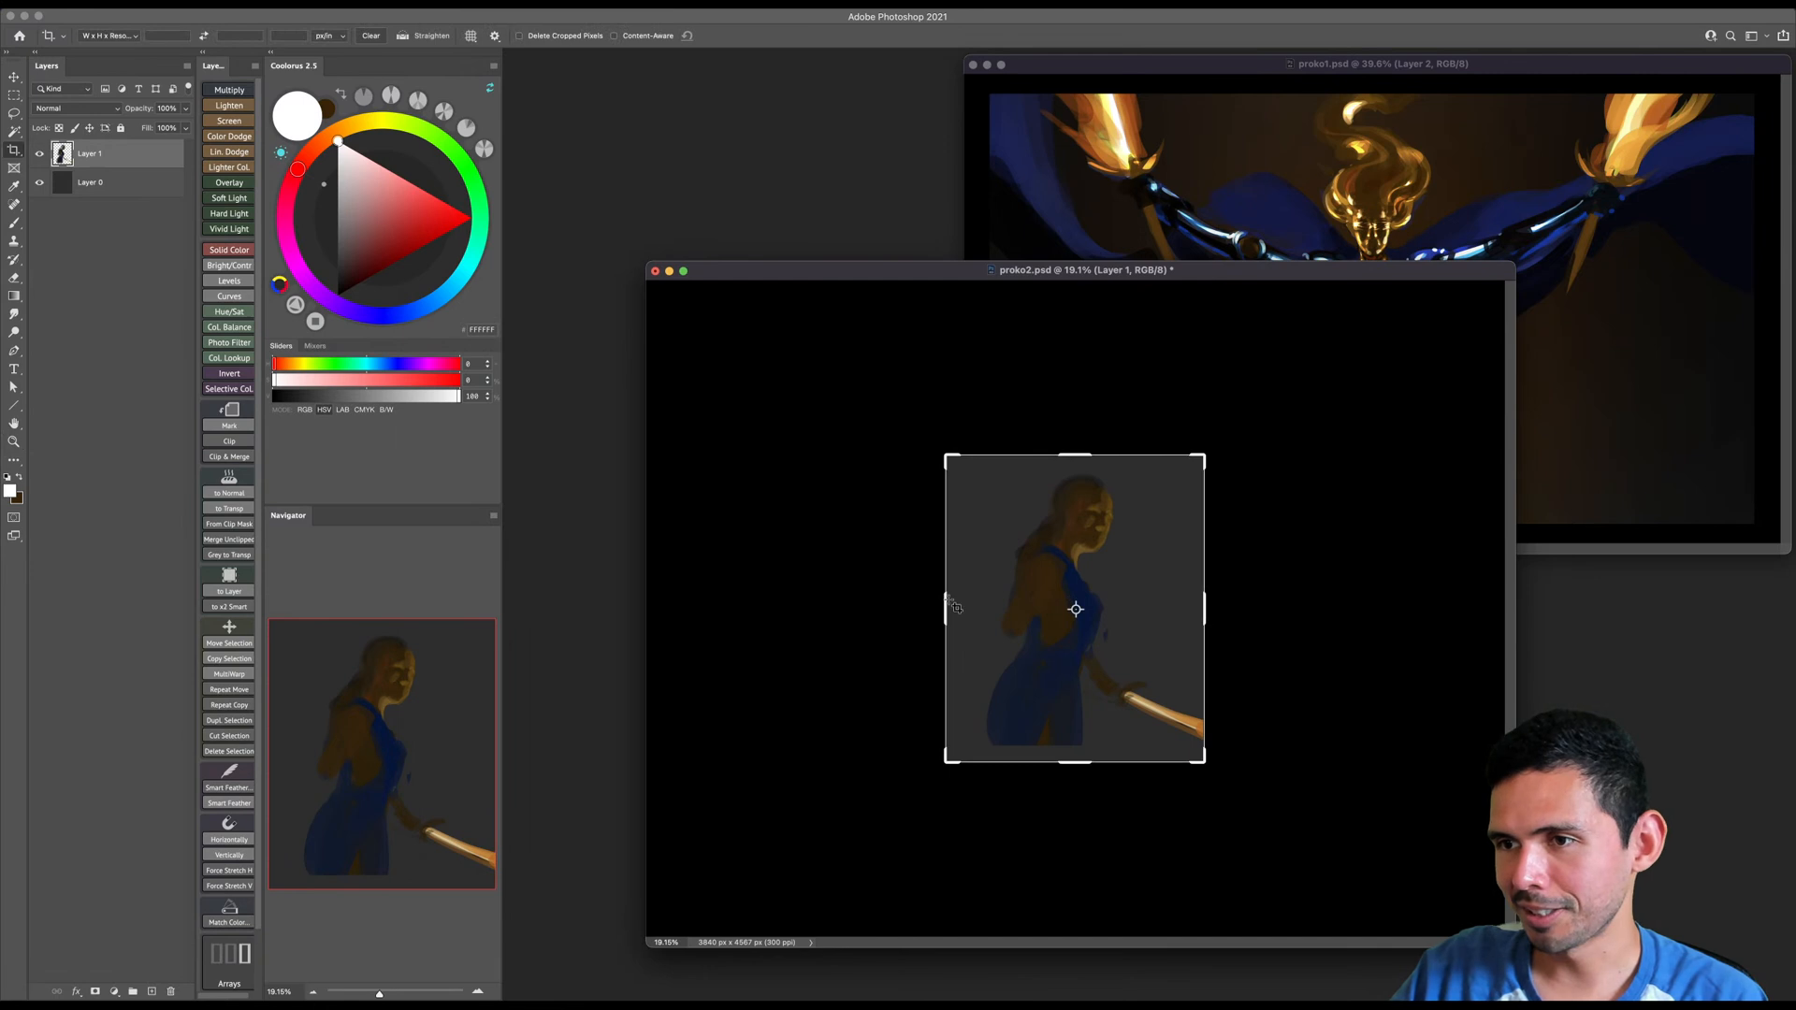
{"action": "left_click_drag", "start_coordinate": [946, 601], "coordinate": [838, 601]}
{"action": "left_click_drag", "start_coordinate": [1312, 601], "coordinate": [1325, 603]}
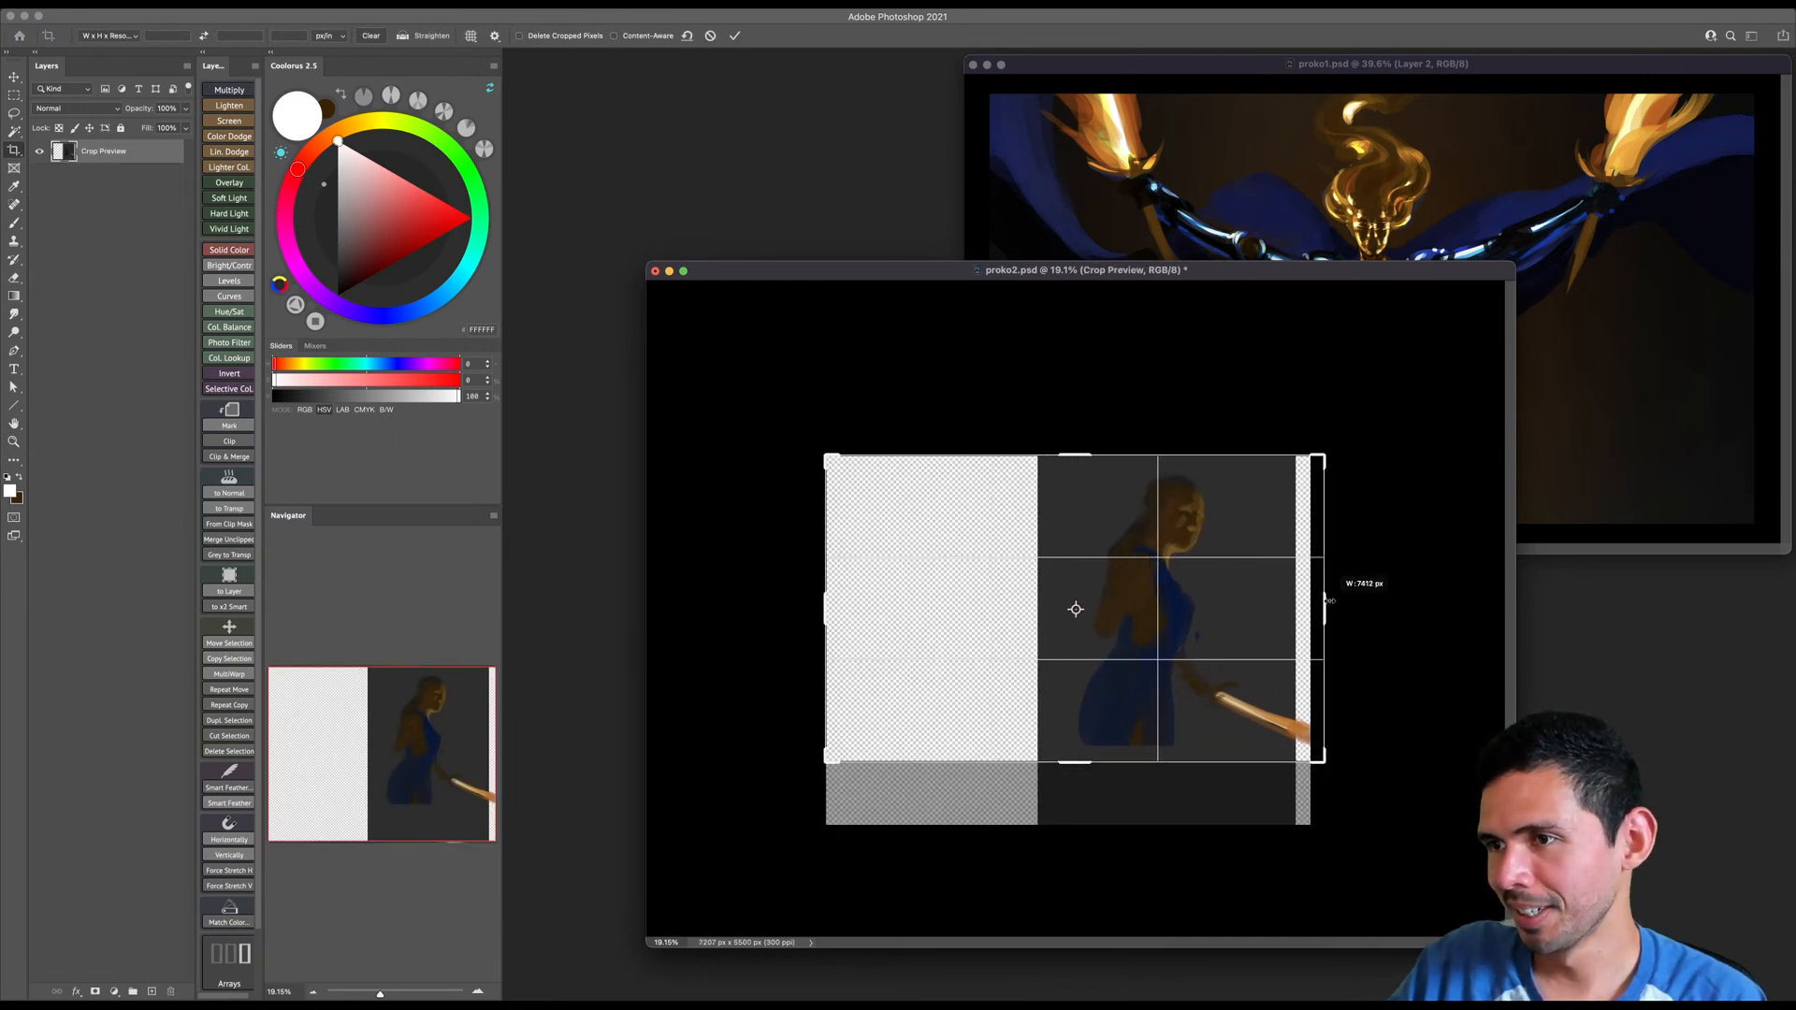
{"action": "key", "text": "Return"}
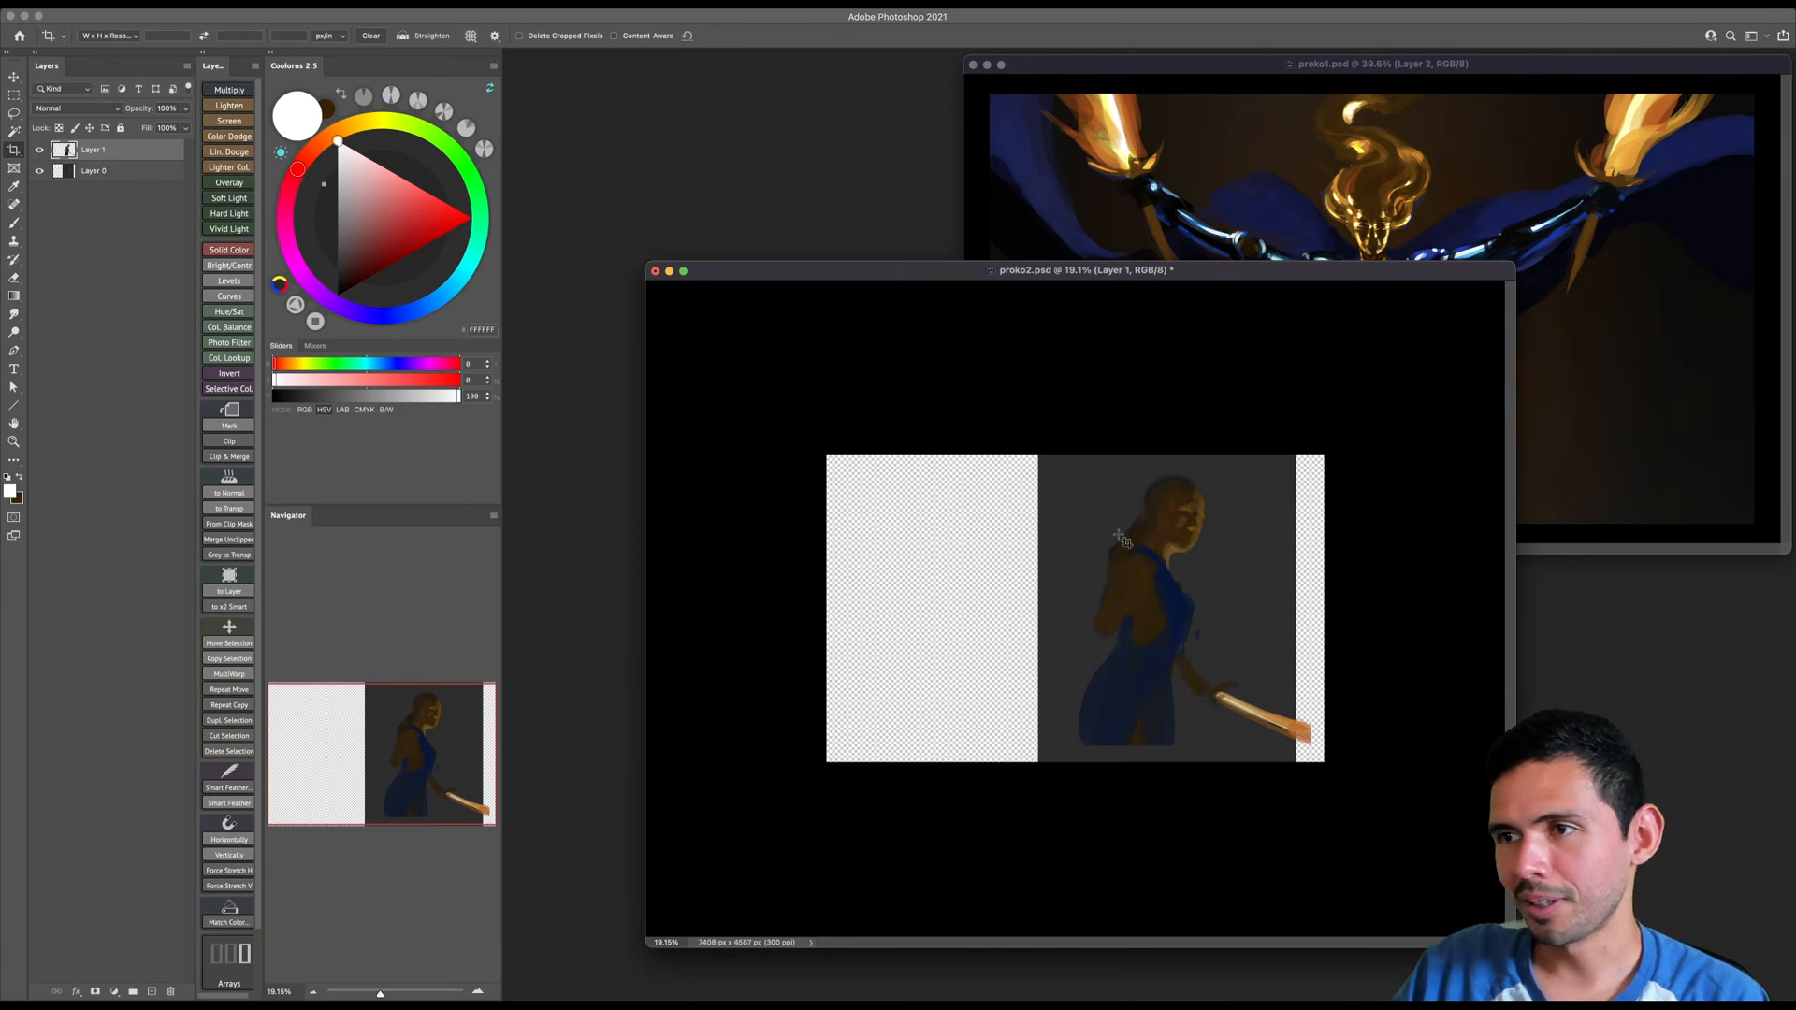
- Fill the background on Layer 0 with the dark grey sampled from the canvas, covering the new transparent areas
{"action": "key", "text": "g"}
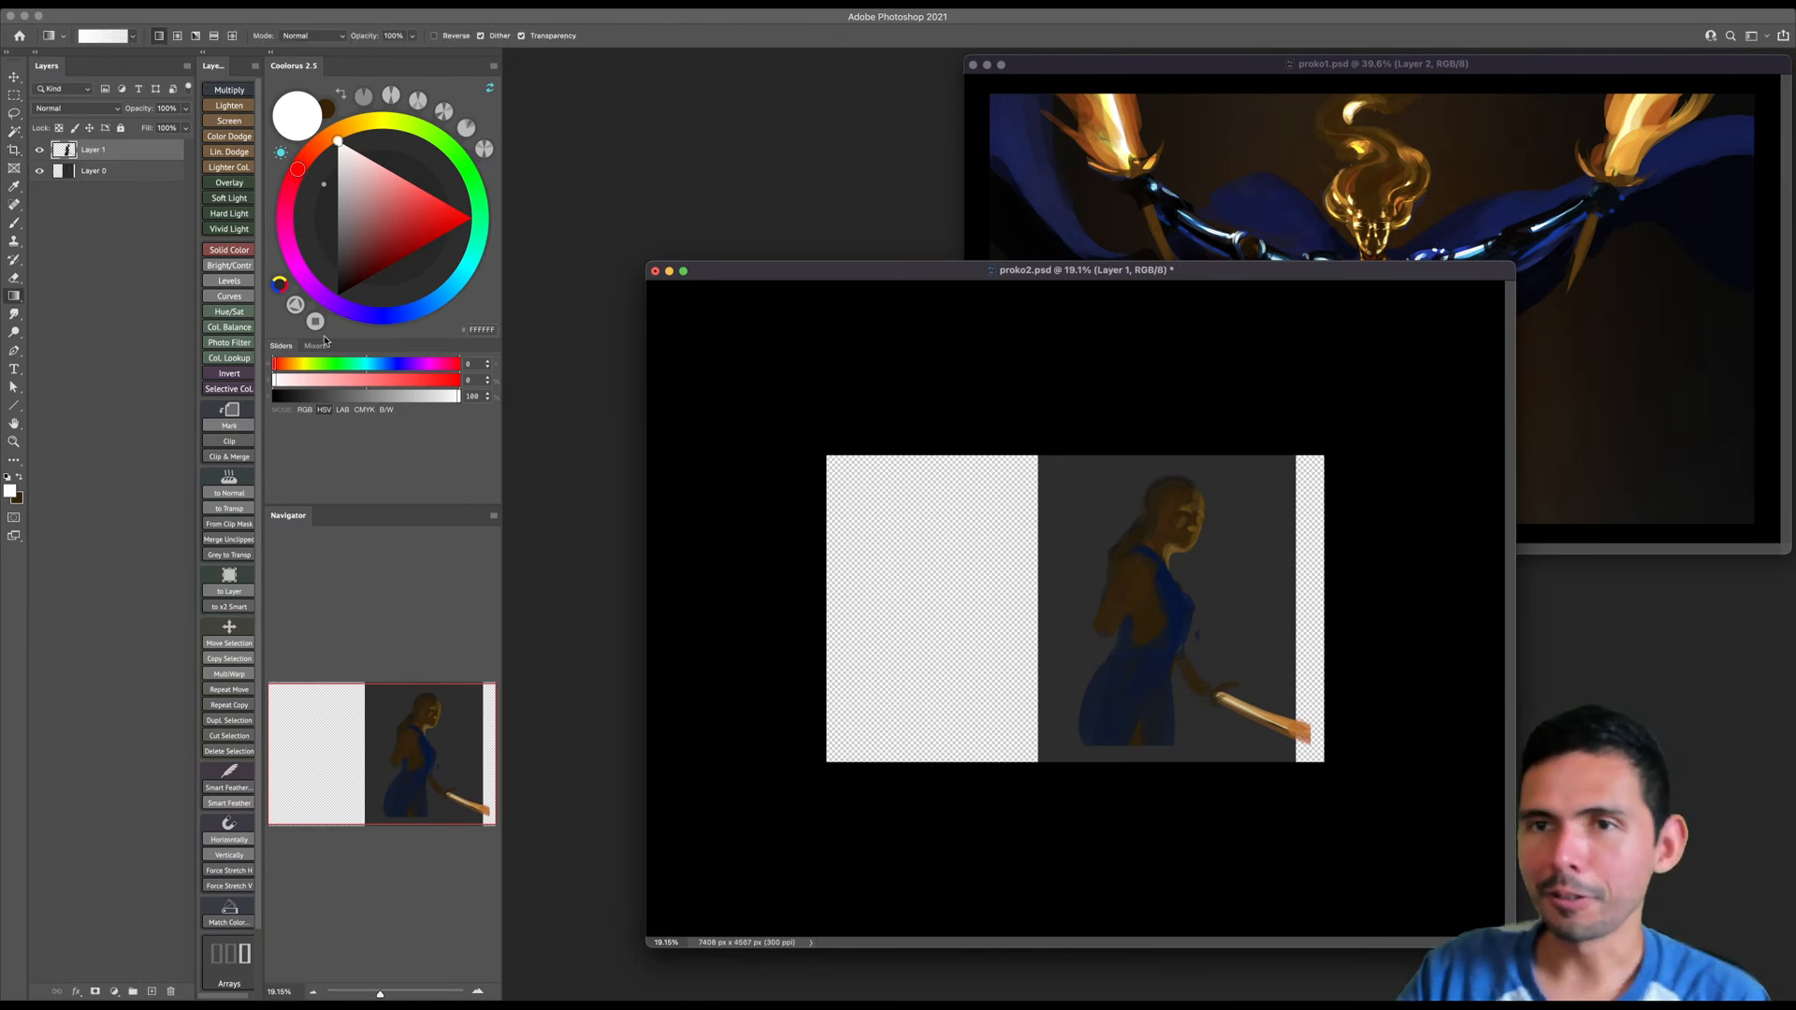
{"action": "left_click", "coordinate": [113, 172]}
{"action": "left_click", "coordinate": [1061, 468], "text": "alt"}
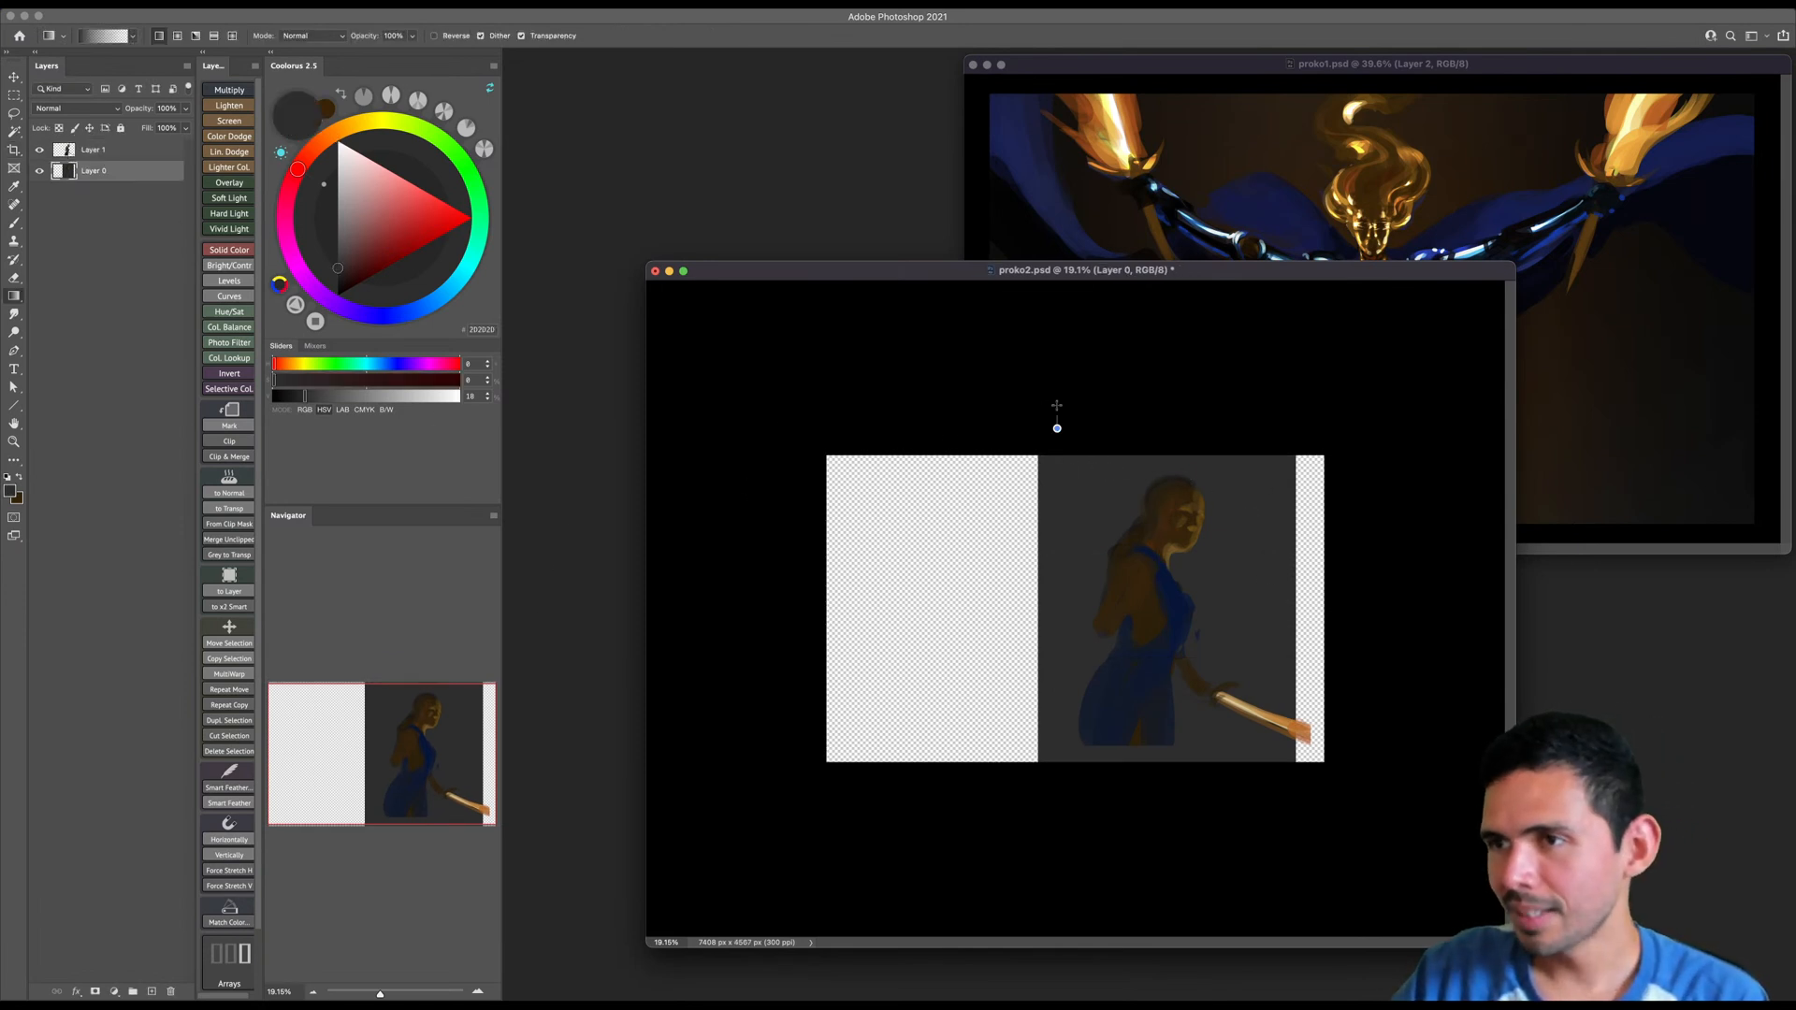
{"action": "key", "text": "alt+BackSpace"}
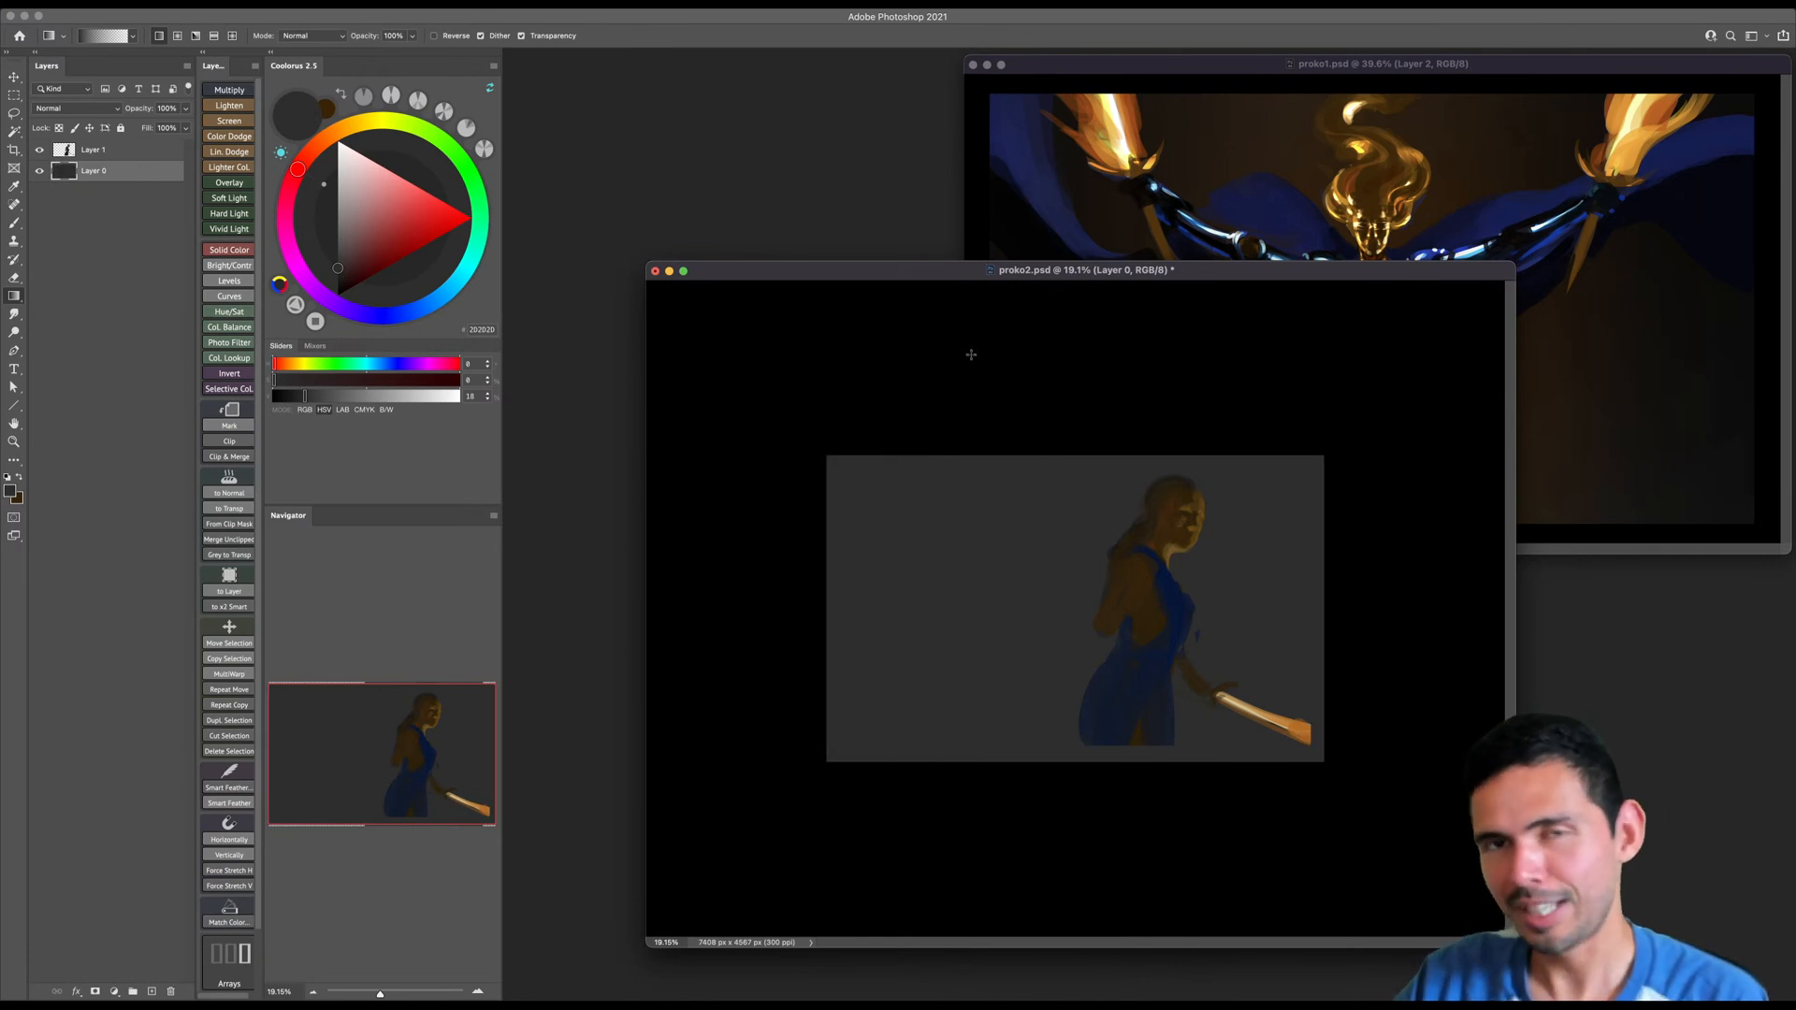
- Resize the image to a width of 5000 px with proportions kept
{"action": "left_click", "coordinate": [166, 11]}
{"action": "left_click", "coordinate": [201, 109]}
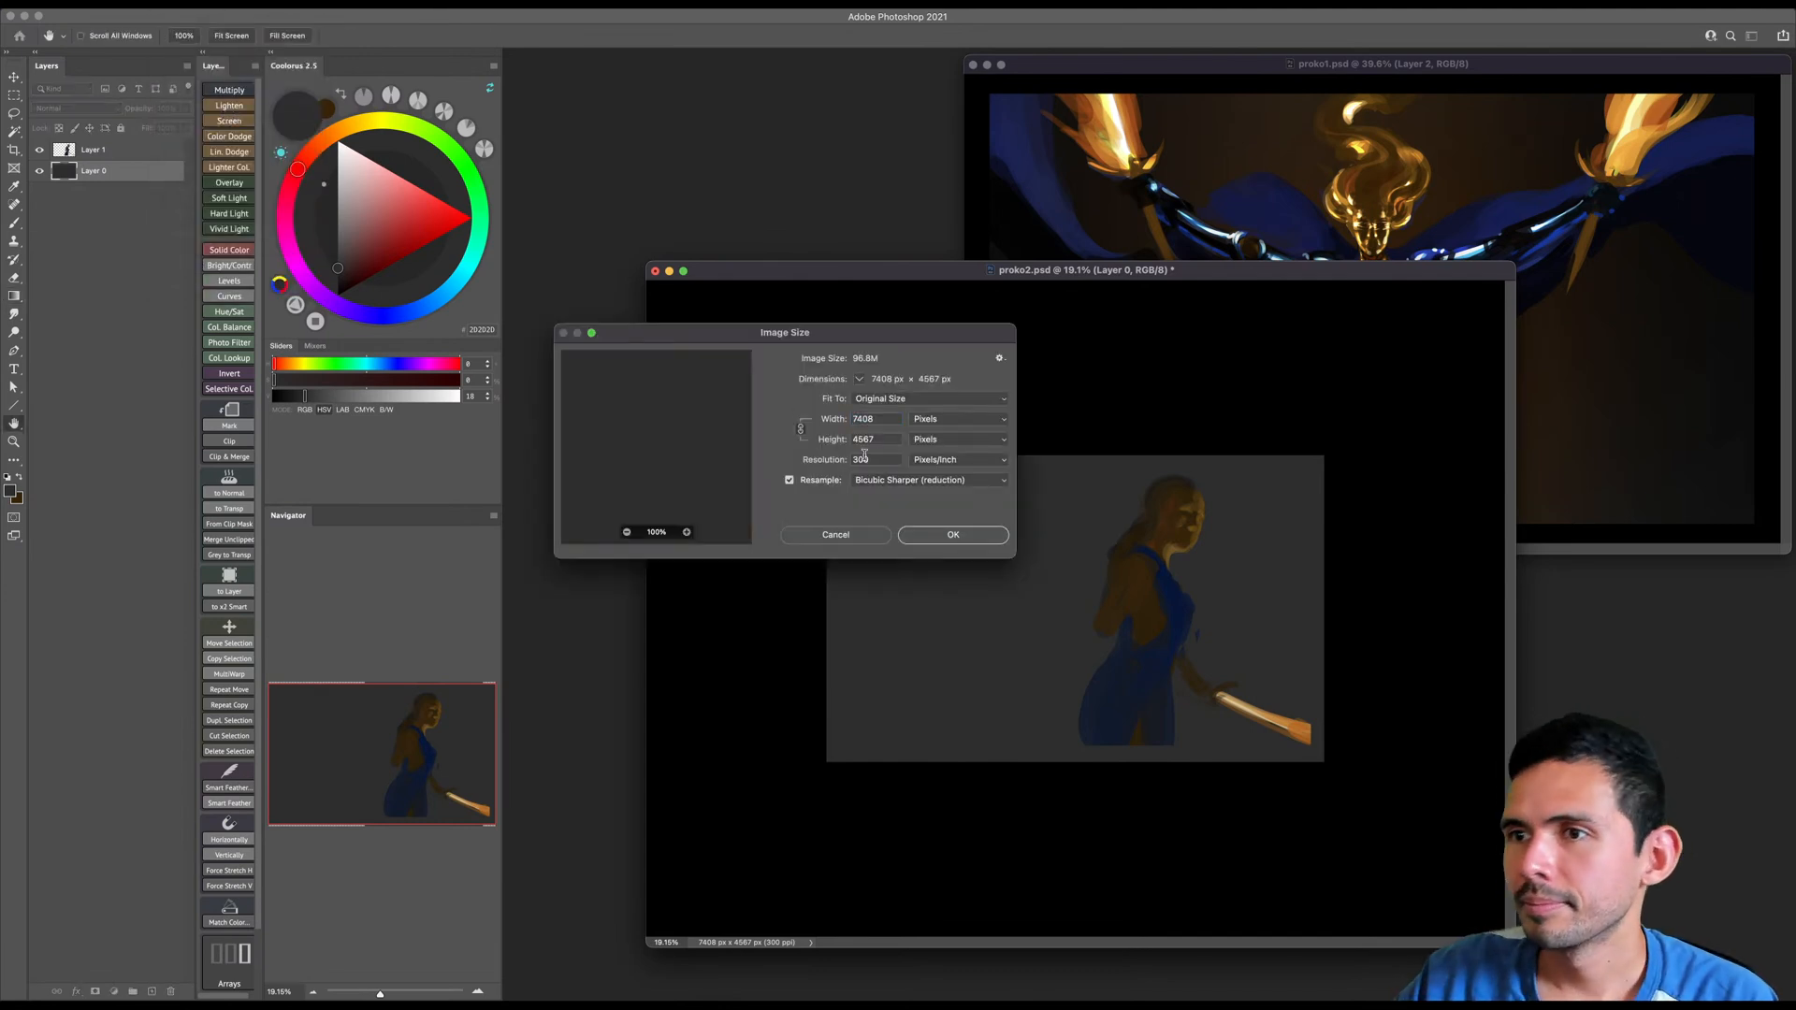
{"action": "double_click", "coordinate": [891, 419]}
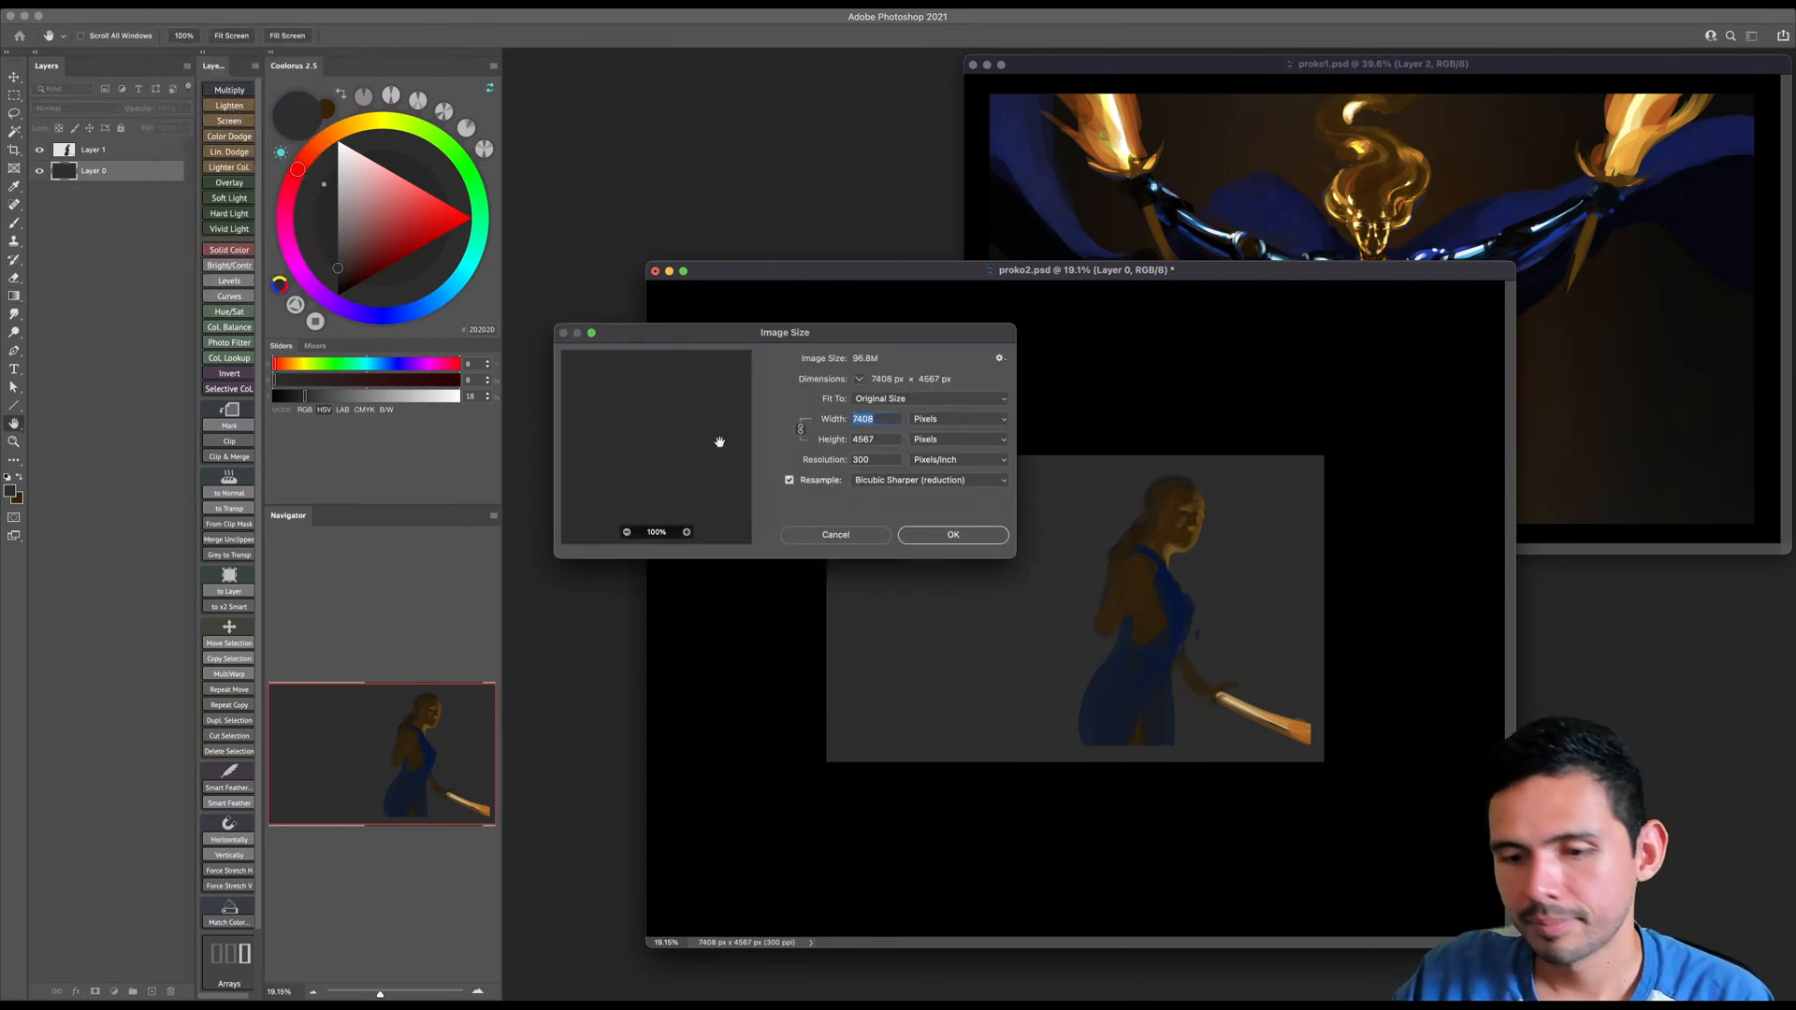
{"action": "type", "text": "5000"}
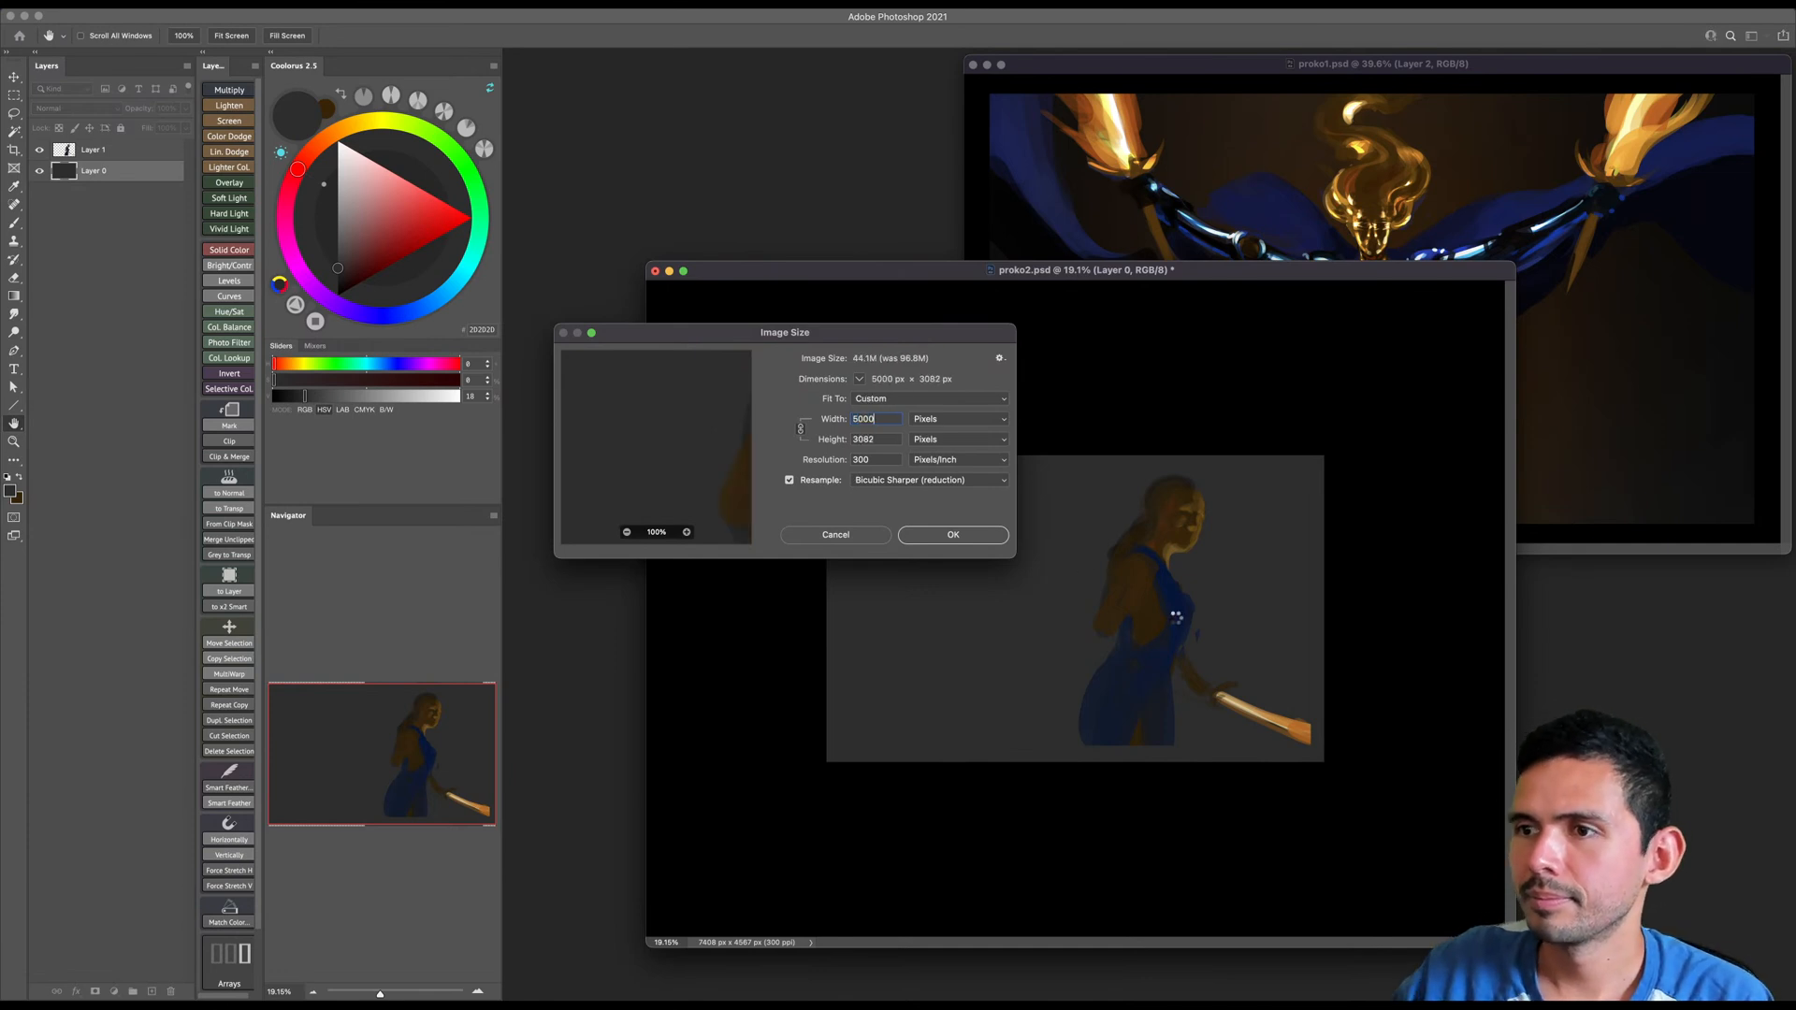
{"action": "left_click", "coordinate": [955, 539]}
- Pick up the dress's dark blue as the paint colour with the Brush and adjust the brush size
{"action": "key", "text": "b"}
{"action": "scroll", "coordinate": [996, 628], "scroll_direction": "up", "scroll_amount": 3}
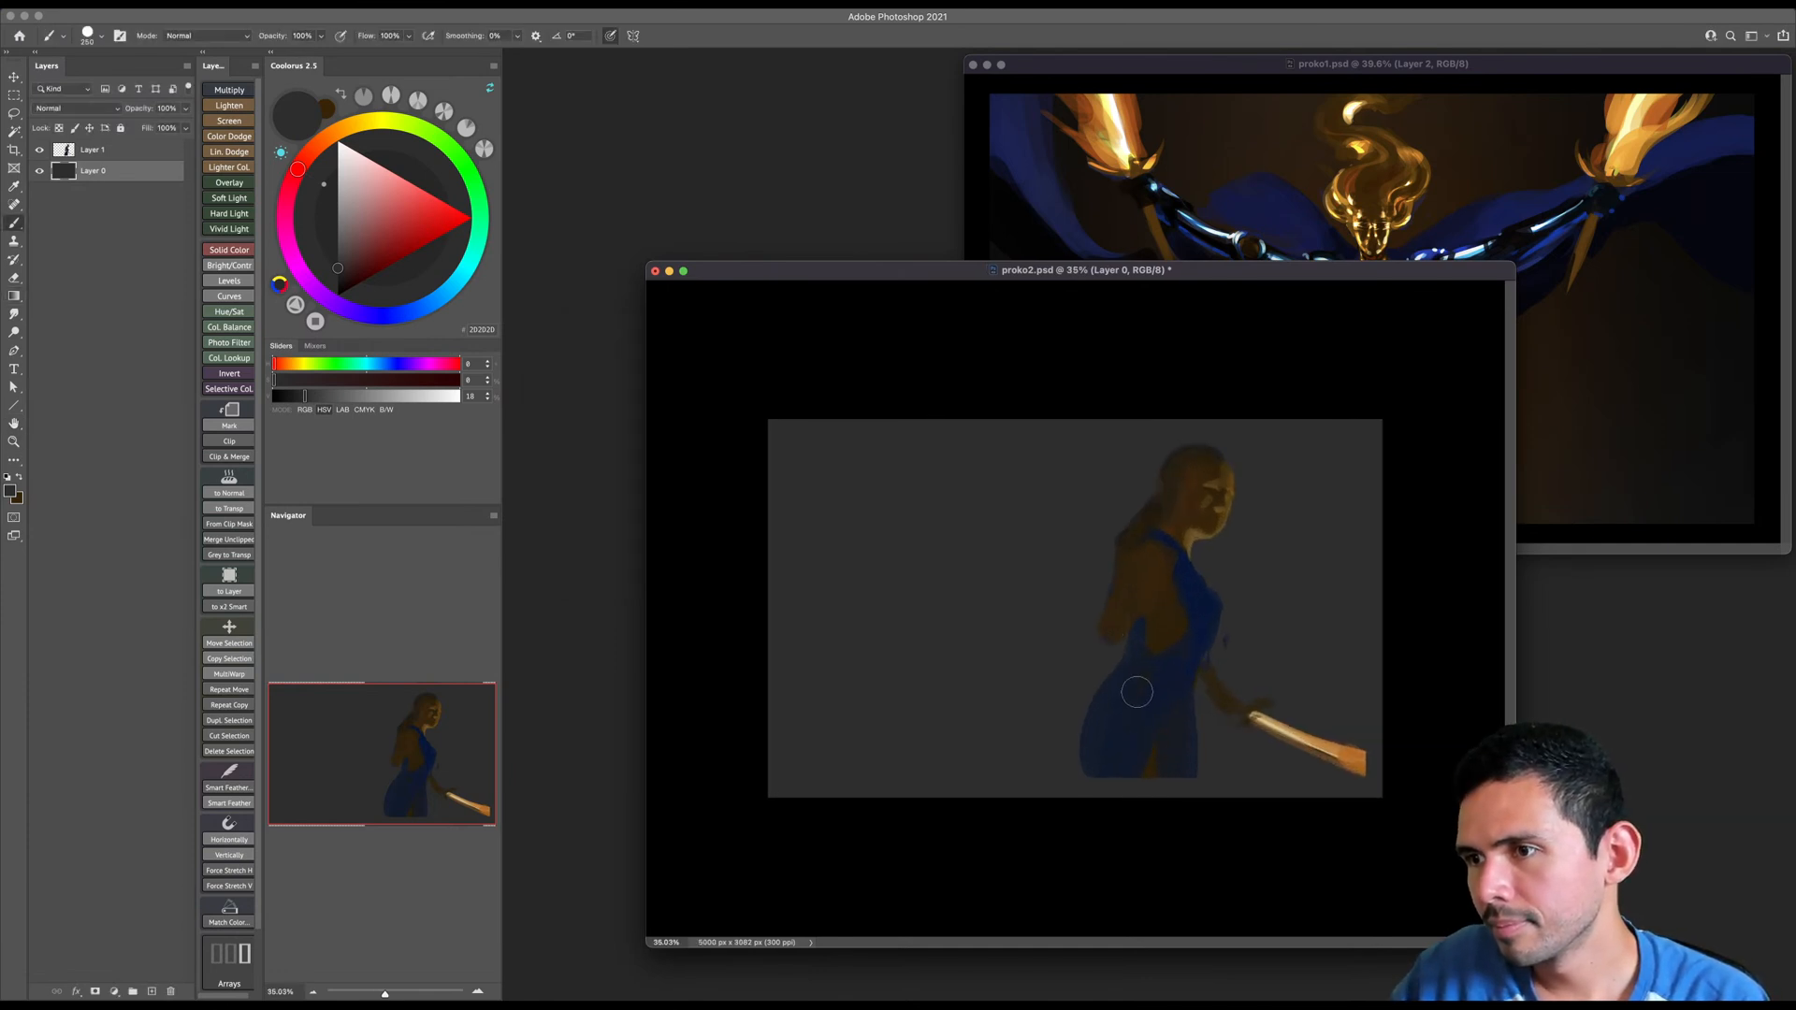
{"action": "left_click", "coordinate": [1168, 675], "text": "alt"}
{"action": "key", "text": "bracketleft"}
{"action": "key", "text": "bracketleft"}
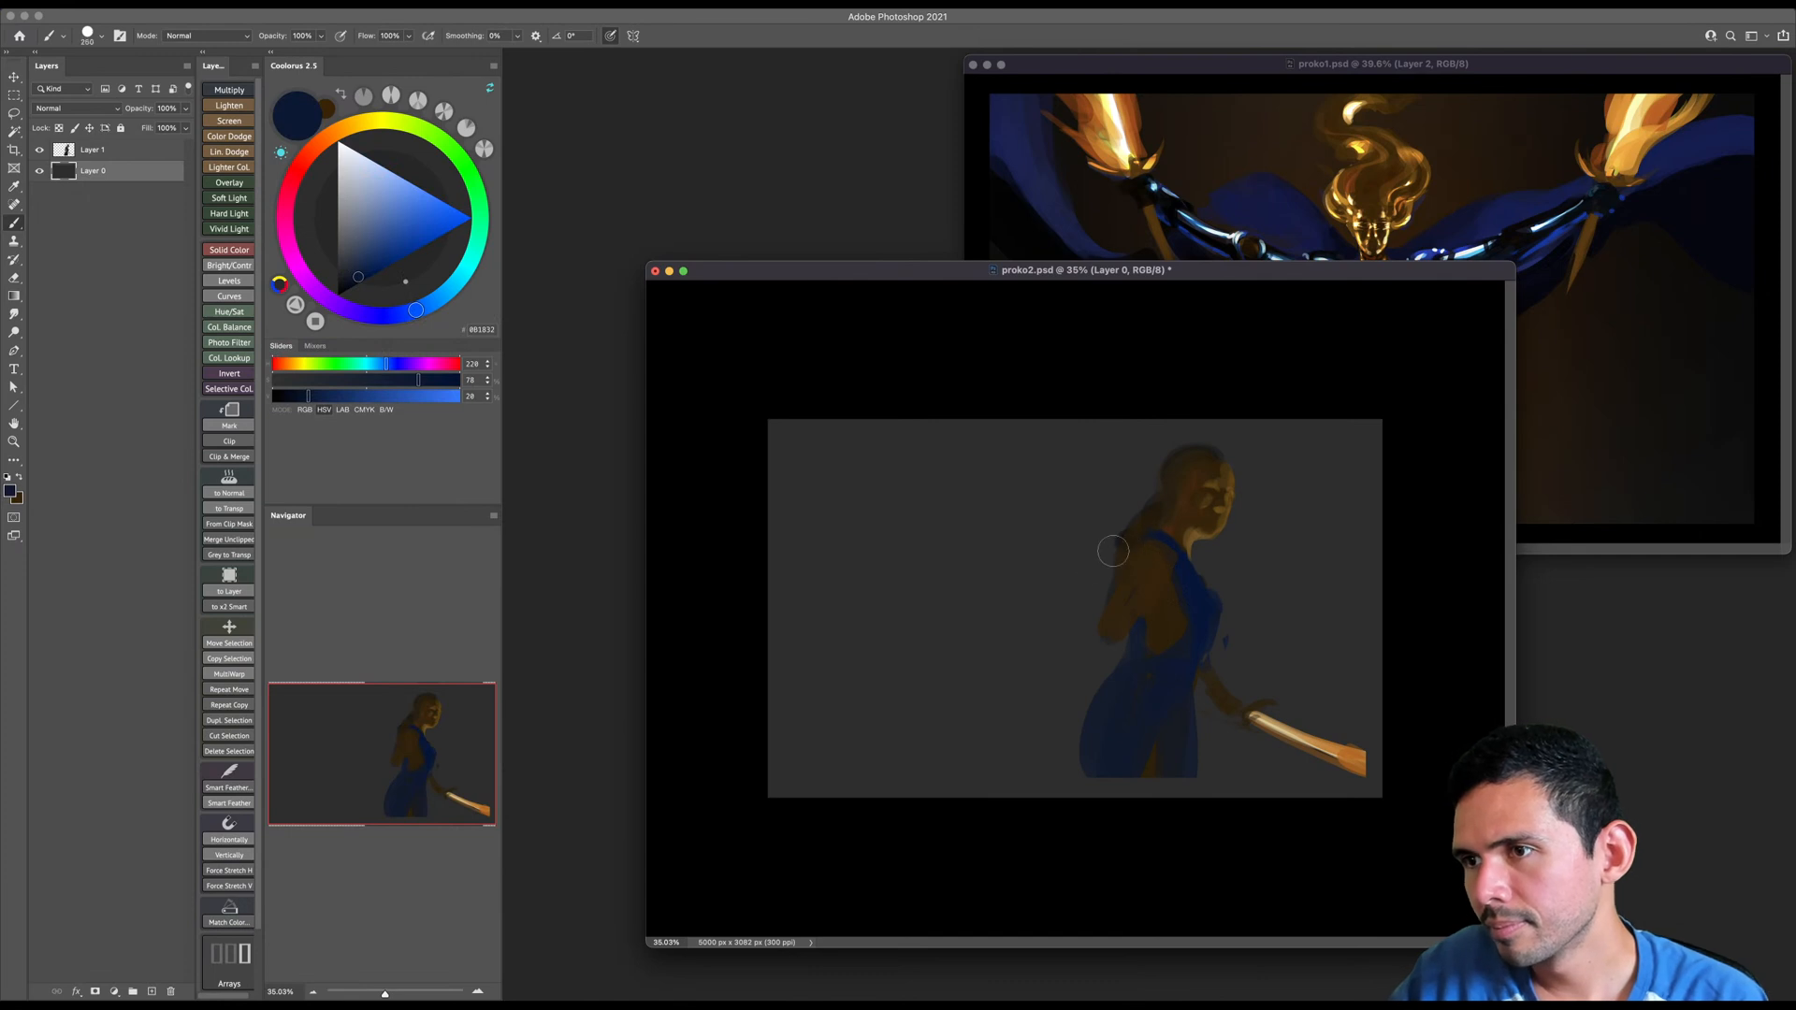
{"action": "left_click_drag", "start_coordinate": [1131, 539], "coordinate": [926, 536]}
{"action": "key", "text": "bracketright"}
{"action": "key", "text": "bracketright"}
{"action": "key", "text": "bracketright"}
{"action": "key", "text": "super+z"}
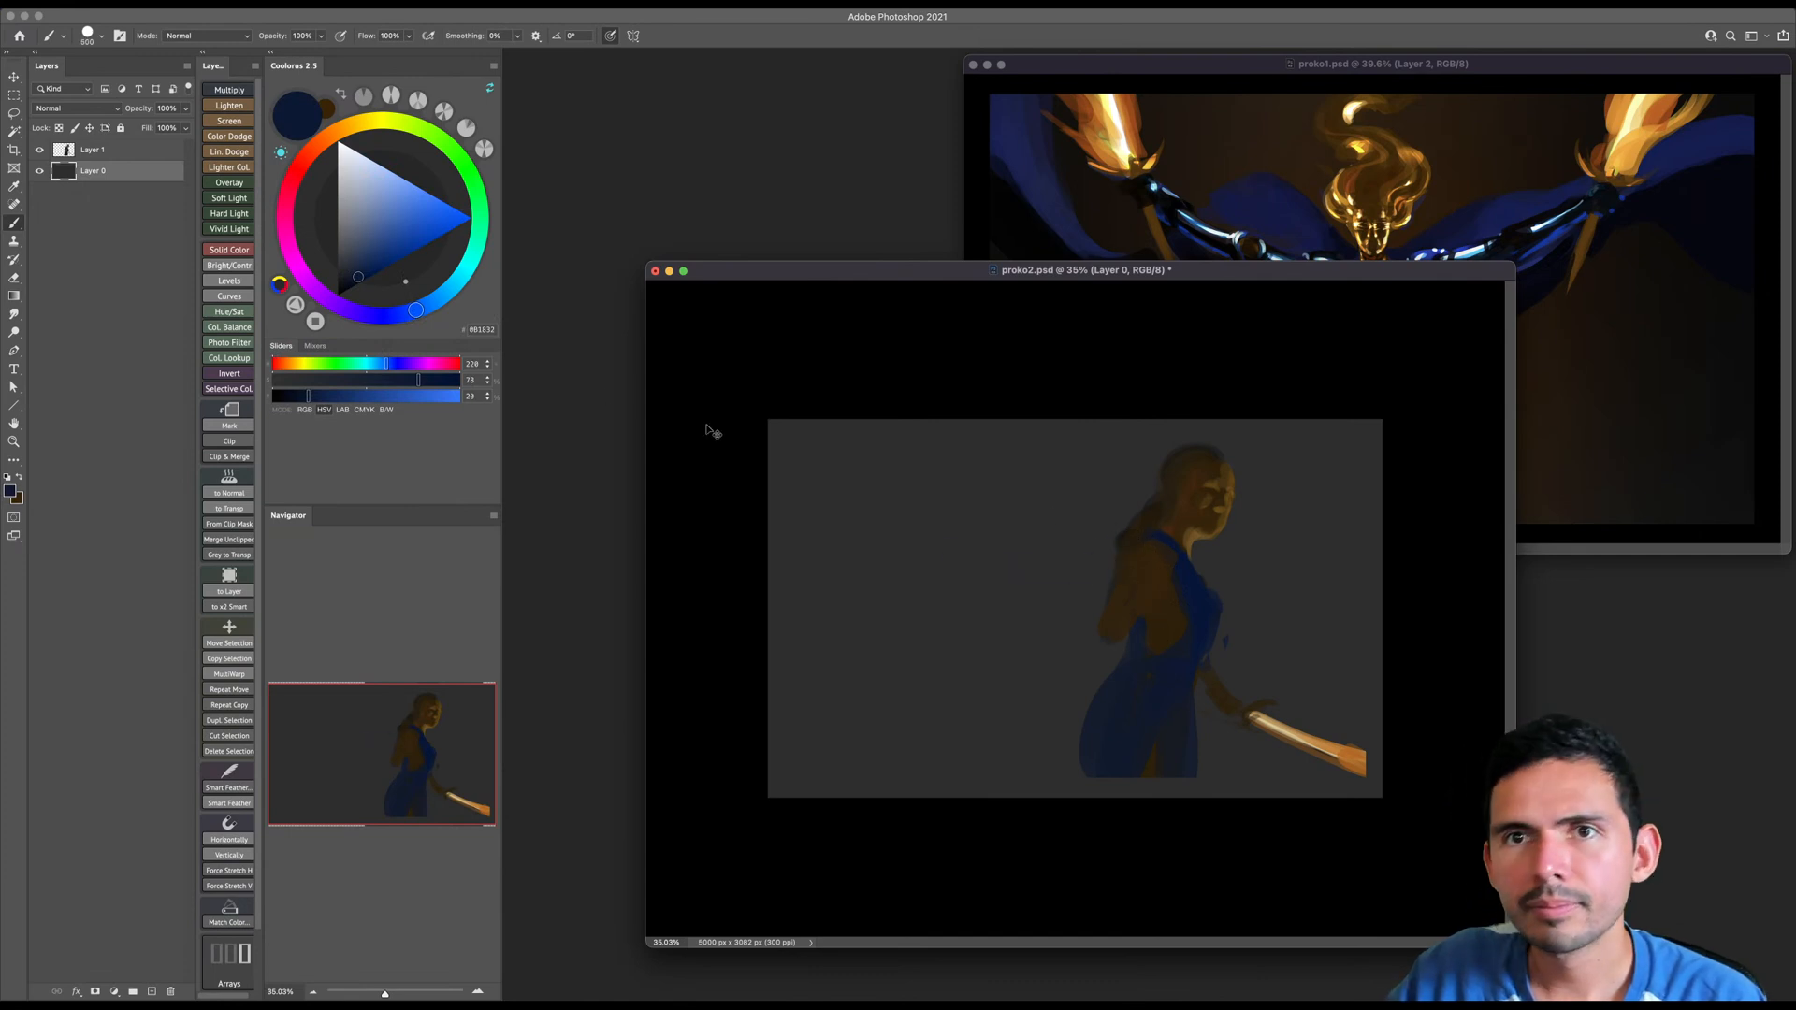
- On Layer 1, paint a long dark blue cape streaming back from the near shoulder to the canvas edge
{"action": "left_click", "coordinate": [84, 153]}
{"action": "key", "text": "bracketleft"}
{"action": "key", "text": "bracketleft"}
{"action": "key", "text": "bracketleft"}
{"action": "key", "text": "bracketleft"}
{"action": "key", "text": "bracketleft"}
{"action": "key", "text": "bracketleft"}
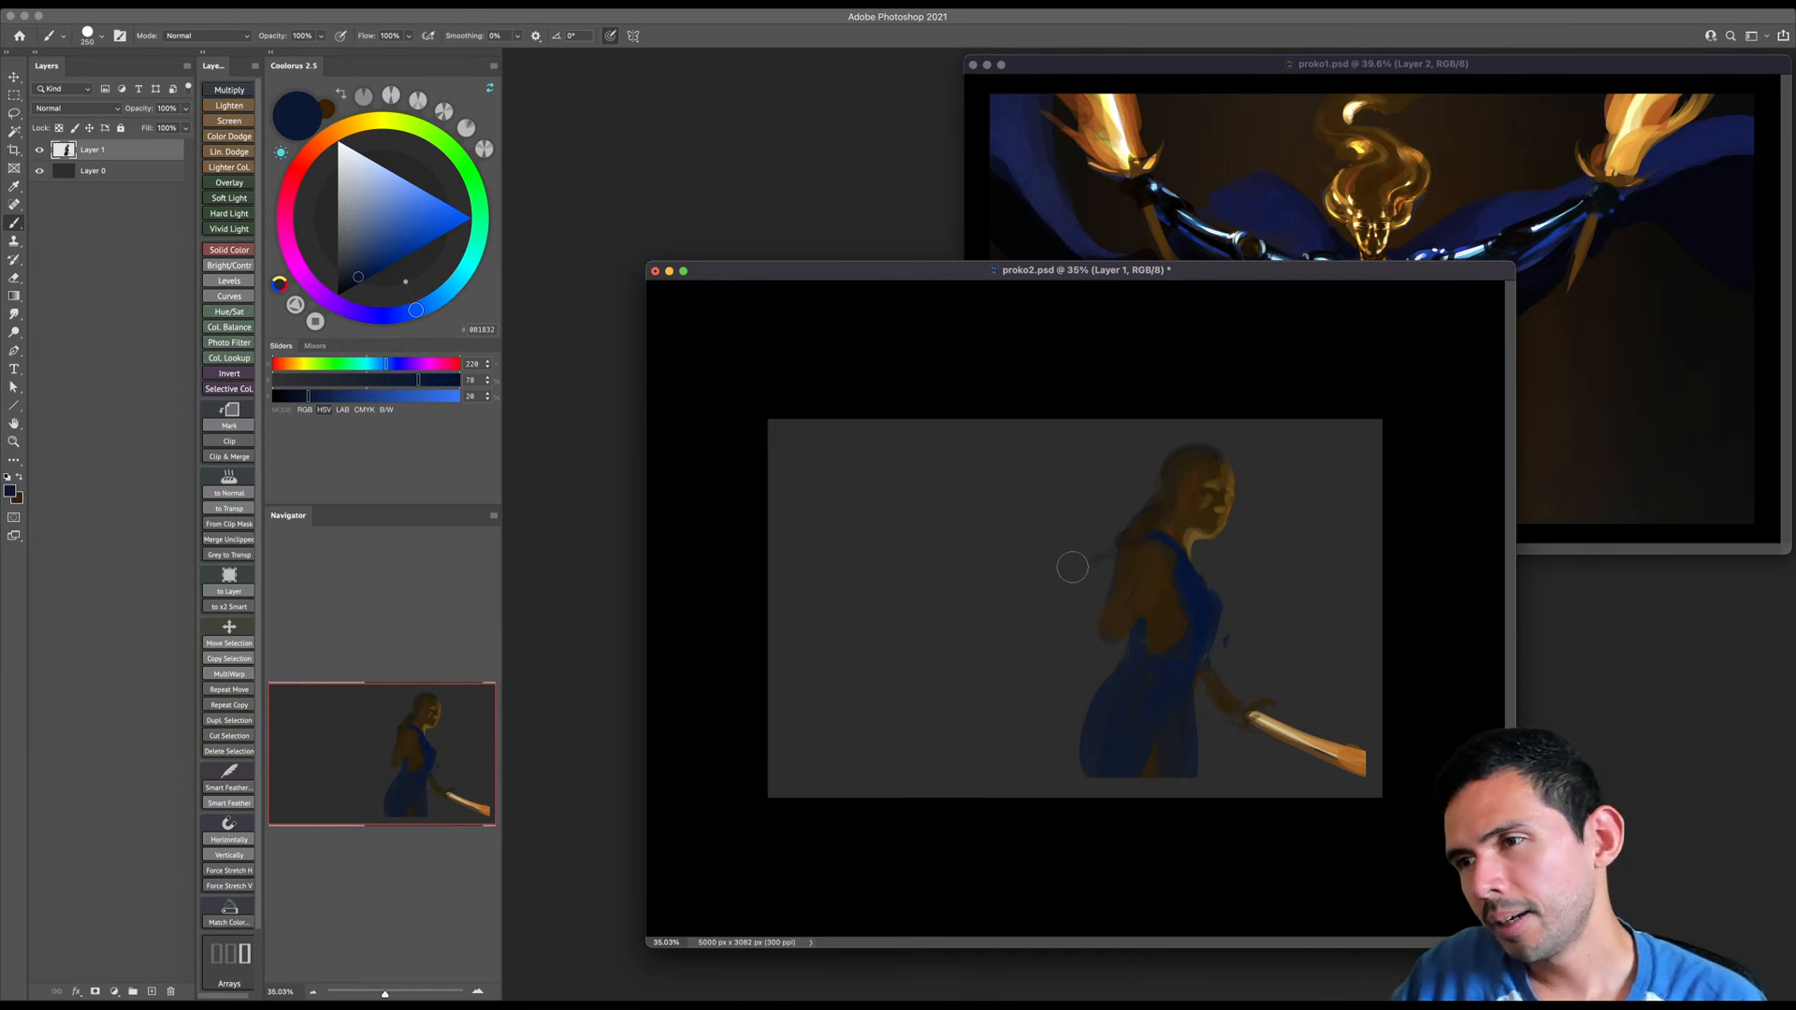
{"action": "mouse_move", "coordinate": [1147, 545]}
{"action": "left_mouse_down"}
{"action": "mouse_move", "coordinate": [1053, 583]}
{"action": "mouse_move", "coordinate": [1115, 546]}
{"action": "mouse_move", "coordinate": [946, 575]}
{"action": "mouse_move", "coordinate": [1017, 576]}
{"action": "mouse_move", "coordinate": [1009, 592]}
{"action": "mouse_move", "coordinate": [949, 595]}
{"action": "mouse_move", "coordinate": [987, 584]}
{"action": "mouse_move", "coordinate": [899, 560]}
{"action": "mouse_move", "coordinate": [953, 590]}
{"action": "mouse_move", "coordinate": [748, 606]}
{"action": "left_mouse_up"}
{"action": "key", "text": "bracketright"}
{"action": "key", "text": "bracketright"}
{"action": "left_click_drag", "start_coordinate": [925, 584], "coordinate": [717, 621]}
{"action": "left_click_drag", "start_coordinate": [968, 600], "coordinate": [729, 633]}
{"action": "key", "text": "bracketright"}
{"action": "mouse_move", "coordinate": [946, 610]}
{"action": "left_mouse_down", "text": "super"}
{"action": "mouse_move", "coordinate": [974, 616]}
{"action": "mouse_move", "coordinate": [902, 533]}
{"action": "mouse_move", "coordinate": [918, 570]}
{"action": "mouse_move", "coordinate": [873, 569]}
{"action": "mouse_move", "coordinate": [770, 664]}
{"action": "left_mouse_up", "text": "super"}
- Add narrower blue strands trailing beneath the cape and fill in its band near the shoulder
{"action": "key", "text": "bracketleft"}
{"action": "key", "text": "bracketleft"}
{"action": "key", "text": "bracketleft"}
{"action": "mouse_move", "coordinate": [994, 640]}
{"action": "left_mouse_down"}
{"action": "mouse_move", "coordinate": [929, 633]}
{"action": "mouse_move", "coordinate": [790, 743]}
{"action": "left_mouse_up"}
{"action": "left_click_drag", "start_coordinate": [1013, 608], "coordinate": [1113, 583]}
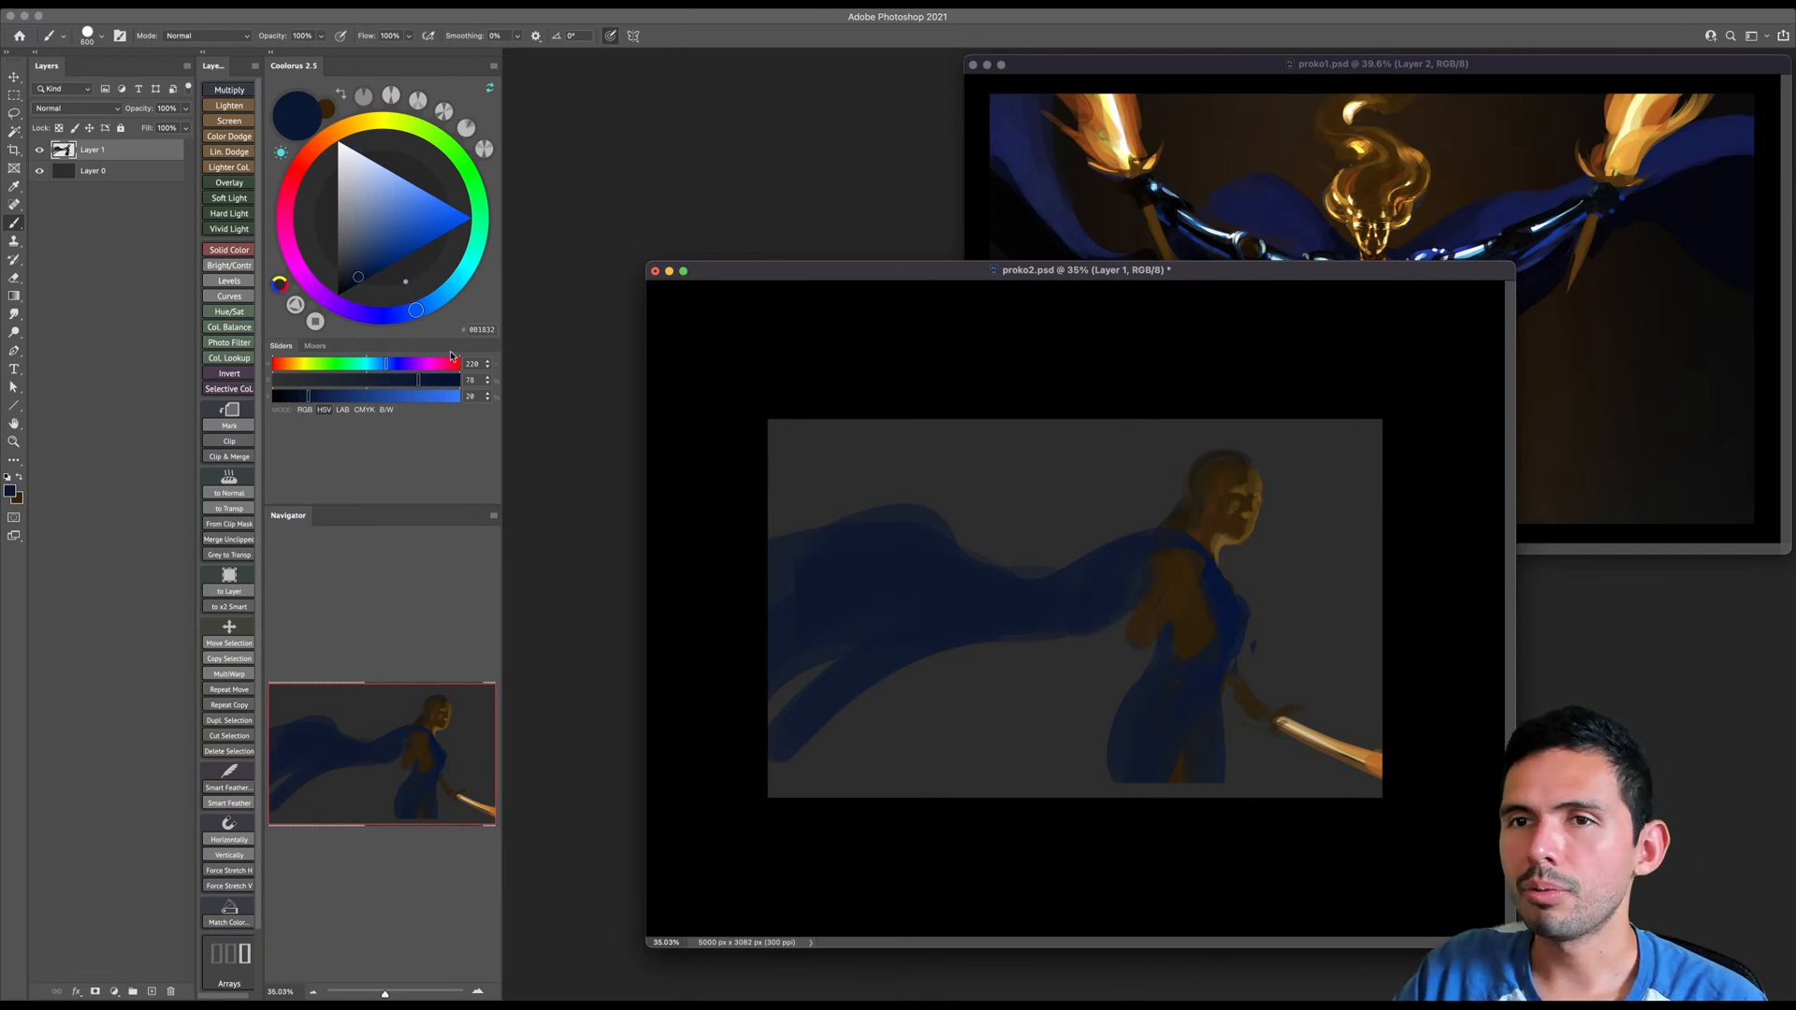
- Paint the cape's underside near the shoulder in dark golden brown with HSV 40, 100, 33
{"action": "left_click", "coordinate": [348, 125]}
{"action": "left_click", "coordinate": [382, 270]}
{"action": "key", "text": "bracketleft"}
{"action": "mouse_move", "coordinate": [1085, 572]}
{"action": "left_mouse_down"}
{"action": "mouse_move", "coordinate": [1001, 625]}
{"action": "mouse_move", "coordinate": [963, 624]}
{"action": "left_mouse_up"}
{"action": "key", "text": "bracketright"}
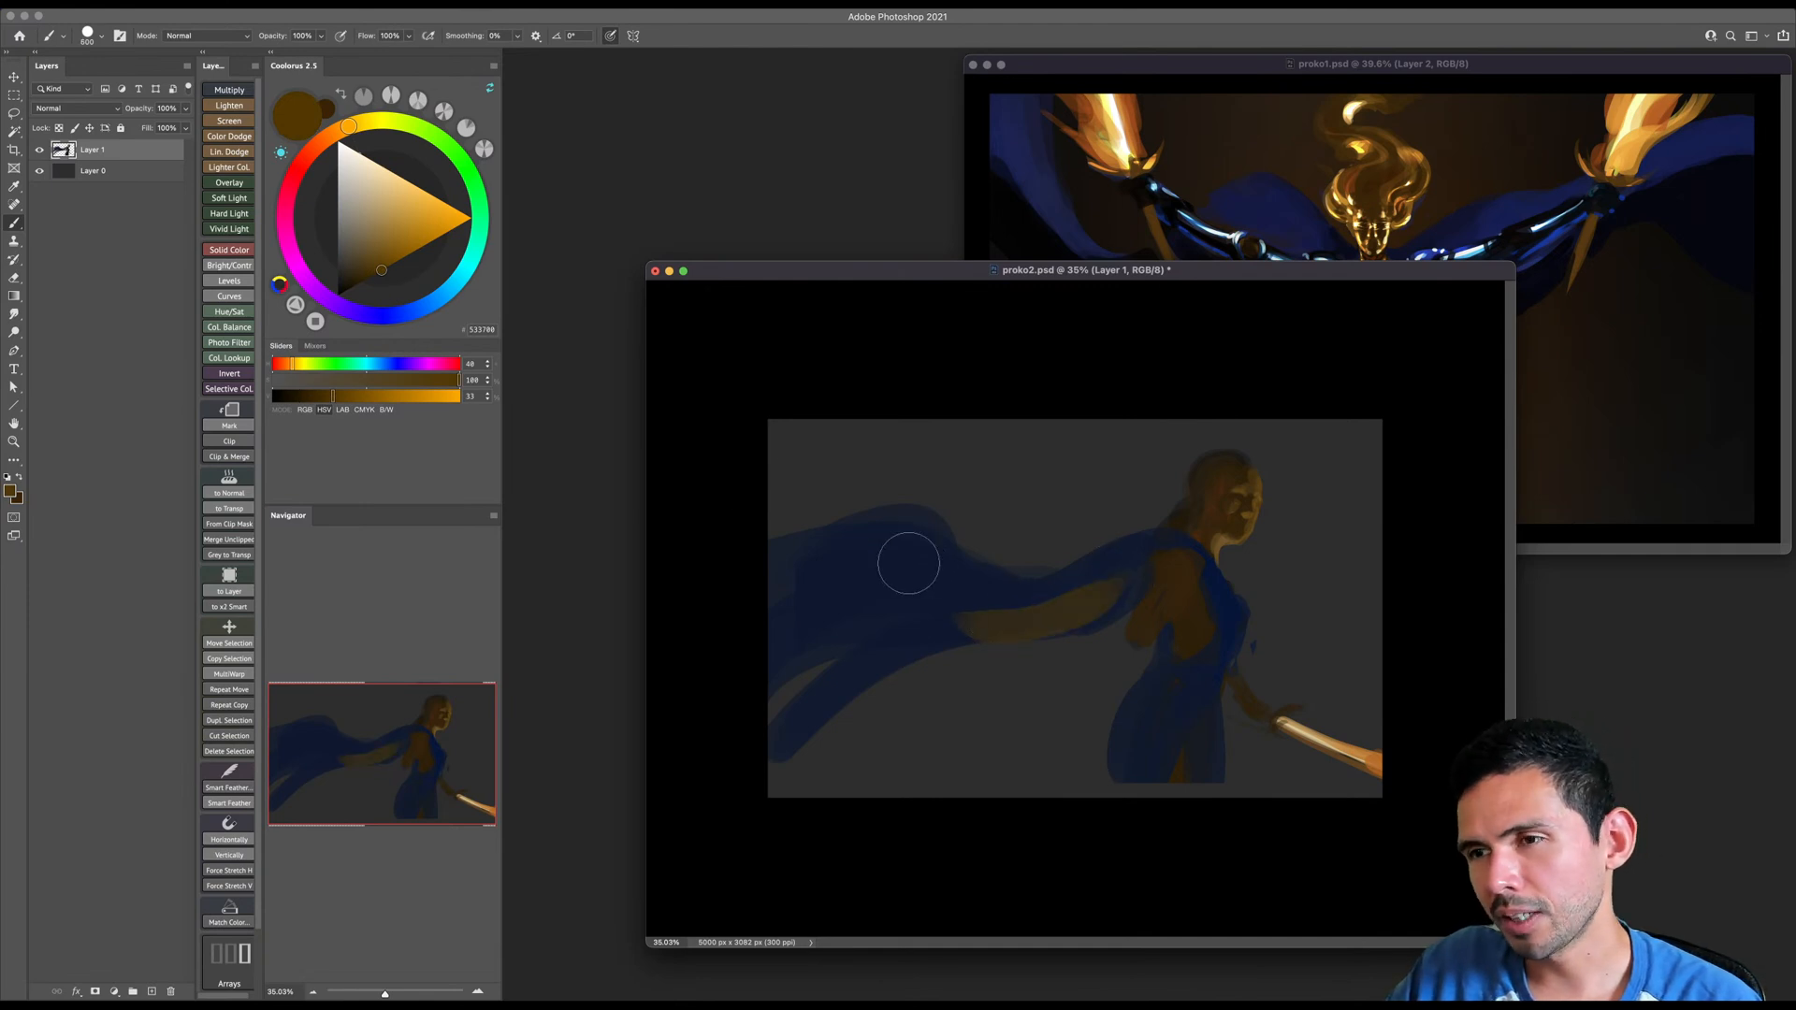
- Paint a golden-brown lining patch on the cape's far fold and extend it with thin strips to the canvas edge
{"action": "mouse_move", "coordinate": [881, 551]}
{"action": "left_mouse_down"}
{"action": "mouse_move", "coordinate": [904, 580]}
{"action": "mouse_move", "coordinate": [883, 552]}
{"action": "mouse_move", "coordinate": [920, 568]}
{"action": "mouse_move", "coordinate": [904, 561]}
{"action": "left_mouse_up"}
{"action": "key", "text": "bracketleft"}
{"action": "key", "text": "bracketleft"}
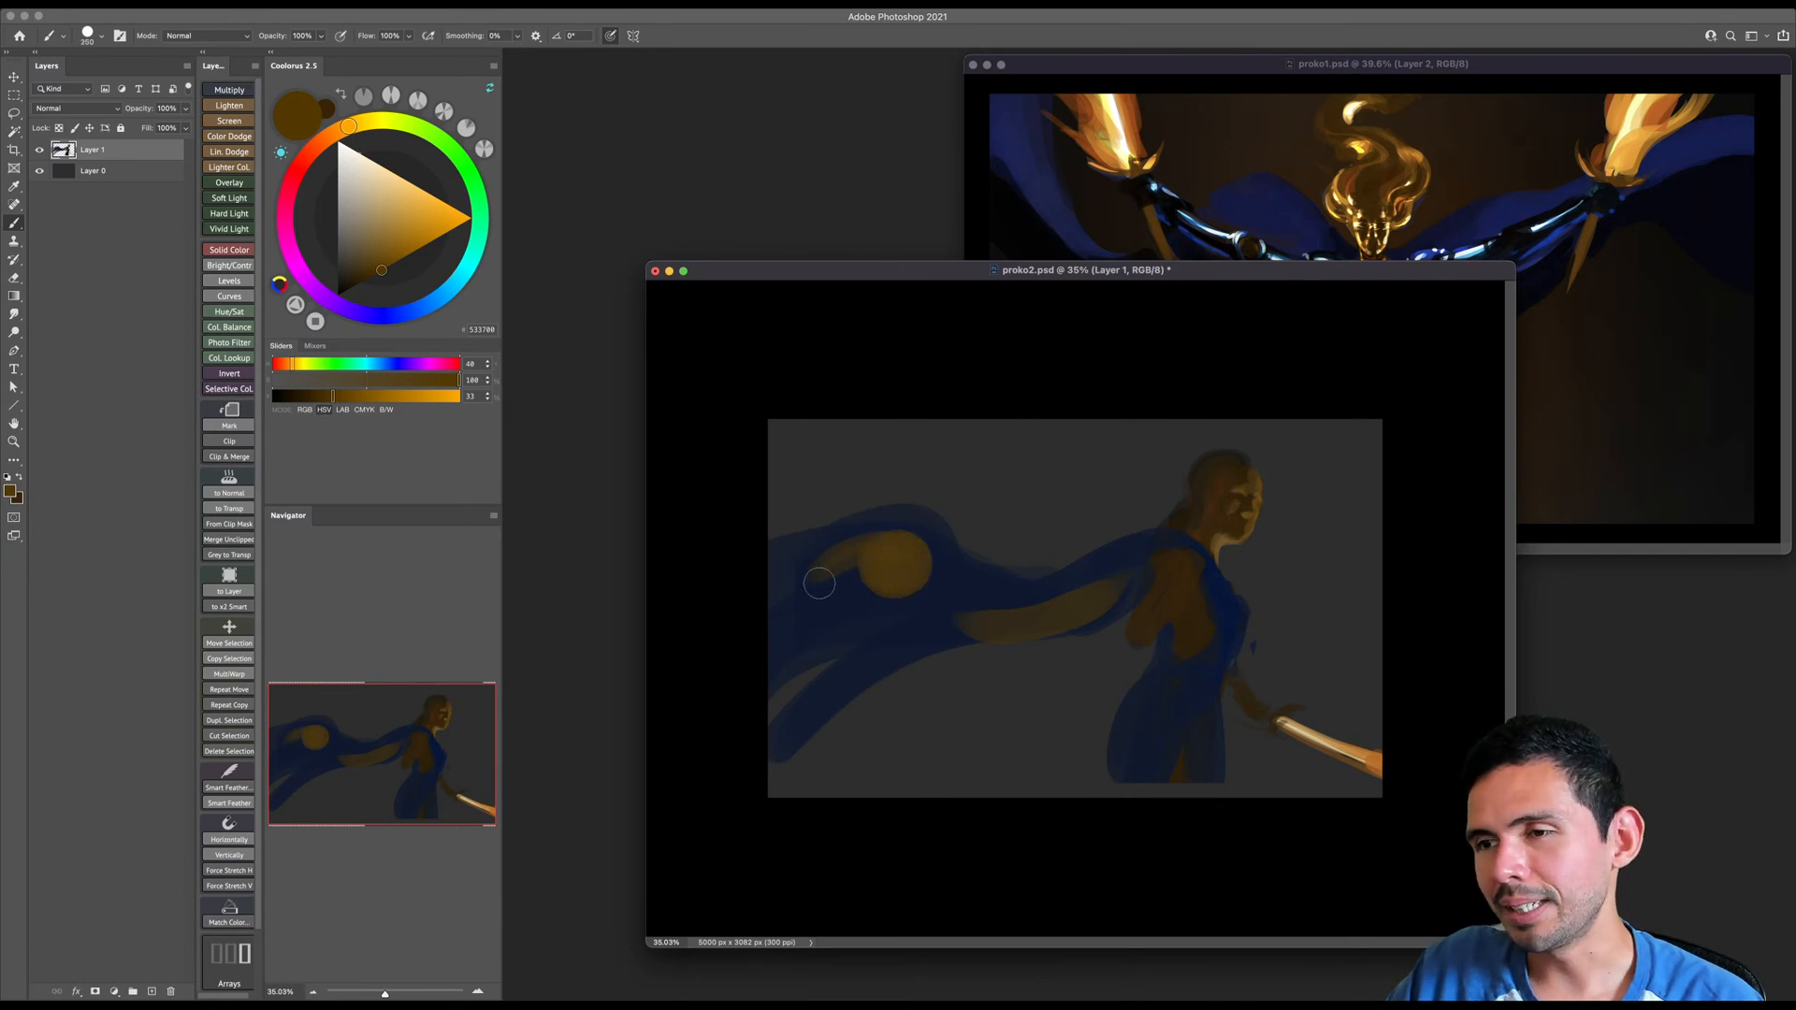
{"action": "key", "text": "bracketleft"}
{"action": "mouse_move", "coordinate": [824, 571]}
{"action": "left_mouse_down"}
{"action": "mouse_move", "coordinate": [876, 564]}
{"action": "mouse_move", "coordinate": [774, 590]}
{"action": "left_mouse_up"}
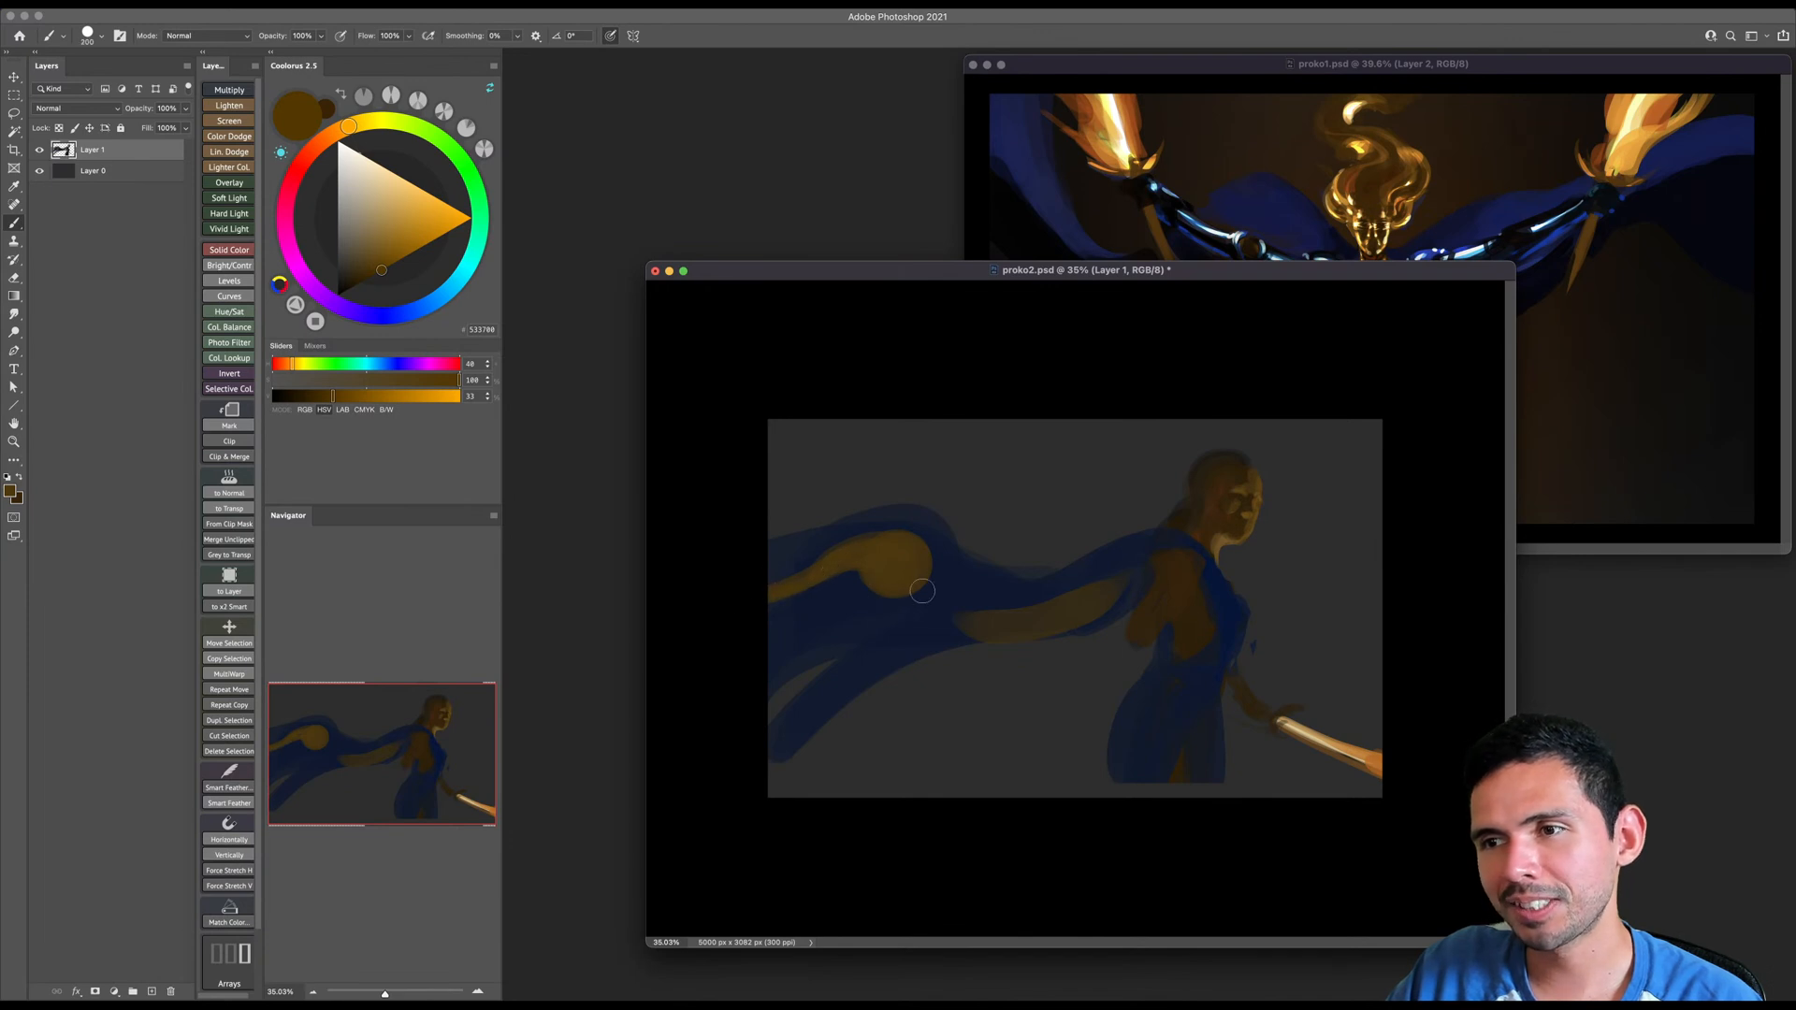
{"action": "key", "text": "bracketright"}
{"action": "key", "text": "bracketright"}
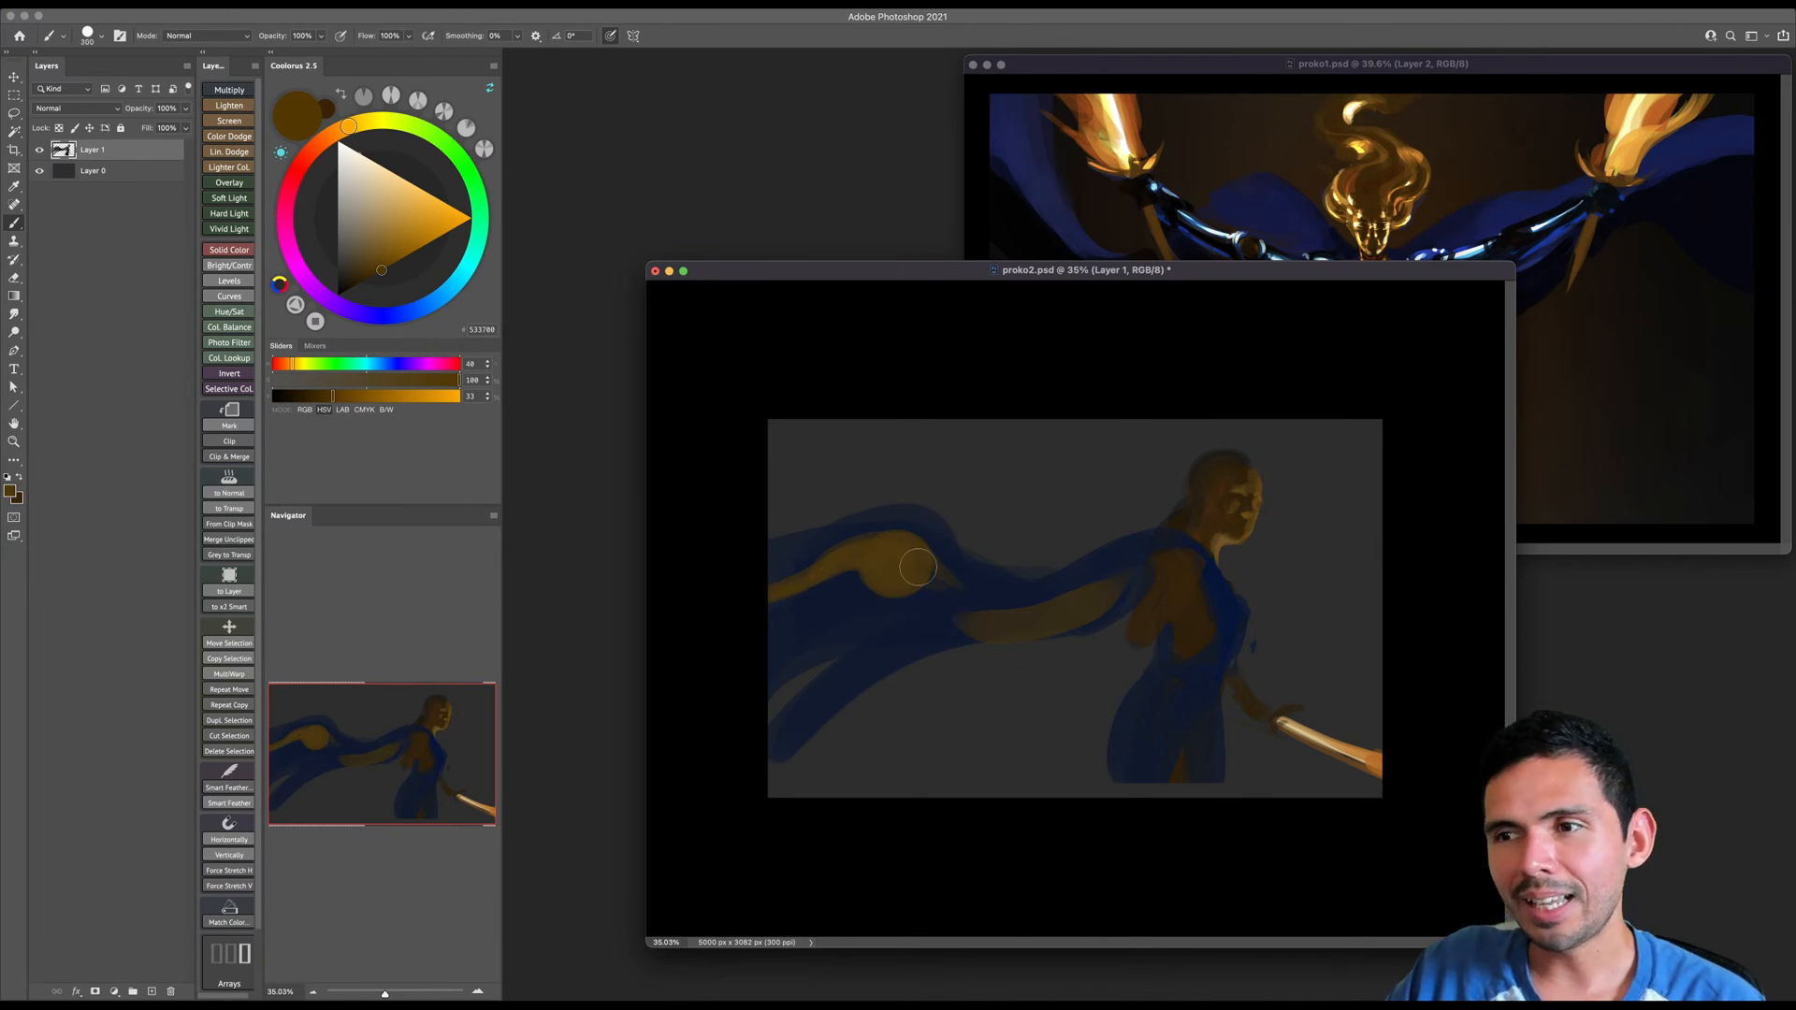
{"action": "key", "text": "bracketleft"}
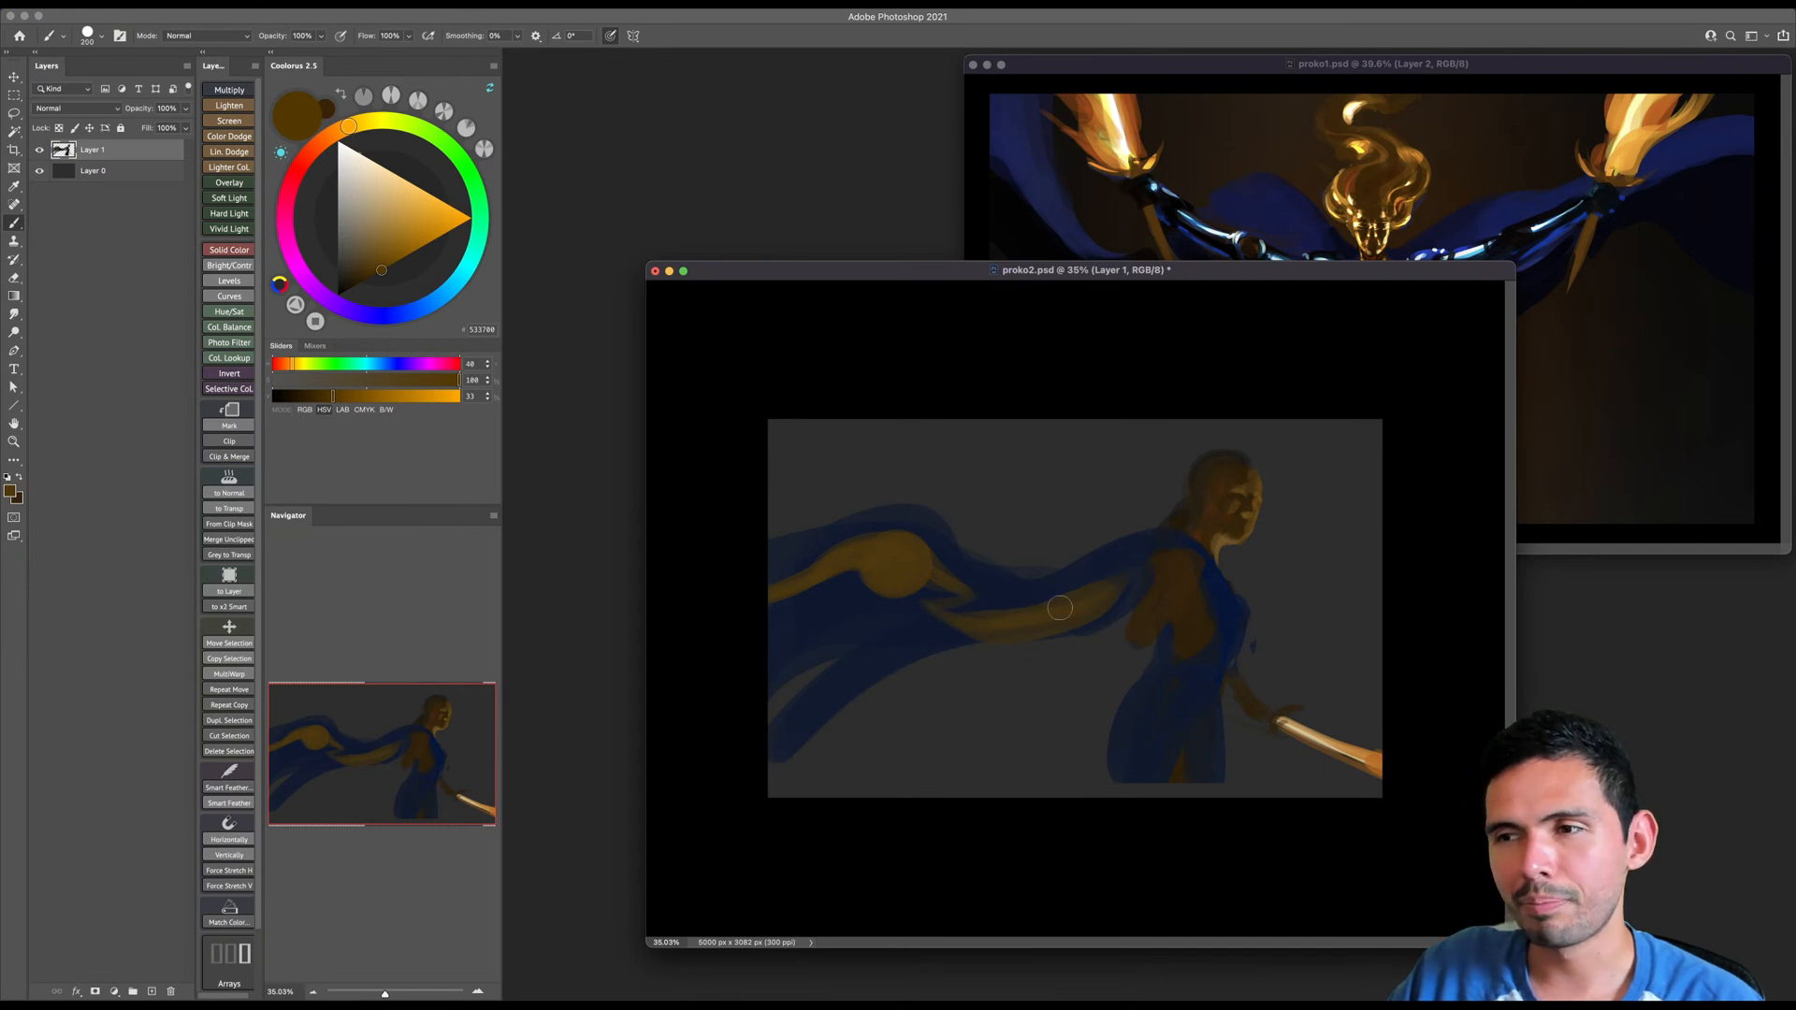
- Narrow the cape's golden-brown band with sampled dark blue and clean up the cape's lower edge
{"action": "left_click", "coordinate": [1080, 583], "text": "alt"}
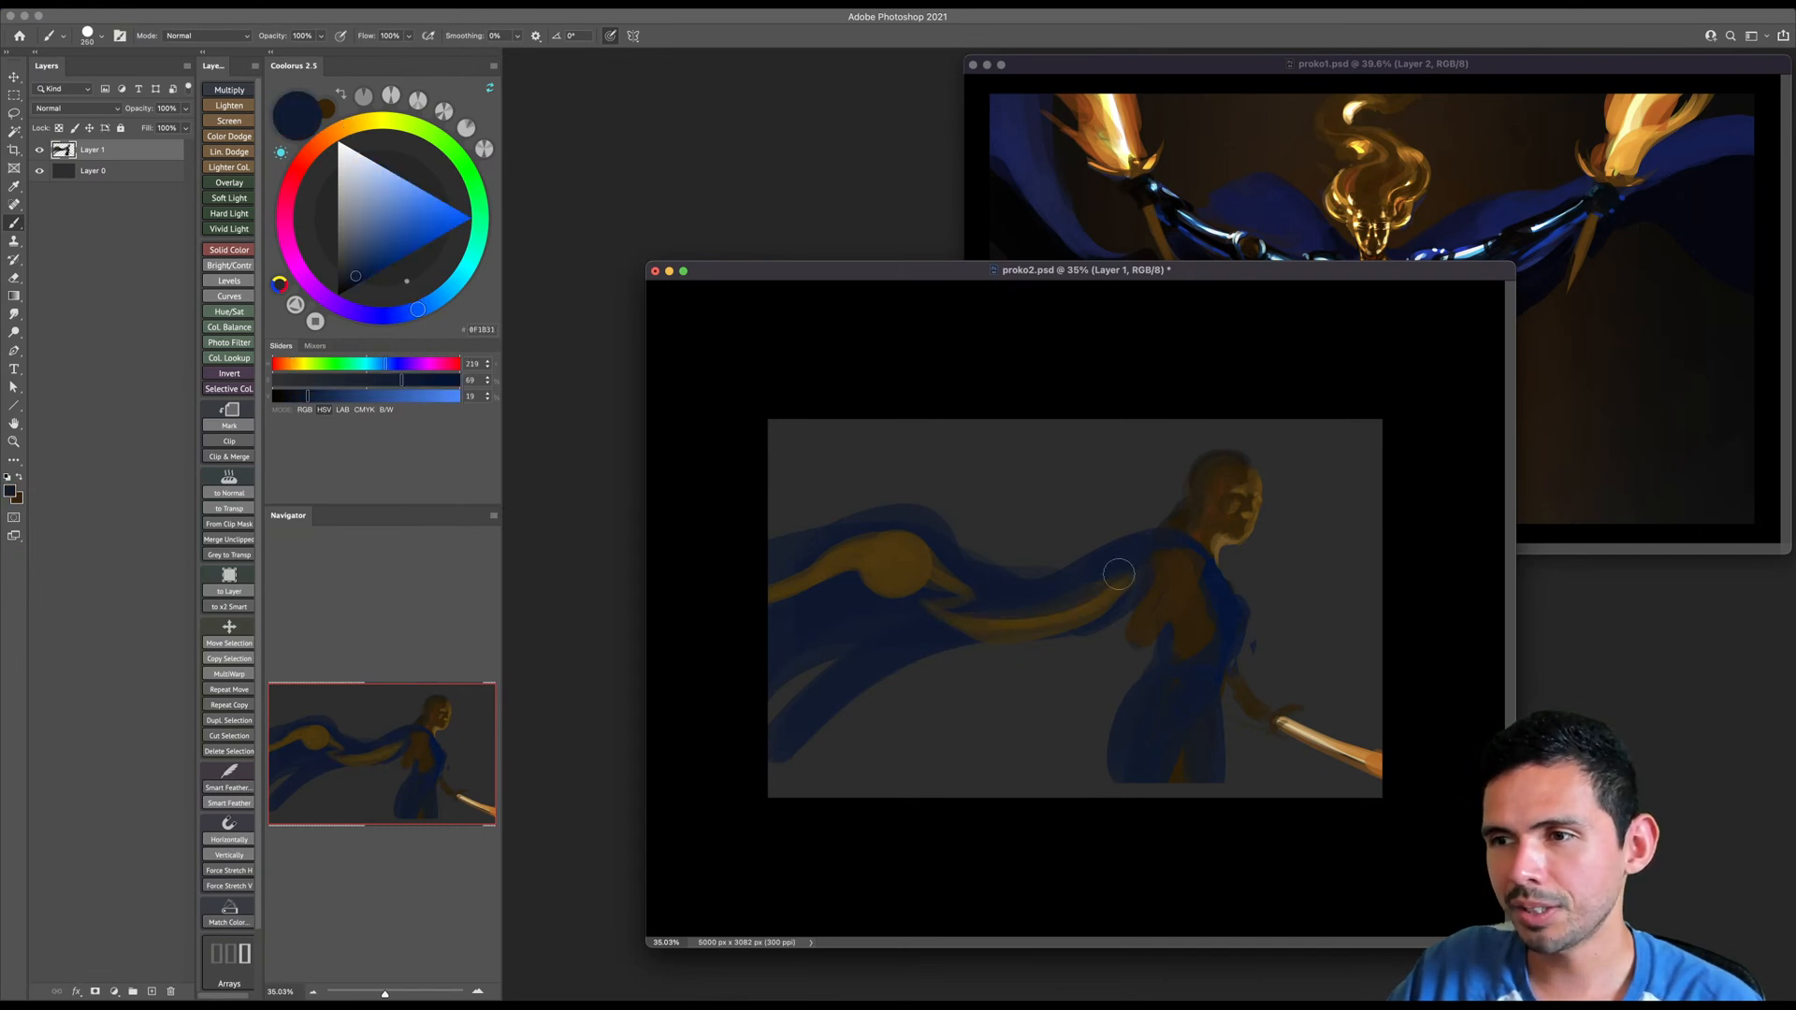
{"action": "key", "text": "bracketright"}
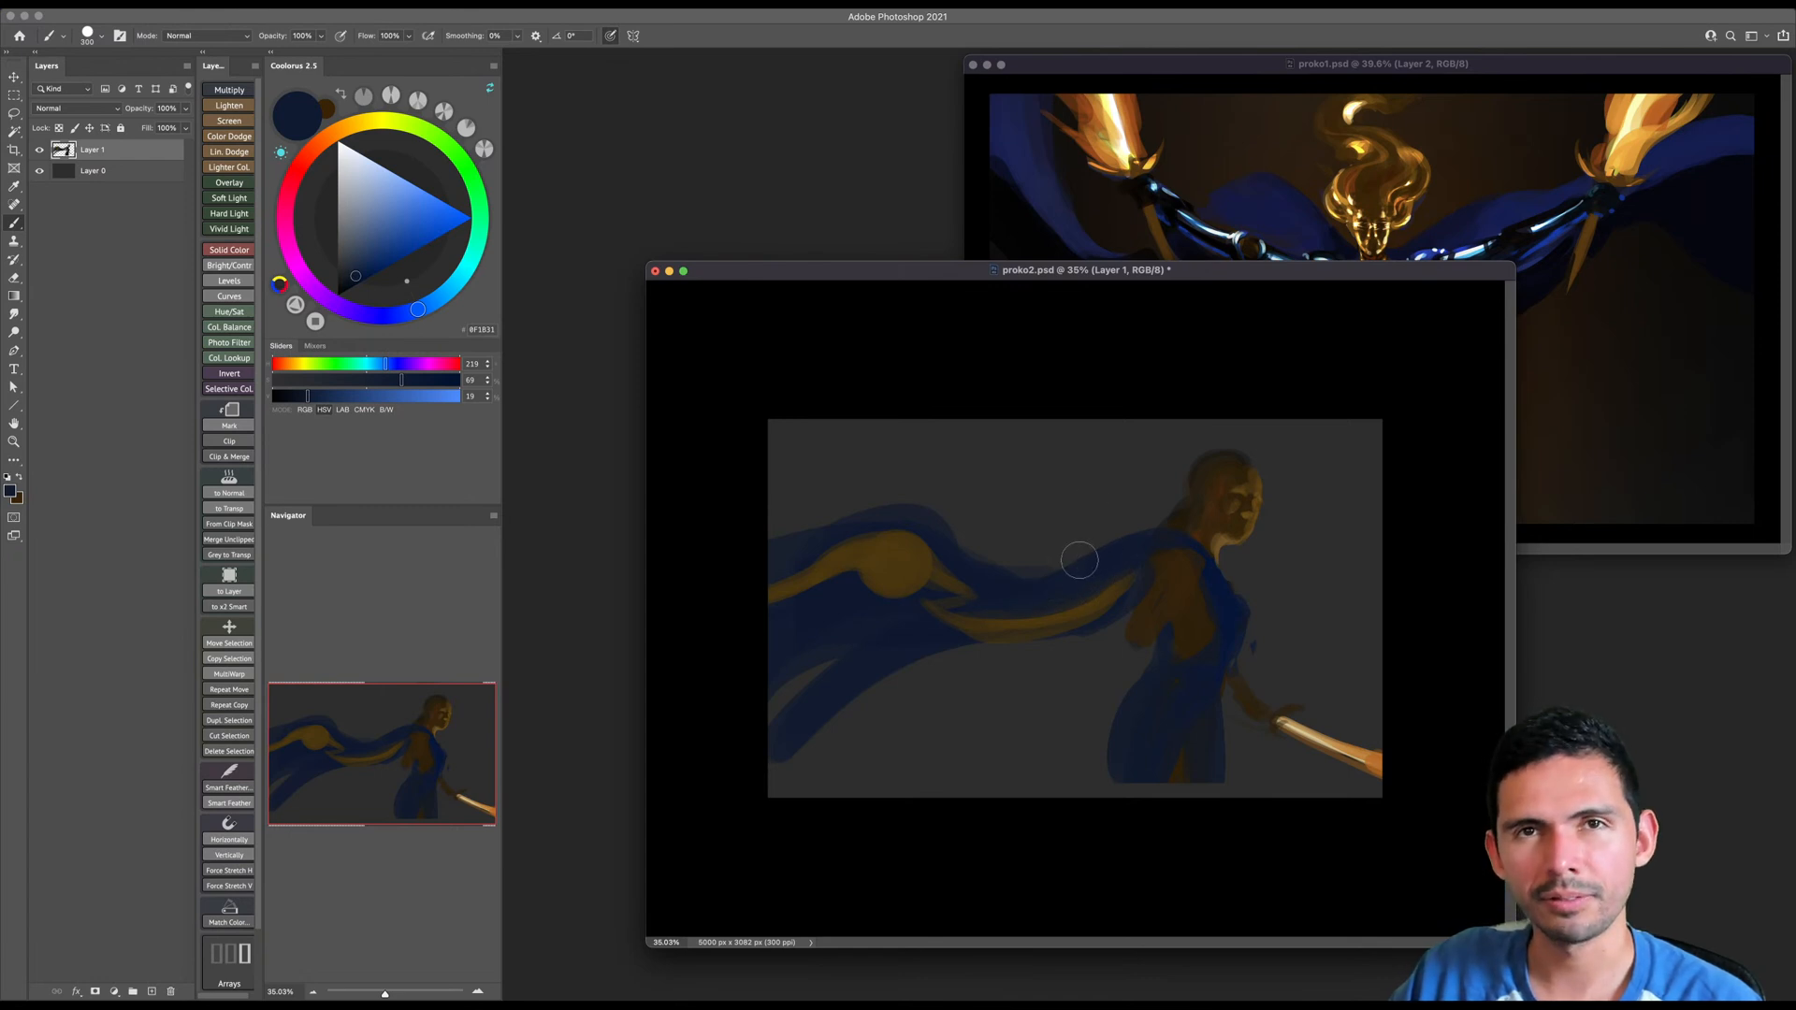
{"action": "left_click", "coordinate": [1004, 583], "text": "alt"}
{"action": "key", "text": "bracketleft"}
{"action": "key", "text": "bracketleft"}
{"action": "mouse_move", "coordinate": [974, 638]}
{"action": "left_mouse_down"}
{"action": "mouse_move", "coordinate": [1109, 606]}
{"action": "mouse_move", "coordinate": [918, 643]}
{"action": "left_mouse_up"}
{"action": "key", "text": "bracketright"}
{"action": "key", "text": "bracketright"}
{"action": "key", "text": "bracketright"}
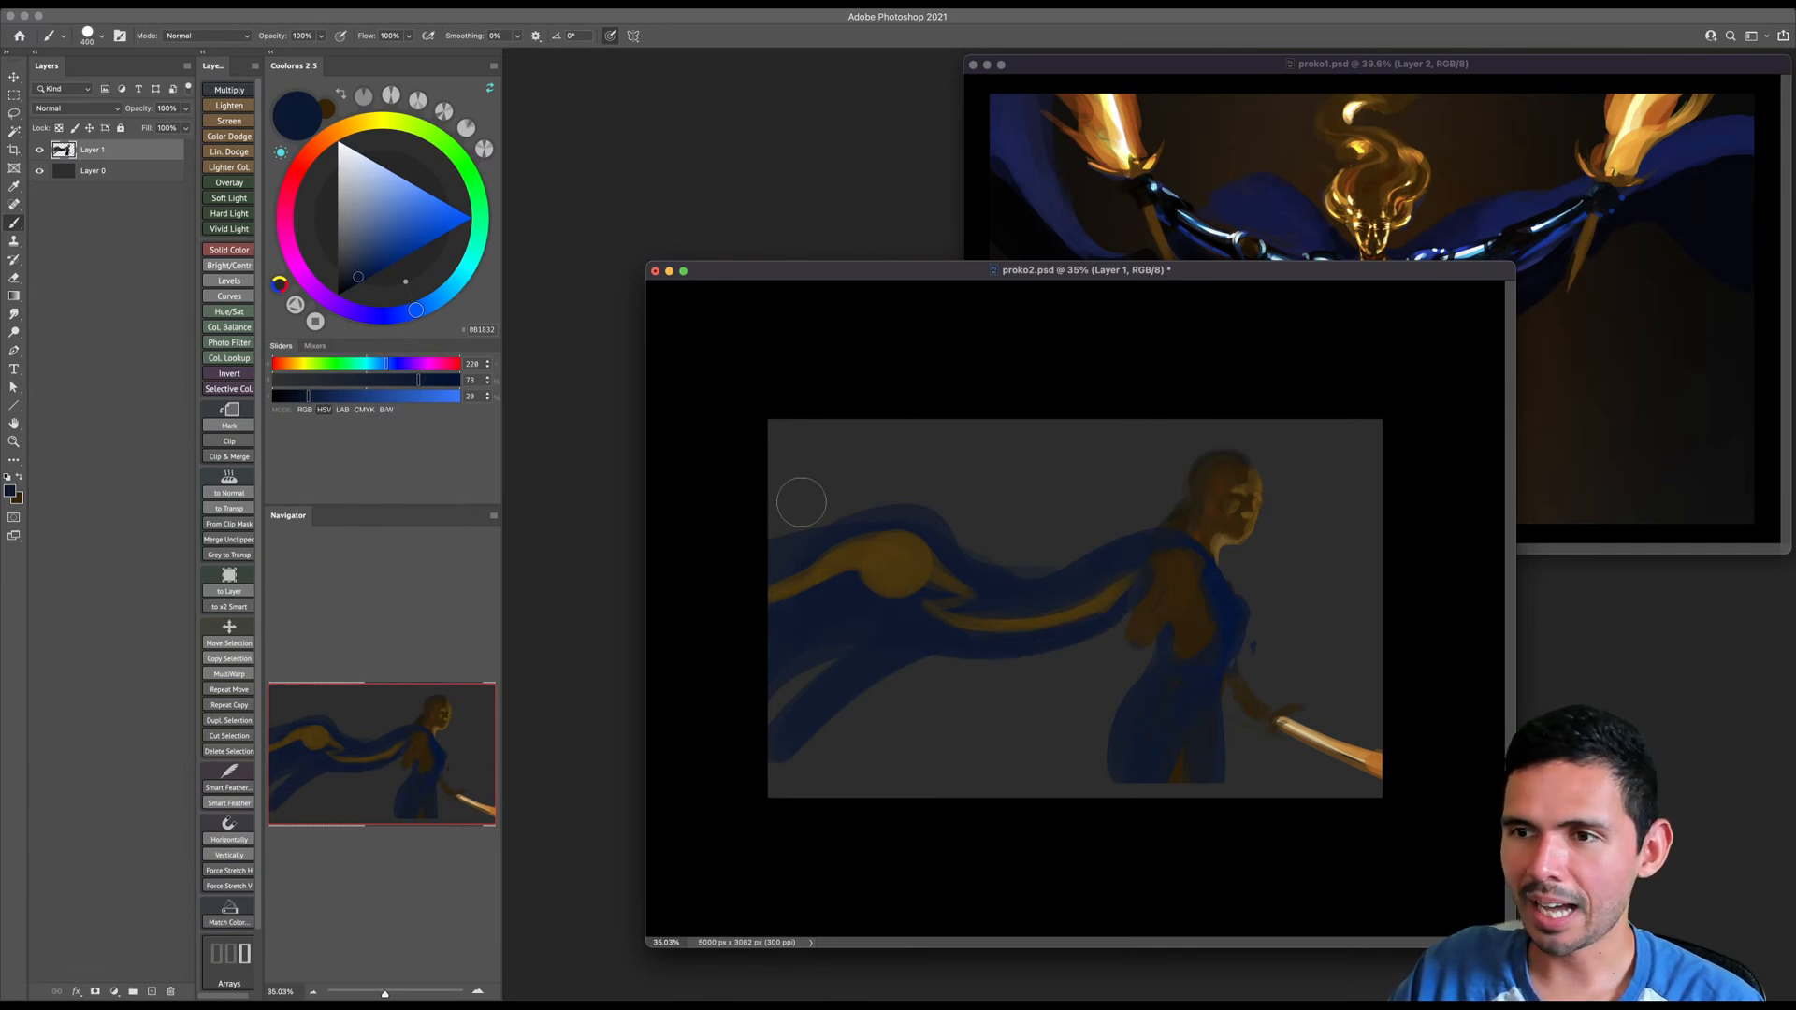
- Paint thin near-black fold lines along the cape from the shoulder to its far end, redoing the first stroke
{"action": "left_click", "coordinate": [349, 291]}
{"action": "key", "text": "bracketleft"}
{"action": "key", "text": "bracketleft"}
{"action": "key", "text": "bracketleft"}
{"action": "key", "text": "bracketleft"}
{"action": "mouse_move", "coordinate": [1202, 553]}
{"action": "left_mouse_down"}
{"action": "mouse_move", "coordinate": [1061, 598]}
{"action": "mouse_move", "coordinate": [1210, 566]}
{"action": "mouse_move", "coordinate": [1098, 587]}
{"action": "mouse_move", "coordinate": [1171, 552]}
{"action": "mouse_move", "coordinate": [1062, 597]}
{"action": "mouse_move", "coordinate": [1150, 562]}
{"action": "mouse_move", "coordinate": [1014, 603]}
{"action": "left_mouse_up"}
{"action": "key", "text": "bracketright"}
{"action": "key", "text": "bracketright"}
{"action": "key", "text": "bracketleft"}
{"action": "key", "text": "super+z"}
{"action": "key", "text": "bracketleft"}
{"action": "left_click_drag", "start_coordinate": [1142, 565], "coordinate": [952, 605]}
{"action": "mouse_move", "coordinate": [1136, 563]}
{"action": "left_mouse_down"}
{"action": "mouse_move", "coordinate": [940, 607]}
{"action": "mouse_move", "coordinate": [1033, 573]}
{"action": "mouse_move", "coordinate": [991, 606]}
{"action": "mouse_move", "coordinate": [938, 606]}
{"action": "mouse_move", "coordinate": [974, 581]}
{"action": "mouse_move", "coordinate": [896, 534]}
{"action": "mouse_move", "coordinate": [860, 578]}
{"action": "mouse_move", "coordinate": [919, 545]}
{"action": "mouse_move", "coordinate": [941, 566]}
{"action": "mouse_move", "coordinate": [741, 608]}
{"action": "left_mouse_up"}
- Paint broader near-black shadows around the golden-brown lining on the cape's far fold
{"action": "key", "text": "bracketright"}
{"action": "key", "text": "bracketright"}
{"action": "key", "text": "bracketright"}
{"action": "key", "text": "bracketright"}
{"action": "left_click_drag", "start_coordinate": [870, 536], "coordinate": [736, 620]}
{"action": "key", "text": "bracketright"}
- Sample the cape's blue and near-black and darken its lower folds and trailing strands with a larger brush
{"action": "left_click", "coordinate": [1016, 582], "text": "alt"}
{"action": "key", "text": "bracketright"}
{"action": "key", "text": "bracketright"}
{"action": "key", "text": "bracketright"}
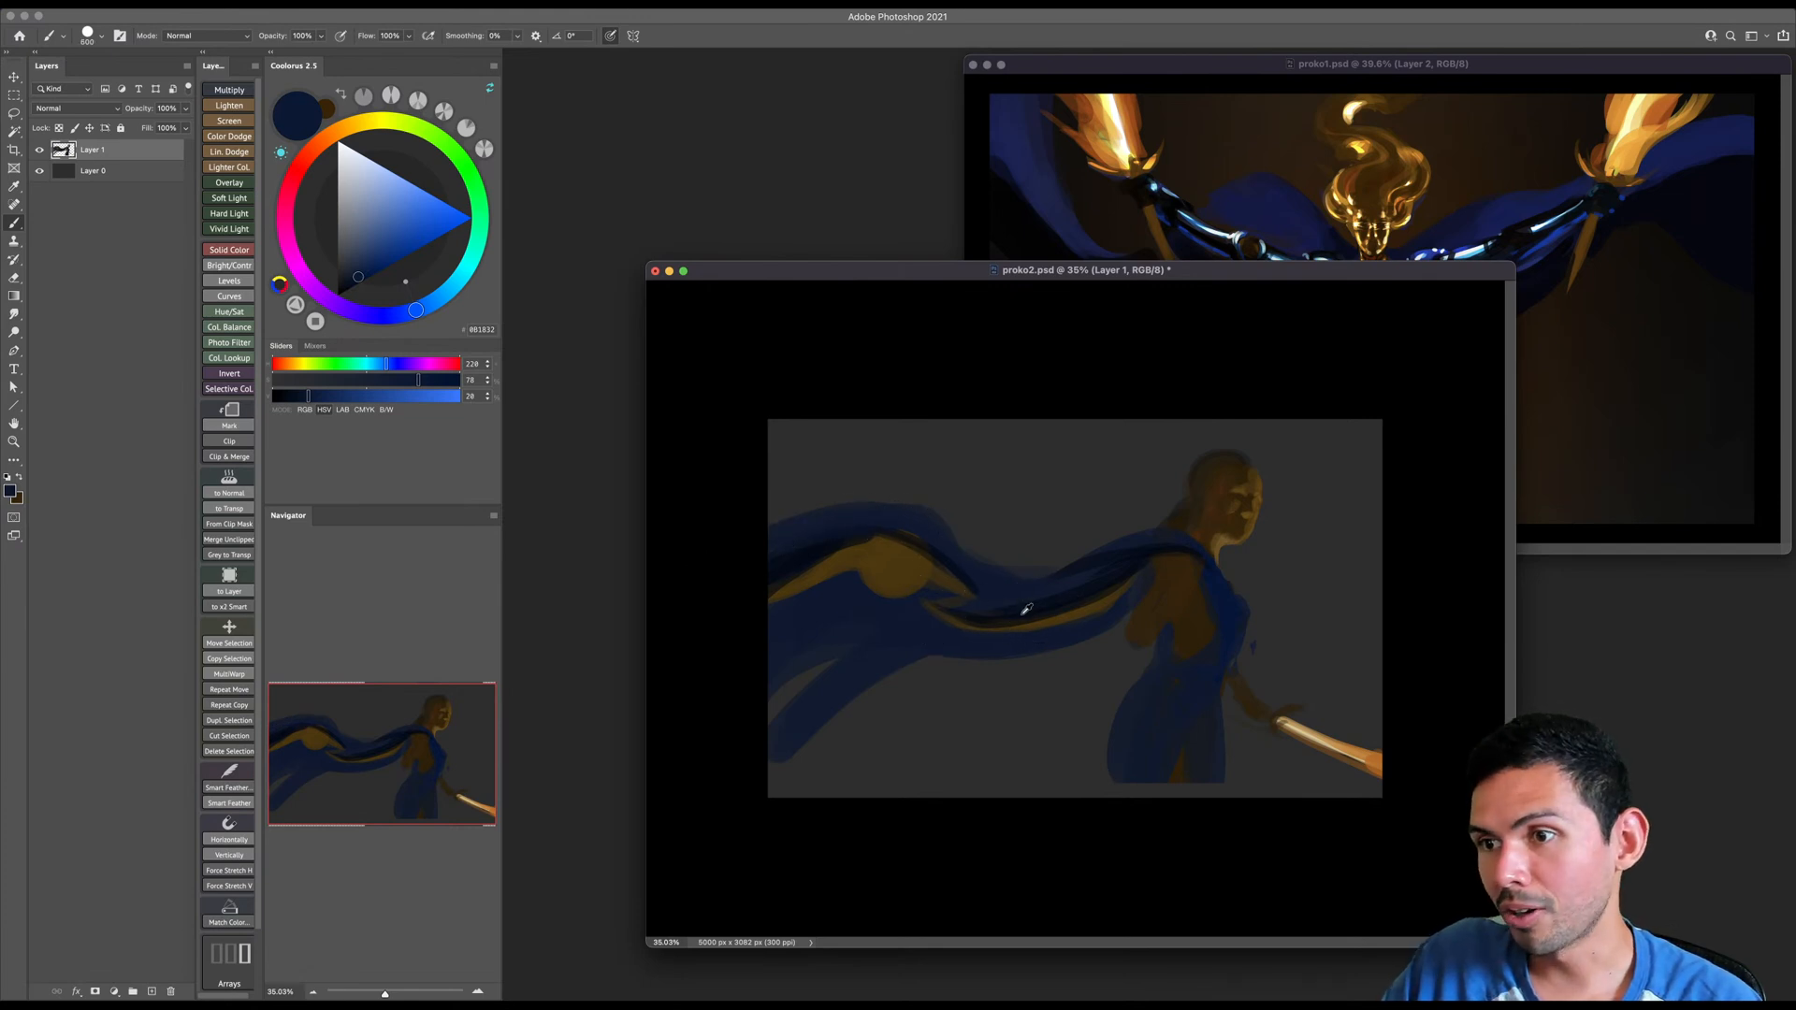
{"action": "left_click", "coordinate": [1026, 609], "text": "alt"}
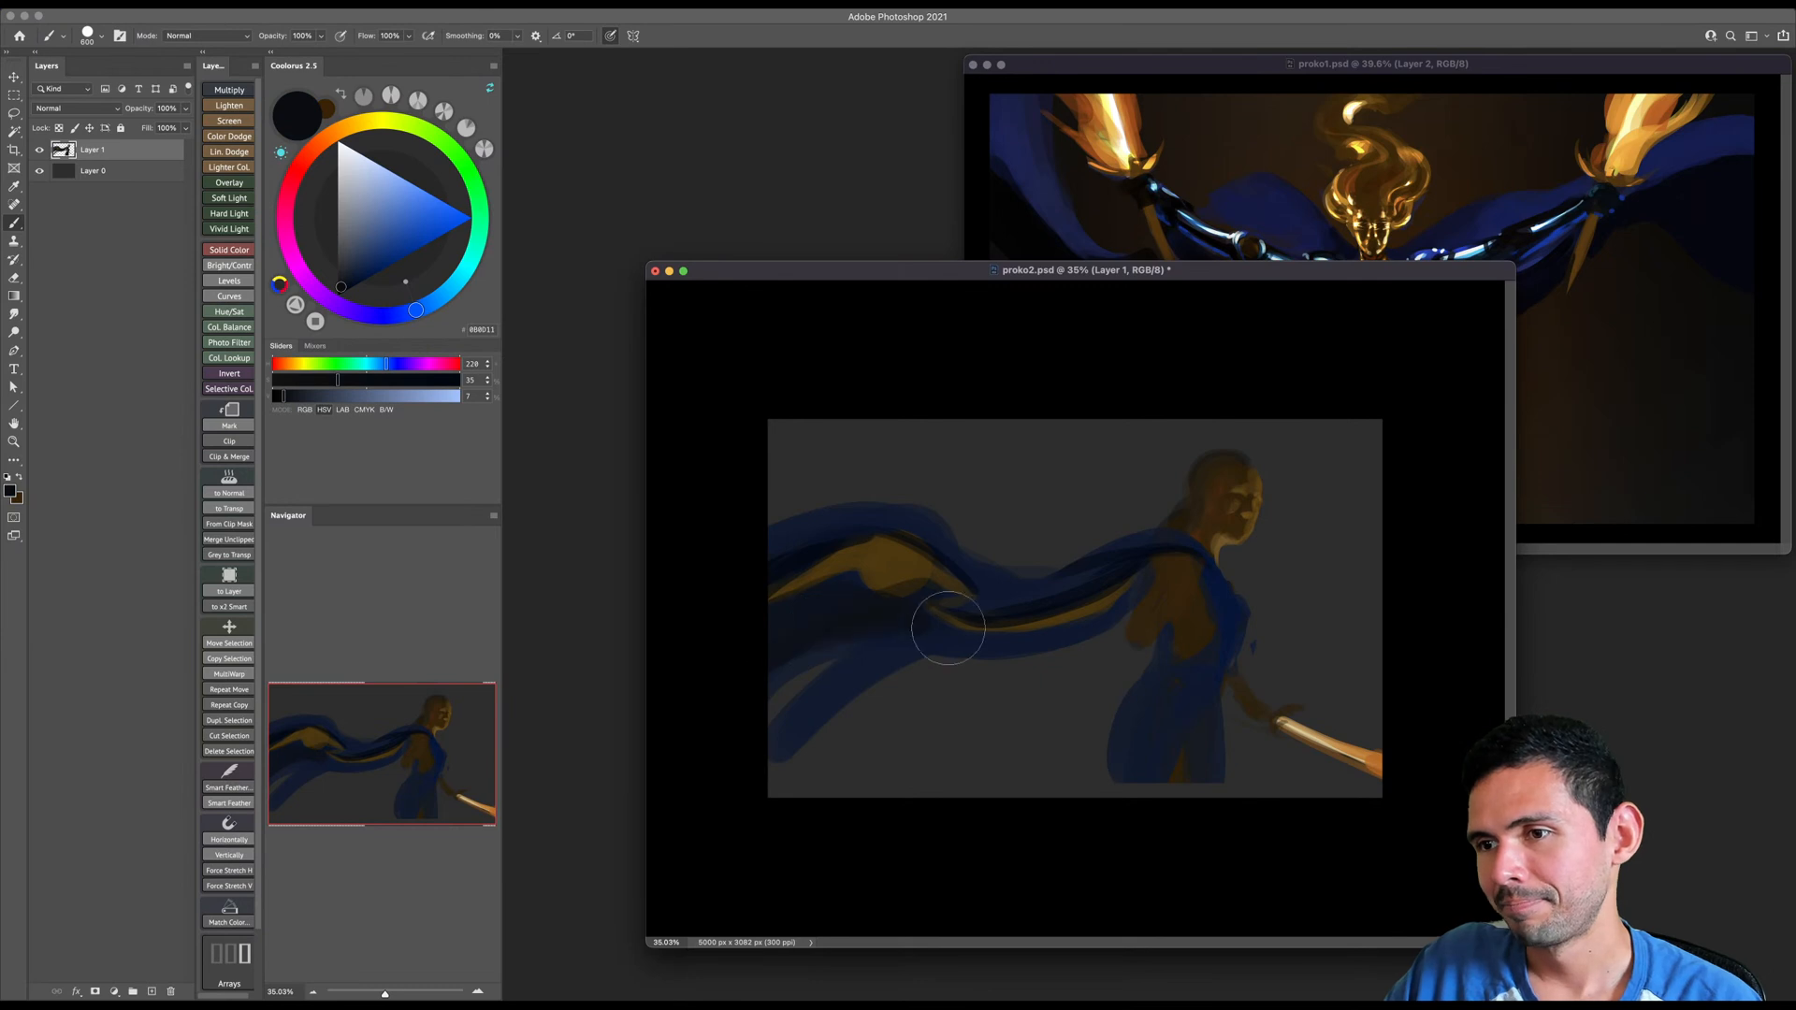
{"action": "mouse_move", "coordinate": [964, 640]}
{"action": "left_mouse_down"}
{"action": "mouse_move", "coordinate": [1116, 605]}
{"action": "mouse_move", "coordinate": [810, 685]}
{"action": "mouse_move", "coordinate": [922, 642]}
{"action": "mouse_move", "coordinate": [794, 721]}
{"action": "mouse_move", "coordinate": [904, 645]}
{"action": "mouse_move", "coordinate": [829, 665]}
{"action": "mouse_move", "coordinate": [816, 631]}
{"action": "mouse_move", "coordinate": [769, 690]}
{"action": "left_mouse_up"}
- Enlarge the proko2.psd window and set its zoom to about 33%
{"action": "key", "text": "z"}
{"action": "left_click_drag", "start_coordinate": [966, 606], "coordinate": [947, 593]}
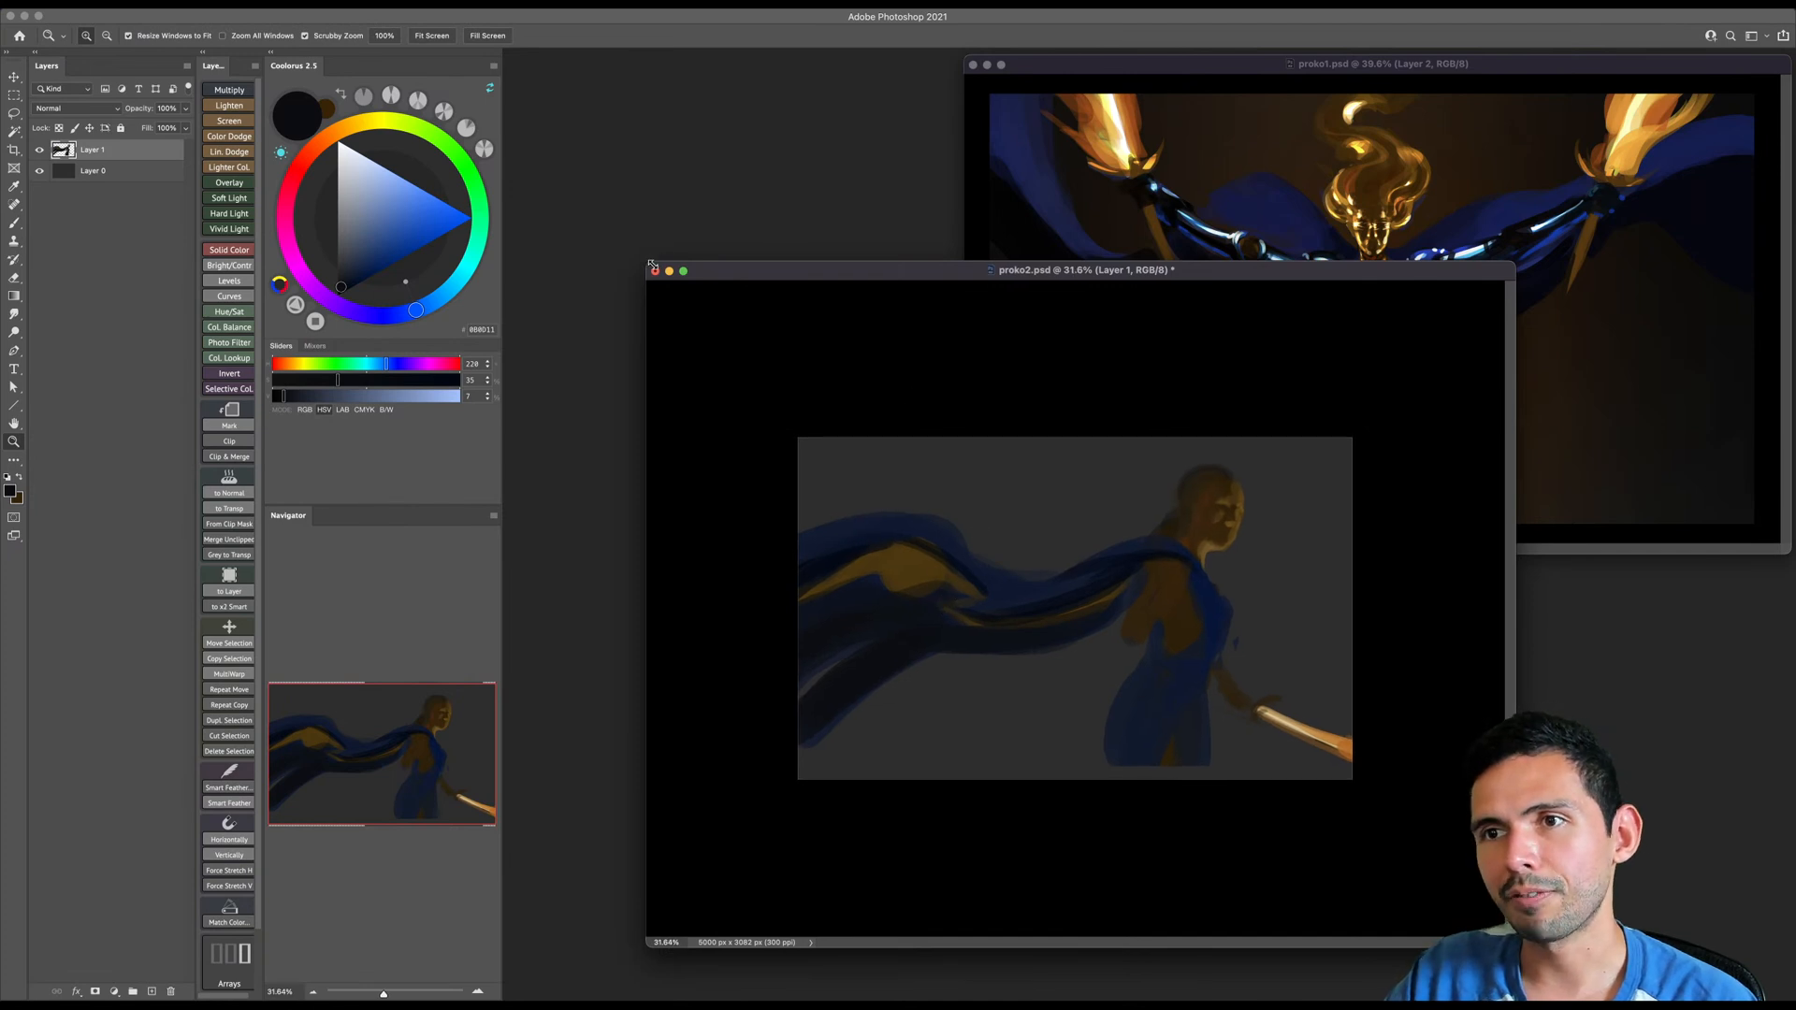
{"action": "left_click_drag", "start_coordinate": [645, 262], "coordinate": [486, 247]}
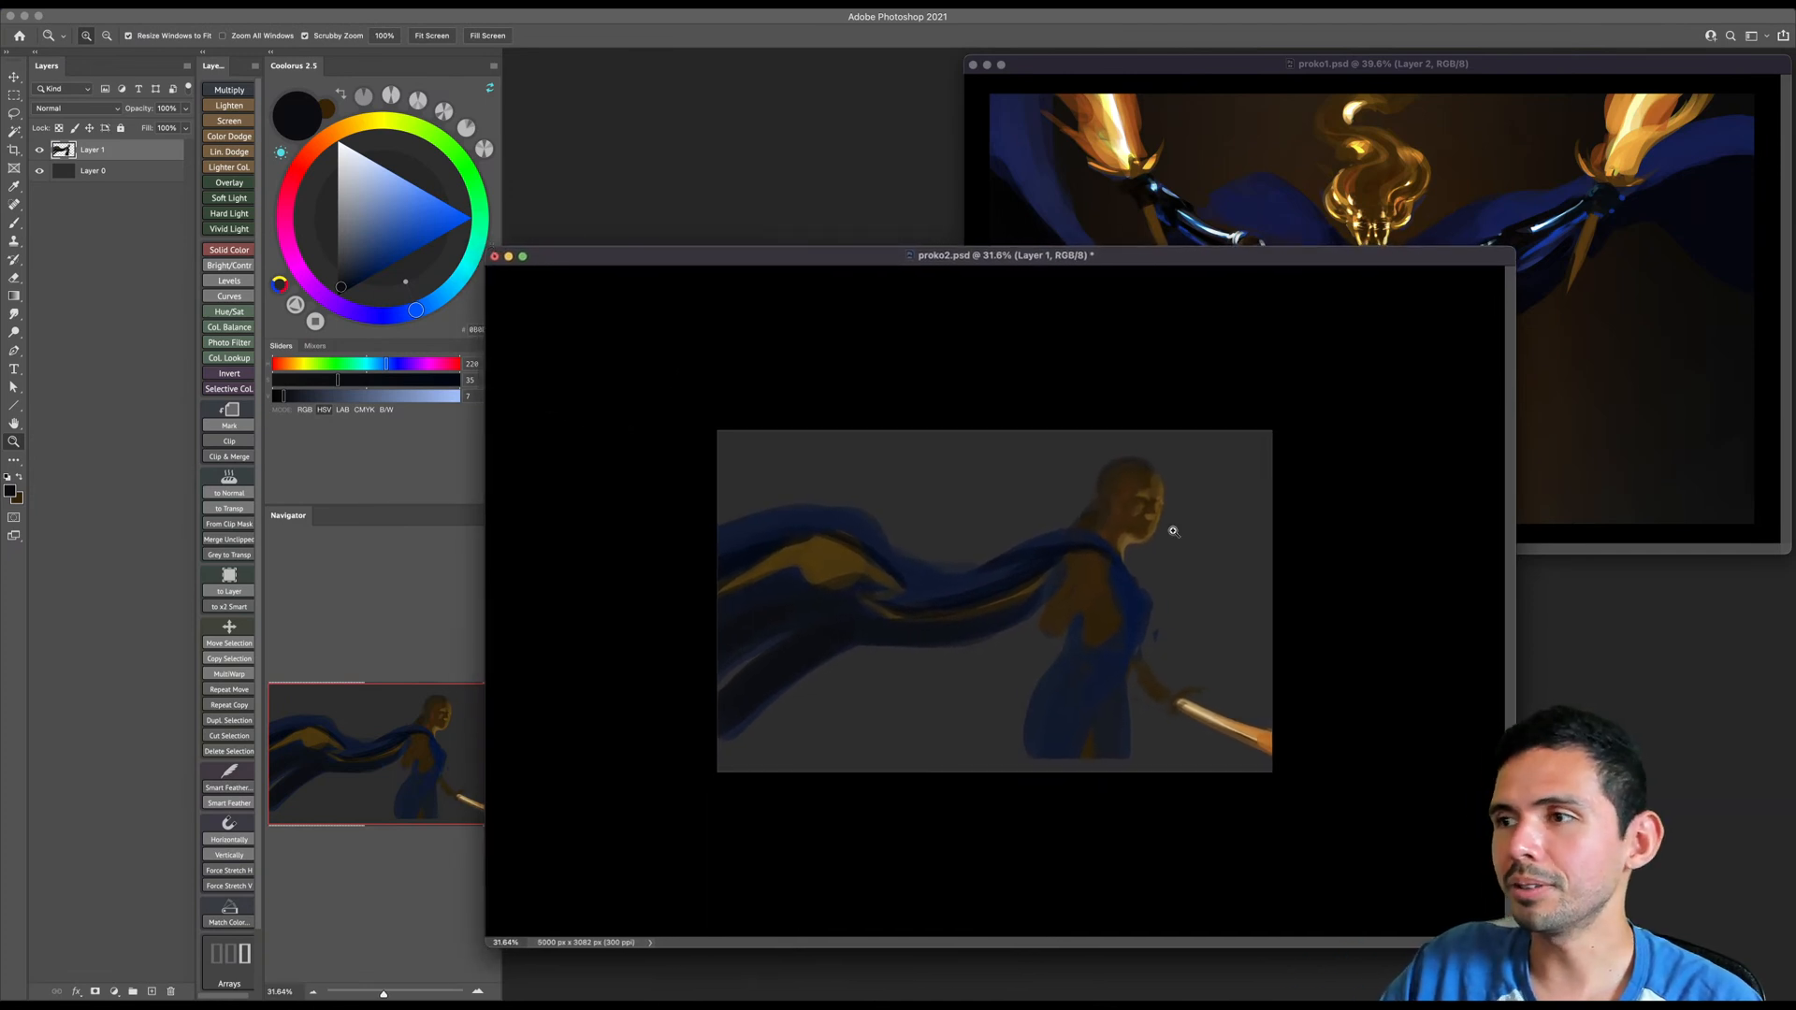
{"action": "left_click_drag", "start_coordinate": [1514, 947], "coordinate": [1539, 952]}
{"action": "left_click_drag", "start_coordinate": [1214, 723], "coordinate": [1271, 670]}
- Scale the figure and cape on Layer 1 down slightly and reposition them within the canvas
{"action": "key", "text": "super+t"}
{"action": "left_click_drag", "start_coordinate": [1303, 453], "coordinate": [1275, 468]}
{"action": "left_click_drag", "start_coordinate": [1230, 551], "coordinate": [1235, 550]}
{"action": "key", "text": "Return"}
- Repaint the sword blade in a lighter cream based on its sampled colour and extend it to the canvas edge
{"action": "key", "text": "b"}
{"action": "left_click", "coordinate": [1216, 713], "text": "alt"}
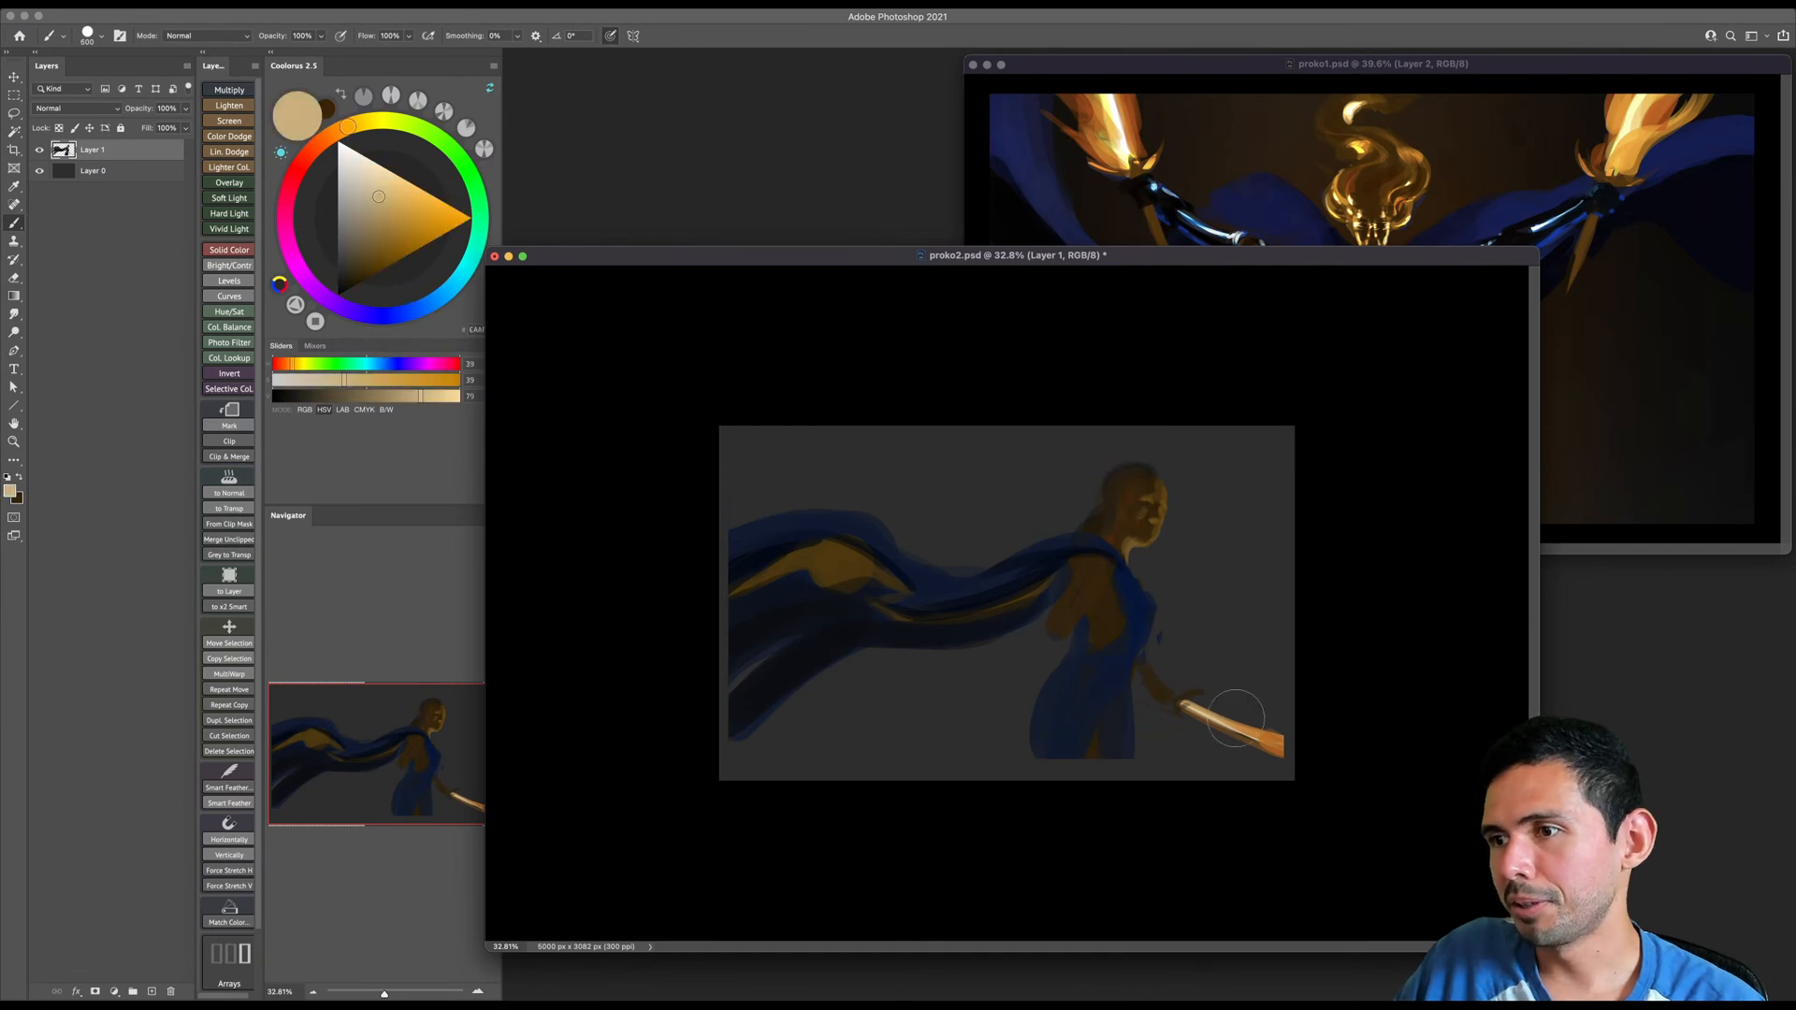
{"action": "key", "text": "bracketleft"}
{"action": "left_click", "coordinate": [385, 180]}
{"action": "mouse_move", "coordinate": [1189, 708]}
{"action": "left_mouse_down"}
{"action": "mouse_move", "coordinate": [1303, 739]}
{"action": "mouse_move", "coordinate": [1307, 766]}
{"action": "left_mouse_up"}
{"action": "key", "text": "super+z"}
{"action": "key", "text": "super+z"}
{"action": "left_click_drag", "start_coordinate": [1201, 713], "coordinate": [1327, 766]}
{"action": "key", "text": "super+z"}
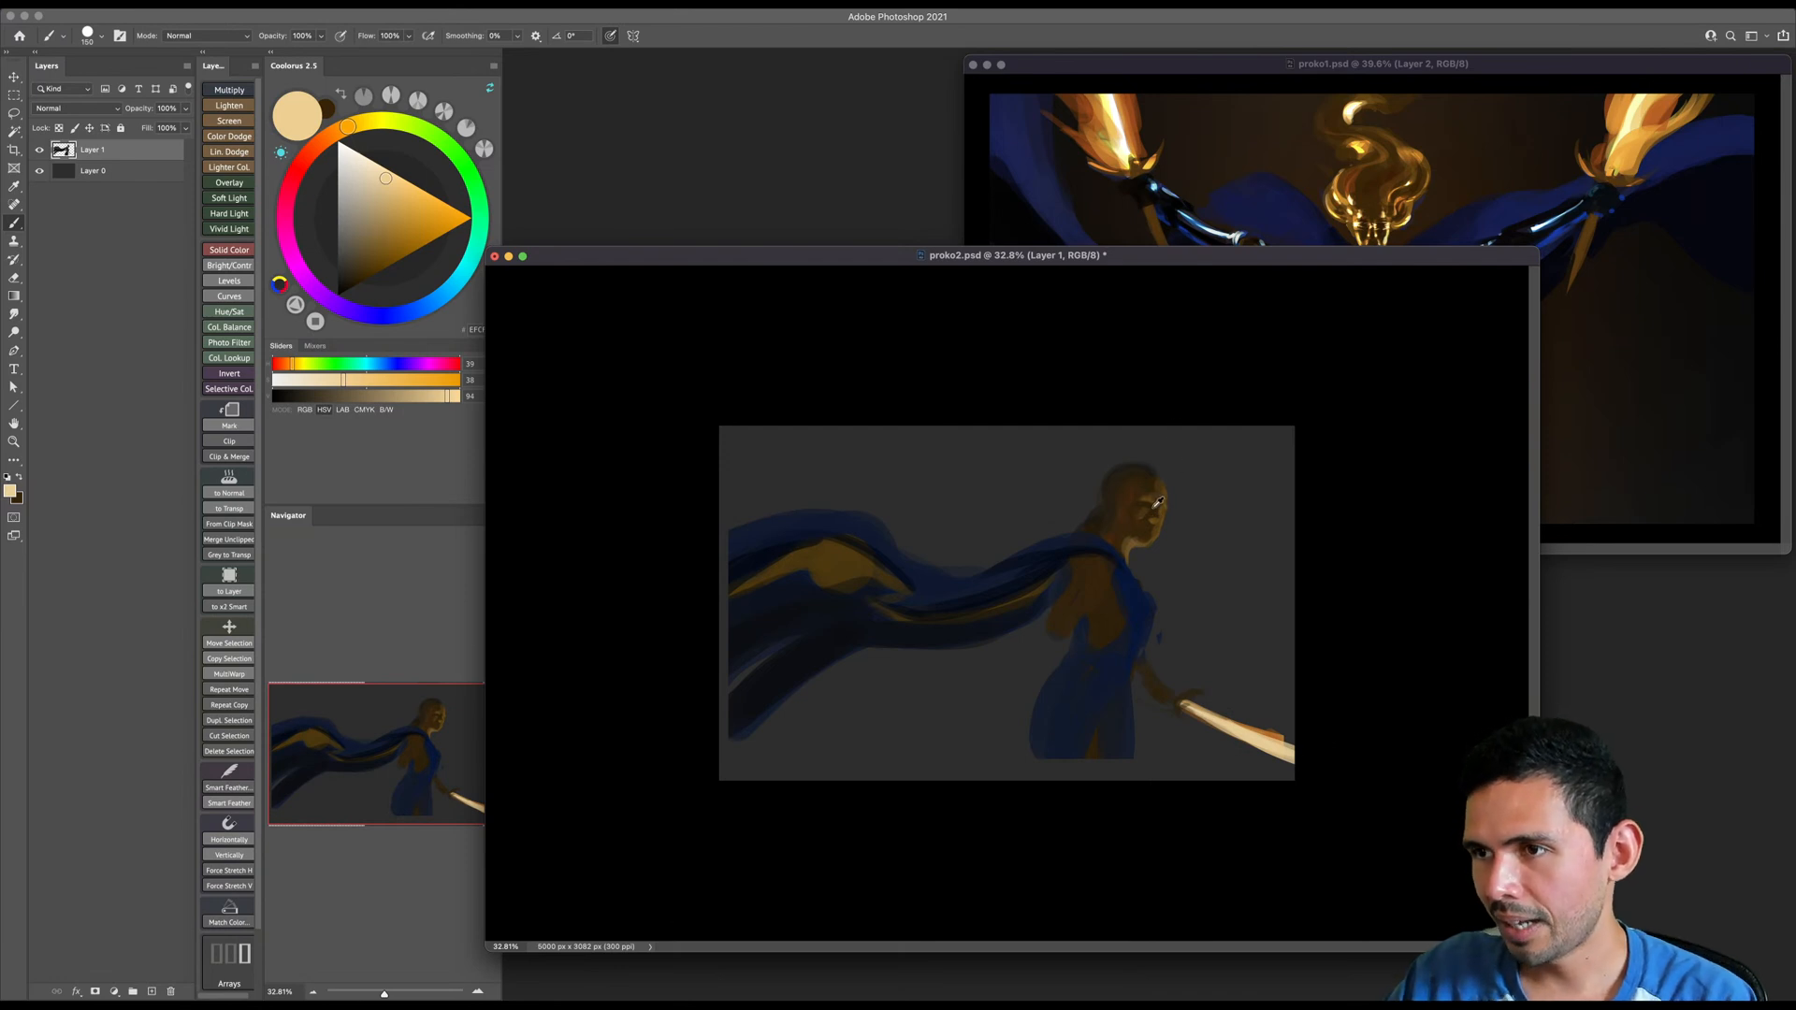
- Paint the near arm reaching back below the cape in sampled dark brown and trim its edge with the Eraser
{"action": "left_click", "coordinate": [1122, 581], "text": "alt"}
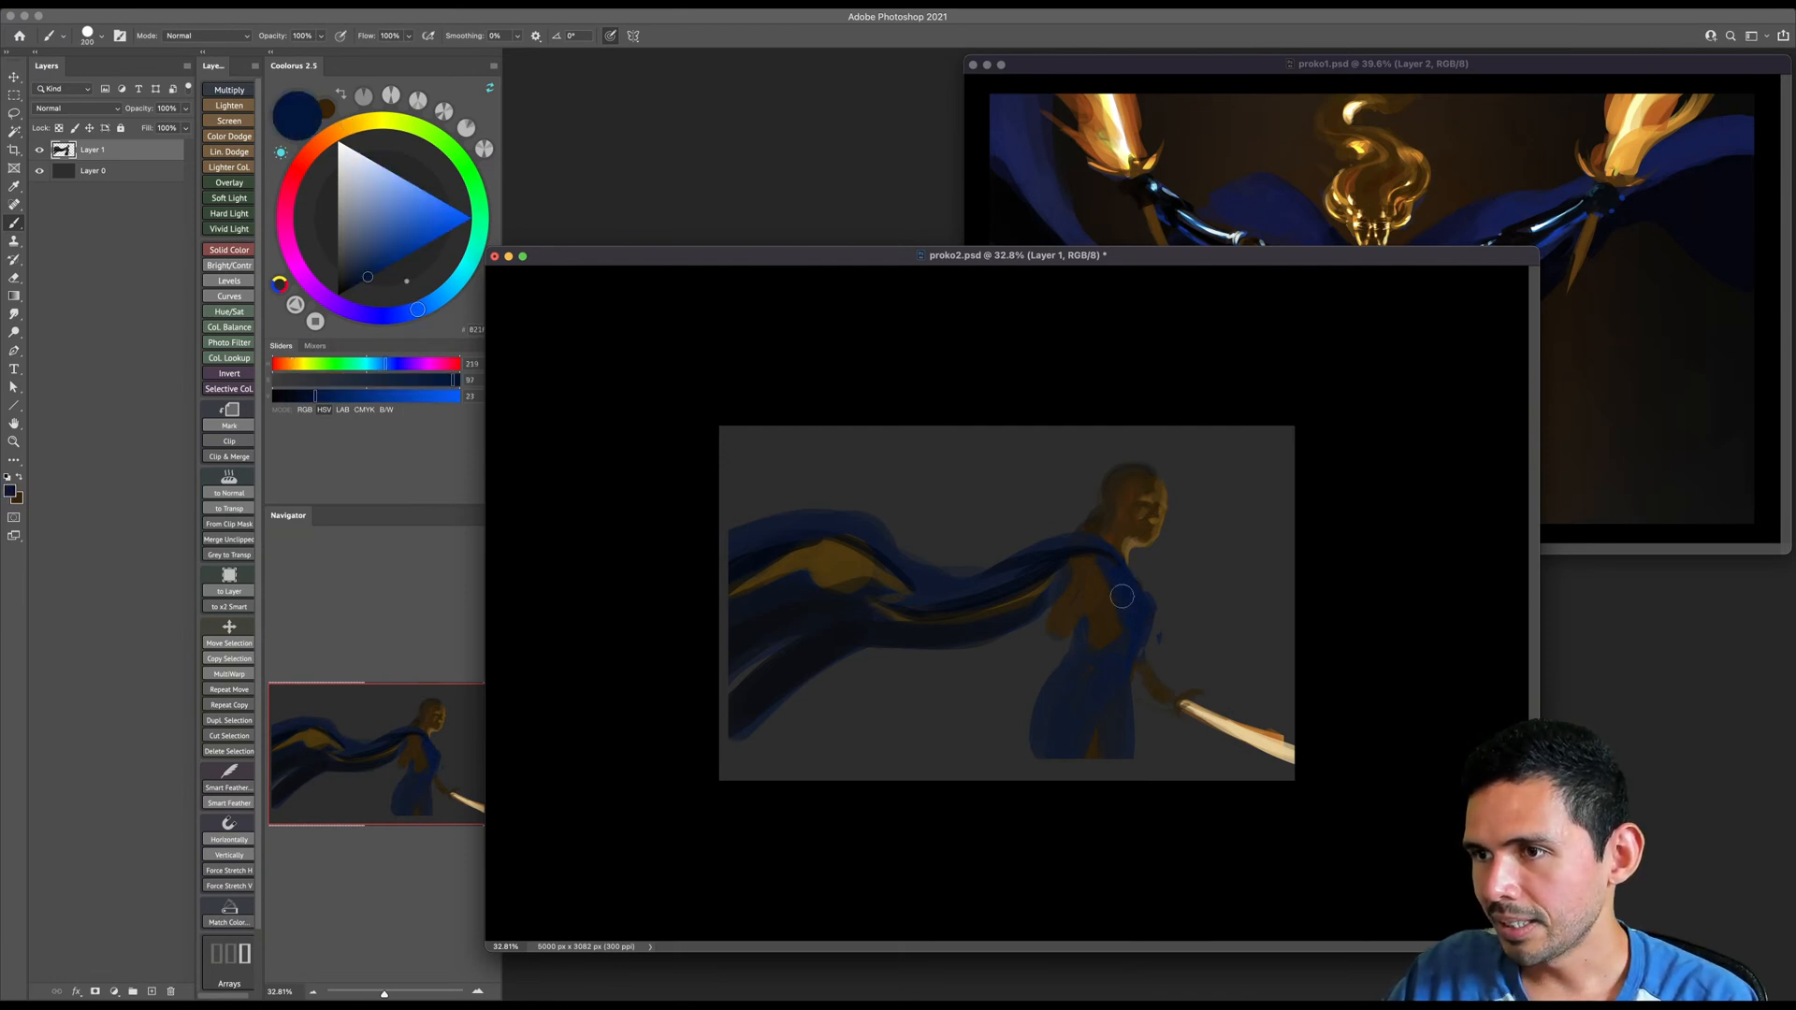
{"action": "left_click", "coordinate": [1131, 519], "text": "alt"}
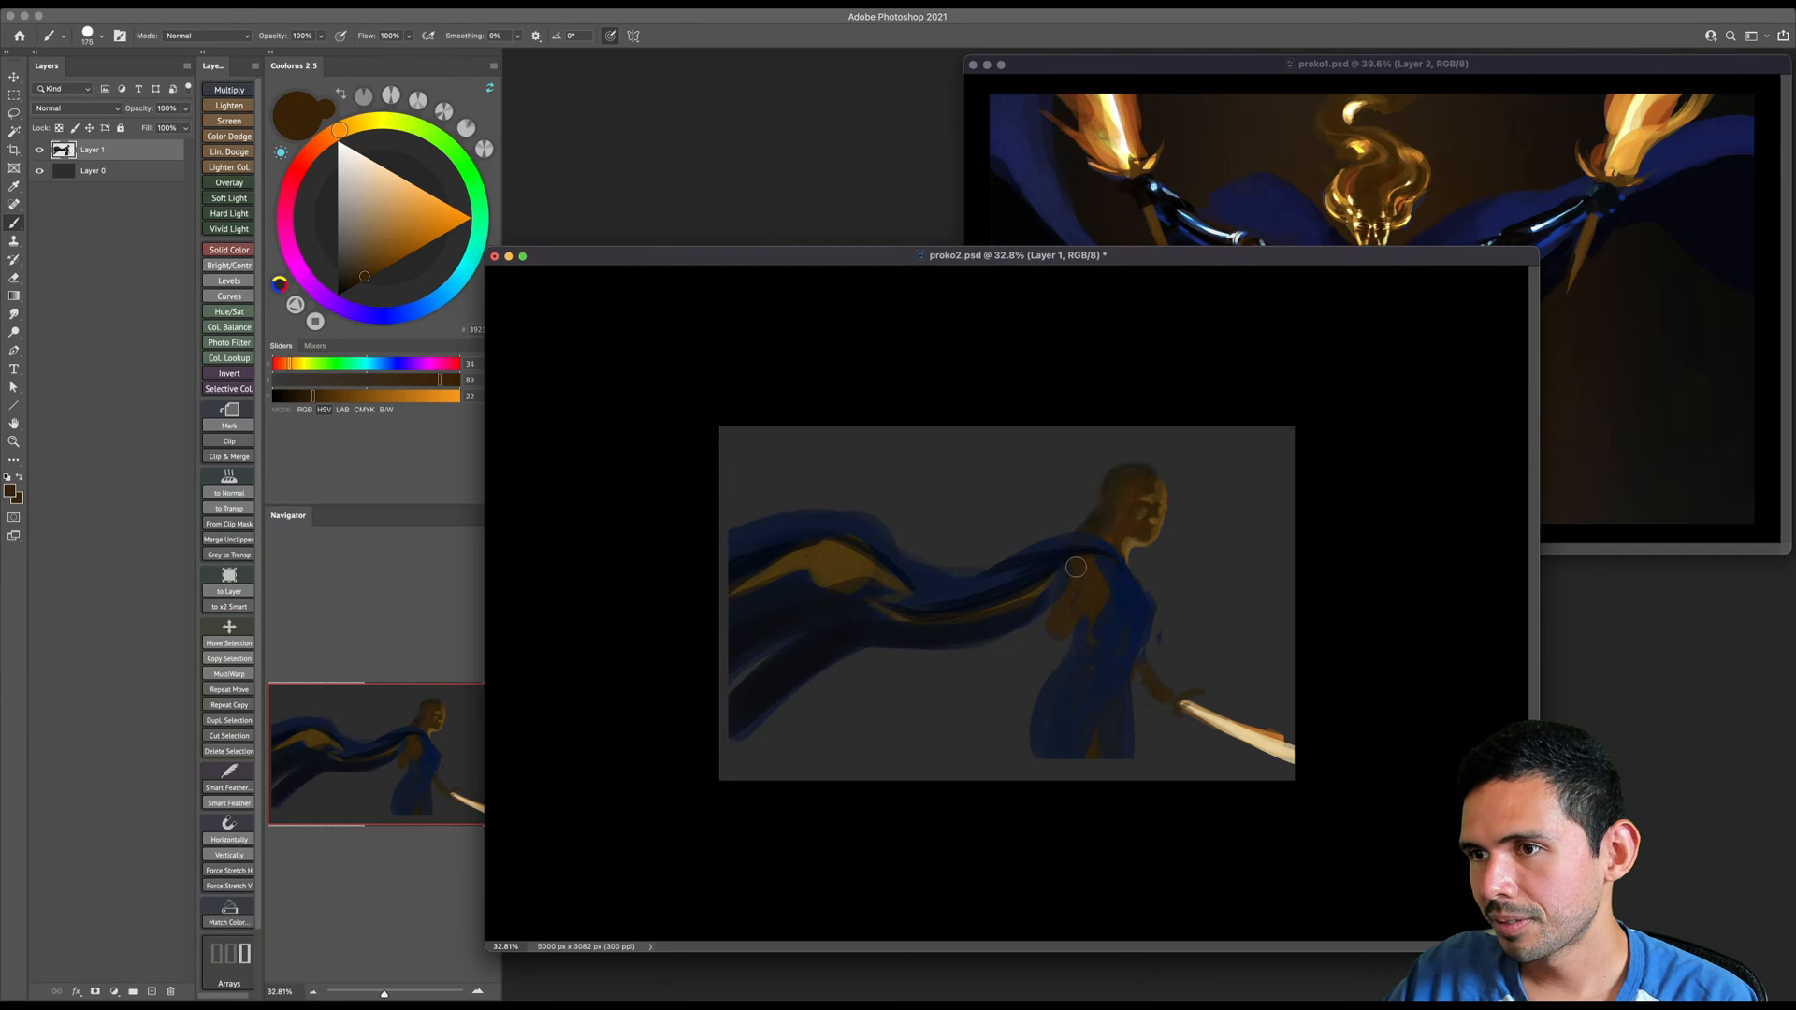
{"action": "key", "text": "["}
{"action": "left_click_drag", "start_coordinate": [1075, 567], "coordinate": [930, 708]}
{"action": "key", "text": "e"}
{"action": "mouse_move", "coordinate": [1075, 609]}
{"action": "left_mouse_down"}
{"action": "mouse_move", "coordinate": [971, 690]}
{"action": "mouse_move", "coordinate": [1058, 640]}
{"action": "left_mouse_up"}
{"action": "key", "text": "b"}
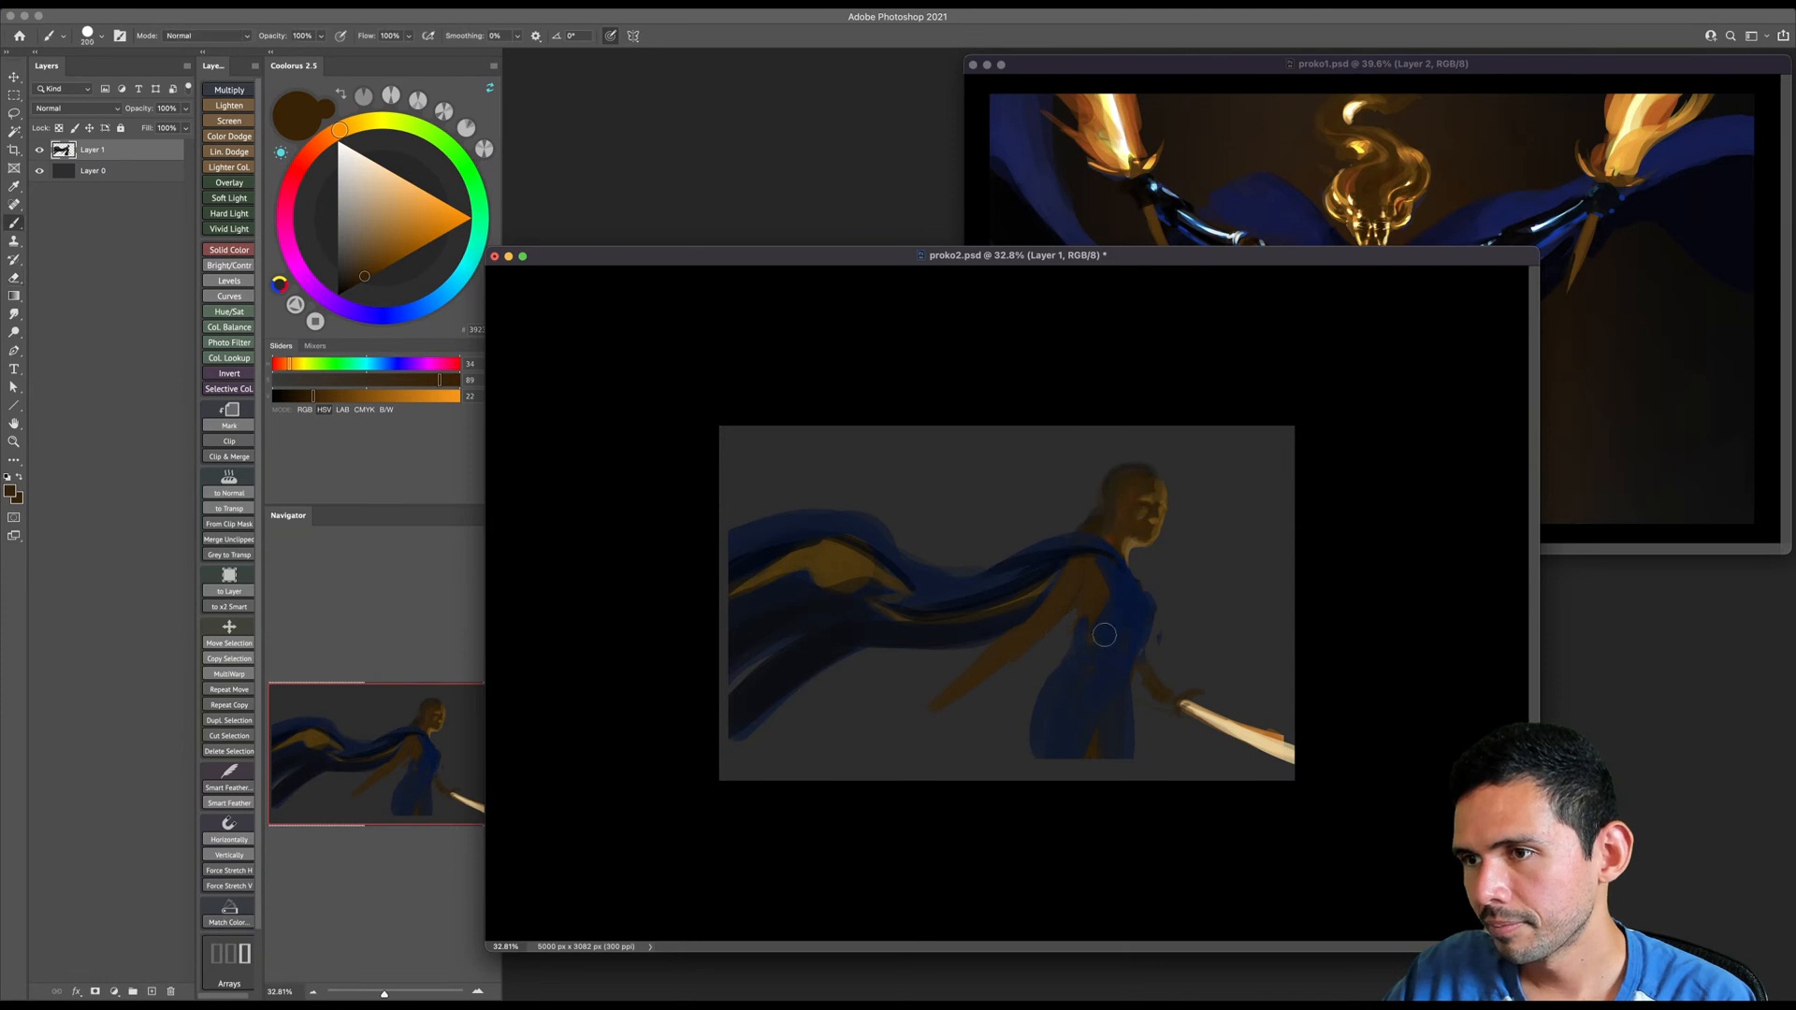
- Extend the dress from the hips down to the canvas's lower edge in sampled dark blue with a larger brush
{"action": "left_click", "coordinate": [1126, 610], "text": "alt"}
{"action": "key", "text": "]"}
{"action": "key", "text": "]"}
{"action": "key", "text": "]"}
{"action": "mouse_move", "coordinate": [1067, 657]}
{"action": "left_mouse_down"}
{"action": "mouse_move", "coordinate": [1014, 782]}
{"action": "mouse_move", "coordinate": [1070, 682]}
{"action": "mouse_move", "coordinate": [1036, 735]}
{"action": "mouse_move", "coordinate": [1062, 778]}
{"action": "left_mouse_up"}
- Set the brush to black at size 400 and save proko2.psd
{"action": "key", "text": "]"}
{"action": "key", "text": "]"}
{"action": "key", "text": "]"}
{"action": "key", "text": "]"}
{"action": "left_click_drag", "start_coordinate": [364, 267], "coordinate": [338, 294]}
{"action": "key", "text": "["}
{"action": "key", "text": "["}
{"action": "key", "text": "["}
{"action": "key", "text": "["}
{"action": "key", "text": "["}
{"action": "key", "text": "["}
{"action": "key", "text": "]"}
{"action": "key", "text": "]"}
{"action": "key", "text": "]"}
{"action": "key", "text": "]"}
{"action": "key", "text": "]"}
{"action": "key", "text": "]"}
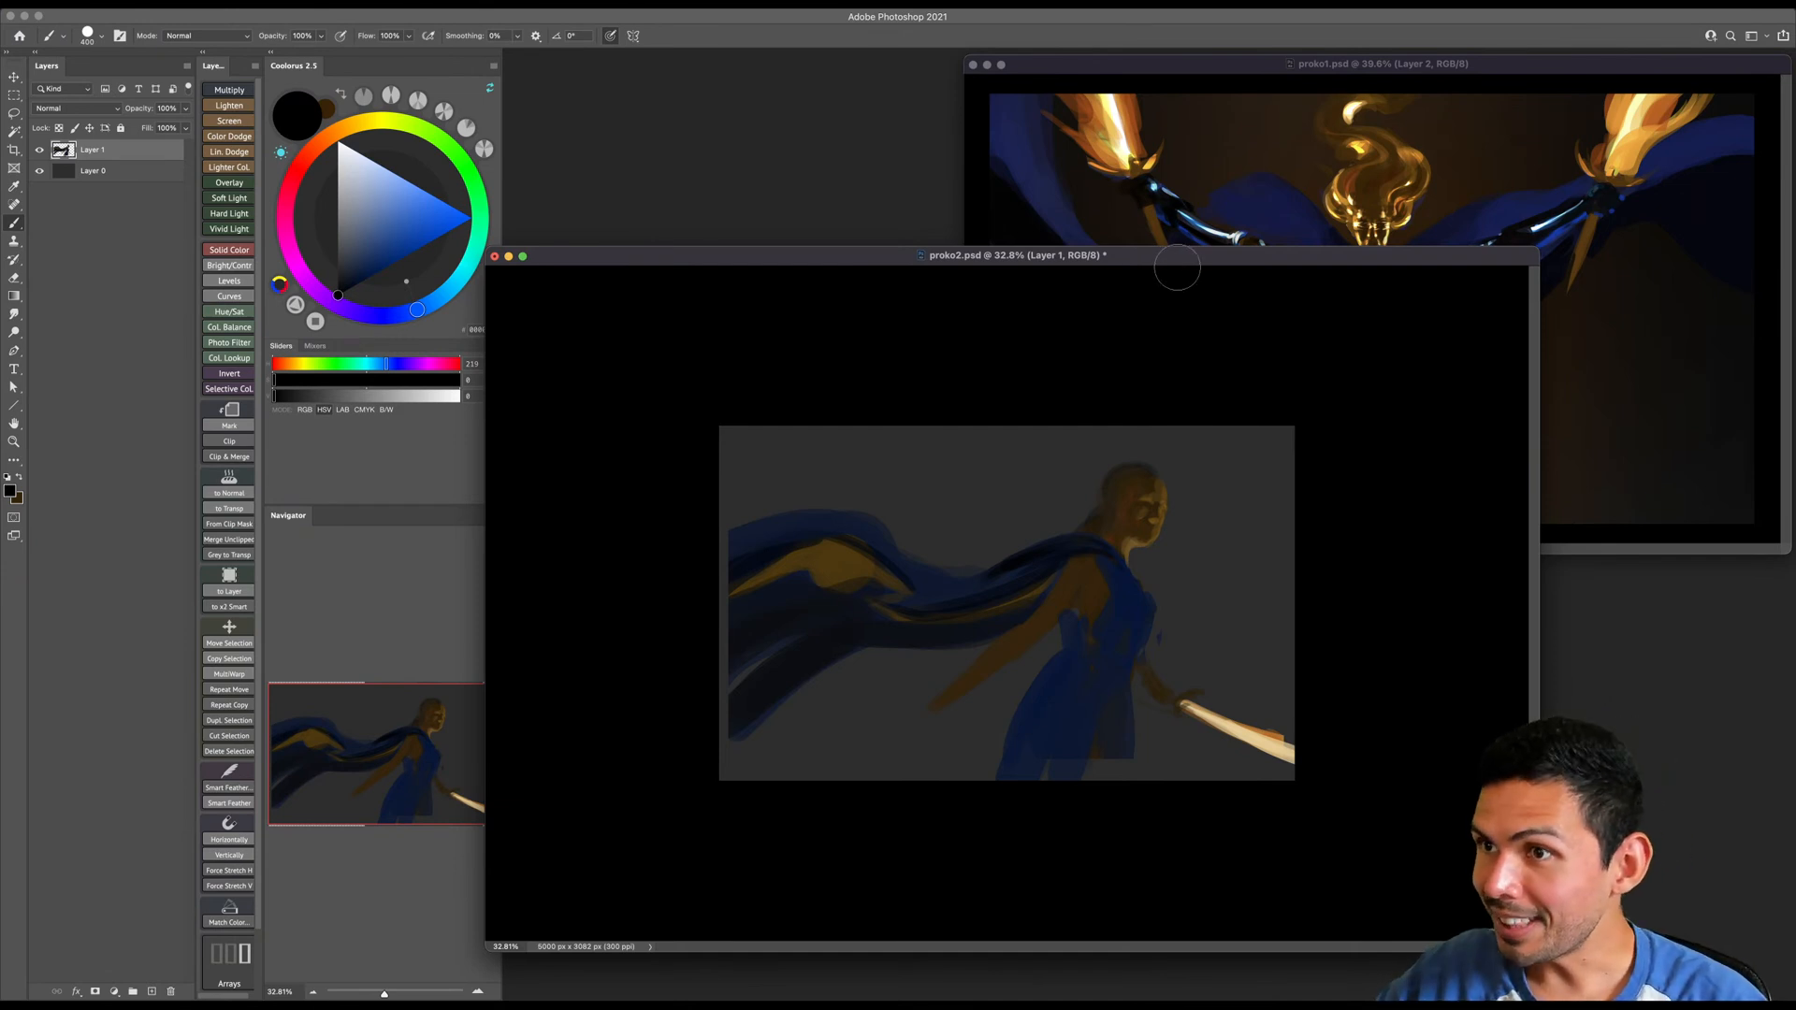
{"action": "key", "text": "super+s"}
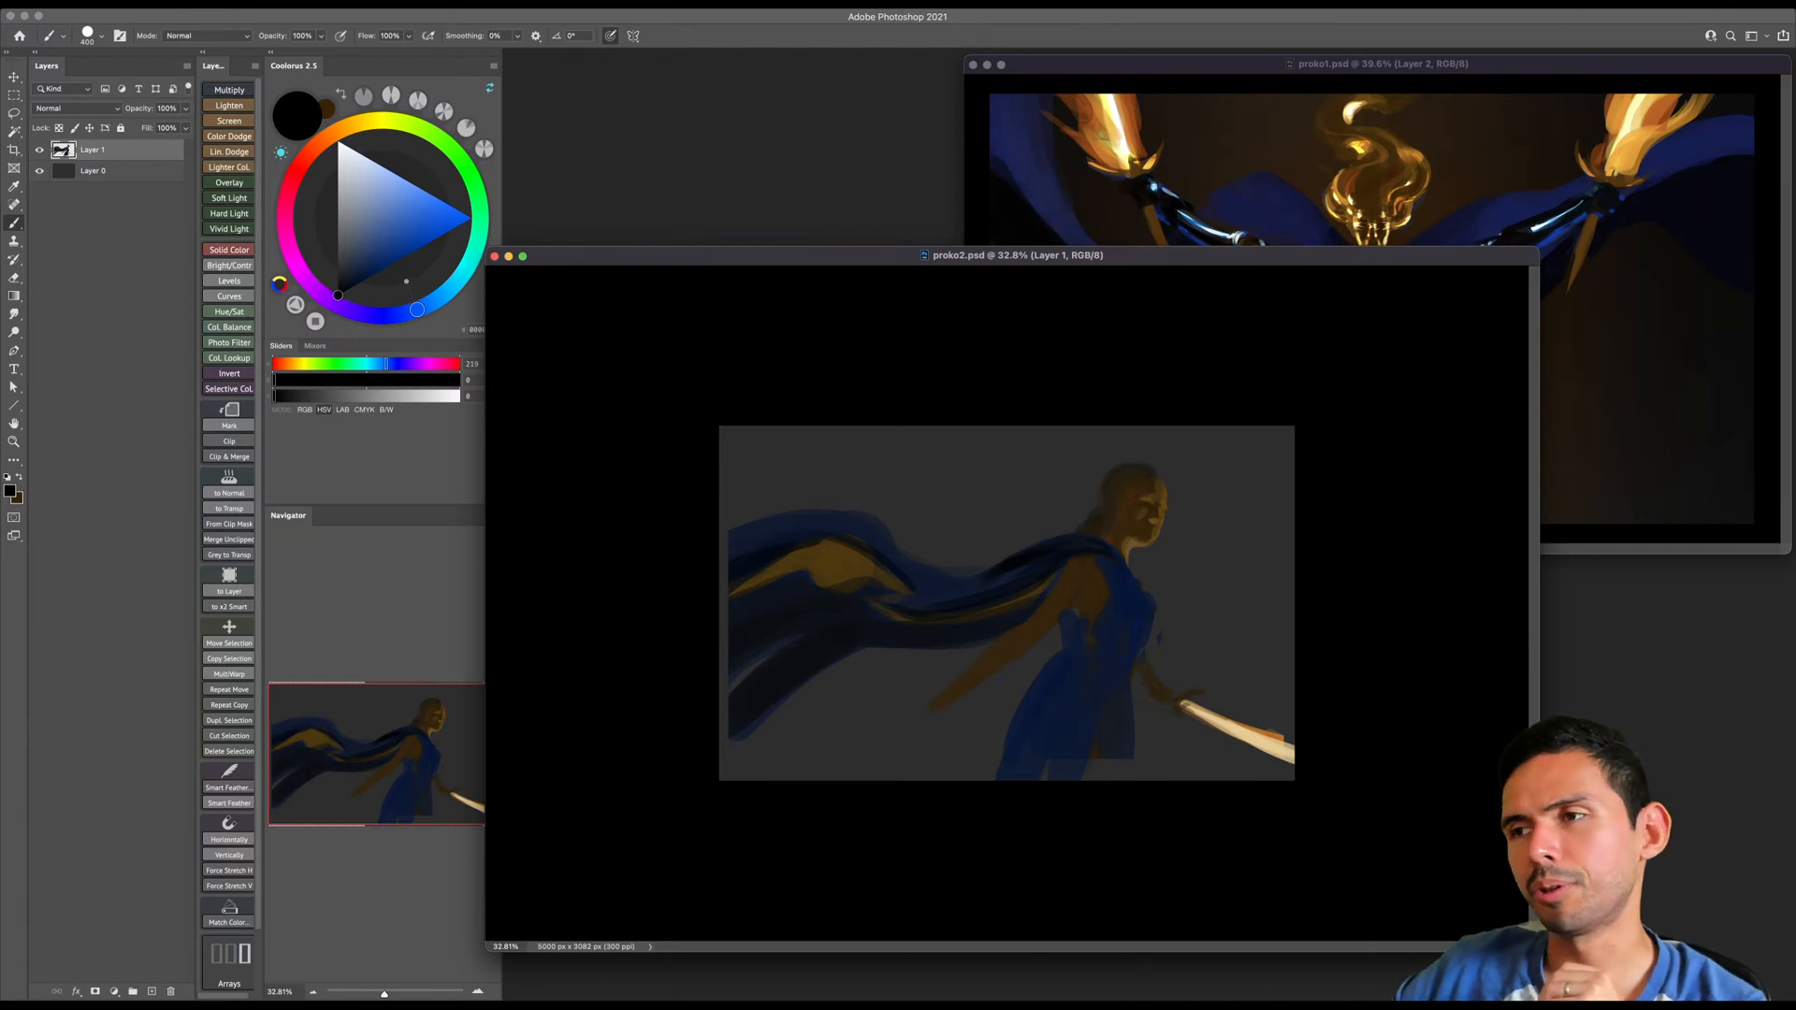
- Round out the near shoulder in sampled brown and extend the trailing forearm with a hand
{"action": "left_click", "coordinate": [1089, 584], "text": "alt"}
{"action": "mouse_move", "coordinate": [1087, 611]}
{"action": "left_mouse_down"}
{"action": "mouse_move", "coordinate": [1076, 590]}
{"action": "mouse_move", "coordinate": [1100, 623]}
{"action": "left_mouse_up"}
{"action": "left_click", "coordinate": [1119, 606], "text": "alt"}
{"action": "key", "text": "["}
{"action": "key", "text": "["}
{"action": "key", "text": "["}
{"action": "left_click", "coordinate": [1068, 586], "text": "alt"}
{"action": "key", "text": "]"}
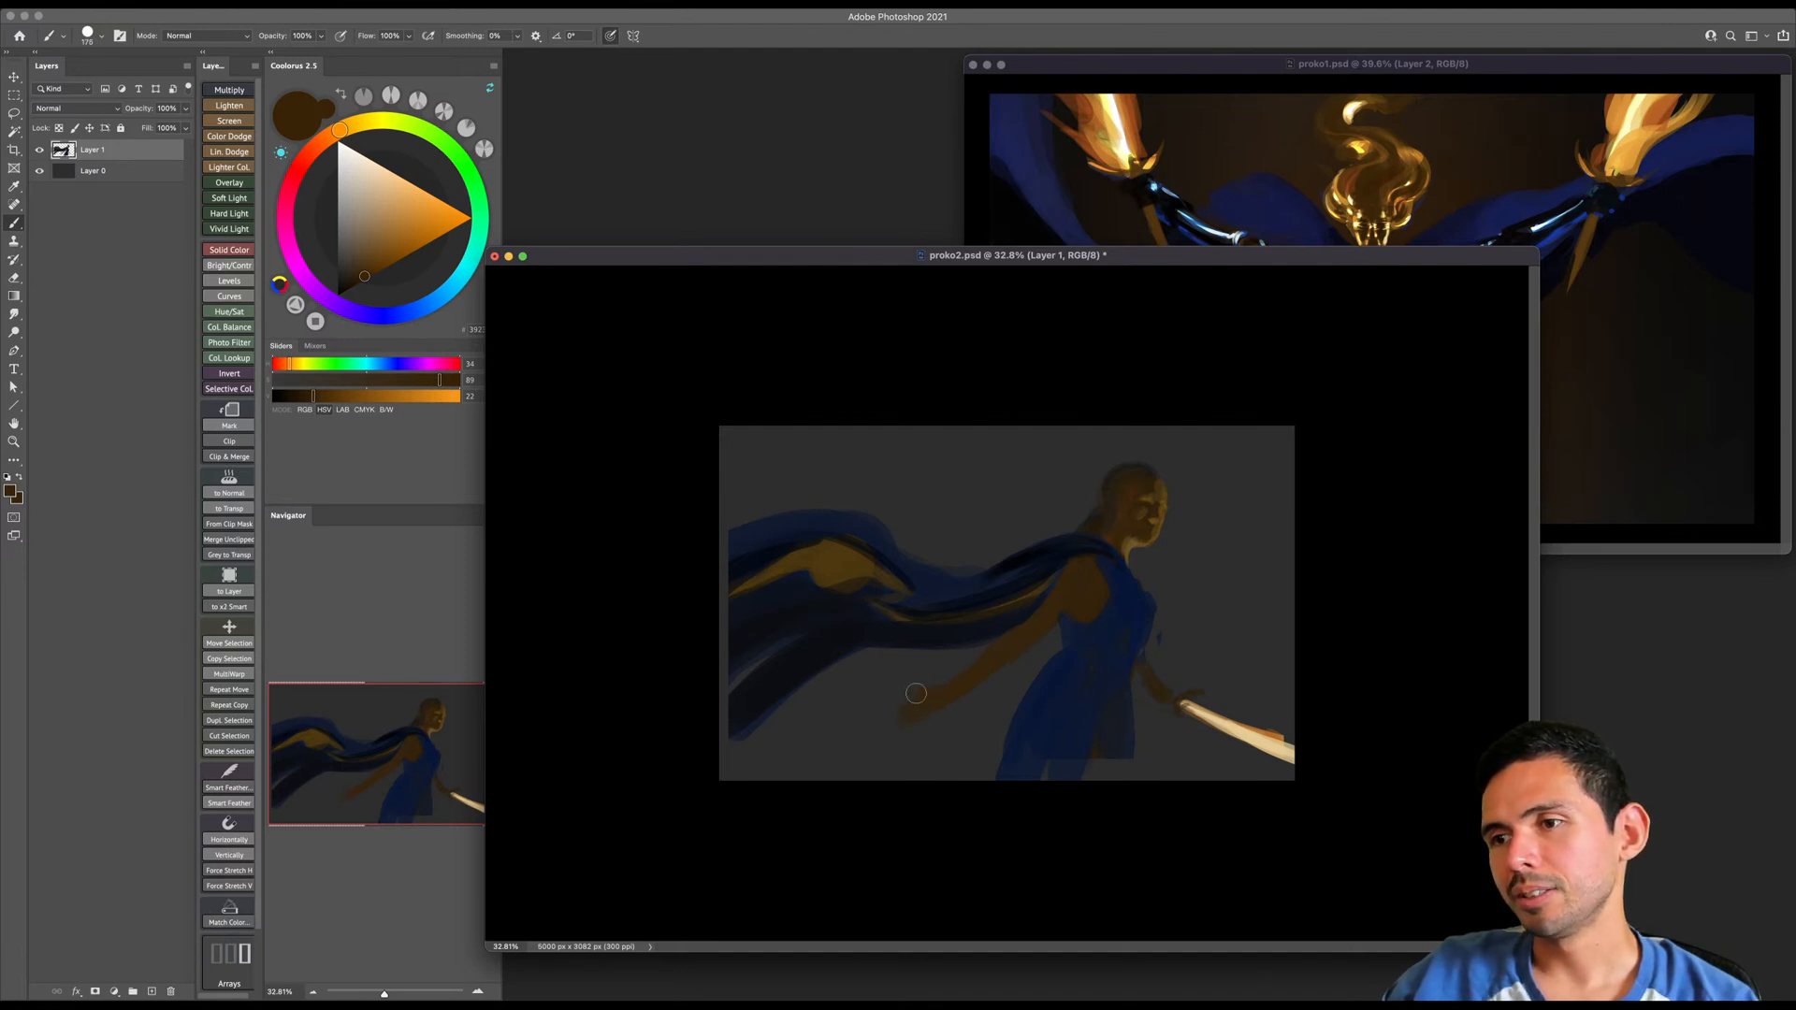
- Try to erase along the lower edge of the trailing forearm with a smaller eraser
{"action": "key", "text": "e"}
{"action": "key", "text": "bracketleft"}
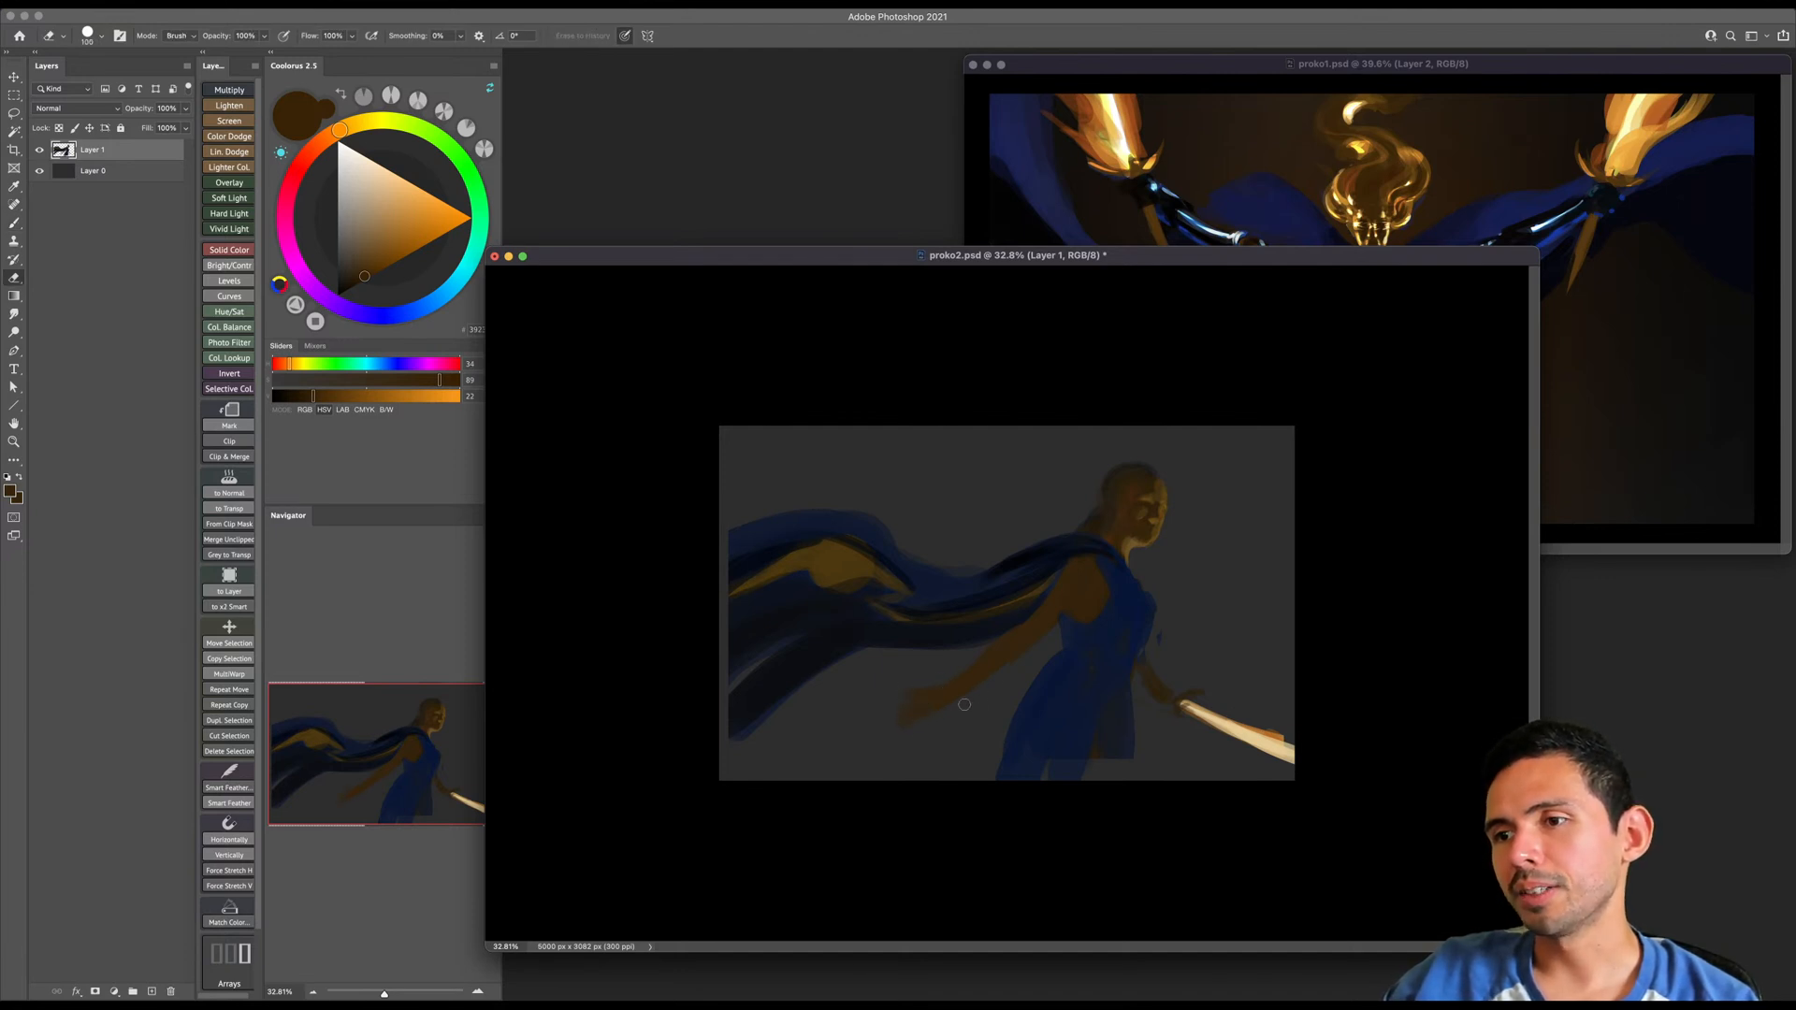
{"action": "left_click", "coordinate": [962, 692], "text": "alt"}
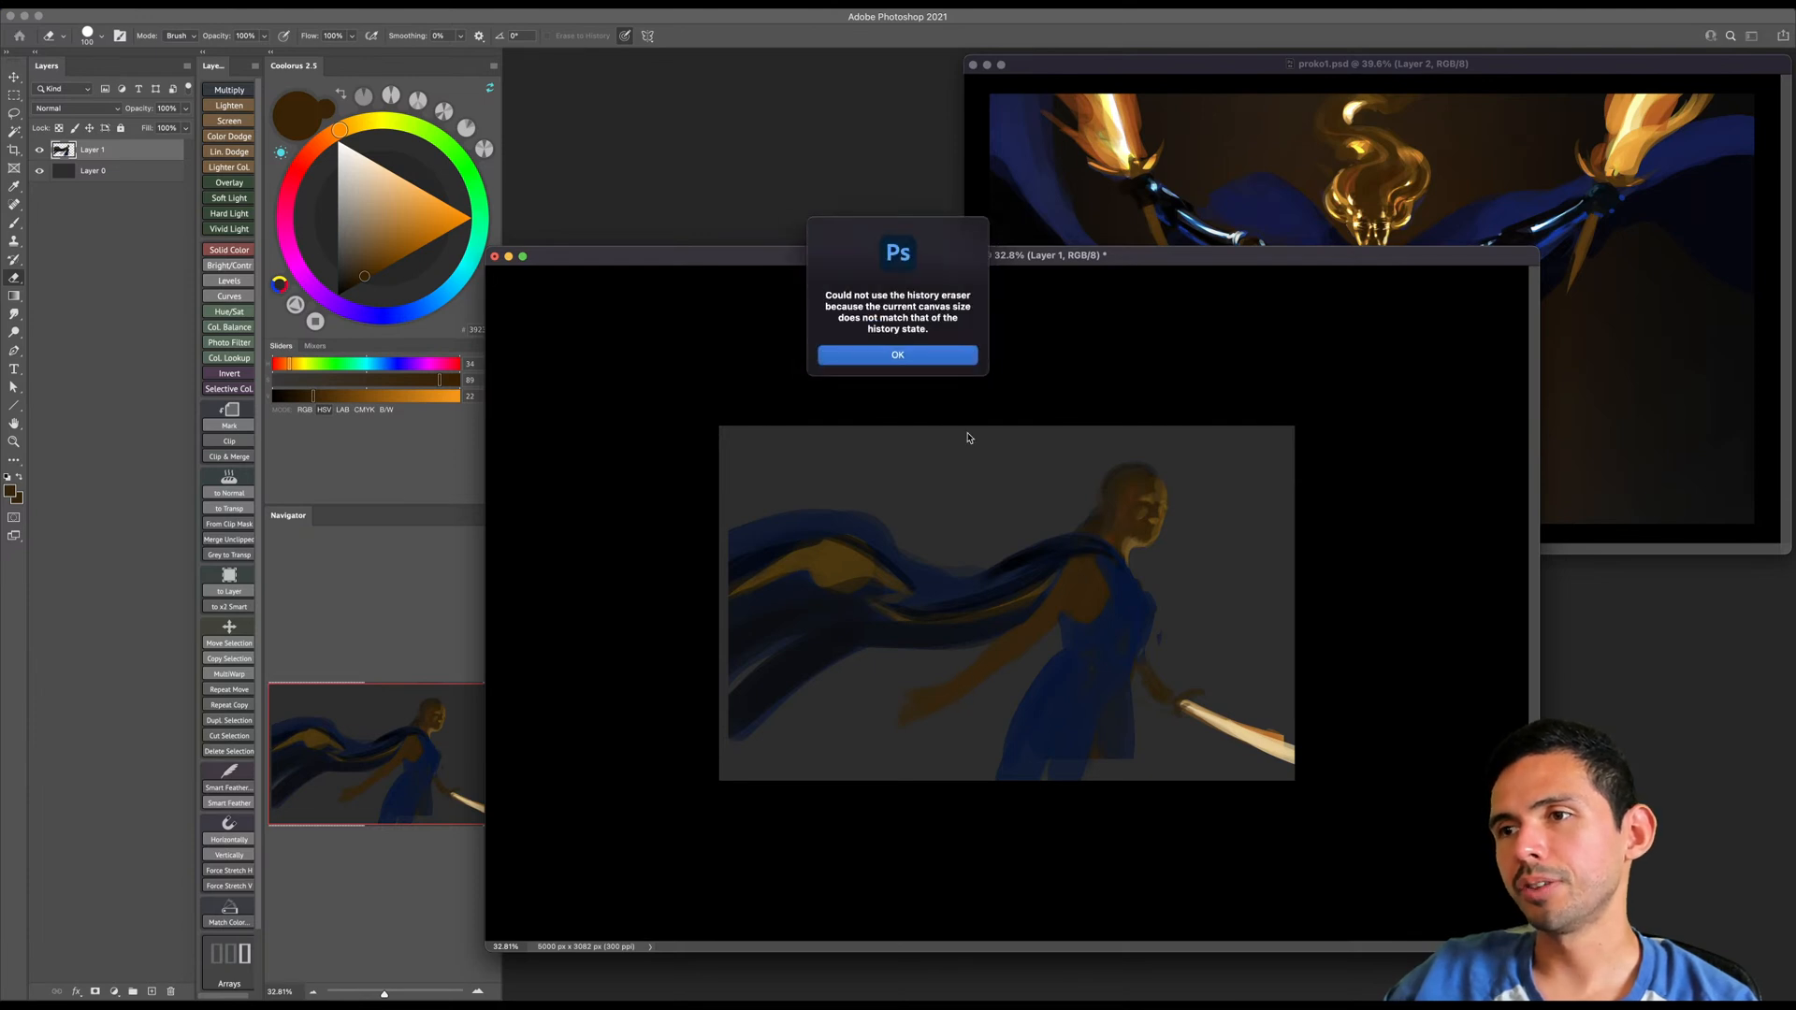
{"action": "left_click", "coordinate": [958, 360]}
- Extend the cape's far end to the canvas edge with sampled dark blues and a larger brush
{"action": "key", "text": "b"}
{"action": "left_click", "coordinate": [1118, 572], "text": "alt"}
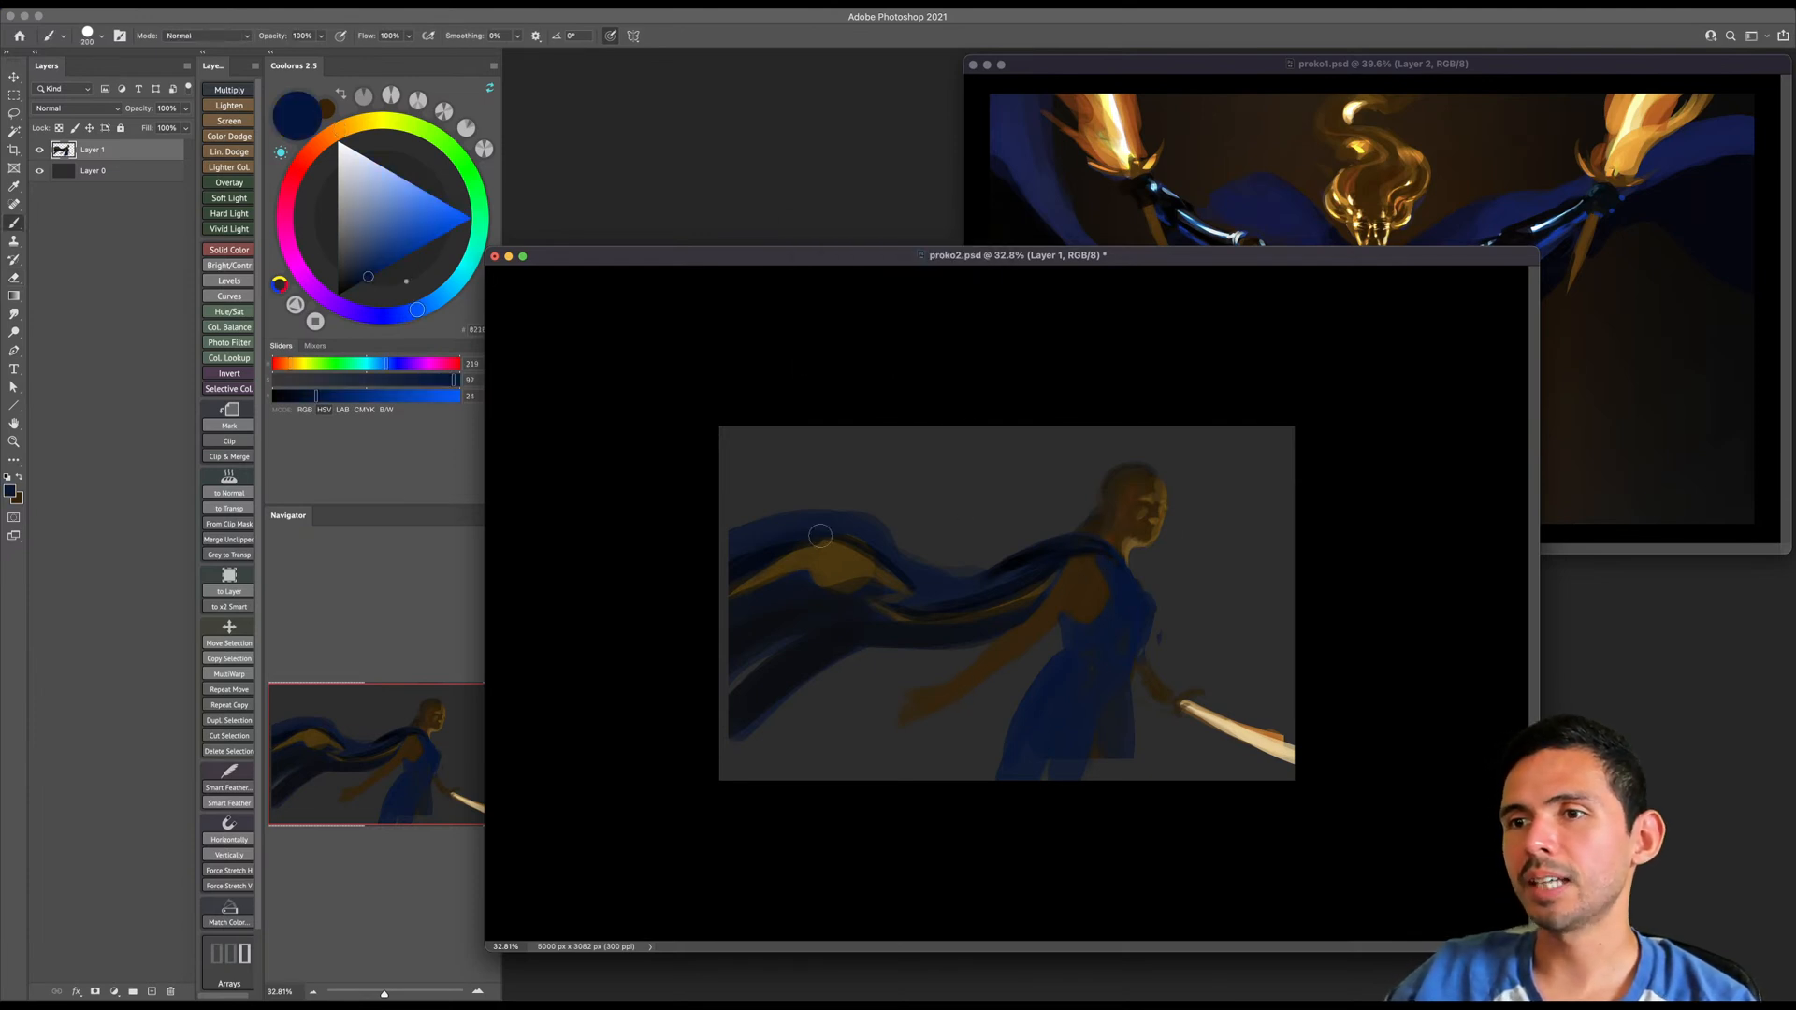
{"action": "key", "text": "bracketright"}
{"action": "left_click", "coordinate": [765, 559], "text": "alt"}
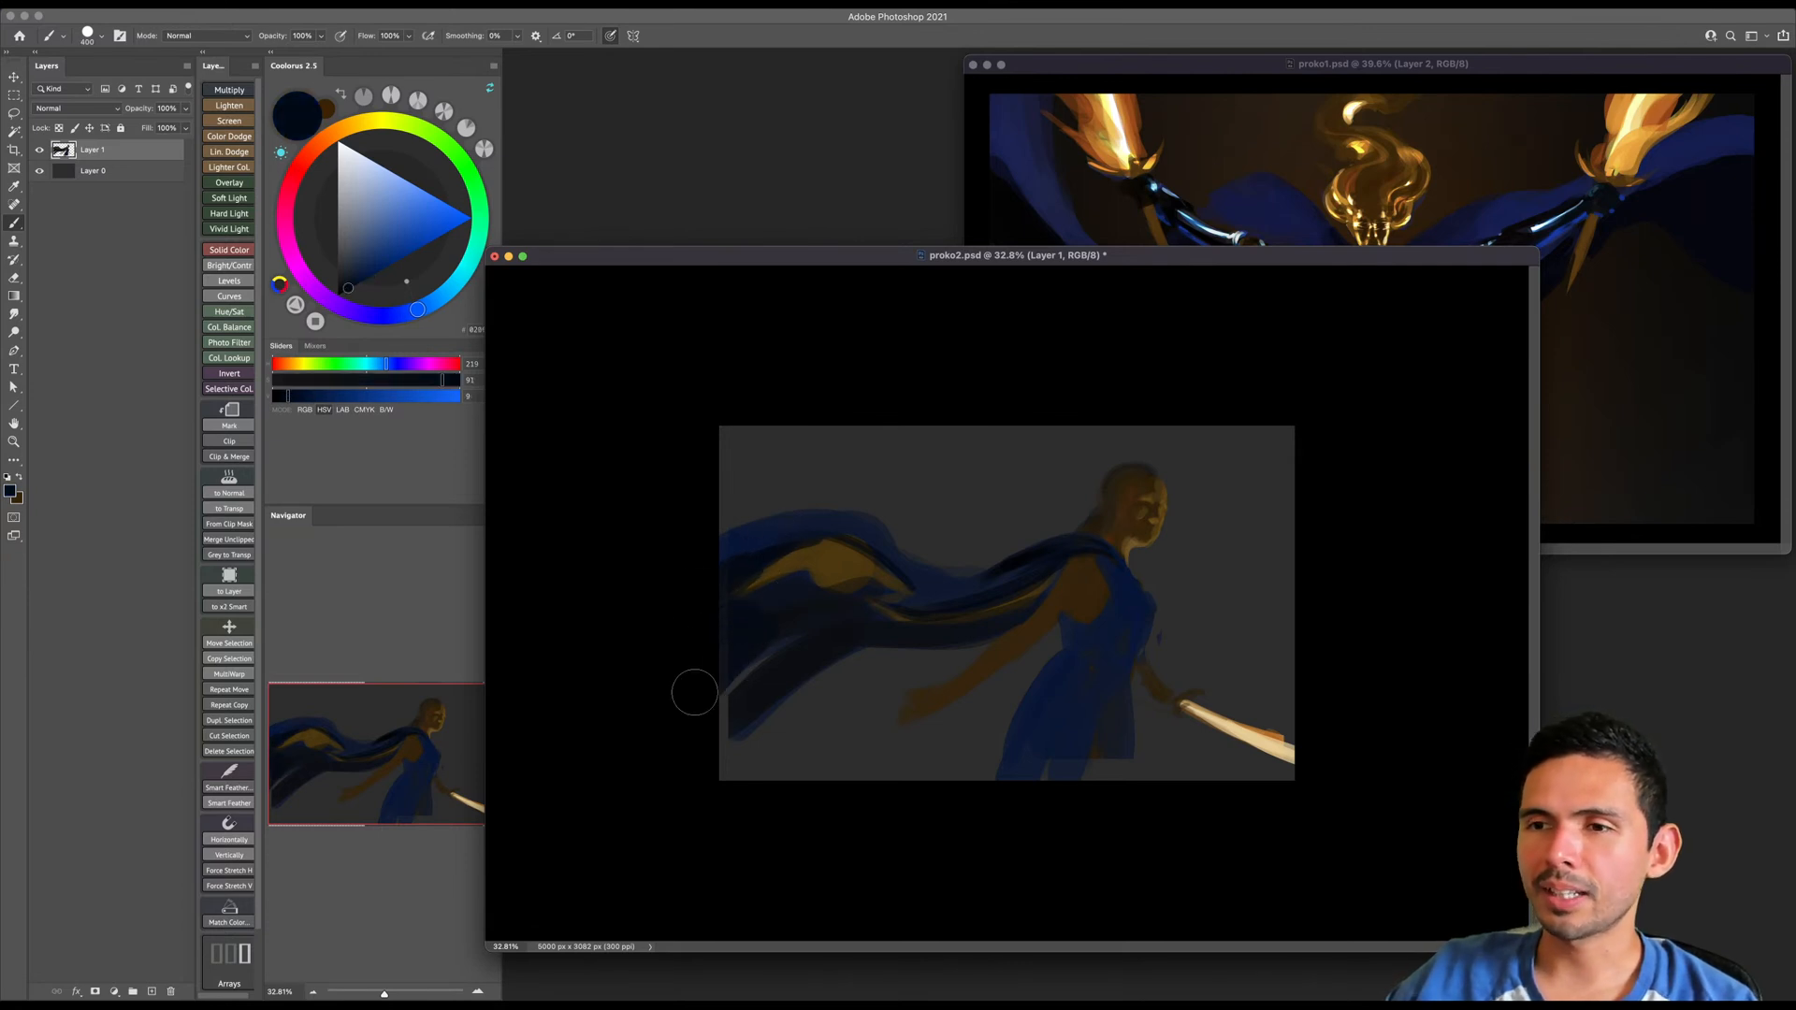
- Erase the cape's lower trailing part into a slimmer, curved edge, enlarging the eraser
{"action": "key", "text": "e"}
{"action": "key", "text": "bracketright"}
{"action": "key", "text": "bracketright"}
{"action": "key", "text": "bracketright"}
{"action": "key", "text": "bracketright"}
{"action": "key", "text": "bracketright"}
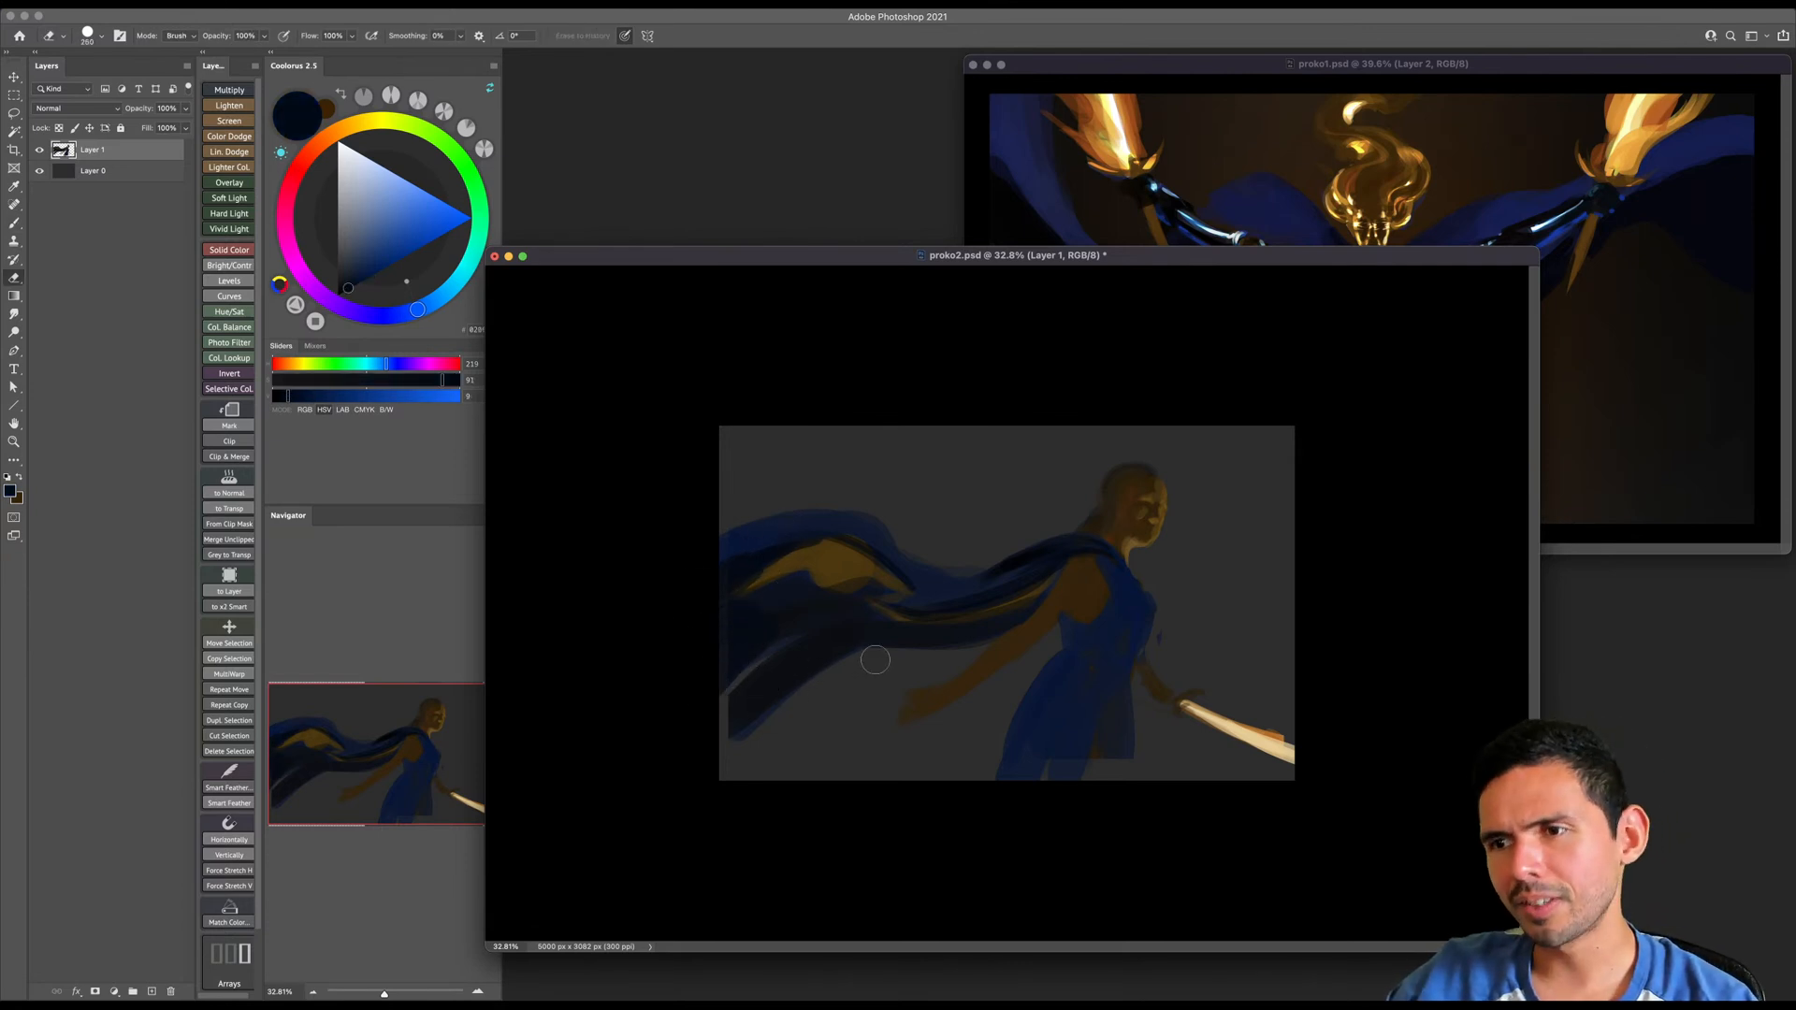
{"action": "left_click_drag", "start_coordinate": [854, 663], "coordinate": [746, 784]}
{"action": "key", "text": "bracketright"}
{"action": "key", "text": "bracketright"}
{"action": "left_click_drag", "start_coordinate": [812, 699], "coordinate": [756, 727]}
- Refine the cape's lower trailing folds with sampled near-black blue and a smaller brush
{"action": "key", "text": "b"}
{"action": "key", "text": "bracketleft"}
{"action": "key", "text": "bracketleft"}
{"action": "key", "text": "bracketleft"}
{"action": "left_click", "coordinate": [842, 625], "text": "alt"}
{"action": "key", "text": "bracketleft"}
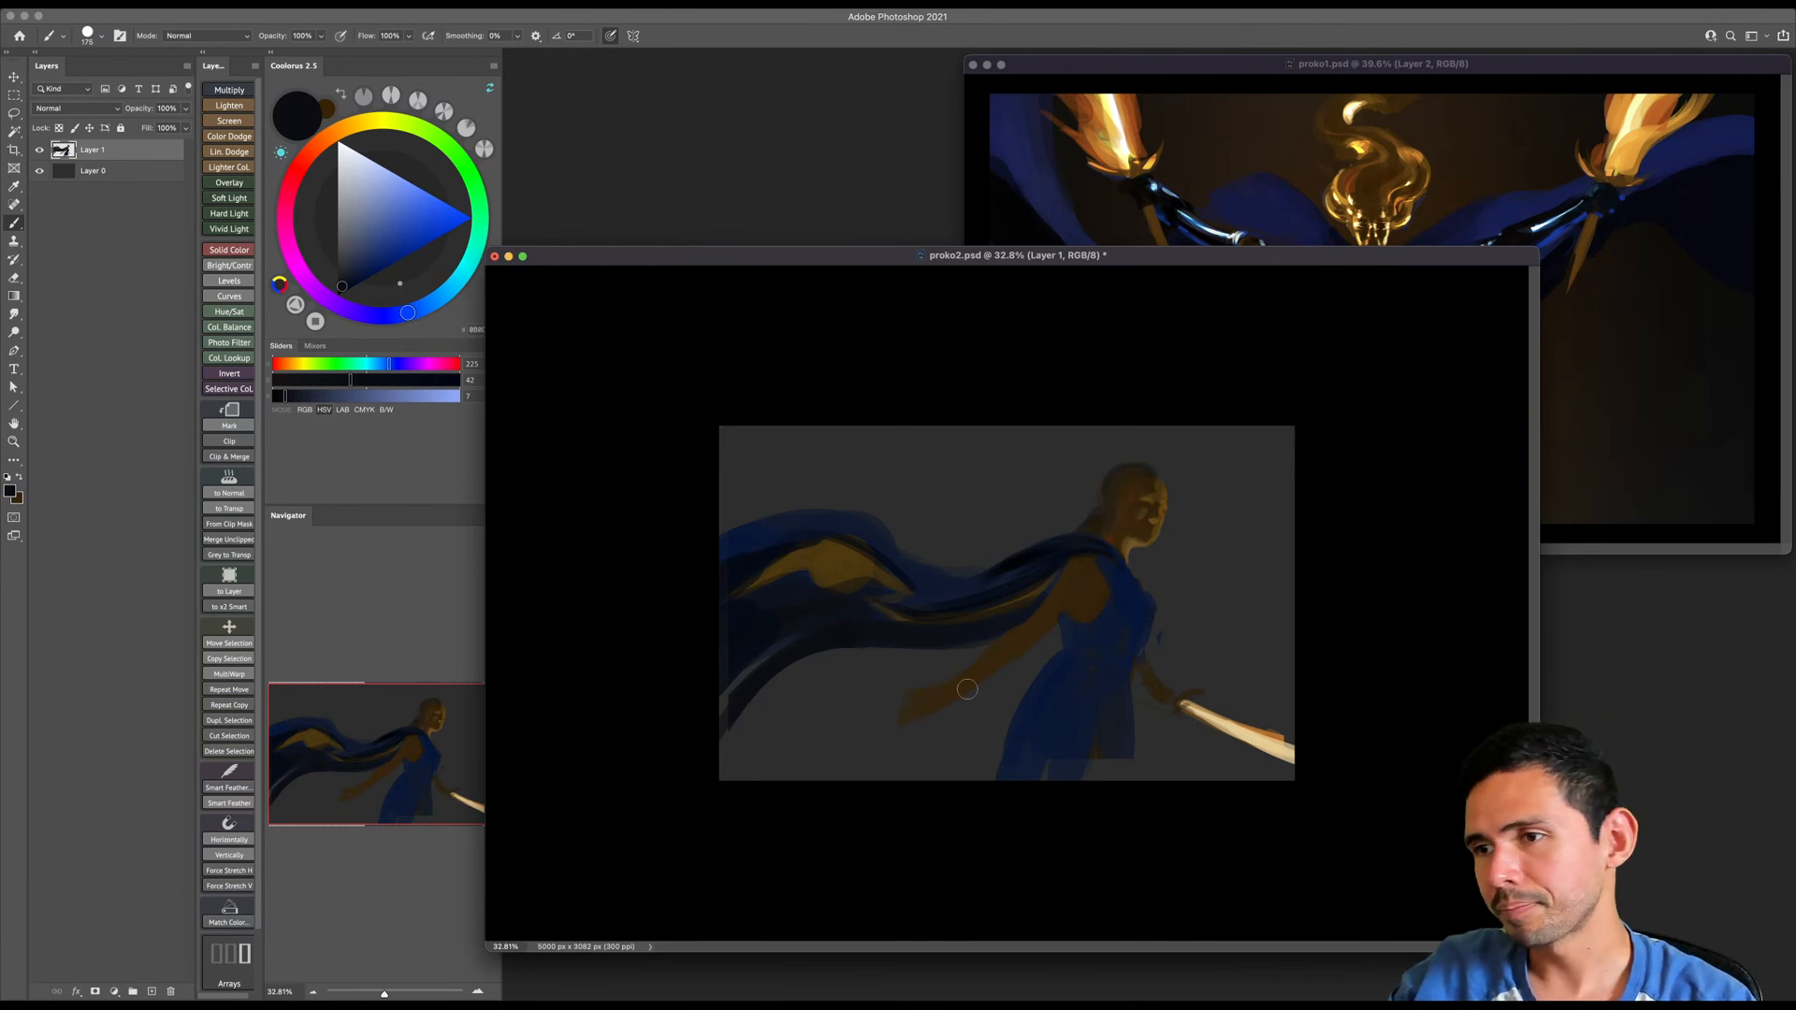
- Try to block in a light grey oval shield over the trailing forearm and hand, and undo it
{"action": "key", "text": "bracketright"}
{"action": "key", "text": "bracketright"}
{"action": "key", "text": "bracketright"}
{"action": "key", "text": "bracketright"}
{"action": "key", "text": "bracketright"}
{"action": "key", "text": "bracketright"}
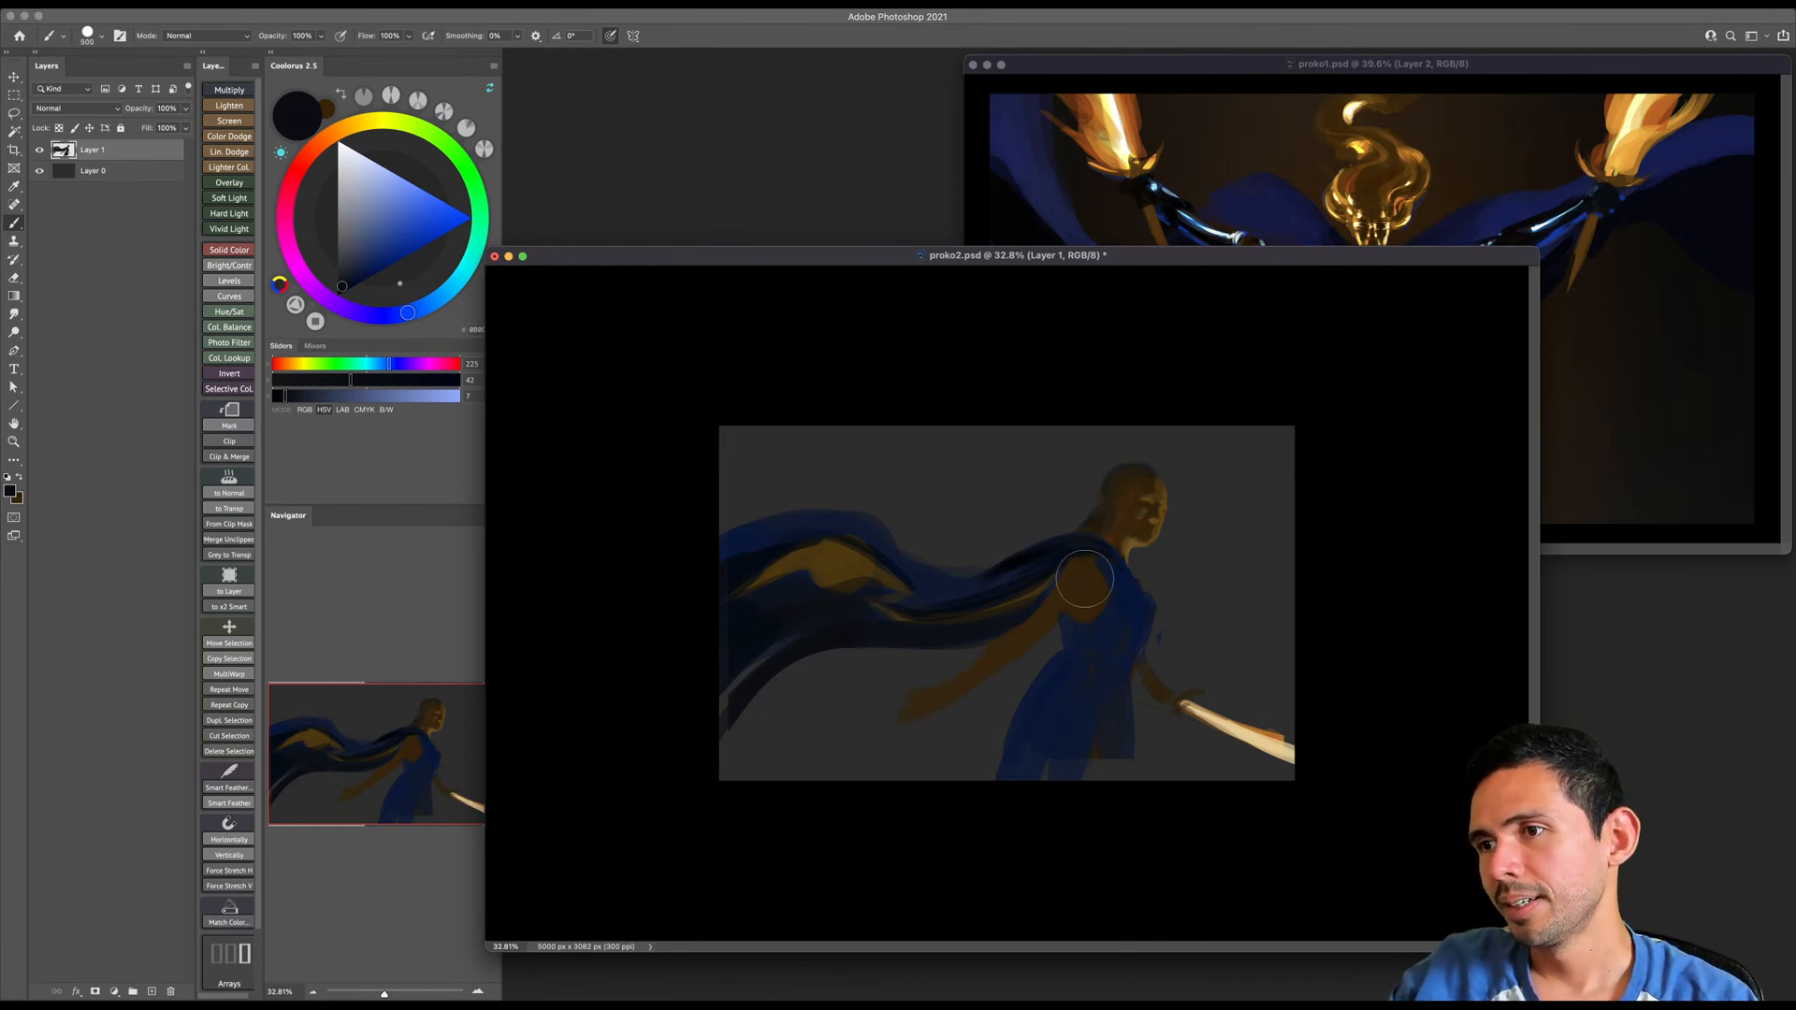
{"action": "left_click", "coordinate": [338, 215]}
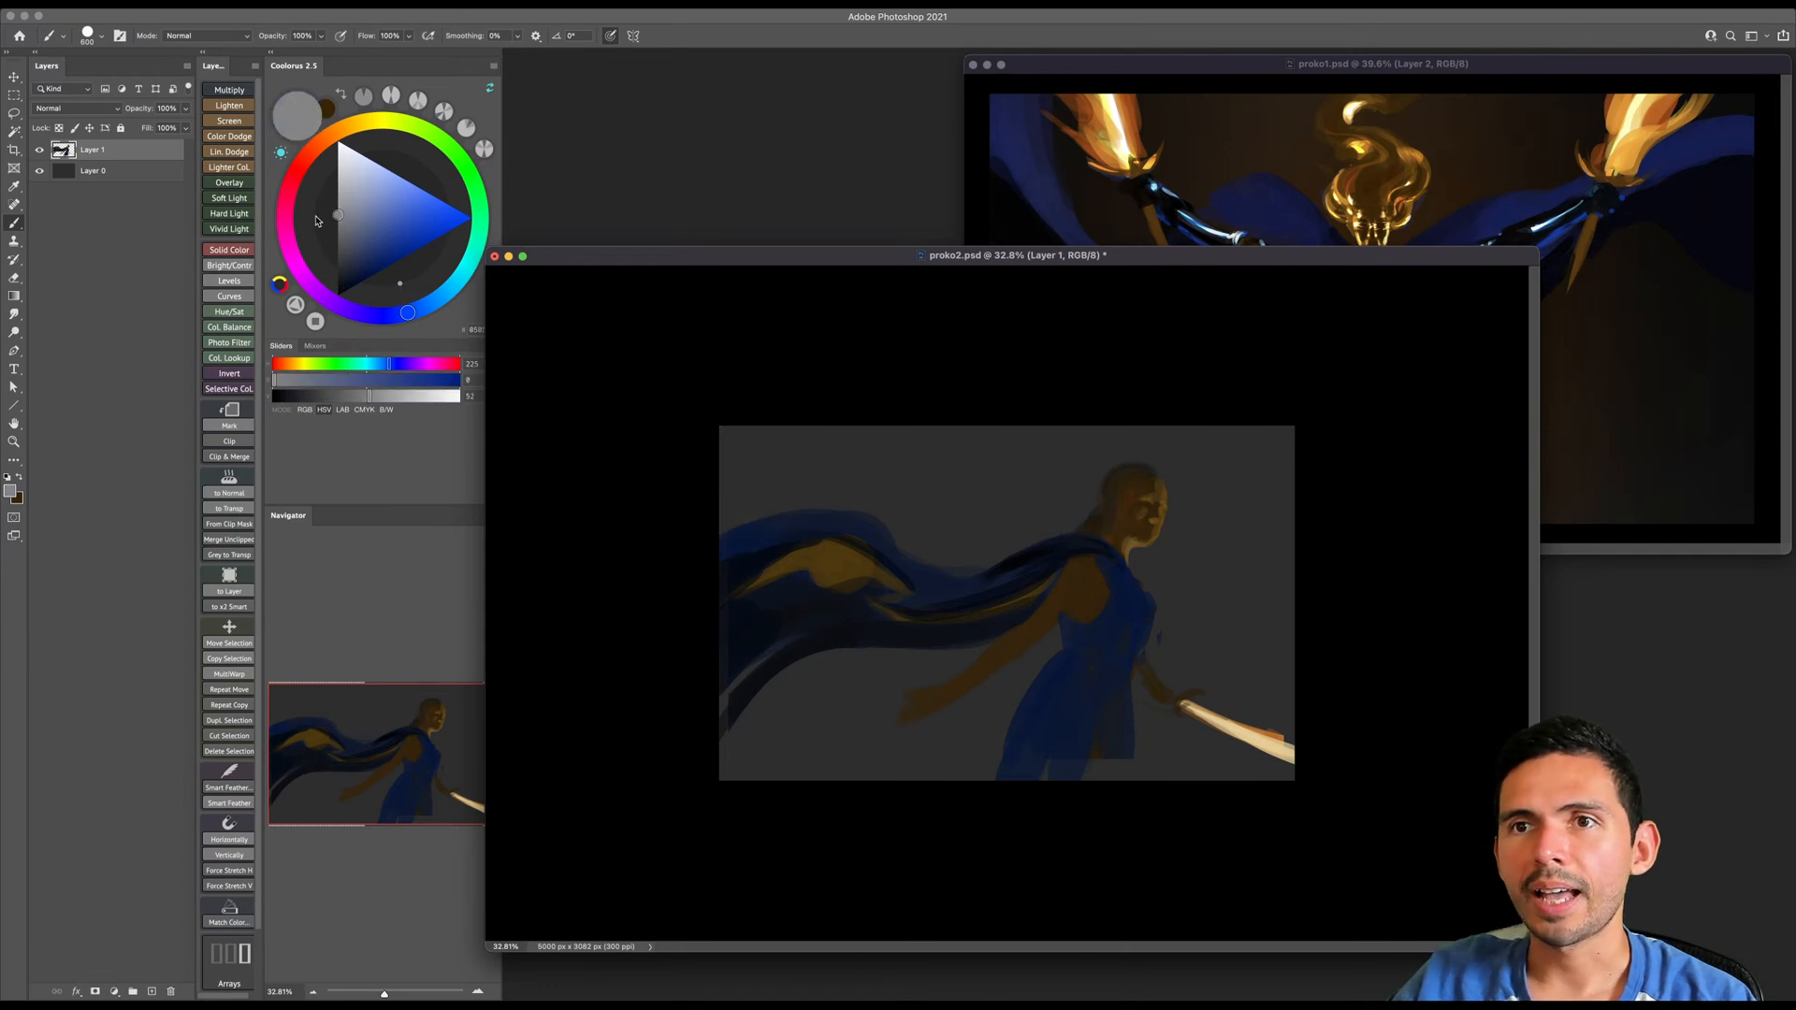
{"action": "left_click_drag", "start_coordinate": [966, 666], "coordinate": [972, 703]}
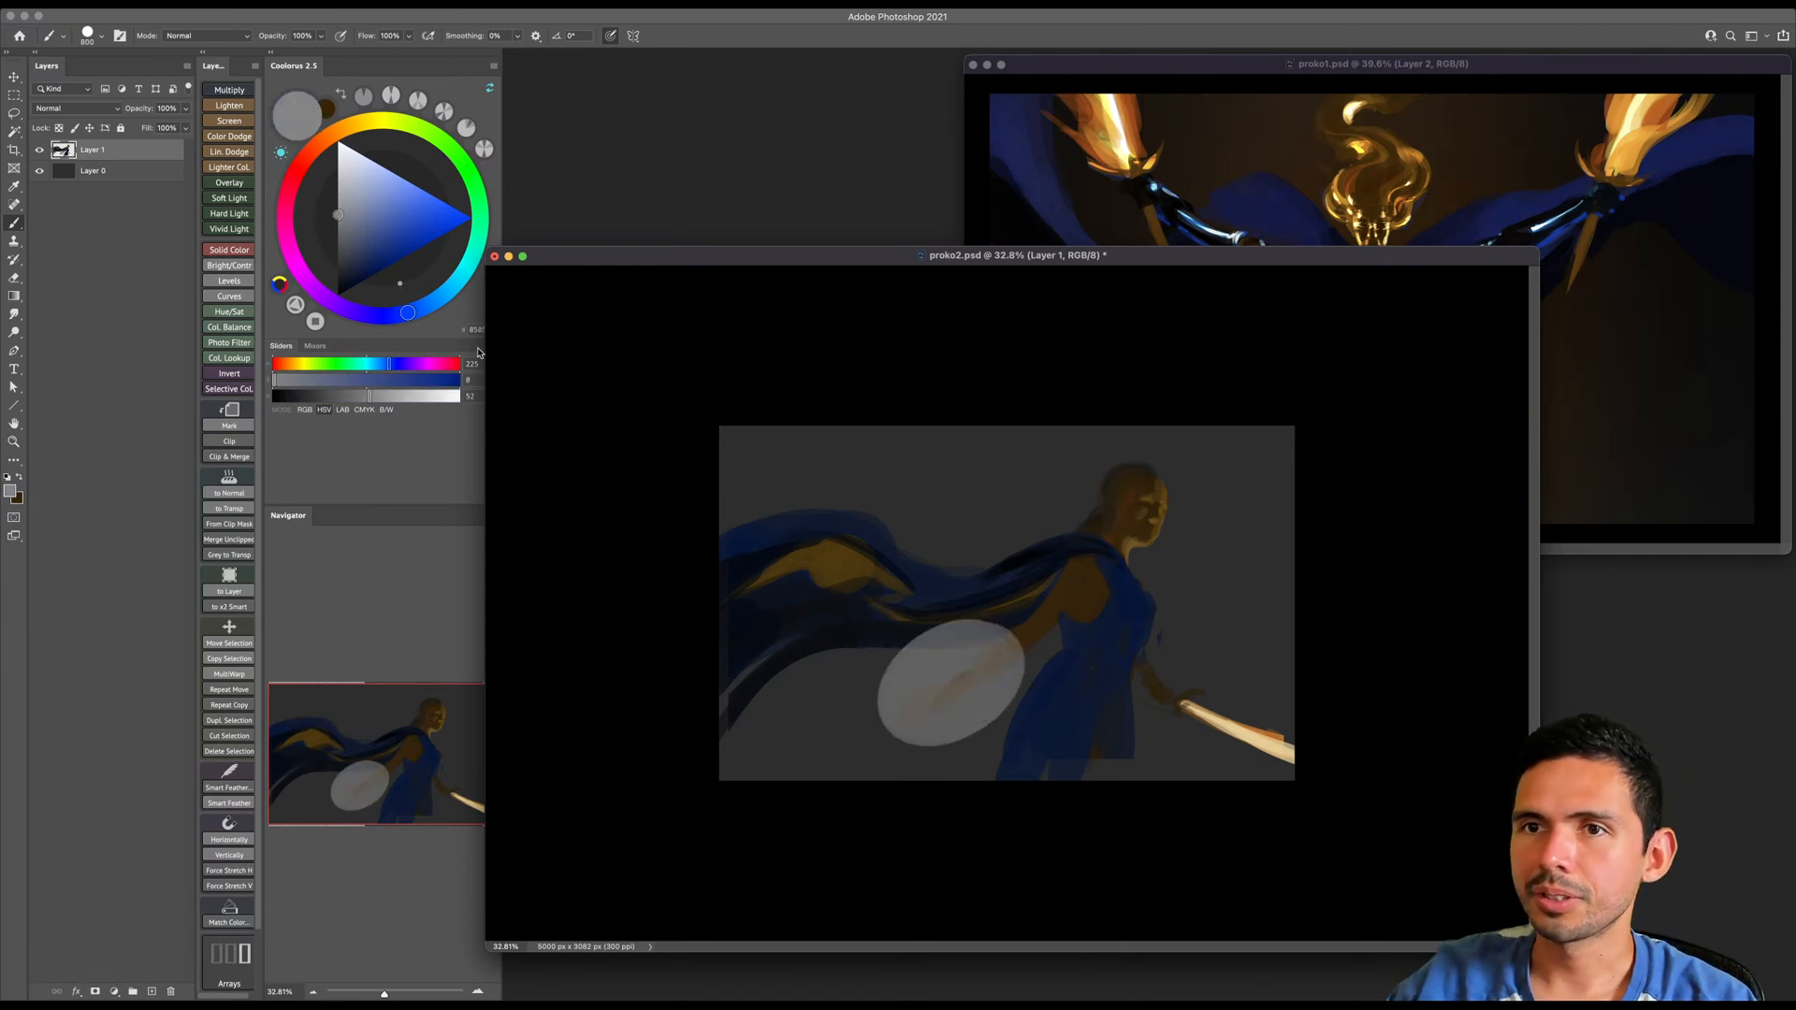
{"action": "key", "text": "super+z"}
- Try larger oval shield shapes in darker grey over the trailing arm with the brush, and undo them
{"action": "left_click", "coordinate": [338, 278]}
{"action": "left_click", "coordinate": [338, 248]}
{"action": "key", "text": "bracketleft"}
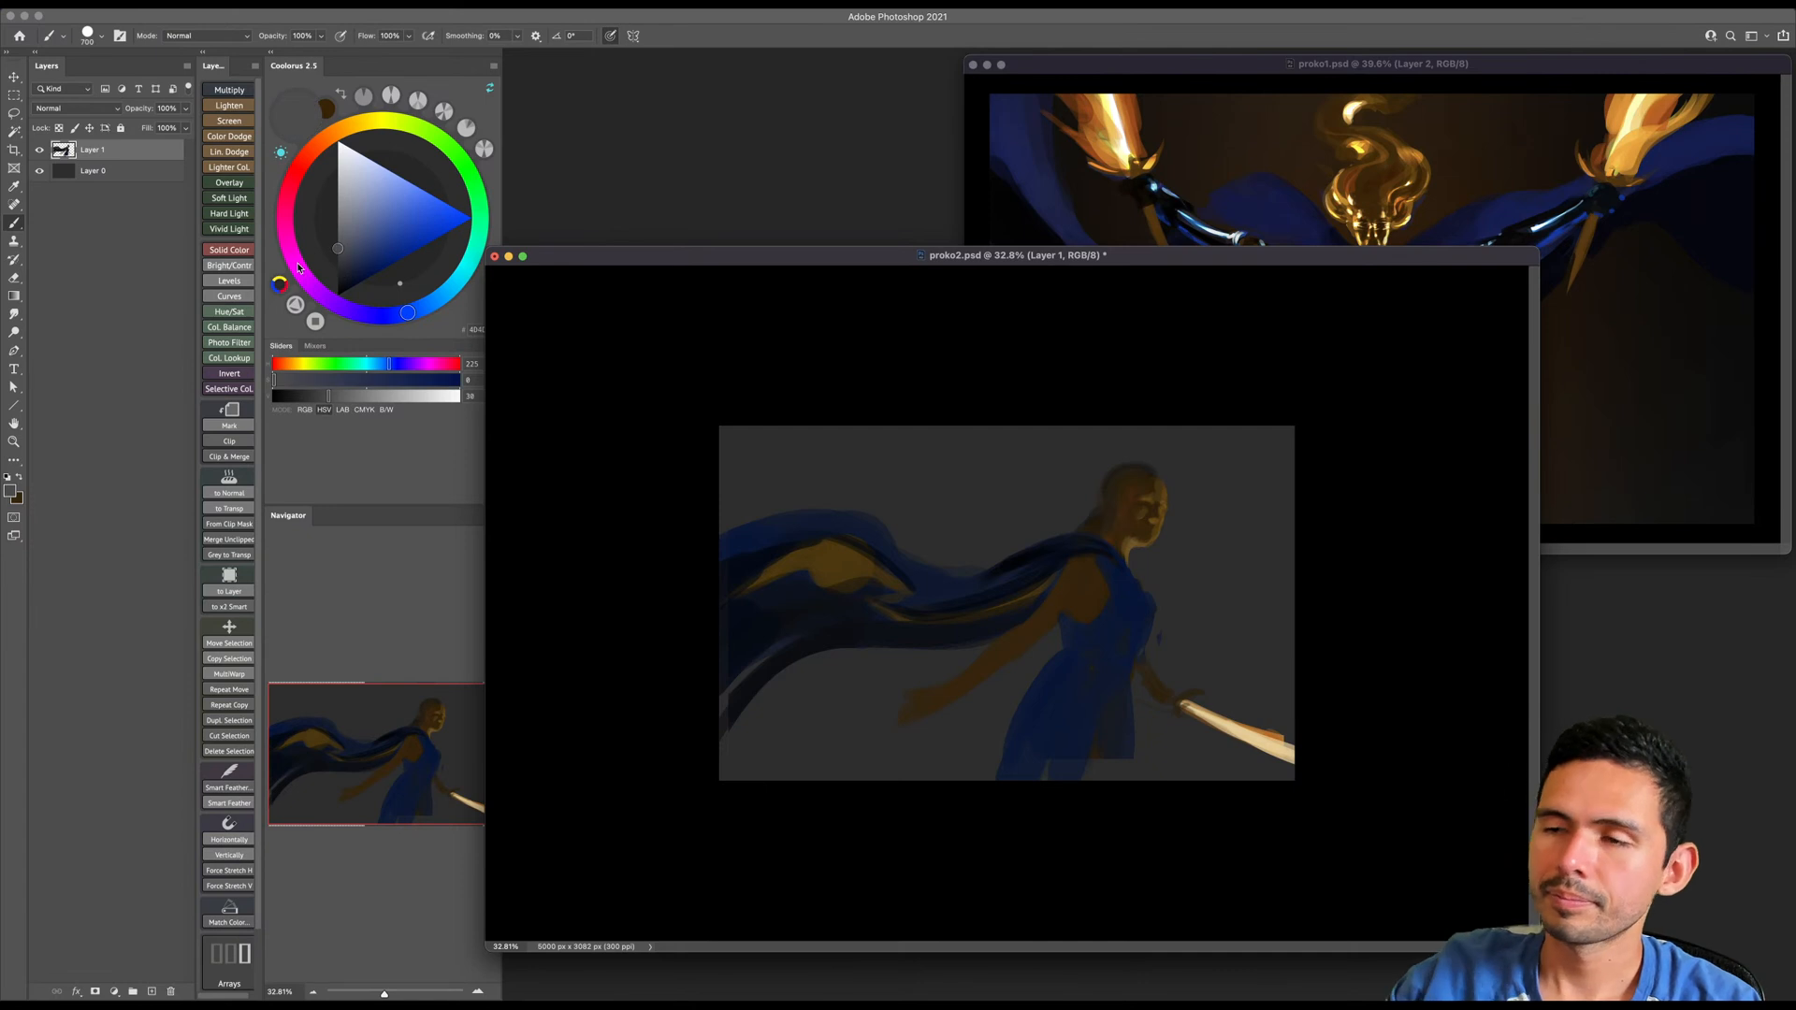
{"action": "key", "text": "bracketright"}
{"action": "left_click_drag", "start_coordinate": [982, 657], "coordinate": [976, 722]}
{"action": "key", "text": "super+z"}
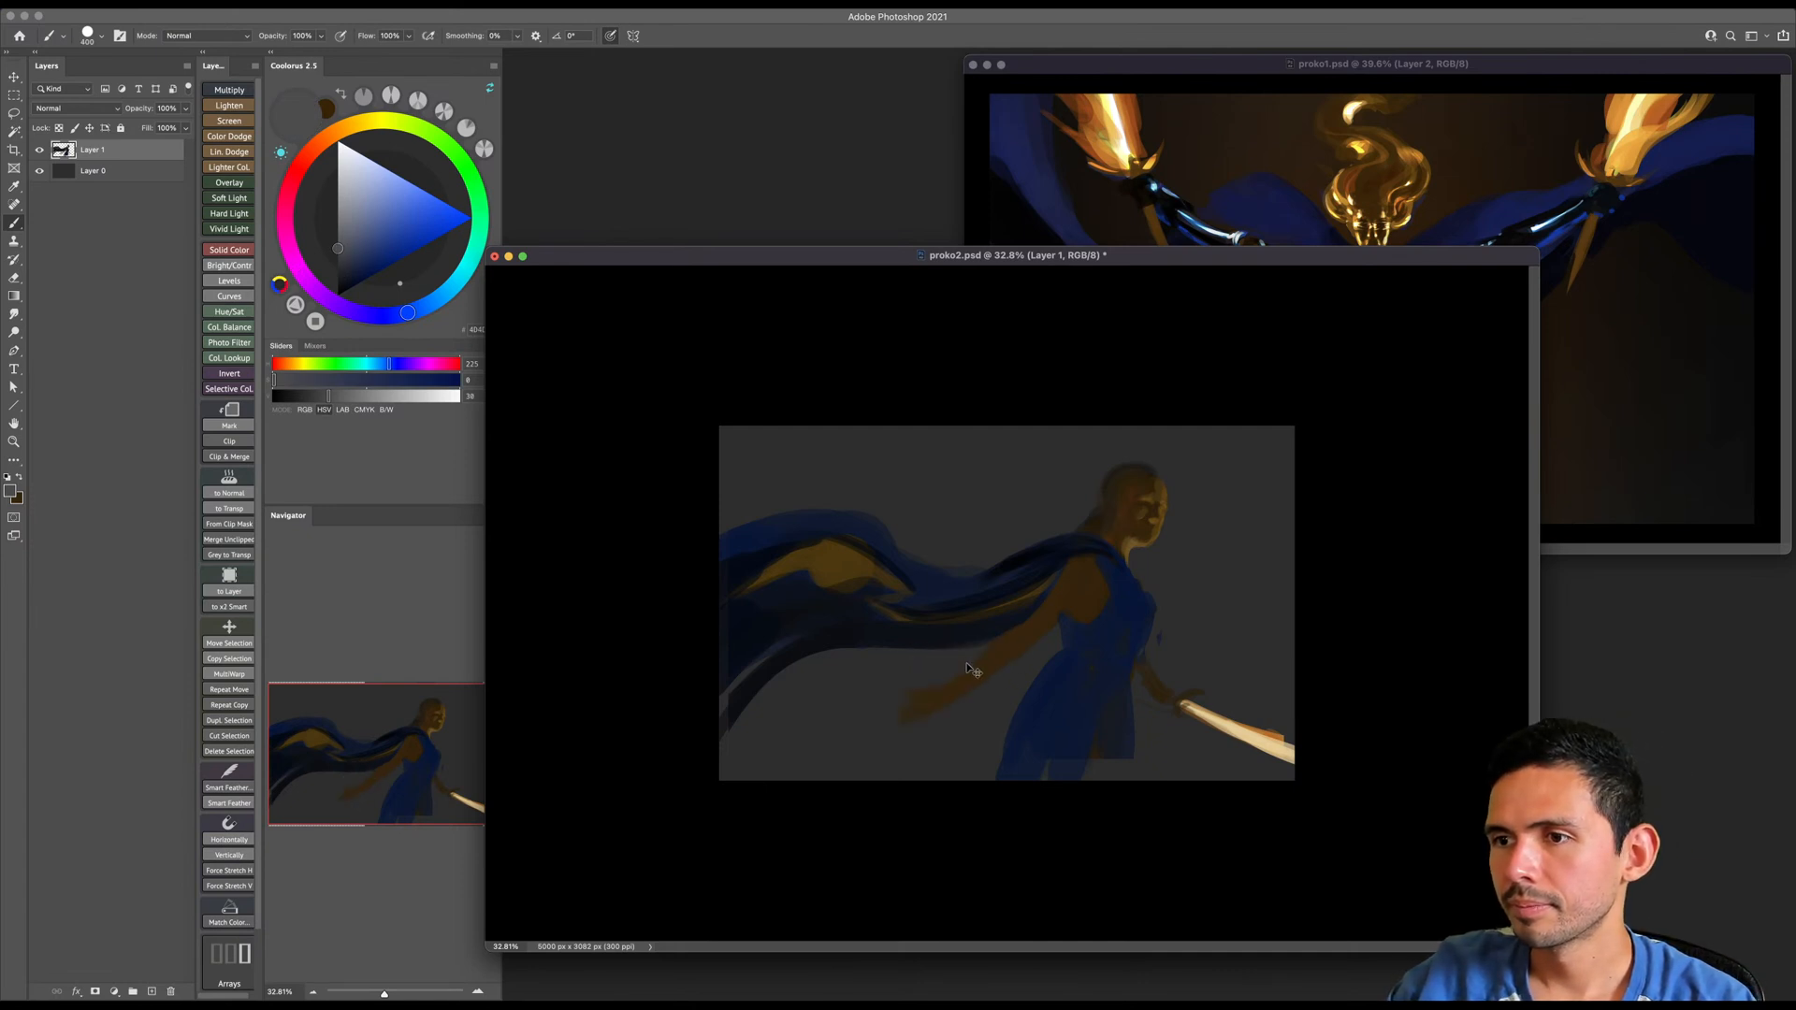
{"action": "key", "text": "bracketright"}
{"action": "mouse_move", "coordinate": [978, 649]}
{"action": "left_mouse_down"}
{"action": "mouse_move", "coordinate": [910, 709]}
{"action": "mouse_move", "coordinate": [975, 647]}
{"action": "mouse_move", "coordinate": [985, 697]}
{"action": "mouse_move", "coordinate": [922, 754]}
{"action": "left_mouse_up"}
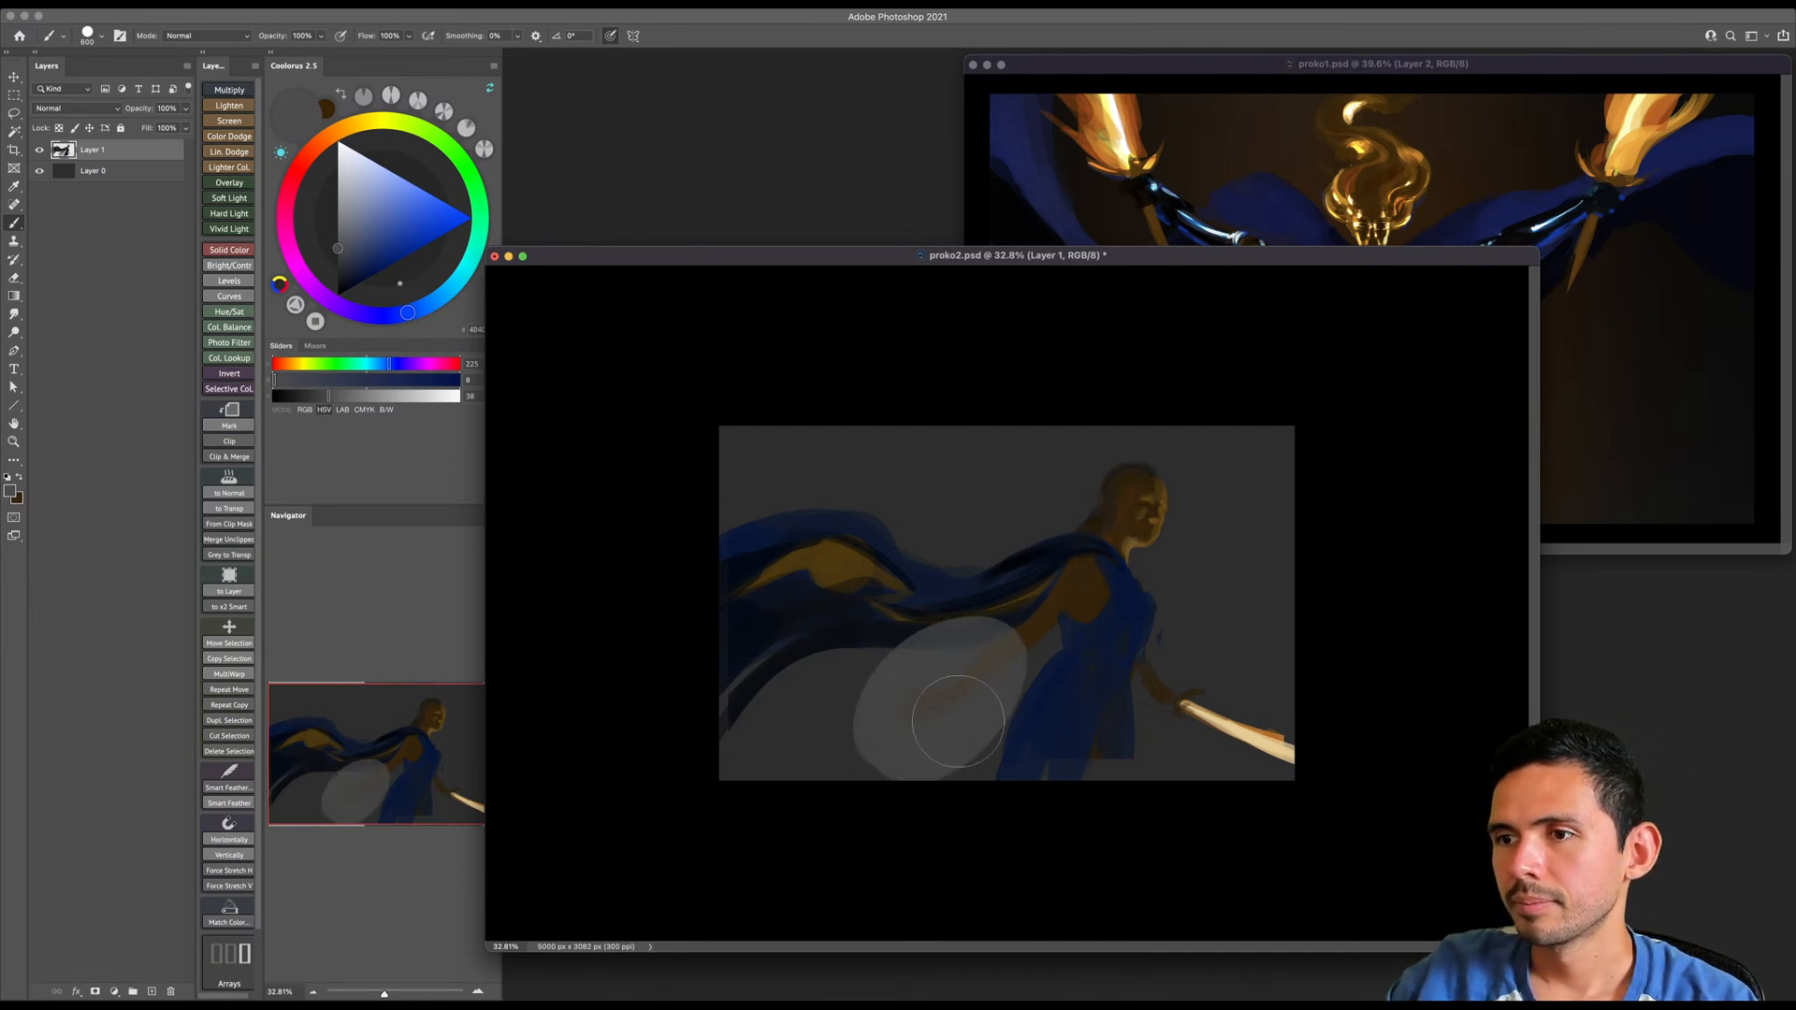
{"action": "mouse_move", "coordinate": [932, 648]}
{"action": "left_mouse_down"}
{"action": "mouse_move", "coordinate": [1014, 657]}
{"action": "mouse_move", "coordinate": [988, 702]}
{"action": "mouse_move", "coordinate": [959, 627]}
{"action": "mouse_move", "coordinate": [1024, 625]}
{"action": "mouse_move", "coordinate": [929, 709]}
{"action": "left_mouse_up"}
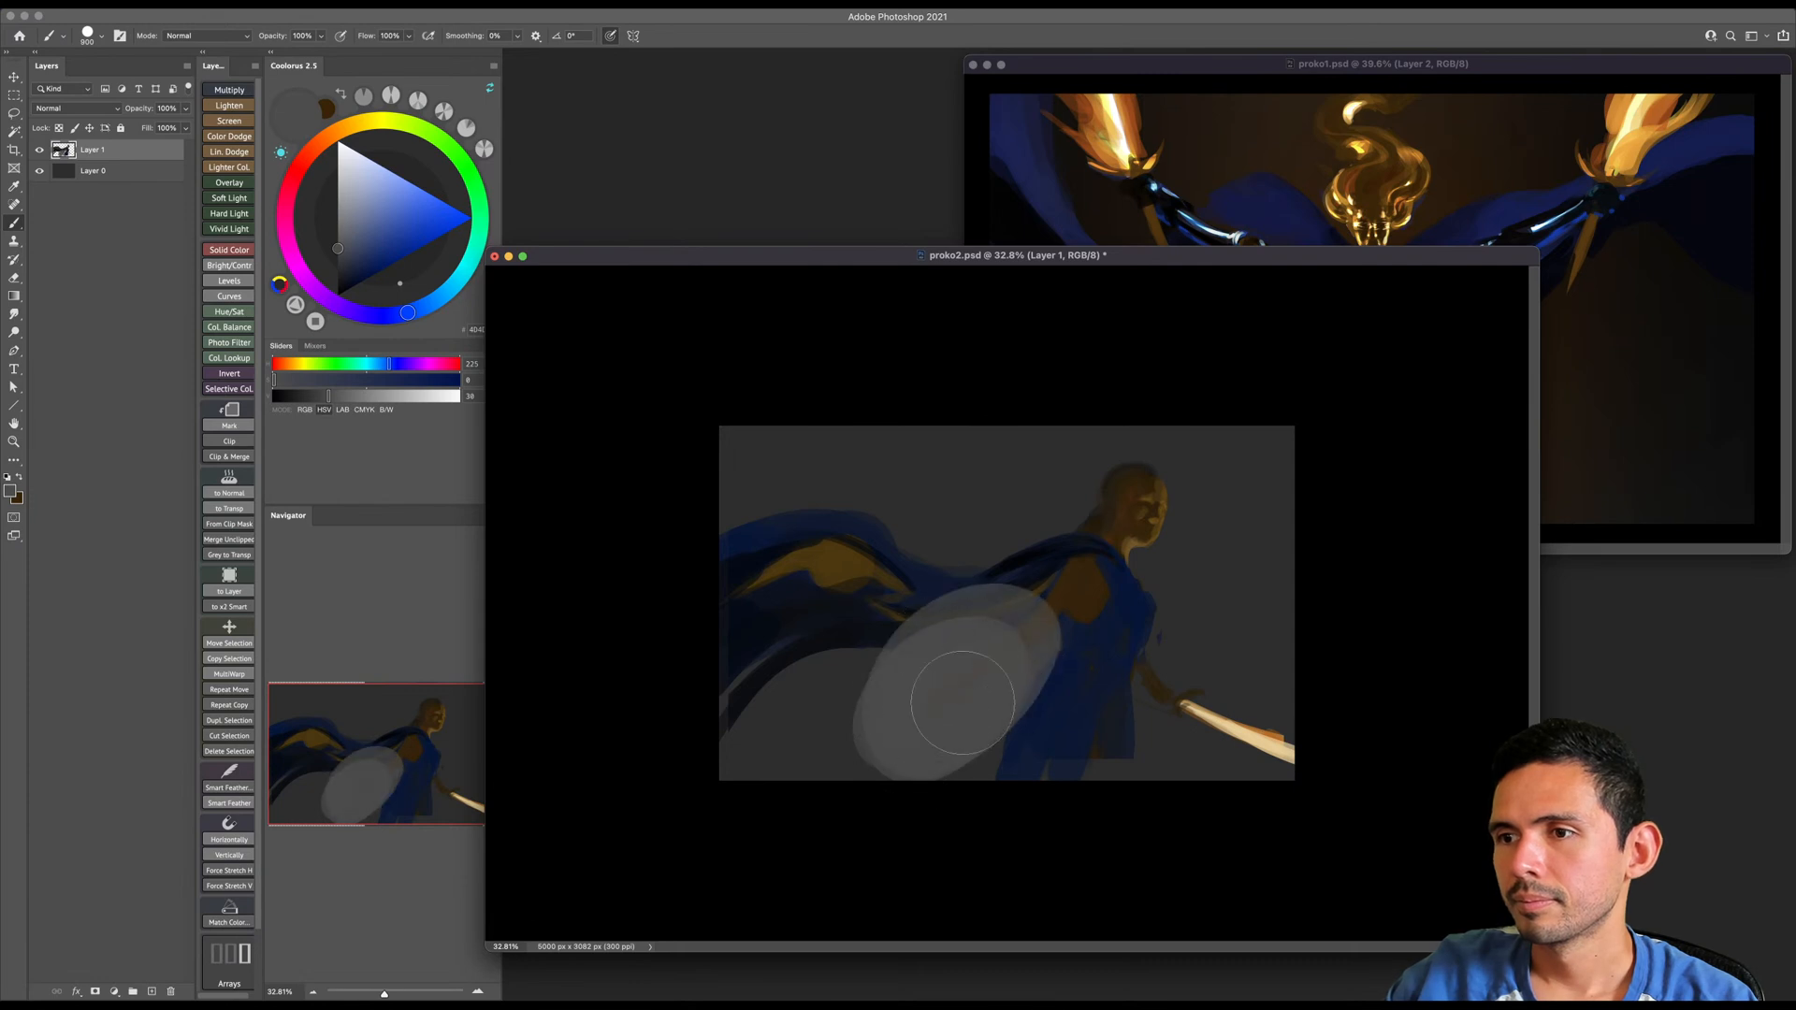
{"action": "key", "text": "bracketleft"}
{"action": "key", "text": "super+z"}
{"action": "key", "text": "super+z"}
{"action": "key", "text": "super+z"}
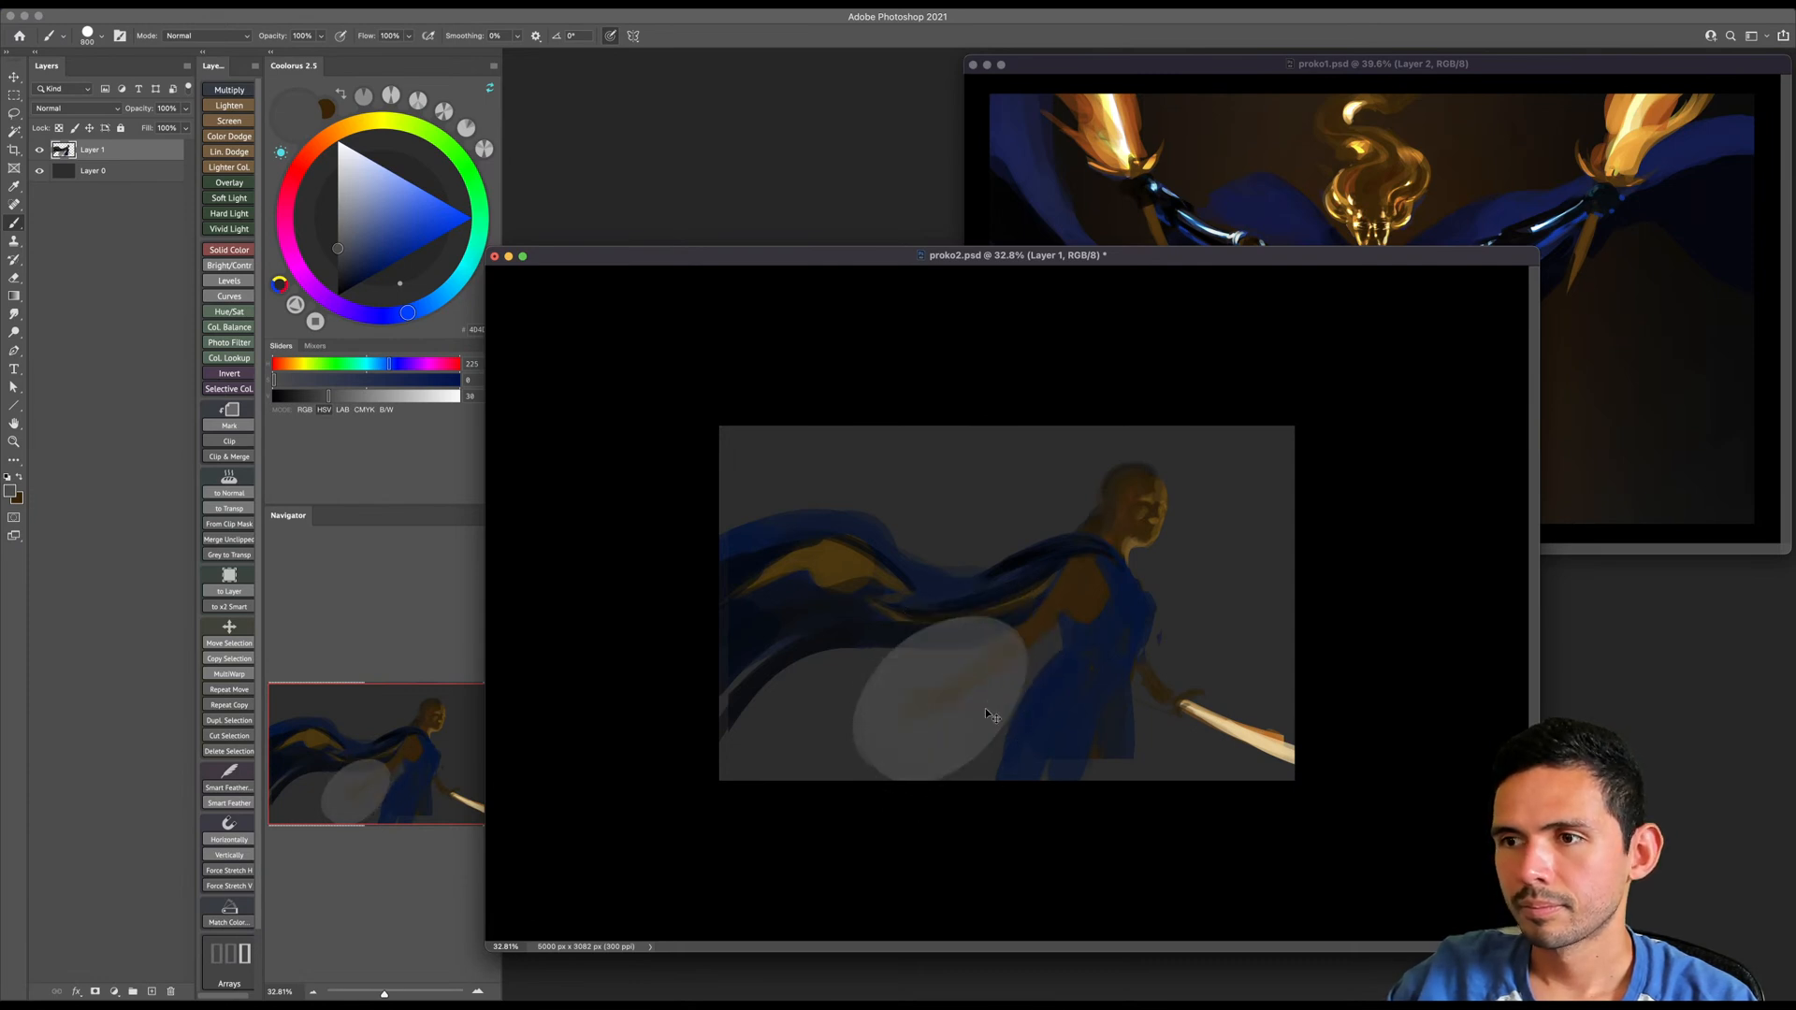
{"action": "key", "text": "m"}
{"action": "left_click_drag", "start_coordinate": [950, 577], "coordinate": [1010, 736]}
{"action": "key", "text": "shift+m"}
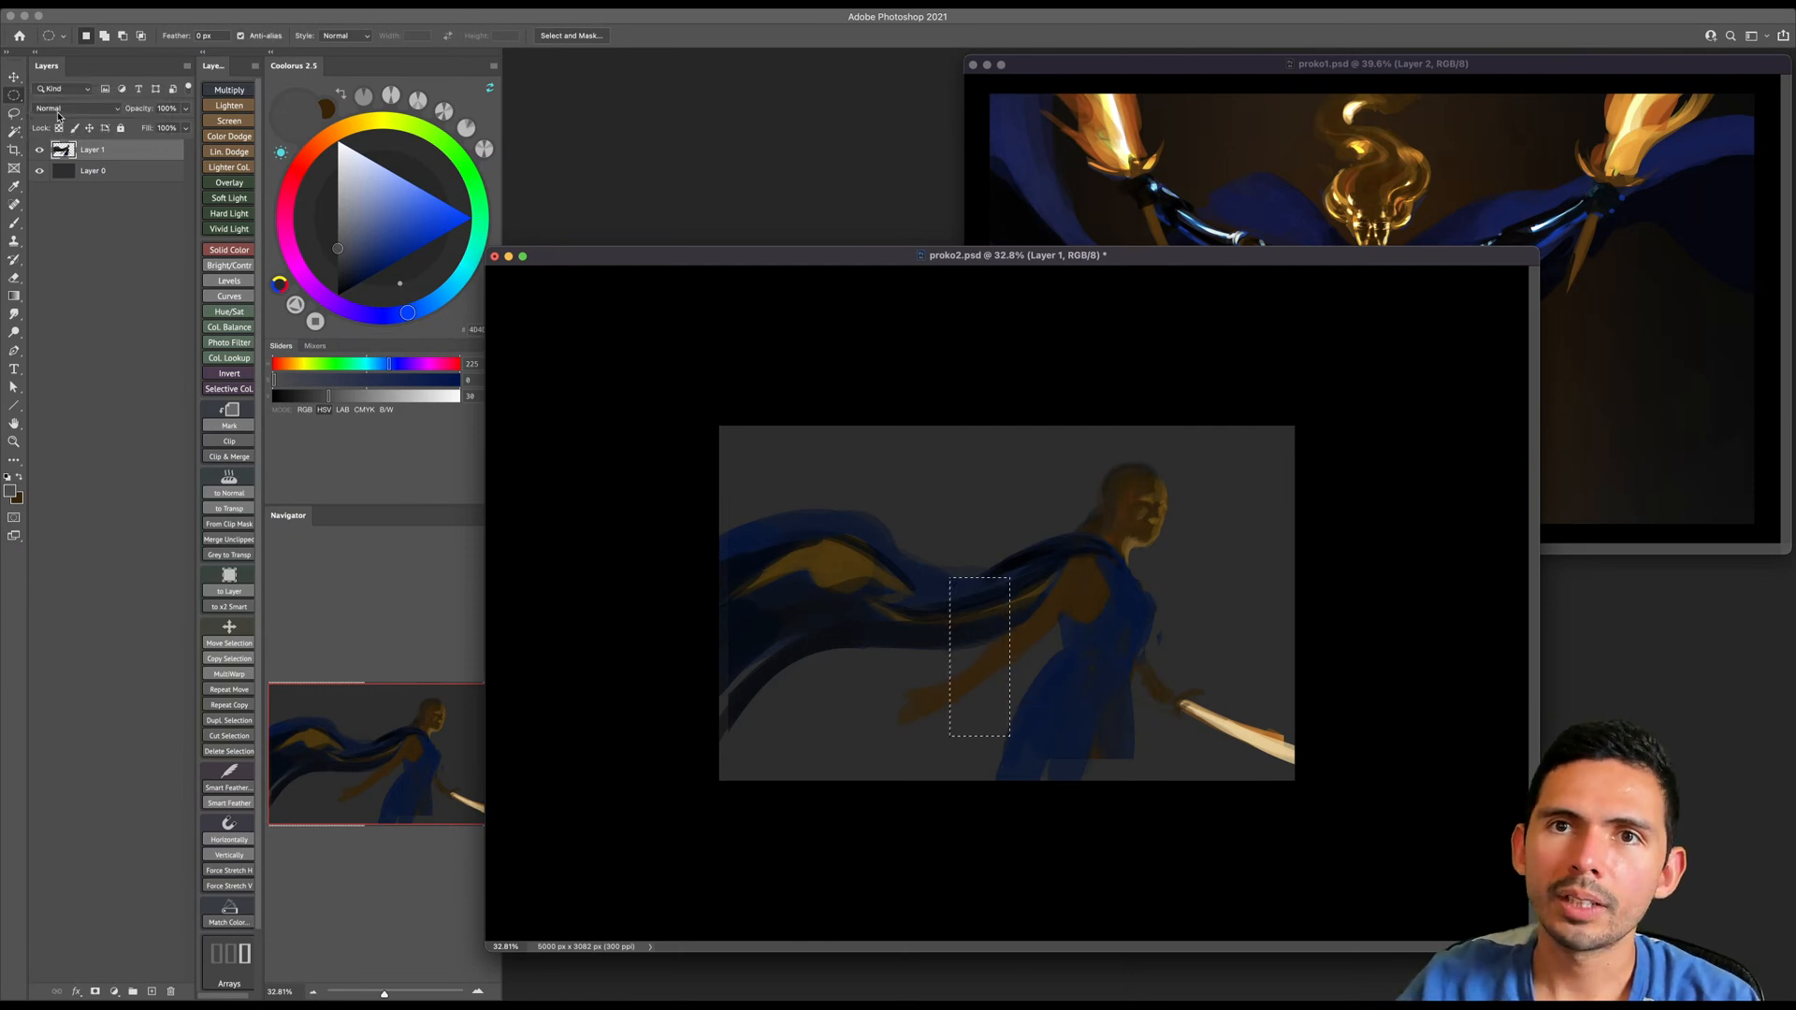
{"action": "key", "text": "super+d"}
- Draw an elliptical selection over the trailing arm and transform it into a tilted shield outline reaching the canvas's lower edge
{"action": "key", "text": "b"}
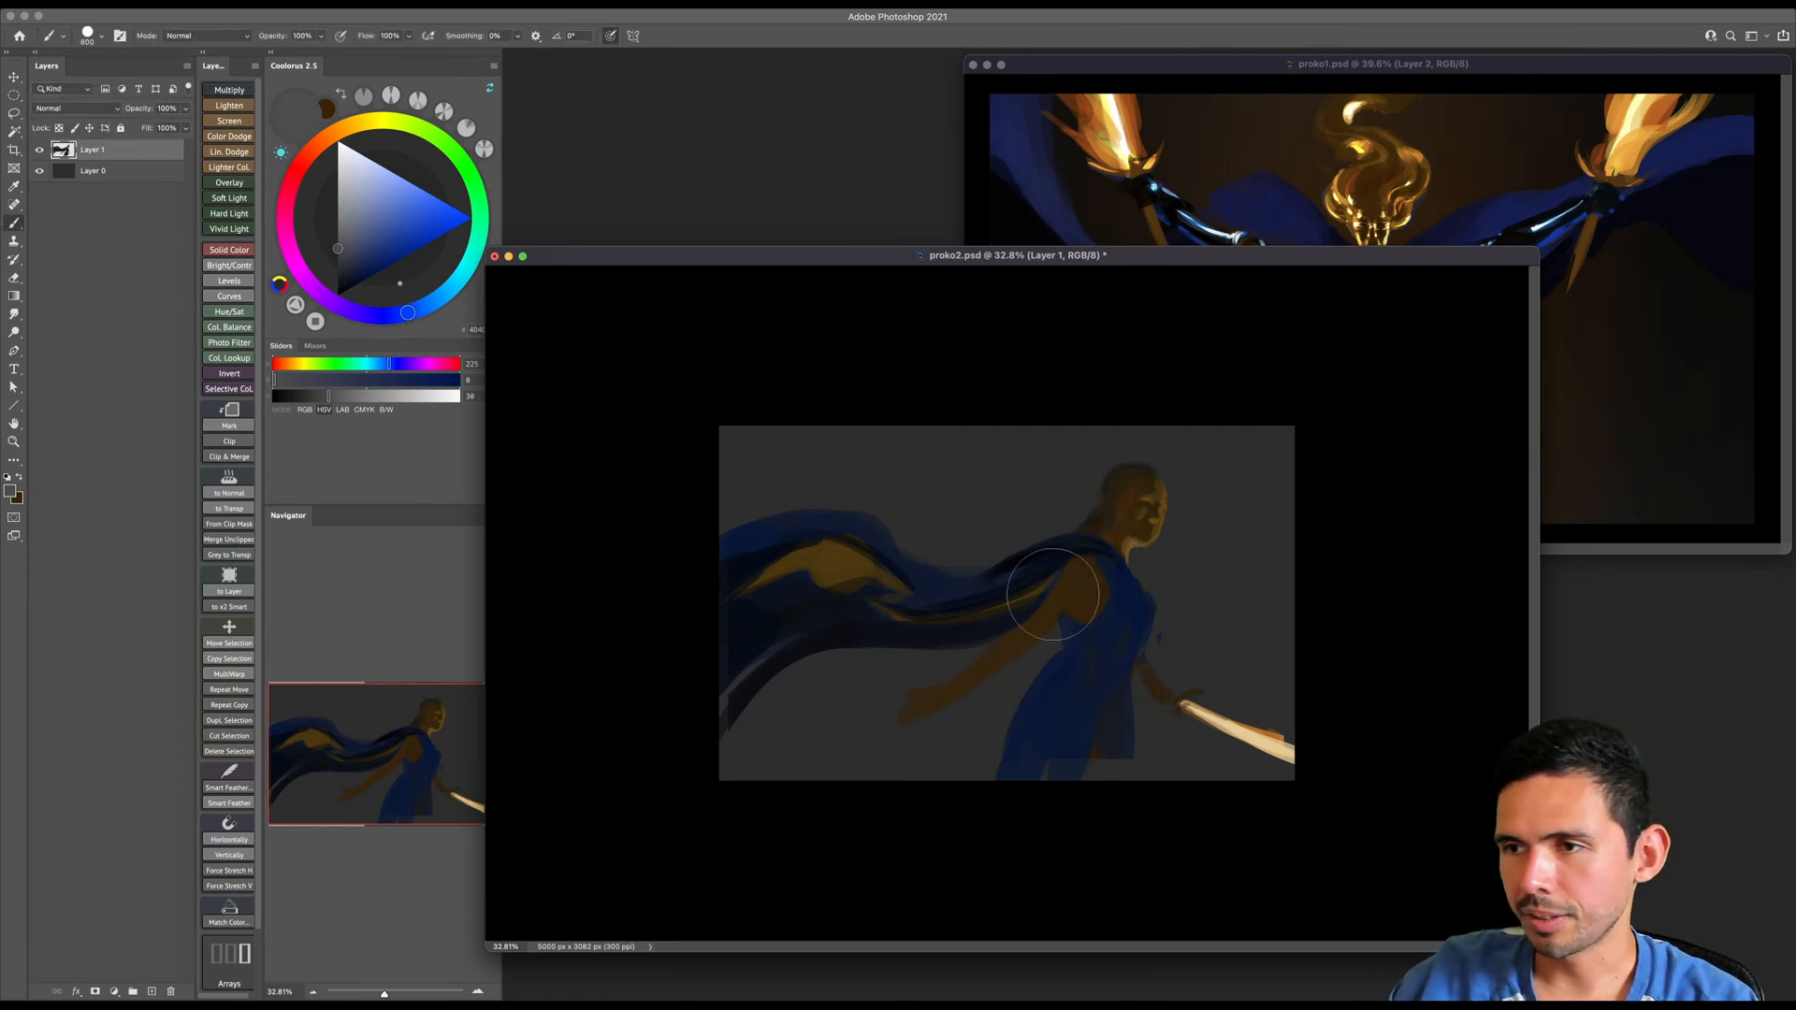
{"action": "left_click", "coordinate": [1051, 615], "text": "alt"}
{"action": "key", "text": "bracketright"}
{"action": "mouse_move", "coordinate": [1047, 622]}
{"action": "left_mouse_down"}
{"action": "mouse_move", "coordinate": [896, 751]}
{"action": "mouse_move", "coordinate": [889, 726]}
{"action": "mouse_move", "coordinate": [836, 762]}
{"action": "mouse_move", "coordinate": [848, 775]}
{"action": "left_mouse_up"}
{"action": "key", "text": "m"}
{"action": "key", "text": "super+t"}
{"action": "left_click_drag", "start_coordinate": [1069, 522], "coordinate": [1118, 638]}
{"action": "left_click_drag", "start_coordinate": [981, 624], "coordinate": [1001, 639]}
{"action": "left_click_drag", "start_coordinate": [1121, 542], "coordinate": [1133, 563]}
{"action": "left_click_drag", "start_coordinate": [990, 515], "coordinate": [993, 543]}
{"action": "mouse_move", "coordinate": [952, 662]}
{"action": "left_mouse_down"}
{"action": "mouse_move", "coordinate": [997, 625]}
{"action": "mouse_move", "coordinate": [962, 661]}
{"action": "mouse_move", "coordinate": [1001, 665]}
{"action": "mouse_move", "coordinate": [954, 661]}
{"action": "mouse_move", "coordinate": [1026, 634]}
{"action": "mouse_move", "coordinate": [958, 660]}
{"action": "mouse_move", "coordinate": [1005, 643]}
{"action": "mouse_move", "coordinate": [969, 688]}
{"action": "left_mouse_up"}
{"action": "key", "text": "Return"}
- Fine-tune the elliptical selection's shape and sample the shoulder's dark brown as the fill colour
{"action": "key", "text": "super+t"}
{"action": "left_click_drag", "start_coordinate": [1043, 603], "coordinate": [1052, 597]}
{"action": "key", "text": "Return"}
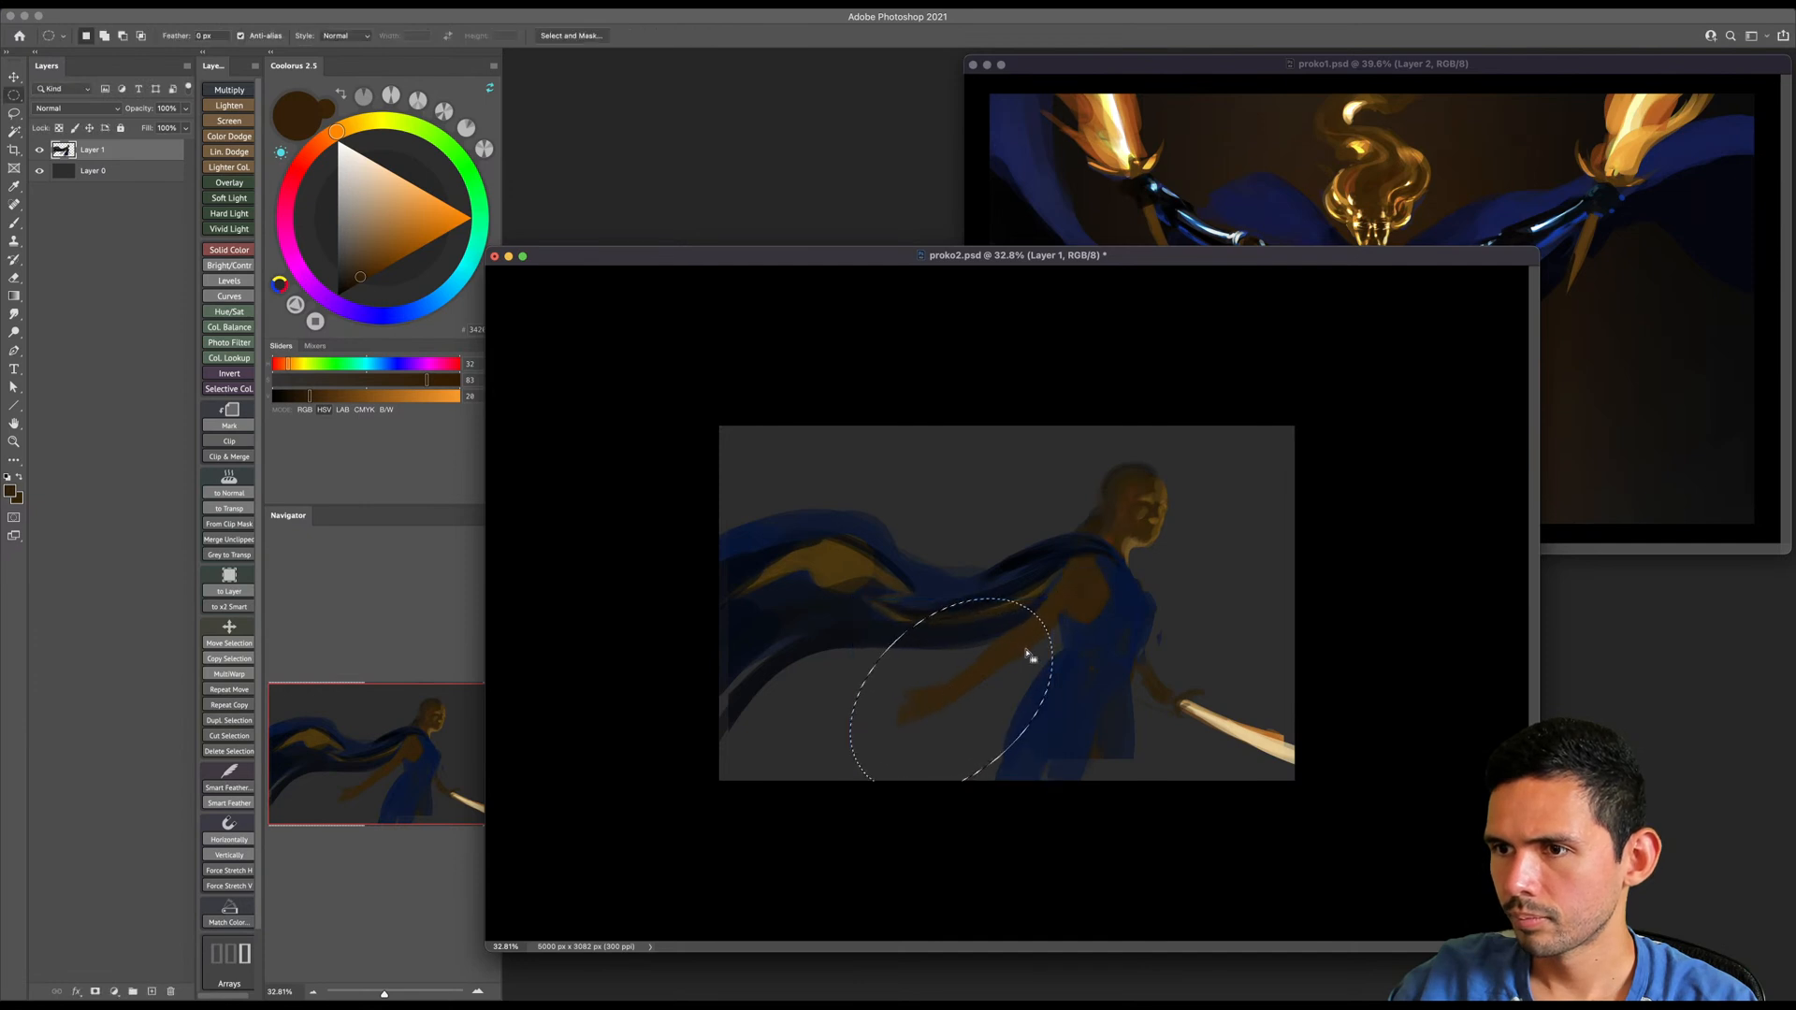
{"action": "key", "text": "g"}
{"action": "left_click", "coordinate": [1071, 587], "text": "alt"}
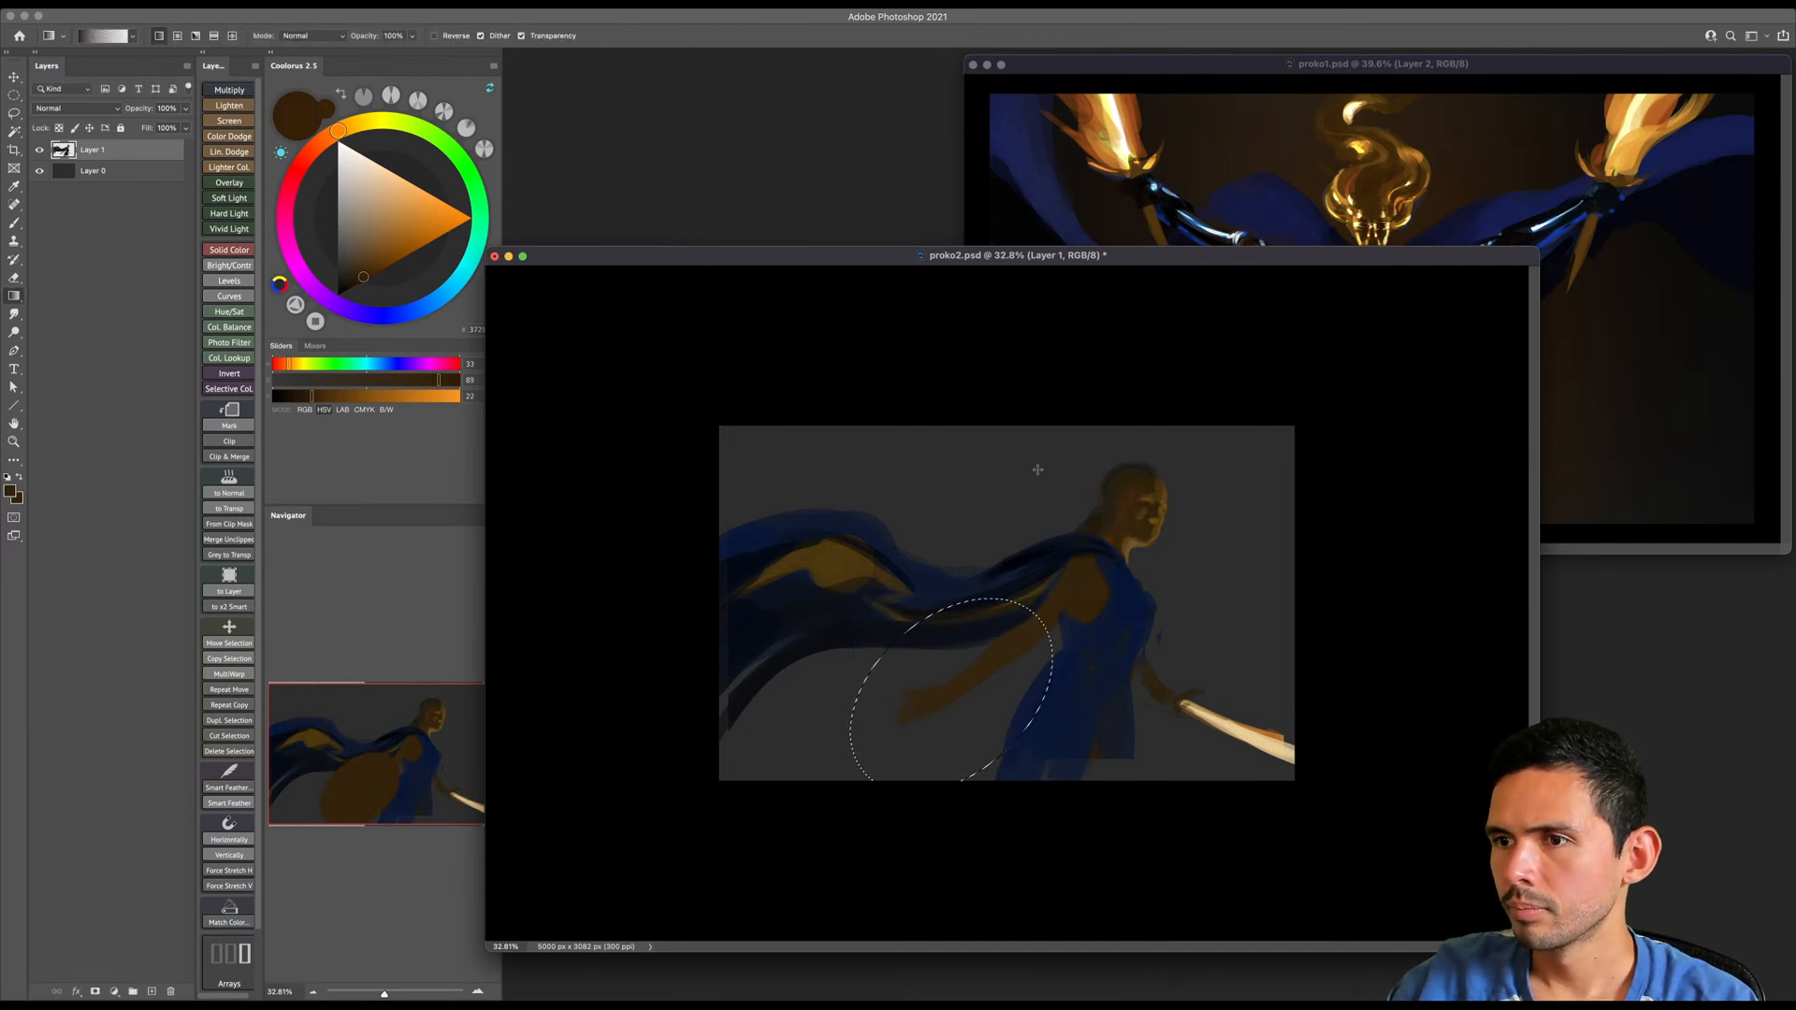
- Try filling the elliptical selection with dark brown directly on the figure's layer, and undo it
{"action": "key", "text": "alt+BackSpace"}
{"action": "key", "text": "super+d"}
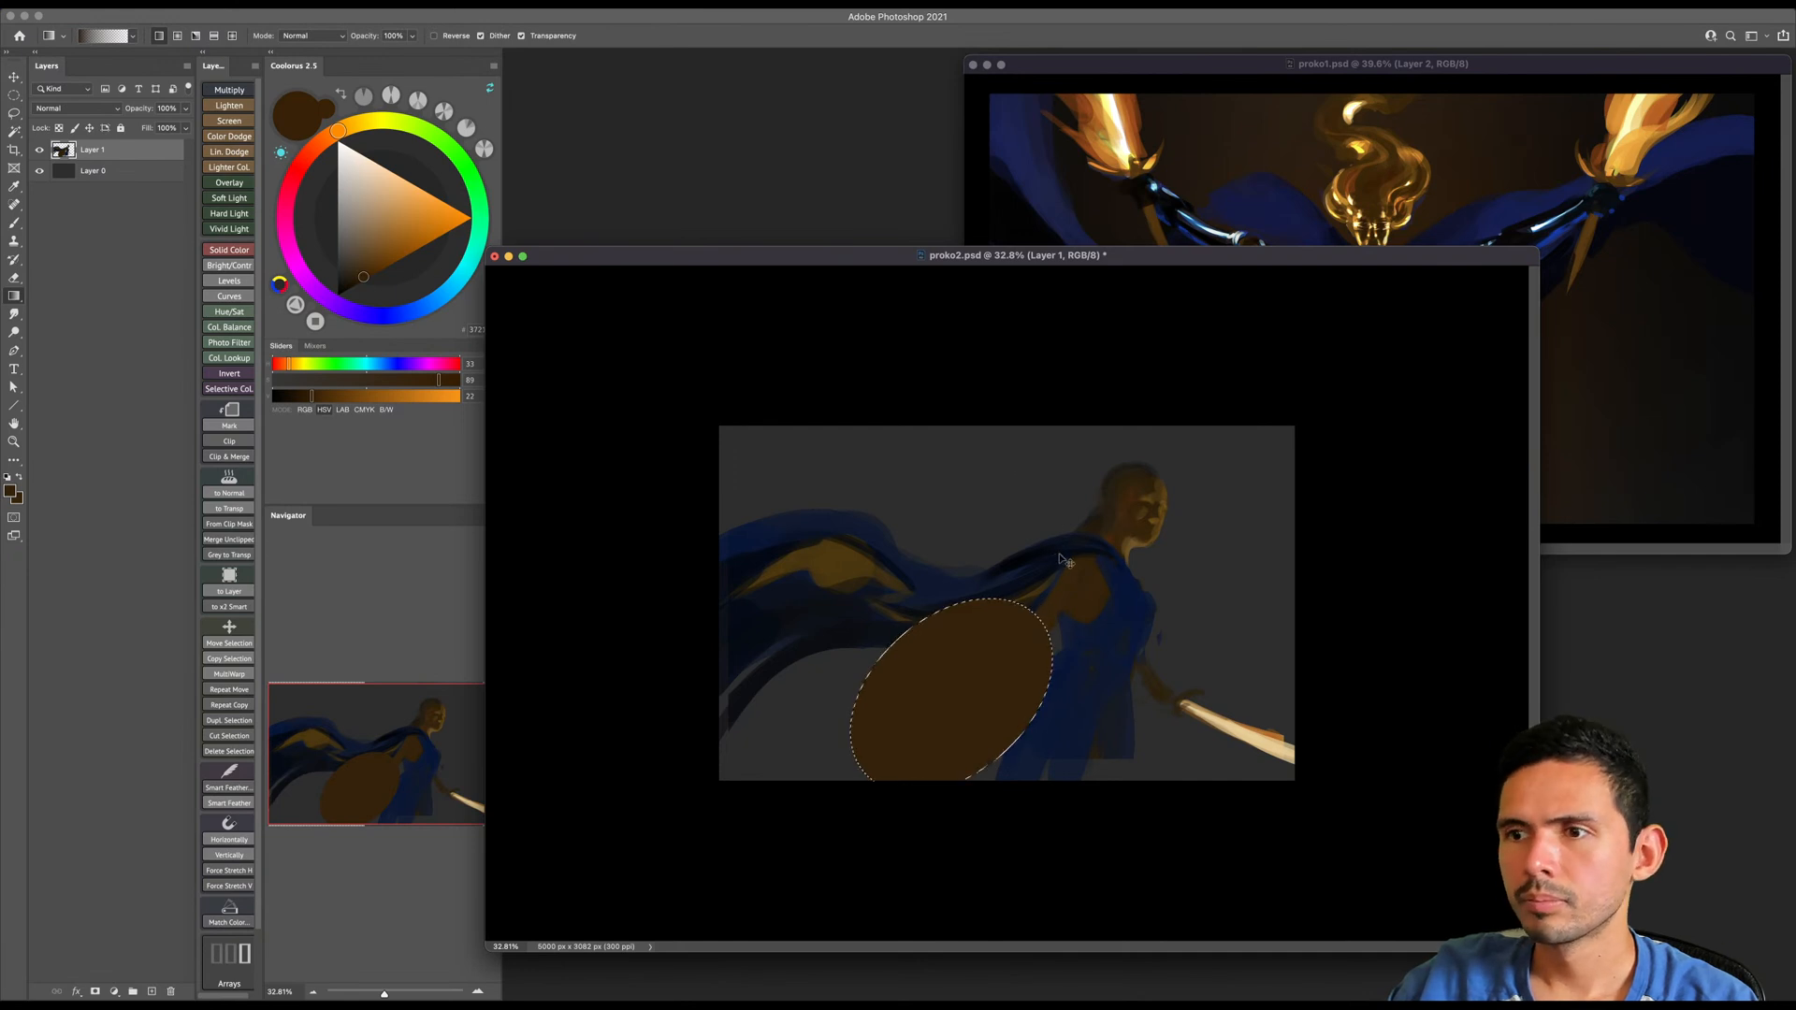
{"action": "key", "text": "super+z"}
{"action": "key", "text": "super+z"}
- Fill the shield ellipse with the sampled dark brown on a new layer and clear the selection
{"action": "key", "text": "alt+shift+super+n"}
{"action": "key", "text": "alt+BackSpace"}
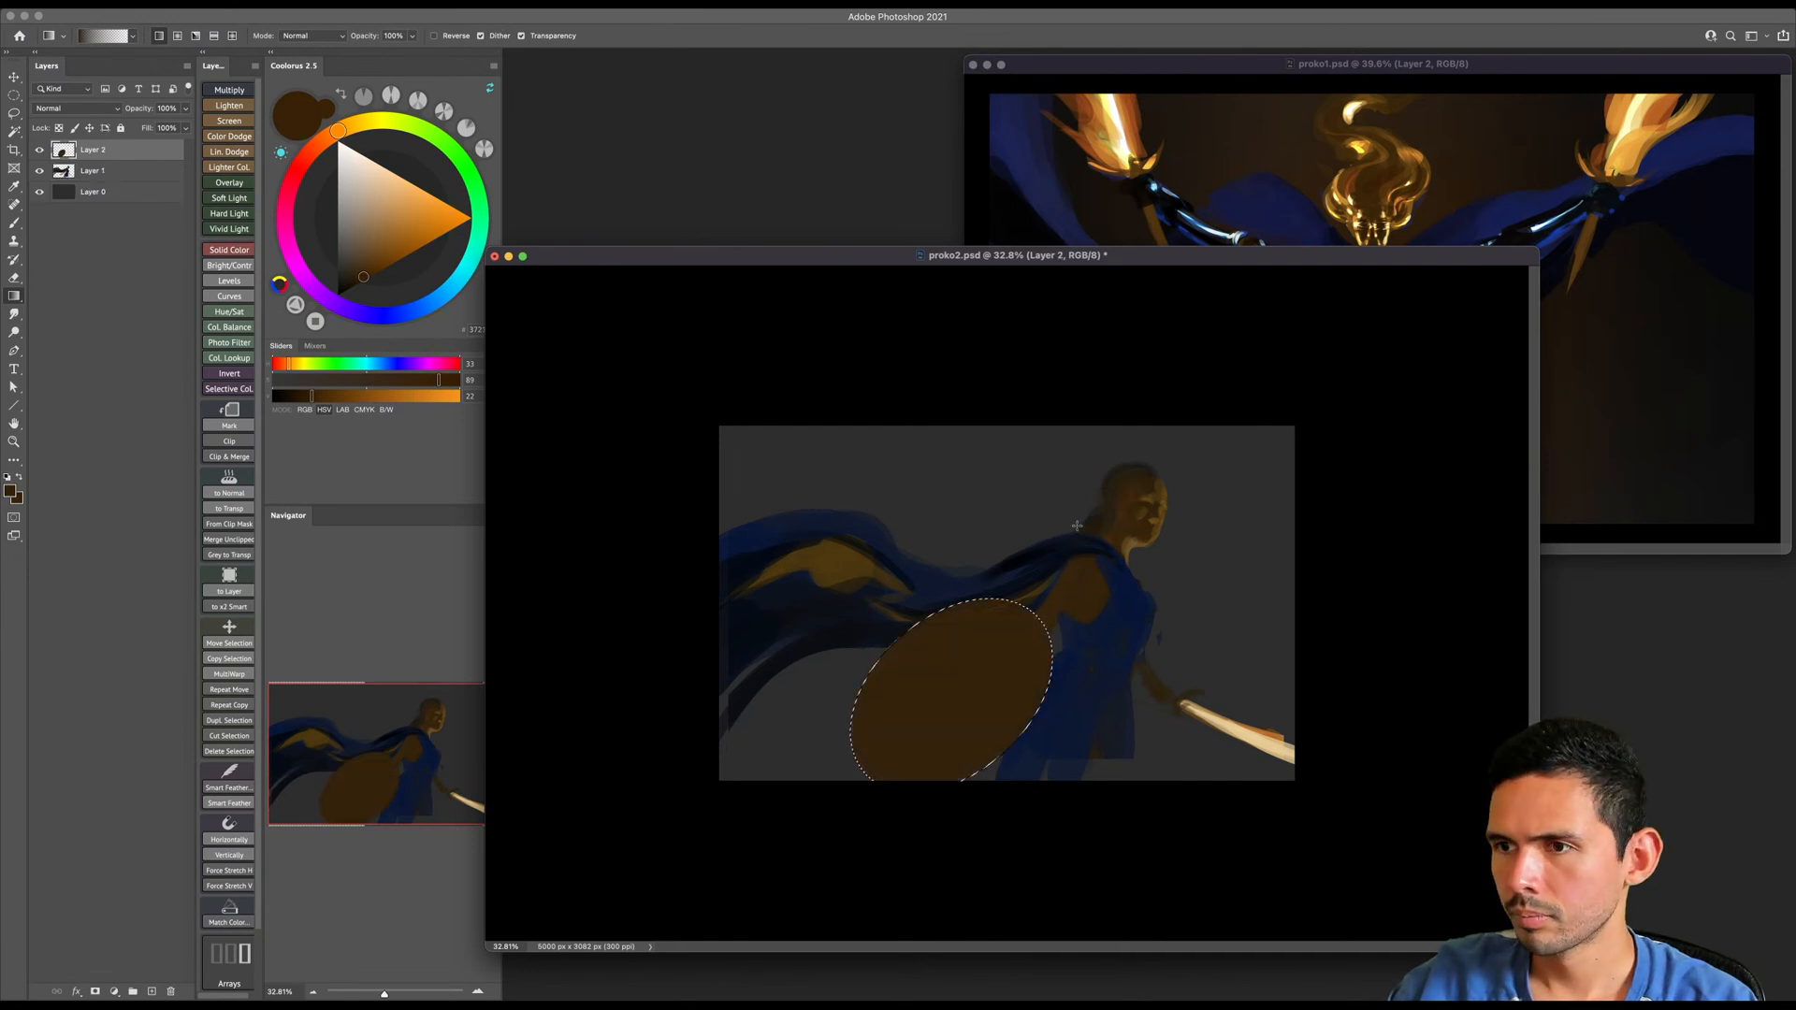
{"action": "key", "text": "super+d"}
{"action": "key", "text": "z"}
{"action": "left_click_drag", "start_coordinate": [1054, 615], "coordinate": [1068, 615]}
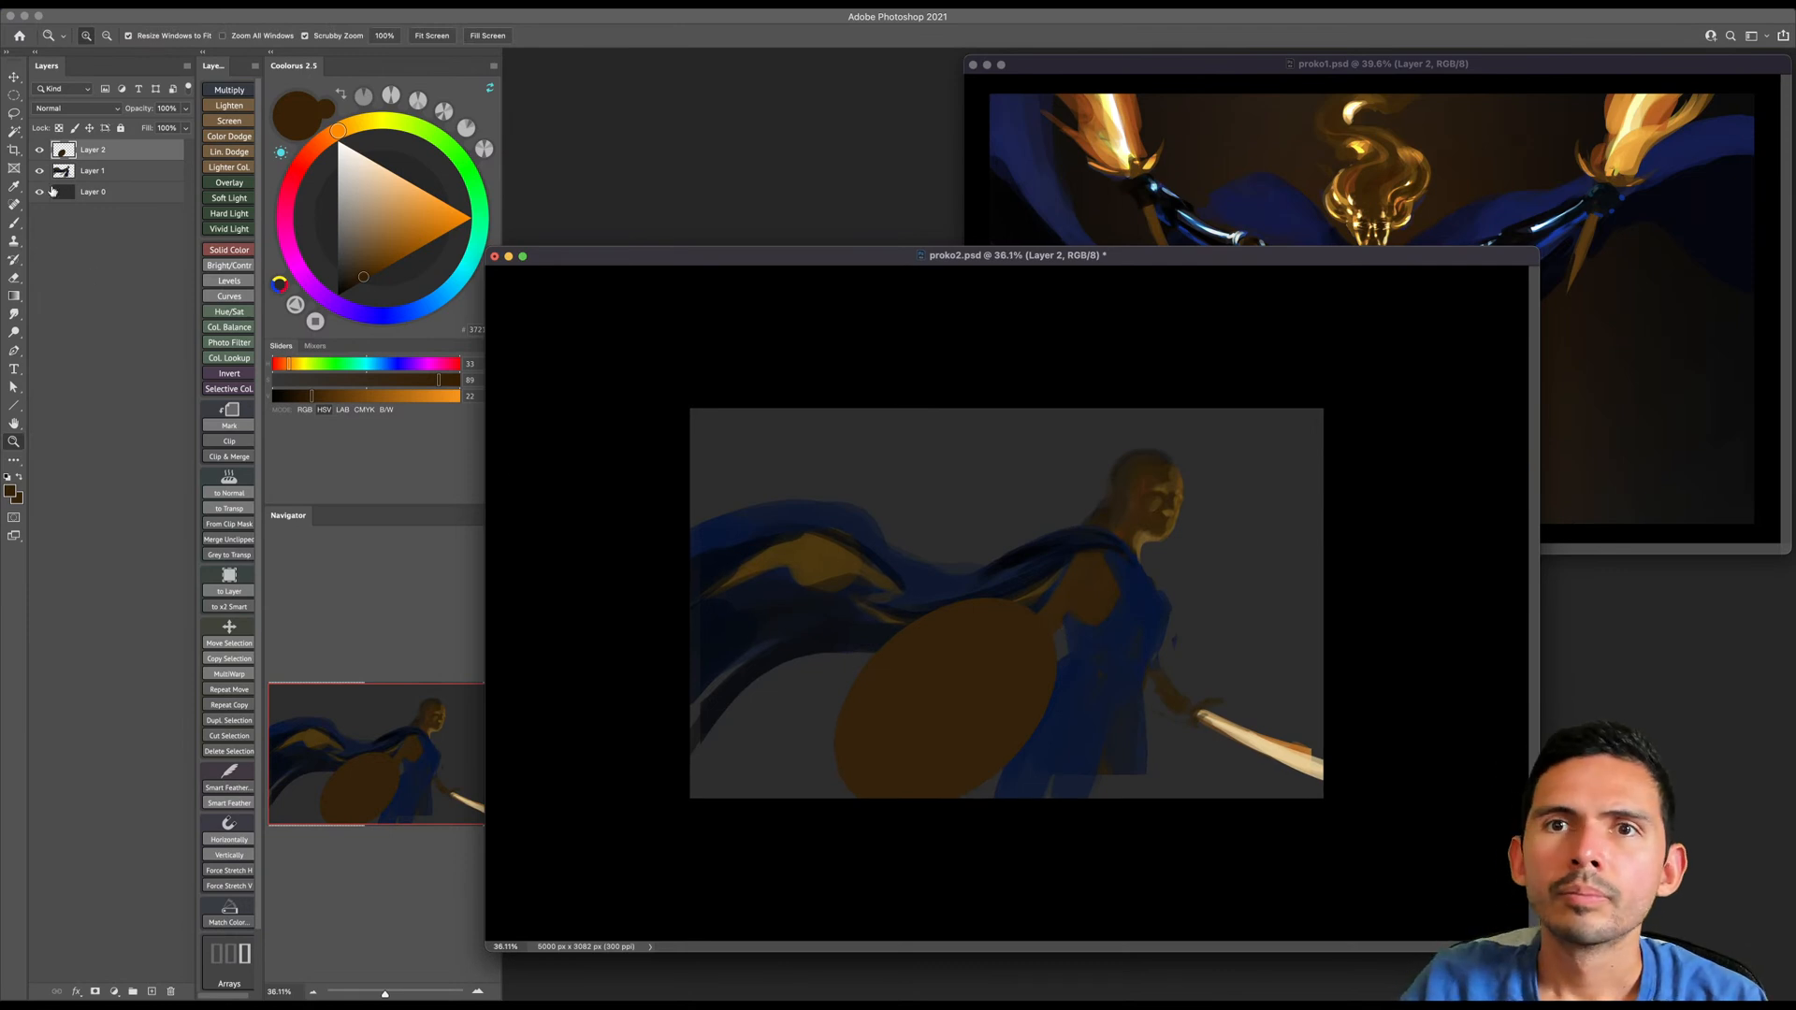
- Make background Layer 0 active with a soft brush preset and save the document
{"action": "left_click", "coordinate": [90, 191]}
{"action": "key", "text": "b"}
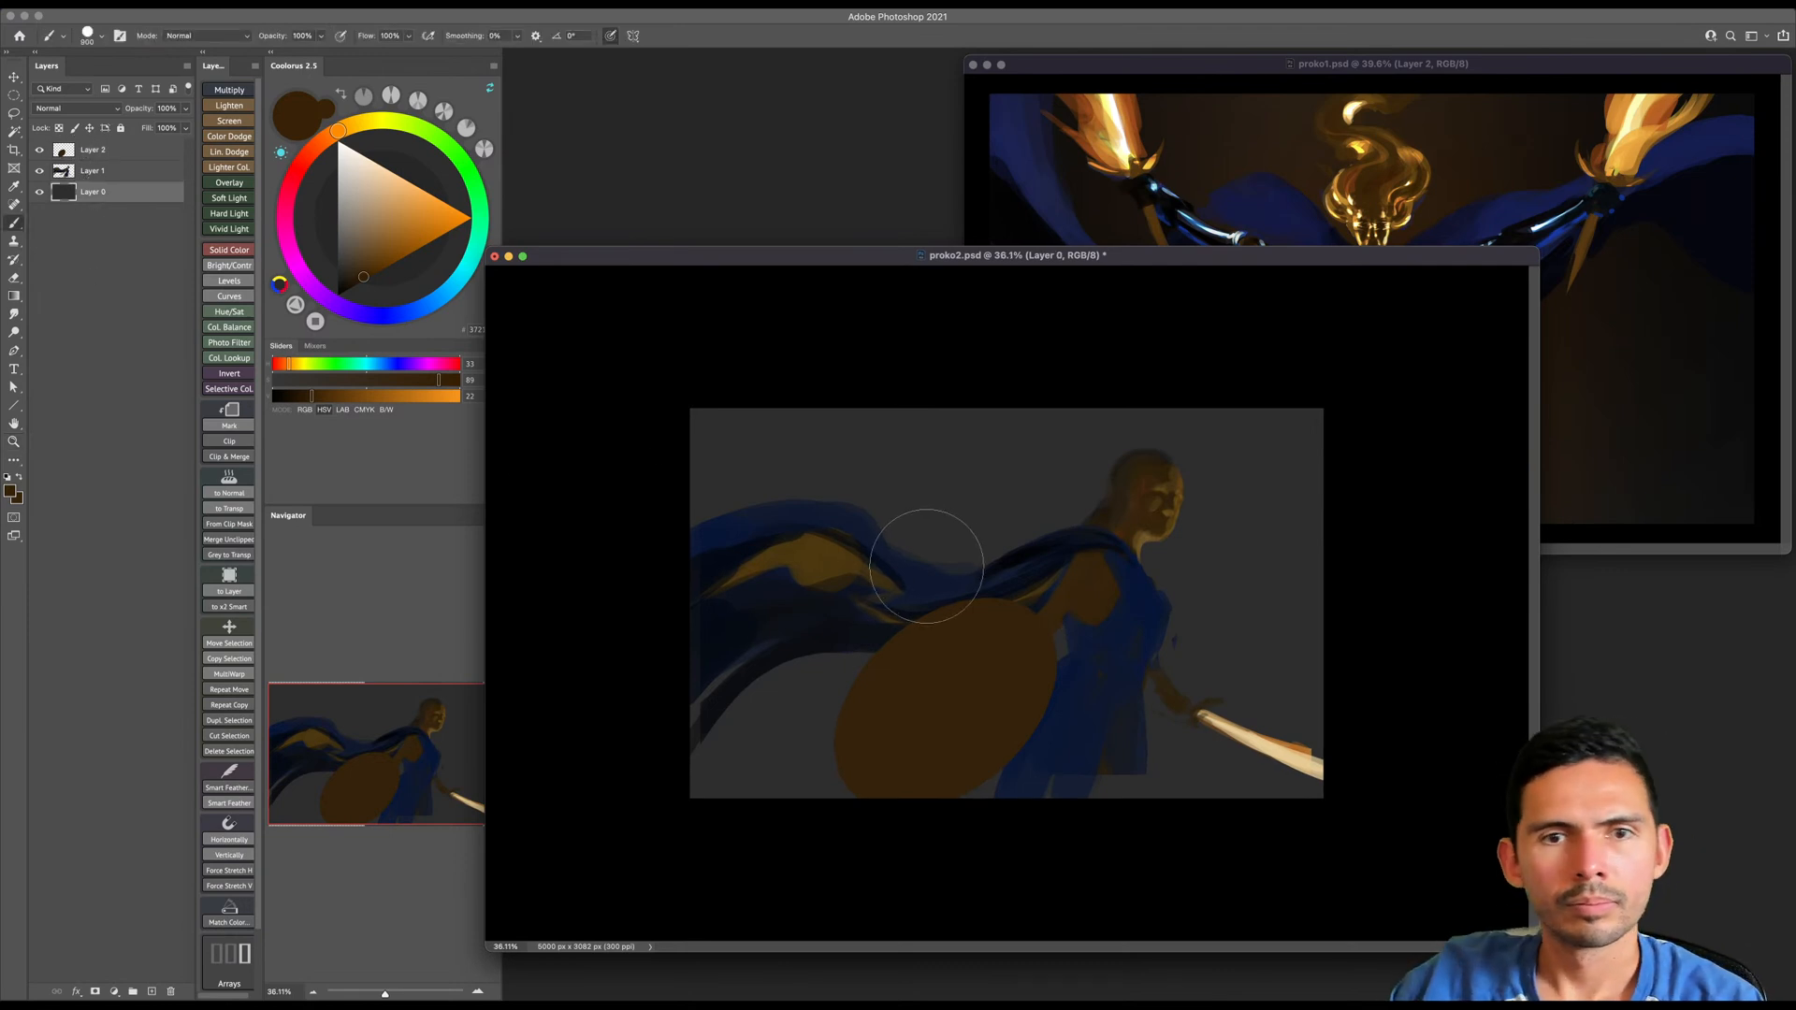
{"action": "right_click", "coordinate": [926, 572]}
{"action": "double_click", "coordinate": [1308, 677]}
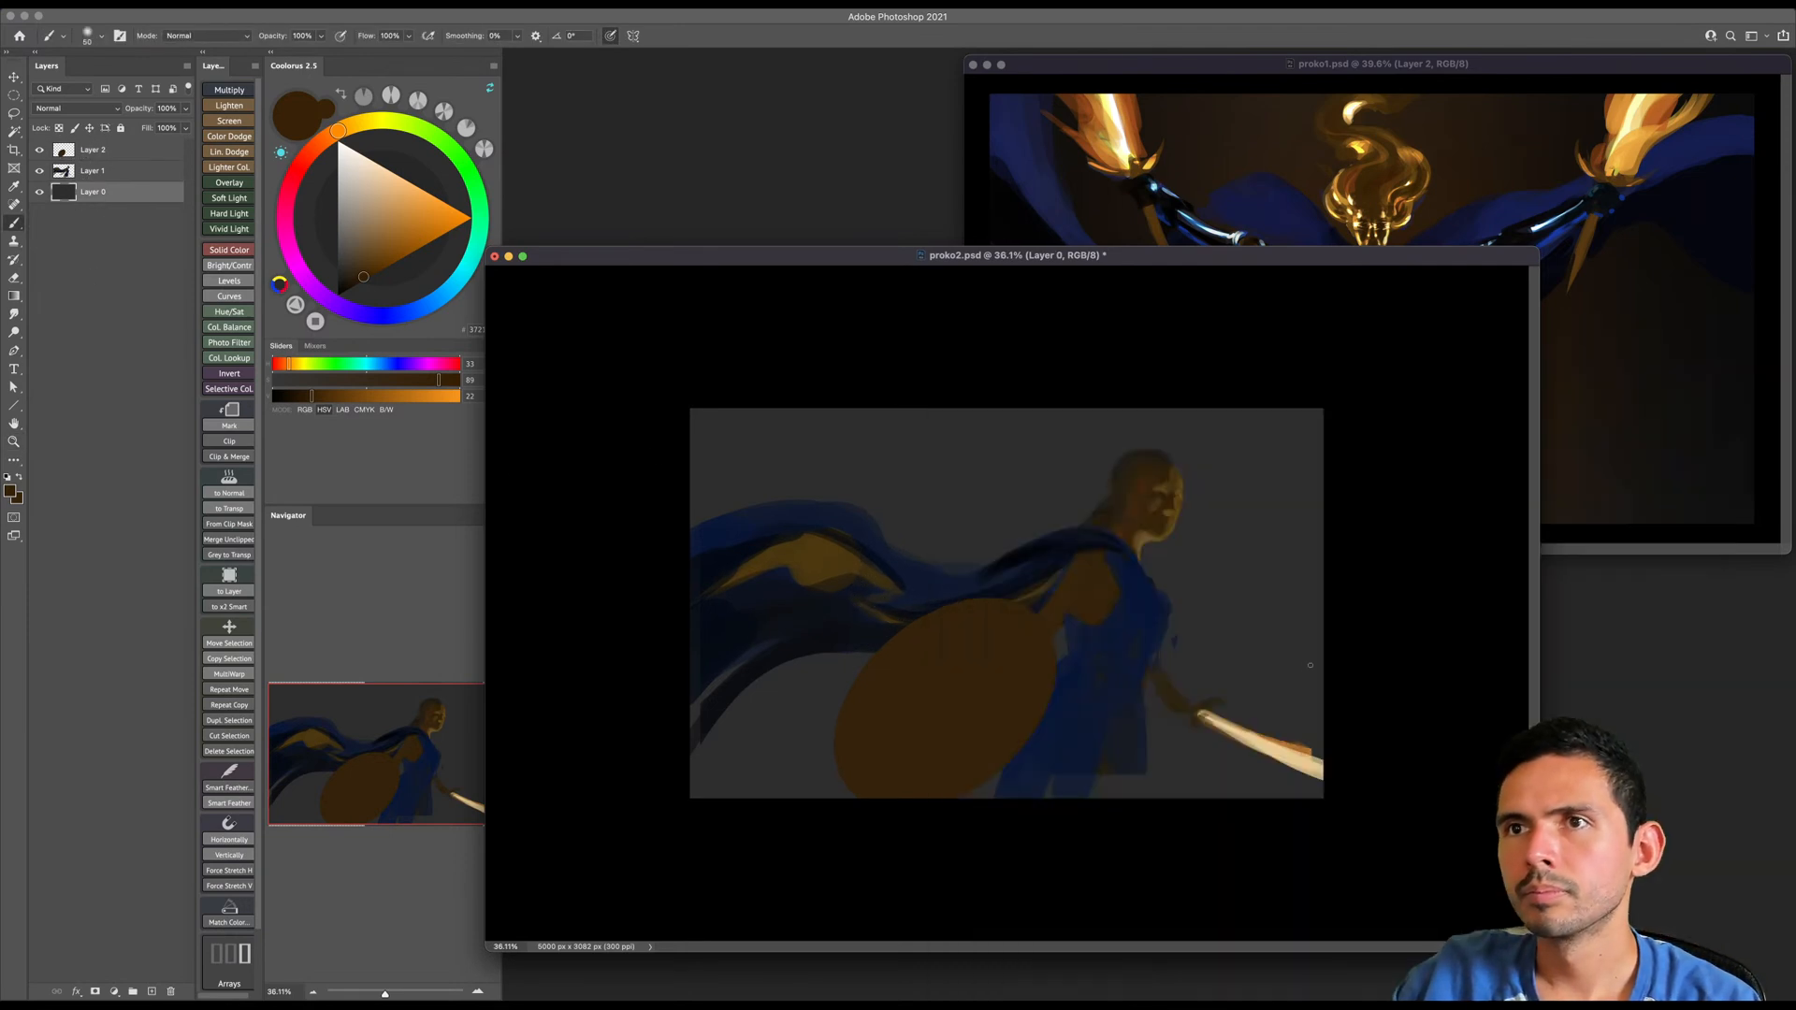
{"action": "key", "text": "super+s"}
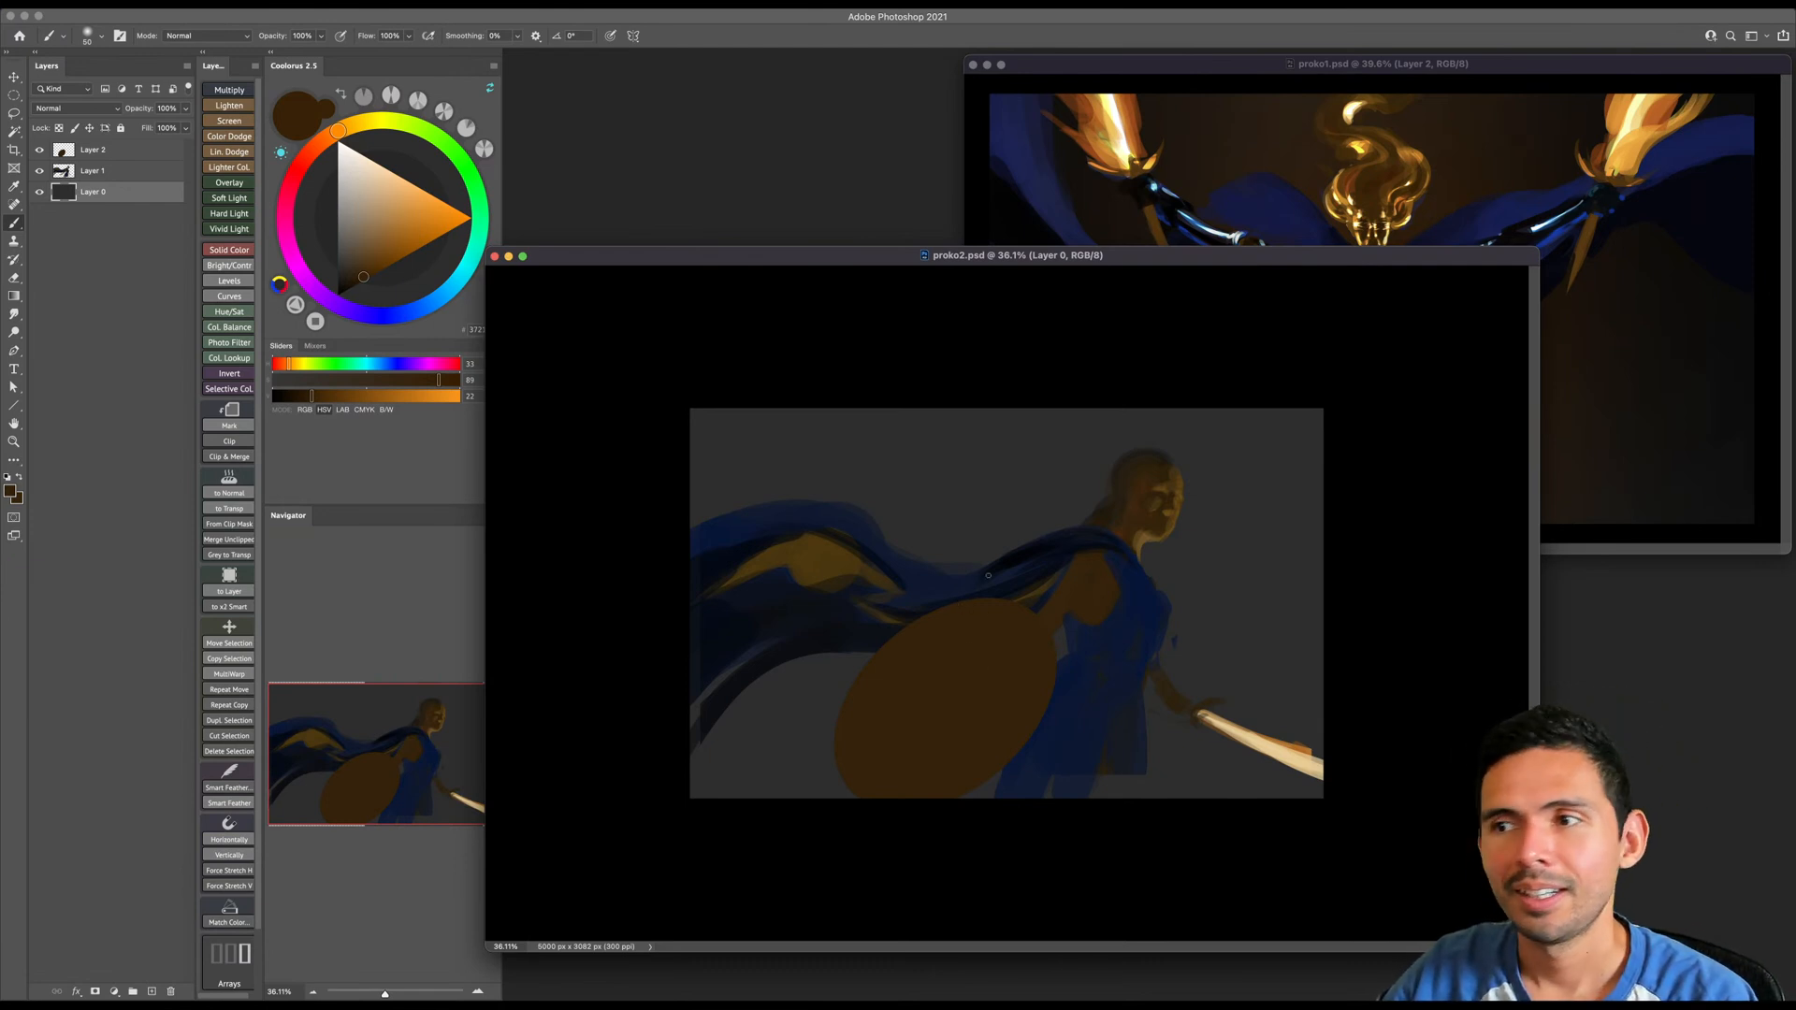
- Set up the soft brush from the Standards group in pure black and enlarge it for background painting
{"action": "right_click", "coordinate": [1003, 527]}
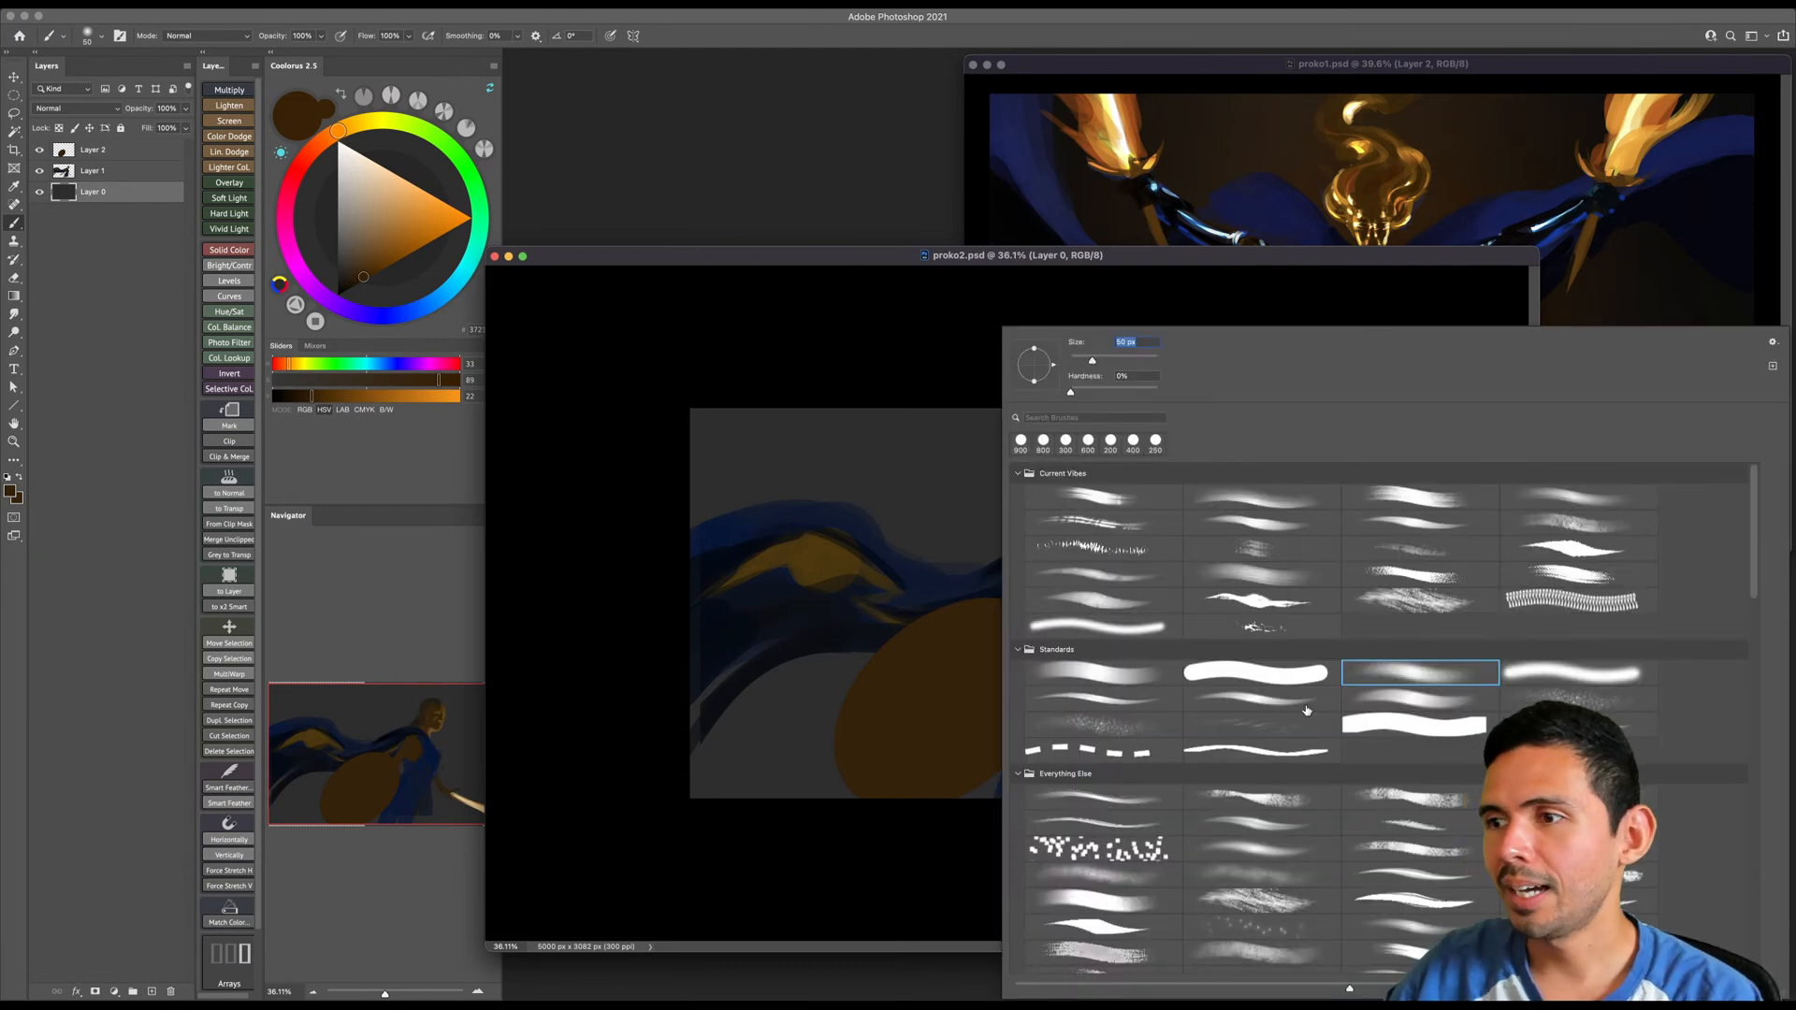
{"action": "double_click", "coordinate": [1420, 675]}
{"action": "left_click", "coordinate": [338, 295]}
{"action": "key", "text": "bracketright"}
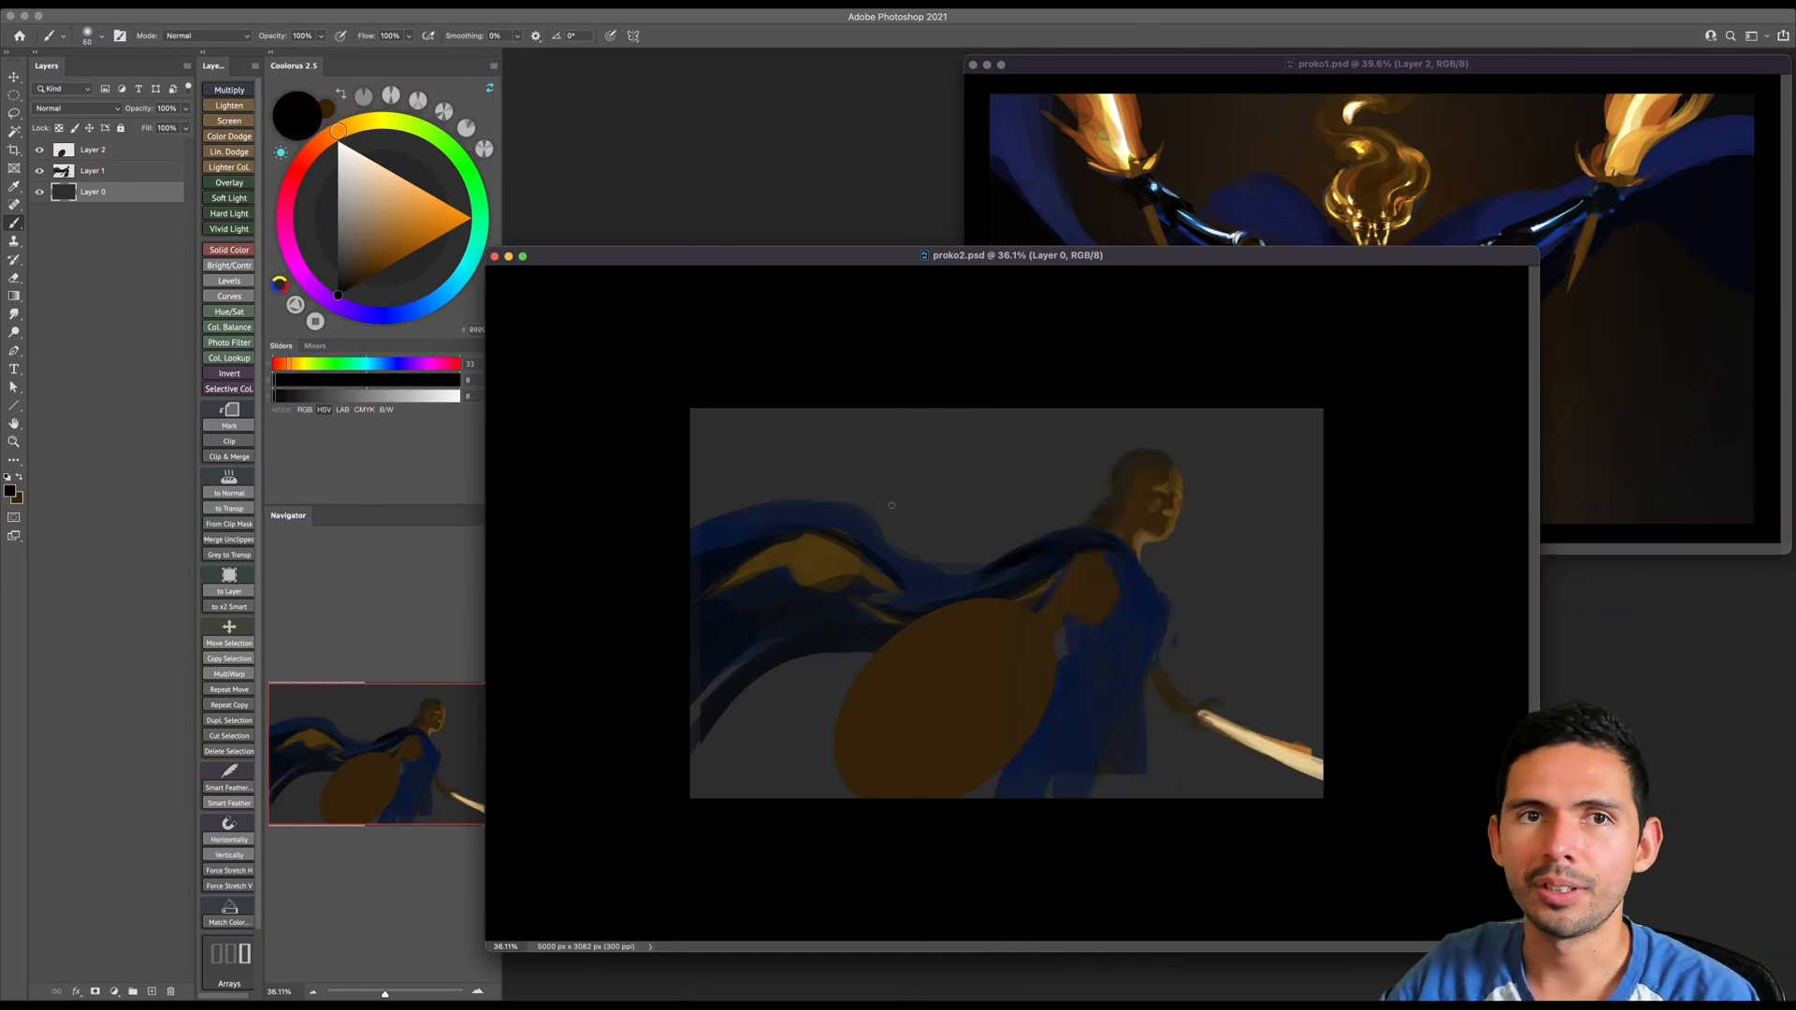
{"action": "key", "text": "bracketright"}
{"action": "key", "text": "bracketright"}
{"action": "key", "text": "bracketright"}
{"action": "key", "text": "bracketright"}
{"action": "key", "text": "bracketright"}
{"action": "key", "text": "bracketright"}
- Darken the background behind the cape and figure with very large soft black strokes, undoing the first attempts
{"action": "key", "text": "bracketright"}
{"action": "key", "text": "bracketright"}
{"action": "key", "text": "bracketright"}
{"action": "key", "text": "bracketright"}
{"action": "key", "text": "bracketright"}
{"action": "key", "text": "bracketright"}
{"action": "key", "text": "bracketright"}
{"action": "key", "text": "bracketright"}
{"action": "key", "text": "bracketright"}
{"action": "key", "text": "bracketright"}
{"action": "key", "text": "bracketright"}
{"action": "key", "text": "bracketright"}
{"action": "key", "text": "bracketright"}
{"action": "key", "text": "bracketright"}
{"action": "key", "text": "bracketright"}
{"action": "key", "text": "bracketright"}
{"action": "key", "text": "bracketright"}
{"action": "key", "text": "bracketright"}
{"action": "key", "text": "bracketright"}
{"action": "key", "text": "bracketright"}
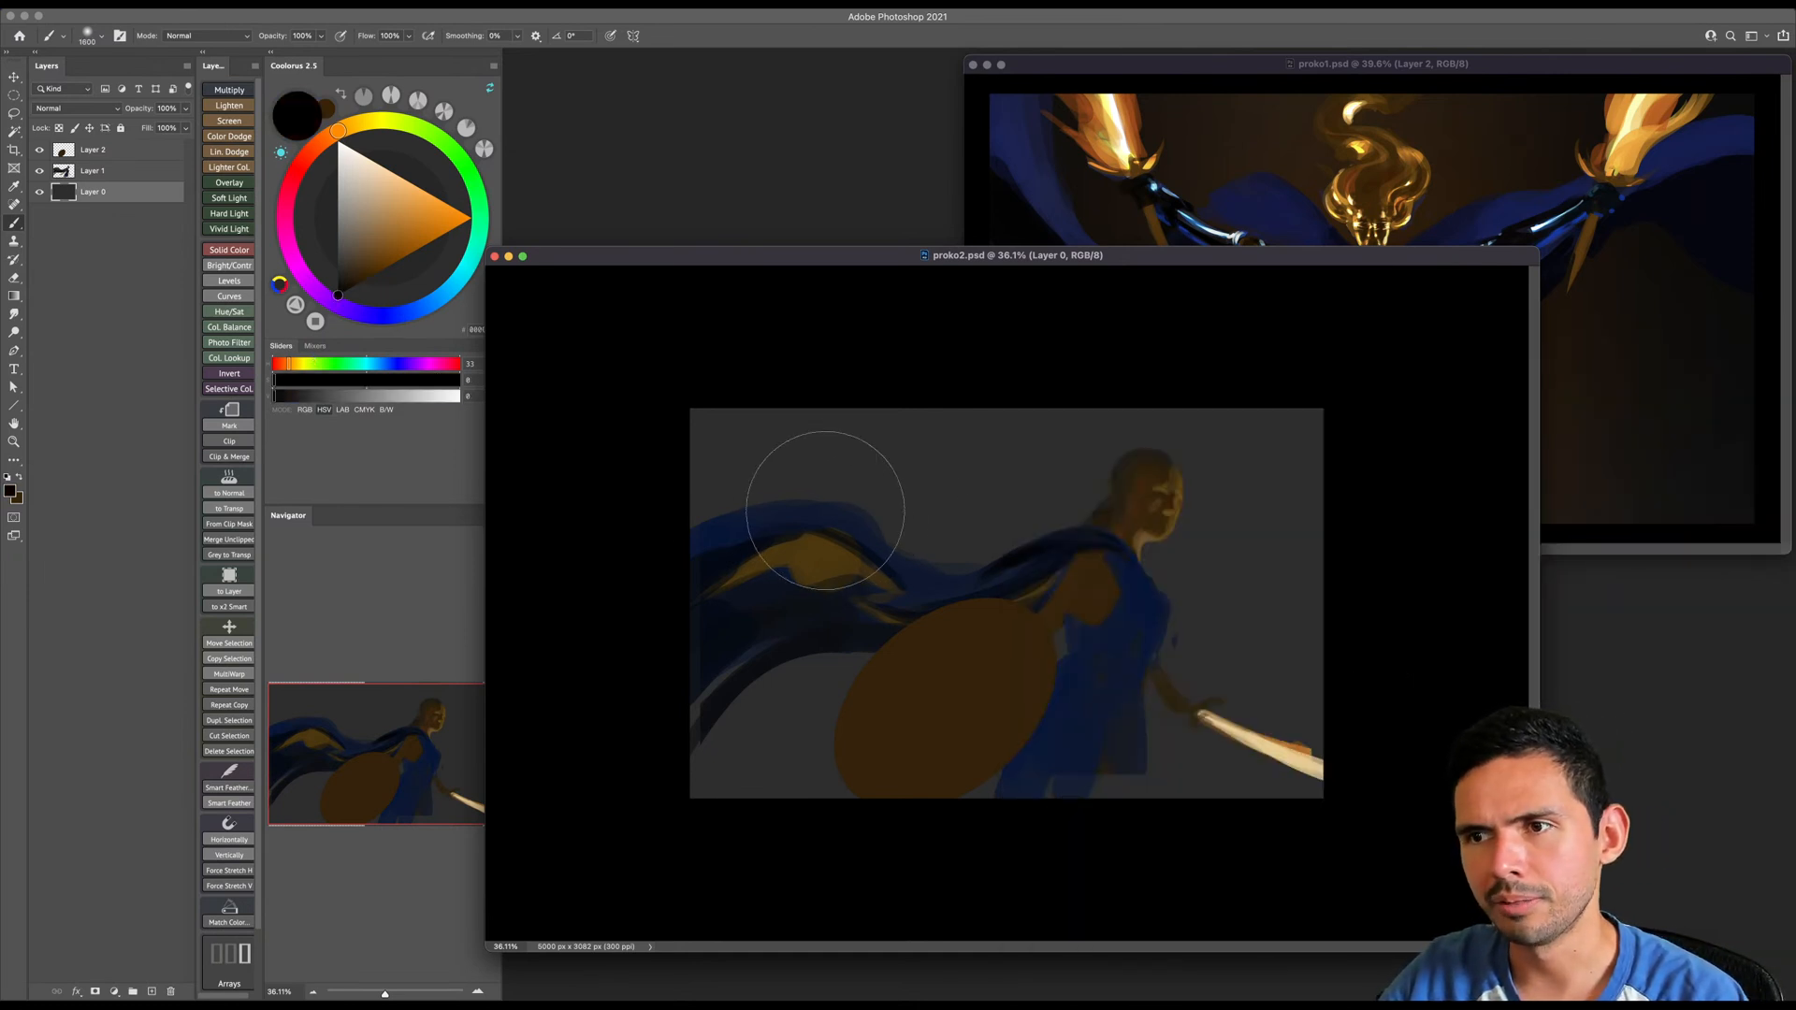
{"action": "mouse_move", "coordinate": [785, 476]}
{"action": "left_mouse_down"}
{"action": "mouse_move", "coordinate": [731, 530]}
{"action": "mouse_move", "coordinate": [692, 509]}
{"action": "mouse_move", "coordinate": [729, 525]}
{"action": "left_mouse_up"}
{"action": "key", "text": "super+z"}
{"action": "key", "text": "bracketright"}
{"action": "key", "text": "bracketright"}
{"action": "mouse_move", "coordinate": [1003, 463]}
{"action": "left_mouse_down"}
{"action": "mouse_move", "coordinate": [862, 401]}
{"action": "mouse_move", "coordinate": [882, 421]}
{"action": "left_mouse_up"}
{"action": "key", "text": "super+z"}
{"action": "mouse_move", "coordinate": [657, 489]}
{"action": "left_mouse_down"}
{"action": "mouse_move", "coordinate": [1032, 436]}
{"action": "mouse_move", "coordinate": [760, 802]}
{"action": "mouse_move", "coordinate": [666, 632]}
{"action": "left_mouse_up"}
{"action": "key", "text": "bracketright"}
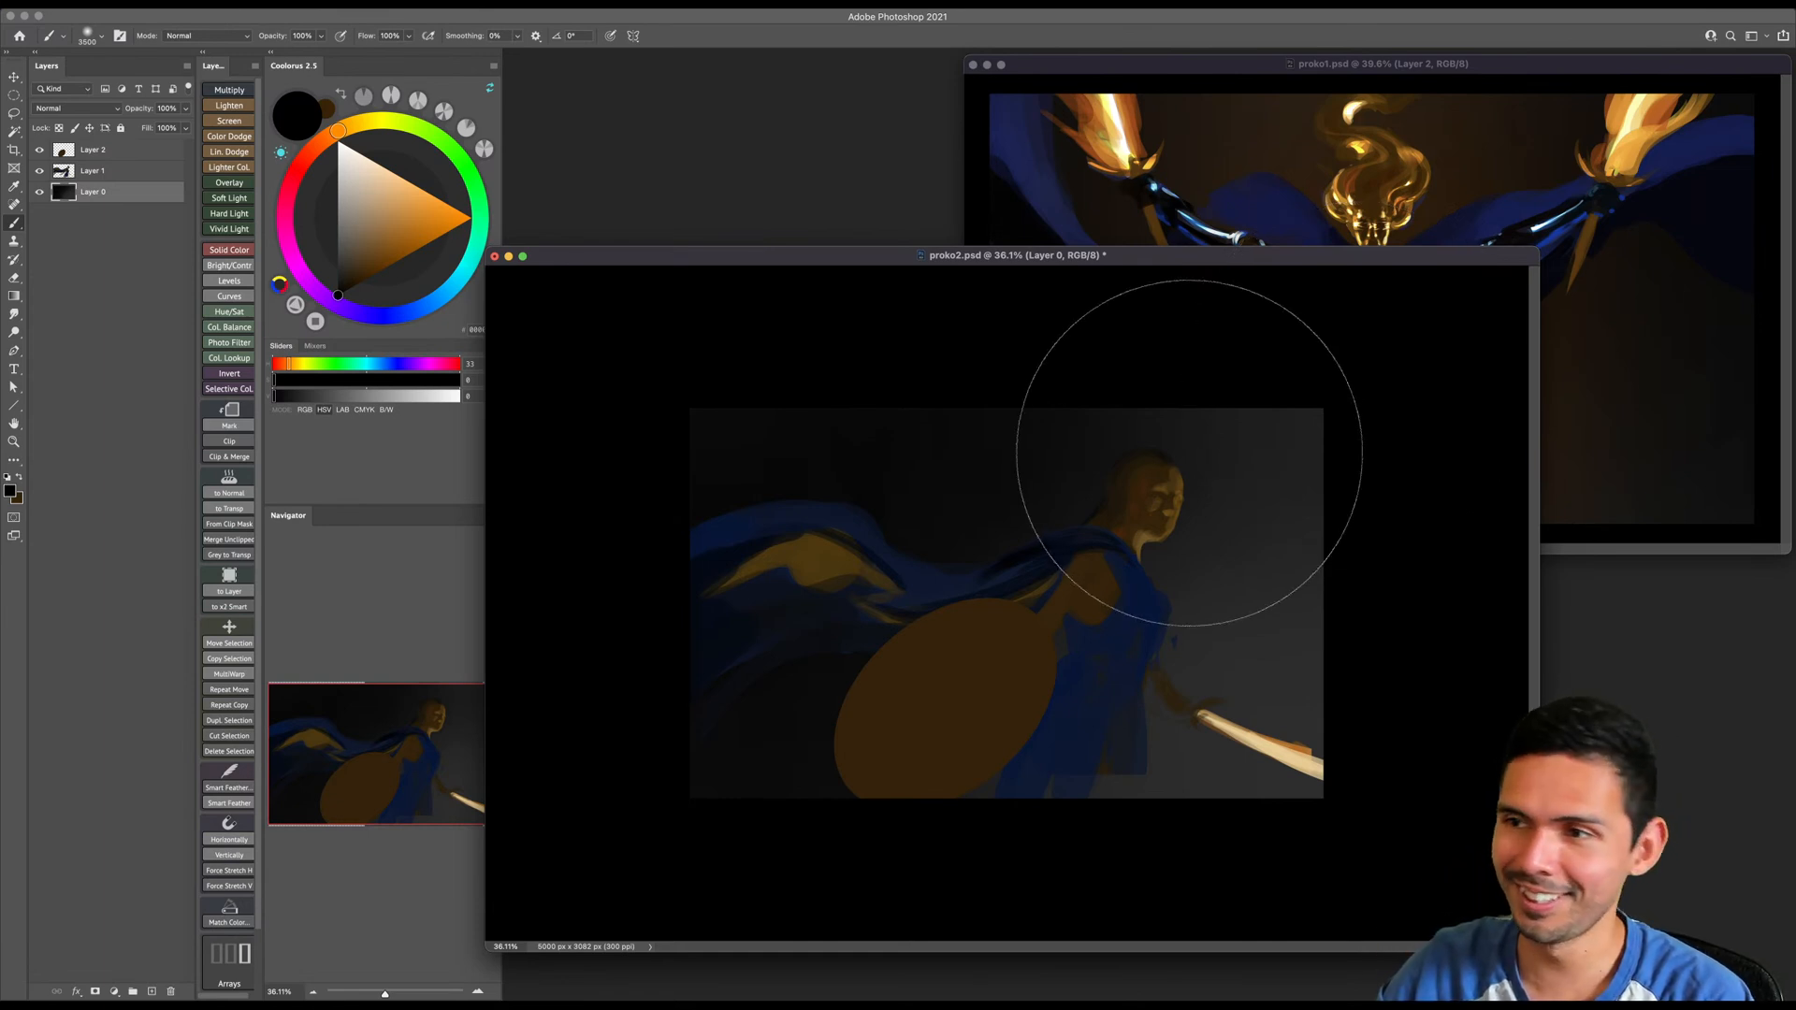
{"action": "left_click_drag", "start_coordinate": [1122, 577], "coordinate": [1128, 589]}
{"action": "key", "text": "bracketleft"}
- Try a dark red-brown tone behind the sword with an enlarged hard-edged Standards brush
{"action": "right_click", "coordinate": [1131, 550]}
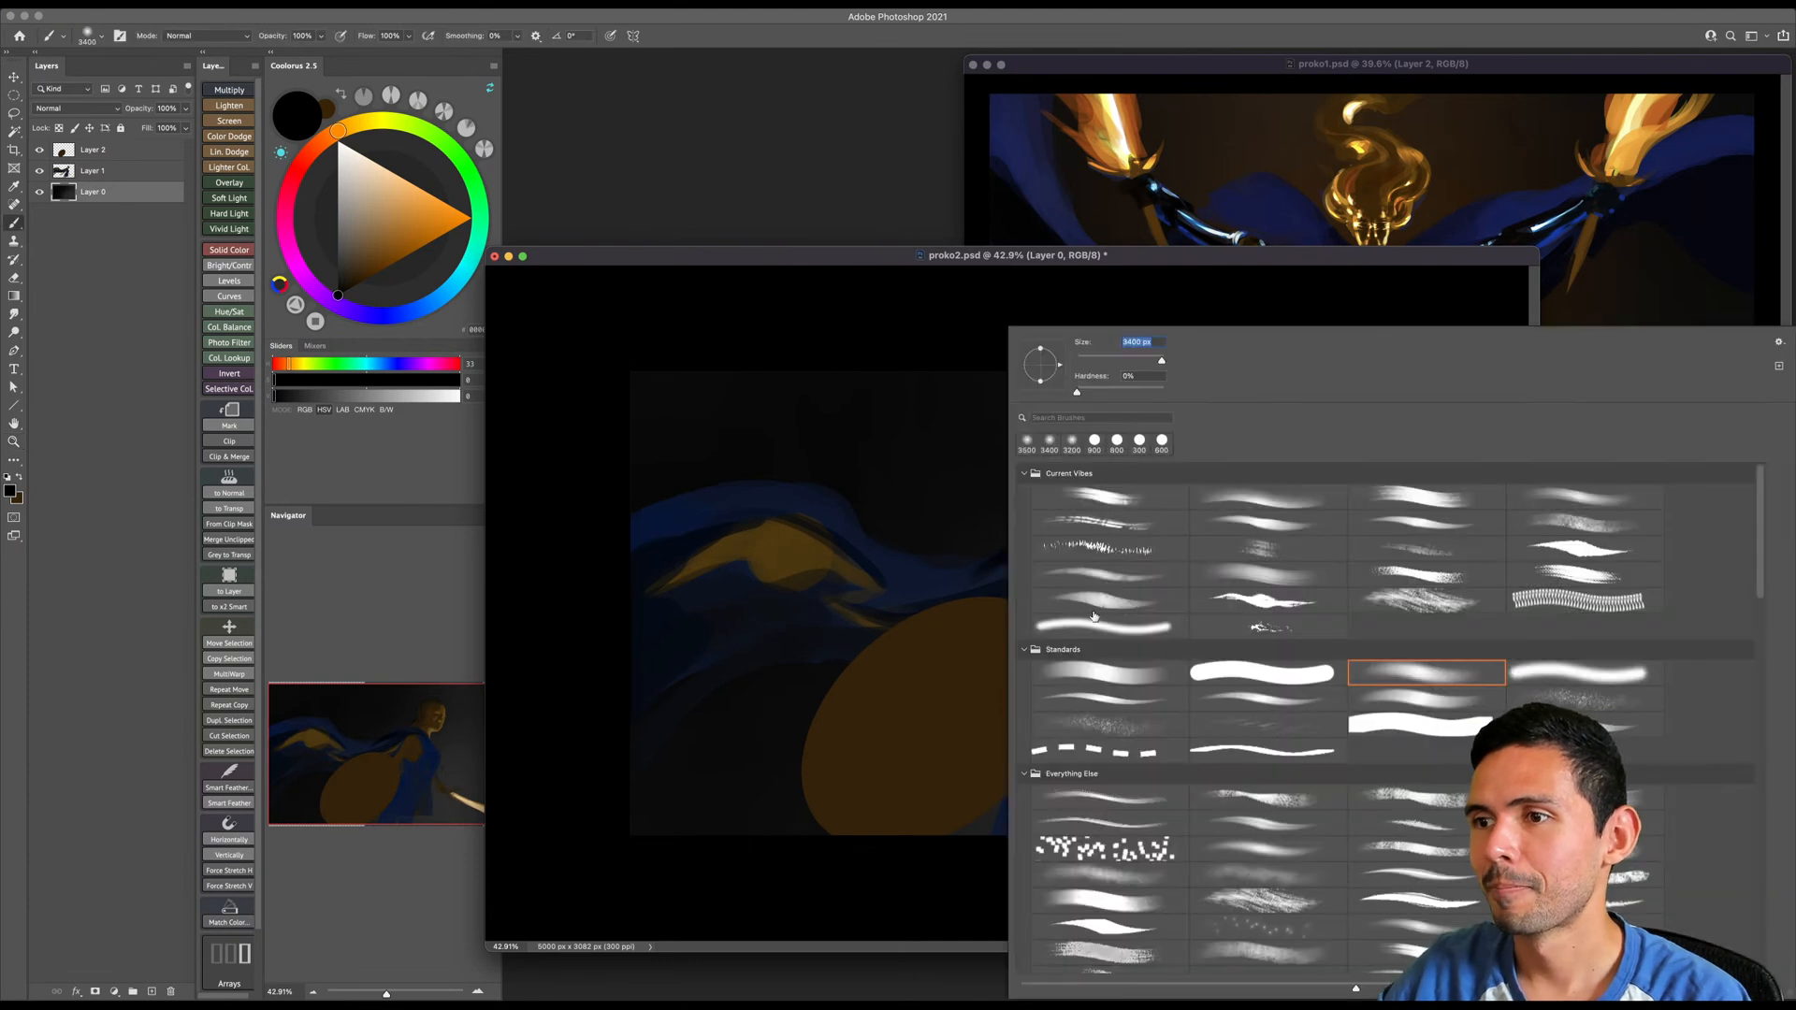
{"action": "double_click", "coordinate": [1113, 663]}
{"action": "left_click_drag", "start_coordinate": [1128, 577], "coordinate": [1193, 525]}
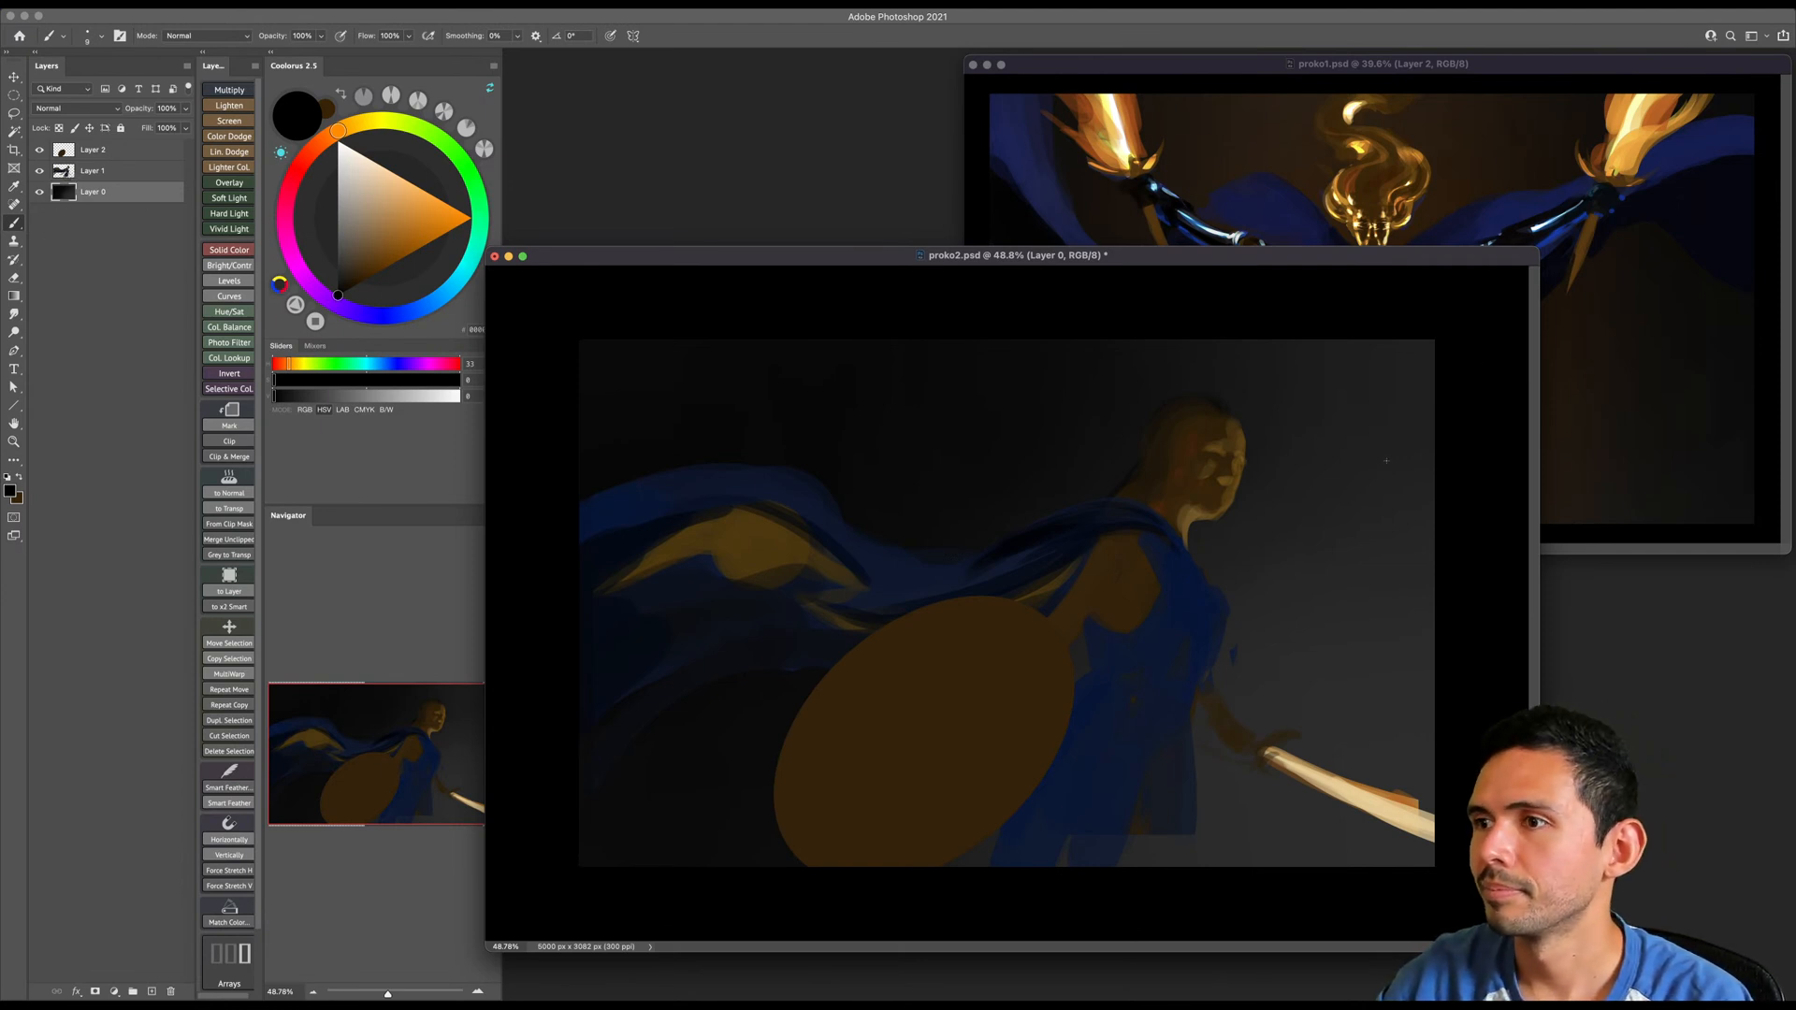
{"action": "left_click_drag", "start_coordinate": [325, 136], "coordinate": [311, 150]}
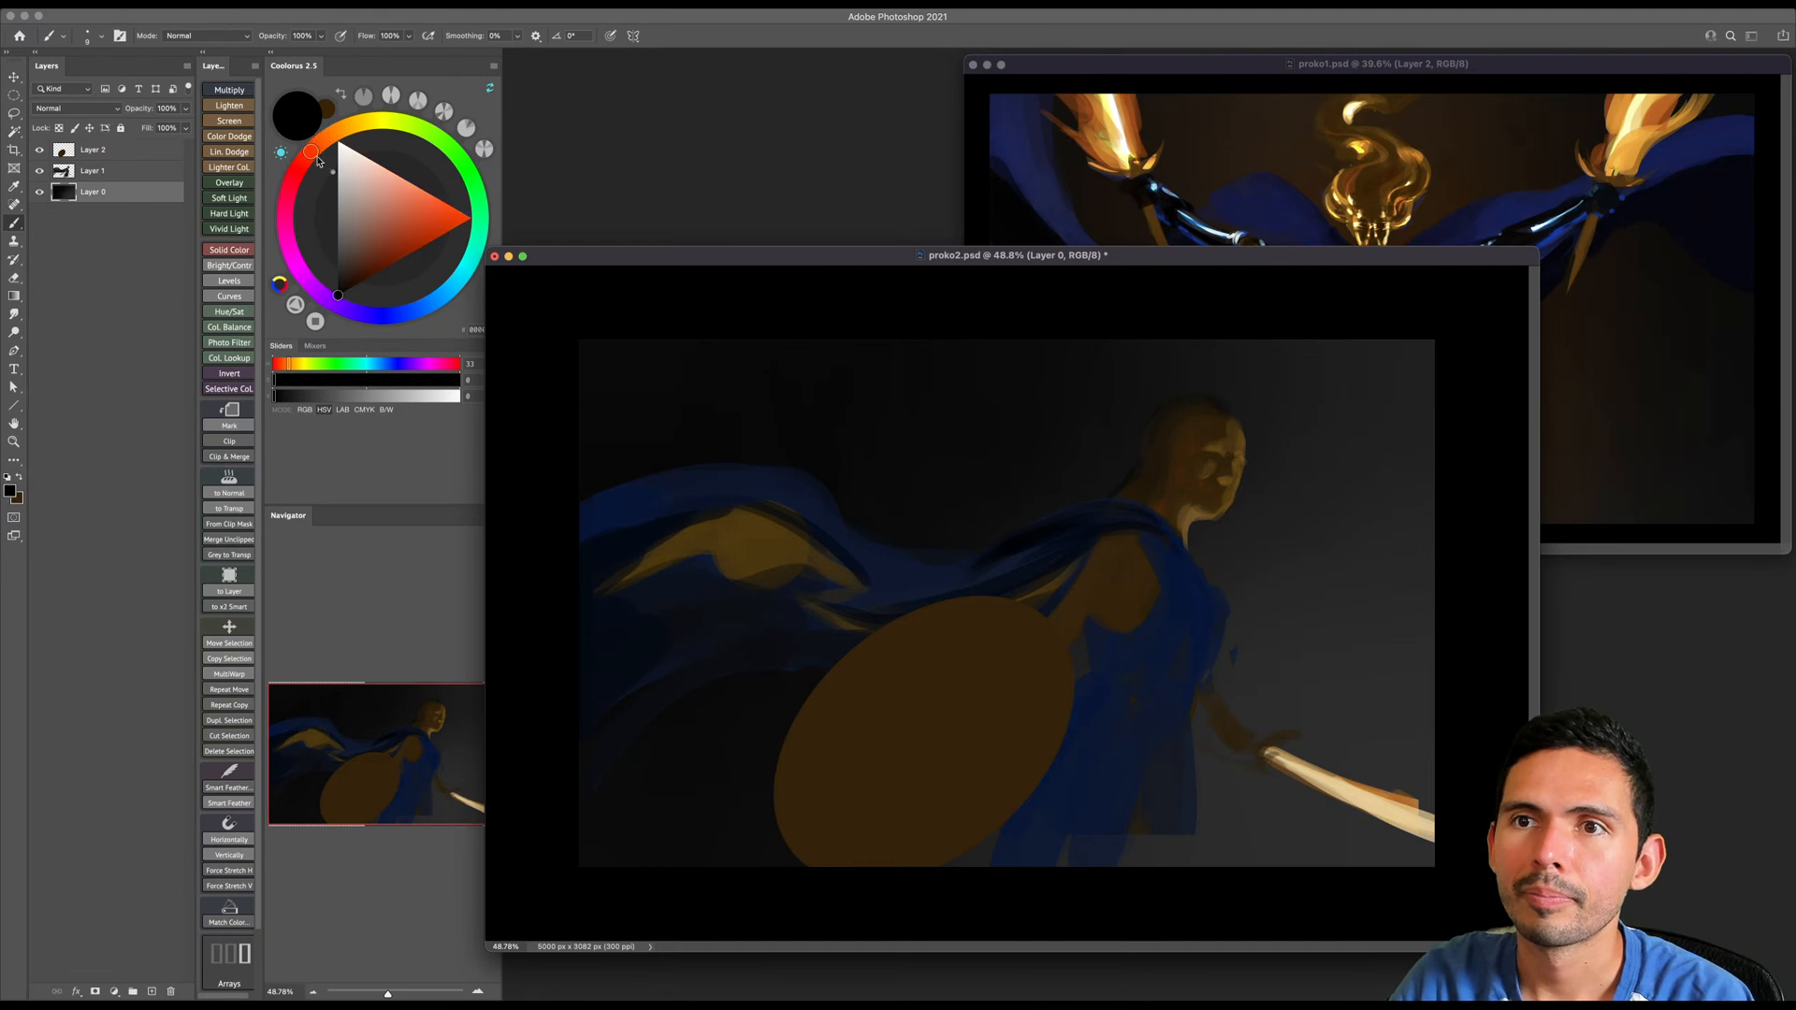
{"action": "left_click", "coordinate": [362, 281]}
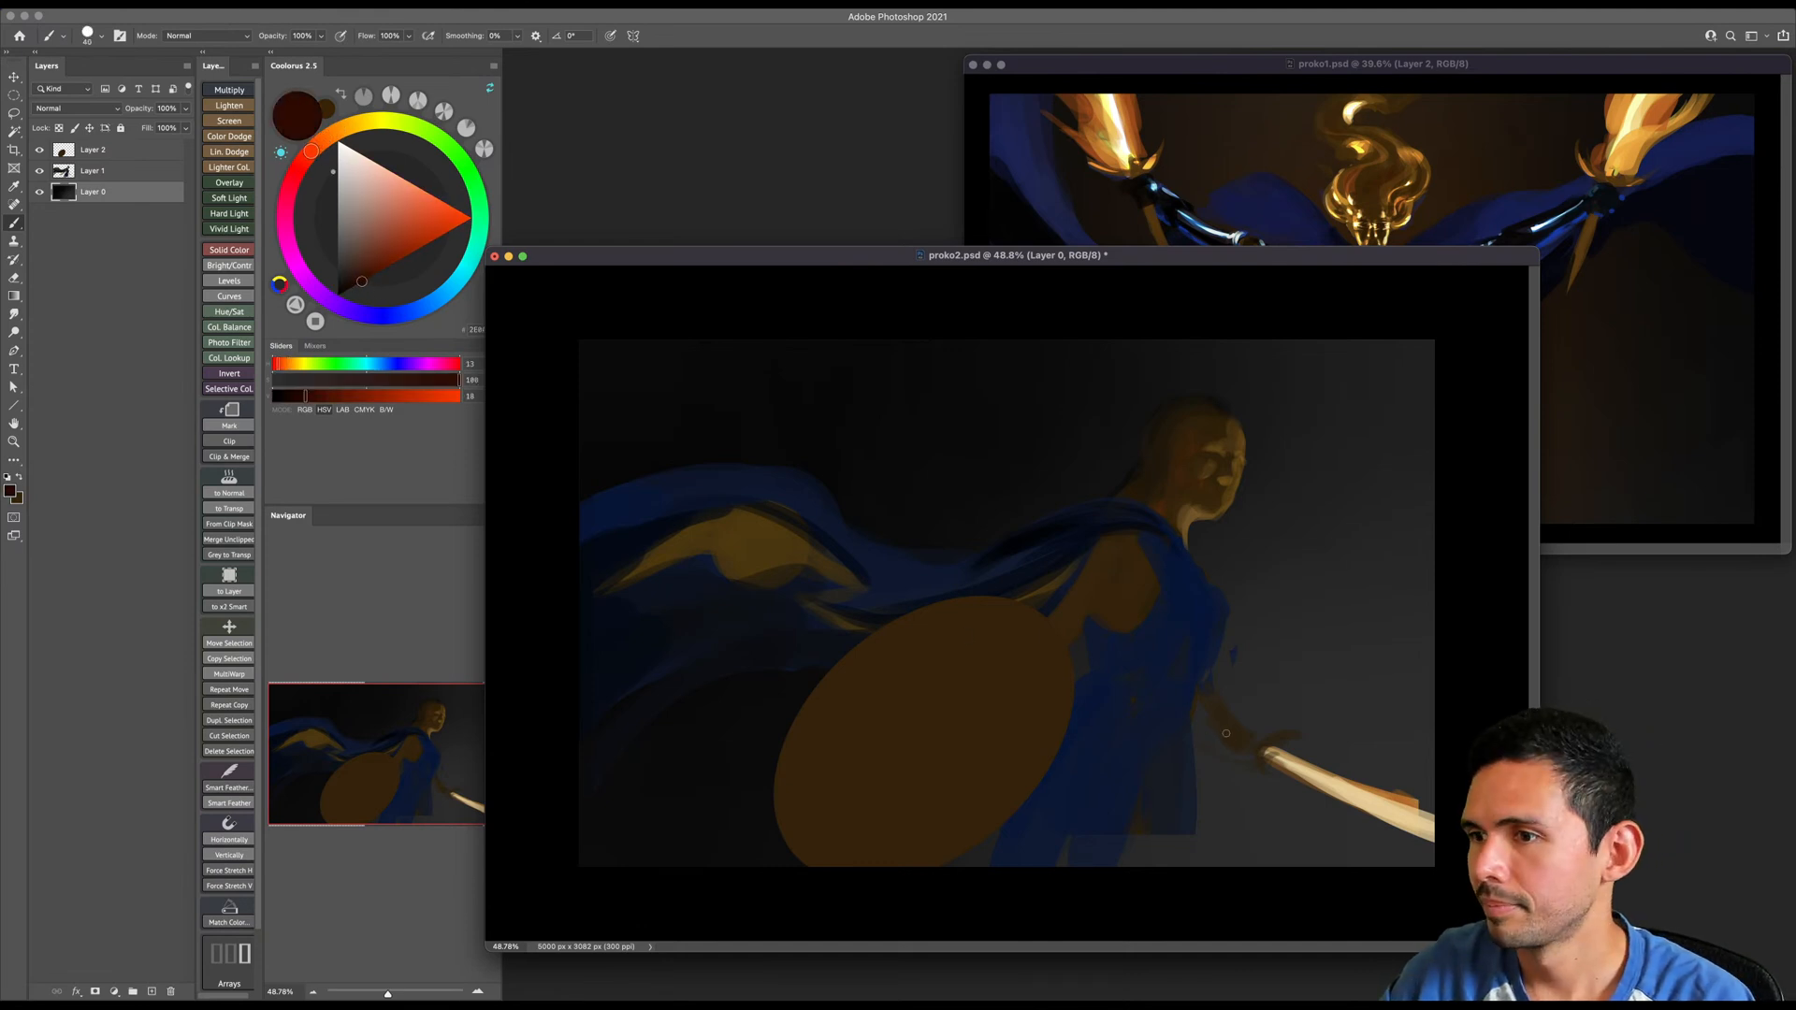
{"action": "key", "text": "bracketright"}
{"action": "key", "text": "bracketright"}
{"action": "key", "text": "bracketright"}
{"action": "key", "text": "bracketright"}
{"action": "key", "text": "bracketright"}
{"action": "key", "text": "bracketright"}
{"action": "key", "text": "bracketright"}
{"action": "key", "text": "bracketright"}
{"action": "key", "text": "bracketright"}
{"action": "key", "text": "bracketright"}
{"action": "key", "text": "bracketright"}
{"action": "key", "text": "bracketright"}
{"action": "key", "text": "bracketright"}
{"action": "key", "text": "bracketright"}
{"action": "key", "text": "bracketright"}
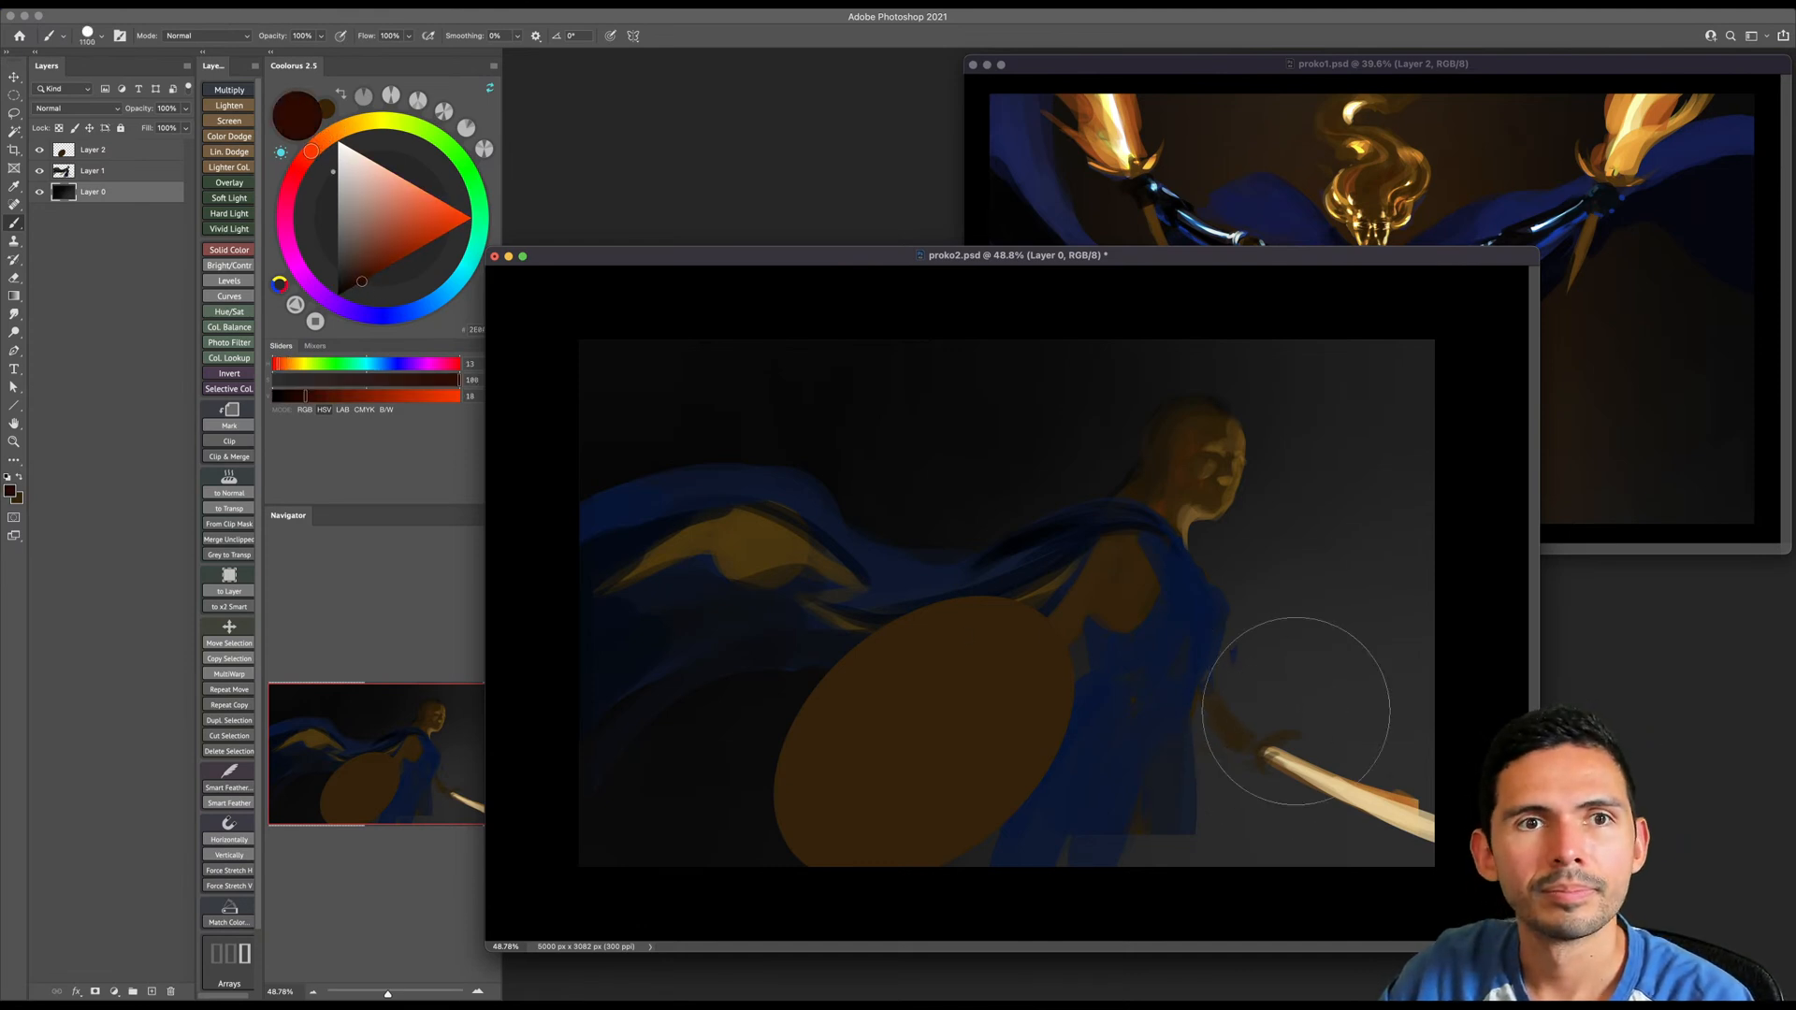
{"action": "key", "text": "bracketright"}
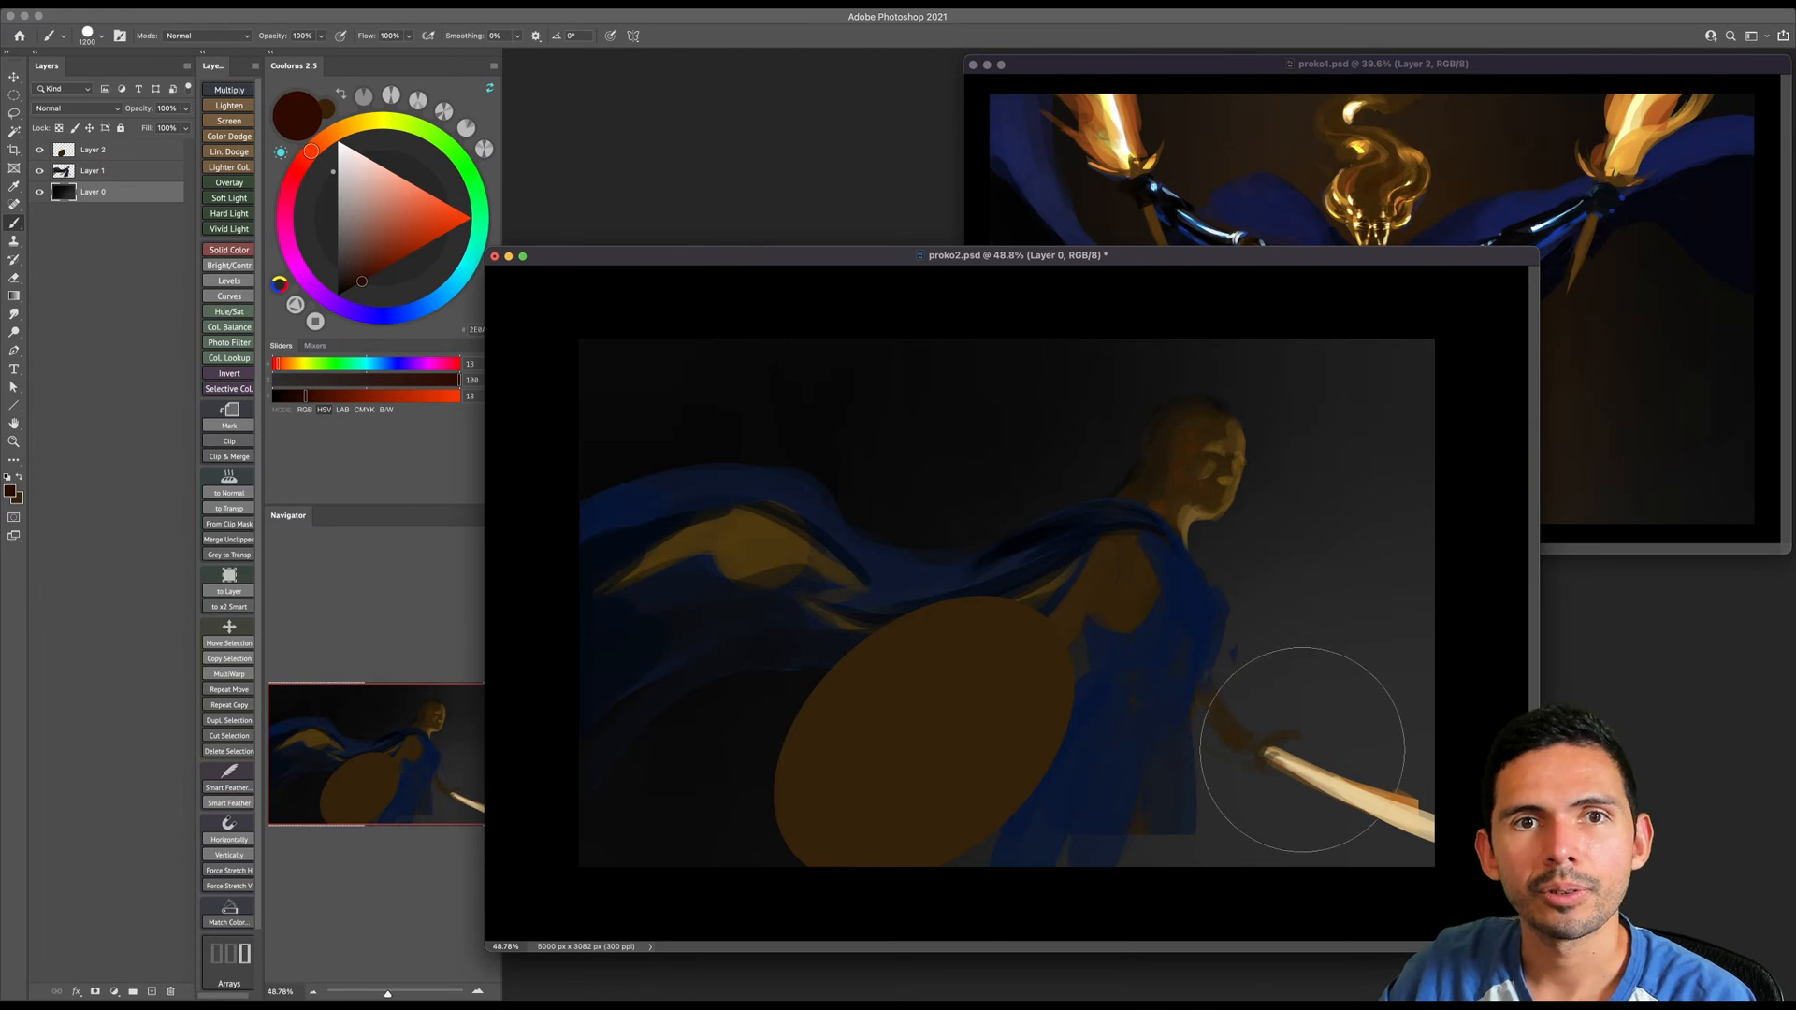
{"action": "key", "text": "bracketright"}
{"action": "left_click_drag", "start_coordinate": [1319, 760], "coordinate": [1413, 801]}
- Try a soft dark red glow around the sword with the soft Standards brush, and undo it
{"action": "right_click", "coordinate": [1319, 718]}
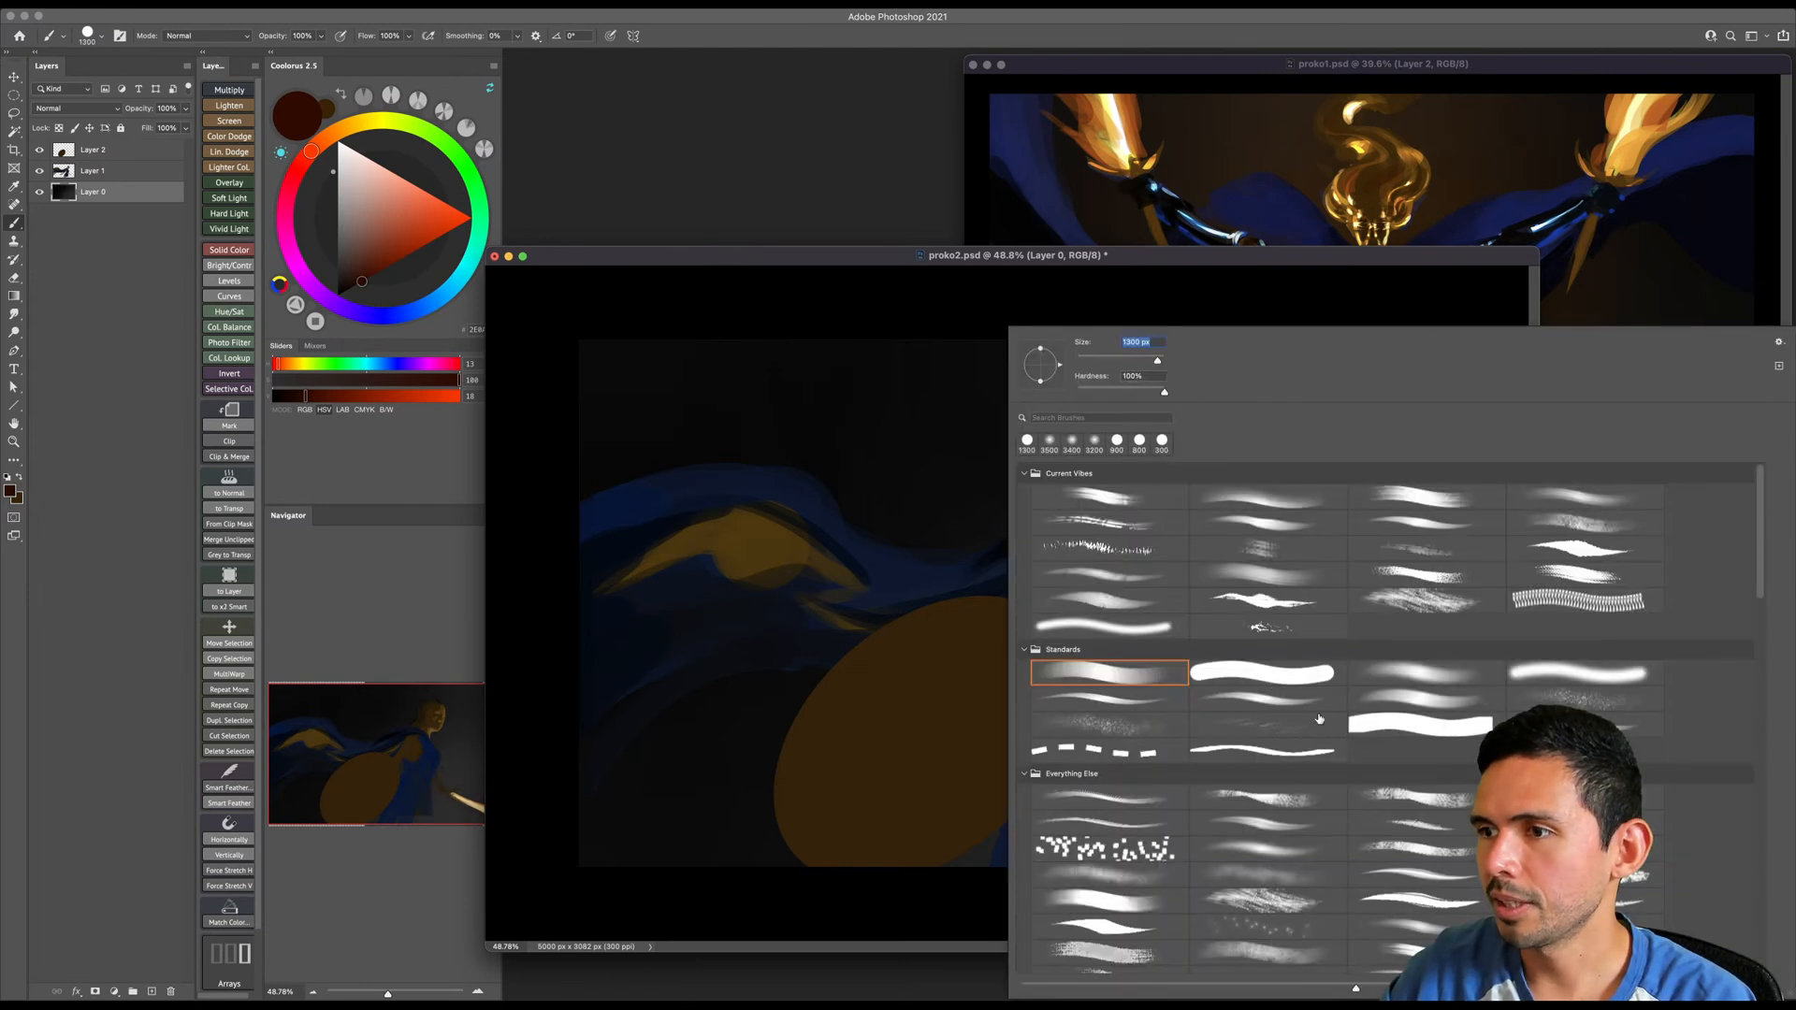
{"action": "double_click", "coordinate": [1429, 675]}
{"action": "key", "text": "bracketright"}
{"action": "key", "text": "bracketright"}
{"action": "key", "text": "bracketright"}
{"action": "key", "text": "bracketright"}
{"action": "key", "text": "bracketright"}
{"action": "key", "text": "bracketright"}
{"action": "key", "text": "bracketright"}
{"action": "key", "text": "bracketright"}
{"action": "key", "text": "bracketright"}
{"action": "key", "text": "bracketright"}
{"action": "key", "text": "bracketright"}
{"action": "key", "text": "bracketright"}
{"action": "key", "text": "bracketright"}
{"action": "key", "text": "bracketright"}
{"action": "key", "text": "bracketright"}
{"action": "key", "text": "bracketright"}
{"action": "key", "text": "bracketright"}
{"action": "key", "text": "bracketright"}
{"action": "key", "text": "bracketright"}
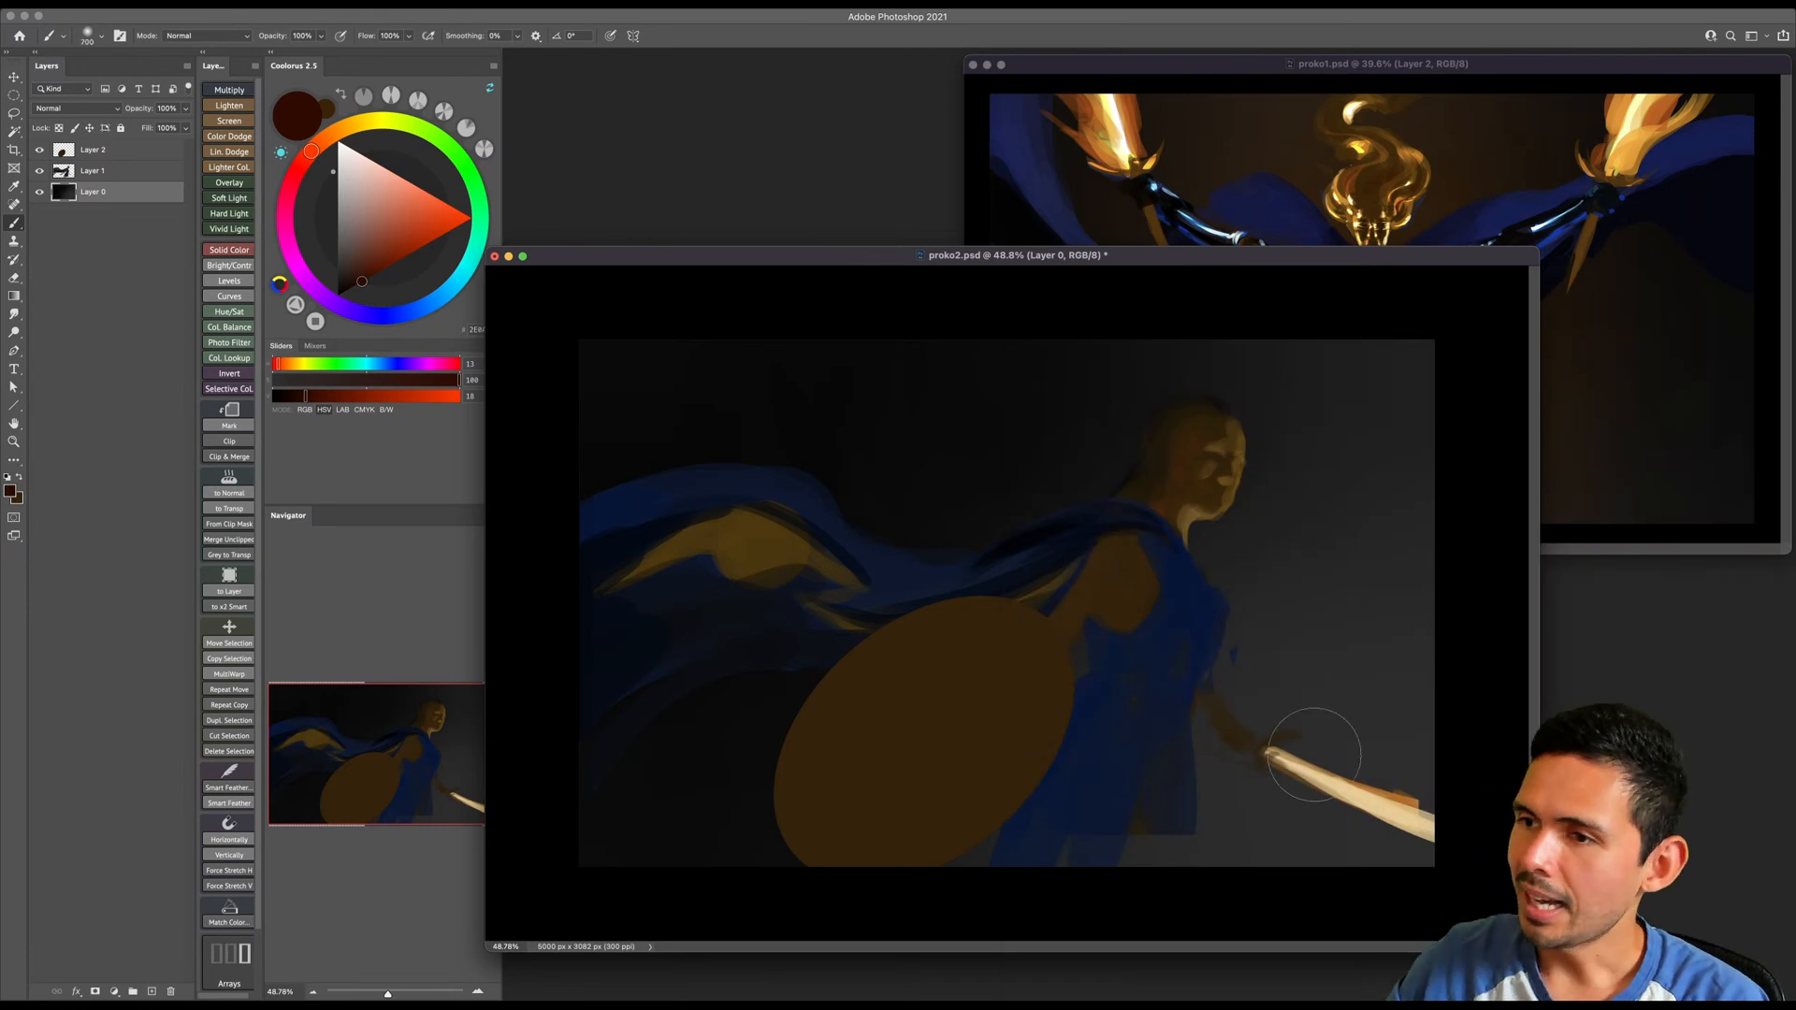
{"action": "left_click_drag", "start_coordinate": [1323, 790], "coordinate": [1426, 816]}
{"action": "key", "text": "bracketright"}
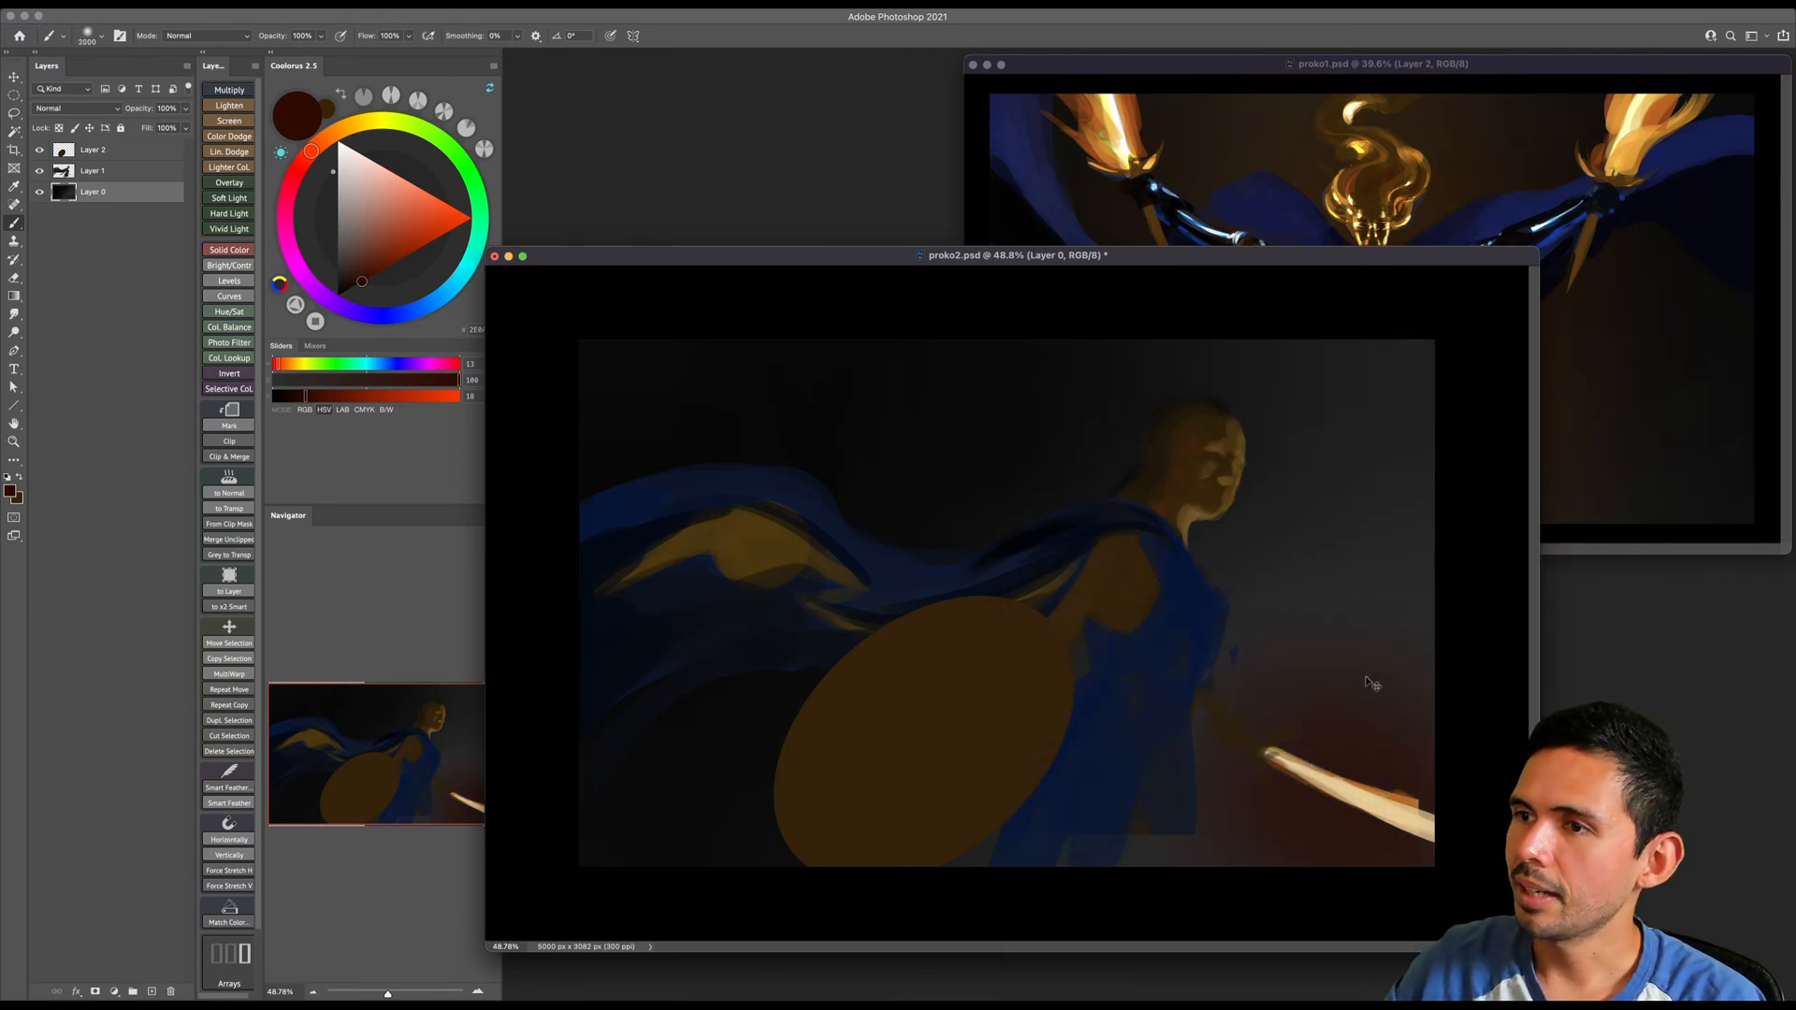
{"action": "key", "text": "ctrl+z"}
- Paint a broad dark orange-brown glow around the sword and in front of the figure with a growing soft brush
{"action": "left_click", "coordinate": [323, 141]}
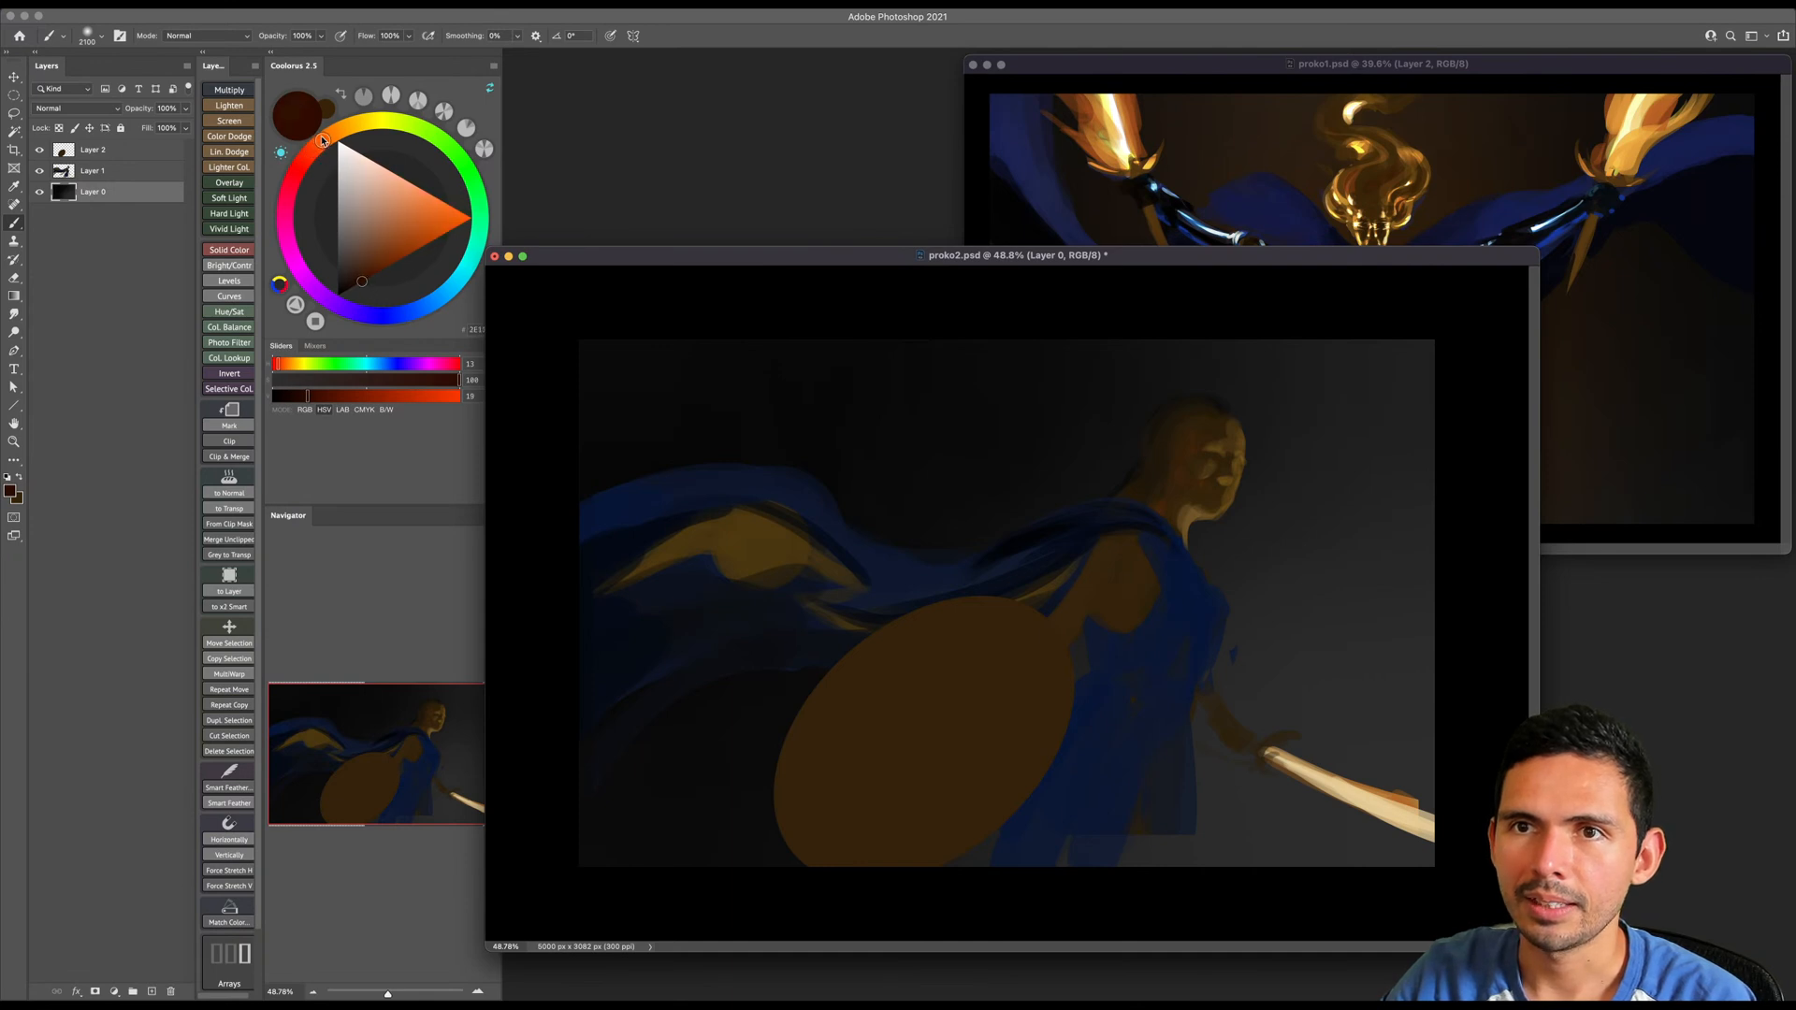
{"action": "left_click", "coordinate": [366, 279]}
{"action": "left_click", "coordinate": [367, 279]}
{"action": "key", "text": "bracketright"}
{"action": "key", "text": "bracketright"}
{"action": "key", "text": "bracketright"}
{"action": "key", "text": "bracketright"}
{"action": "key", "text": "bracketright"}
{"action": "mouse_move", "coordinate": [1298, 697]}
{"action": "left_mouse_down"}
{"action": "mouse_move", "coordinate": [1296, 843]}
{"action": "mouse_move", "coordinate": [1425, 760]}
{"action": "mouse_move", "coordinate": [1436, 712]}
{"action": "mouse_move", "coordinate": [1406, 726]}
{"action": "mouse_move", "coordinate": [1406, 696]}
{"action": "mouse_move", "coordinate": [1336, 682]}
{"action": "mouse_move", "coordinate": [1309, 629]}
{"action": "mouse_move", "coordinate": [1414, 694]}
{"action": "mouse_move", "coordinate": [1427, 743]}
{"action": "mouse_move", "coordinate": [1412, 689]}
{"action": "left_mouse_up"}
{"action": "key", "text": "bracketright"}
{"action": "key", "text": "bracketright"}
{"action": "key", "text": "bracketright"}
{"action": "mouse_move", "coordinate": [1313, 606]}
{"action": "left_mouse_down"}
{"action": "mouse_move", "coordinate": [1442, 618]}
{"action": "mouse_move", "coordinate": [1241, 709]}
{"action": "left_mouse_up"}
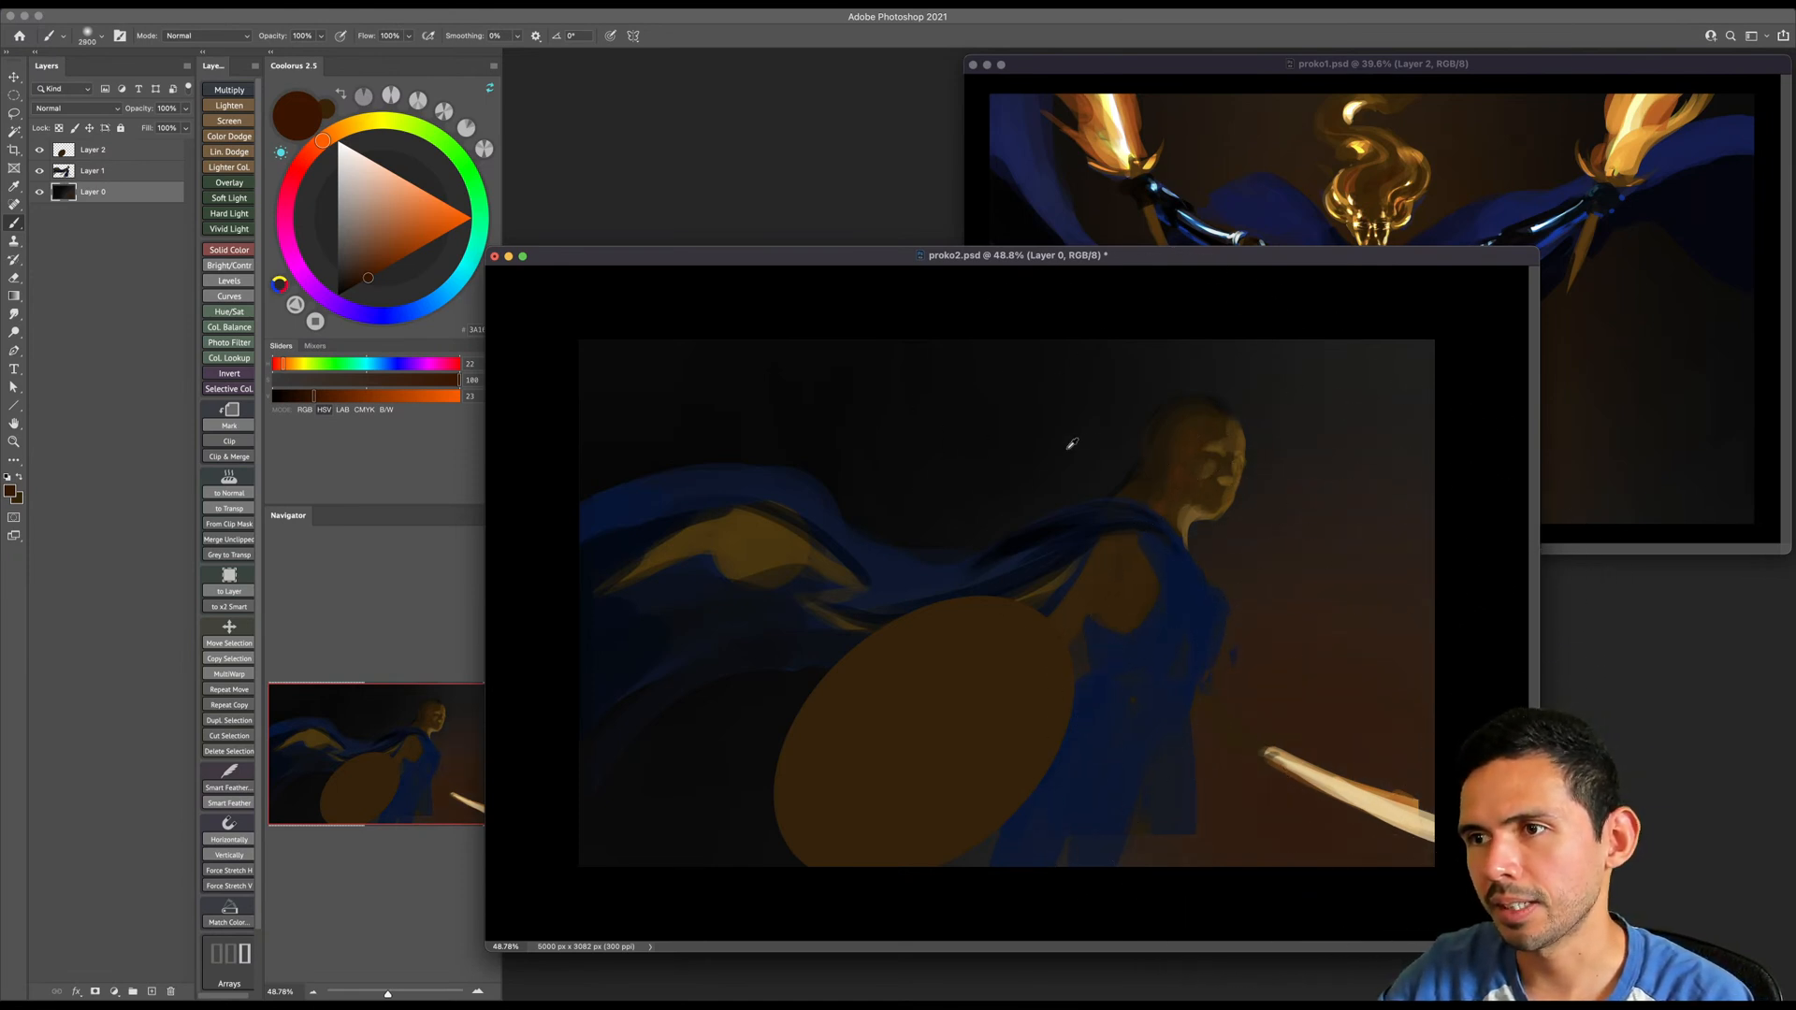
- Tint the upper background around the head with a deeper brown using a larger soft brush
{"action": "left_click", "coordinate": [354, 285]}
{"action": "key", "text": "bracketright"}
{"action": "key", "text": "bracketright"}
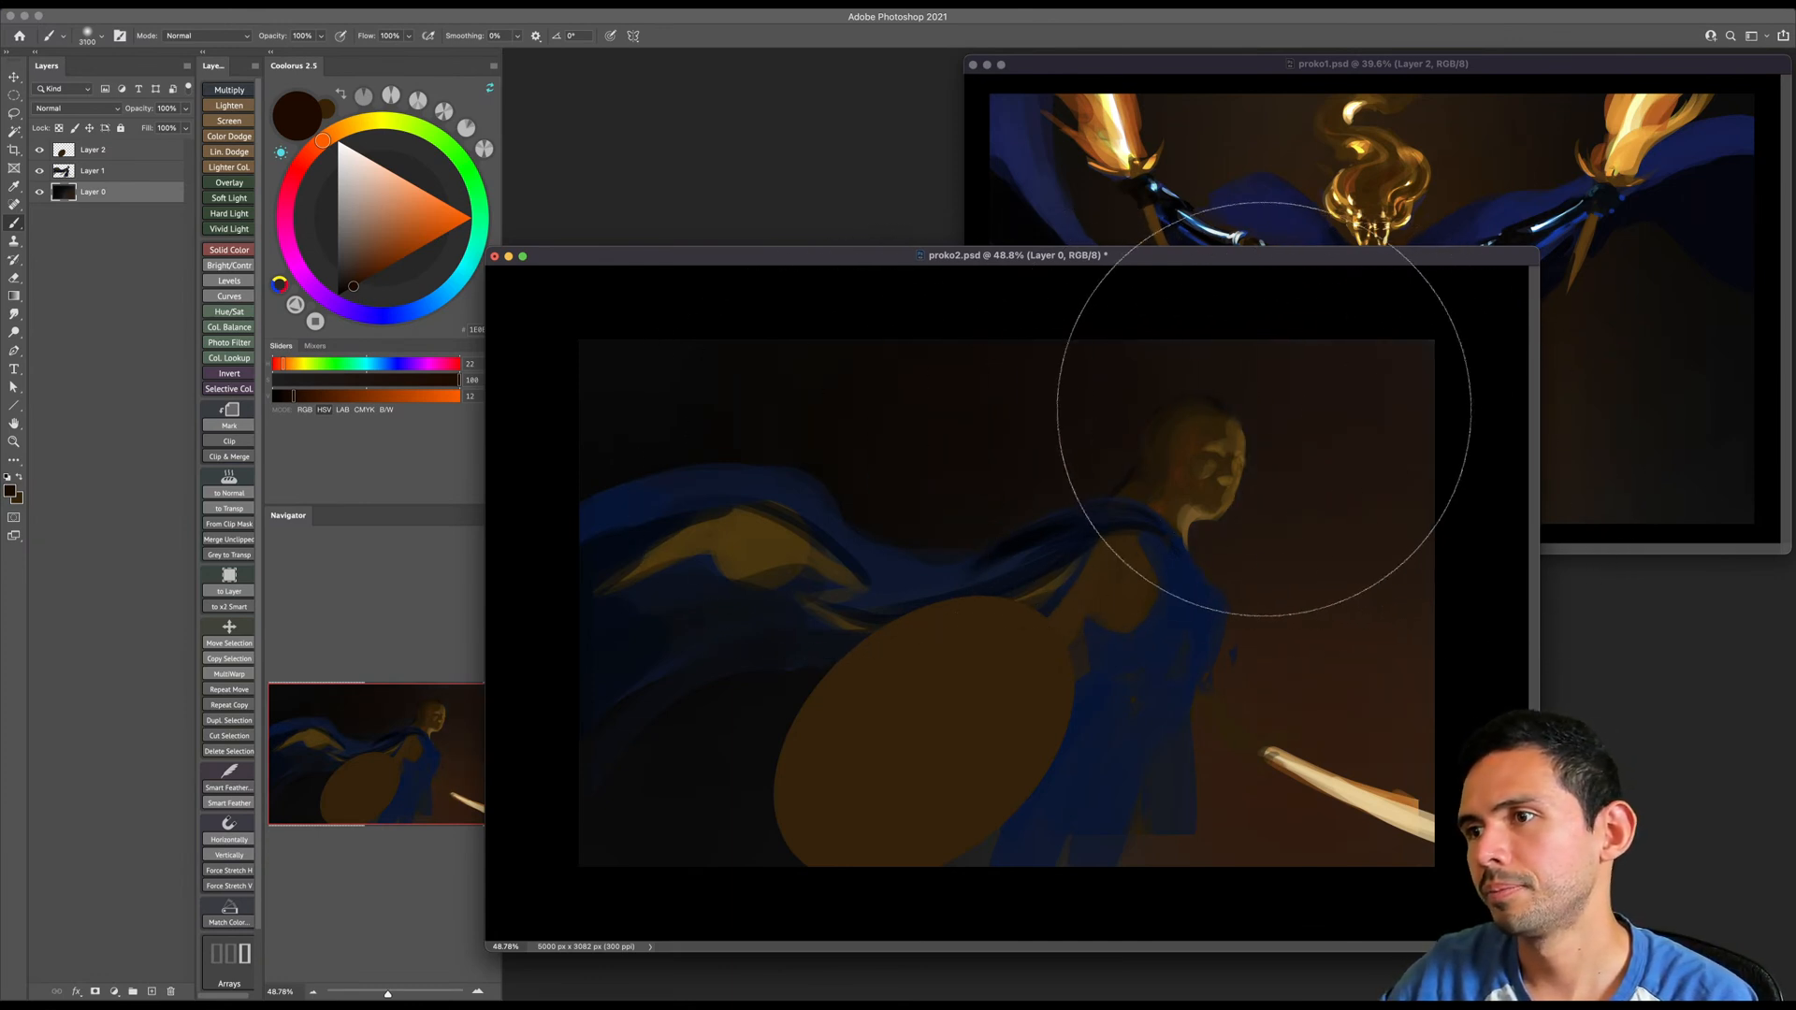
- Extend the soft dark brown tint over the background in front of the face and switch to a small Standards brush
{"action": "key", "text": "bracketright"}
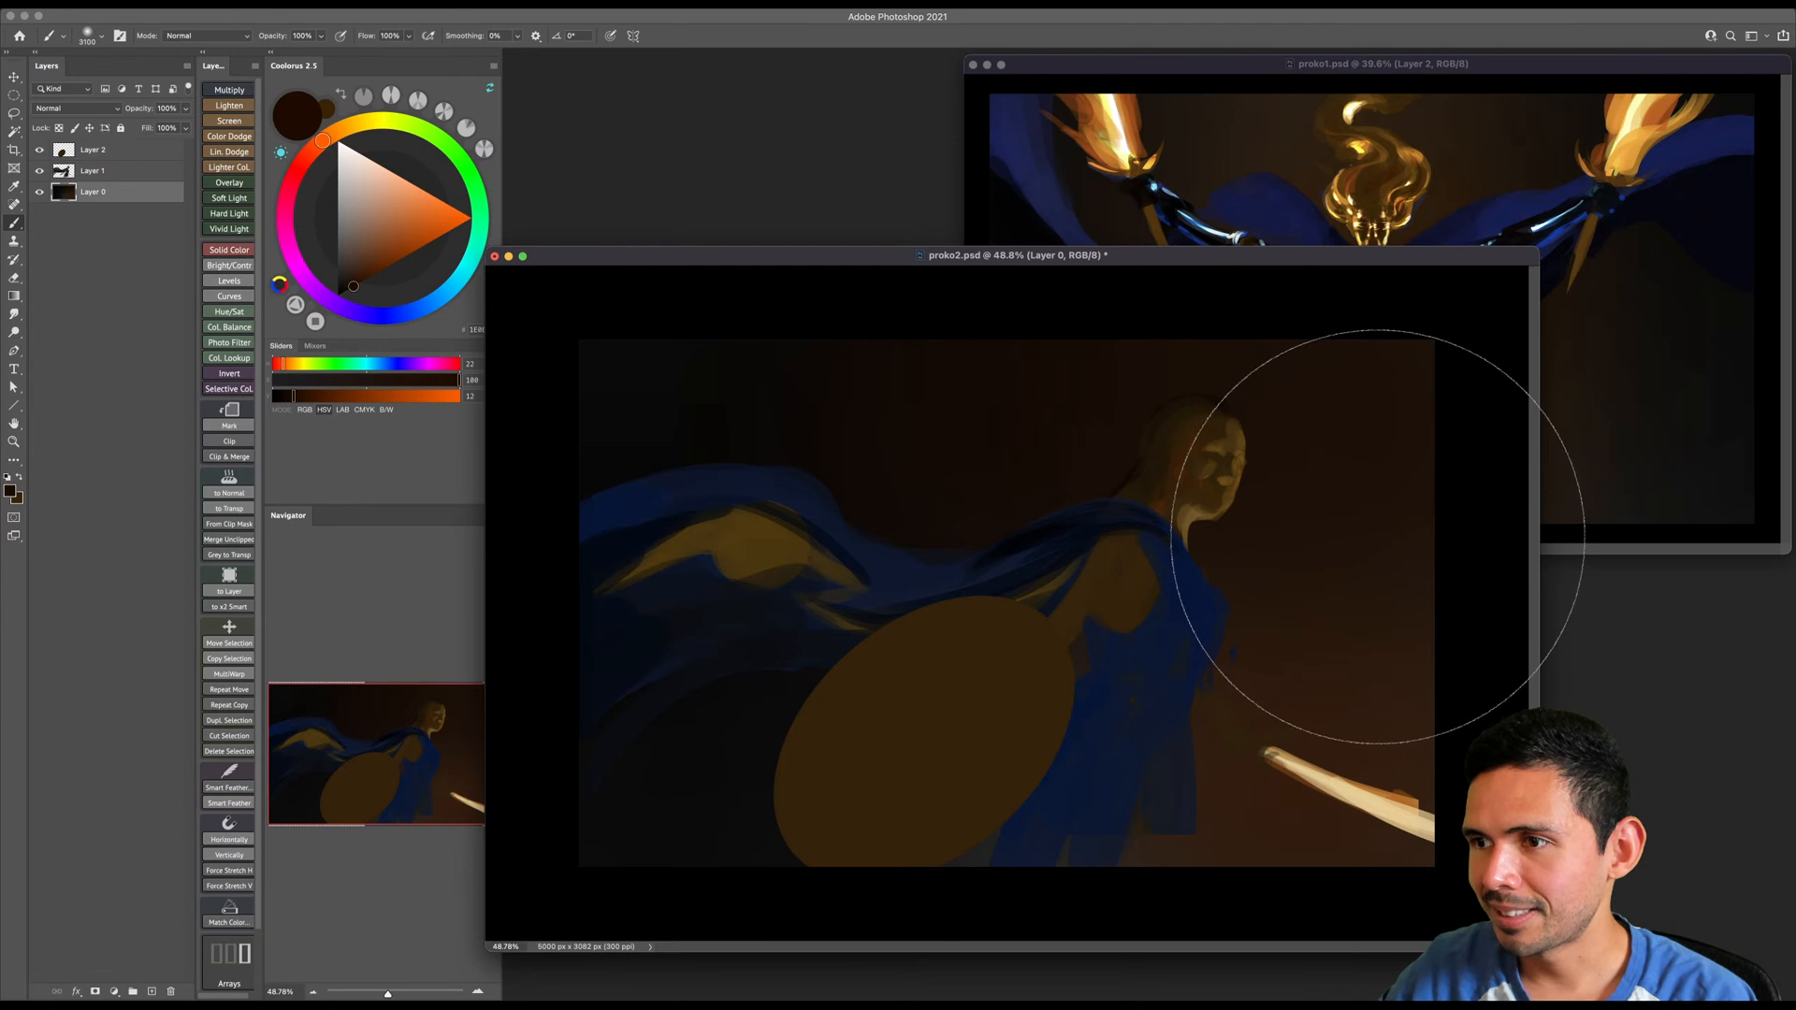
{"action": "right_click", "coordinate": [1361, 533]}
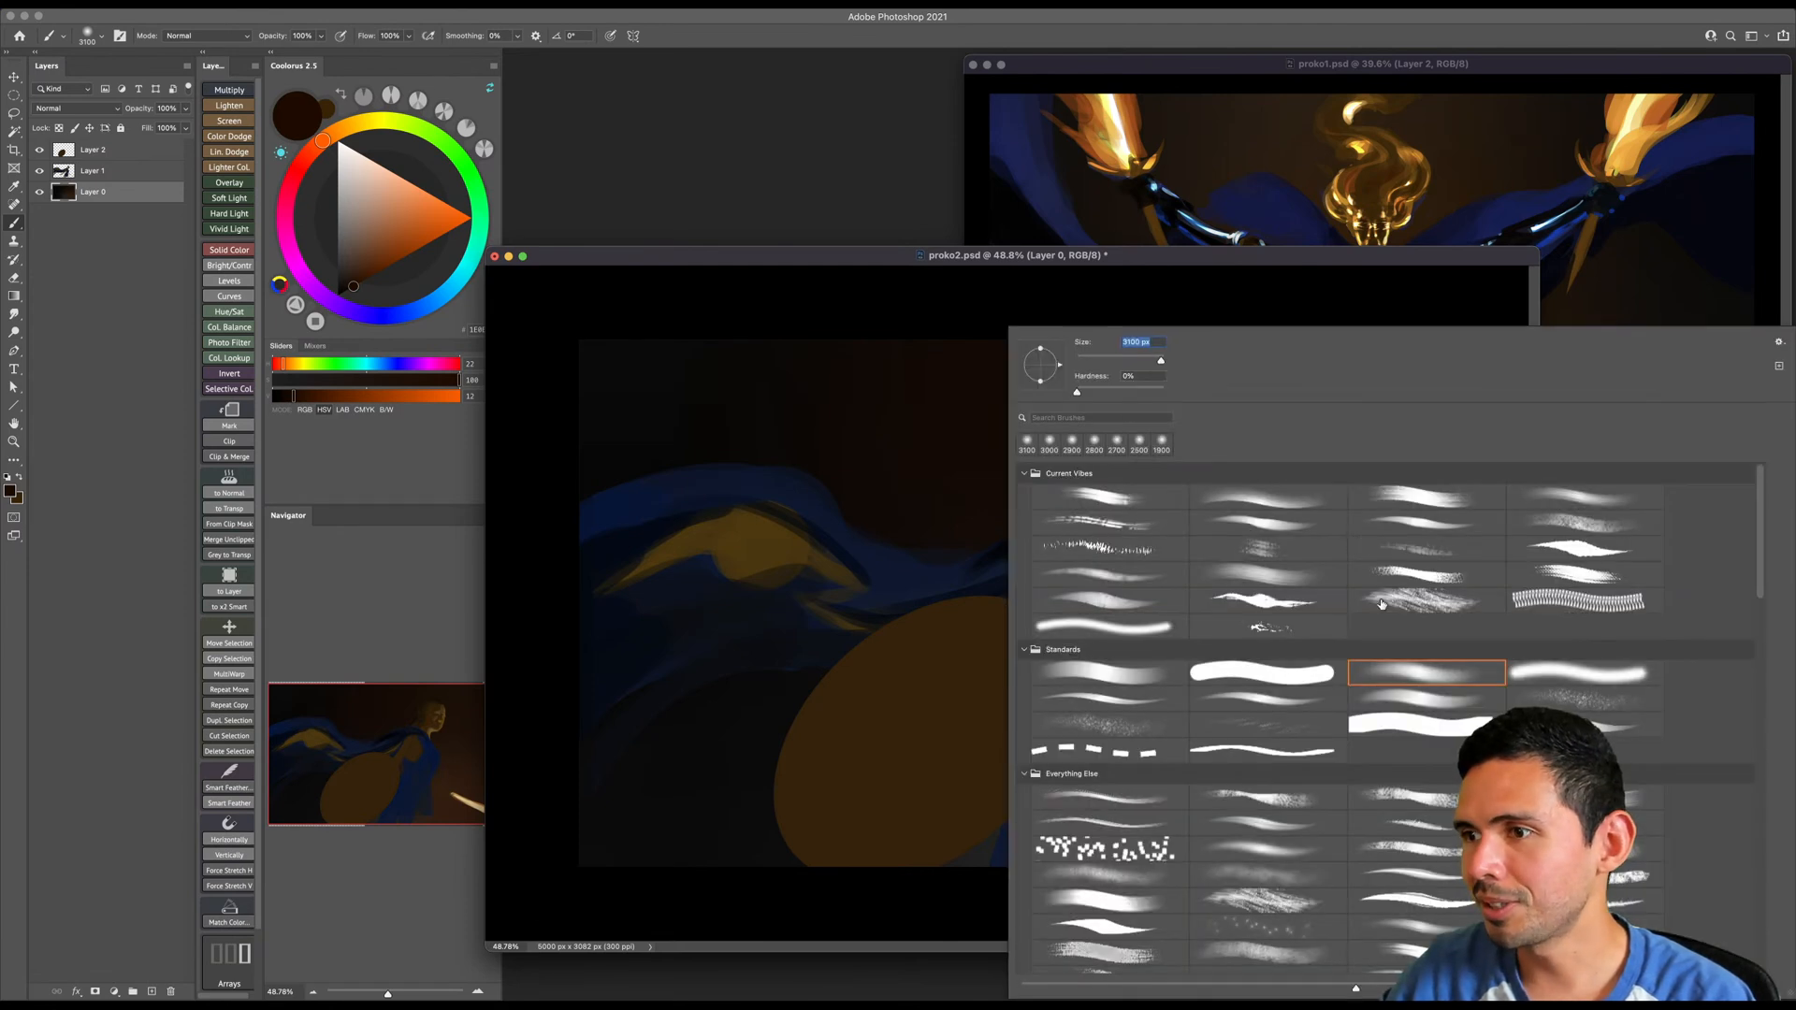
{"action": "double_click", "coordinate": [1165, 681]}
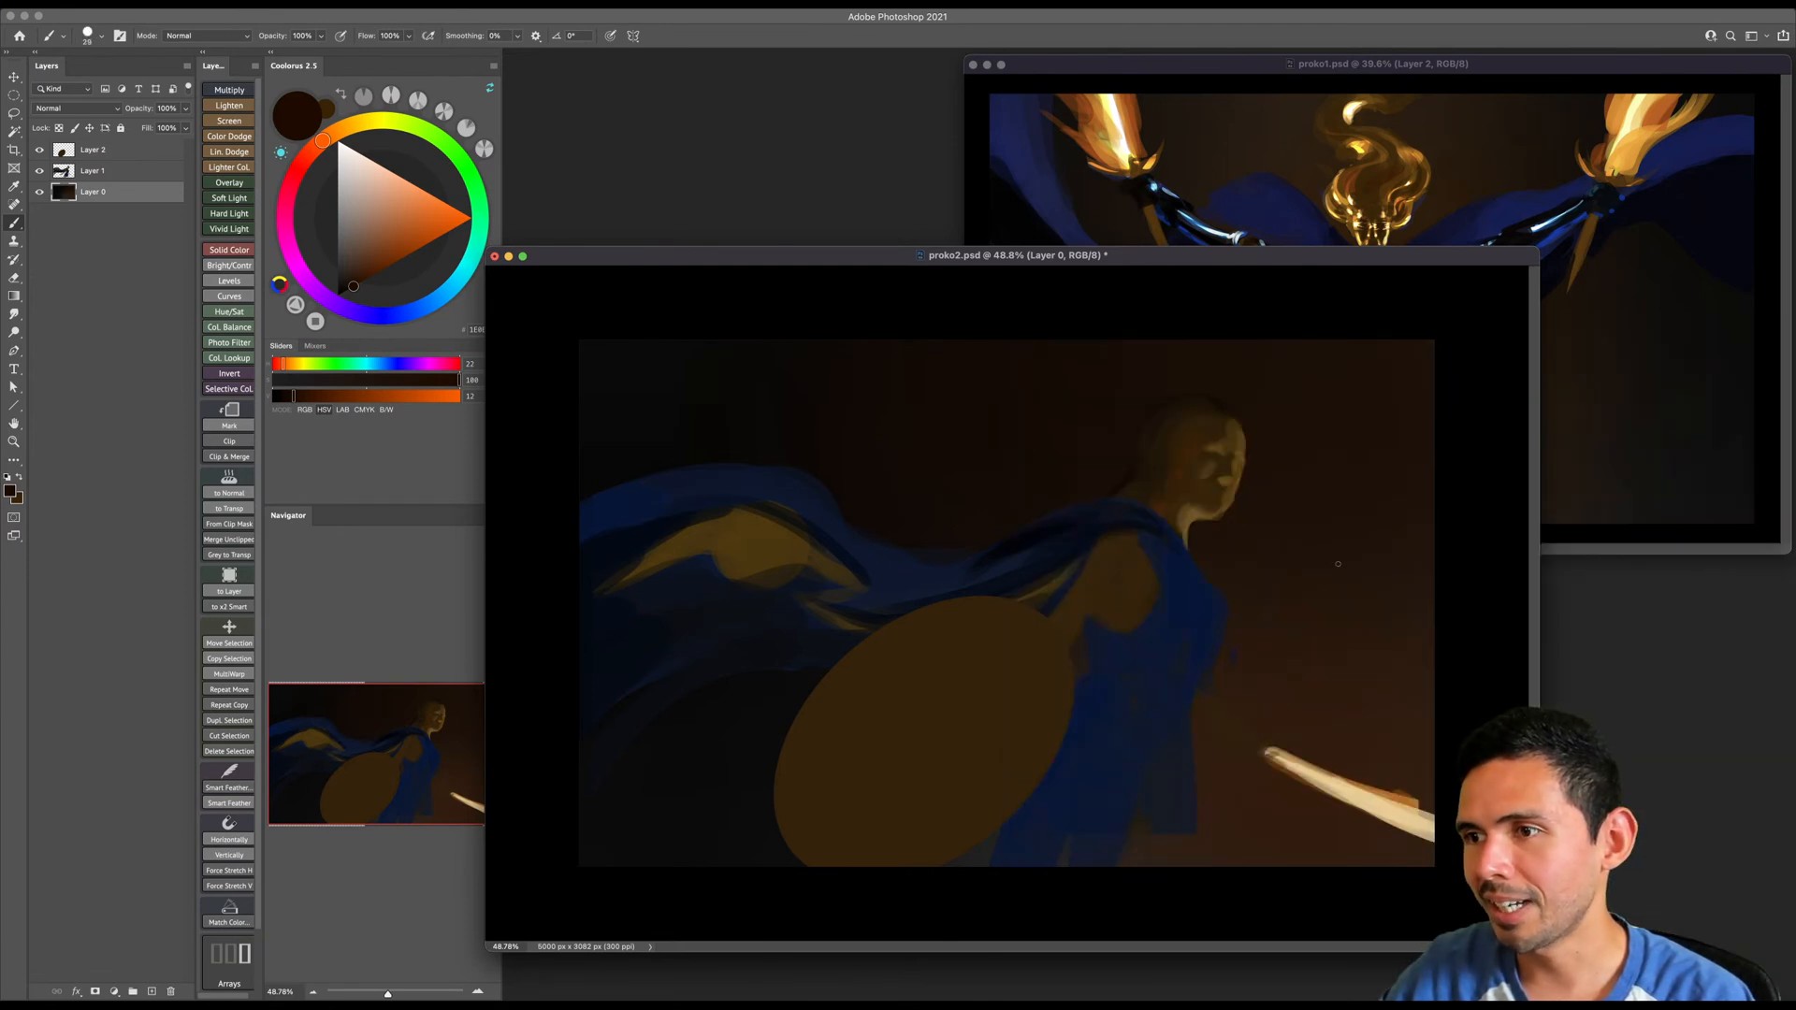
- Make Layer 1 active and compare the painting with Layer 2 hidden and shown
{"action": "key", "text": "z"}
{"action": "left_click_drag", "start_coordinate": [1336, 563], "coordinate": [1310, 573]}
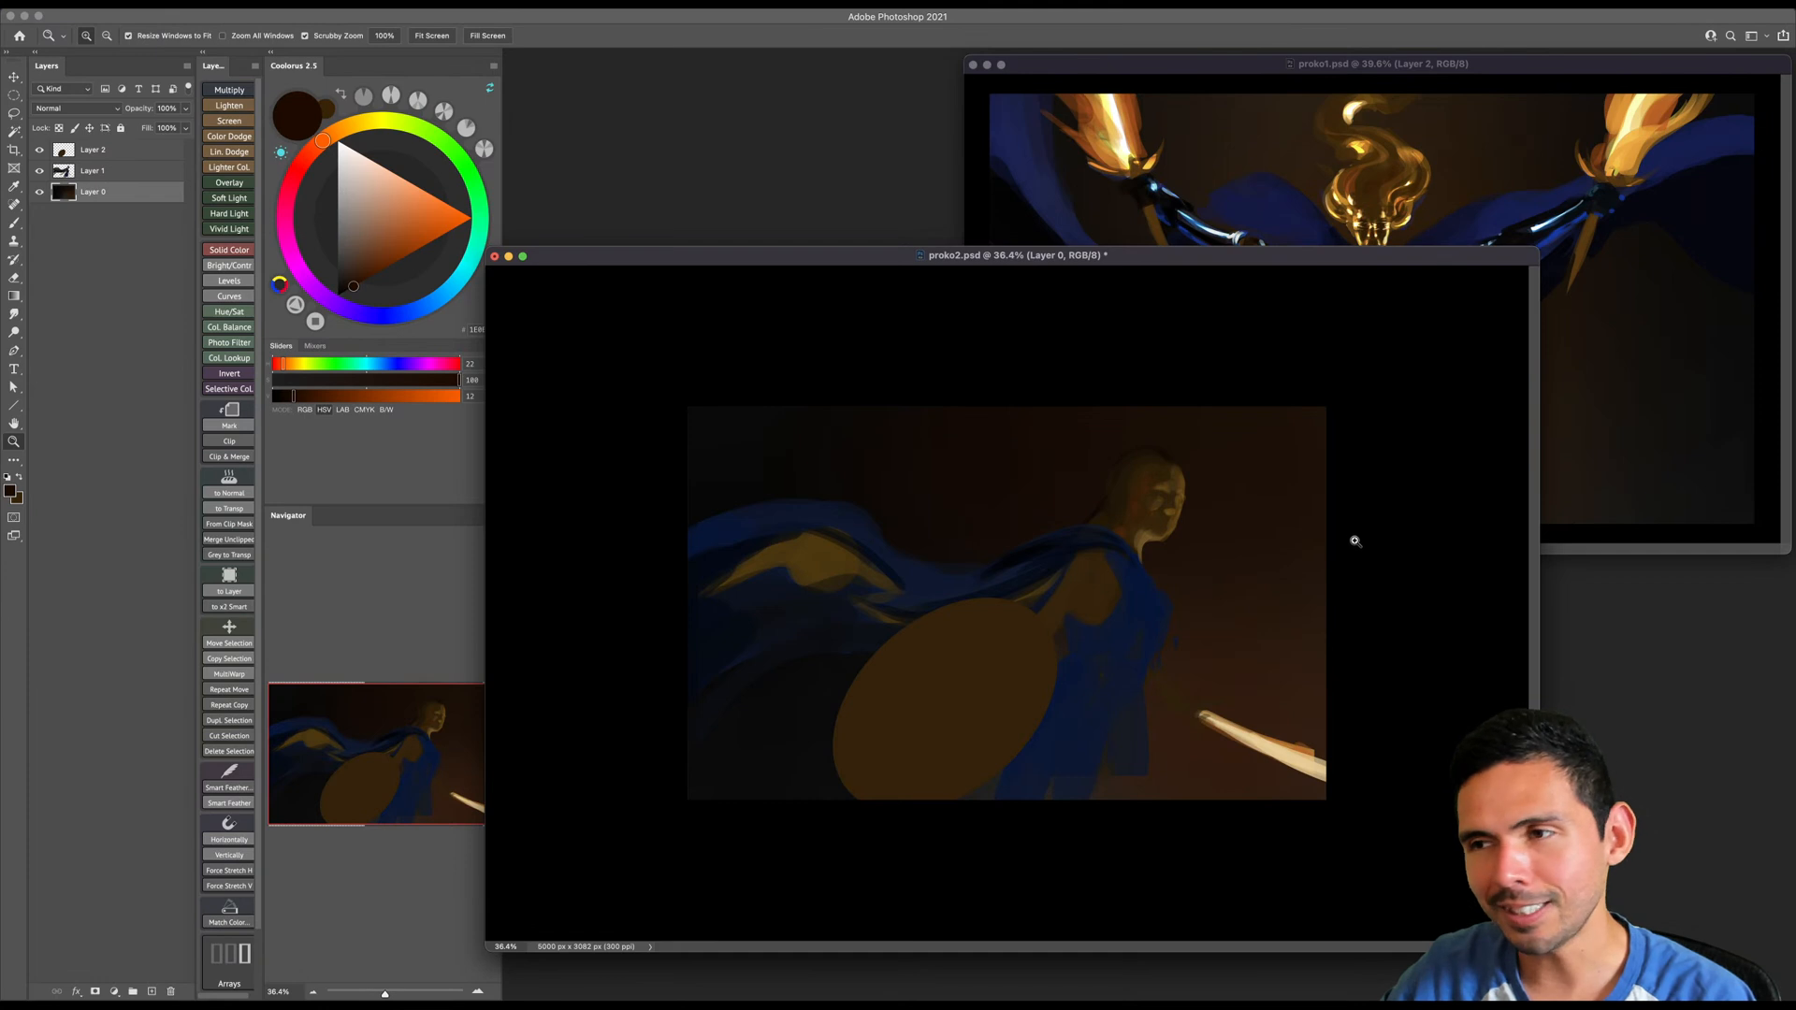
{"action": "left_click_drag", "start_coordinate": [1303, 621], "coordinate": [1323, 593]}
{"action": "key", "text": "b"}
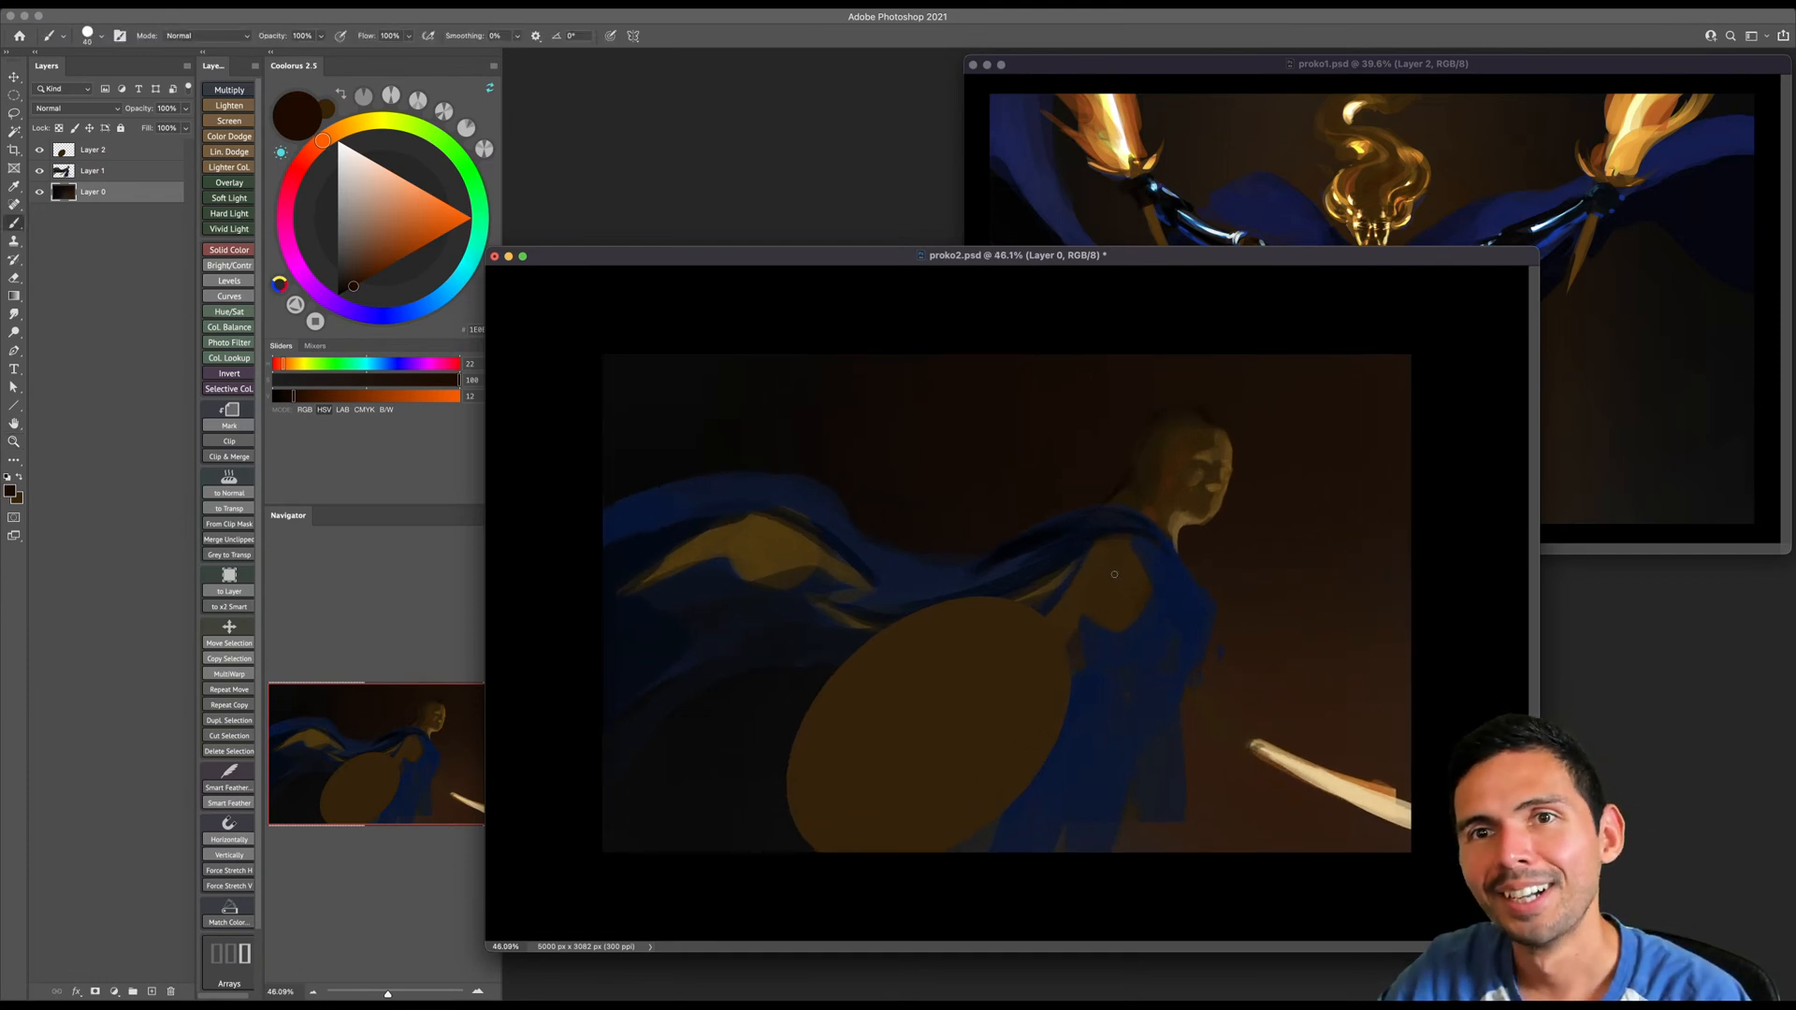
{"action": "left_click", "coordinate": [103, 170]}
{"action": "left_click", "coordinate": [39, 150]}
{"action": "left_click", "coordinate": [43, 150]}
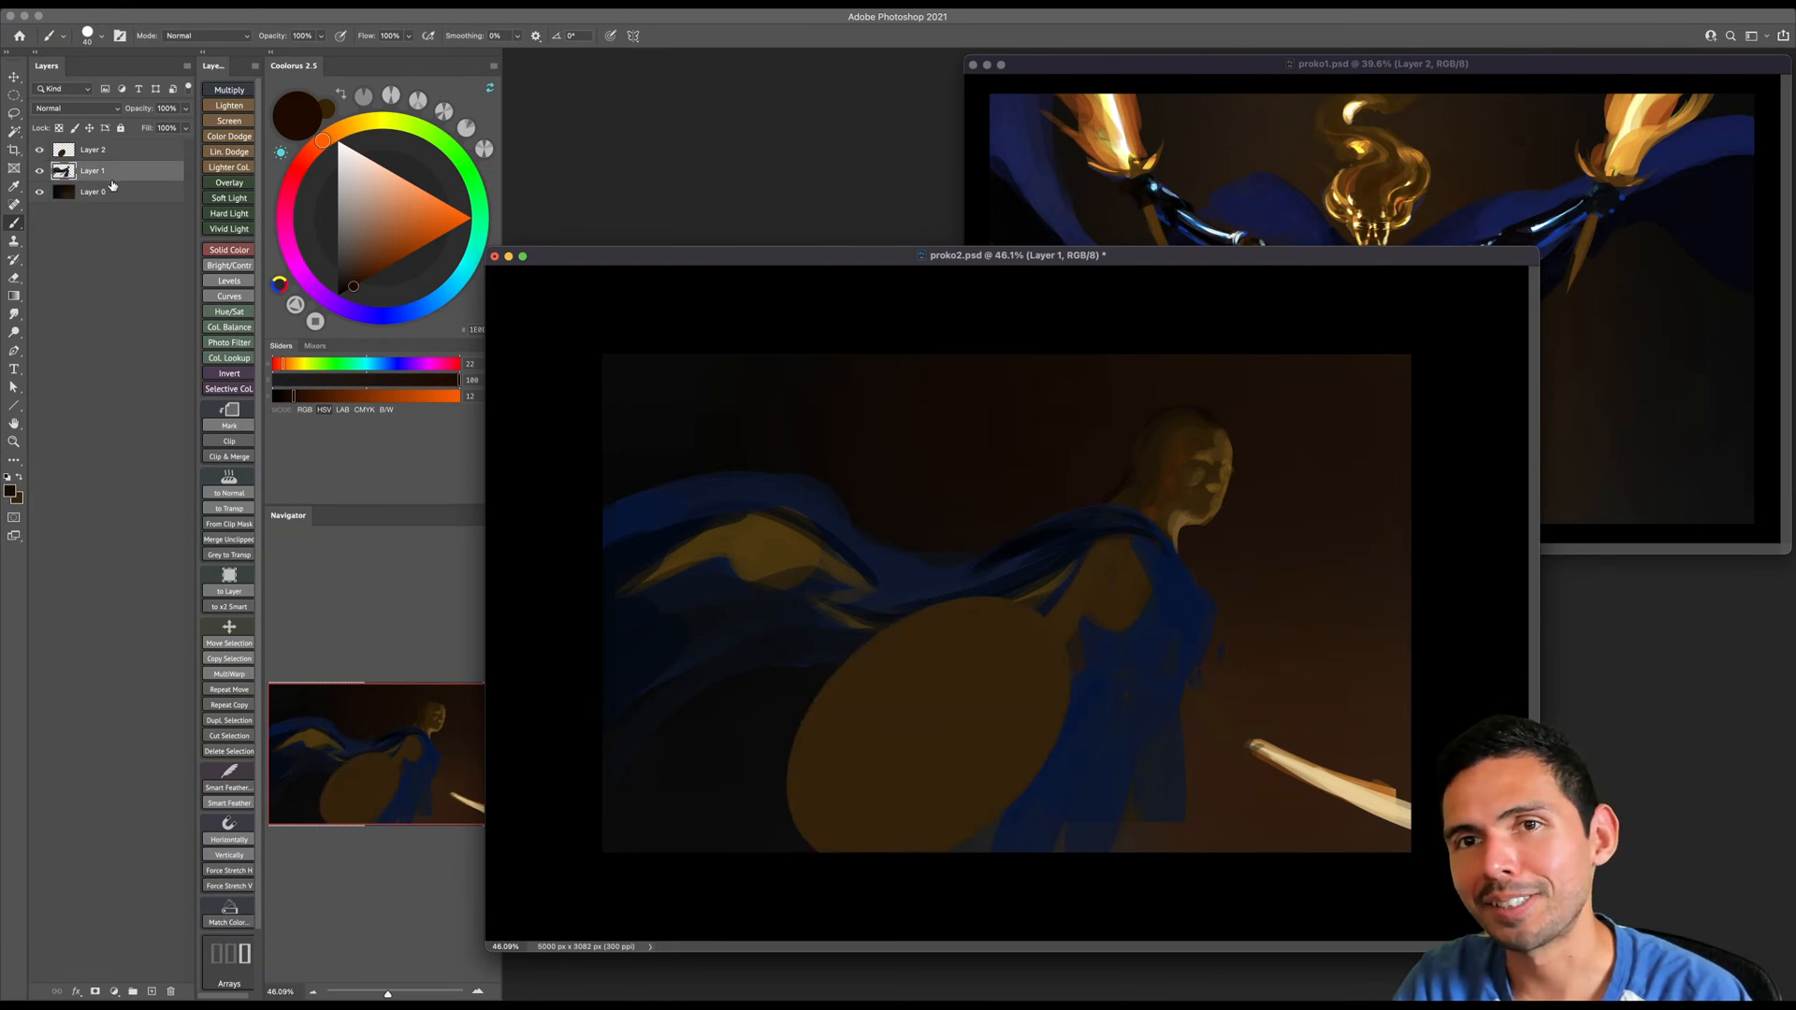
- Blend the figure's shoulder and upper arm with a sampled dark brown, enlarging the brush to about 125 px
{"action": "left_click", "coordinate": [1093, 614], "text": "alt"}
{"action": "key", "text": "bracketright"}
{"action": "key", "text": "bracketright"}
{"action": "key", "text": "bracketright"}
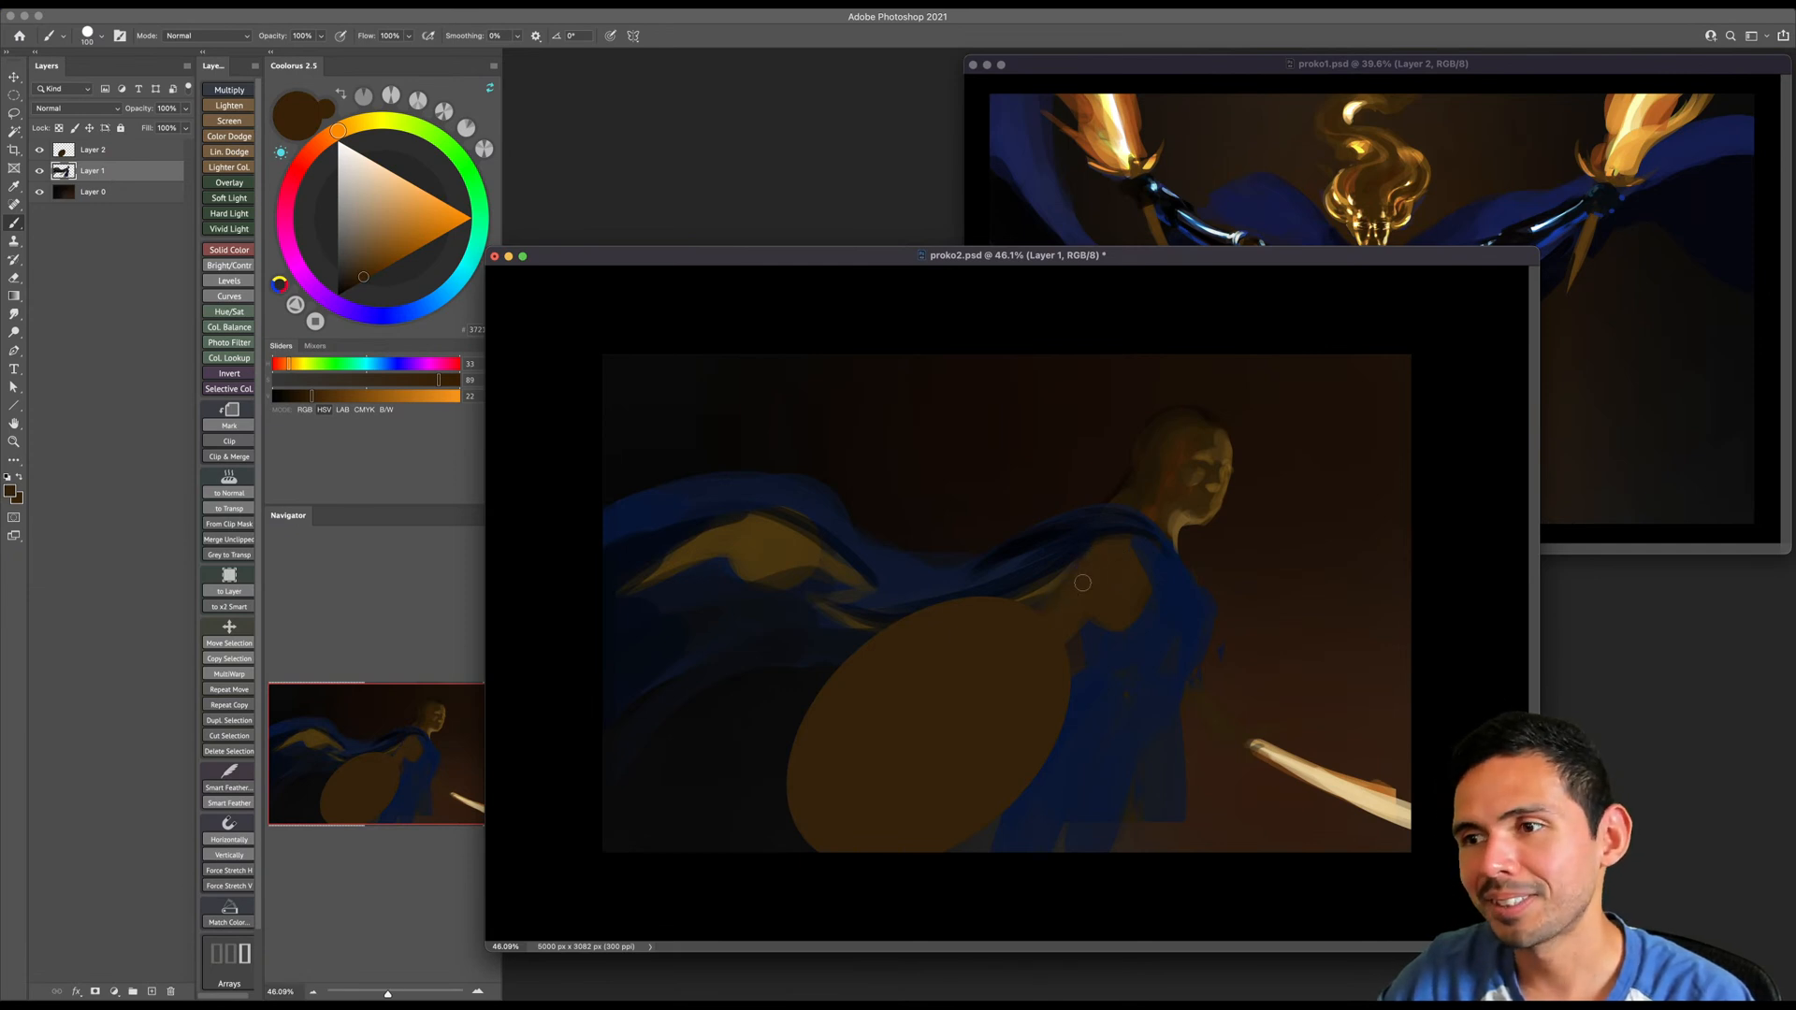
{"action": "key", "text": "bracketright"}
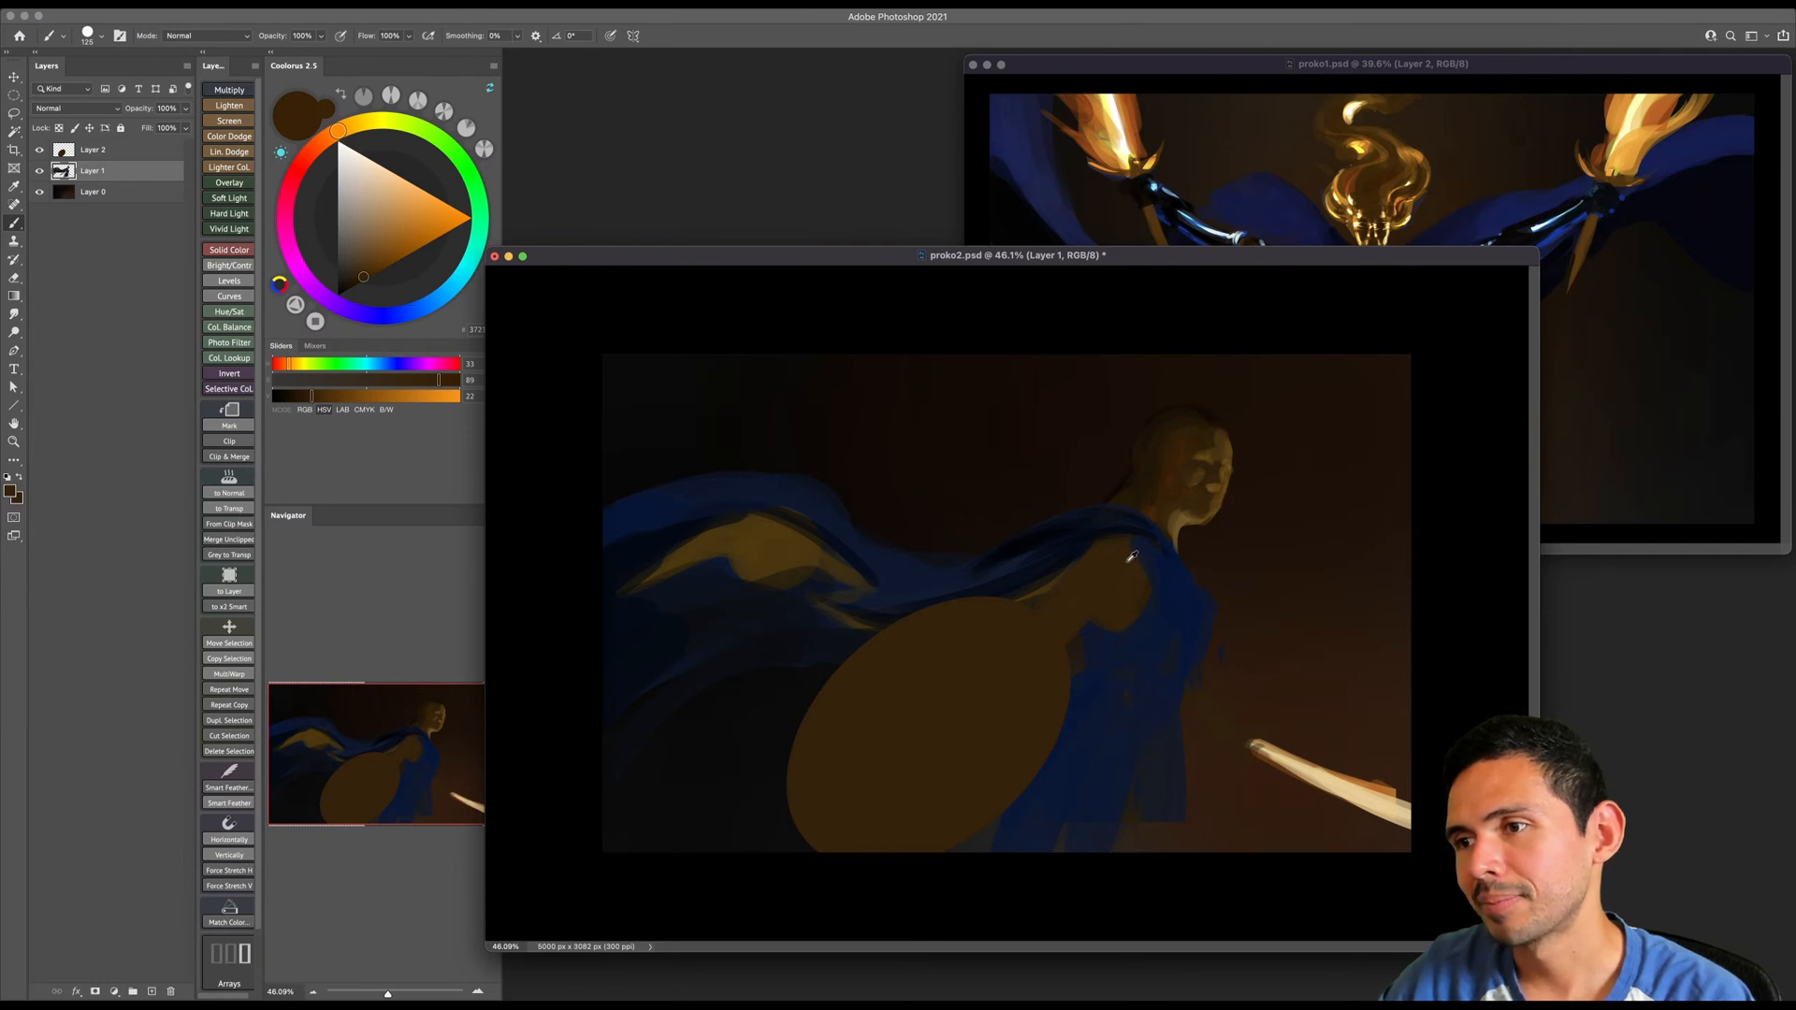
{"action": "key", "text": "bracketright"}
{"action": "key", "text": "bracketright"}
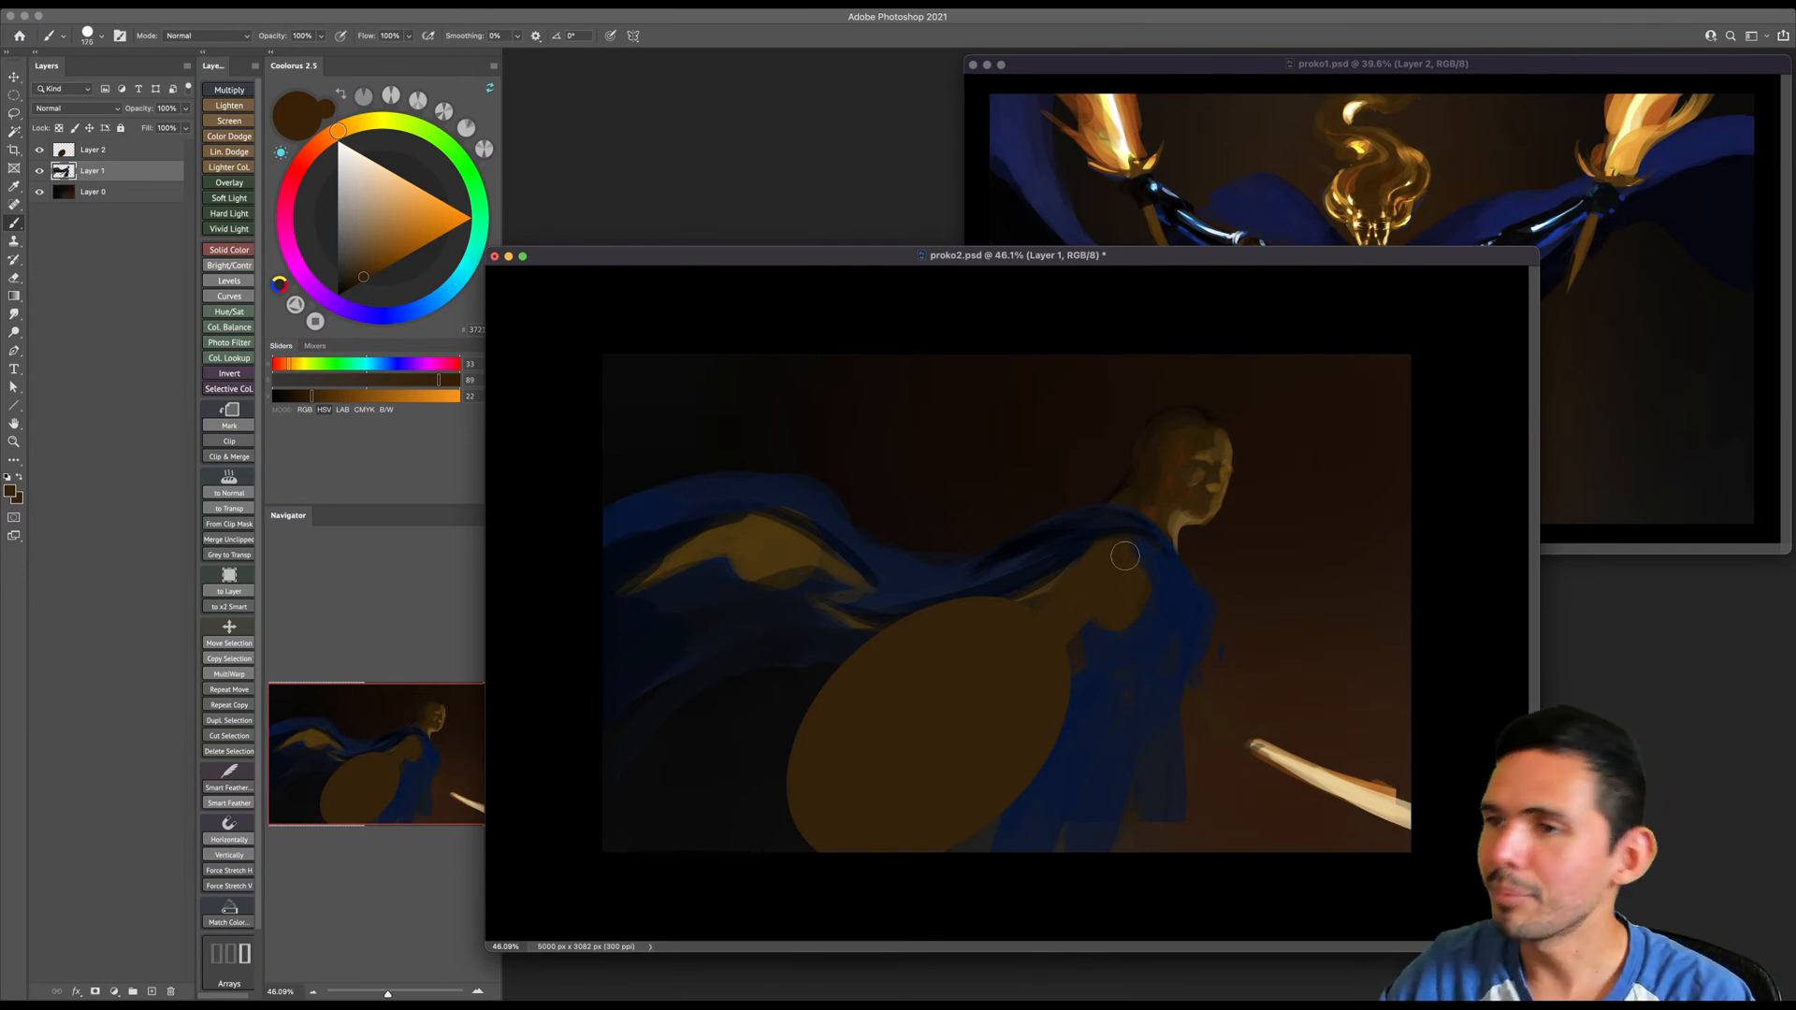
- Smooth the neck and jaw area with brown skin tones sampled from the neck and face
{"action": "left_click", "coordinate": [1169, 498], "text": "alt"}
{"action": "key", "text": "bracketleft"}
{"action": "left_click", "coordinate": [1203, 489], "text": "alt"}
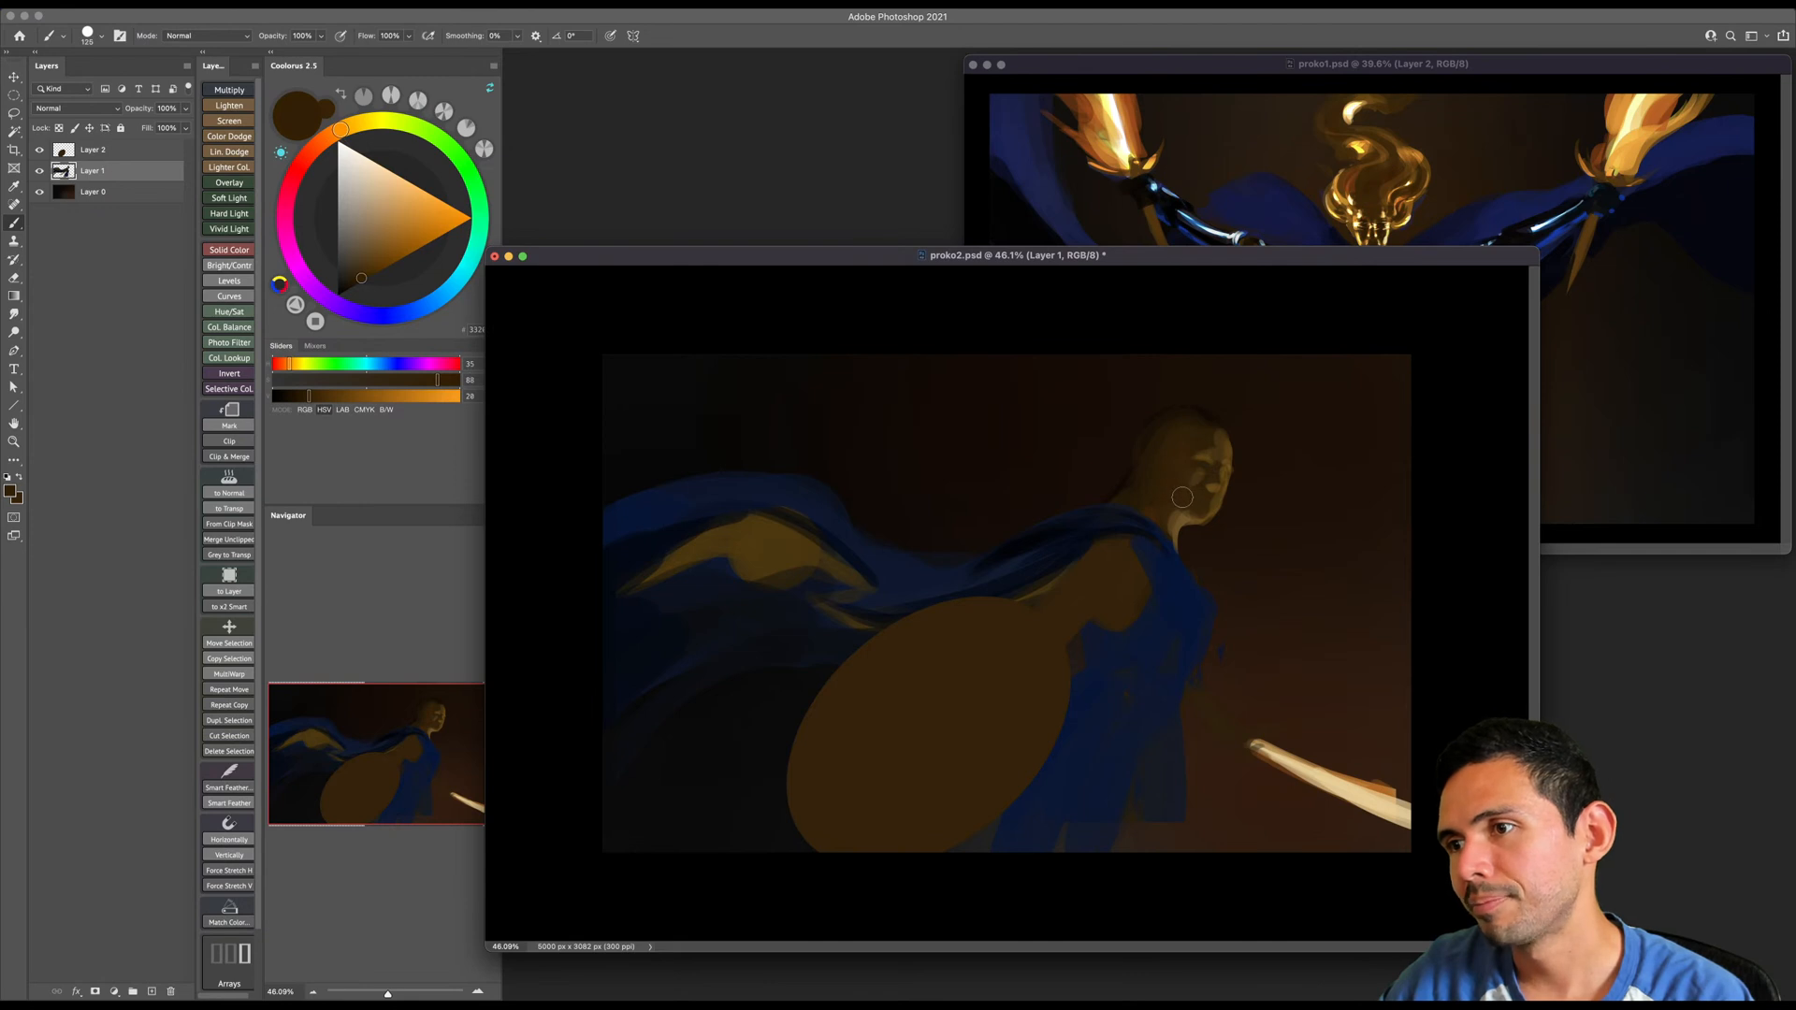
{"action": "key", "text": "bracketleft"}
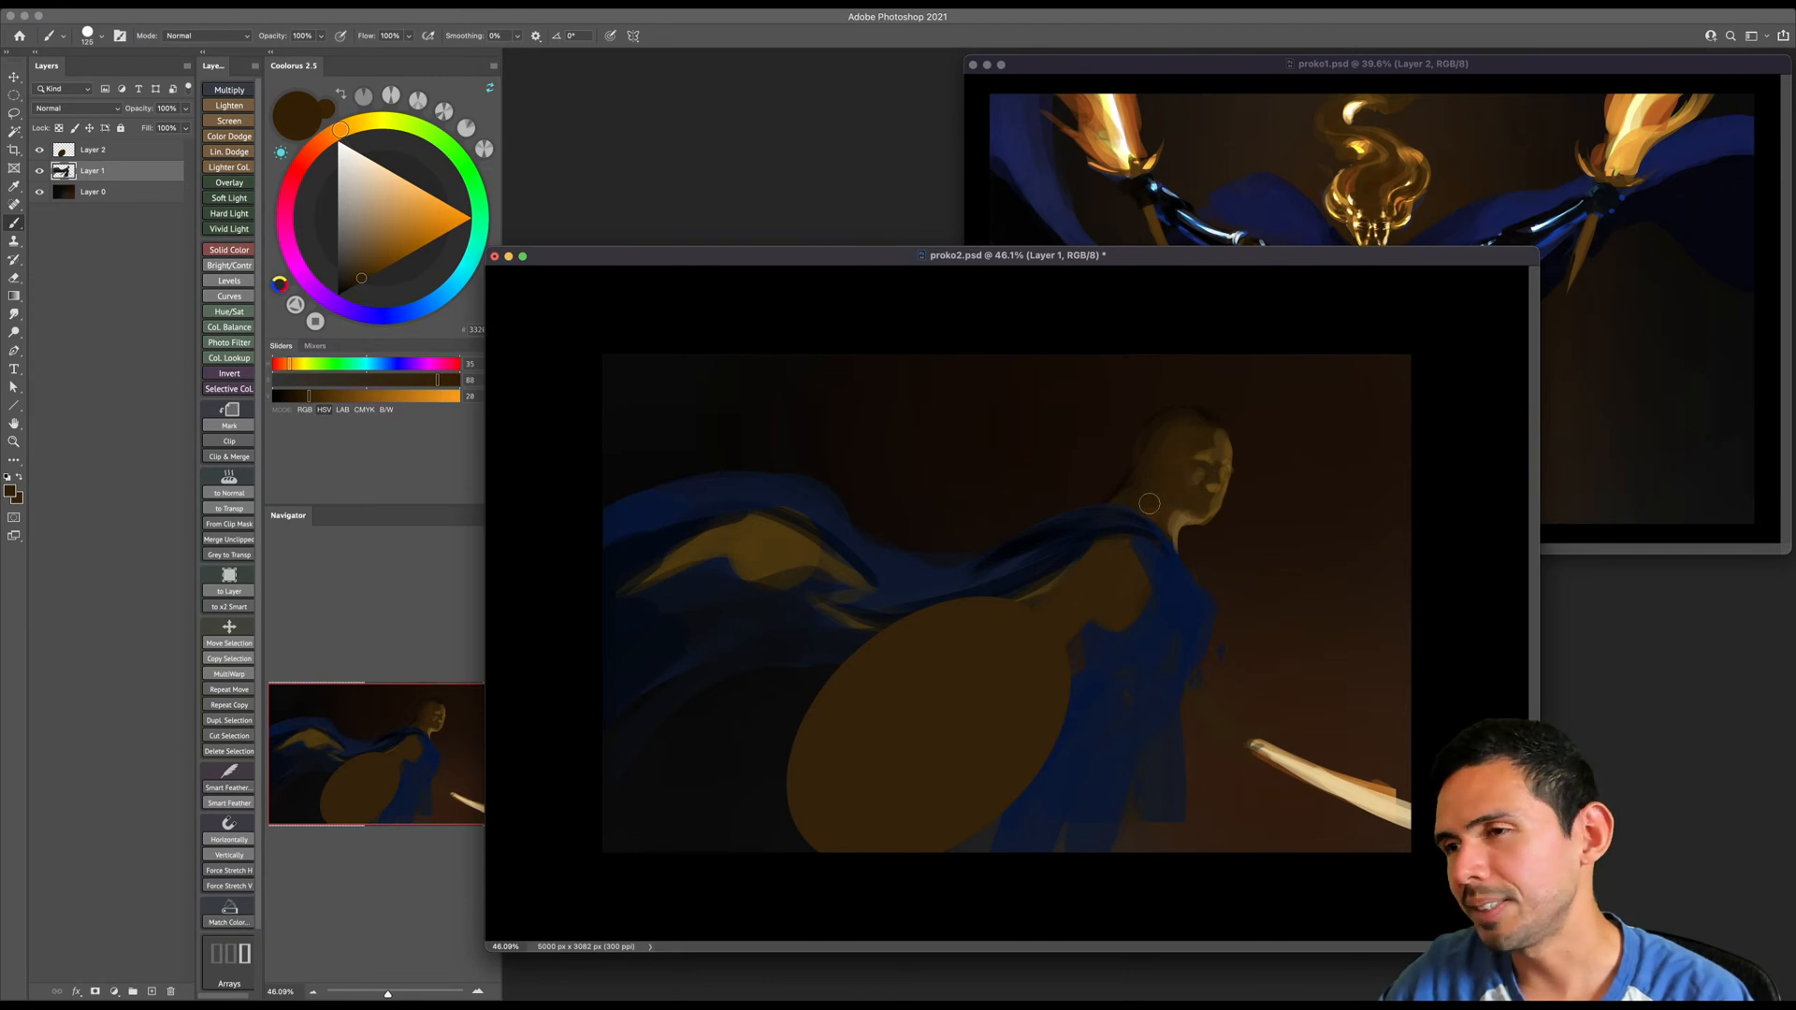
- Compare the figure with Layer 1 hidden and shown, and save proko2.psd
{"action": "left_click", "coordinate": [40, 172]}
{"action": "left_click", "coordinate": [40, 172]}
{"action": "key", "text": "bracketright"}
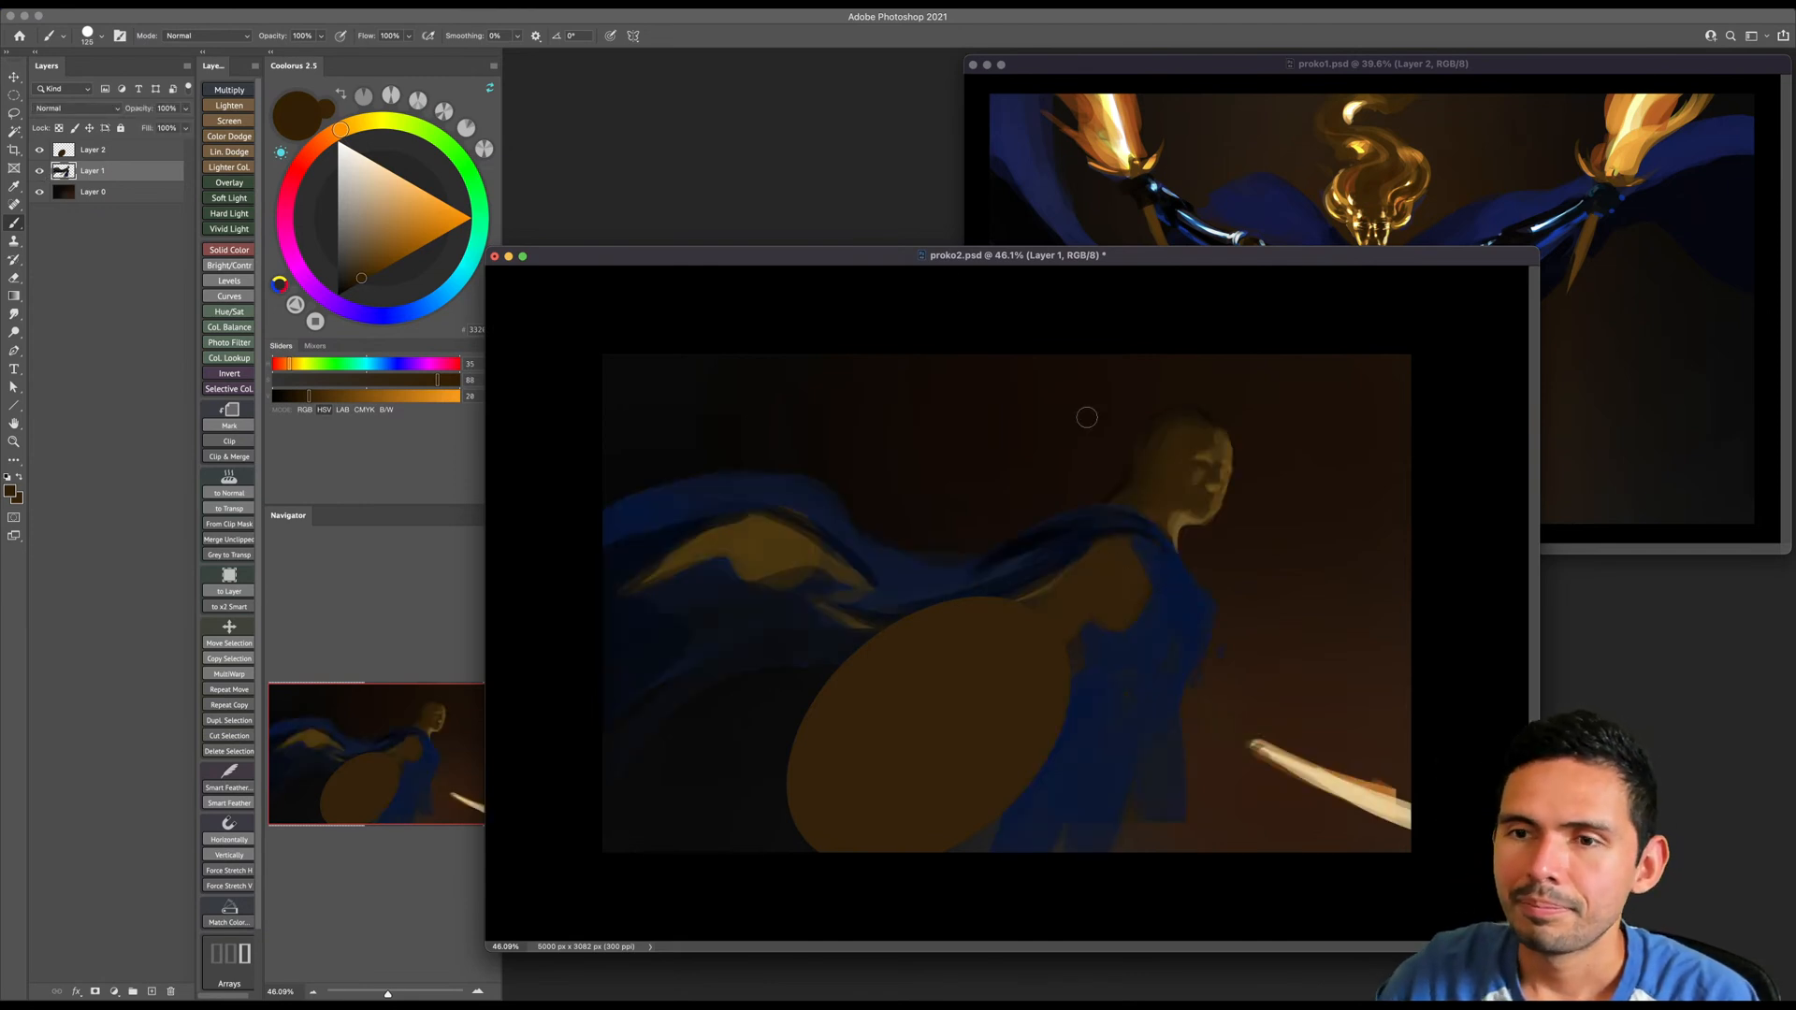
{"action": "key", "text": "z"}
{"action": "mouse_move", "coordinate": [1218, 530]}
{"action": "left_mouse_down"}
{"action": "mouse_move", "coordinate": [1269, 526]}
{"action": "mouse_move", "coordinate": [1243, 521]}
{"action": "left_mouse_up"}
{"action": "key", "text": "super+s"}
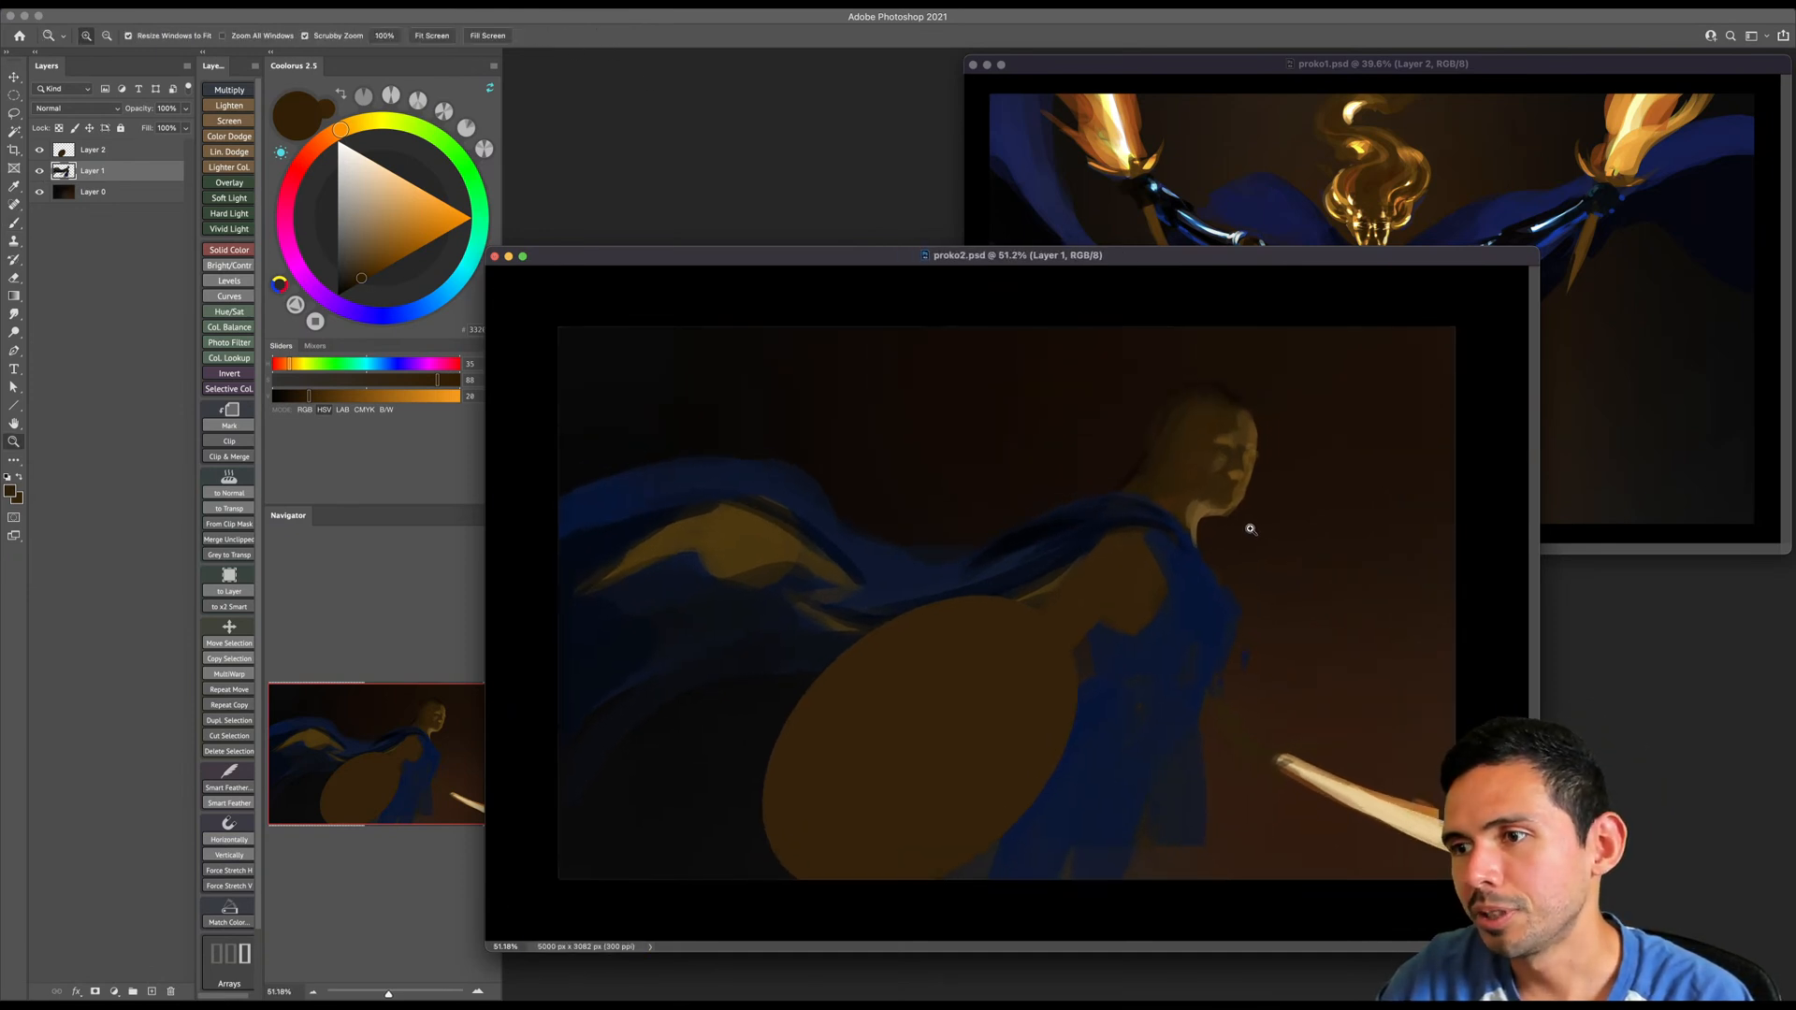
- Shade the side of the figure's head with a very dark brown, adjusting the brush size while painting
{"action": "key", "text": "b"}
{"action": "left_click", "coordinate": [352, 287]}
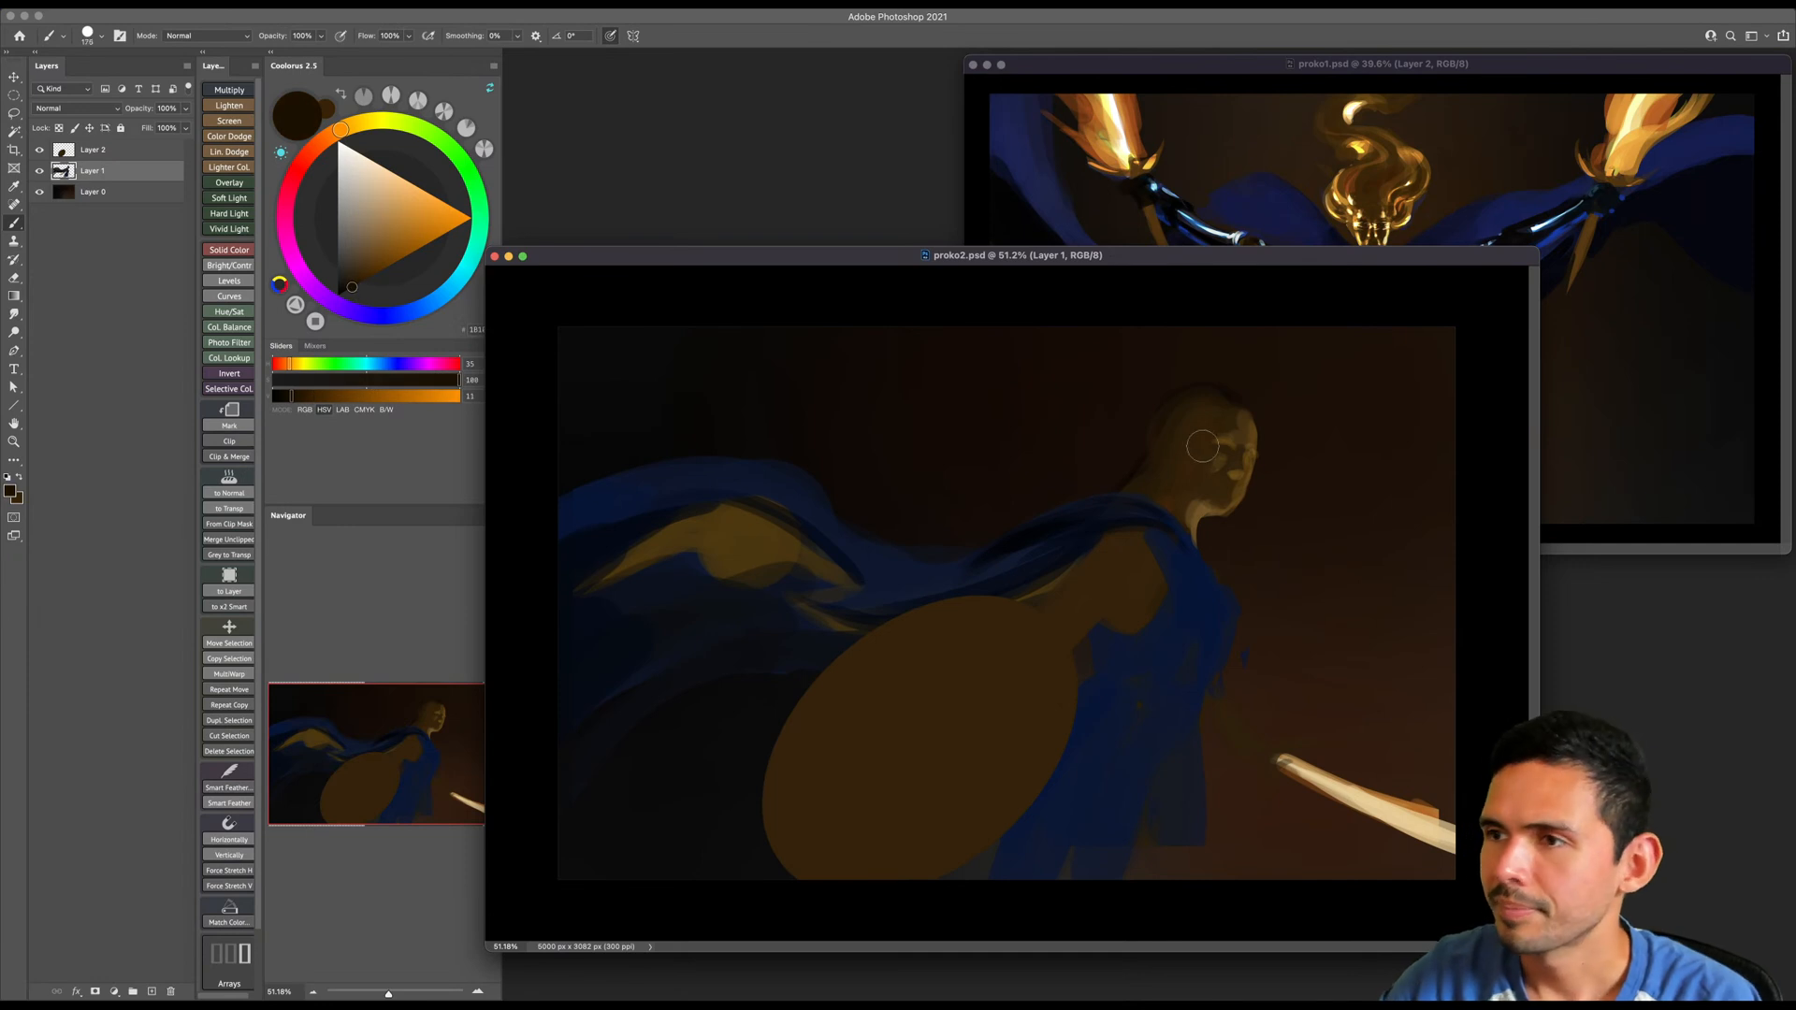
{"action": "key", "text": "bracketright"}
{"action": "key", "text": "bracketright"}
{"action": "key", "text": "bracketright"}
{"action": "left_click_drag", "start_coordinate": [1193, 421], "coordinate": [1187, 432]}
{"action": "key", "text": "bracketleft"}
{"action": "key", "text": "bracketleft"}
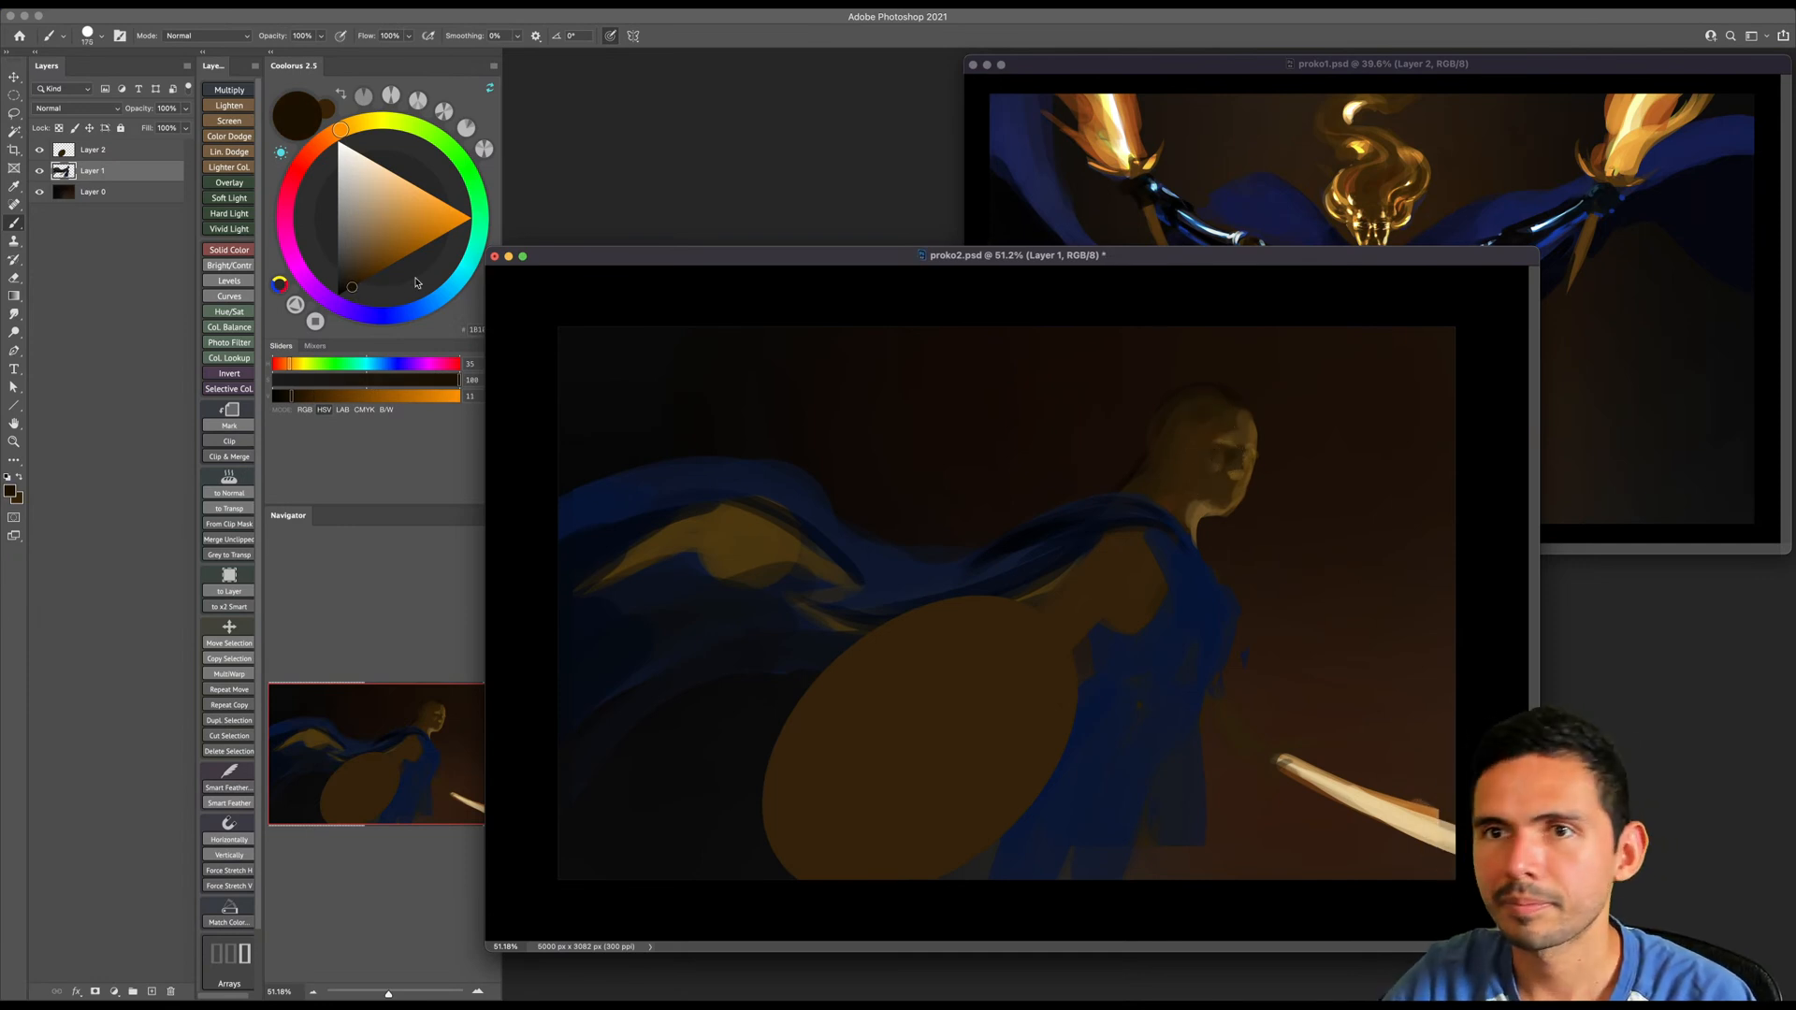
- Choose a near-black reddish brown and continue shading the figure's head at closer range
{"action": "left_click", "coordinate": [321, 144]}
{"action": "left_click", "coordinate": [349, 289]}
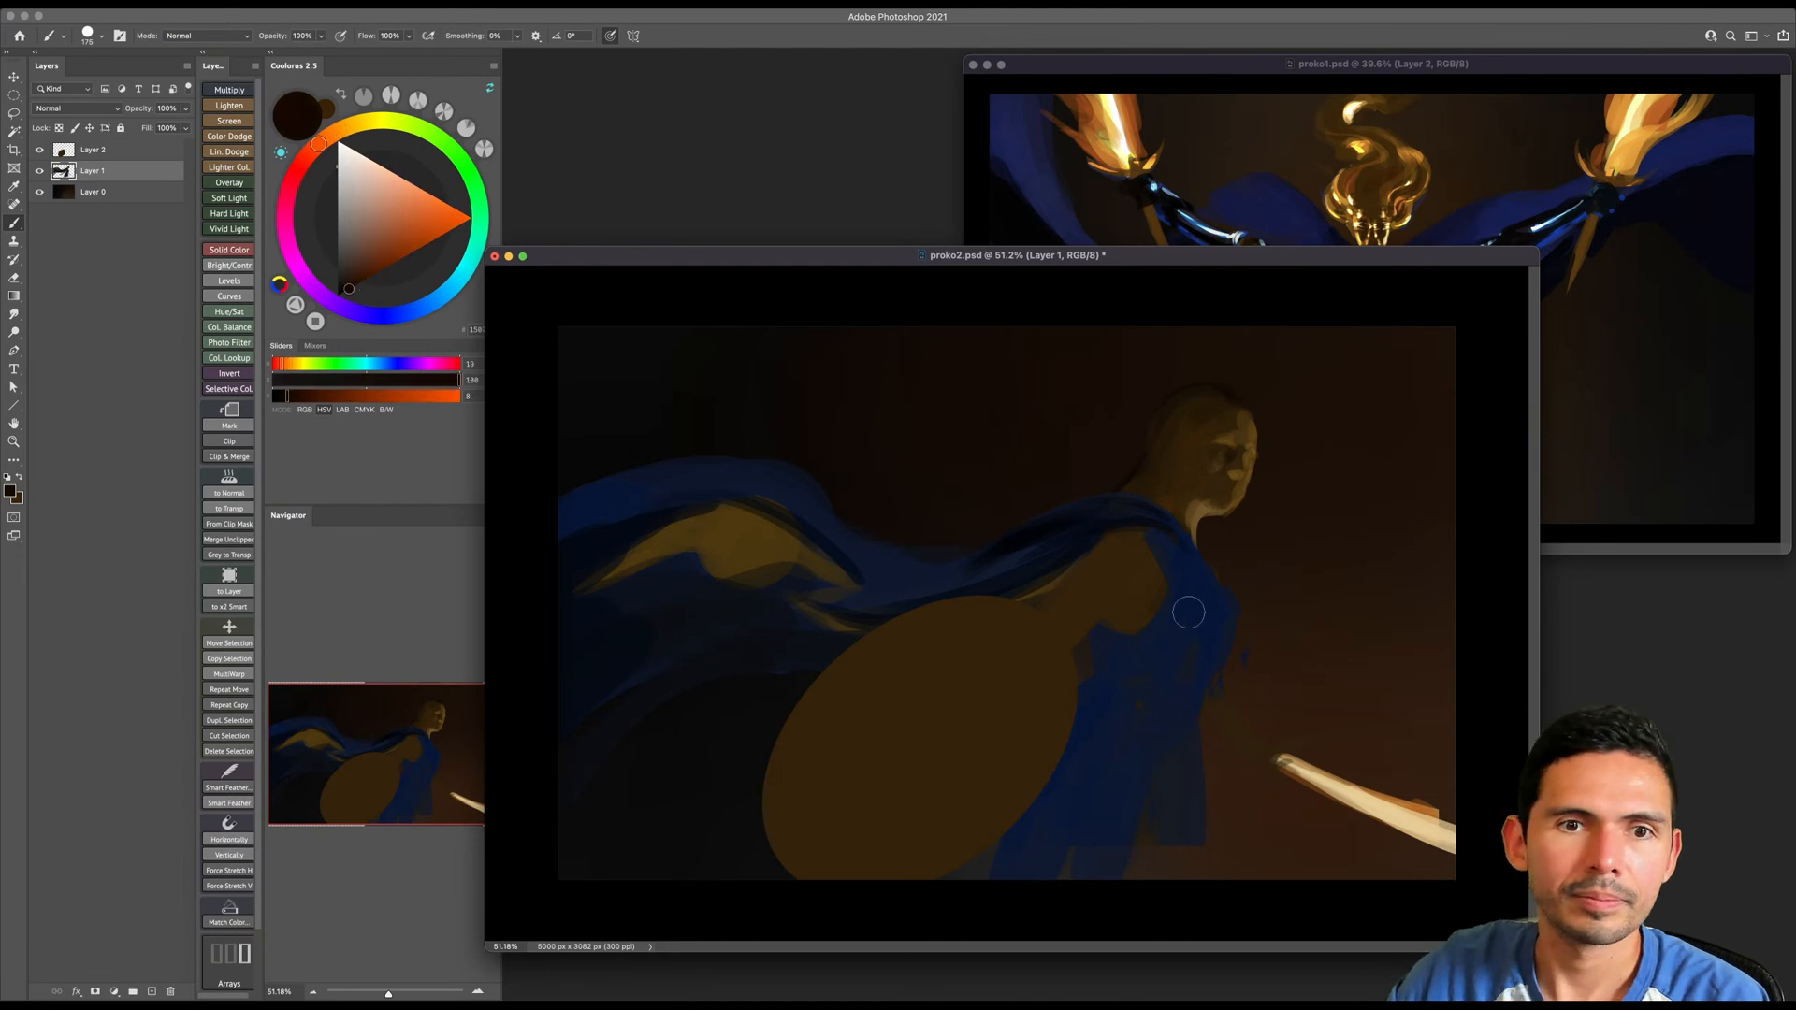
{"action": "key", "text": "z"}
{"action": "left_click_drag", "start_coordinate": [1176, 602], "coordinate": [1186, 606]}
{"action": "key", "text": "b"}
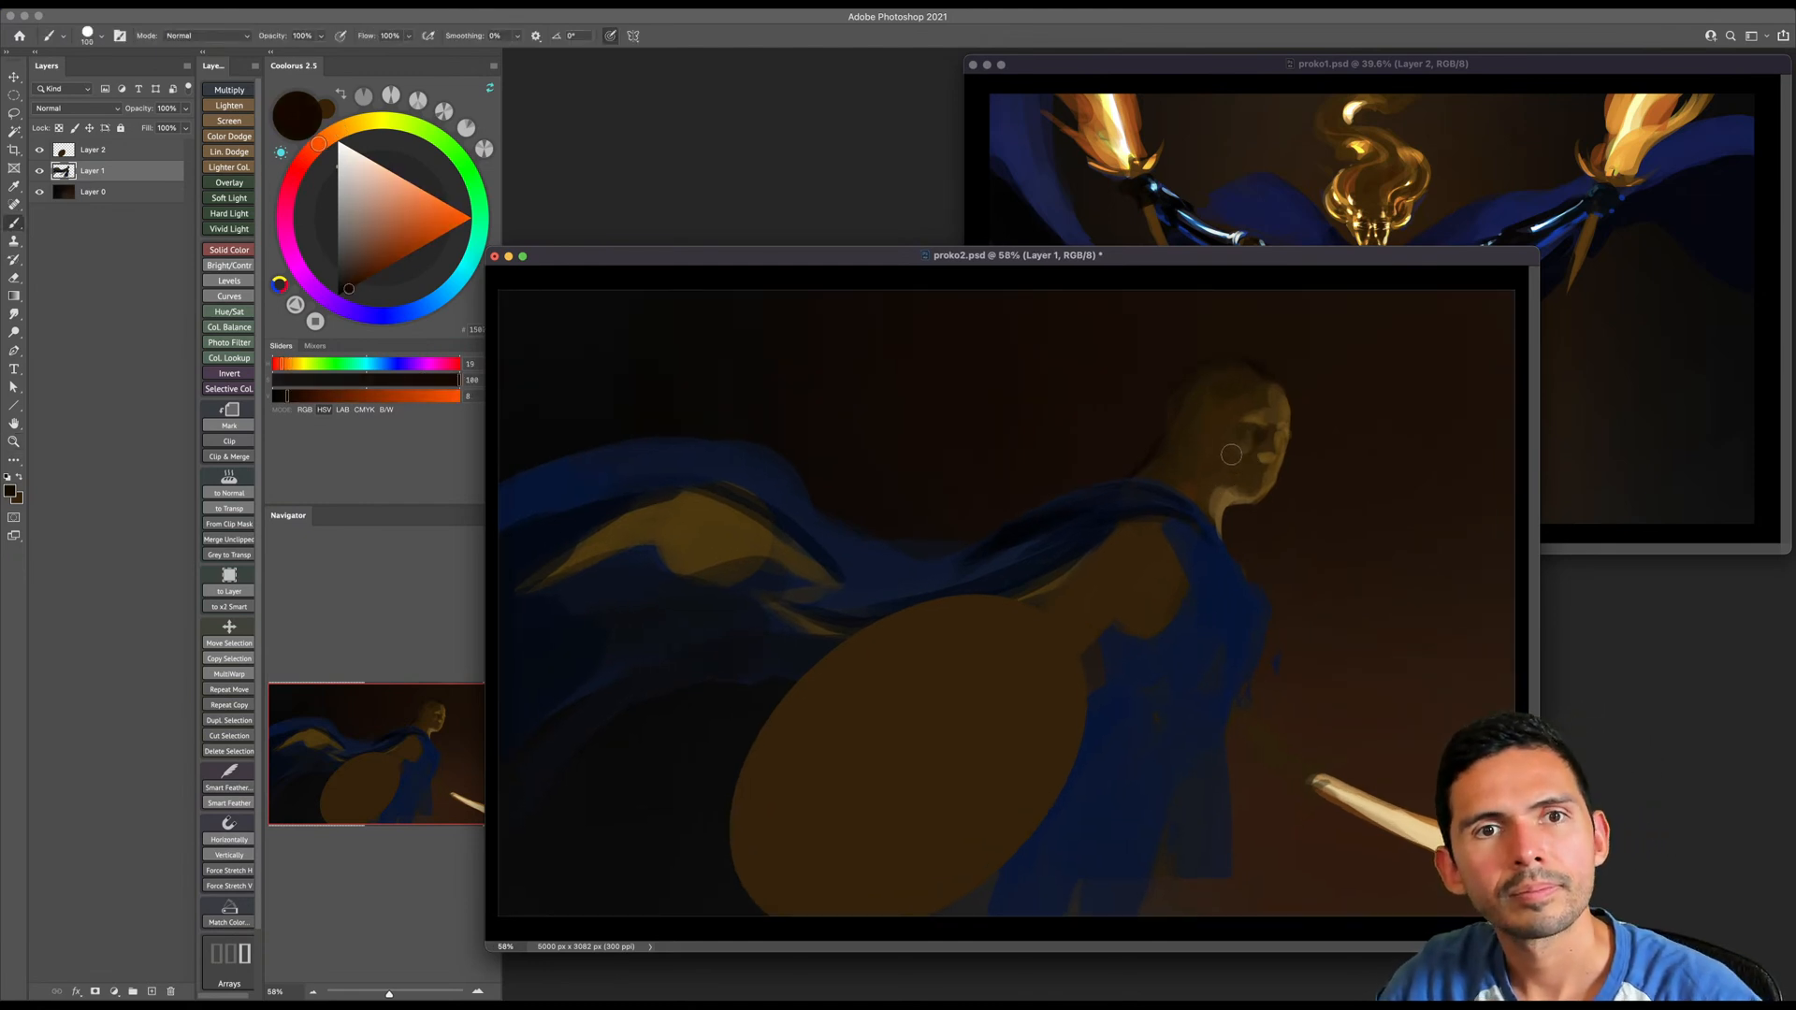
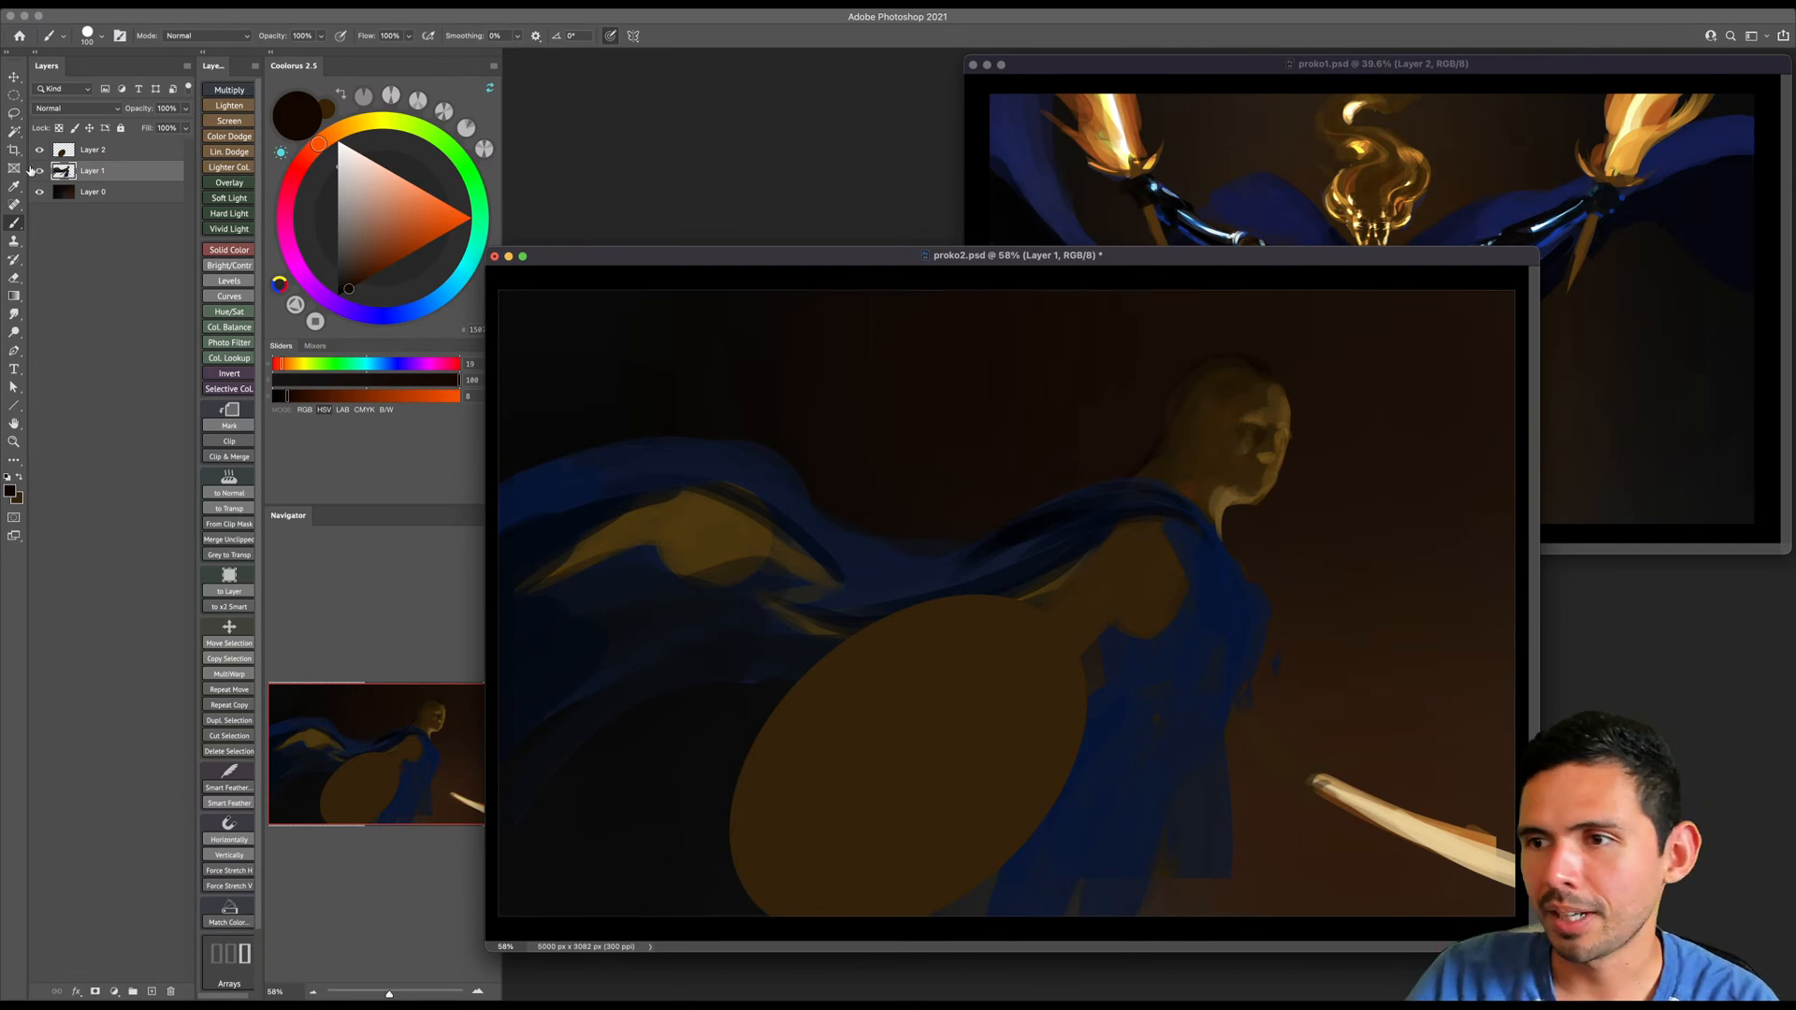
- Lock the transparent pixels of Layer 2 and set up a soft brush from the Standards group with a dark brown at hue 34
{"action": "left_click", "coordinate": [126, 151]}
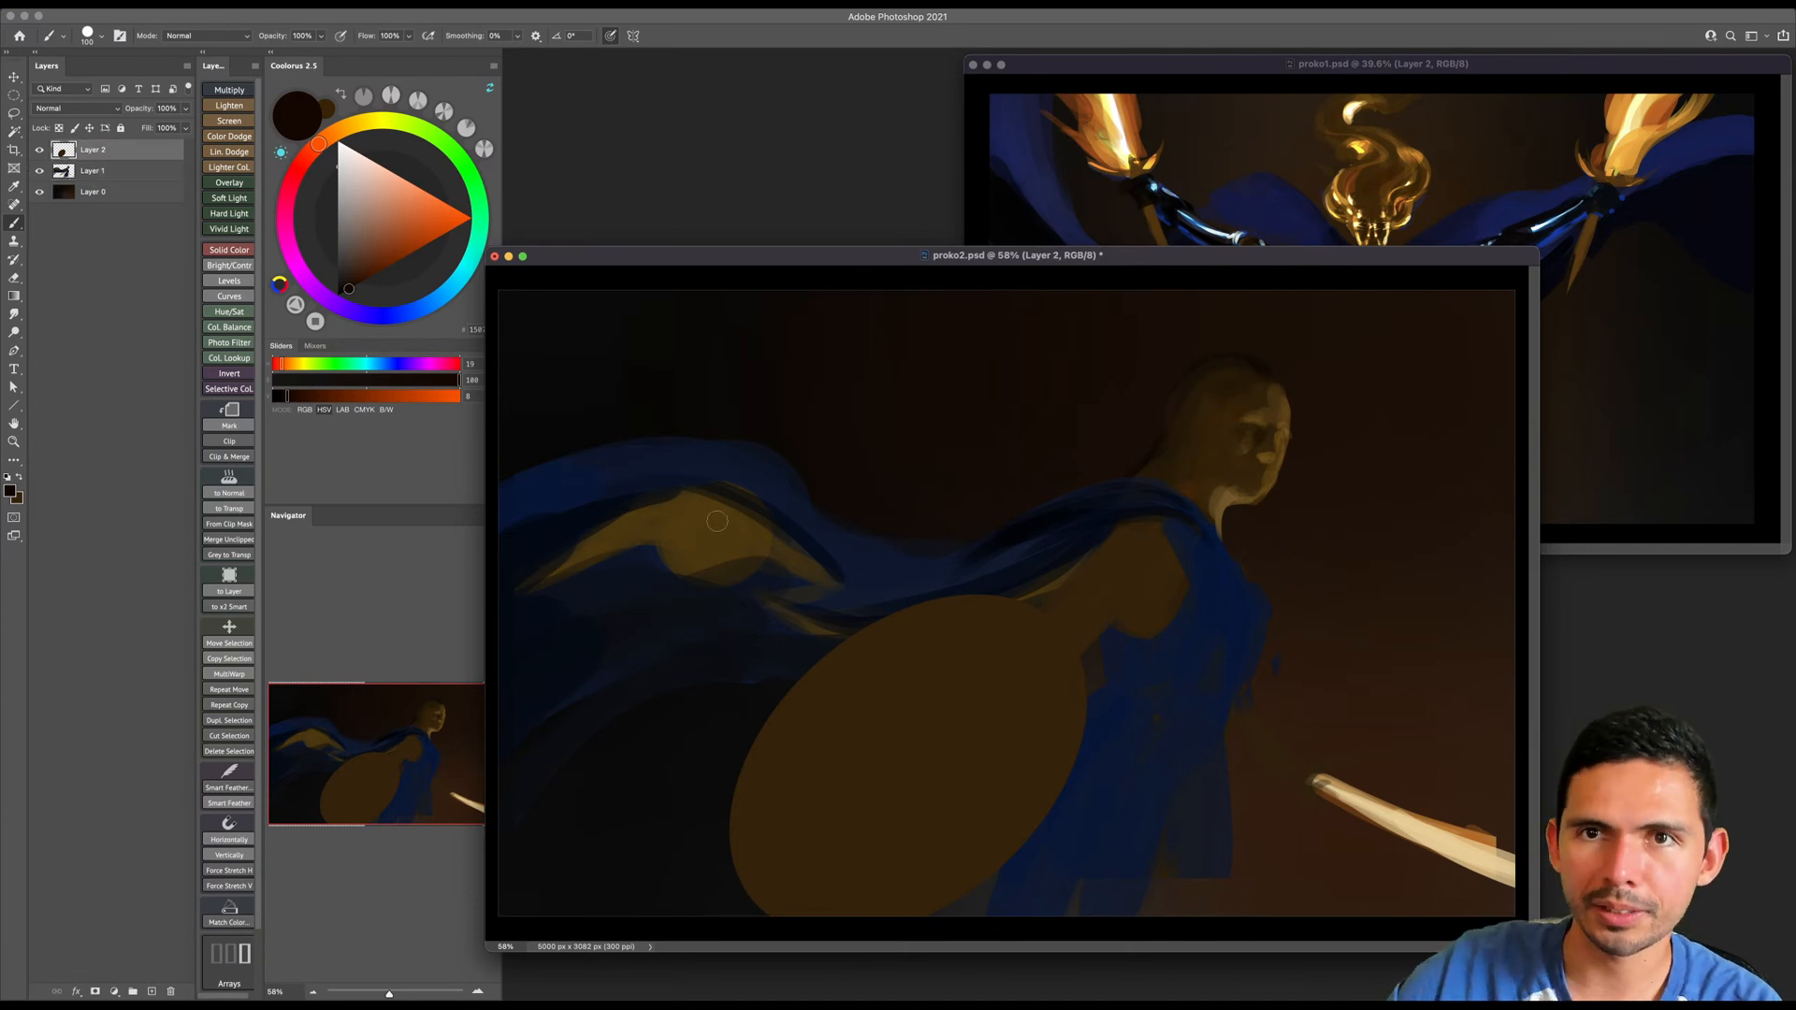
{"action": "scroll", "coordinate": [925, 601], "scroll_direction": "down", "scroll_amount": 2}
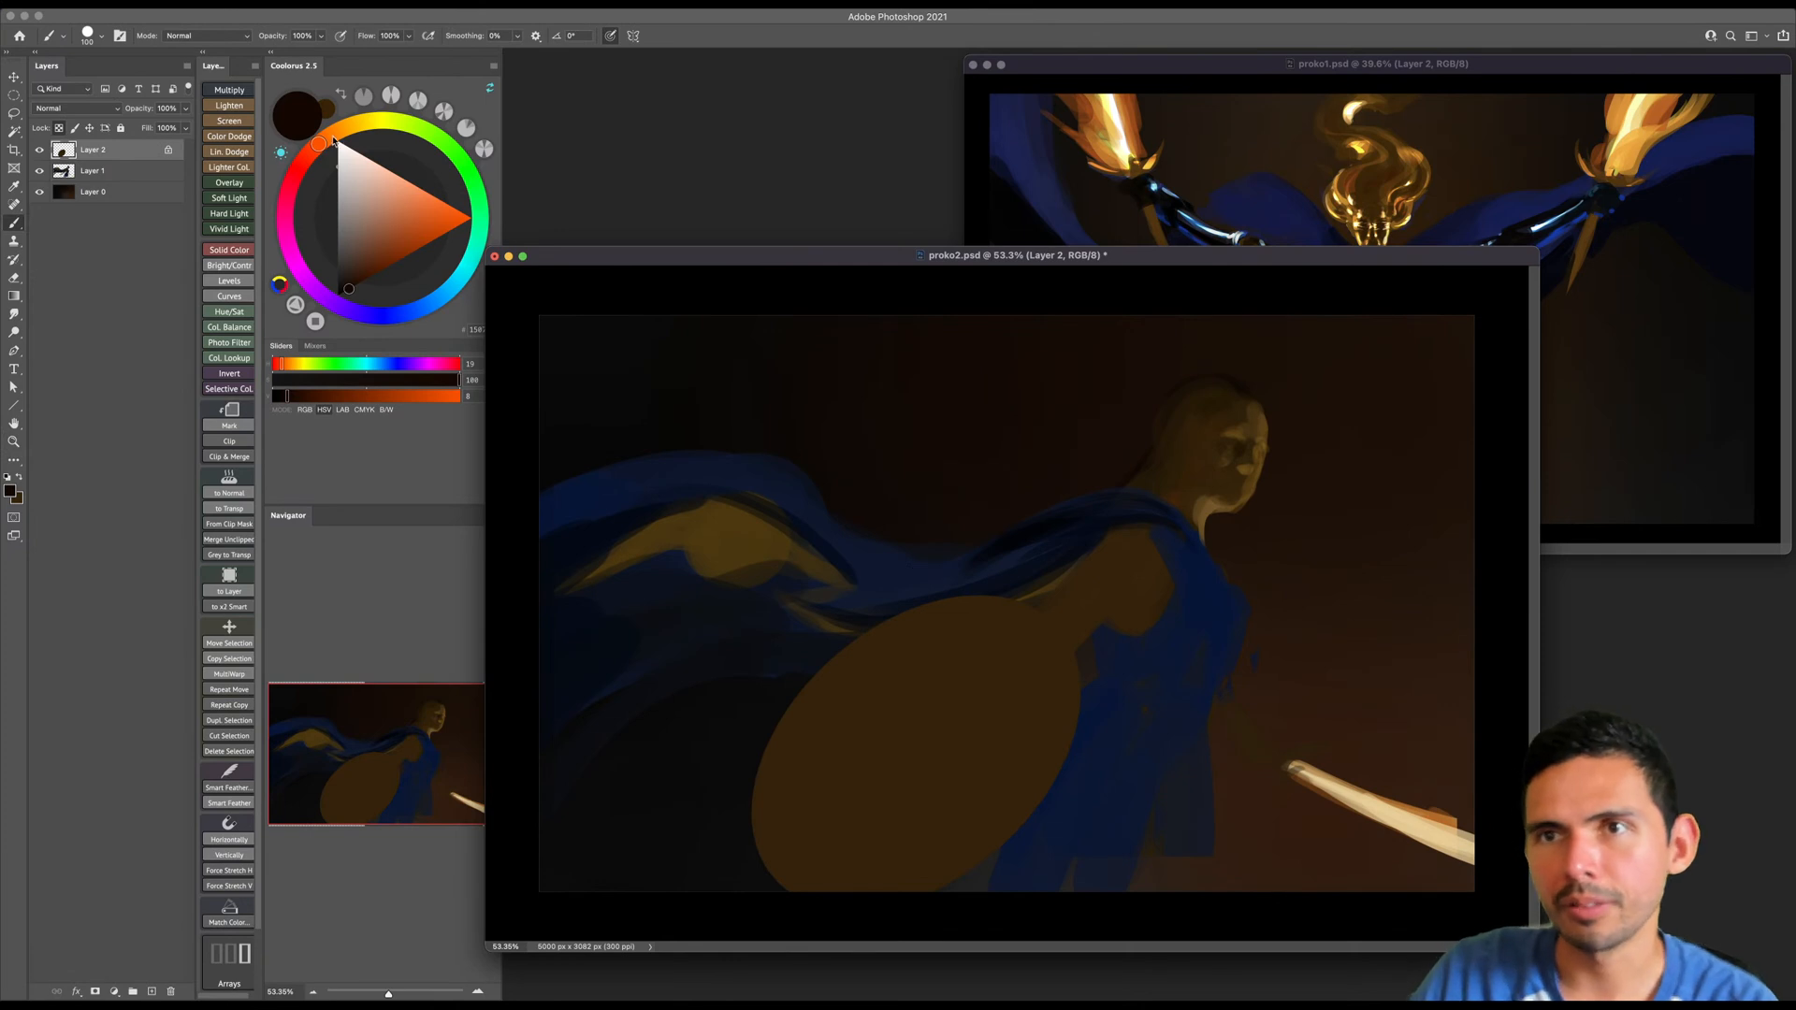
{"action": "left_click_drag", "start_coordinate": [335, 140], "coordinate": [340, 131]}
{"action": "left_click", "coordinate": [359, 282]}
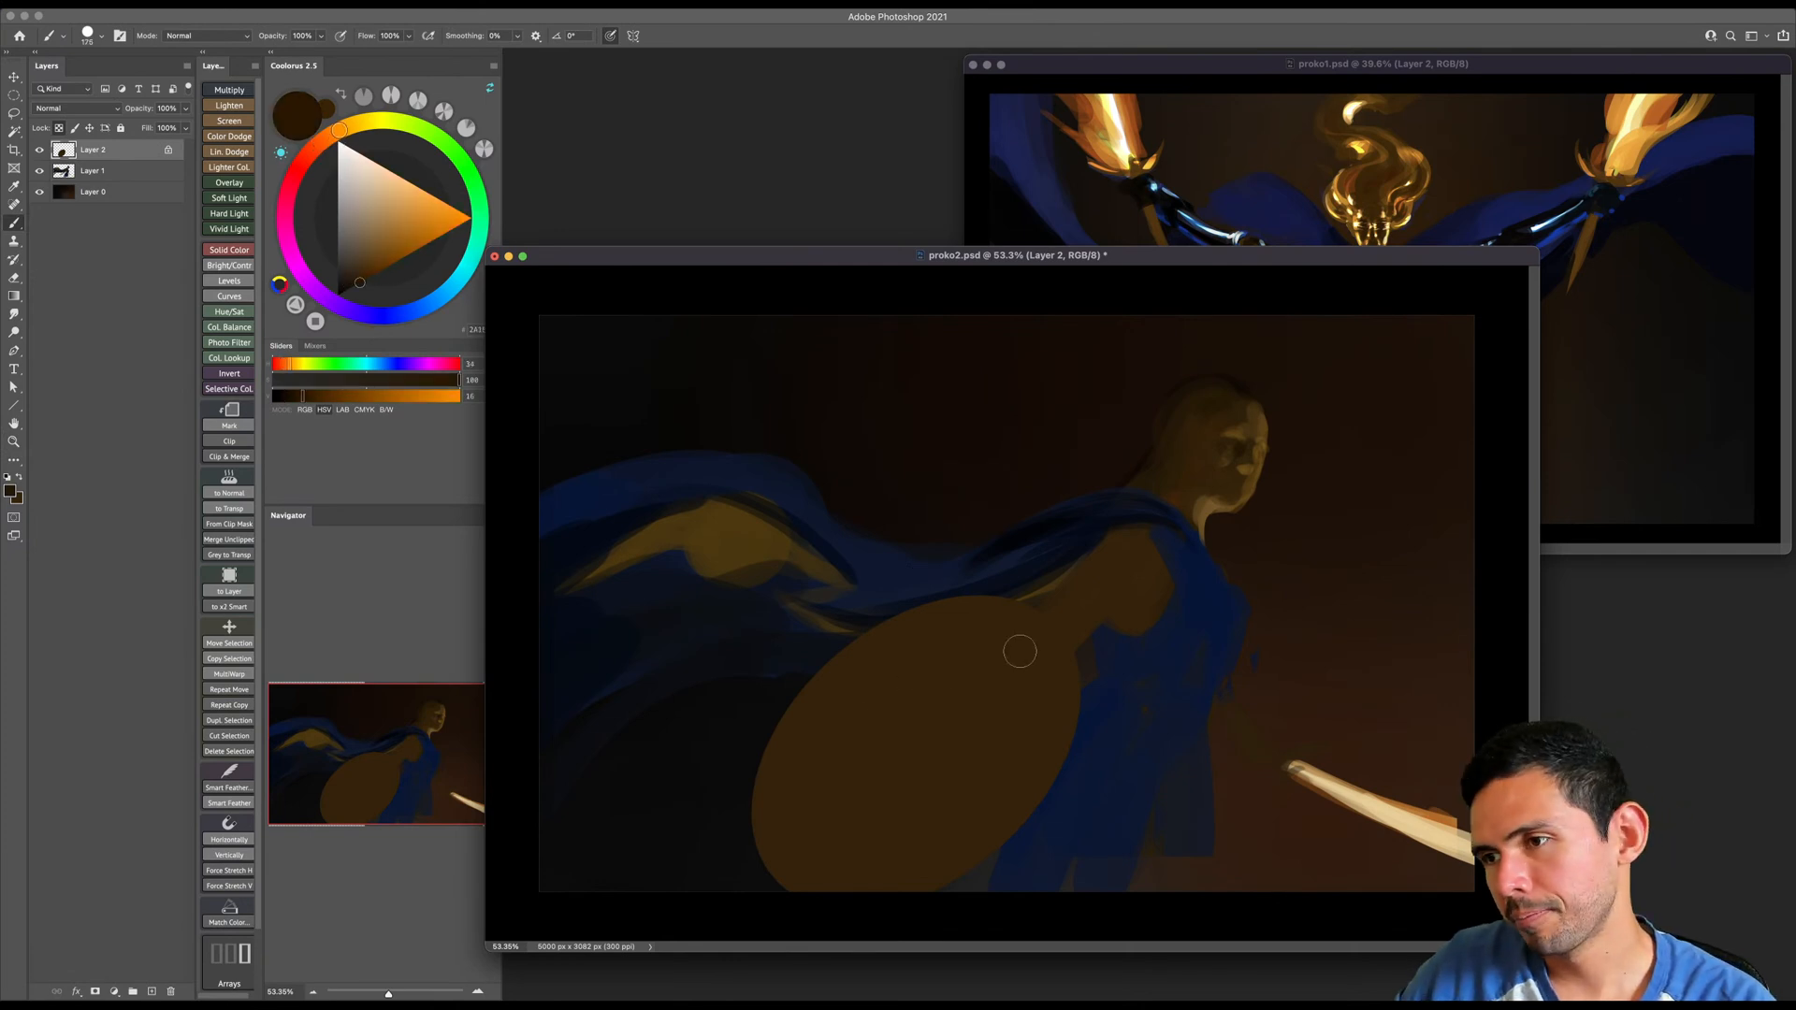
{"action": "right_click", "coordinate": [926, 651]}
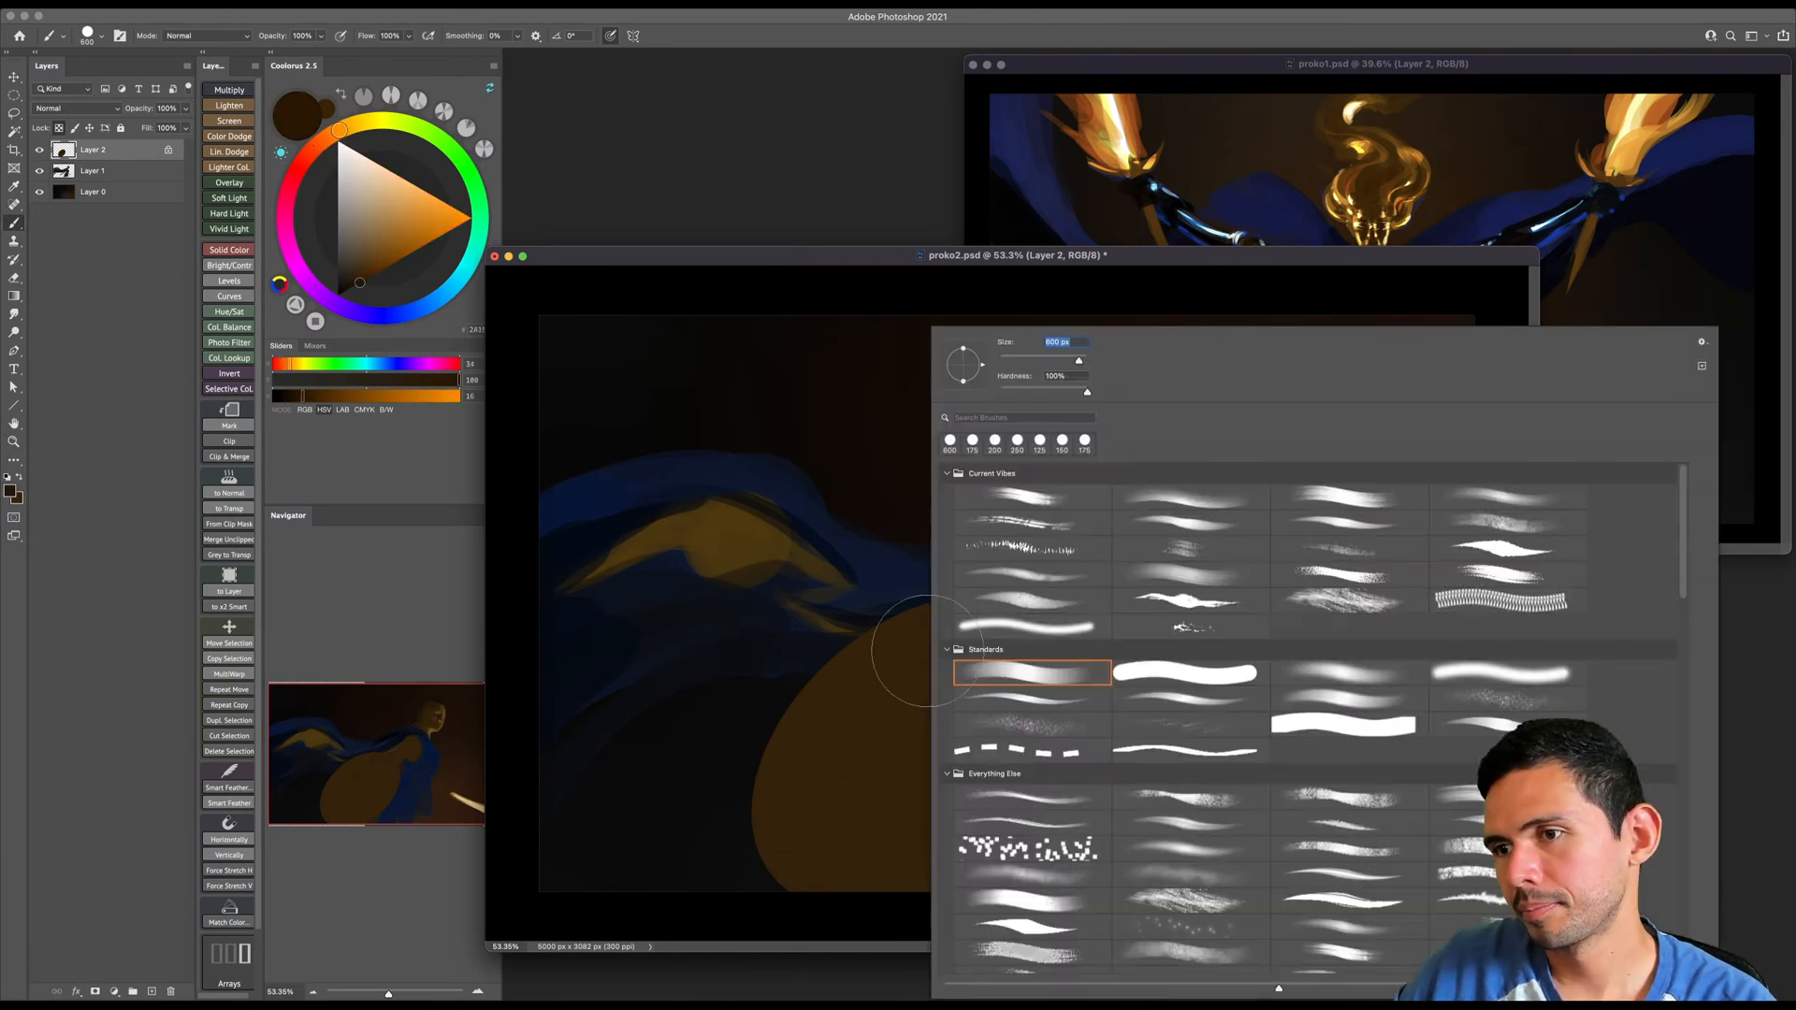
{"action": "double_click", "coordinate": [1328, 672]}
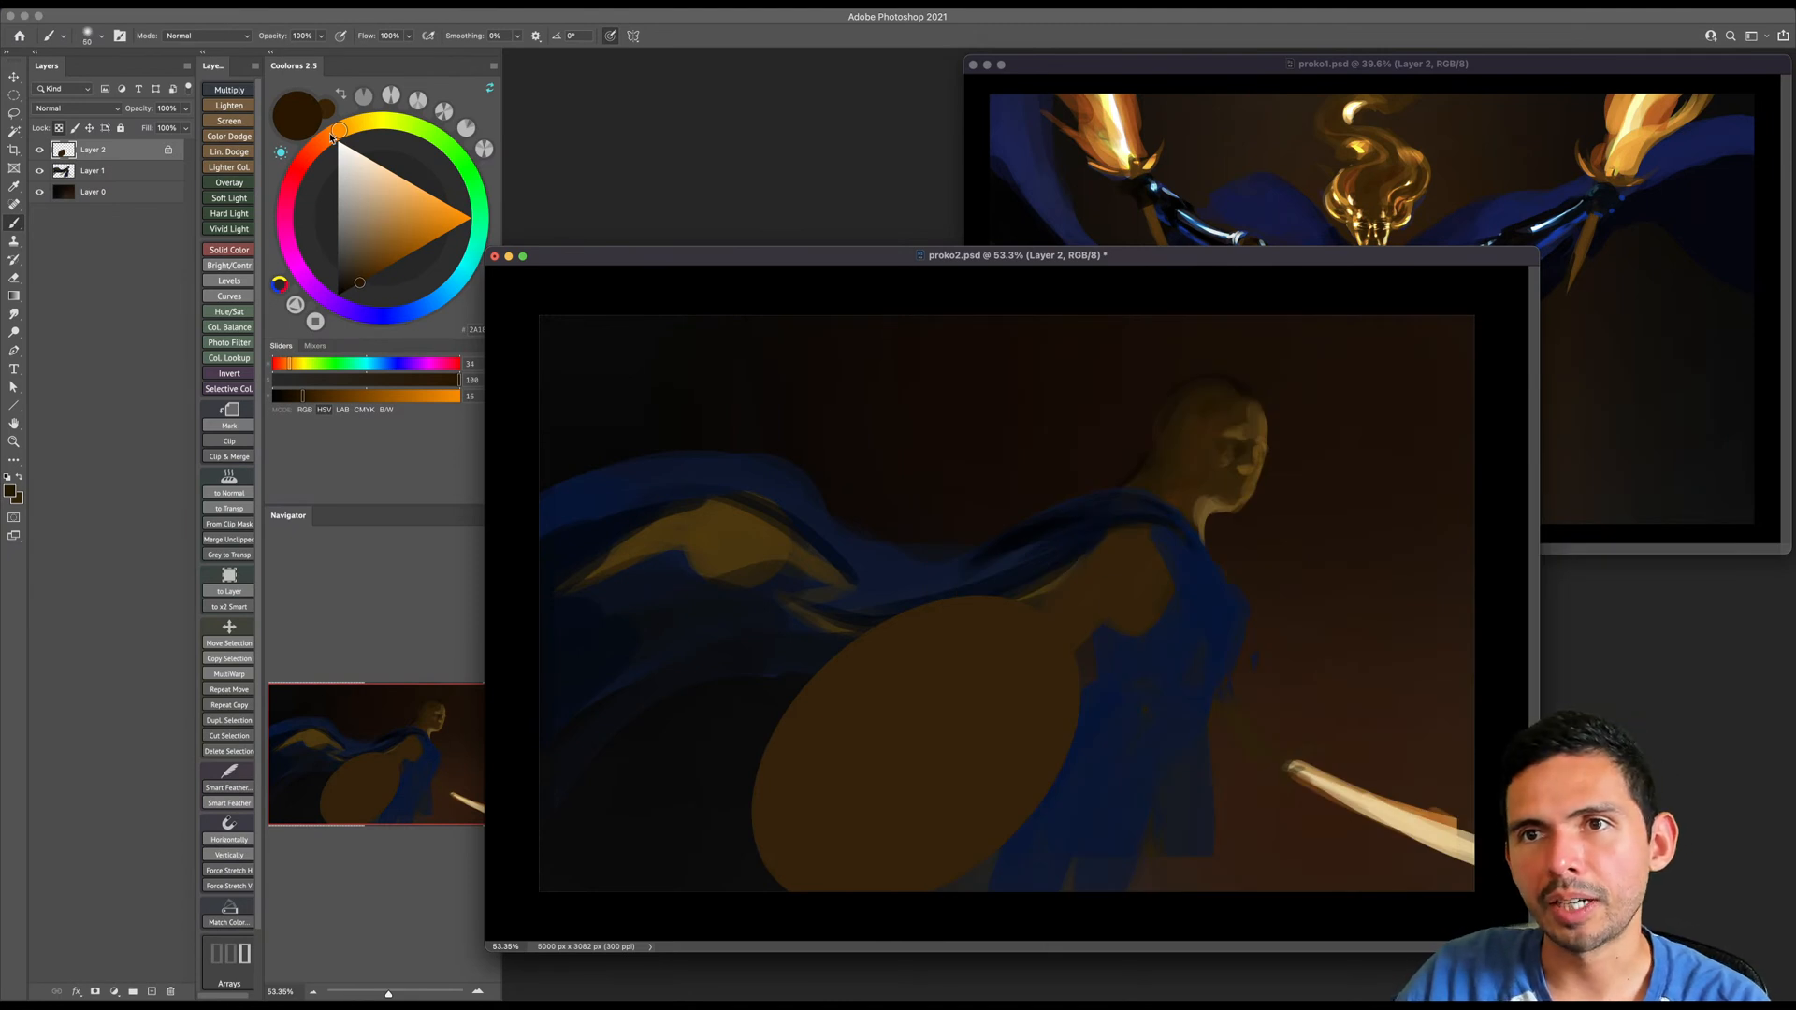
{"action": "scroll", "coordinate": [995, 655], "scroll_direction": "down", "scroll_amount": 2}
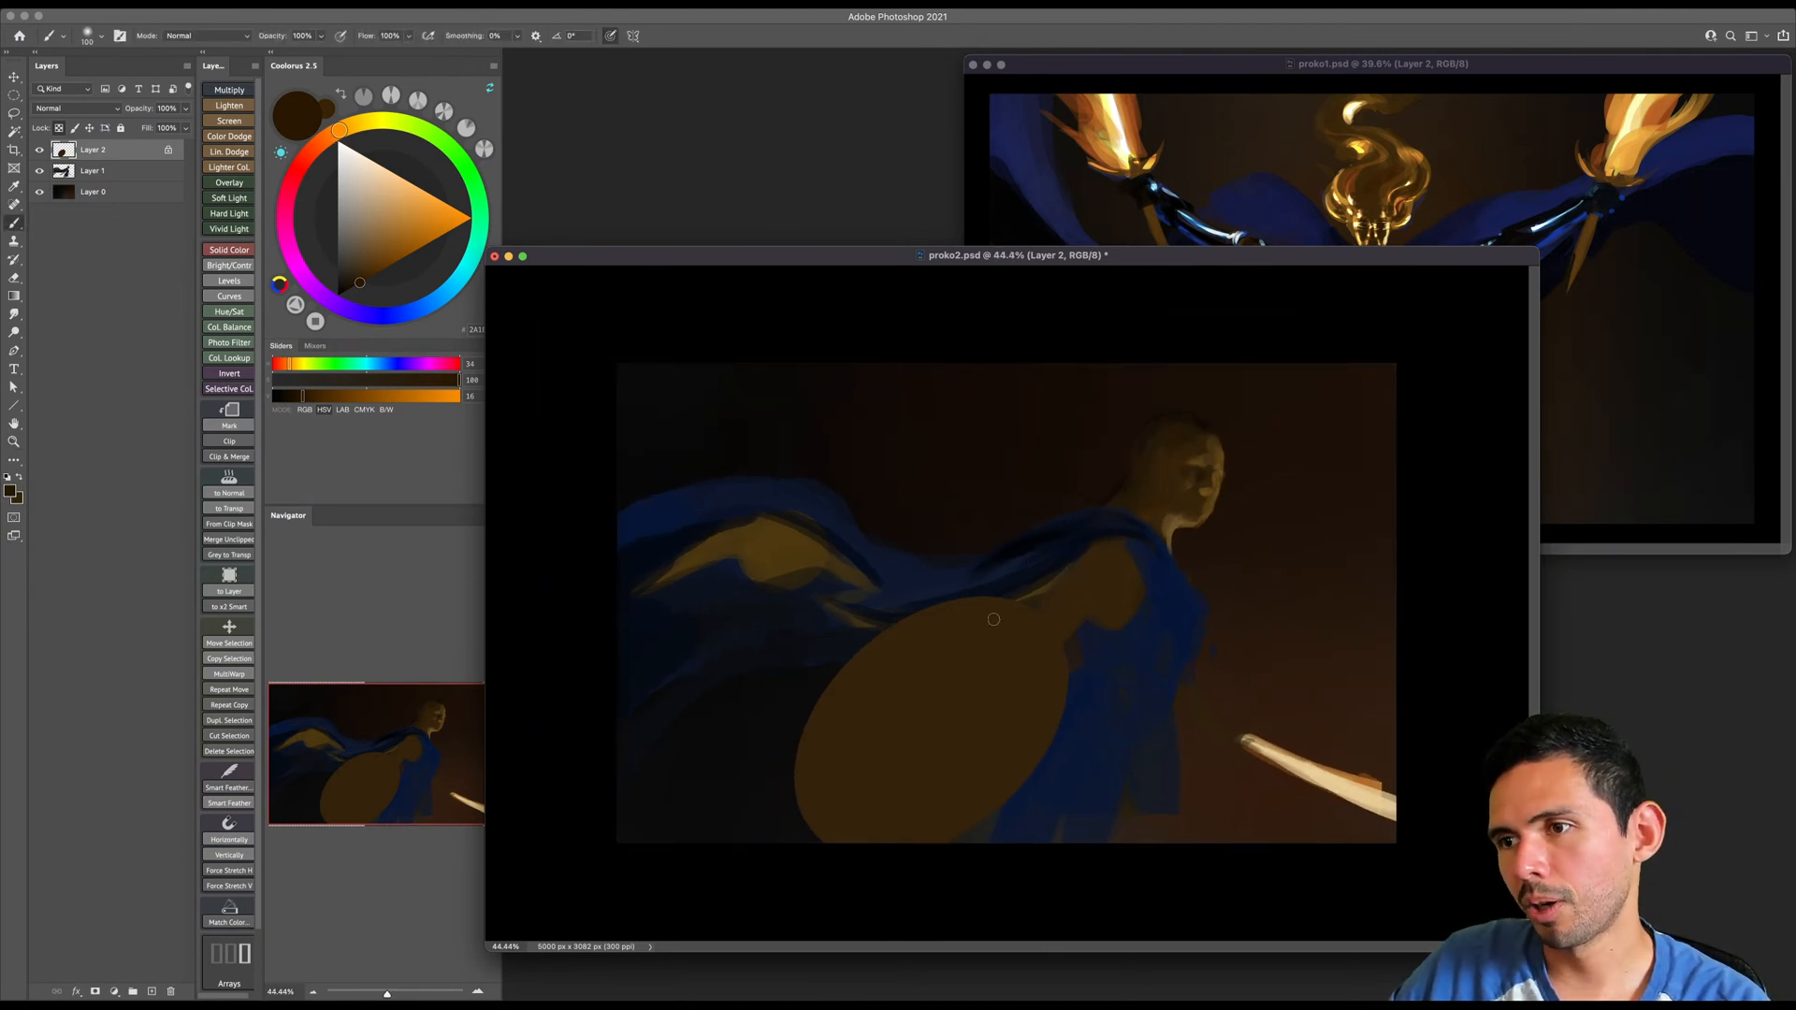
- Shade the middle of the shield softly with the dark brown, using a large brush
{"action": "key", "text": "bracketright"}
{"action": "key", "text": "bracketright"}
{"action": "key", "text": "bracketright"}
{"action": "key", "text": "bracketright"}
{"action": "key", "text": "bracketright"}
{"action": "key", "text": "bracketright"}
{"action": "key", "text": "bracketright"}
{"action": "key", "text": "bracketright"}
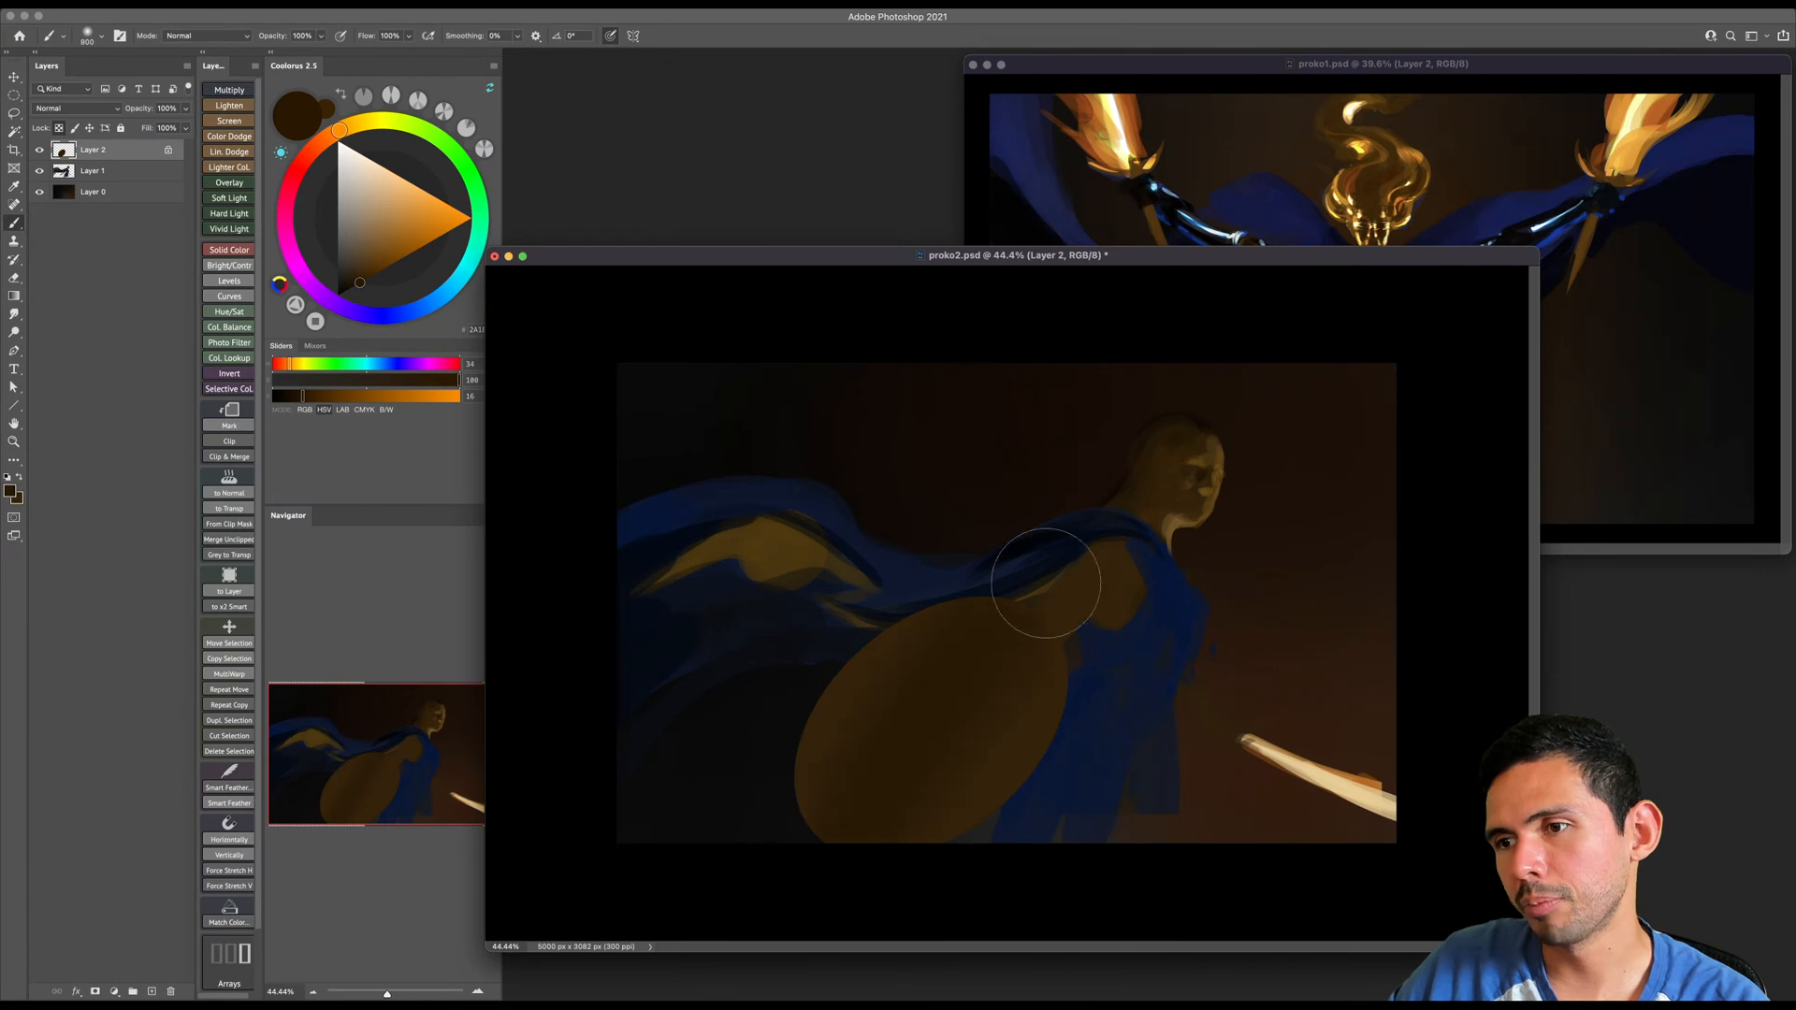
{"action": "key", "text": "bracketleft"}
{"action": "key", "text": "bracketleft"}
{"action": "key", "text": "bracketleft"}
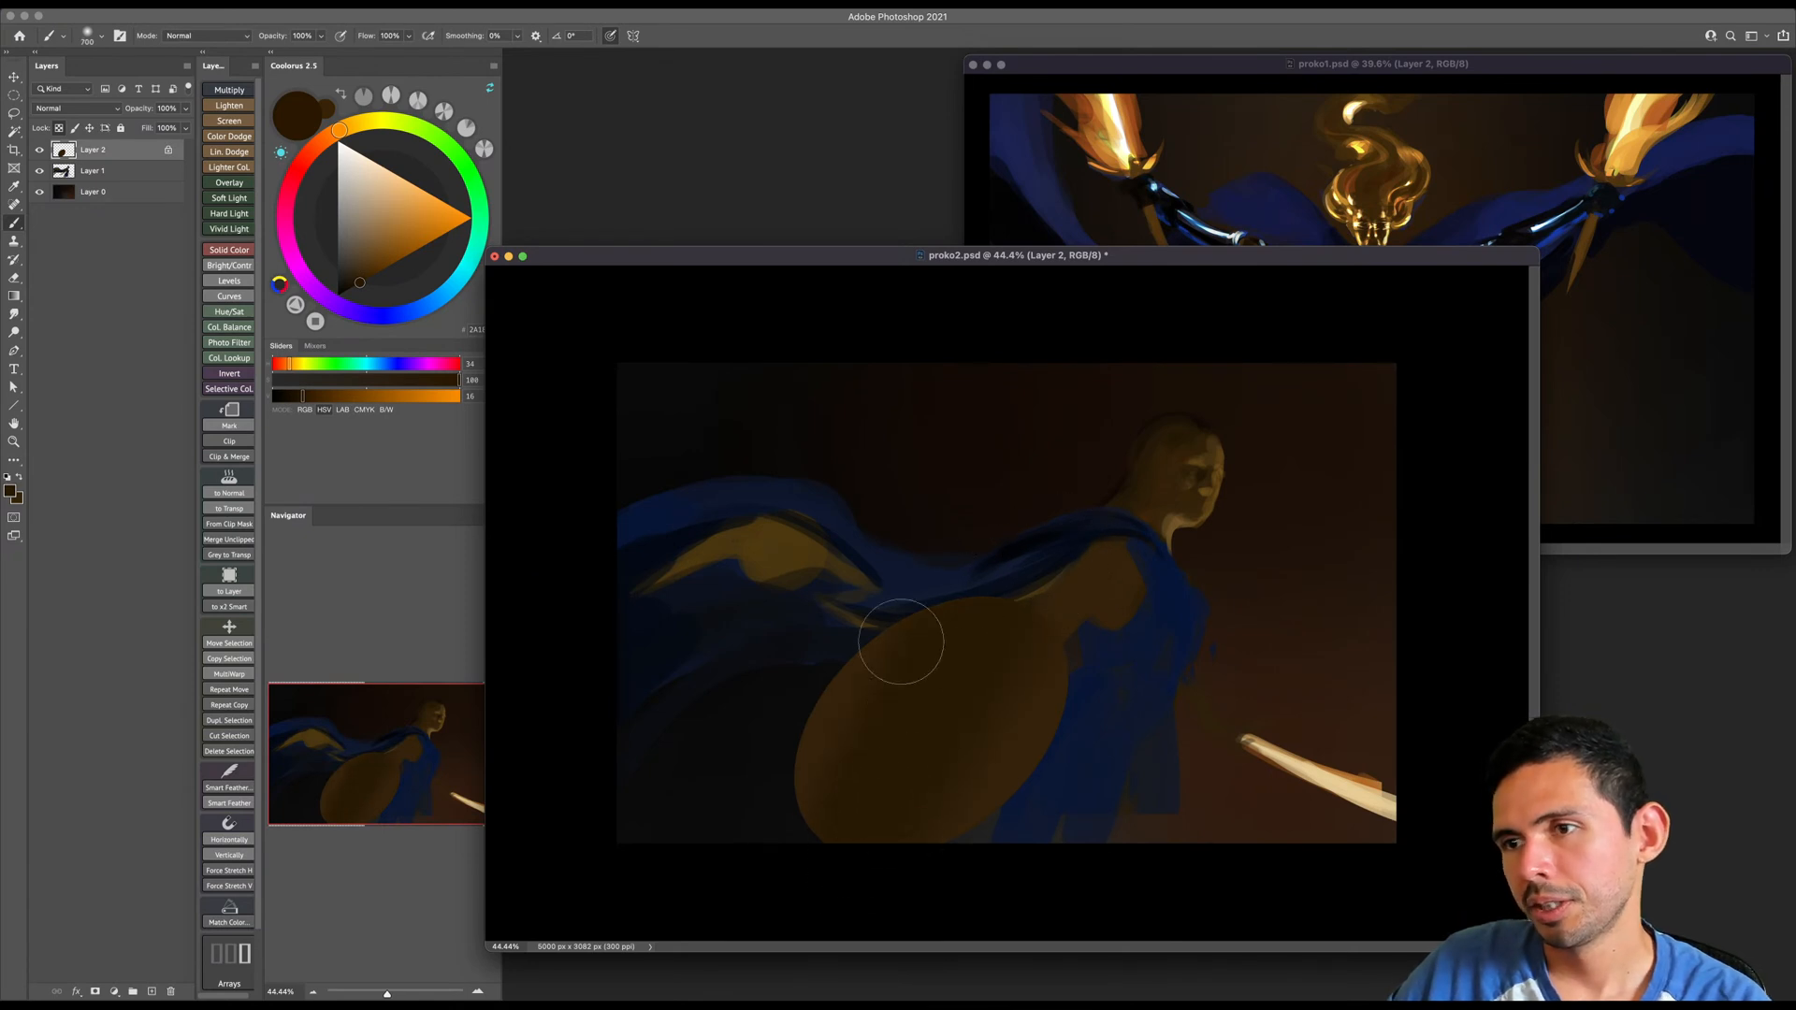
- Choose a darker brown at hue 34 and brightness 11 and deepen the shading across the shield
{"action": "left_click_drag", "start_coordinate": [348, 291], "coordinate": [366, 285]}
{"action": "key", "text": "bracketright"}
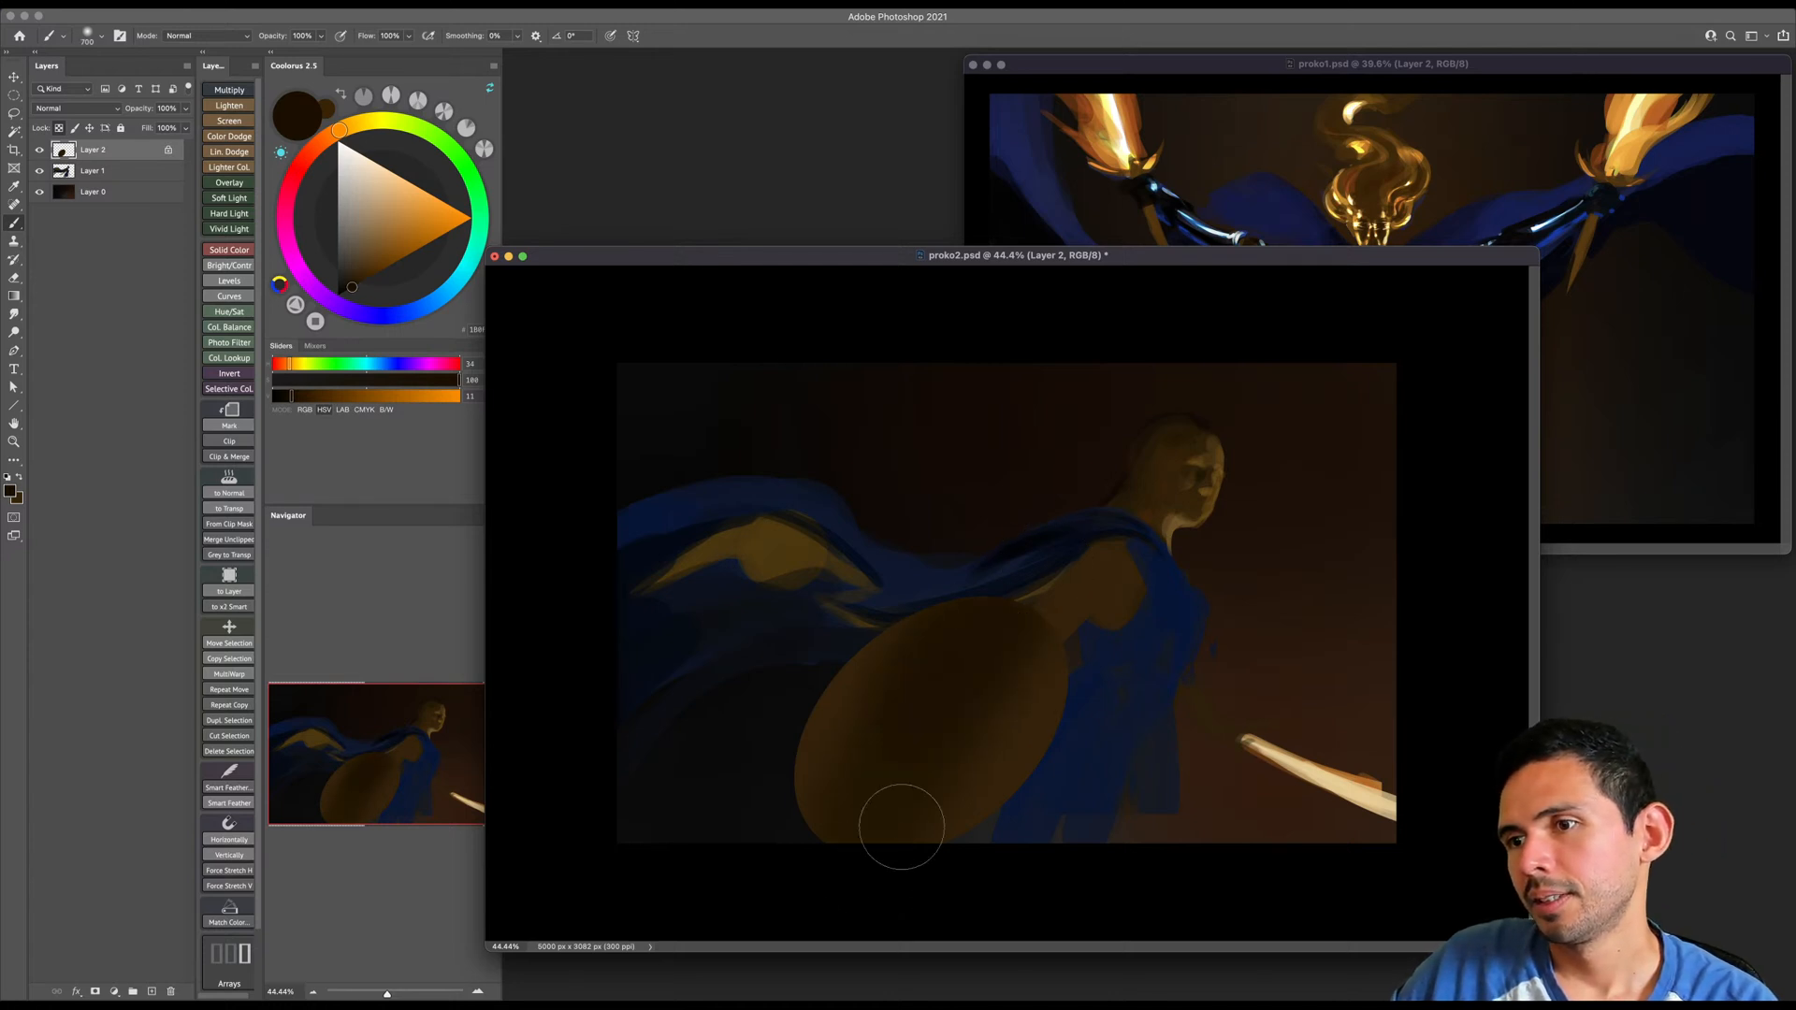
{"action": "key", "text": "bracketleft"}
{"action": "key", "text": "bracketleft"}
{"action": "key", "text": "bracketleft"}
{"action": "key", "text": "bracketright"}
{"action": "key", "text": "bracketright"}
{"action": "key", "text": "bracketright"}
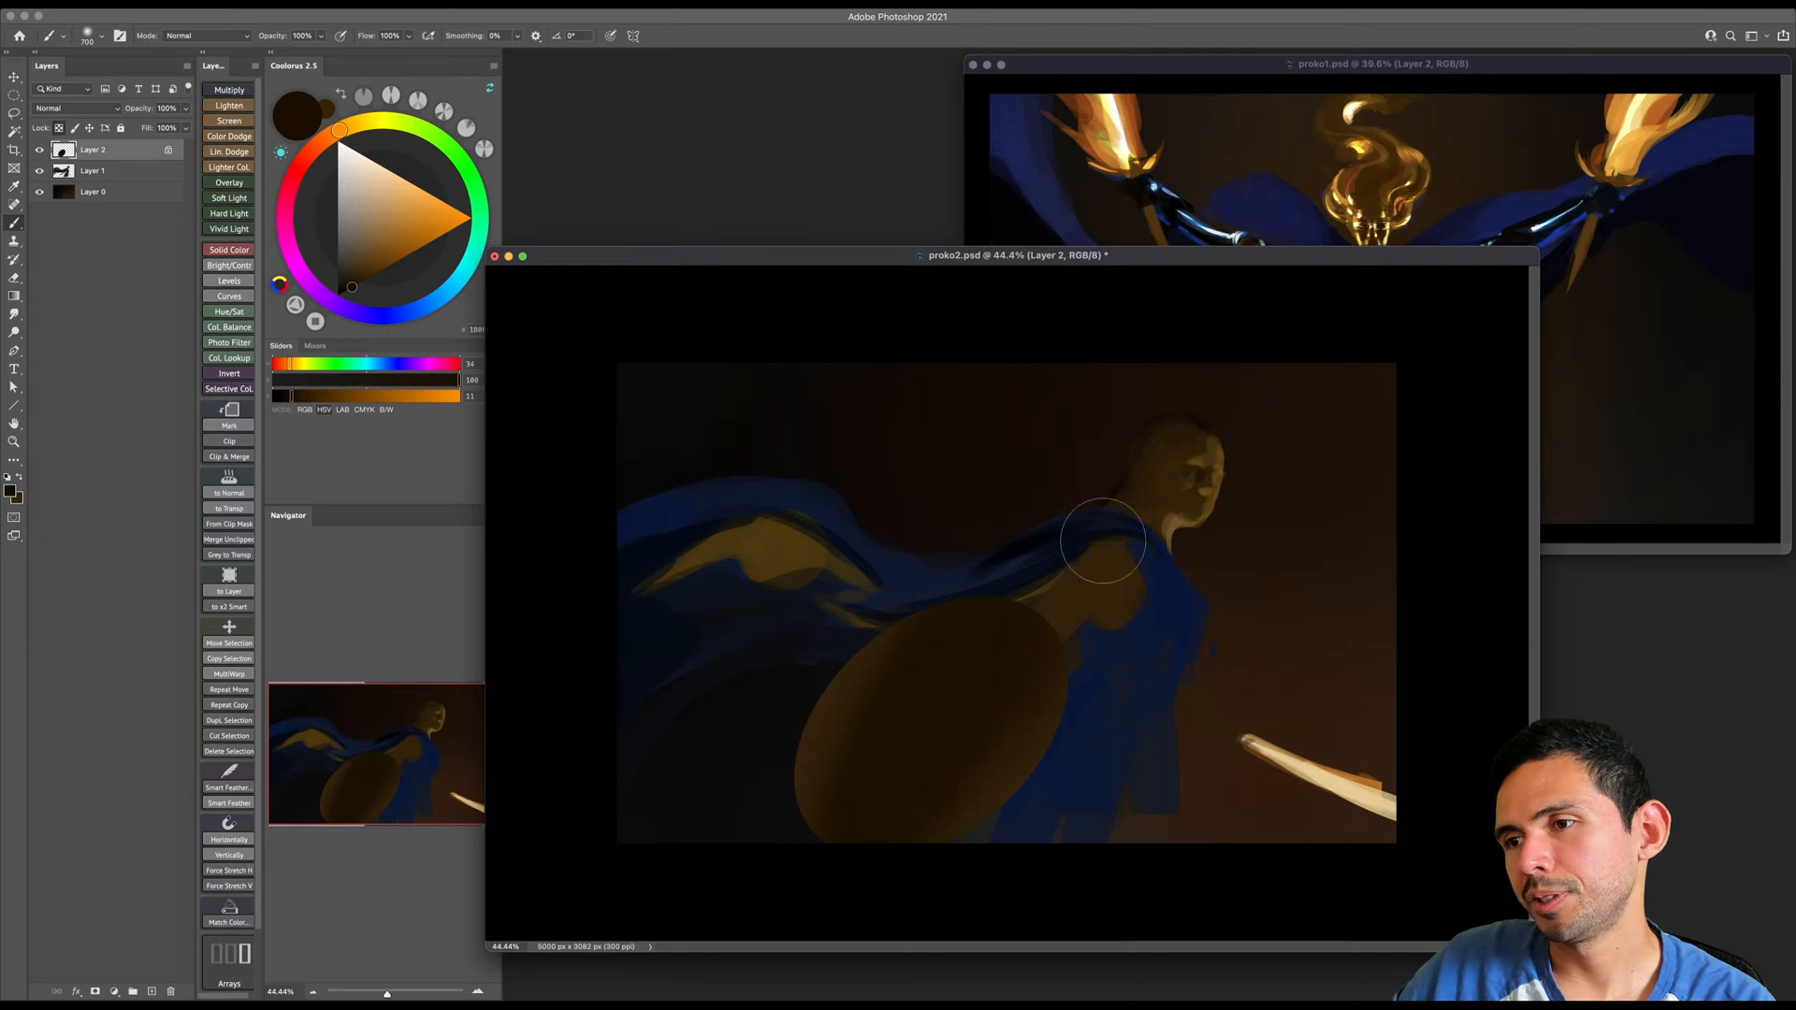
{"action": "key", "text": "bracketleft"}
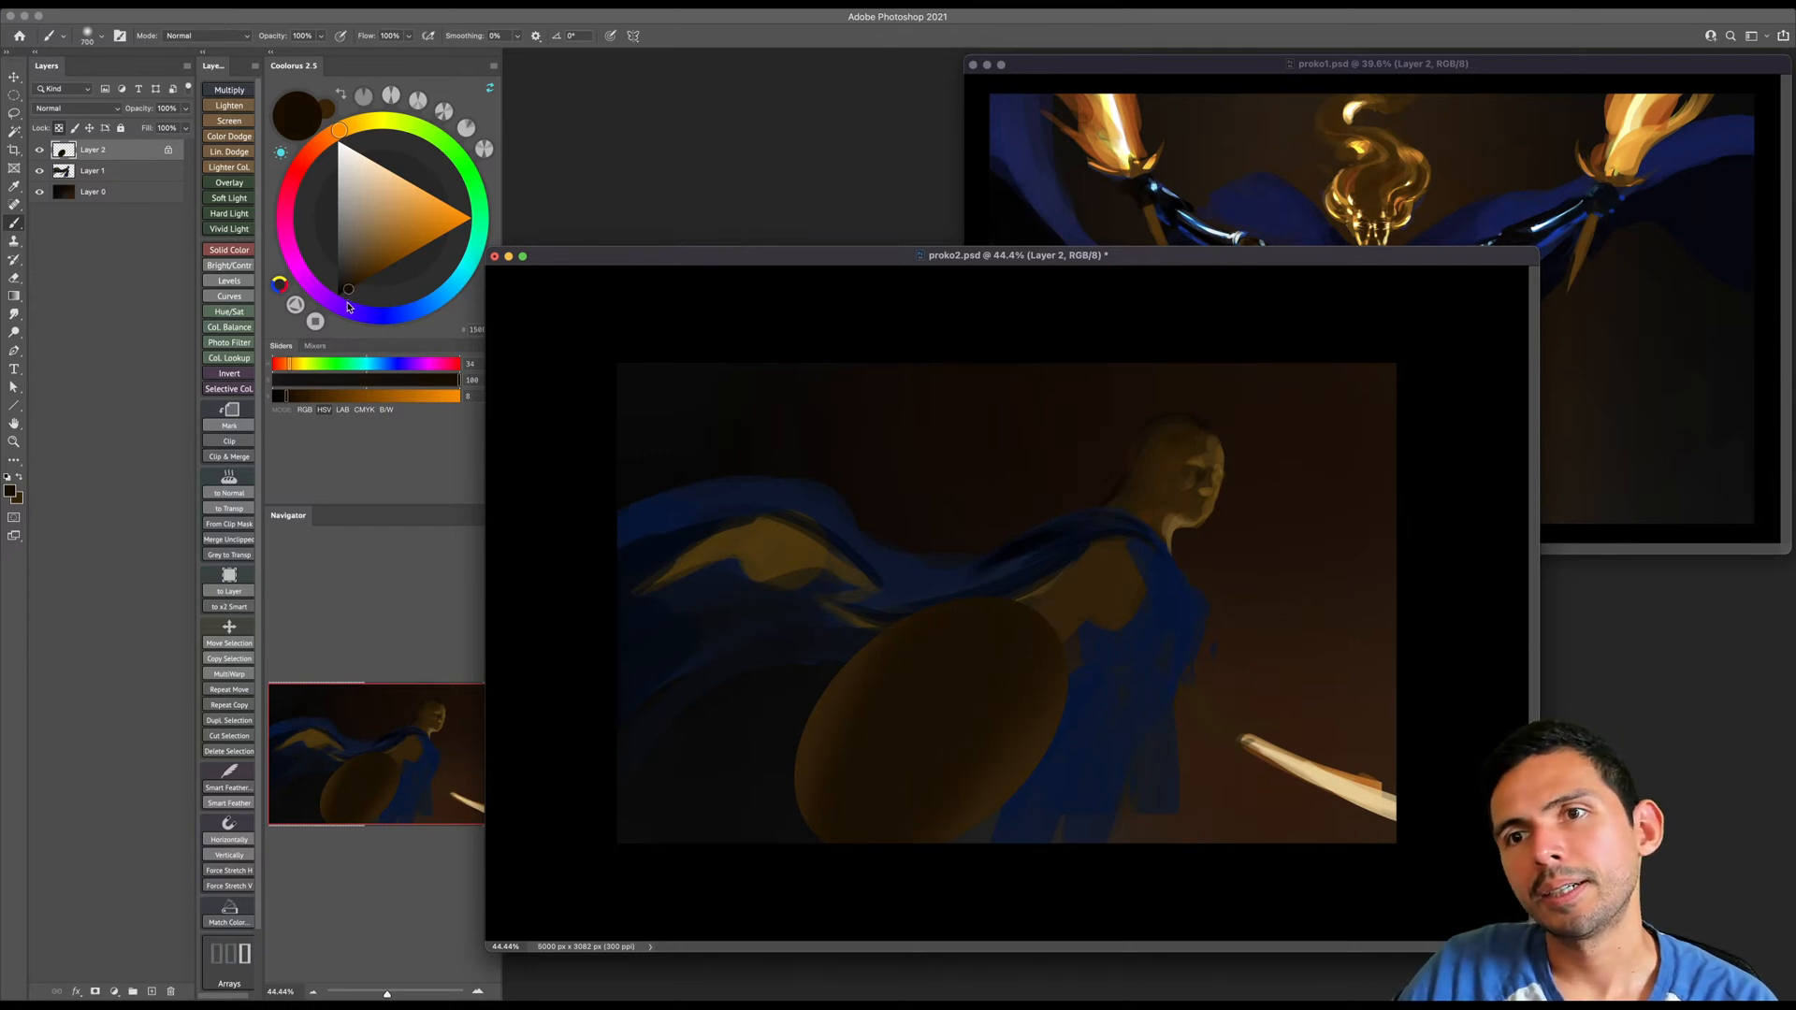
- Darken the shield's center and upper part further with a near-black brown, leaving its outer edge lighter
{"action": "key", "text": "bracketleft"}
{"action": "key", "text": "bracketright"}
{"action": "key", "text": "bracketright"}
{"action": "key", "text": "bracketright"}
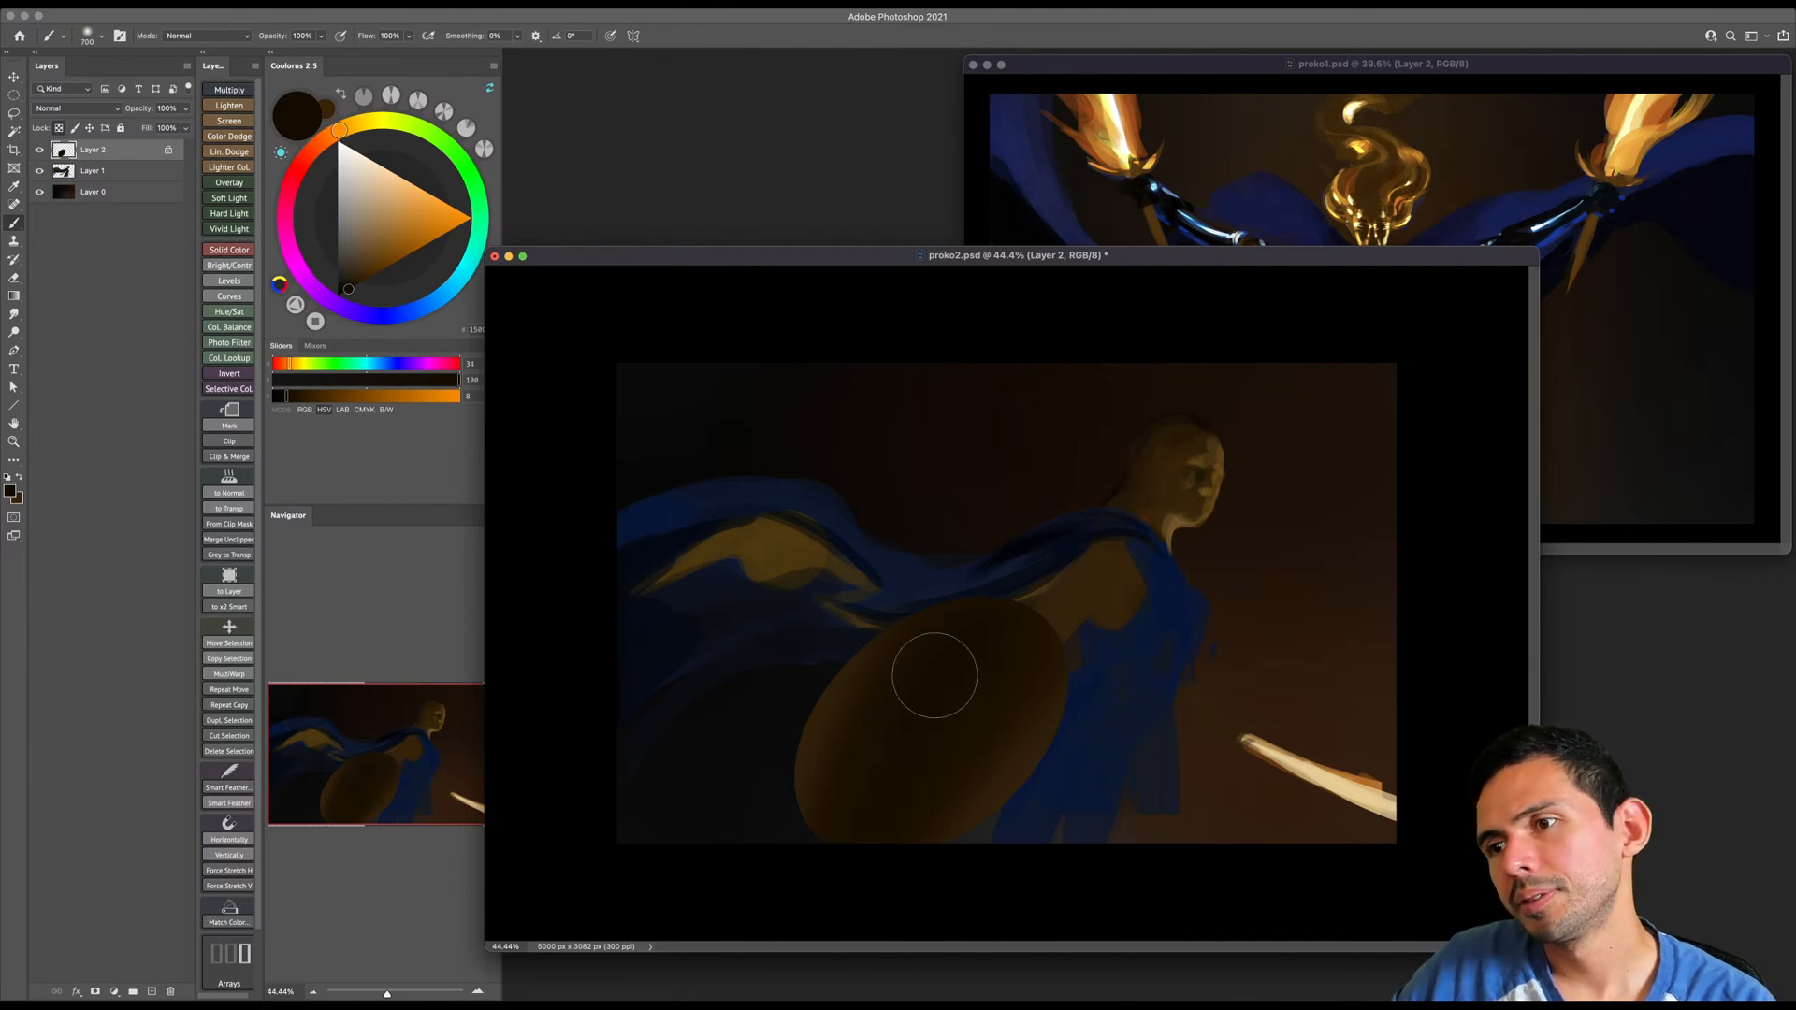
{"action": "key", "text": "bracketleft"}
{"action": "key", "text": "bracketleft"}
{"action": "key", "text": "bracketleft"}
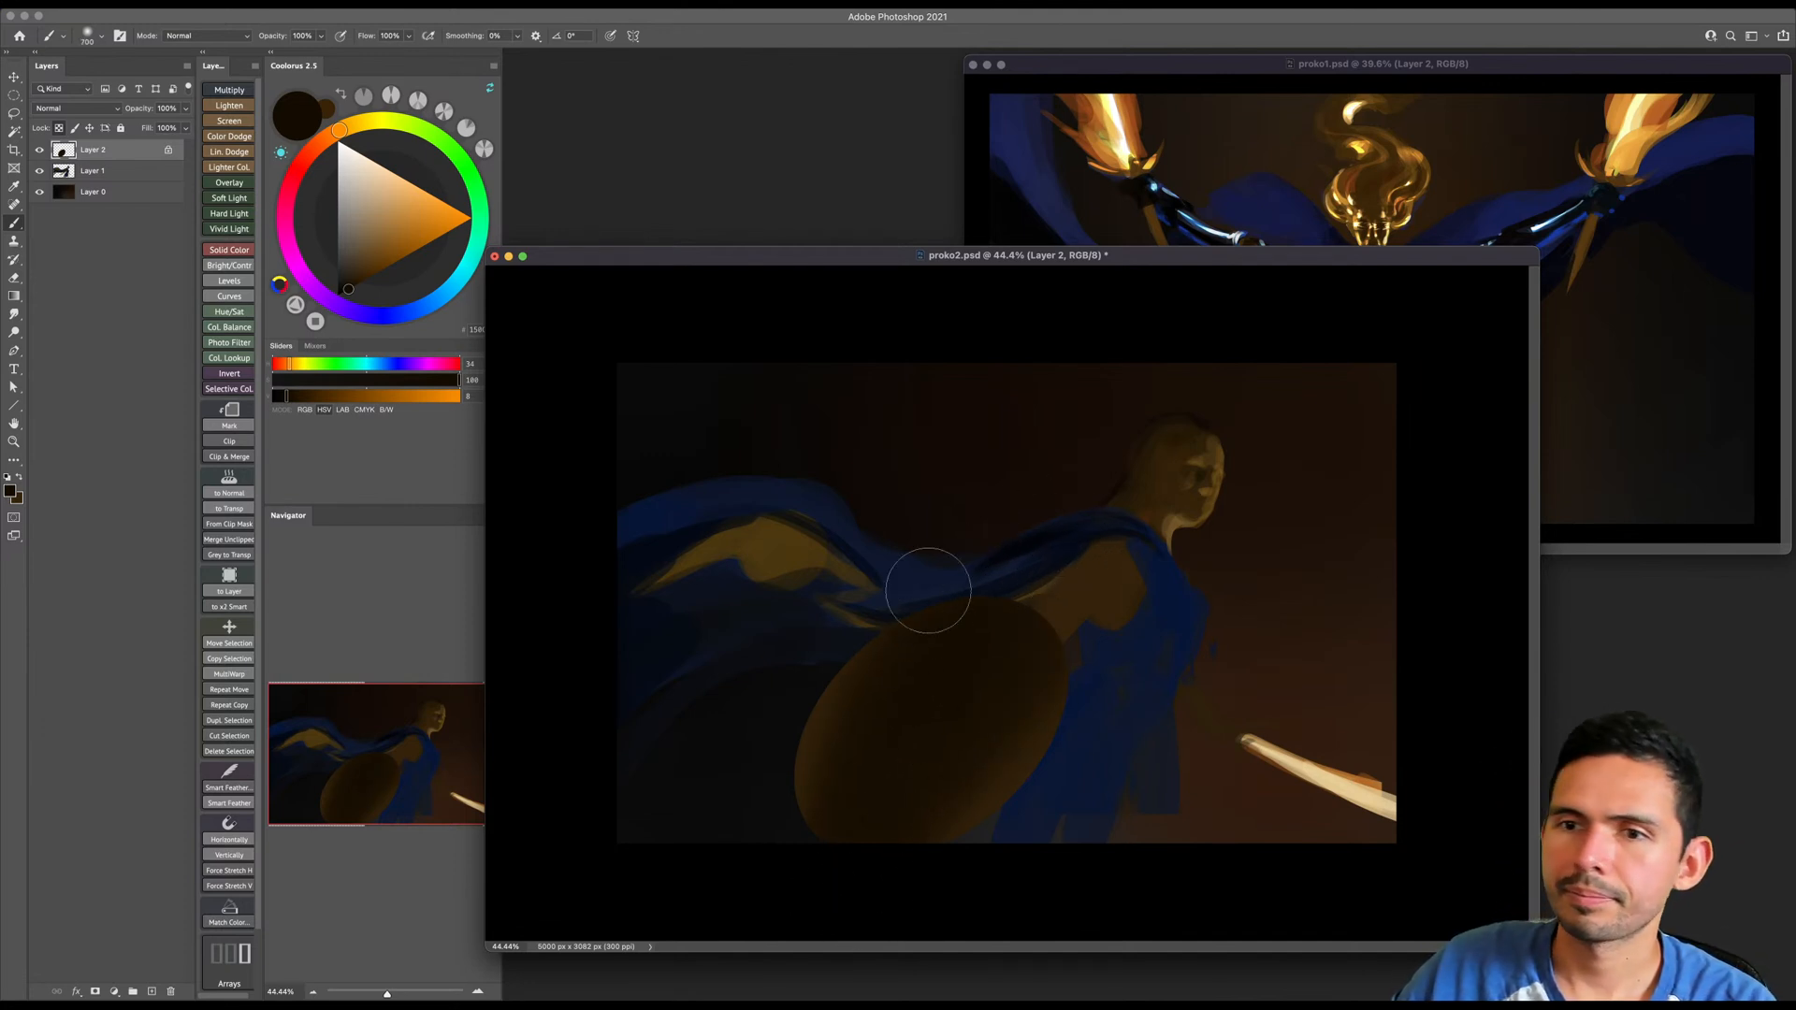
- Set the brush mode to Color Dodge and choose a saturated medium brown
{"action": "right_click", "coordinate": [1047, 718], "text": "shift"}
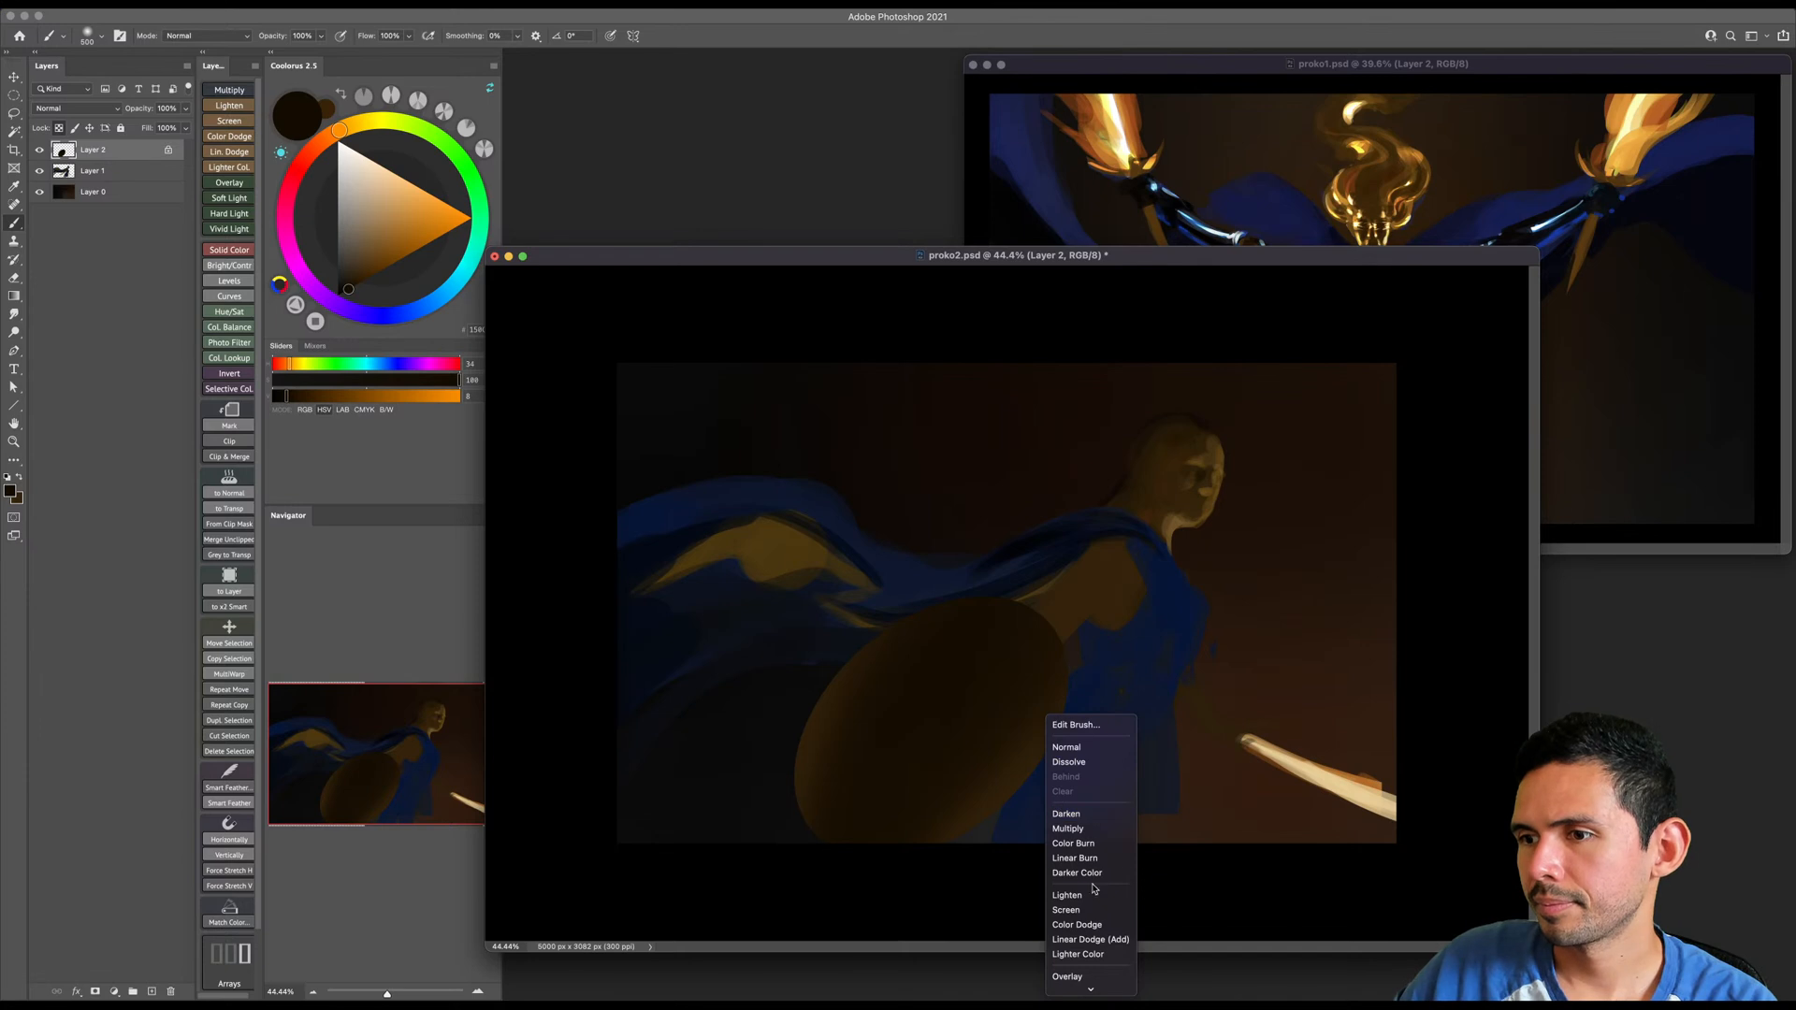
{"action": "left_click", "coordinate": [1093, 926]}
{"action": "key", "text": "bracketright"}
{"action": "key", "text": "bracketright"}
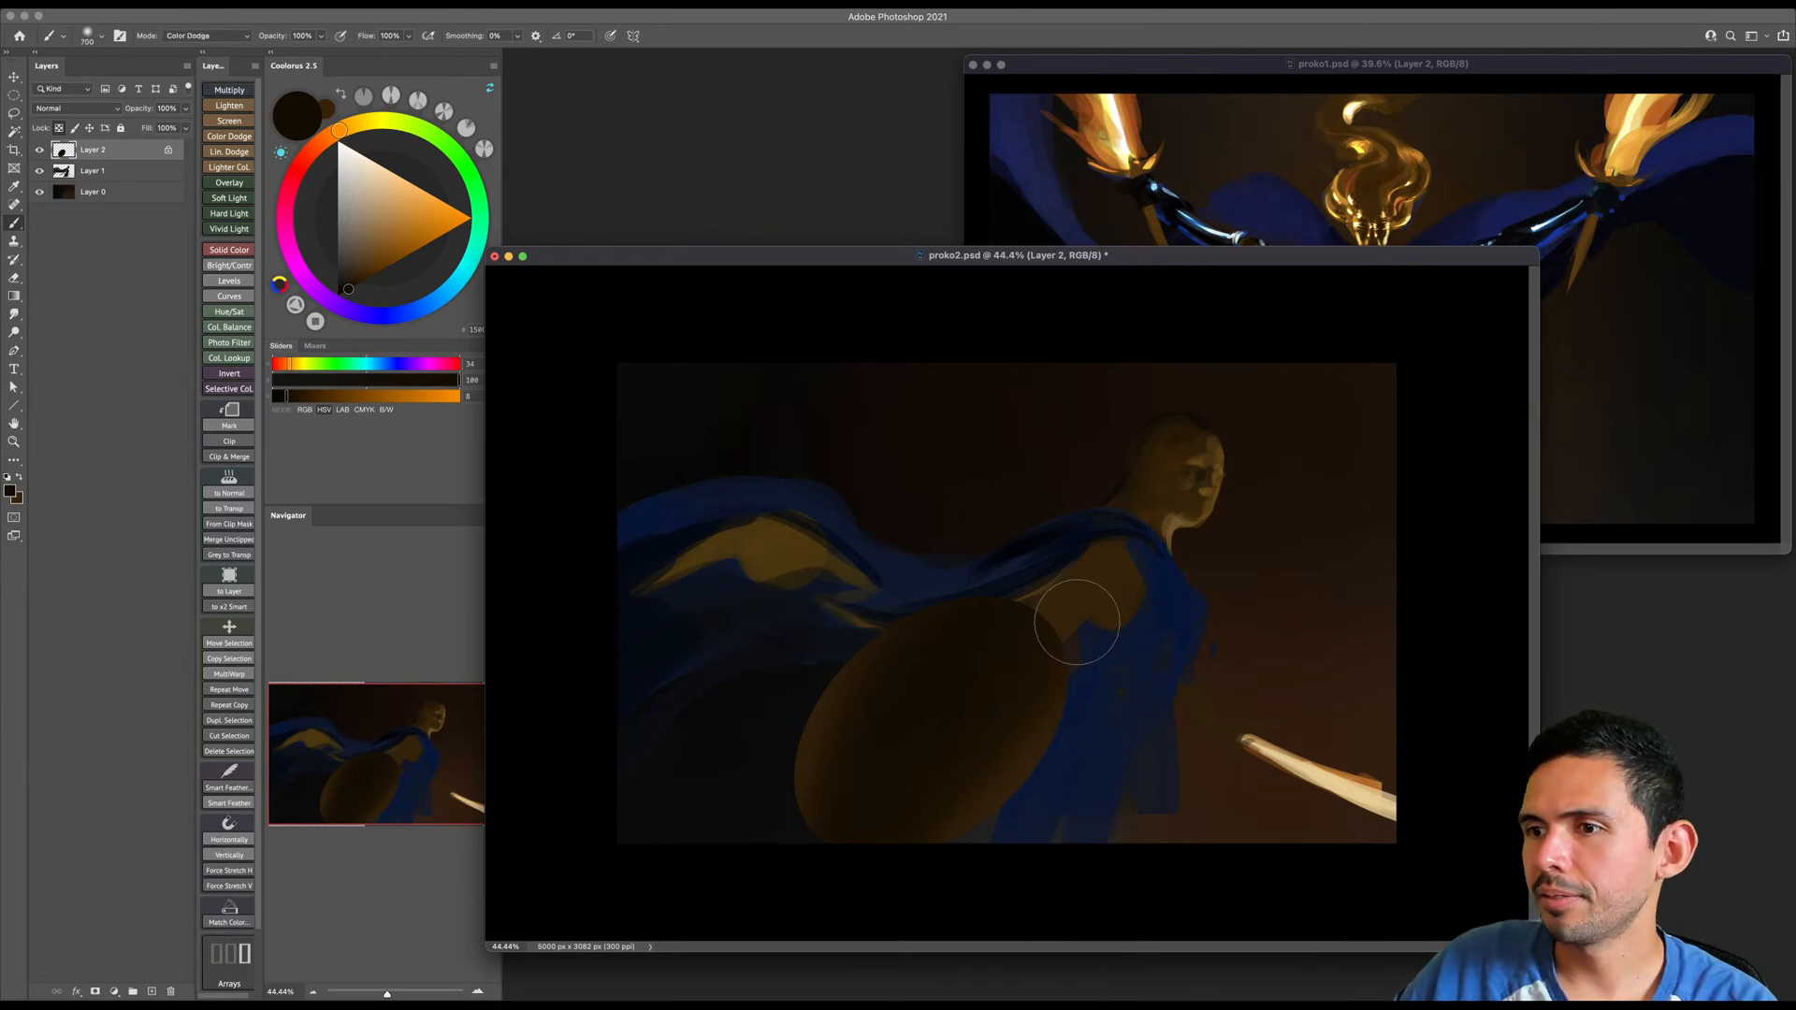
{"action": "left_click", "coordinate": [386, 266]}
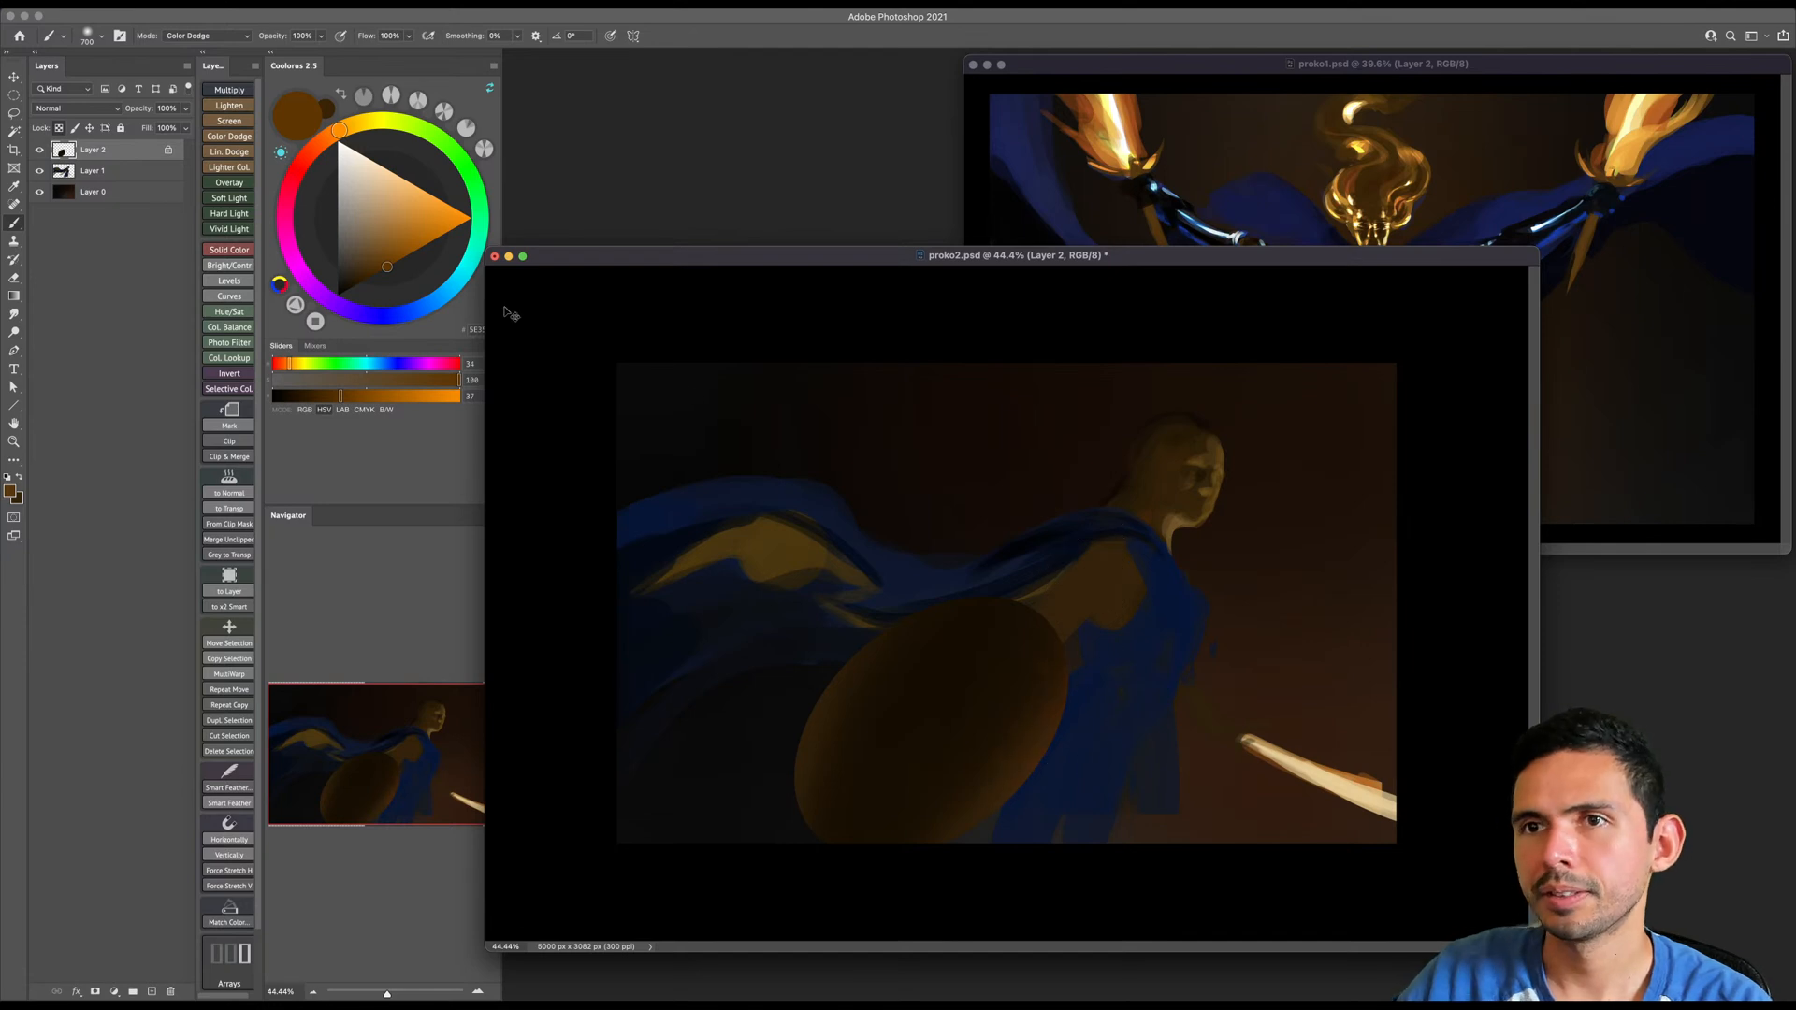
- Choose a light orange, undo a trial stroke on the shield's rim, and return the brush to Normal mode
{"action": "left_click", "coordinate": [399, 187]}
{"action": "key", "text": "bracketleft"}
{"action": "mouse_move", "coordinate": [1002, 822]}
{"action": "left_mouse_down"}
{"action": "mouse_move", "coordinate": [1097, 622]}
{"action": "mouse_move", "coordinate": [1023, 794]}
{"action": "left_mouse_up"}
{"action": "key", "text": "super+z"}
{"action": "key", "text": "bracketleft"}
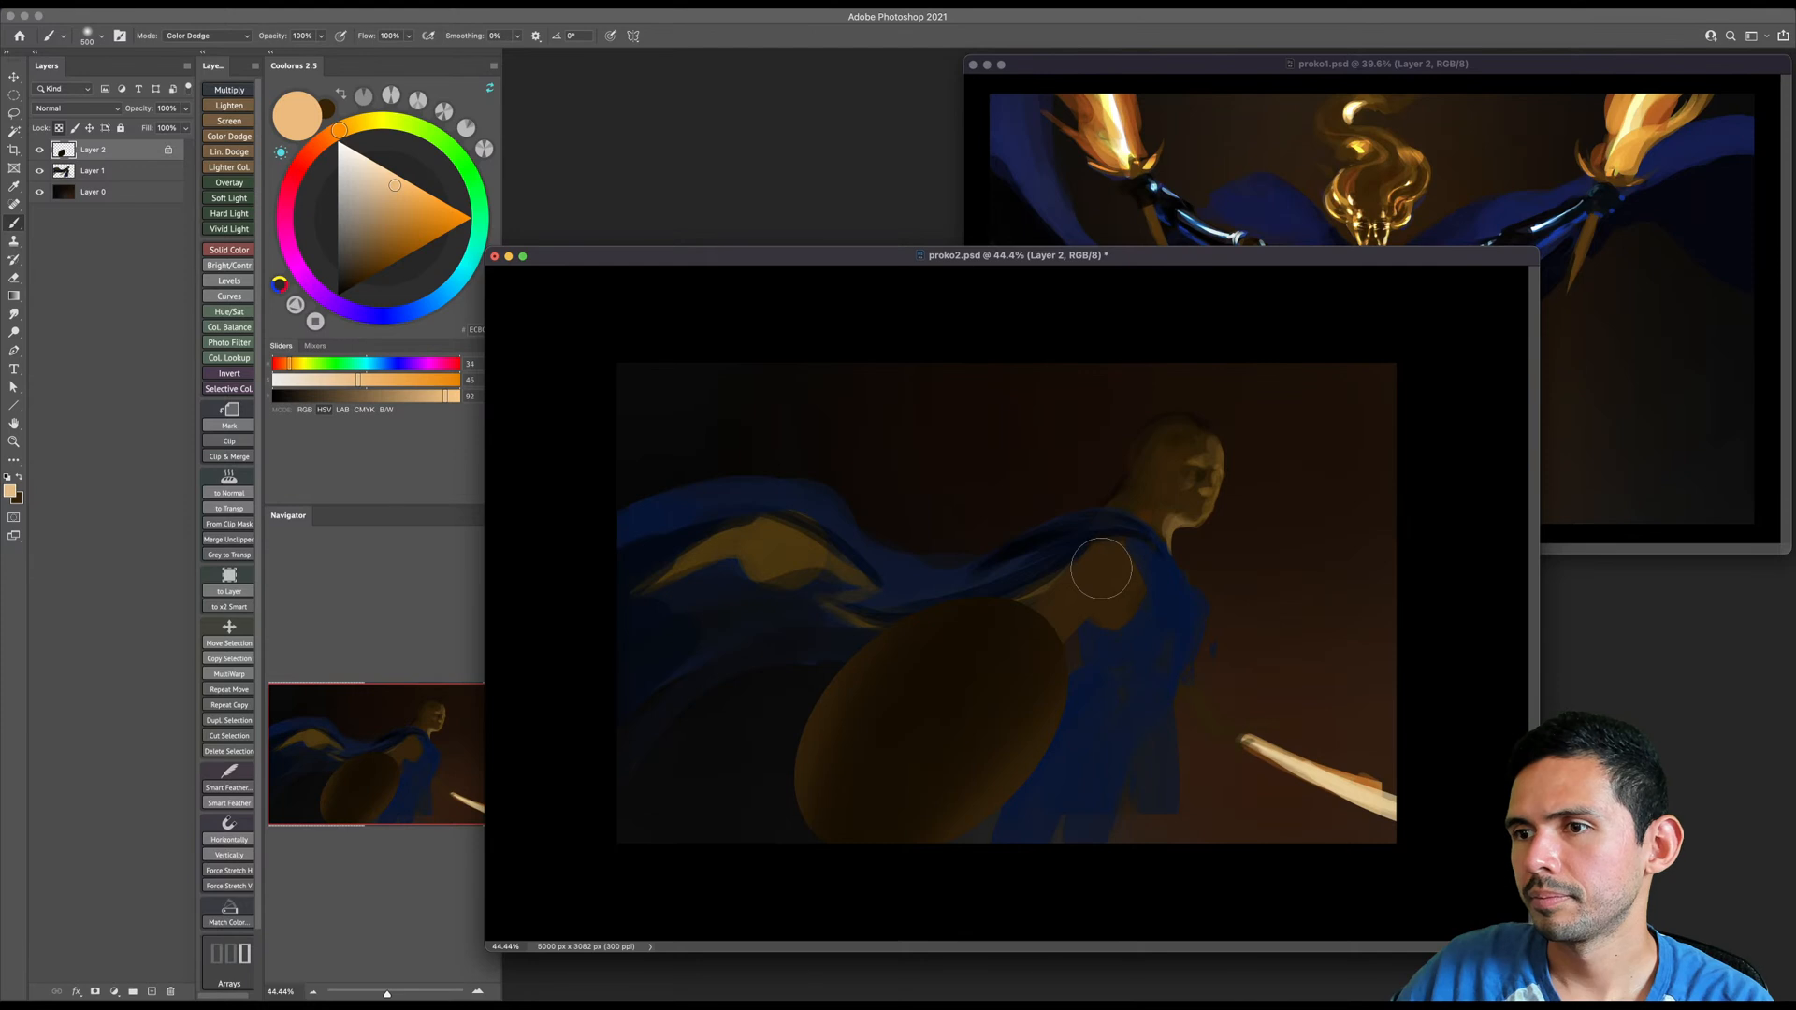
{"action": "right_click", "coordinate": [1126, 603], "text": "shift"}
{"action": "left_click", "coordinate": [1150, 587]}
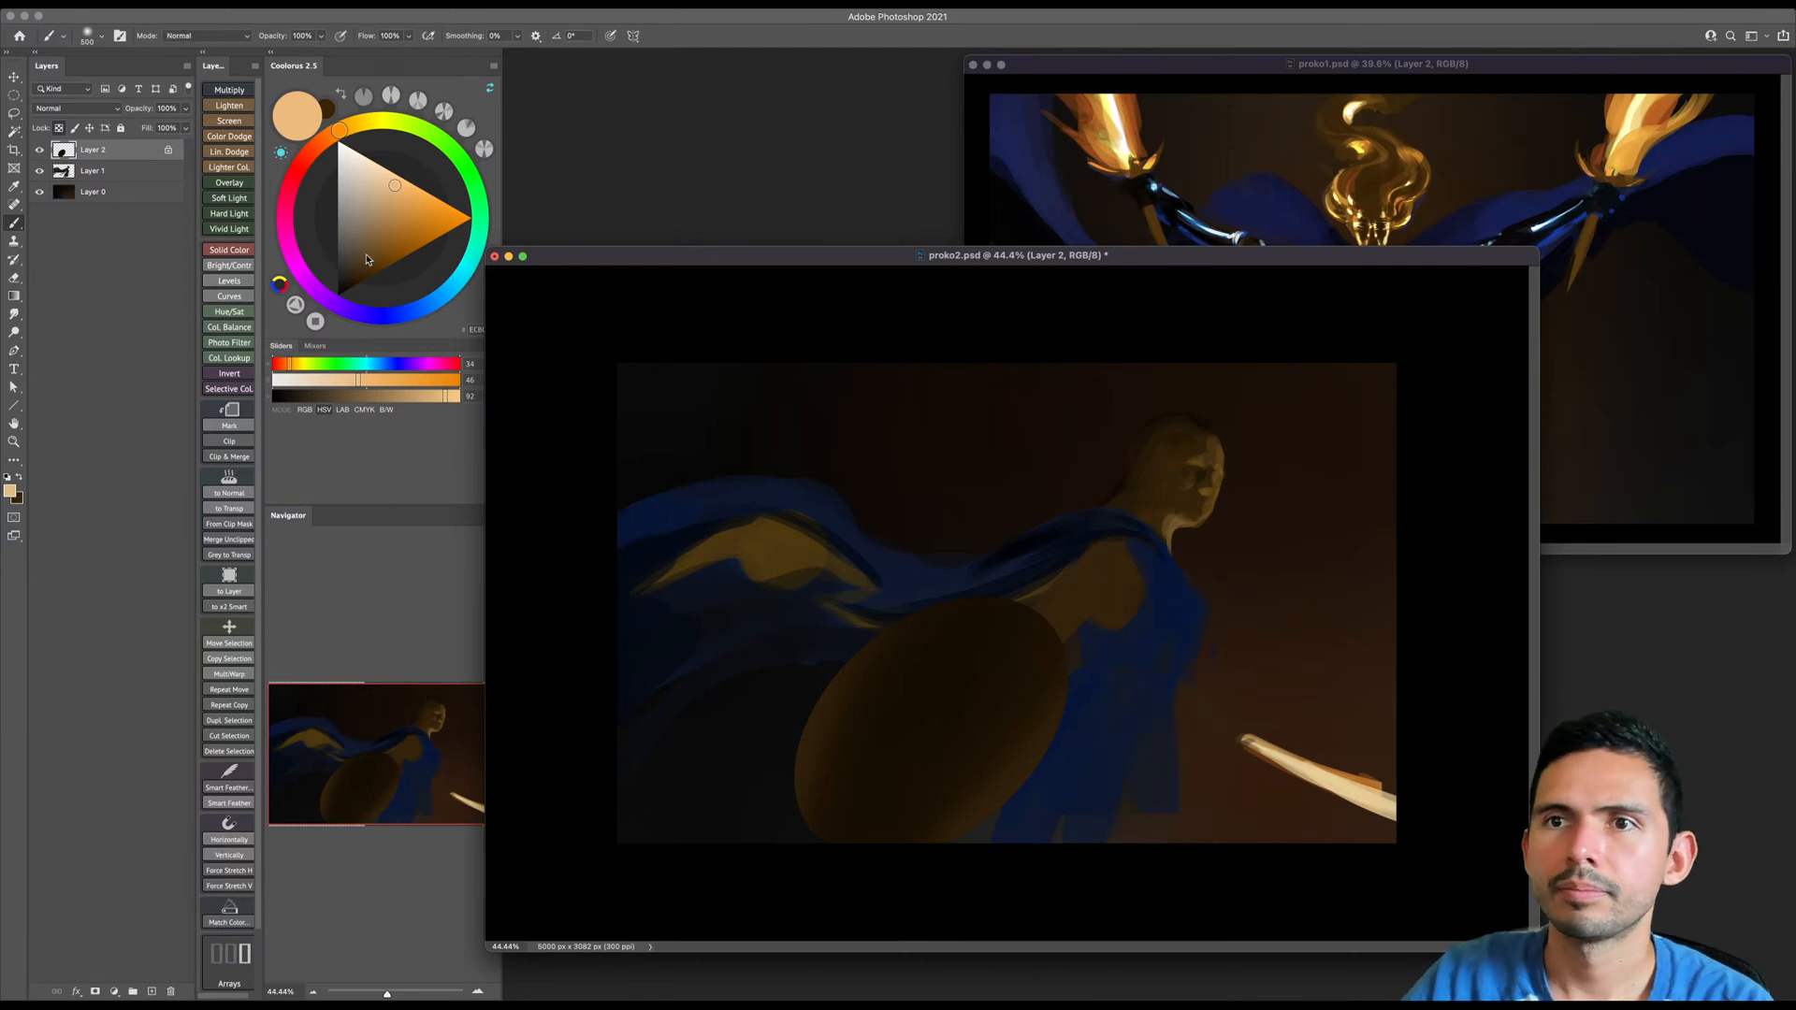
- Paint a soft light orange highlight along the shield's edge facing the blue dress
{"action": "left_click", "coordinate": [408, 253]}
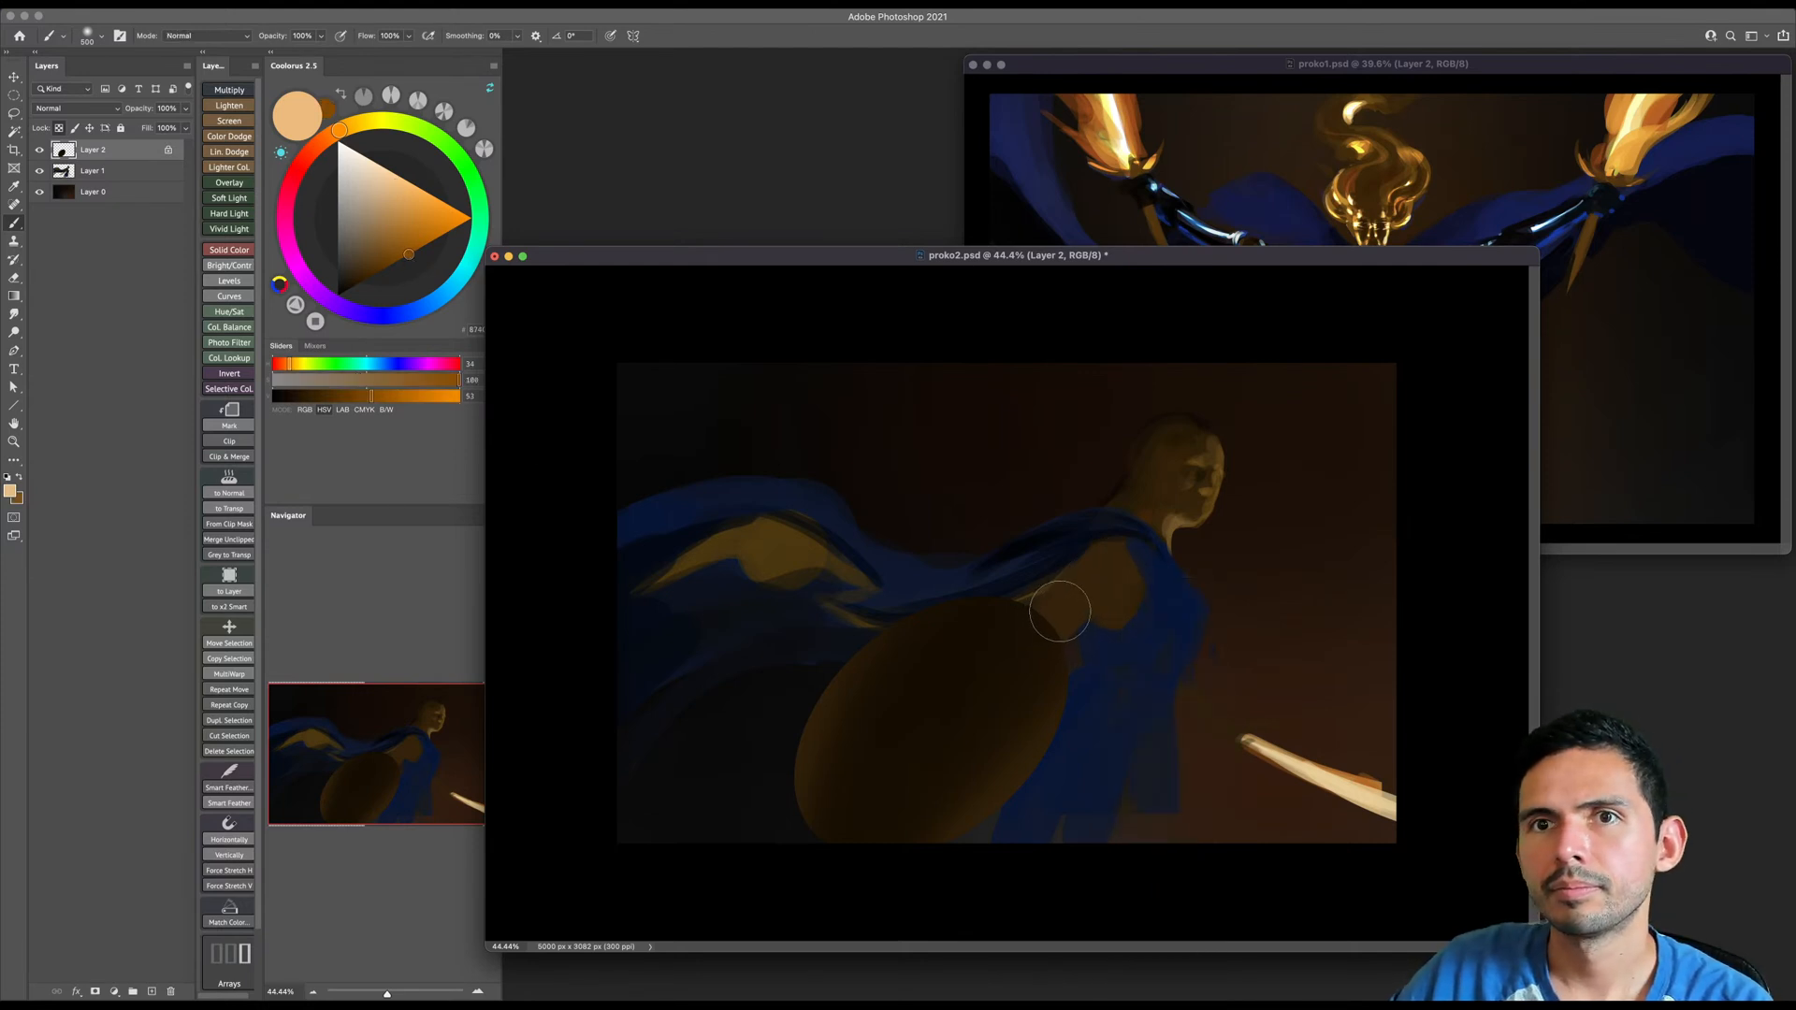
{"action": "right_click", "coordinate": [1063, 609], "text": "shift"}
{"action": "left_click", "coordinate": [1081, 641]}
{"action": "key", "text": "bracketleft"}
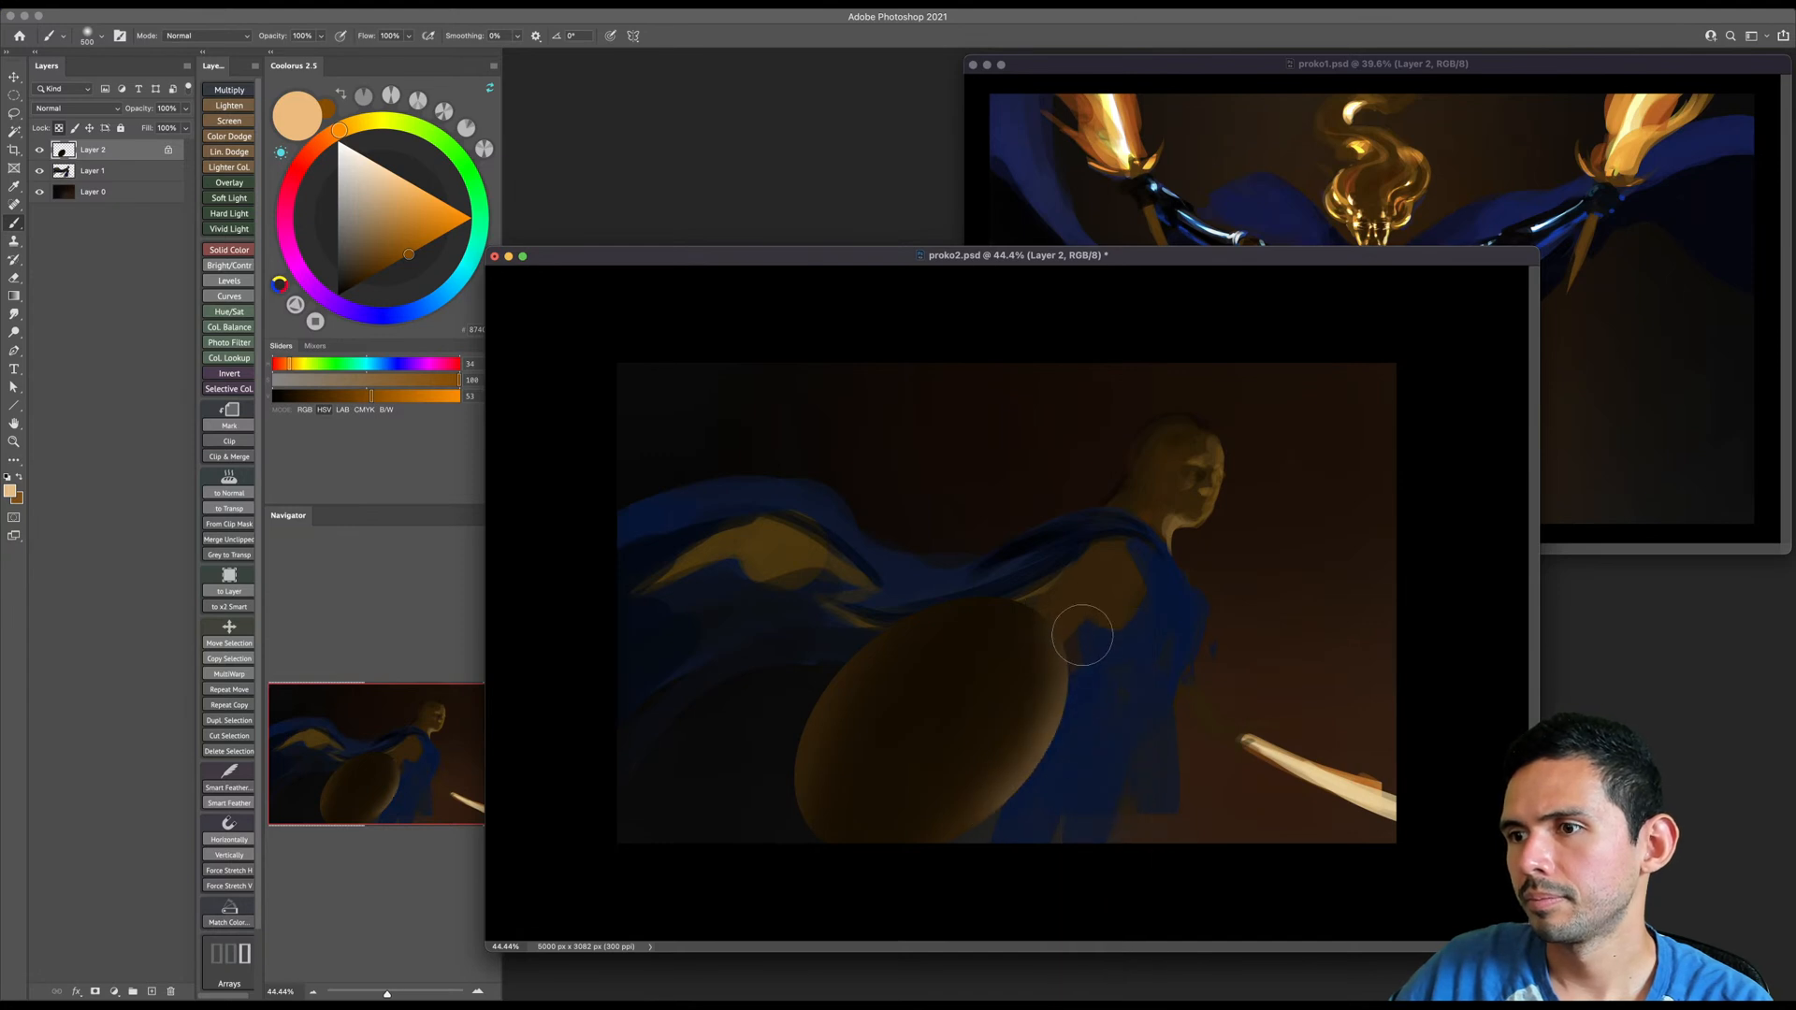
{"action": "key", "text": "bracketleft"}
{"action": "key", "text": "bracketleft"}
- Undo the trial rim strokes and repaint a brighter, narrower highlight along the shield's edge beside the dress
{"action": "mouse_move", "coordinate": [970, 828]}
{"action": "left_mouse_down"}
{"action": "mouse_move", "coordinate": [1017, 715]}
{"action": "mouse_move", "coordinate": [928, 734]}
{"action": "mouse_move", "coordinate": [960, 759]}
{"action": "mouse_move", "coordinate": [1064, 703]}
{"action": "left_mouse_up"}
{"action": "key", "text": "super+z"}
{"action": "key", "text": "super+z"}
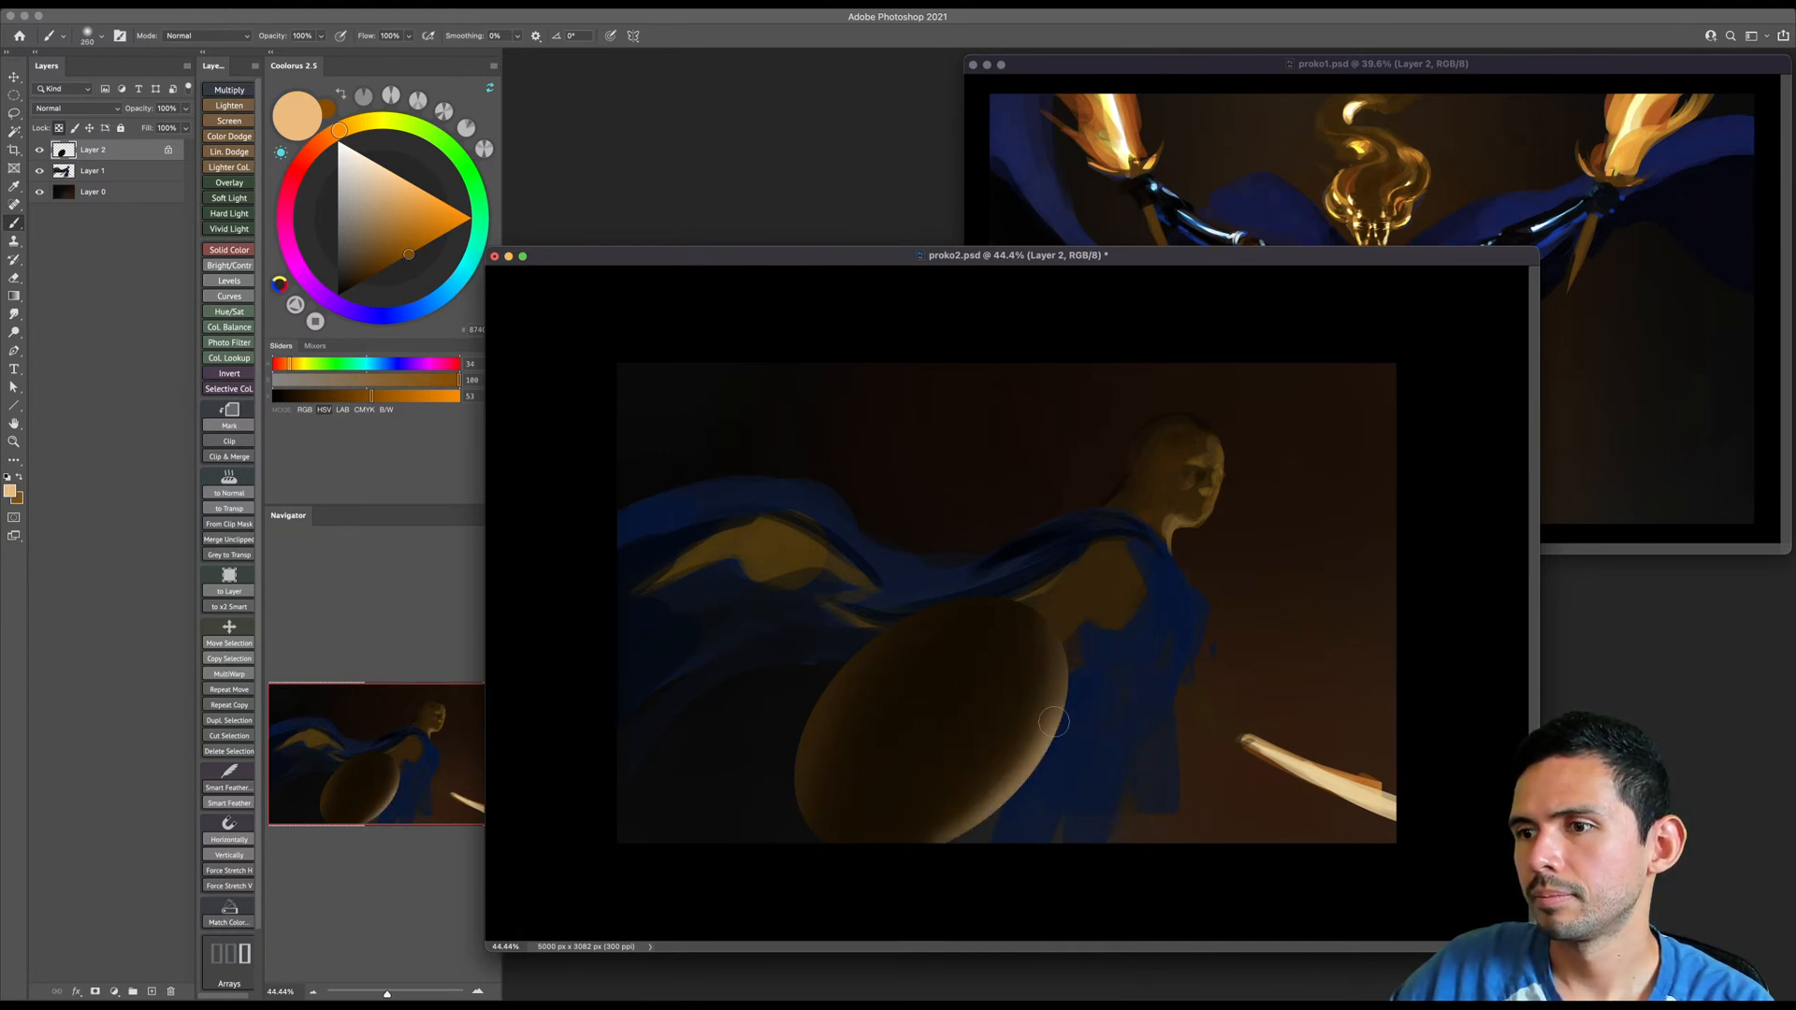
{"action": "key", "text": "super+z"}
{"action": "left_click_drag", "start_coordinate": [991, 829], "coordinate": [1085, 660]}
{"action": "mouse_move", "coordinate": [1064, 723]}
{"action": "left_mouse_down"}
{"action": "mouse_move", "coordinate": [1083, 701]}
{"action": "mouse_move", "coordinate": [910, 835]}
{"action": "left_mouse_up"}
- Choose a reddish brown at hue 25 and glaze a warm glow along the shield's lower and outer edges with a larger brush
{"action": "left_click", "coordinate": [396, 261]}
{"action": "left_click", "coordinate": [327, 137]}
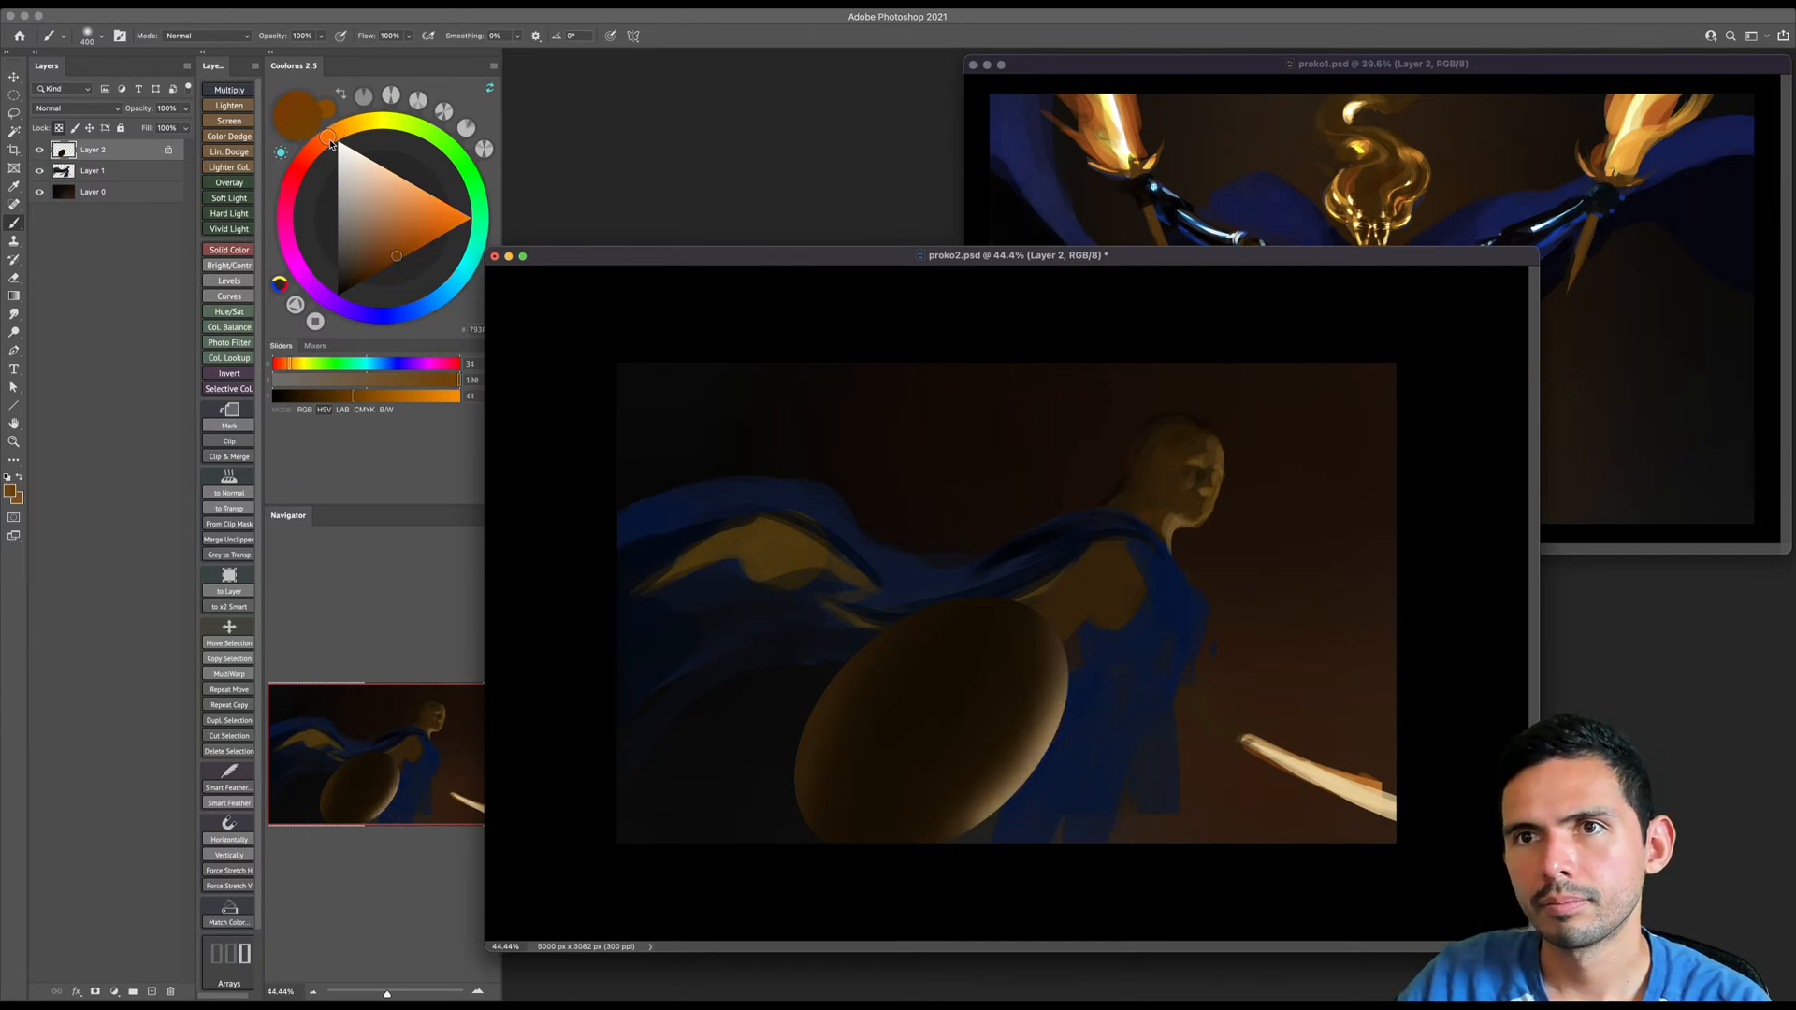
{"action": "left_click", "coordinate": [390, 264]}
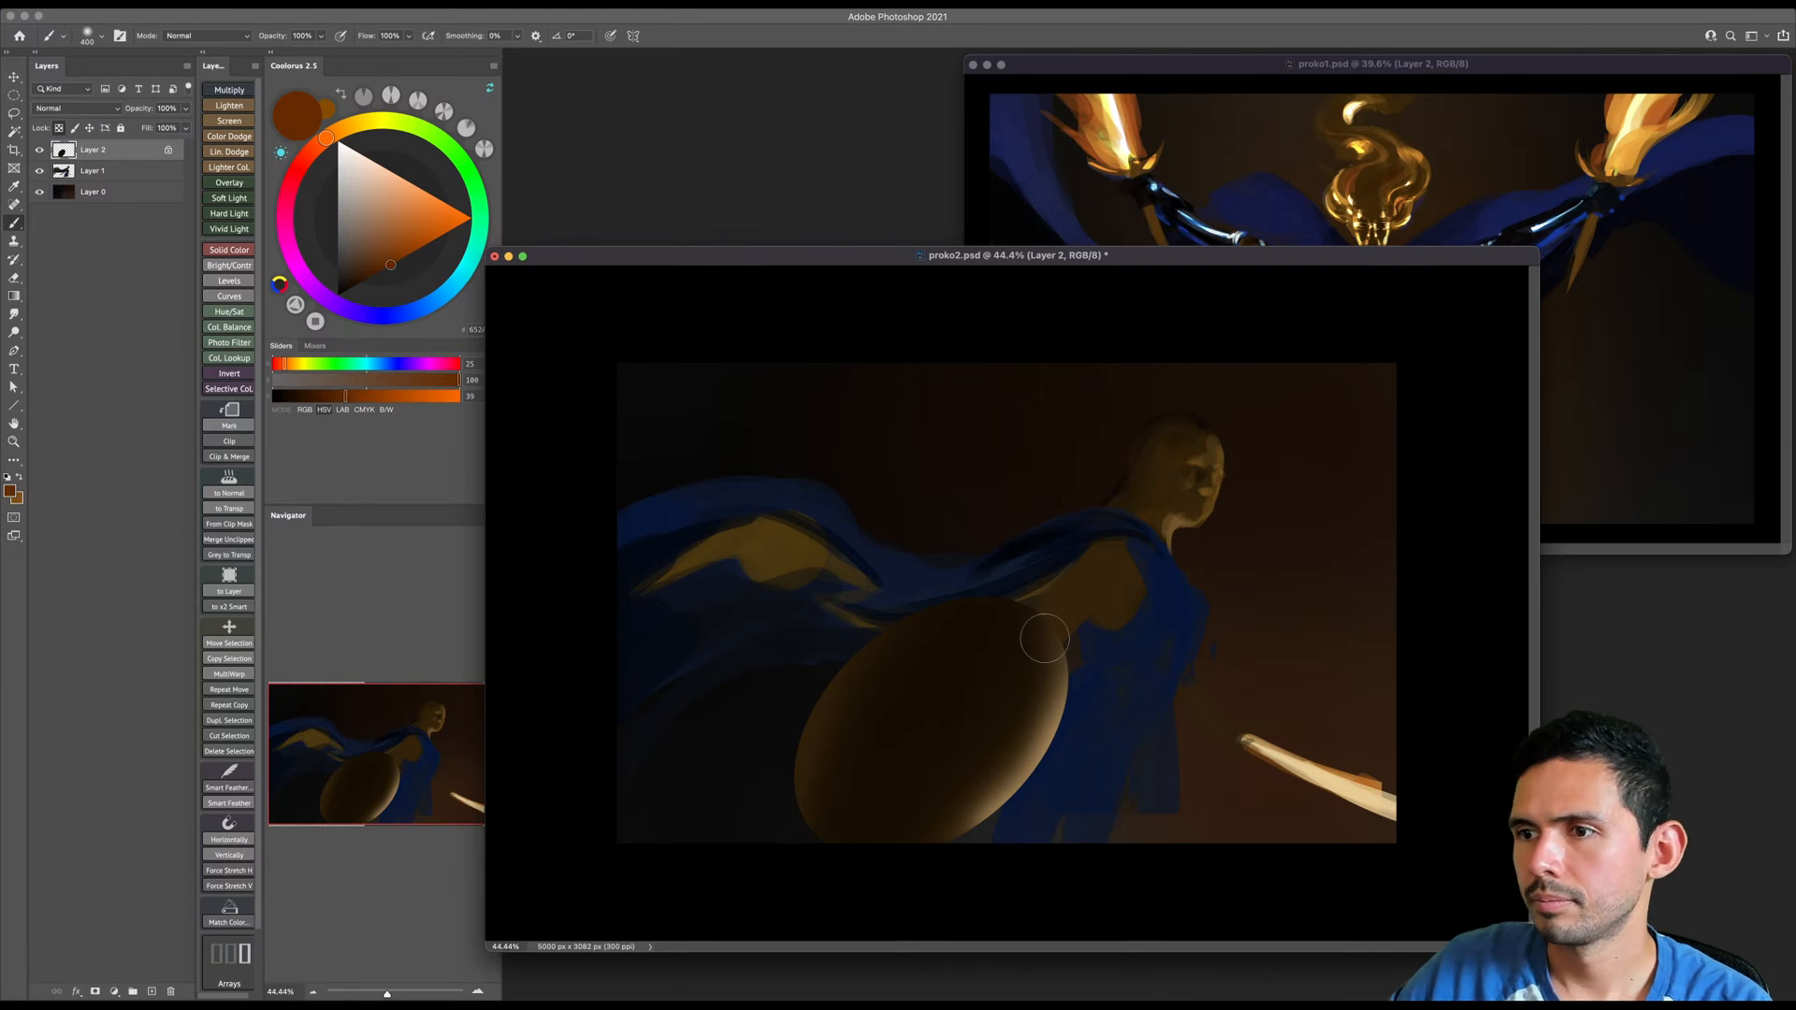
{"action": "key", "text": "bracketright"}
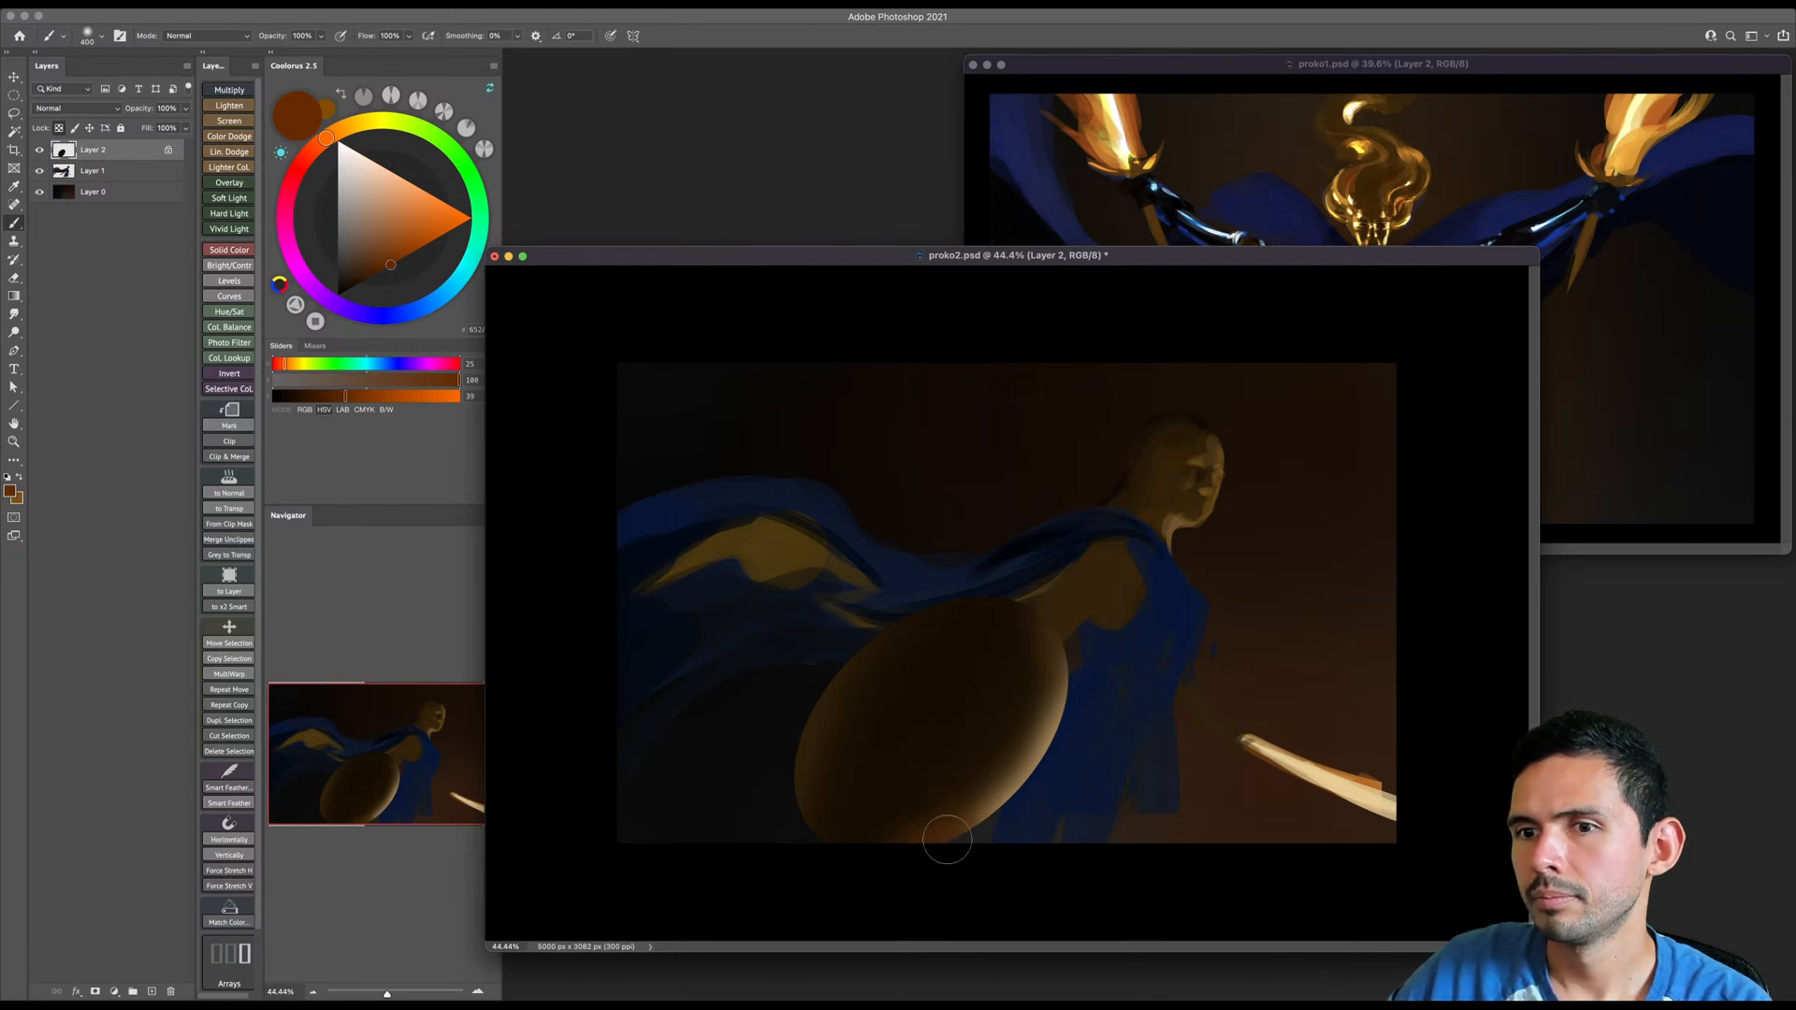
{"action": "key", "text": "bracketright"}
{"action": "key", "text": "bracketright"}
{"action": "key", "text": "bracketright"}
{"action": "key", "text": "bracketright"}
{"action": "key", "text": "bracketright"}
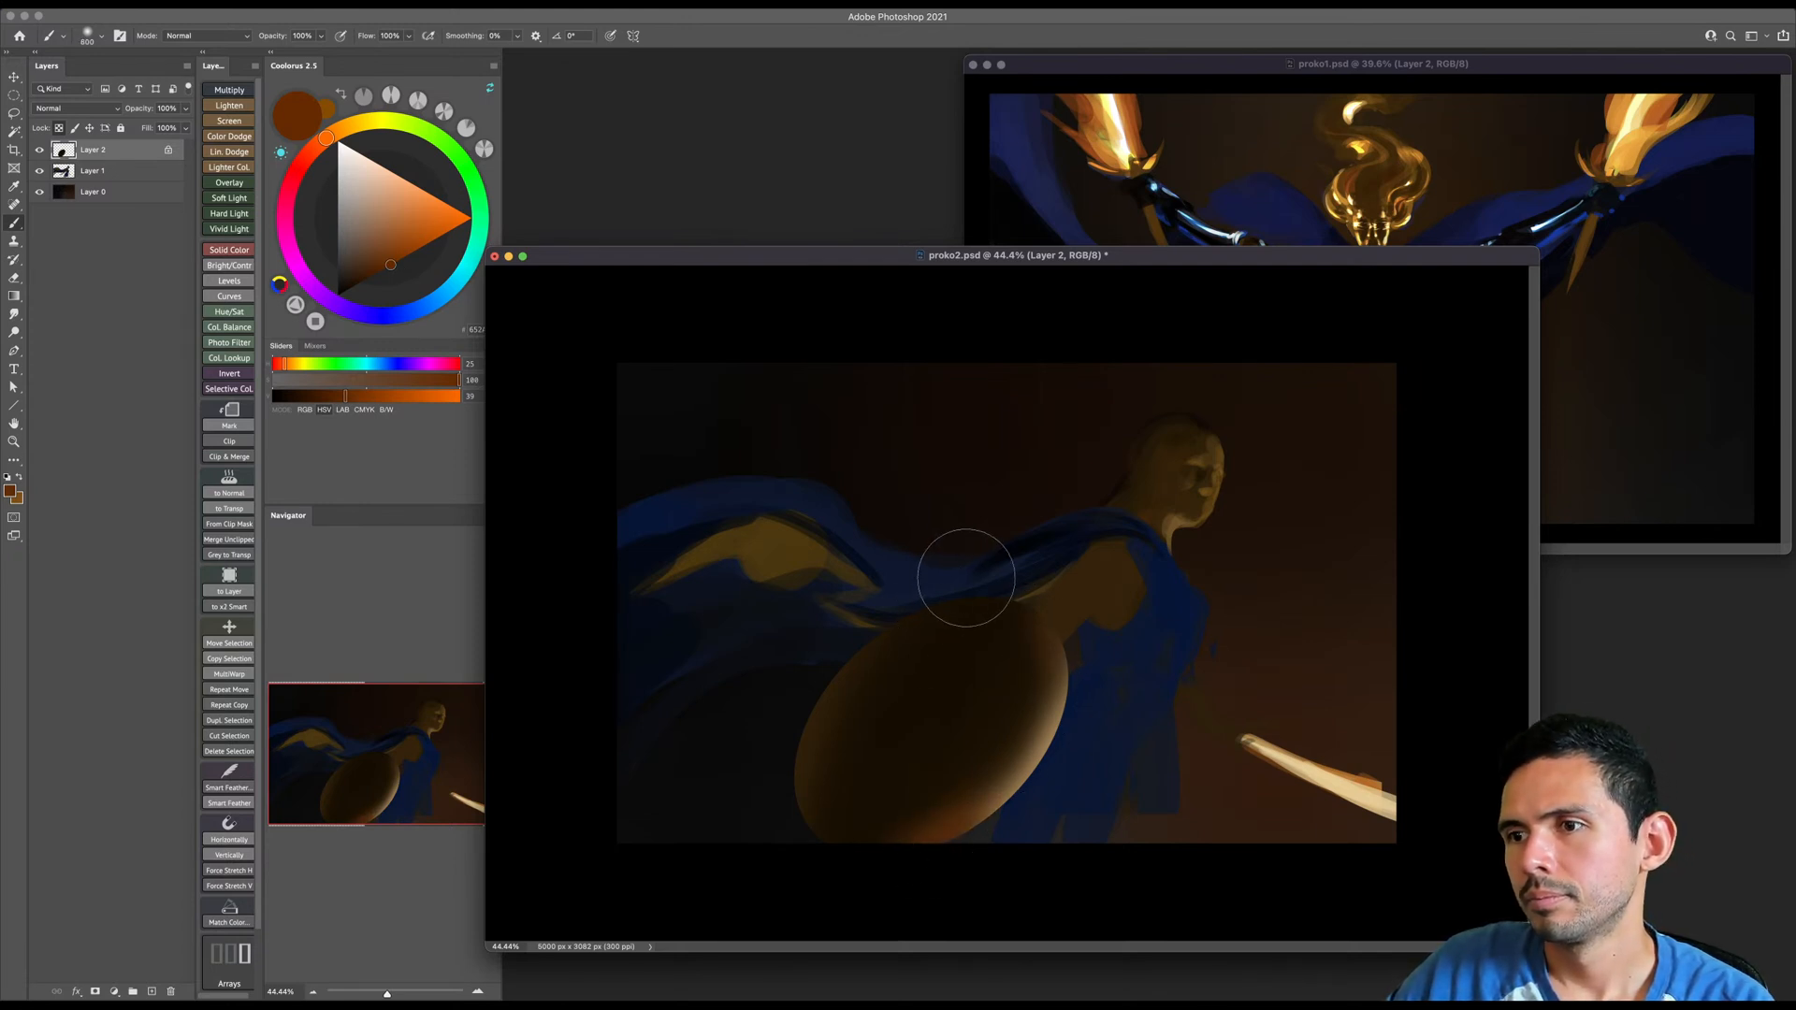
{"action": "key", "text": "bracketright"}
{"action": "key", "text": "bracketright"}
- Darken the shield's center with a near-black brown and save proko2.psd
{"action": "left_click", "coordinate": [965, 720], "text": "alt"}
{"action": "key", "text": "bracketleft"}
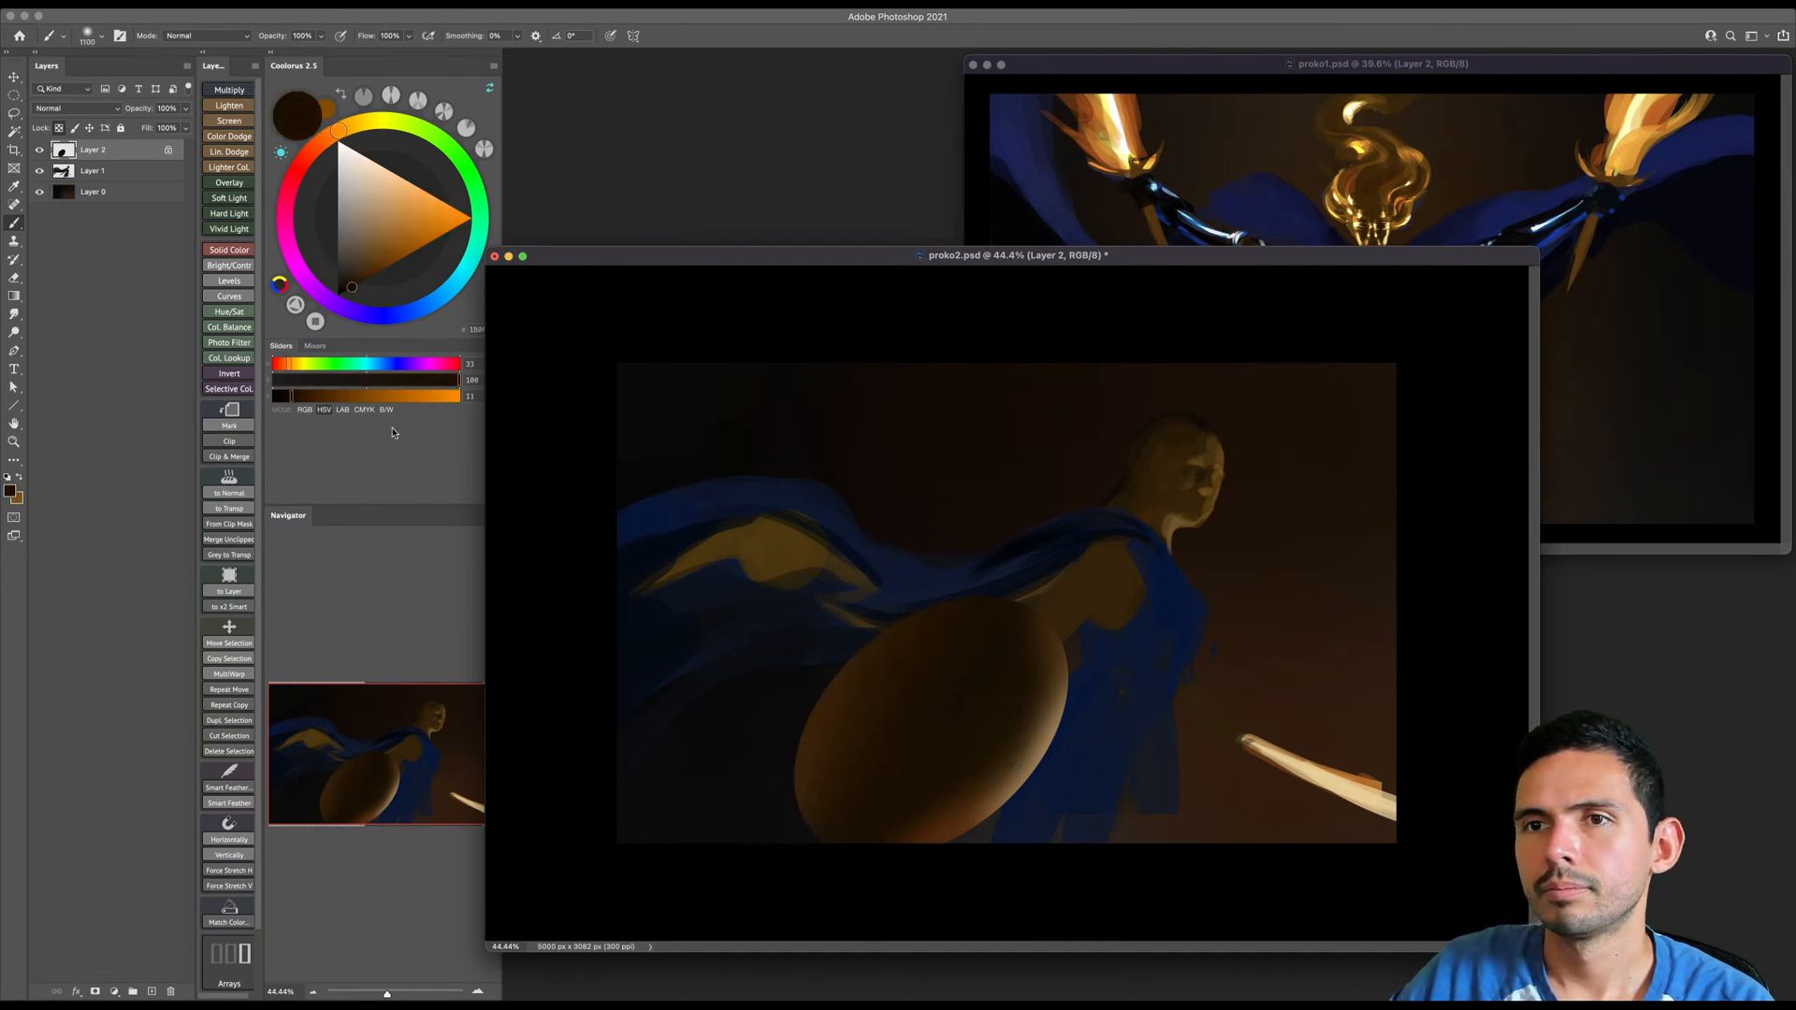
{"action": "left_click", "coordinate": [344, 294]}
{"action": "key", "text": "bracketleft"}
{"action": "key", "text": "bracketleft"}
{"action": "key", "text": "bracketleft"}
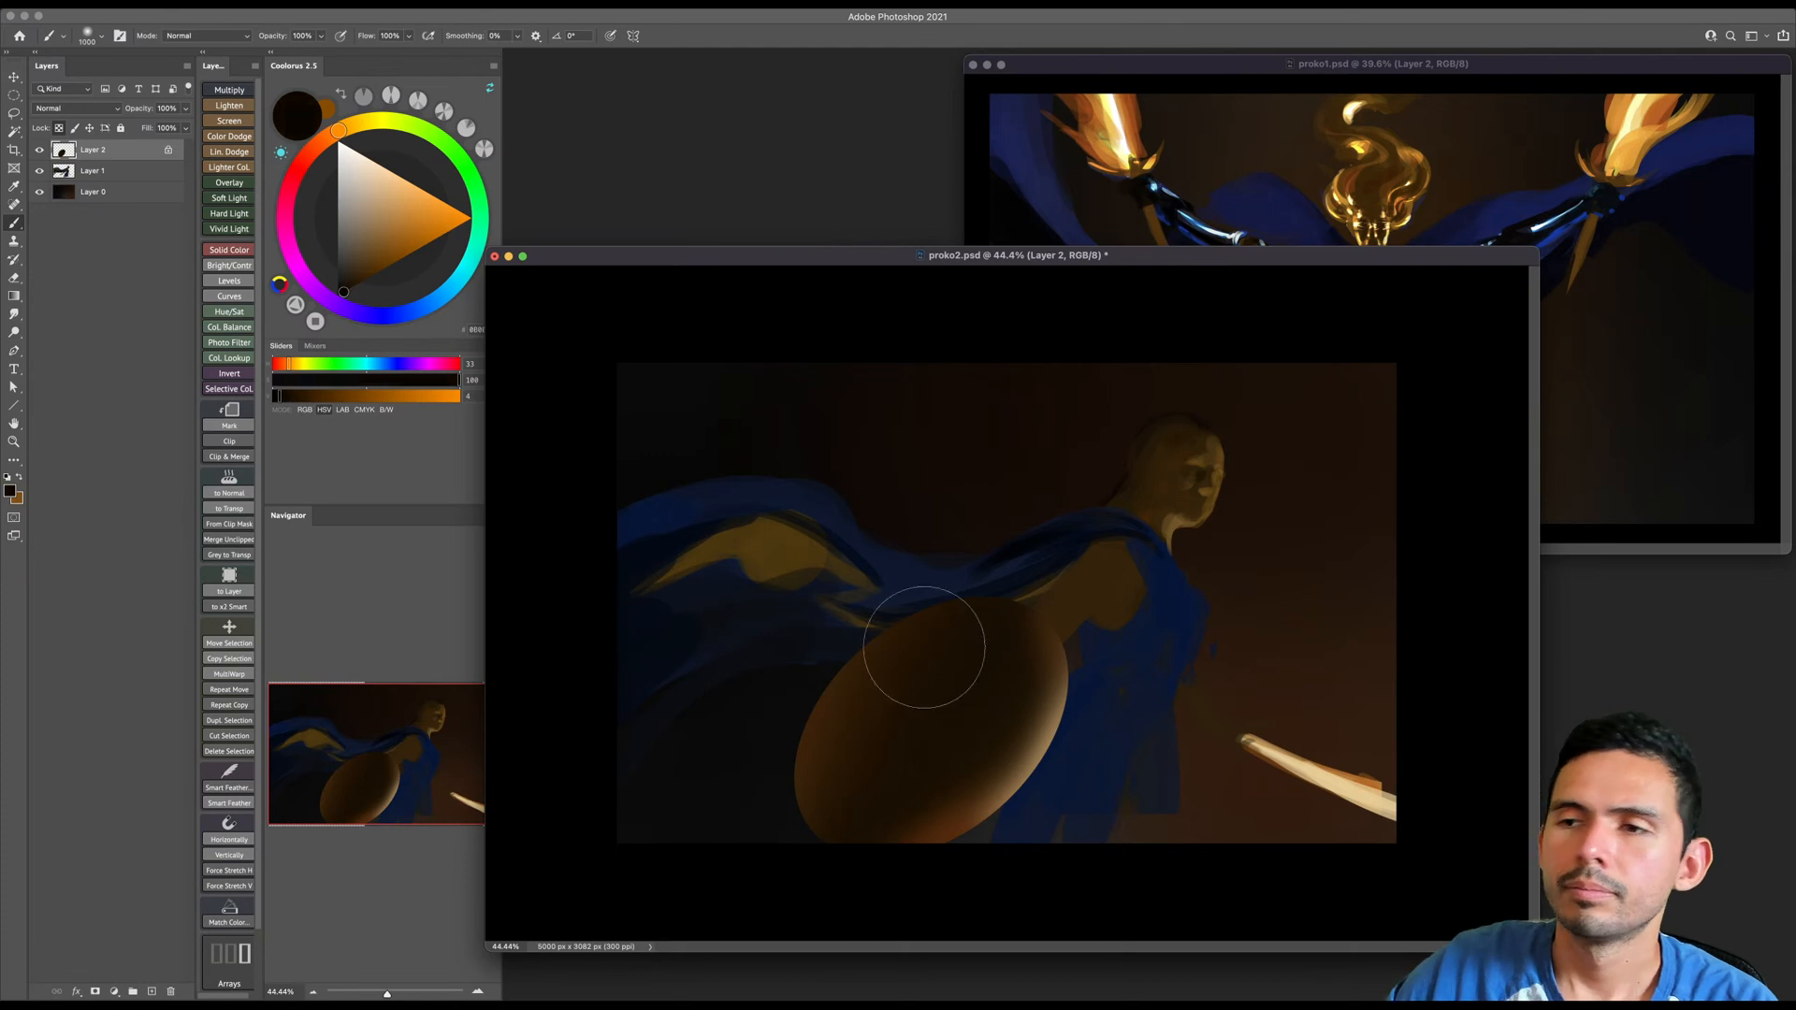
{"action": "key", "text": "XF86MonBrightnessUp"}
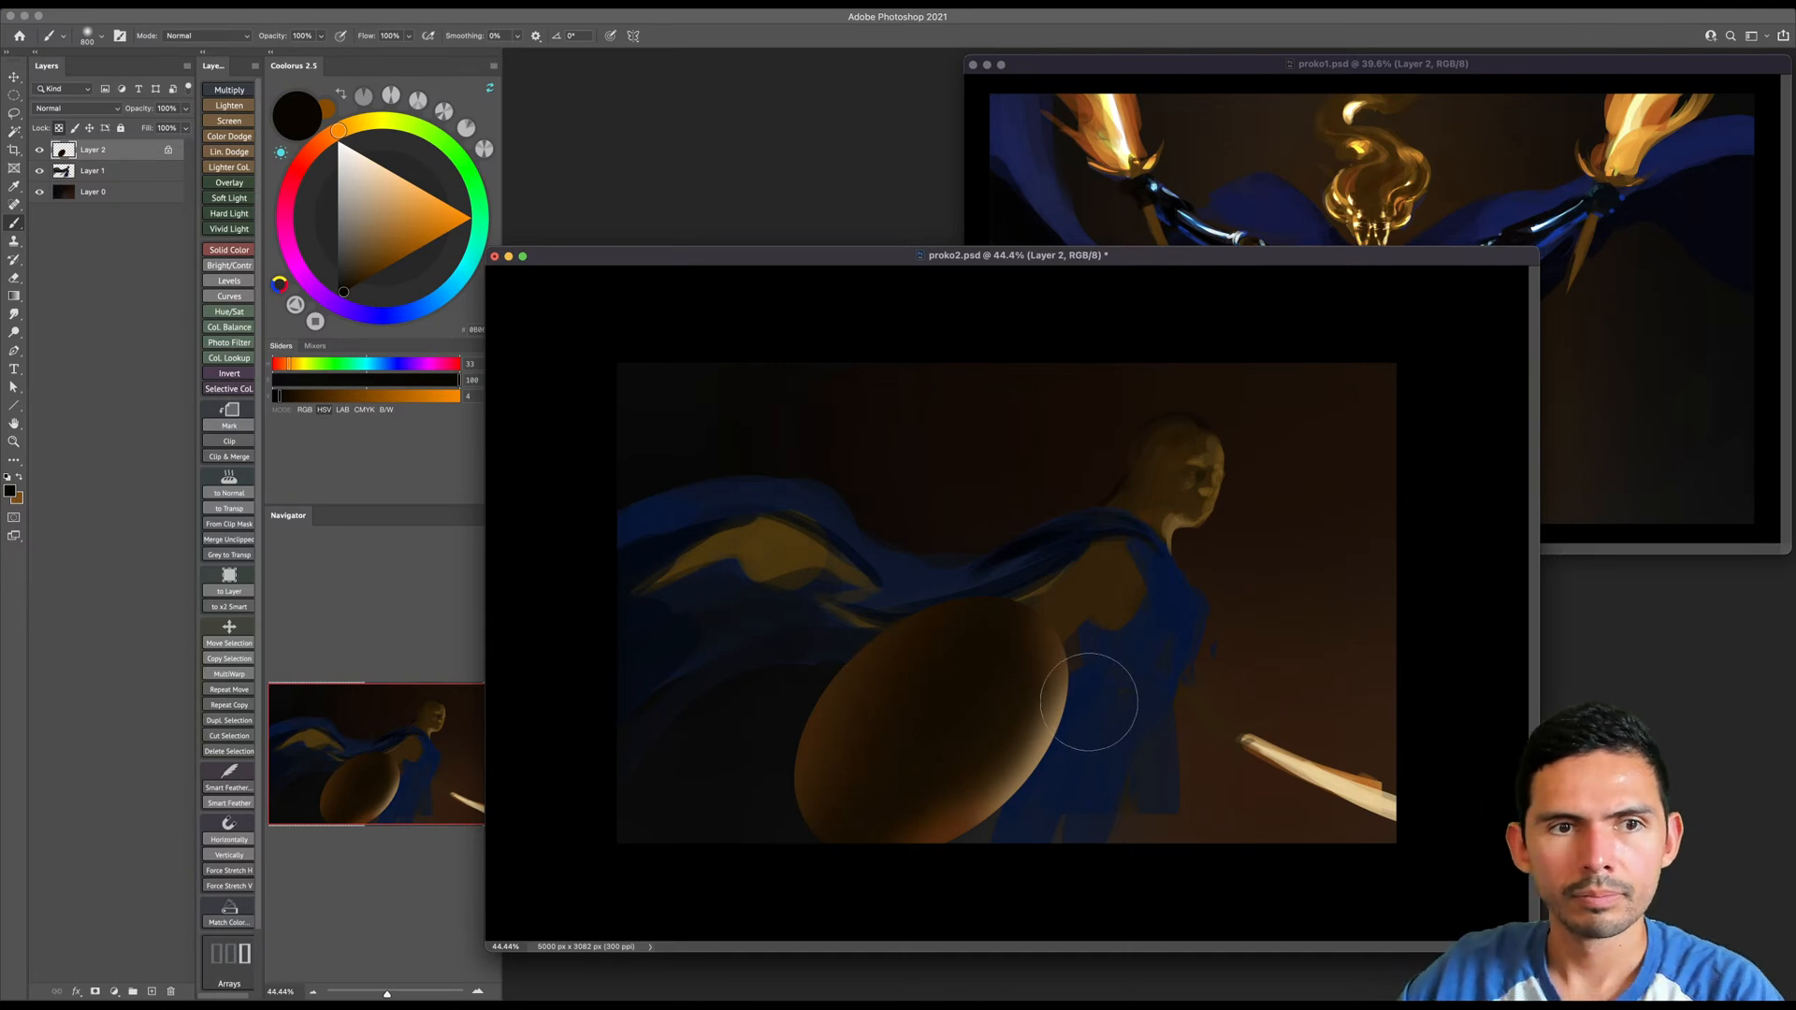
{"action": "key", "text": "bracketleft"}
{"action": "key", "text": "bracketleft"}
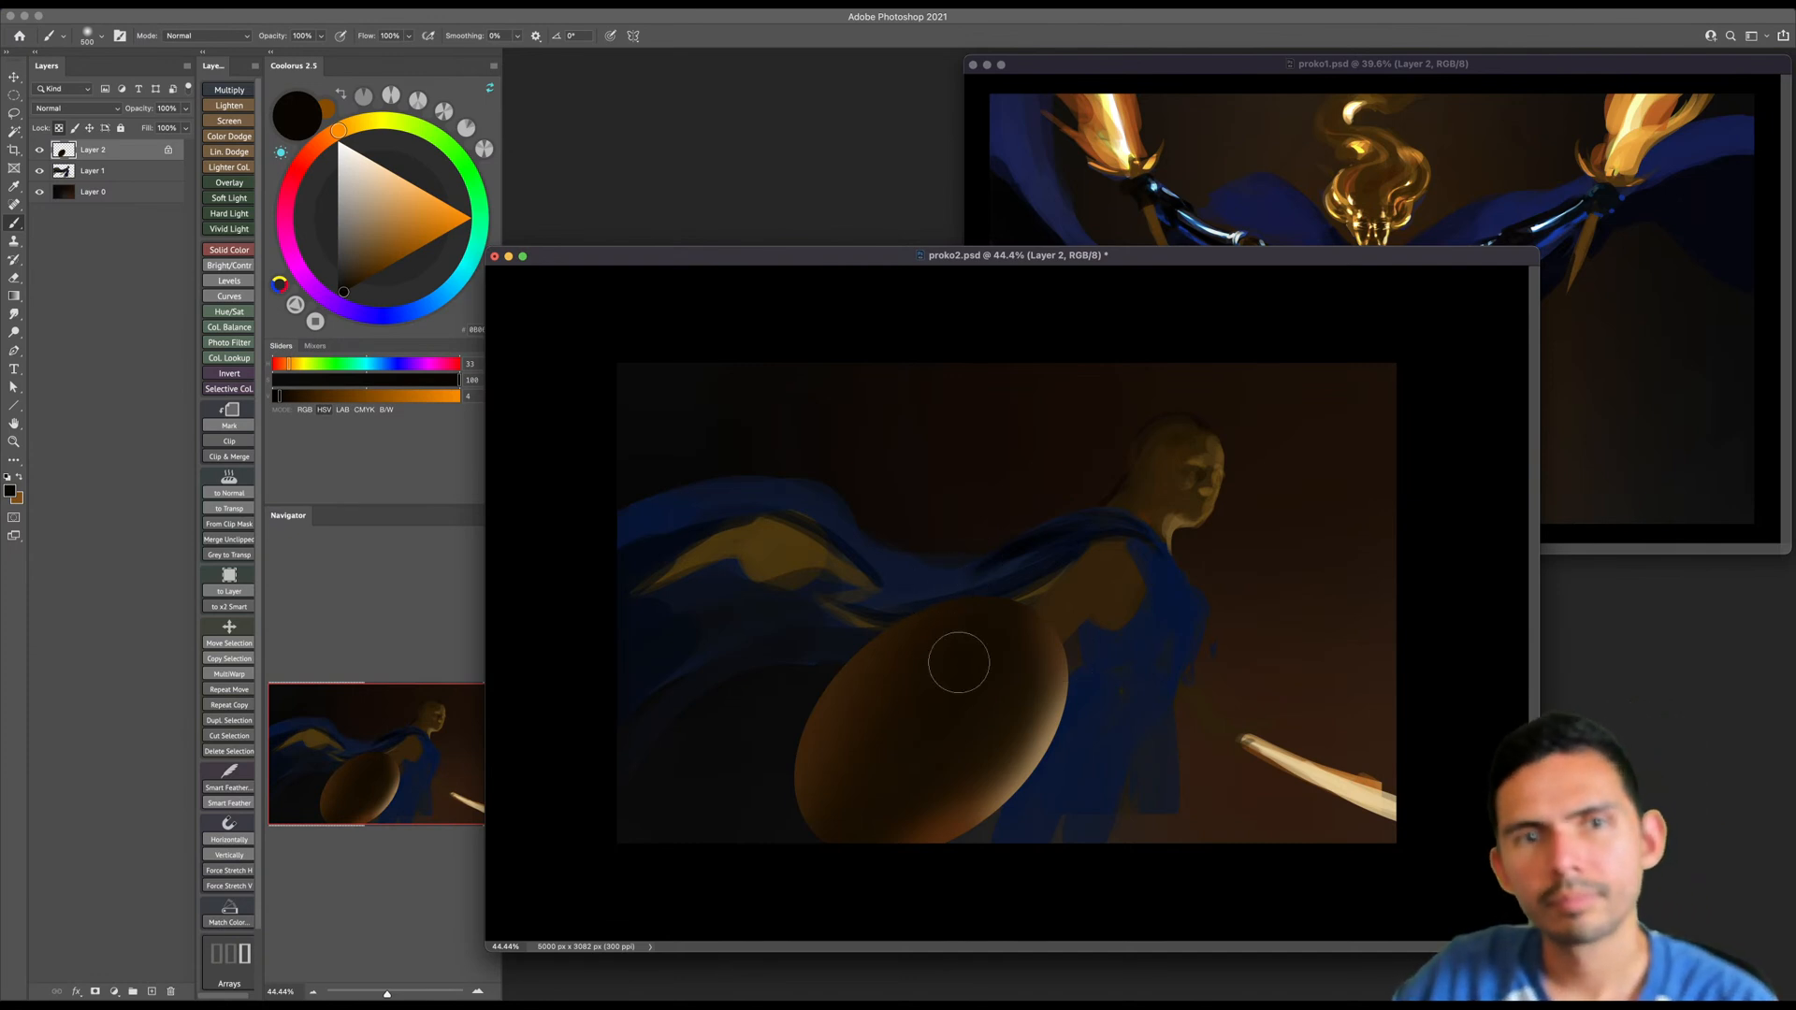
{"action": "key", "text": "super+s"}
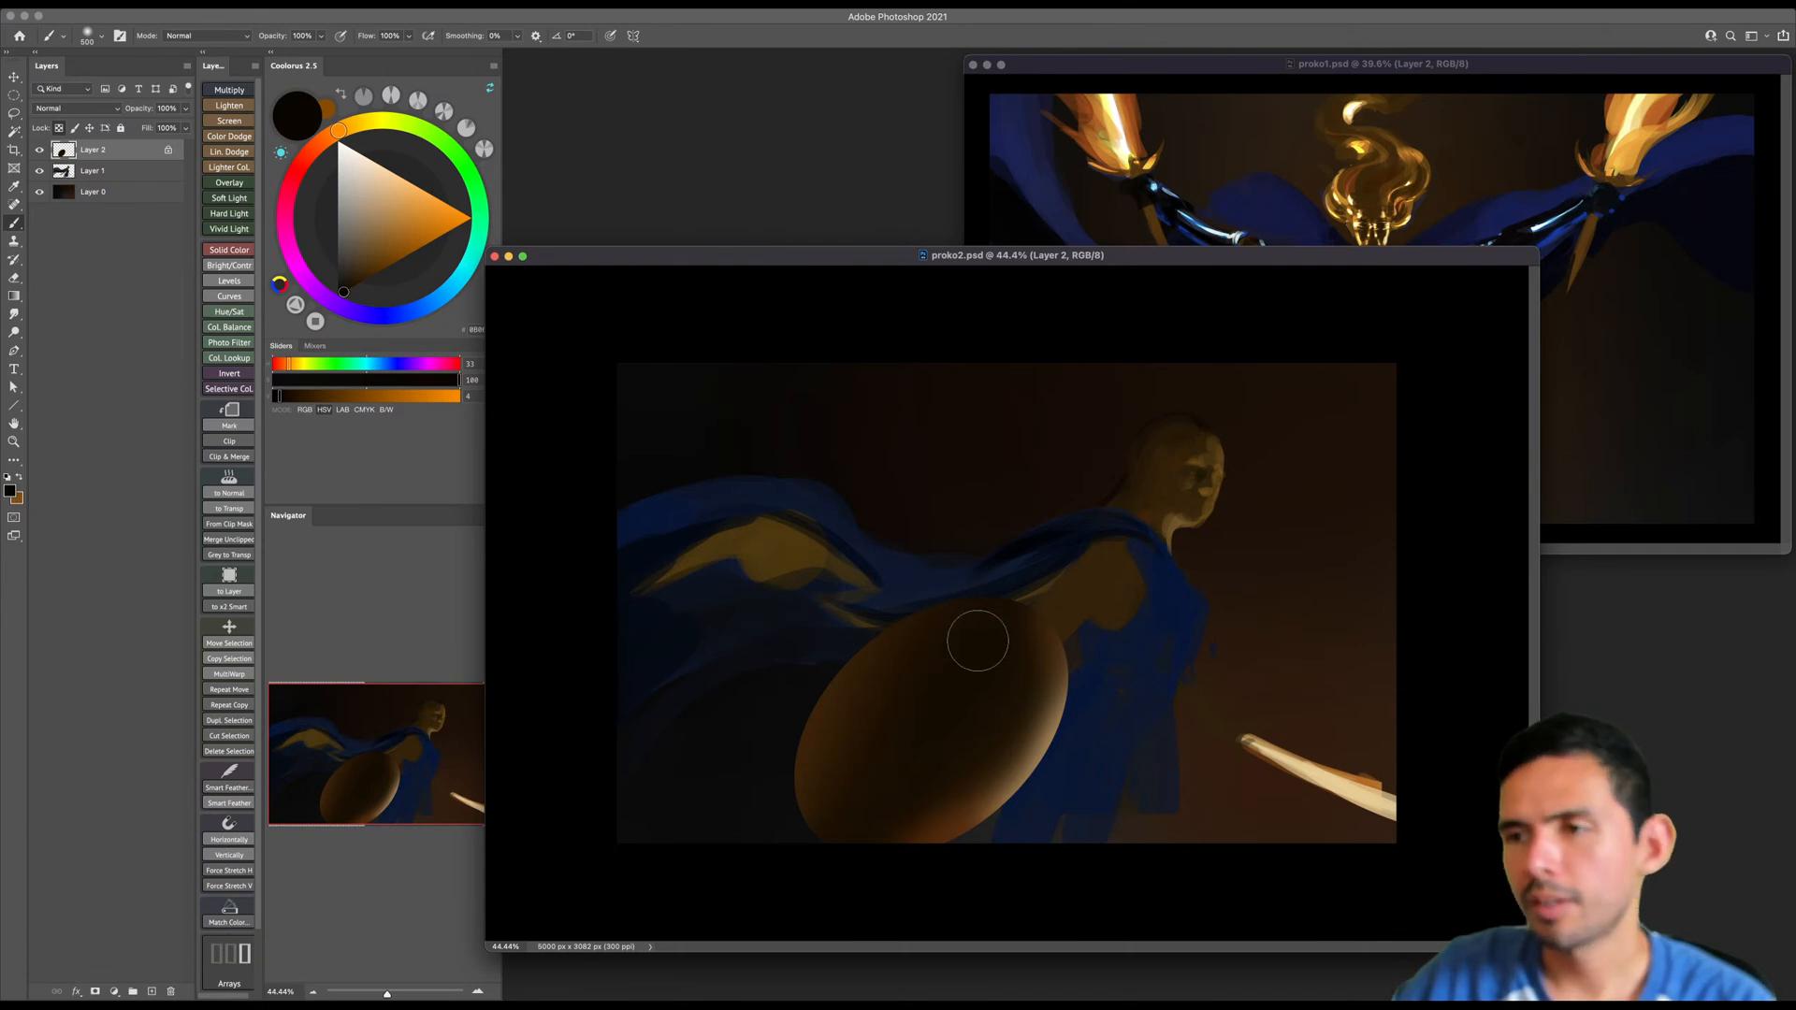
- Make the figure's layer, Layer 1, active and return to the Brush tool
{"action": "key", "text": "z"}
{"action": "left_click_drag", "start_coordinate": [999, 608], "coordinate": [997, 609]}
{"action": "key", "text": "v"}
{"action": "left_click", "coordinate": [1081, 587]}
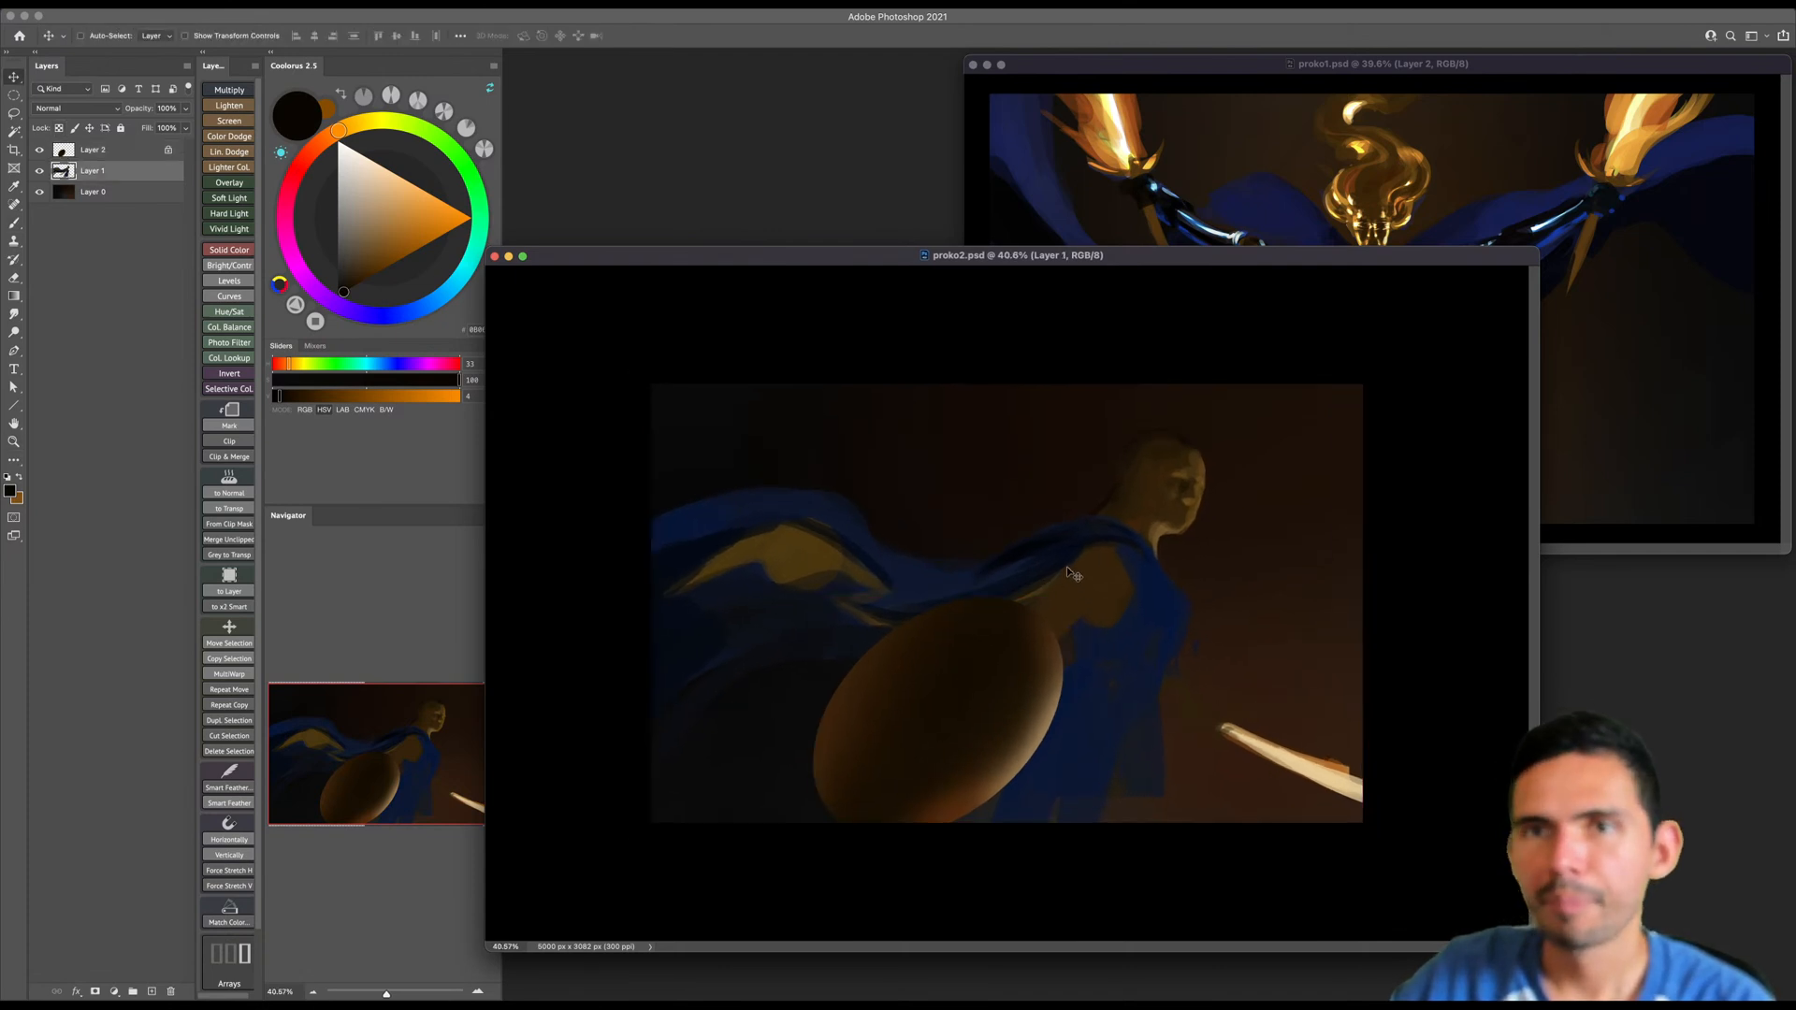
{"action": "key", "text": "b"}
{"action": "key", "text": "z"}
{"action": "key", "text": "b"}
- Try shading the shoulder and upper arm above the shield with near-black brown, and undo the strokes
{"action": "mouse_move", "coordinate": [1038, 570]}
{"action": "left_mouse_down"}
{"action": "mouse_move", "coordinate": [1096, 563]}
{"action": "mouse_move", "coordinate": [1002, 683]}
{"action": "left_mouse_up"}
{"action": "key", "text": "bracketleft"}
{"action": "key", "text": "bracketleft"}
{"action": "key", "text": "bracketleft"}
{"action": "key", "text": "bracketleft"}
{"action": "key", "text": "bracketleft"}
{"action": "left_click_drag", "start_coordinate": [1047, 614], "coordinate": [1063, 583]}
{"action": "key", "text": "super+z"}
{"action": "key", "text": "super+z"}
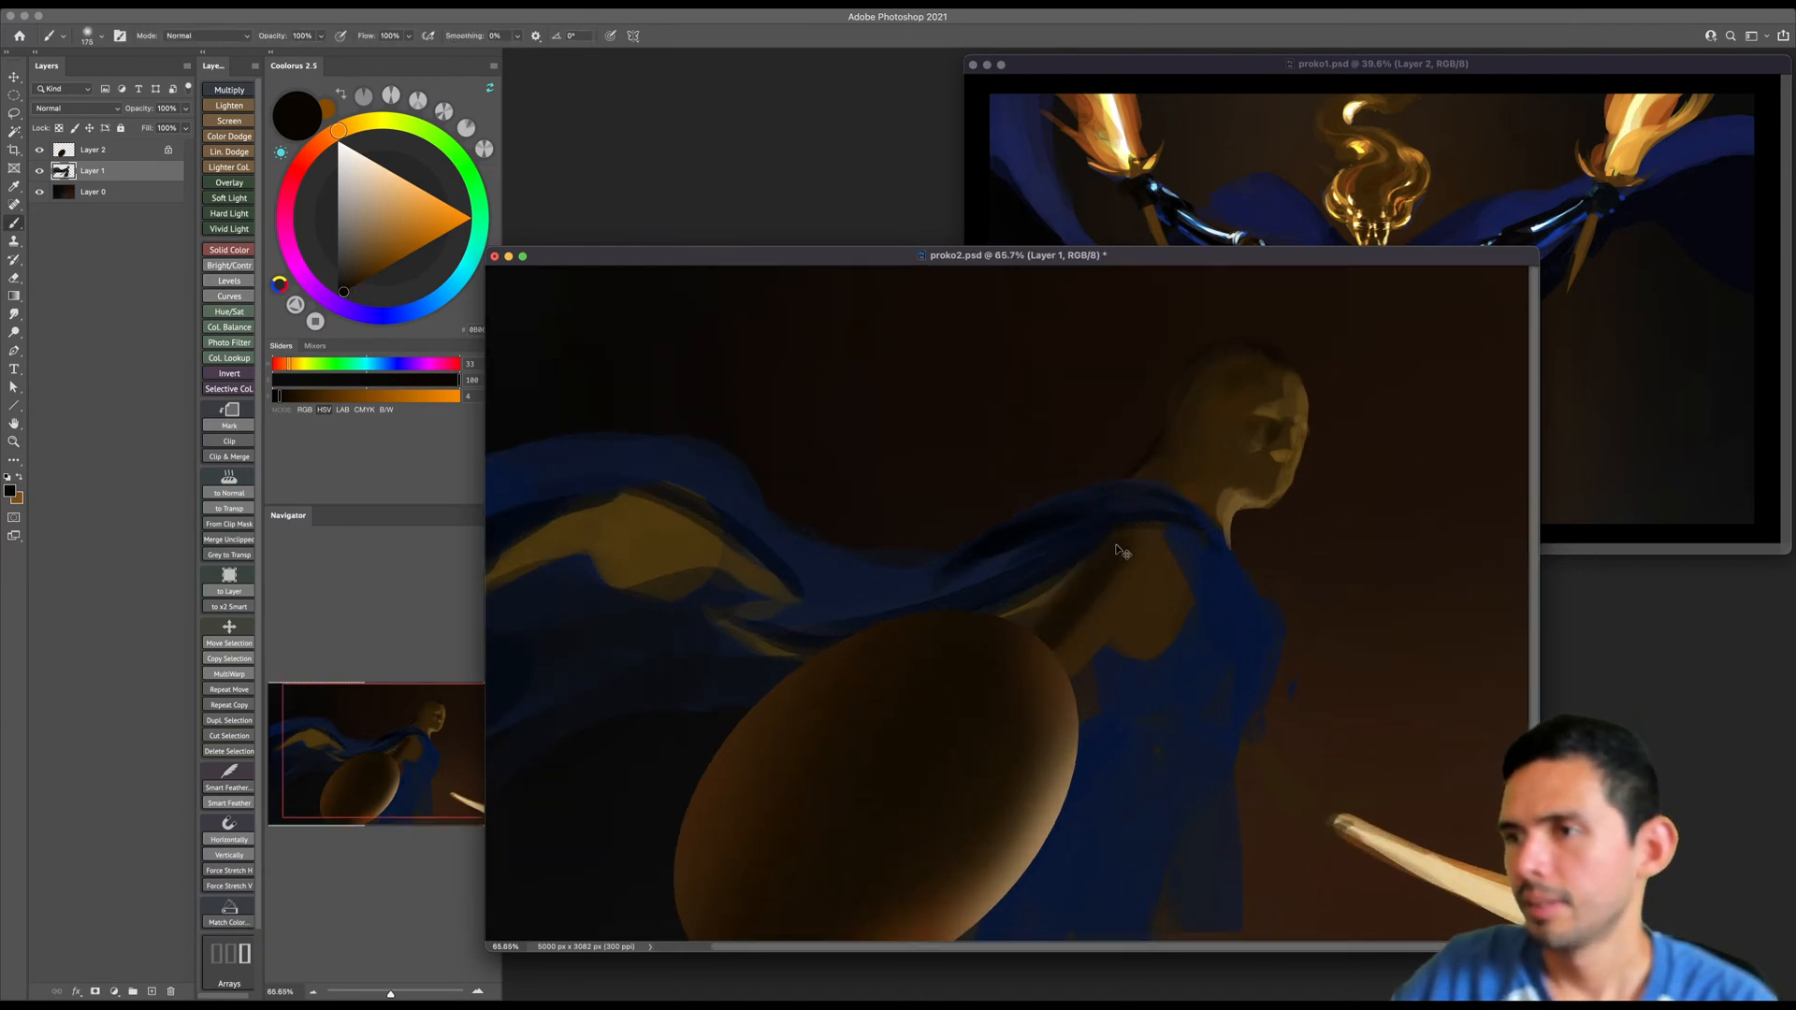
{"action": "left_click_drag", "start_coordinate": [1113, 528], "coordinate": [1015, 645]}
{"action": "left_click", "coordinate": [1109, 571], "text": "alt"}
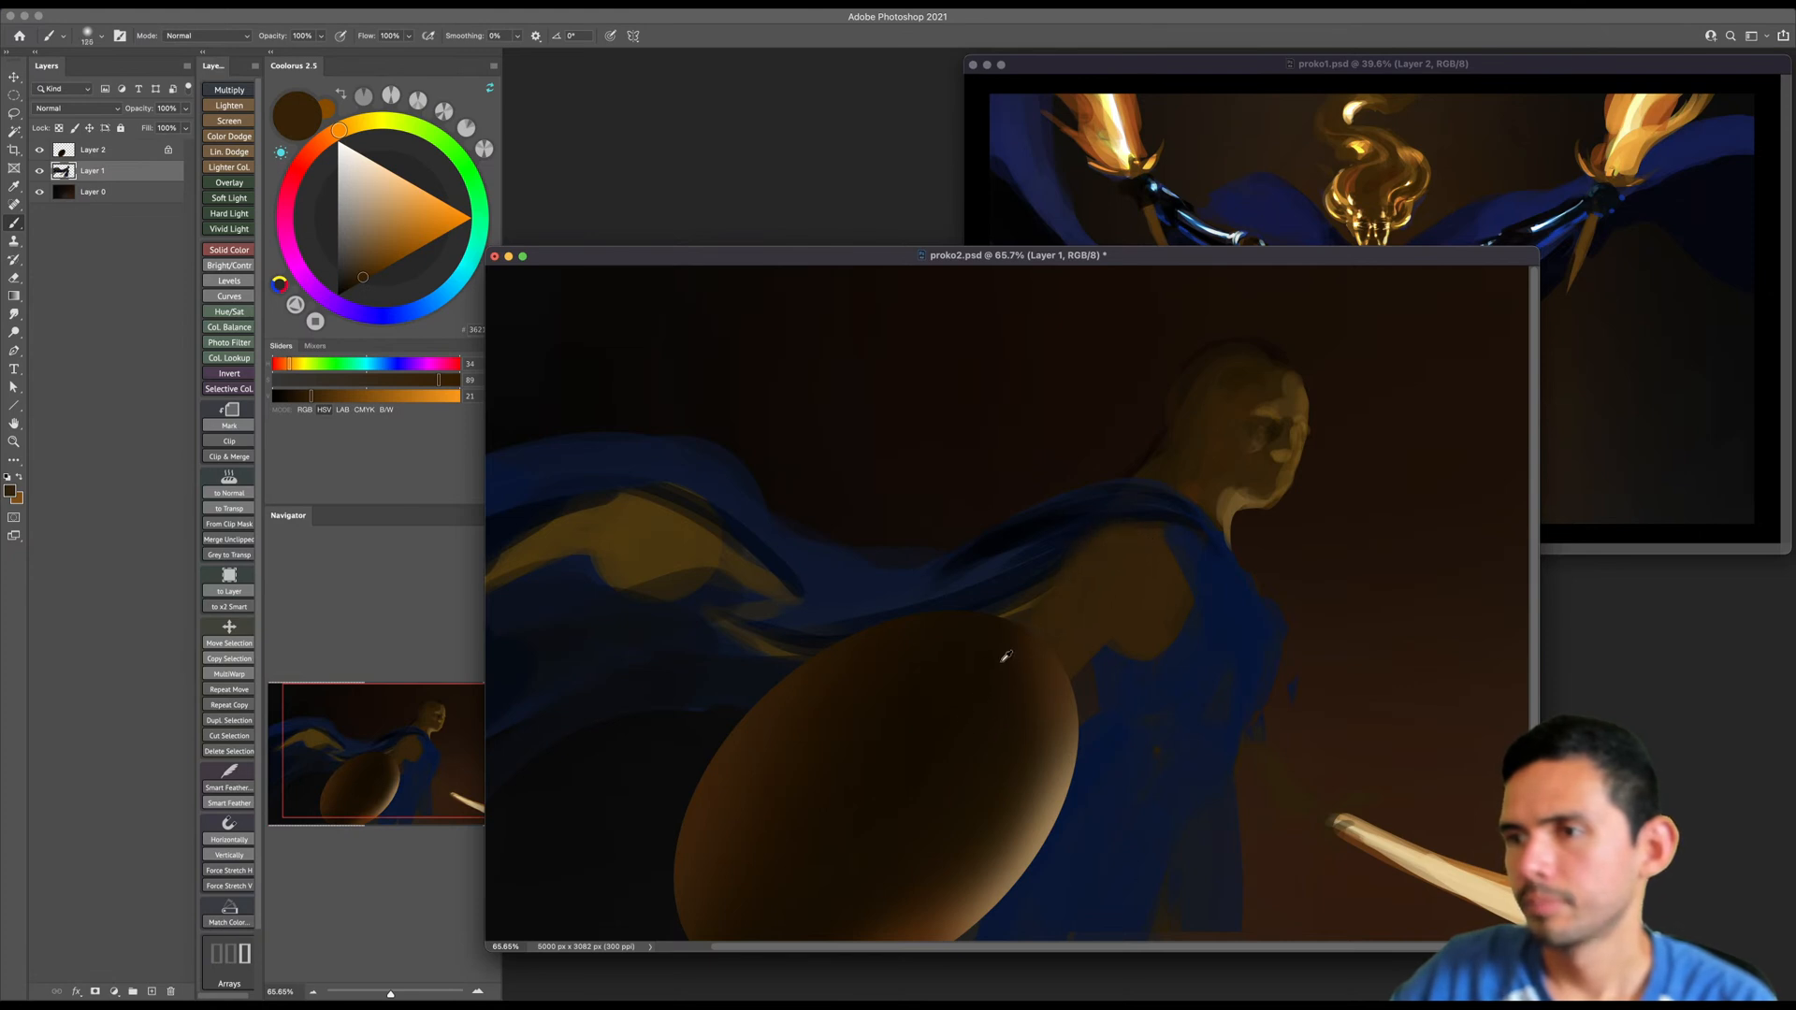
- Shade the back of the figure's shoulder and head with a dark brown sampled from the shield, enlarging the brush
{"action": "left_click", "coordinate": [1003, 662], "text": "alt"}
{"action": "left_click_drag", "start_coordinate": [1114, 525], "coordinate": [1046, 599]}
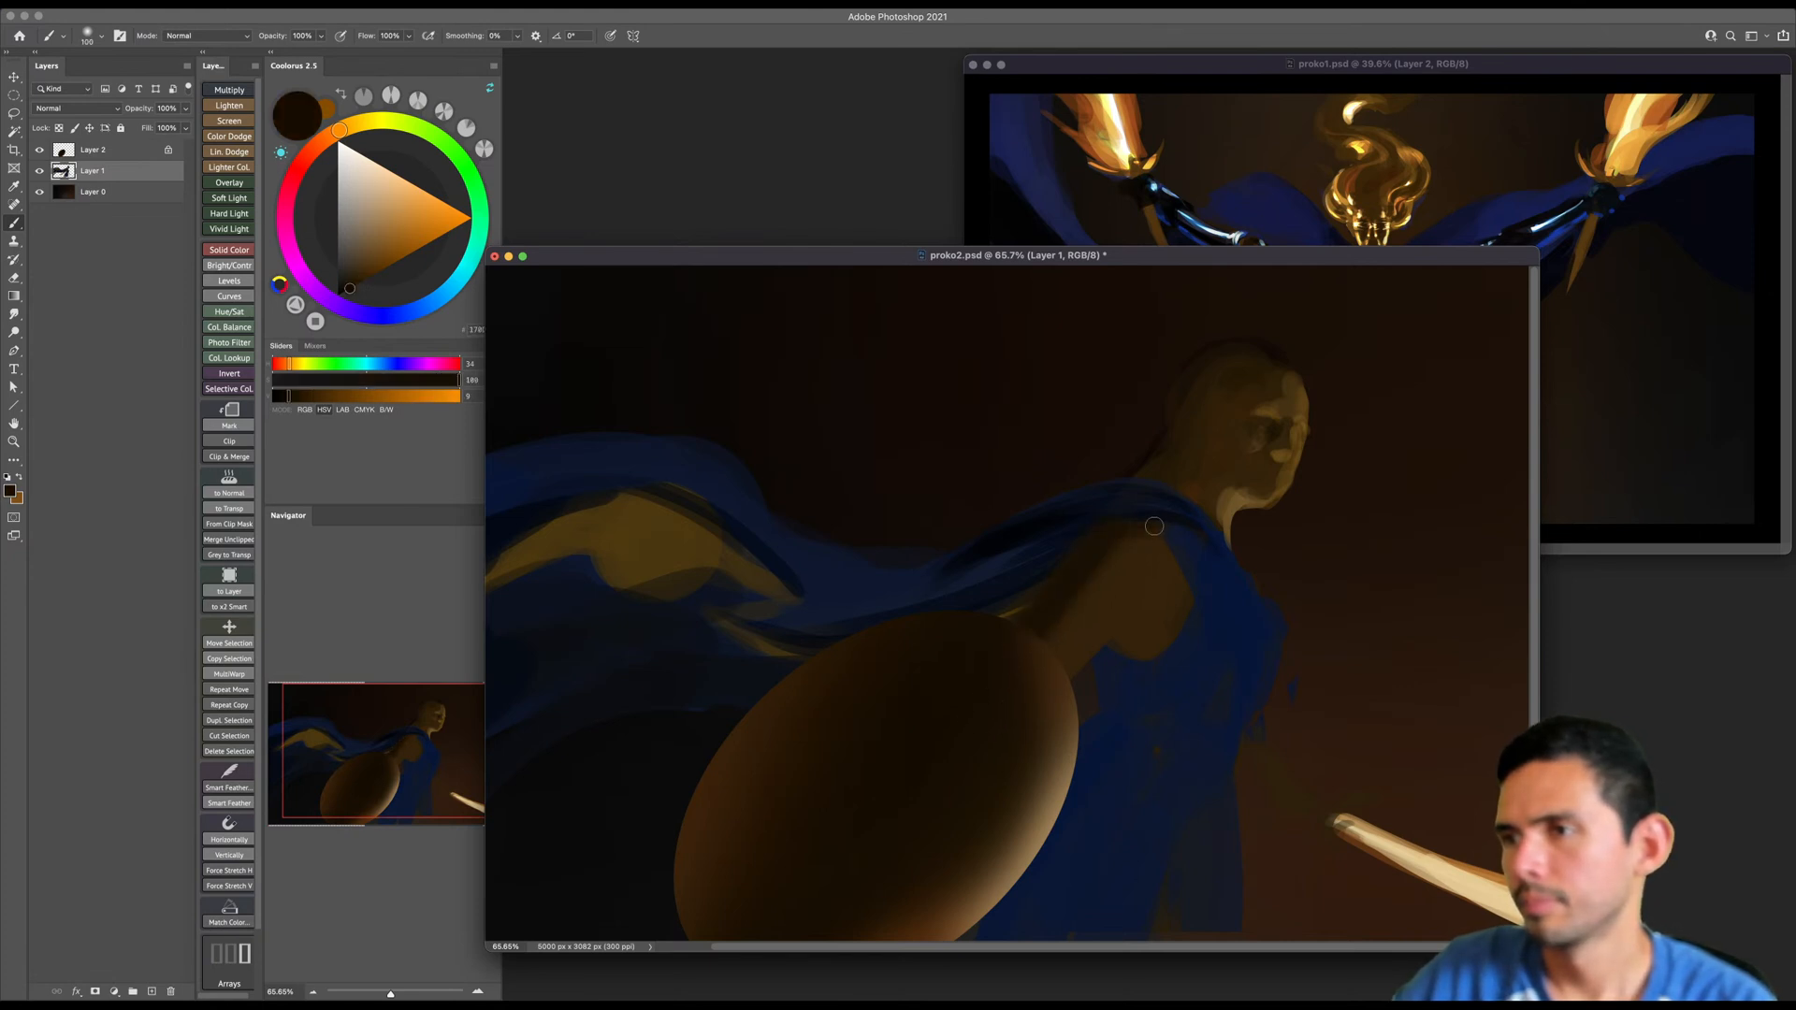
{"action": "key", "text": "bracketright"}
{"action": "key", "text": "bracketright"}
{"action": "key", "text": "bracketright"}
{"action": "key", "text": "bracketright"}
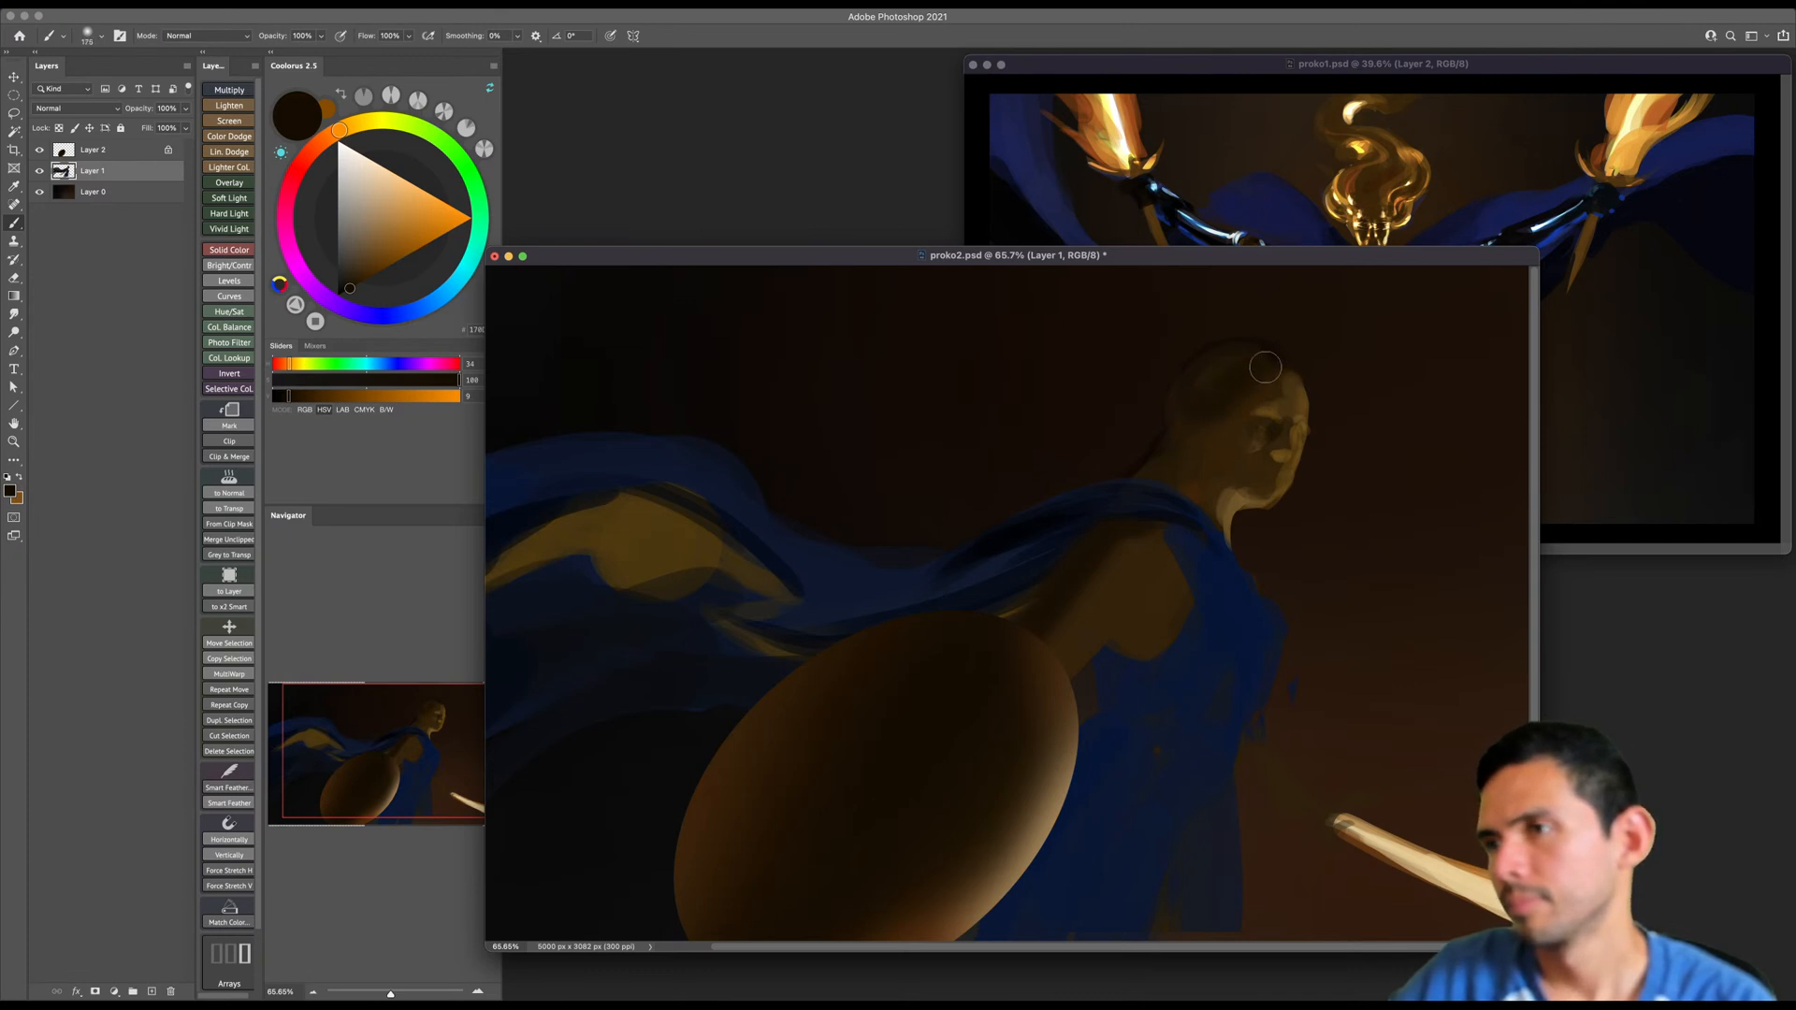
- Shade the figure's head around the forehead and hairline, sampling a dark brown from the forehead
{"action": "mouse_move", "coordinate": [1203, 414]}
{"action": "left_mouse_down"}
{"action": "mouse_move", "coordinate": [1171, 412]}
{"action": "mouse_move", "coordinate": [1186, 408]}
{"action": "left_mouse_up"}
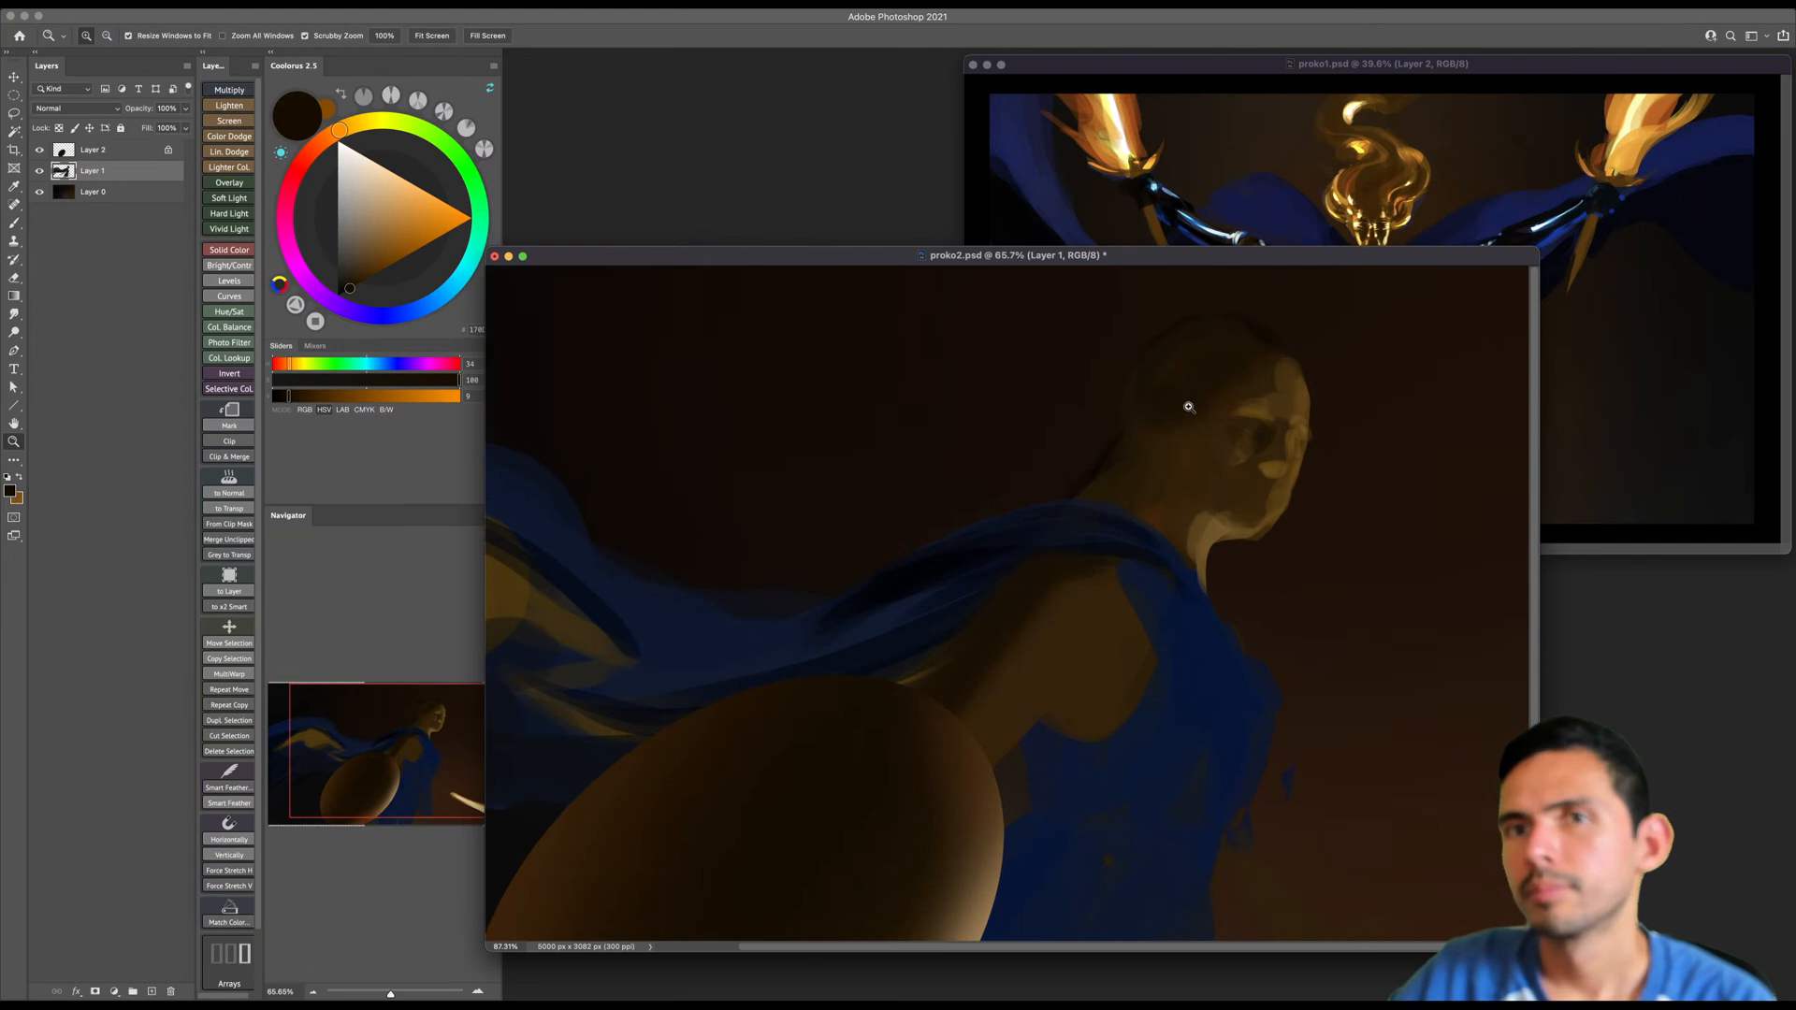
{"action": "key", "text": "slash"}
{"action": "key", "text": "bracketright"}
{"action": "key", "text": "bracketleft"}
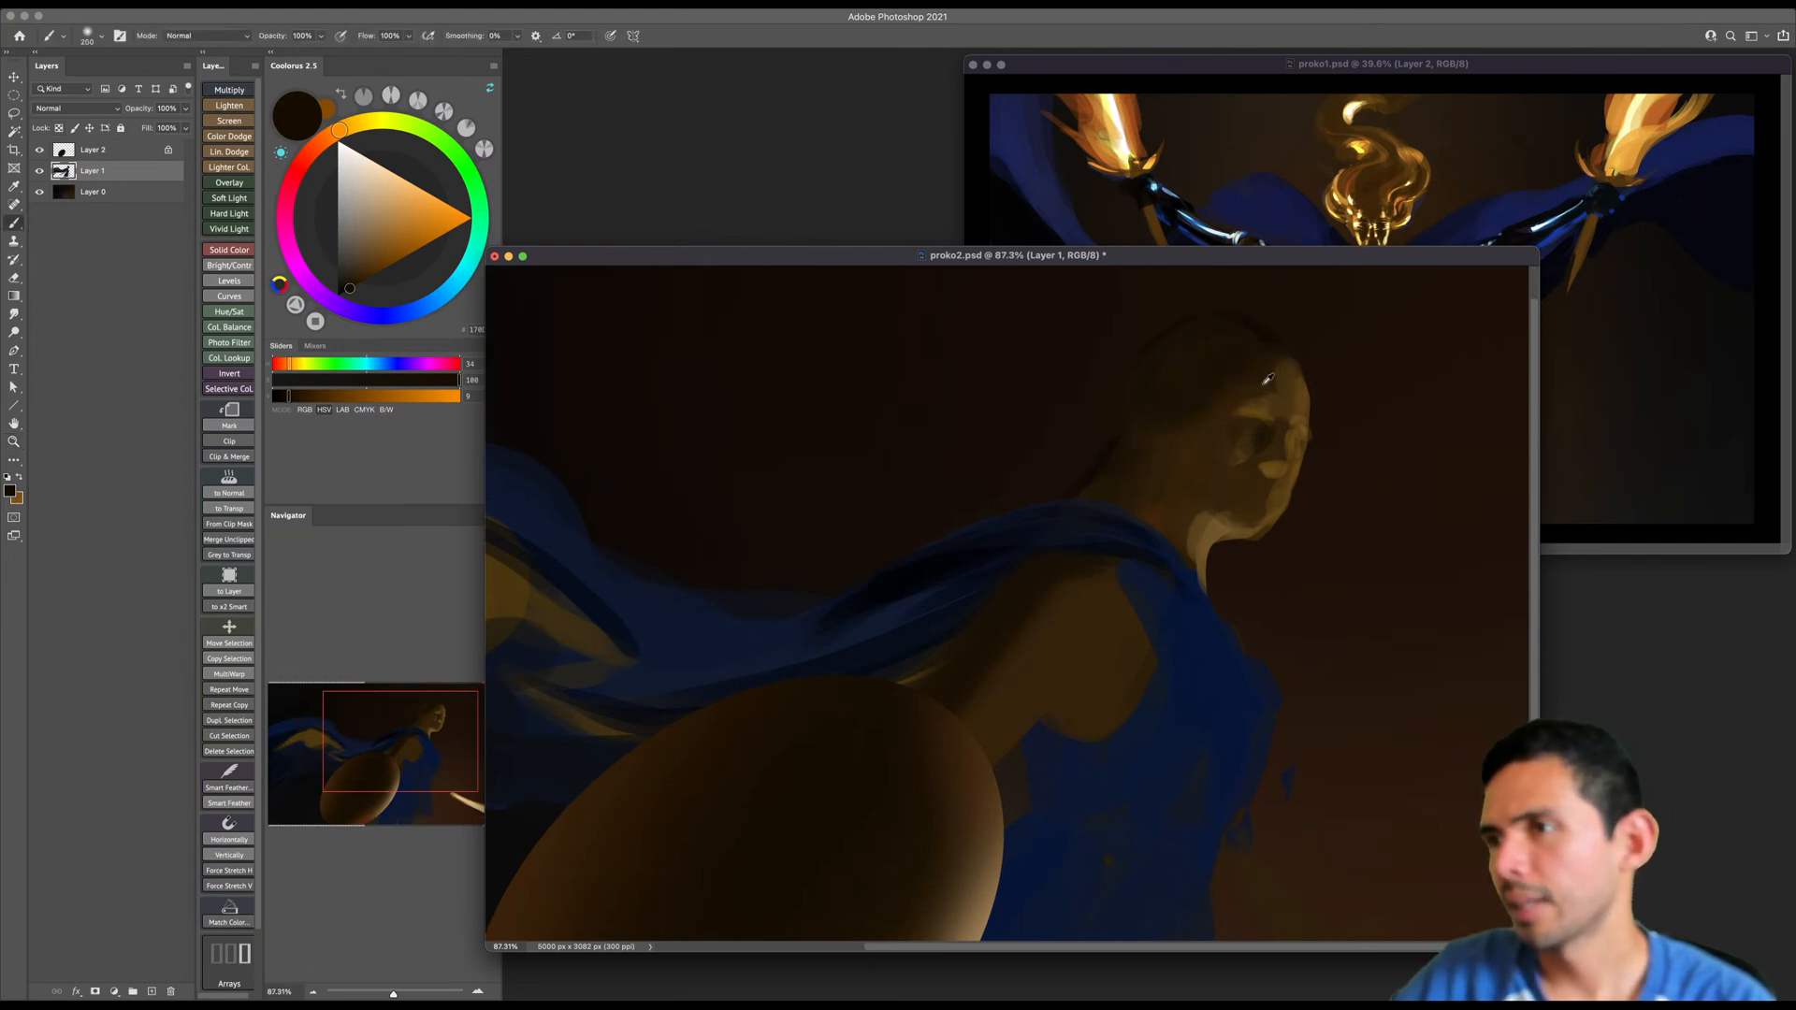
{"action": "left_click", "coordinate": [1272, 378], "text": "alt"}
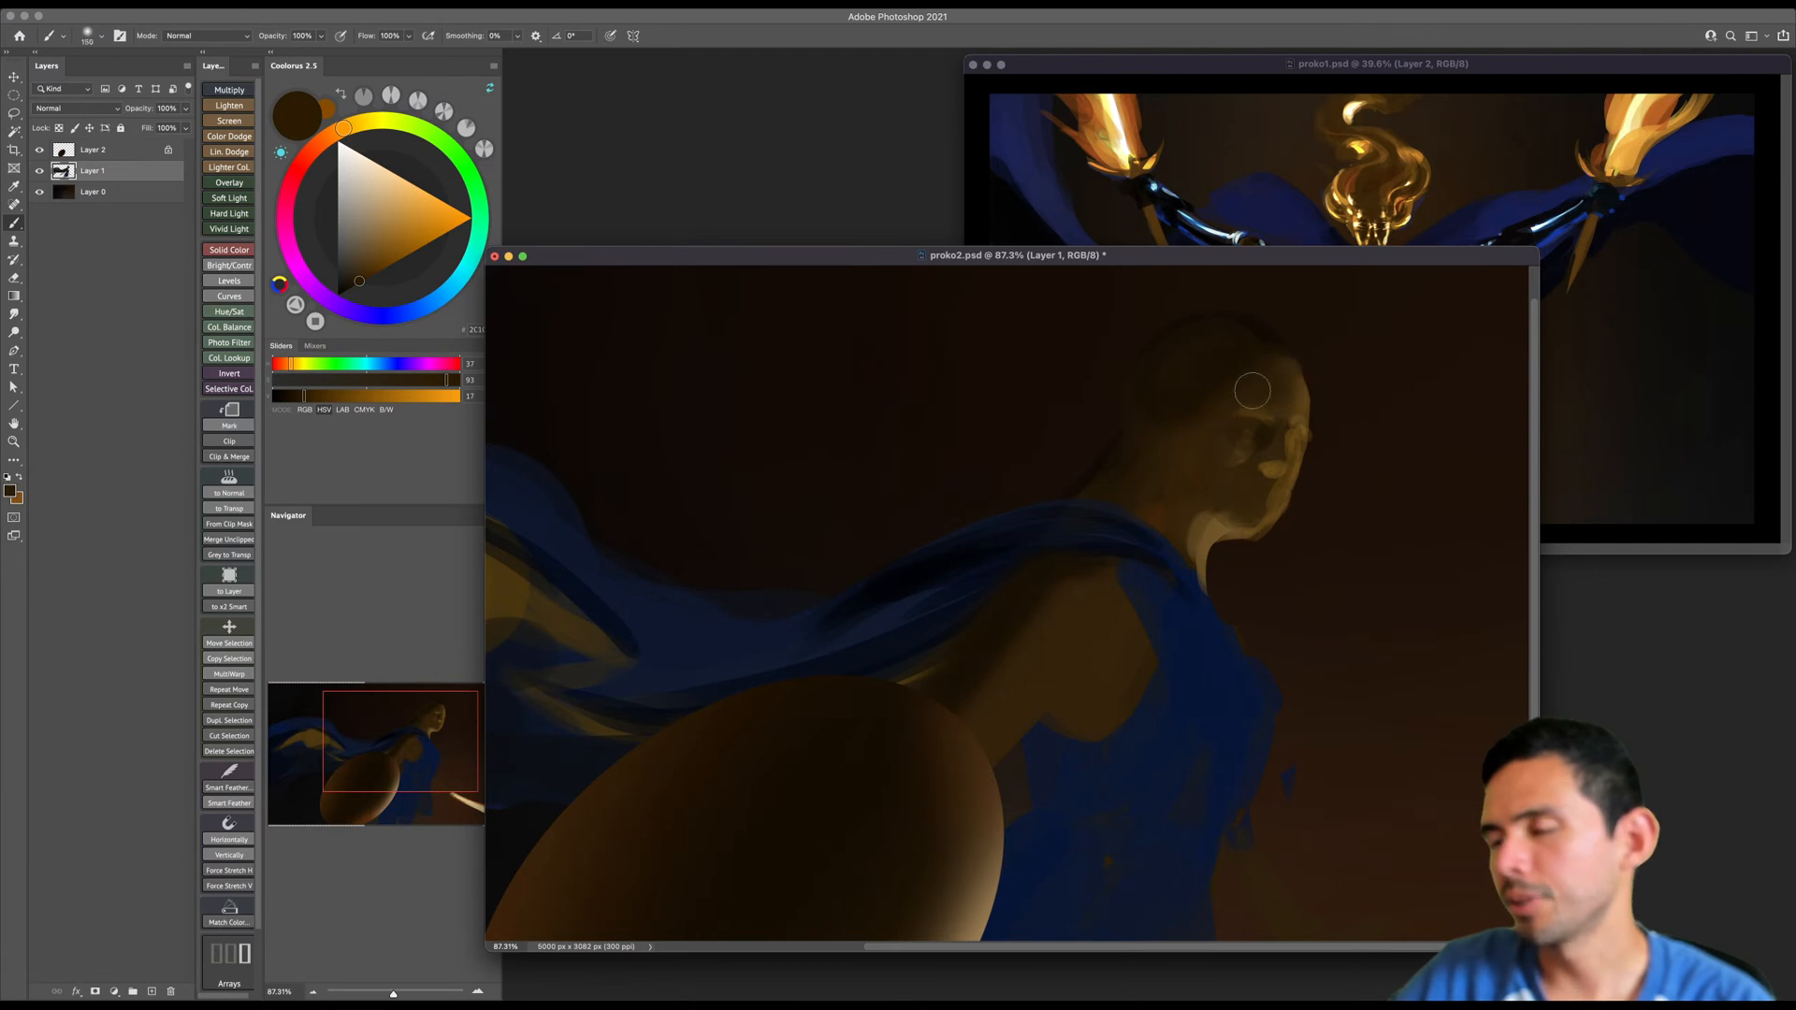
- Darken the cape fold crossing the figure's shoulder and chest with a very dark blue sampled from the cloth
{"action": "scroll", "coordinate": [1243, 402], "scroll_direction": "down", "scroll_amount": 3}
{"action": "scroll", "coordinate": [1242, 402], "scroll_direction": "right", "scroll_amount": 4}
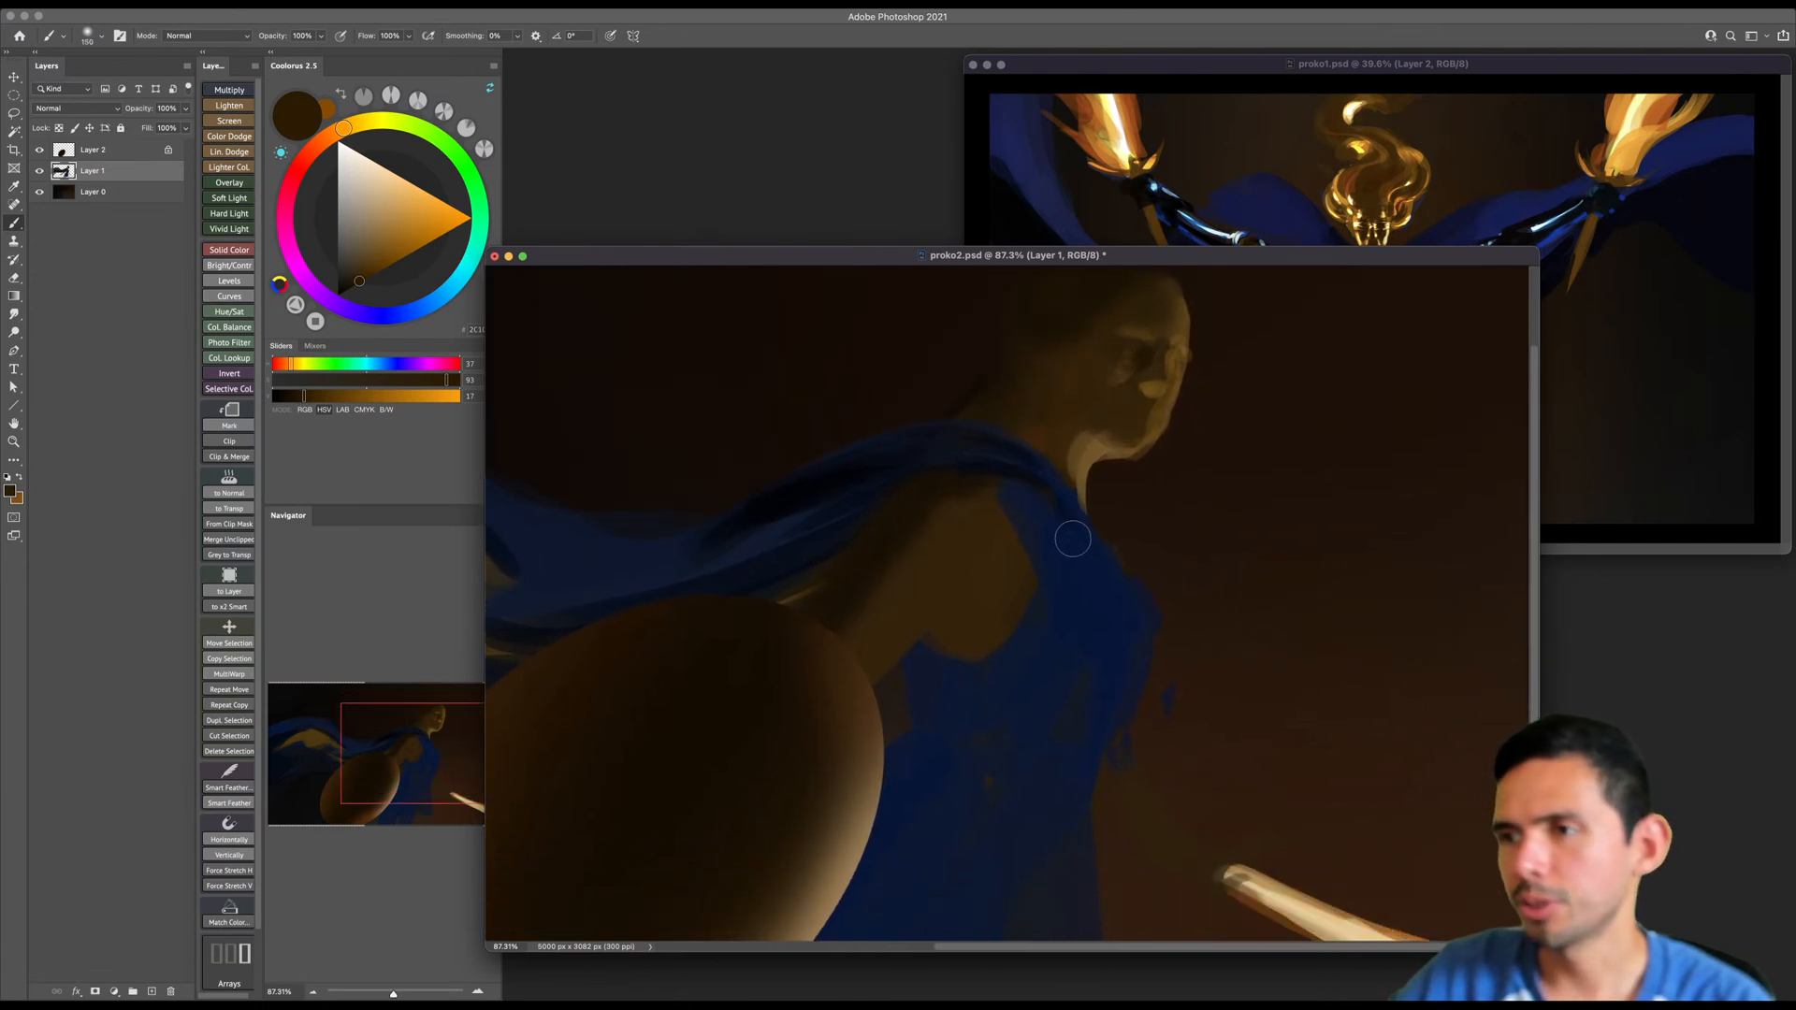
{"action": "left_click", "coordinate": [1070, 528], "text": "alt"}
{"action": "key", "text": "bracketleft"}
{"action": "key", "text": "bracketleft"}
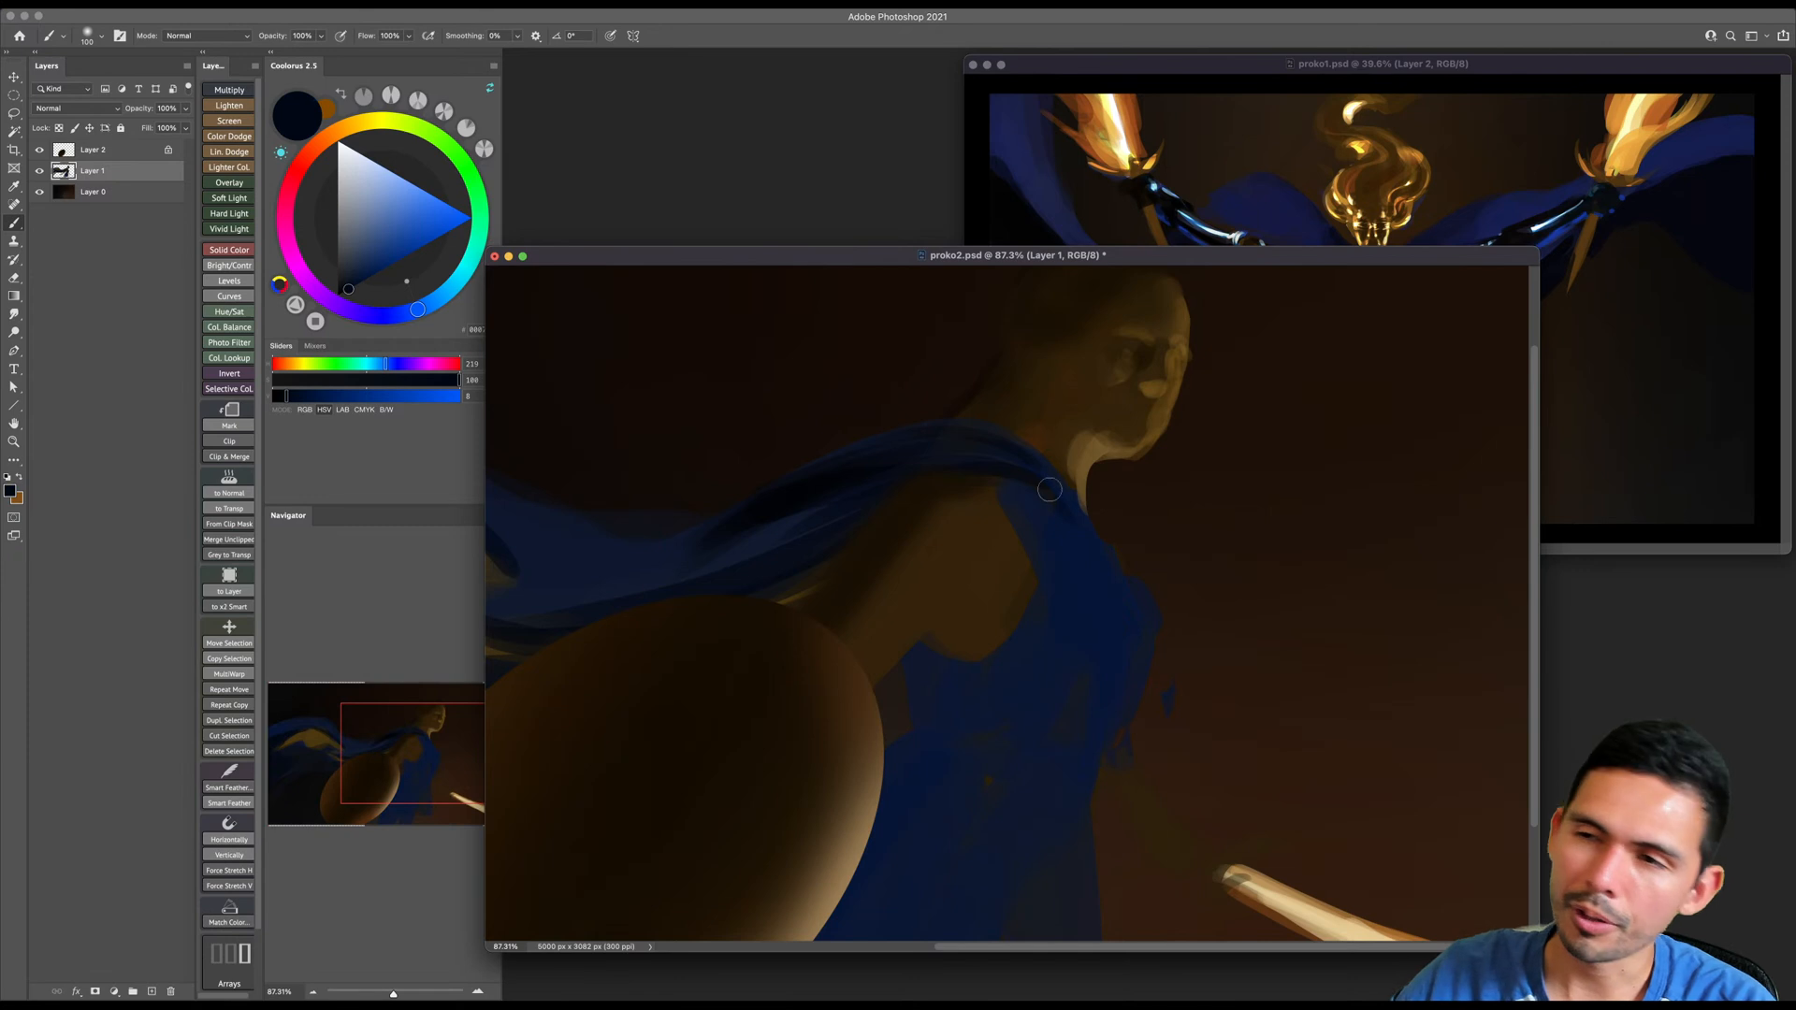
{"action": "key", "text": "bracketleft"}
{"action": "key", "text": "bracketleft"}
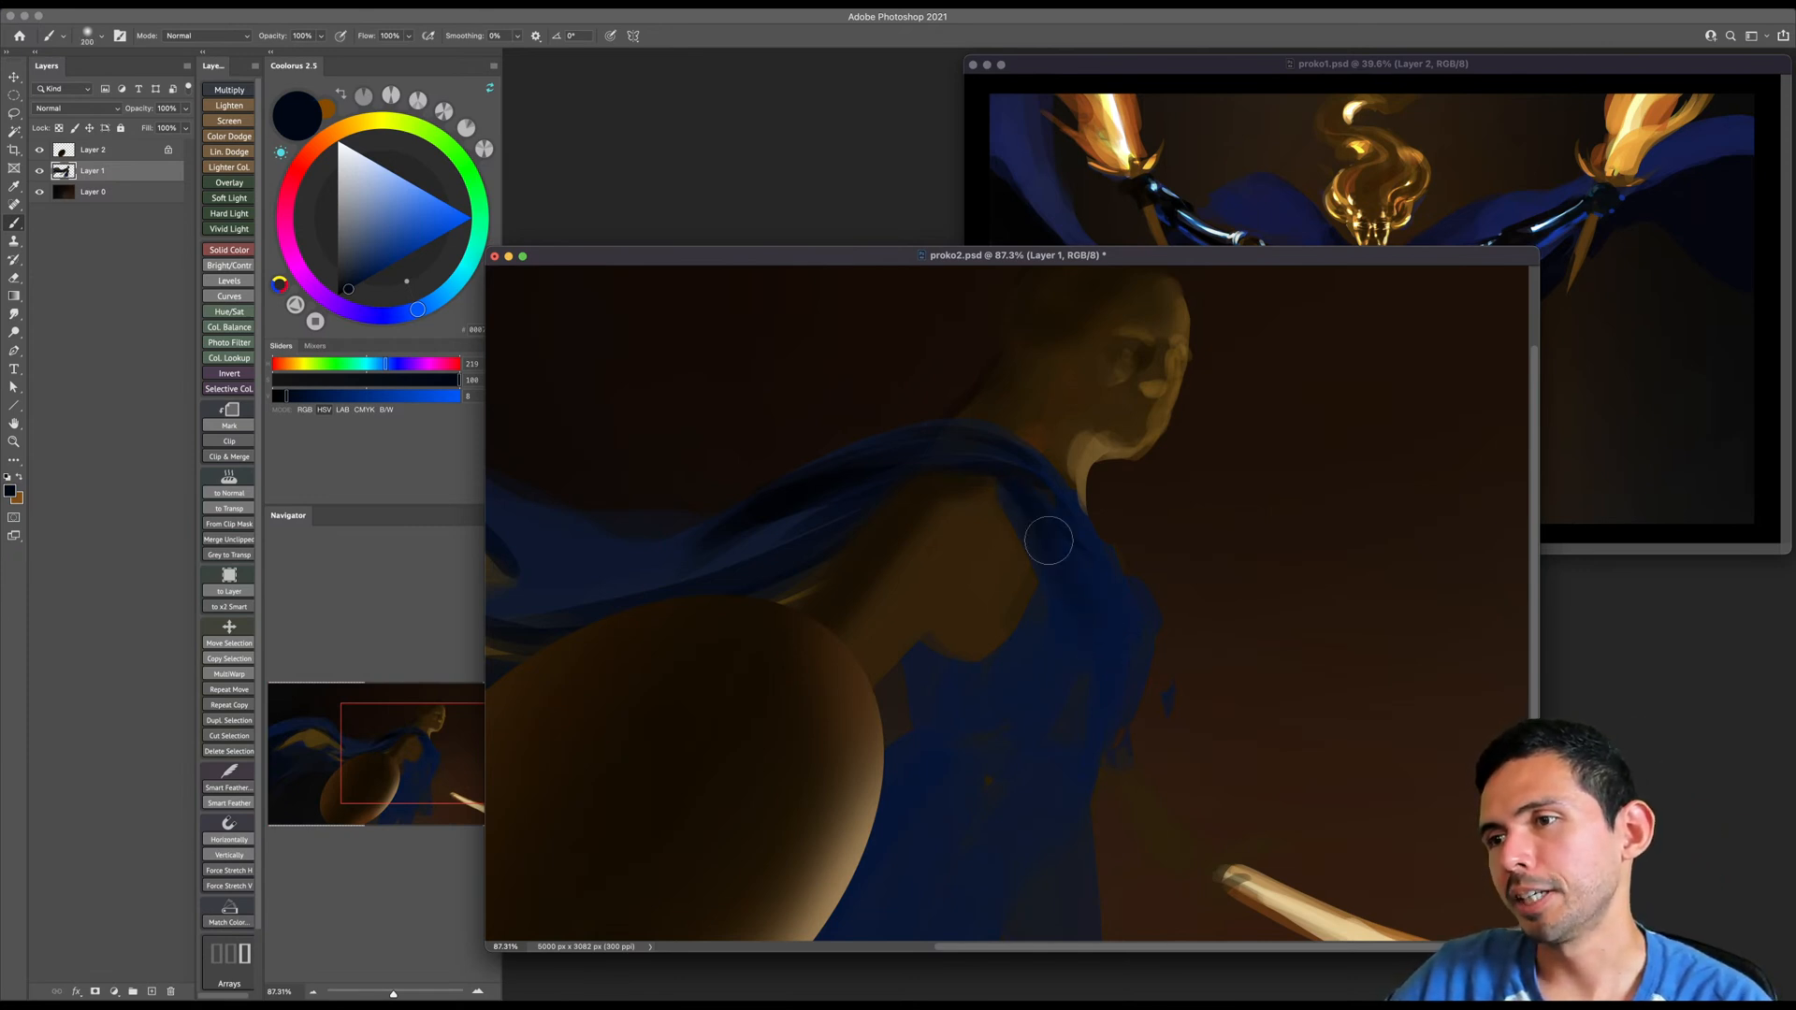
- Darken the dress from the waist down beside the shield with large strokes of a desaturated near-black blue
{"action": "left_click_drag", "start_coordinate": [1090, 679], "coordinate": [1087, 541]}
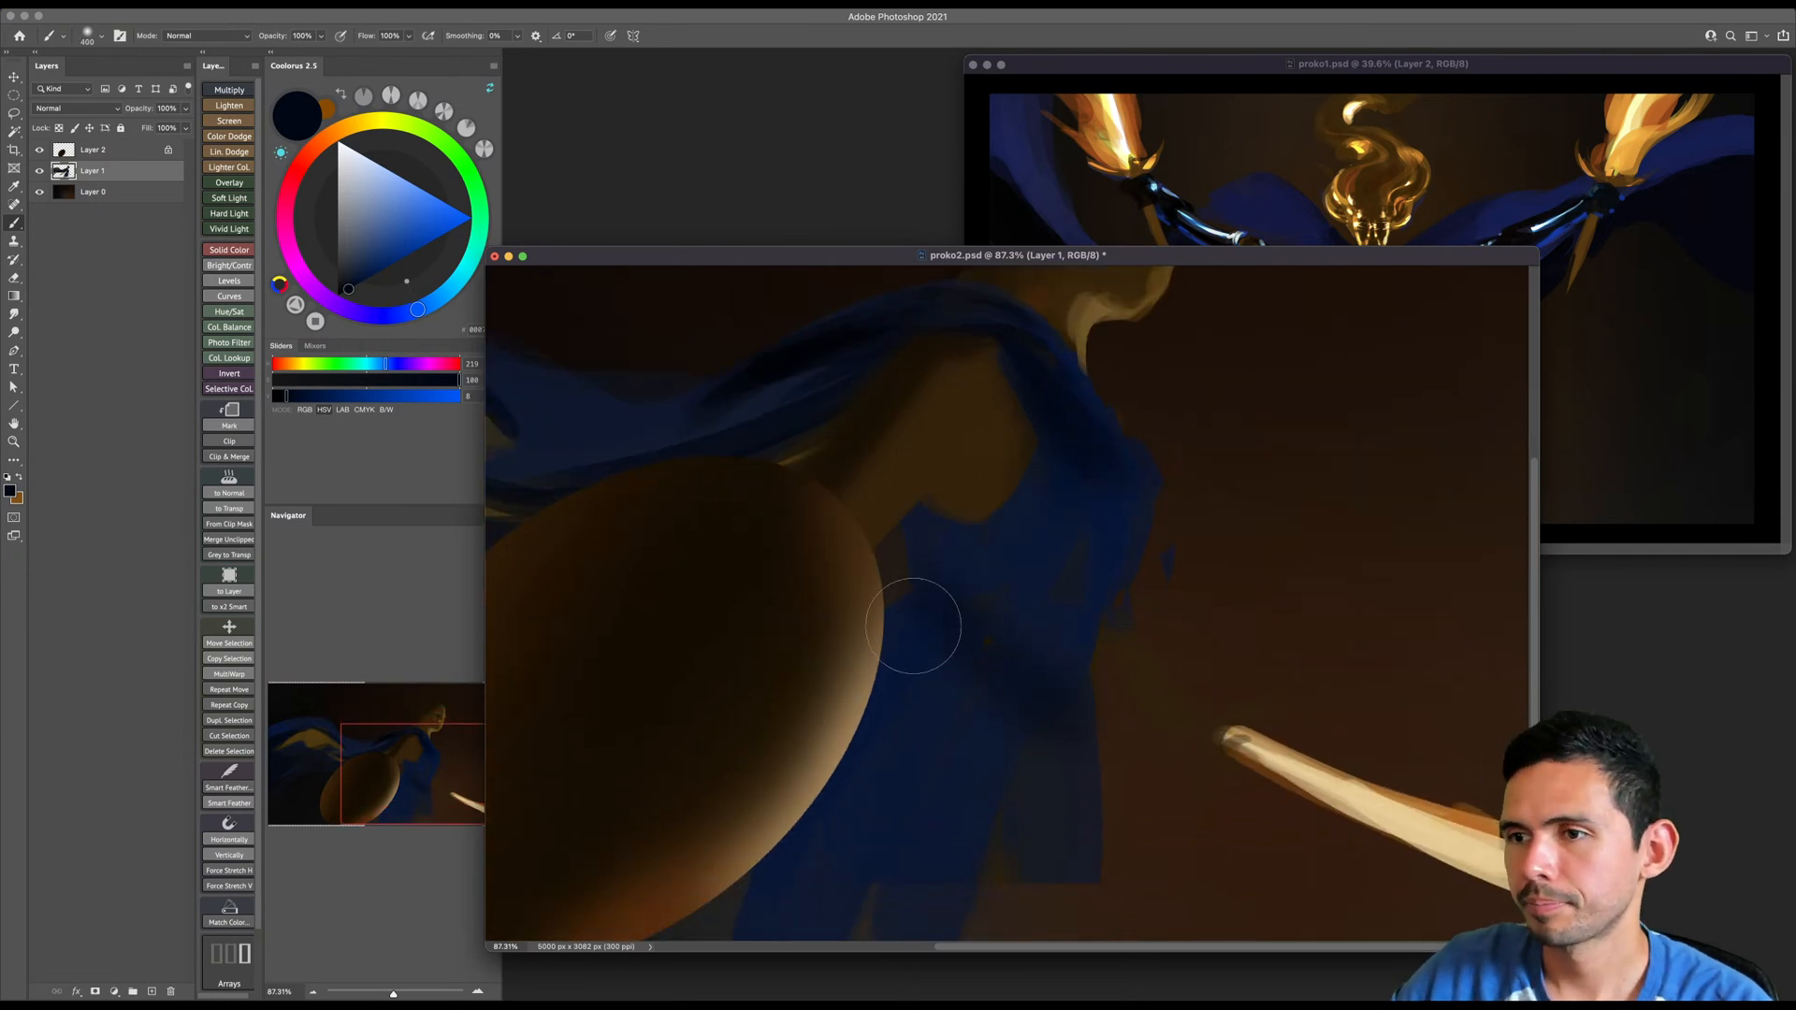
{"action": "key", "text": "bracketright"}
{"action": "key", "text": "bracketright"}
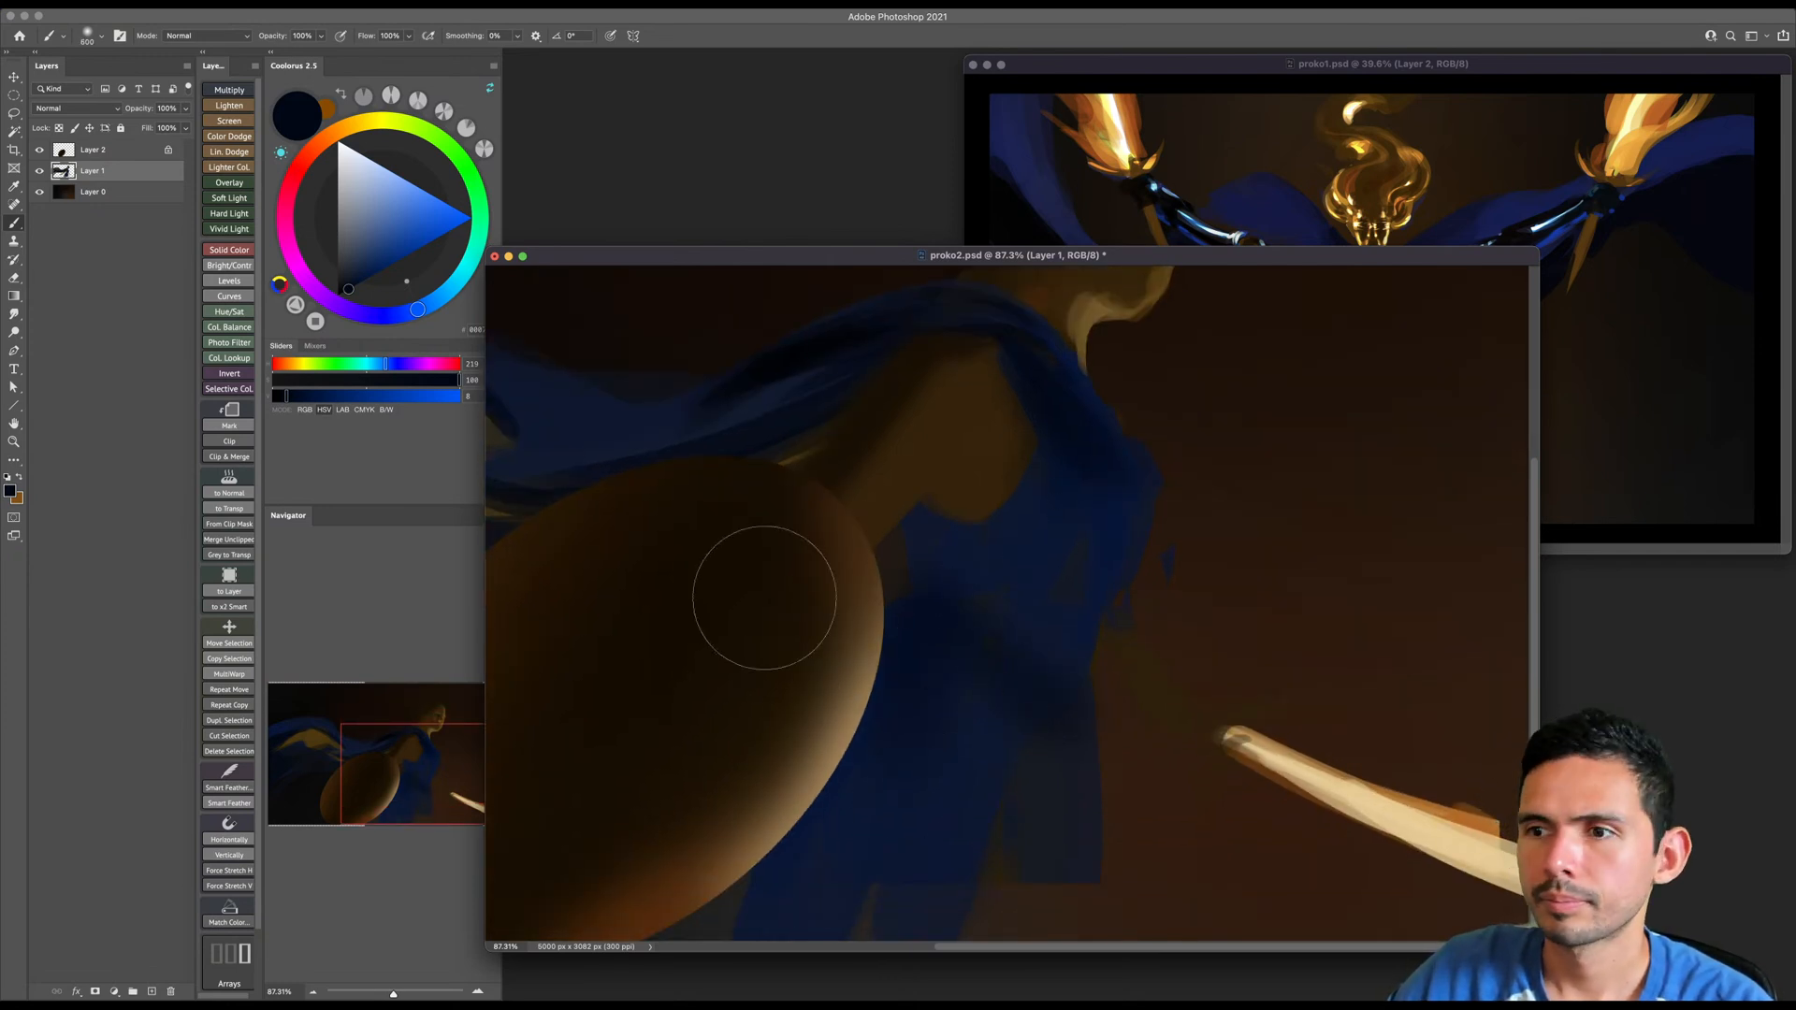
{"action": "left_click", "coordinate": [342, 288]}
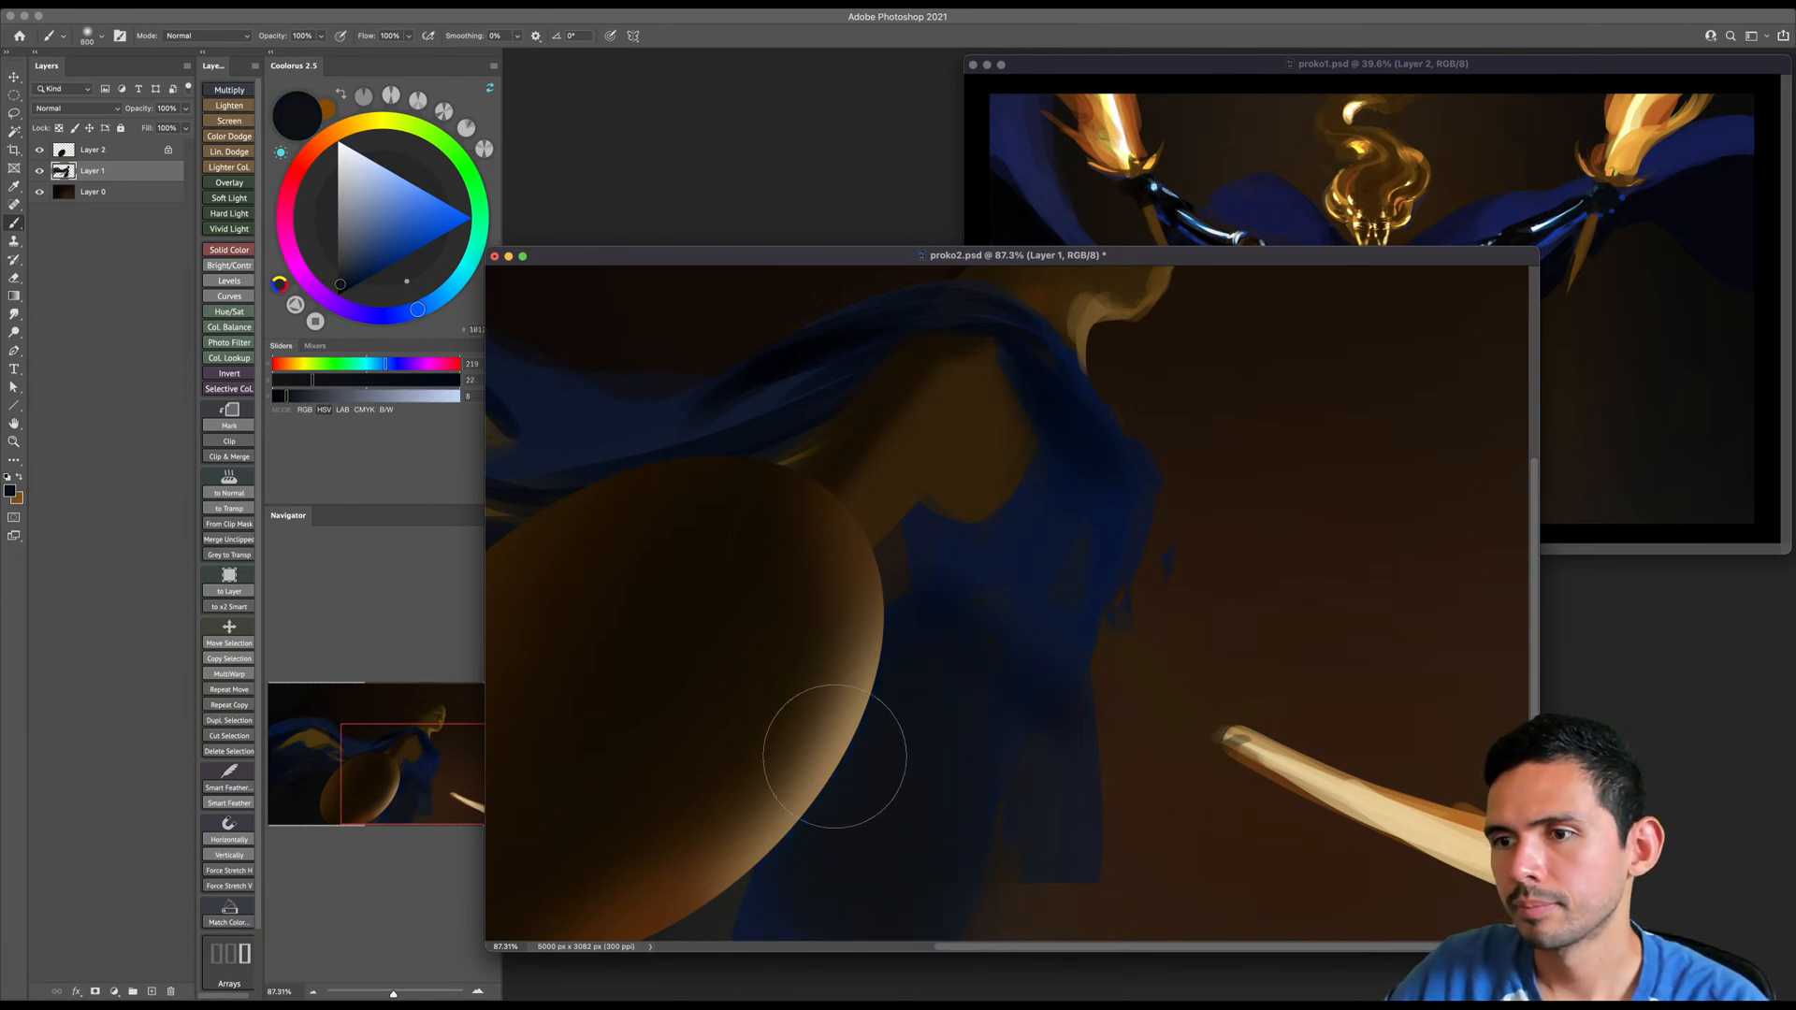
{"action": "left_click_drag", "start_coordinate": [943, 686], "coordinate": [918, 685]}
{"action": "mouse_move", "coordinate": [978, 850]}
{"action": "left_mouse_down"}
{"action": "mouse_move", "coordinate": [1030, 826]}
{"action": "mouse_move", "coordinate": [973, 853]}
{"action": "left_mouse_up"}
- Shade the dress under the arm with near-black, using the first brush preset in the Standards group
{"action": "left_click", "coordinate": [339, 290]}
{"action": "key", "text": "bracketleft"}
{"action": "key", "text": "bracketleft"}
{"action": "key", "text": "bracketleft"}
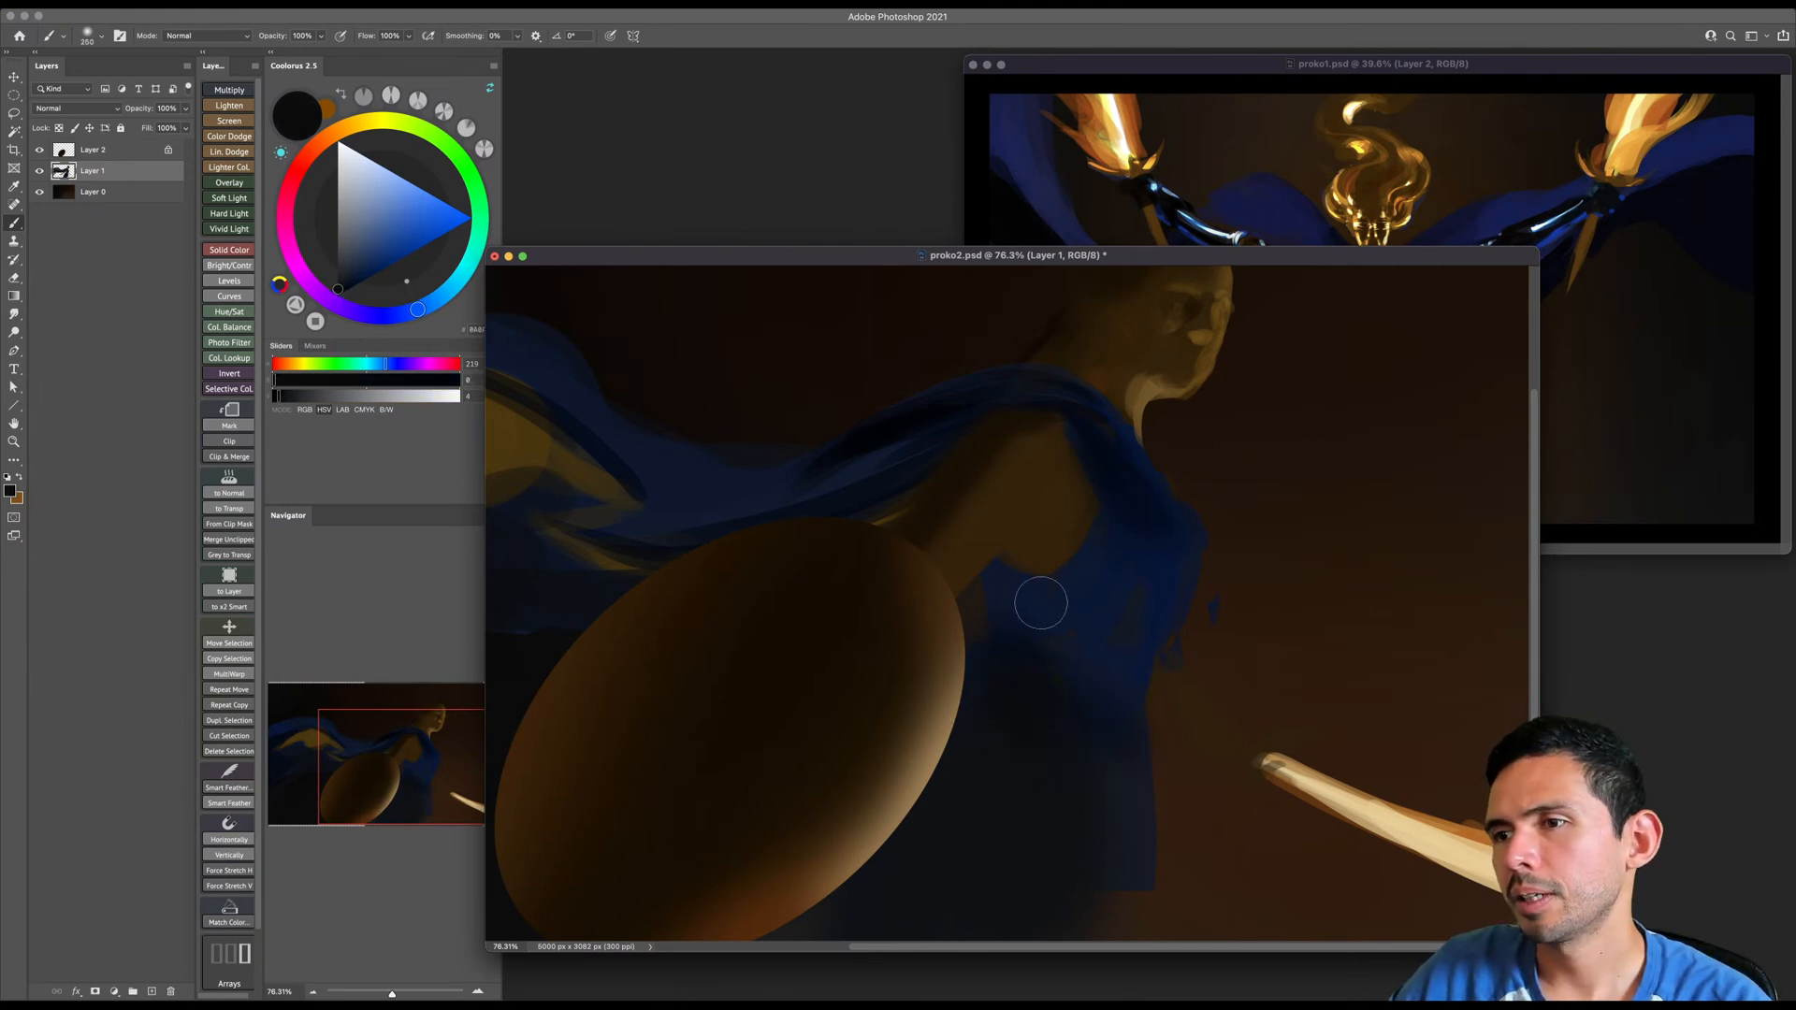
{"action": "key", "text": "bracketleft"}
{"action": "right_click", "coordinate": [1050, 620]}
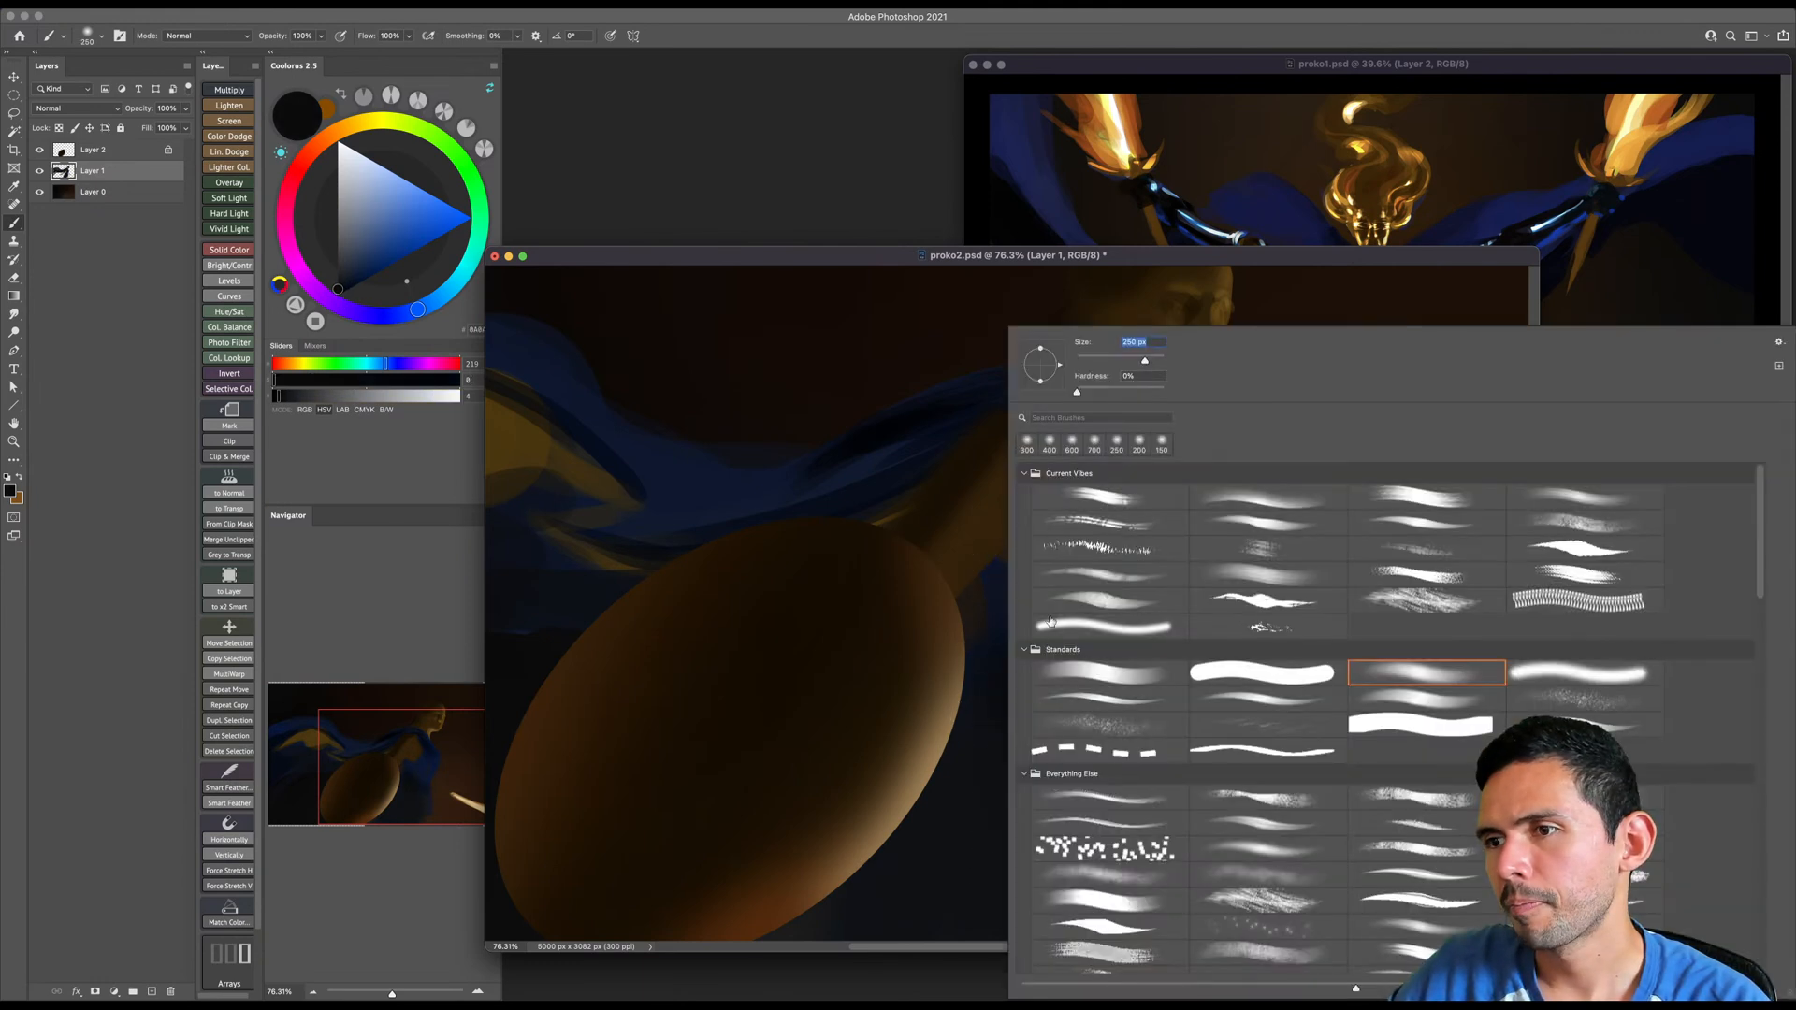
{"action": "double_click", "coordinate": [1091, 680]}
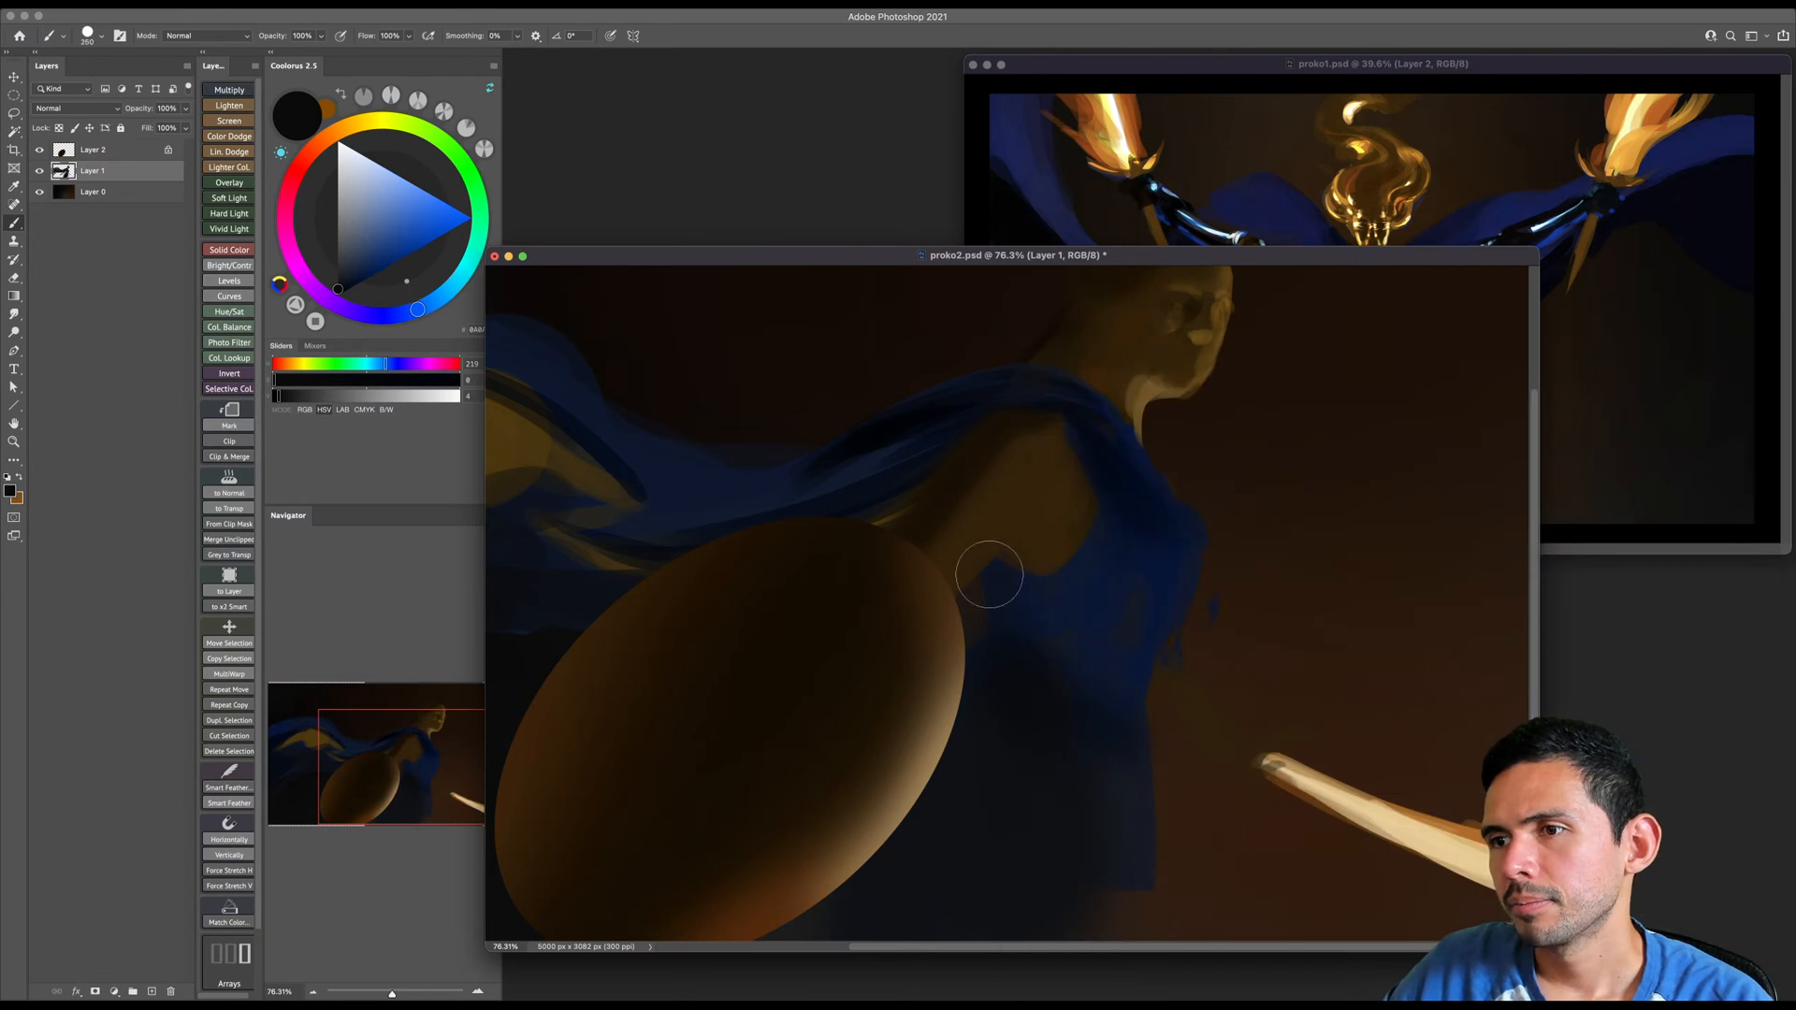
{"action": "key", "text": "bracketright"}
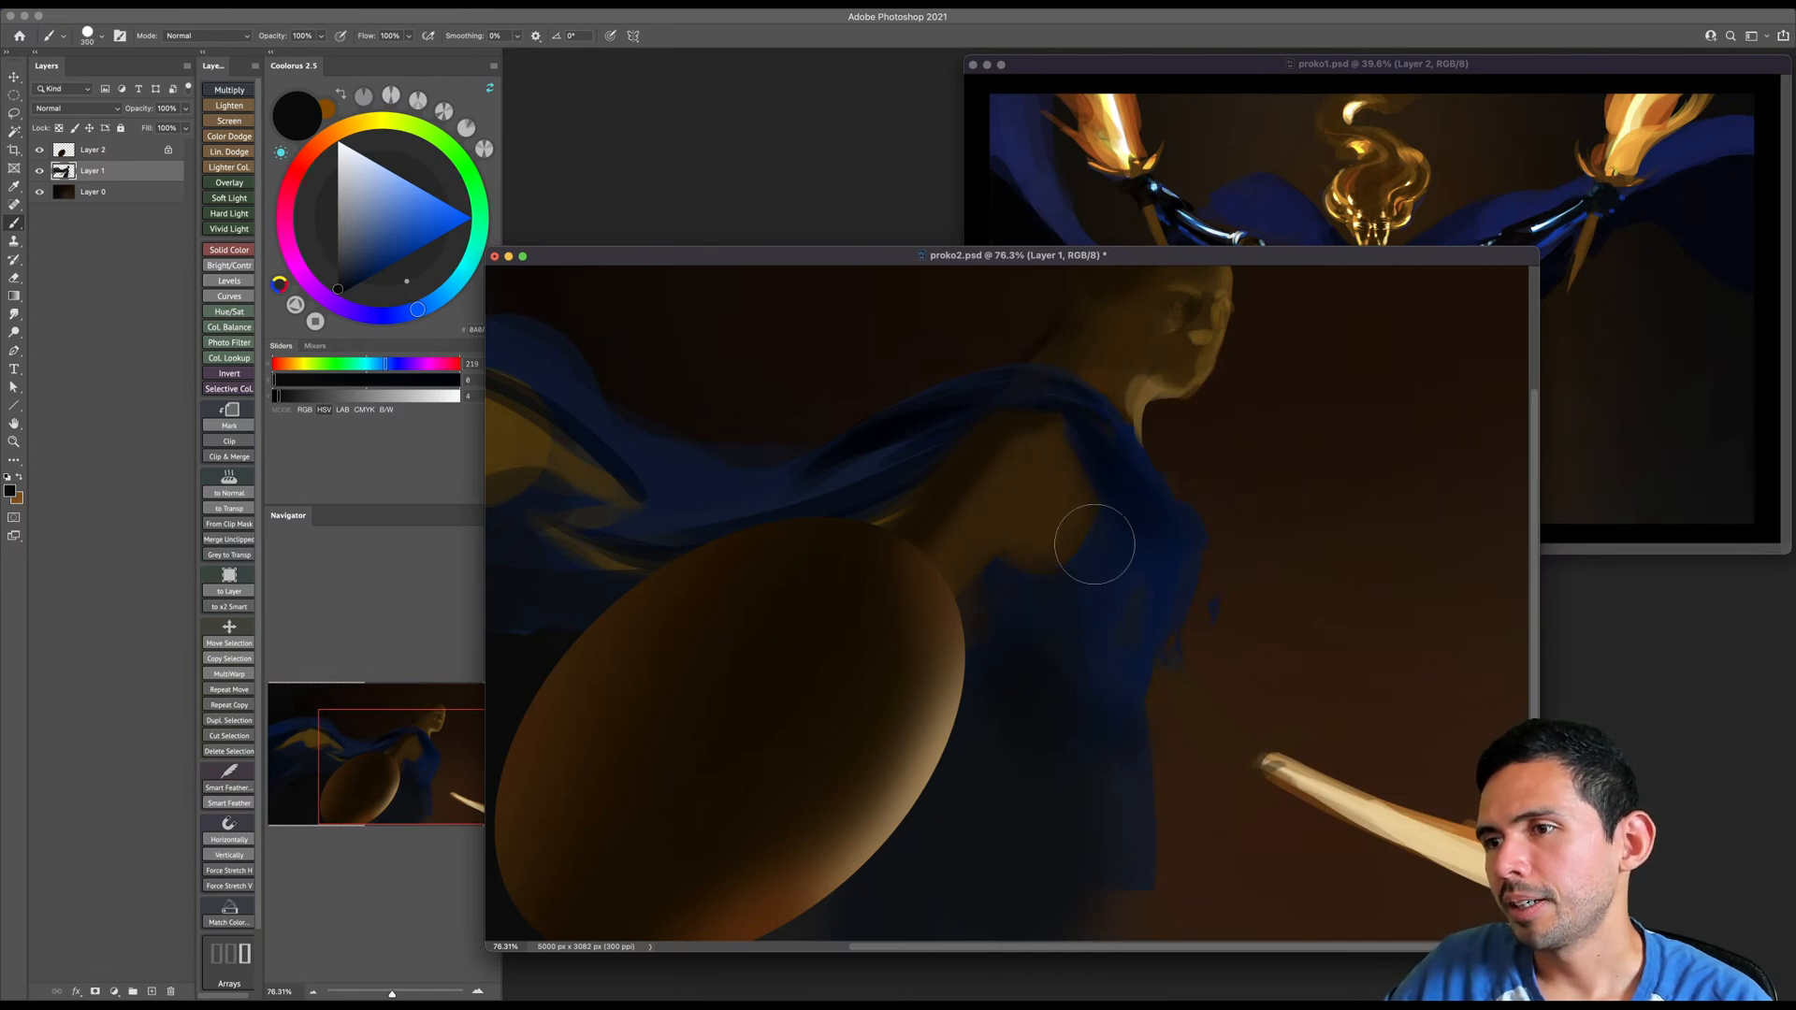
{"action": "key", "text": "bracketleft"}
{"action": "key", "text": "bracketleft"}
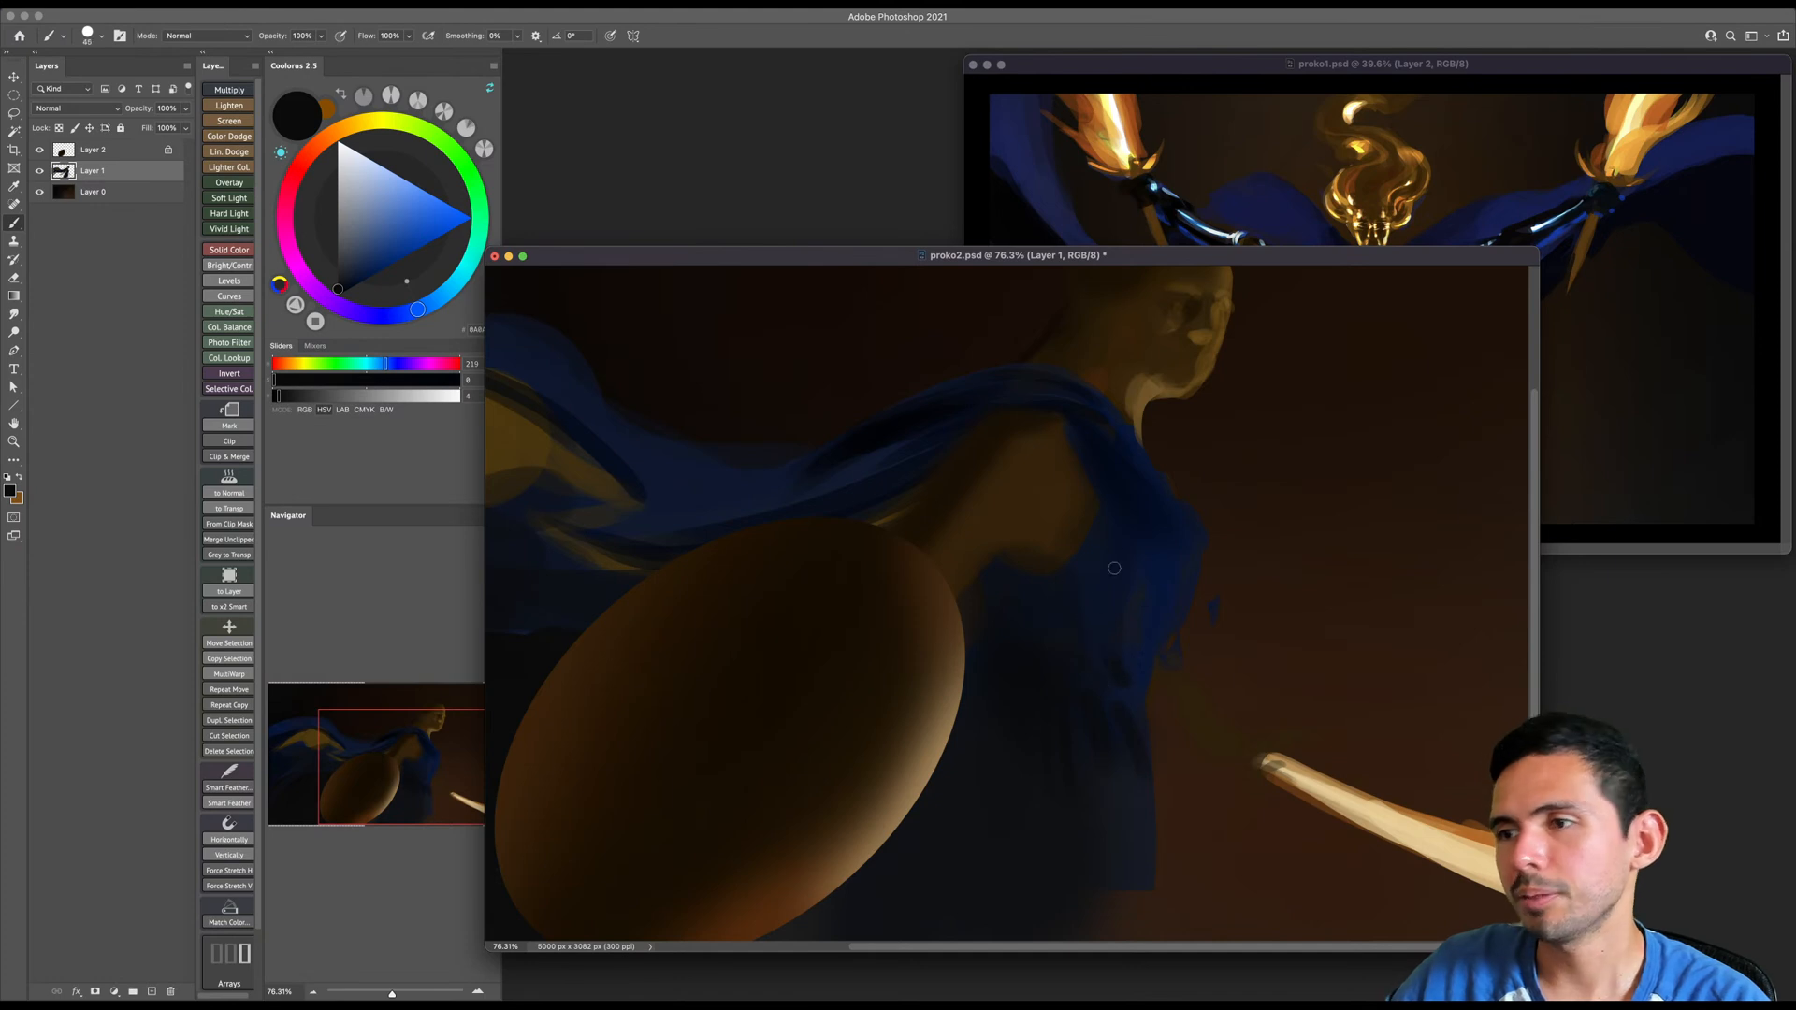
- Paint black fold lines on the dress and cape and a dark contour beneath the armpit
{"action": "left_click", "coordinate": [339, 295]}
{"action": "key", "text": "bracketright"}
{"action": "key", "text": "bracketright"}
{"action": "key", "text": "bracketright"}
{"action": "key", "text": "bracketright"}
{"action": "key", "text": "bracketright"}
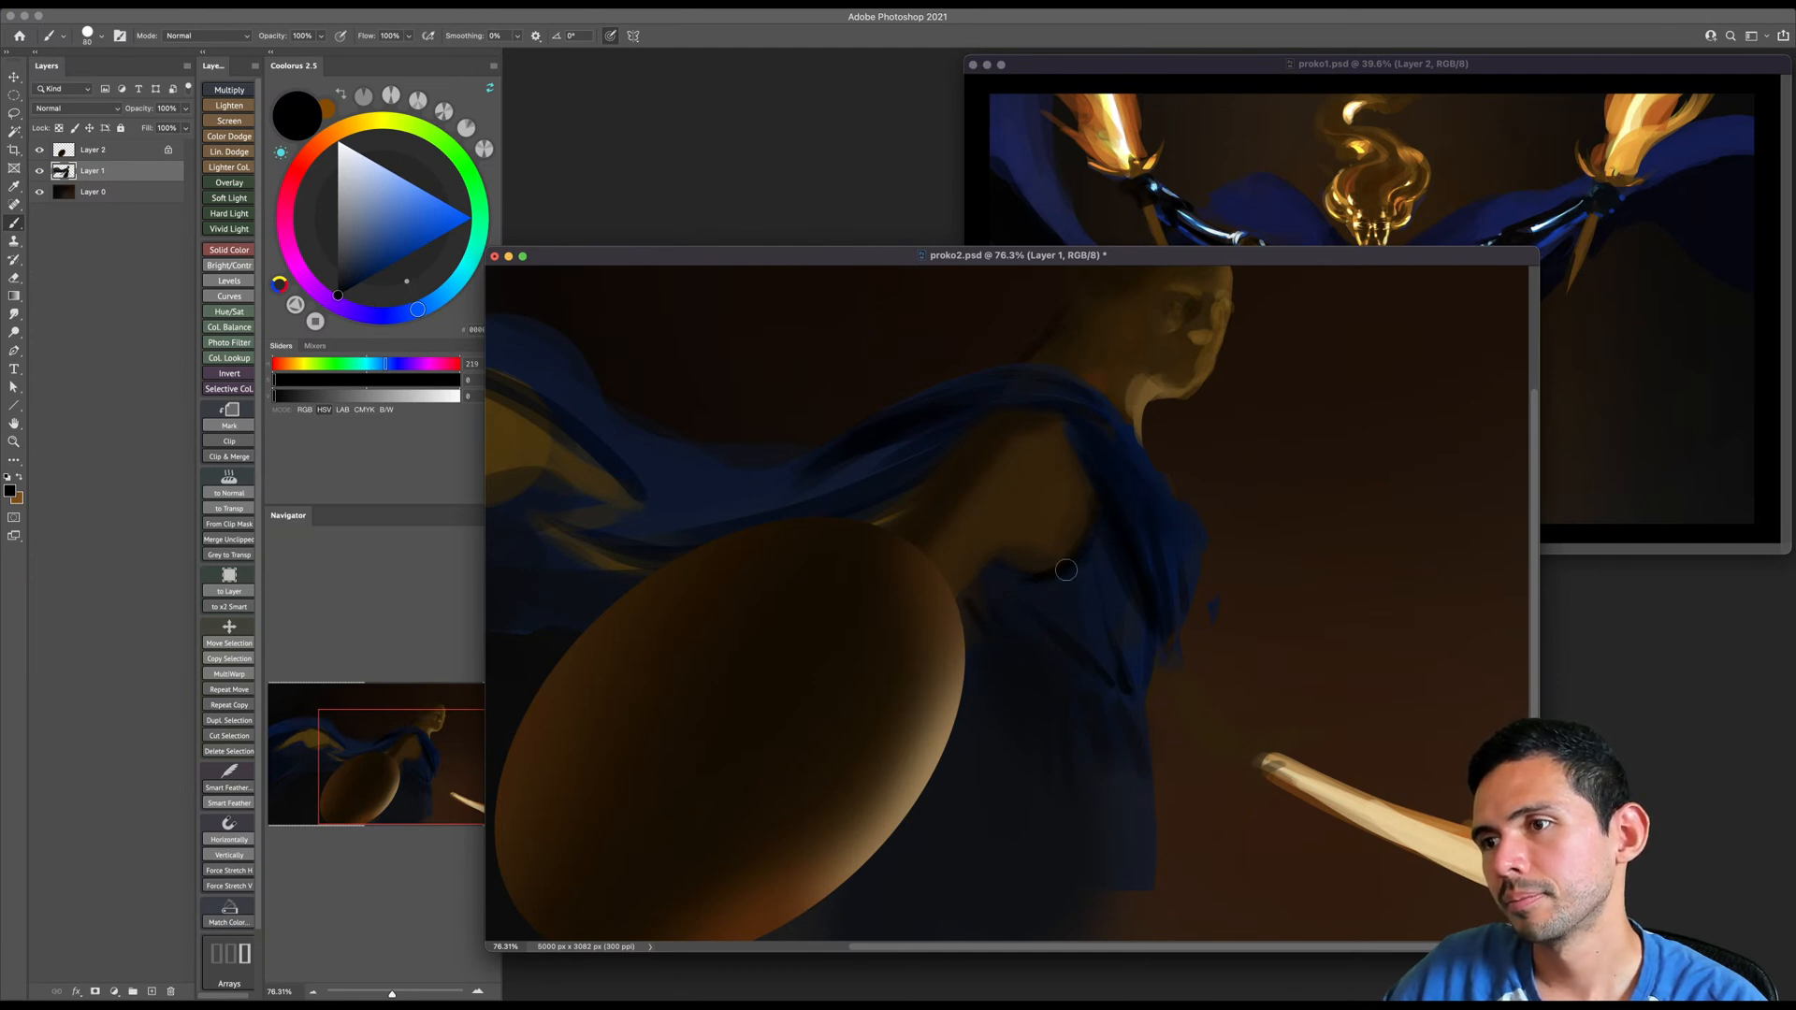
- Build up warm orange-brown light on the shoulder and upper arm above the shield with an enlarged brush
{"action": "left_click", "coordinate": [1062, 489], "text": "alt"}
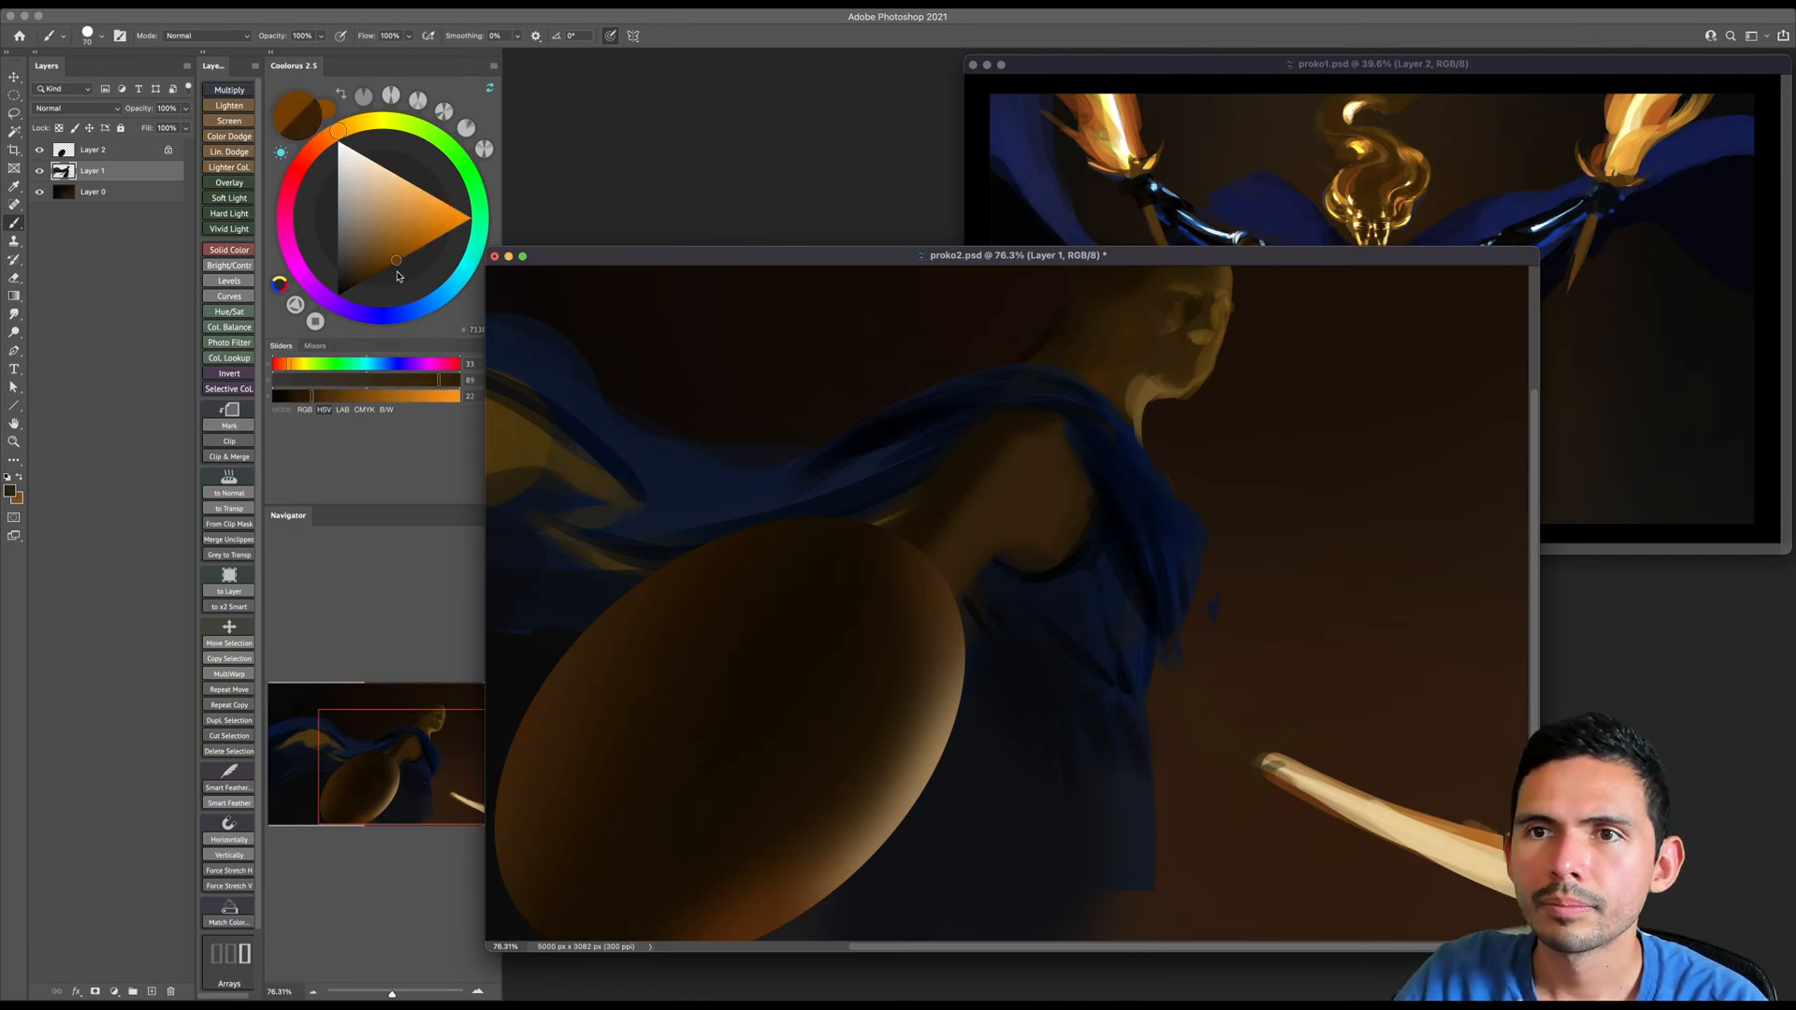
{"action": "key", "text": "bracketright"}
{"action": "key", "text": "bracketright"}
{"action": "key", "text": "bracketright"}
{"action": "key", "text": "bracketright"}
{"action": "key", "text": "bracketright"}
{"action": "key", "text": "bracketright"}
{"action": "key", "text": "bracketright"}
{"action": "key", "text": "bracketright"}
{"action": "key", "text": "bracketright"}
{"action": "key", "text": "bracketright"}
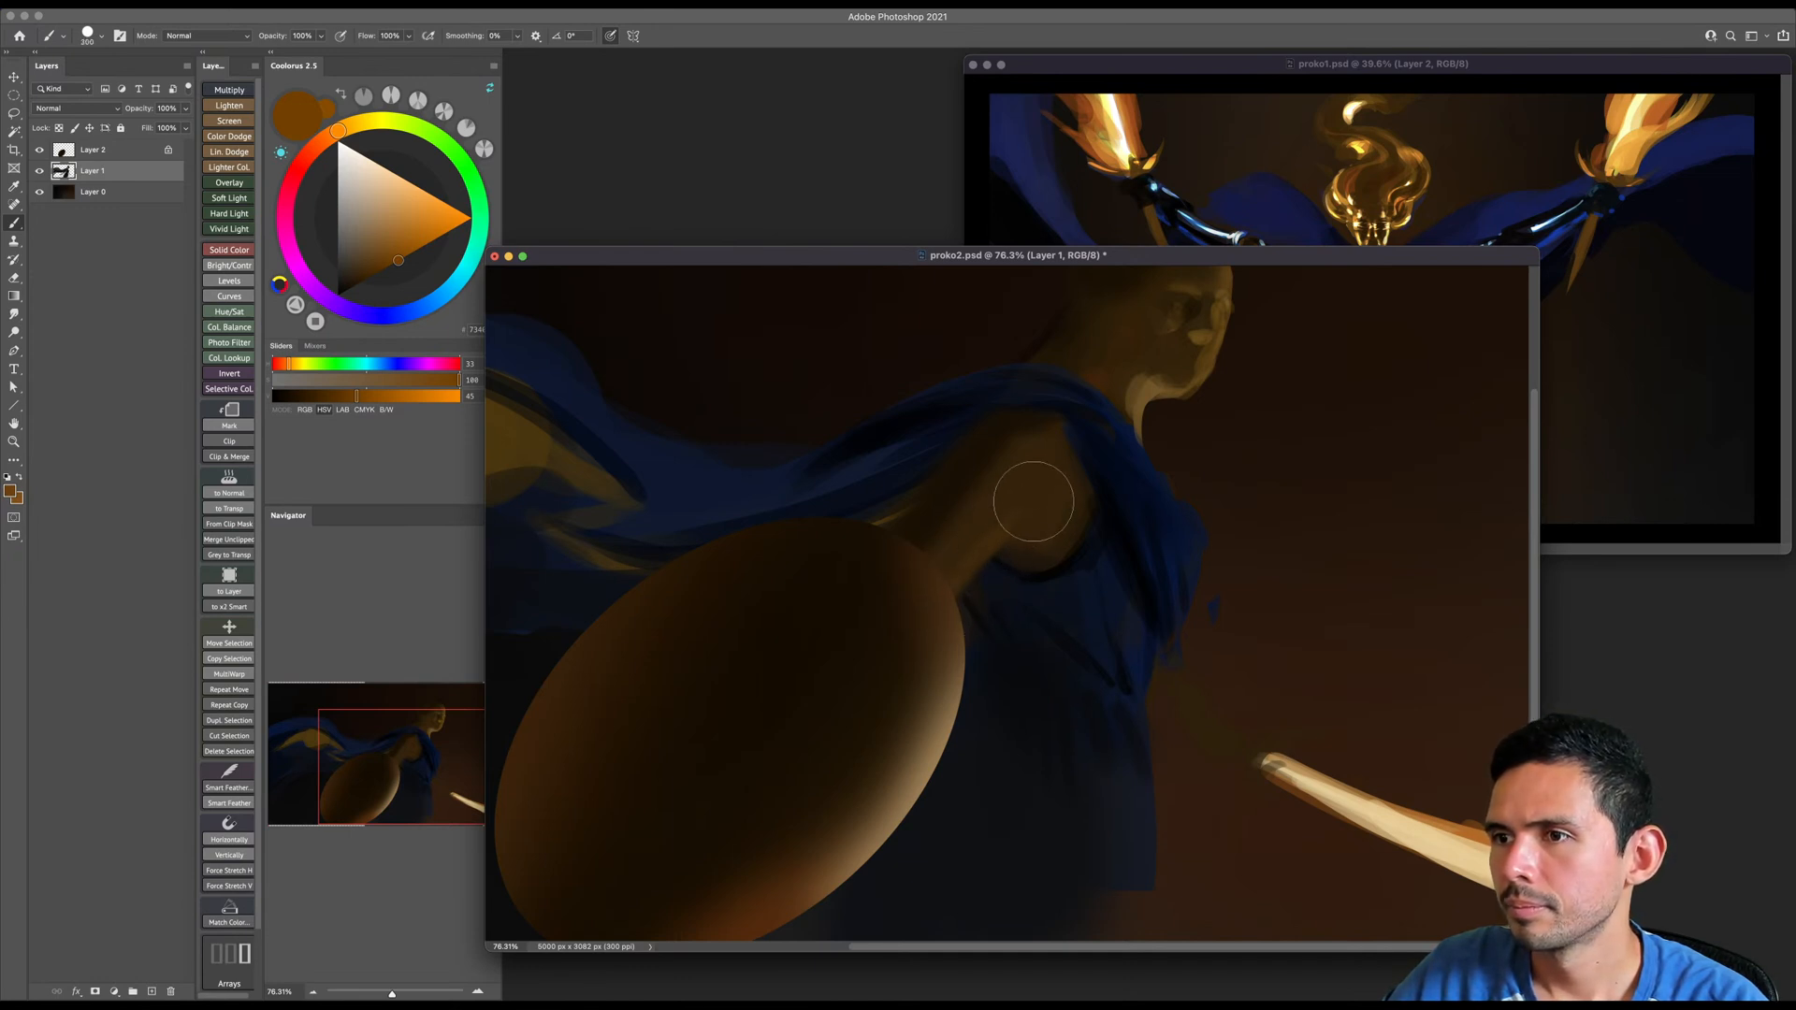
{"action": "key", "text": "bracketright"}
{"action": "mouse_move", "coordinate": [1034, 474]}
{"action": "left_mouse_down"}
{"action": "mouse_move", "coordinate": [1041, 505]}
{"action": "mouse_move", "coordinate": [971, 569]}
{"action": "mouse_move", "coordinate": [1015, 587]}
{"action": "mouse_move", "coordinate": [1016, 653]}
{"action": "left_mouse_up"}
{"action": "key", "text": "bracketleft"}
{"action": "key", "text": "bracketleft"}
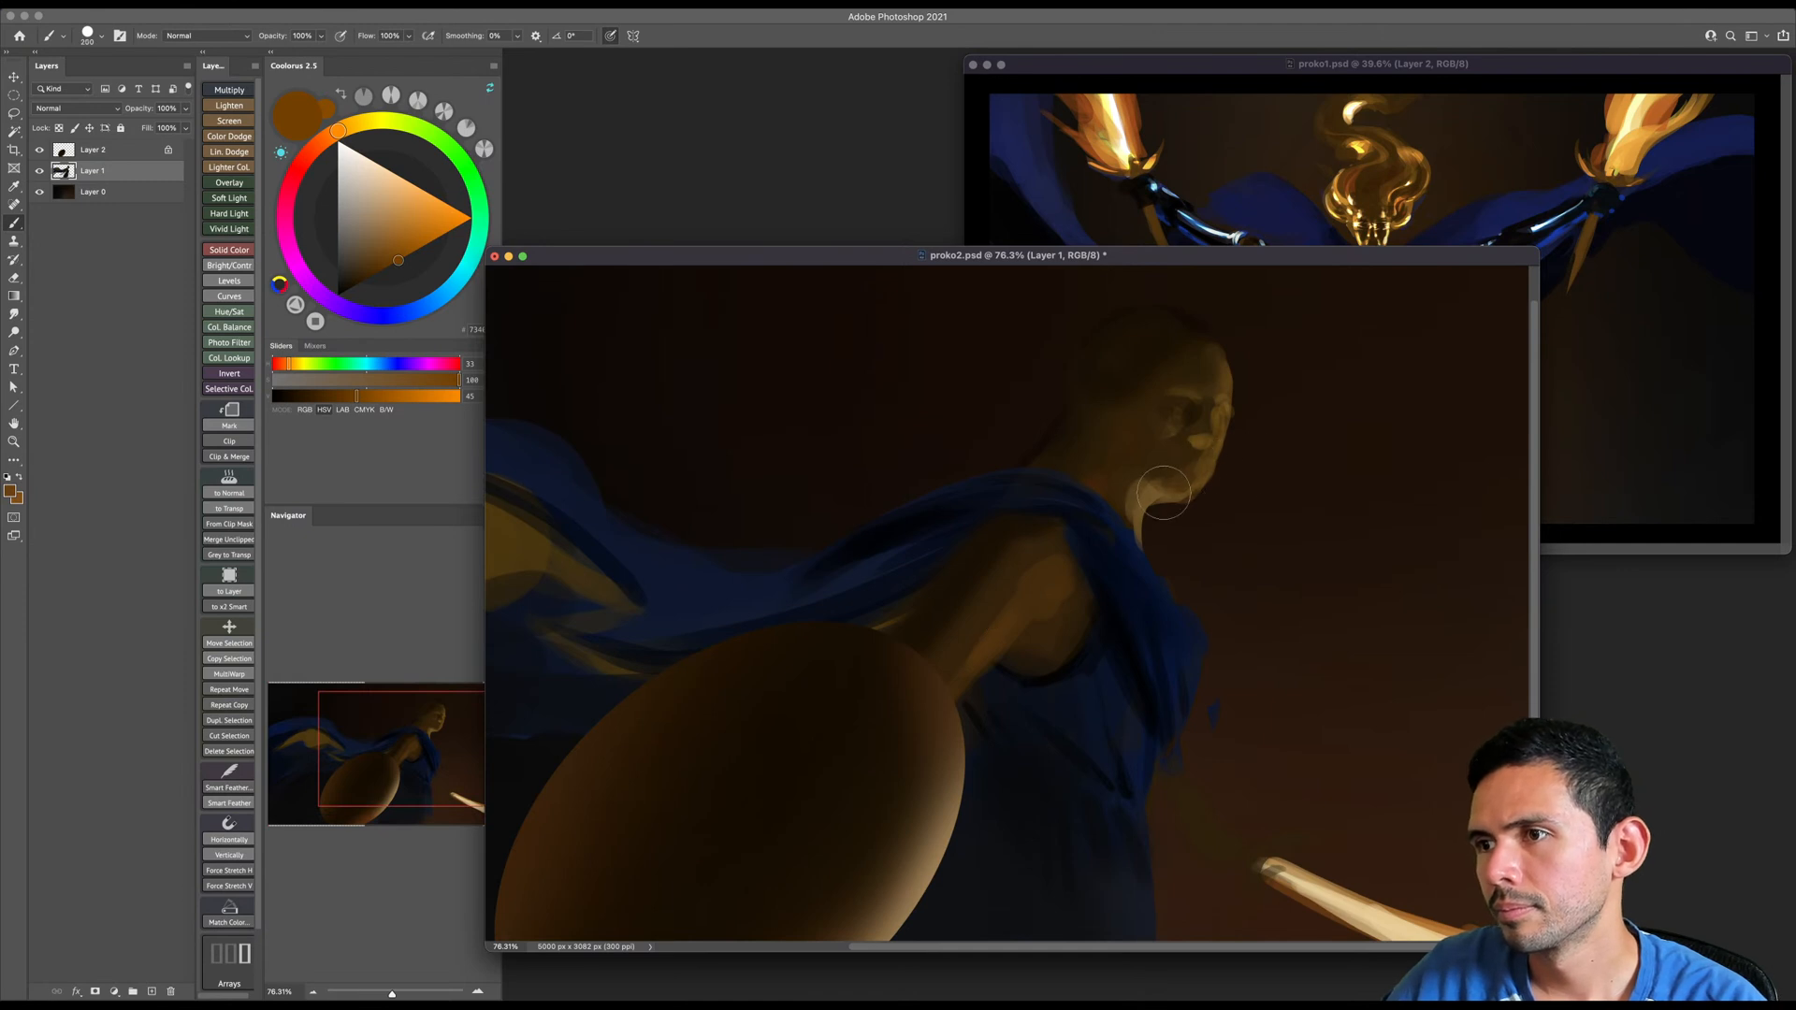
- Glaze the figure's face and jaw with the warm orange-brown
{"action": "key", "text": "bracketright"}
{"action": "left_click_drag", "start_coordinate": [1163, 426], "coordinate": [1187, 450]}
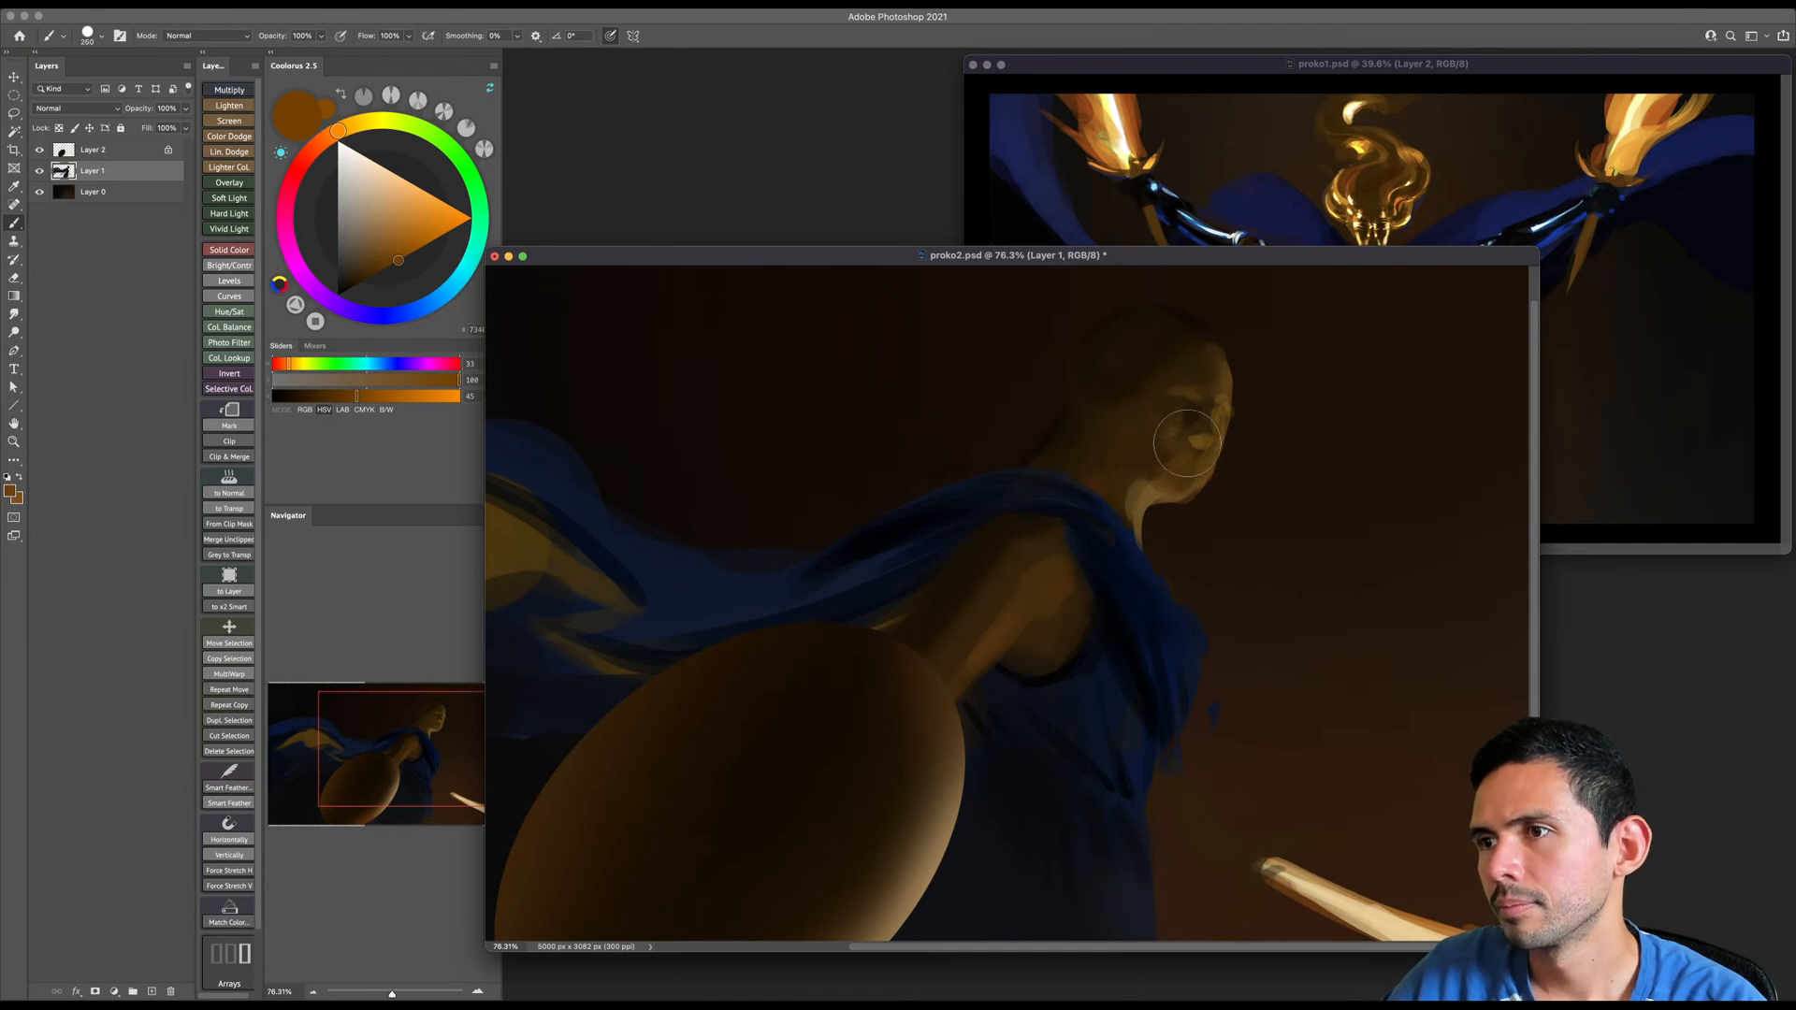
{"action": "left_click_drag", "start_coordinate": [1040, 421], "coordinate": [1043, 385]}
- Add a dark reddish-brown, hue 18 and saturation 100, to the figure's ear, neck and eye area
{"action": "left_click", "coordinate": [316, 146]}
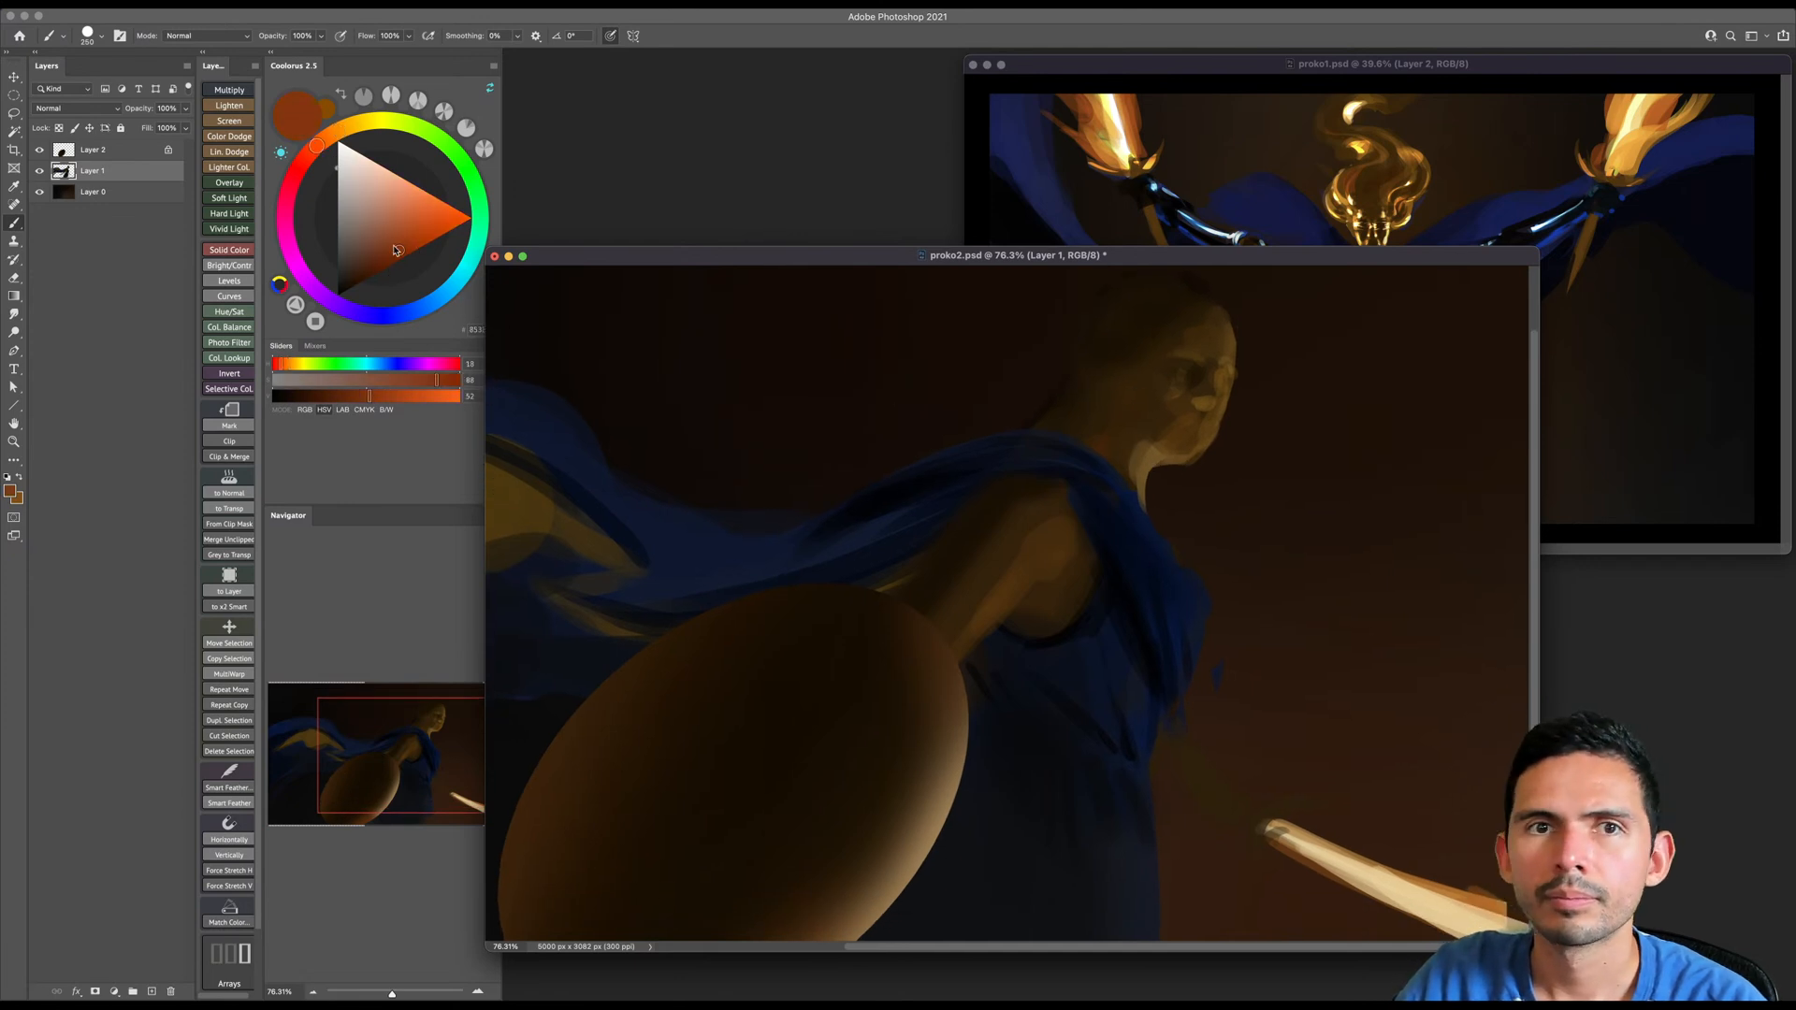
{"action": "left_click", "coordinate": [393, 263]}
{"action": "left_click_drag", "start_coordinate": [1044, 537], "coordinate": [1023, 521]}
{"action": "key", "text": "b"}
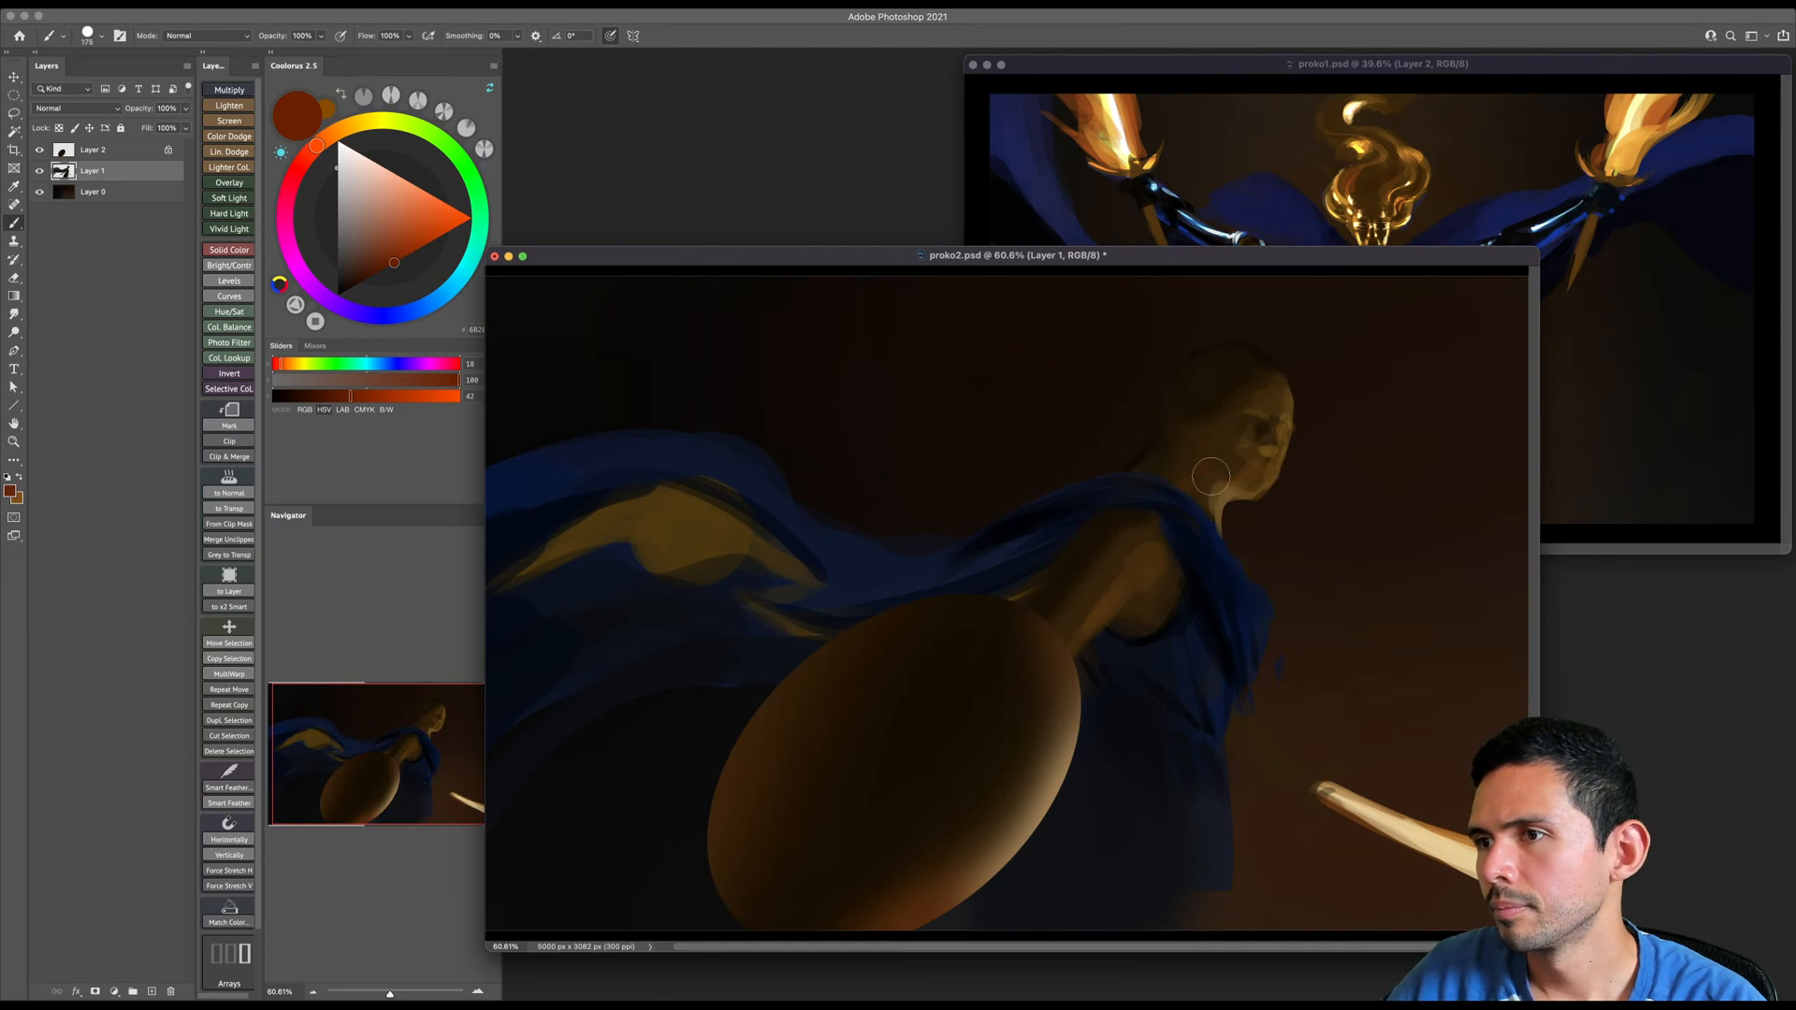
{"action": "left_click_drag", "start_coordinate": [1204, 465], "coordinate": [1197, 423]}
{"action": "key", "text": "bracketright"}
{"action": "key", "text": "bracketright"}
{"action": "key", "text": "bracketright"}
{"action": "key", "text": "bracketright"}
{"action": "key", "text": "bracketleft"}
{"action": "key", "text": "bracketleft"}
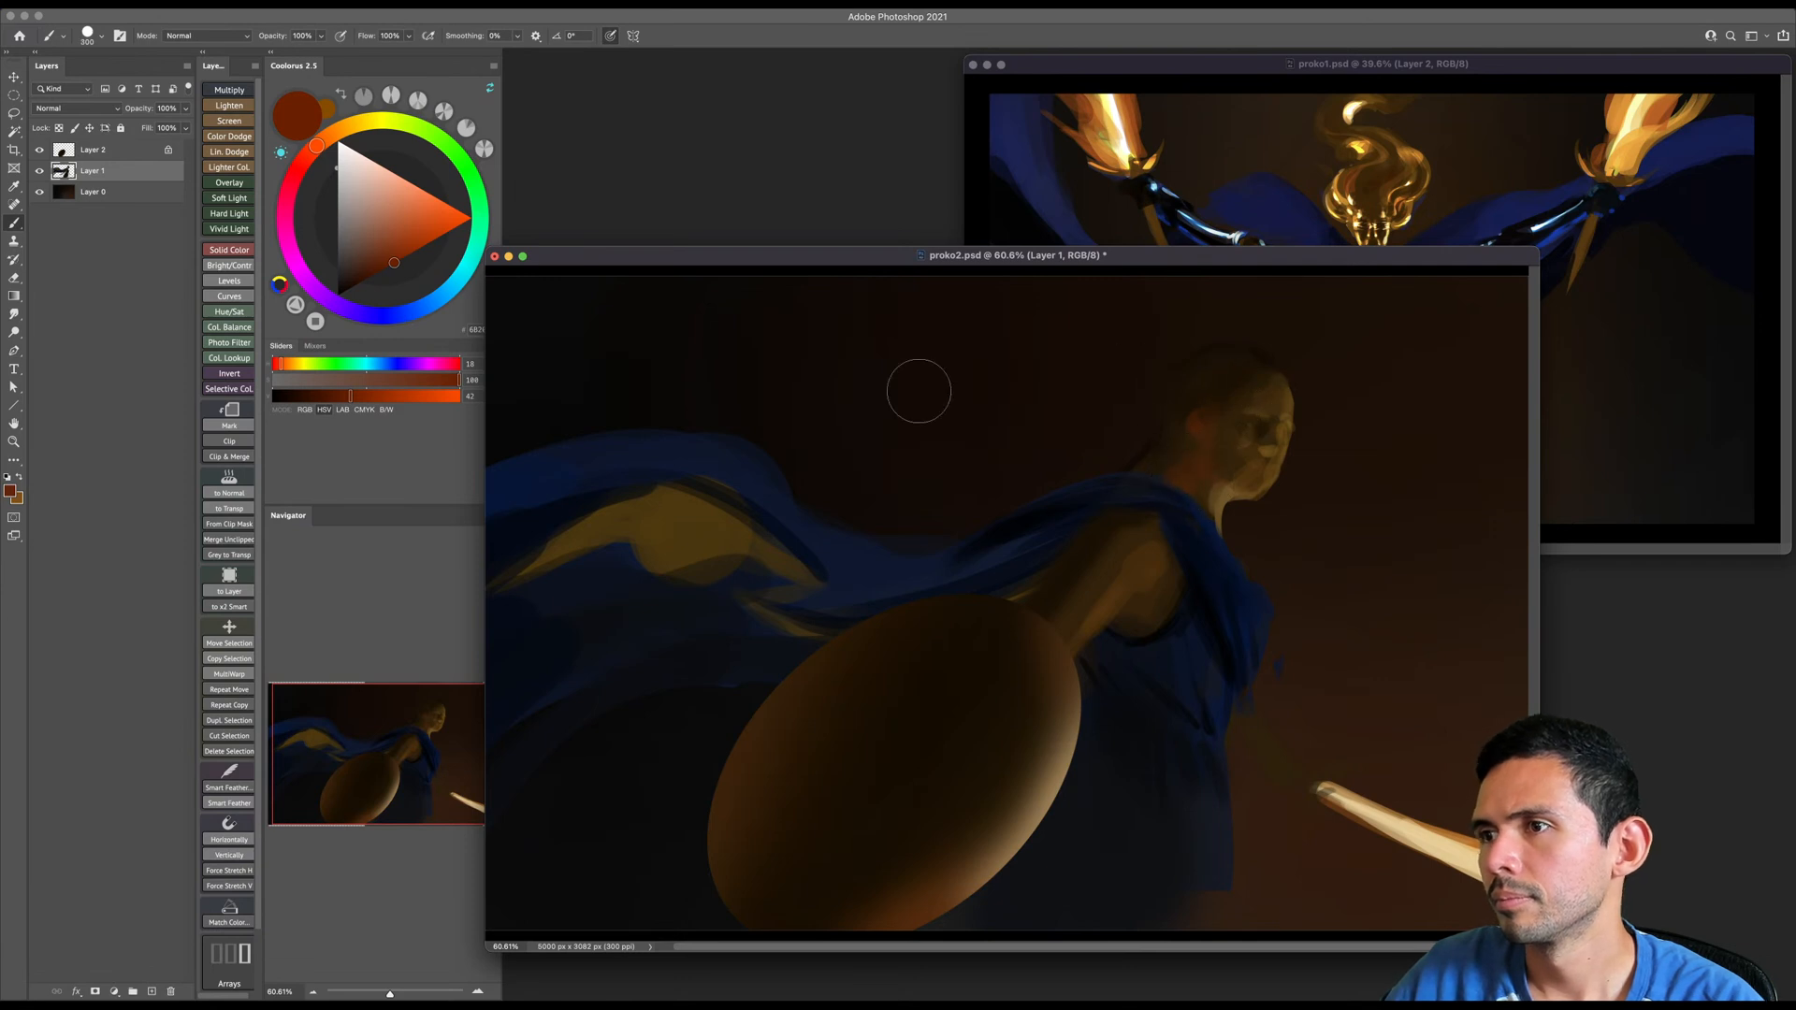
{"action": "key", "text": "bracketleft"}
{"action": "key", "text": "bracketleft"}
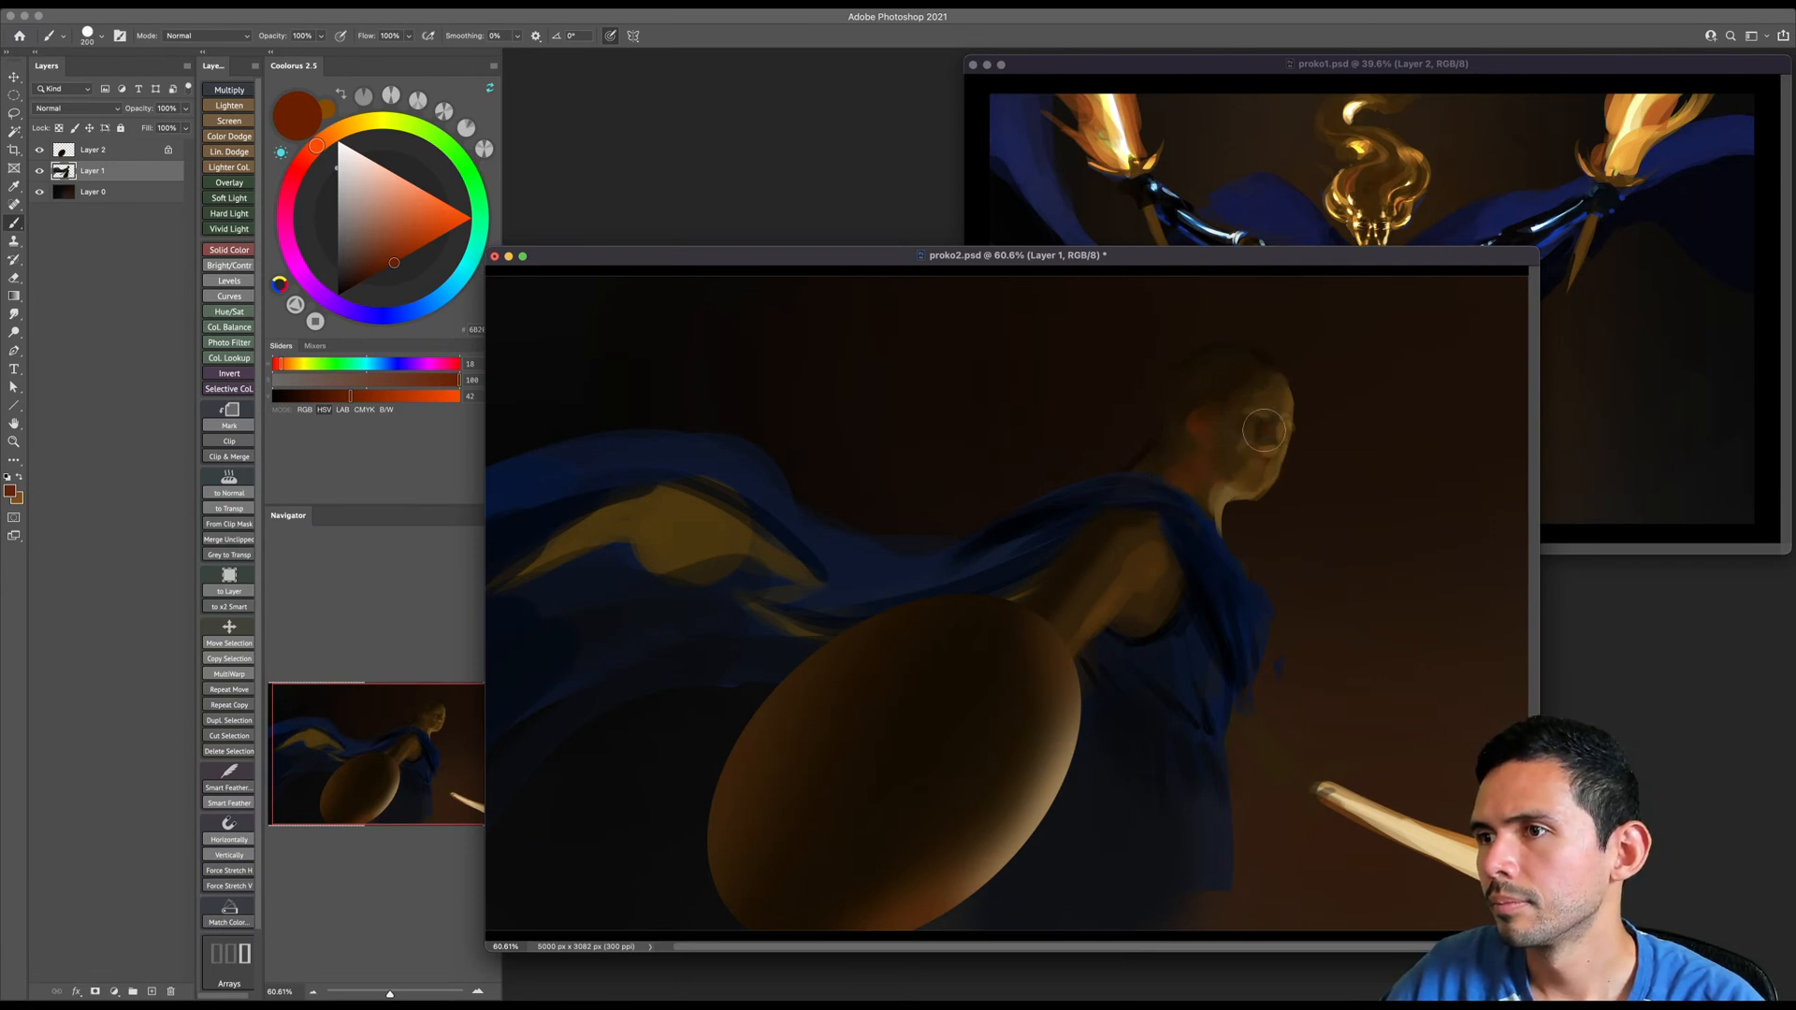
{"action": "key", "text": "bracketleft"}
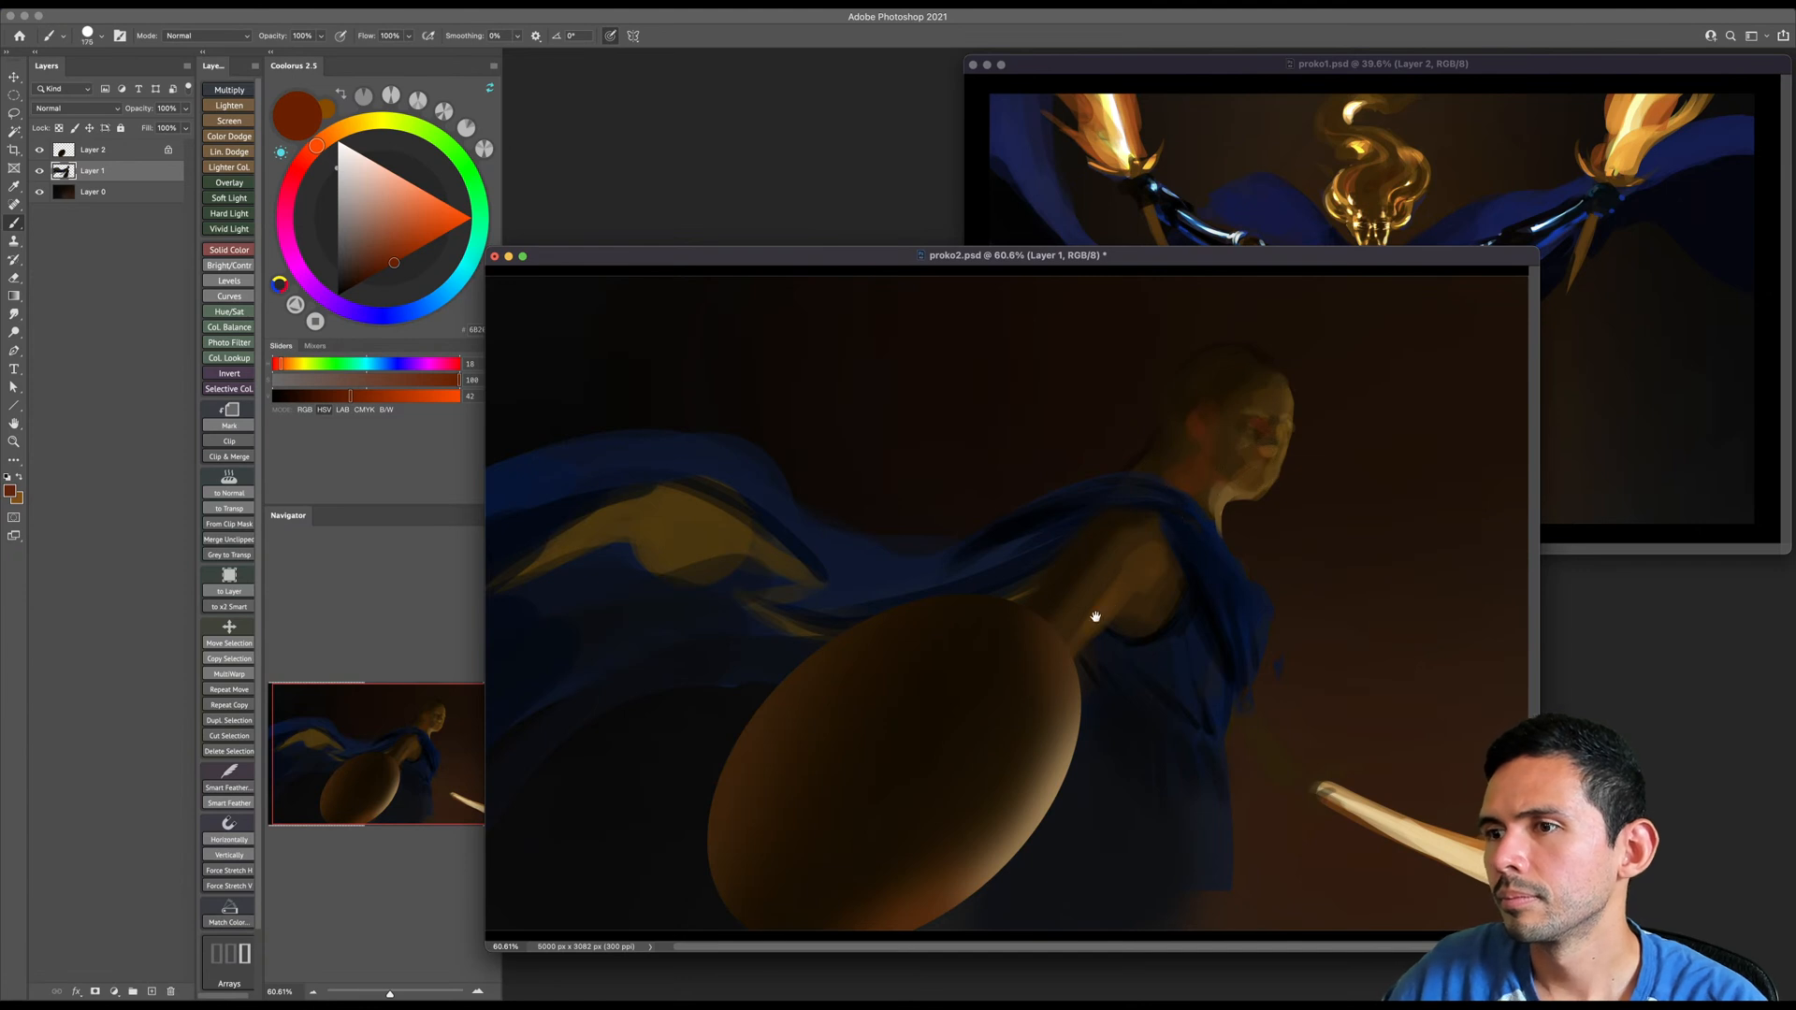
- Set the painting colour to a near-black brown with hue 30 and saturation 100
{"action": "key", "text": "bracketright"}
{"action": "key", "text": "bracketleft"}
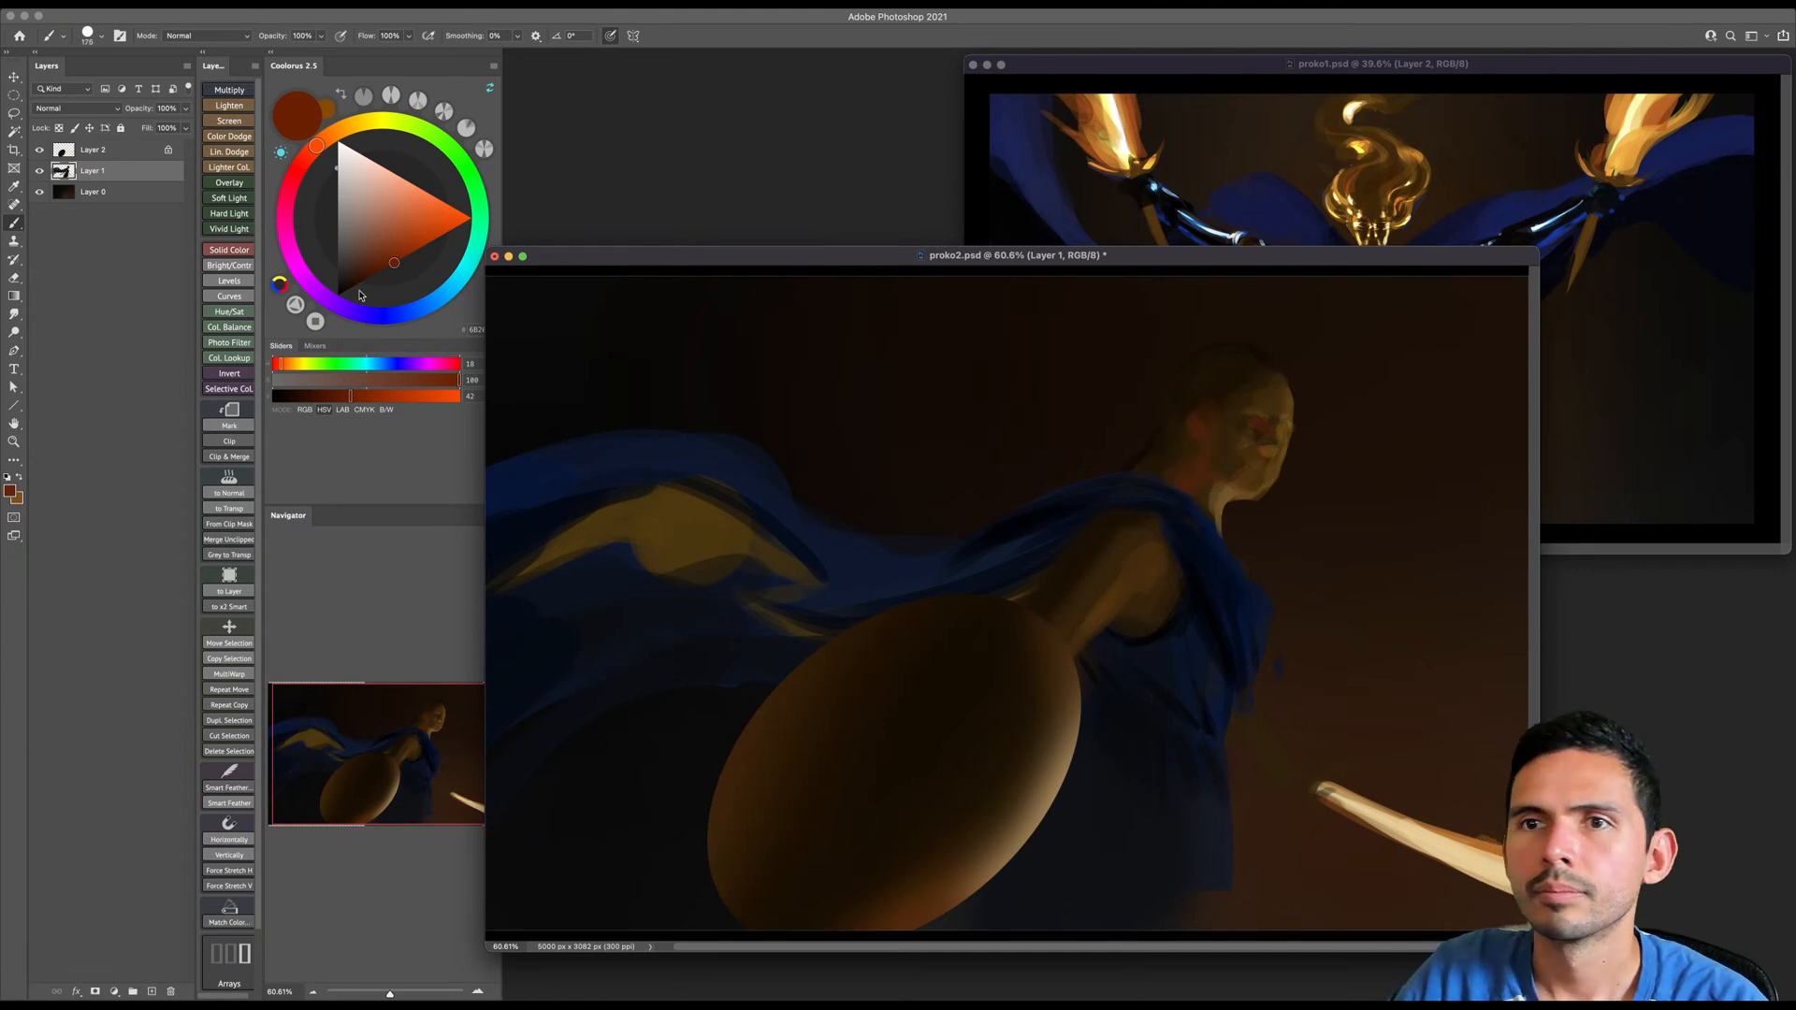
{"action": "left_click", "coordinate": [361, 279]}
{"action": "left_click", "coordinate": [333, 133]}
{"action": "left_click", "coordinate": [351, 288]}
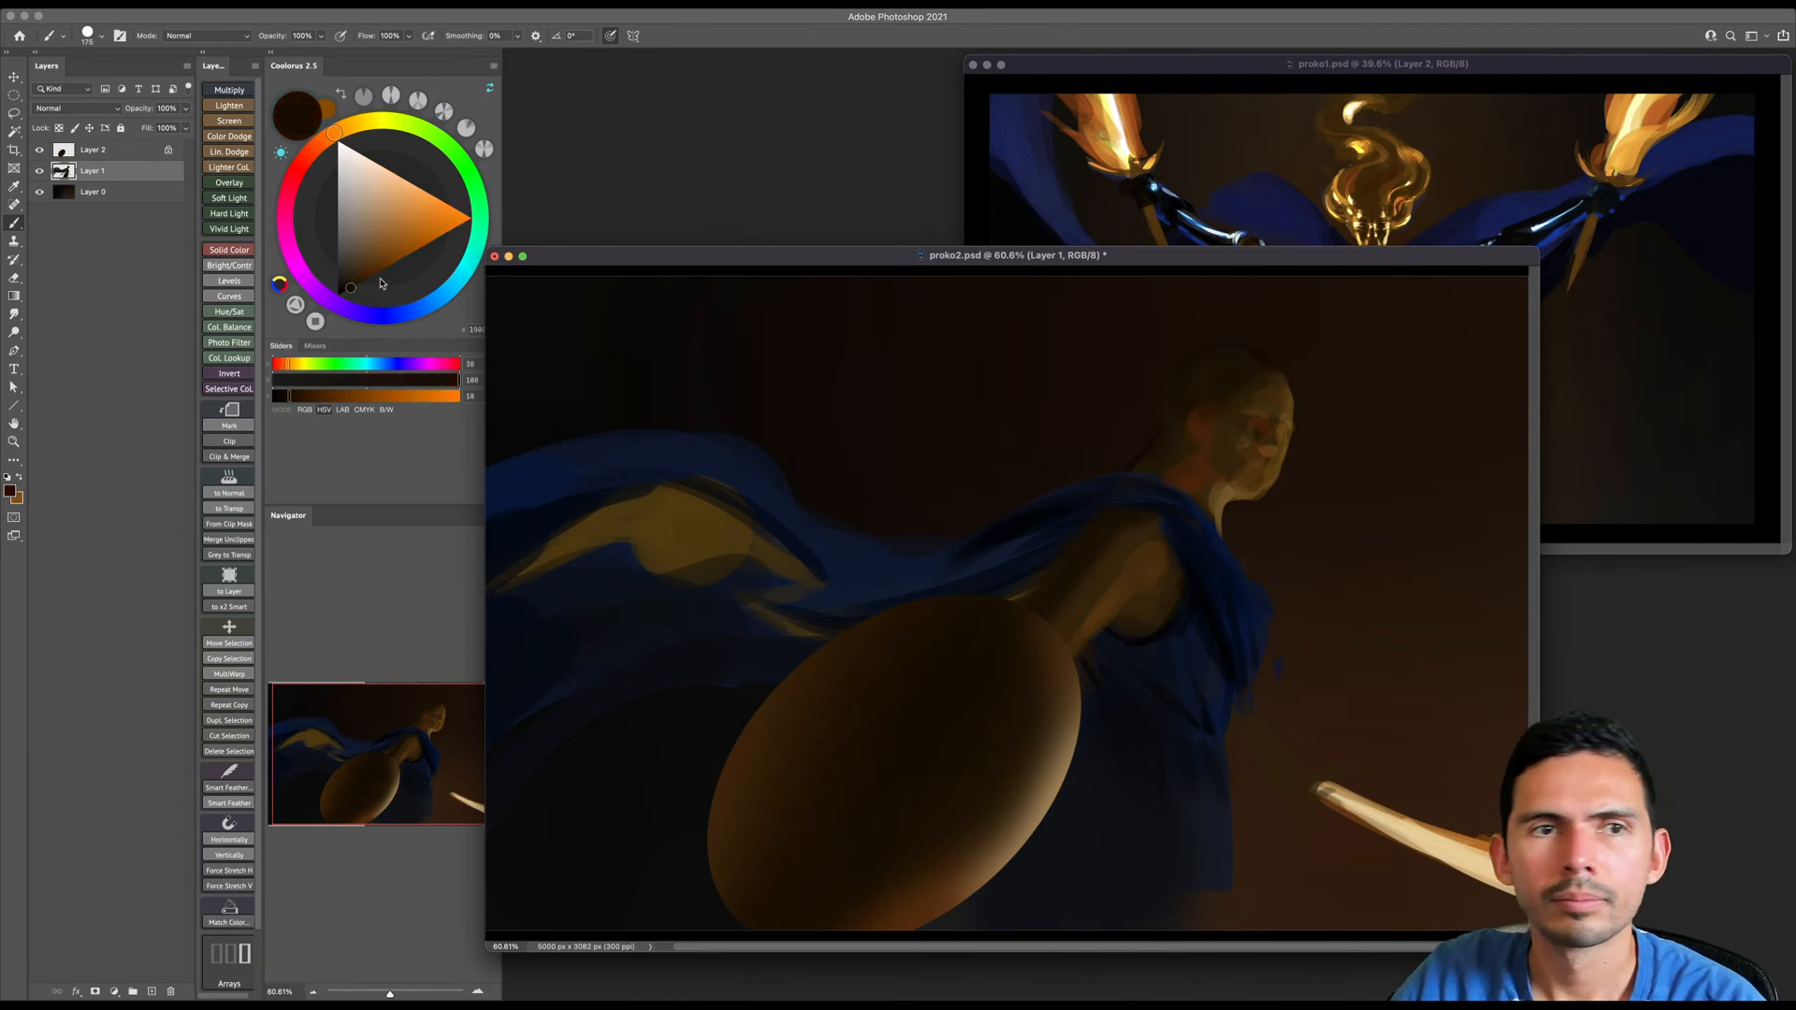
- Brighten Layer 1 with Levels by lowering the white input level to 178
{"action": "key", "text": "super+l"}
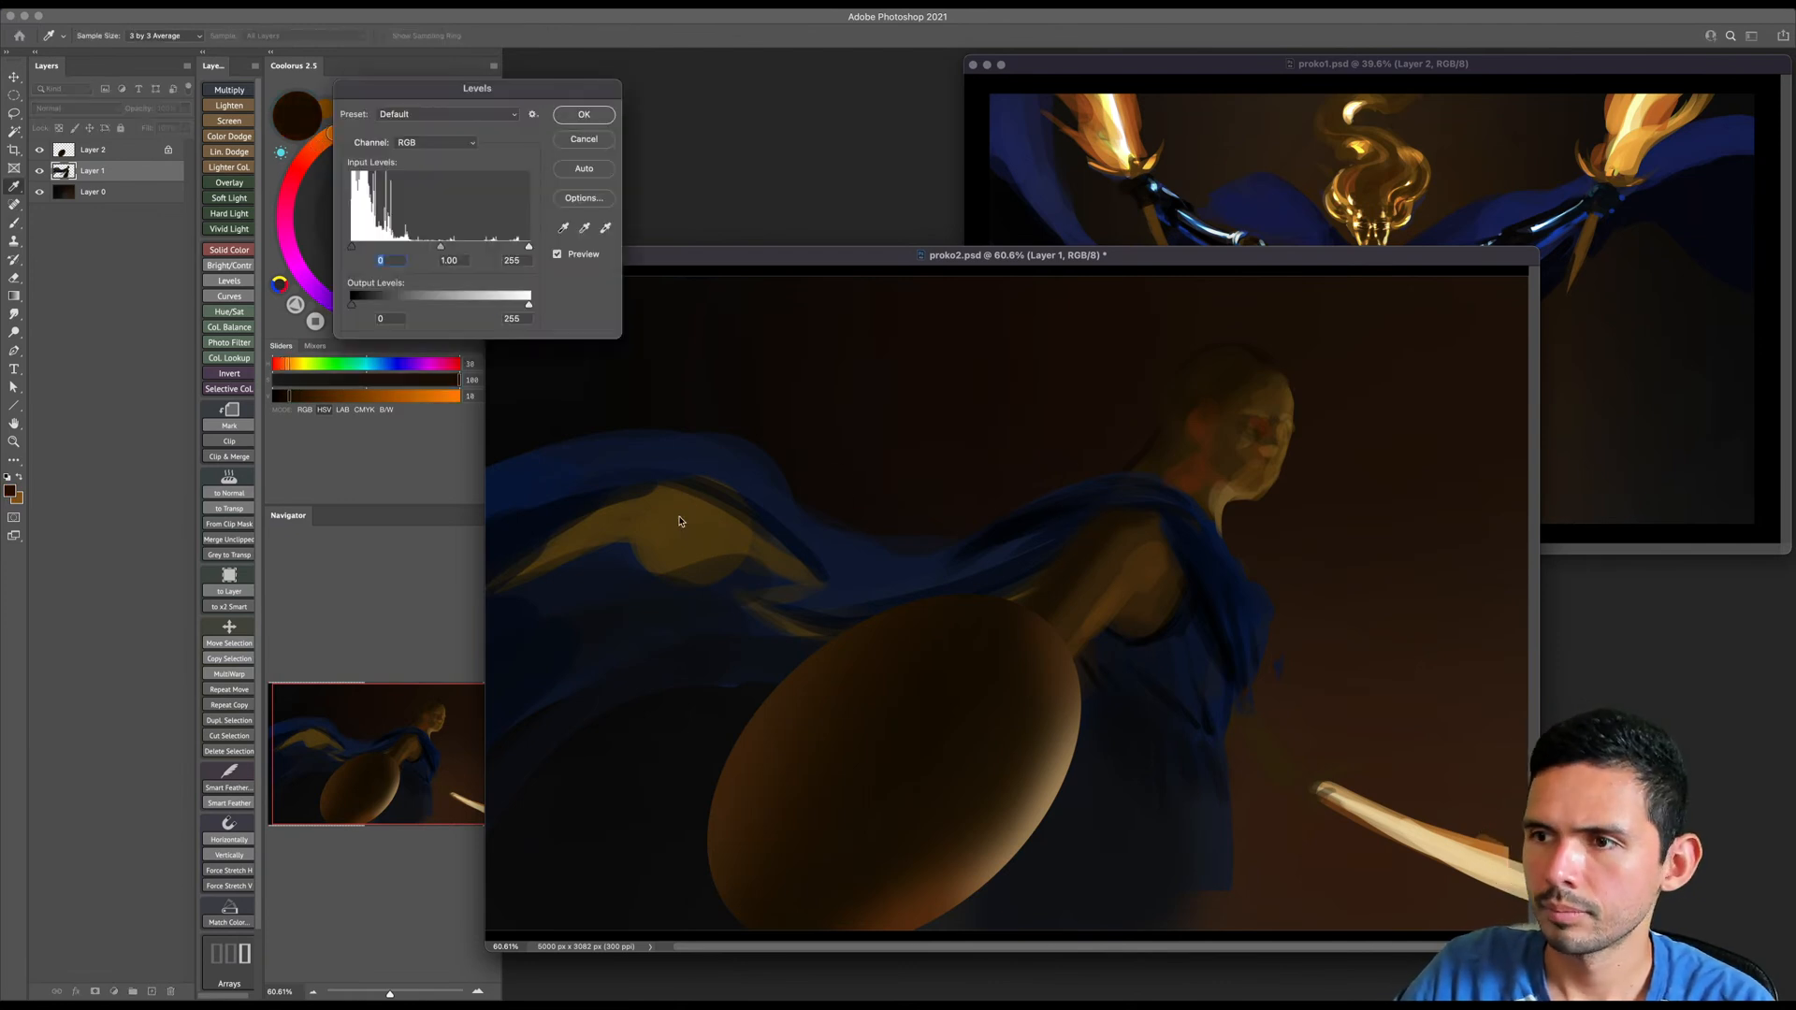
{"action": "left_click_drag", "start_coordinate": [529, 247], "coordinate": [477, 280]}
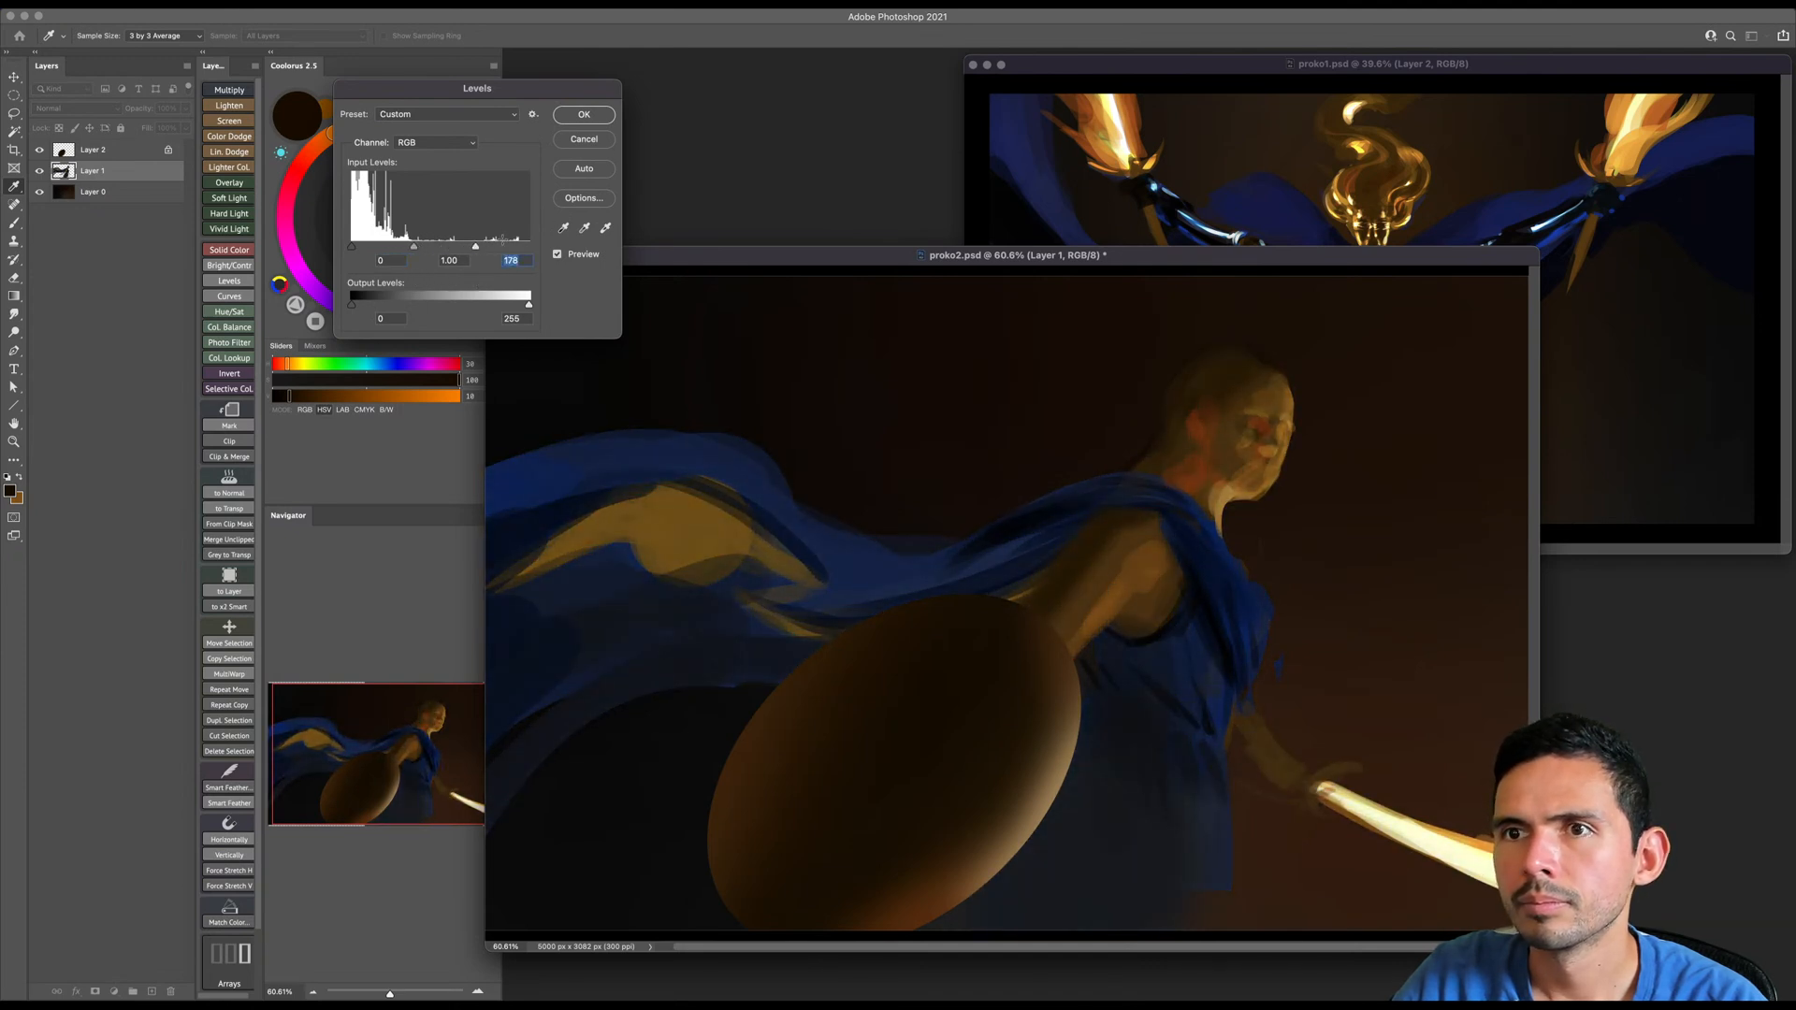
{"action": "left_click", "coordinate": [581, 116]}
- Flip the whole canvas horizontally
{"action": "key", "text": "z"}
{"action": "left_click_drag", "start_coordinate": [1196, 548], "coordinate": [1178, 557]}
{"action": "left_click", "coordinate": [171, 3]}
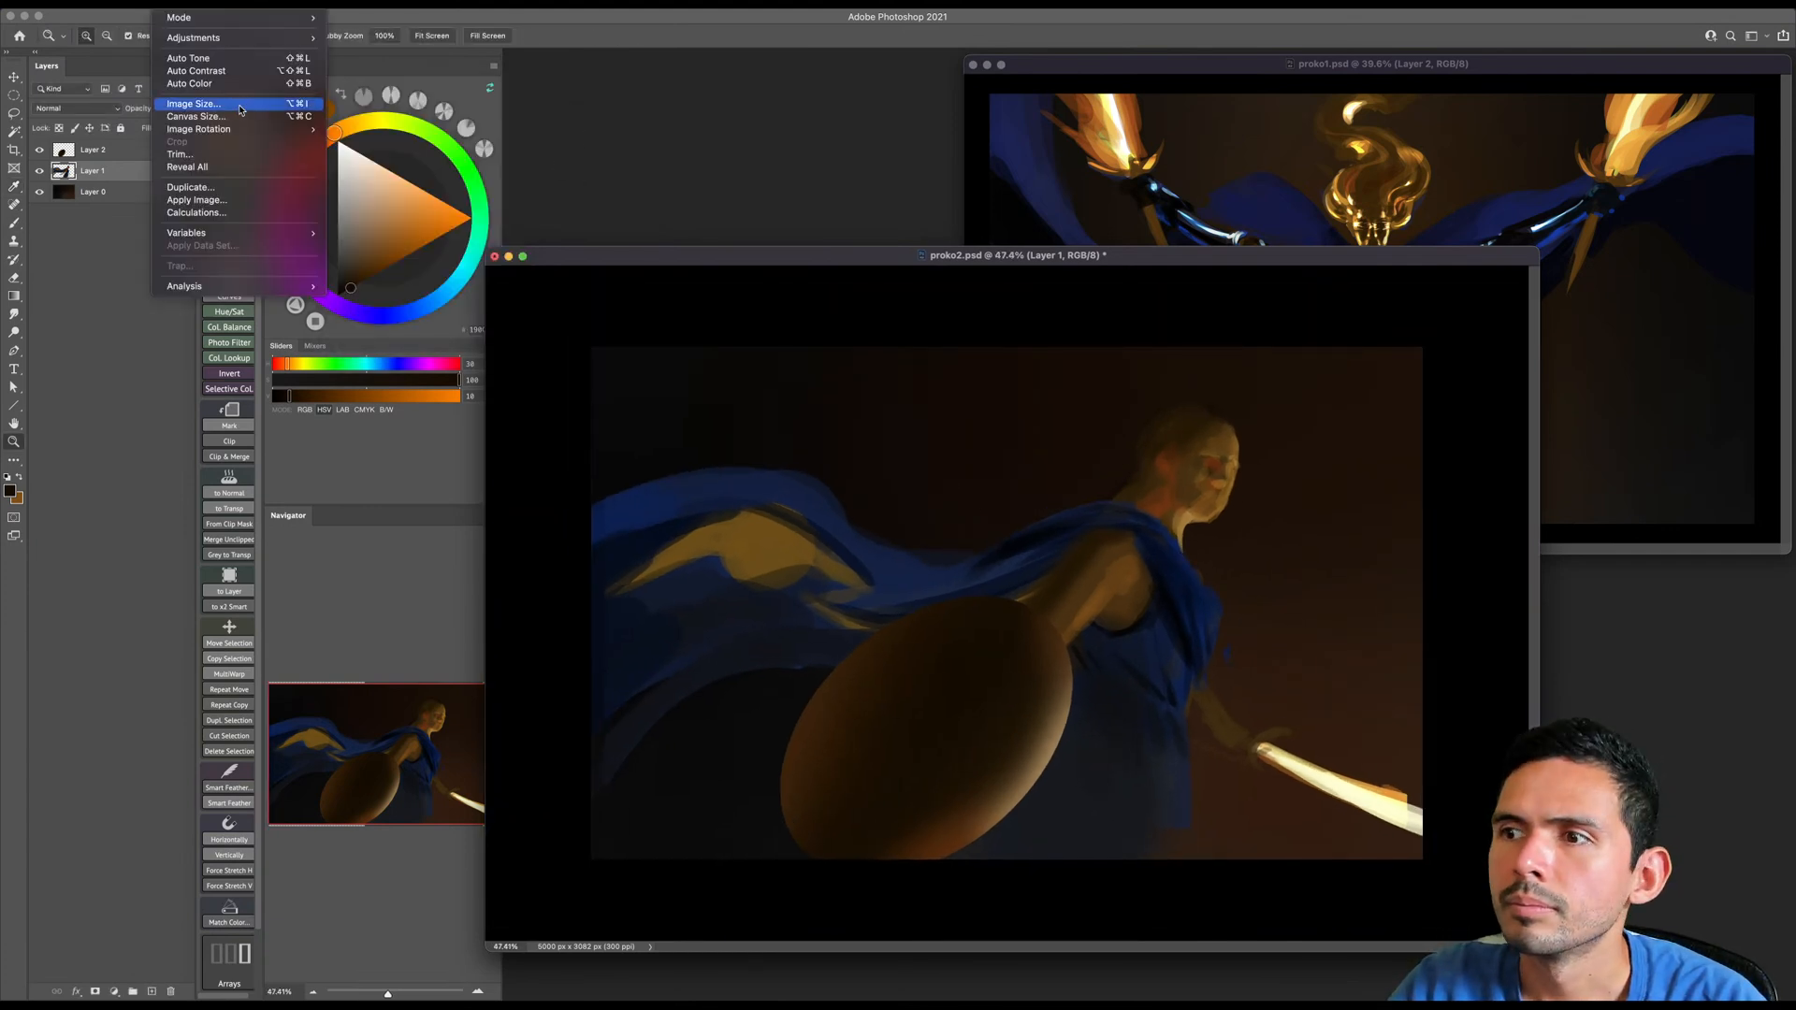
{"action": "mouse_move", "coordinate": [224, 129]}
{"action": "left_click", "coordinate": [376, 189]}
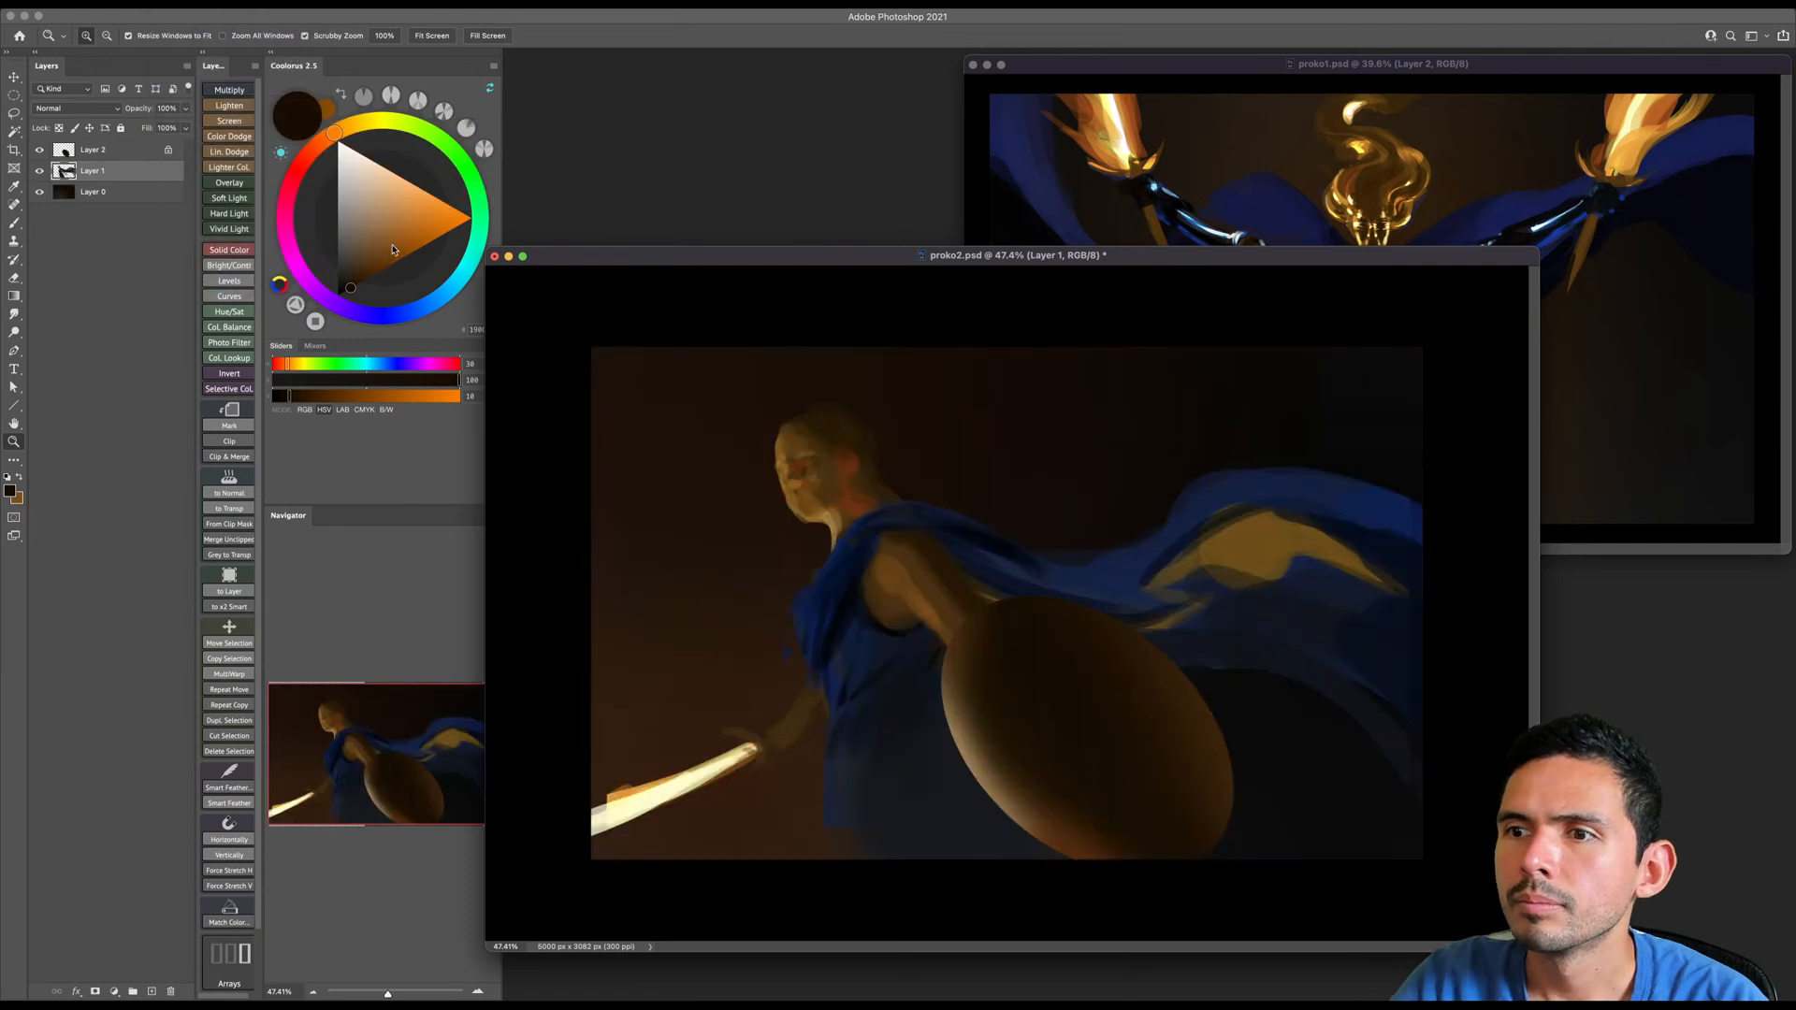
- Paint dark hair across the top and front of the head with a dark brown sampled from it
{"action": "left_click_drag", "start_coordinate": [804, 498], "coordinate": [822, 493]}
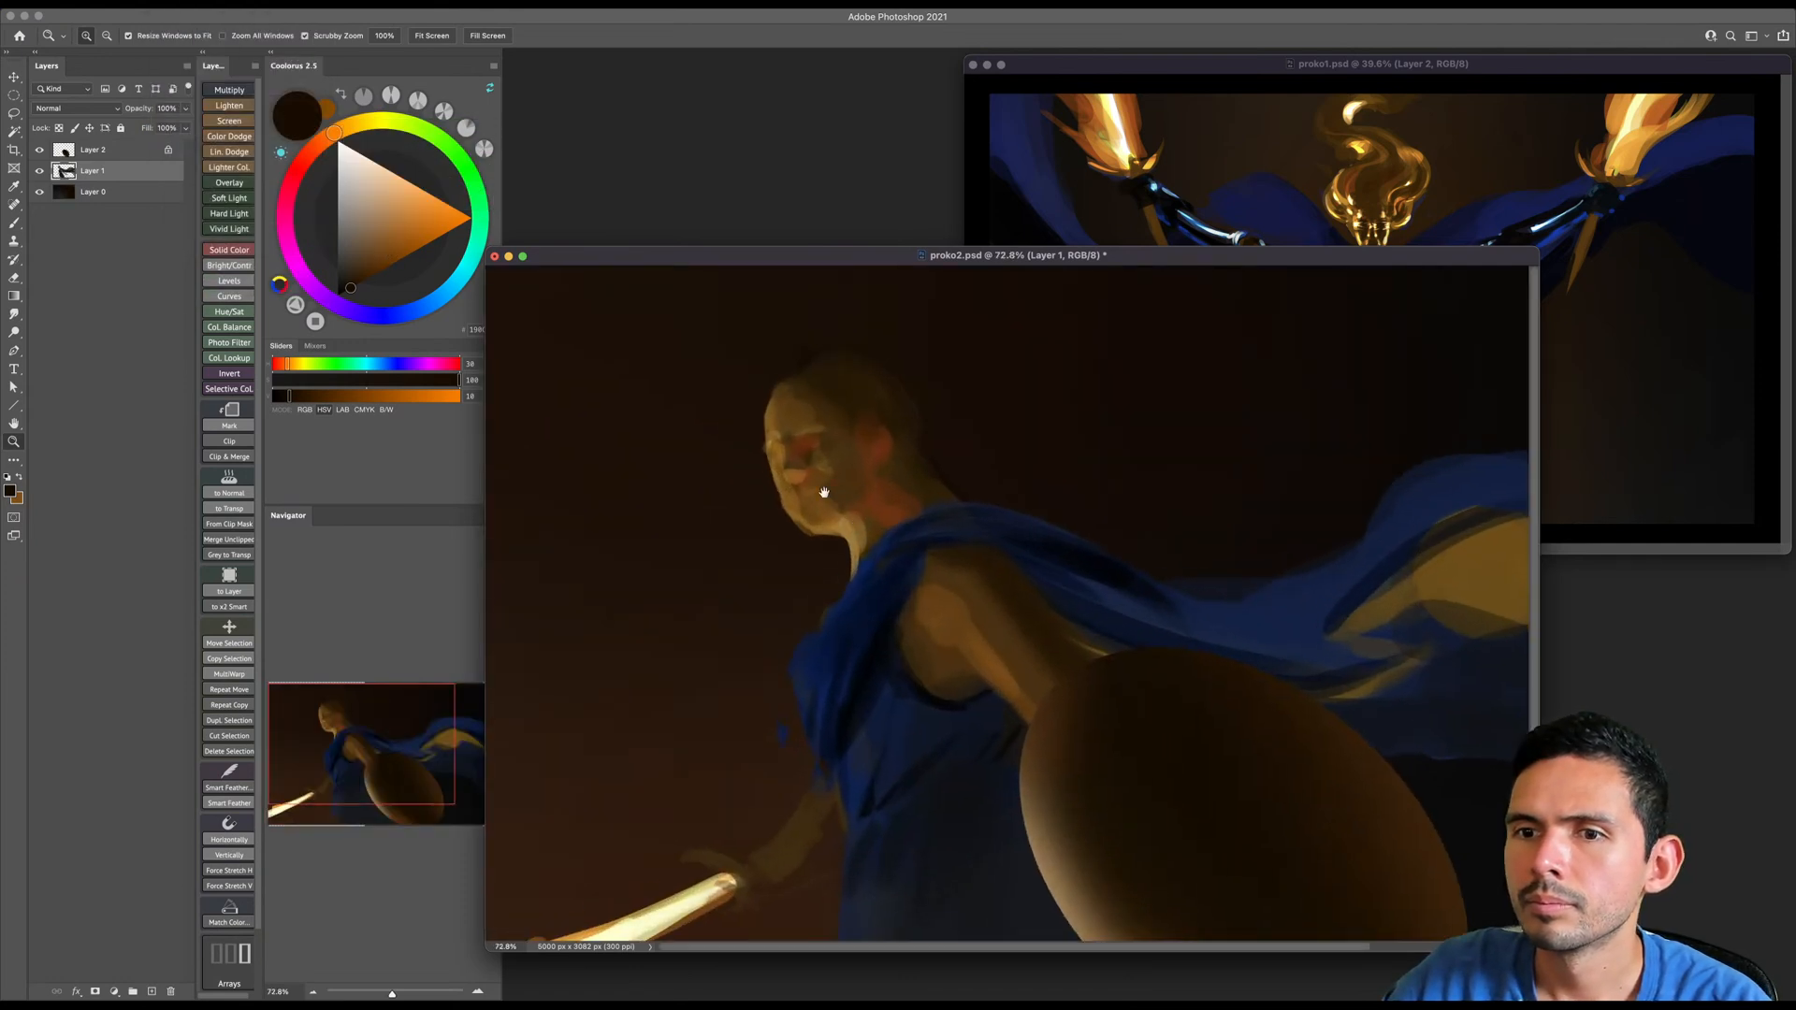
{"action": "left_click_drag", "start_coordinate": [879, 417], "coordinate": [967, 447]}
{"action": "key", "text": "b"}
{"action": "left_click", "coordinate": [870, 385], "text": "alt"}
{"action": "key", "text": "bracketleft"}
{"action": "key", "text": "bracketleft"}
{"action": "key", "text": "bracketleft"}
{"action": "key", "text": "bracketleft"}
{"action": "mouse_move", "coordinate": [862, 385]}
{"action": "left_mouse_down"}
{"action": "mouse_move", "coordinate": [838, 373]}
{"action": "mouse_move", "coordinate": [894, 376]}
{"action": "mouse_move", "coordinate": [828, 402]}
{"action": "left_mouse_up"}
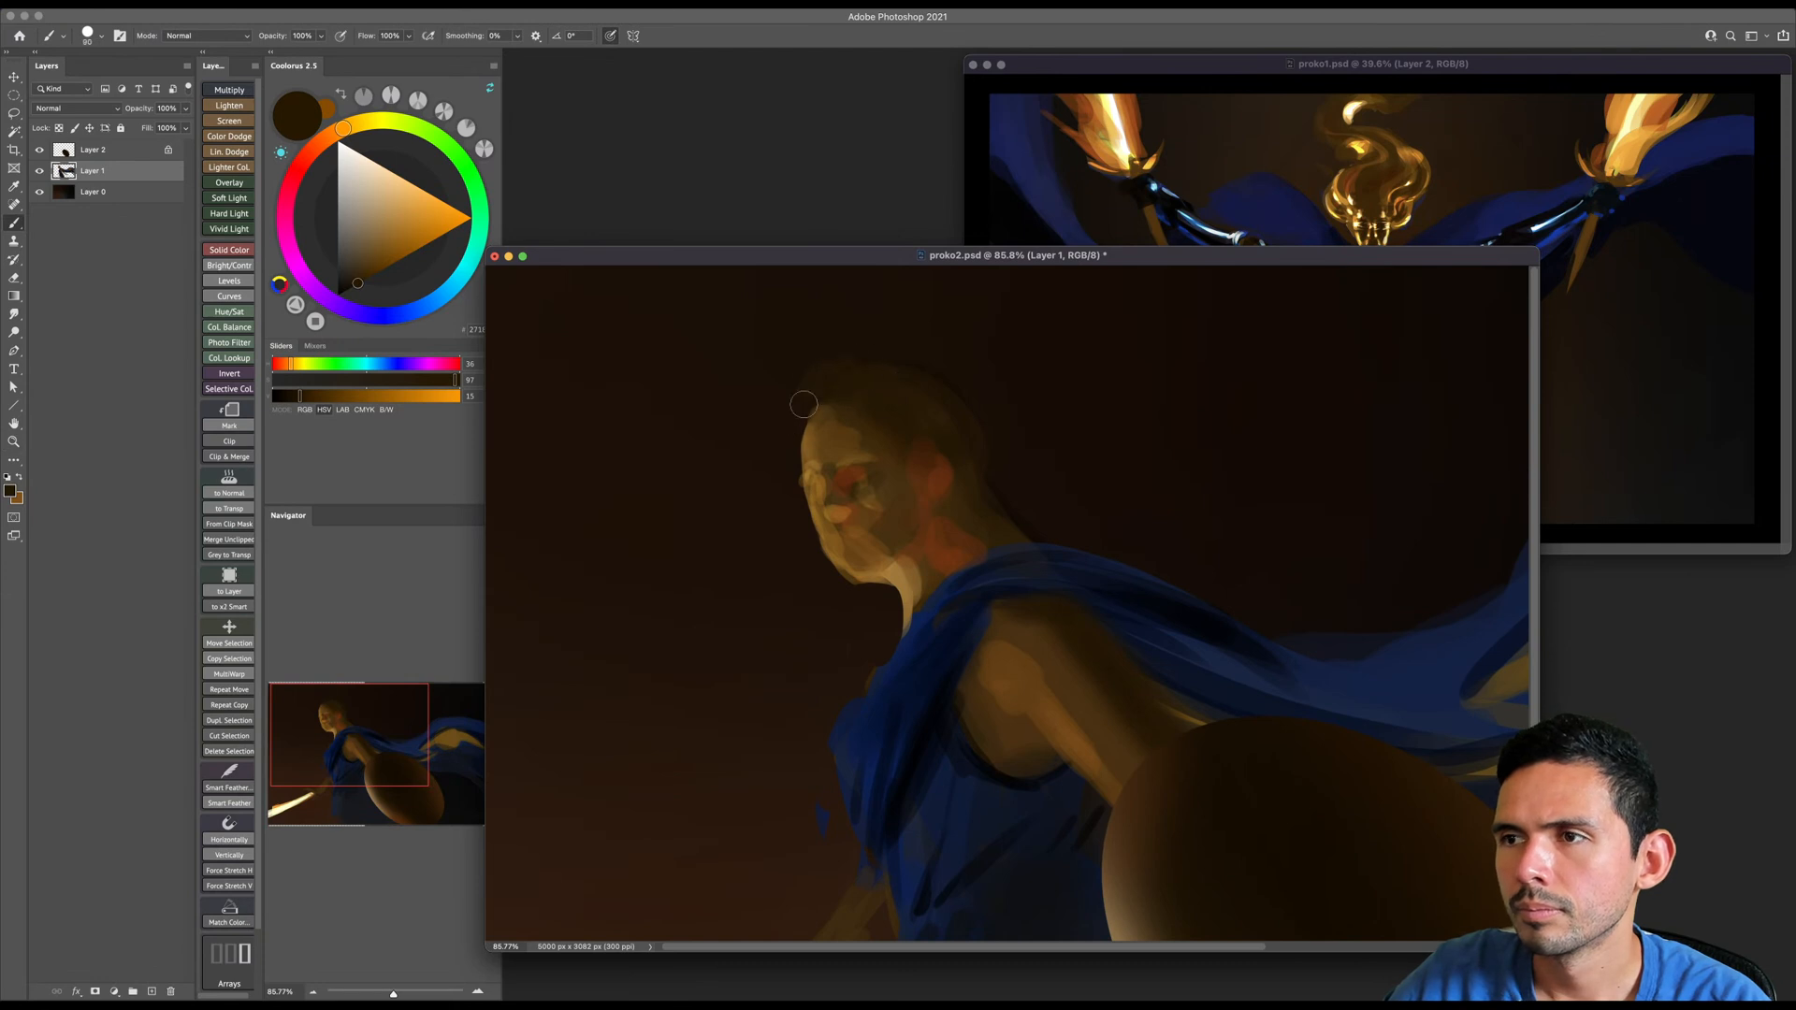
{"action": "key", "text": "bracketright"}
{"action": "key", "text": "bracketright"}
{"action": "key", "text": "bracketright"}
{"action": "key", "text": "bracketright"}
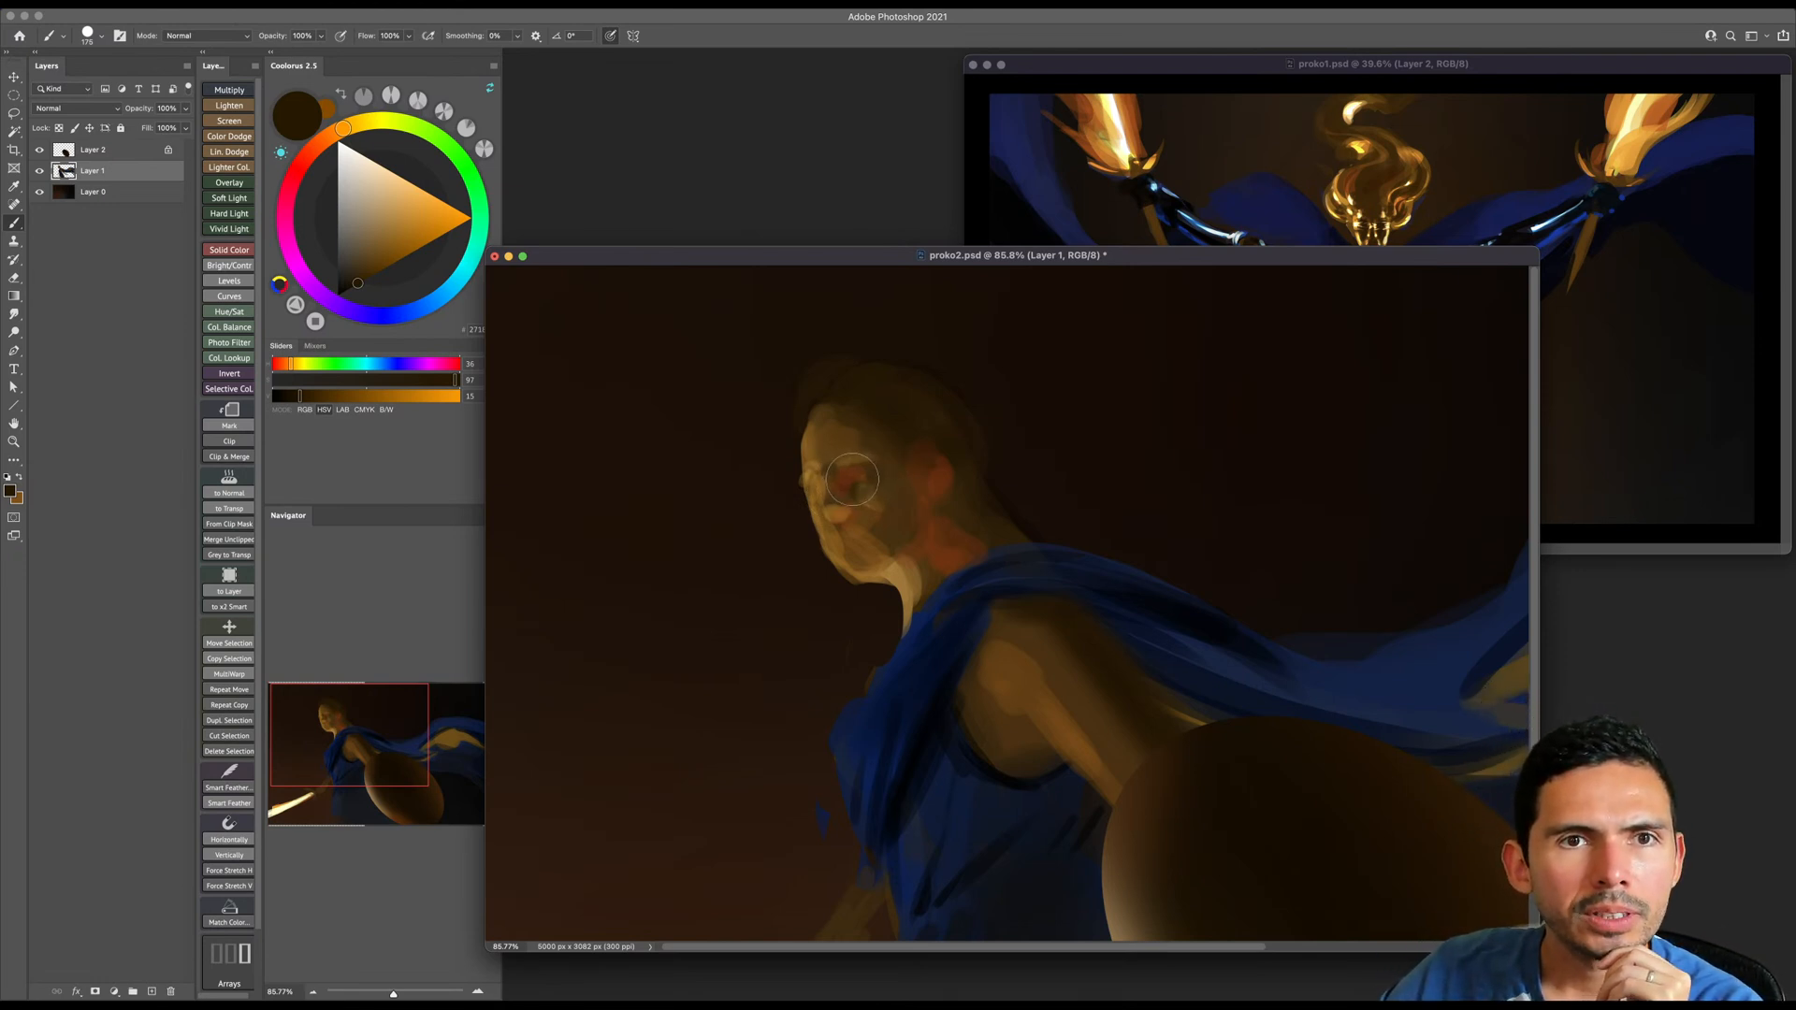
- Paint rounded light-brown curls along the front hairline above the forehead on Layer 1
{"action": "key", "text": "bracketleft"}
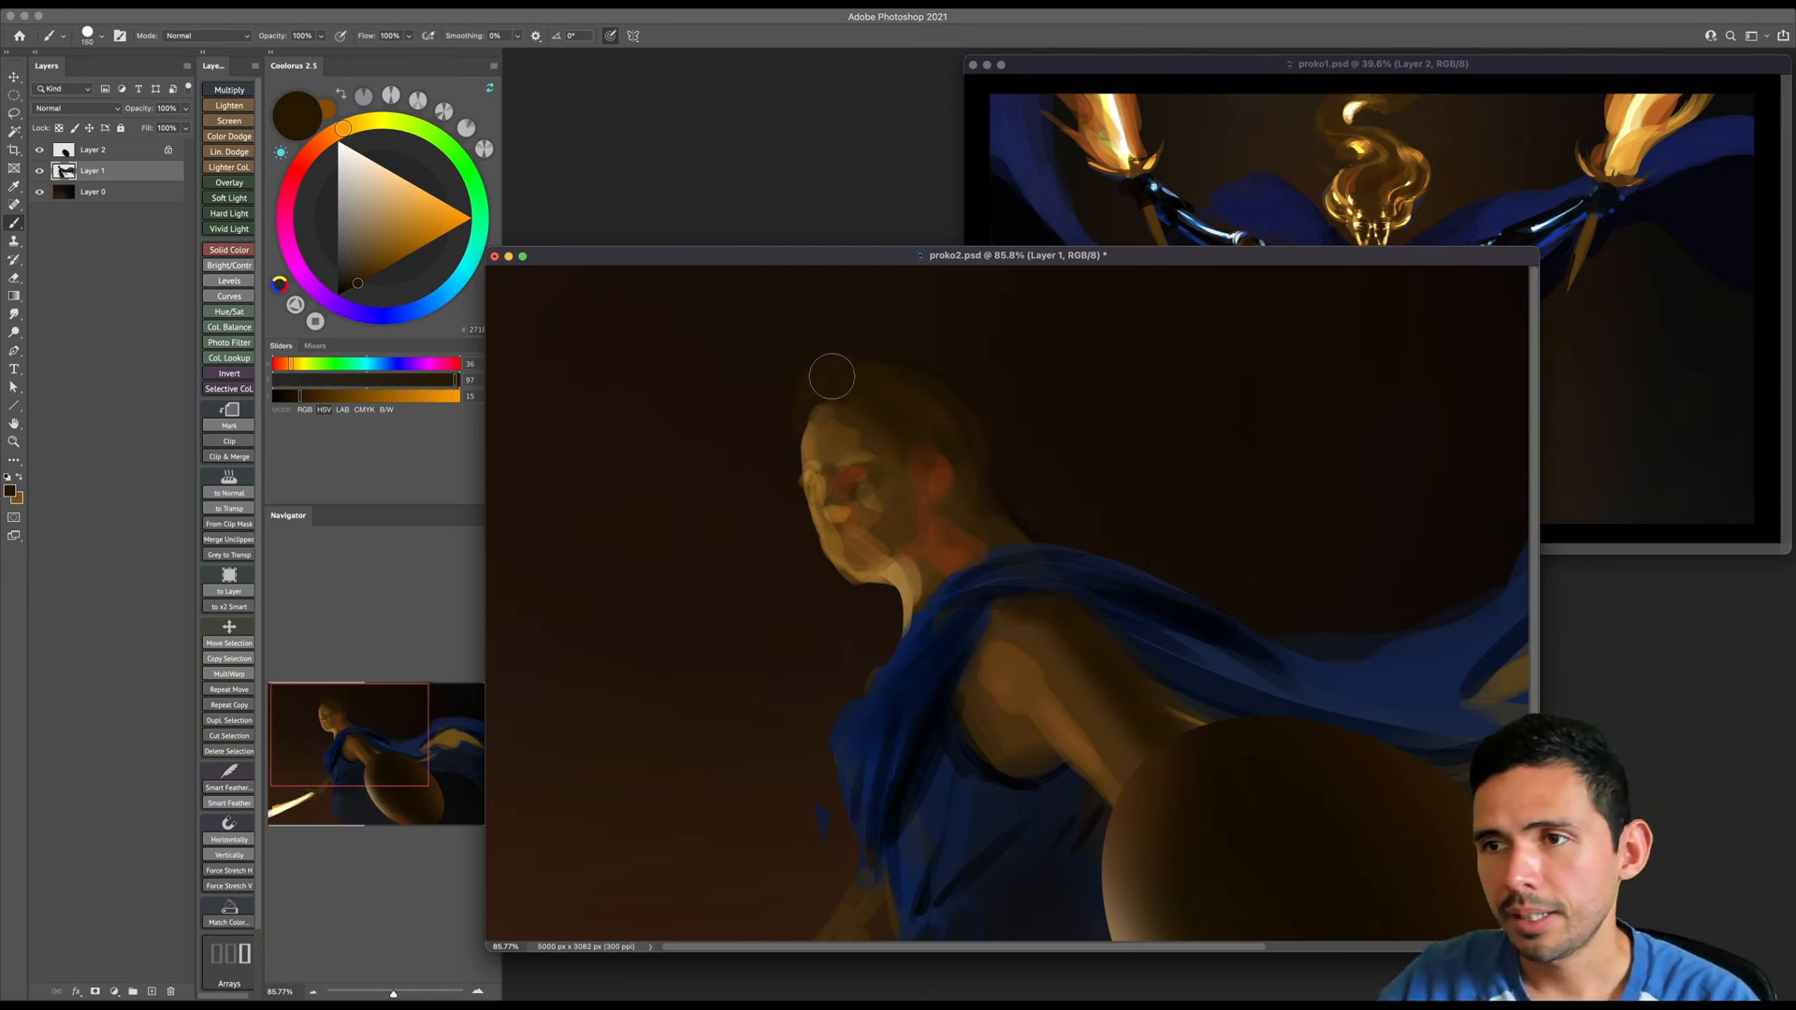
{"action": "key", "text": "bracketleft"}
{"action": "key", "text": "bracketleft"}
{"action": "left_click", "coordinate": [812, 393], "text": "alt"}
{"action": "key", "text": "bracketright"}
{"action": "mouse_move", "coordinate": [804, 411]}
{"action": "left_mouse_down"}
{"action": "mouse_move", "coordinate": [845, 384]}
{"action": "mouse_move", "coordinate": [903, 430]}
{"action": "mouse_move", "coordinate": [816, 372]}
{"action": "mouse_move", "coordinate": [797, 426]}
{"action": "mouse_move", "coordinate": [828, 377]}
{"action": "mouse_move", "coordinate": [863, 402]}
{"action": "left_mouse_up"}
{"action": "key", "text": "bracketleft"}
{"action": "key", "text": "bracketright"}
{"action": "key", "text": "bracketleft"}
- Trim the upper edge of the front curls with dark hair brown and add lighter curls back toward the ear
{"action": "left_click", "coordinate": [892, 384], "text": "alt"}
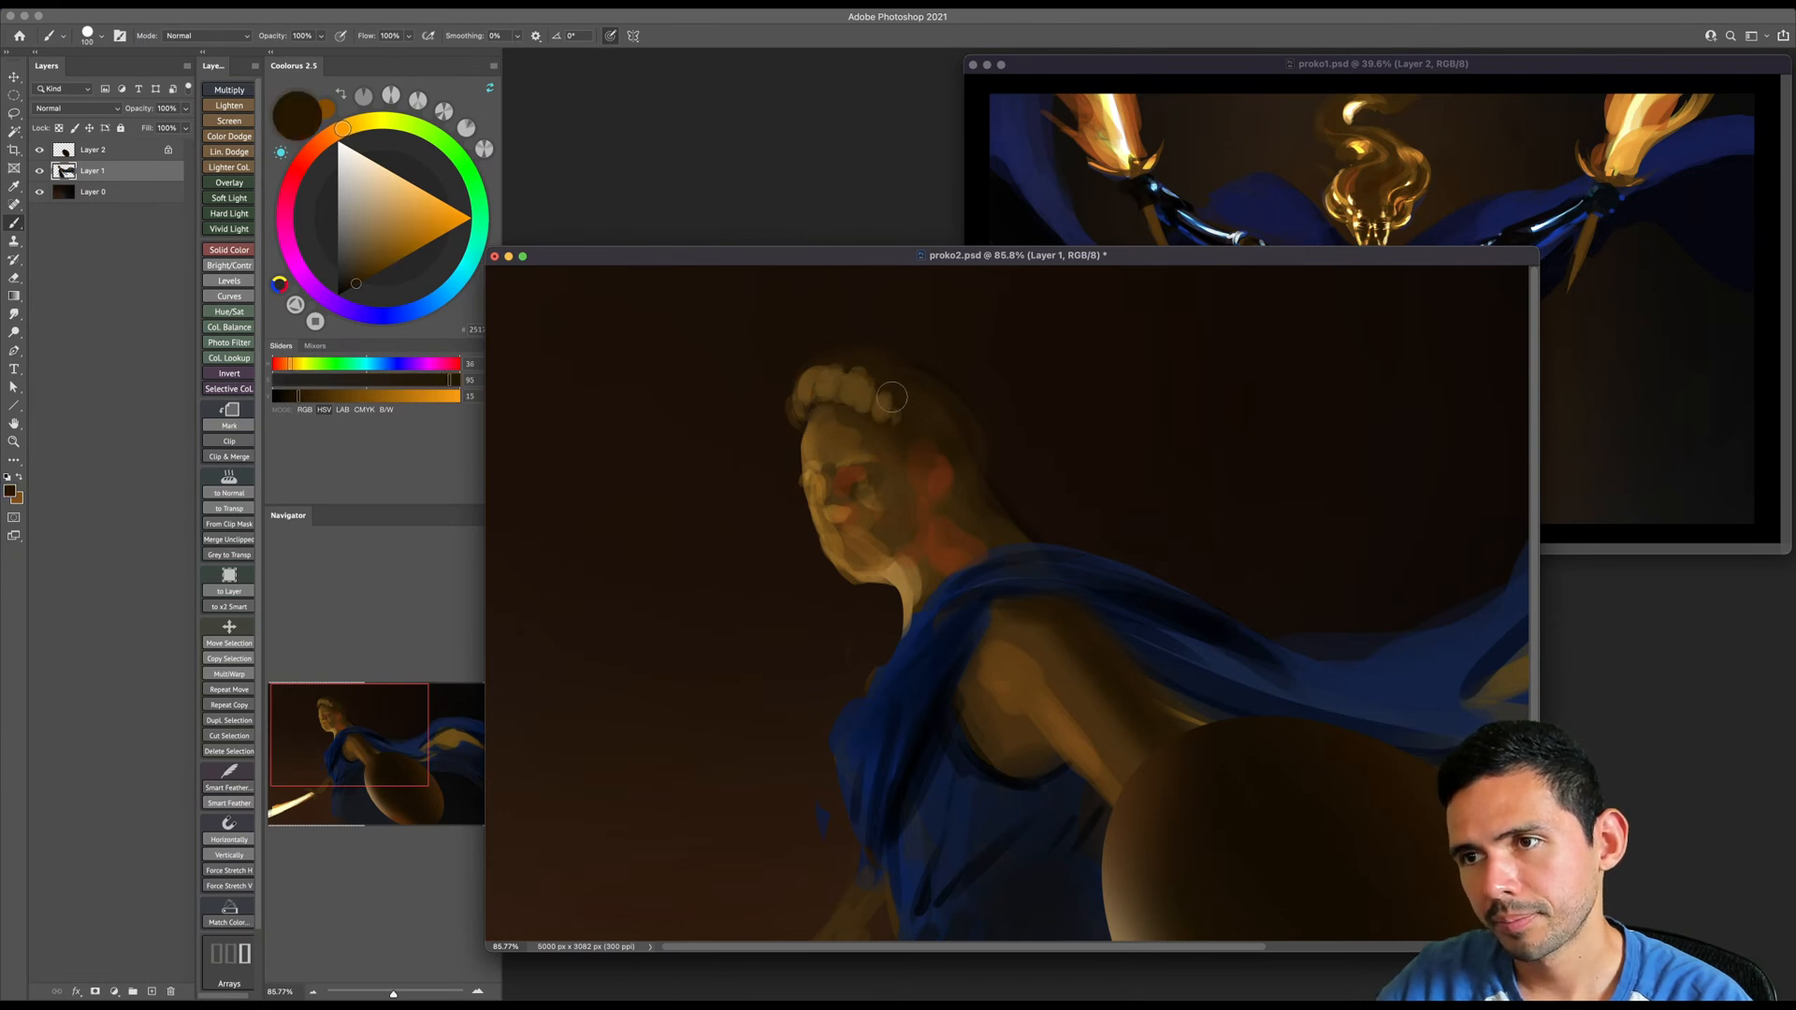
{"action": "key", "text": "bracketleft"}
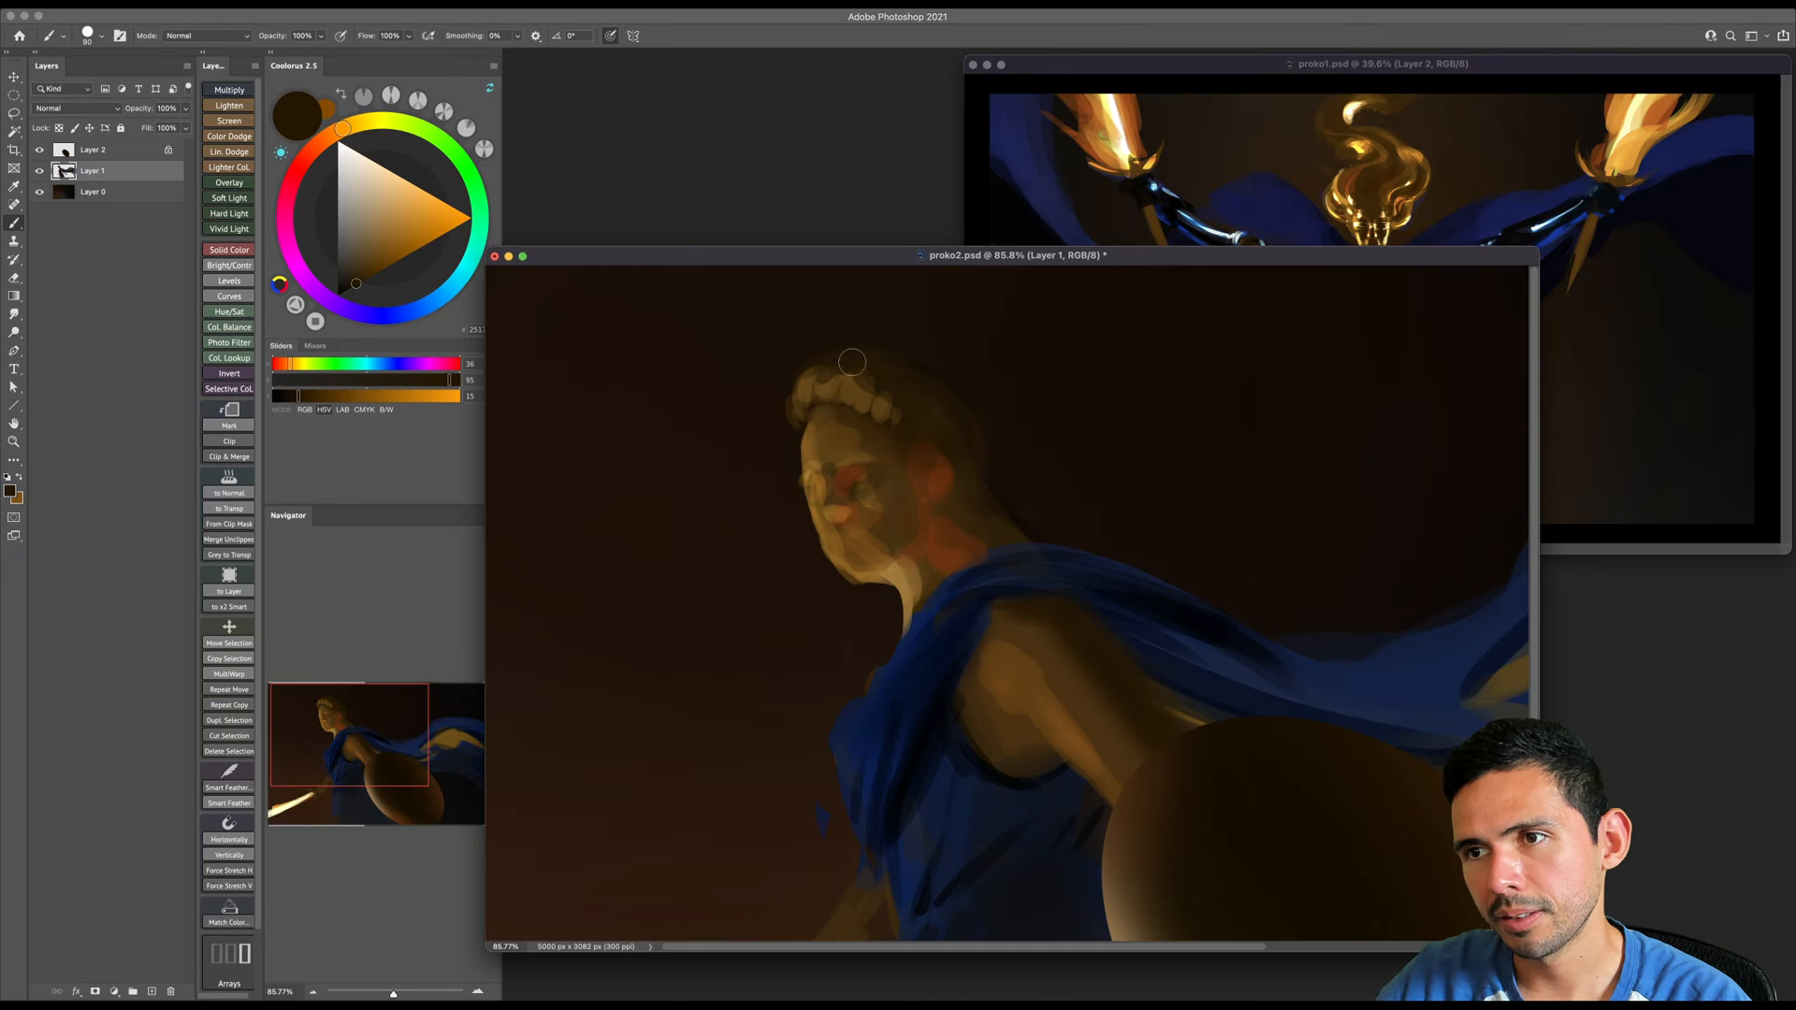
{"action": "left_click", "coordinate": [805, 390], "text": "alt"}
{"action": "key", "text": "bracketleft"}
{"action": "key", "text": "bracketleft"}
{"action": "mouse_move", "coordinate": [808, 374]}
{"action": "left_mouse_down"}
{"action": "mouse_move", "coordinate": [810, 425]}
{"action": "mouse_move", "coordinate": [800, 411]}
{"action": "mouse_move", "coordinate": [833, 394]}
{"action": "mouse_move", "coordinate": [894, 412]}
{"action": "mouse_move", "coordinate": [904, 450]}
{"action": "mouse_move", "coordinate": [953, 446]}
{"action": "left_mouse_up"}
{"action": "key", "text": "bracketleft"}
{"action": "key", "text": "bracketright"}
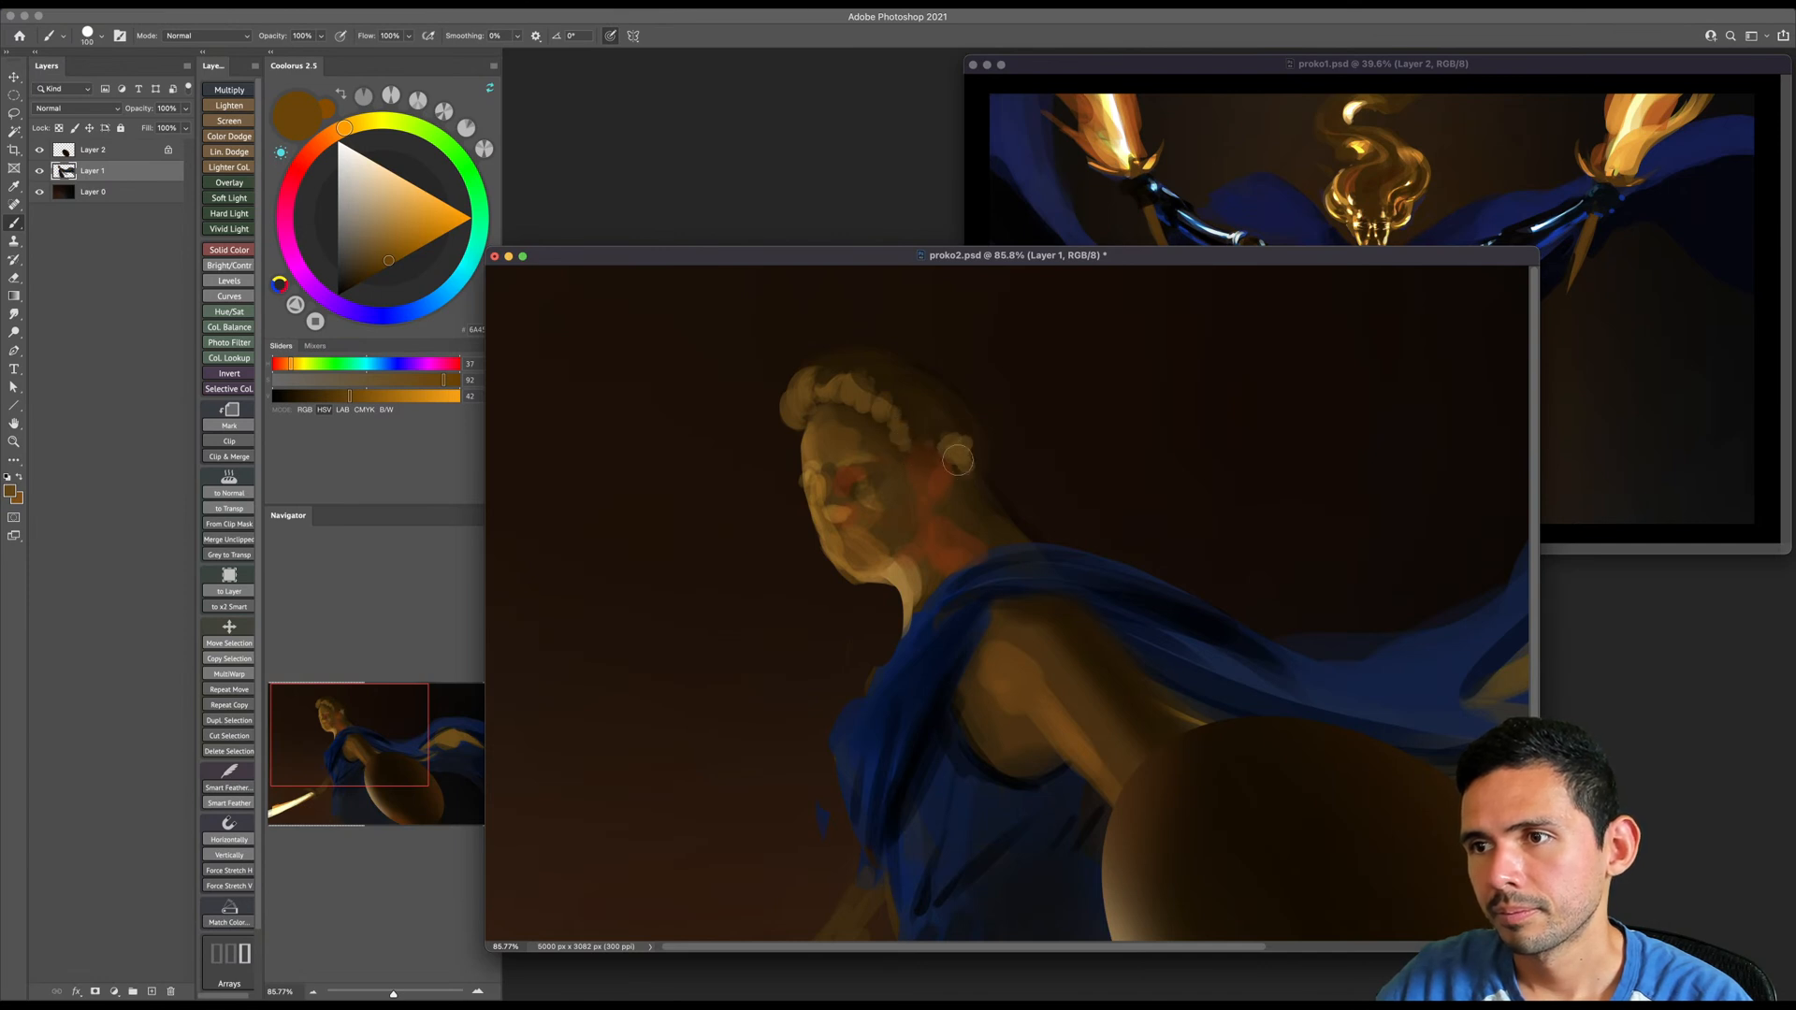
- Paint a fuller dark brown hair mass over the crown and the back of the head down to the nape
{"action": "key", "text": "bracketleft"}
{"action": "left_click", "coordinate": [847, 365], "text": "alt"}
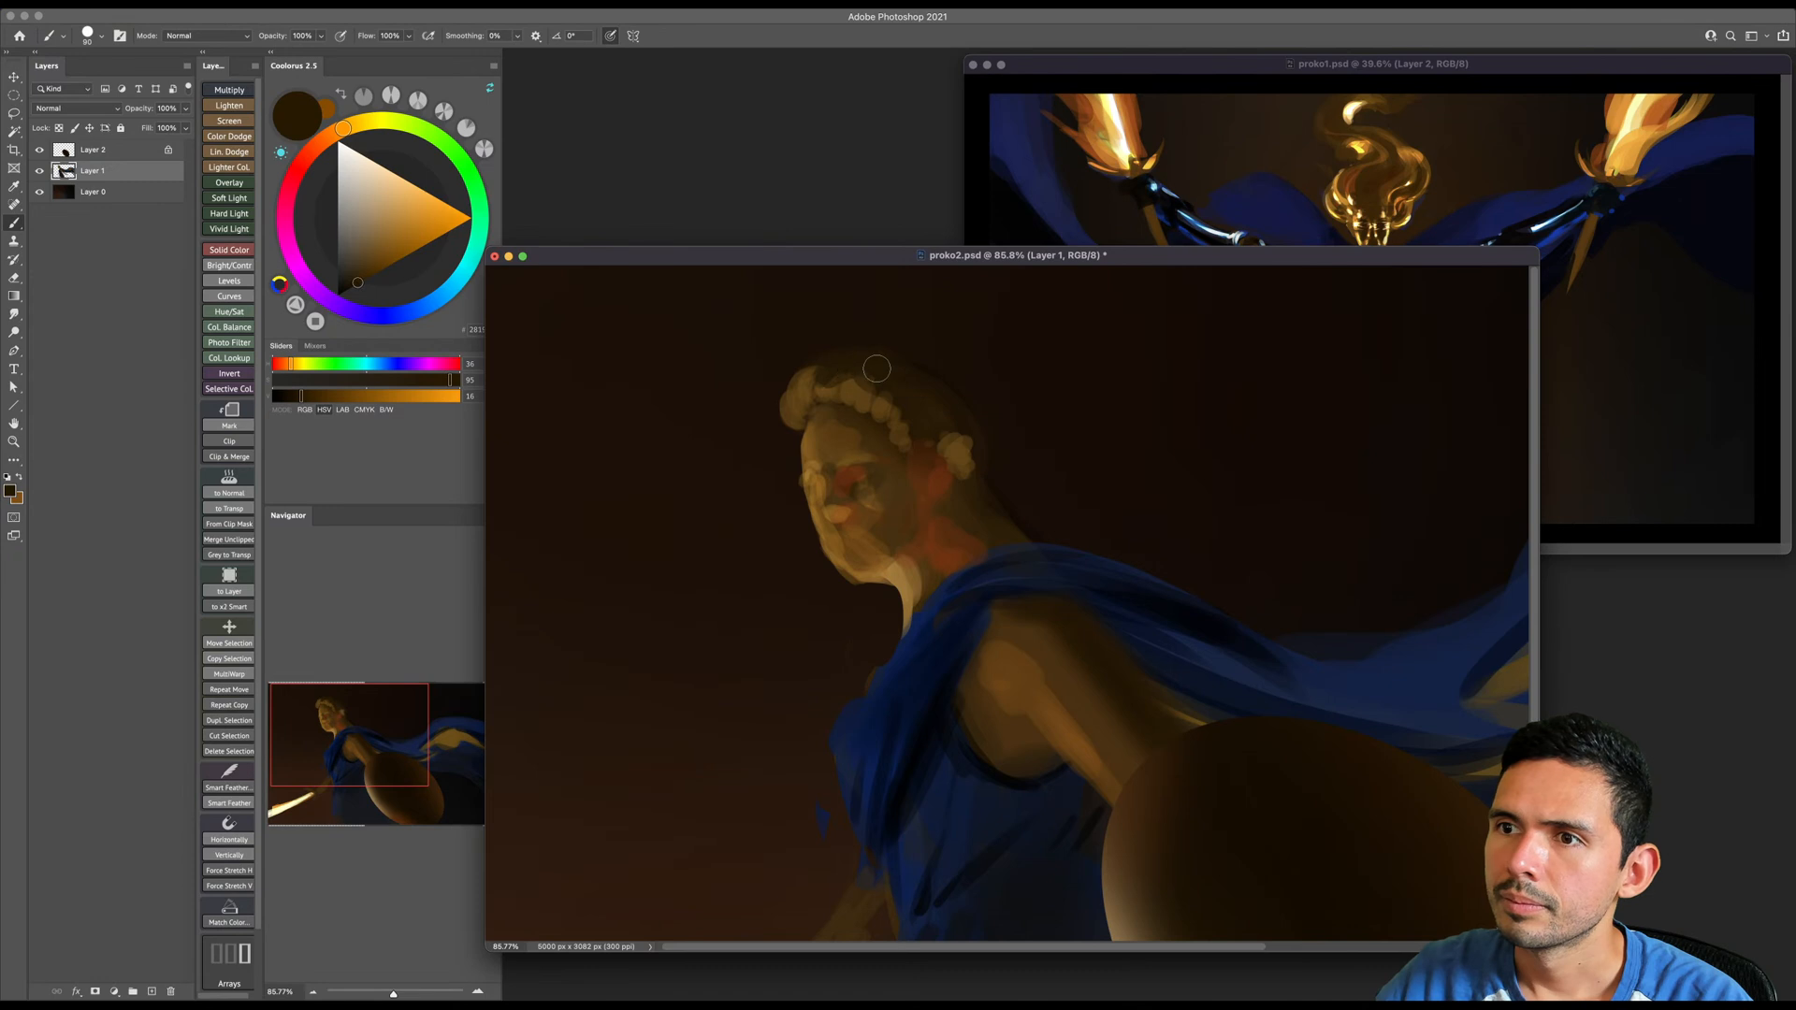
{"action": "key", "text": "bracketright"}
{"action": "key", "text": "bracketright"}
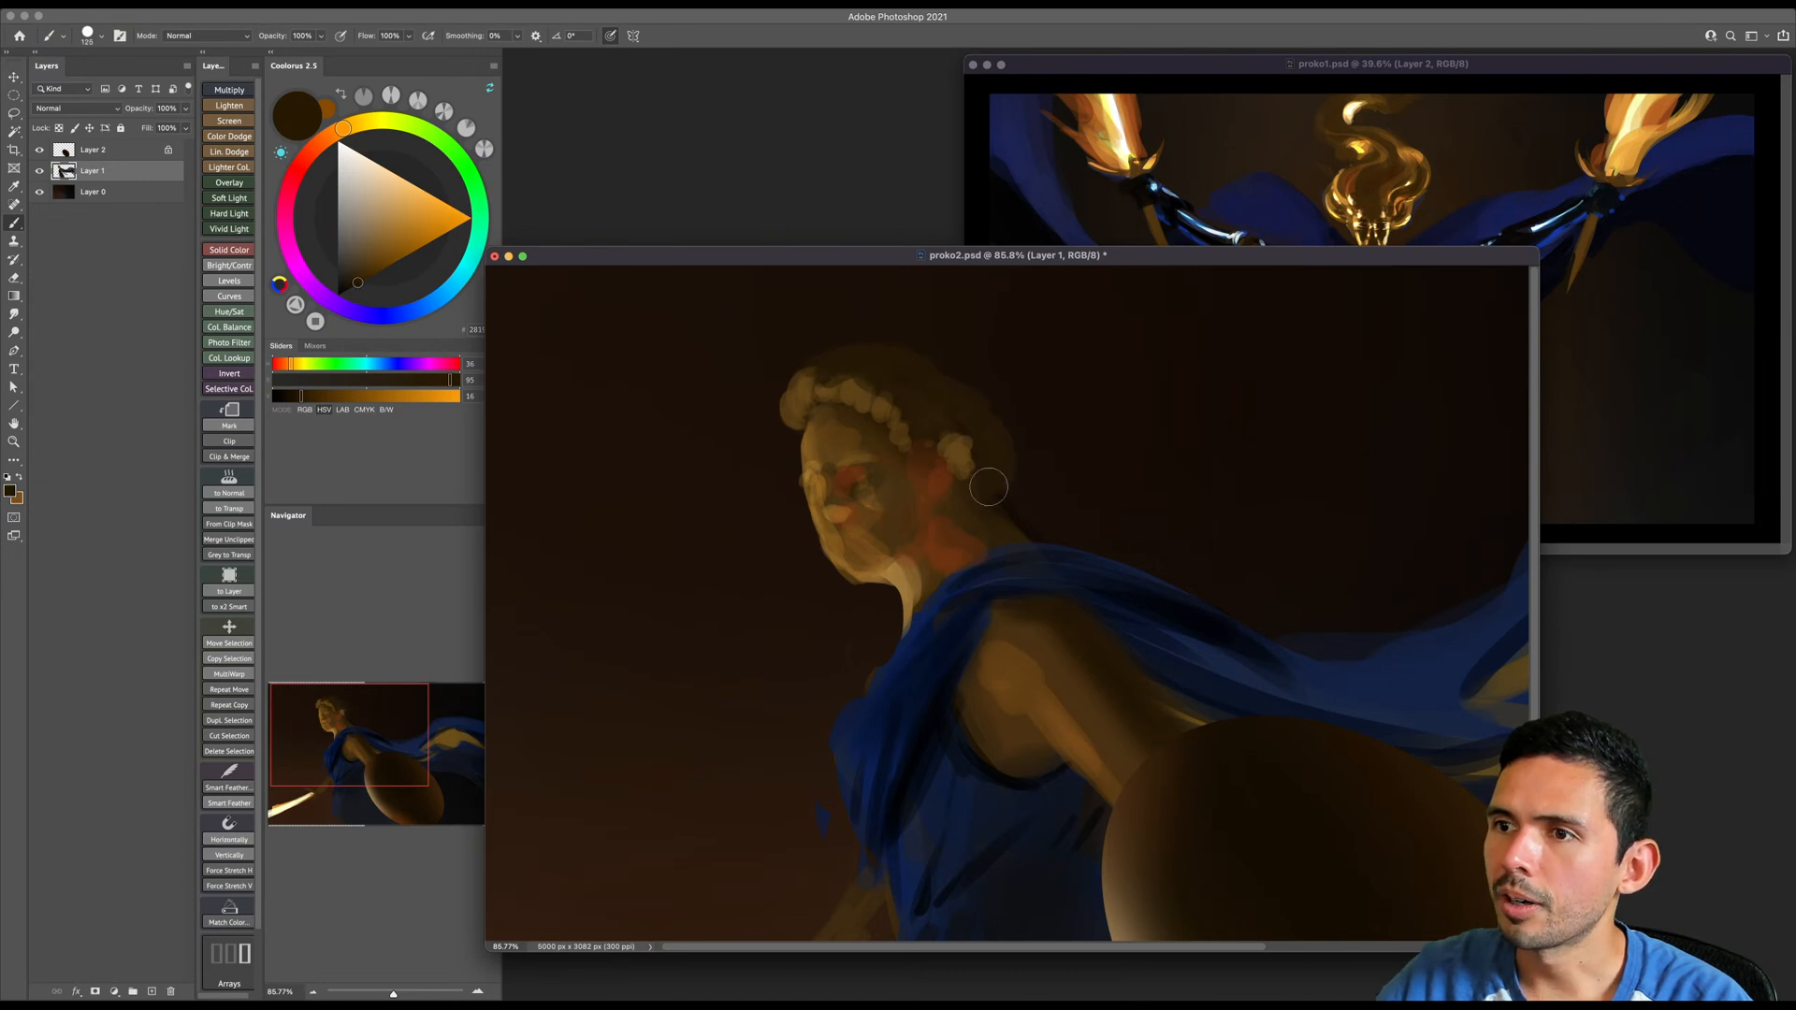
{"action": "key", "text": "bracketright"}
{"action": "key", "text": "bracketright"}
{"action": "key", "text": "bracketright"}
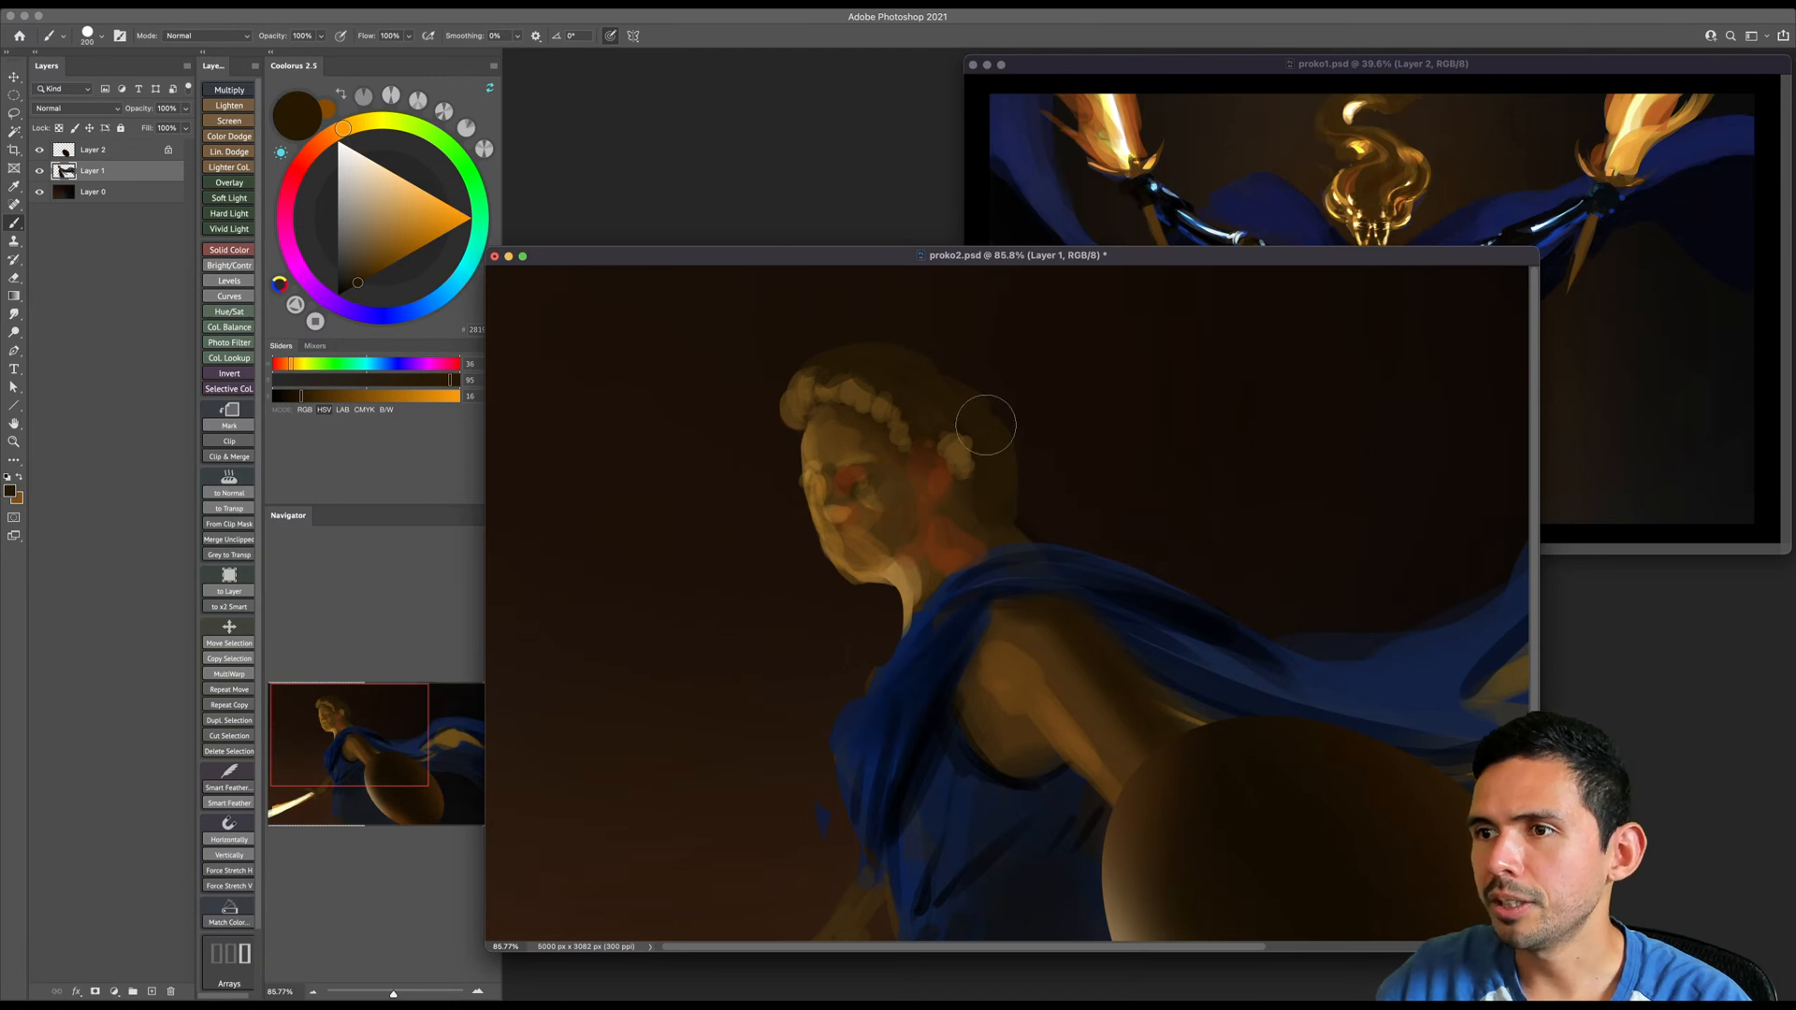
{"action": "mouse_move", "coordinate": [1007, 446]}
{"action": "left_mouse_down"}
{"action": "mouse_move", "coordinate": [1007, 482]}
{"action": "mouse_move", "coordinate": [1005, 456]}
{"action": "left_mouse_up"}
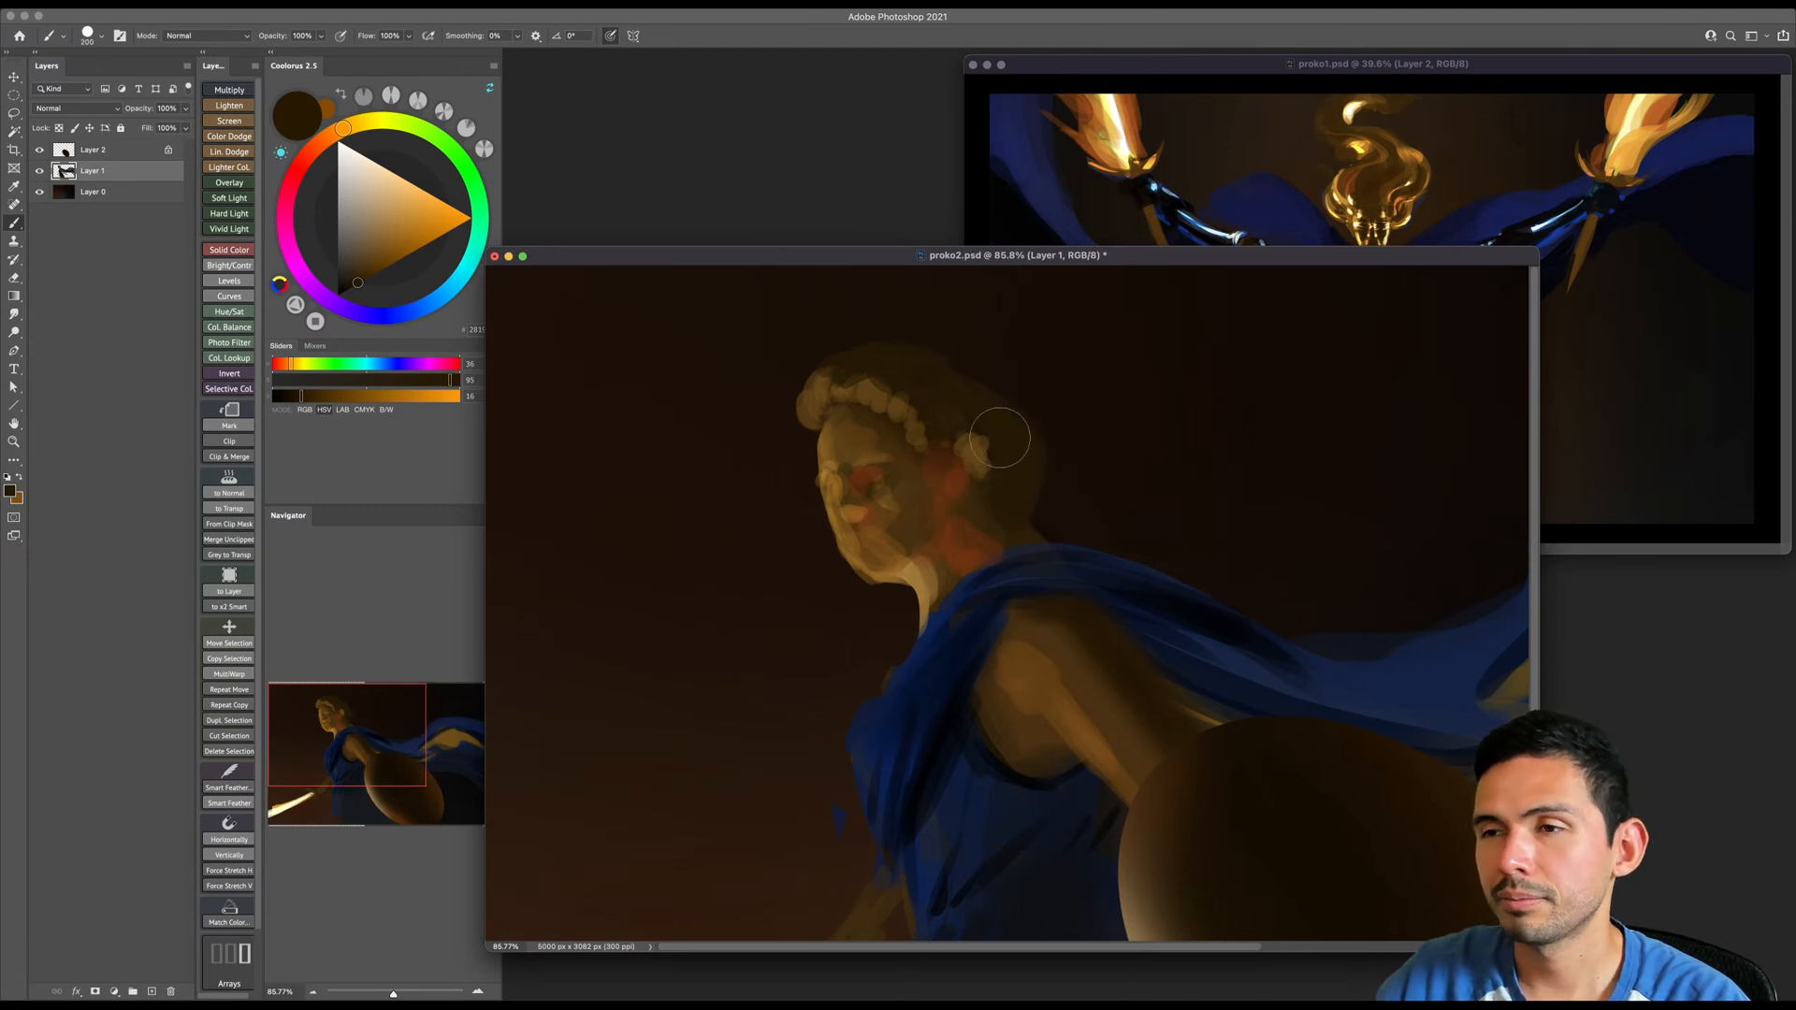
{"action": "scroll", "coordinate": [1000, 440], "scroll_direction": "down", "scroll_amount": 1}
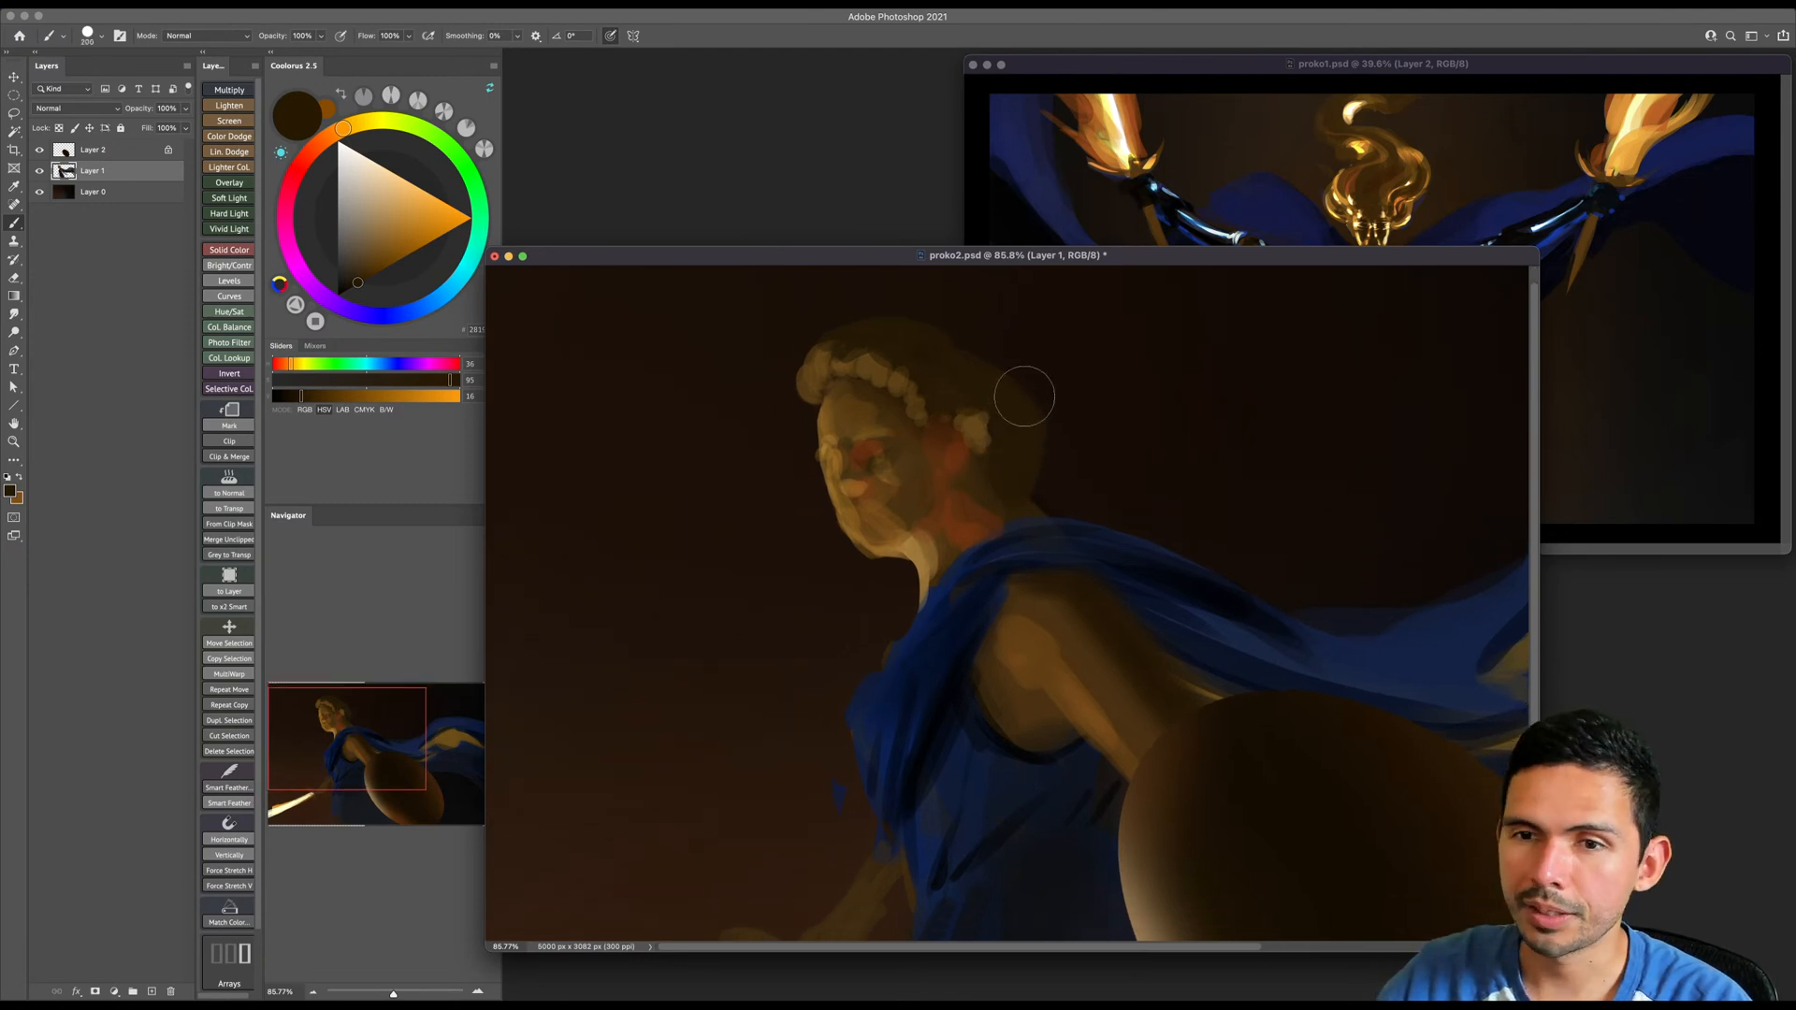
{"action": "left_click_drag", "start_coordinate": [1026, 449], "coordinate": [993, 463]}
- Paint pale cream highlights along the lit edge of the face from the forehead down to the chin
{"action": "left_click_drag", "start_coordinate": [733, 443], "coordinate": [784, 446]}
{"action": "left_click_drag", "start_coordinate": [783, 445], "coordinate": [801, 460]}
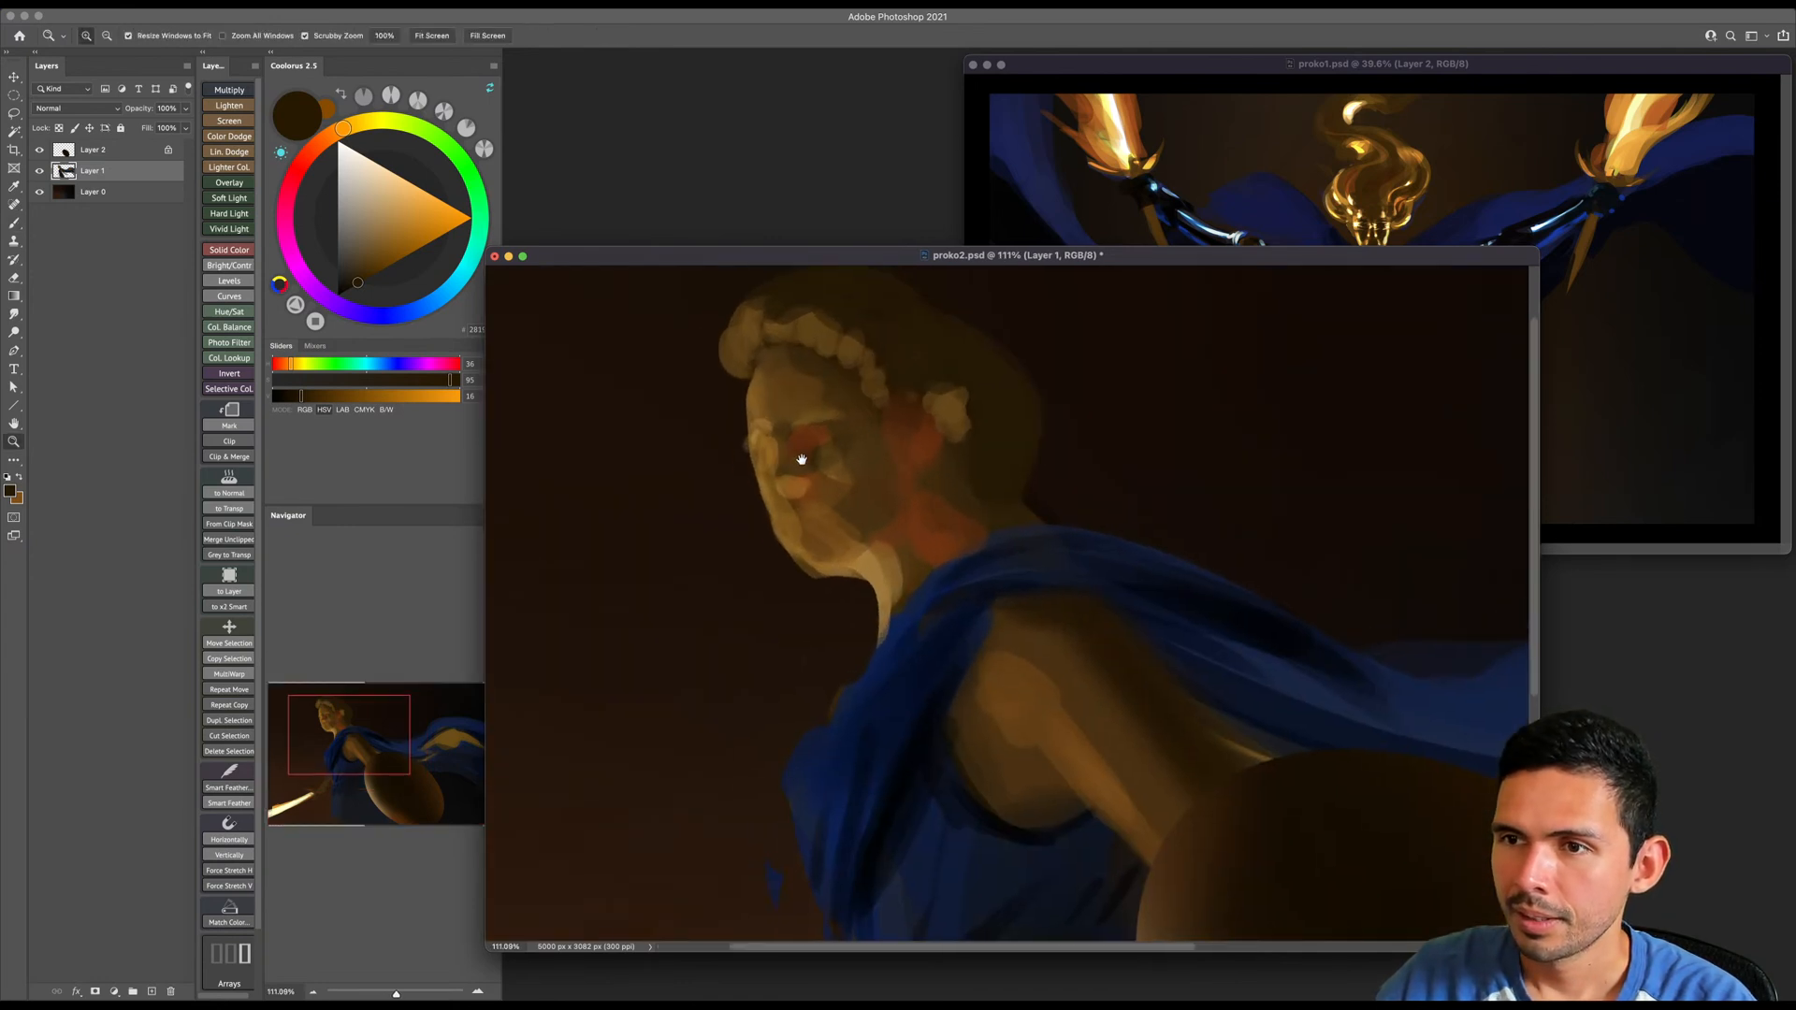
{"action": "left_click", "coordinate": [775, 418], "text": "alt"}
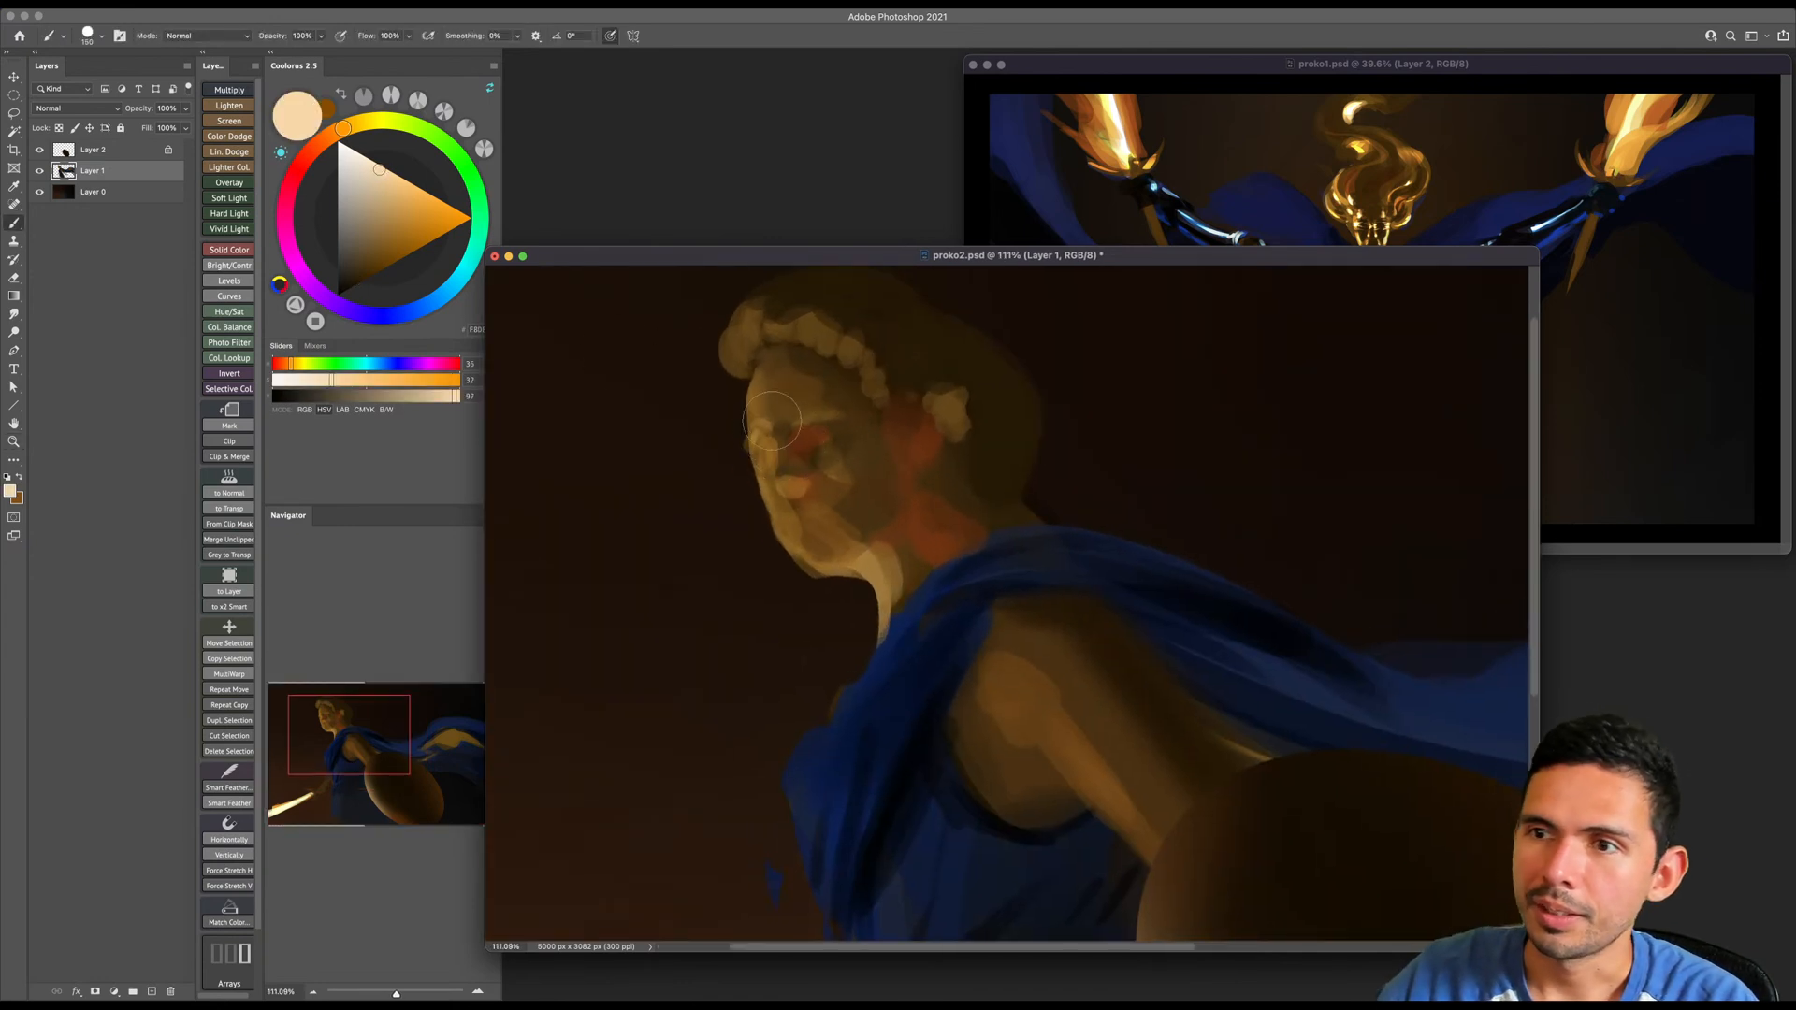
{"action": "key", "text": "bracketleft"}
{"action": "key", "text": "bracketleft"}
{"action": "key", "text": "bracketleft"}
{"action": "key", "text": "bracketleft"}
{"action": "key", "text": "bracketleft"}
{"action": "key", "text": "bracketleft"}
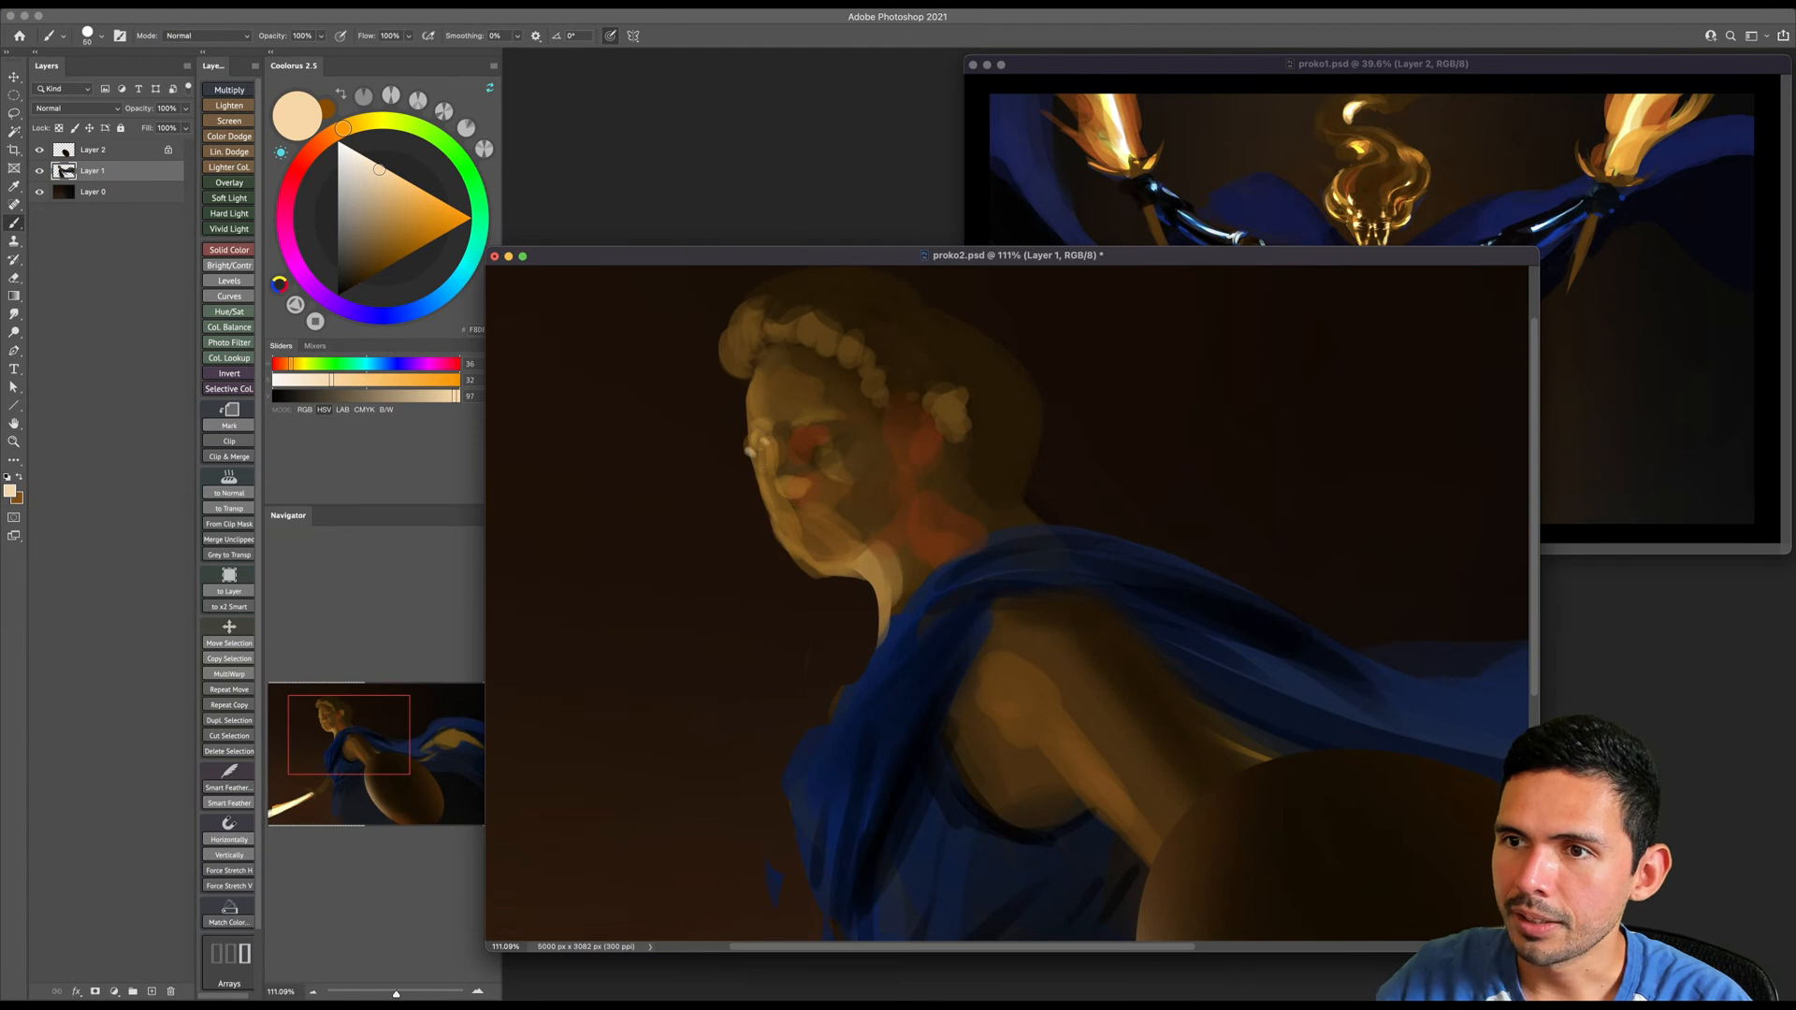
{"action": "key", "text": "bracketright"}
{"action": "key", "text": "bracketright"}
{"action": "left_click_drag", "start_coordinate": [748, 388], "coordinate": [795, 562]}
{"action": "key", "text": "bracketleft"}
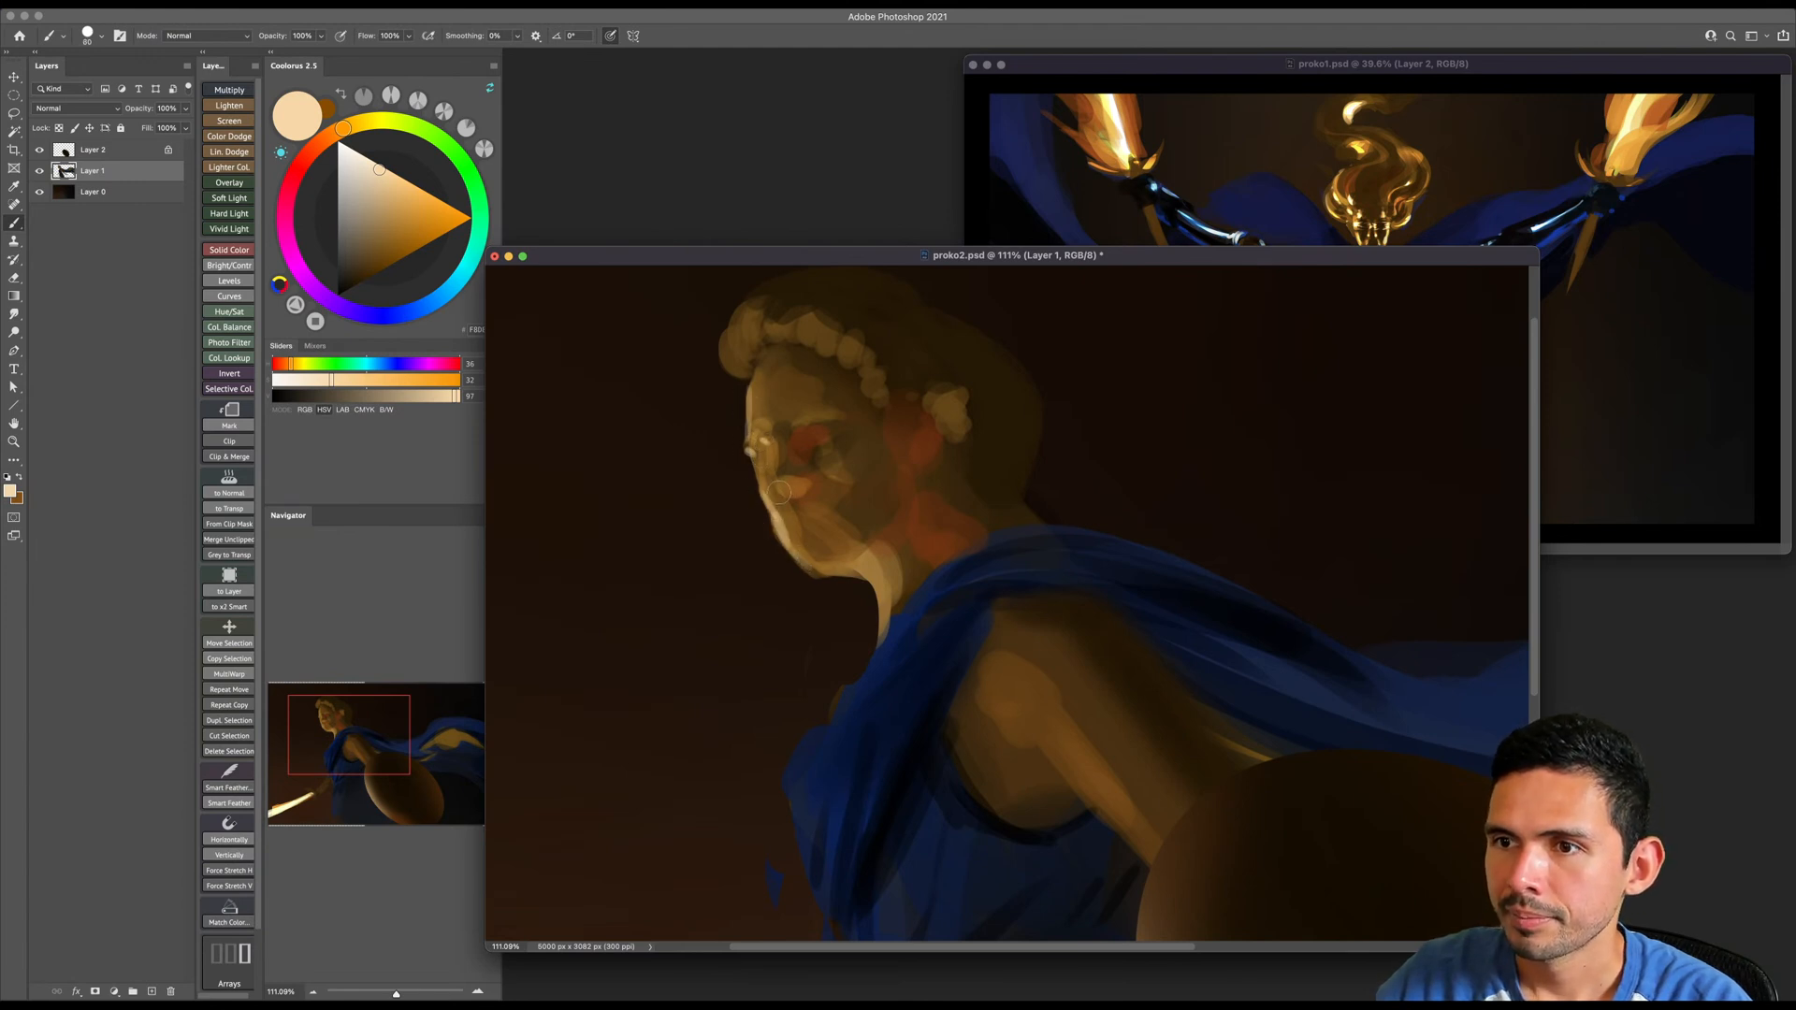
- Add pale cream highlights to the tip of the nose, the brow and the lit side of the forehead
{"action": "left_click_drag", "start_coordinate": [792, 488], "coordinate": [801, 489]}
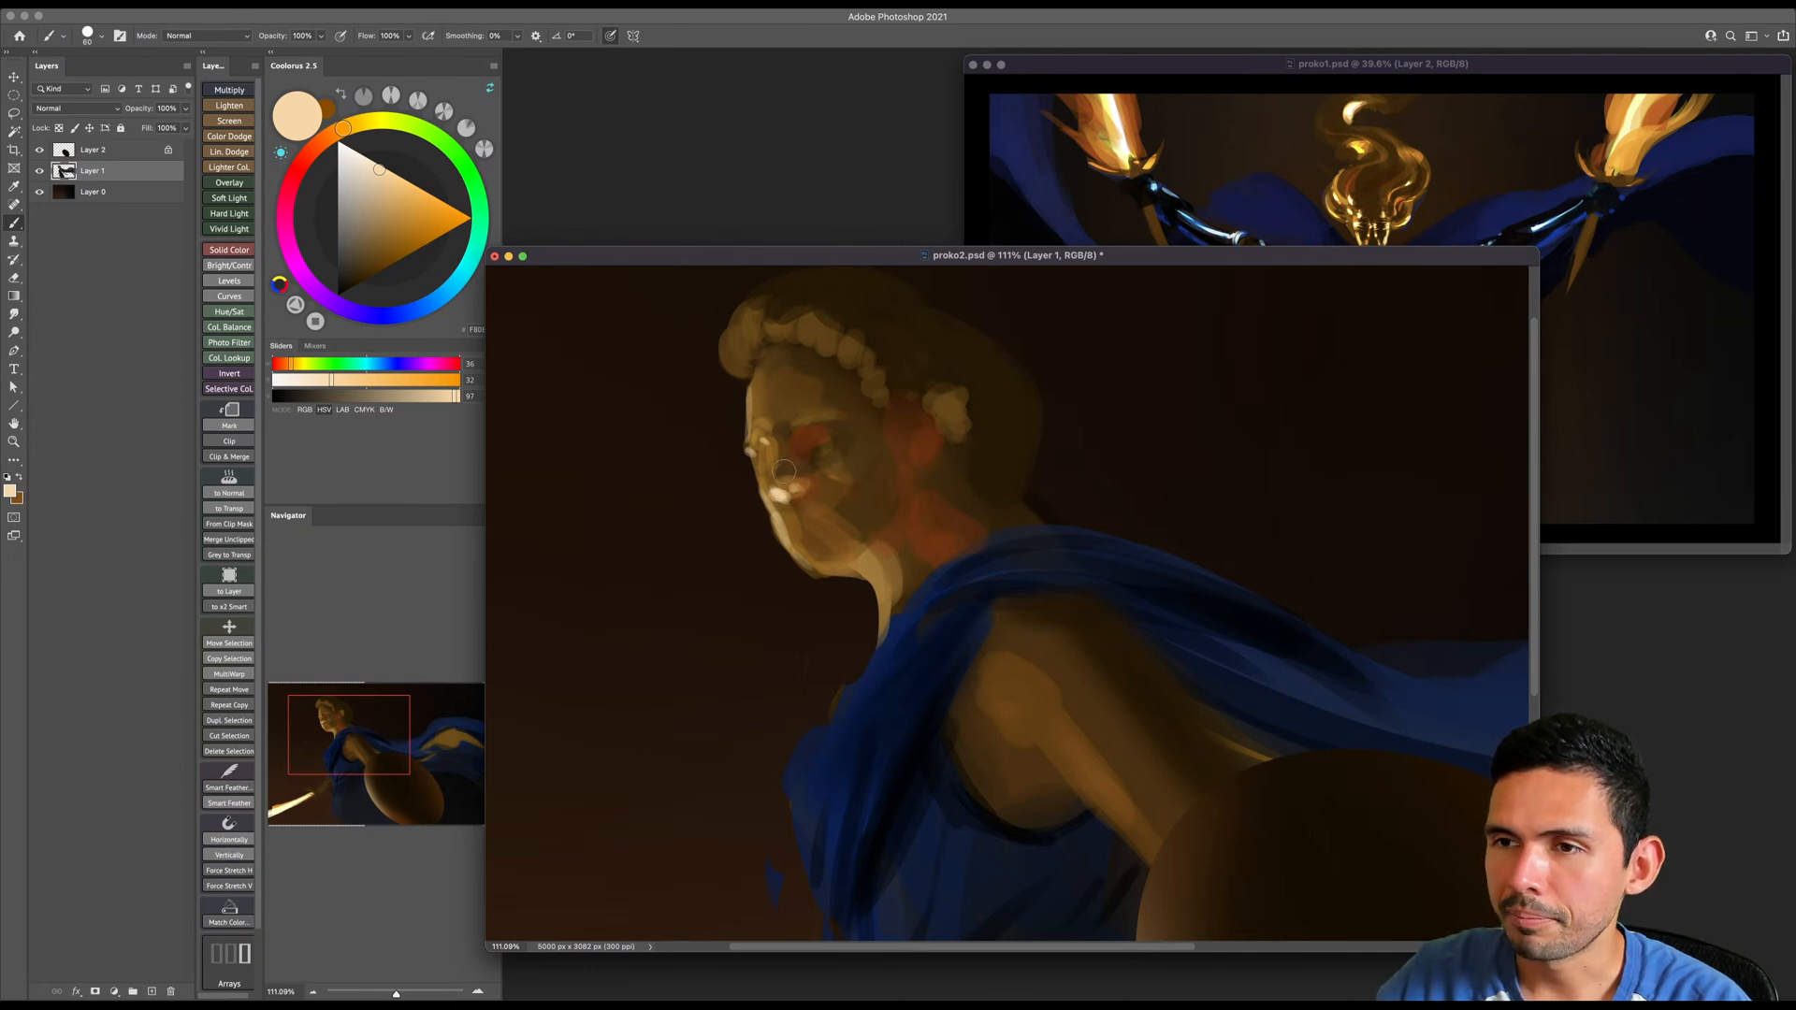
{"action": "left_click_drag", "start_coordinate": [799, 427], "coordinate": [804, 422]}
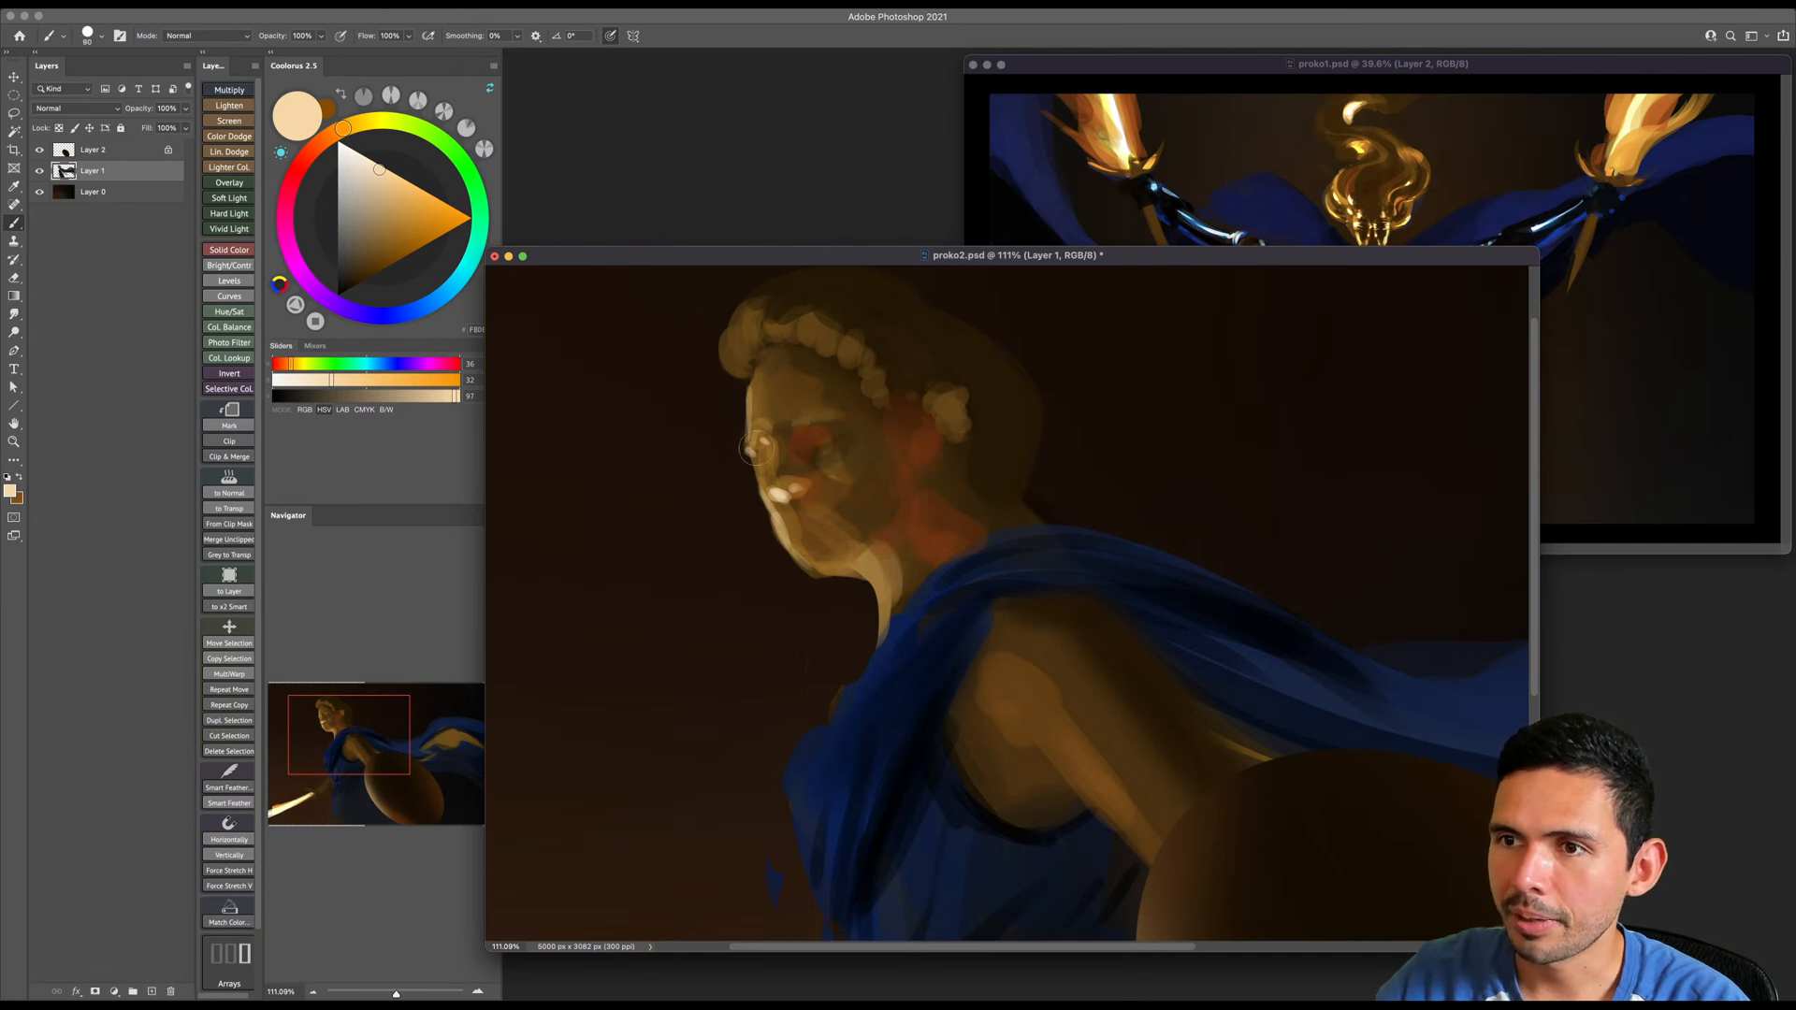
{"action": "left_click_drag", "start_coordinate": [752, 389], "coordinate": [756, 416]}
{"action": "key", "text": "bracketright"}
{"action": "key", "text": "bracketright"}
{"action": "key", "text": "bracketright"}
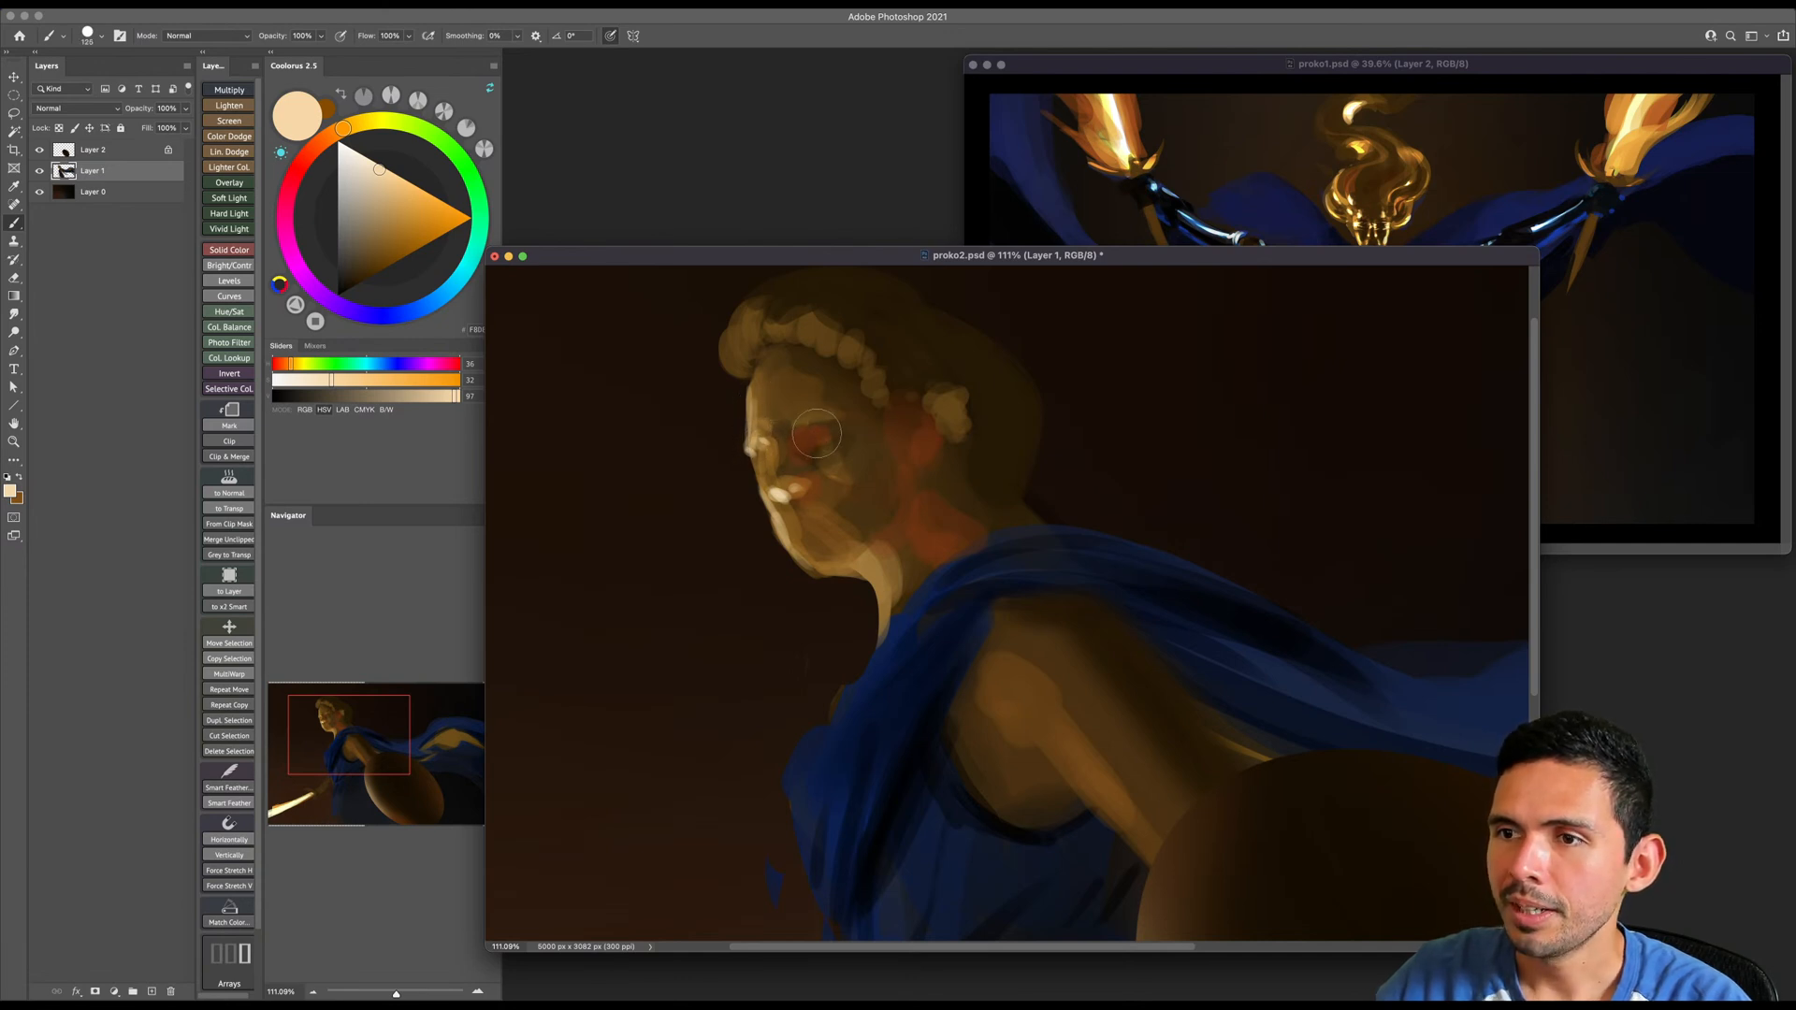
{"action": "key", "text": "bracketright"}
{"action": "key", "text": "bracketright"}
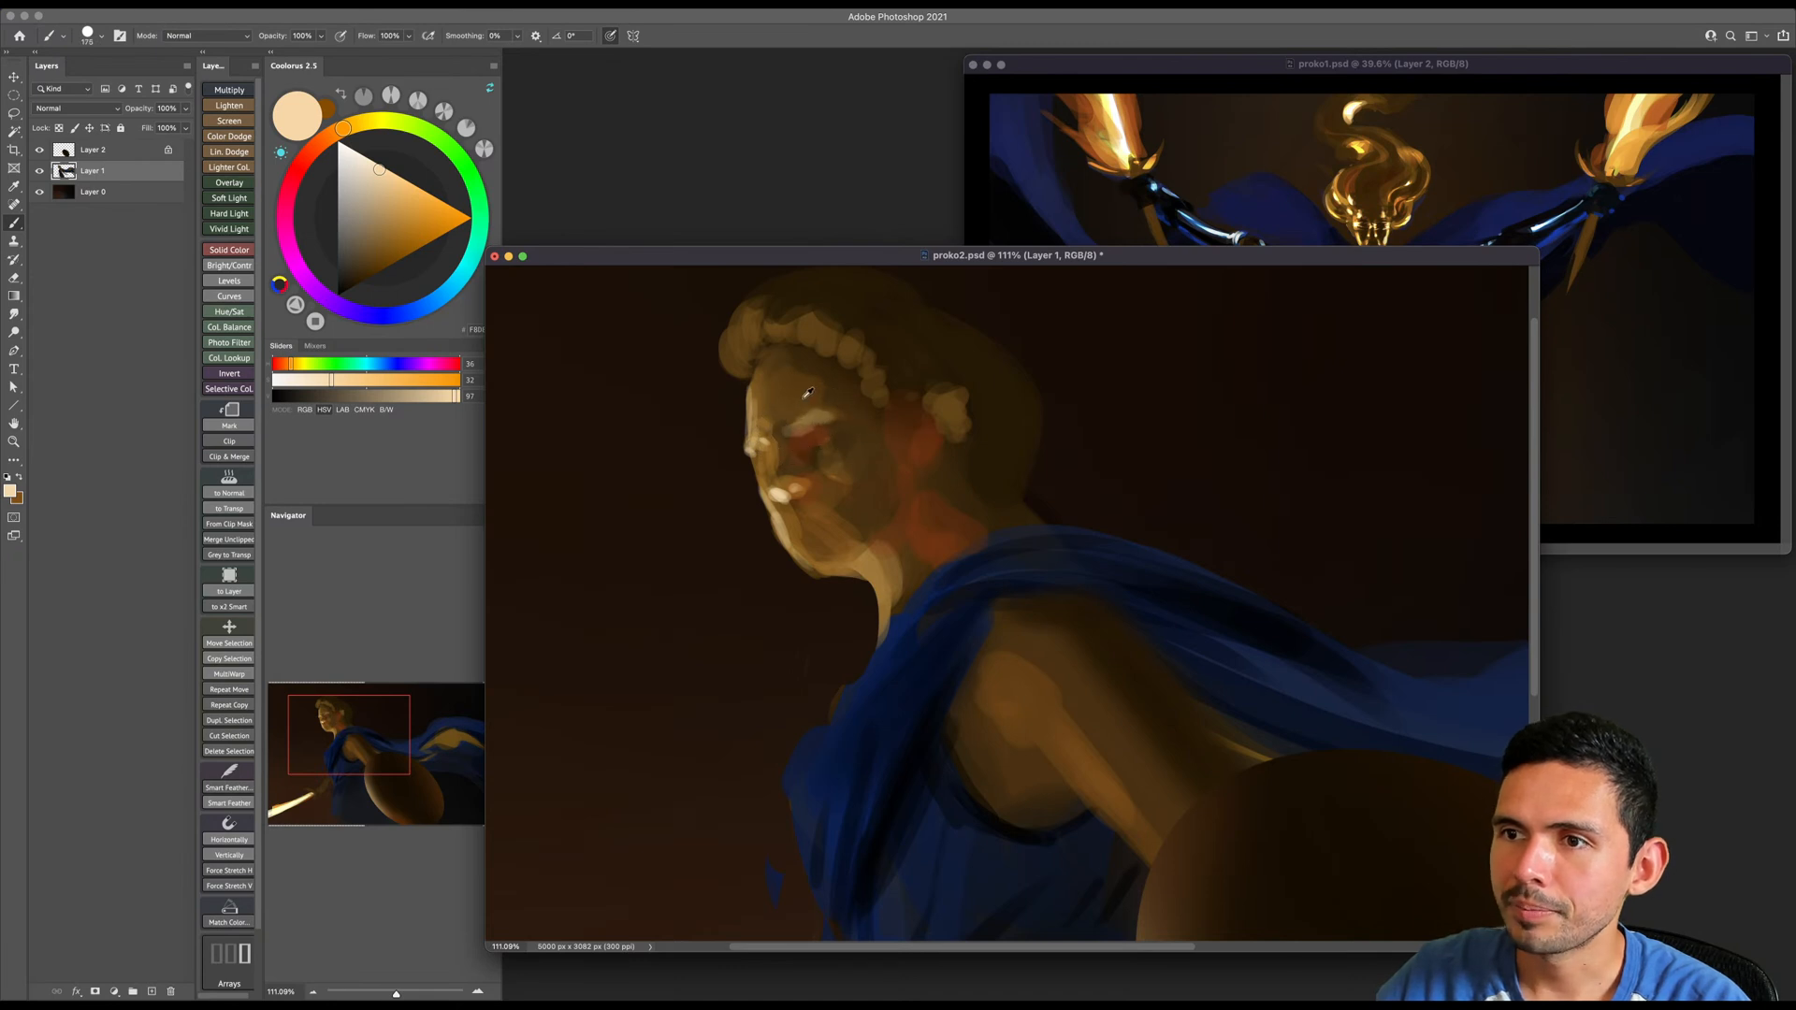
- Soften the brow and shade the area between the eyes with browns sampled from the face
{"action": "left_click", "coordinate": [844, 413], "text": "alt"}
{"action": "mouse_move", "coordinate": [845, 412]}
{"action": "left_mouse_down"}
{"action": "mouse_move", "coordinate": [802, 409]}
{"action": "mouse_move", "coordinate": [782, 371]}
{"action": "left_mouse_up"}
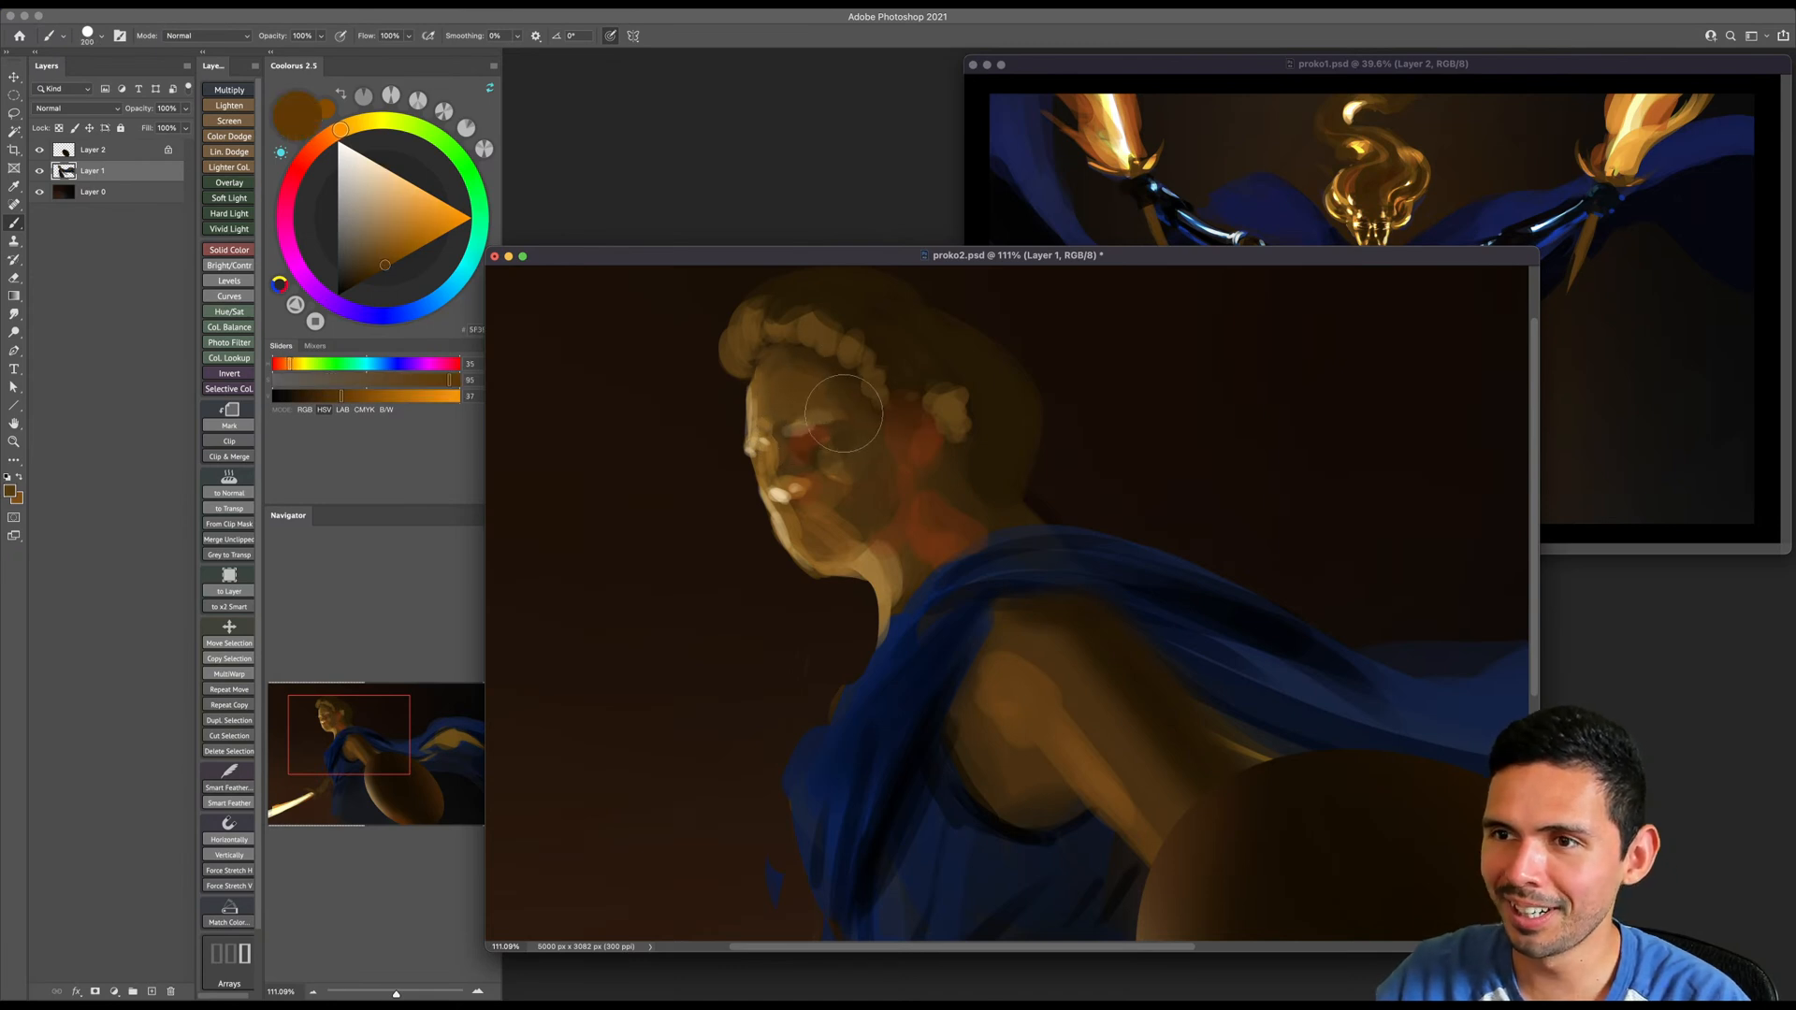
{"action": "left_click", "coordinate": [838, 439], "text": "alt"}
{"action": "key", "text": "bracketleft"}
{"action": "key", "text": "bracketleft"}
{"action": "left_click_drag", "start_coordinate": [788, 449], "coordinate": [775, 456]}
- Choose a saturated orange-brown and shade the side of the nose, the eye socket and the cheek
{"action": "left_click", "coordinate": [389, 261]}
{"action": "left_click", "coordinate": [332, 135]}
{"action": "left_click", "coordinate": [391, 265]}
{"action": "key", "text": "bracketleft"}
{"action": "key", "text": "bracketleft"}
{"action": "key", "text": "bracketleft"}
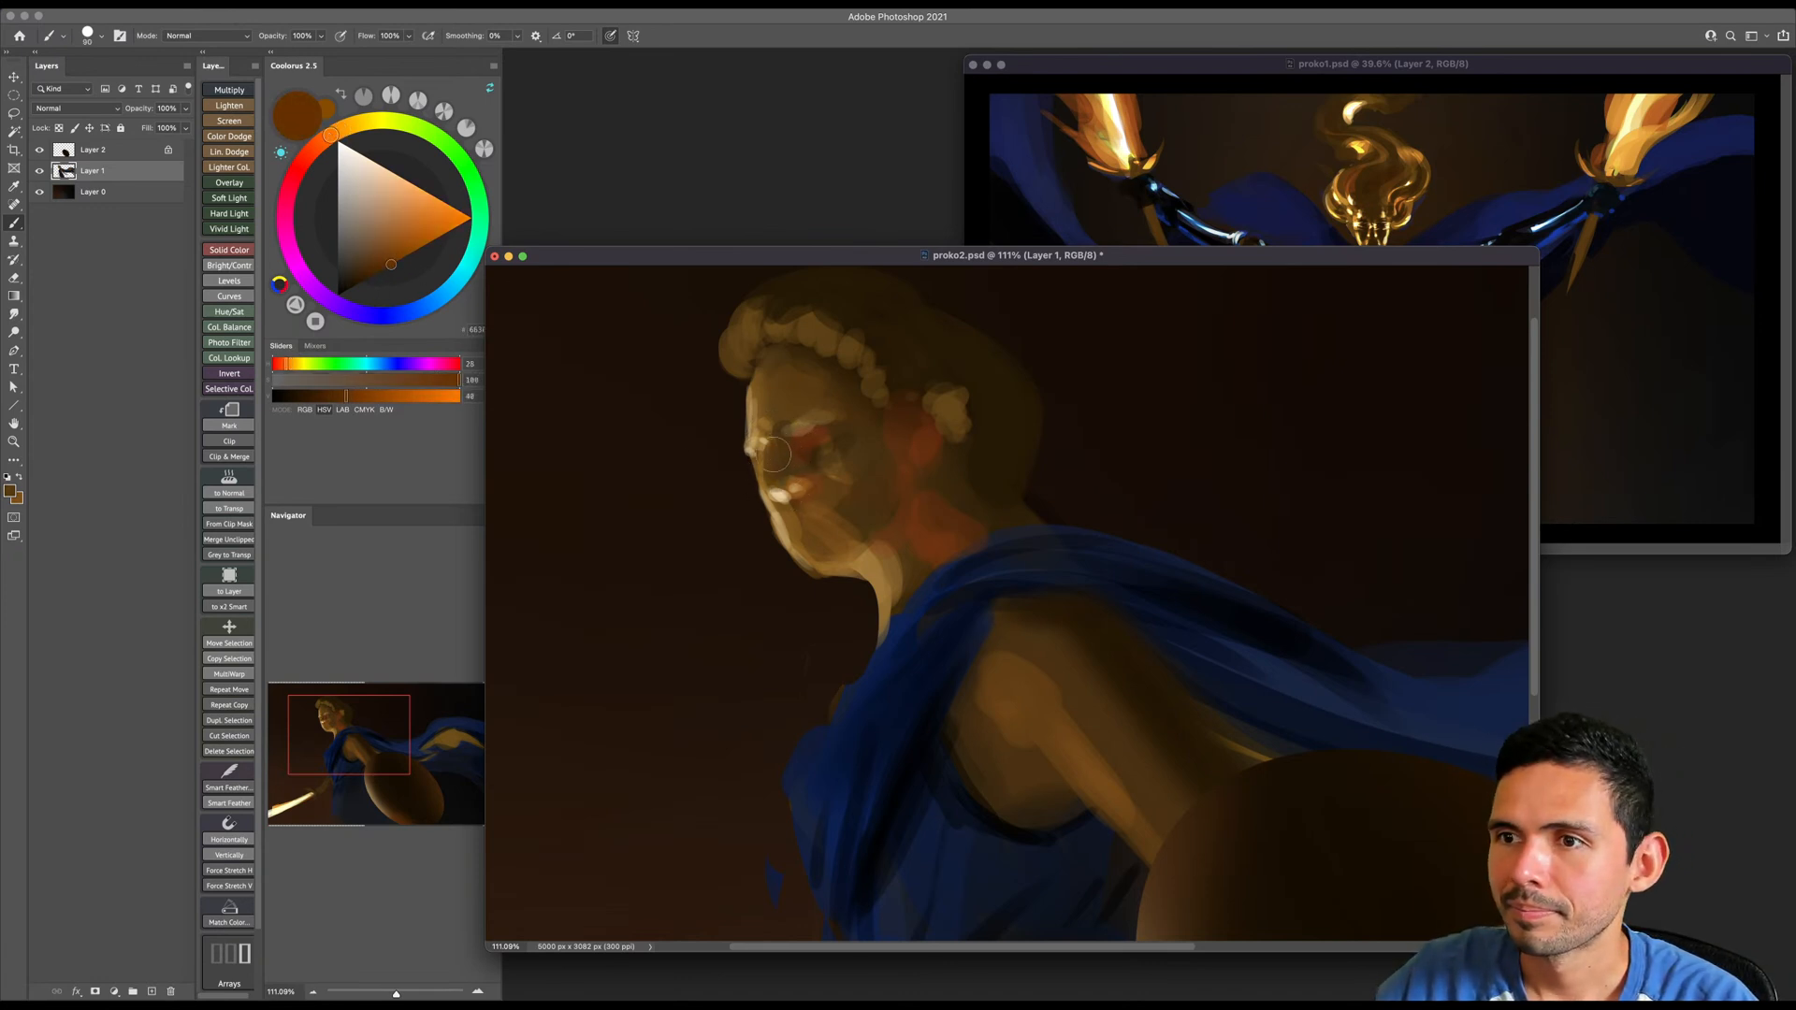
{"action": "left_click_drag", "start_coordinate": [809, 468], "coordinate": [845, 449]}
{"action": "key", "text": "bracketright"}
{"action": "key", "text": "bracketright"}
{"action": "key", "text": "bracketright"}
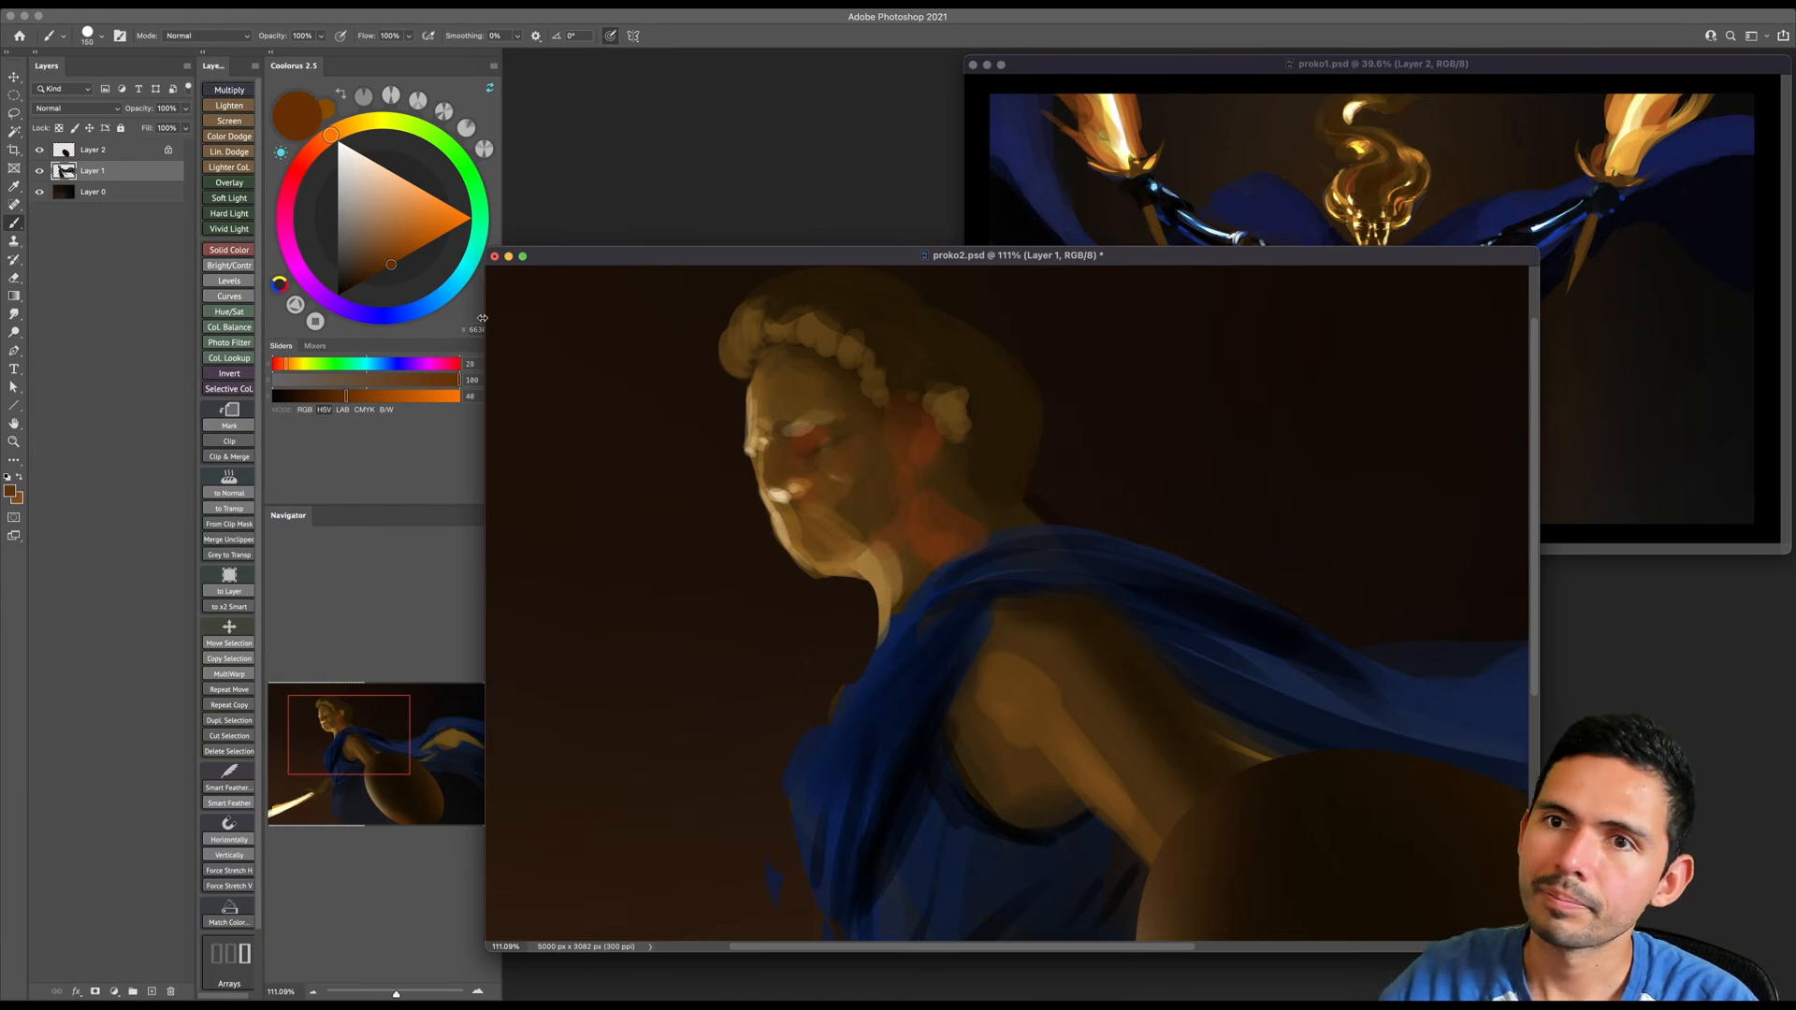
- Choose a darker brown with saturation 100 and define the brow, eye and cheek shadows
{"action": "left_click", "coordinate": [342, 129]}
{"action": "left_click_drag", "start_coordinate": [387, 282], "coordinate": [364, 279]}
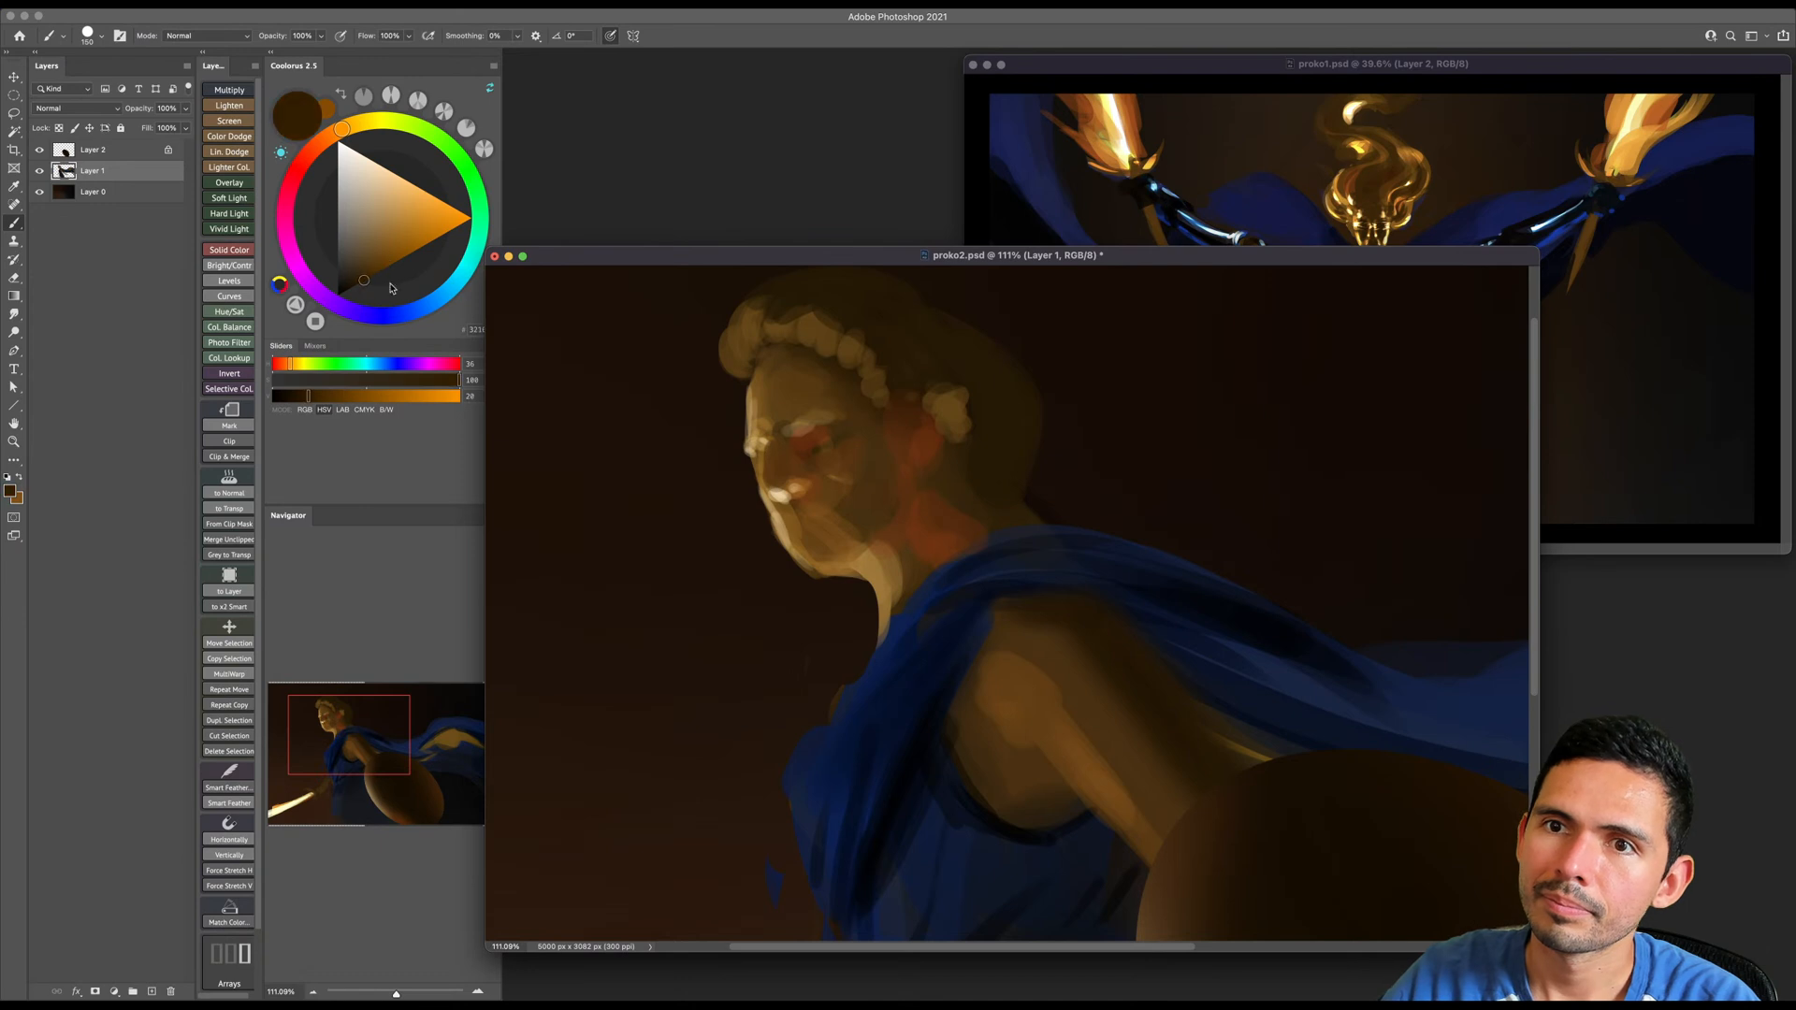
{"action": "key", "text": "bracketleft"}
{"action": "key", "text": "bracketleft"}
{"action": "key", "text": "bracketleft"}
{"action": "key", "text": "bracketleft"}
{"action": "key", "text": "bracketleft"}
{"action": "key", "text": "bracketleft"}
{"action": "key", "text": "bracketleft"}
{"action": "key", "text": "bracketleft"}
{"action": "key", "text": "bracketleft"}
{"action": "key", "text": "bracketleft"}
{"action": "mouse_move", "coordinate": [848, 427]}
{"action": "left_mouse_down"}
{"action": "mouse_move", "coordinate": [802, 446]}
{"action": "mouse_move", "coordinate": [805, 422]}
{"action": "left_mouse_up"}
{"action": "key", "text": "bracketleft"}
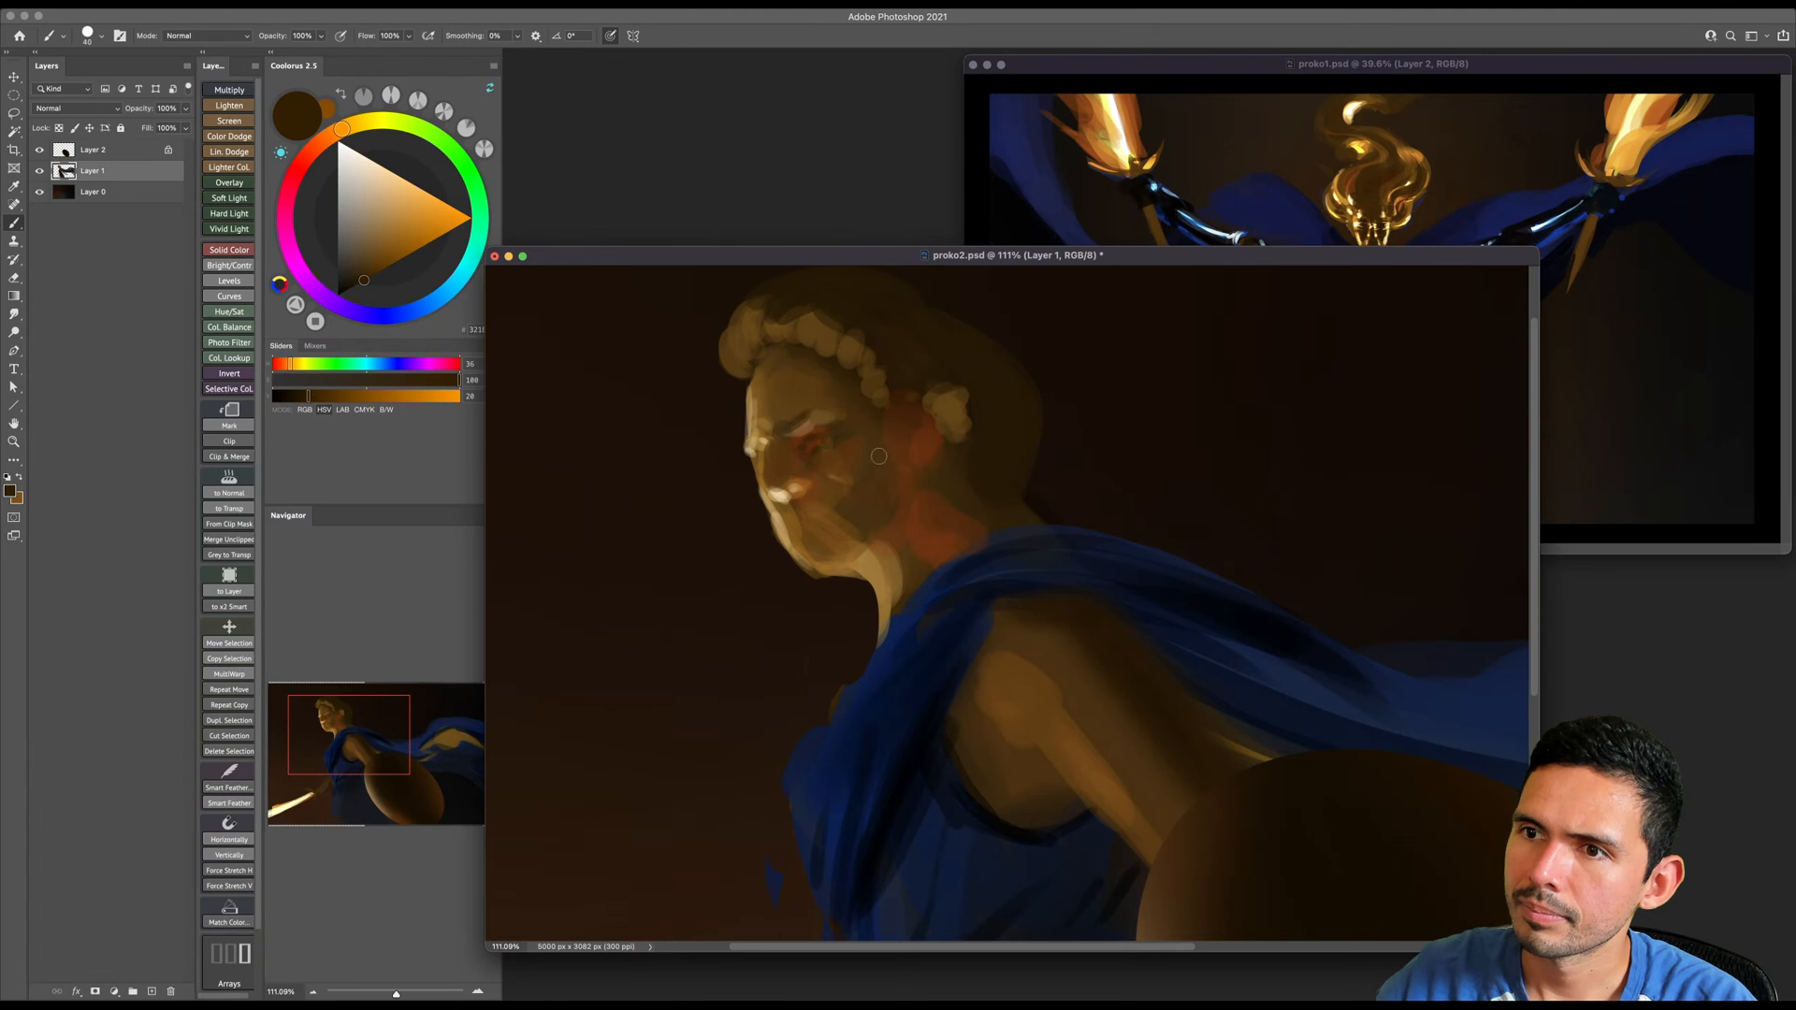
{"action": "key", "text": "bracketright"}
{"action": "key", "text": "bracketleft"}
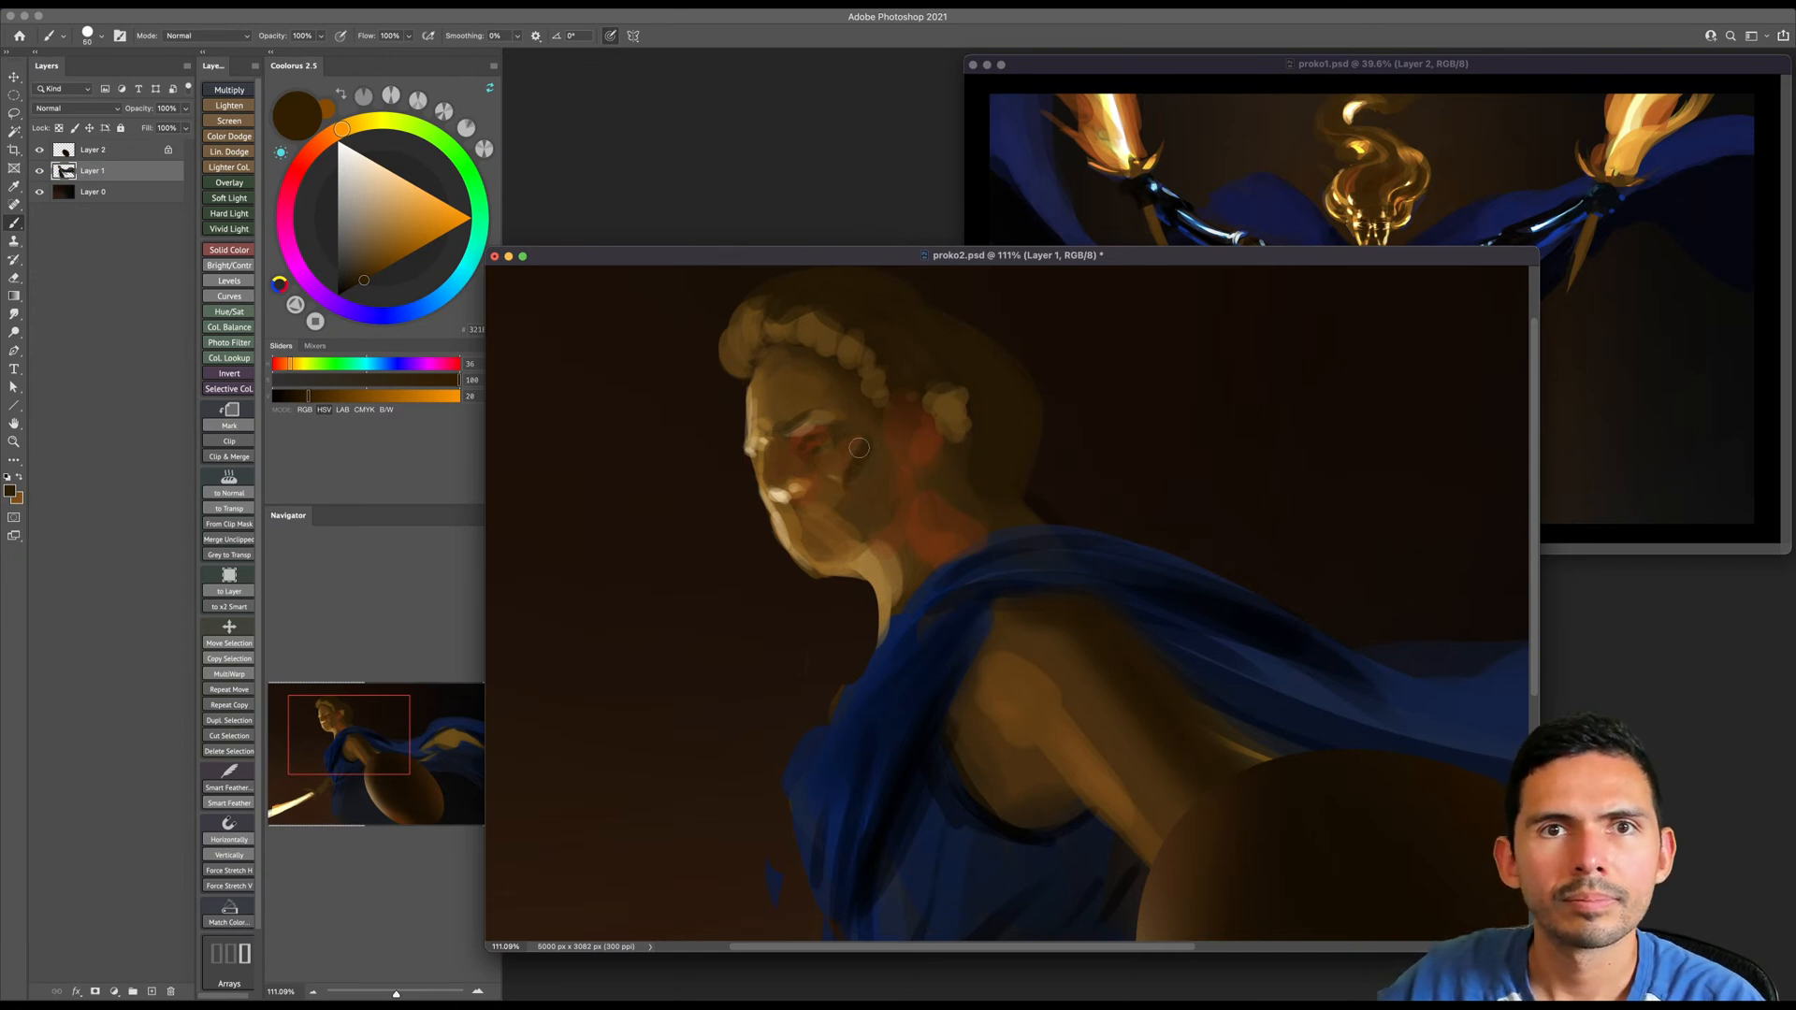
- Lasso the head and hair, move them slightly up and forward from the neck, and deselect
{"action": "scroll", "coordinate": [859, 447], "scroll_direction": "left", "scroll_amount": 3}
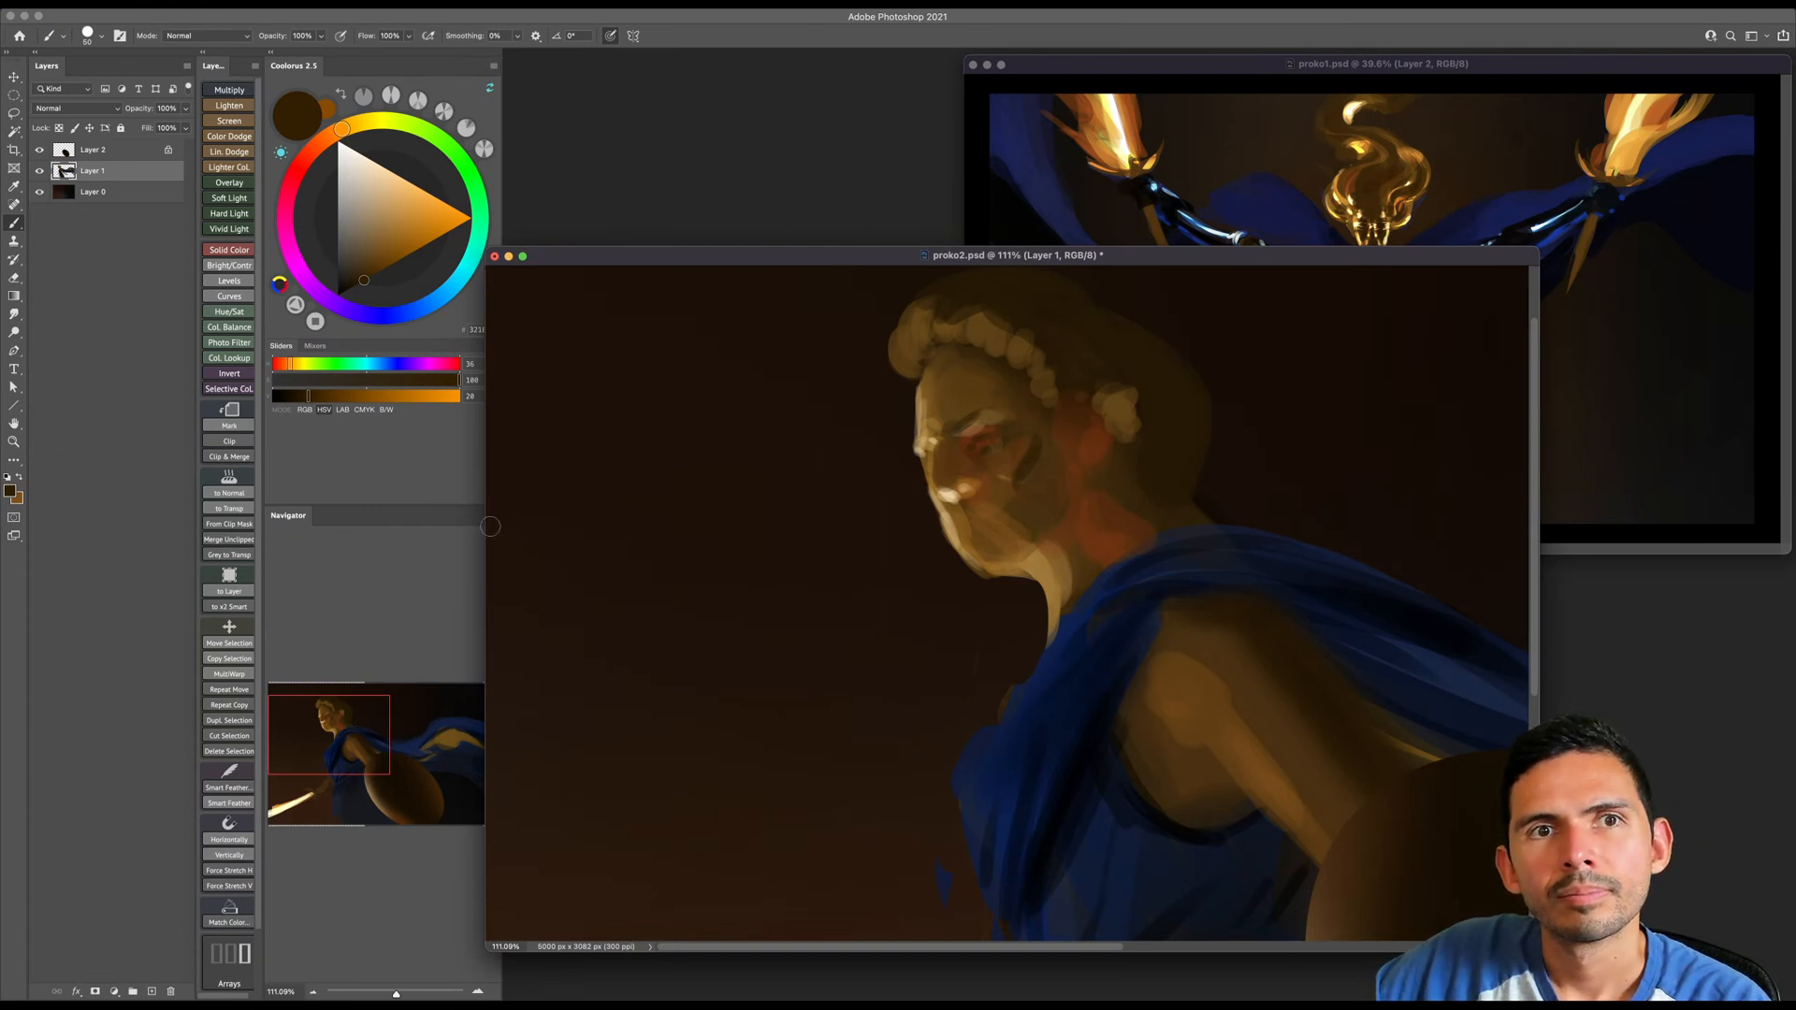
{"action": "mouse_move", "coordinate": [764, 584]}
{"action": "left_mouse_down"}
{"action": "mouse_move", "coordinate": [621, 508]}
{"action": "mouse_move", "coordinate": [514, 489]}
{"action": "mouse_move", "coordinate": [514, 561]}
{"action": "mouse_move", "coordinate": [548, 552]}
{"action": "left_mouse_up"}
{"action": "key", "text": "z"}
{"action": "mouse_move", "coordinate": [645, 517]}
{"action": "left_mouse_down"}
{"action": "mouse_move", "coordinate": [626, 525]}
{"action": "mouse_move", "coordinate": [651, 544]}
{"action": "left_mouse_up"}
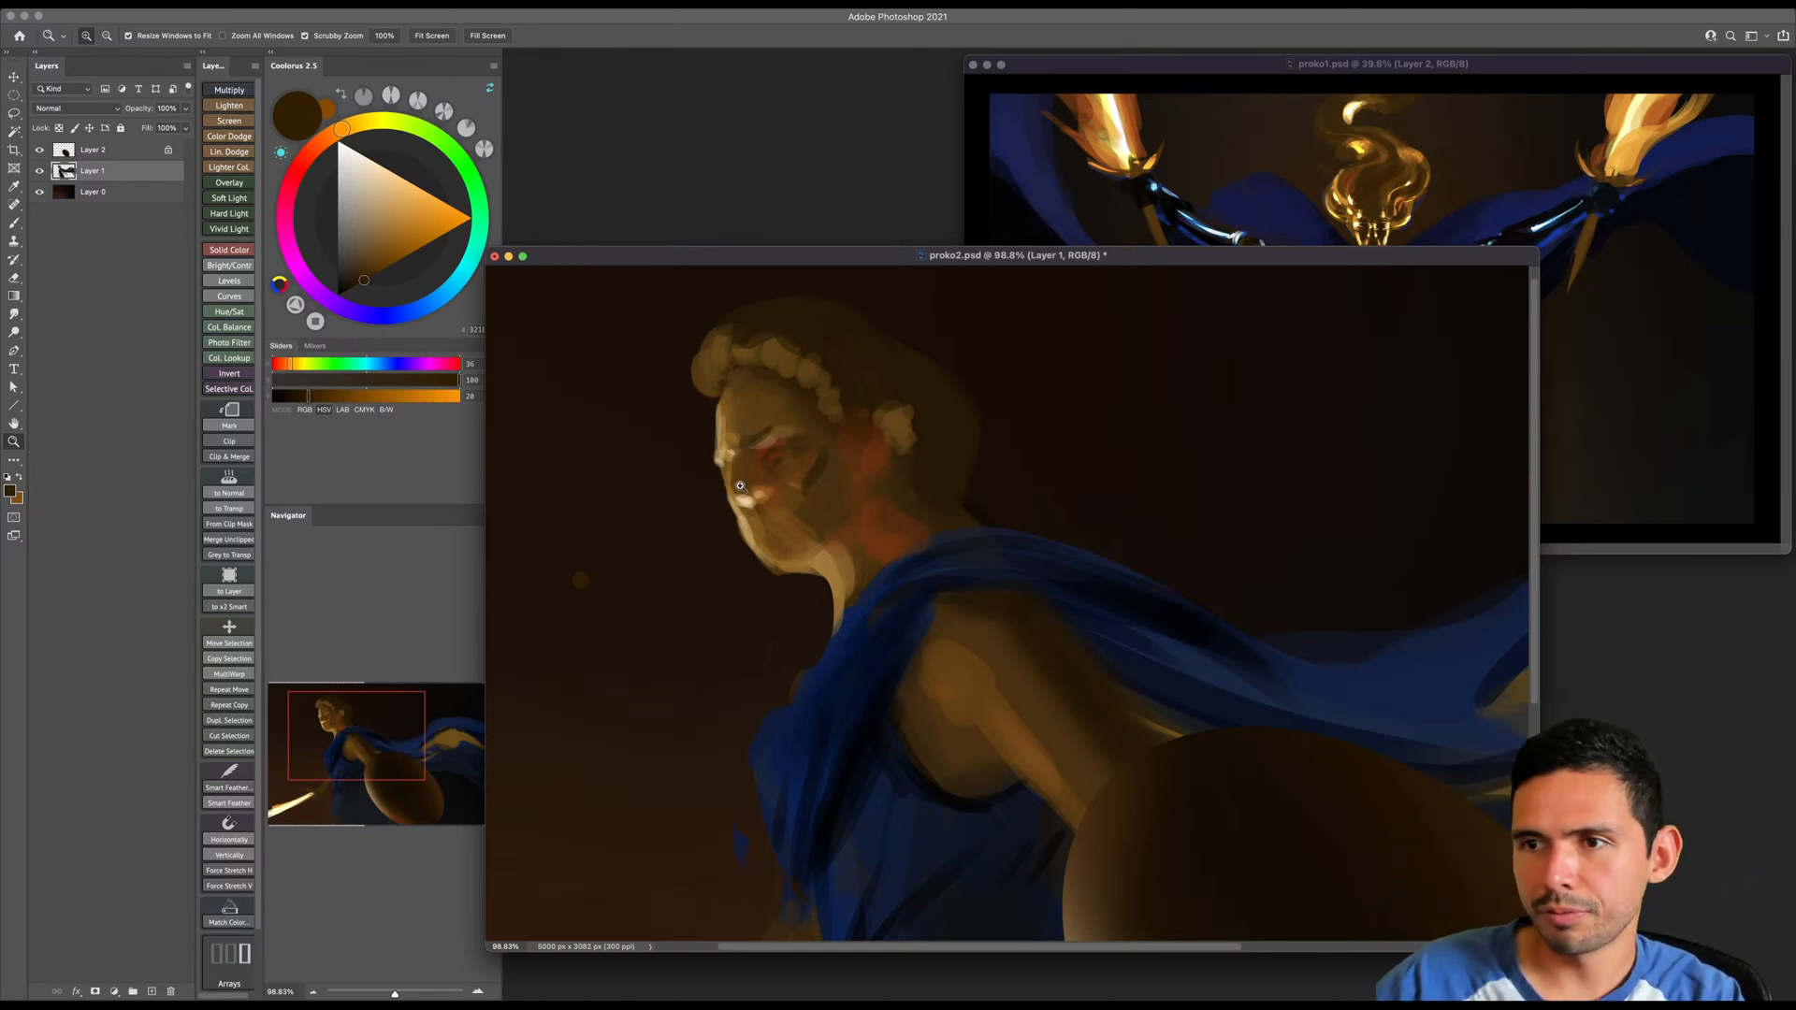
{"action": "left_click_drag", "start_coordinate": [740, 485], "coordinate": [838, 513]}
{"action": "key", "text": "l"}
{"action": "mouse_move", "coordinate": [921, 291]}
{"action": "left_mouse_down"}
{"action": "mouse_move", "coordinate": [783, 547]}
{"action": "mouse_move", "coordinate": [921, 606]}
{"action": "mouse_move", "coordinate": [1060, 514]}
{"action": "mouse_move", "coordinate": [968, 314]}
{"action": "mouse_move", "coordinate": [927, 293]}
{"action": "left_mouse_up"}
{"action": "key", "text": "v"}
{"action": "left_click_drag", "start_coordinate": [951, 416], "coordinate": [925, 400]}
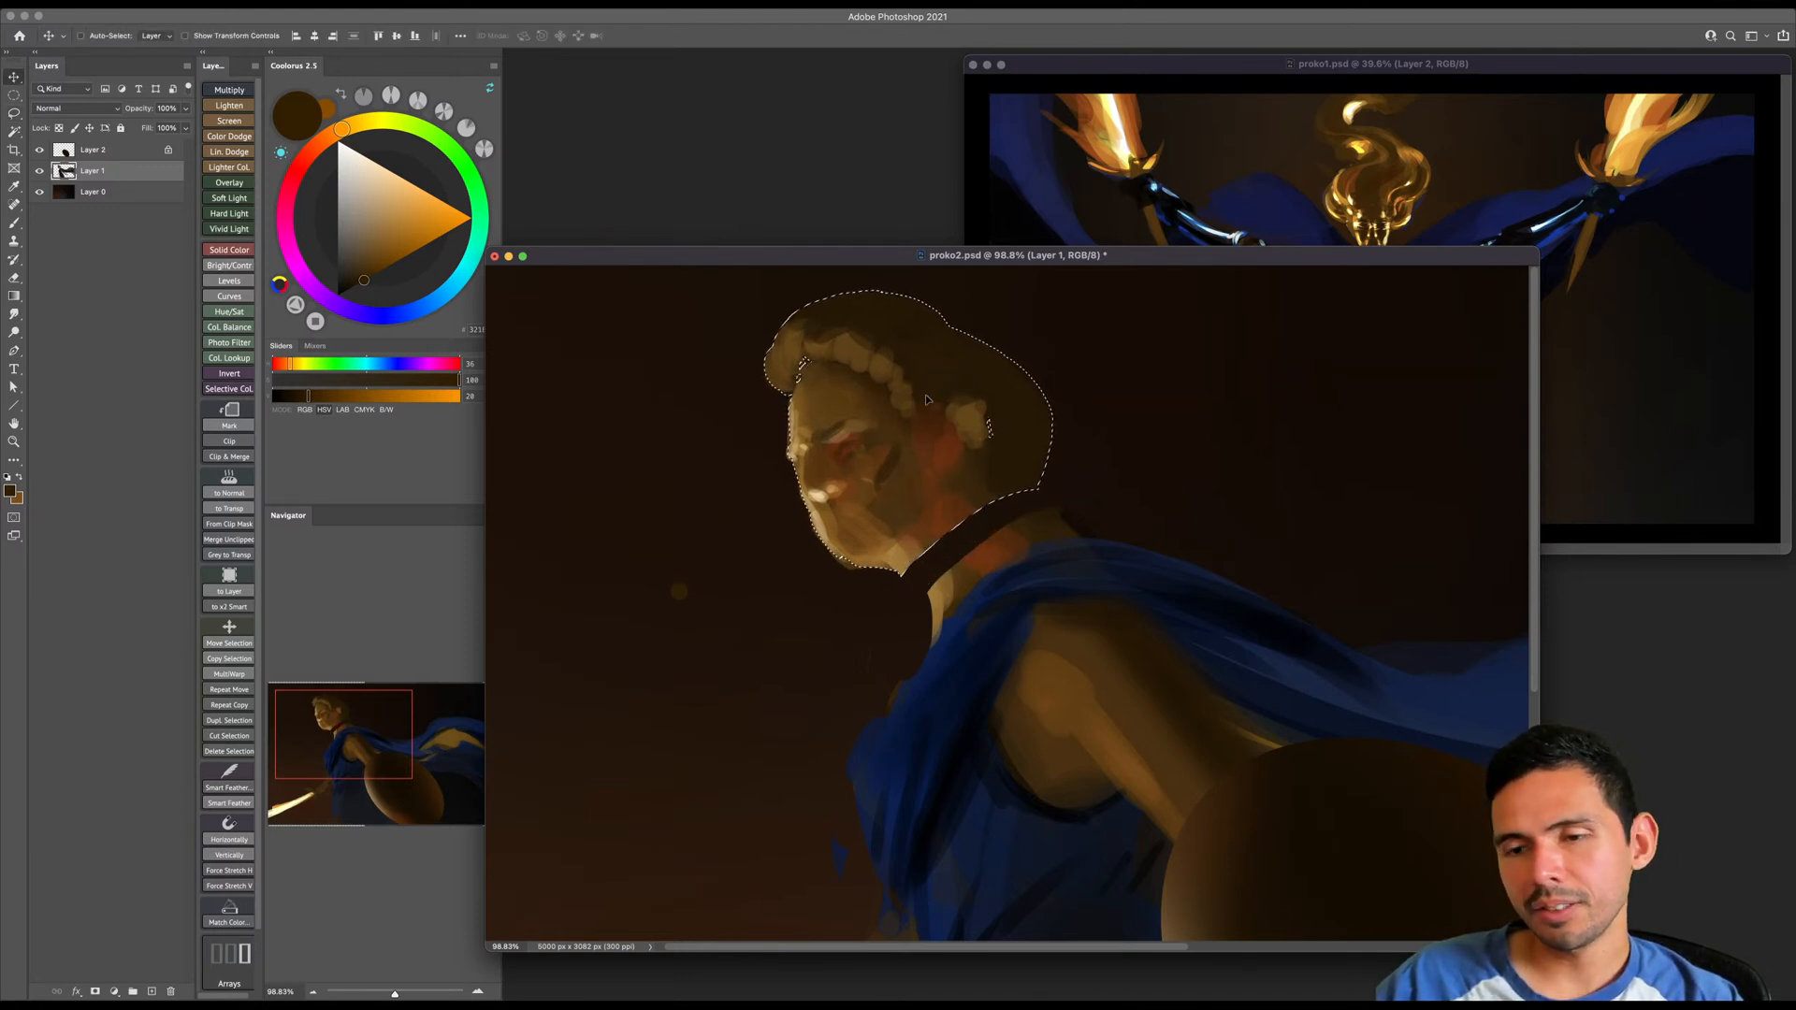
{"action": "key", "text": "ctrl+d"}
- Paint a light tan jawline and extend the lit front edge of the neck up to the moved head
{"action": "key", "text": "e"}
{"action": "key", "text": "bracketleft"}
{"action": "key", "text": "bracketleft"}
{"action": "key", "text": "bracketleft"}
{"action": "key", "text": "bracketleft"}
{"action": "key", "text": "bracketleft"}
{"action": "key", "text": "bracketleft"}
{"action": "key", "text": "bracketleft"}
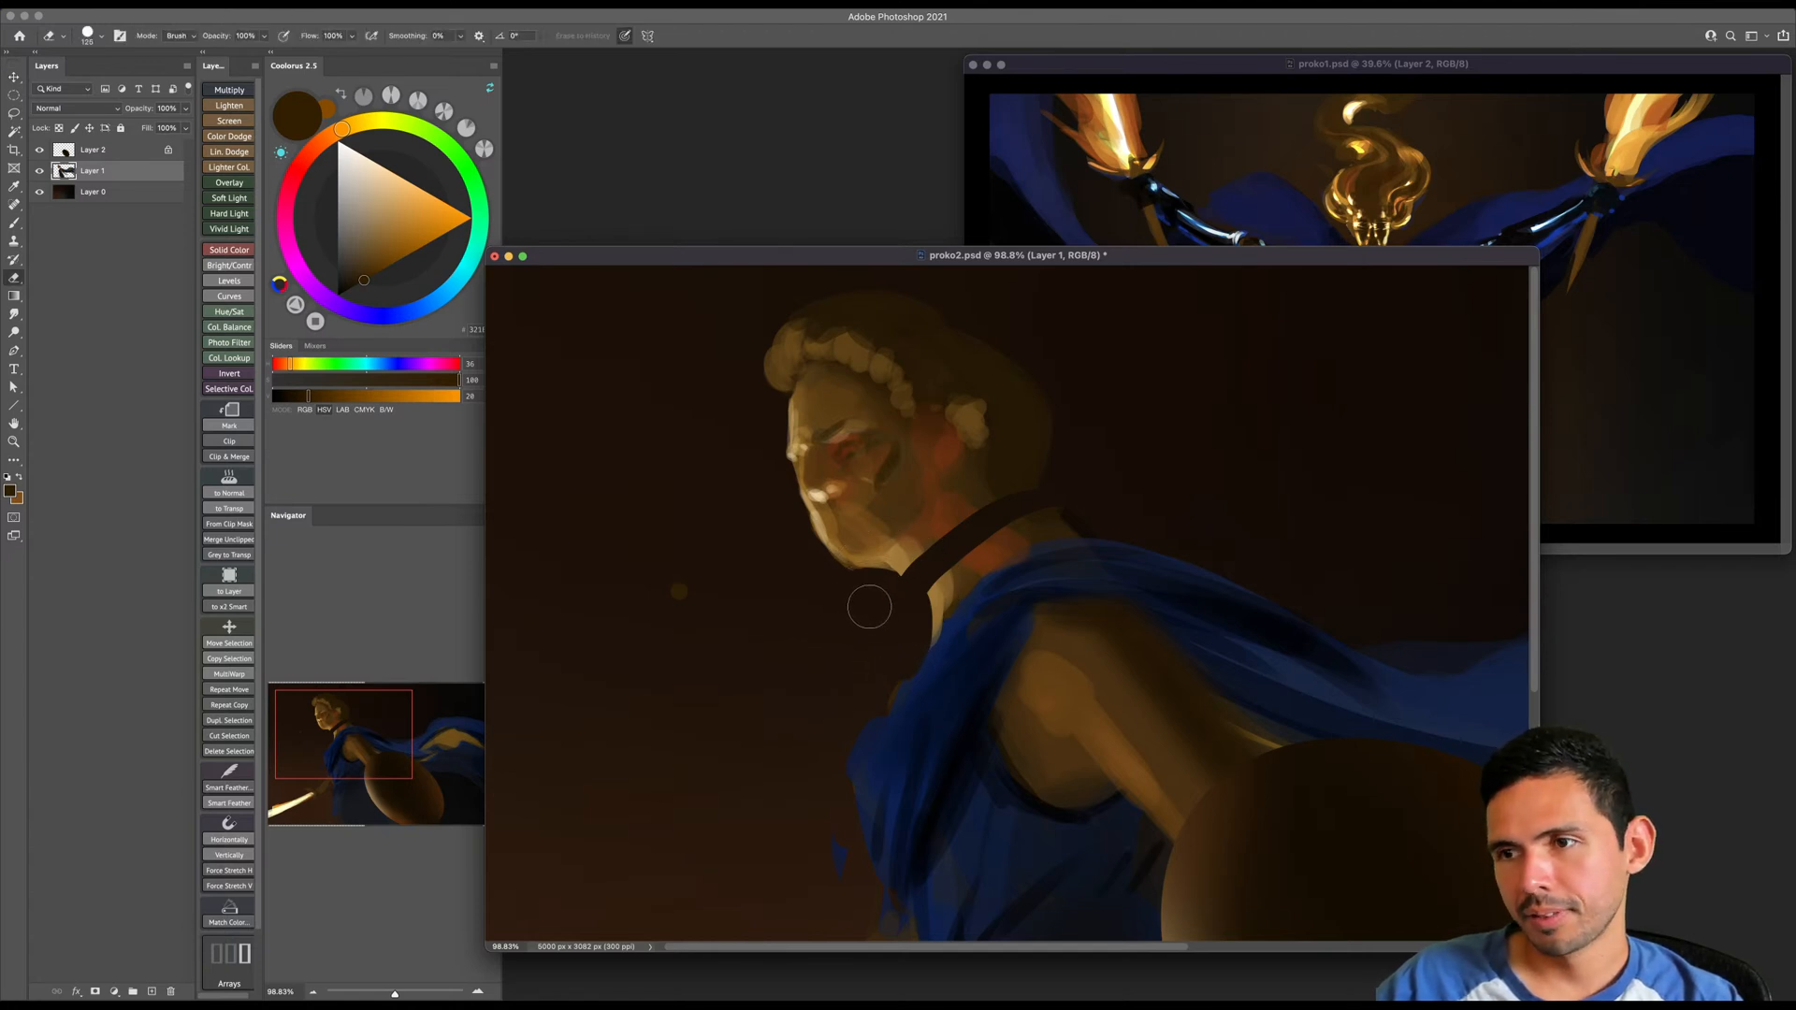
{"action": "key", "text": "b"}
{"action": "left_click", "coordinate": [932, 566], "text": "alt"}
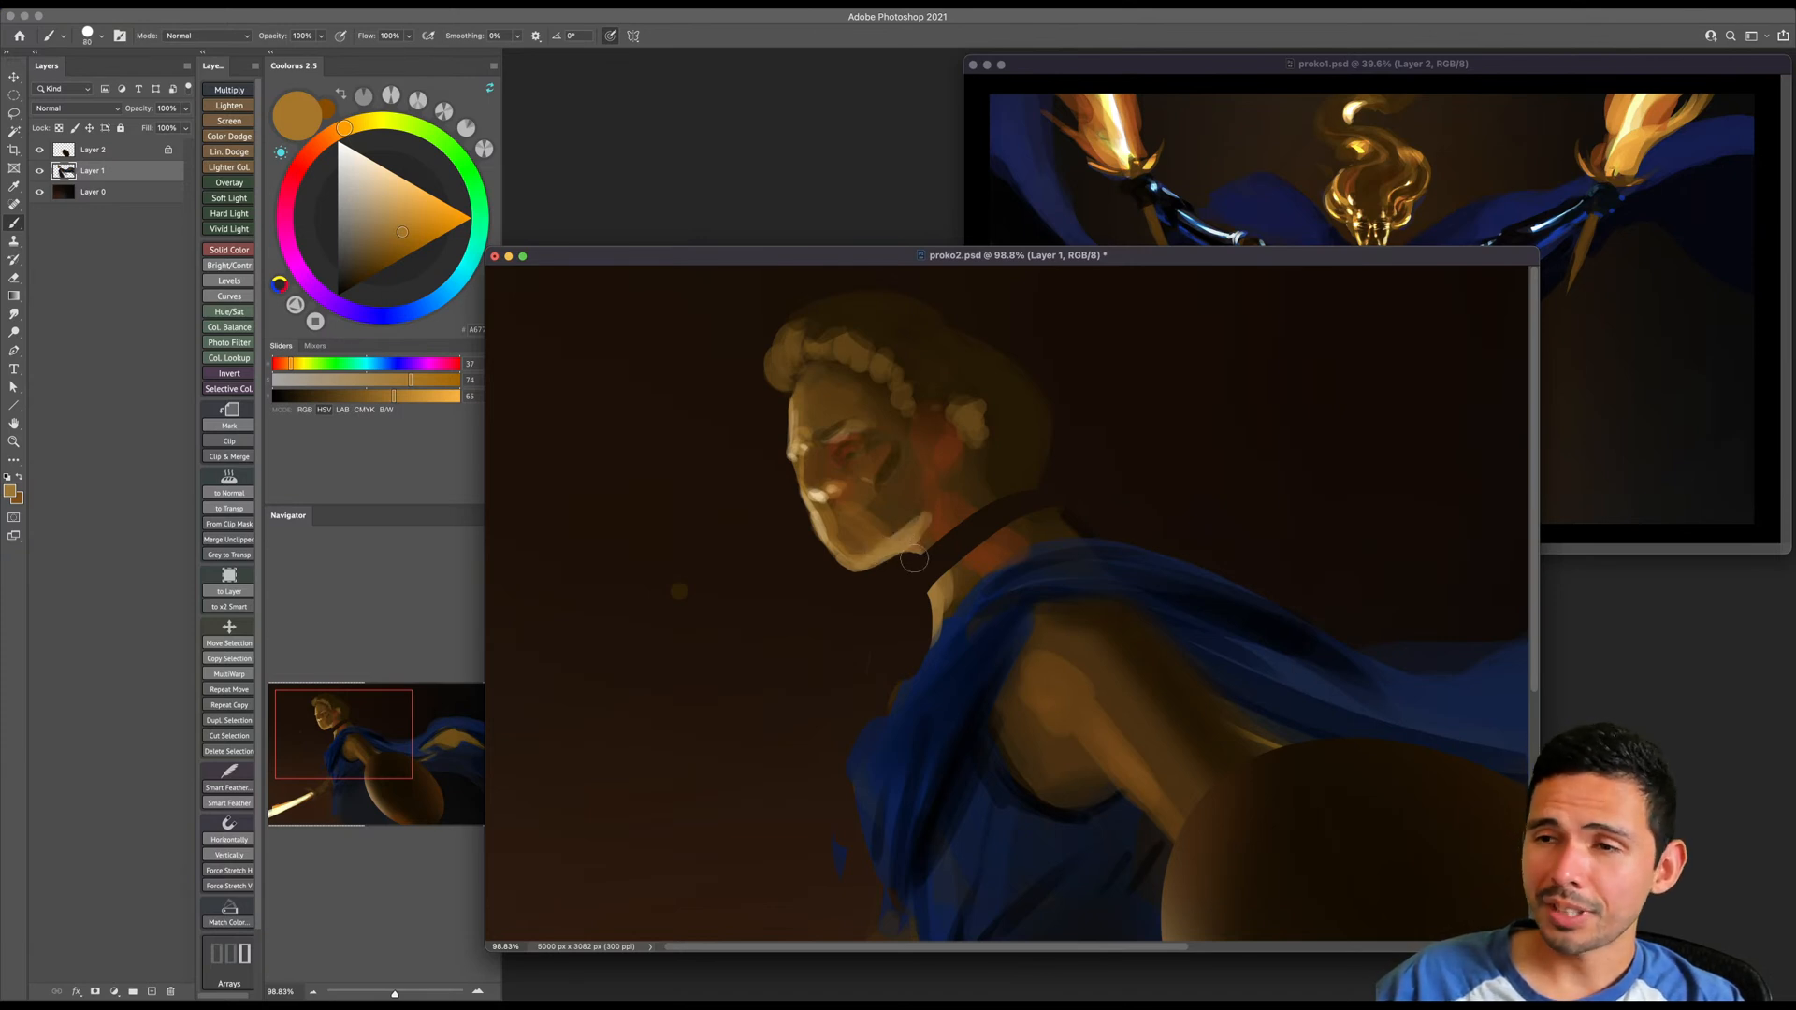
{"action": "key", "text": "e"}
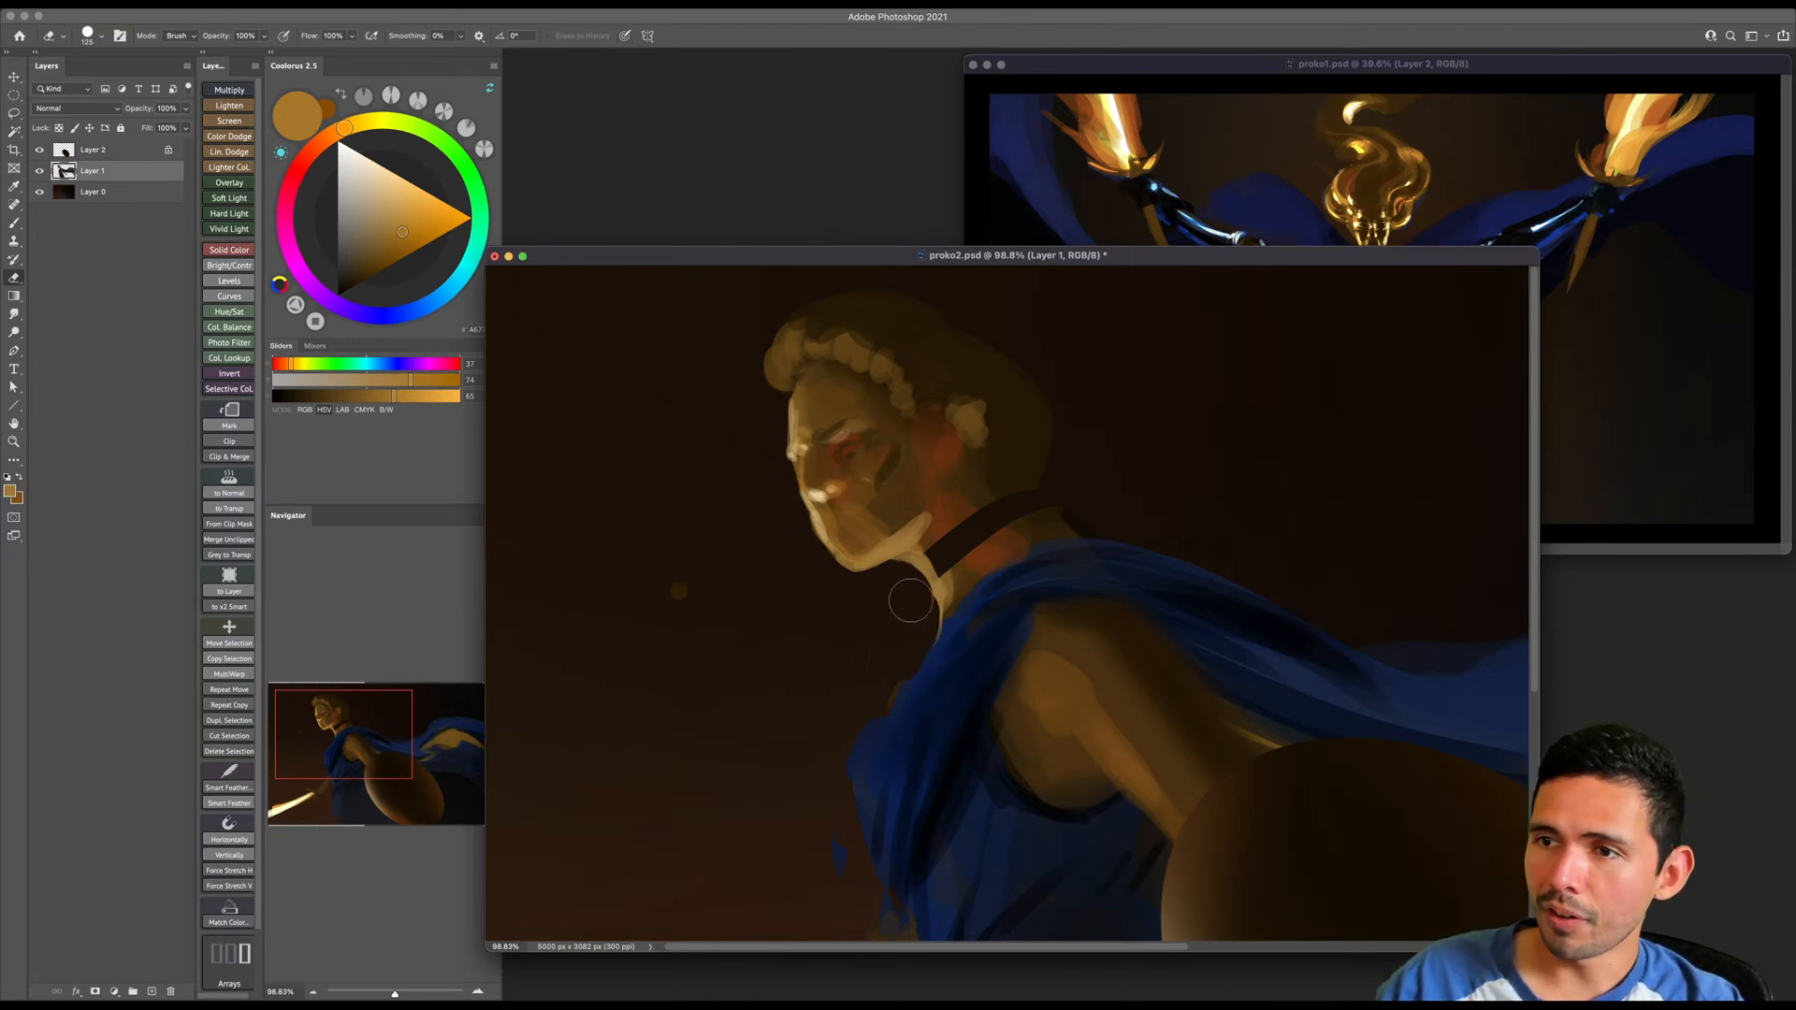
- Fill the gap between the head and neck with skin and shadow browns sampled from the surrounding area
{"action": "key", "text": "b"}
{"action": "key", "text": "]"}
{"action": "key", "text": "]"}
{"action": "left_click", "coordinate": [958, 516], "text": "alt"}
{"action": "mouse_move", "coordinate": [943, 542]}
{"action": "left_mouse_down"}
{"action": "mouse_move", "coordinate": [972, 498]}
{"action": "mouse_move", "coordinate": [938, 547]}
{"action": "mouse_move", "coordinate": [953, 573]}
{"action": "mouse_move", "coordinate": [963, 482]}
{"action": "mouse_move", "coordinate": [933, 548]}
{"action": "mouse_move", "coordinate": [946, 571]}
{"action": "mouse_move", "coordinate": [995, 526]}
{"action": "mouse_move", "coordinate": [987, 500]}
{"action": "mouse_move", "coordinate": [1032, 538]}
{"action": "left_mouse_up"}
{"action": "left_click", "coordinate": [965, 482], "text": "alt"}
{"action": "key", "text": "["}
{"action": "key", "text": "["}
{"action": "key", "text": "]"}
{"action": "key", "text": "]"}
{"action": "key", "text": "]"}
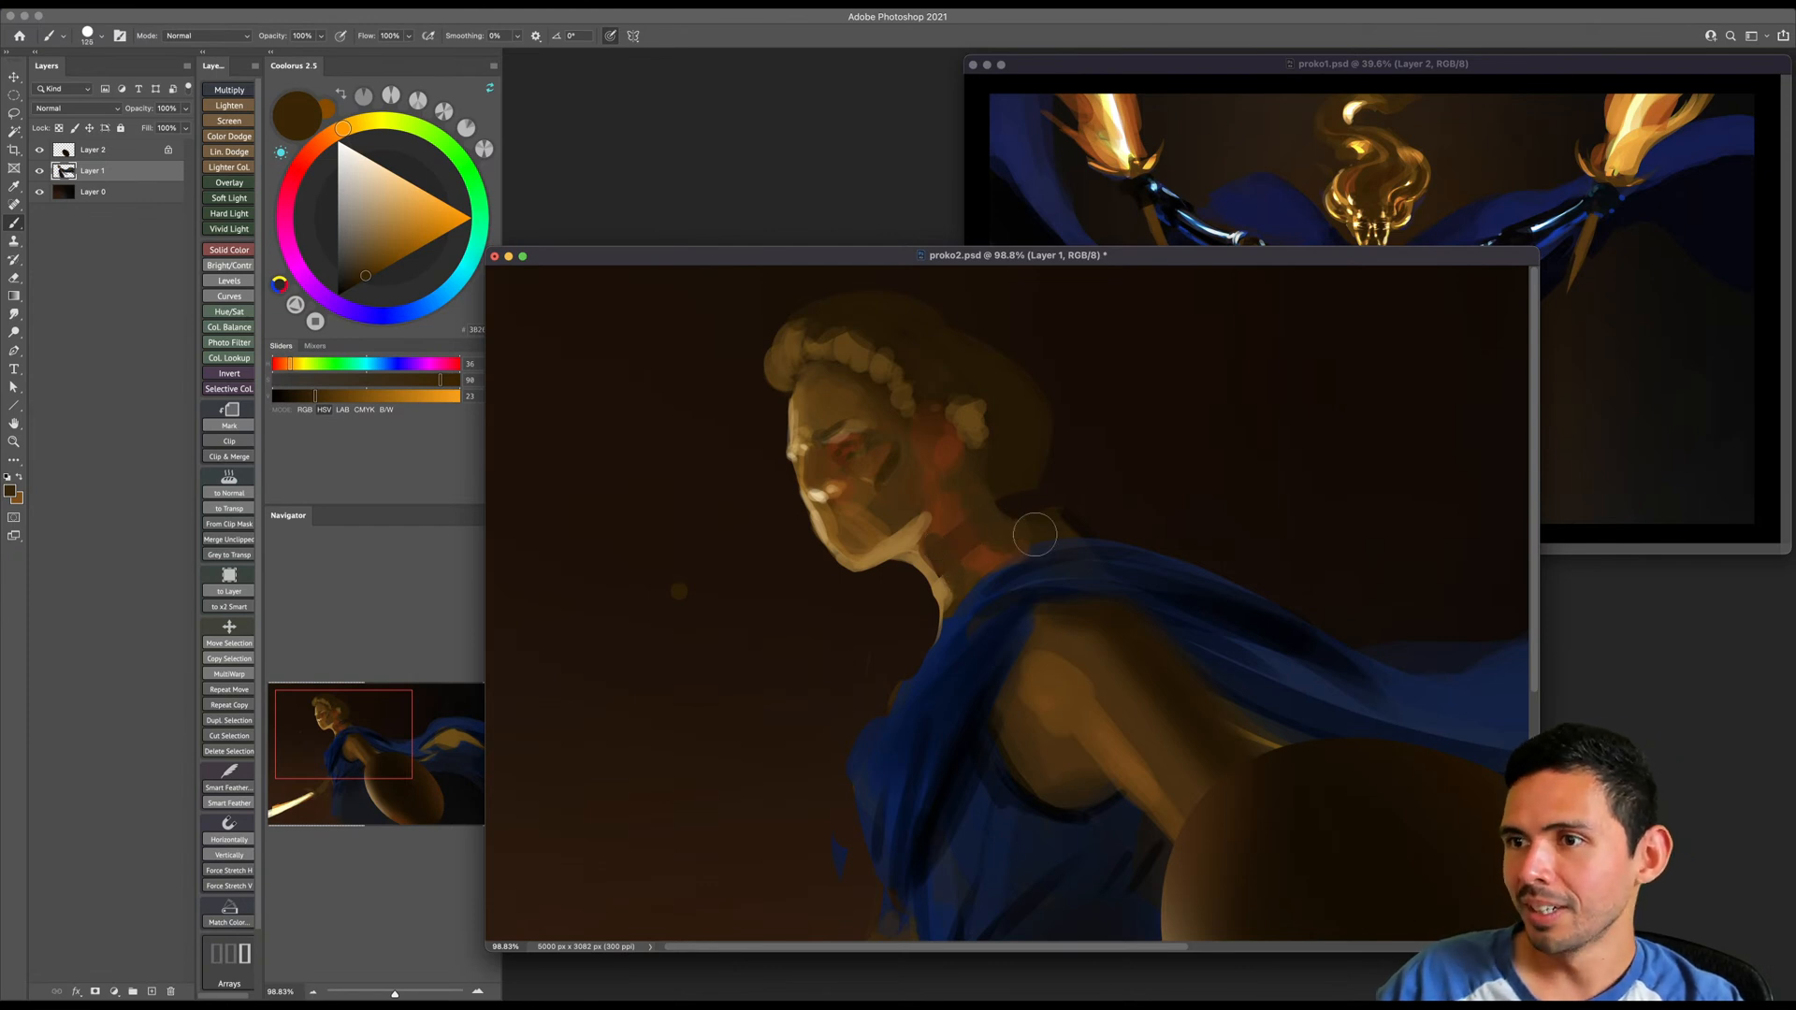
- Reshape the dark brown hair behind the ear and nape into a loose, curled outline
{"action": "left_click", "coordinate": [997, 463], "text": "alt"}
{"action": "key", "text": "bracketright"}
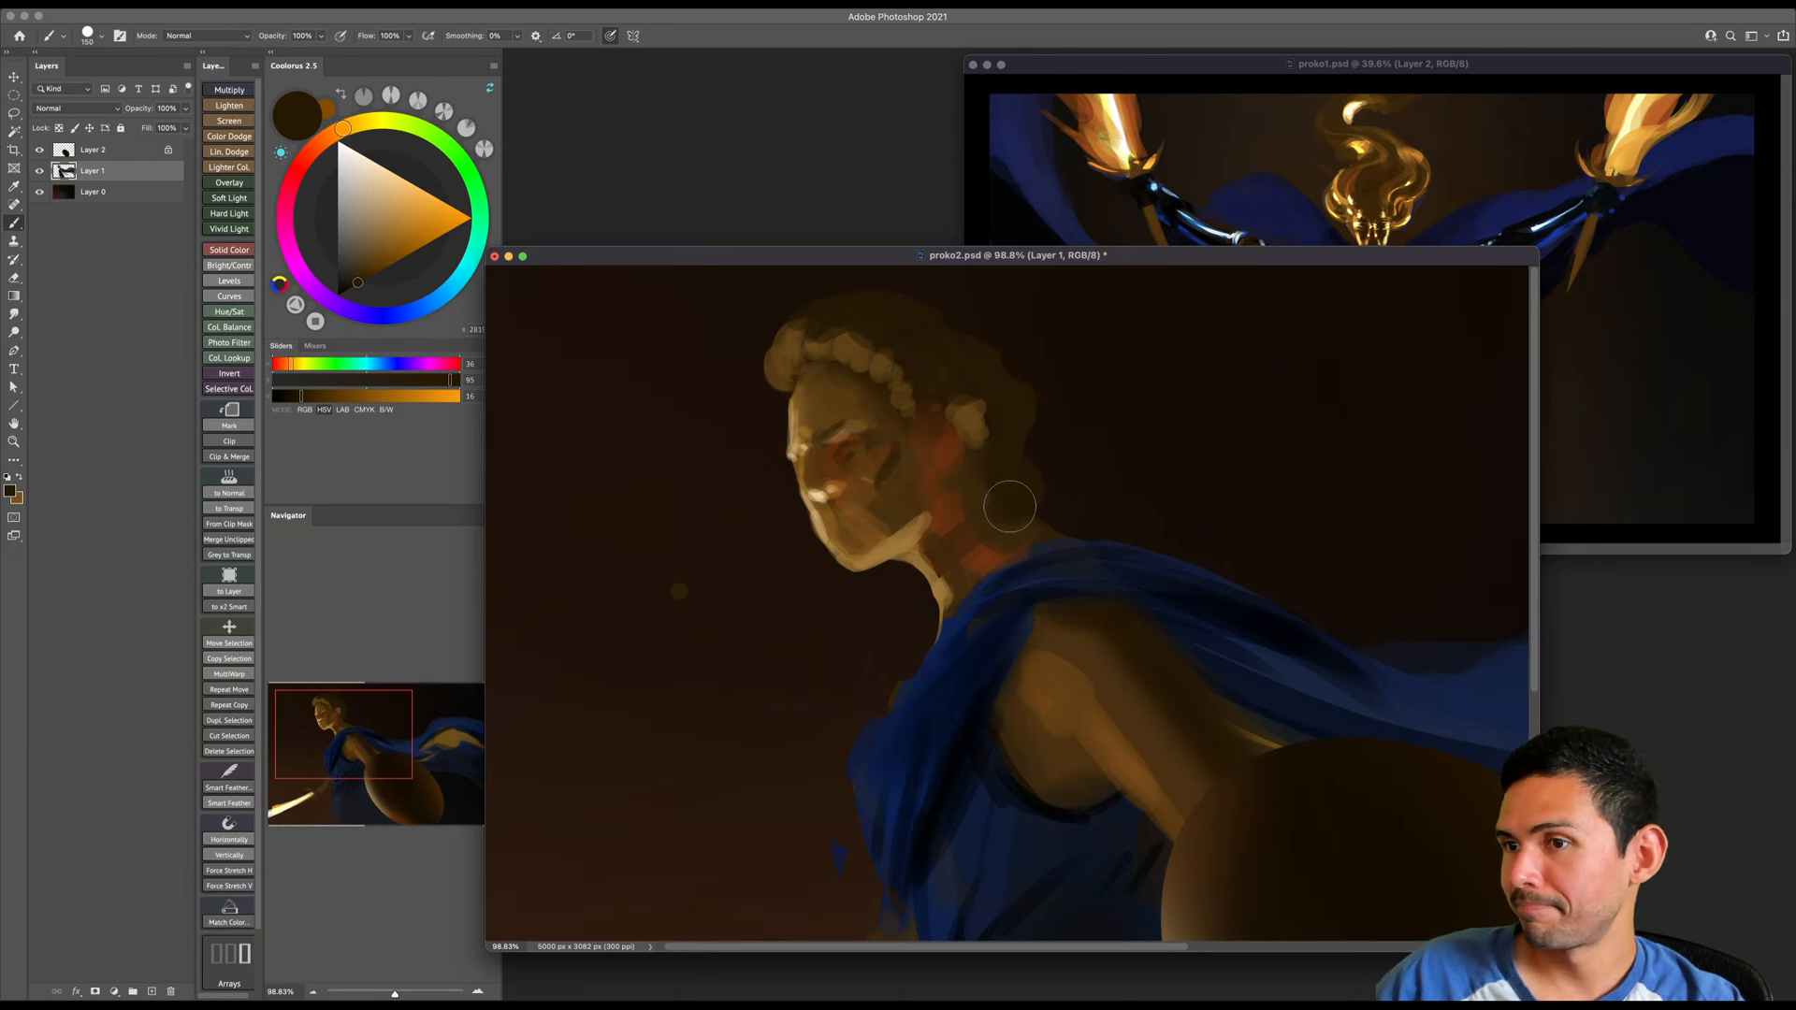
{"action": "key", "text": "e"}
{"action": "key", "text": "b"}
{"action": "left_click", "coordinate": [966, 476], "text": "alt"}
{"action": "key", "text": "bracketleft"}
- Paint soft dark brown shadow strokes into the hair above and behind the row of front curls
{"action": "left_click", "coordinate": [351, 287]}
{"action": "key", "text": "bracketleft"}
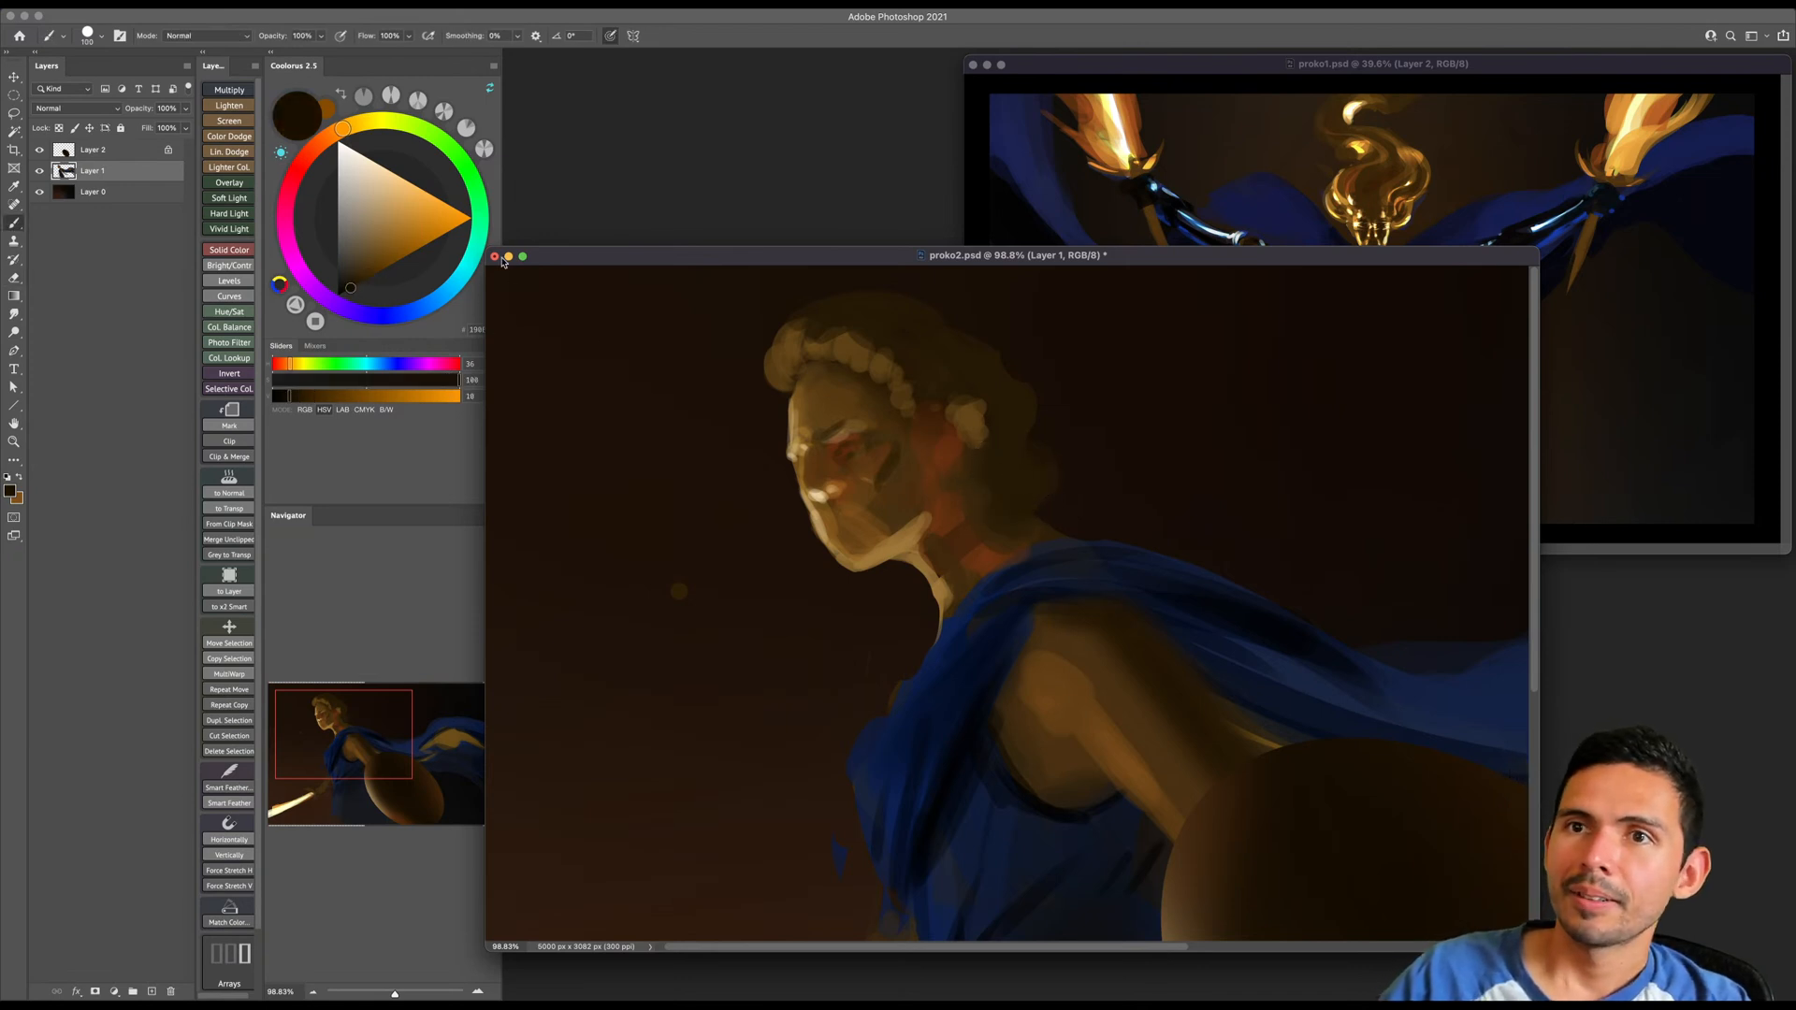
{"action": "left_click", "coordinate": [335, 132]}
{"action": "left_click", "coordinate": [359, 283]}
{"action": "key", "text": "bracketleft"}
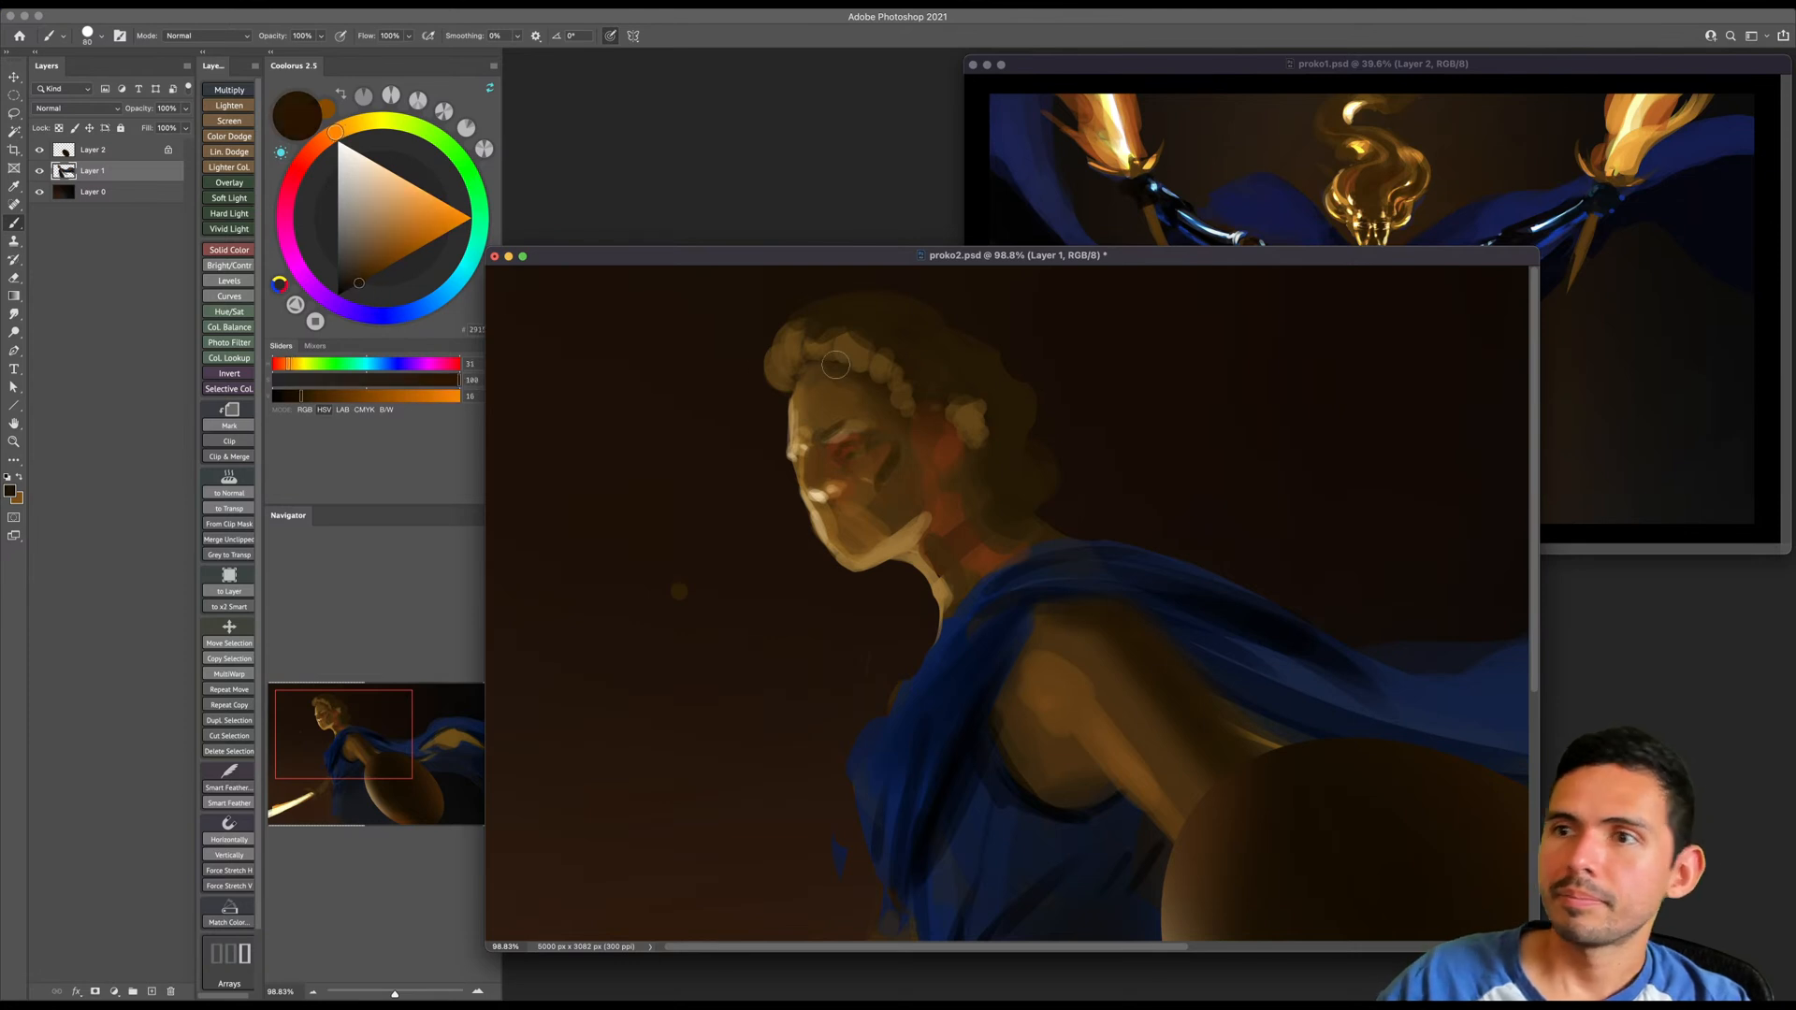
{"action": "key", "text": "bracketleft"}
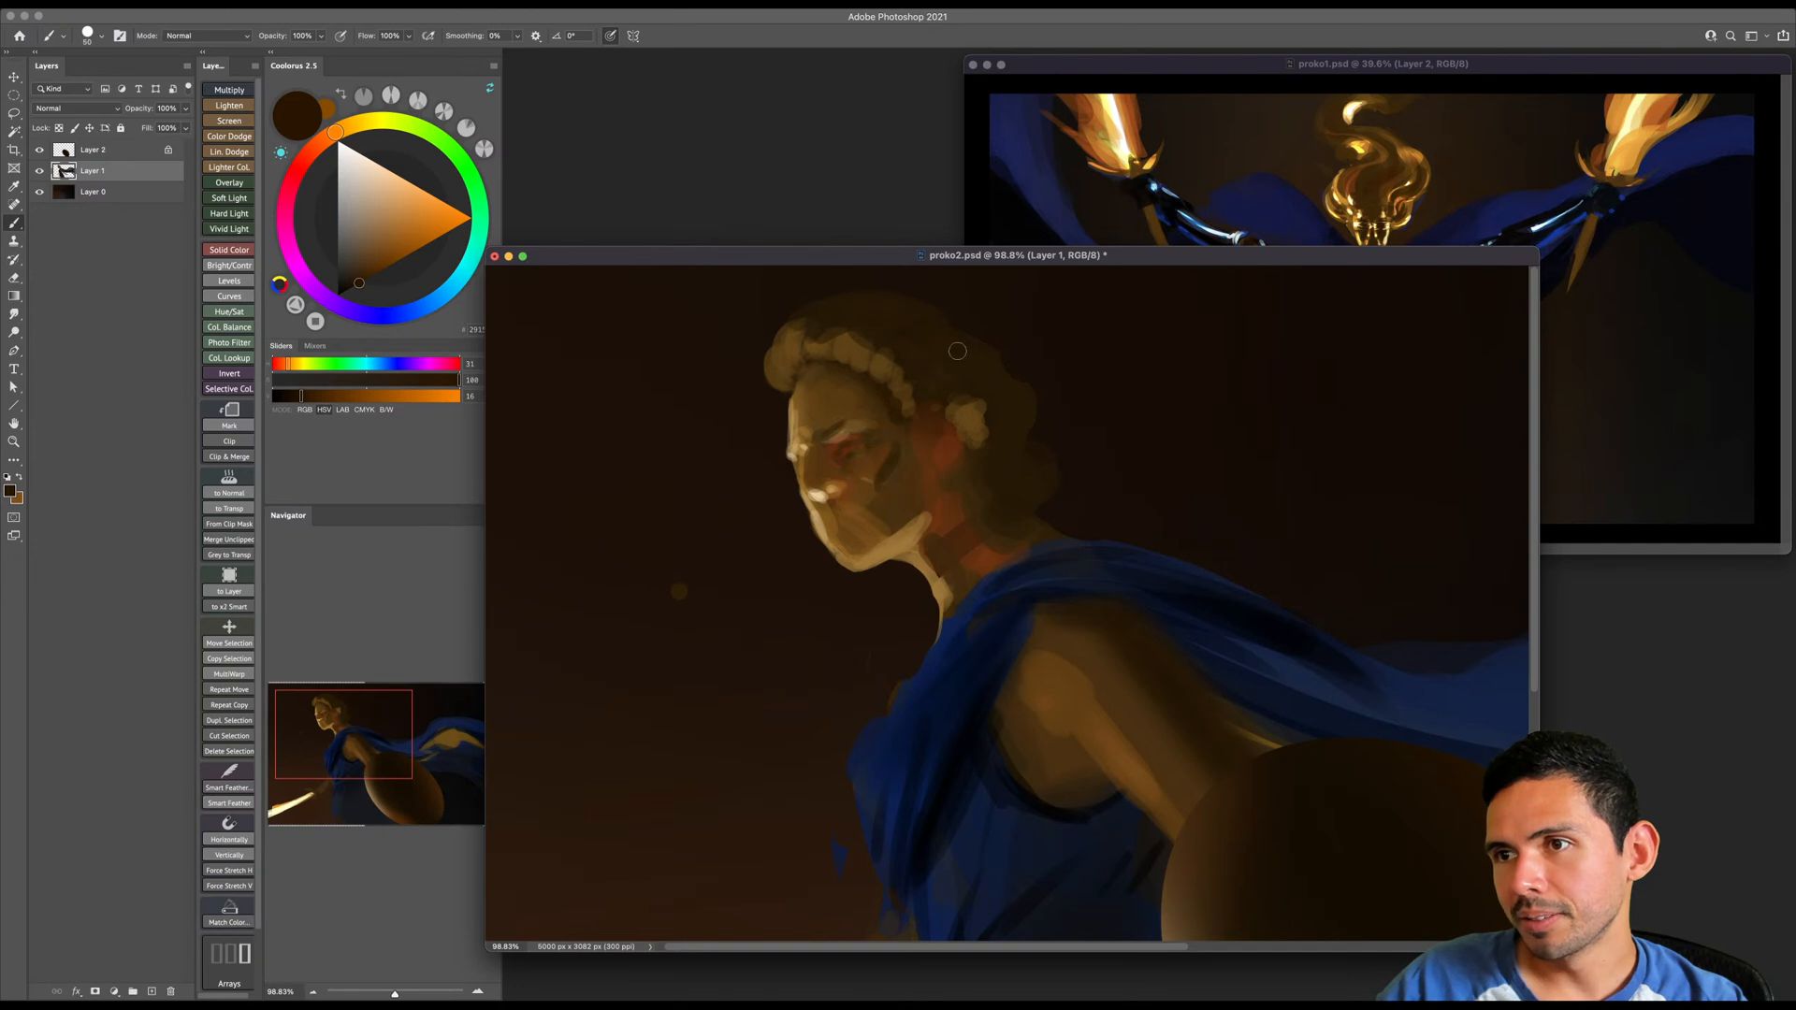
{"action": "key", "text": "bracketright"}
{"action": "key", "text": "bracketright"}
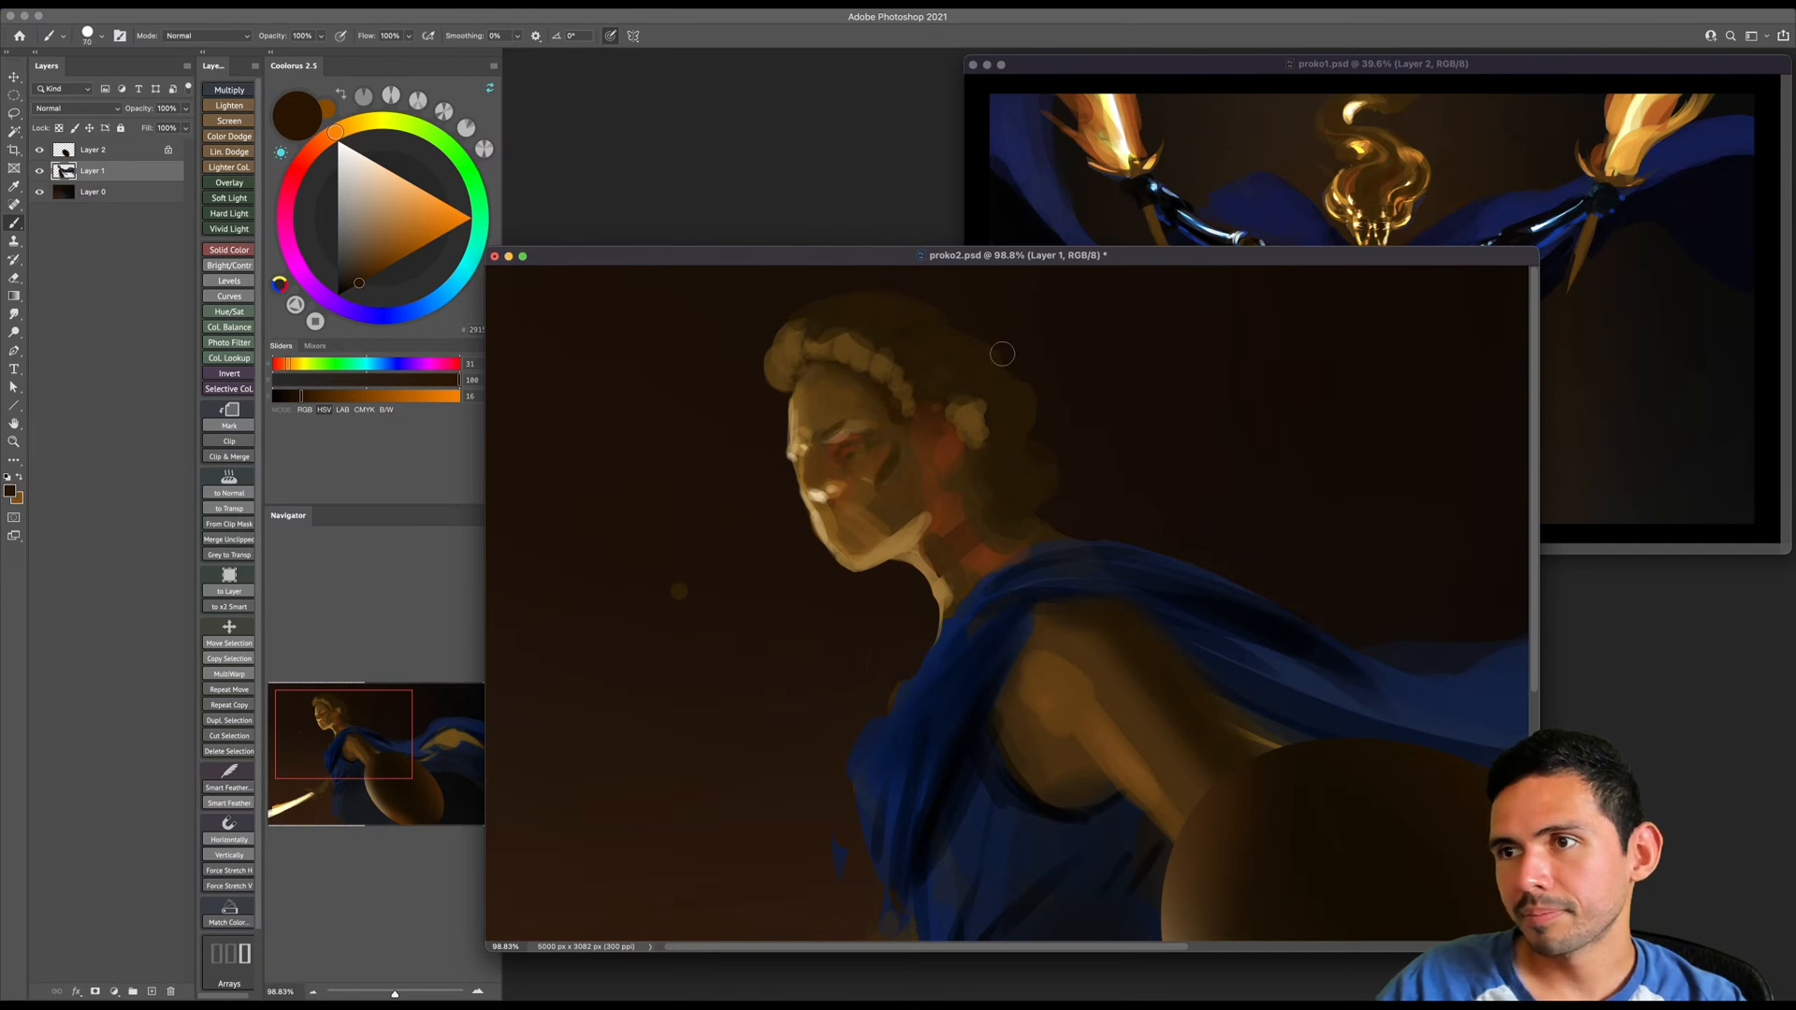
- Paint near-black curl shadows around the ear and back of the head, with a thin dark strand running down to the shoulder
{"action": "left_click", "coordinate": [342, 294]}
{"action": "key", "text": "bracketright"}
{"action": "key", "text": "bracketright"}
{"action": "key", "text": "bracketright"}
{"action": "key", "text": "bracketright"}
{"action": "mouse_move", "coordinate": [941, 378]}
{"action": "left_mouse_down"}
{"action": "mouse_move", "coordinate": [1009, 414]}
{"action": "mouse_move", "coordinate": [1012, 461]}
{"action": "mouse_move", "coordinate": [1040, 487]}
{"action": "left_mouse_up"}
{"action": "key", "text": "bracketleft"}
{"action": "key", "text": "bracketleft"}
{"action": "key", "text": "bracketleft"}
{"action": "key", "text": "bracketleft"}
{"action": "key", "text": "bracketleft"}
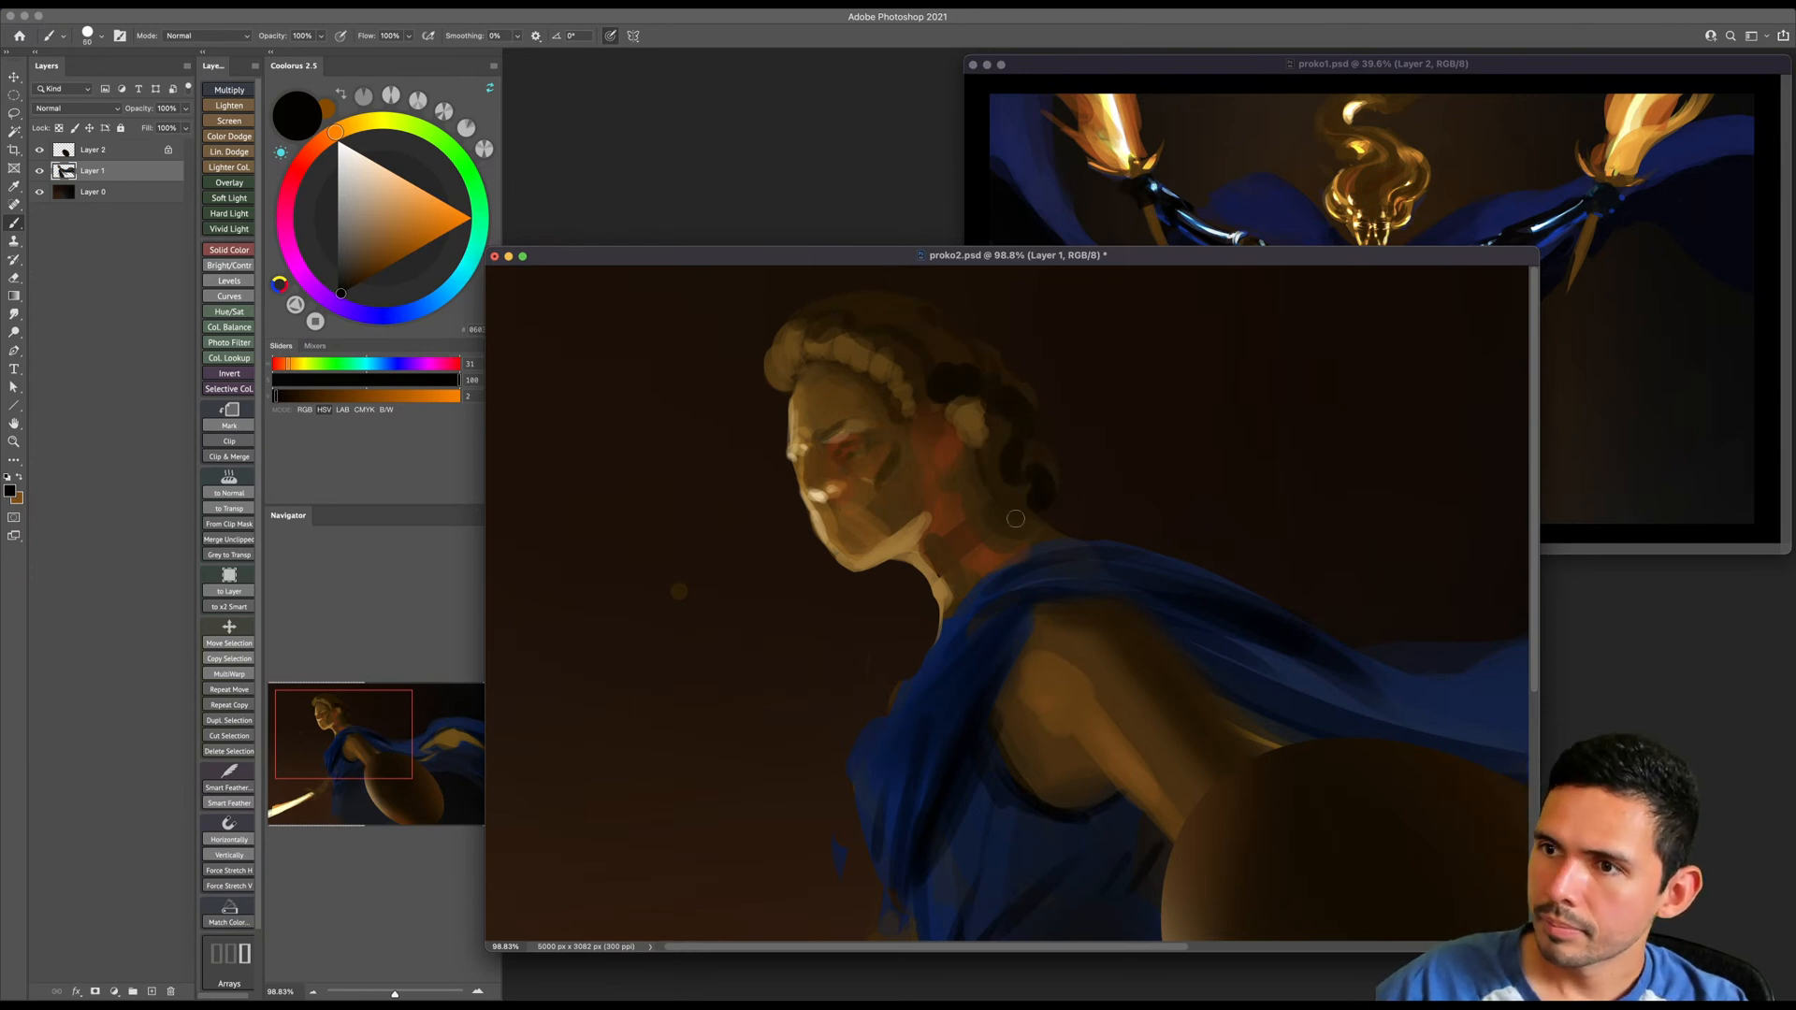
{"action": "key", "text": "bracketleft"}
{"action": "mouse_move", "coordinate": [1068, 553]}
{"action": "left_mouse_down"}
{"action": "mouse_move", "coordinate": [1088, 530]}
{"action": "mouse_move", "coordinate": [1116, 549]}
{"action": "left_mouse_up"}
- Flatten the 90 px round brush tip into a thin horizontal ellipse and test it with a pale cream dab beside the face
{"action": "key", "text": "bracketright"}
{"action": "key", "text": "bracketright"}
{"action": "key", "text": "bracketright"}
{"action": "key", "text": "bracketright"}
{"action": "key", "text": "bracketright"}
{"action": "left_click", "coordinate": [367, 119]}
{"action": "left_click", "coordinate": [364, 154]}
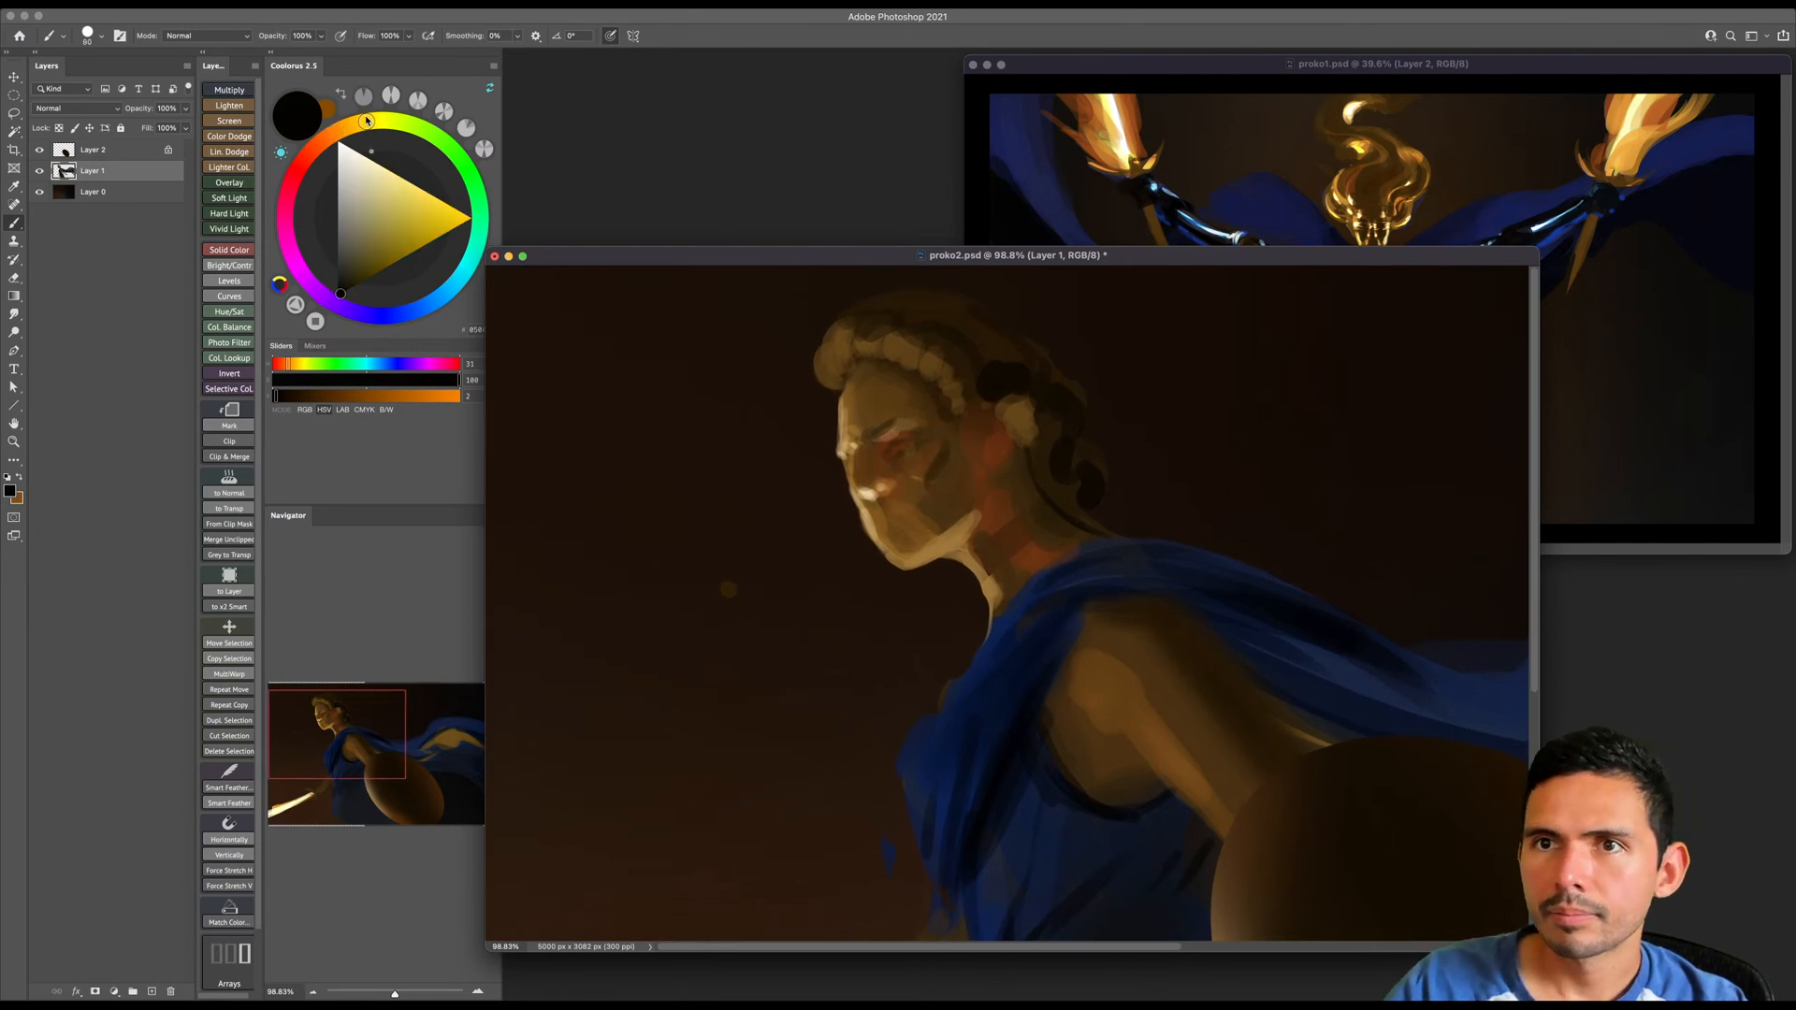
{"action": "right_click", "coordinate": [856, 482]}
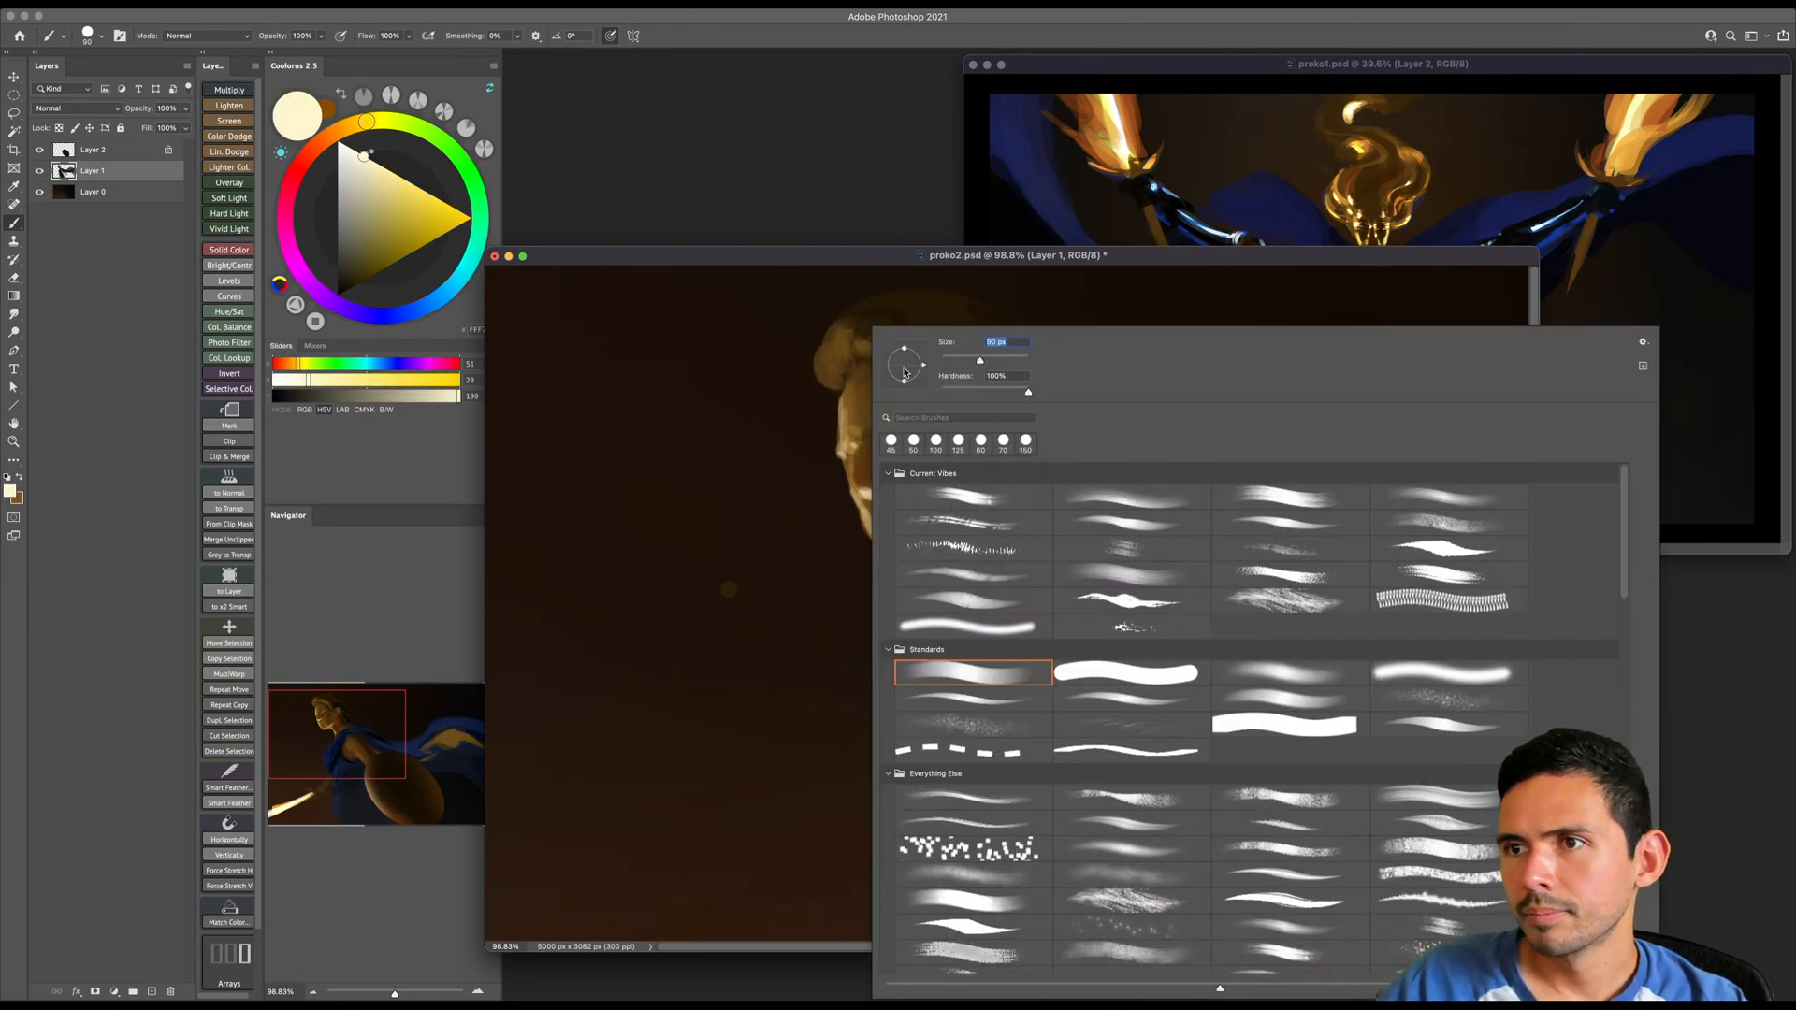
{"action": "left_click_drag", "start_coordinate": [903, 351], "coordinate": [904, 366]}
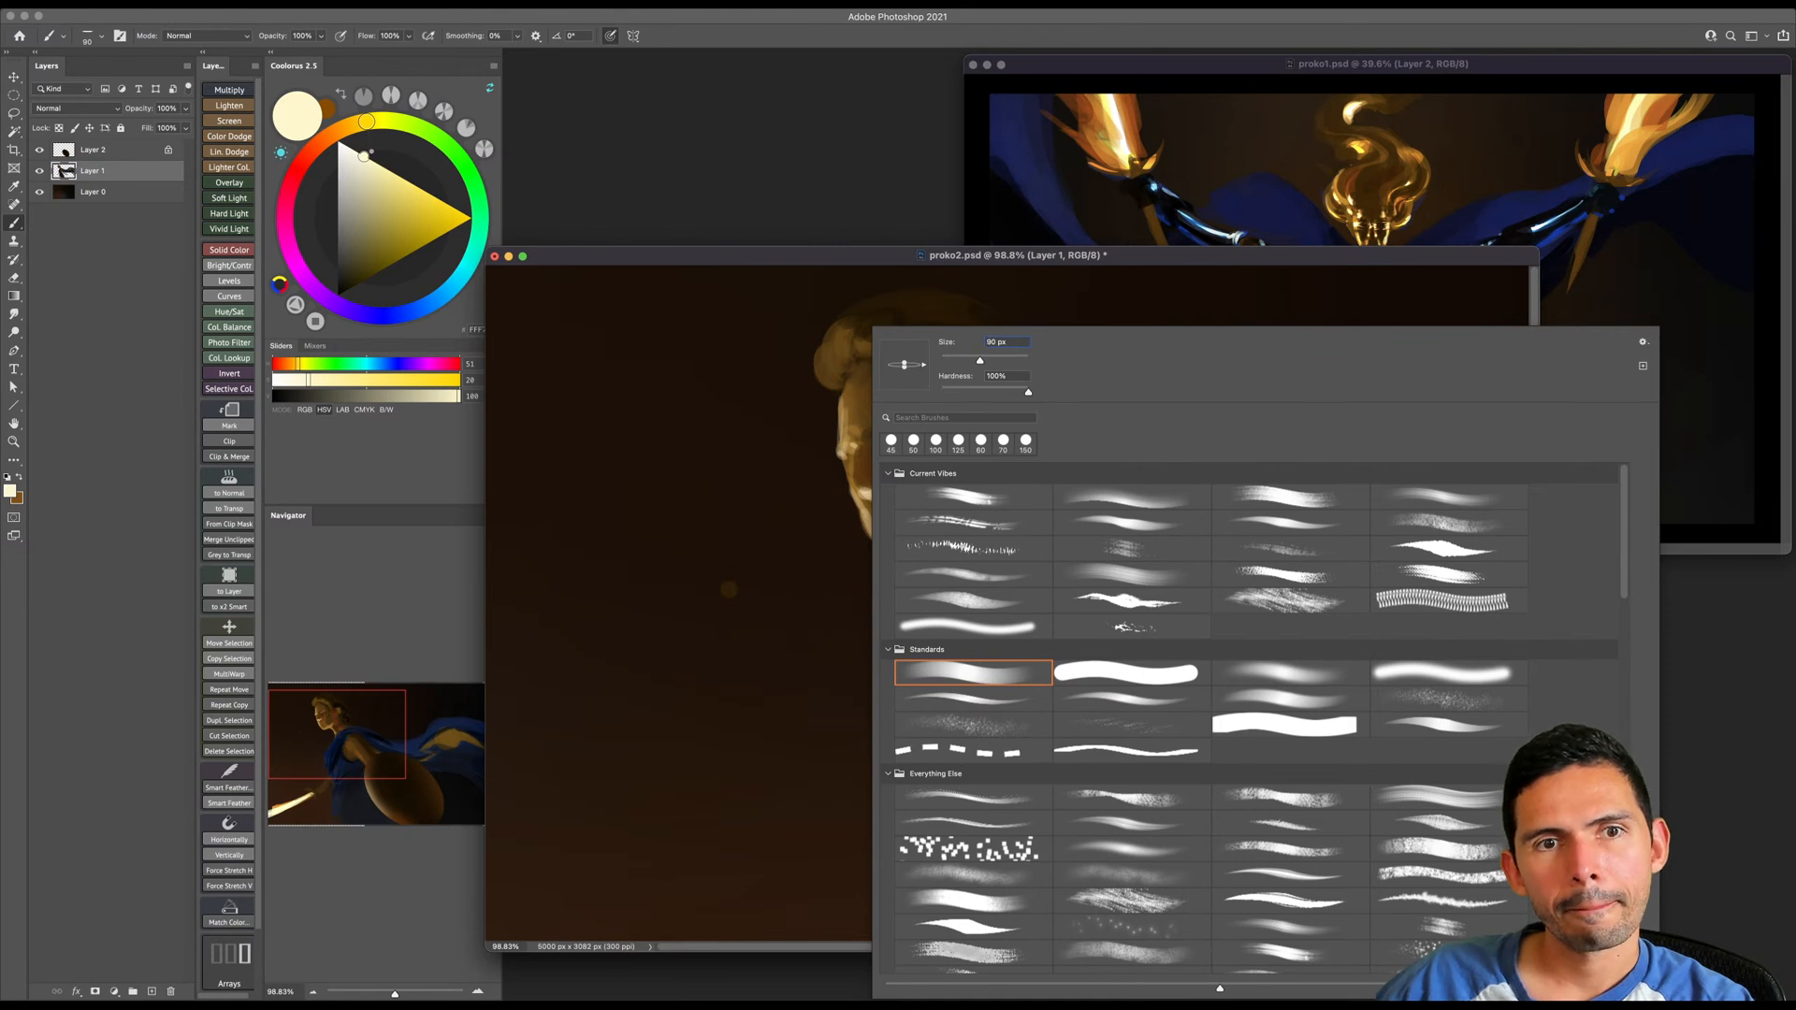
{"action": "left_click", "coordinate": [665, 582]}
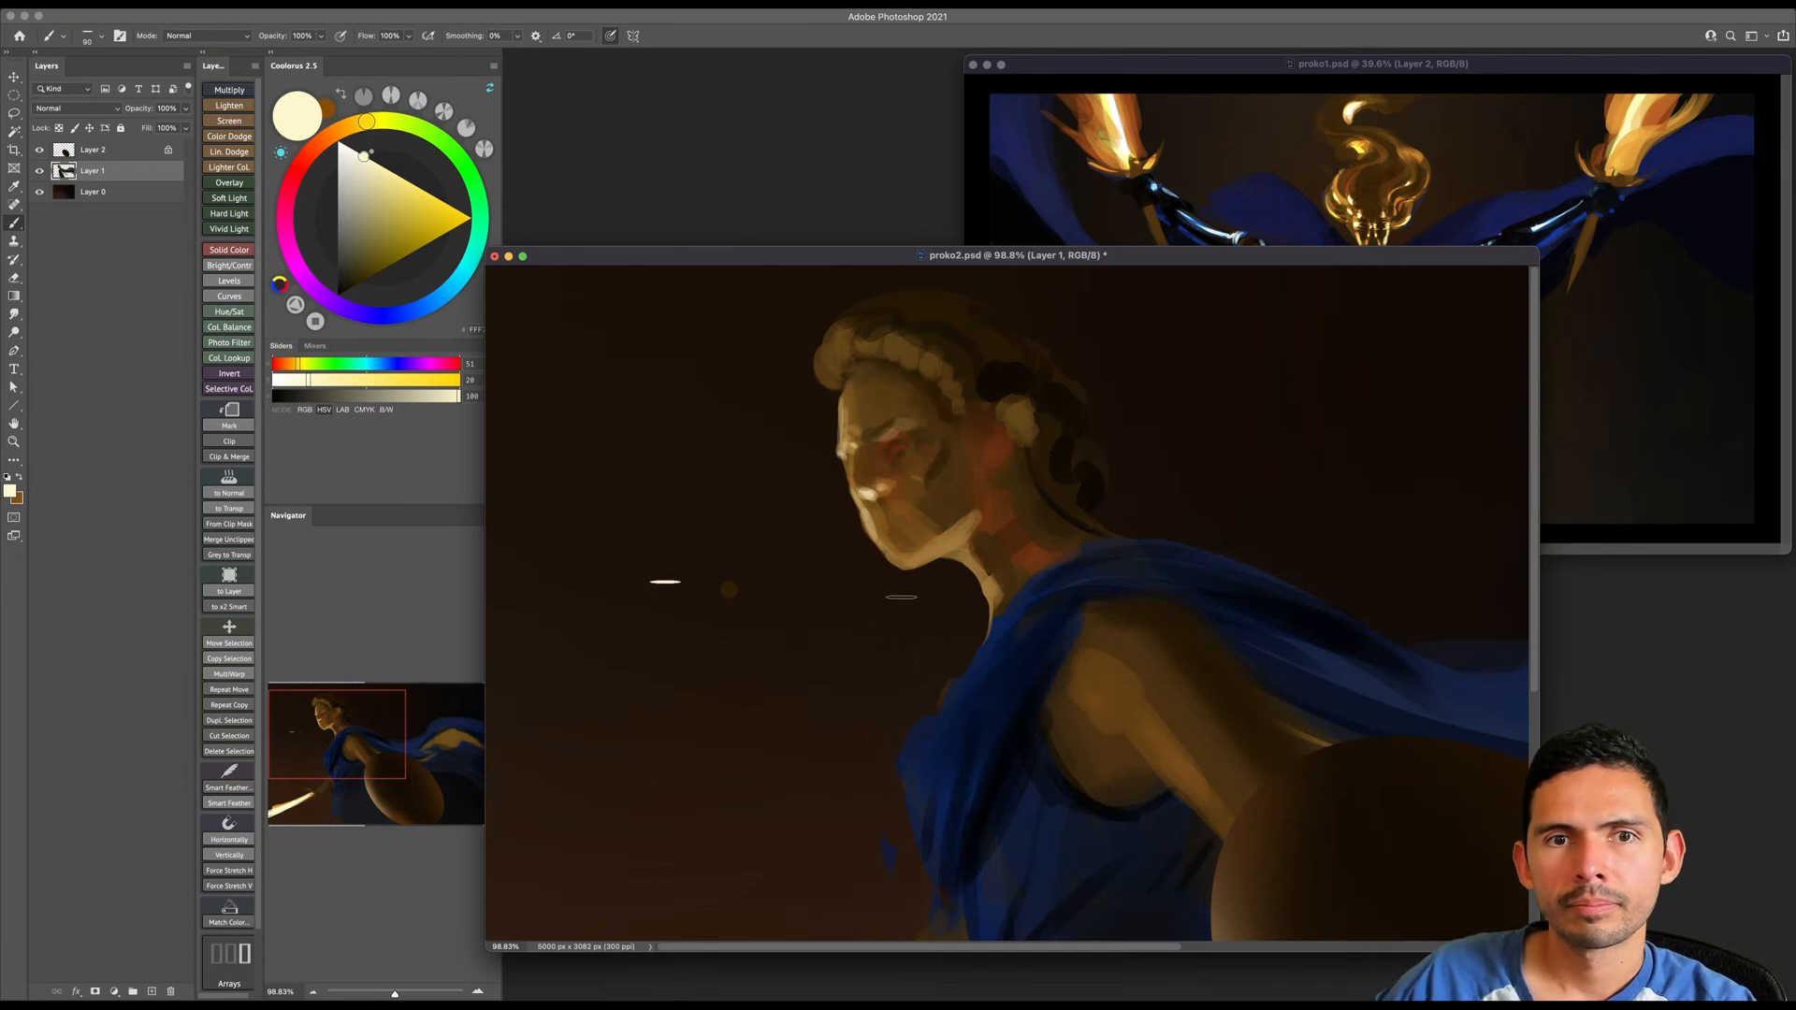
- Paint thin pale cream highlights under the chin and nose, and touch up the brow and nose bridge with sampled browns
{"action": "key", "text": "bracketleft"}
{"action": "key", "text": "bracketleft"}
{"action": "key", "text": "bracketleft"}
{"action": "key", "text": "bracketleft"}
{"action": "key", "text": "bracketleft"}
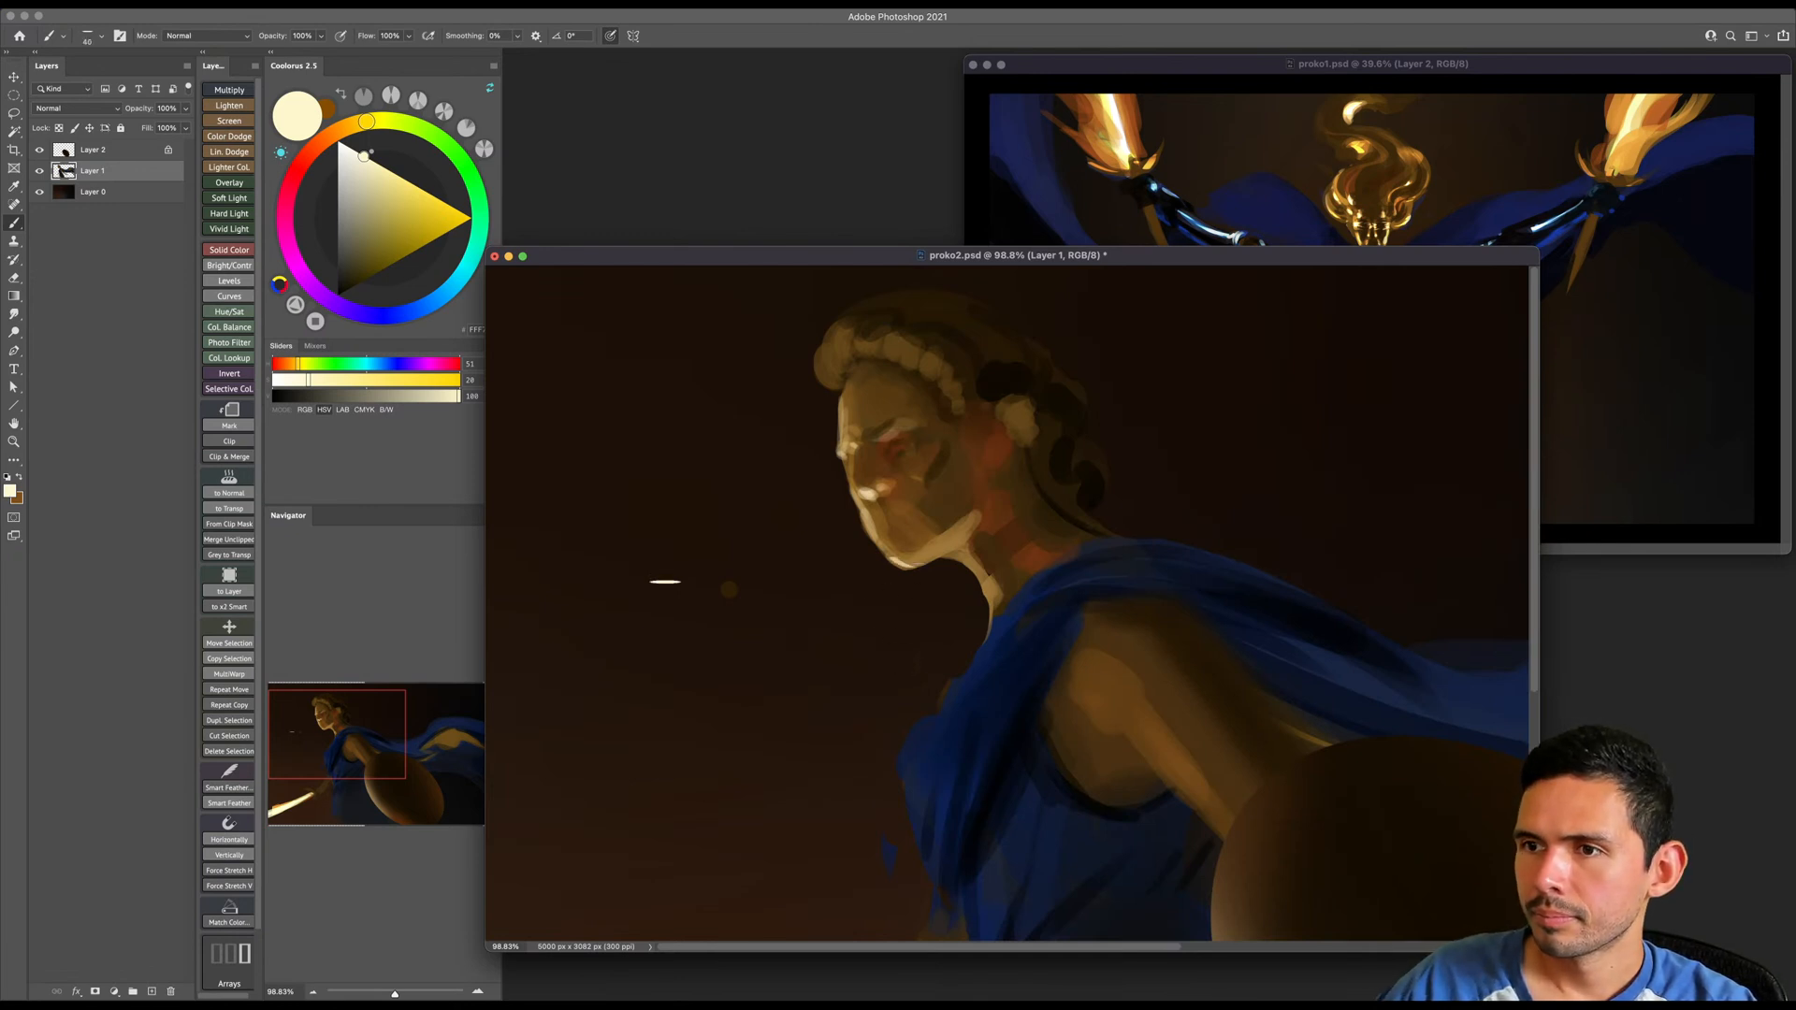
{"action": "key", "text": "bracketright"}
{"action": "key", "text": "bracketright"}
{"action": "left_click_drag", "start_coordinate": [906, 566], "coordinate": [934, 552]}
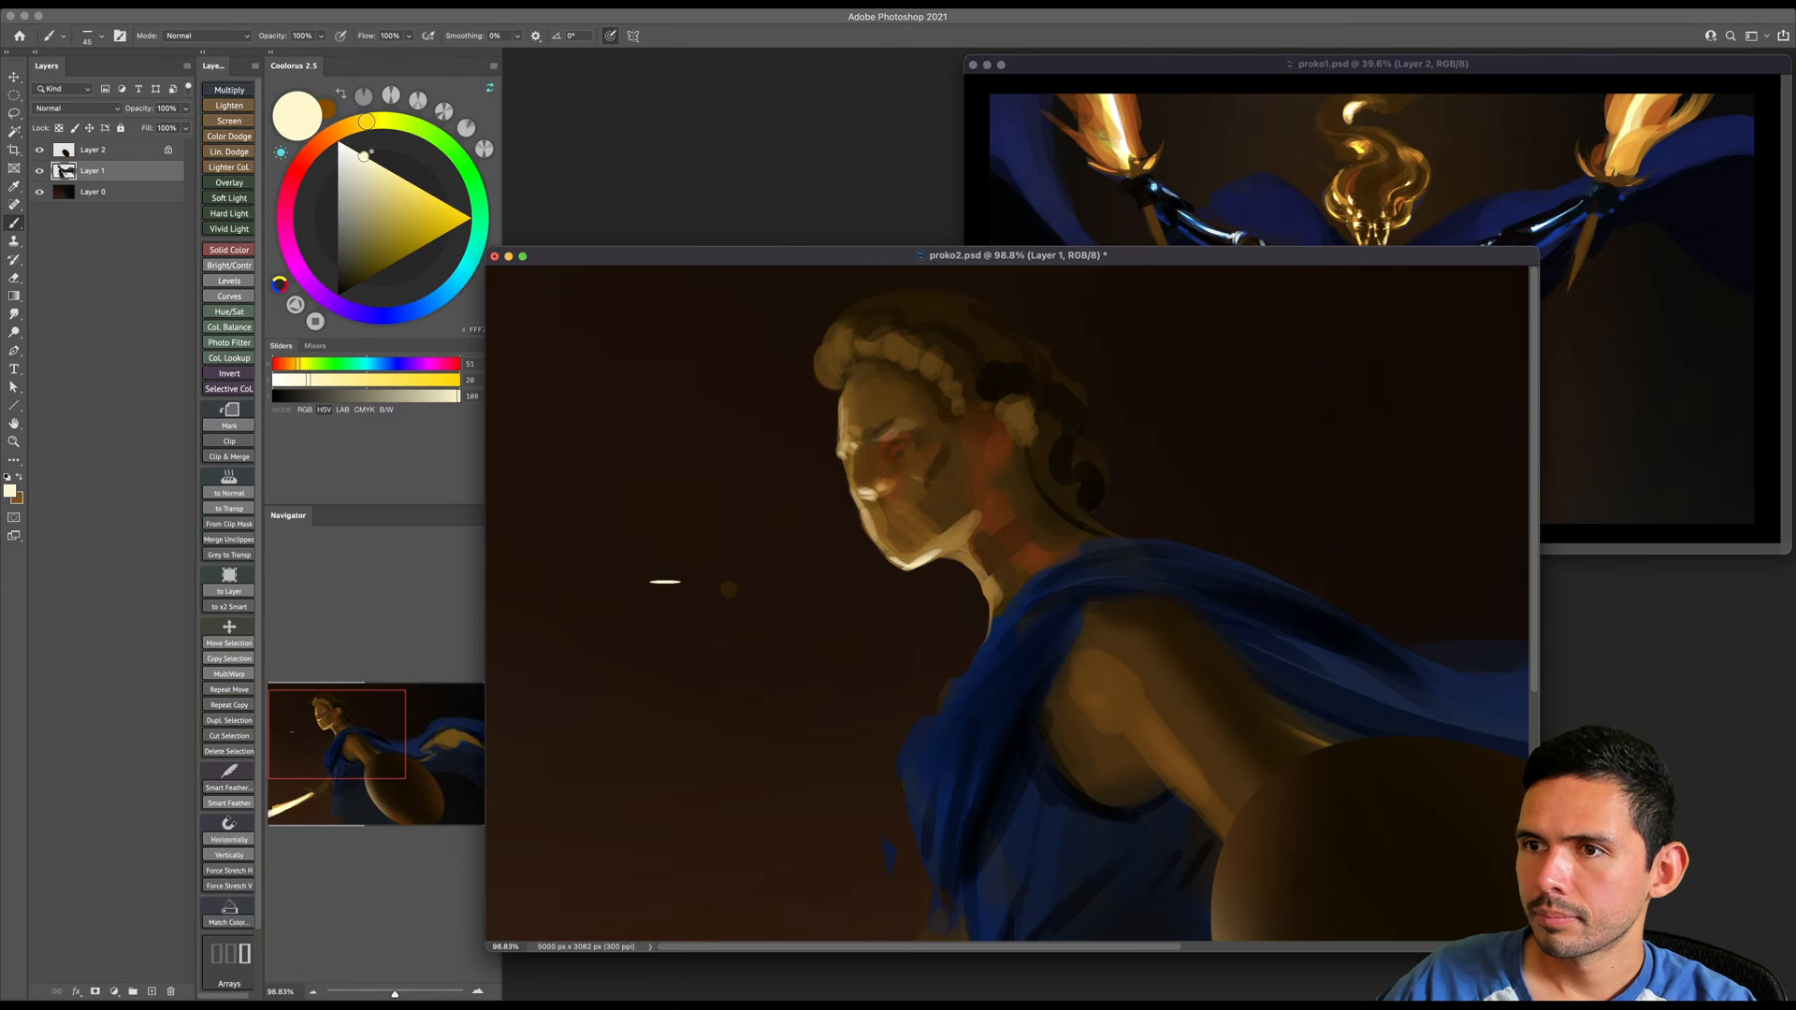
{"action": "left_click", "coordinate": [868, 475], "text": "alt"}
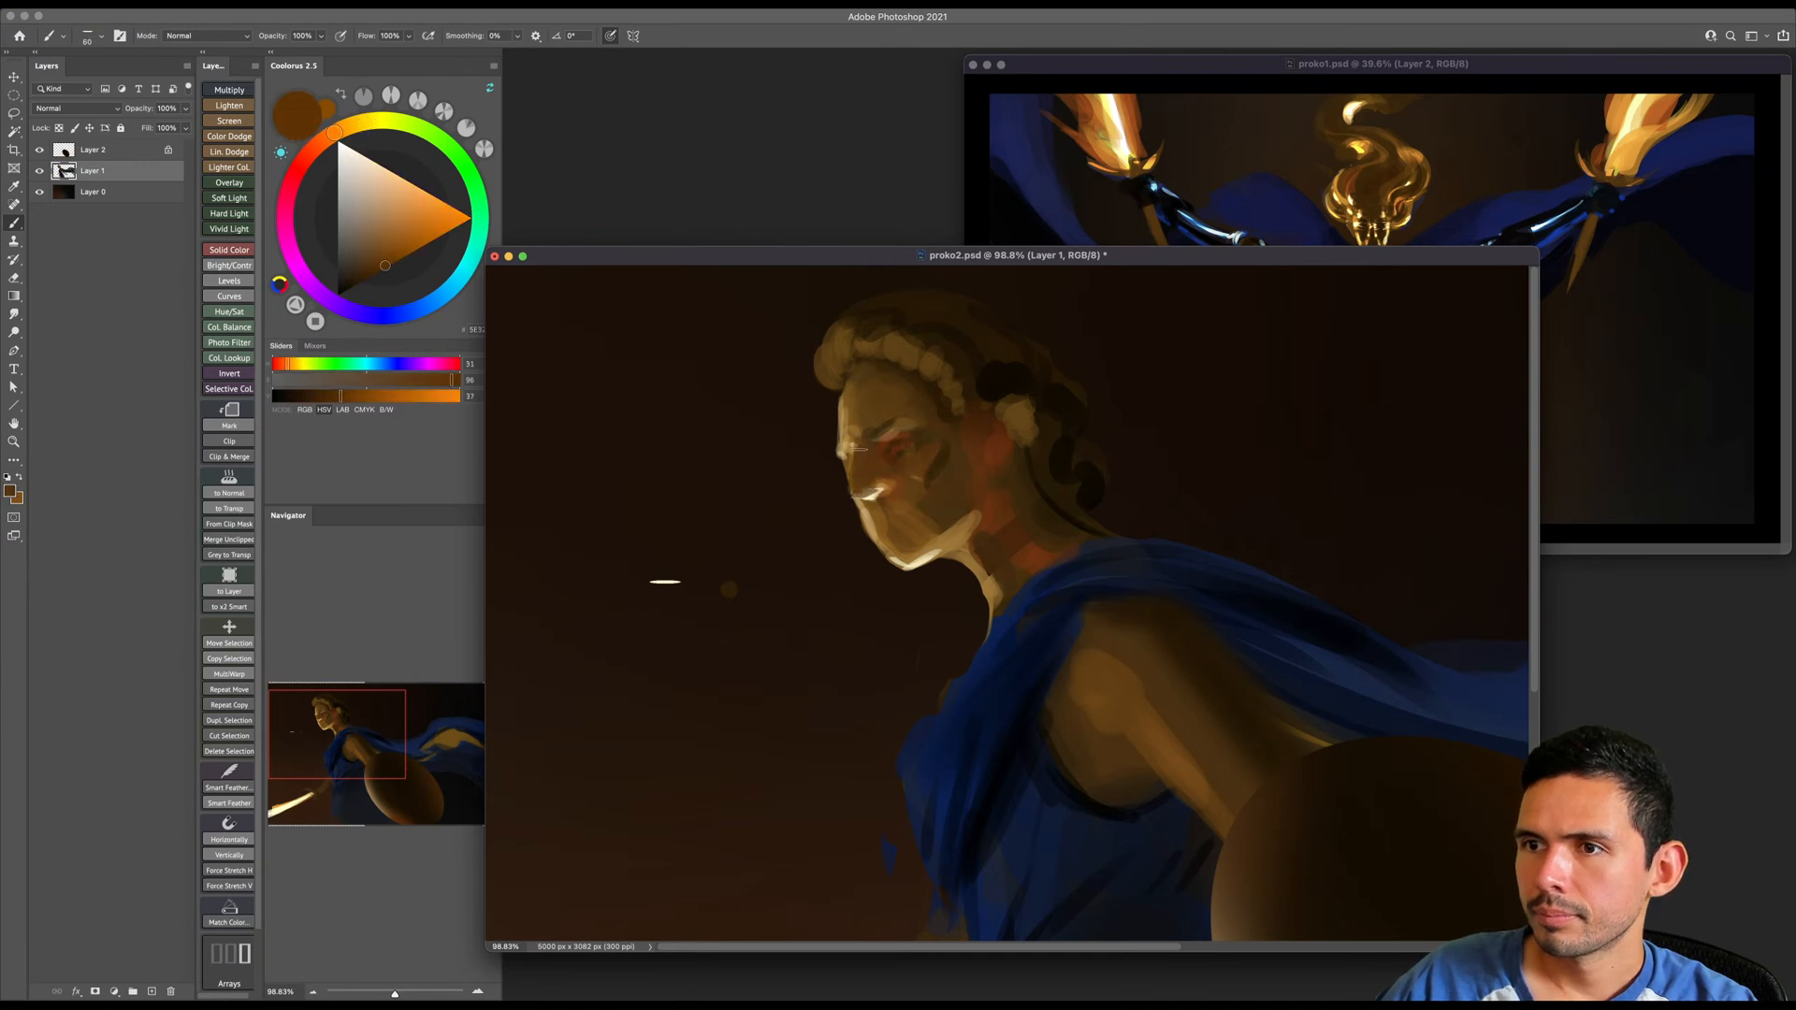
{"action": "left_click", "coordinate": [866, 425], "text": "alt"}
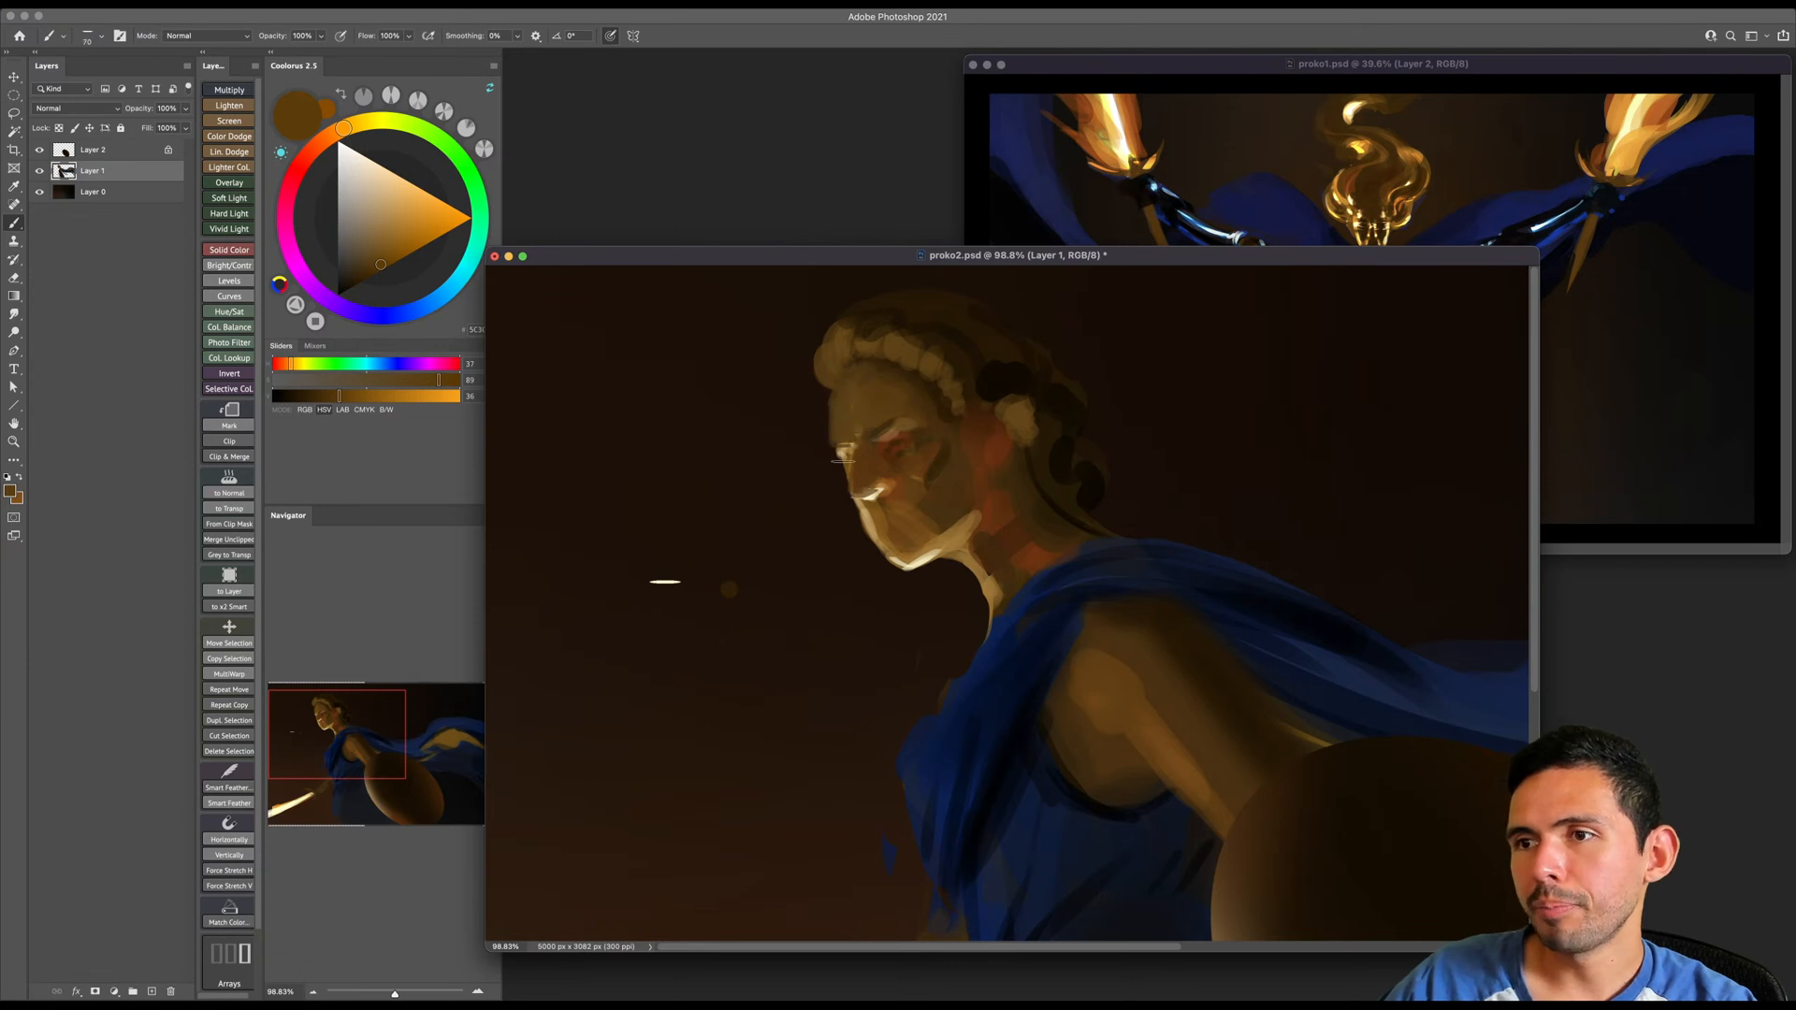
- Flip the canvas horizontally and erase the stray paint dabs in the dark background in front of the face
{"action": "left_click", "coordinate": [172, 4]}
{"action": "mouse_move", "coordinate": [198, 129]}
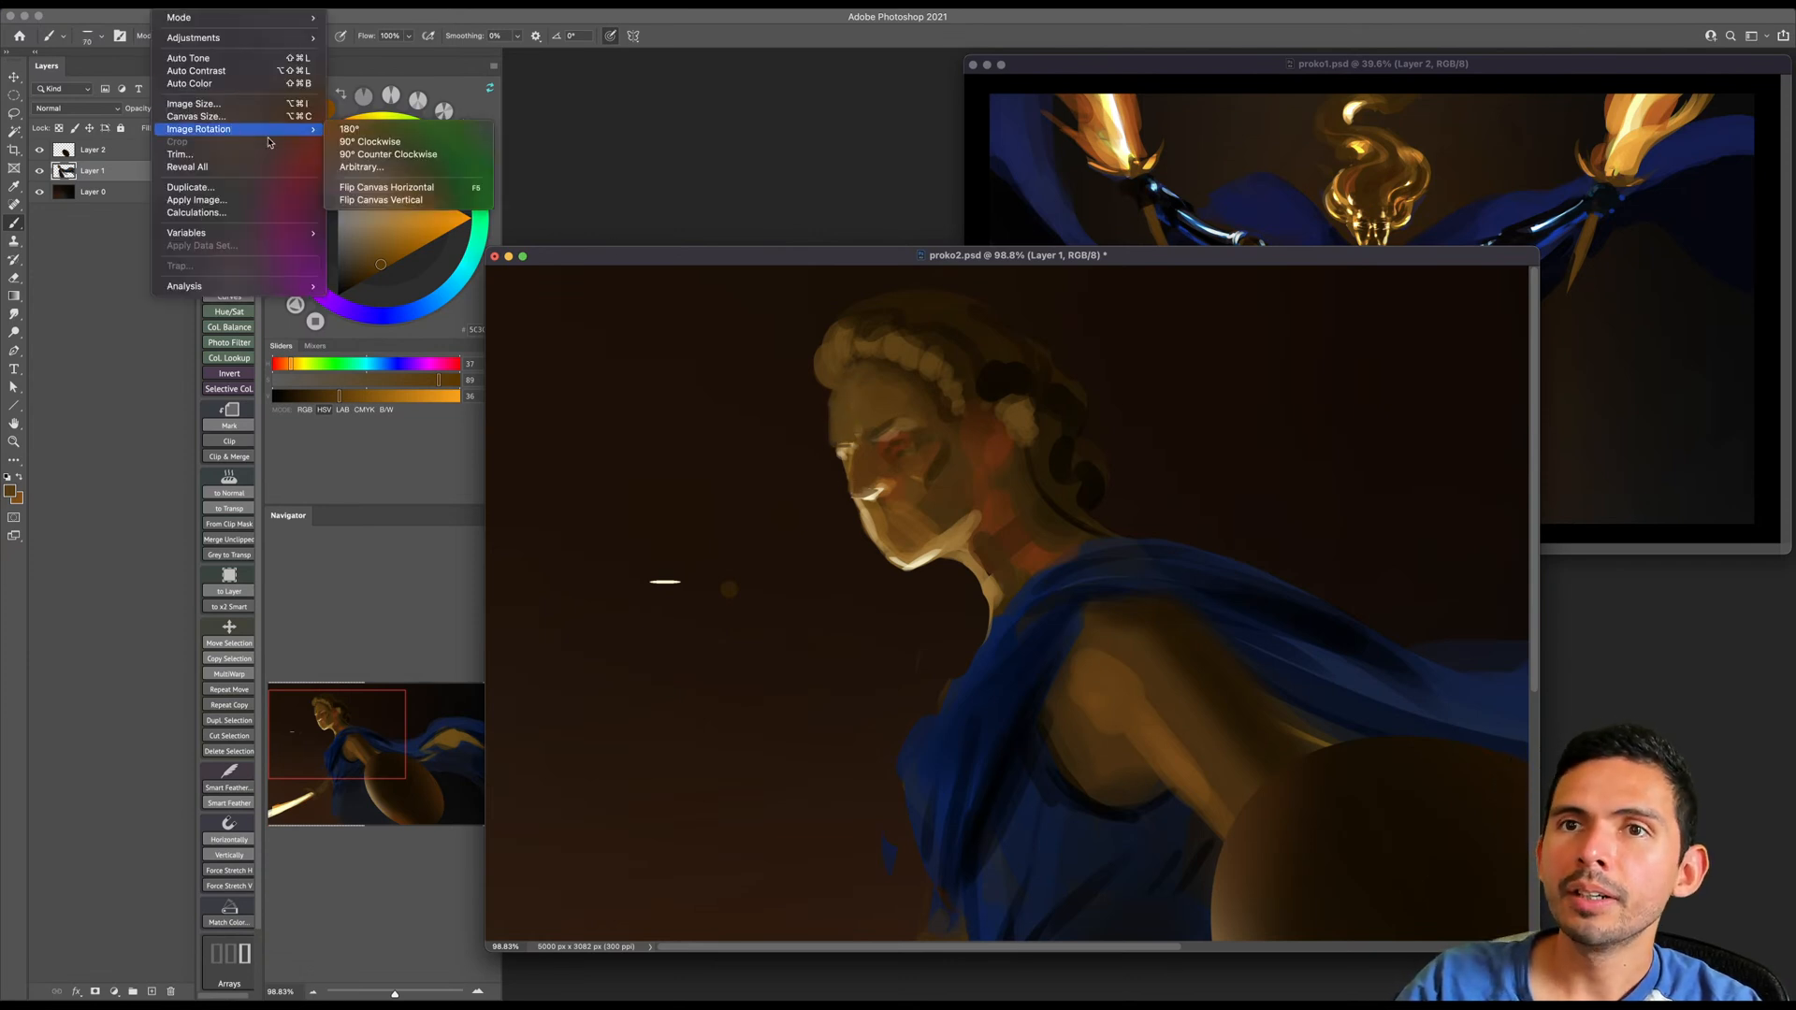
{"action": "left_click", "coordinate": [374, 187]}
{"action": "left_click_drag", "start_coordinate": [1100, 574], "coordinate": [585, 560]}
{"action": "left_click_drag", "start_coordinate": [1068, 602], "coordinate": [913, 688]}
{"action": "left_click_drag", "start_coordinate": [1216, 521], "coordinate": [1287, 564]}
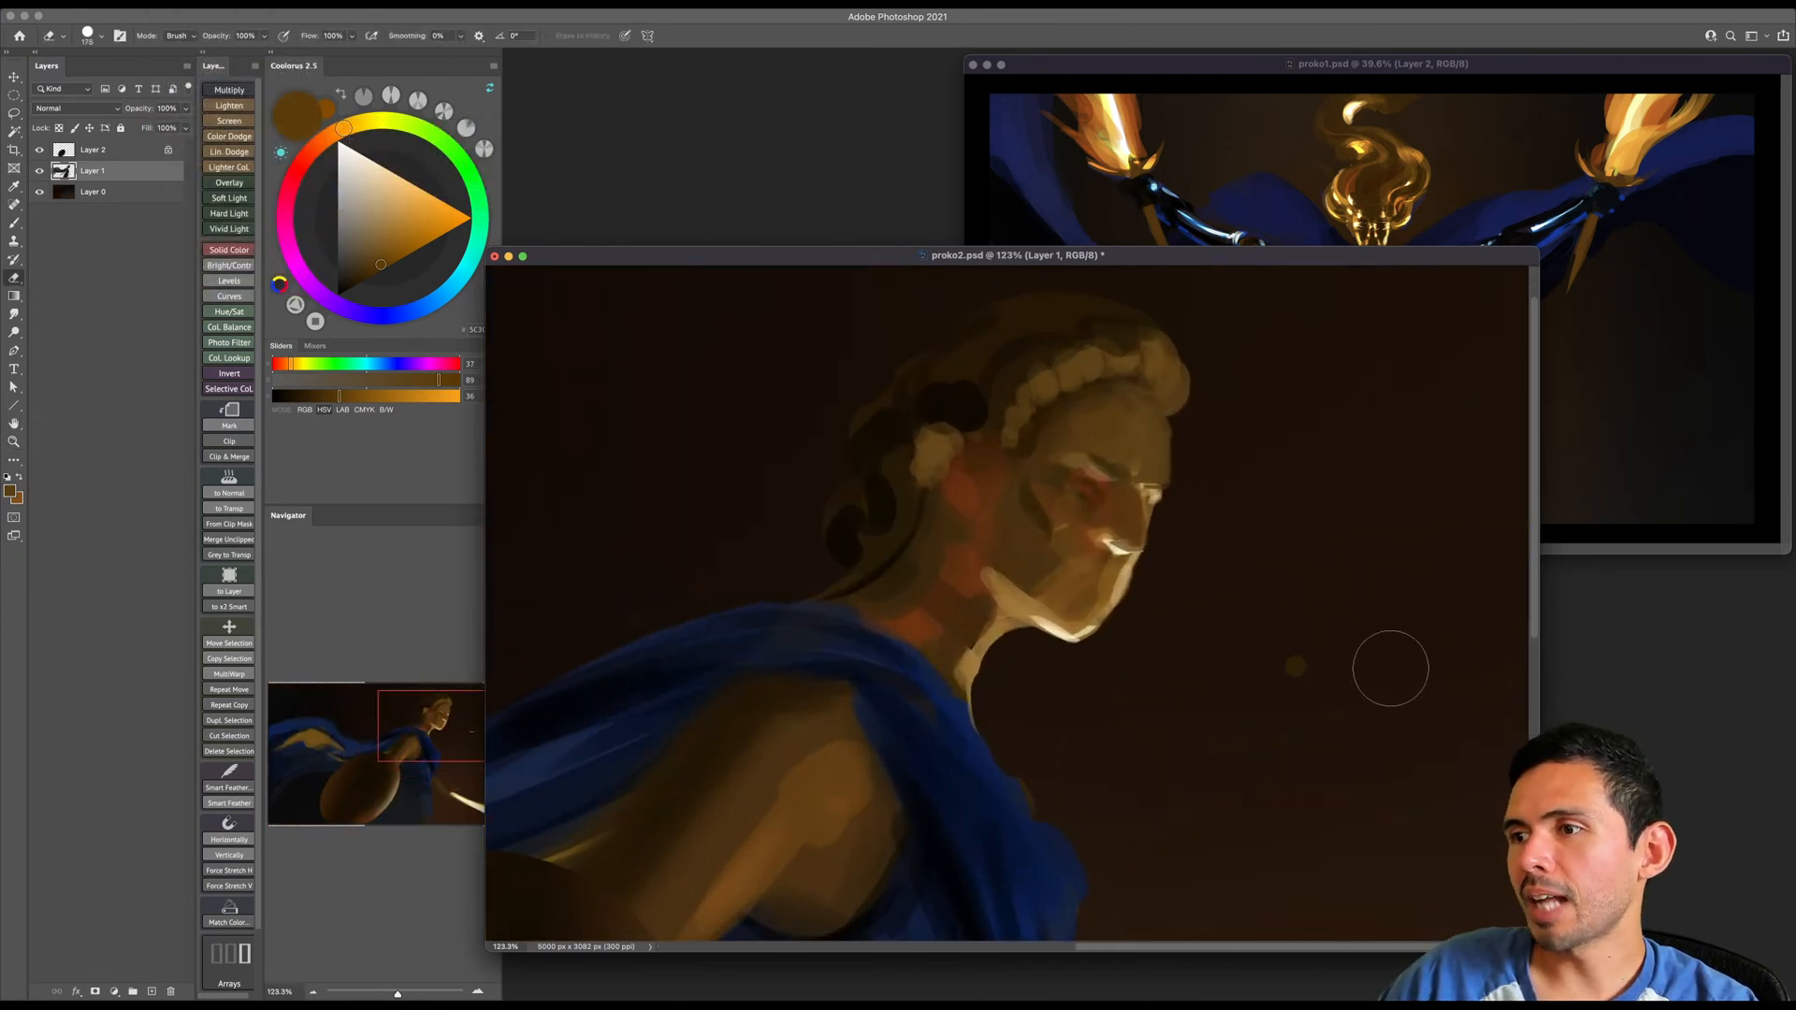
{"action": "left_click_drag", "start_coordinate": [1122, 439], "coordinate": [1164, 440]}
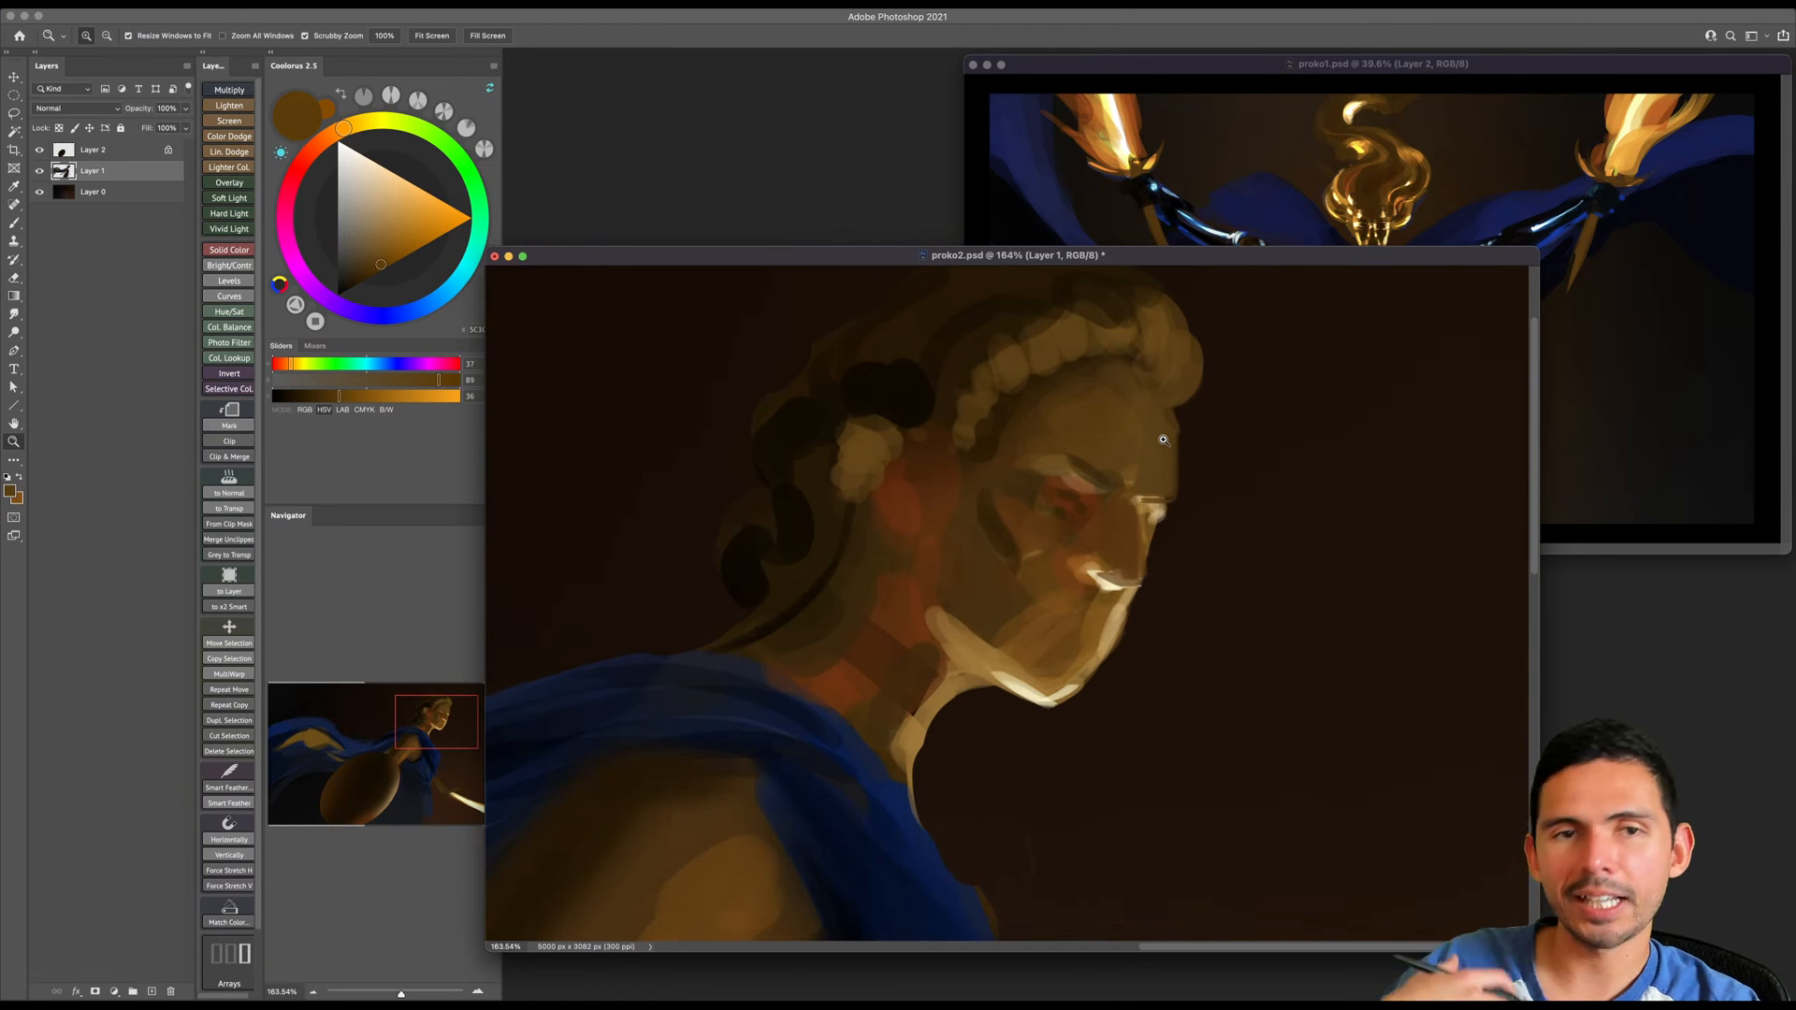
{"action": "key", "text": "b"}
{"action": "left_click", "coordinate": [1152, 443], "text": "alt"}
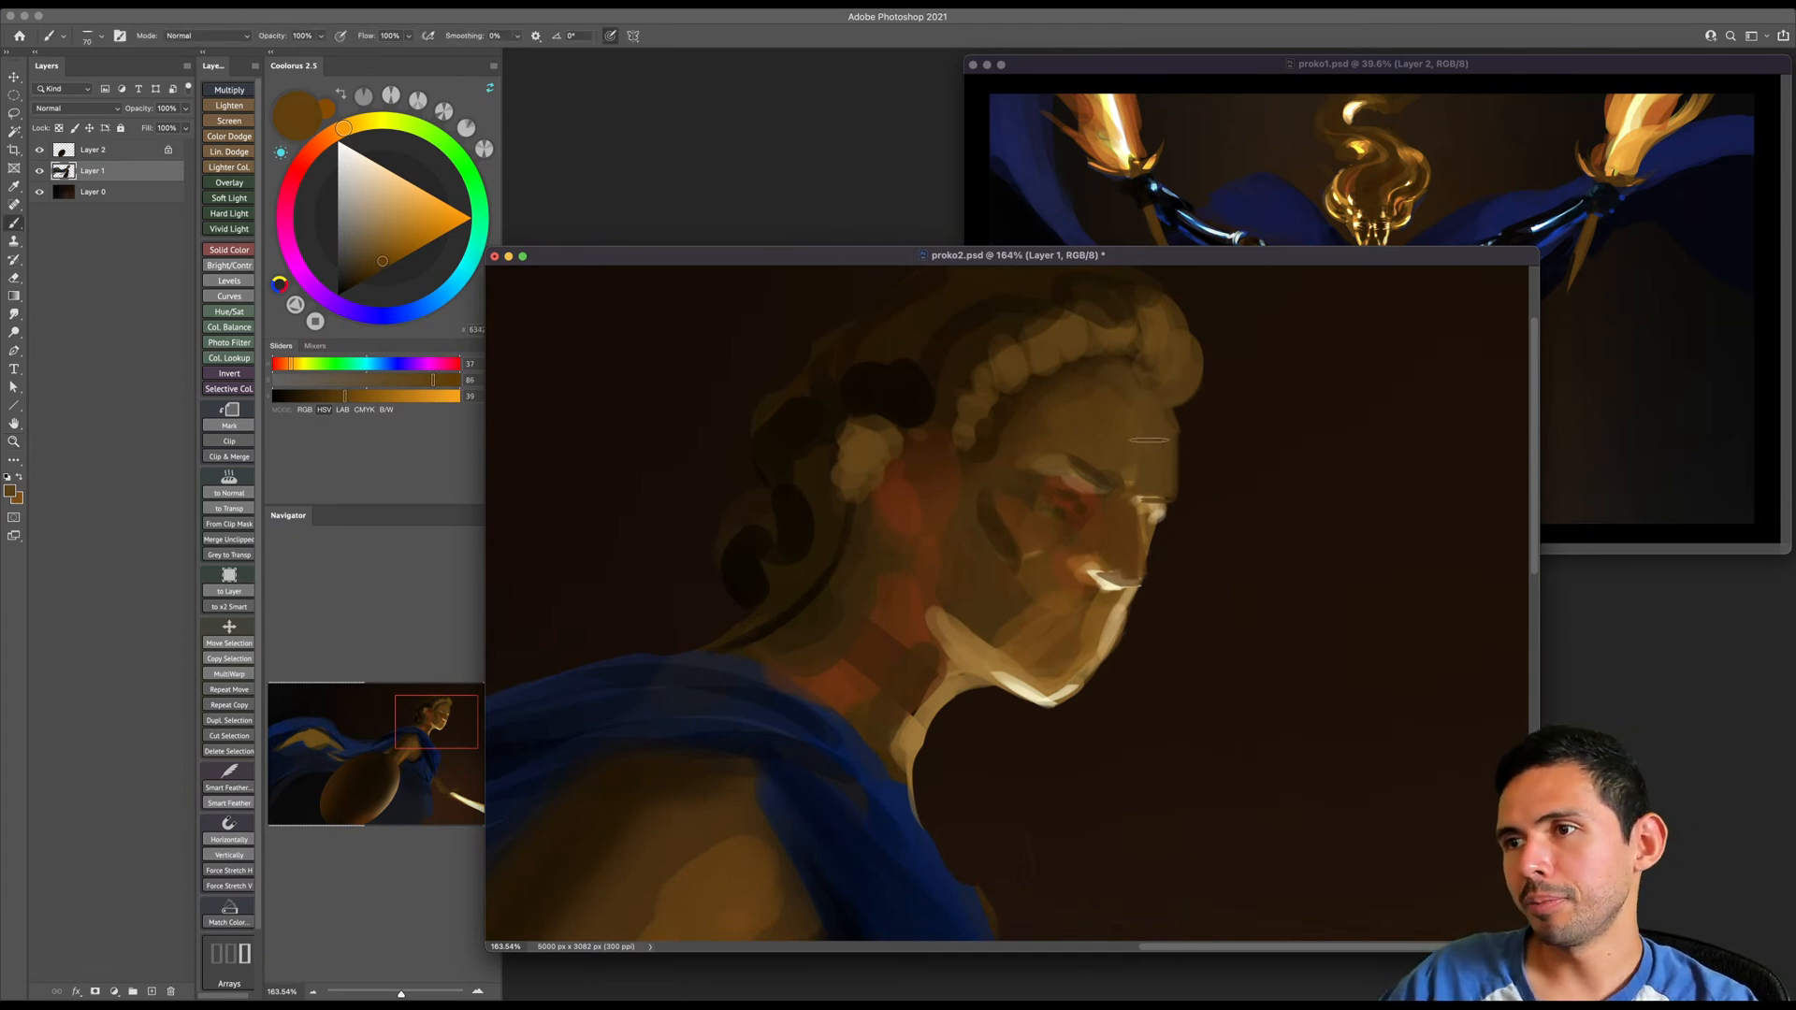
{"action": "key", "text": "]"}
{"action": "key", "text": "super+z"}
{"action": "key", "text": "super+z"}
{"action": "key", "text": "super+z"}
{"action": "key", "text": "super+z"}
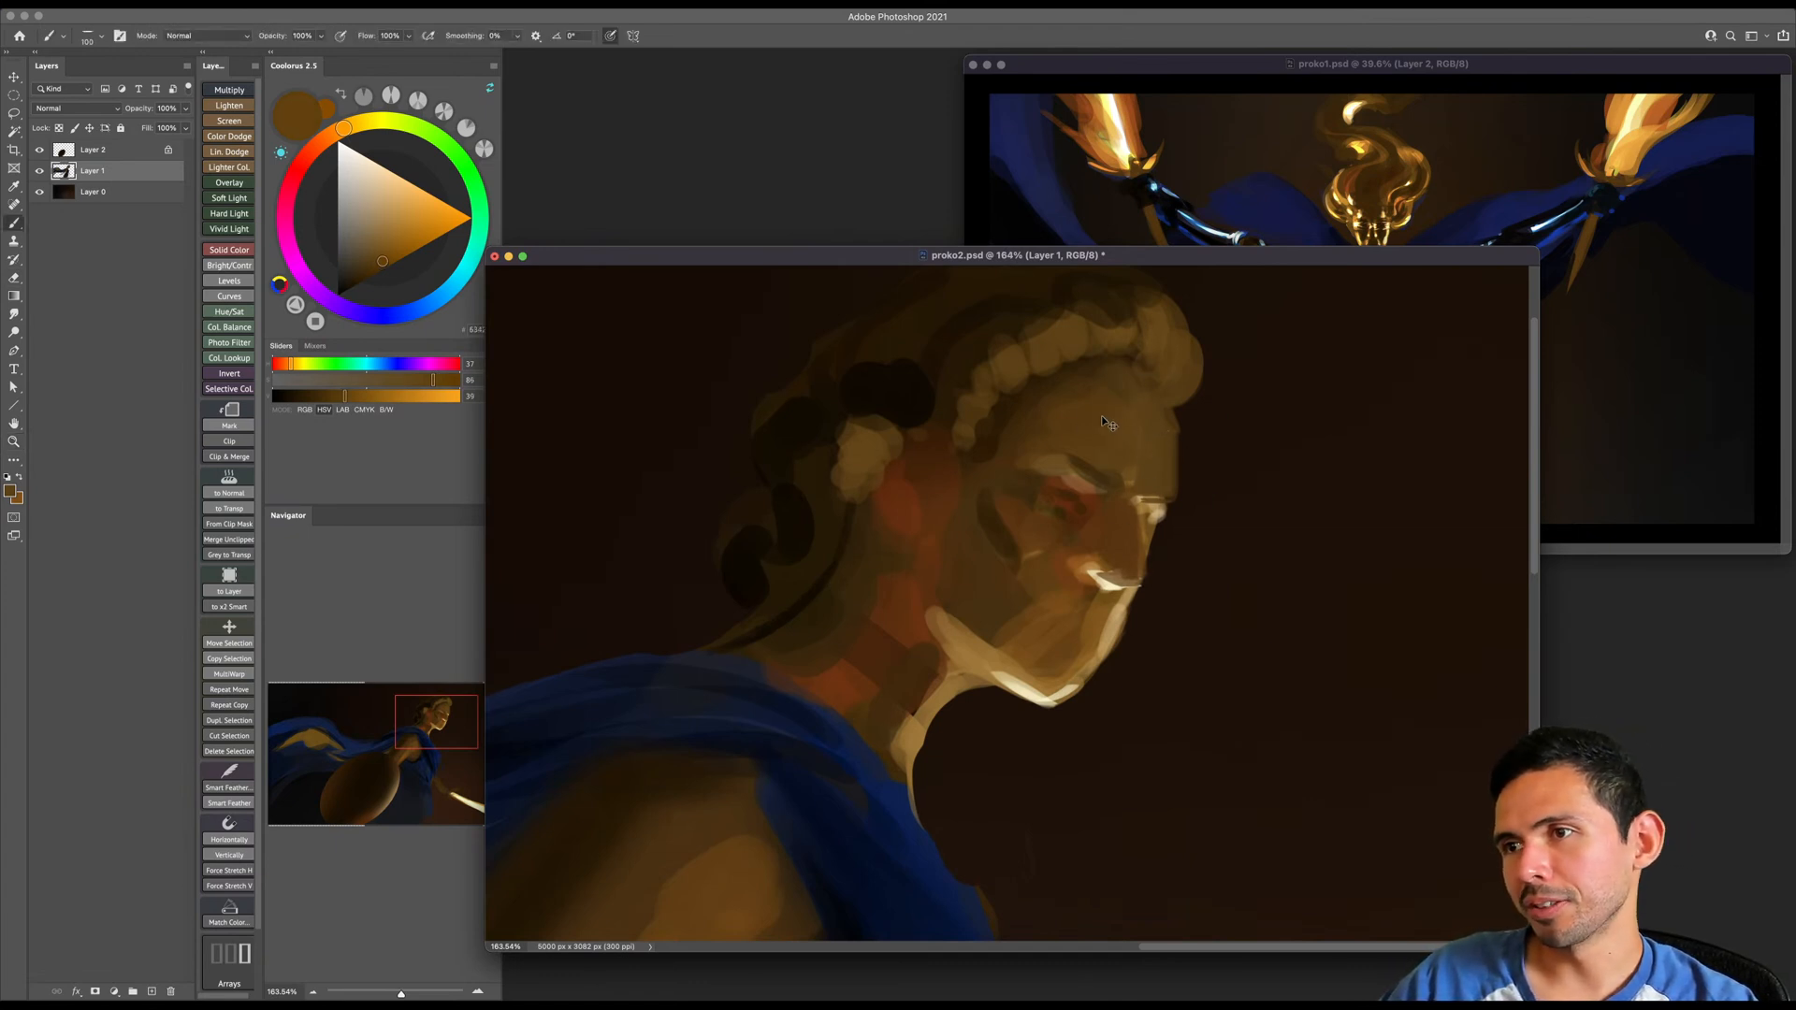
- Refine the forehead contour with skin brown and trim the front edge of the profile with a small eraser
{"action": "key", "text": "bracketleft"}
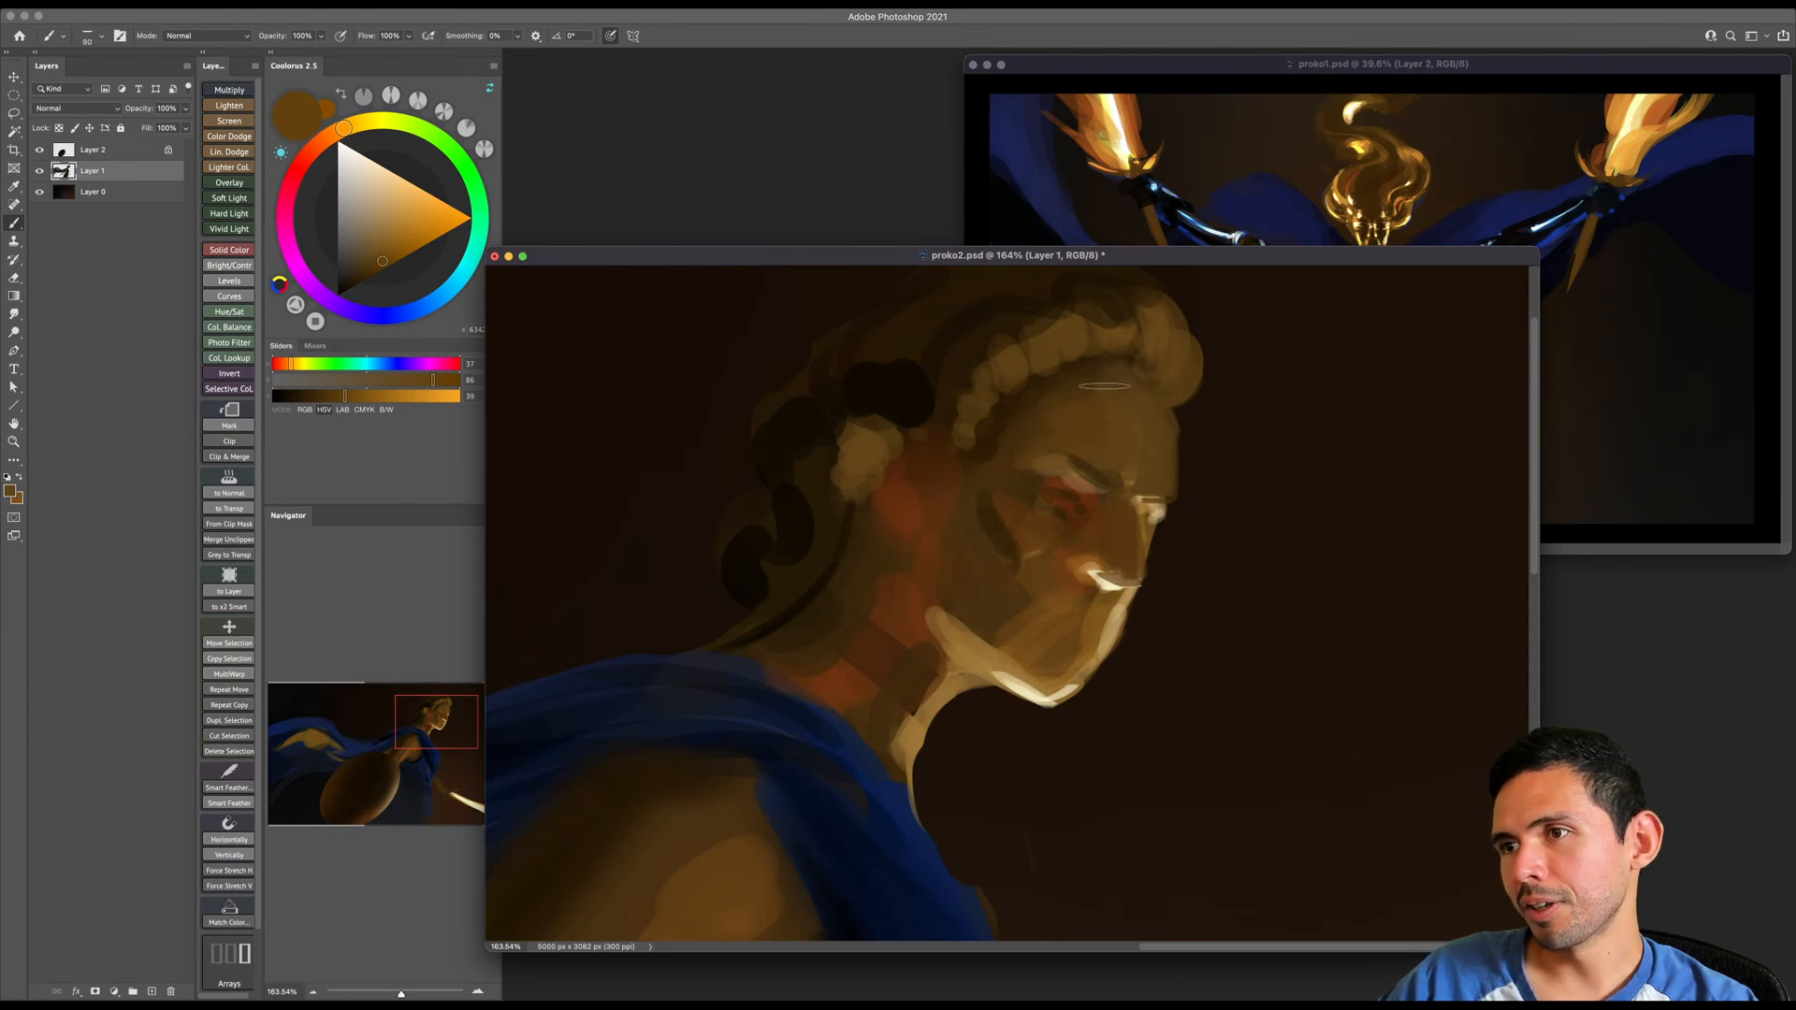
{"action": "key", "text": "bracketleft"}
{"action": "key", "text": "bracketleft"}
{"action": "key", "text": "bracketleft"}
{"action": "key", "text": "bracketleft"}
{"action": "key", "text": "bracketleft"}
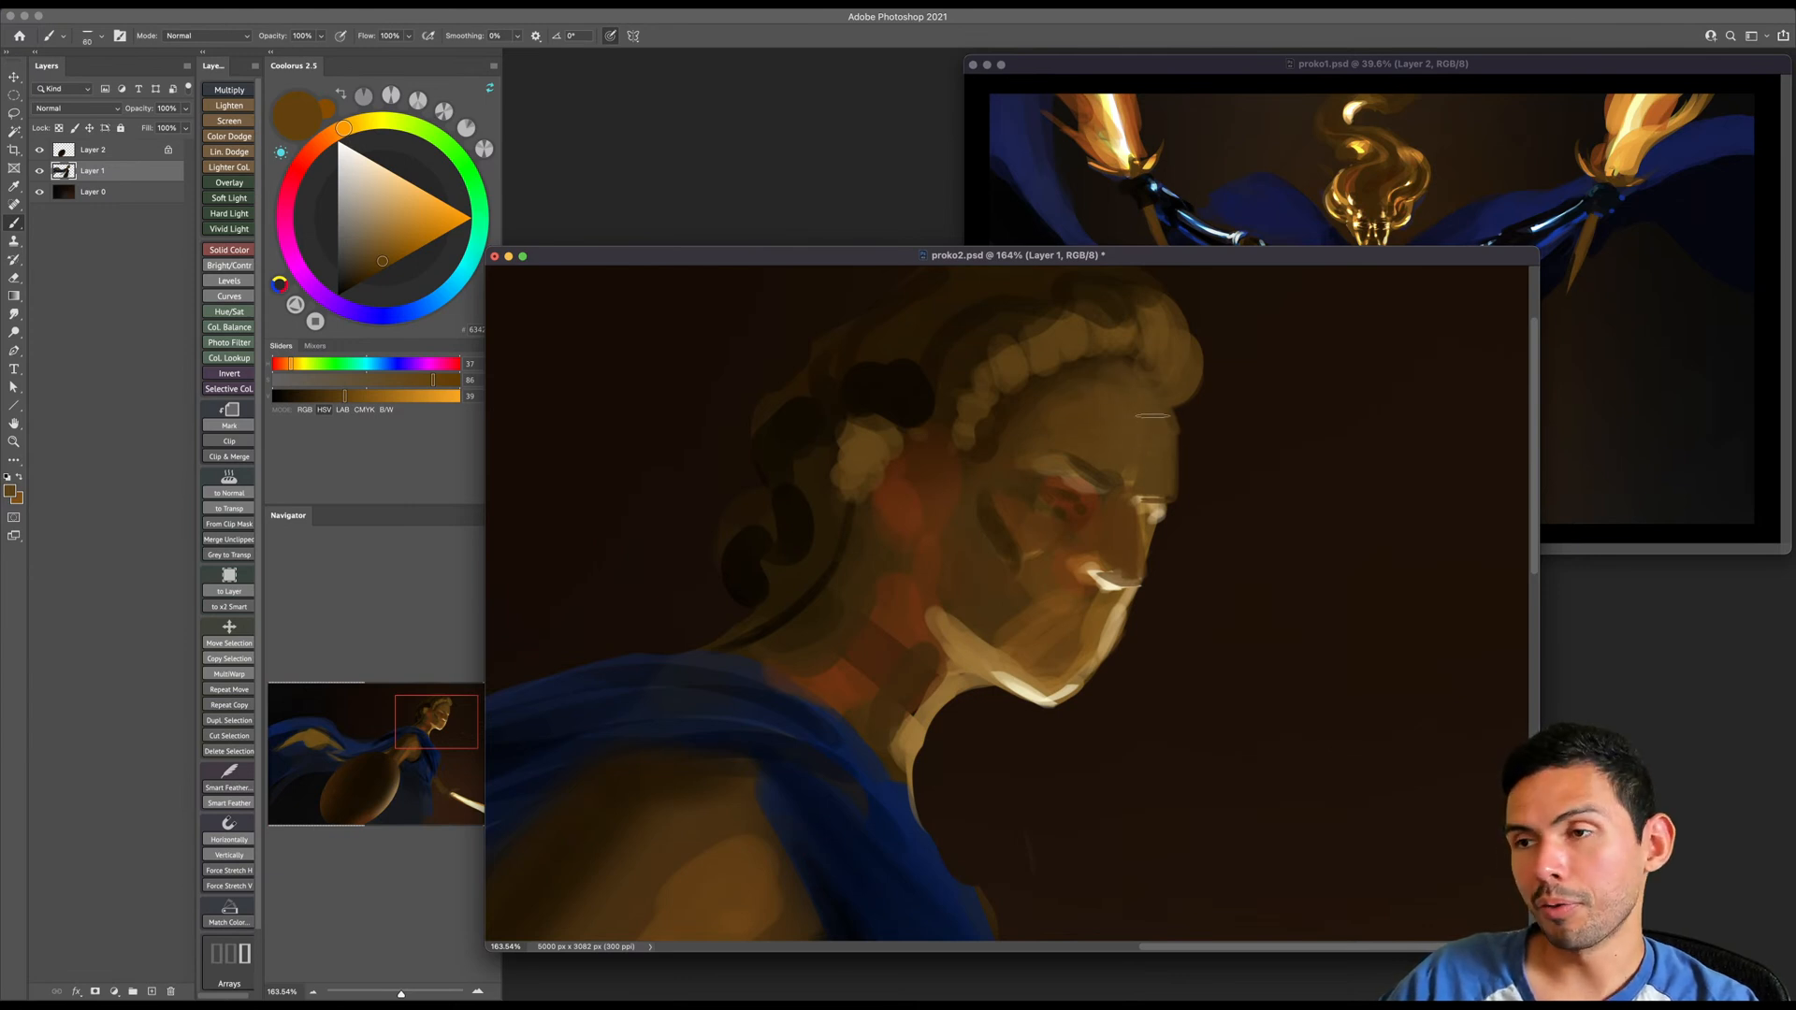
{"action": "key", "text": "e"}
{"action": "key", "text": "bracketleft"}
{"action": "key", "text": "bracketleft"}
{"action": "key", "text": "bracketleft"}
{"action": "key", "text": "bracketleft"}
{"action": "key", "text": "bracketleft"}
{"action": "key", "text": "bracketleft"}
{"action": "key", "text": "bracketleft"}
{"action": "key", "text": "bracketleft"}
{"action": "key", "text": "bracketleft"}
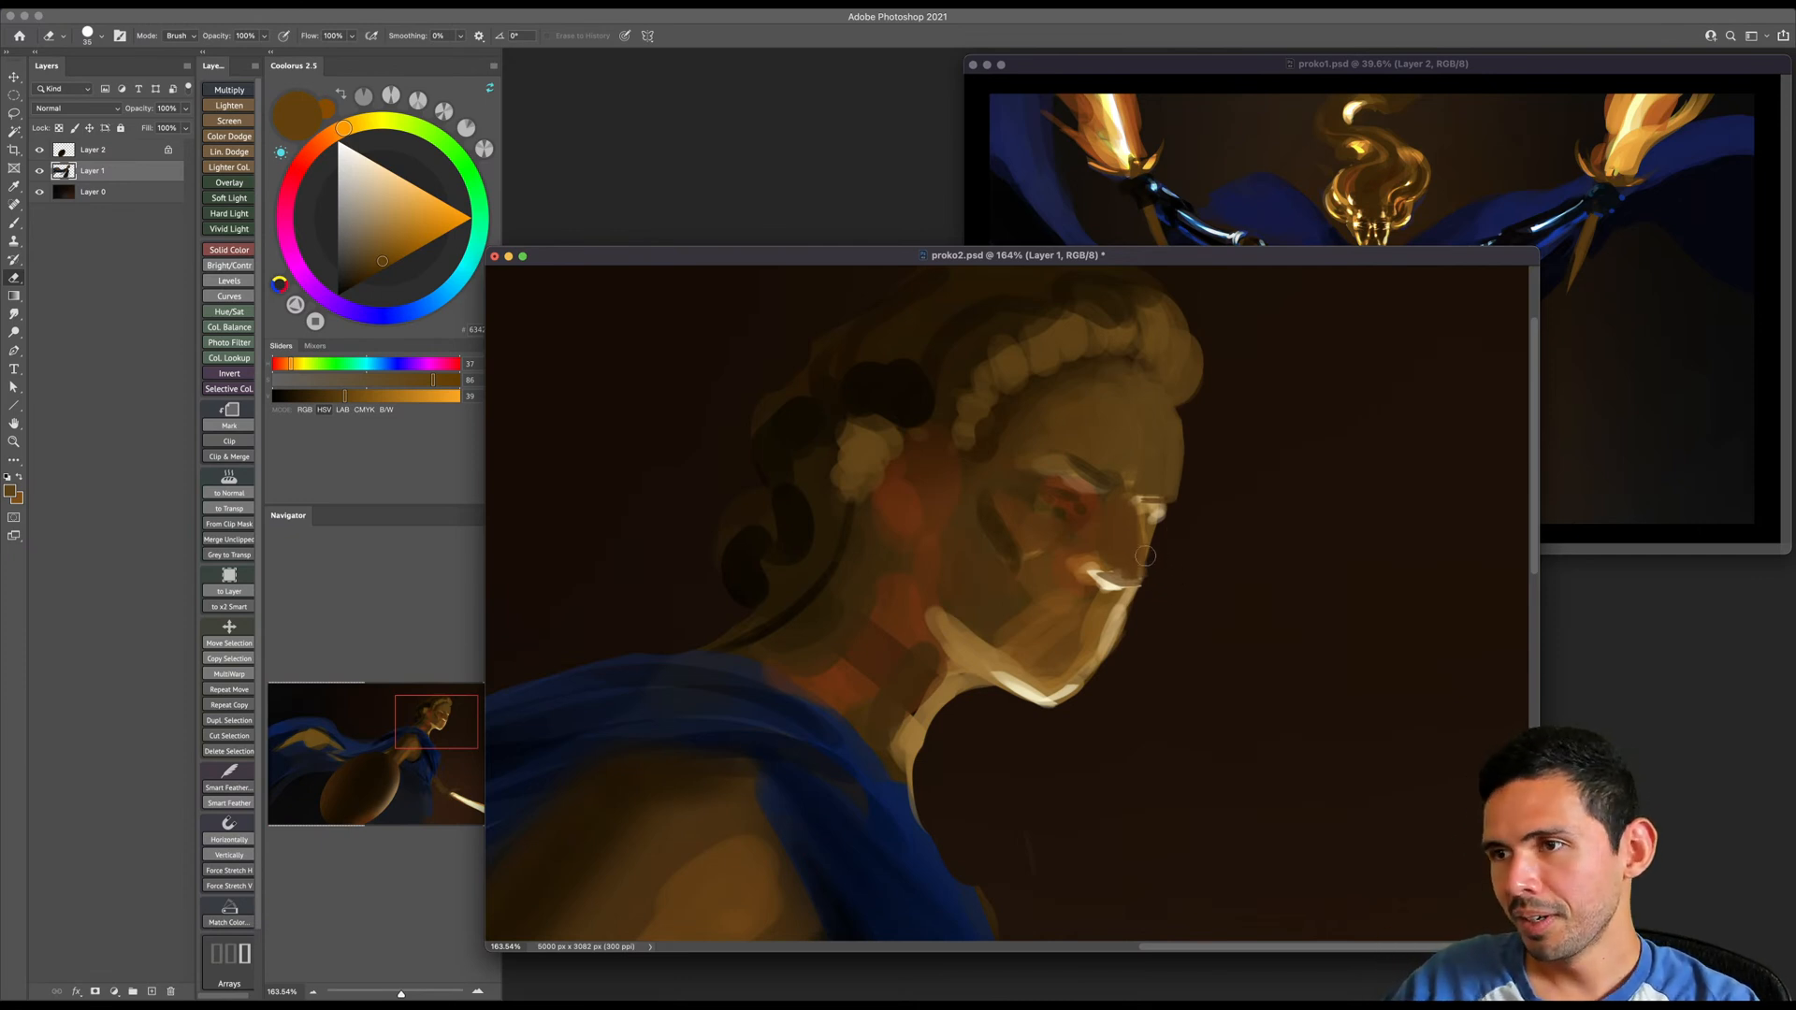
- Paint a sharp, angled dark brown eyebrow and the brow line at the nose bridge with a small flat brush
{"action": "key", "text": "b"}
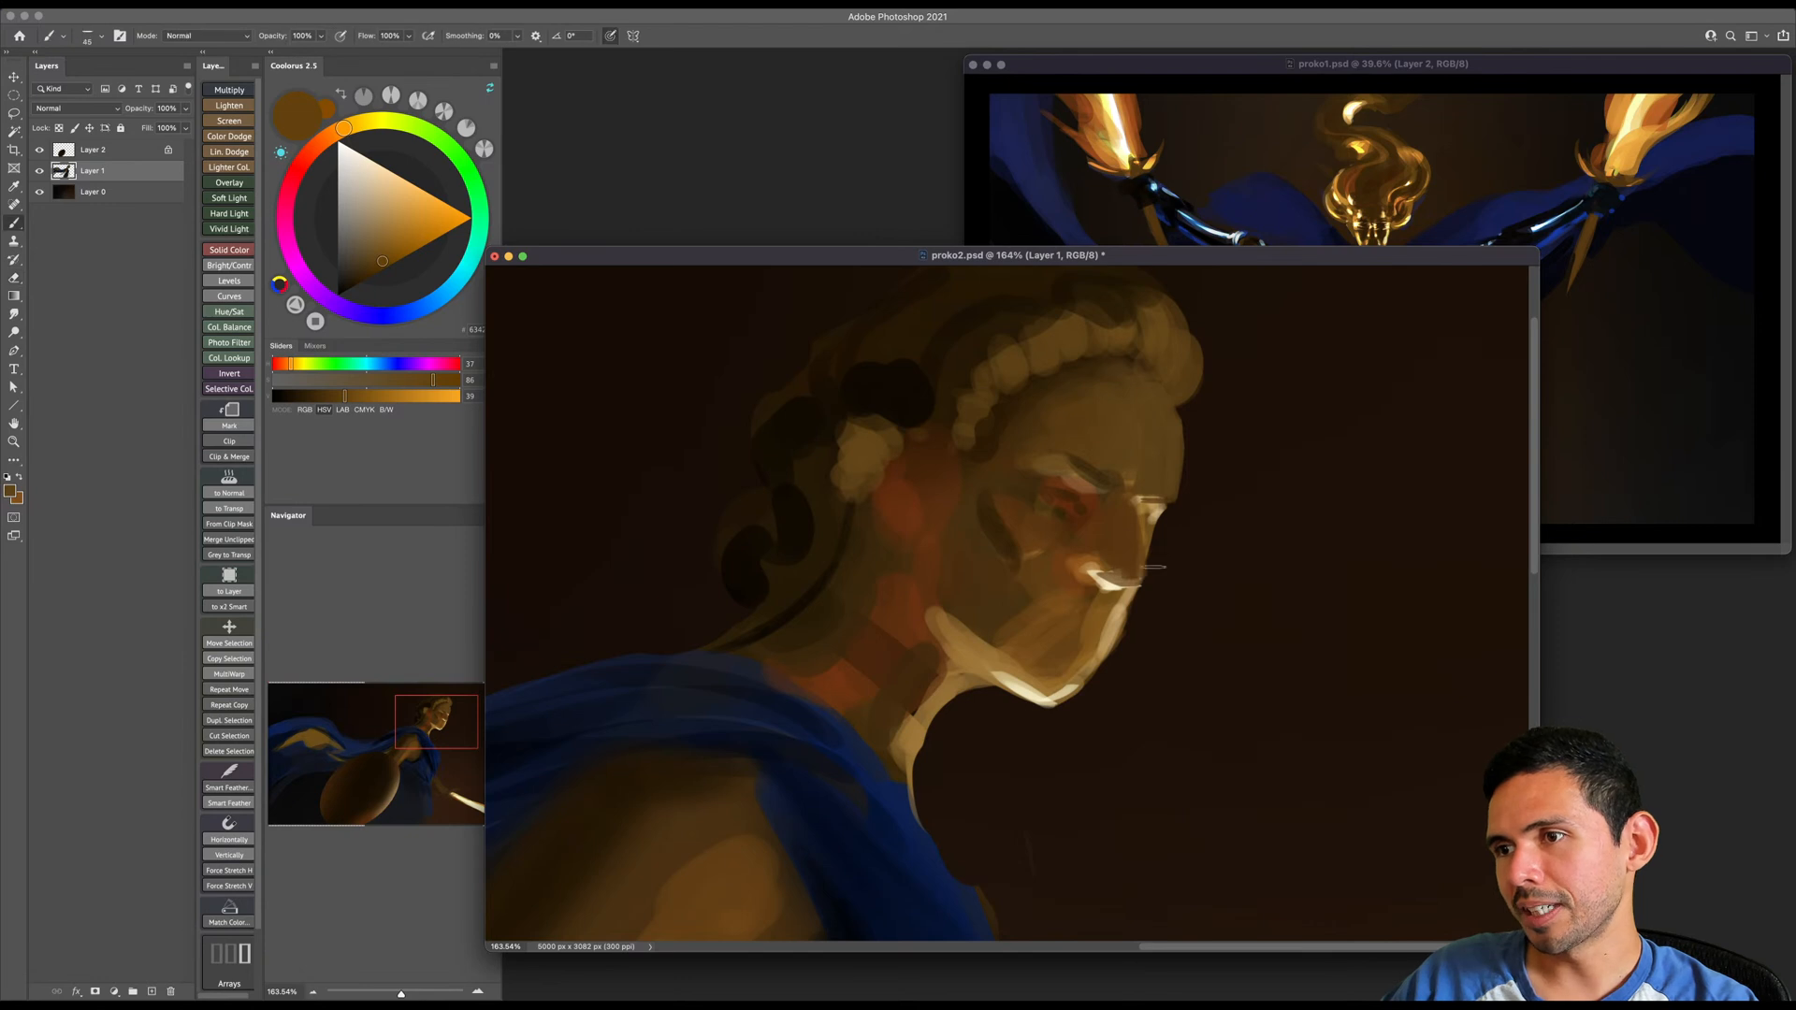
{"action": "left_click", "coordinate": [1154, 485], "text": "alt"}
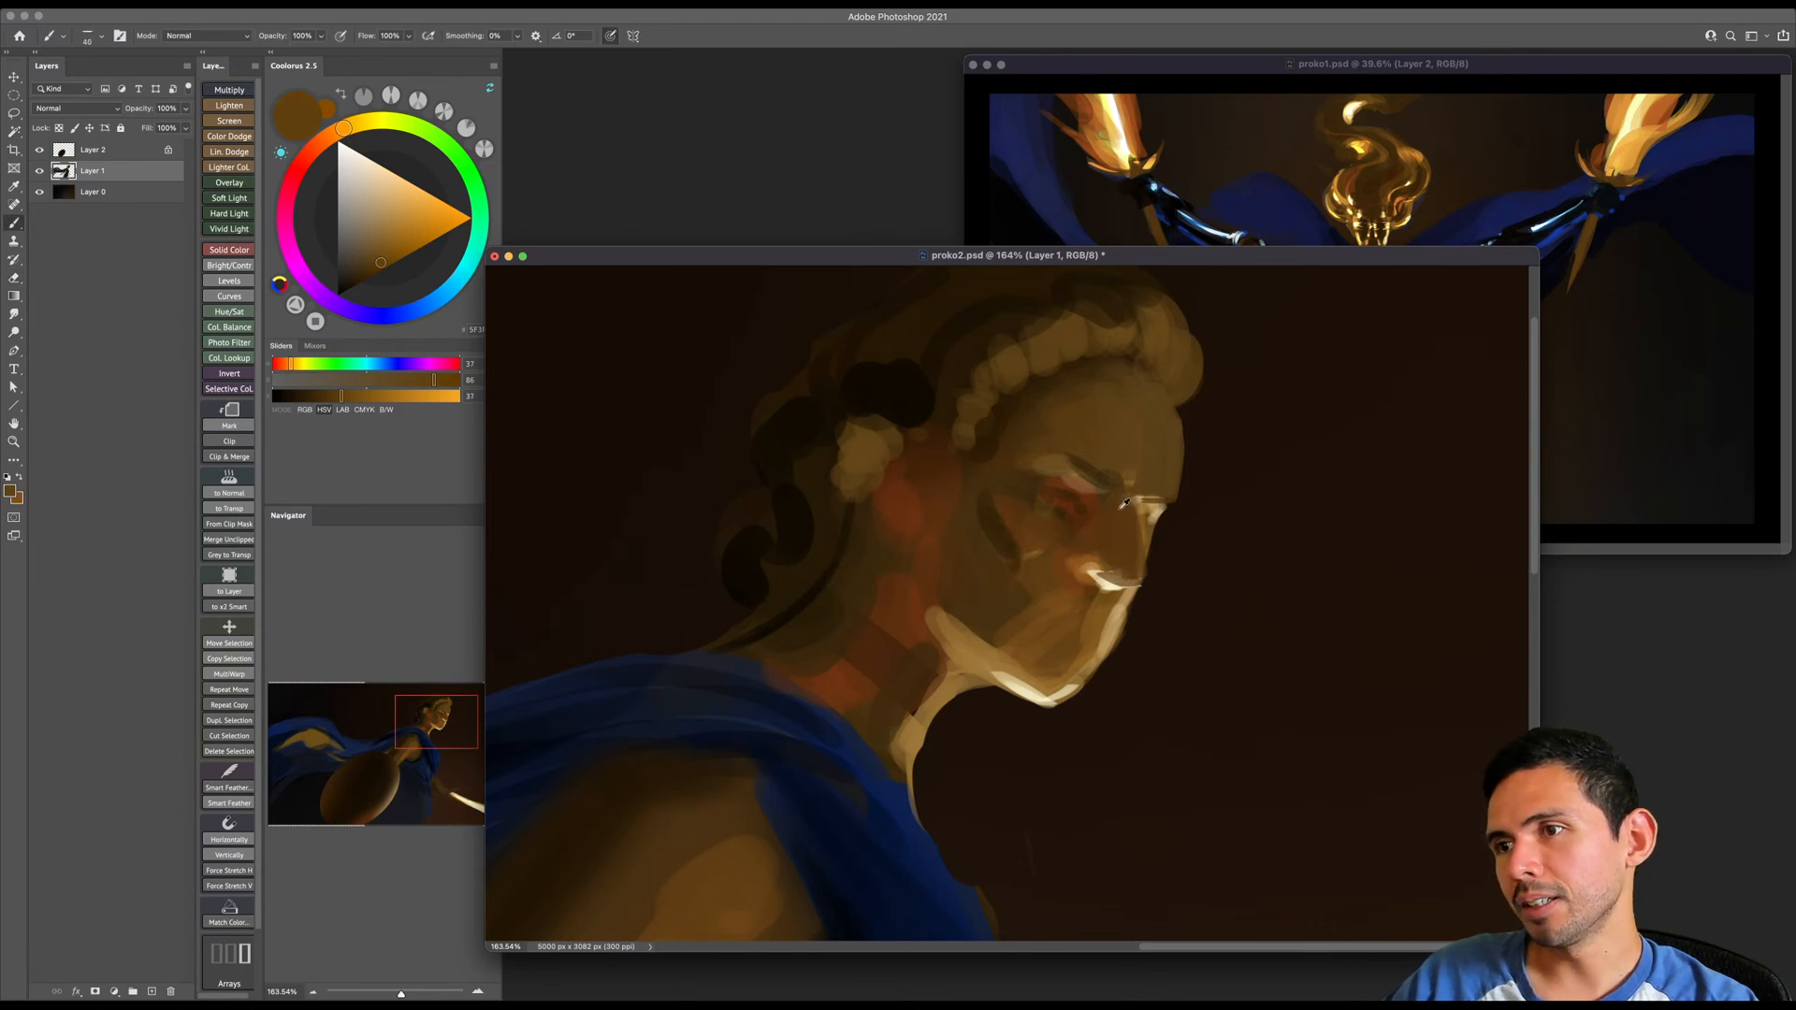
{"action": "left_click", "coordinate": [336, 133]}
{"action": "left_click", "coordinate": [367, 278]}
{"action": "key", "text": "bracketleft"}
{"action": "left_click_drag", "start_coordinate": [1087, 483], "coordinate": [1096, 497]}
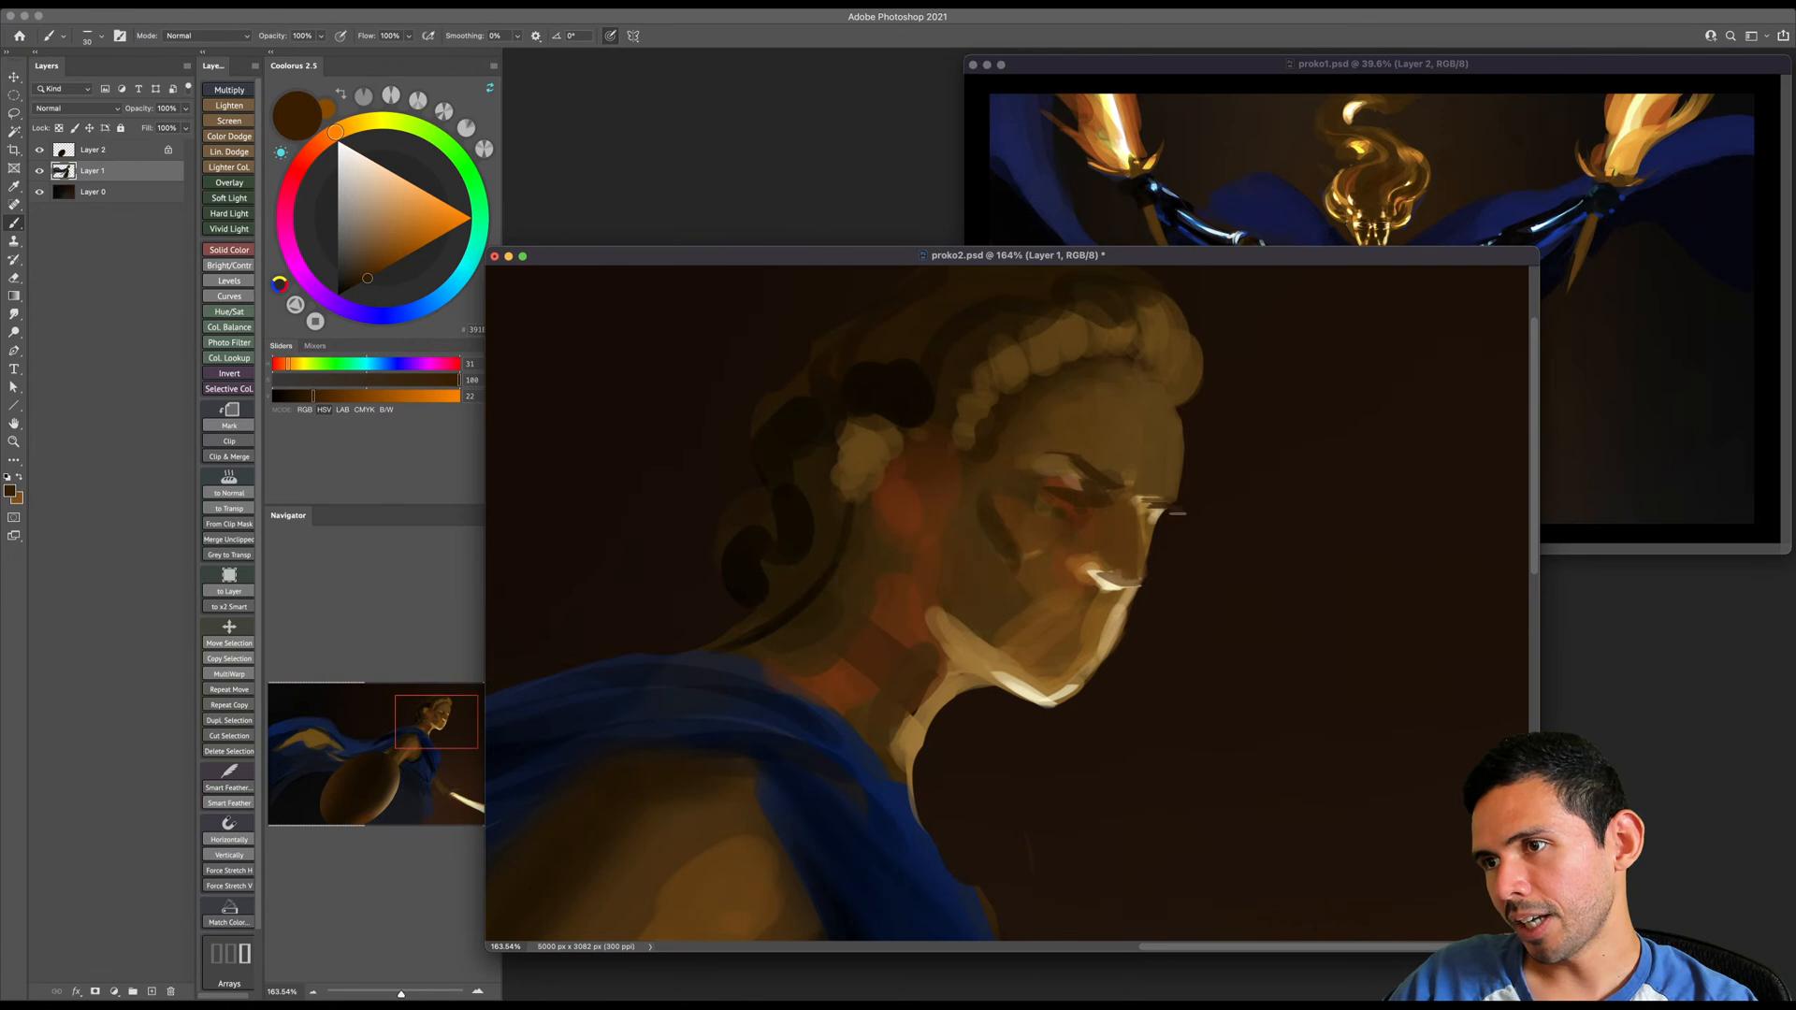
- Paint sampled lighter and mid browns over the reddish eye socket and refine the eyelid and nose bridge
{"action": "left_click", "coordinate": [1067, 458], "text": "alt"}
{"action": "mouse_move", "coordinate": [1041, 461]}
{"action": "left_mouse_down"}
{"action": "mouse_move", "coordinate": [1076, 480]}
{"action": "mouse_move", "coordinate": [1063, 490]}
{"action": "left_mouse_up"}
{"action": "key", "text": "bracketright"}
{"action": "key", "text": "bracketright"}
{"action": "key", "text": "bracketleft"}
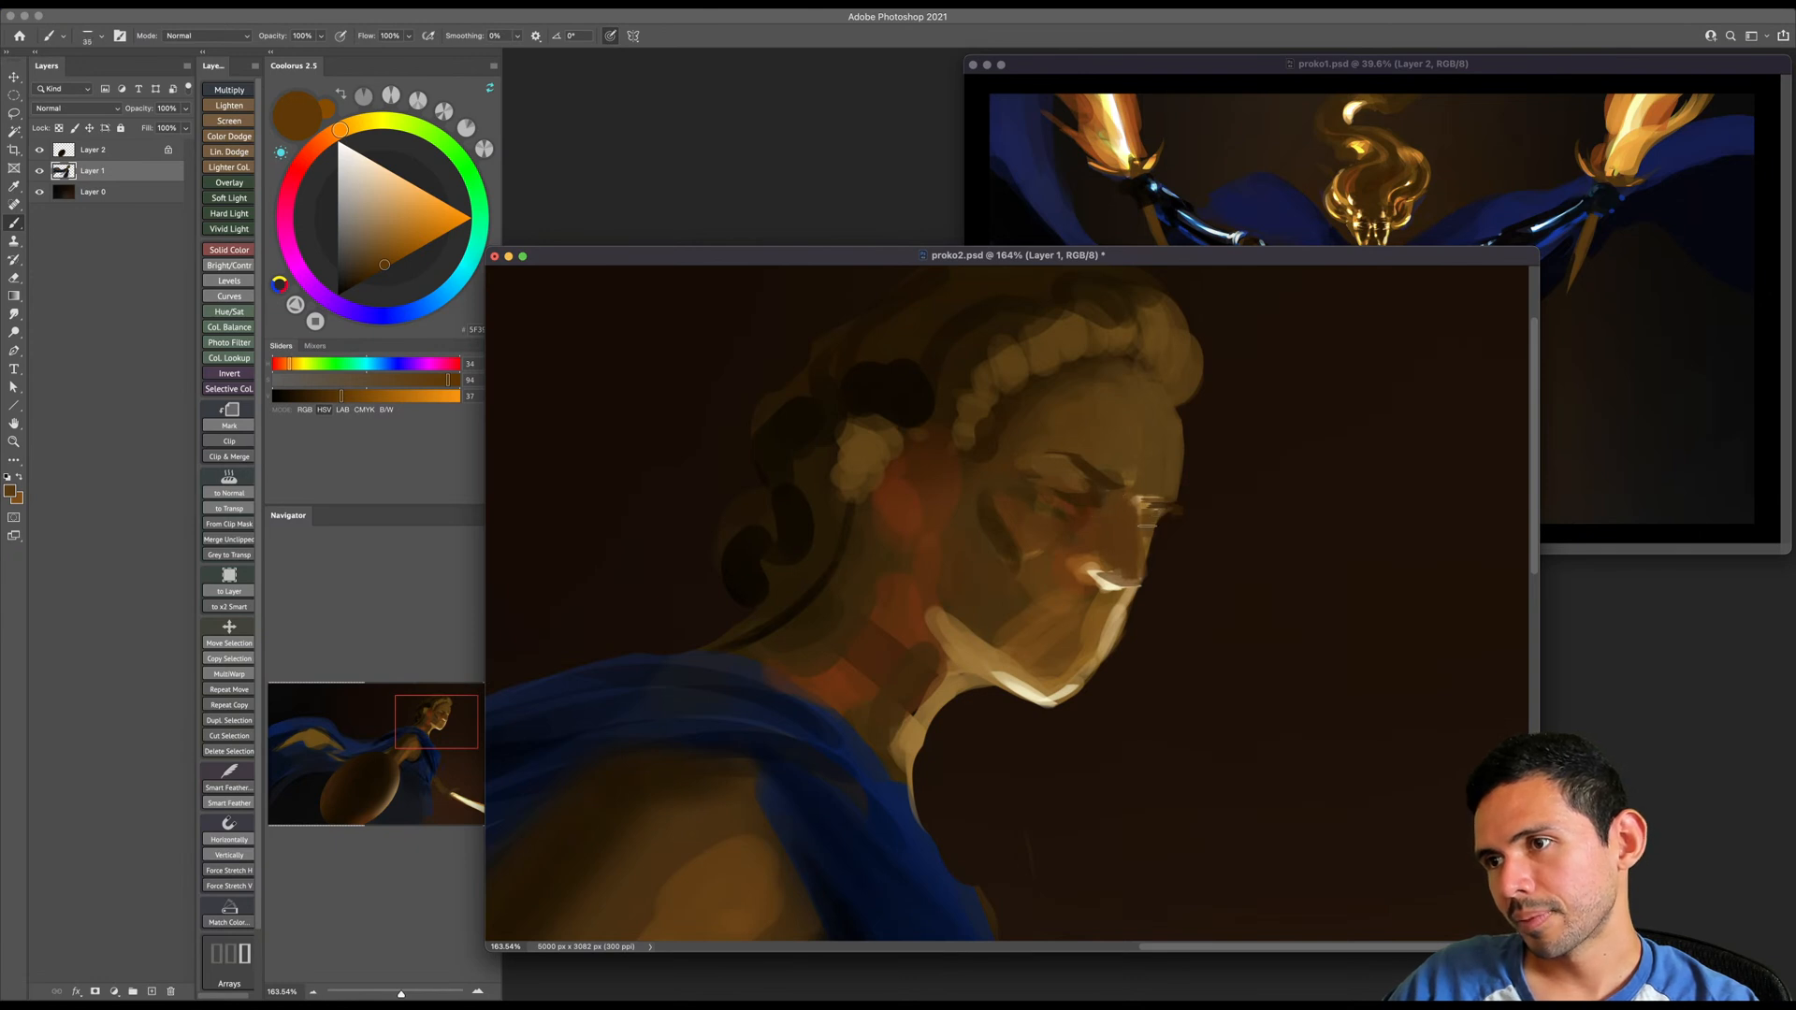
{"action": "key", "text": "bracketright"}
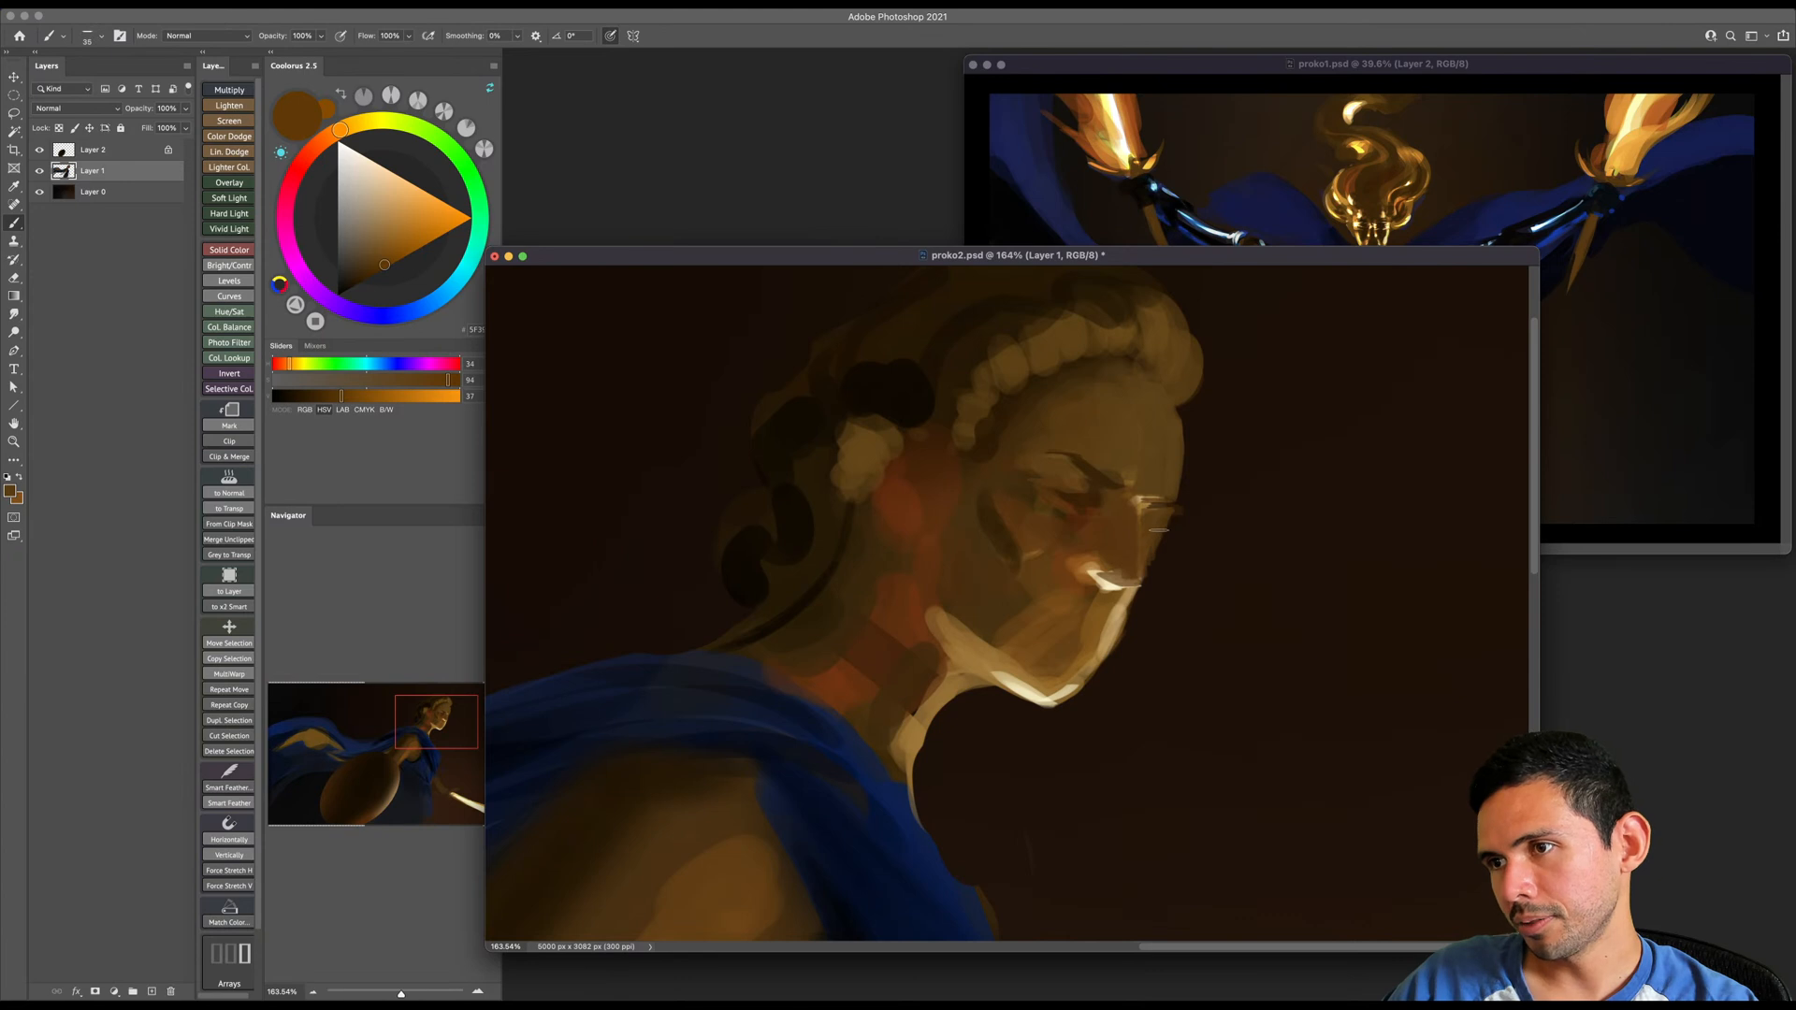
{"action": "scroll", "coordinate": [1150, 510], "scroll_direction": "right", "scroll_amount": 1}
{"action": "key", "text": "bracketleft"}
{"action": "left_click", "coordinate": [1155, 494], "text": "alt"}
- Reshape the rounded front hair into jagged olive-brown curls projecting over the forehead, trimming the outline with the eraser
{"action": "left_click_drag", "start_coordinate": [1158, 445], "coordinate": [1134, 527]}
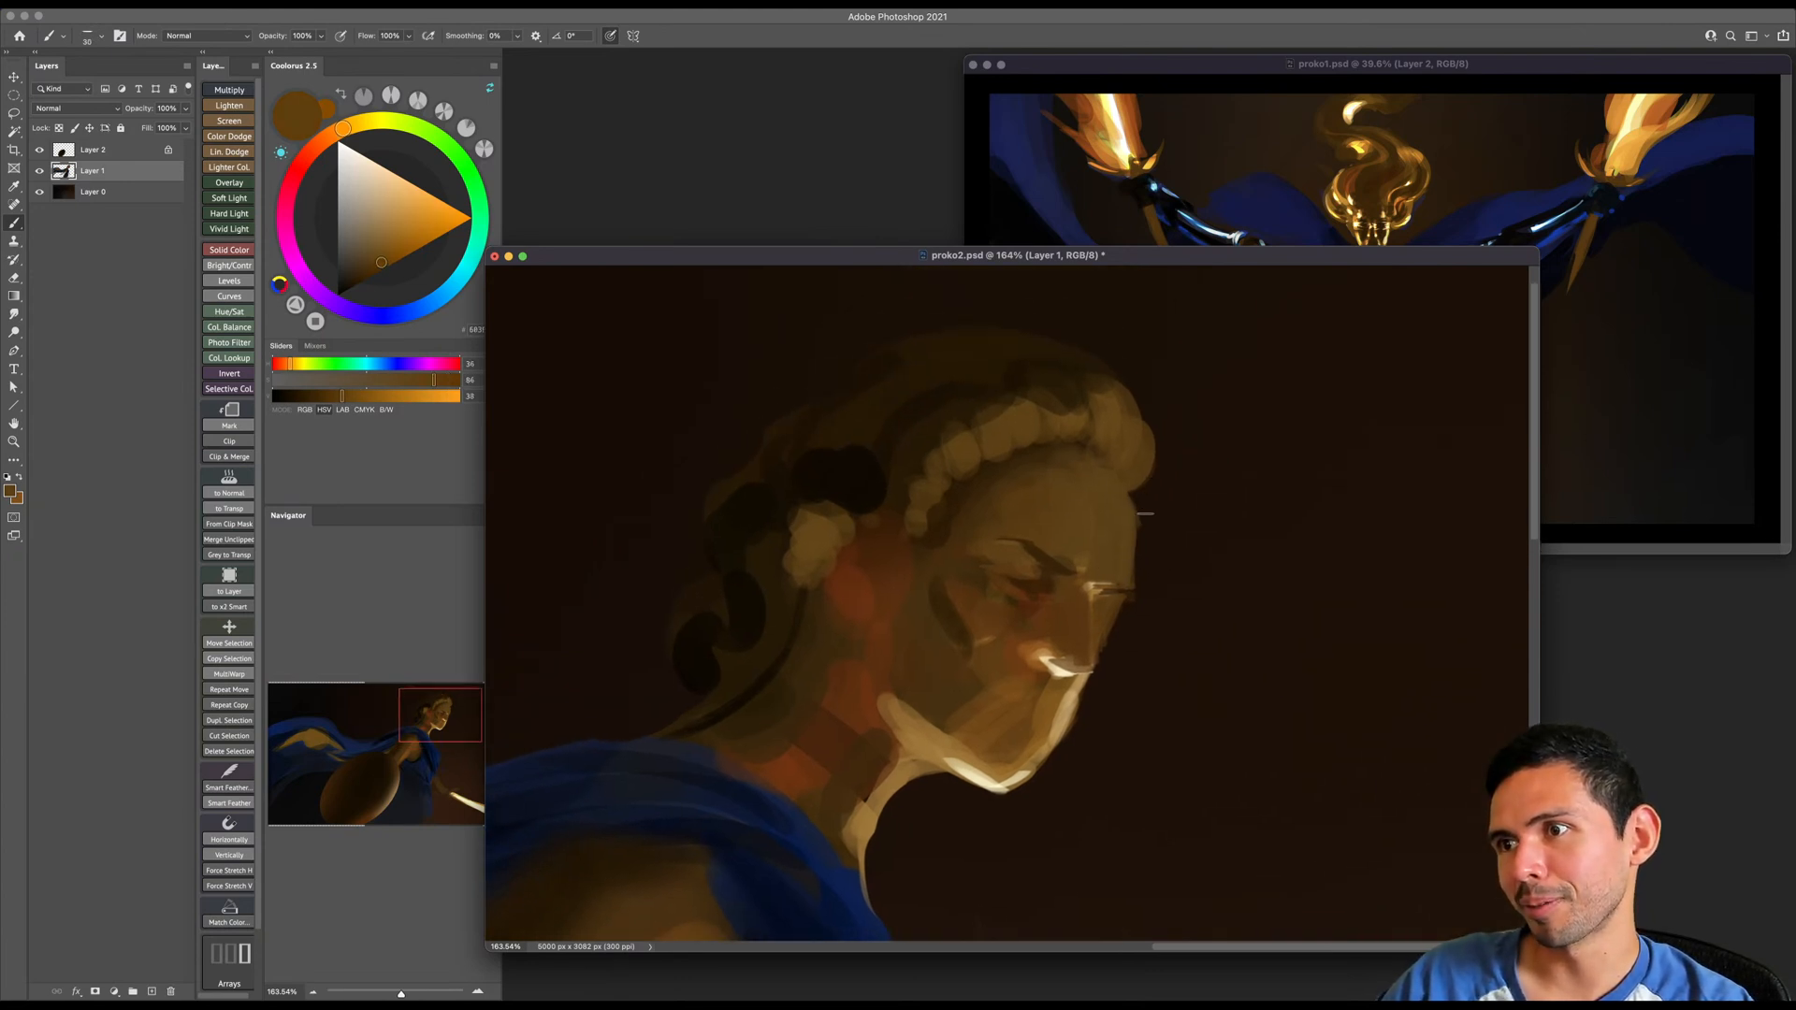
{"action": "key", "text": "bracketright"}
{"action": "left_click", "coordinate": [1104, 455], "text": "alt"}
{"action": "key", "text": "bracketright"}
{"action": "mouse_move", "coordinate": [1146, 467]}
{"action": "left_mouse_down"}
{"action": "mouse_move", "coordinate": [1140, 524]}
{"action": "mouse_move", "coordinate": [1139, 426]}
{"action": "mouse_move", "coordinate": [1141, 550]}
{"action": "left_mouse_up"}
{"action": "key", "text": "bracketleft"}
{"action": "key", "text": "bracketright"}
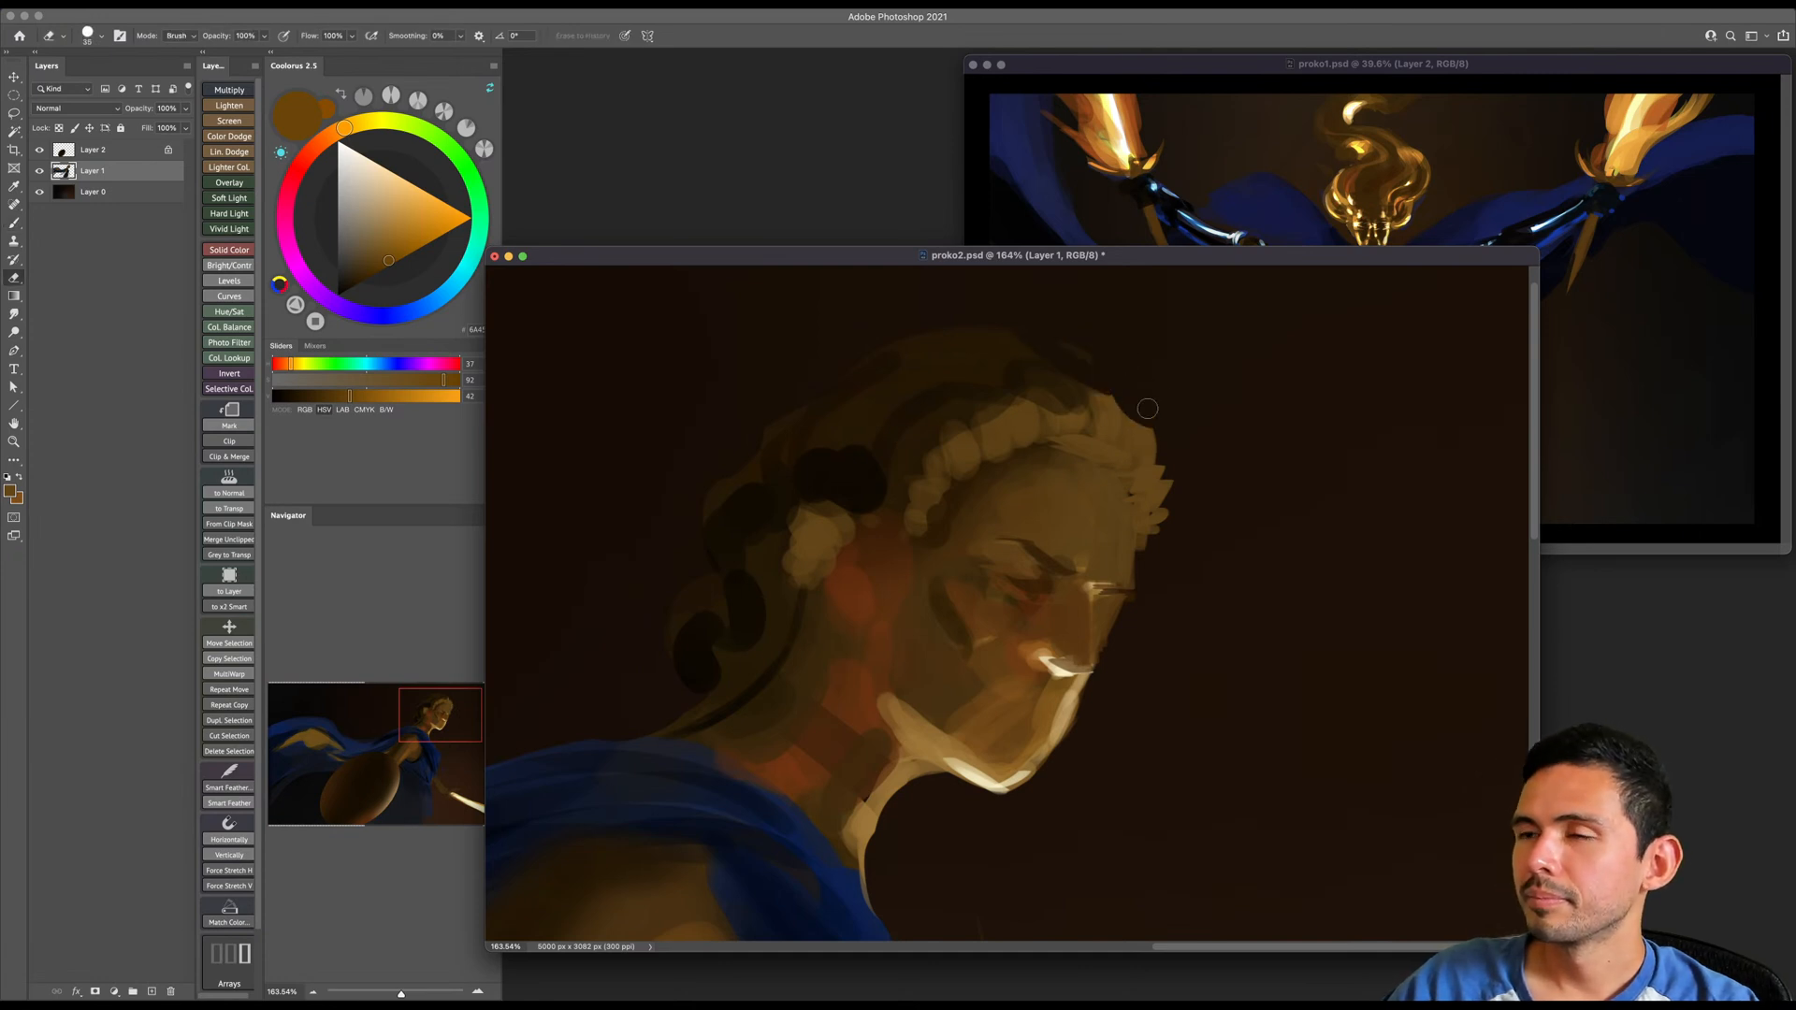
{"action": "left_click", "coordinate": [1114, 418], "text": "alt"}
{"action": "key", "text": "bracketleft"}
{"action": "left_click_drag", "start_coordinate": [1148, 430], "coordinate": [1159, 460]}
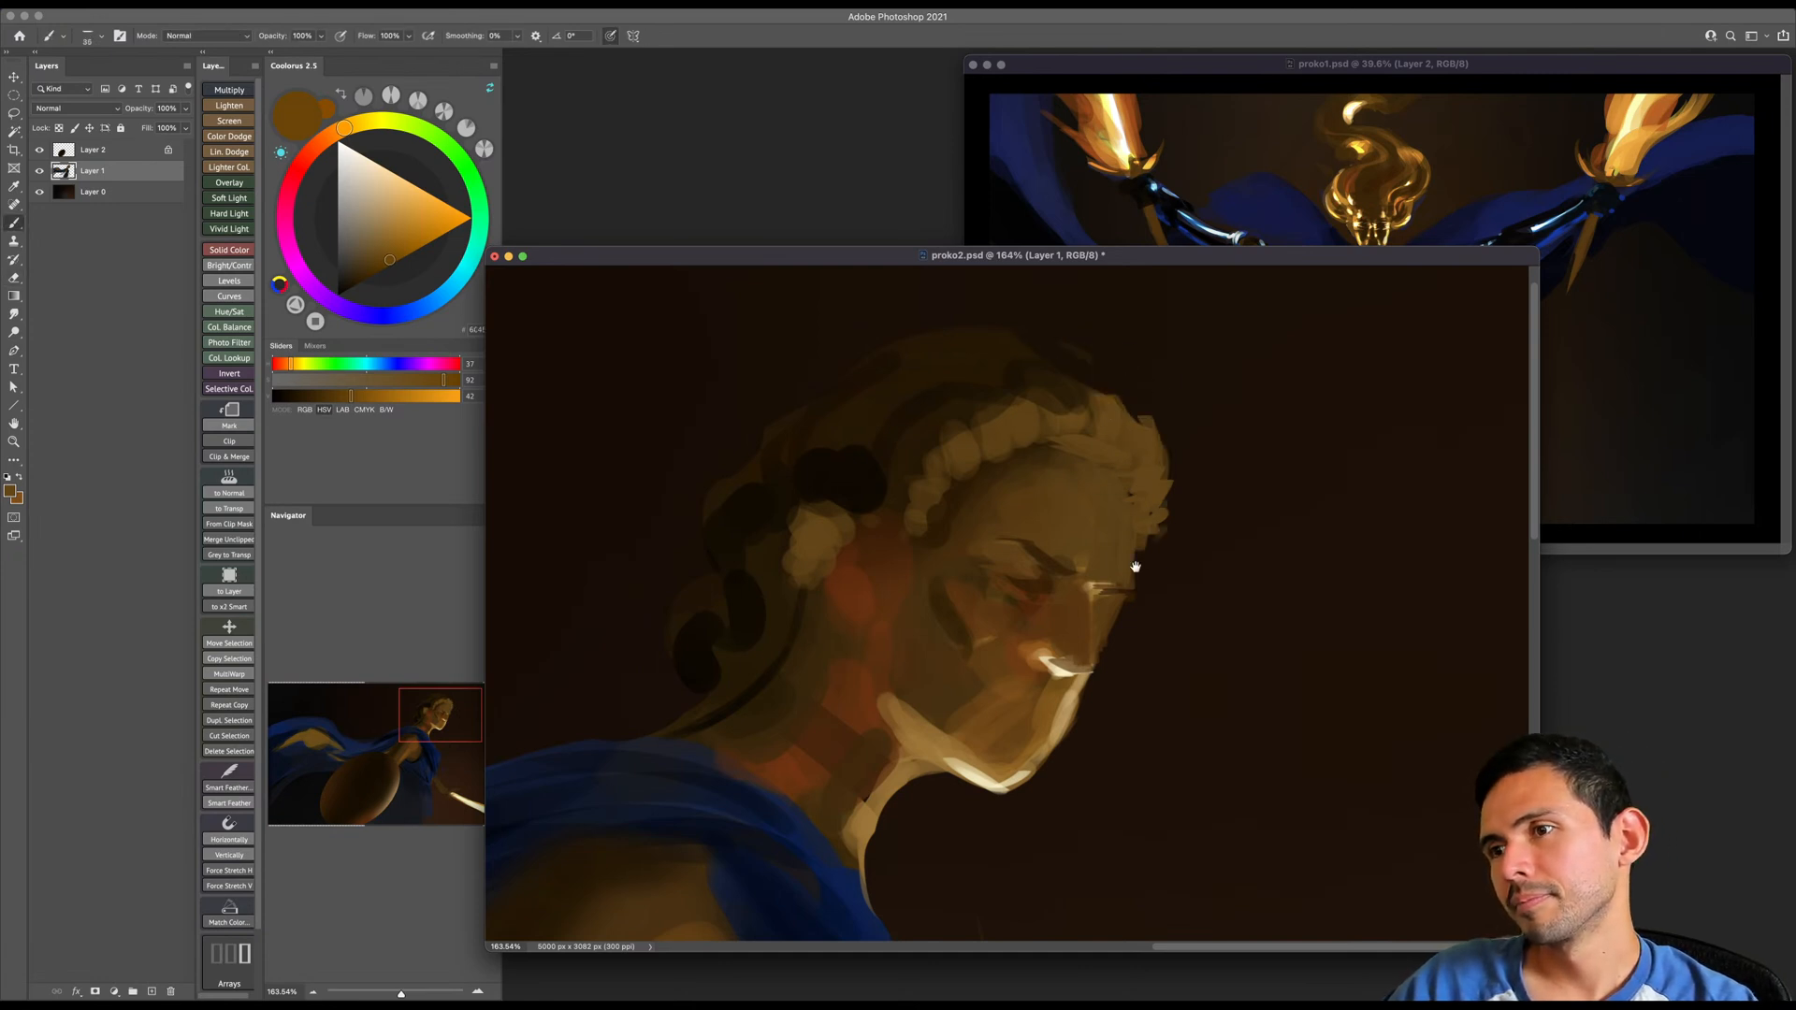
- Shade the side plane of the face with dark brown strokes down the temple, forehead side and cheek
{"action": "left_click_drag", "start_coordinate": [1146, 535], "coordinate": [1191, 446]}
{"action": "left_click", "coordinate": [1087, 497], "text": "alt"}
{"action": "left_click", "coordinate": [1002, 523], "text": "alt"}
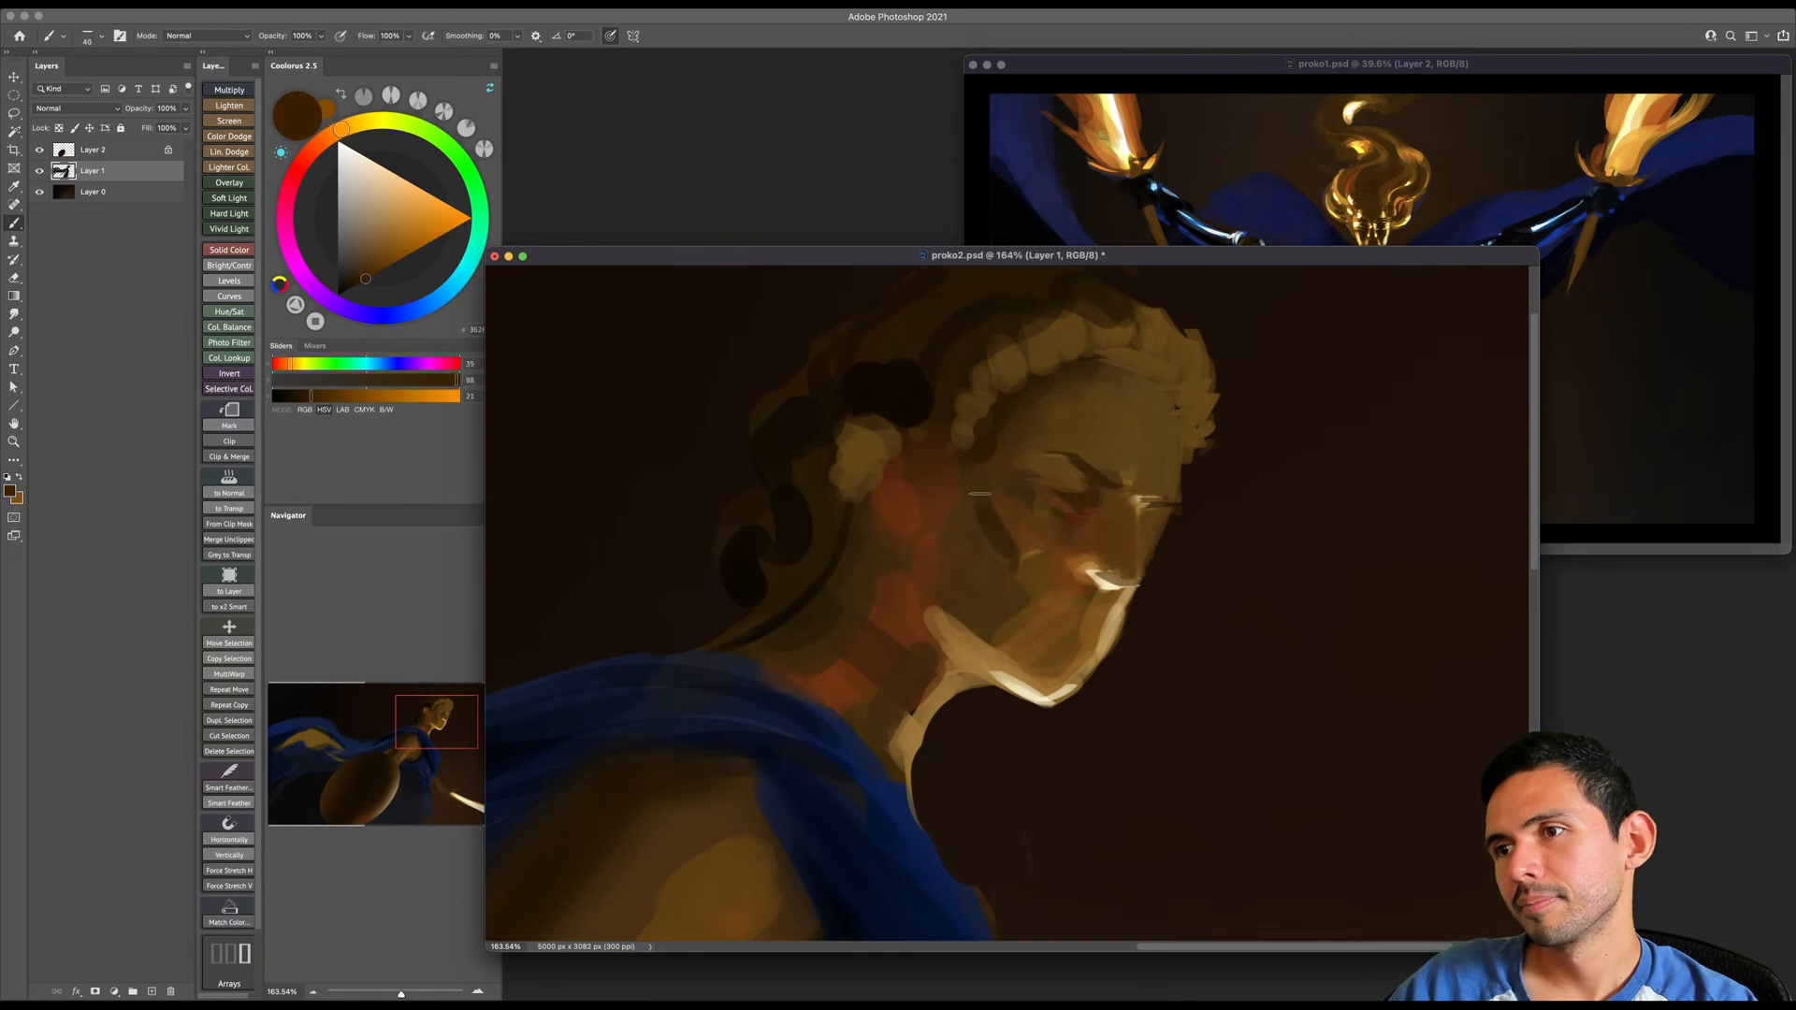
{"action": "key", "text": "bracketright"}
{"action": "key", "text": "bracketright"}
{"action": "key", "text": "bracketright"}
{"action": "left_click", "coordinate": [349, 289]}
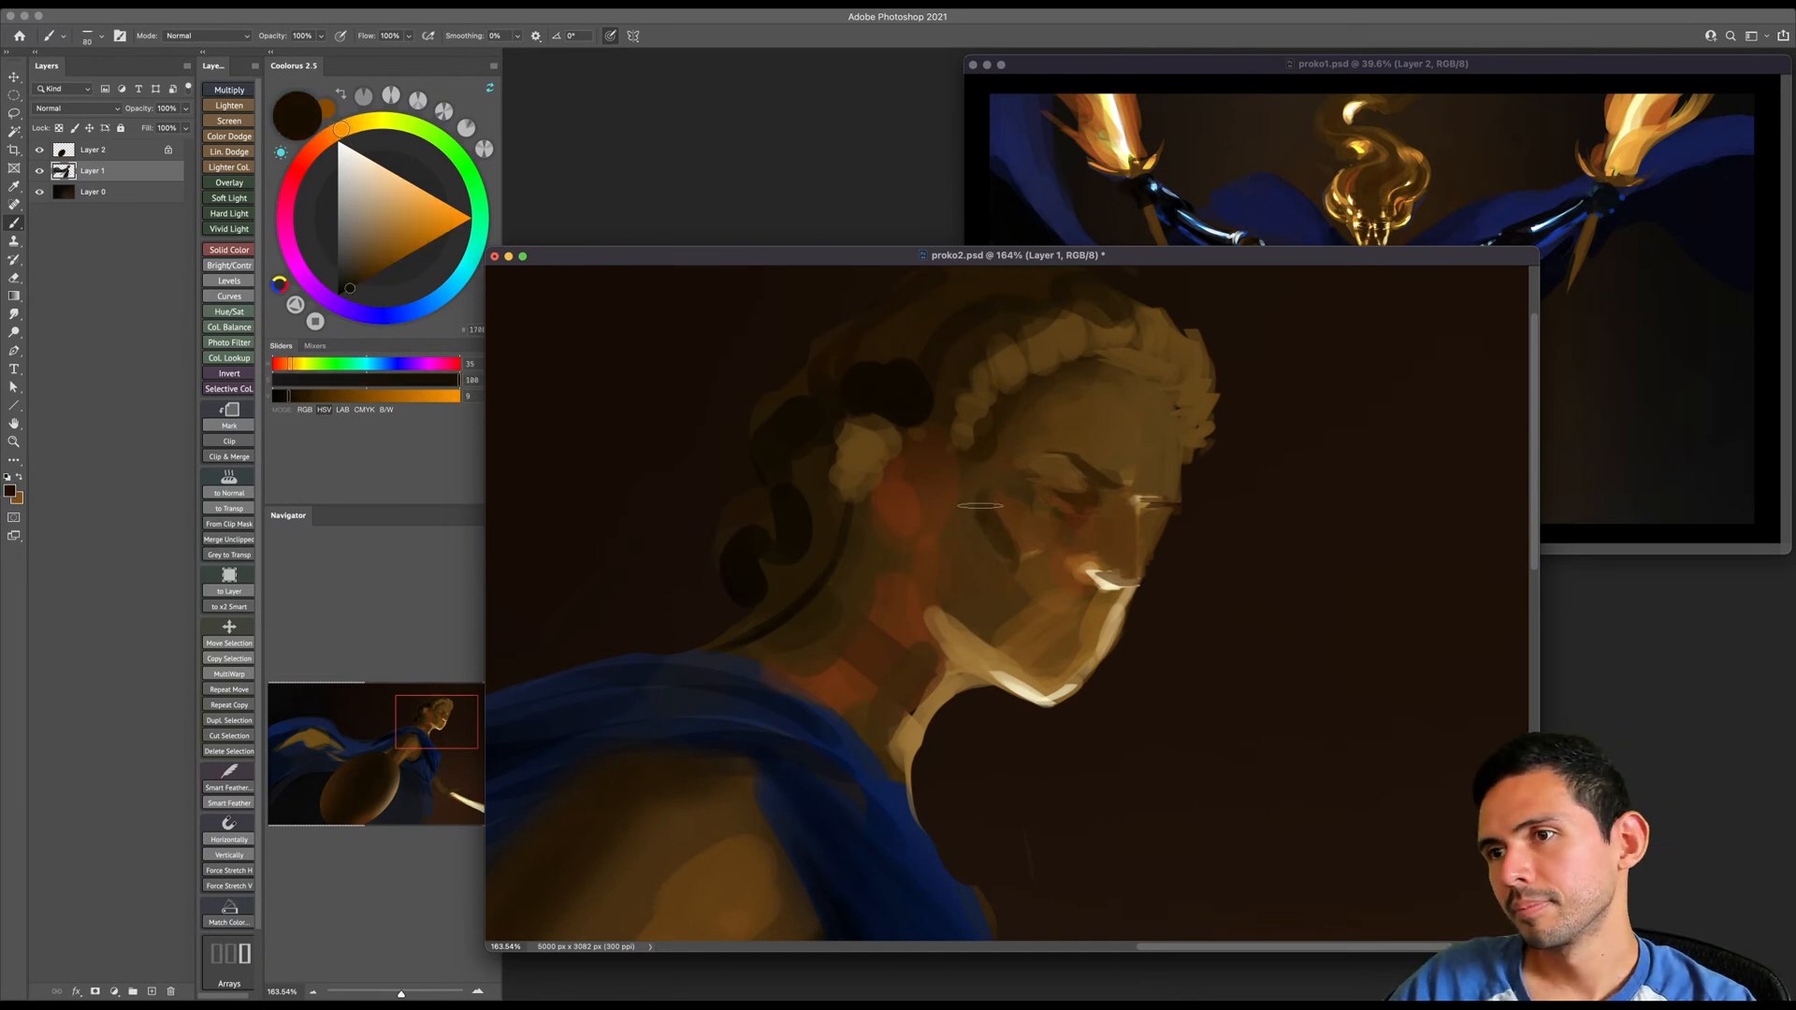
{"action": "key", "text": "bracketright"}
{"action": "key", "text": "bracketright"}
{"action": "key", "text": "bracketright"}
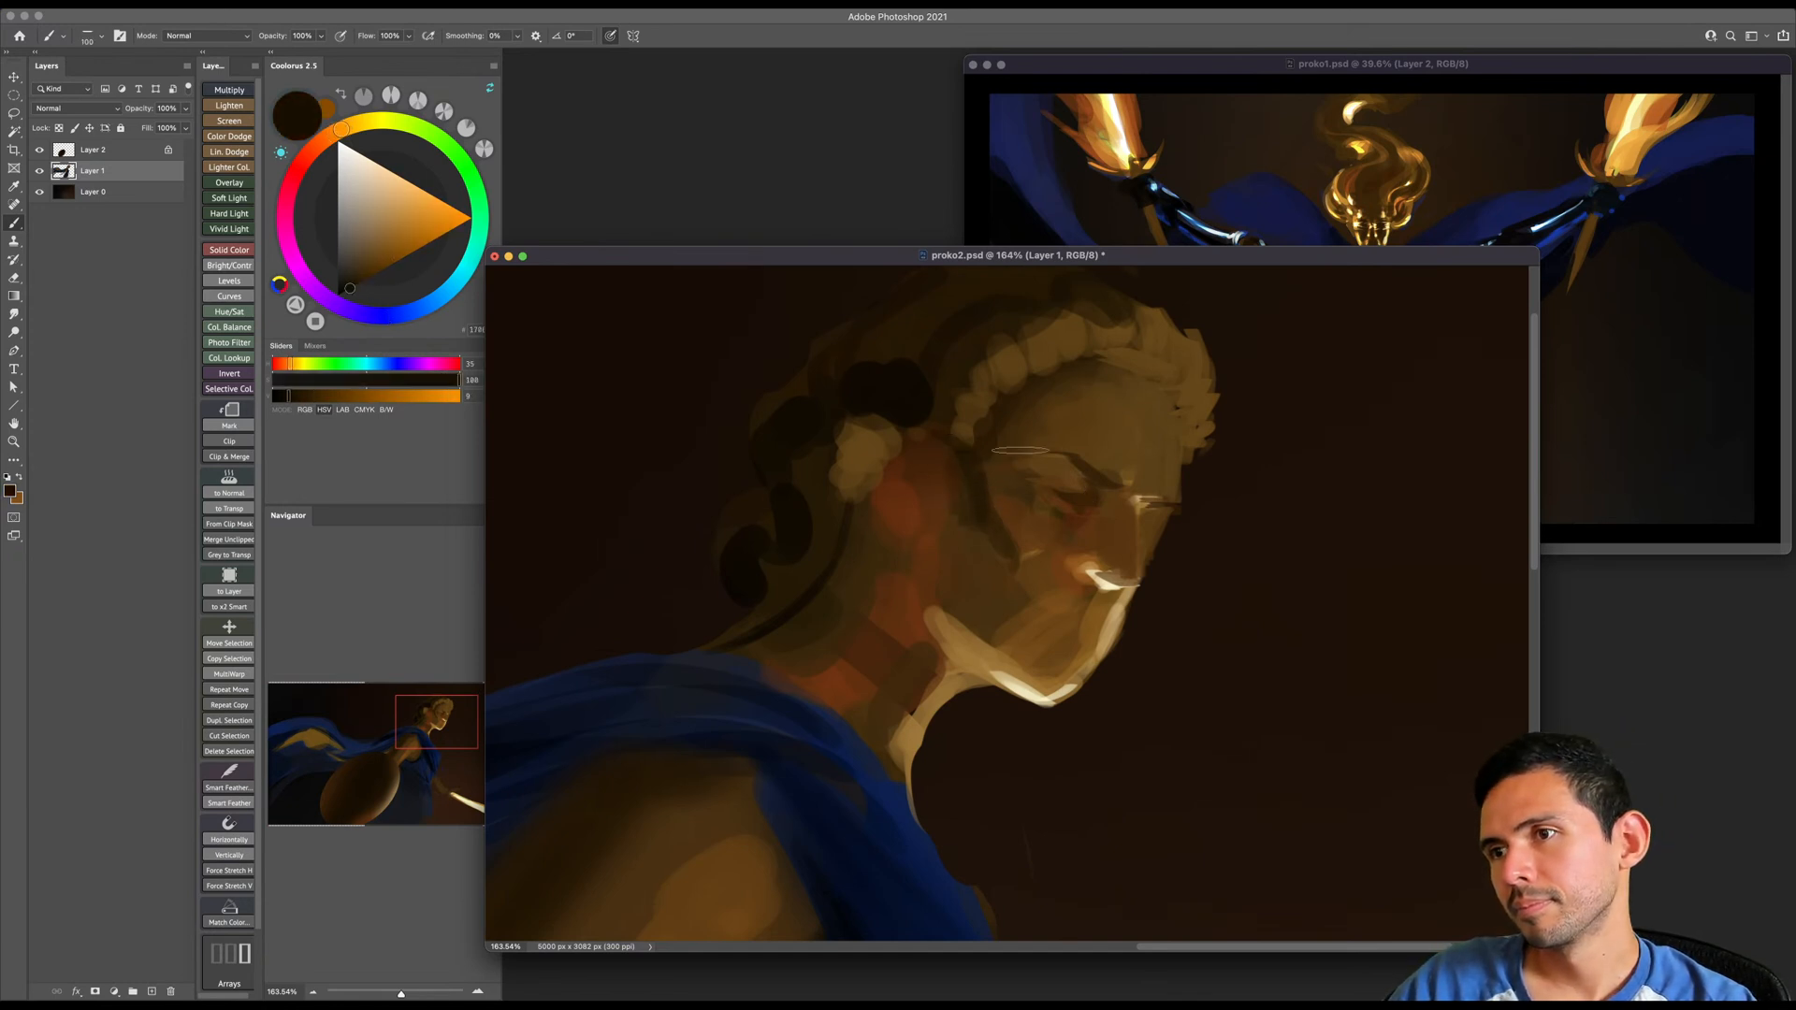
{"action": "left_click_drag", "start_coordinate": [1066, 360], "coordinate": [1049, 429]}
{"action": "left_click_drag", "start_coordinate": [1008, 566], "coordinate": [1003, 624]}
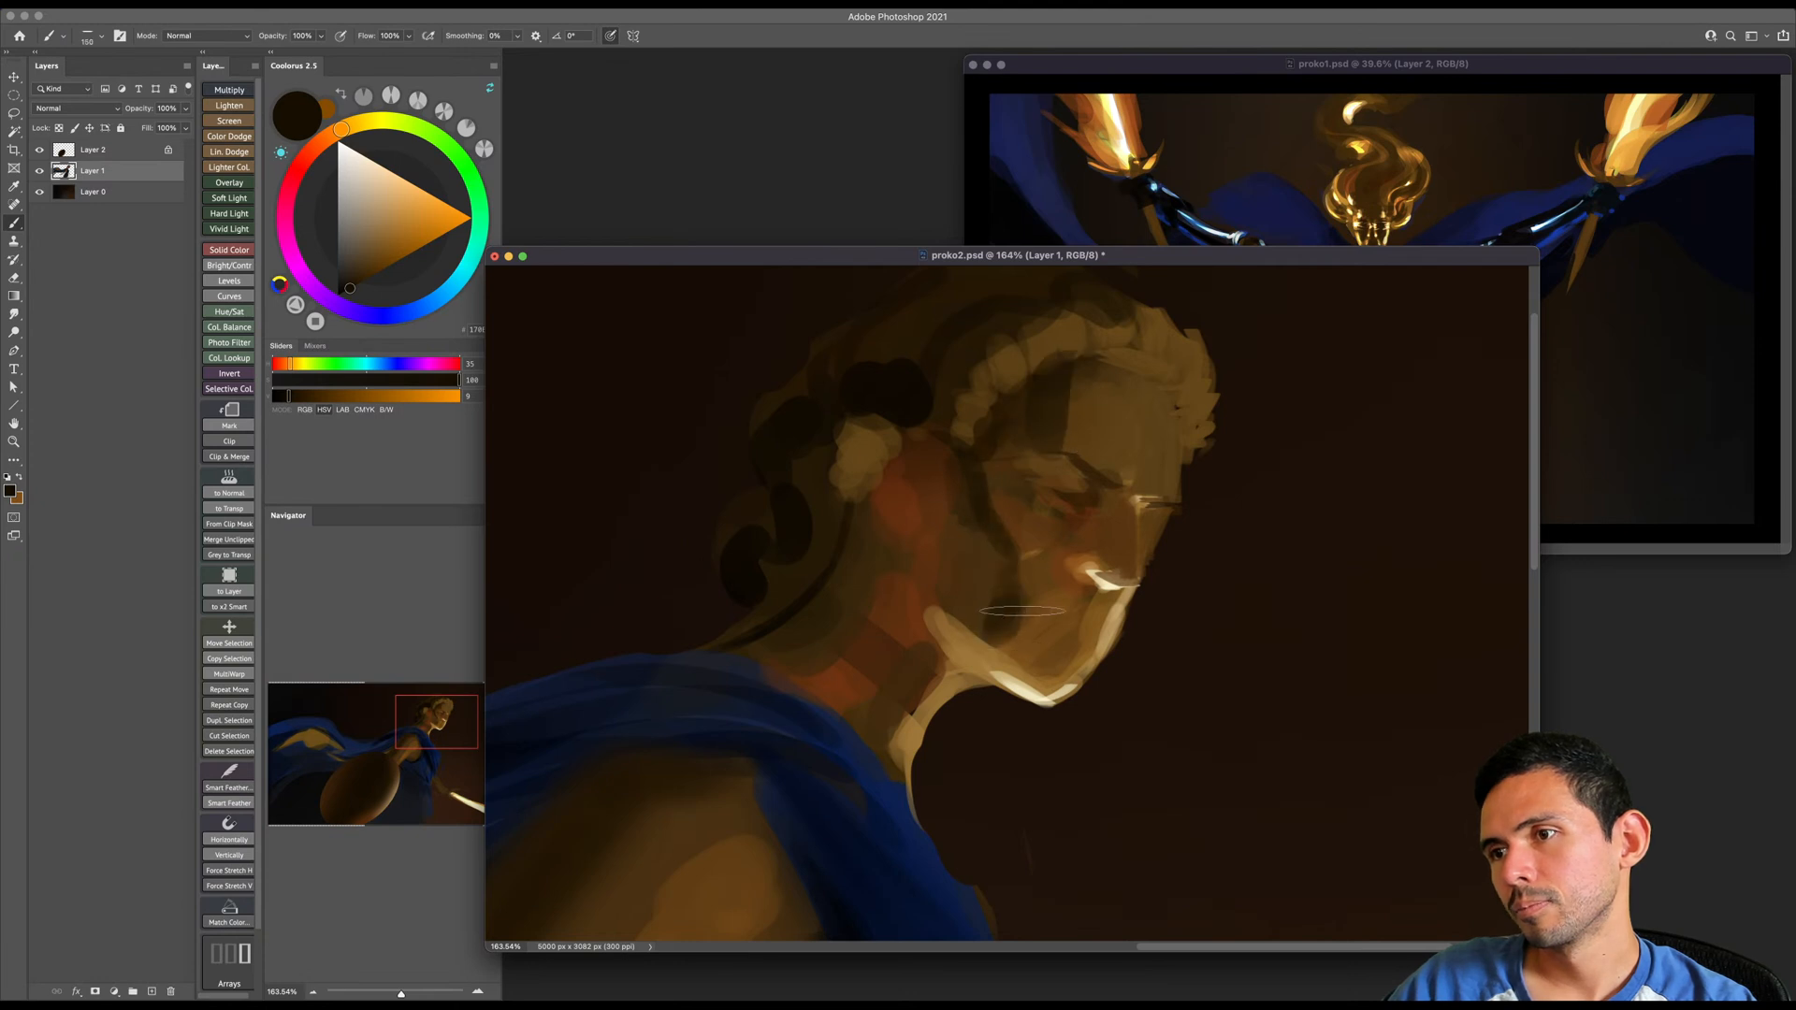
- Paint broad dark brown shadow strokes on the side of the jaw and down the neck below the ear
{"action": "key", "text": "bracketright"}
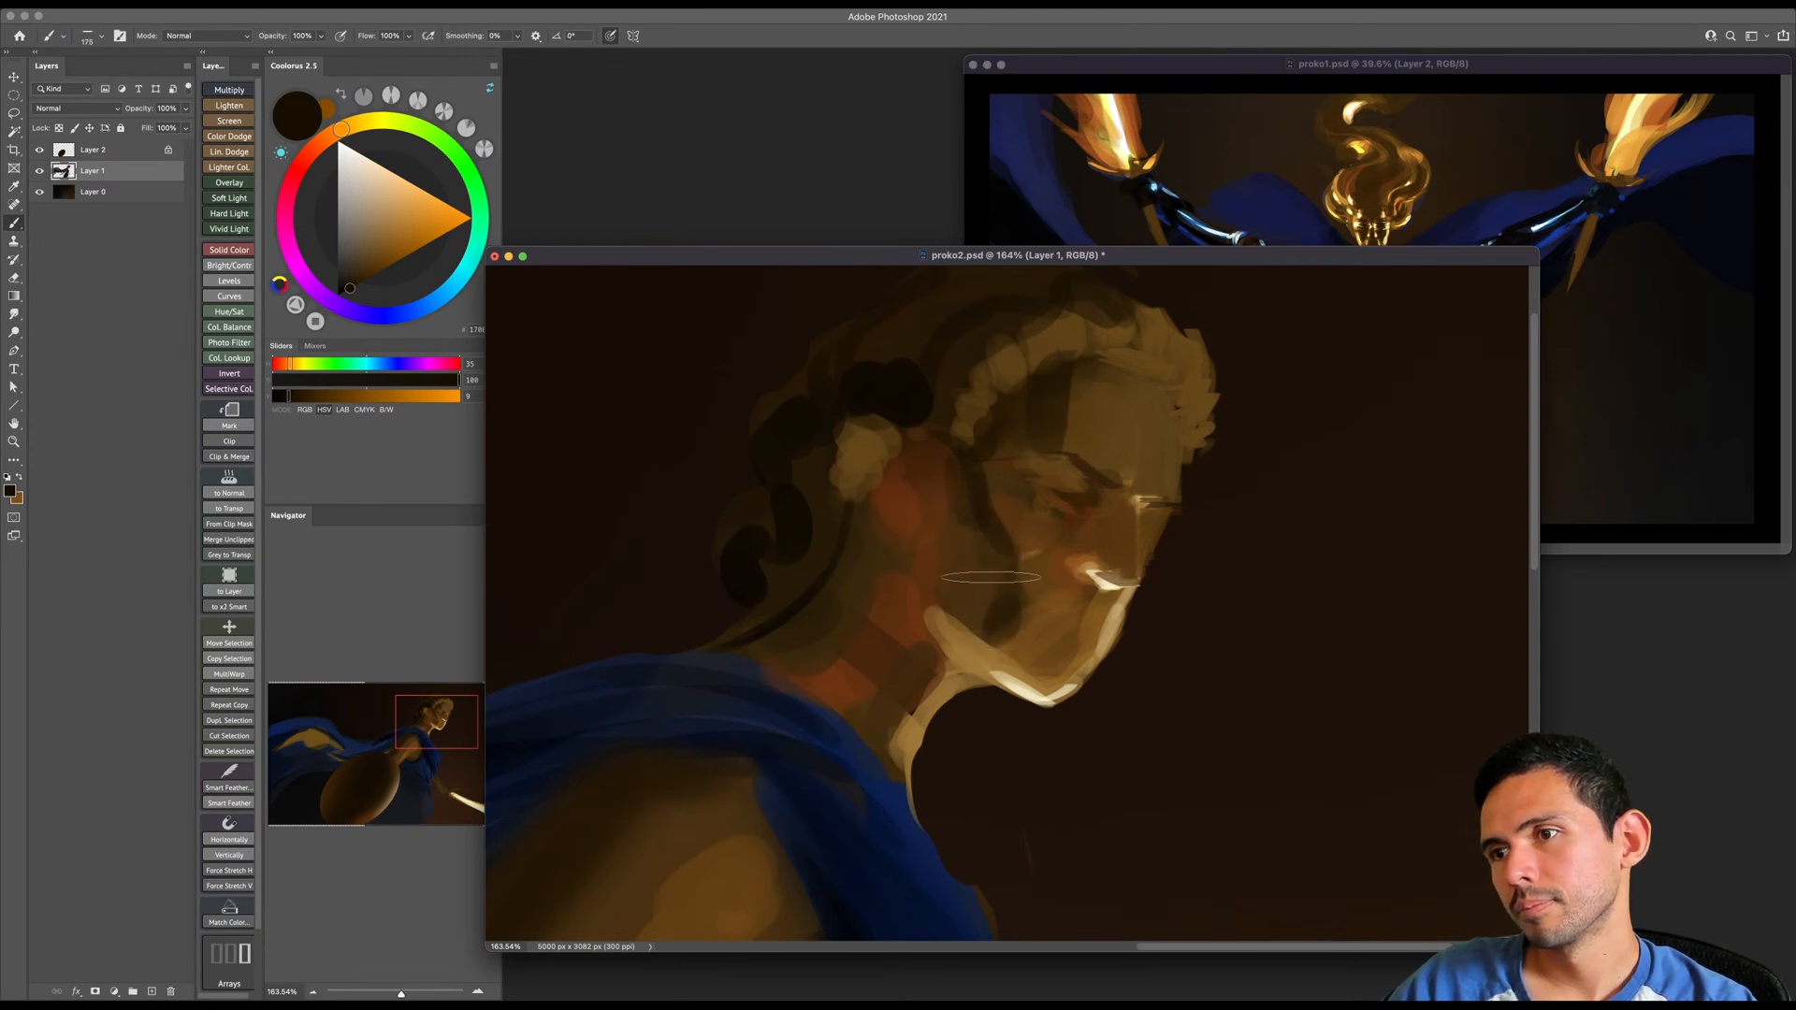
{"action": "left_click_drag", "start_coordinate": [892, 520], "coordinate": [902, 659]}
{"action": "left_click", "coordinate": [356, 285]}
{"action": "key", "text": "bracketleft"}
{"action": "key", "text": "bracketleft"}
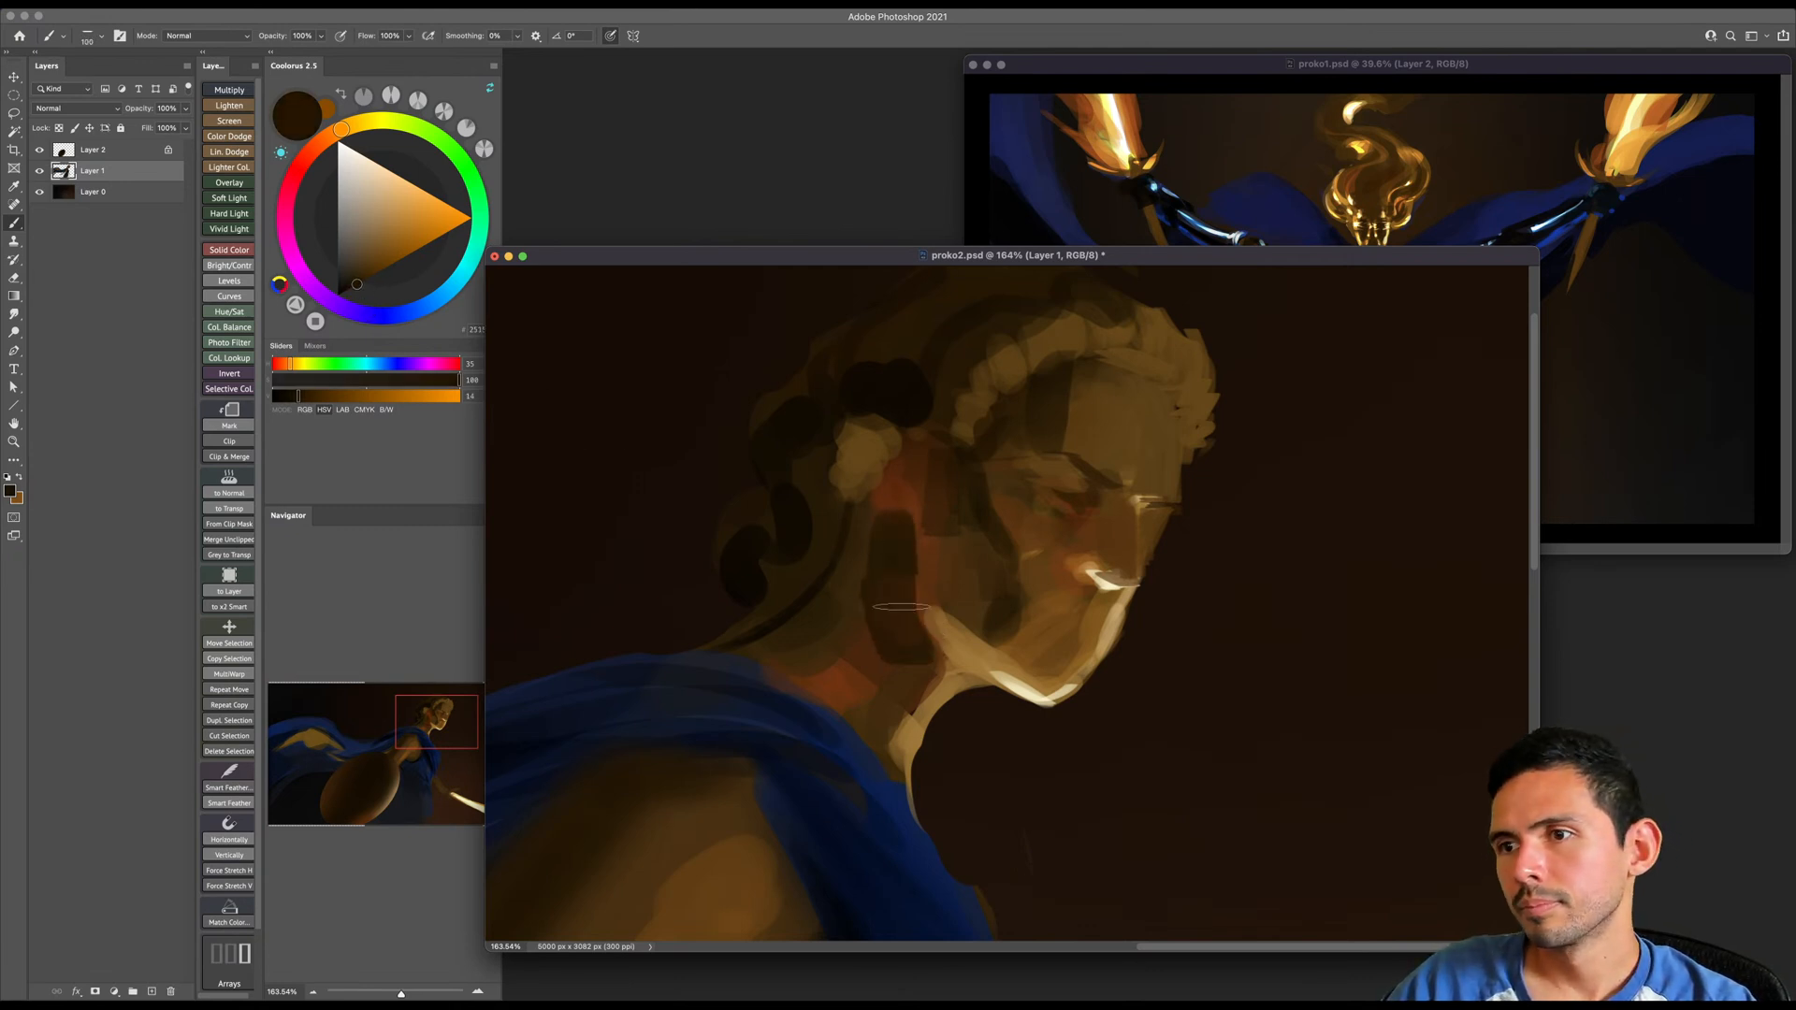
- Flip the whole canvas horizontally
{"action": "key", "text": "super+space"}
{"action": "mouse_move", "coordinate": [921, 556]}
{"action": "left_mouse_down"}
{"action": "mouse_move", "coordinate": [859, 609]}
{"action": "mouse_move", "coordinate": [945, 573]}
{"action": "left_mouse_up"}
{"action": "key", "text": "super+space"}
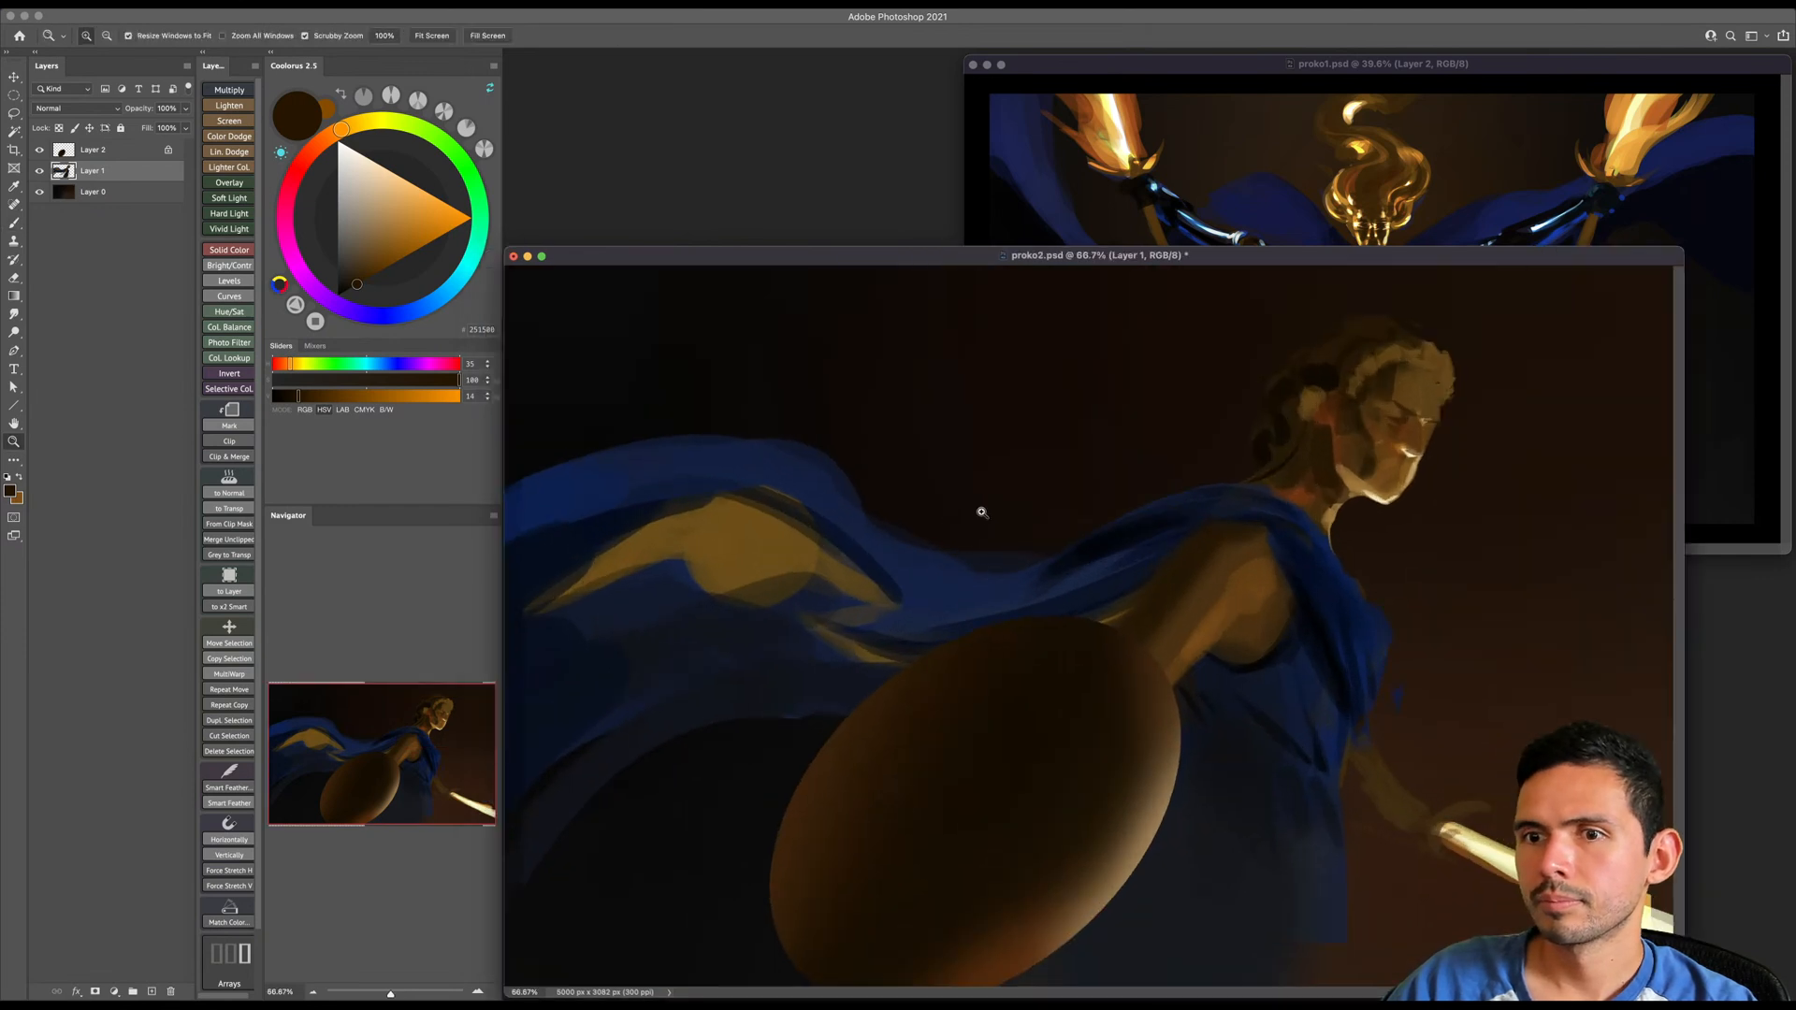
{"action": "left_click_drag", "start_coordinate": [979, 513], "coordinate": [963, 489]}
{"action": "left_click", "coordinate": [173, 5]}
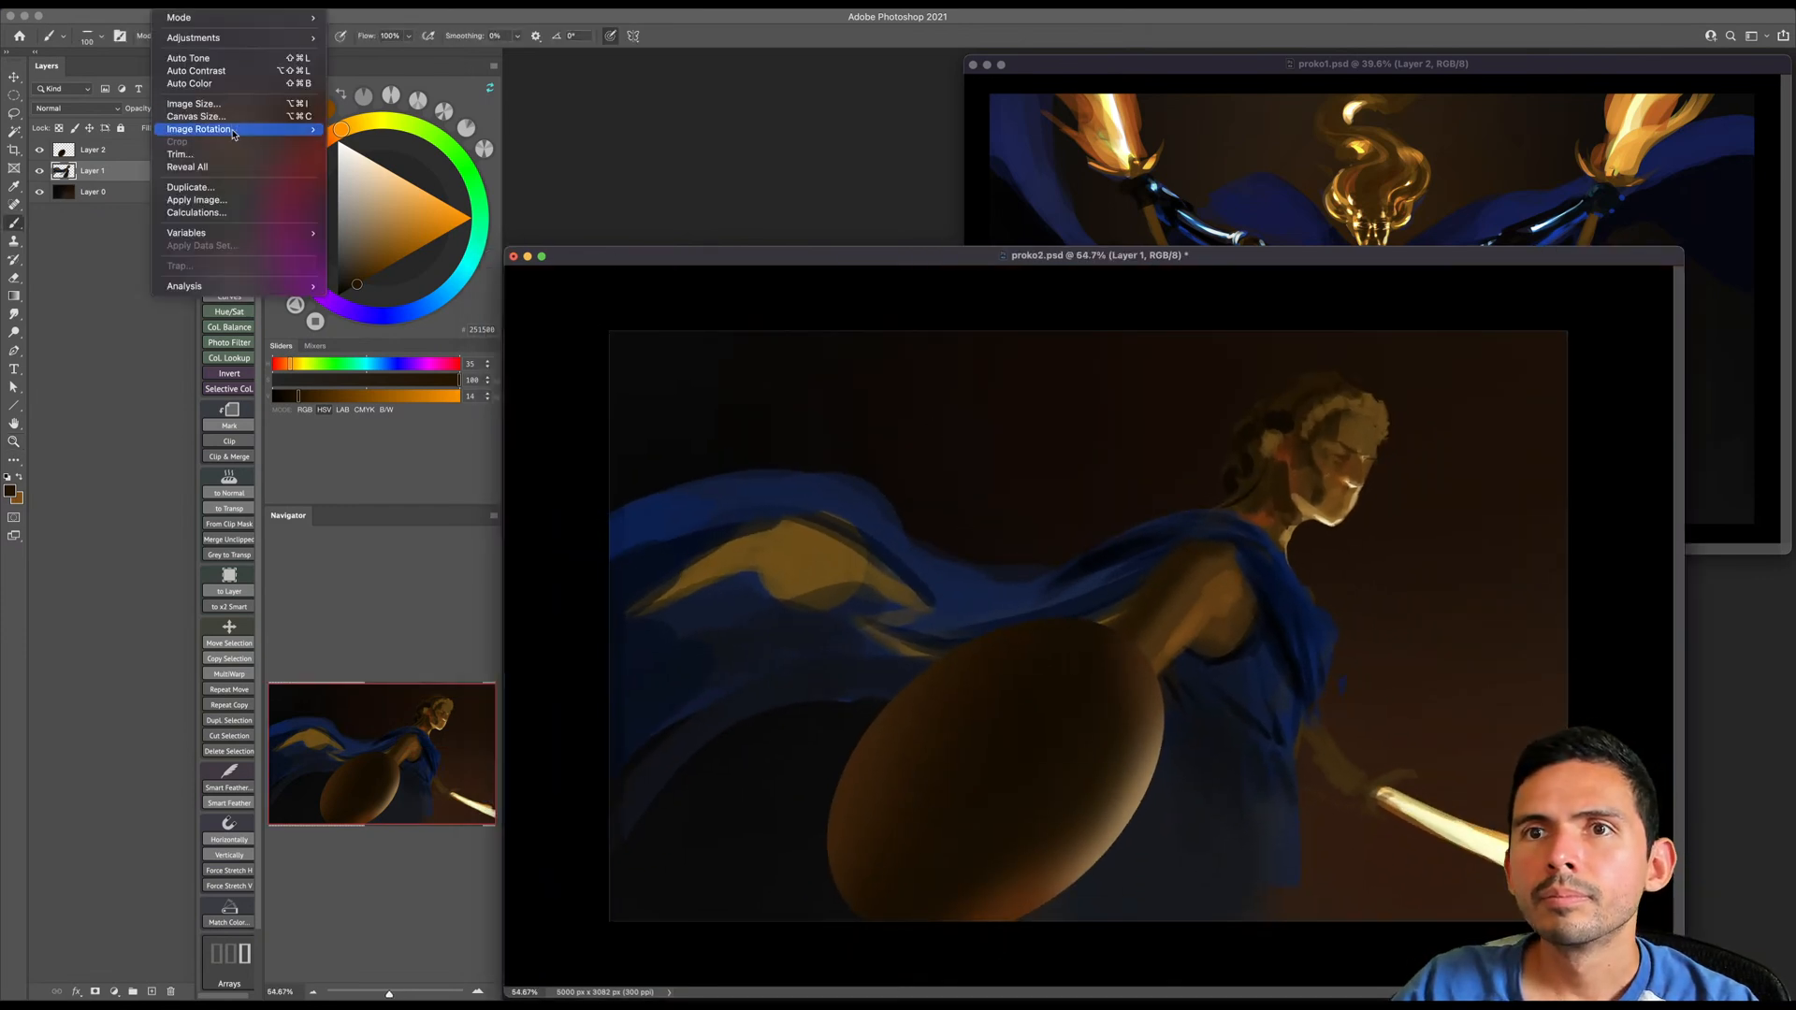
{"action": "mouse_move", "coordinate": [231, 131]}
{"action": "left_click", "coordinate": [373, 190]}
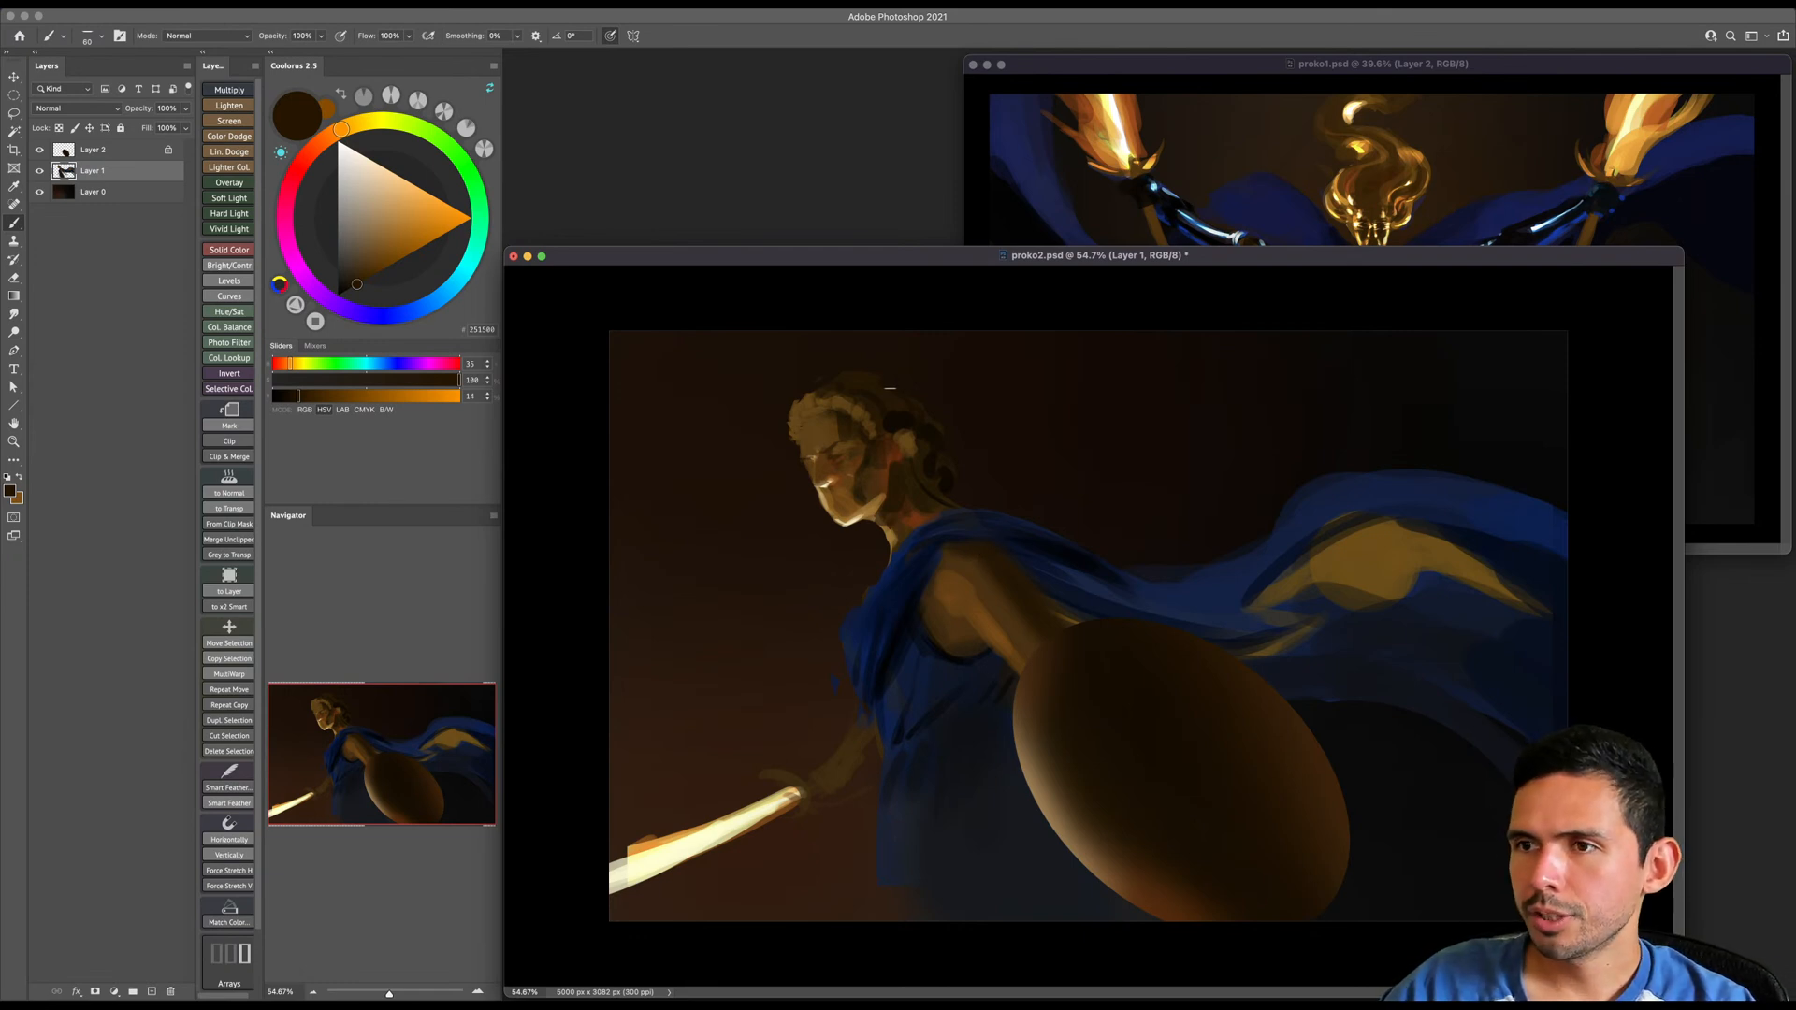
- Paint near-black and golden-brown strokes into the hair above the ear, sampling dark tones from the head
{"action": "left_click", "coordinate": [899, 409], "text": "alt"}
{"action": "key", "text": "bracketright"}
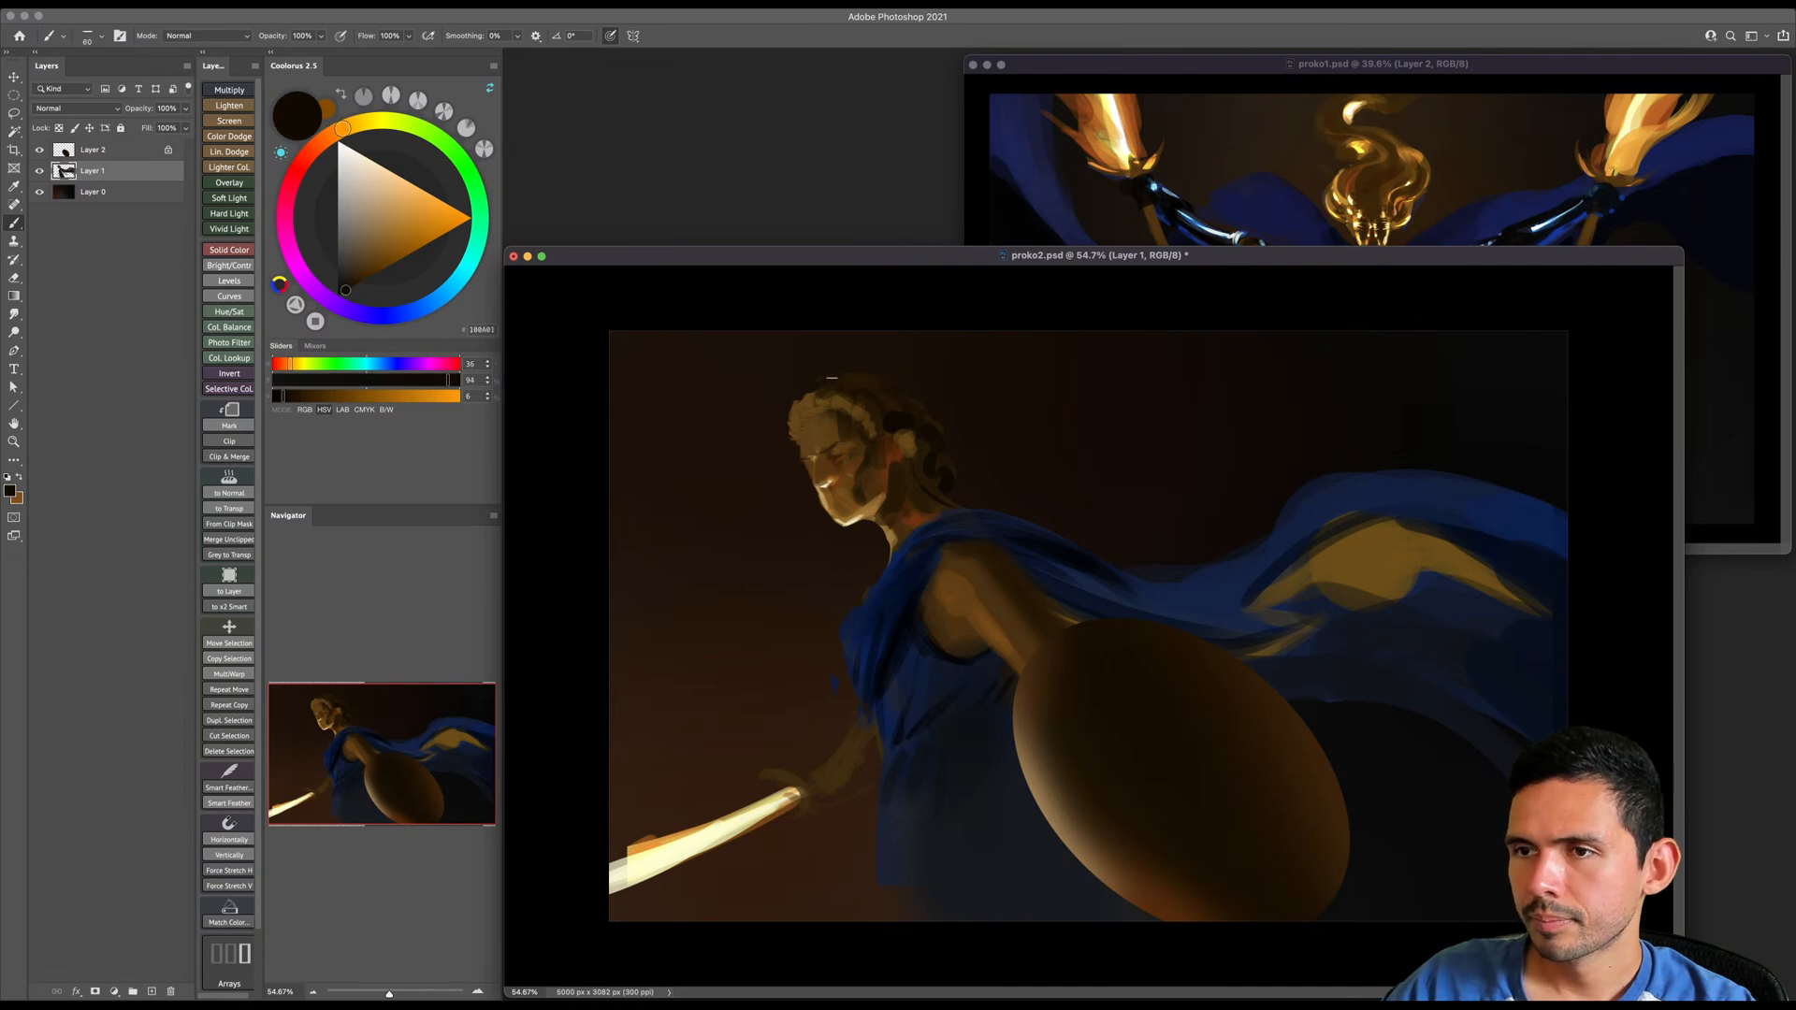
{"action": "left_click", "coordinate": [844, 410], "text": "alt"}
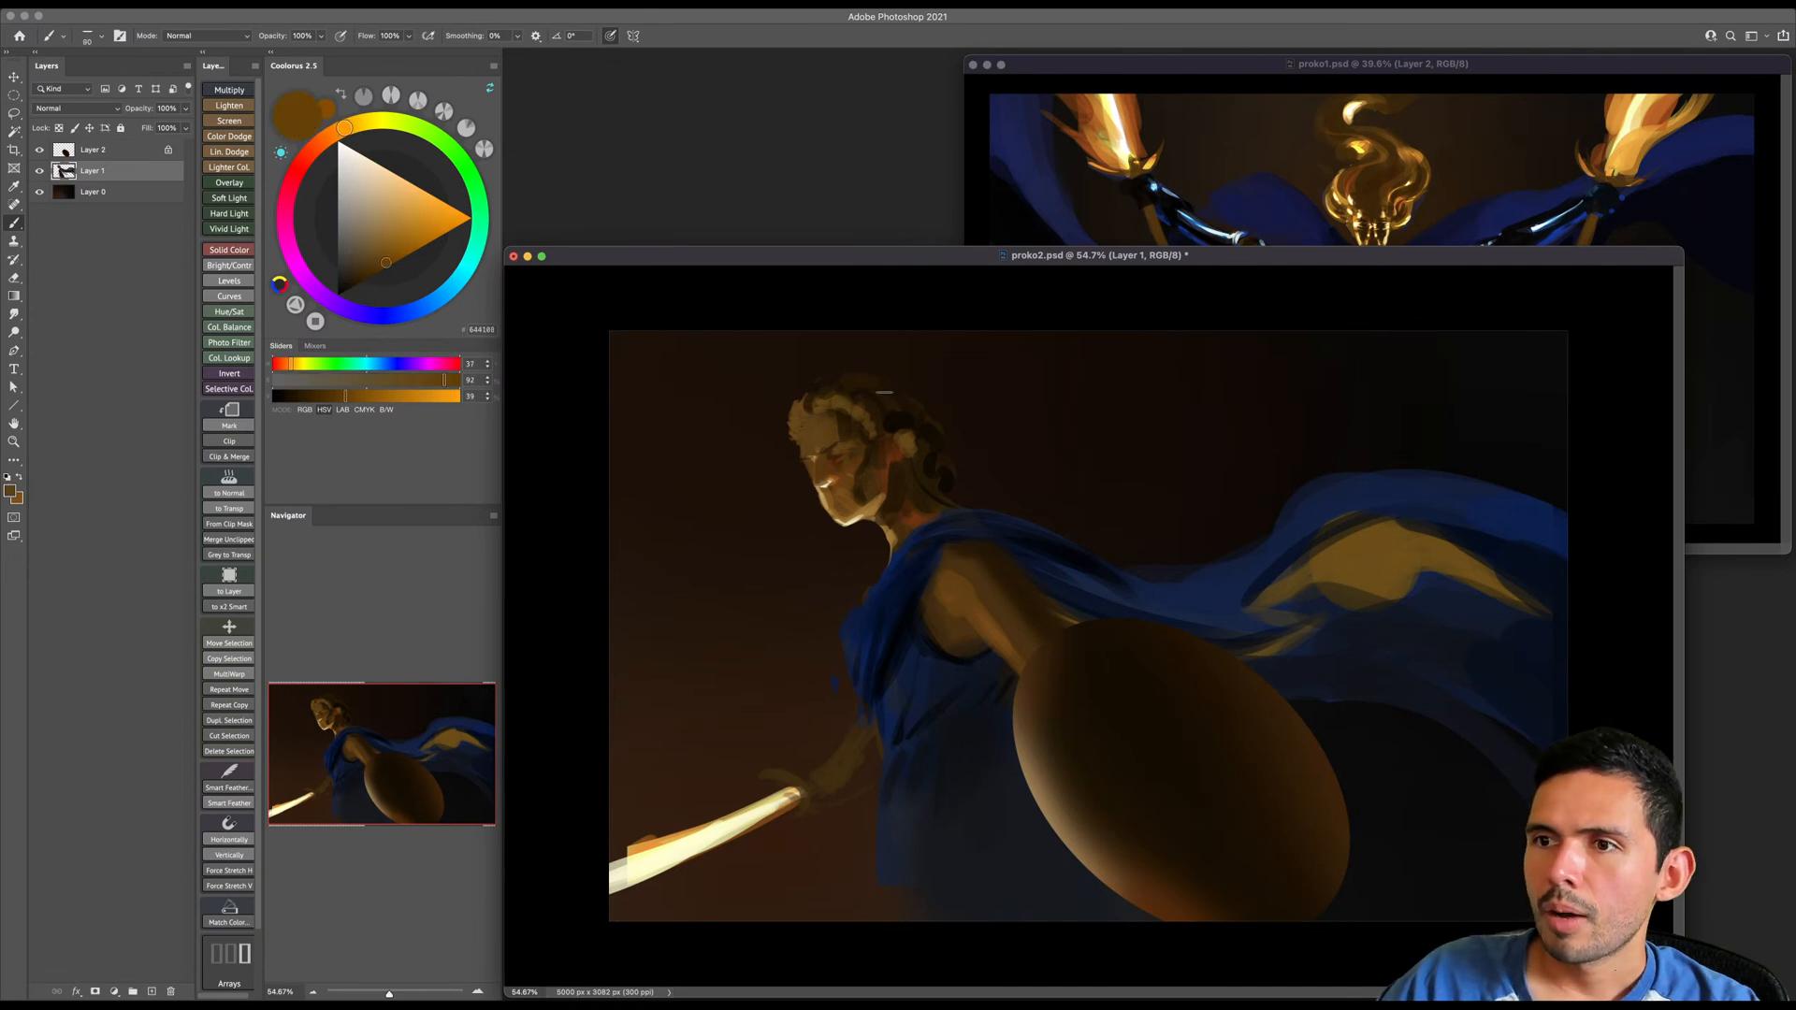
{"action": "left_click", "coordinate": [427, 243]}
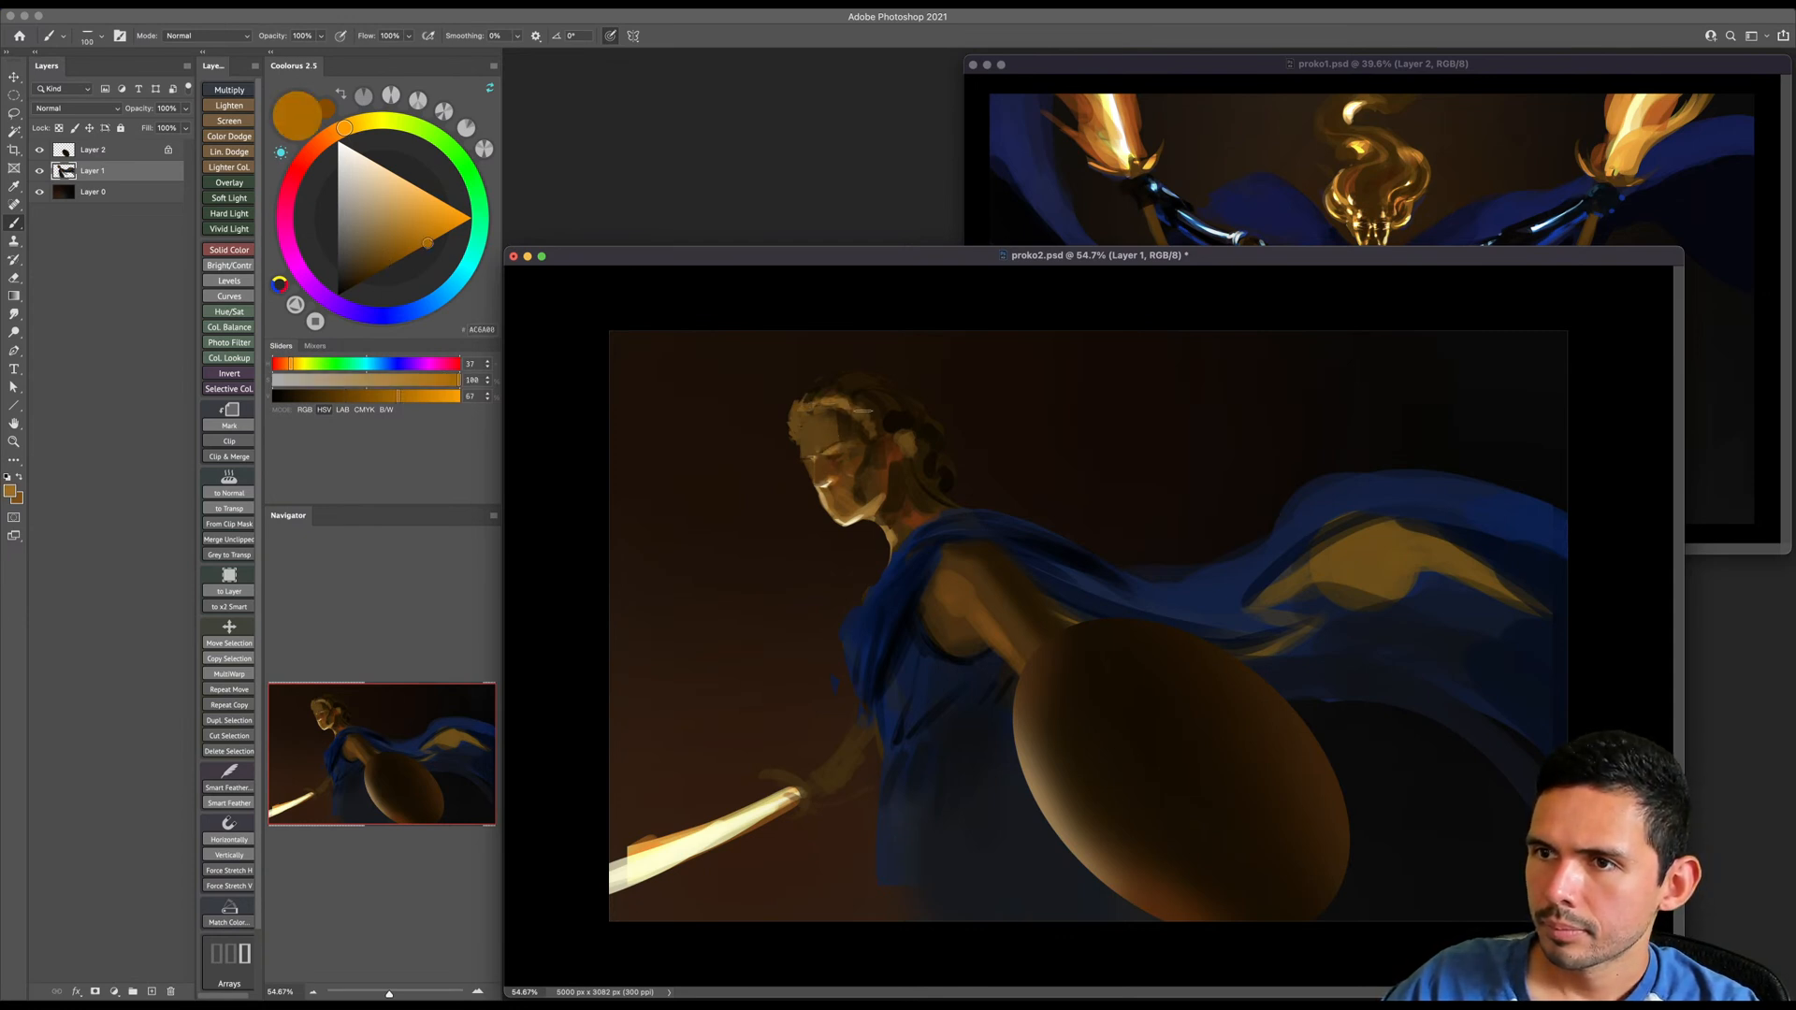
{"action": "left_click", "coordinate": [898, 405], "text": "alt"}
{"action": "key", "text": "bracketright"}
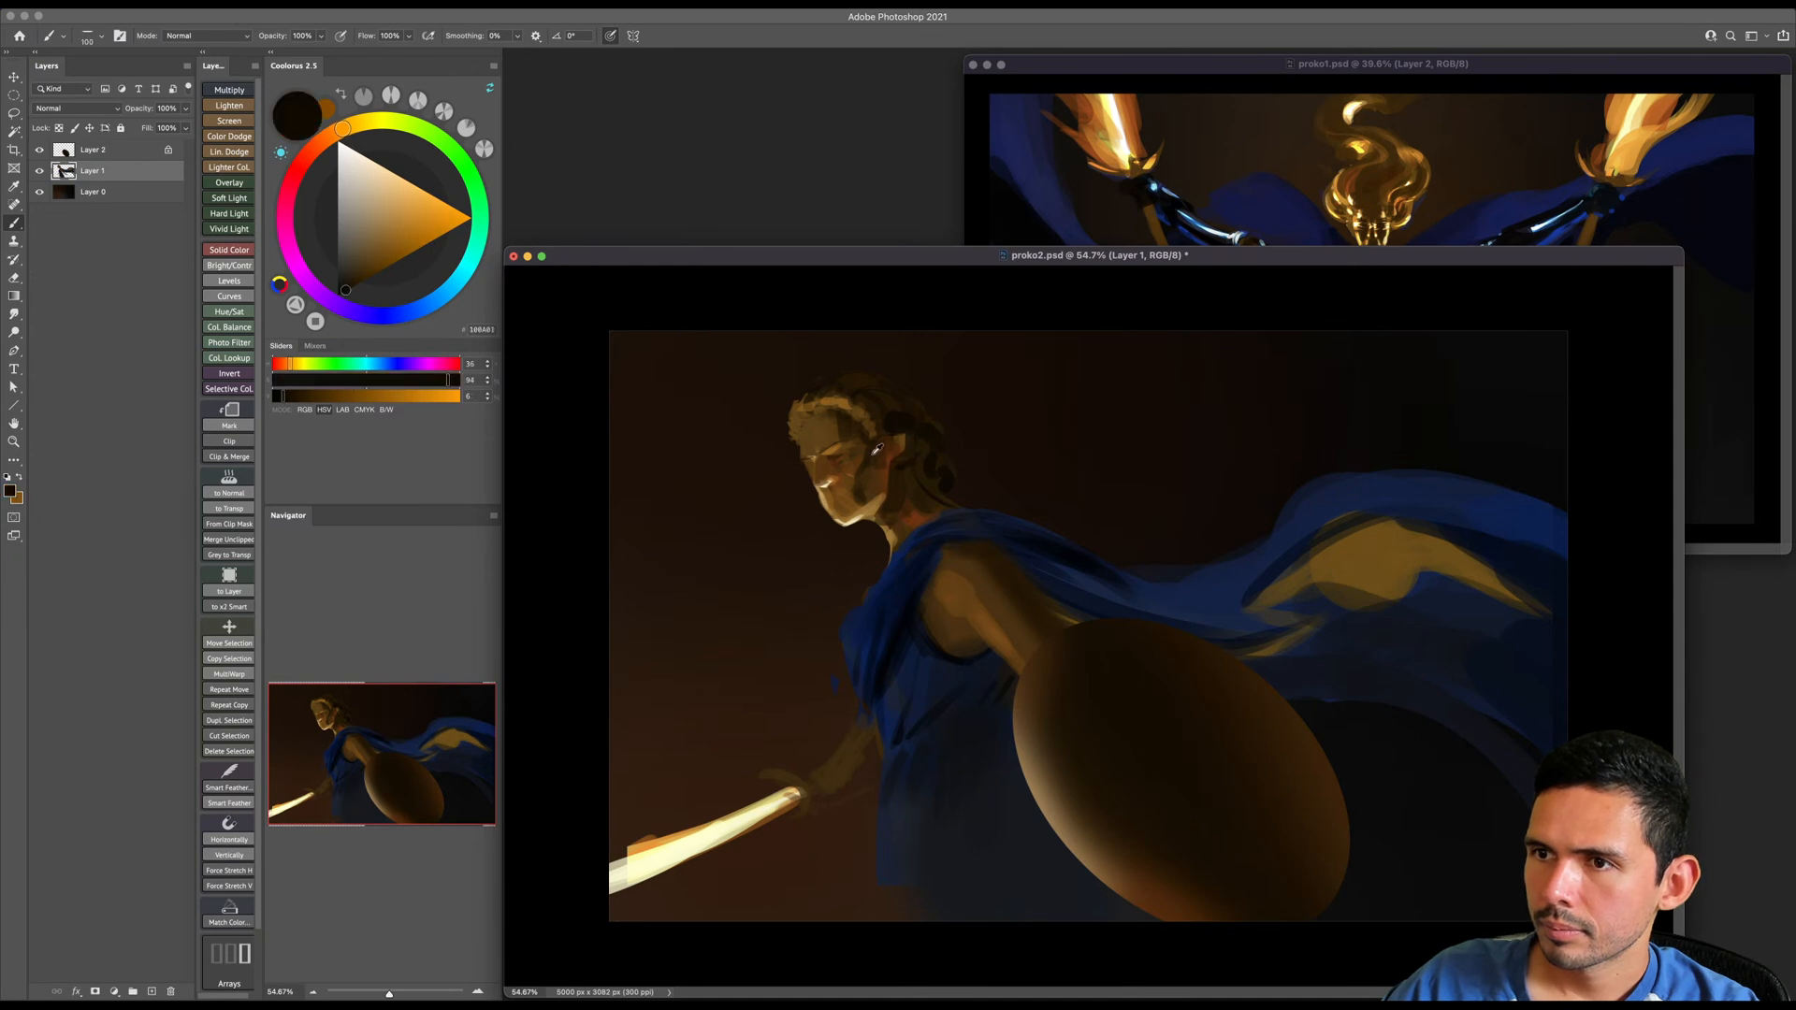
- Reshape the ear and the hair around it with small strokes of sampled dark browns
{"action": "left_click", "coordinate": [880, 454], "text": "alt"}
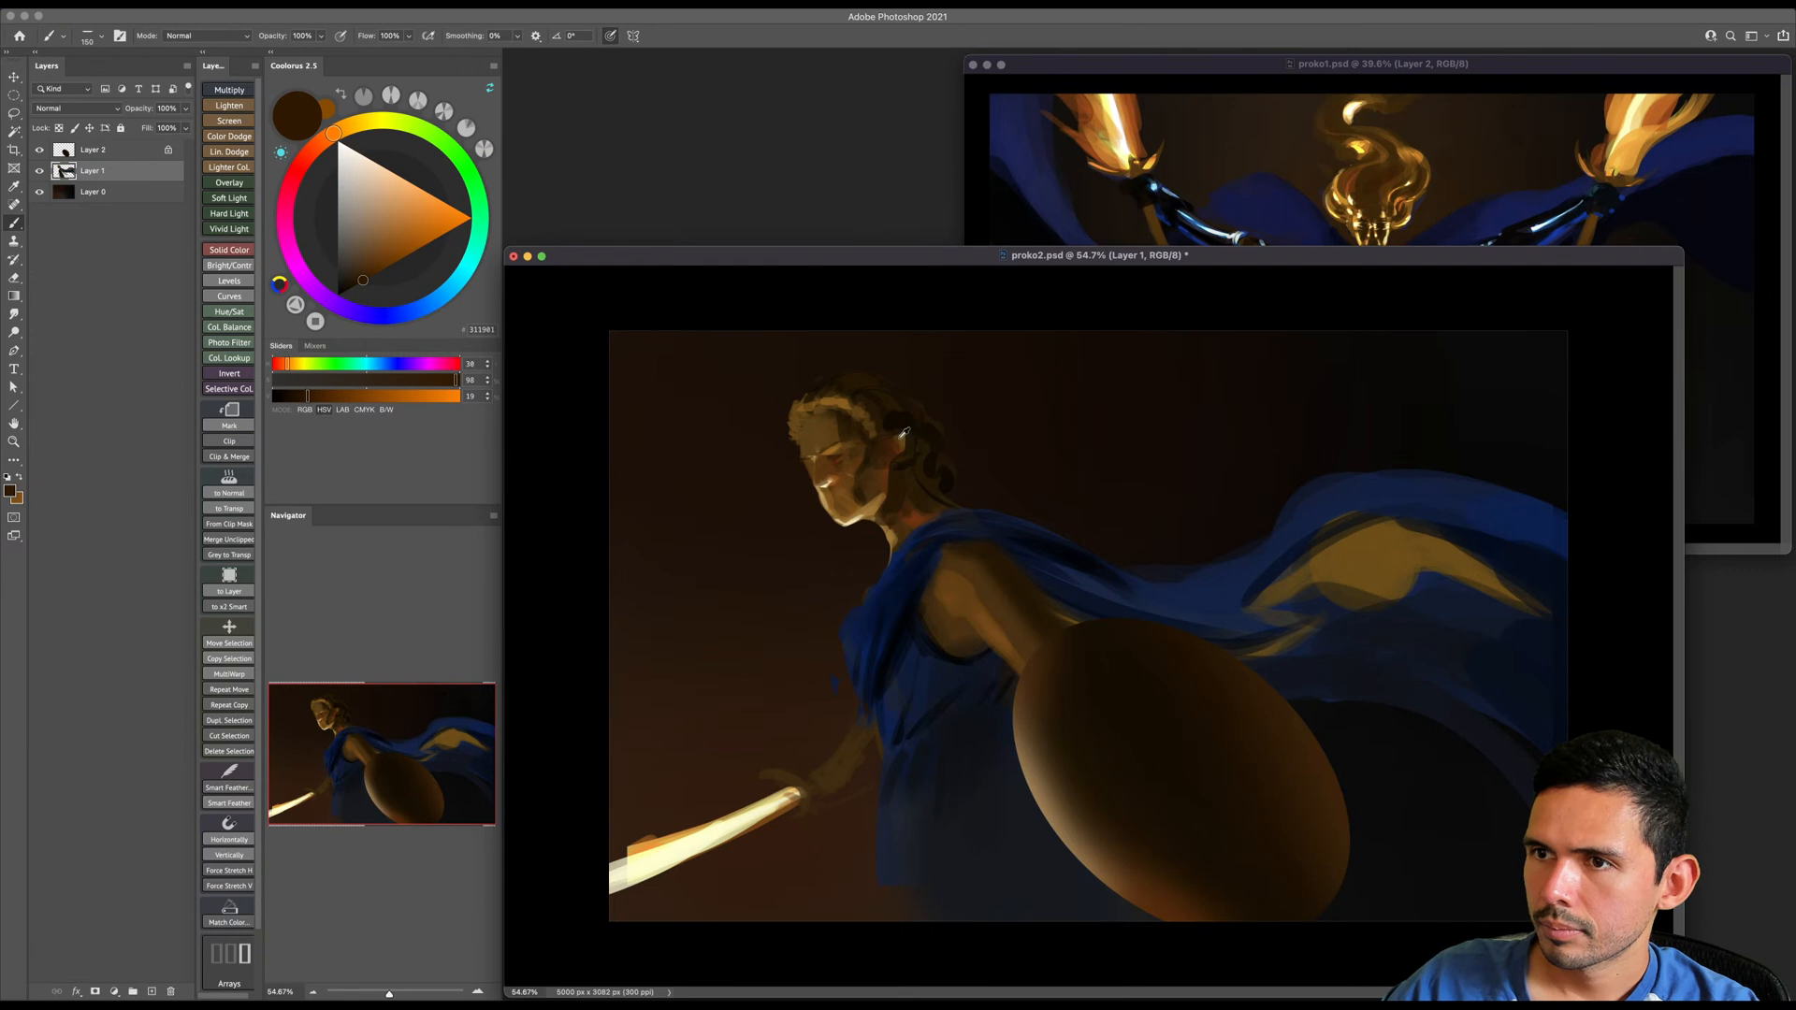
{"action": "left_click", "coordinate": [895, 453], "text": "alt"}
{"action": "key", "text": "bracketleft"}
{"action": "left_click", "coordinate": [889, 453], "text": "alt"}
{"action": "key", "text": "bracketleft"}
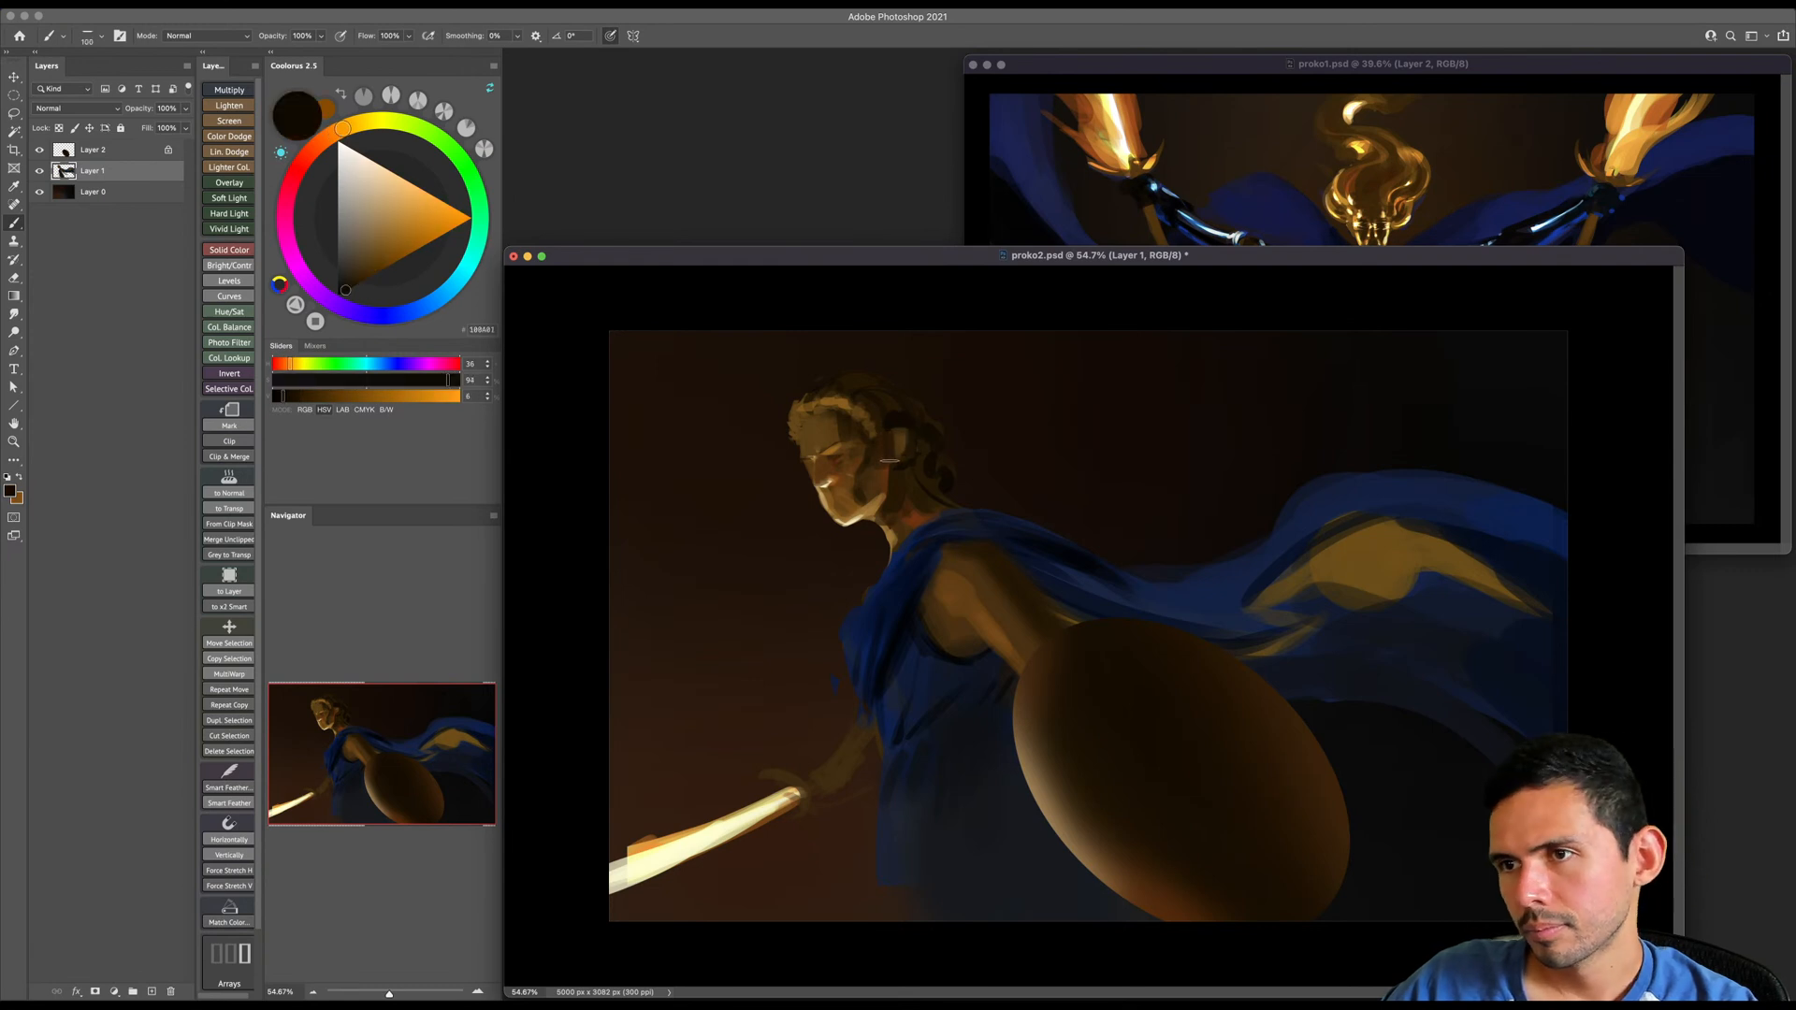
- Shade the jaw and the side of the face with sampled dark browns, adding warm brown from ear to neck
{"action": "left_click", "coordinate": [858, 494], "text": "alt"}
{"action": "key", "text": "bracketright"}
{"action": "key", "text": "bracketright"}
{"action": "key", "text": "bracketright"}
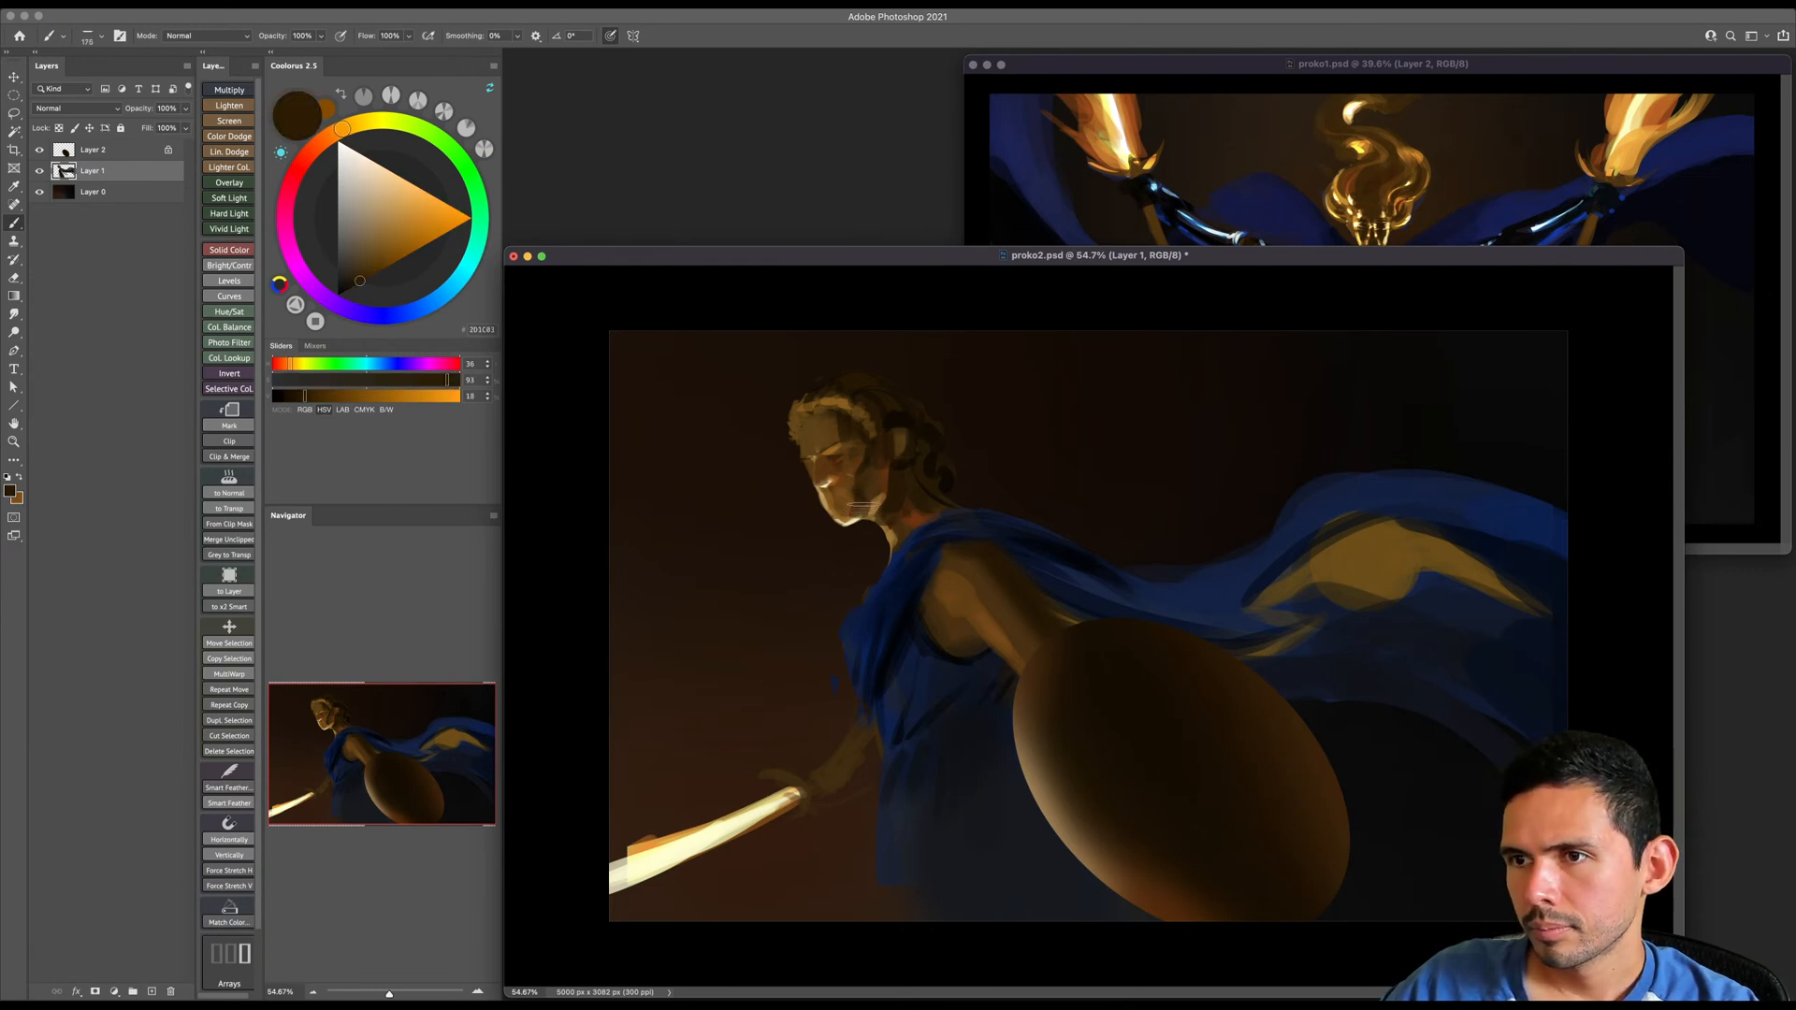
{"action": "left_click_drag", "start_coordinate": [884, 496], "coordinate": [889, 468]}
{"action": "left_click", "coordinate": [880, 457], "text": "alt"}
{"action": "left_click", "coordinate": [390, 265]}
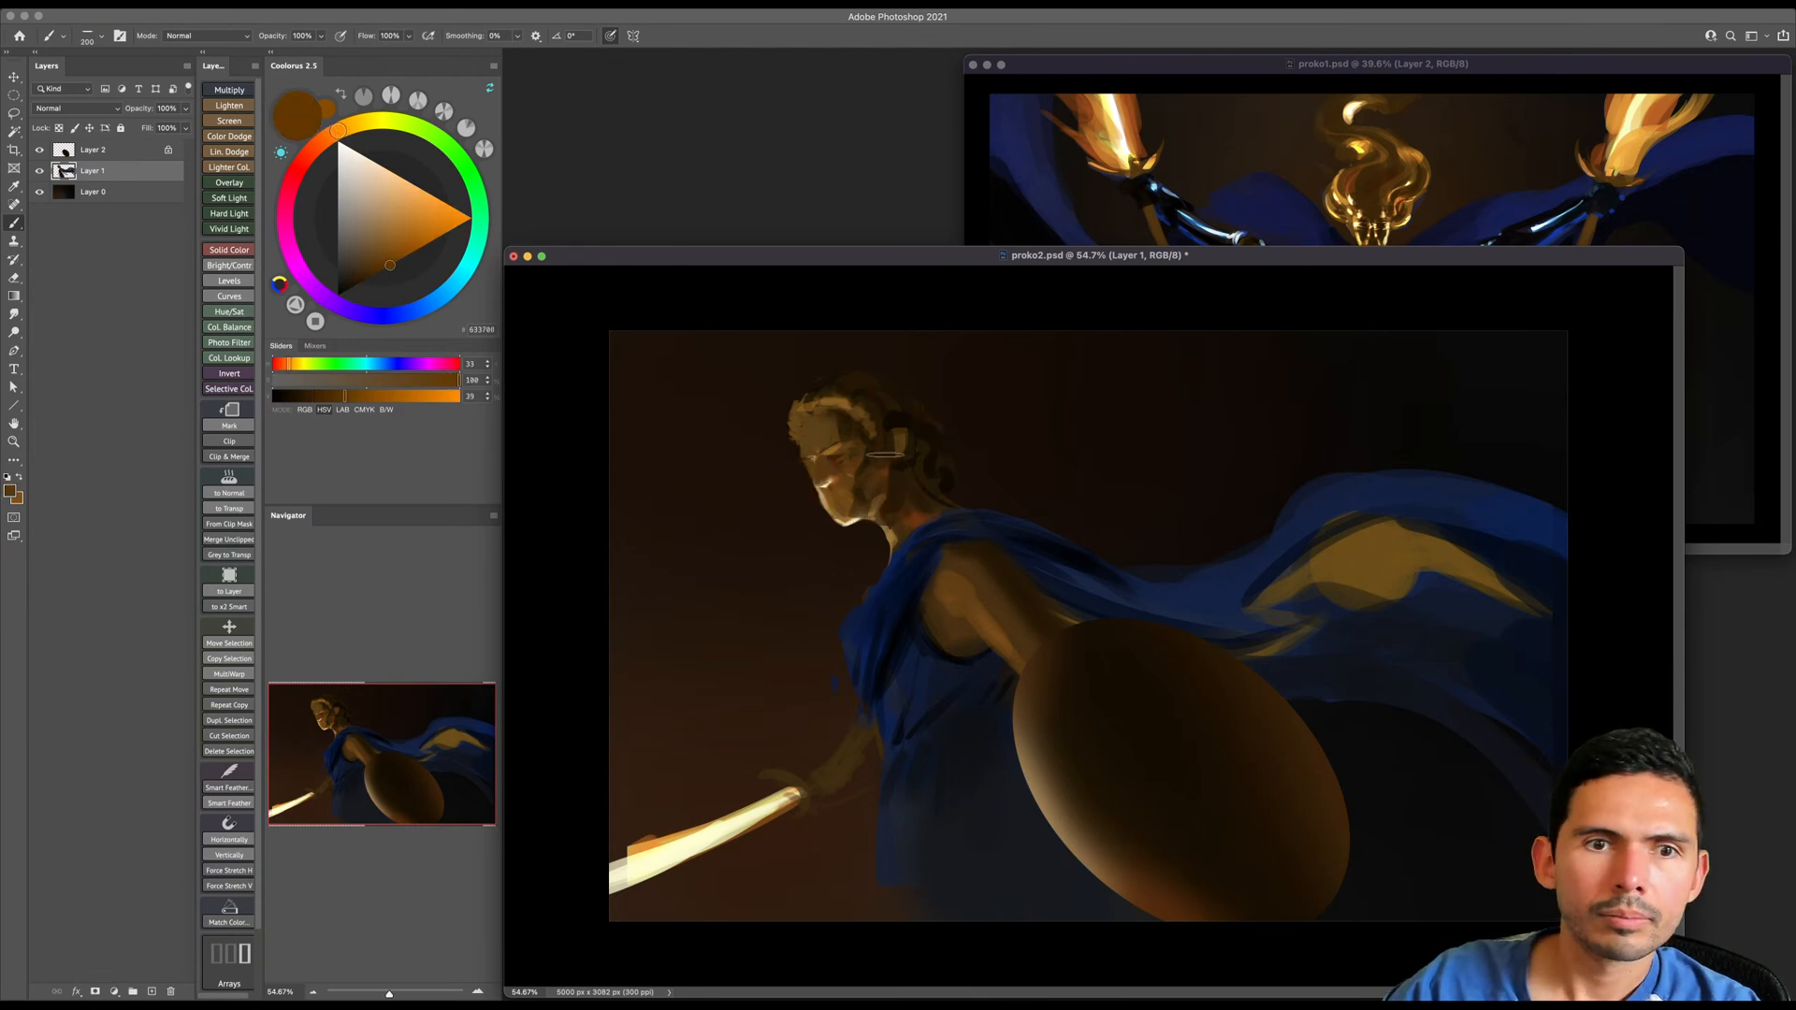
{"action": "key", "text": "bracketleft"}
{"action": "mouse_move", "coordinate": [884, 450]}
{"action": "left_mouse_down"}
{"action": "mouse_move", "coordinate": [870, 502]}
{"action": "mouse_move", "coordinate": [893, 514]}
{"action": "left_mouse_up"}
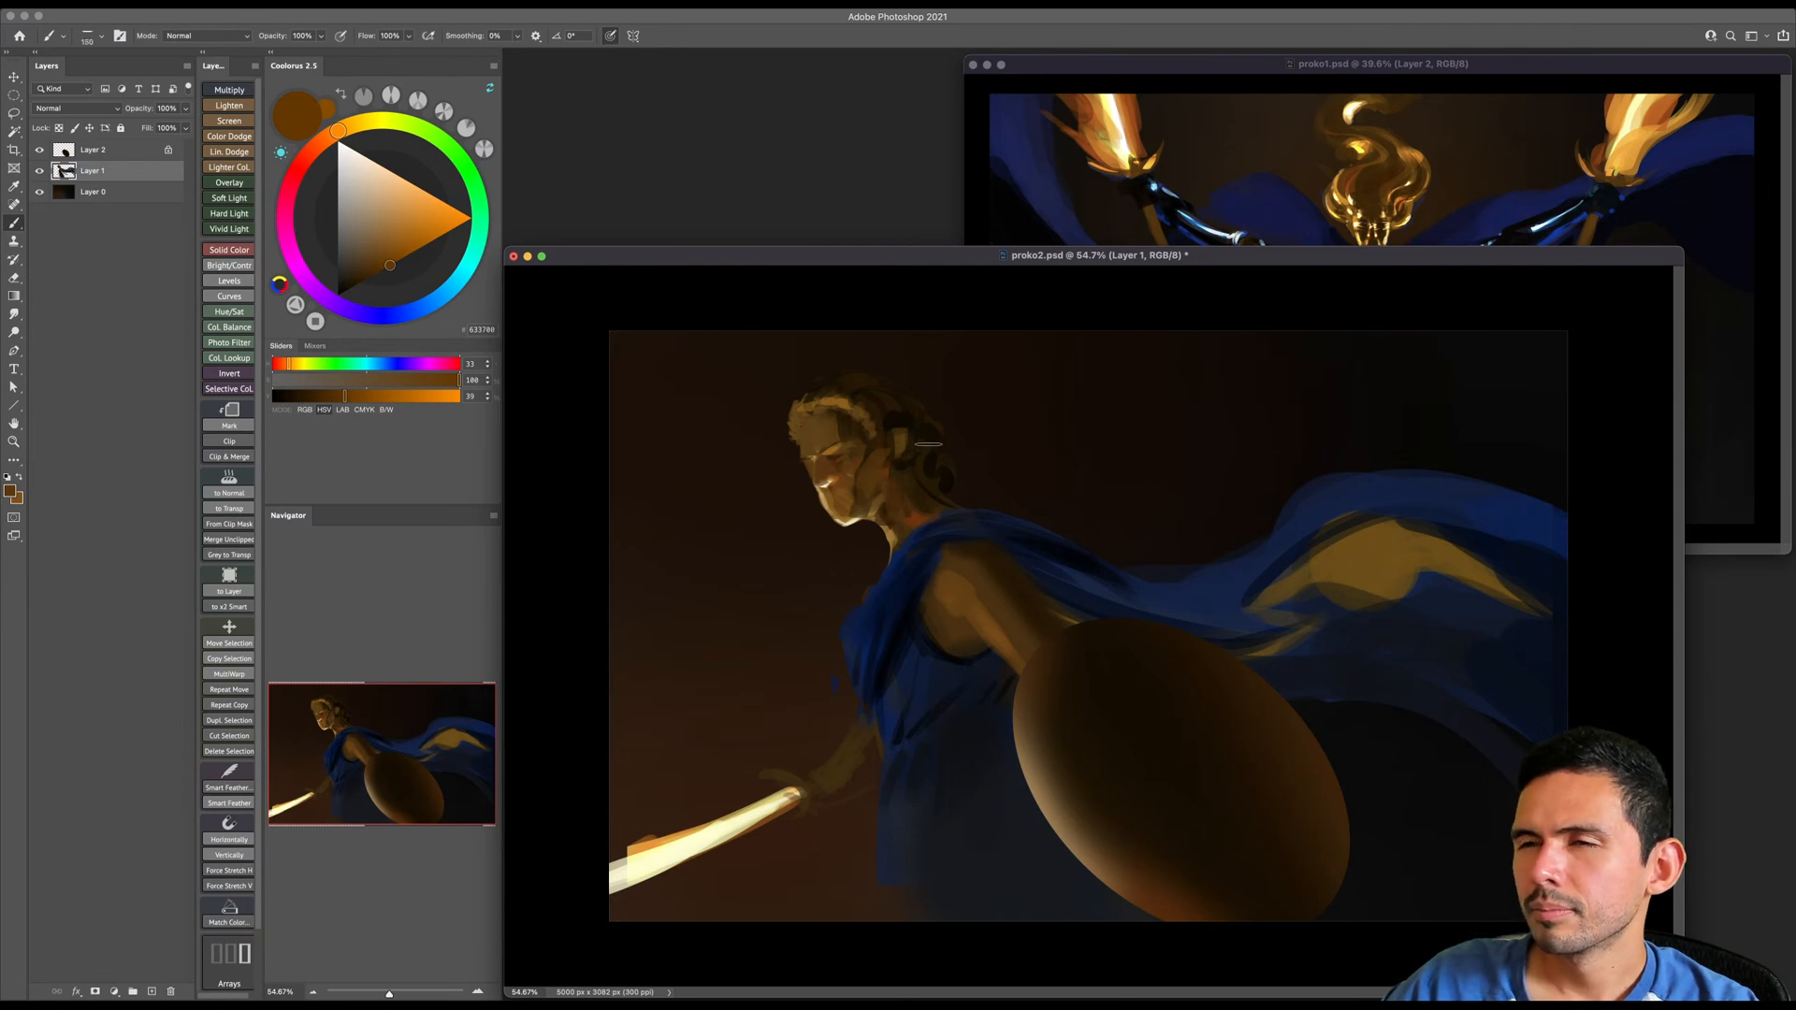
- Darken the top of the shoulder and the back of the upper arm with sampled dark brown
{"action": "left_click", "coordinate": [973, 561], "text": "alt"}
{"action": "key", "text": "bracketright"}
{"action": "left_click", "coordinate": [1009, 571], "text": "alt"}
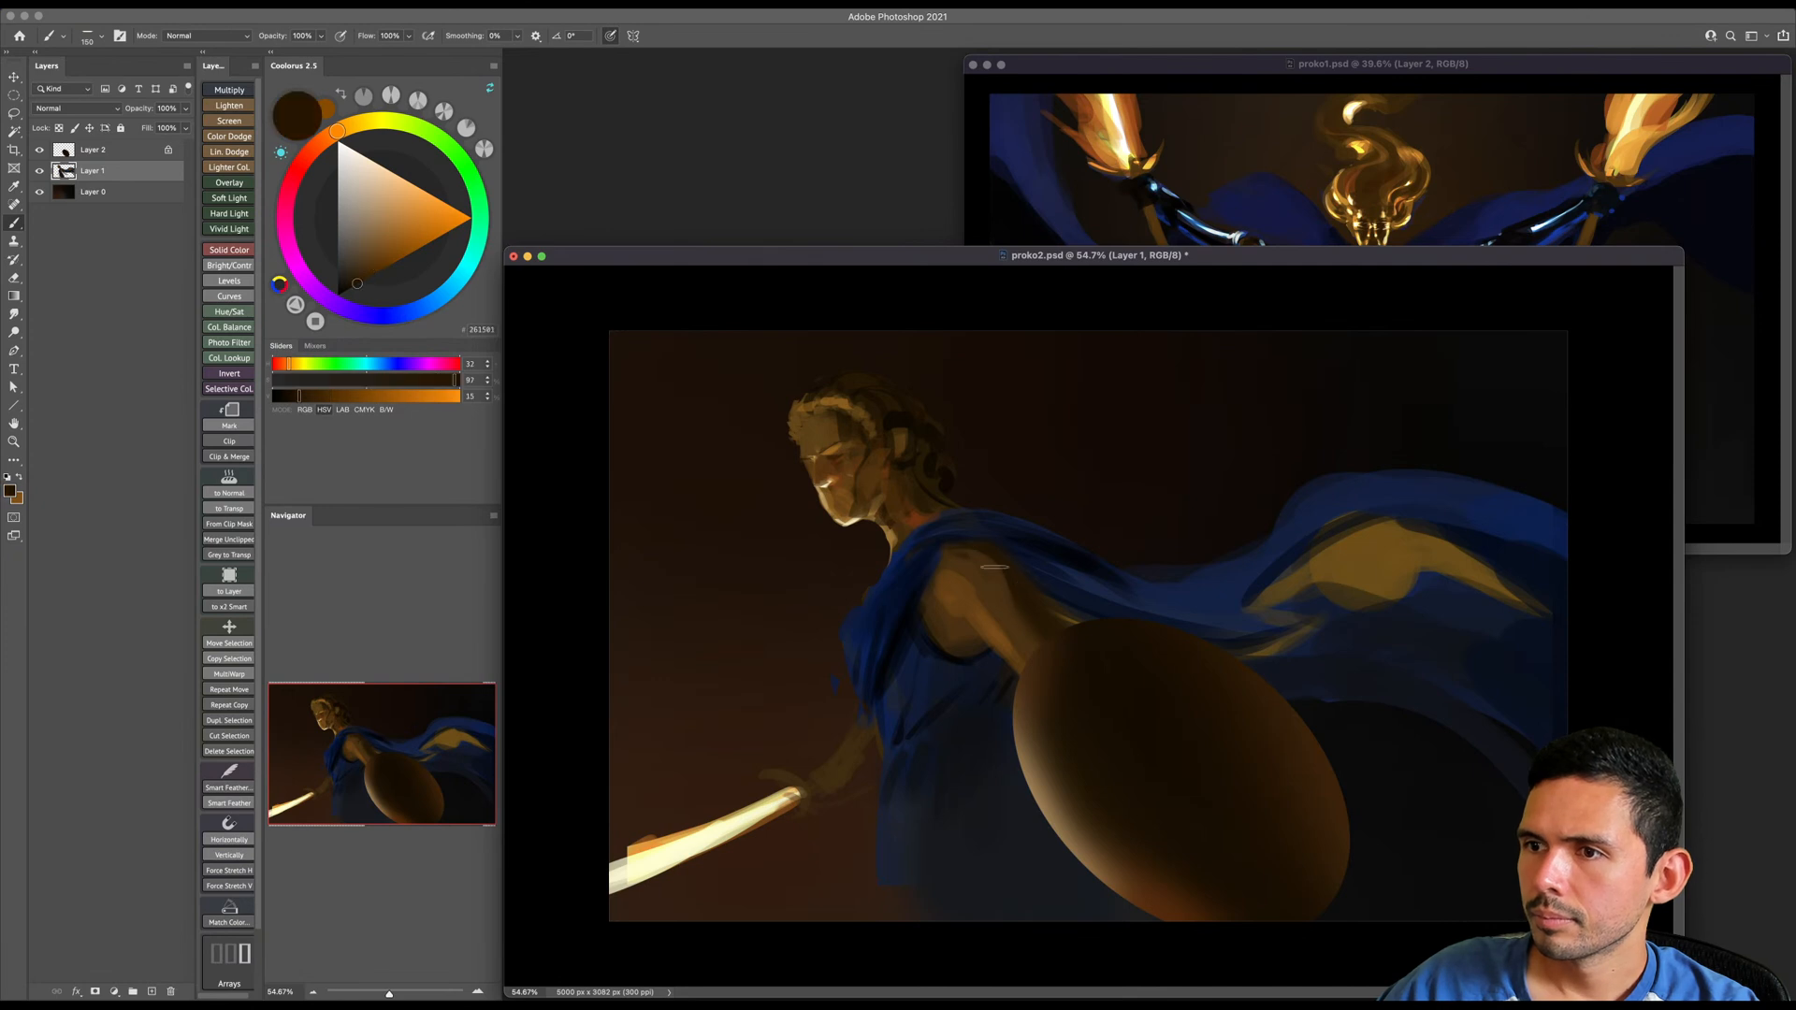
{"action": "key", "text": "bracketleft"}
{"action": "key", "text": "bracketleft"}
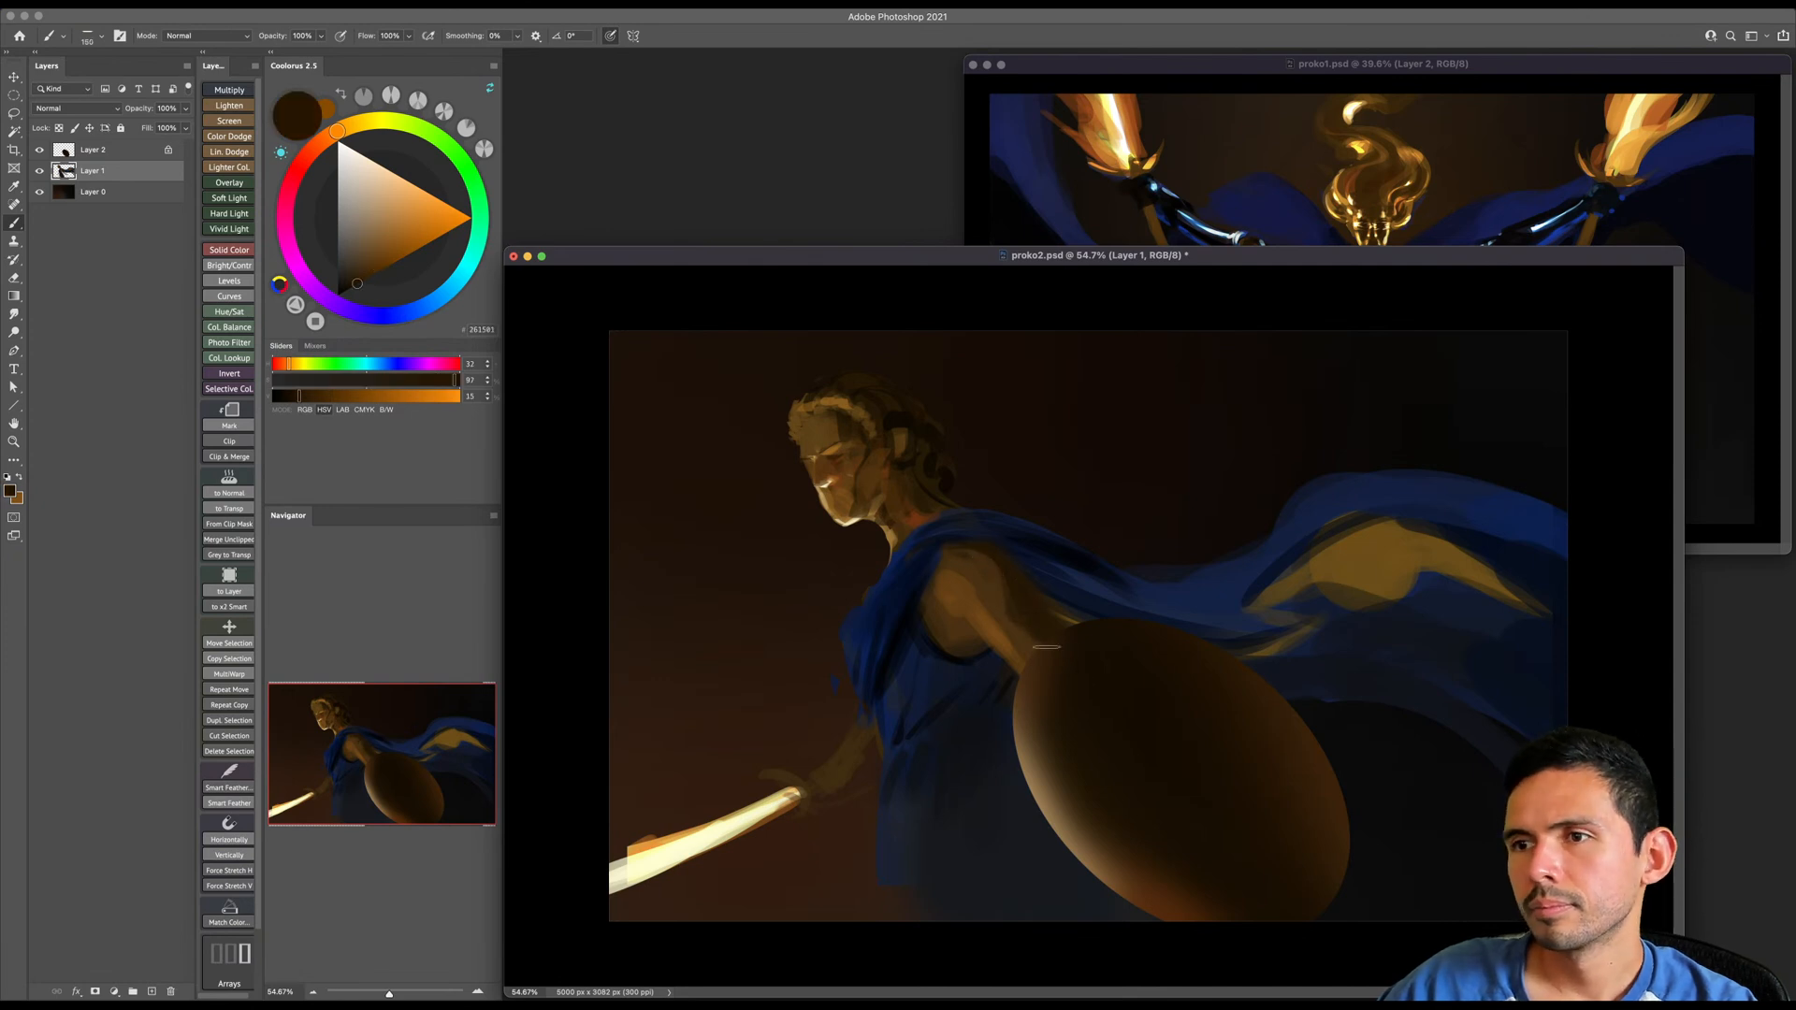
- Touch up the dress's chest edge with sampled blue and extend the skirt's front edge down to the canvas bottom with broad blue strokes
{"action": "left_click", "coordinate": [877, 585], "text": "alt"}
{"action": "key", "text": "bracketleft"}
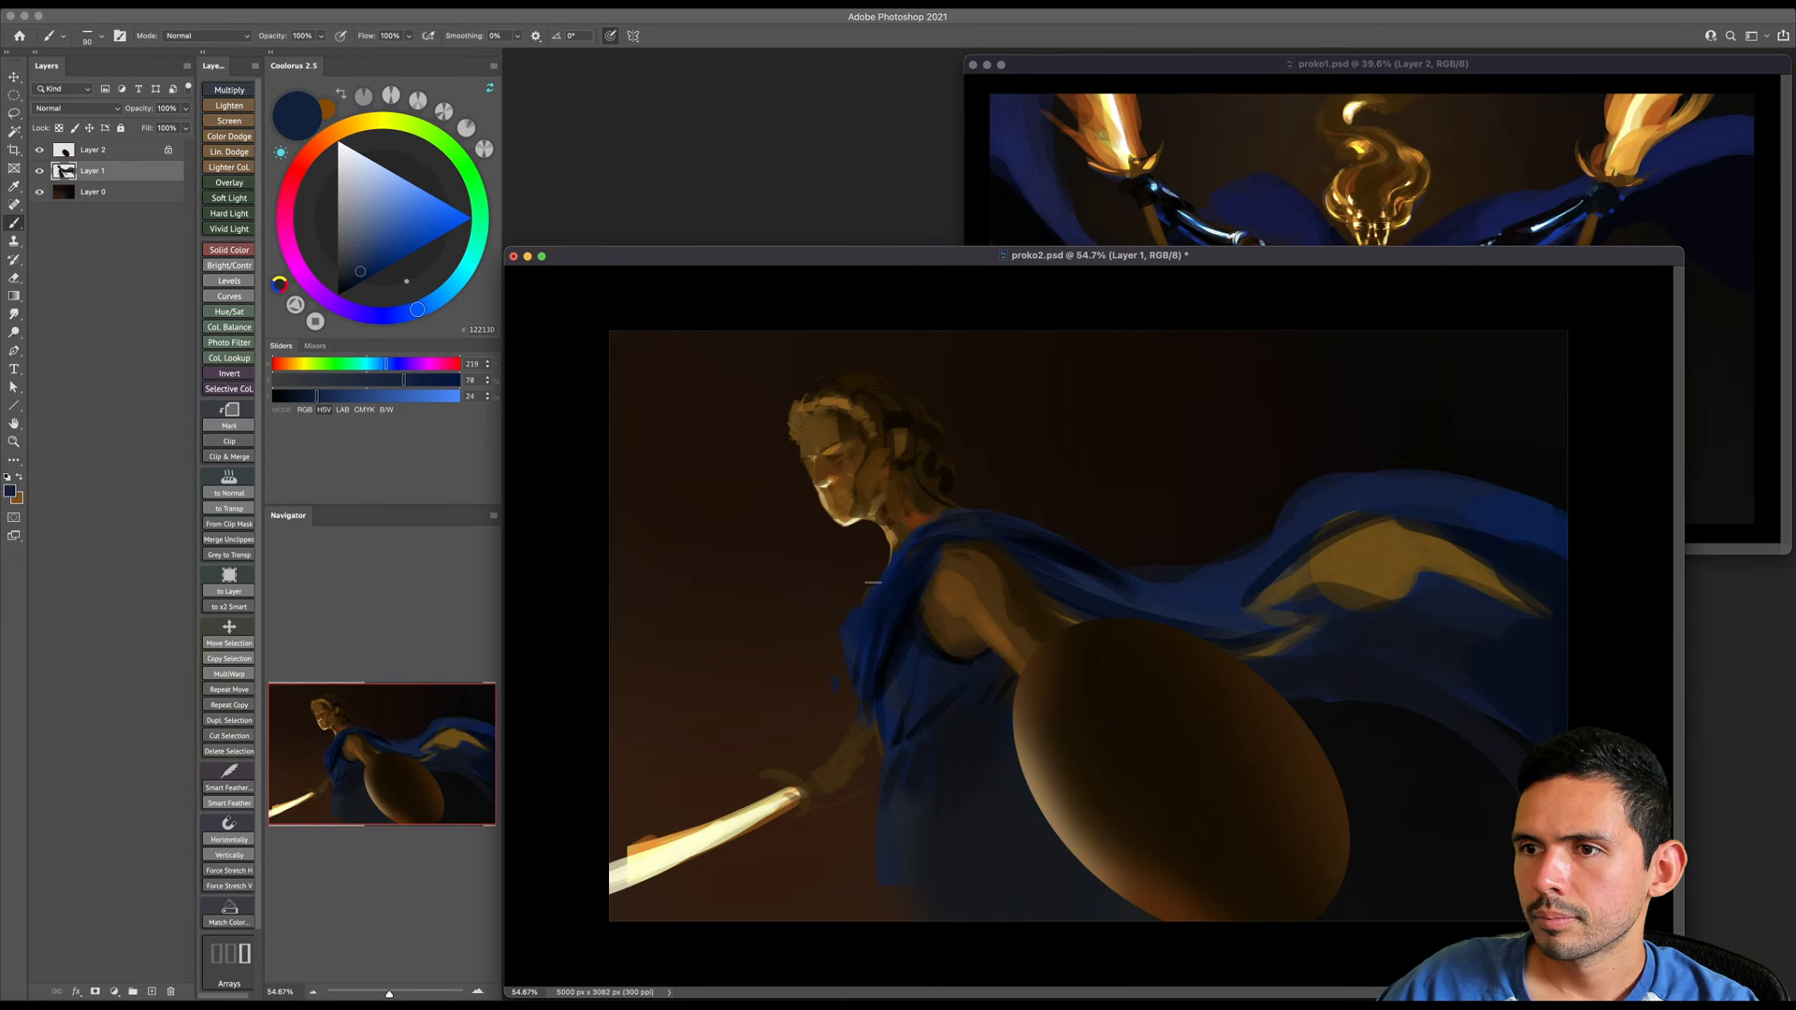
{"action": "key", "text": "bracketright"}
{"action": "key", "text": "bracketright"}
{"action": "left_click", "coordinate": [899, 556], "text": "alt"}
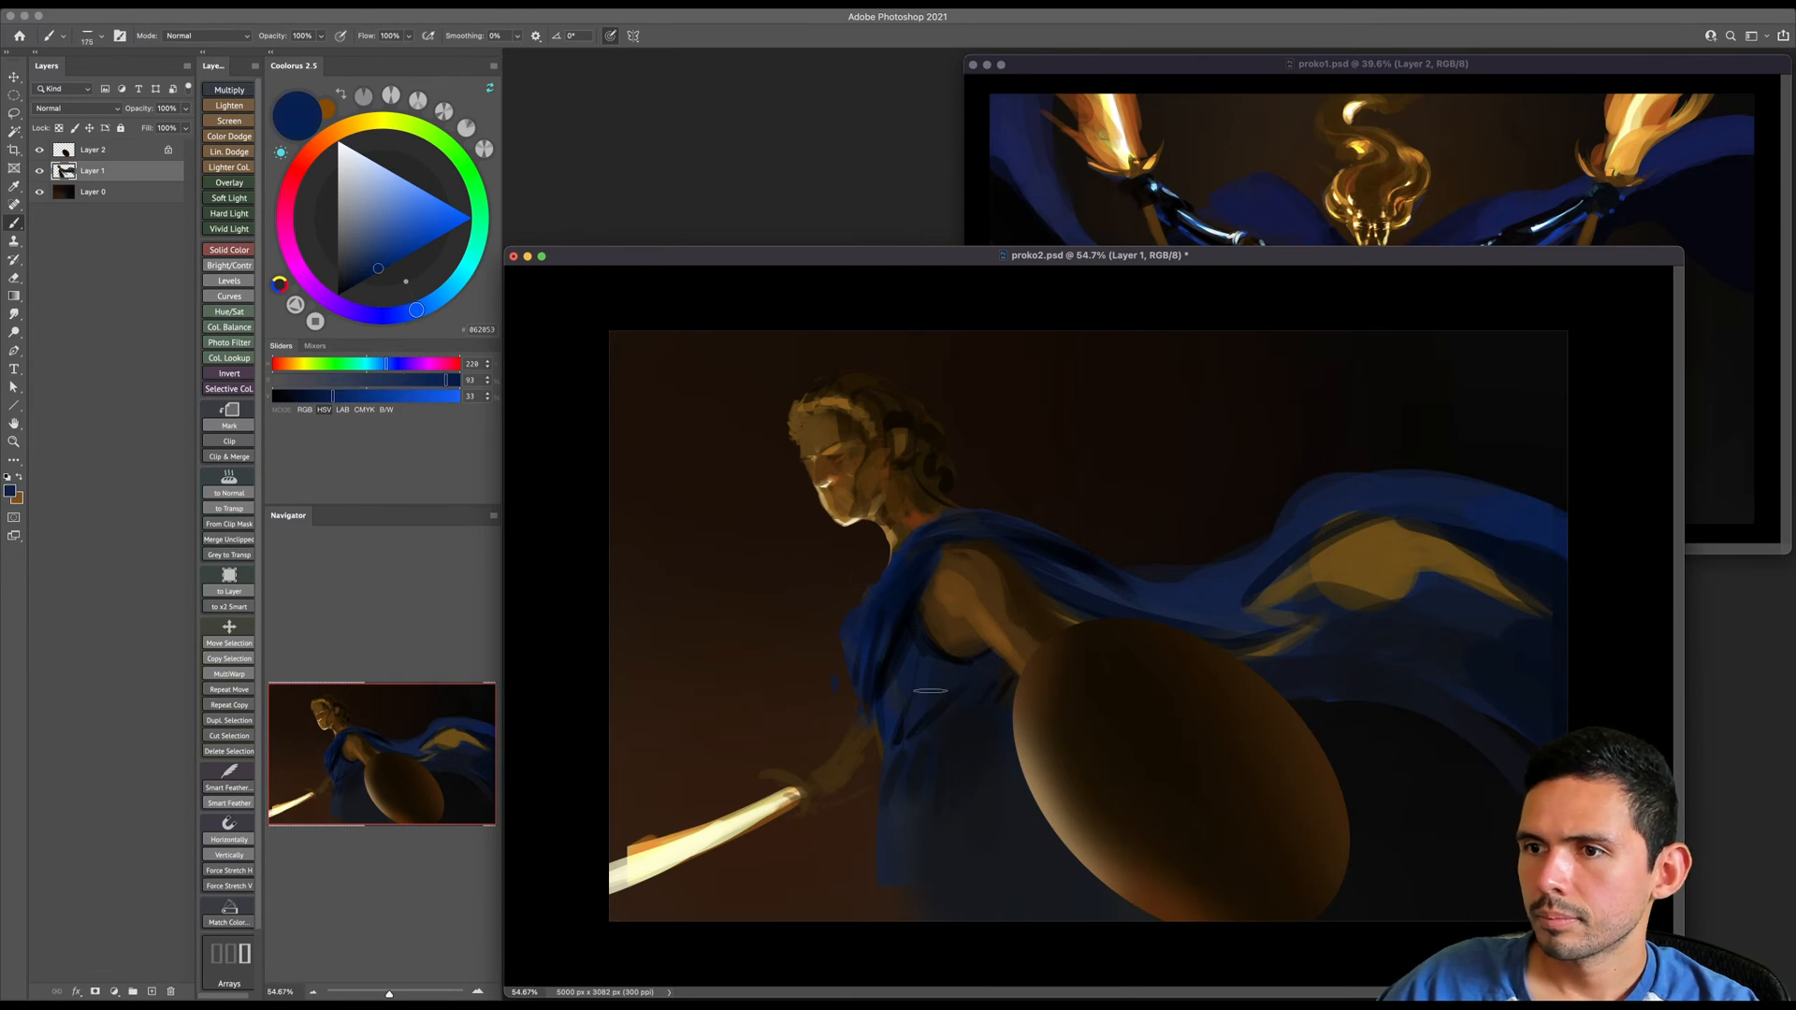
{"action": "key", "text": "super+z"}
{"action": "left_click_drag", "start_coordinate": [913, 751], "coordinate": [870, 940]}
{"action": "key", "text": "bracketright"}
{"action": "key", "text": "bracketright"}
{"action": "left_click_drag", "start_coordinate": [896, 786], "coordinate": [857, 926]}
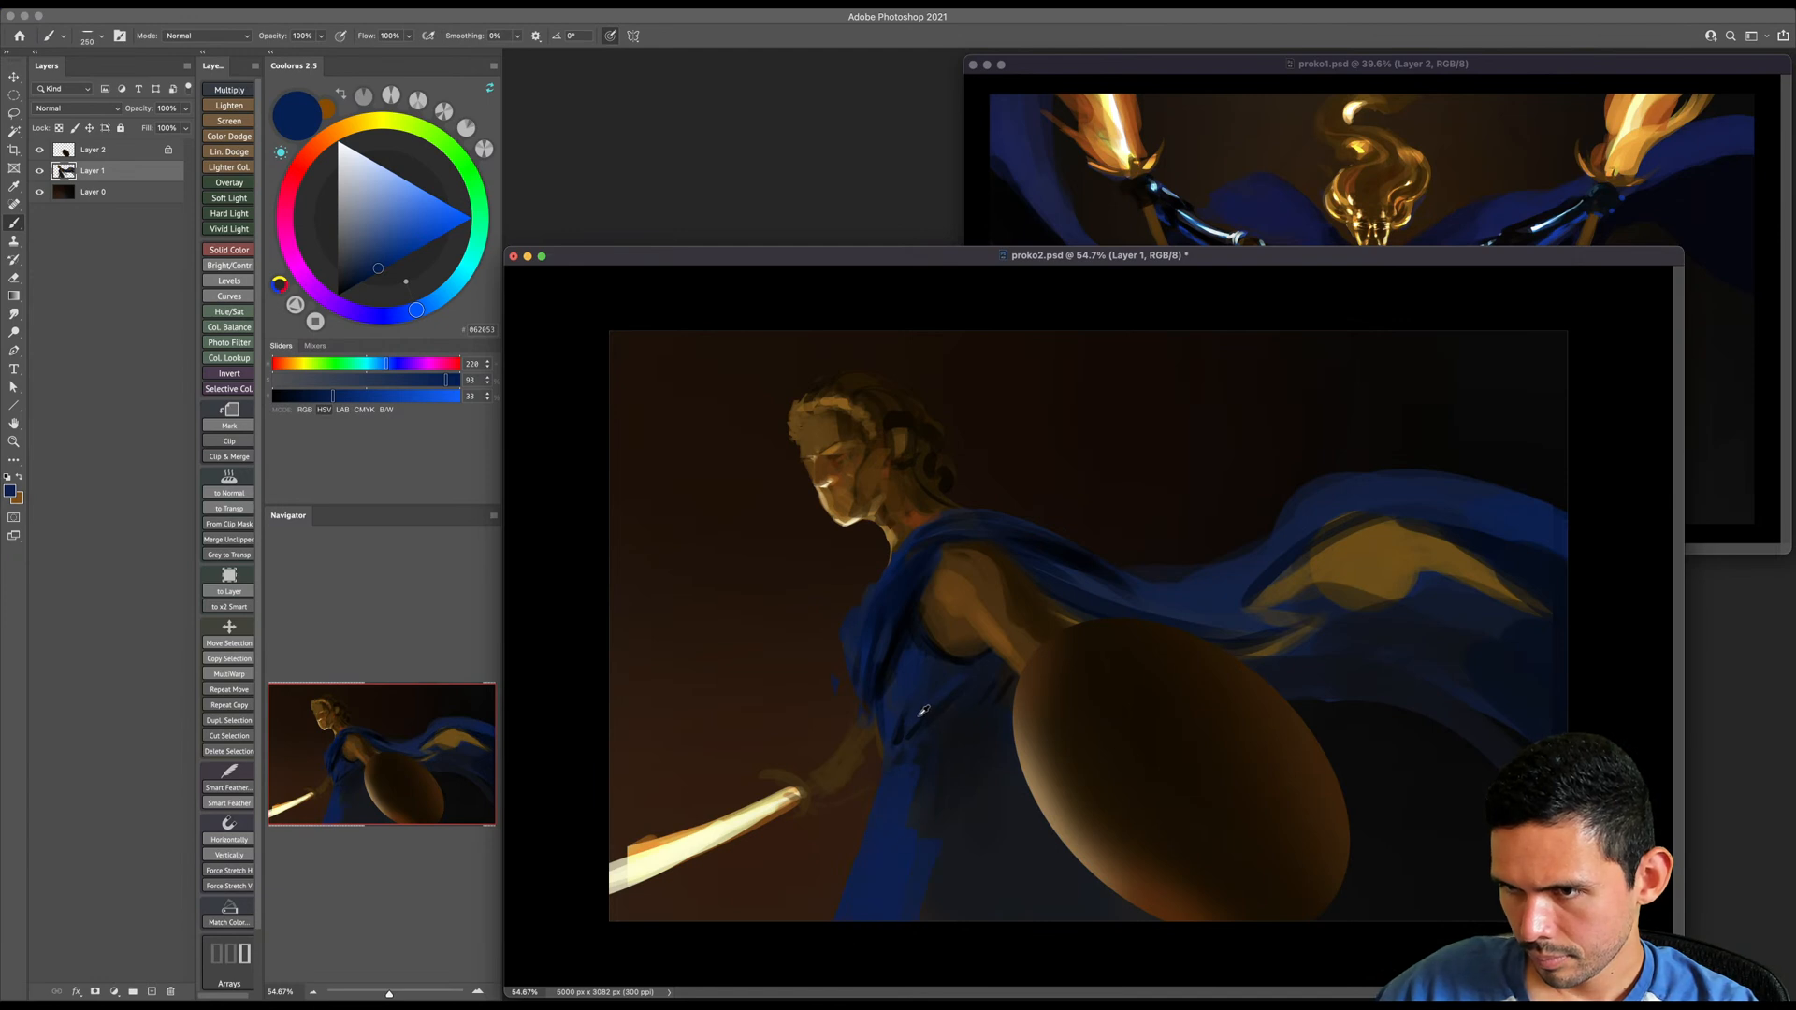
- Paint long near-black blue folds down the skirt and behind the shield's lower edge
{"action": "left_click", "coordinate": [907, 680], "text": "alt"}
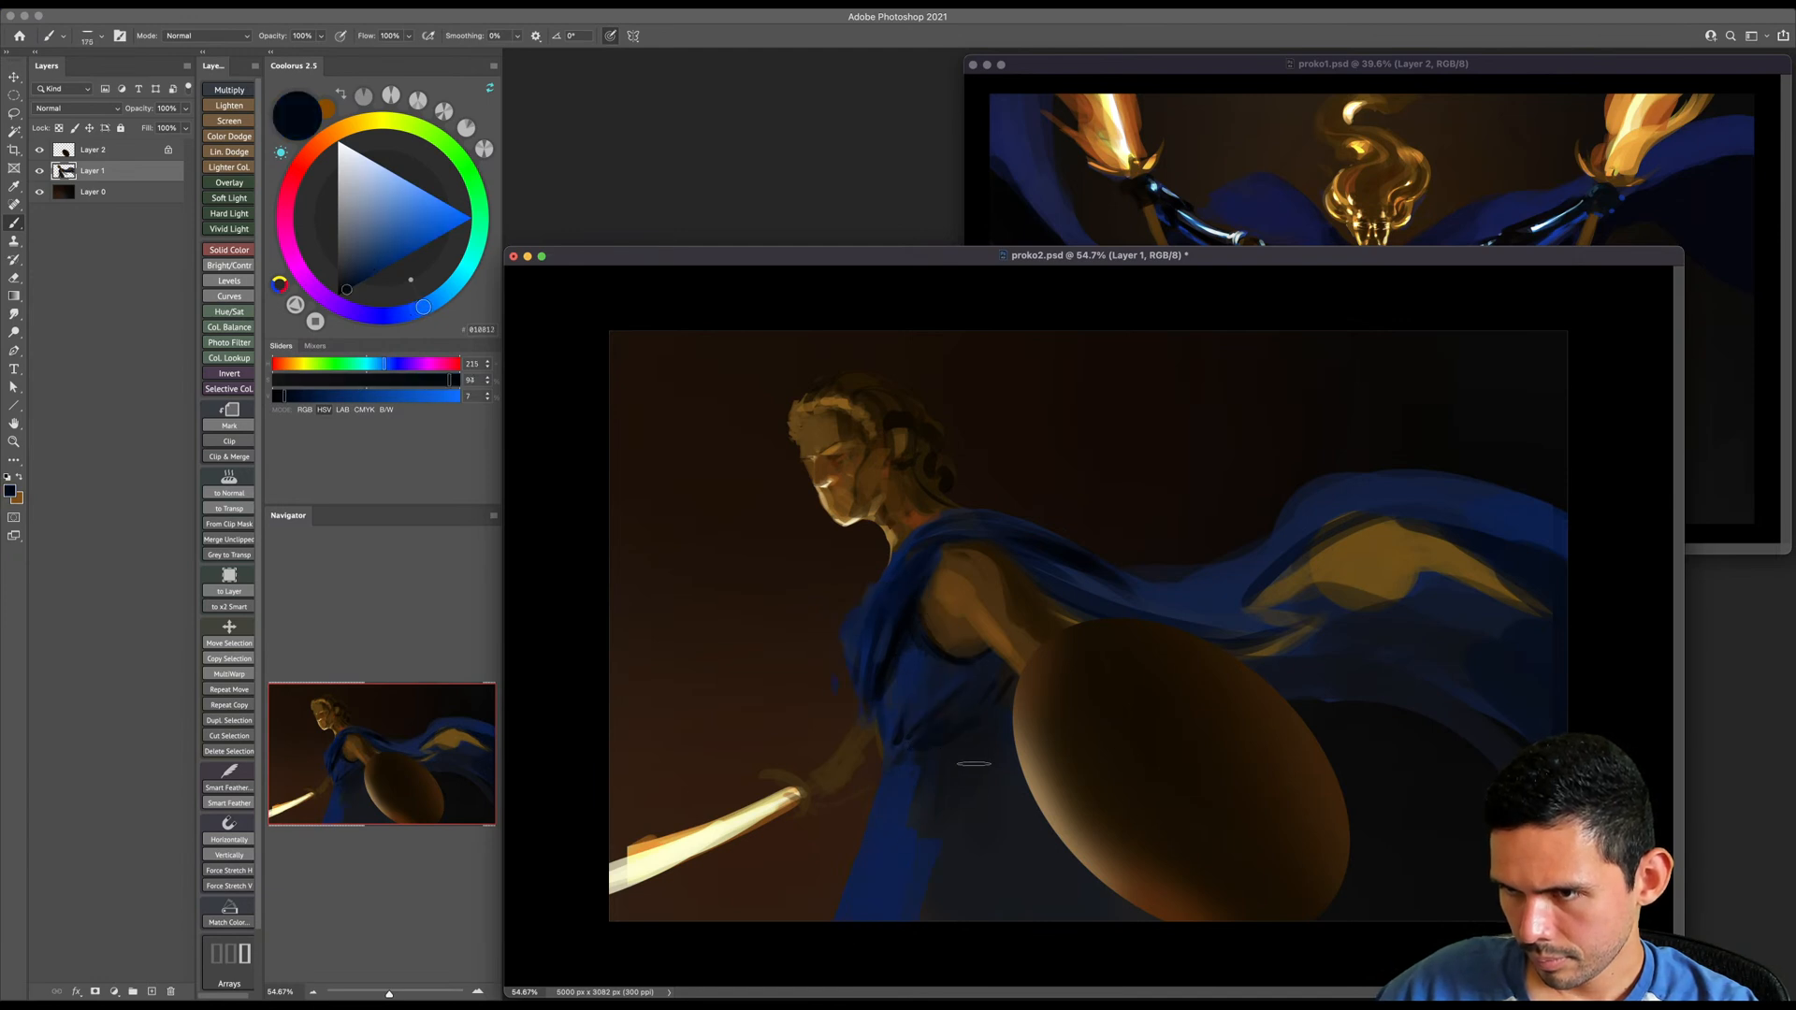
{"action": "left_click_drag", "start_coordinate": [966, 789], "coordinate": [862, 957]}
{"action": "mouse_move", "coordinate": [954, 838]}
{"action": "left_mouse_down"}
{"action": "mouse_move", "coordinate": [897, 924]}
{"action": "mouse_move", "coordinate": [935, 924]}
{"action": "left_mouse_up"}
{"action": "key", "text": "bracketright"}
{"action": "mouse_move", "coordinate": [947, 769]}
{"action": "left_mouse_down"}
{"action": "mouse_move", "coordinate": [924, 852]}
{"action": "mouse_move", "coordinate": [952, 909]}
{"action": "left_mouse_up"}
{"action": "mouse_move", "coordinate": [976, 750]}
{"action": "left_mouse_down"}
{"action": "mouse_move", "coordinate": [981, 909]}
{"action": "mouse_move", "coordinate": [1048, 915]}
{"action": "left_mouse_up"}
{"action": "mouse_move", "coordinate": [1037, 828]}
{"action": "left_mouse_down"}
{"action": "mouse_move", "coordinate": [1119, 909]}
{"action": "mouse_move", "coordinate": [1113, 887]}
{"action": "left_mouse_up"}
- Fill the gaps between the curls at the back of the head with sampled dark brown
{"action": "key", "text": "bracketleft"}
{"action": "key", "text": "bracketleft"}
{"action": "key", "text": "bracketleft"}
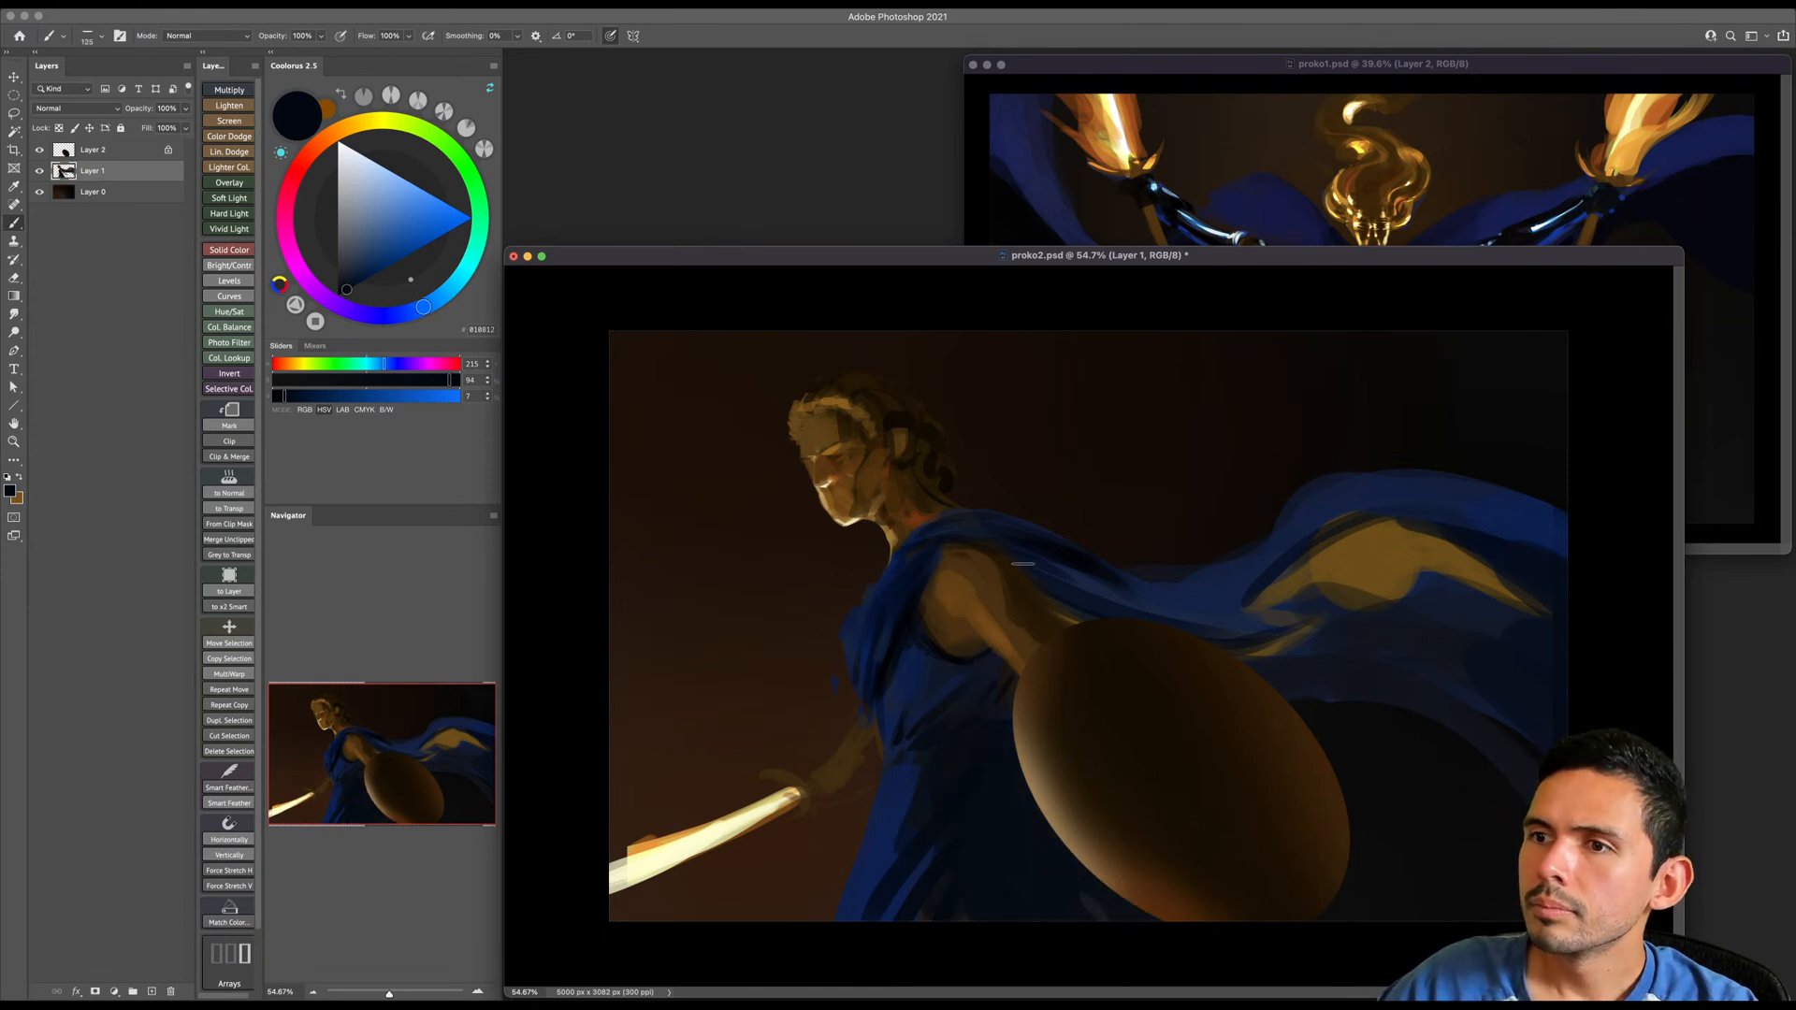
{"action": "left_click", "coordinate": [931, 463], "text": "alt"}
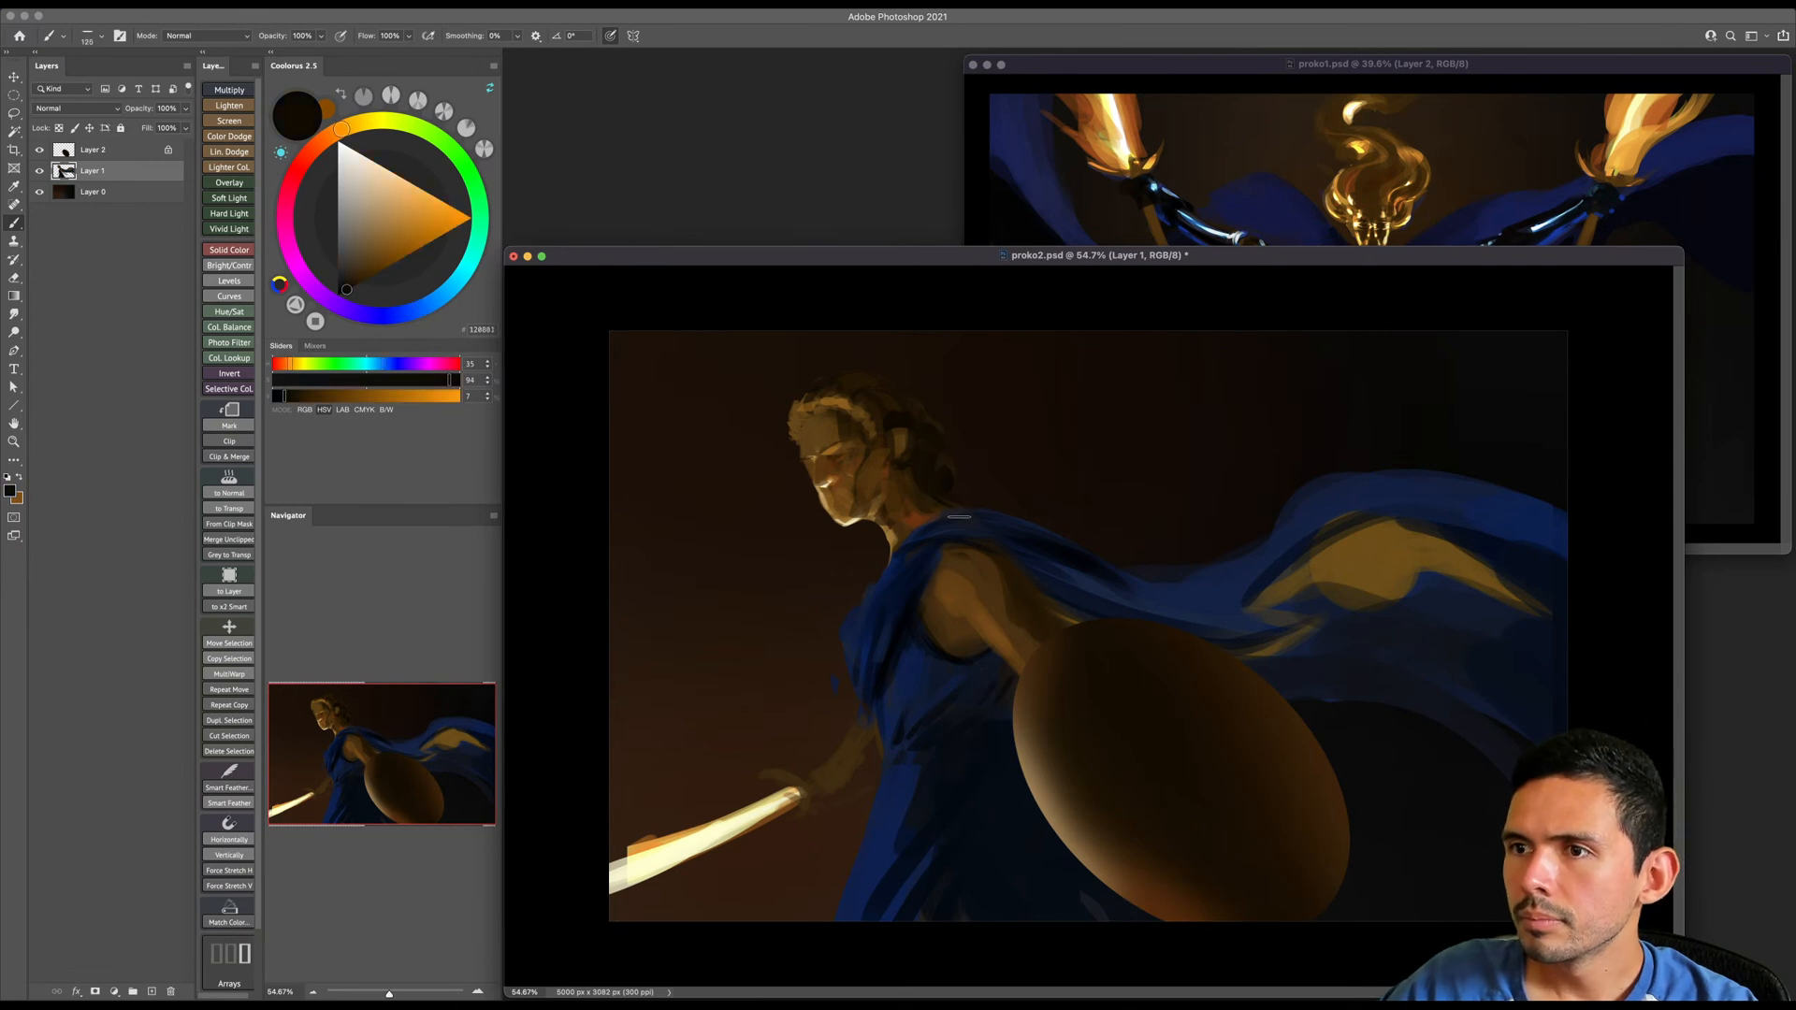
- Paint near-black blue fold shadows along the cape from the shoulder to its rising arch
{"action": "left_click", "coordinate": [1074, 559], "text": "alt"}
{"action": "key", "text": "bracketleft"}
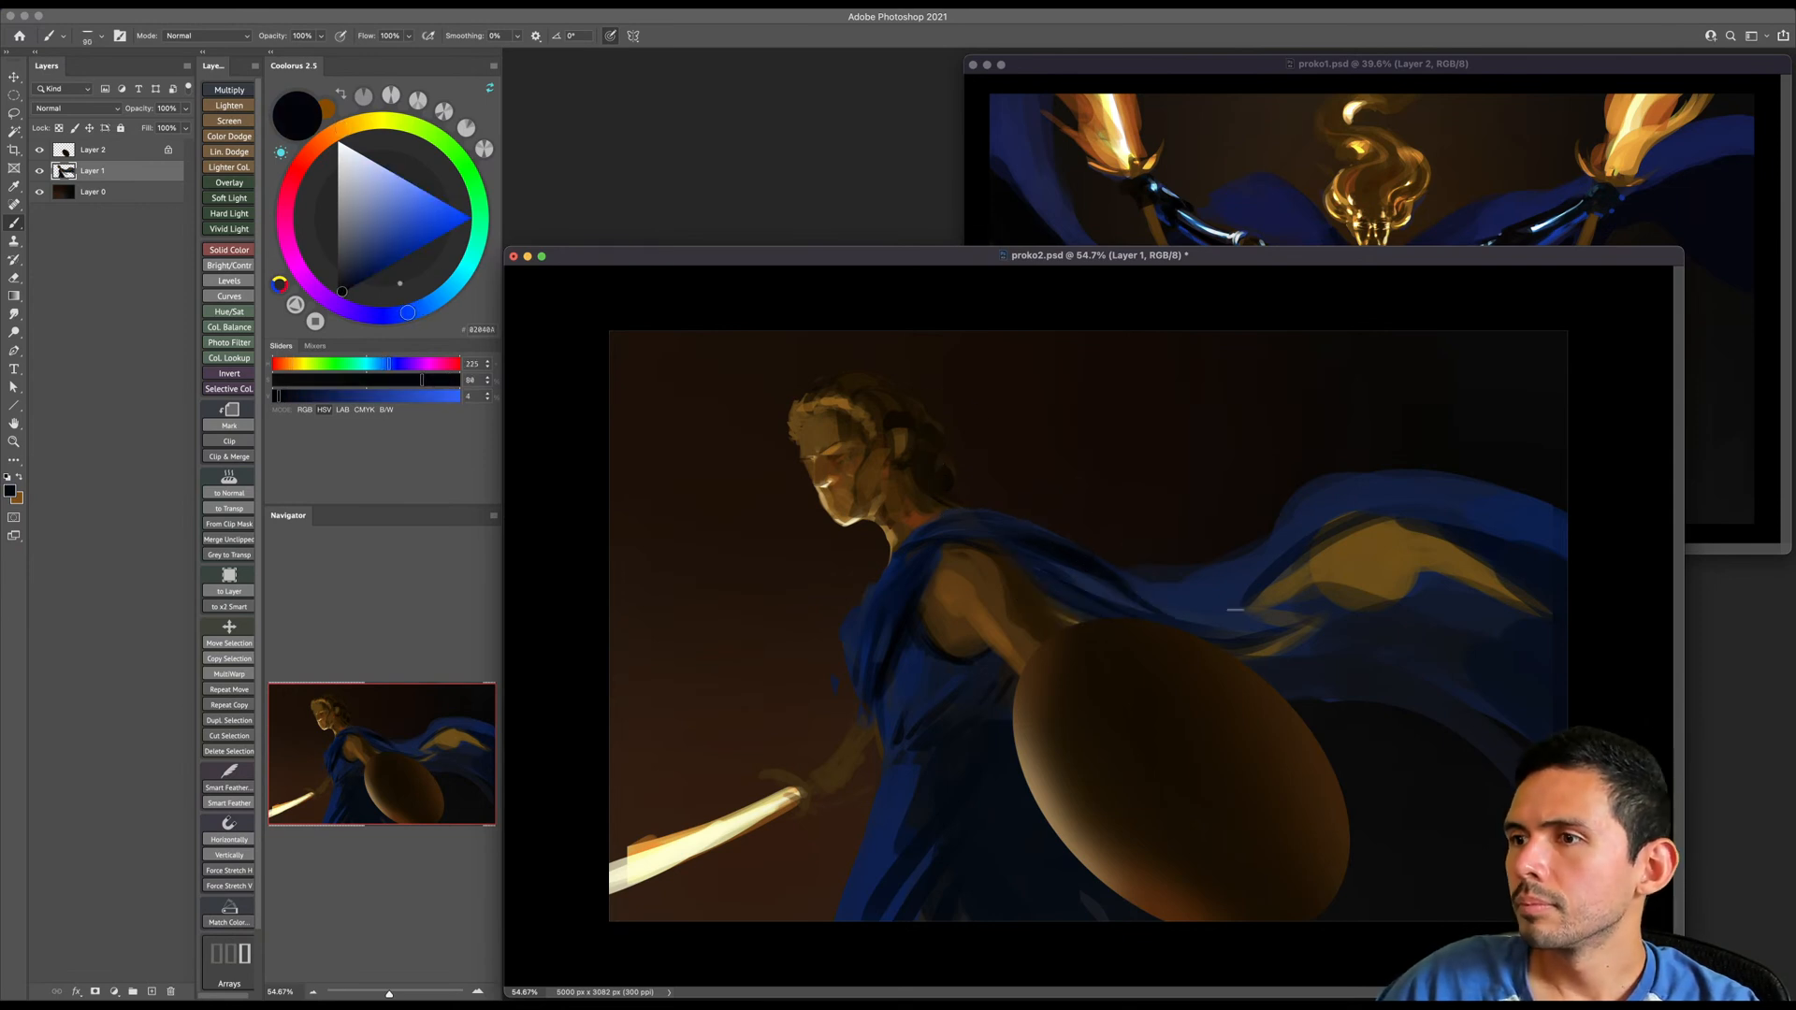
{"action": "key", "text": "bracketright"}
{"action": "key", "text": "bracketright"}
{"action": "key", "text": "bracketright"}
{"action": "key", "text": "bracketright"}
{"action": "left_click_drag", "start_coordinate": [1243, 599], "coordinate": [1319, 517]}
{"action": "left_click", "coordinate": [1314, 519], "text": "alt"}
- Deepen the folds across the top of the cape's arch with sampled dark blues at varying brush sizes
{"action": "key", "text": "bracketright"}
{"action": "key", "text": "bracketright"}
{"action": "left_click", "coordinate": [1337, 516], "text": "alt"}
{"action": "key", "text": "bracketleft"}
{"action": "key", "text": "bracketleft"}
{"action": "left_click", "coordinate": [1276, 568], "text": "alt"}
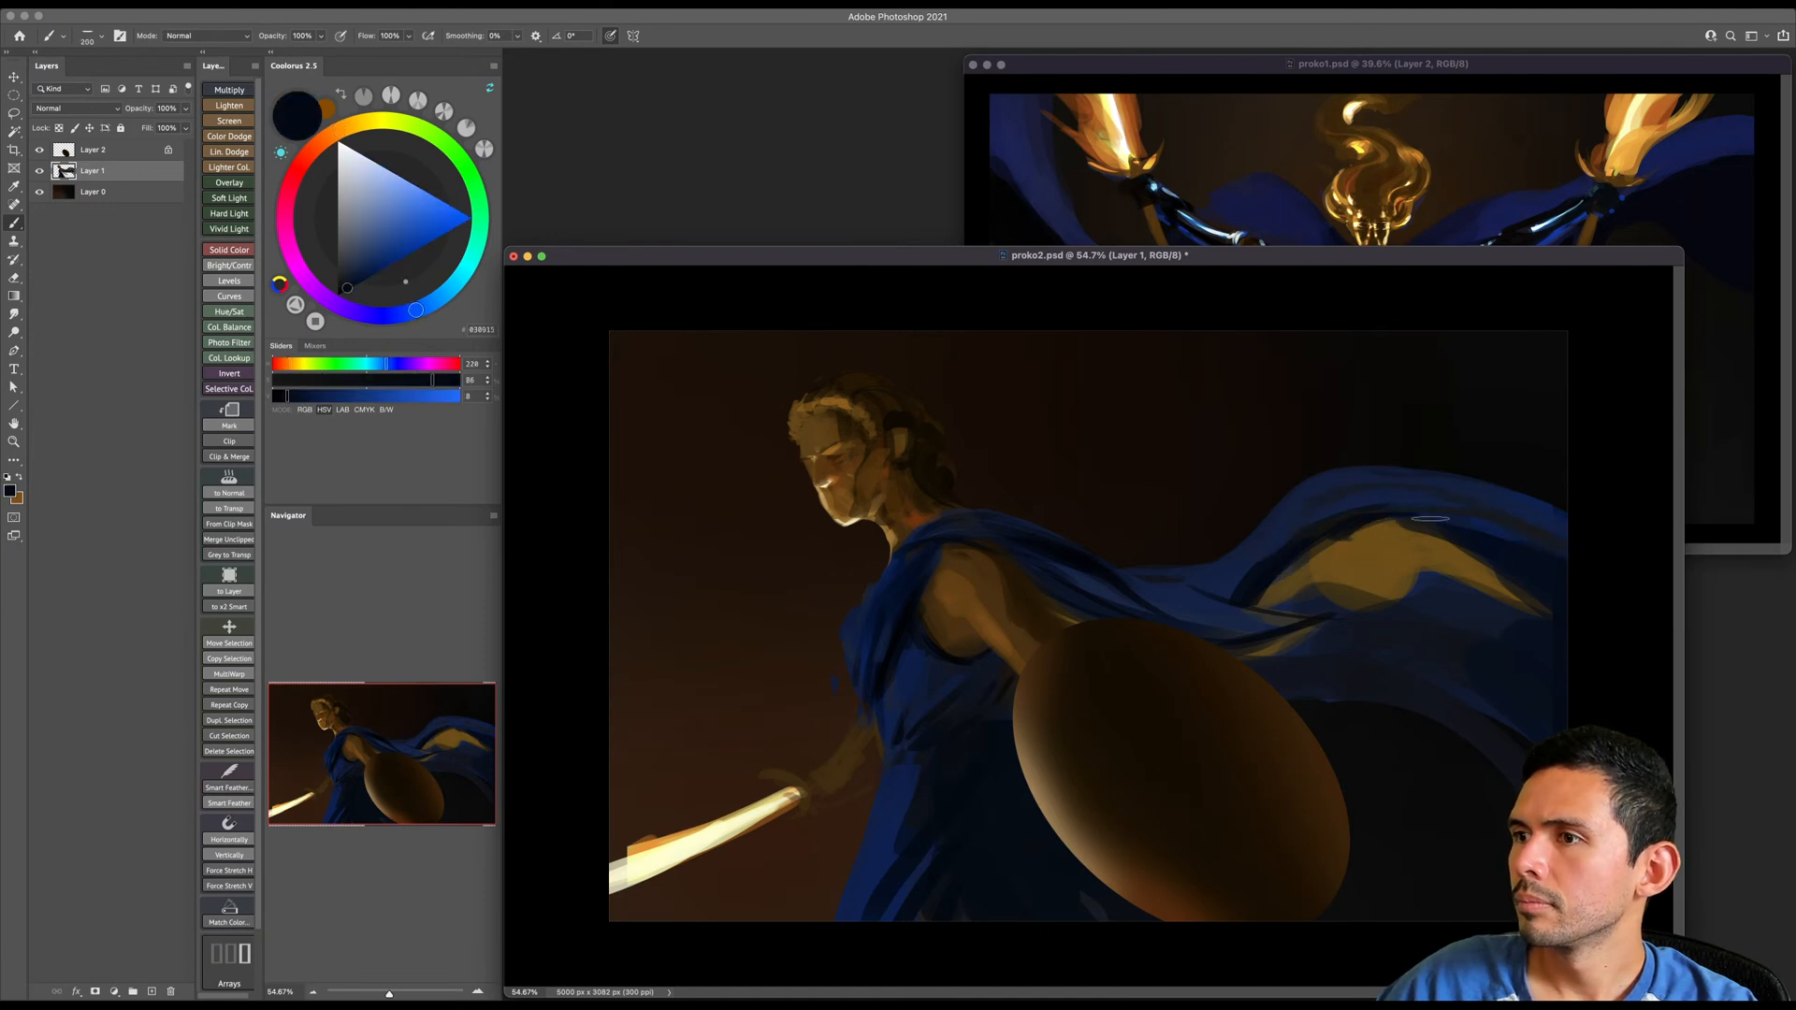
{"action": "key", "text": "bracketleft"}
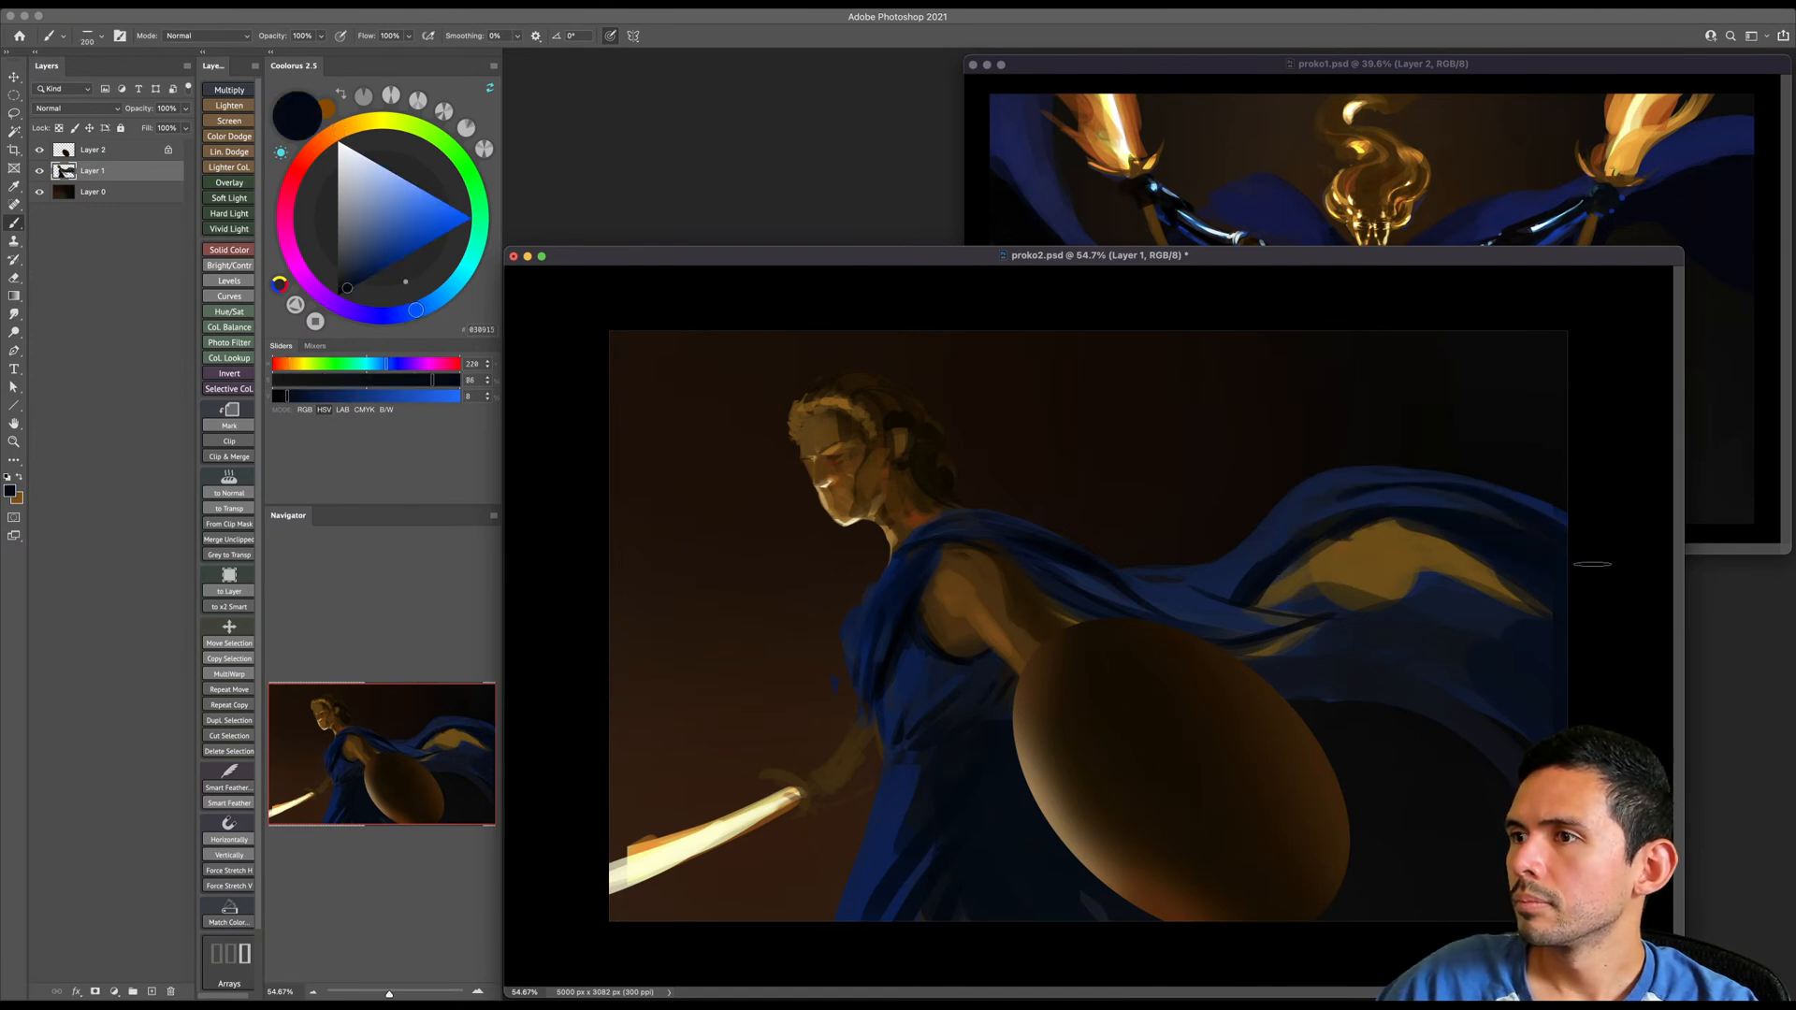
{"action": "key", "text": "bracketright"}
{"action": "key", "text": "bracketright"}
{"action": "key", "text": "bracketright"}
{"action": "key", "text": "bracketright"}
{"action": "key", "text": "bracketright"}
{"action": "key", "text": "bracketright"}
{"action": "key", "text": "bracketright"}
{"action": "mouse_move", "coordinate": [1303, 575]}
{"action": "left_mouse_down"}
{"action": "mouse_move", "coordinate": [1380, 531]}
{"action": "mouse_move", "coordinate": [1447, 547]}
{"action": "mouse_move", "coordinate": [1501, 567]}
{"action": "mouse_move", "coordinate": [1523, 649]}
{"action": "left_mouse_up"}
{"action": "key", "text": "super+z"}
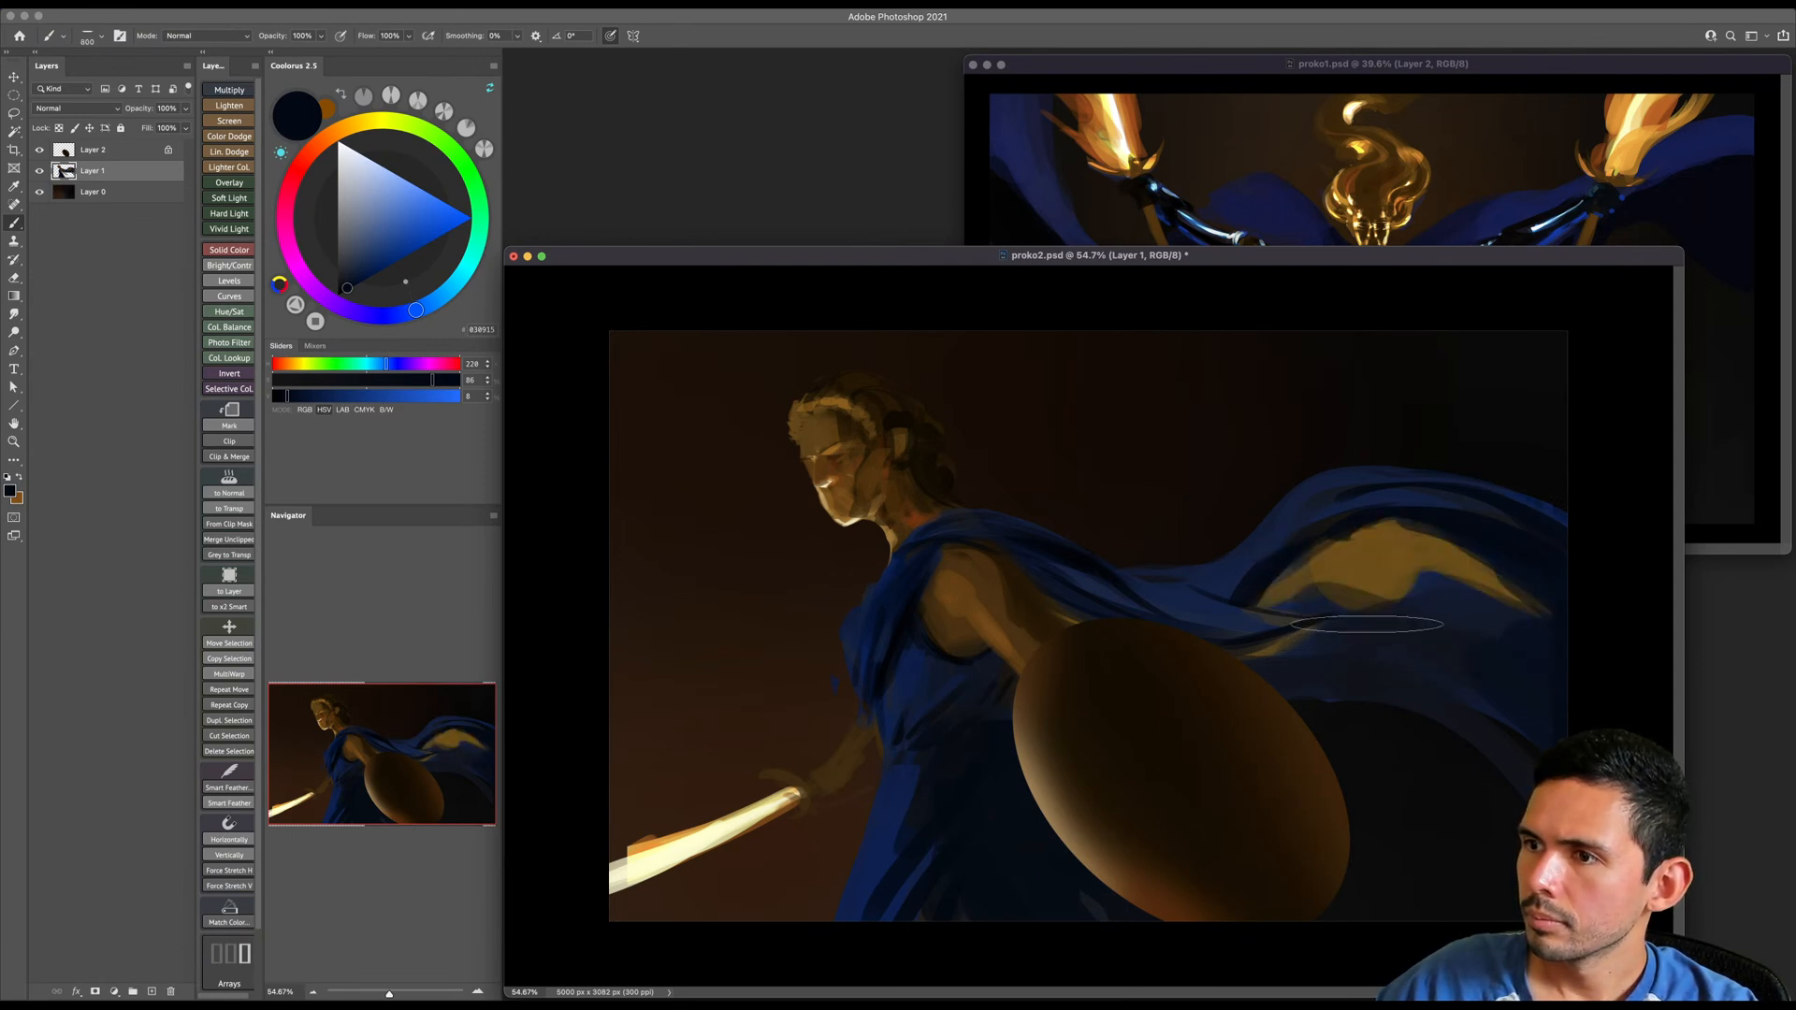
- Cover the lower cape and part of its golden underside with large strokes of saturated dark blue
{"action": "left_click", "coordinate": [363, 281]}
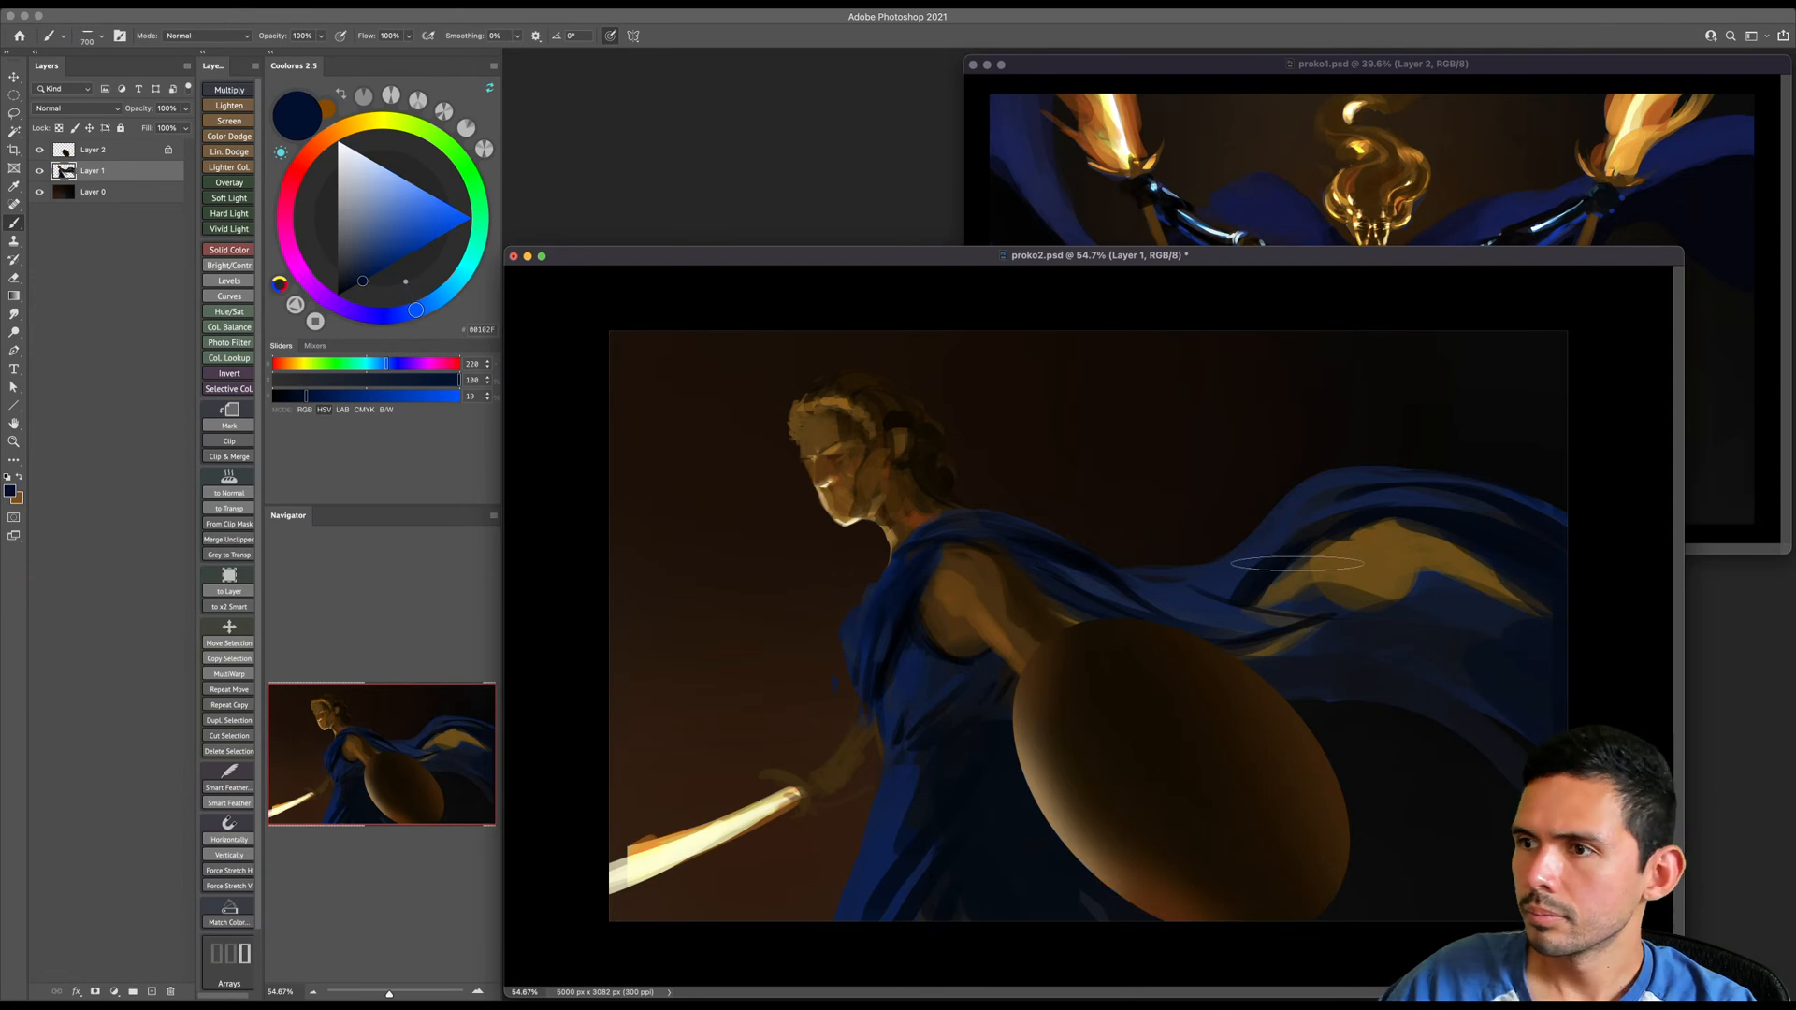
{"action": "mouse_move", "coordinate": [1279, 585]}
{"action": "left_mouse_down"}
{"action": "mouse_move", "coordinate": [1370, 528]}
{"action": "mouse_move", "coordinate": [1421, 553]}
{"action": "left_mouse_up"}
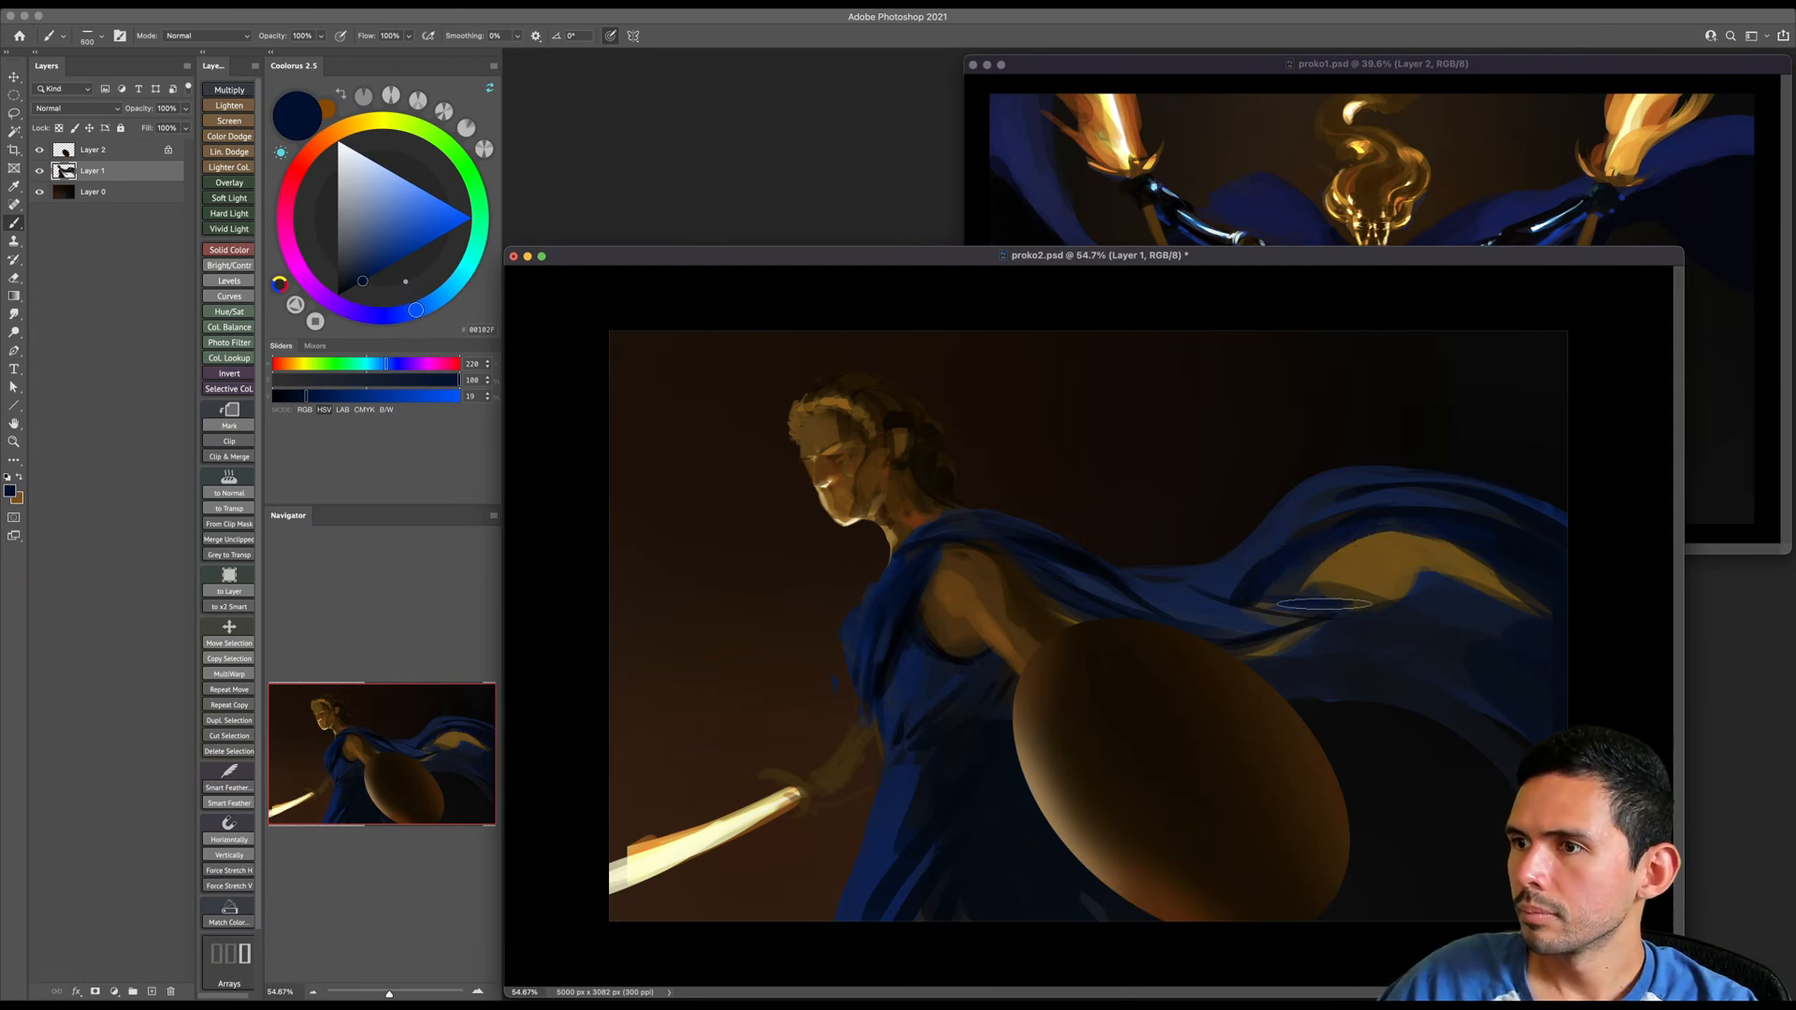
{"action": "key", "text": "bracketright"}
{"action": "key", "text": "bracketright"}
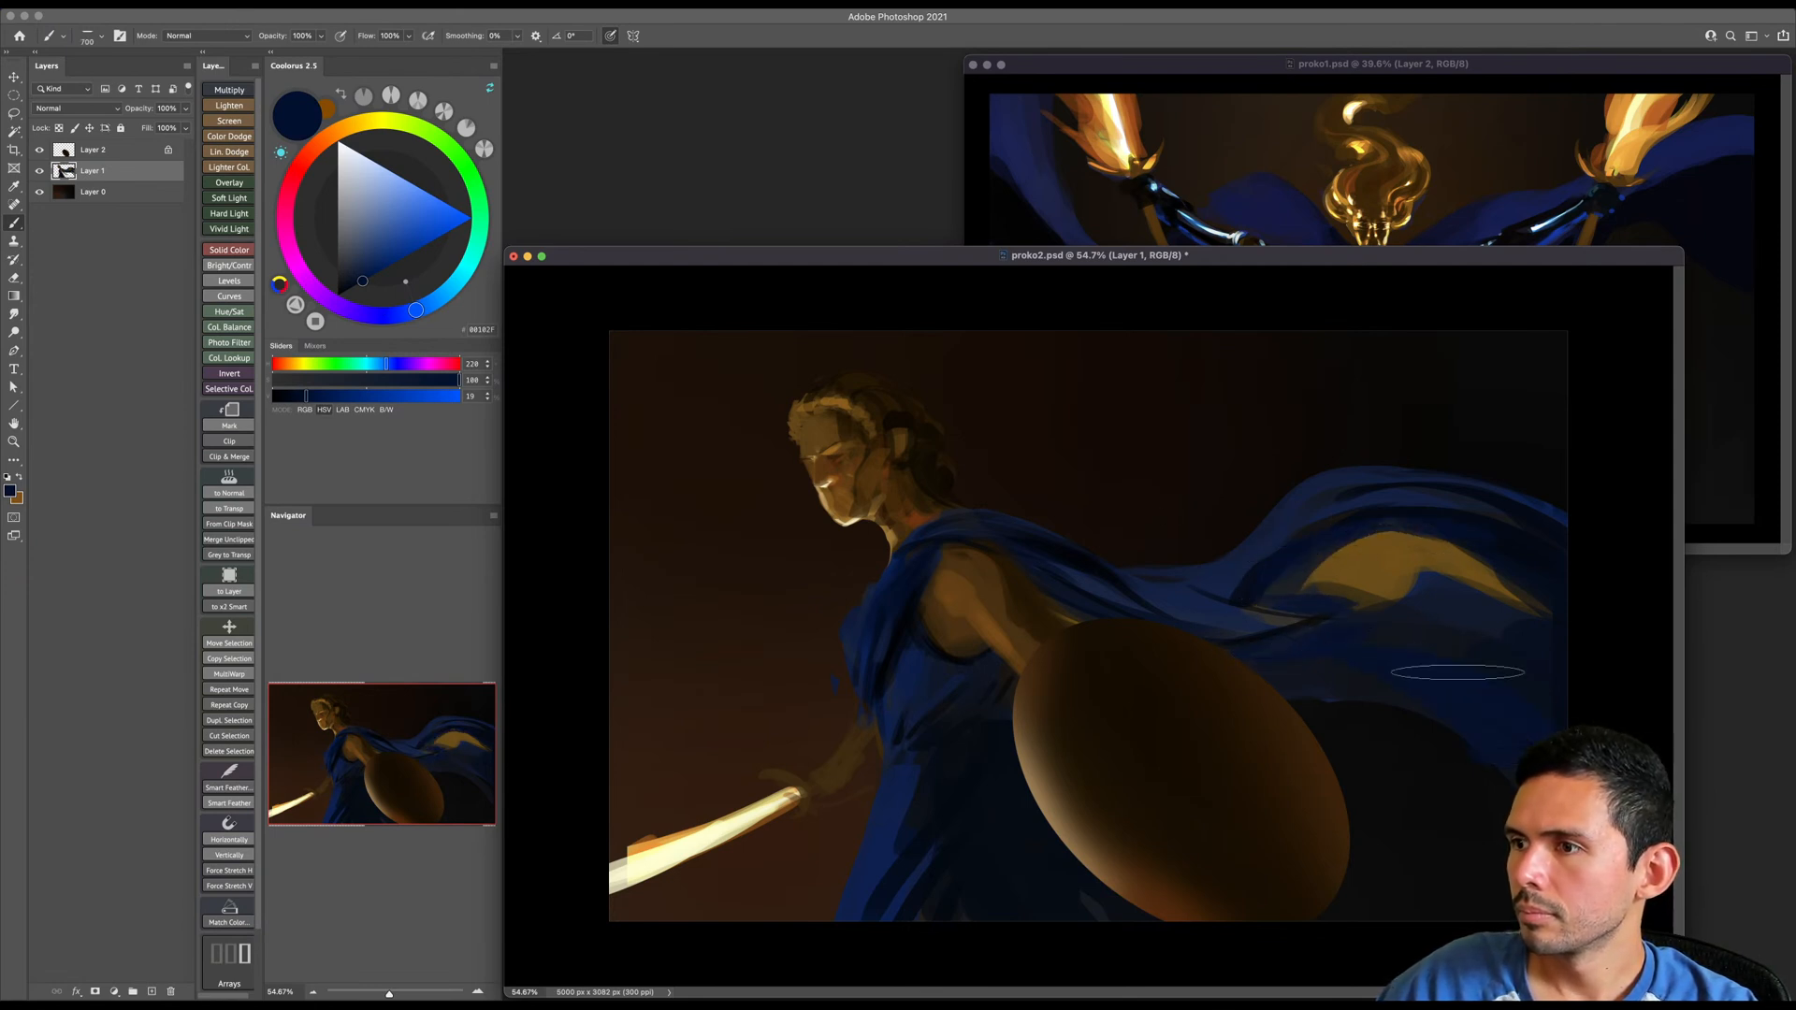
{"action": "key", "text": "bracketleft"}
{"action": "key", "text": "bracketleft"}
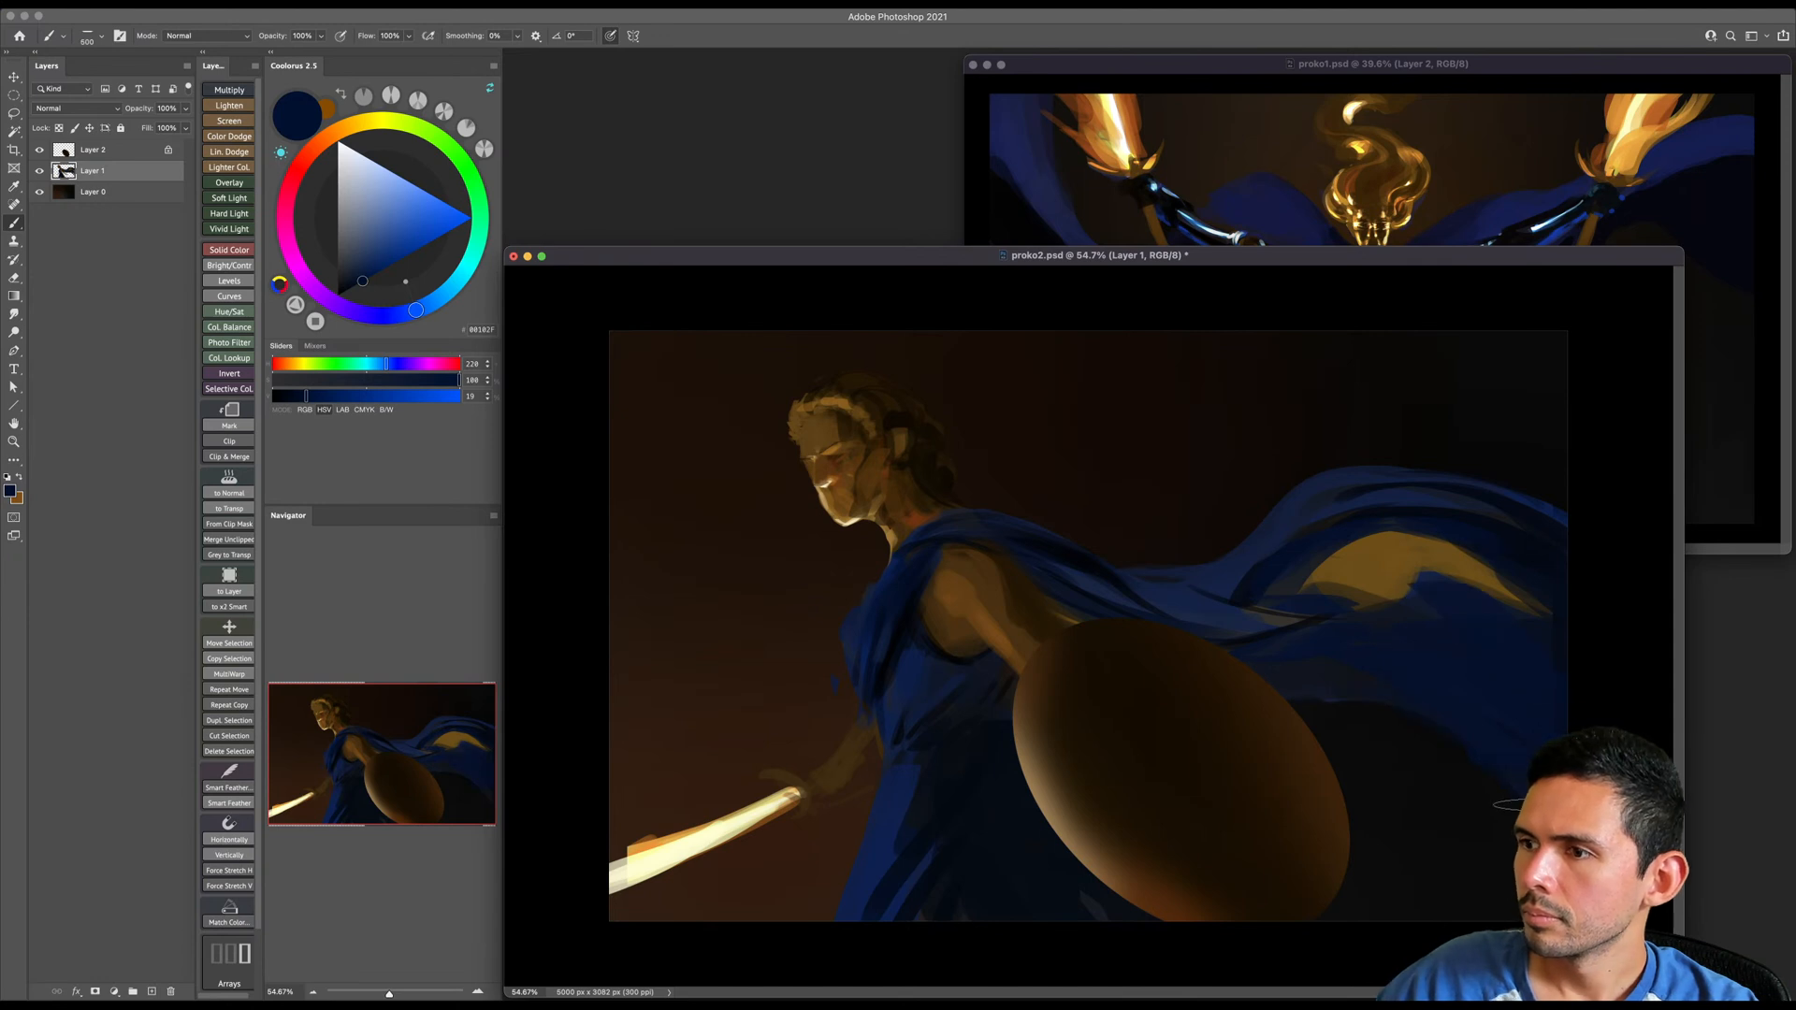
{"action": "key", "text": "bracketleft"}
- Paint dark violet-blue and black touches into the cape's shadows behind the shoulder and above the shield, varying the brush size
{"action": "left_click_drag", "start_coordinate": [413, 310], "coordinate": [360, 314]}
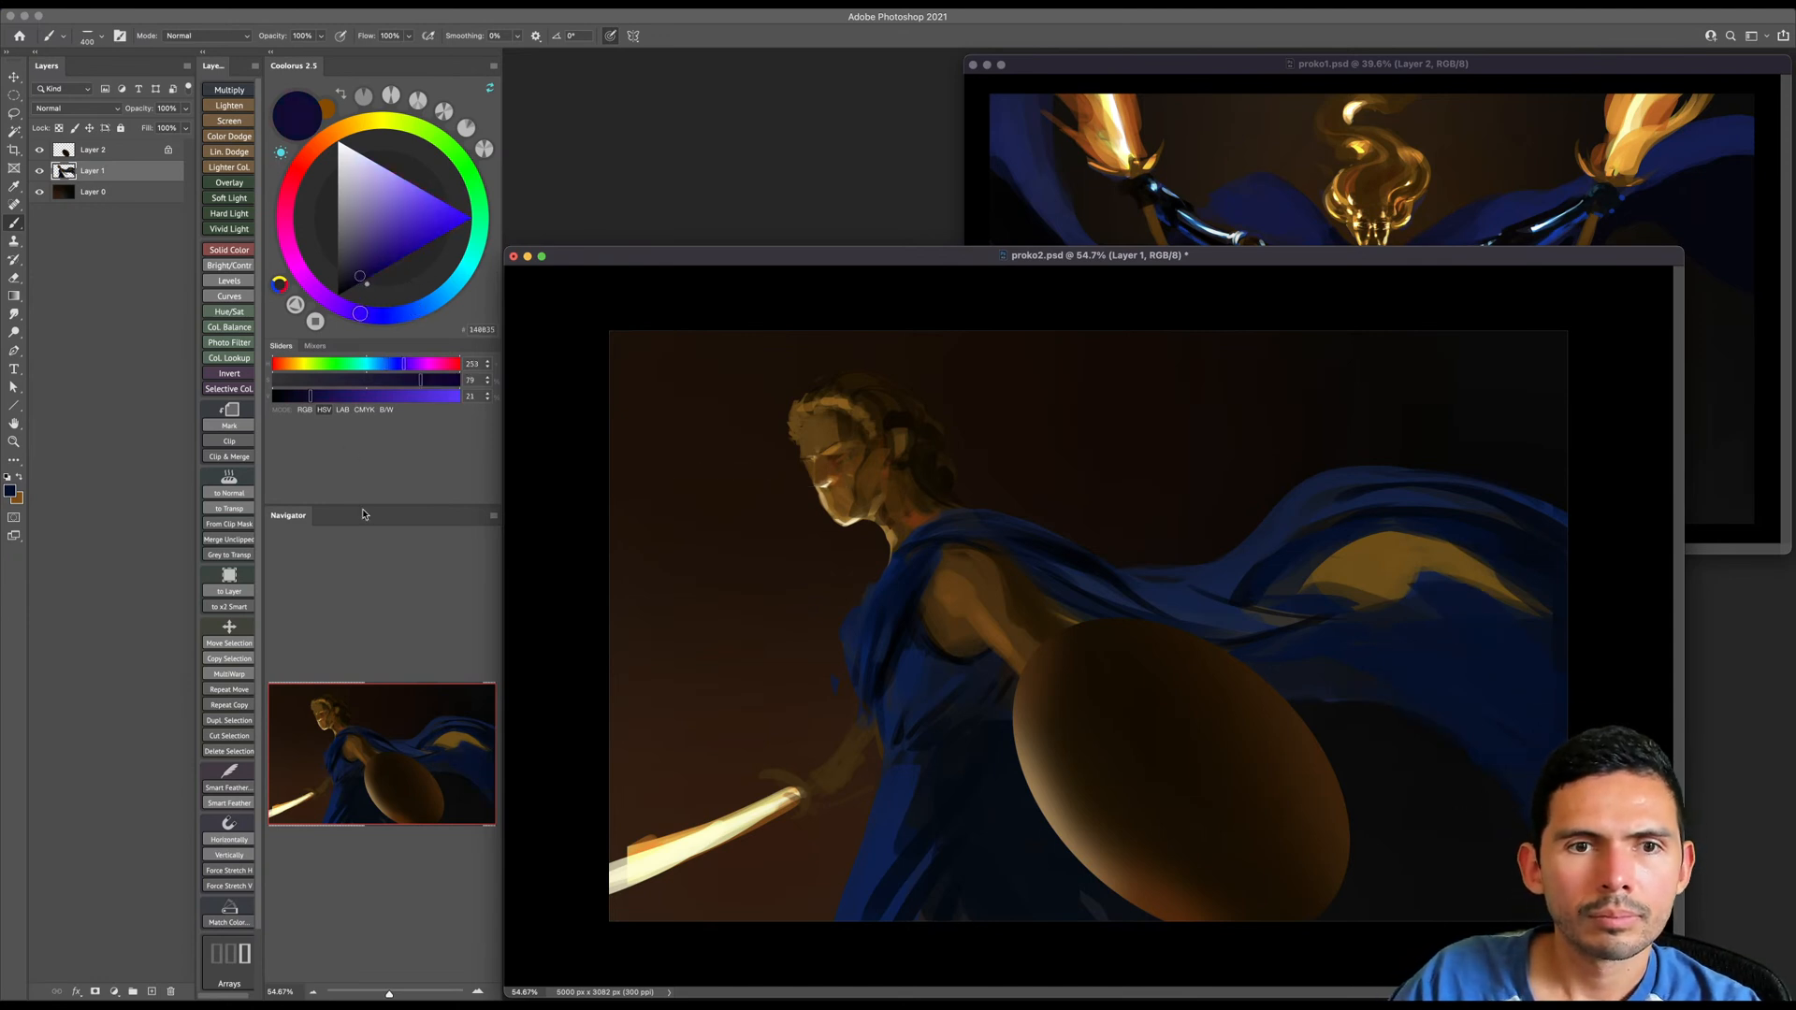
{"action": "key", "text": "bracketleft"}
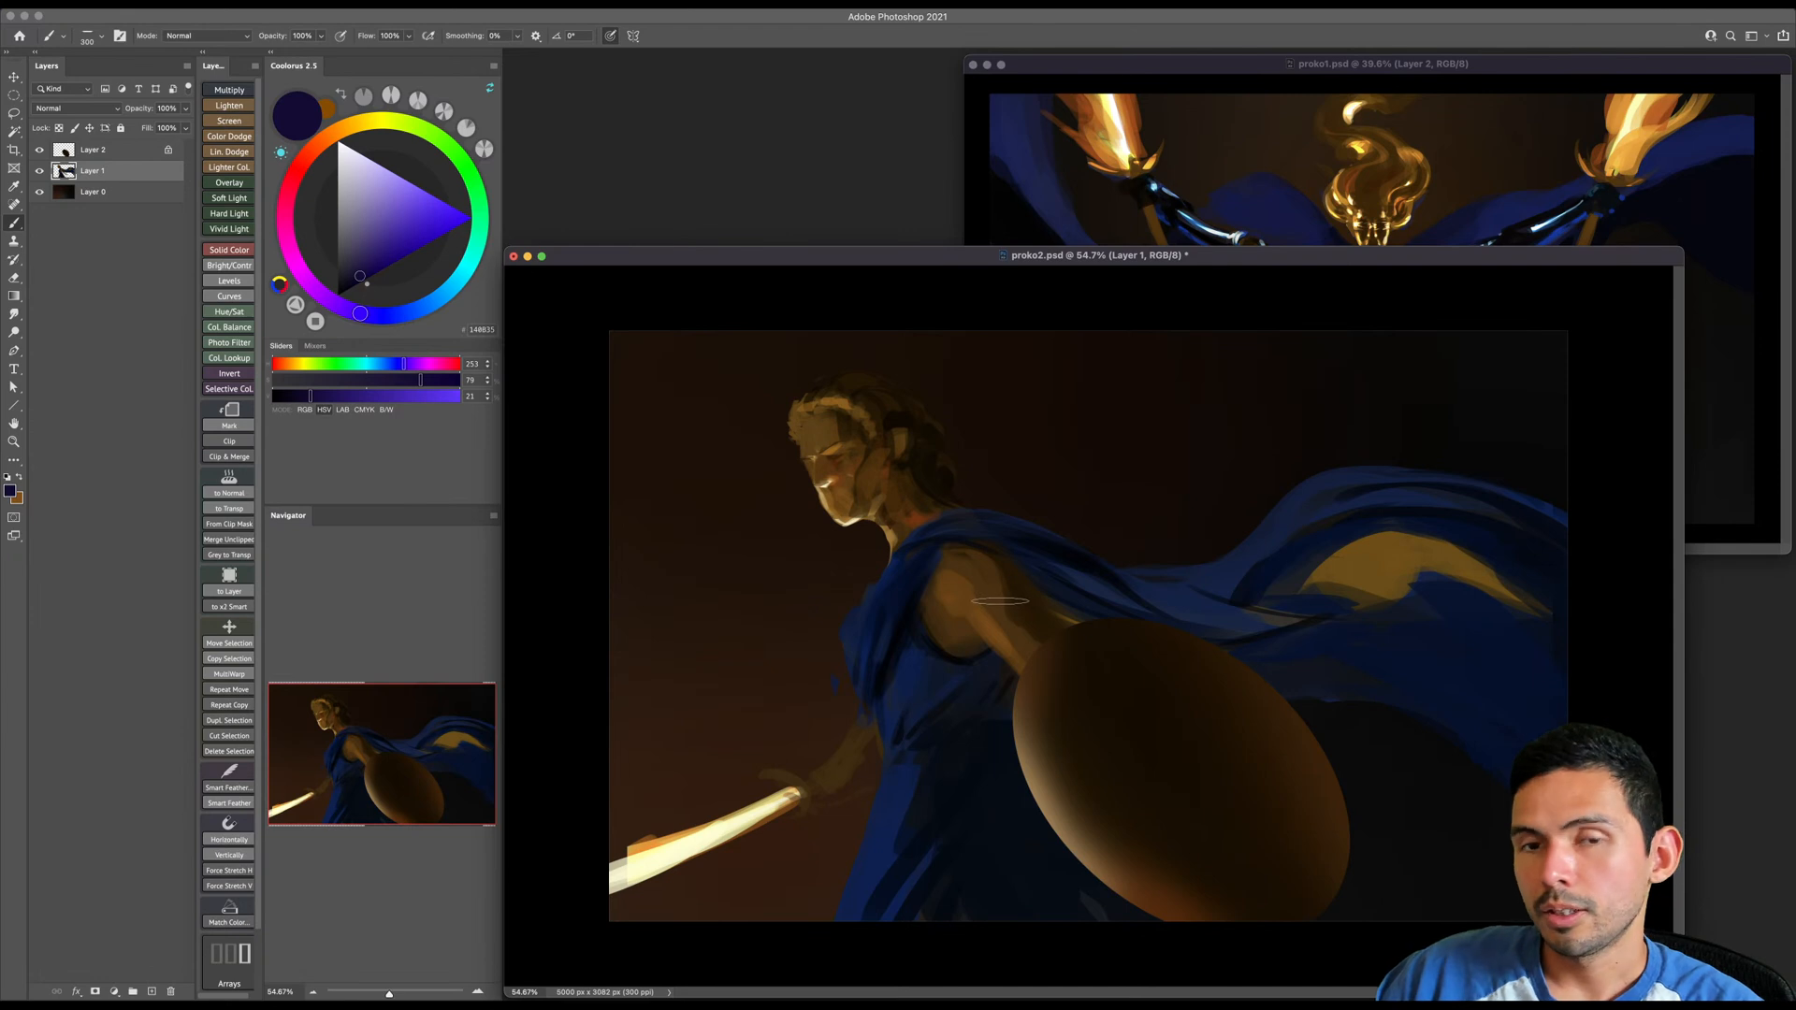
{"action": "key", "text": "bracketright"}
{"action": "key", "text": "bracketright"}
{"action": "key", "text": "bracketright"}
{"action": "key", "text": "bracketright"}
{"action": "key", "text": "bracketright"}
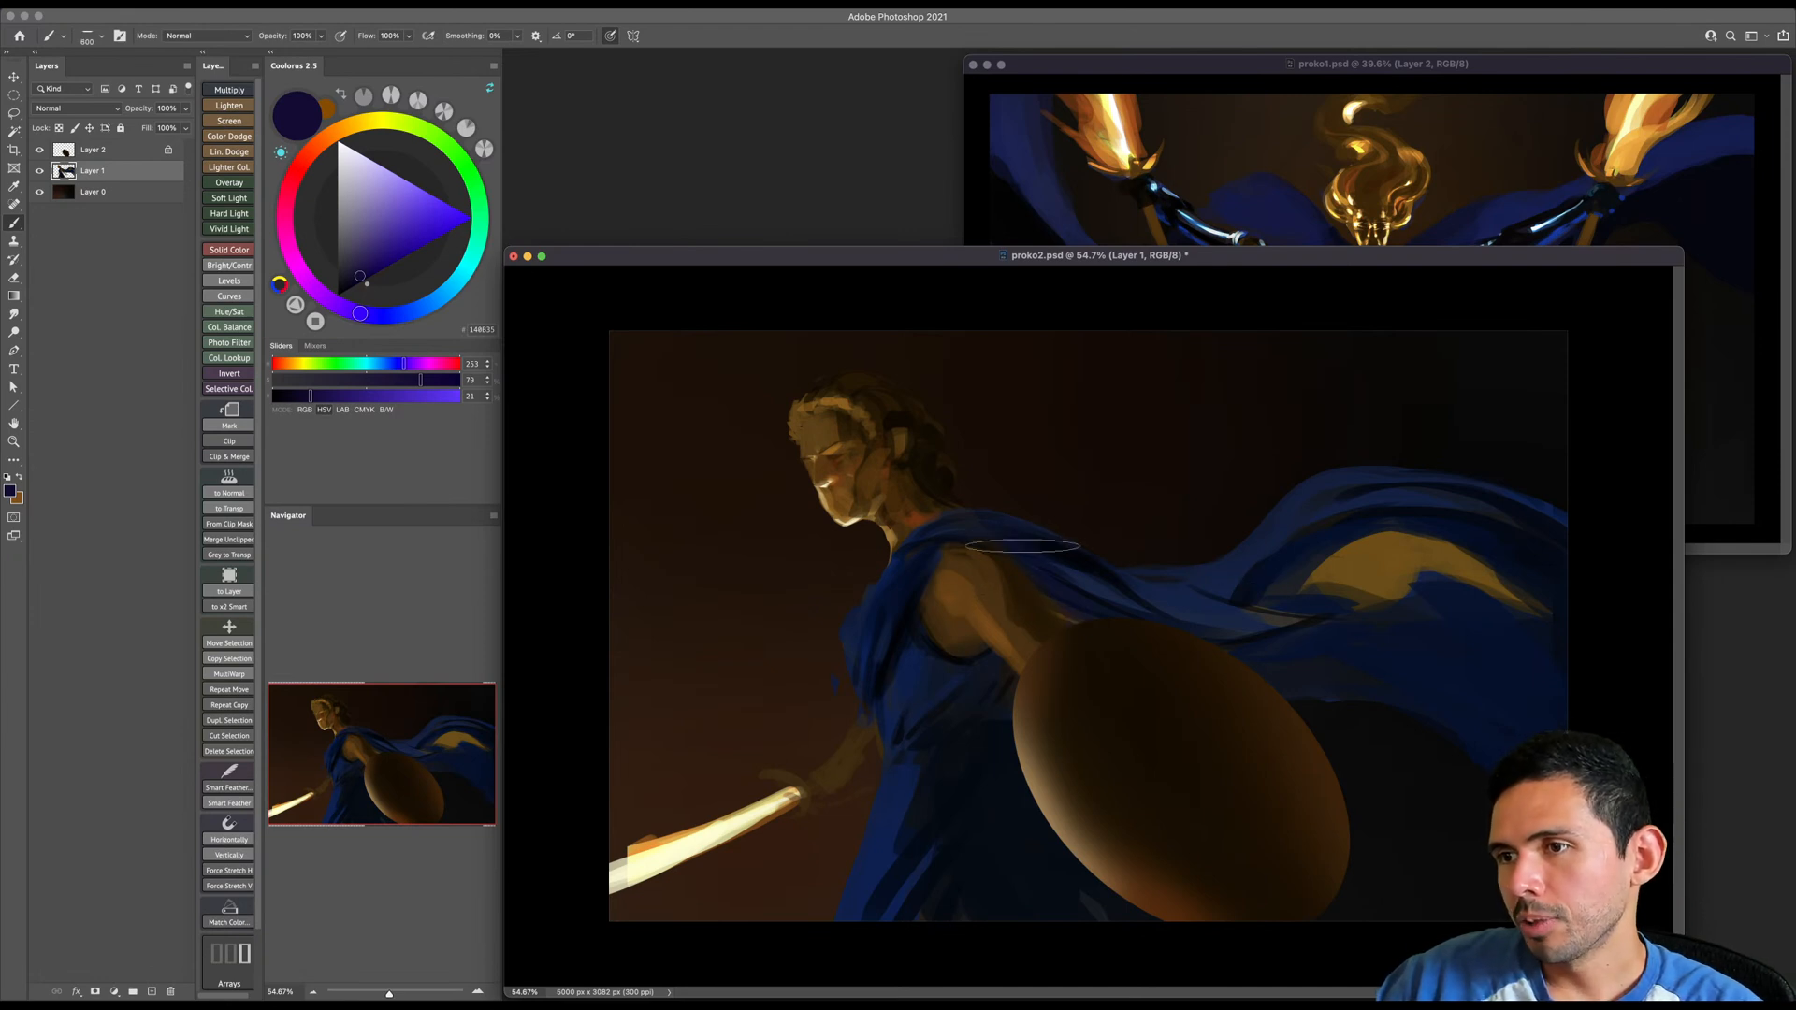
{"action": "left_click", "coordinate": [337, 295]}
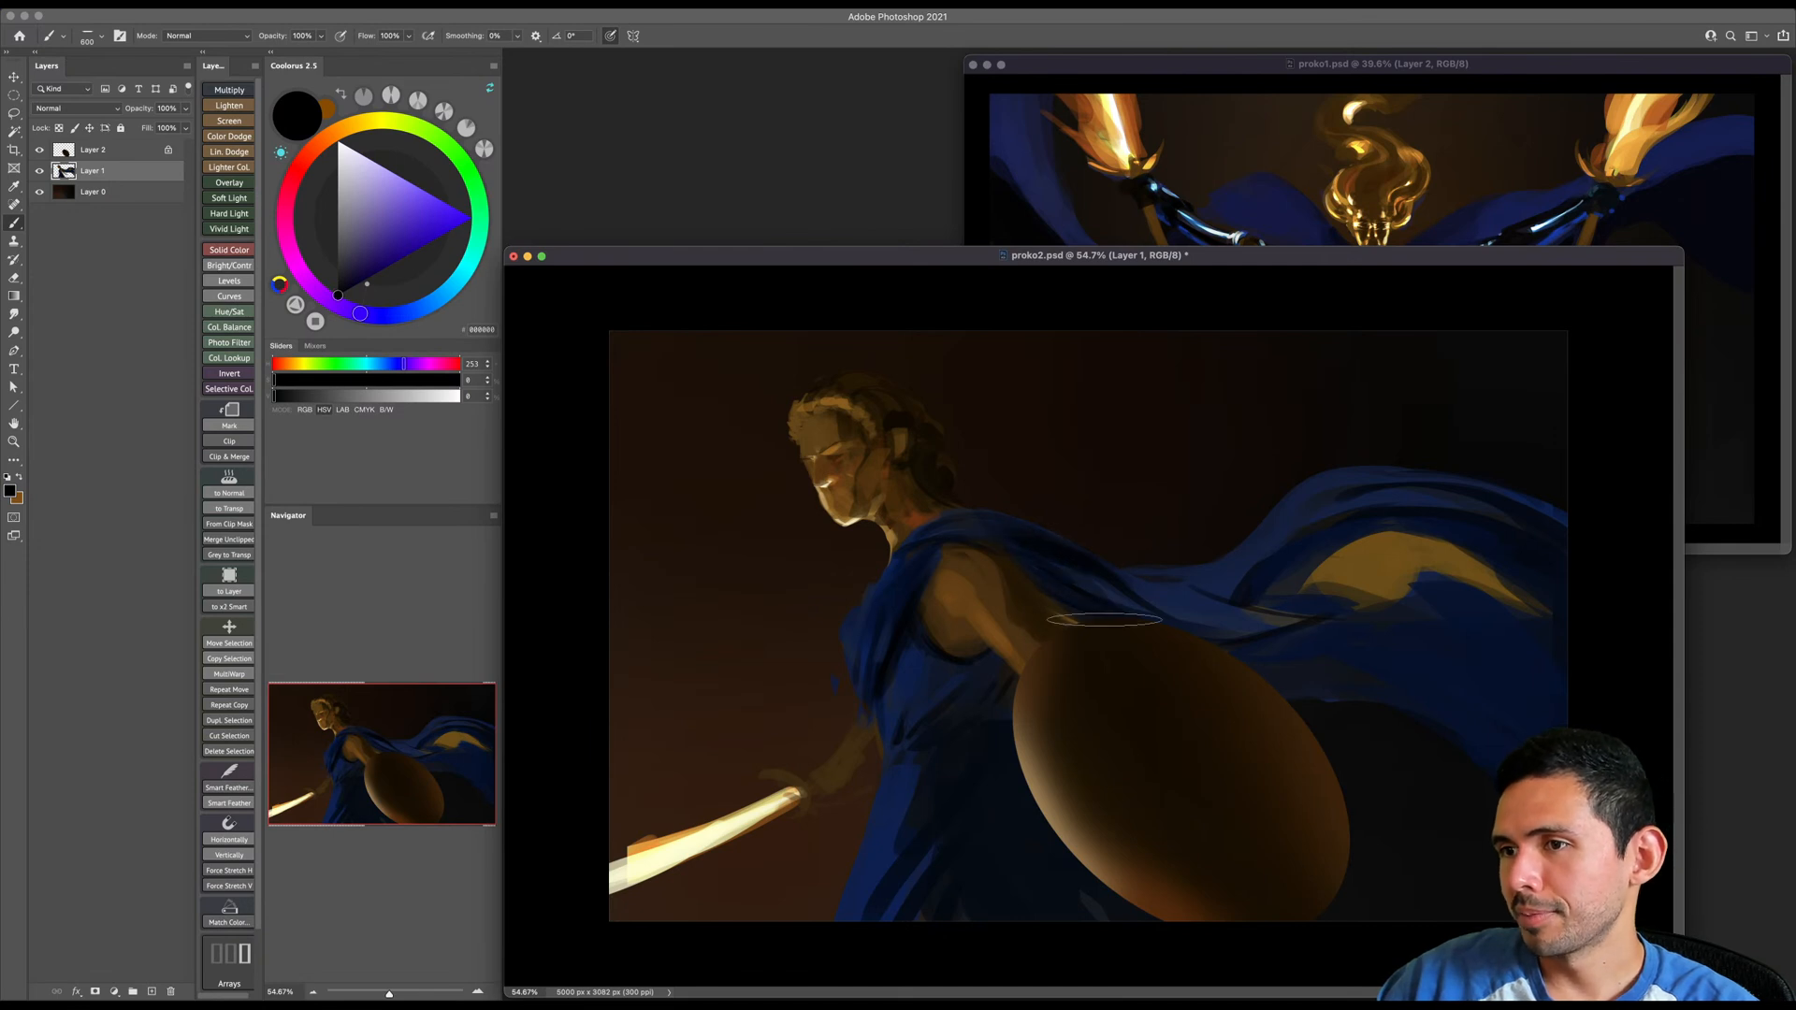
{"action": "key", "text": "bracketleft"}
{"action": "key", "text": "bracketleft"}
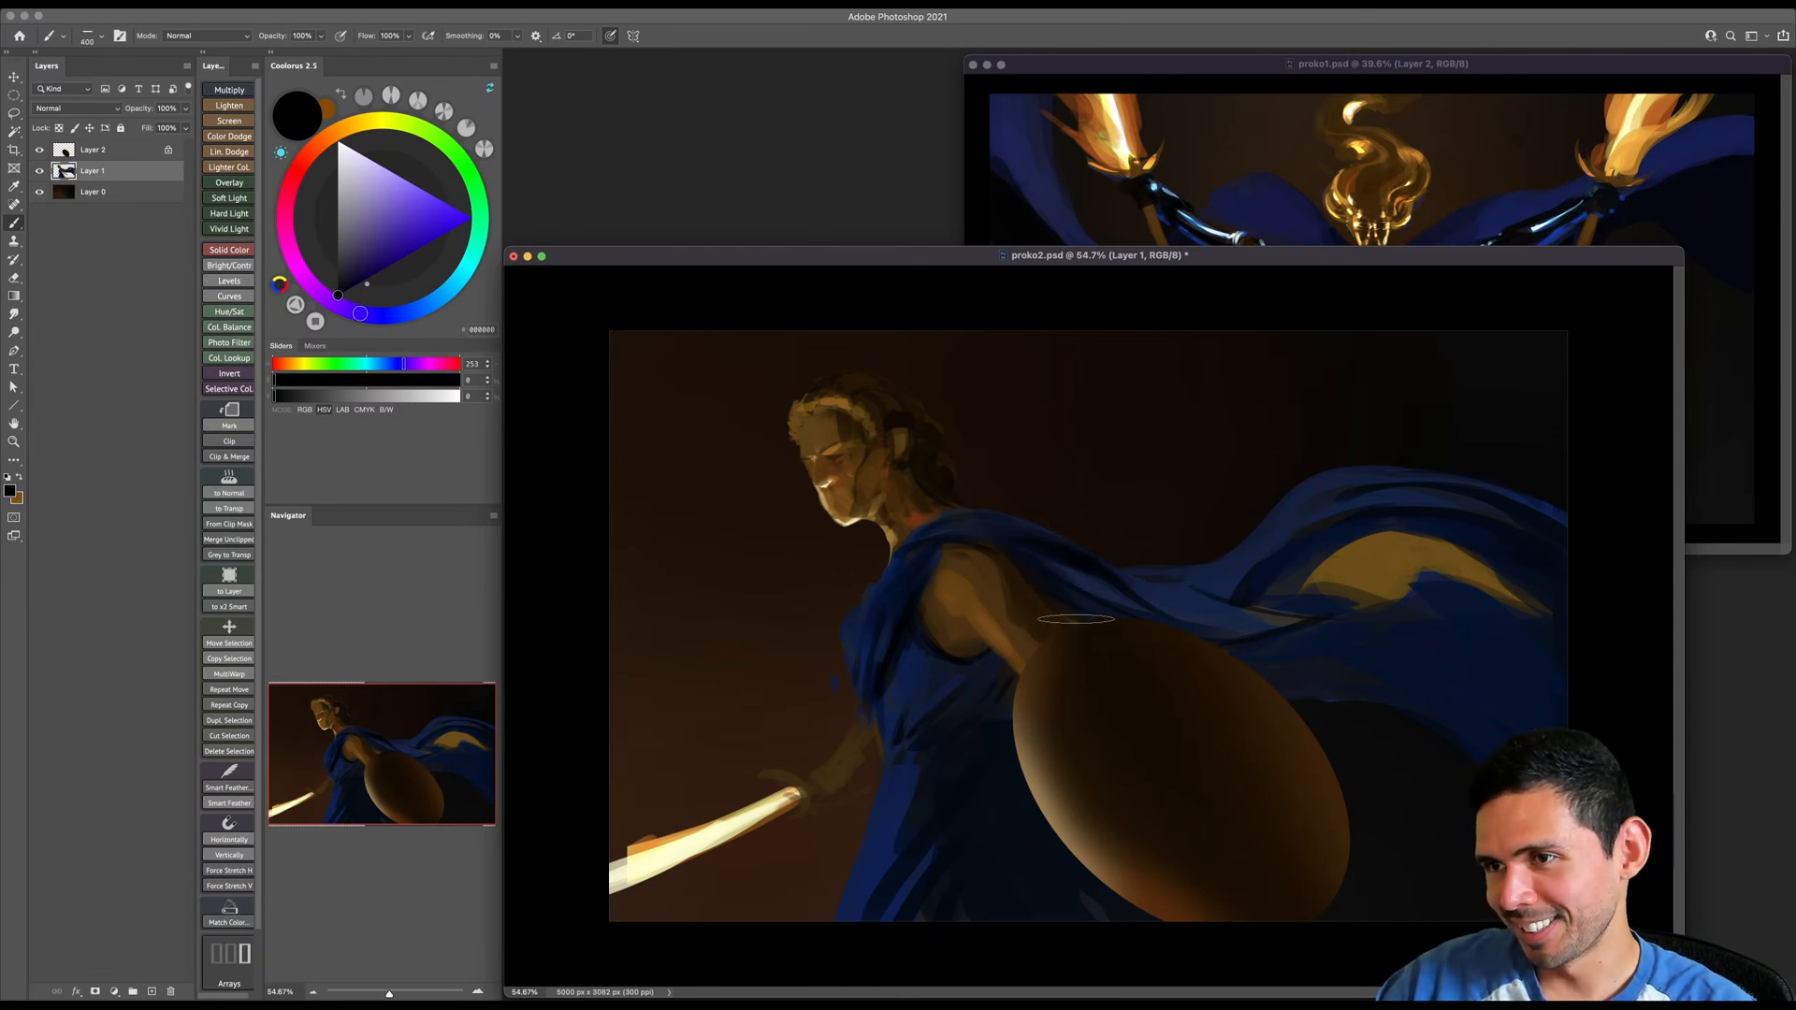
{"action": "key", "text": "bracketright"}
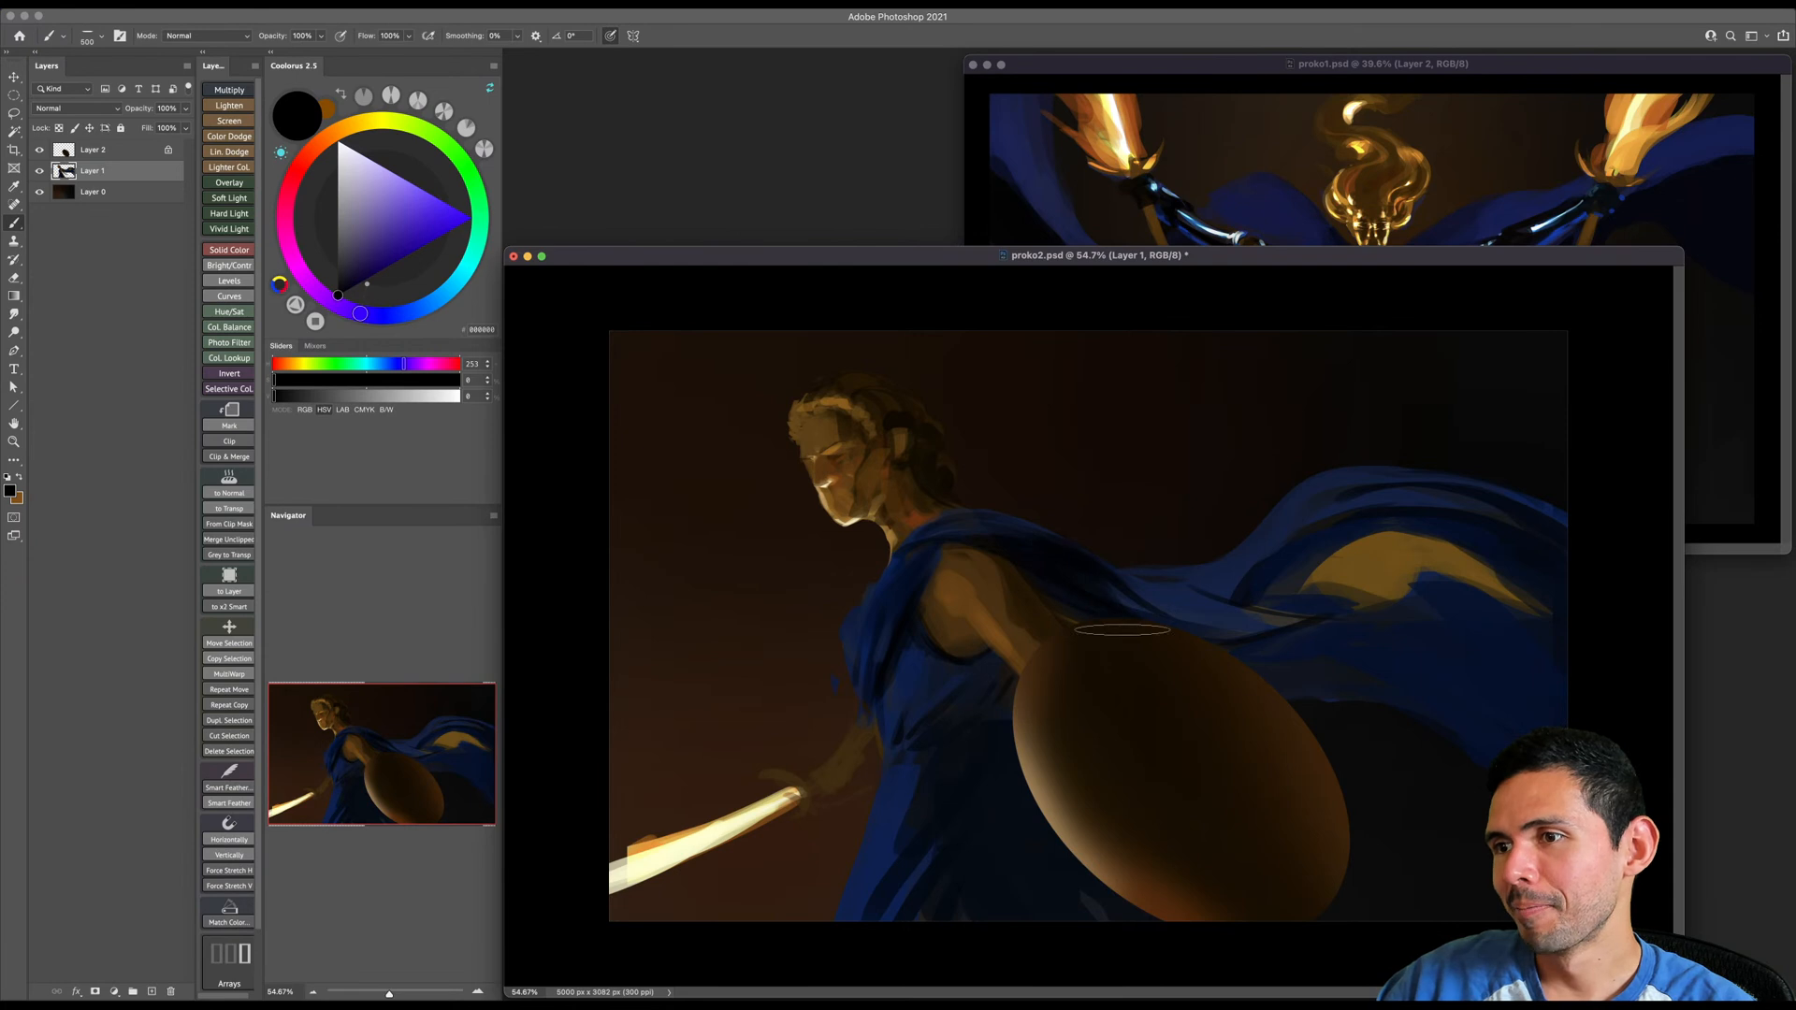
- Paint black fold shadows across the lower cape and along the bottom edge of its golden underside
{"action": "key", "text": "bracketleft"}
{"action": "key", "text": "bracketleft"}
{"action": "key", "text": "bracketright"}
{"action": "key", "text": "bracketright"}
{"action": "key", "text": "bracketright"}
{"action": "left_click_drag", "start_coordinate": [1283, 639], "coordinate": [1495, 687]}
{"action": "key", "text": "bracketleft"}
{"action": "key", "text": "bracketleft"}
{"action": "key", "text": "bracketleft"}
{"action": "left_click_drag", "start_coordinate": [1227, 599], "coordinate": [1422, 613]}
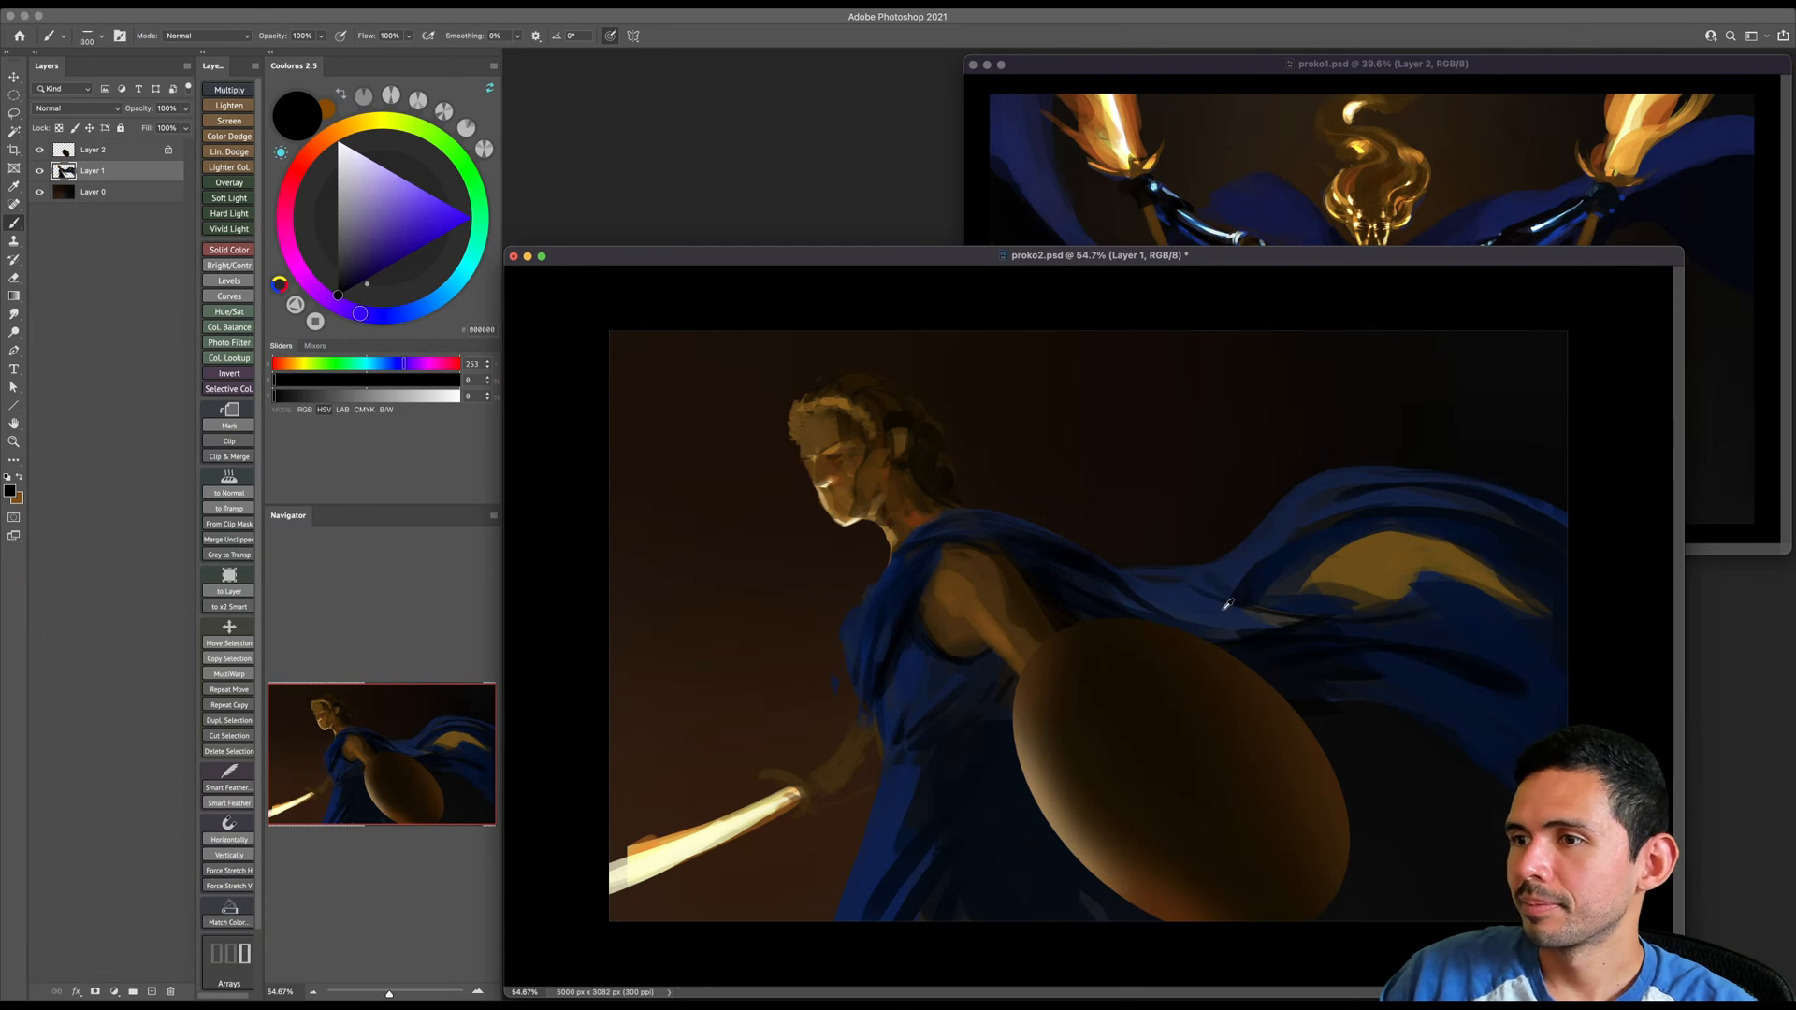
- Rework the edges of the golden underside with dark blues sampled from the nearby cape
{"action": "left_click", "coordinate": [1235, 606], "text": "alt"}
{"action": "key", "text": "bracketright"}
{"action": "key", "text": "bracketright"}
{"action": "key", "text": "bracketright"}
{"action": "key", "text": "bracketright"}
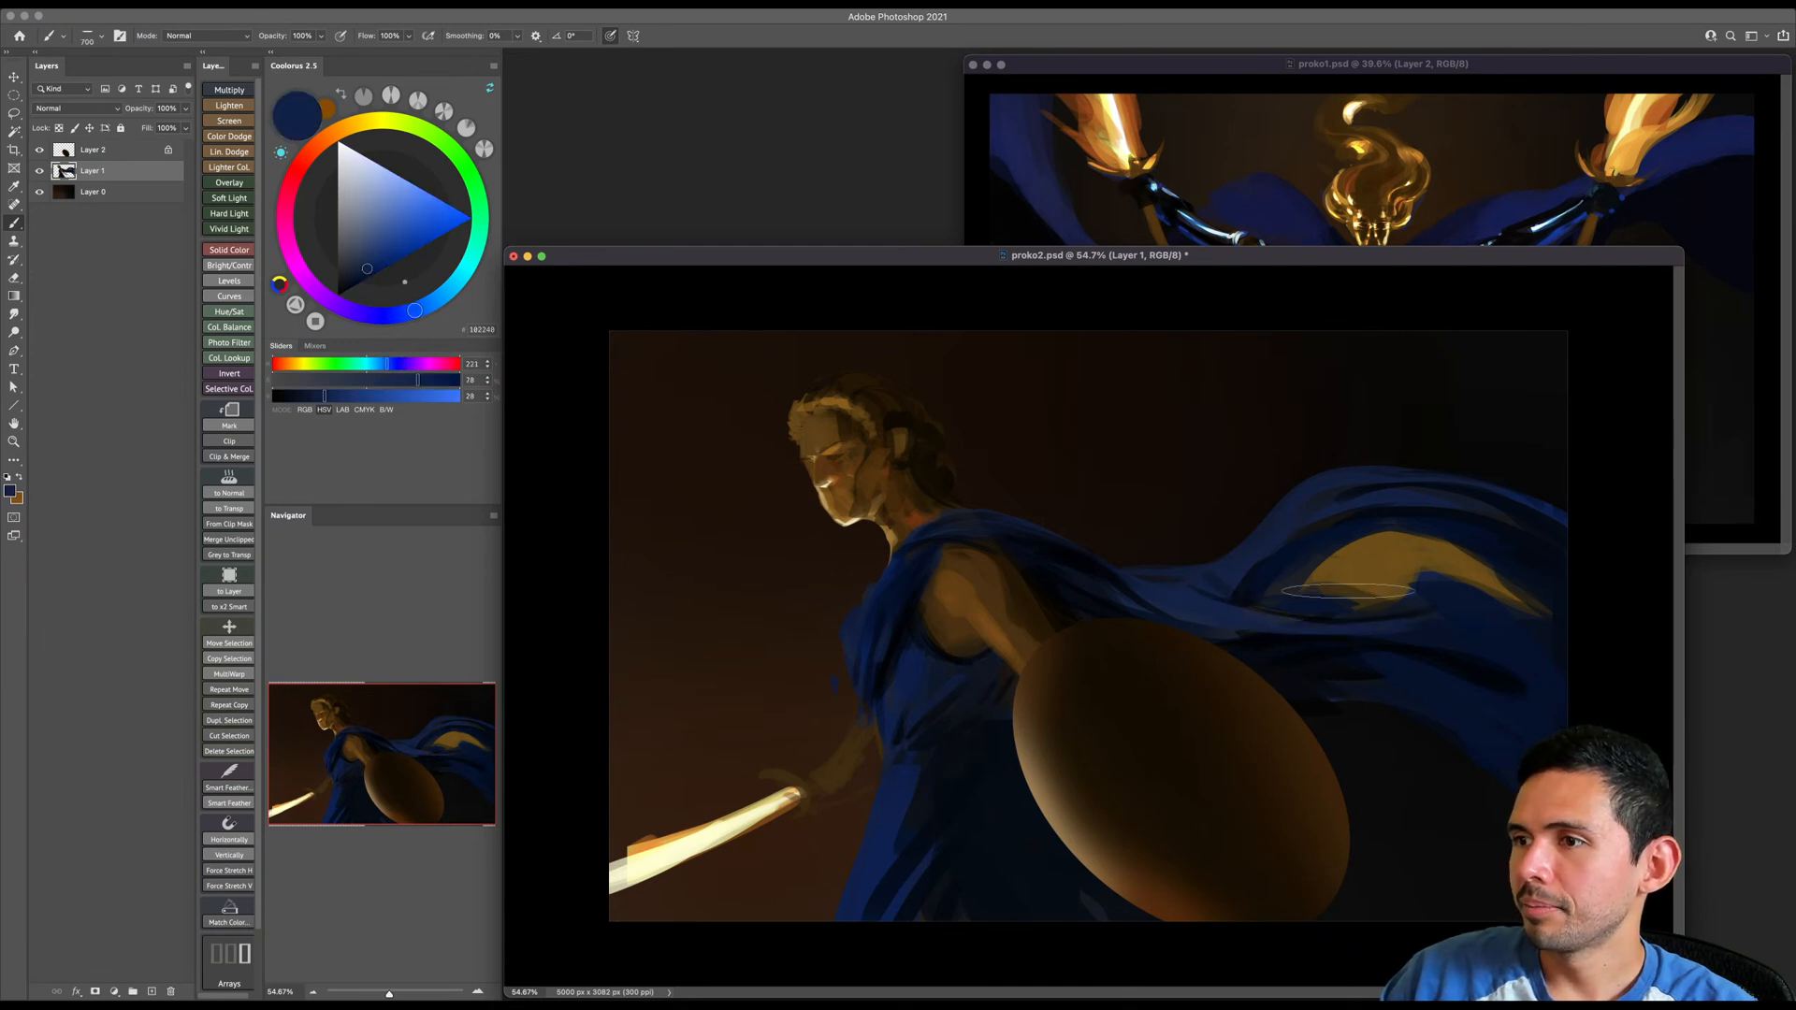
{"action": "key", "text": "bracketleft"}
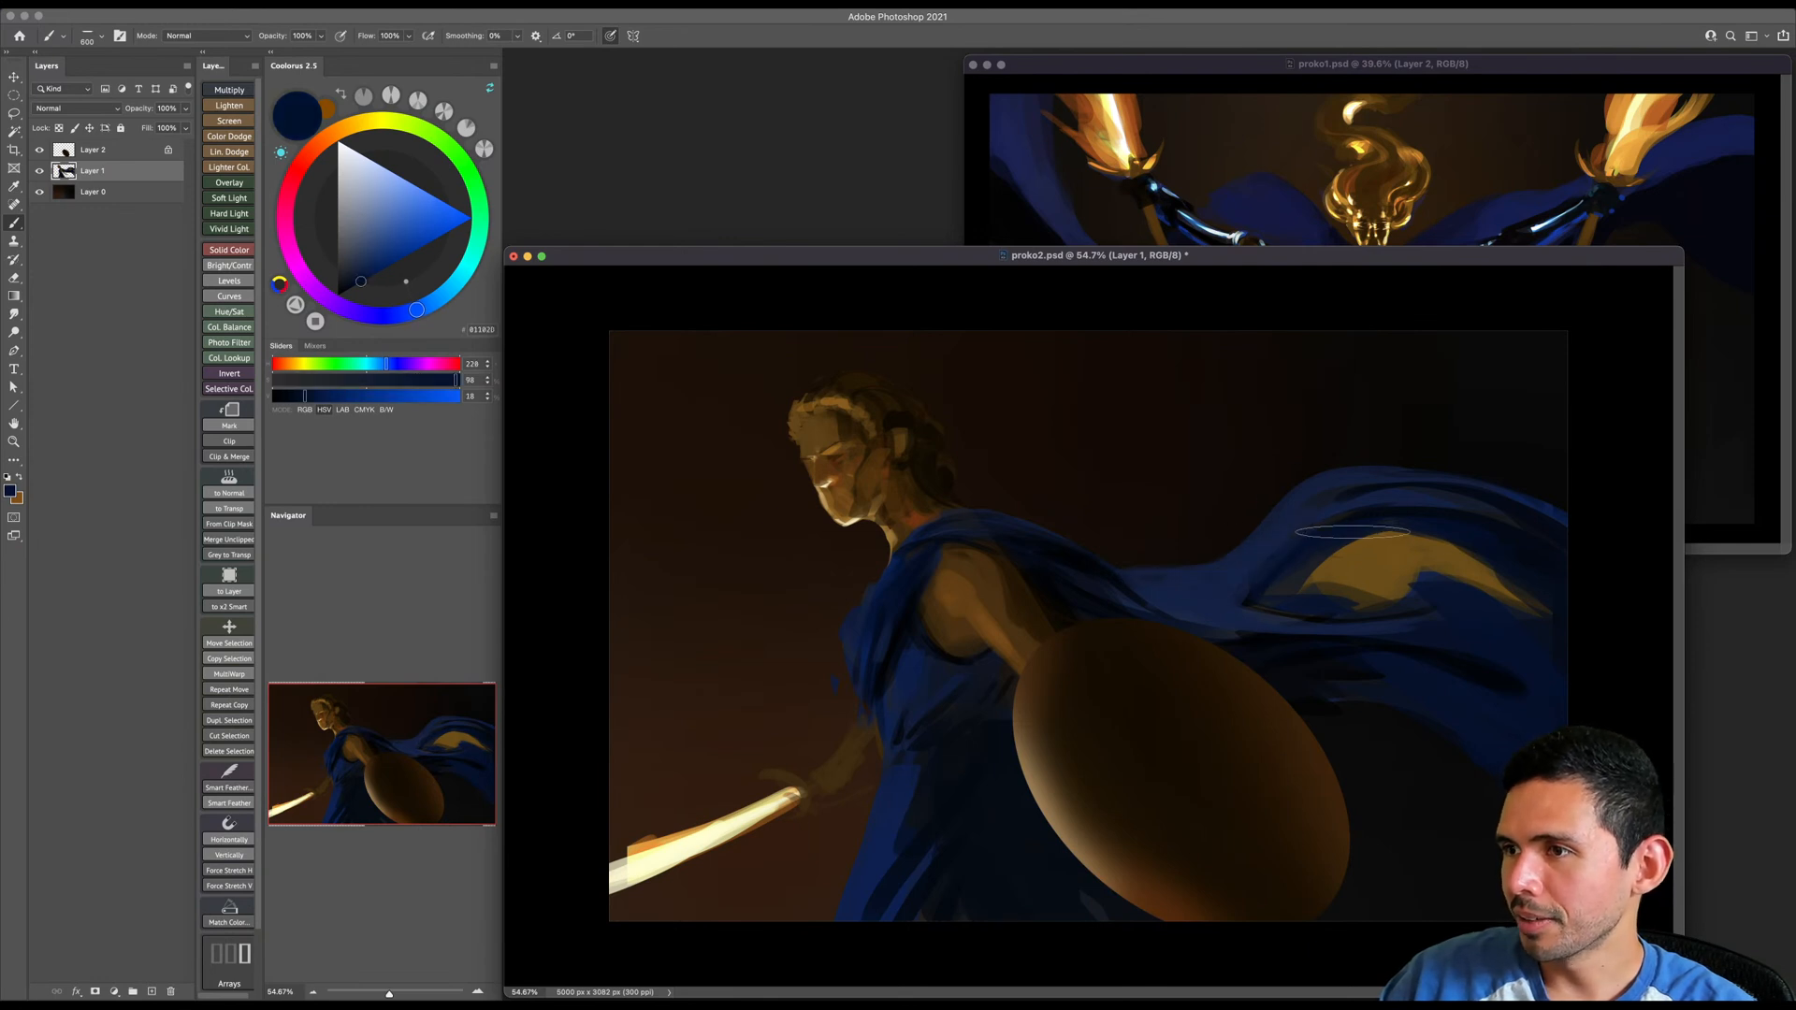
- Broaden the top of the cape's arch with large strokes of sampled blue, darkening its trailing end and refining the outline
{"action": "left_click", "coordinate": [1296, 516], "text": "alt"}
{"action": "key", "text": "bracketright"}
{"action": "key", "text": "bracketright"}
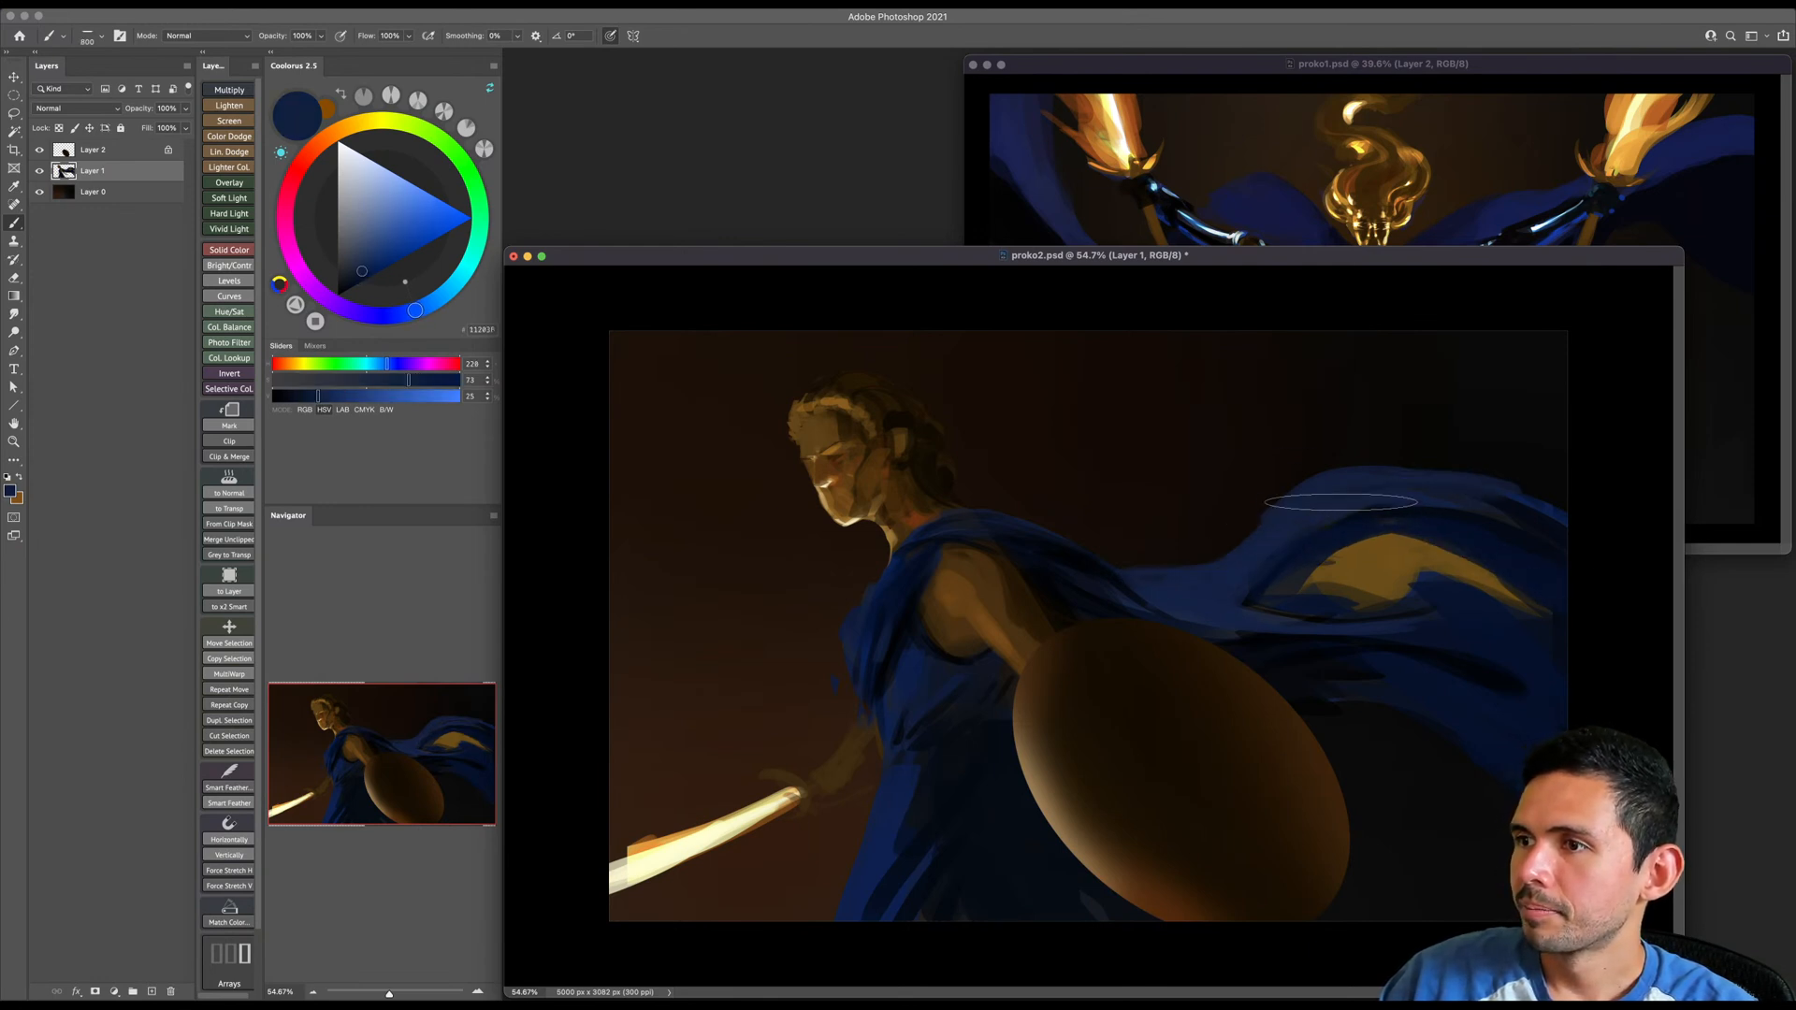
{"action": "left_click_drag", "start_coordinate": [1459, 512], "coordinate": [1552, 537]}
{"action": "key", "text": "bracketright"}
{"action": "left_click", "coordinate": [352, 288]}
{"action": "key", "text": "bracketright"}
{"action": "key", "text": "bracketright"}
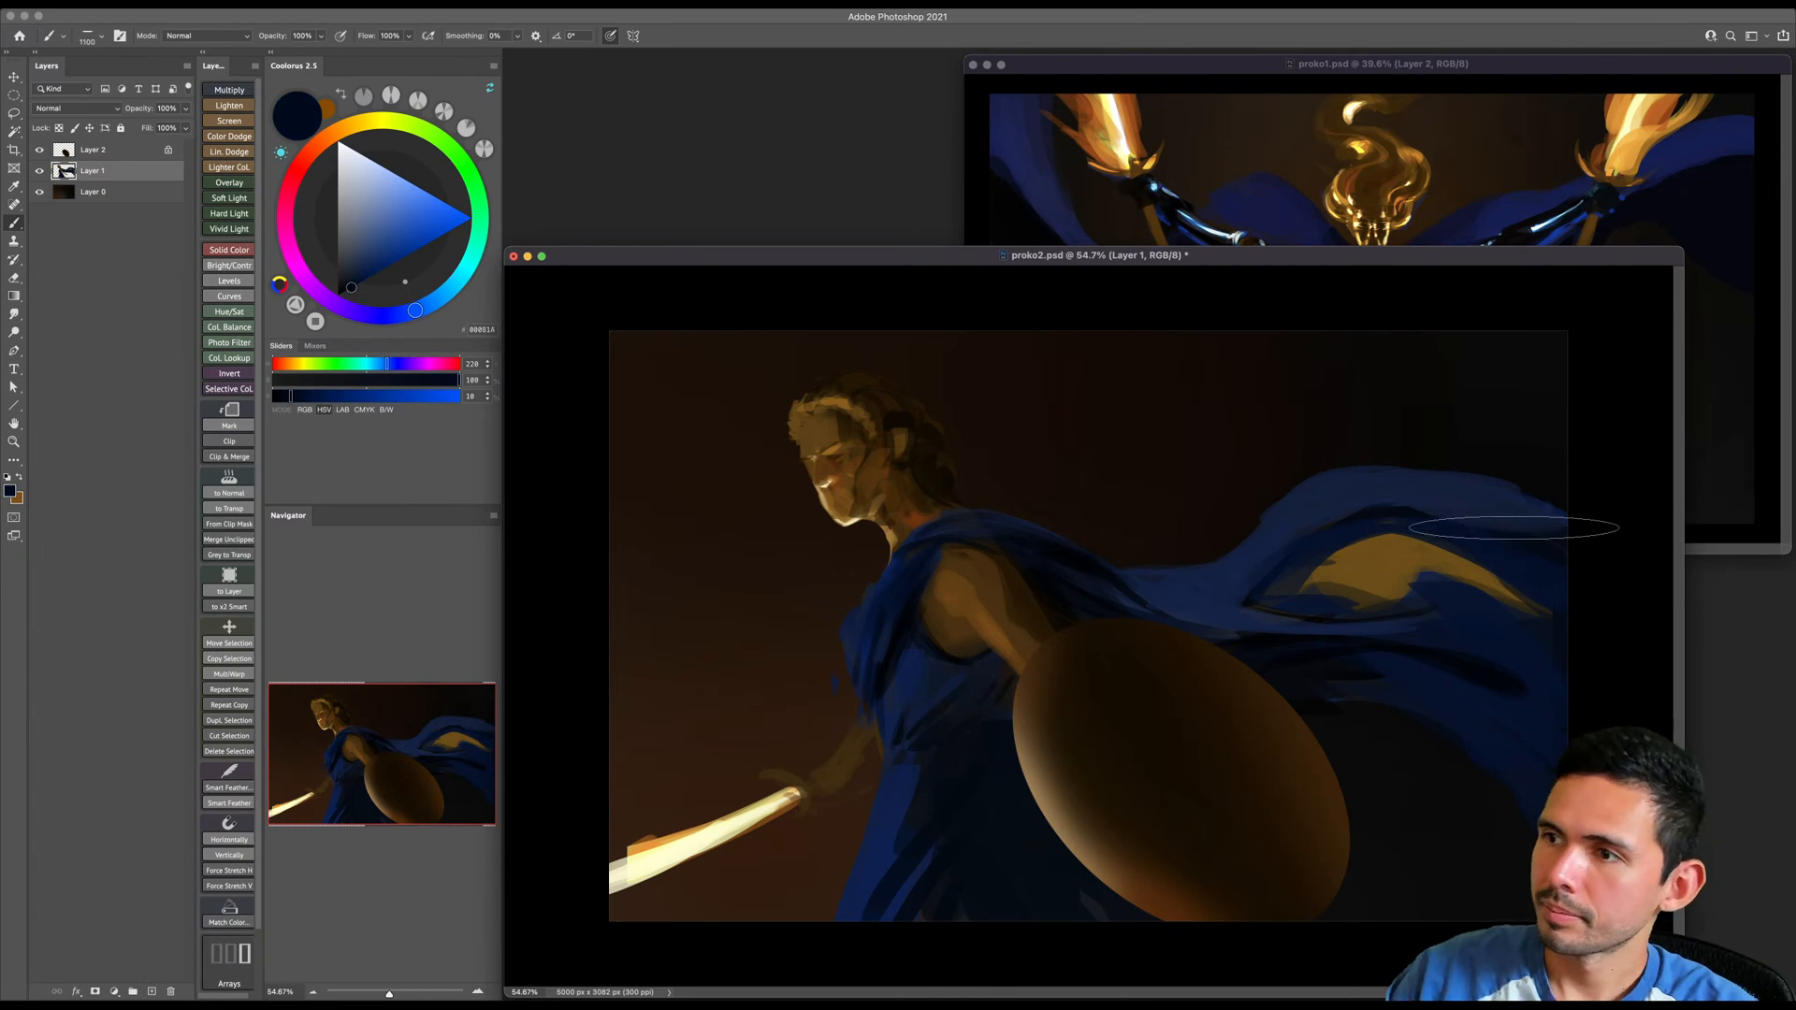
{"action": "key", "text": "e"}
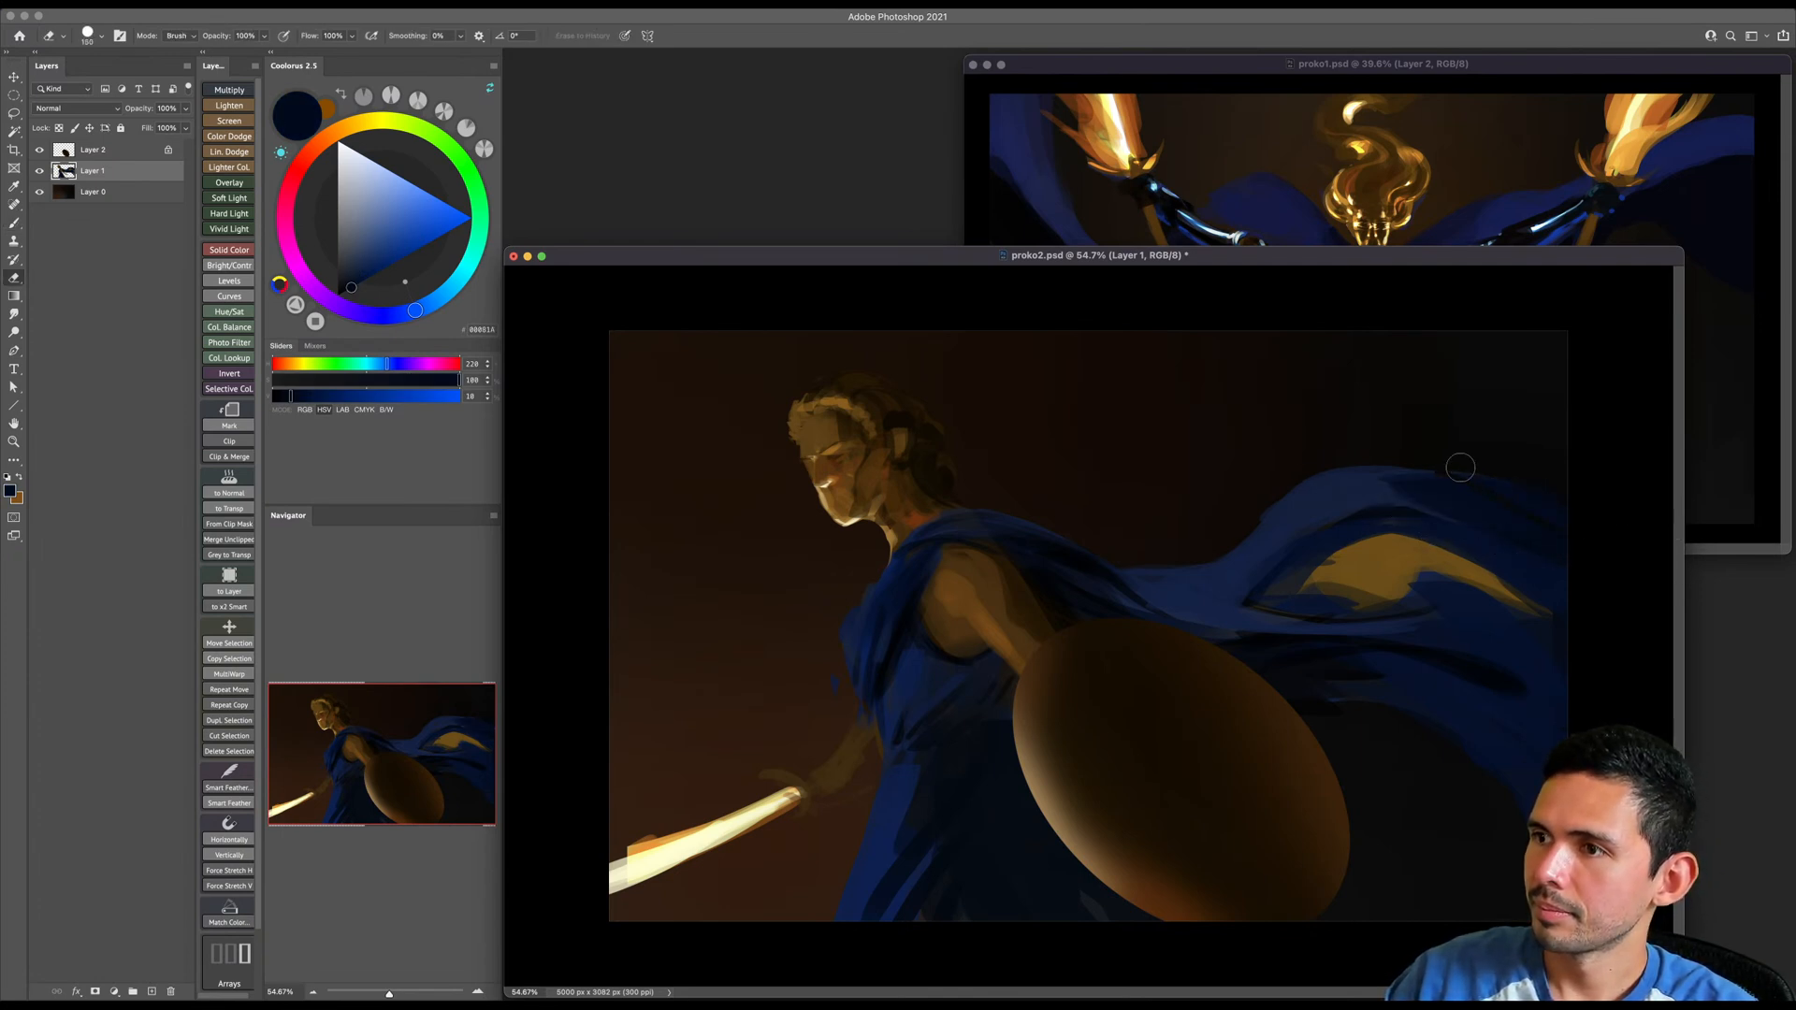
{"action": "key", "text": "b"}
{"action": "left_click", "coordinate": [1336, 530], "text": "alt"}
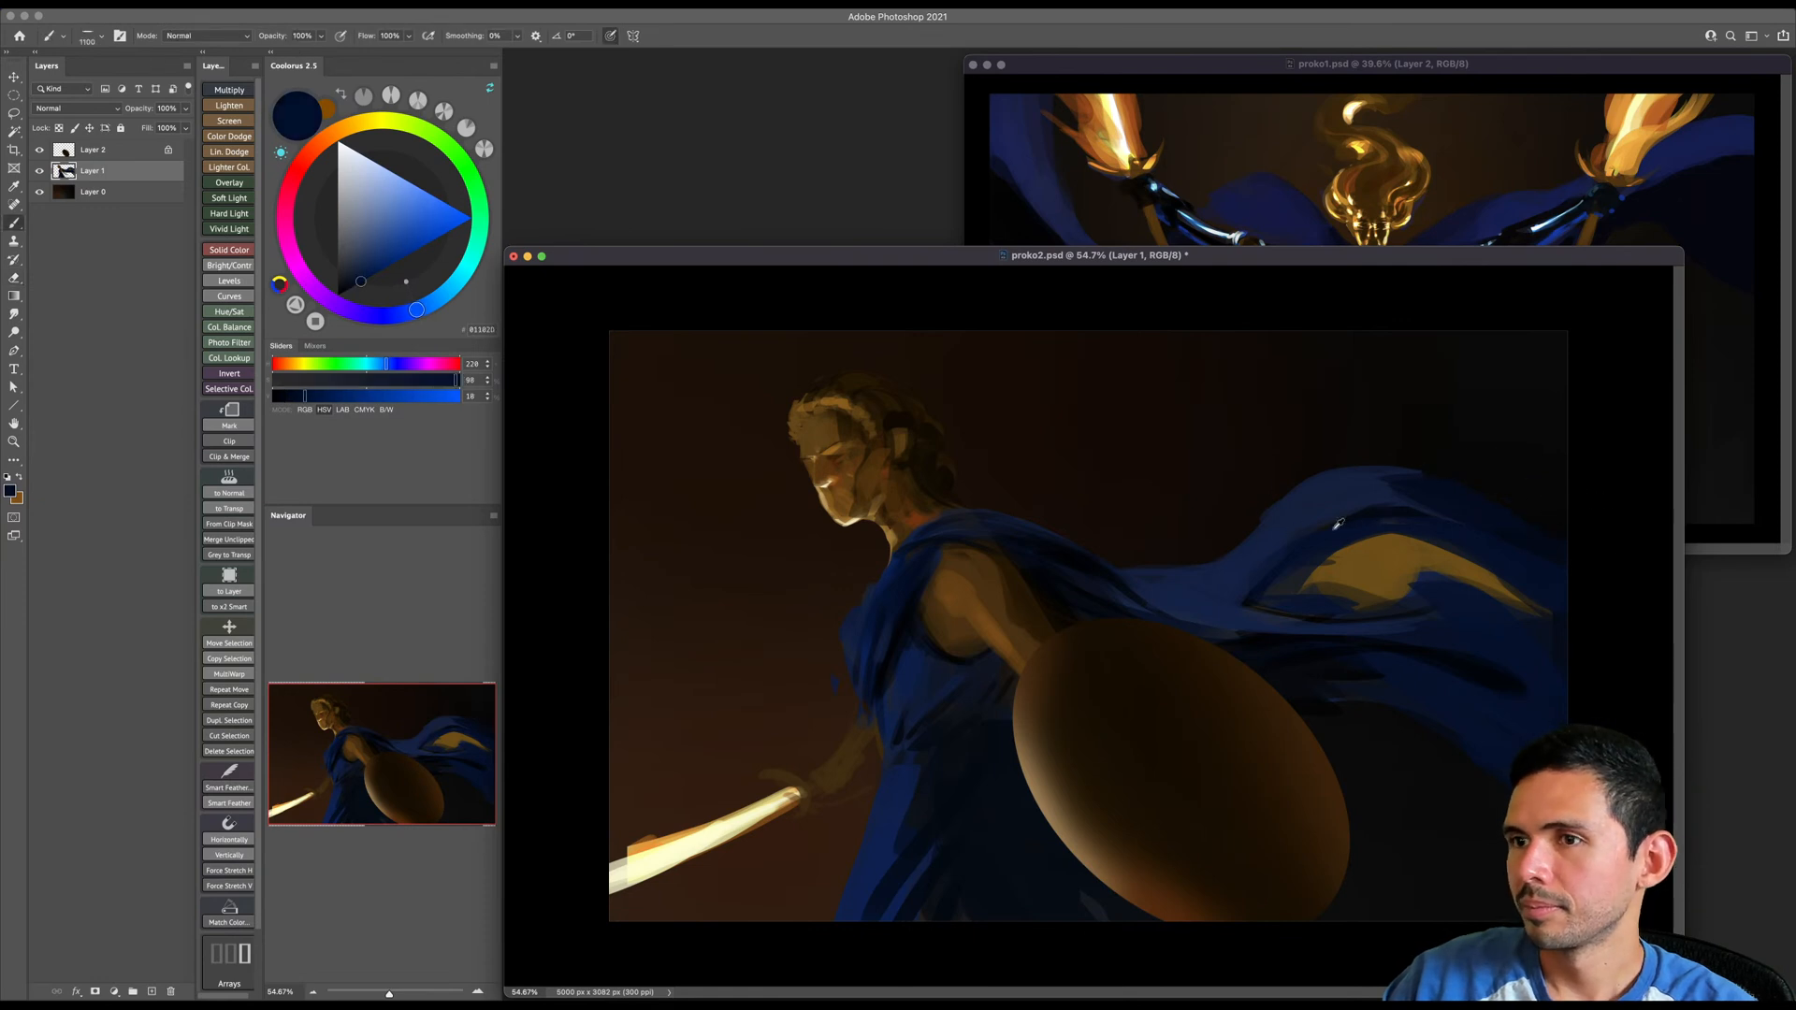
- Cover most of the golden underside and the trailing end of the cape with black shadow strokes
{"action": "left_click", "coordinate": [338, 296]}
{"action": "key", "text": "bracketleft"}
{"action": "key", "text": "bracketleft"}
{"action": "key", "text": "bracketleft"}
{"action": "mouse_move", "coordinate": [1314, 583]}
{"action": "left_mouse_down"}
{"action": "mouse_move", "coordinate": [1365, 526]}
{"action": "mouse_move", "coordinate": [1293, 600]}
{"action": "mouse_move", "coordinate": [1485, 586]}
{"action": "mouse_move", "coordinate": [1506, 653]}
{"action": "mouse_move", "coordinate": [1425, 611]}
{"action": "mouse_move", "coordinate": [1314, 605]}
{"action": "mouse_move", "coordinate": [1530, 600]}
{"action": "mouse_move", "coordinate": [1380, 646]}
{"action": "mouse_move", "coordinate": [1561, 773]}
{"action": "mouse_move", "coordinate": [1592, 721]}
{"action": "left_mouse_up"}
{"action": "key", "text": "bracketright"}
{"action": "key", "text": "bracketright"}
{"action": "key", "text": "bracketleft"}
{"action": "key", "text": "bracketleft"}
{"action": "mouse_move", "coordinate": [1487, 535]}
{"action": "left_mouse_down"}
{"action": "mouse_move", "coordinate": [1491, 573]}
{"action": "mouse_move", "coordinate": [1527, 593]}
{"action": "left_mouse_up"}
{"action": "key", "text": "bracketleft"}
{"action": "key", "text": "bracketleft"}
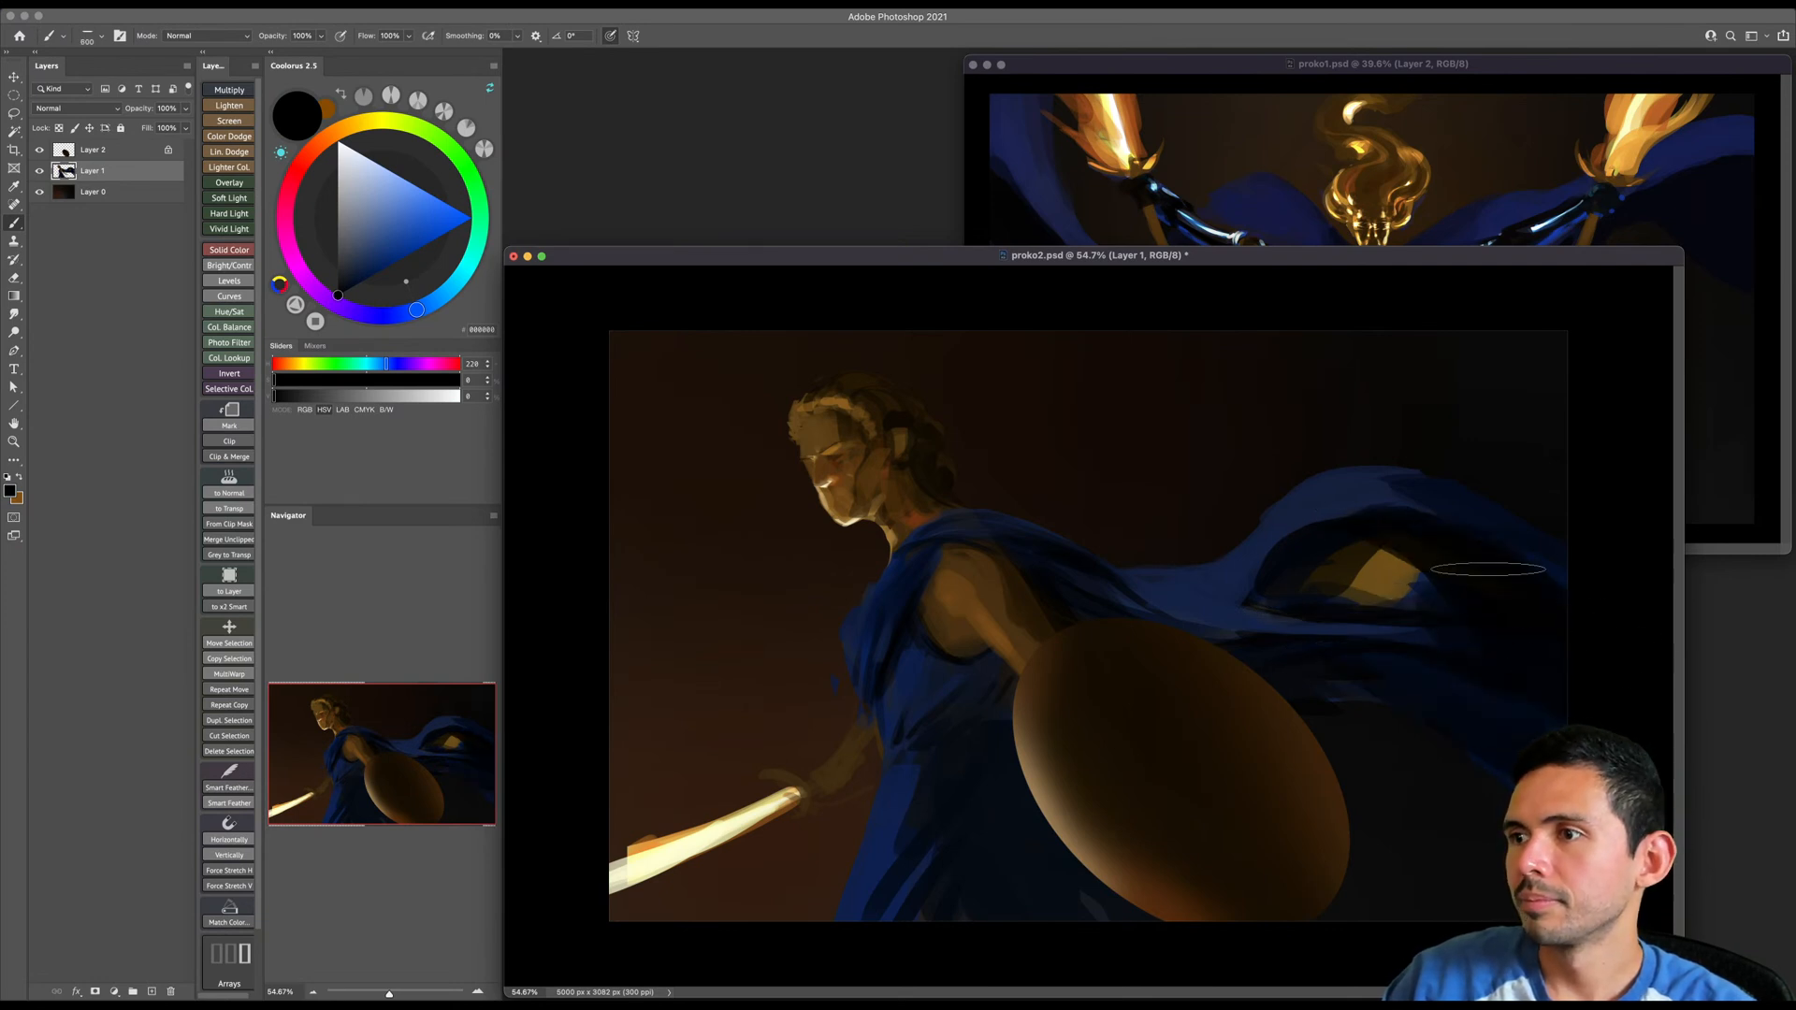
- Flip the whole canvas horizontally
{"action": "left_click", "coordinate": [164, 5]}
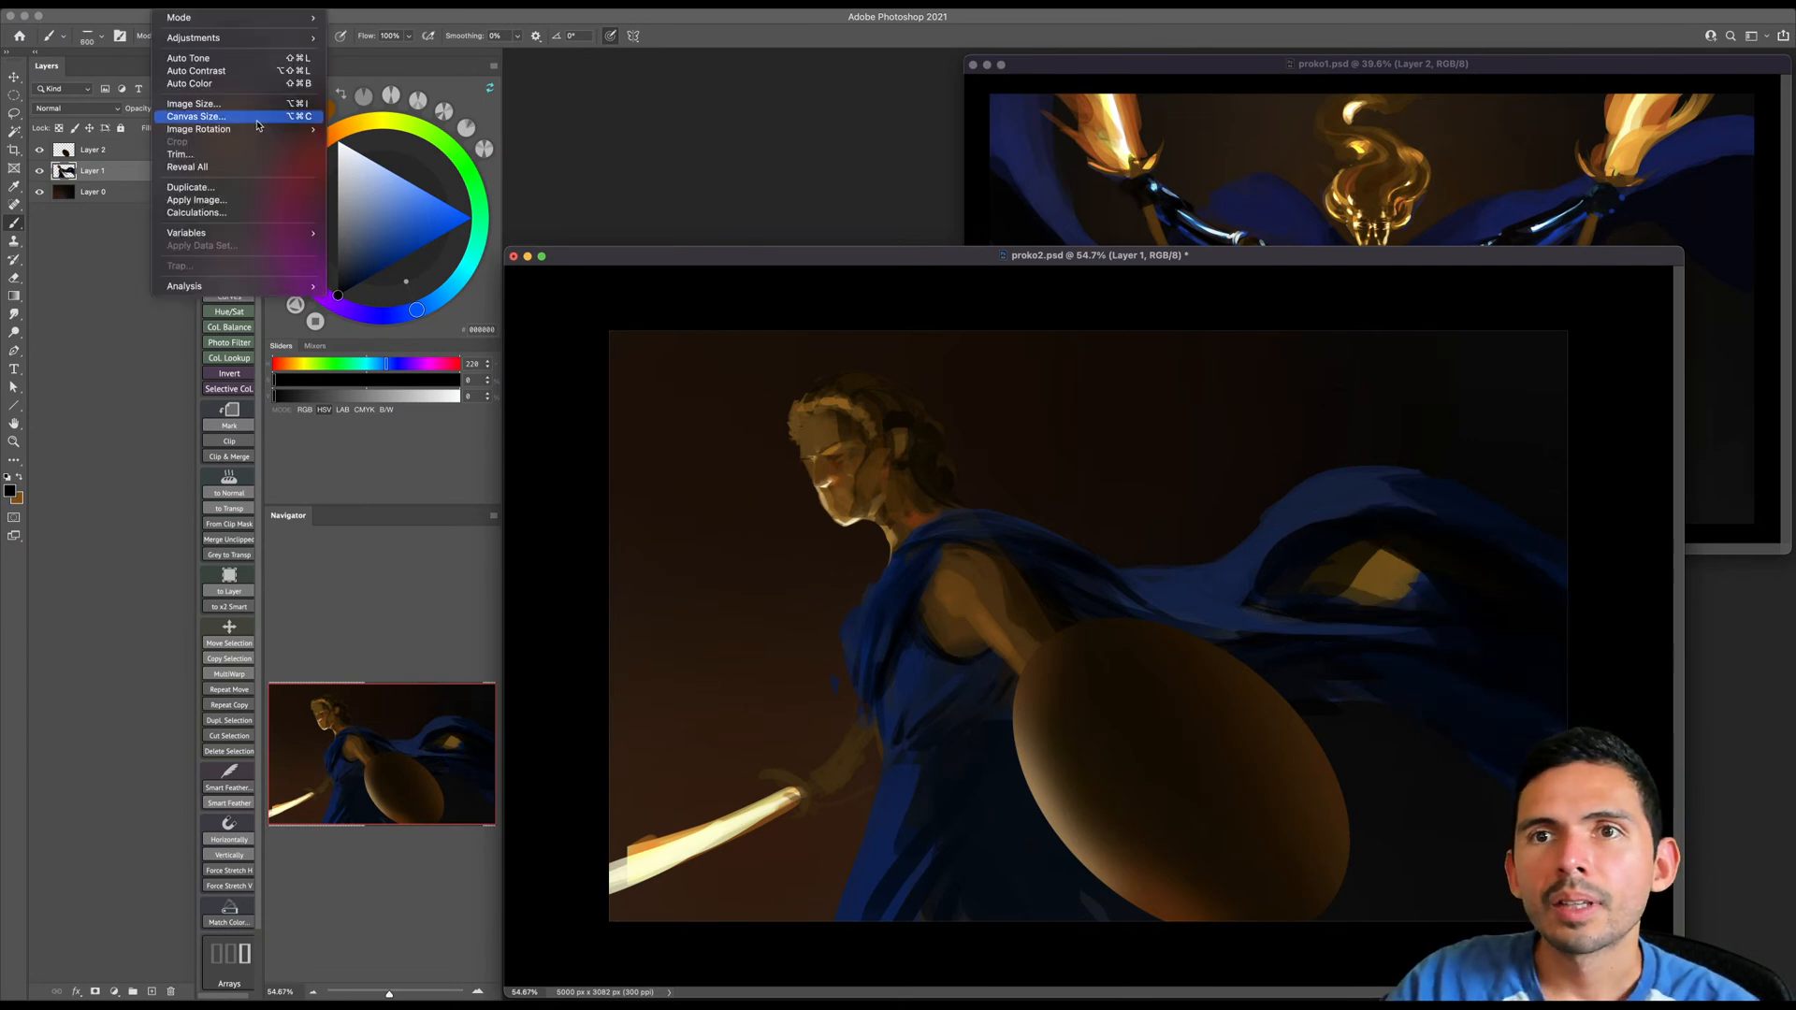
{"action": "mouse_move", "coordinate": [225, 129]}
{"action": "left_click", "coordinate": [393, 188]}
- Refine the top of the cape's arch with large strokes of blues sampled from the cape
{"action": "key", "text": "bracketleft"}
{"action": "key", "text": "bracketright"}
{"action": "key", "text": "bracketright"}
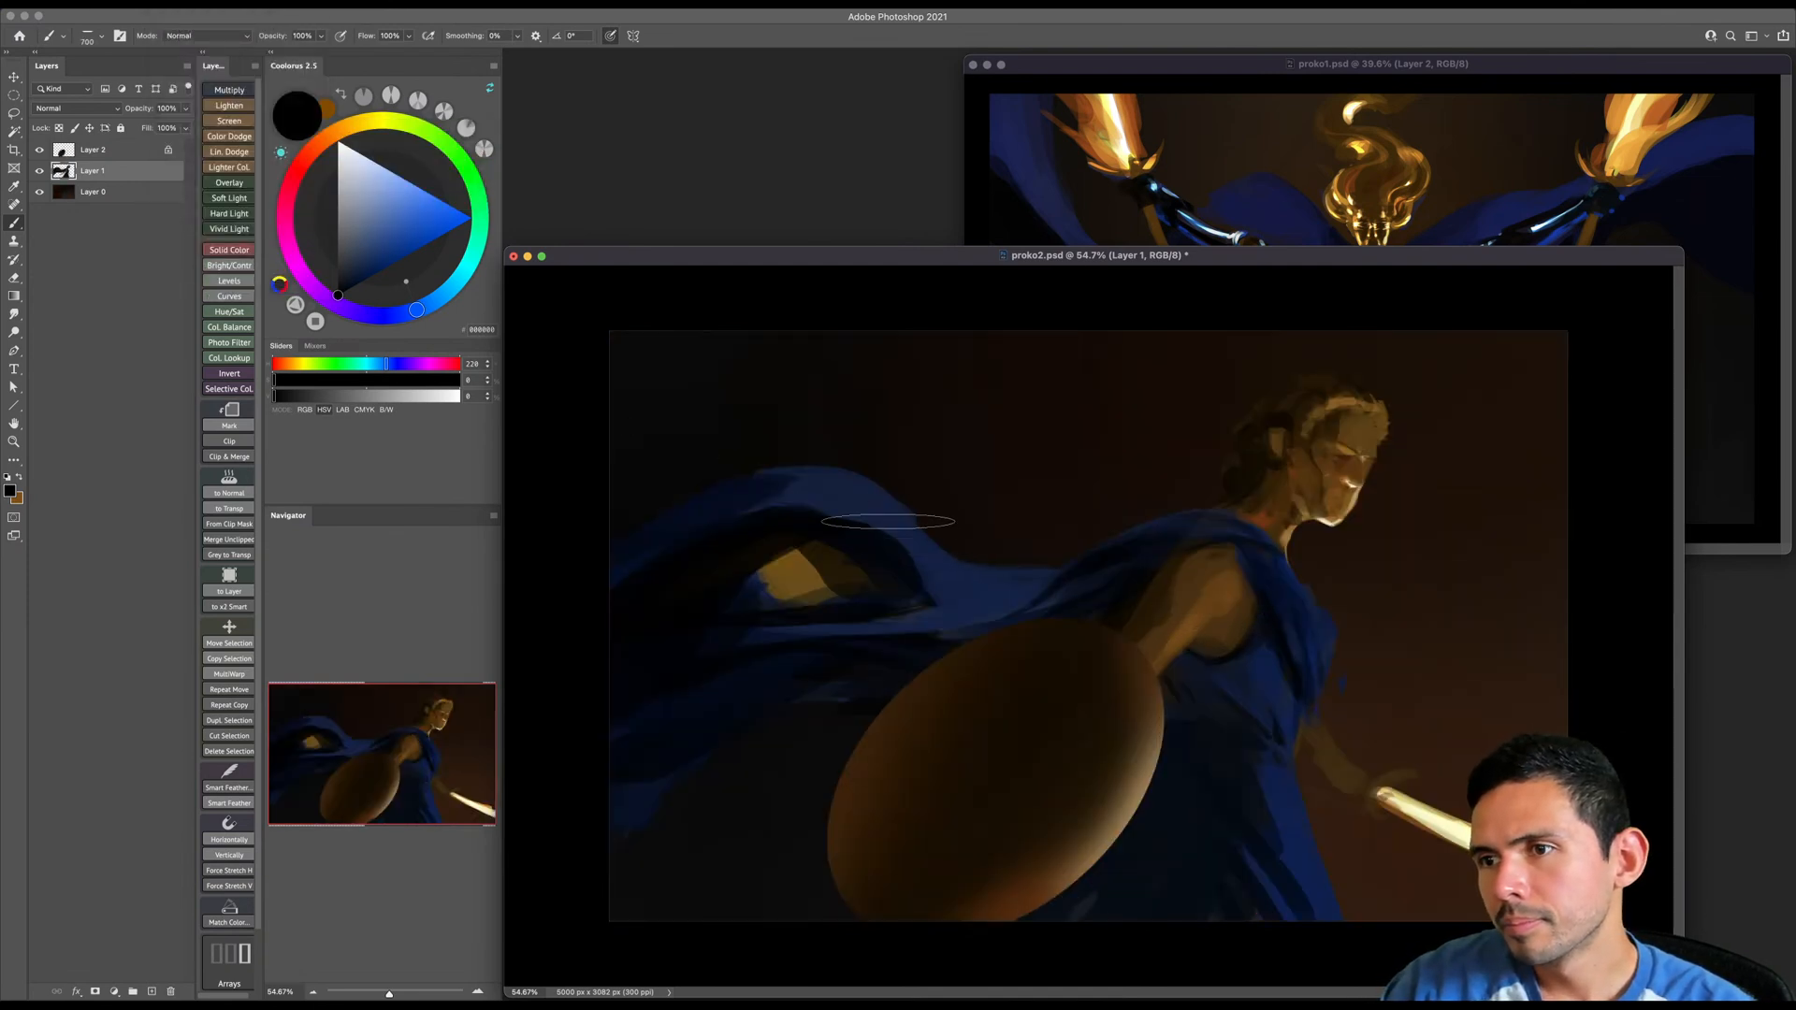
{"action": "left_click", "coordinate": [846, 490], "text": "alt"}
{"action": "left_click", "coordinate": [849, 492], "text": "alt"}
{"action": "key", "text": "bracketright"}
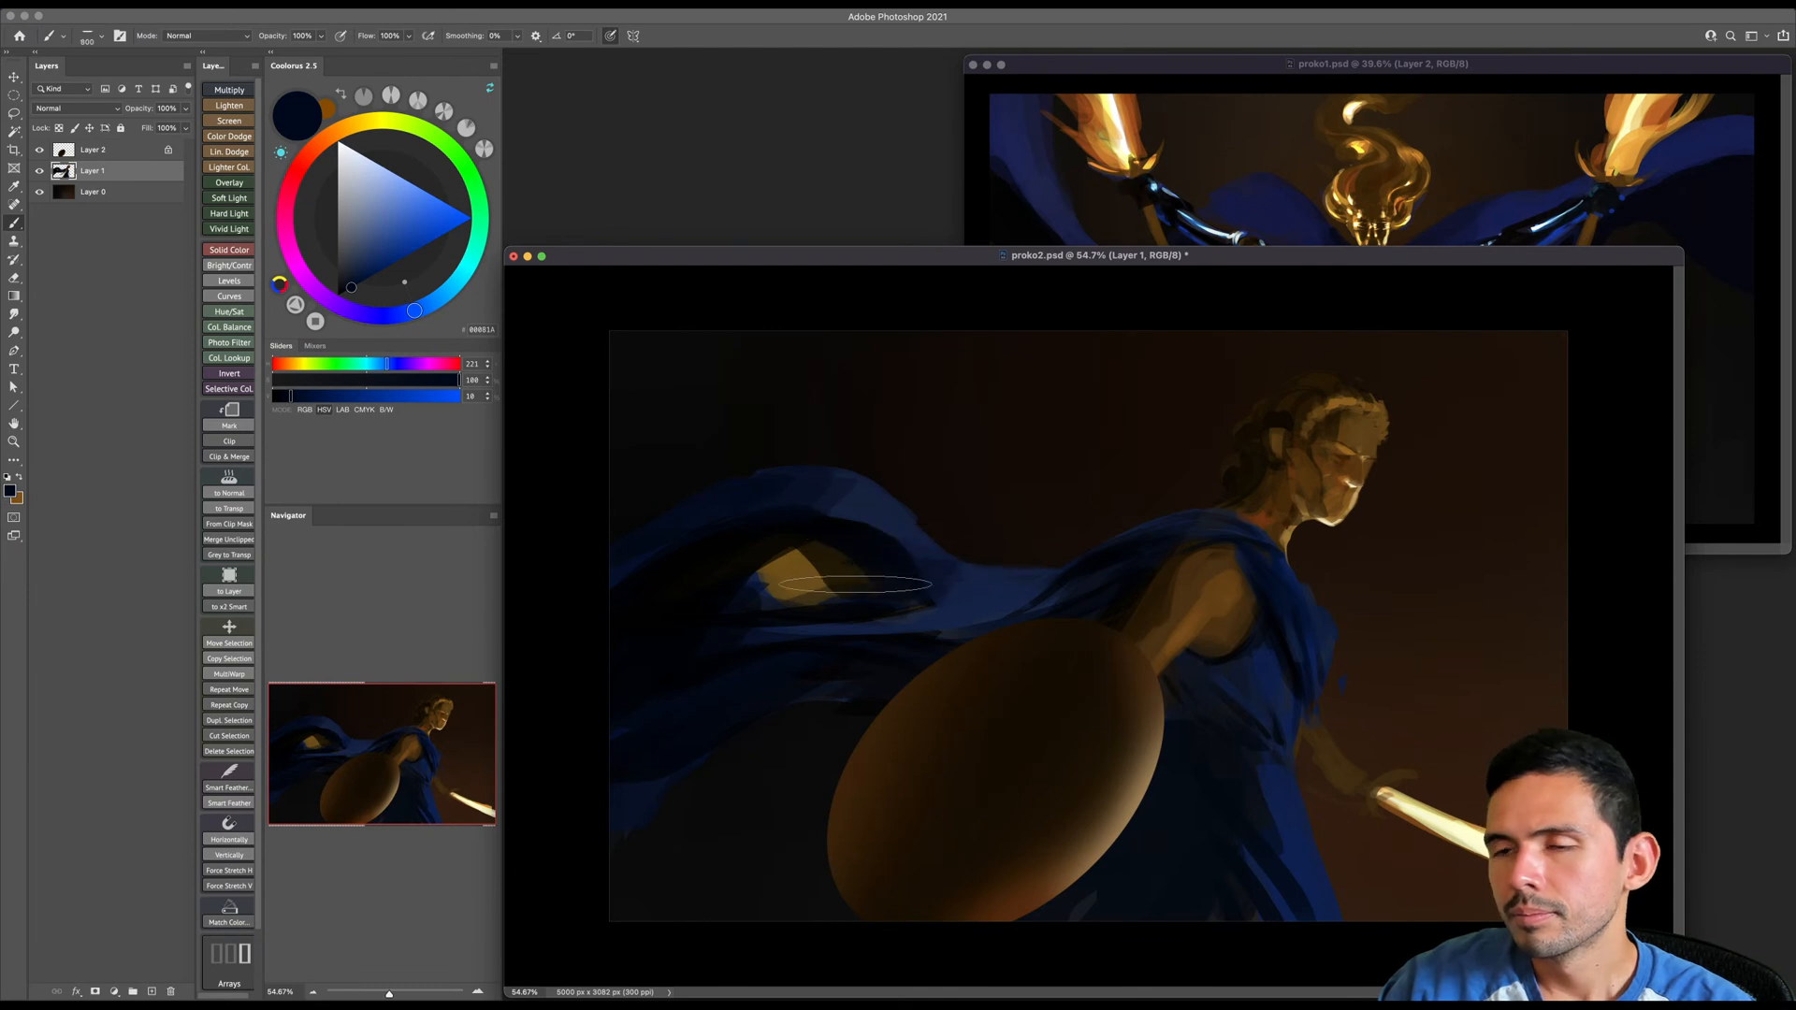
- Dim the remaining golden patch under the cape's arch with large strokes of sampled near-black
{"action": "key", "text": "bracketleft"}
{"action": "left_click", "coordinate": [810, 543], "text": "alt"}
{"action": "key", "text": "bracketright"}
{"action": "key", "text": "bracketright"}
{"action": "left_click", "coordinate": [816, 536], "text": "alt"}
{"action": "mouse_move", "coordinate": [812, 554]}
{"action": "left_mouse_down"}
{"action": "mouse_move", "coordinate": [802, 573]}
{"action": "mouse_move", "coordinate": [819, 554]}
{"action": "left_mouse_up"}
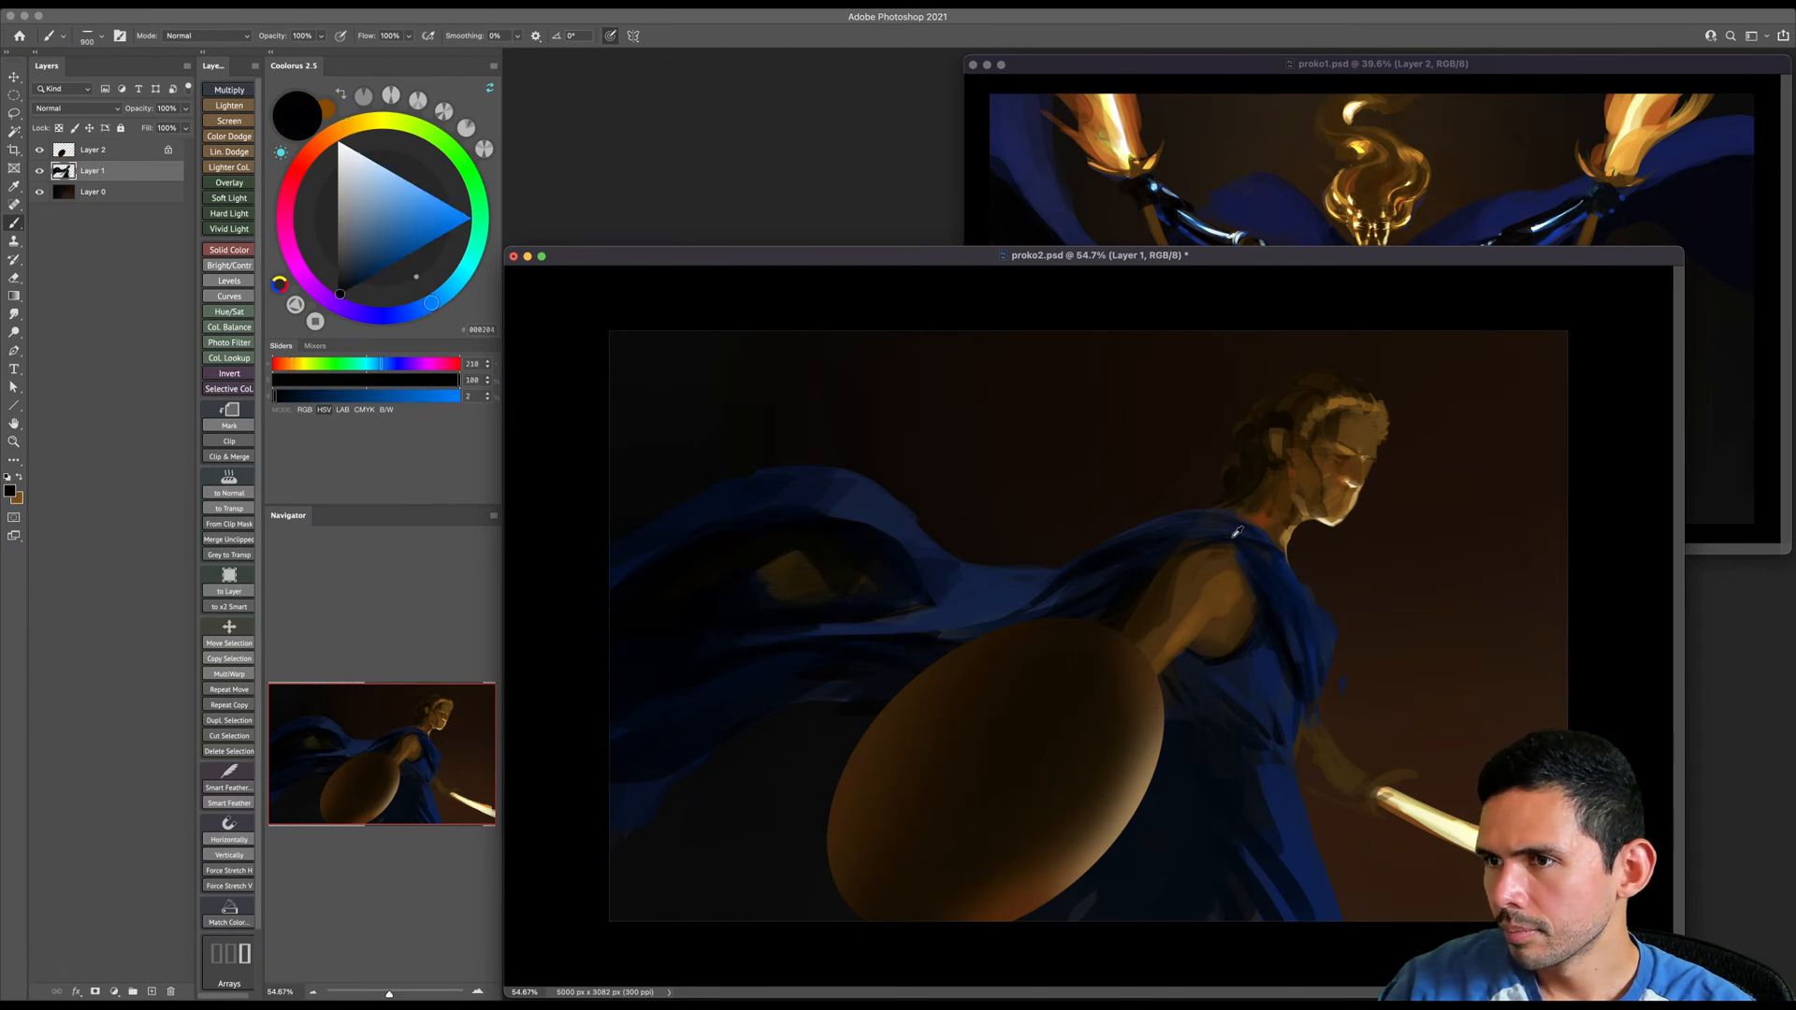
- Paint a thin golden-brown trim along the rim of the cape's arch with a color sampled from the upper arm
{"action": "left_click", "coordinate": [1229, 585], "text": "alt"}
{"action": "key", "text": "bracketleft"}
{"action": "key", "text": "bracketleft"}
{"action": "key", "text": "bracketleft"}
{"action": "key", "text": "bracketleft"}
{"action": "key", "text": "bracketleft"}
{"action": "key", "text": "bracketleft"}
{"action": "key", "text": "bracketleft"}
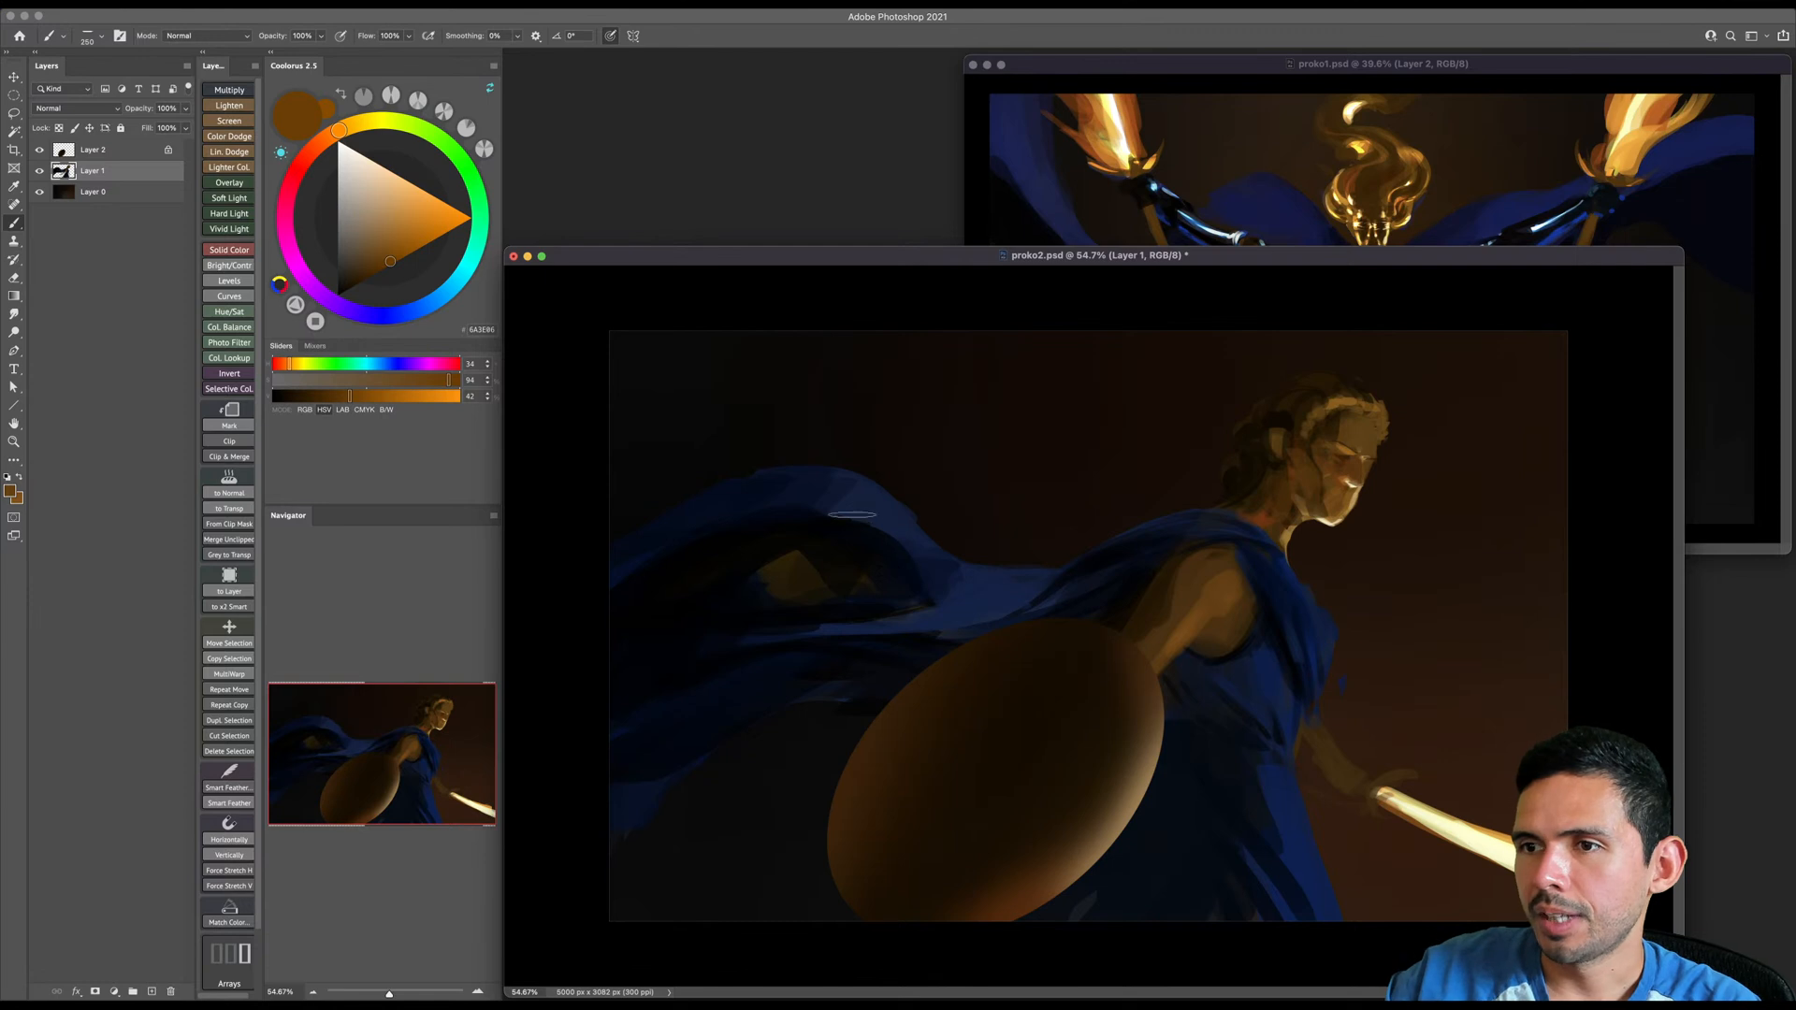
{"action": "key", "text": "bracketleft"}
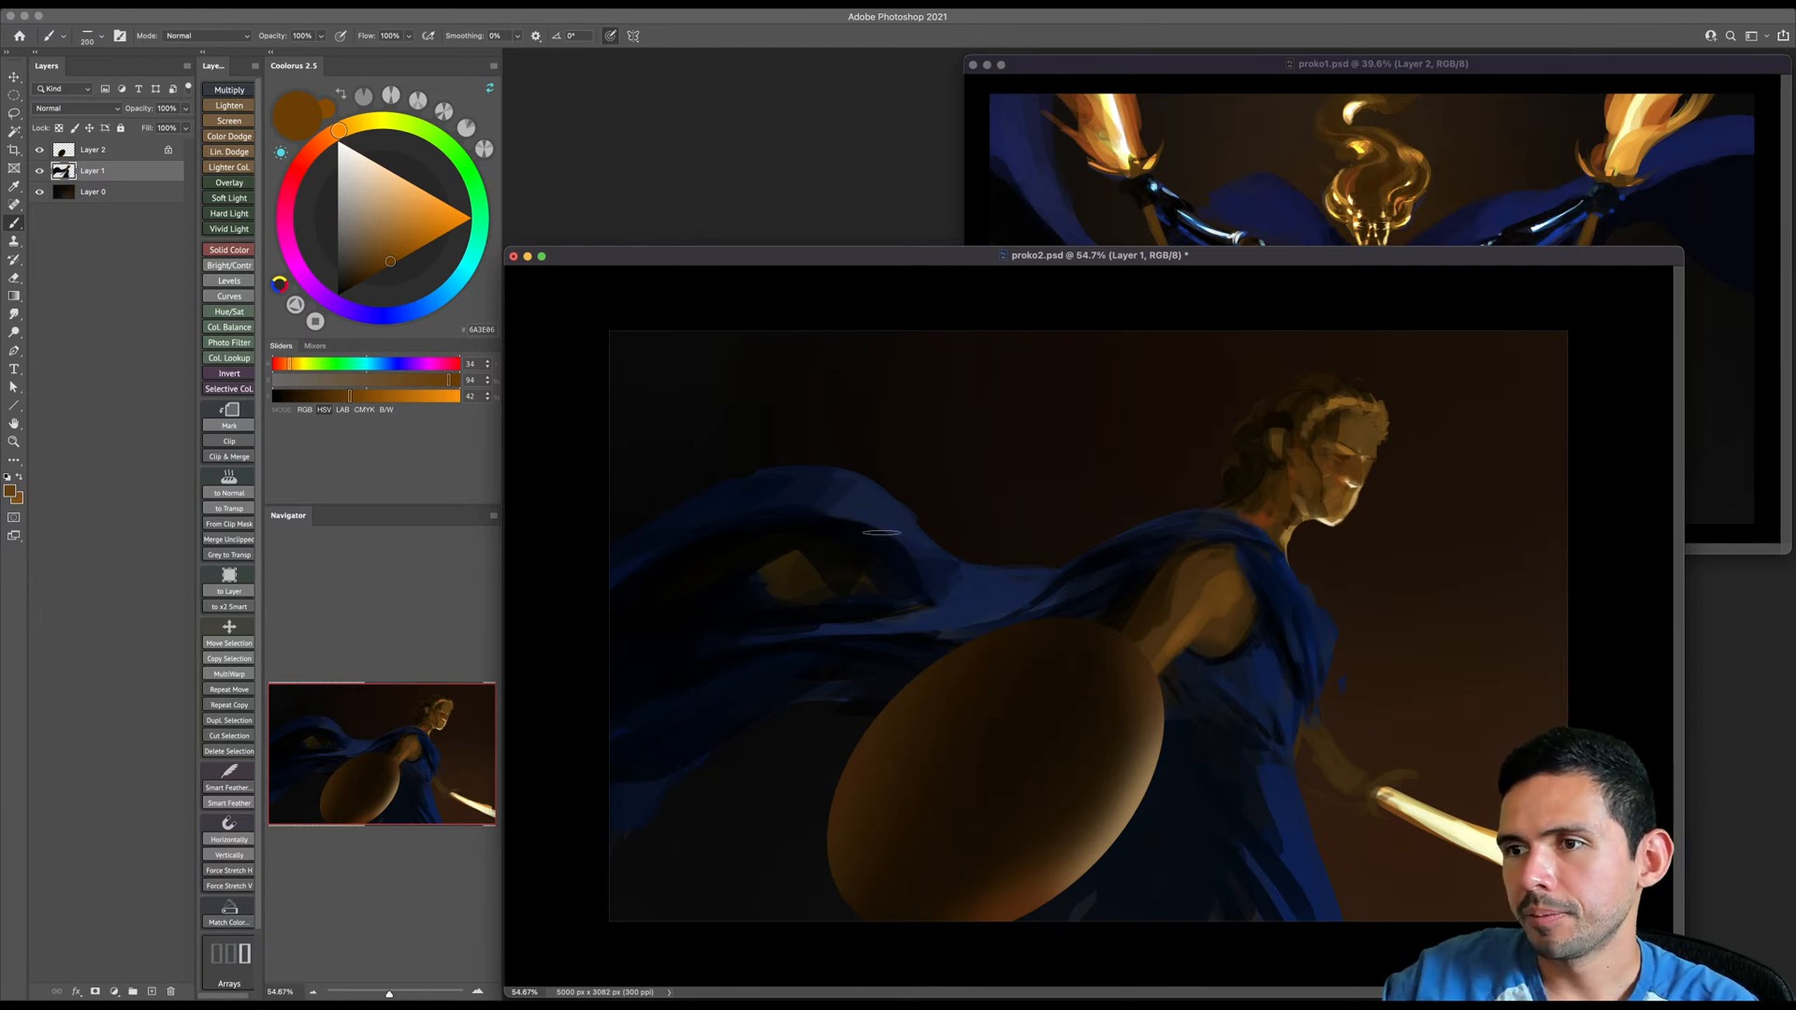
{"action": "left_click_drag", "start_coordinate": [931, 586], "coordinate": [759, 507]}
{"action": "key", "text": "ctrl+z"}
{"action": "mouse_move", "coordinate": [932, 586]}
{"action": "left_mouse_down"}
{"action": "mouse_move", "coordinate": [707, 524]}
{"action": "mouse_move", "coordinate": [807, 540]}
{"action": "mouse_move", "coordinate": [750, 510]}
{"action": "mouse_move", "coordinate": [629, 578]}
{"action": "left_mouse_up"}
{"action": "left_click_drag", "start_coordinate": [724, 511], "coordinate": [611, 591]}
{"action": "key", "text": "bracketleft"}
{"action": "key", "text": "bracketleft"}
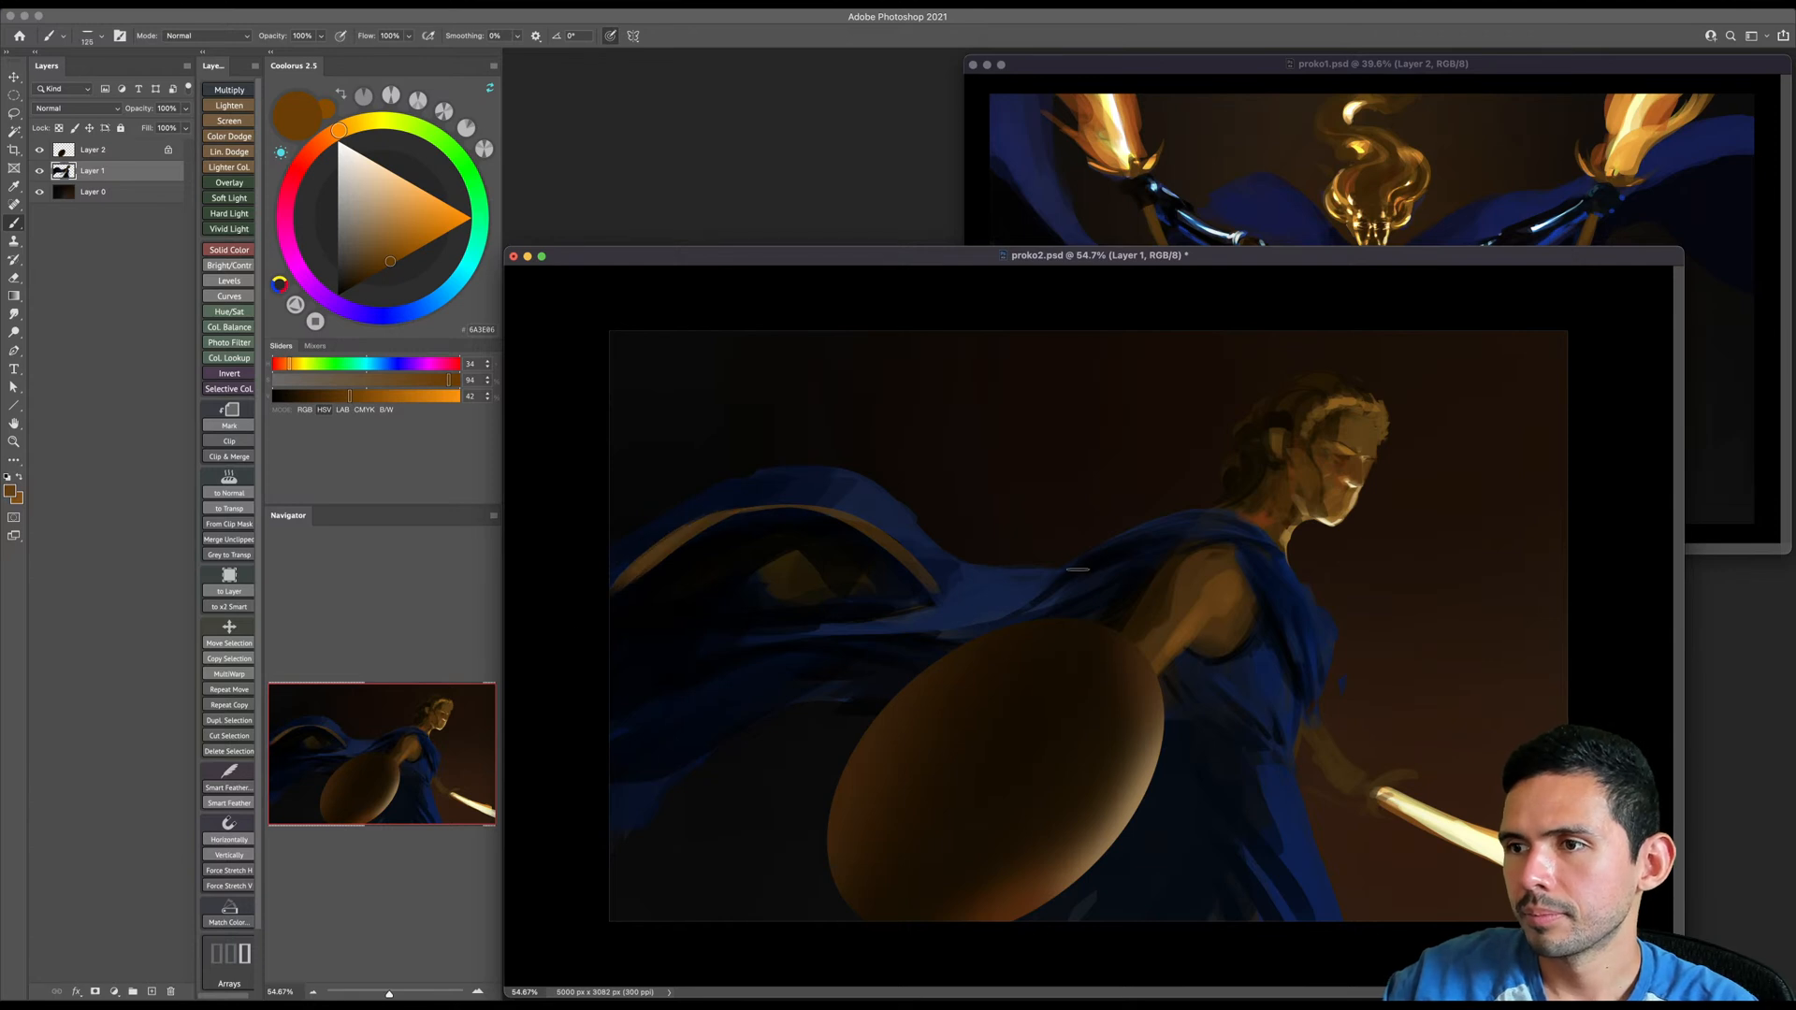
- Paint a long golden-brown trim along the cape's lower fold, from behind the shoulder to the canvas edge
{"action": "key", "text": "bracketright"}
{"action": "key", "text": "bracketright"}
{"action": "key", "text": "bracketright"}
{"action": "key", "text": "bracketright"}
{"action": "left_click_drag", "start_coordinate": [1076, 575], "coordinate": [613, 668]}
{"action": "key", "text": "ctrl+z"}
{"action": "key", "text": "bracketright"}
{"action": "left_click_drag", "start_coordinate": [1094, 573], "coordinate": [613, 668]}
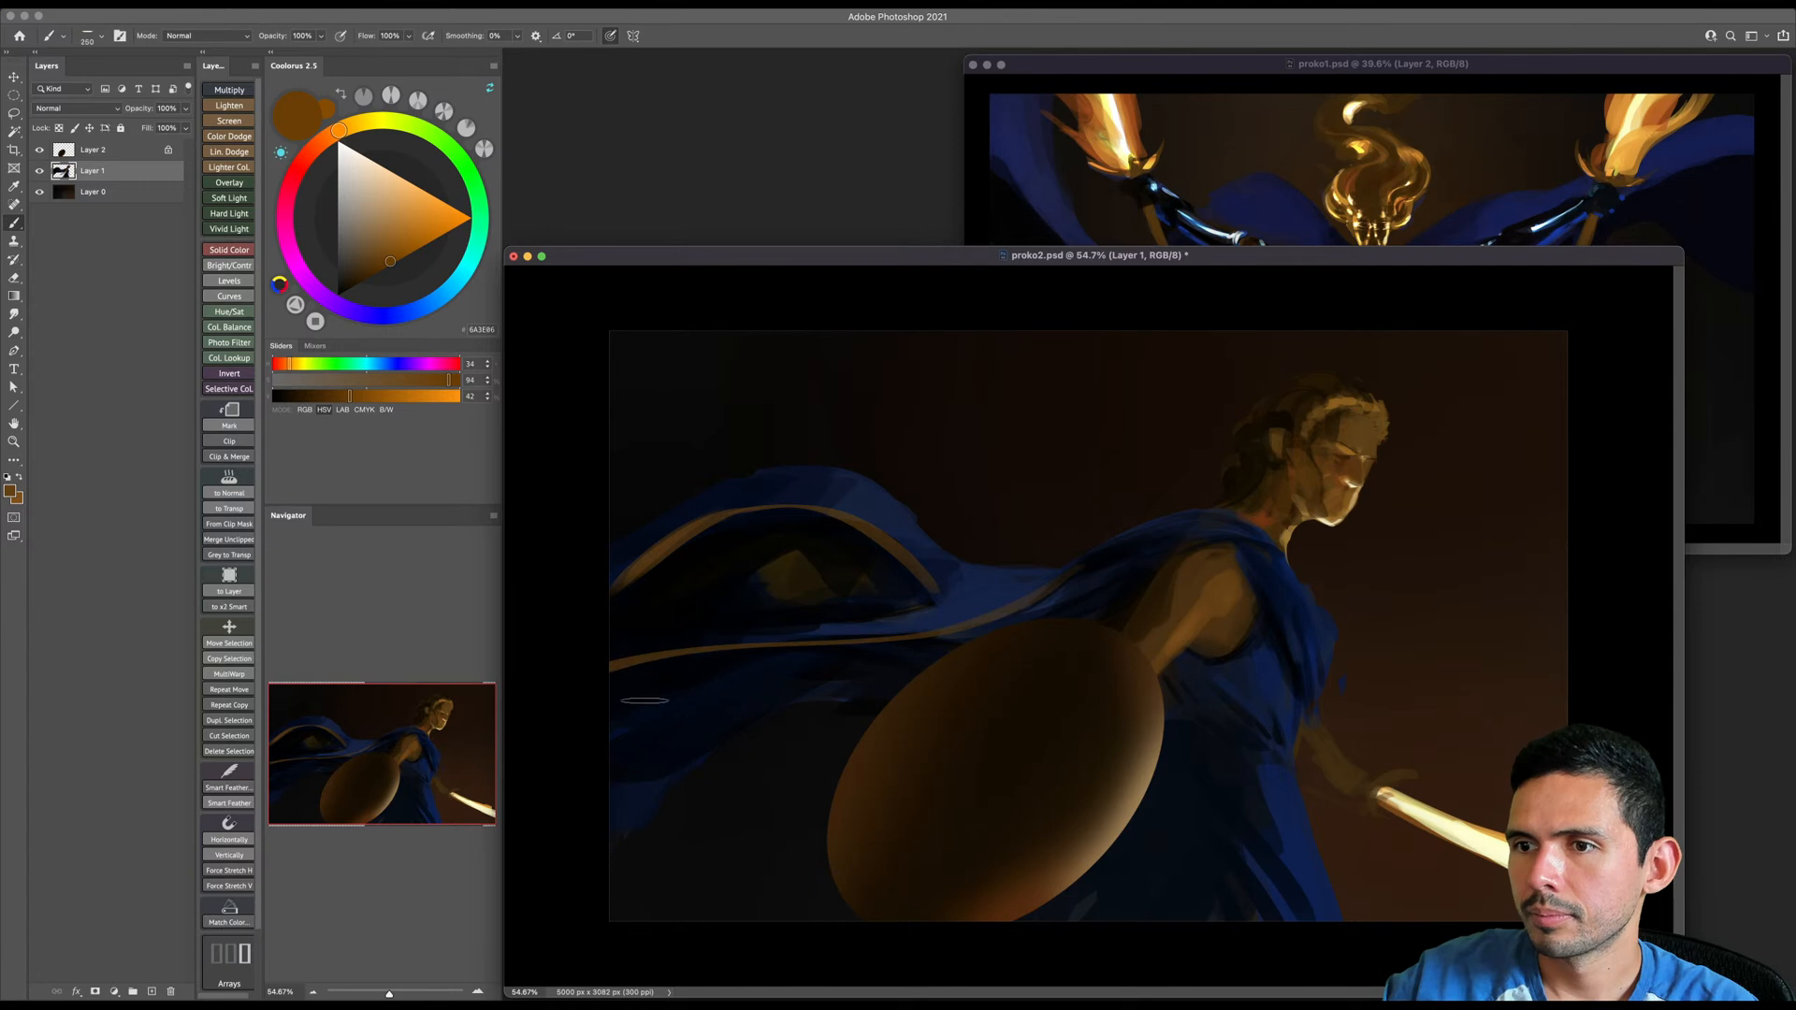
{"action": "key", "text": "bracketright"}
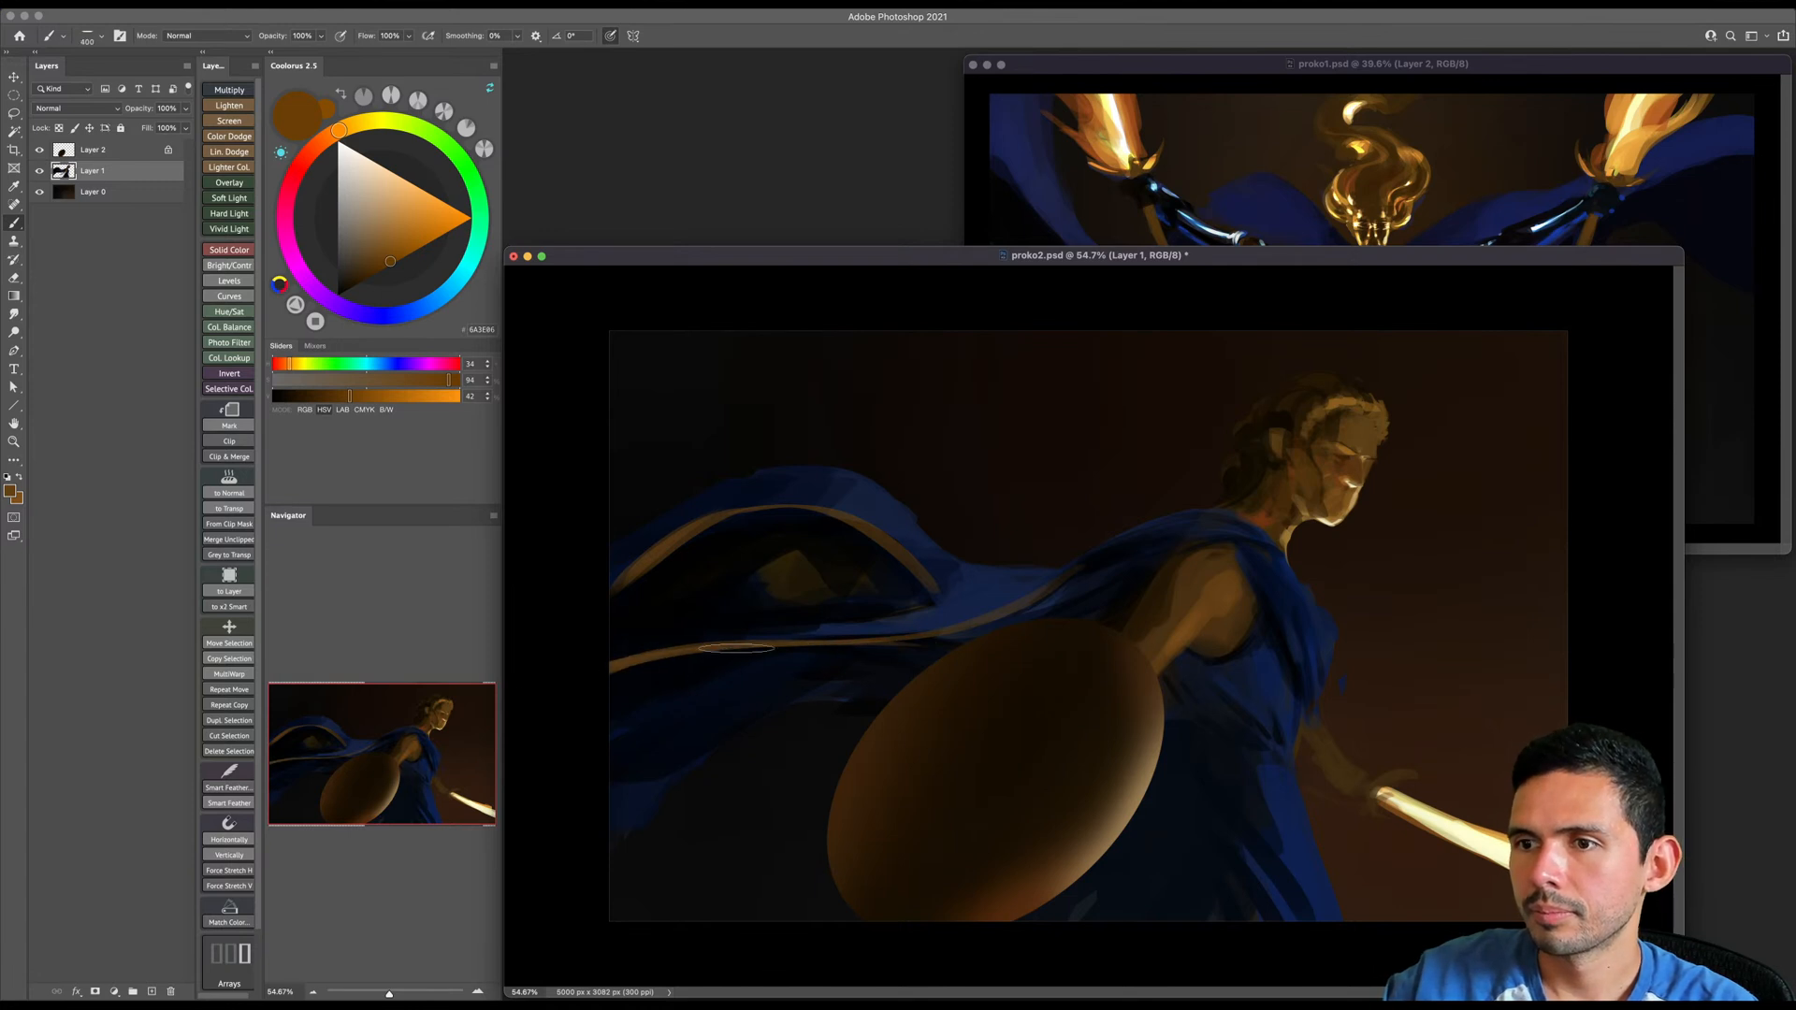
- Add a golden-brown trim on the cape's uppermost trailing fold and fill beneath it with sampled dark blue
{"action": "key", "text": "bracketleft"}
{"action": "key", "text": "bracketleft"}
{"action": "key", "text": "bracketleft"}
{"action": "key", "text": "bracketright"}
{"action": "key", "text": "bracketright"}
{"action": "left_click_drag", "start_coordinate": [690, 484], "coordinate": [613, 438]}
{"action": "left_click", "coordinate": [711, 488], "text": "alt"}
{"action": "key", "text": "bracketright"}
{"action": "key", "text": "bracketright"}
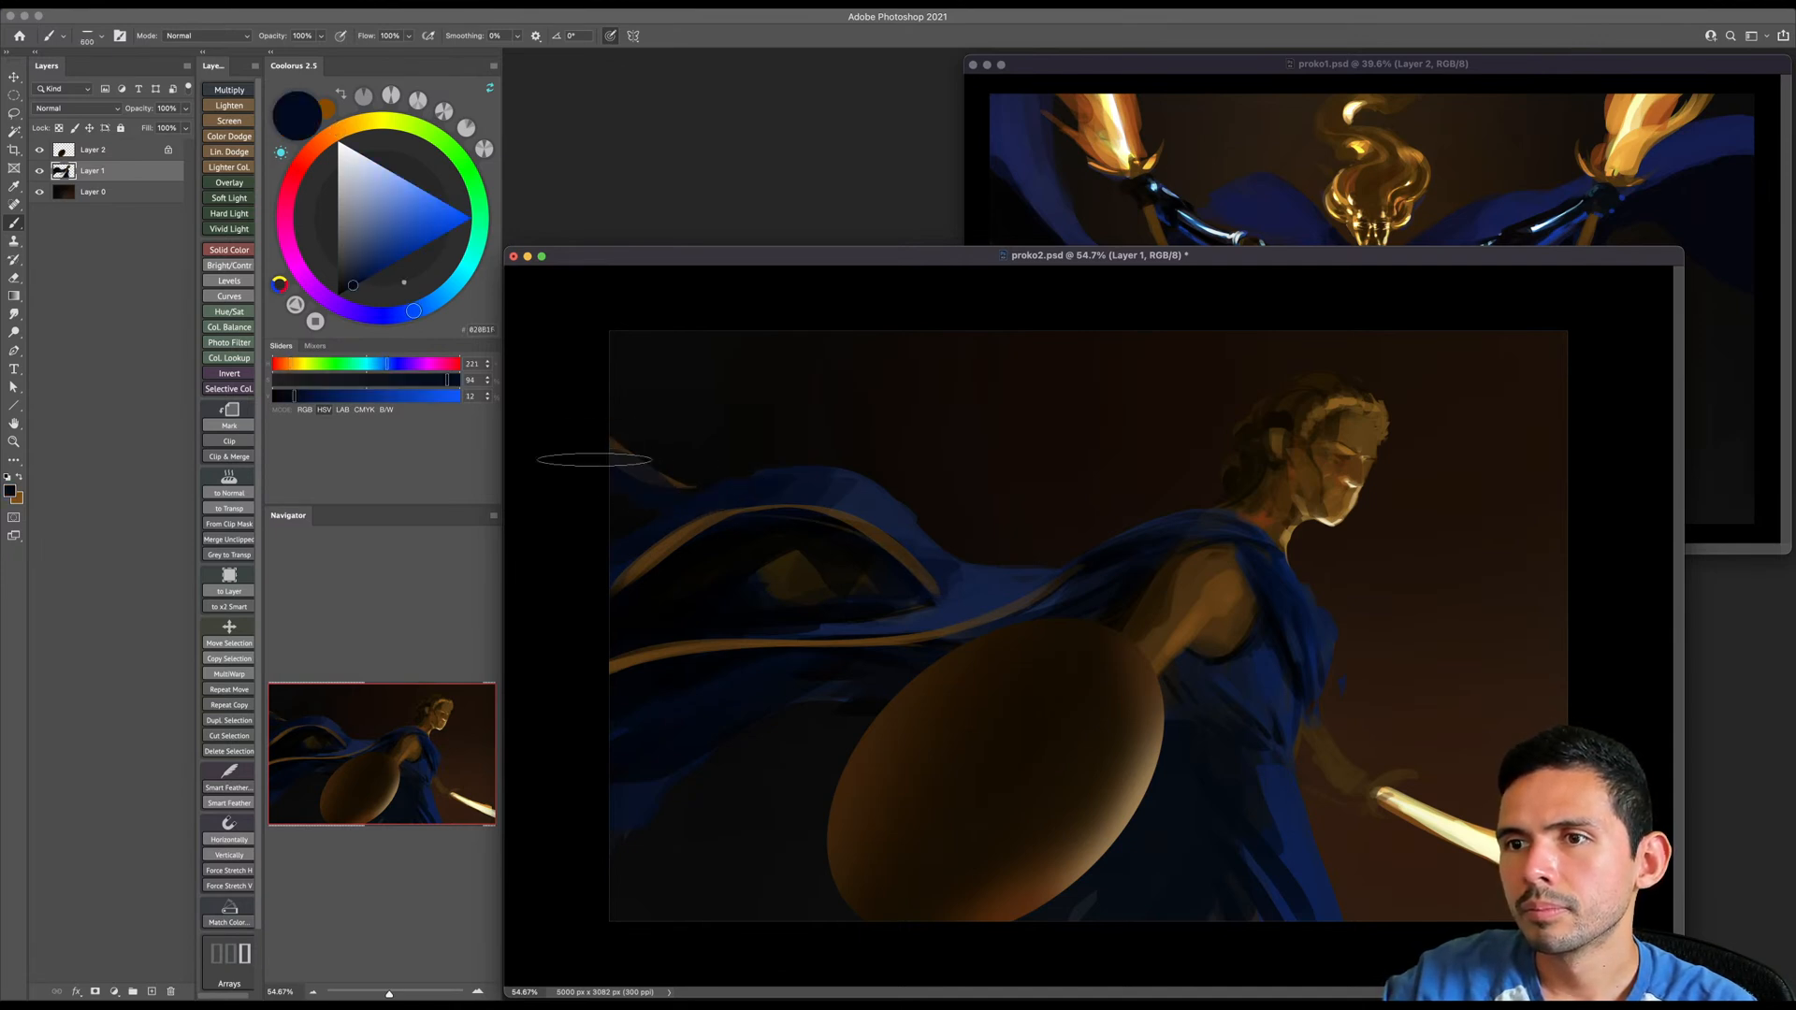
{"action": "key", "text": "bracketleft"}
{"action": "key", "text": "bracketleft"}
- Accent the golden cape trims with a brighter, more saturated orange using small brush sizes
{"action": "left_click", "coordinate": [666, 538], "text": "alt"}
{"action": "key", "text": "bracketleft"}
{"action": "key", "text": "bracketleft"}
{"action": "left_click_drag", "start_coordinate": [398, 264], "coordinate": [411, 253]}
{"action": "key", "text": "bracketleft"}
{"action": "key", "text": "bracketleft"}
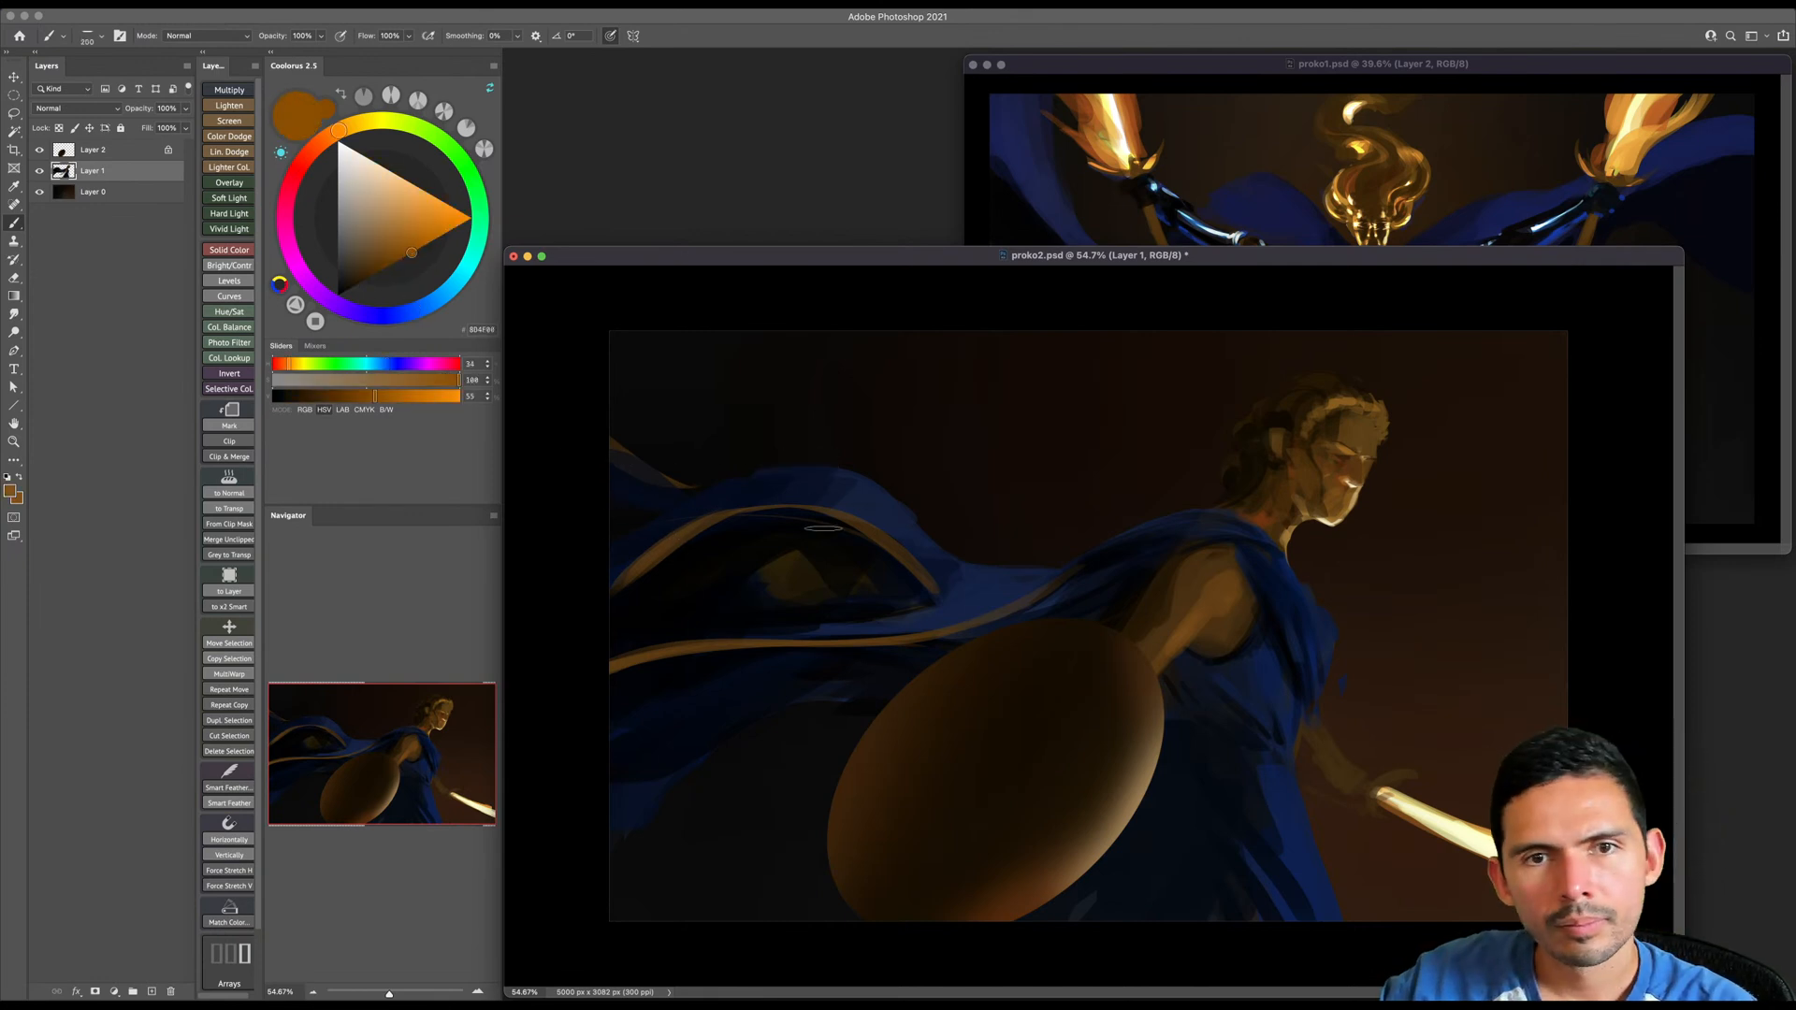
{"action": "key", "text": "bracketleft"}
{"action": "key", "text": "bracketleft"}
{"action": "key", "text": "bracketleft"}
{"action": "key", "text": "bracketright"}
{"action": "key", "text": "bracketright"}
{"action": "key", "text": "bracketright"}
{"action": "key", "text": "bracketright"}
{"action": "key", "text": "bracketright"}
{"action": "key", "text": "bracketright"}
{"action": "key", "text": "bracketleft"}
{"action": "key", "text": "bracketleft"}
- On Layer 2, start a dark swirling ornament on the shield's center with near-black brown
{"action": "left_click", "coordinate": [118, 155]}
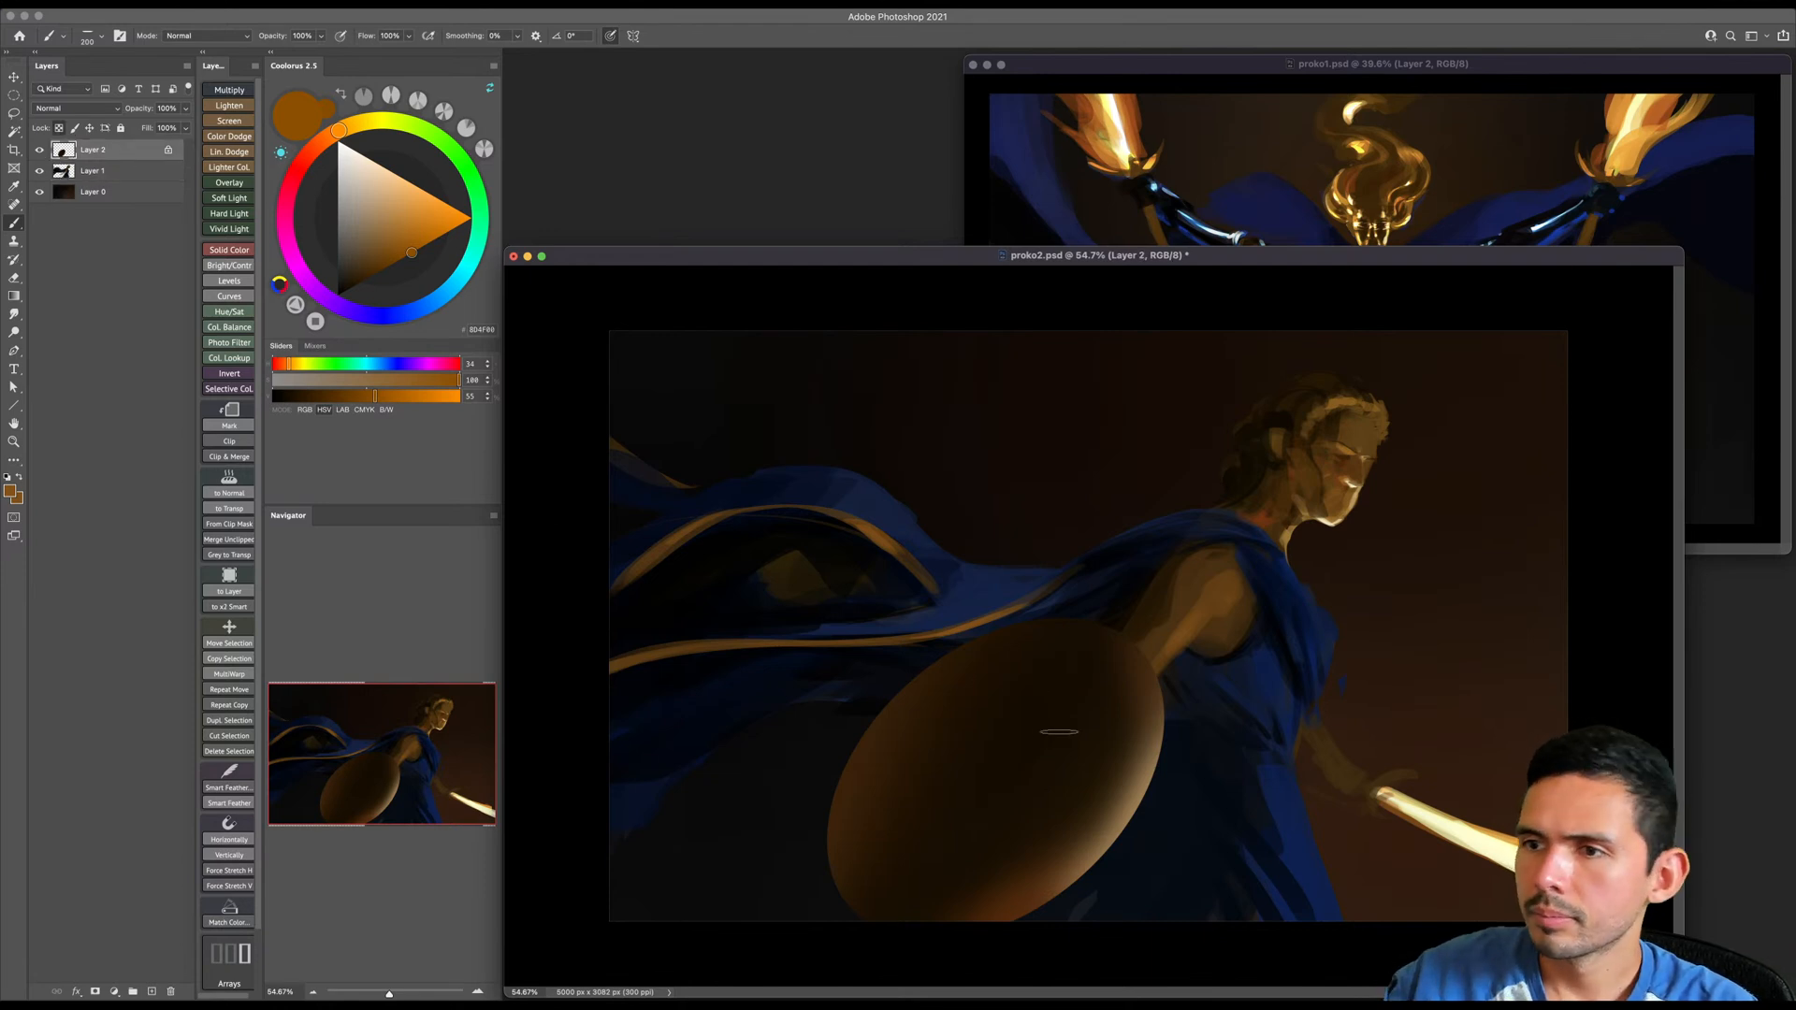
{"action": "key", "text": "bracketright"}
{"action": "key", "text": "bracketright"}
{"action": "left_click_drag", "start_coordinate": [348, 292], "coordinate": [346, 292]}
{"action": "key", "text": "bracketright"}
{"action": "key", "text": "bracketleft"}
{"action": "key", "text": "bracketleft"}
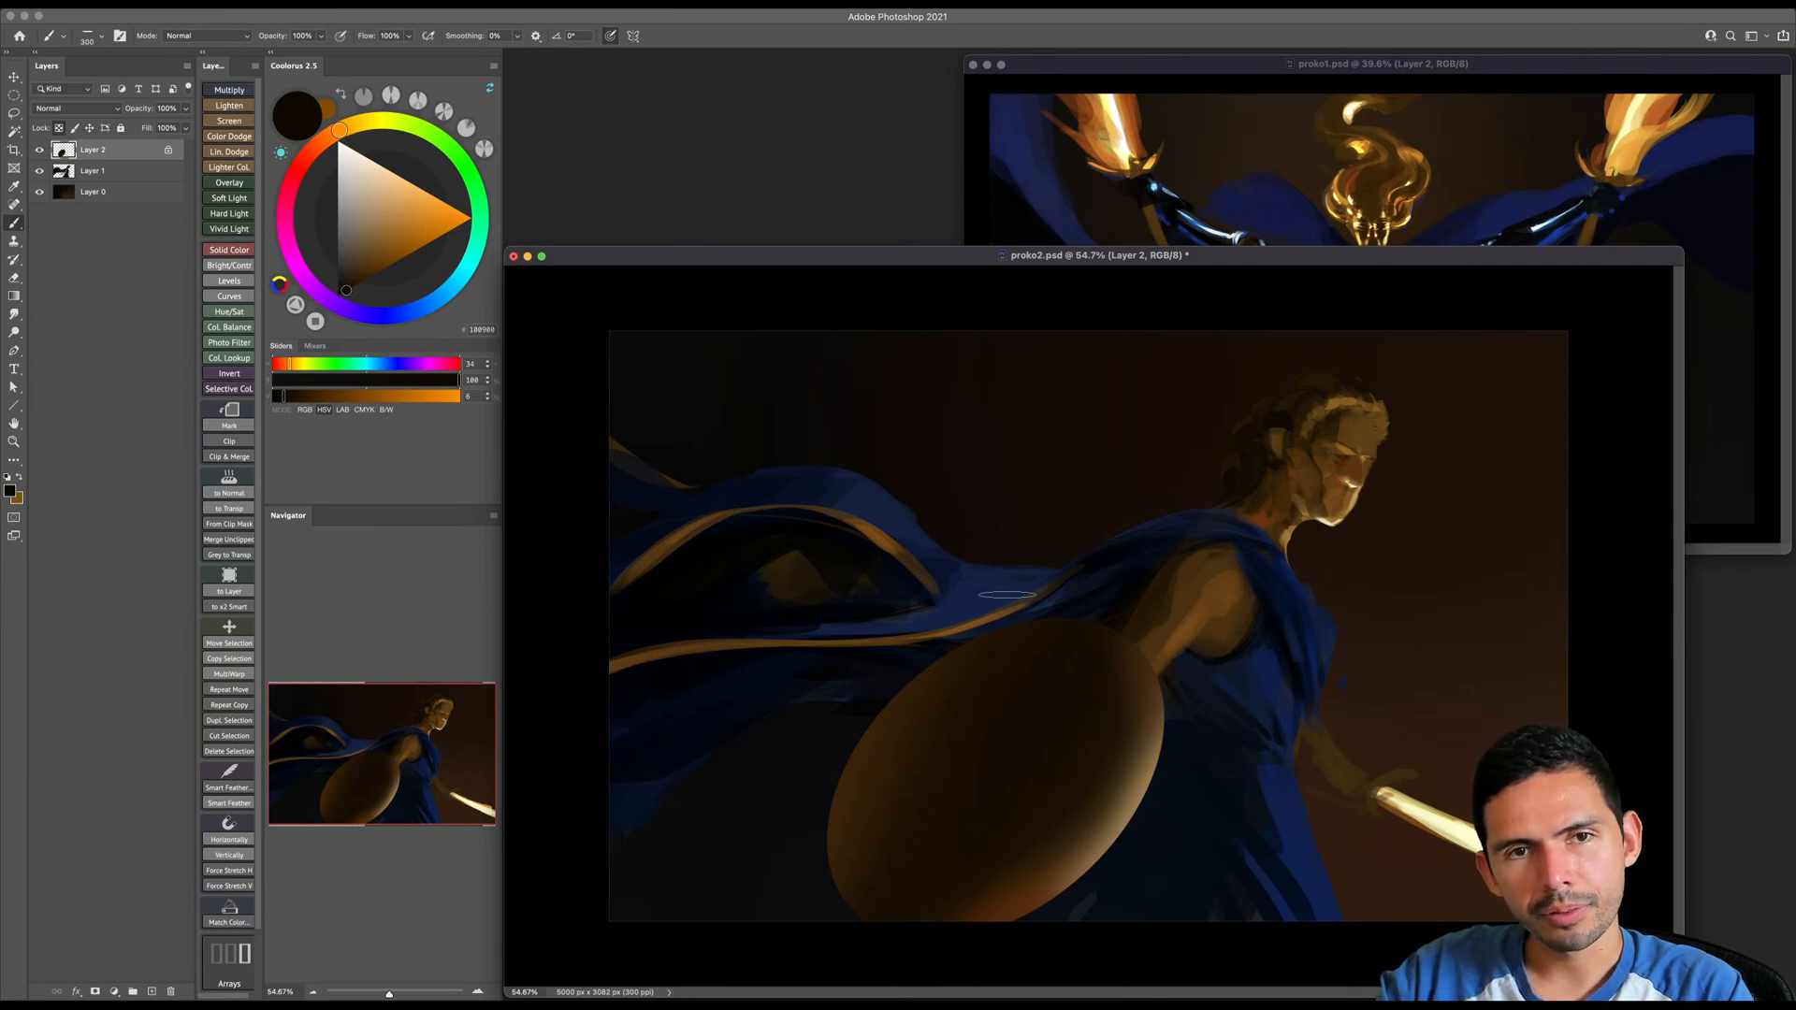
{"action": "key", "text": "bracketright"}
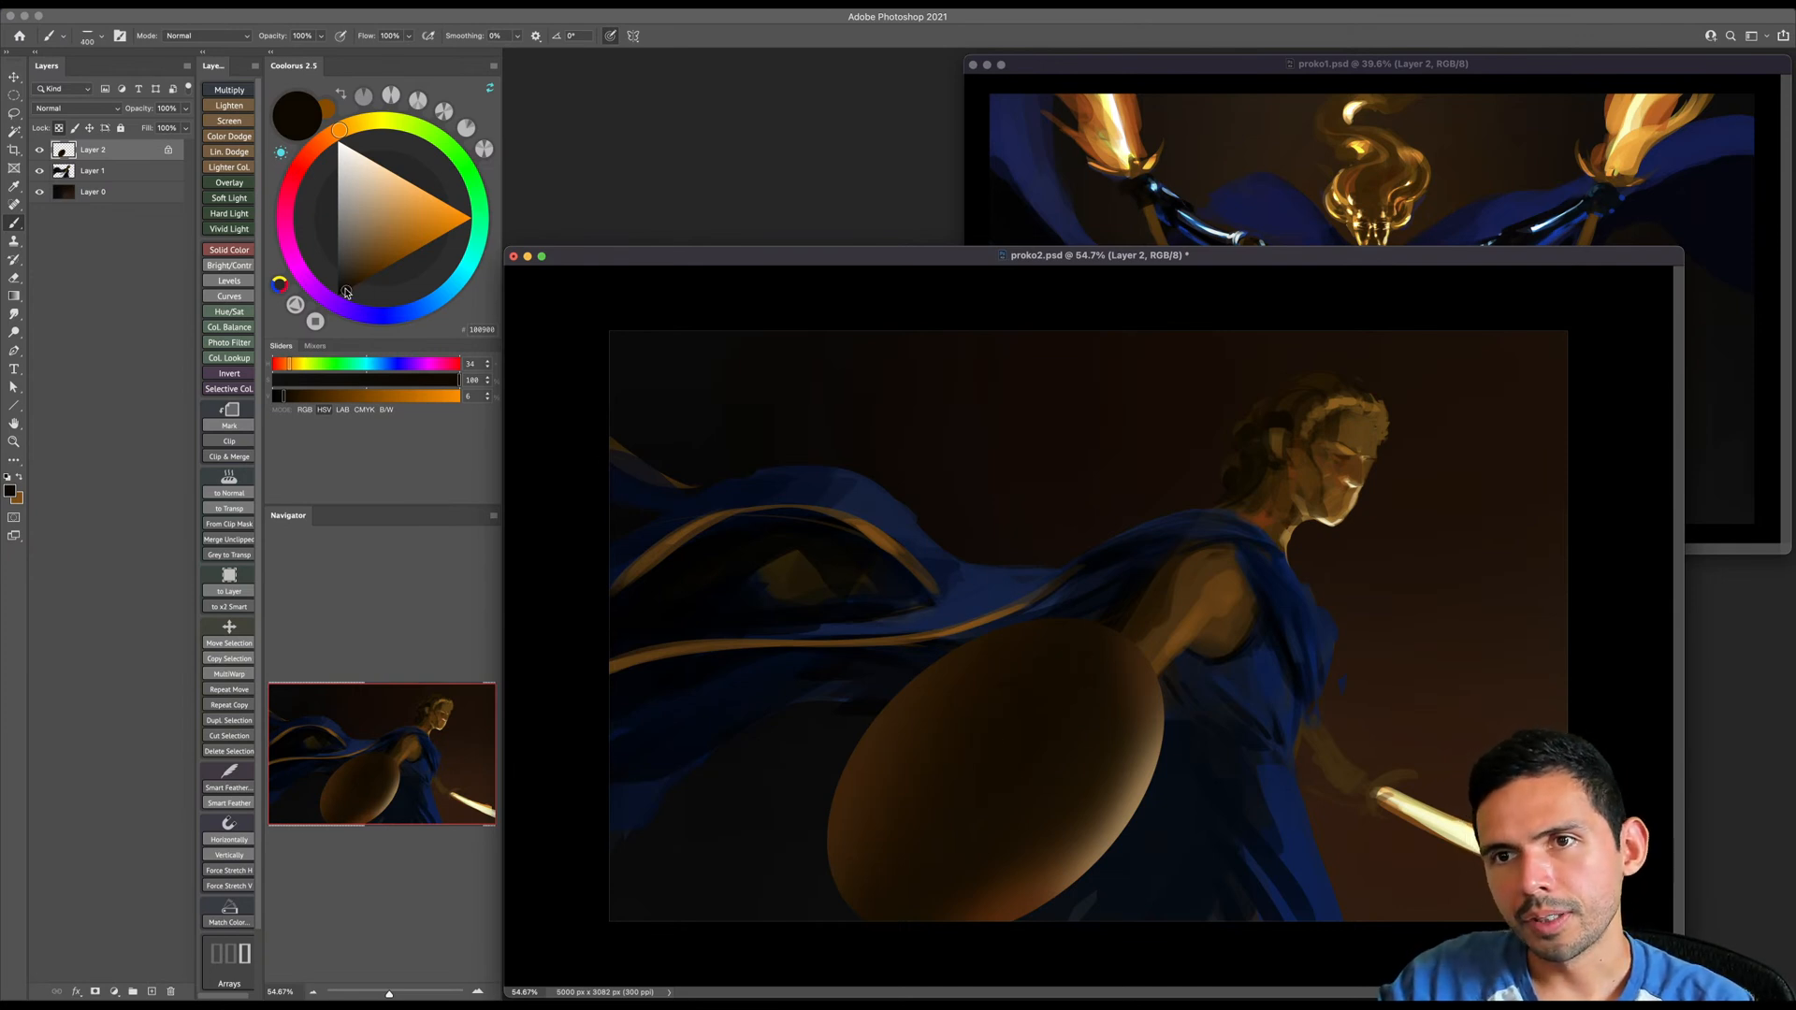
{"action": "key", "text": "bracketleft"}
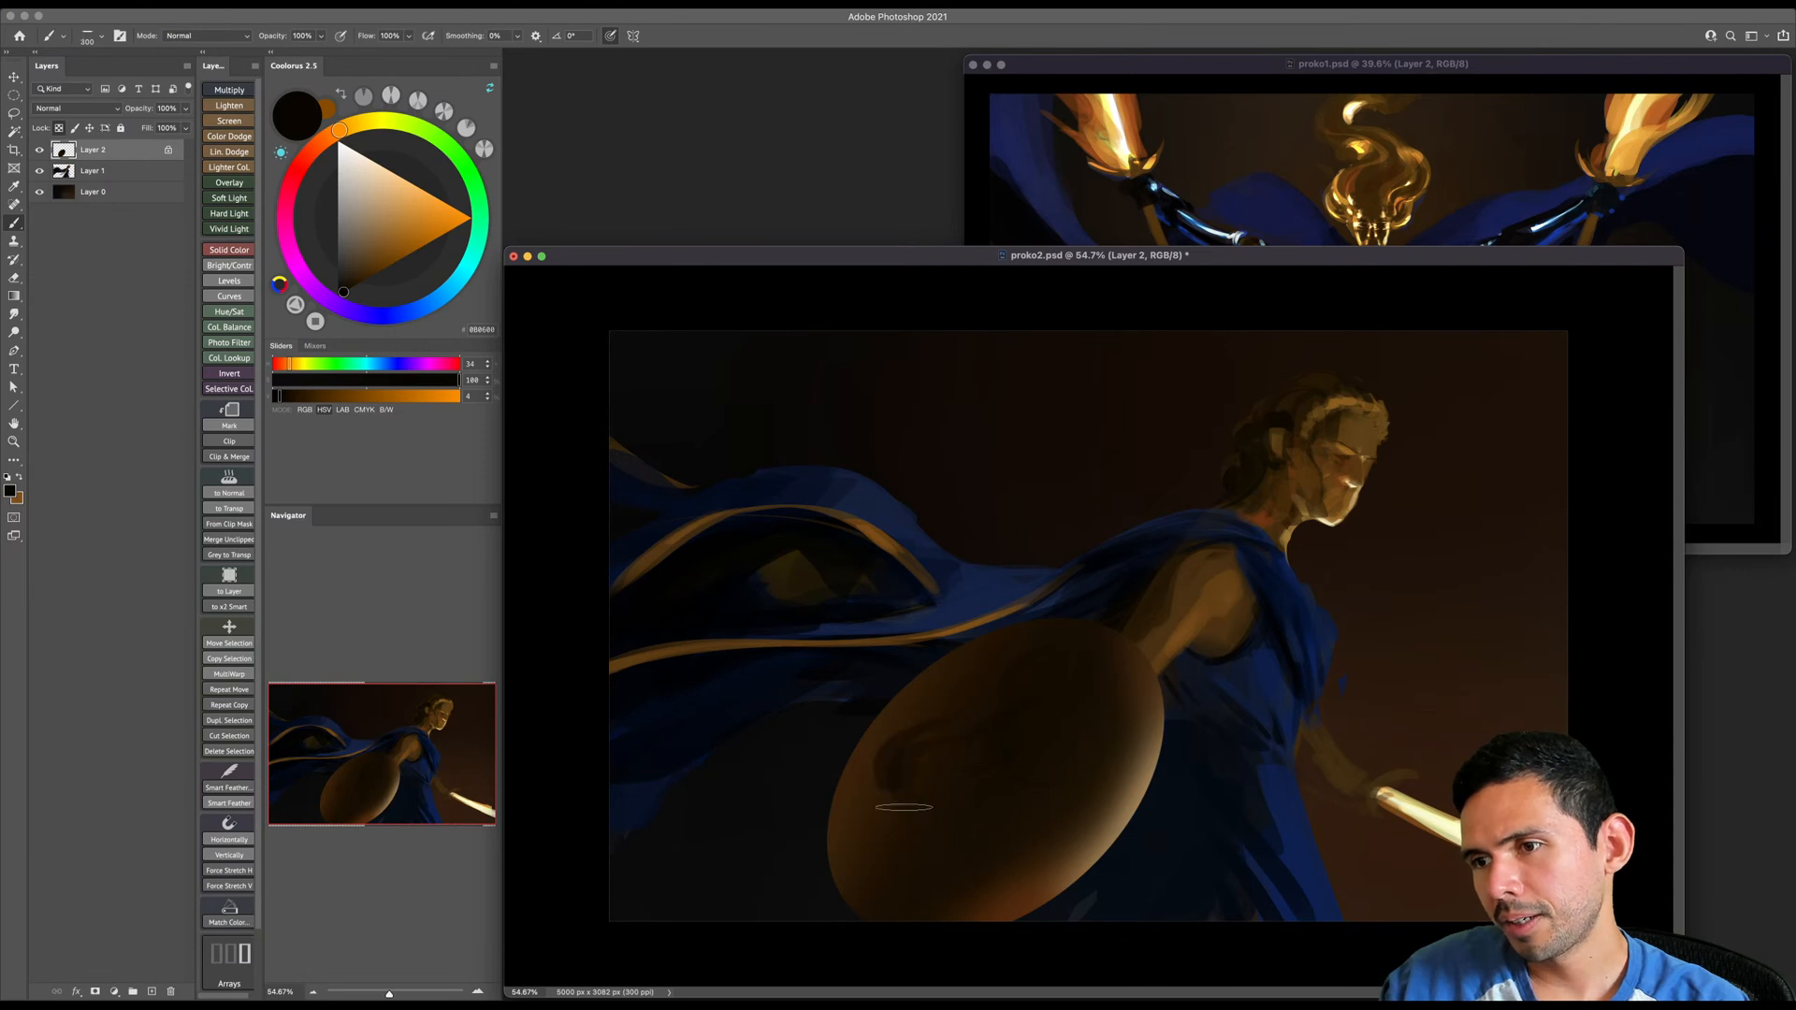
- Extend the dark swirling relief across the center and lower part of the shield with varying brush sizes
{"action": "key", "text": "bracketright"}
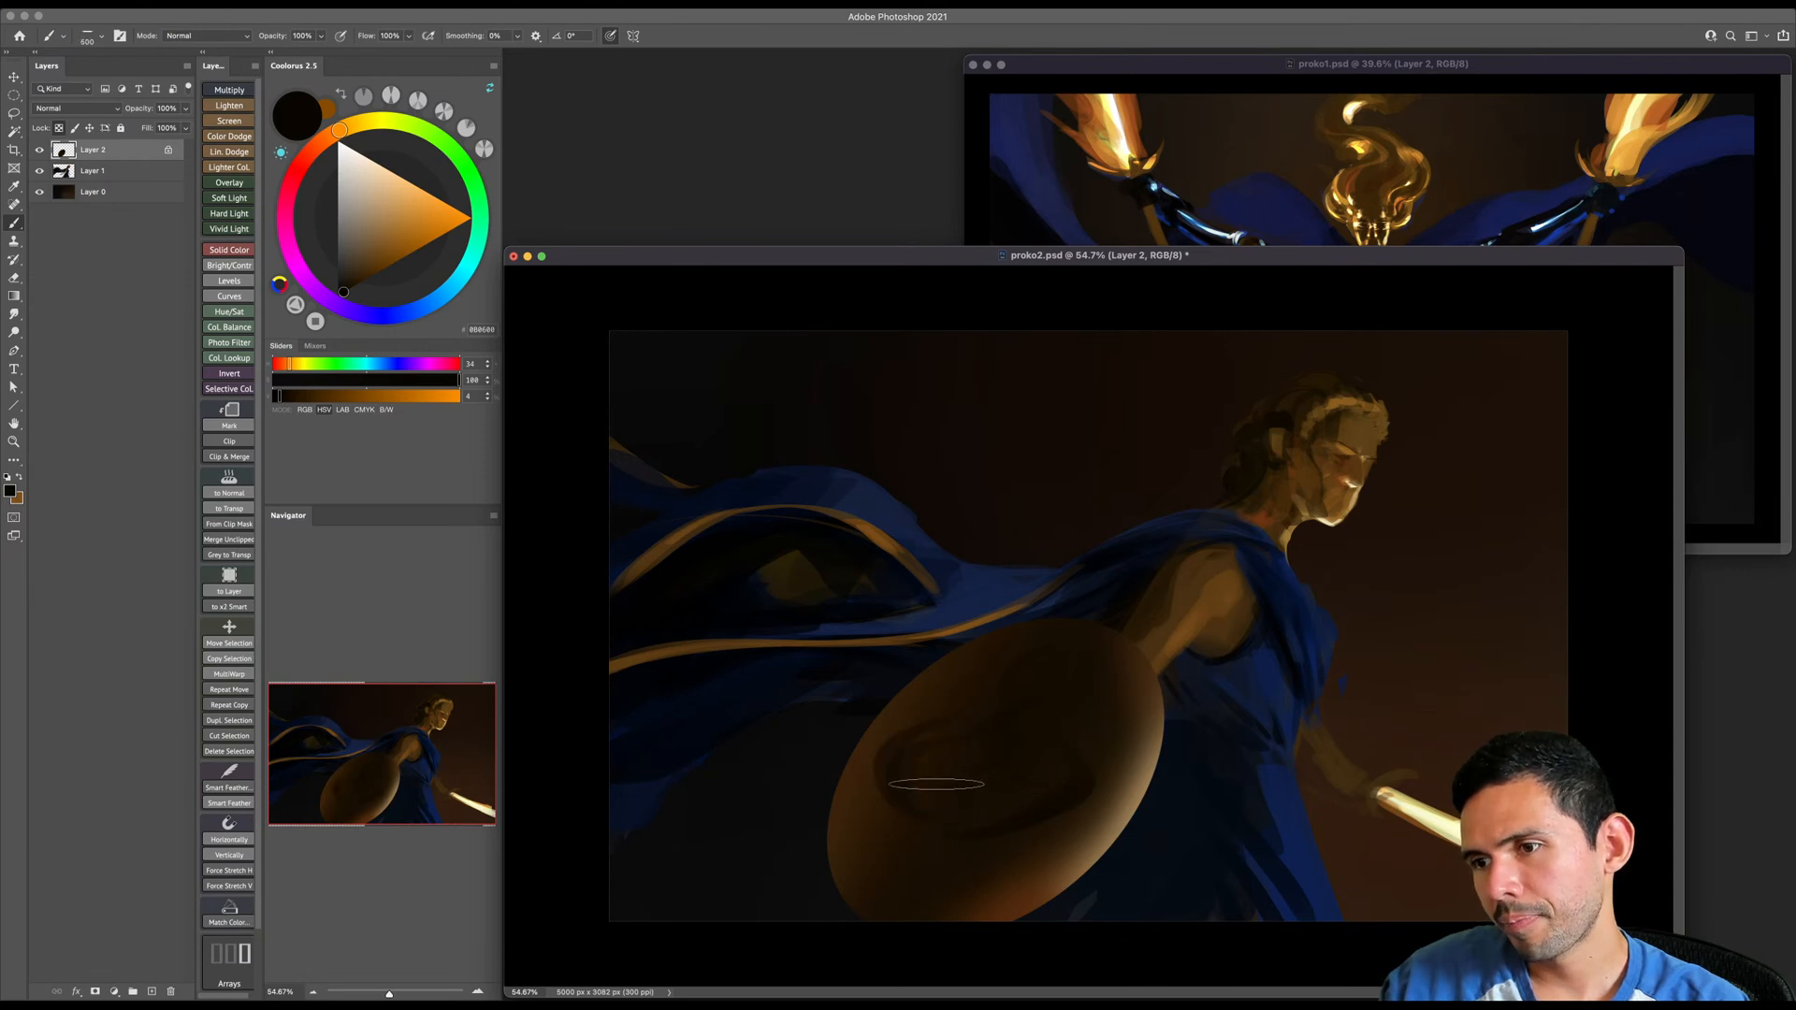
{"action": "key", "text": "bracketleft"}
{"action": "mouse_move", "coordinate": [996, 790]}
{"action": "left_mouse_down"}
{"action": "mouse_move", "coordinate": [926, 806]}
{"action": "mouse_move", "coordinate": [960, 773]}
{"action": "mouse_move", "coordinate": [984, 827]}
{"action": "mouse_move", "coordinate": [907, 796]}
{"action": "mouse_move", "coordinate": [902, 871]}
{"action": "mouse_move", "coordinate": [911, 825]}
{"action": "mouse_move", "coordinate": [942, 871]}
{"action": "left_mouse_up"}
{"action": "key", "text": "bracketright"}
{"action": "key", "text": "bracketleft"}
- Add finer dark swirls to the shield's upper part and decorative lines around its rim with a small brush
{"action": "key", "text": "bracketleft"}
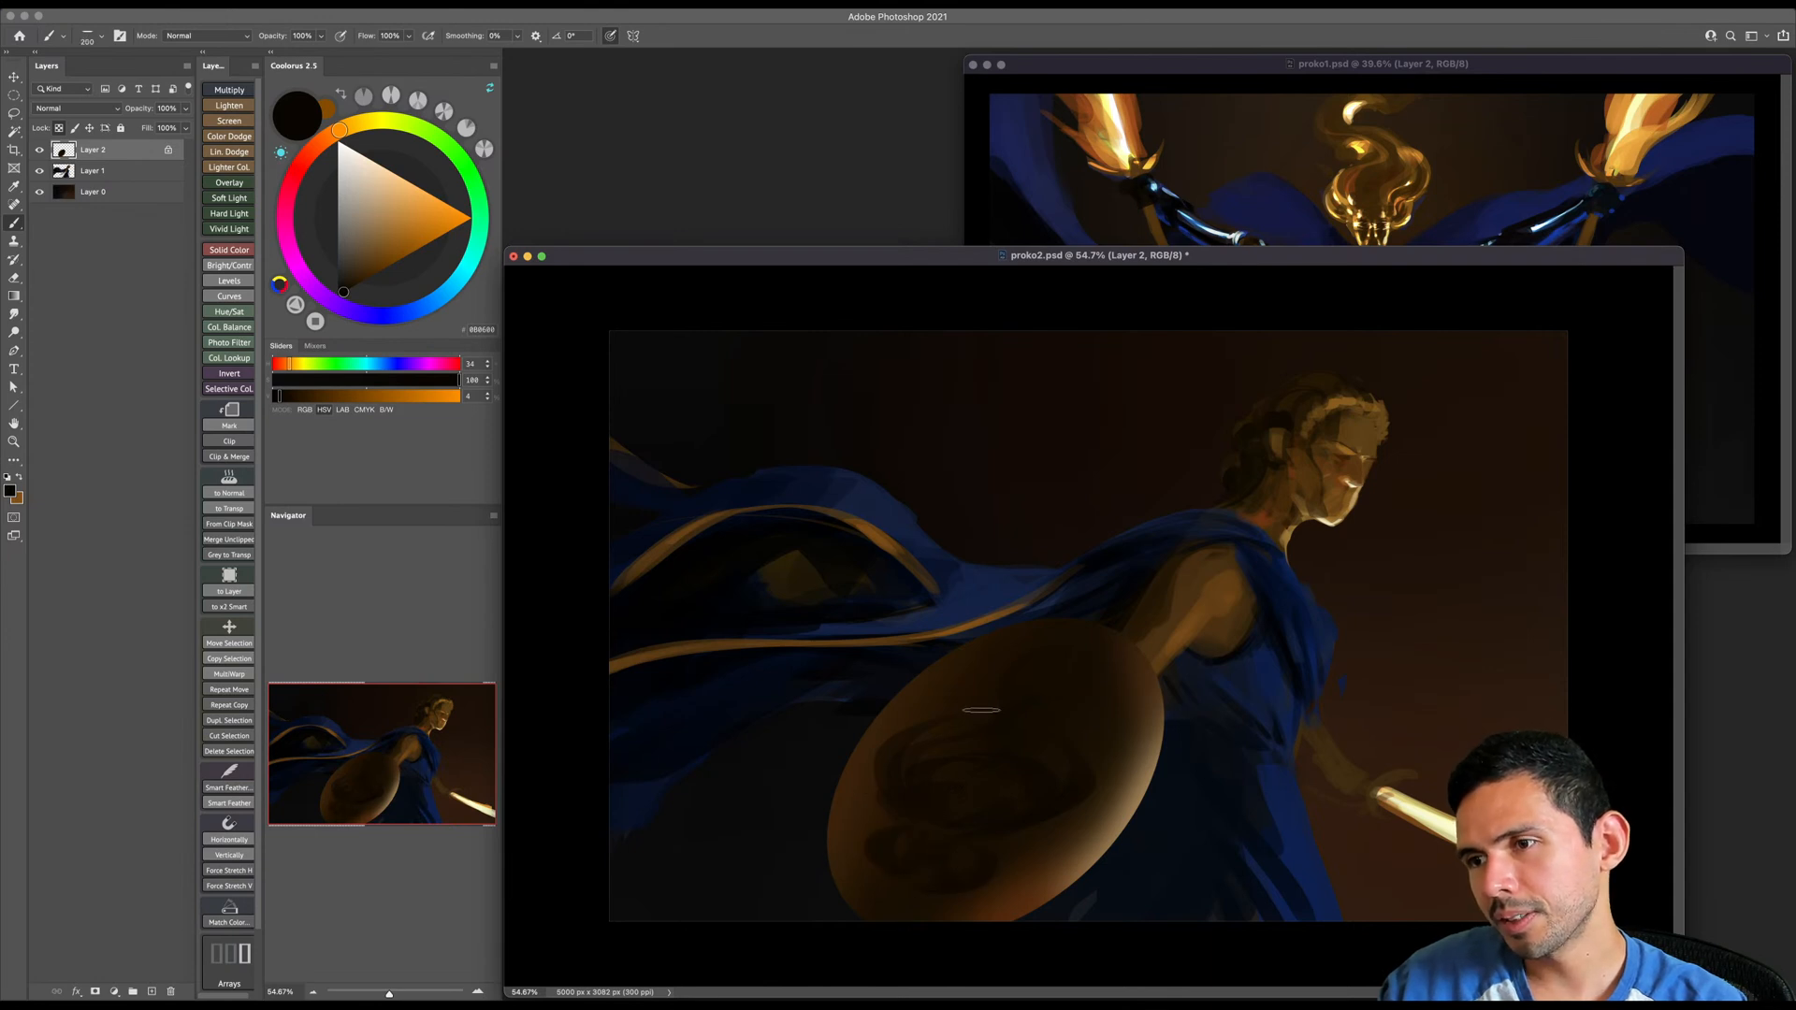
{"action": "key", "text": "bracketleft"}
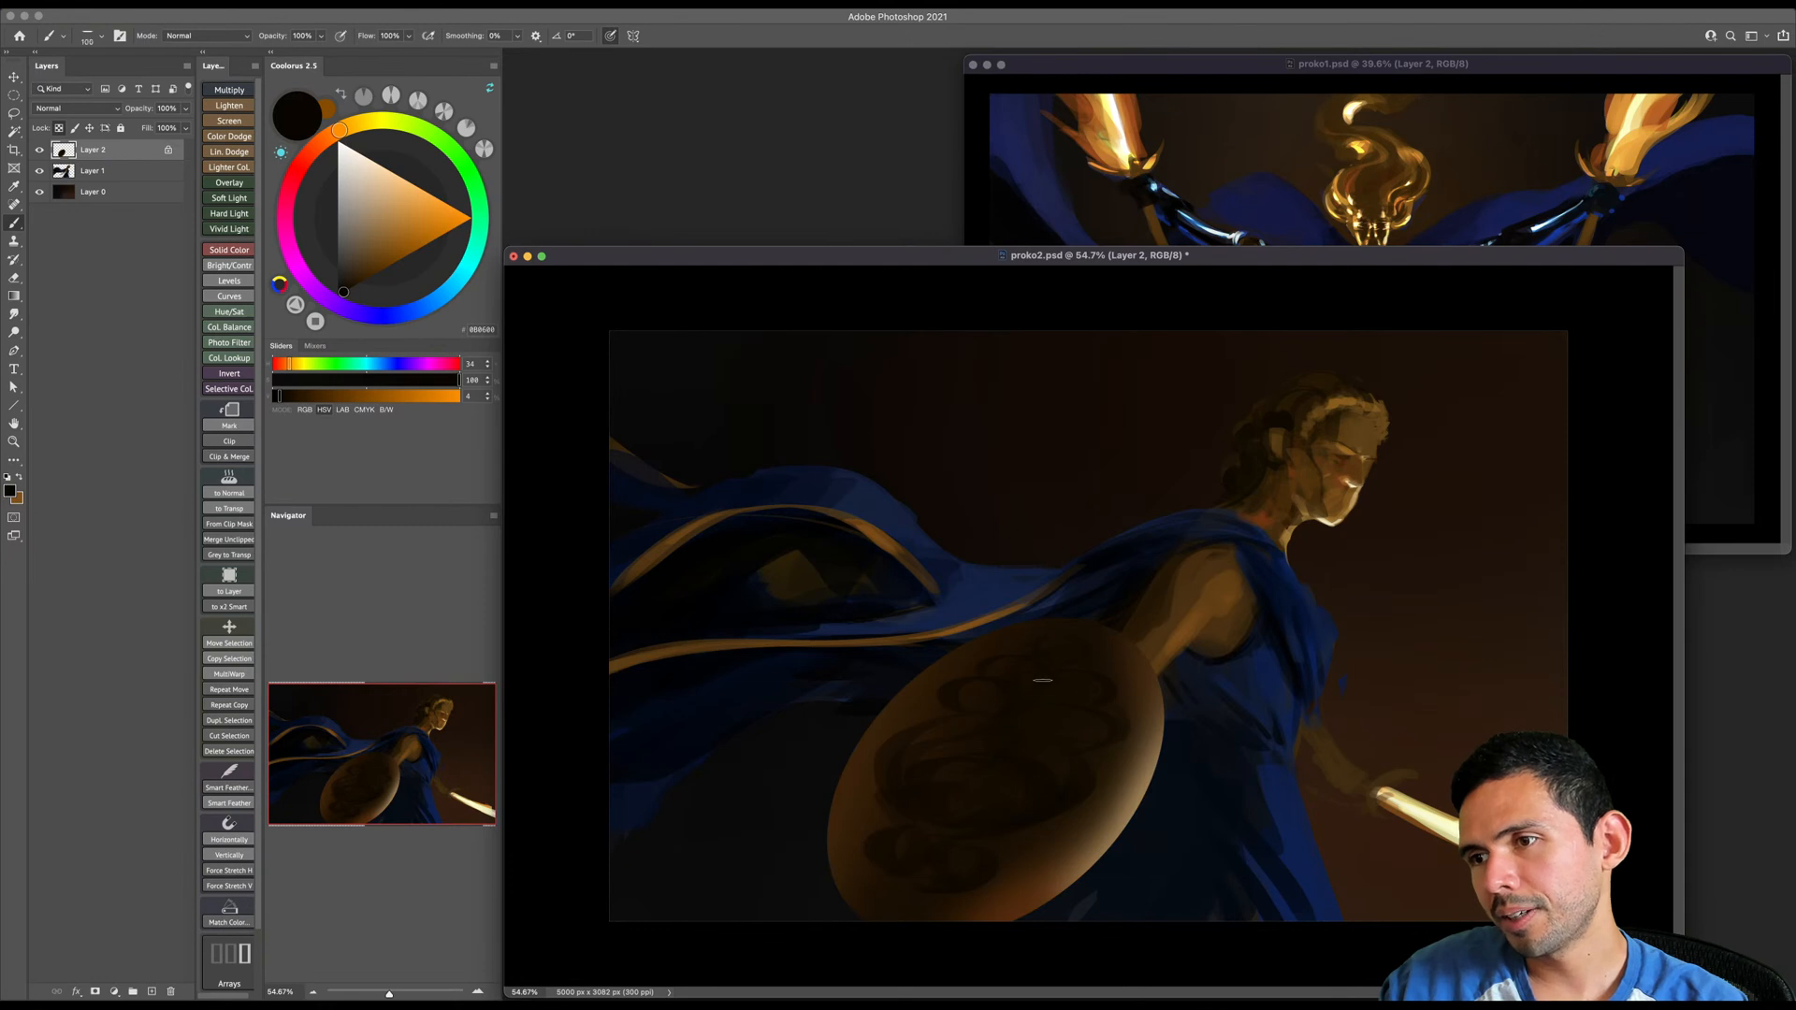
{"action": "key", "text": "bracketleft"}
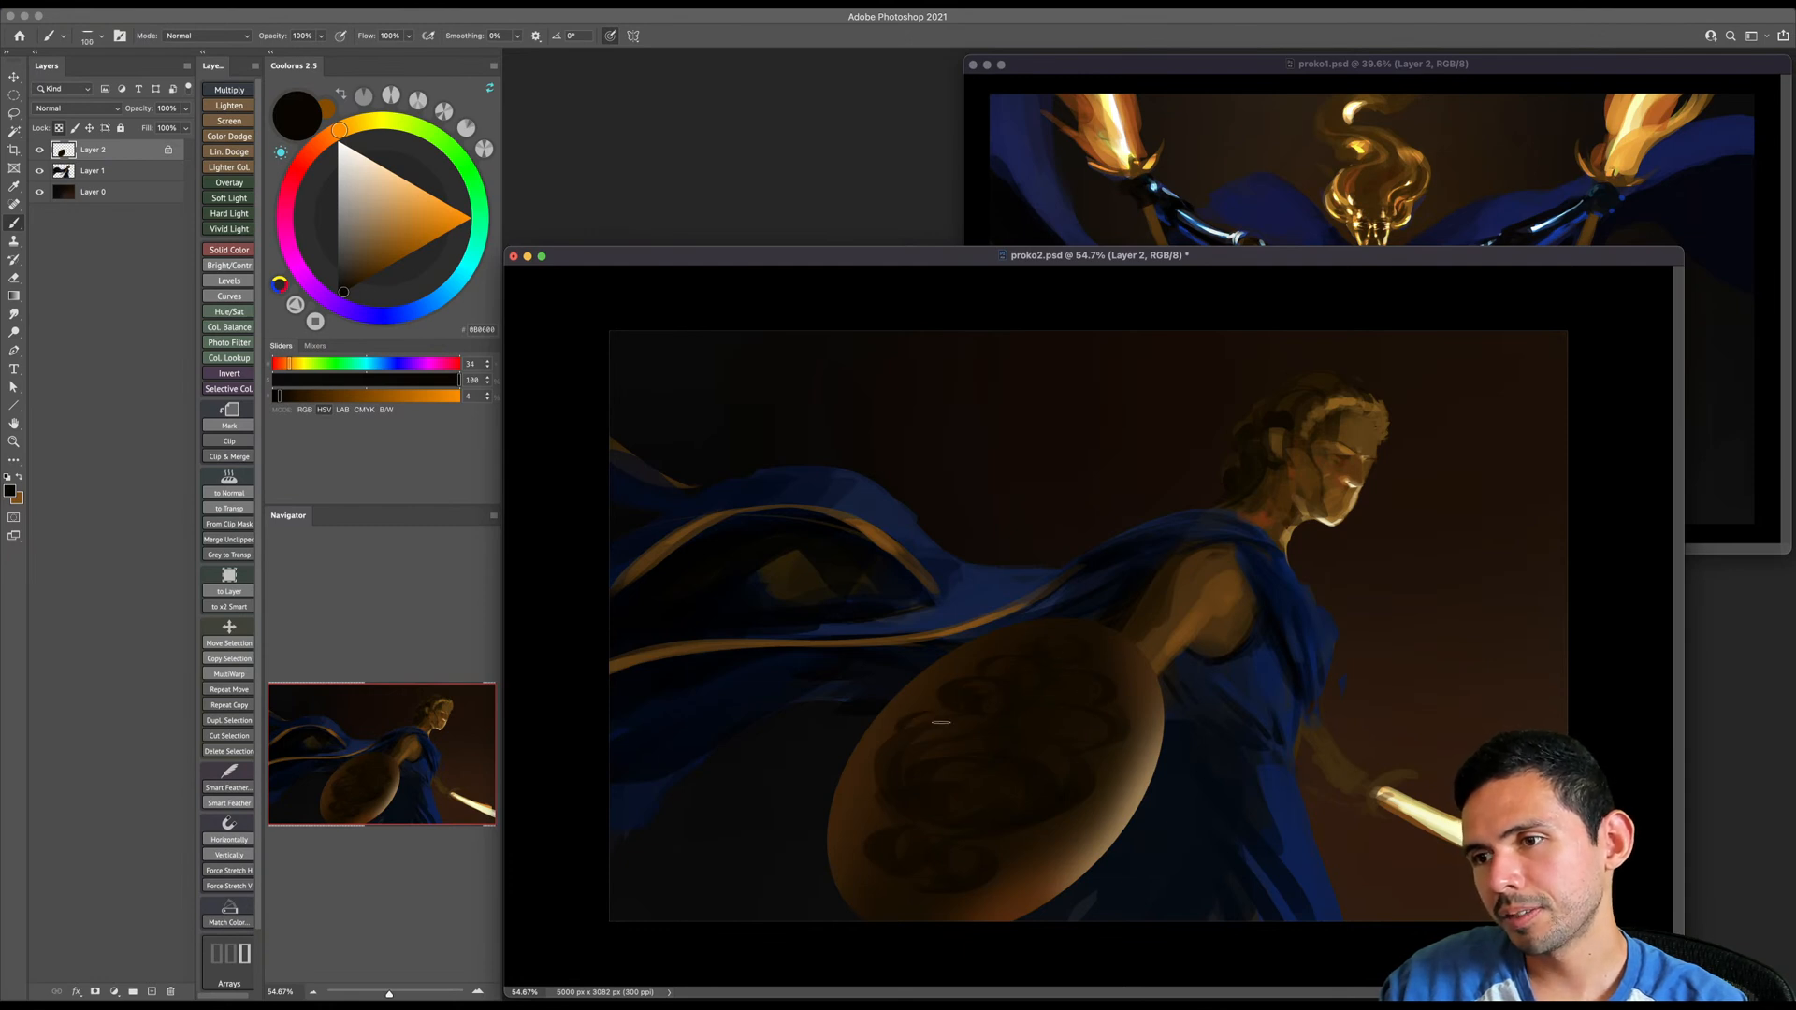
{"action": "left_click_drag", "start_coordinate": [1022, 837], "coordinate": [1117, 762]}
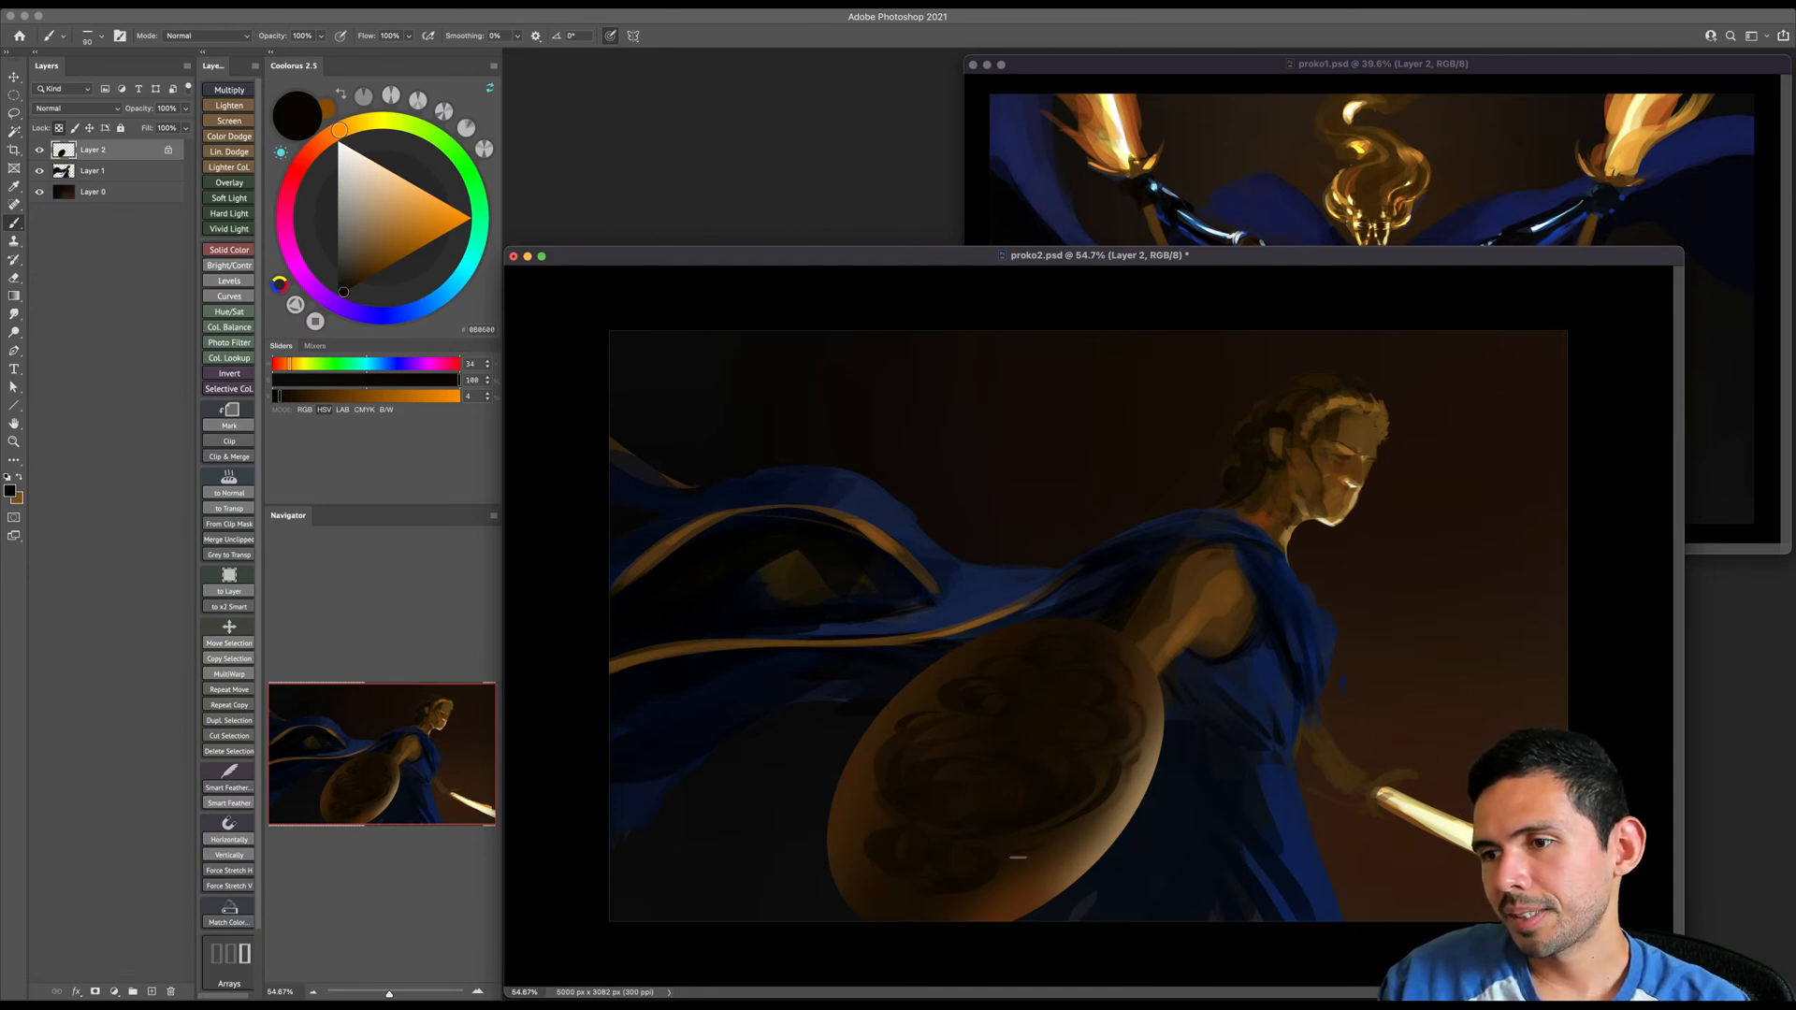
{"action": "key", "text": "bracketleft"}
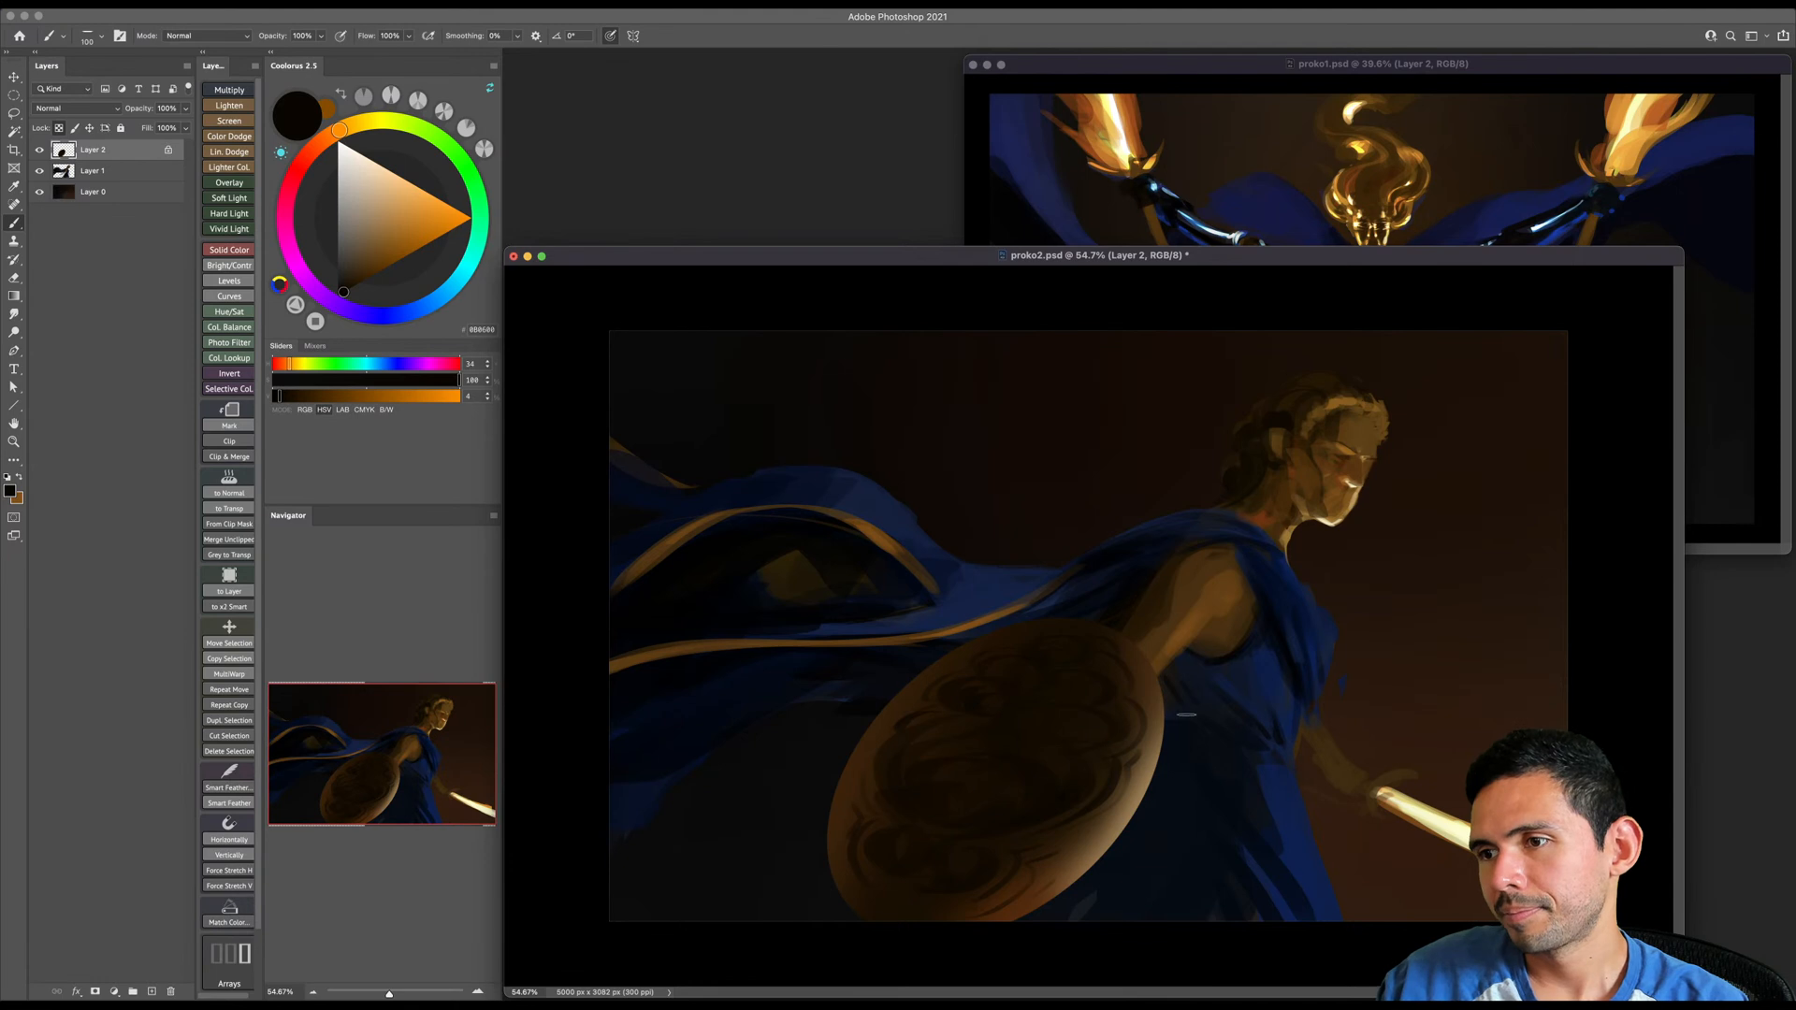
- Paint pale orange highlights along the shield's right and lower rim with a small brush
{"action": "key", "text": "bracketright"}
{"action": "key", "text": "bracketright"}
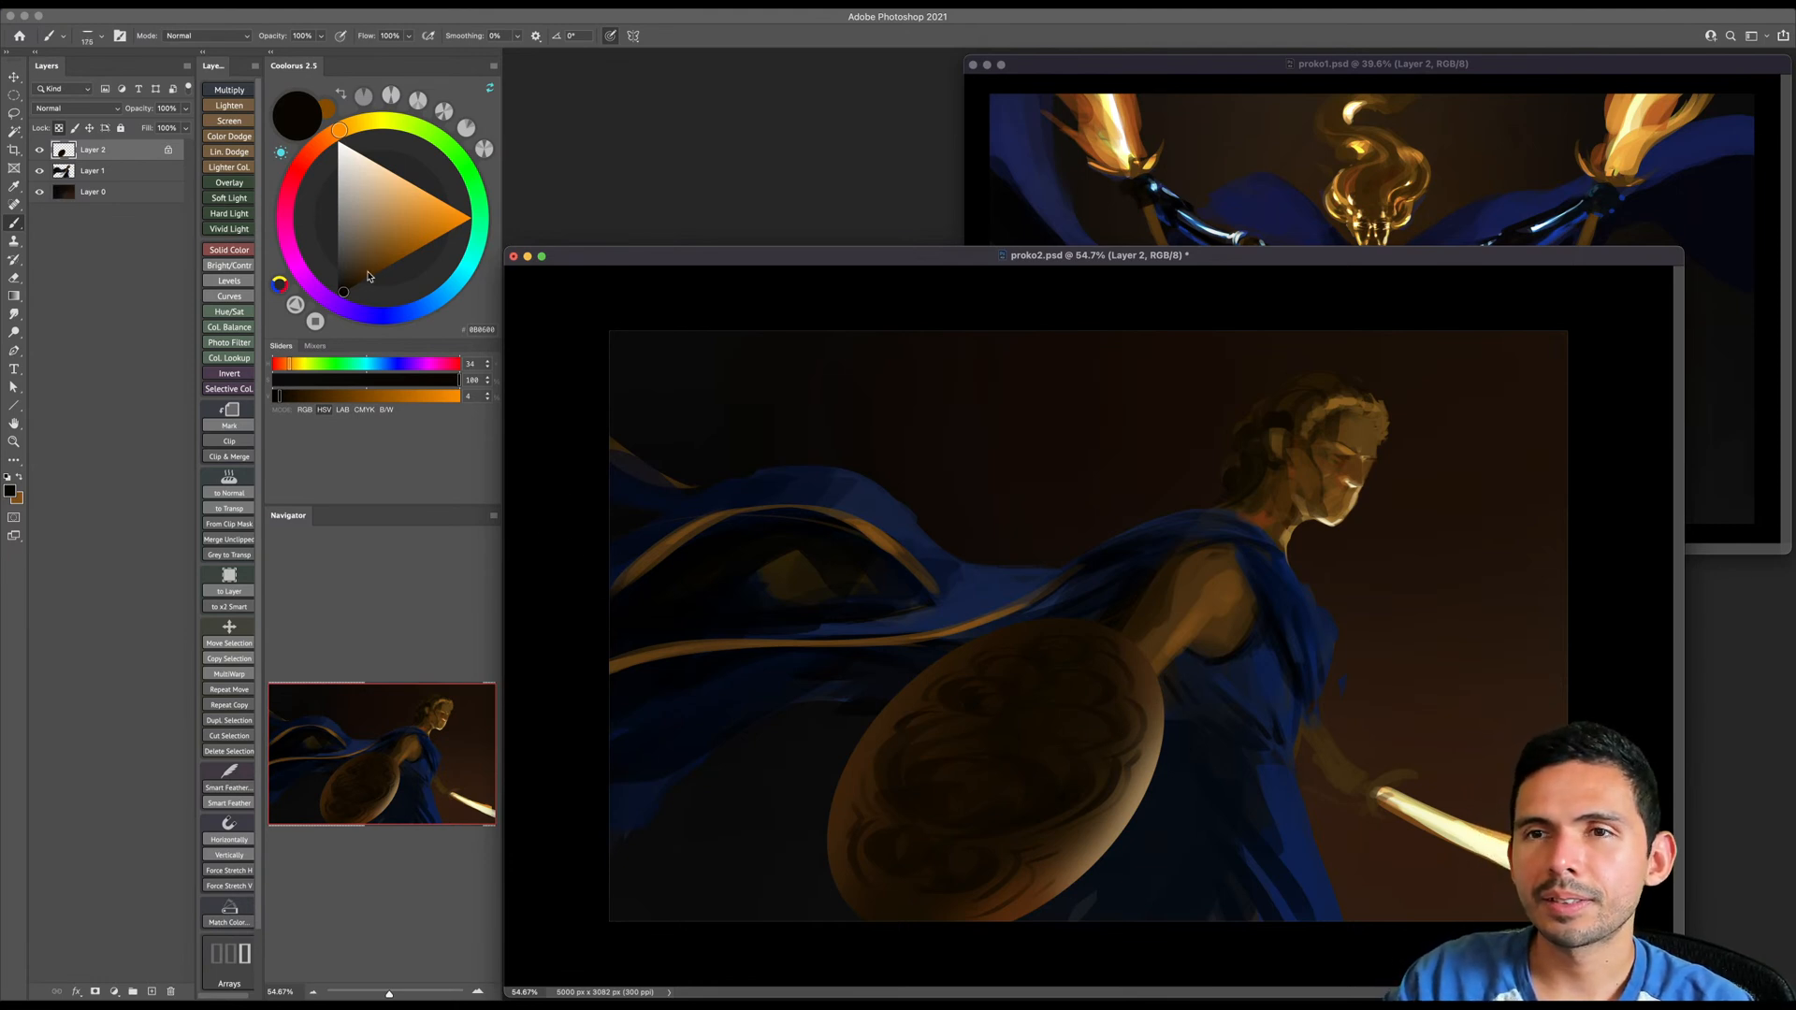
{"action": "left_click_drag", "start_coordinate": [397, 192], "coordinate": [395, 262]}
{"action": "key", "text": "bracketright"}
{"action": "key", "text": "bracketleft"}
{"action": "key", "text": "bracketleft"}
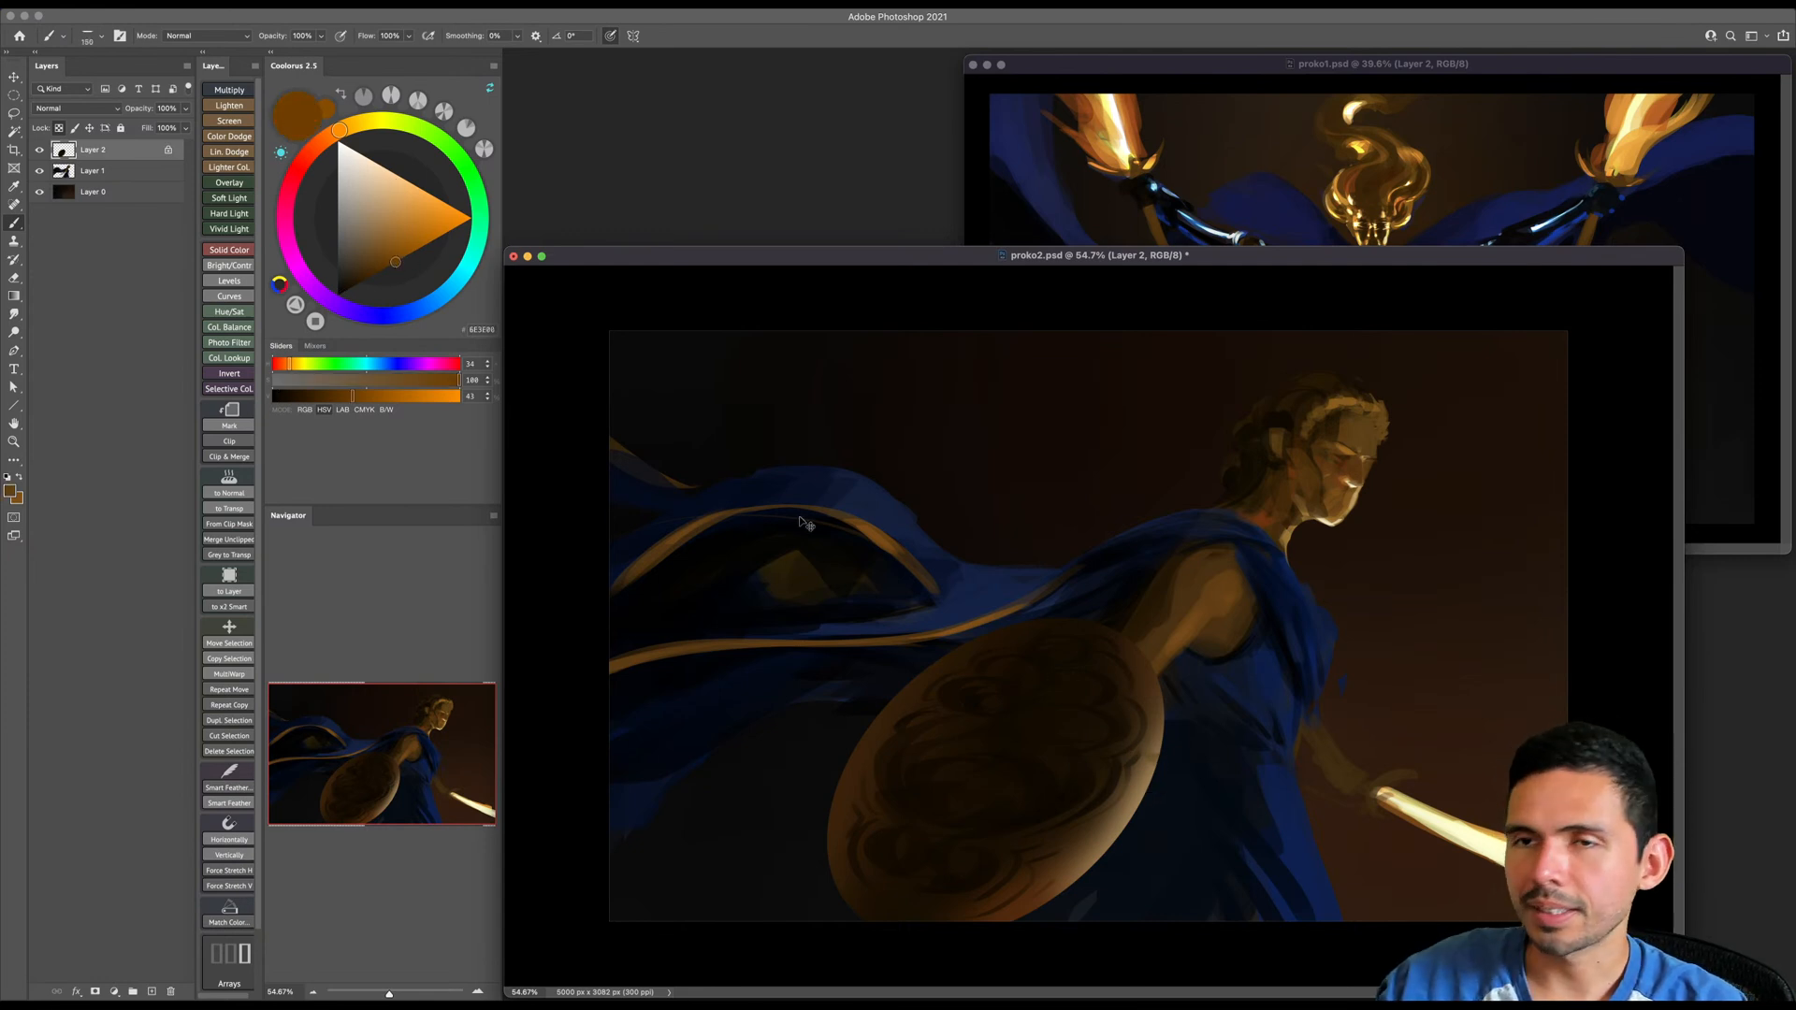
{"action": "left_click", "coordinate": [407, 195]}
{"action": "key", "text": "bracketleft"}
{"action": "key", "text": "bracketleft"}
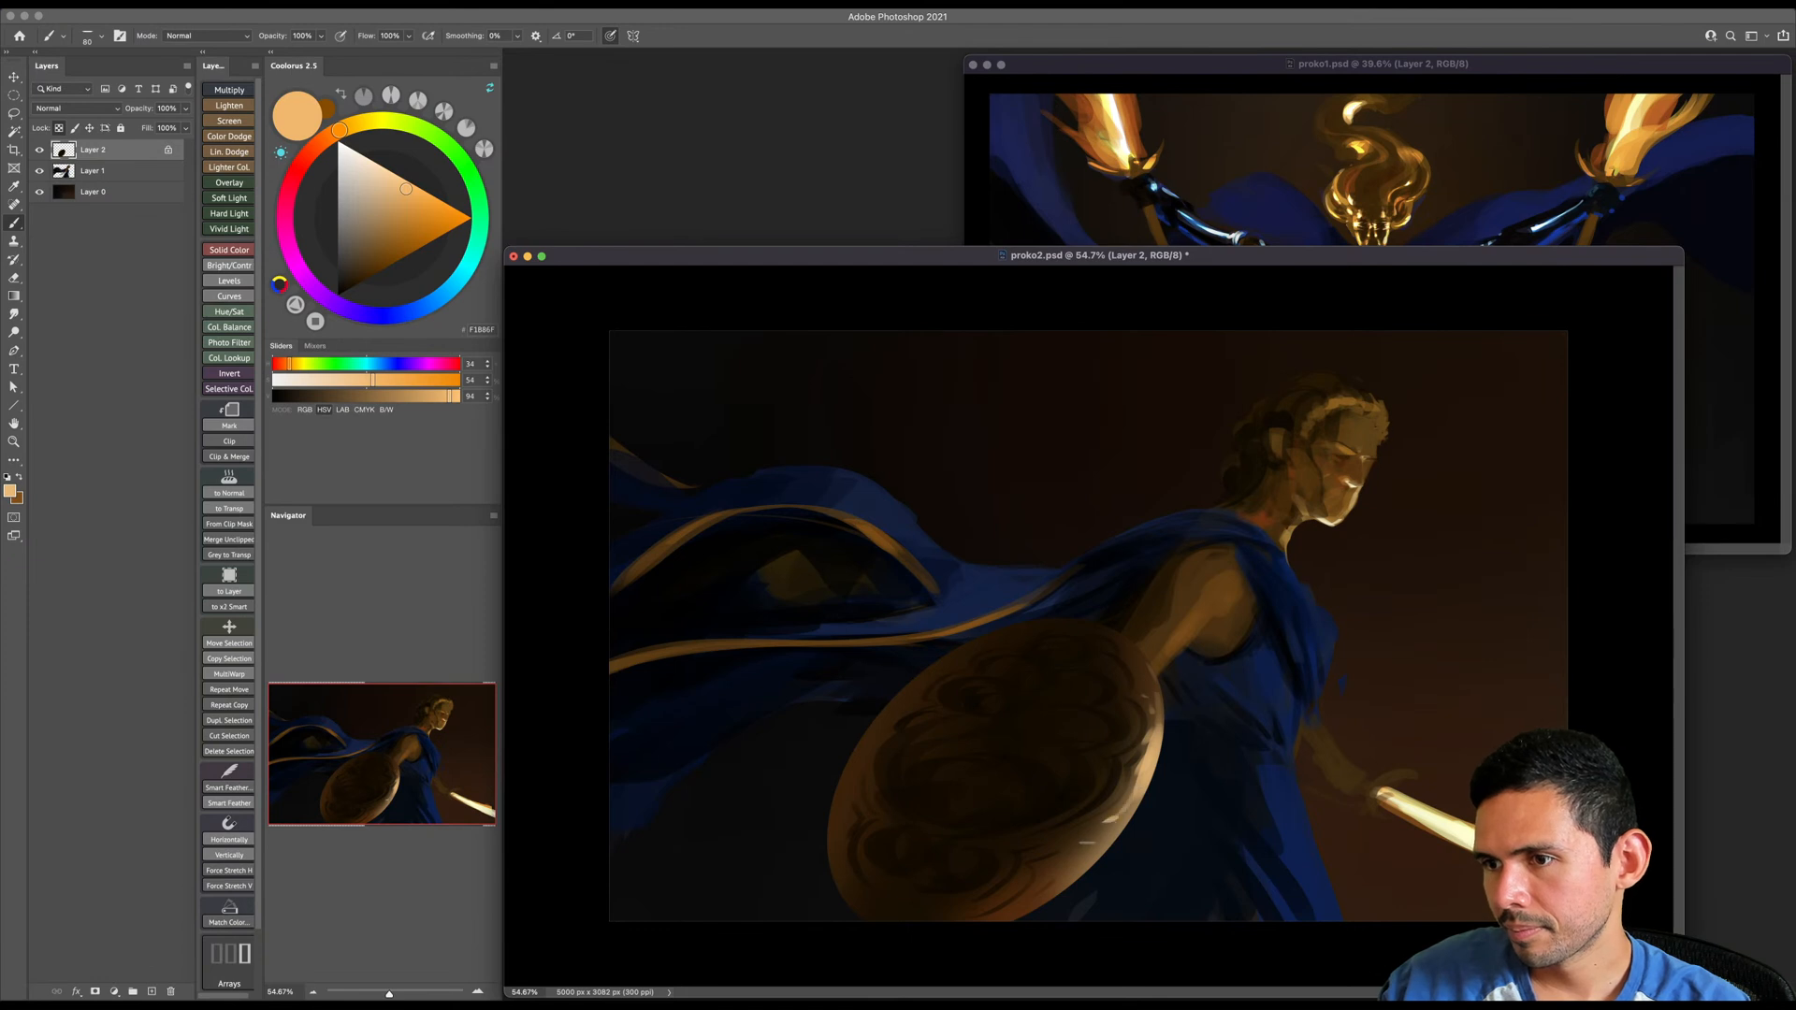
{"action": "left_click_drag", "start_coordinate": [1115, 832], "coordinate": [1027, 909]}
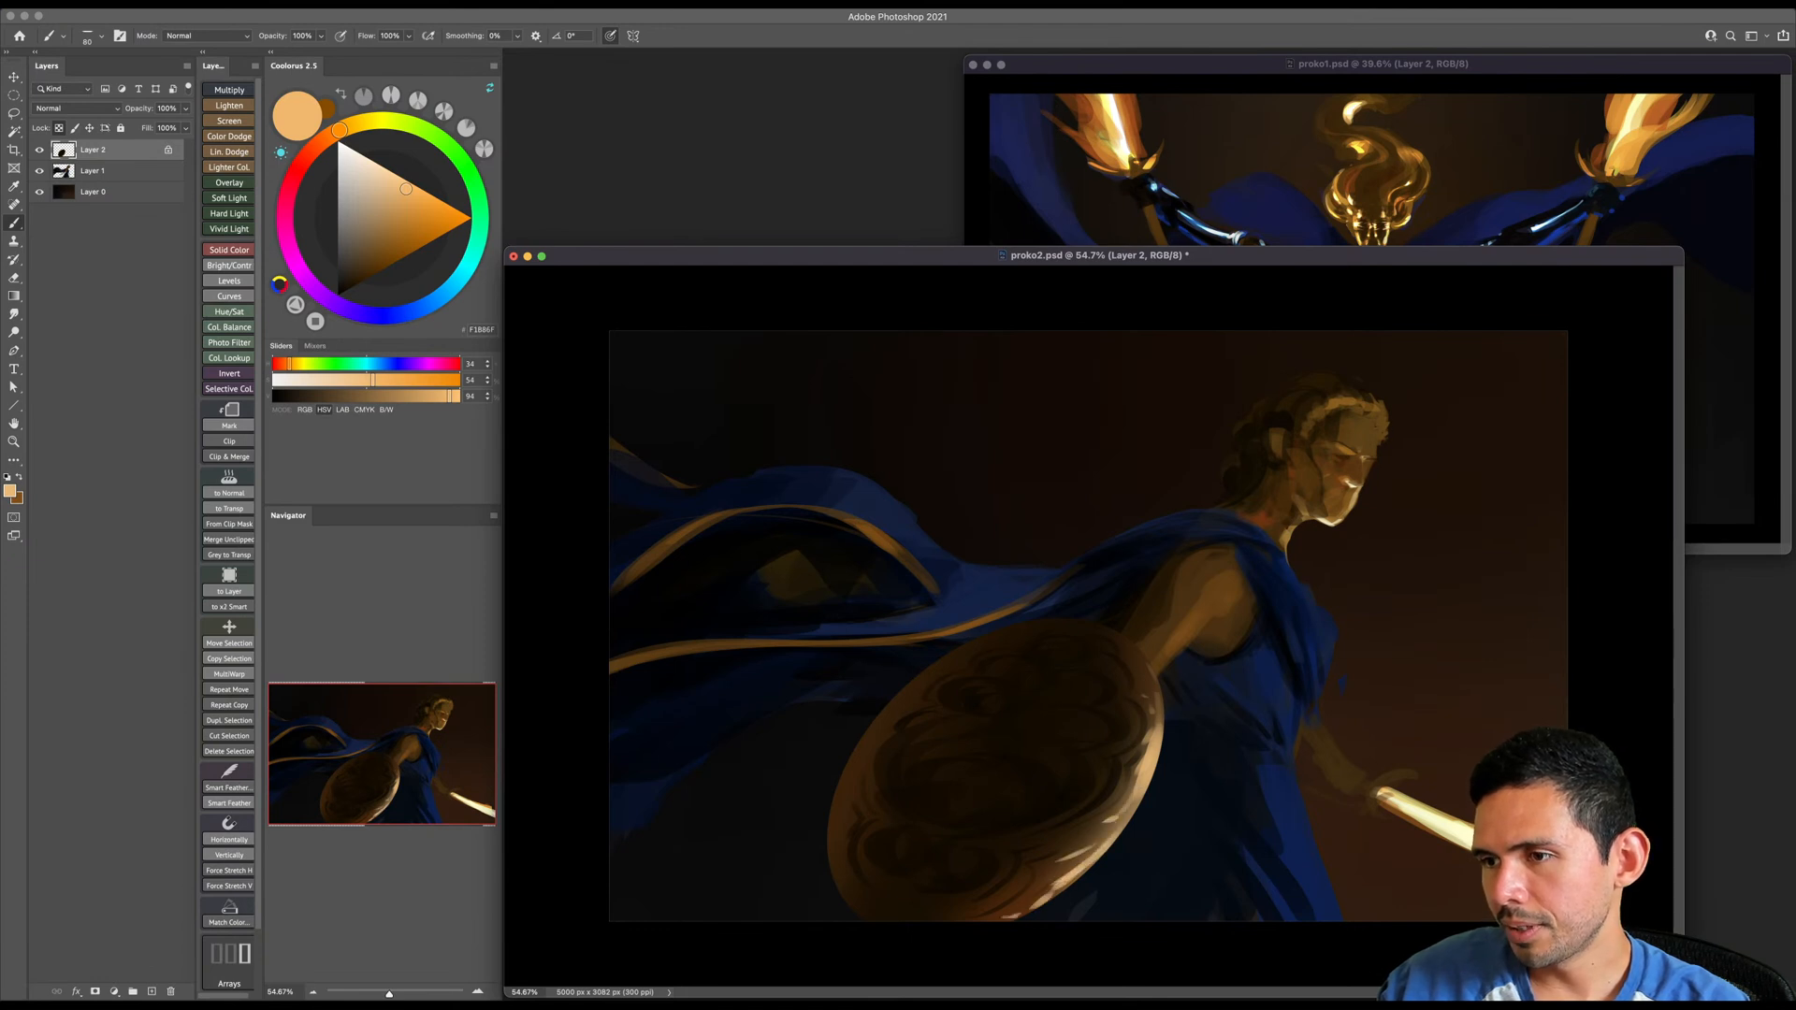
{"action": "key", "text": "bracketleft"}
{"action": "key", "text": "bracketleft"}
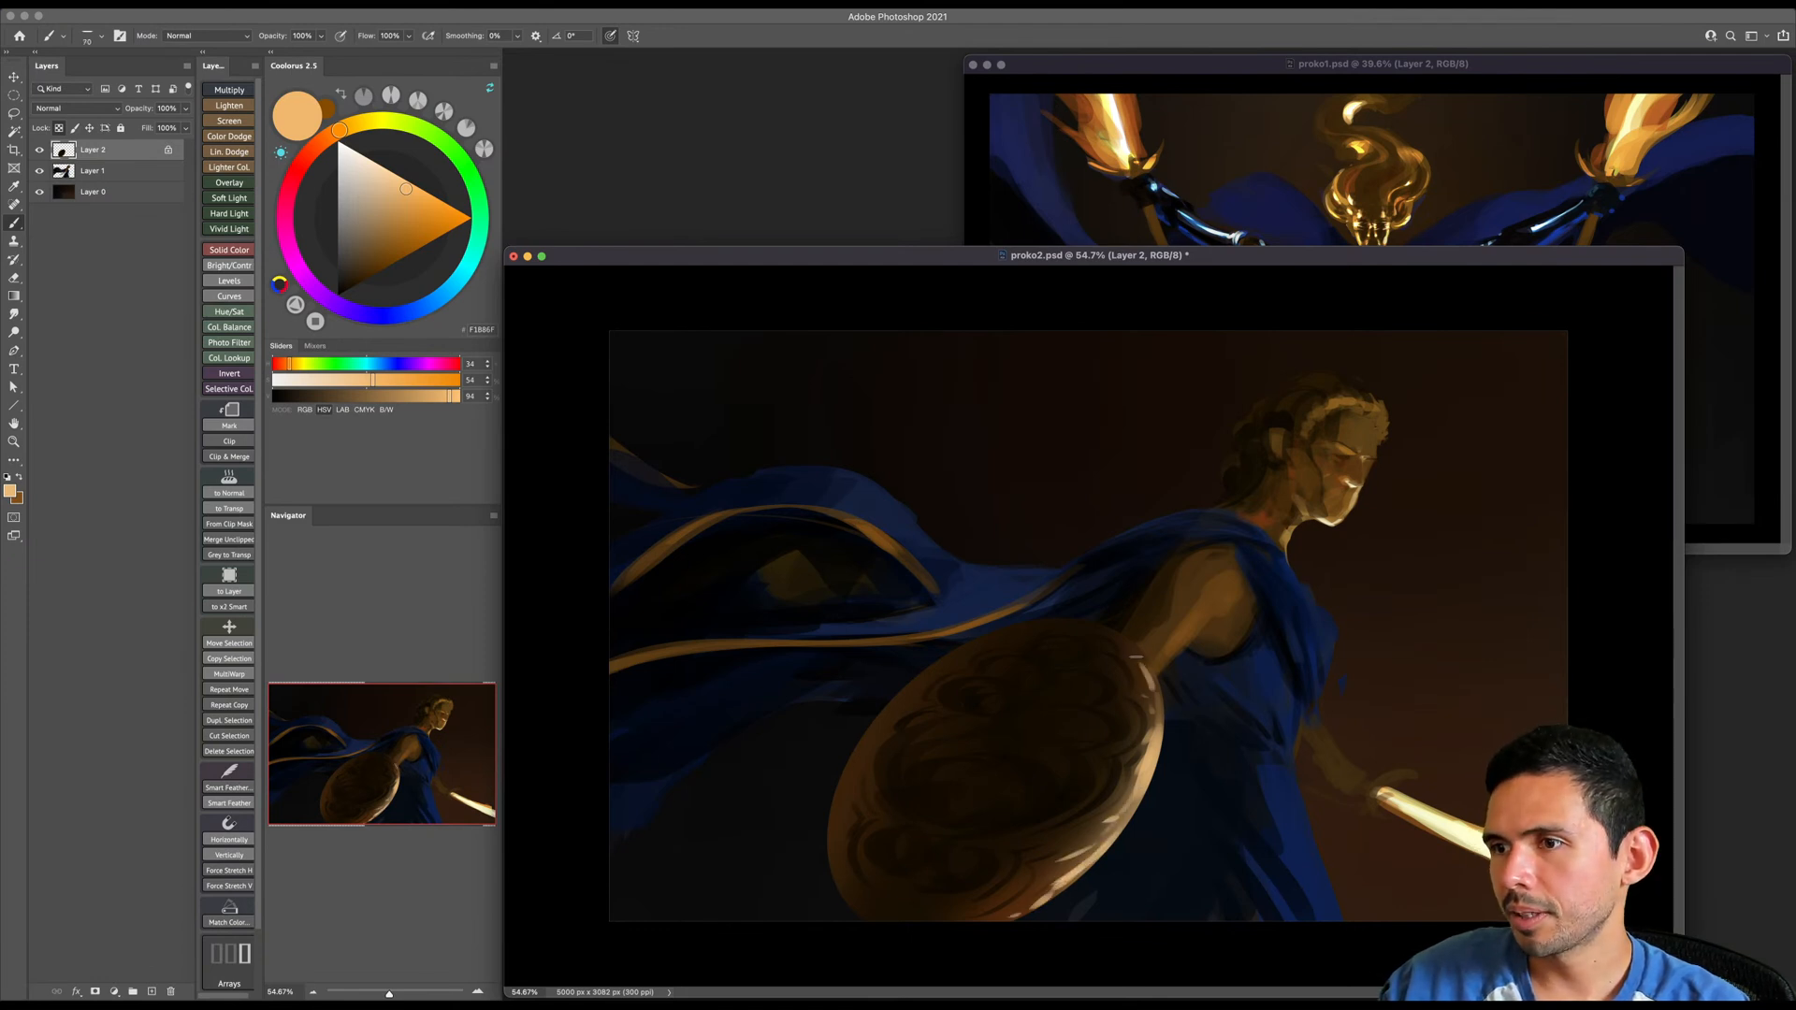
- Sample a near-black brown from the shield and paint short dark notches across its brightly lit right rim
{"action": "left_click", "coordinate": [1119, 757], "text": "alt"}
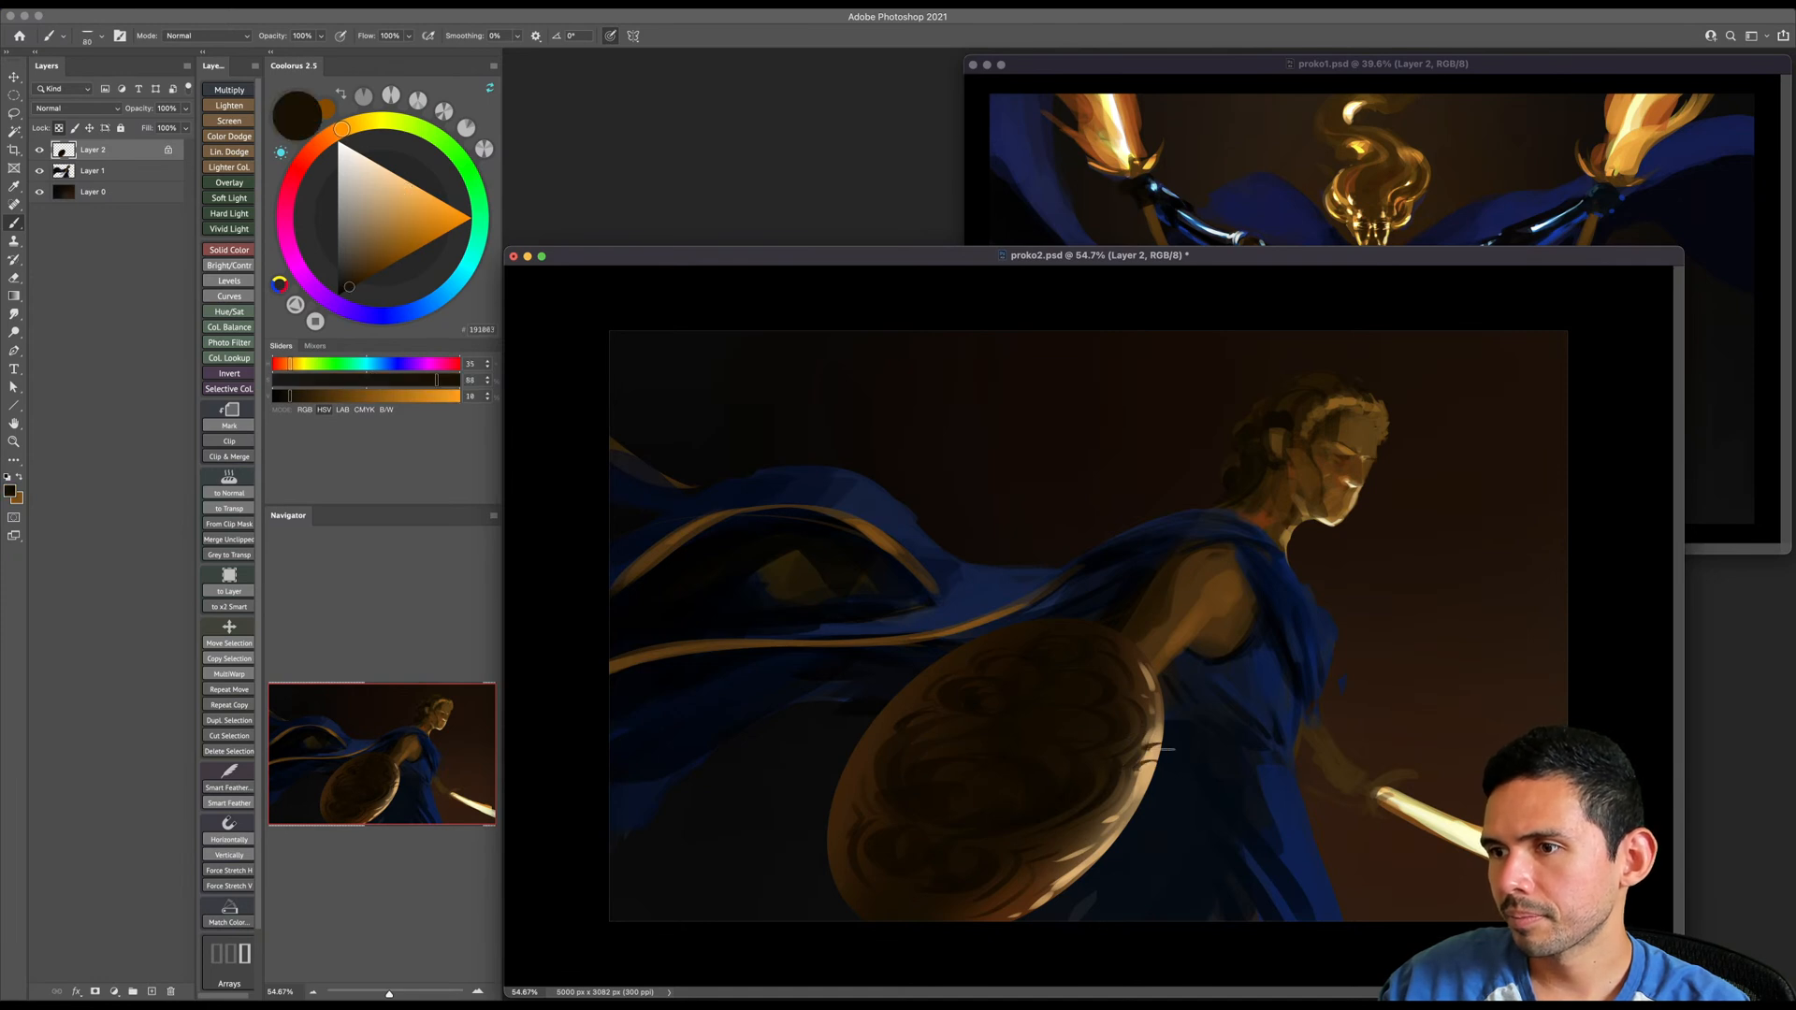
{"action": "key", "text": "bracketright"}
{"action": "key", "text": "bracketright"}
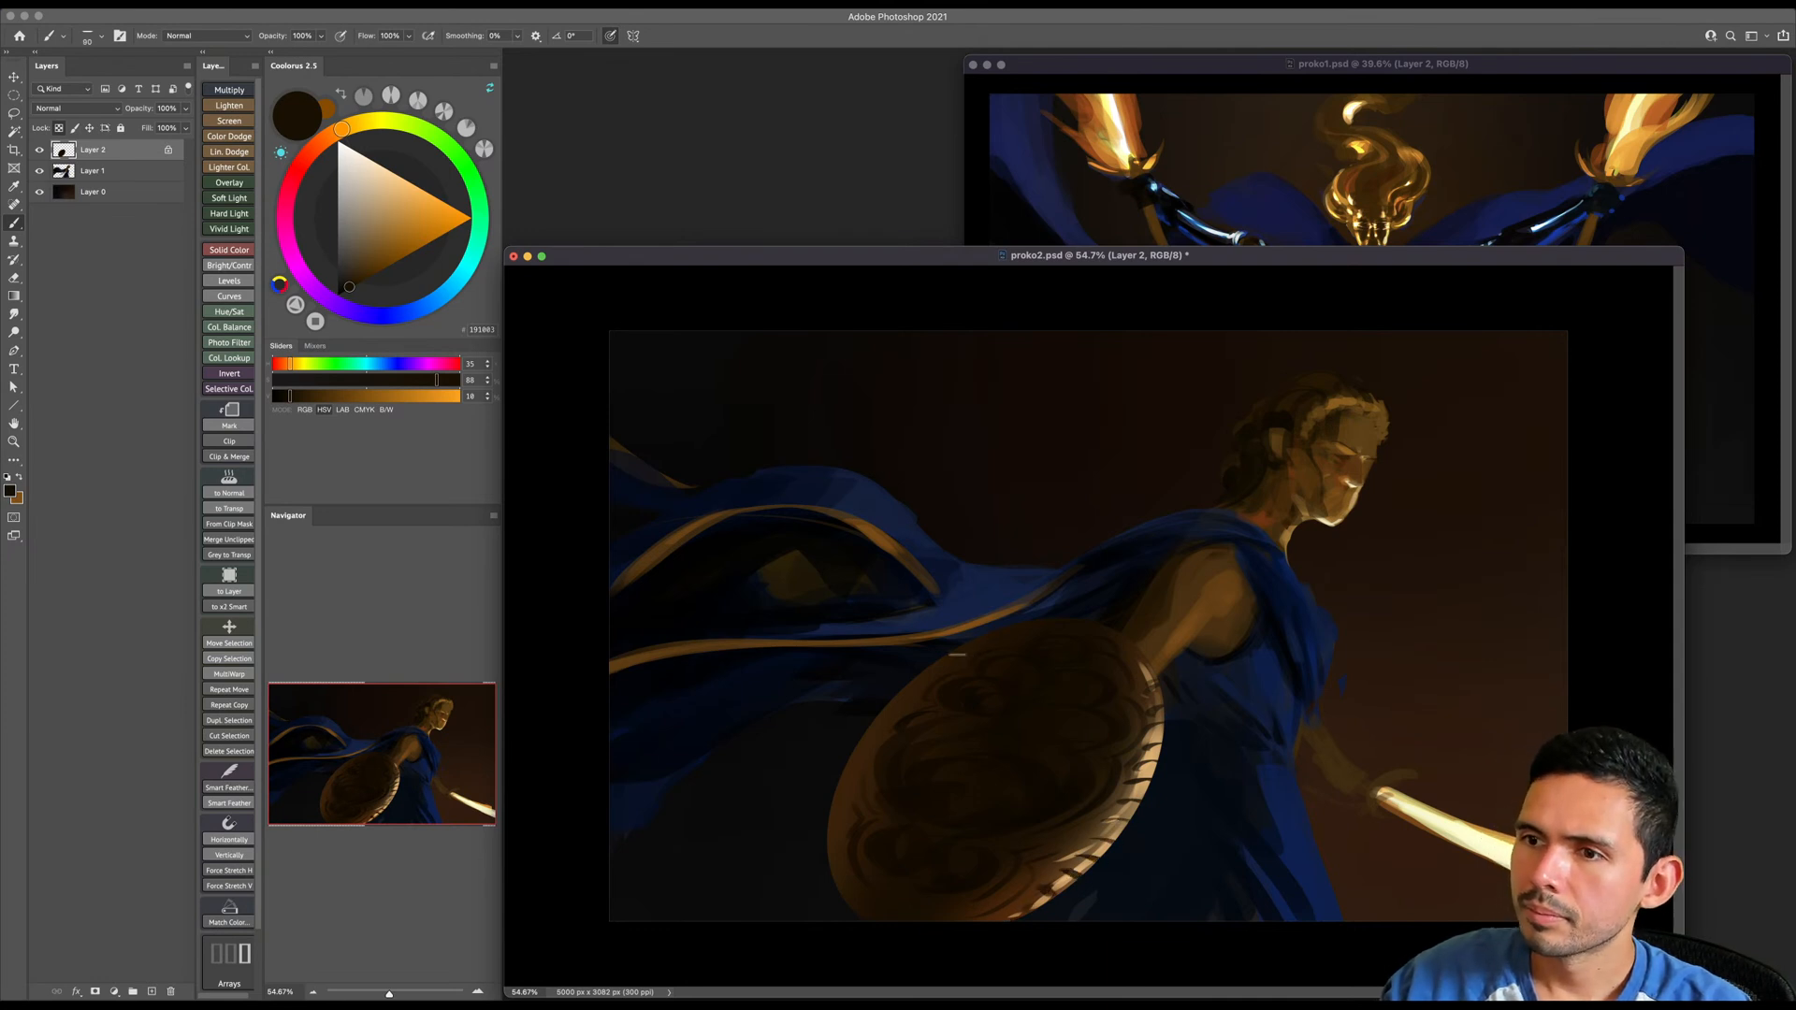
- Continue the near-black notches along the shield's shadowed left rim with a larger brush
{"action": "key", "text": "bracketright"}
{"action": "key", "text": "bracketright"}
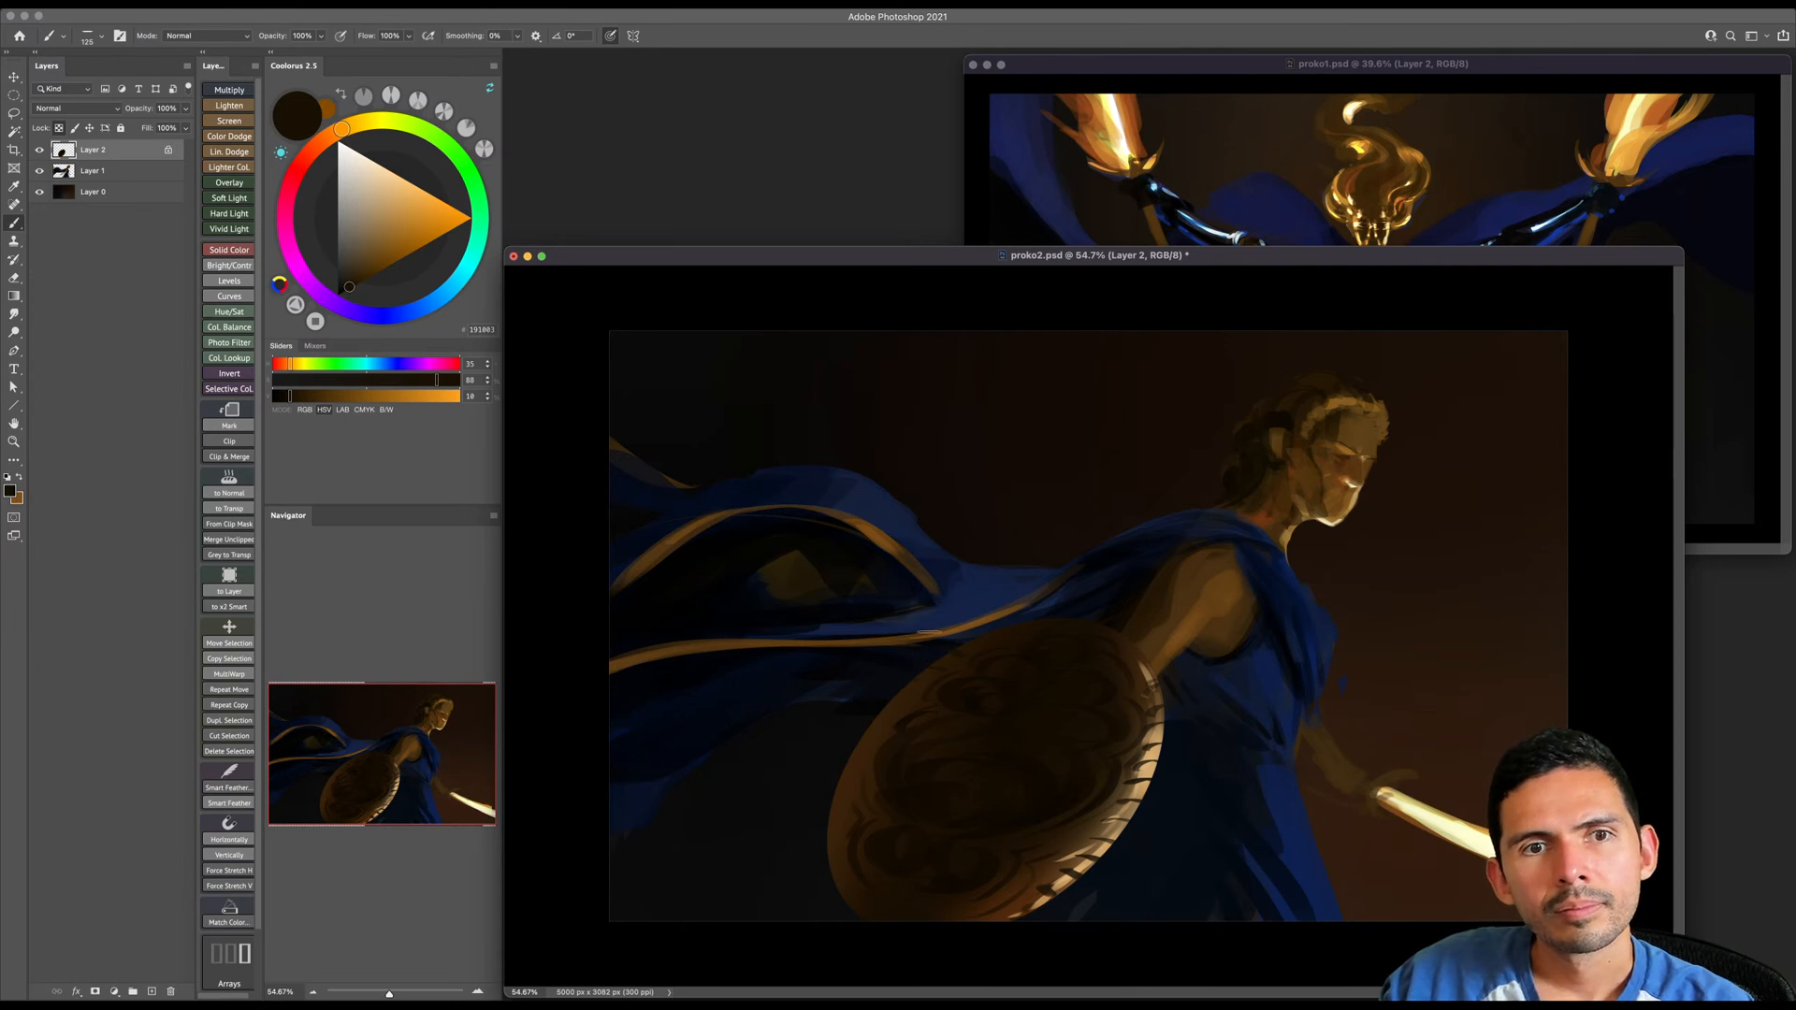
{"action": "key", "text": "bracketright"}
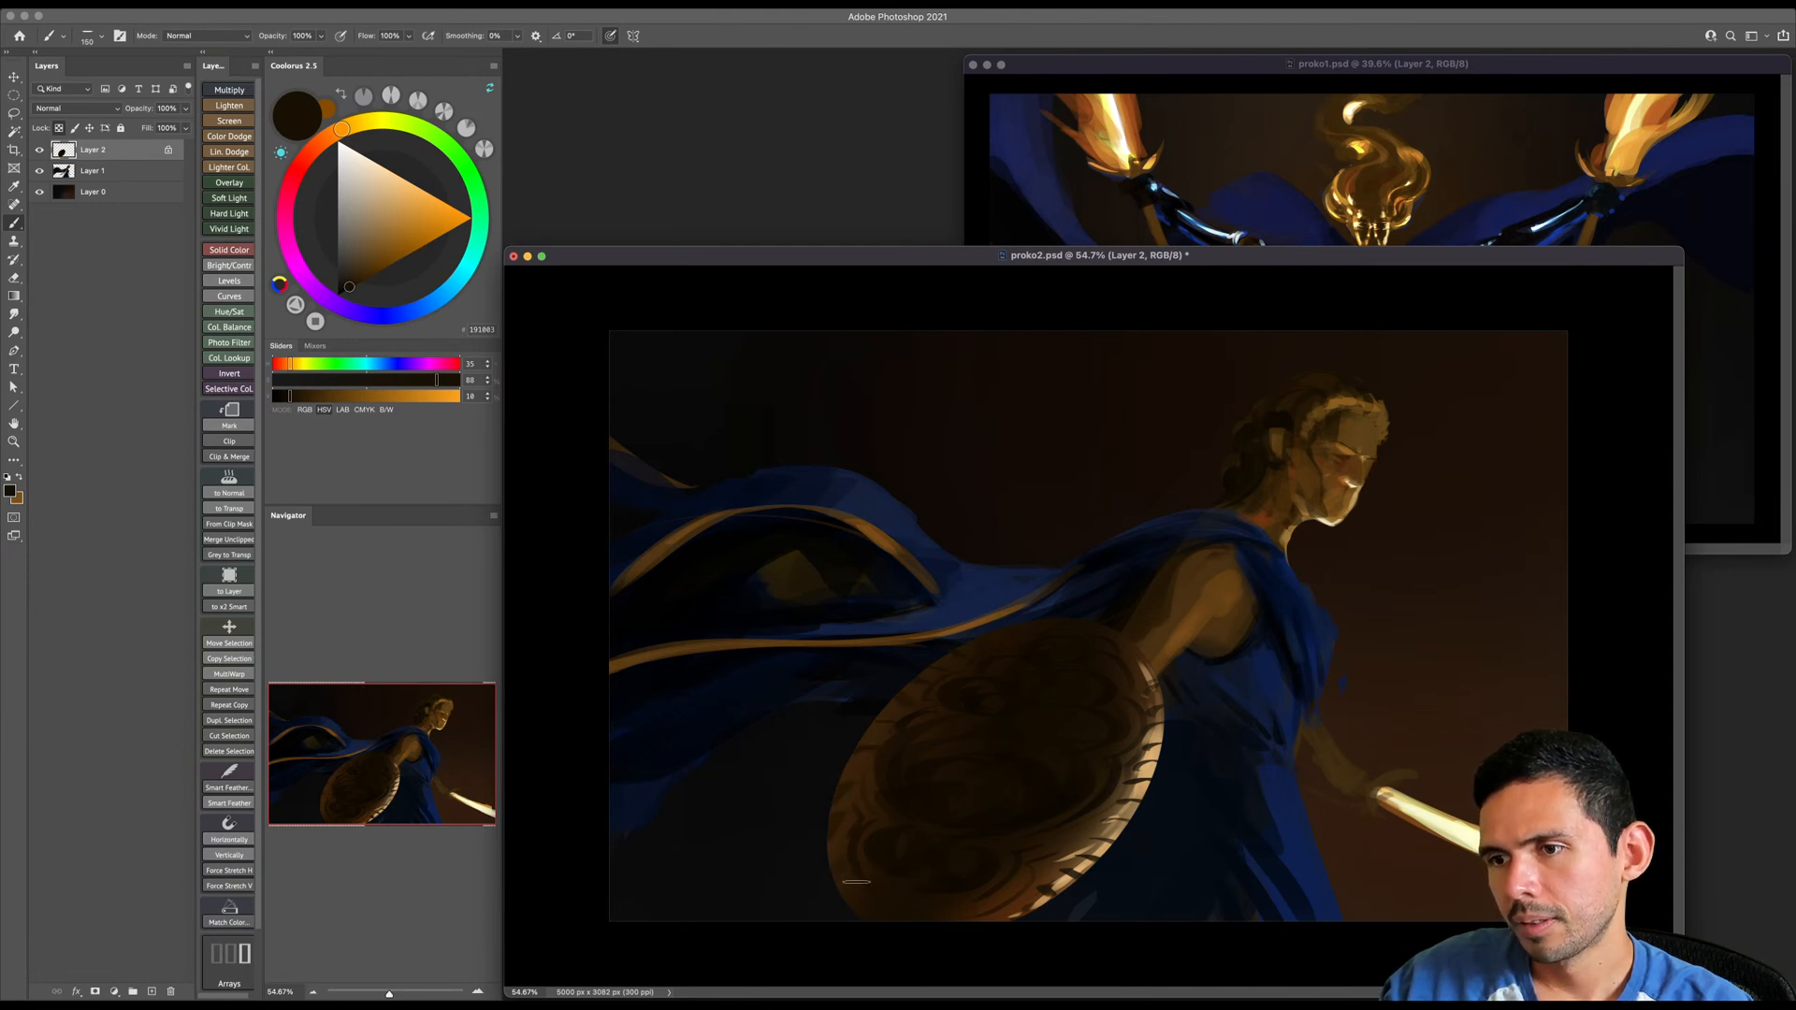
{"action": "key", "text": "bracketleft"}
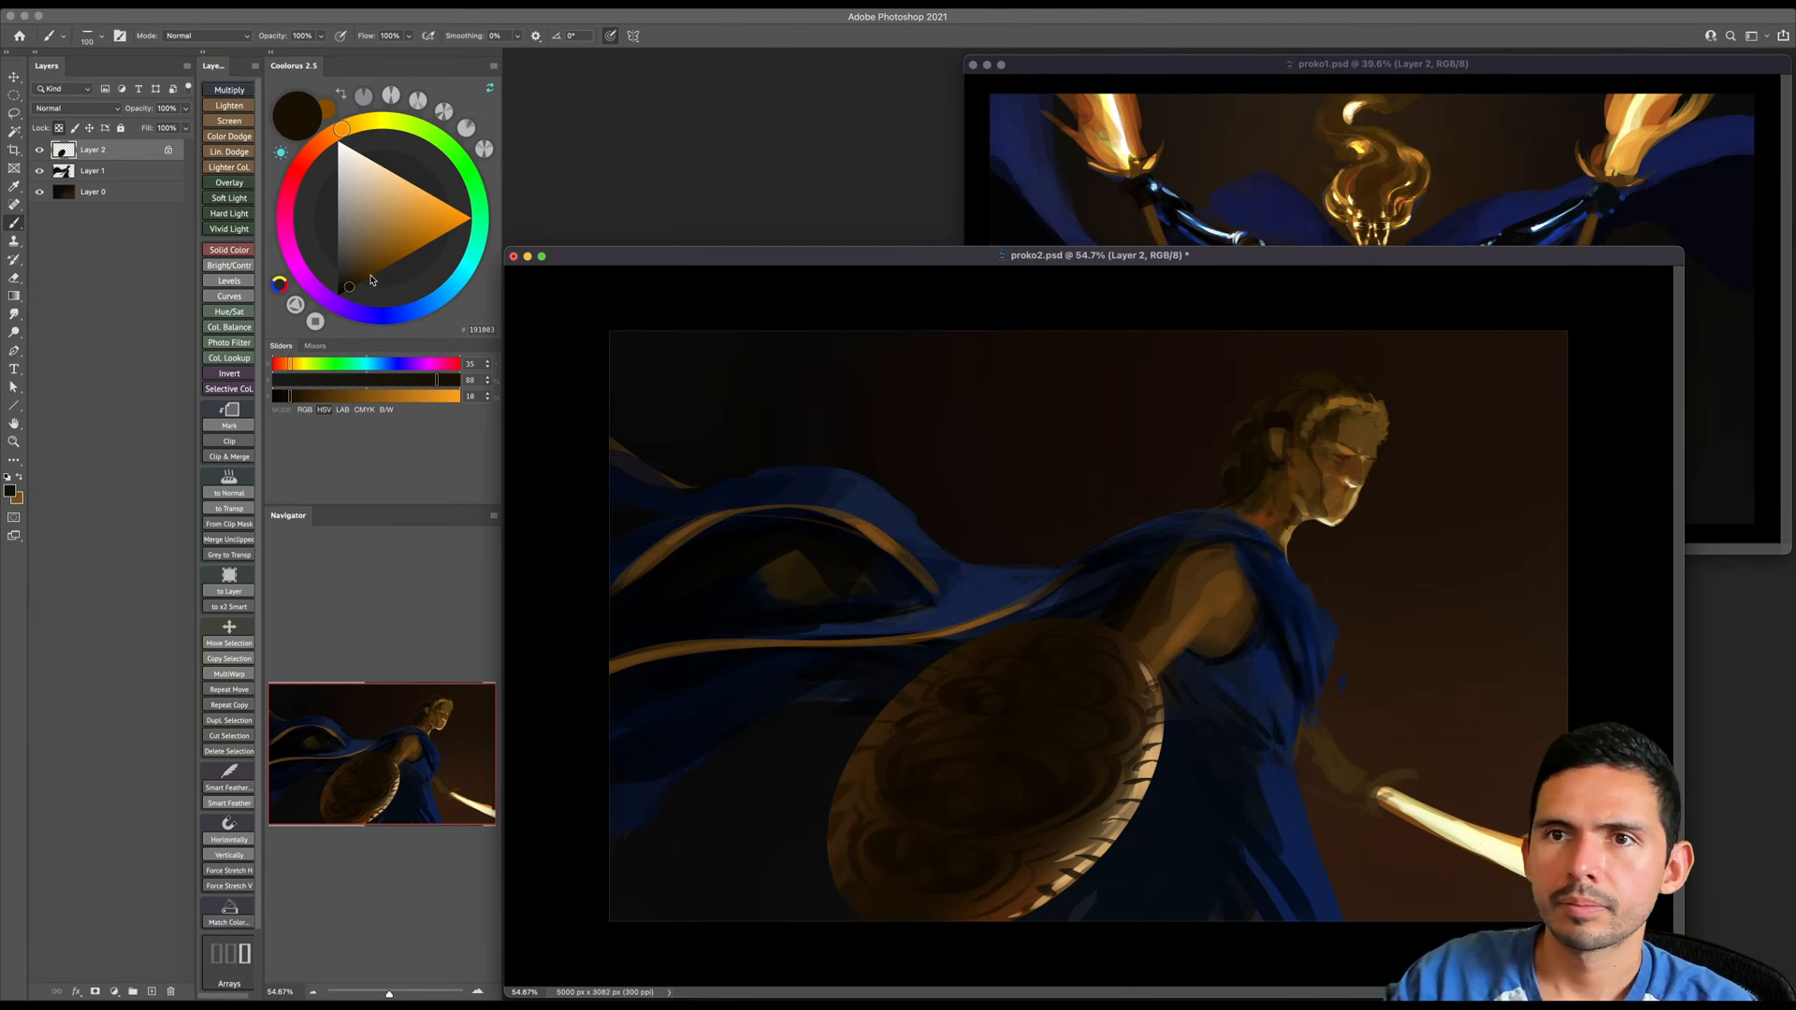
- Paint medium saturated brown accents between the dark notches on the shield's left rim, varying the brush size
{"action": "left_click", "coordinate": [391, 264]}
{"action": "key", "text": "bracketleft"}
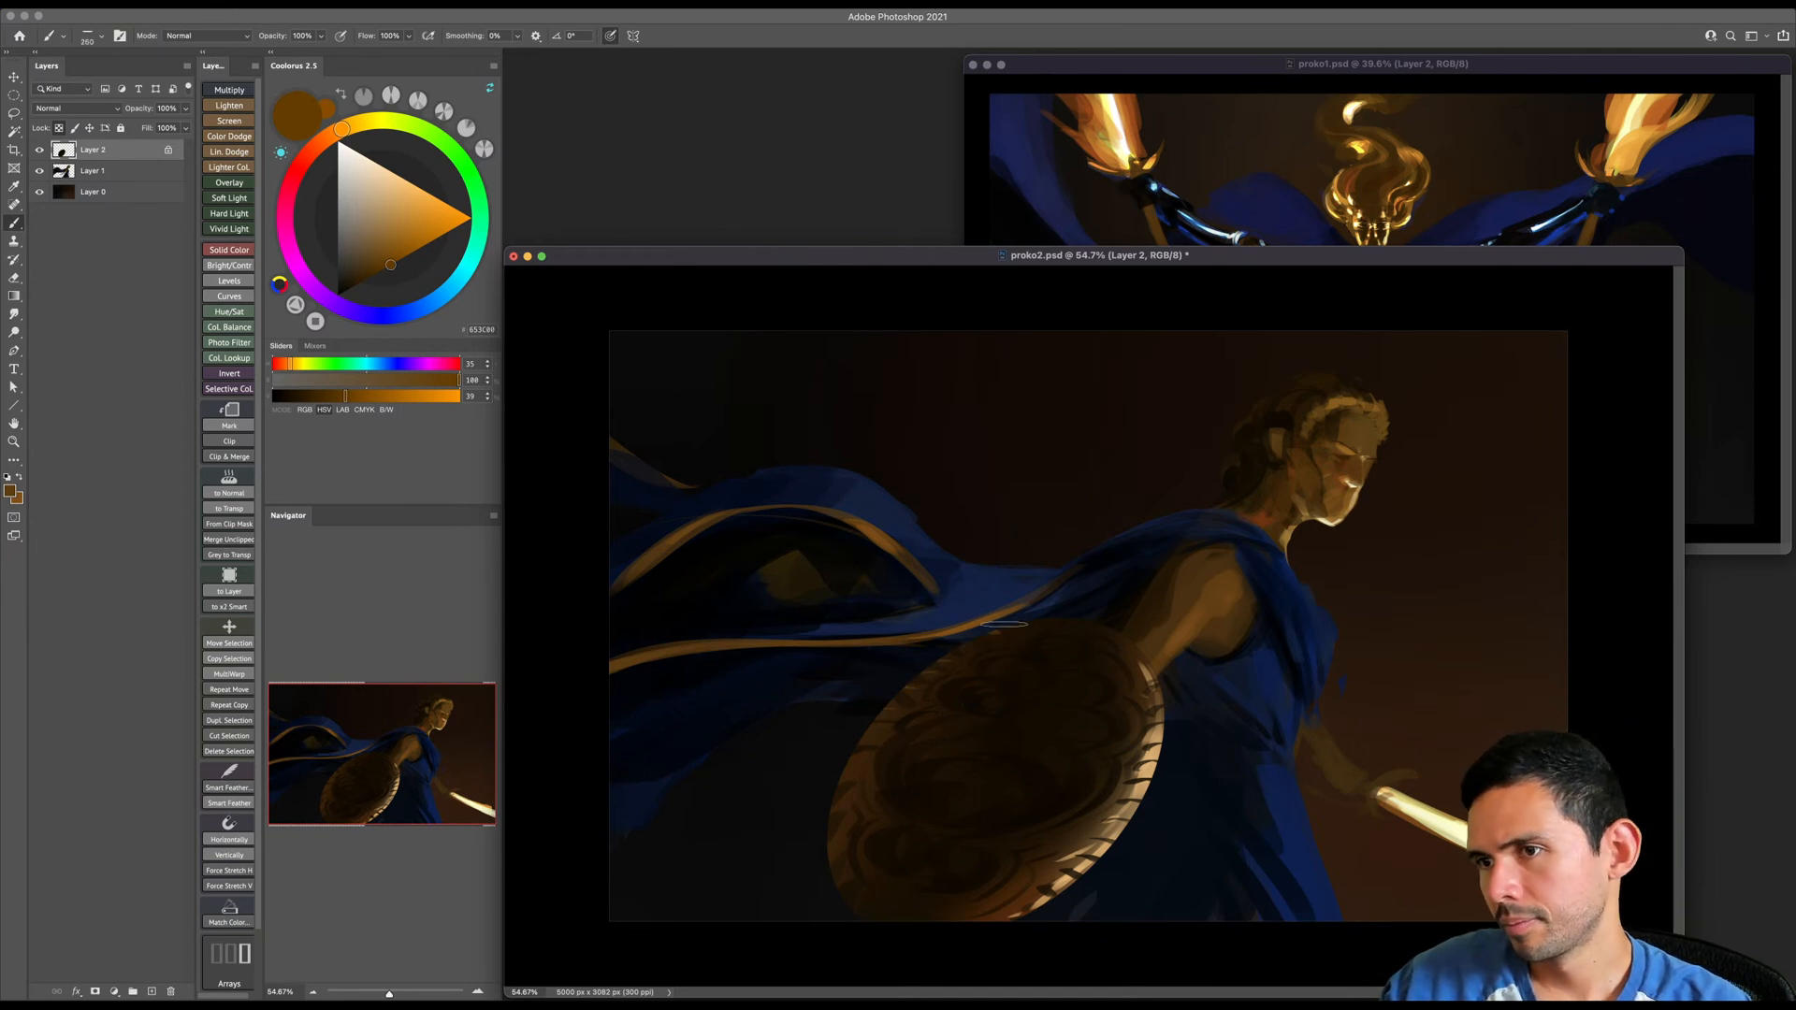
{"action": "key", "text": "bracketright"}
{"action": "key", "text": "bracketright"}
{"action": "key", "text": "bracketright"}
{"action": "key", "text": "bracketright"}
{"action": "key", "text": "bracketright"}
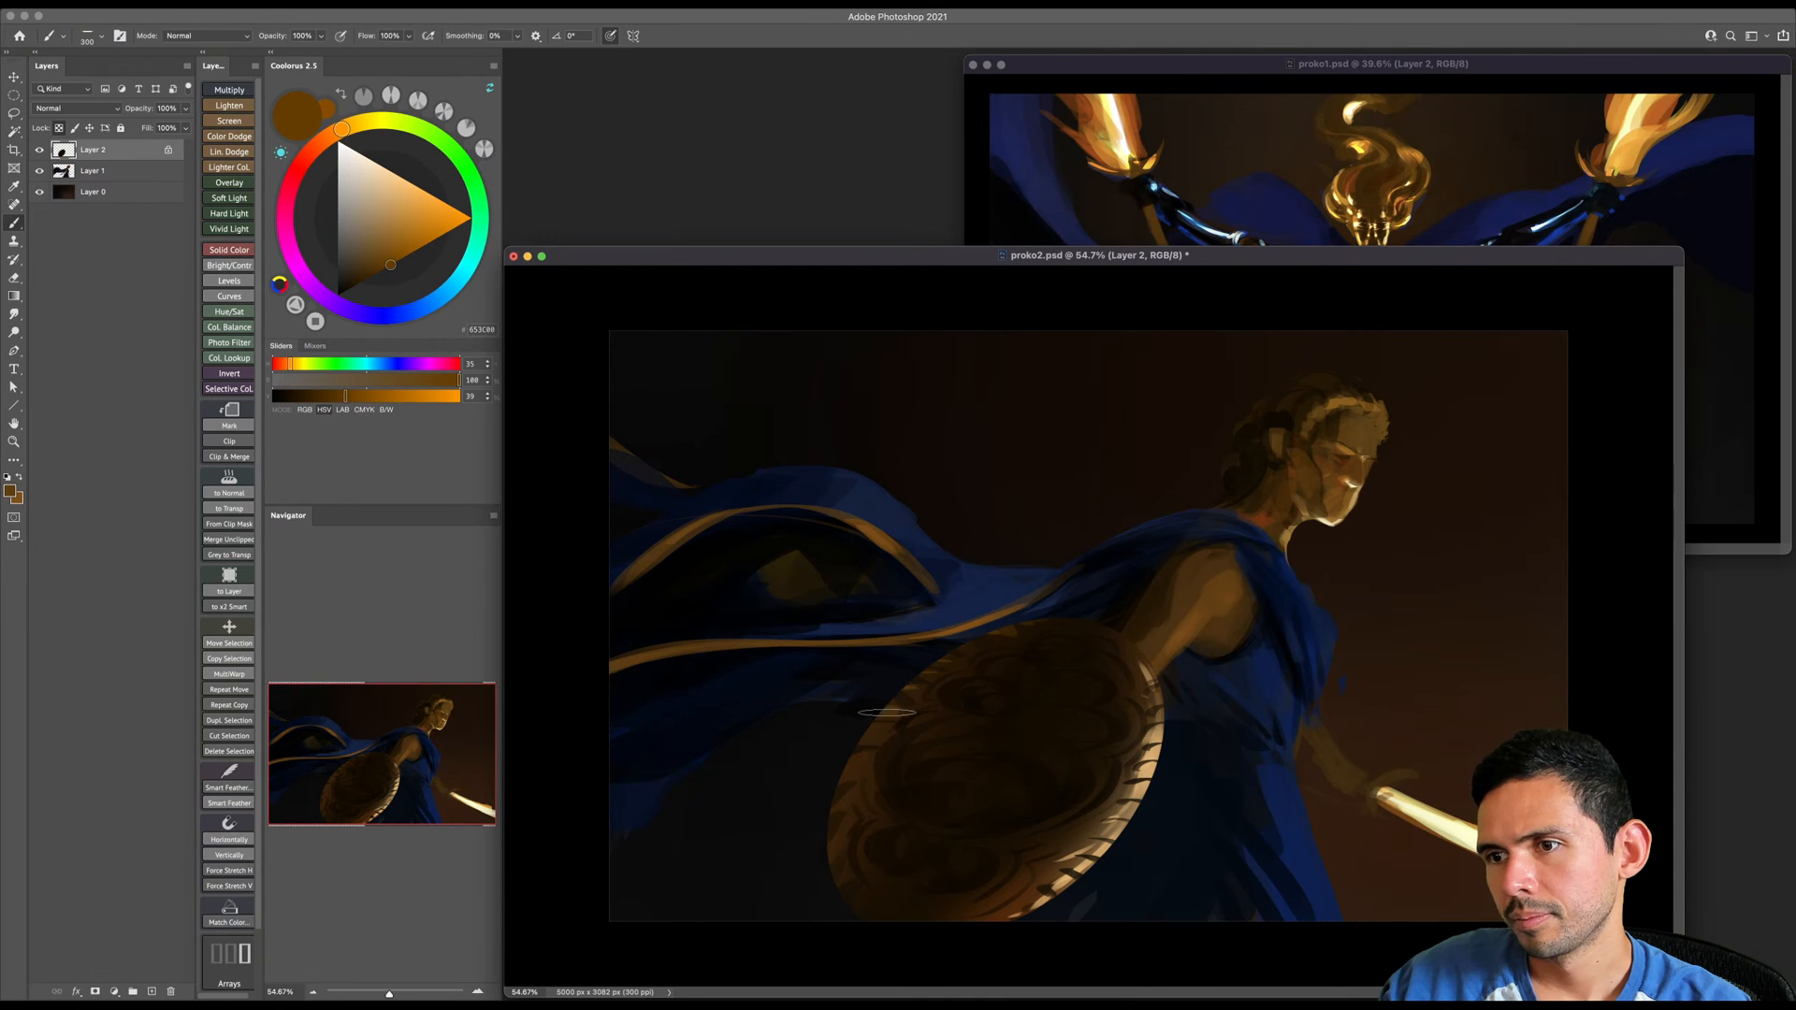
{"action": "key", "text": "bracketleft"}
{"action": "key", "text": "bracketleft"}
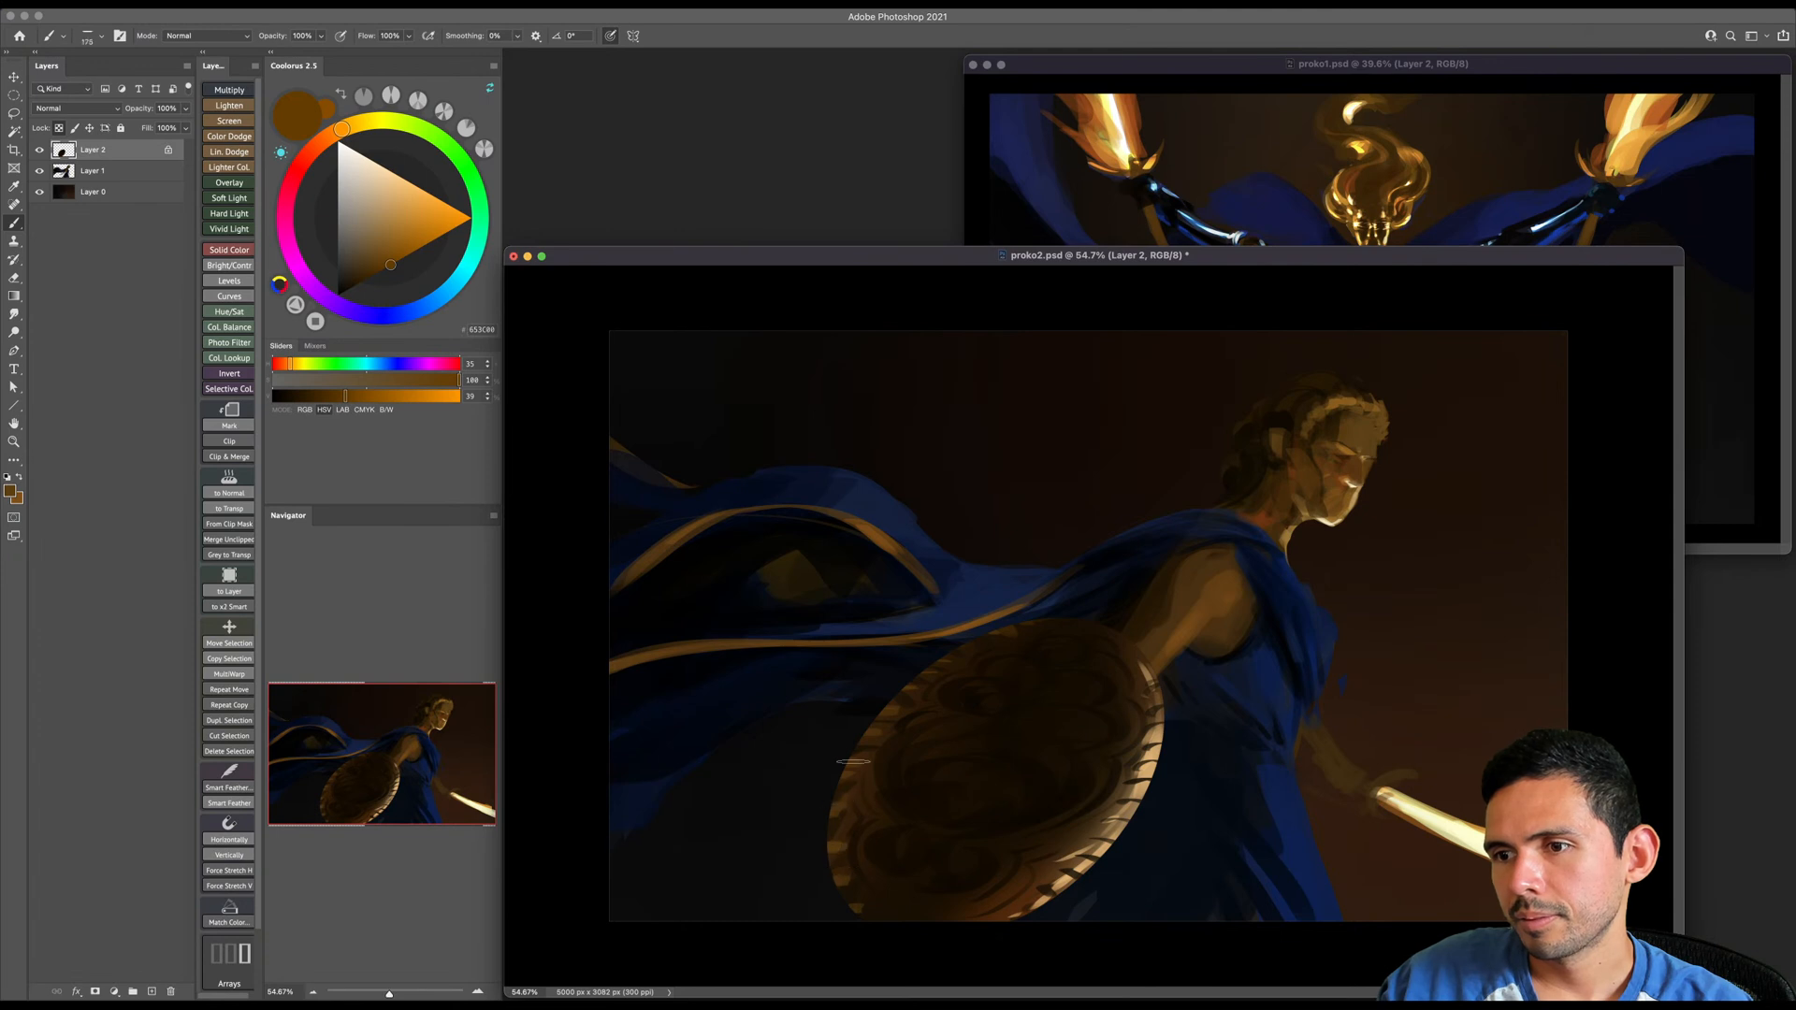
- Paint brown curved accents around the upper, left and lower parts of the shield's ornament with a smaller brush
{"action": "key", "text": "bracketleft"}
{"action": "key", "text": "bracketleft"}
{"action": "key", "text": "bracketleft"}
{"action": "key", "text": "bracketleft"}
{"action": "key", "text": "bracketleft"}
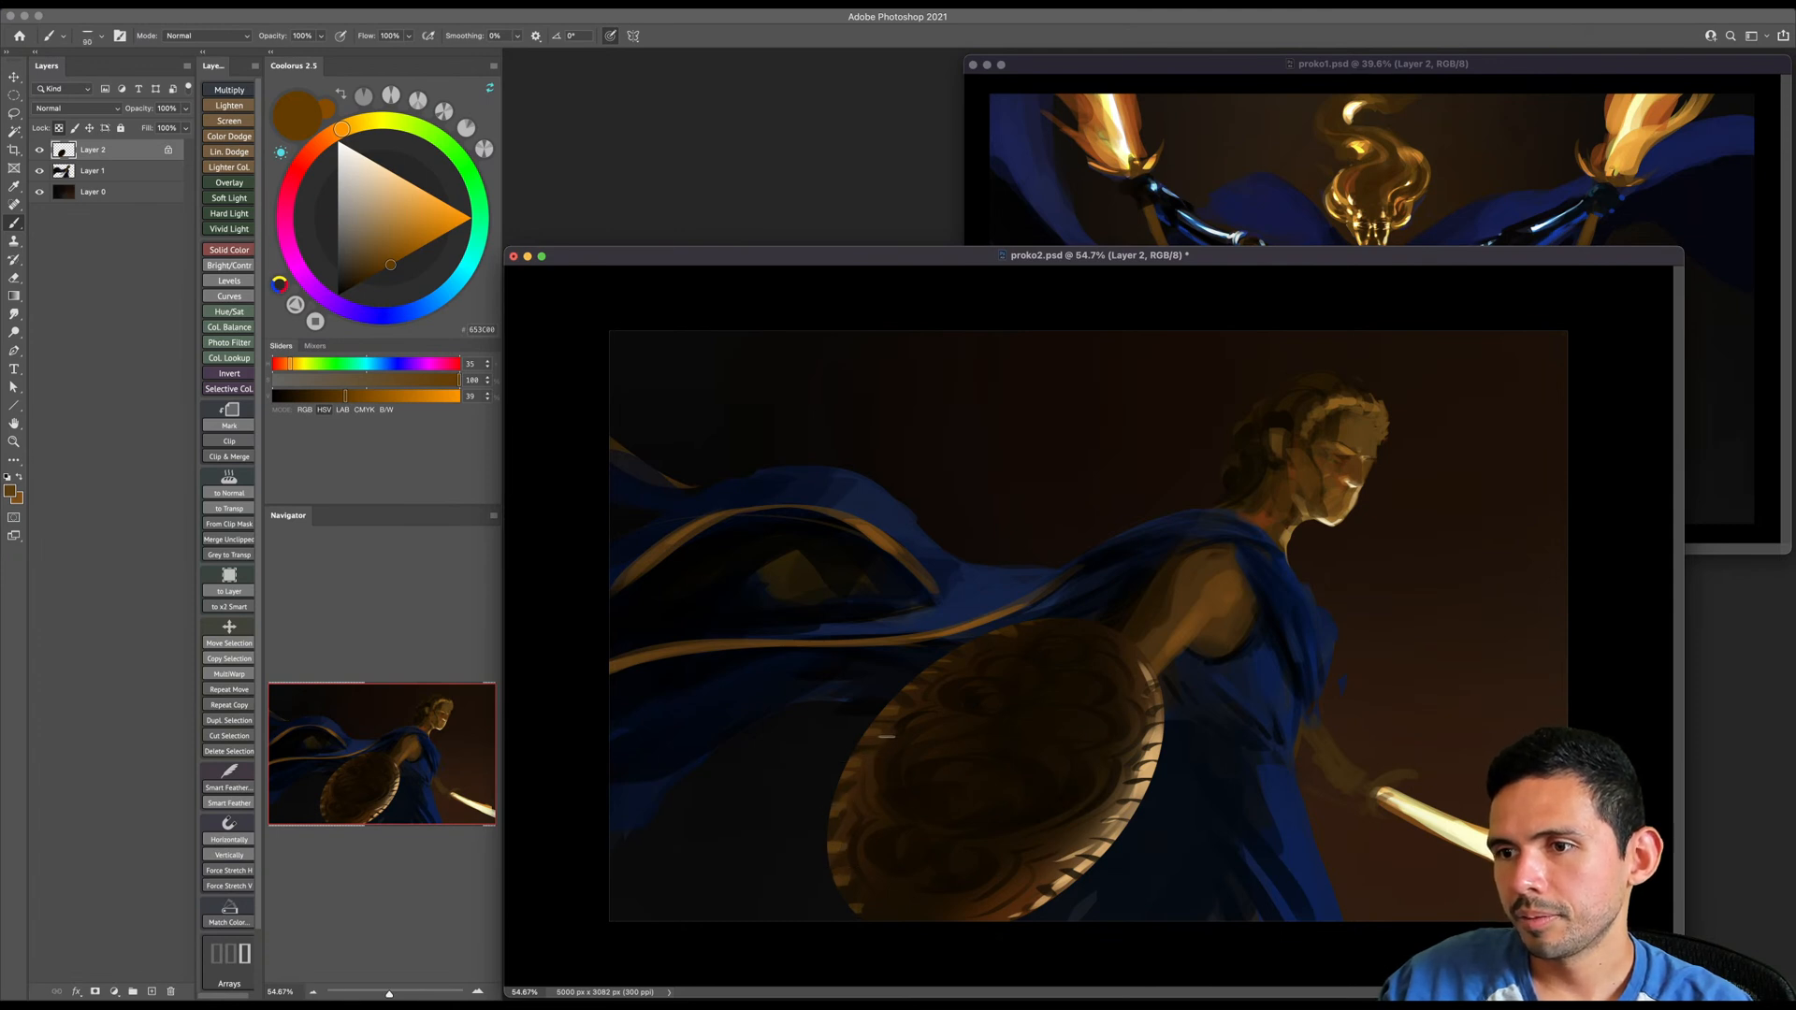
{"action": "key", "text": "bracketright"}
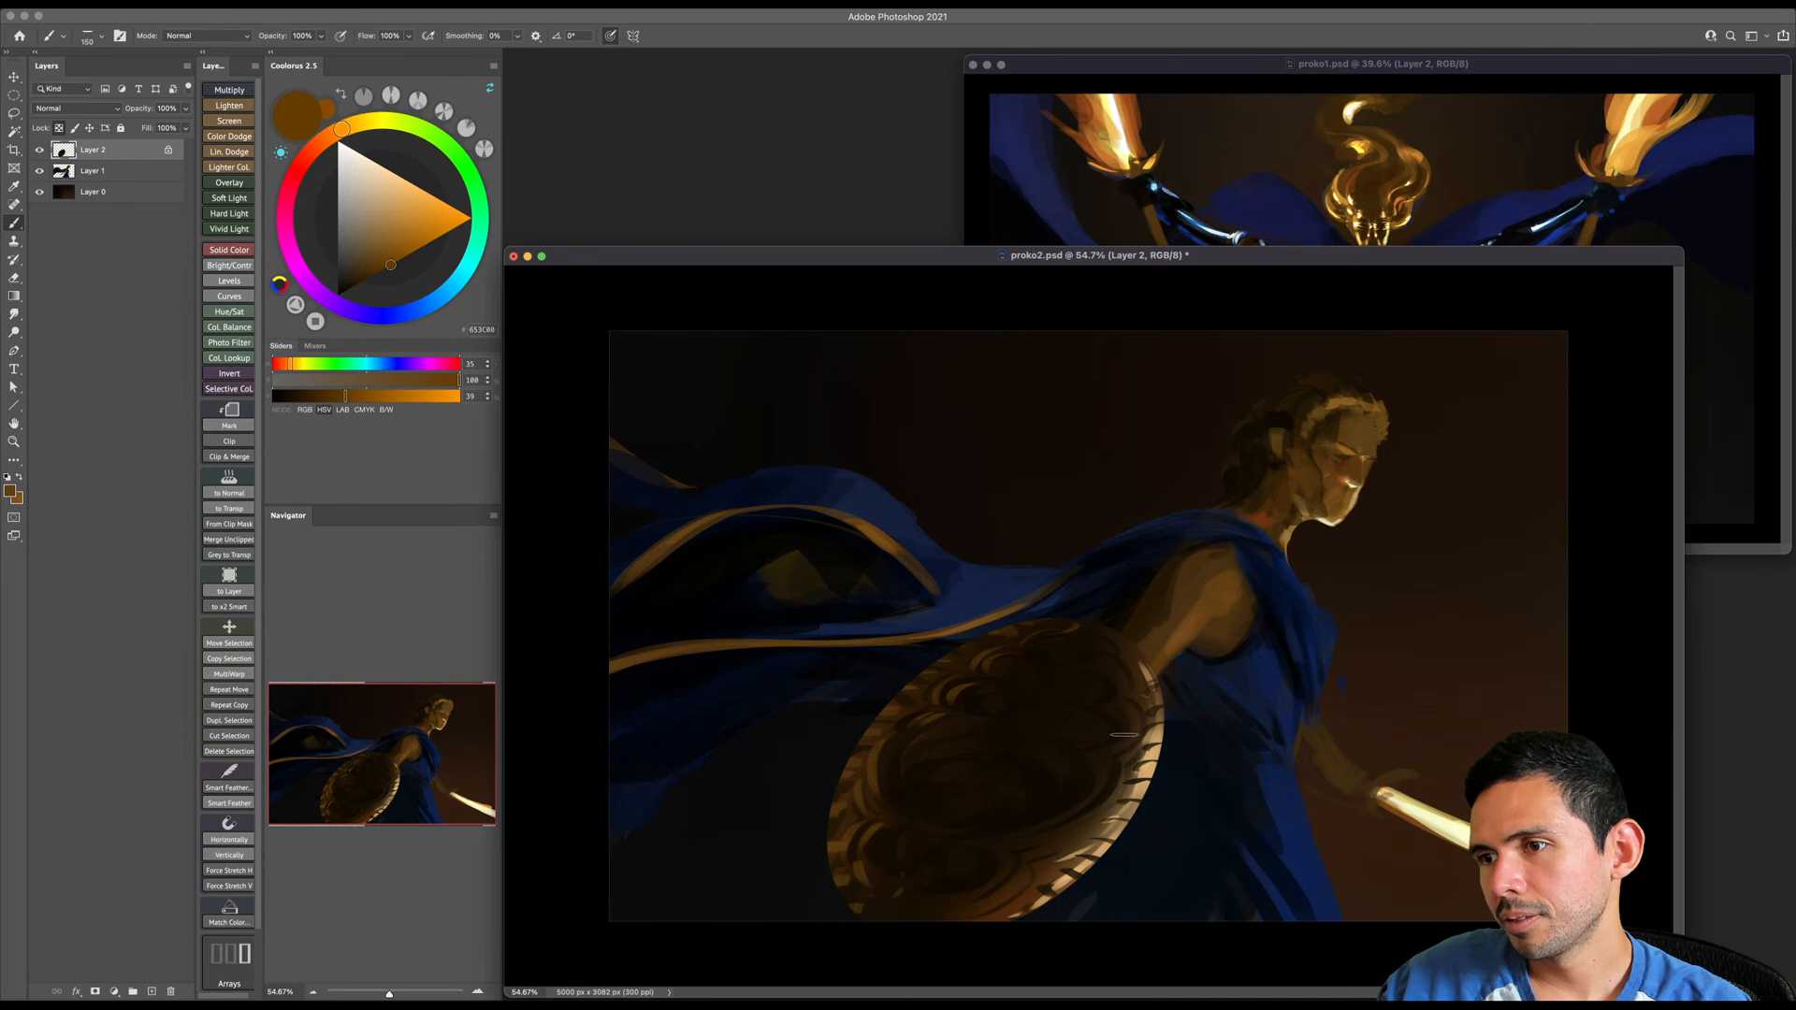
- Sample a slightly darker brown and paint curved accents along the right side of the shield's ornament
{"action": "left_click", "coordinate": [1100, 751], "text": "alt"}
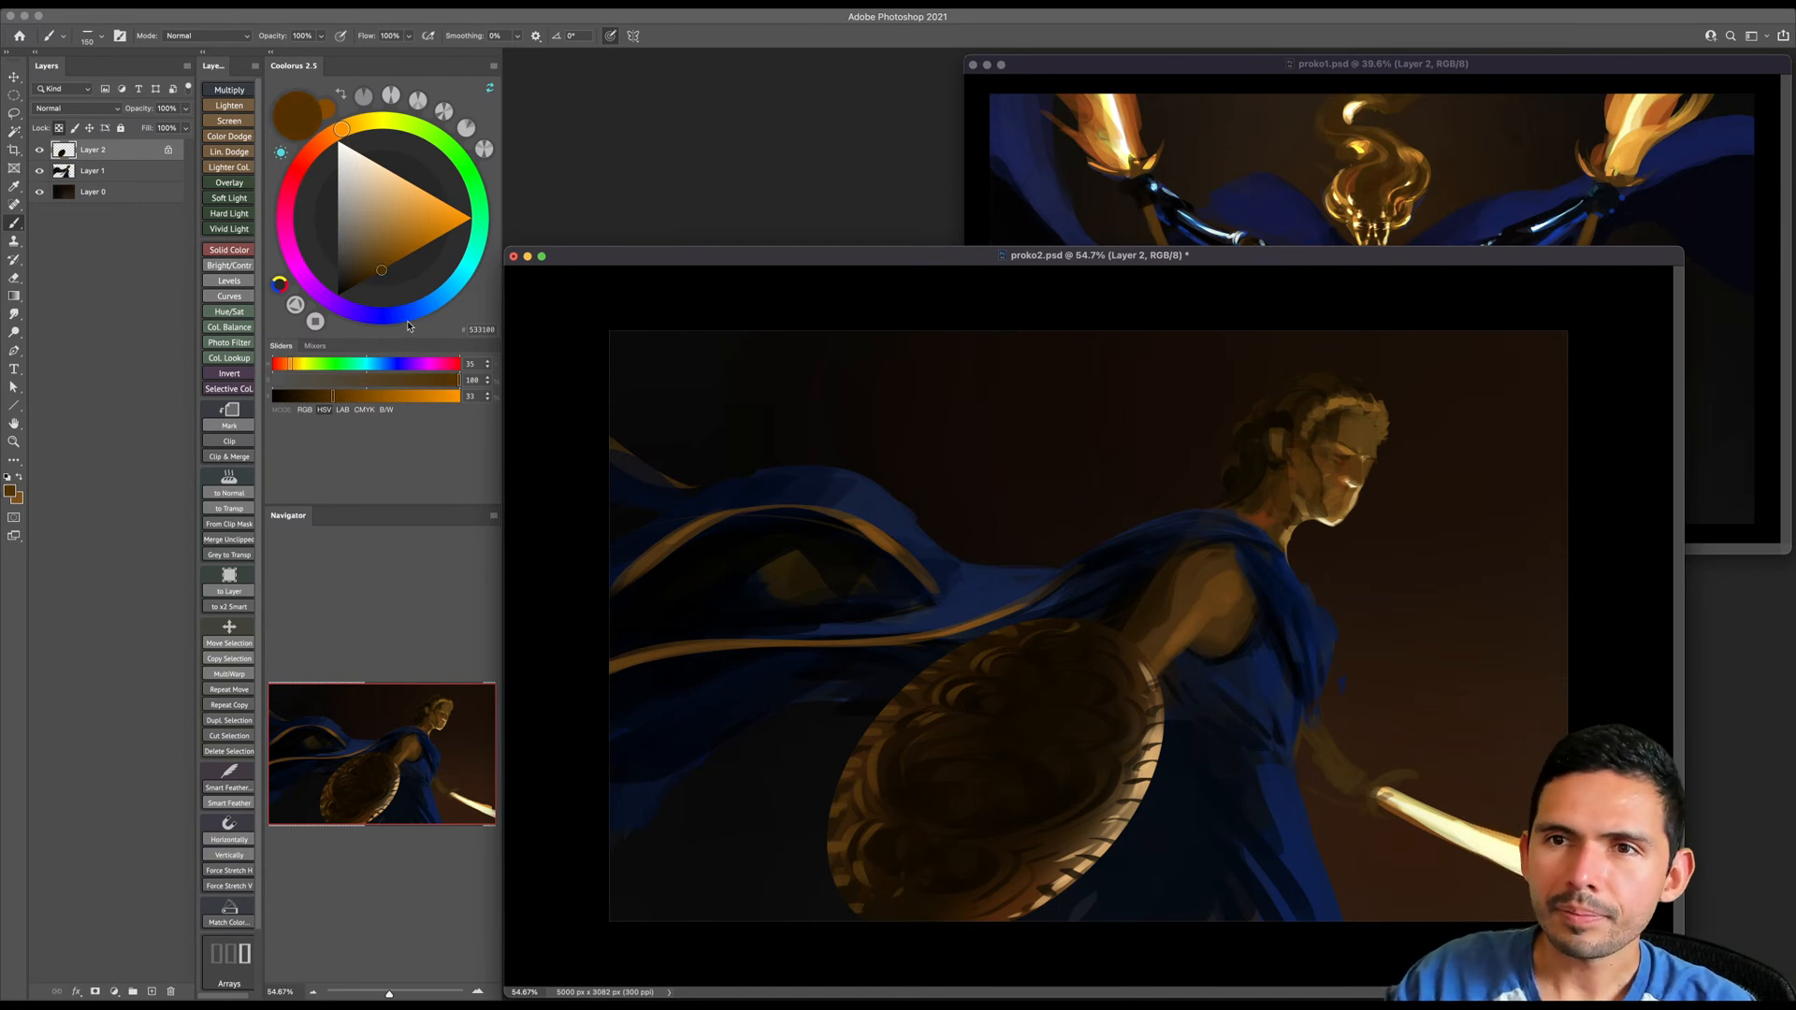
{"action": "key", "text": "bracketleft"}
{"action": "mouse_move", "coordinate": [1122, 728]}
{"action": "left_mouse_down"}
{"action": "mouse_move", "coordinate": [1111, 752]}
{"action": "mouse_move", "coordinate": [1088, 661]}
{"action": "left_mouse_up"}
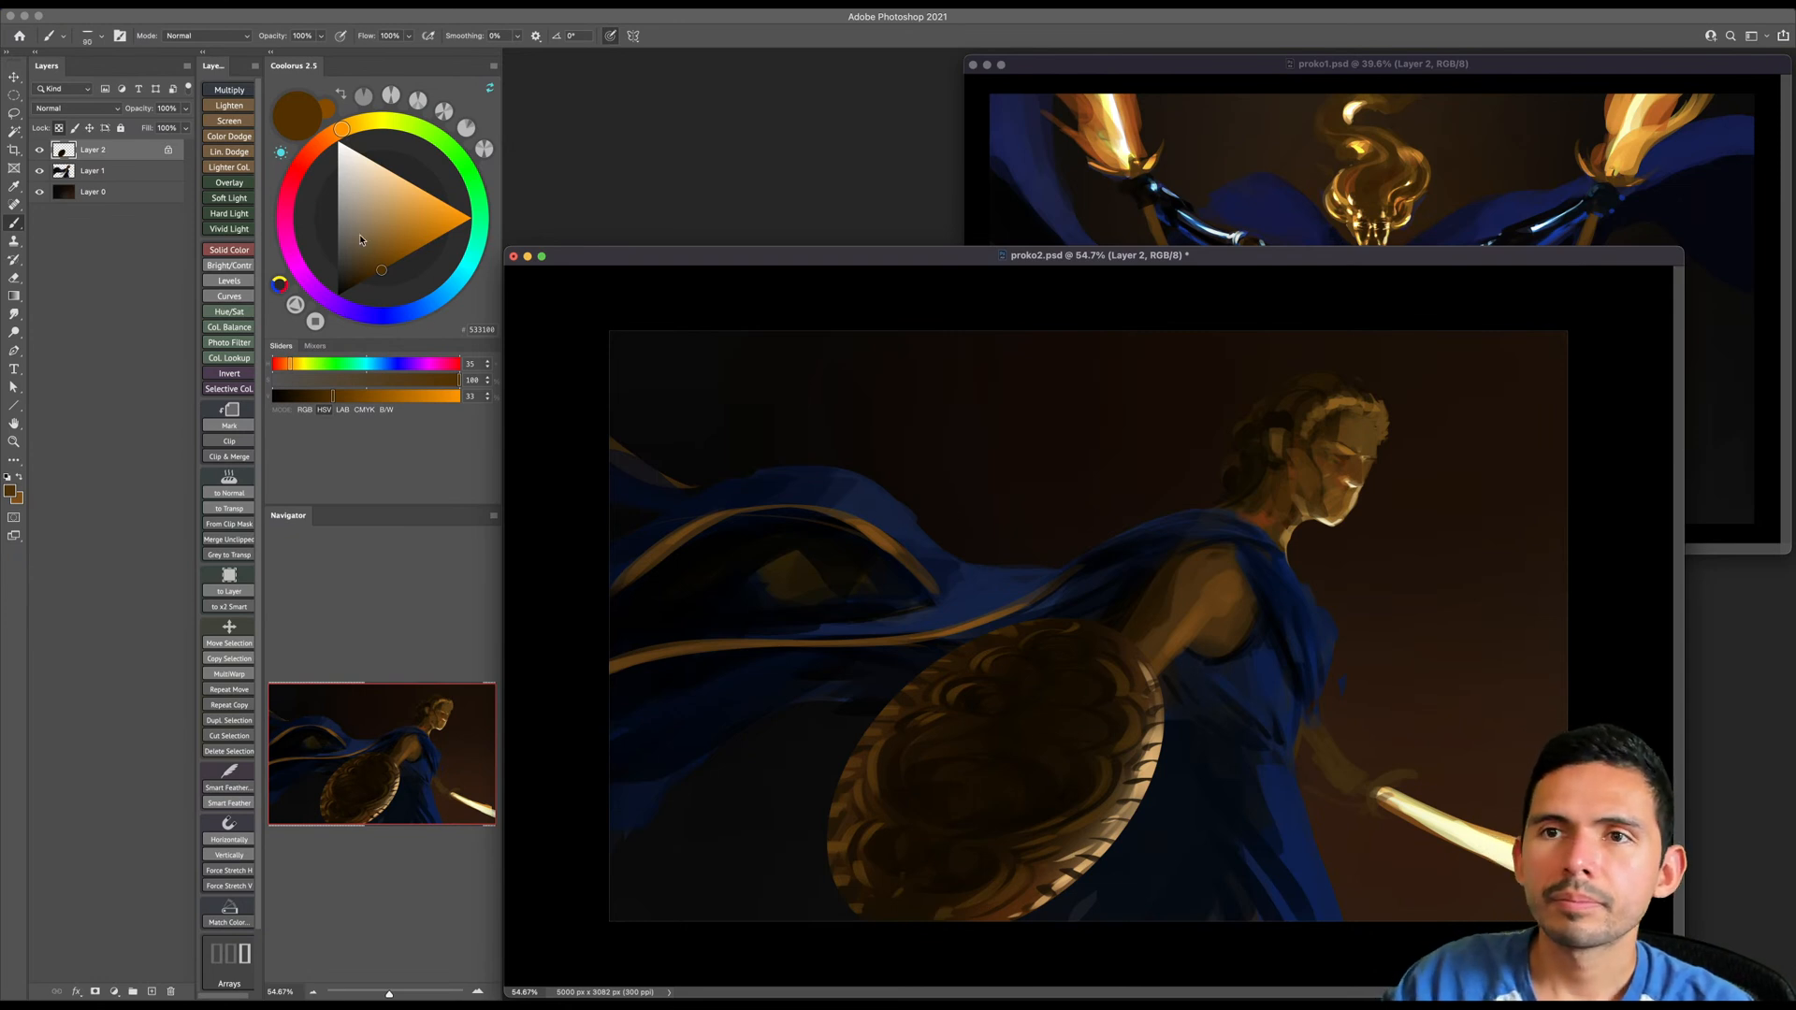
- Set the brush to Color Dodge and brighten the shield's right and lower rim with a muted dark brown
{"action": "right_click", "coordinate": [1098, 781]}
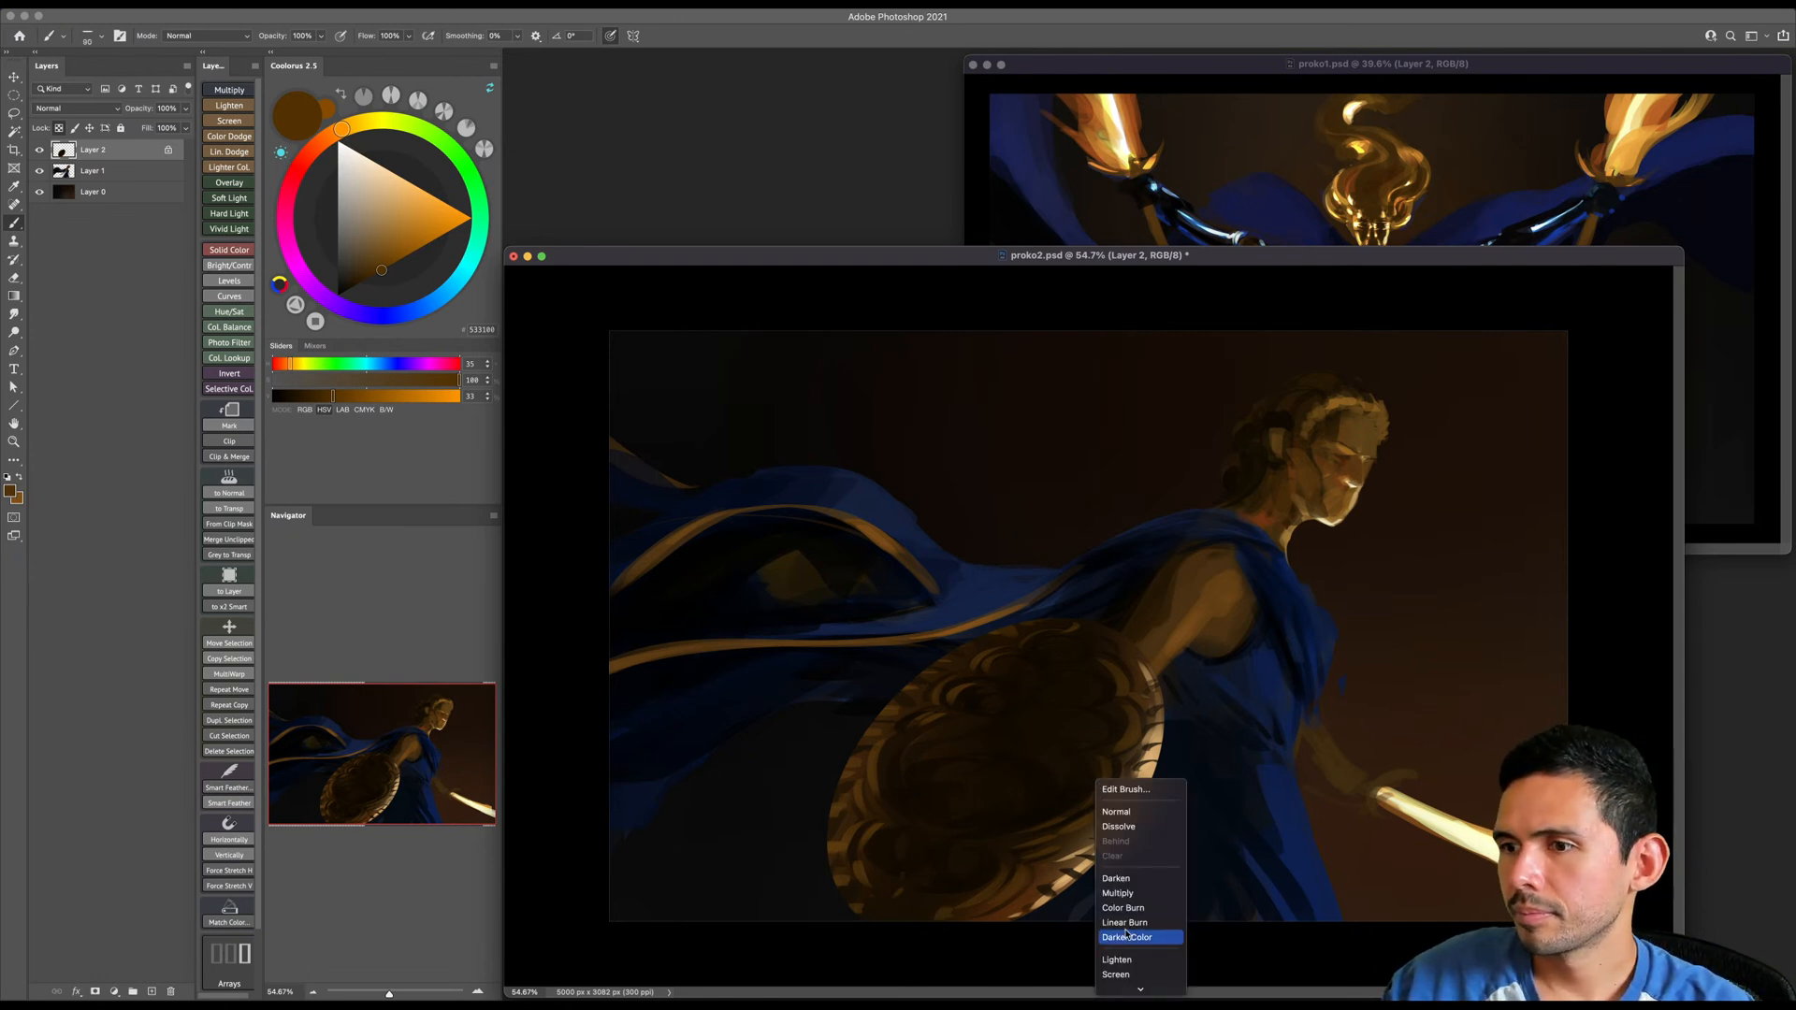
{"action": "mouse_move", "coordinate": [1125, 988]}
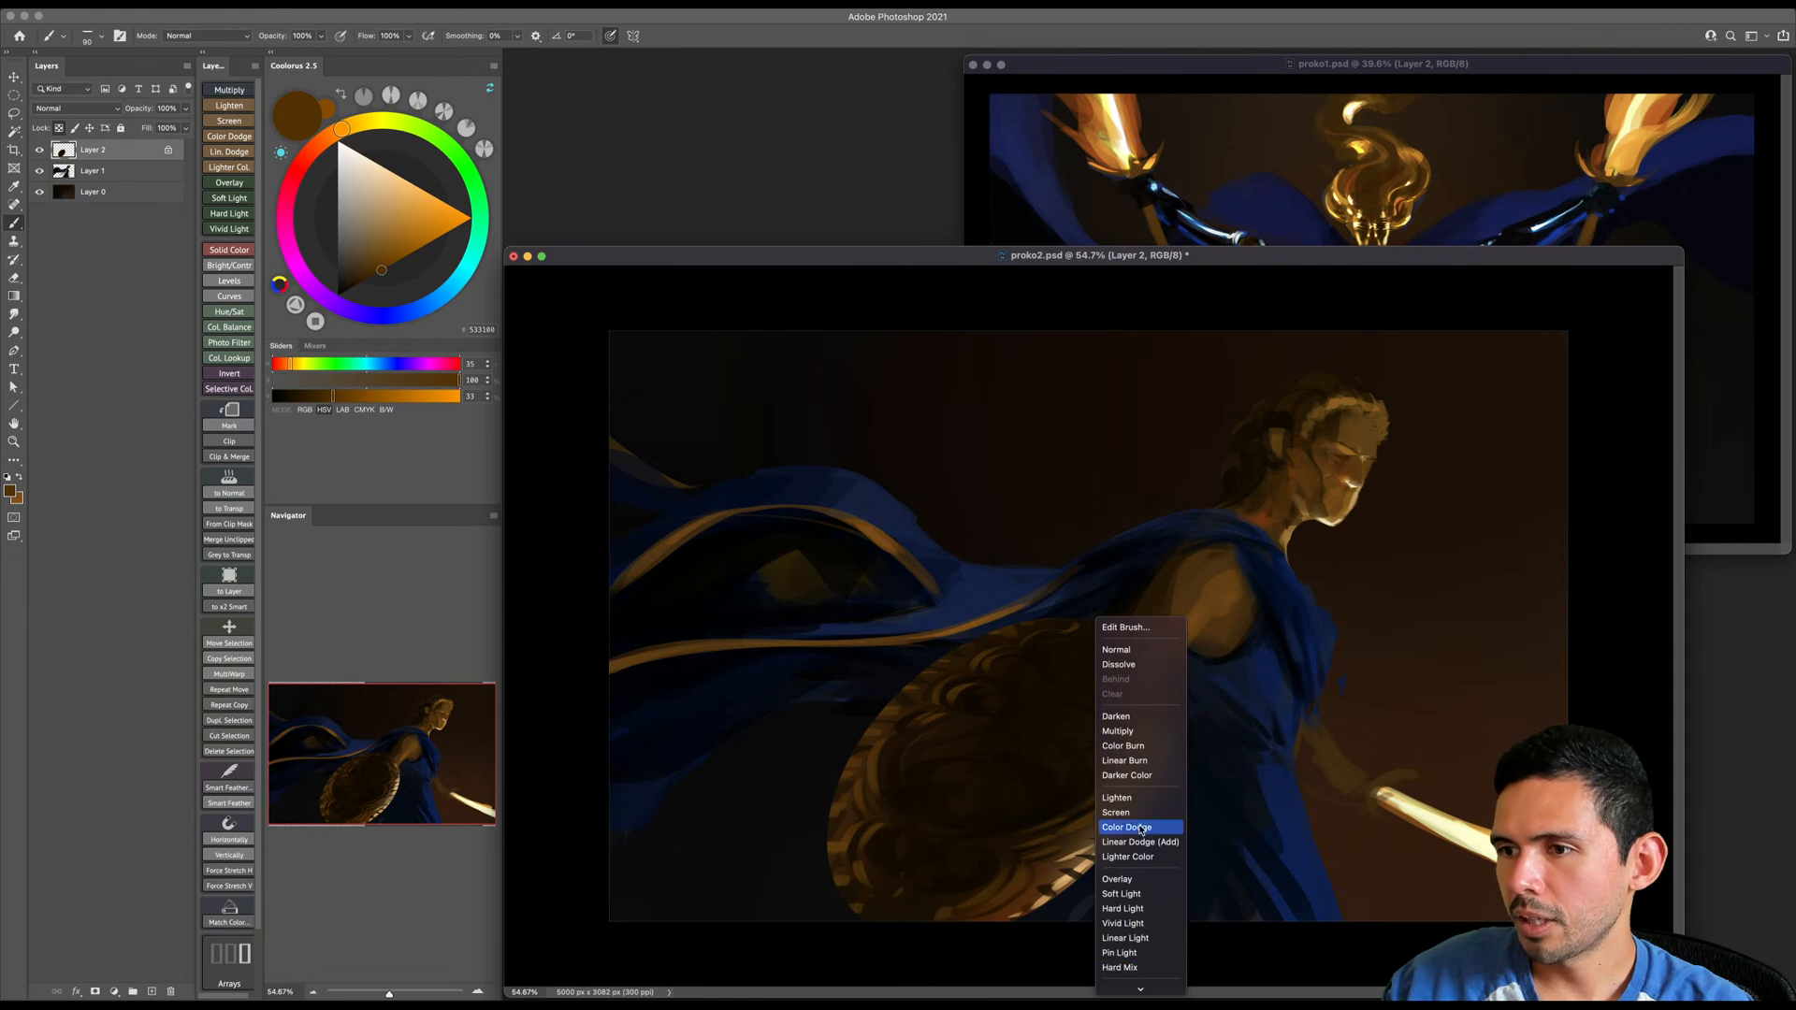
{"action": "left_click", "coordinate": [1145, 826]}
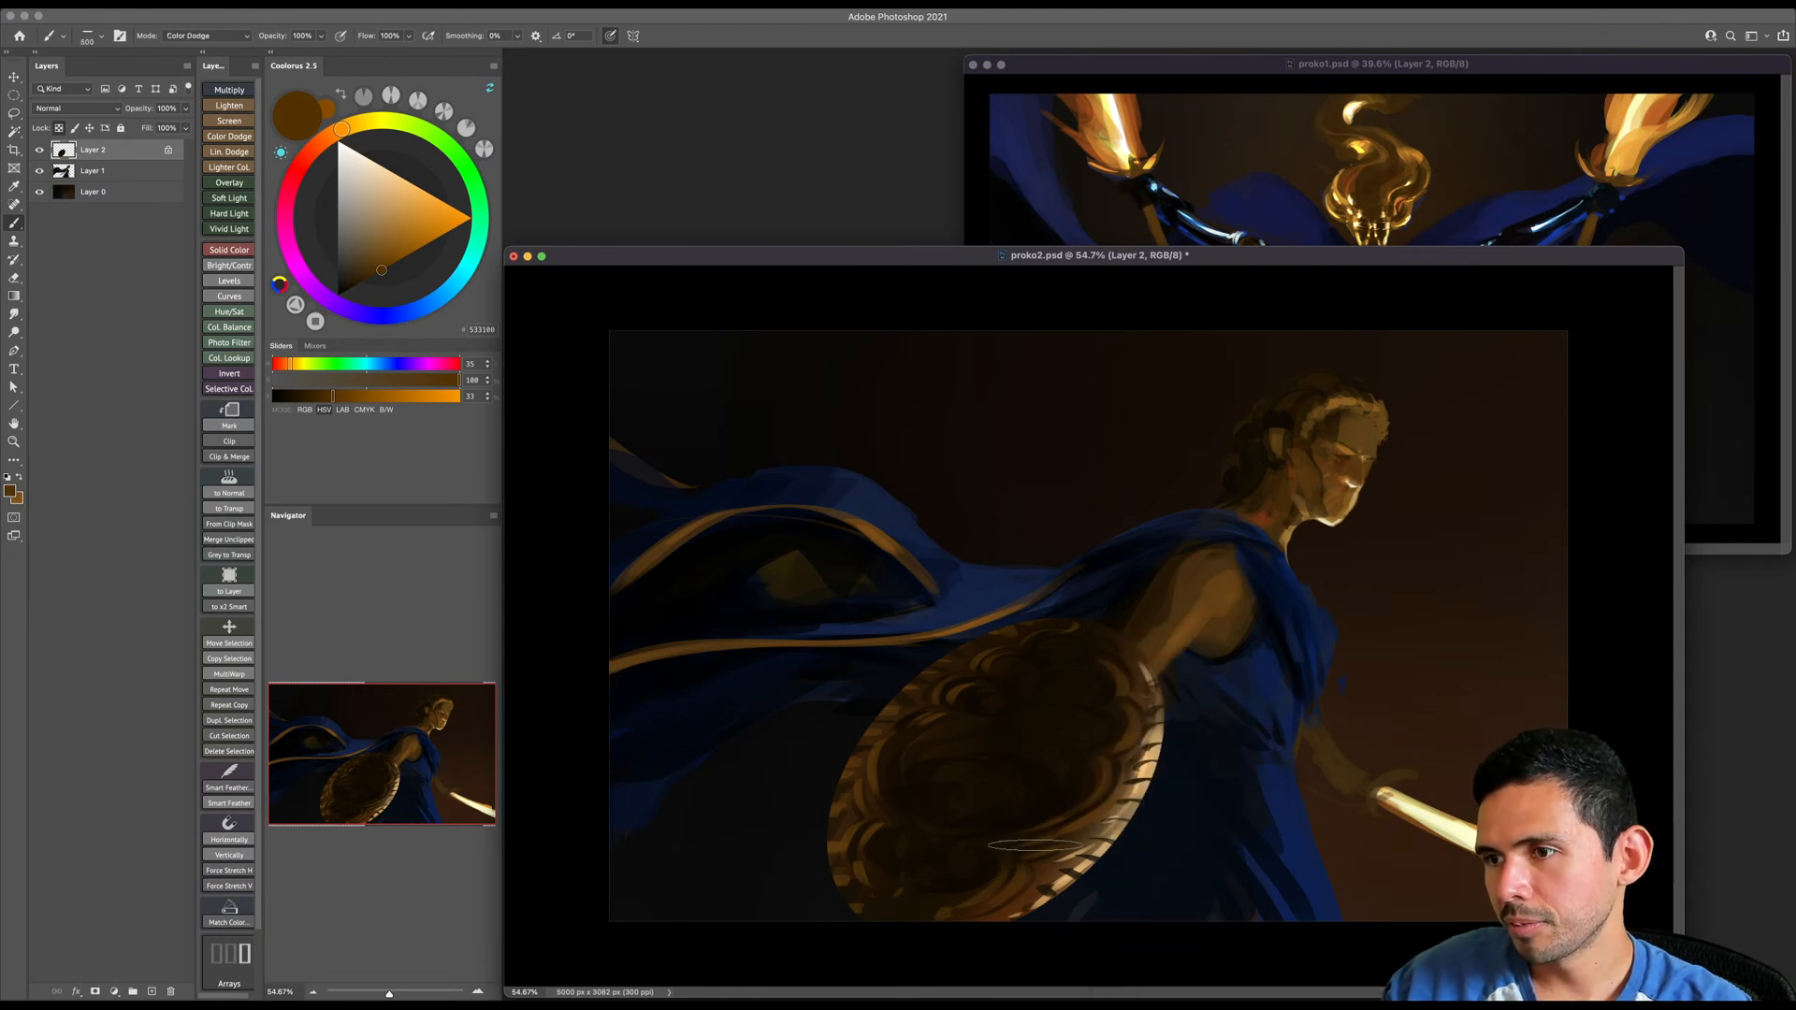
{"action": "left_click", "coordinate": [355, 265]}
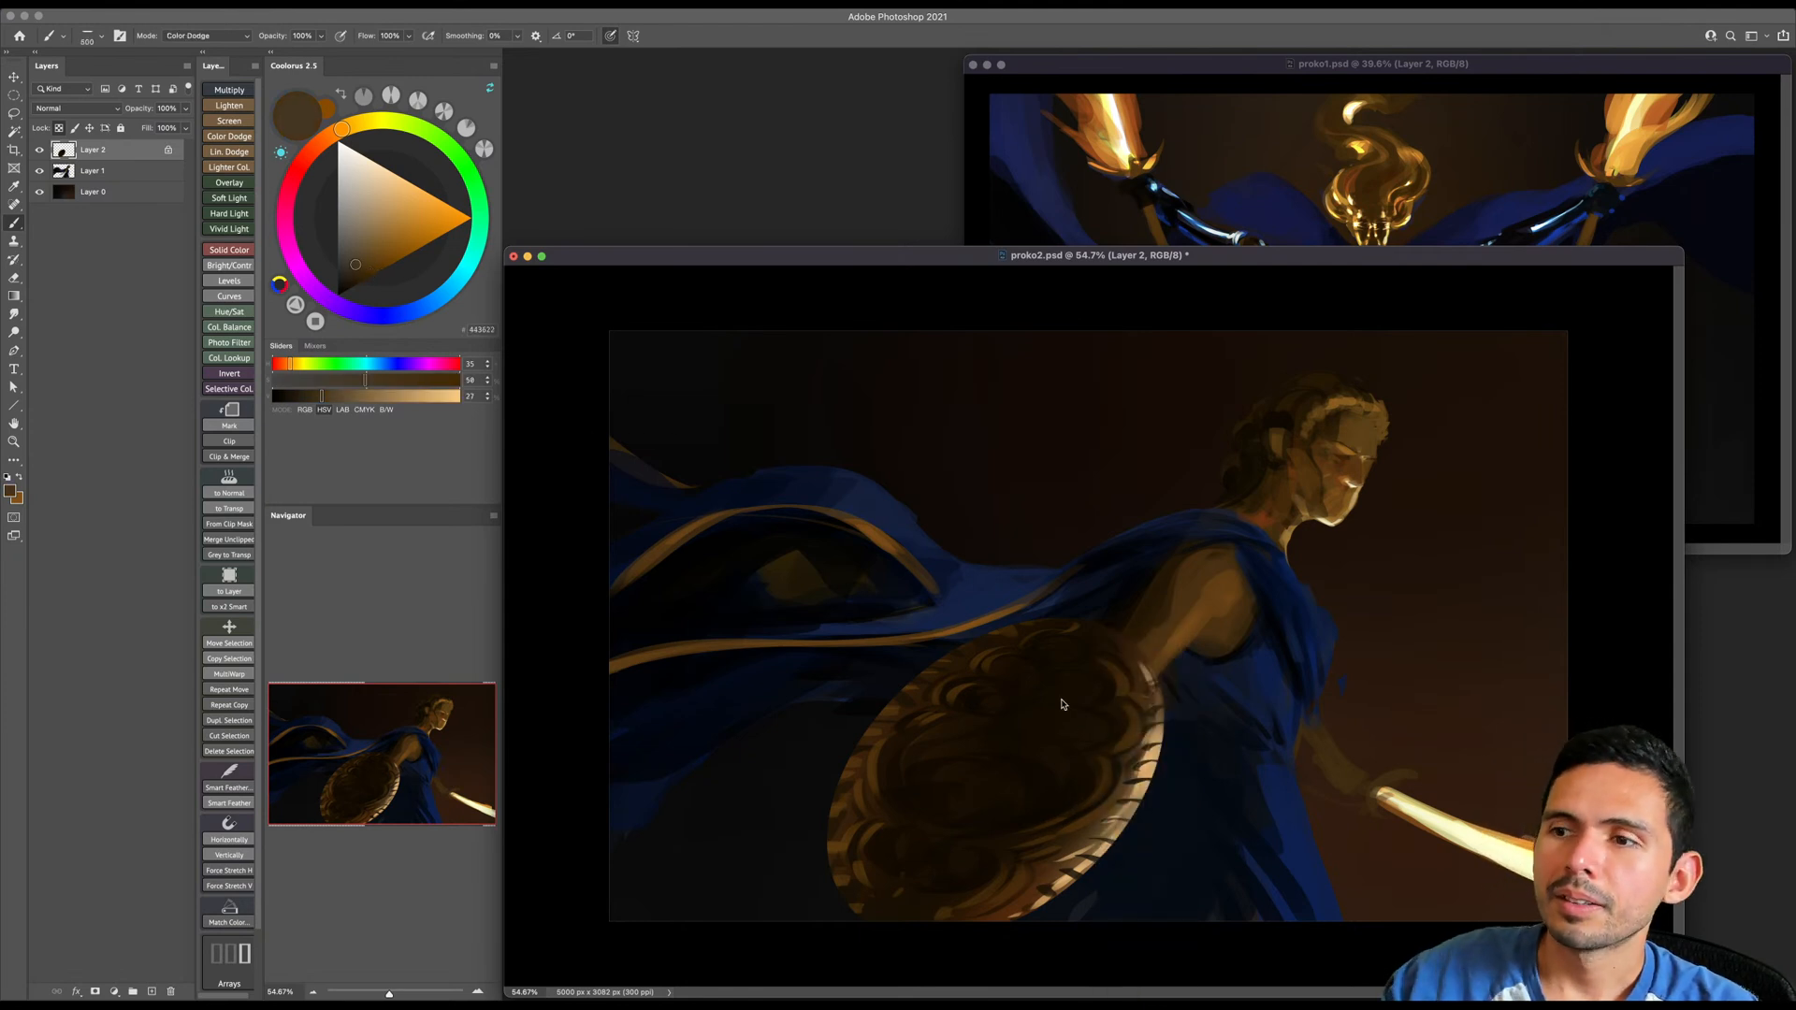
{"action": "key", "text": "bracketleft"}
{"action": "mouse_move", "coordinate": [1137, 720]}
{"action": "left_mouse_down"}
{"action": "mouse_move", "coordinate": [1041, 860]}
{"action": "mouse_move", "coordinate": [1103, 852]}
{"action": "left_mouse_up"}
{"action": "left_click_drag", "start_coordinate": [1115, 776], "coordinate": [1010, 873]}
{"action": "key", "text": "bracketleft"}
{"action": "key", "text": "bracketleft"}
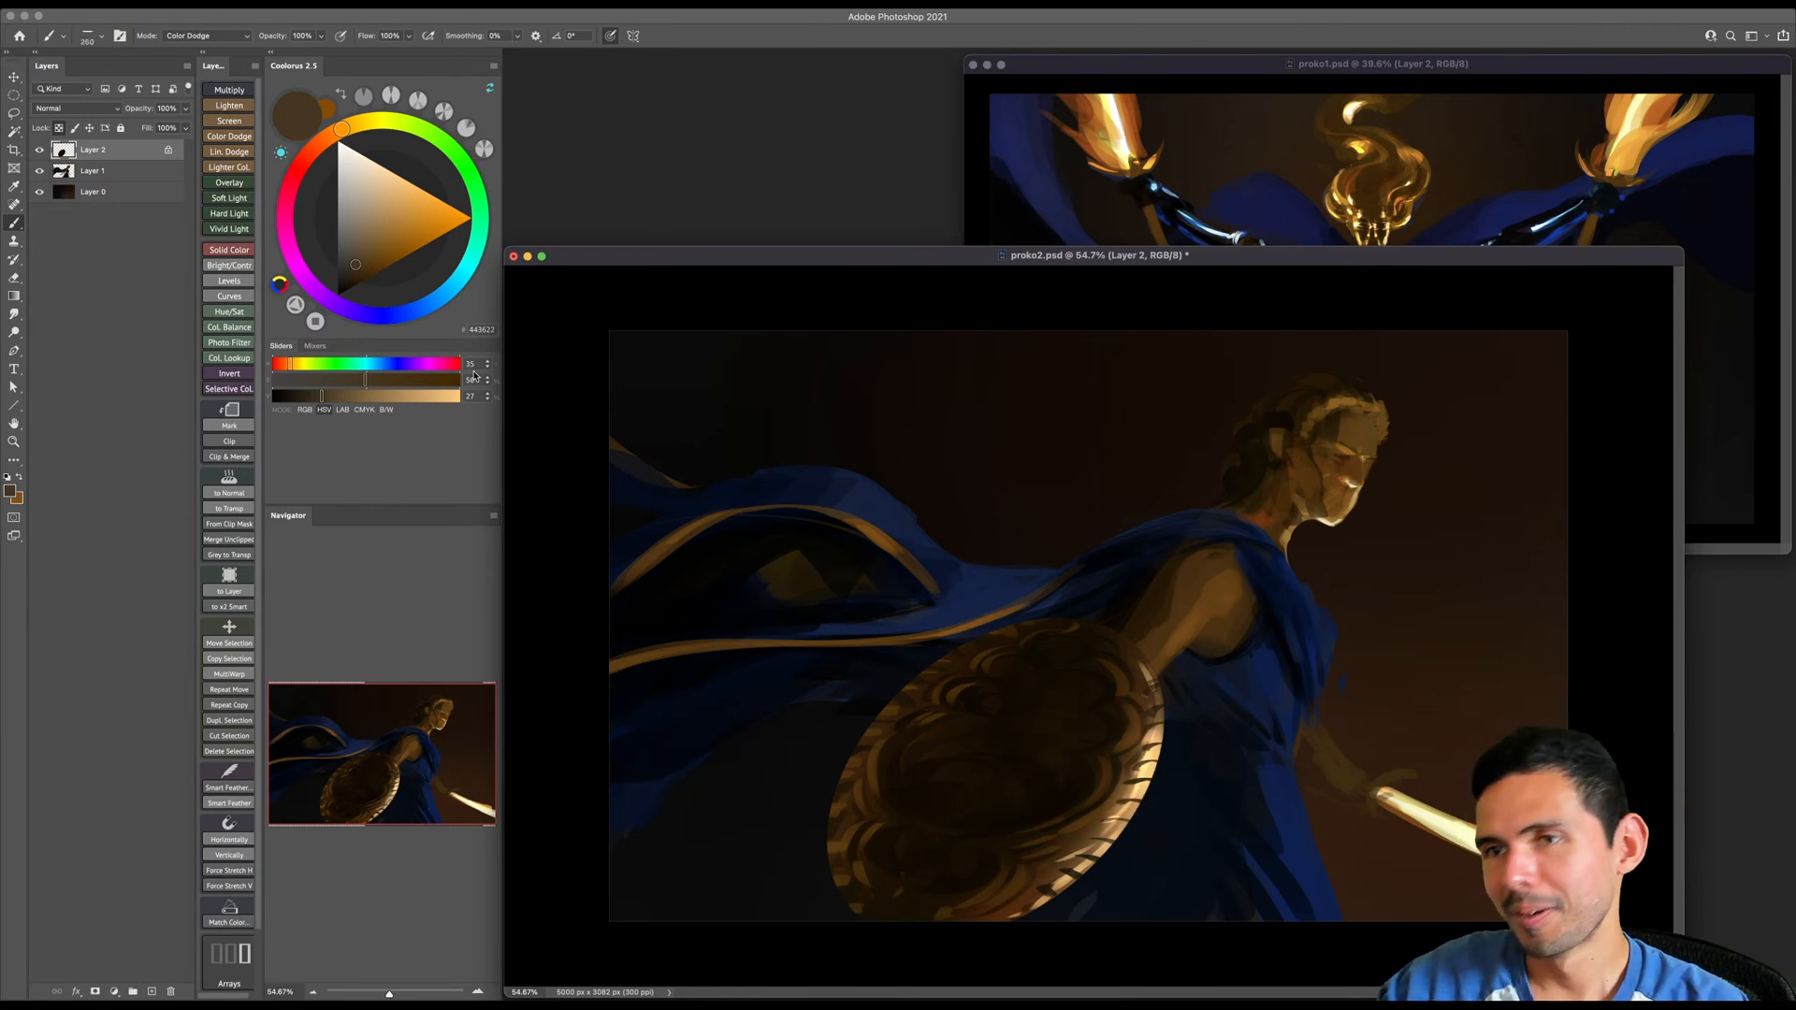
- Try Color Dodge highlights in light beige across the shield's central ornament with a small brush
{"action": "left_click", "coordinate": [366, 196]}
{"action": "key", "text": "bracketleft"}
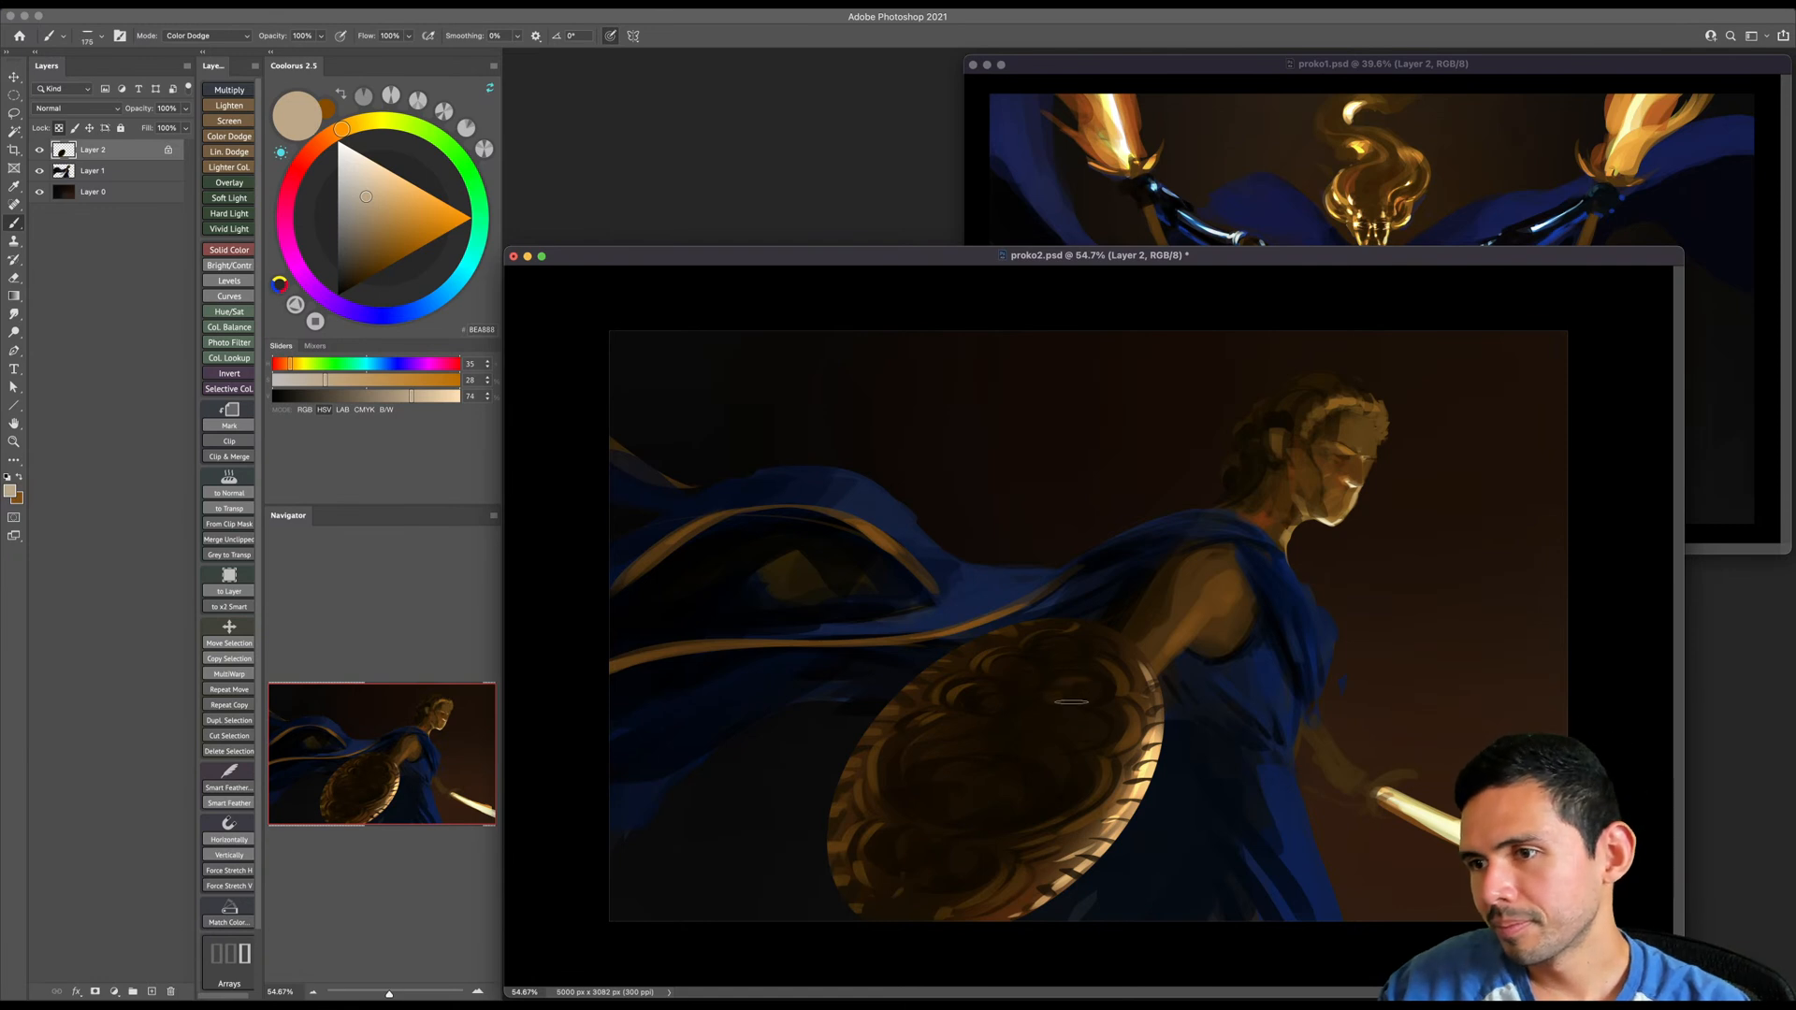
{"action": "left_click_drag", "start_coordinate": [1056, 732], "coordinate": [971, 805]}
{"action": "key", "text": "bracketleft"}
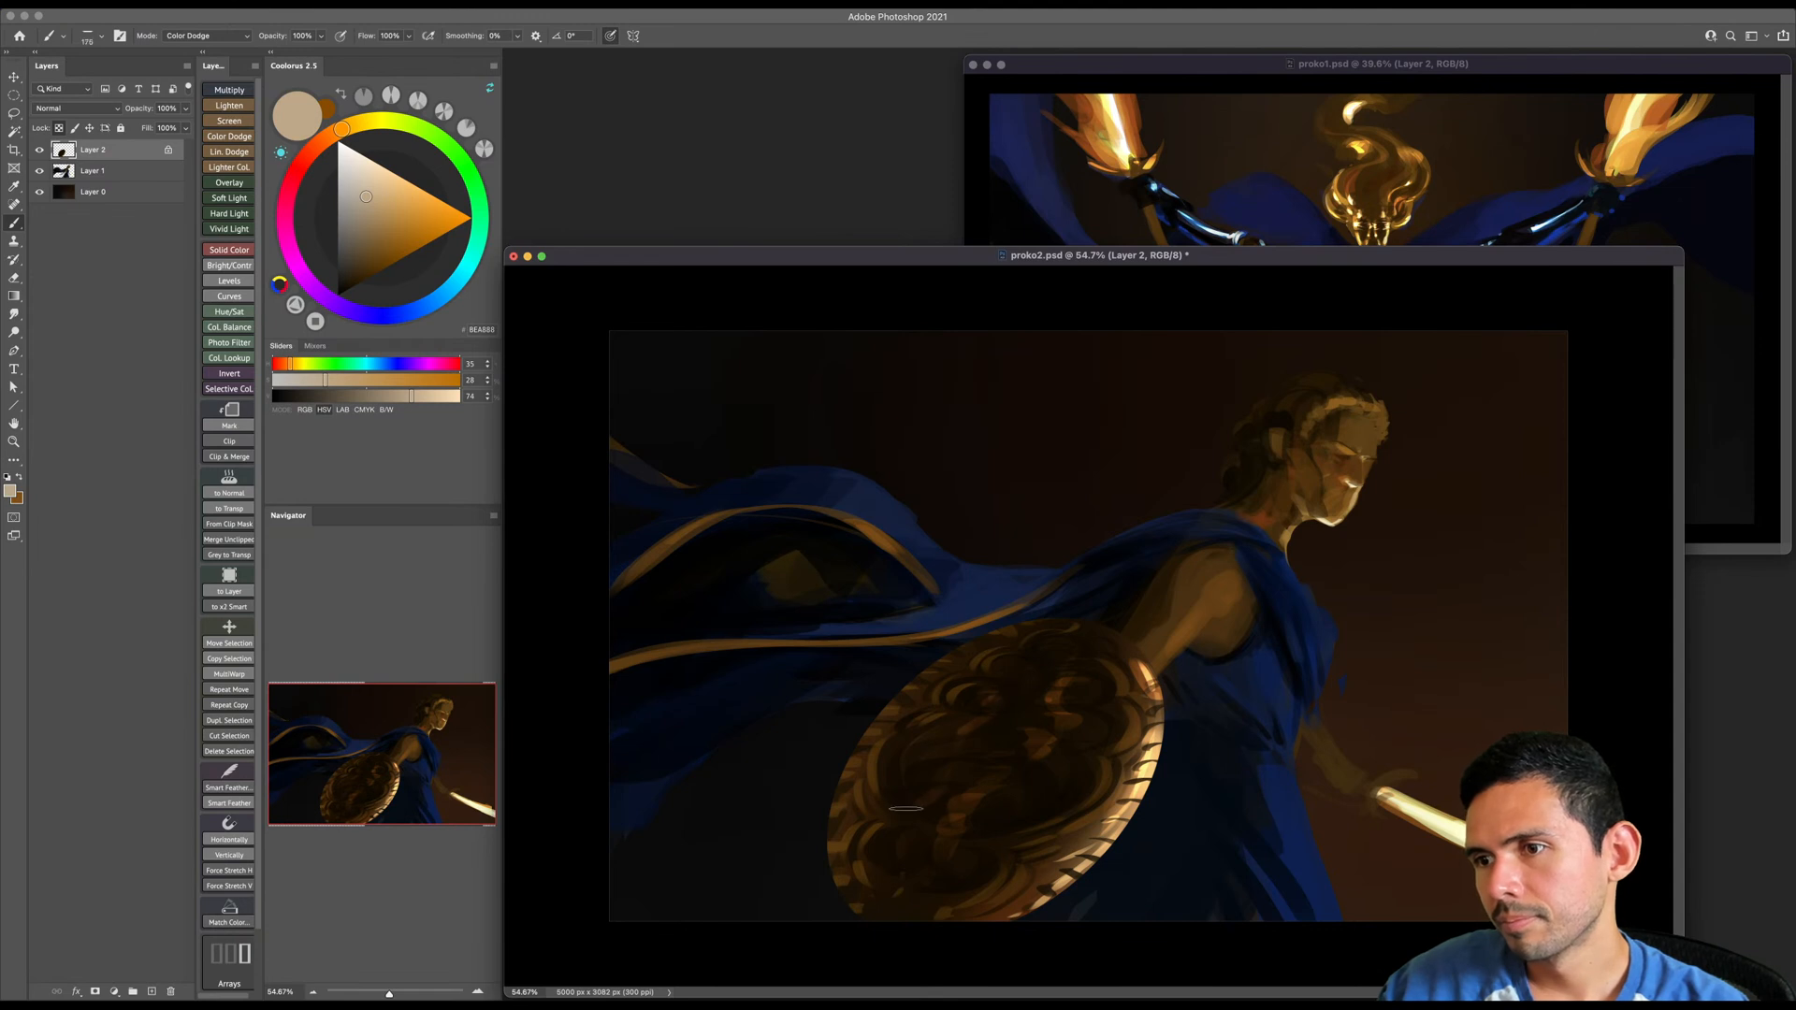
{"action": "key", "text": "bracketleft"}
{"action": "key", "text": "bracketleft"}
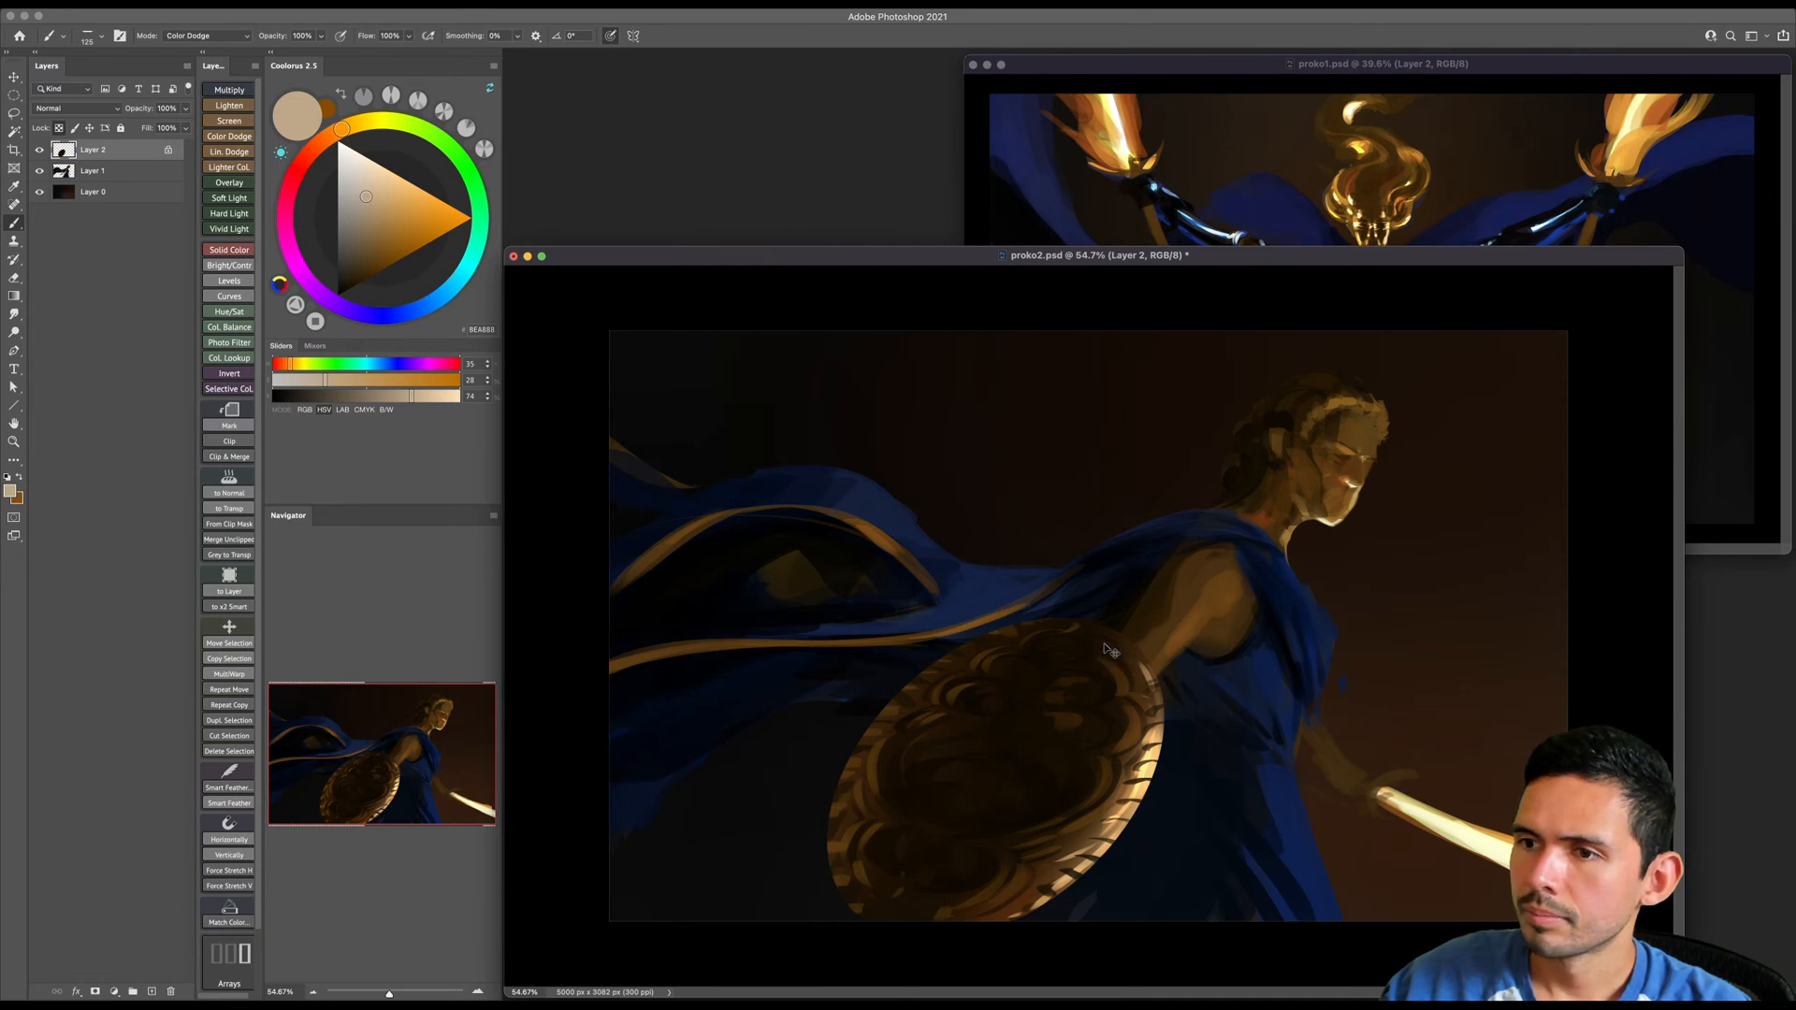
- Paint a glowing curved band along the right side of the shield's center with light beige in Color Dodge and a larger brush
{"action": "key", "text": "bracketright"}
{"action": "key", "text": "bracketright"}
{"action": "left_click_drag", "start_coordinate": [1085, 701], "coordinate": [1021, 805]}
{"action": "key", "text": "bracketright"}
{"action": "key", "text": "bracketright"}
{"action": "key", "text": "bracketright"}
{"action": "key", "text": "bracketright"}
- Add matching Color Dodge glow to the left and lower edges of the shield's central oval, varying the brush size
{"action": "key", "text": "bracketright"}
{"action": "left_click_drag", "start_coordinate": [1075, 718], "coordinate": [1017, 806]}
{"action": "key", "text": "bracketleft"}
{"action": "key", "text": "bracketleft"}
{"action": "key", "text": "bracketleft"}
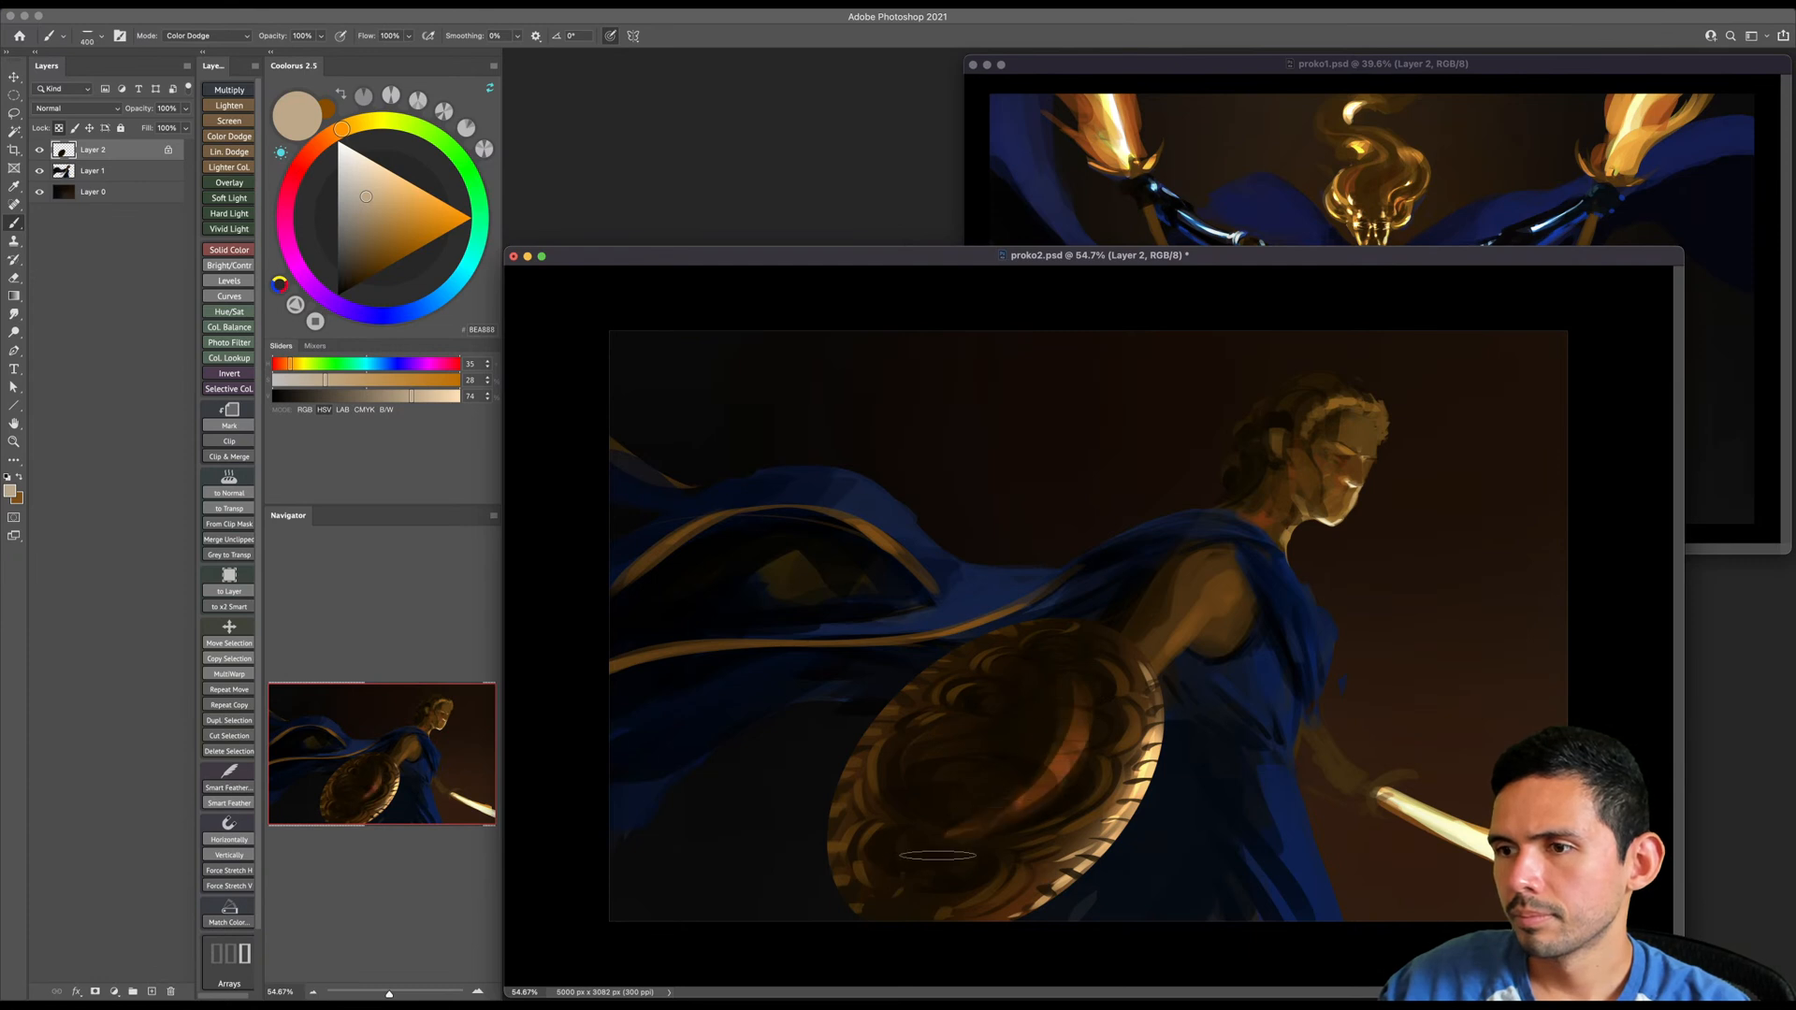
{"action": "key", "text": "bracketright"}
{"action": "key", "text": "bracketright"}
{"action": "key", "text": "bracketright"}
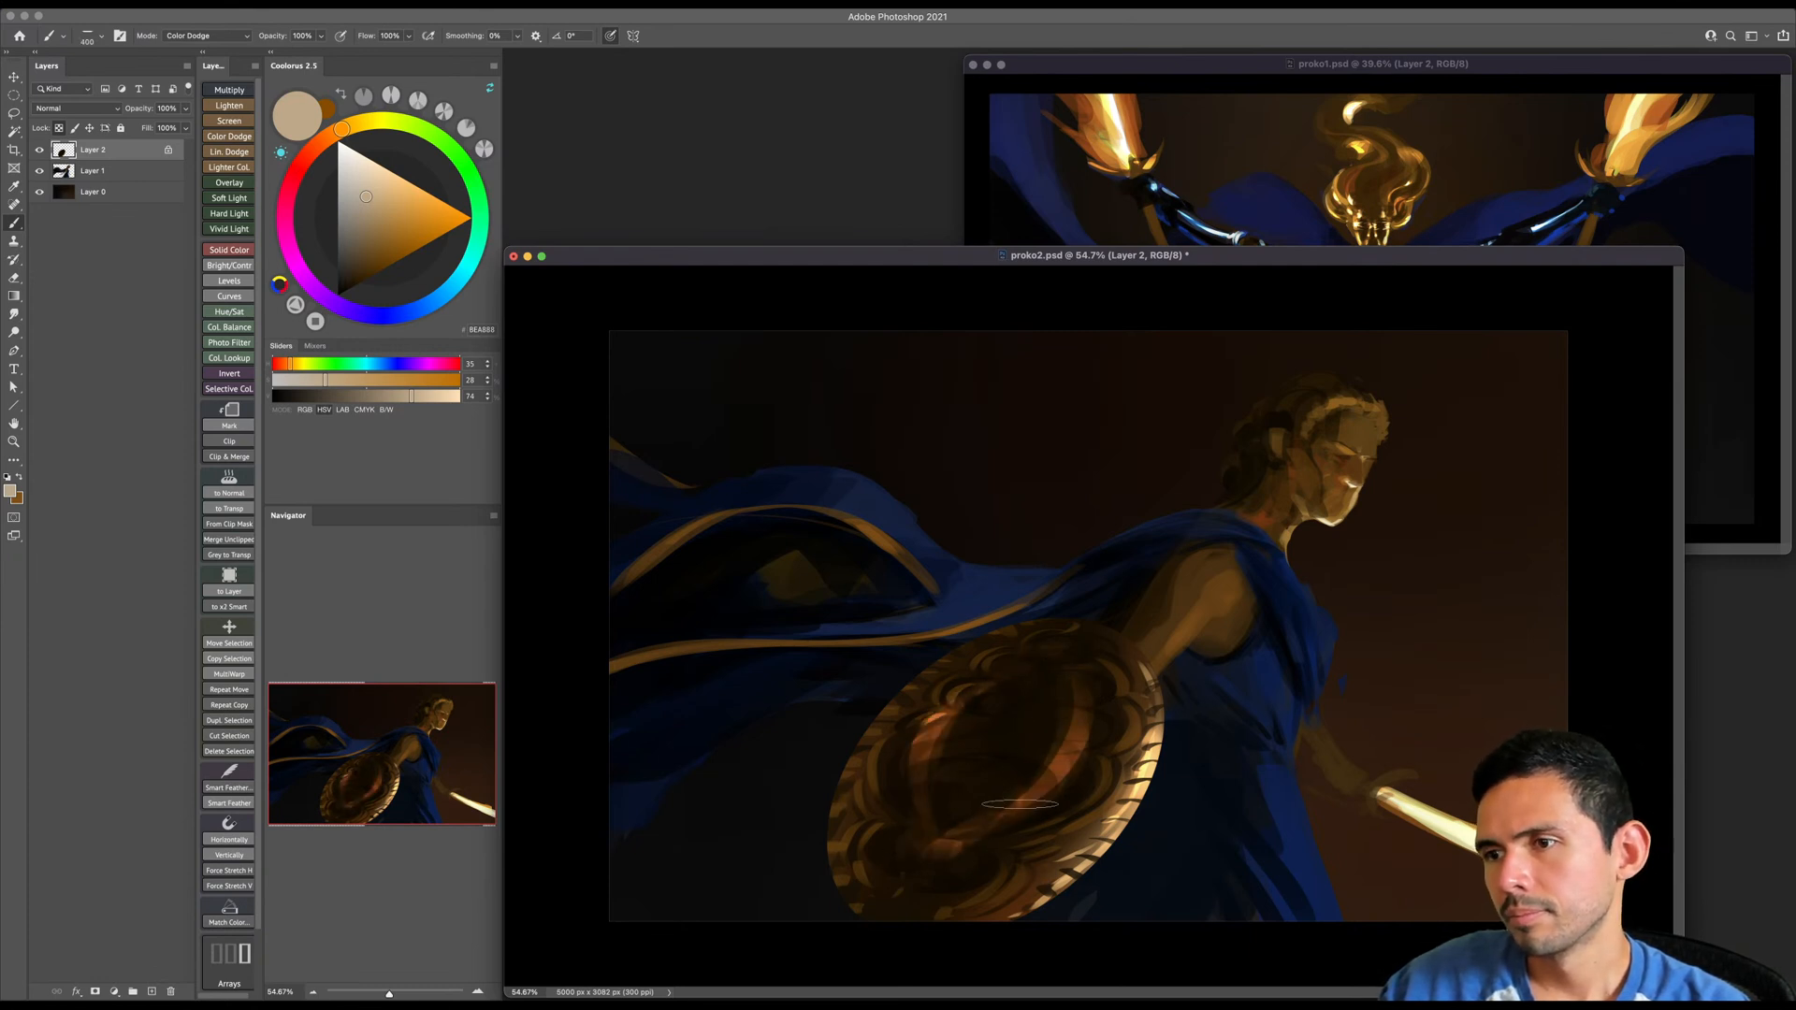
{"action": "key", "text": "bracketright"}
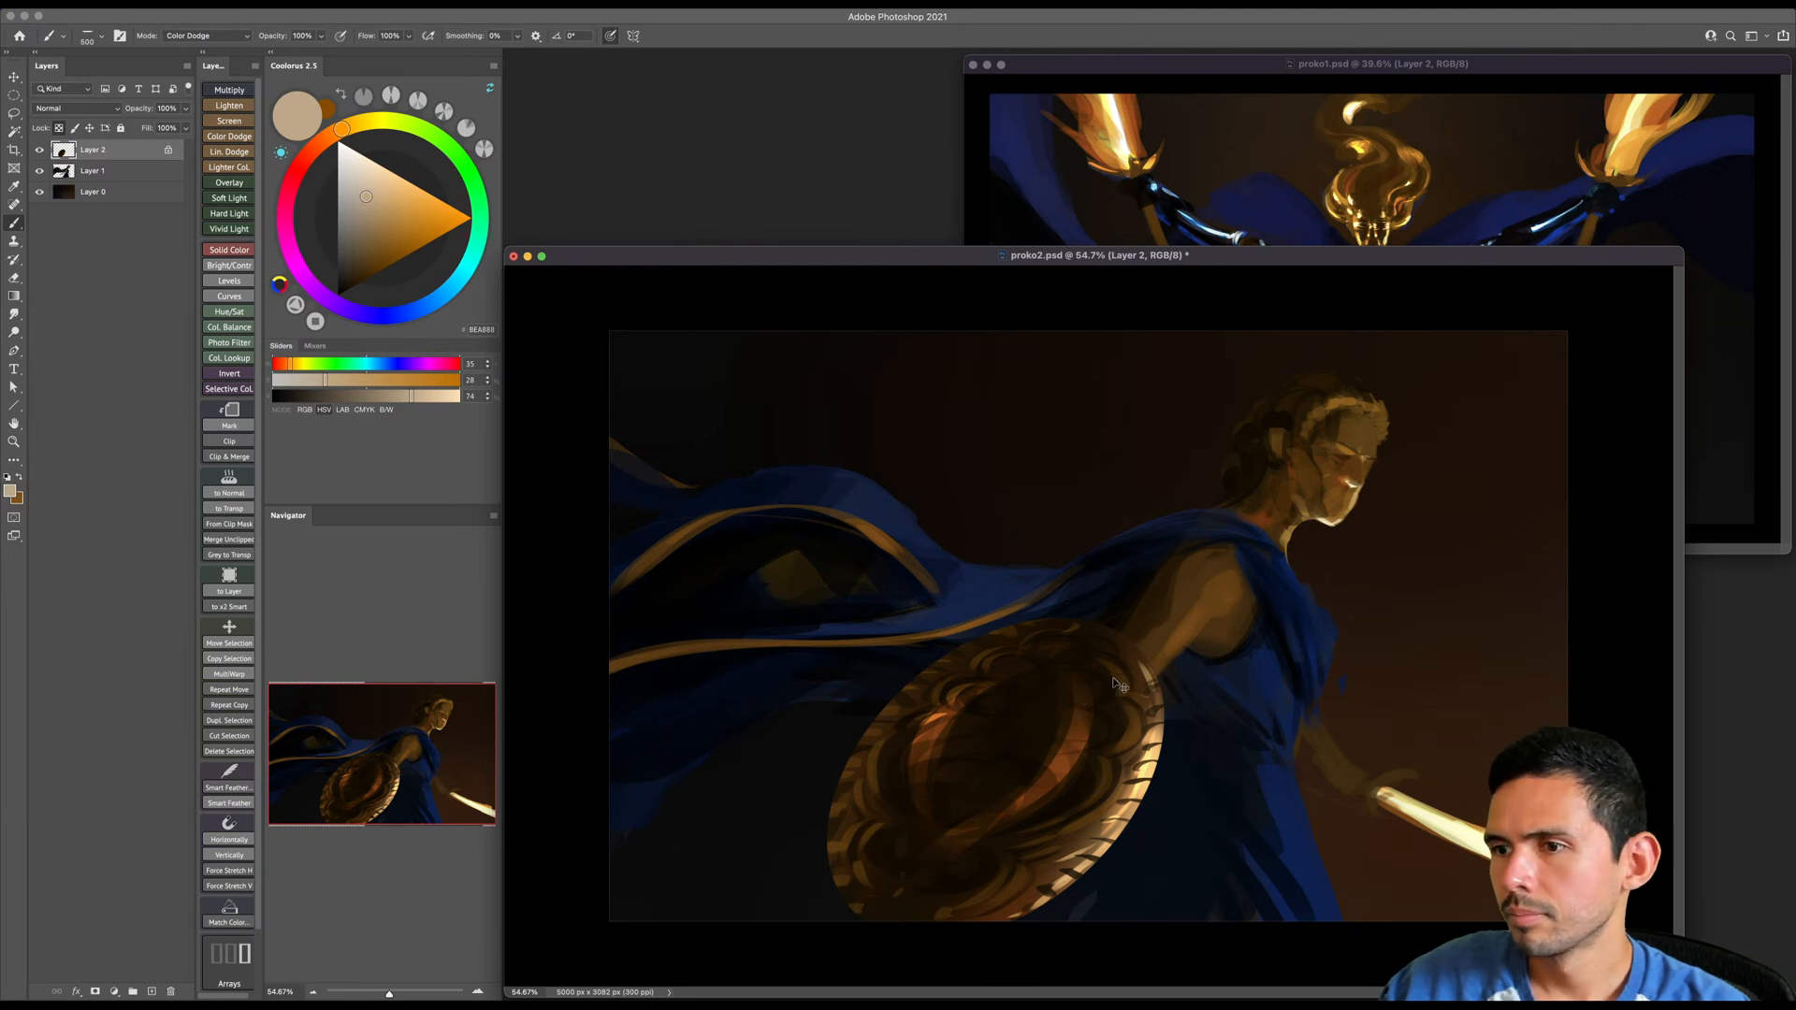
- Return the brush to Normal mode and add small pale yellow highlights to the glowing bands around the shield's center
{"action": "right_click", "coordinate": [1058, 707], "text": "shift"}
{"action": "left_click", "coordinate": [1095, 739]}
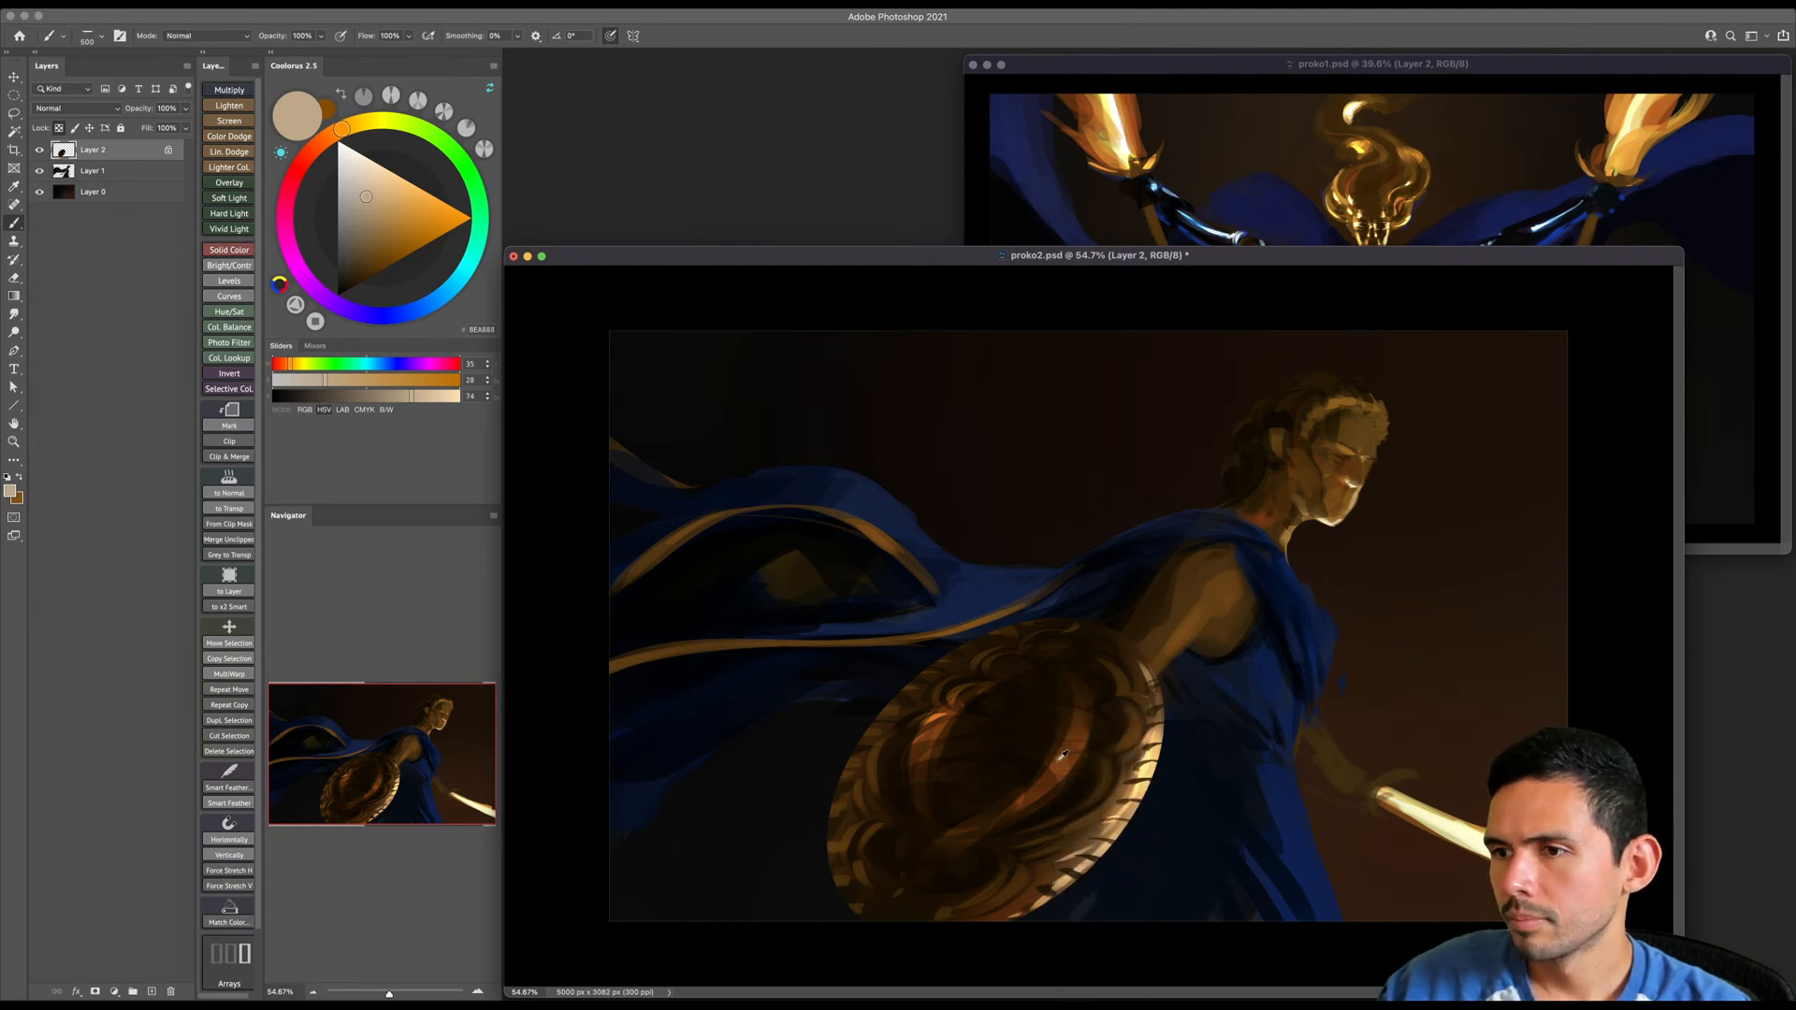
{"action": "left_click", "coordinate": [1054, 786], "text": "alt"}
{"action": "key", "text": "bracketleft"}
{"action": "key", "text": "bracketleft"}
{"action": "key", "text": "bracketleft"}
{"action": "key", "text": "bracketleft"}
{"action": "key", "text": "bracketleft"}
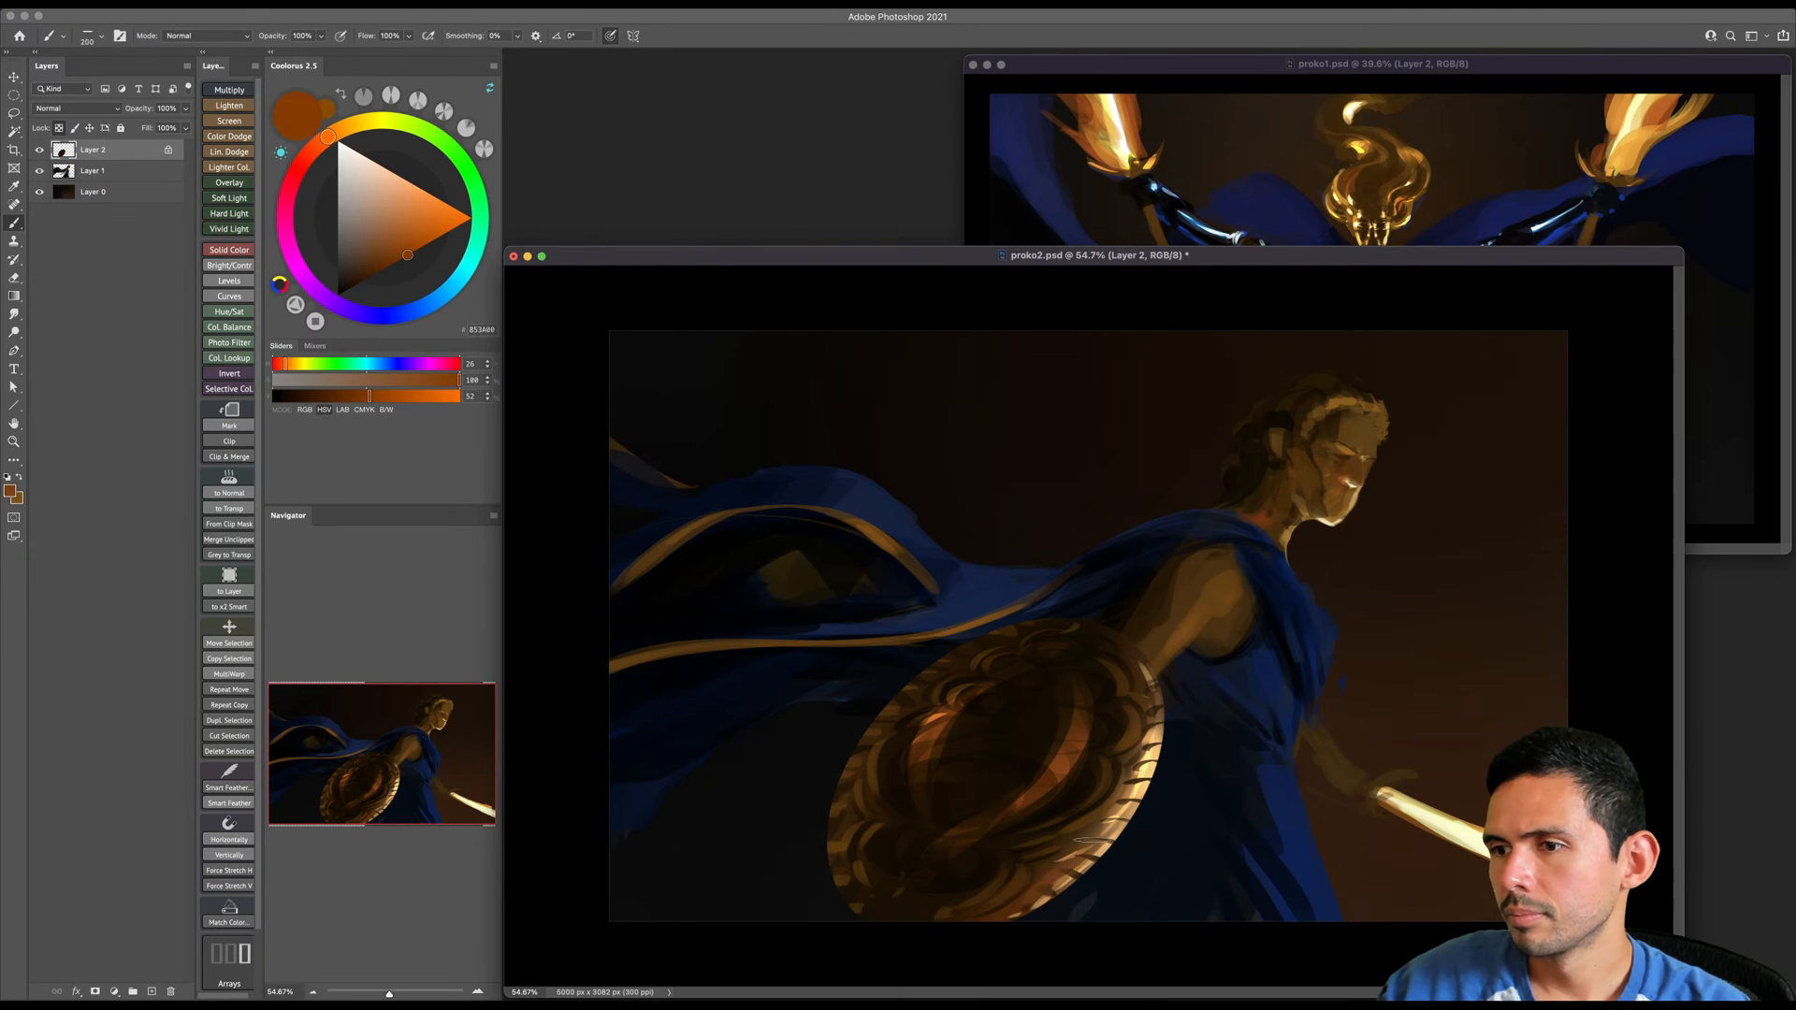
{"action": "left_click", "coordinate": [1151, 749], "text": "alt"}
{"action": "key", "text": "bracketleft"}
{"action": "key", "text": "bracketleft"}
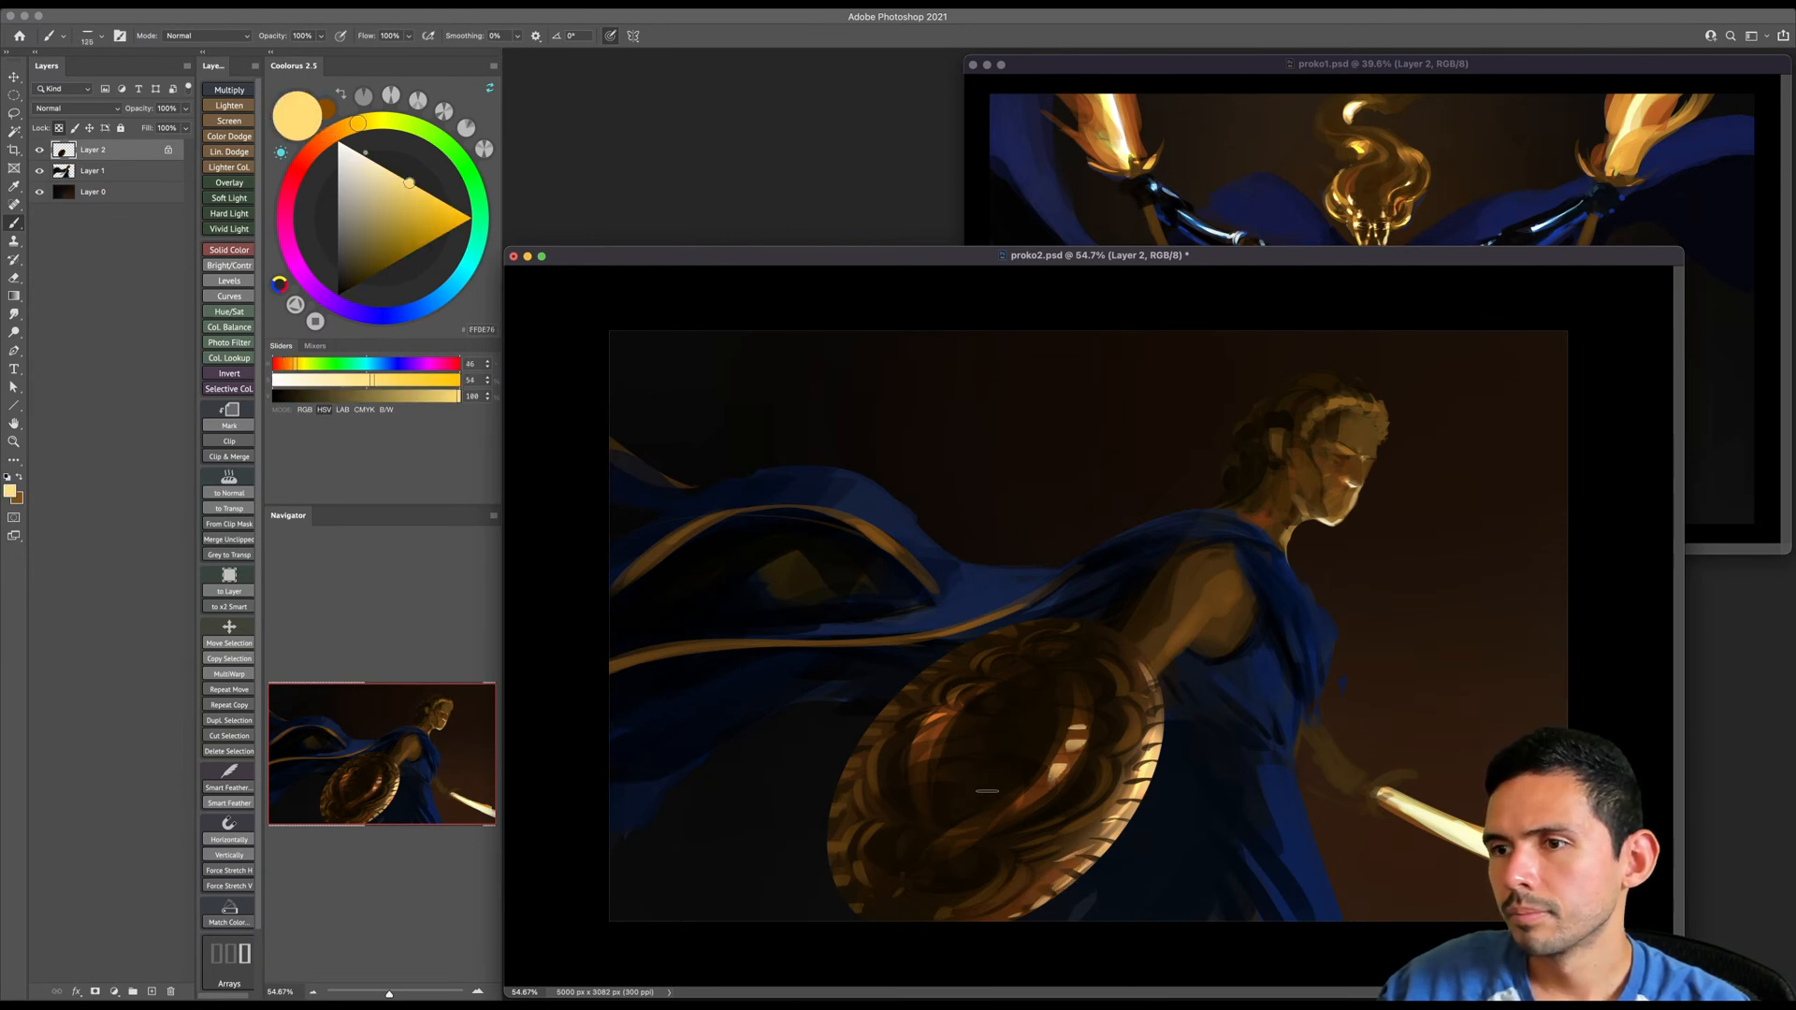
{"action": "key", "text": "bracketright"}
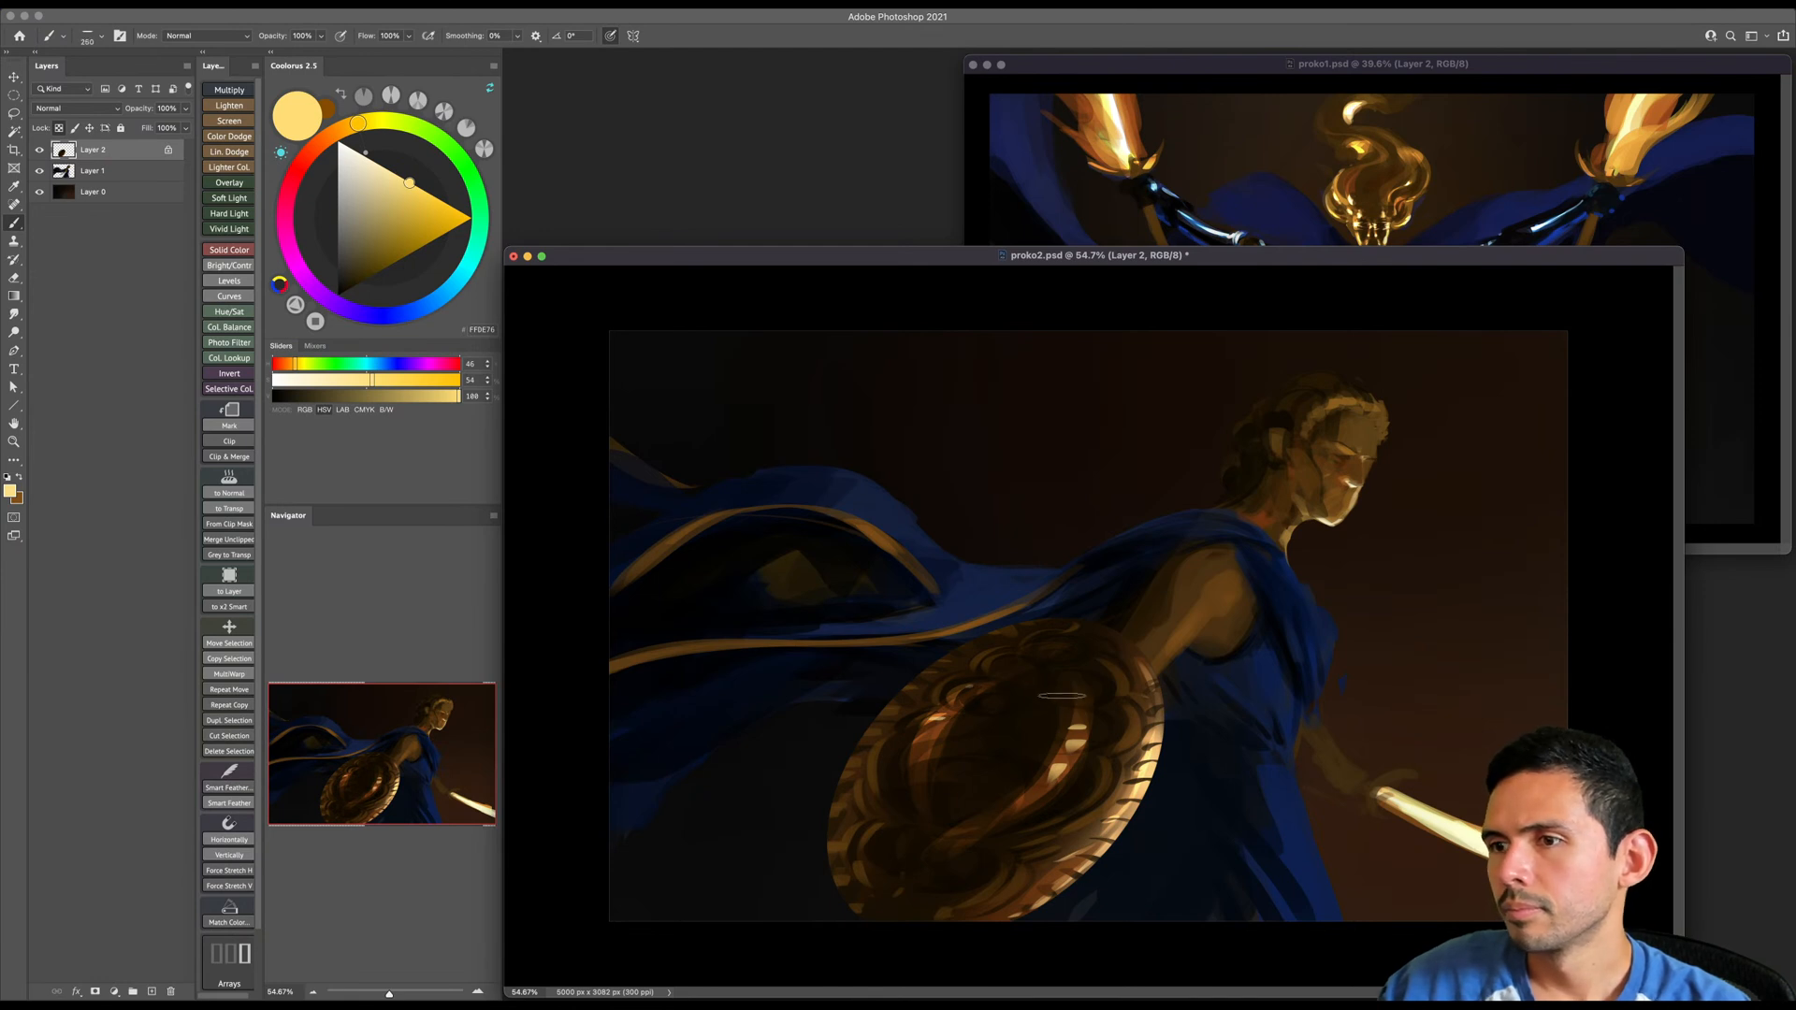
- Paint muted golden-brown shapes inside the shield's dark central oval, working with a reduced brush size
{"action": "key", "text": "bracketright"}
{"action": "key", "text": "bracketright"}
{"action": "key", "text": "bracketright"}
{"action": "key", "text": "bracketright"}
{"action": "key", "text": "bracketright"}
{"action": "key", "text": "bracketright"}
{"action": "left_click", "coordinate": [342, 129]}
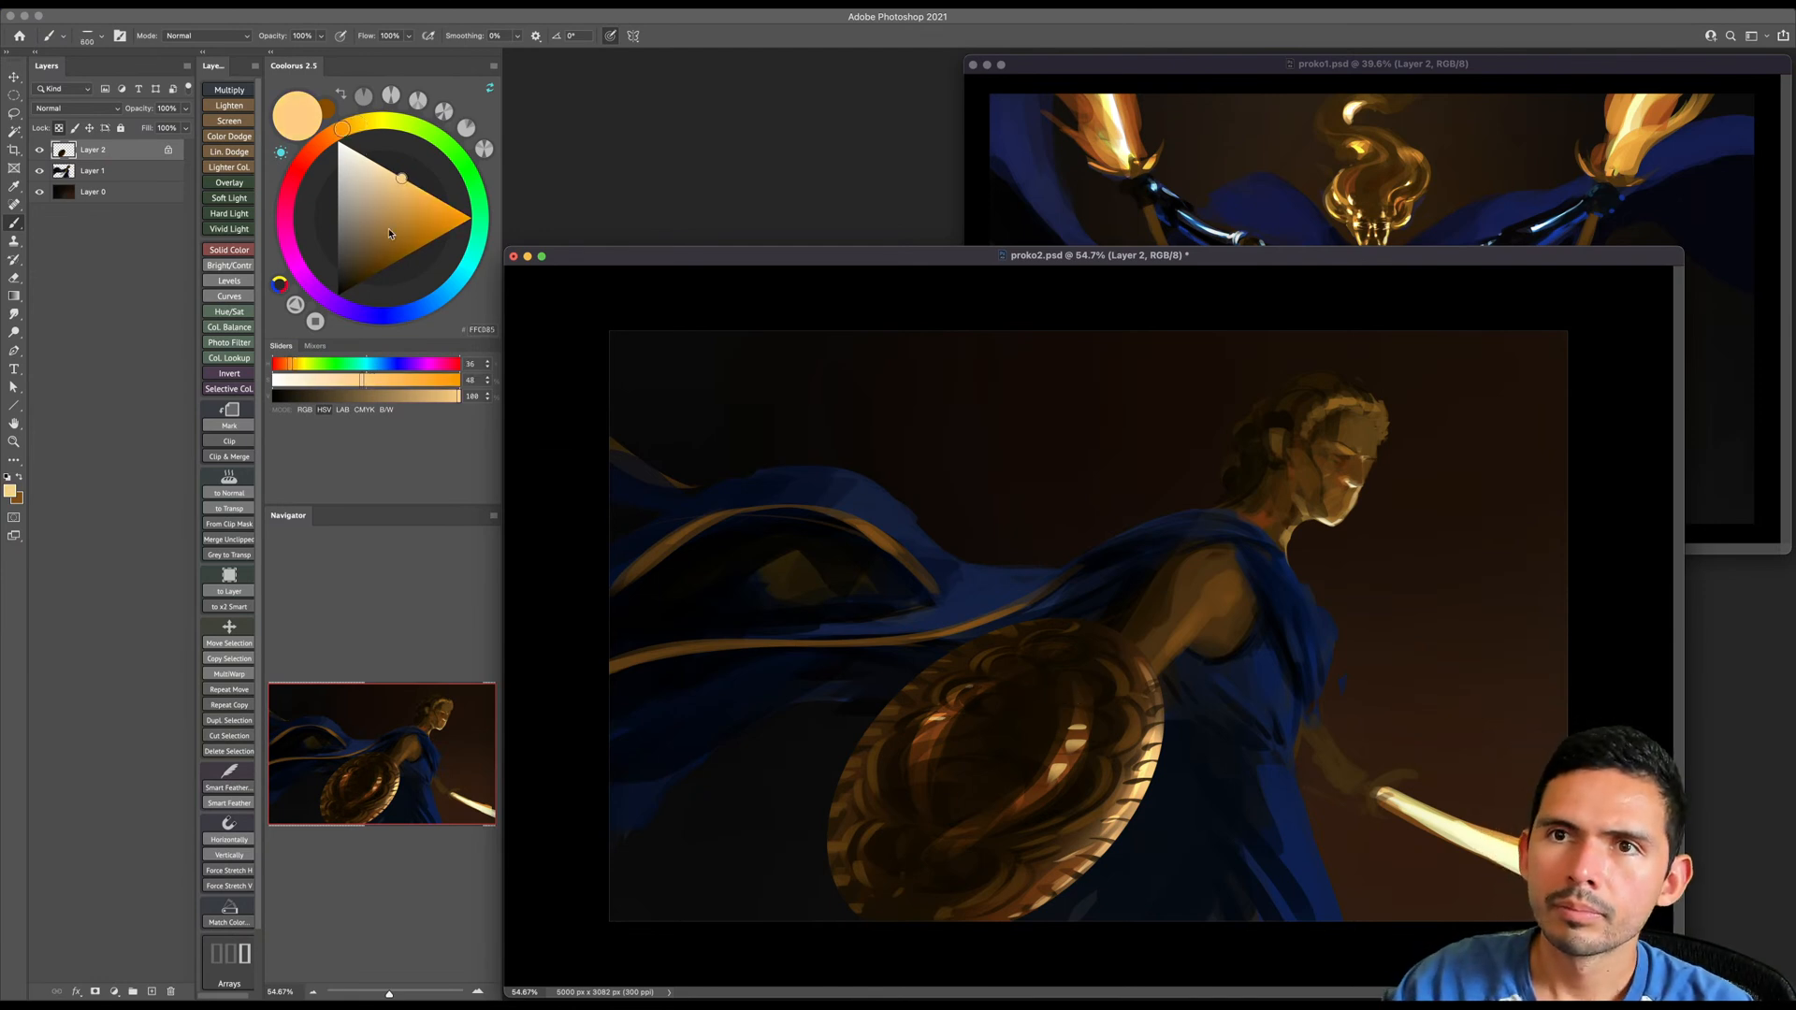
{"action": "left_click", "coordinate": [388, 266]}
{"action": "key", "text": "bracketright"}
{"action": "key", "text": "bracketleft"}
{"action": "key", "text": "bracketleft"}
{"action": "key", "text": "bracketleft"}
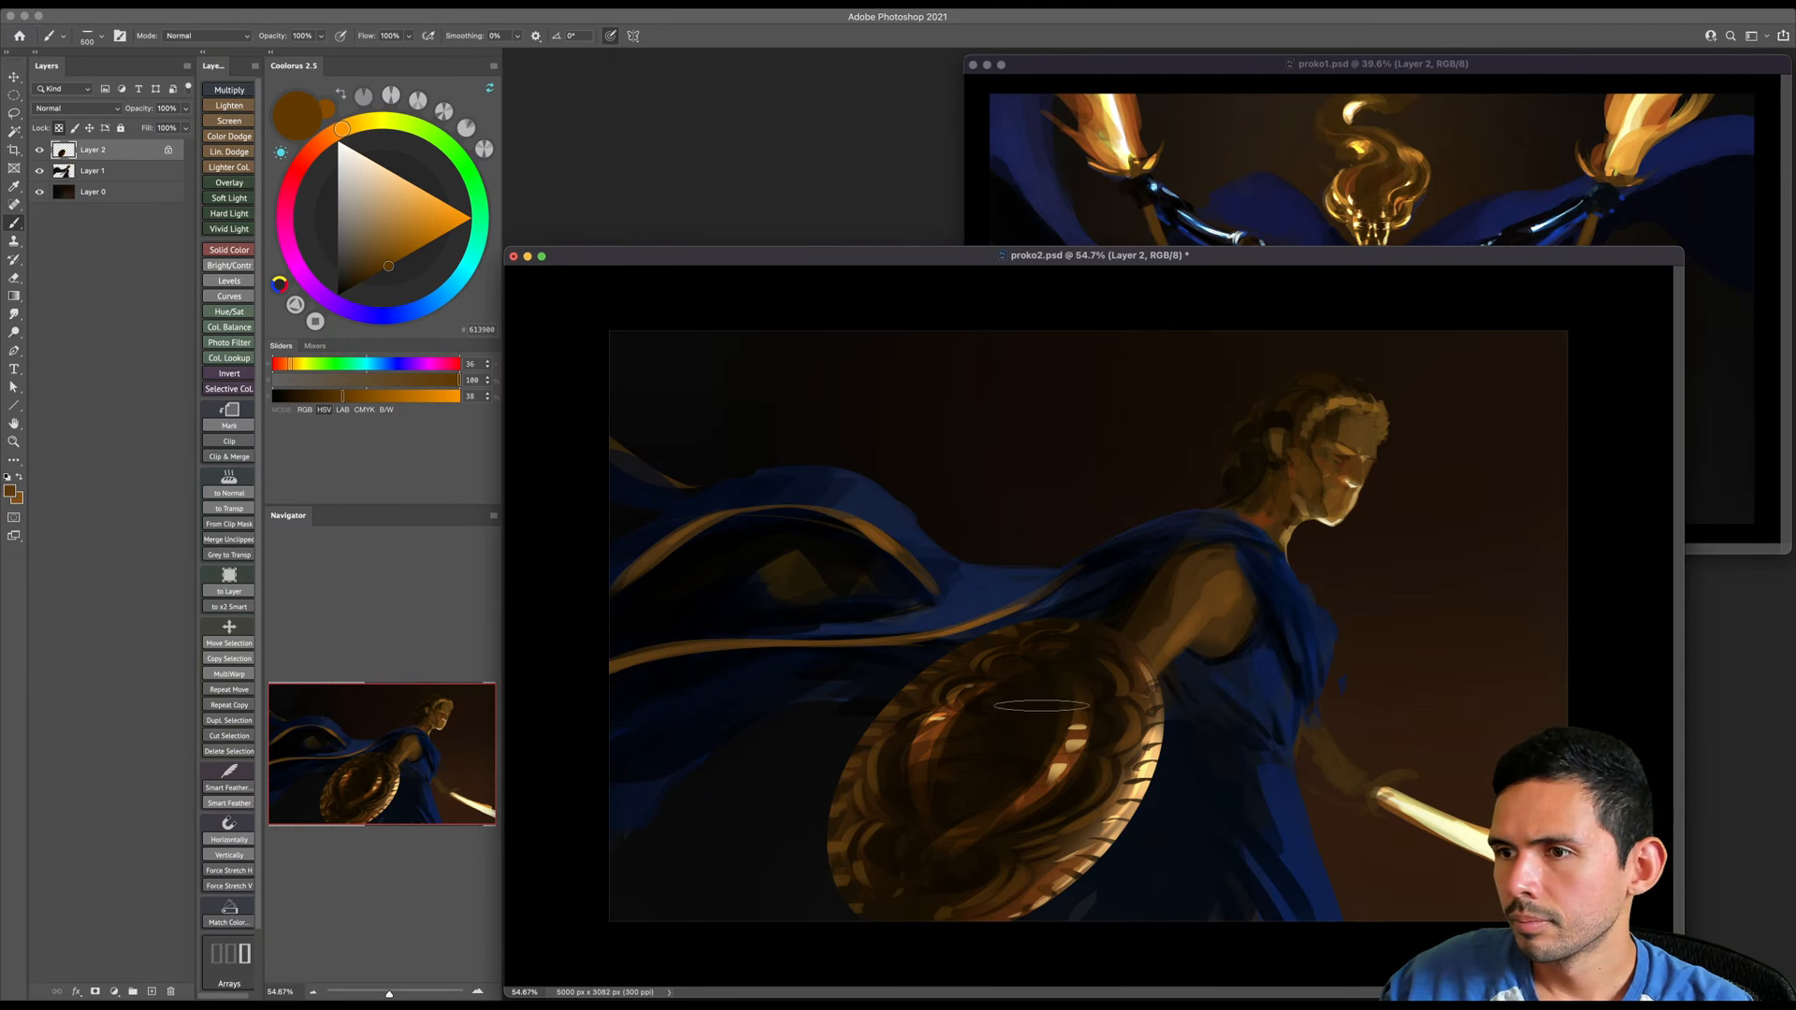
{"action": "key", "text": "bracketleft"}
{"action": "key", "text": "bracketleft"}
{"action": "key", "text": "bracketleft"}
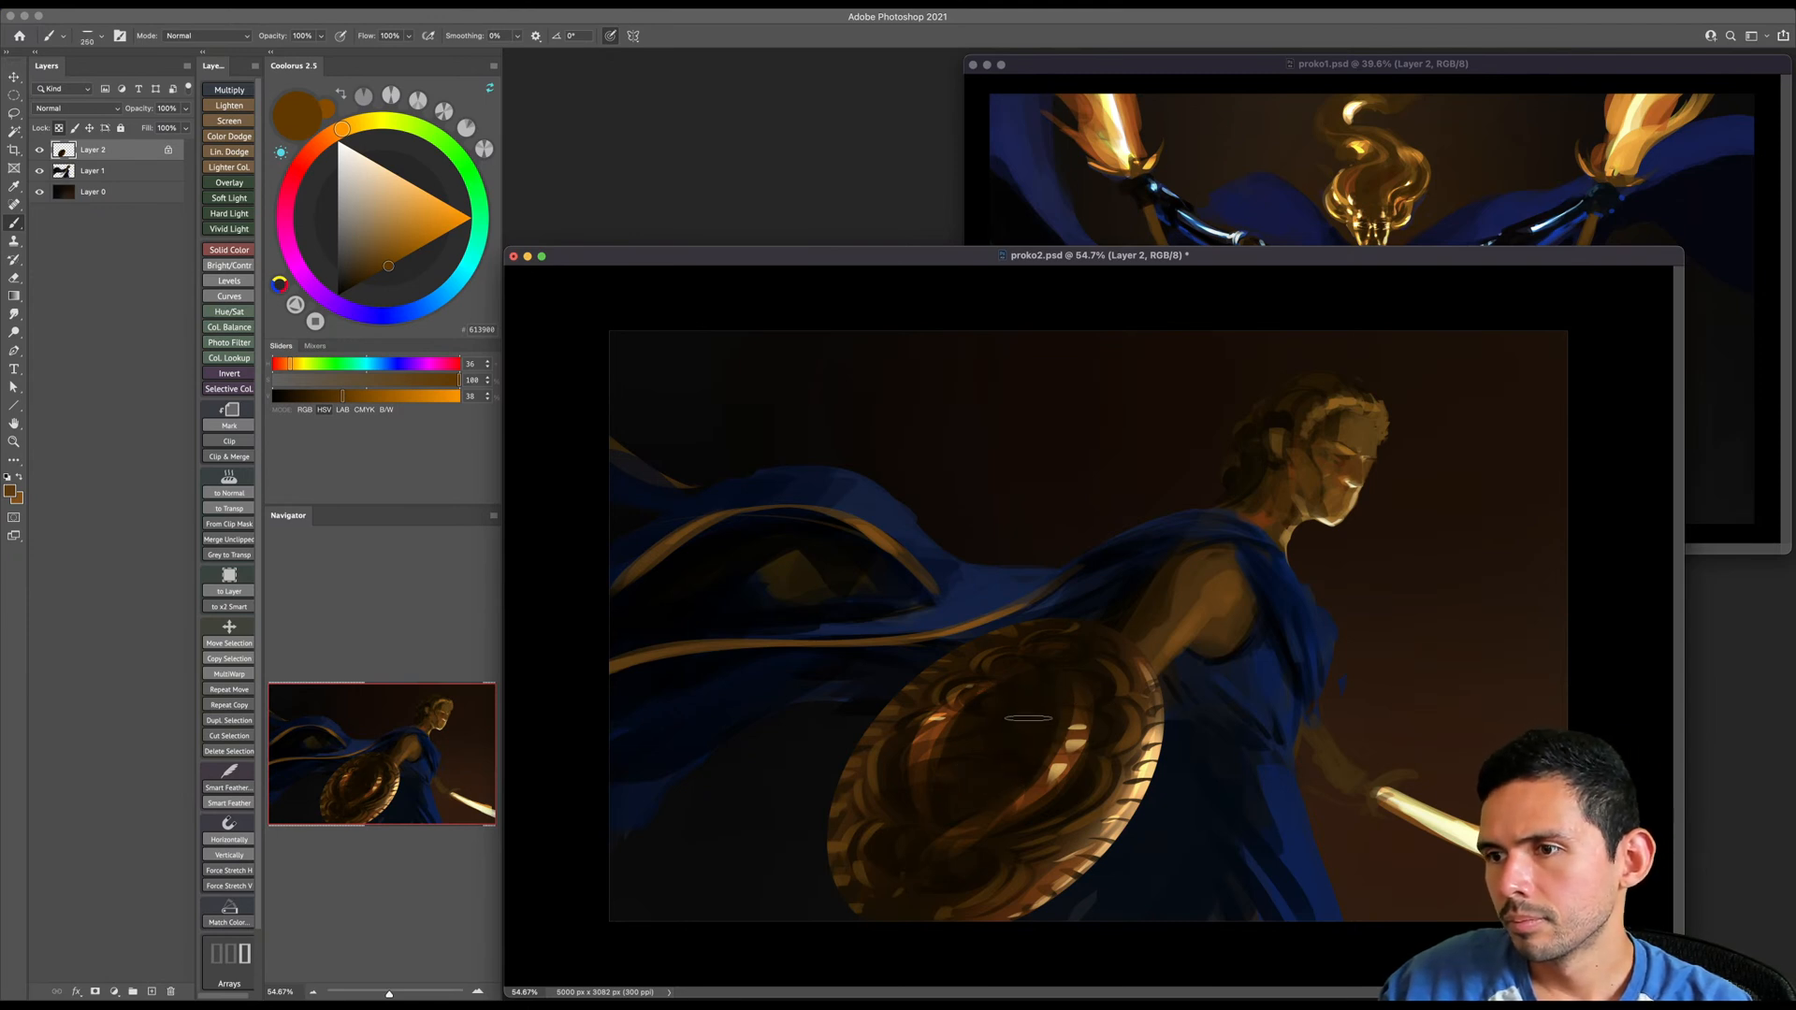
{"action": "left_click_drag", "start_coordinate": [972, 721], "coordinate": [1030, 742]}
{"action": "left_click", "coordinate": [995, 745], "text": "alt"}
- Carve the shapes in the shield's center with near-black strokes, using a much smaller brush
{"action": "key", "text": "bracketleft"}
{"action": "key", "text": "bracketleft"}
{"action": "key", "text": "bracketleft"}
{"action": "key", "text": "bracketleft"}
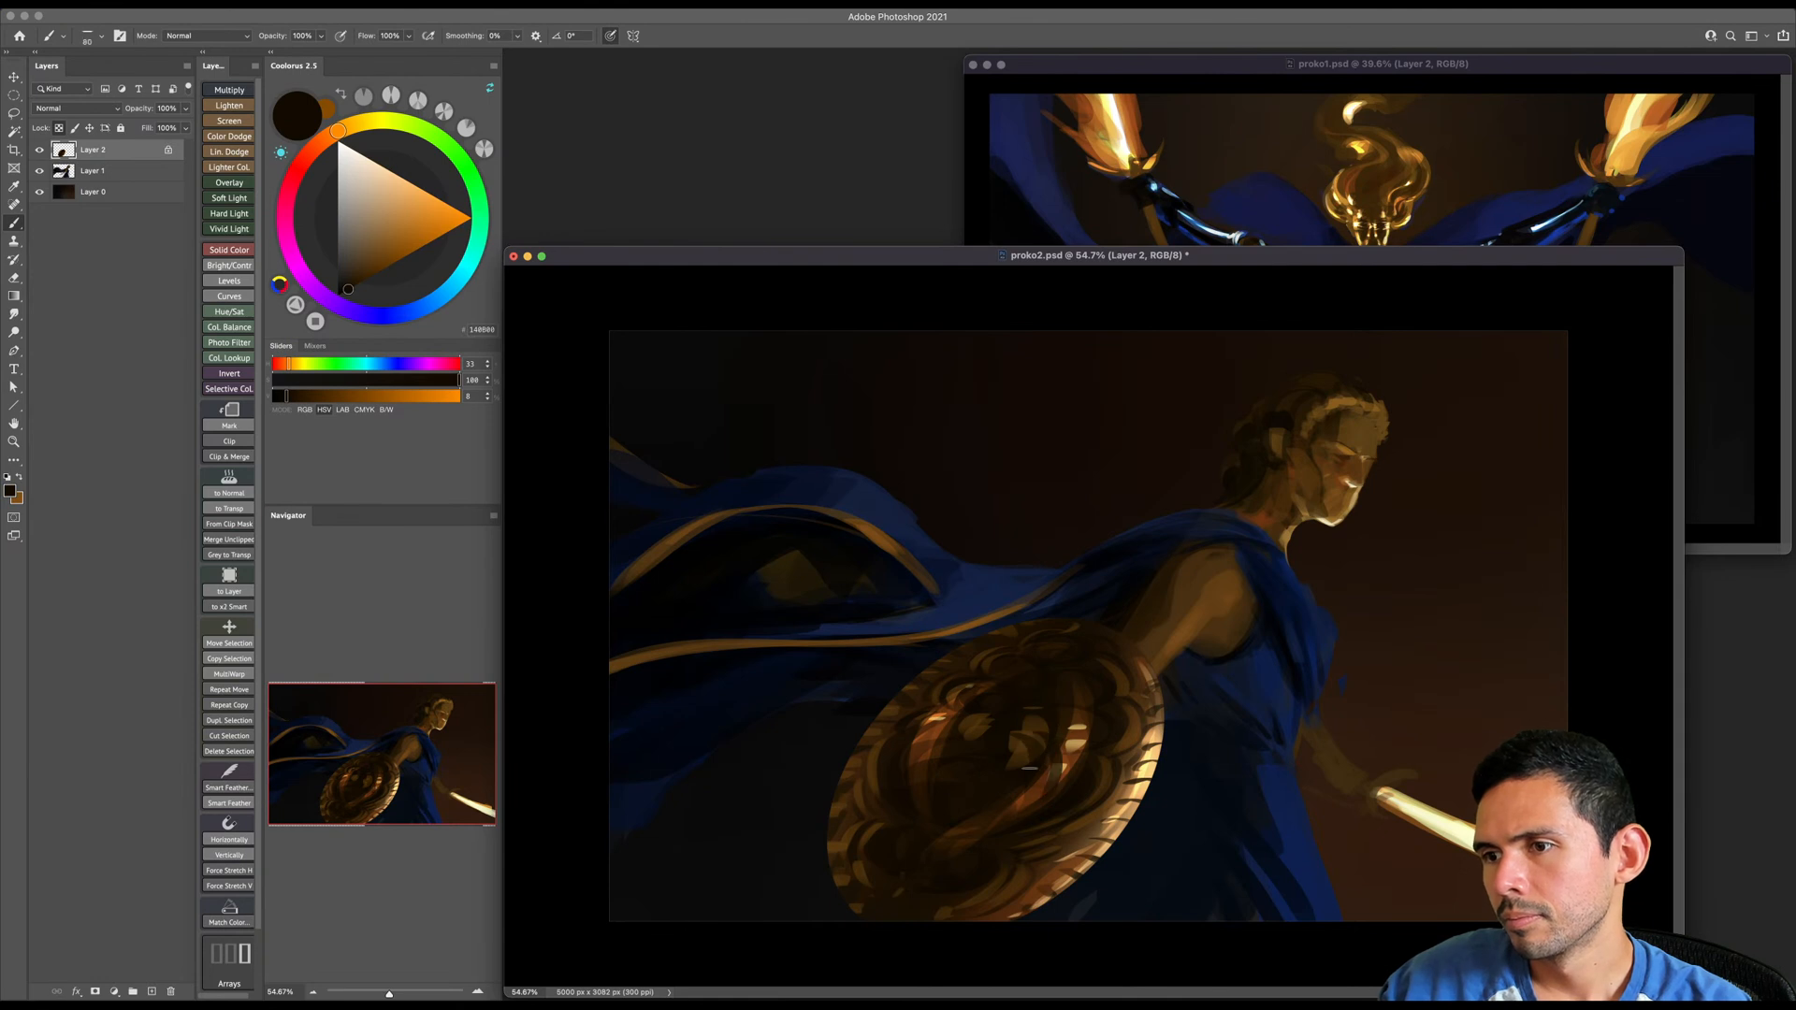
{"action": "key", "text": "bracketleft"}
{"action": "key", "text": "bracketleft"}
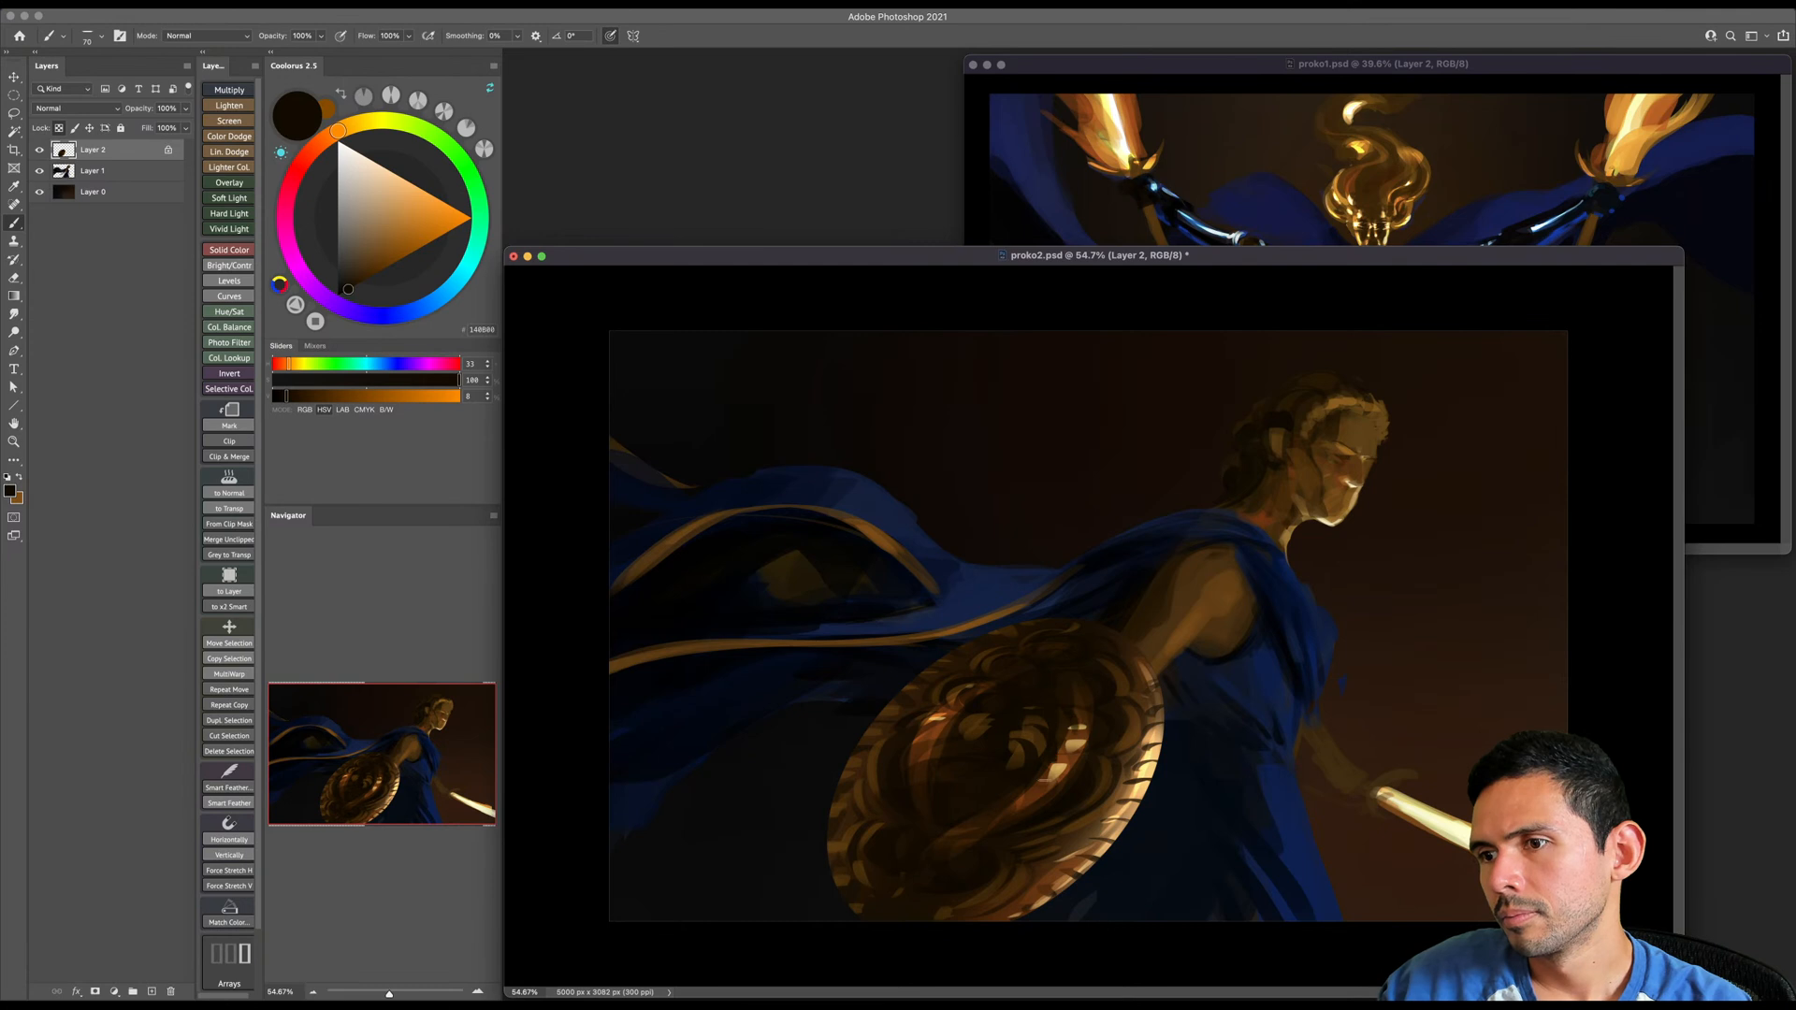
{"action": "key", "text": "bracketright"}
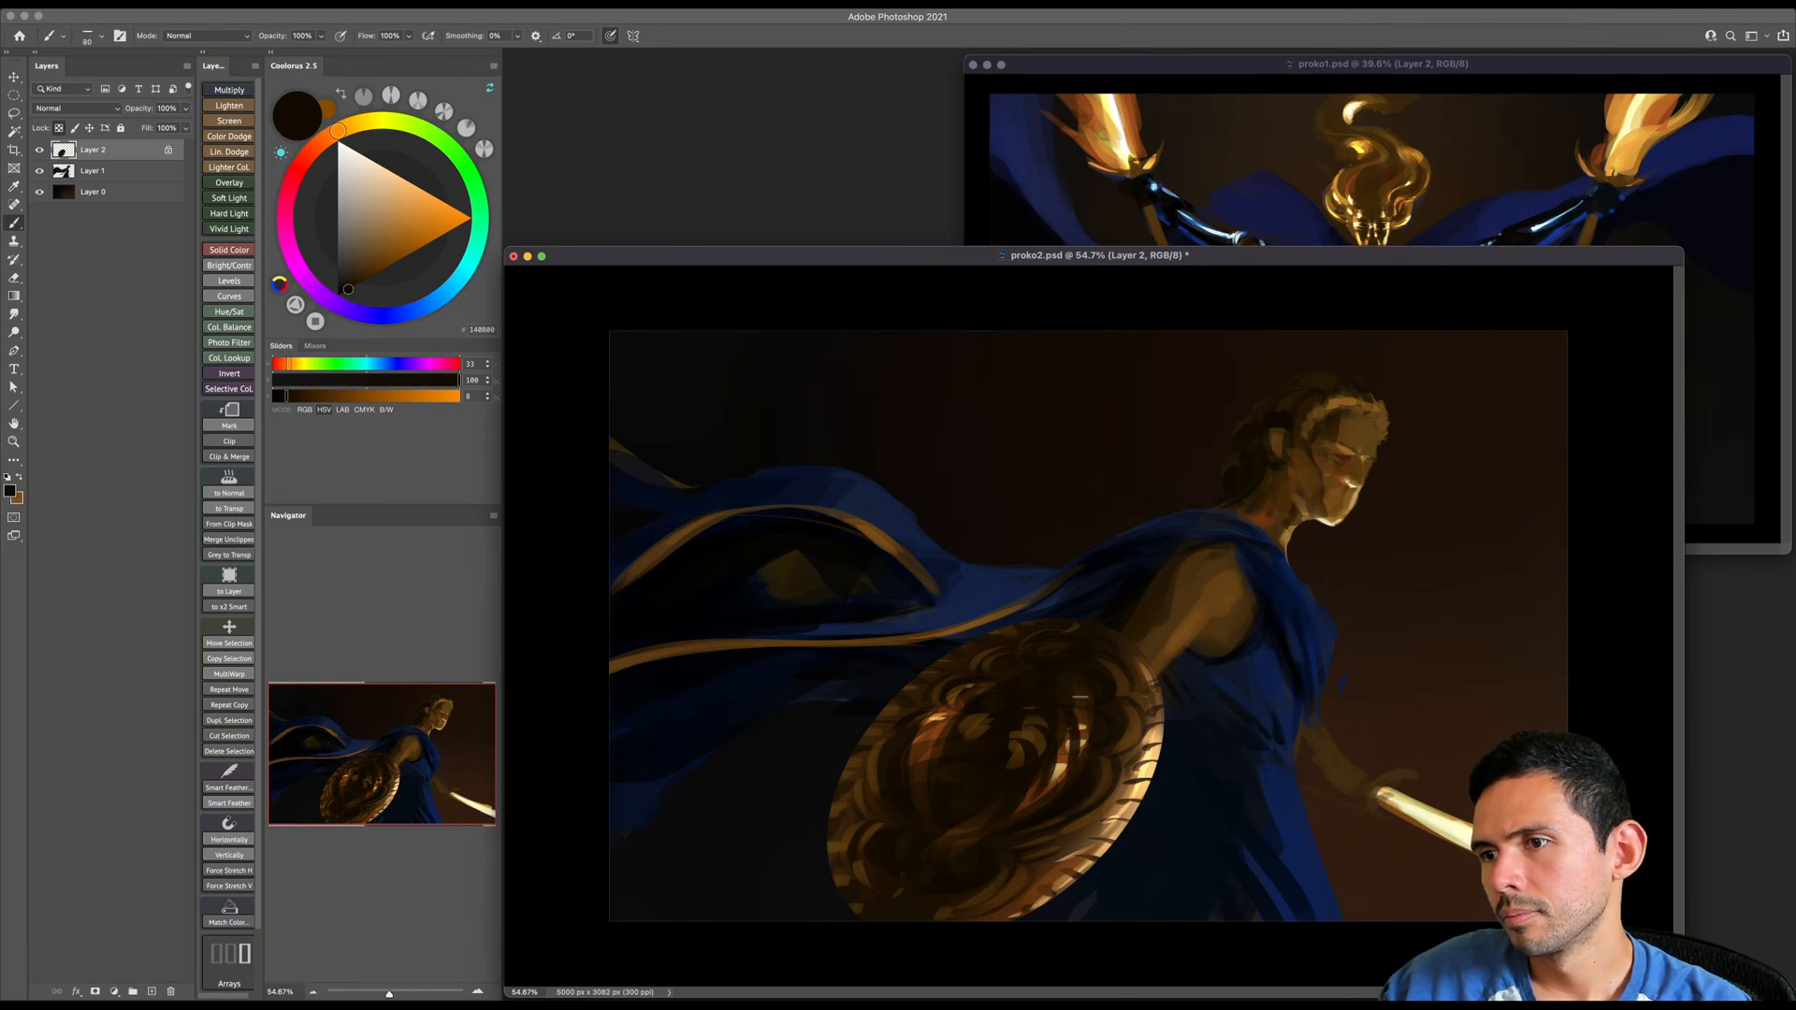
{"action": "key", "text": "bracketright"}
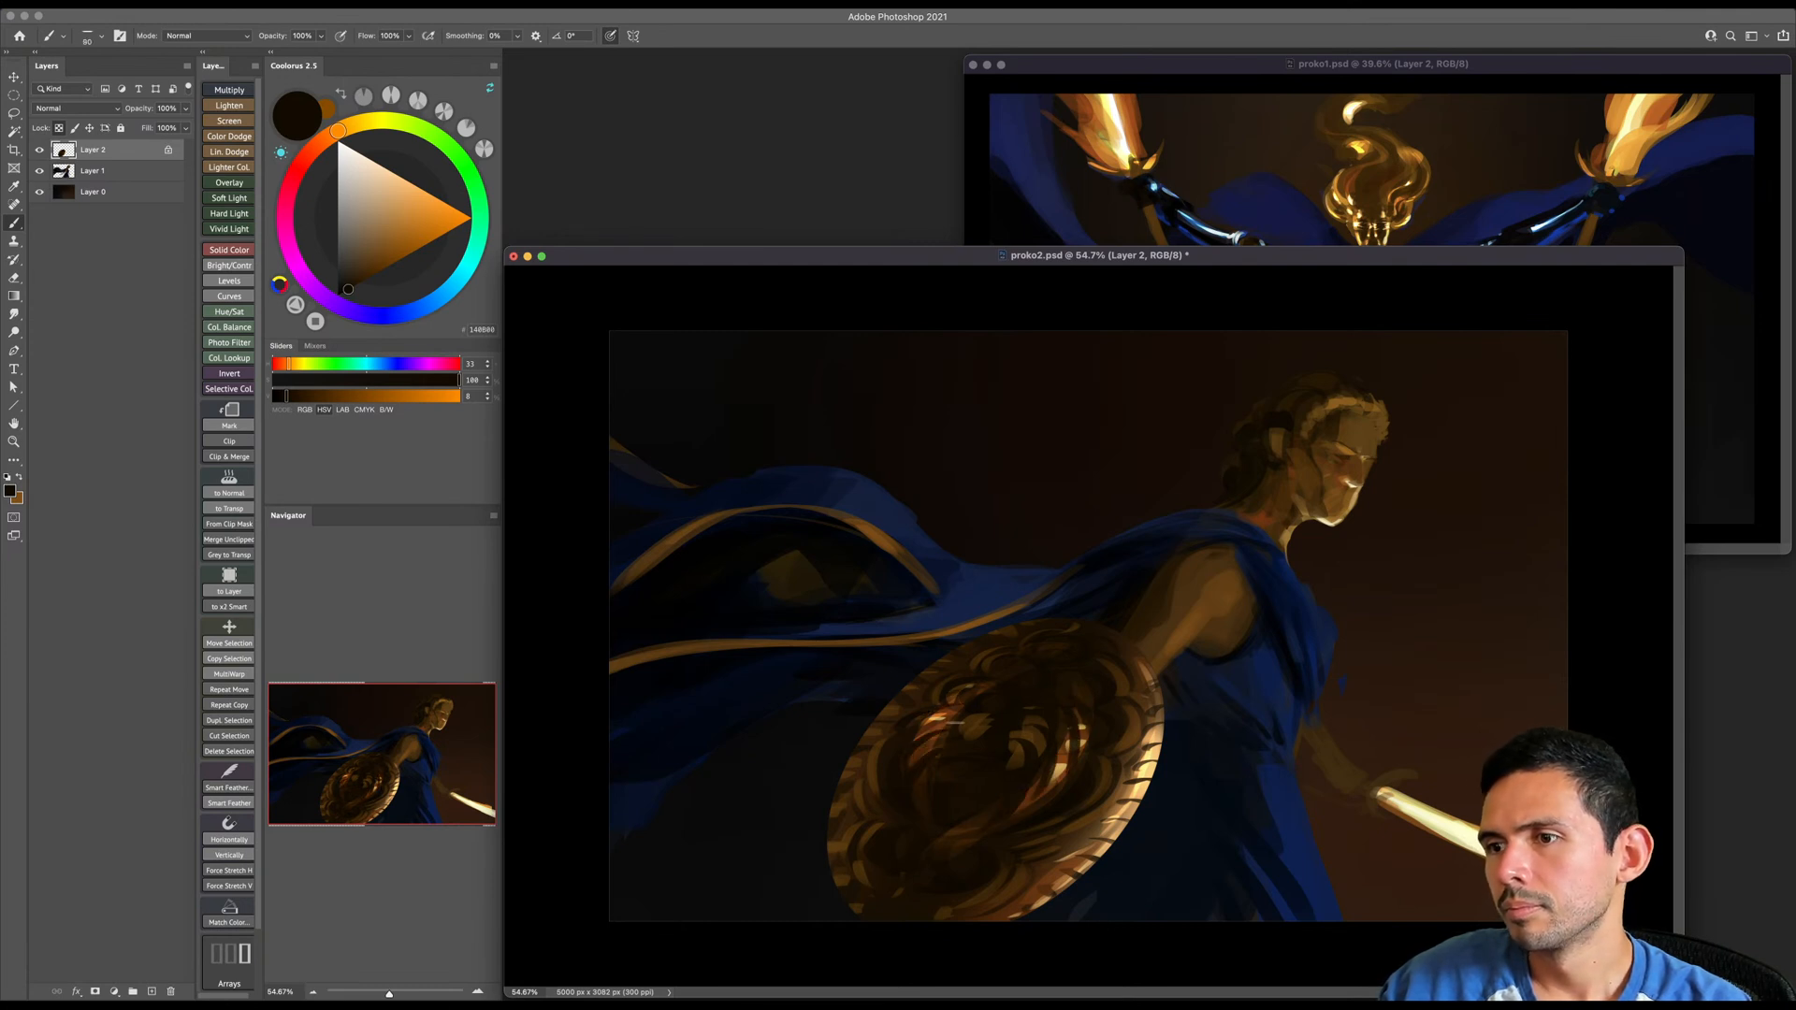
- Save the document and flip the canvas horizontally
{"action": "key", "text": "super+s"}
{"action": "key", "text": "z"}
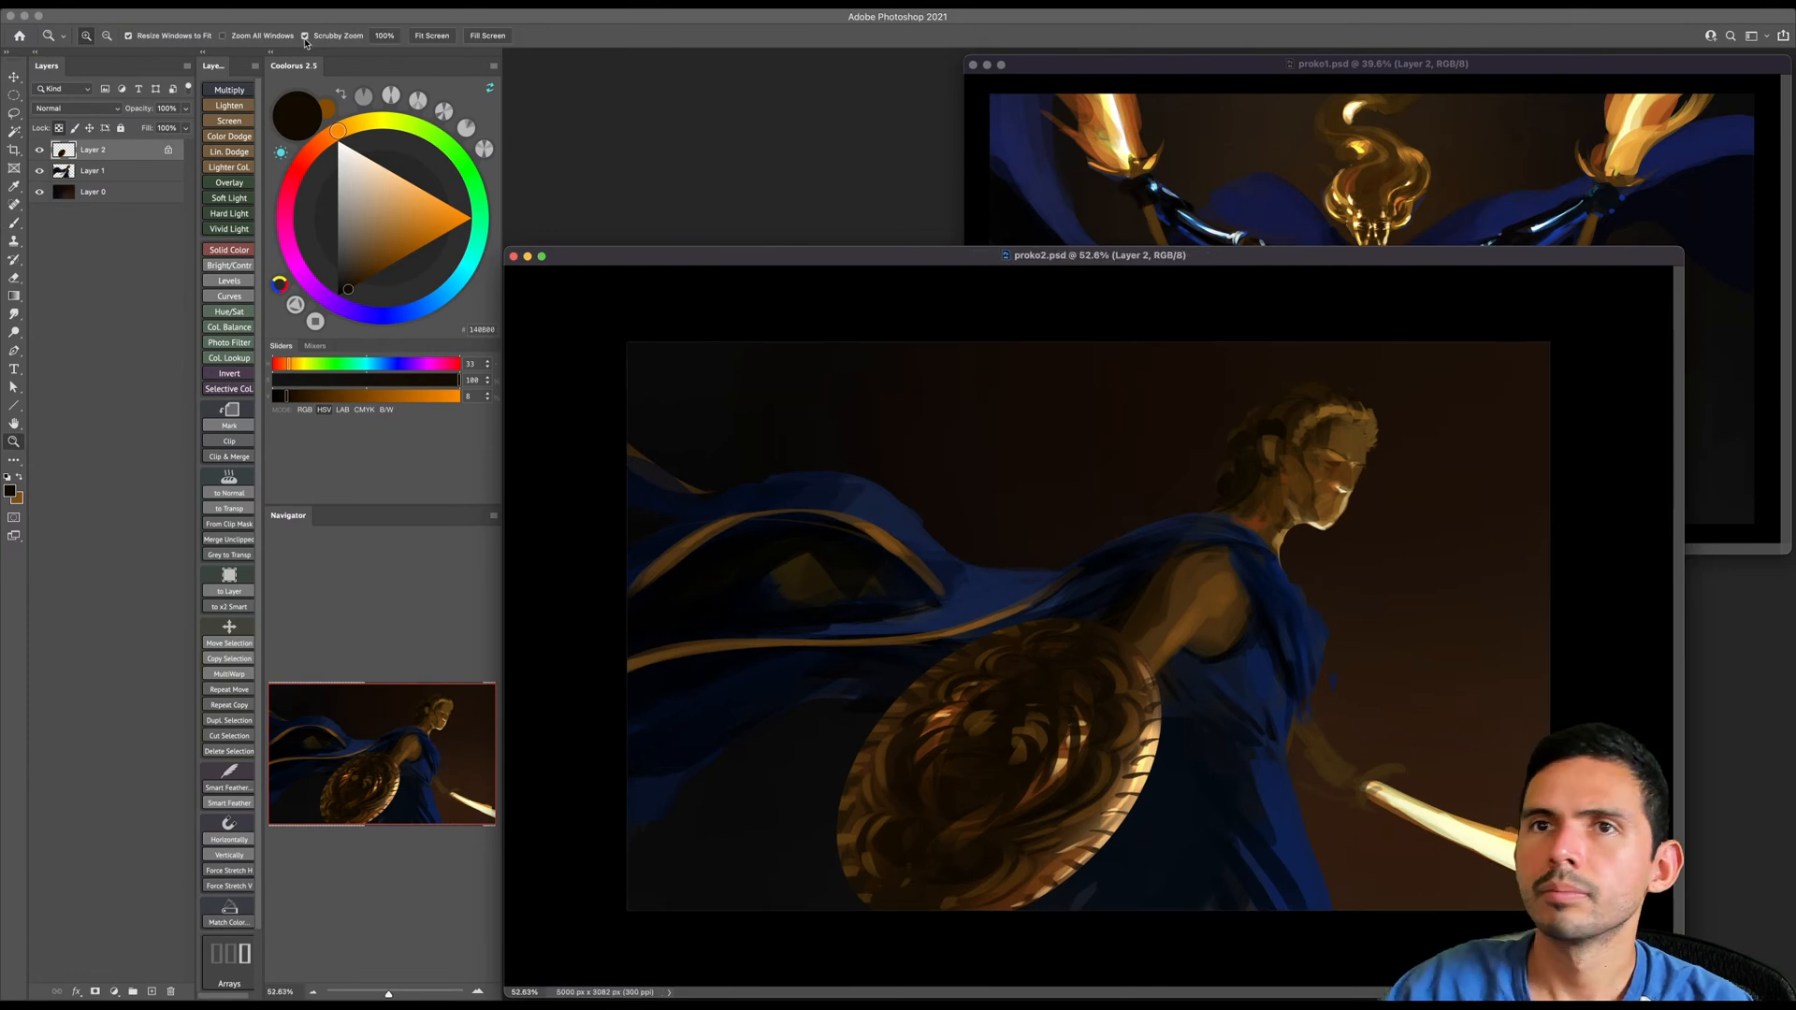
{"action": "left_click", "coordinate": [170, 5]}
{"action": "mouse_move", "coordinate": [240, 130]}
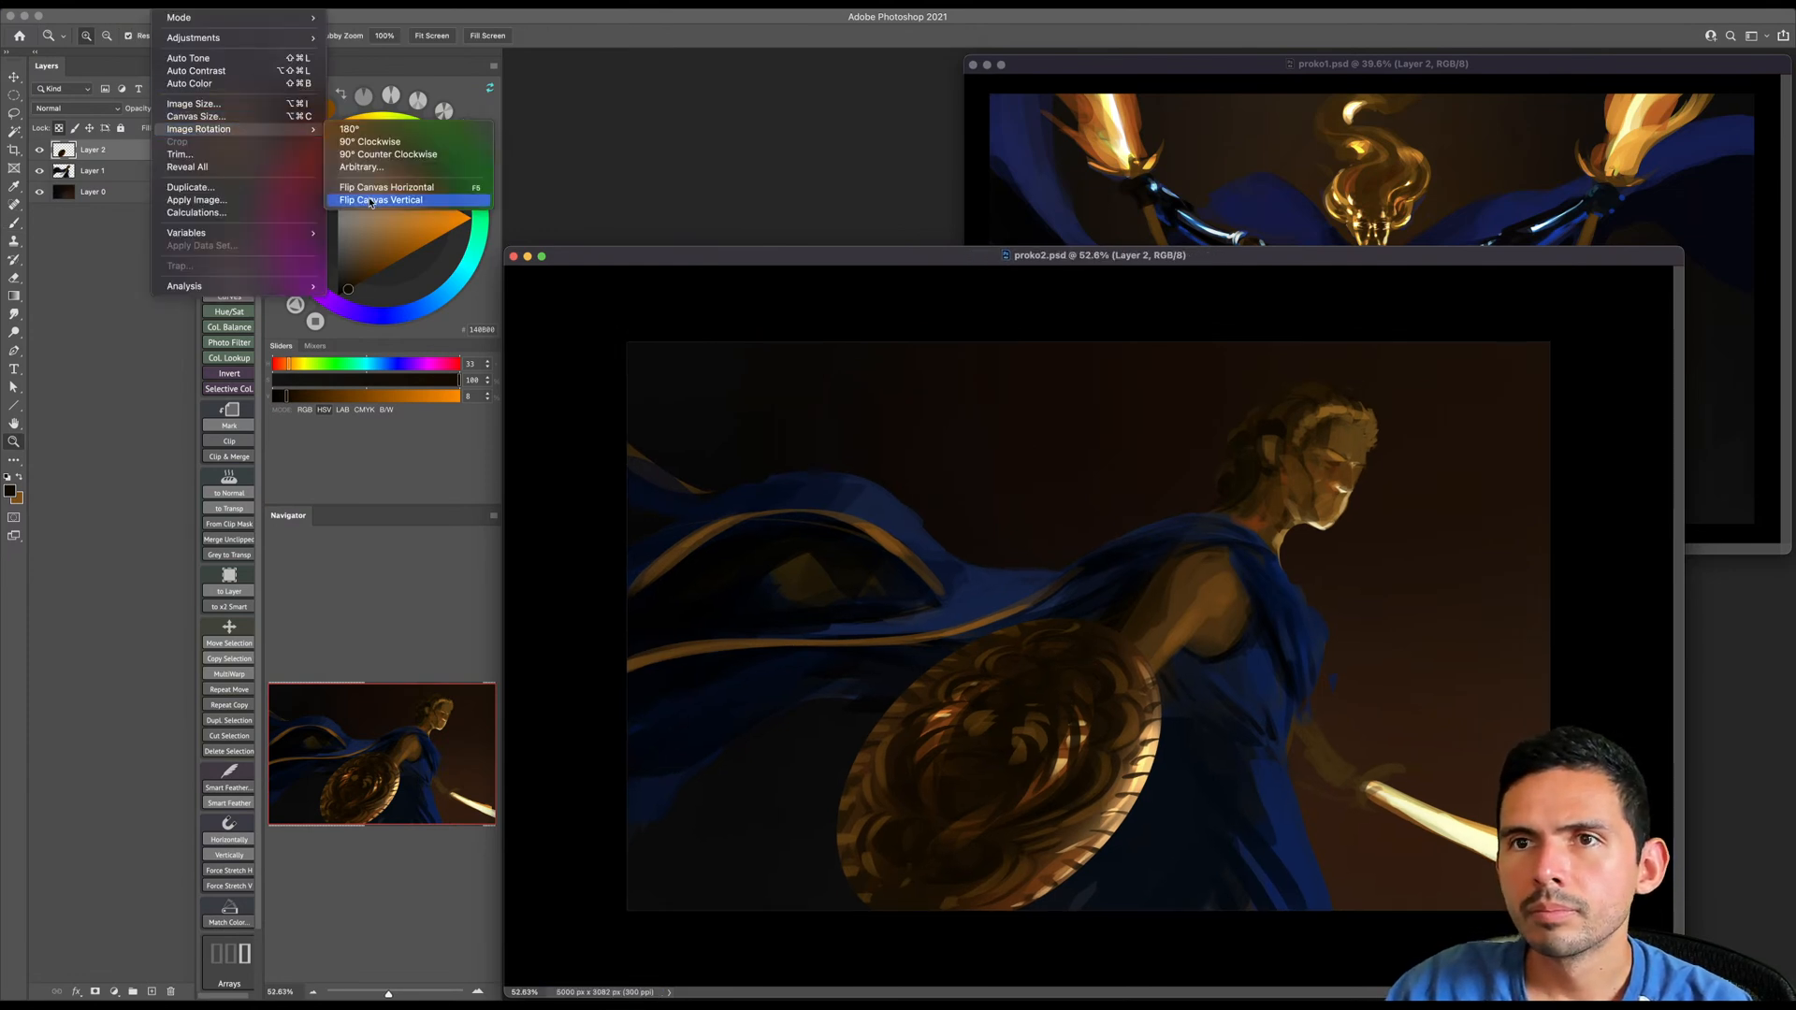
{"action": "left_click", "coordinate": [372, 188]}
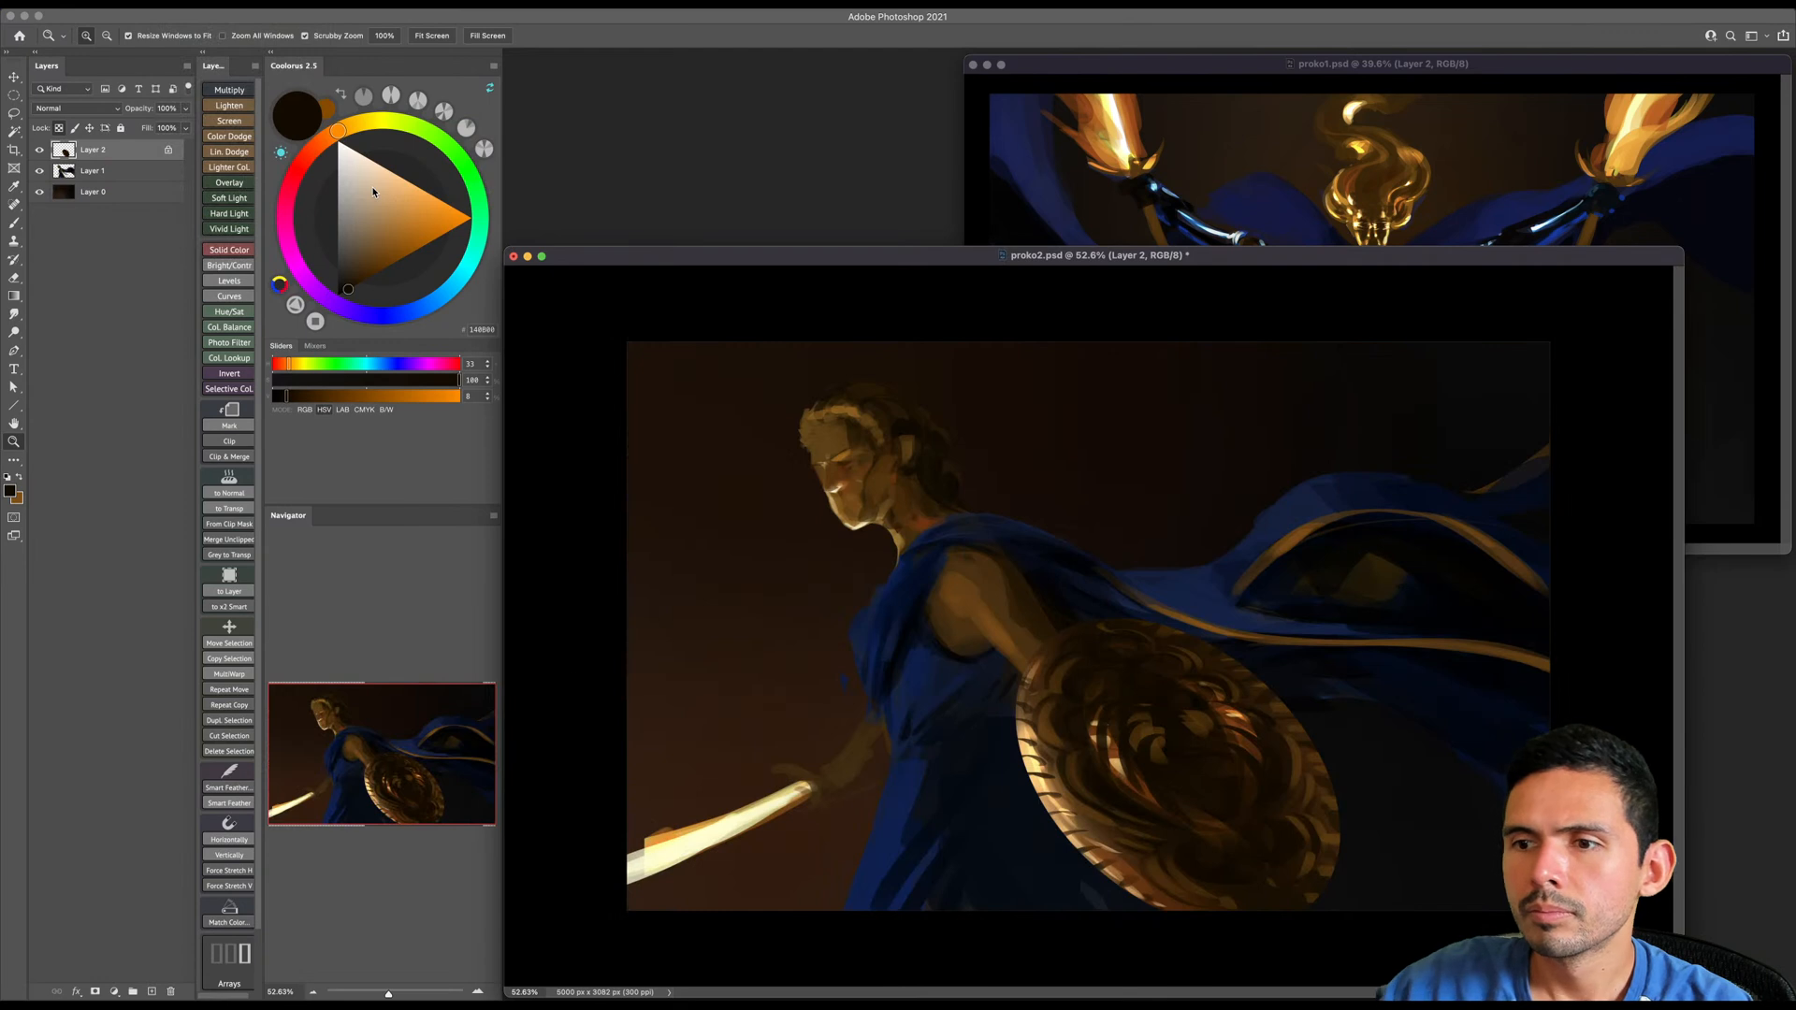
- Set the brush to Screen mode and rotate its tip to -69°
{"action": "key", "text": "b"}
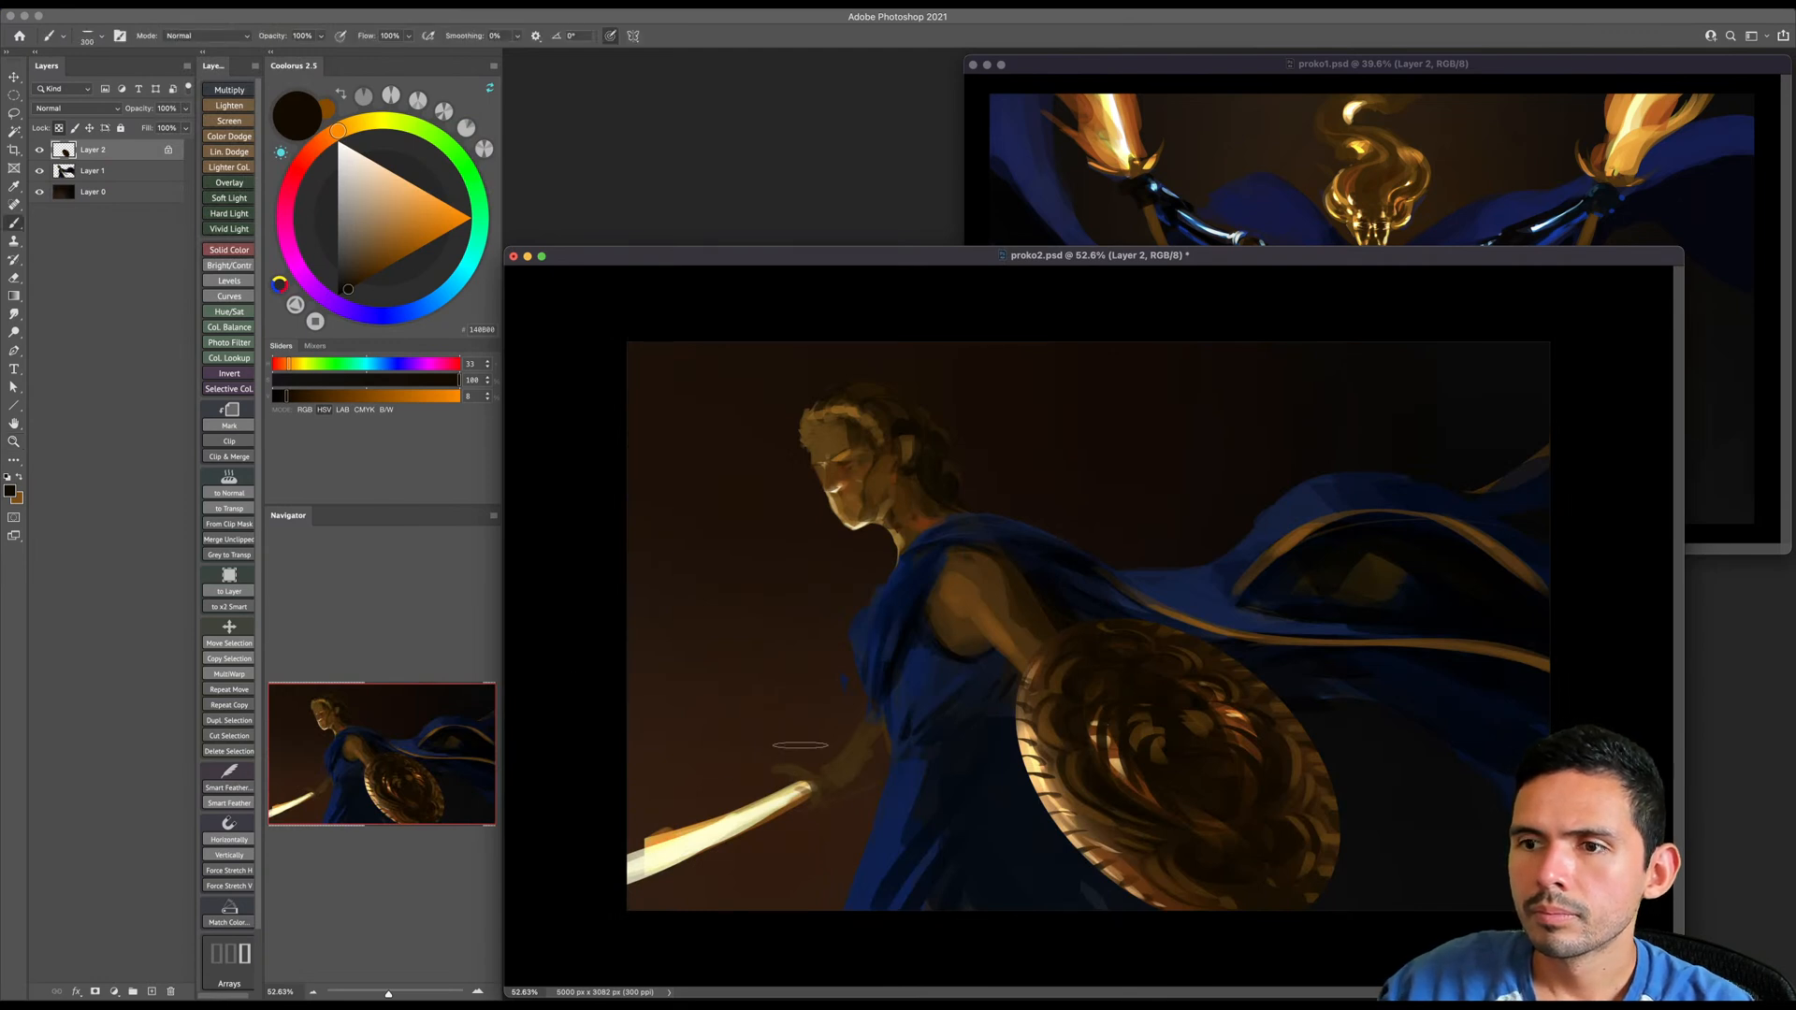
{"action": "right_click", "coordinate": [800, 744], "text": "shift"}
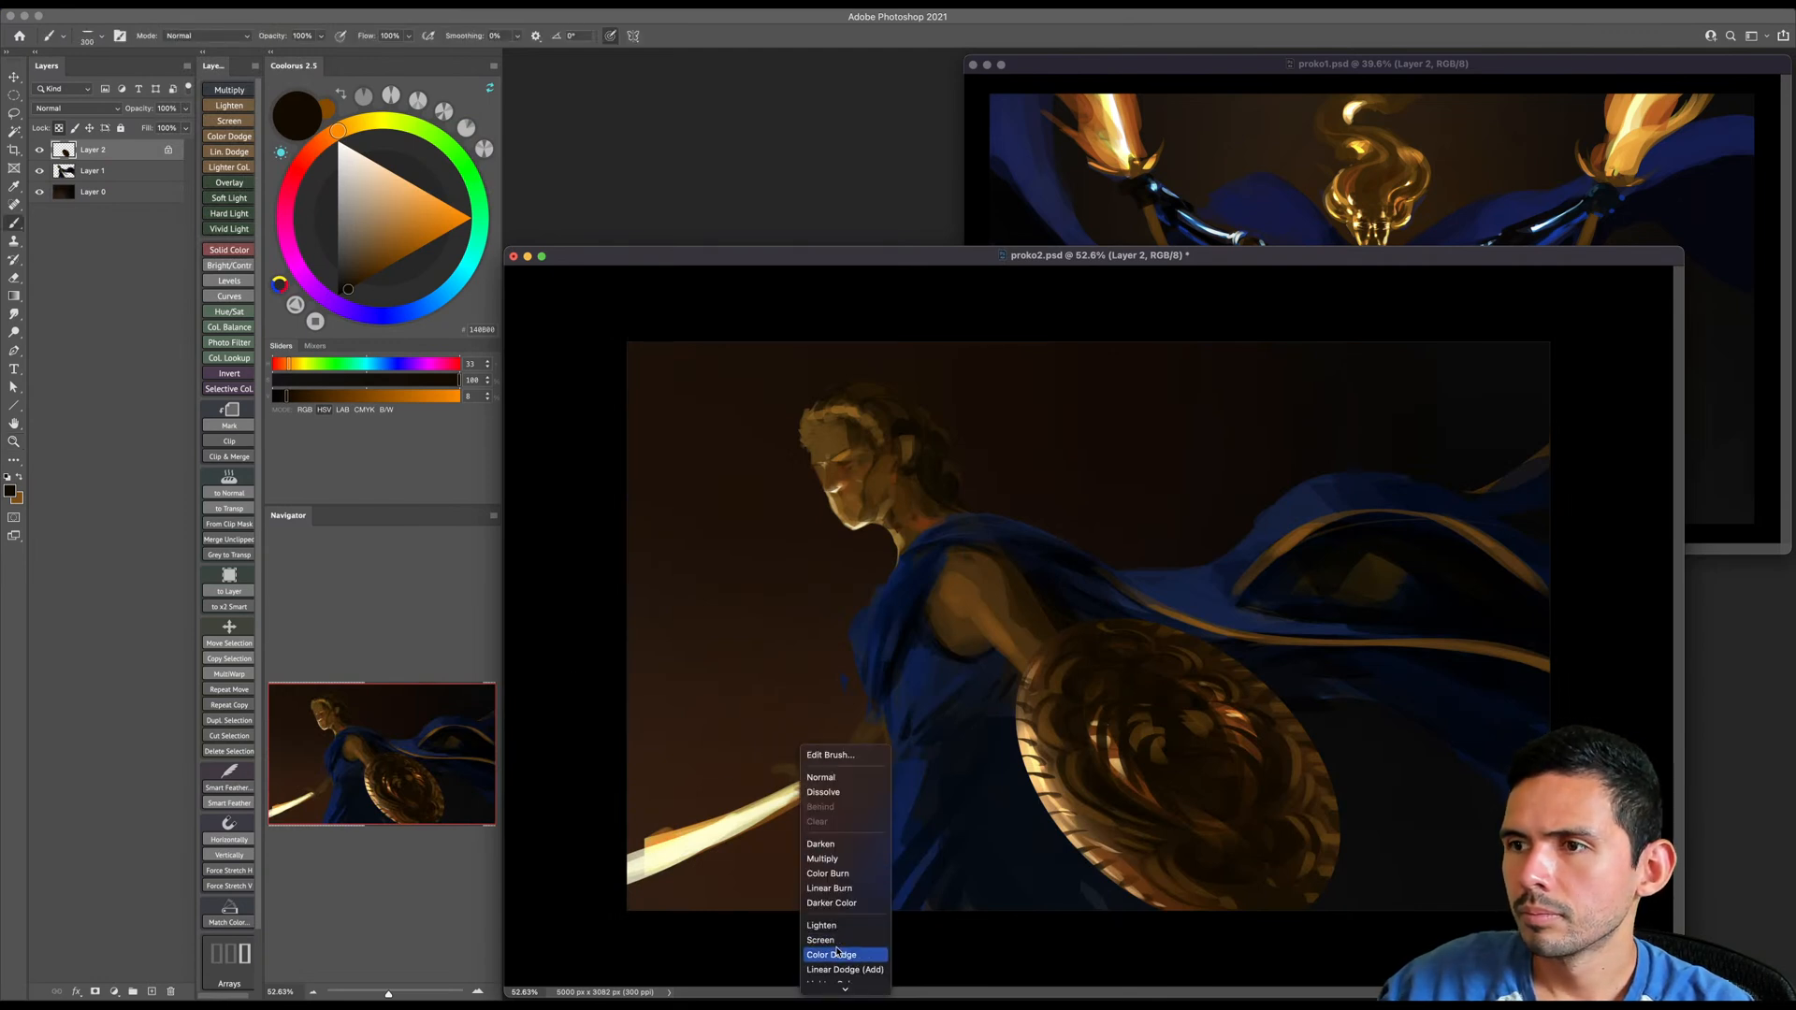
{"action": "left_click", "coordinate": [821, 940]}
{"action": "right_click", "coordinate": [791, 569]}
{"action": "left_click_drag", "start_coordinate": [850, 363], "coordinate": [840, 383]}
{"action": "left_click", "coordinate": [748, 831]}
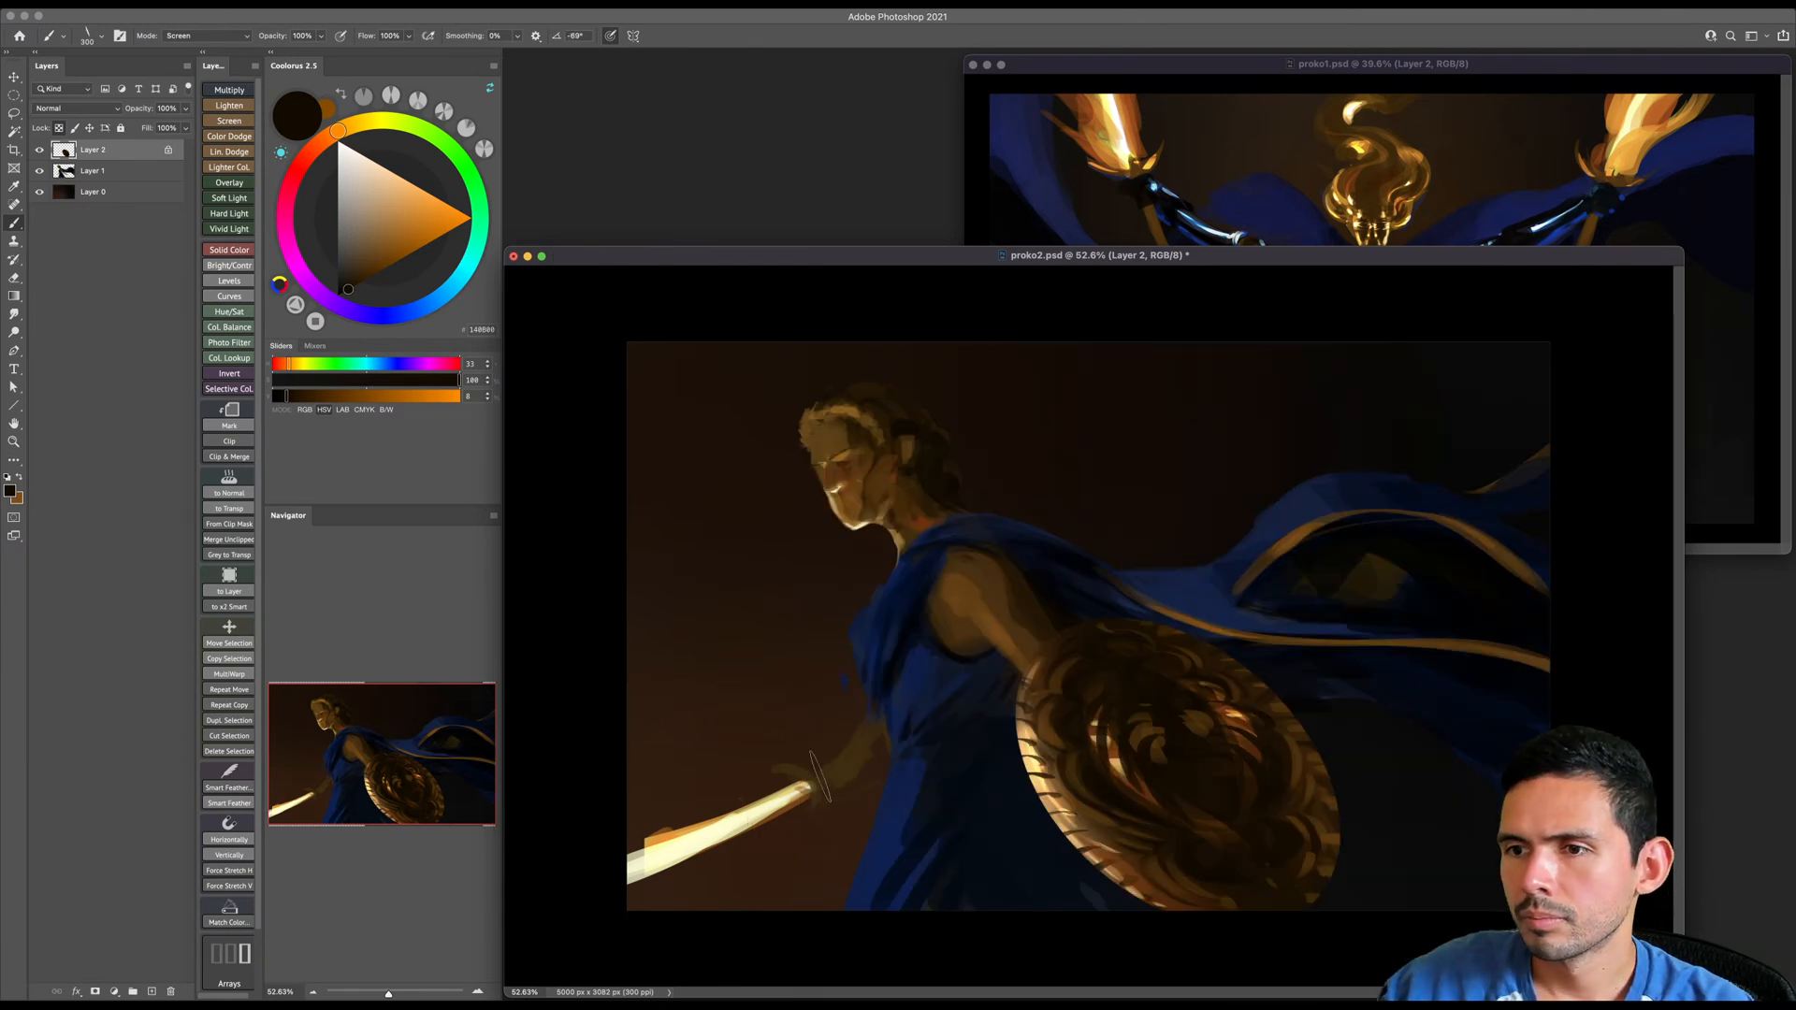
- On Layer 1, add an orange Color Dodge glow along the sword blade
{"action": "left_click", "coordinate": [109, 175]}
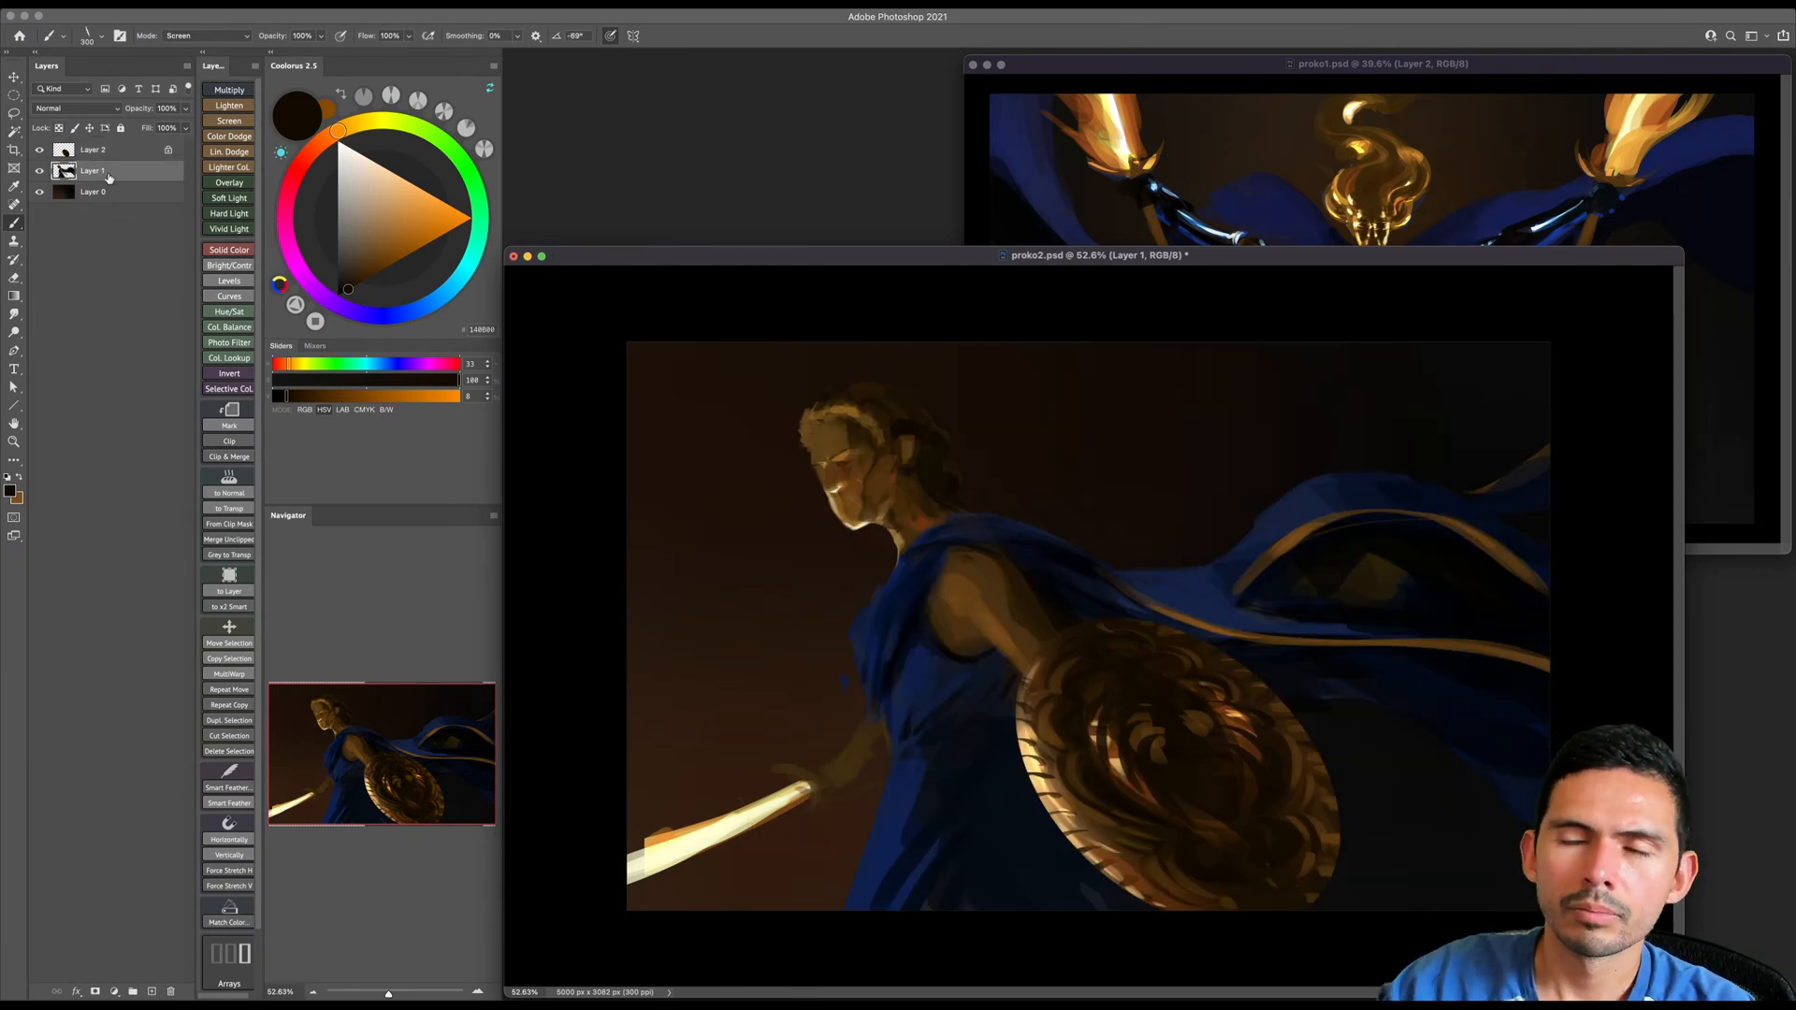
{"action": "right_click", "coordinate": [777, 799], "text": "shift"}
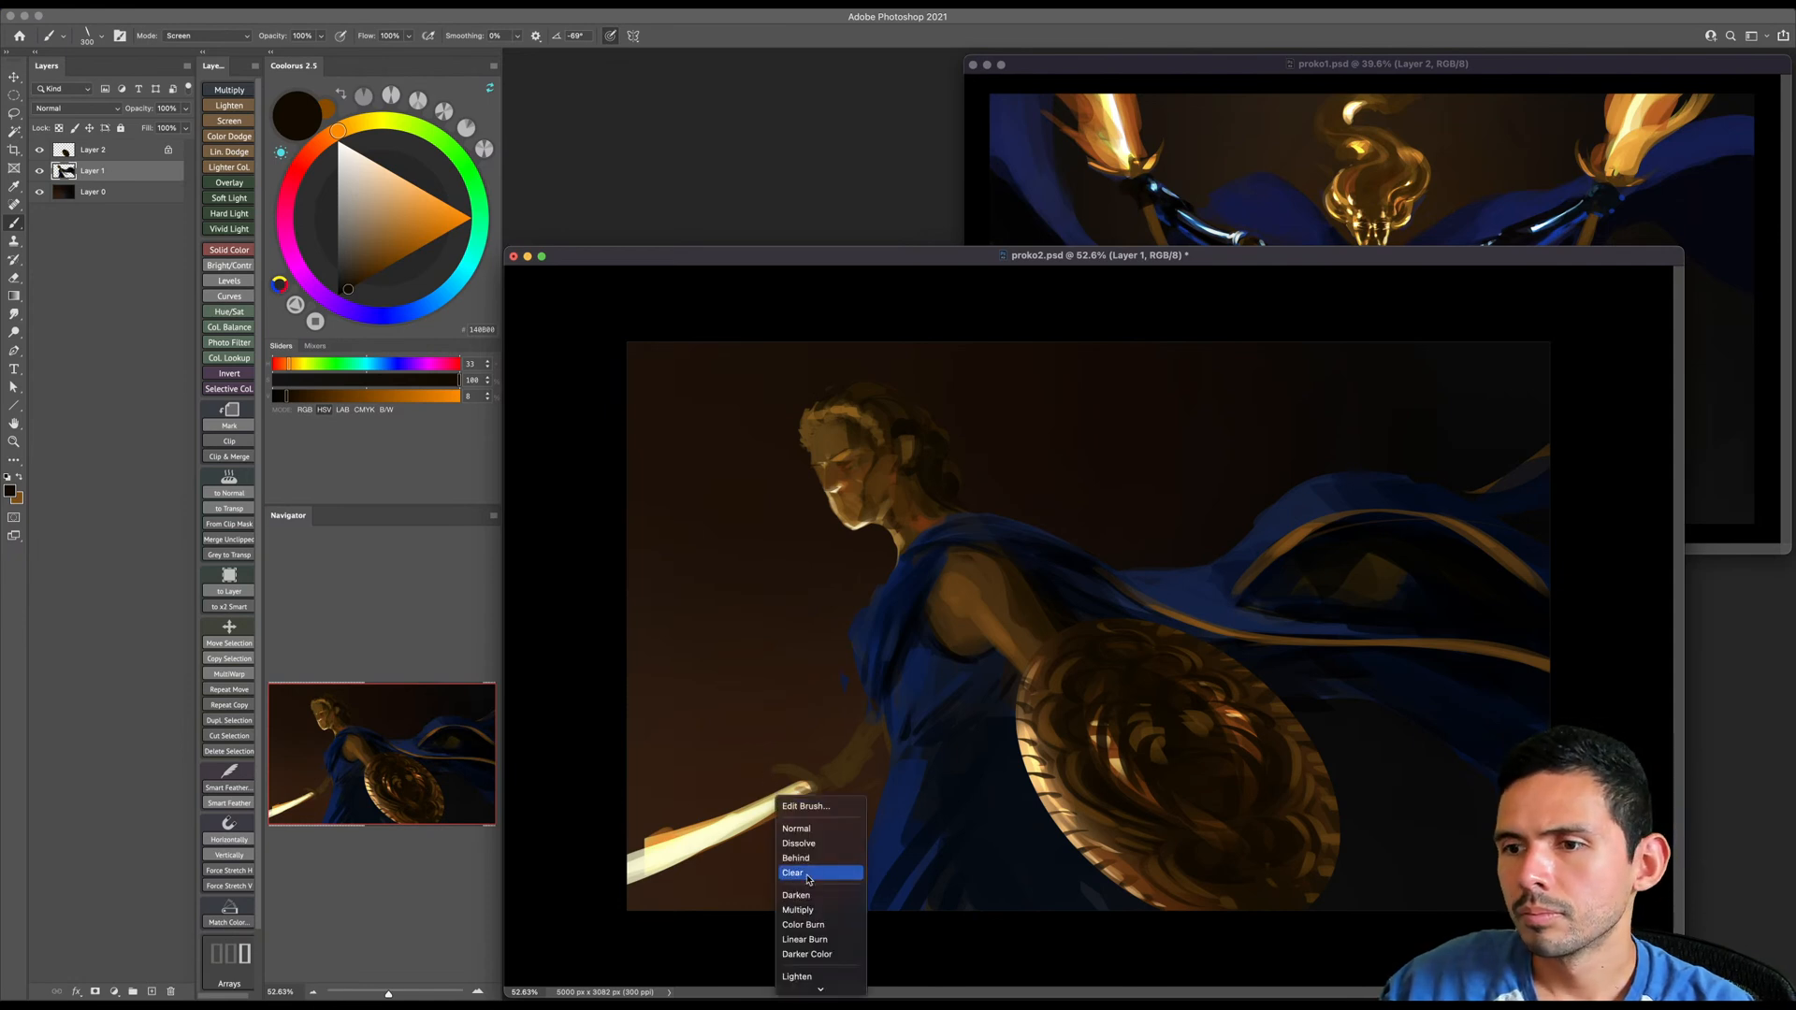
{"action": "mouse_move", "coordinate": [817, 989]}
{"action": "left_click", "coordinate": [817, 876]}
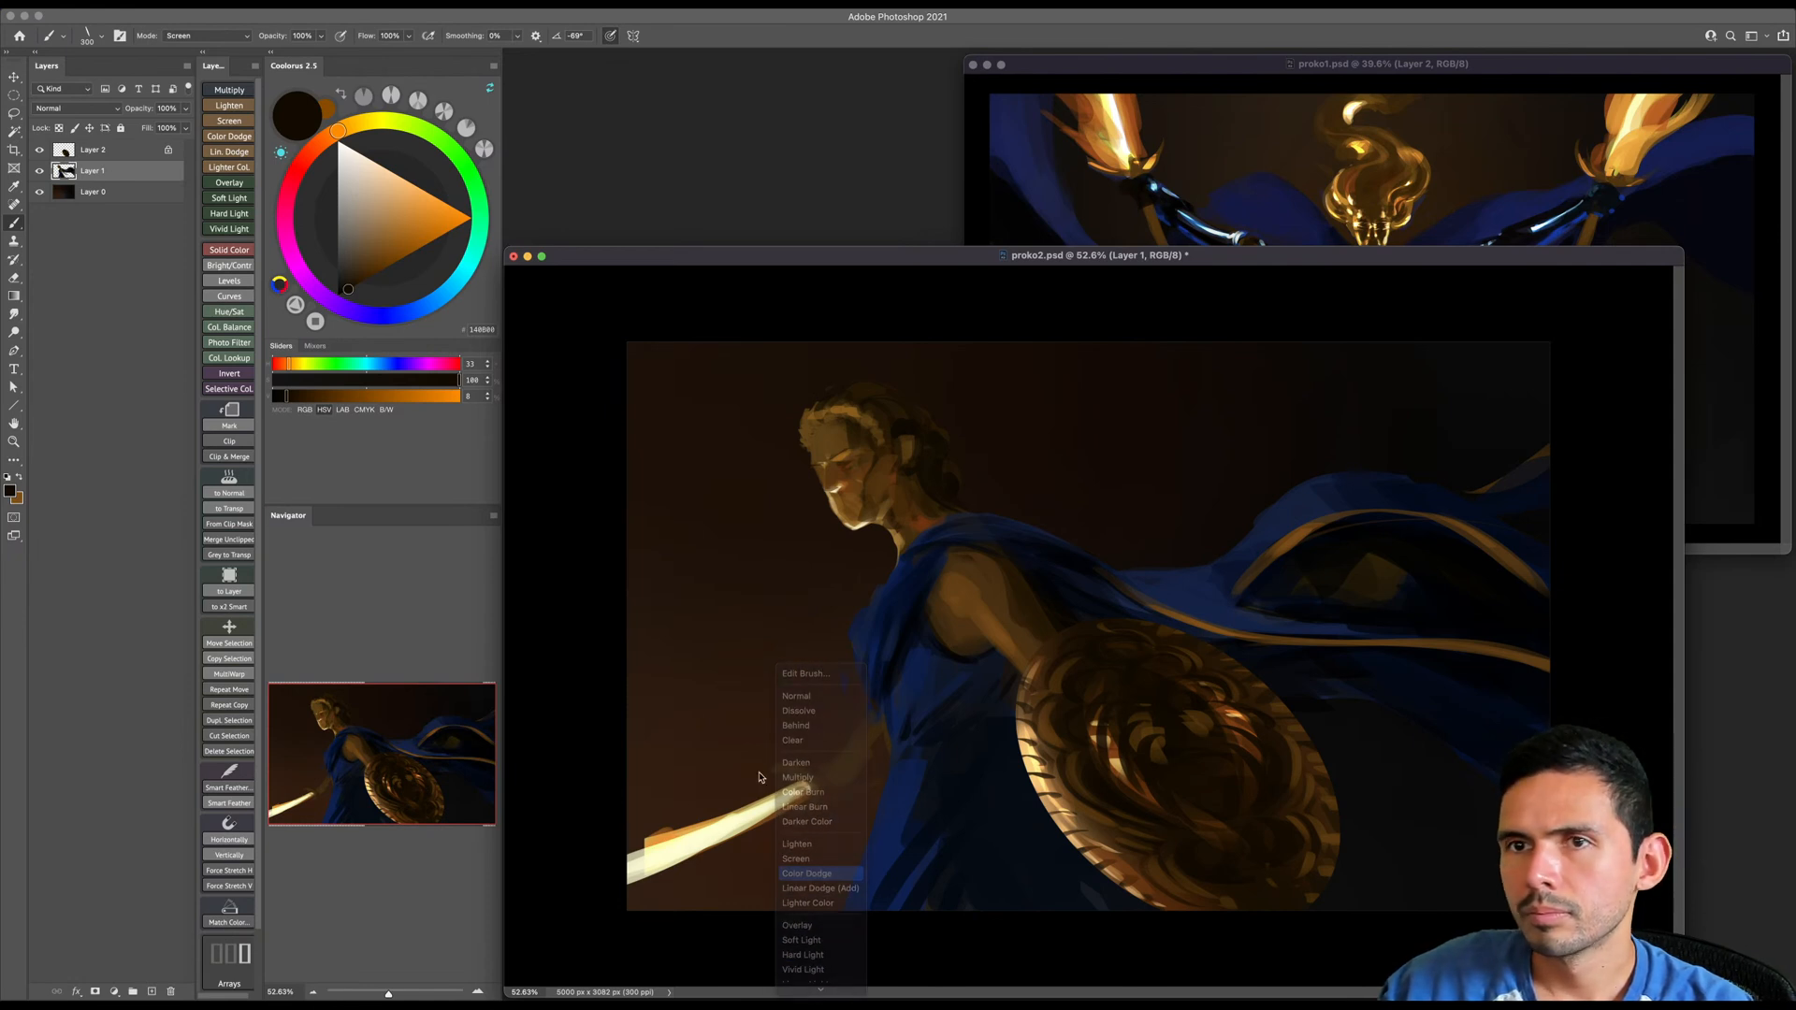
{"action": "left_click", "coordinate": [303, 162]}
{"action": "left_click", "coordinate": [374, 274]}
{"action": "key", "text": "bracketright"}
{"action": "left_click", "coordinate": [329, 136]}
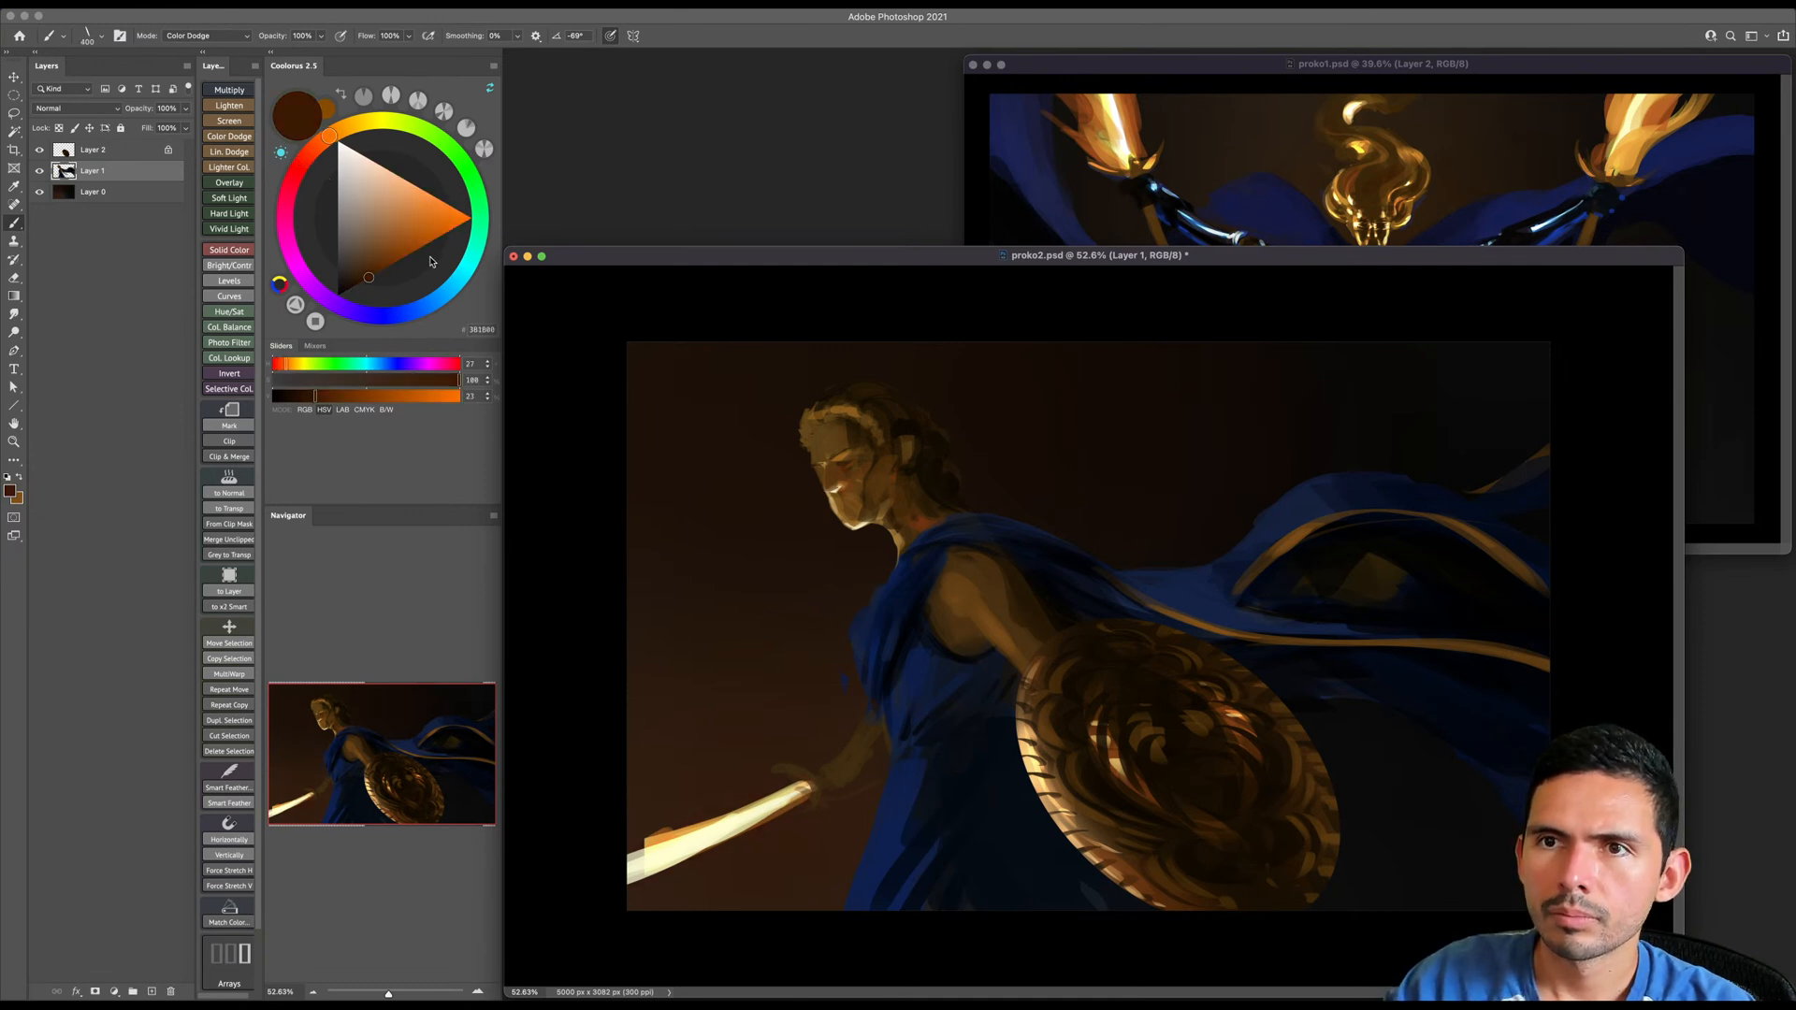
{"action": "left_click", "coordinate": [435, 240]}
{"action": "mouse_move", "coordinate": [790, 805]}
{"action": "left_mouse_down"}
{"action": "mouse_move", "coordinate": [628, 865]}
{"action": "mouse_move", "coordinate": [711, 831]}
{"action": "left_mouse_up"}
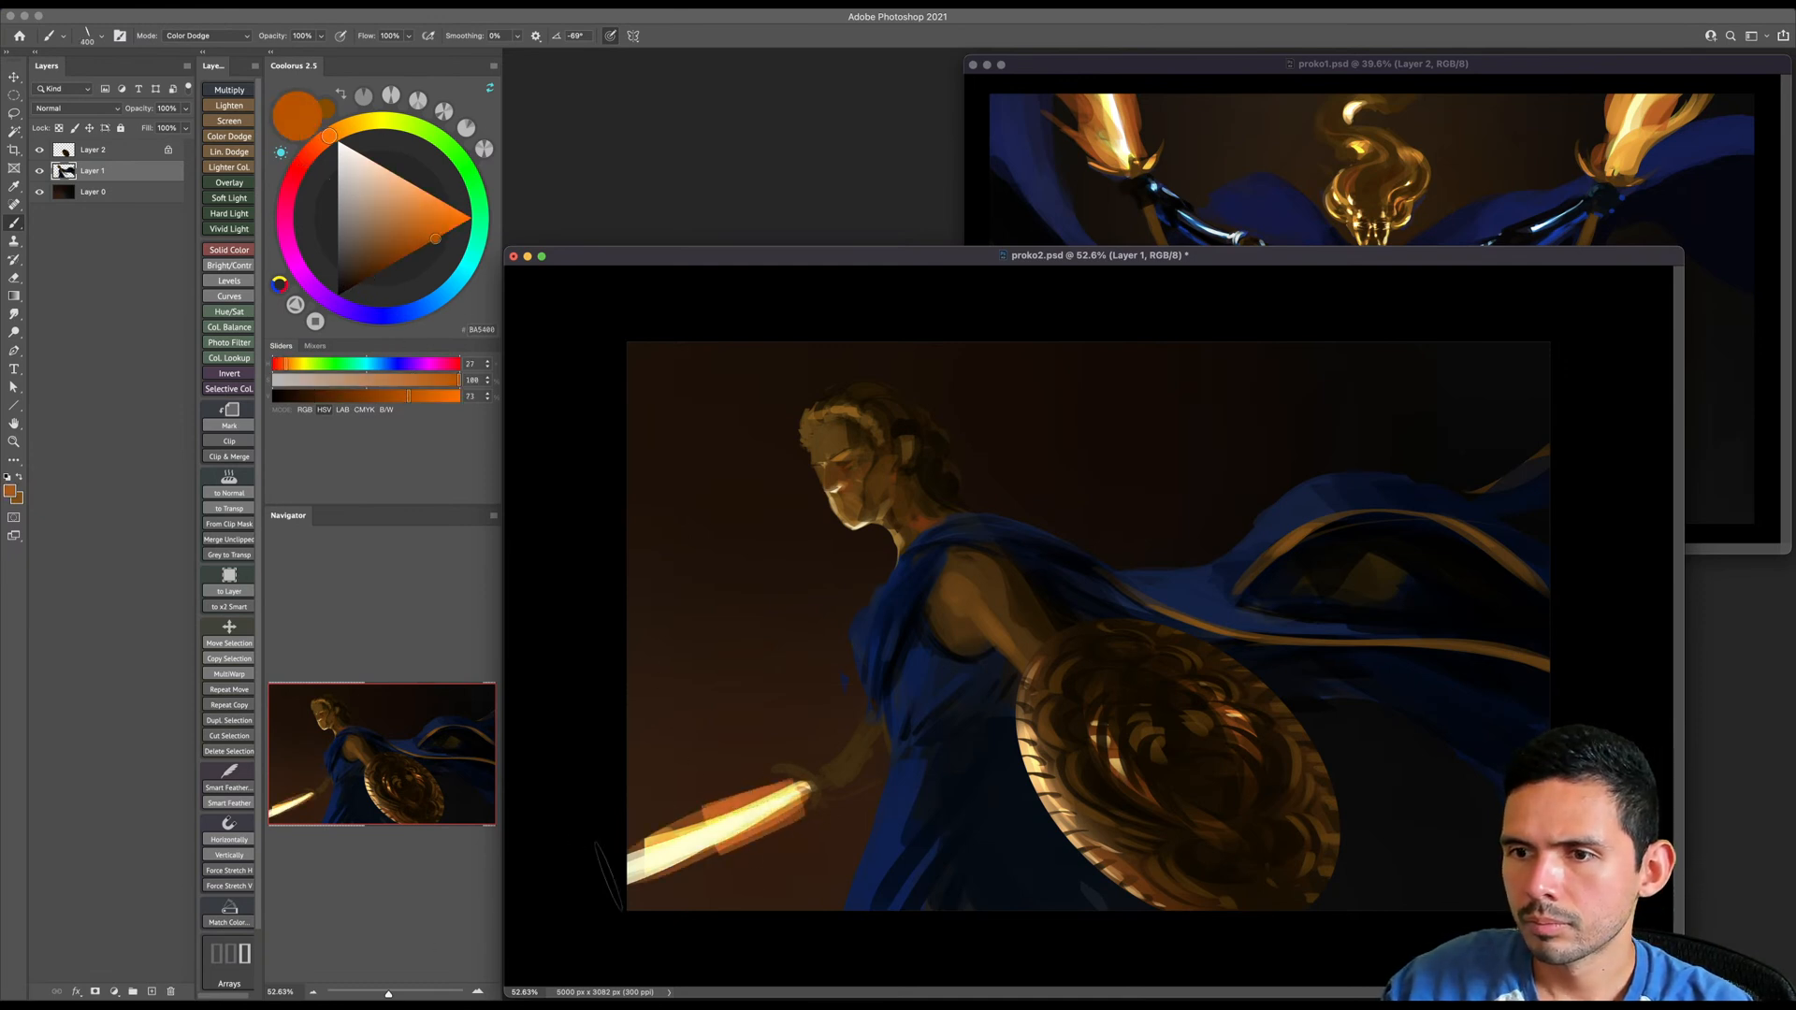
- Switch to a soft round brush and try a broad orange Color Dodge glow along the sword, then undo the stroke
{"action": "key", "text": "bracketright"}
{"action": "key", "text": "bracketright"}
{"action": "right_click", "coordinate": [765, 699]}
{"action": "double_click", "coordinate": [1198, 674]}
{"action": "mouse_move", "coordinate": [936, 726]}
{"action": "left_mouse_down"}
{"action": "mouse_move", "coordinate": [795, 792]}
{"action": "mouse_move", "coordinate": [794, 756]}
{"action": "mouse_move", "coordinate": [778, 784]}
{"action": "mouse_move", "coordinate": [818, 760]}
{"action": "mouse_move", "coordinate": [634, 833]}
{"action": "left_mouse_up"}
{"action": "key", "text": "bracketright"}
{"action": "key", "text": "bracketright"}
{"action": "key", "text": "bracketright"}
{"action": "key", "text": "bracketright"}
{"action": "key", "text": "bracketright"}
{"action": "key", "text": "bracketright"}
{"action": "key", "text": "bracketright"}
{"action": "key", "text": "bracketright"}
{"action": "key", "text": "bracketright"}
{"action": "key", "text": "bracketright"}
{"action": "key", "text": "bracketright"}
{"action": "key", "text": "bracketright"}
{"action": "key", "text": "bracketright"}
{"action": "key", "text": "bracketright"}
{"action": "key", "text": "bracketright"}
{"action": "key", "text": "bracketright"}
{"action": "key", "text": "bracketright"}
{"action": "key", "text": "bracketright"}
{"action": "key", "text": "ctrl+z"}
- Try a wider soft glow over the sword and its surroundings with an enlarged brush, then undo it
{"action": "key", "text": "bracketright"}
{"action": "key", "text": "bracketright"}
{"action": "key", "text": "bracketright"}
{"action": "key", "text": "bracketright"}
{"action": "key", "text": "bracketright"}
{"action": "key", "text": "bracketright"}
{"action": "key", "text": "bracketright"}
{"action": "key", "text": "bracketright"}
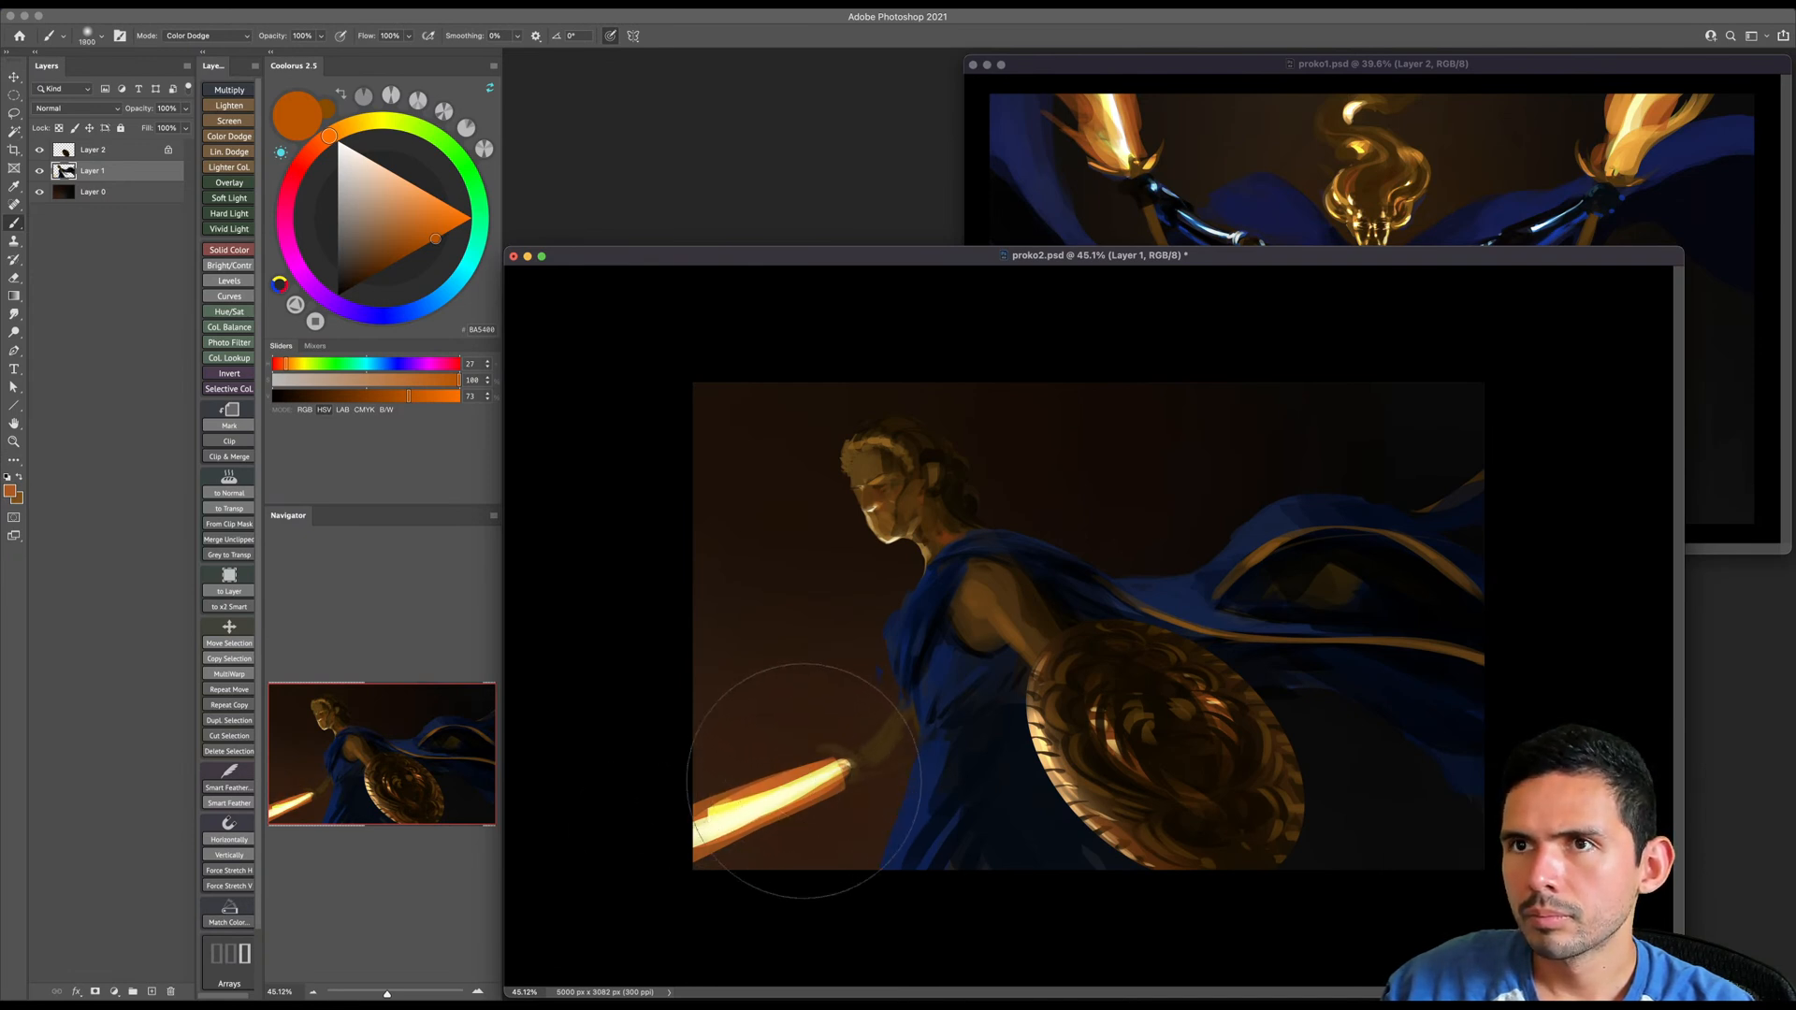
{"action": "left_click_drag", "start_coordinate": [804, 781], "coordinate": [661, 802]}
{"action": "key", "text": "bracketright"}
{"action": "key", "text": "bracketright"}
{"action": "key", "text": "bracketright"}
{"action": "key", "text": "bracketright"}
{"action": "key", "text": "bracketright"}
{"action": "key", "text": "bracketright"}
{"action": "key", "text": "bracketright"}
{"action": "key", "text": "ctrl+z"}
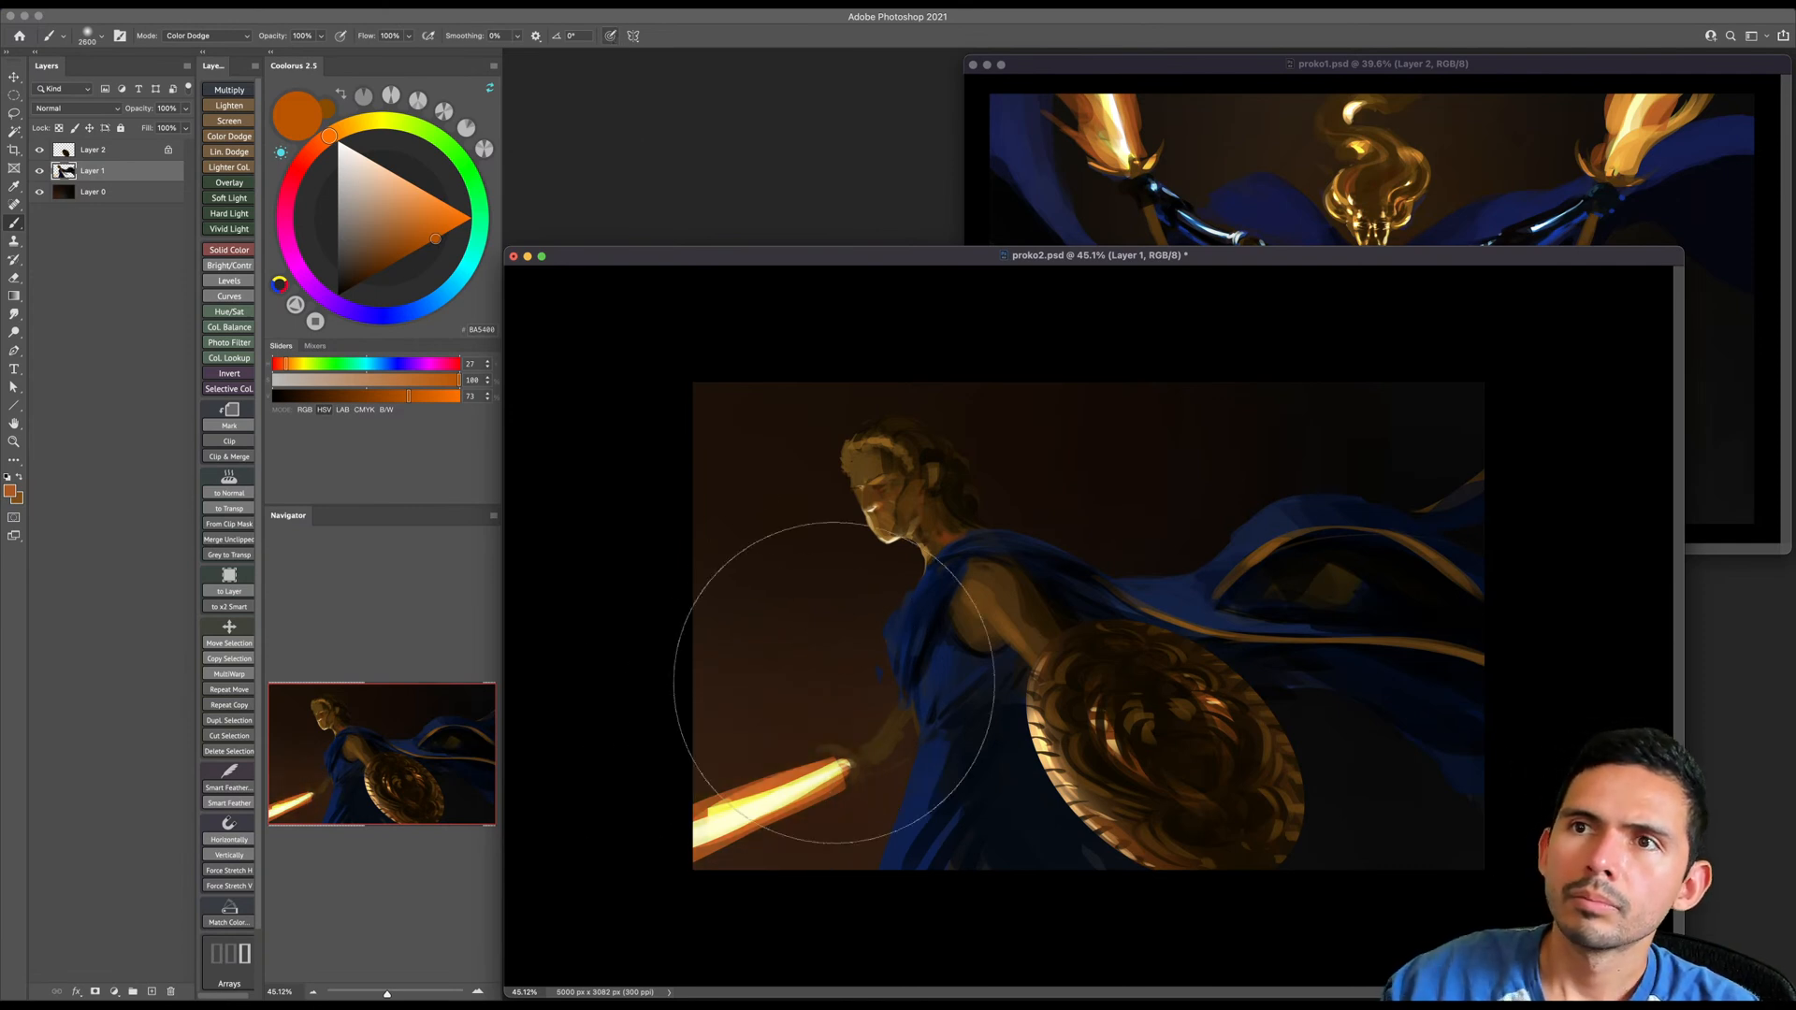
- Build a soft orange Color Dodge glow in the background around the sword and hand, undoing the excess stroke
{"action": "left_click_drag", "start_coordinate": [878, 718], "coordinate": [858, 718]}
{"action": "key", "text": "bracketleft"}
{"action": "key", "text": "bracketleft"}
{"action": "key", "text": "bracketleft"}
{"action": "key", "text": "bracketleft"}
{"action": "key", "text": "bracketleft"}
{"action": "key", "text": "bracketleft"}
{"action": "key", "text": "bracketleft"}
{"action": "key", "text": "bracketleft"}
{"action": "mouse_move", "coordinate": [874, 752]}
{"action": "left_mouse_down"}
{"action": "mouse_move", "coordinate": [751, 790]}
{"action": "mouse_move", "coordinate": [920, 724]}
{"action": "left_mouse_up"}
- Spread the warm glow from the sword up the background in front of the figure, varying the soft brush's size
{"action": "key", "text": "bracketleft"}
{"action": "key", "text": "bracketleft"}
{"action": "key", "text": "super+z"}
{"action": "key", "text": "bracketleft"}
{"action": "key", "text": "bracketleft"}
{"action": "key", "text": "bracketleft"}
{"action": "key", "text": "bracketleft"}
{"action": "key", "text": "bracketleft"}
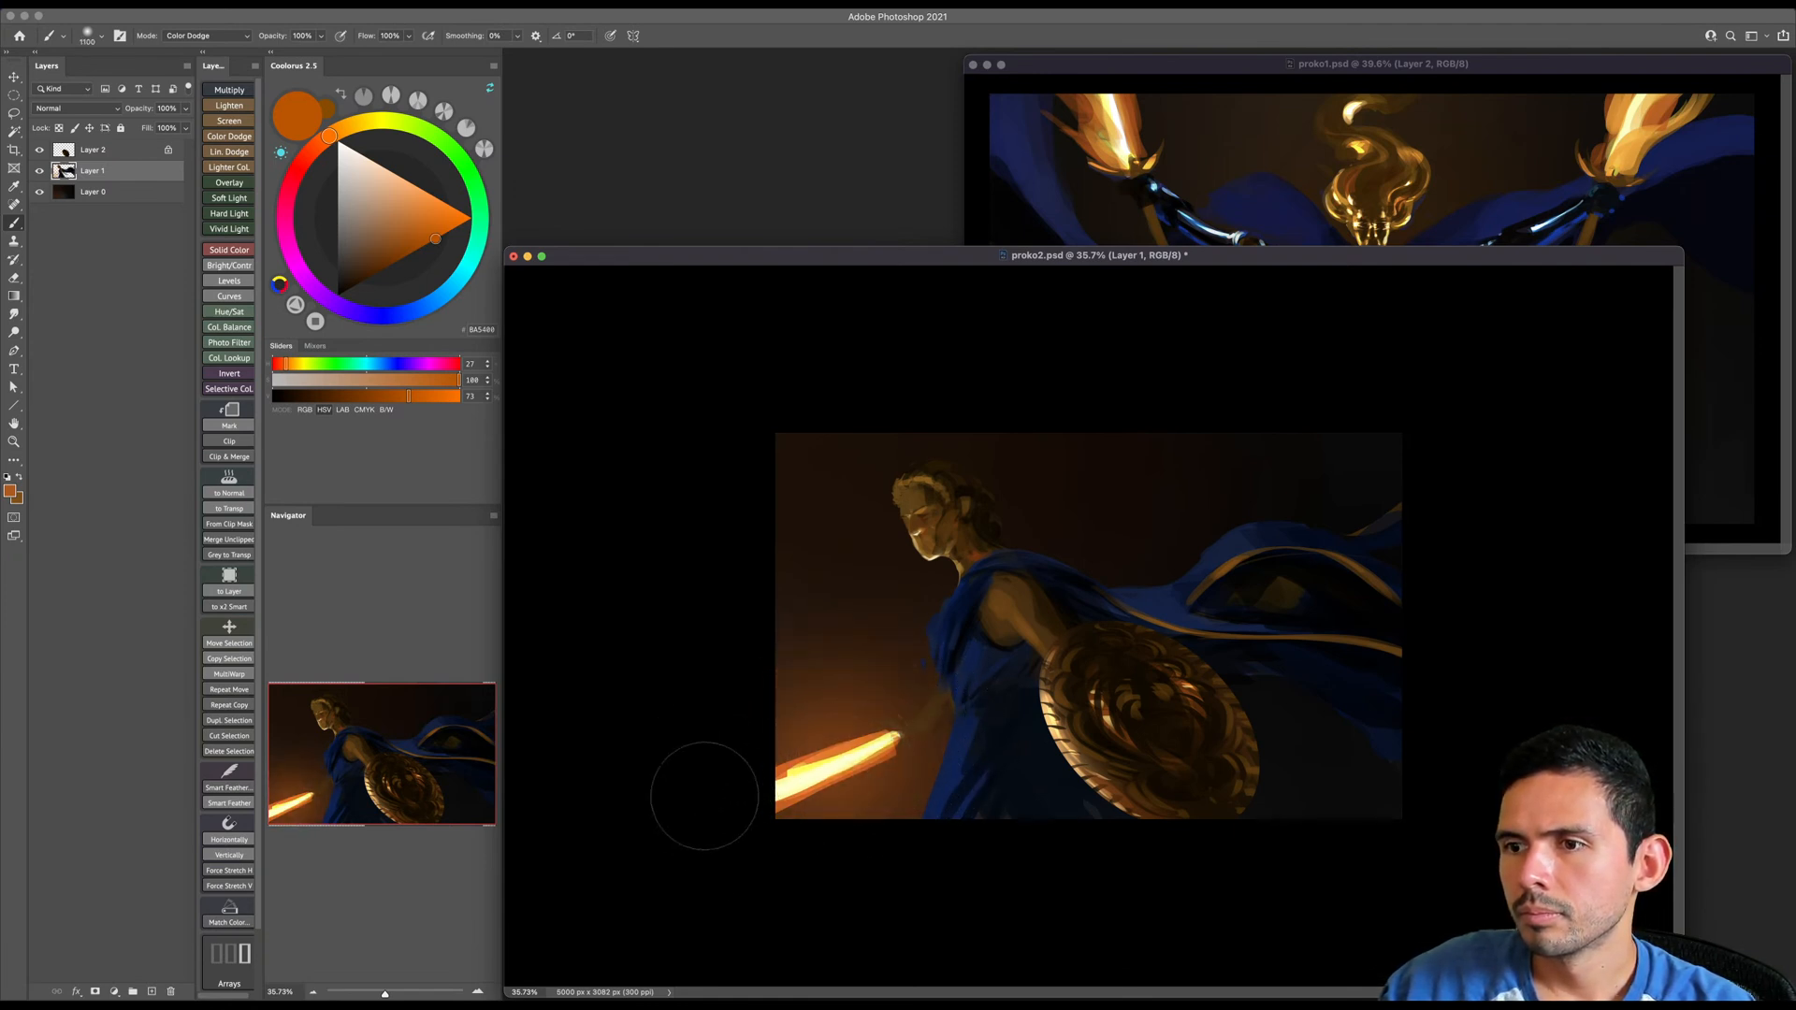
{"action": "key", "text": "bracketright"}
{"action": "key", "text": "bracketright"}
{"action": "key", "text": "bracketright"}
{"action": "key", "text": "bracketright"}
{"action": "key", "text": "bracketright"}
{"action": "key", "text": "bracketright"}
{"action": "key", "text": "bracketright"}
{"action": "key", "text": "bracketright"}
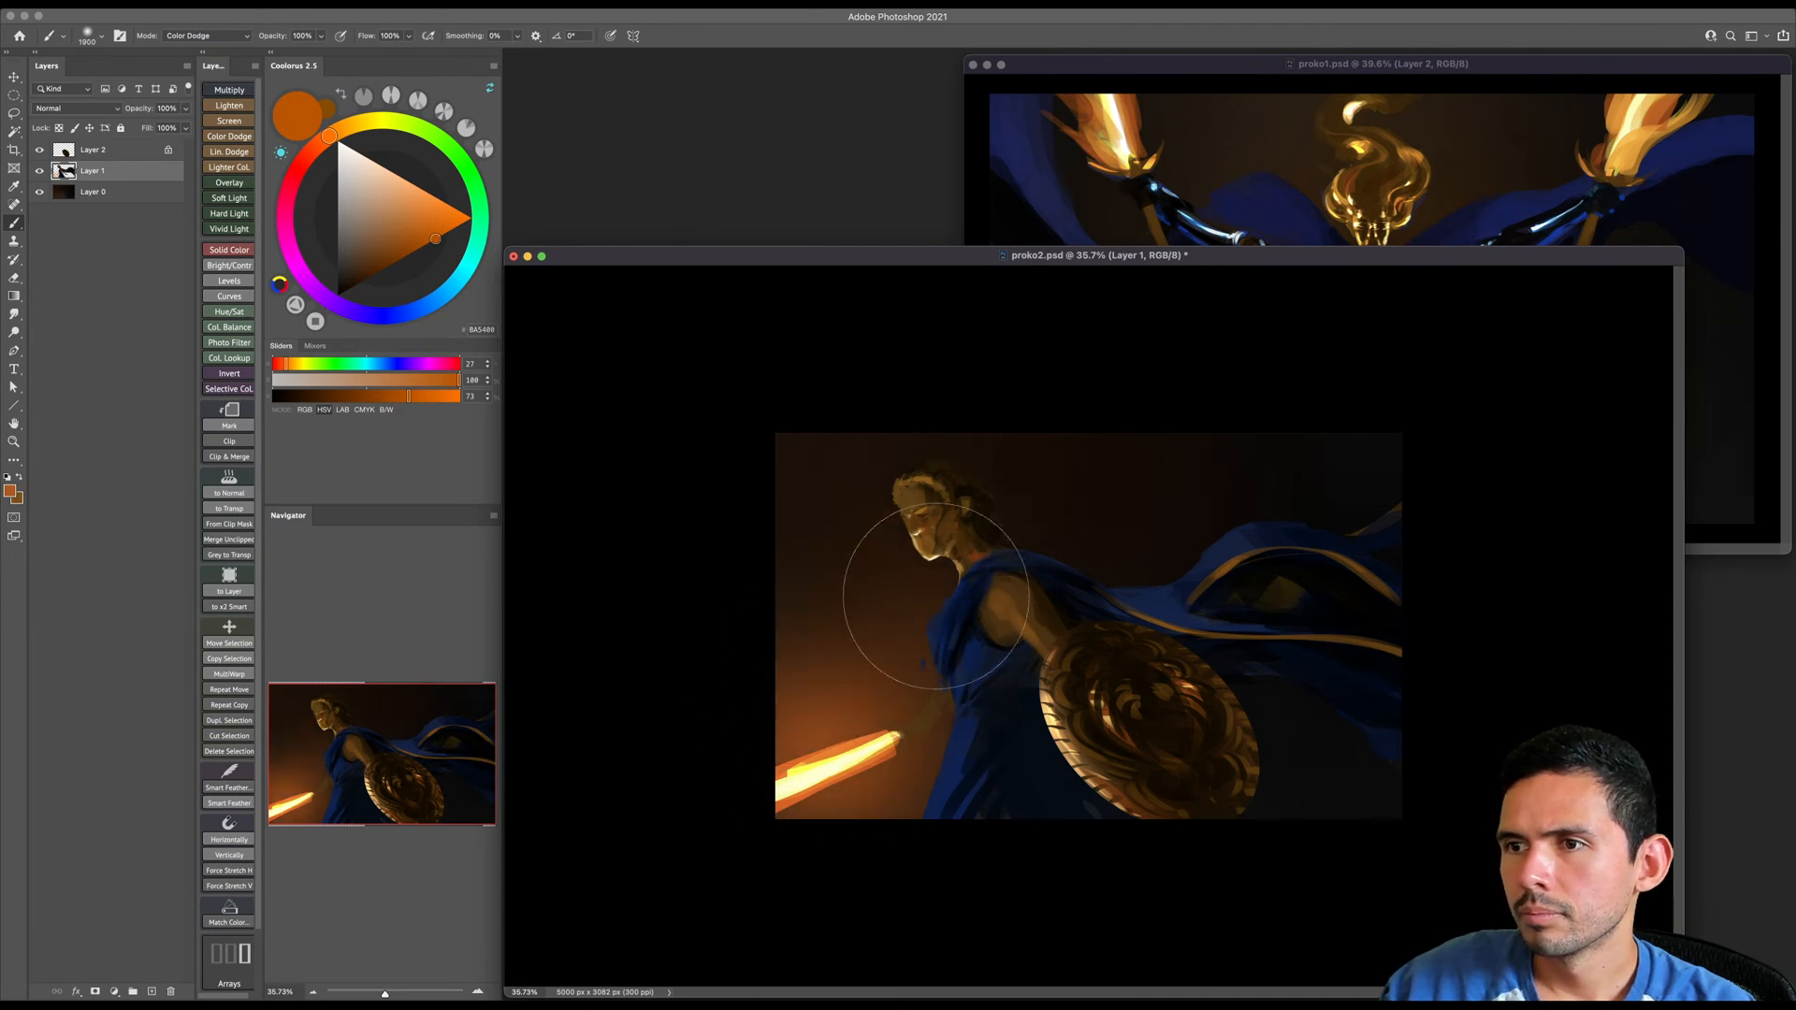
- Return the brush to Normal mode and save the document
{"action": "right_click", "coordinate": [884, 653]}
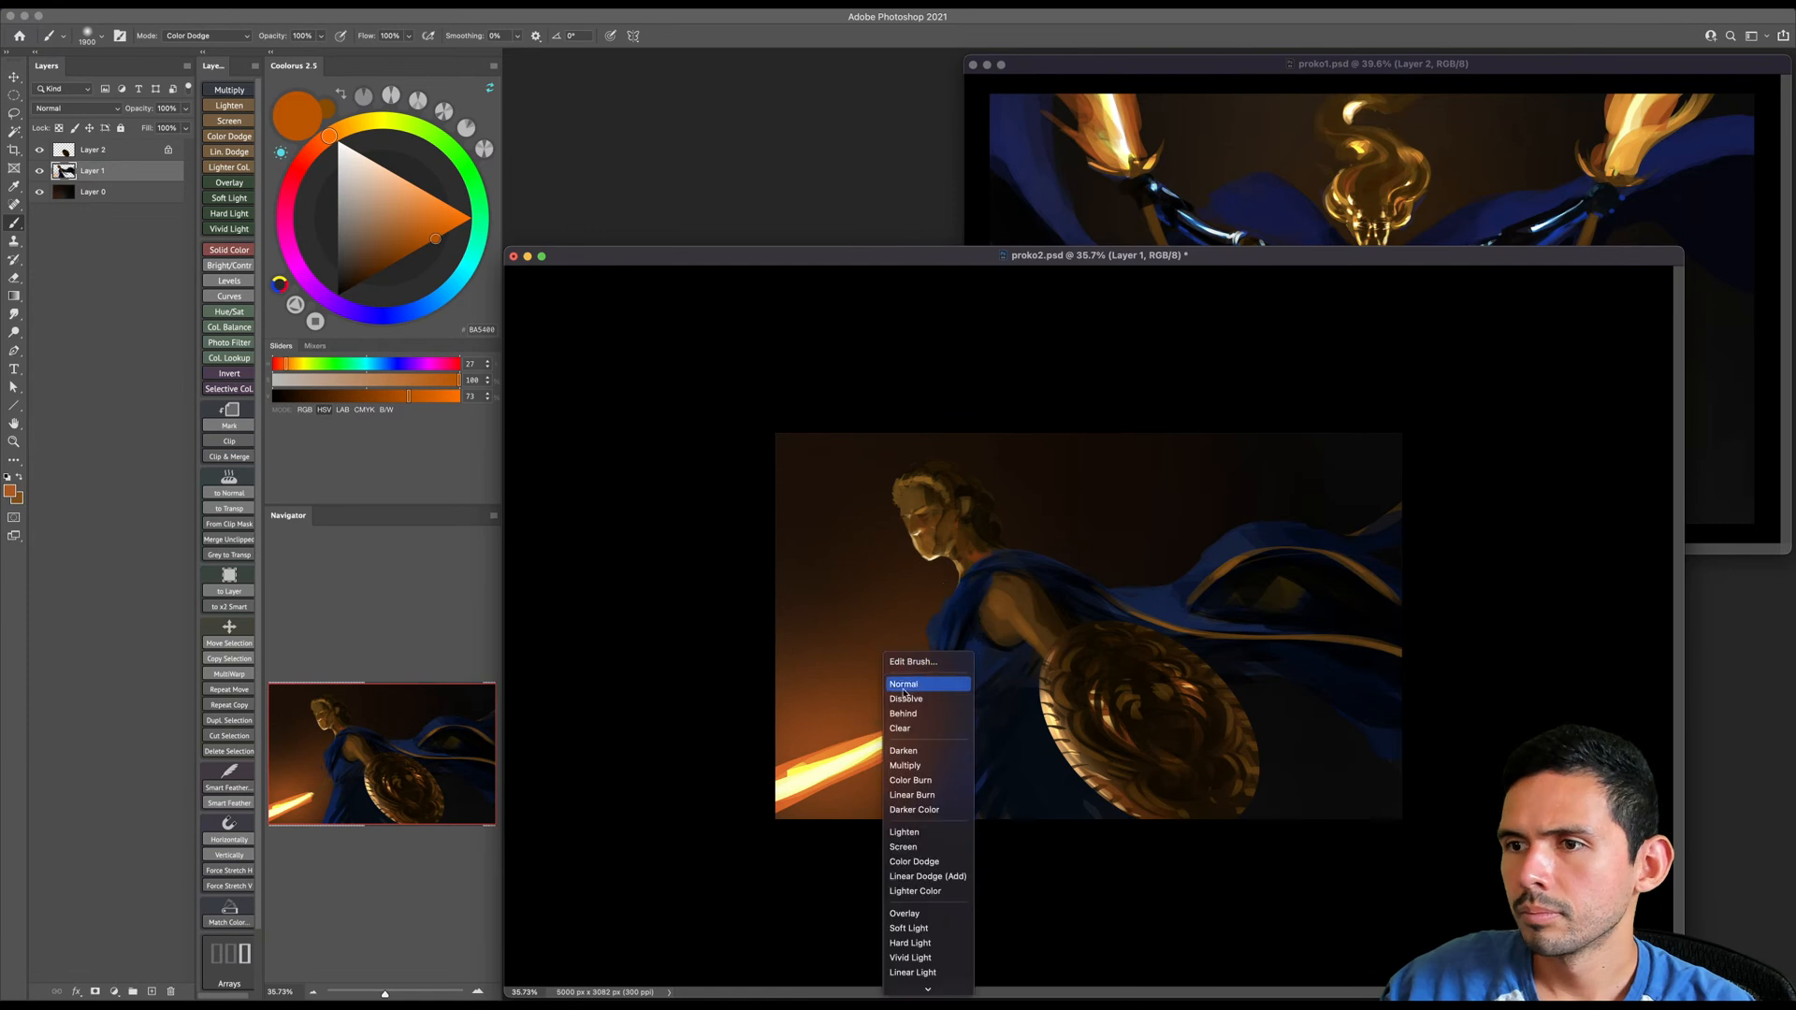
{"action": "left_click", "coordinate": [903, 686]}
{"action": "scroll", "coordinate": [876, 699], "scroll_direction": "up", "scroll_amount": 2}
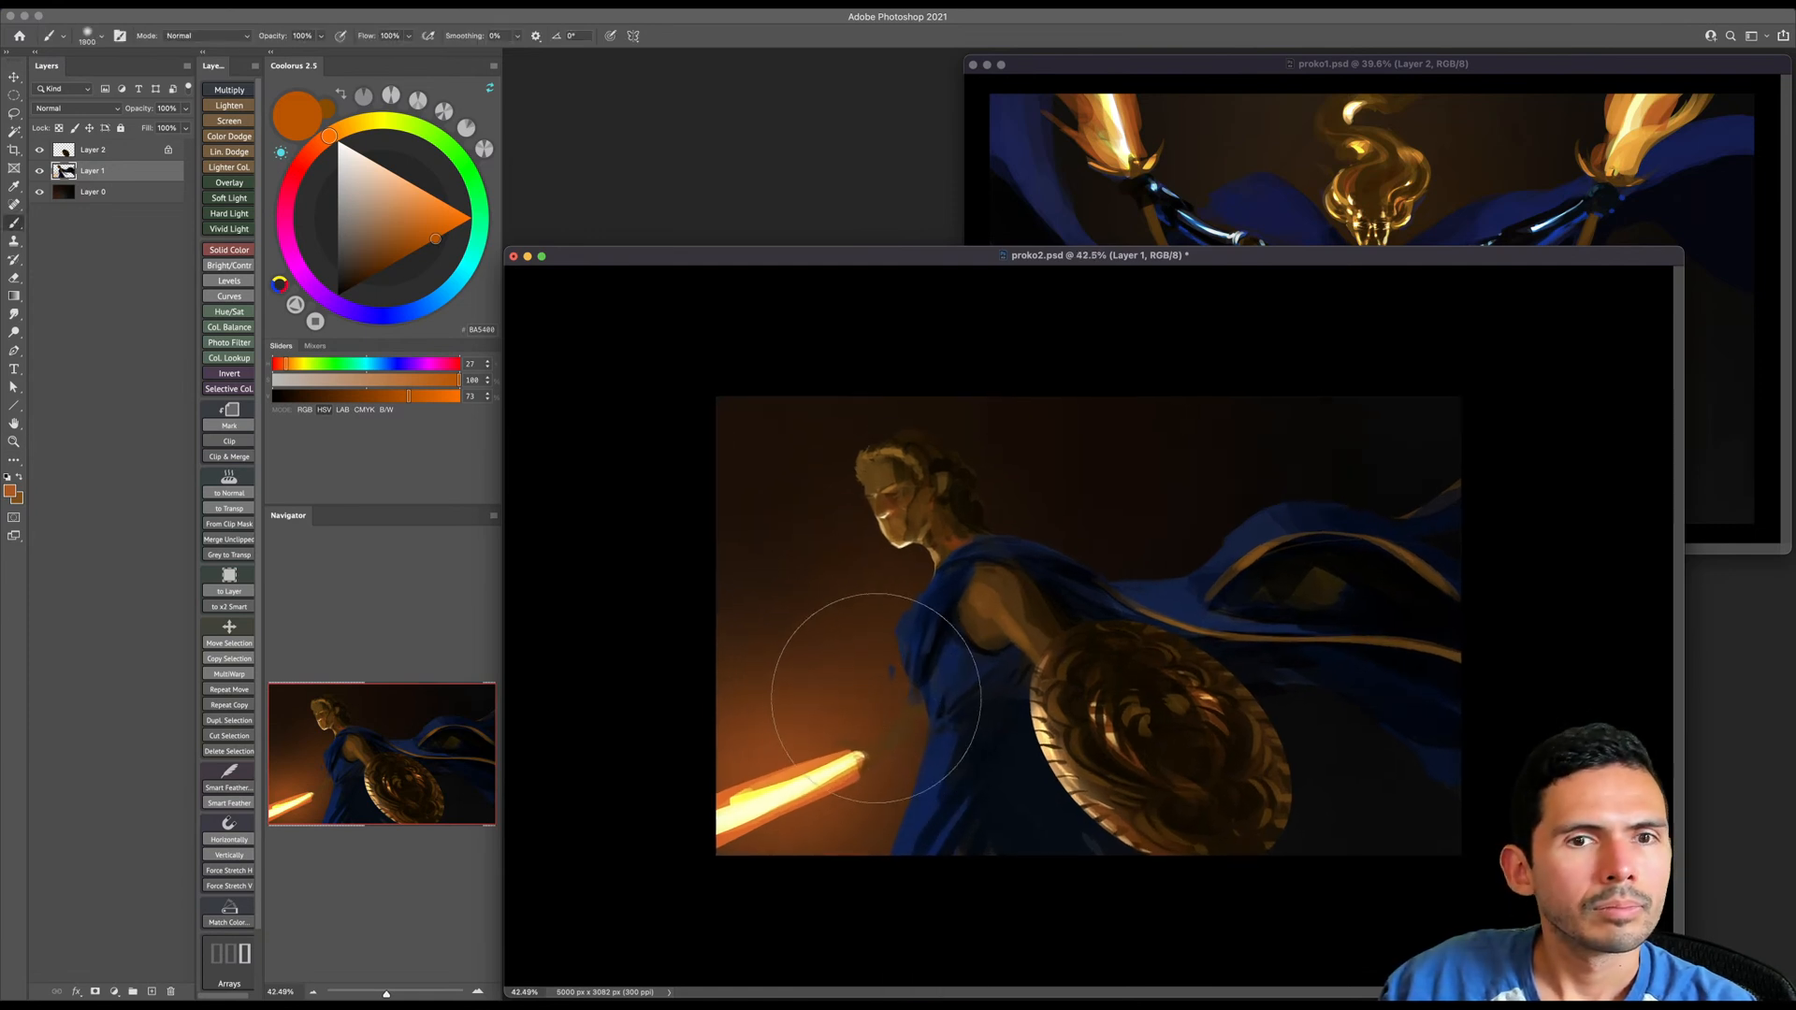
{"action": "key", "text": "super+s"}
- Switch to a small hard round brush for detailing the sword arm
{"action": "key", "text": "z"}
{"action": "left_click_drag", "start_coordinate": [869, 688], "coordinate": [871, 703]}
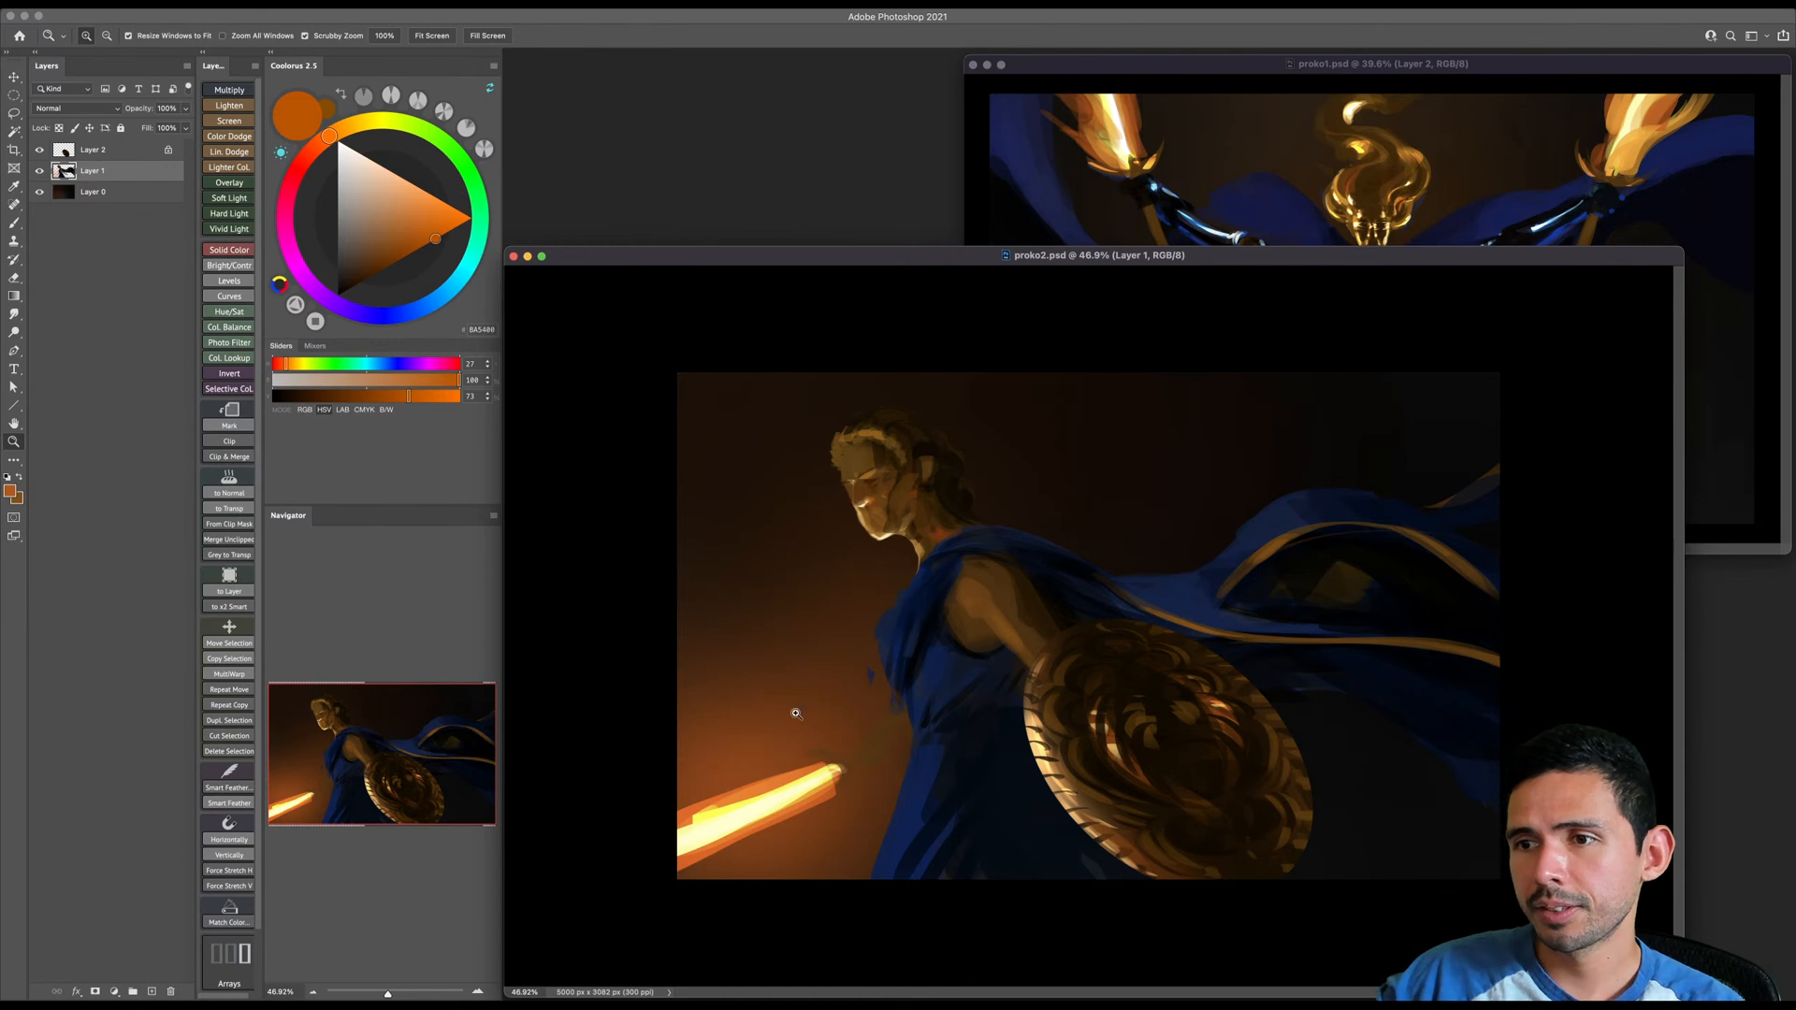
{"action": "left_click_drag", "start_coordinate": [811, 761], "coordinate": [827, 765]}
{"action": "key", "text": "b"}
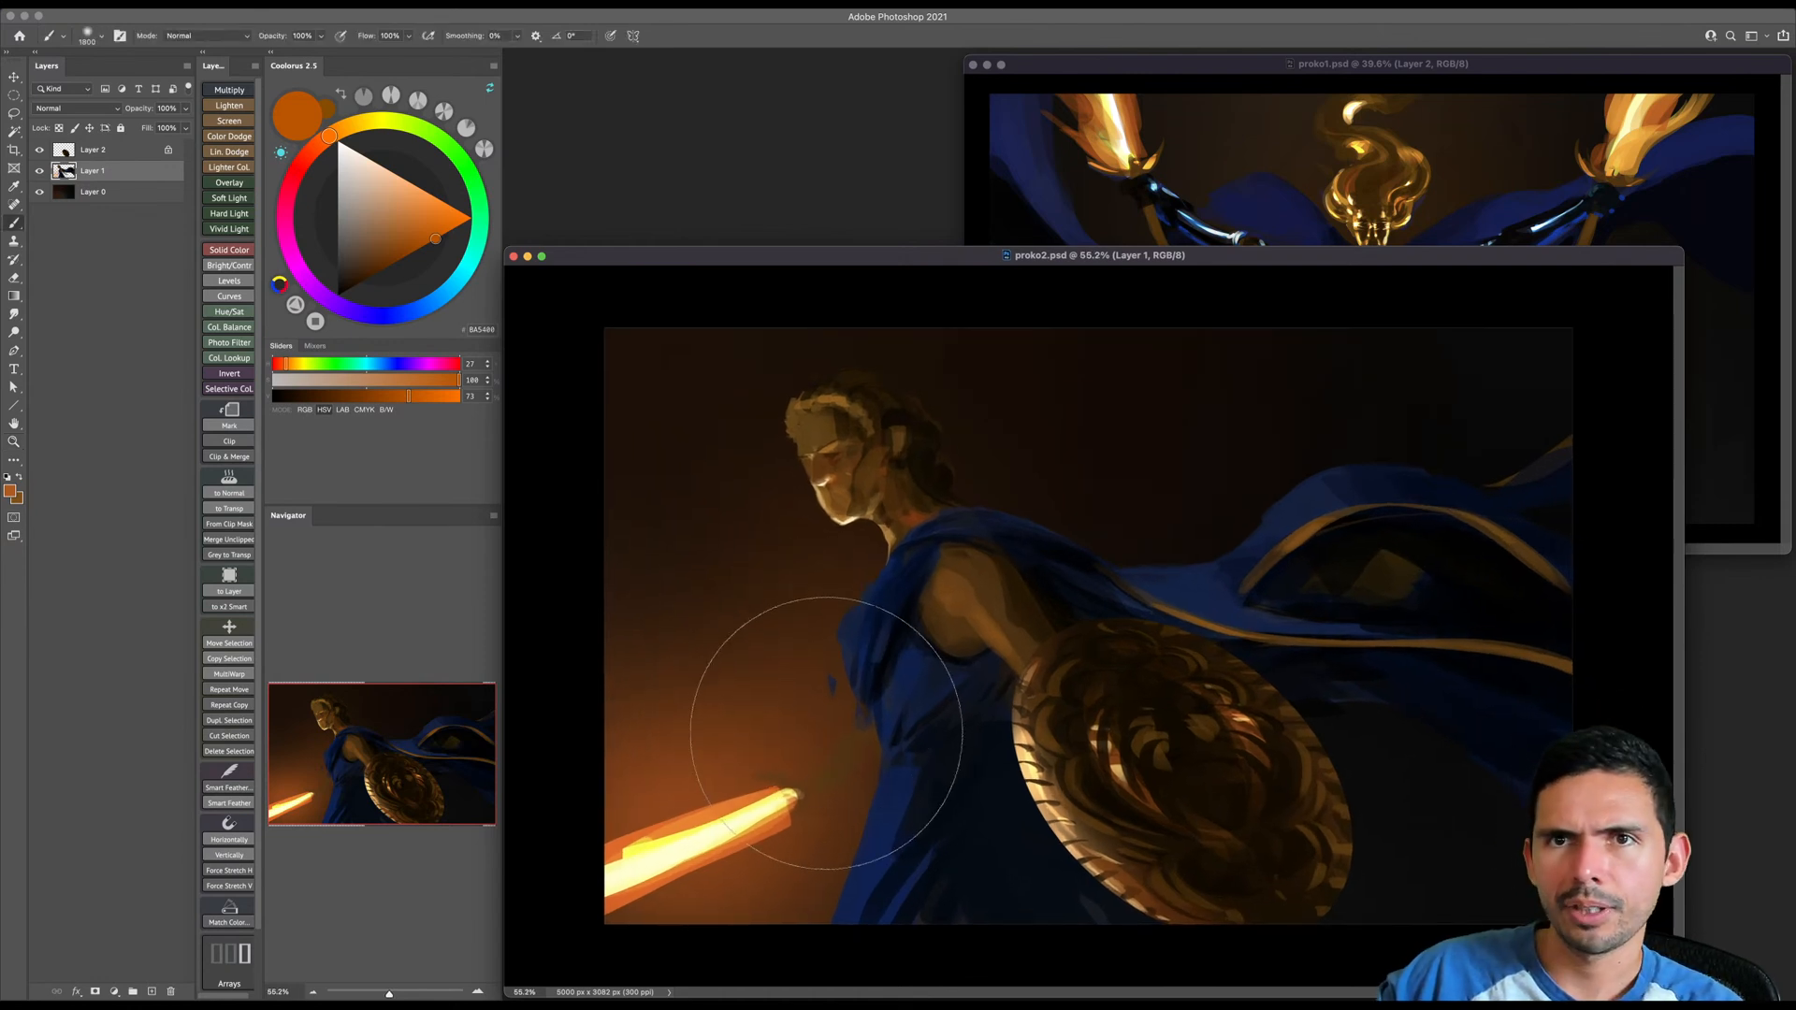
{"action": "key", "text": "bracketleft"}
{"action": "key", "text": "bracketleft"}
{"action": "key", "text": "bracketleft"}
{"action": "key", "text": "bracketleft"}
{"action": "key", "text": "bracketleft"}
{"action": "key", "text": "bracketleft"}
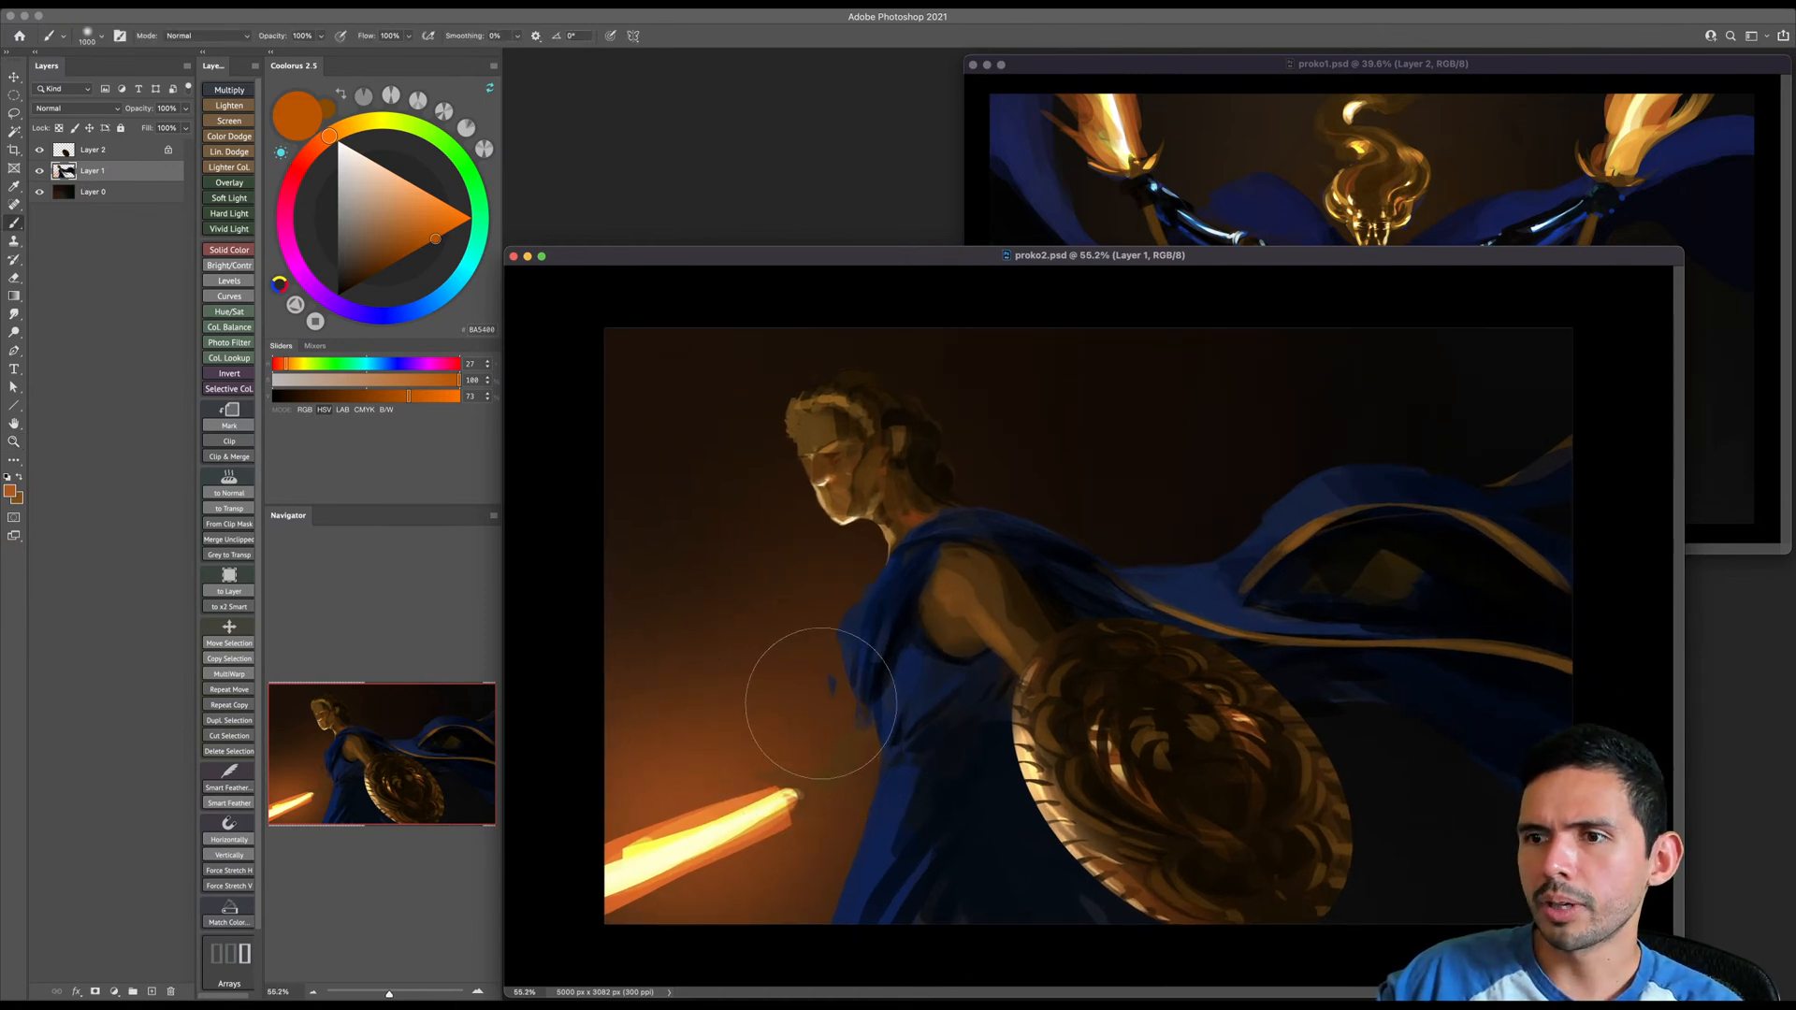
{"action": "right_click", "coordinate": [821, 703]}
{"action": "double_click", "coordinate": [887, 680]}
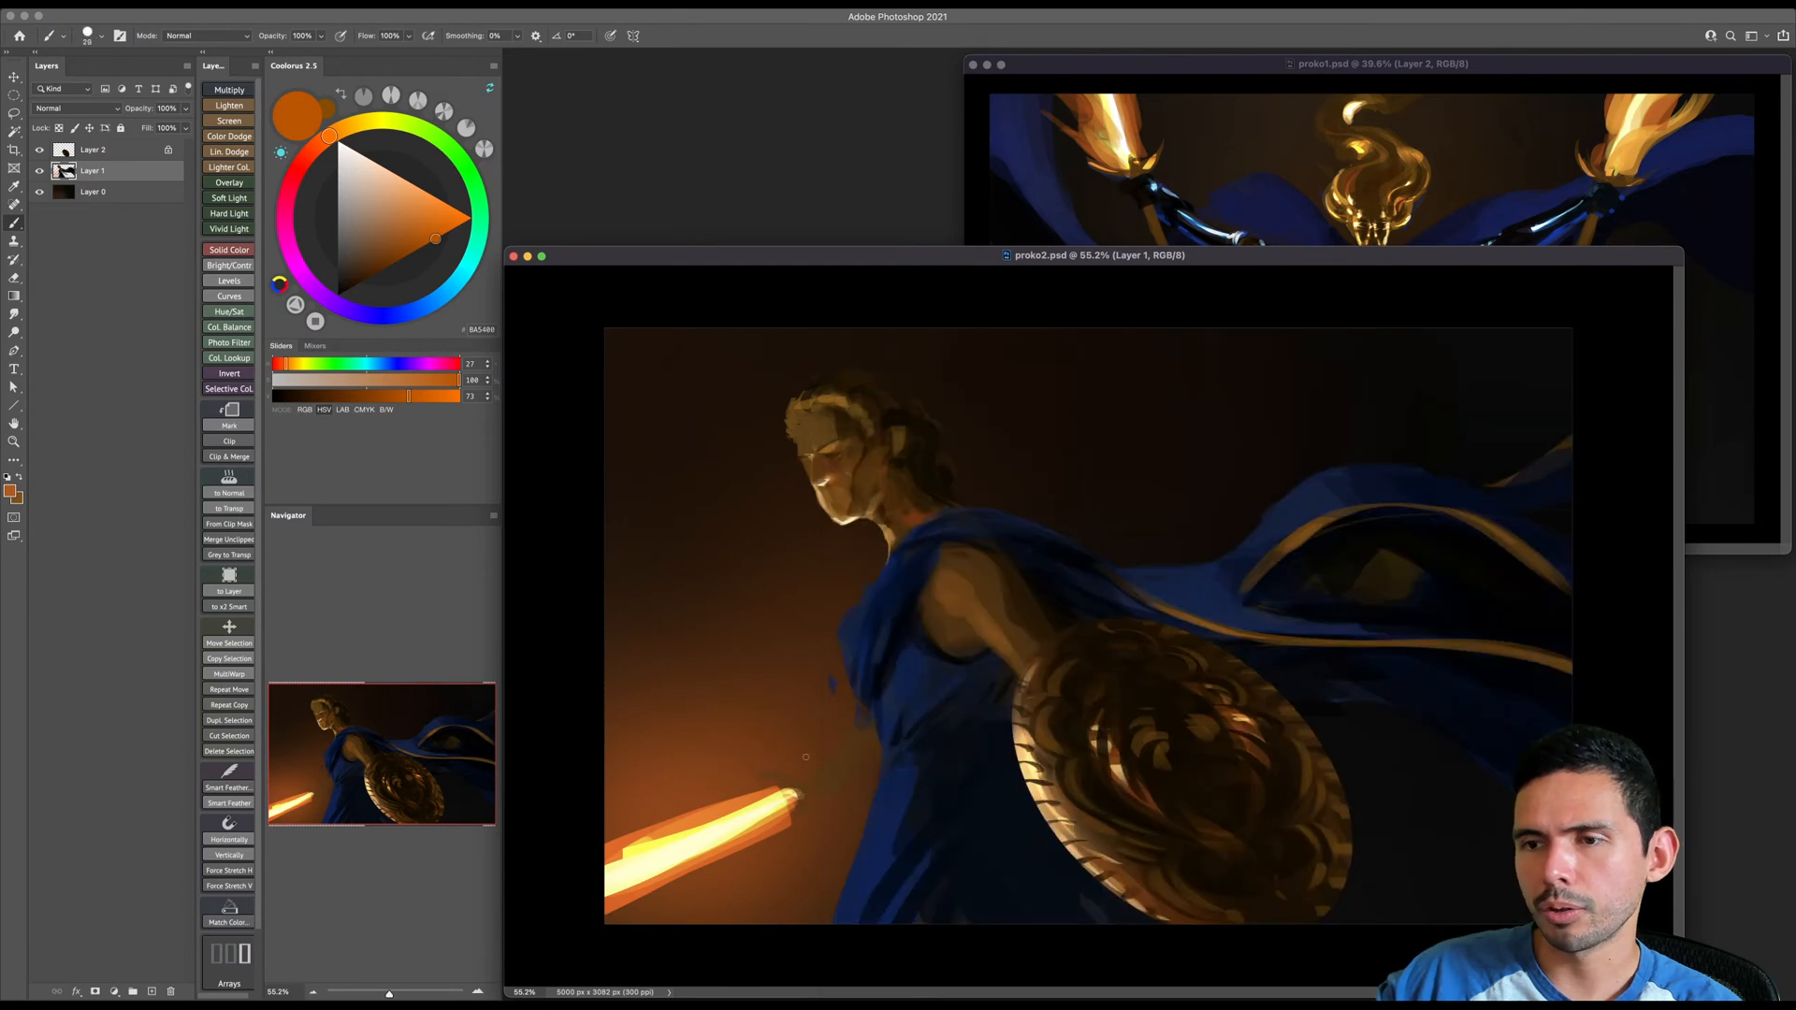
- Compare the painting with Layer 1 hidden and shown, then sample brown from the shoulder and repaint the sword hand's wrist
{"action": "key", "text": "z"}
{"action": "left_click_drag", "start_coordinate": [812, 762], "coordinate": [920, 699]}
{"action": "key", "text": "b"}
{"action": "left_click", "coordinate": [39, 171]}
{"action": "left_click", "coordinate": [39, 171]}
{"action": "left_click", "coordinate": [1047, 433], "text": "alt"}
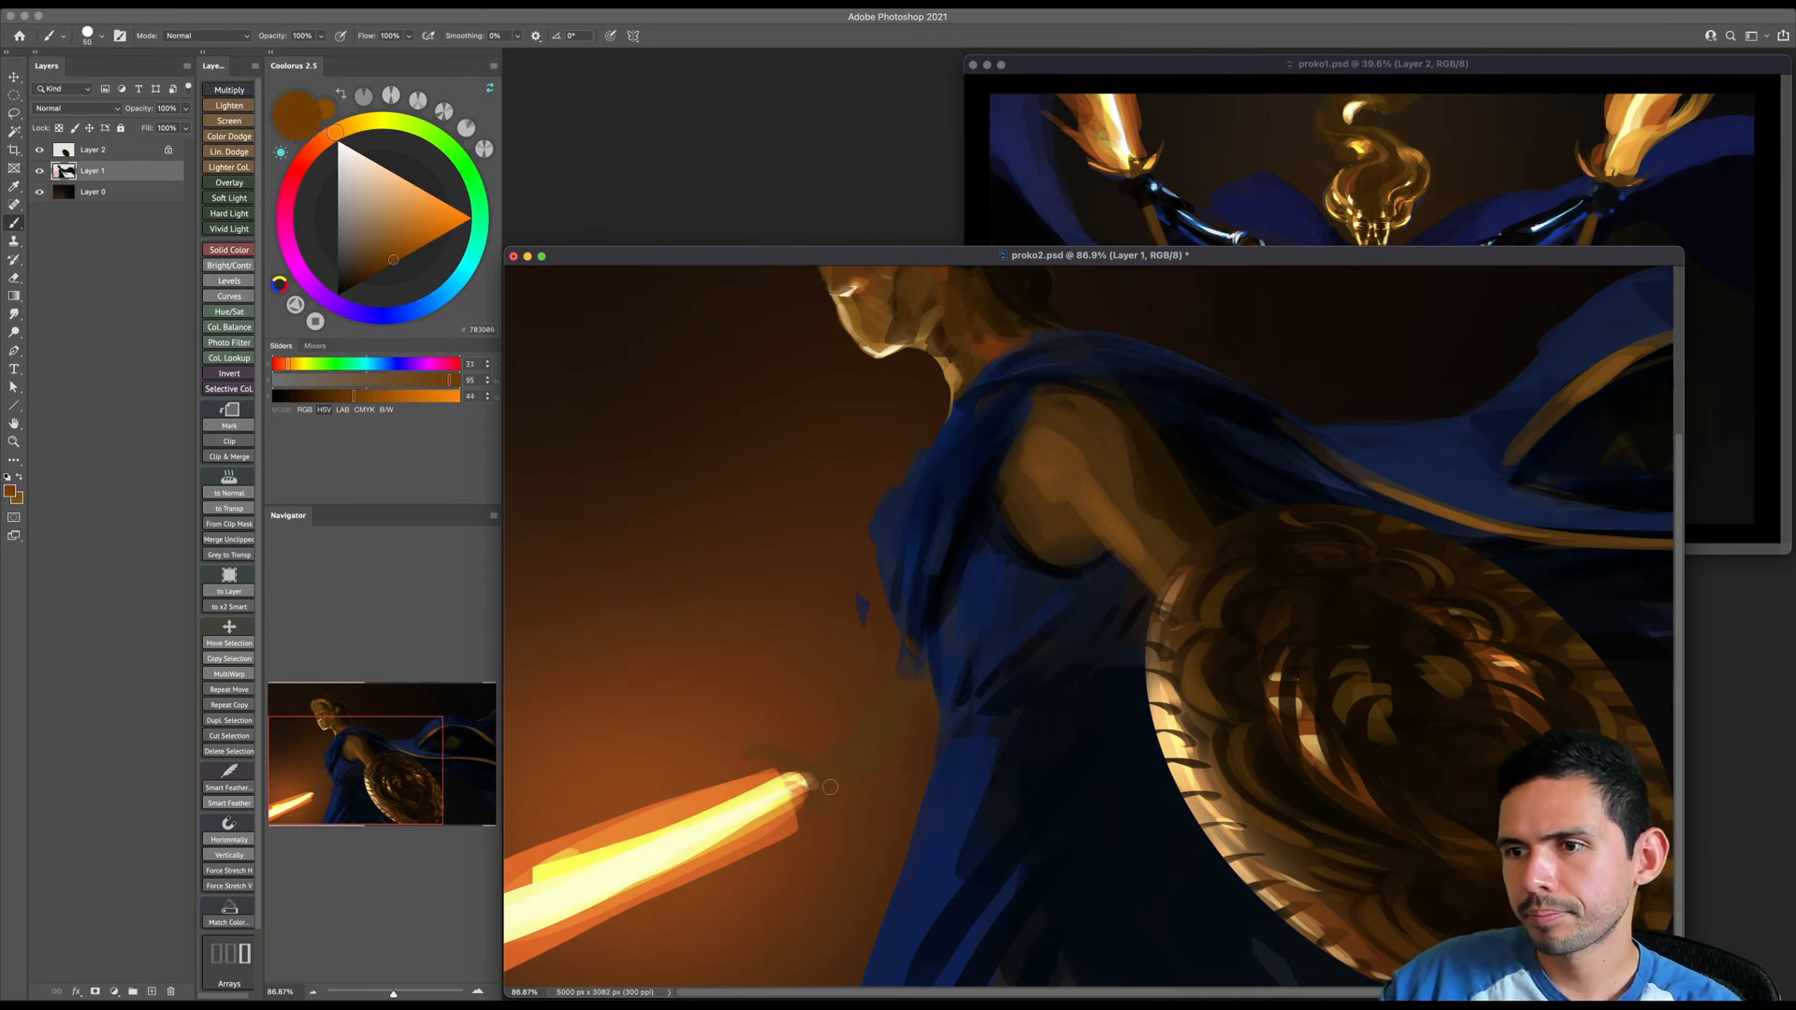
{"action": "right_click", "coordinate": [845, 735]}
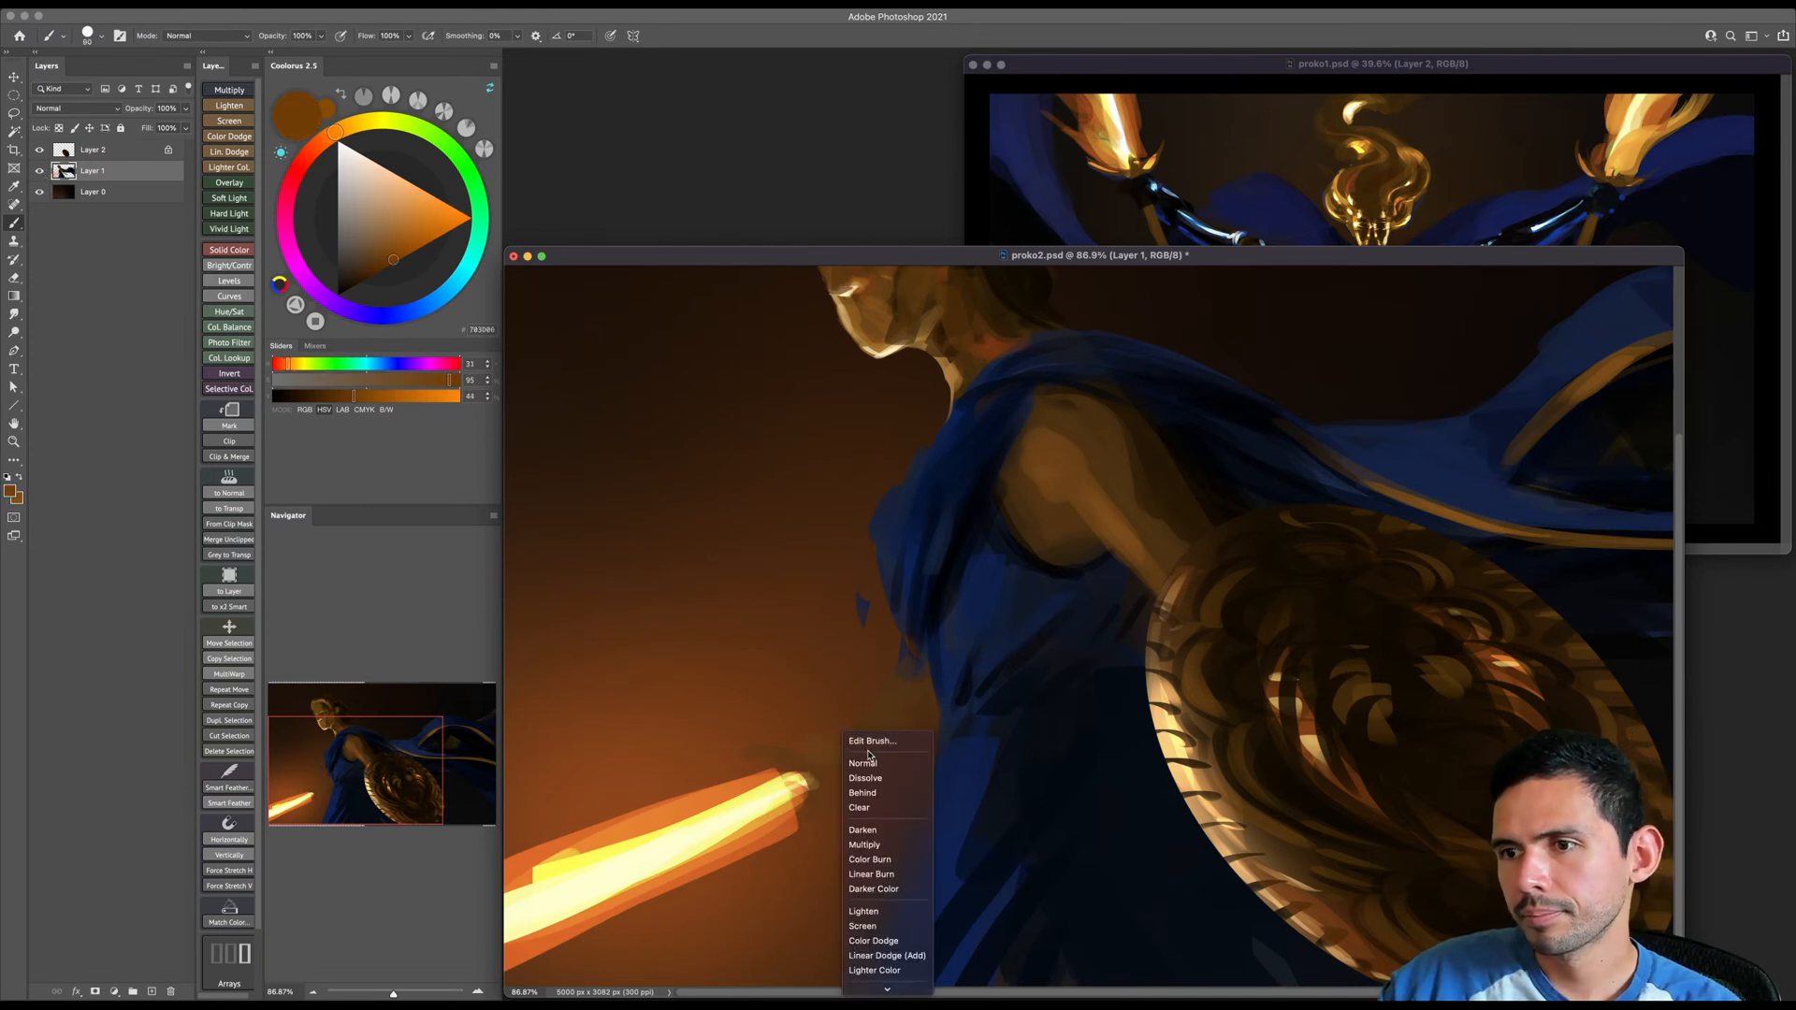
{"action": "left_click", "coordinate": [863, 763]}
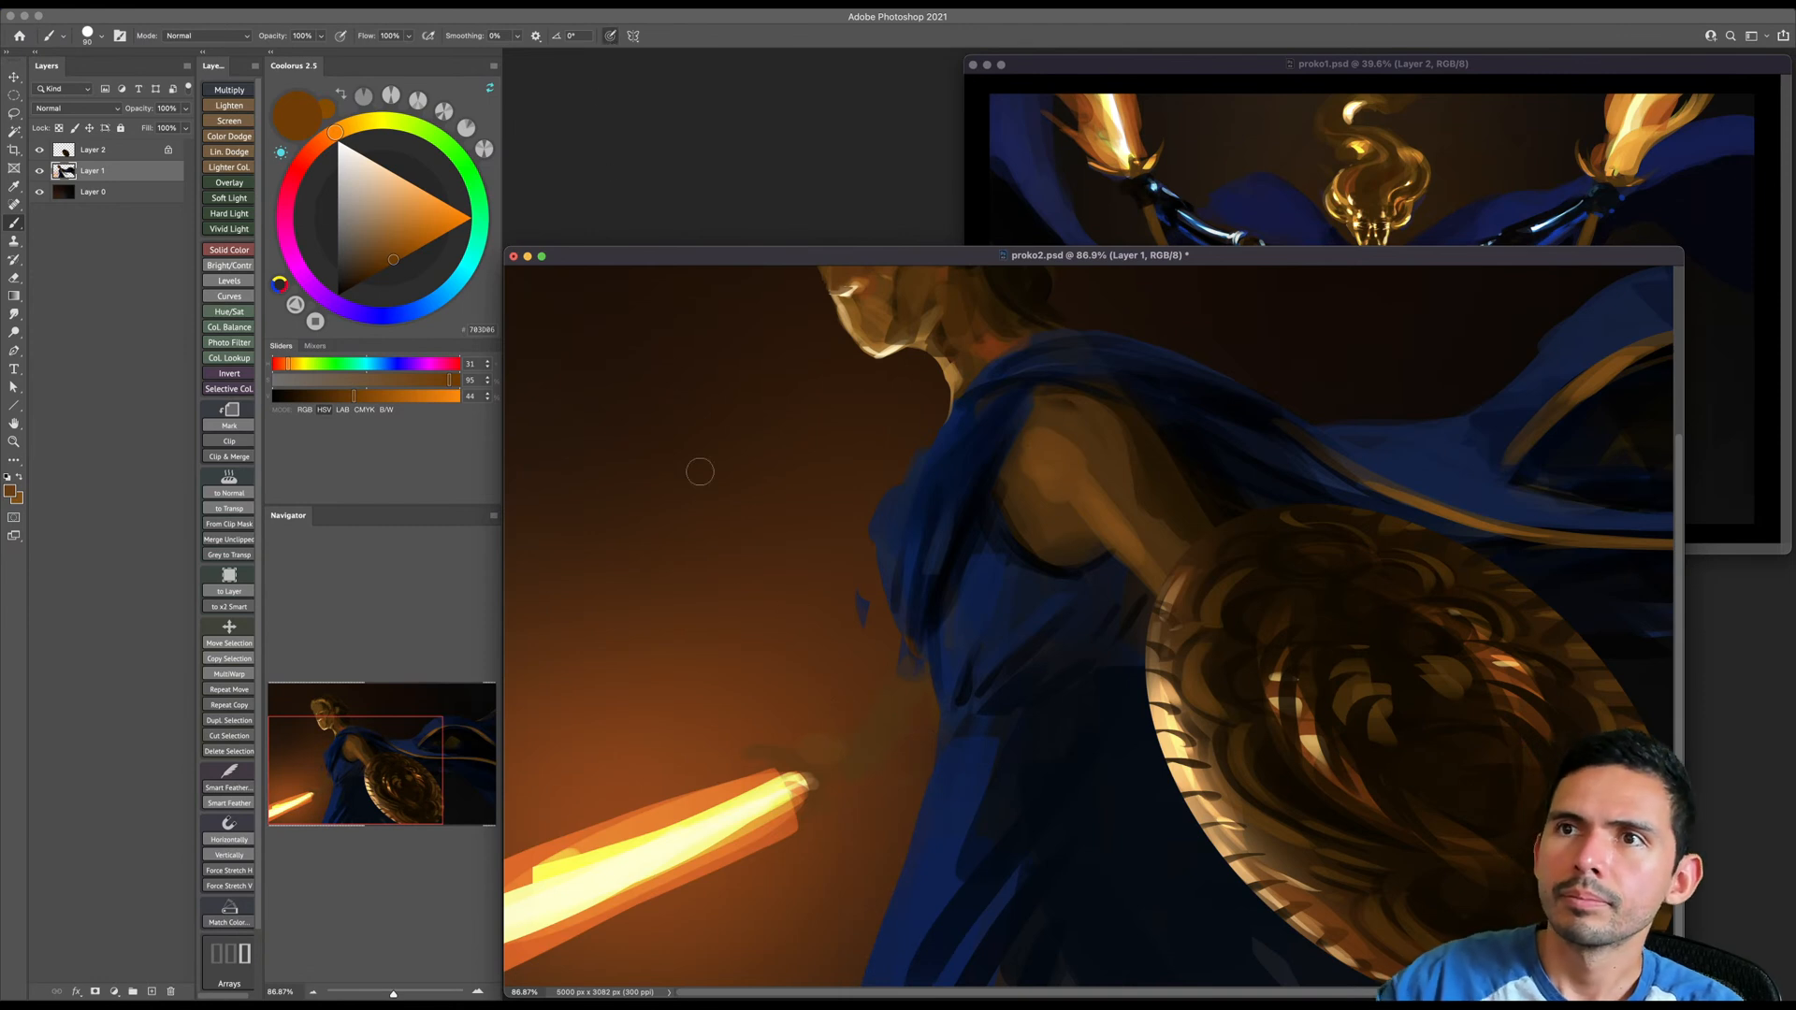
- Fill out the forearm holding the sword in brown up to the blue dress with a larger brush
{"action": "key", "text": "]"}
{"action": "key", "text": "]"}
{"action": "mouse_move", "coordinate": [878, 716]}
{"action": "left_mouse_down"}
{"action": "mouse_move", "coordinate": [846, 745]}
{"action": "mouse_move", "coordinate": [877, 737]}
{"action": "mouse_move", "coordinate": [908, 662]}
{"action": "mouse_move", "coordinate": [850, 756]}
{"action": "mouse_move", "coordinate": [905, 655]}
{"action": "mouse_move", "coordinate": [893, 697]}
{"action": "mouse_move", "coordinate": [914, 680]}
{"action": "mouse_move", "coordinate": [842, 702]}
{"action": "mouse_move", "coordinate": [879, 680]}
{"action": "mouse_move", "coordinate": [932, 698]}
{"action": "mouse_move", "coordinate": [920, 711]}
{"action": "left_mouse_up"}
{"action": "key", "text": "]"}
{"action": "key", "text": "e"}
{"action": "key", "text": "b"}
{"action": "left_click", "coordinate": [850, 701], "text": "alt"}
{"action": "key", "text": "["}
{"action": "left_click", "coordinate": [889, 736], "text": "alt"}
{"action": "left_click_drag", "start_coordinate": [917, 696], "coordinate": [918, 733]}
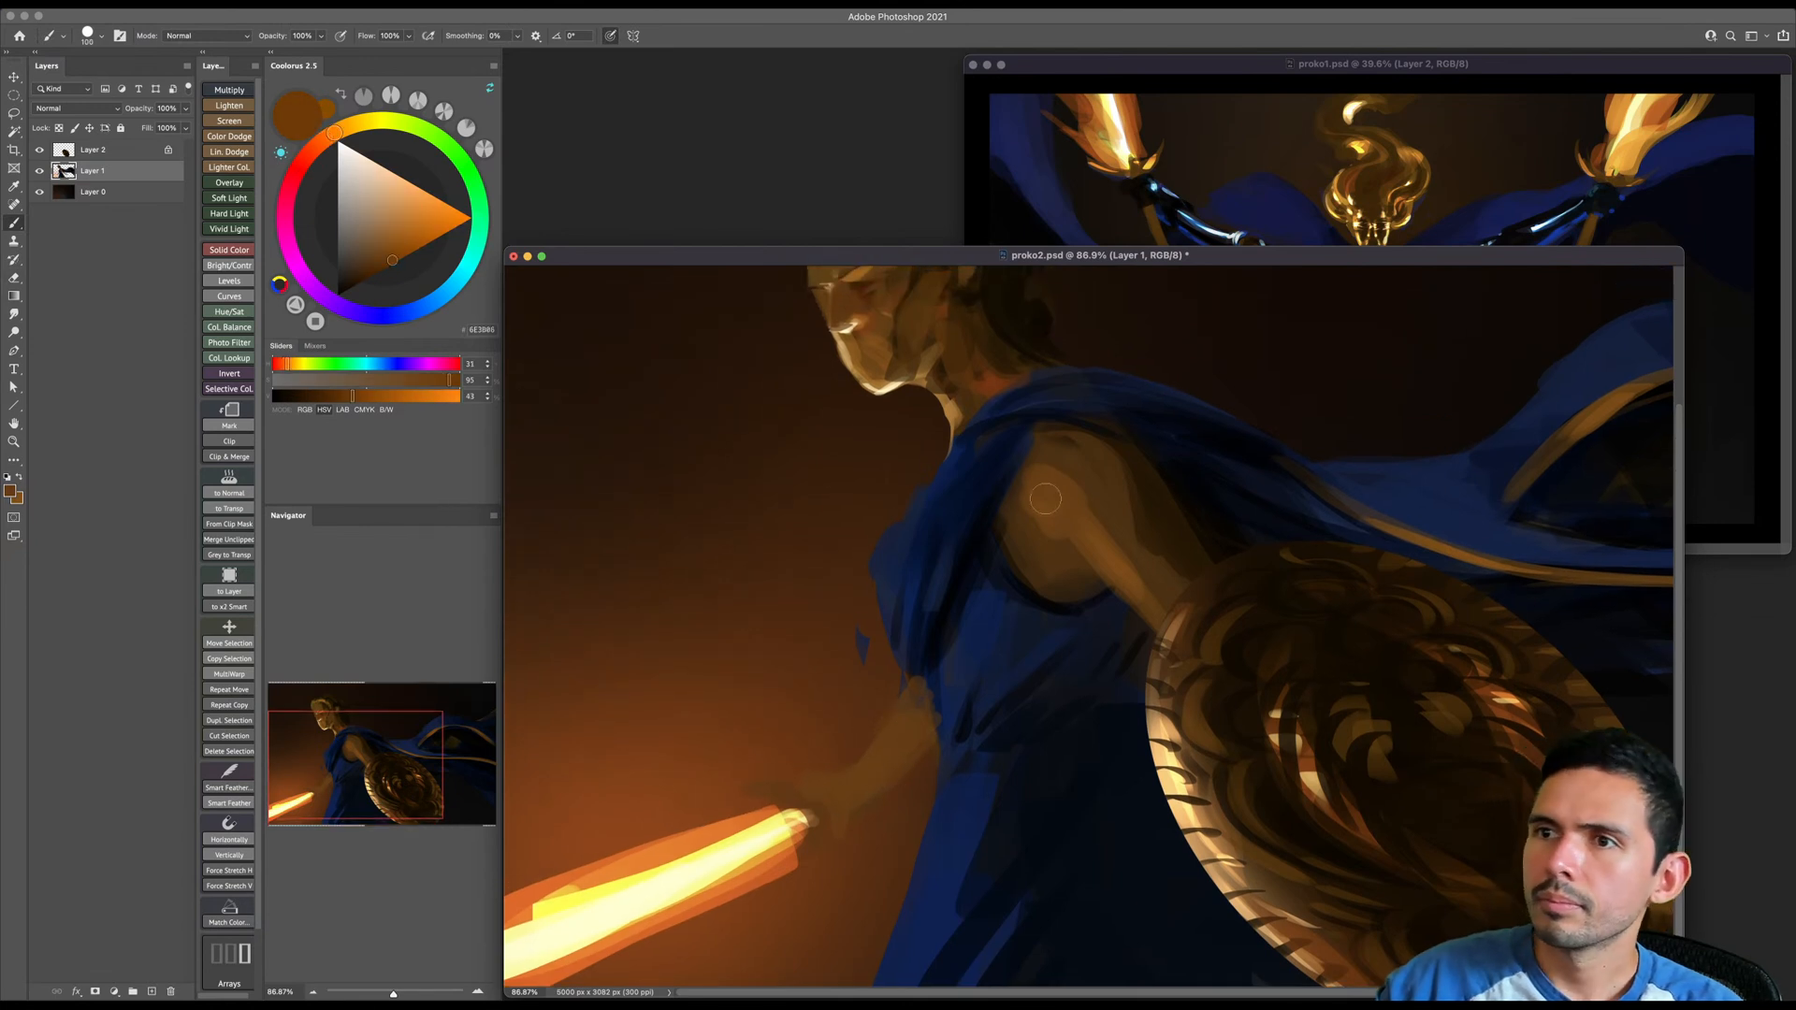
- Even out the shield arm's shoulder and upper arm with a slightly more saturated brown
{"action": "key", "text": "bracketright"}
{"action": "key", "text": "bracketright"}
{"action": "left_click", "coordinate": [394, 259]}
{"action": "left_click", "coordinate": [399, 260]}
{"action": "key", "text": "bracketleft"}
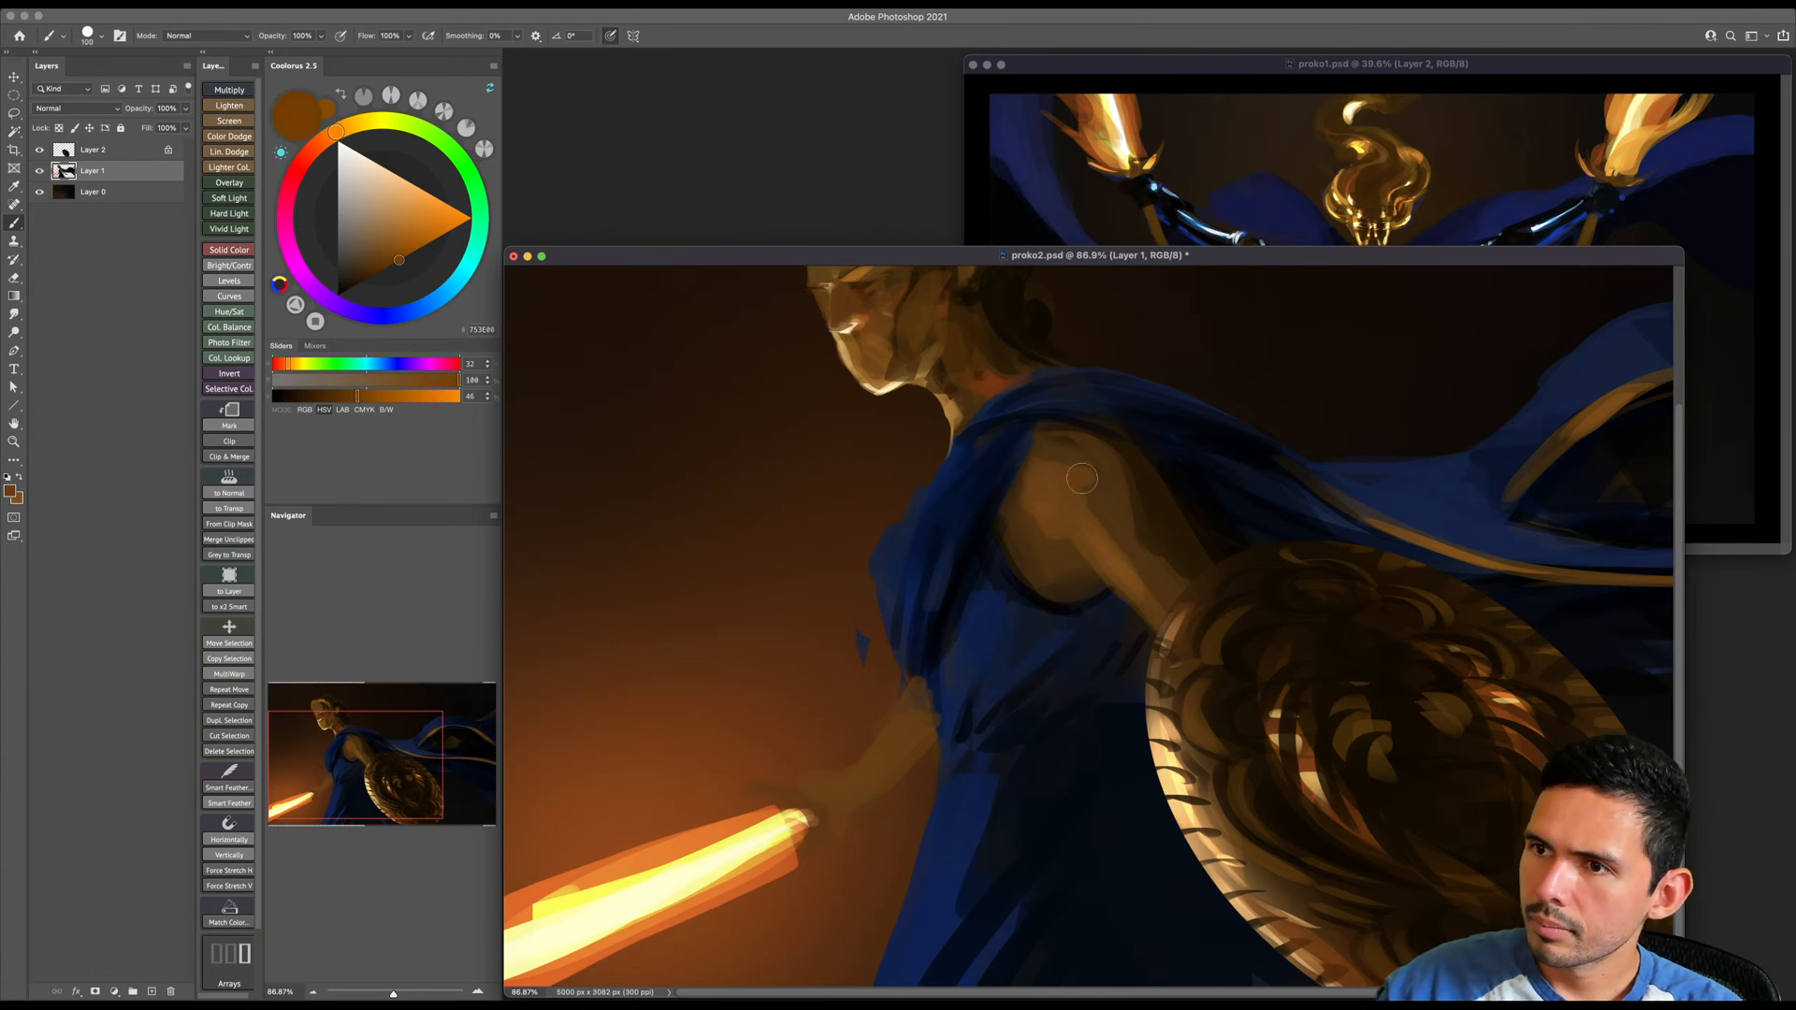
{"action": "key", "text": "bracketright"}
{"action": "key", "text": "bracketright"}
{"action": "key", "text": "bracketright"}
- Paint a dark brown shadow line down the shield arm from the shoulder to the shield with a smaller brush
{"action": "left_click", "coordinate": [356, 284]}
{"action": "key", "text": "bracketleft"}
{"action": "key", "text": "bracketleft"}
{"action": "key", "text": "bracketleft"}
{"action": "key", "text": "bracketleft"}
{"action": "key", "text": "bracketleft"}
{"action": "key", "text": "bracketleft"}
{"action": "key", "text": "bracketleft"}
{"action": "key", "text": "bracketleft"}
{"action": "left_click_drag", "start_coordinate": [1104, 489], "coordinate": [1169, 603]}
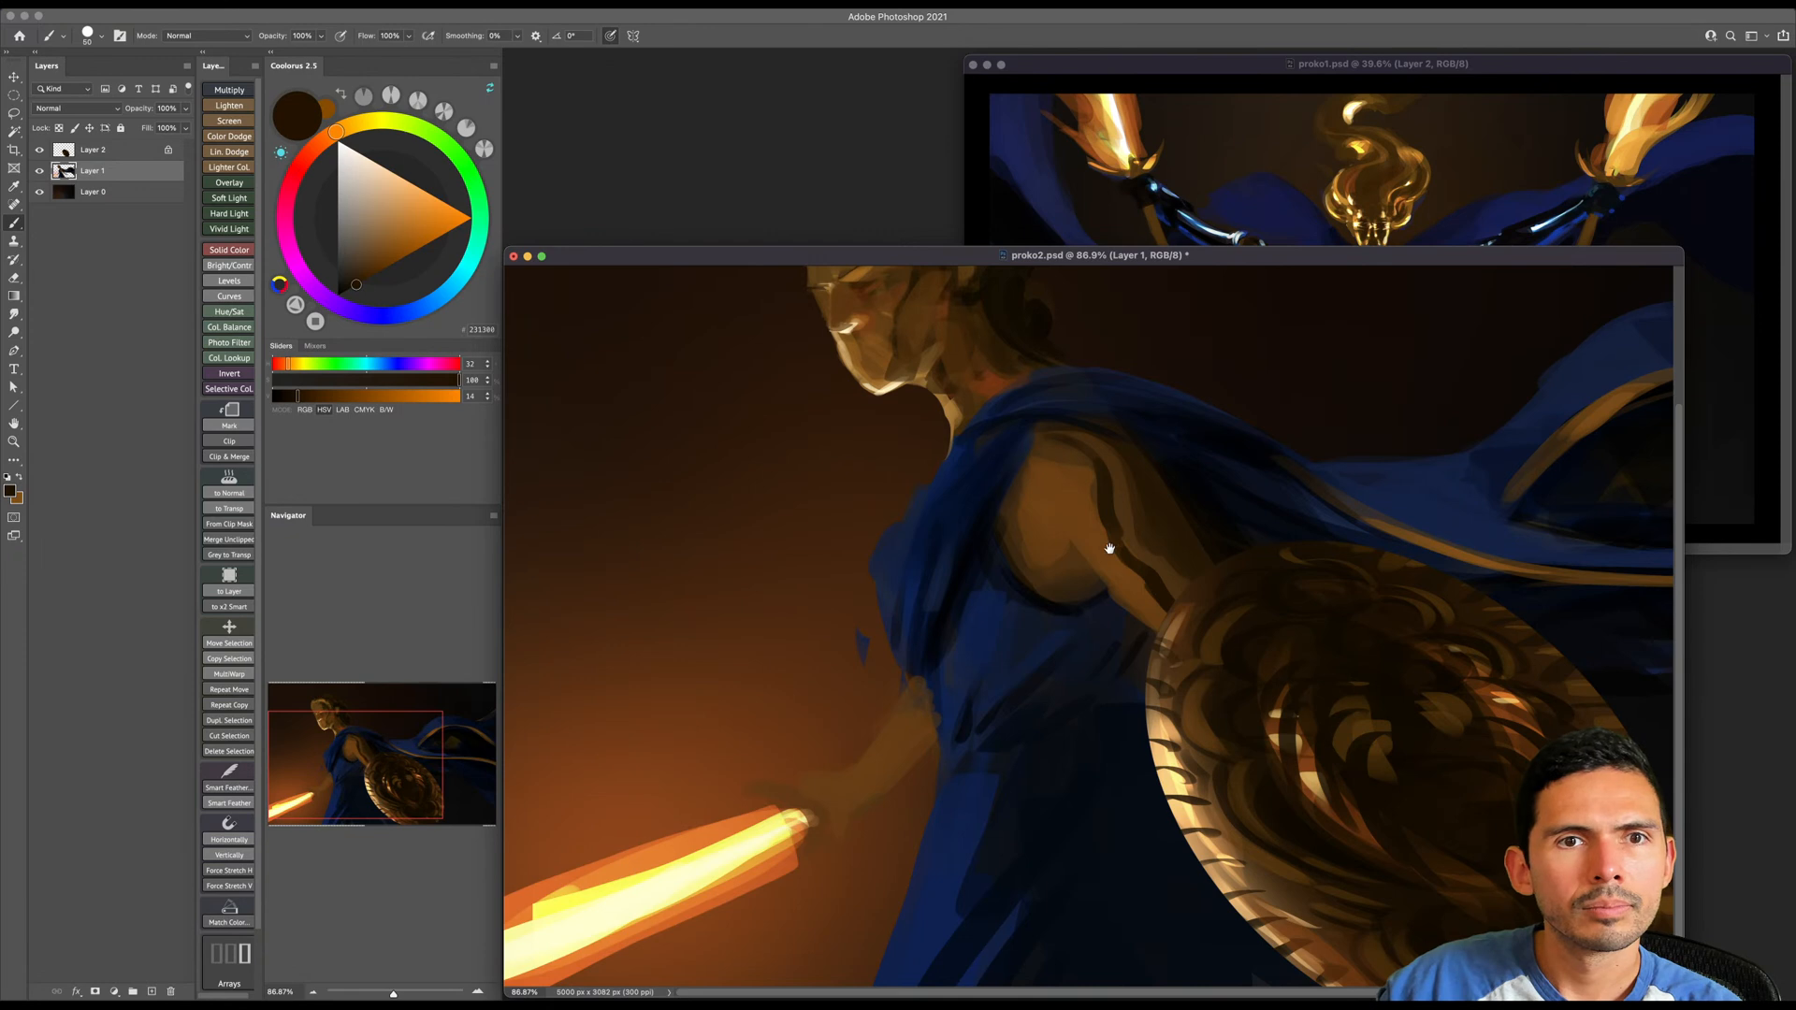
{"action": "left_click_drag", "start_coordinate": [1109, 548], "coordinate": [1103, 537]}
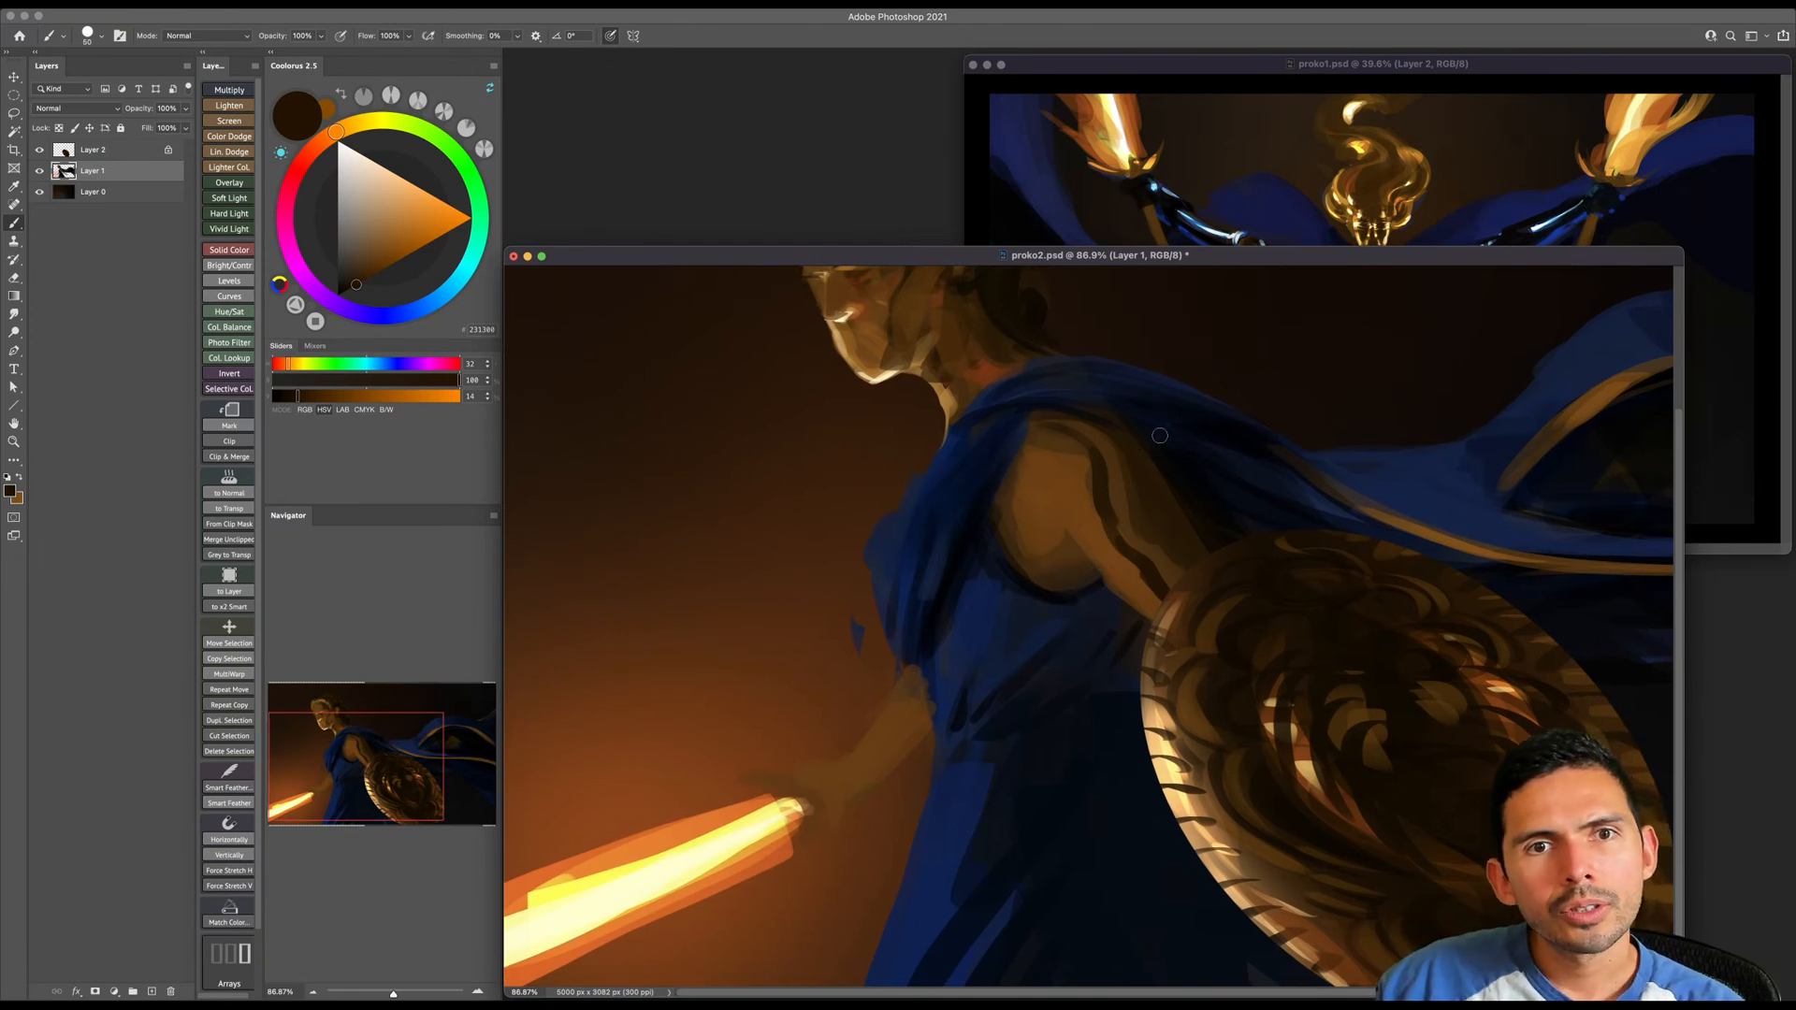
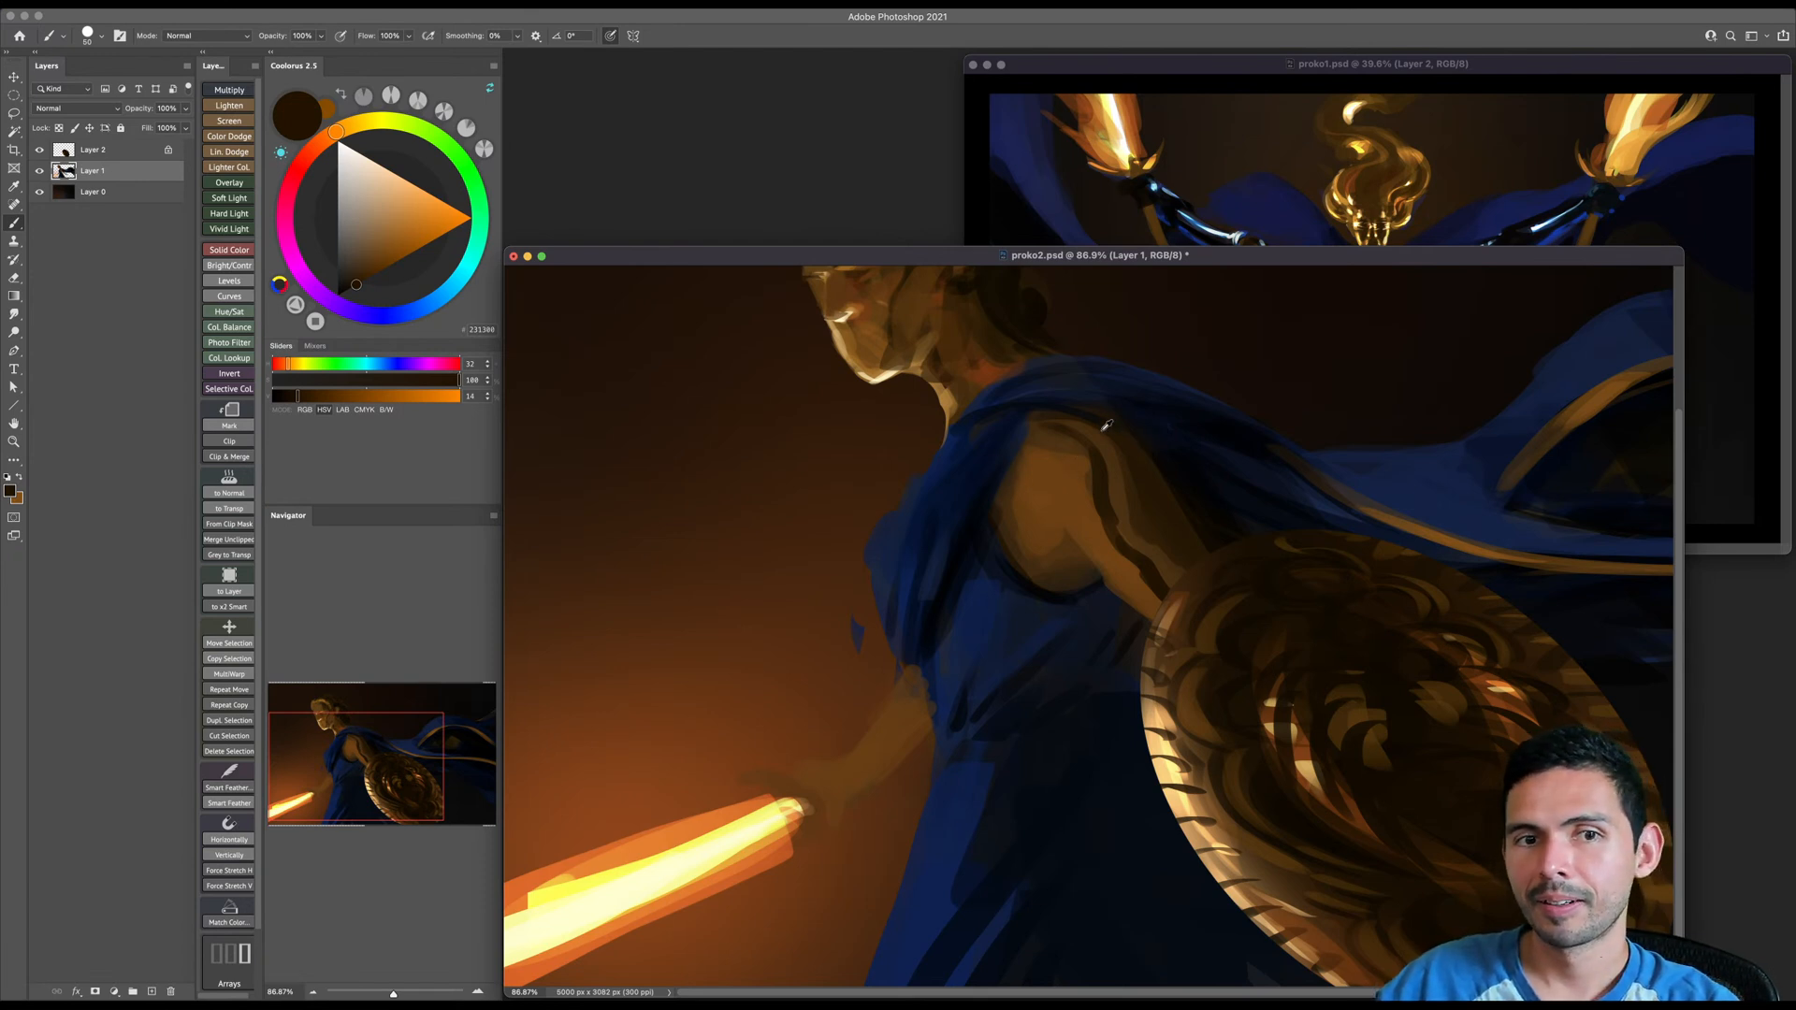
- Paint sampled mid-brown along the dark line down the shield arm to narrow it, enlarging the brush
{"action": "left_click", "coordinate": [1081, 469], "text": "alt"}
{"action": "key", "text": "bracketright"}
{"action": "key", "text": "bracketright"}
{"action": "mouse_move", "coordinate": [1084, 462]}
{"action": "left_mouse_down"}
{"action": "mouse_move", "coordinate": [1104, 547]}
{"action": "mouse_move", "coordinate": [1171, 637]}
{"action": "left_mouse_up"}
{"action": "key", "text": "bracketright"}
{"action": "key", "text": "bracketright"}
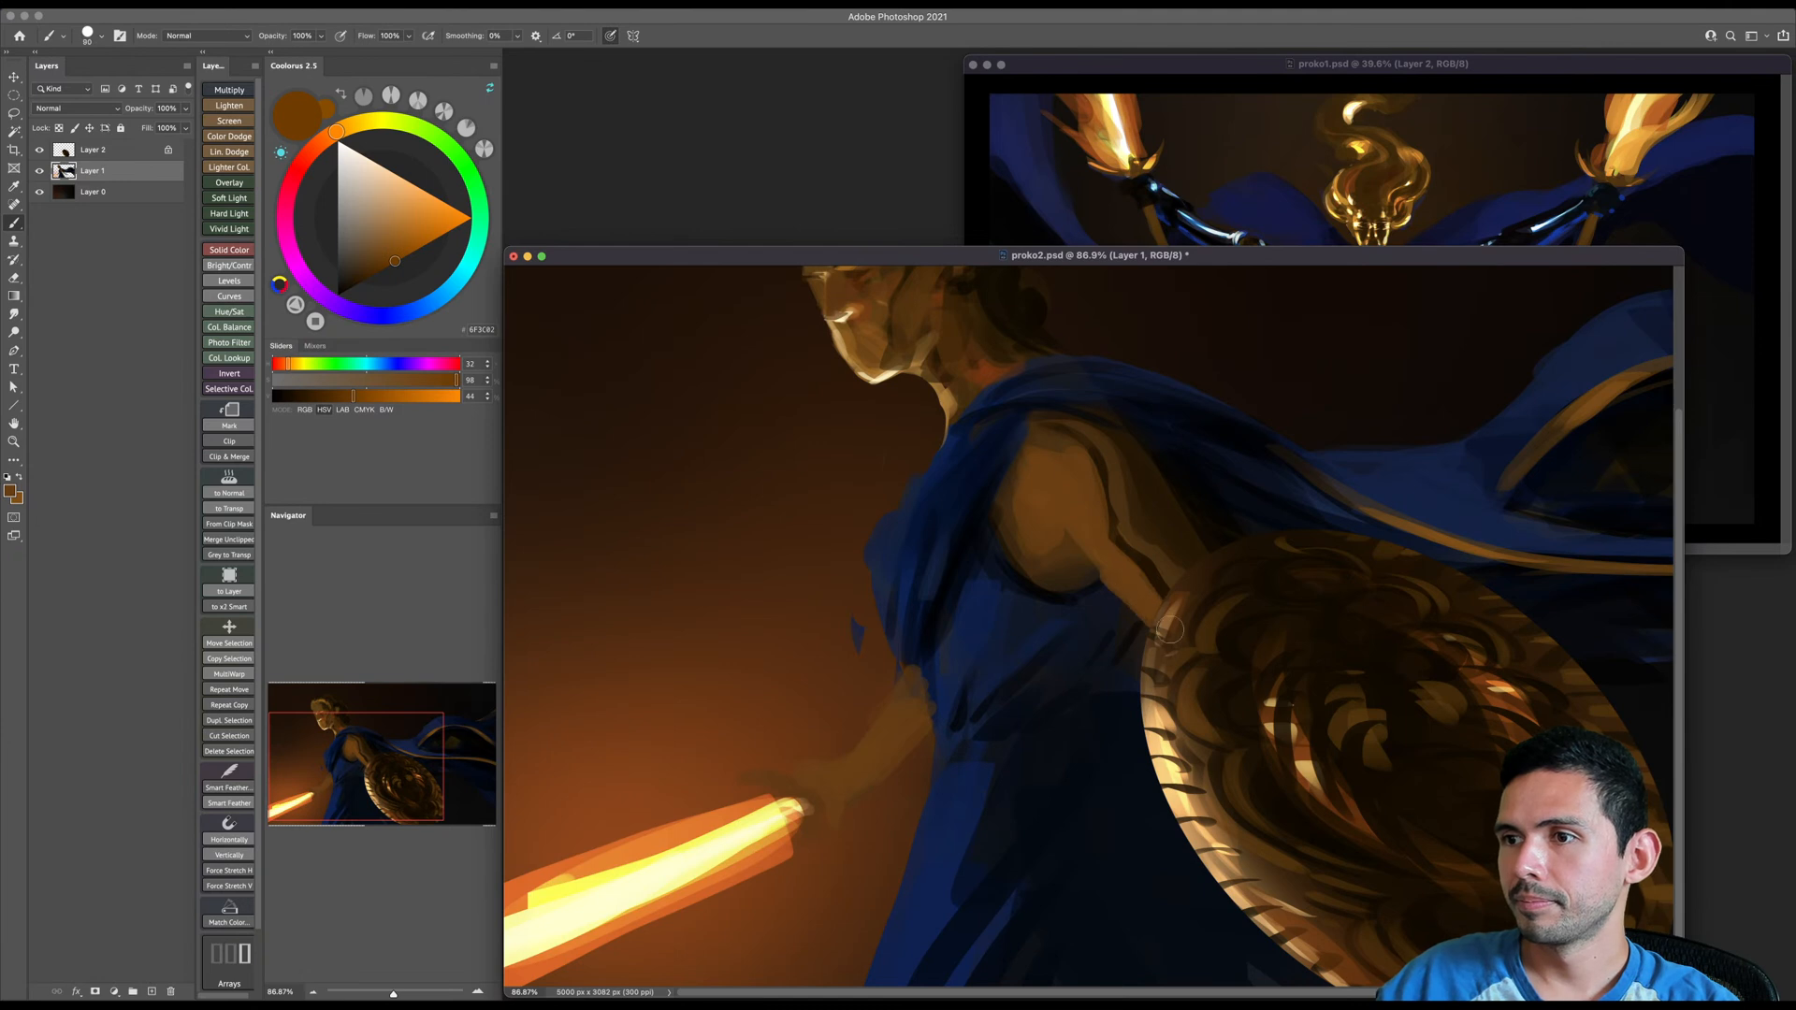
- Sample brown from the shield arm and shade its back edge with a larger brush
{"action": "left_click", "coordinate": [1145, 555], "text": "alt"}
{"action": "key", "text": "bracketright"}
{"action": "key", "text": "bracketright"}
{"action": "left_click_drag", "start_coordinate": [1110, 488], "coordinate": [1116, 530]}
{"action": "key", "text": "bracketright"}
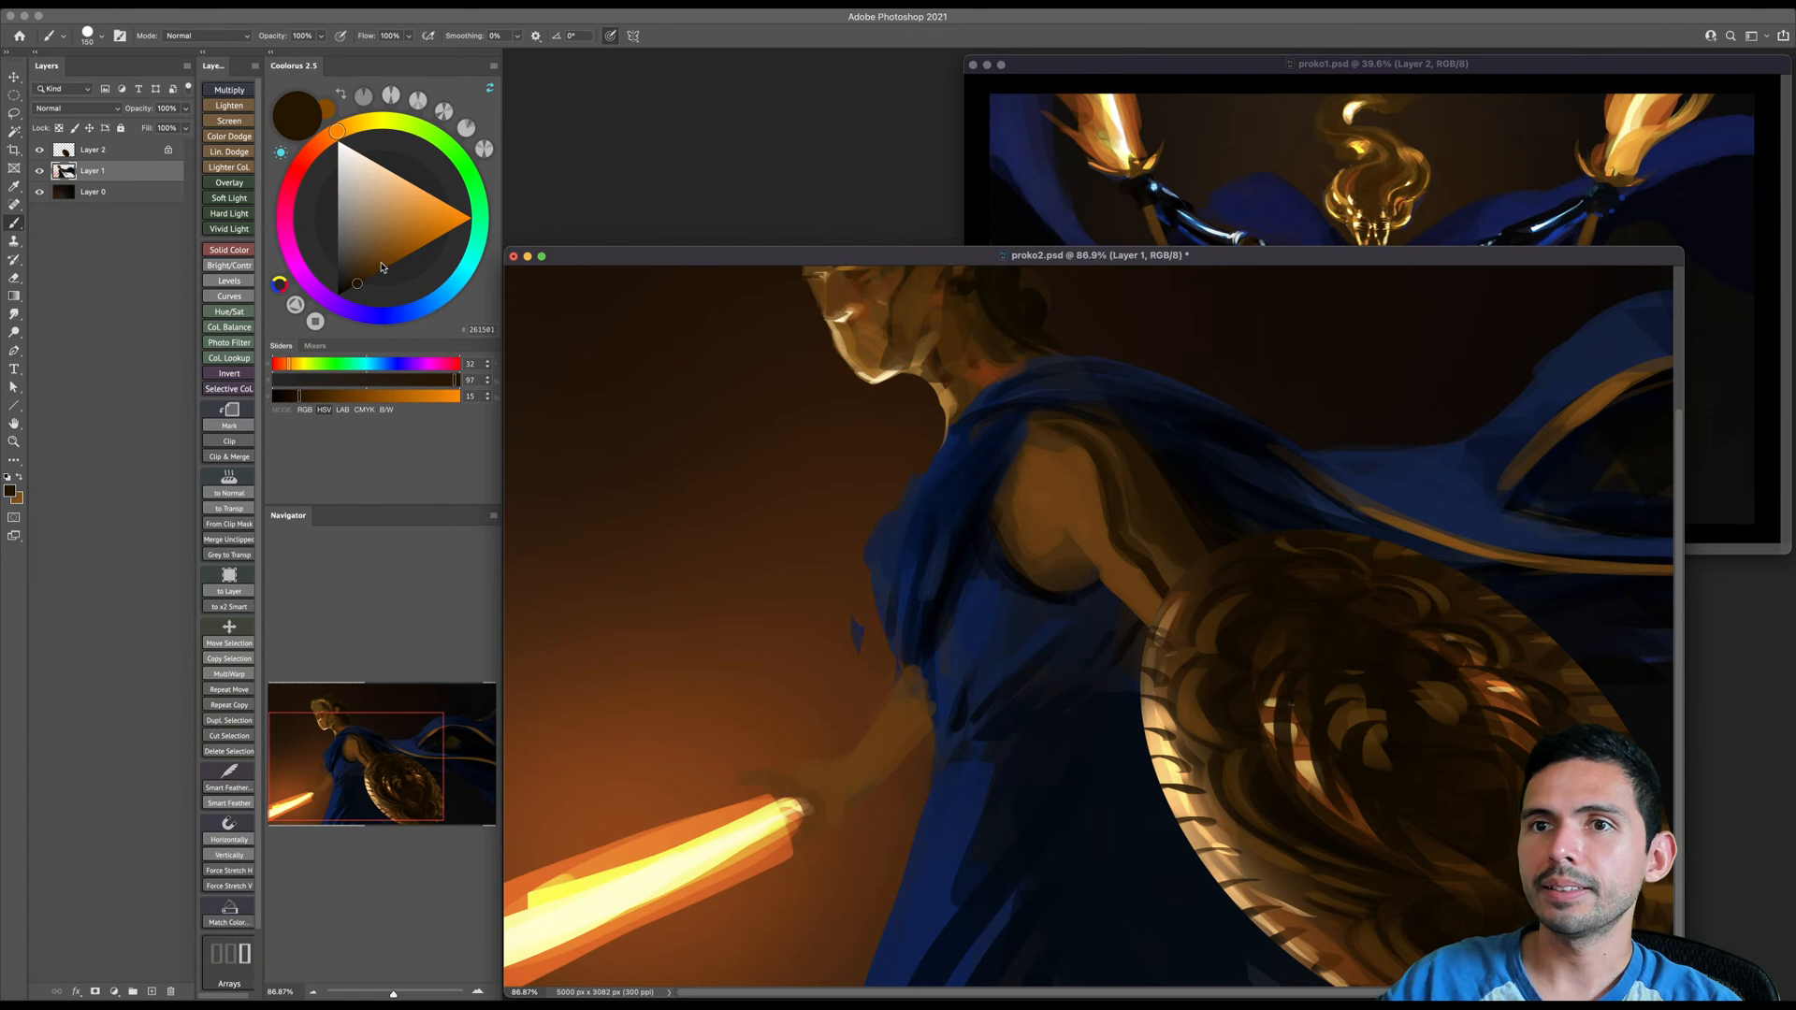
- Pick a redder dark brown and blend the shadow down the shield arm from shoulder to shield rim
{"action": "left_click", "coordinate": [327, 138]}
{"action": "left_click", "coordinate": [365, 280]}
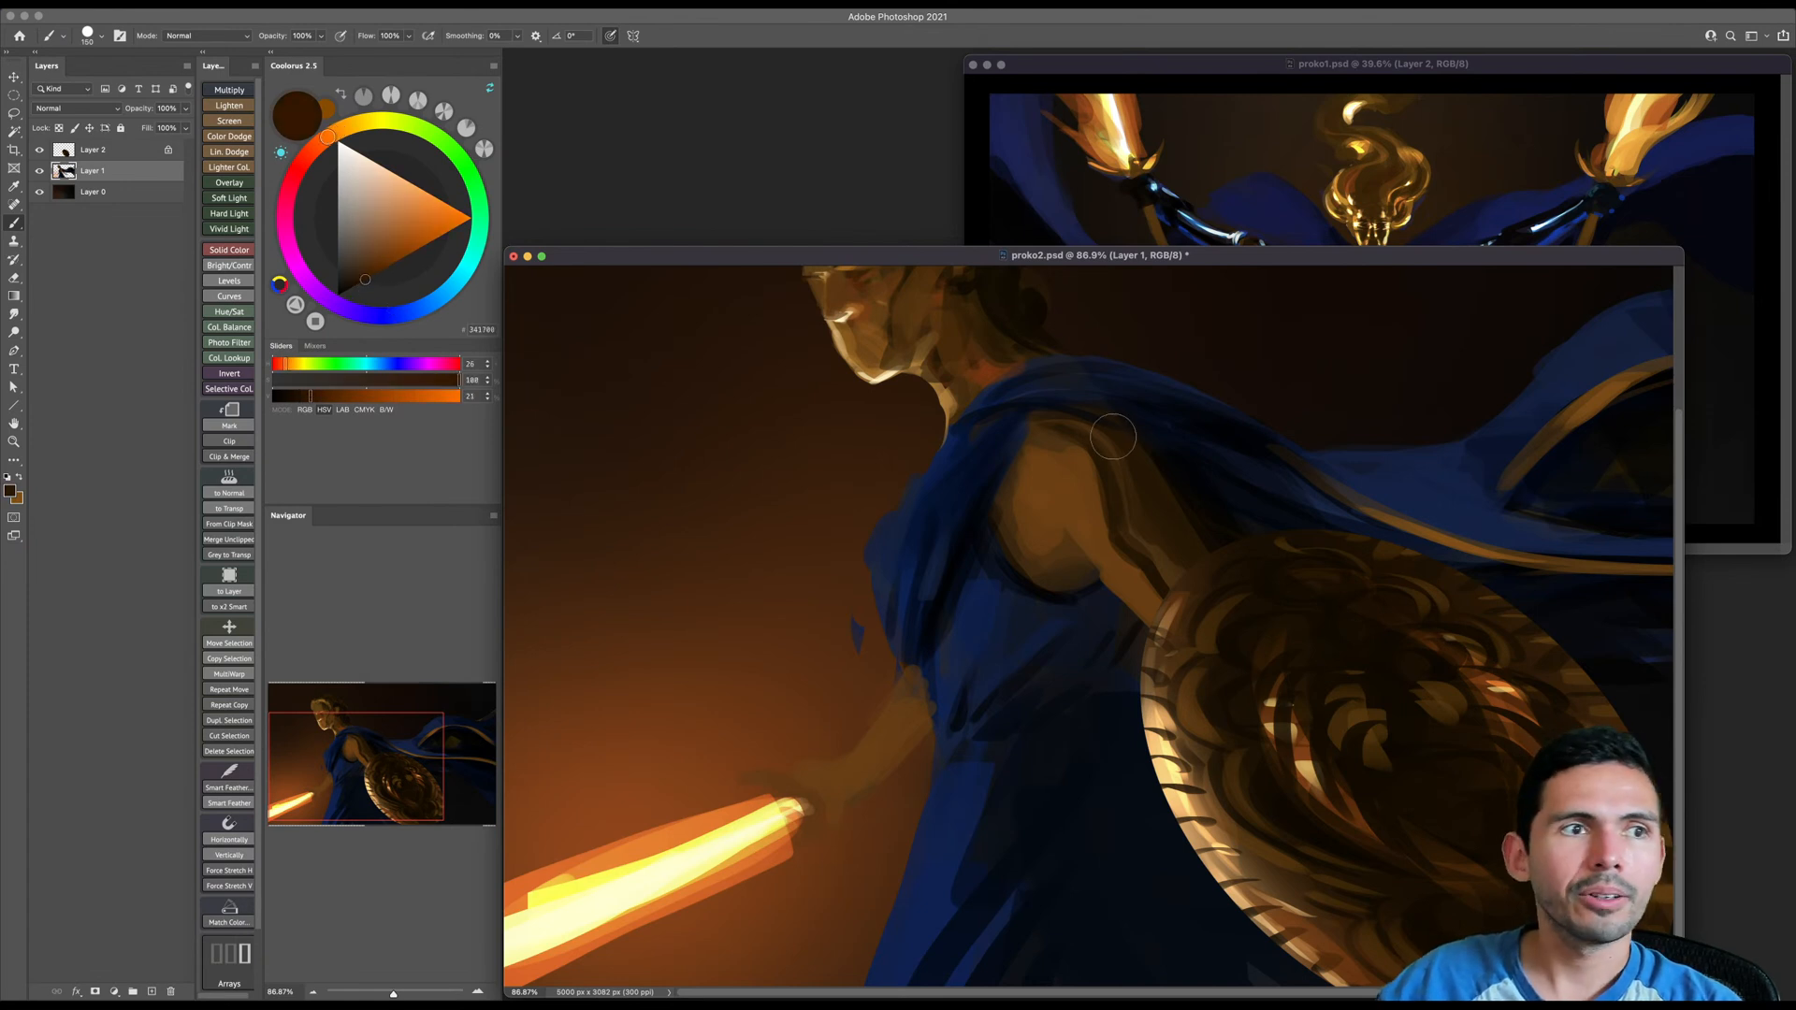
{"action": "mouse_move", "coordinate": [1108, 467]}
{"action": "left_mouse_down"}
{"action": "mouse_move", "coordinate": [1117, 524]}
{"action": "mouse_move", "coordinate": [1169, 589]}
{"action": "left_mouse_up"}
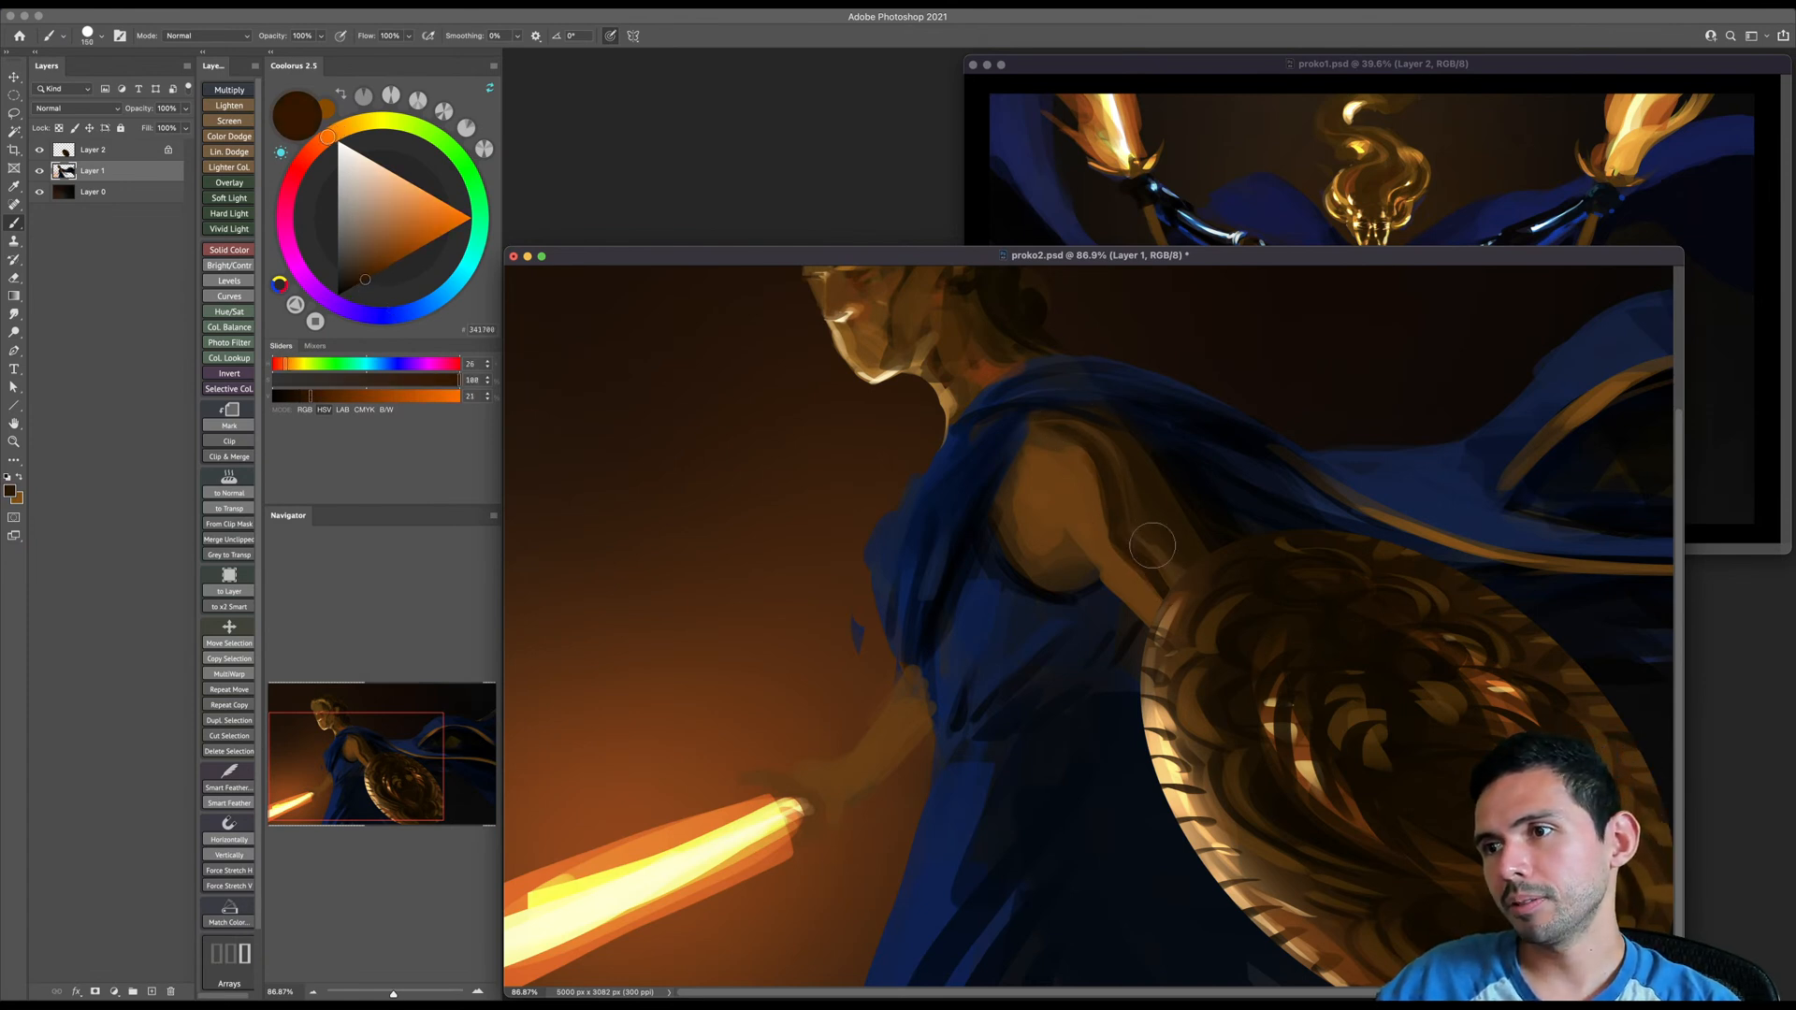
{"action": "key", "text": "bracketright"}
{"action": "key", "text": "bracketright"}
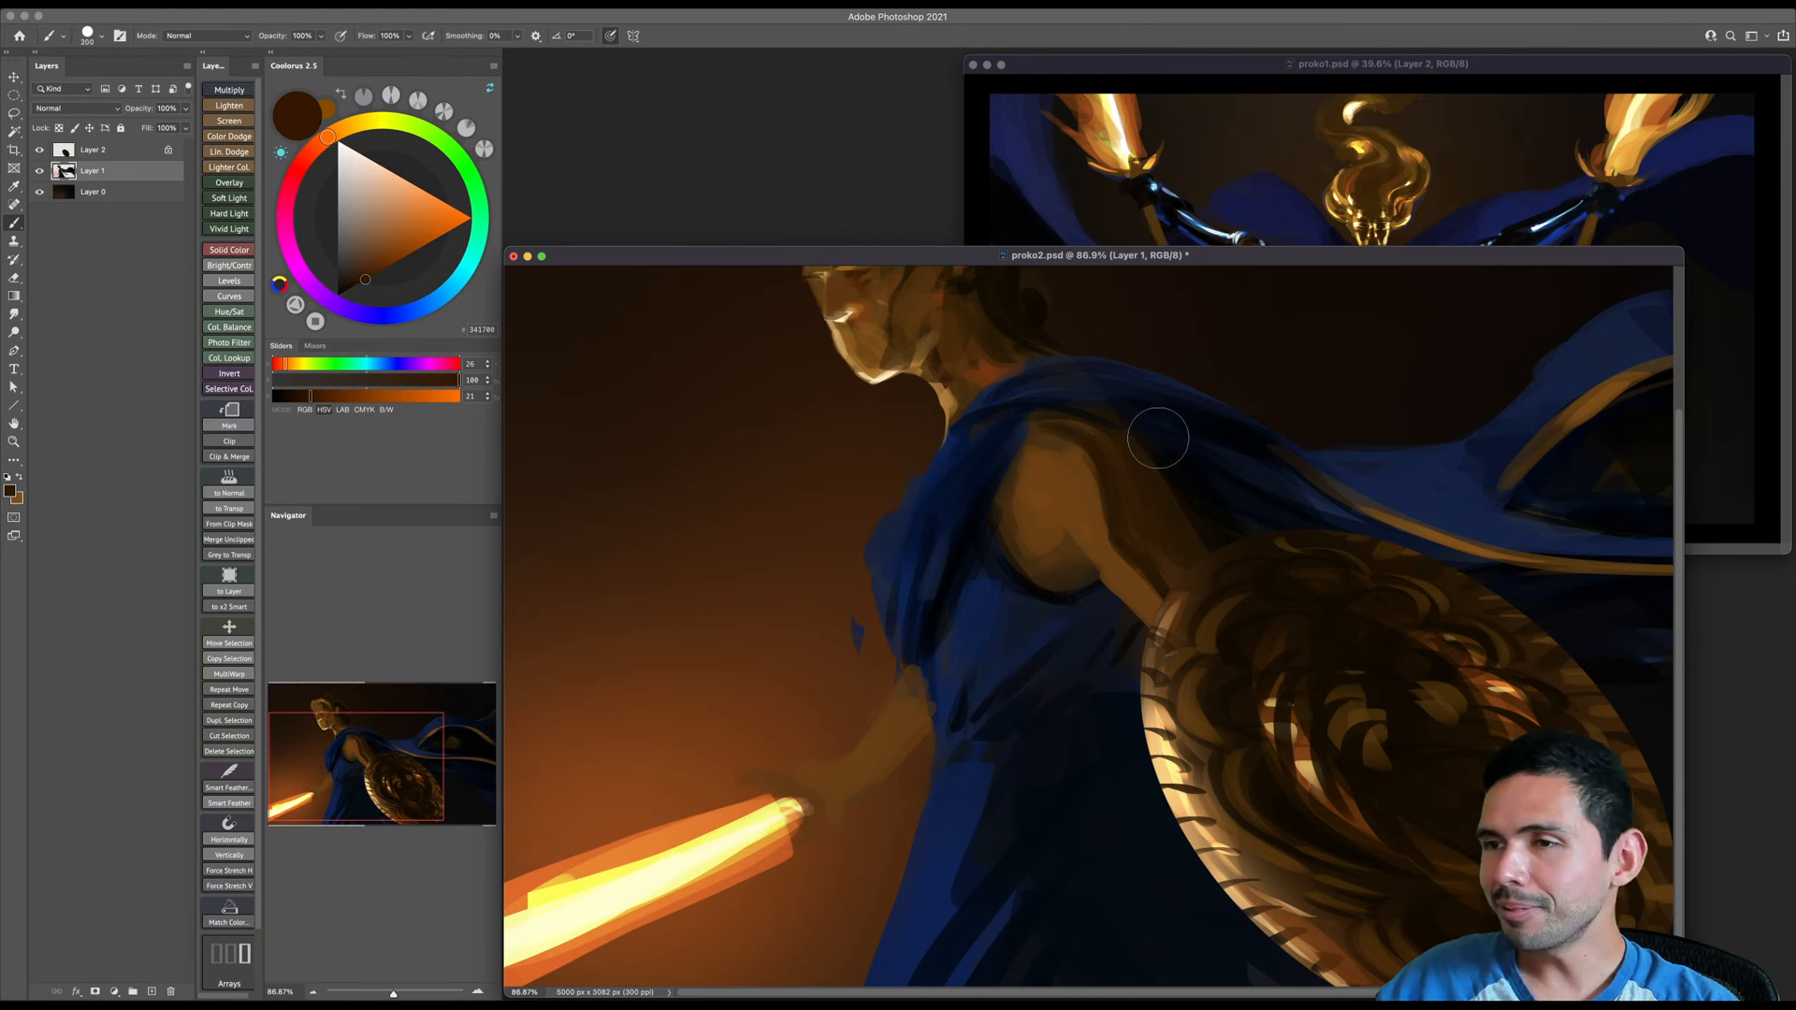
- Pick a near-black brown and paint the armpit shadow beneath the shield arm's shoulder
{"action": "scroll", "coordinate": [1155, 437], "scroll_direction": "down", "scroll_amount": 1}
{"action": "left_click", "coordinate": [350, 289]}
{"action": "key", "text": "bracketleft"}
{"action": "key", "text": "bracketleft"}
{"action": "key", "text": "bracketleft"}
{"action": "key", "text": "bracketleft"}
{"action": "key", "text": "bracketleft"}
{"action": "key", "text": "bracketleft"}
{"action": "key", "text": "bracketleft"}
{"action": "key", "text": "bracketleft"}
{"action": "key", "text": "bracketleft"}
{"action": "key", "text": "bracketleft"}
{"action": "mouse_move", "coordinate": [1042, 554]}
{"action": "left_mouse_down"}
{"action": "mouse_move", "coordinate": [1013, 542]}
{"action": "mouse_move", "coordinate": [1039, 557]}
{"action": "mouse_move", "coordinate": [1012, 585]}
{"action": "left_mouse_up"}
{"action": "key", "text": "bracketright"}
{"action": "key", "text": "bracketright"}
{"action": "key", "text": "bracketright"}
{"action": "key", "text": "bracketright"}
{"action": "key", "text": "bracketright"}
{"action": "key", "text": "bracketright"}
{"action": "key", "text": "bracketright"}
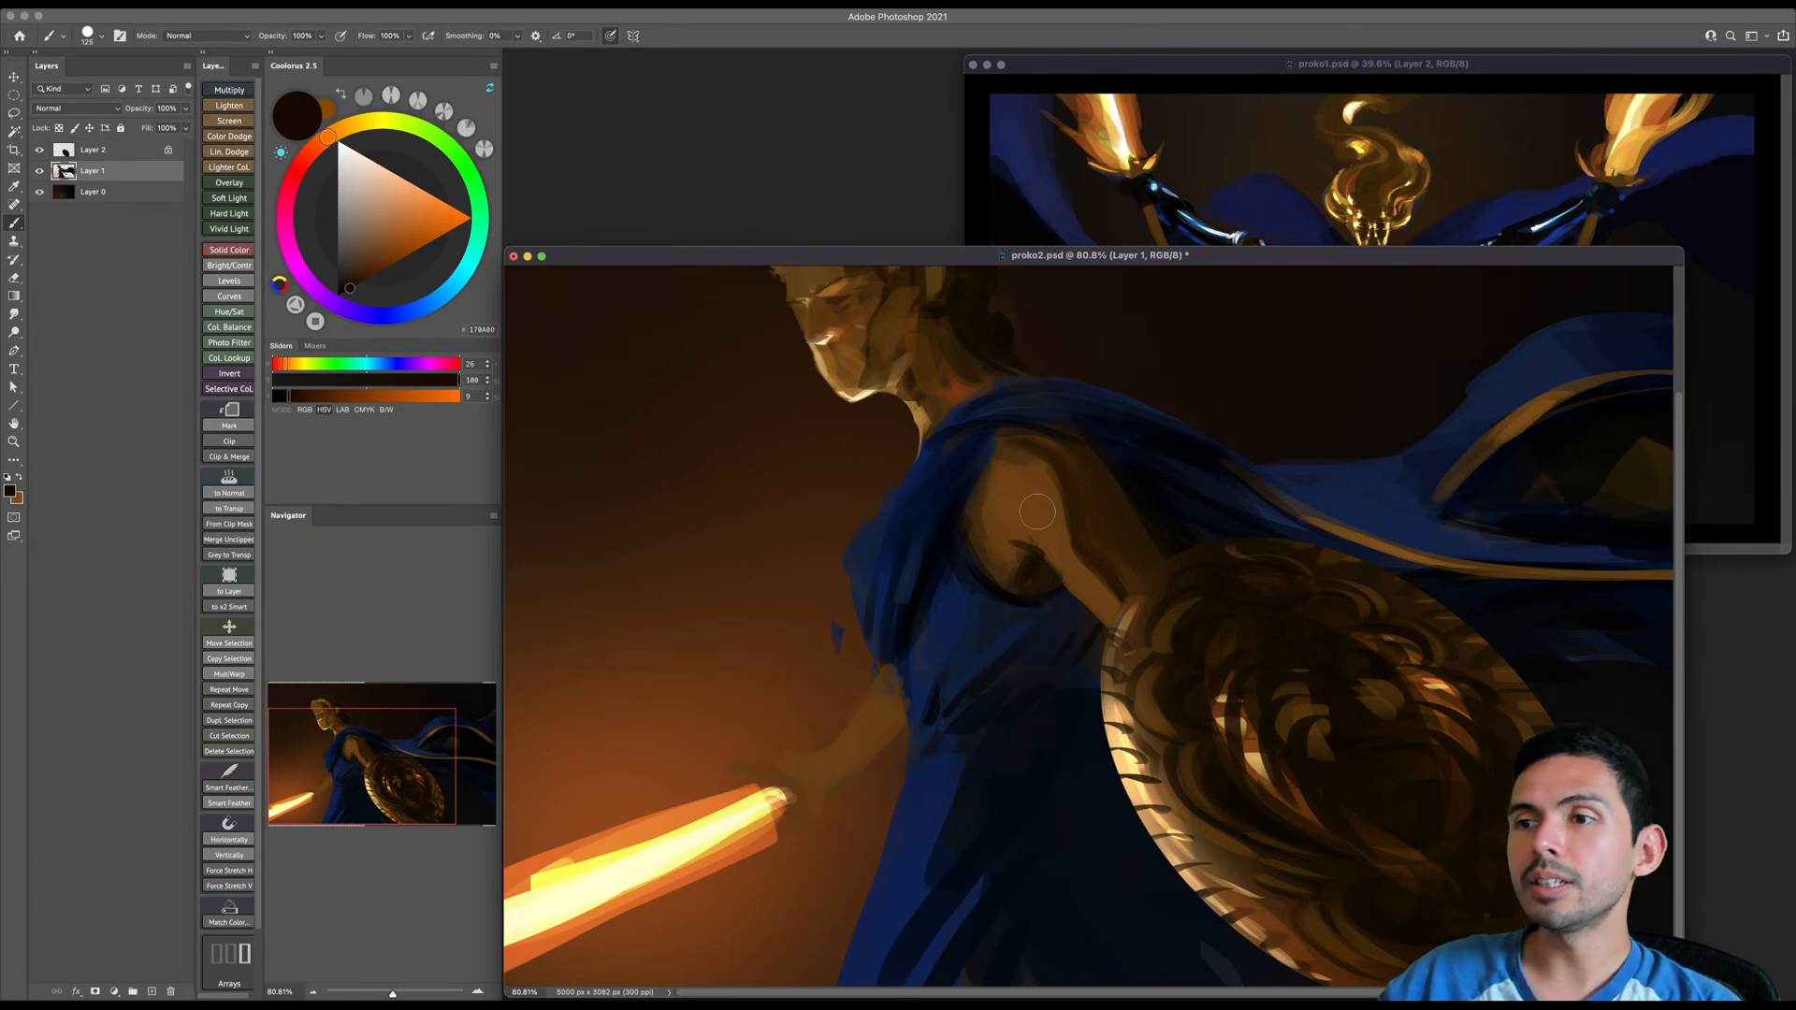
{"action": "left_click_drag", "start_coordinate": [859, 525], "coordinate": [811, 566]}
{"action": "mouse_move", "coordinate": [824, 744]}
{"action": "left_mouse_down"}
{"action": "mouse_move", "coordinate": [865, 715]}
{"action": "mouse_move", "coordinate": [858, 644]}
{"action": "left_mouse_up"}
{"action": "key", "text": "e"}
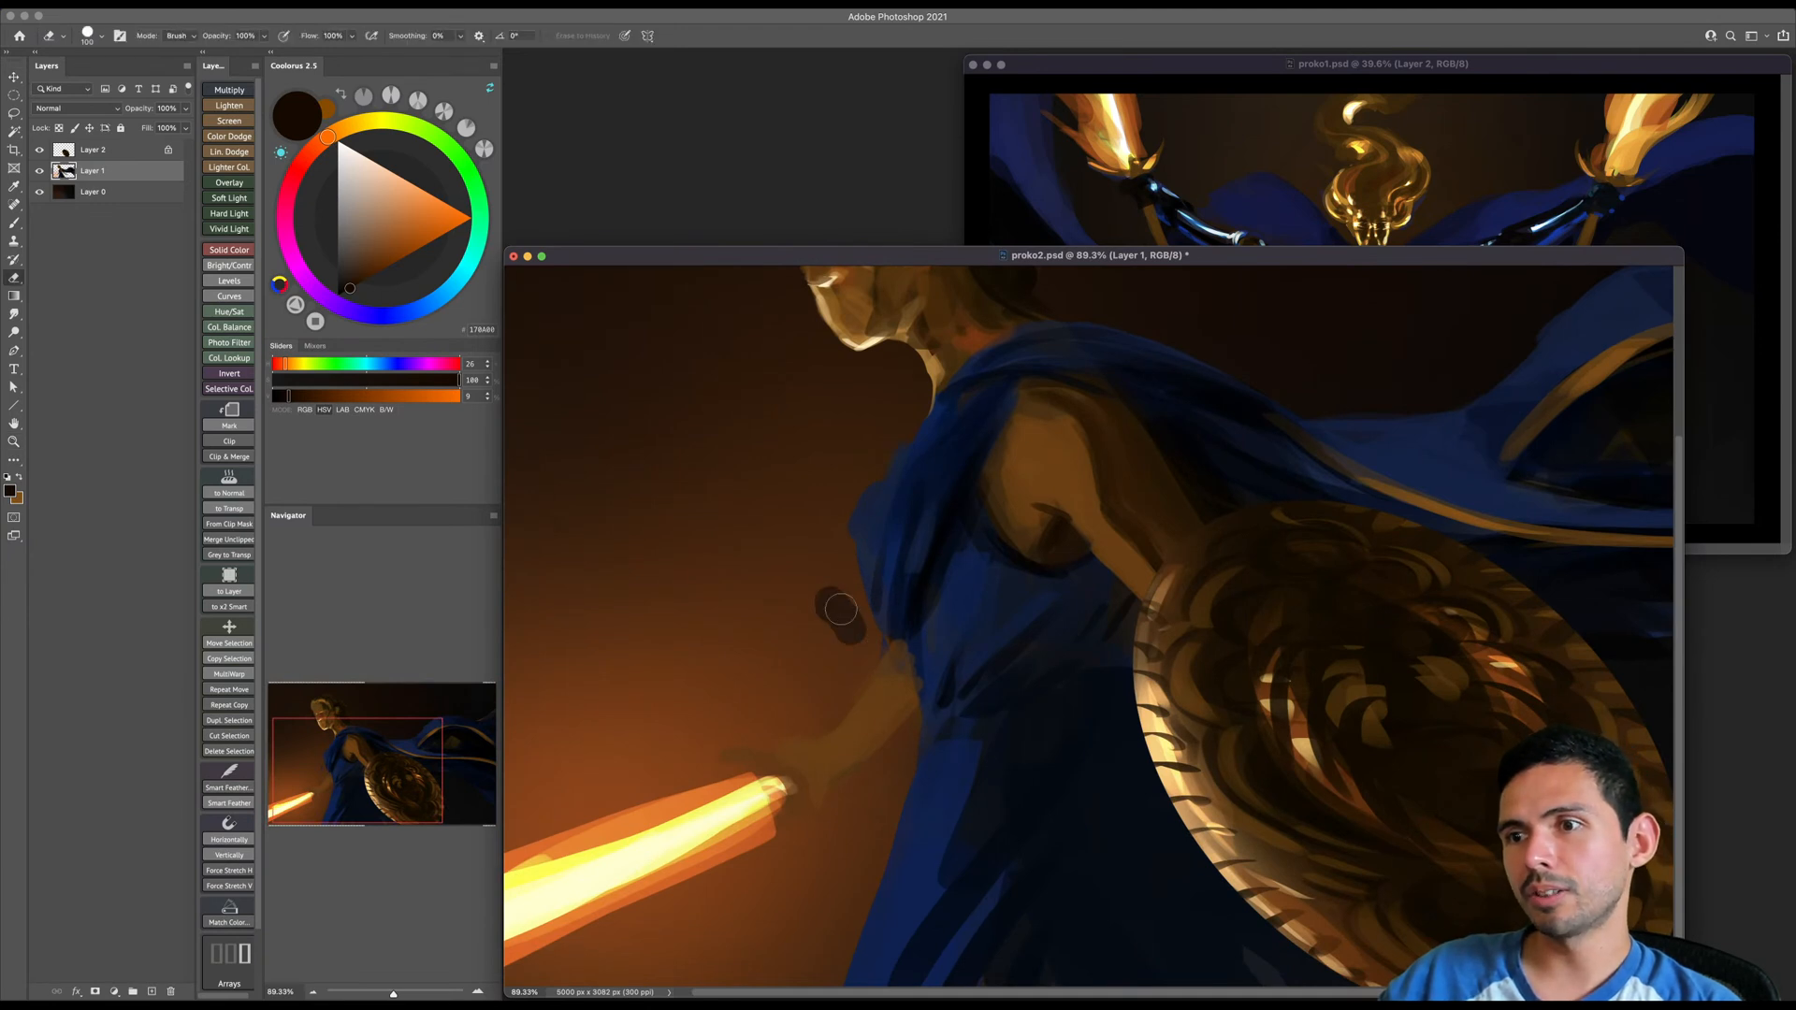
{"action": "key", "text": "b"}
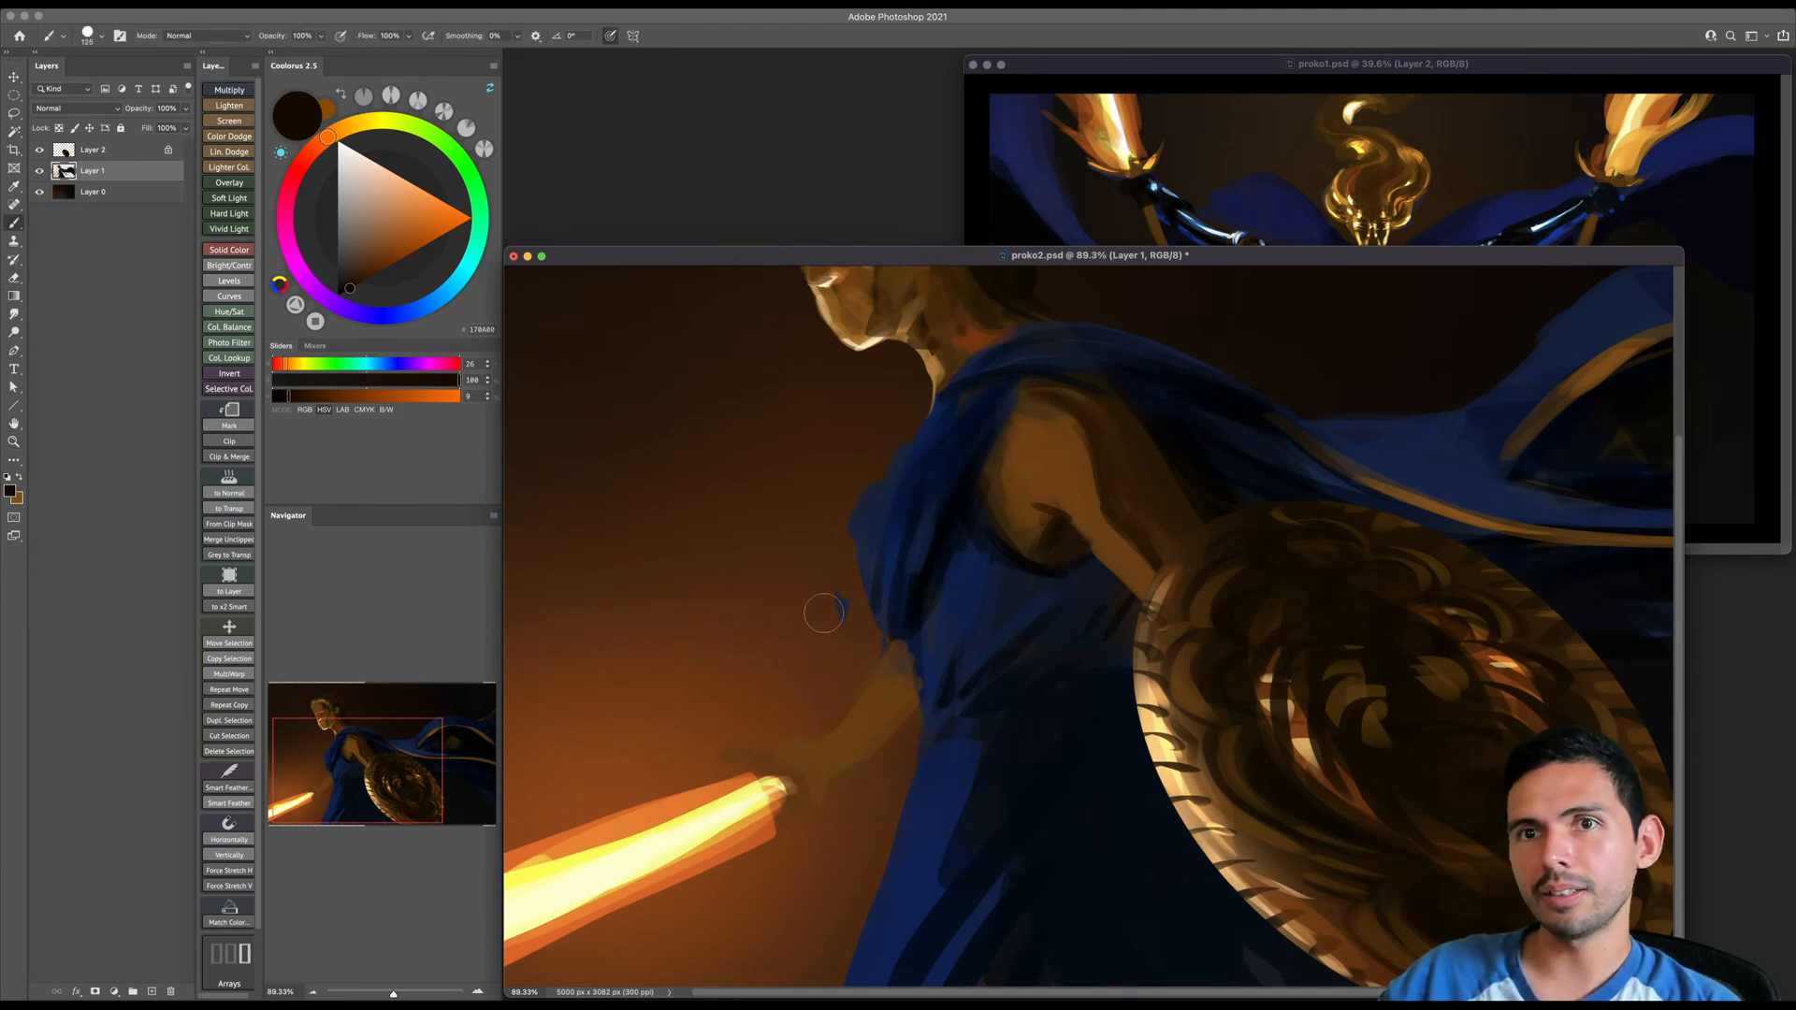
{"action": "left_click", "coordinate": [38, 172]}
{"action": "left_click", "coordinate": [38, 173]}
{"action": "left_click", "coordinate": [38, 152]}
{"action": "left_click", "coordinate": [39, 152]}
- Sample the background brown and paint out the stray blue mark in front of the torso
{"action": "key", "text": "bracketleft"}
{"action": "left_click", "coordinate": [828, 598], "text": "alt"}
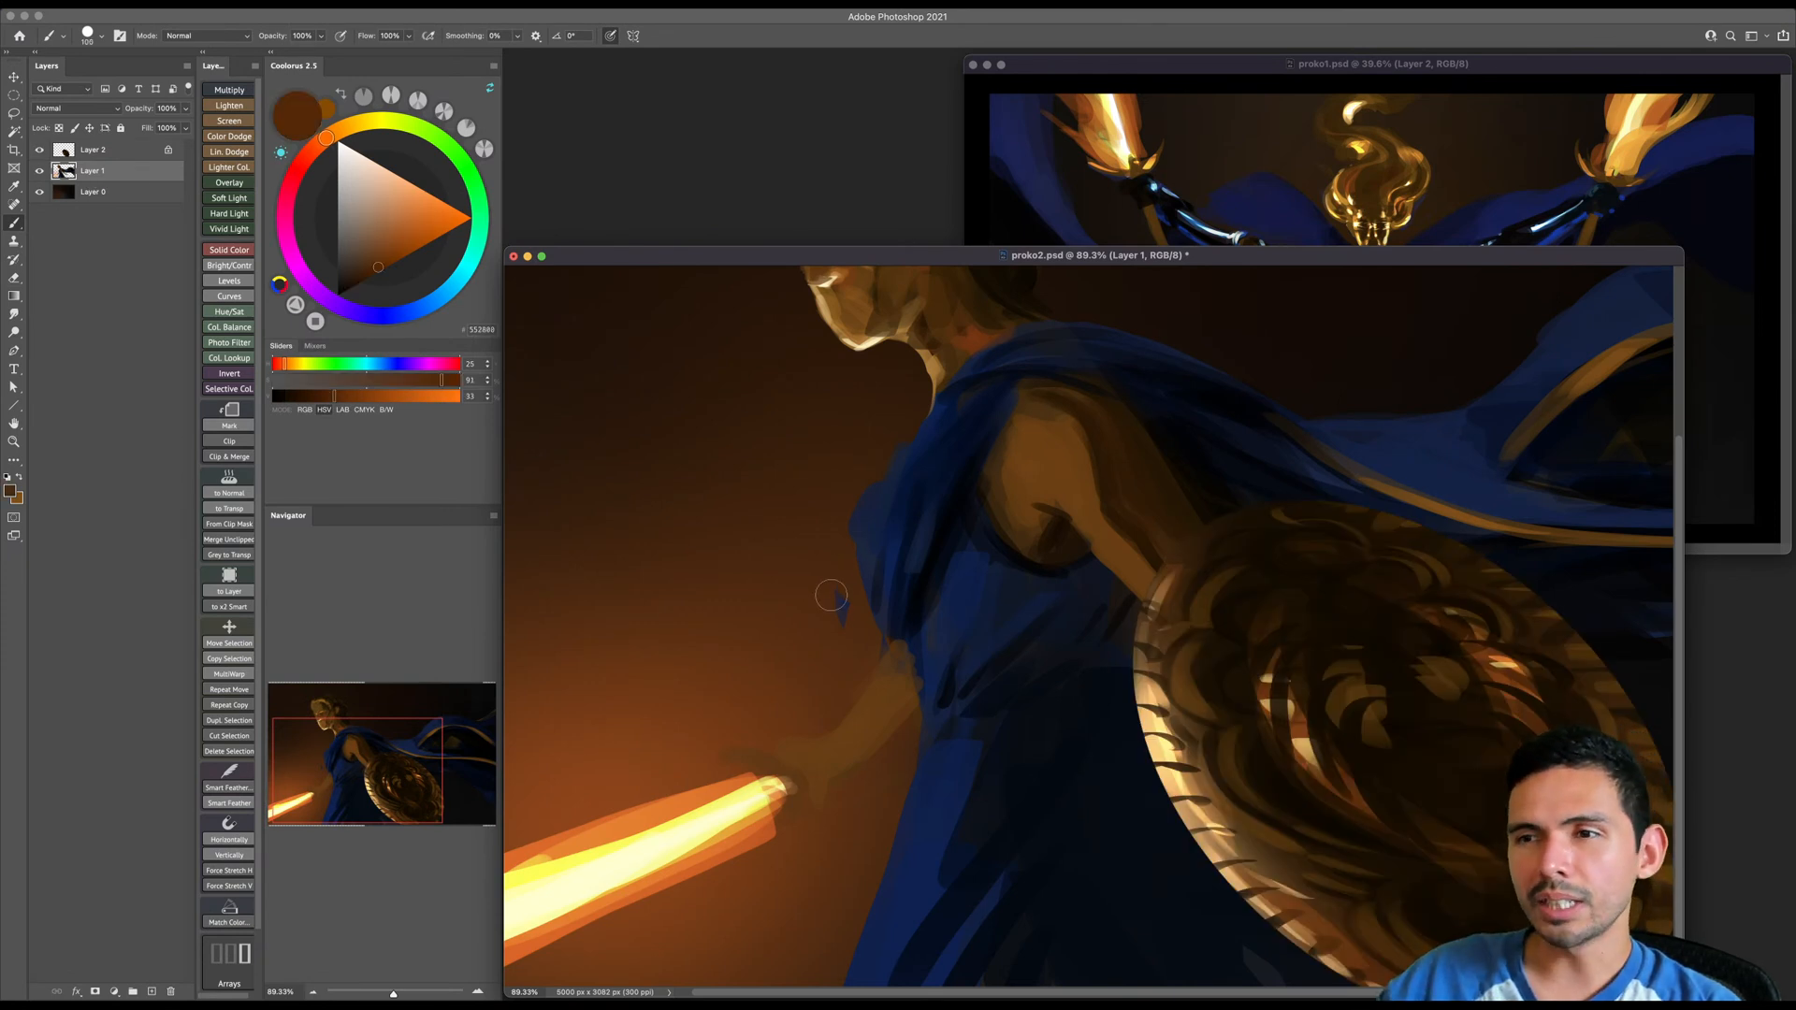
{"action": "scroll", "coordinate": [837, 608], "scroll_direction": "down", "scroll_amount": 1}
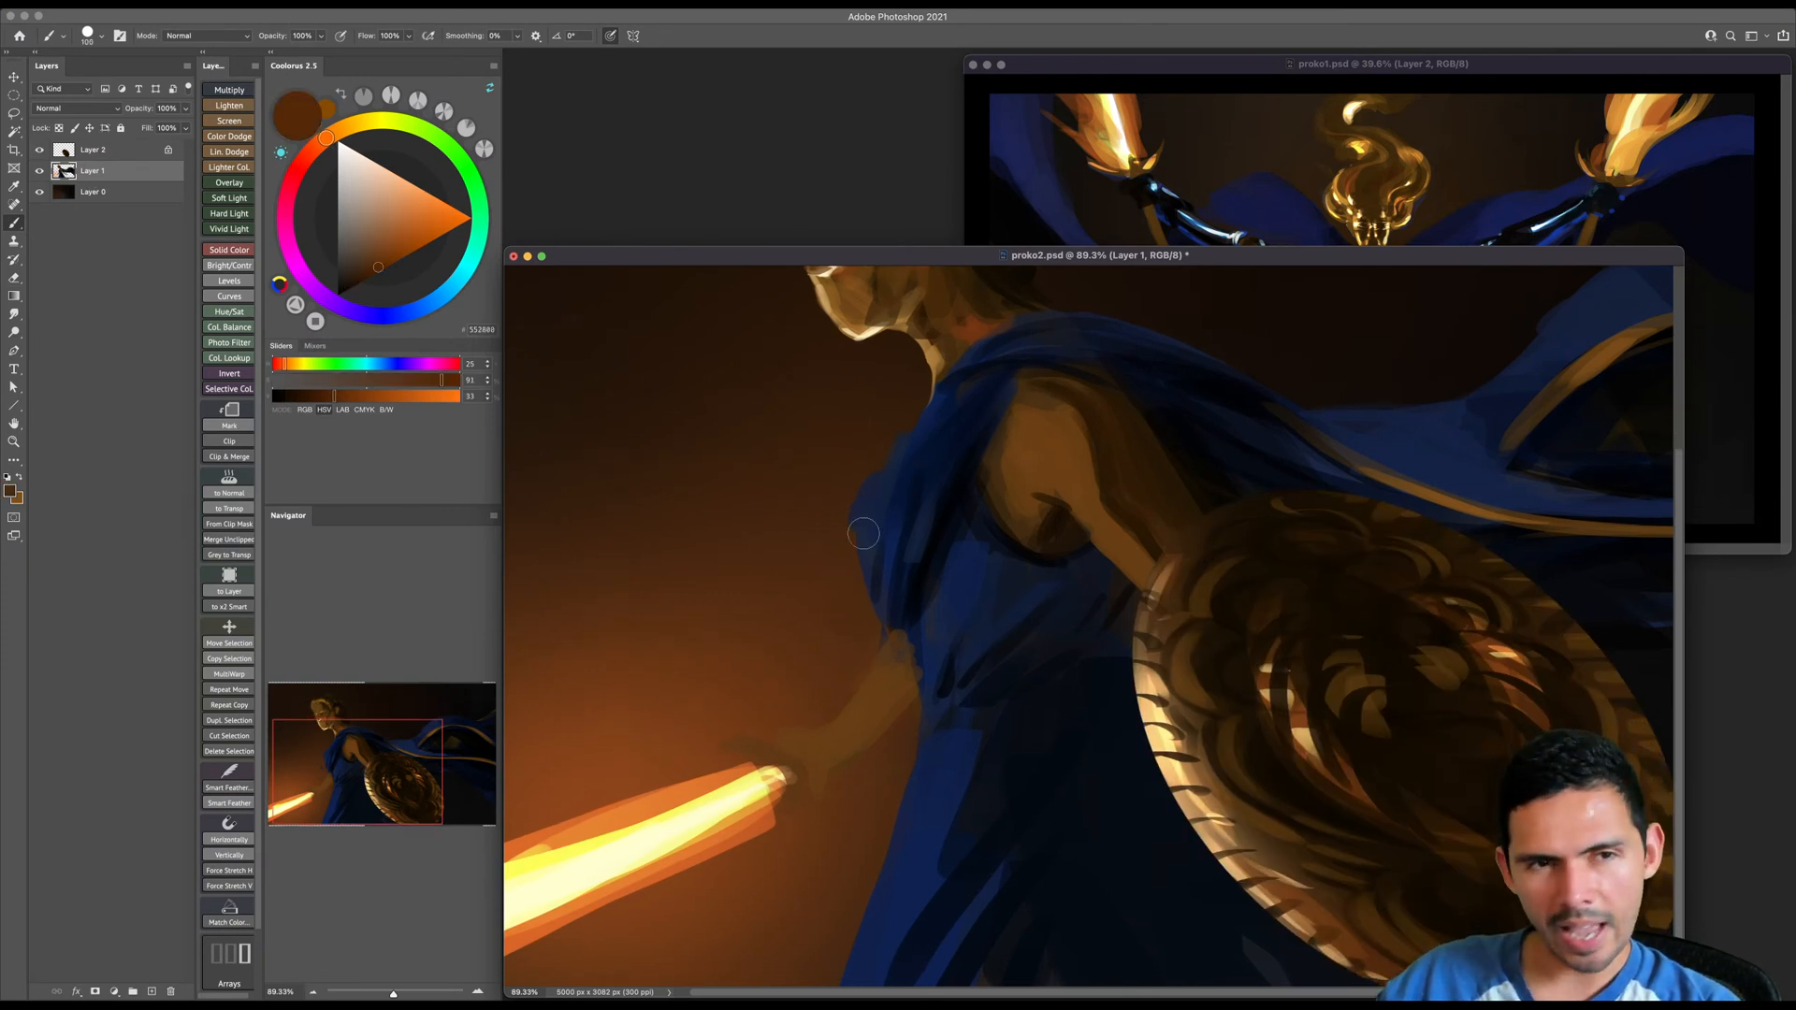
- Sample darker background browns and trim the blue cloak's front edge along the chest
{"action": "left_click", "coordinate": [828, 539], "text": "alt"}
{"action": "key", "text": "bracketleft"}
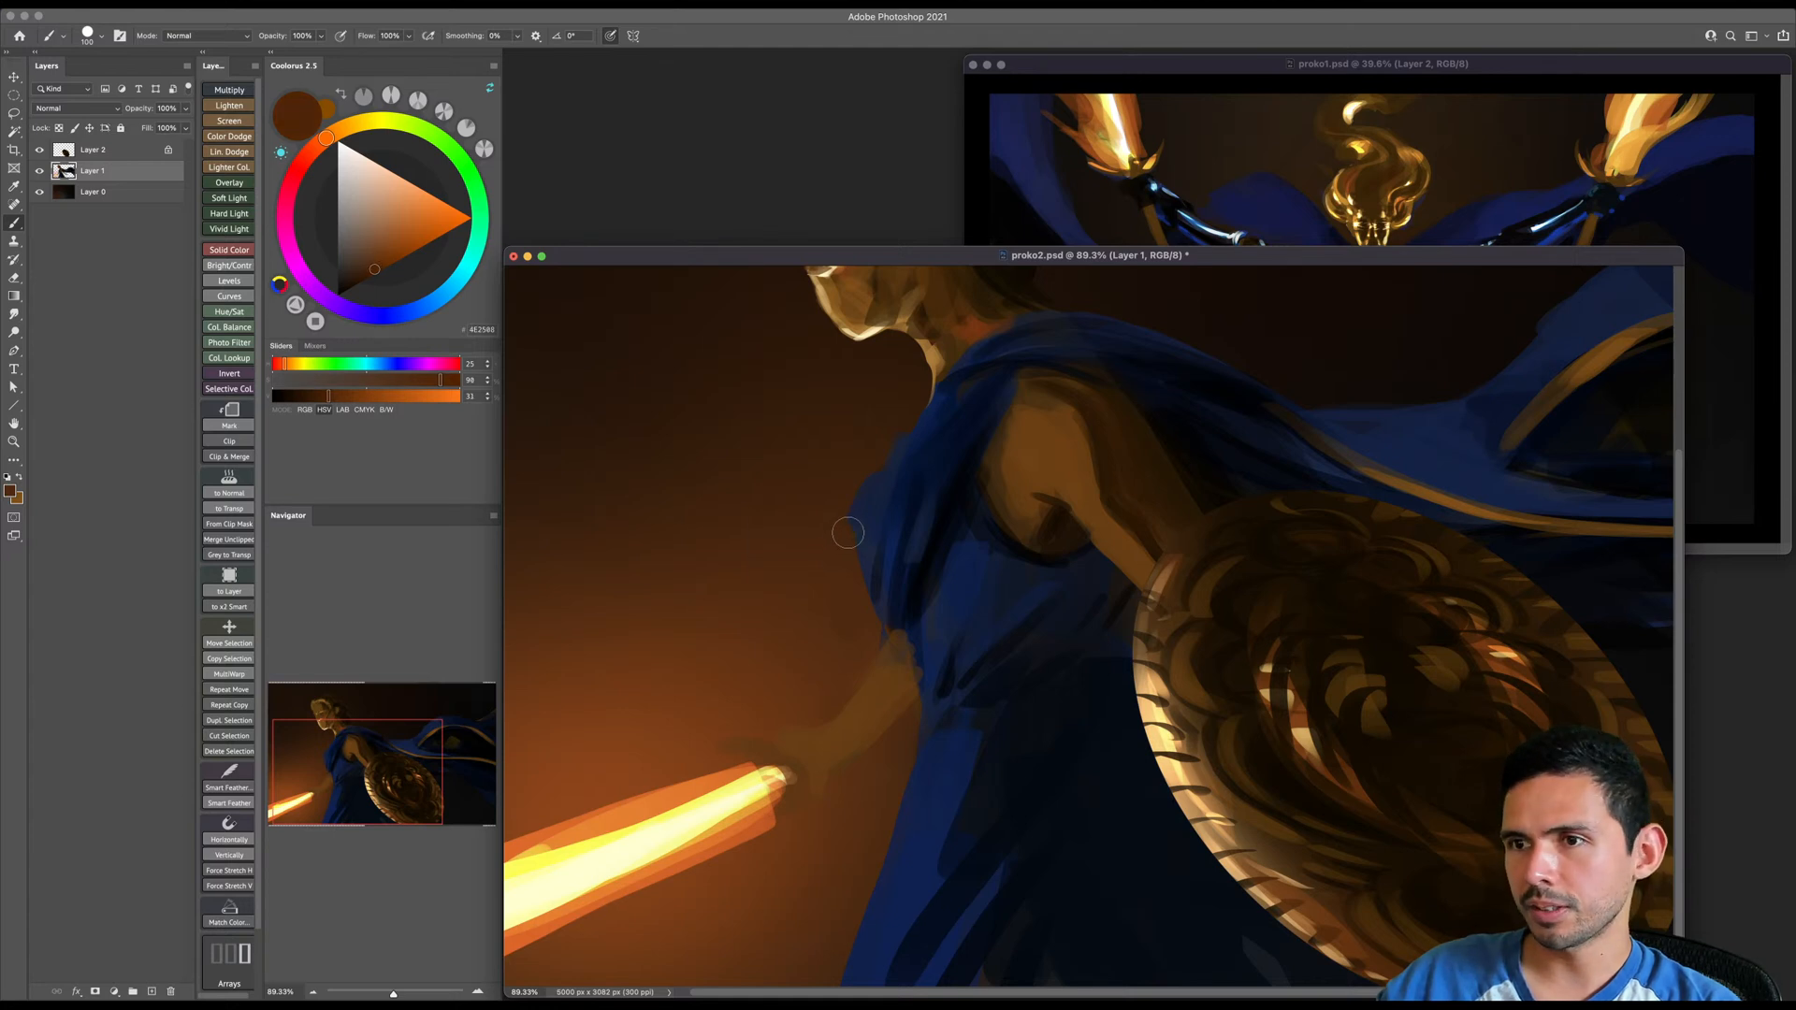
{"action": "key", "text": "bracketright"}
{"action": "left_click", "coordinate": [856, 446], "text": "alt"}
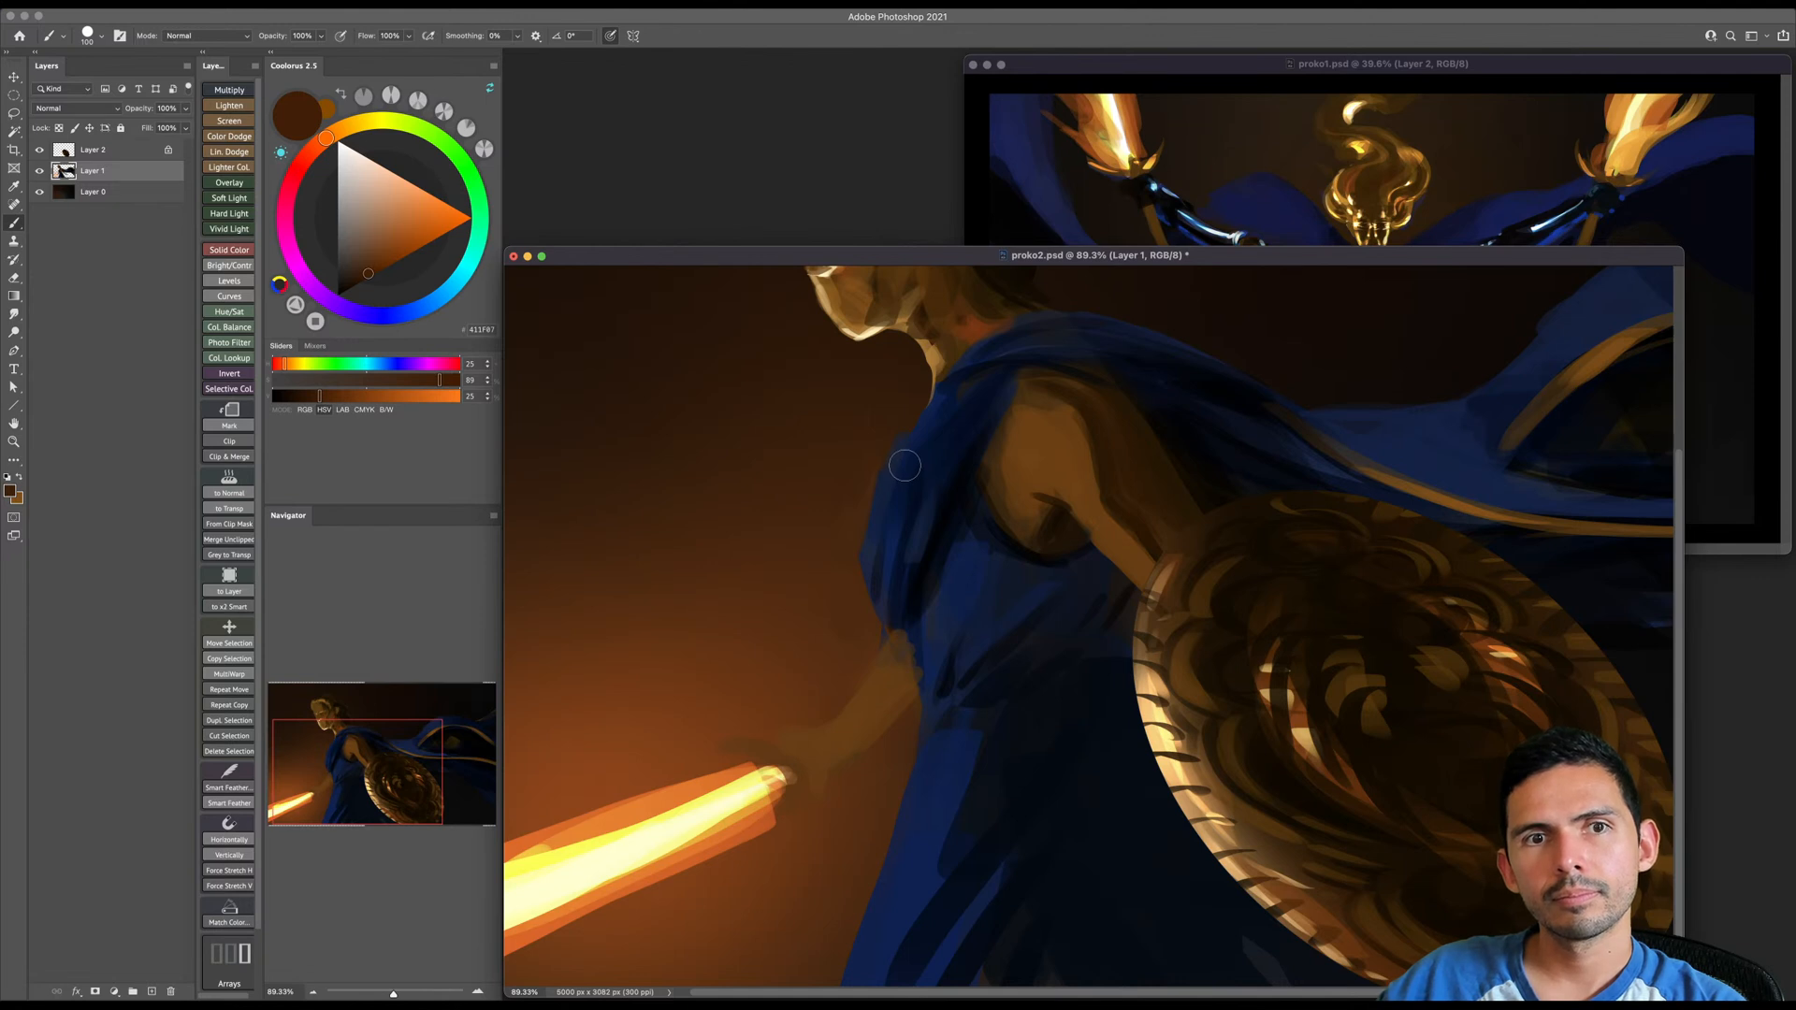
- Sample the pale cream from the jaw, dab a highlight on the shield arm below the shoulder, and save the document
{"action": "scroll", "coordinate": [904, 466], "scroll_direction": "down", "scroll_amount": 1}
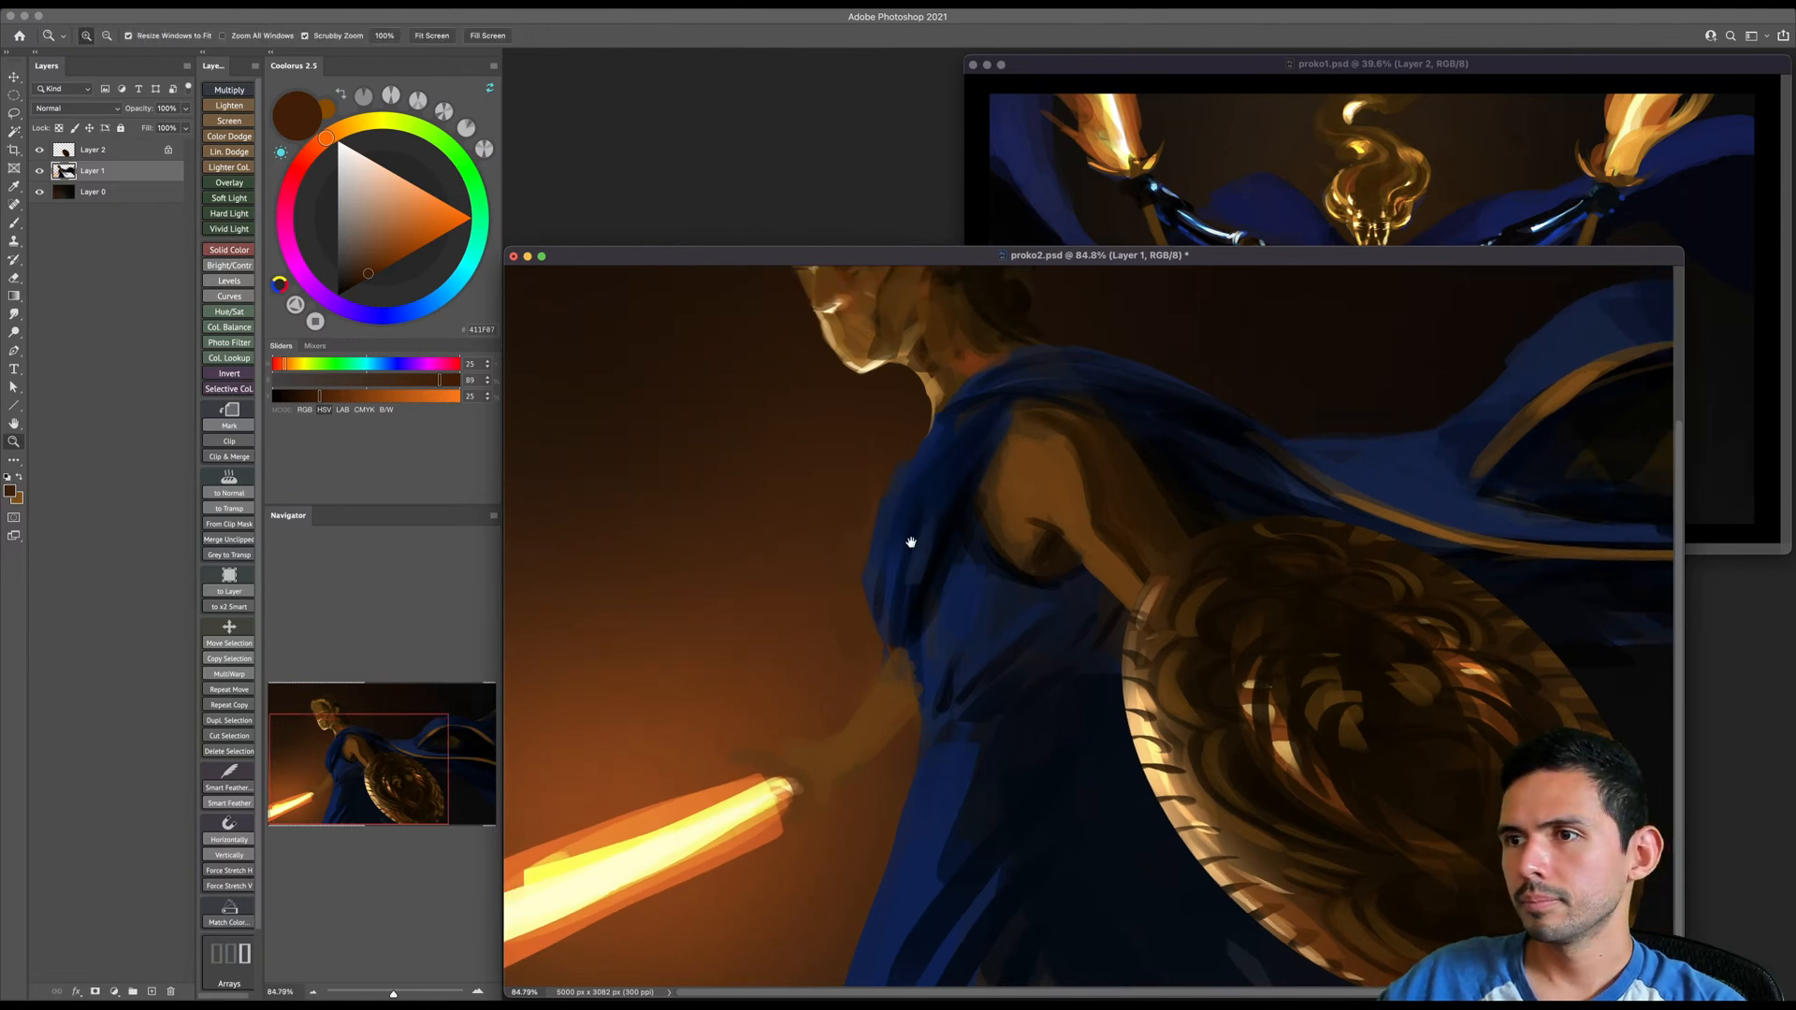
{"action": "left_click", "coordinate": [868, 387], "text": "alt"}
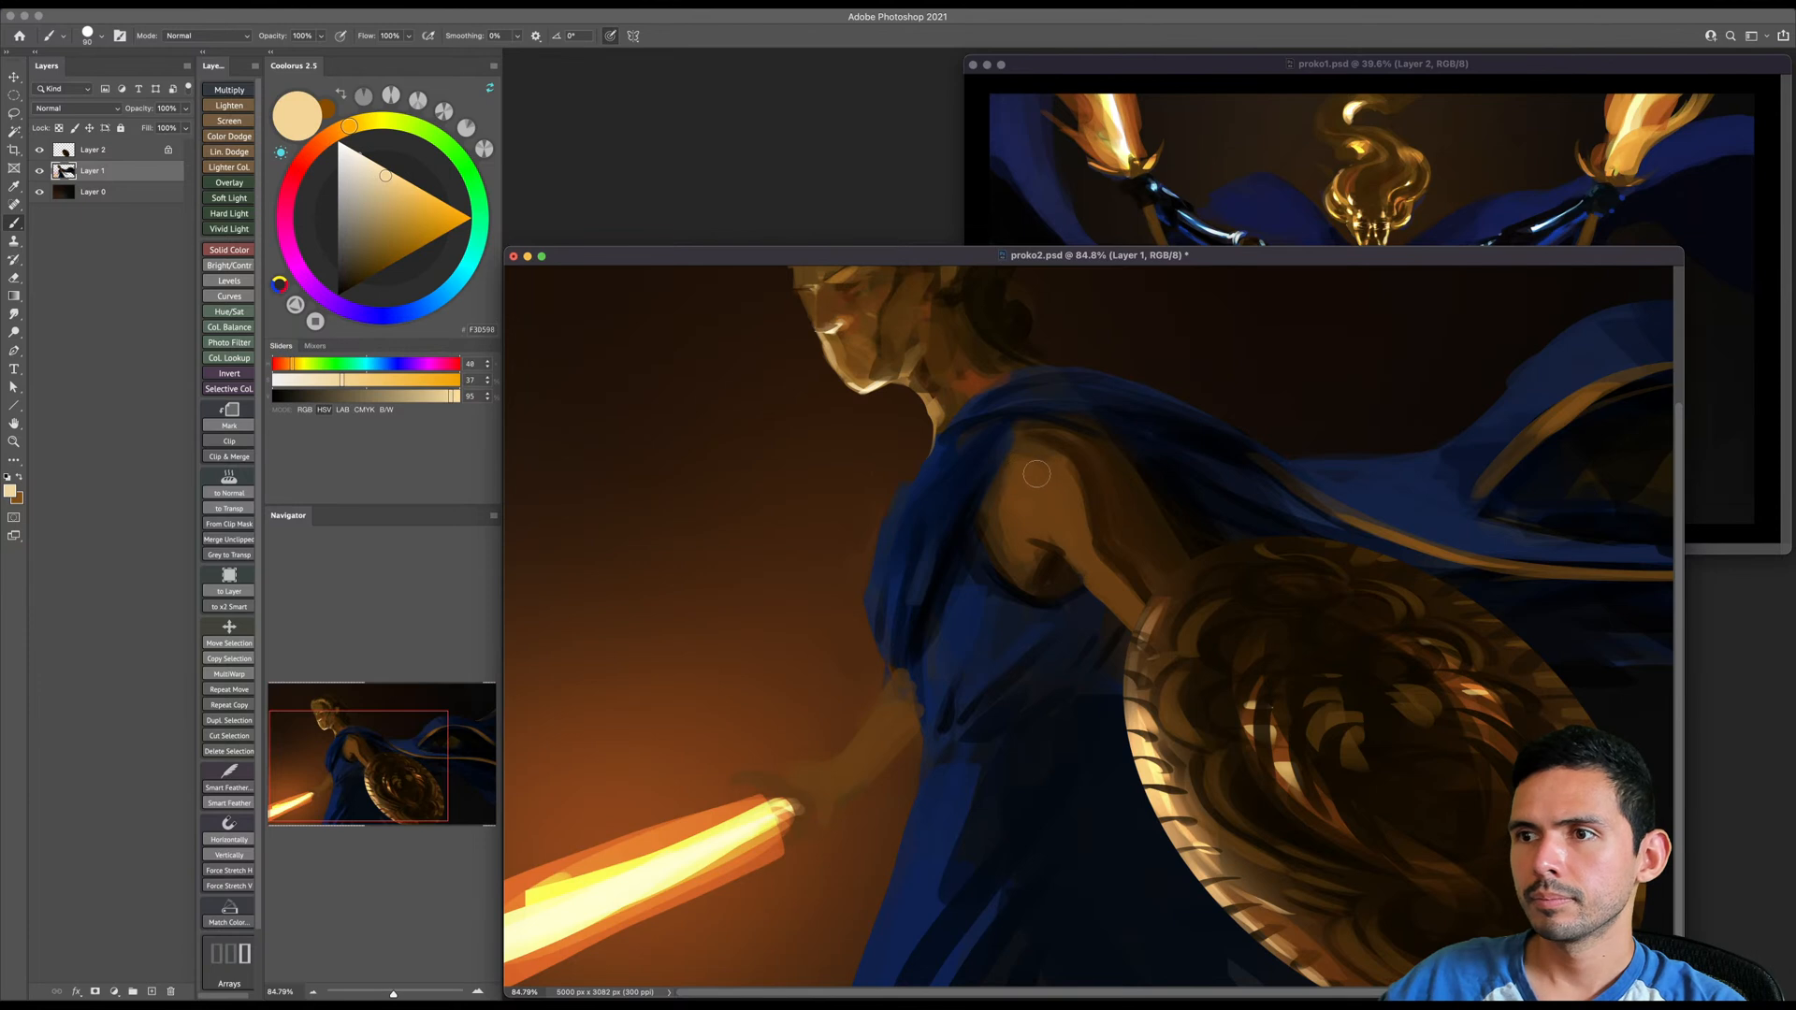
{"action": "left_click_drag", "start_coordinate": [1034, 514], "coordinate": [1059, 525]}
{"action": "key", "text": "bracketleft"}
{"action": "key", "text": "bracketleft"}
{"action": "key", "text": "bracketleft"}
{"action": "scroll", "coordinate": [1061, 525], "scroll_direction": "up", "scroll_amount": 1}
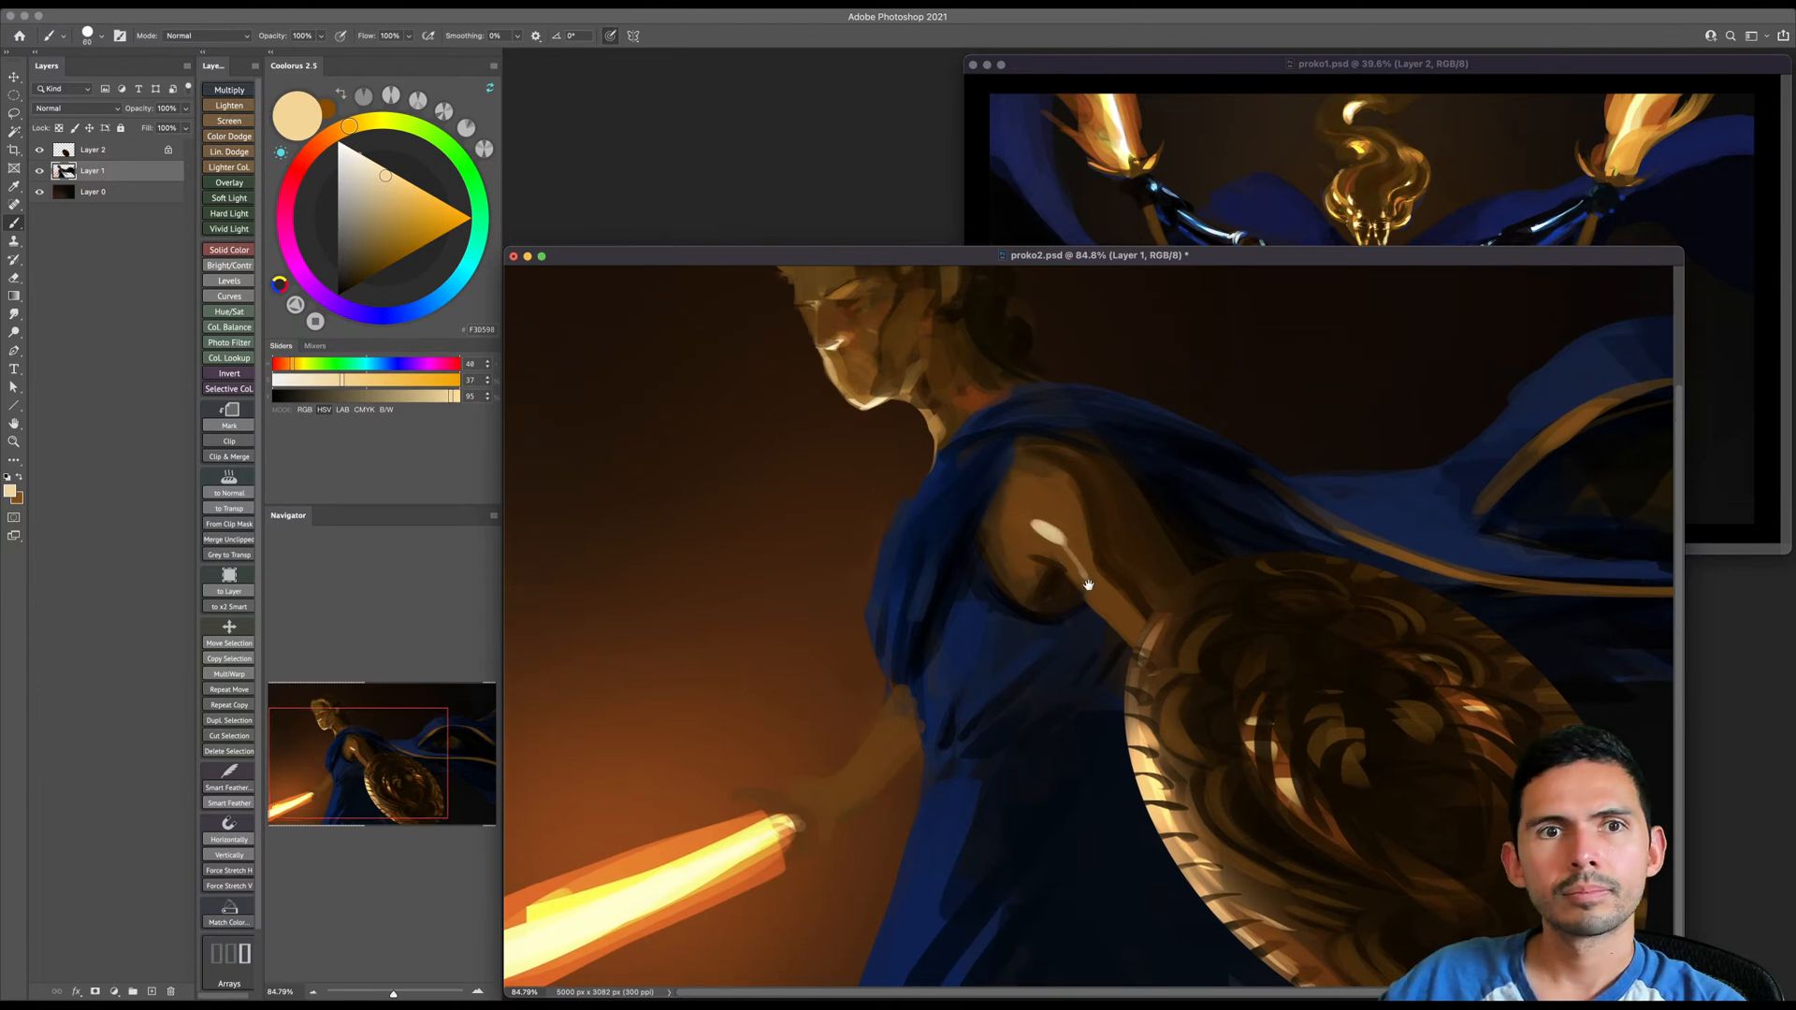
{"action": "key", "text": "bracketright"}
{"action": "key", "text": "bracketright"}
{"action": "key", "text": "bracketright"}
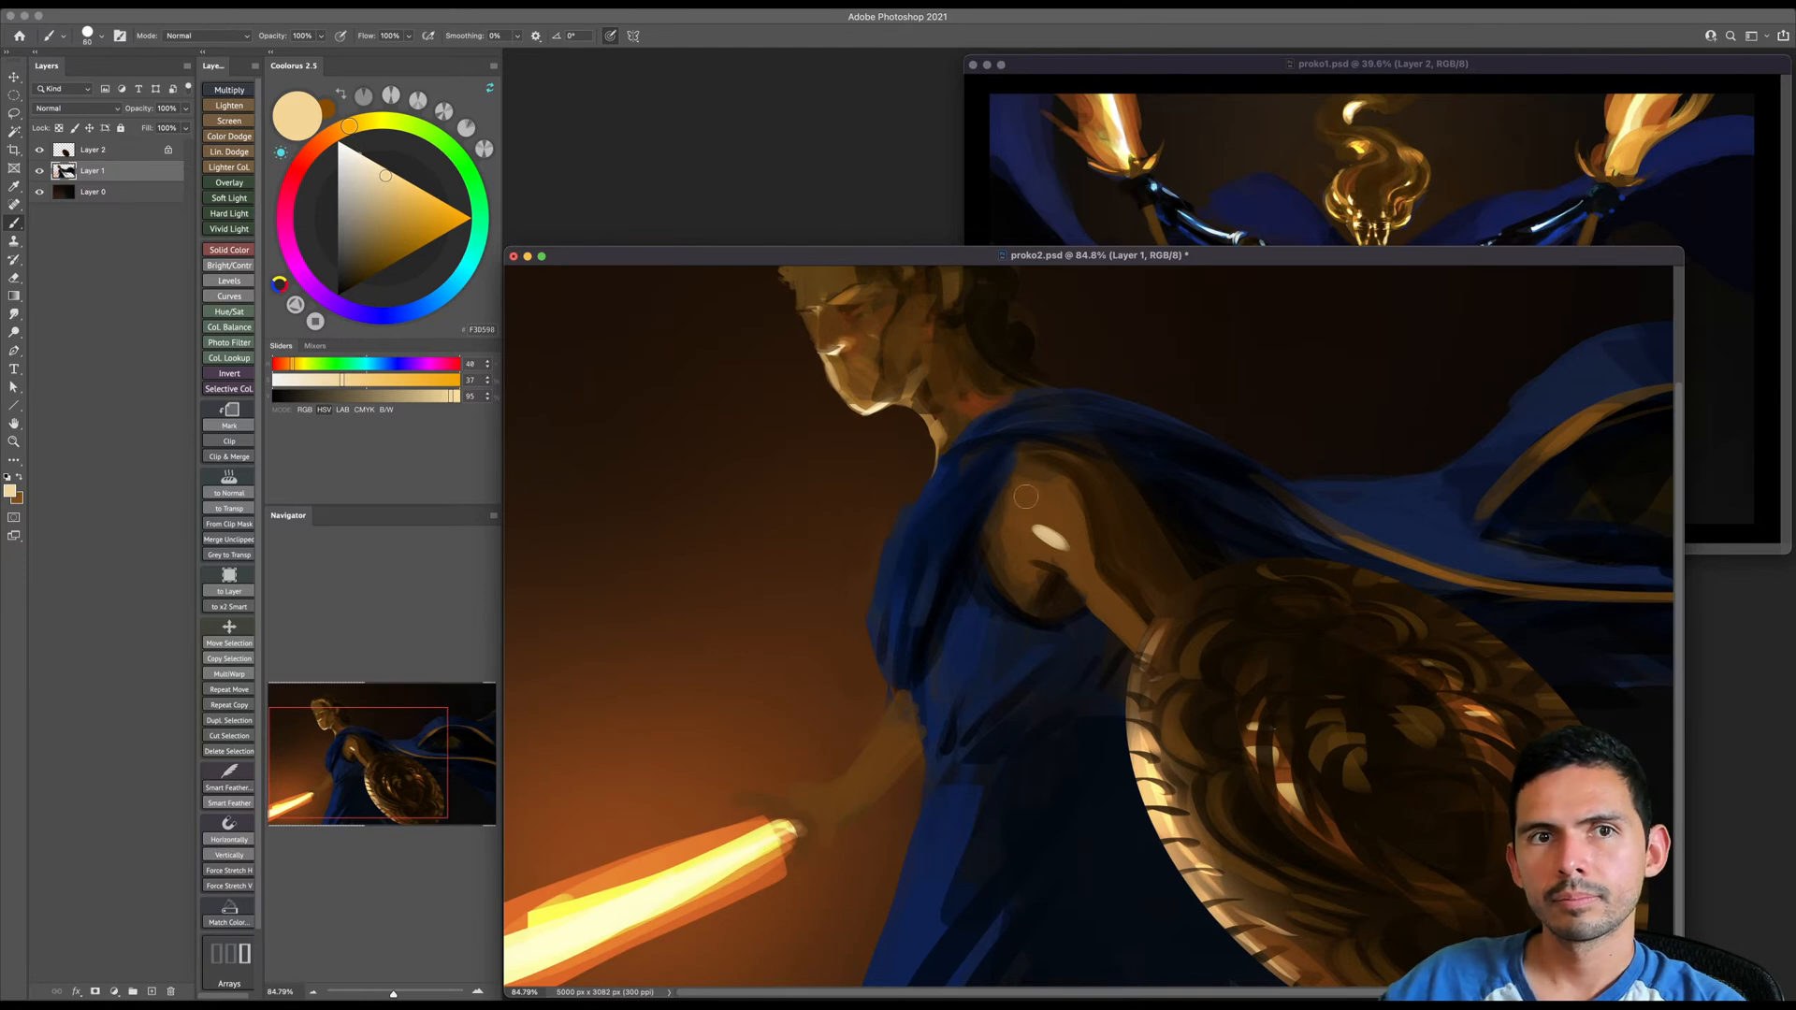
{"action": "key", "text": "super+s"}
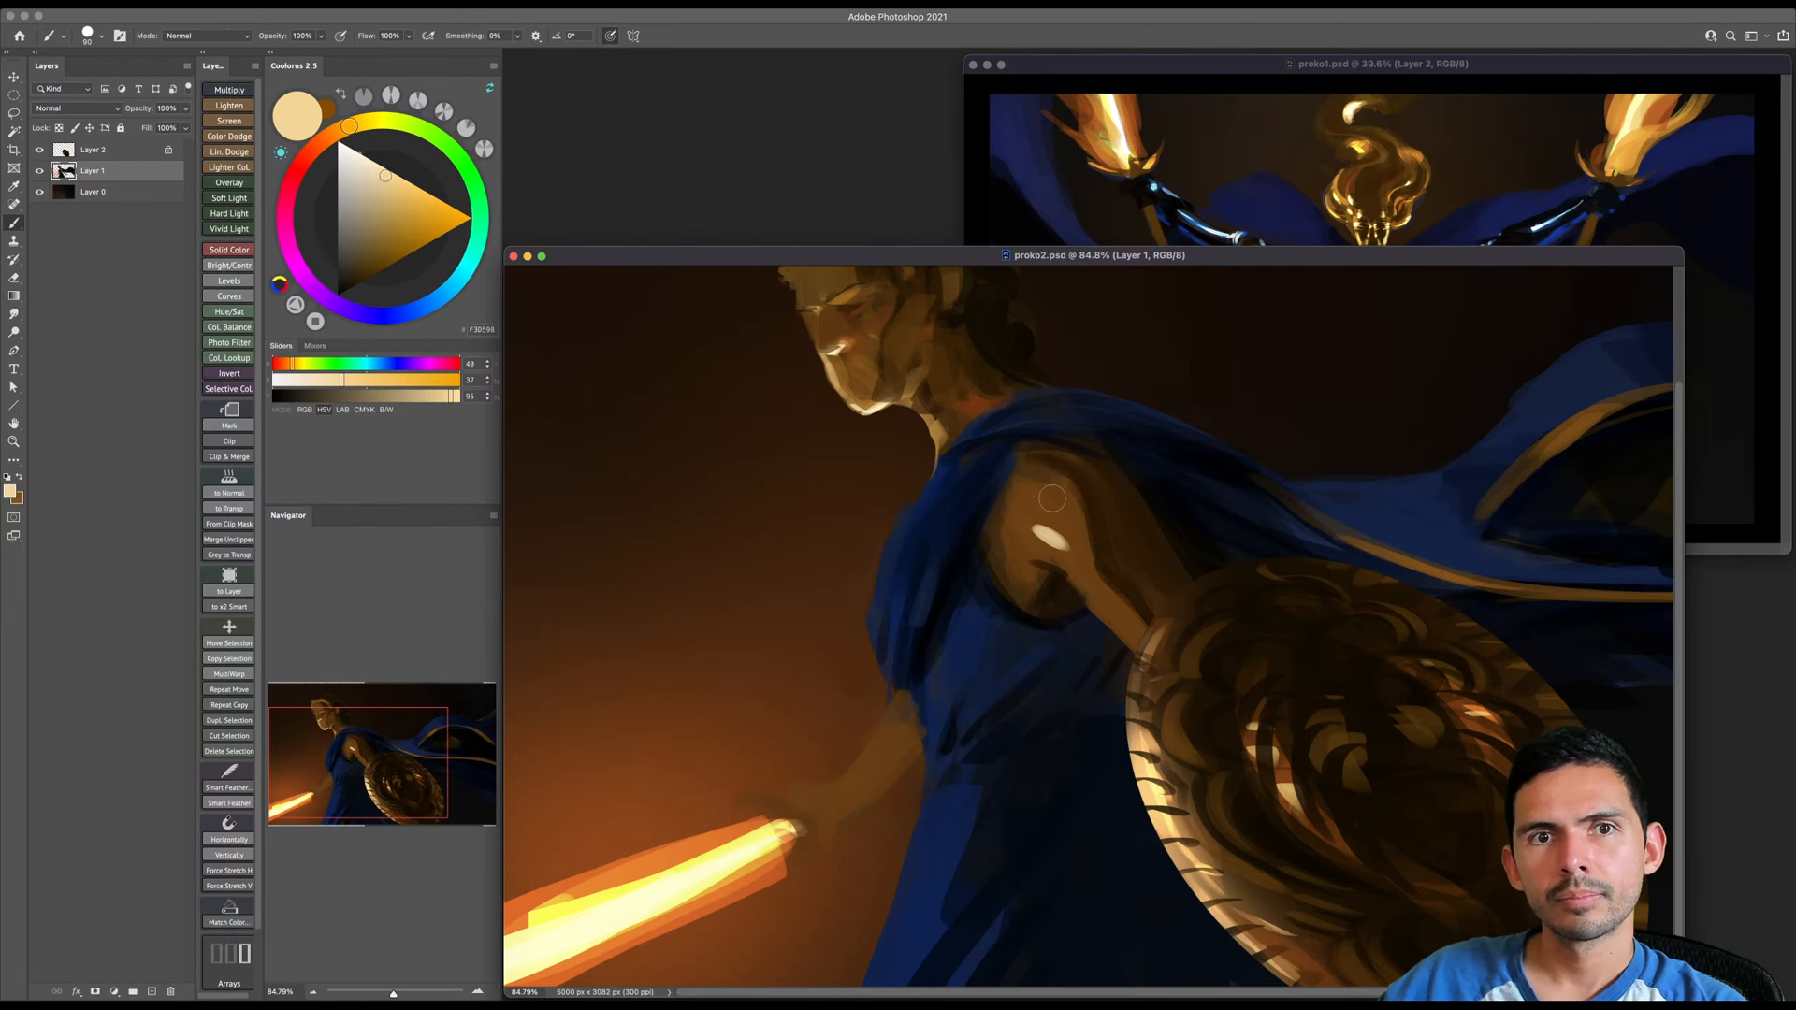
- Extend the cream highlights down the shield arm to the shield and curve them around the armpit, undoing a stray stroke
{"action": "key", "text": "bracketright"}
{"action": "mouse_move", "coordinate": [1035, 524]}
{"action": "left_mouse_down"}
{"action": "mouse_move", "coordinate": [1081, 551]}
{"action": "mouse_move", "coordinate": [1139, 640]}
{"action": "left_mouse_up"}
{"action": "key", "text": "bracketleft"}
{"action": "key", "text": "bracketleft"}
{"action": "key", "text": "bracketleft"}
{"action": "key", "text": "super+z"}
{"action": "key", "text": "bracketleft"}
{"action": "key", "text": "bracketright"}
{"action": "key", "text": "bracketright"}
{"action": "key", "text": "bracketright"}
{"action": "key", "text": "bracketright"}
{"action": "mouse_move", "coordinate": [1030, 521]}
{"action": "left_mouse_down"}
{"action": "mouse_move", "coordinate": [1003, 561]}
{"action": "mouse_move", "coordinate": [1012, 583]}
{"action": "mouse_move", "coordinate": [1027, 527]}
{"action": "left_mouse_up"}
{"action": "key", "text": "bracketright"}
{"action": "key", "text": "bracketright"}
{"action": "scroll", "coordinate": [1078, 559], "scroll_direction": "down", "scroll_amount": 2}
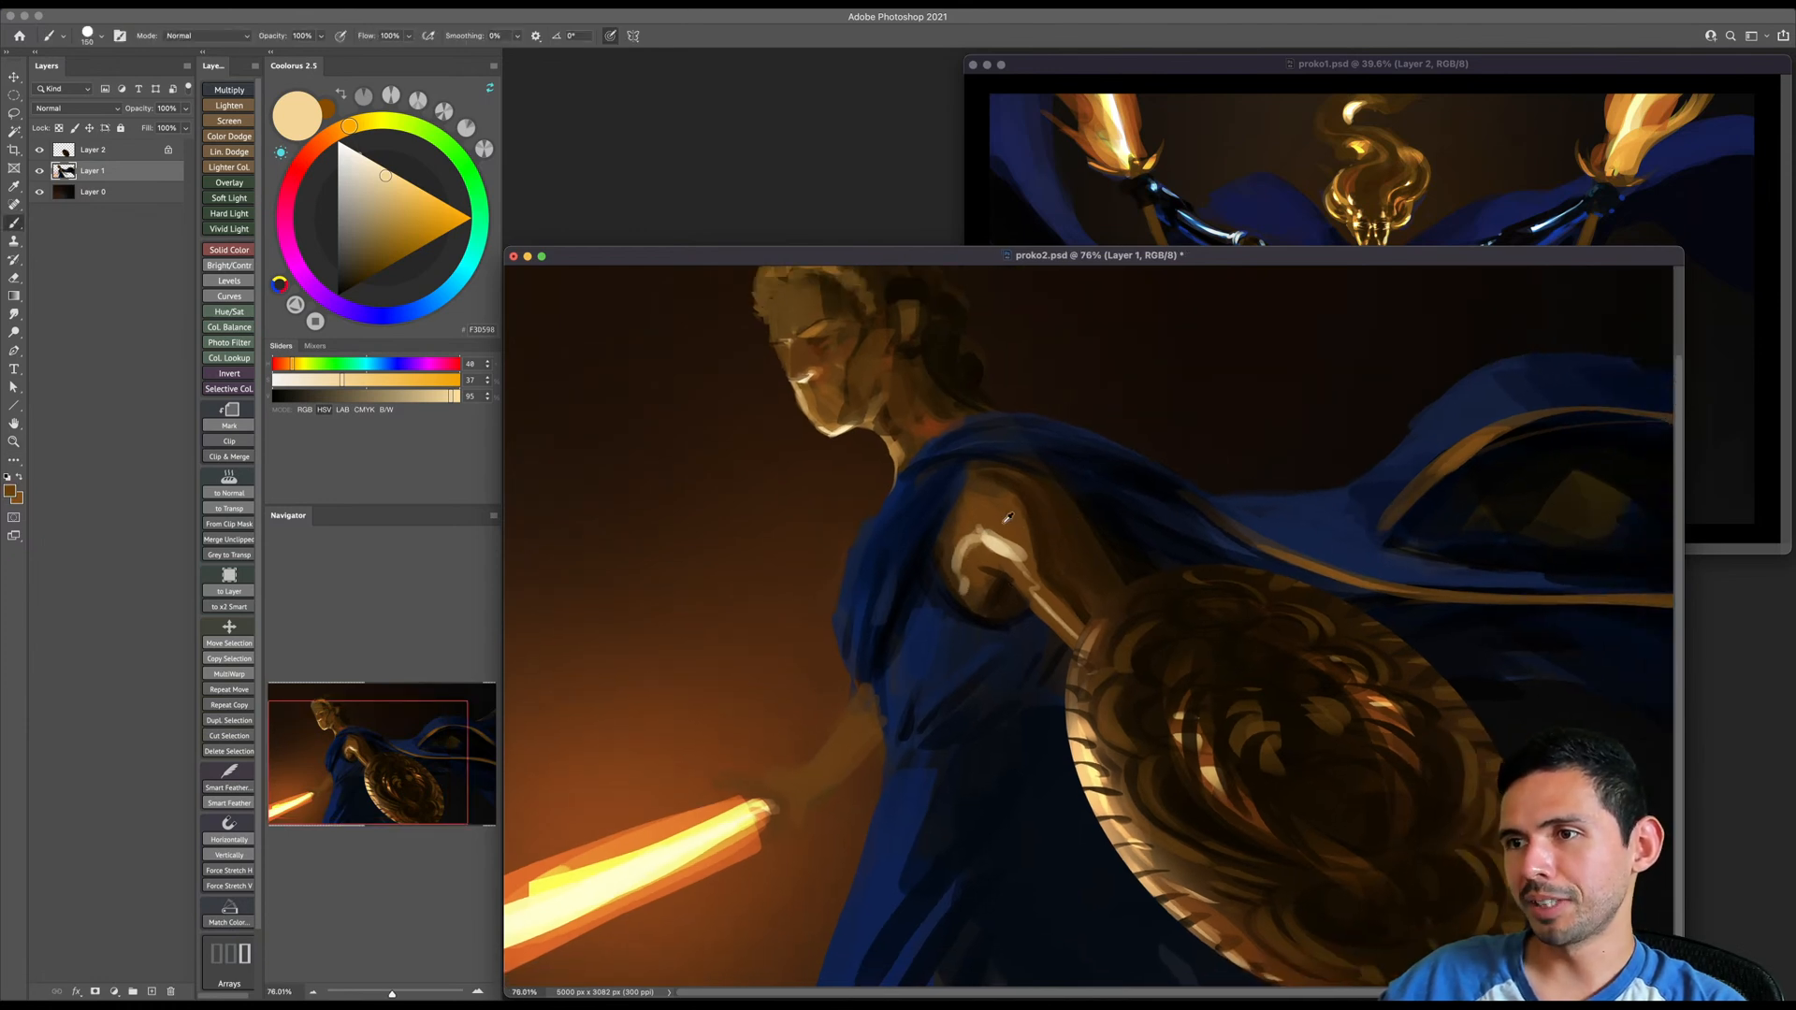
- Sample warm brown from the shield arm and soften the upper arm around the cream highlights
{"action": "left_click", "coordinate": [1036, 551], "text": "alt"}
{"action": "key", "text": "bracketright"}
{"action": "key", "text": "bracketleft"}
{"action": "left_click", "coordinate": [1019, 483], "text": "alt"}
{"action": "left_click", "coordinate": [1021, 509], "text": "alt"}
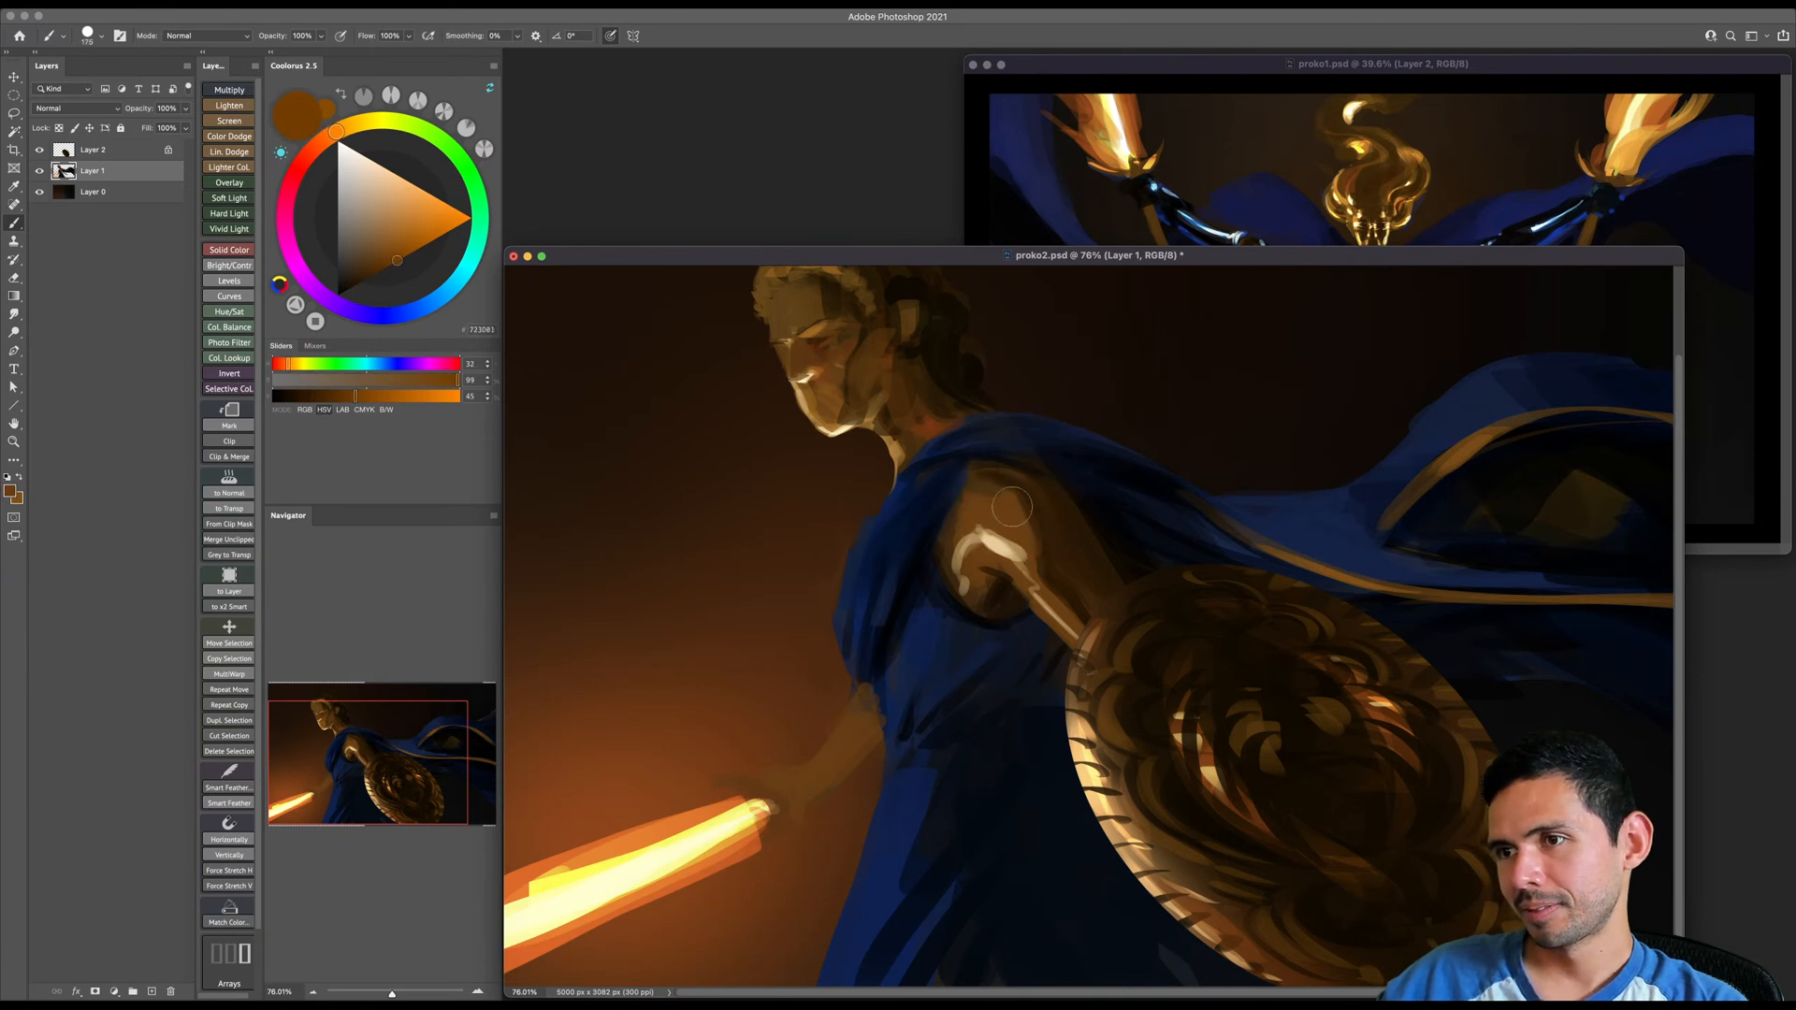
{"action": "key", "text": "bracketright"}
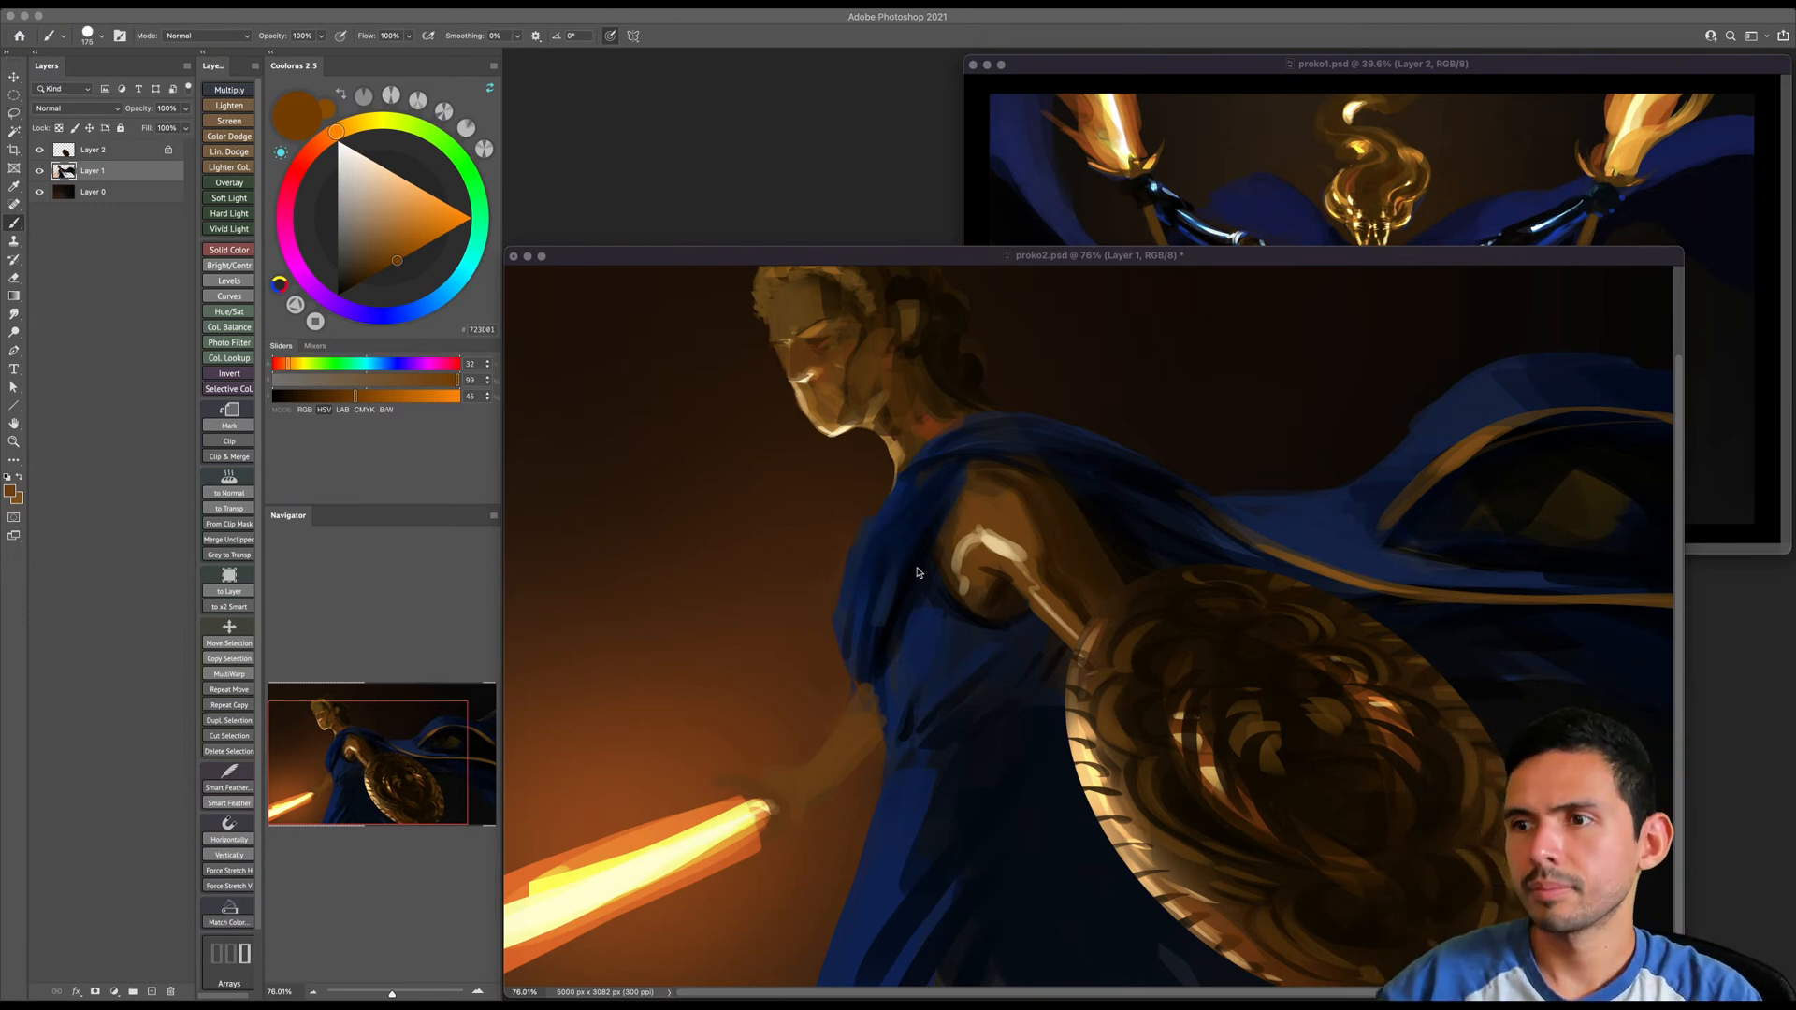
{"action": "left_click", "coordinate": [982, 569]}
{"action": "left_click_drag", "start_coordinate": [981, 539], "coordinate": [991, 555]}
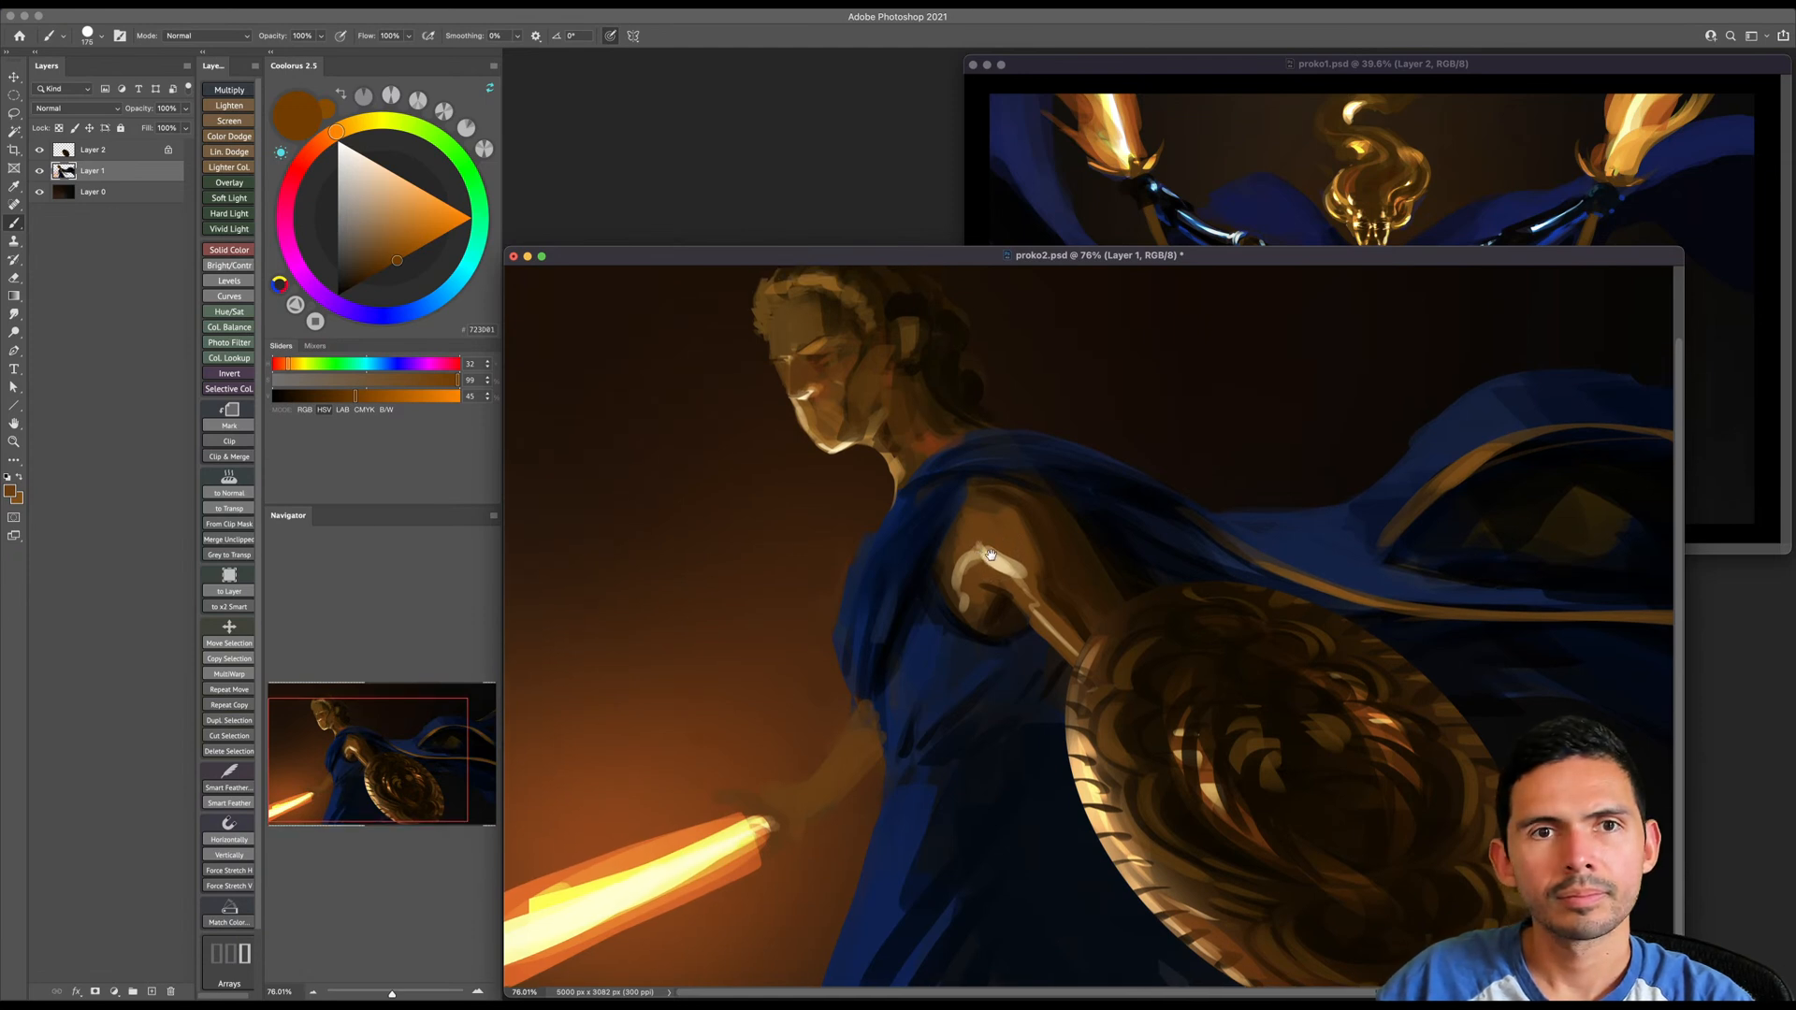
{"action": "key", "text": "bracketleft"}
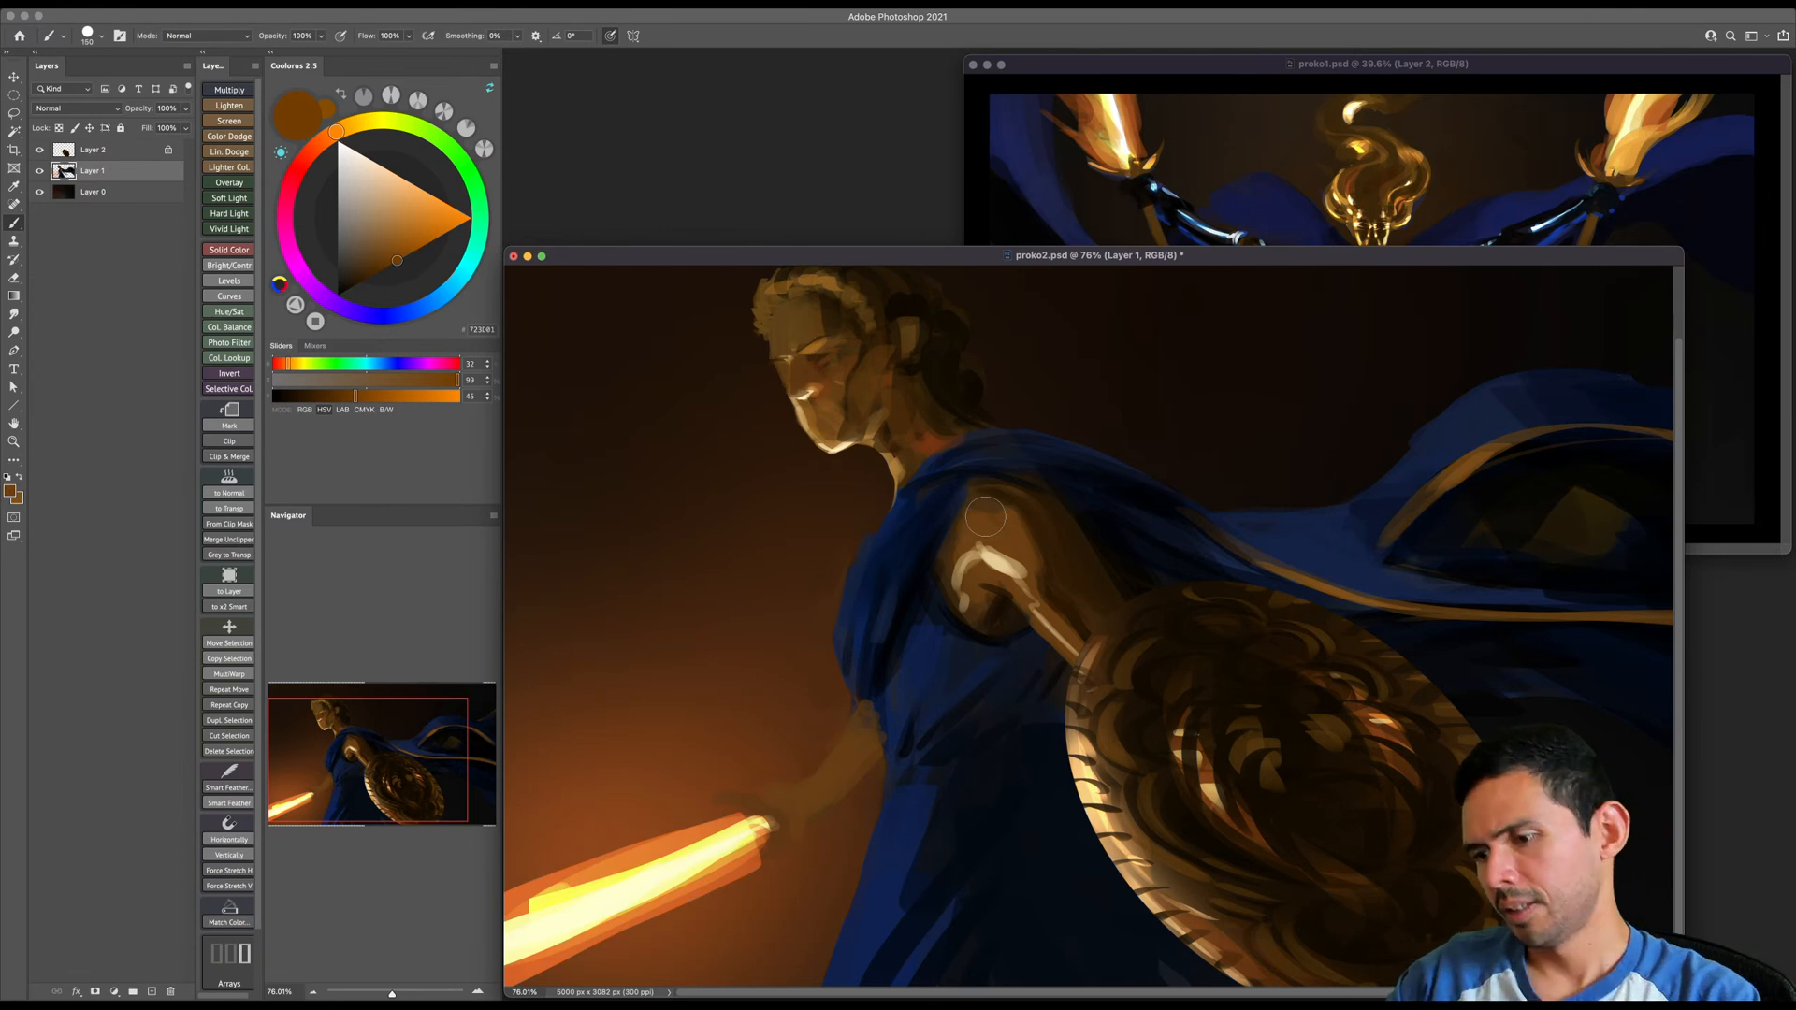
- Paint the sword arm's forearm with brighter warm brown strokes, using a smaller brush toward the wrist
{"action": "scroll", "coordinate": [911, 673], "scroll_direction": "down", "scroll_amount": 1}
{"action": "key", "text": "z"}
{"action": "left_click_drag", "start_coordinate": [880, 703], "coordinate": [1009, 619]}
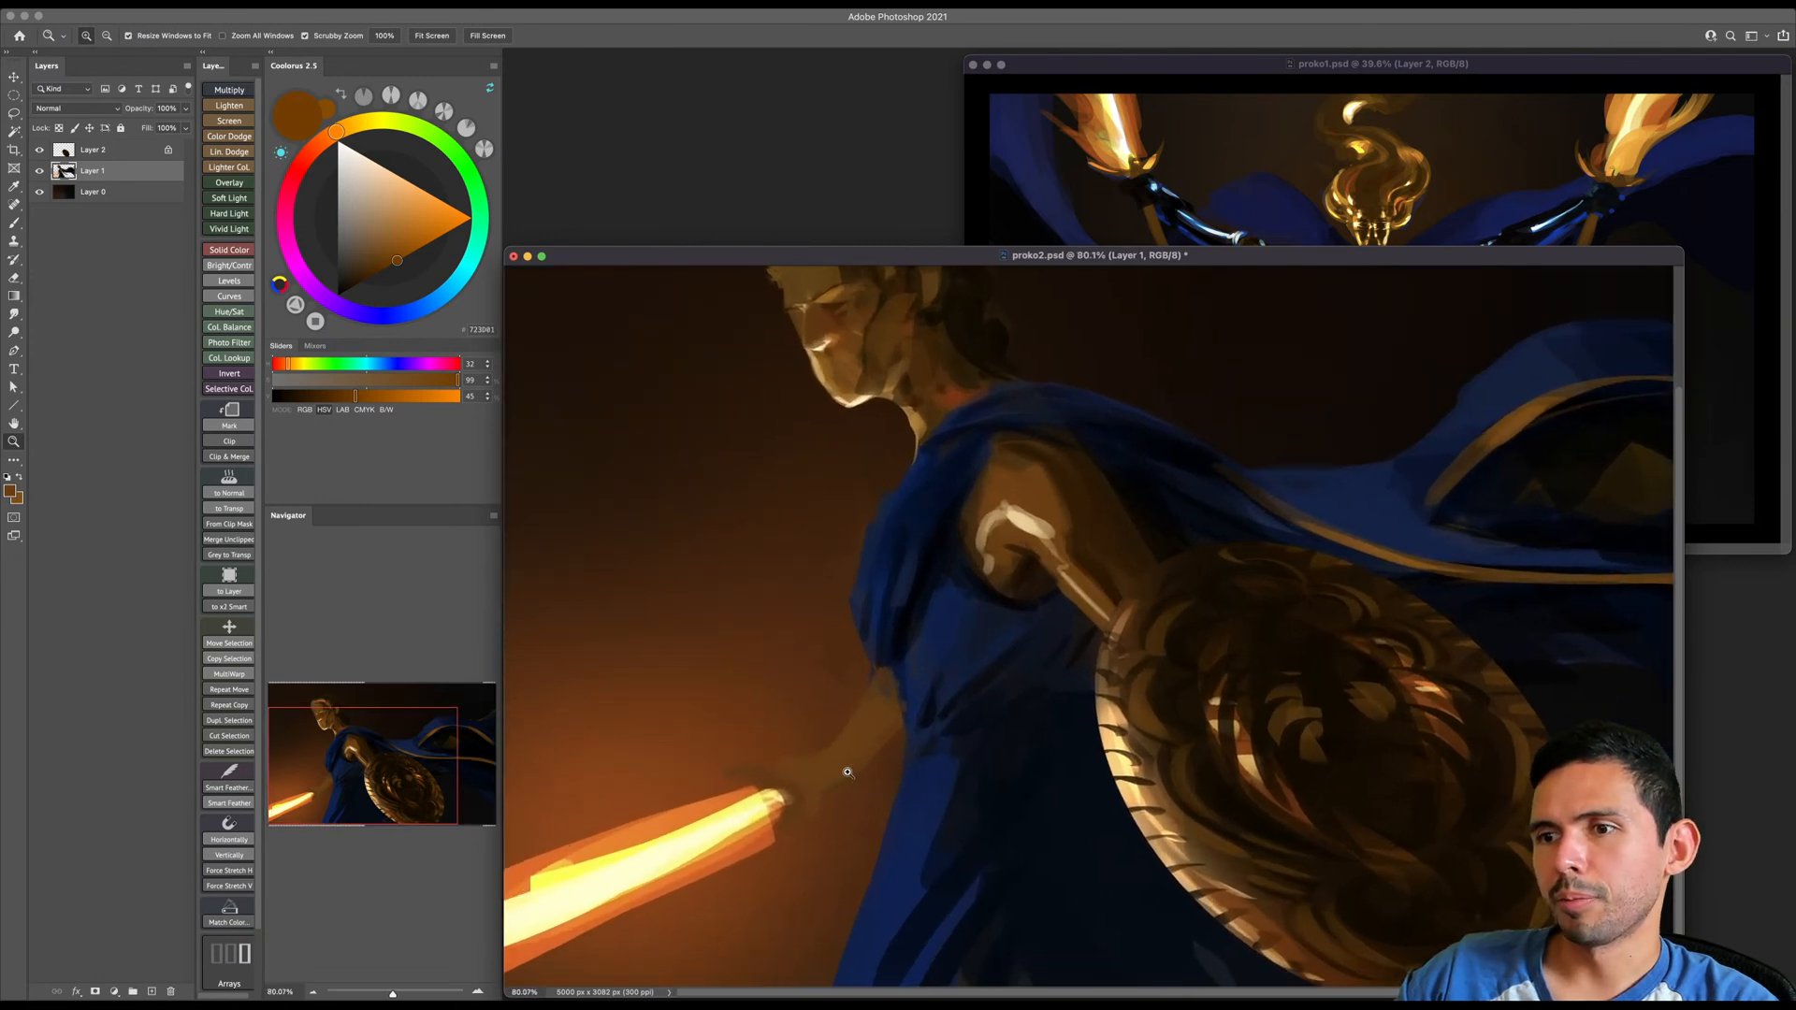
{"action": "left_click_drag", "start_coordinate": [843, 774], "coordinate": [1042, 641]}
{"action": "key", "text": "b"}
{"action": "left_click", "coordinate": [932, 692], "text": "alt"}
{"action": "left_click", "coordinate": [411, 247]}
{"action": "key", "text": "bracketleft"}
{"action": "key", "text": "bracketleft"}
{"action": "left_click_drag", "start_coordinate": [891, 718], "coordinate": [975, 621]}
{"action": "key", "text": "bracketleft"}
{"action": "key", "text": "bracketleft"}
{"action": "key", "text": "bracketright"}
{"action": "left_click", "coordinate": [886, 708], "text": "alt"}
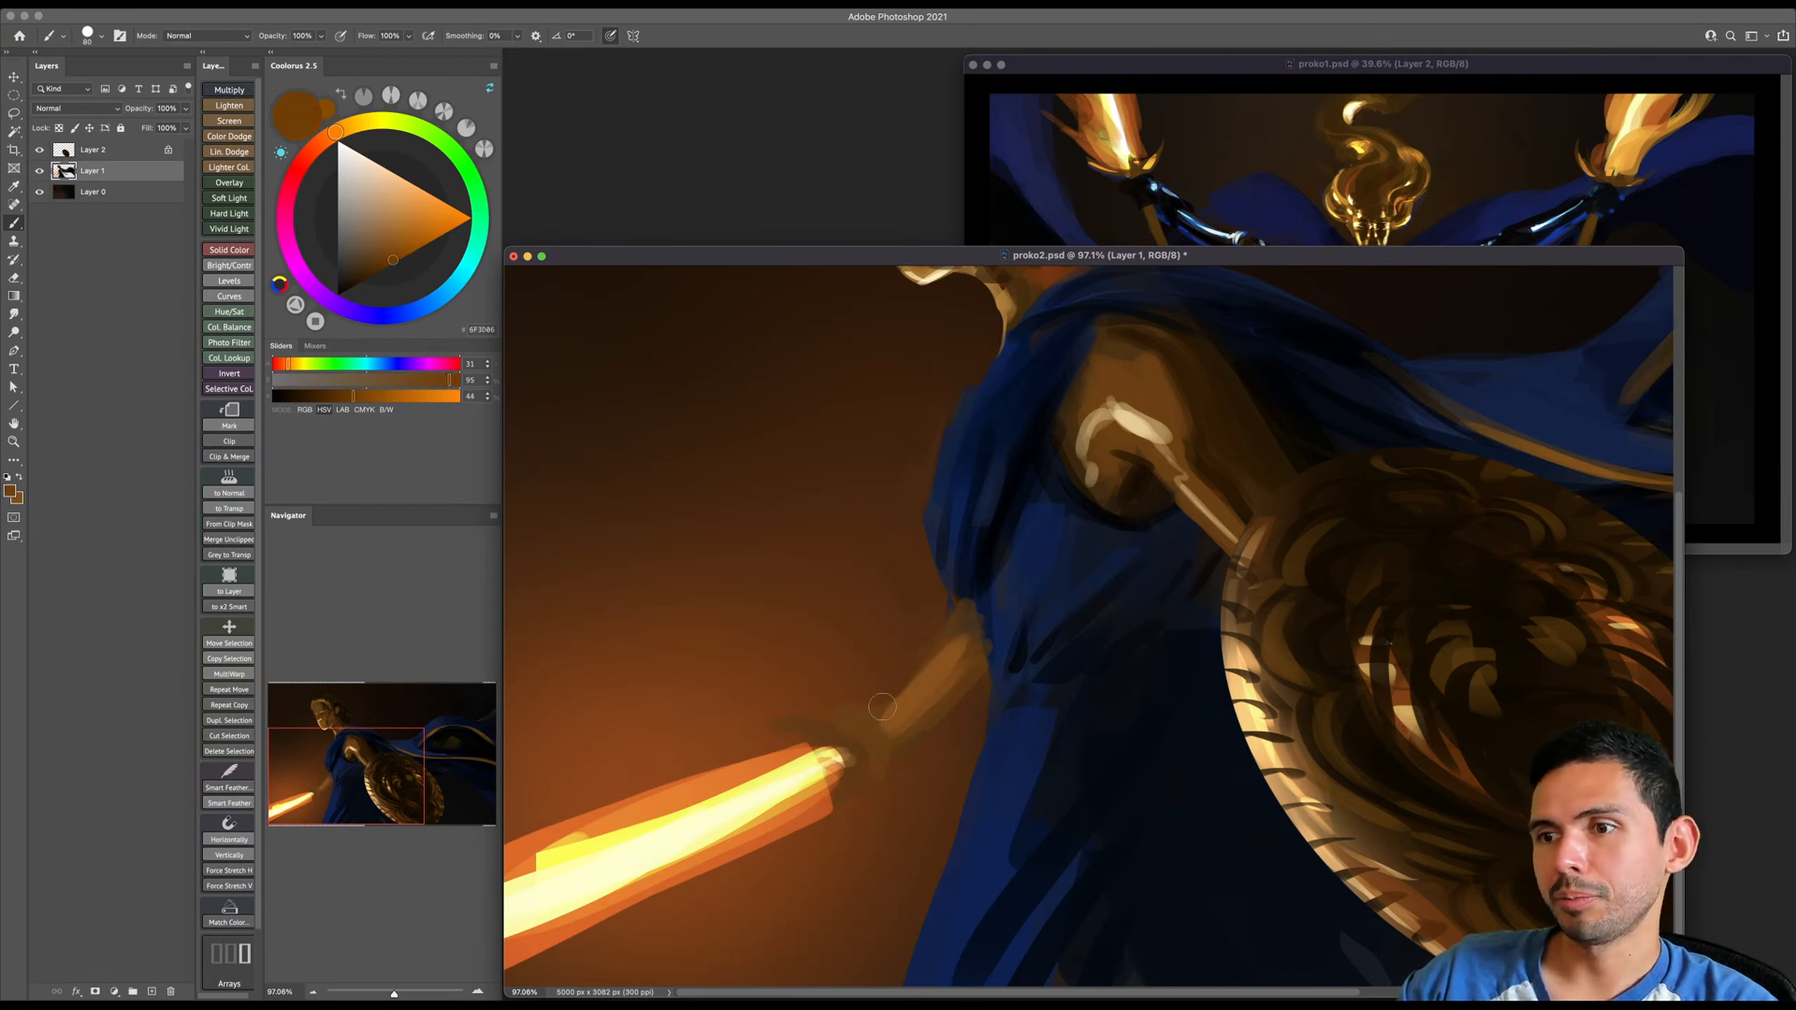
- Sample dark blues from the garment and paint shadow folds across the chest and waist with a small brush
{"action": "key", "text": "e"}
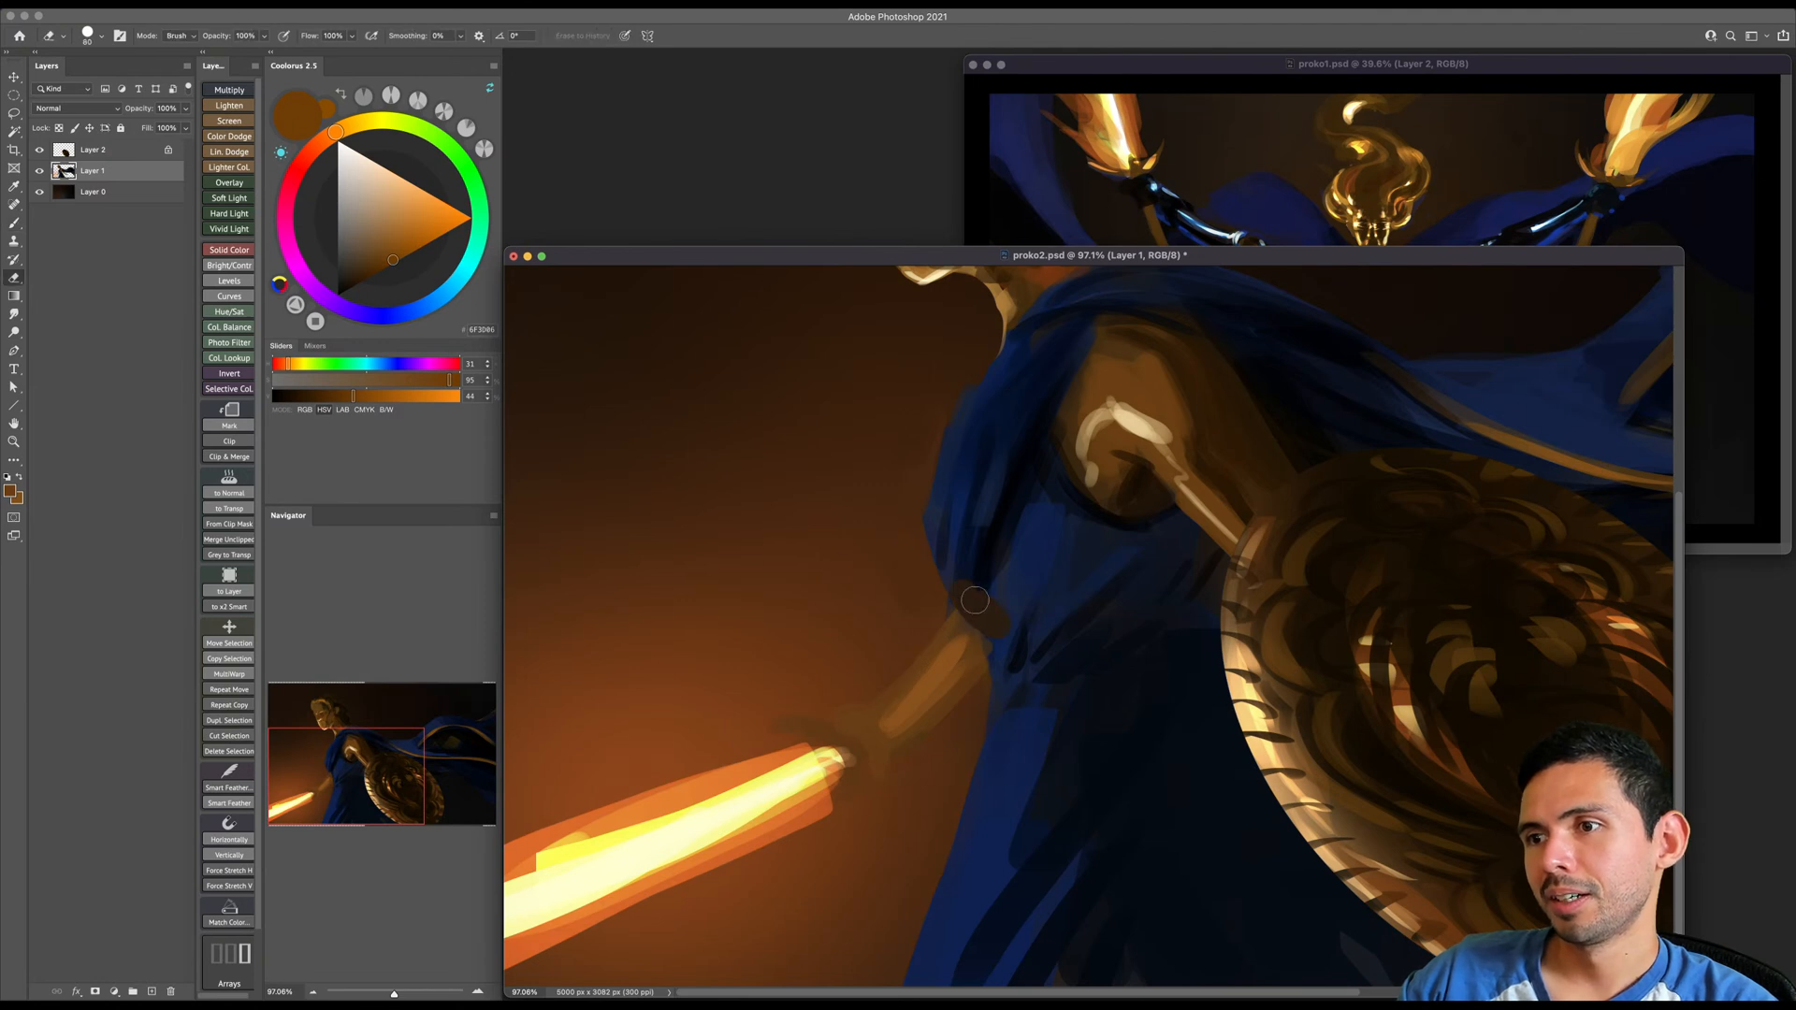
{"action": "key", "text": "b"}
{"action": "left_click", "coordinate": [973, 608], "text": "alt"}
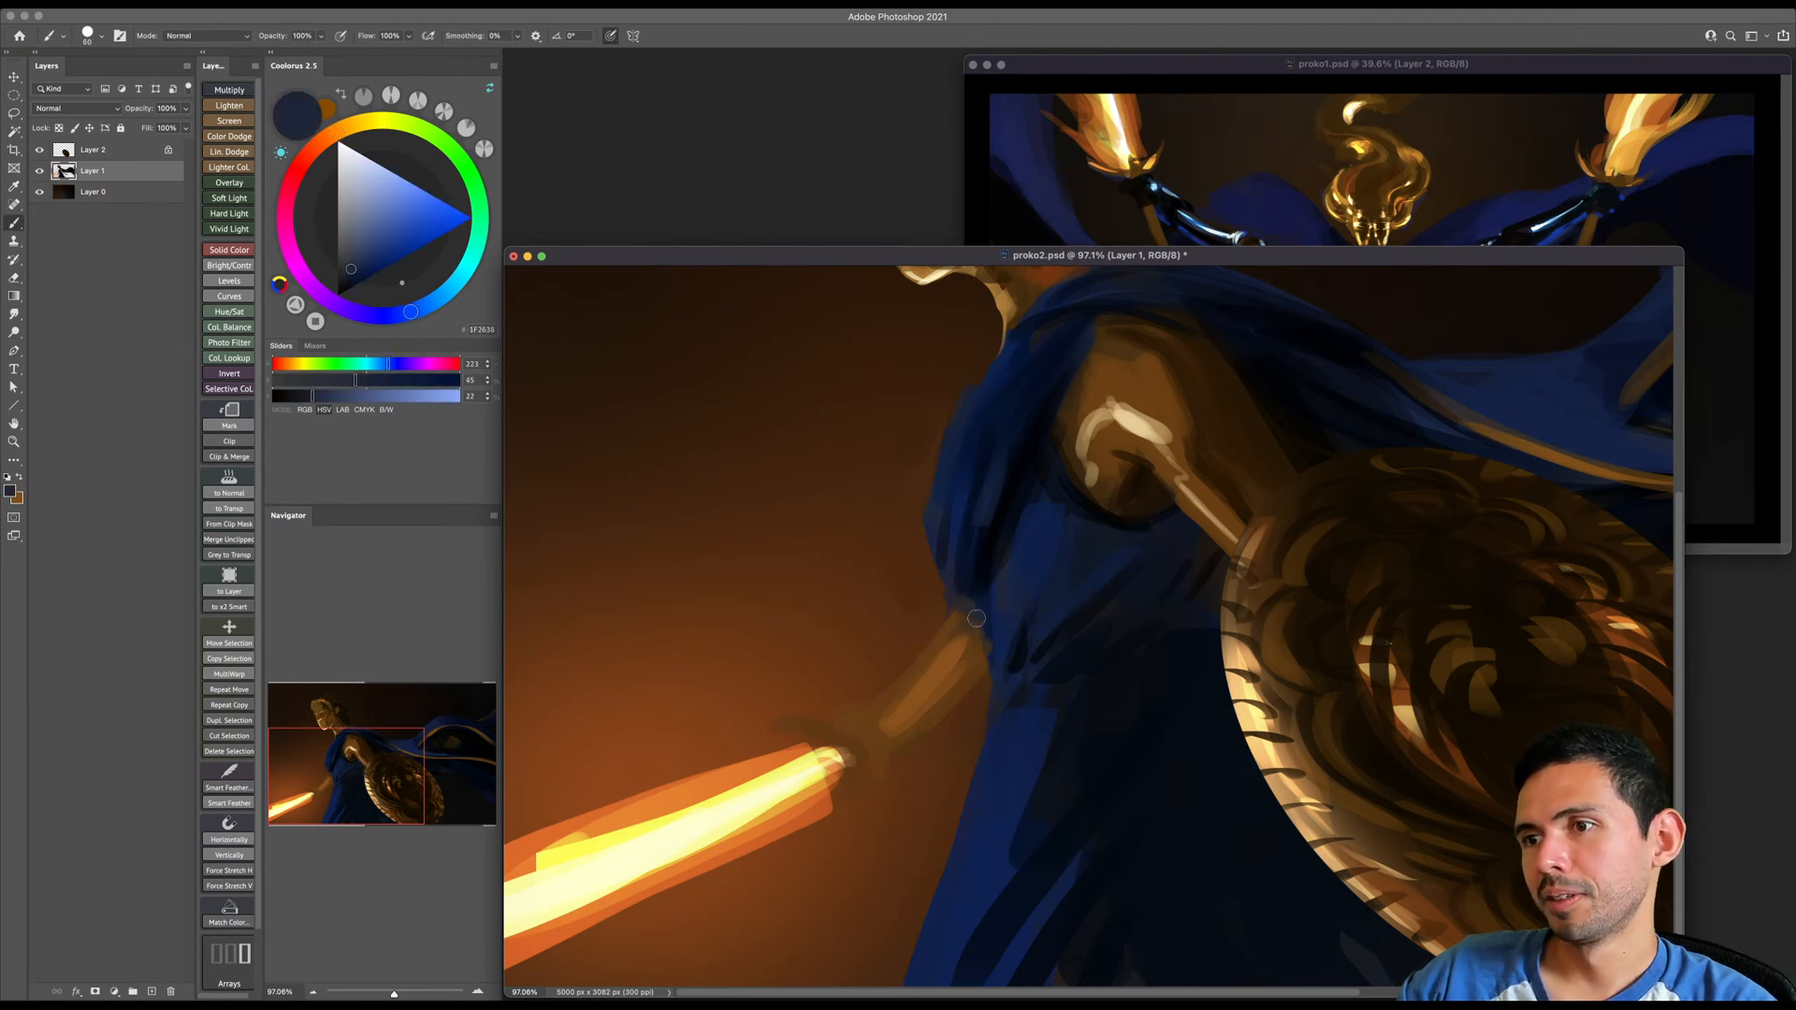
{"action": "left_click", "coordinate": [986, 622], "text": "alt"}
{"action": "left_click", "coordinate": [985, 554], "text": "alt"}
{"action": "key", "text": "bracketleft"}
{"action": "key", "text": "bracketleft"}
{"action": "mouse_move", "coordinate": [988, 544]}
{"action": "left_mouse_down"}
{"action": "mouse_move", "coordinate": [972, 621]}
{"action": "mouse_move", "coordinate": [1040, 601]}
{"action": "left_mouse_up"}
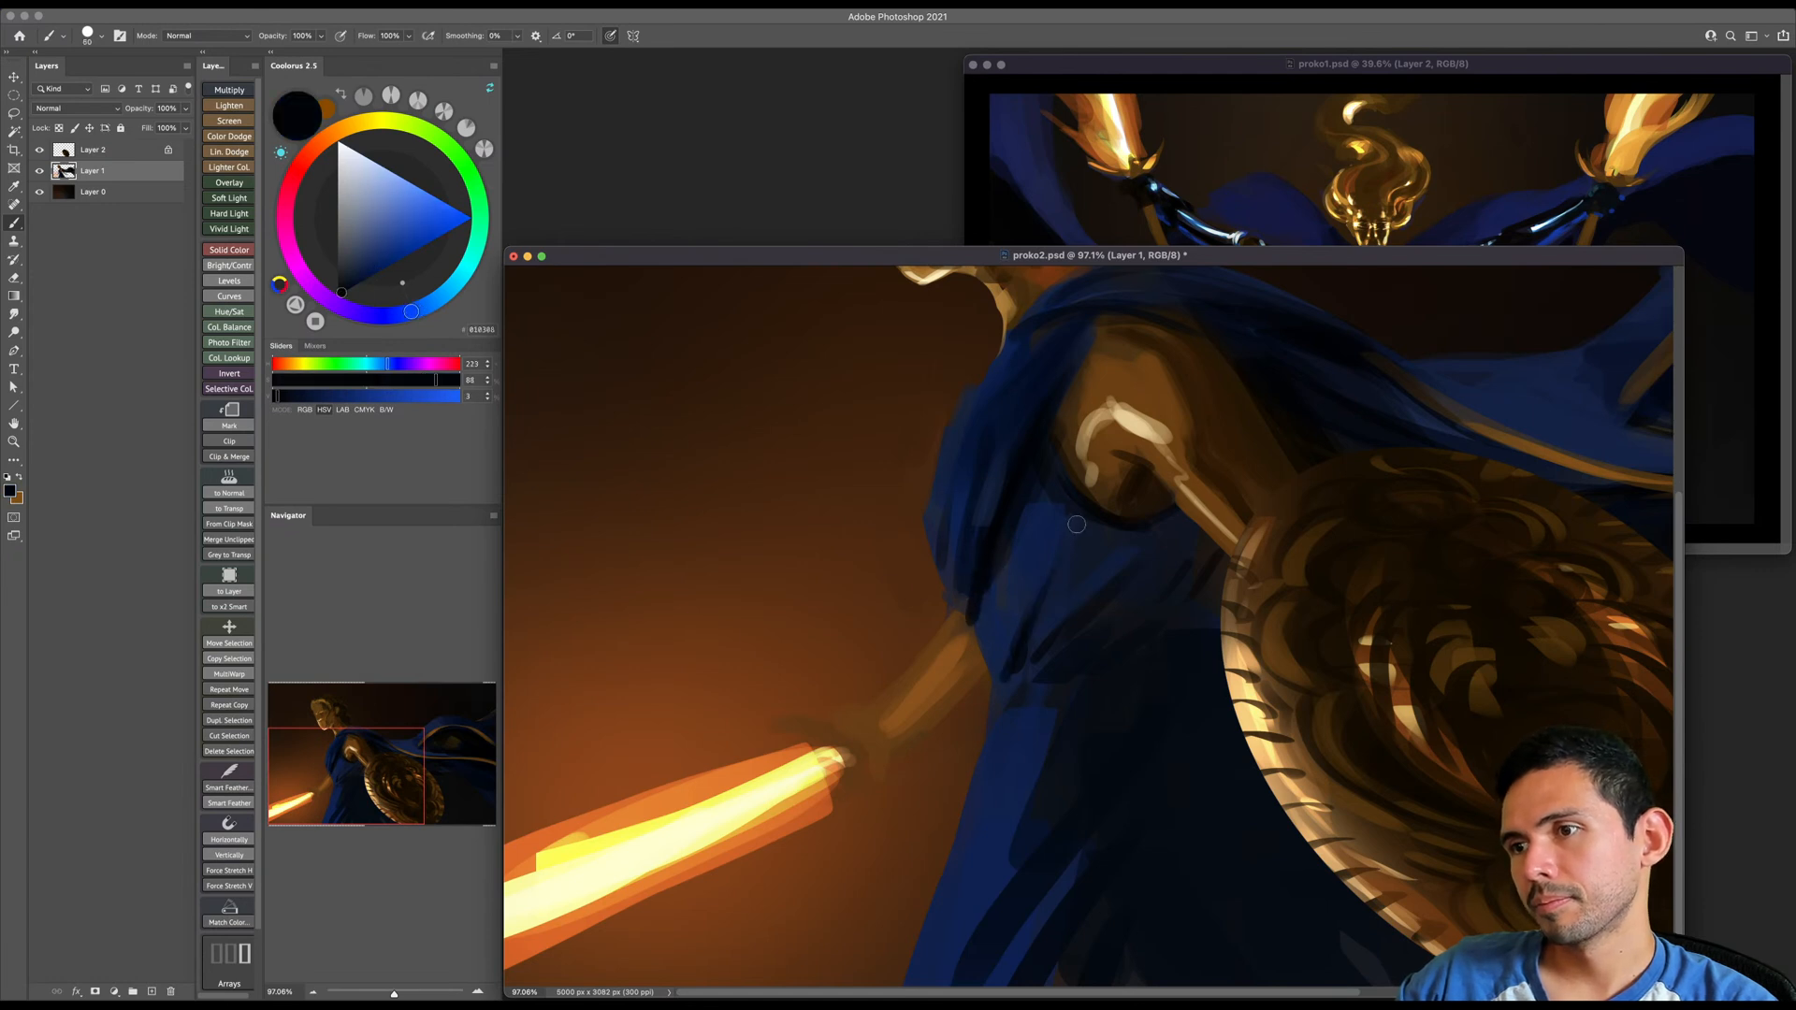
- Save the document and view the whole painting
{"action": "key", "text": "z"}
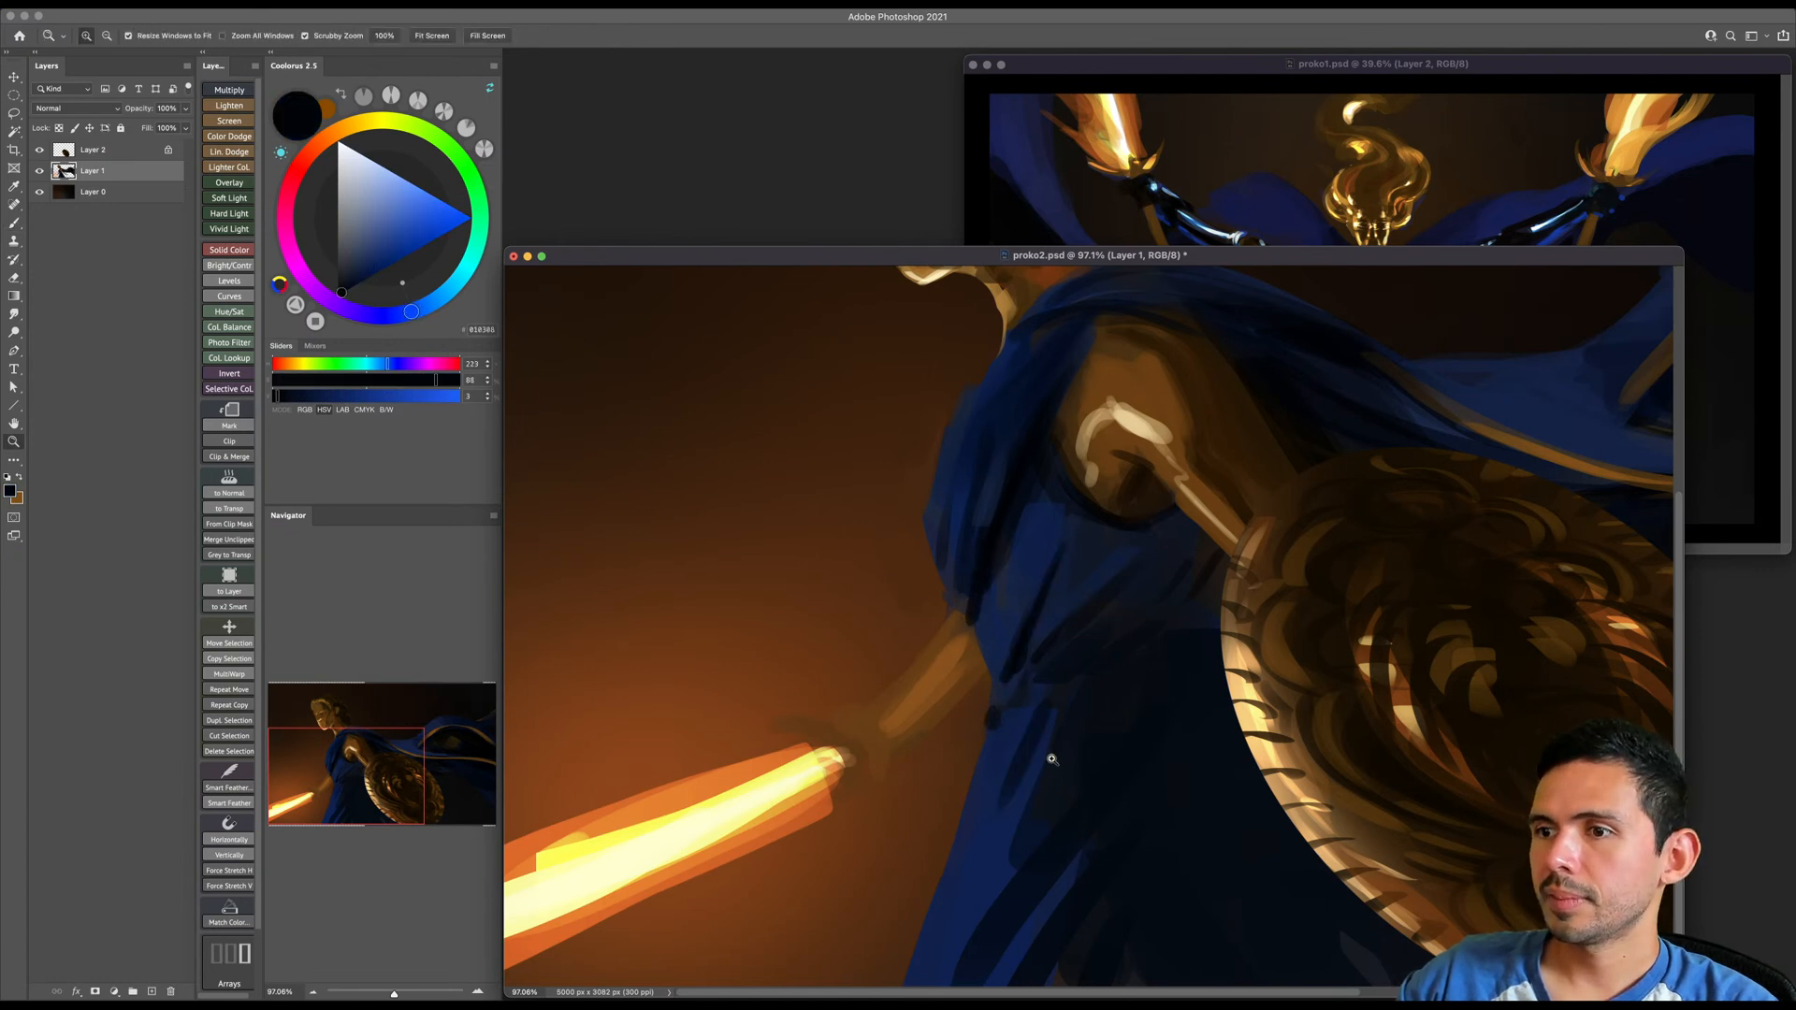
{"action": "left_click_drag", "start_coordinate": [1047, 766], "coordinate": [1023, 782]}
{"action": "key", "text": "super+s"}
{"action": "key", "text": "z"}
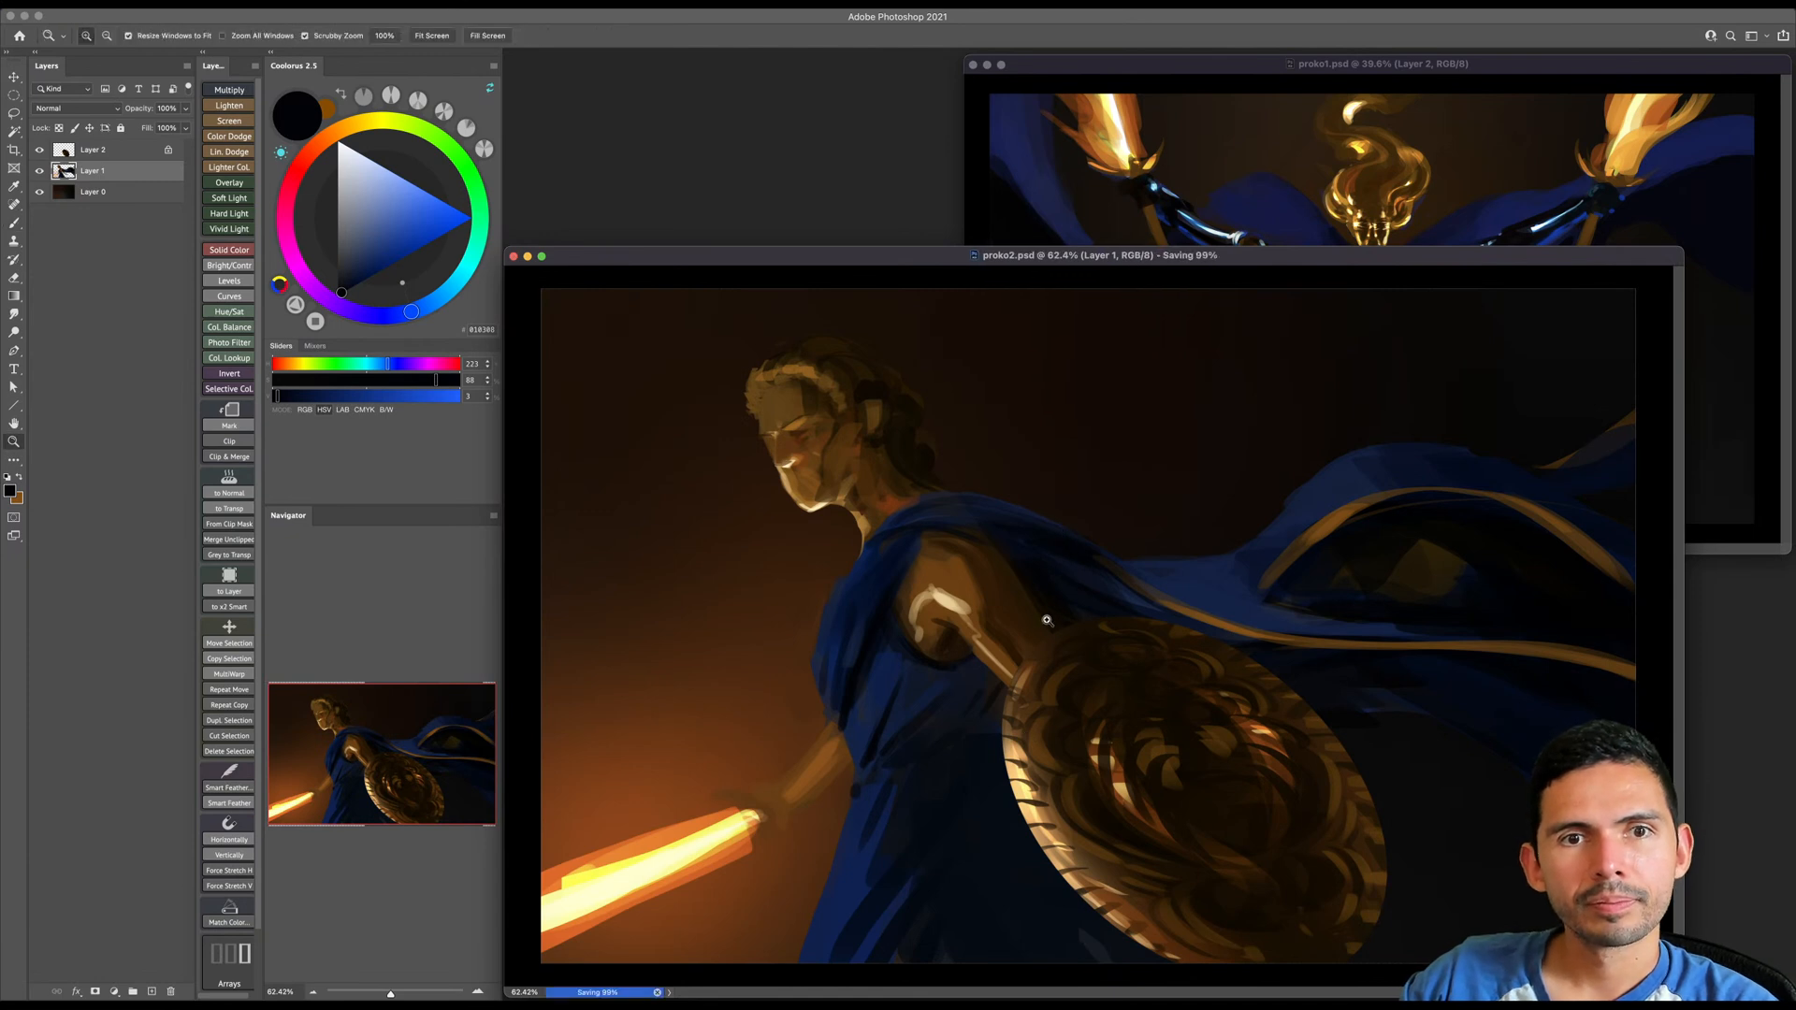
{"action": "left_click_drag", "start_coordinate": [1047, 618], "coordinate": [1017, 652]}
{"action": "key", "text": "b"}
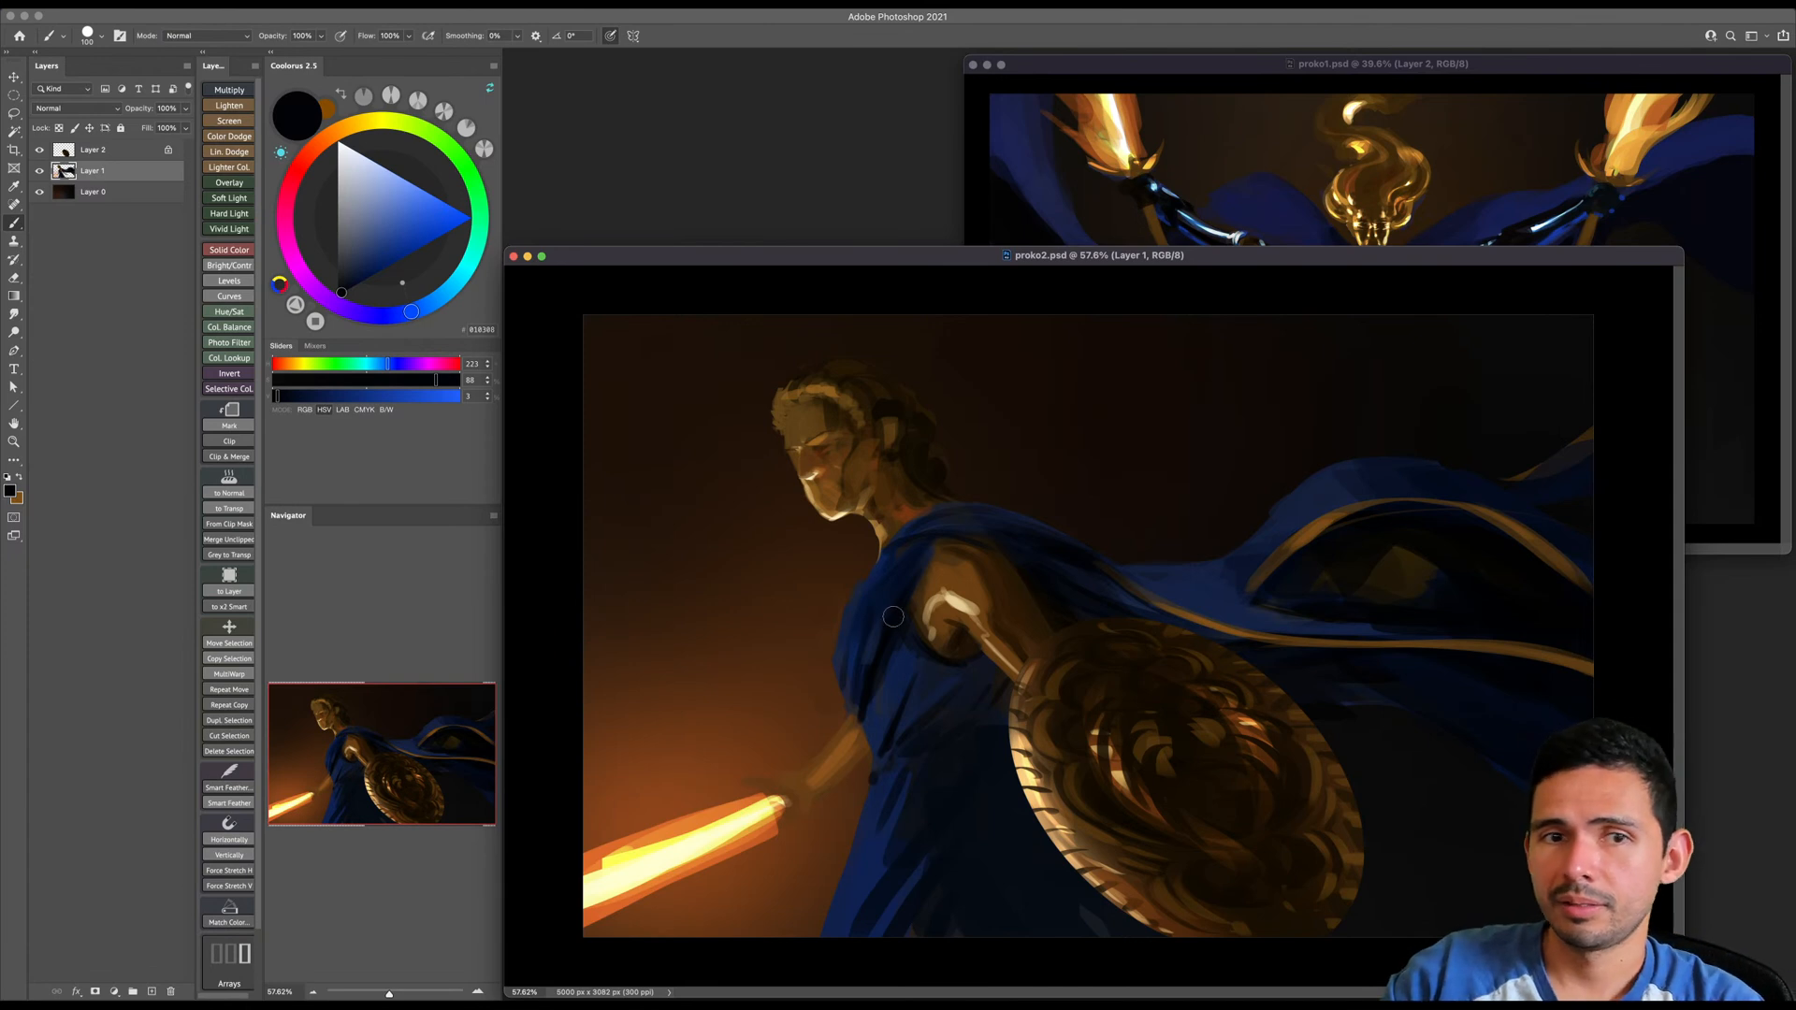
- Sample blue from the tunic and refine the cloak's front edge and folds below the neck, varying the brush size
{"action": "left_click", "coordinate": [894, 665], "text": "alt"}
{"action": "key", "text": "["}
{"action": "left_click_drag", "start_coordinate": [885, 560], "coordinate": [878, 571]}
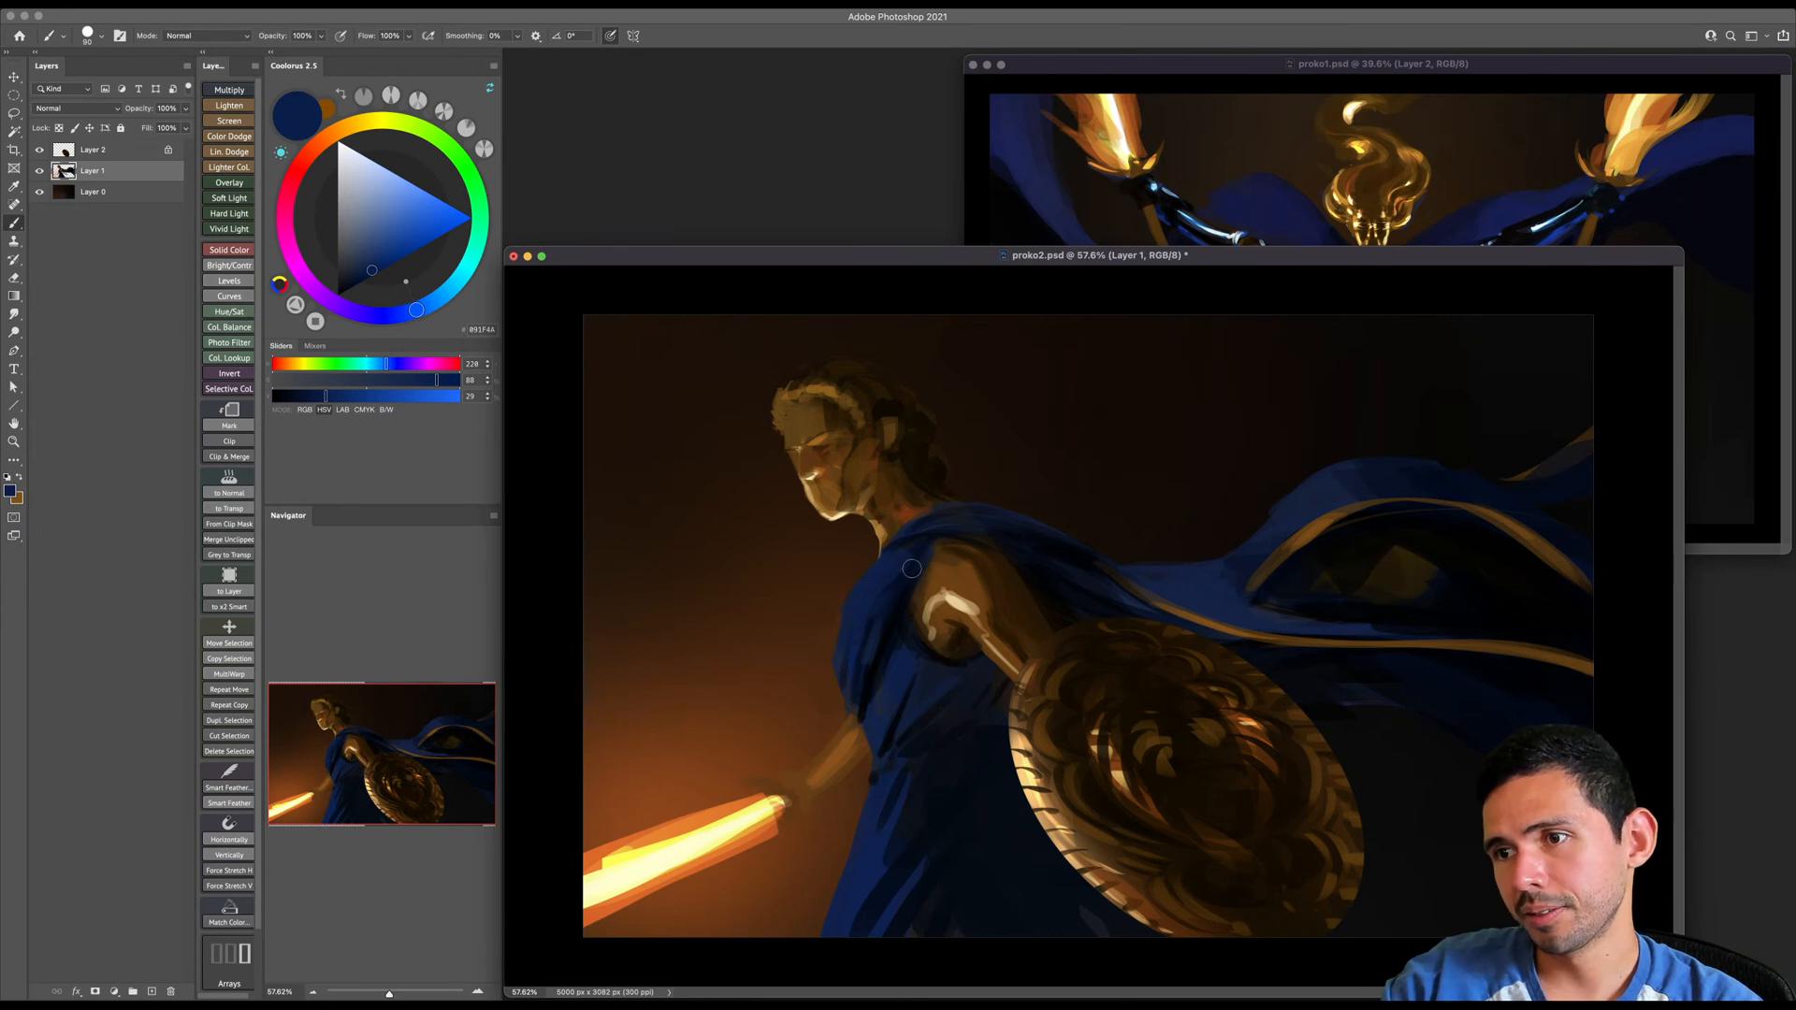
{"action": "key", "text": "["}
{"action": "key", "text": "["}
{"action": "key", "text": "["}
{"action": "key", "text": "["}
{"action": "key", "text": "["}
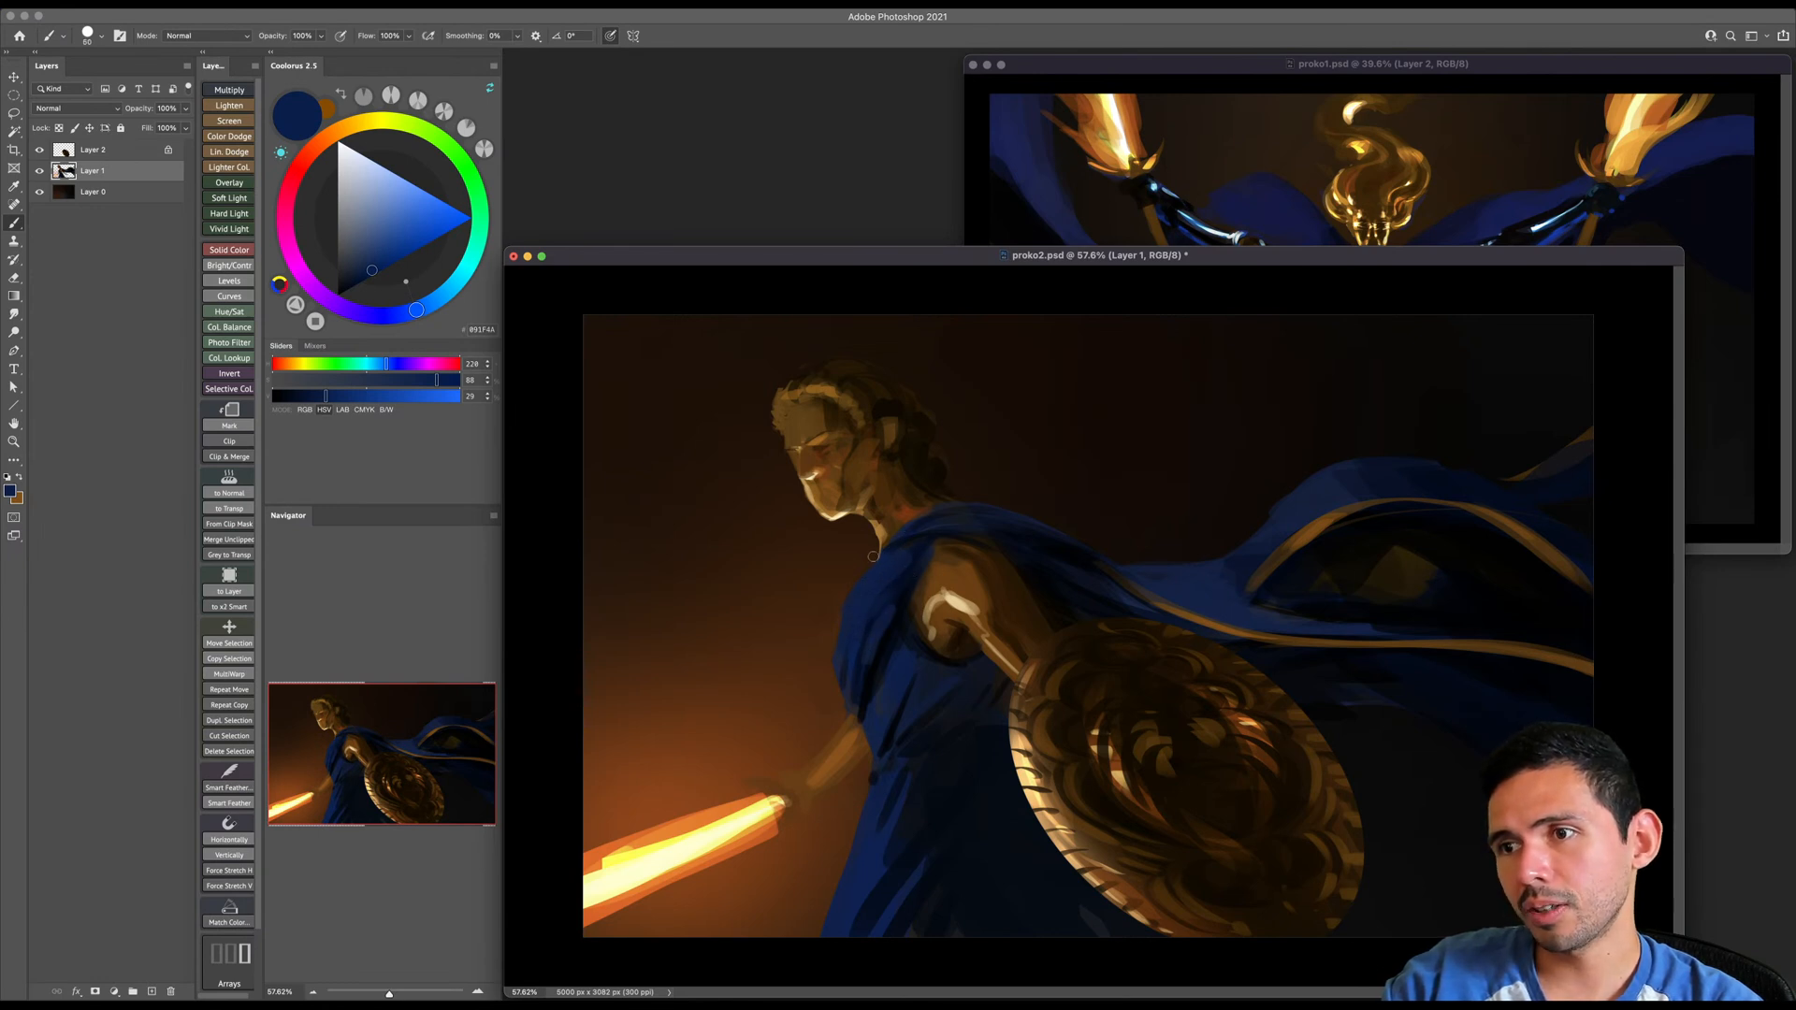
{"action": "key", "text": "]"}
{"action": "key", "text": "]"}
{"action": "key", "text": "]"}
{"action": "key", "text": "]"}
{"action": "key", "text": "]"}
{"action": "key", "text": "]"}
{"action": "key", "text": "]"}
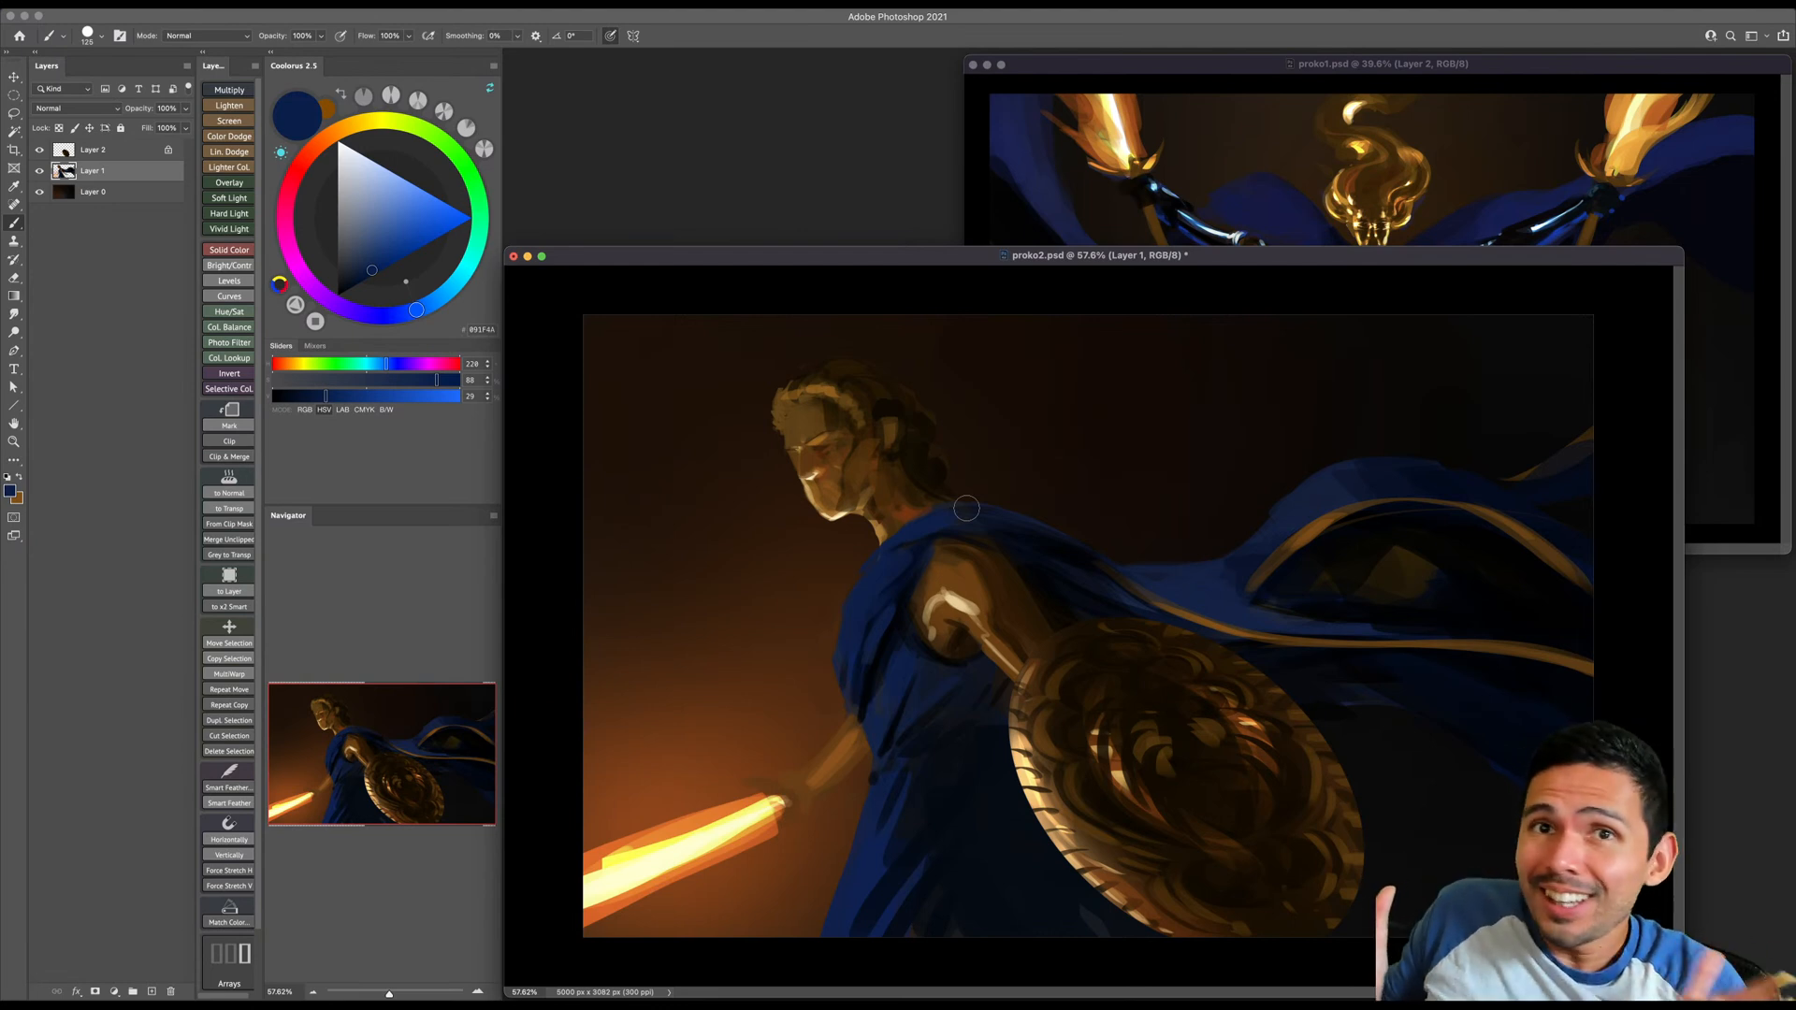
- Choose a near-black blue and deepen the shadows along the cloak's shoulder and neckline, reducing the brush size for finer folds
{"action": "left_click_drag", "start_coordinate": [371, 277], "coordinate": [350, 287]}
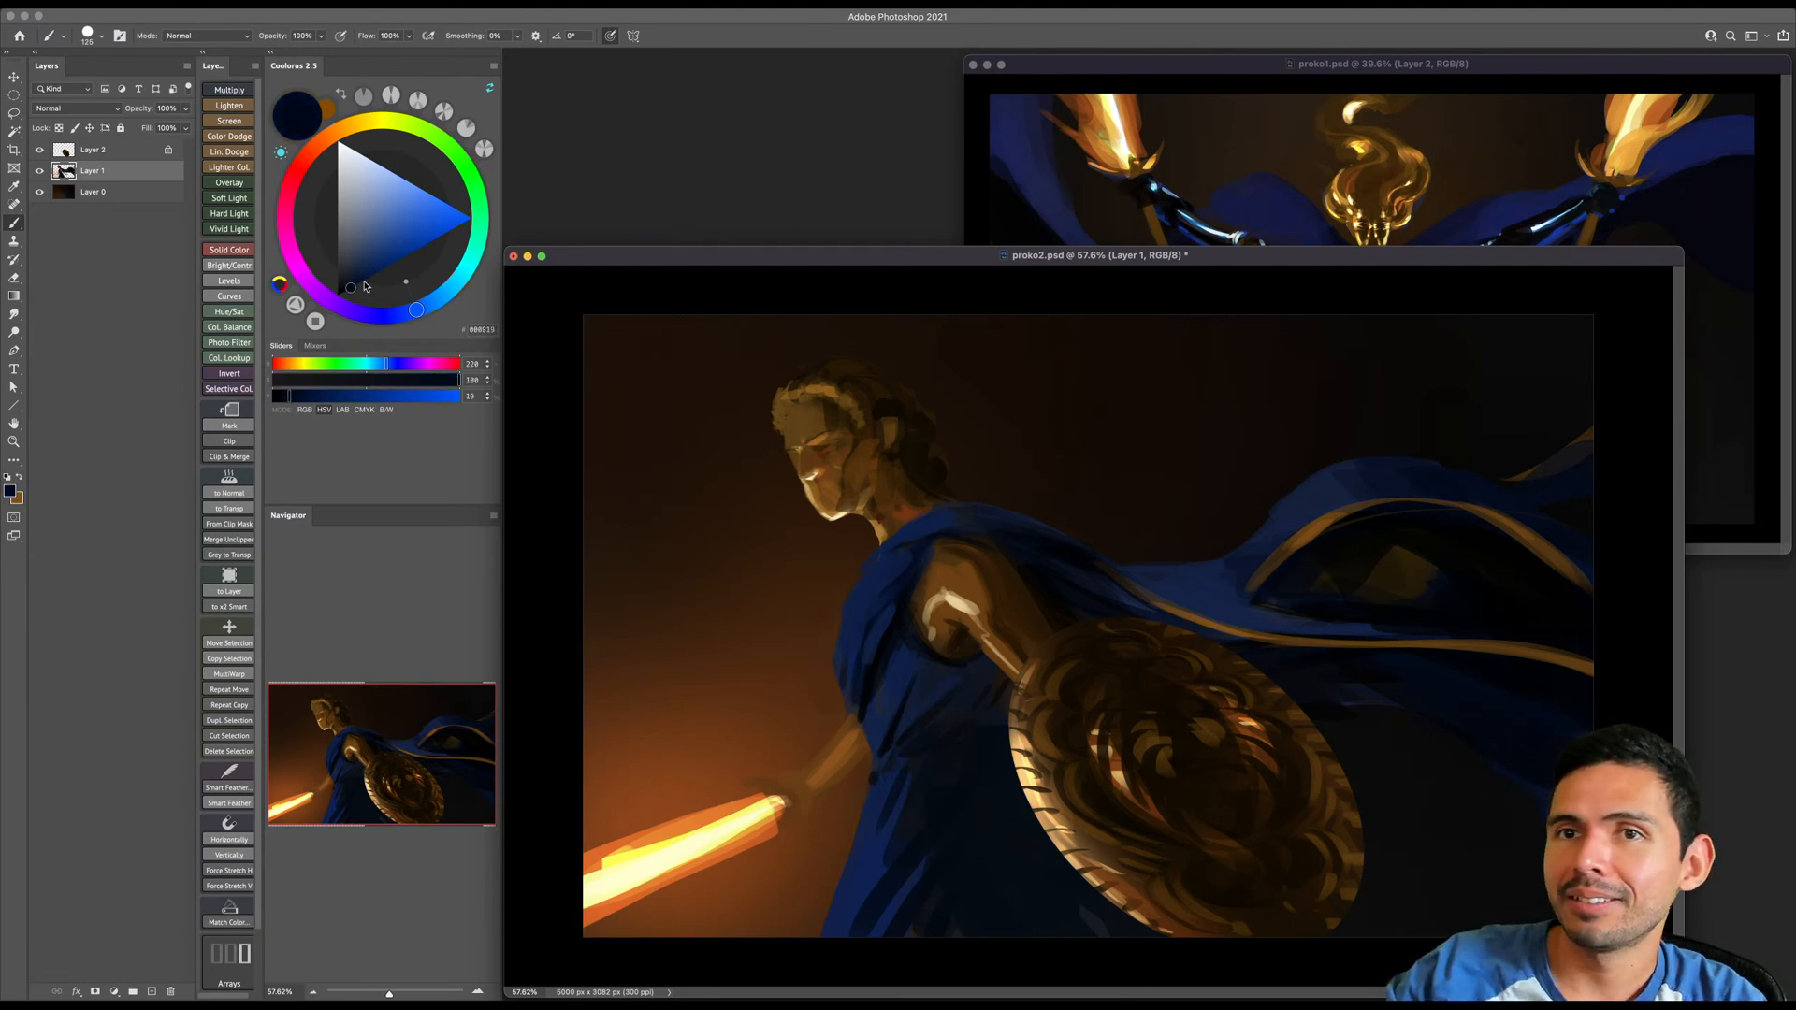
{"action": "key", "text": "]"}
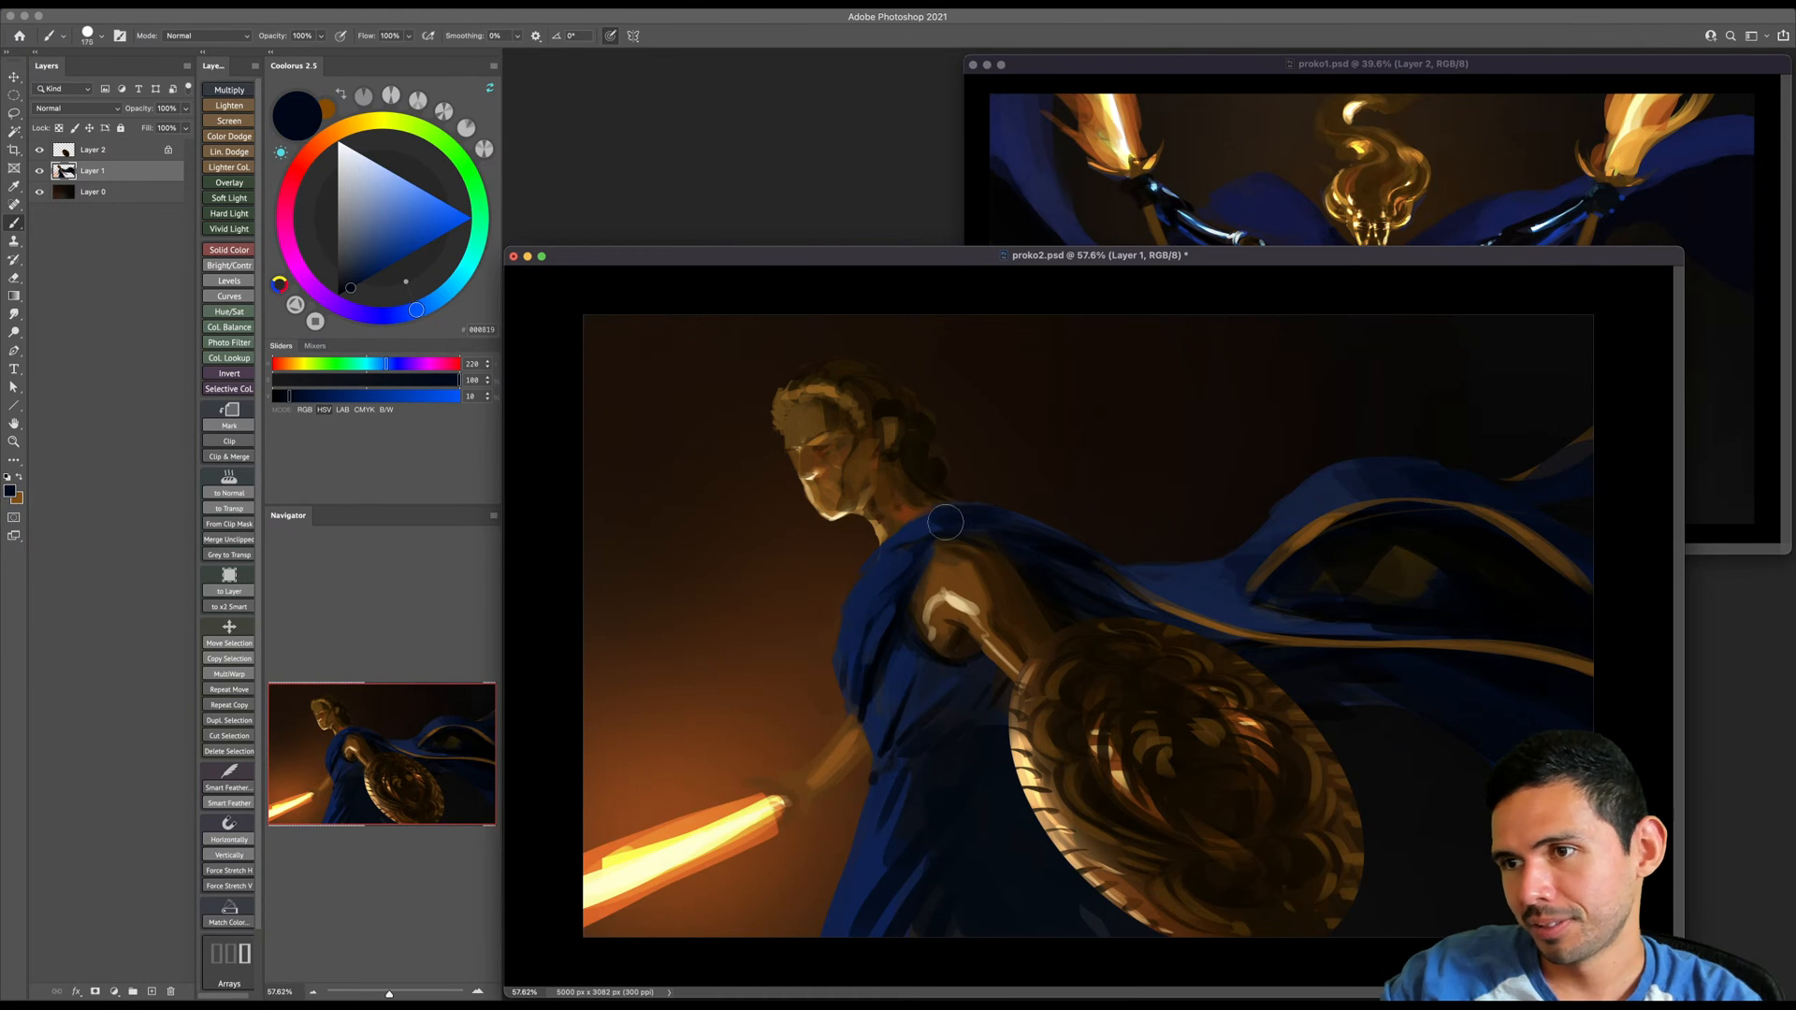
{"action": "key", "text": "bracketleft"}
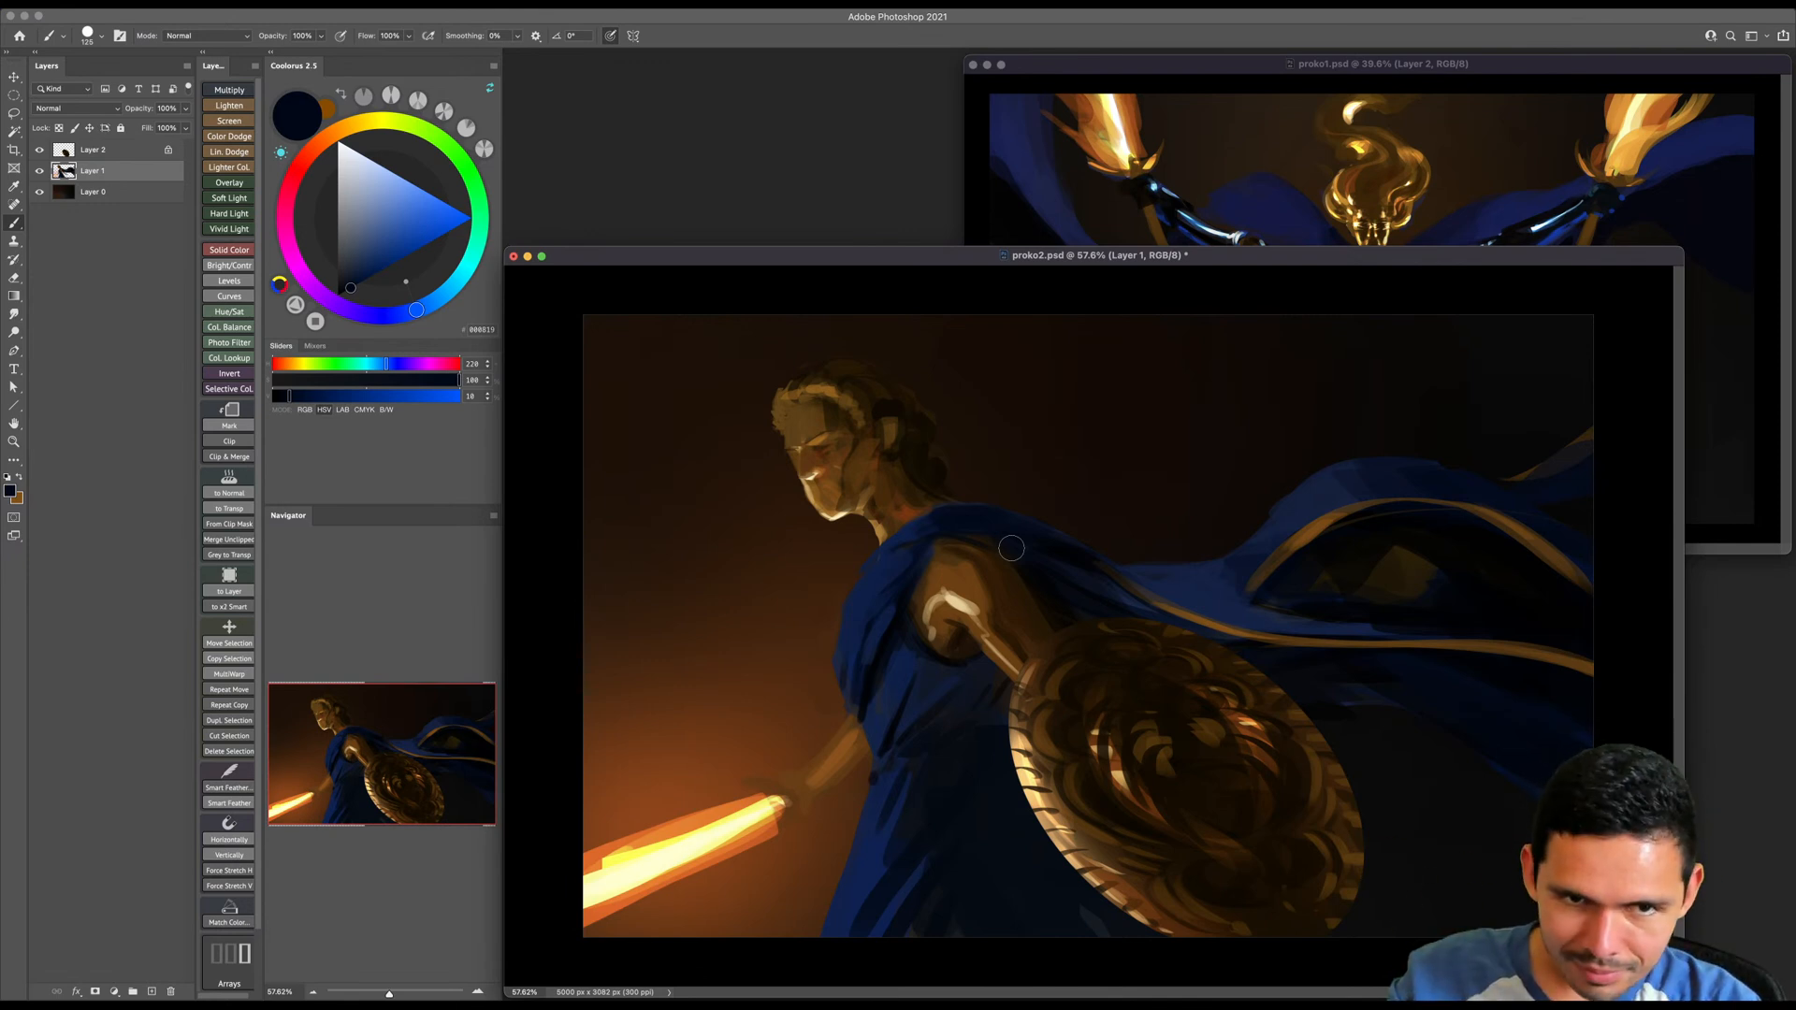
{"action": "key", "text": "bracketleft"}
{"action": "key", "text": "bracketleft"}
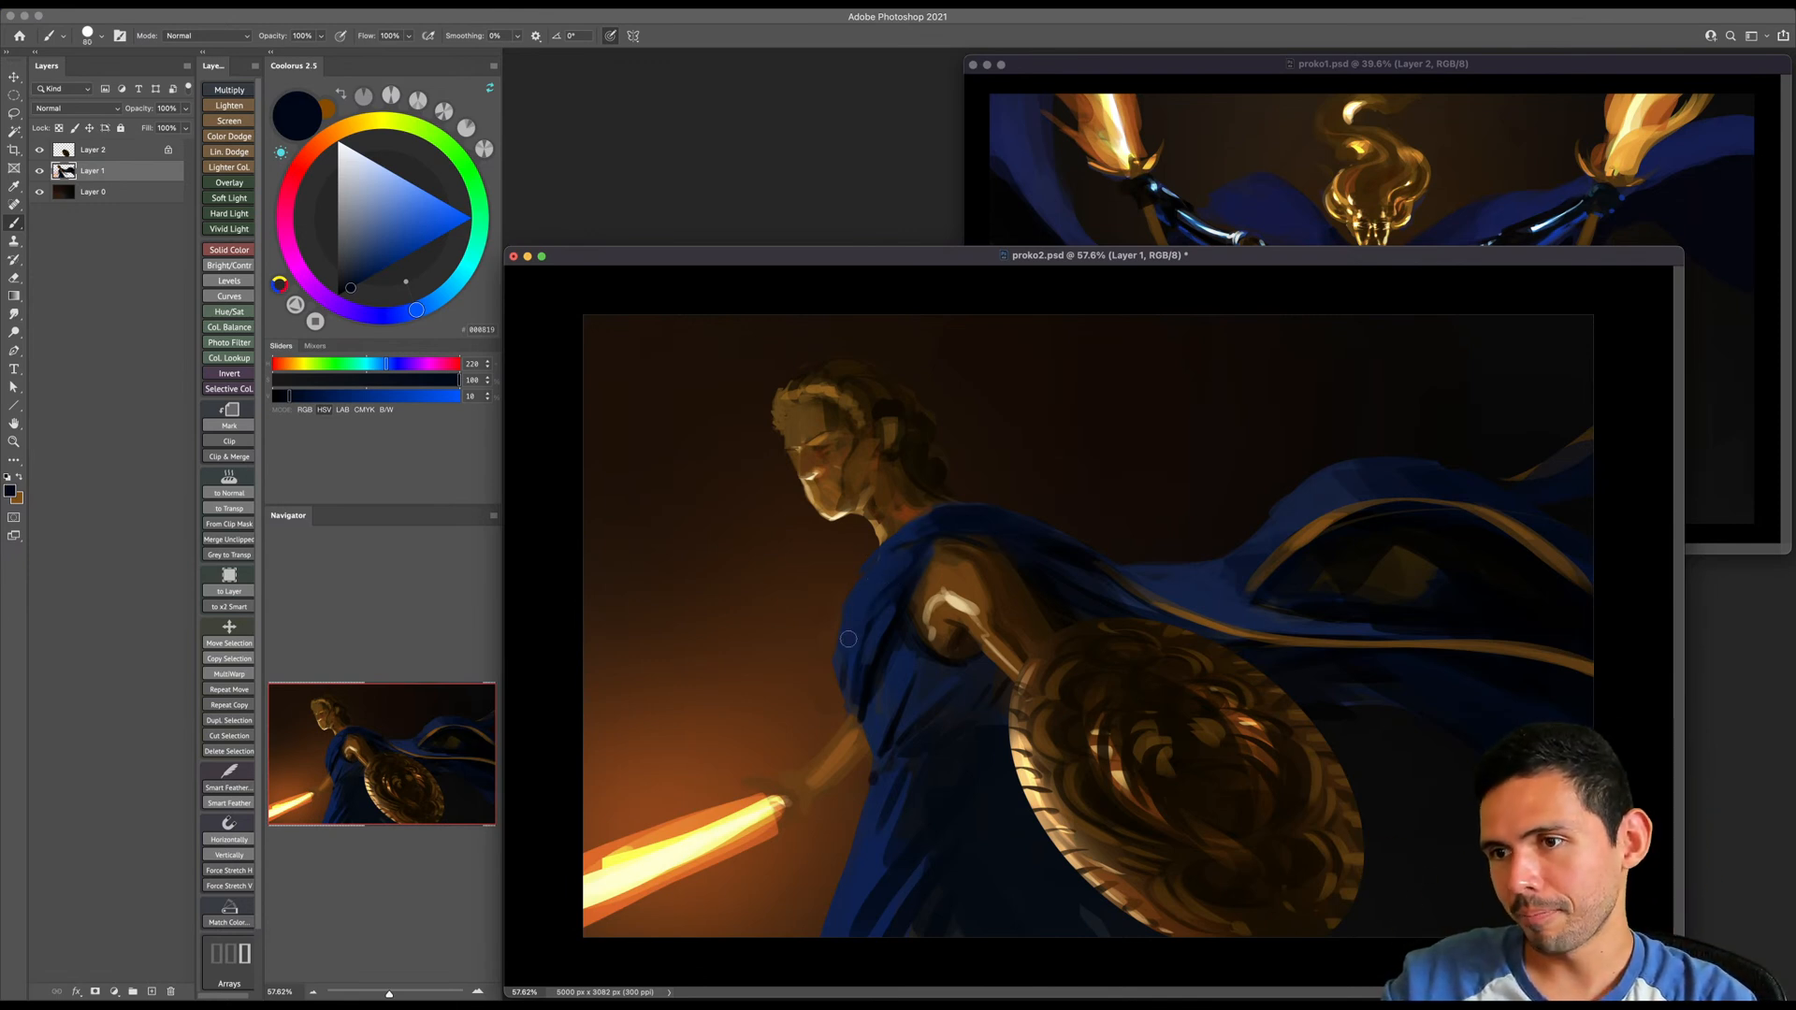
- Sample blue from the tunic and paint folds across its waist below the raised arm, varying the brush size
{"action": "key", "text": "bracketright"}
{"action": "key", "text": "bracketright"}
{"action": "key", "text": "bracketright"}
{"action": "key", "text": "bracketright"}
{"action": "left_click", "coordinate": [884, 703], "text": "alt"}
{"action": "key", "text": "bracketleft"}
{"action": "mouse_move", "coordinate": [899, 668]}
{"action": "left_mouse_down"}
{"action": "mouse_move", "coordinate": [886, 718]}
{"action": "mouse_move", "coordinate": [906, 668]}
{"action": "mouse_move", "coordinate": [945, 684]}
{"action": "mouse_move", "coordinate": [920, 736]}
{"action": "mouse_move", "coordinate": [953, 724]}
{"action": "mouse_move", "coordinate": [955, 683]}
{"action": "mouse_move", "coordinate": [929, 728]}
{"action": "left_mouse_up"}
{"action": "key", "text": "bracketright"}
{"action": "key", "text": "bracketright"}
- Shade the tunic's waist folds with near-black blues, alternating with blues sampled from the surrounding cloth
{"action": "left_click", "coordinate": [359, 283]}
{"action": "key", "text": "bracketleft"}
{"action": "key", "text": "bracketleft"}
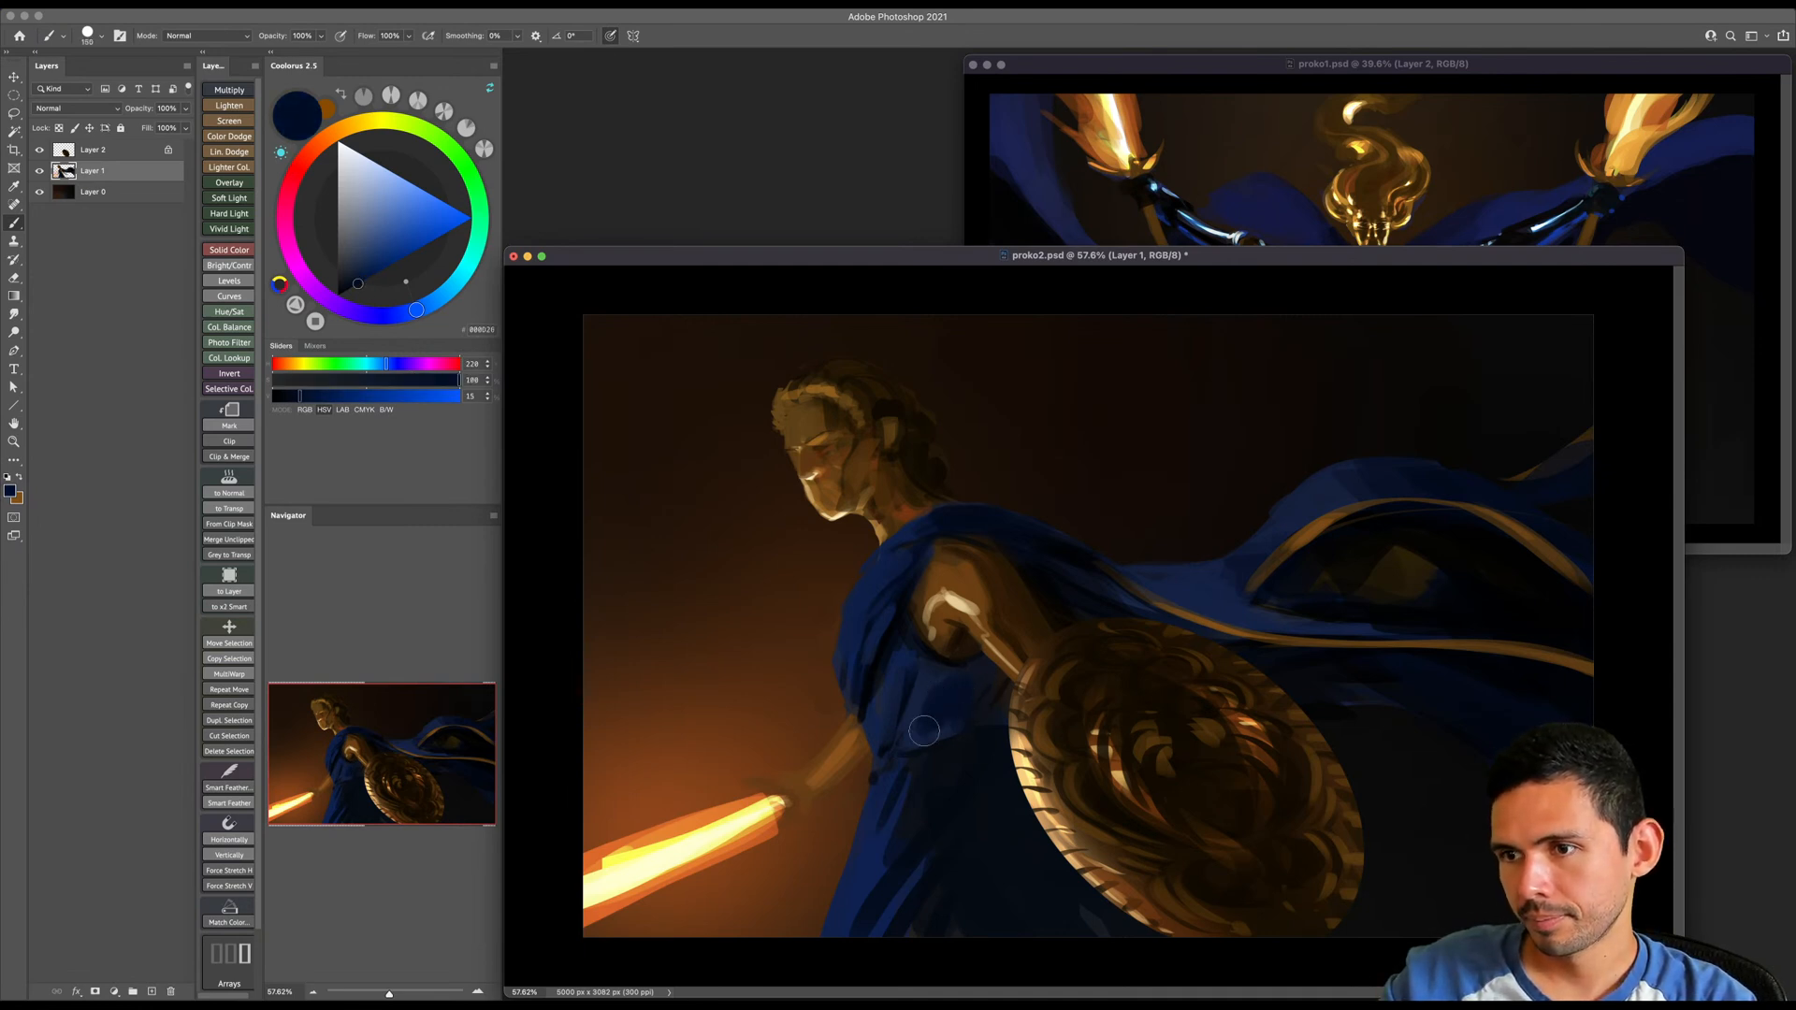
{"action": "left_click", "coordinate": [342, 293]}
{"action": "key", "text": "bracketleft"}
{"action": "key", "text": "bracketleft"}
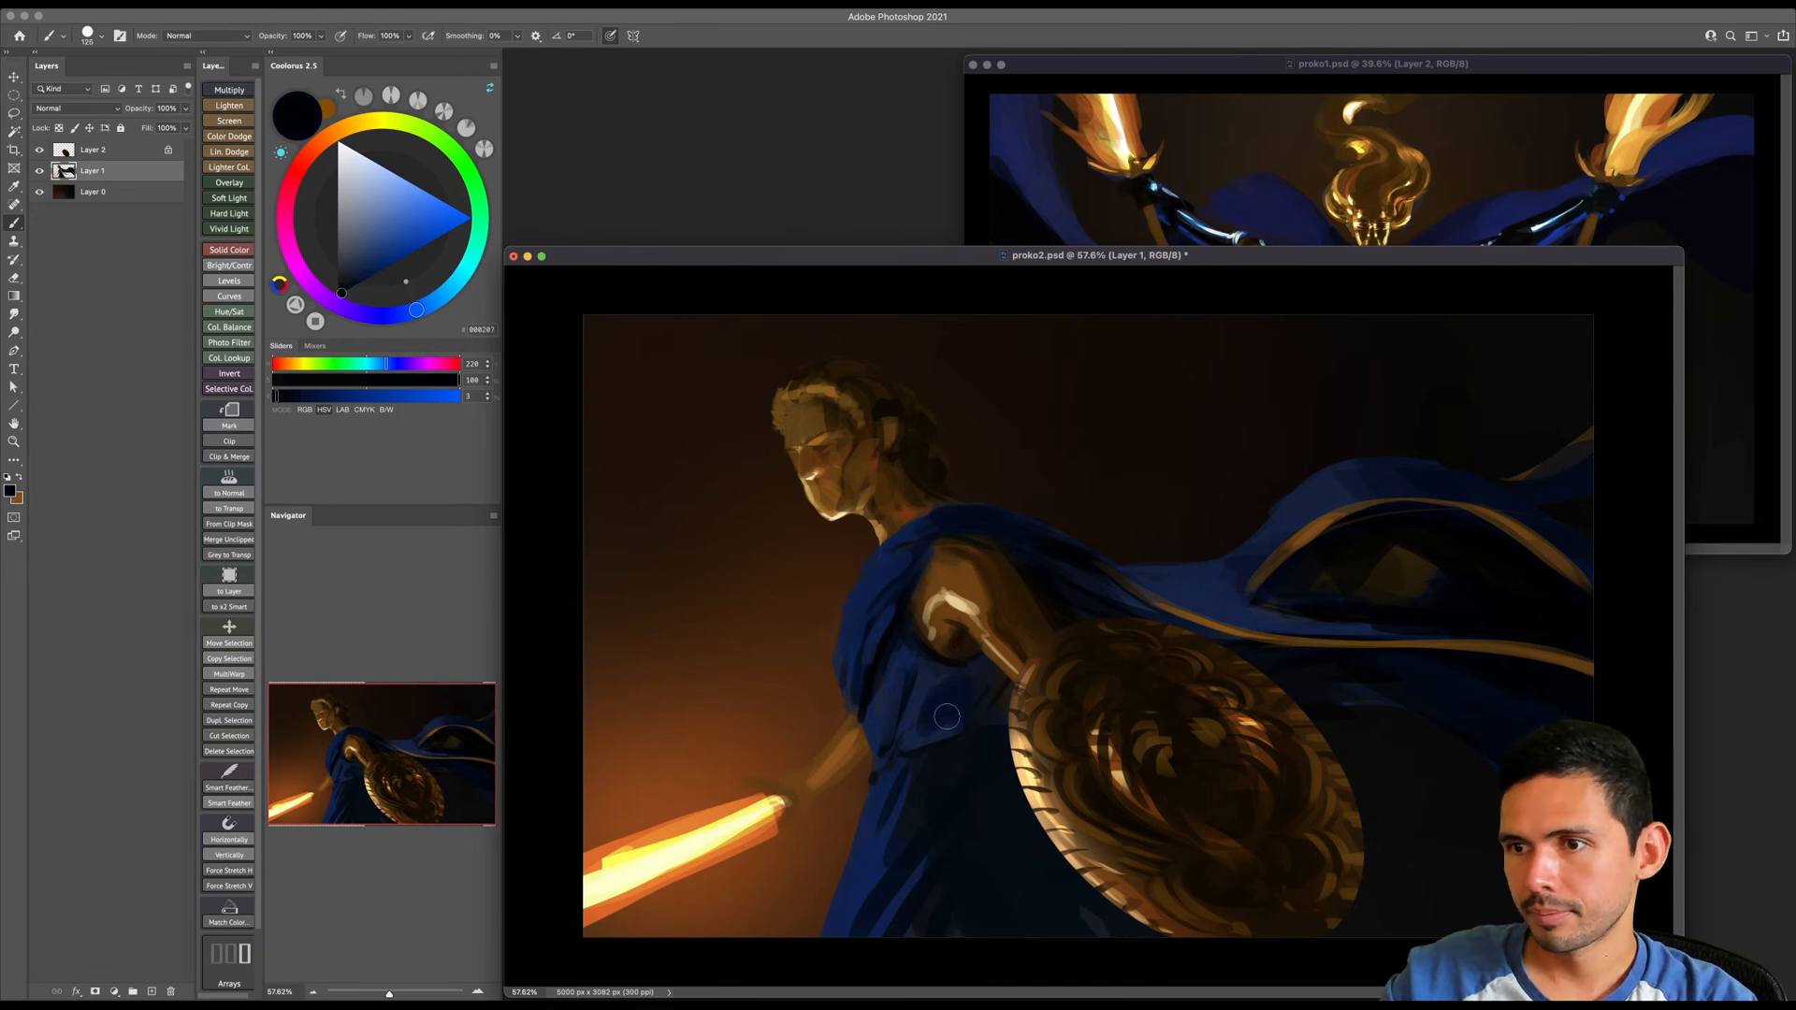
{"action": "left_click", "coordinate": [920, 708], "text": "alt"}
{"action": "key", "text": "bracketright"}
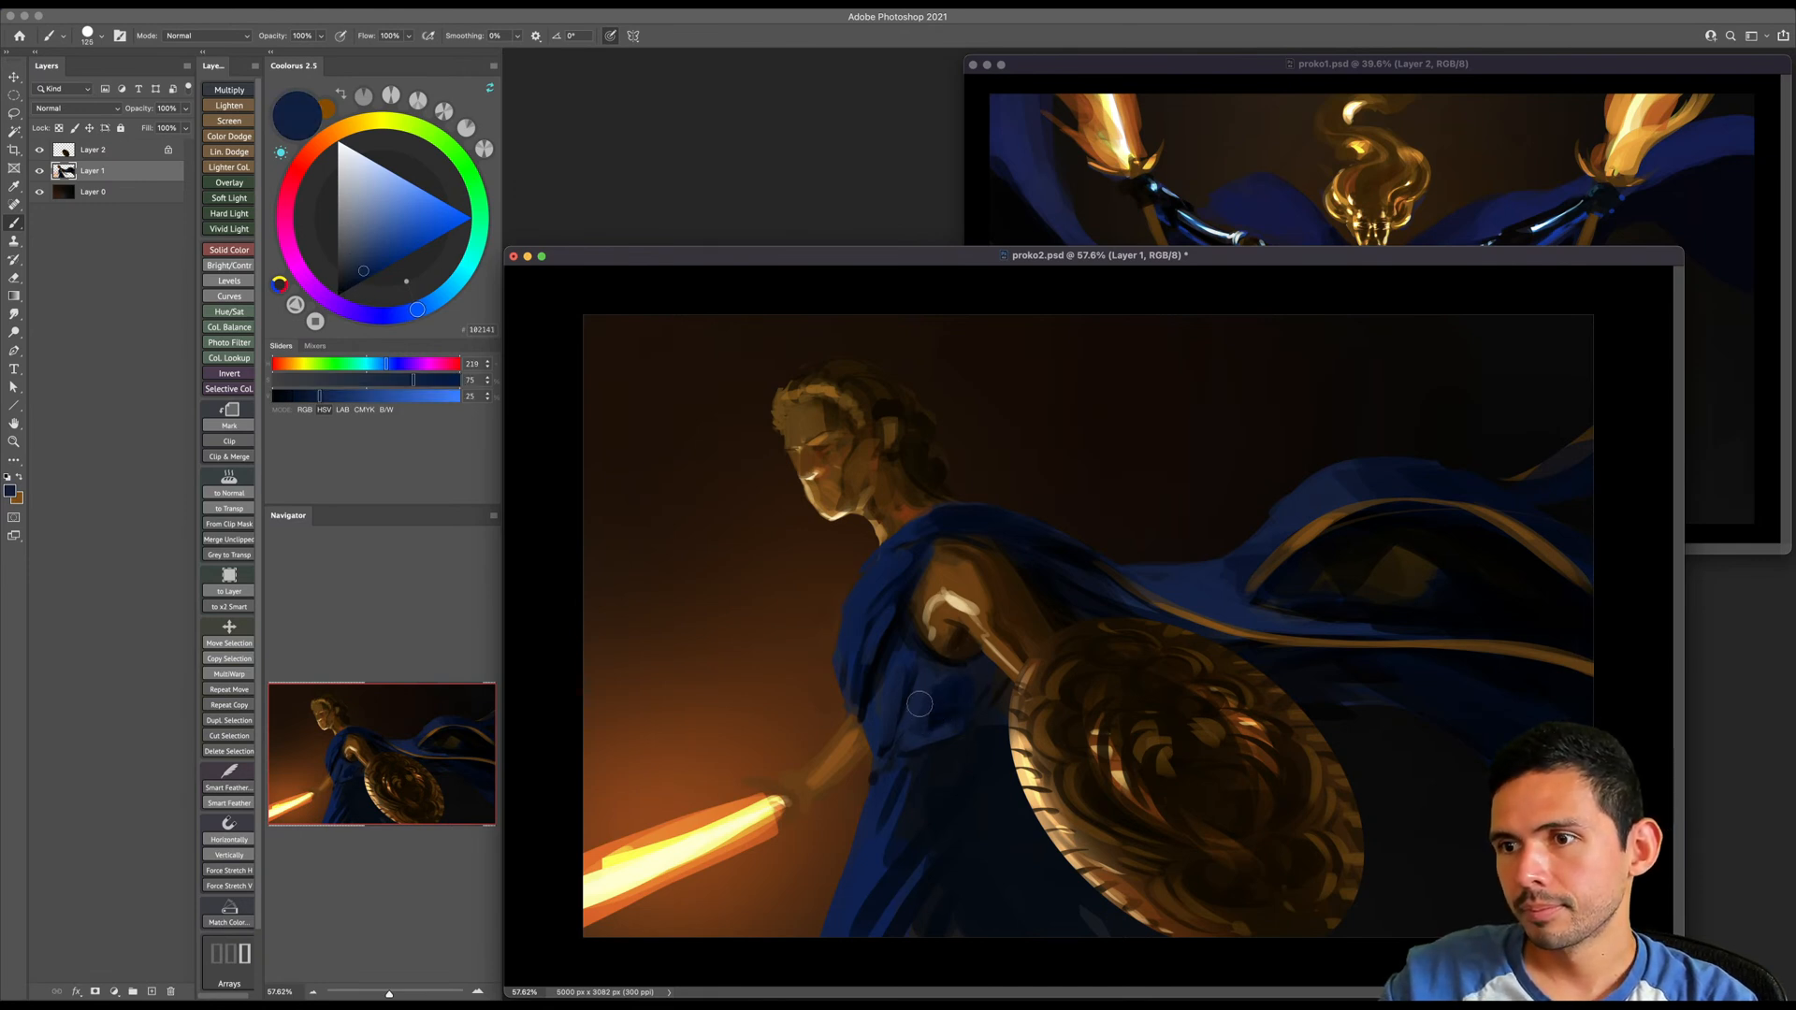
{"action": "left_click", "coordinate": [956, 707], "text": "alt"}
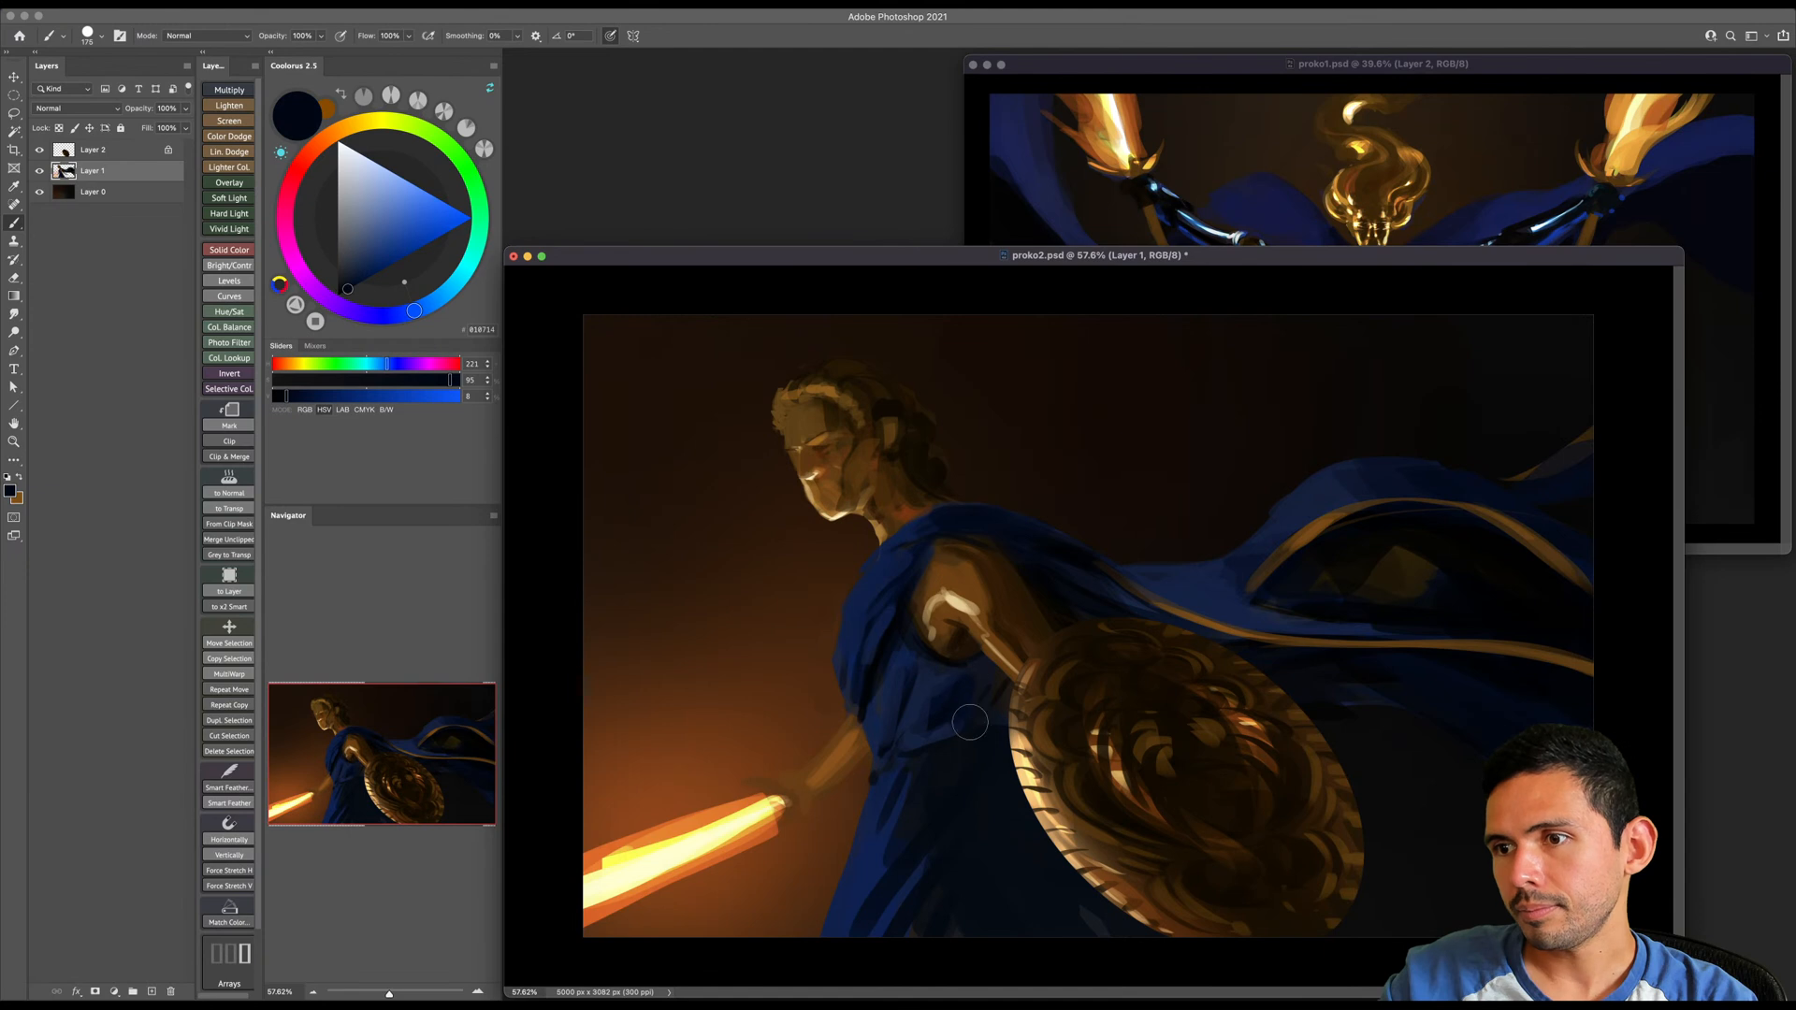
{"action": "key", "text": "bracketright"}
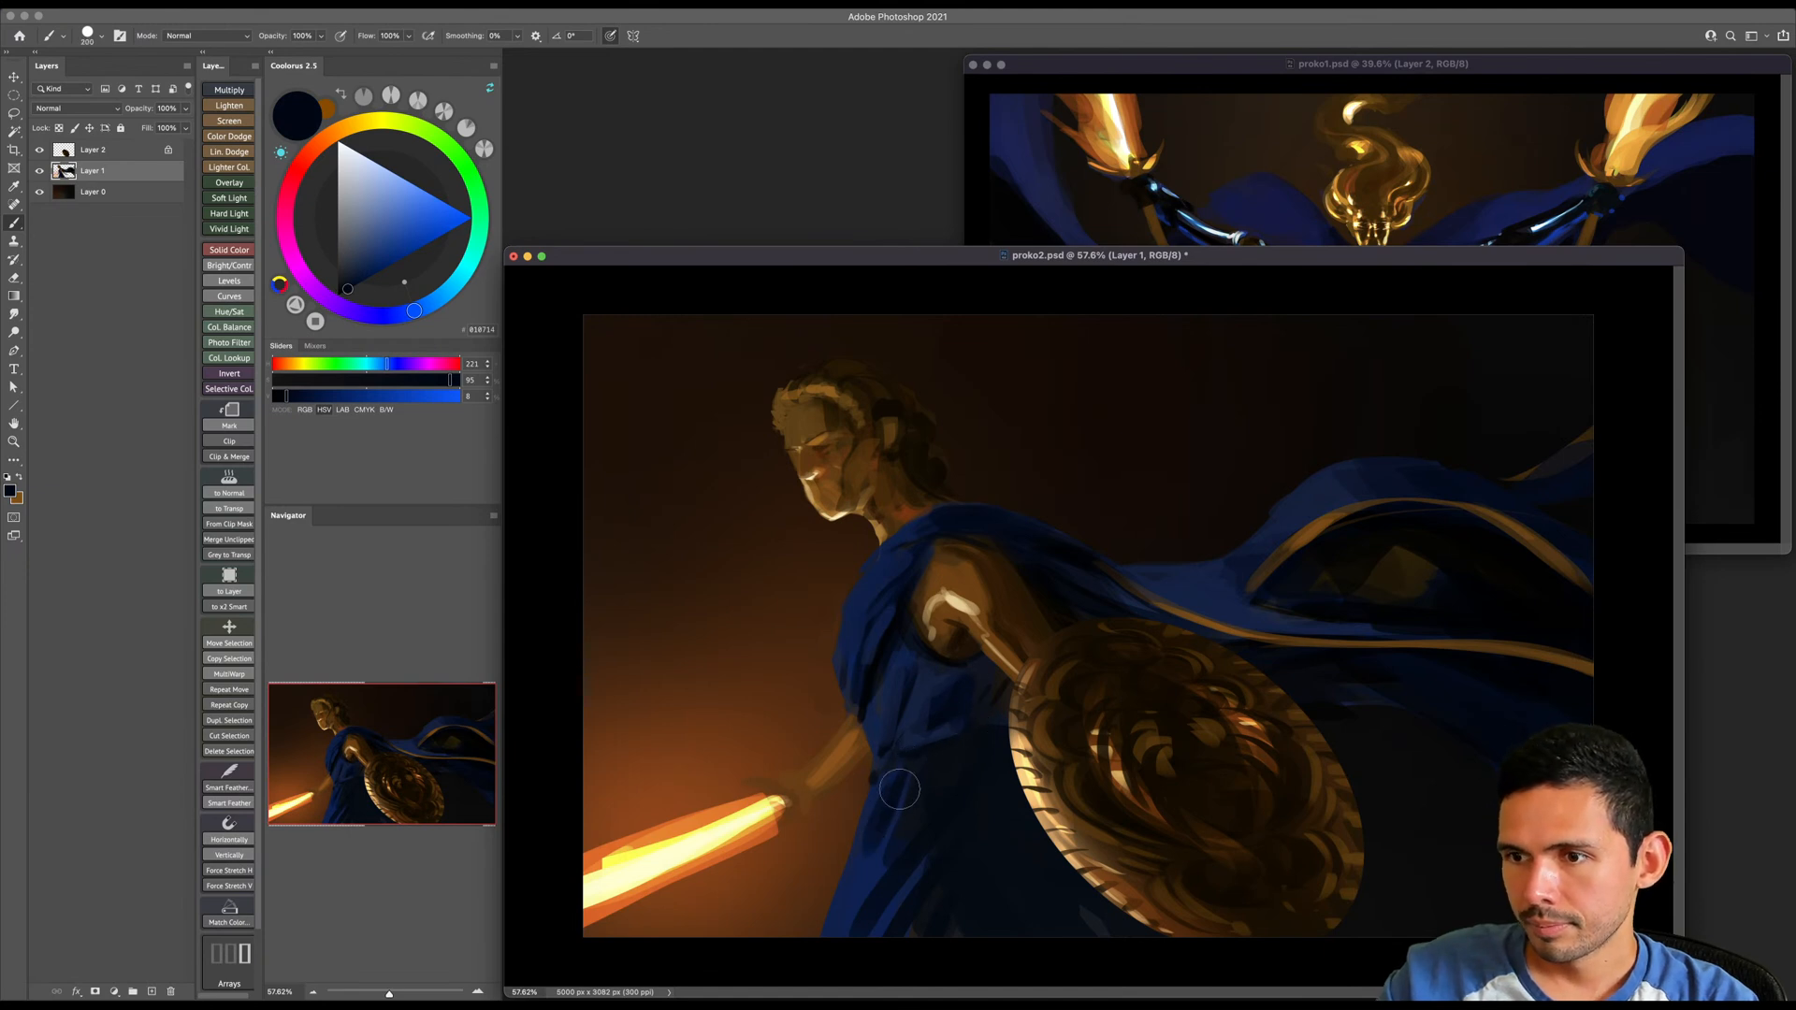
- Sample light and dark blues from the skirt and paint its long folds below the waist with a large brush
{"action": "left_click", "coordinate": [858, 875], "text": "alt"}
{"action": "key", "text": "bracketright"}
{"action": "key", "text": "bracketright"}
{"action": "key", "text": "bracketright"}
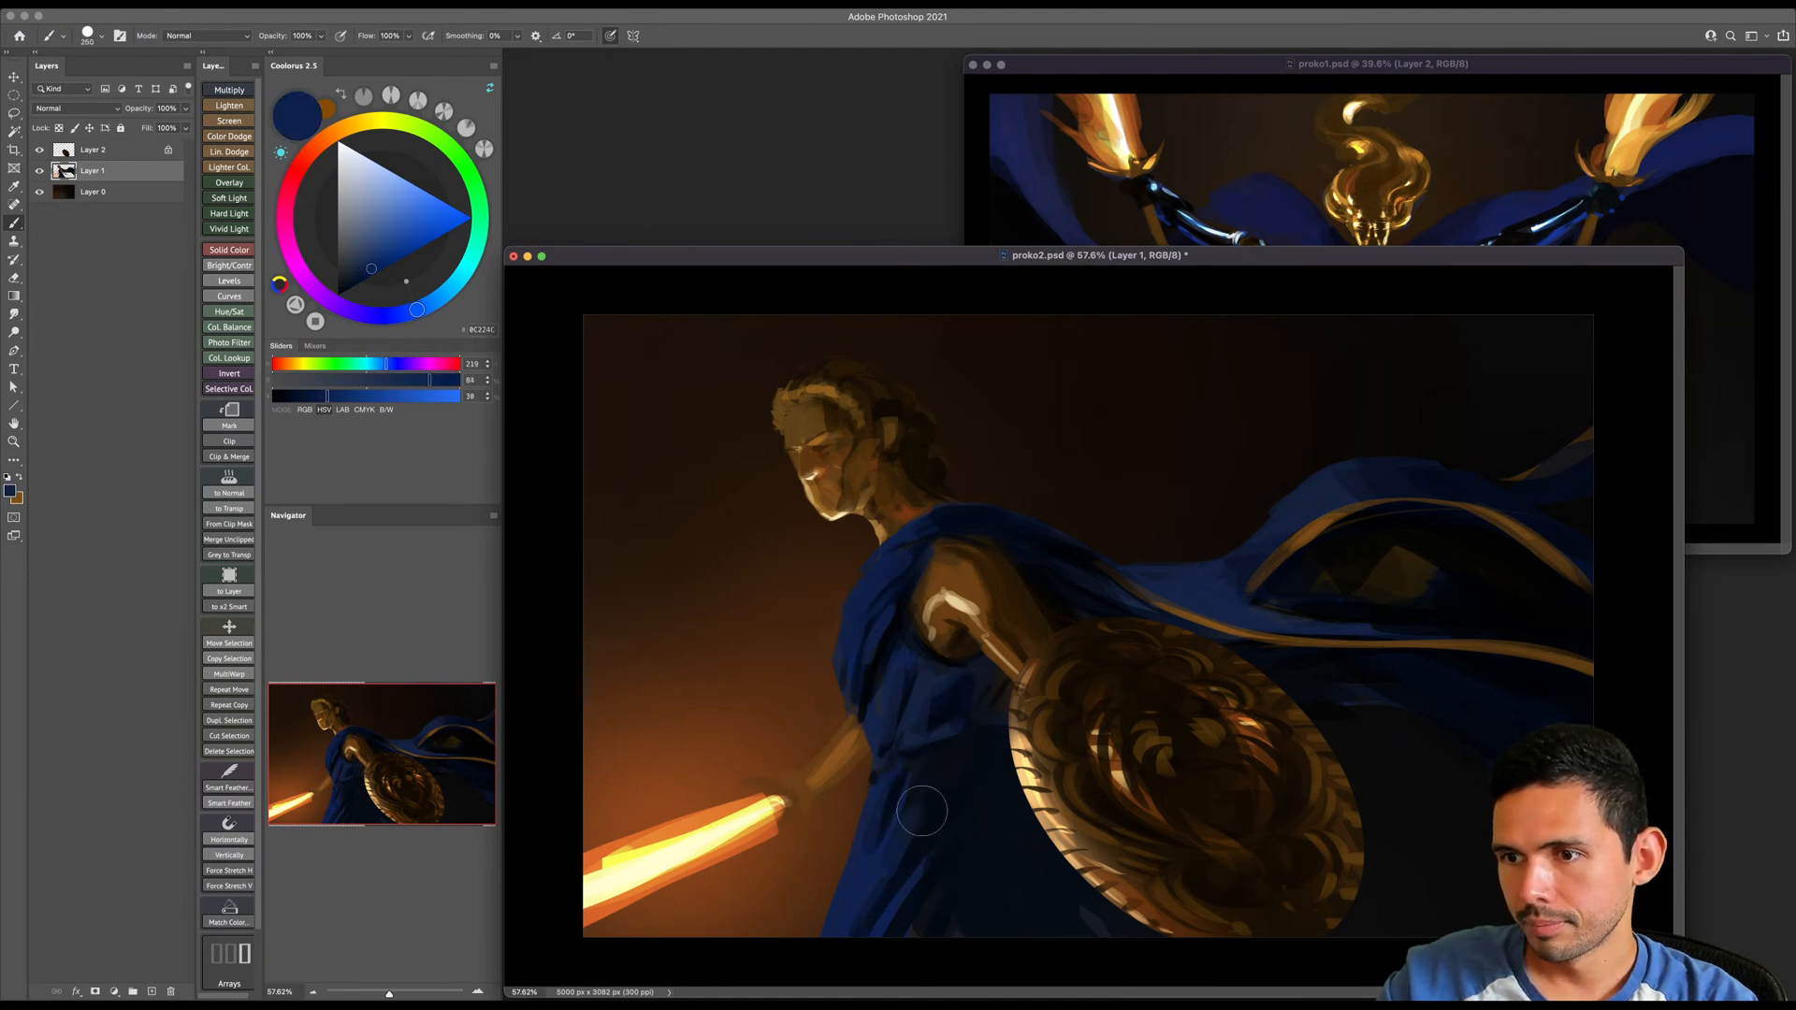
{"action": "left_click", "coordinate": [899, 792], "text": "alt"}
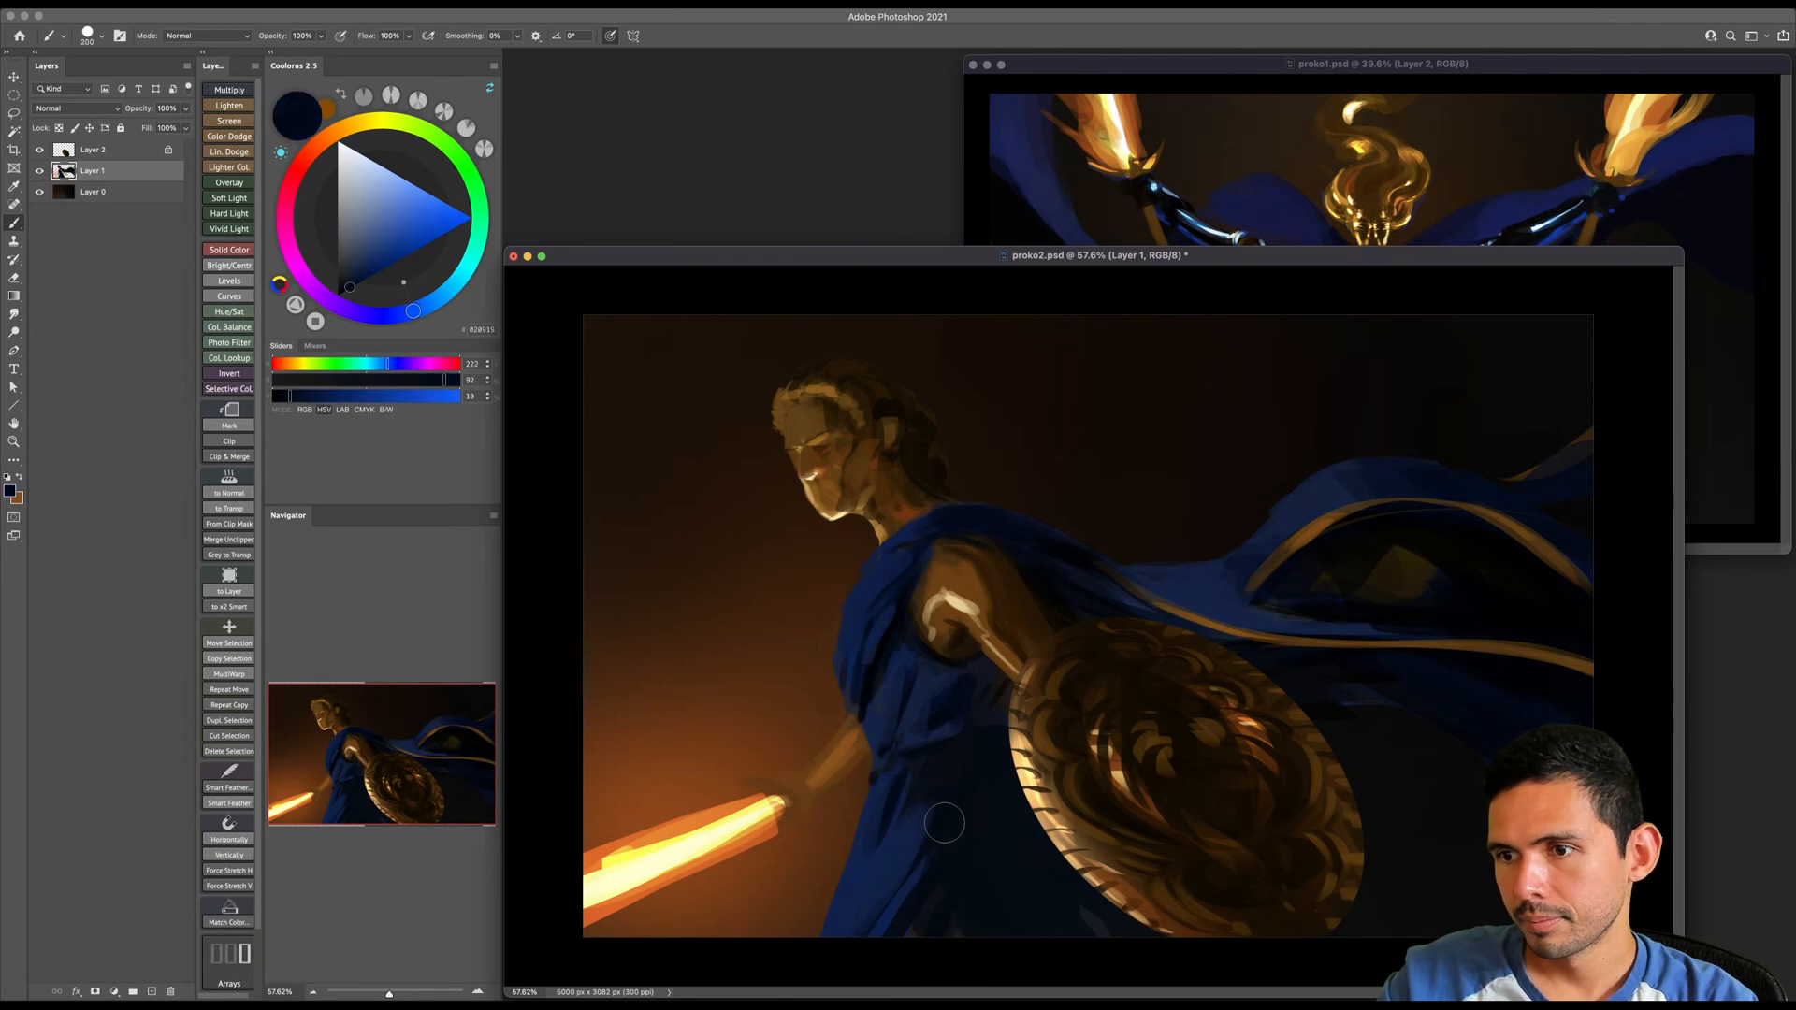
{"action": "left_click", "coordinate": [867, 866], "text": "alt"}
{"action": "left_click_drag", "start_coordinate": [905, 843], "coordinate": [871, 919]}
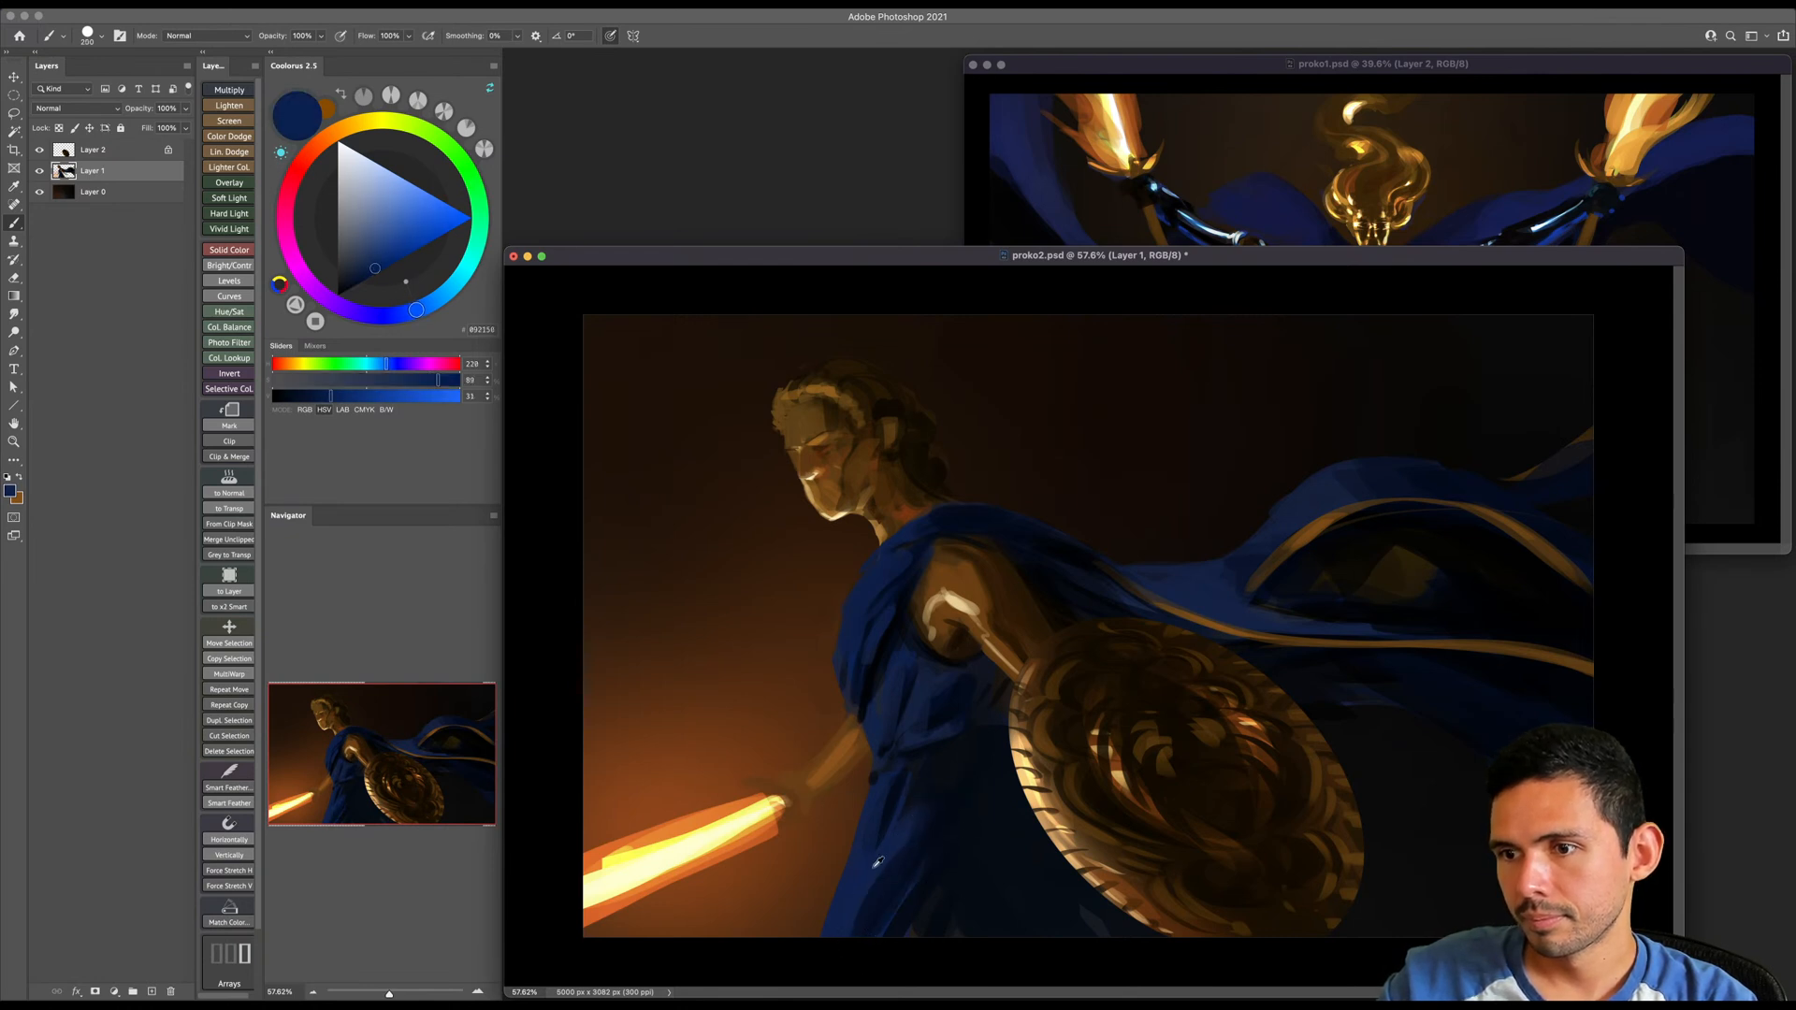
{"action": "left_click", "coordinate": [919, 841], "text": "alt"}
{"action": "key", "text": "bracketright"}
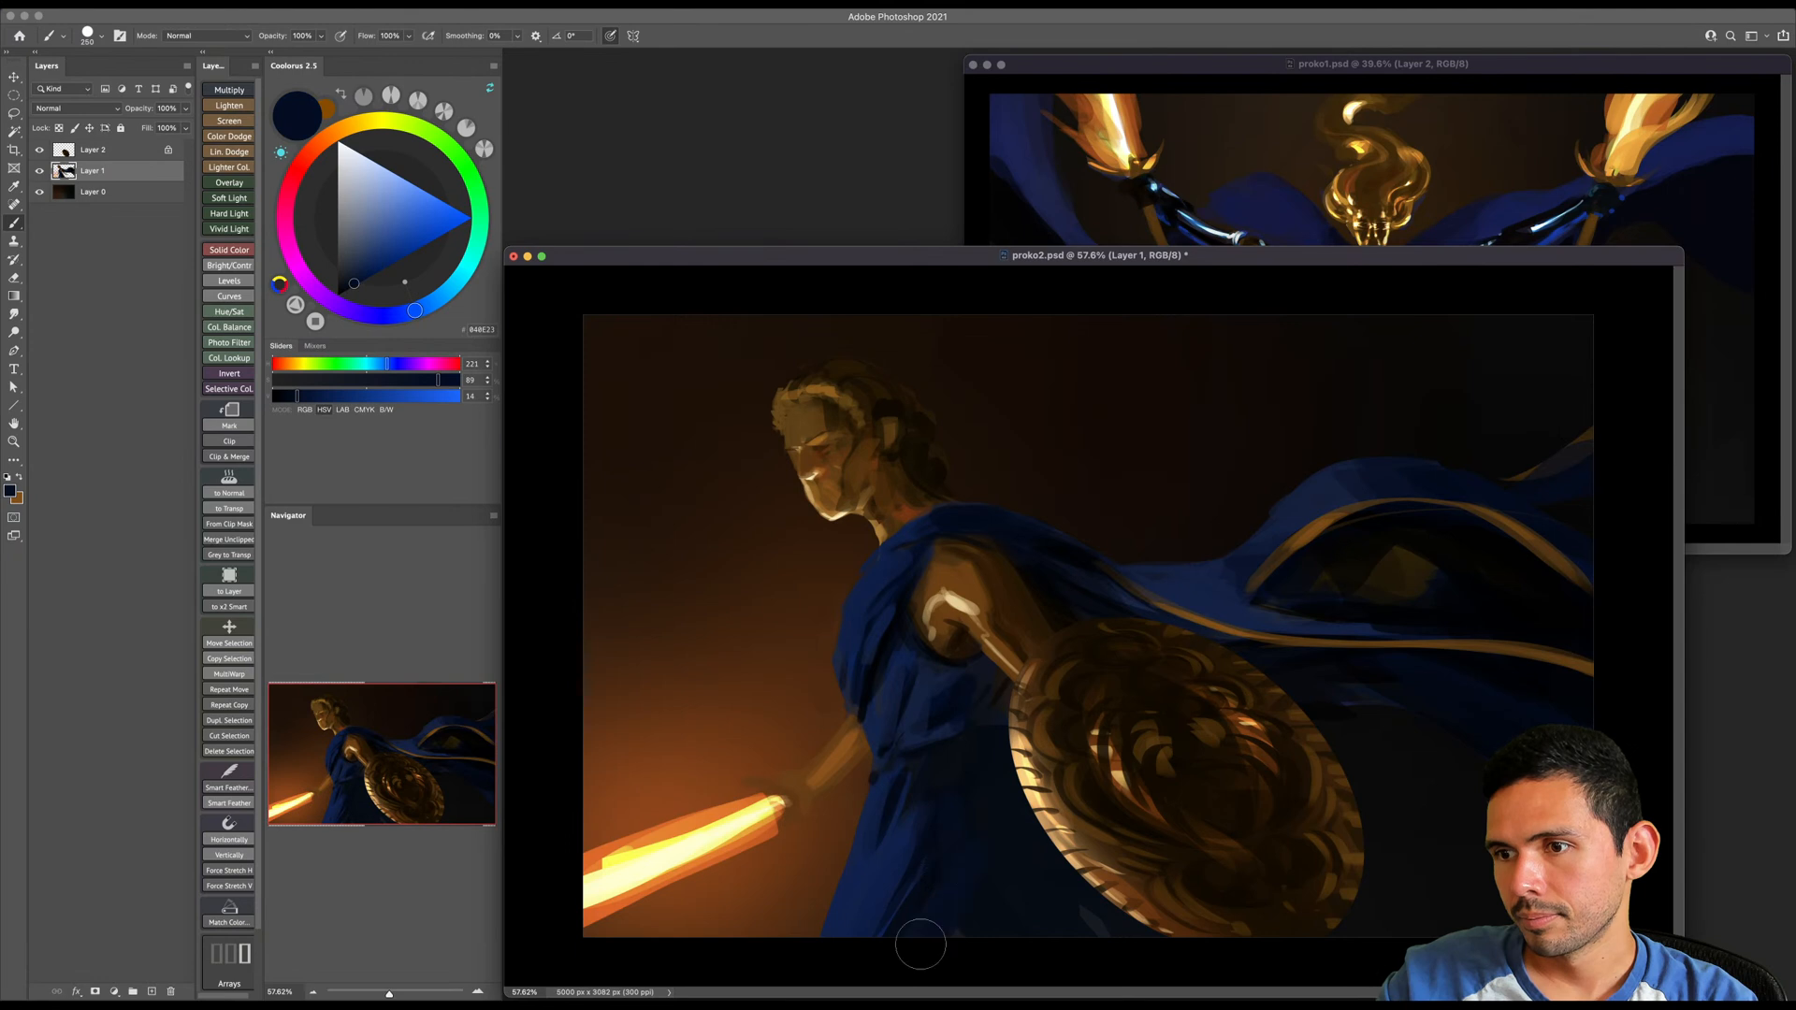
{"action": "key", "text": "bracketleft"}
{"action": "key", "text": "bracketleft"}
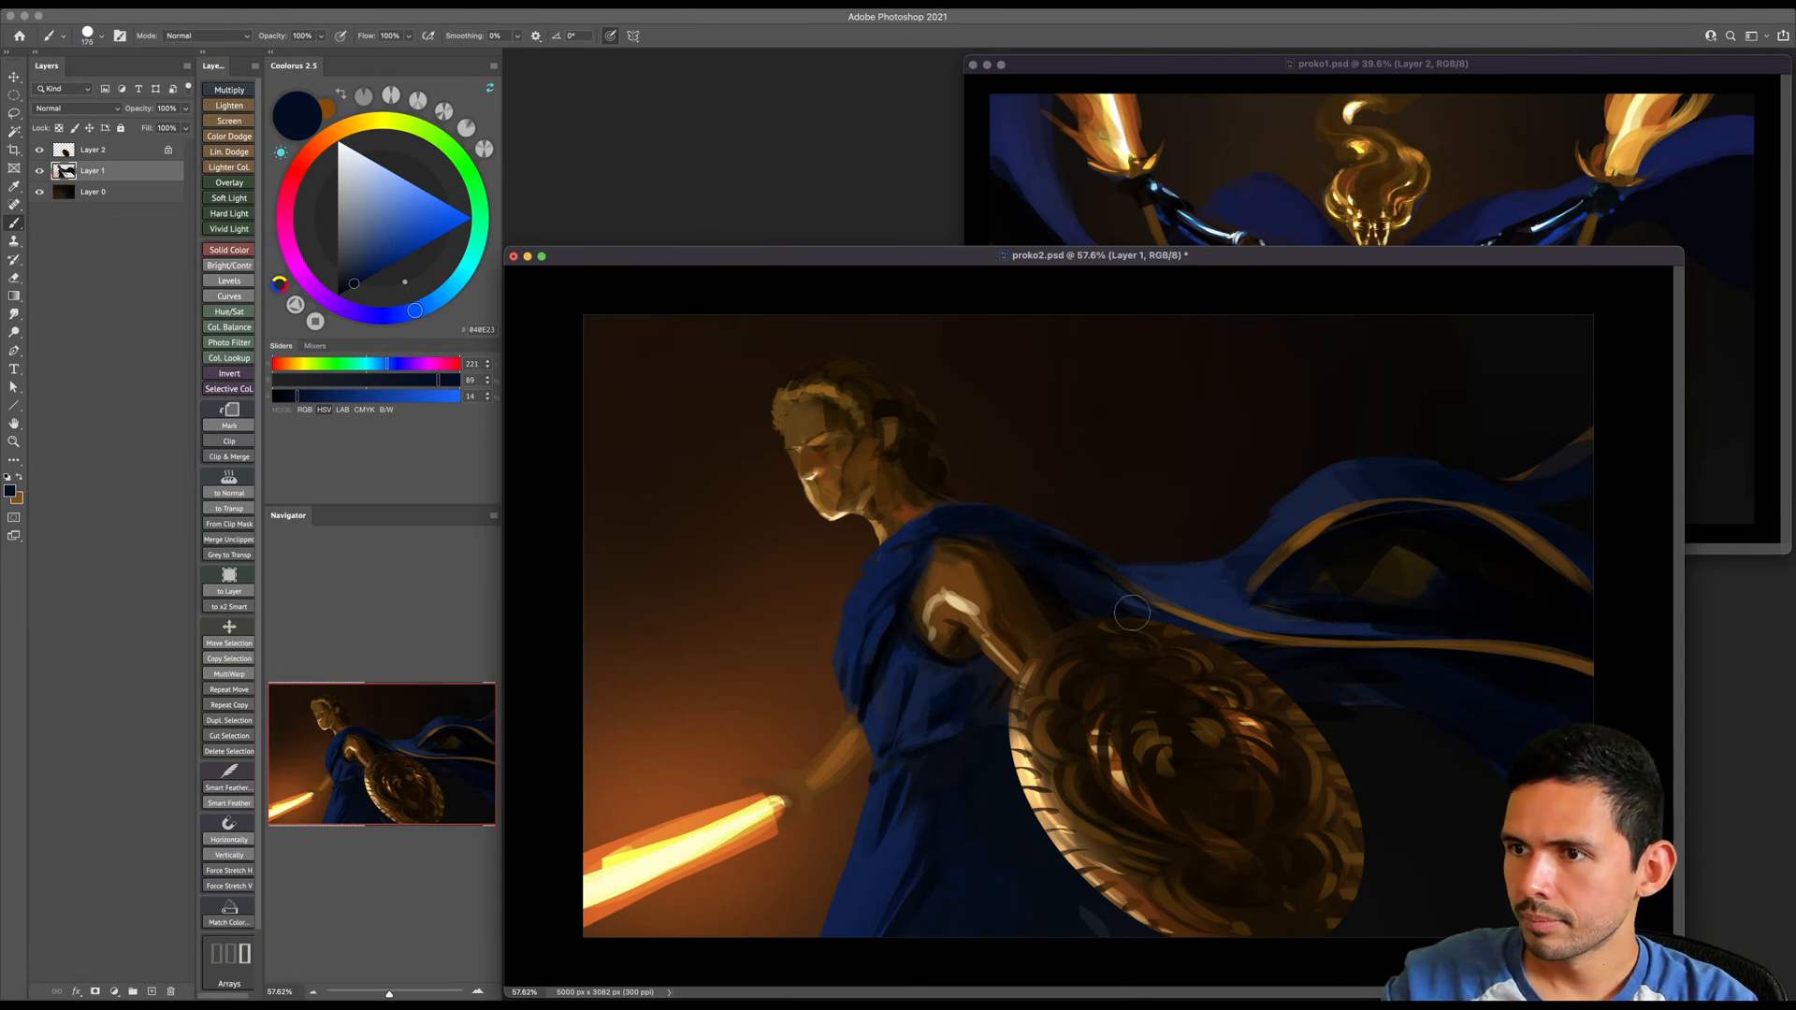
- Darken the folds of the cloak trailing behind the shoulder using black and dark blues sampled from the cloth
{"action": "left_click_drag", "start_coordinate": [360, 286], "coordinate": [314, 341]}
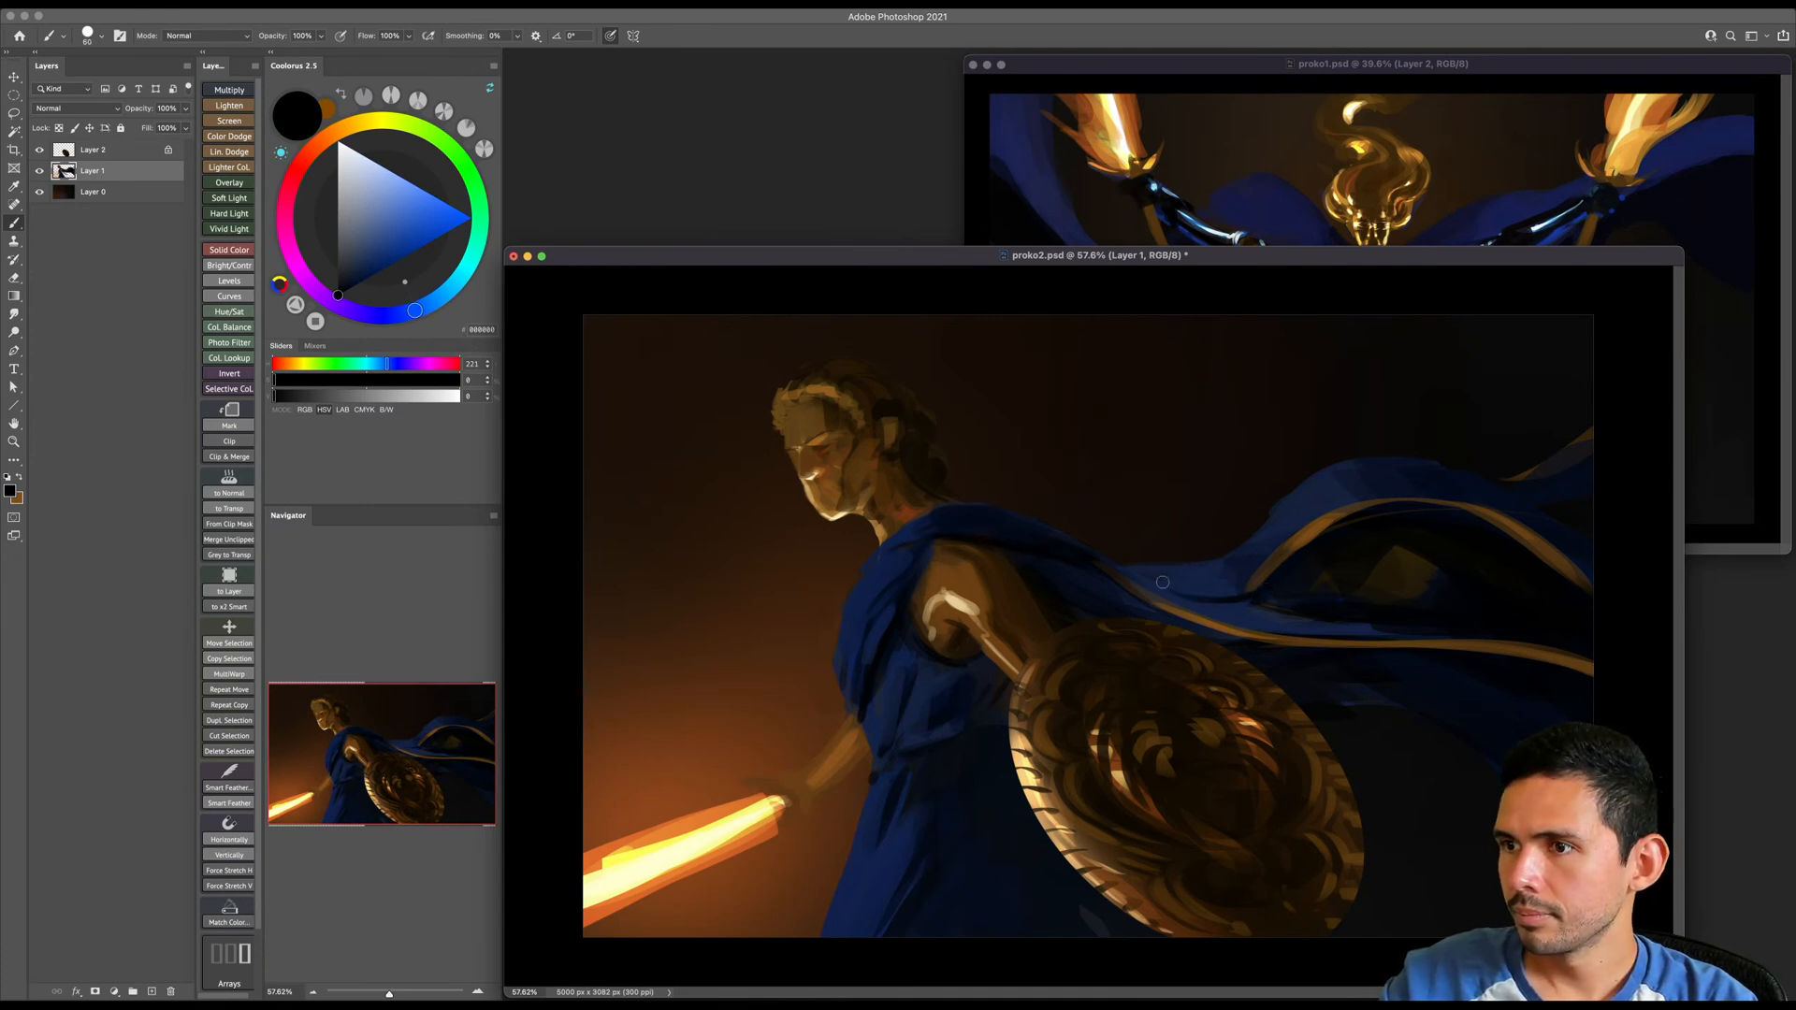
{"action": "left_click", "coordinate": [1194, 580], "text": "alt"}
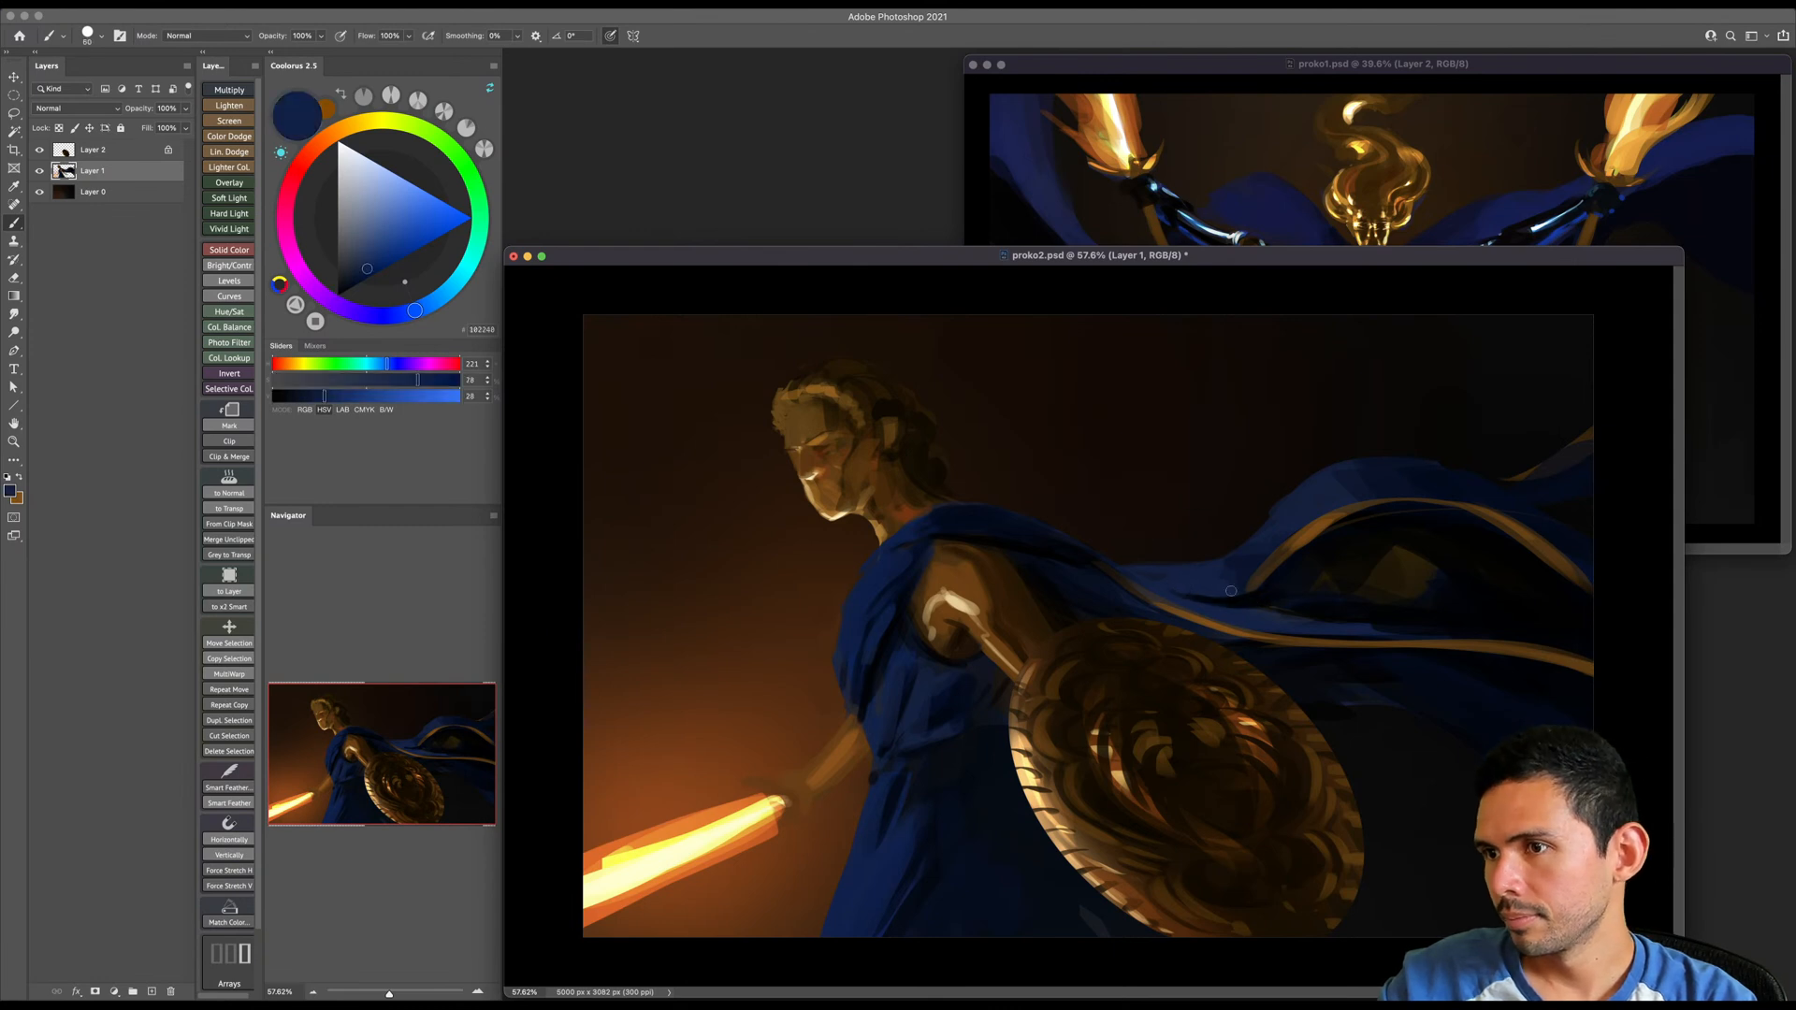
{"action": "left_click", "coordinate": [1312, 580], "text": "alt"}
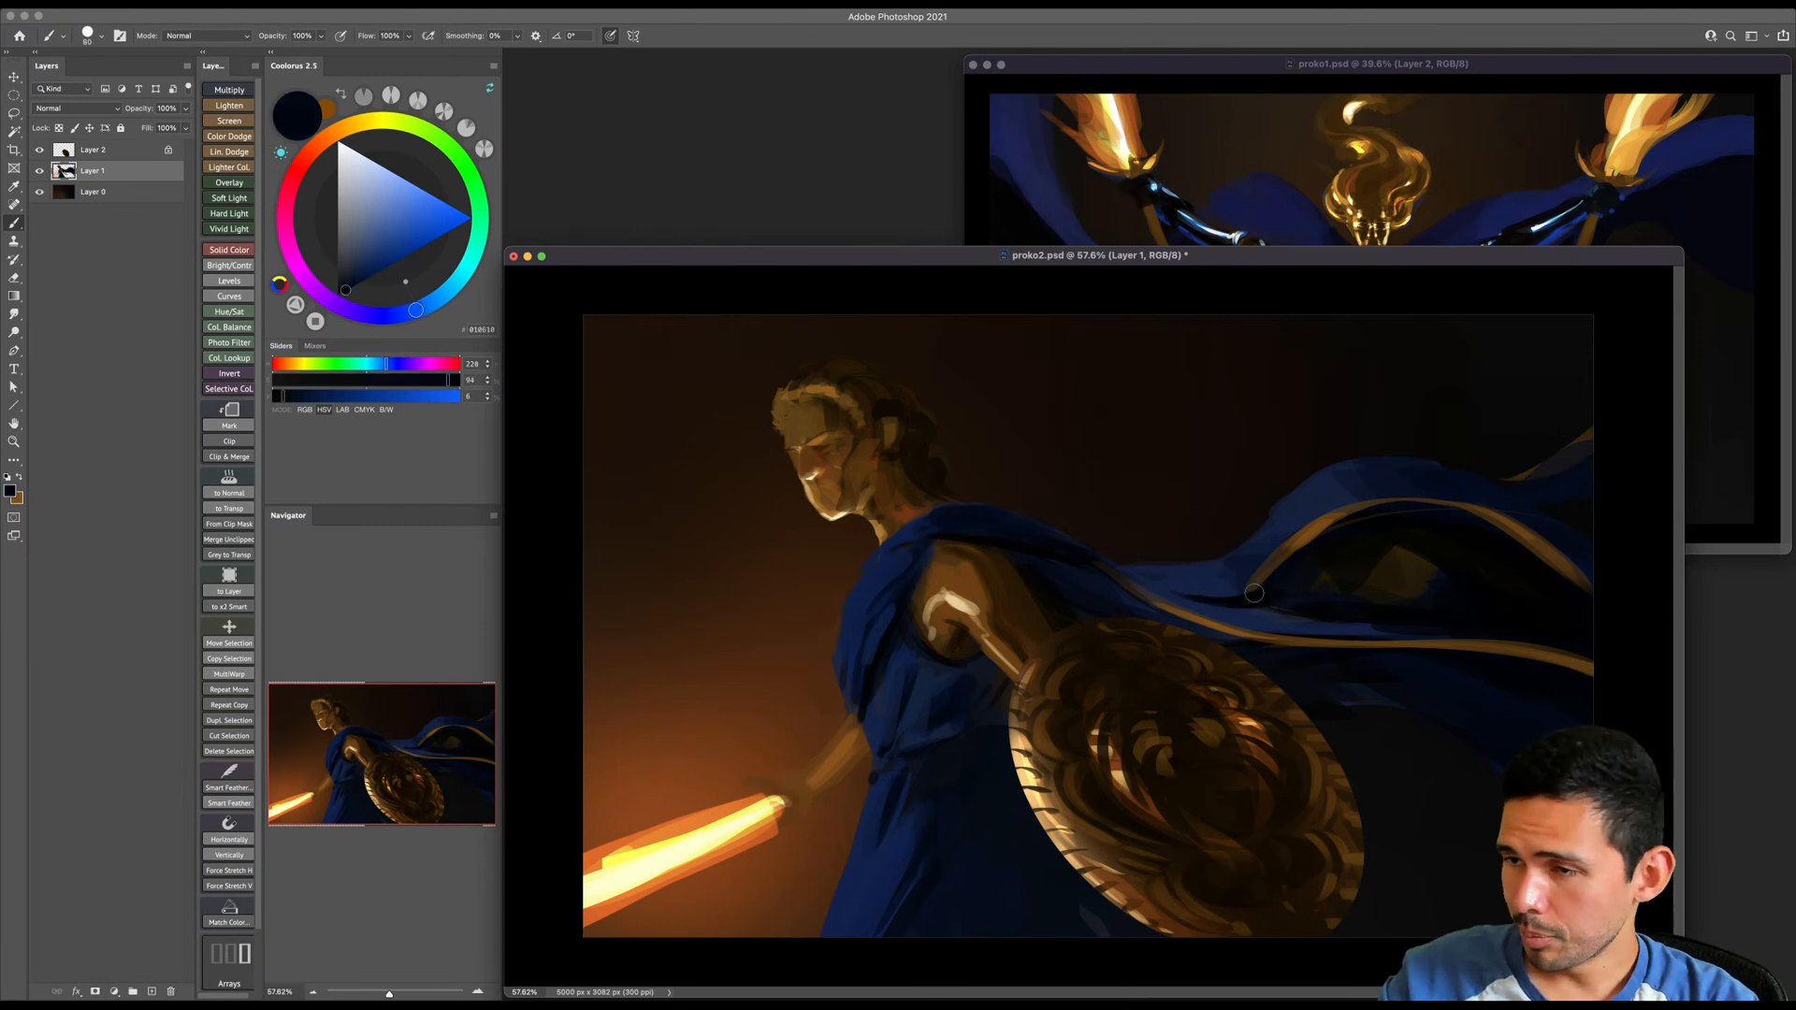
{"action": "left_click_drag", "start_coordinate": [1120, 570], "coordinate": [1172, 595]}
{"action": "key", "text": "bracketright"}
{"action": "key", "text": "bracketright"}
{"action": "key", "text": "bracketright"}
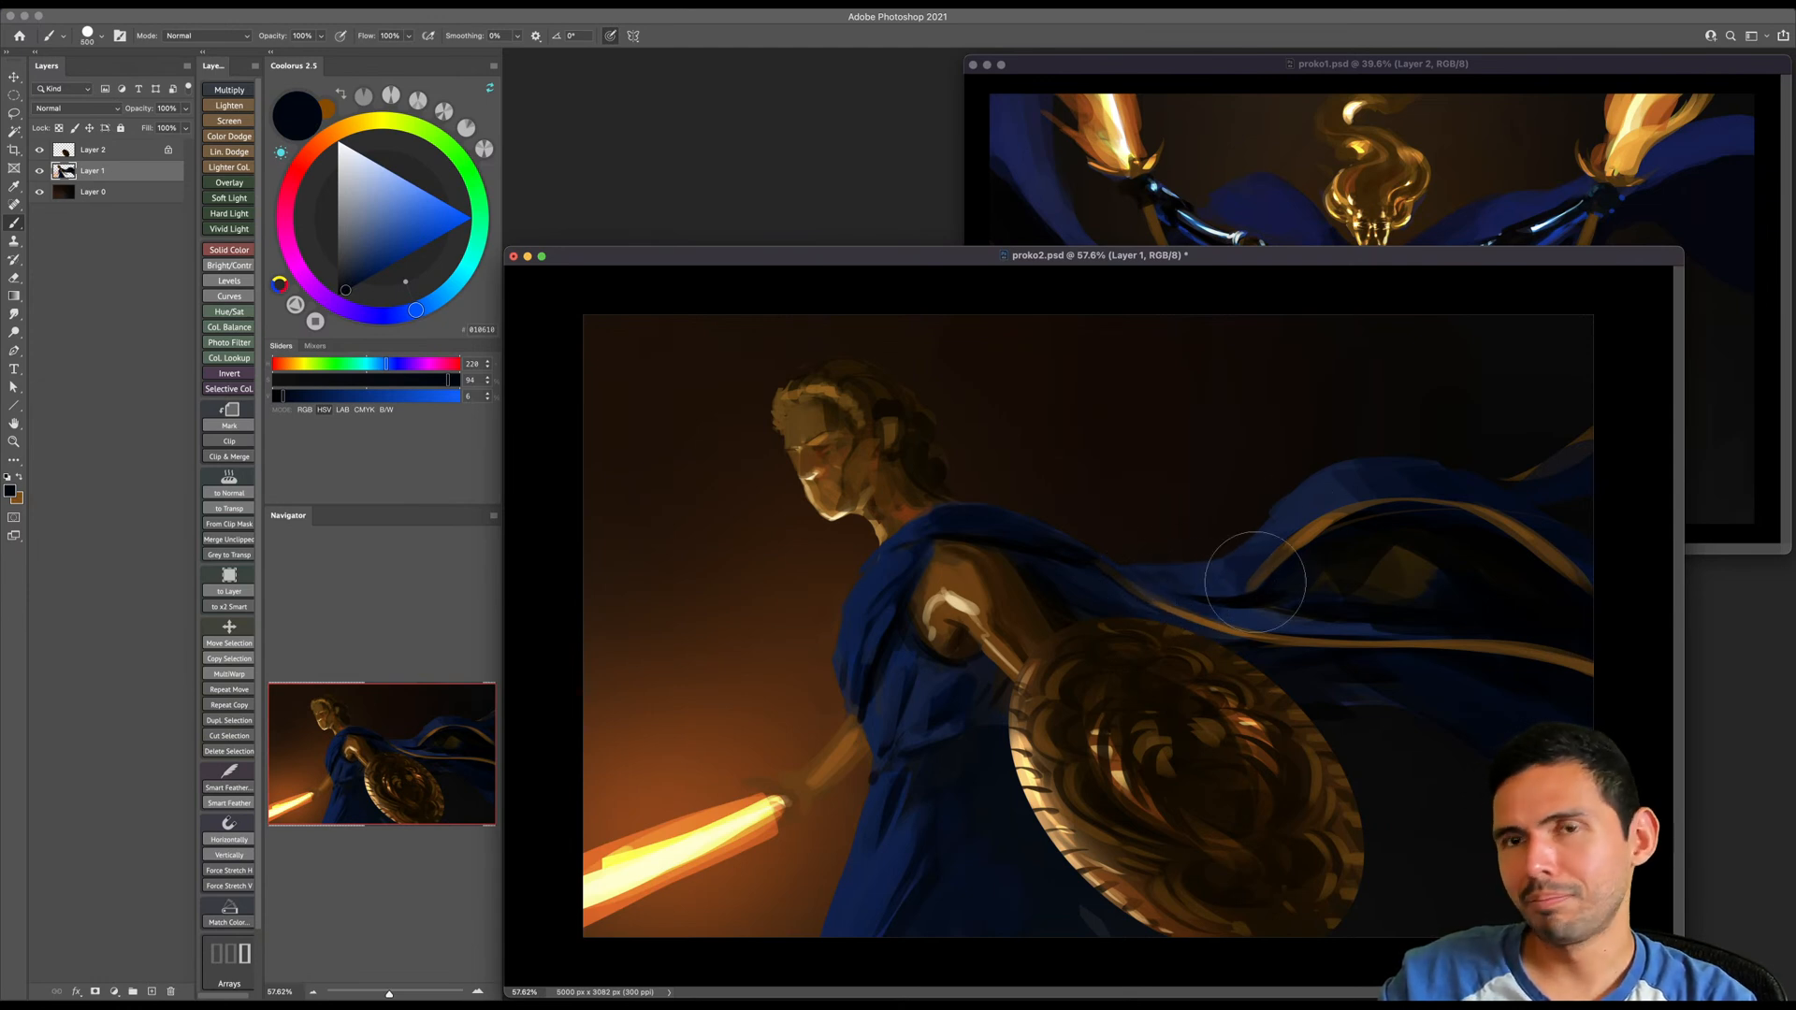
{"action": "key", "text": "bracketleft"}
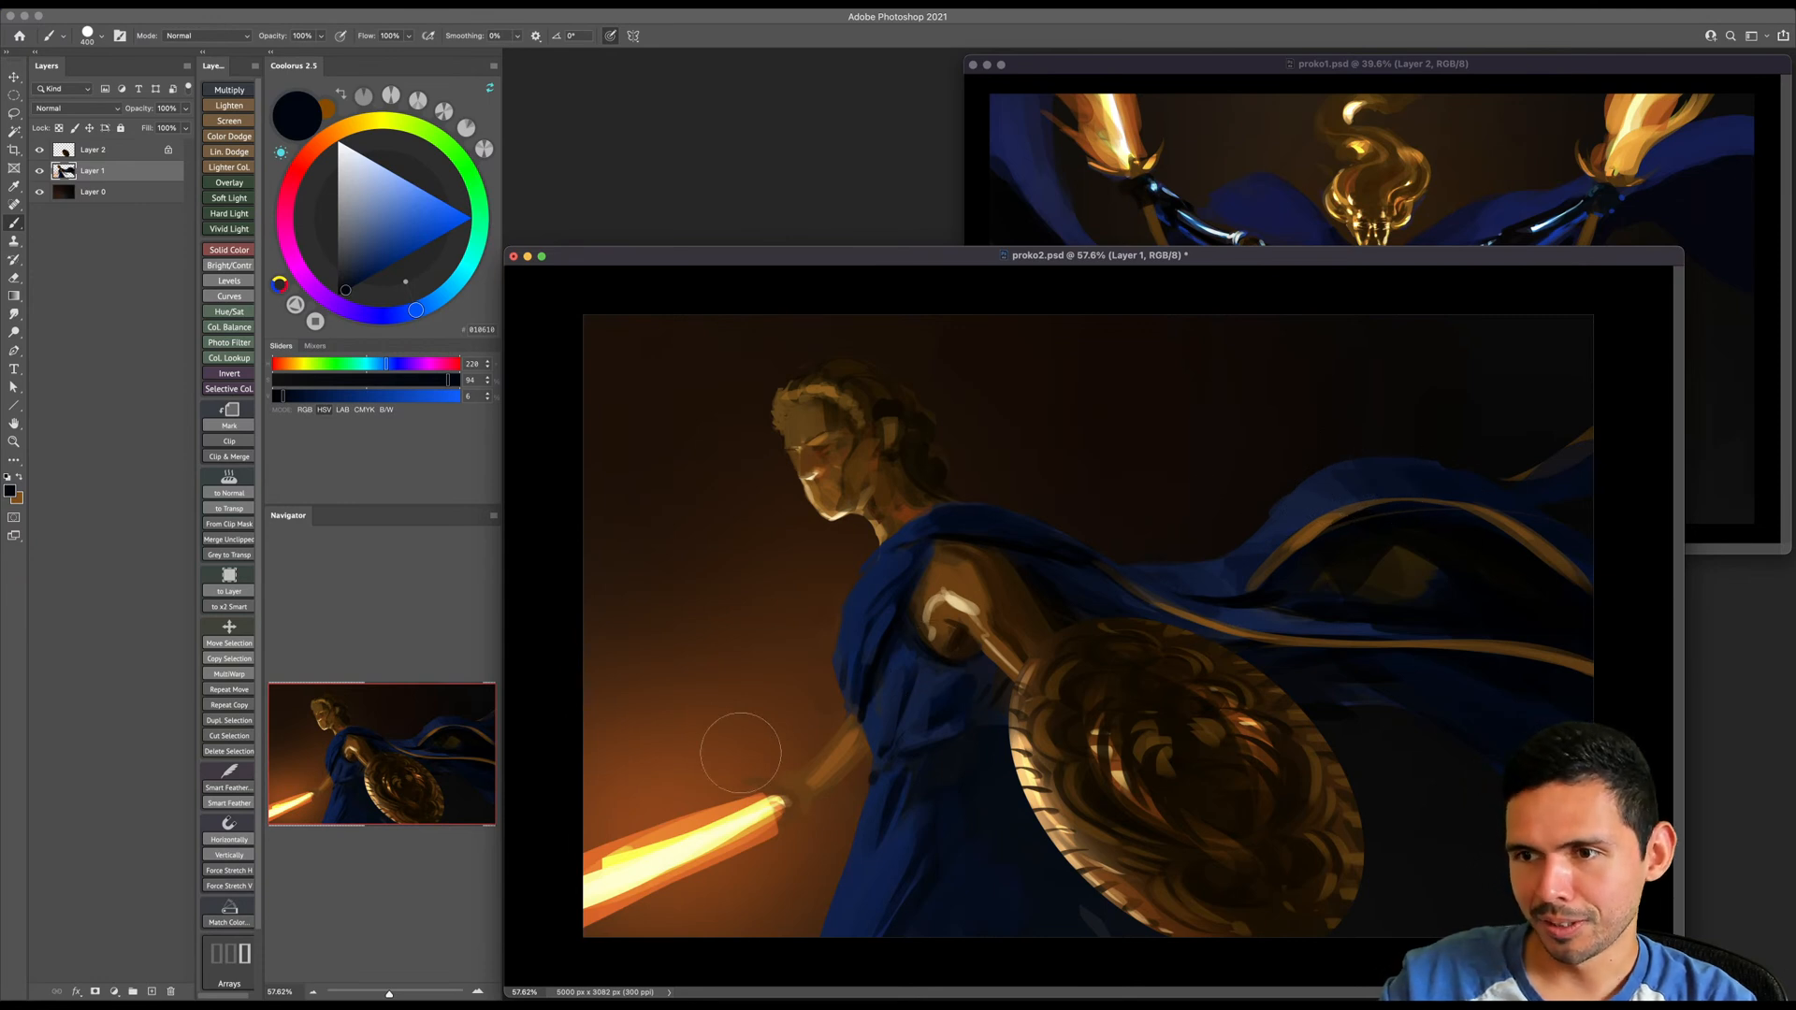
- Sample the arm's cream highlight, set the brush to Color Dodge, and paint a muted golden glow over the shield arm's highlight
{"action": "left_click", "coordinate": [964, 599], "text": "alt"}
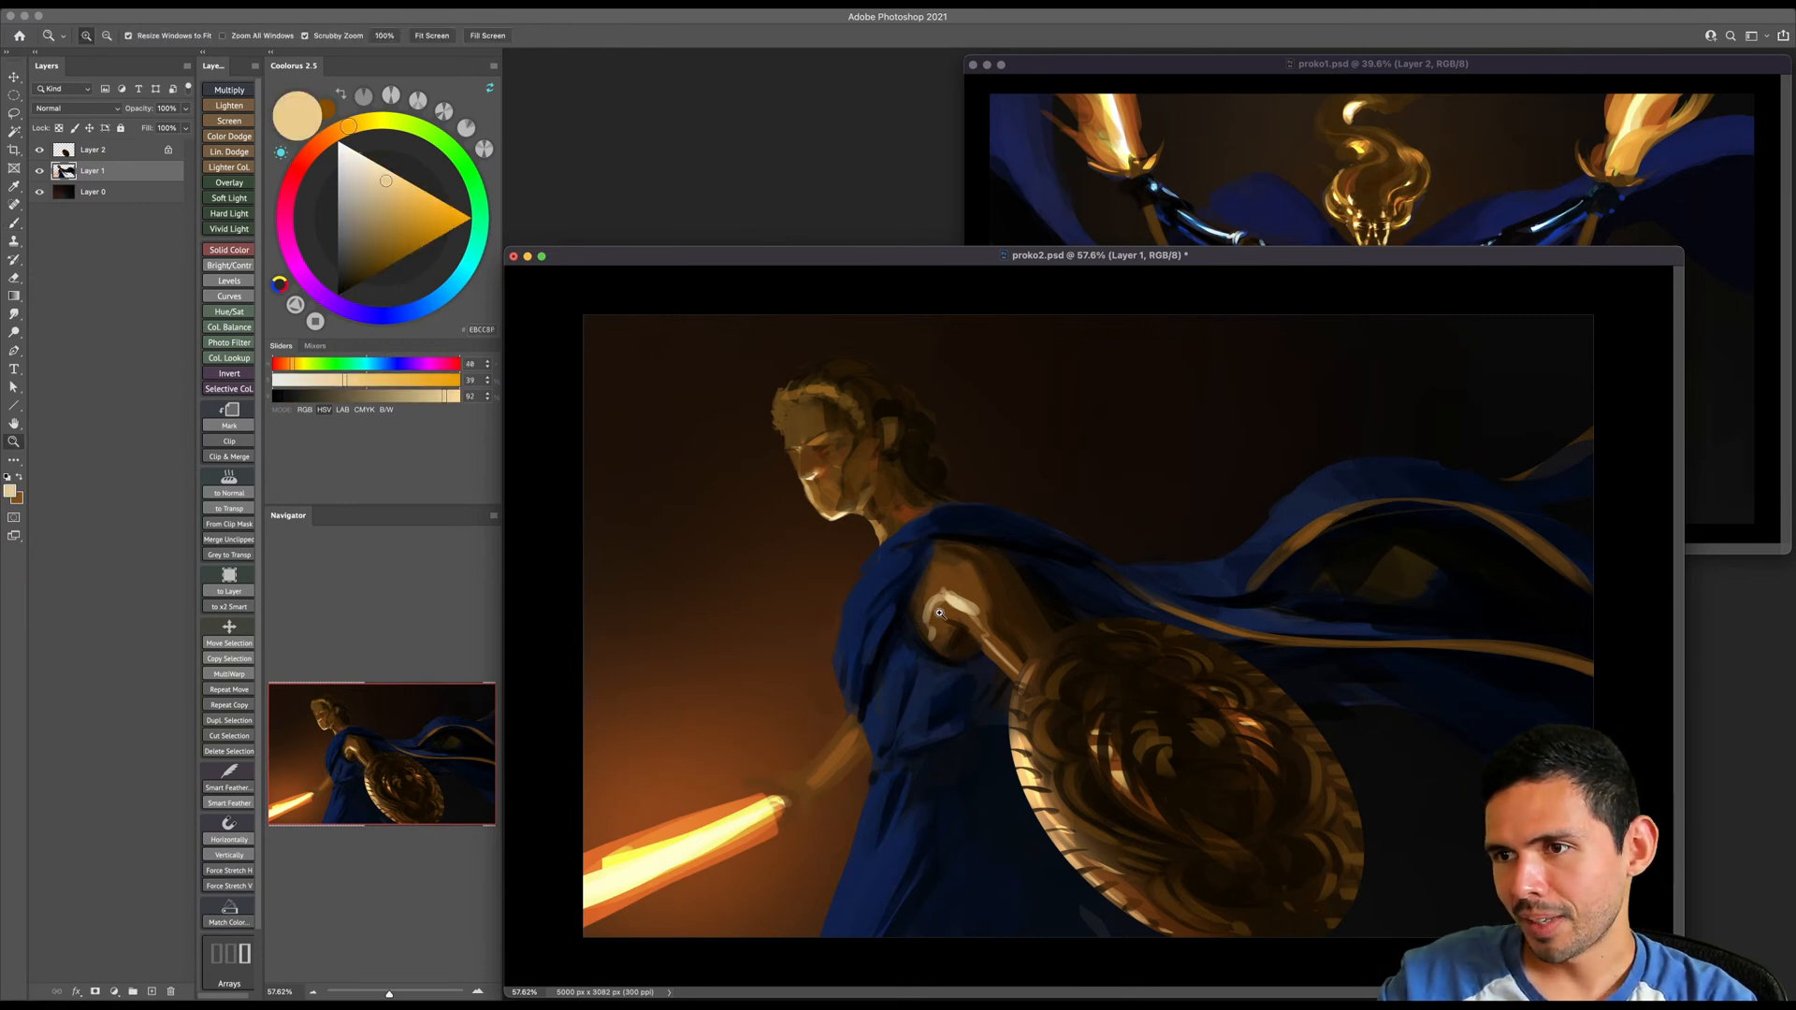
{"action": "scroll", "coordinate": [964, 599], "scroll_direction": "up", "scroll_amount": 3}
{"action": "right_click", "coordinate": [973, 593]}
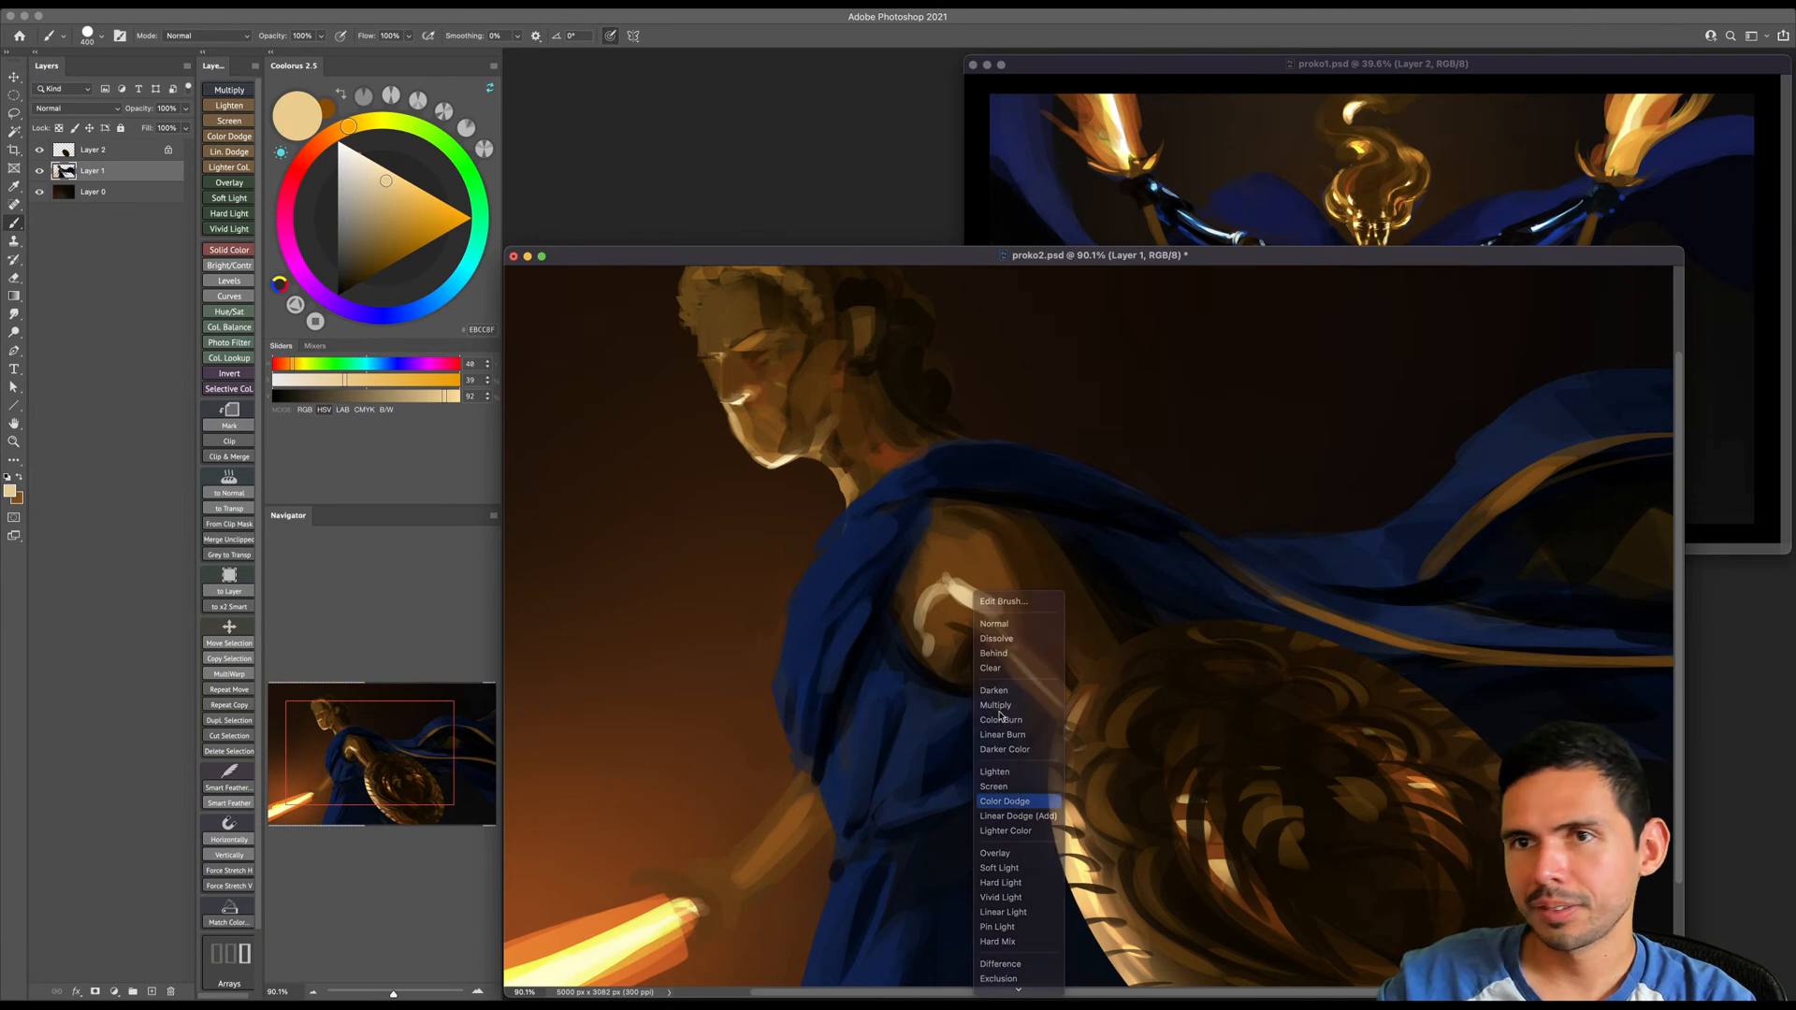
{"action": "left_click", "coordinate": [1005, 802]}
{"action": "left_click", "coordinate": [370, 270]}
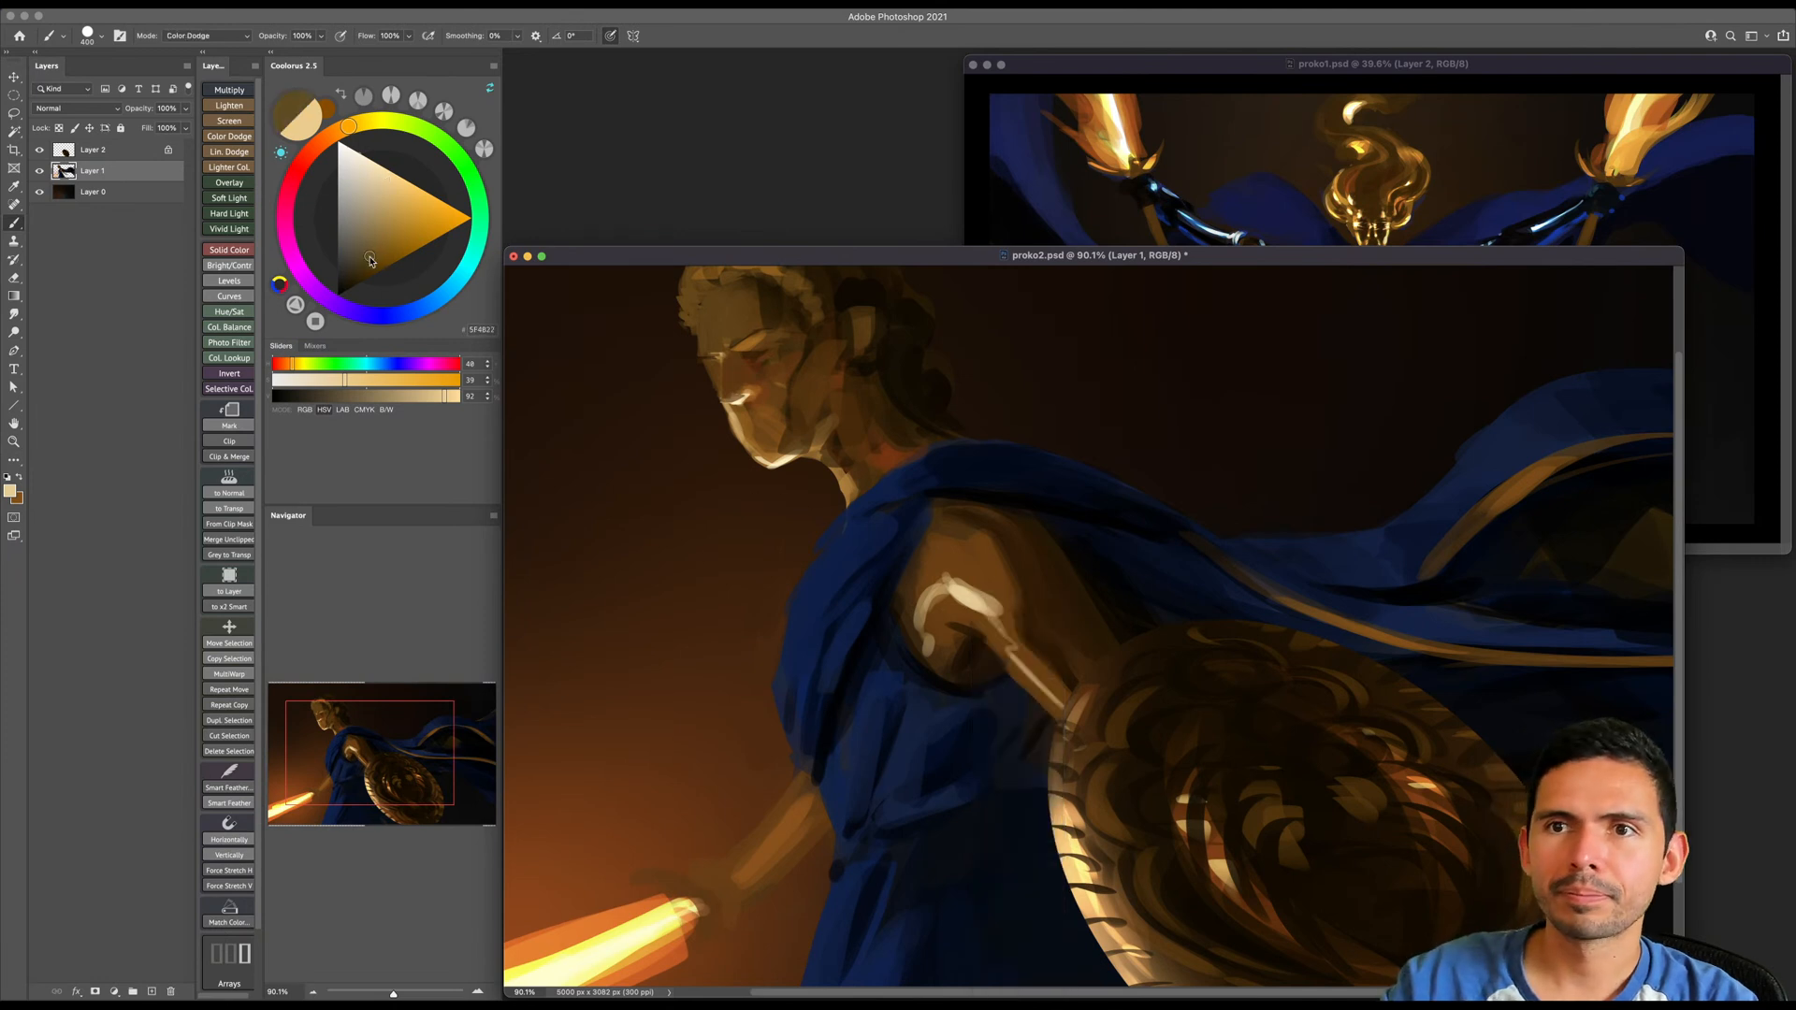
{"action": "key", "text": "super+z"}
{"action": "left_click_drag", "start_coordinate": [381, 245], "coordinate": [370, 231]}
{"action": "key", "text": "["}
{"action": "left_click", "coordinate": [967, 591]}
{"action": "mouse_move", "coordinate": [965, 587]}
{"action": "left_mouse_down"}
{"action": "mouse_move", "coordinate": [986, 601]}
{"action": "mouse_move", "coordinate": [934, 602]}
{"action": "mouse_move", "coordinate": [1000, 621]}
{"action": "mouse_move", "coordinate": [1052, 671]}
{"action": "left_mouse_up"}
{"action": "key", "text": "["}
{"action": "key", "text": "["}
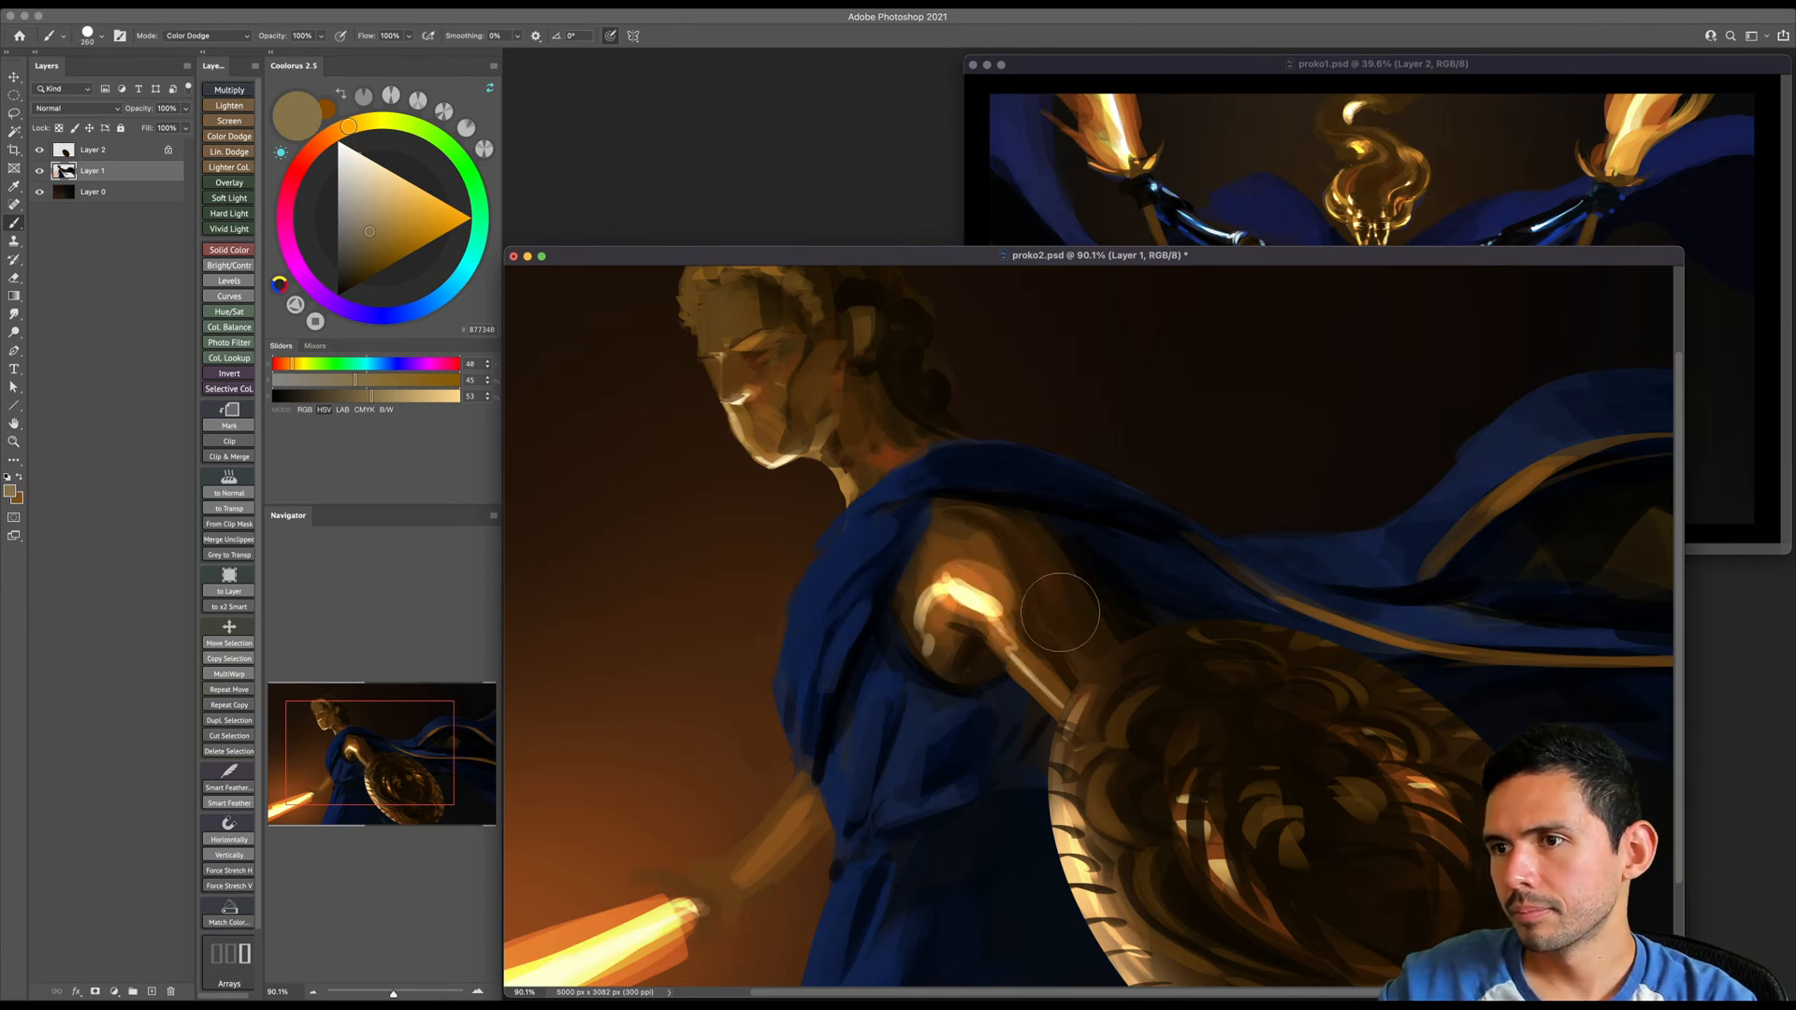
- Add a warm glow to the back of the upper arm and a shoulder highlight, returning the brush to Normal mode
{"action": "mouse_move", "coordinate": [1066, 609]}
{"action": "left_mouse_down"}
{"action": "mouse_move", "coordinate": [1028, 528]}
{"action": "mouse_move", "coordinate": [1065, 601]}
{"action": "left_mouse_up"}
{"action": "right_click", "coordinate": [1047, 554], "text": "shift"}
{"action": "left_click", "coordinate": [1068, 564]}
{"action": "left_click", "coordinate": [977, 577]}
{"action": "right_click", "coordinate": [988, 574], "text": "shift"}
{"action": "left_click", "coordinate": [1015, 608]}
{"action": "left_click", "coordinate": [982, 552], "text": "alt"}
{"action": "key", "text": "["}
{"action": "mouse_move", "coordinate": [1005, 591]}
{"action": "left_mouse_down"}
{"action": "mouse_move", "coordinate": [981, 555]}
{"action": "mouse_move", "coordinate": [994, 591]}
{"action": "mouse_move", "coordinate": [946, 568]}
{"action": "mouse_move", "coordinate": [999, 592]}
{"action": "left_mouse_up"}
{"action": "key", "text": "["}
{"action": "key", "text": "["}
{"action": "left_click", "coordinate": [954, 588], "text": "alt"}
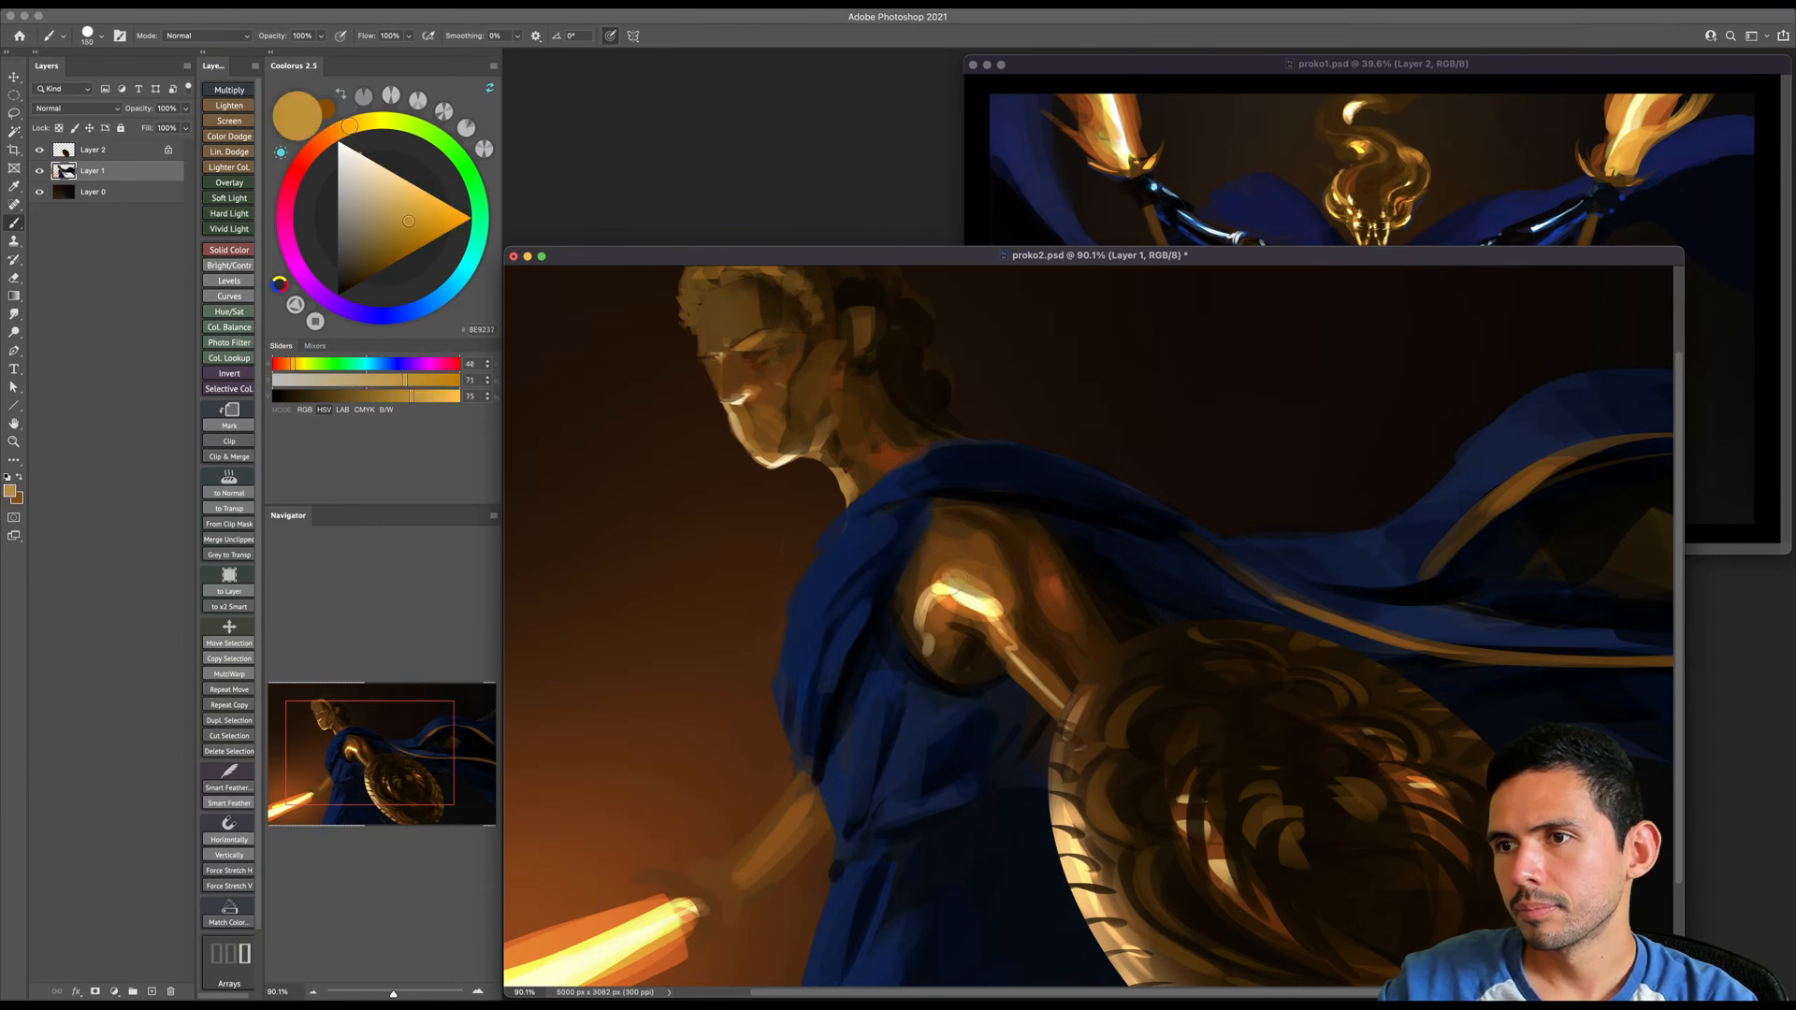
- Sample dark browns from the upper arm and paint shadows along its back edge with a small brush
{"action": "left_click", "coordinate": [1016, 528], "text": "alt"}
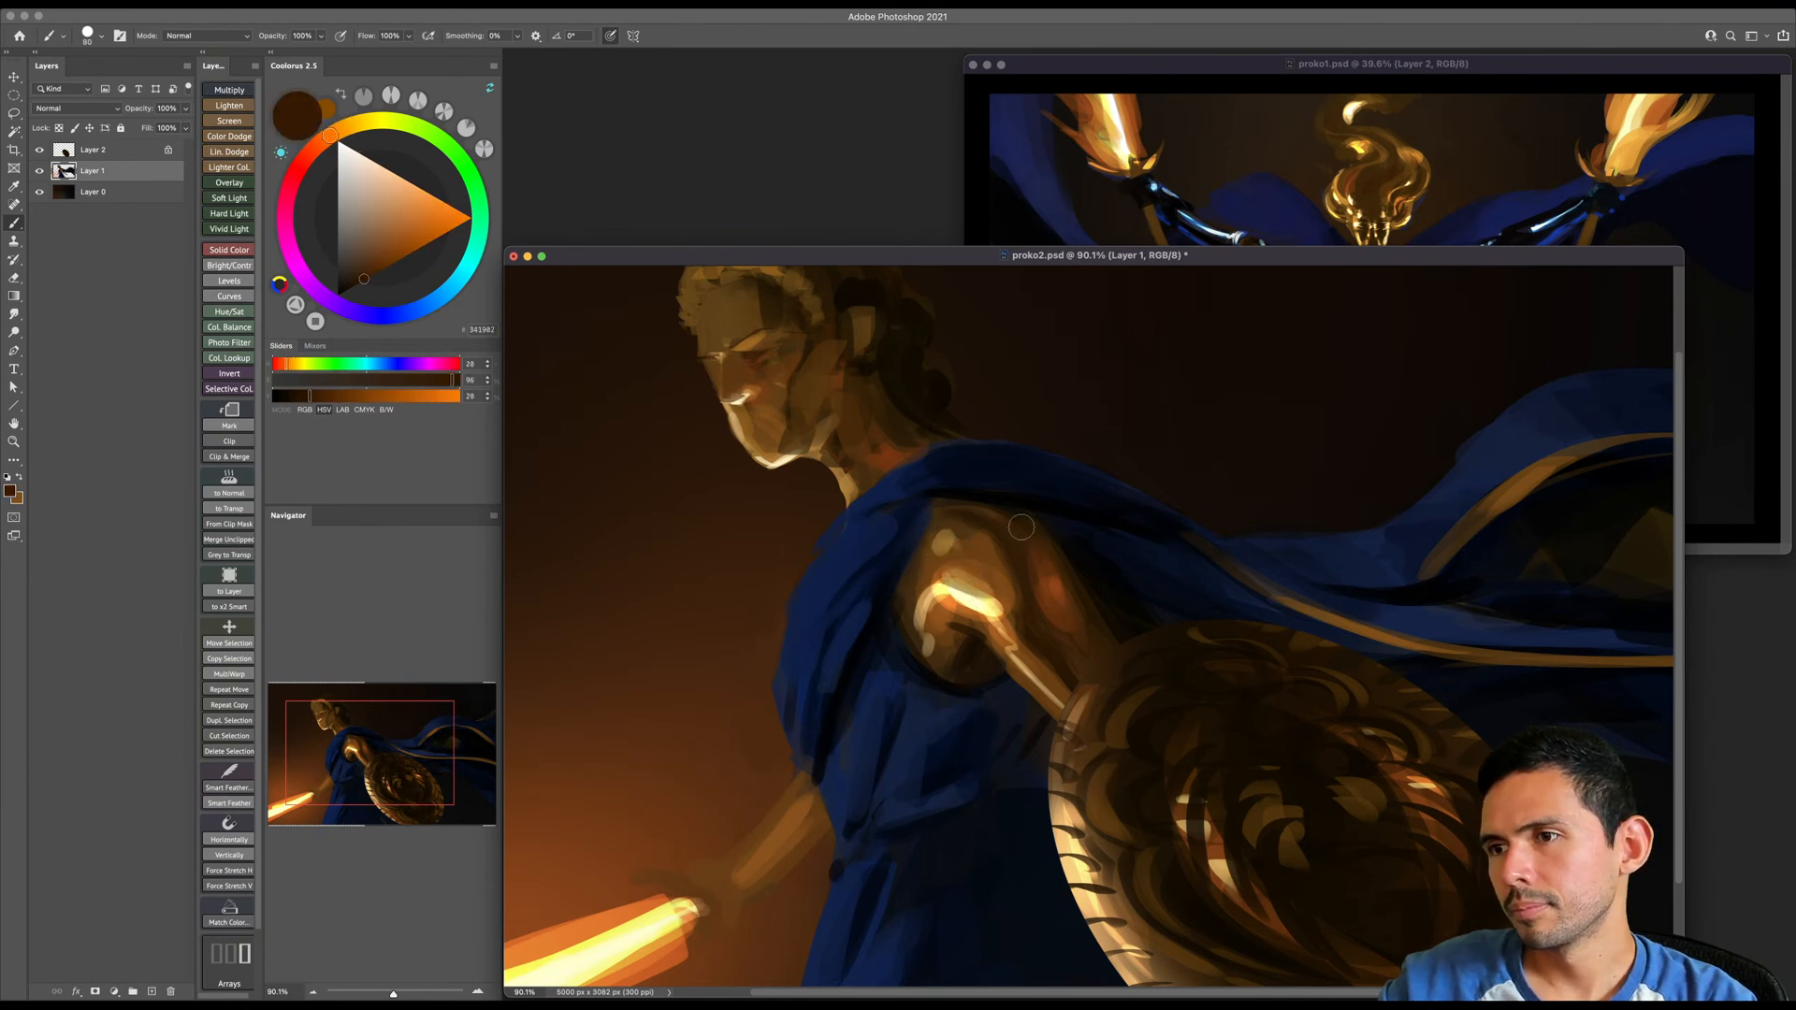
{"action": "left_click", "coordinate": [1068, 559], "text": "alt"}
{"action": "key", "text": "["}
{"action": "key", "text": "["}
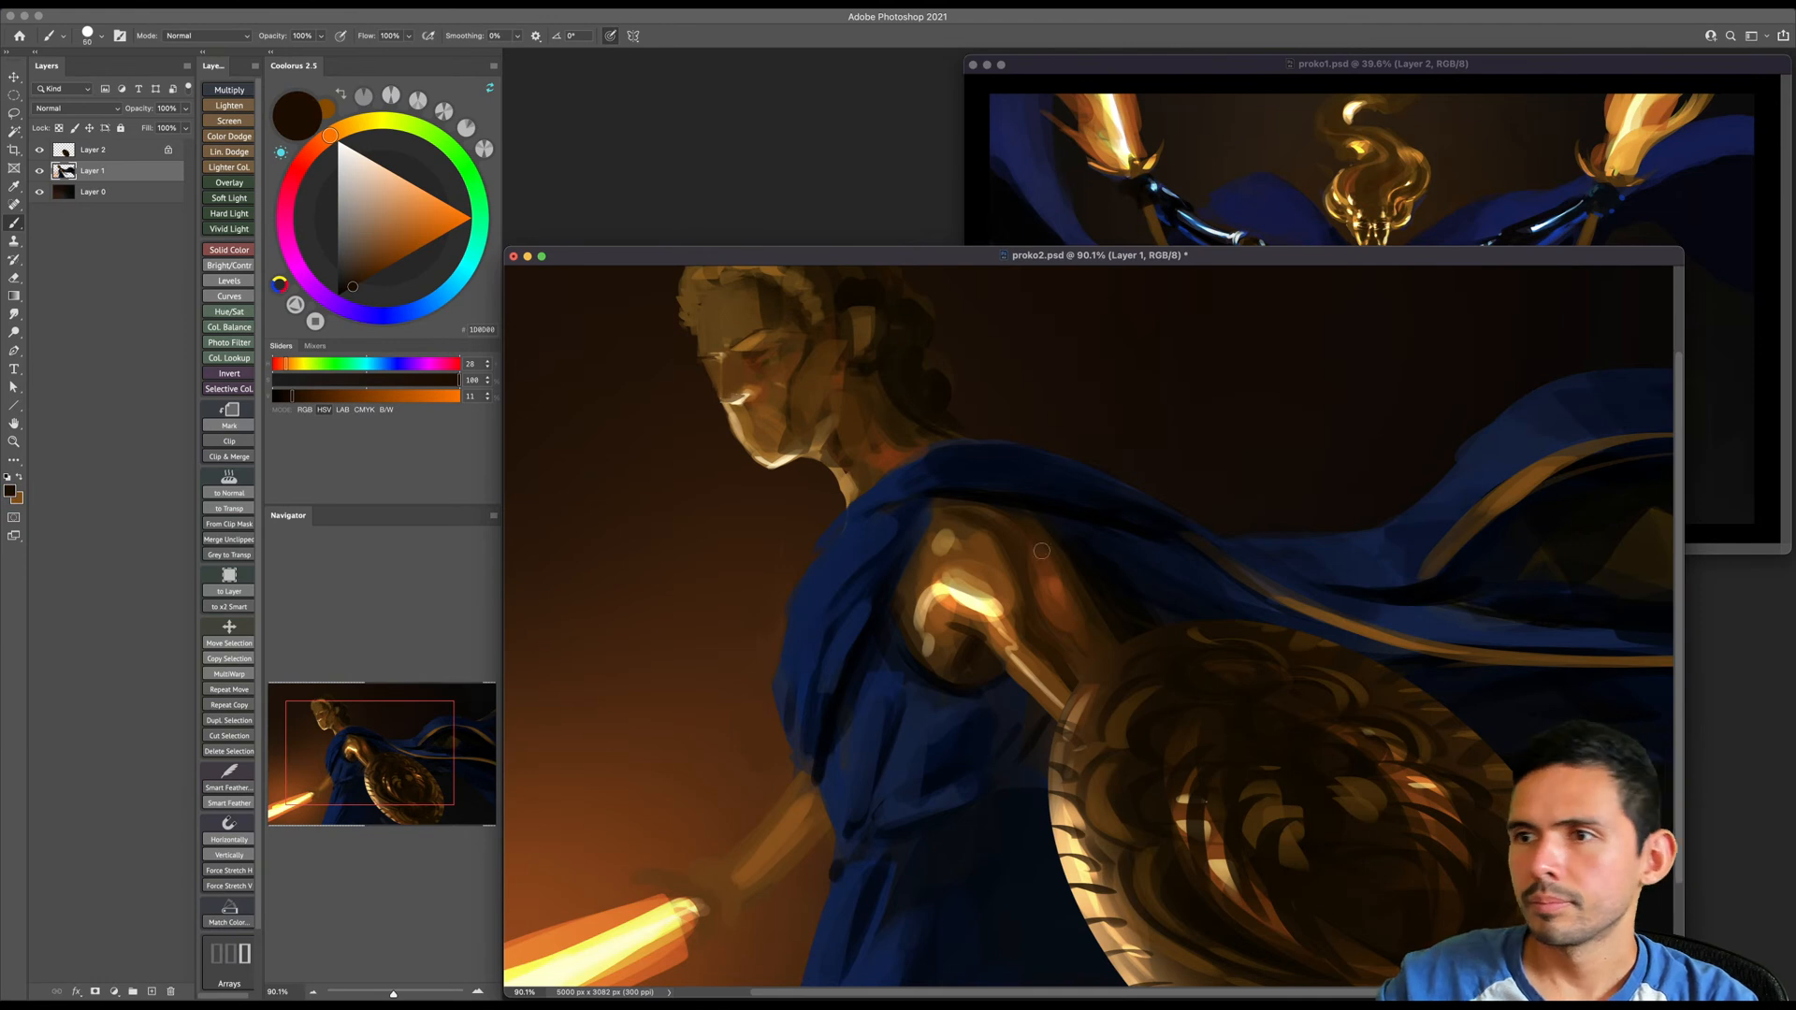
{"action": "left_click_drag", "start_coordinate": [1048, 536], "coordinate": [1065, 573]}
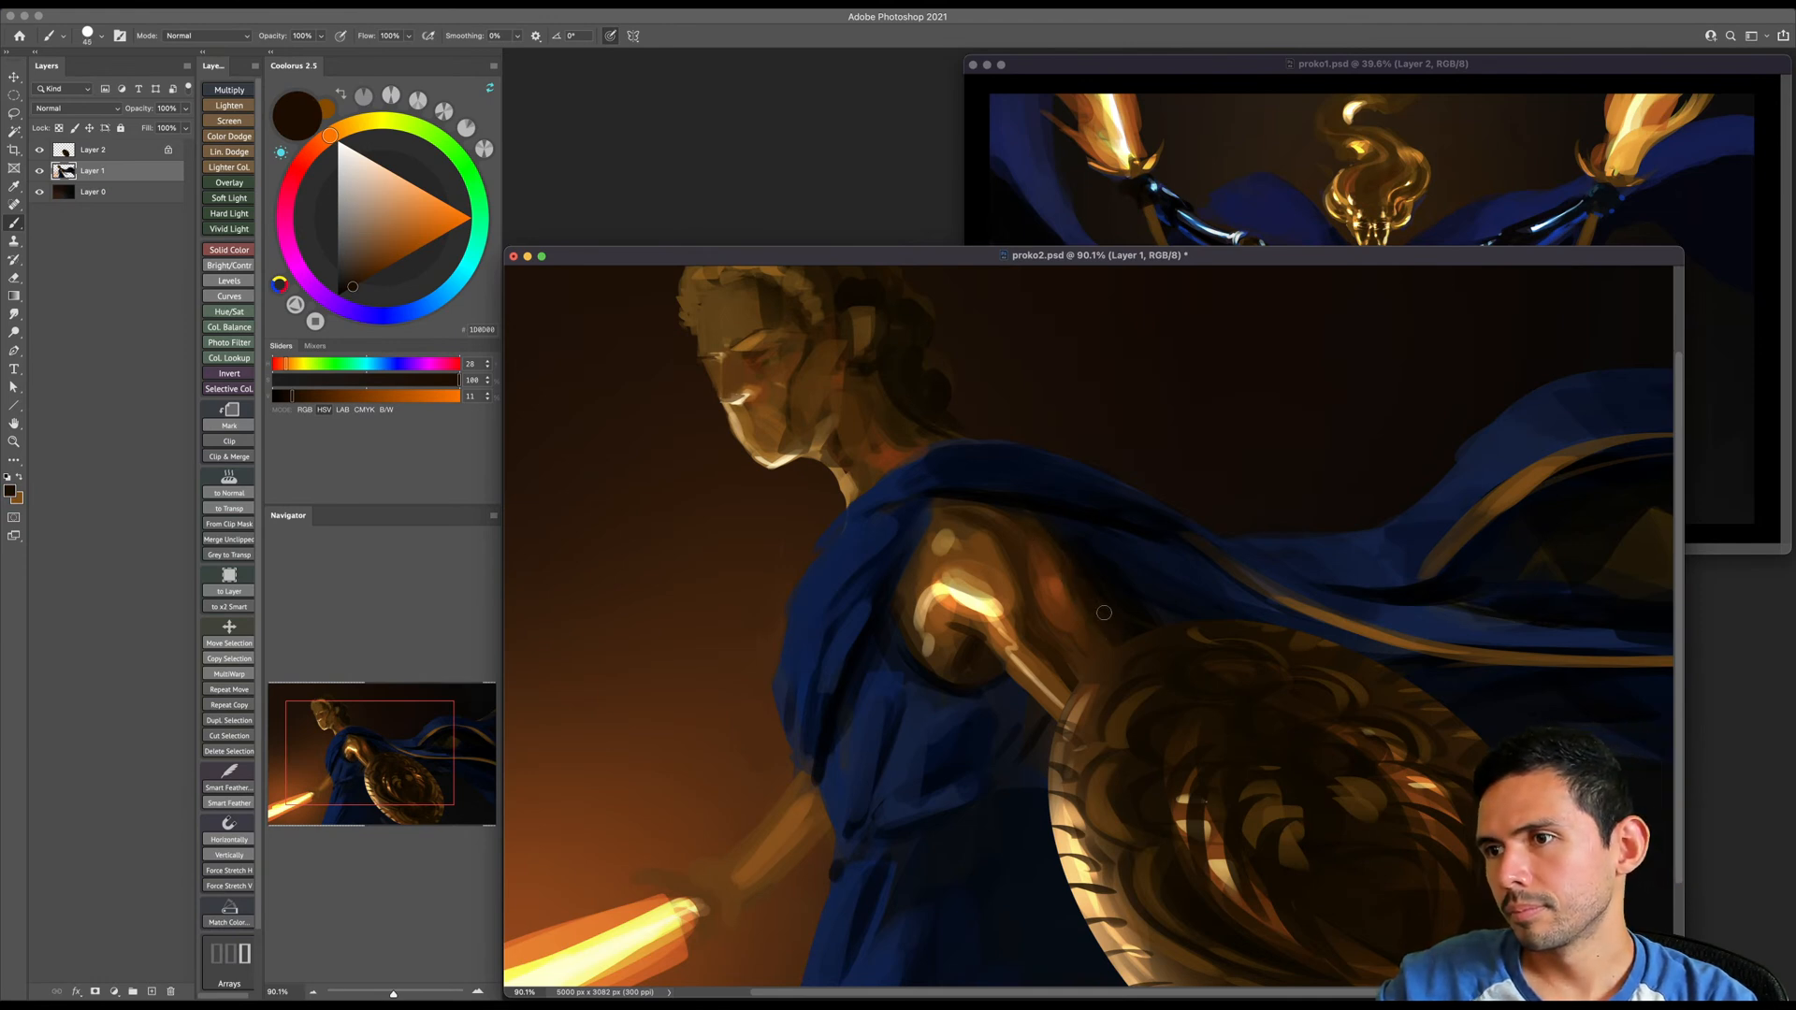
{"action": "left_click", "coordinate": [1114, 576], "text": "alt"}
{"action": "left_click_drag", "start_coordinate": [1040, 525], "coordinate": [1086, 568]}
- Paint fine near-black fold lines on the front of the cloak across the chest
{"action": "left_click_drag", "start_coordinate": [1083, 629], "coordinate": [1204, 565]}
{"action": "key", "text": "["}
{"action": "key", "text": "["}
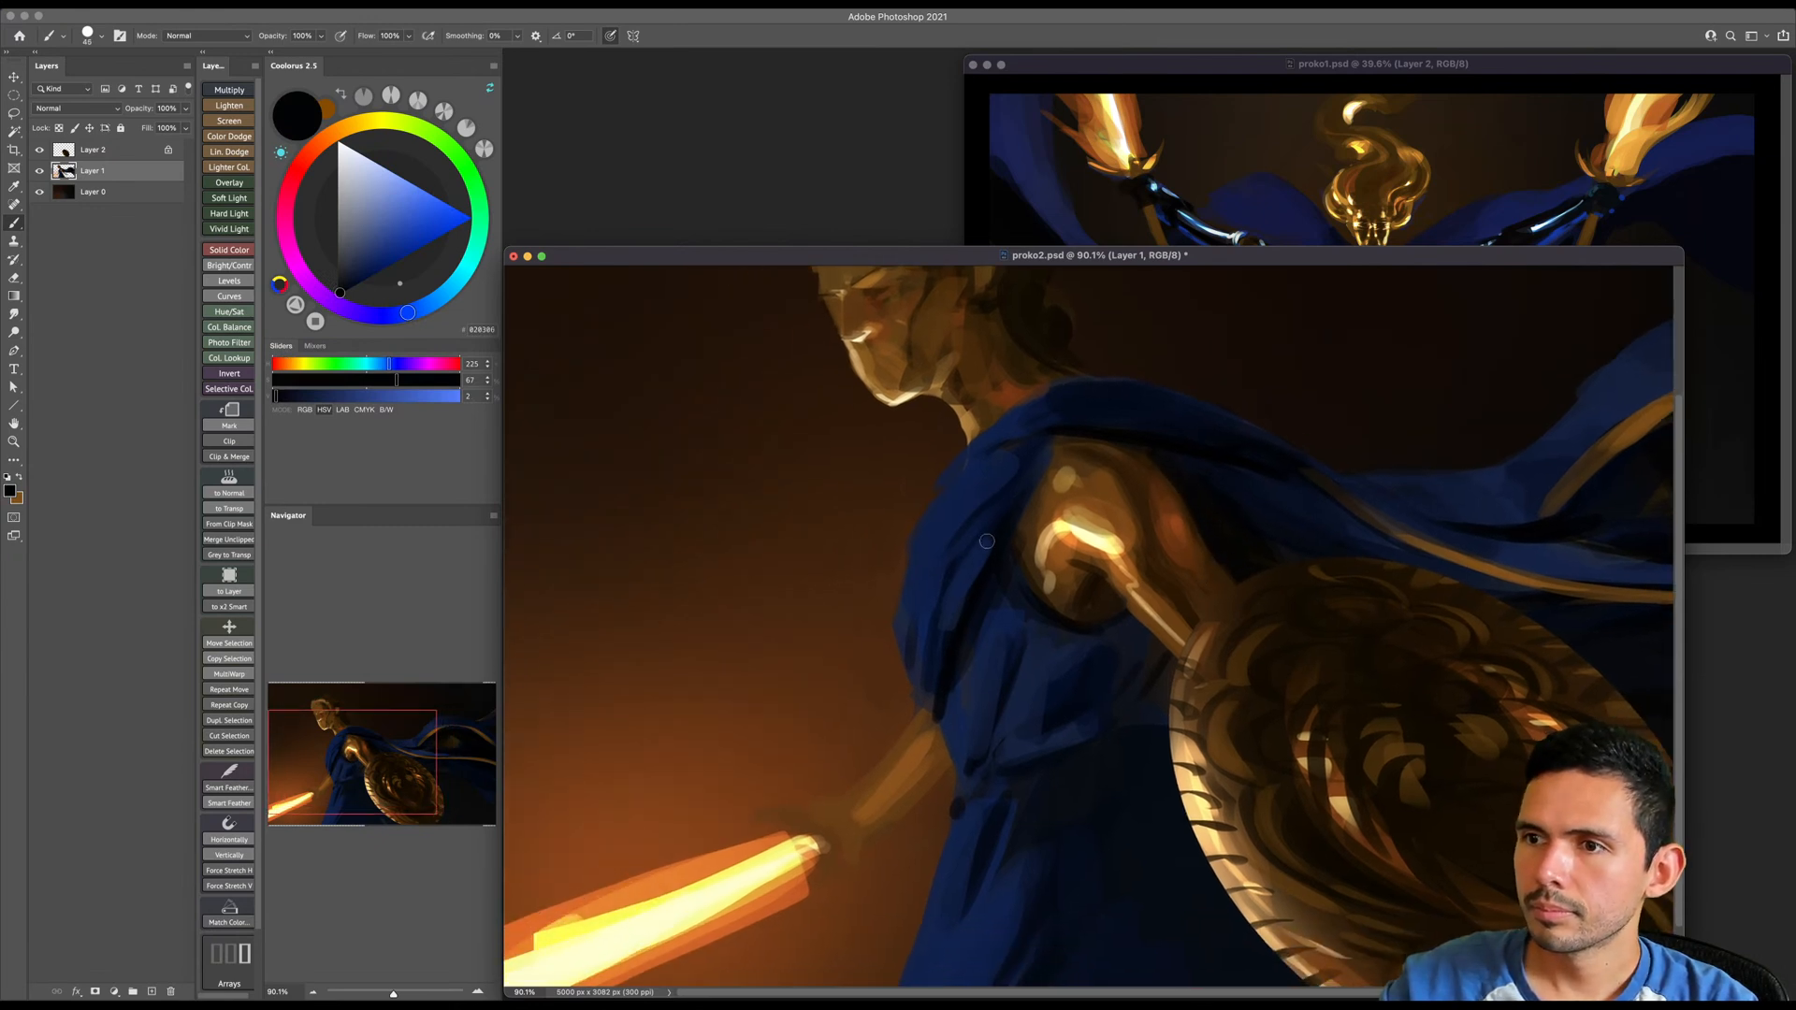
{"action": "key", "text": "bracketright"}
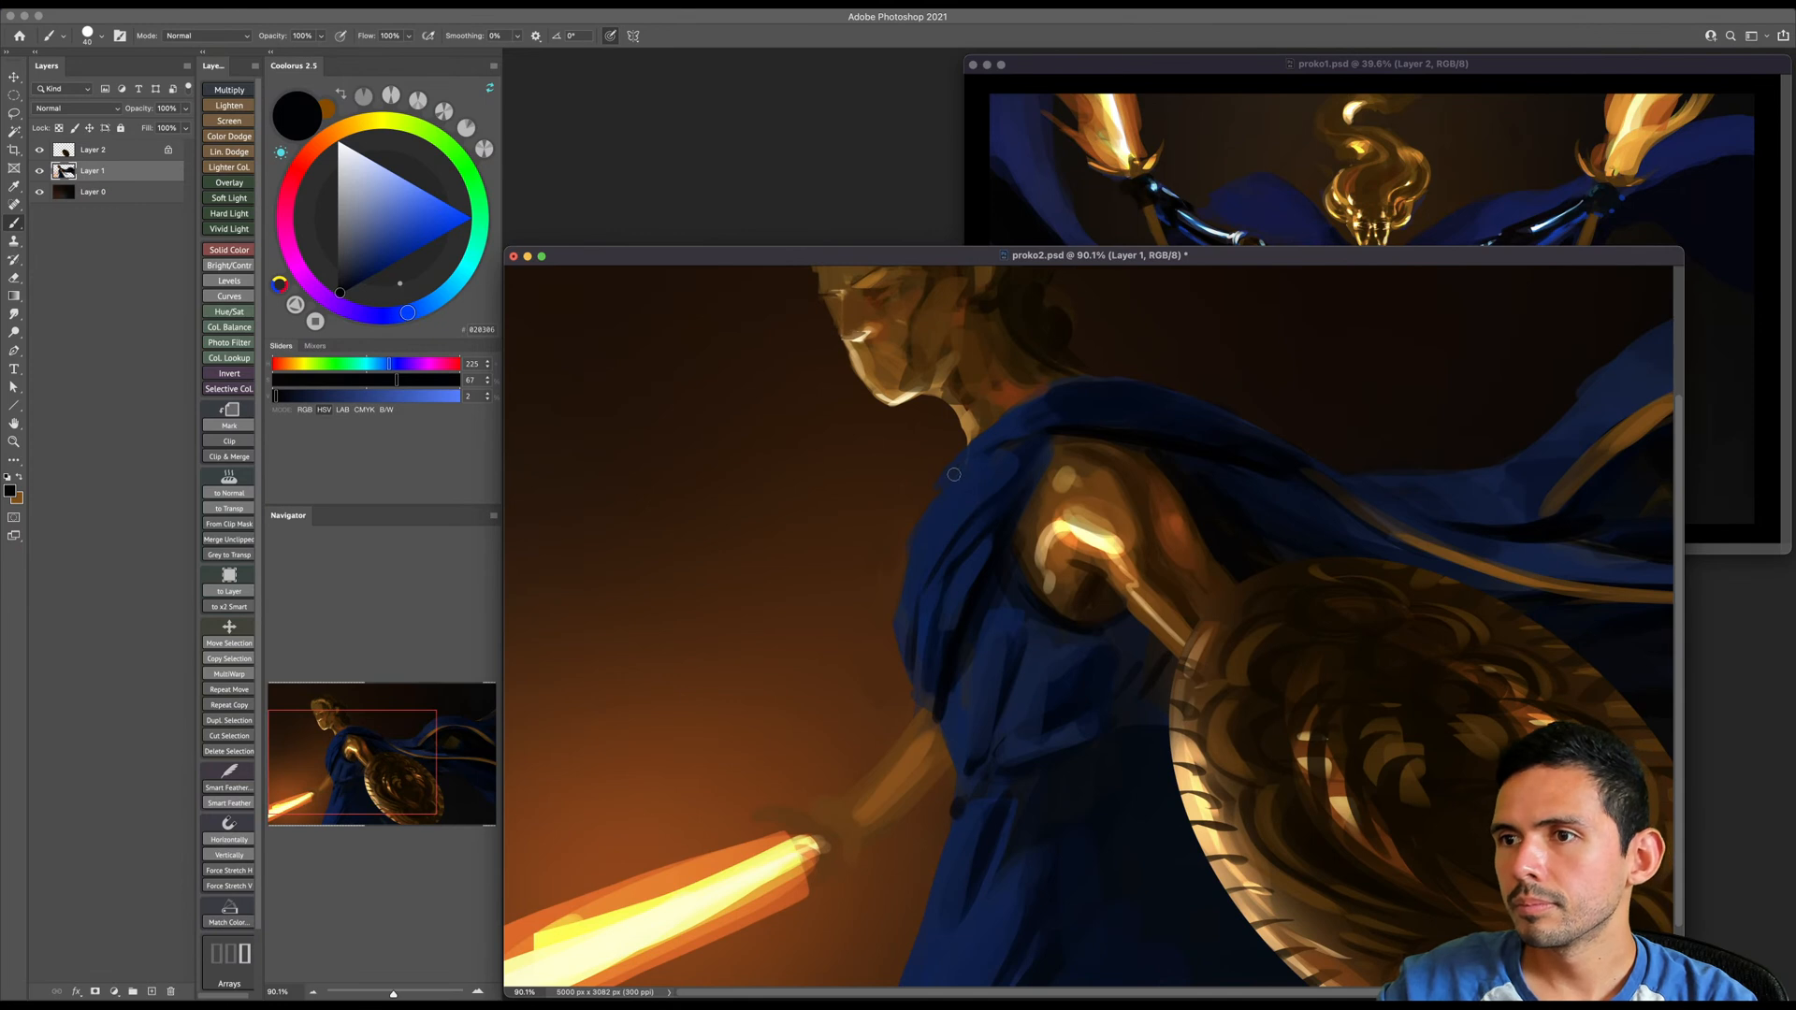
- Sample dark brown from the cheek and shade the side of the face in front of the ear with a larger brush
{"action": "left_click_drag", "start_coordinate": [959, 456], "coordinate": [960, 569]}
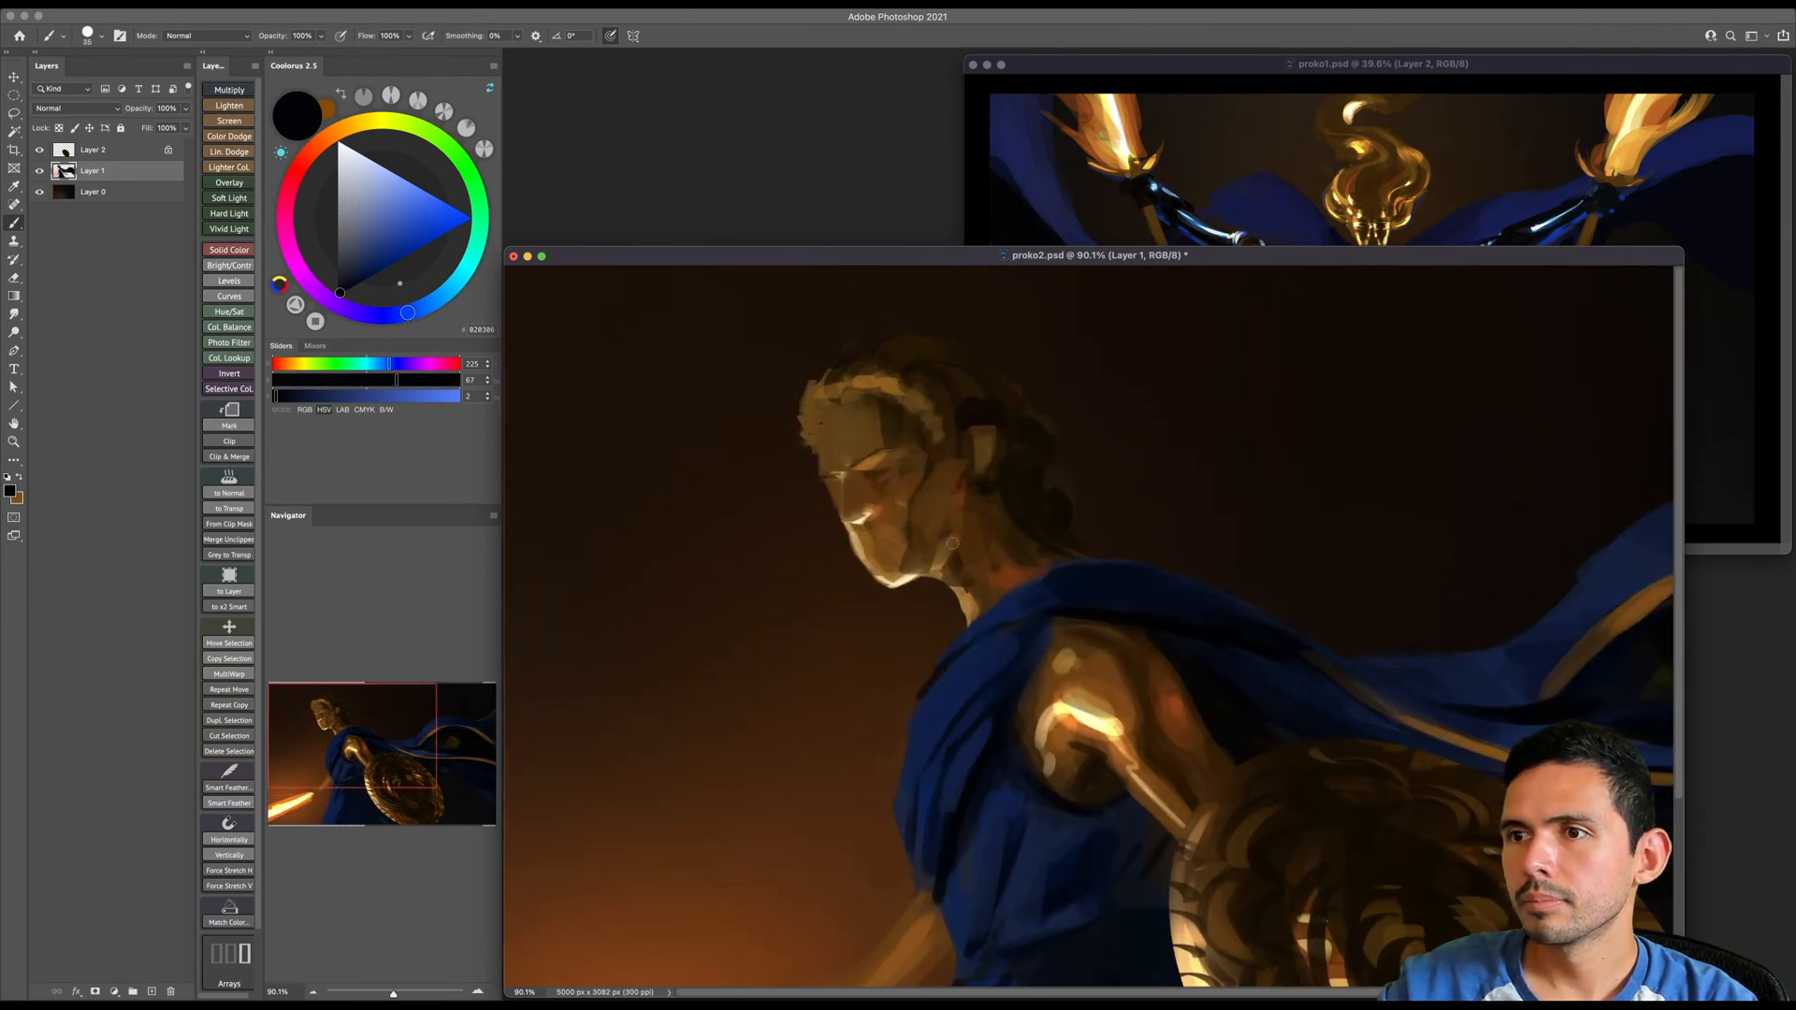
{"action": "left_click", "coordinate": [921, 500], "text": "alt"}
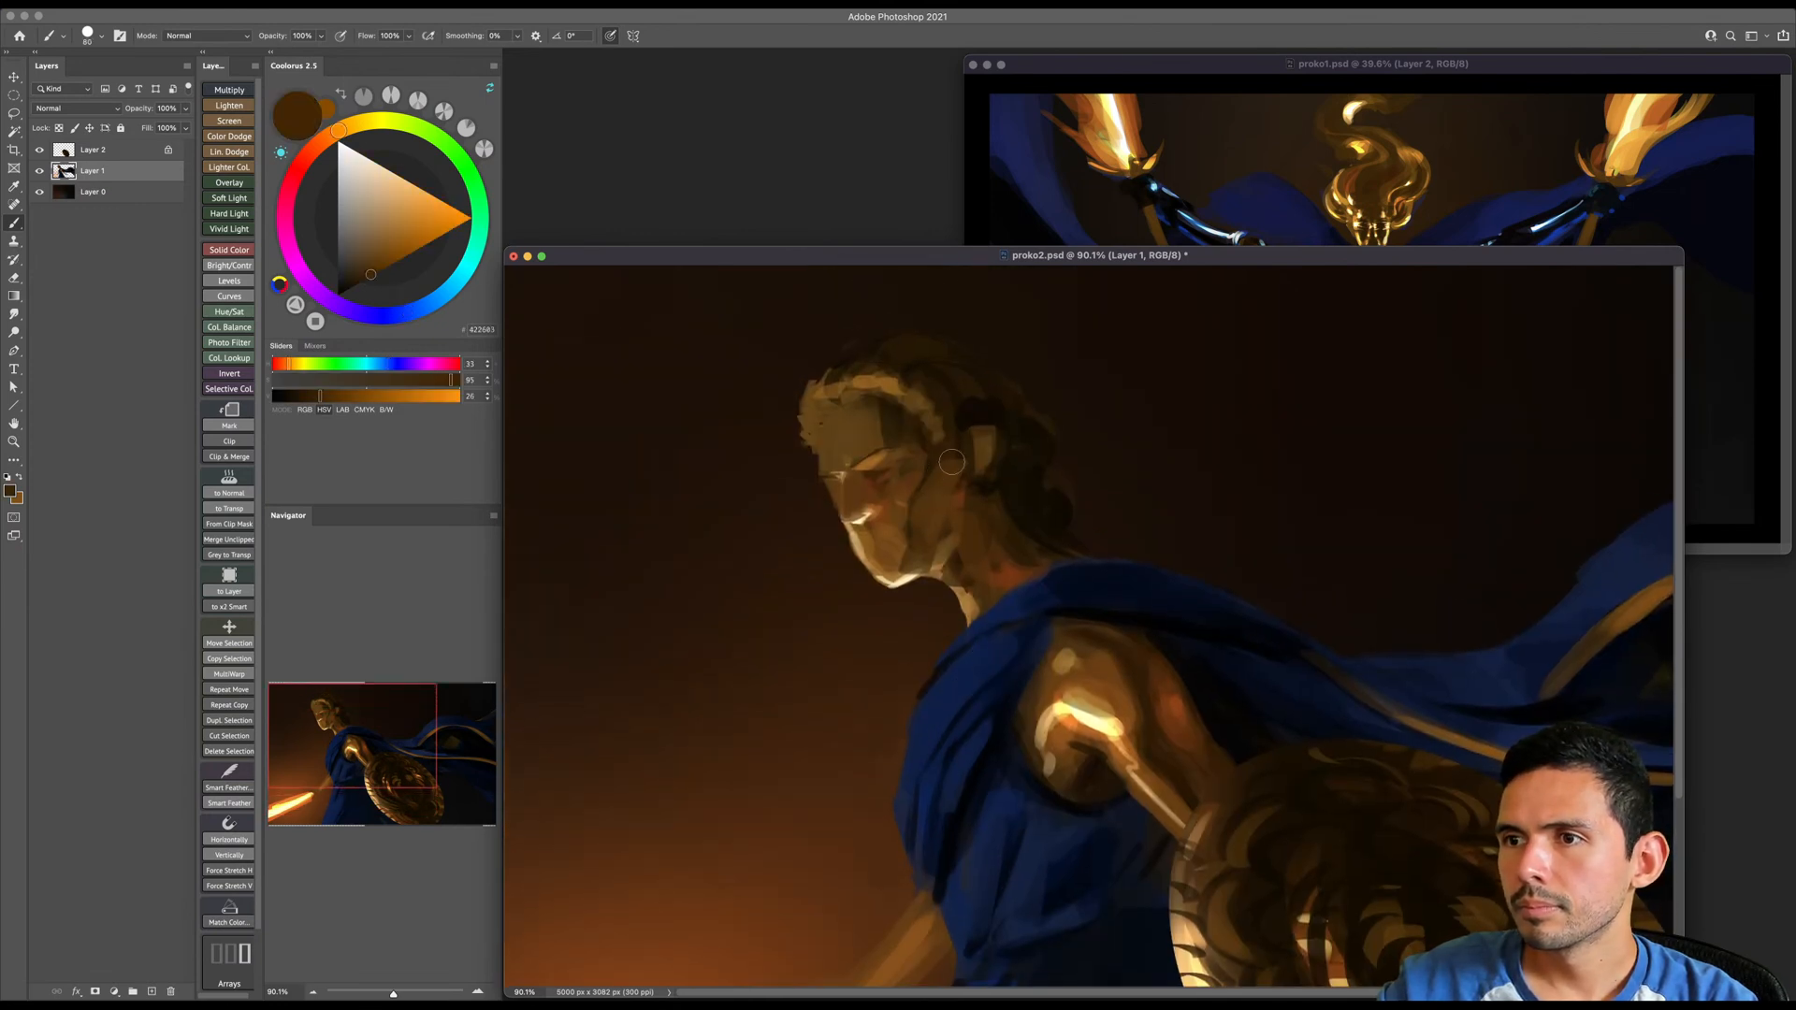
{"action": "key", "text": "bracketright"}
{"action": "key", "text": "bracketright"}
{"action": "key", "text": "bracketright"}
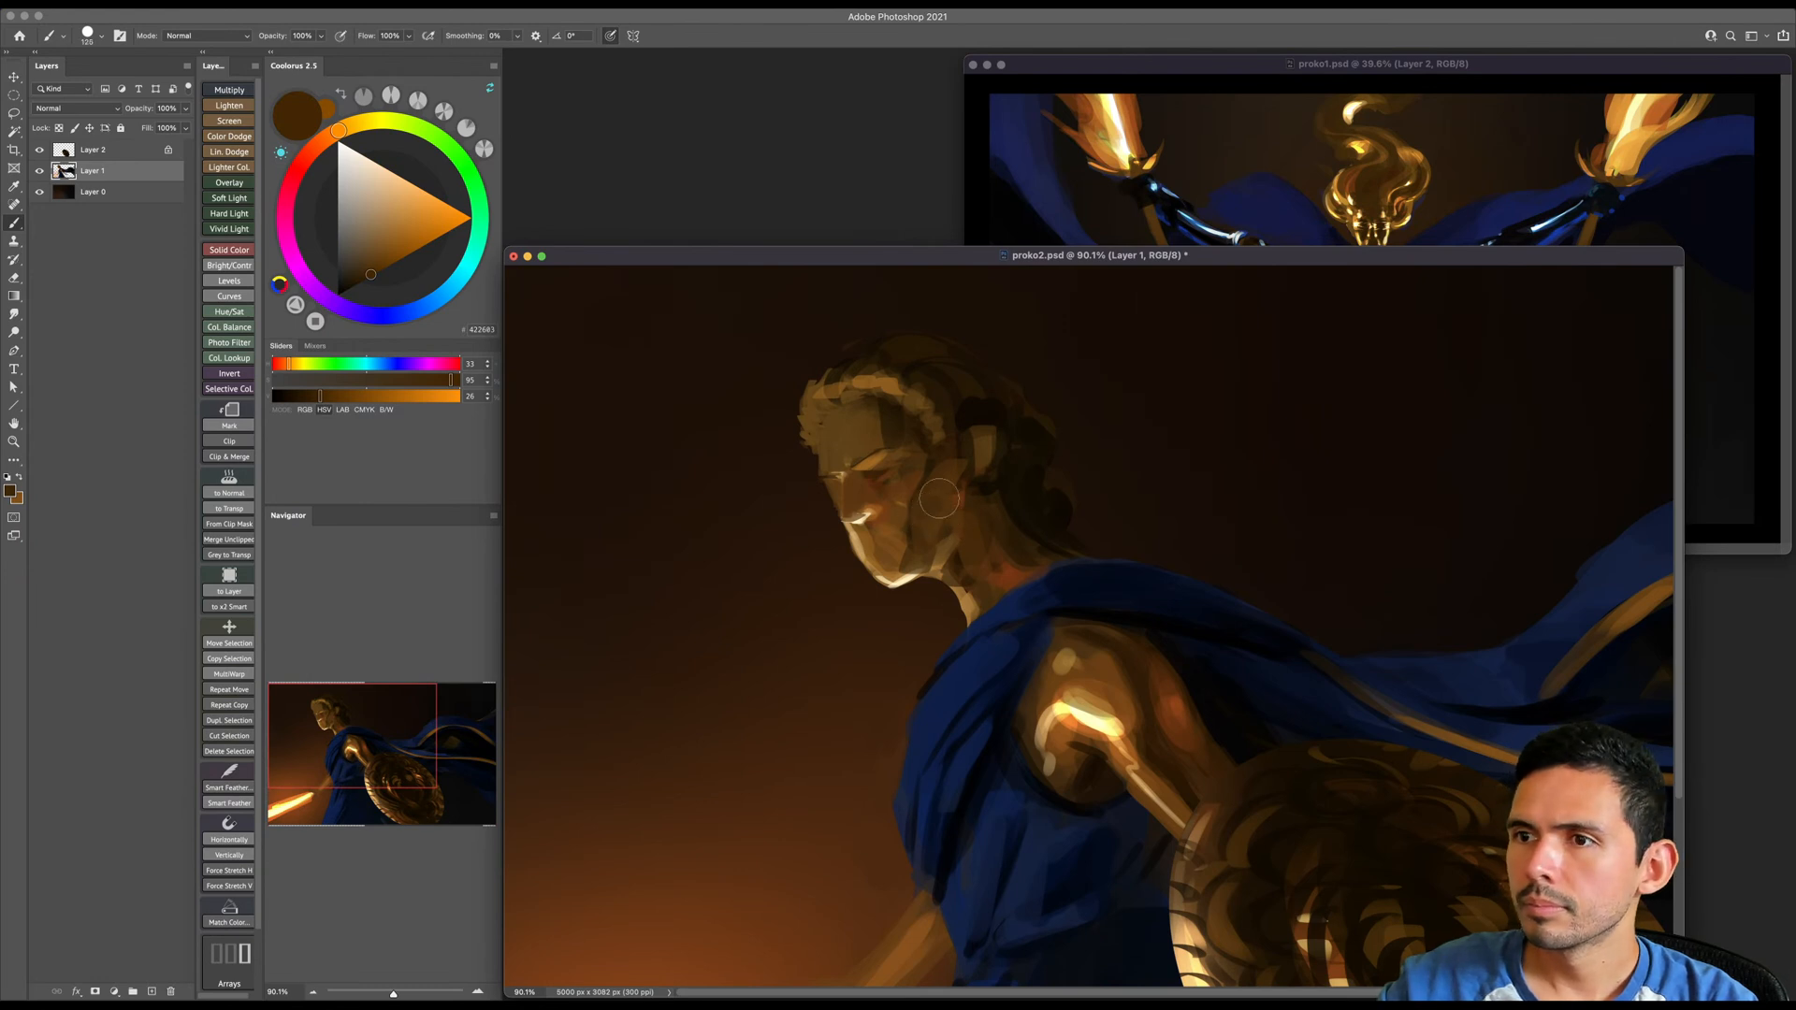
- Sample light and dark browns around the cheek and blend the planes of the cheek and jaw, gradually reducing the brush
{"action": "left_click", "coordinate": [908, 517], "text": "alt"}
{"action": "key", "text": "bracketright"}
{"action": "key", "text": "bracketright"}
{"action": "key", "text": "bracketright"}
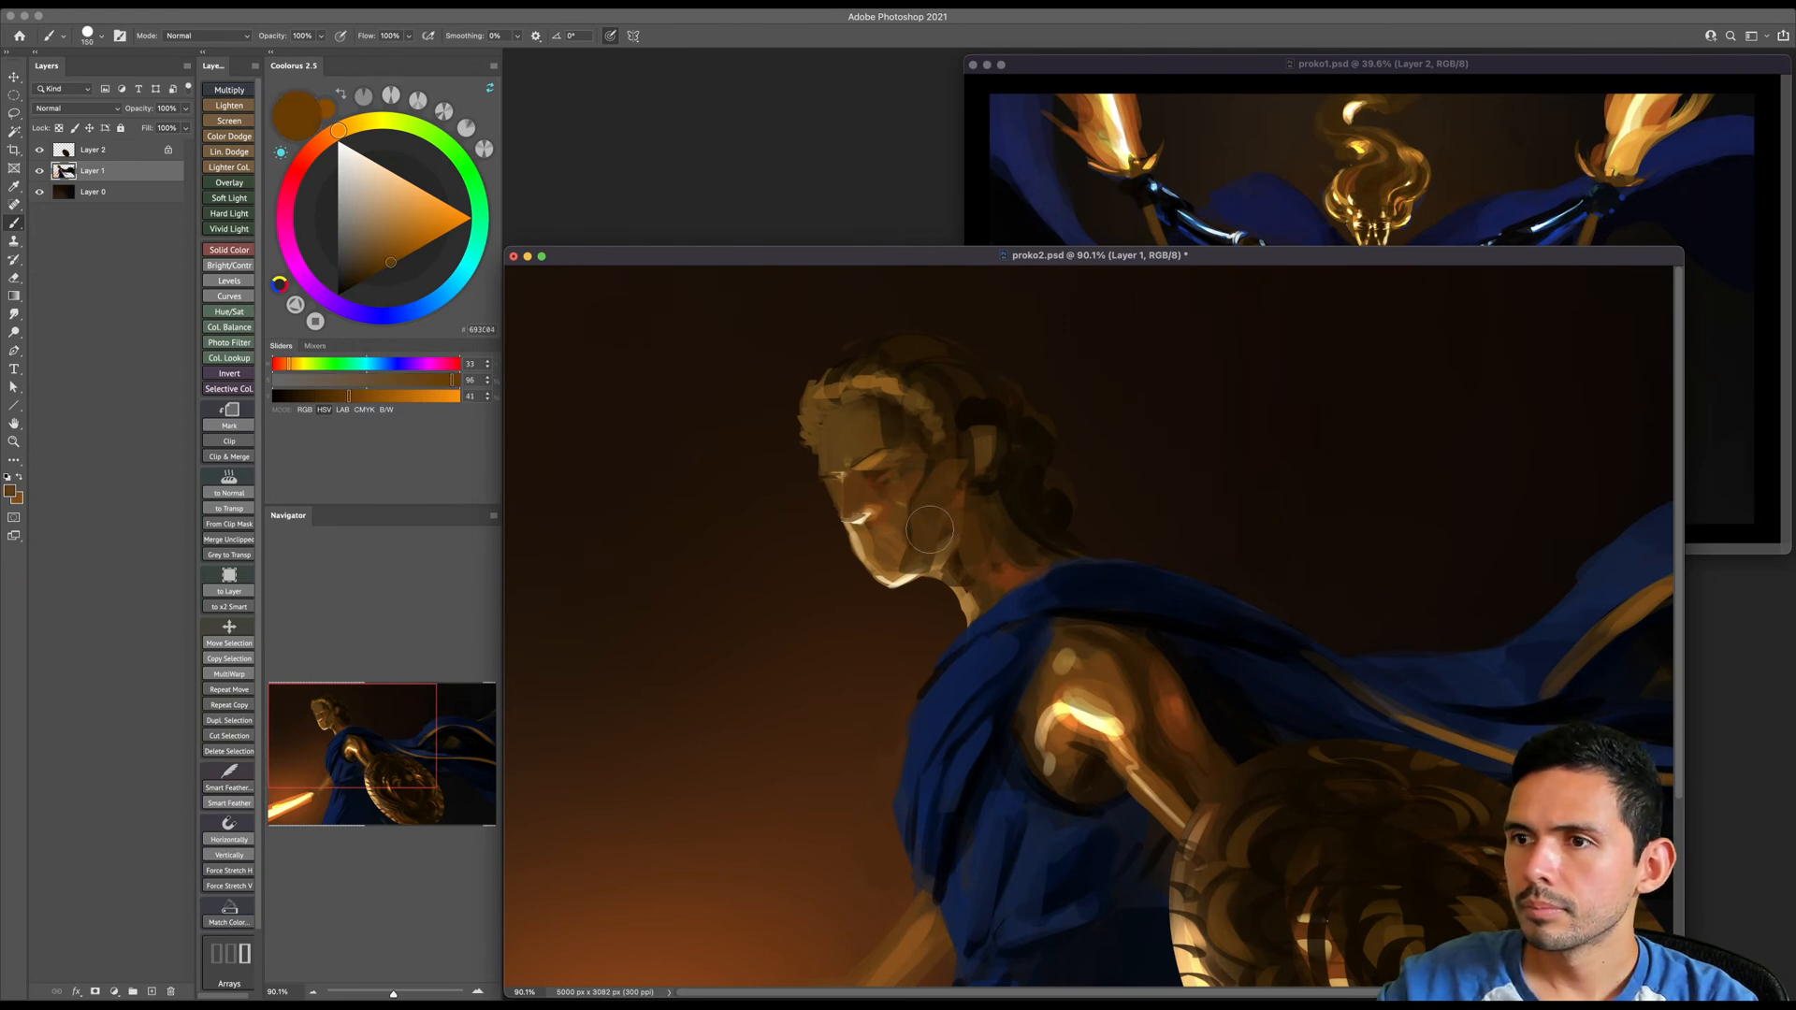
{"action": "left_click", "coordinate": [926, 479], "text": "alt"}
{"action": "key", "text": "bracketleft"}
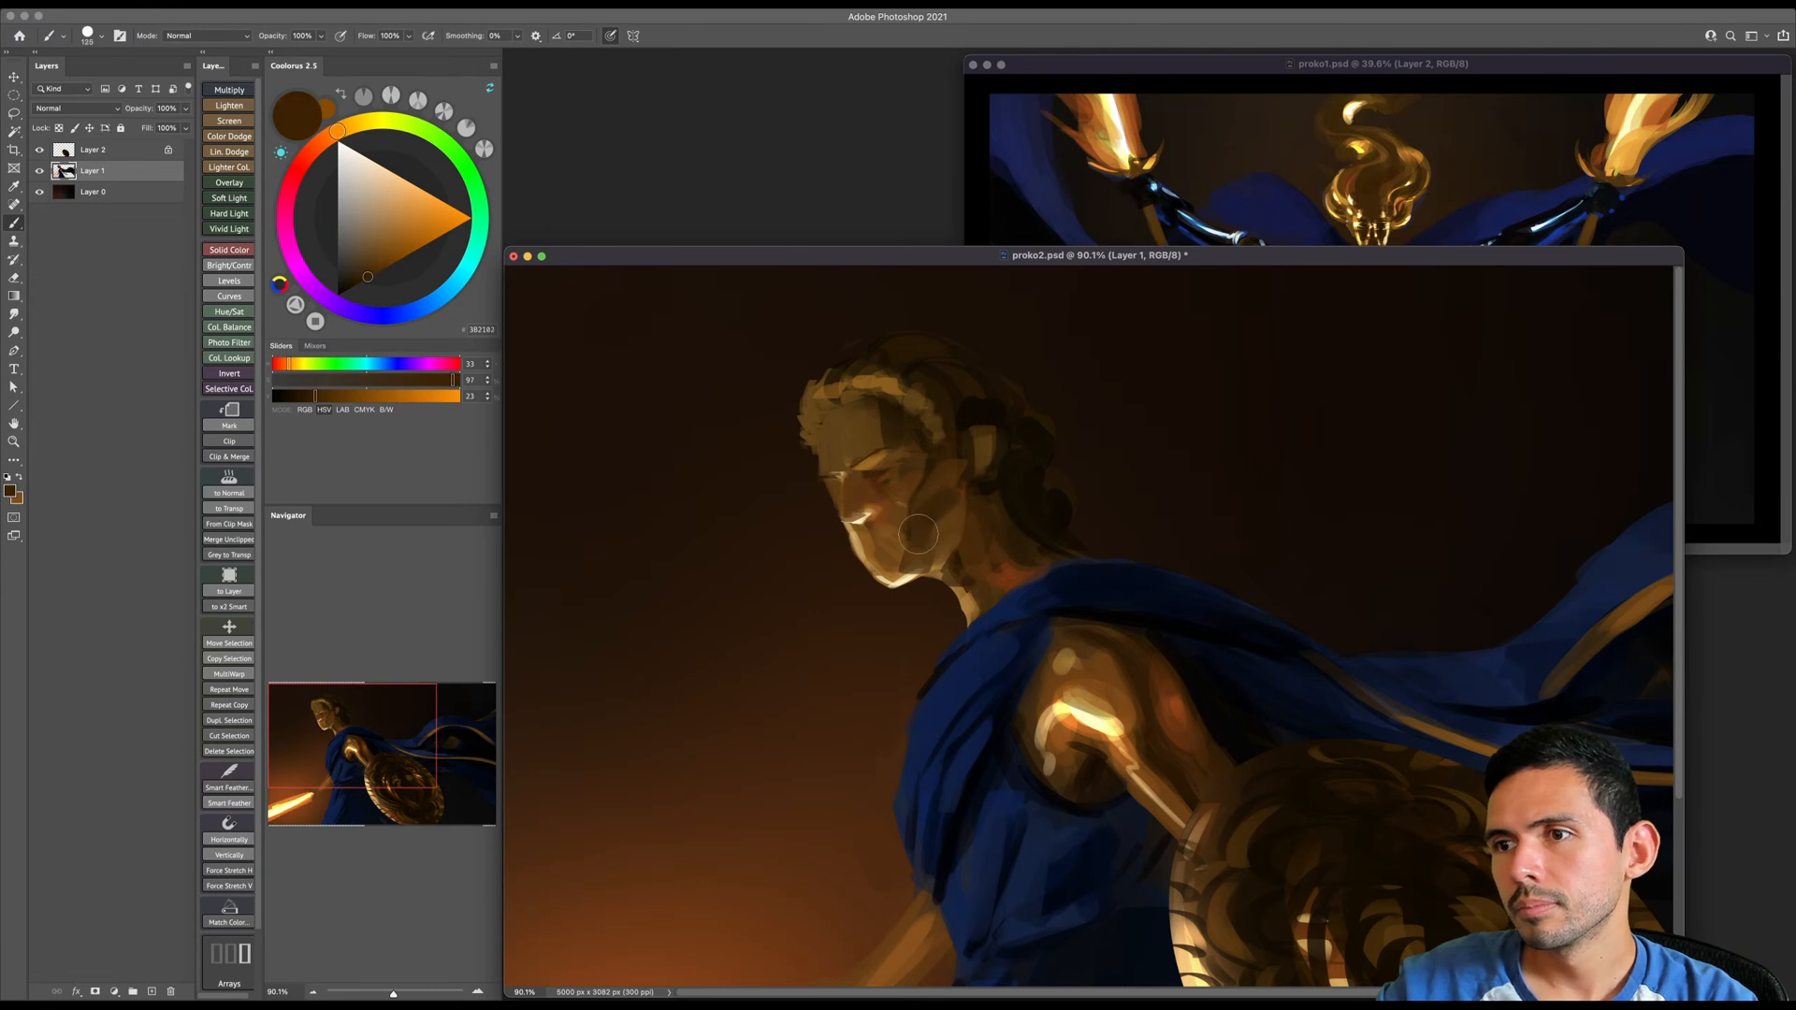
{"action": "left_click", "coordinate": [898, 517], "text": "alt"}
{"action": "key", "text": "bracketleft"}
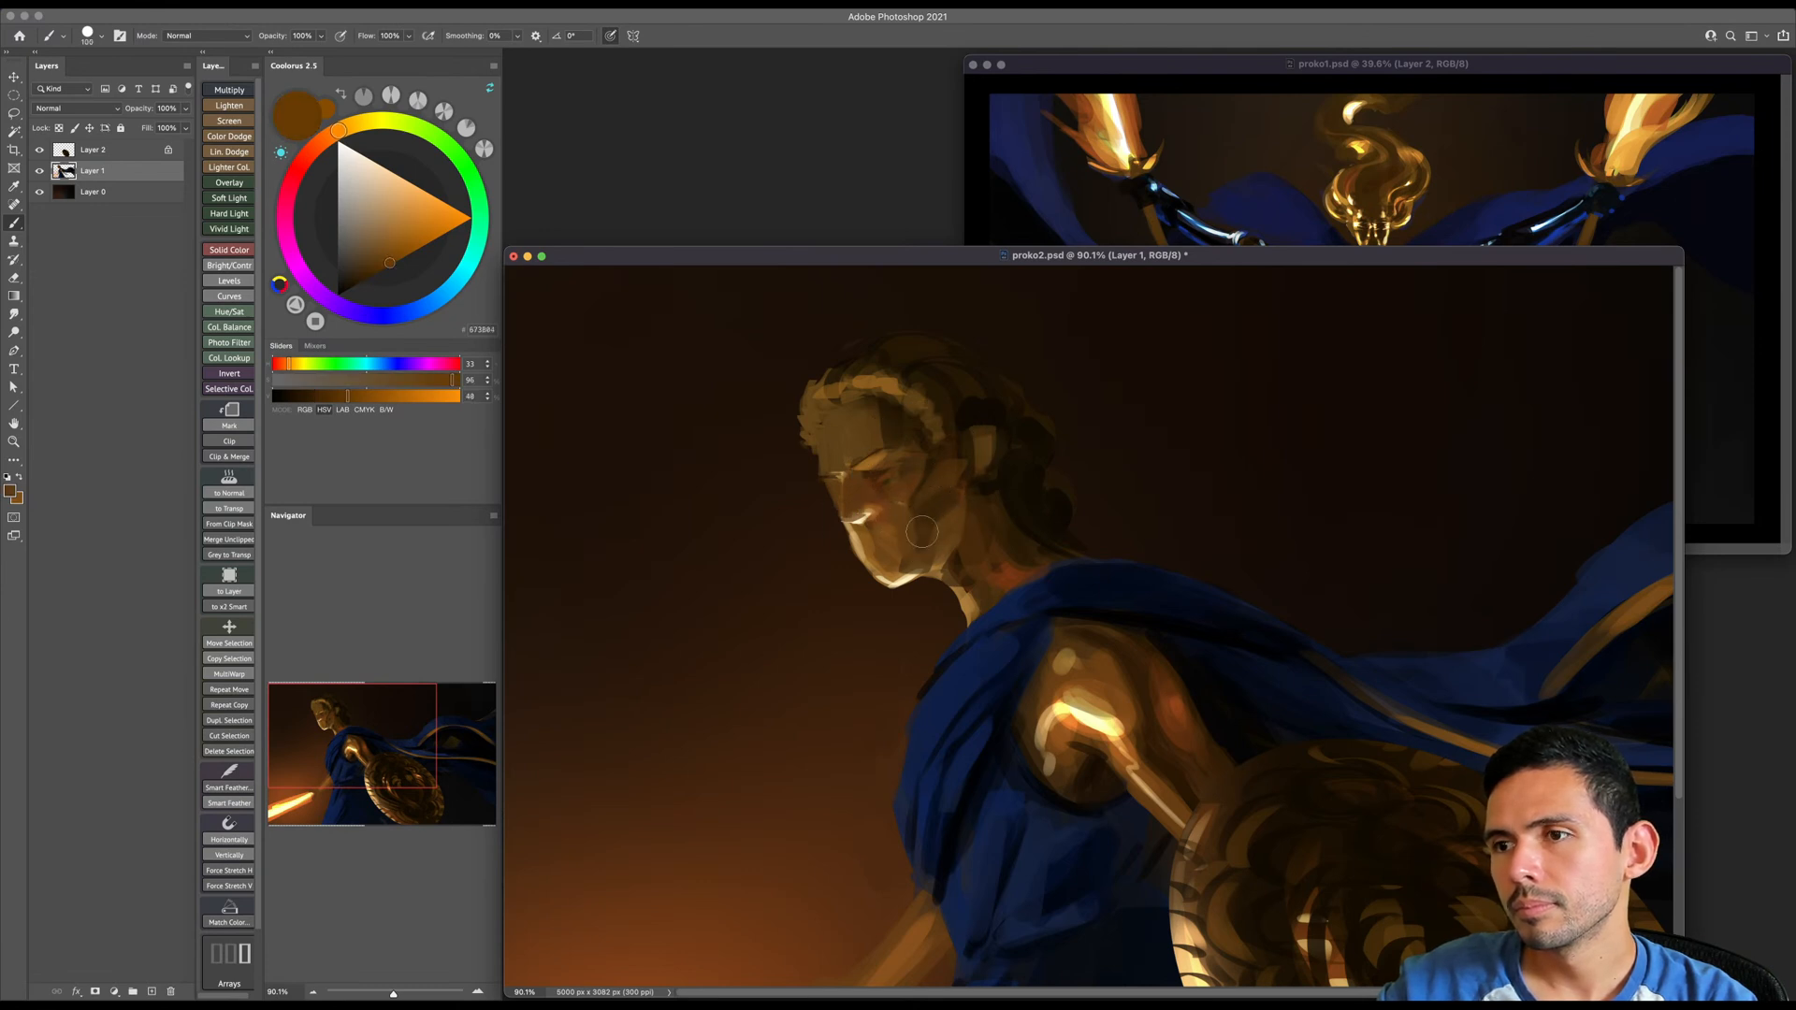
{"action": "left_click", "coordinate": [945, 506], "text": "alt"}
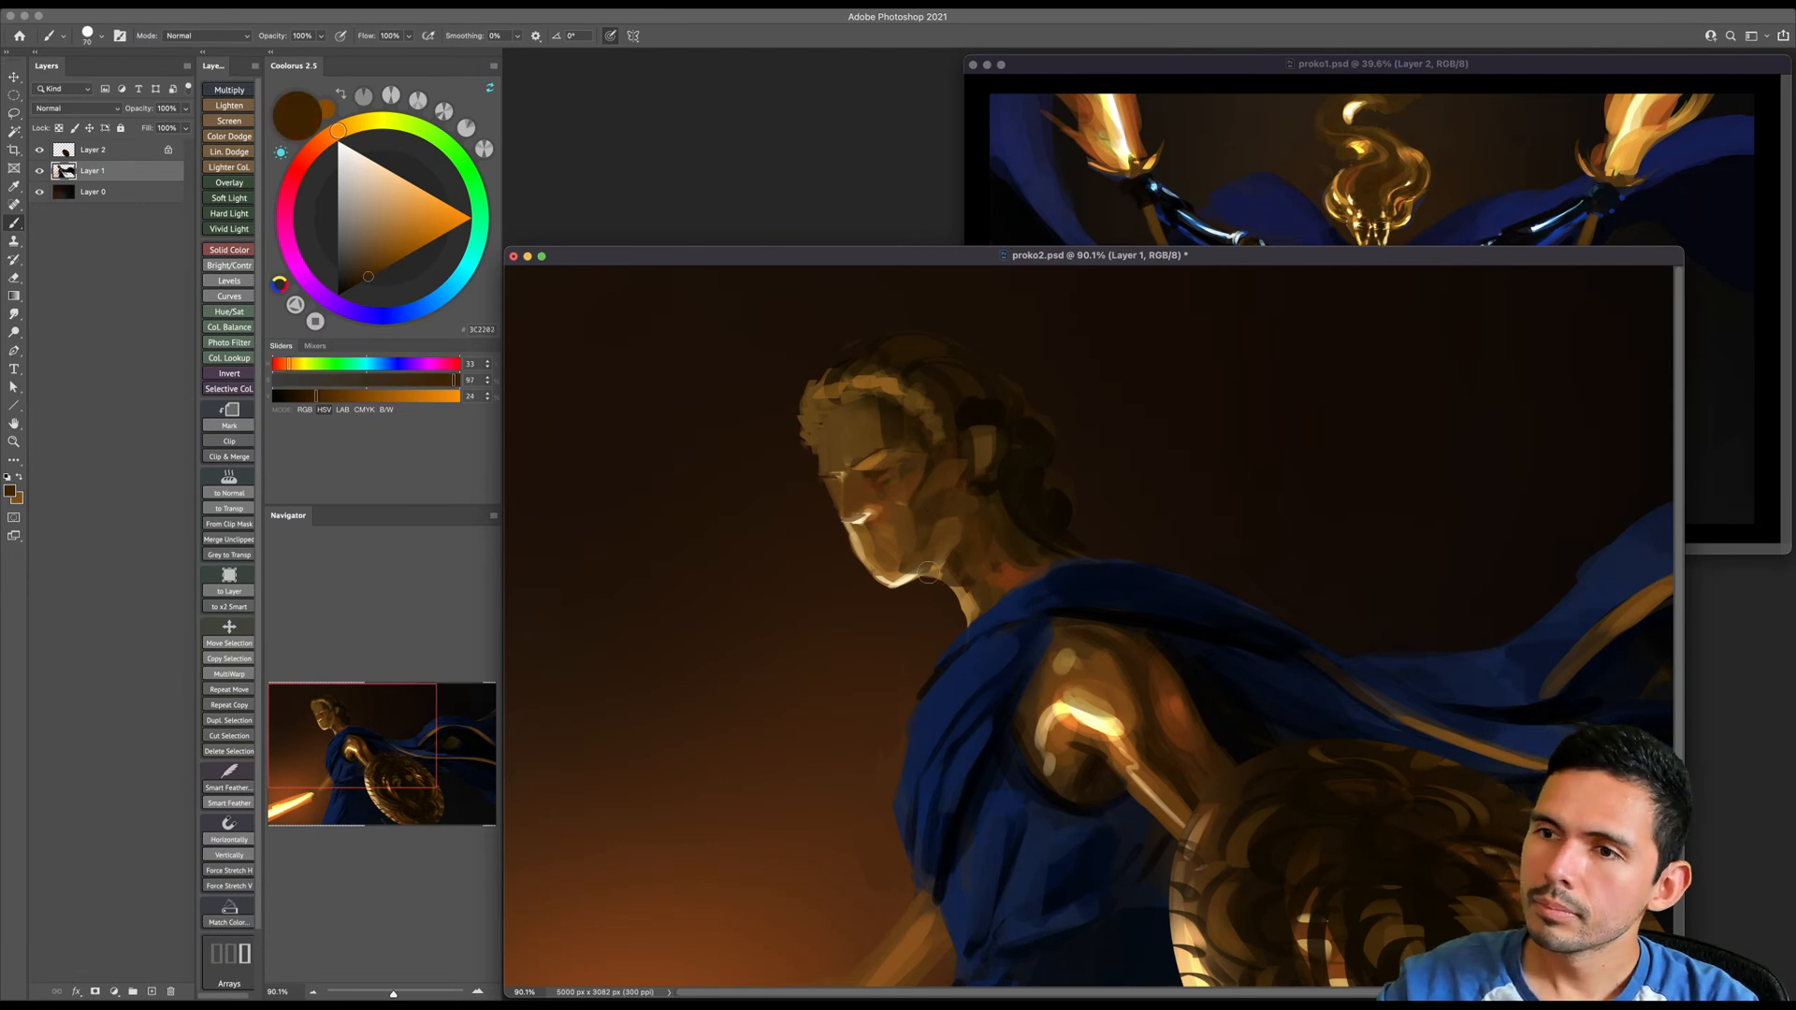
- Paint dark brown shading on the neck below the jaw with a slightly larger brush
{"action": "key", "text": "bracketright"}
{"action": "left_click_drag", "start_coordinate": [963, 590], "coordinate": [973, 580]}
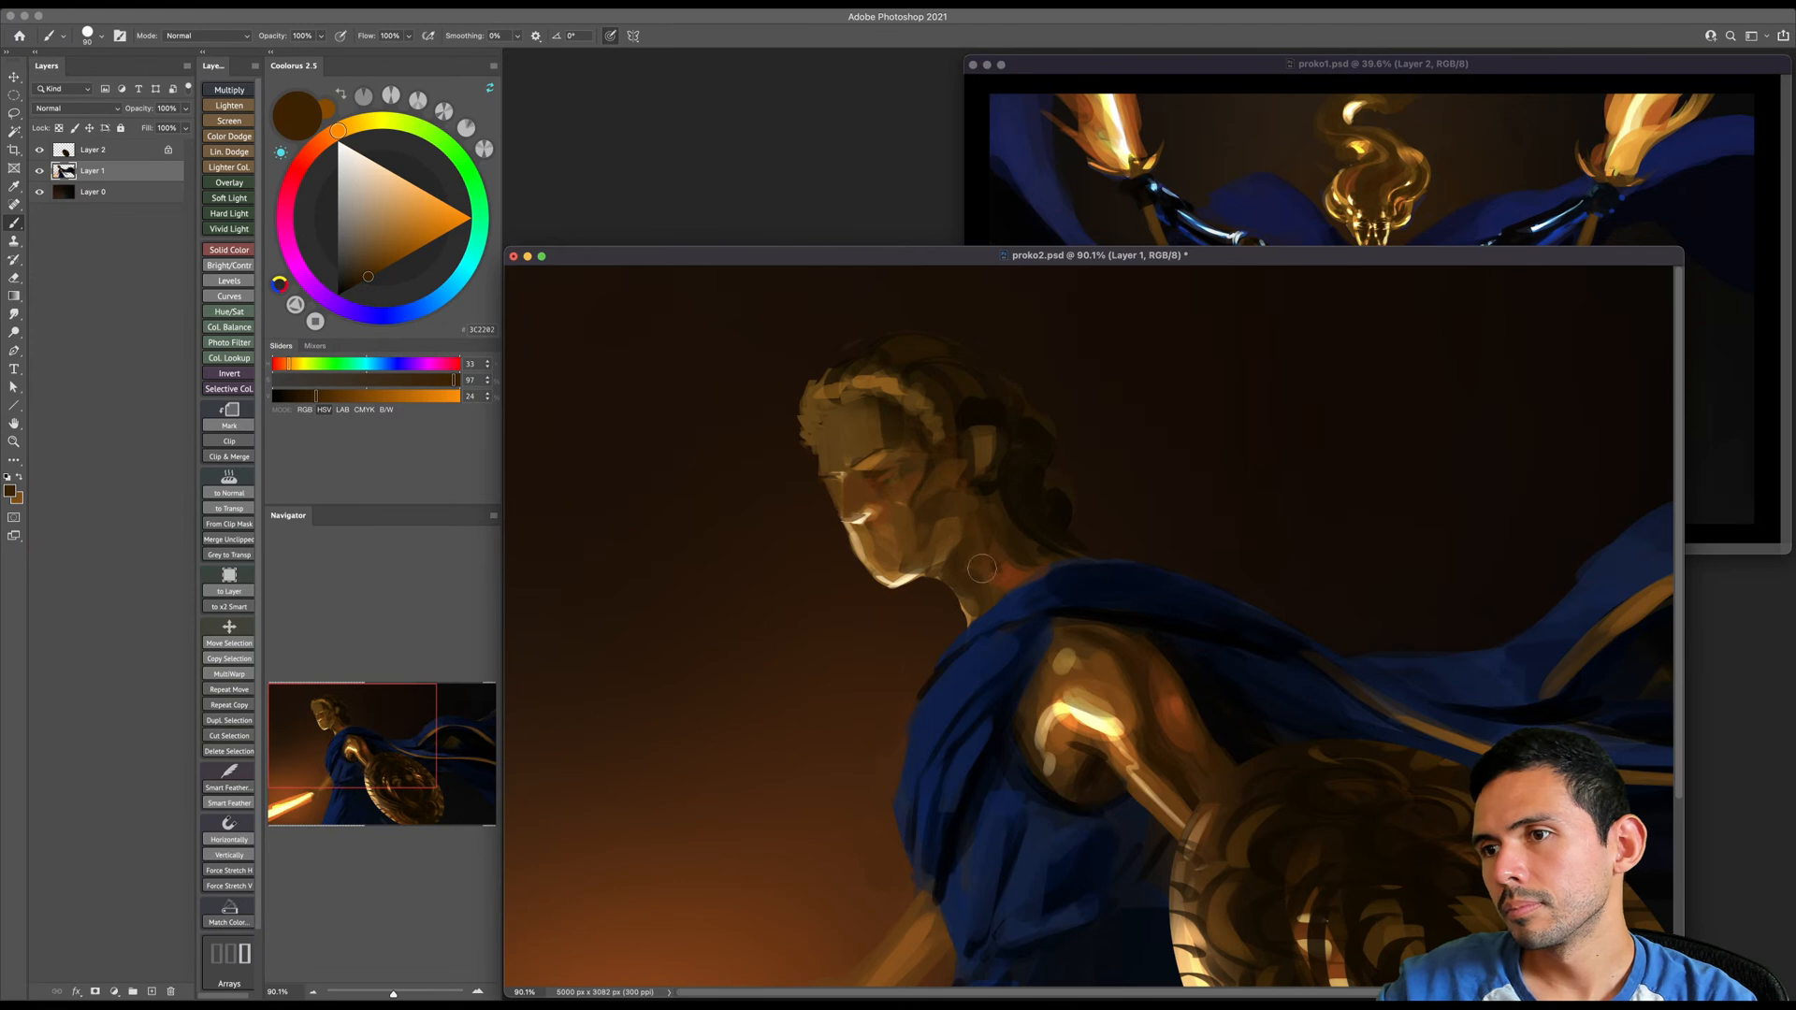
{"action": "key", "text": "bracketright"}
- Sample dark and mid browns from the forehead and soften its shading from the hairline to the brow and temple
{"action": "left_click", "coordinate": [880, 415], "text": "alt"}
{"action": "key", "text": "bracketright"}
{"action": "key", "text": "bracketright"}
{"action": "left_click_drag", "start_coordinate": [872, 414], "coordinate": [825, 424]}
{"action": "key", "text": "bracketright"}
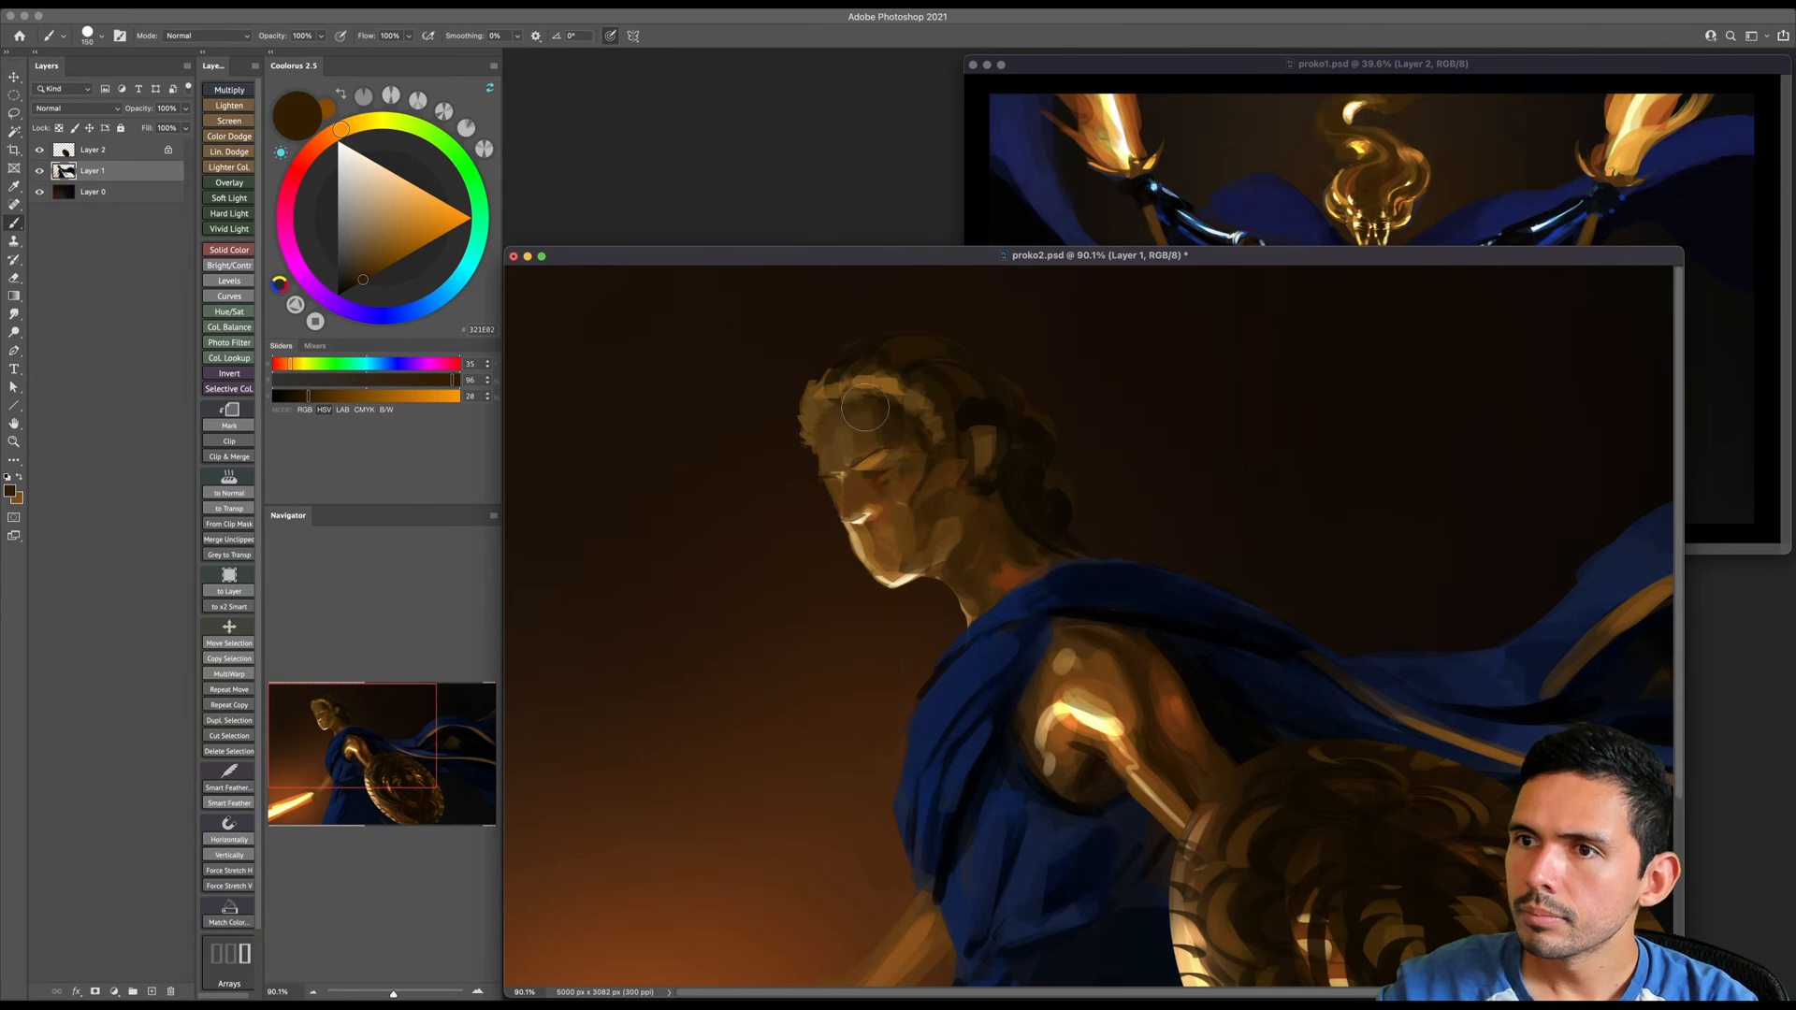
{"action": "left_click", "coordinate": [835, 441], "text": "alt"}
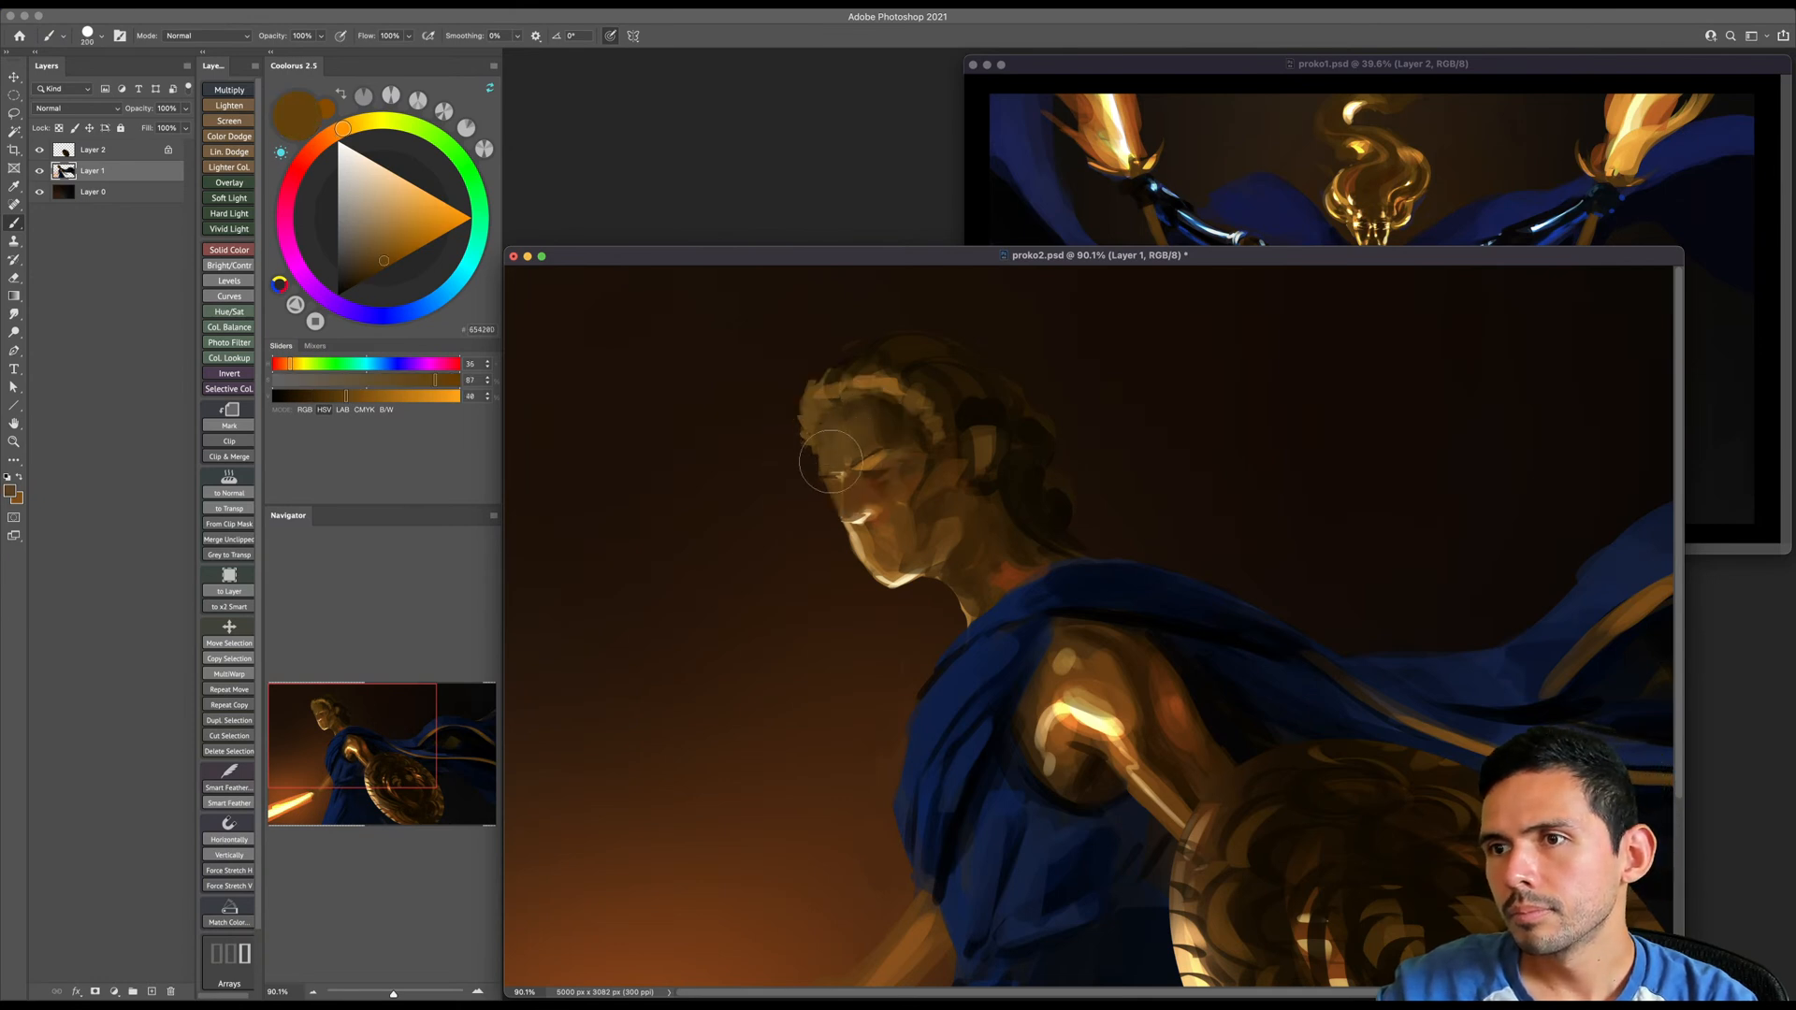
{"action": "left_click", "coordinate": [853, 423], "text": "alt"}
{"action": "key", "text": "bracketleft"}
{"action": "key", "text": "bracketleft"}
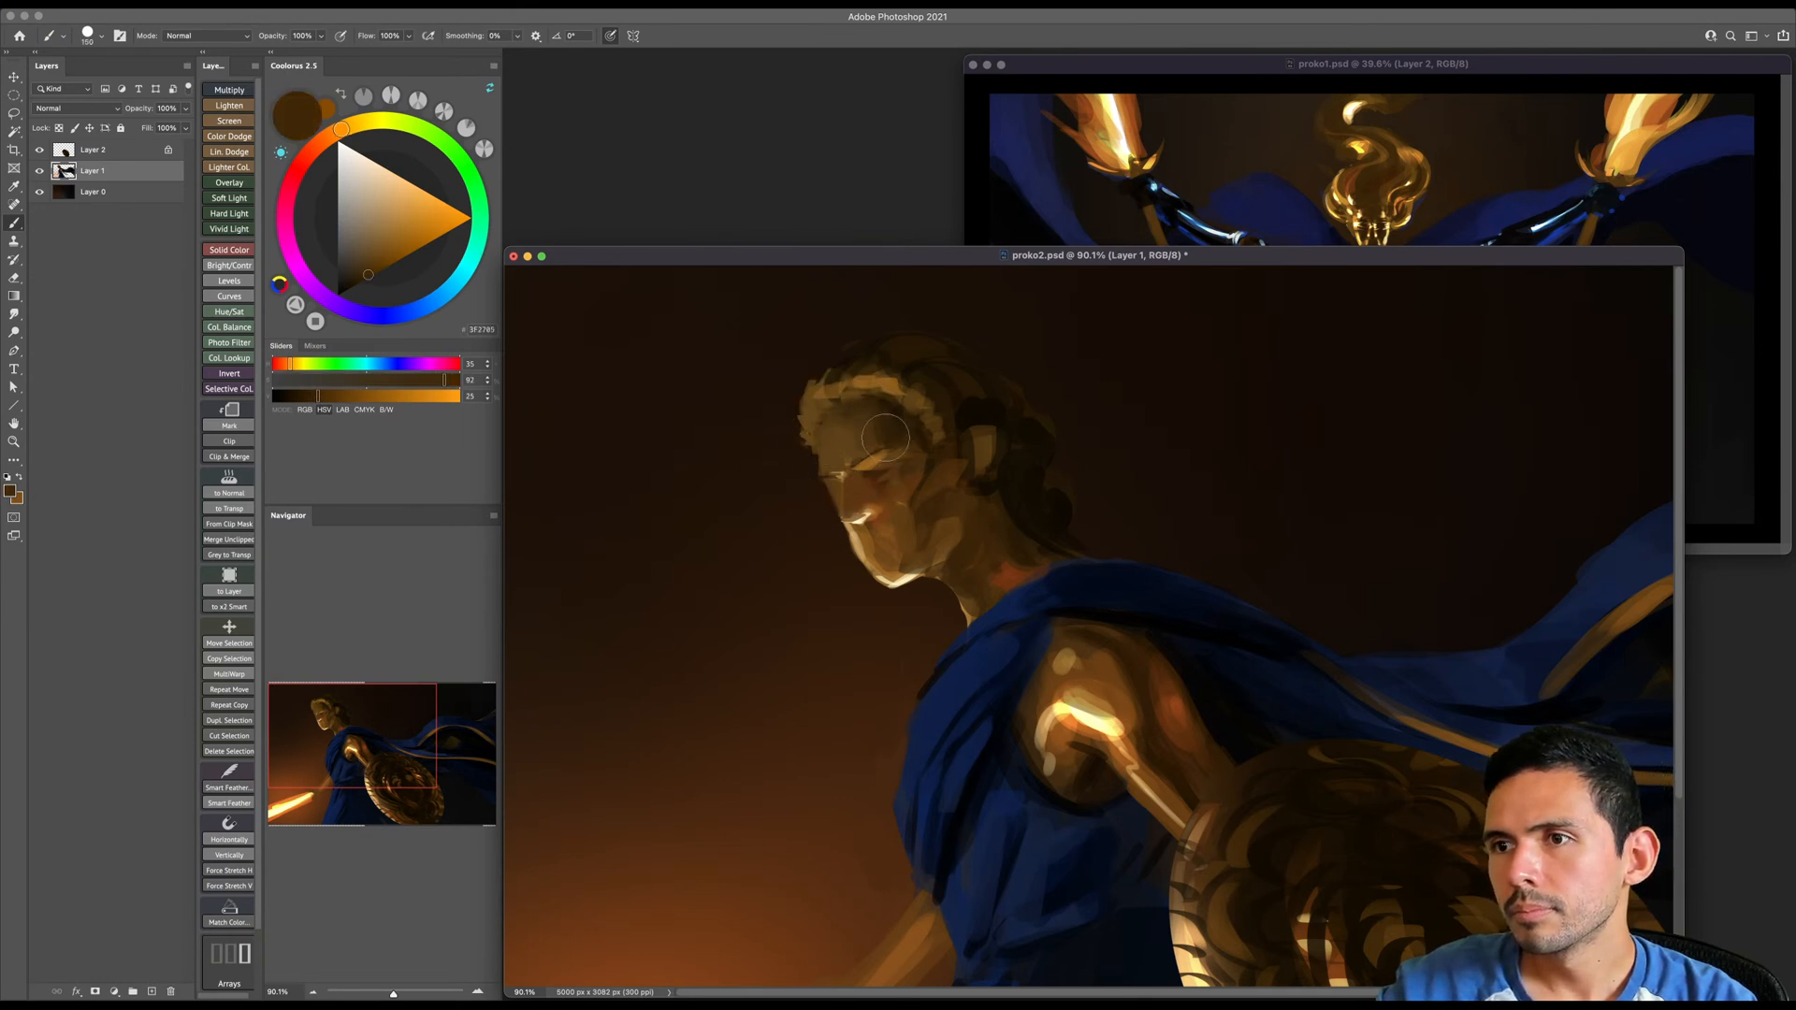
{"action": "left_click", "coordinate": [895, 428], "text": "alt"}
{"action": "key", "text": "bracketleft"}
{"action": "key", "text": "bracketleft"}
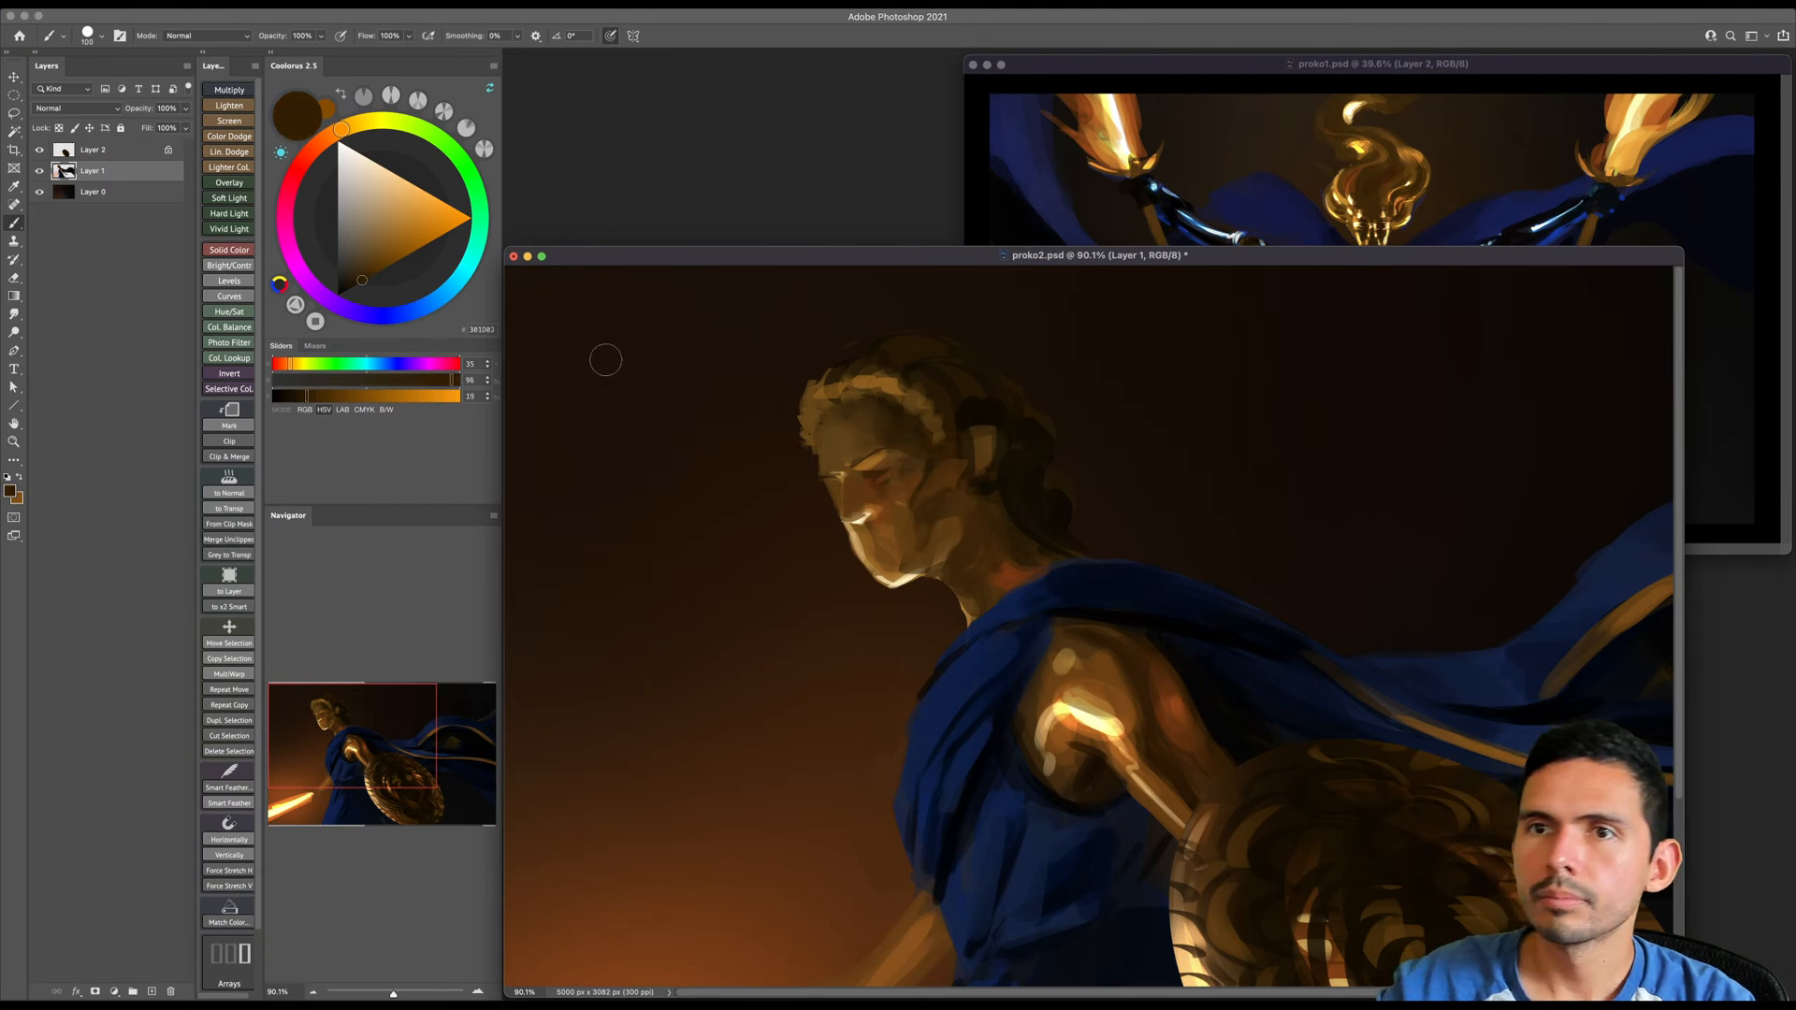
- Choose a dark reddish brown with hue 20, full saturation and 21 brightness, and save the document
{"action": "left_click_drag", "start_coordinate": [326, 137], "coordinate": [320, 143]}
{"action": "left_click_drag", "start_coordinate": [360, 284], "coordinate": [366, 281]}
{"action": "key", "text": "bracketleft"}
{"action": "key", "text": "bracketleft"}
{"action": "key", "text": "super+s"}
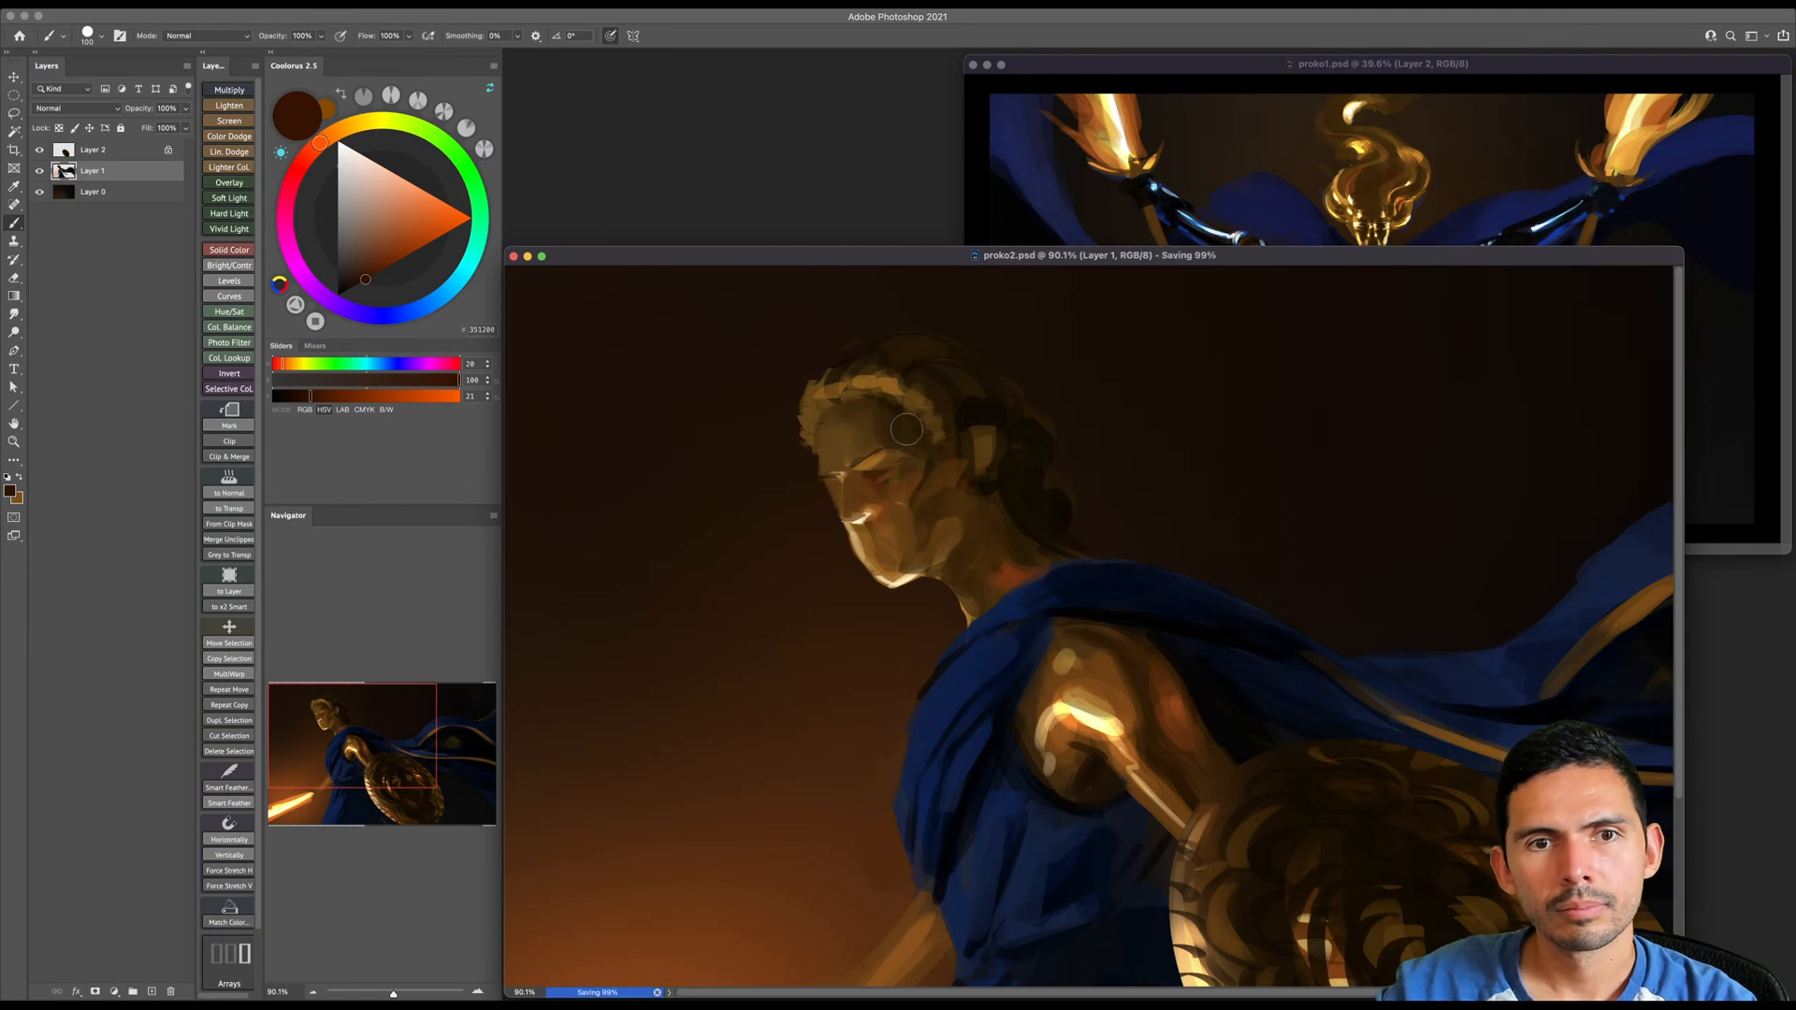
- Paint the dark reddish brown softly over the brow and eye area with a large brush, then reduce the brush size
{"action": "key", "text": "bracketright"}
{"action": "key", "text": "bracketright"}
{"action": "key", "text": "bracketright"}
{"action": "key", "text": "bracketright"}
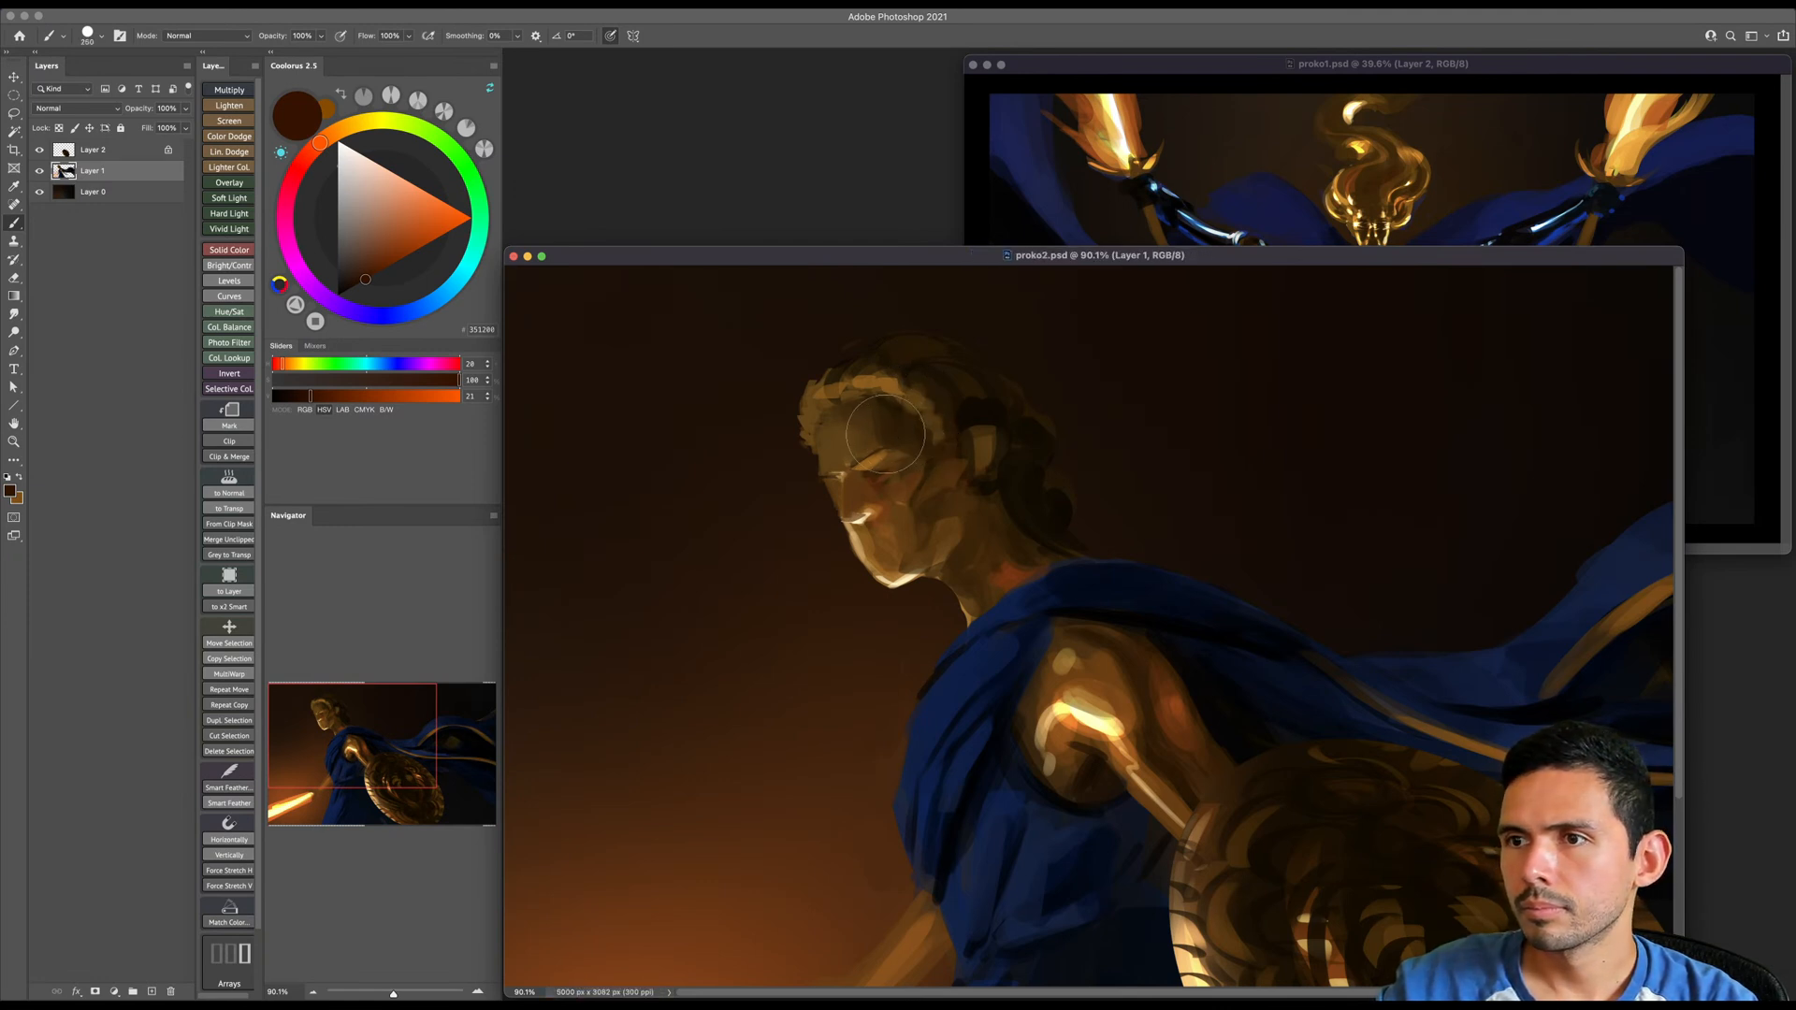
{"action": "left_click_drag", "start_coordinate": [875, 449], "coordinate": [893, 479]}
{"action": "key", "text": "bracketleft"}
{"action": "key", "text": "bracketleft"}
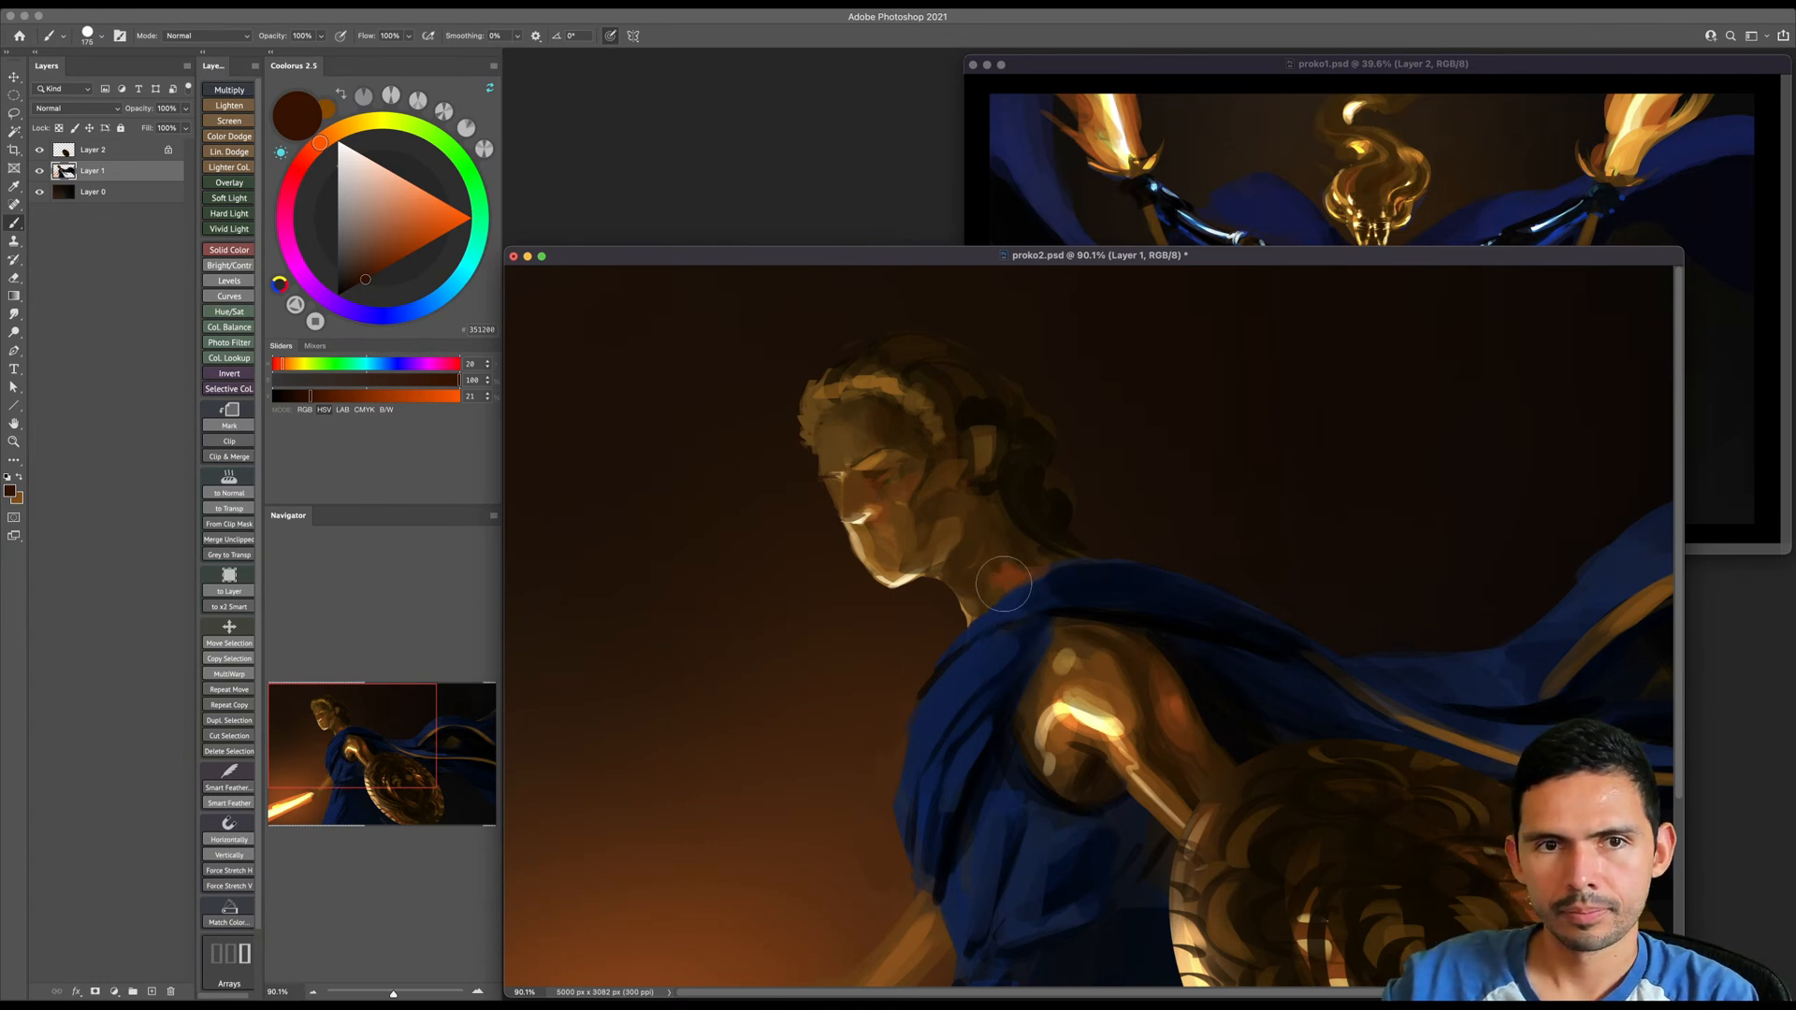
{"action": "key", "text": "bracketleft"}
{"action": "key", "text": "bracketleft"}
{"action": "scroll", "coordinate": [1008, 614], "scroll_direction": "down", "scroll_amount": 1}
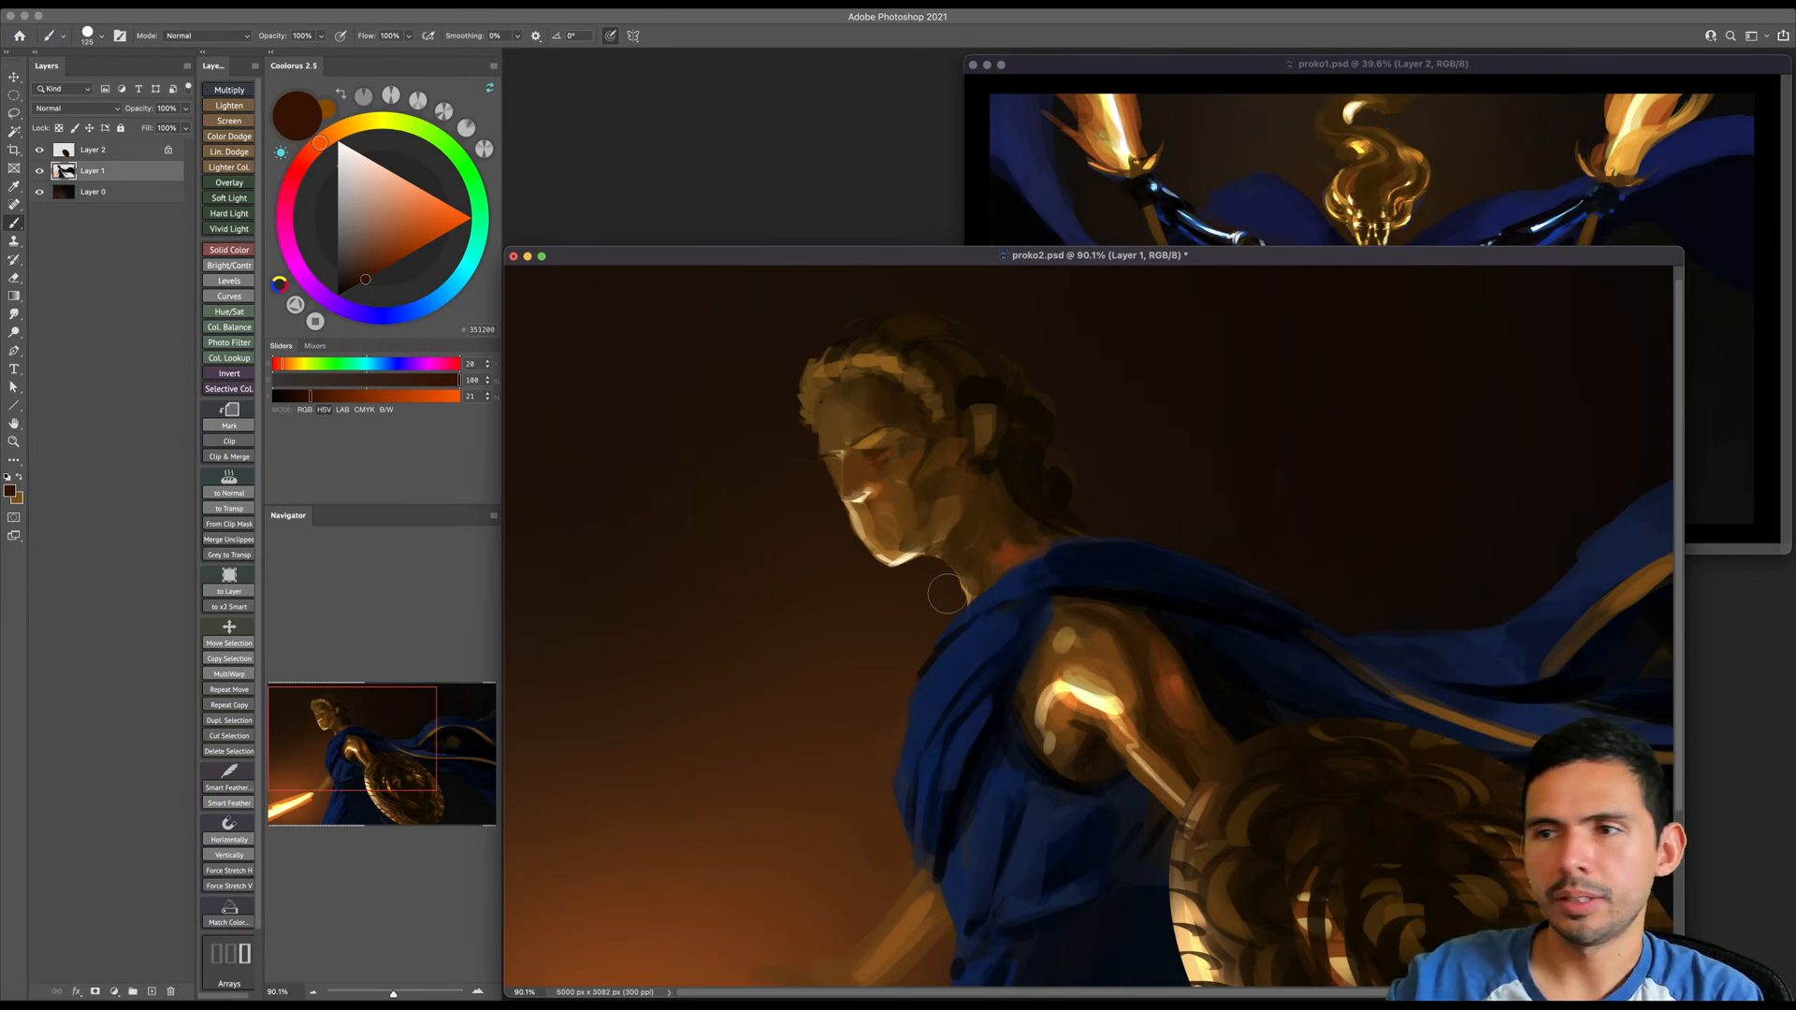
- Lock Layer 1's transparent pixels and tint the hair on the top and back of the head dark reddish brown with a large brush
{"action": "key", "text": "]"}
{"action": "key", "text": "]"}
{"action": "key", "text": "space"}
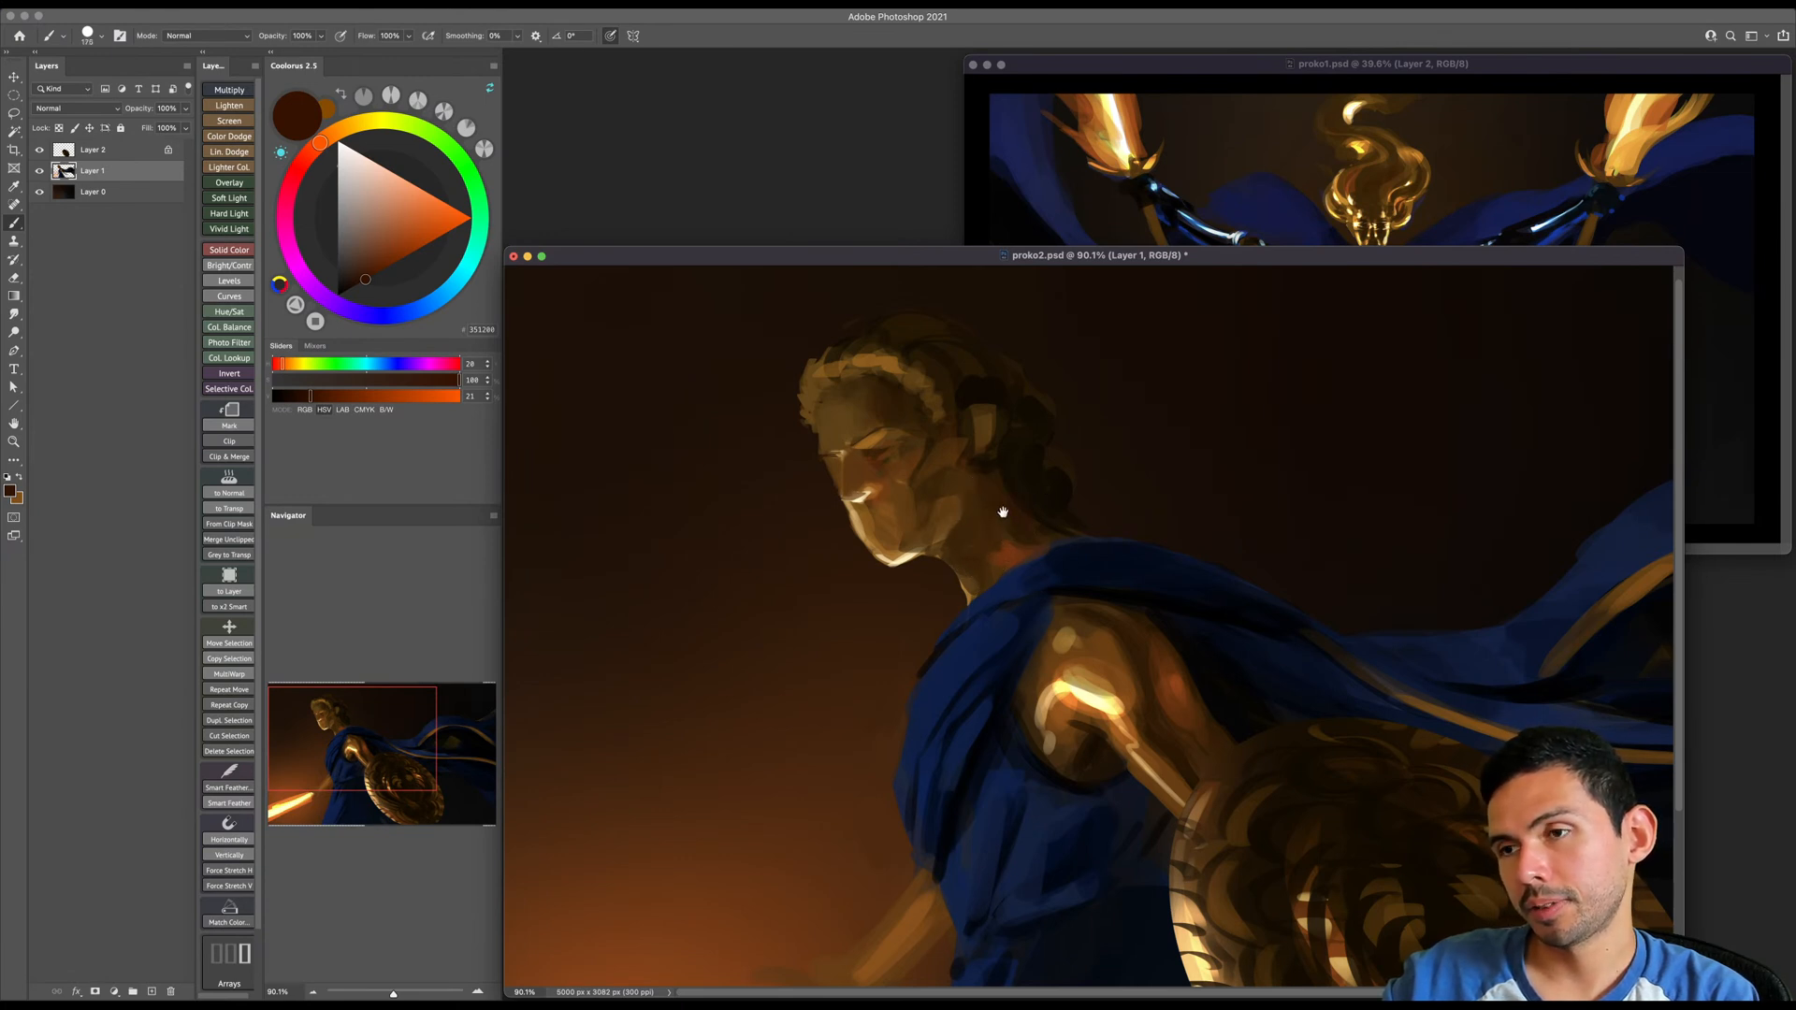
{"action": "left_click_drag", "start_coordinate": [1005, 514], "coordinate": [1007, 528]}
{"action": "key", "text": "]"}
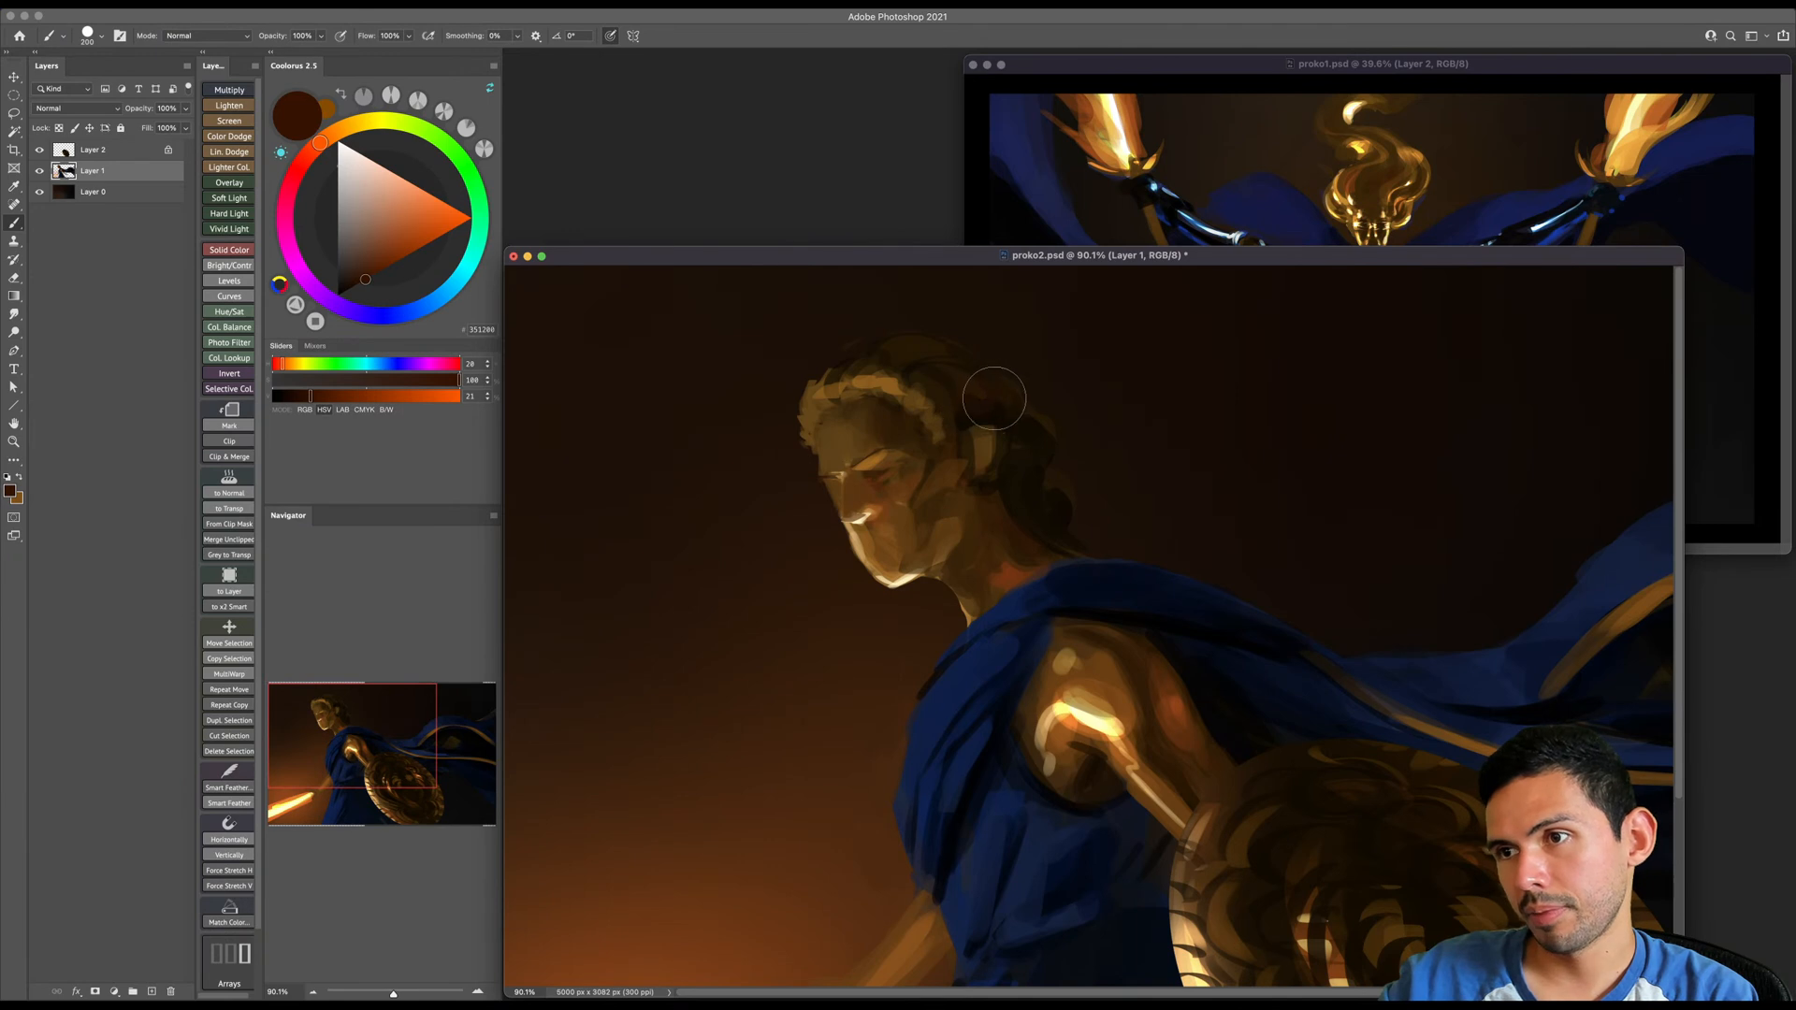
{"action": "key", "text": "["}
{"action": "key", "text": "/"}
{"action": "key", "text": "]"}
{"action": "key", "text": "]"}
{"action": "key", "text": "]"}
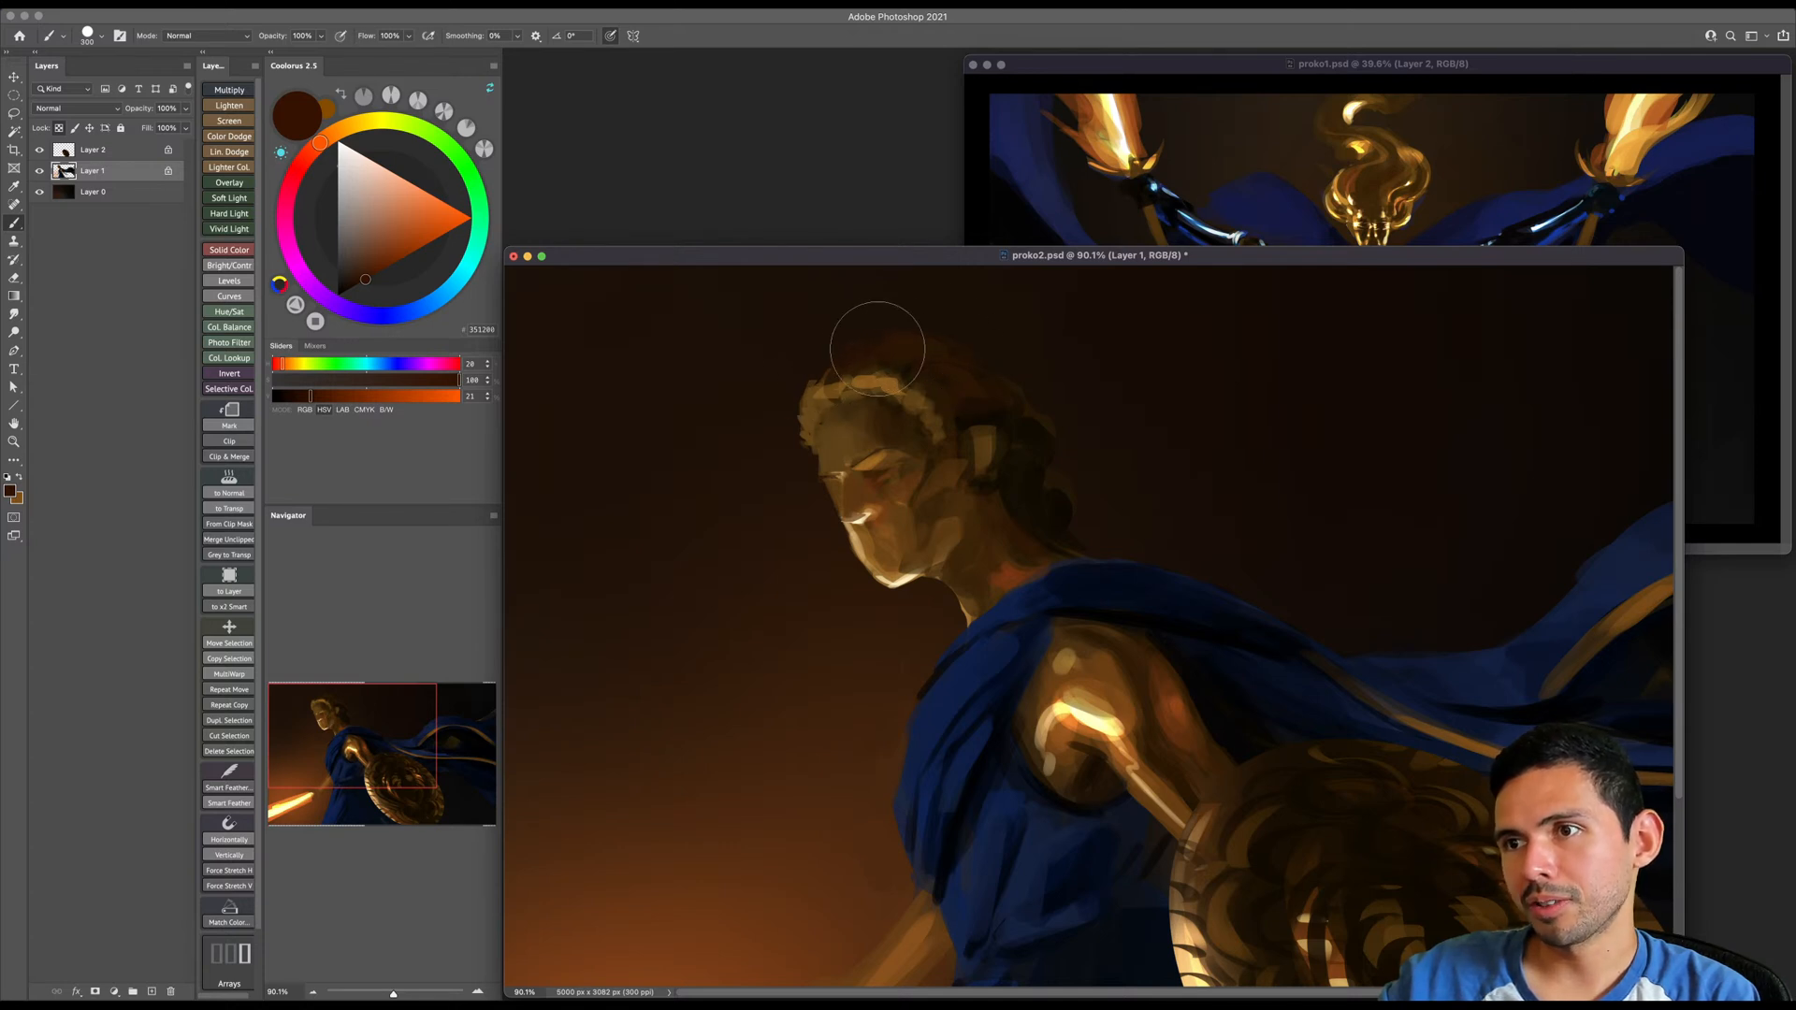
{"action": "key", "text": "bracketright"}
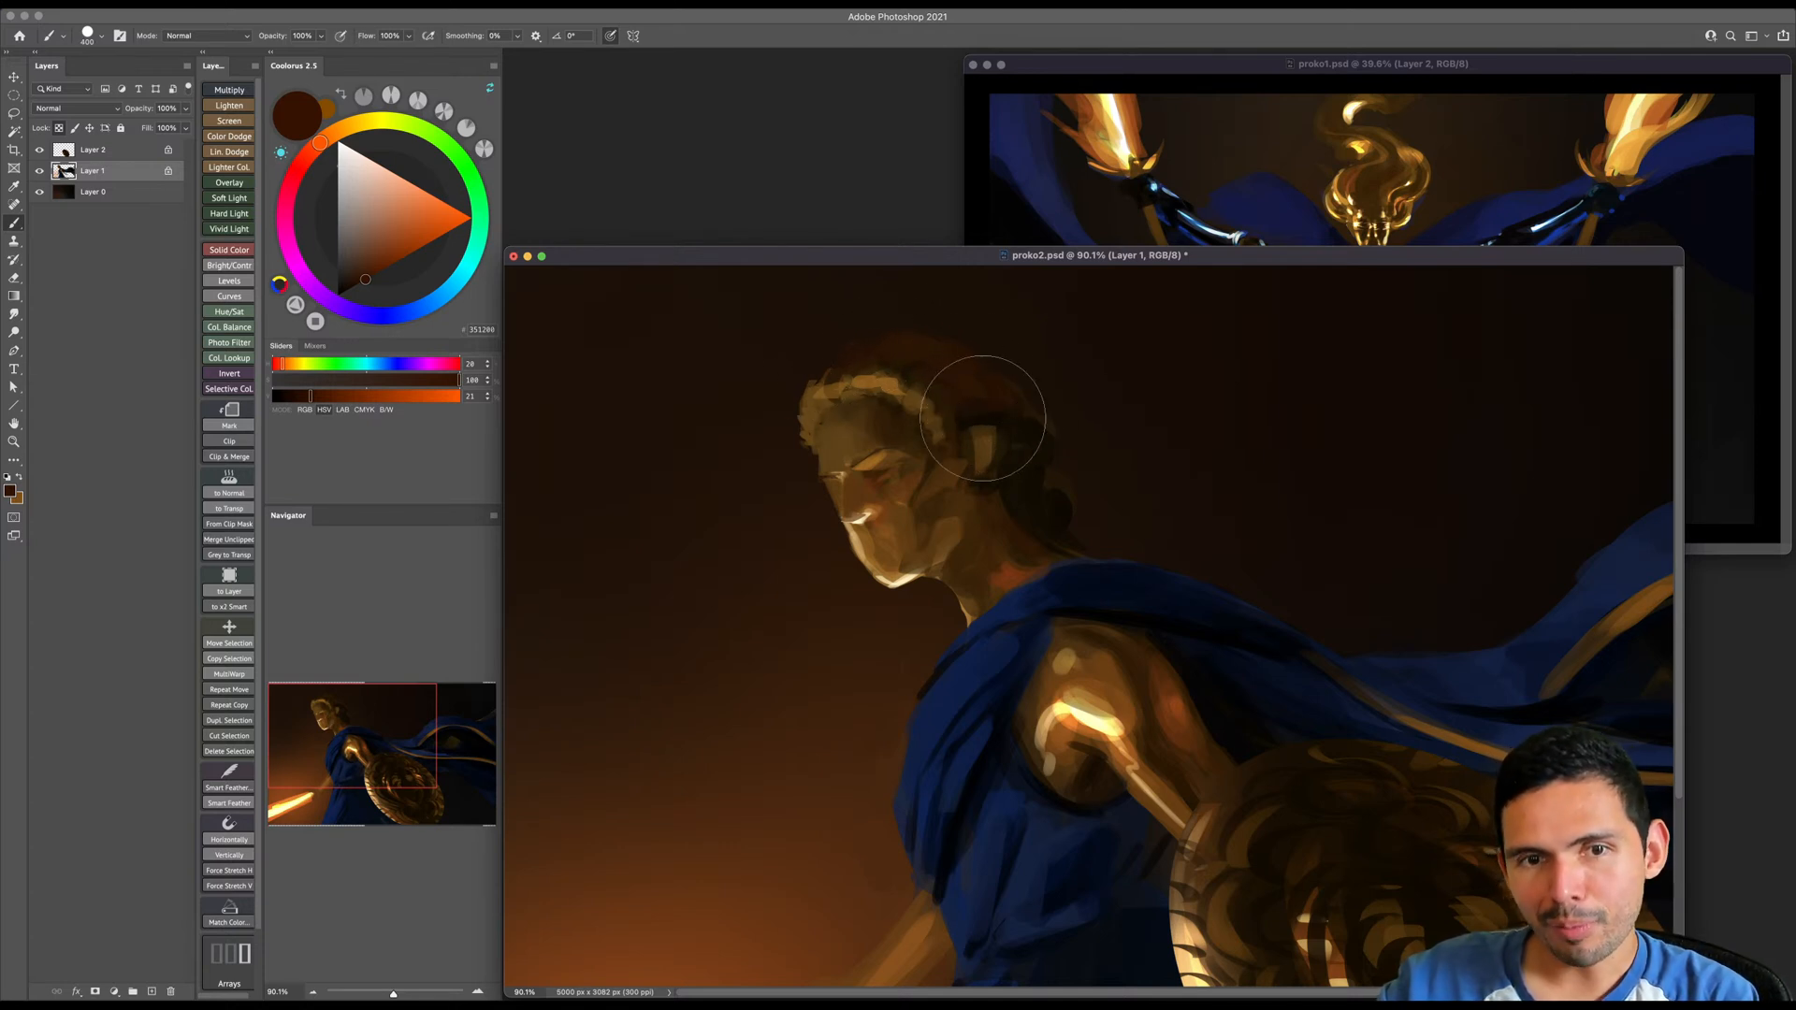
{"action": "key", "text": "bracketright"}
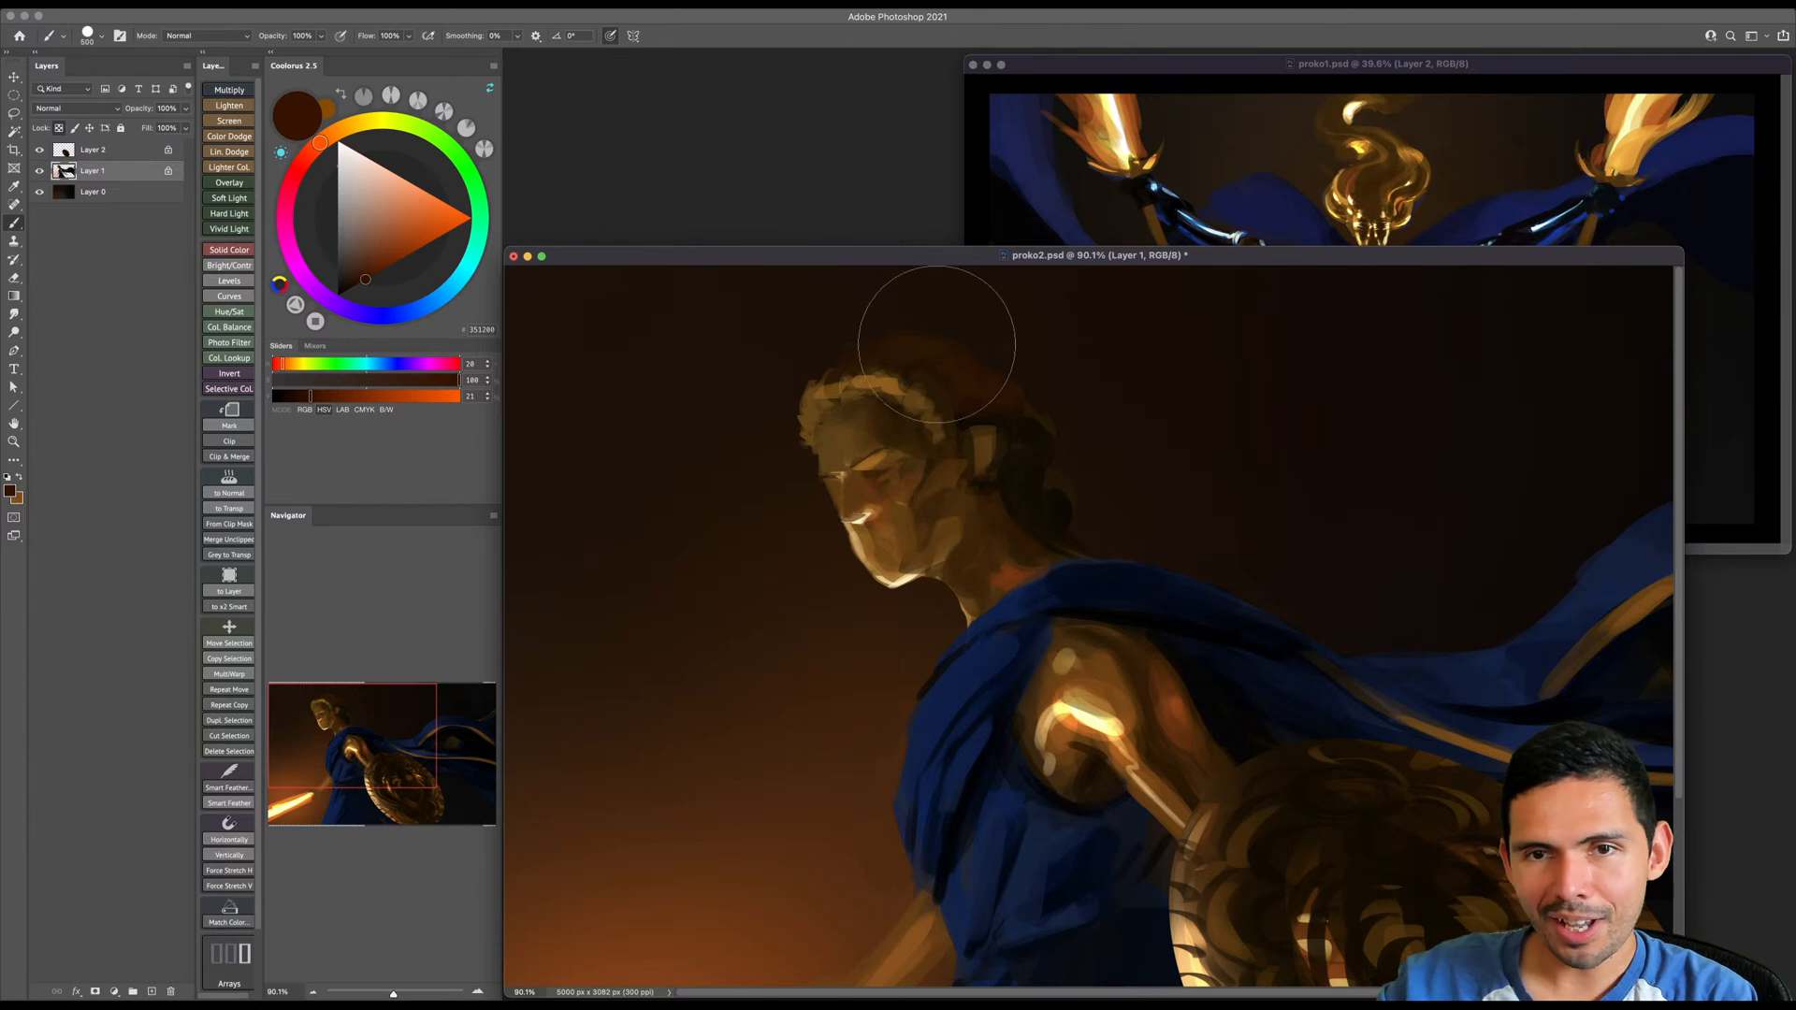
- Choose black and darken the top and back of the hair with broad strokes
{"action": "left_click", "coordinate": [337, 295]}
{"action": "key", "text": "bracketleft"}
{"action": "key", "text": "bracketleft"}
{"action": "key", "text": "bracketleft"}
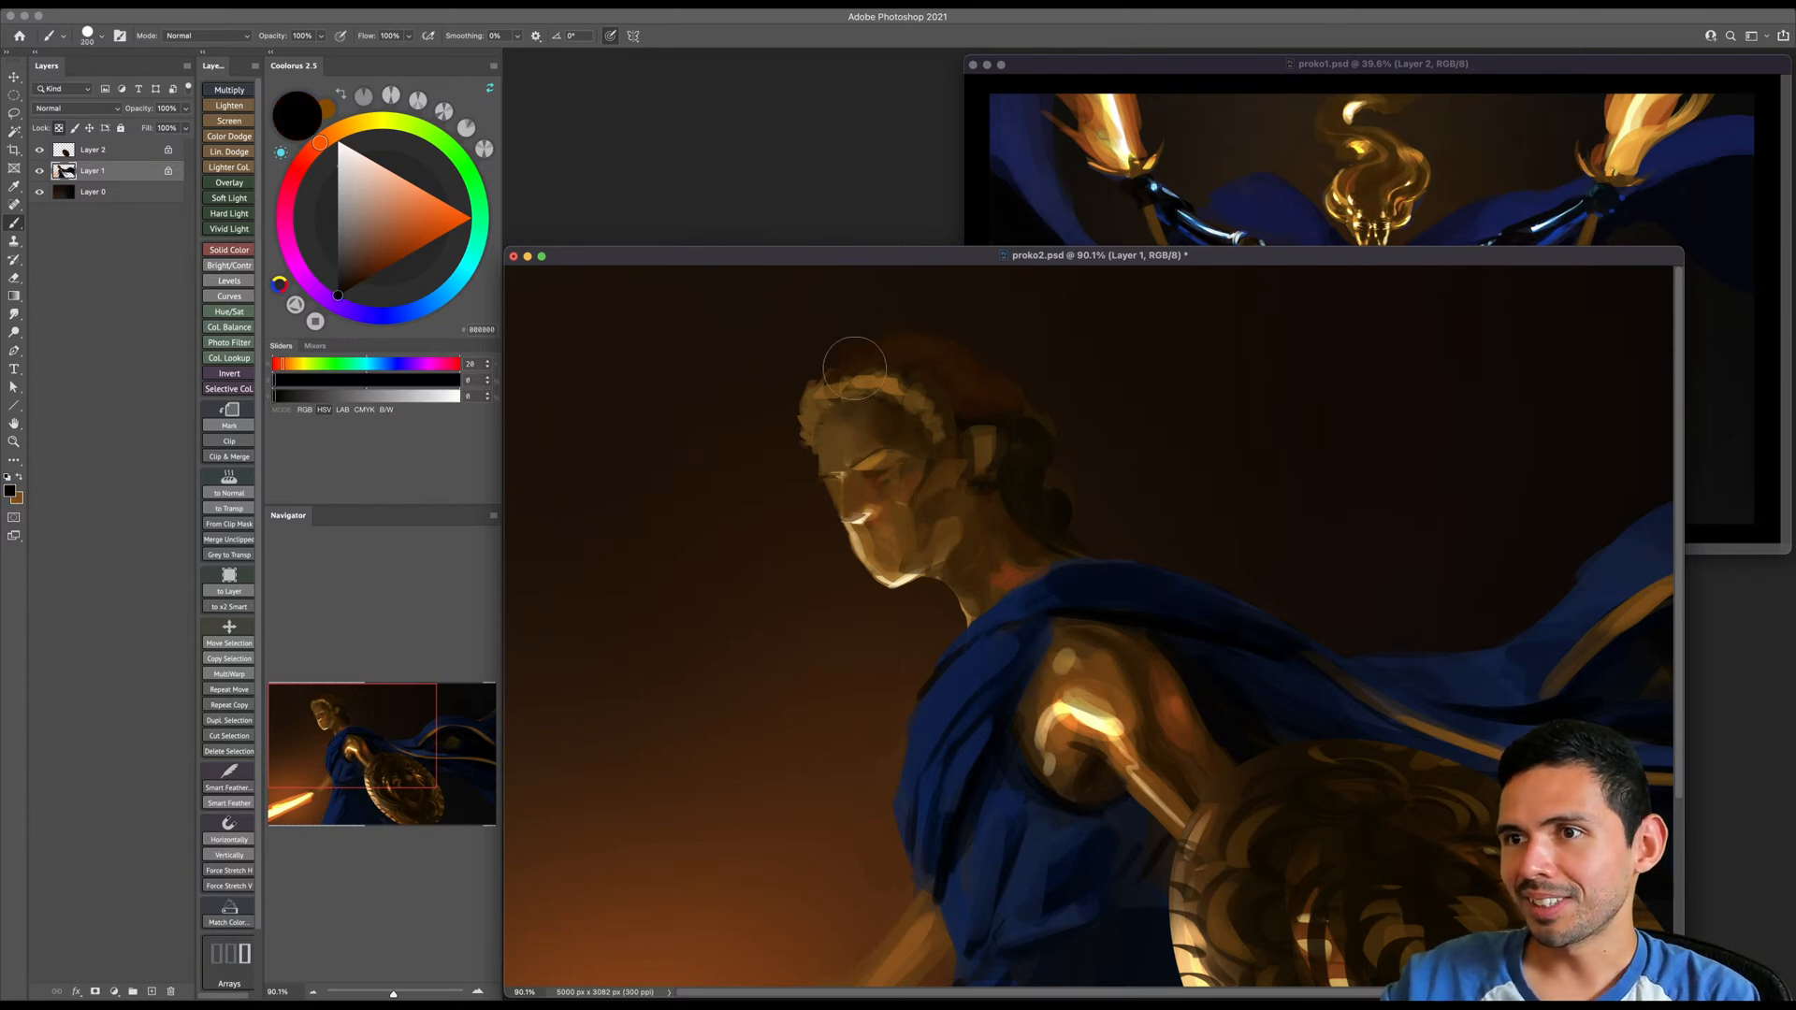
{"action": "mouse_move", "coordinate": [939, 365]}
{"action": "left_mouse_down"}
{"action": "mouse_move", "coordinate": [1023, 404]}
{"action": "mouse_move", "coordinate": [949, 398]}
{"action": "mouse_move", "coordinate": [1023, 388]}
{"action": "left_mouse_up"}
{"action": "key", "text": "bracketright"}
{"action": "key", "text": "bracketright"}
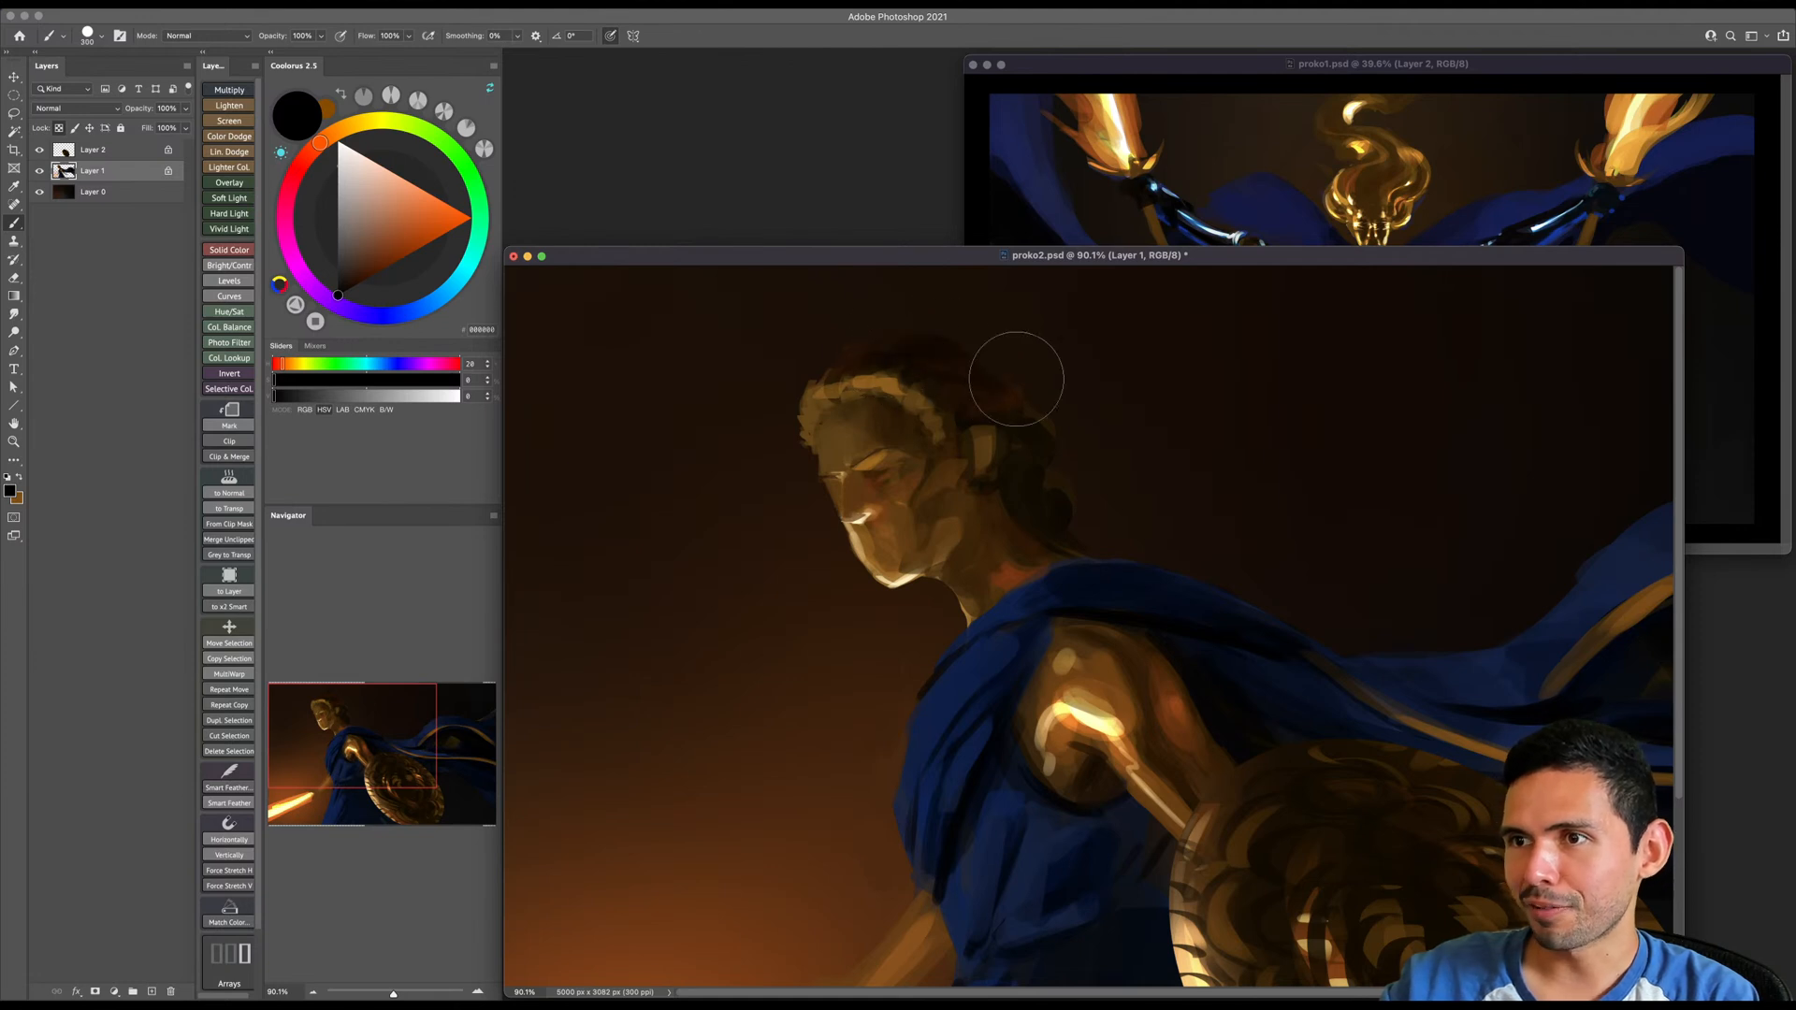
{"action": "key", "text": "bracketright"}
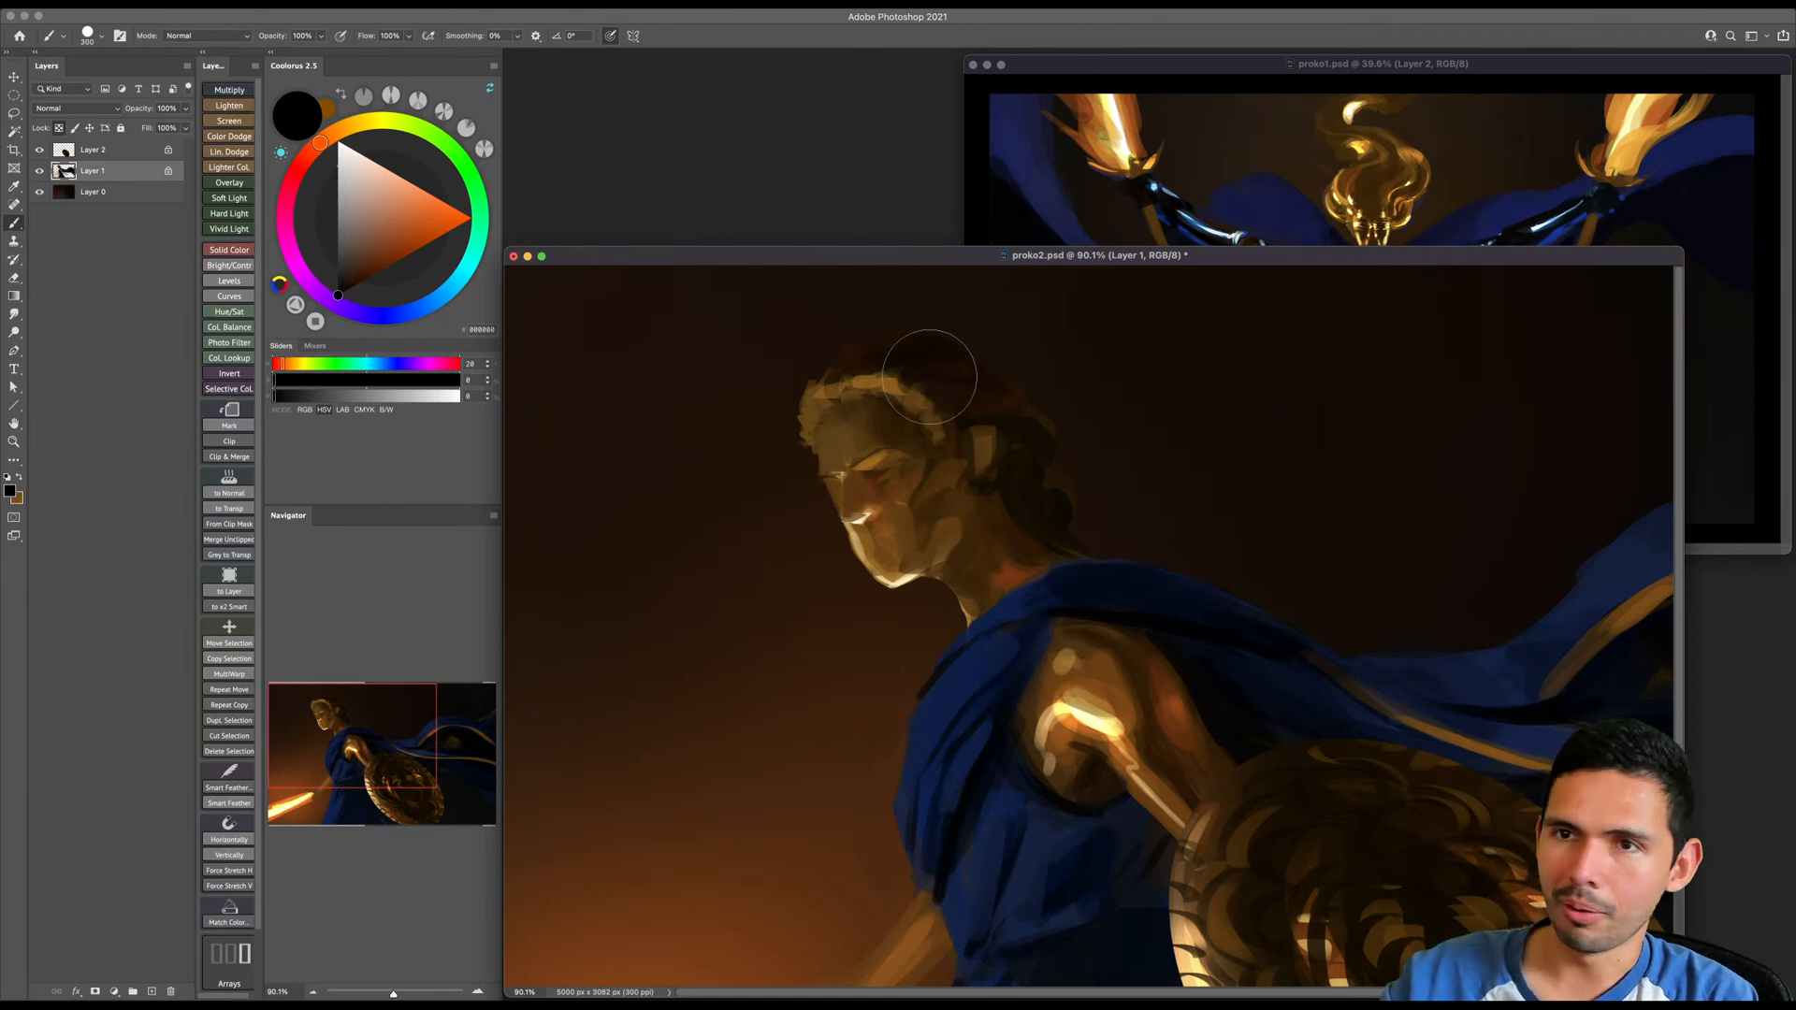
- Choose a dark orange-brown and paint it over the top of the hair, reducing the brush size
{"action": "left_click", "coordinate": [344, 130]}
{"action": "left_click", "coordinate": [365, 278]}
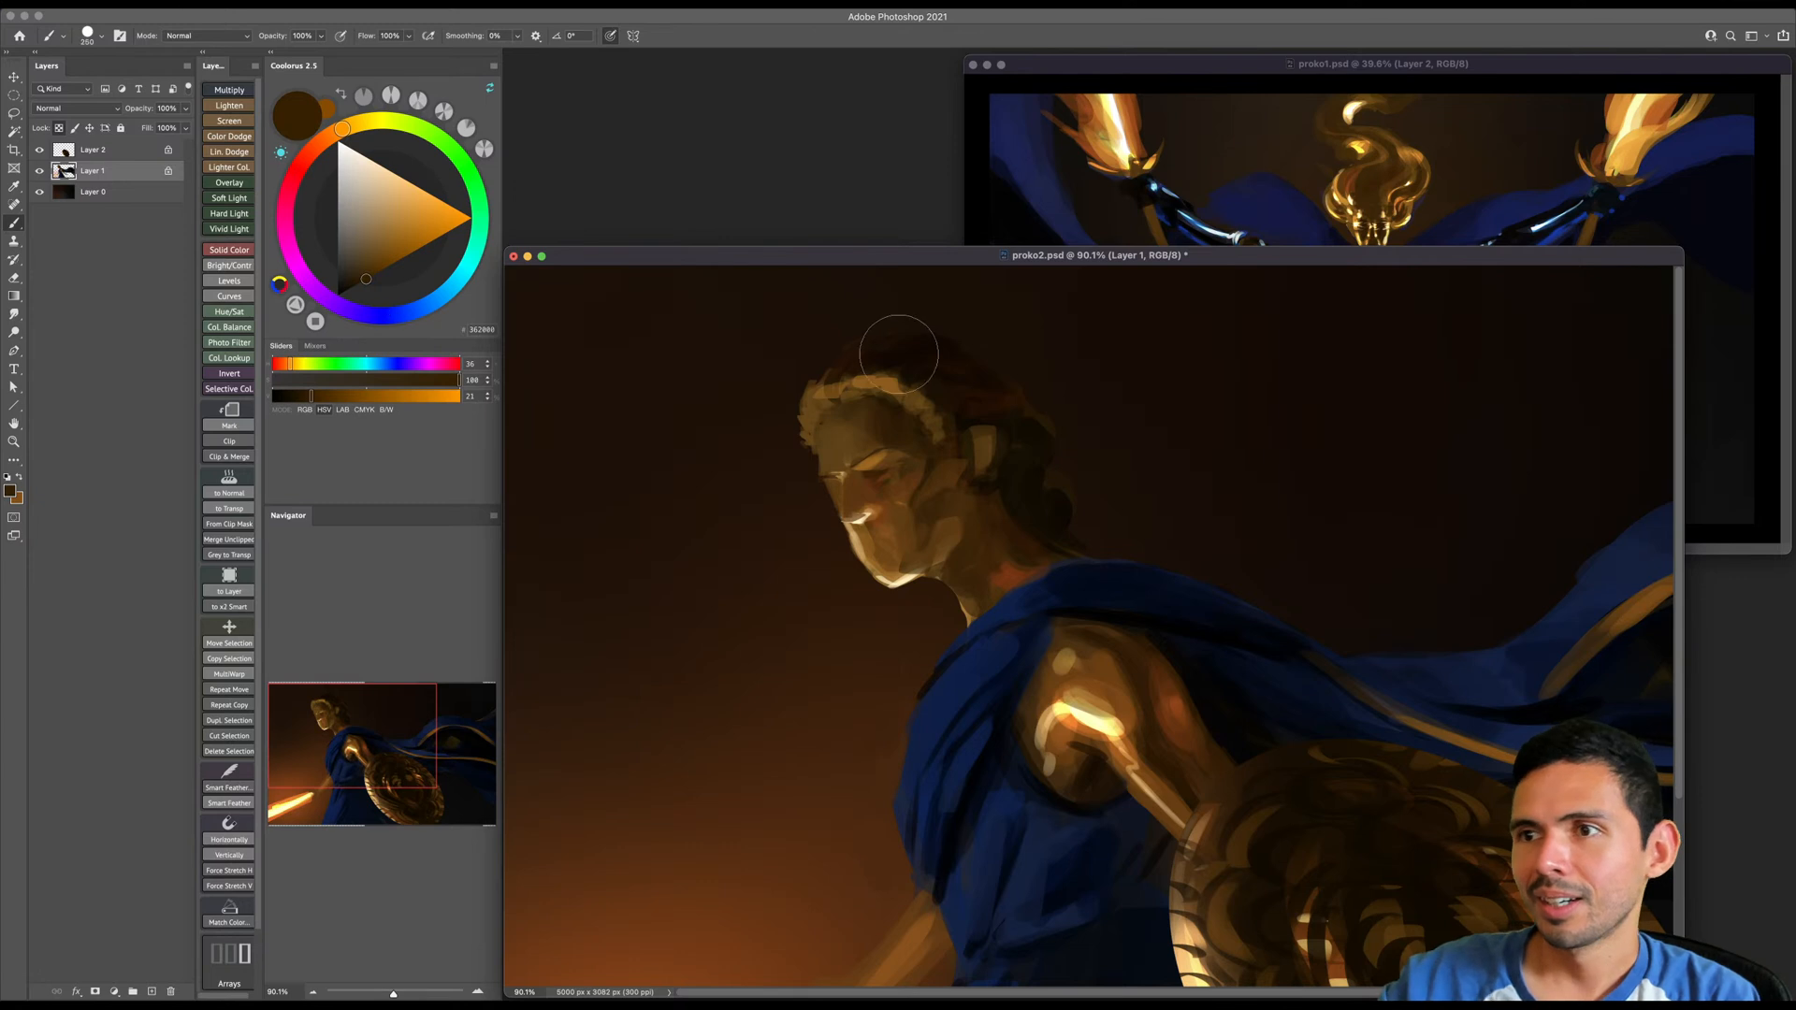
{"action": "key", "text": "bracketleft"}
{"action": "key", "text": "bracketleft"}
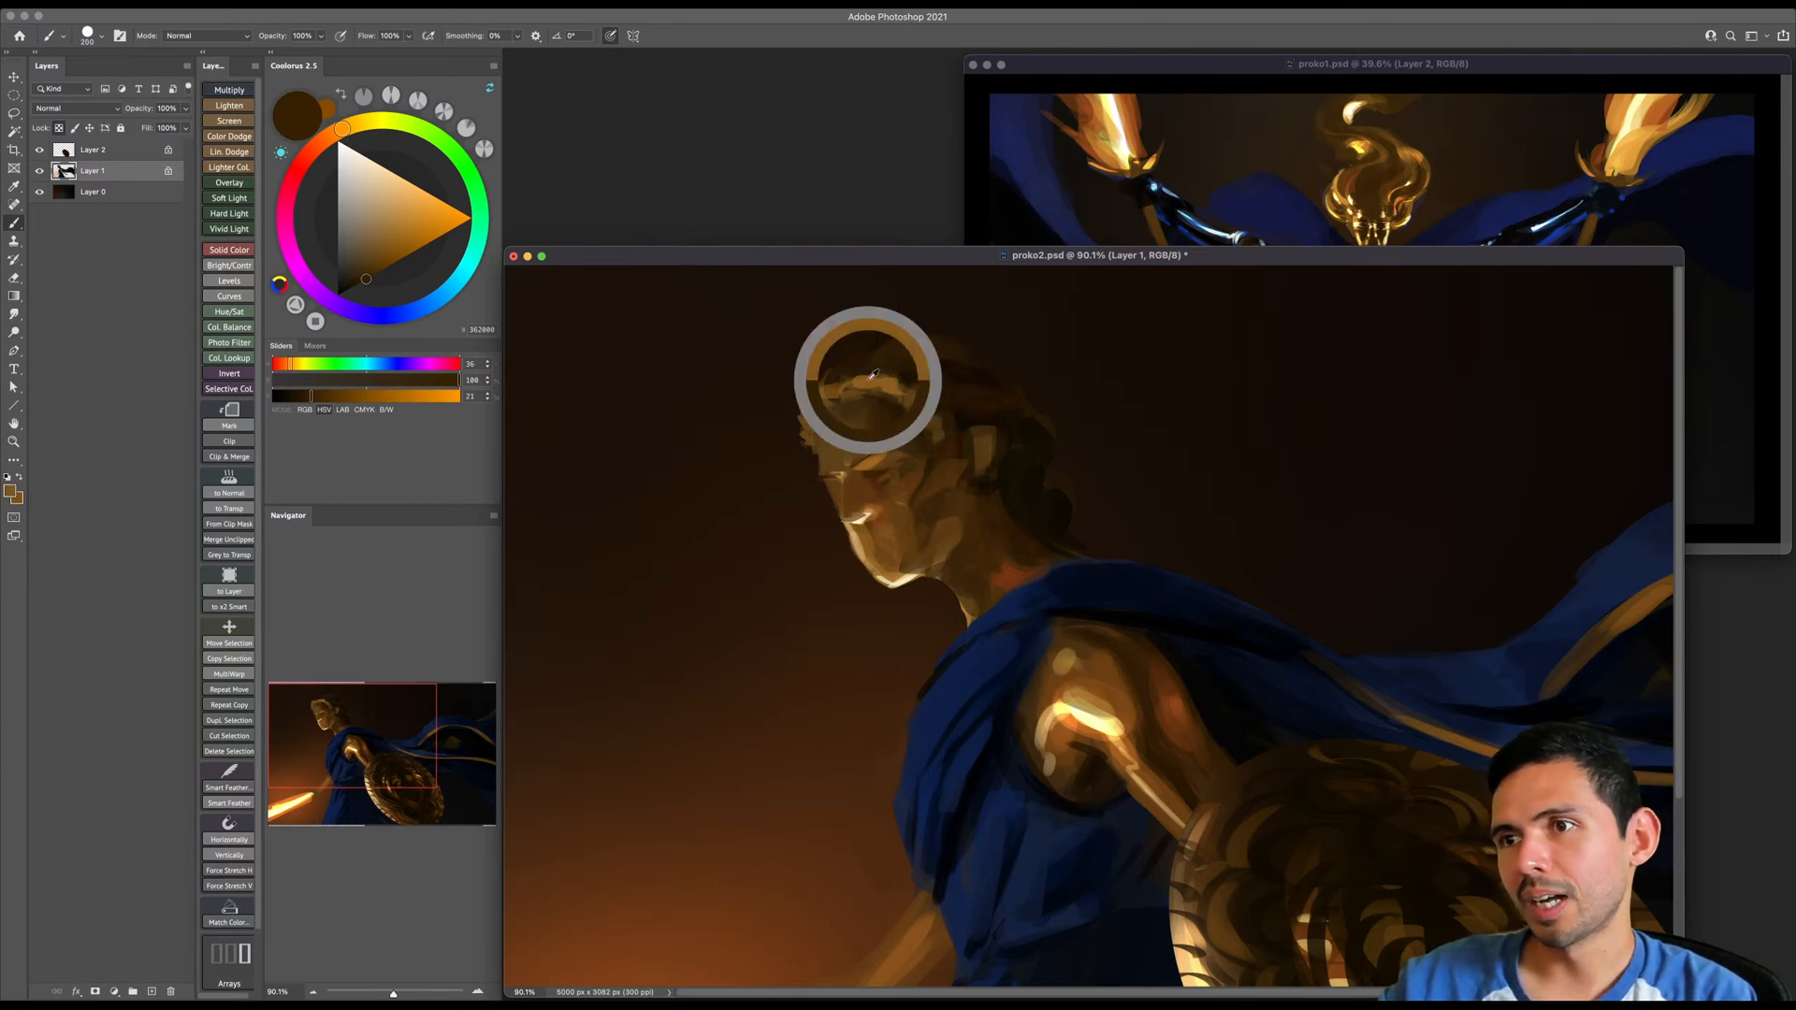
- Sample golden brown from the front curls and paint lighter locks just above them with a much smaller brush
{"action": "left_click", "coordinate": [874, 373], "text": "alt"}
{"action": "key", "text": "bracketleft"}
{"action": "key", "text": "bracketleft"}
{"action": "key", "text": "bracketleft"}
{"action": "key", "text": "bracketleft"}
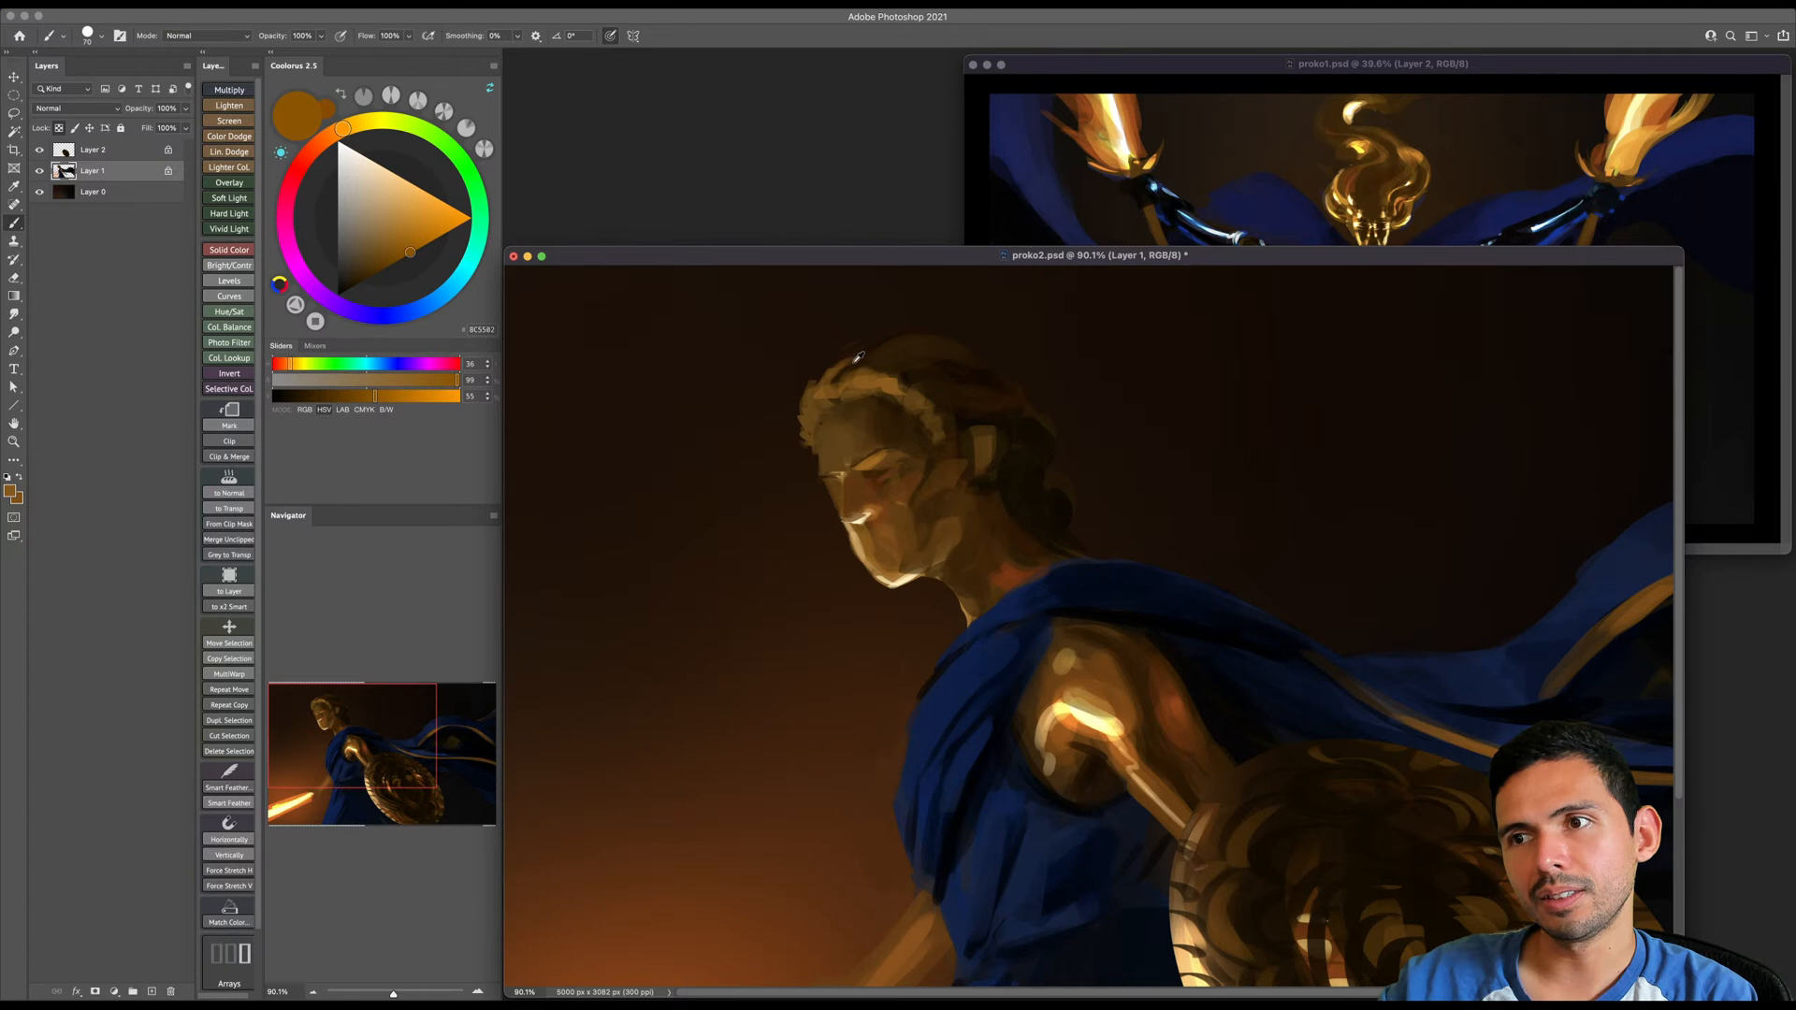
- Unlock Layer 1's transparency and paint brown locks from the front edge of the hair across the top of the head
{"action": "left_click", "coordinate": [856, 357], "text": "alt"}
{"action": "key", "text": "bracketleft"}
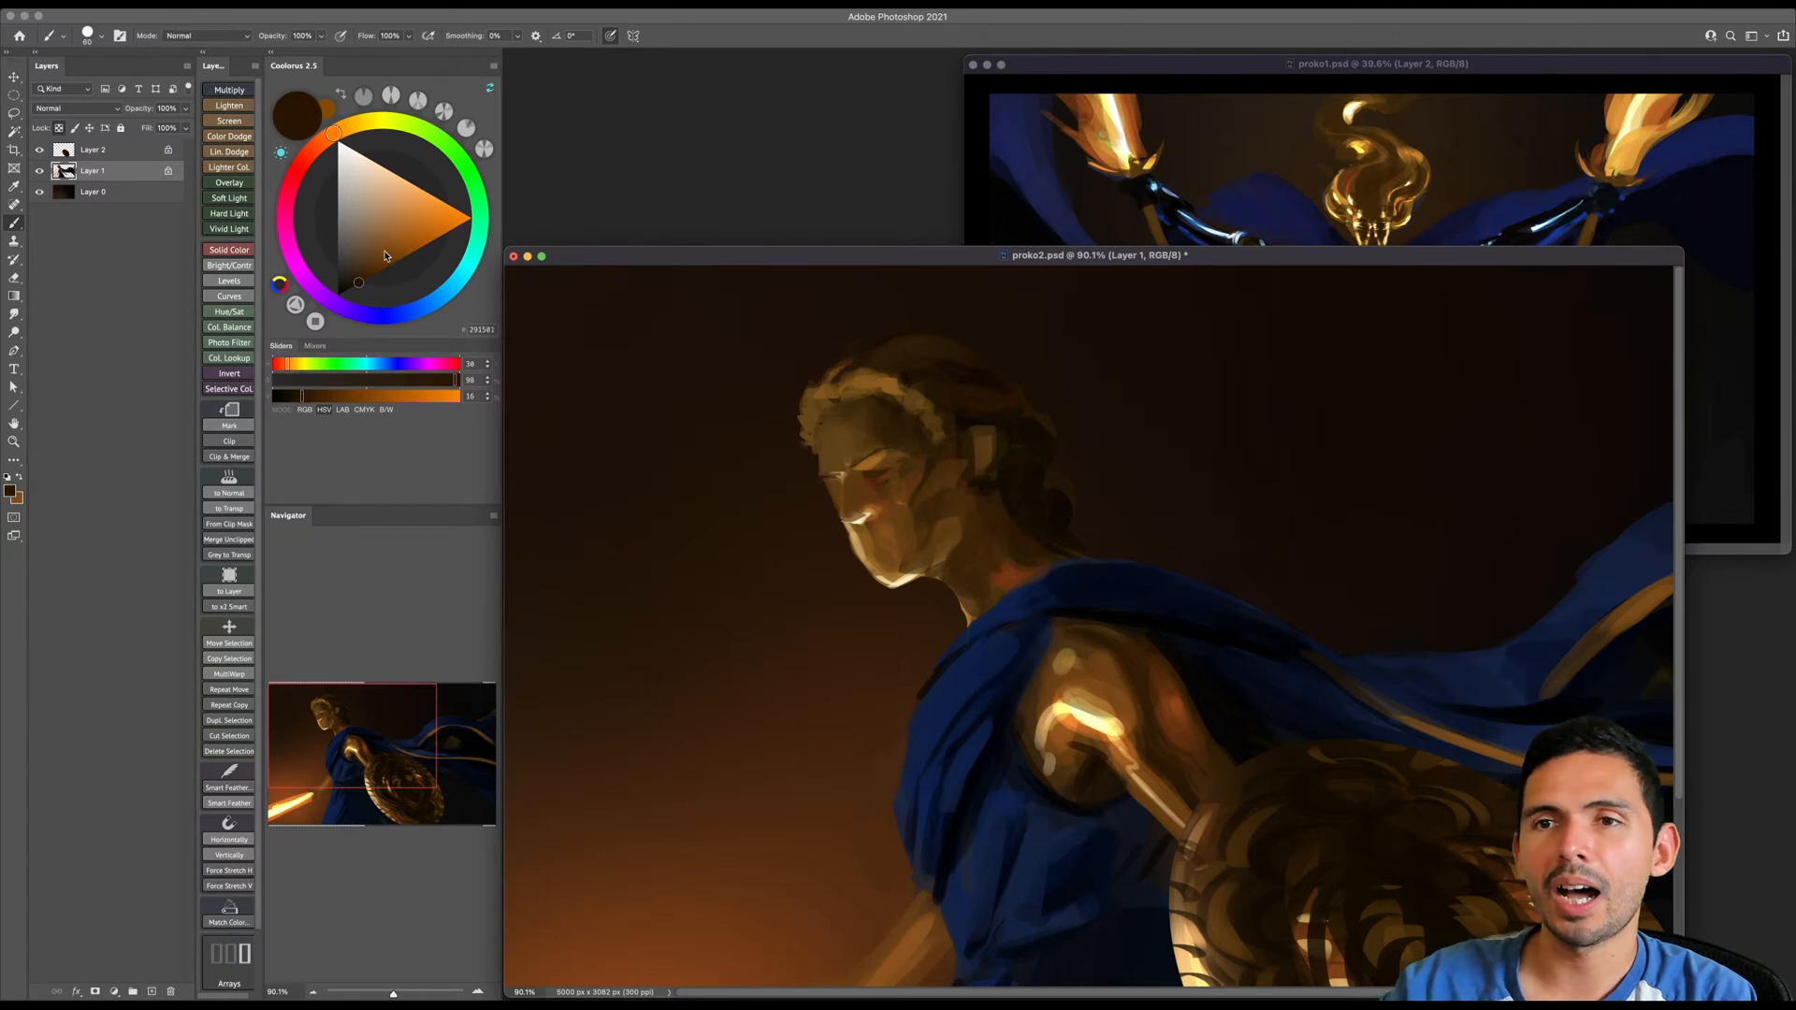
{"action": "left_click", "coordinate": [894, 377], "text": "alt"}
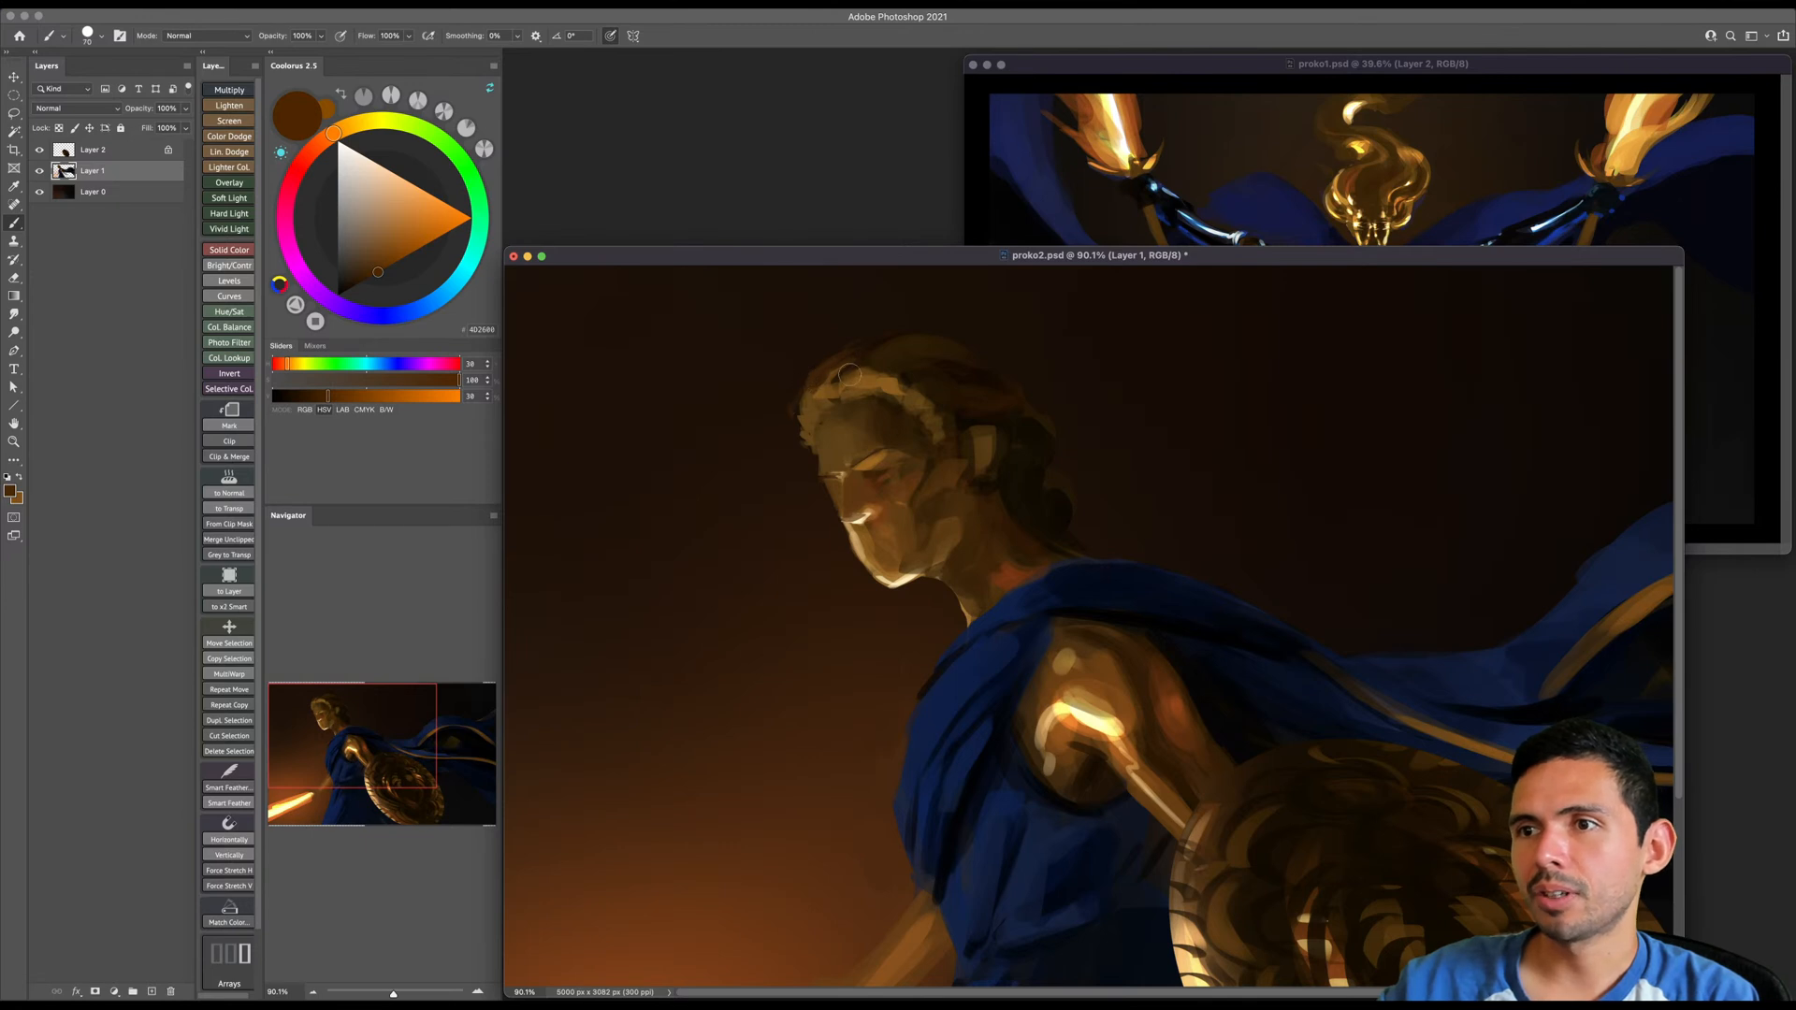
{"action": "key", "text": "bracketright"}
{"action": "key", "text": "bracketright"}
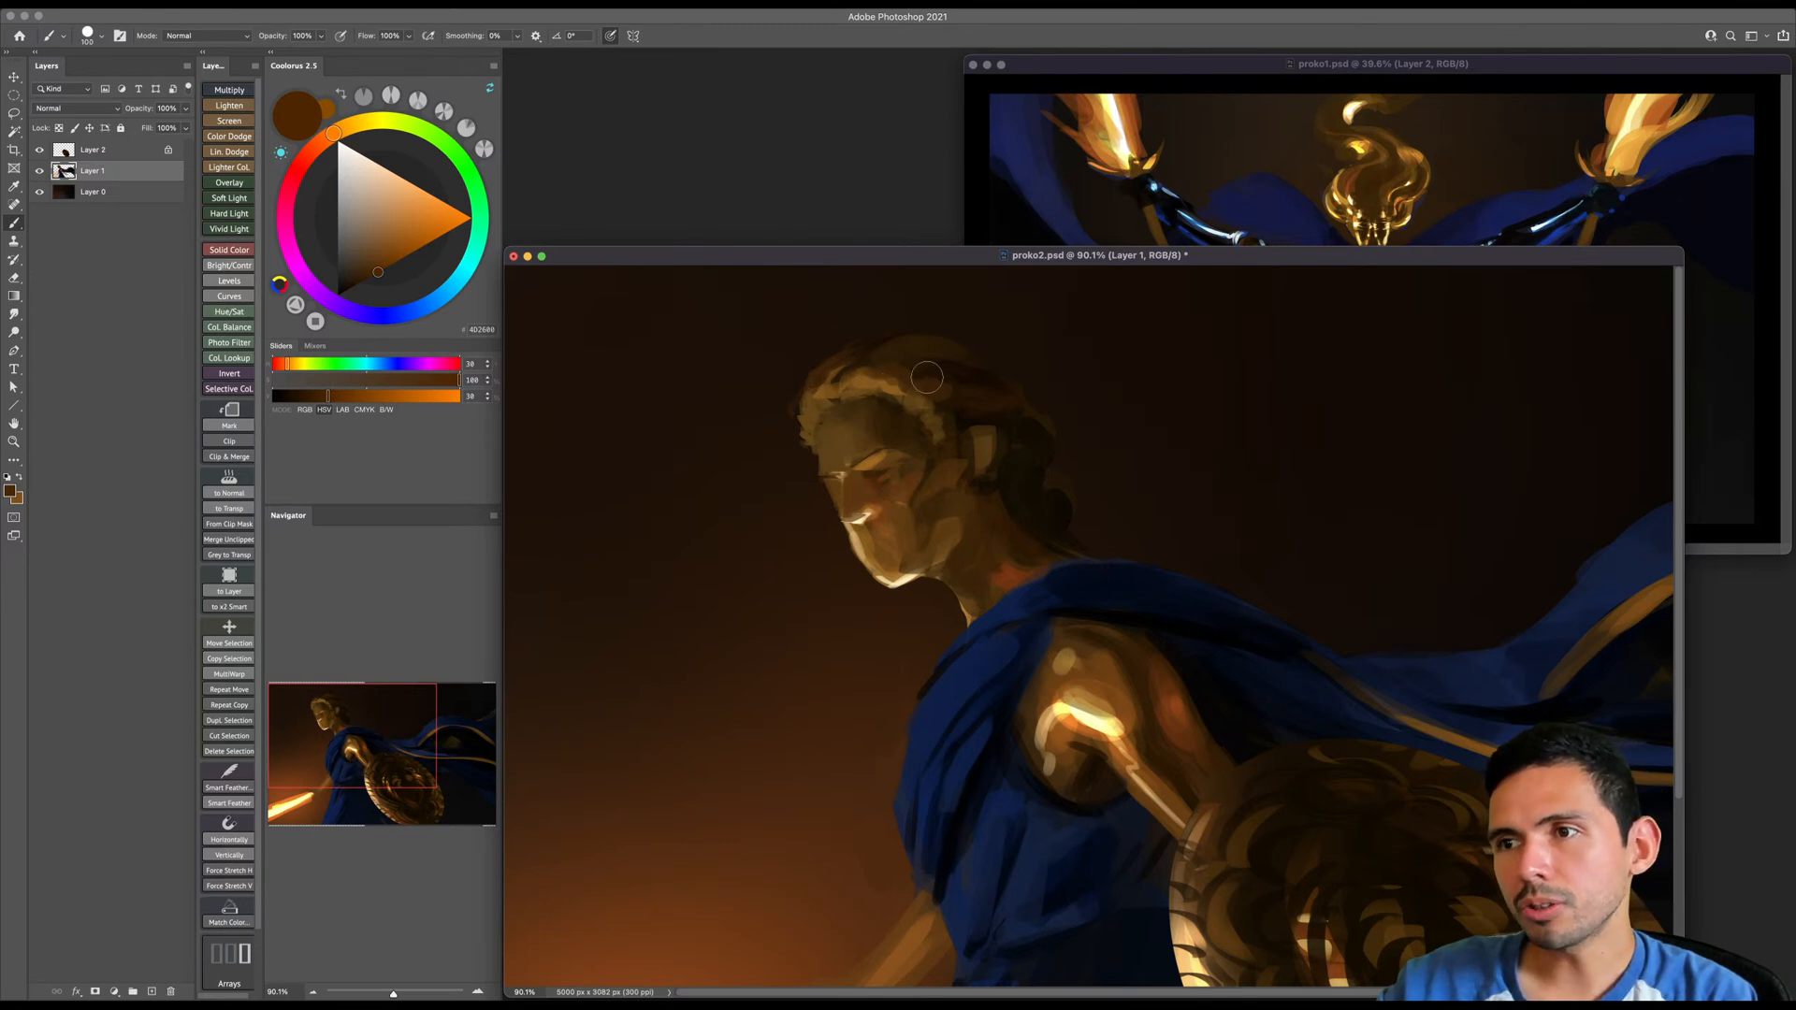
{"action": "key", "text": "bracketright"}
{"action": "key", "text": "bracketright"}
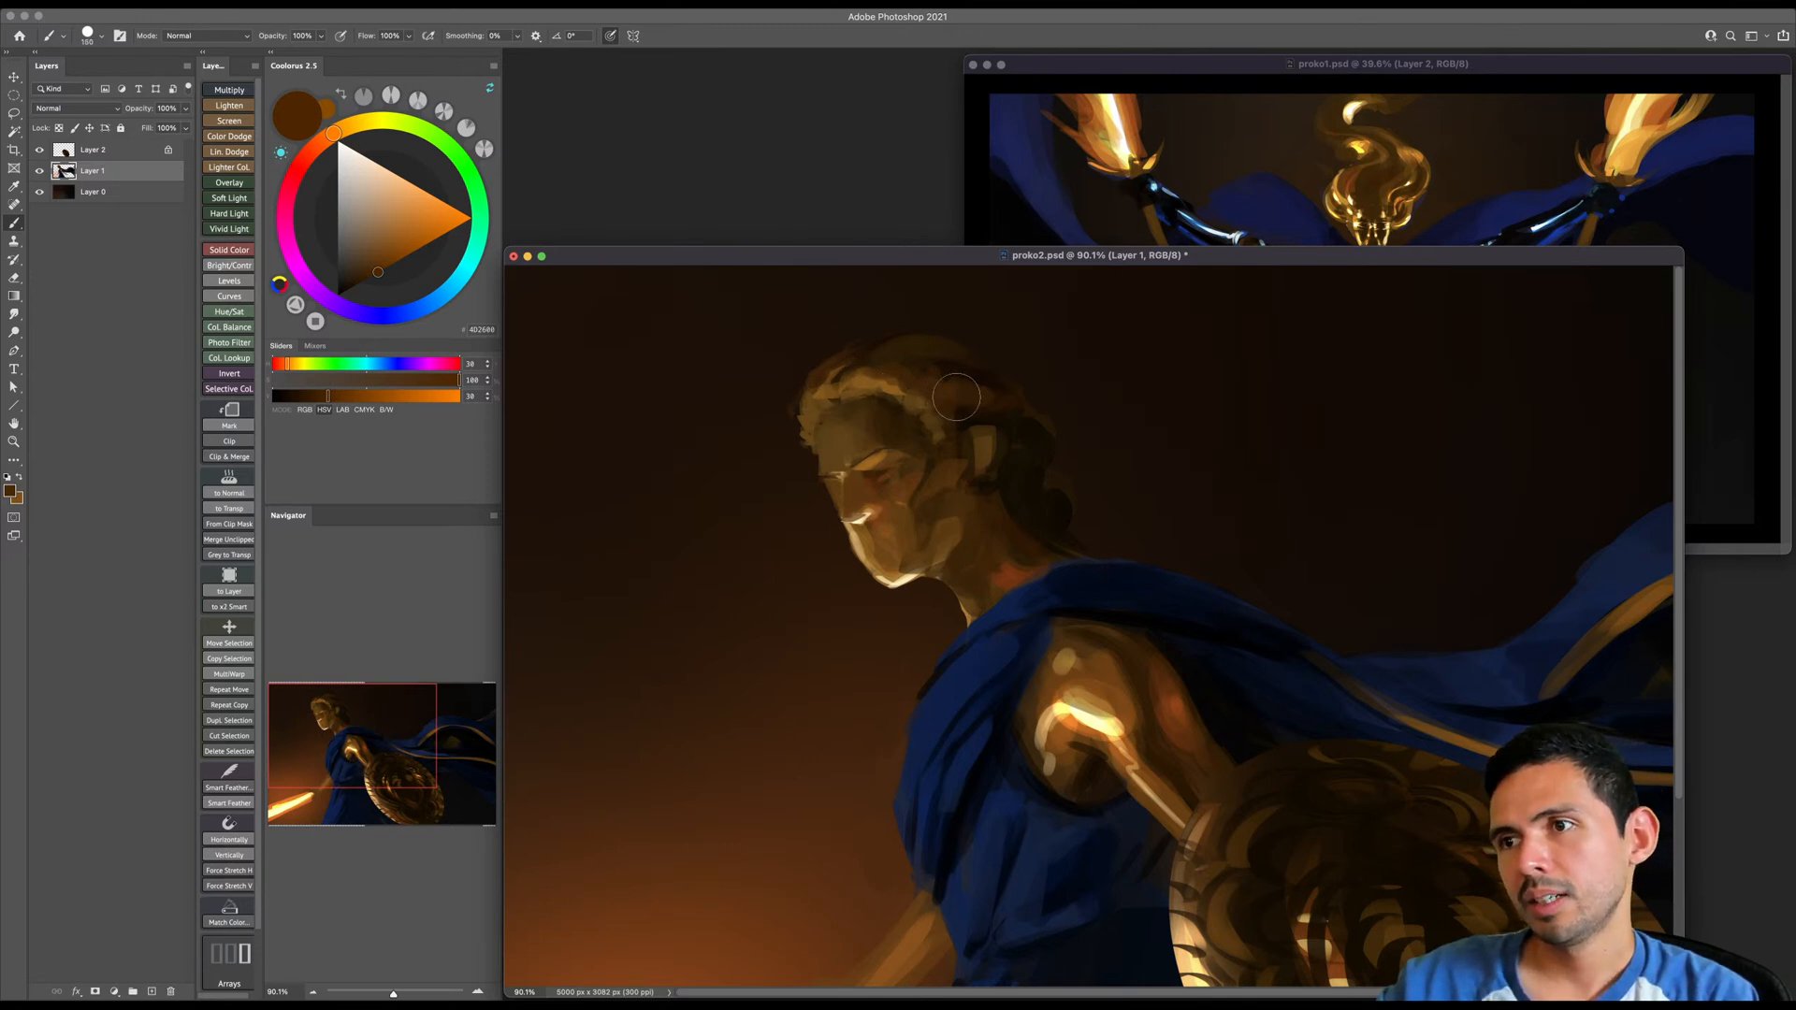
{"action": "key", "text": "bracketleft"}
{"action": "key", "text": "bracketleft"}
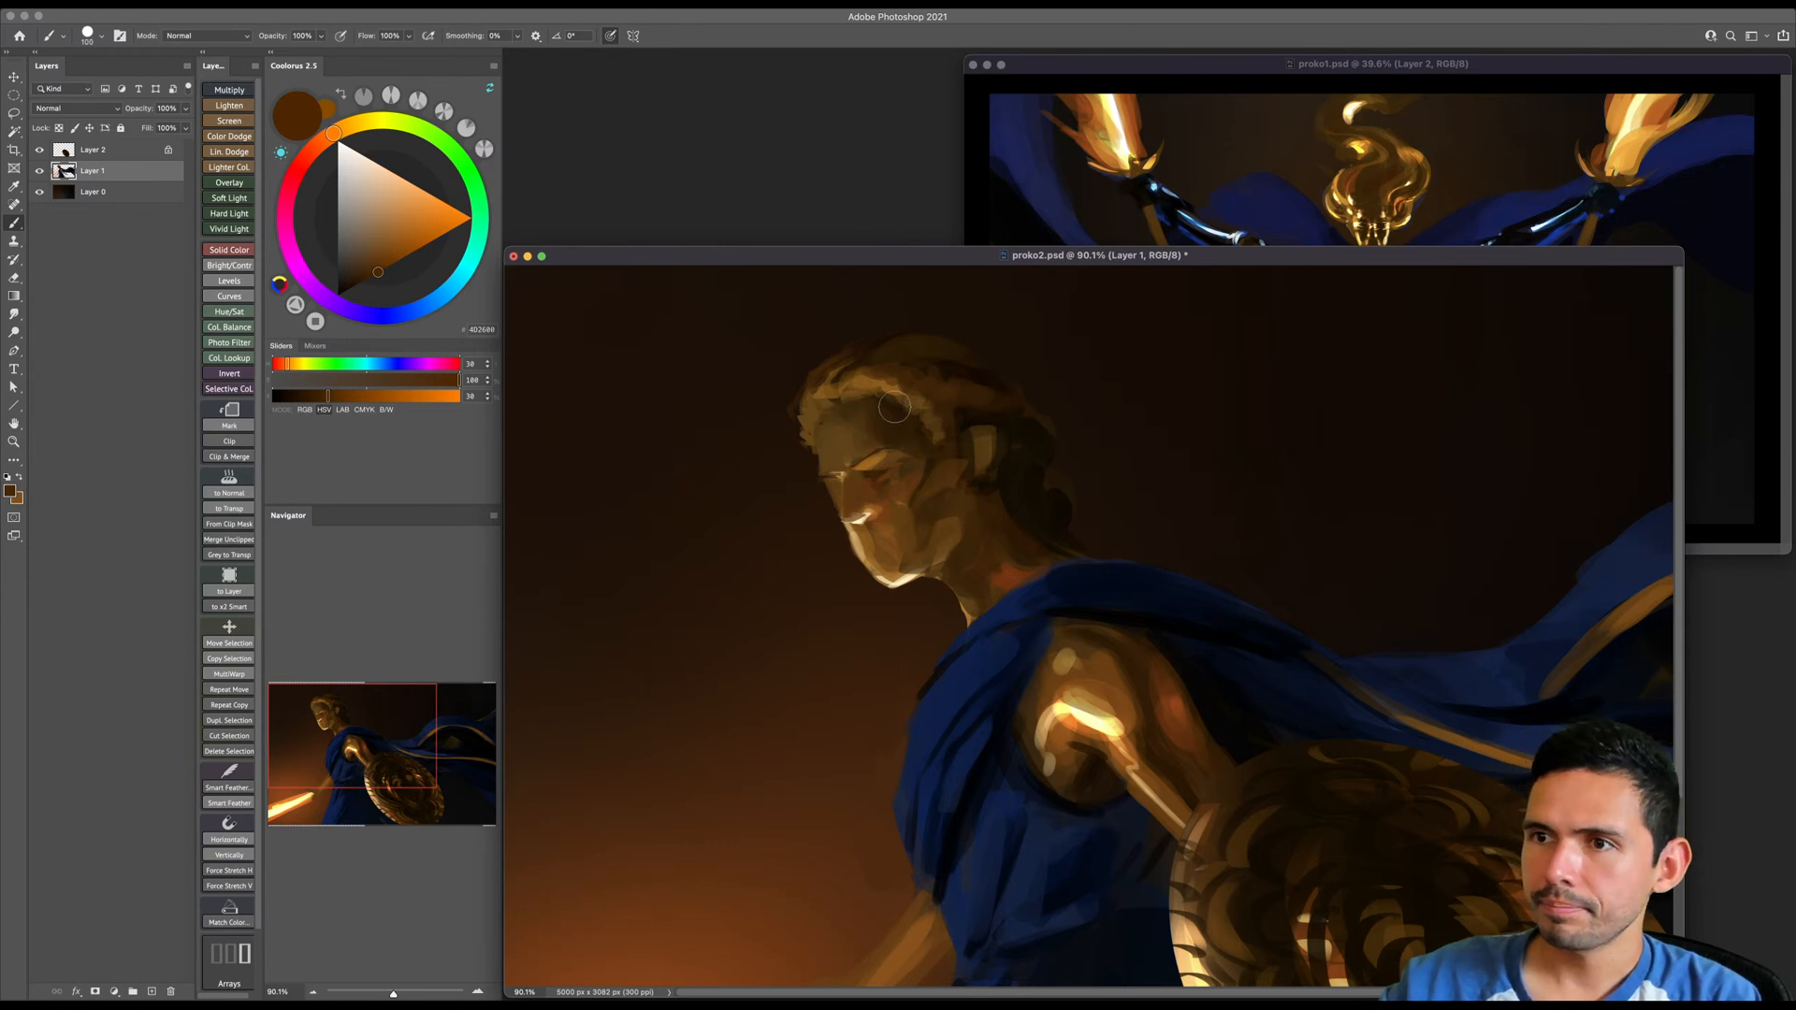
- Alternate sampled dark and mid browns to shade the forehead under the hairline and blend it toward the brow
{"action": "left_click", "coordinate": [894, 403], "text": "alt"}
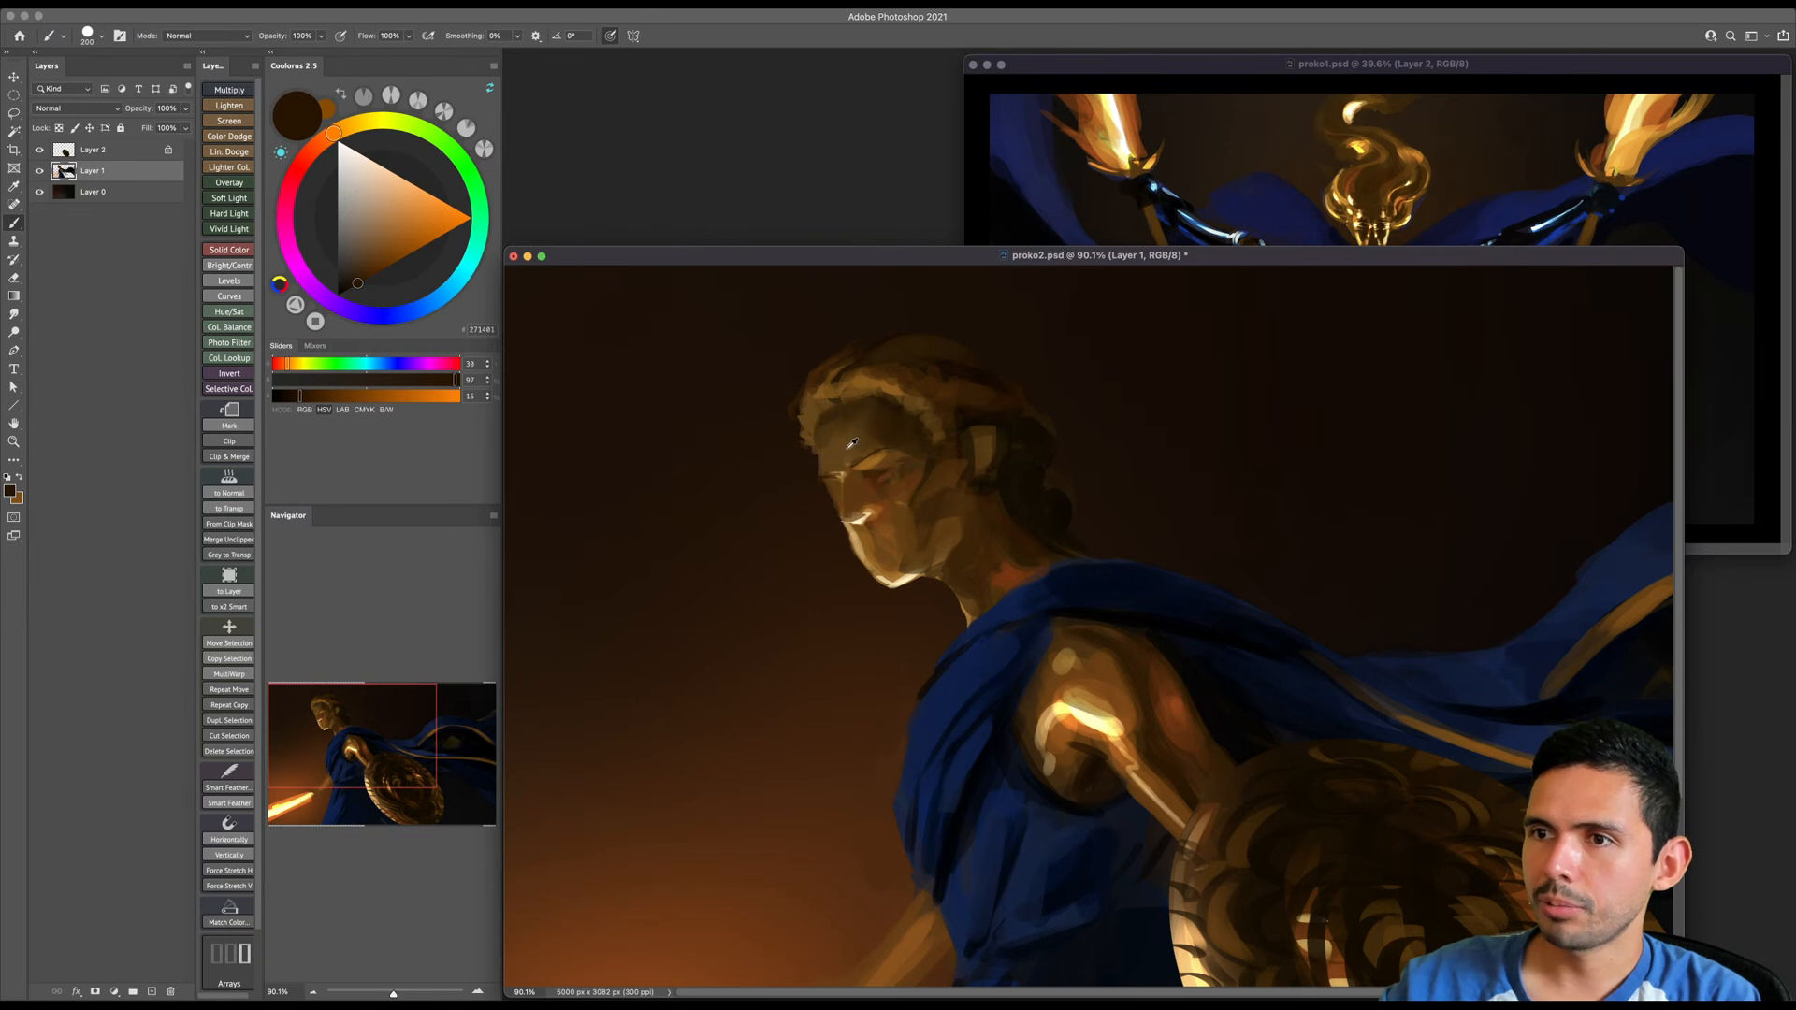
{"action": "left_click", "coordinate": [850, 440], "text": "alt"}
{"action": "left_click", "coordinate": [851, 408], "text": "alt"}
{"action": "key", "text": "bracketleft"}
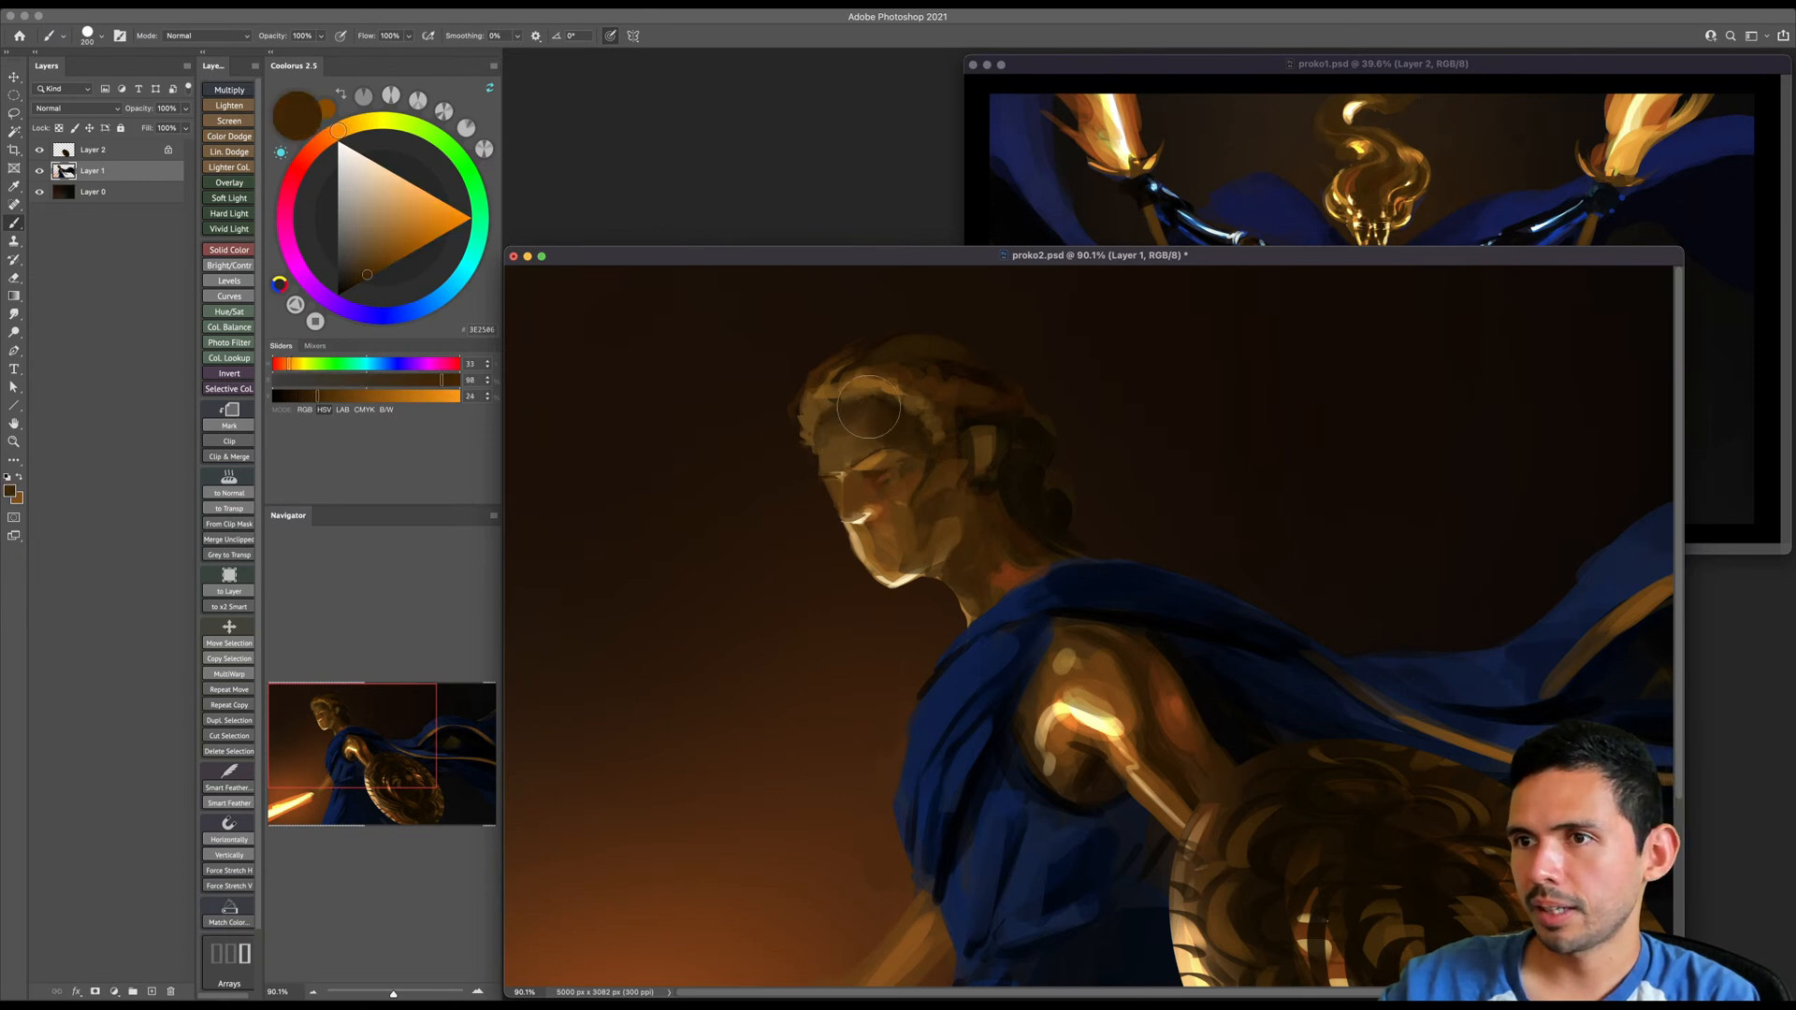
{"action": "left_click", "coordinate": [831, 438], "text": "alt"}
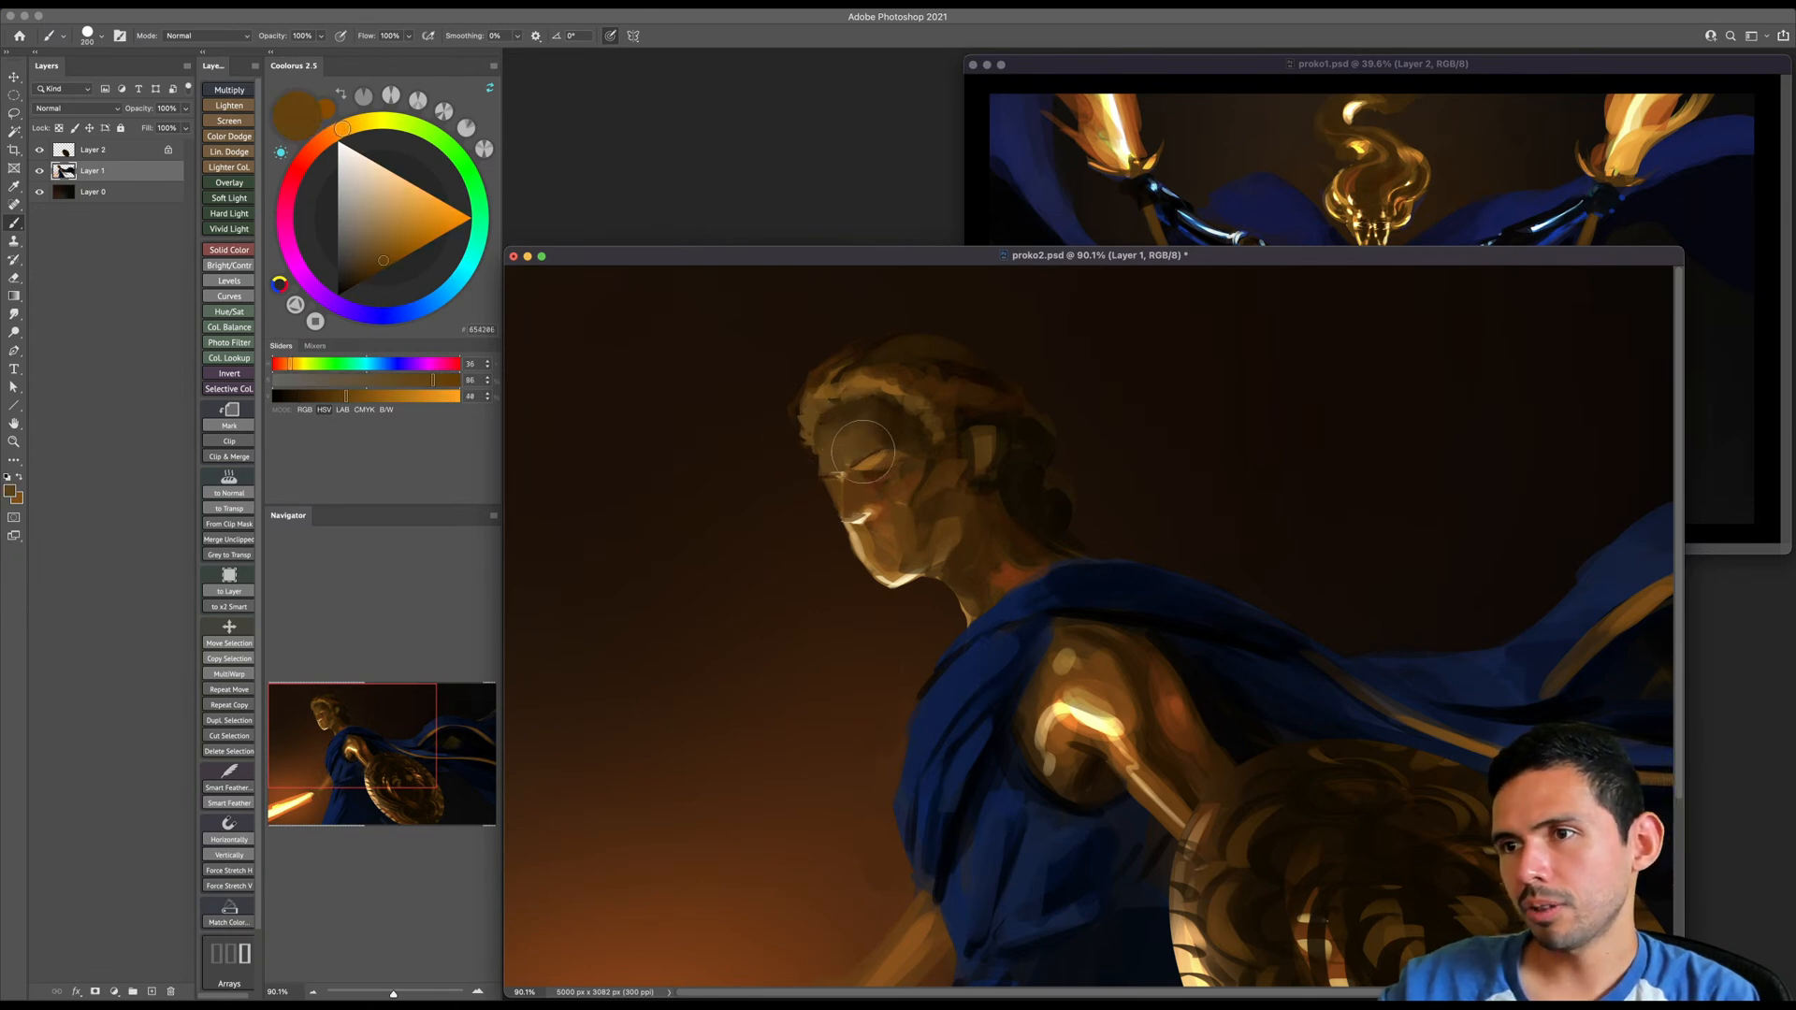
{"action": "left_click_drag", "start_coordinate": [865, 421], "coordinate": [882, 421]}
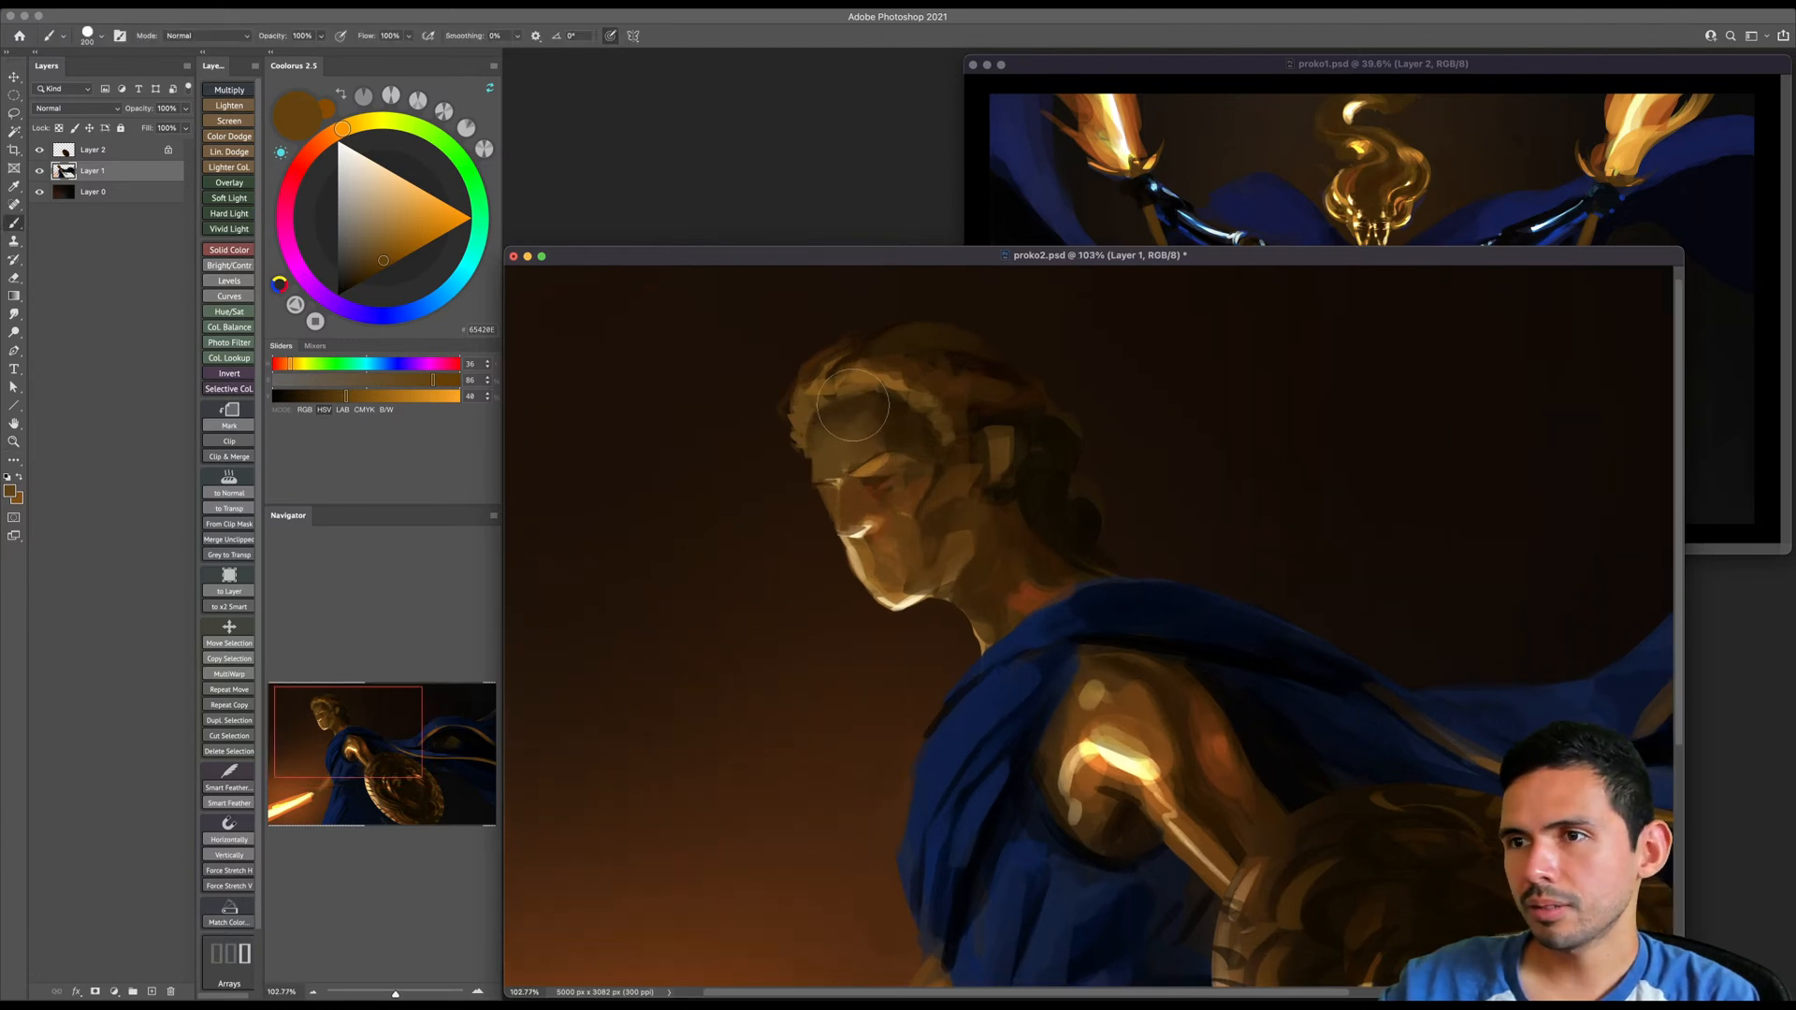
{"action": "left_click", "coordinate": [851, 408], "text": "alt"}
{"action": "key", "text": "bracketleft"}
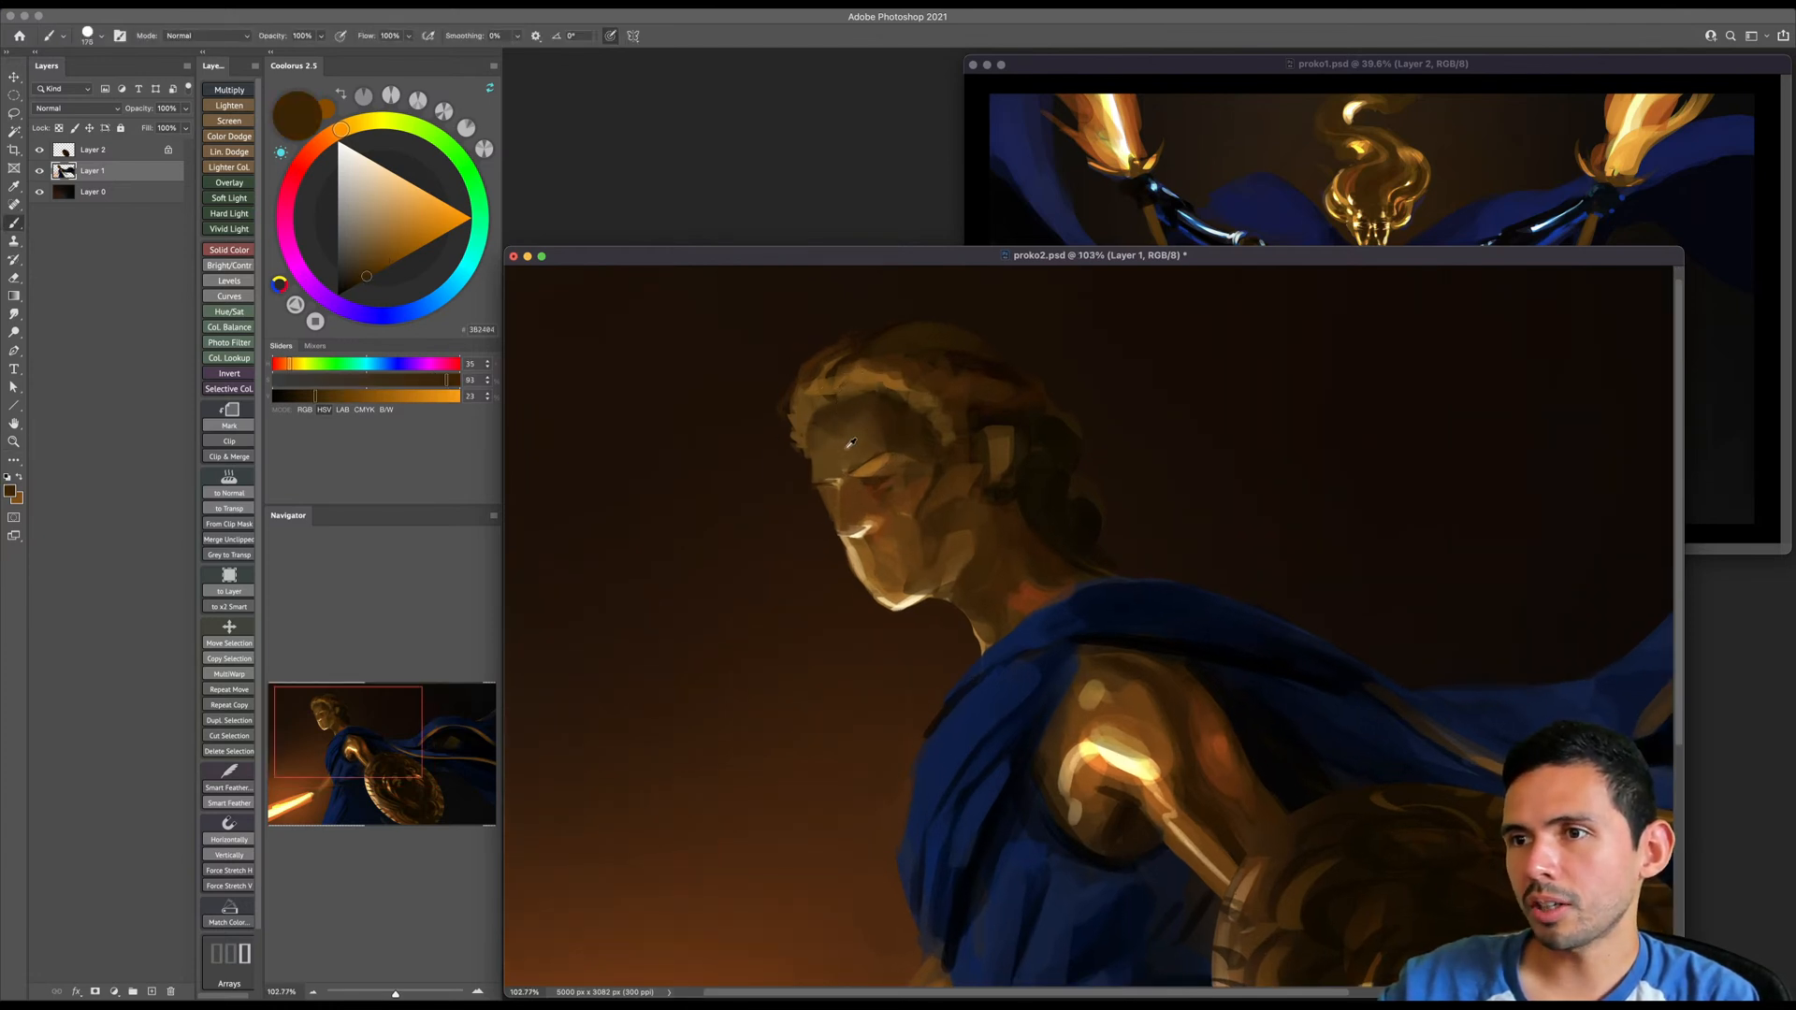
{"action": "left_click", "coordinate": [853, 442], "text": "alt"}
{"action": "key", "text": "bracketright"}
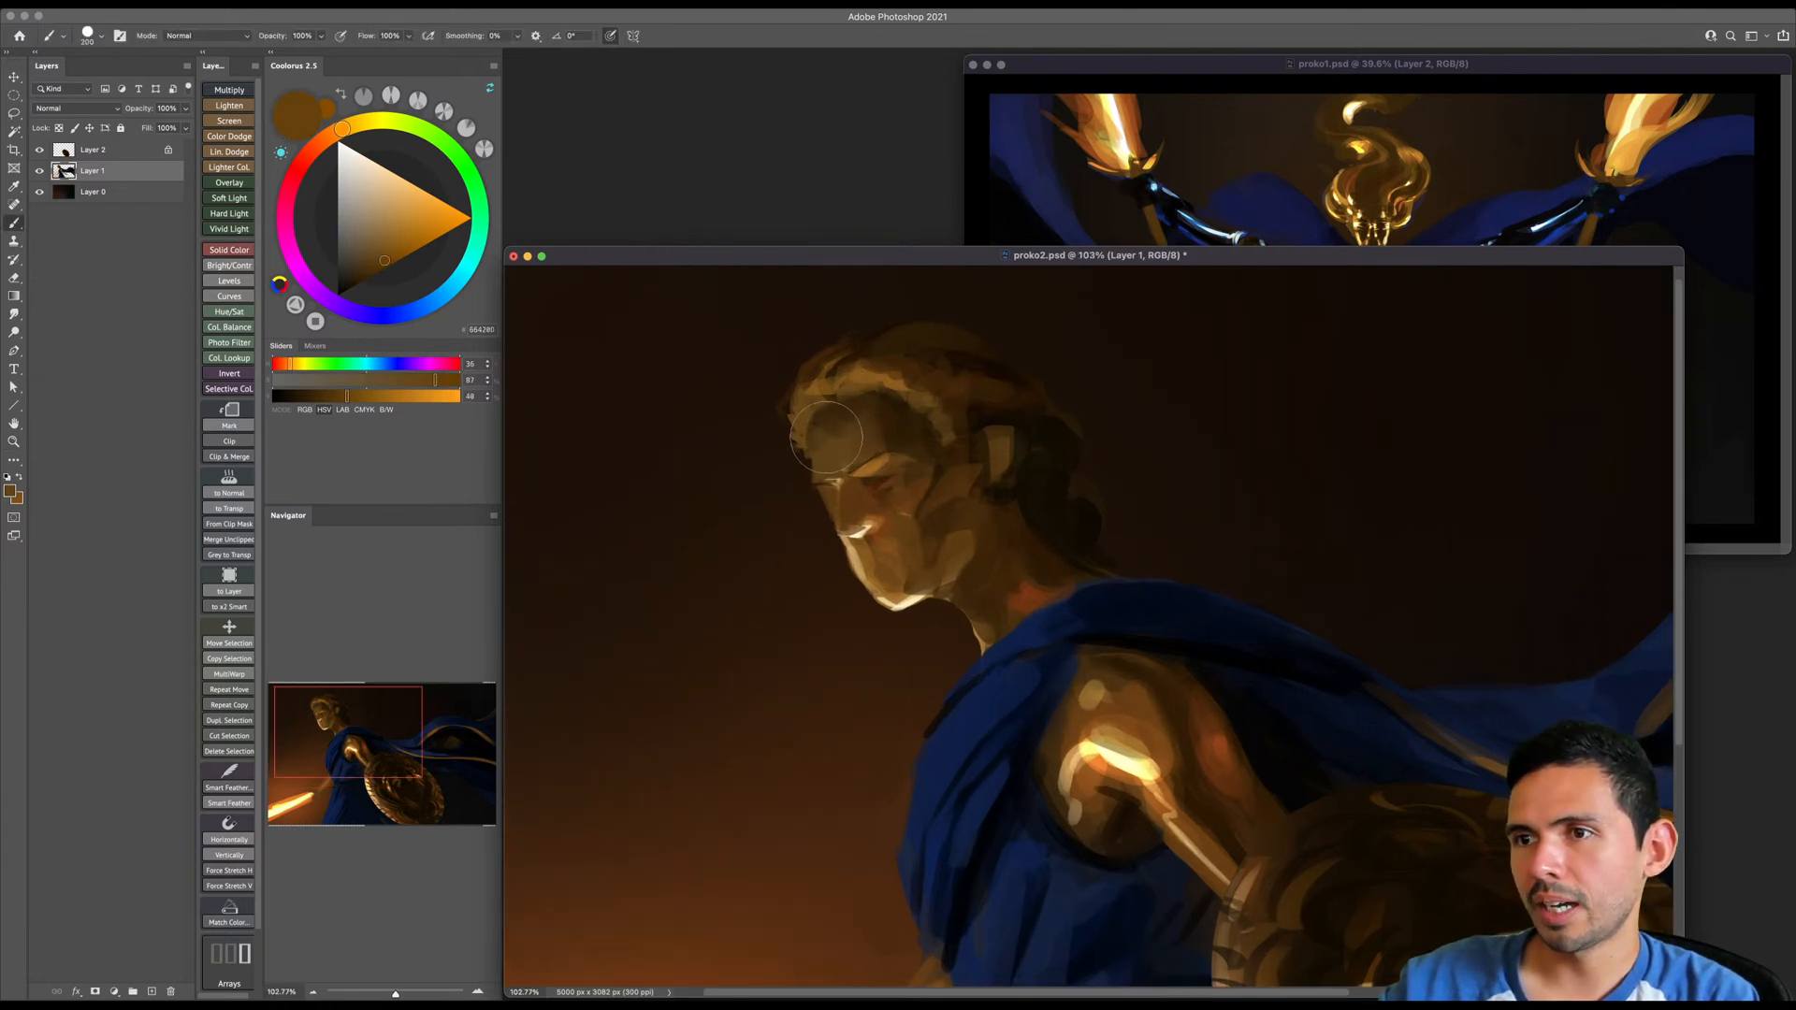
- Sample dark and mid browns from the face and shade the eye socket and nose side with a smaller brush
{"action": "left_click", "coordinate": [905, 421], "text": "alt"}
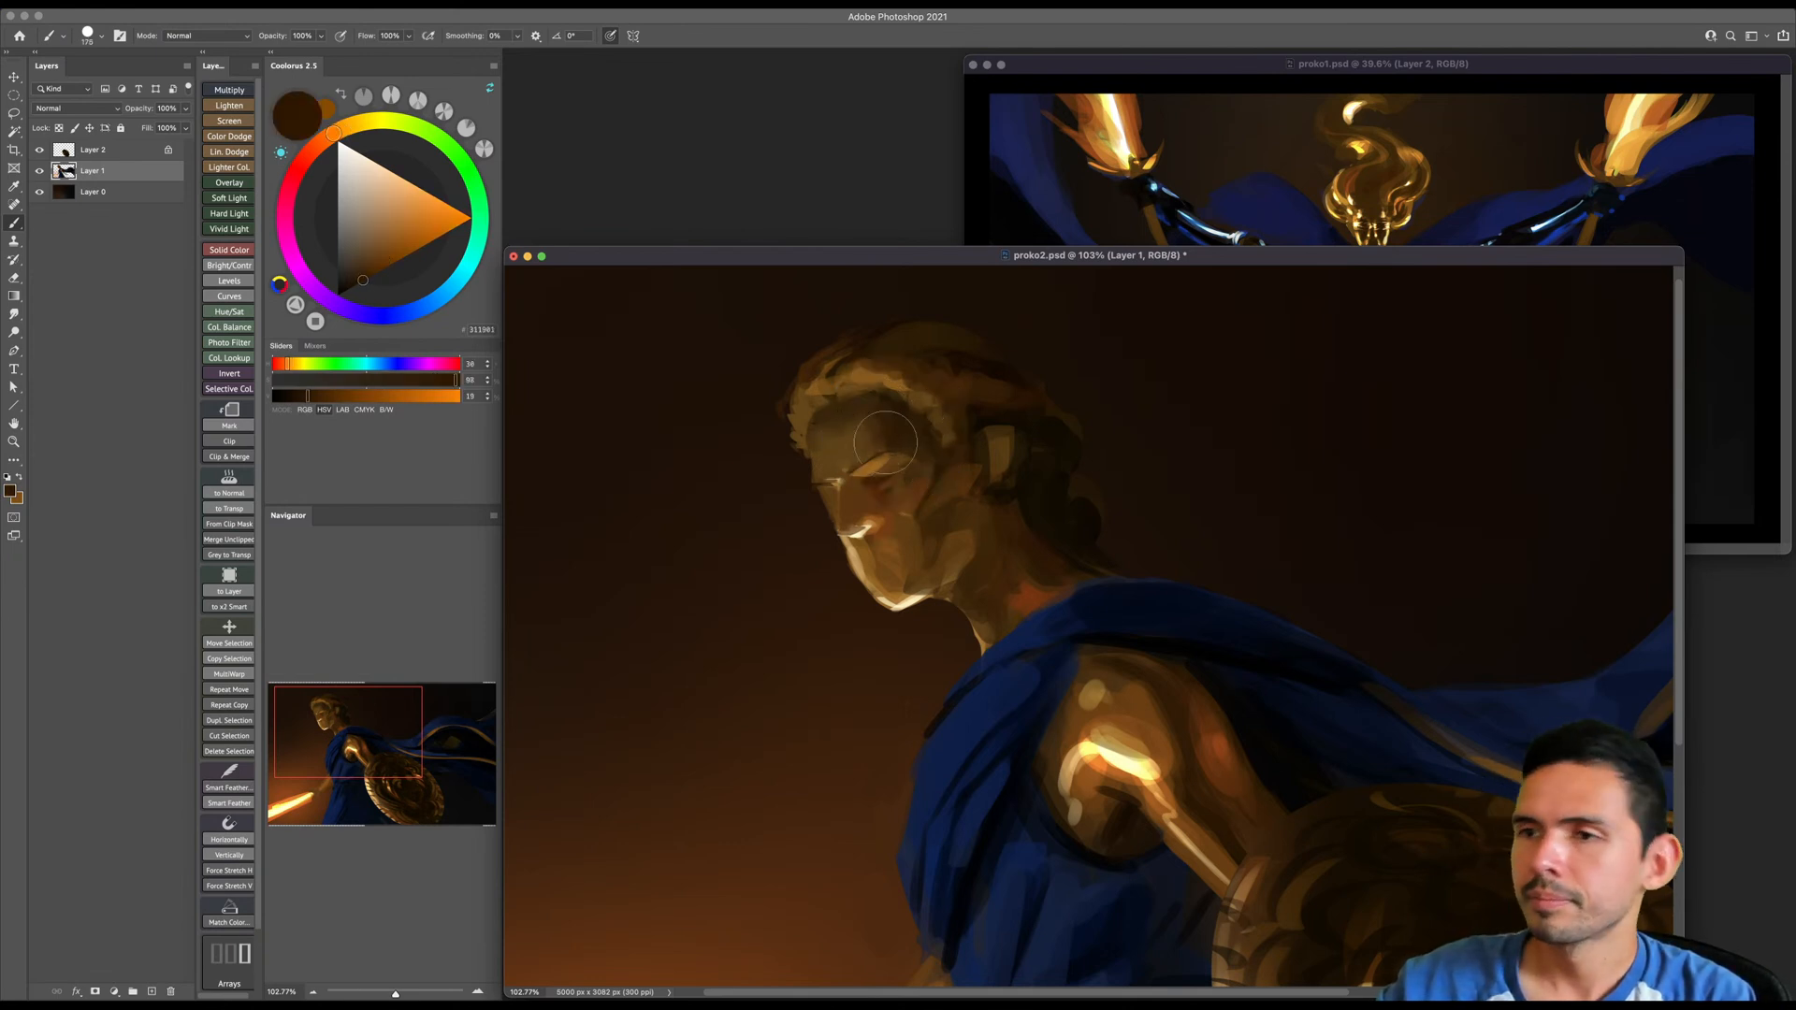
{"action": "key", "text": "bracketleft"}
{"action": "key", "text": "bracketleft"}
{"action": "key", "text": "bracketleft"}
{"action": "left_click_drag", "start_coordinate": [884, 496], "coordinate": [872, 503]}
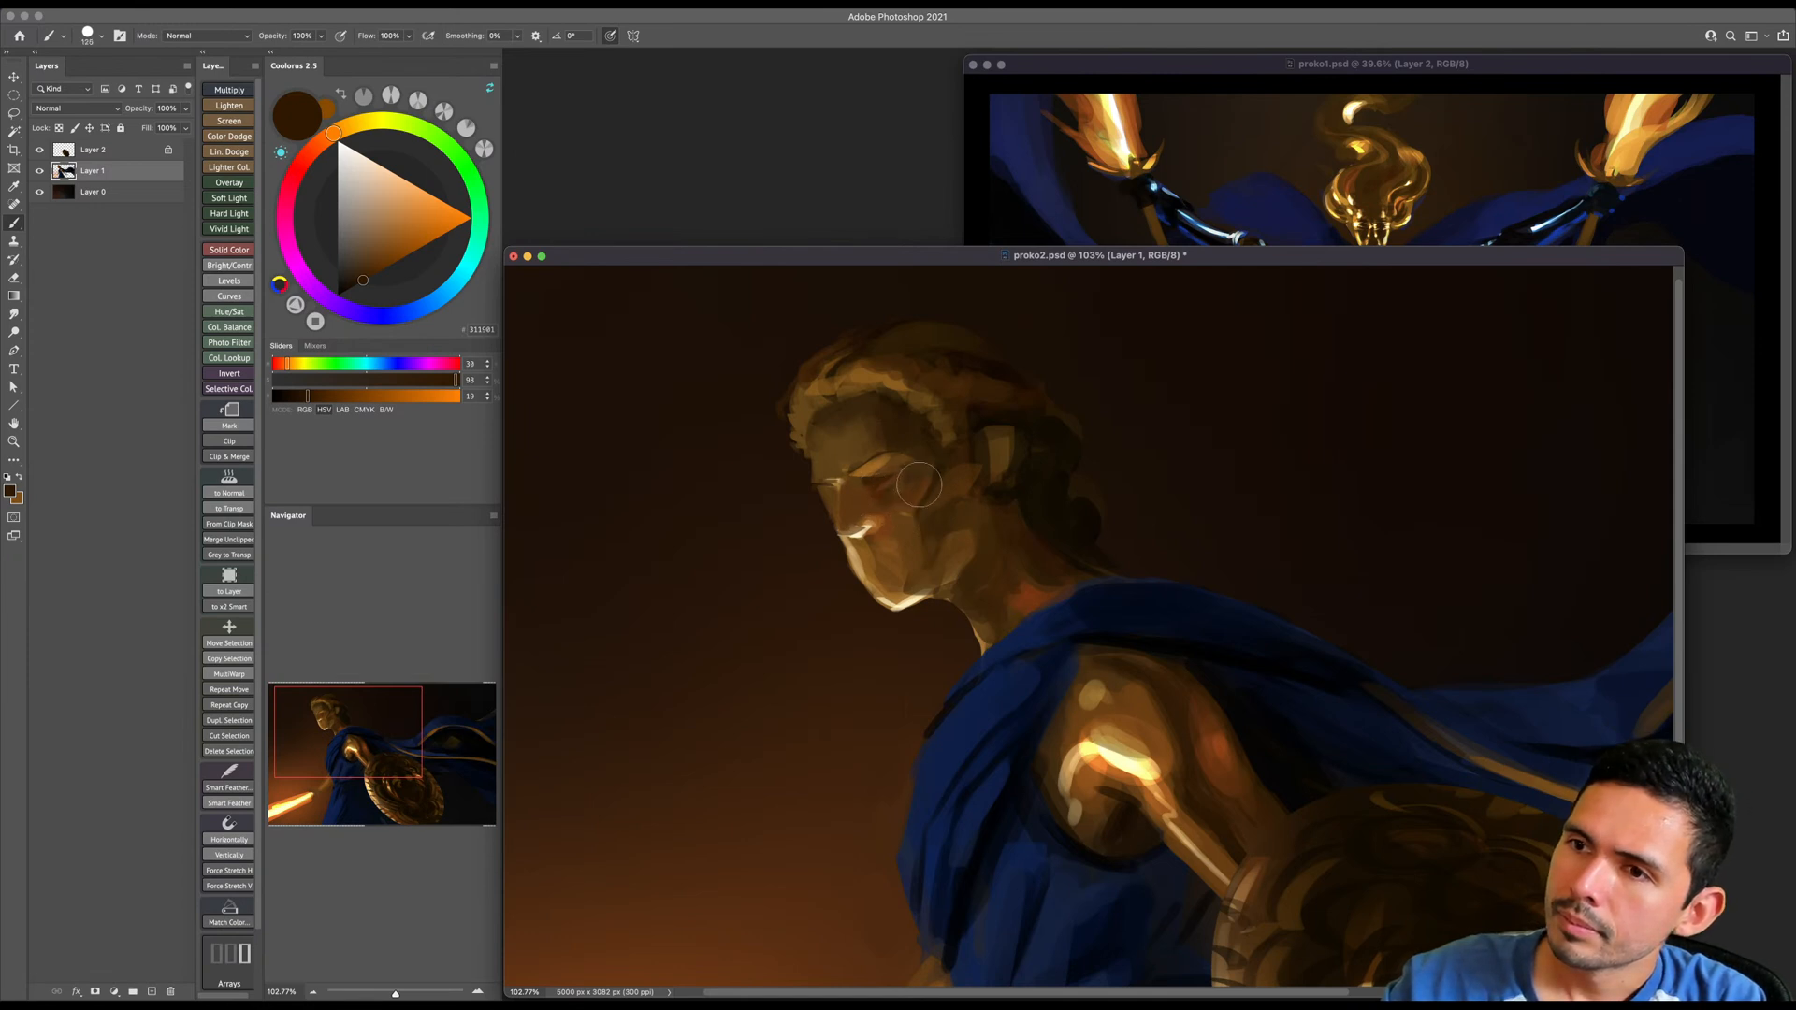
{"action": "left_click", "coordinate": [875, 494], "text": "alt"}
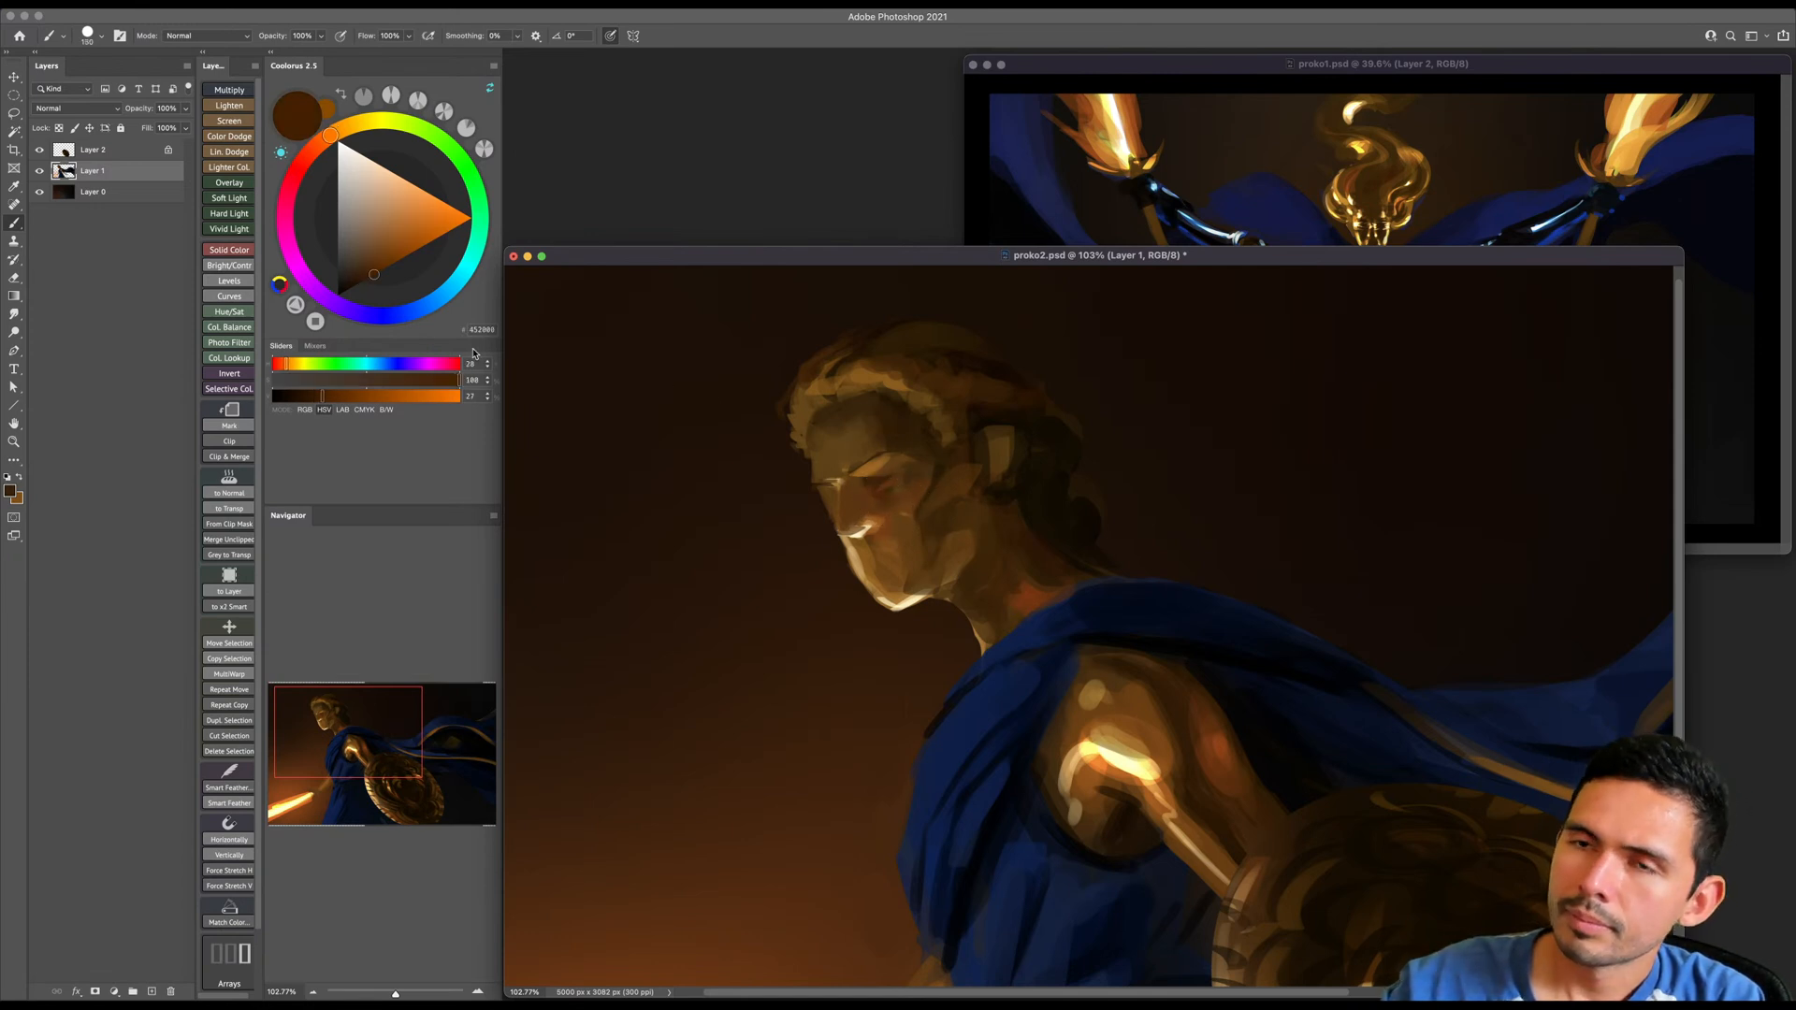
{"action": "left_click", "coordinate": [857, 510], "text": "alt"}
{"action": "key", "text": "bracketright"}
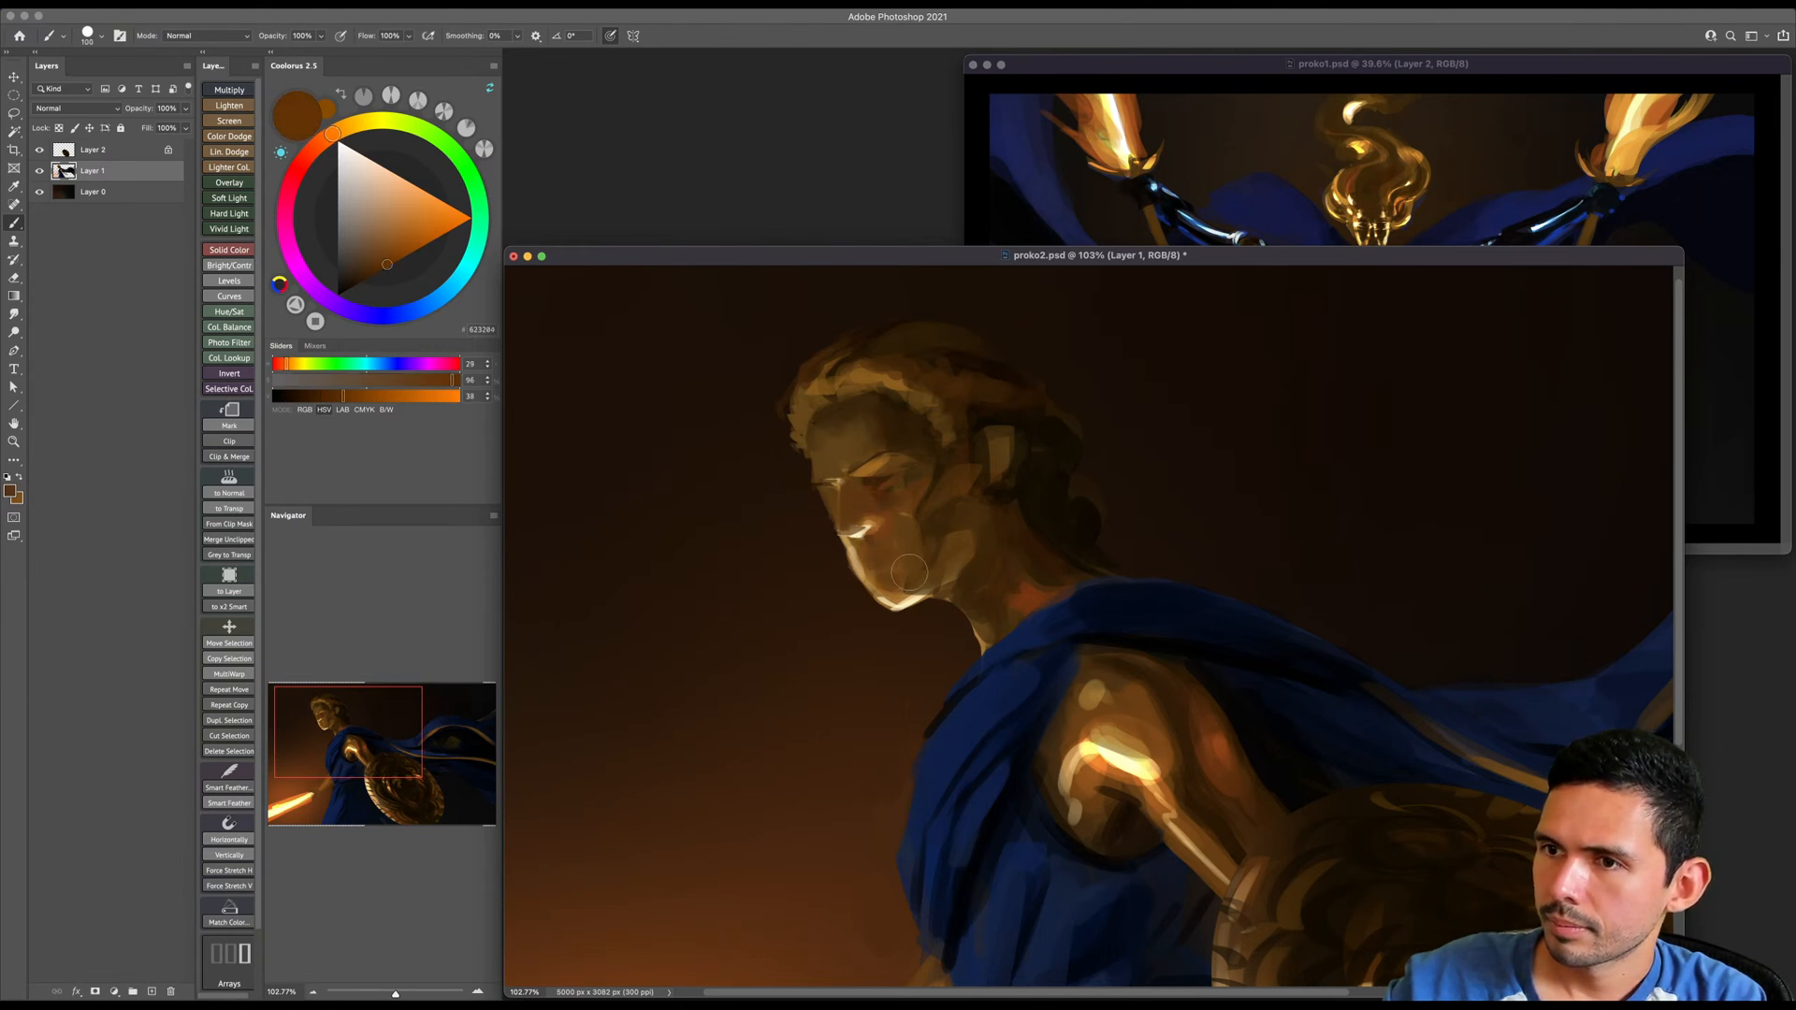
- Sample pale yellow from the shoulder highlight and paint a bright rim light under the jaw and down the front of the neck
{"action": "left_click", "coordinate": [889, 593], "text": "alt"}
{"action": "key", "text": "bracketleft"}
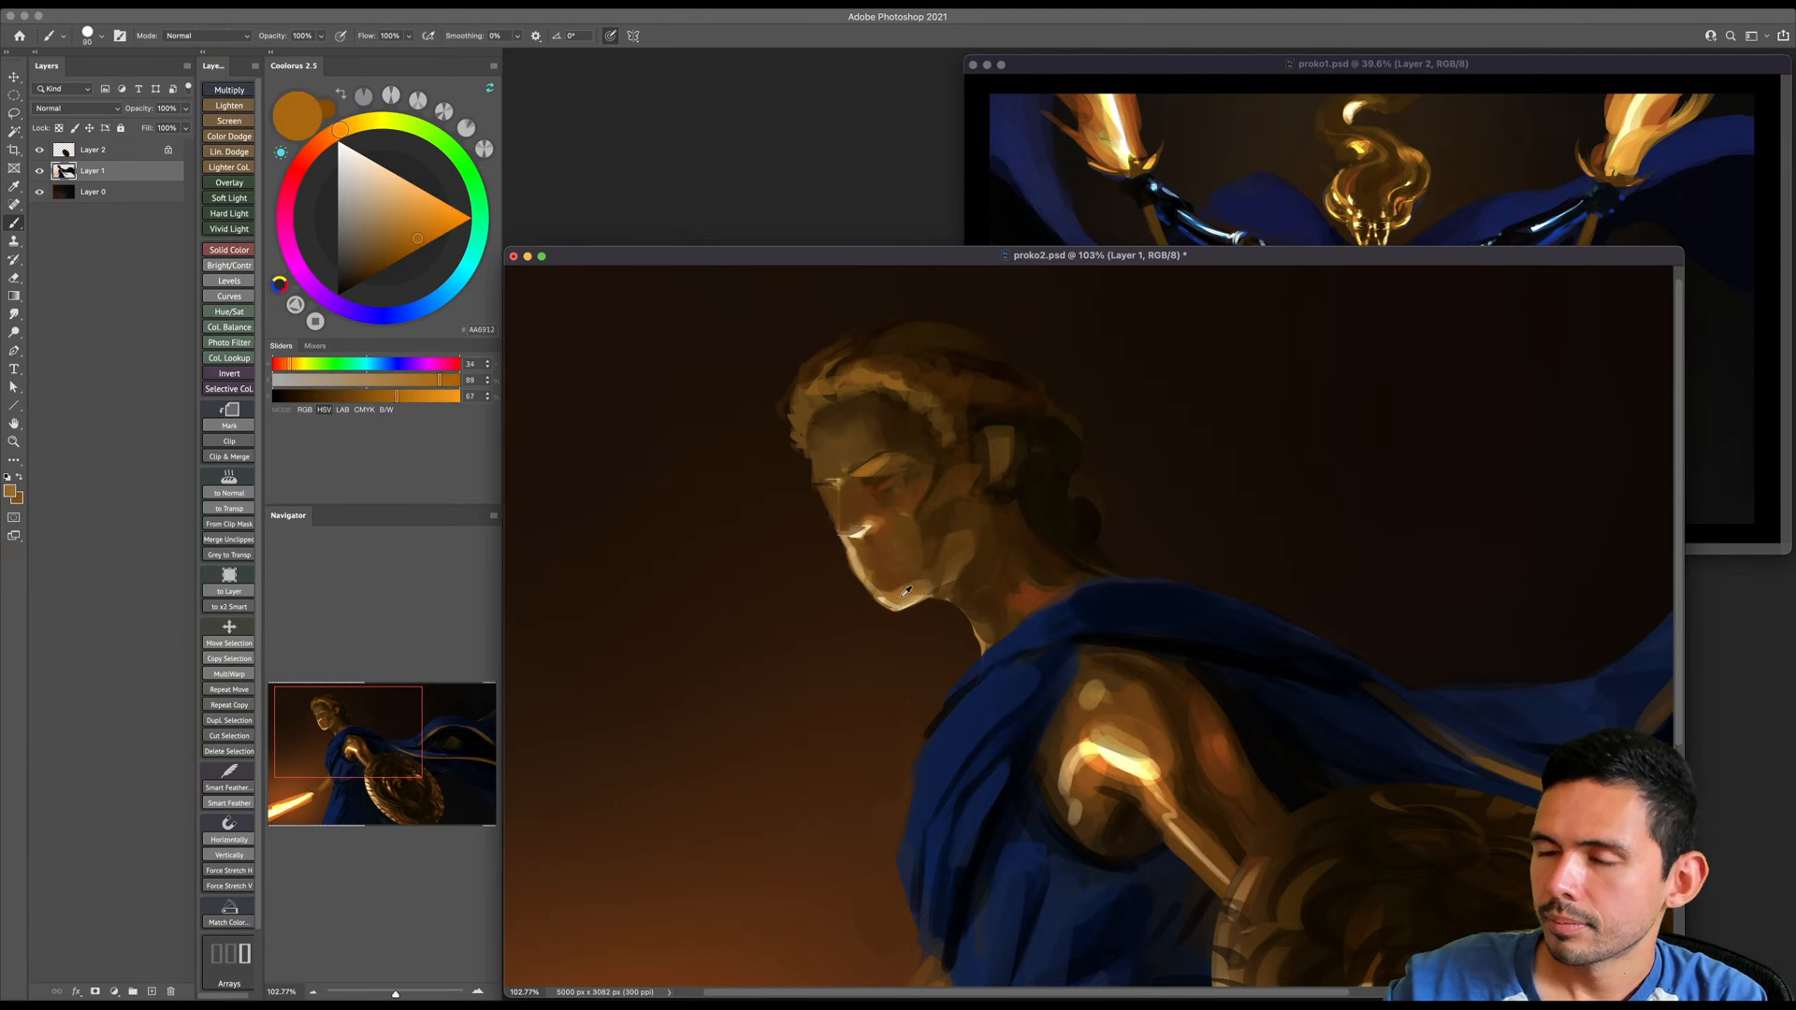
{"action": "left_click", "coordinate": [1120, 763], "text": "alt"}
{"action": "key", "text": "bracketleft"}
{"action": "key", "text": "bracketleft"}
{"action": "key", "text": "bracketleft"}
{"action": "key", "text": "bracketleft"}
{"action": "key", "text": "bracketleft"}
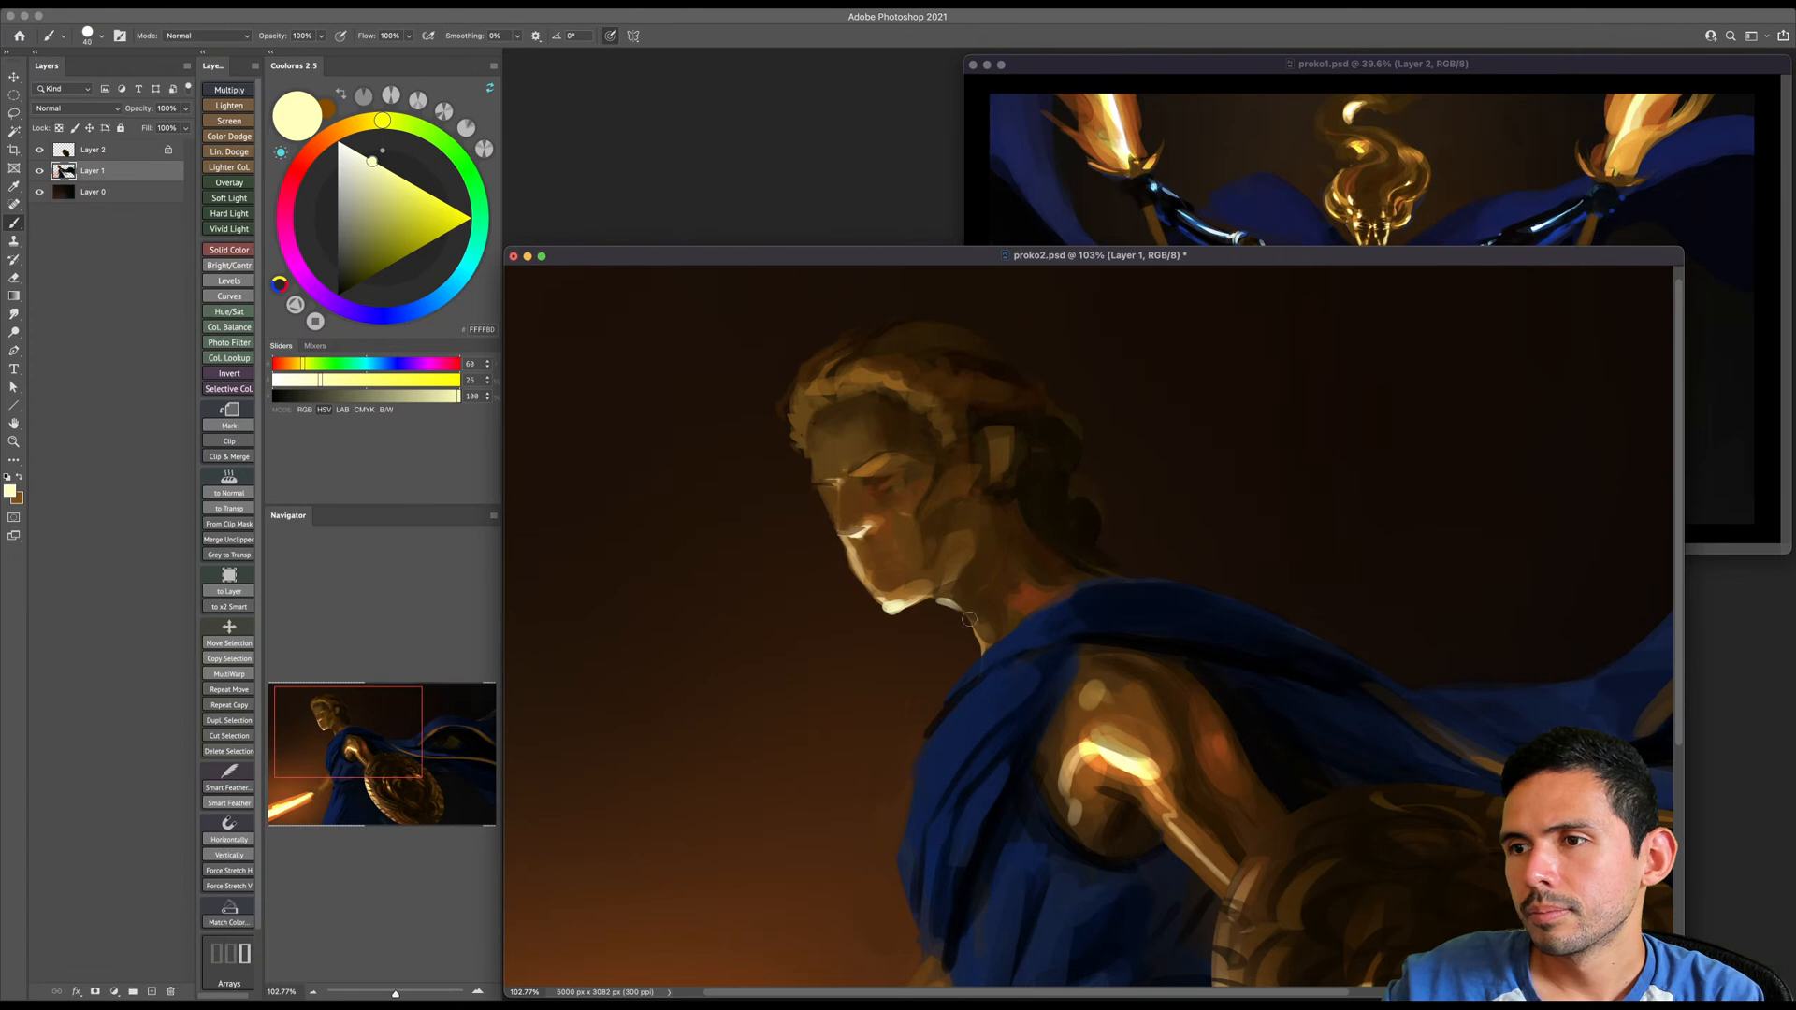
{"action": "mouse_move", "coordinate": [977, 637]}
{"action": "left_mouse_down"}
{"action": "mouse_move", "coordinate": [989, 649]}
{"action": "mouse_move", "coordinate": [994, 634]}
{"action": "left_mouse_up"}
{"action": "left_click_drag", "start_coordinate": [976, 632], "coordinate": [984, 651]}
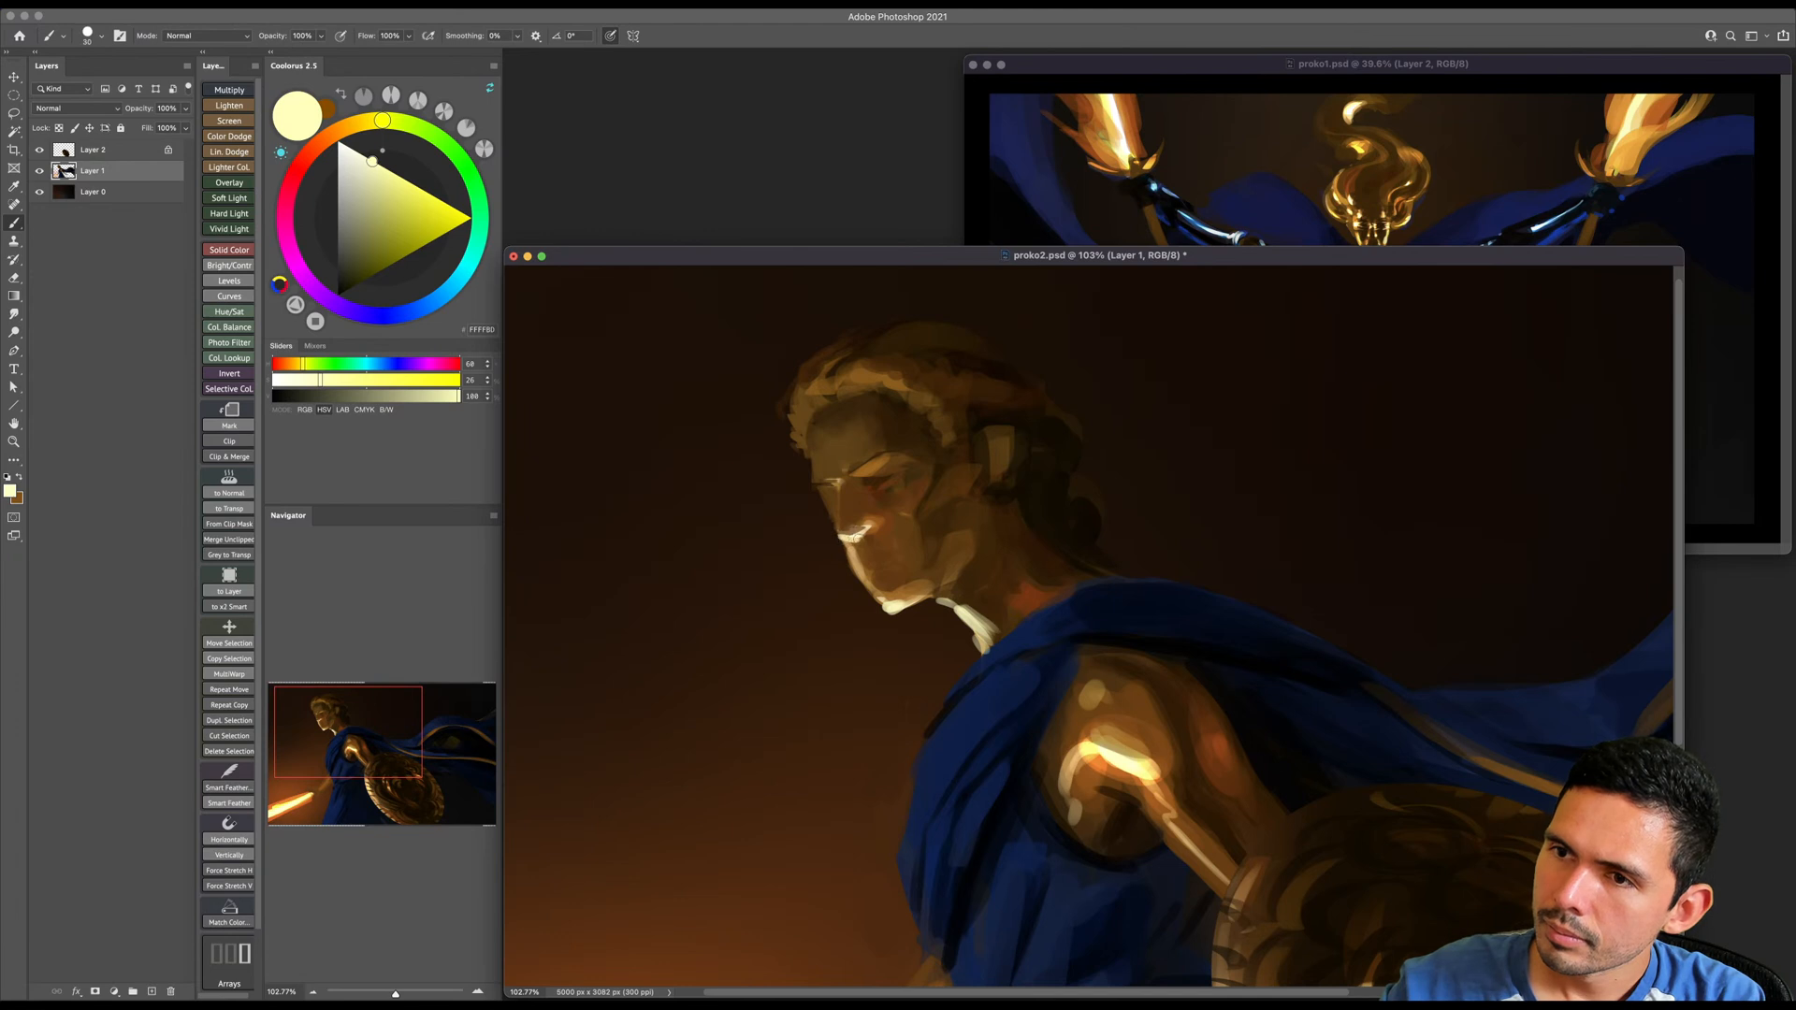
- Trim the profile along the mouth and chin by erasing its edge and painting sampled dark brown over it
{"action": "key", "text": "e"}
{"action": "left_click_drag", "start_coordinate": [835, 563], "coordinate": [863, 591]}
{"action": "key", "text": "b"}
{"action": "left_click", "coordinate": [839, 554], "text": "alt"}
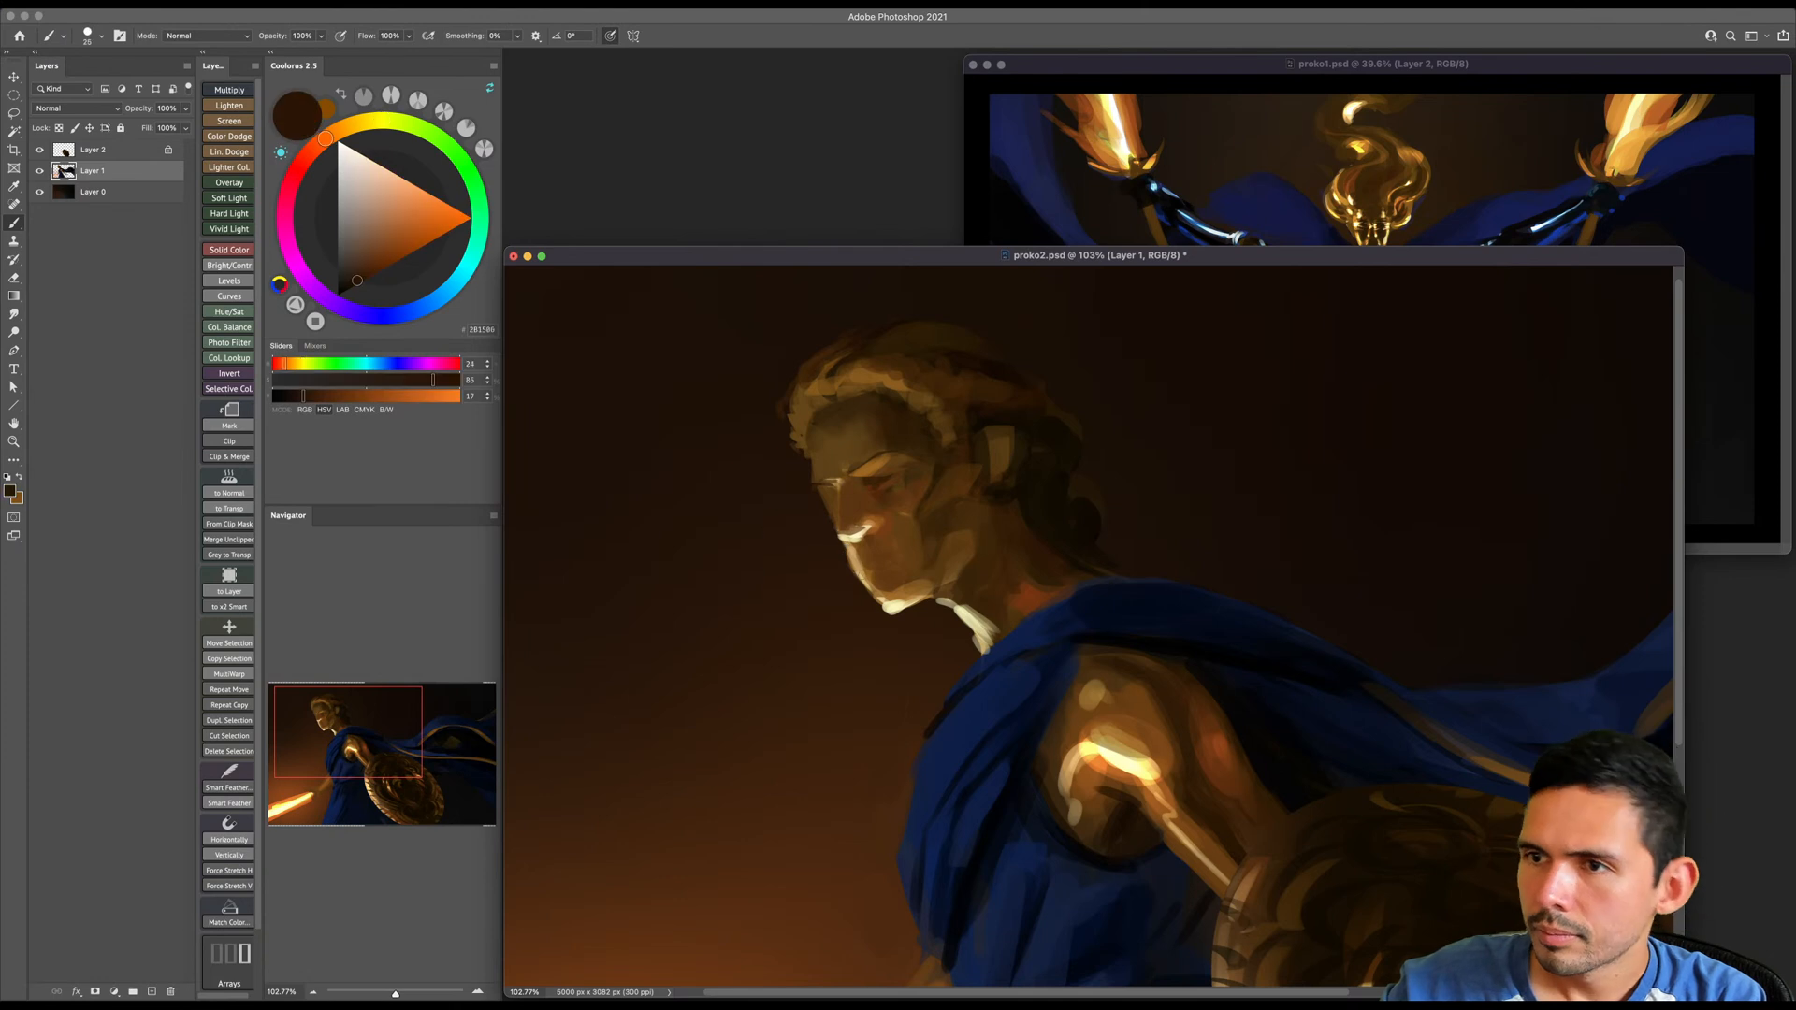
{"action": "left_click_drag", "start_coordinate": [844, 579], "coordinate": [888, 621]}
{"action": "key", "text": "bracketright"}
{"action": "key", "text": "bracketright"}
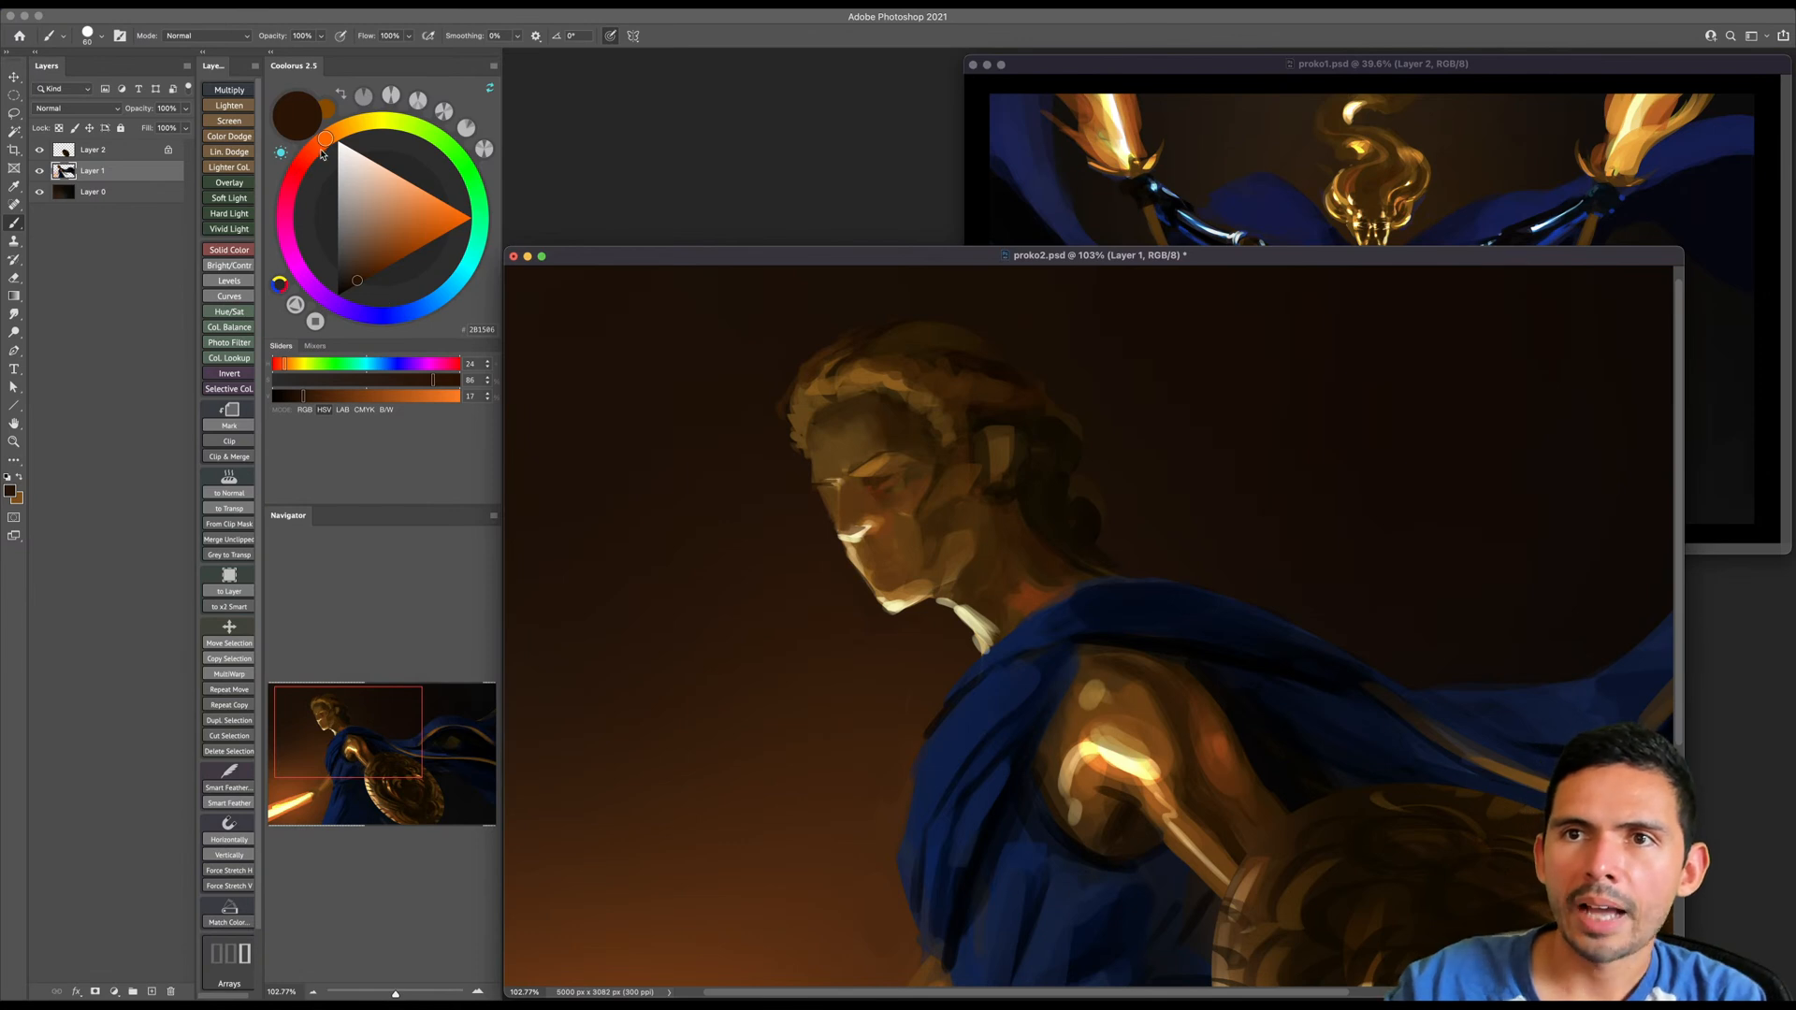
- Choose a darker brown and refine the far eye and nose outline with a small brush
{"action": "left_click", "coordinate": [356, 301]}
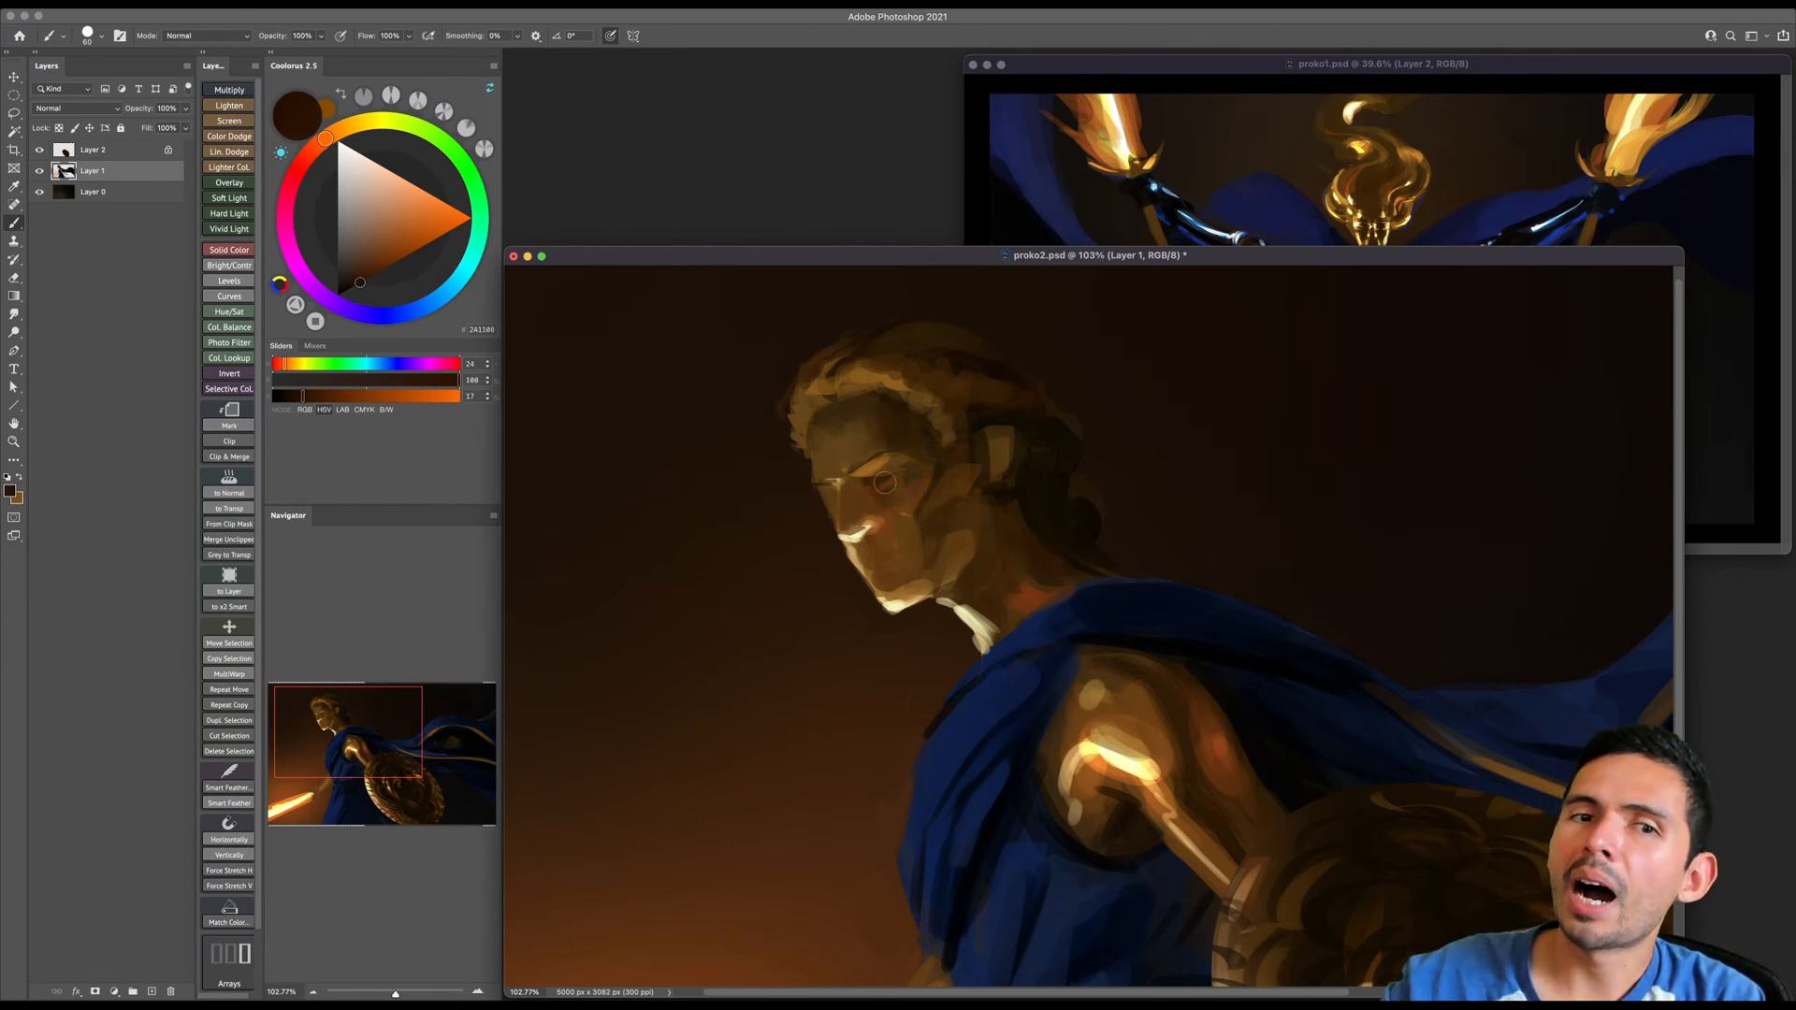
{"action": "left_click", "coordinate": [831, 503], "text": "alt"}
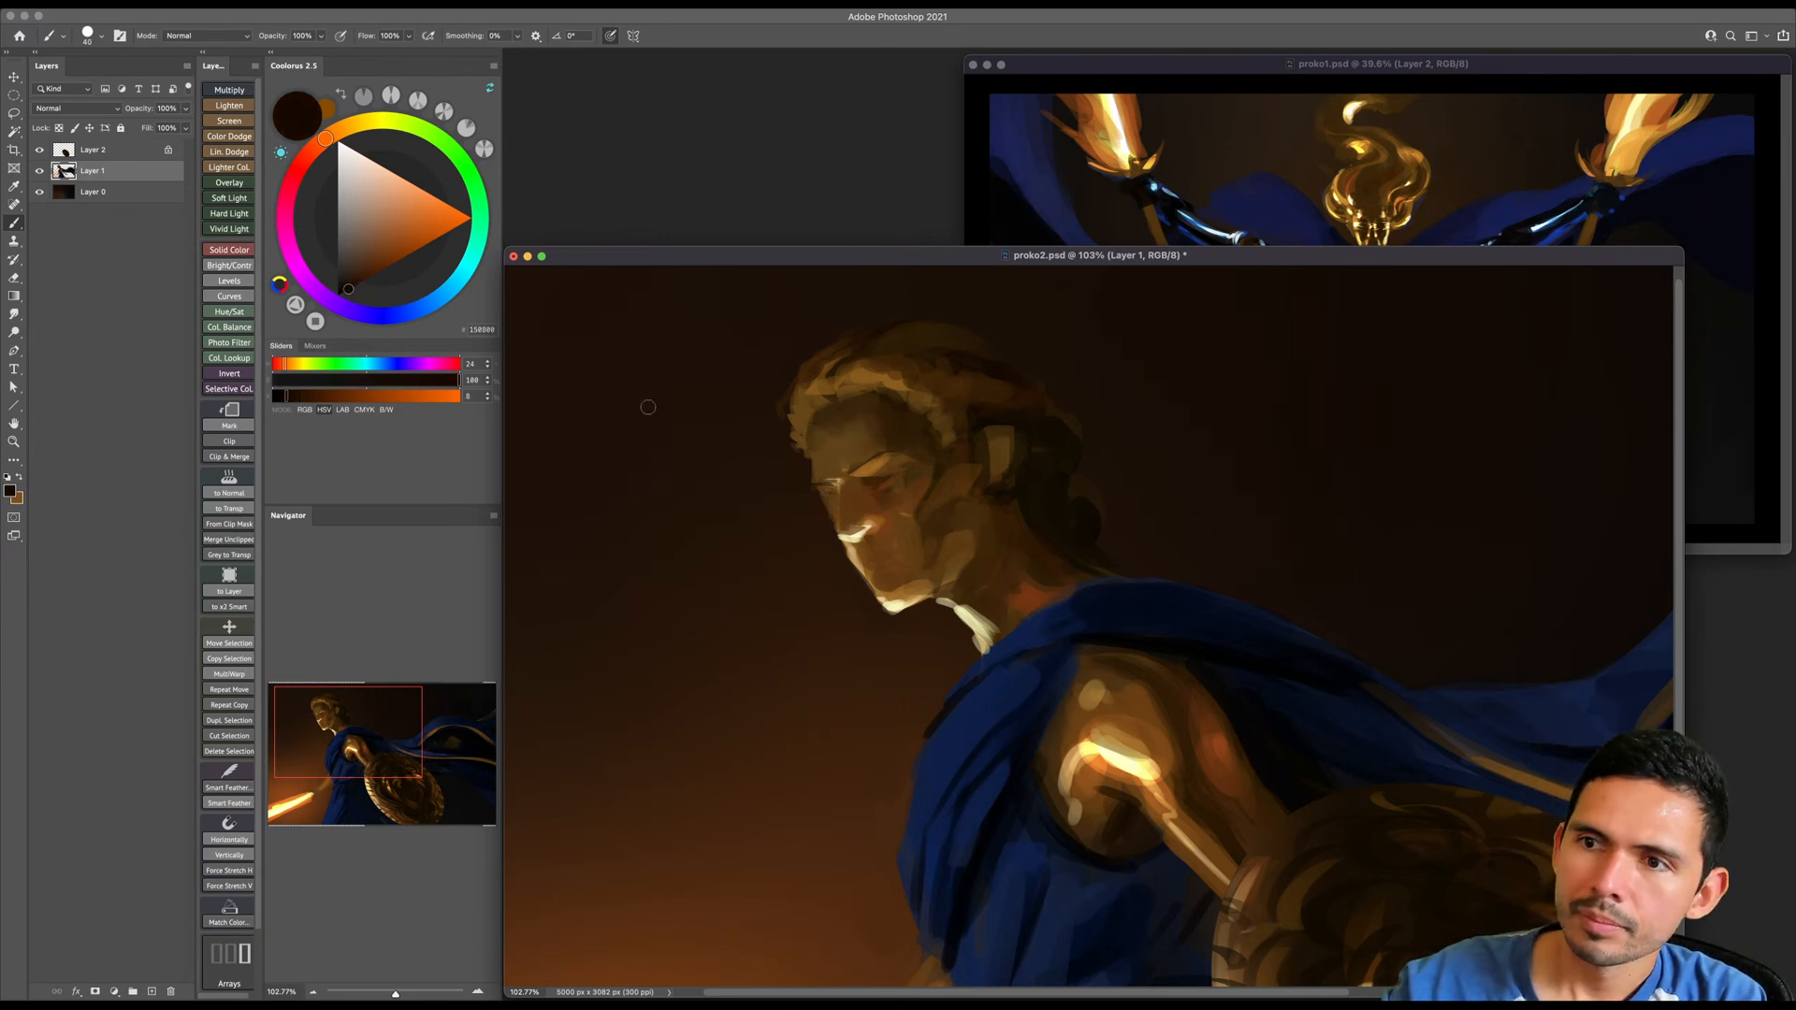
{"action": "key", "text": "bracketleft"}
{"action": "key", "text": "bracketleft"}
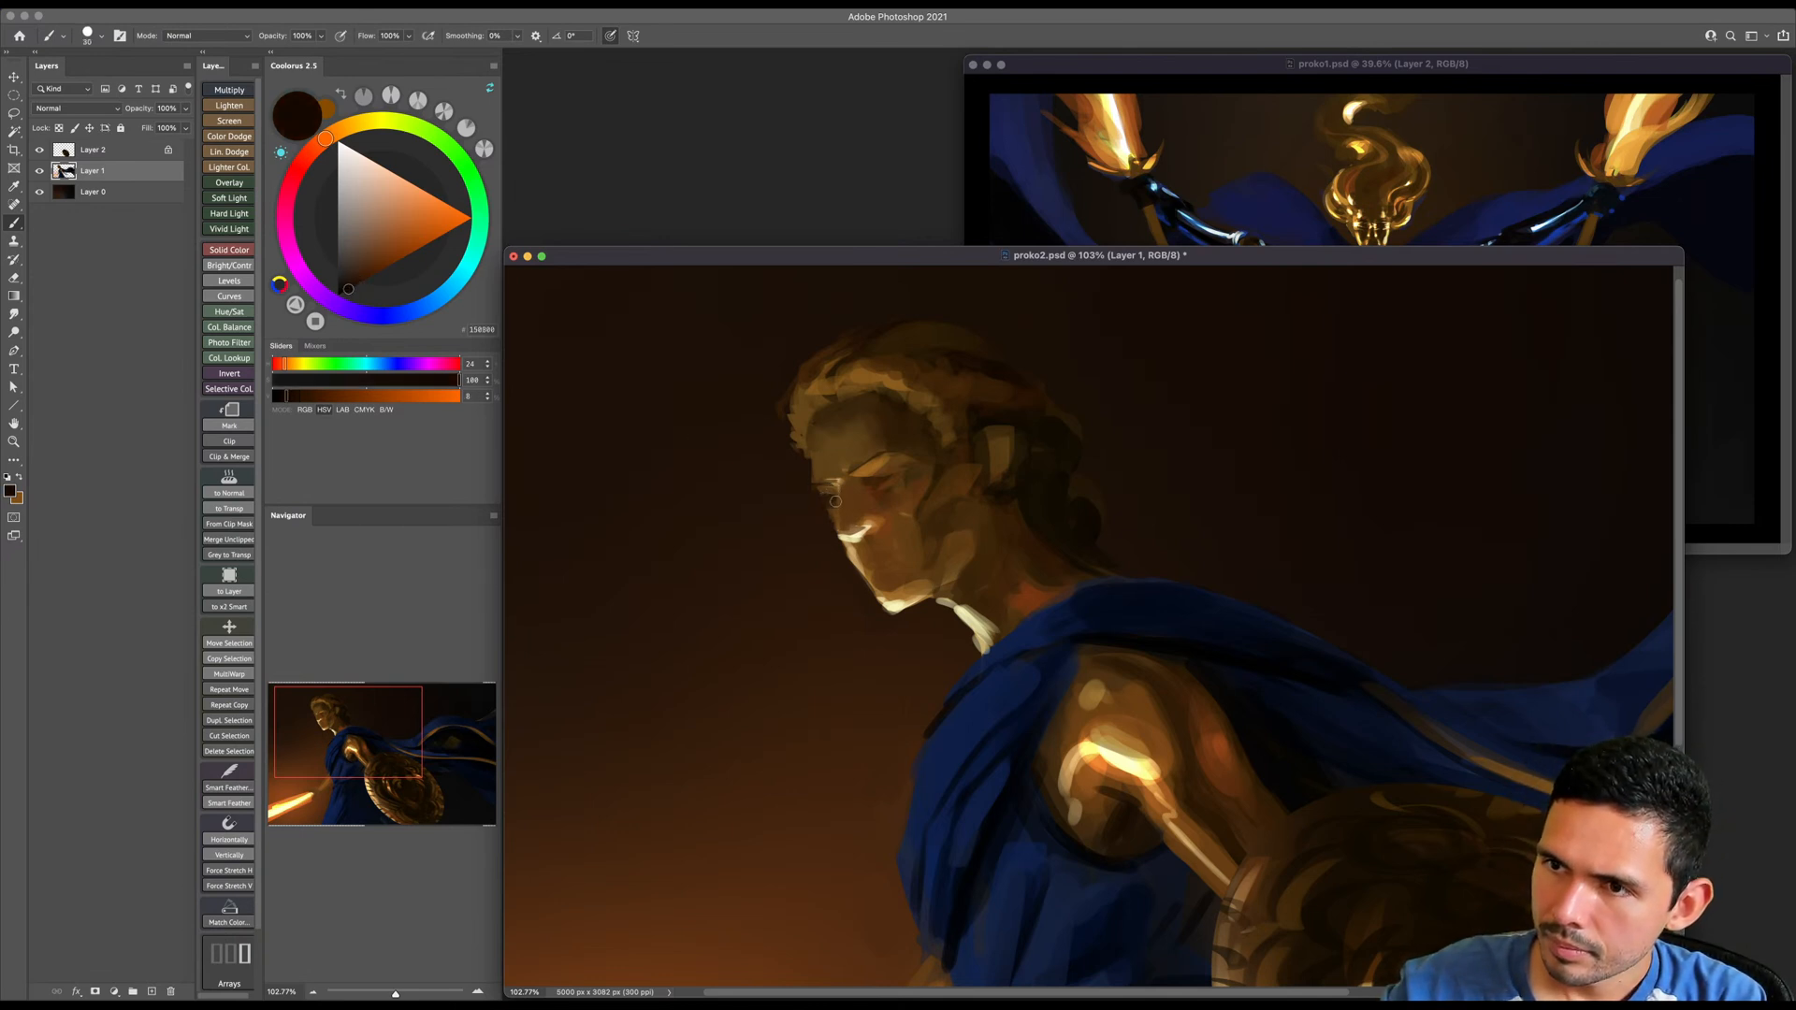
{"action": "left_click", "coordinate": [820, 492], "text": "alt"}
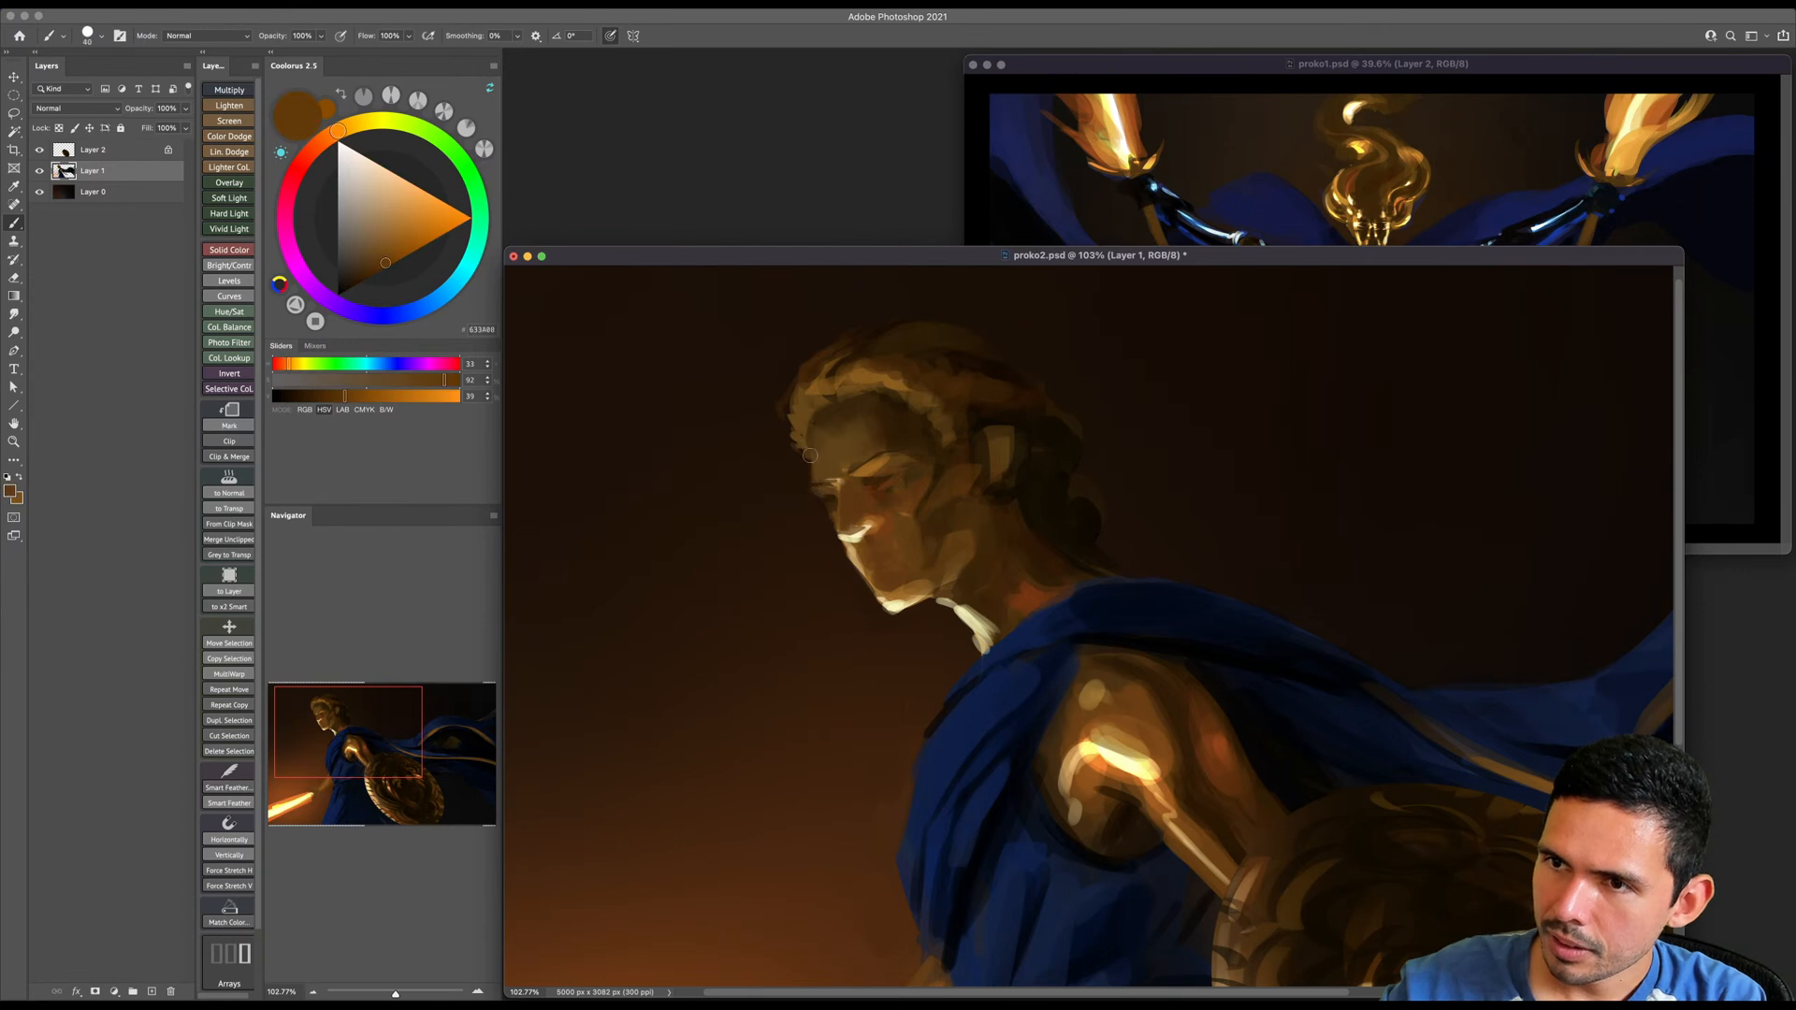
{"action": "left_click", "coordinate": [831, 525], "text": "alt"}
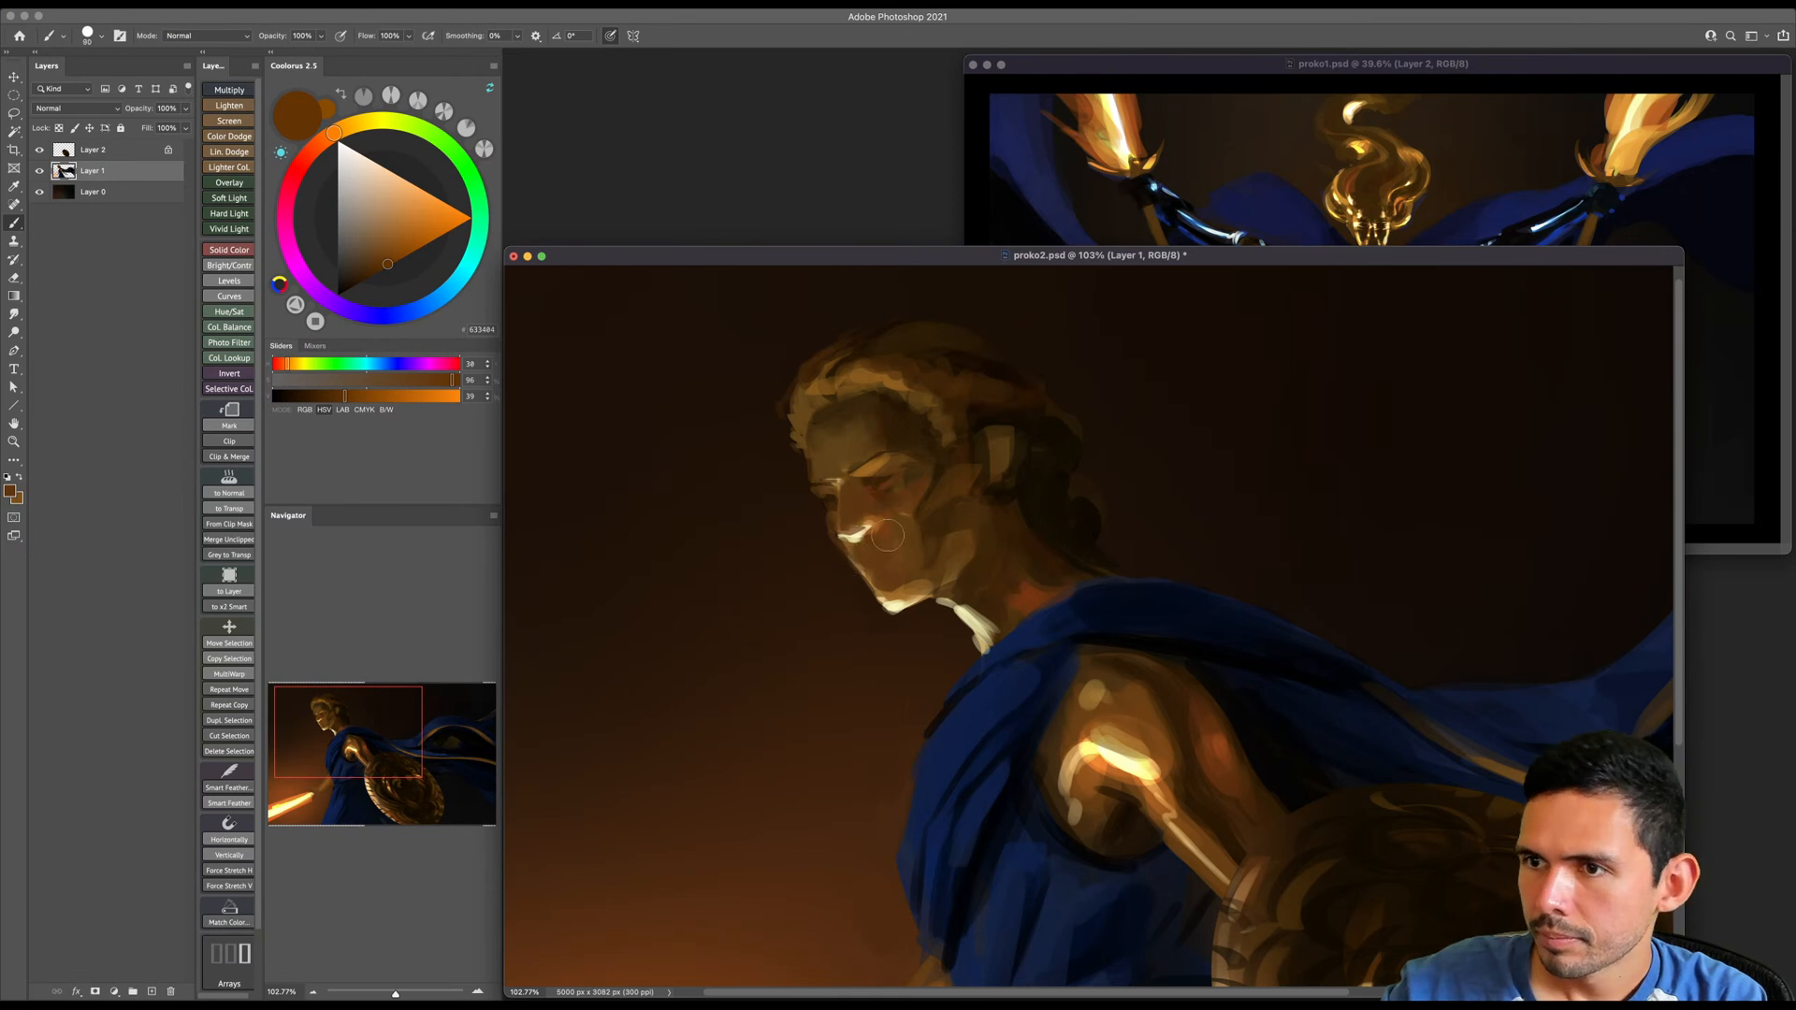
- Add sampled pale yellow highlights beside the mouth and above the near eye, and define the eyebrow with dark brown
{"action": "left_click", "coordinate": [908, 604], "text": "alt"}
{"action": "left_click", "coordinate": [885, 575]}
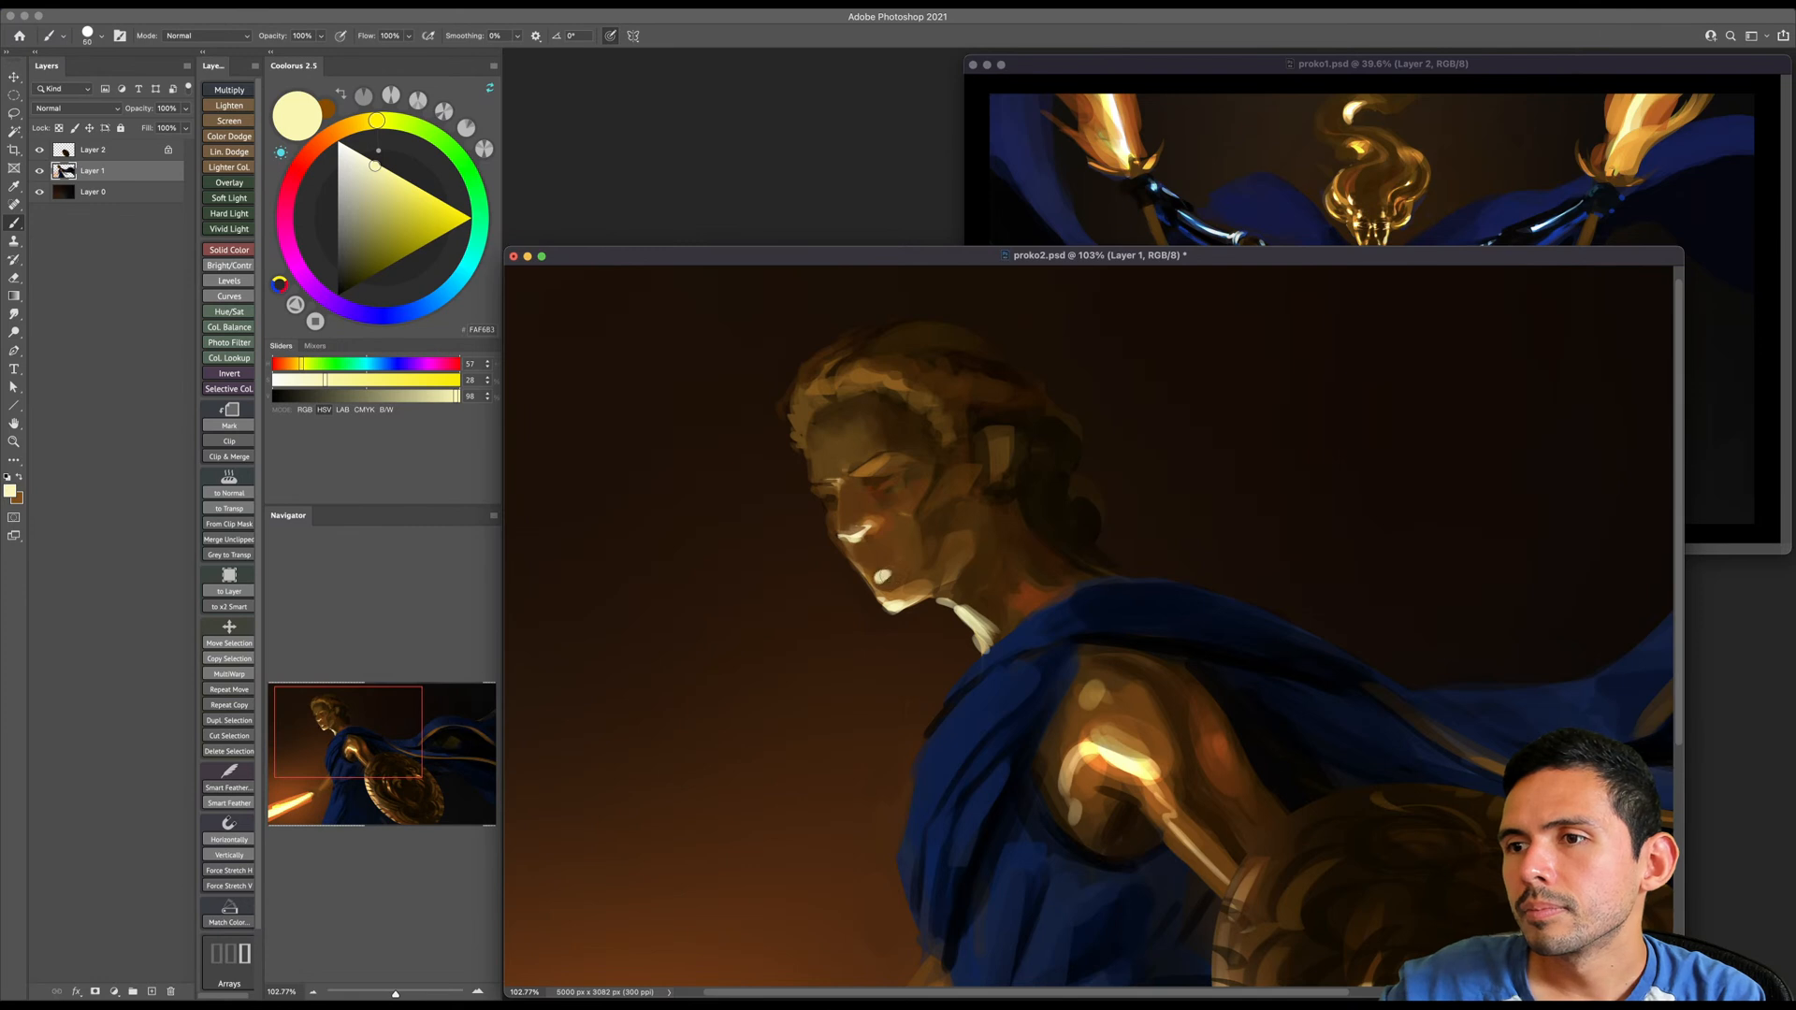
{"action": "left_click", "coordinate": [893, 582], "text": "alt"}
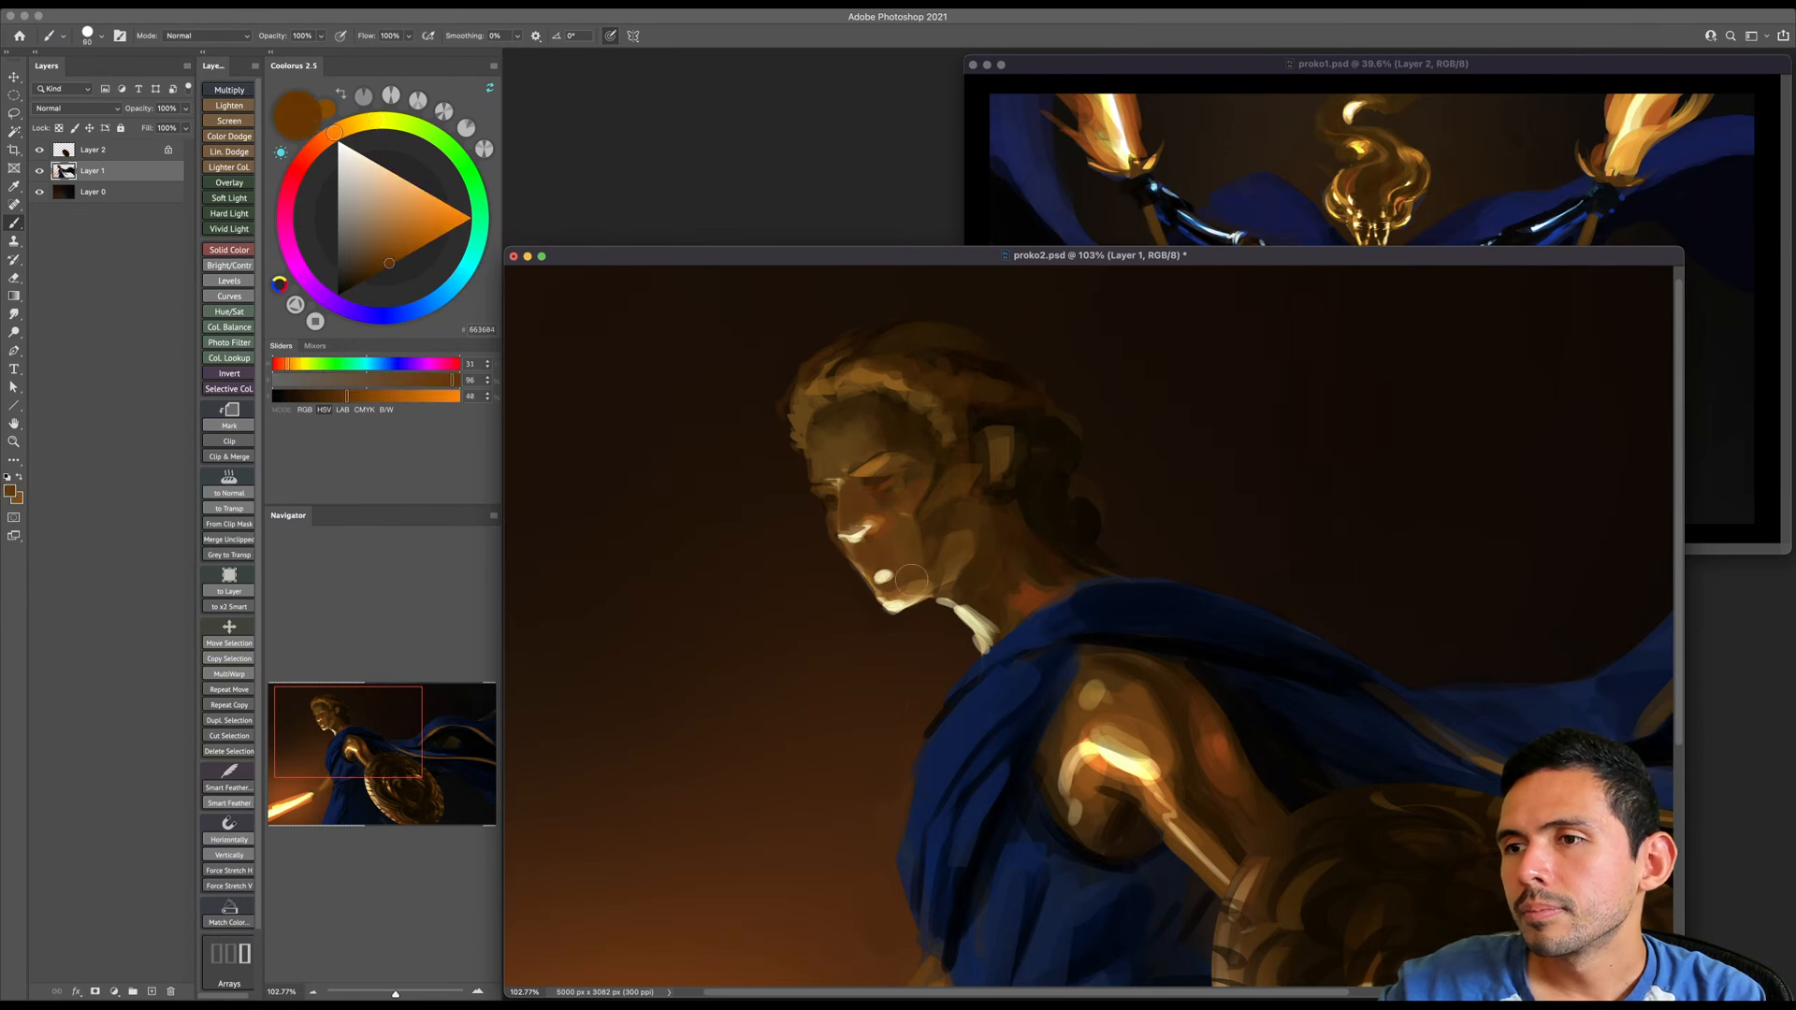
{"action": "left_click", "coordinate": [865, 529], "text": "alt"}
{"action": "key", "text": "bracketleft"}
{"action": "key", "text": "bracketleft"}
{"action": "key", "text": "bracketleft"}
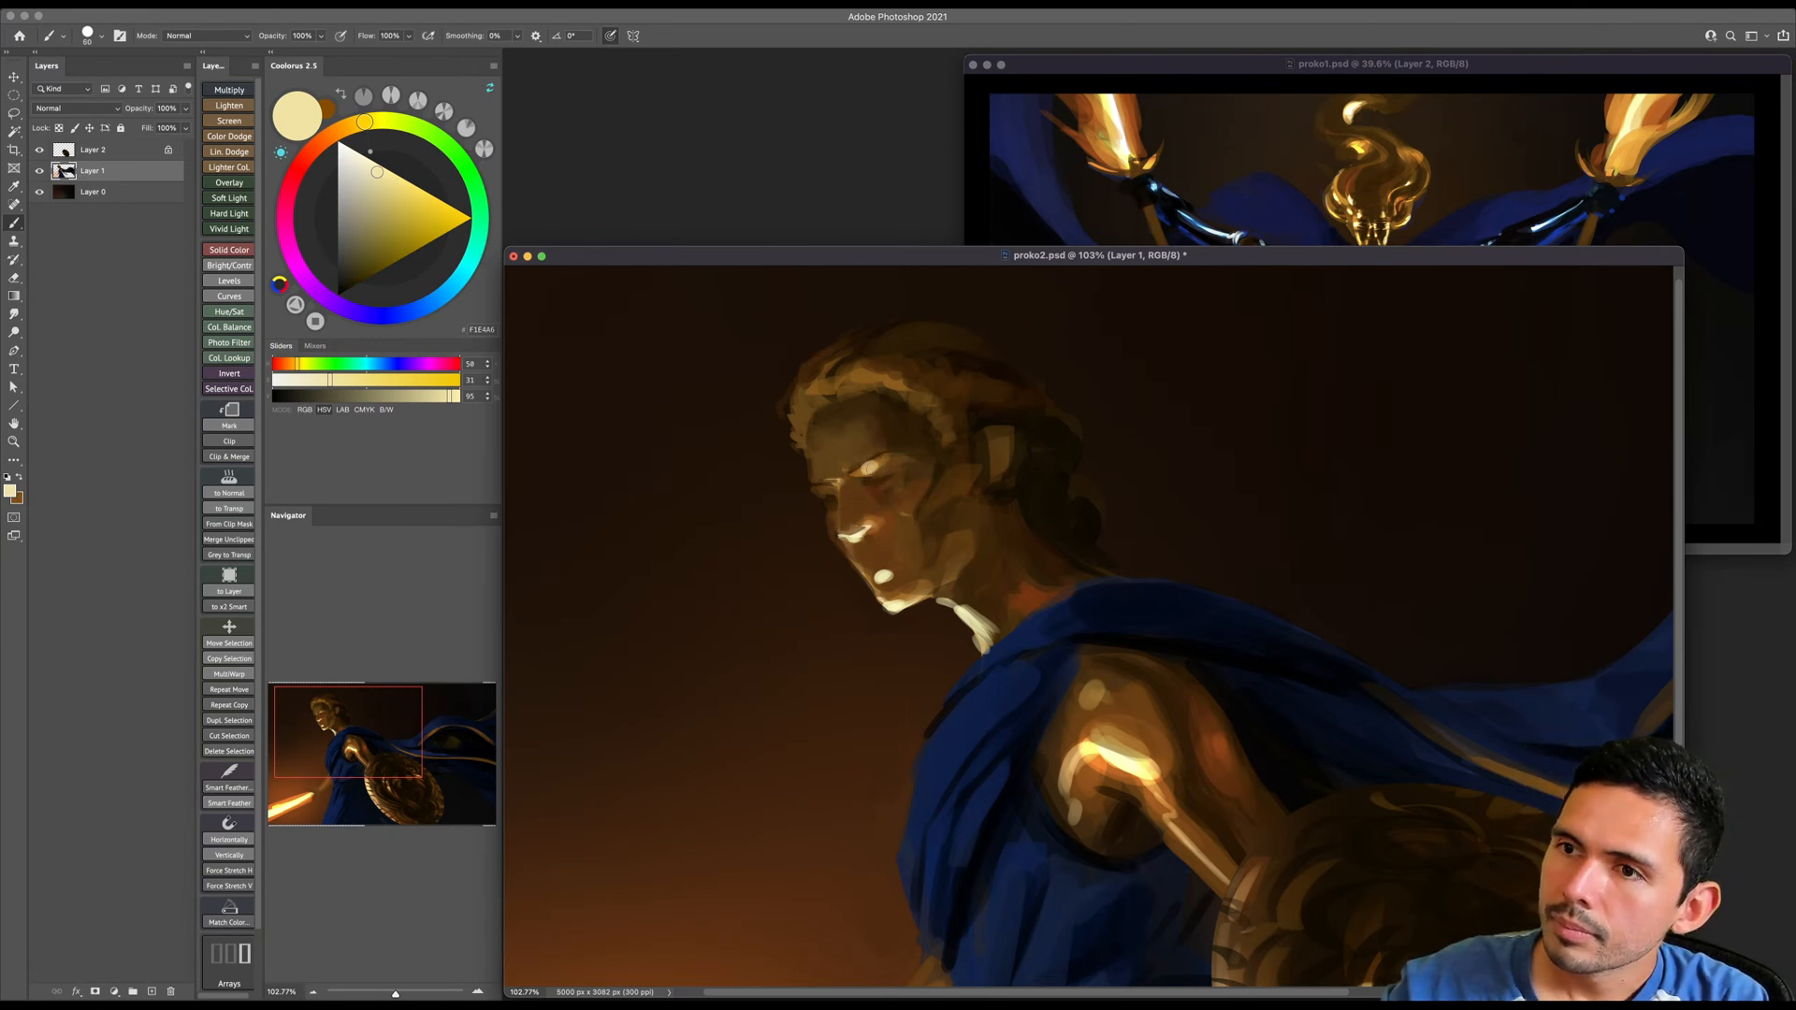
{"action": "left_click", "coordinate": [882, 446], "text": "alt"}
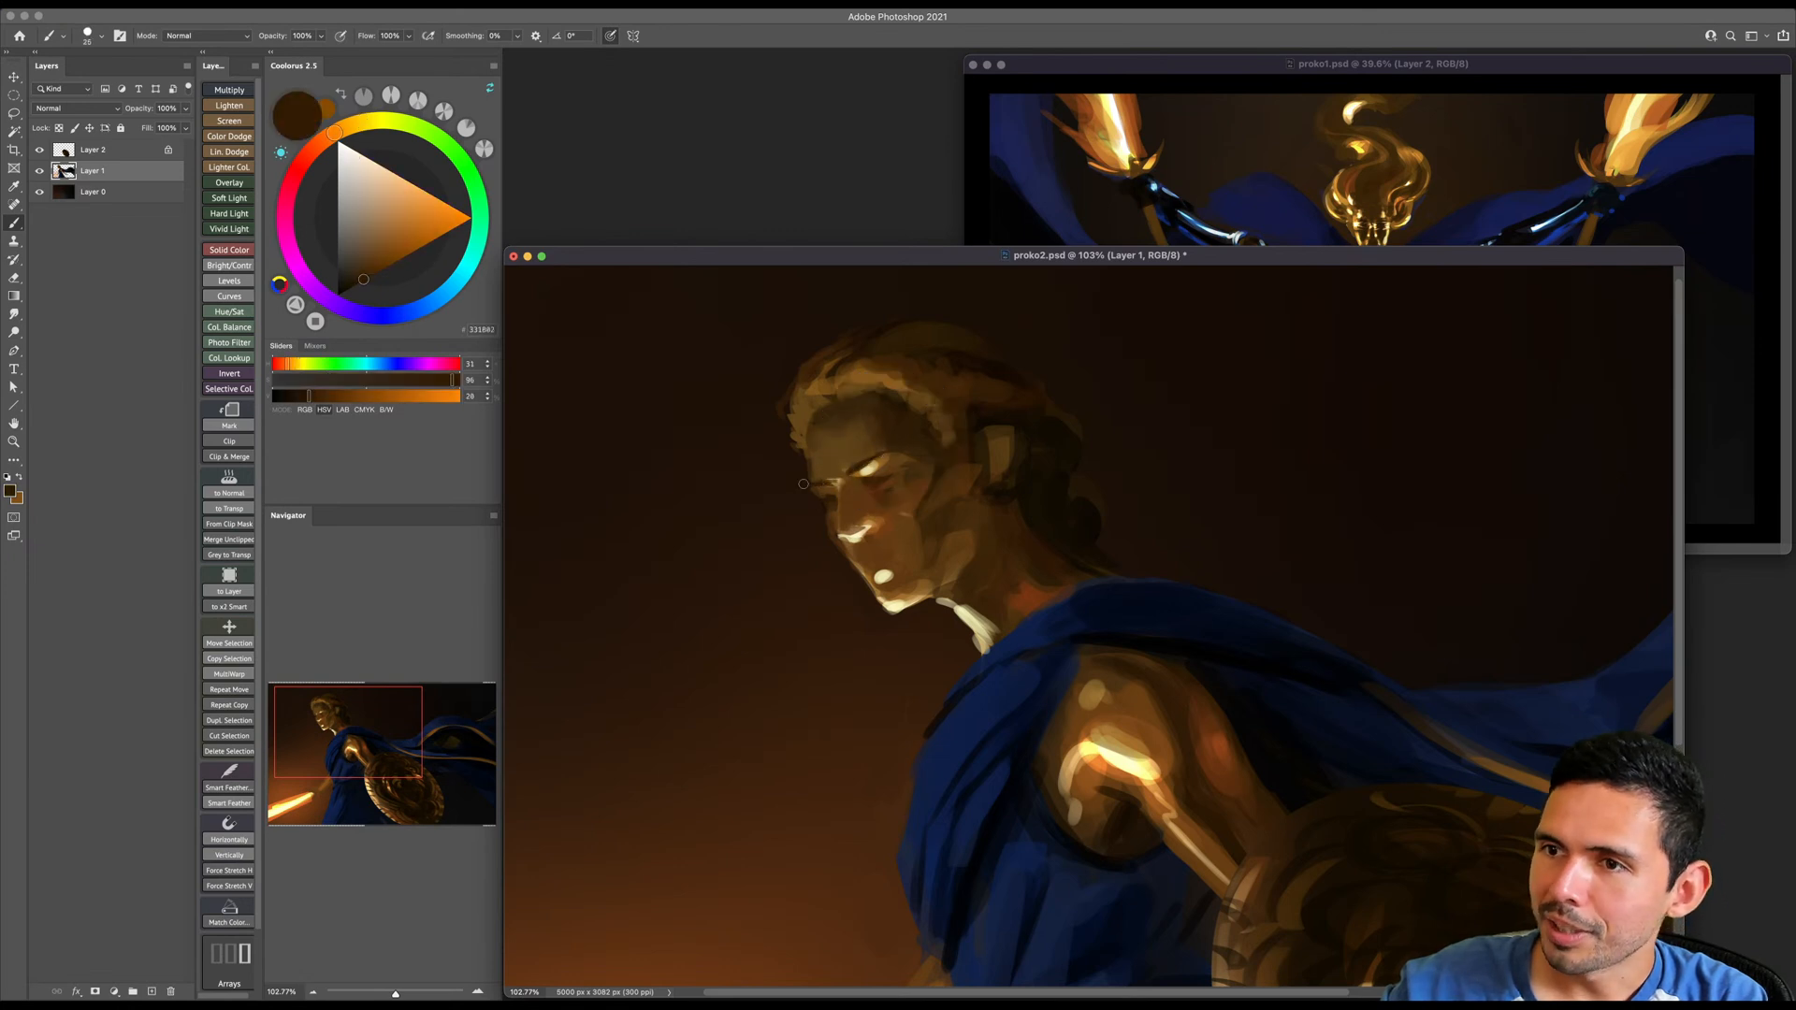
- Save the painting and flip the whole canvas horizontally
{"action": "key", "text": "z"}
{"action": "left_click_drag", "start_coordinate": [893, 503], "coordinate": [822, 513]}
{"action": "key", "text": "super+s"}
{"action": "left_click_drag", "start_coordinate": [929, 415], "coordinate": [948, 450]}
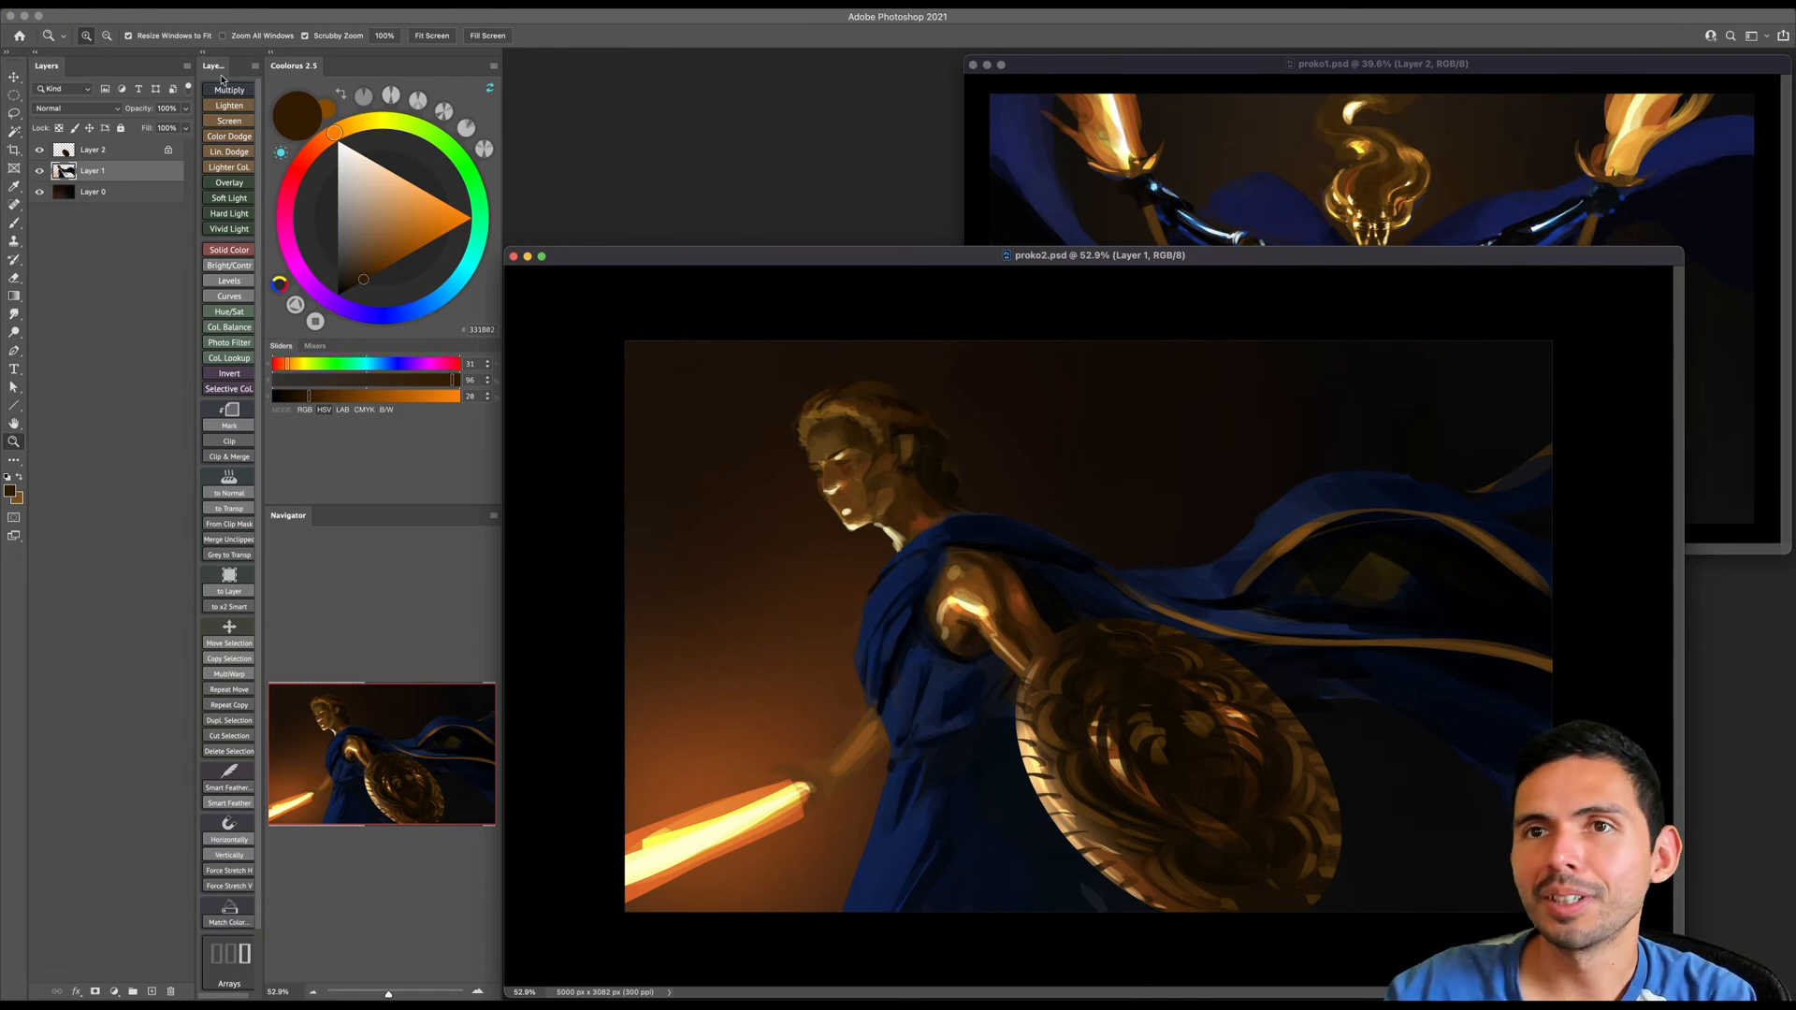
{"action": "left_click", "coordinate": [171, 5]}
{"action": "mouse_move", "coordinate": [256, 129]}
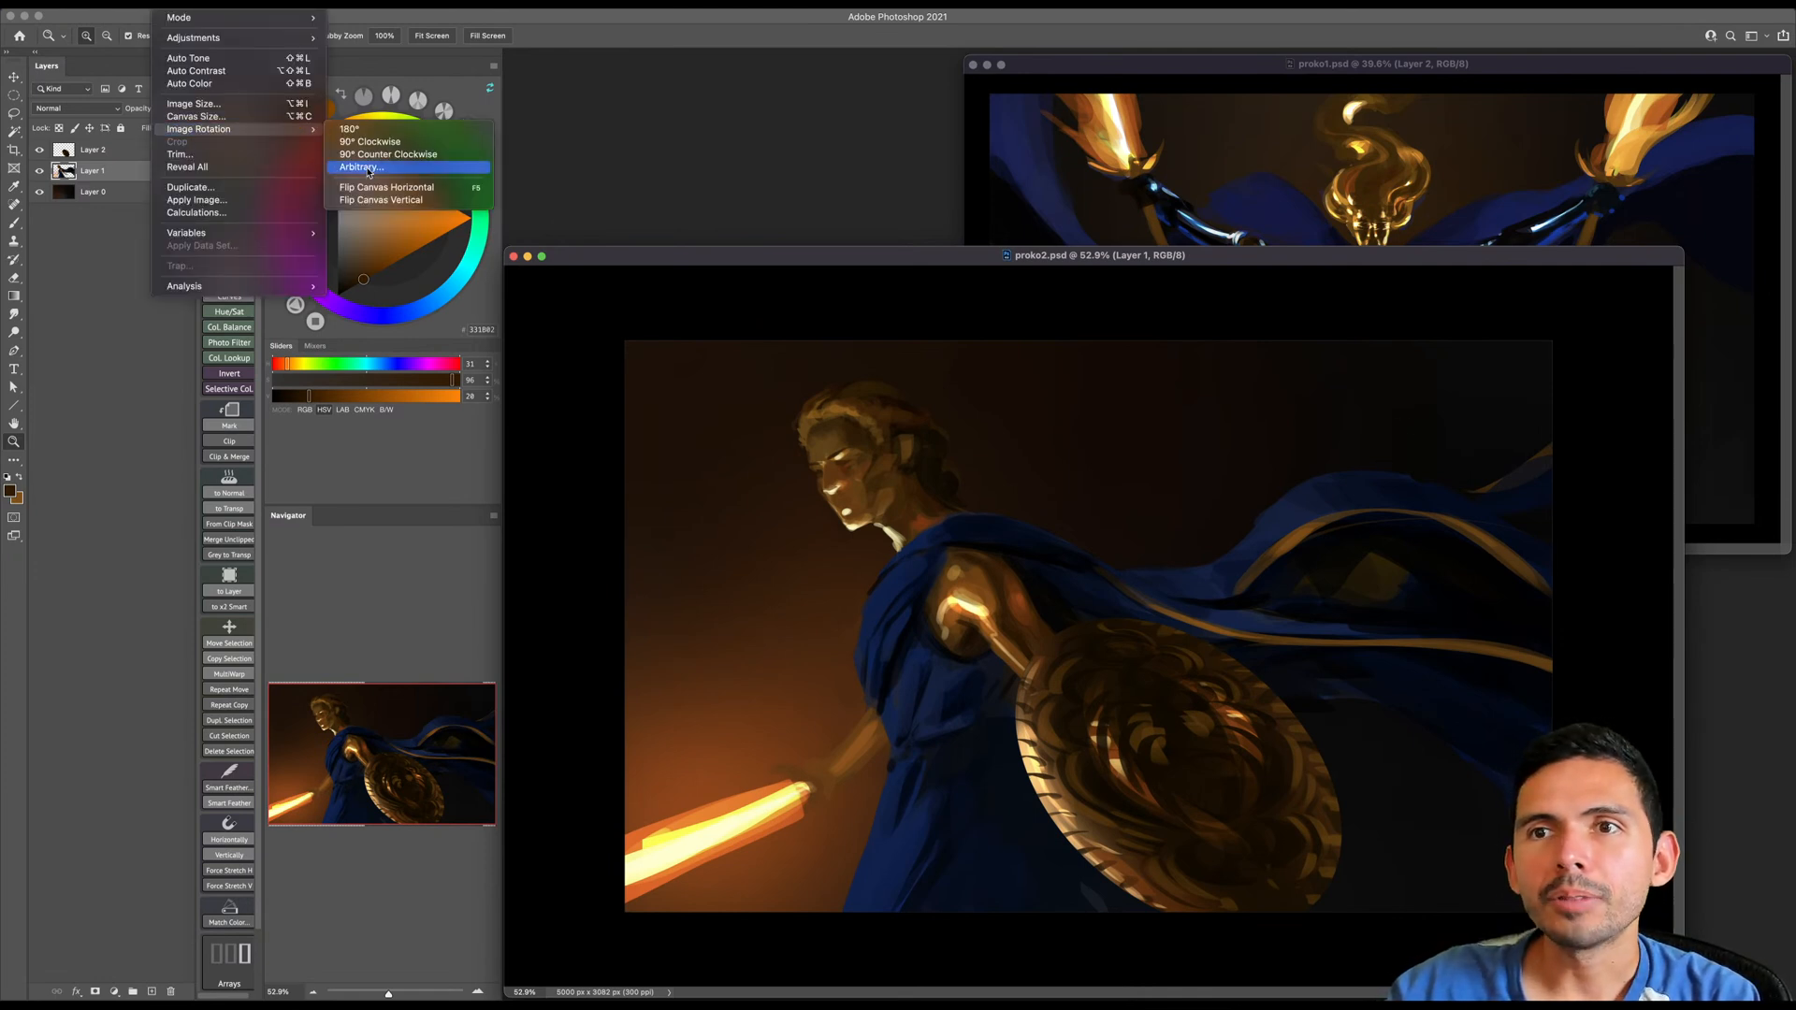
{"action": "left_click", "coordinate": [372, 186]}
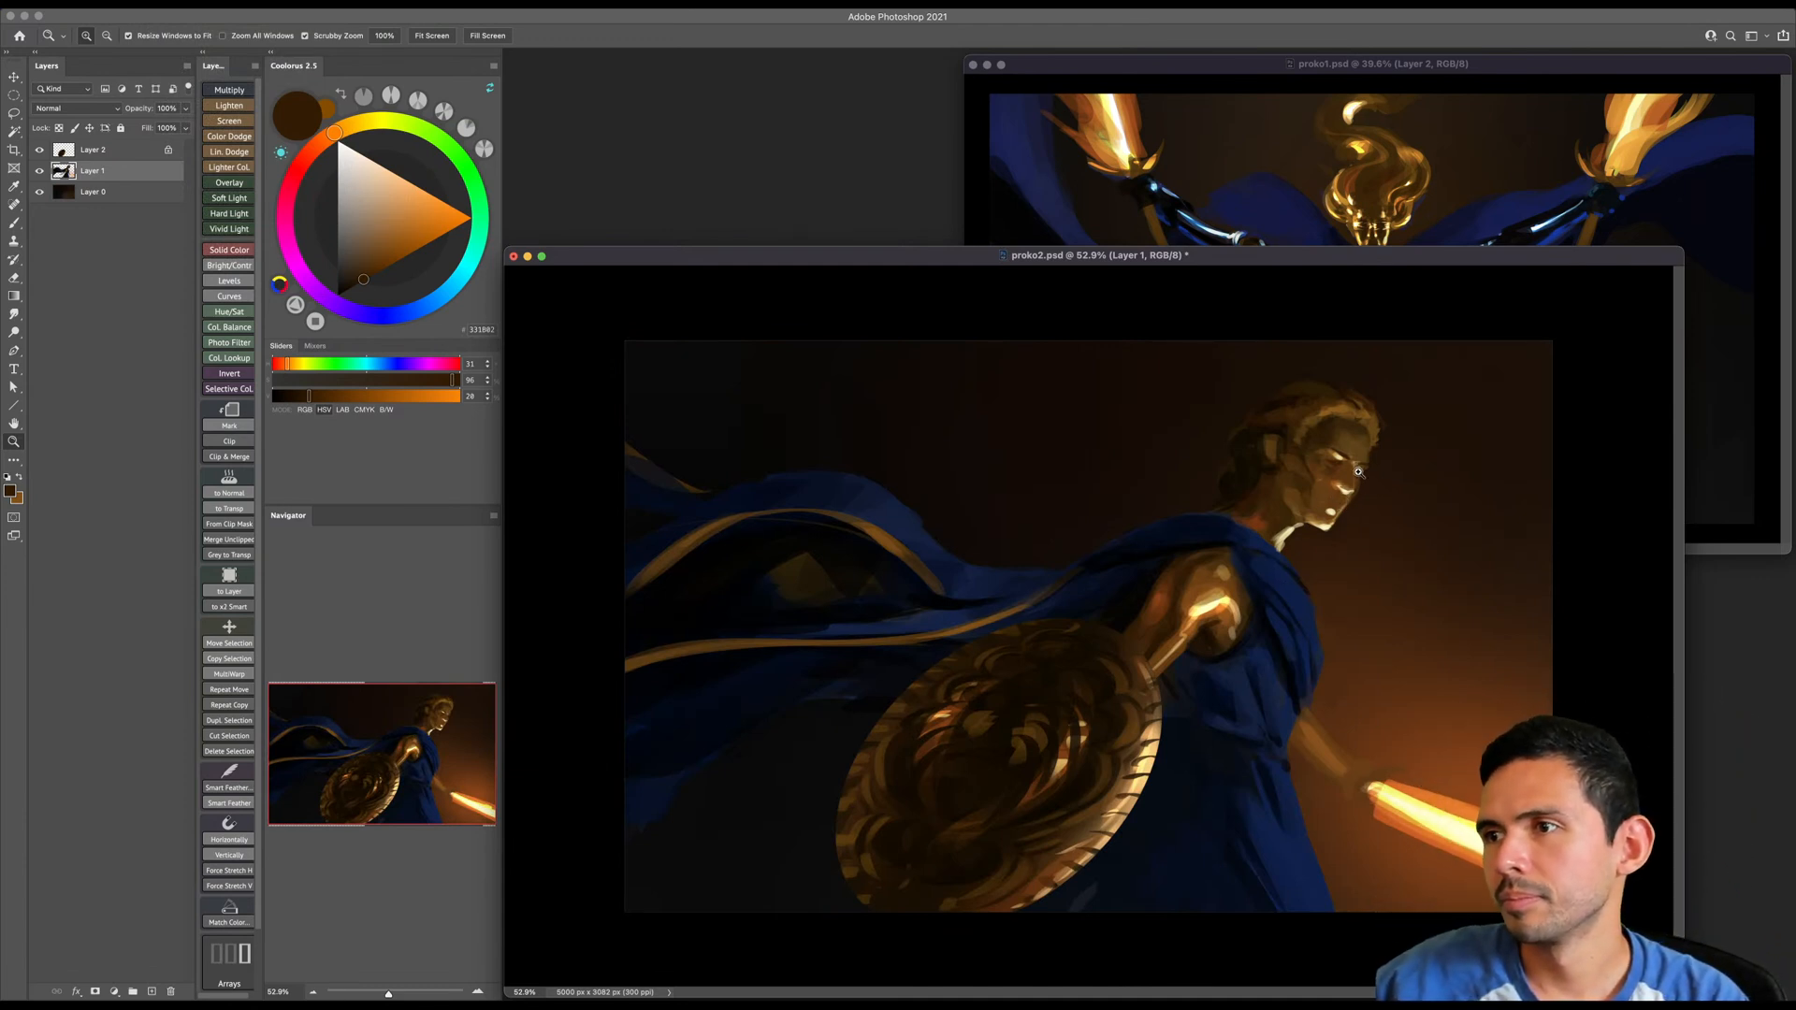
- Sample very dark brown from the hair, paint dark strands across the top of the head, and save the file
{"action": "left_click", "coordinate": [1318, 411]}
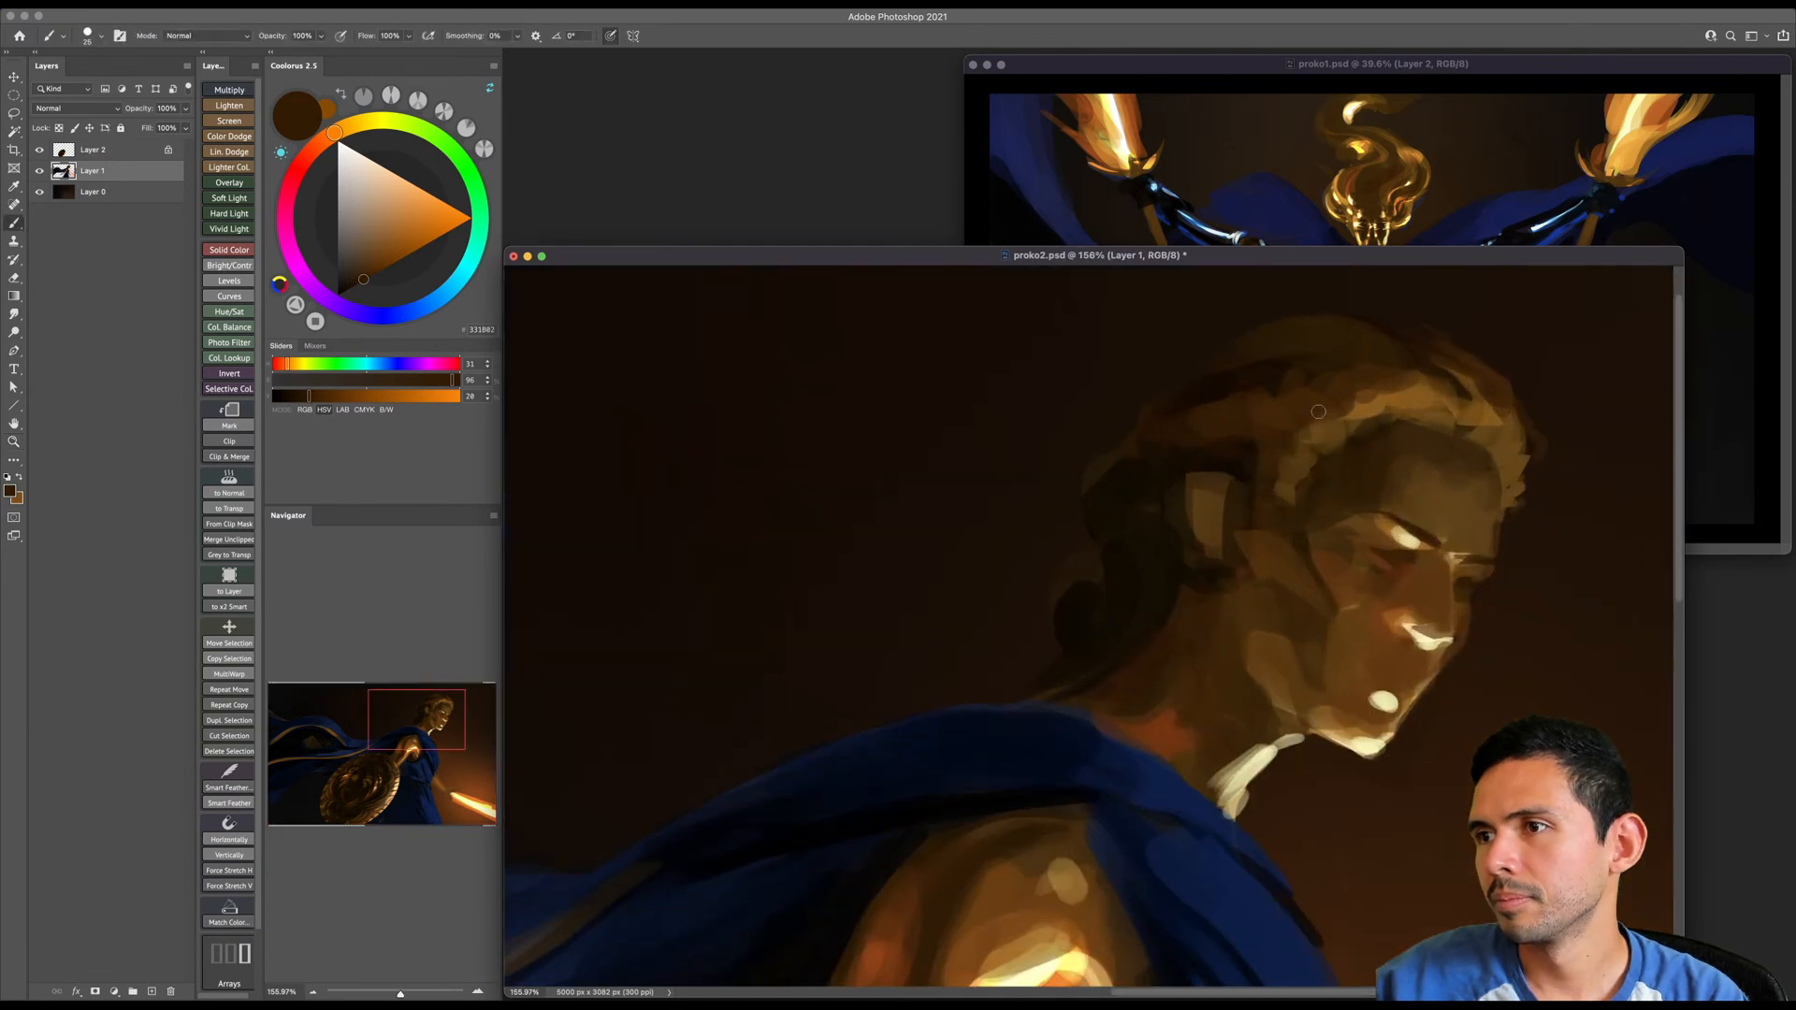
{"action": "left_click", "coordinate": [1272, 372], "text": "alt"}
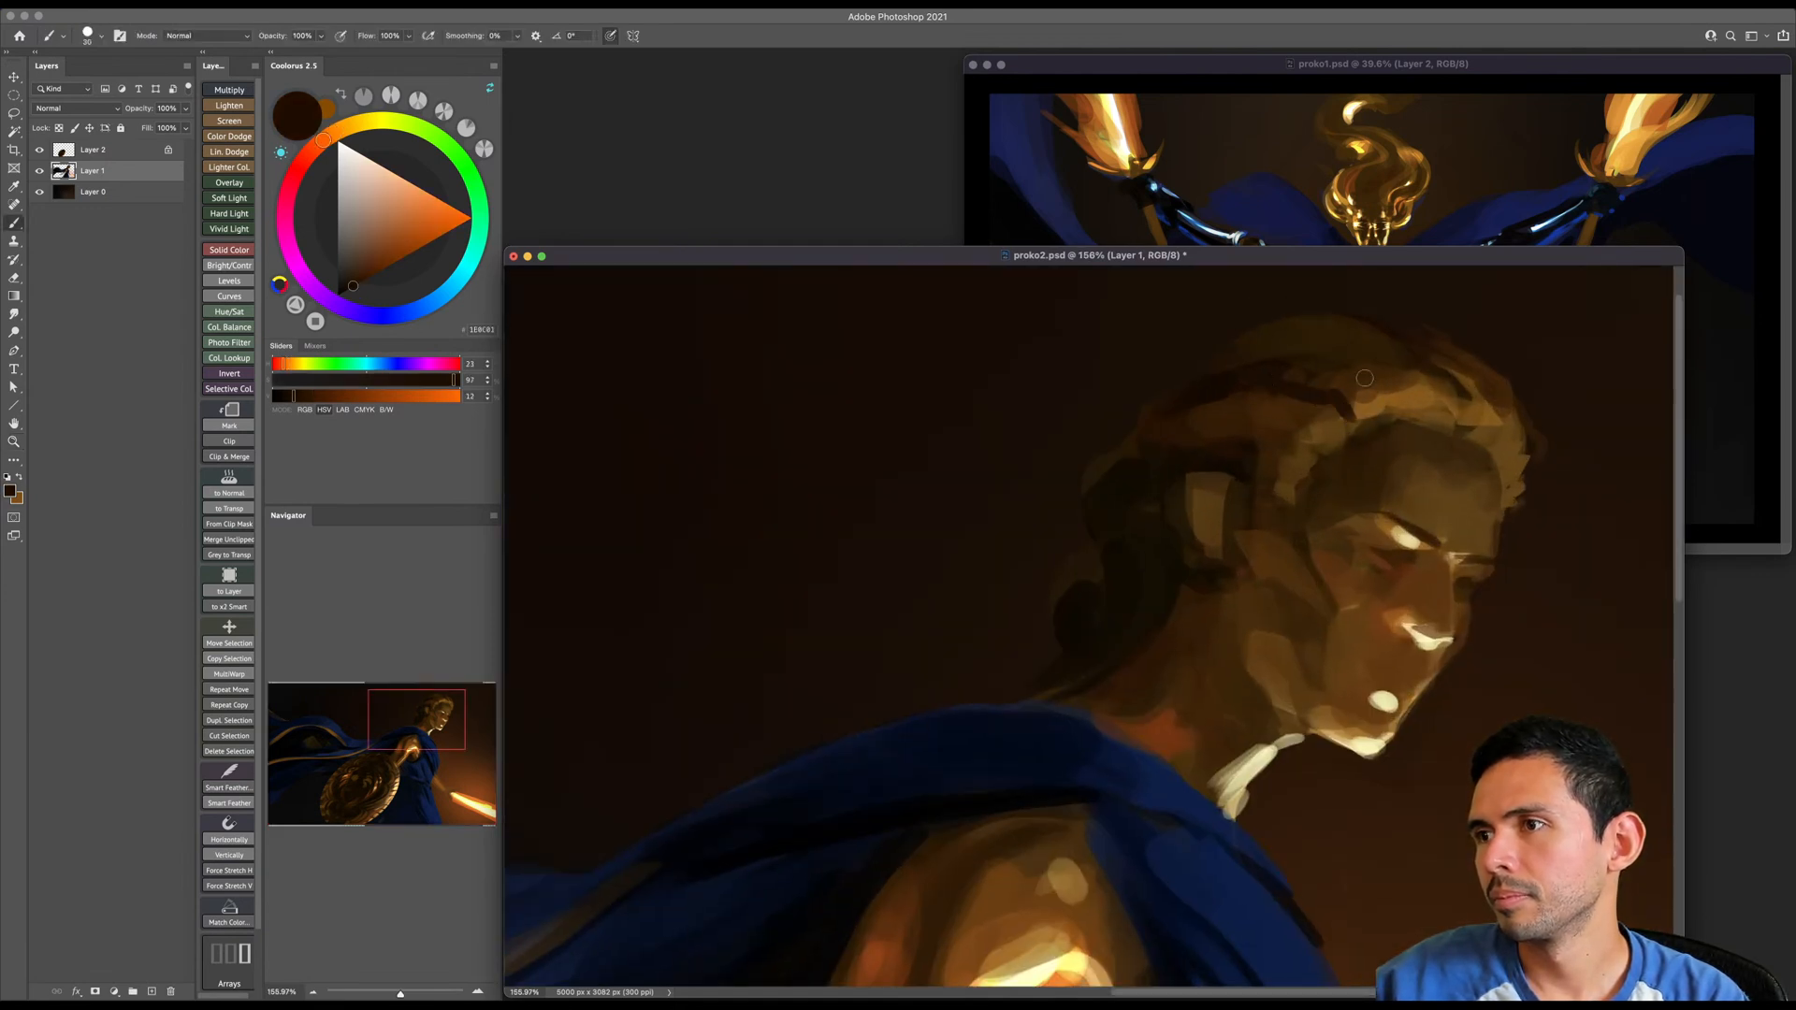
{"action": "mouse_move", "coordinate": [1430, 382]}
{"action": "left_mouse_down"}
{"action": "mouse_move", "coordinate": [1368, 342]}
{"action": "mouse_move", "coordinate": [1228, 384]}
{"action": "left_mouse_up"}
{"action": "key", "text": "bracketright"}
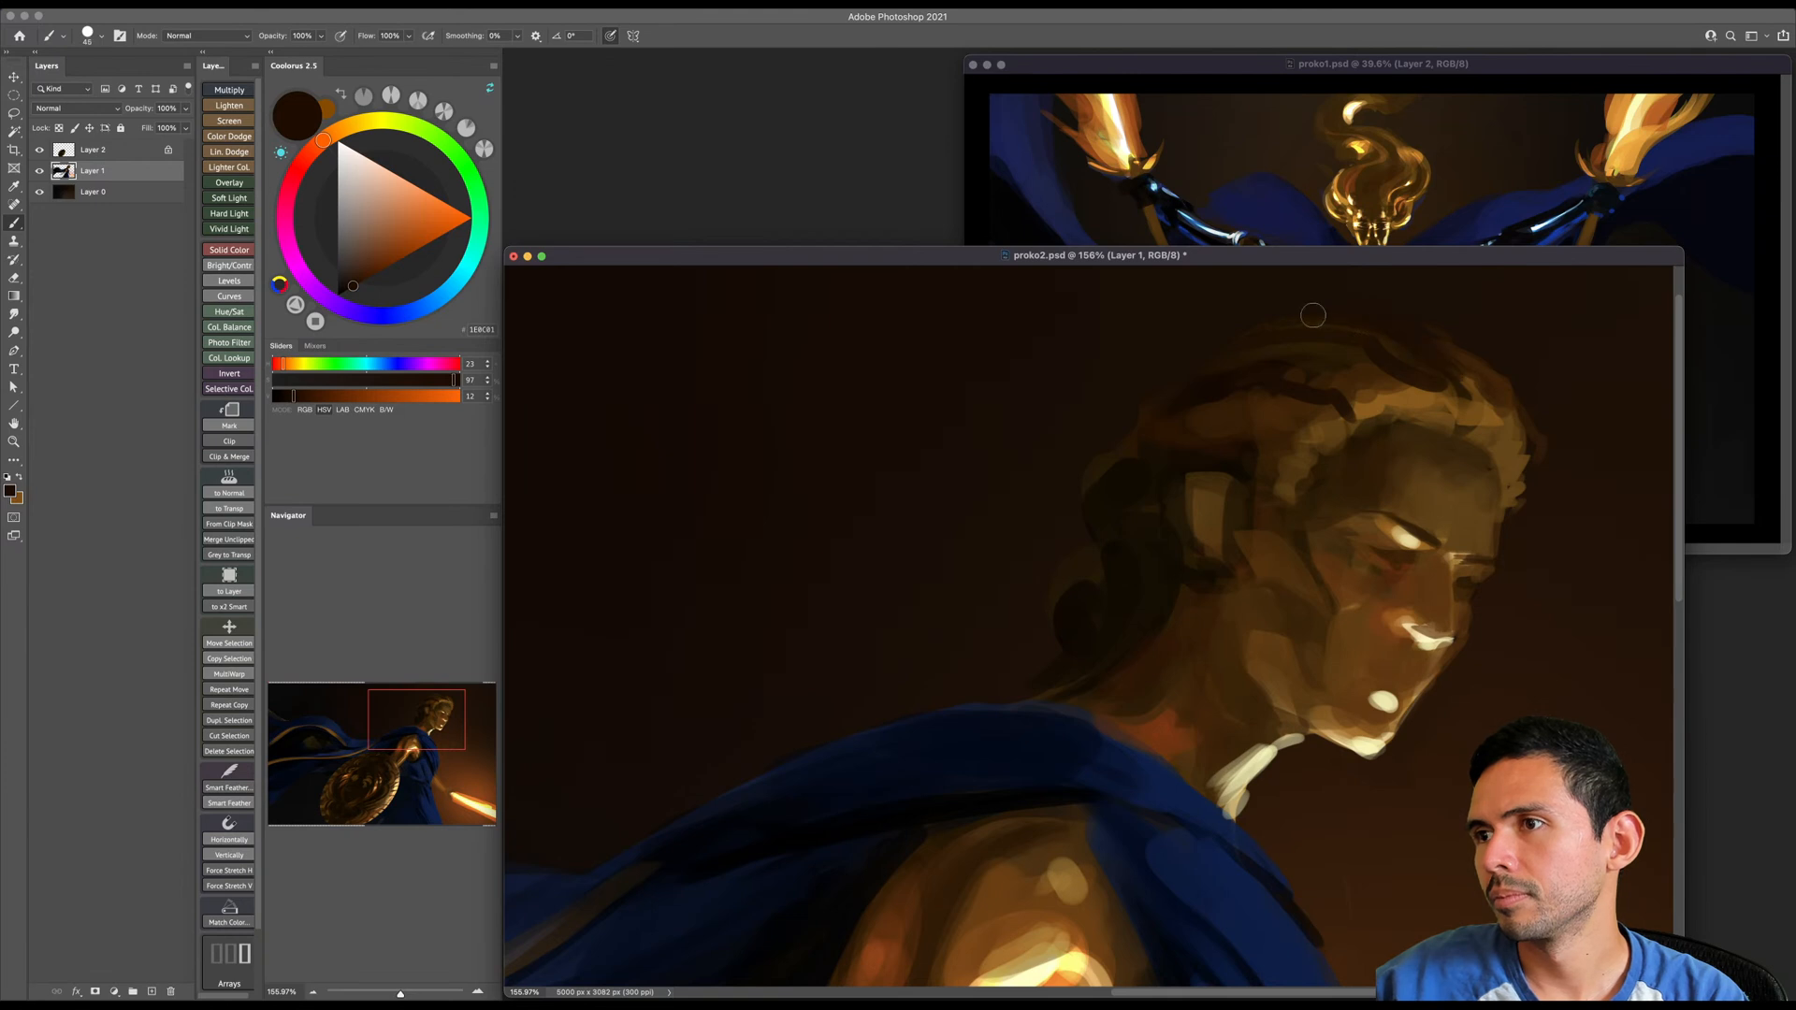
{"action": "key", "text": "z"}
{"action": "left_click_drag", "start_coordinate": [1456, 399], "coordinate": [1383, 404]}
{"action": "key", "text": "super+s"}
- Choose a pale cream paint colour for the forearm of the sword-holding arm
{"action": "left_click_drag", "start_coordinate": [1180, 586], "coordinate": [1199, 571]}
{"action": "key", "text": "b"}
{"action": "key", "text": "z"}
{"action": "mouse_move", "coordinate": [1151, 745]}
{"action": "left_mouse_down"}
{"action": "mouse_move", "coordinate": [1231, 742]}
{"action": "mouse_move", "coordinate": [1216, 741]}
{"action": "left_mouse_up"}
{"action": "left_click_drag", "start_coordinate": [1111, 645], "coordinate": [1083, 662]}
{"action": "key", "text": "b"}
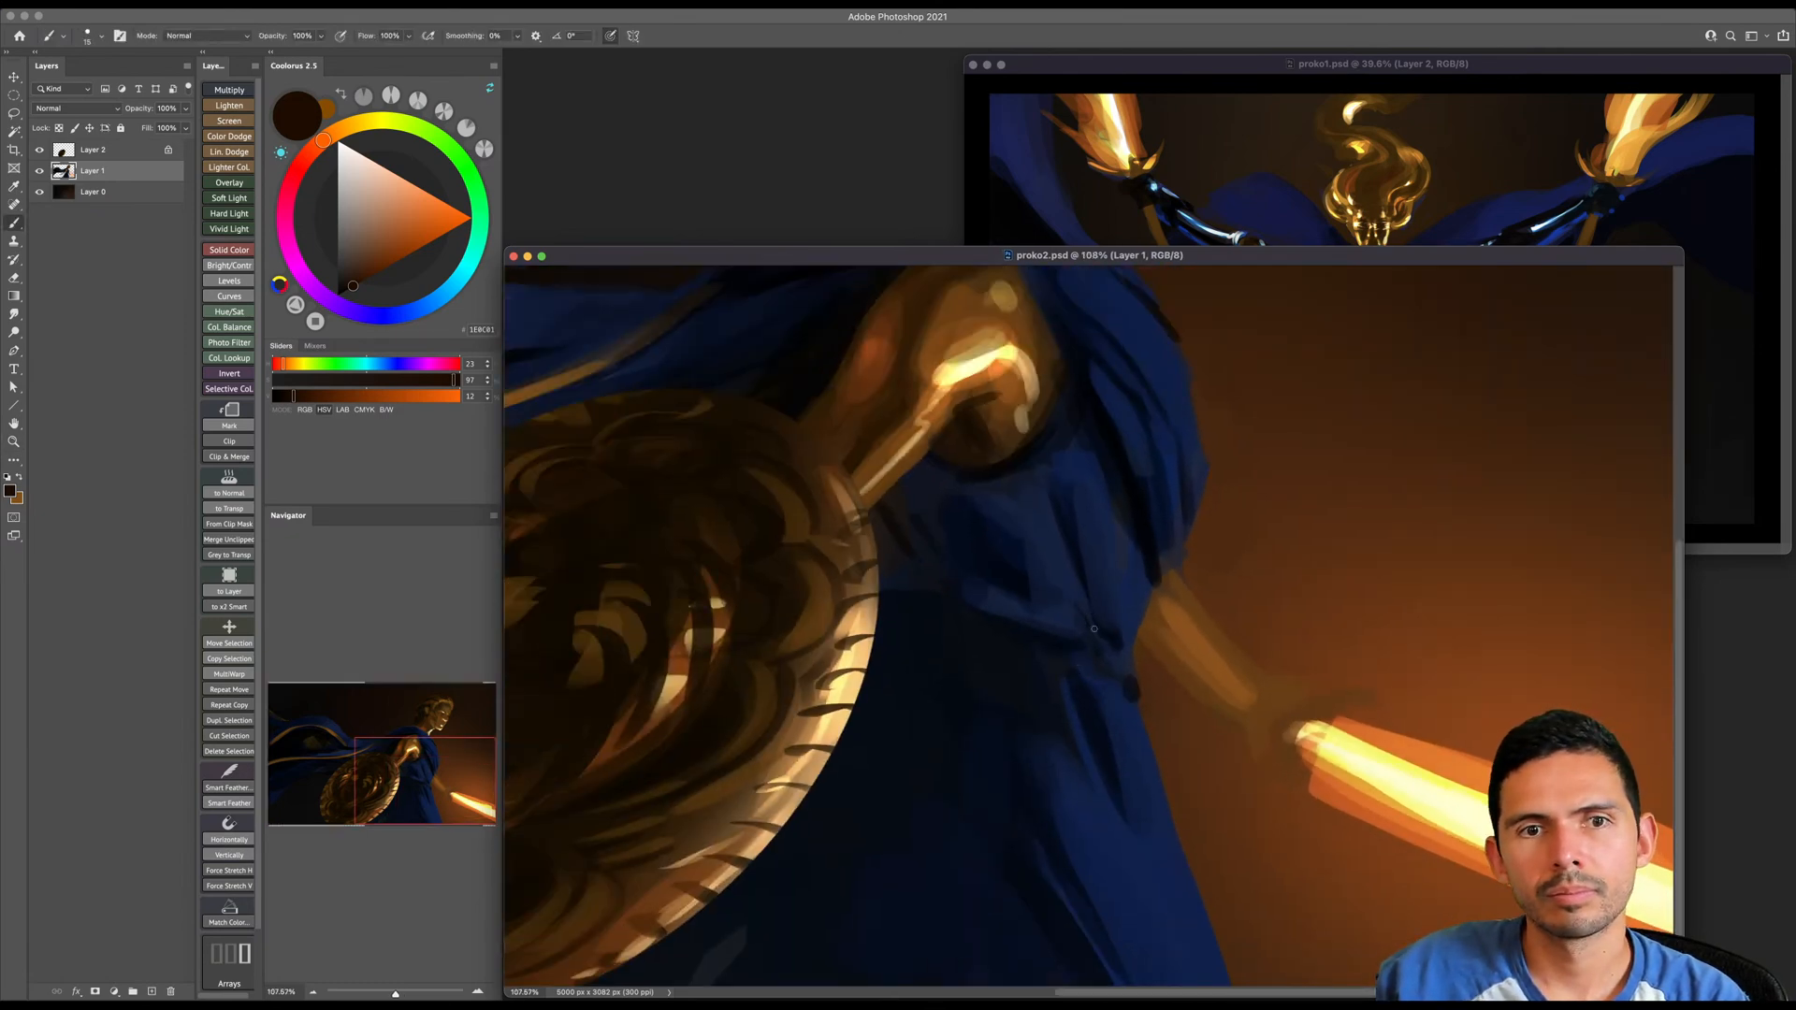
{"action": "left_click", "coordinate": [1202, 635], "text": "alt"}
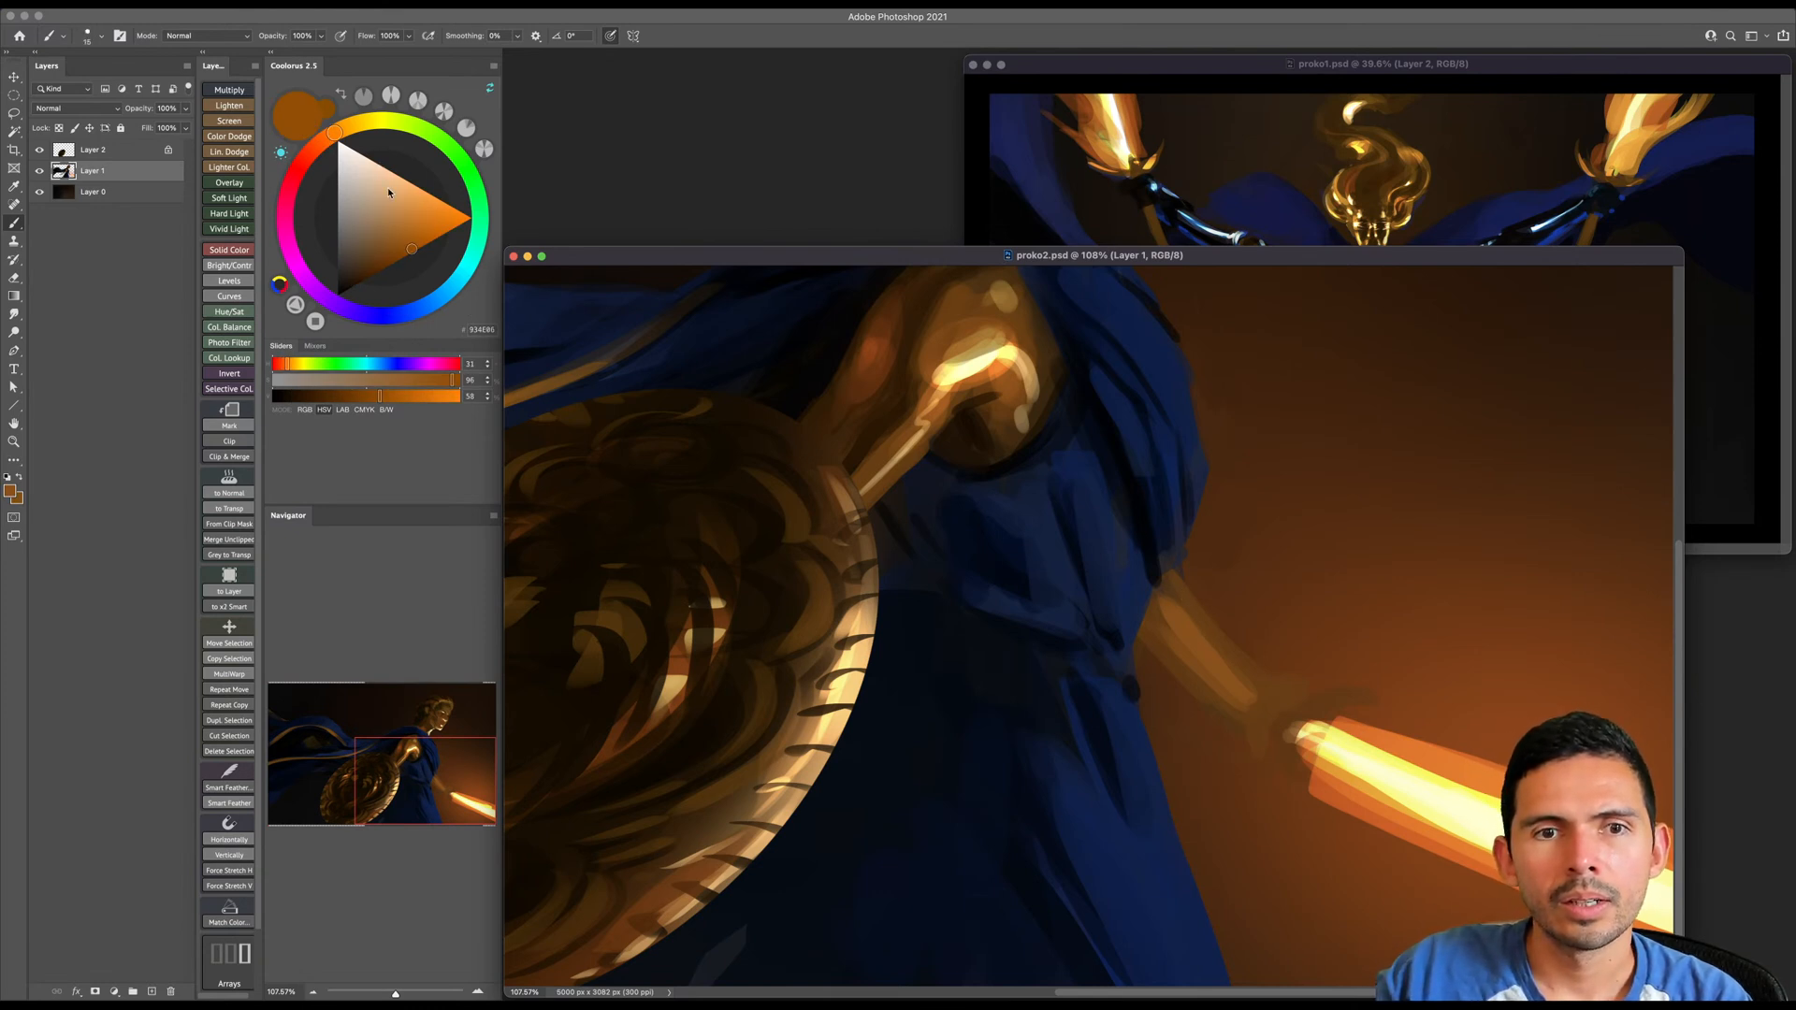
{"action": "mouse_move", "coordinate": [364, 157]}
{"action": "left_mouse_down"}
{"action": "mouse_move", "coordinate": [385, 215]}
{"action": "mouse_move", "coordinate": [402, 178]}
{"action": "left_mouse_up"}
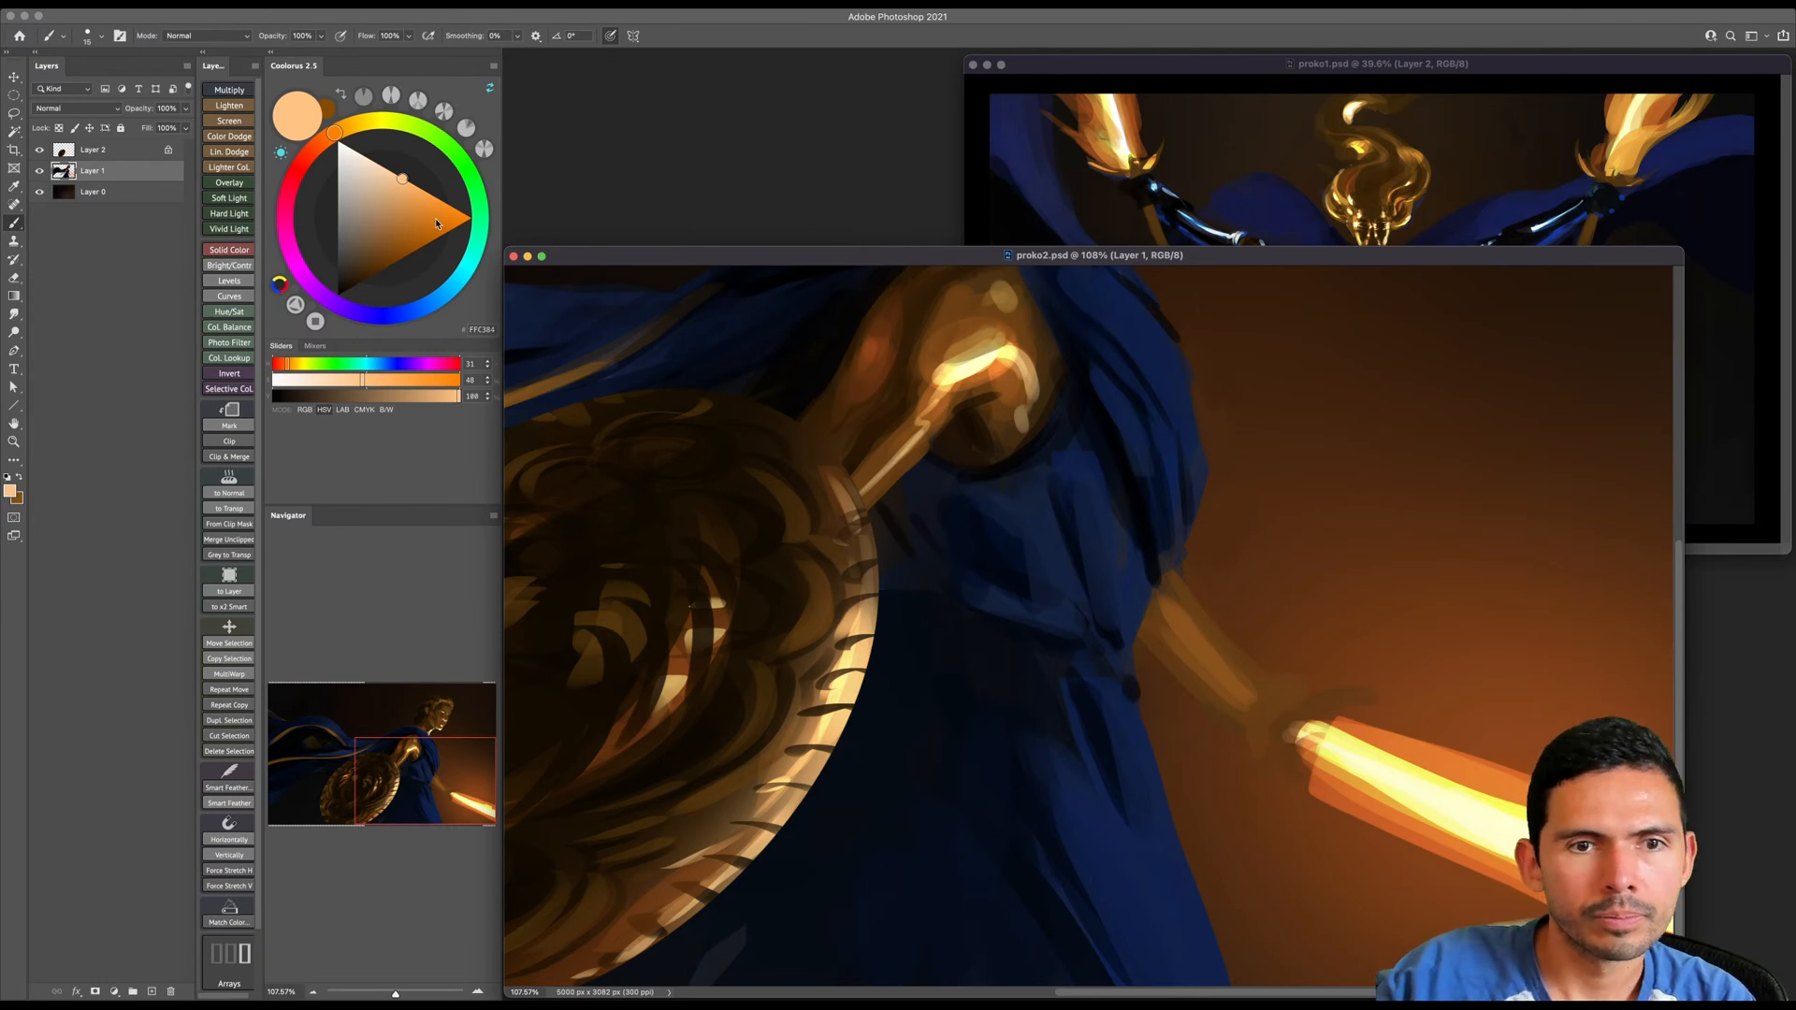
{"action": "mouse_move", "coordinate": [380, 178]}
{"action": "left_mouse_down"}
{"action": "mouse_move", "coordinate": [364, 153]}
{"action": "mouse_move", "coordinate": [385, 153]}
{"action": "left_mouse_up"}
{"action": "left_click", "coordinate": [357, 124]}
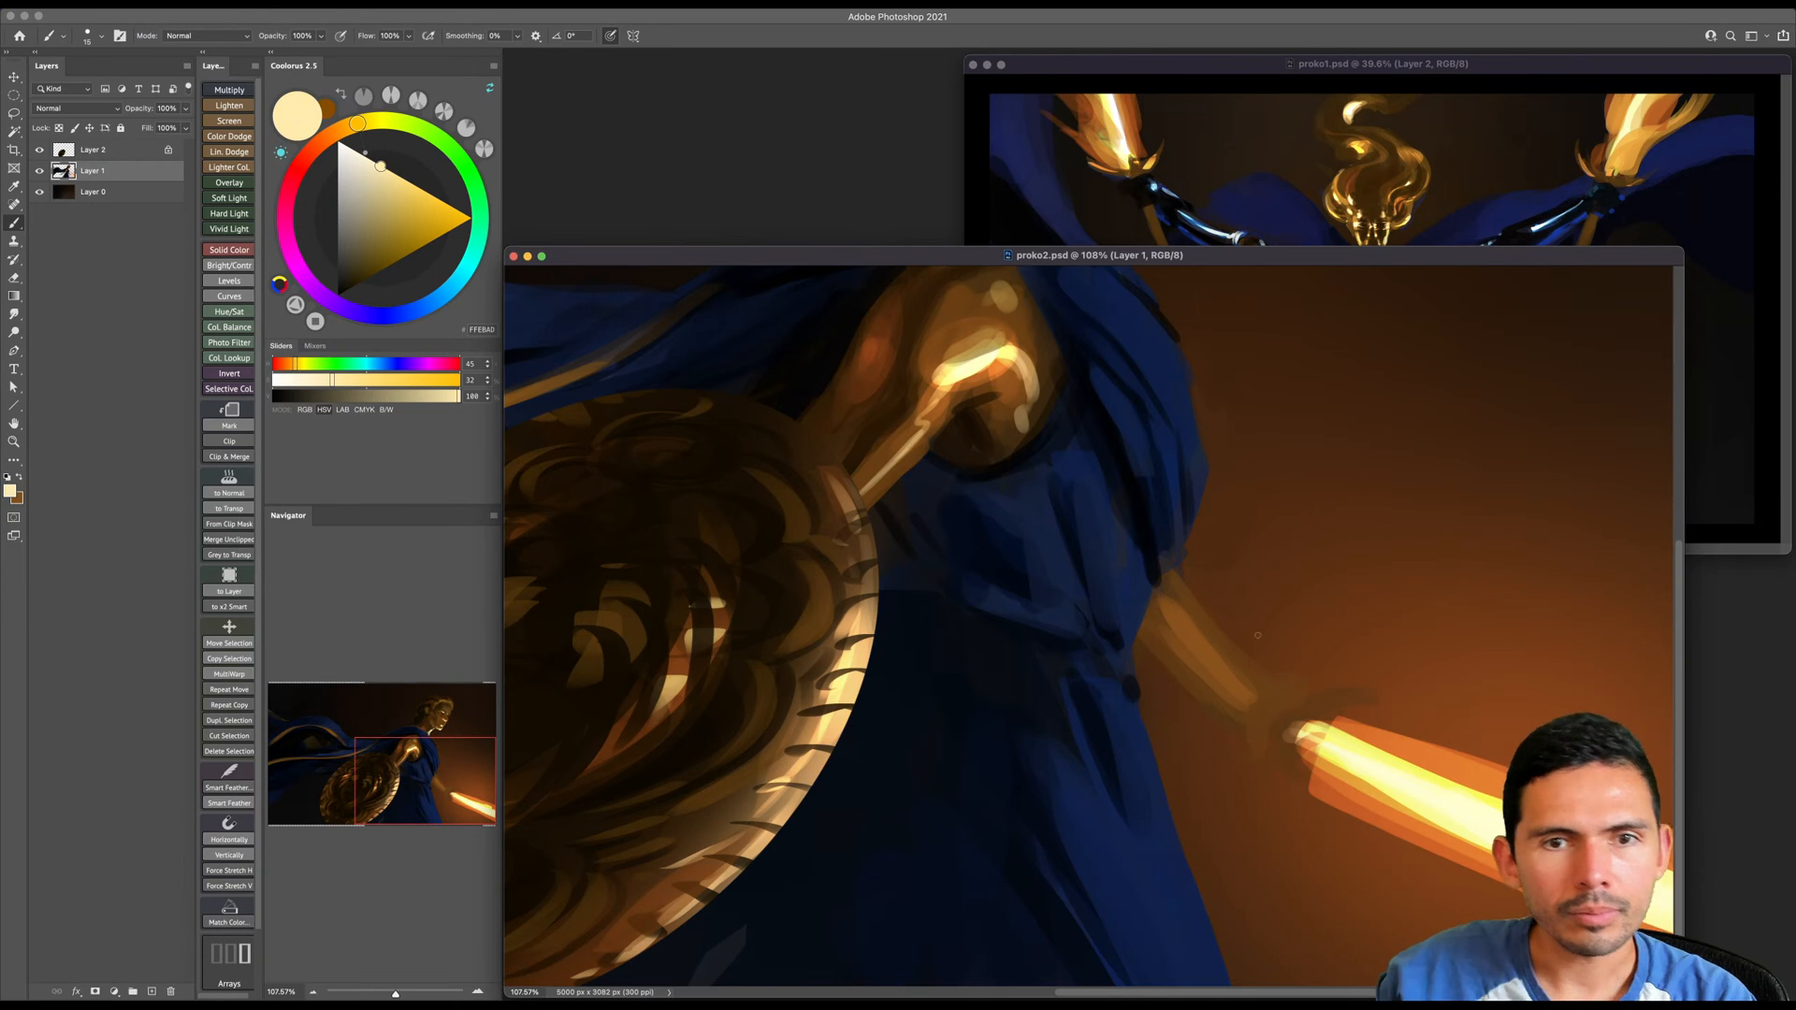
{"action": "key", "text": "super+space"}
{"action": "left_click_drag", "start_coordinate": [1352, 628], "coordinate": [1335, 609]}
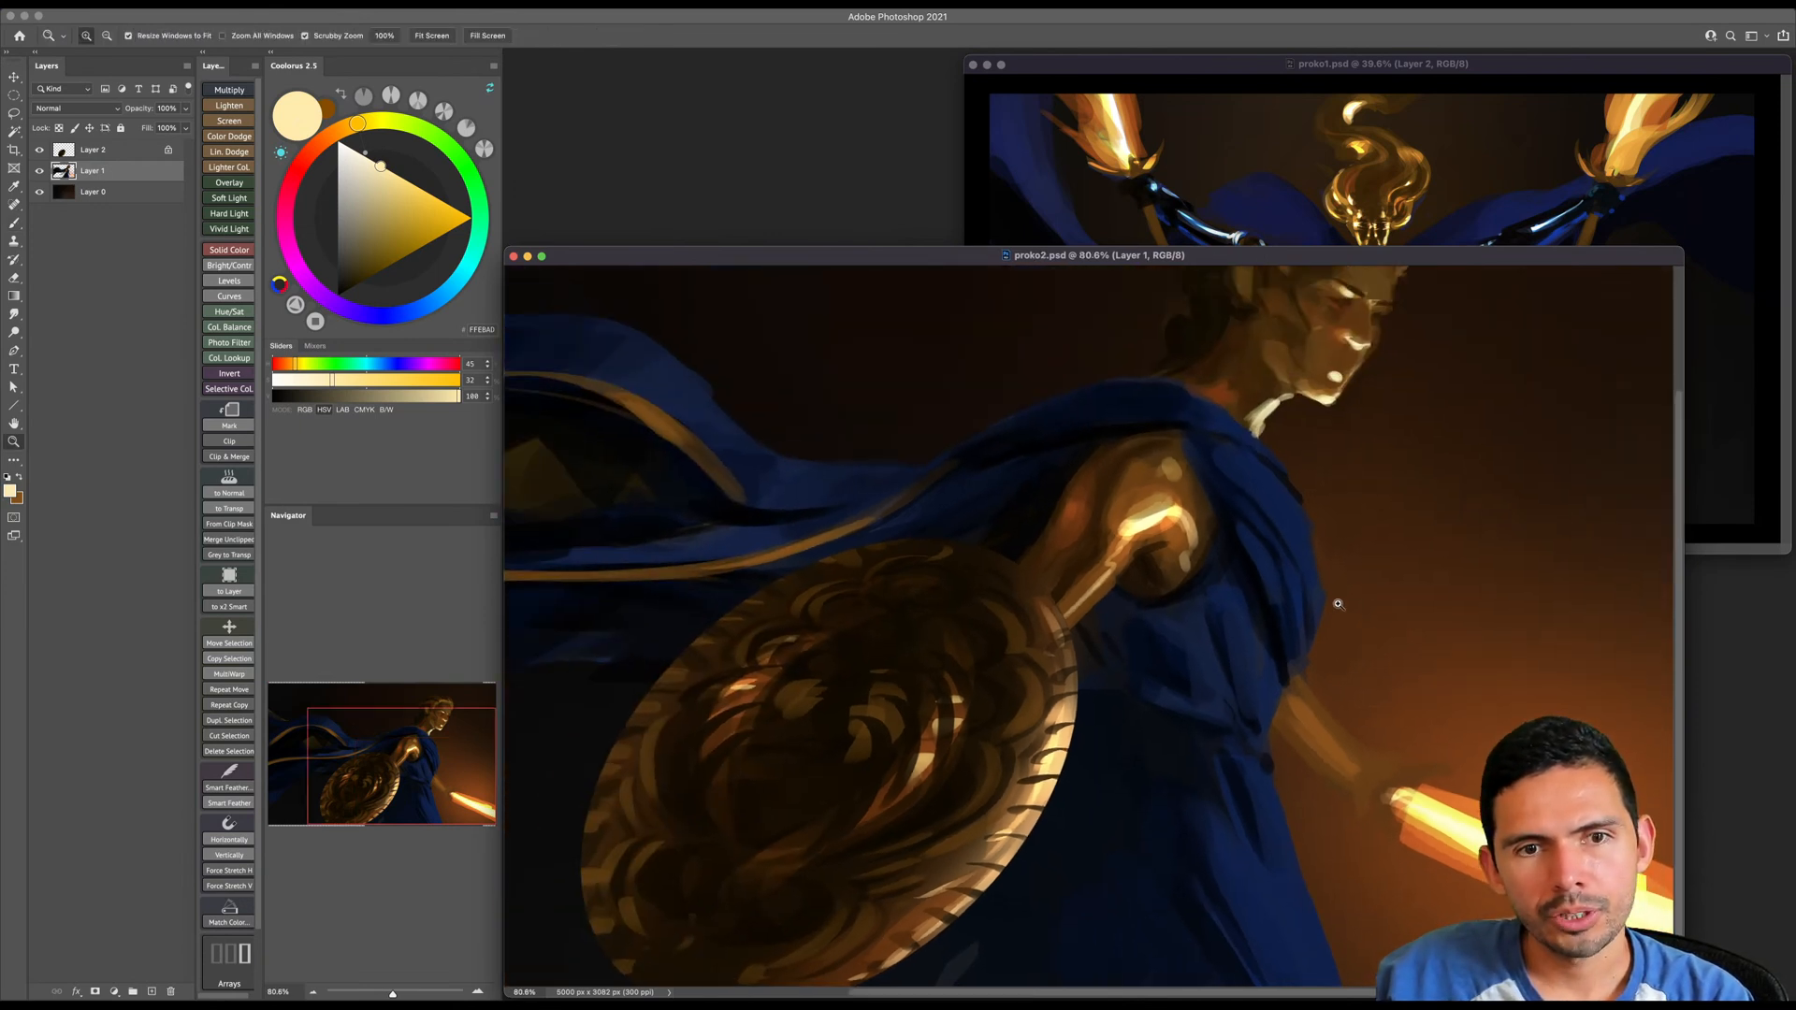
{"action": "key", "text": "super+space"}
{"action": "left_click_drag", "start_coordinate": [1435, 708], "coordinate": [1393, 628]}
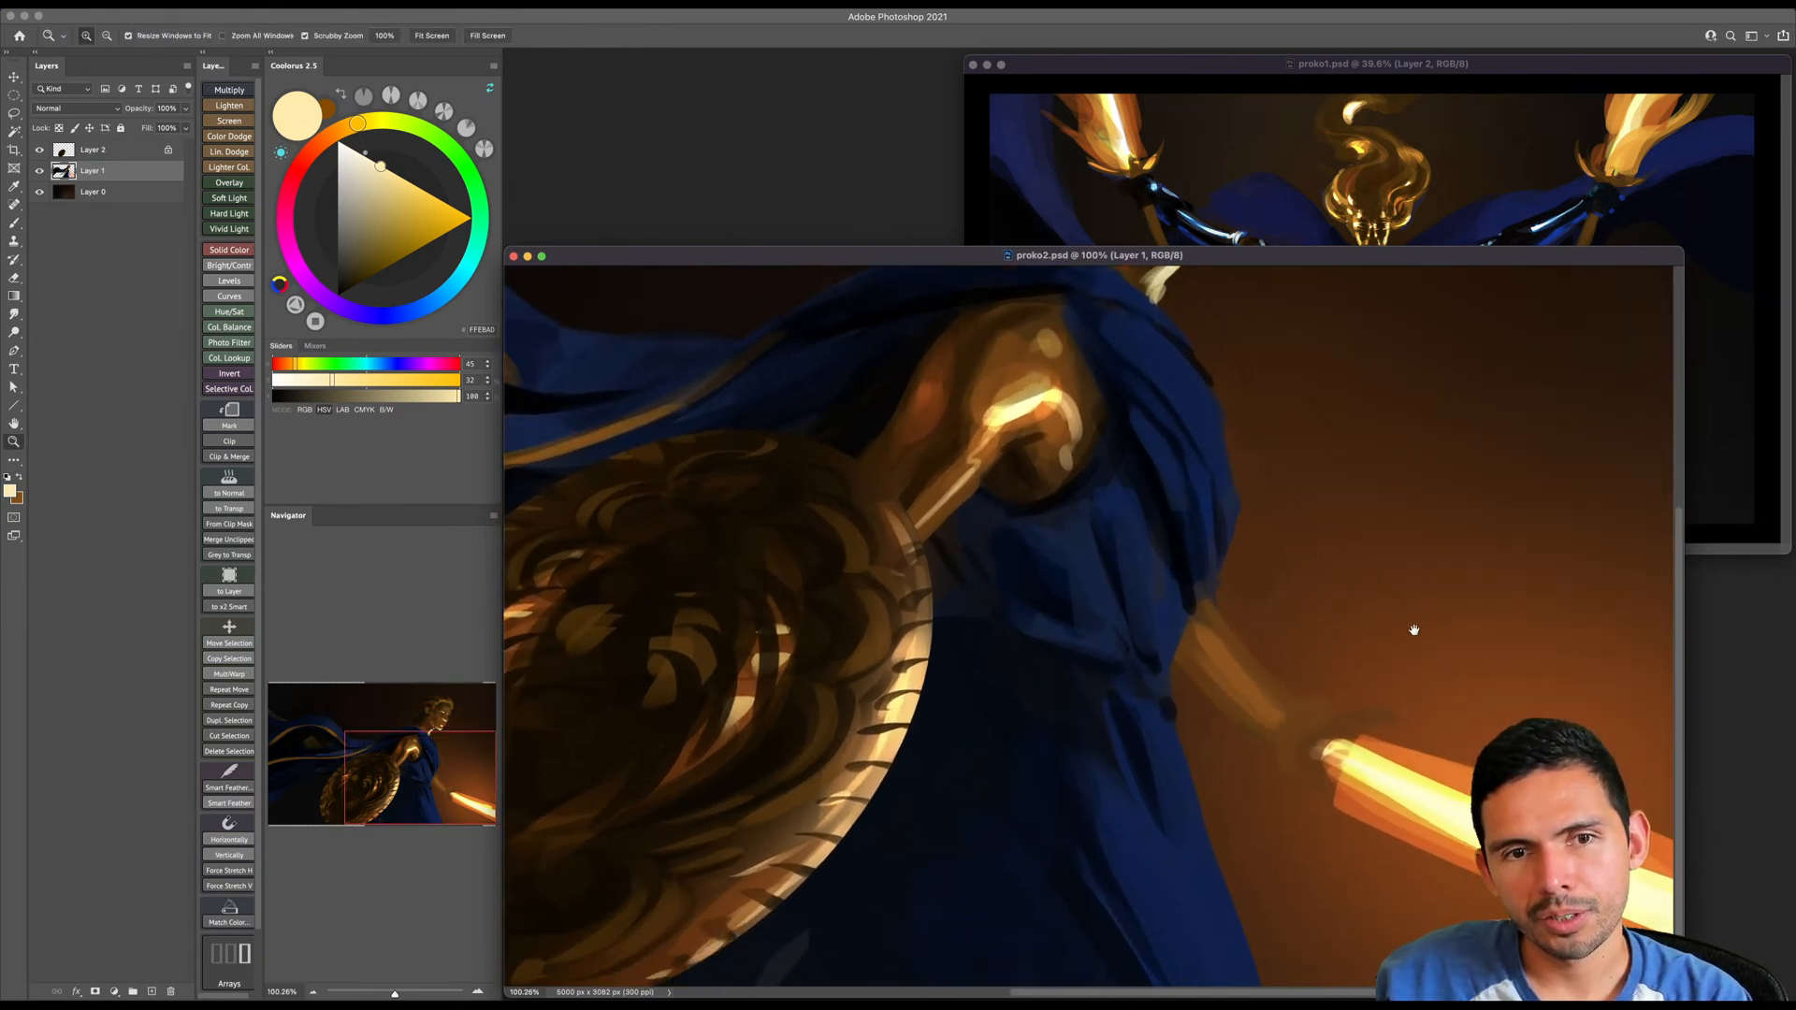
- Try cream highlight strokes along the sword arm's forearm with increasingly larger brushes
{"action": "key", "text": "bracketright"}
{"action": "key", "text": "bracketright"}
{"action": "left_click_drag", "start_coordinate": [1272, 708], "coordinate": [1193, 618]}
{"action": "key", "text": "bracketright"}
{"action": "key", "text": "bracketright"}
{"action": "key", "text": "bracketright"}
{"action": "key", "text": "bracketright"}
{"action": "key", "text": "super+z"}
{"action": "left_click_drag", "start_coordinate": [1267, 706], "coordinate": [1194, 616]}
{"action": "key", "text": "super+z"}
- Enlarge the brush further and paint a broad cream highlight along the sword arm's forearm from wrist to elbow
{"action": "key", "text": "bracketright"}
{"action": "key", "text": "bracketright"}
{"action": "key", "text": "bracketright"}
{"action": "mouse_move", "coordinate": [1270, 713]}
{"action": "left_mouse_down"}
{"action": "mouse_move", "coordinate": [1164, 592]}
{"action": "mouse_move", "coordinate": [1276, 710]}
{"action": "mouse_move", "coordinate": [1194, 624]}
{"action": "left_mouse_up"}
{"action": "key", "text": "bracketright"}
{"action": "key", "text": "bracketright"}
{"action": "key", "text": "bracketright"}
{"action": "key", "text": "bracketright"}
{"action": "key", "text": "bracketleft"}
{"action": "key", "text": "bracketleft"}
{"action": "mouse_move", "coordinate": [1260, 697]}
{"action": "left_mouse_down"}
{"action": "mouse_move", "coordinate": [1198, 622]}
{"action": "mouse_move", "coordinate": [1227, 671]}
{"action": "left_mouse_up"}
- Choose a saturated orange-brown and paint it along the upper edge of the forearm beside the cream highlight
{"action": "left_click_drag", "start_coordinate": [355, 125], "coordinate": [339, 136]}
{"action": "left_click", "coordinate": [414, 250]}
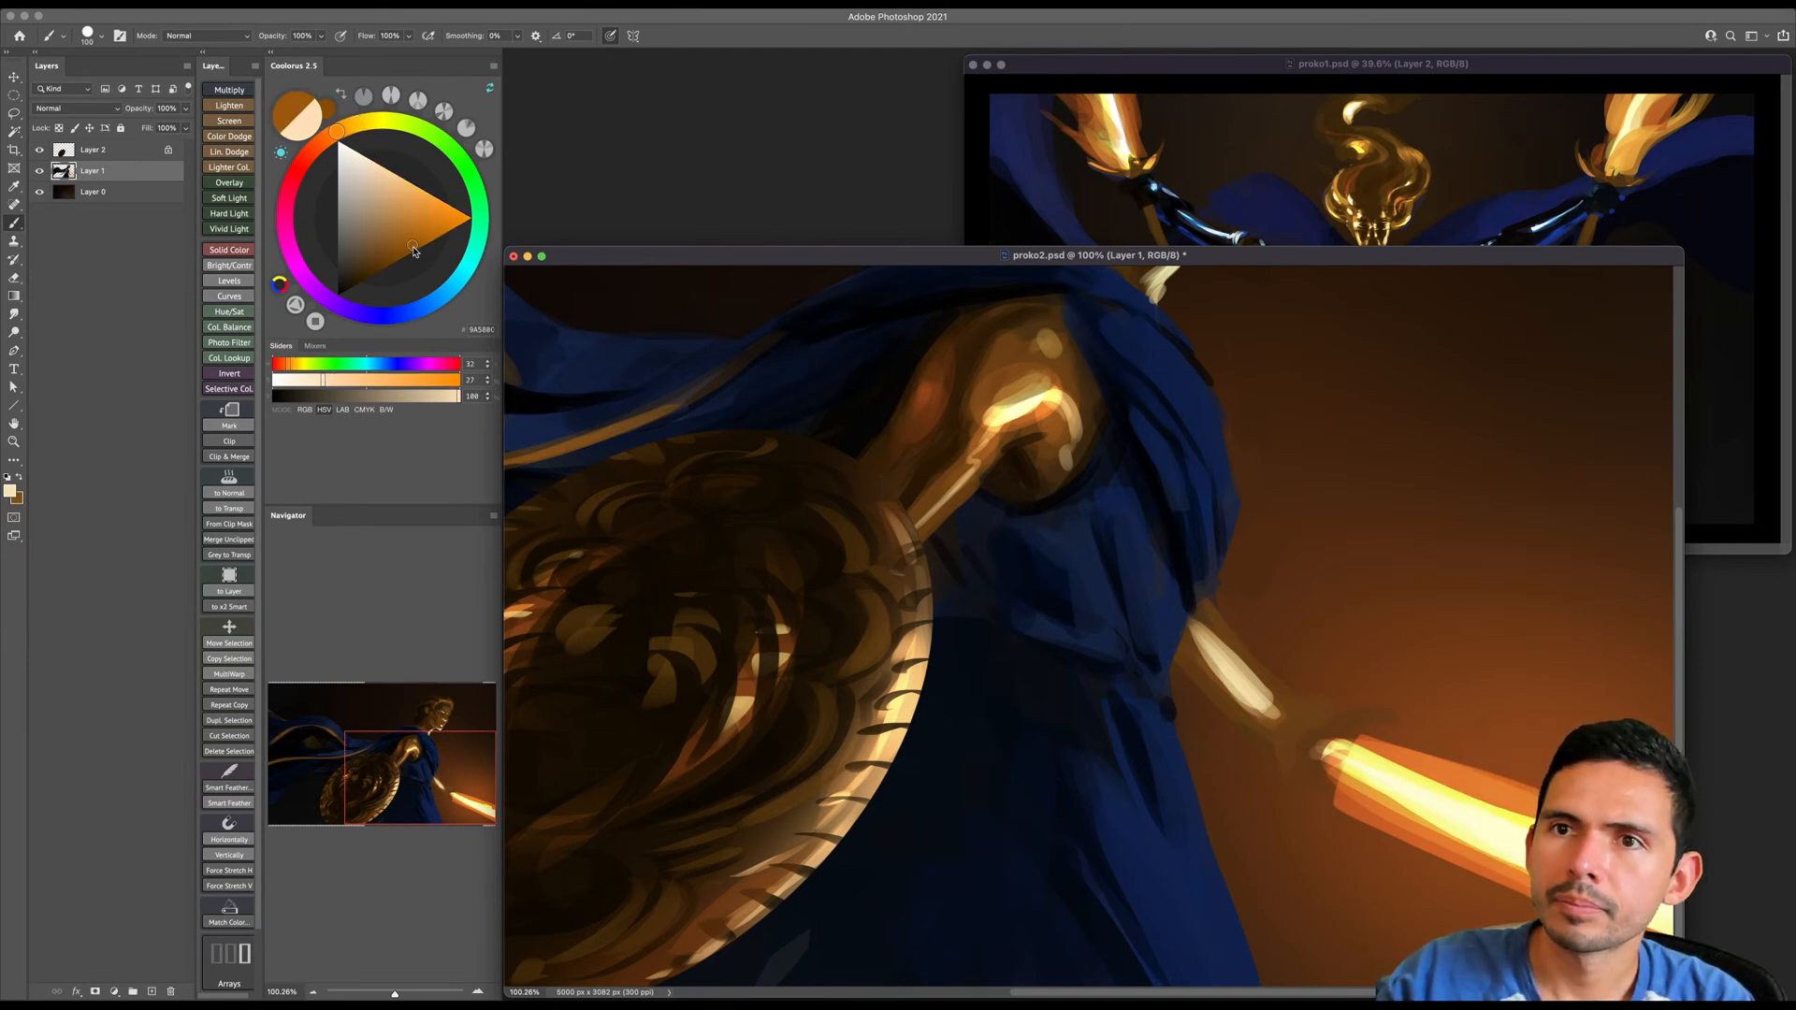
{"action": "mouse_move", "coordinate": [1214, 619]}
{"action": "left_mouse_down"}
{"action": "mouse_move", "coordinate": [1292, 698]}
{"action": "mouse_move", "coordinate": [1201, 656]}
{"action": "mouse_move", "coordinate": [1267, 733]}
{"action": "left_mouse_up"}
- Try to trim the lower edge of the forearm with the Eraser
{"action": "key", "text": "e"}
{"action": "left_click_drag", "start_coordinate": [1189, 675], "coordinate": [1262, 751]}
{"action": "key", "text": "super+z"}
{"action": "key", "text": "super+z"}
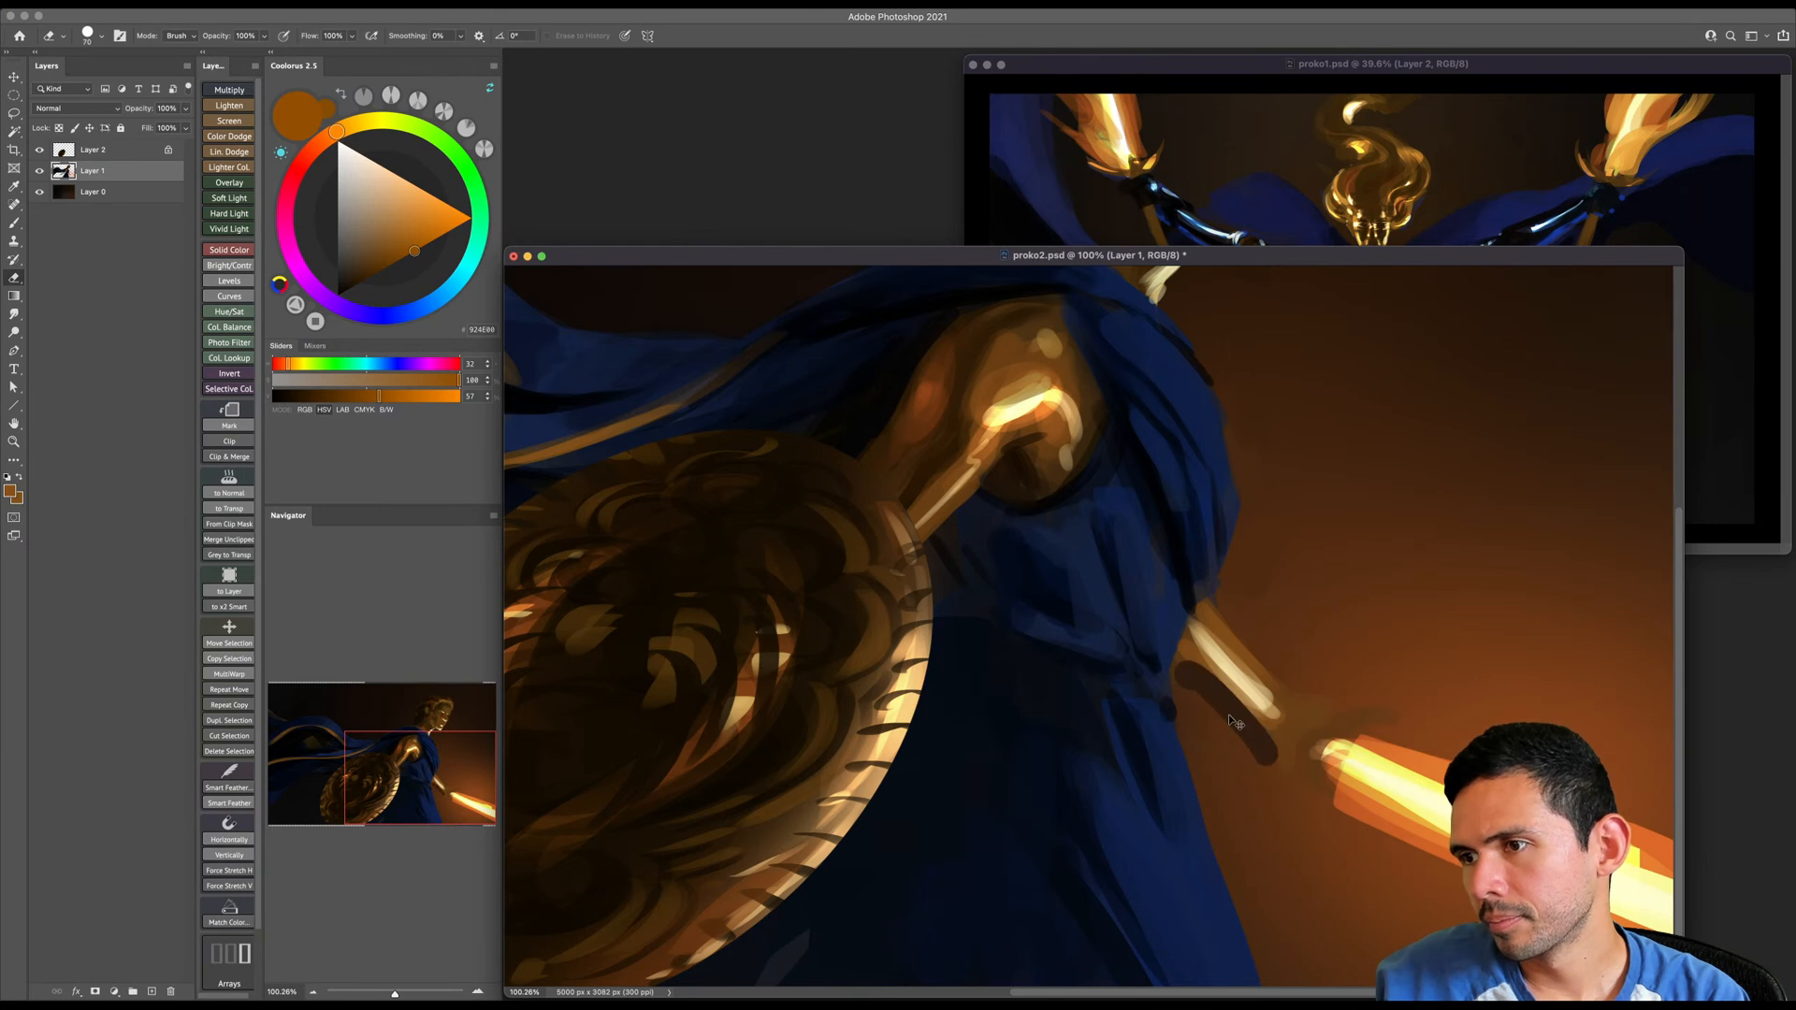
- Paint sampled cream highlights on the hand beside the sword hilt and shape the hand around them with orange-brown
{"action": "key", "text": "b"}
{"action": "left_click", "coordinate": [1230, 729], "text": "alt"}
{"action": "key", "text": "bracketleft"}
{"action": "left_click", "coordinate": [1267, 698], "text": "alt"}
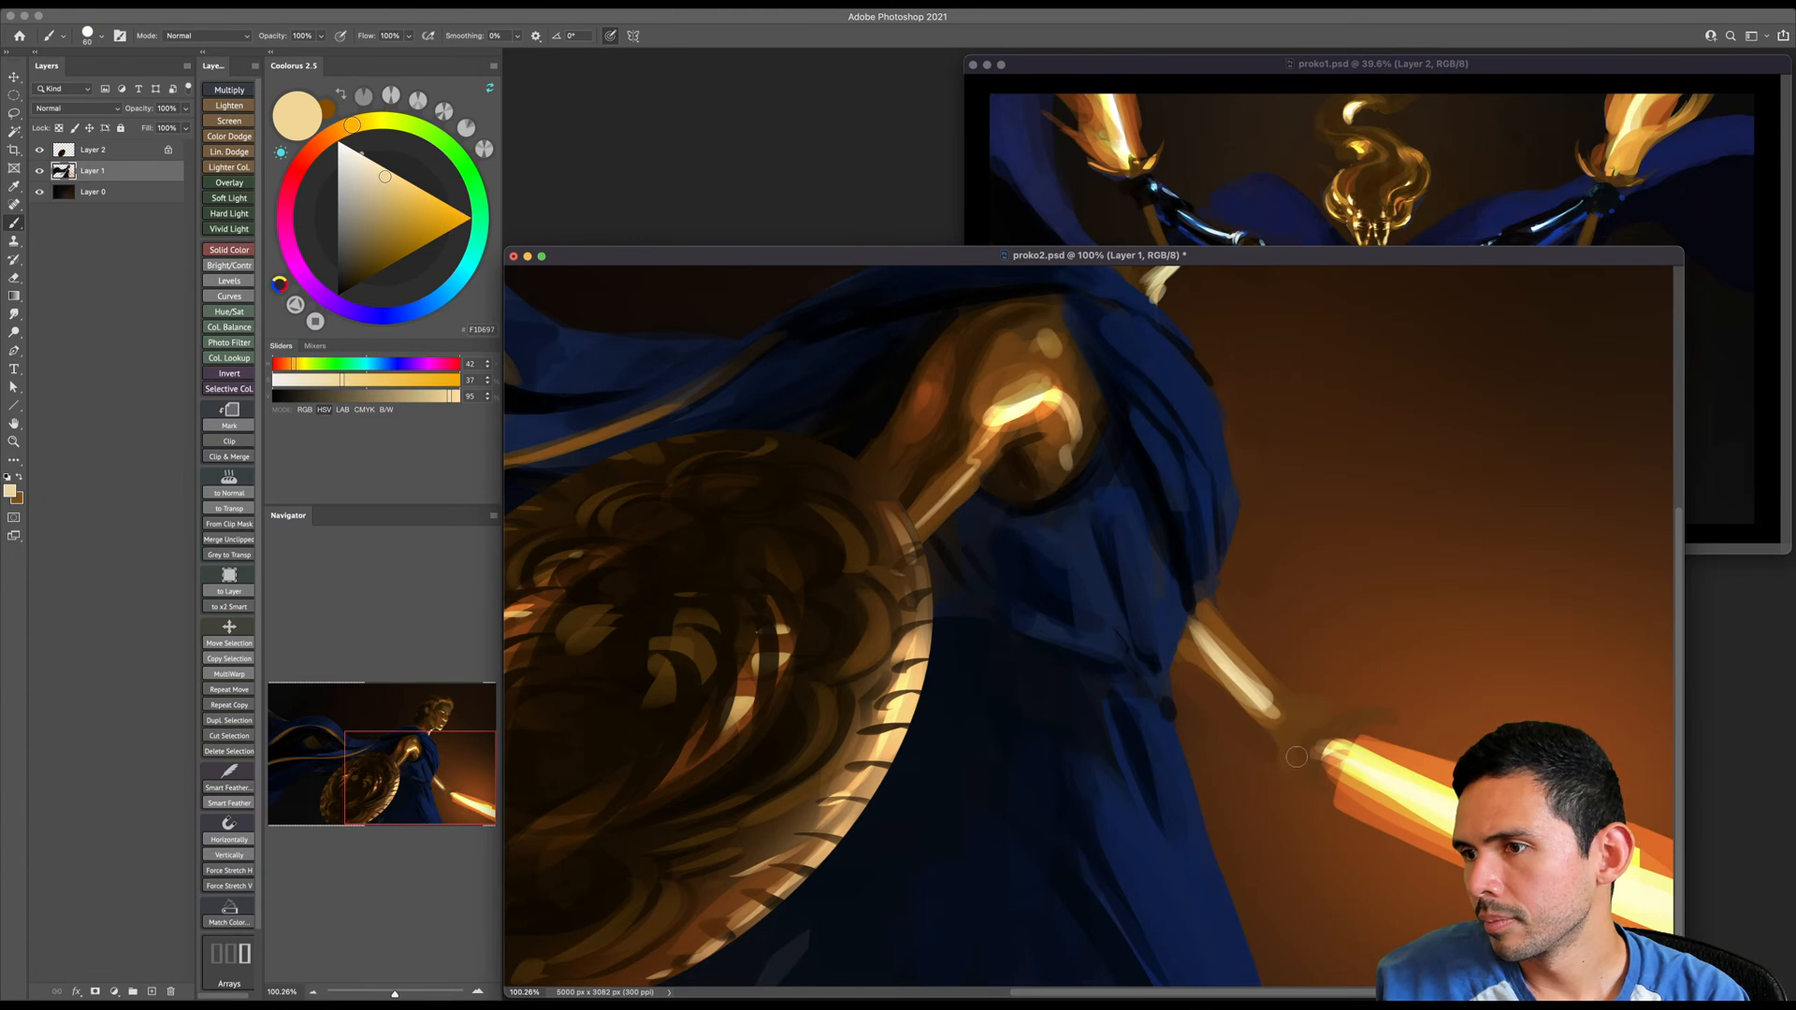
{"action": "left_click_drag", "start_coordinate": [1296, 756], "coordinate": [1299, 787]}
{"action": "mouse_move", "coordinate": [1277, 693]}
{"action": "left_mouse_down"}
{"action": "mouse_move", "coordinate": [1326, 716]}
{"action": "mouse_move", "coordinate": [1308, 709]}
{"action": "left_mouse_up"}
{"action": "left_click", "coordinate": [1265, 667], "text": "alt"}
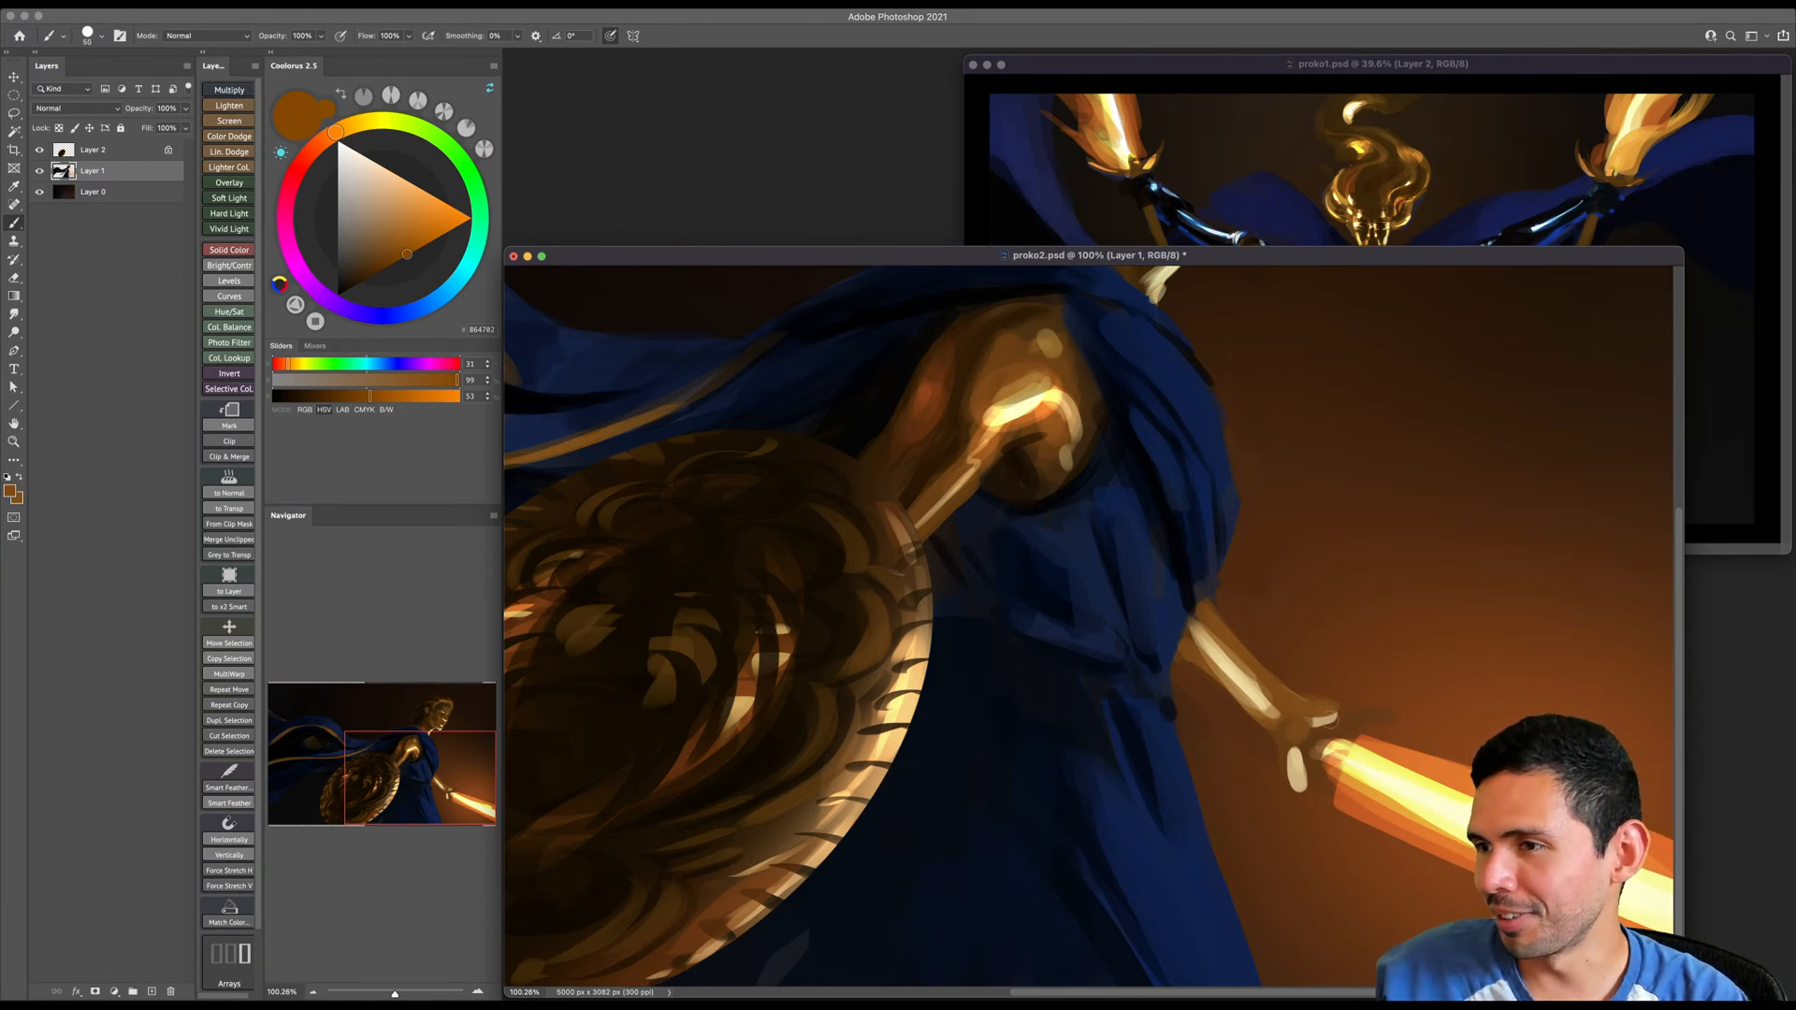
{"action": "left_click_drag", "start_coordinate": [1287, 735], "coordinate": [1290, 789]}
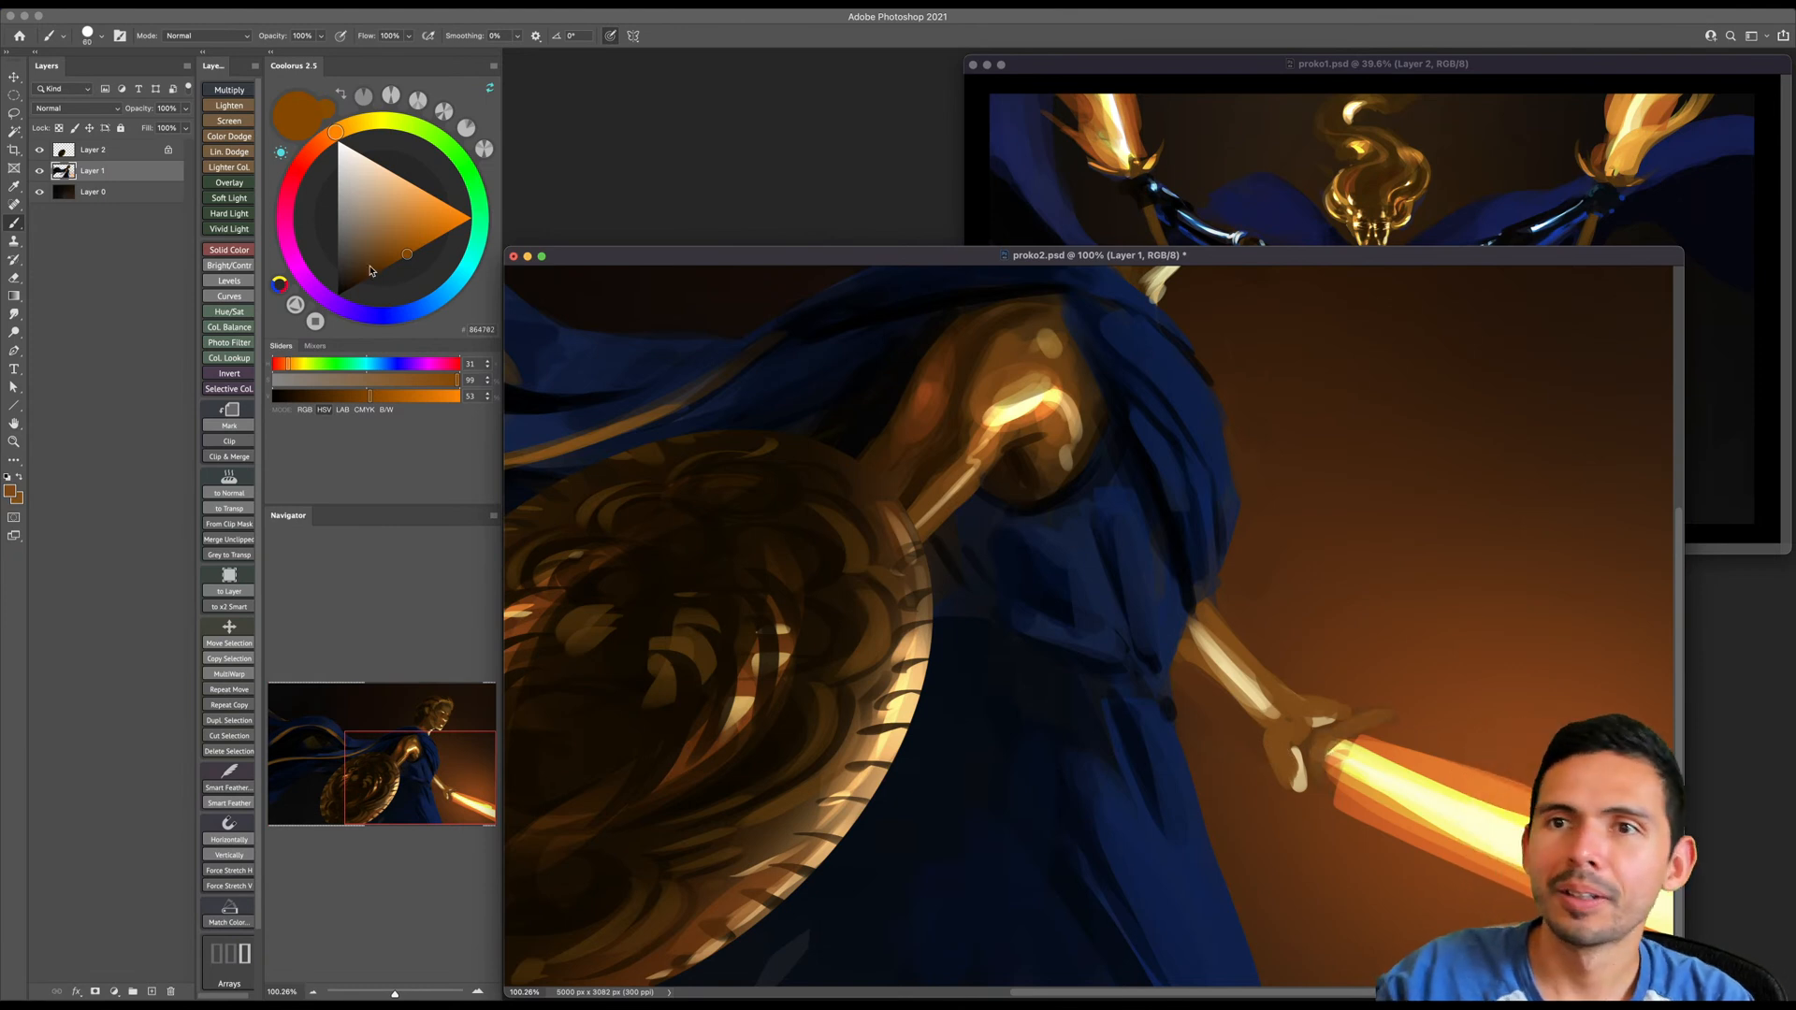
- Choose a very dark brown and paint the curved crossguard of the sword and a dark edge beneath the forearm
{"action": "left_click_drag", "start_coordinate": [348, 290], "coordinate": [365, 313]}
{"action": "left_click_drag", "start_coordinate": [1347, 680], "coordinate": [1301, 680]}
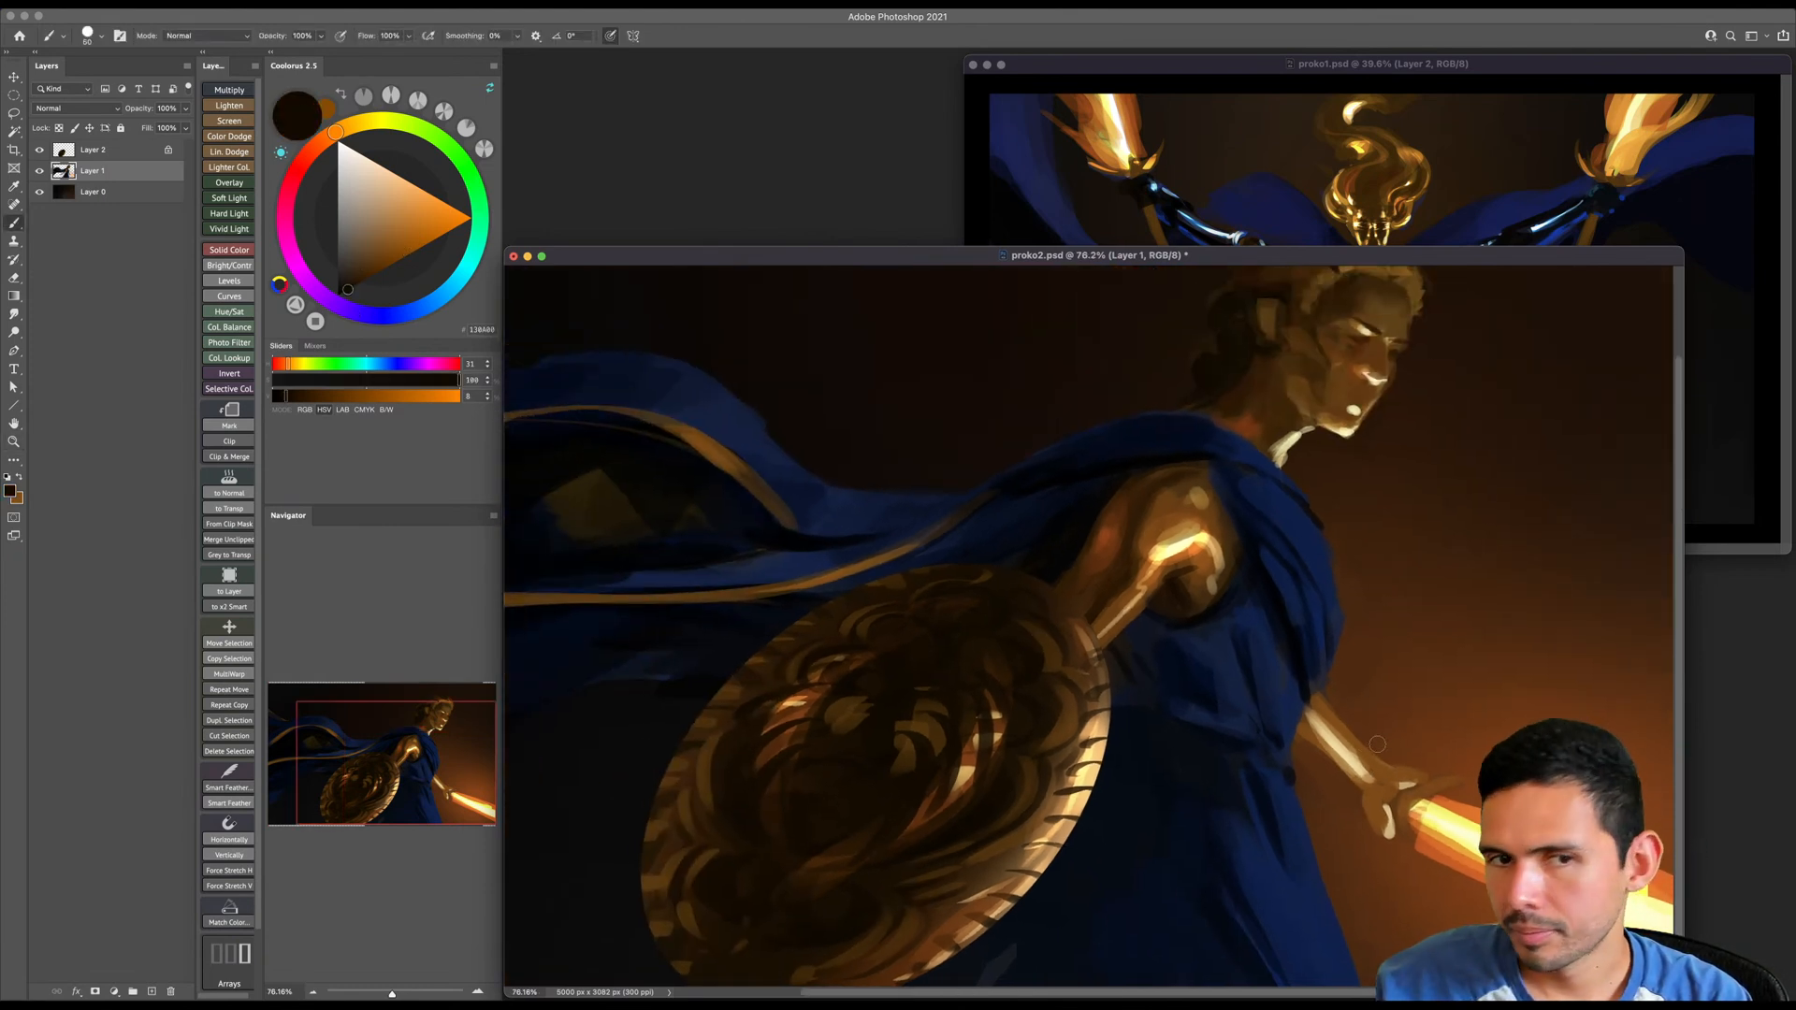
{"action": "key", "text": "bracketright"}
{"action": "key", "text": "bracketright"}
{"action": "key", "text": "bracketright"}
{"action": "mouse_move", "coordinate": [1459, 779]}
{"action": "left_mouse_down"}
{"action": "mouse_move", "coordinate": [1418, 793]}
{"action": "mouse_move", "coordinate": [1413, 882]}
{"action": "mouse_move", "coordinate": [1410, 807]}
{"action": "left_mouse_up"}
{"action": "key", "text": "bracketleft"}
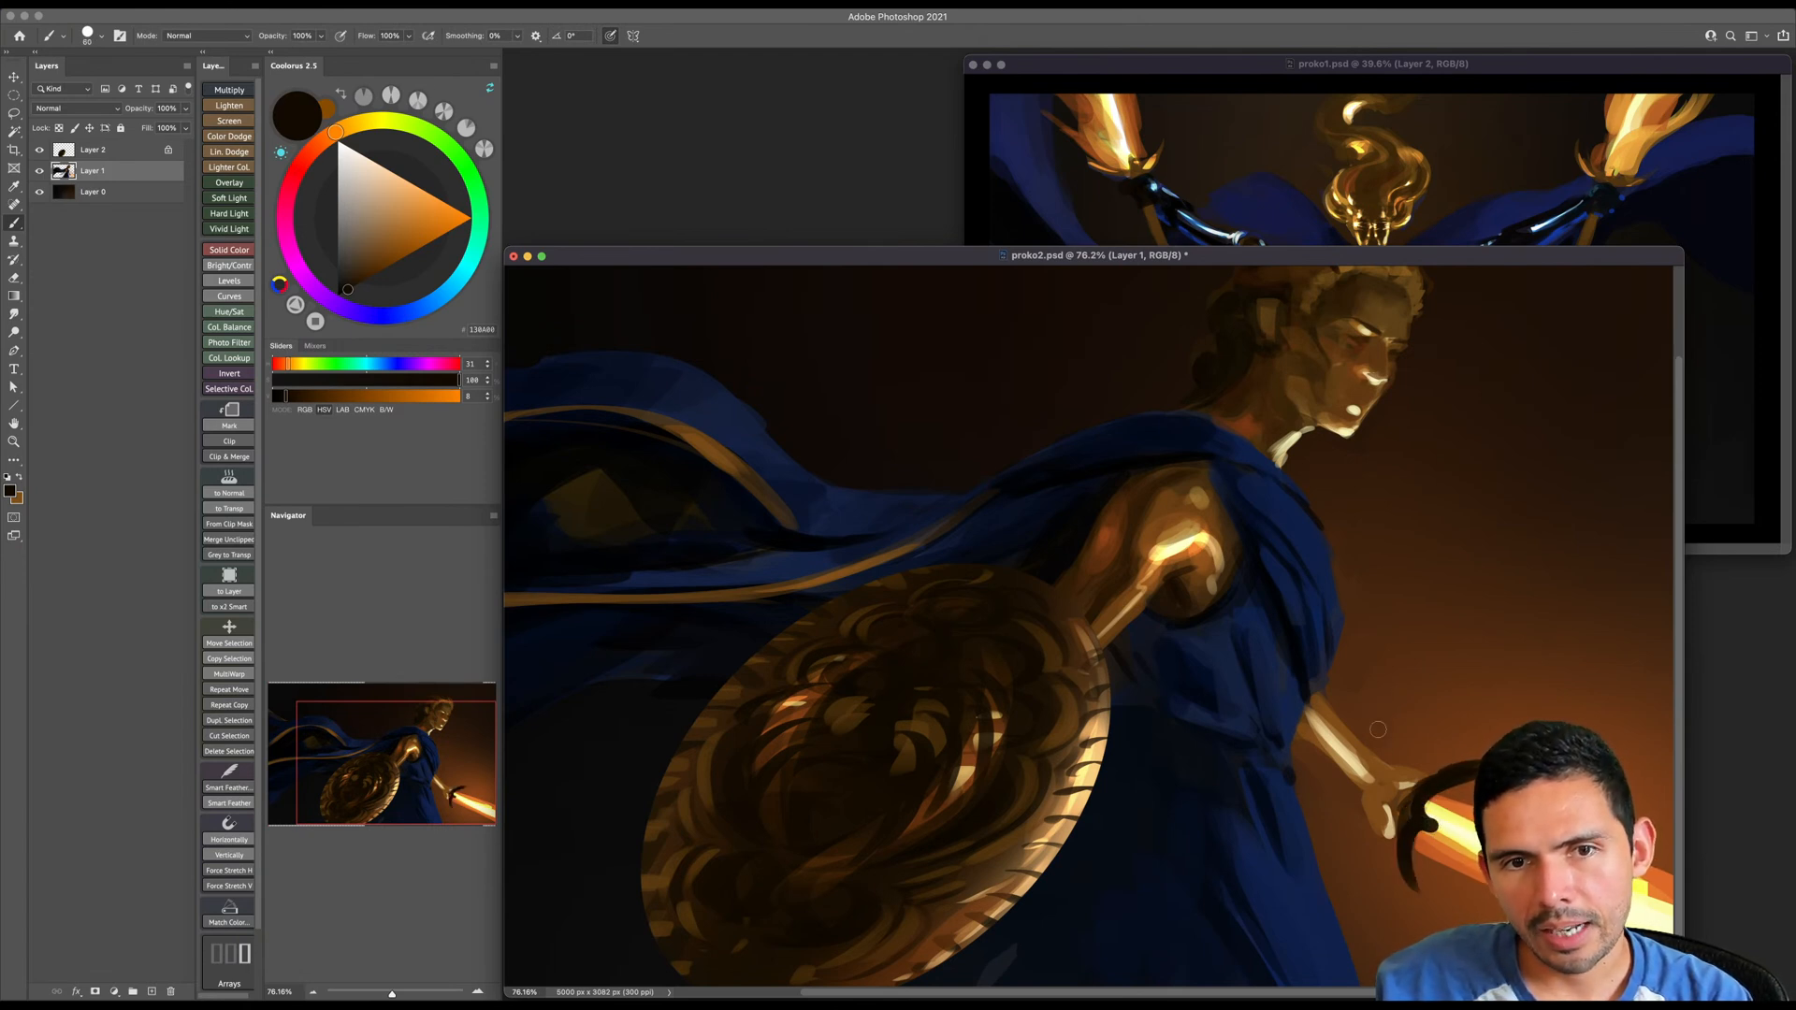
{"action": "left_click_drag", "start_coordinate": [1347, 785], "coordinate": [1301, 760]}
{"action": "key", "text": "bracketright"}
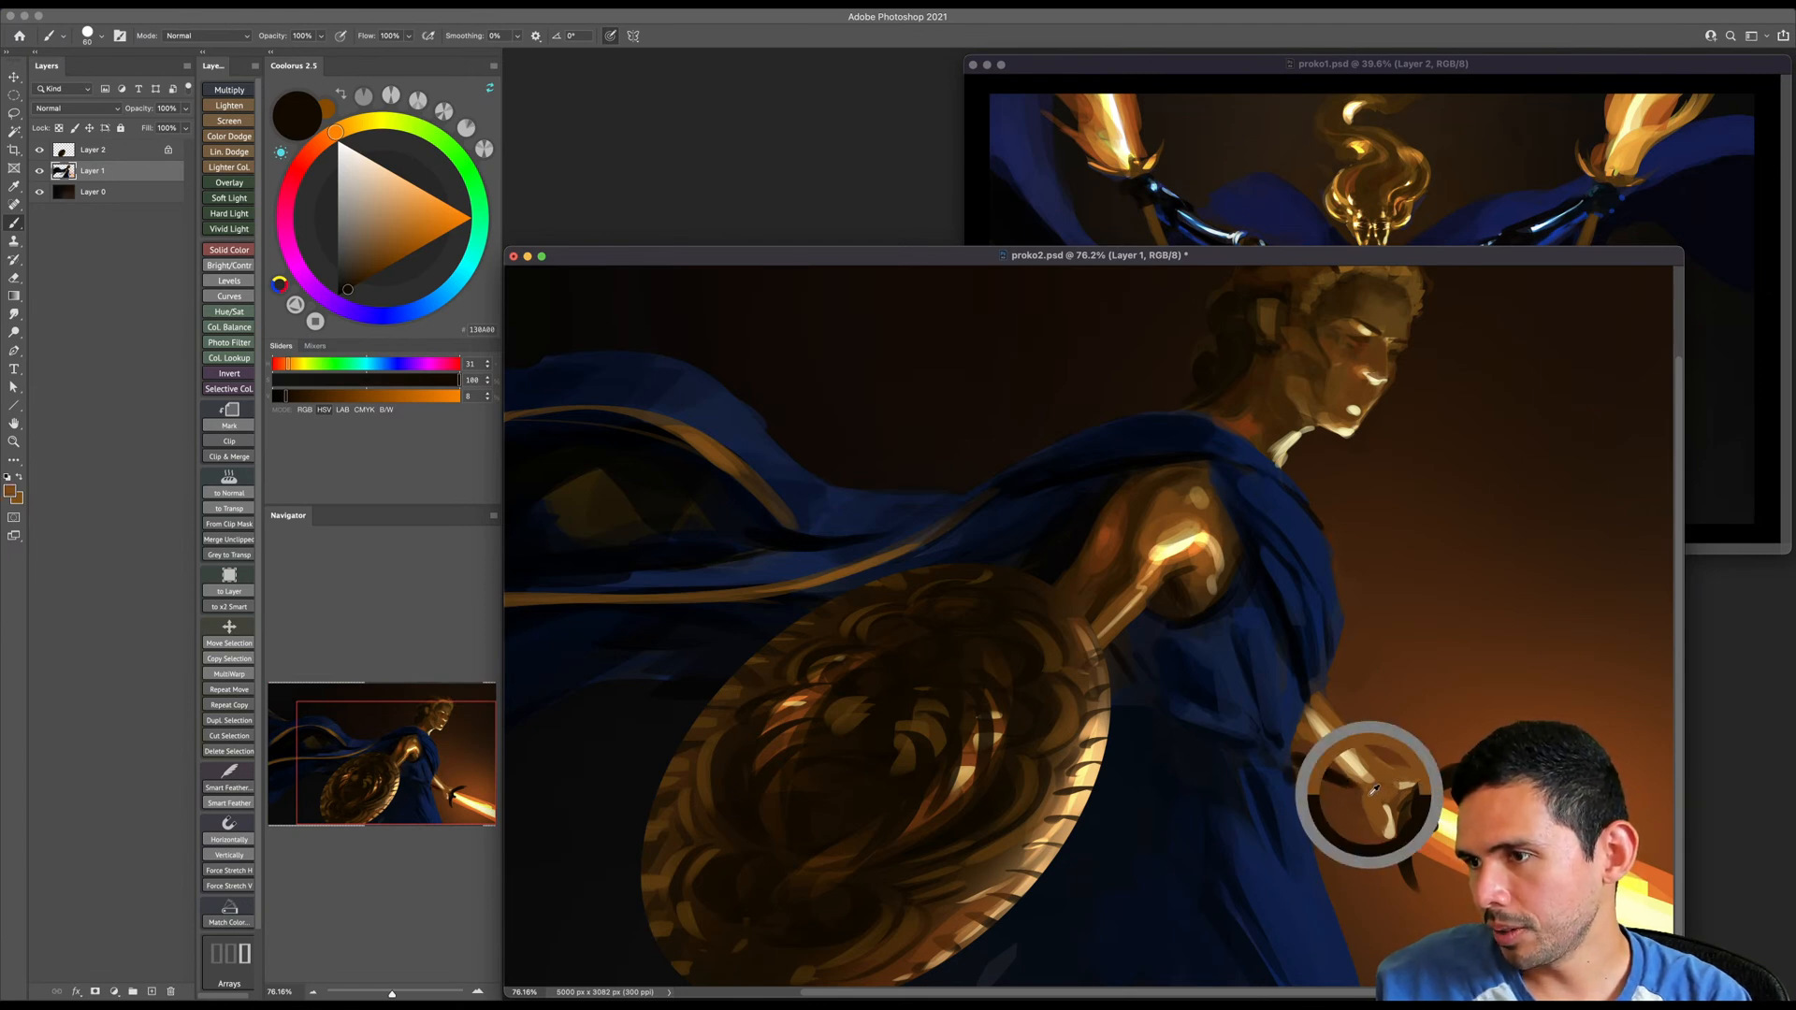
- Reshape the sword hand with sampled orange-brown, covering the pale highlights and trimming its edge with the Eraser
{"action": "left_click", "coordinate": [1368, 802], "text": "alt"}
{"action": "key", "text": "bracketleft"}
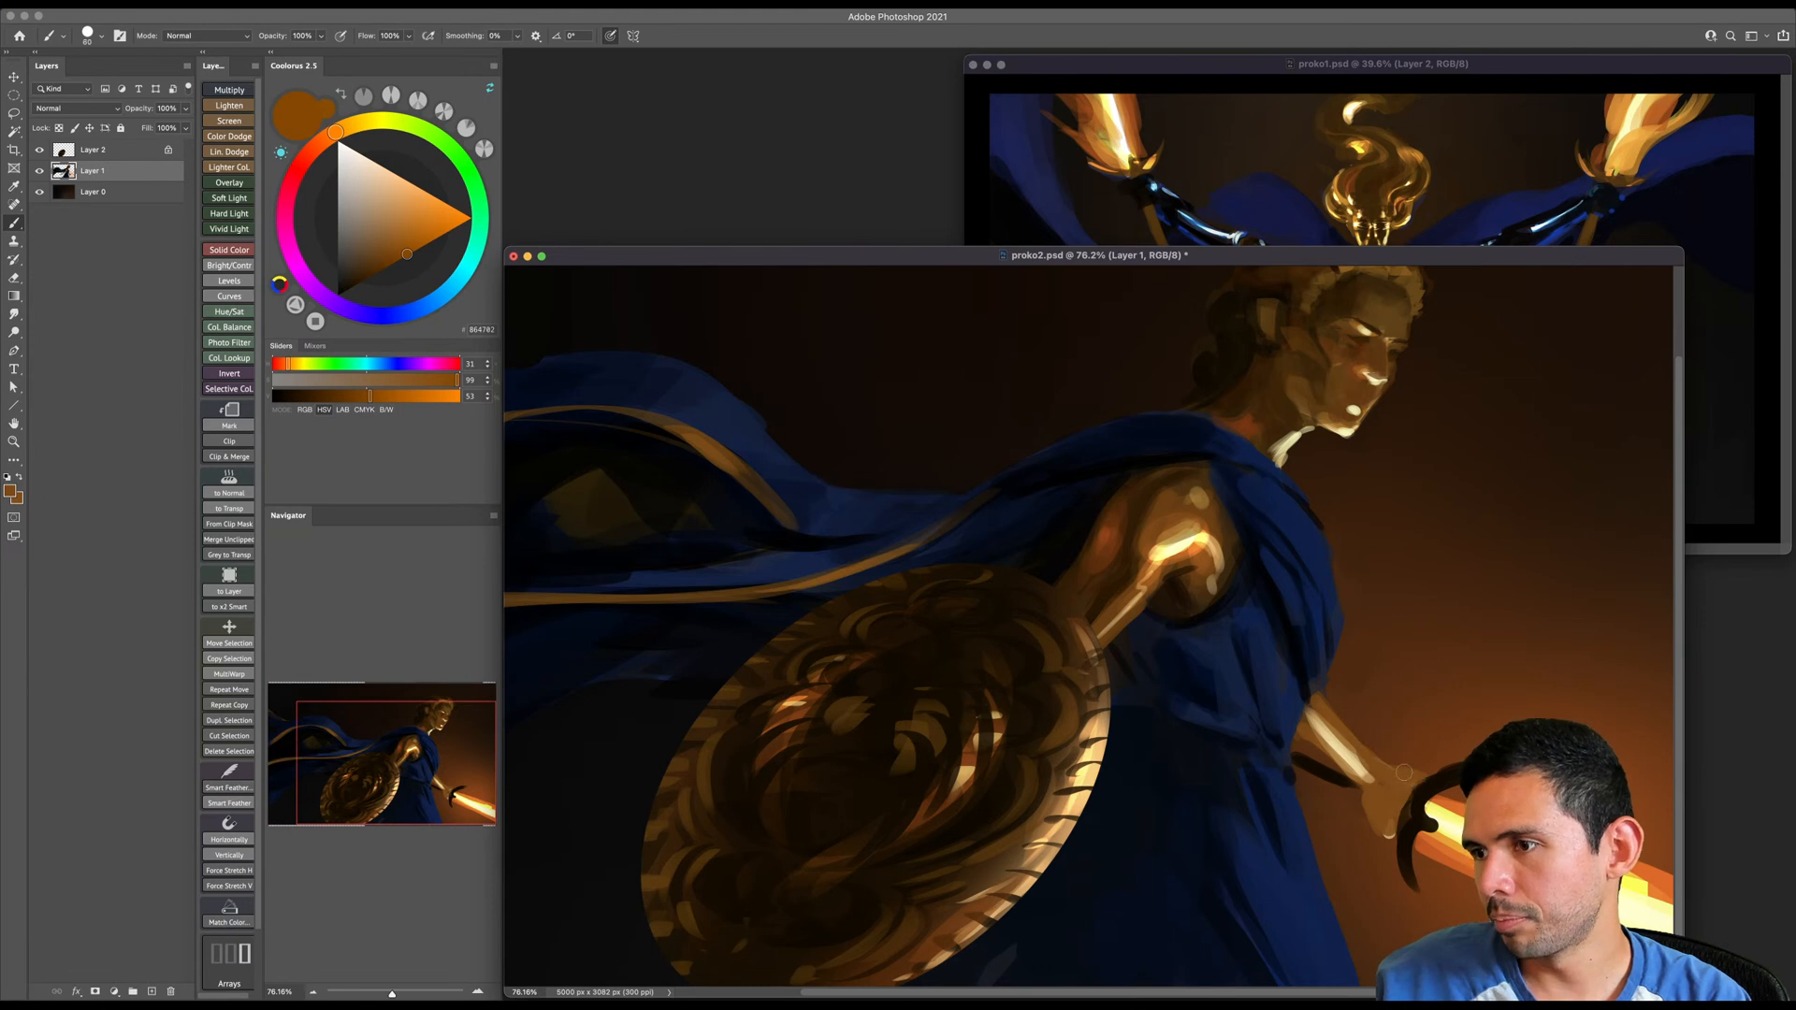
{"action": "key", "text": "e"}
{"action": "left_click_drag", "start_coordinate": [1355, 801], "coordinate": [1378, 837]}
{"action": "key", "text": "b"}
{"action": "key", "text": "bracketright"}
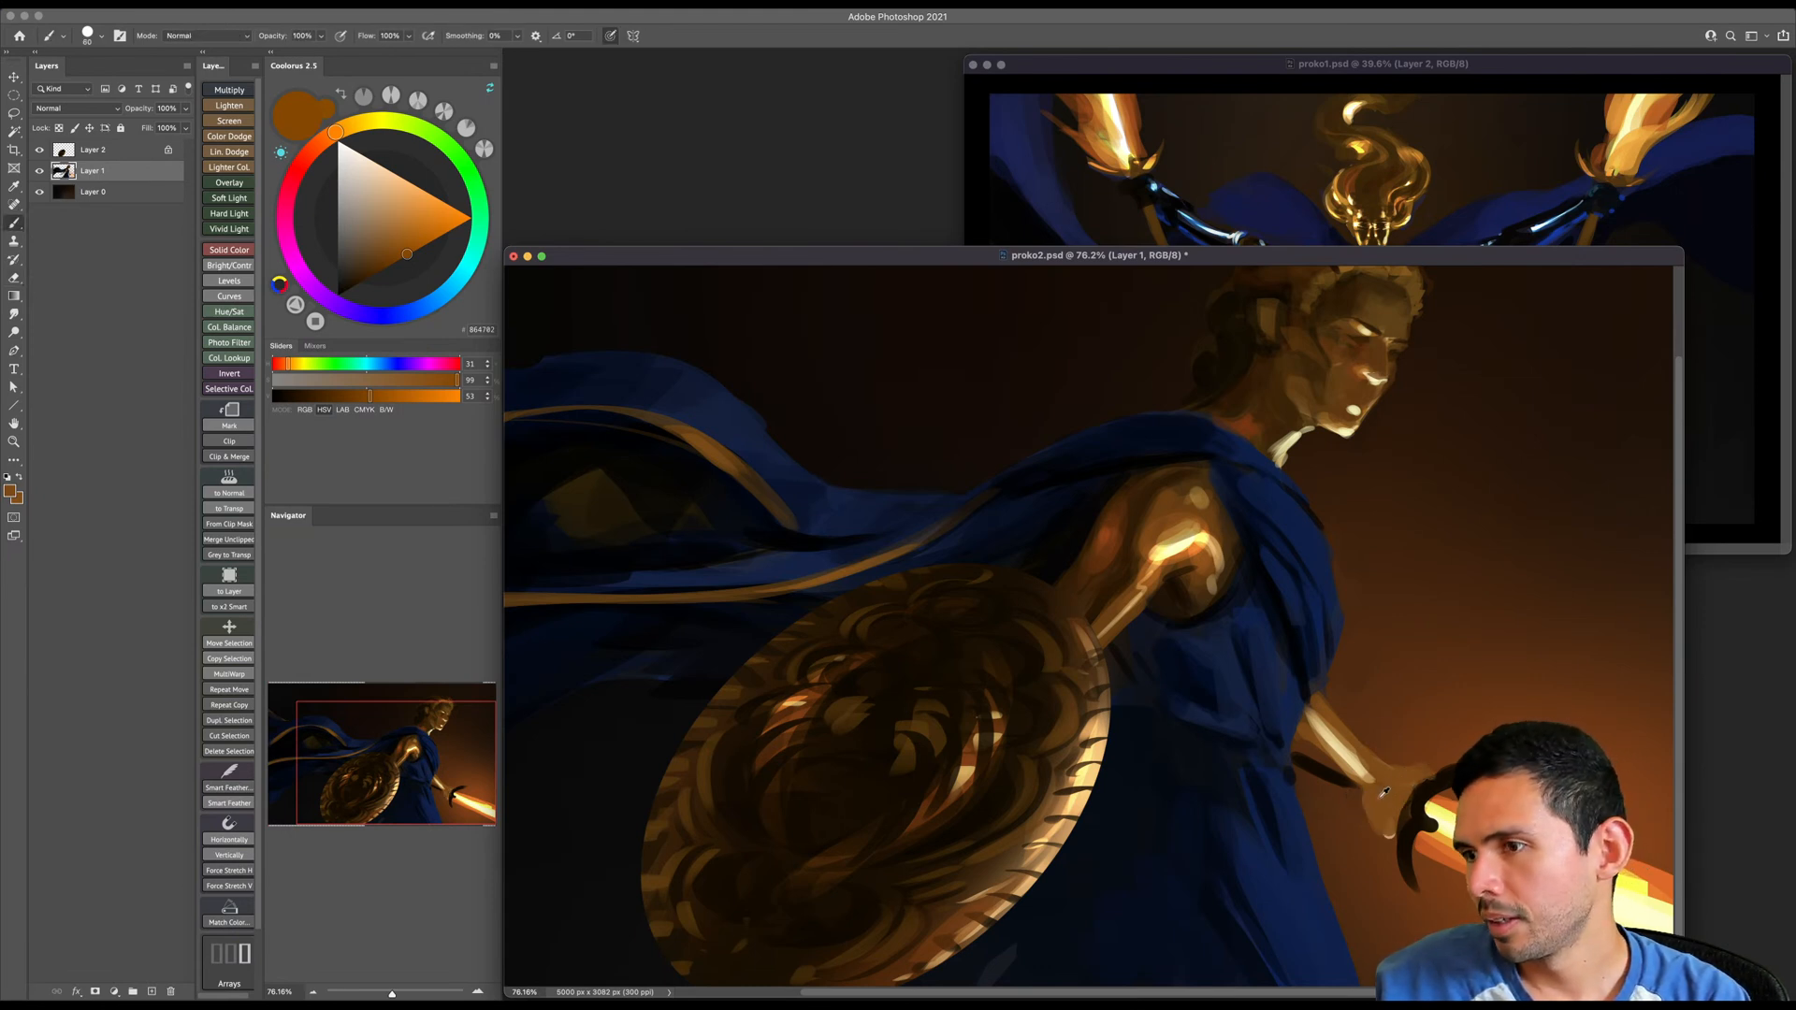
{"action": "left_click", "coordinate": [1356, 798], "text": "alt"}
{"action": "left_click_drag", "start_coordinate": [1361, 802], "coordinate": [1384, 829]}
{"action": "left_click", "coordinate": [1389, 798], "text": "alt"}
{"action": "key", "text": "bracketright"}
{"action": "key", "text": "bracketleft"}
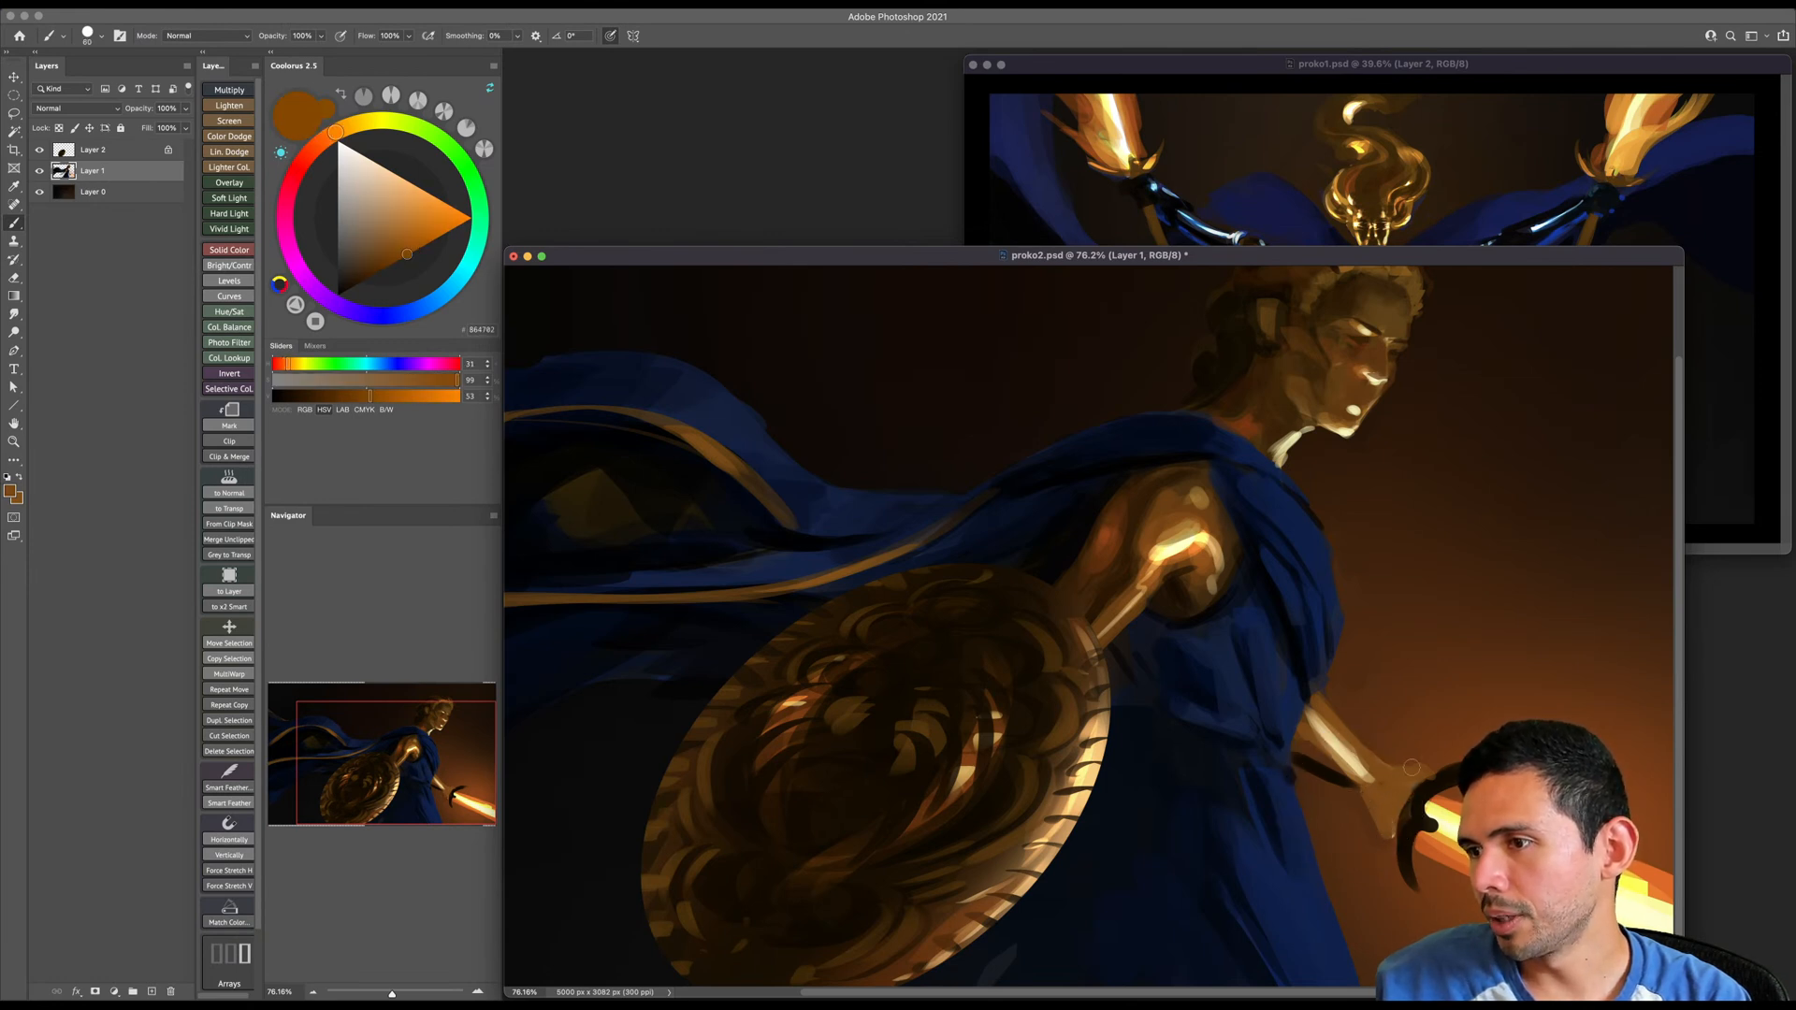
{"action": "left_click", "coordinate": [1377, 760], "text": "alt"}
{"action": "key", "text": "bracketright"}
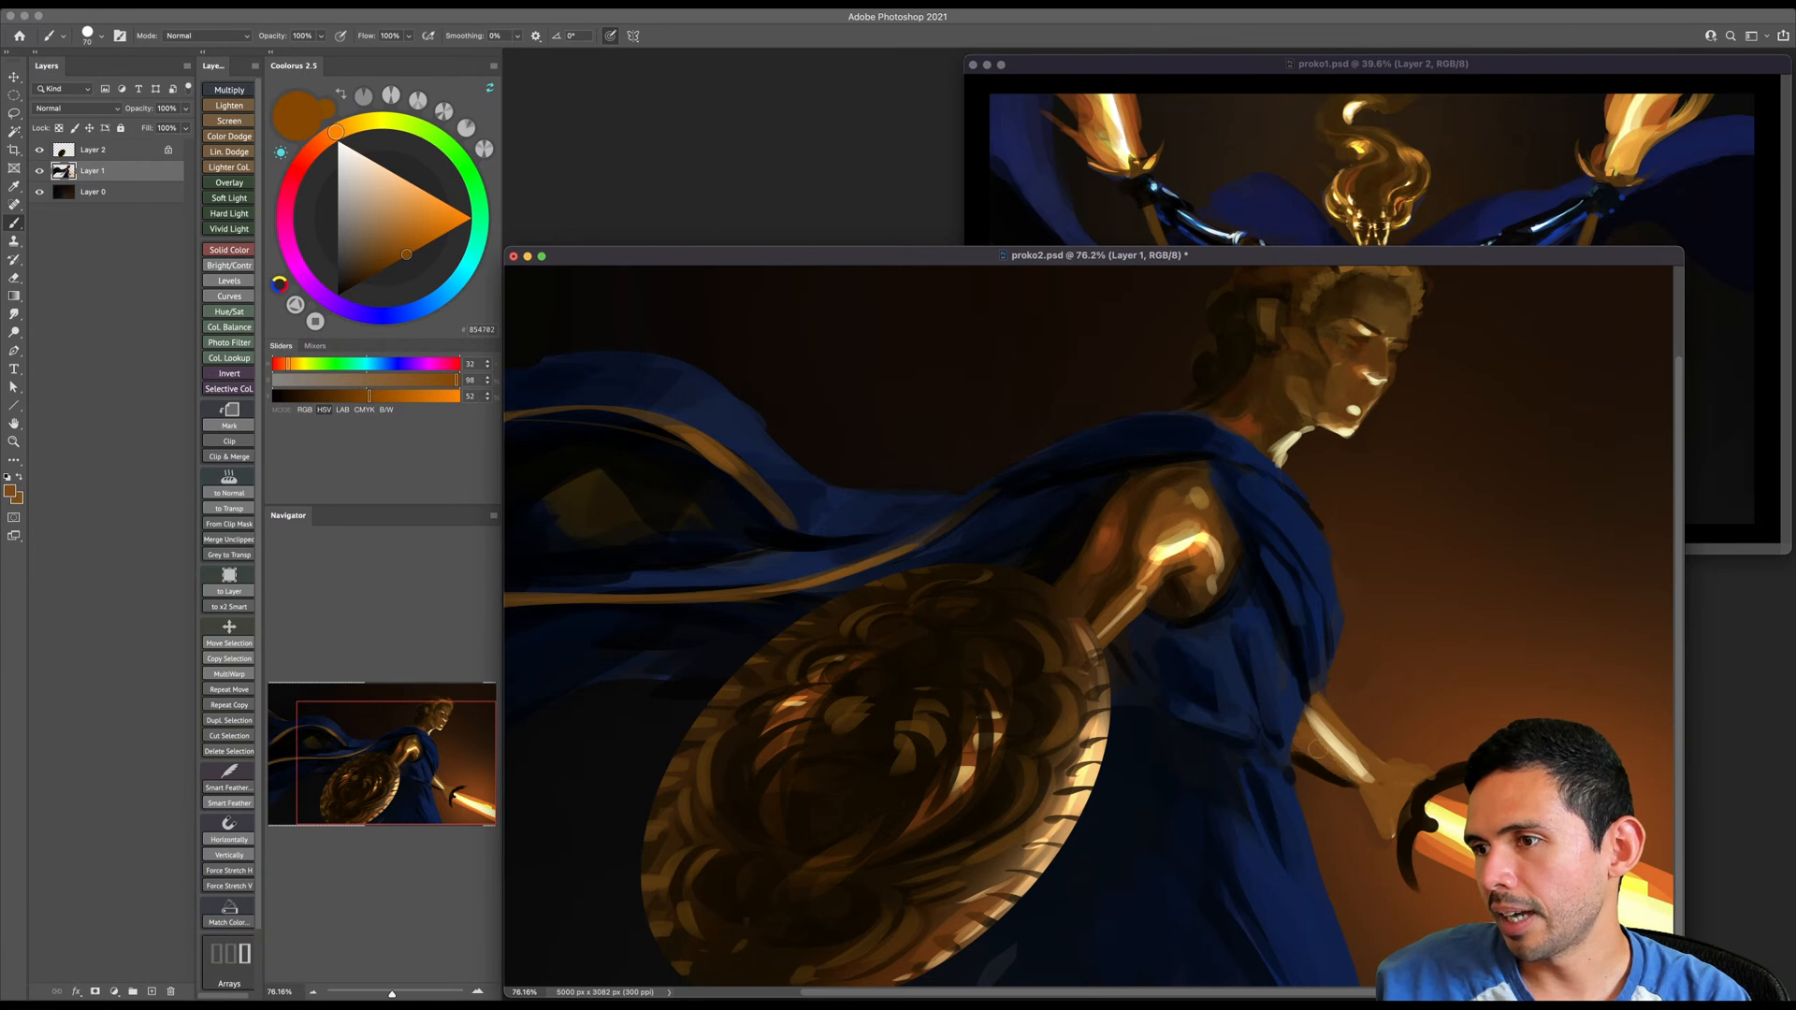
- Sample a dark blue and paint the cloak's edge over the elbow end of the sword arm
{"action": "left_click", "coordinate": [1312, 754], "text": "alt"}
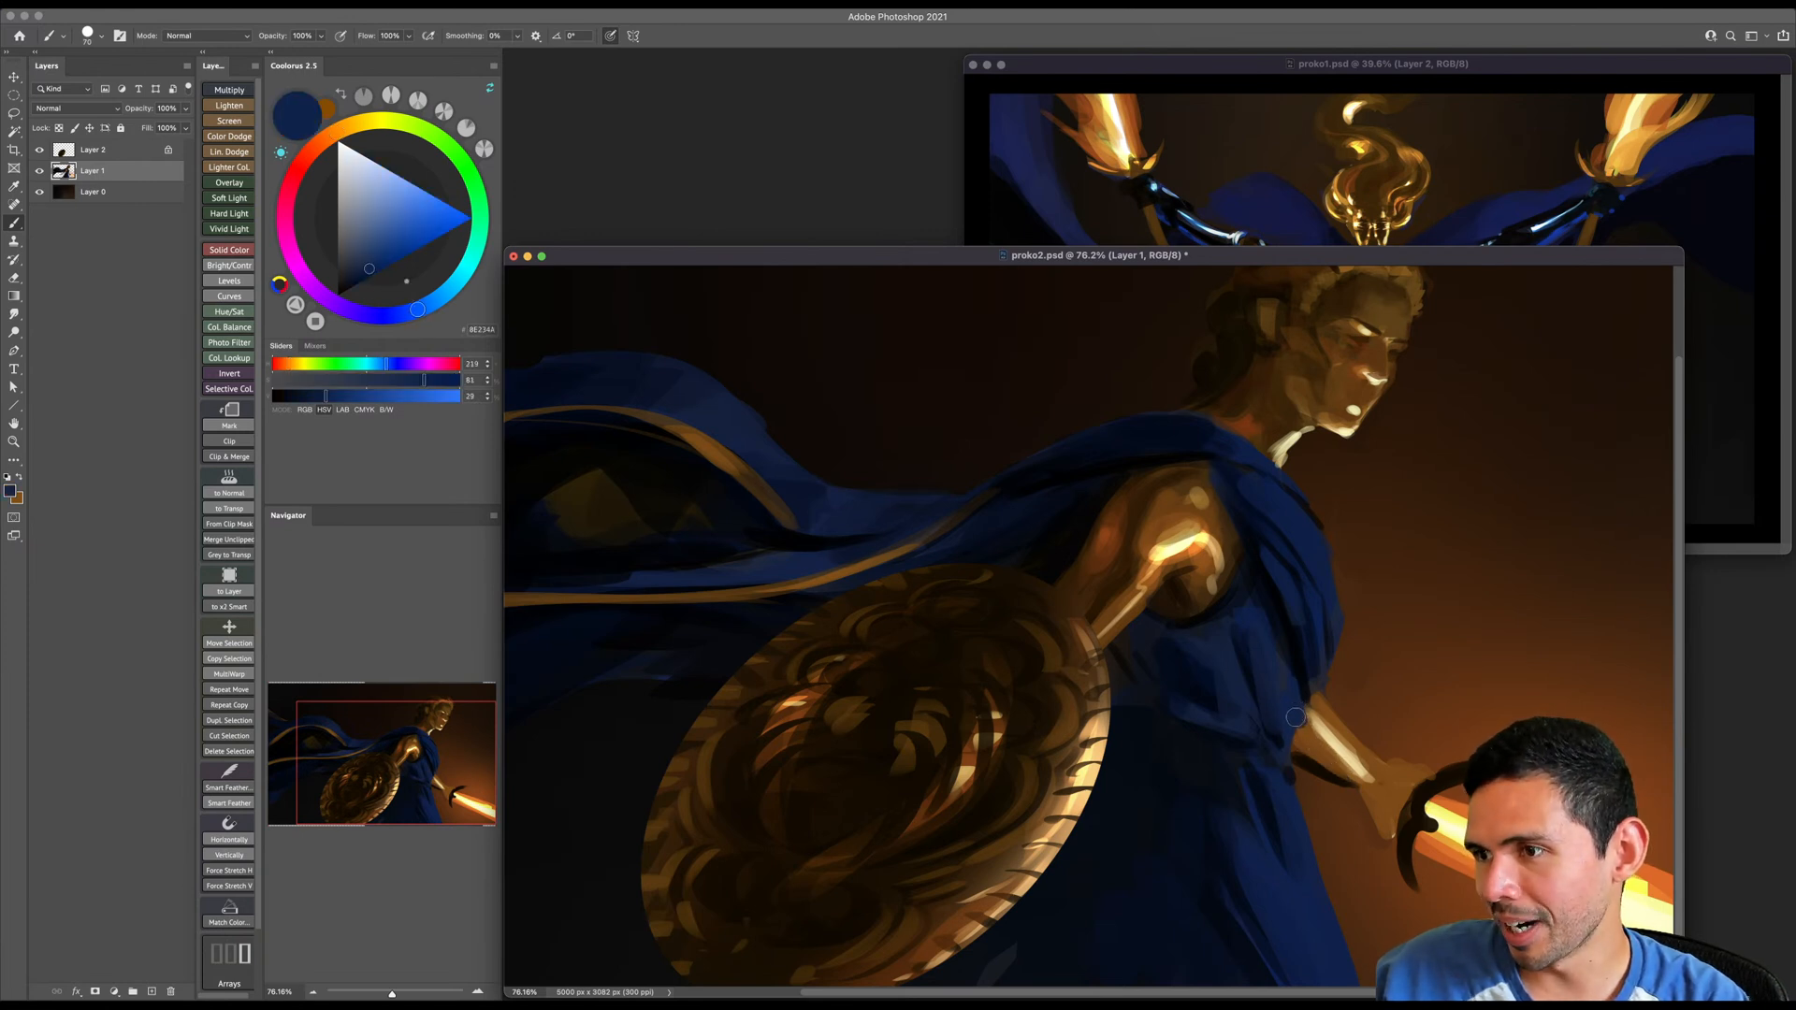
{"action": "left_click_drag", "start_coordinate": [1297, 711], "coordinate": [1316, 747]}
{"action": "key", "text": "bracketleft"}
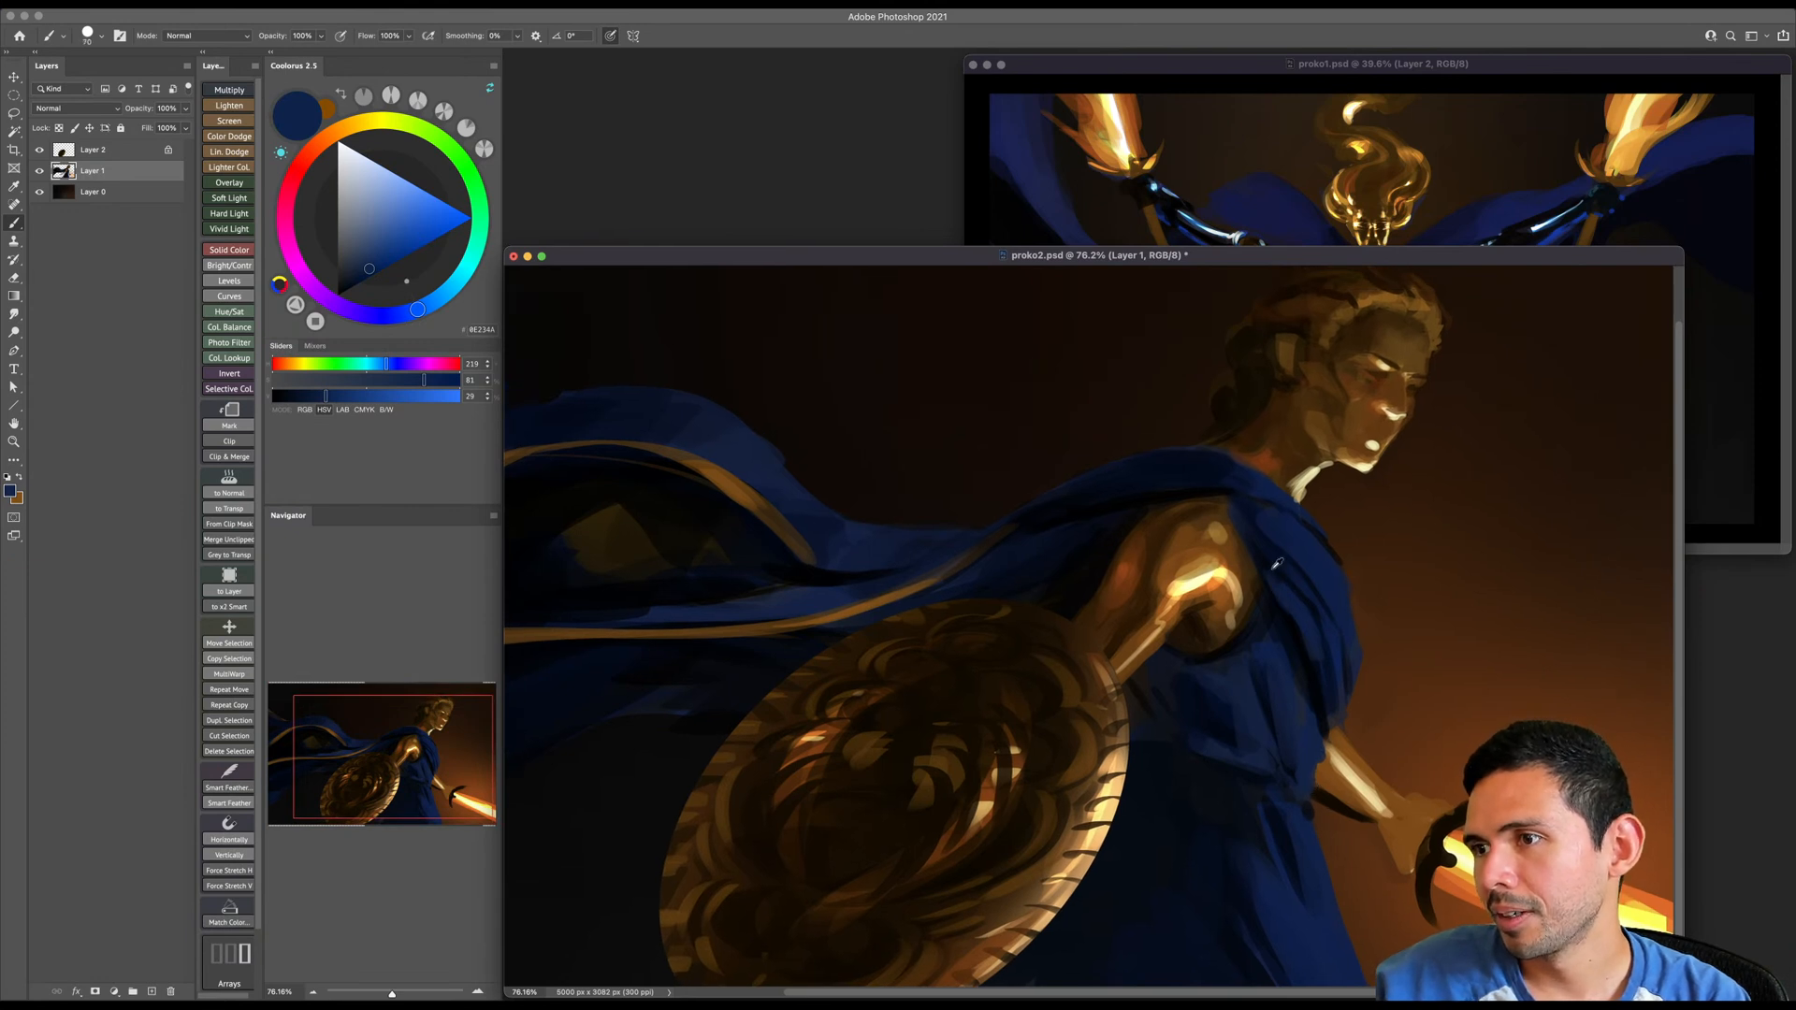
- Sample near-black navy and dark blue from the cloak and paint its folds around the shoulder and neckline
{"action": "left_click", "coordinate": [1272, 578], "text": "alt"}
{"action": "key", "text": "bracketleft"}
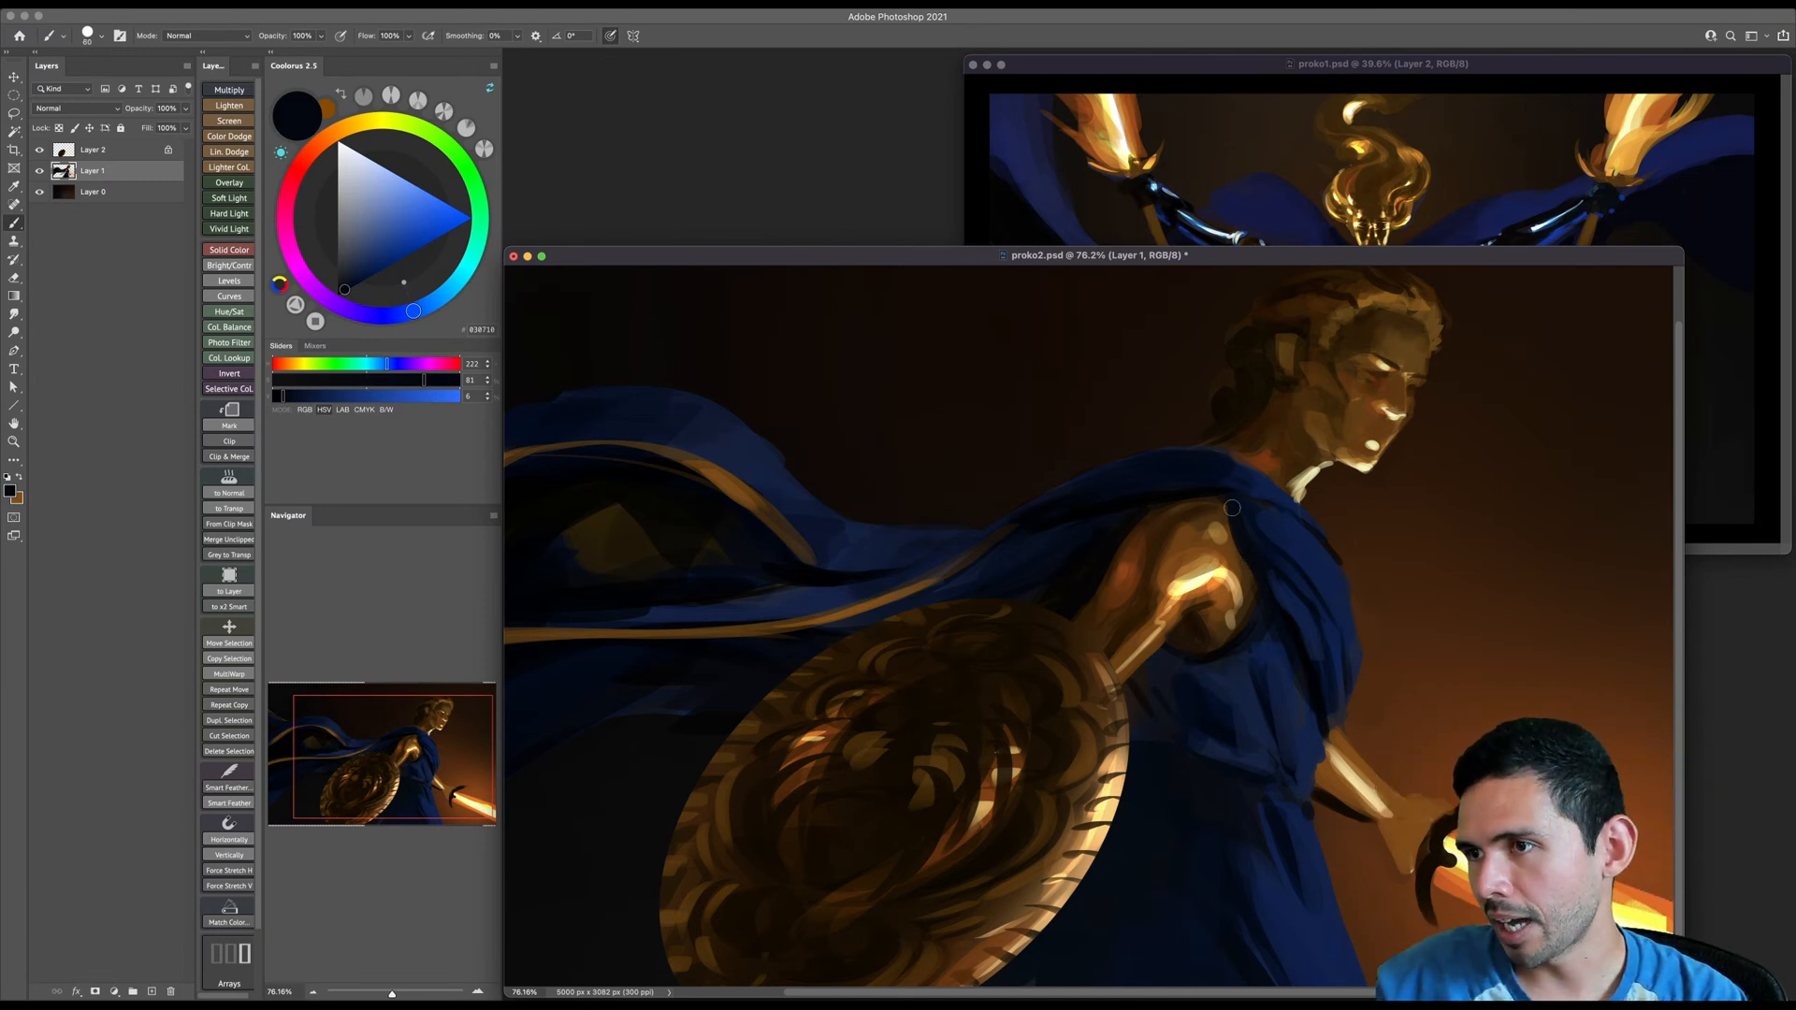
{"action": "left_click", "coordinate": [1275, 492], "text": "alt"}
{"action": "key", "text": "bracketright"}
{"action": "key", "text": "bracketright"}
{"action": "key", "text": "bracketright"}
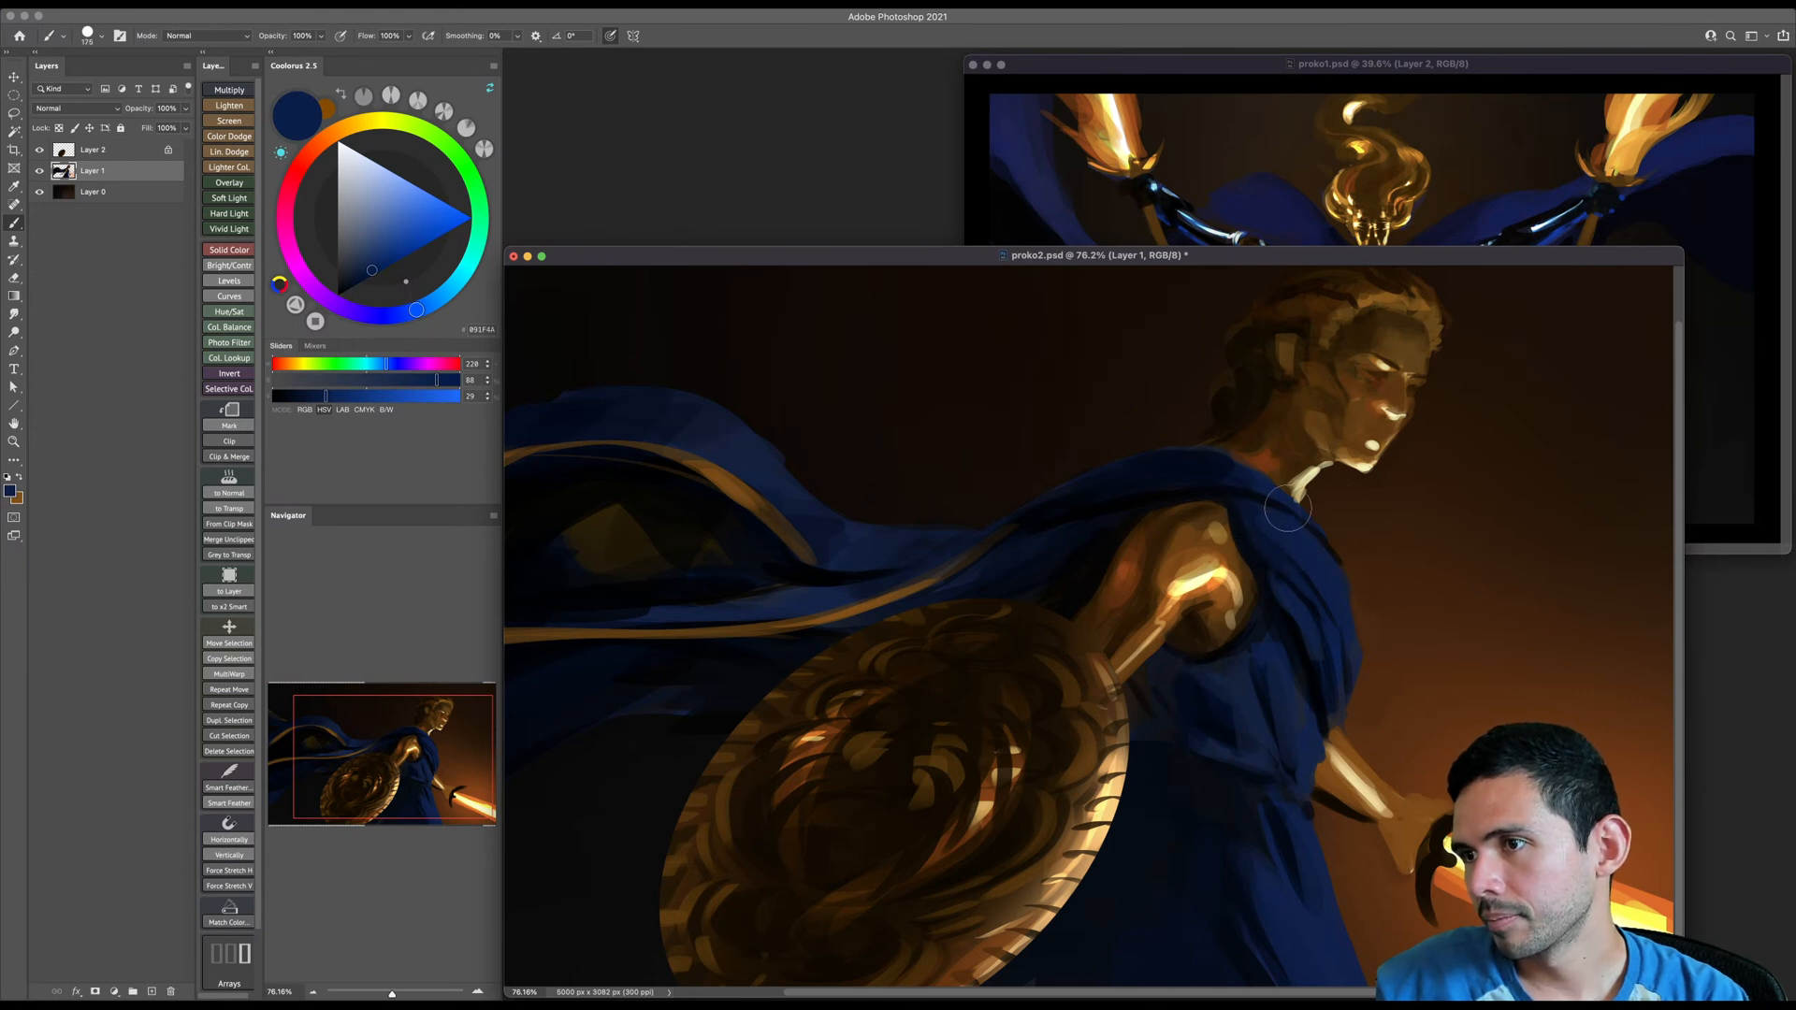
- Refine the cloak's contour along the shoulder and base of the neck with dark blue and sampled background brown
{"action": "key", "text": "r"}
{"action": "mouse_move", "coordinate": [1353, 523]}
{"action": "left_mouse_down"}
{"action": "mouse_move", "coordinate": [1138, 468]}
{"action": "mouse_move", "coordinate": [1160, 817]}
{"action": "left_mouse_up"}
{"action": "key", "text": "bracketleft"}
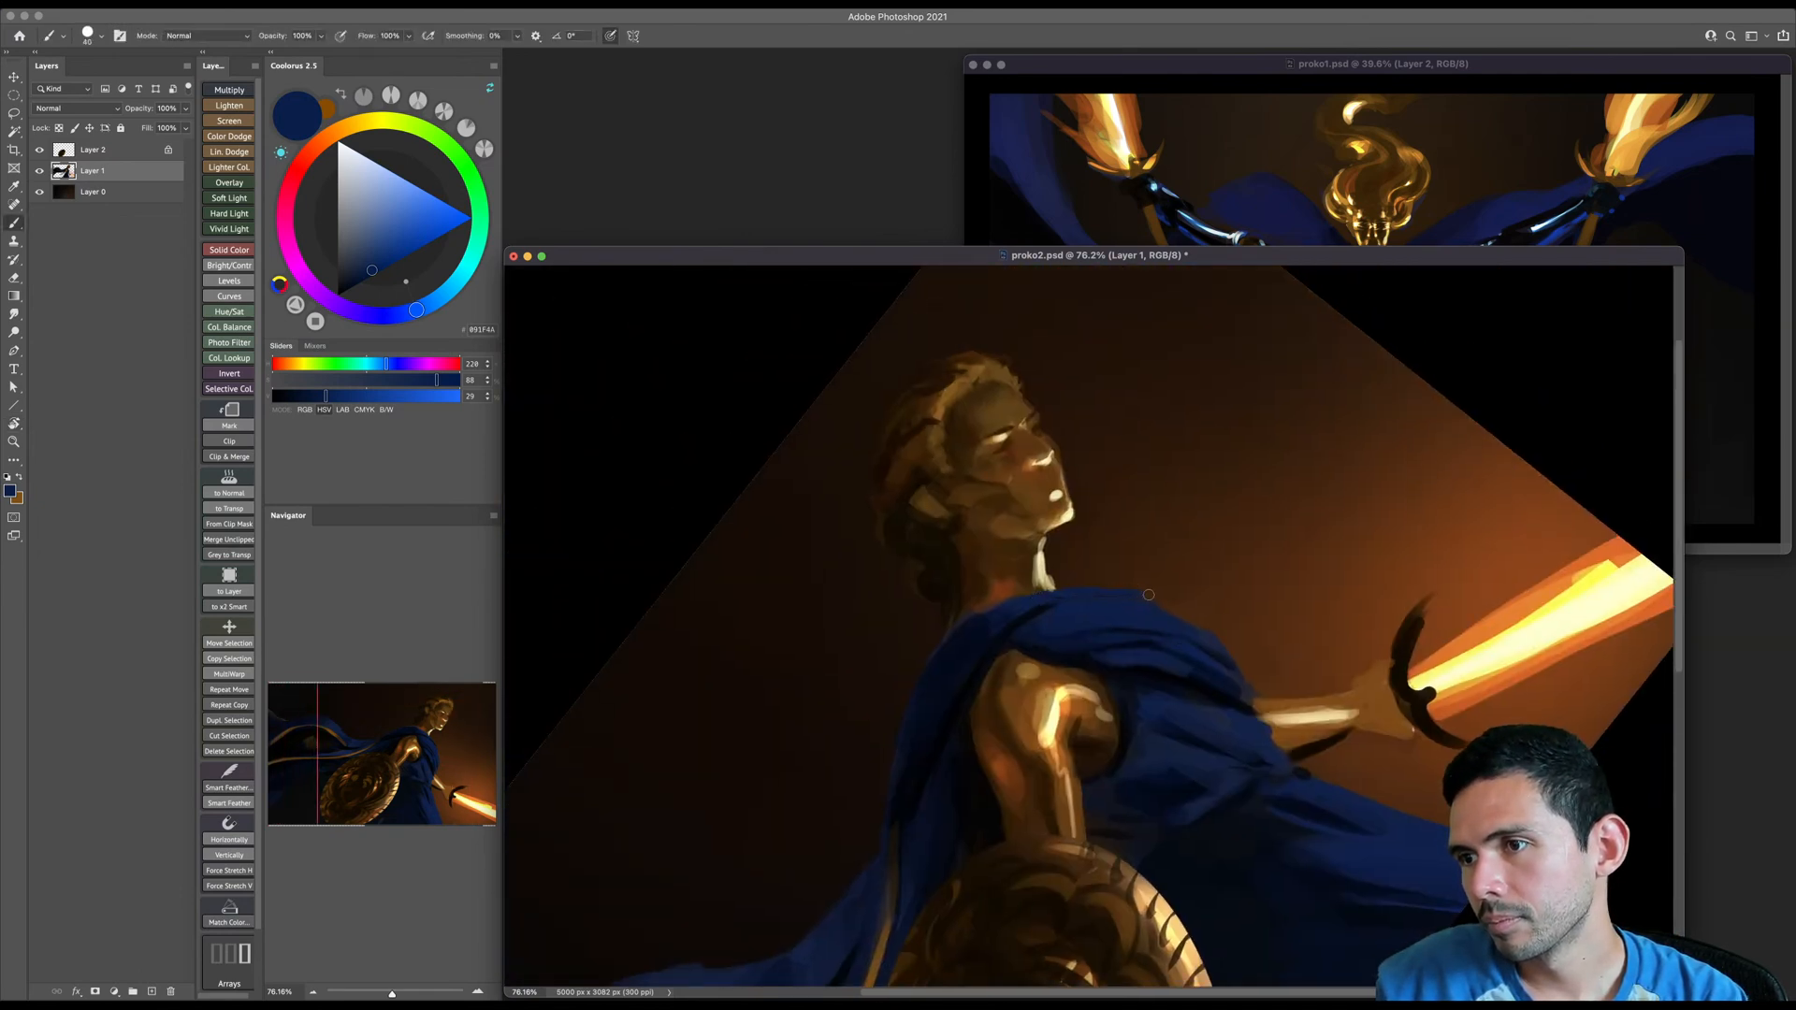
{"action": "key", "text": "bracketleft"}
{"action": "mouse_move", "coordinate": [1033, 614]}
{"action": "left_mouse_down"}
{"action": "mouse_move", "coordinate": [1144, 596]}
{"action": "mouse_move", "coordinate": [1132, 581]}
{"action": "left_mouse_up"}
{"action": "key", "text": "e"}
{"action": "key", "text": "Escape"}
{"action": "key", "text": "b"}
{"action": "left_click", "coordinate": [1343, 662], "text": "alt"}
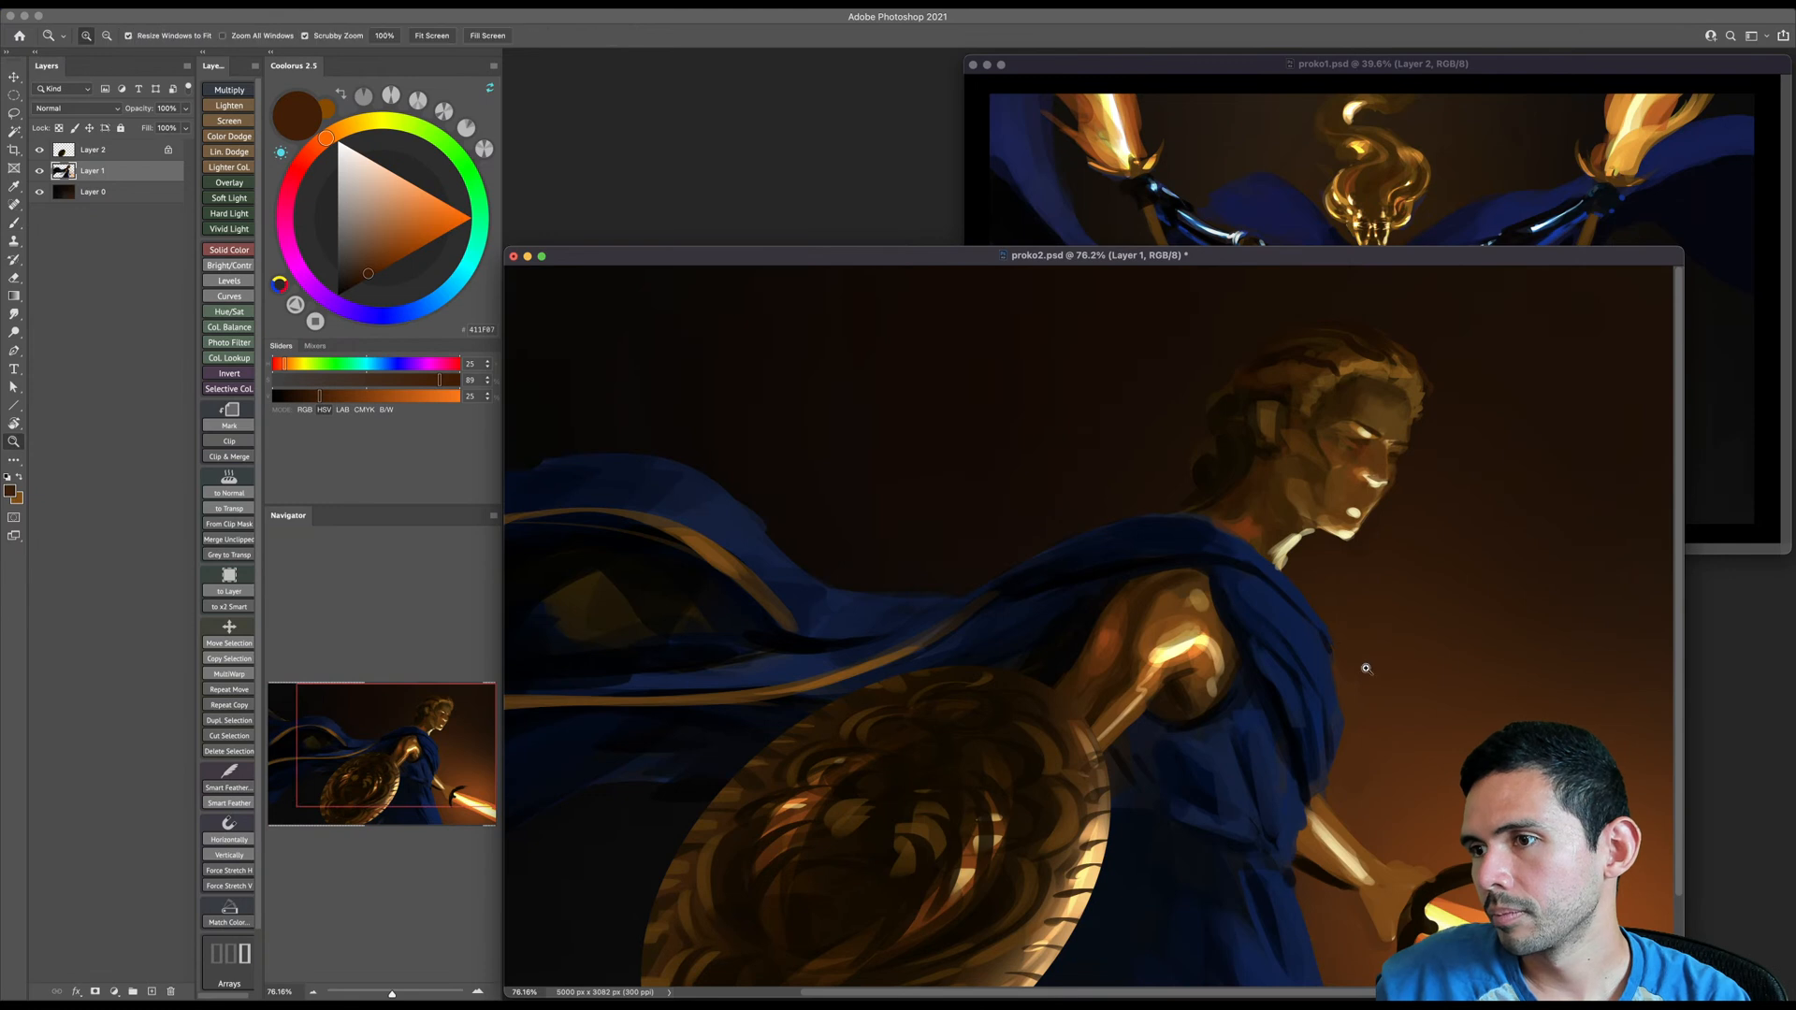
- Choose black and paint dark folds into the lower part of the blue robe with an enlarged brush
{"action": "left_click_drag", "start_coordinate": [1359, 669], "coordinate": [1253, 776]}
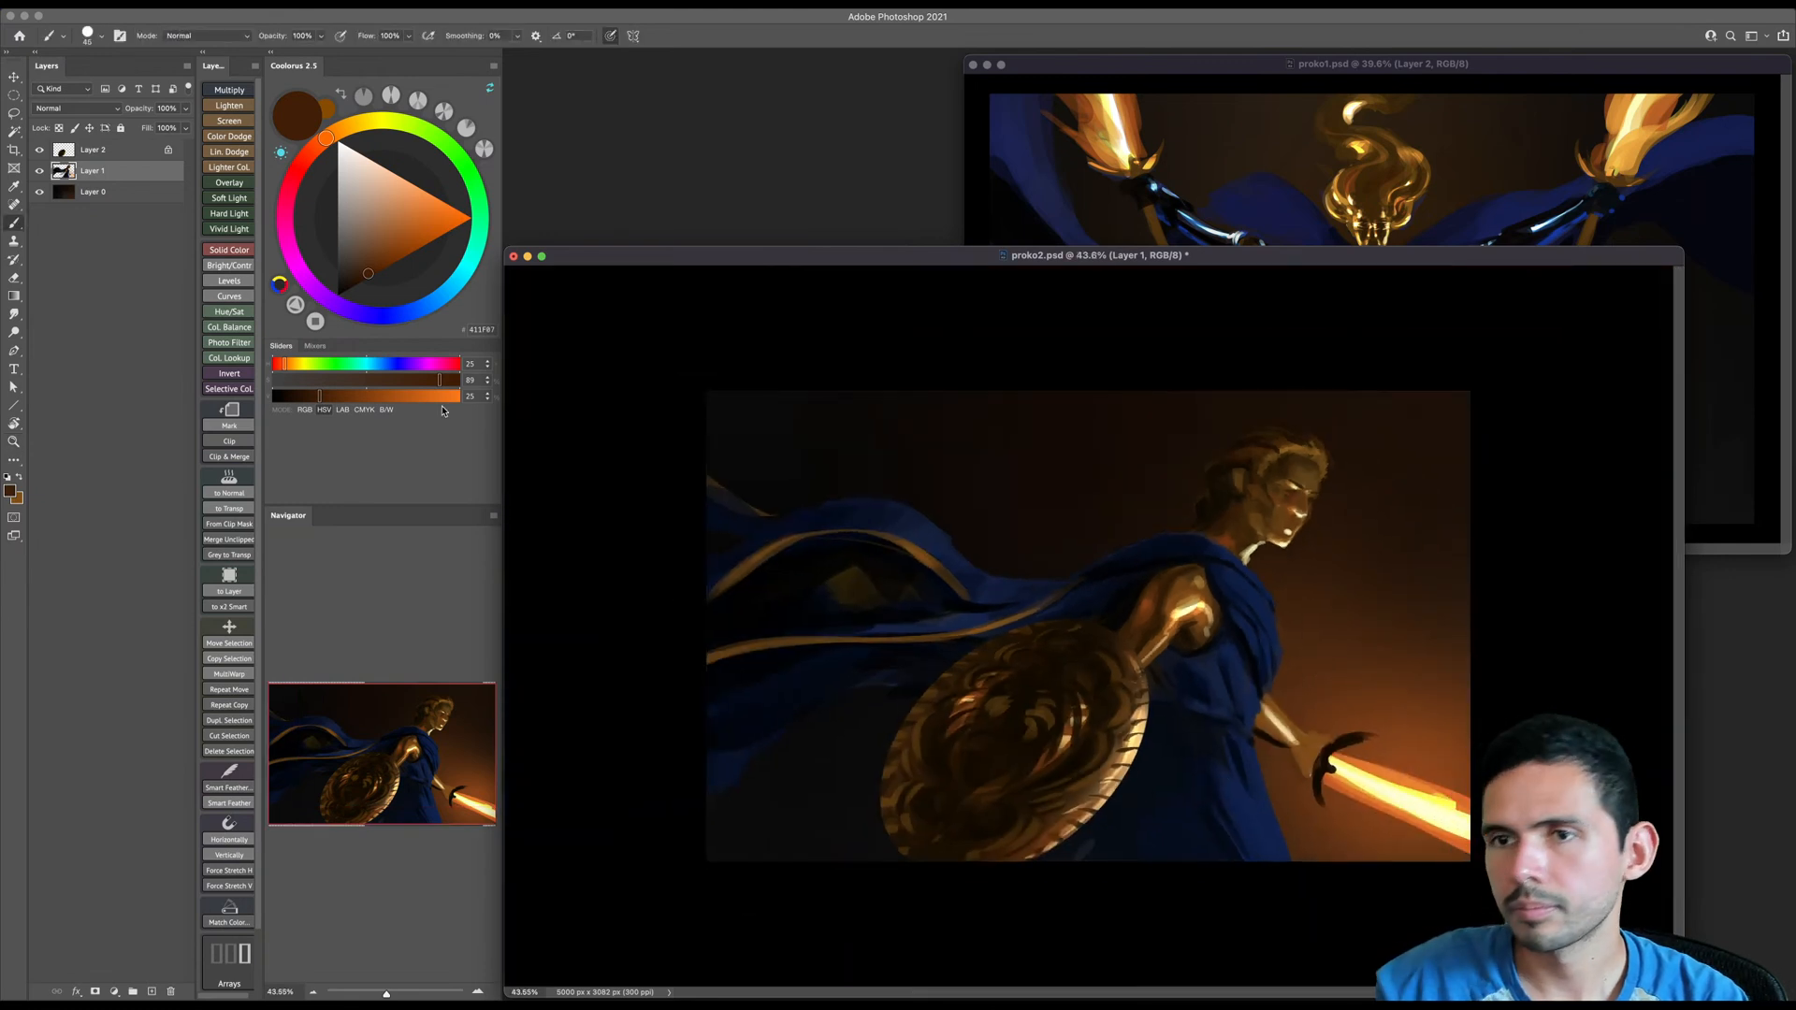
{"action": "left_click_drag", "start_coordinate": [370, 266], "coordinate": [338, 296]}
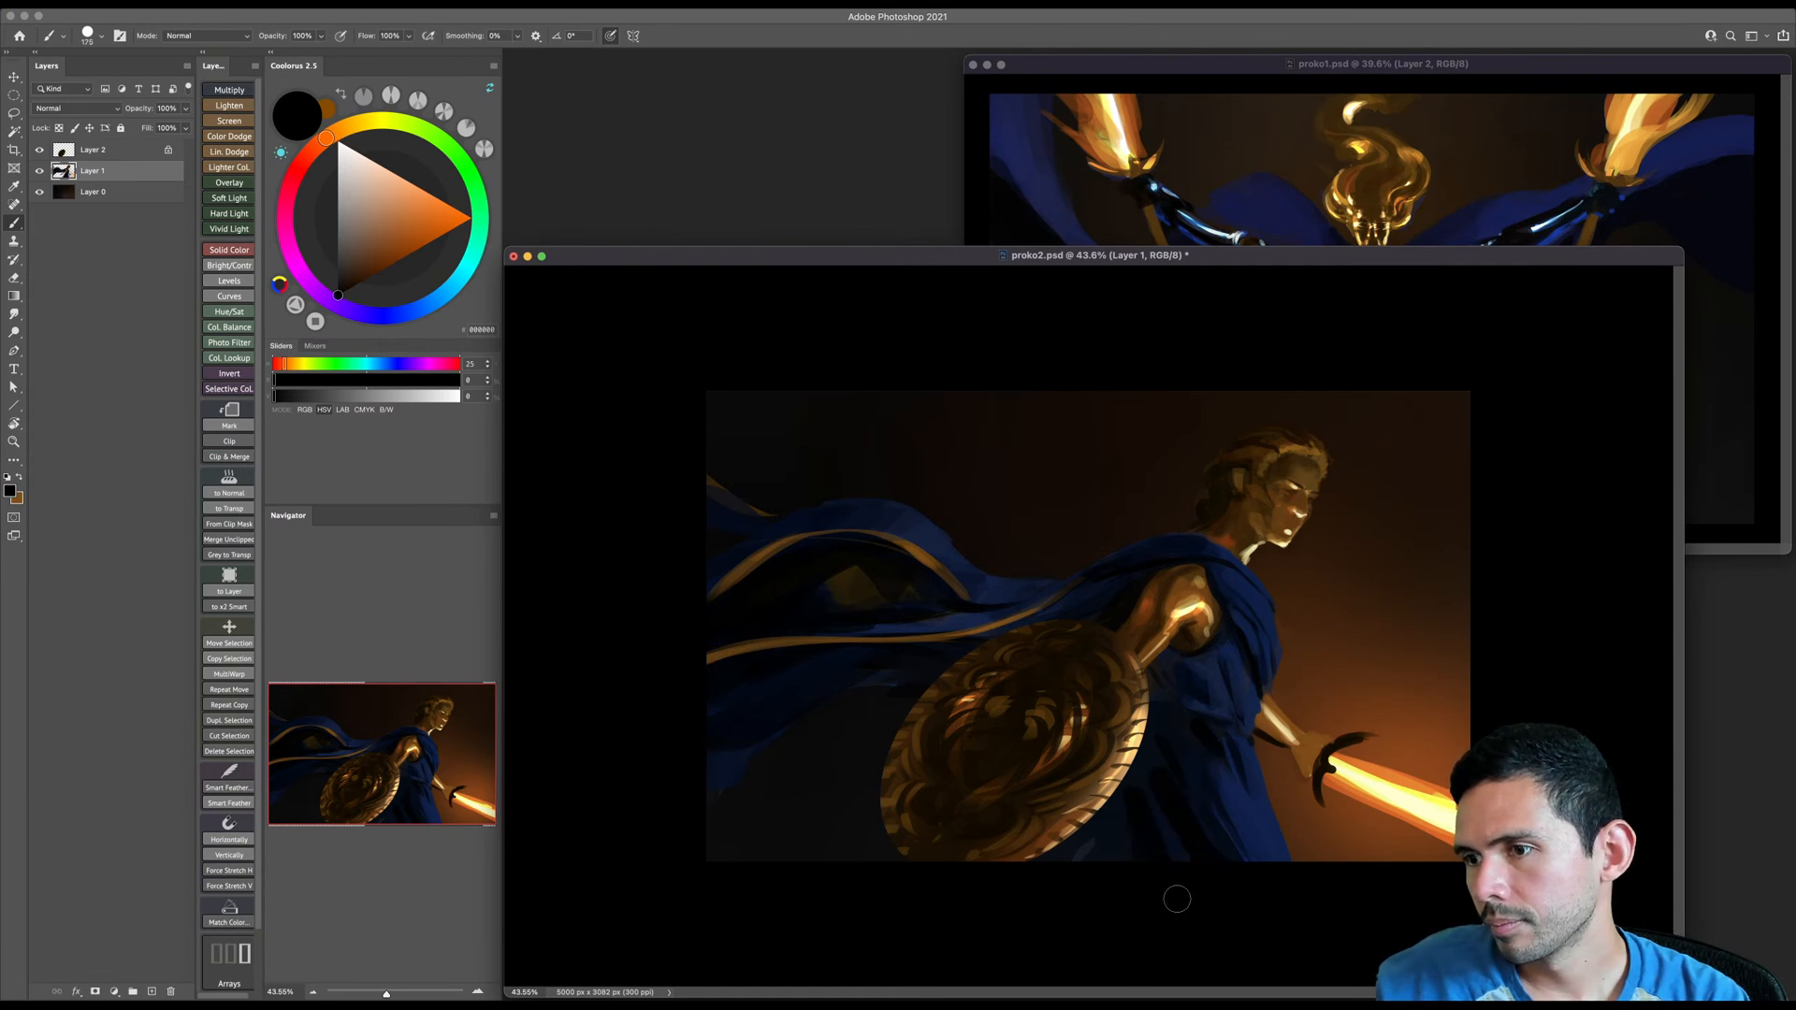
{"action": "key", "text": "bracketright"}
{"action": "key", "text": "bracketright"}
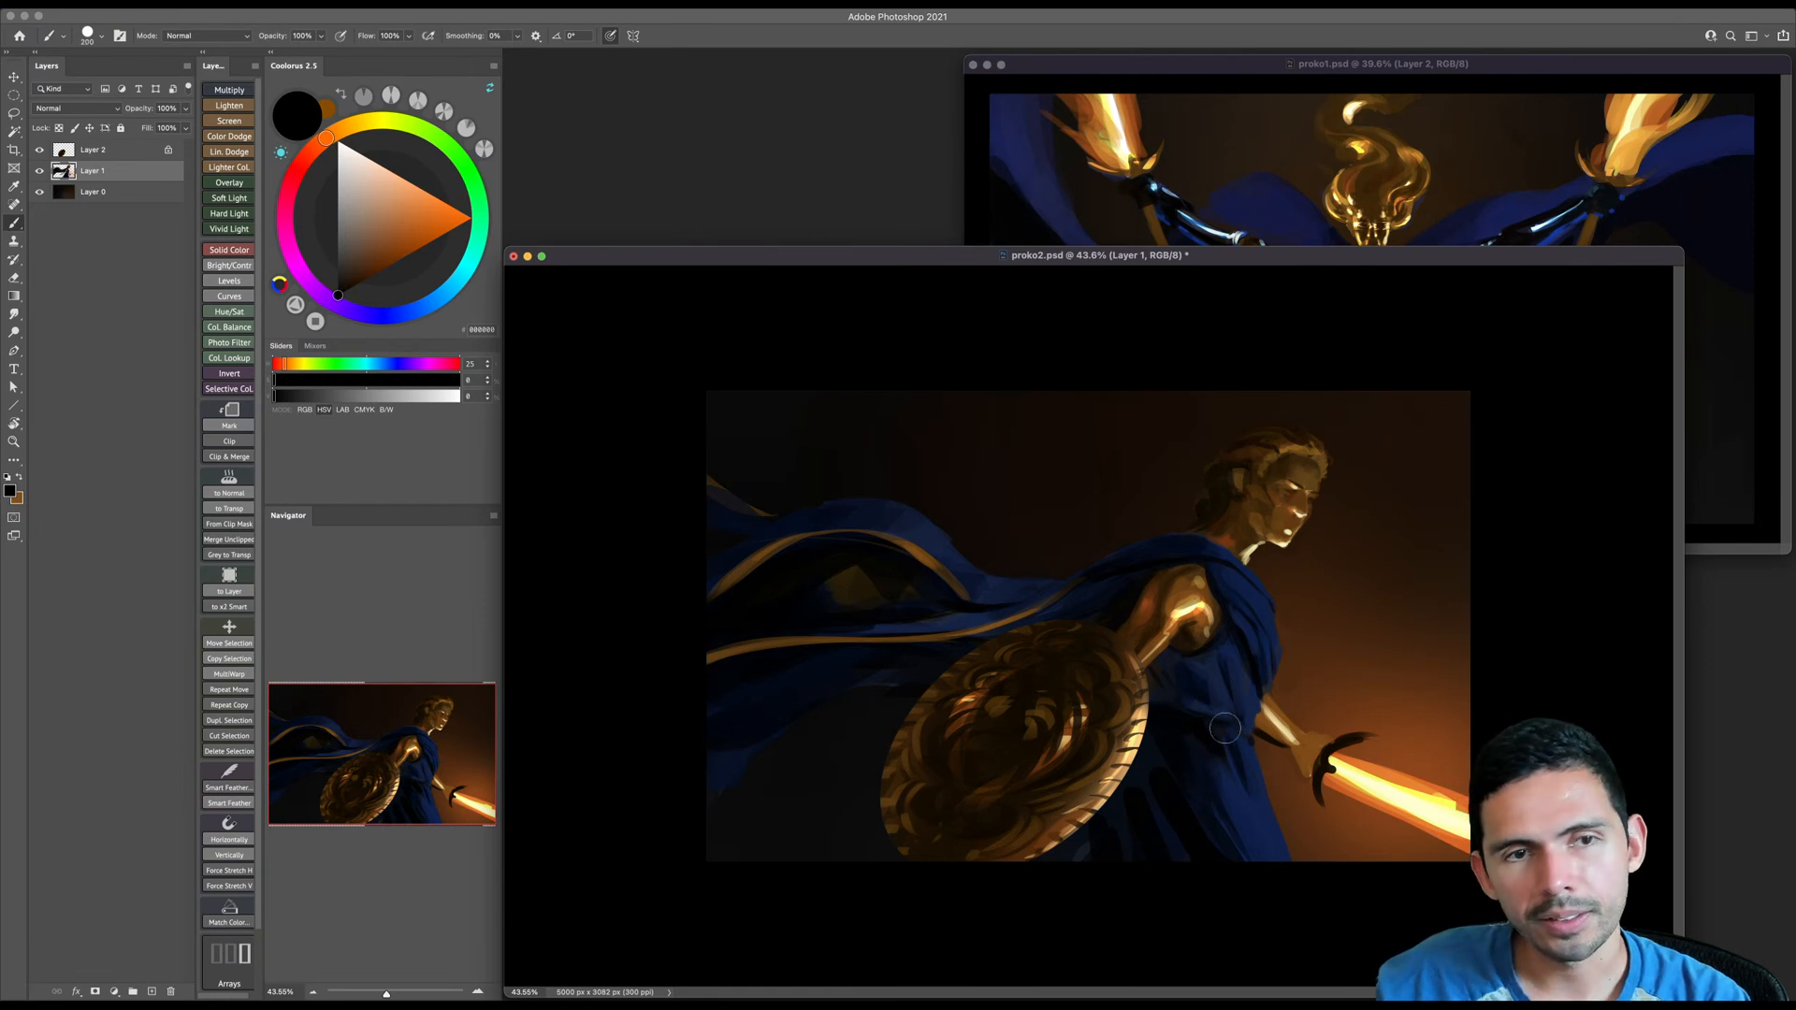
- Shade the shield's upper edge near the arm on Layer 2 with a soft dark brown brush and save the document
{"action": "key", "text": "z"}
{"action": "left_click_drag", "start_coordinate": [1228, 664], "coordinate": [1254, 655]}
{"action": "left_click", "coordinate": [1174, 566], "text": "alt"}
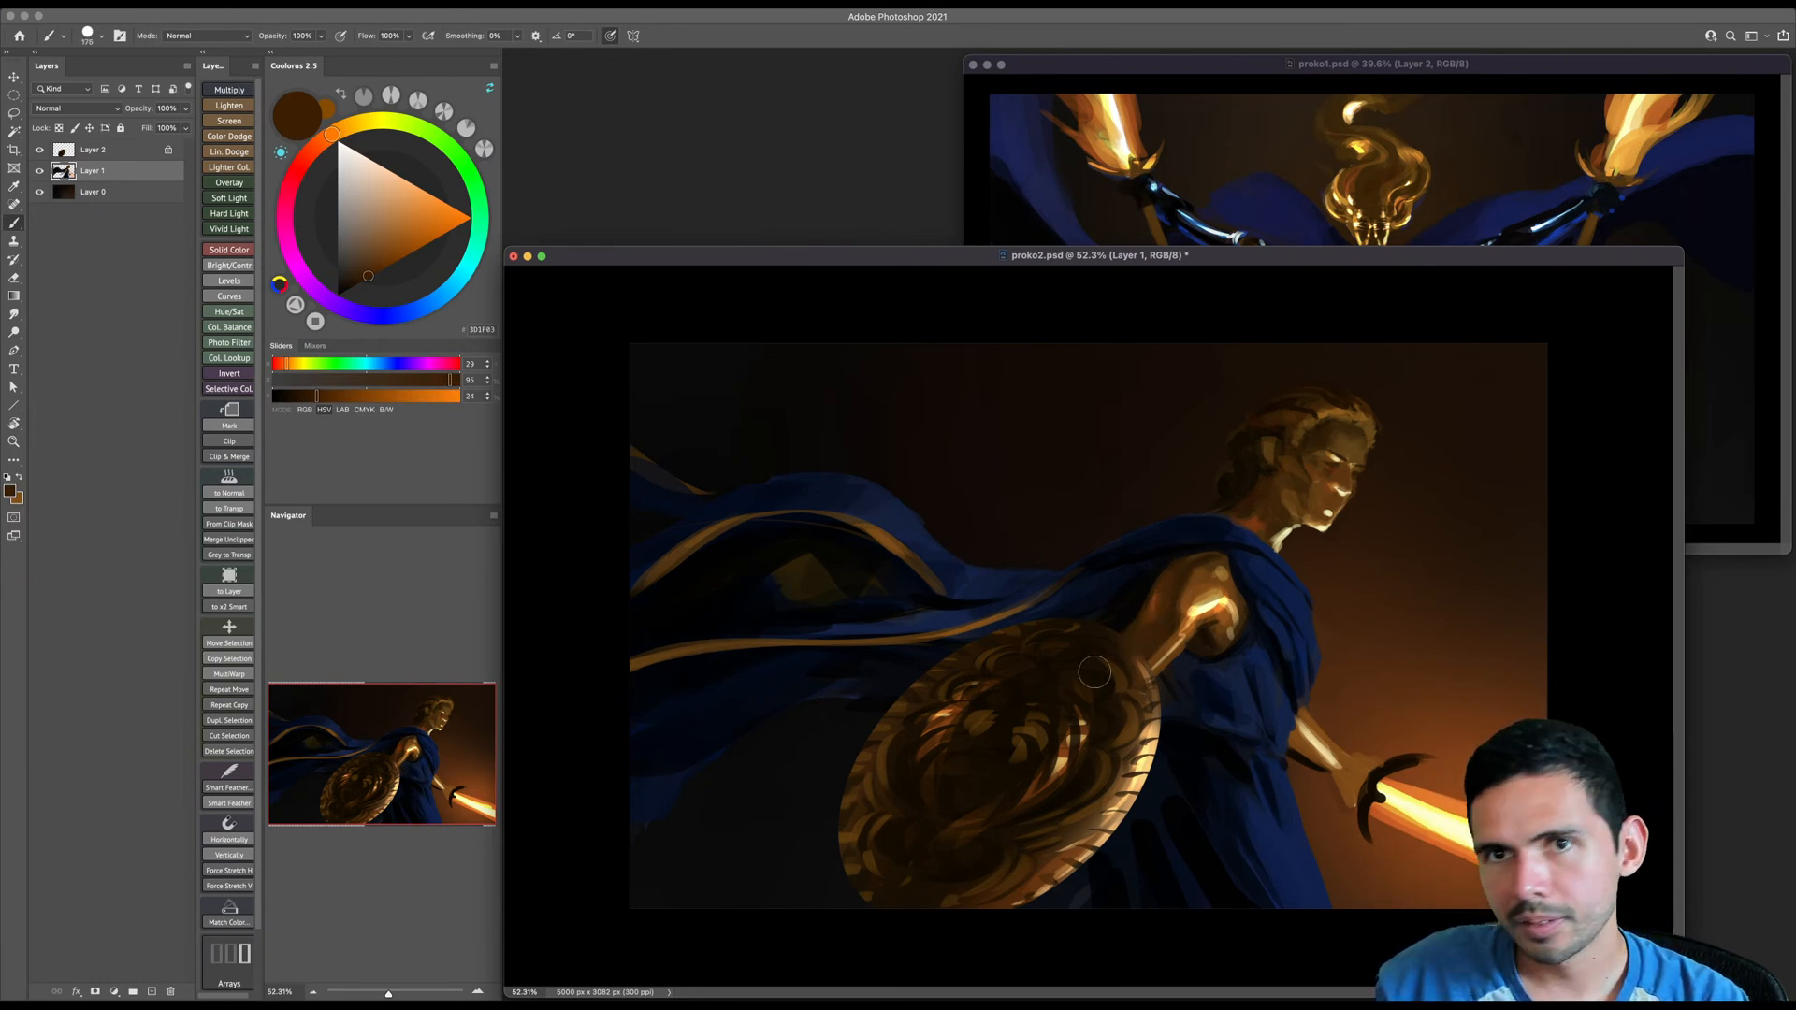
{"action": "key", "text": "bracketleft"}
{"action": "left_click", "coordinate": [87, 153]}
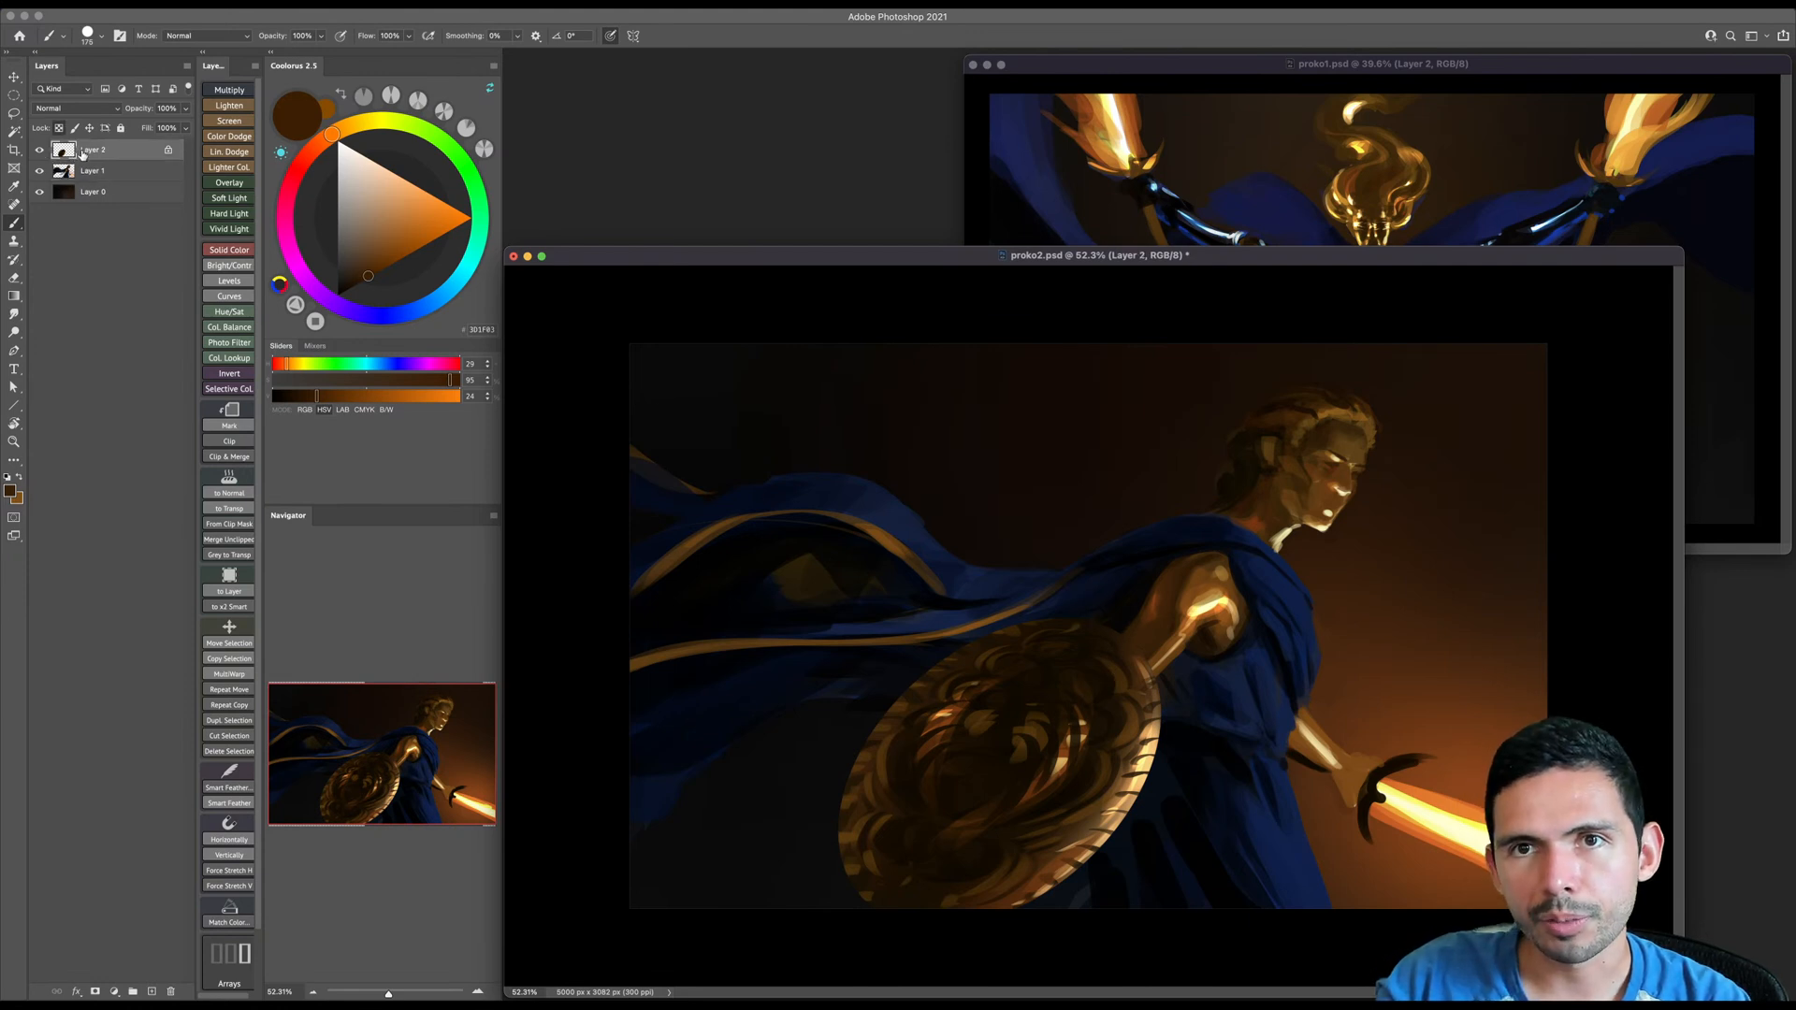
{"action": "right_click", "coordinate": [1140, 627]}
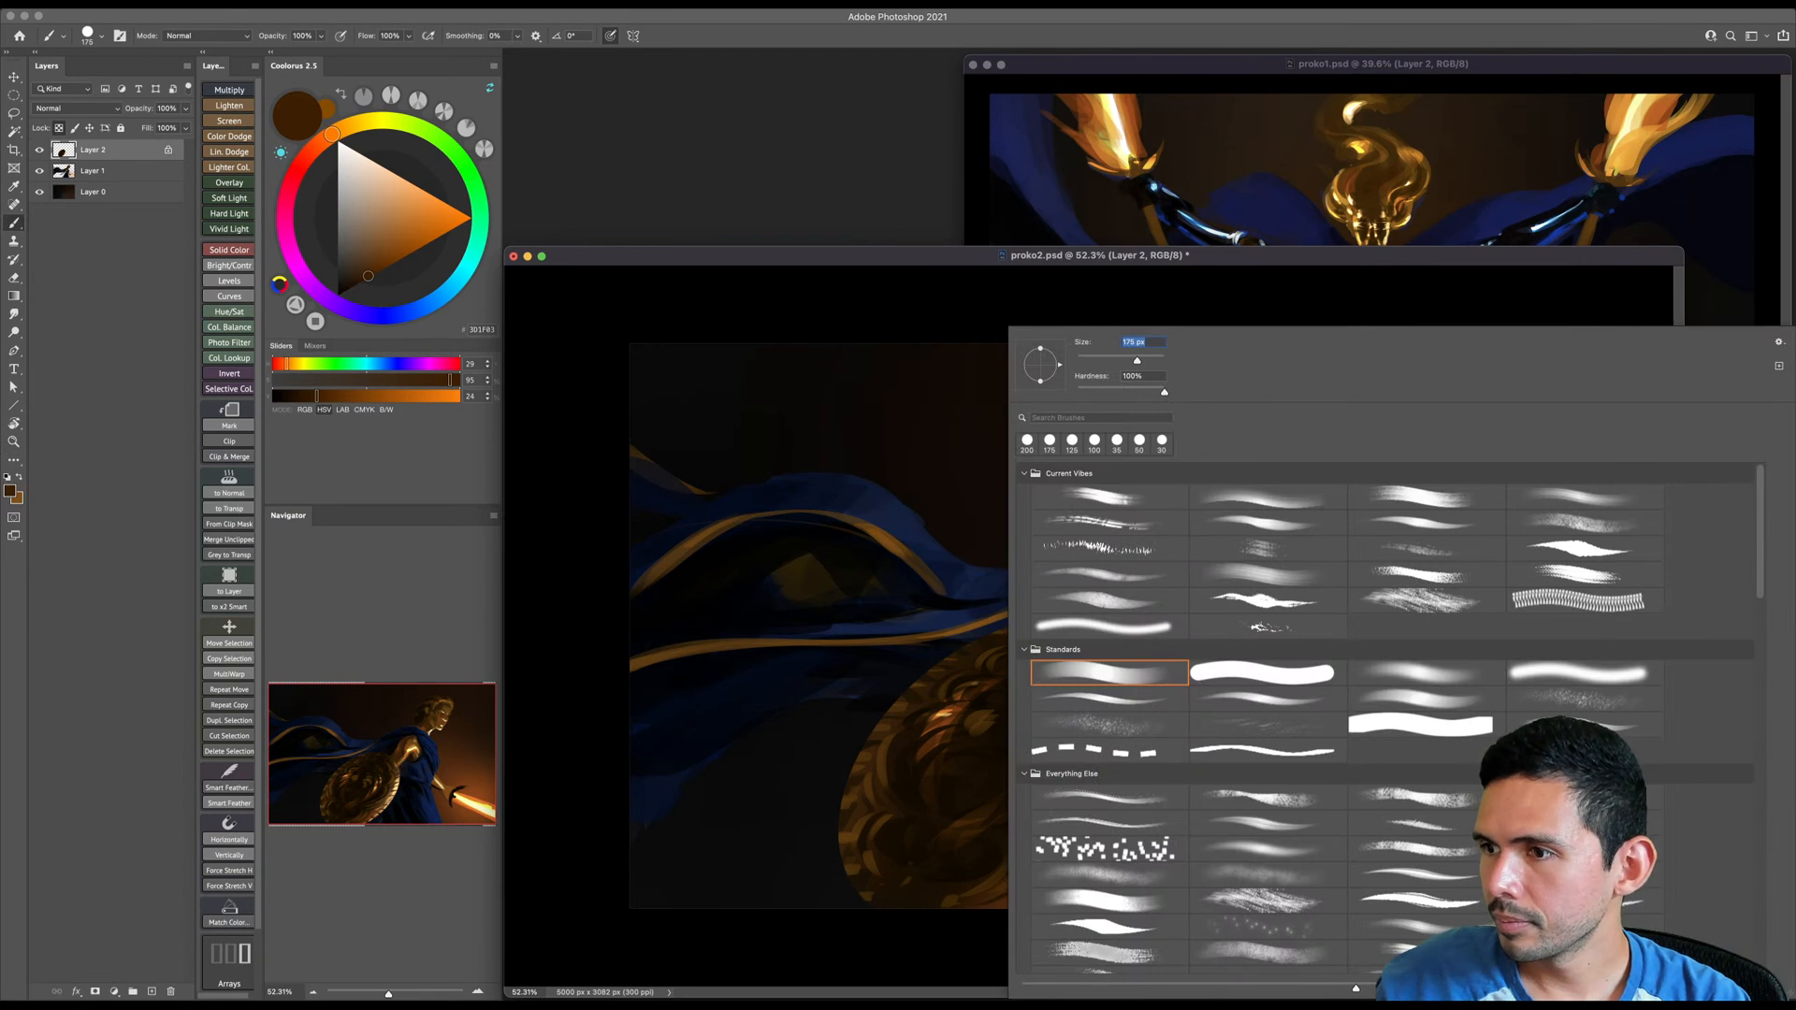
{"action": "double_click", "coordinate": [1448, 672]}
{"action": "left_click", "coordinate": [339, 296]}
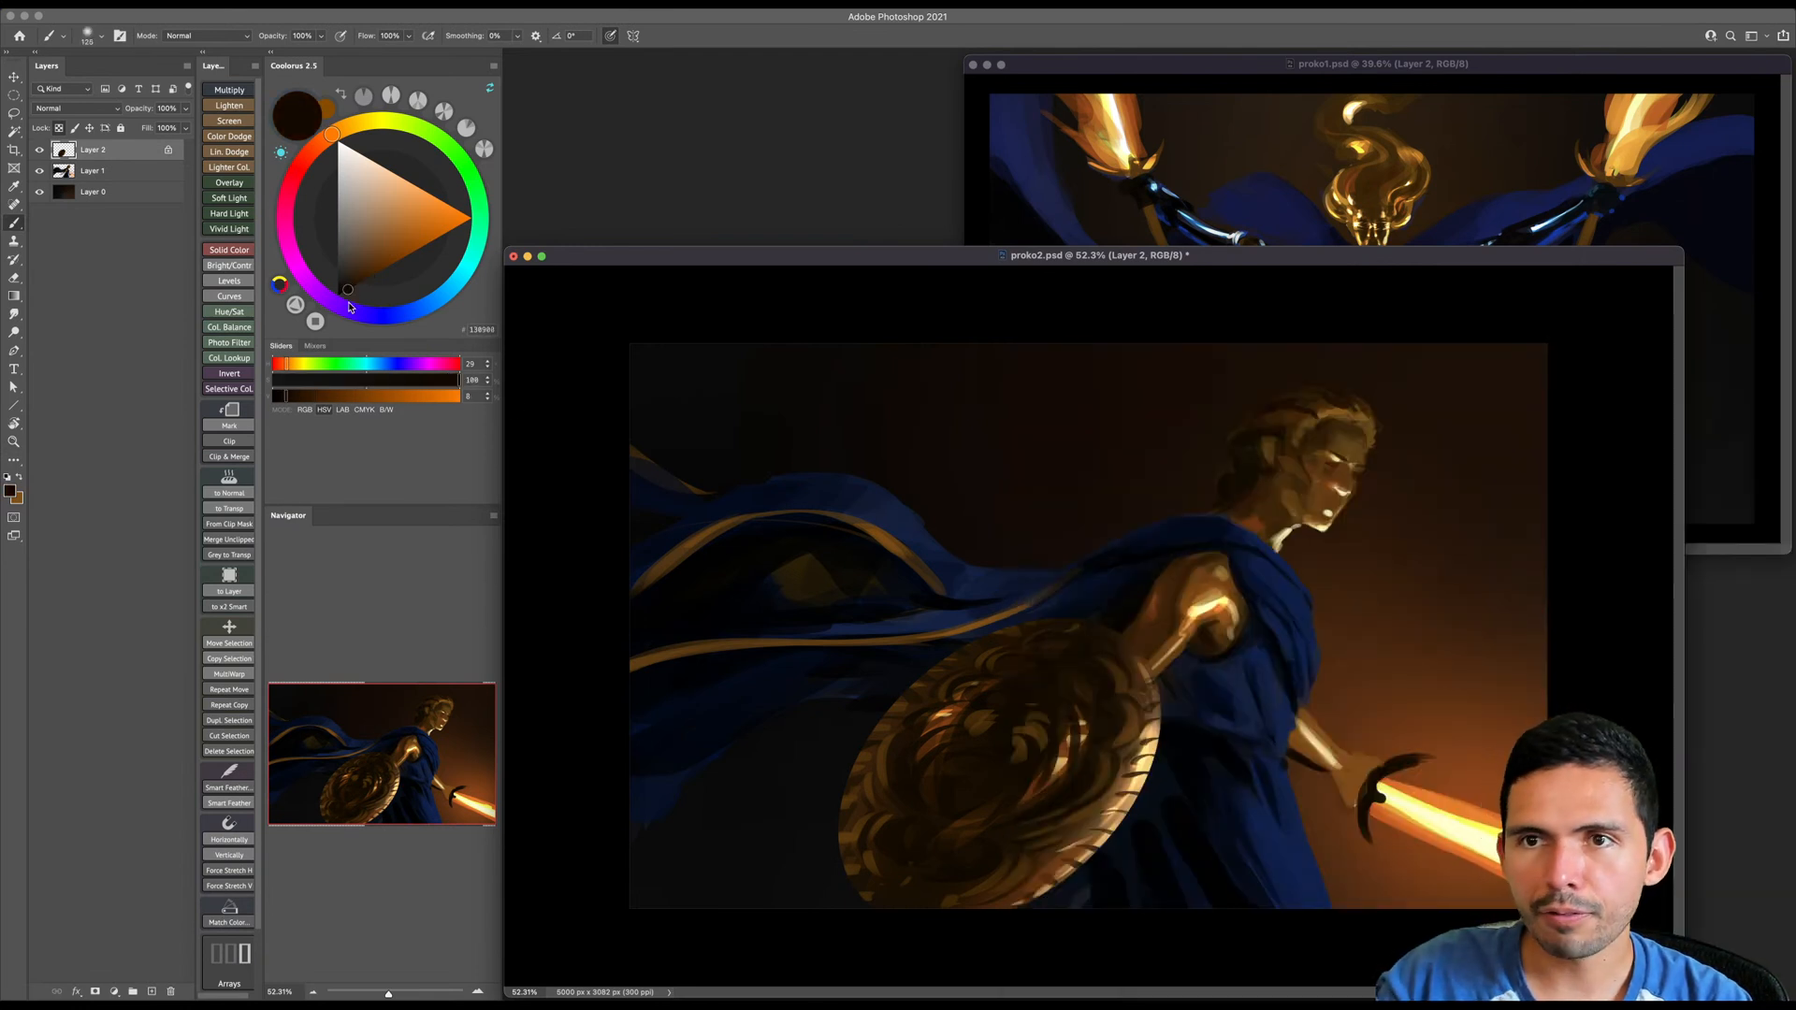
{"action": "mouse_move", "coordinate": [1122, 633]}
{"action": "left_mouse_down"}
{"action": "mouse_move", "coordinate": [1138, 647]}
{"action": "mouse_move", "coordinate": [1093, 623]}
{"action": "mouse_move", "coordinate": [1108, 659]}
{"action": "left_mouse_up"}
{"action": "key", "text": "super+s"}
- Add a Color Dodge layer and clip it to Layer 1 beneath Layer 2
{"action": "mouse_move", "coordinate": [1179, 572]}
{"action": "left_mouse_down"}
{"action": "mouse_move", "coordinate": [1220, 561]}
{"action": "mouse_move", "coordinate": [1255, 505]}
{"action": "left_mouse_up"}
{"action": "key", "text": "bracketleft"}
{"action": "key", "text": "bracketleft"}
{"action": "key", "text": "bracketleft"}
{"action": "key", "text": "bracketleft"}
{"action": "key", "text": "bracketleft"}
{"action": "left_click", "coordinate": [238, 137]}
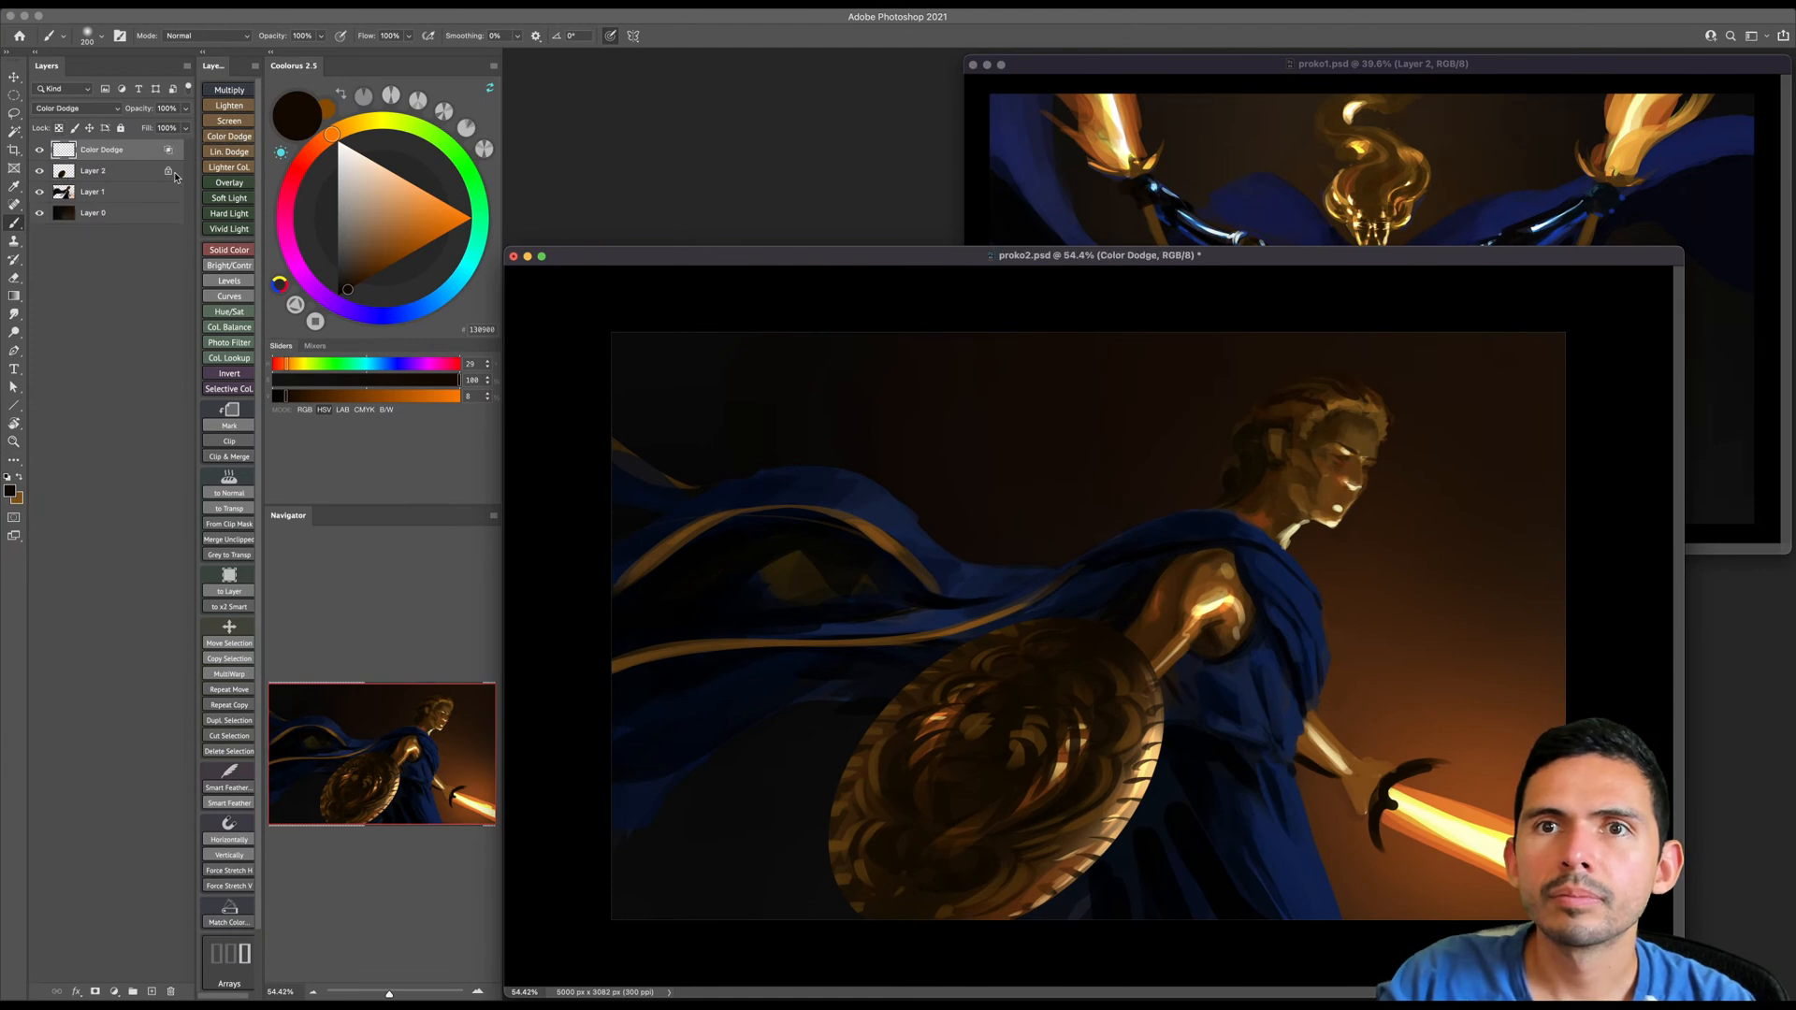
{"action": "left_click", "coordinate": [131, 181], "text": "alt"}
- Try out a near-white Color Dodge glow on the crown of the hair with various soft brush sizes
{"action": "left_click", "coordinate": [347, 146]}
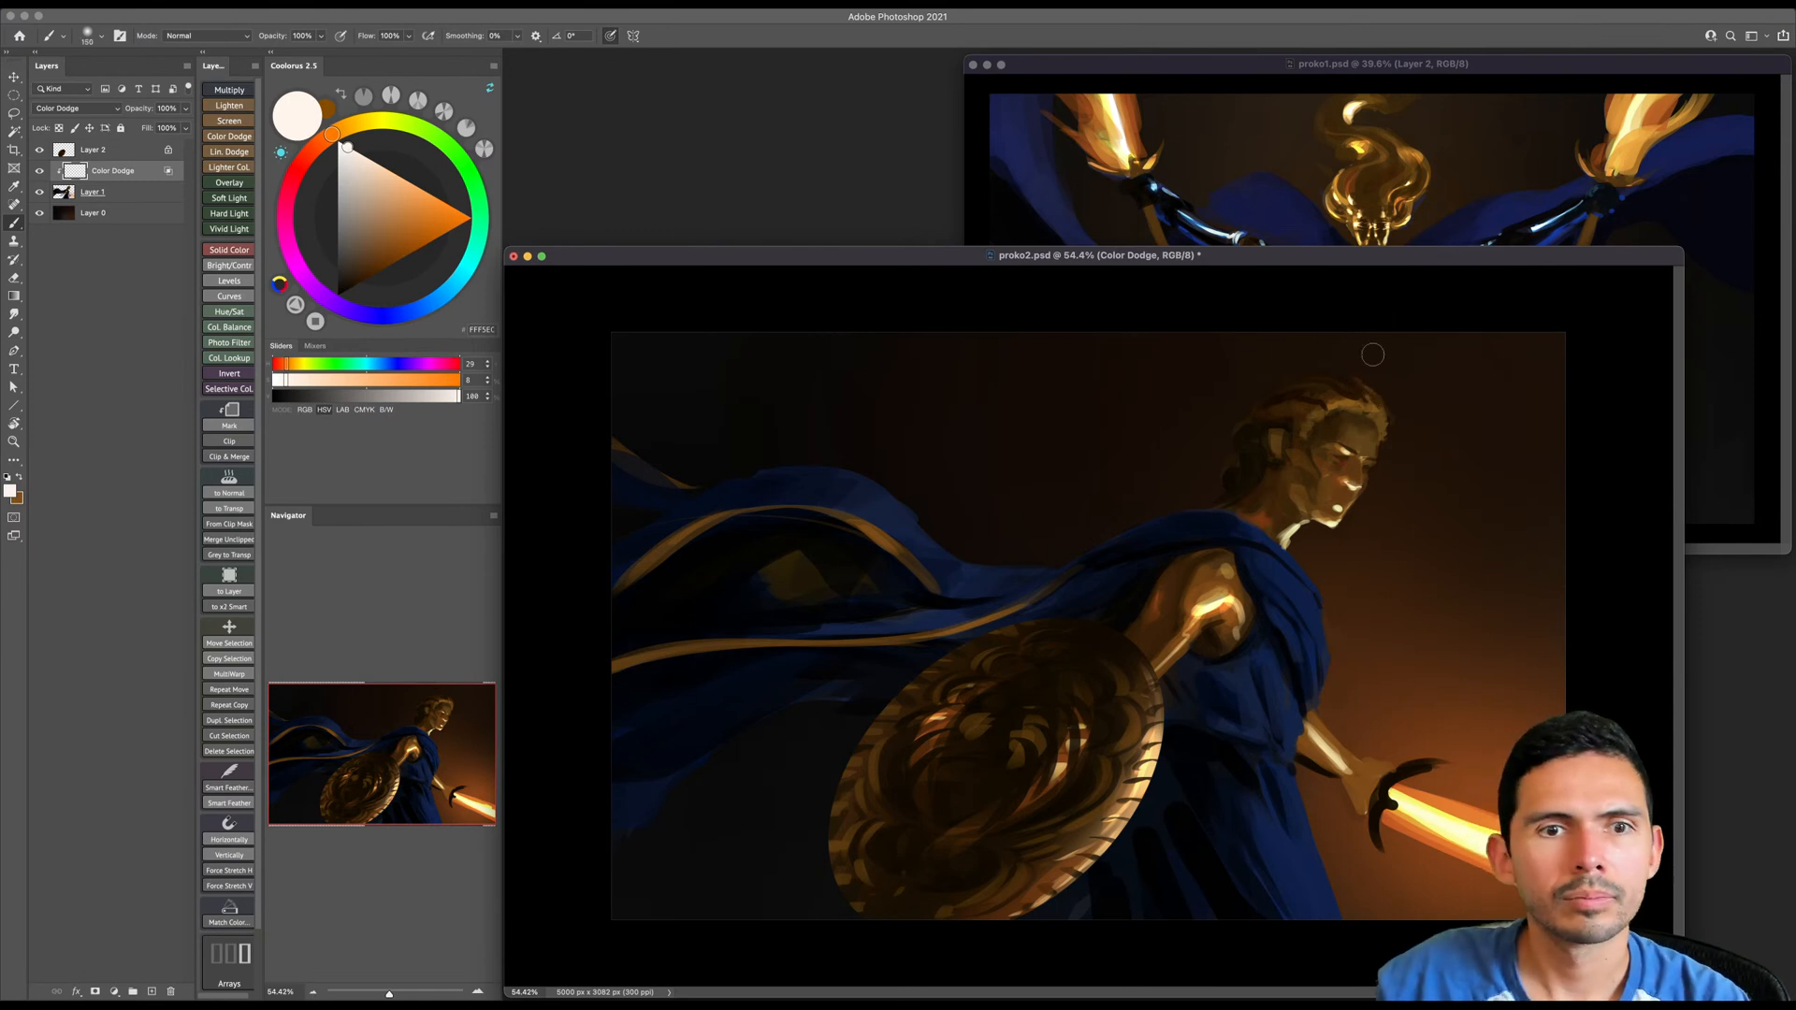
{"action": "key", "text": "bracketleft"}
{"action": "key", "text": "bracketleft"}
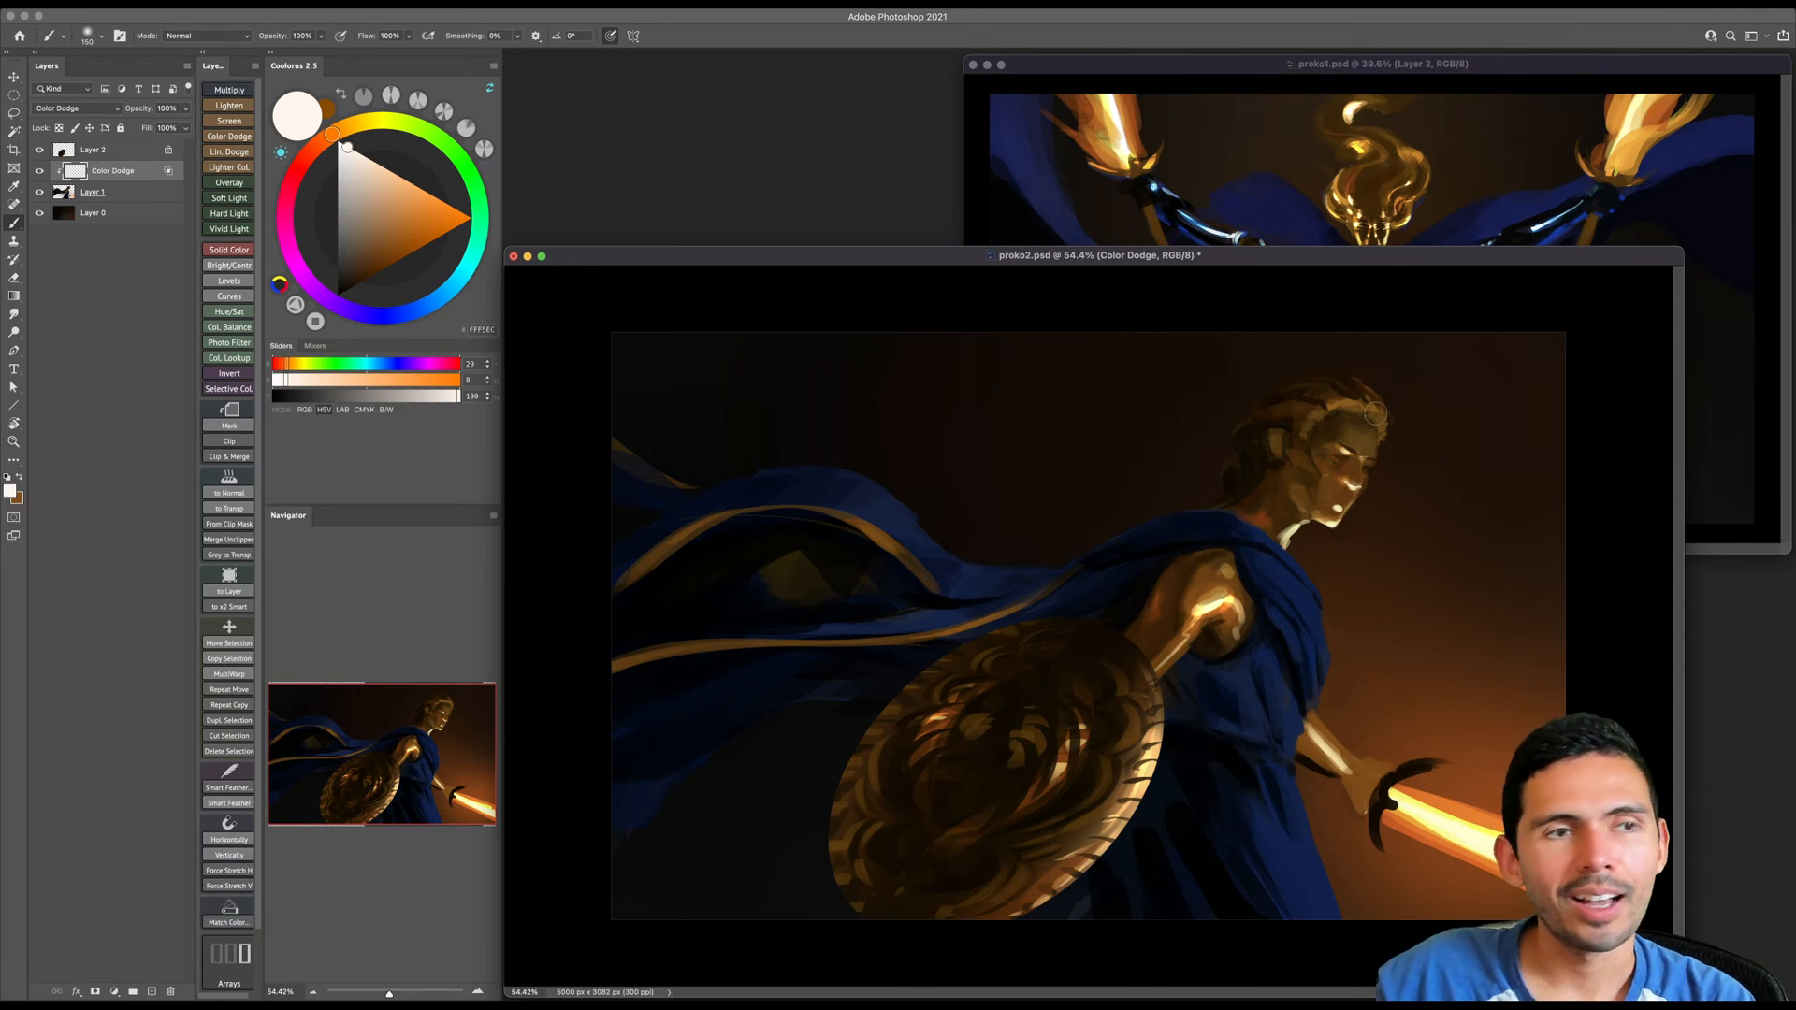
{"action": "scroll", "coordinate": [1347, 412], "scroll_direction": "up", "scroll_amount": 3}
{"action": "key", "text": "bracketright"}
{"action": "key", "text": "bracketright"}
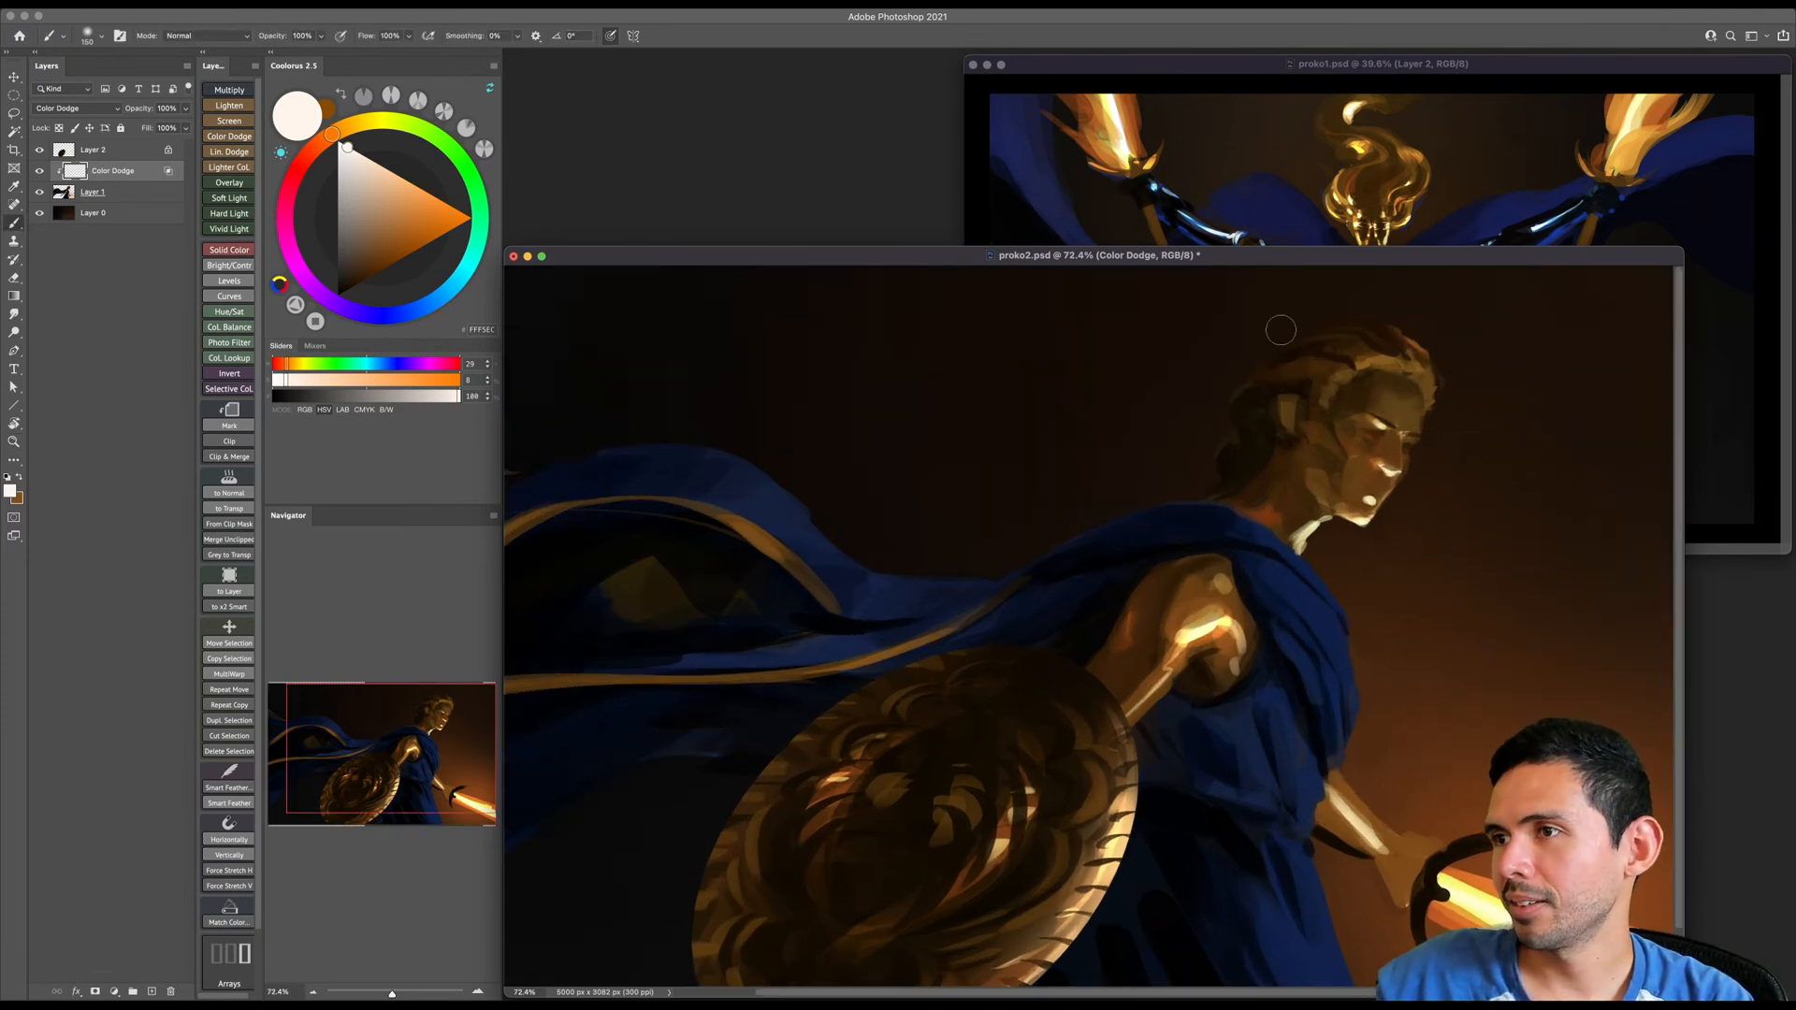
{"action": "key", "text": "bracketleft"}
{"action": "key", "text": "bracketleft"}
{"action": "key", "text": "bracketleft"}
{"action": "key", "text": "bracketleft"}
{"action": "key", "text": "bracketleft"}
{"action": "key", "text": "bracketleft"}
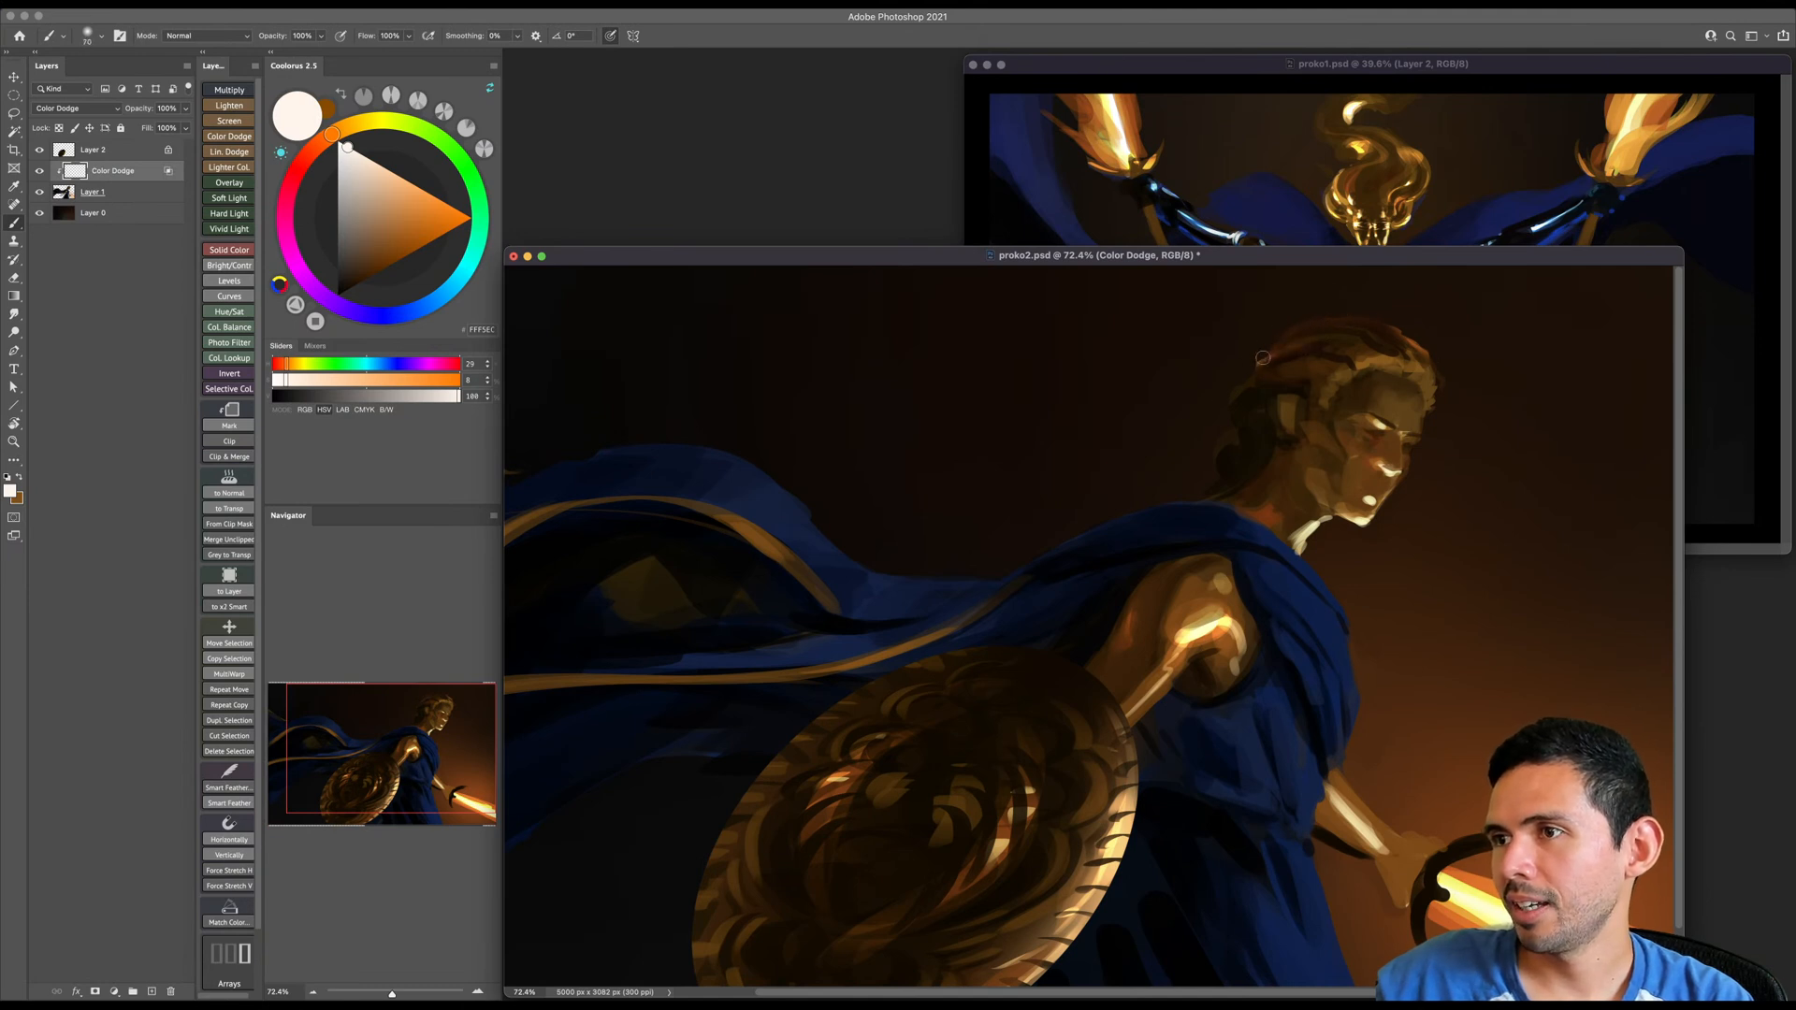
{"action": "key", "text": "bracketright"}
{"action": "key", "text": "bracketright"}
{"action": "key", "text": "bracketright"}
{"action": "key", "text": "bracketright"}
{"action": "key", "text": "bracketright"}
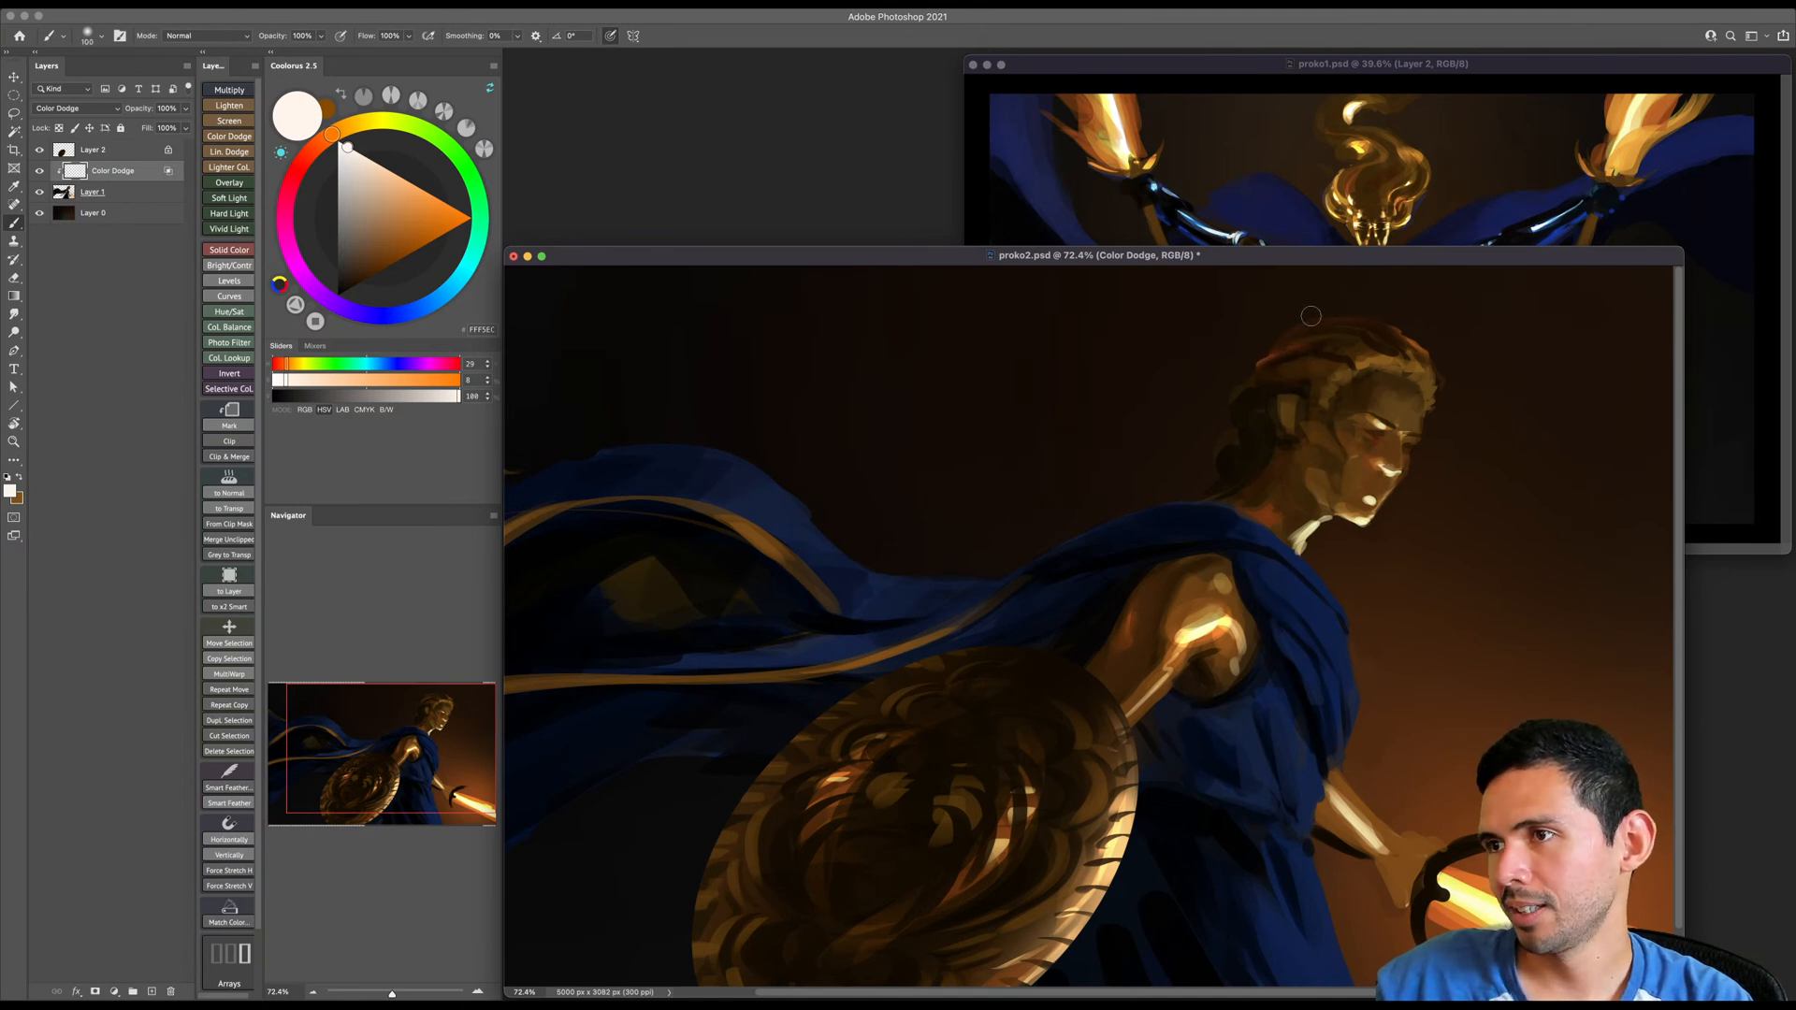
{"action": "key", "text": "bracketright"}
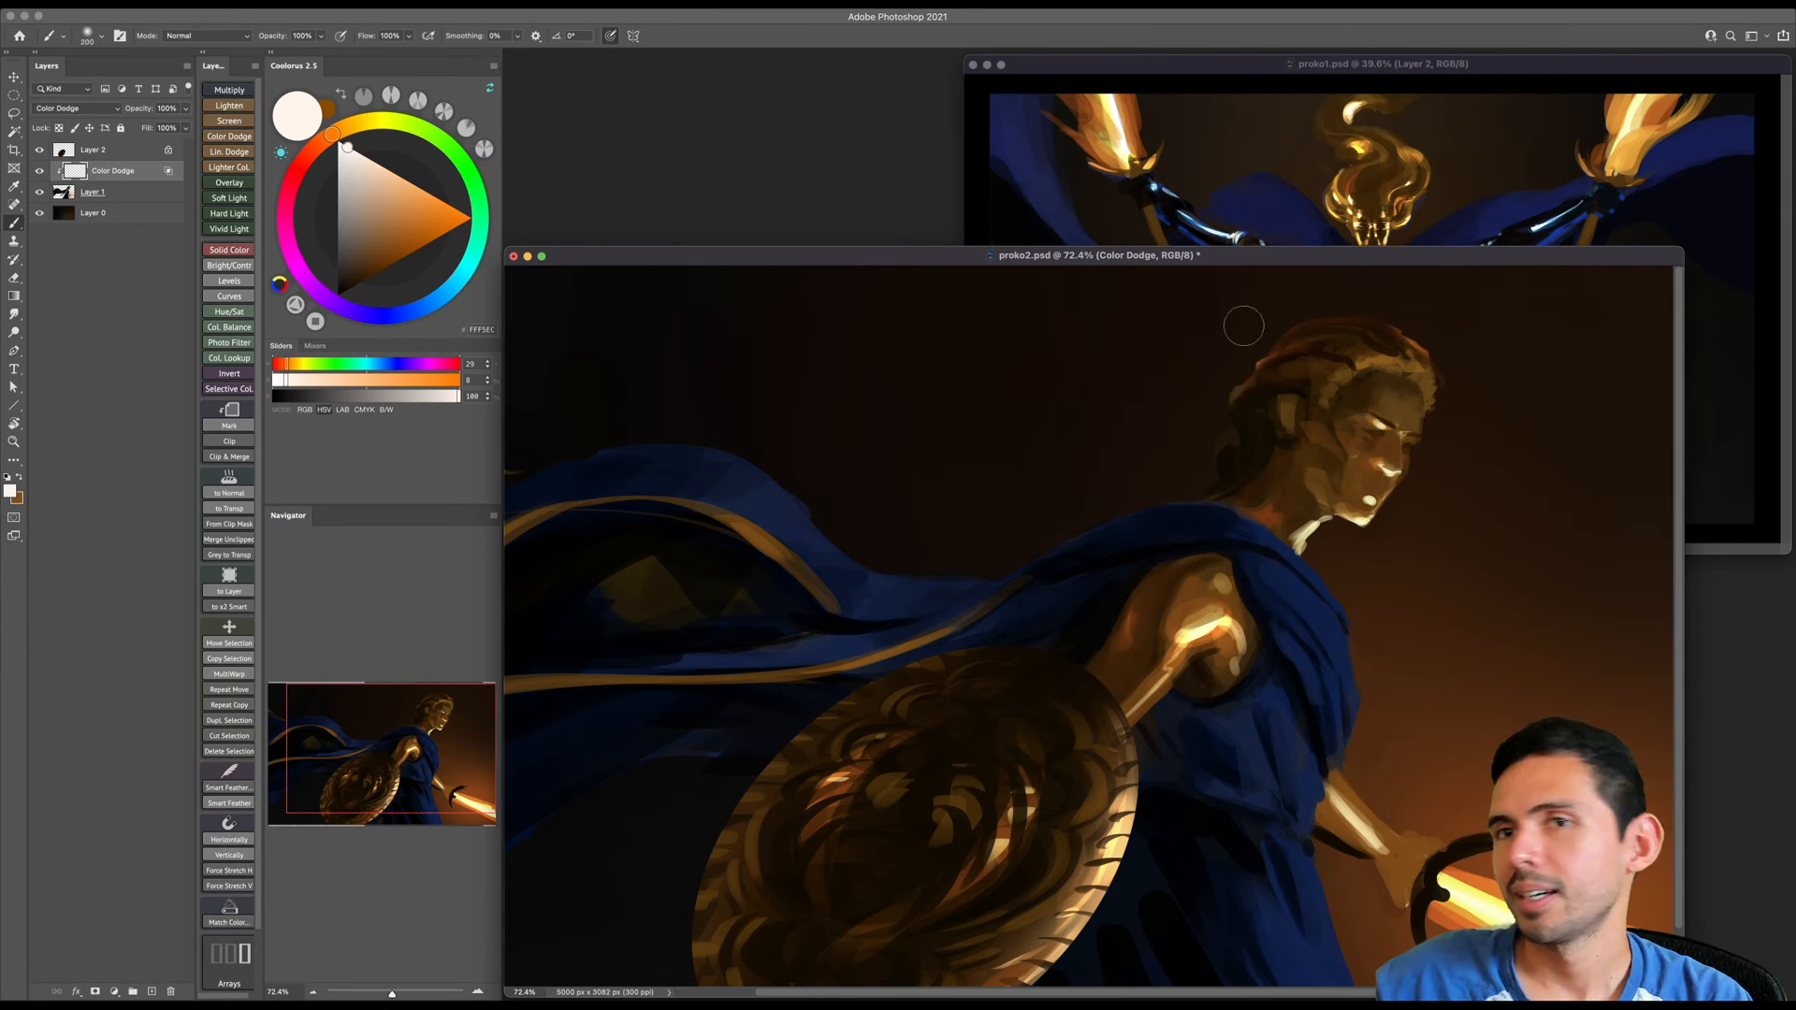
- Choose a light grey and erase the Color Dodge glow from the top of the hair with a larger Eraser
{"action": "left_click_drag", "start_coordinate": [347, 162], "coordinate": [343, 169]}
{"action": "key", "text": "e"}
{"action": "key", "text": "bracketright"}
{"action": "key", "text": "bracketright"}
{"action": "key", "text": "bracketright"}
{"action": "key", "text": "bracketright"}
{"action": "key", "text": "bracketright"}
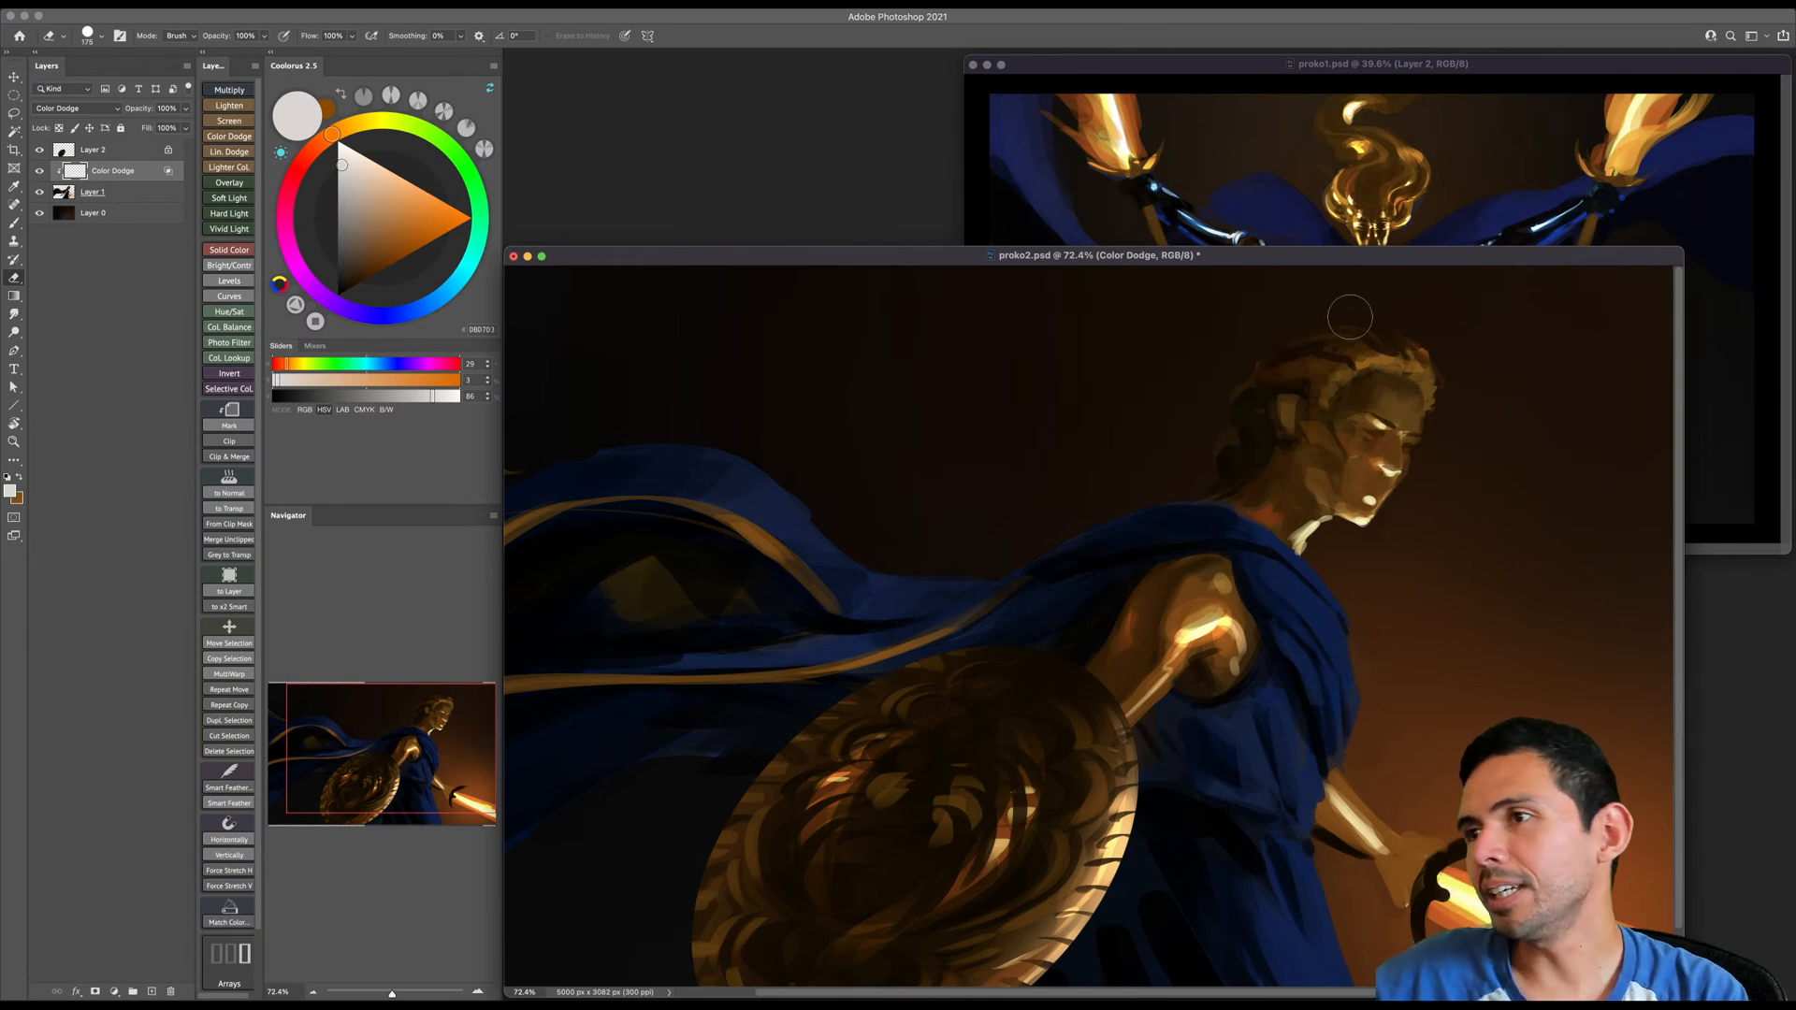
- Paint a soft light-beige Color Dodge glow over the crown, back of the hair and bun, varying the brush size
{"action": "key", "text": "b"}
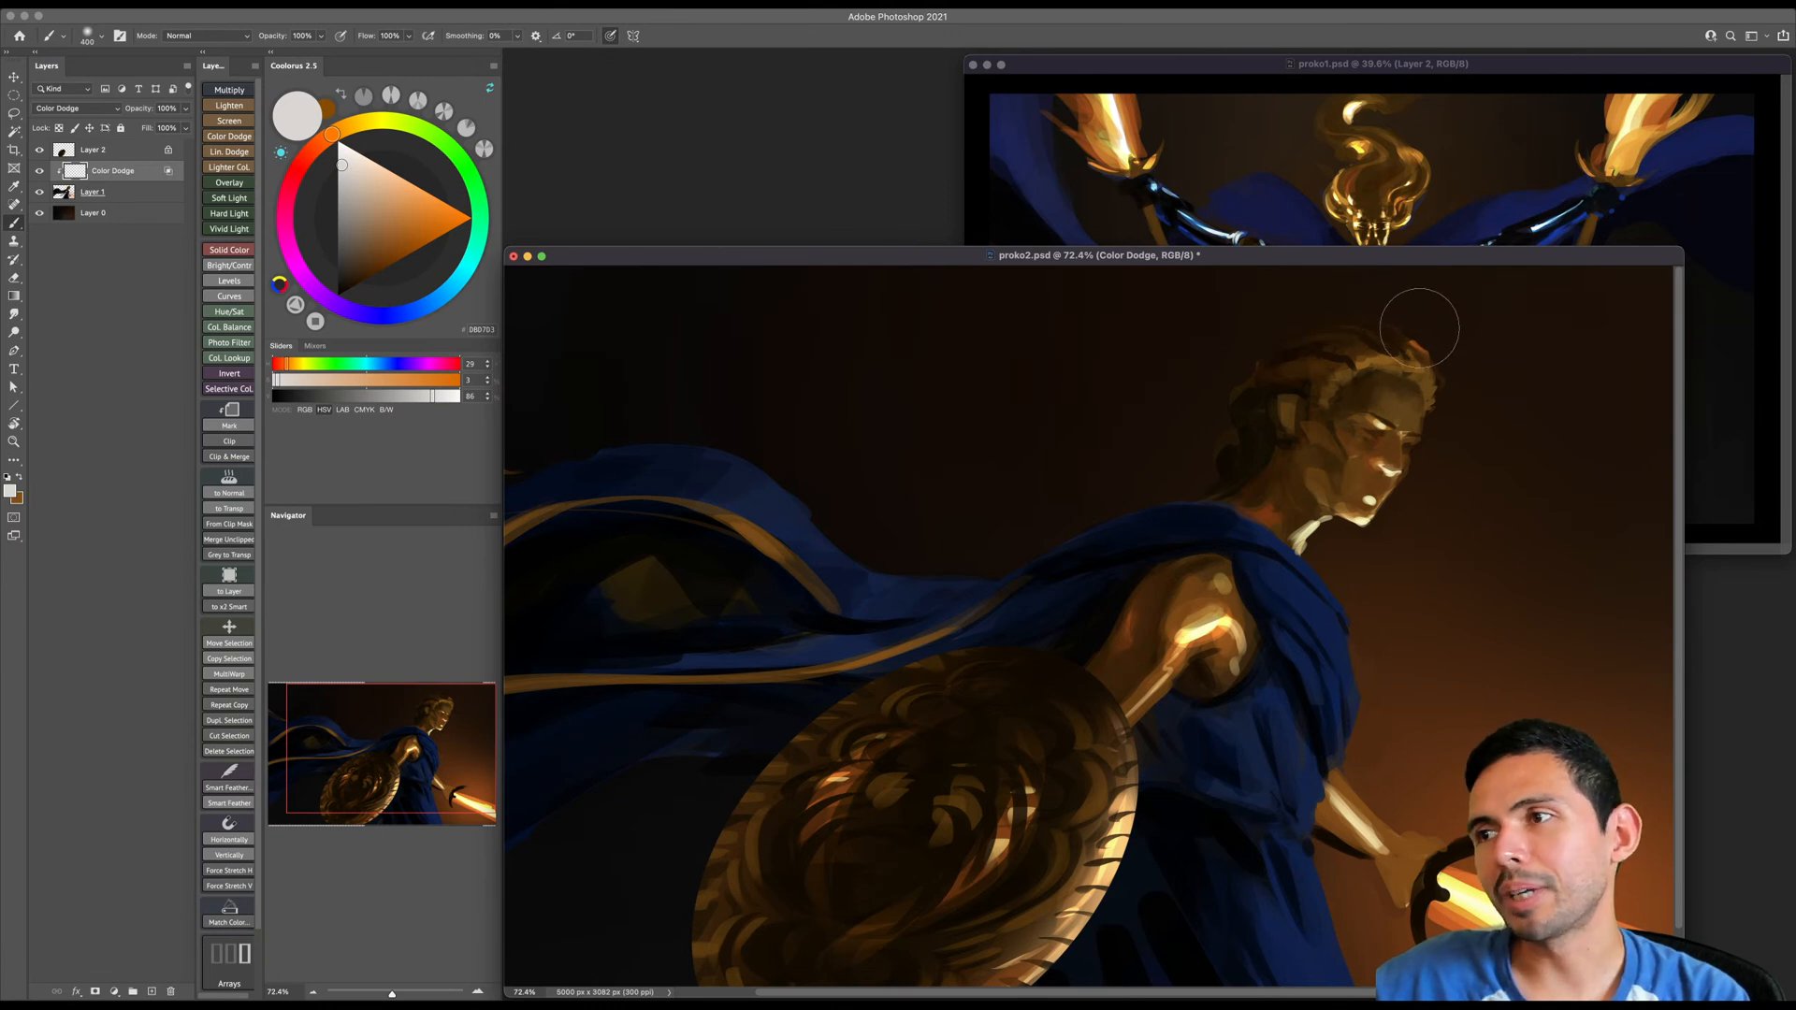
{"action": "left_click", "coordinate": [347, 178]}
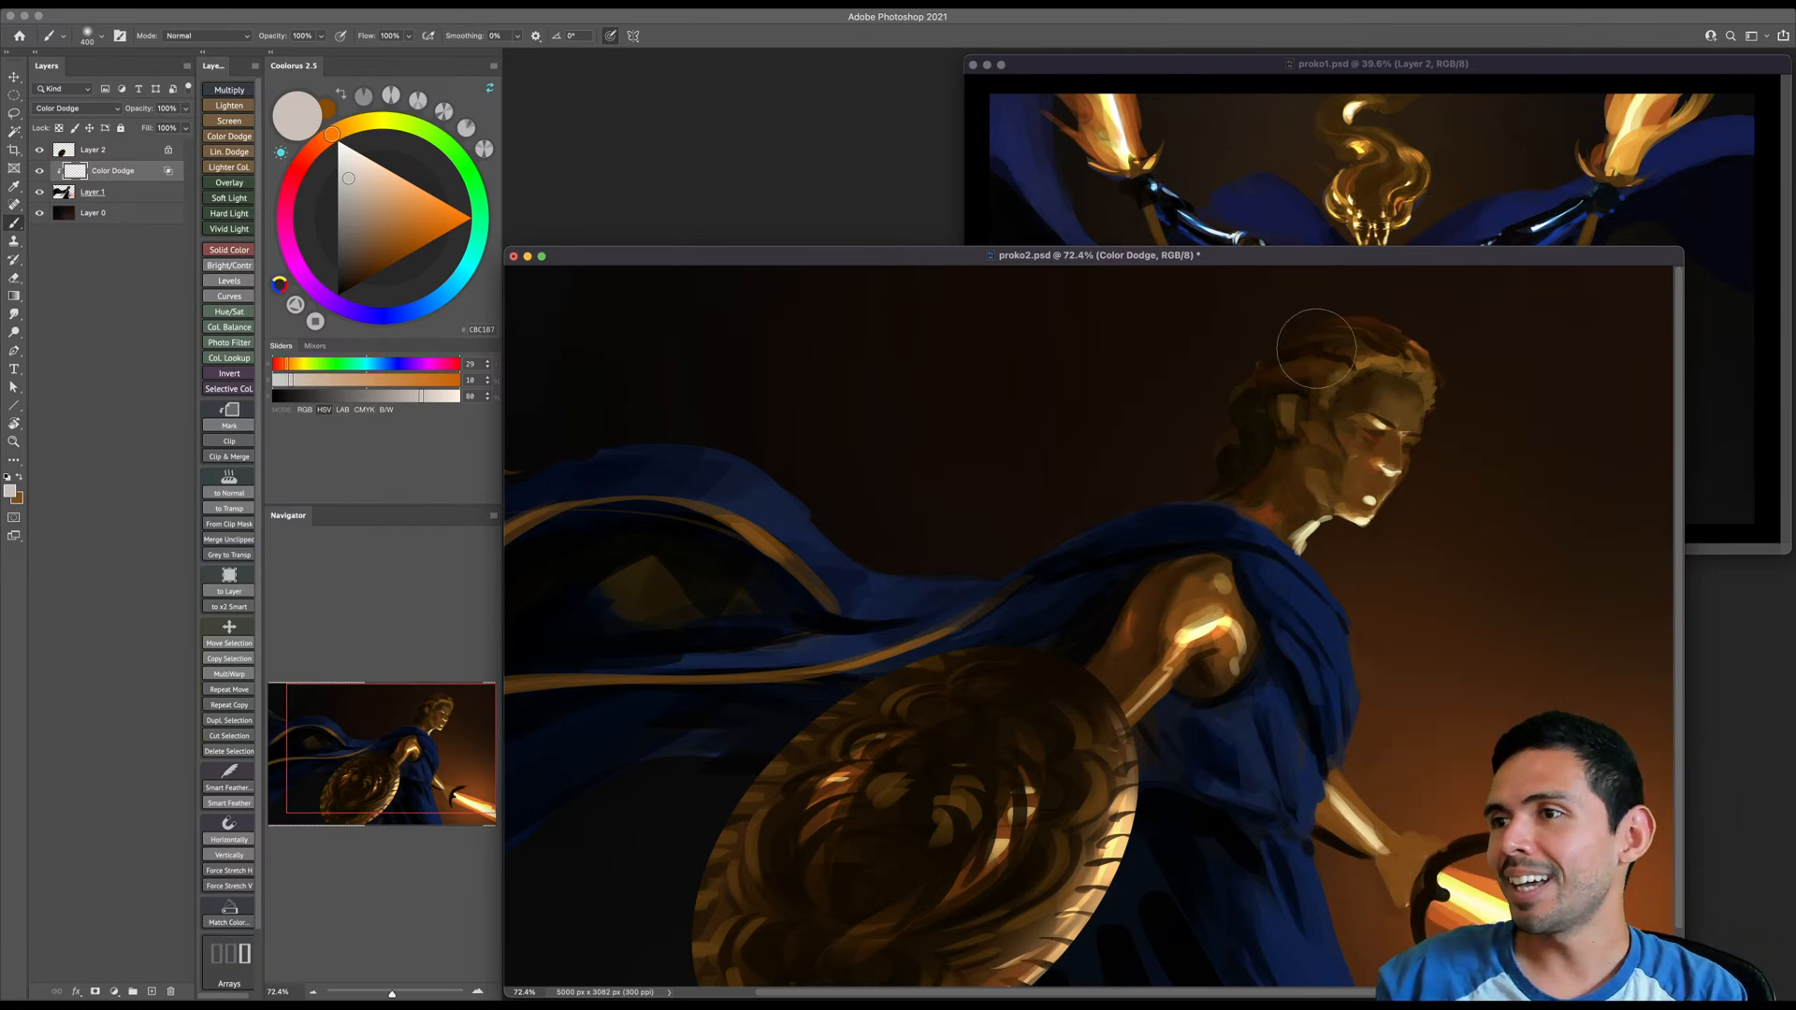
{"action": "key", "text": "bracketleft"}
{"action": "key", "text": "bracketleft"}
{"action": "key", "text": "bracketleft"}
{"action": "key", "text": "bracketleft"}
{"action": "key", "text": "bracketleft"}
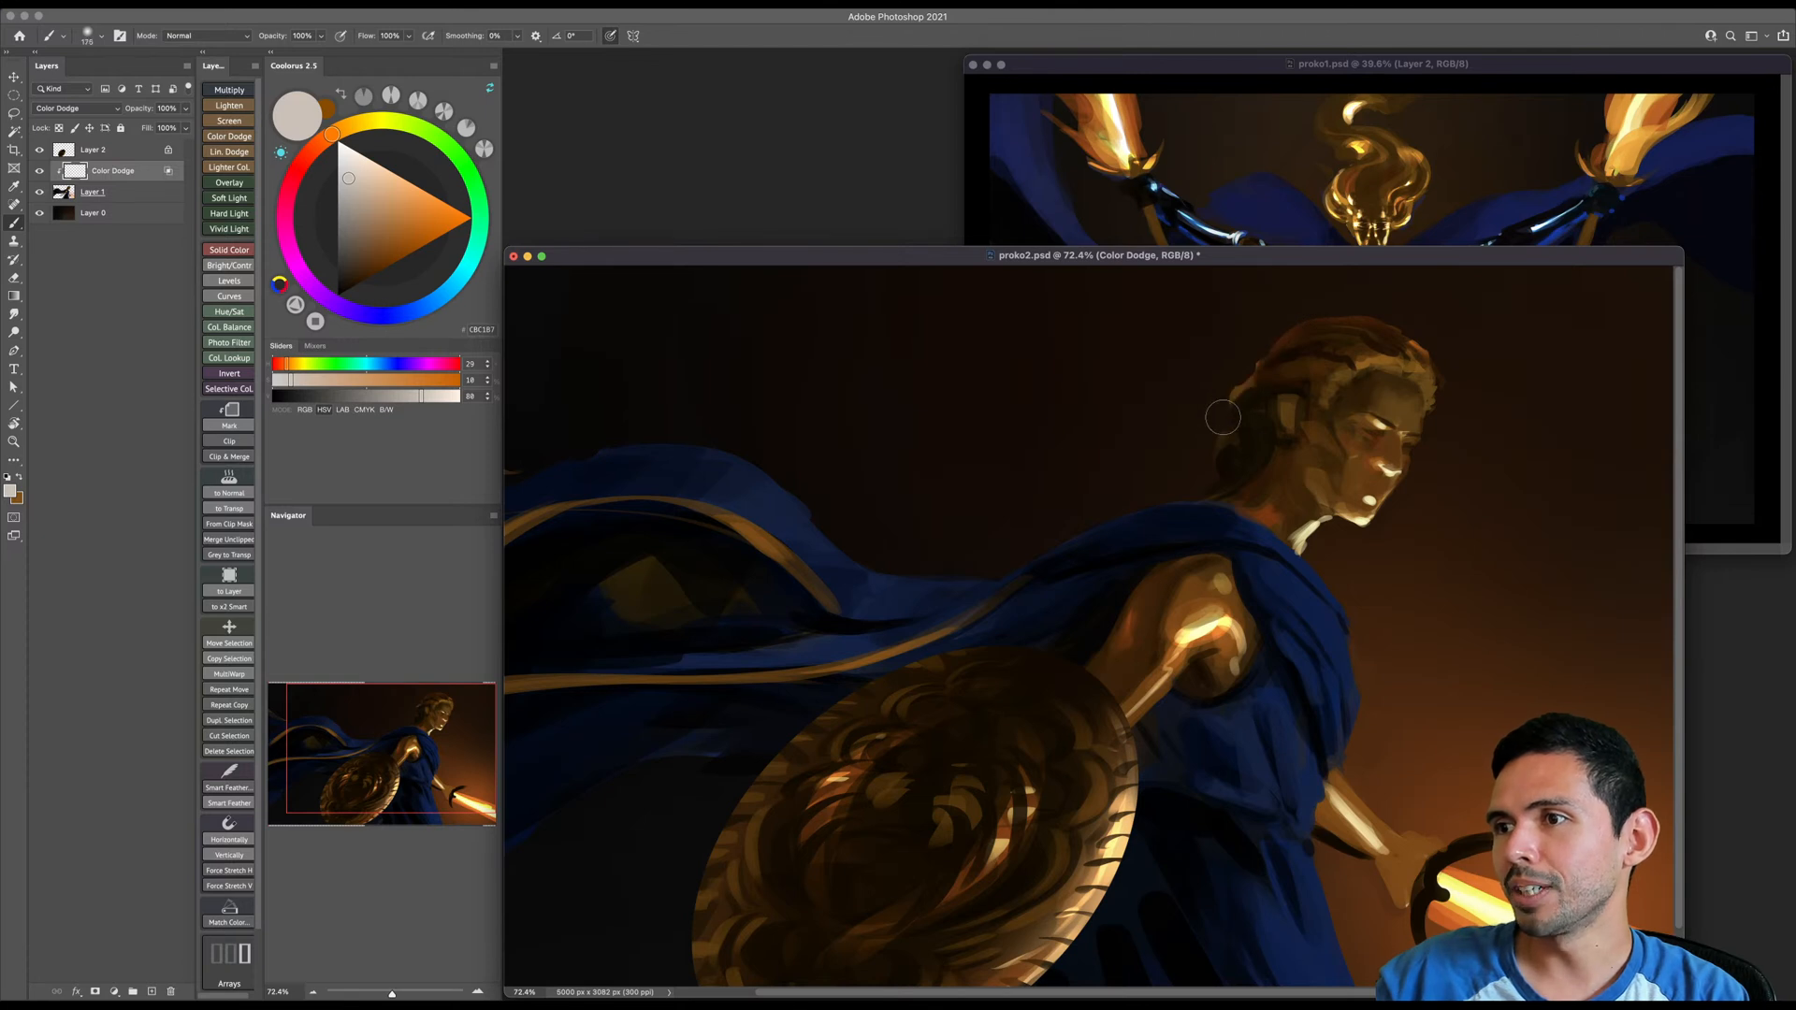
{"action": "key", "text": "bracketright"}
{"action": "key", "text": "bracketright"}
{"action": "key", "text": "bracketright"}
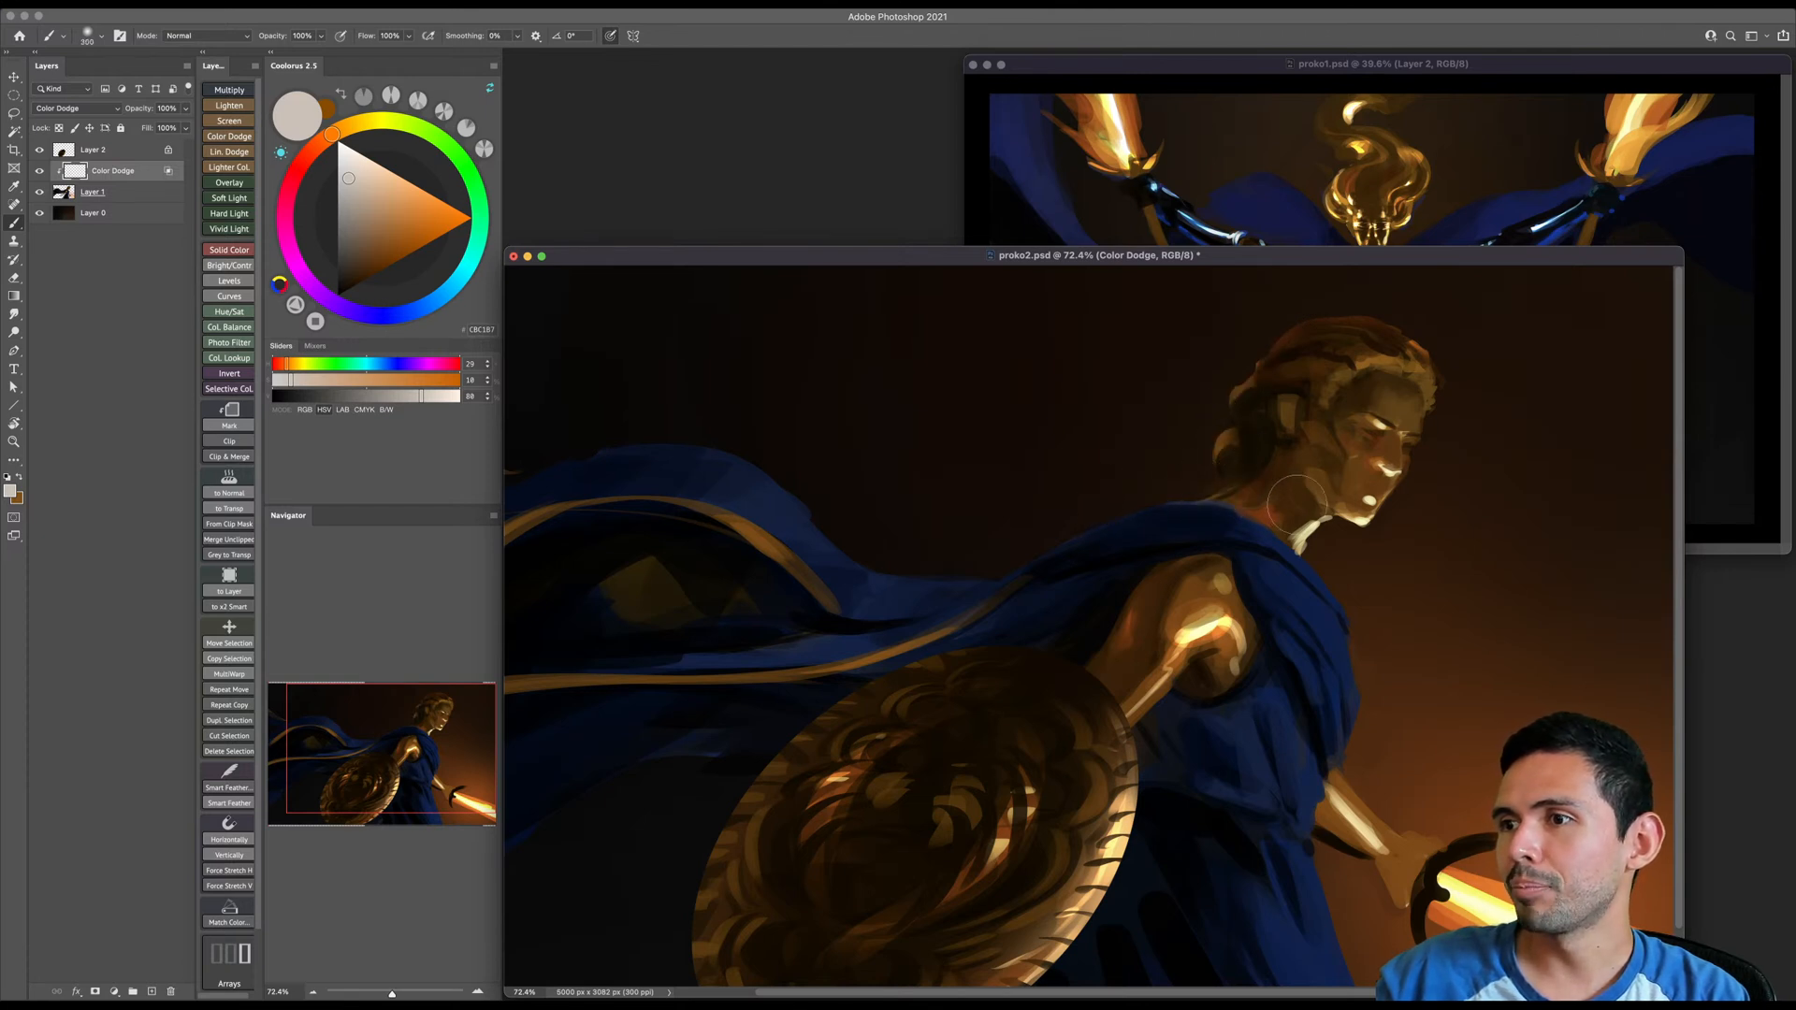
{"action": "key", "text": "bracketleft"}
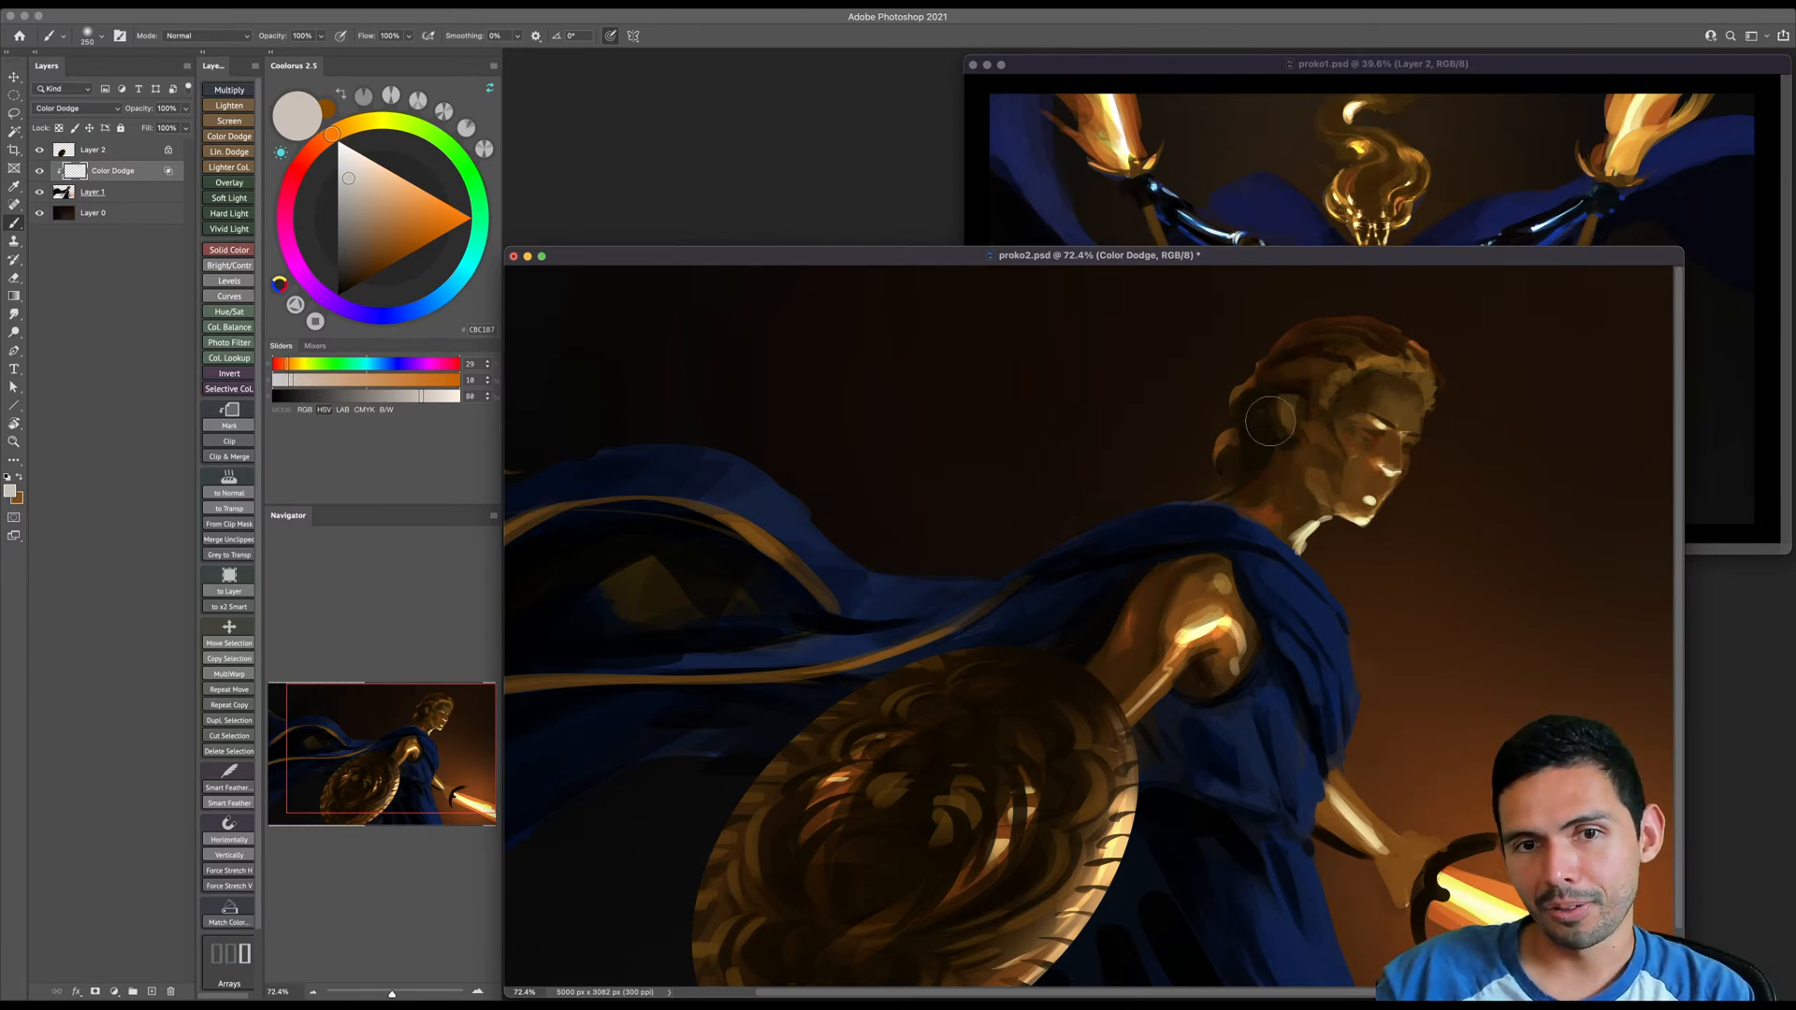
{"action": "key", "text": "bracketright"}
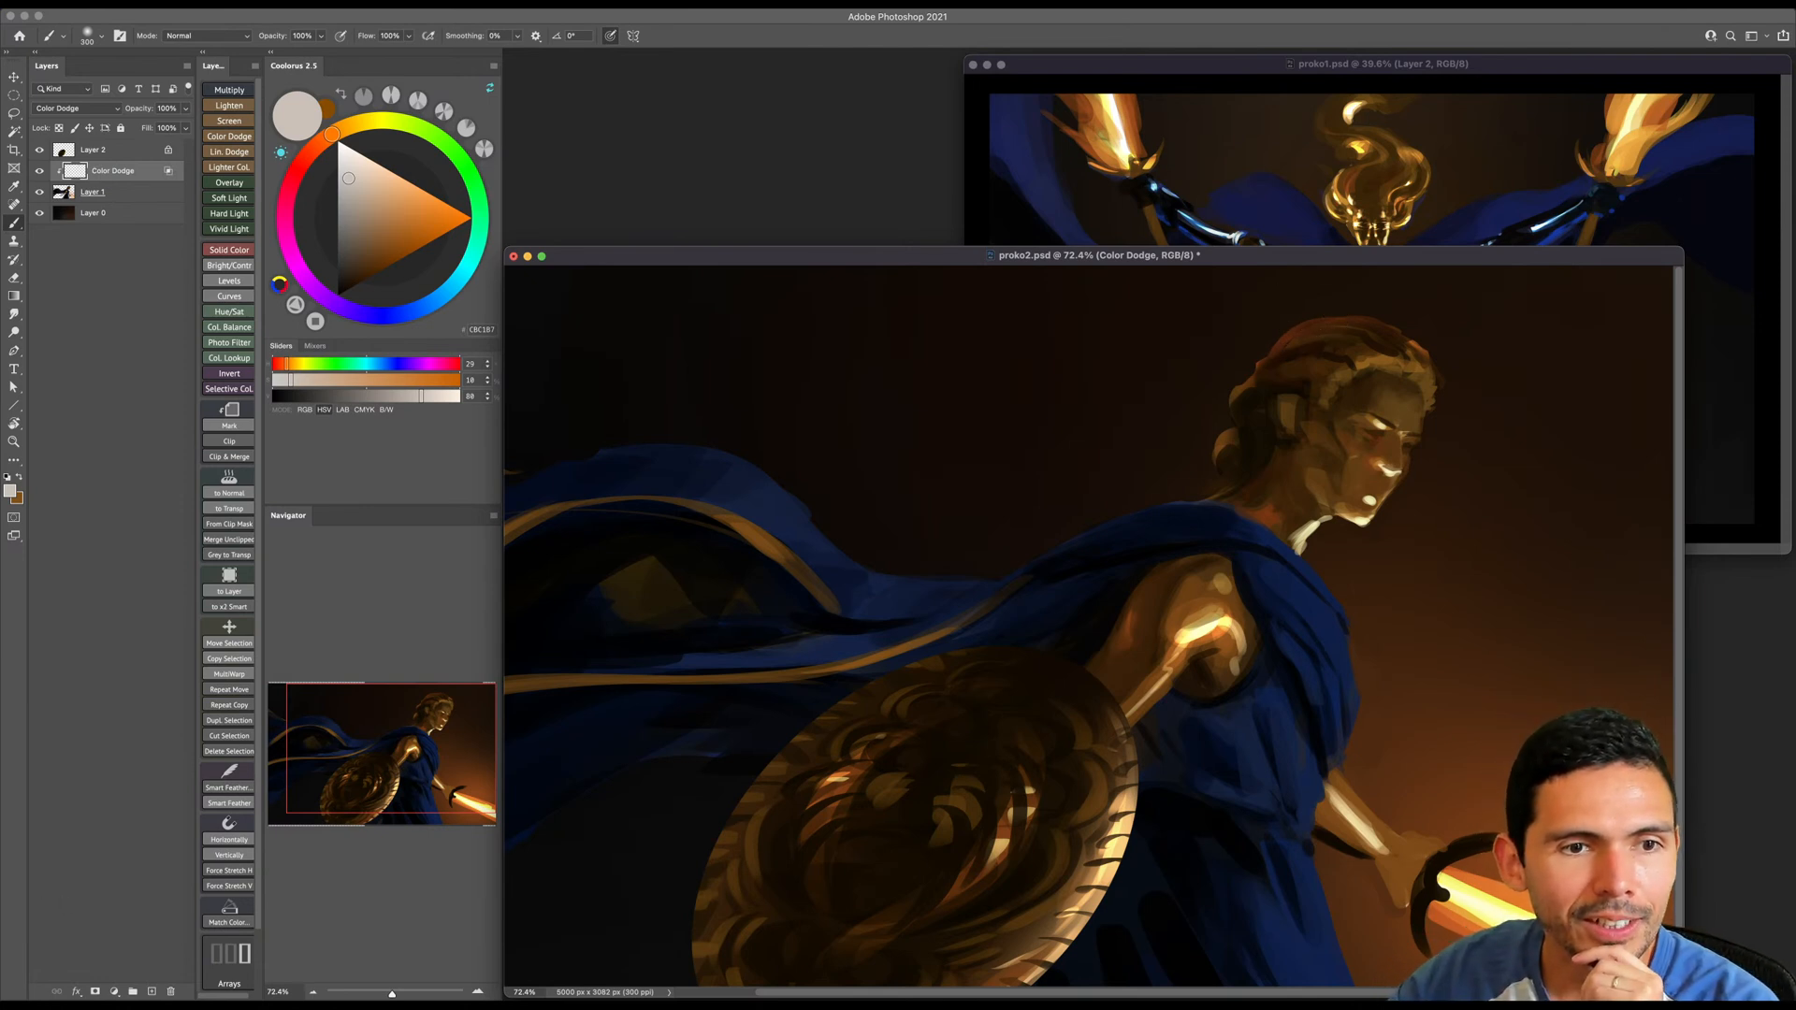
{"action": "key", "text": "super+Tab"}
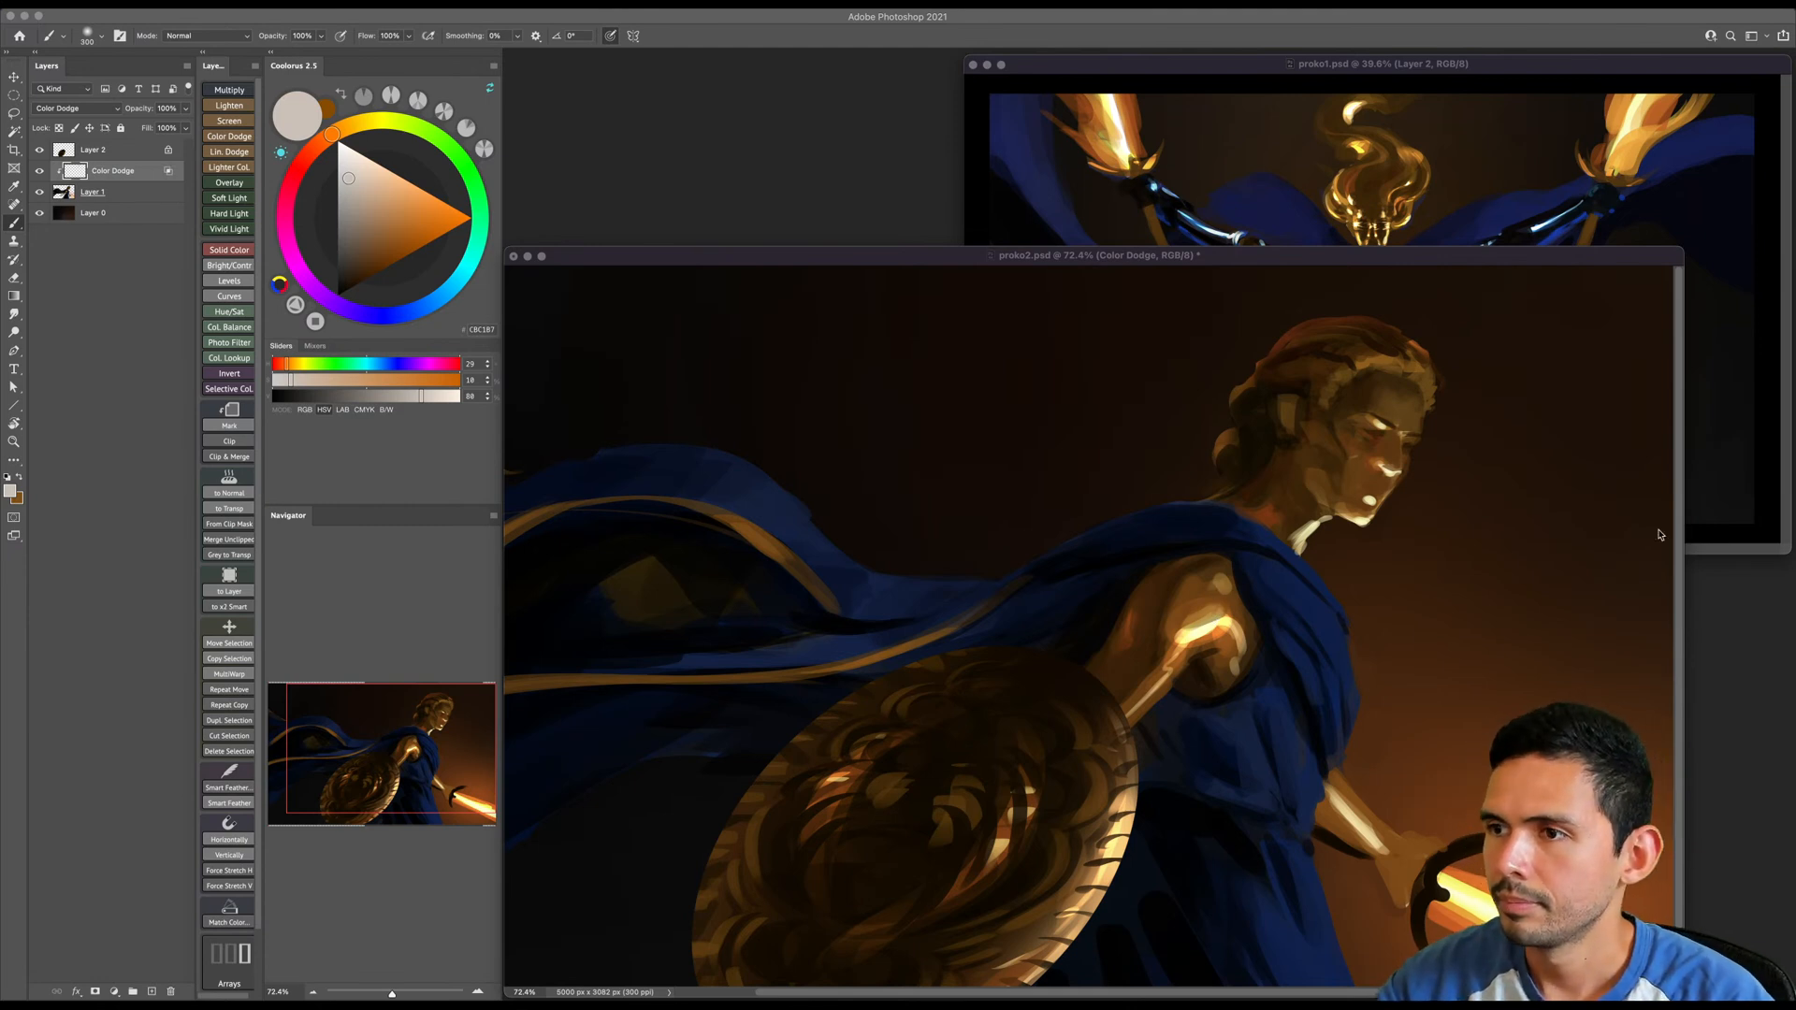
- Save the painting and flip the canvas horizontally
{"action": "left_click", "coordinate": [1610, 524]}
{"action": "key", "text": "super+space"}
{"action": "left_click_drag", "start_coordinate": [1212, 561], "coordinate": [1128, 591]}
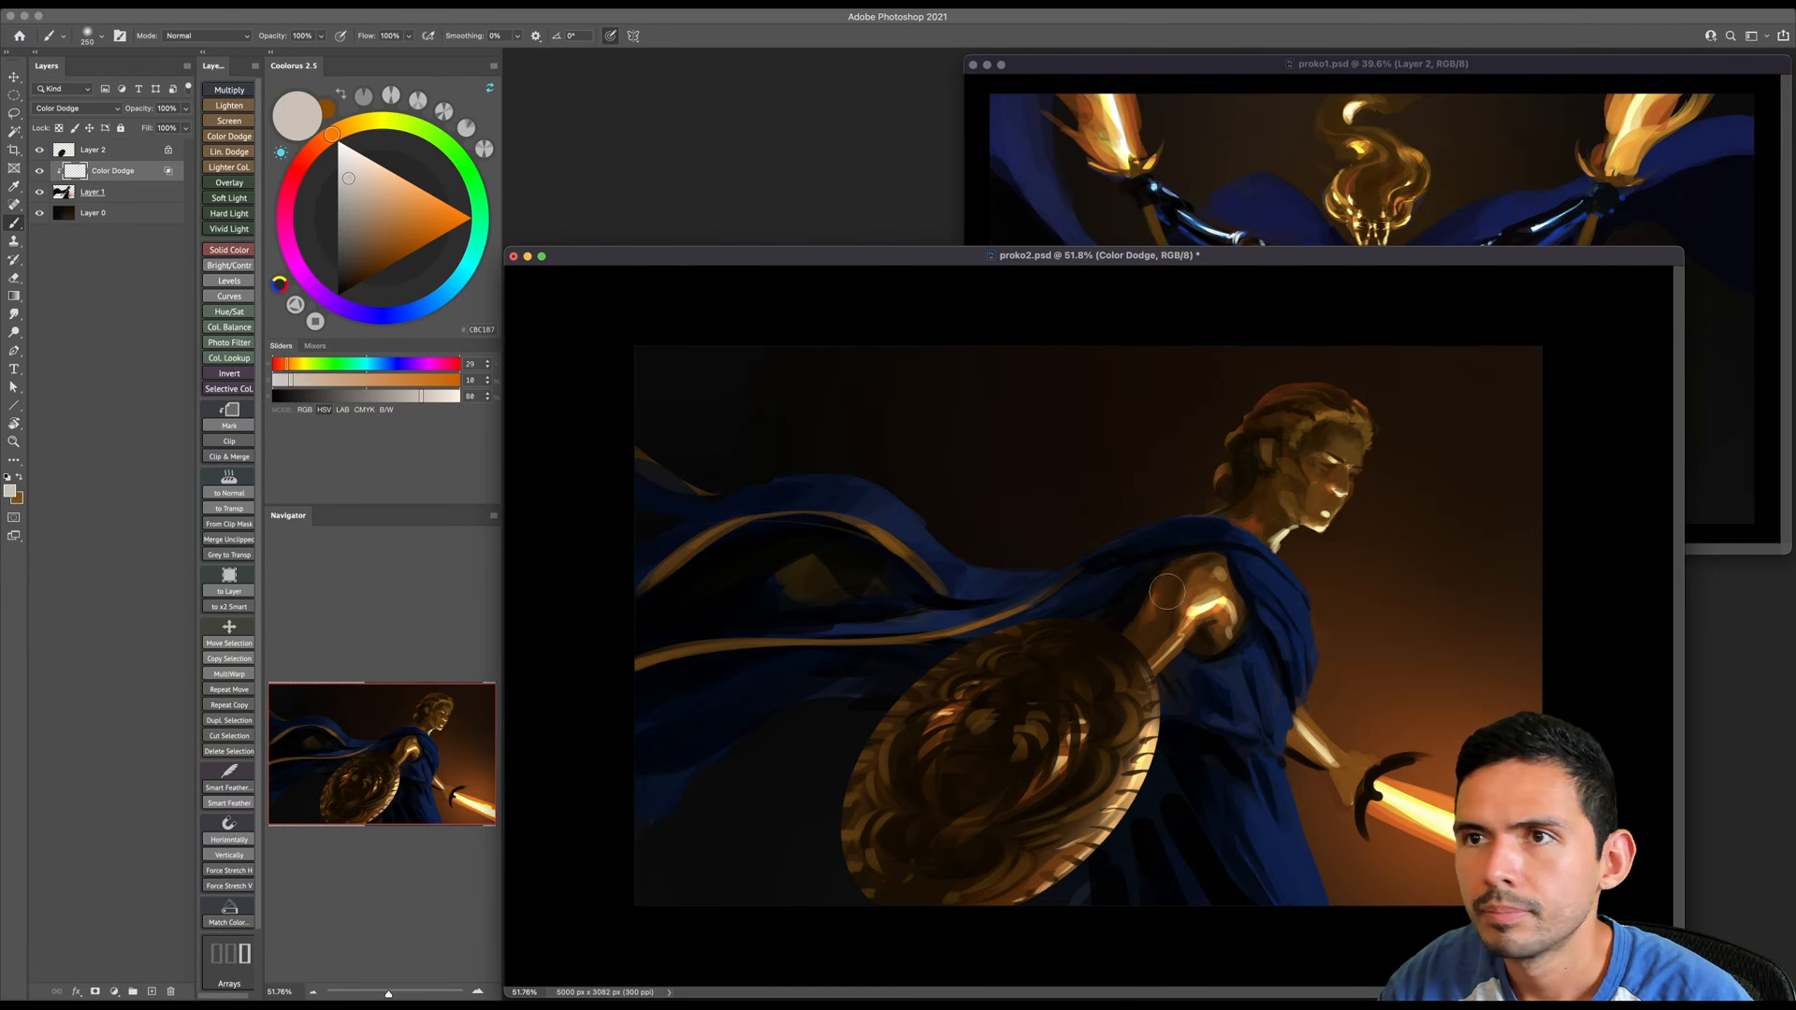
{"action": "key", "text": "super+s"}
{"action": "left_click_drag", "start_coordinate": [1161, 632], "coordinate": [1169, 631]}
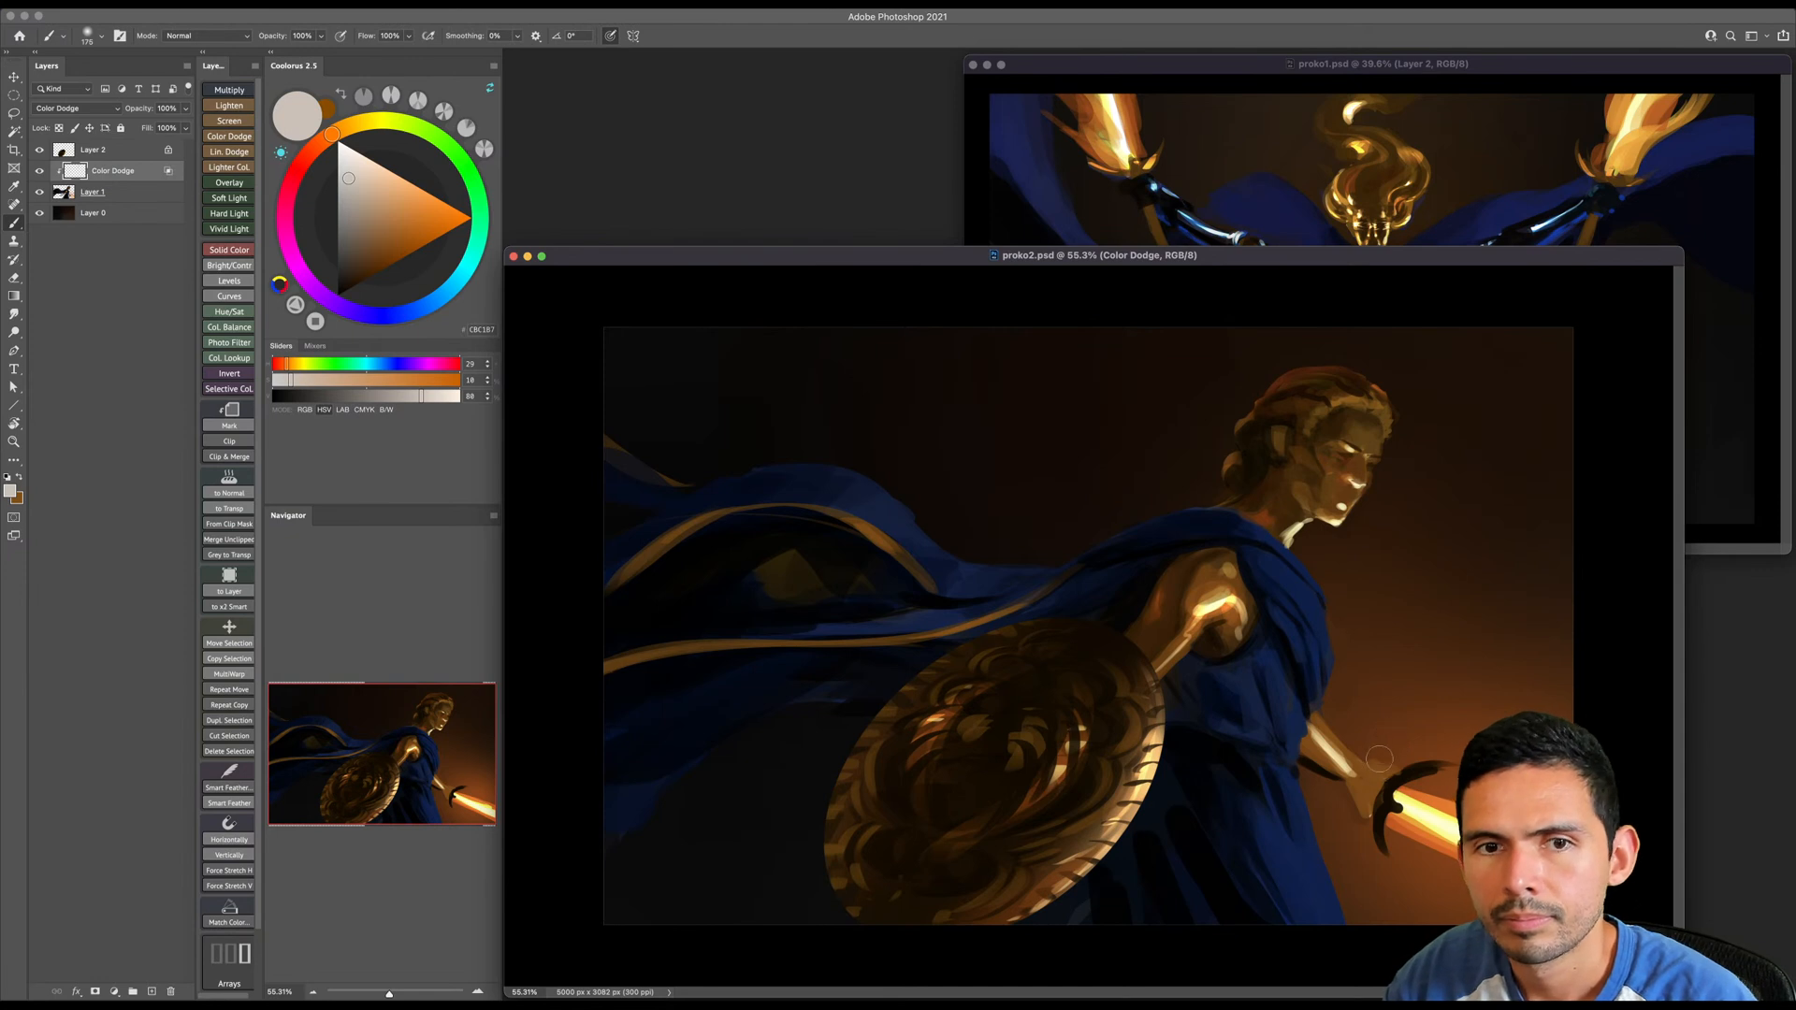
{"action": "left_click", "coordinate": [220, 17]}
{"action": "mouse_move", "coordinate": [264, 131]}
{"action": "left_click", "coordinate": [374, 188]}
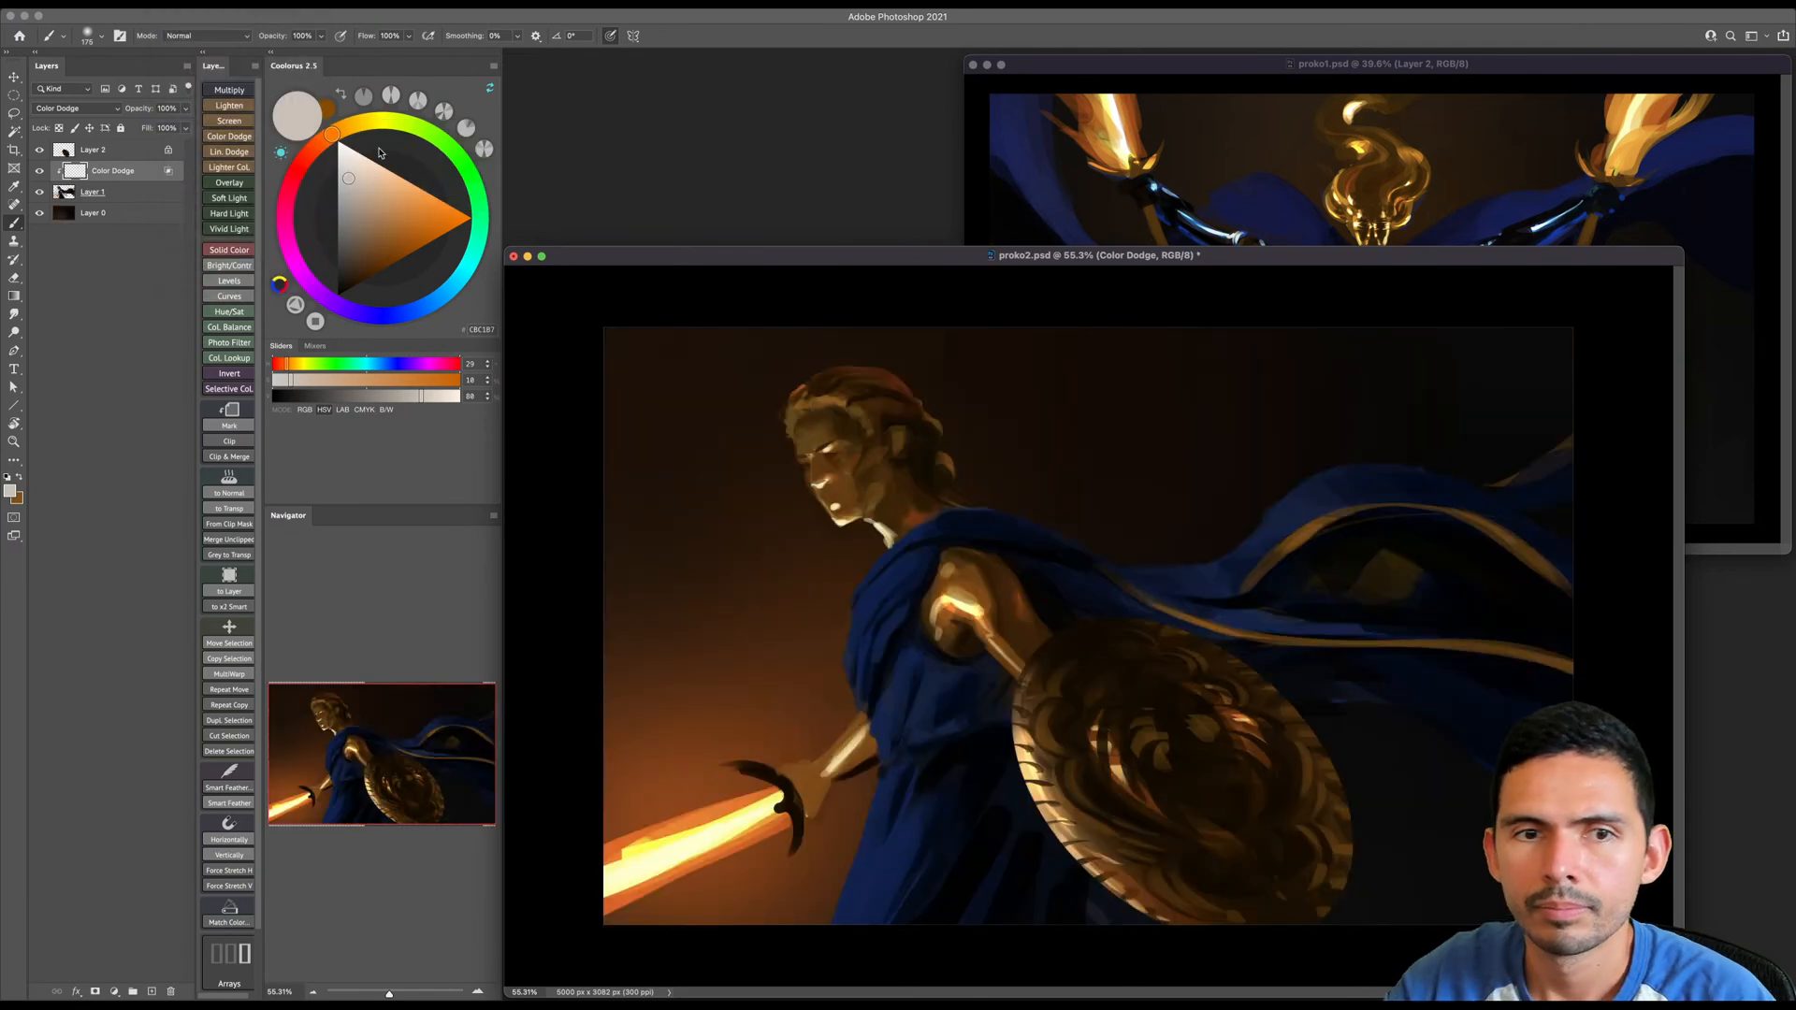
- Sample a very dark brown near the upper arm with a smaller Normal-mode brush and merge the Color Dodge layer into Layer 1
{"action": "key", "text": "z"}
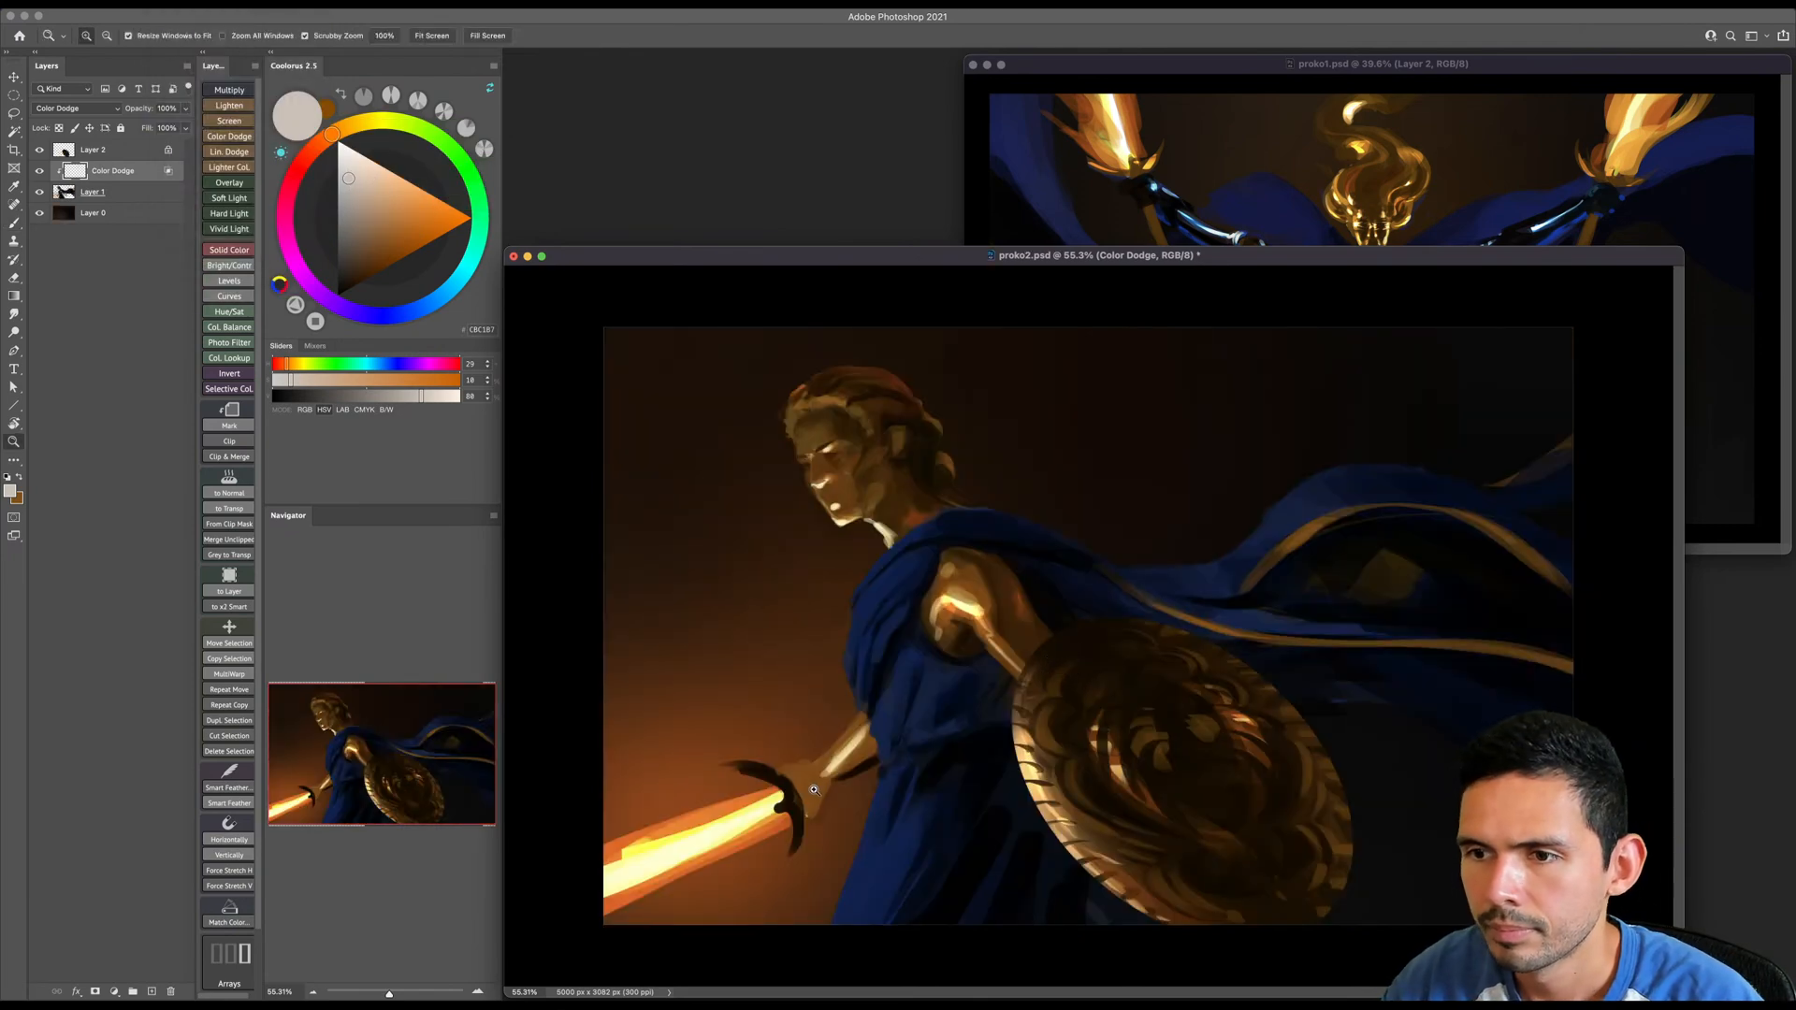
{"action": "left_click_drag", "start_coordinate": [815, 789], "coordinate": [869, 788]}
{"action": "key", "text": "b"}
{"action": "left_click", "coordinate": [1159, 487], "text": "alt"}
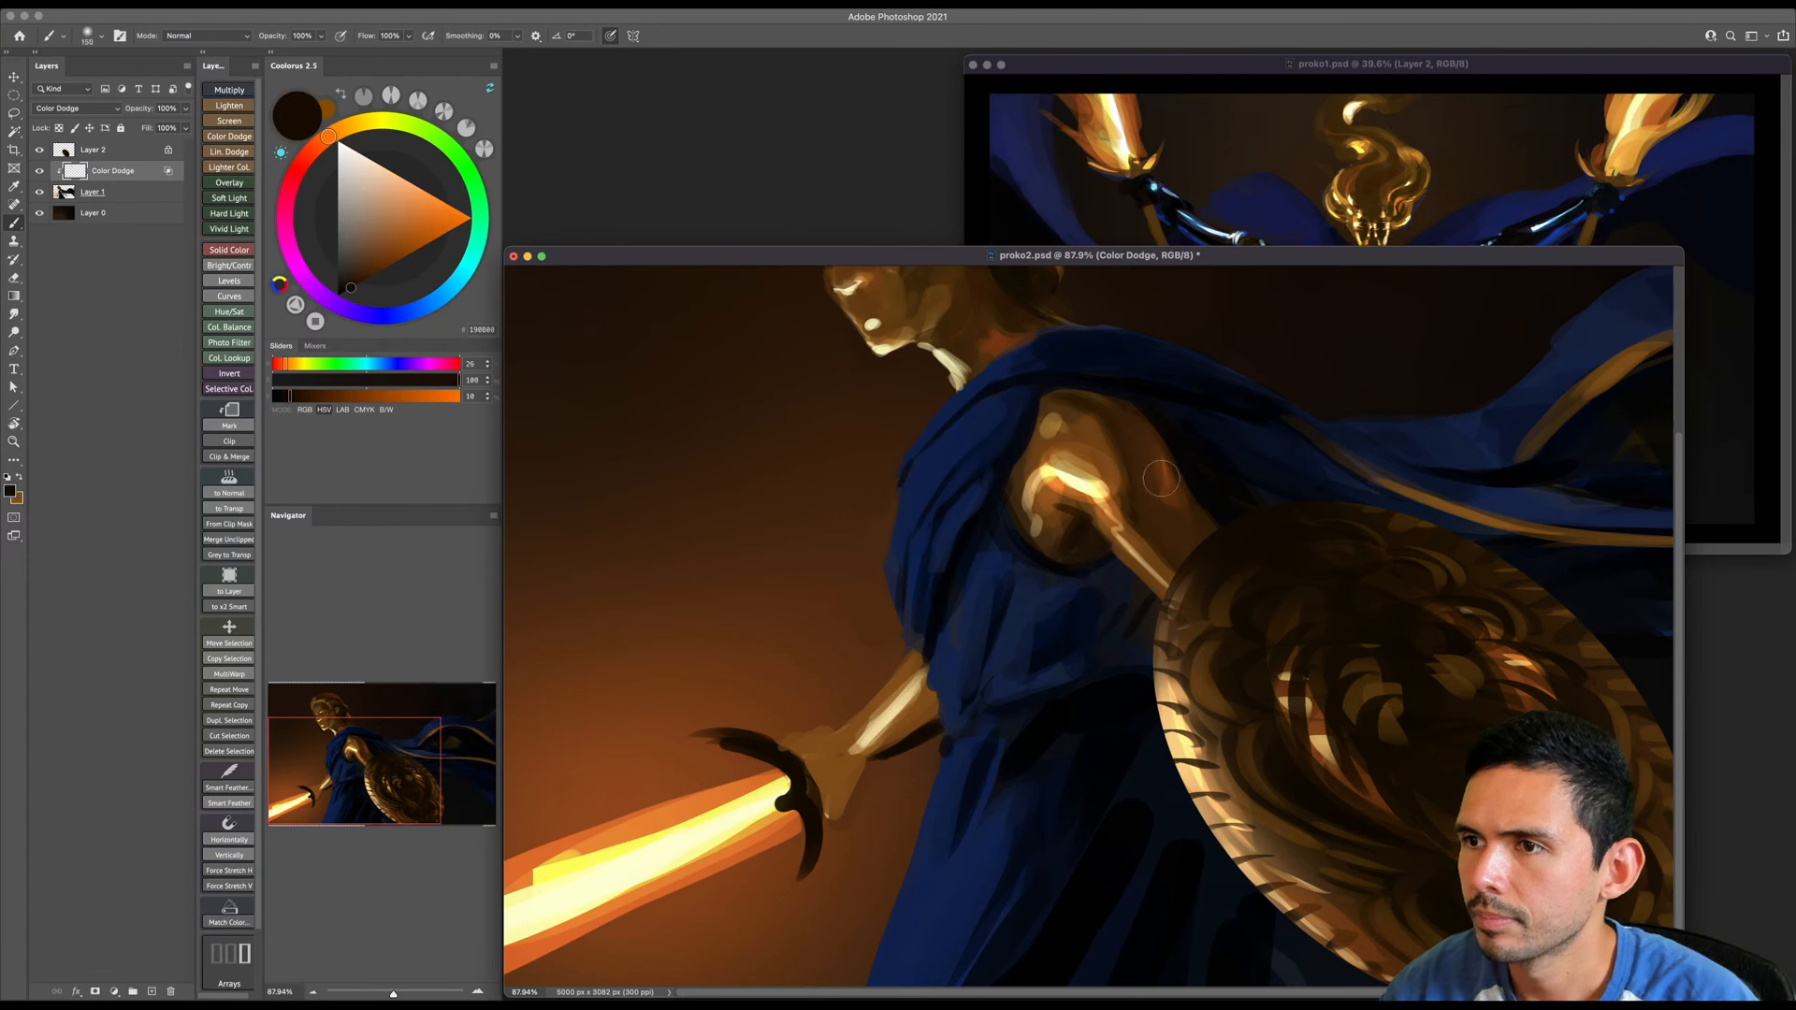
{"action": "key", "text": "bracketleft"}
{"action": "key", "text": "bracketleft"}
{"action": "key", "text": "bracketleft"}
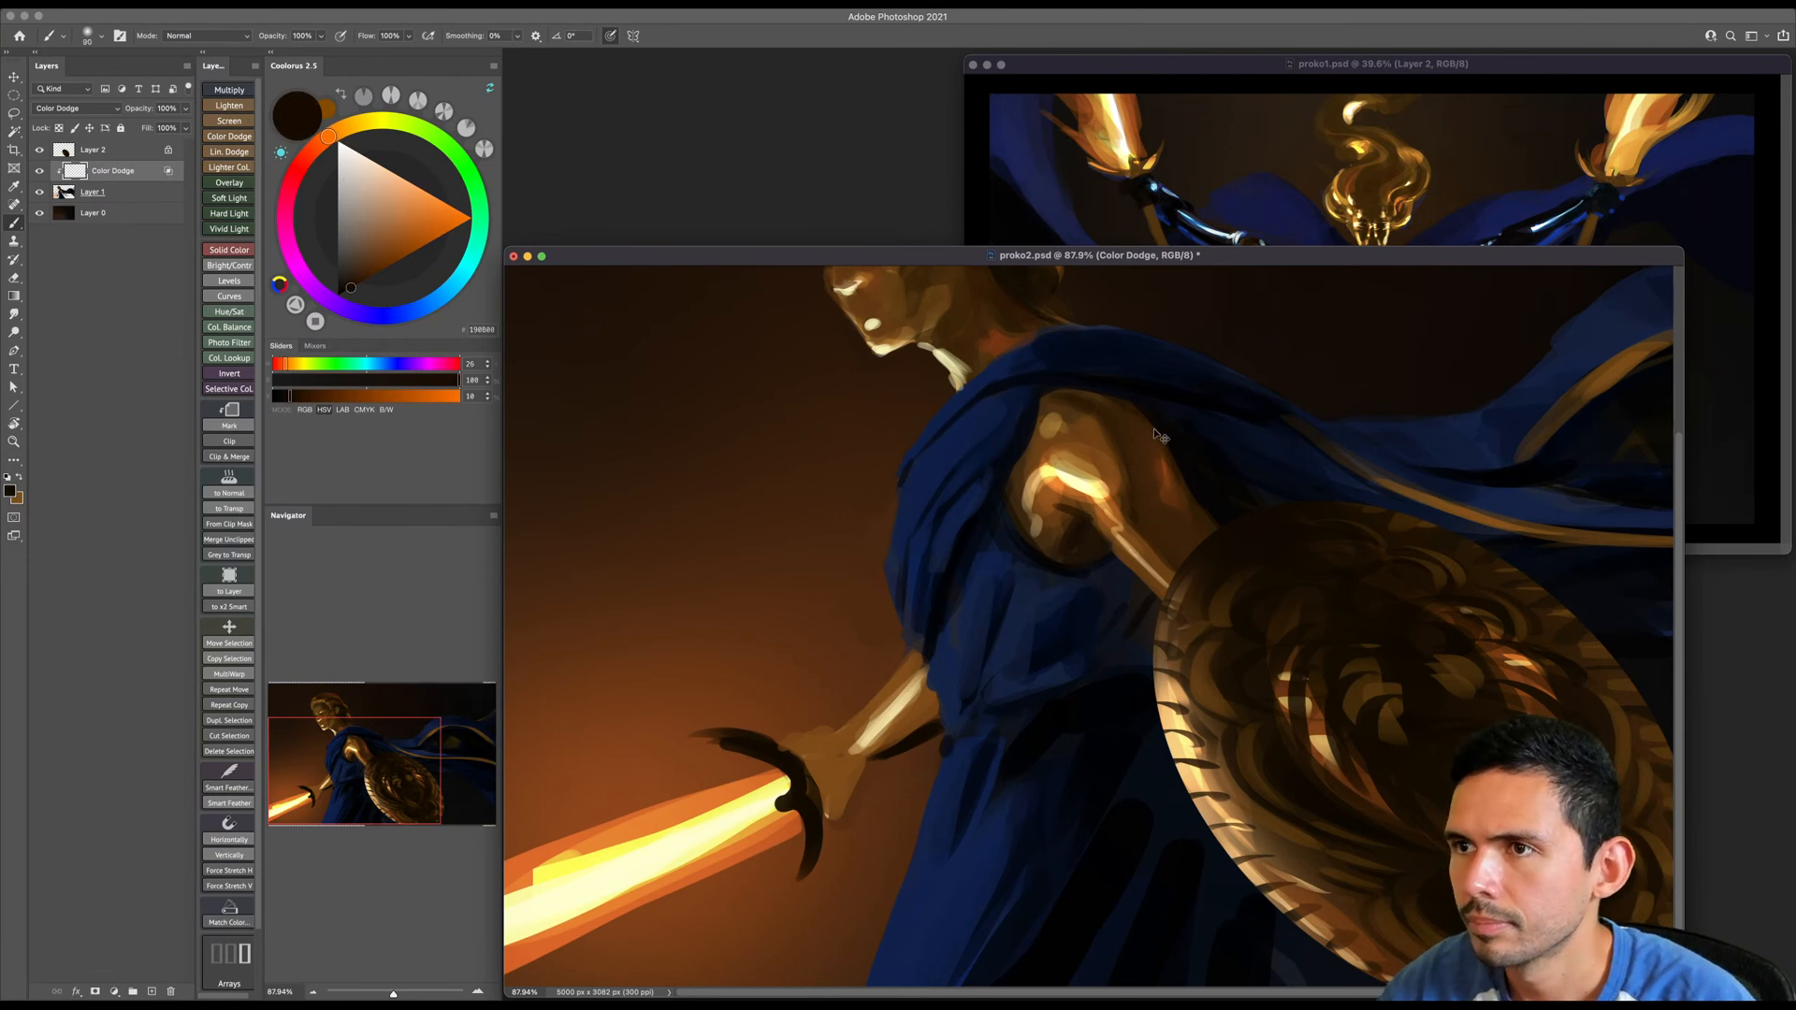
{"action": "right_click", "coordinate": [1150, 462], "text": "shift"}
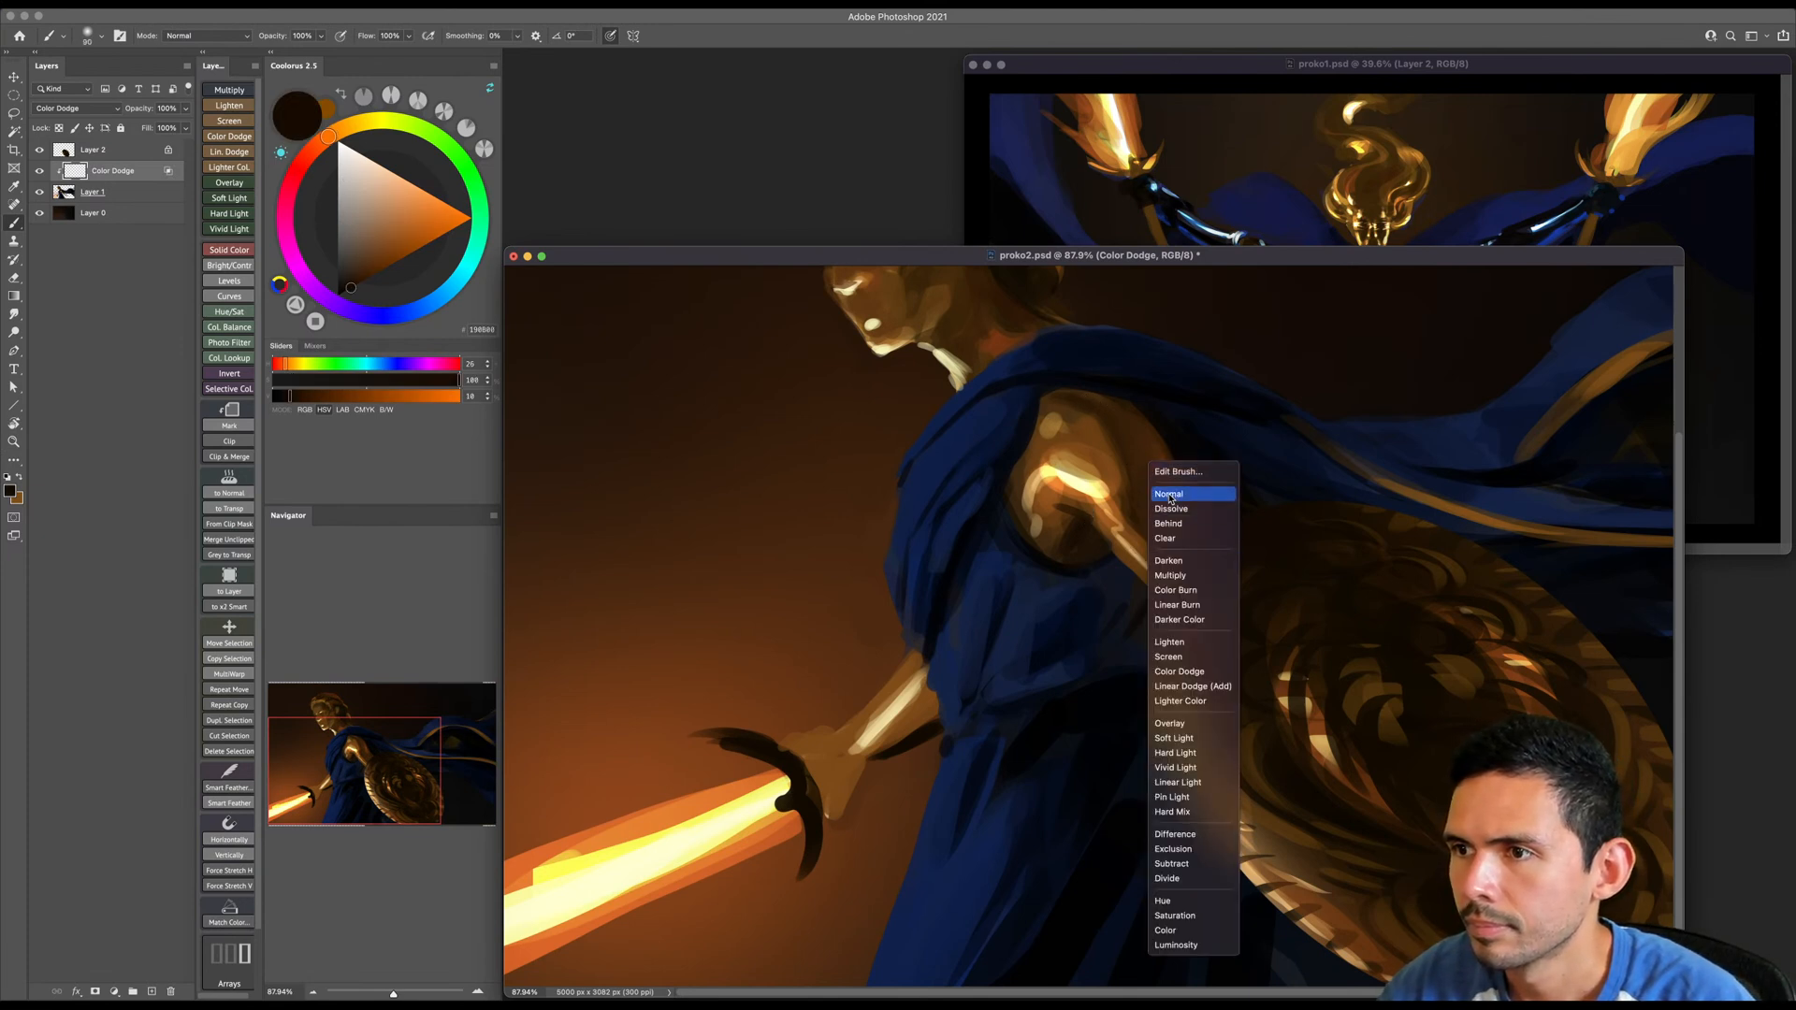
{"action": "left_click", "coordinate": [1169, 496]}
{"action": "key", "text": "super+e"}
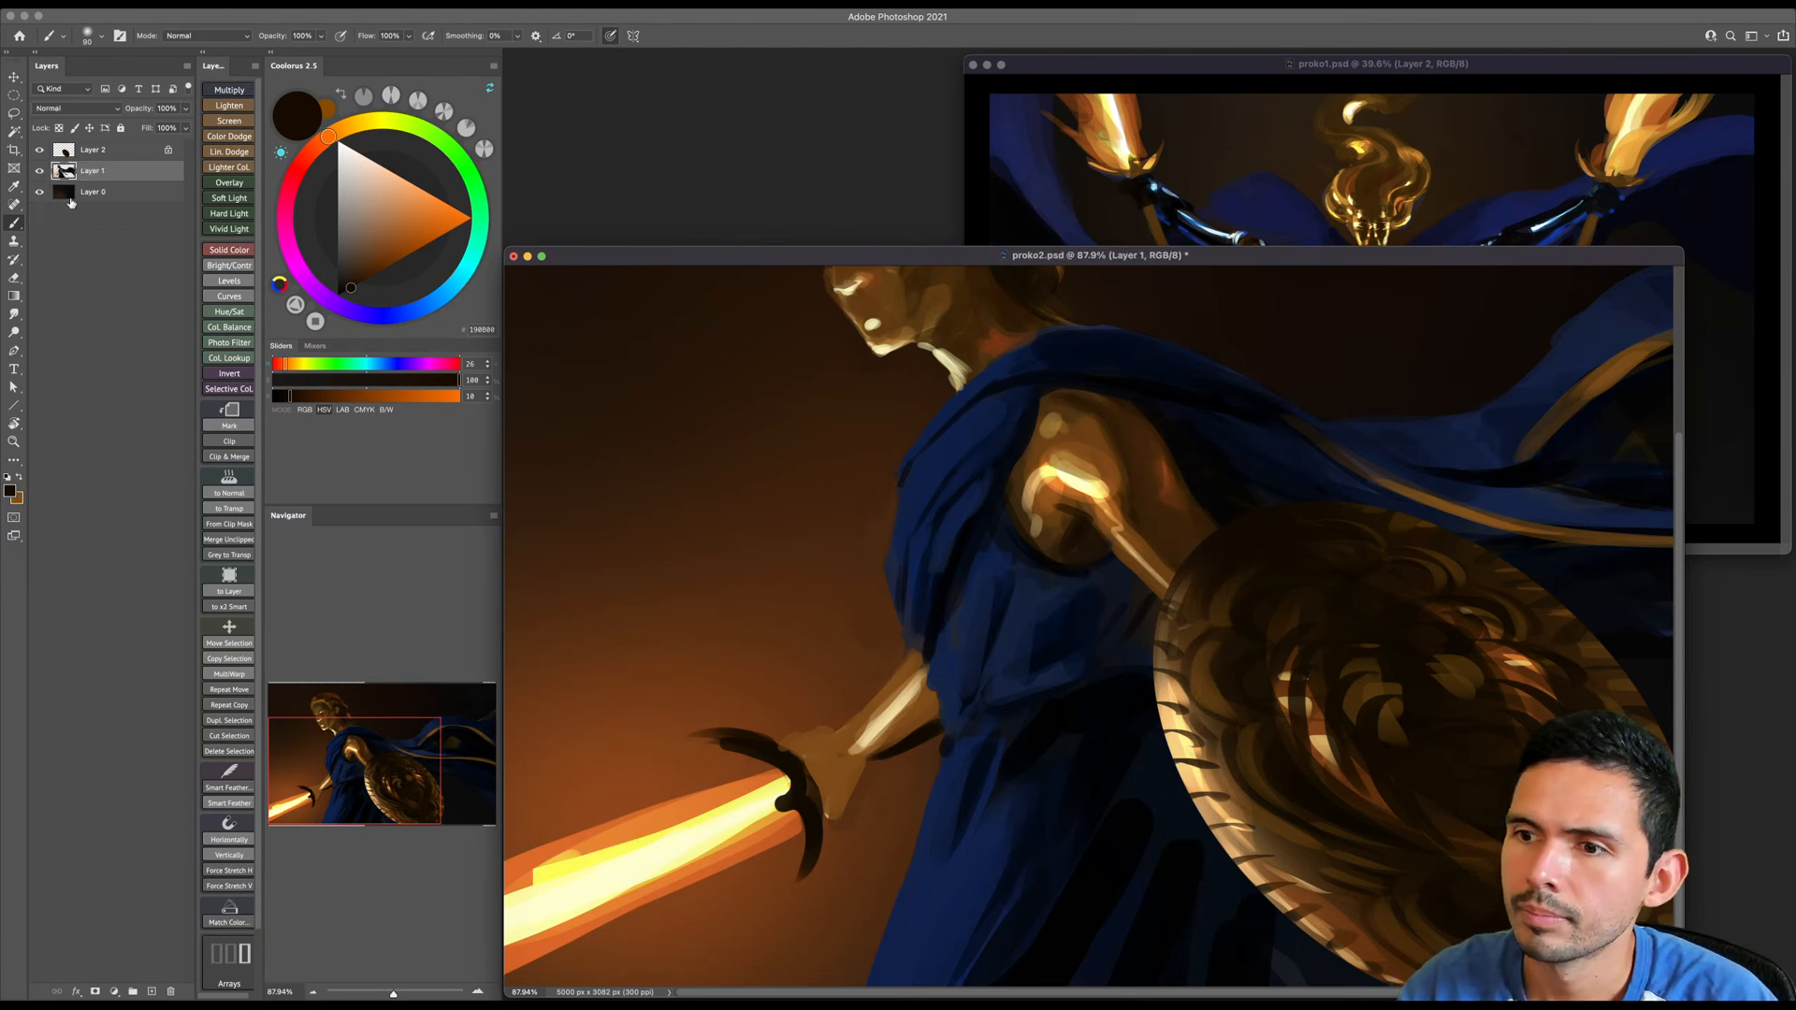
- Set the brush blending mode to Color Dodge and choose a very pale blue as the painting colour
{"action": "key", "text": "z"}
{"action": "left_click_drag", "start_coordinate": [1066, 470], "coordinate": [1035, 464]}
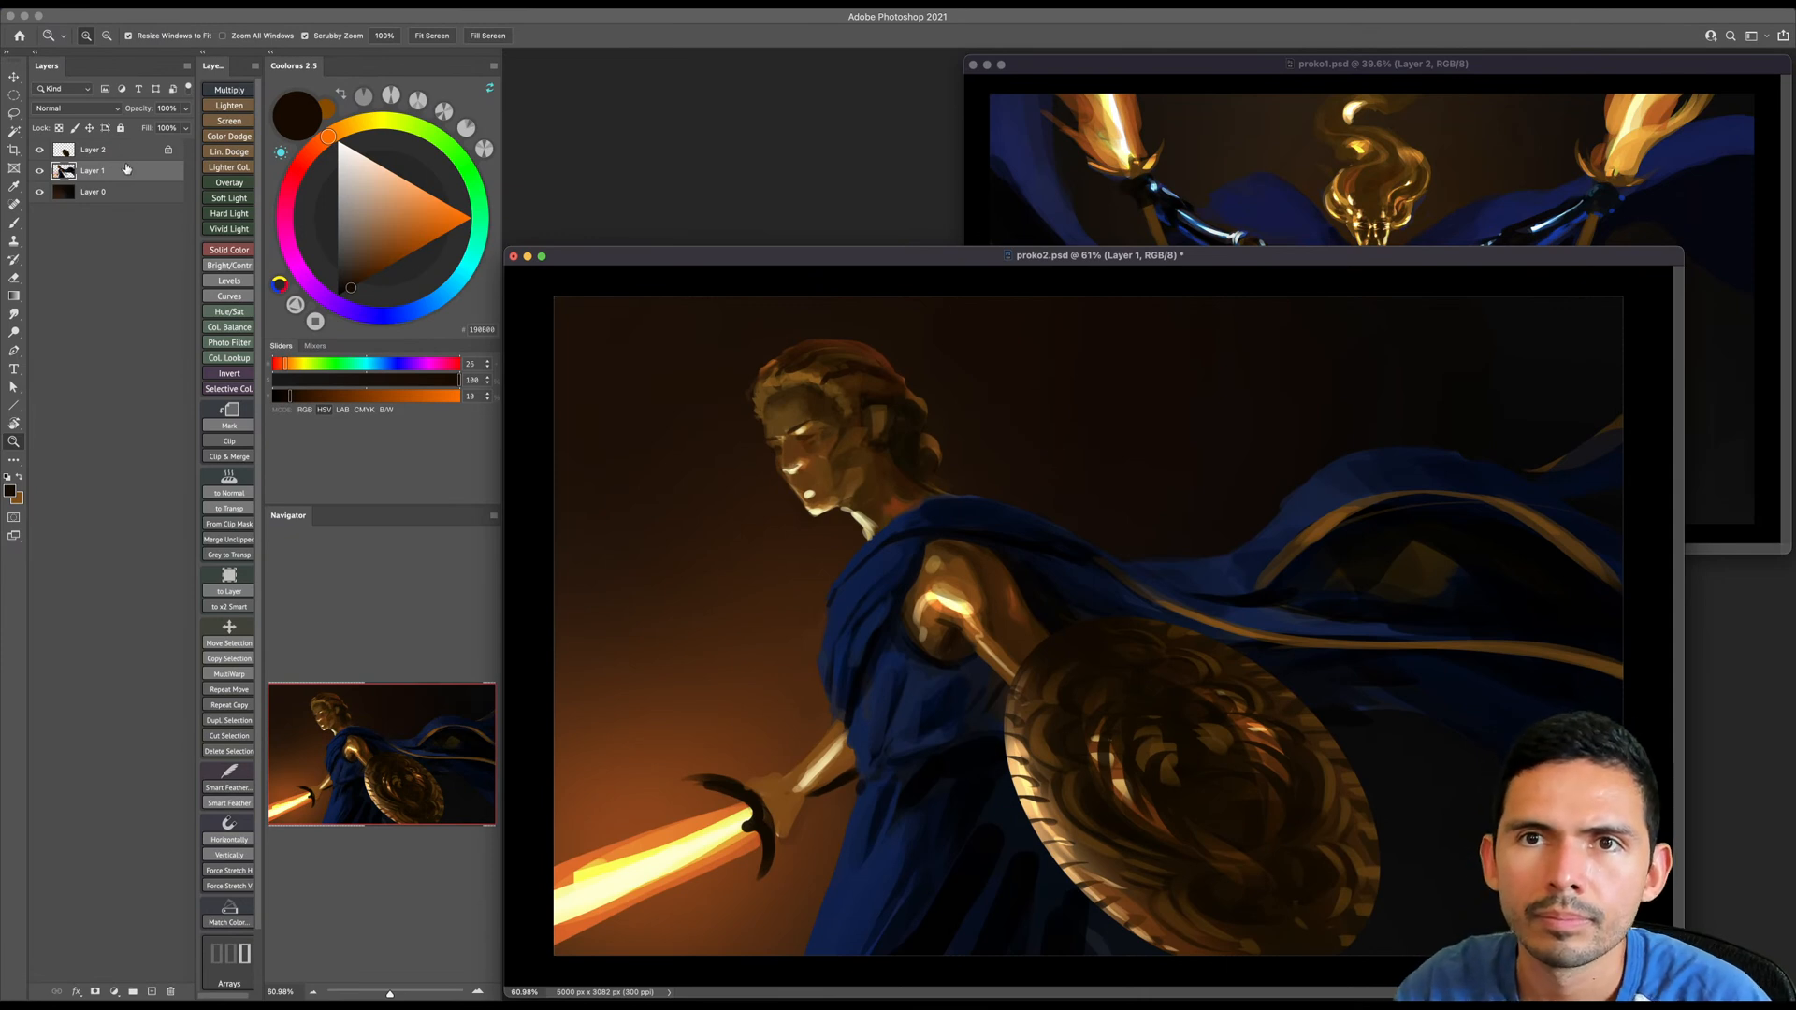
{"action": "key", "text": "b"}
{"action": "right_click", "coordinate": [1088, 563], "text": "shift"}
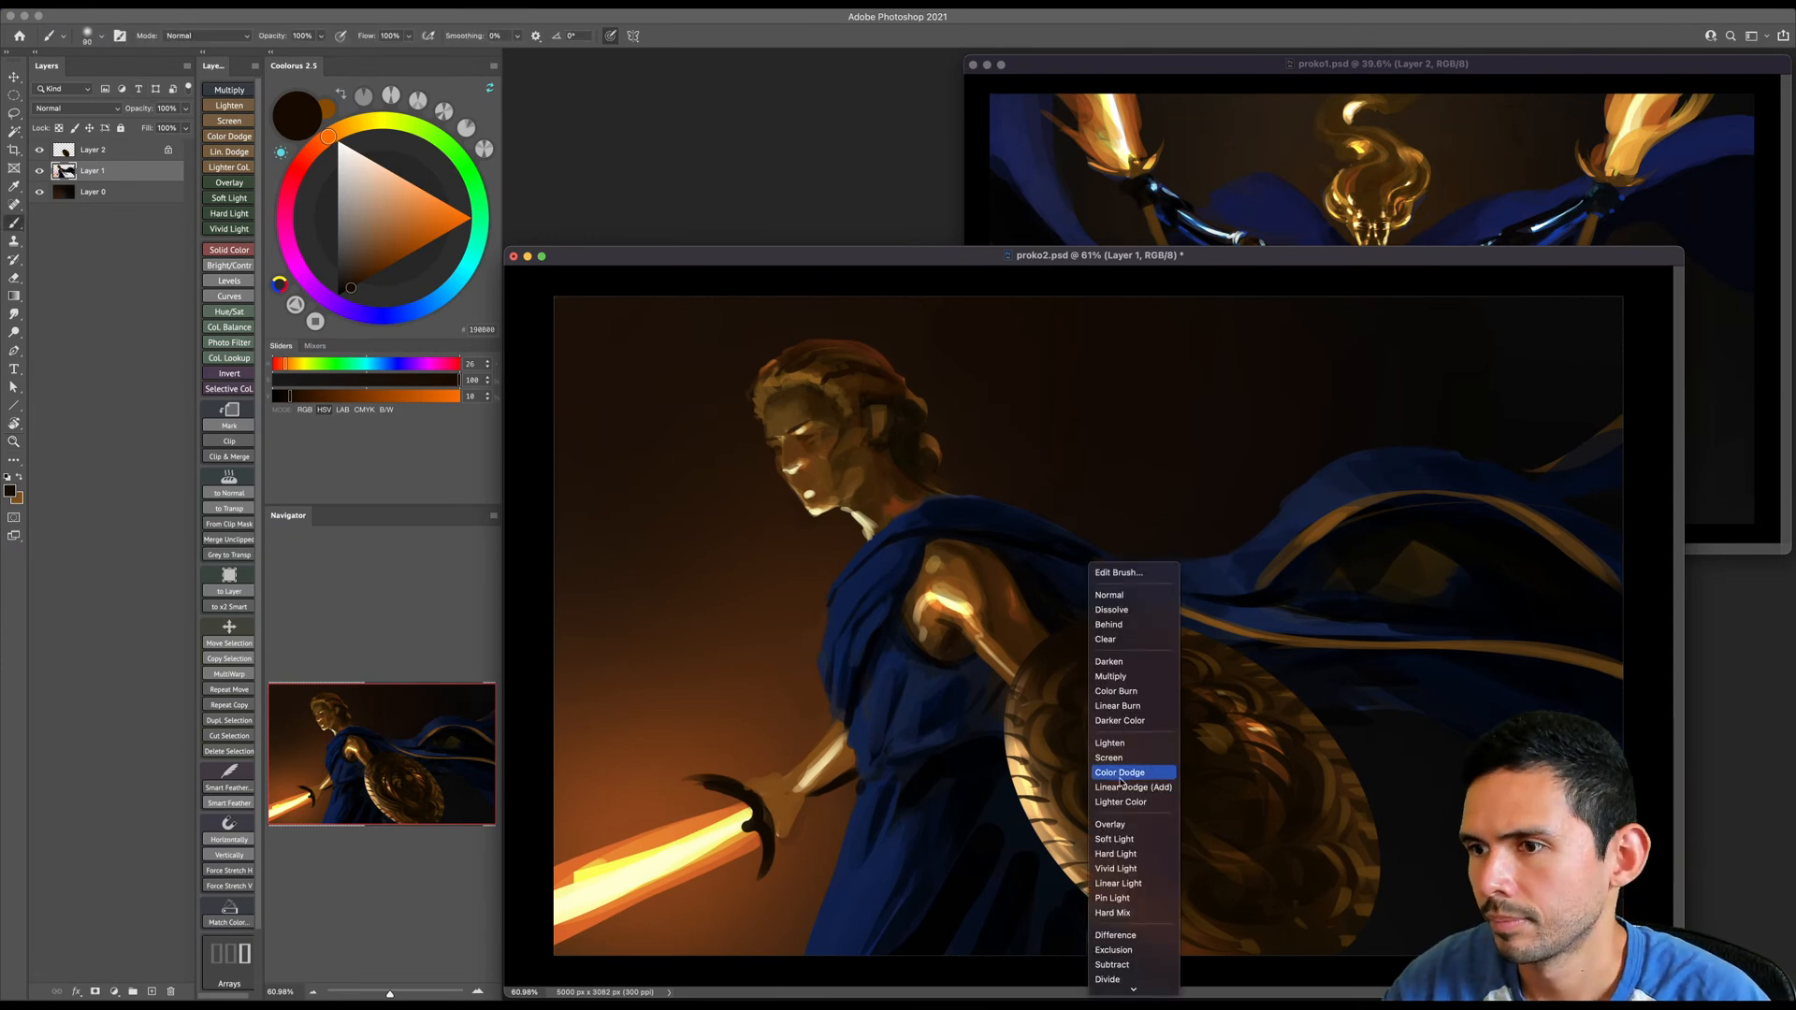
{"action": "left_click", "coordinate": [1124, 776]}
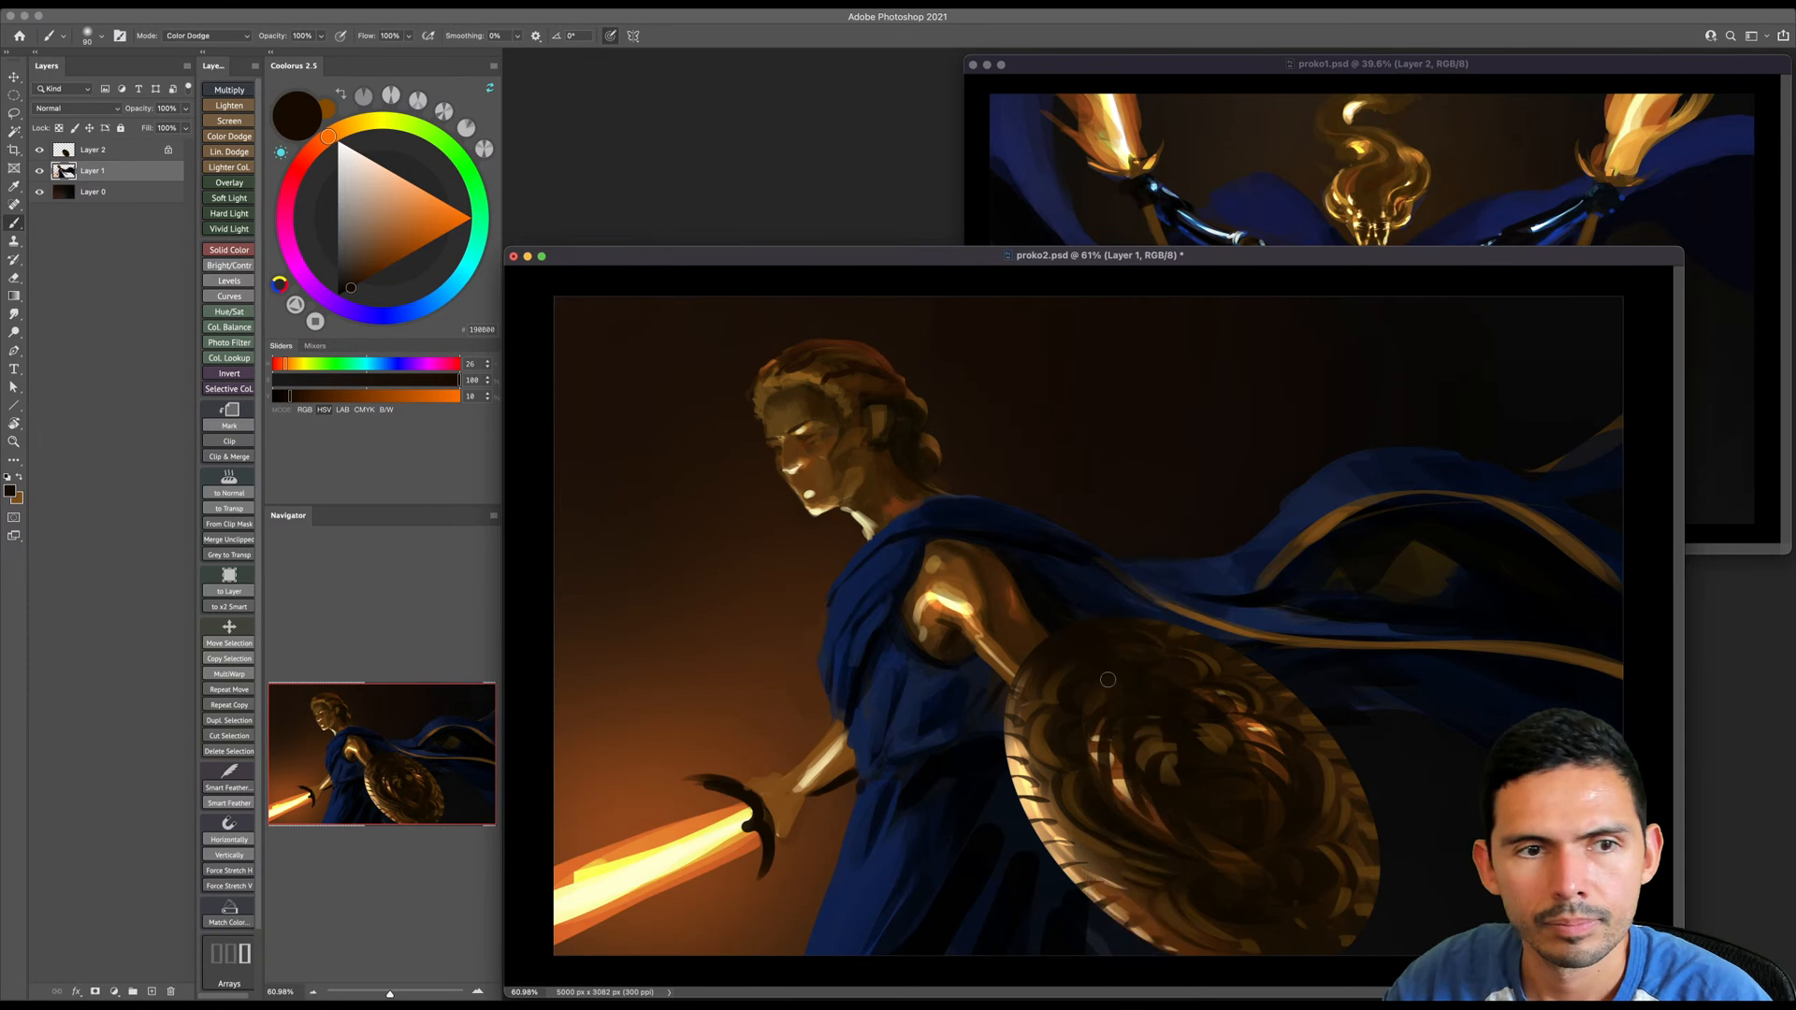
{"action": "left_click", "coordinate": [426, 306]}
{"action": "left_click", "coordinate": [354, 159]}
- Try a pale blue Color Dodge stroke with a larger brush along the cloak behind the shoulder
{"action": "key", "text": "bracketright"}
{"action": "key", "text": "bracketright"}
{"action": "left_click_drag", "start_coordinate": [973, 486], "coordinate": [1083, 533]}
{"action": "key", "text": "super+z"}
- Lock Layer 1's transparent pixels and paint a soft pale blue Color Dodge glow over the flowing cloak, varying the large brush size
{"action": "key", "text": "bracketright"}
{"action": "key", "text": "bracketright"}
{"action": "key", "text": "bracketright"}
{"action": "key", "text": "slash"}
{"action": "key", "text": "bracketright"}
{"action": "key", "text": "bracketright"}
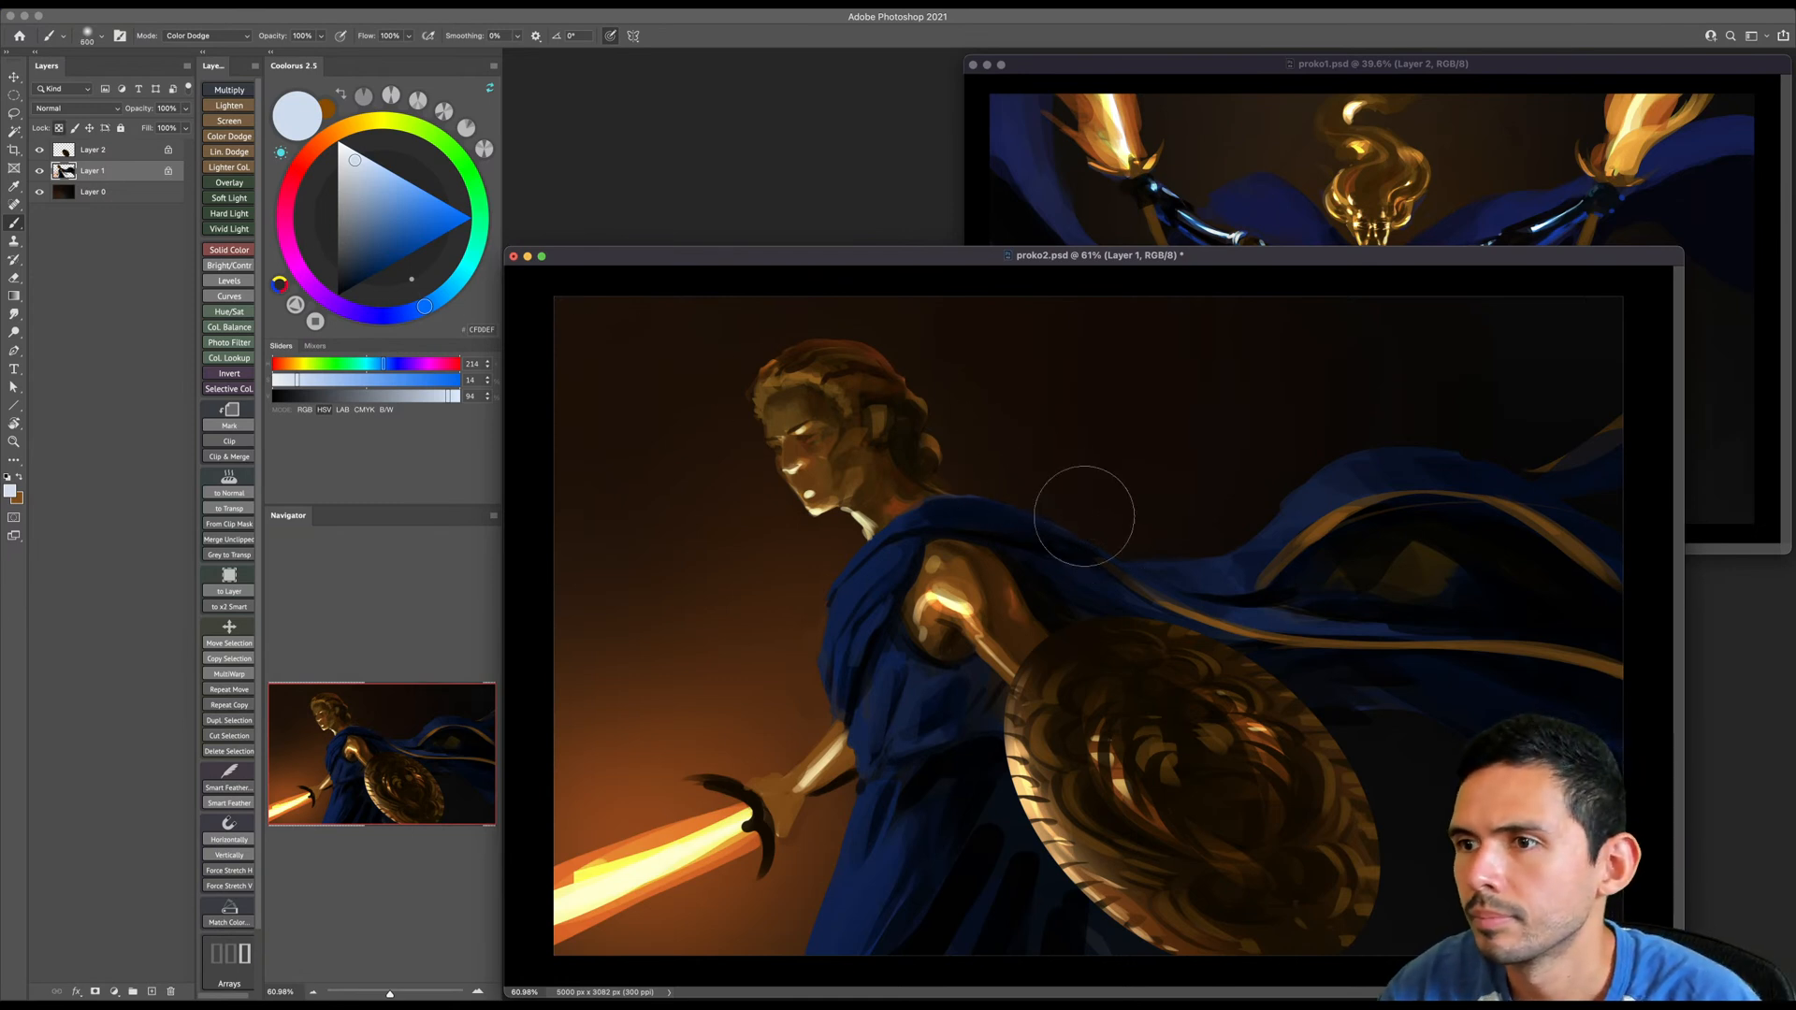
{"action": "left_click_drag", "start_coordinate": [1182, 521], "coordinate": [1279, 520]}
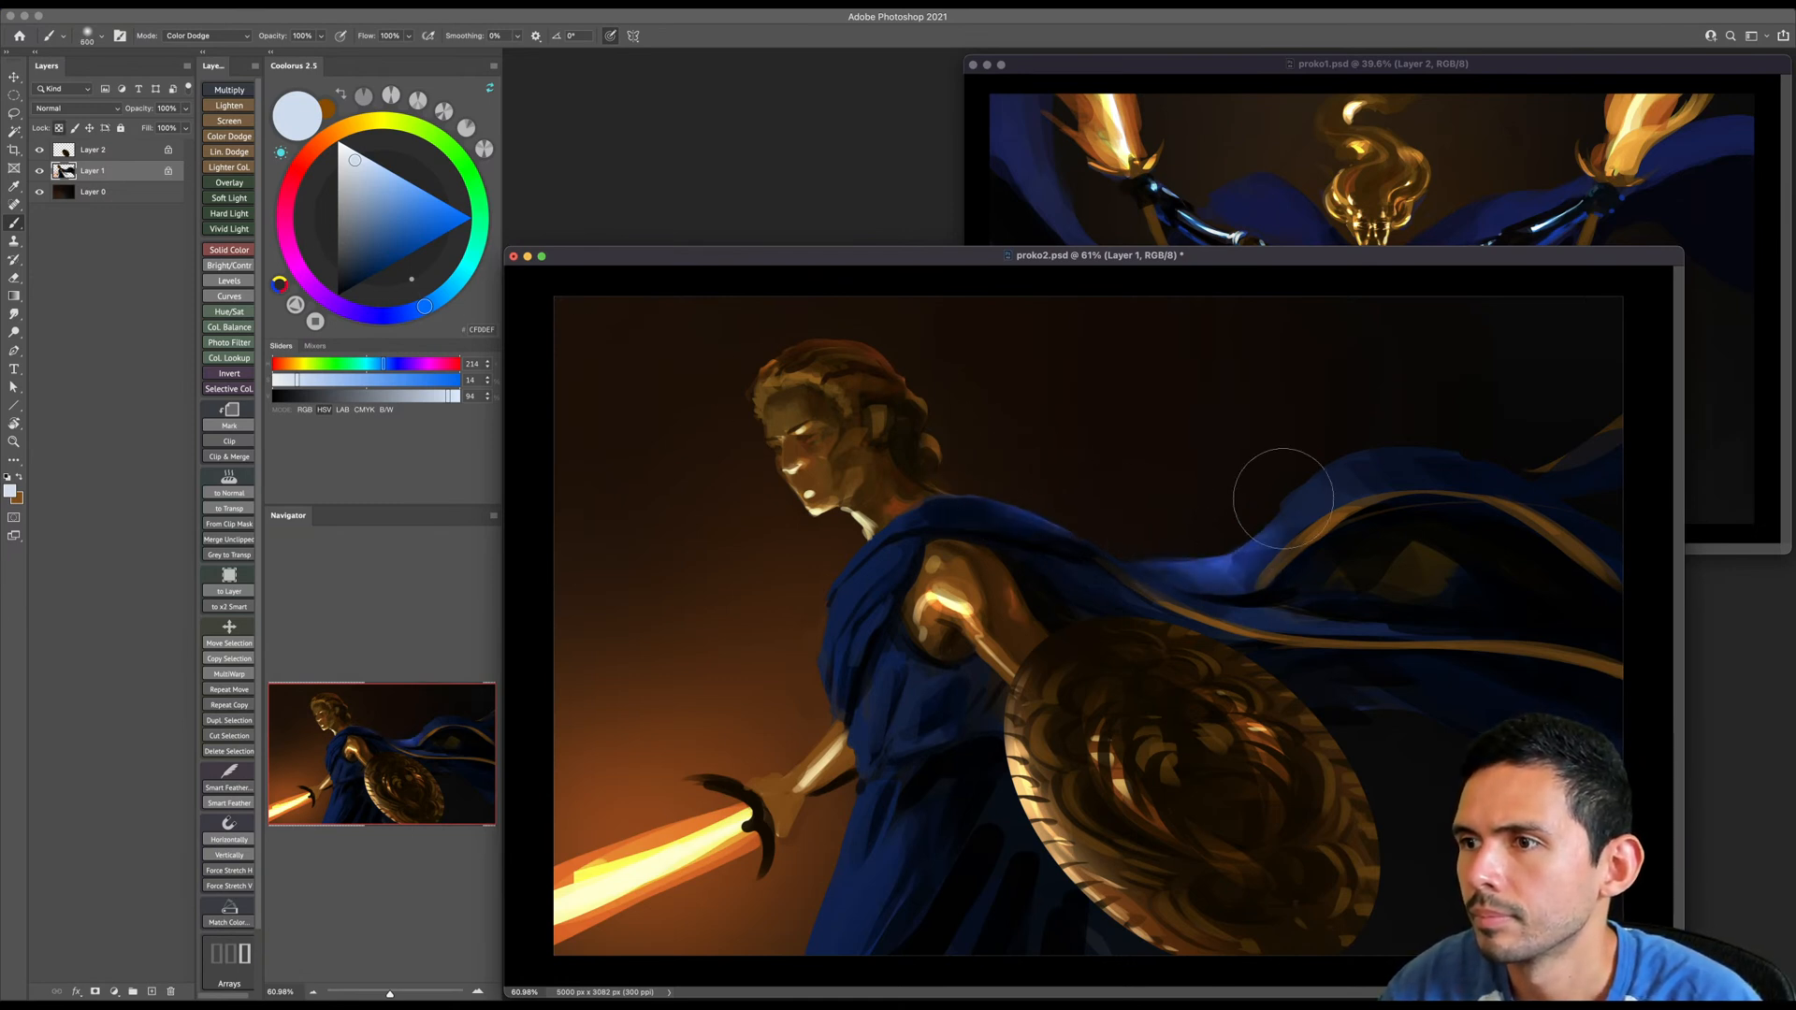
{"action": "key", "text": "bracketright"}
{"action": "key", "text": "bracketright"}
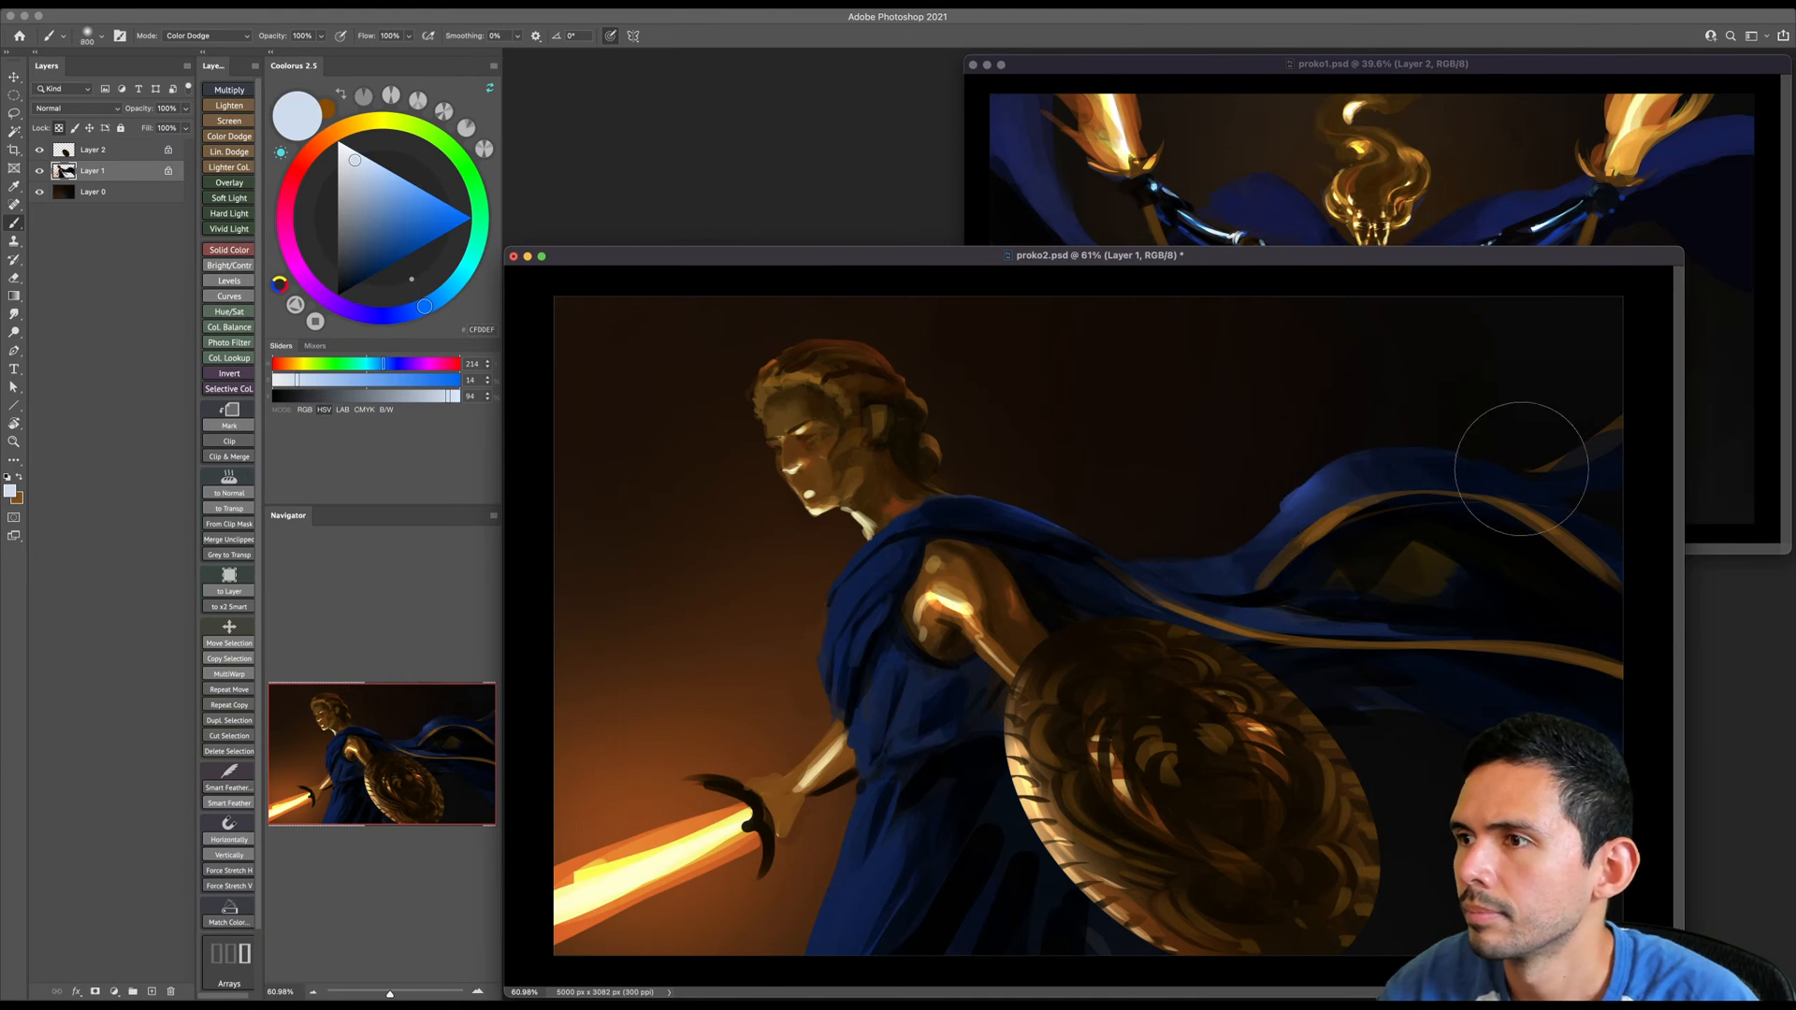
{"action": "key", "text": "bracketleft"}
{"action": "key", "text": "bracketleft"}
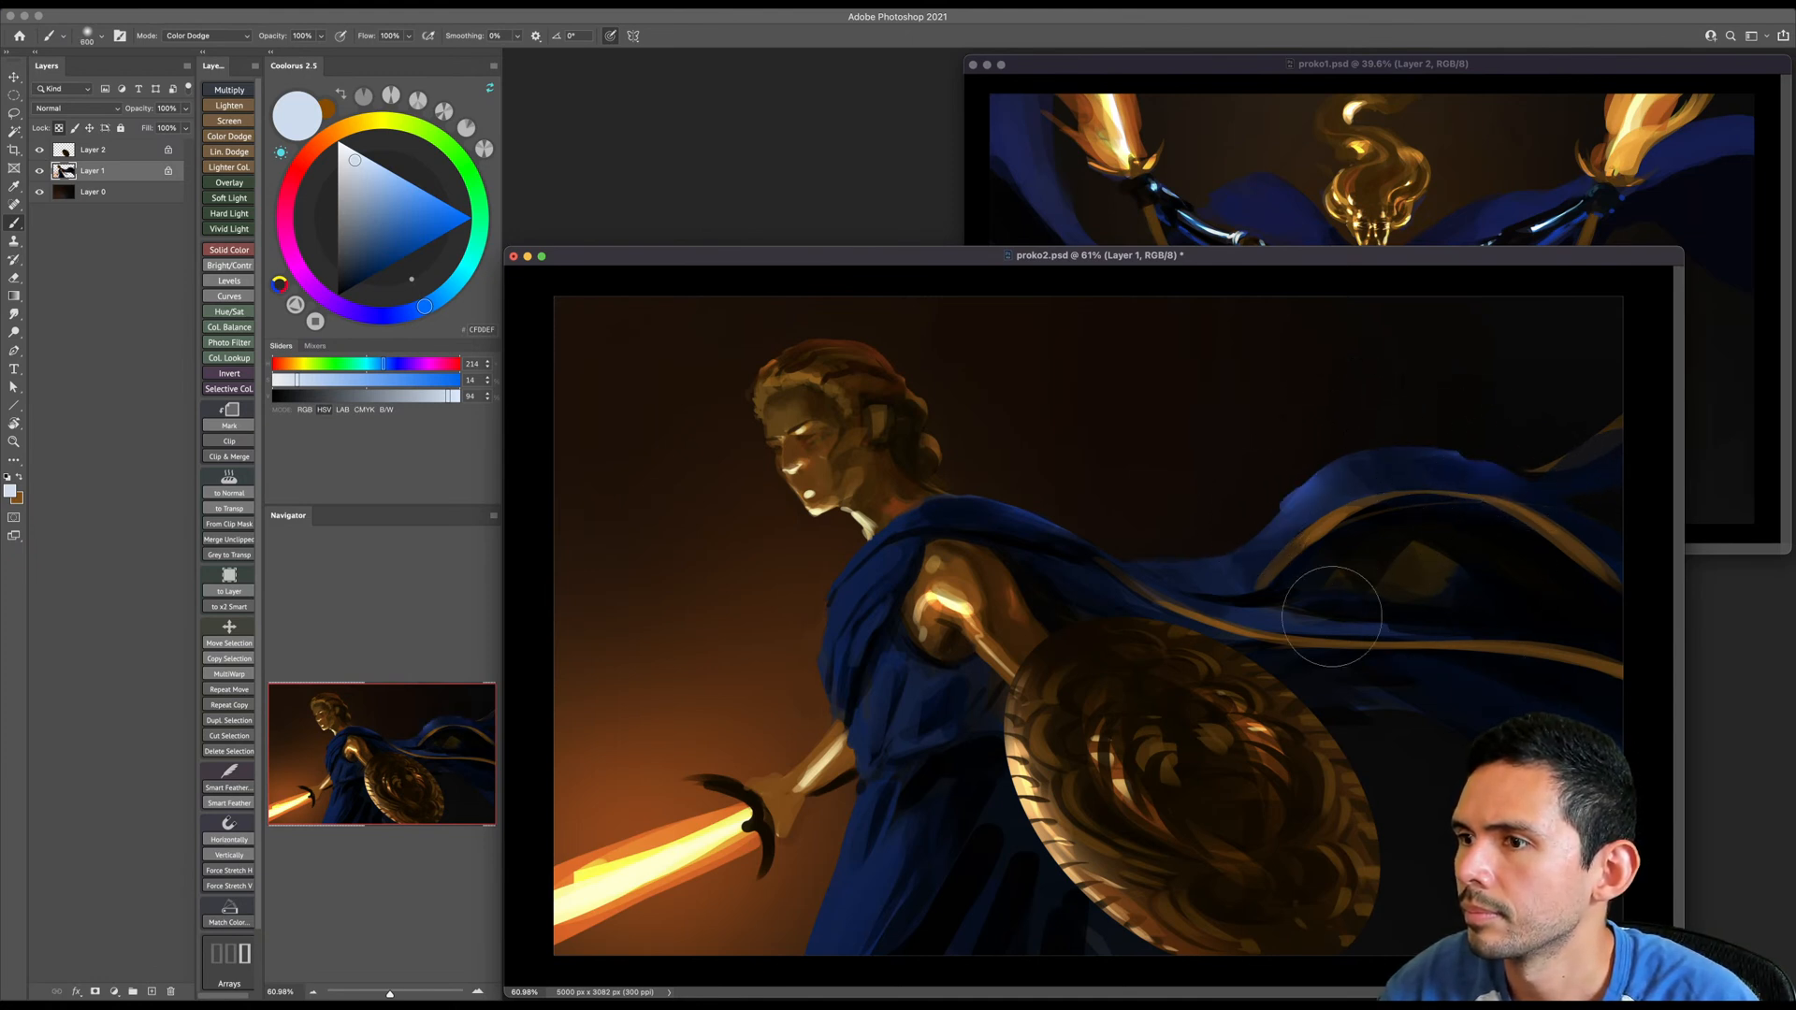
{"action": "key", "text": "bracketright"}
{"action": "key", "text": "bracketright"}
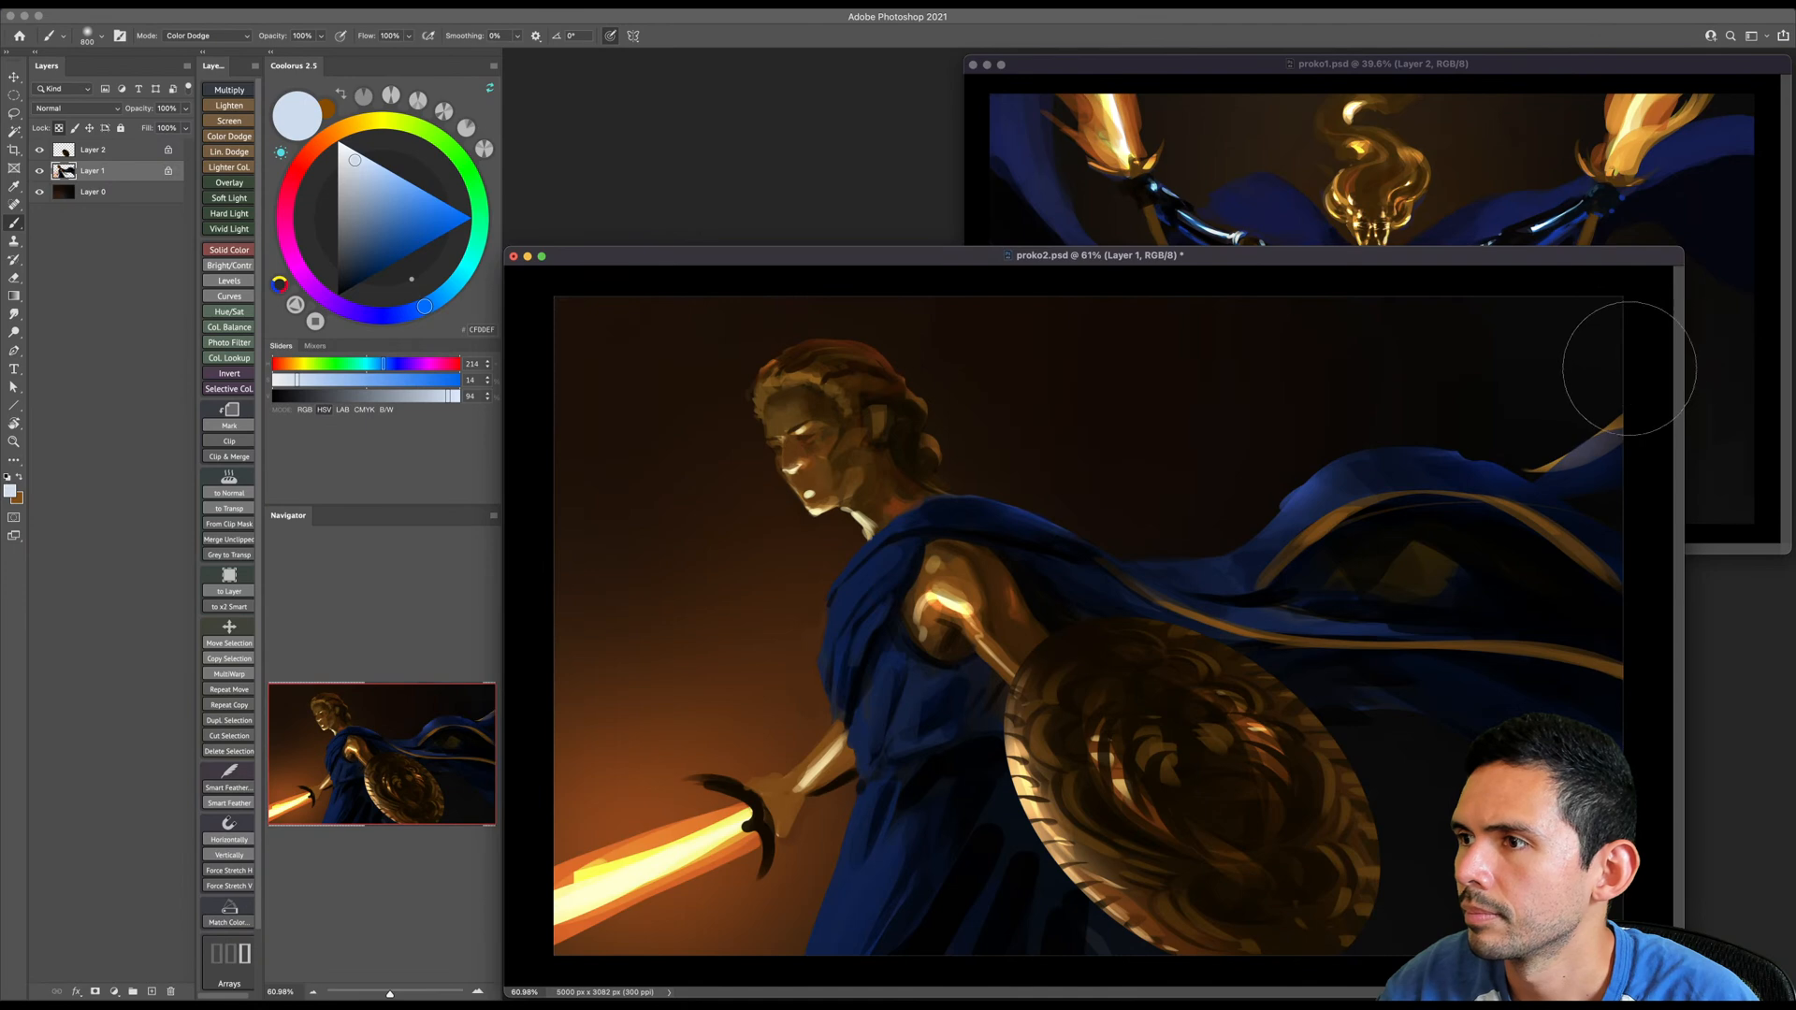
{"action": "key", "text": "bracketleft"}
{"action": "key", "text": "bracketleft"}
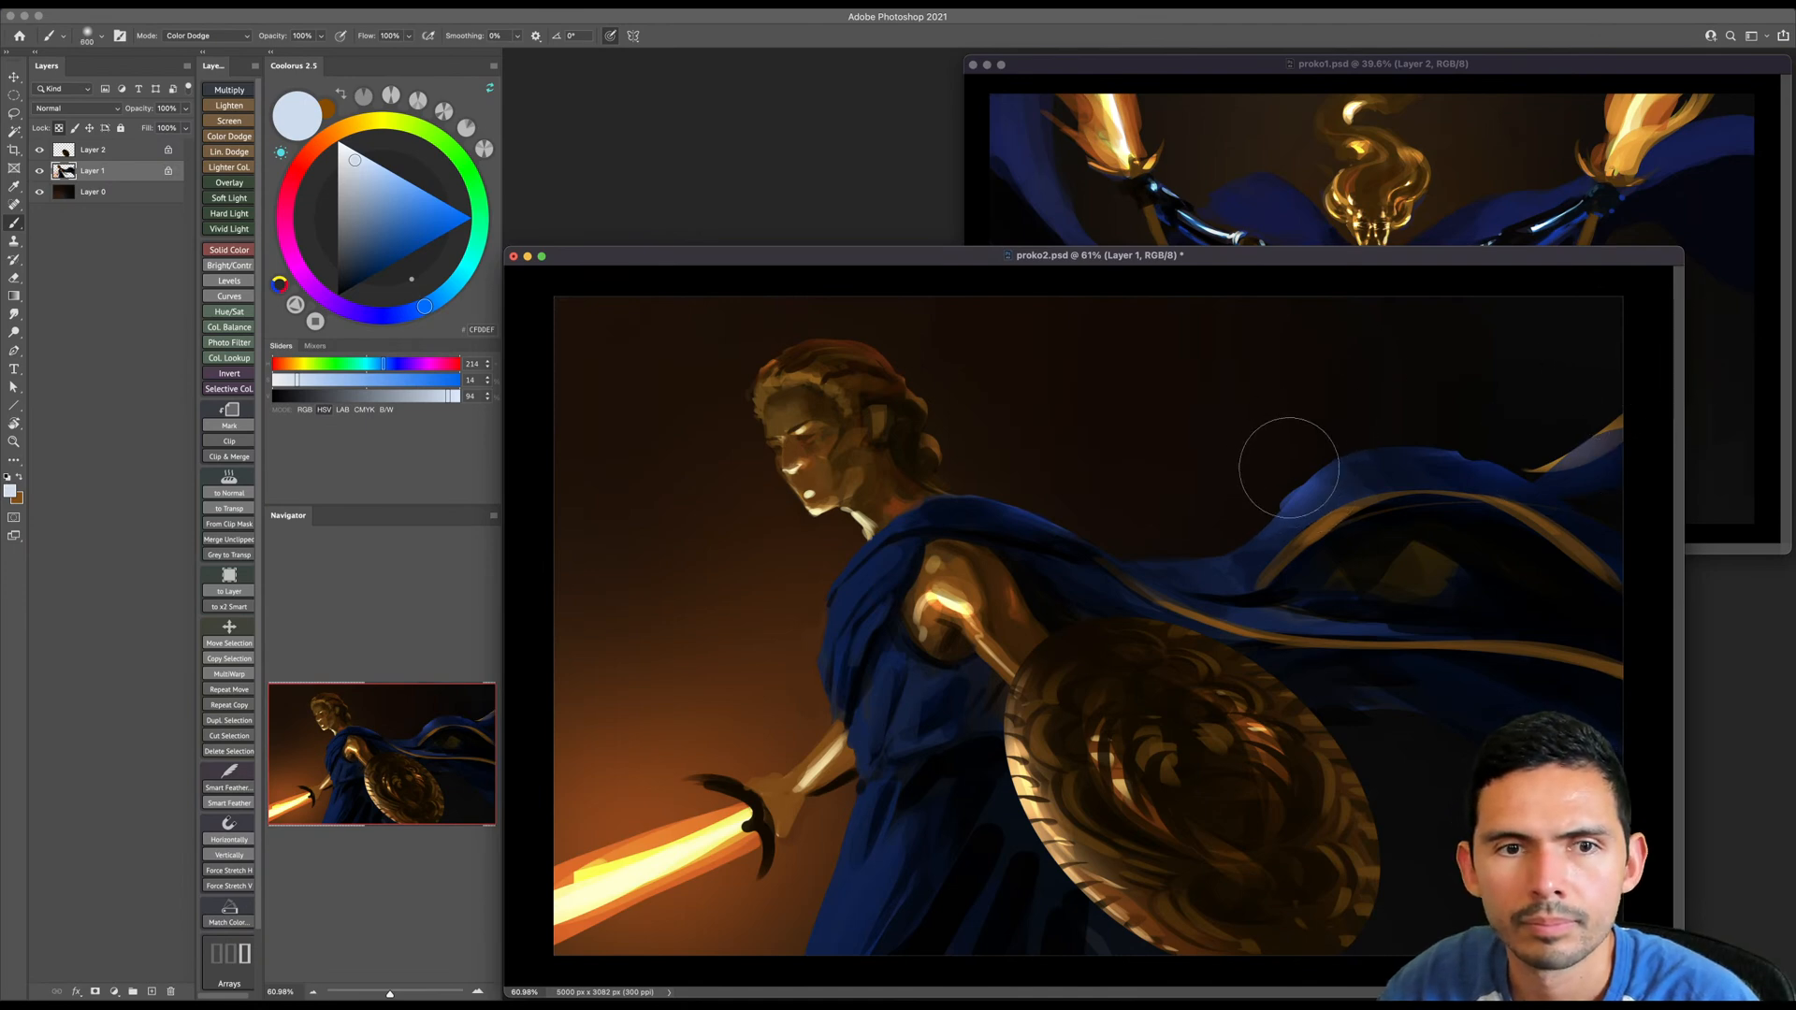
- Choose the first brush in the Standards group and check Layer 1 by hiding and showing it
{"action": "right_click", "coordinate": [1276, 456]}
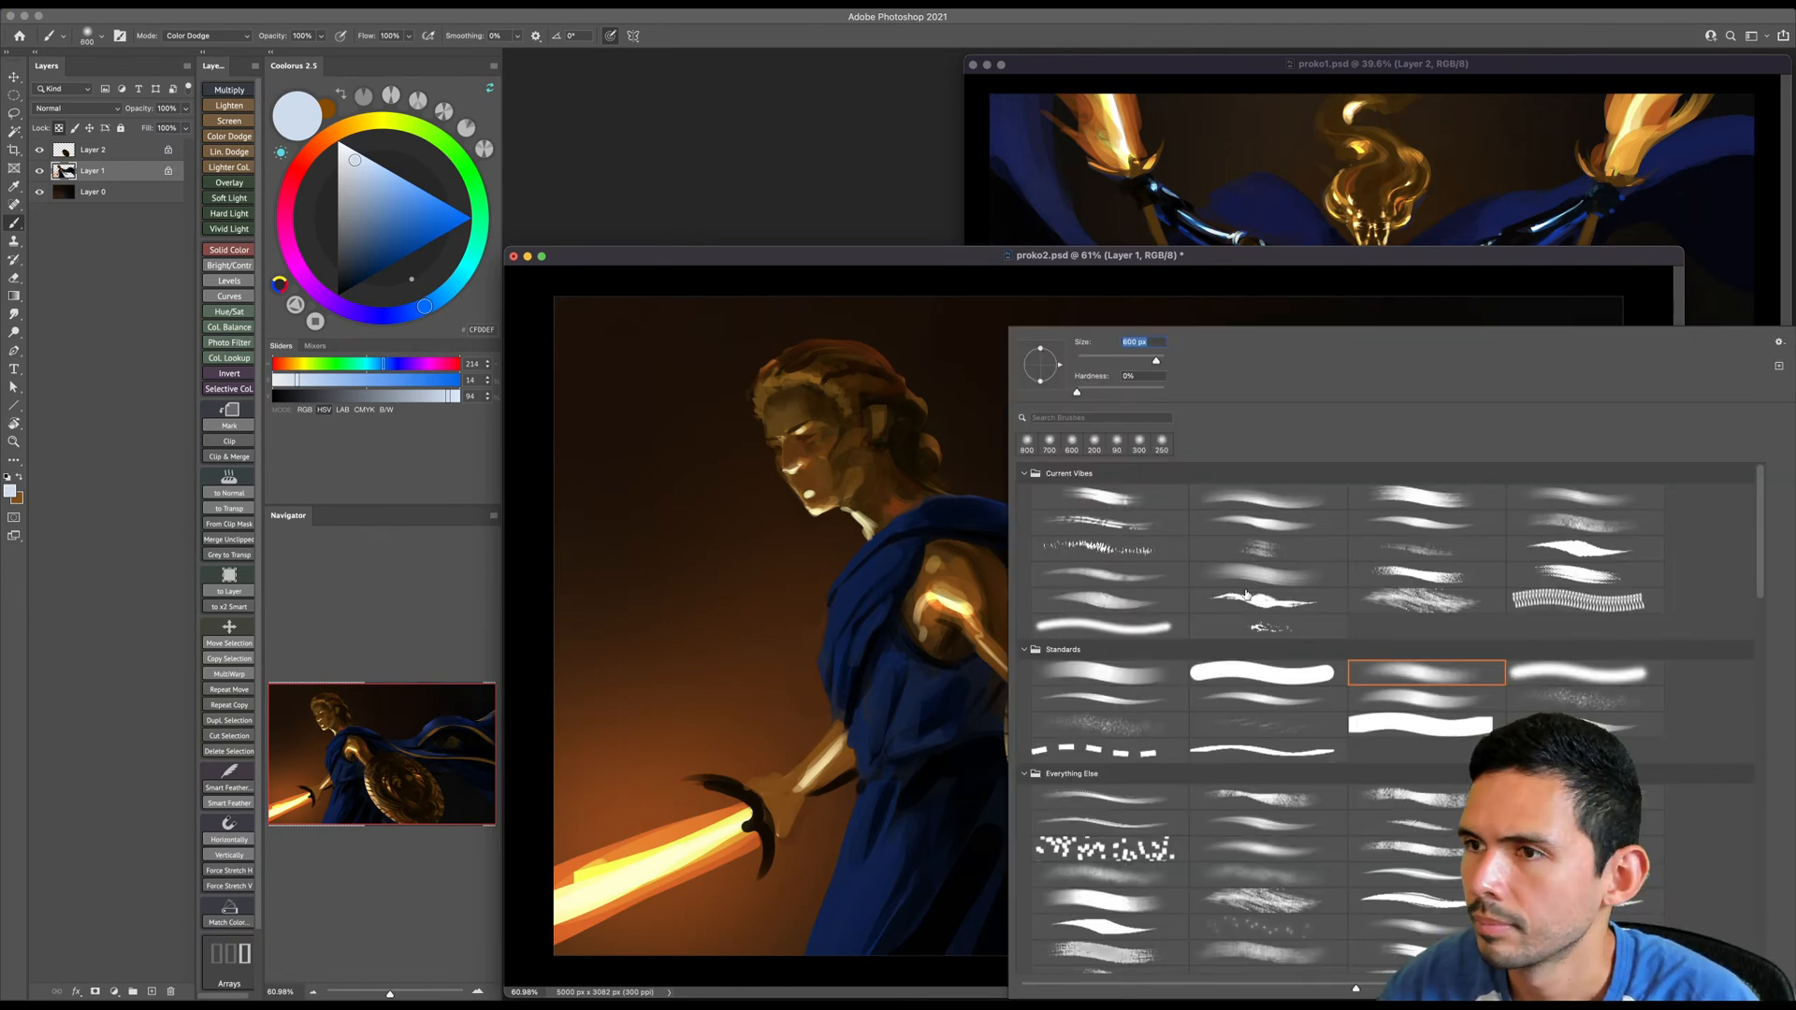
{"action": "double_click", "coordinate": [1134, 672]}
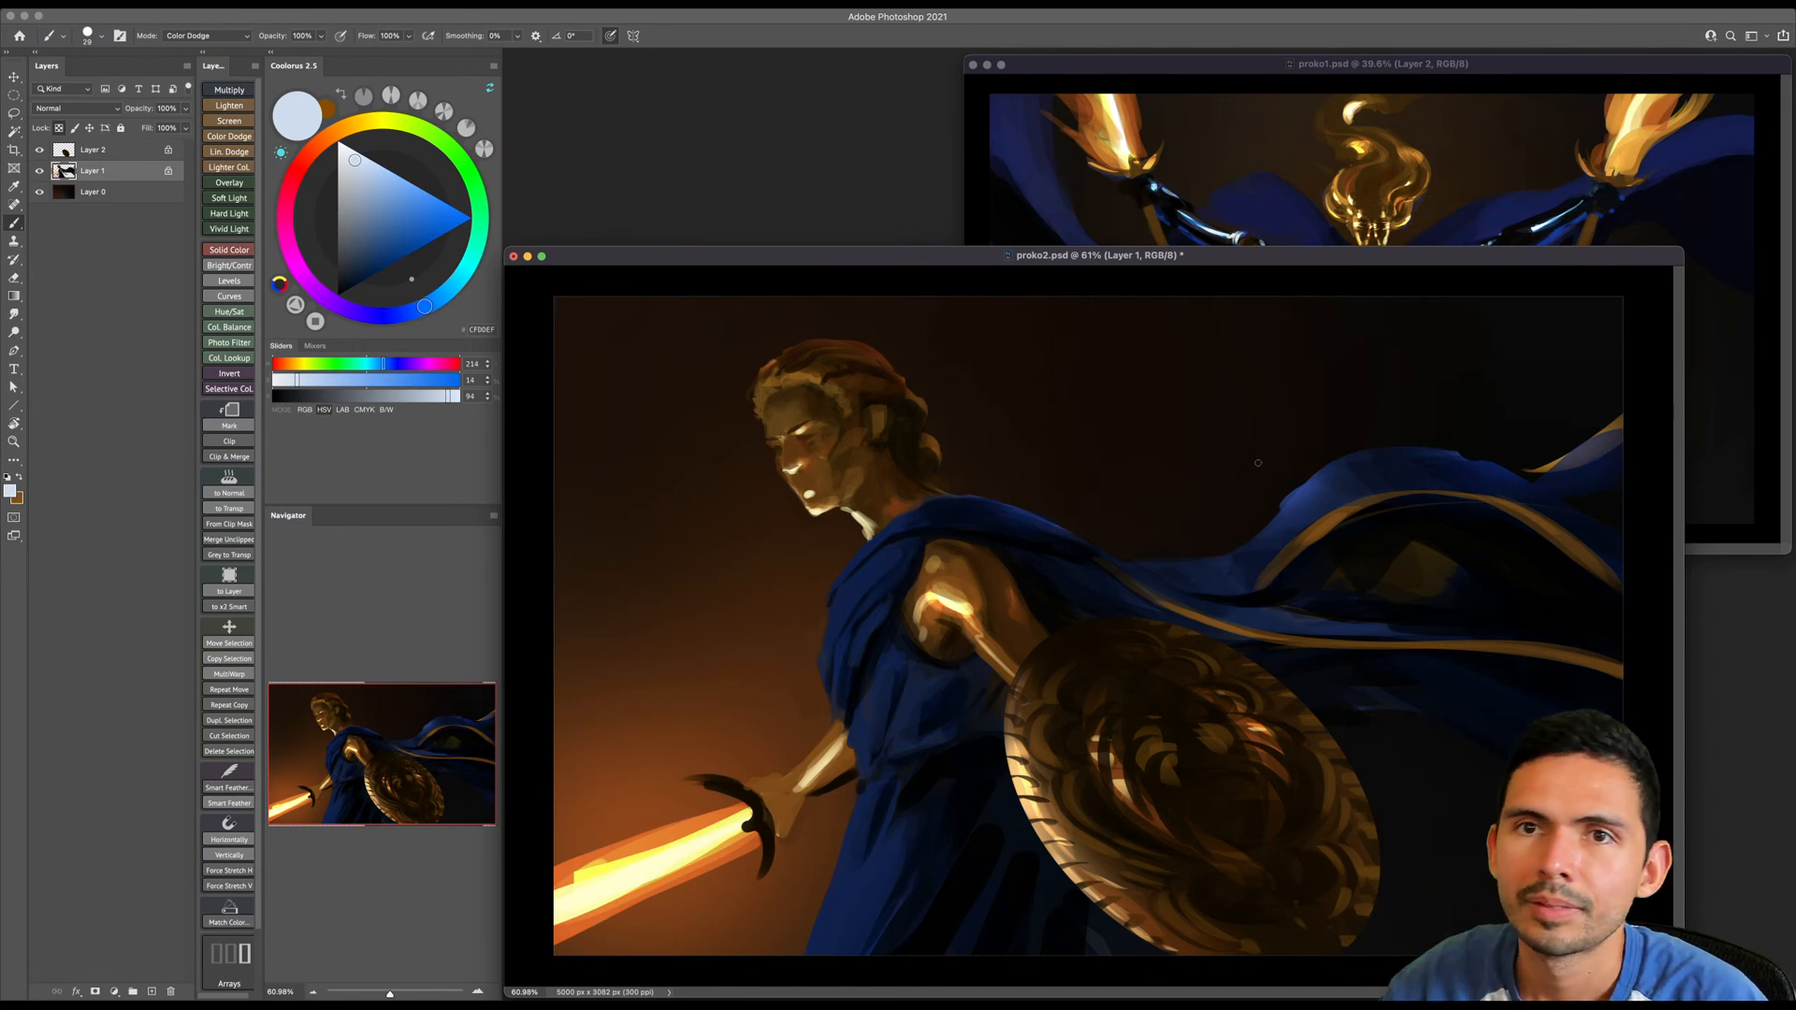
{"action": "left_click", "coordinate": [65, 151]}
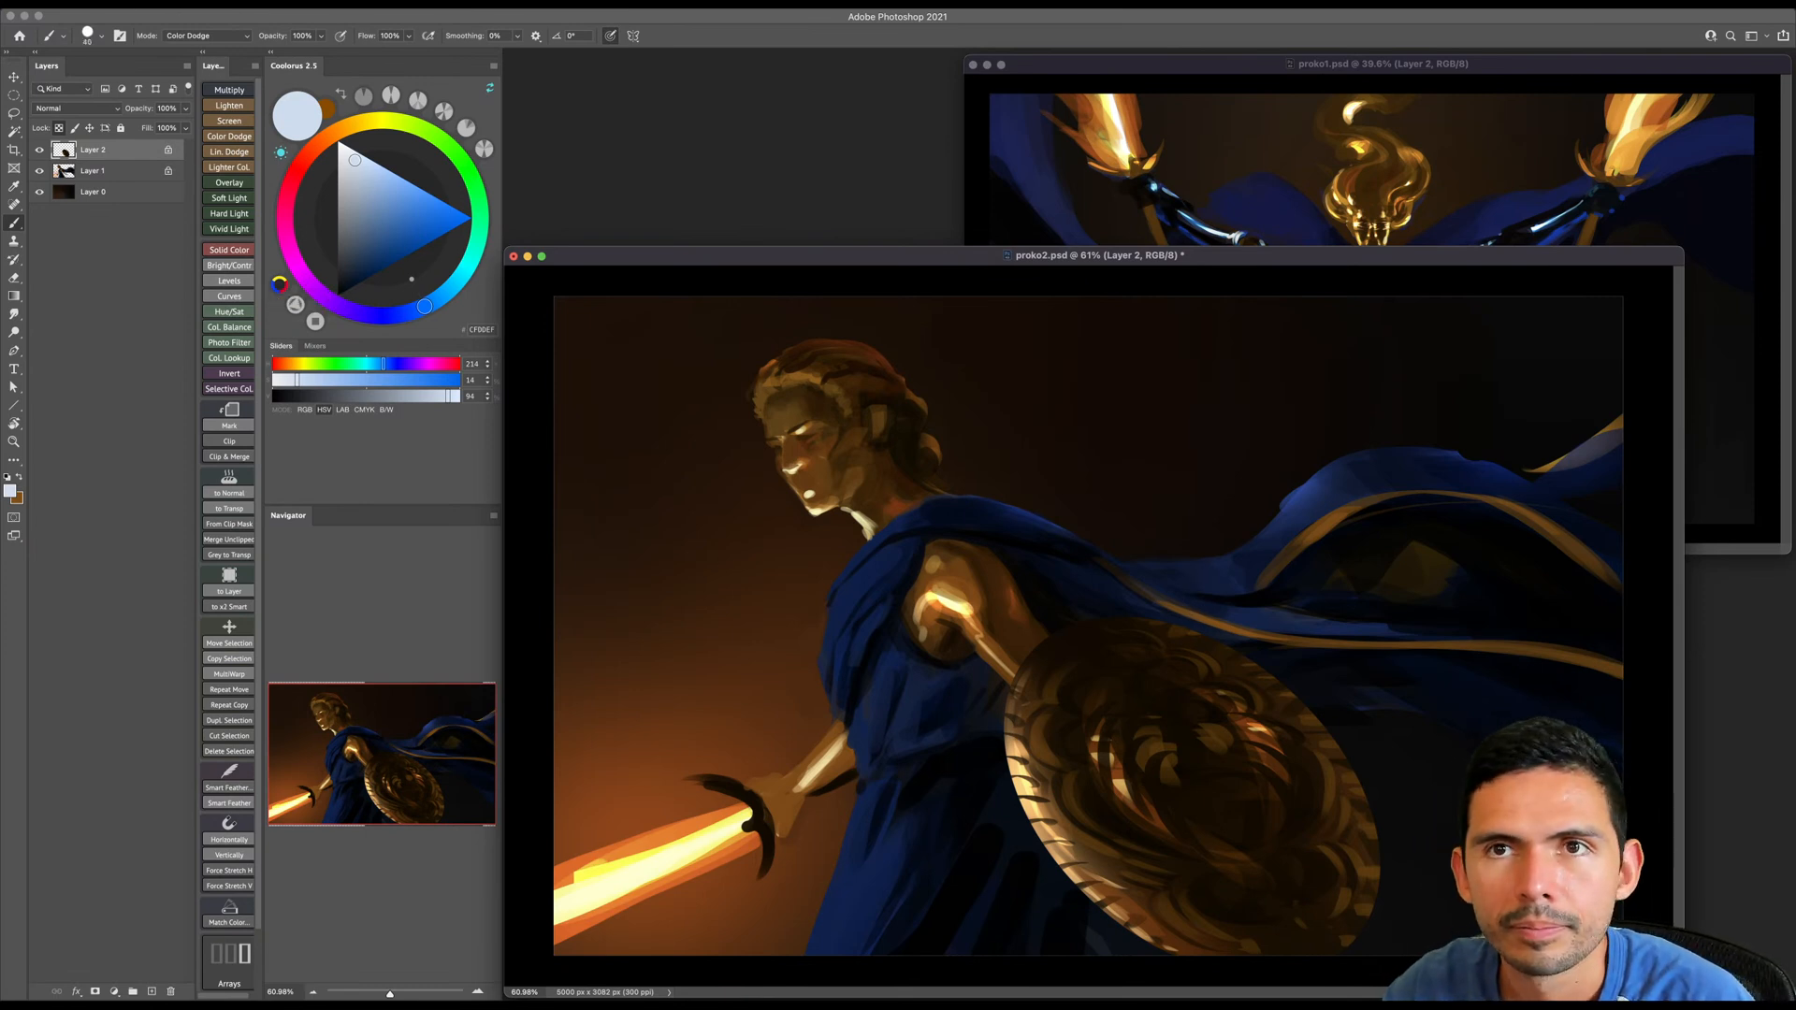
{"action": "left_click", "coordinate": [104, 174]}
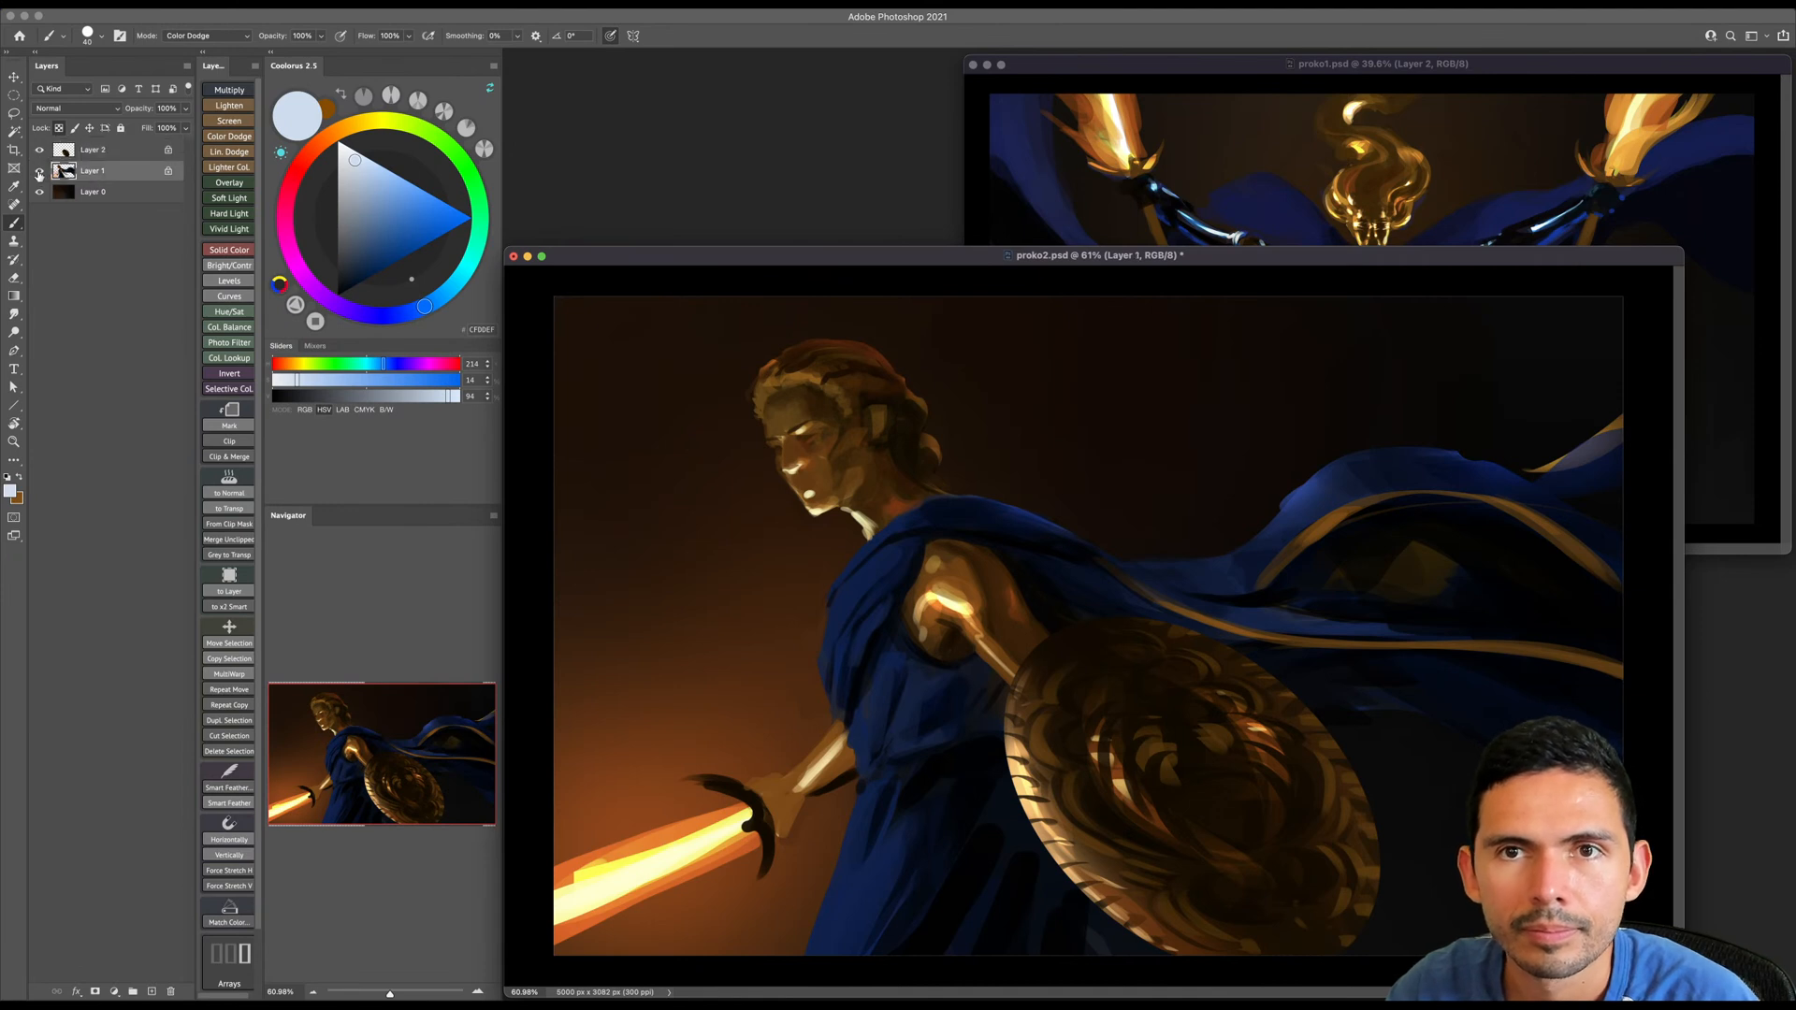
{"action": "left_click", "coordinate": [39, 171]}
{"action": "left_click", "coordinate": [39, 173]}
{"action": "key", "text": "bracketleft"}
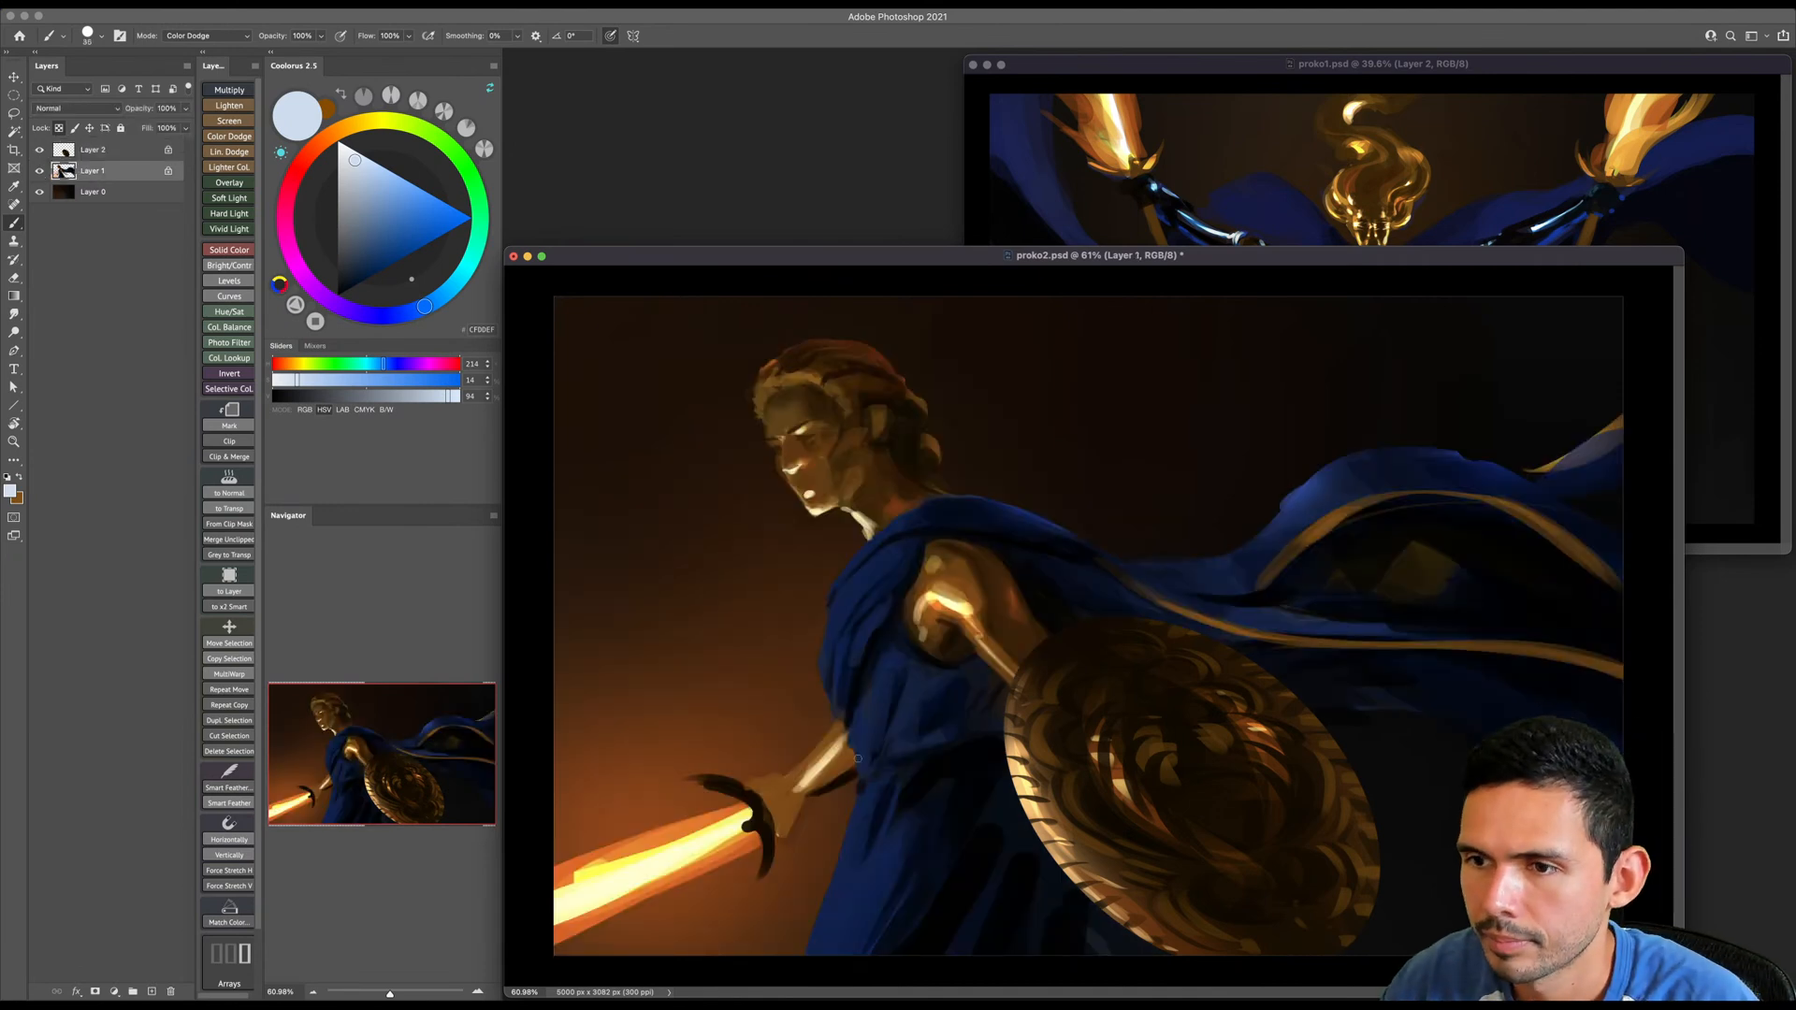
- Sample a very dark brown, set the brush mode to Normal and paint shadows on the sword hand and forearm, enlarging the brush
{"action": "left_click", "coordinate": [952, 645], "text": "alt"}
{"action": "key", "text": "bracketright"}
{"action": "key", "text": "bracketright"}
{"action": "key", "text": "bracketright"}
{"action": "key", "text": "bracketright"}
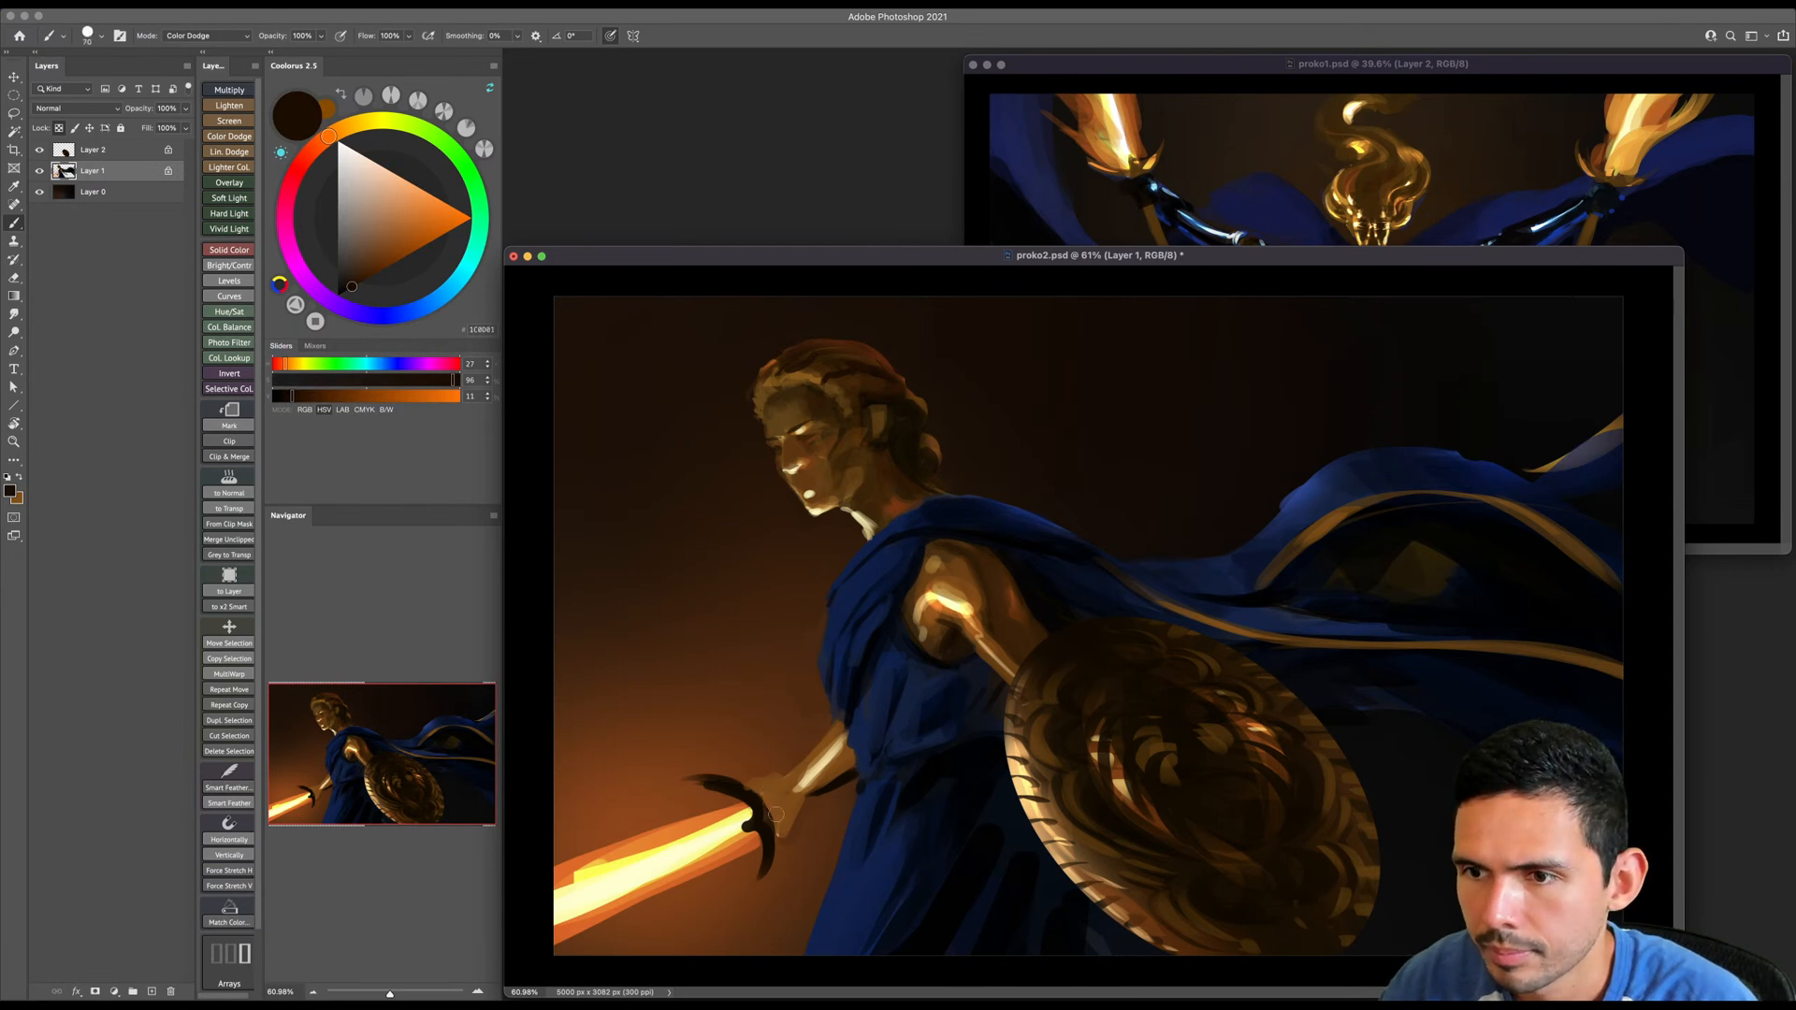
{"action": "right_click", "coordinate": [784, 784], "text": "shift"}
{"action": "left_click", "coordinate": [803, 791]}
{"action": "key", "text": "bracketright"}
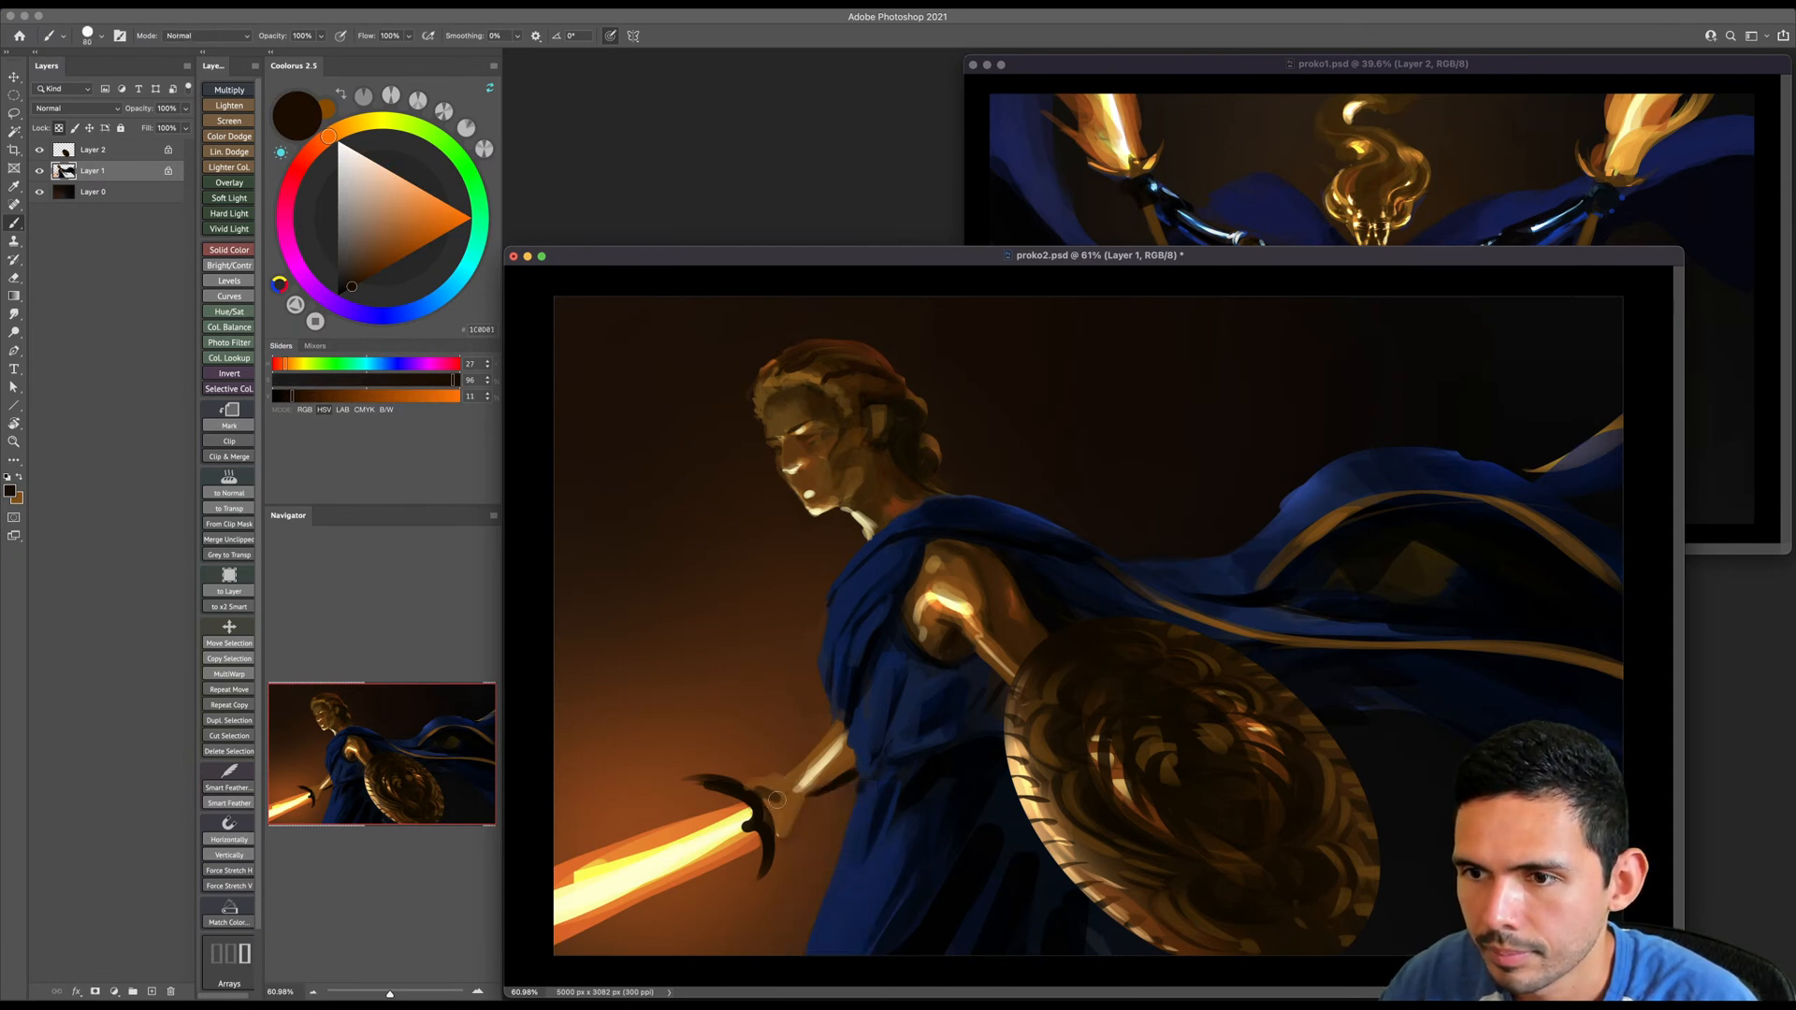
{"action": "left_click_drag", "start_coordinate": [773, 810], "coordinate": [801, 802]}
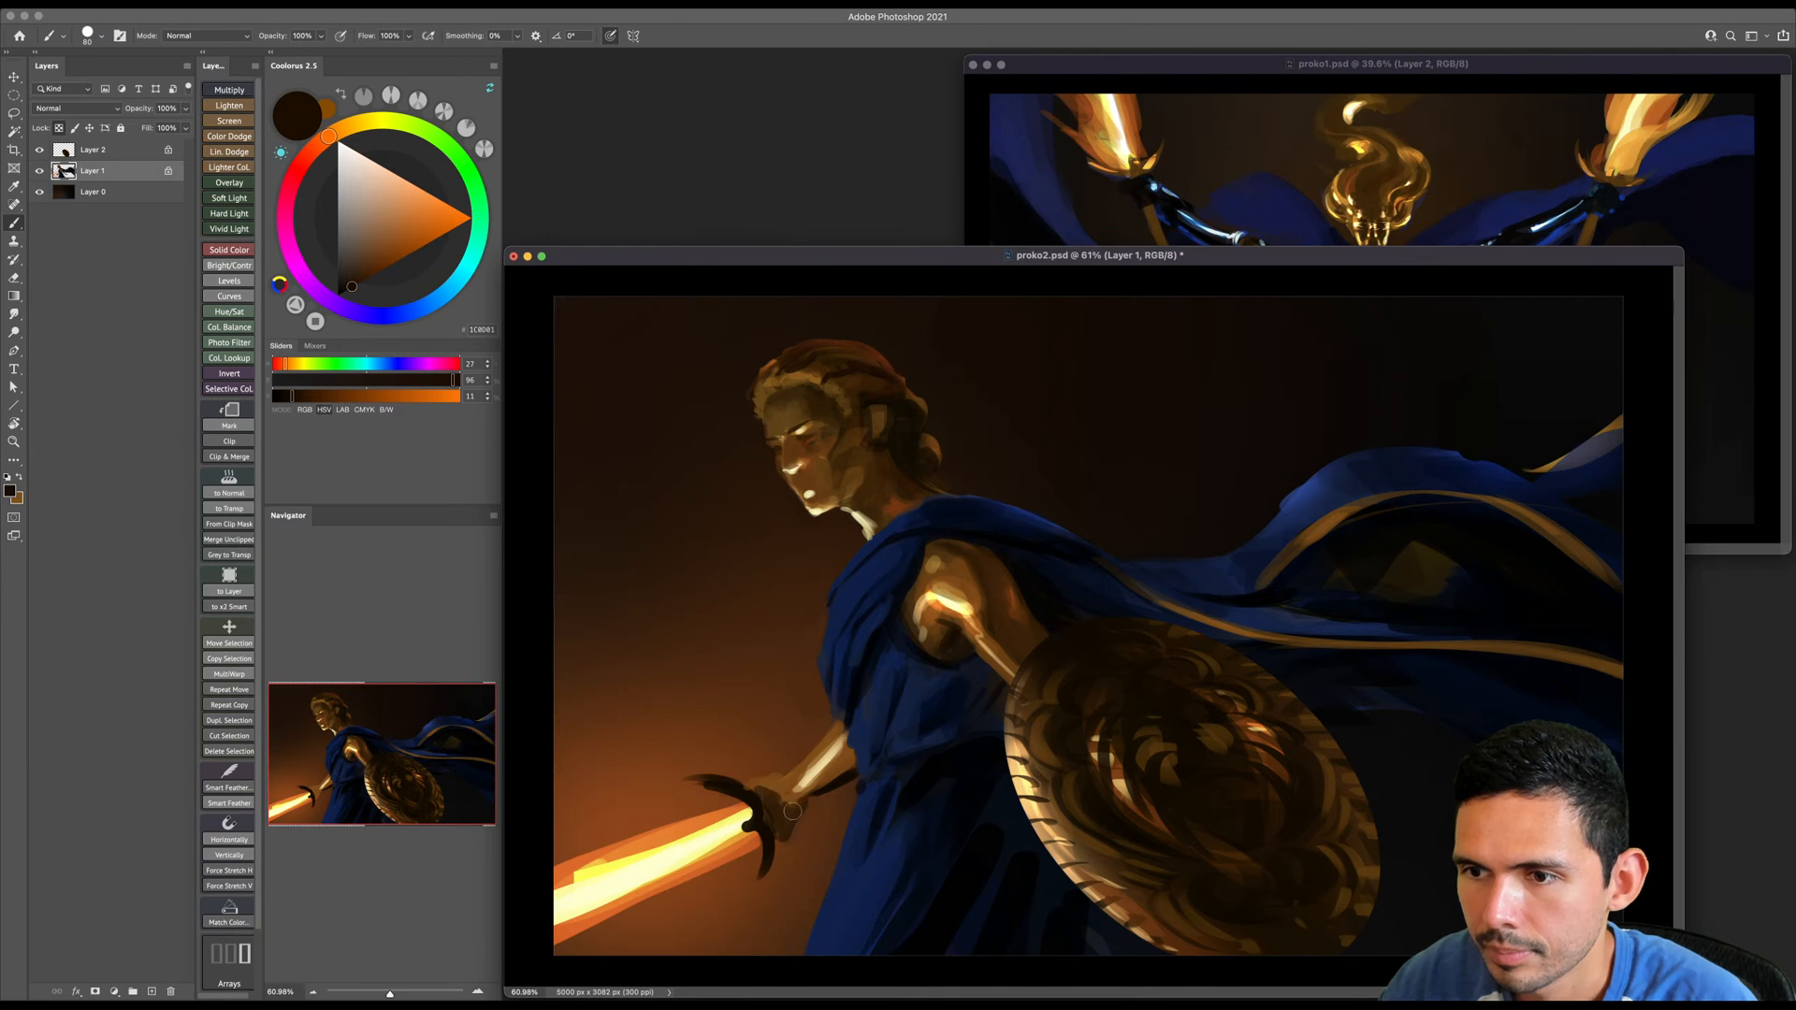
{"action": "key", "text": "bracketright"}
{"action": "key", "text": "bracketright"}
{"action": "key", "text": "bracketright"}
{"action": "left_click_drag", "start_coordinate": [834, 739], "coordinate": [837, 762]}
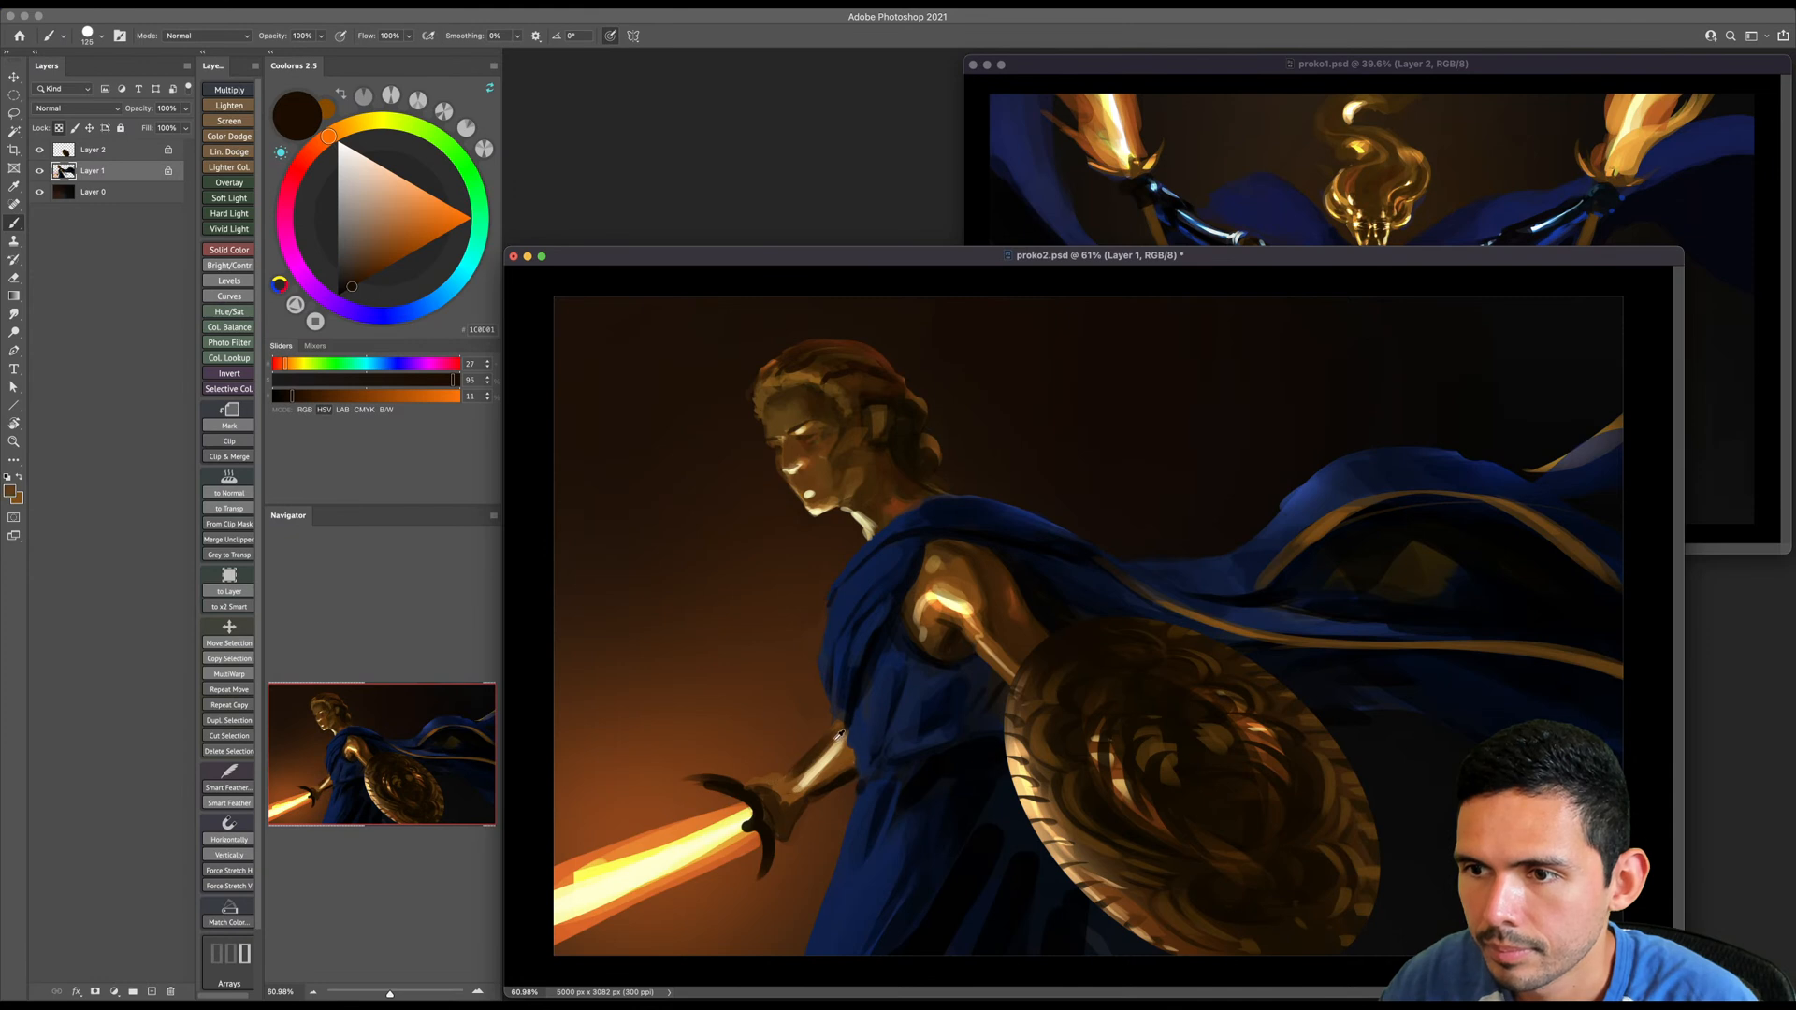
- Sample a warm mid-brown and repaint the wrist and the underside of the sword forearm with a smaller brush
{"action": "left_click", "coordinate": [796, 779], "text": "alt"}
{"action": "key", "text": "bracketleft"}
{"action": "left_click", "coordinate": [846, 760], "text": "alt"}
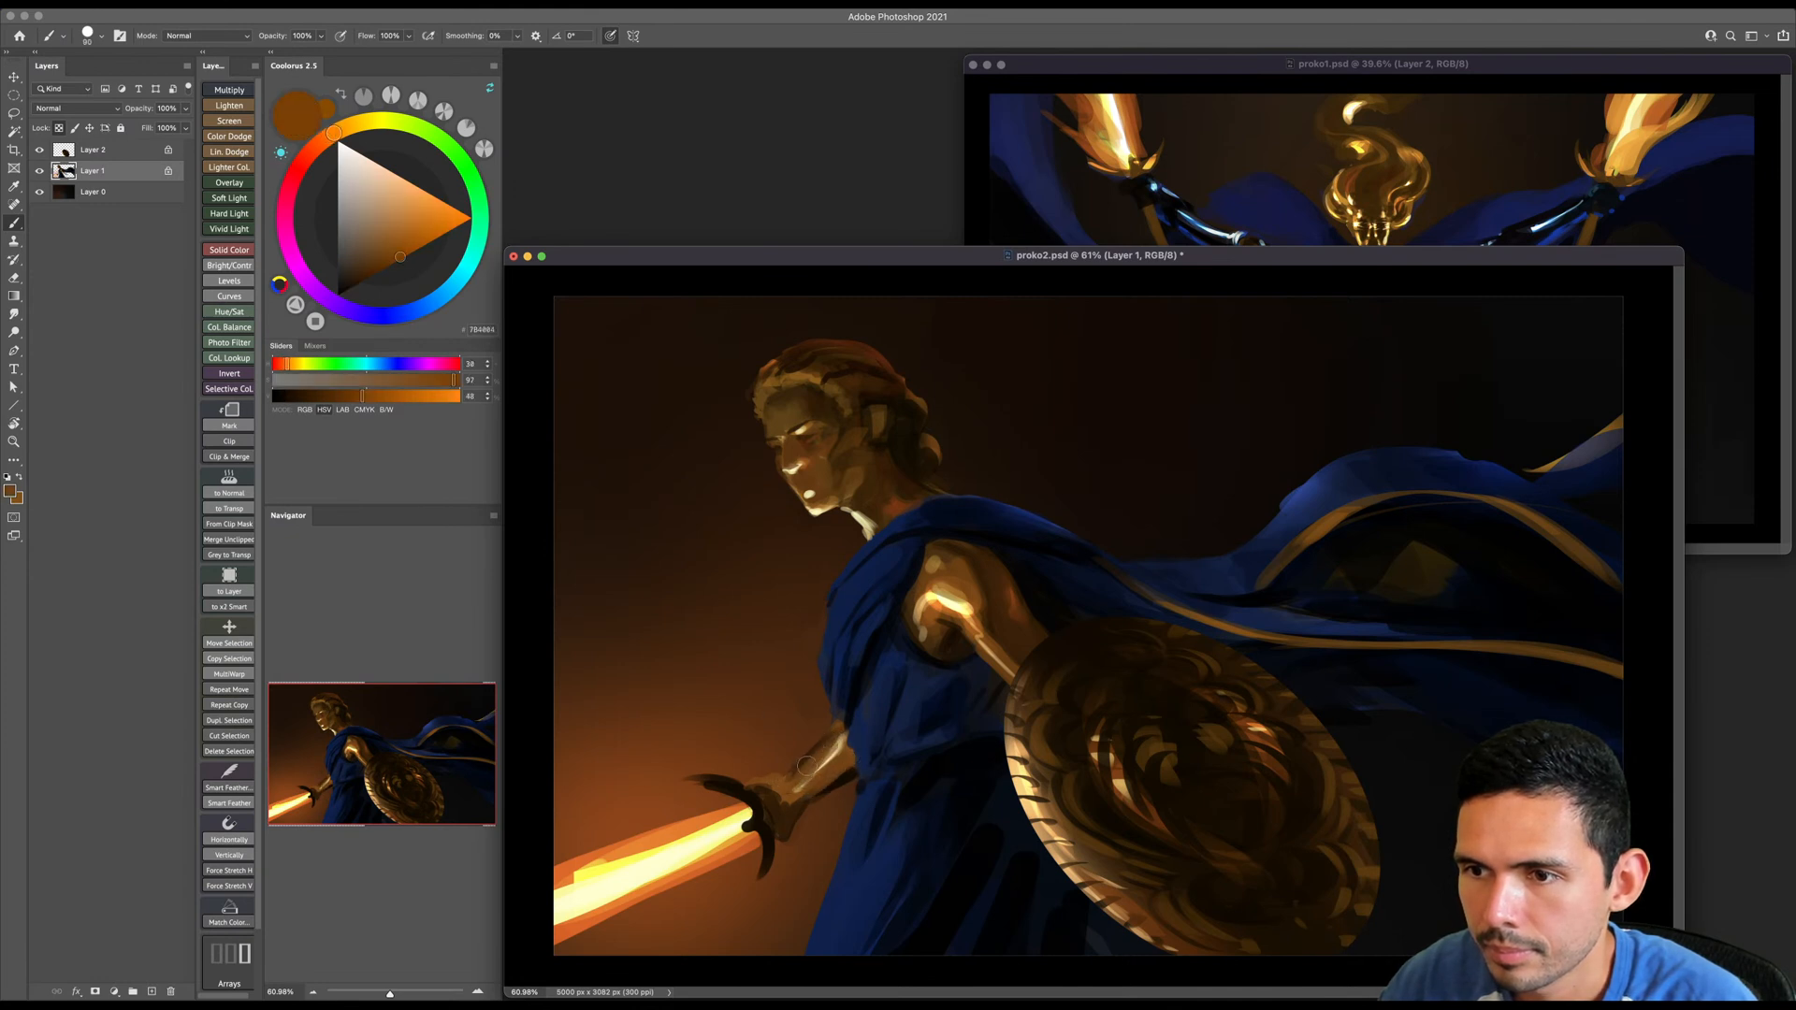
{"action": "left_click_drag", "start_coordinate": [782, 793], "coordinate": [791, 814]}
{"action": "key", "text": "e"}
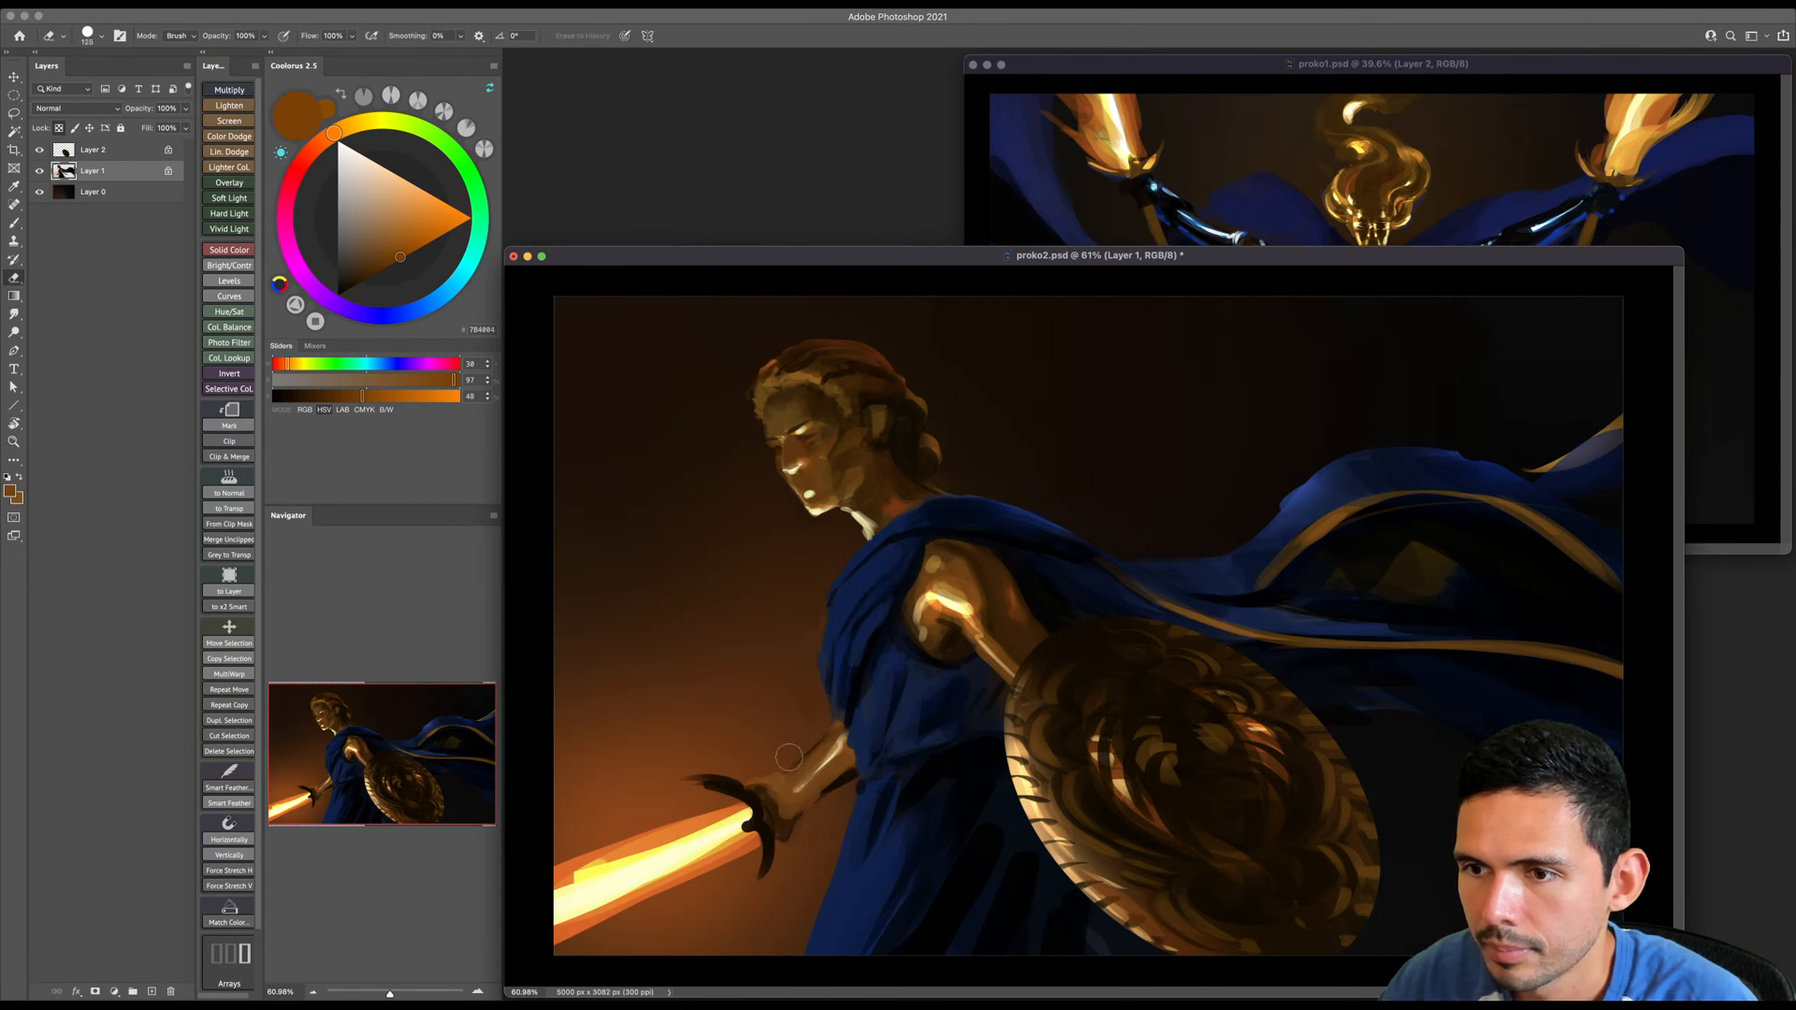
{"action": "key", "text": "b"}
- Sample a reddish brown beside the sword forearm and rework the forearm's upper edge towards the elbow, varying the brush size
{"action": "left_click", "coordinate": [782, 754], "text": "alt"}
{"action": "key", "text": "["}
{"action": "left_click_drag", "start_coordinate": [788, 771], "coordinate": [805, 752]}
{"action": "key", "text": "]"}
{"action": "key", "text": "]"}
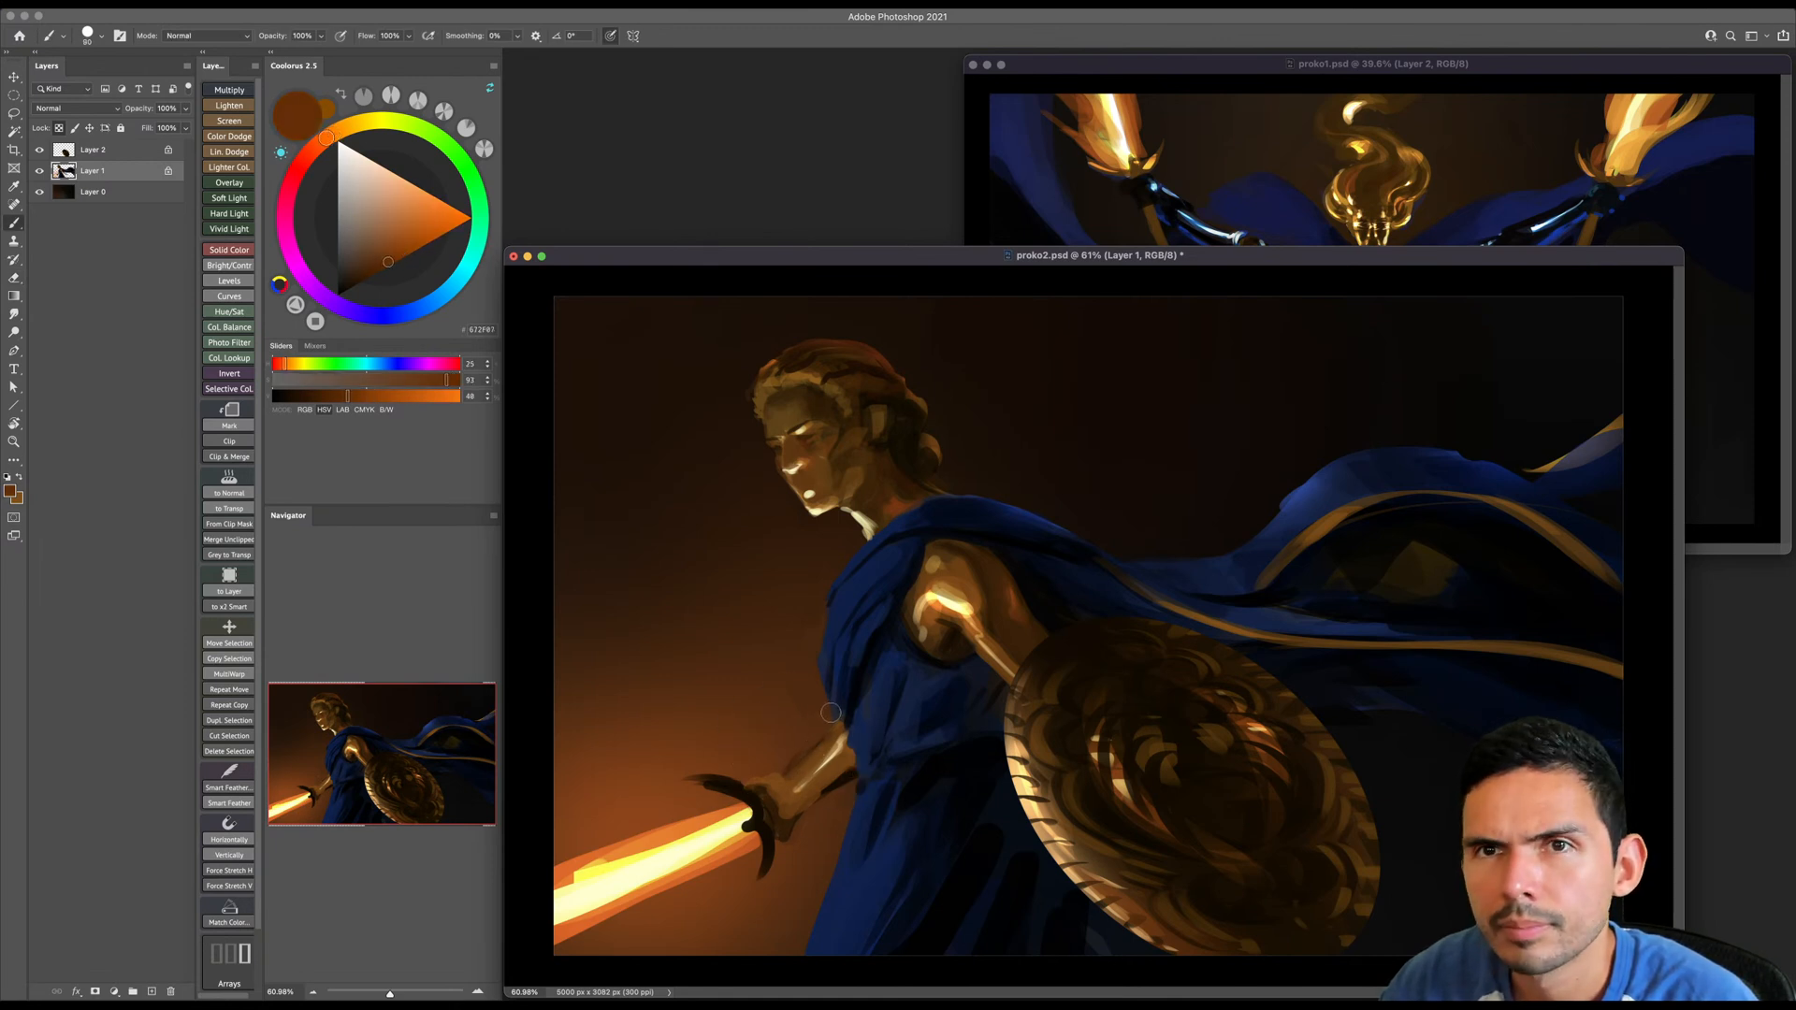
{"action": "right_click", "coordinate": [831, 708], "text": "shift"}
{"action": "left_click", "coordinate": [851, 740]}
{"action": "key", "text": "bracketright"}
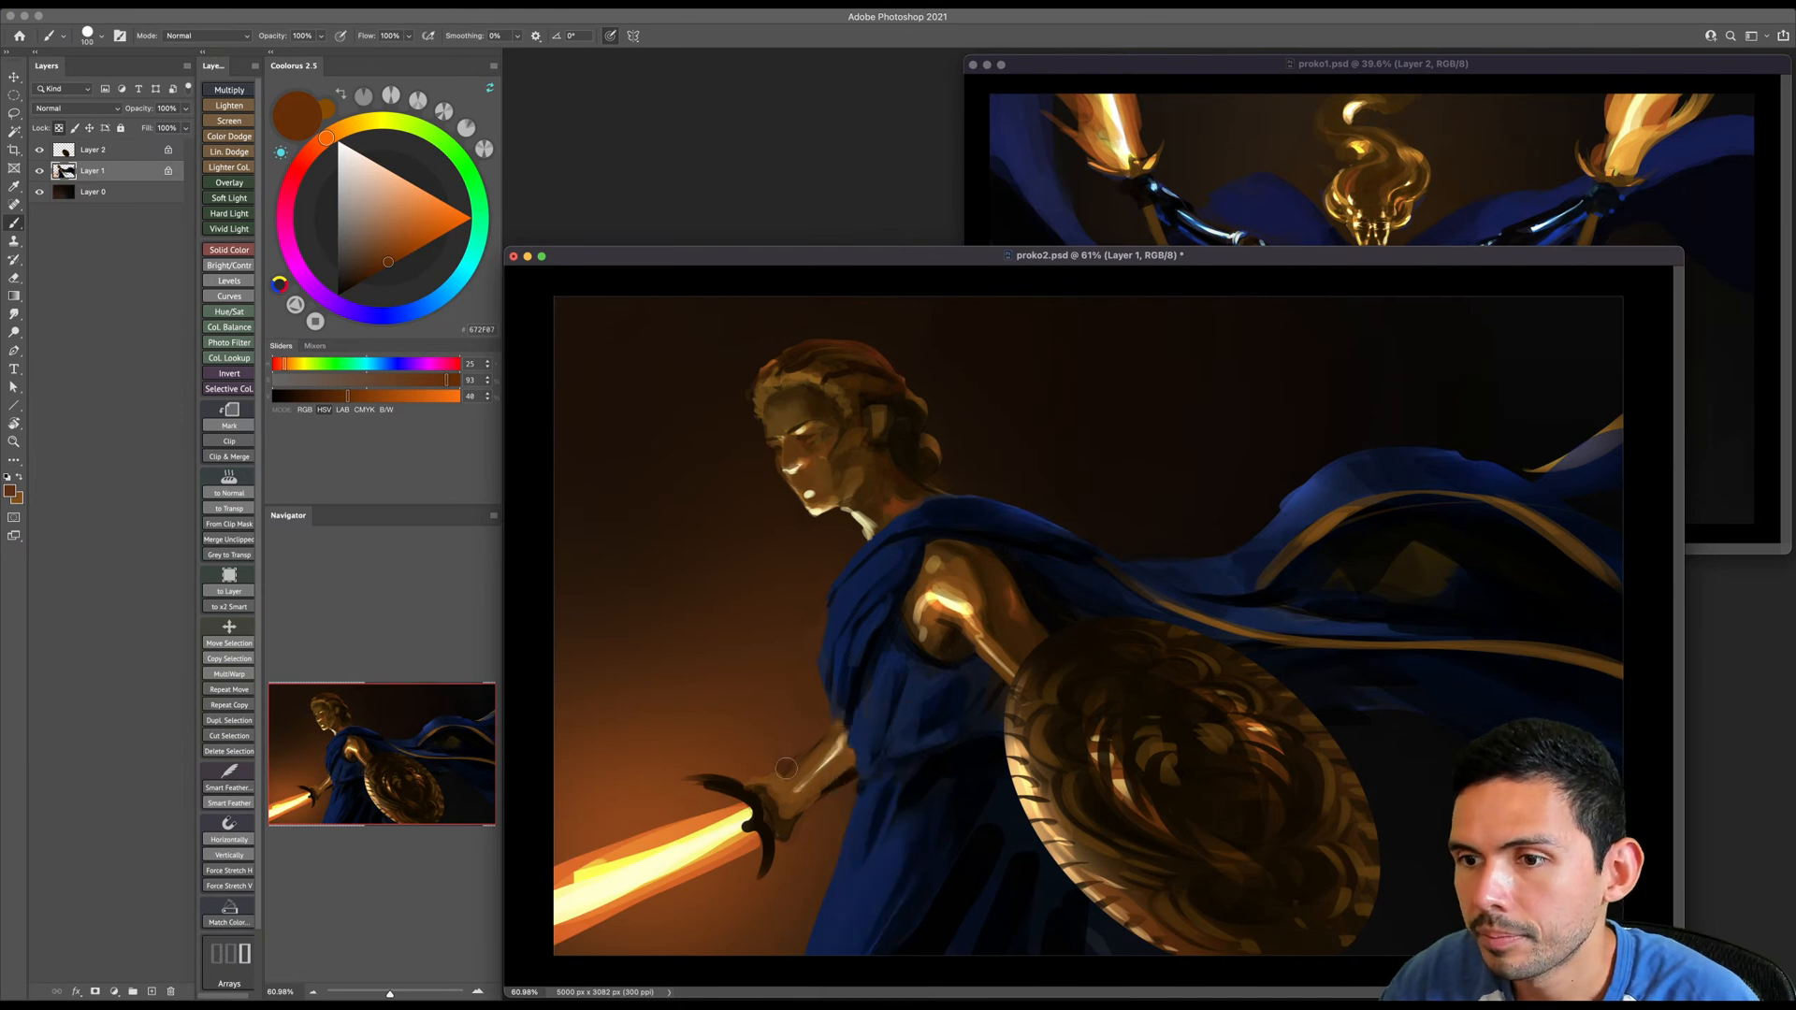
{"action": "left_click", "coordinate": [786, 744], "text": "alt"}
{"action": "key", "text": "bracketright"}
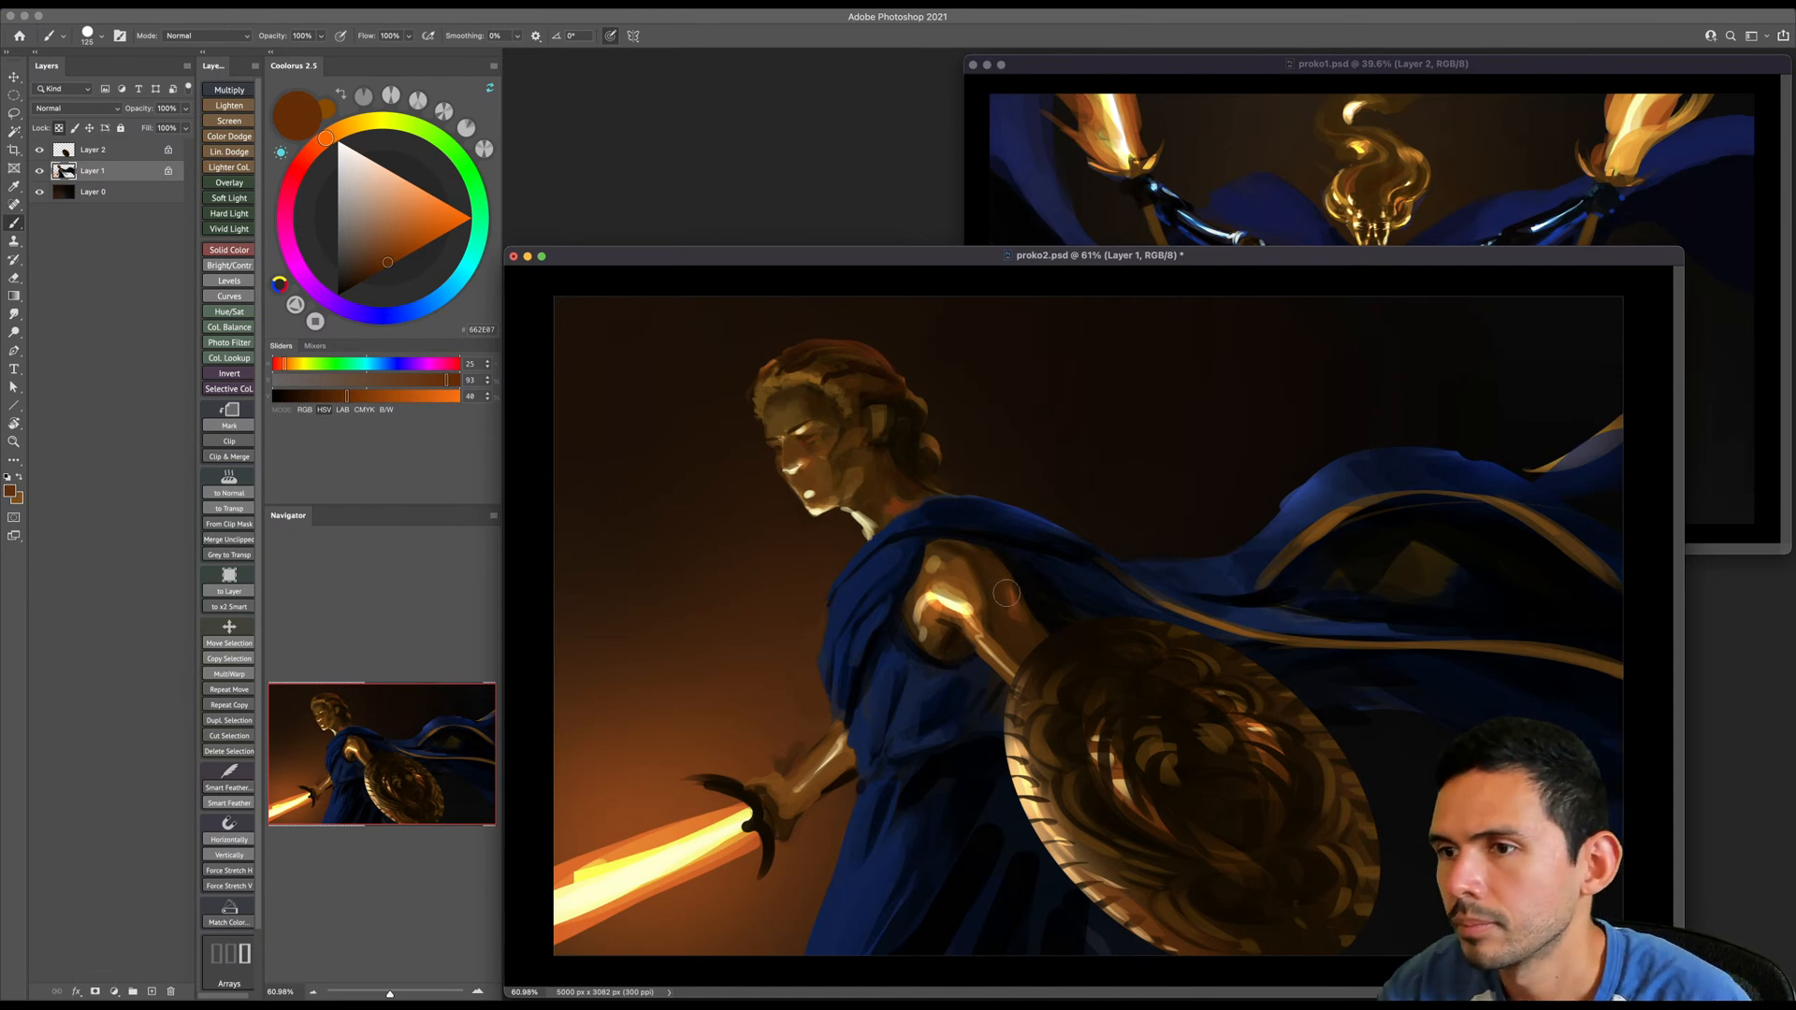
- Shade the back of the shield arm's upper arm with sampled browns and a very dark brown, varying the brush size
{"action": "left_click", "coordinate": [977, 565], "text": "alt"}
{"action": "key", "text": "]"}
{"action": "left_click", "coordinate": [986, 621], "text": "alt"}
{"action": "key", "text": "["}
{"action": "left_click", "coordinate": [353, 285]}
{"action": "key", "text": "["}
{"action": "key", "text": "]"}
{"action": "key", "text": "]"}
{"action": "key", "text": "]"}
{"action": "key", "text": "]"}
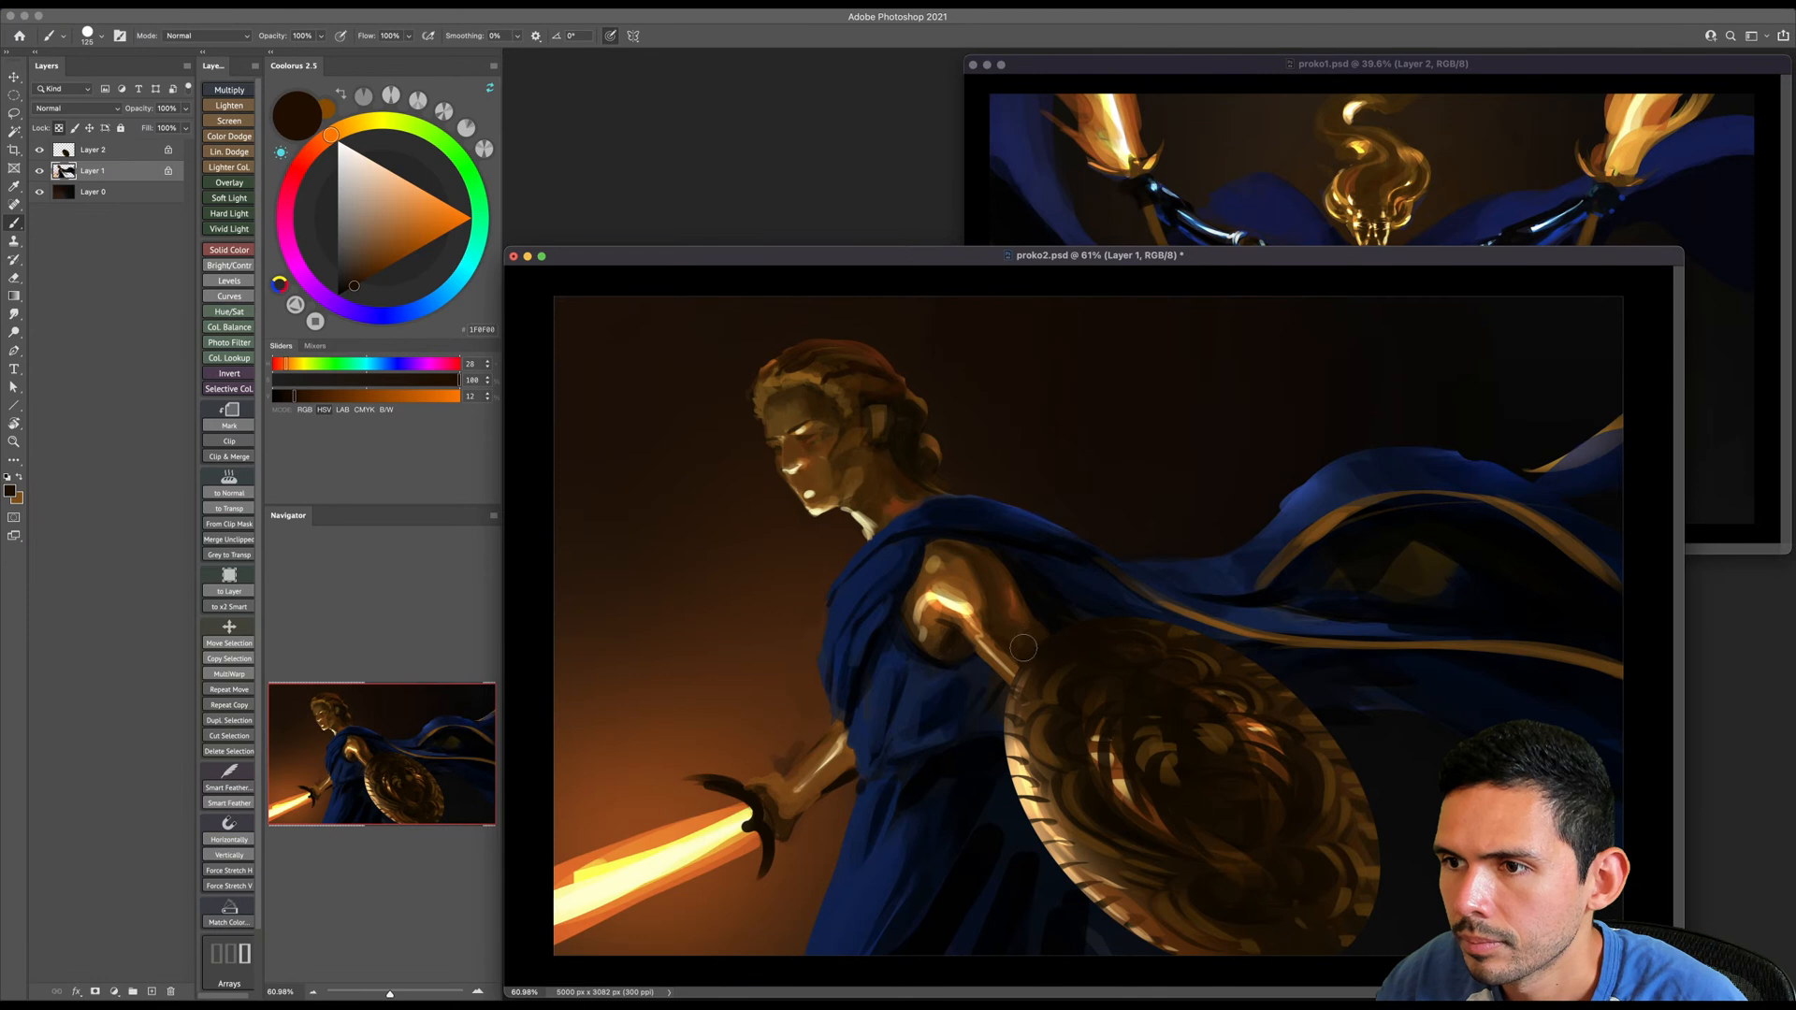
{"action": "key", "text": "["}
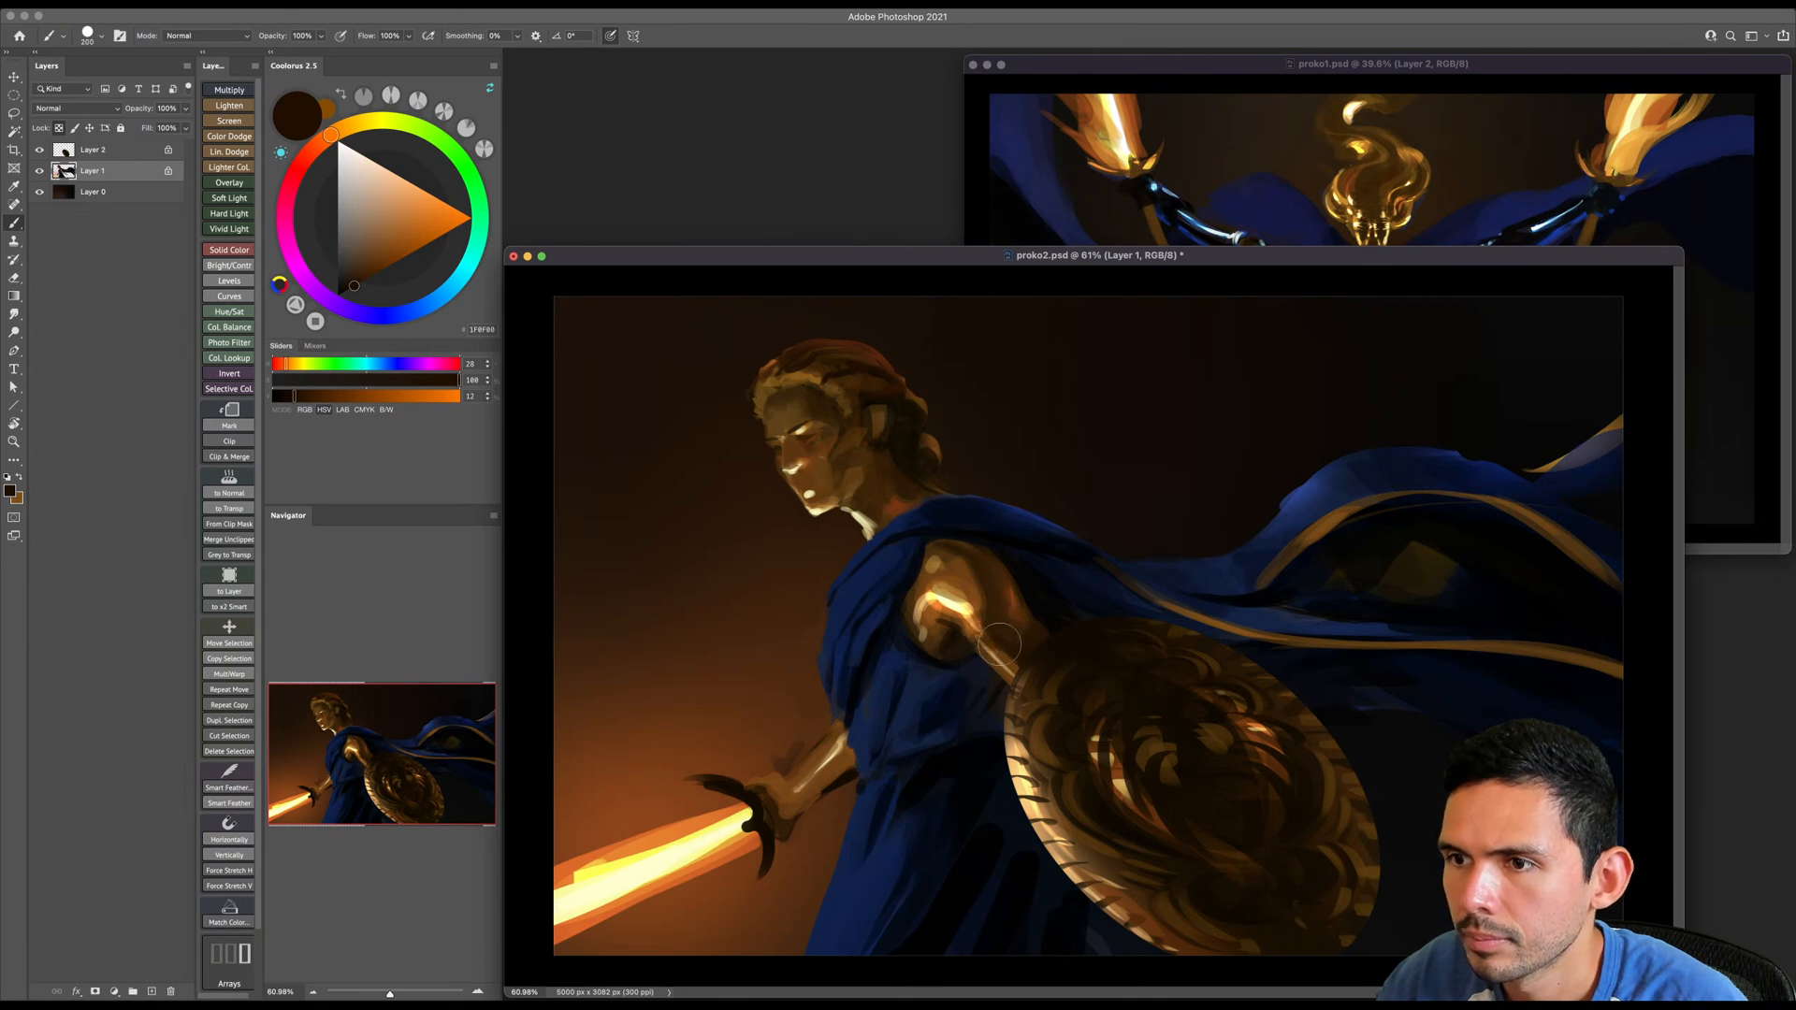
- Sample the pale yellow arm highlight and dab a small highlight on the shield arm's shoulder with a smaller brush
{"action": "left_click", "coordinate": [956, 593], "text": "alt"}
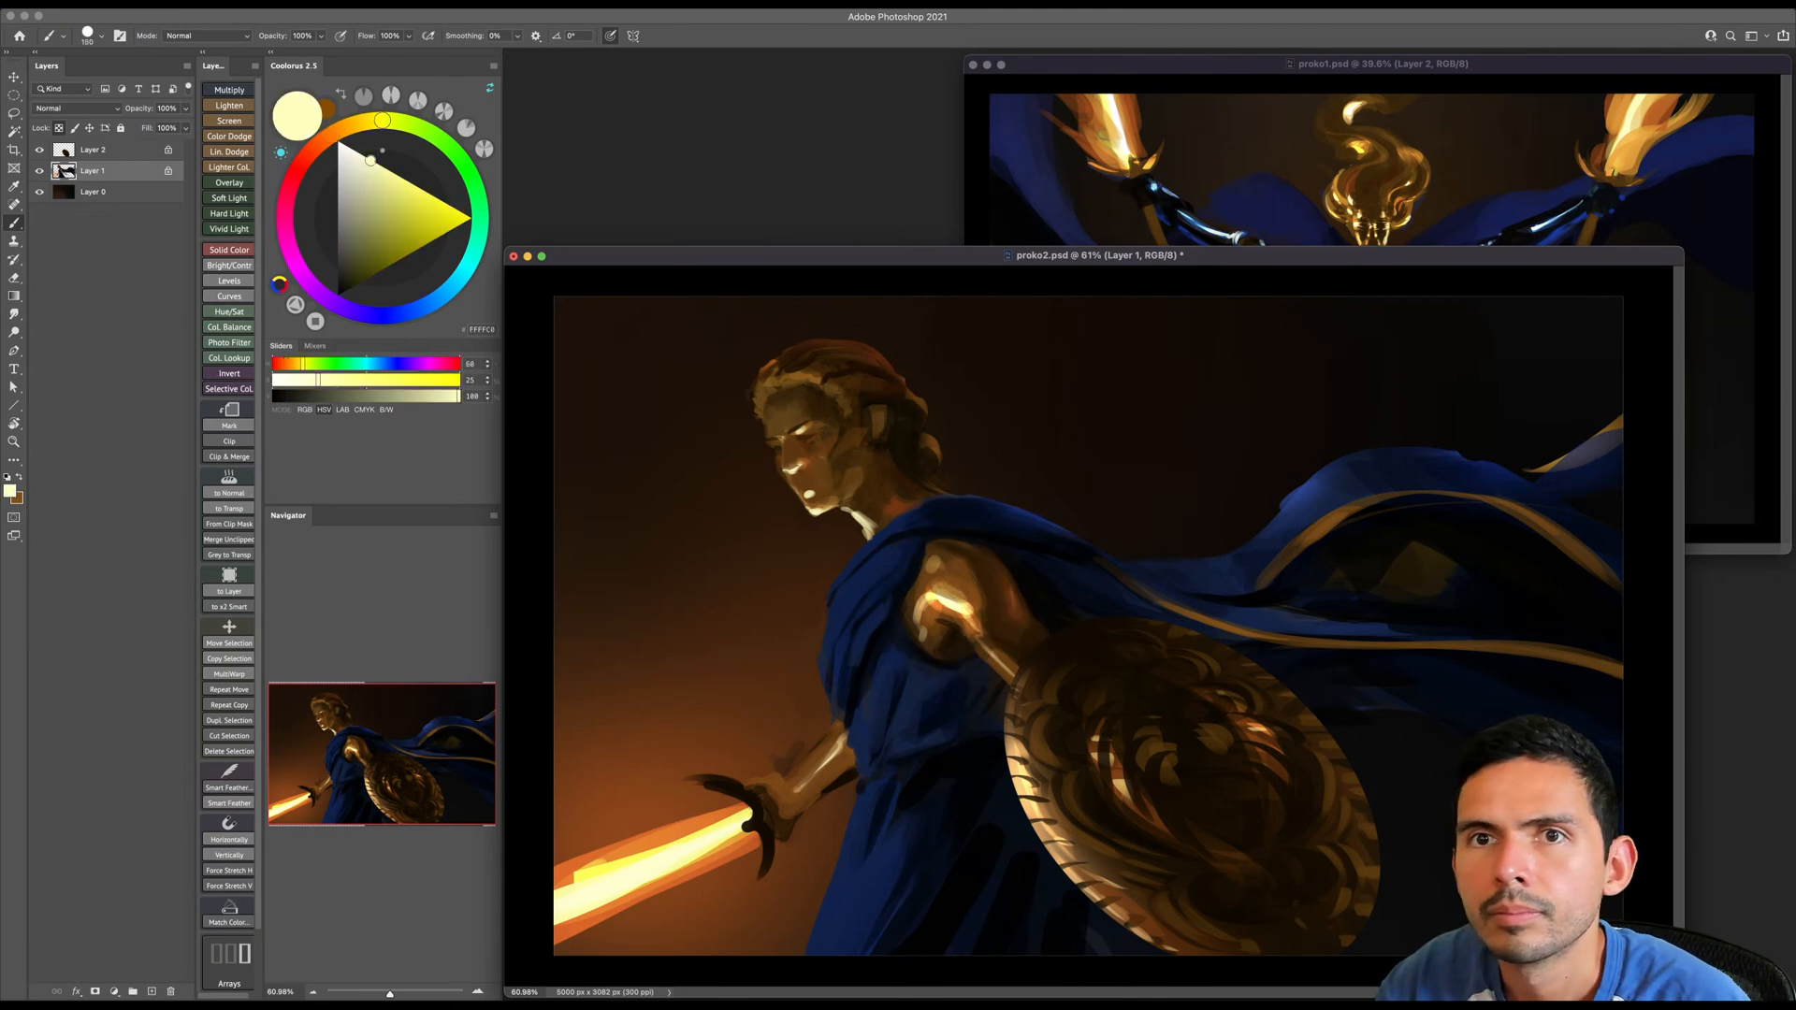
{"action": "key", "text": "["}
{"action": "key", "text": "["}
{"action": "key", "text": "["}
{"action": "key", "text": "["}
{"action": "key", "text": "["}
{"action": "key", "text": "["}
{"action": "left_click", "coordinate": [990, 565]}
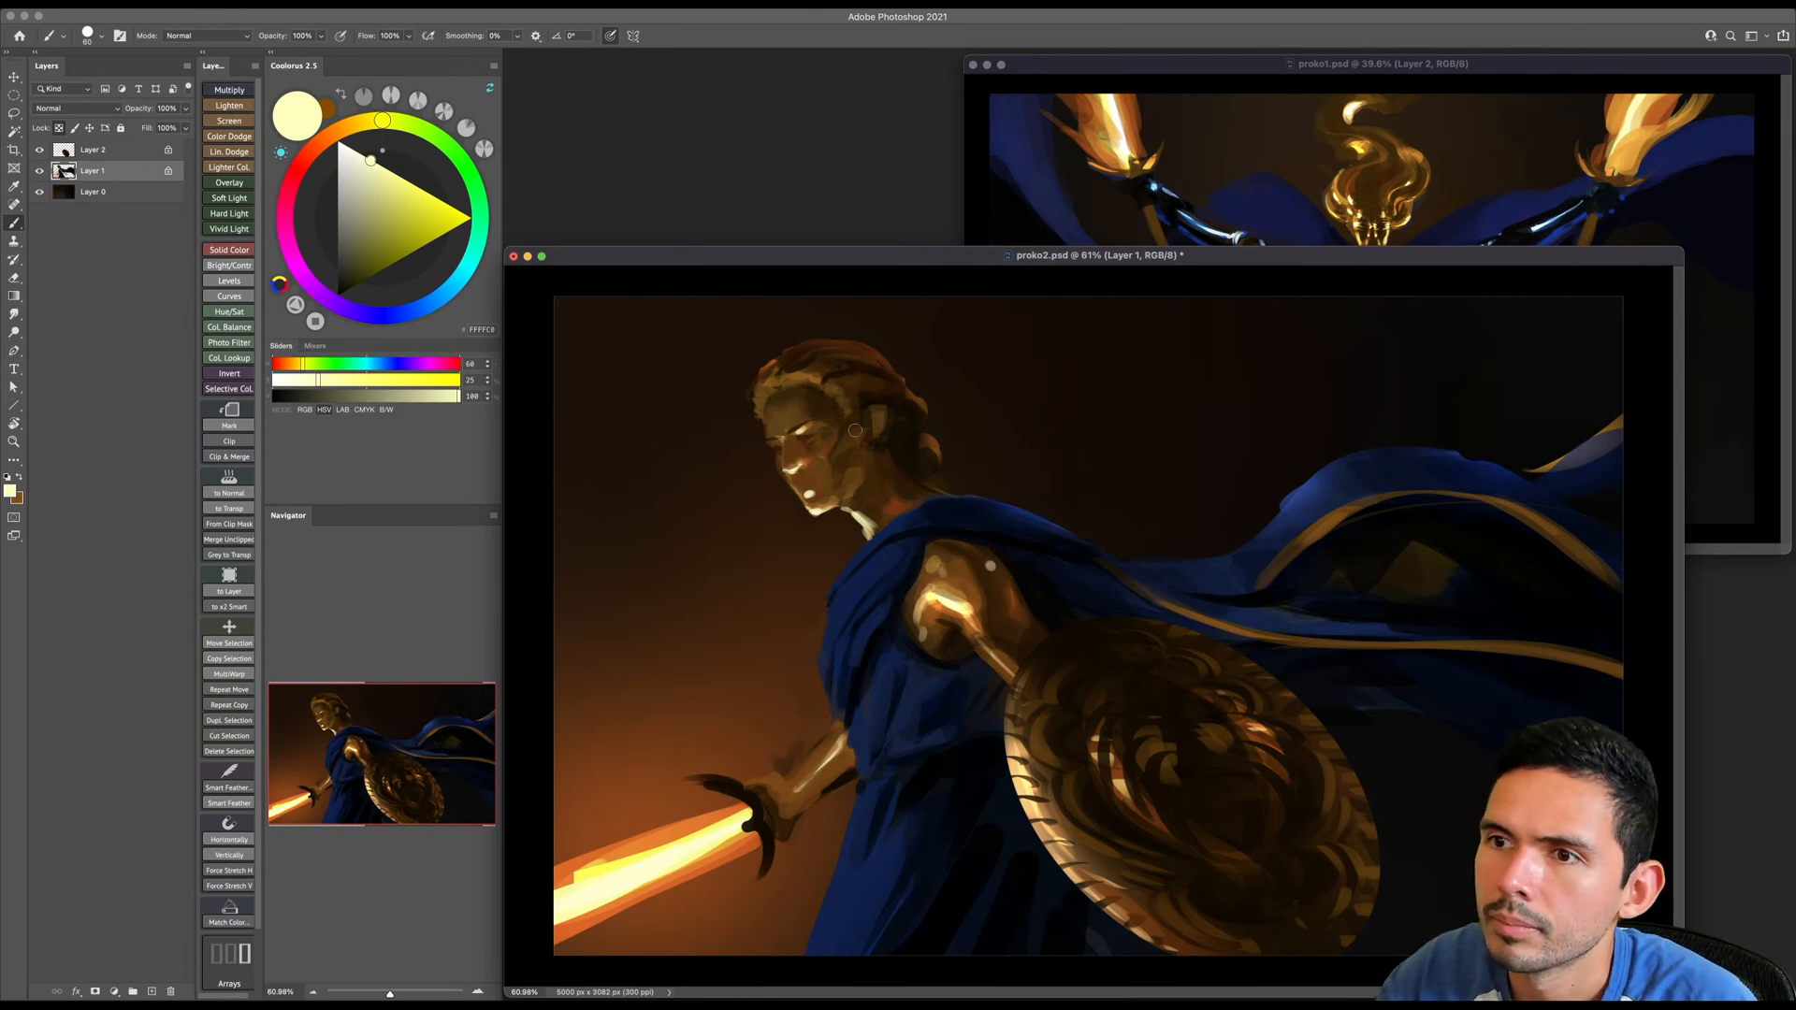
- Shift the colour to a warmer pale yellow and dab a row of small beads along the warrior's hairline with a smaller brush
{"action": "key", "text": "["}
{"action": "key", "text": "["}
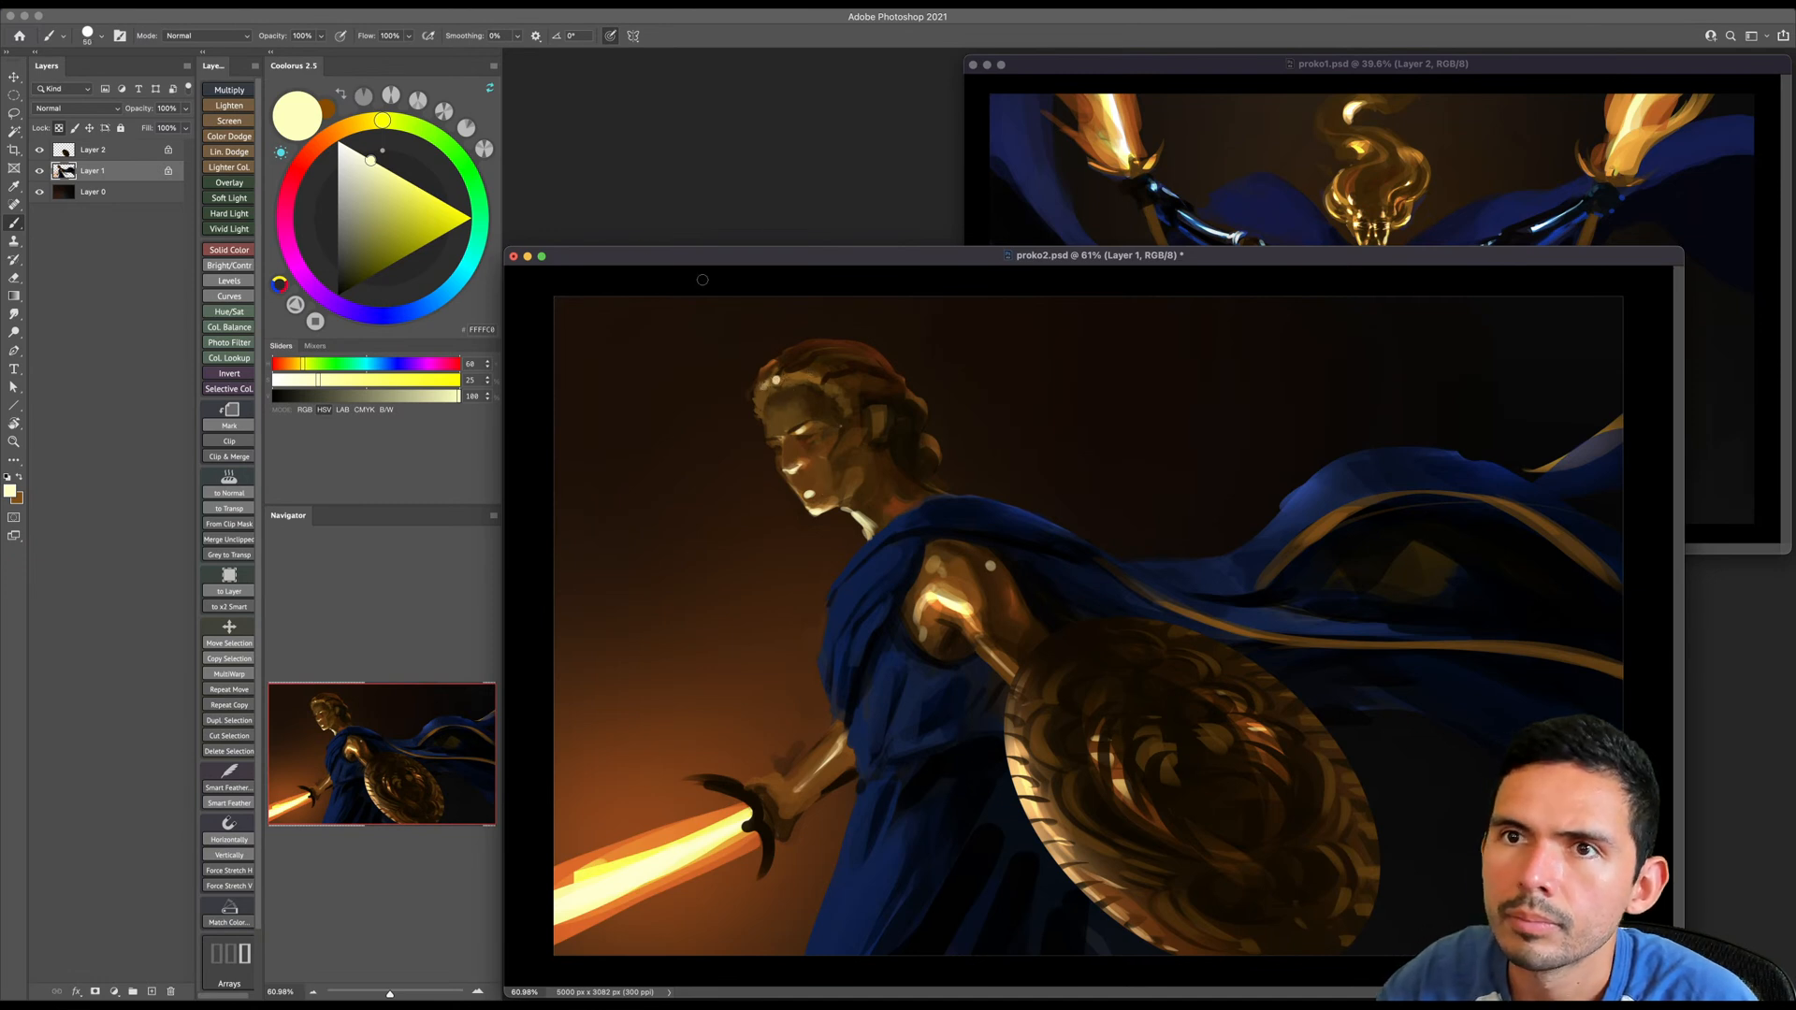
{"action": "left_click", "coordinate": [372, 121]}
{"action": "left_click", "coordinate": [366, 159]}
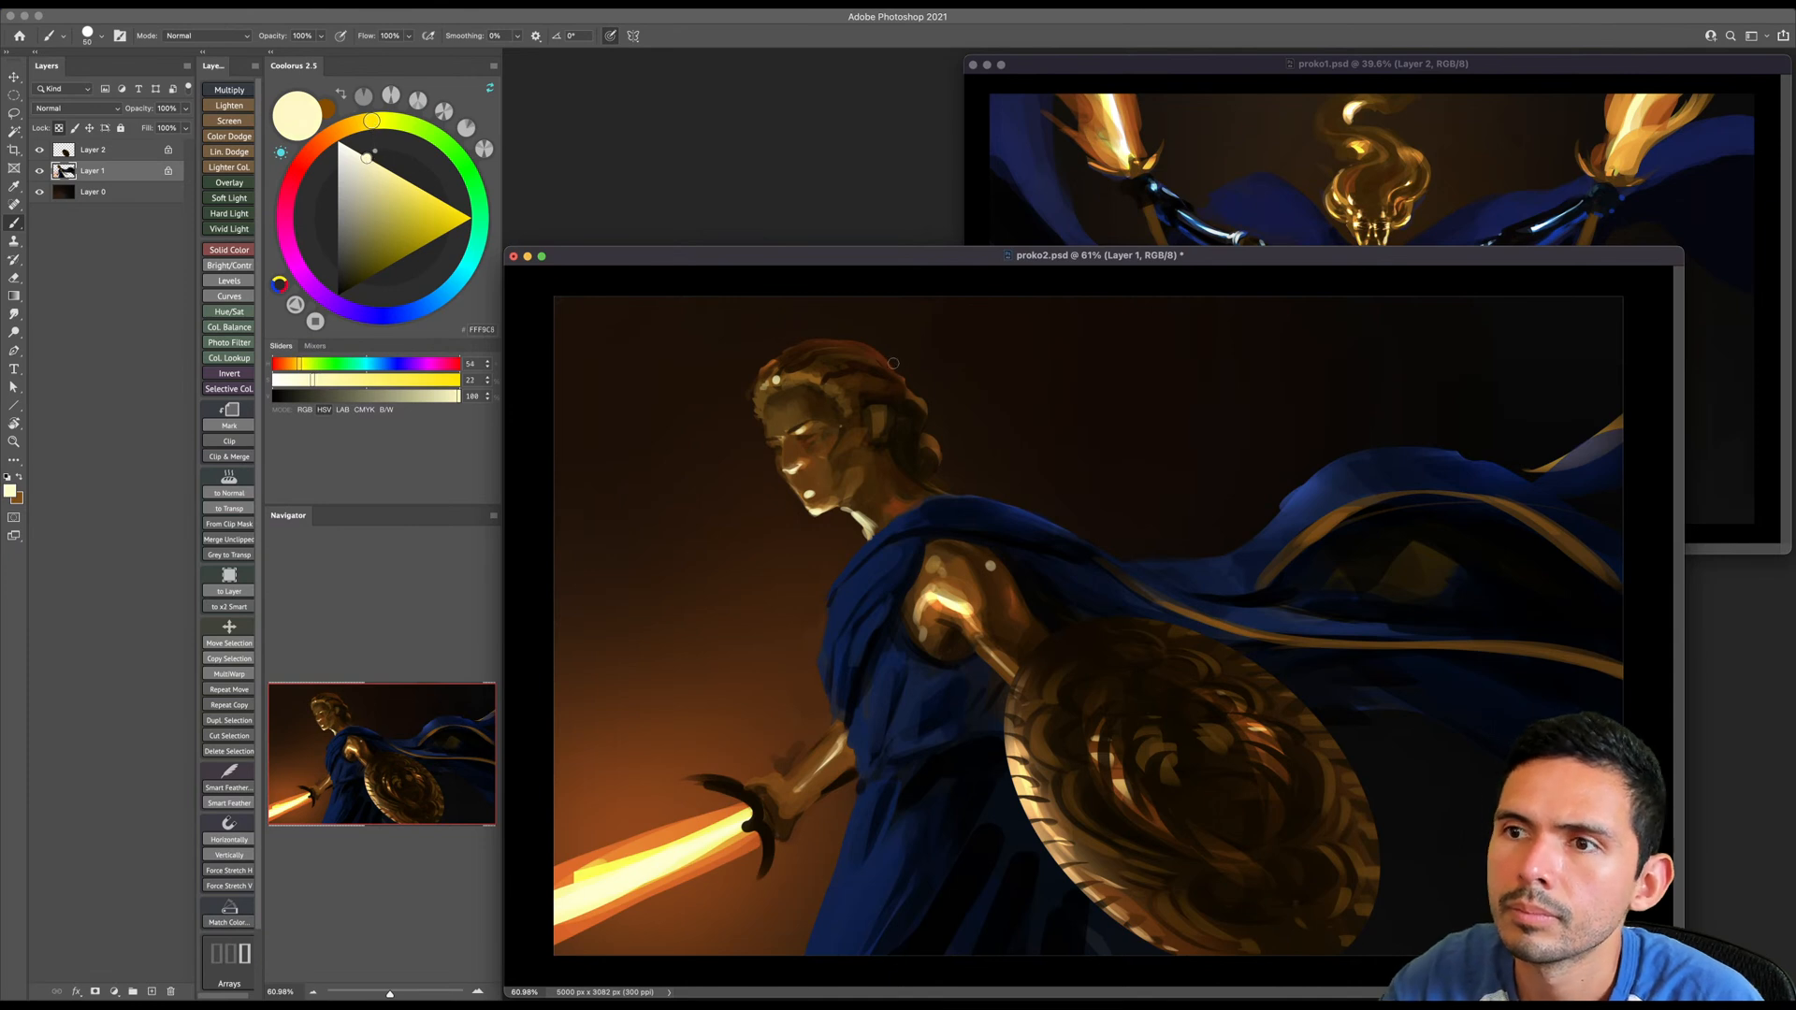
{"action": "key", "text": "bracketleft"}
{"action": "left_click", "coordinate": [801, 373]}
{"action": "left_click", "coordinate": [811, 376]}
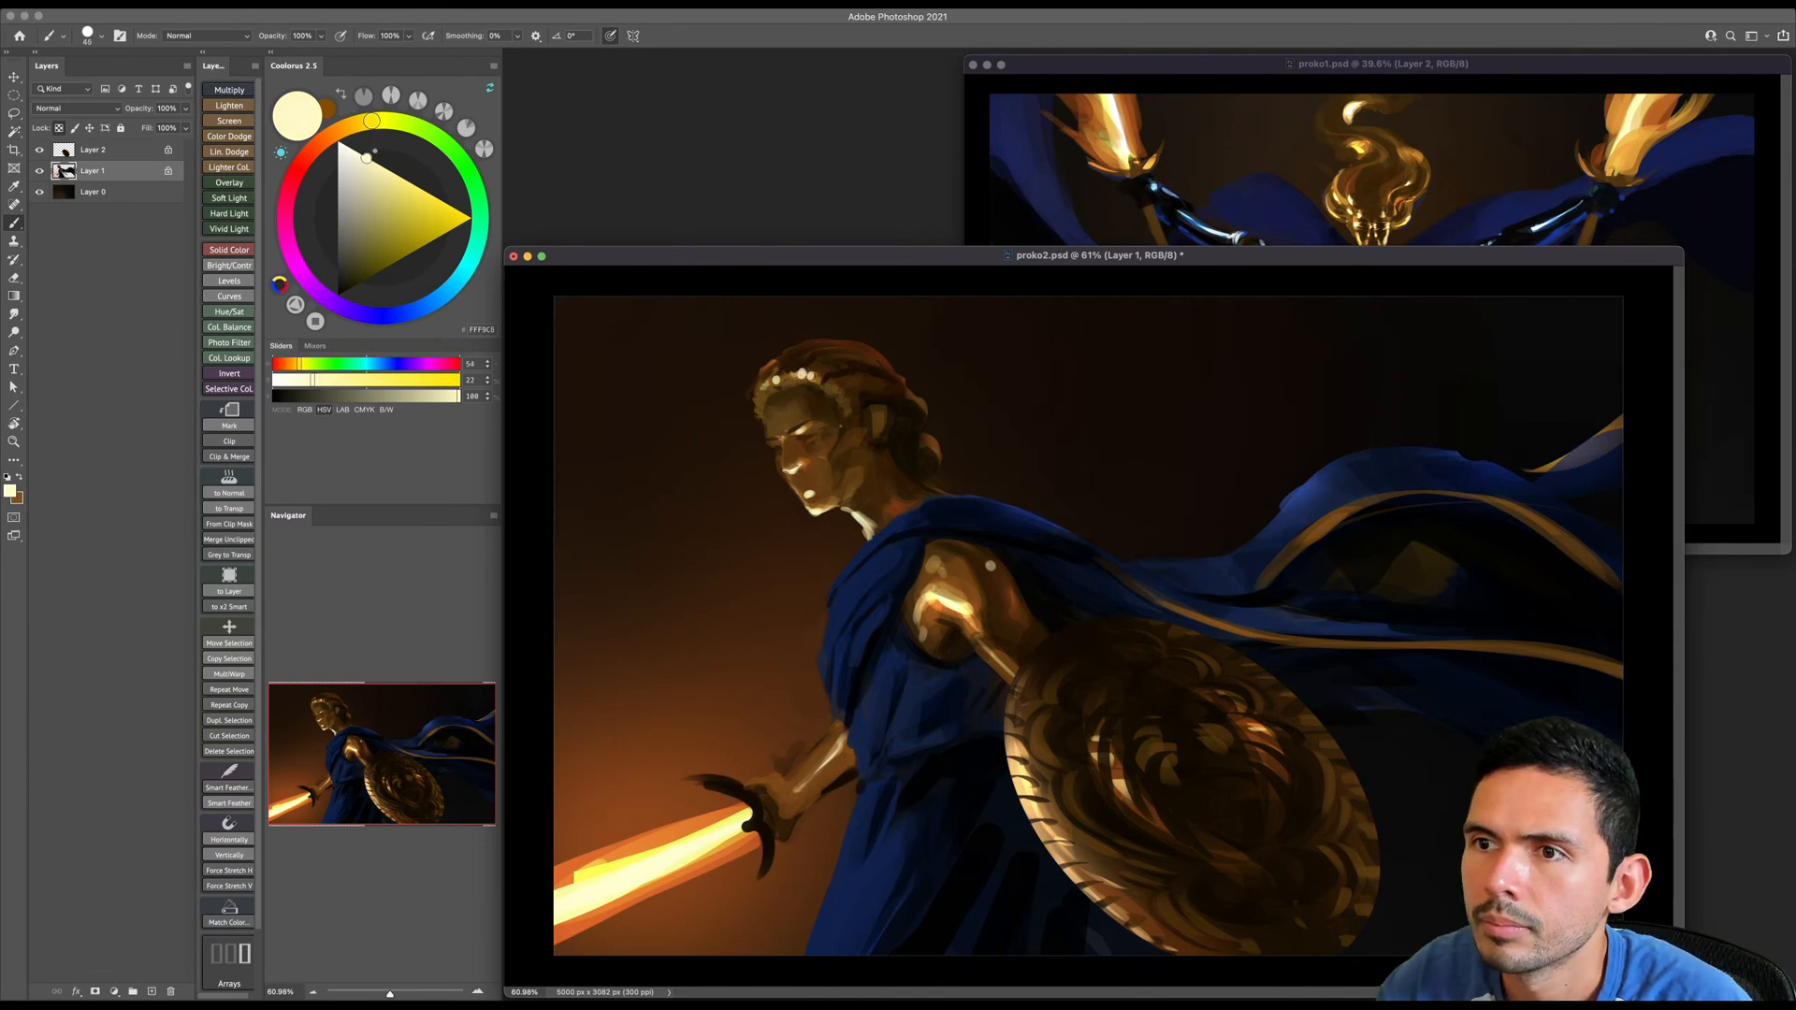
{"action": "key", "text": "bracketleft"}
{"action": "left_click", "coordinate": [804, 389], "text": "alt"}
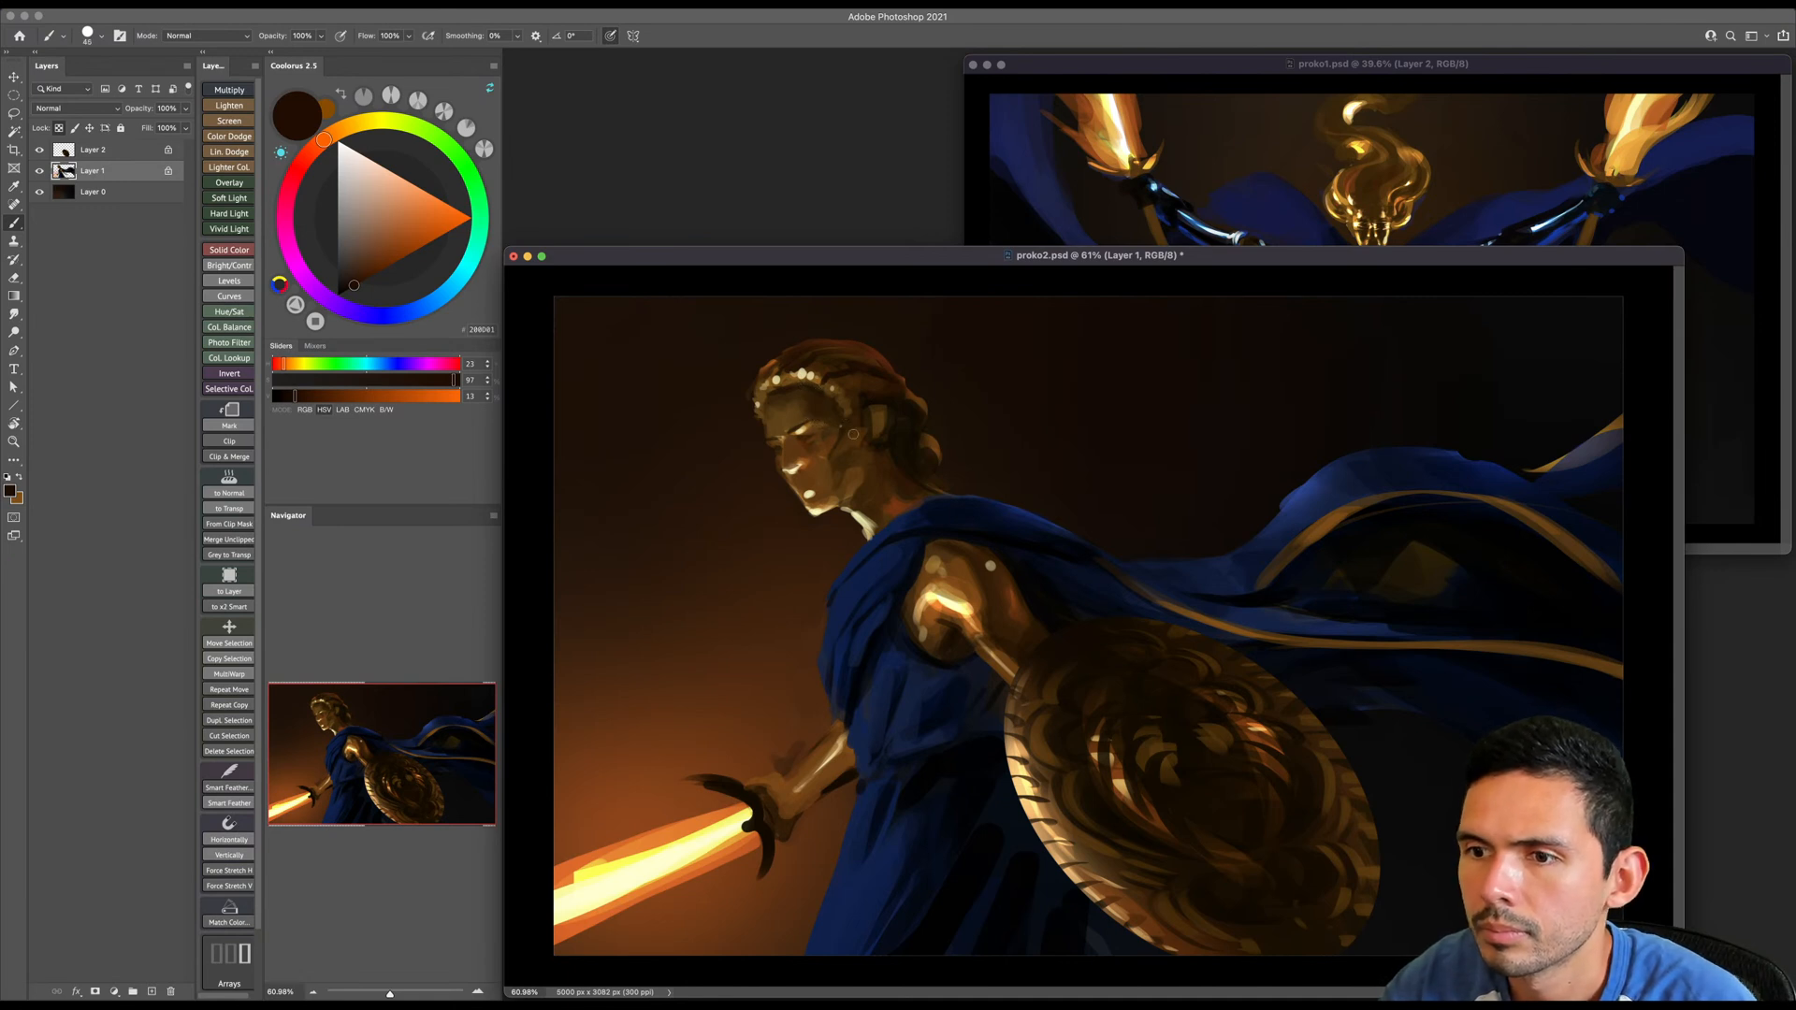
- Touch up the sword hand beside the crossguard with very dark brown and enlarge the brush
{"action": "key", "text": "bracketright"}
{"action": "left_click_drag", "start_coordinate": [764, 797], "coordinate": [771, 815]}
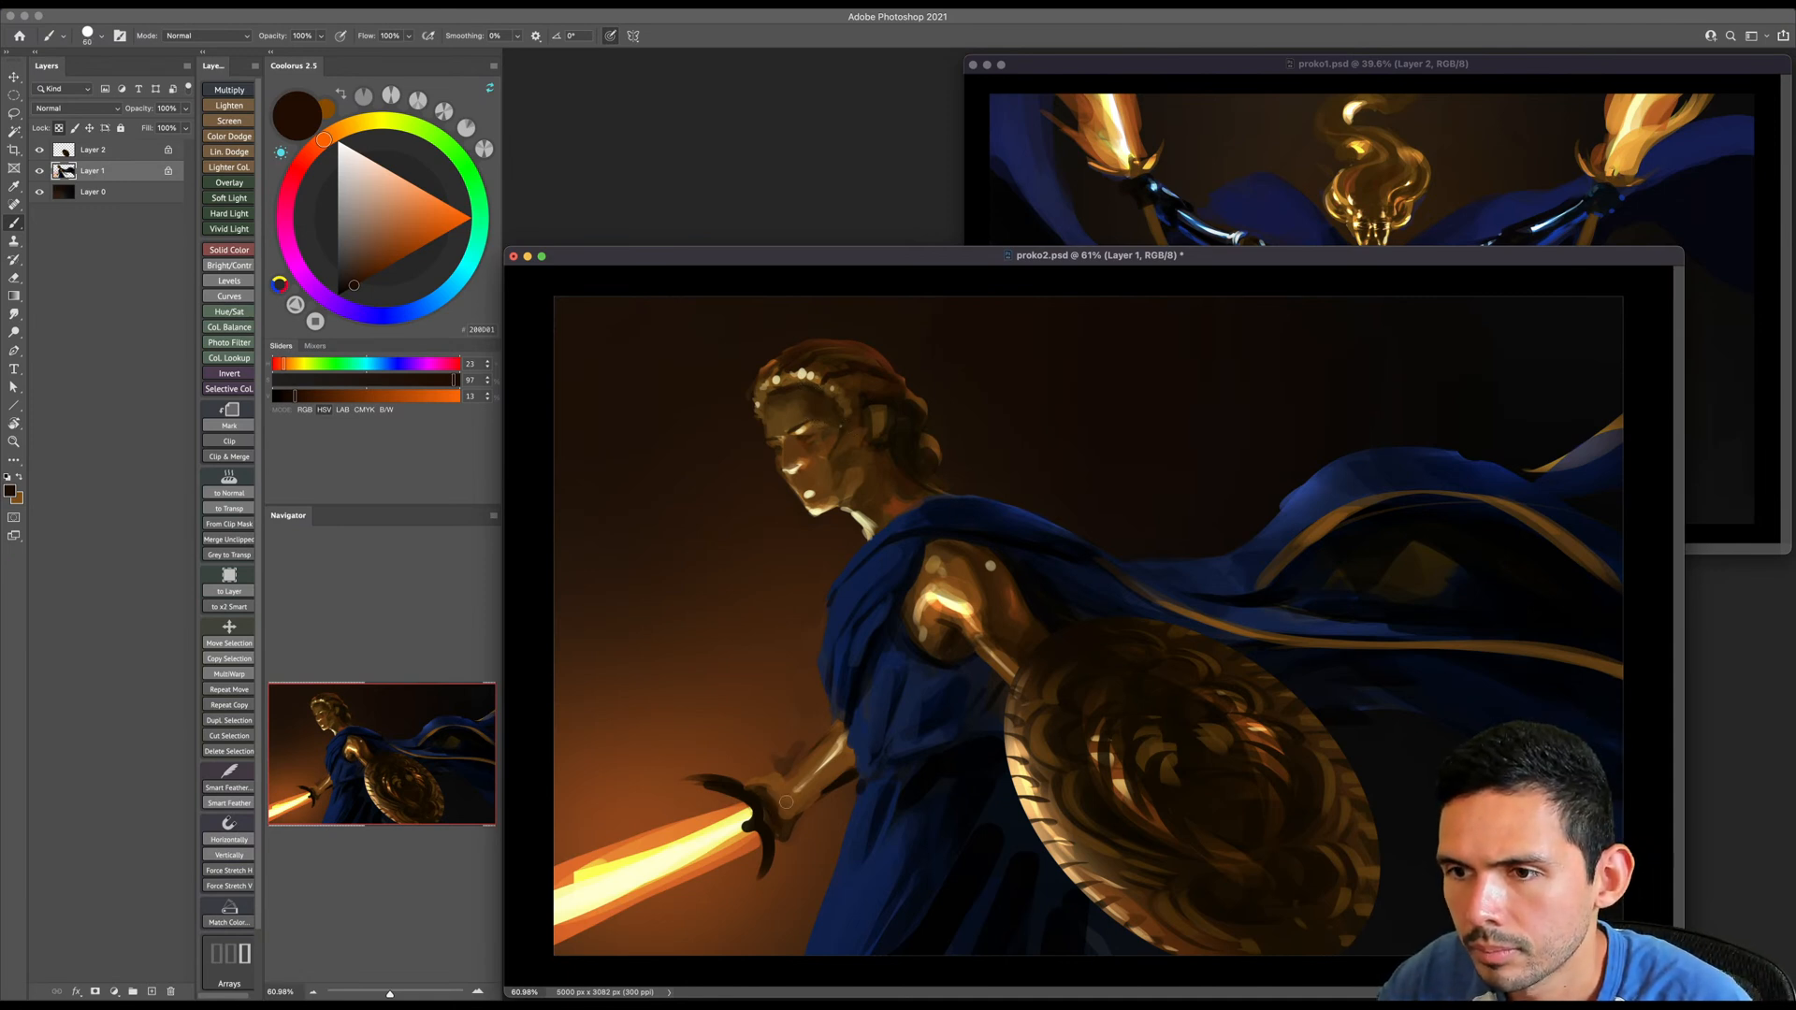
{"action": "key", "text": "bracketright"}
{"action": "key", "text": "bracketright"}
{"action": "key", "text": "bracketright"}
{"action": "key", "text": "bracketright"}
{"action": "key", "text": "bracketright"}
{"action": "key", "text": "bracketright"}
{"action": "key", "text": "bracketleft"}
{"action": "left_click", "coordinate": [800, 781], "text": "alt"}
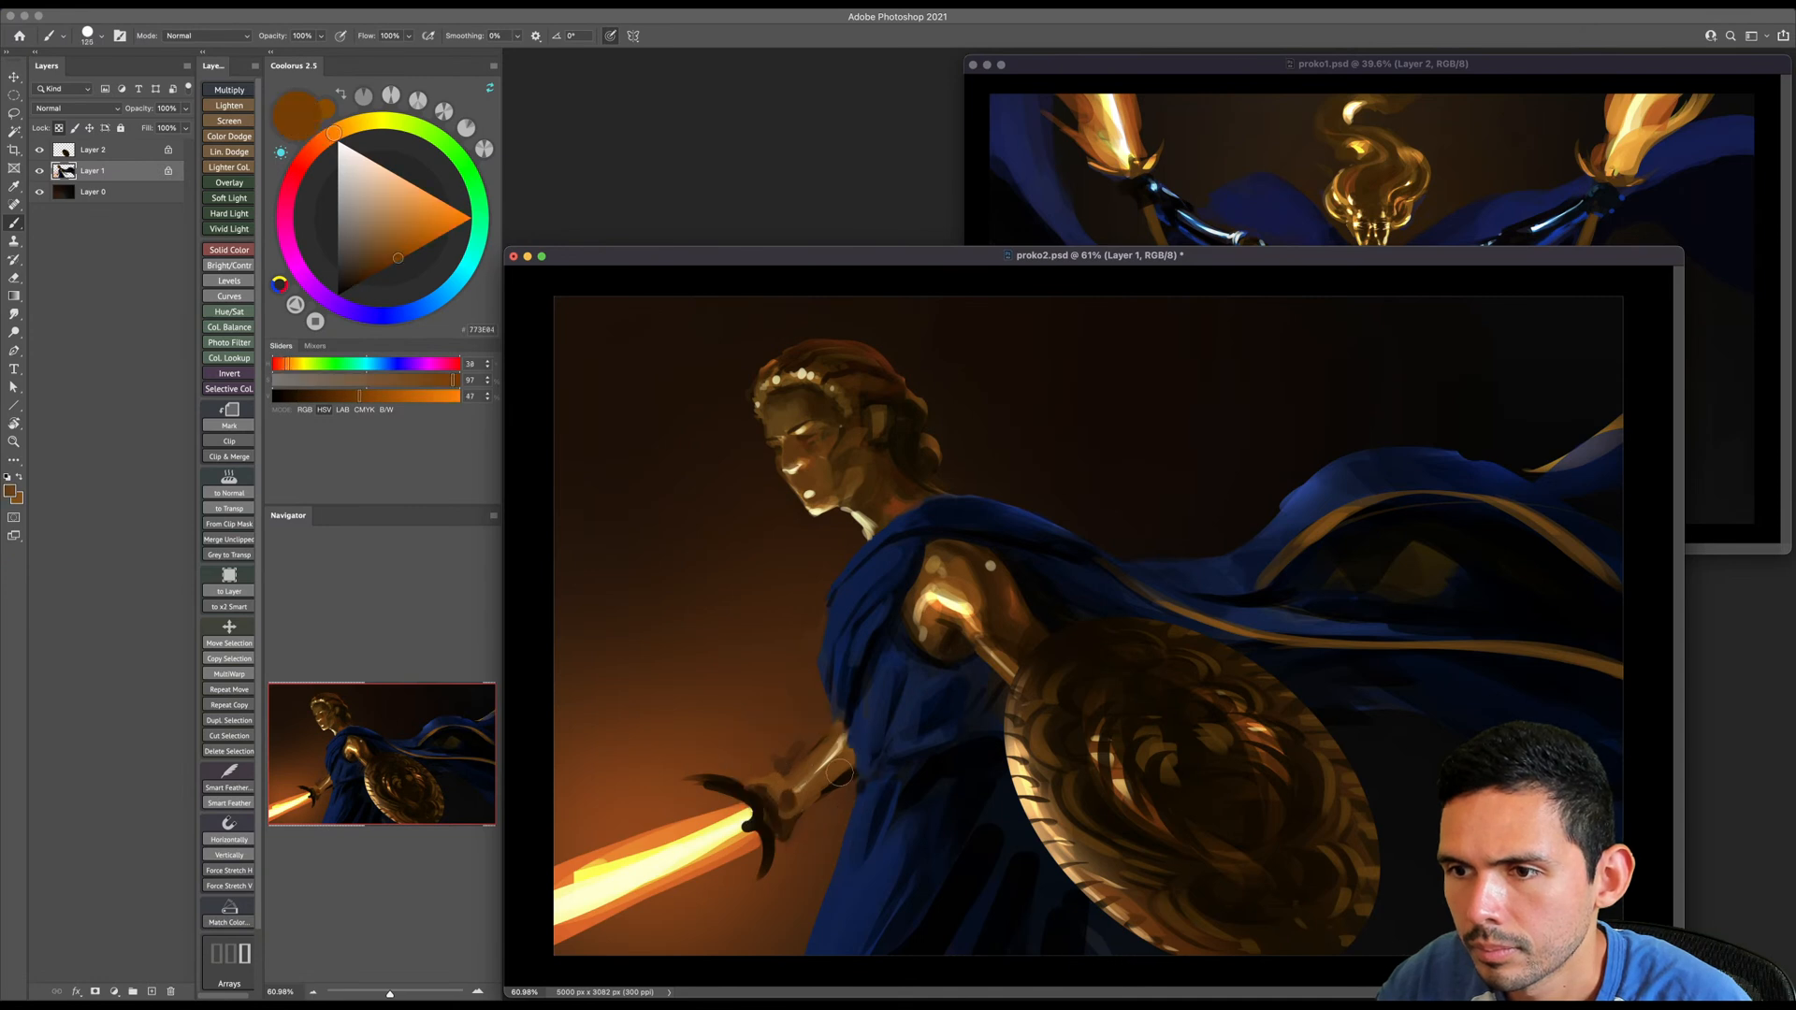
{"action": "left_click_drag", "start_coordinate": [842, 785], "coordinate": [810, 816]}
{"action": "key", "text": "super+z"}
- Sample warm browns from the background and paint out the dark marks under the sword forearm, reducing the brush size
{"action": "left_click", "coordinate": [847, 806], "text": "alt"}
{"action": "key", "text": "bracketleft"}
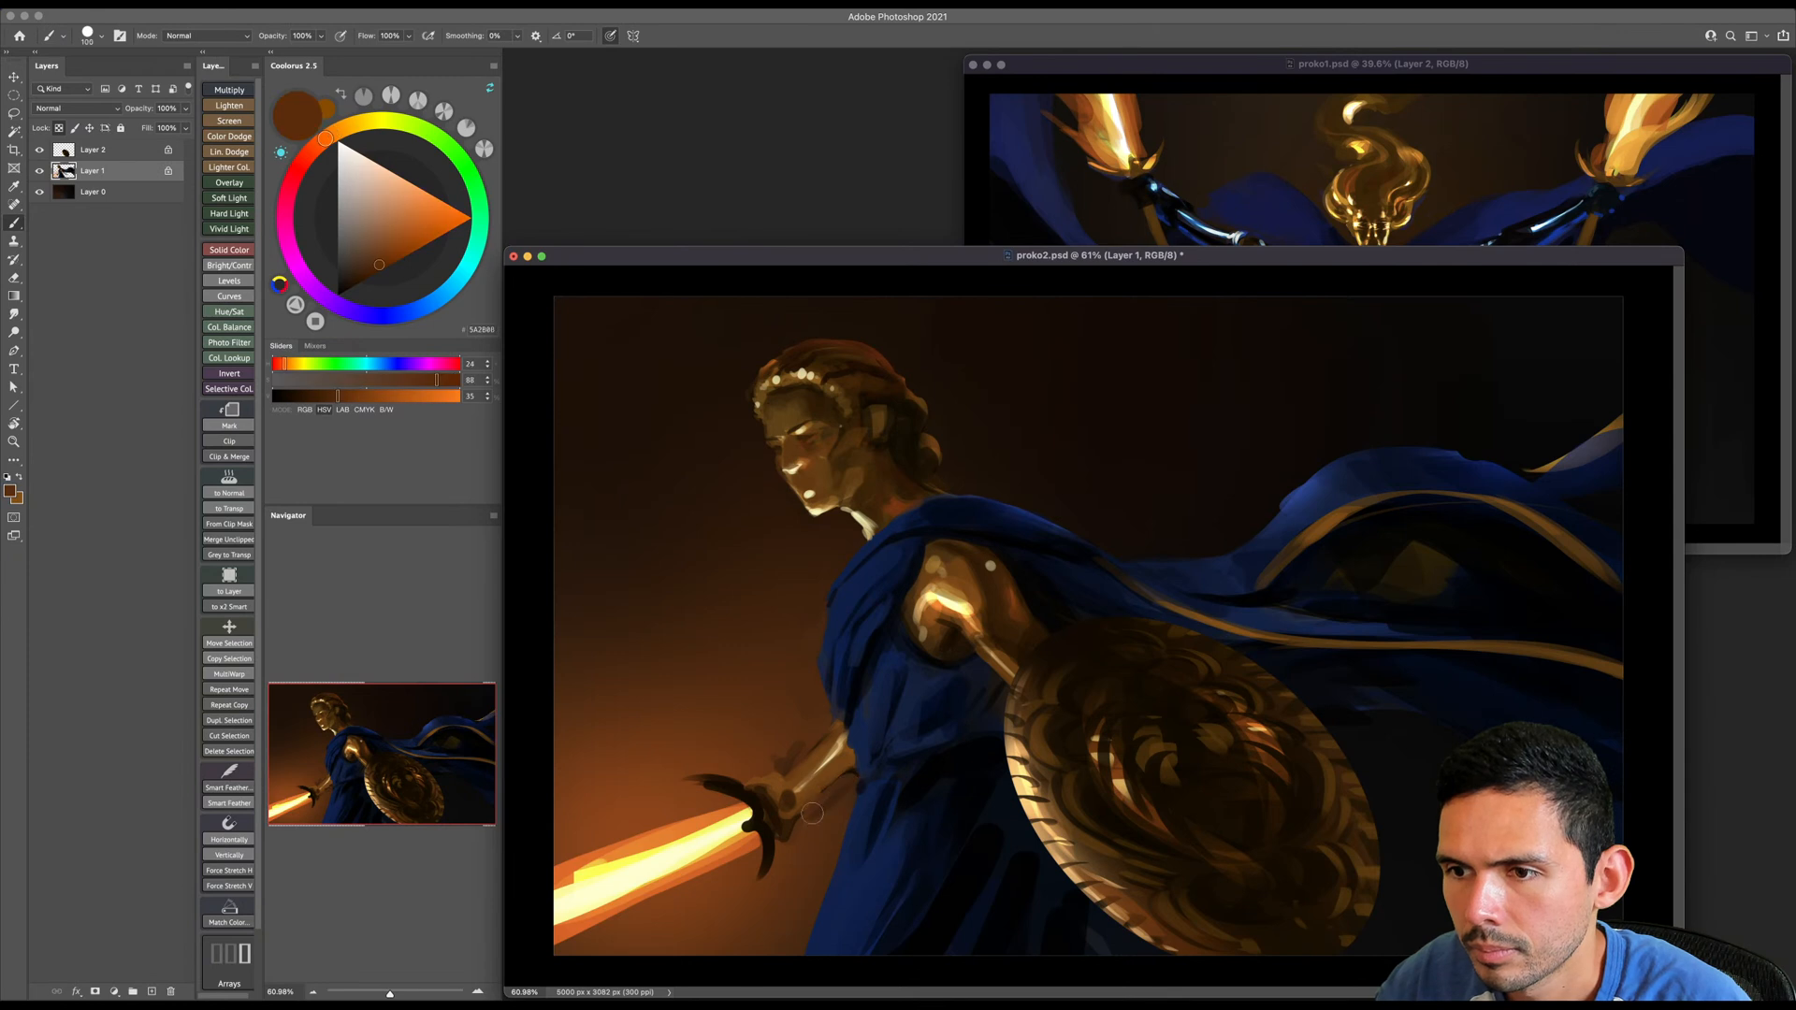
{"action": "right_click", "coordinate": [831, 709], "text": "shift"}
{"action": "left_click", "coordinate": [853, 738]}
{"action": "key", "text": "slash"}
{"action": "left_click", "coordinate": [840, 794], "text": "alt"}
{"action": "key", "text": "bracketleft"}
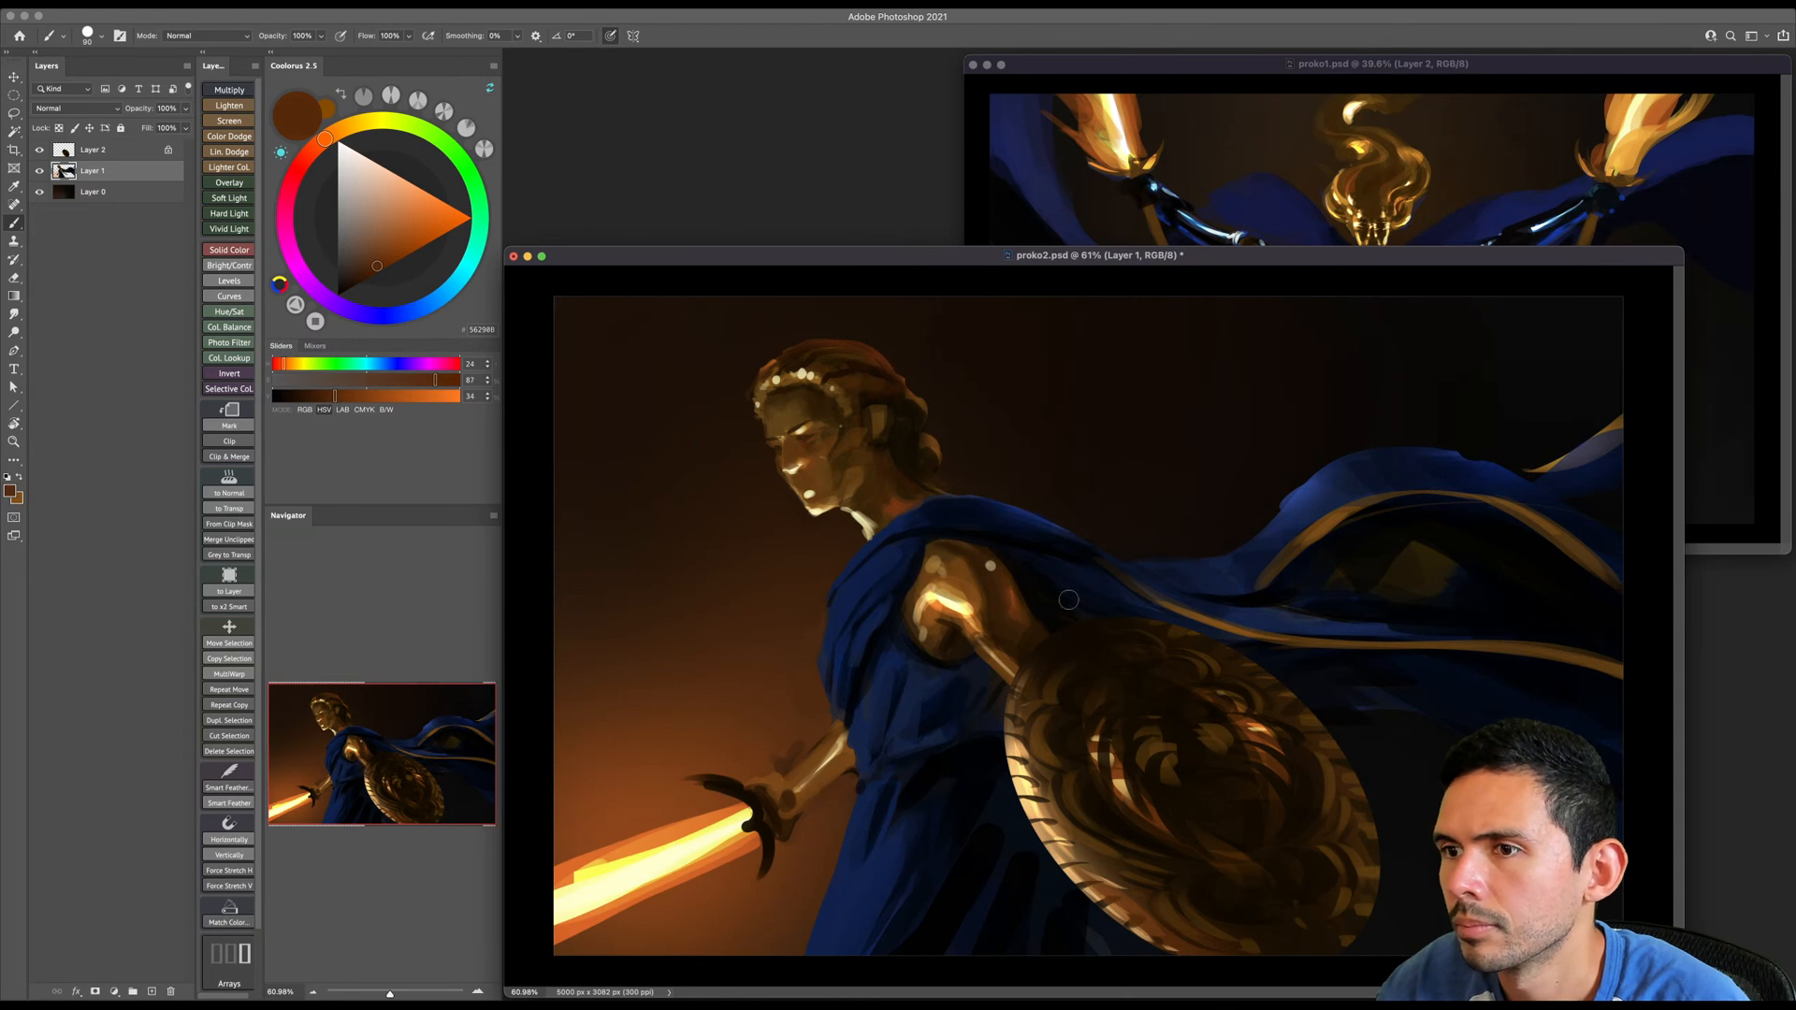
- Sample near-black, deepen the cloak shadow behind the shield arm with a larger brush, and save the file
{"action": "left_click", "coordinate": [1016, 568], "text": "alt"}
{"action": "key", "text": "bracketright"}
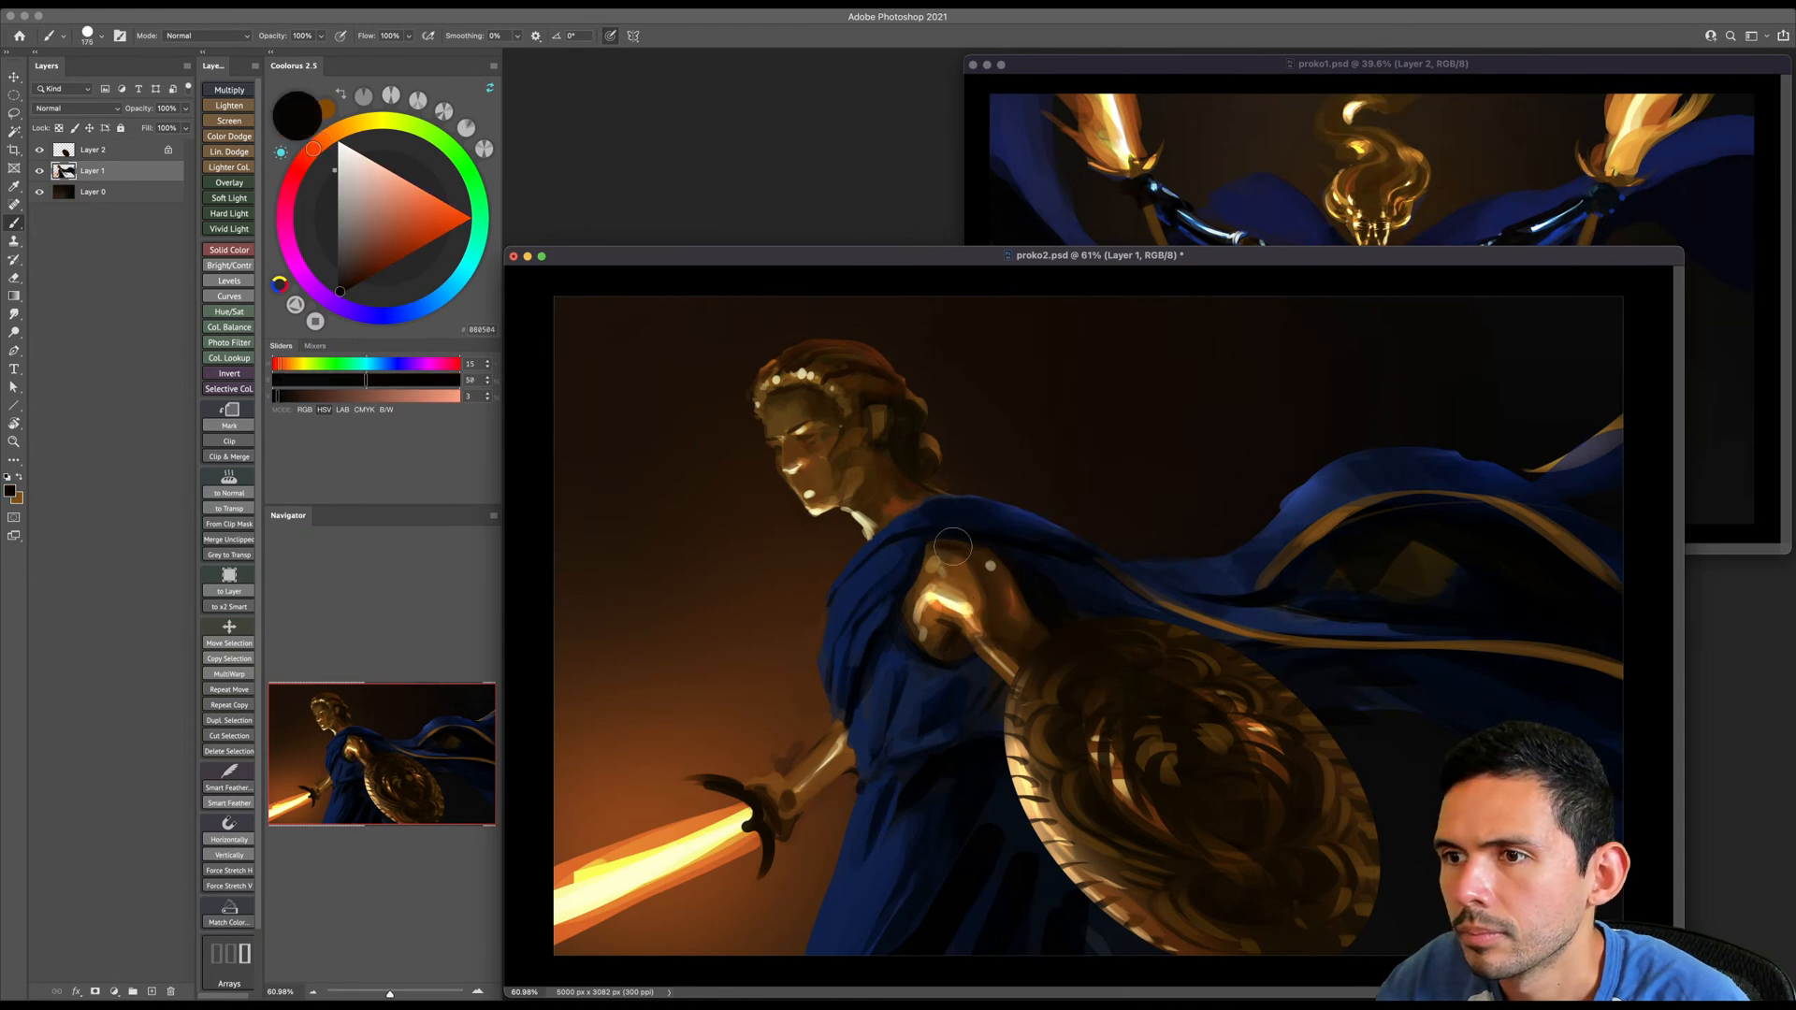
{"action": "key", "text": "bracketright"}
{"action": "left_click_drag", "start_coordinate": [1123, 566], "coordinate": [1071, 601]}
{"action": "key", "text": "bracketleft"}
{"action": "key", "text": "bracketleft"}
{"action": "key", "text": "bracketleft"}
{"action": "key", "text": "super+s"}
- Sample a golden brown from the sword hand and repaint the curved crossguard with it, varying the brush size
{"action": "left_click_drag", "start_coordinate": [840, 804], "coordinate": [982, 780]}
{"action": "key", "text": "bracketleft"}
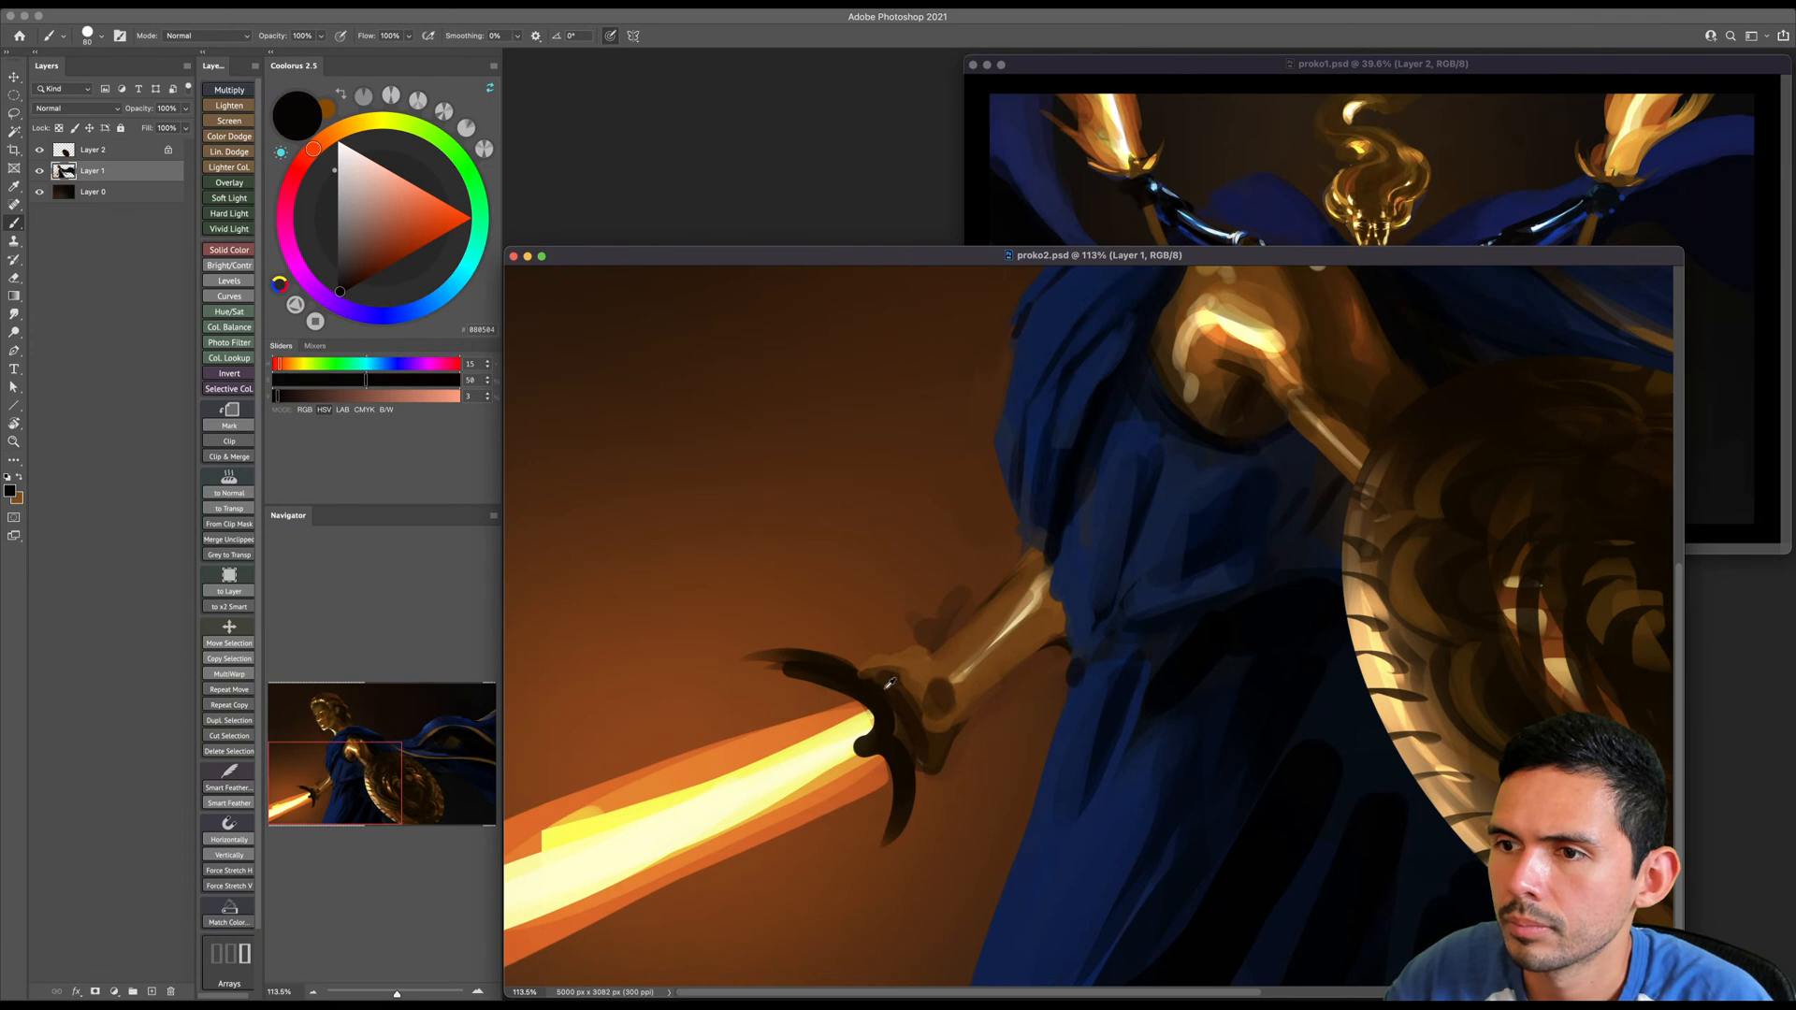
{"action": "left_click", "coordinate": [888, 682], "text": "alt"}
{"action": "mouse_move", "coordinate": [784, 672]}
{"action": "left_mouse_down"}
{"action": "mouse_move", "coordinate": [867, 704]}
{"action": "mouse_move", "coordinate": [886, 774]}
{"action": "left_mouse_up"}
{"action": "key", "text": "bracketright"}
{"action": "key", "text": "bracketleft"}
{"action": "mouse_move", "coordinate": [894, 785]}
{"action": "left_mouse_down"}
{"action": "mouse_move", "coordinate": [874, 862]}
{"action": "mouse_move", "coordinate": [898, 785]}
{"action": "mouse_move", "coordinate": [887, 844]}
{"action": "mouse_move", "coordinate": [868, 733]}
{"action": "mouse_move", "coordinate": [736, 659]}
{"action": "mouse_move", "coordinate": [882, 731]}
{"action": "left_mouse_up"}
{"action": "key", "text": "bracketleft"}
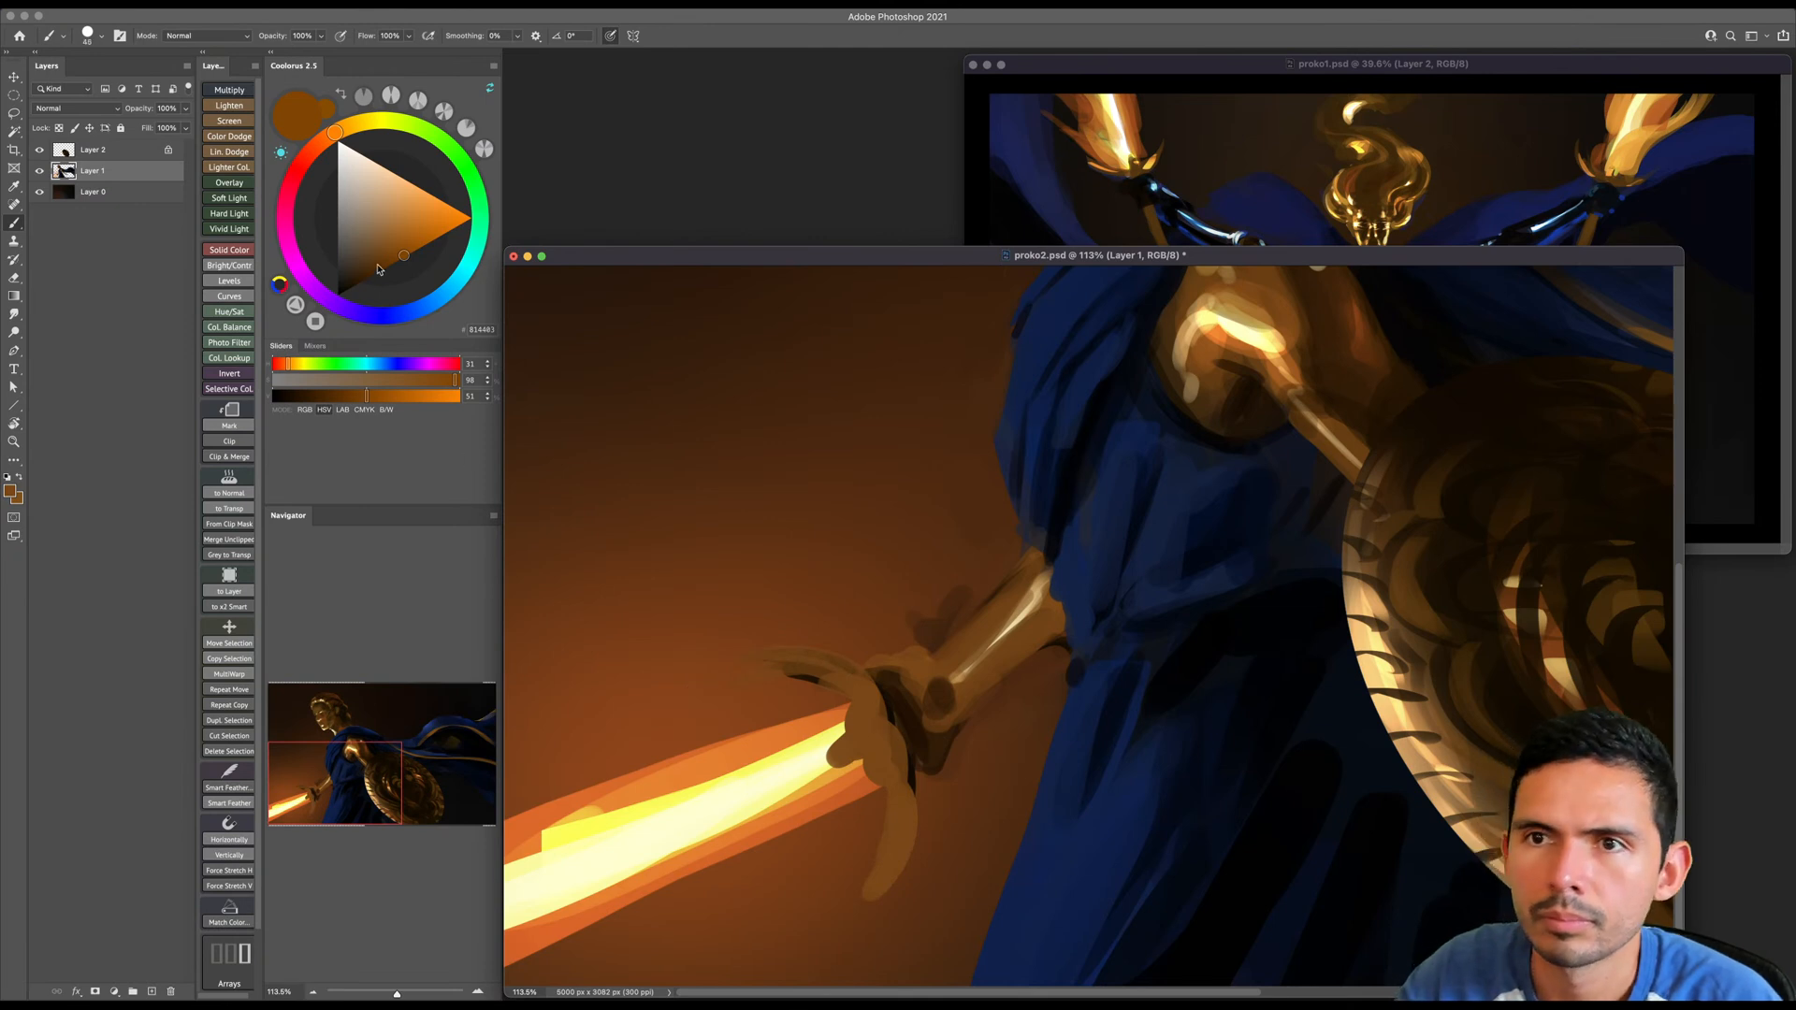
- Darken the brown and add fine shading strokes to the crossguard's centre, the knuckles and the base of the blade
{"action": "left_click_drag", "start_coordinate": [378, 263], "coordinate": [375, 273]}
{"action": "key", "text": "bracketleft"}
{"action": "mouse_move", "coordinate": [862, 717]}
{"action": "left_mouse_down"}
{"action": "mouse_move", "coordinate": [851, 747]}
{"action": "mouse_move", "coordinate": [869, 748]}
{"action": "left_mouse_up"}
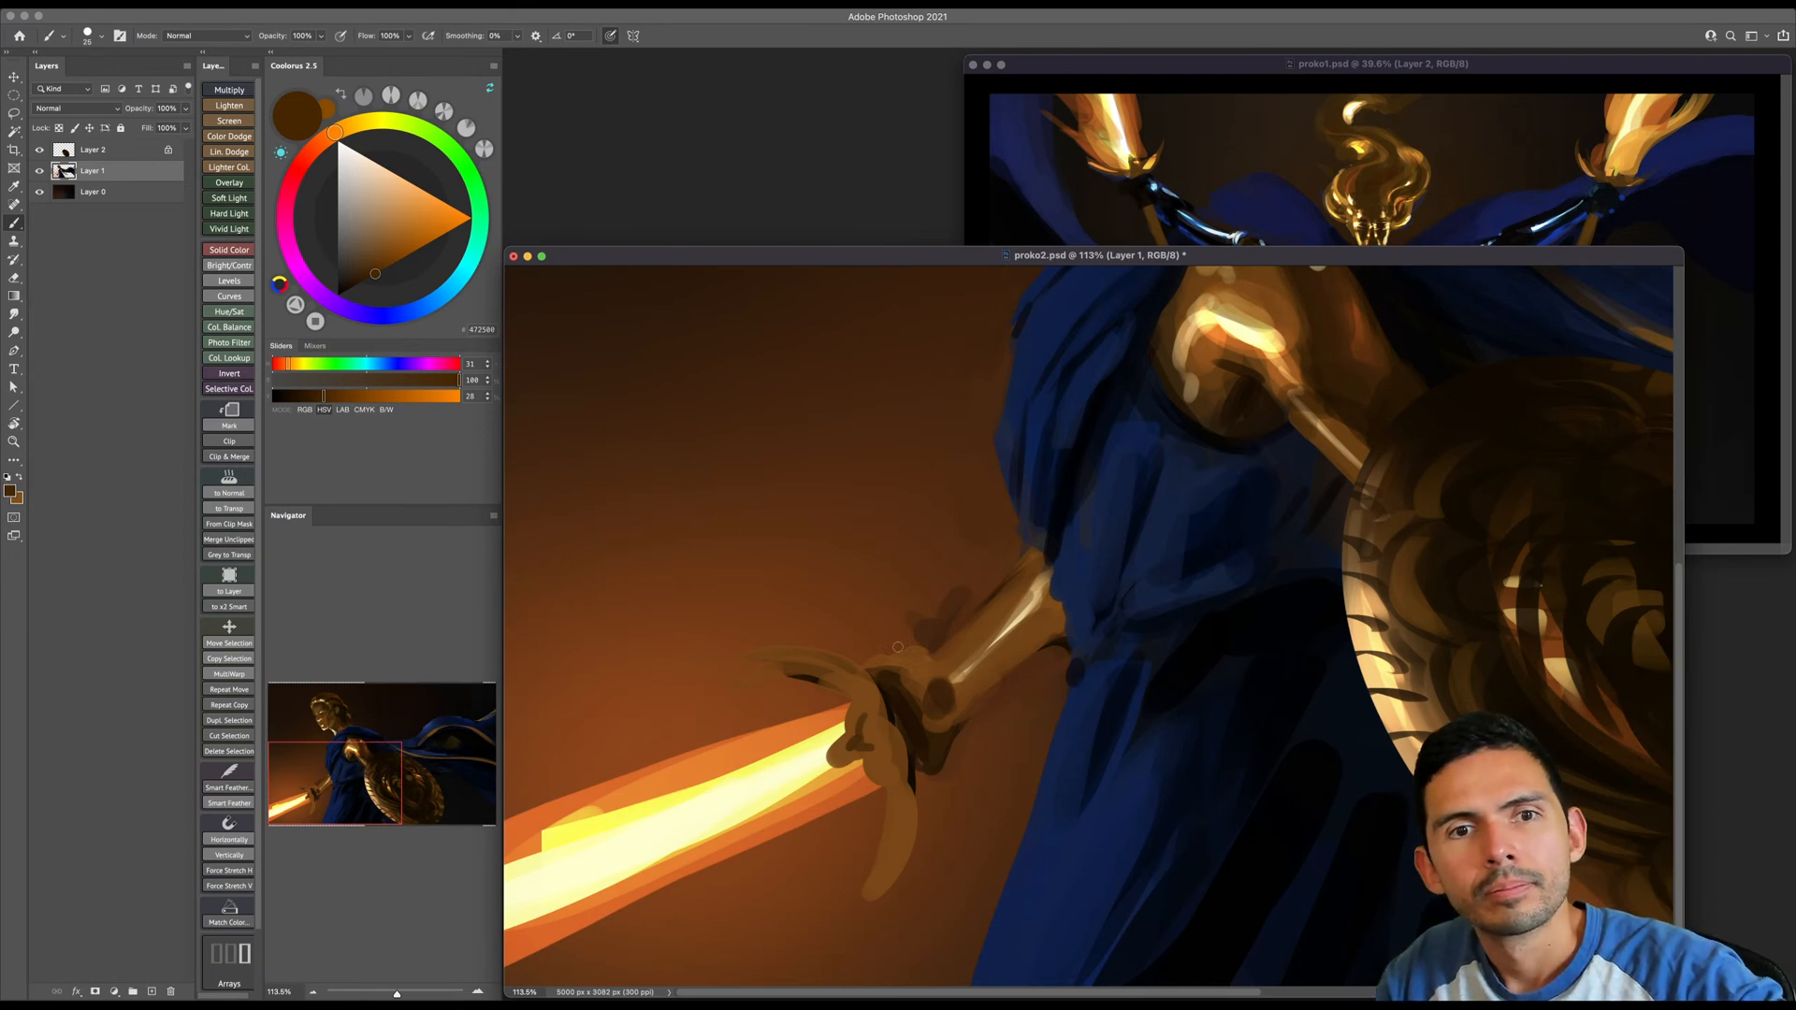
{"action": "left_click_drag", "start_coordinate": [876, 687], "coordinate": [846, 711]}
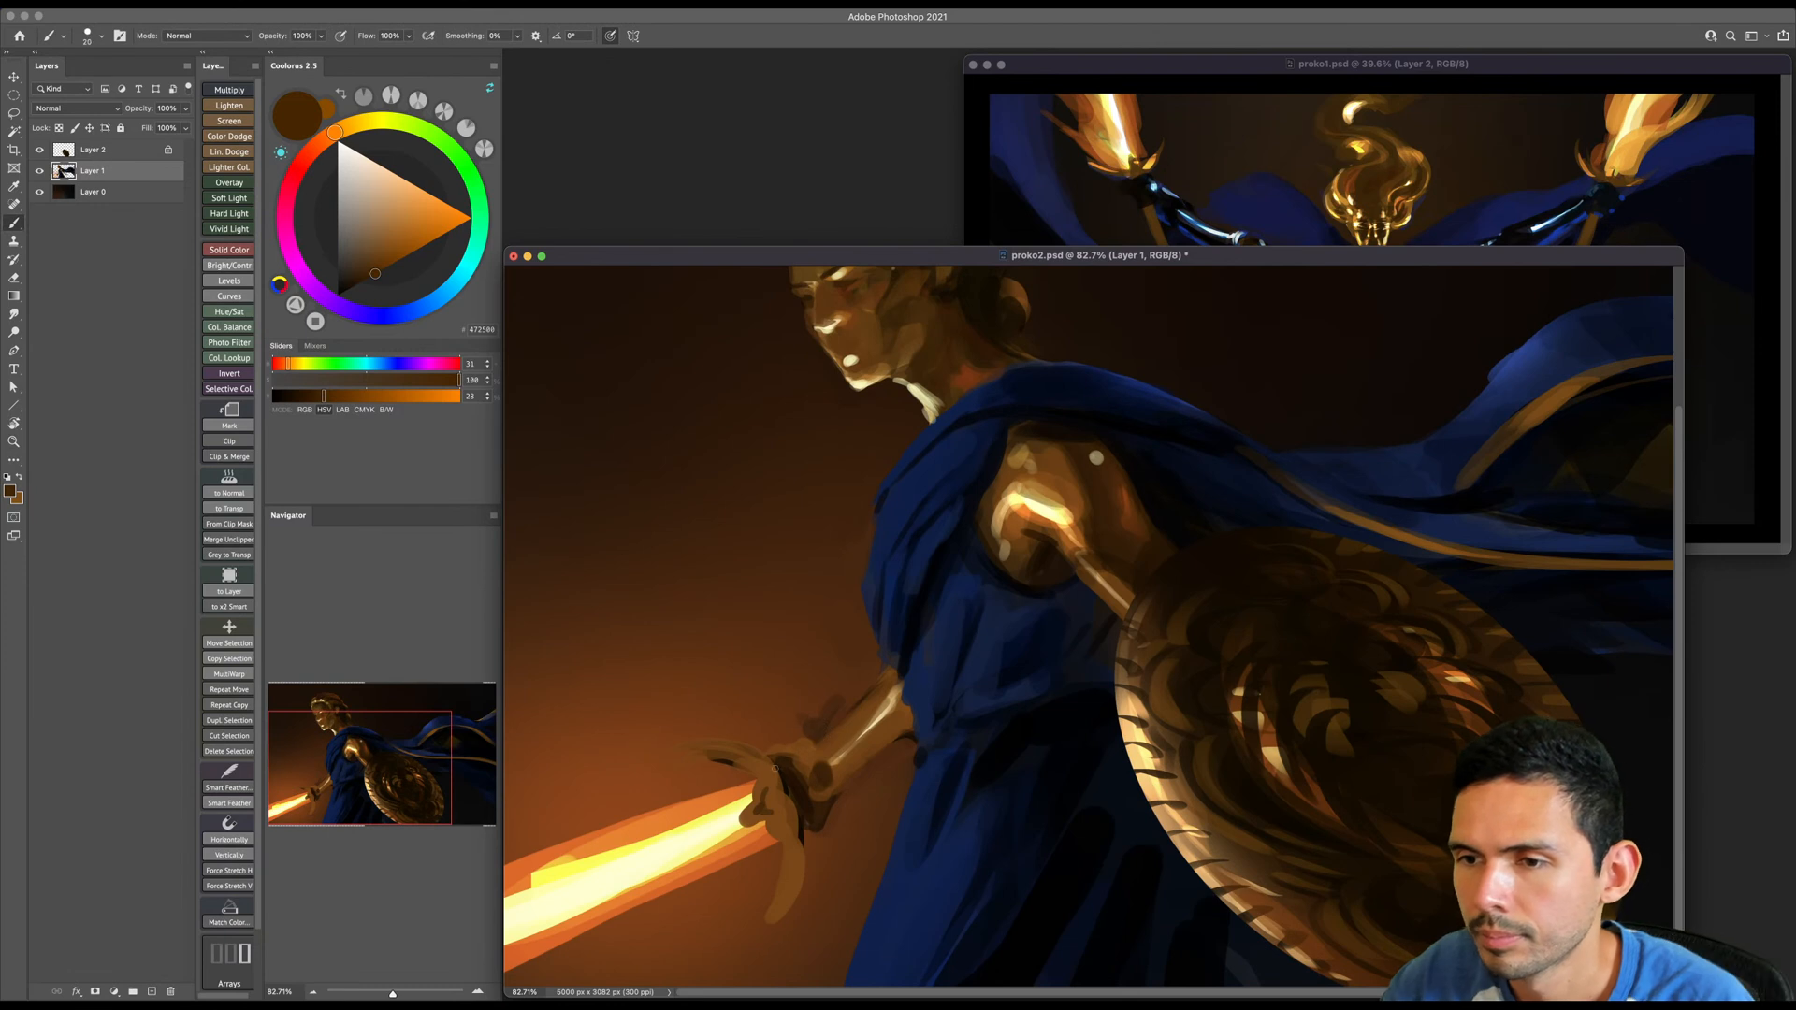
{"action": "key", "text": "bracketright"}
{"action": "mouse_move", "coordinate": [681, 853]}
{"action": "left_mouse_down"}
{"action": "mouse_move", "coordinate": [765, 804]}
{"action": "mouse_move", "coordinate": [694, 838]}
{"action": "left_mouse_up"}
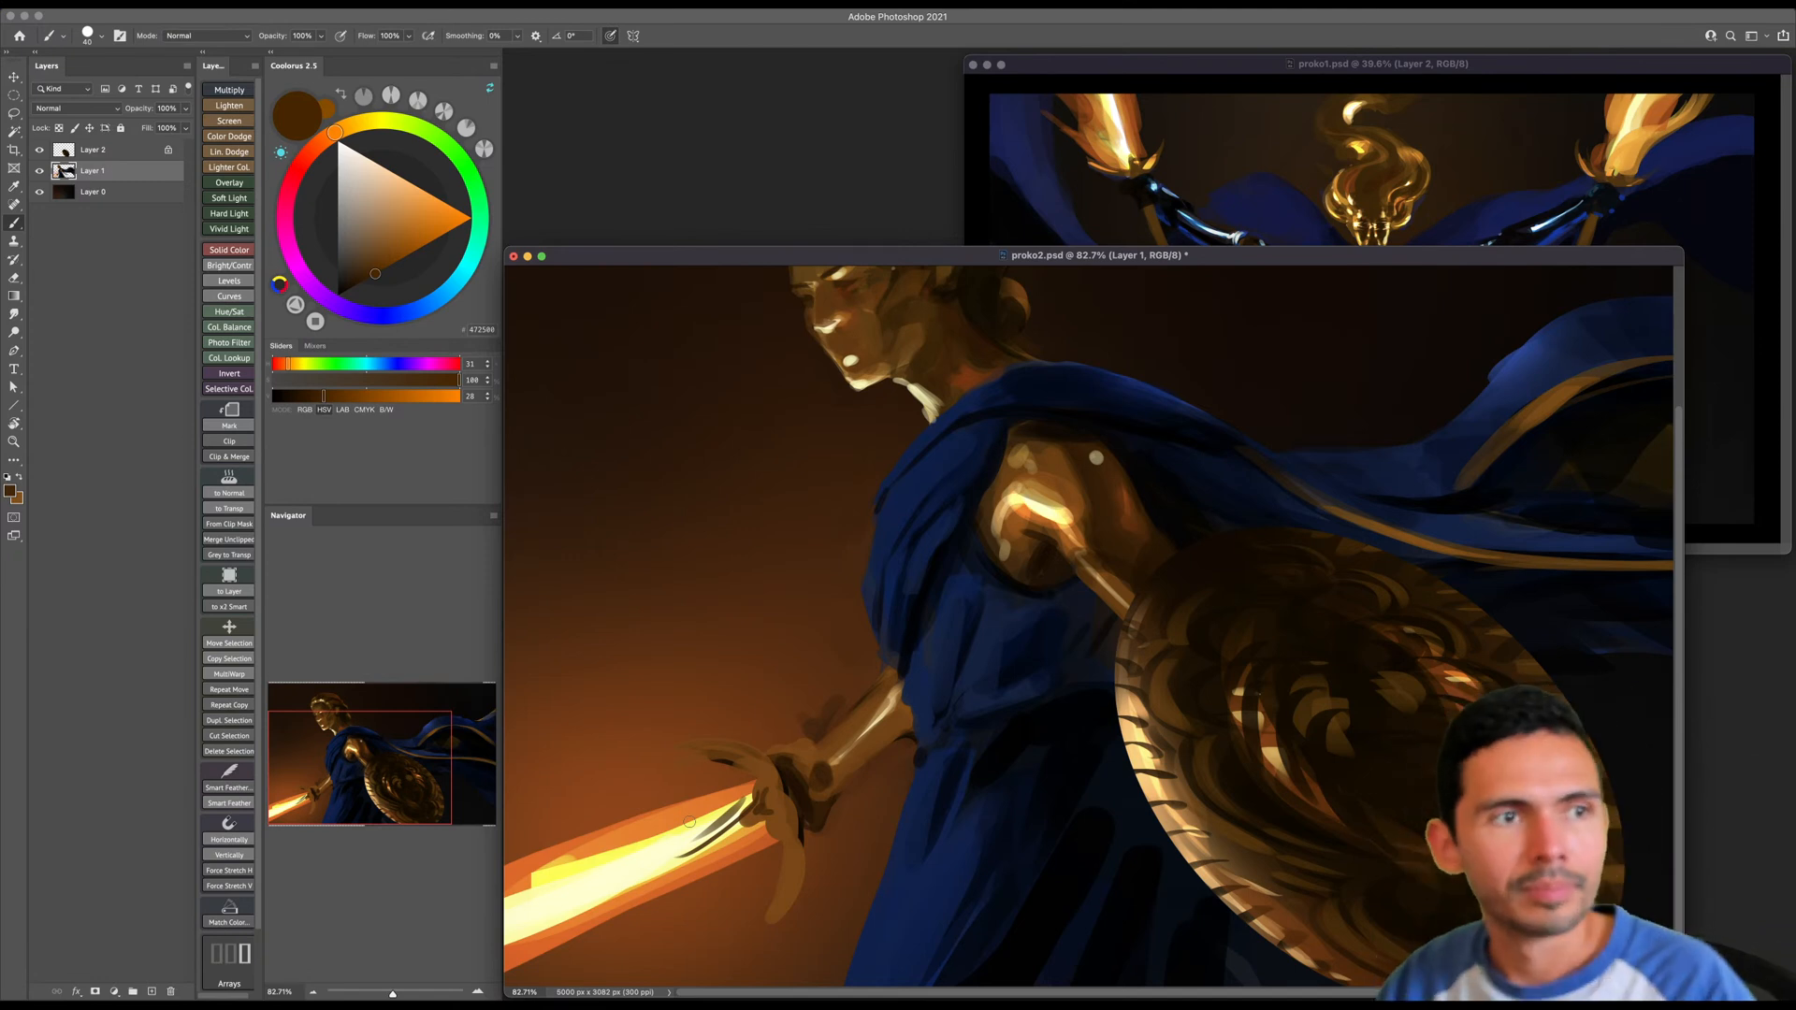
- Sample browns from the forearm and hand and repaint the wrist and back of the sword hand with a smaller brush
{"action": "left_click", "coordinate": [828, 746], "text": "alt"}
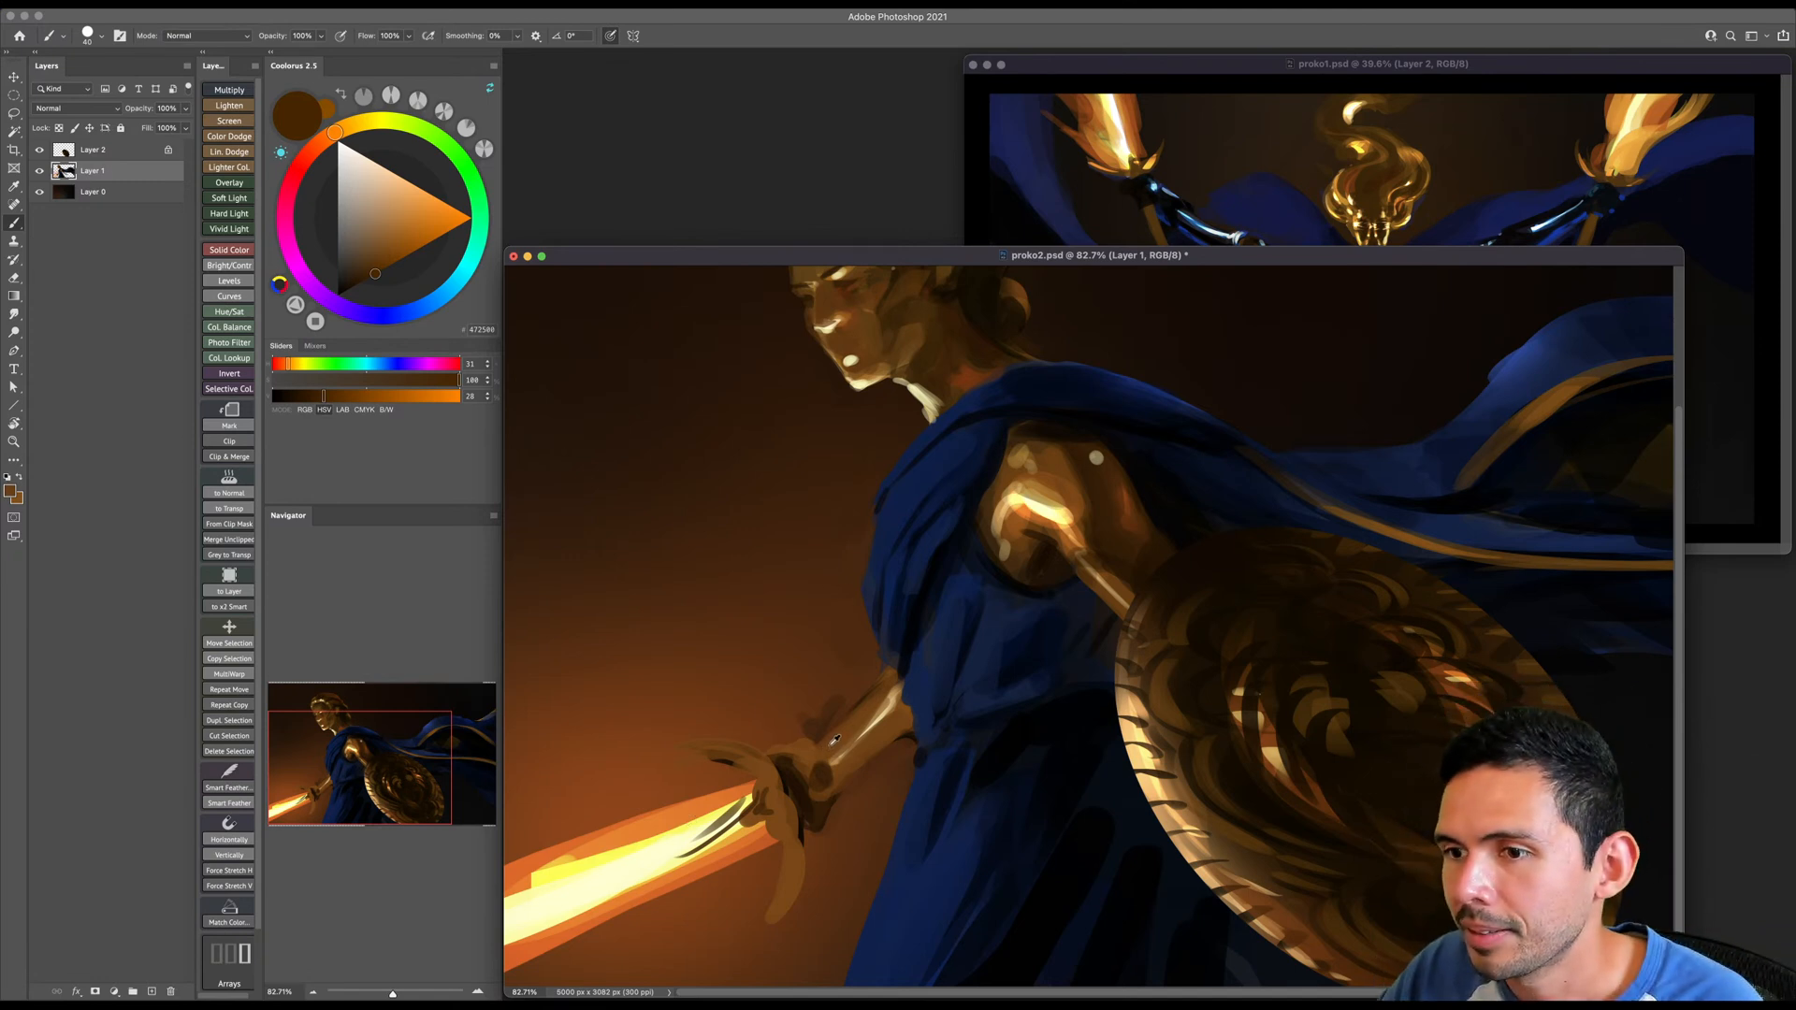
{"action": "key", "text": "e"}
{"action": "key", "text": "b"}
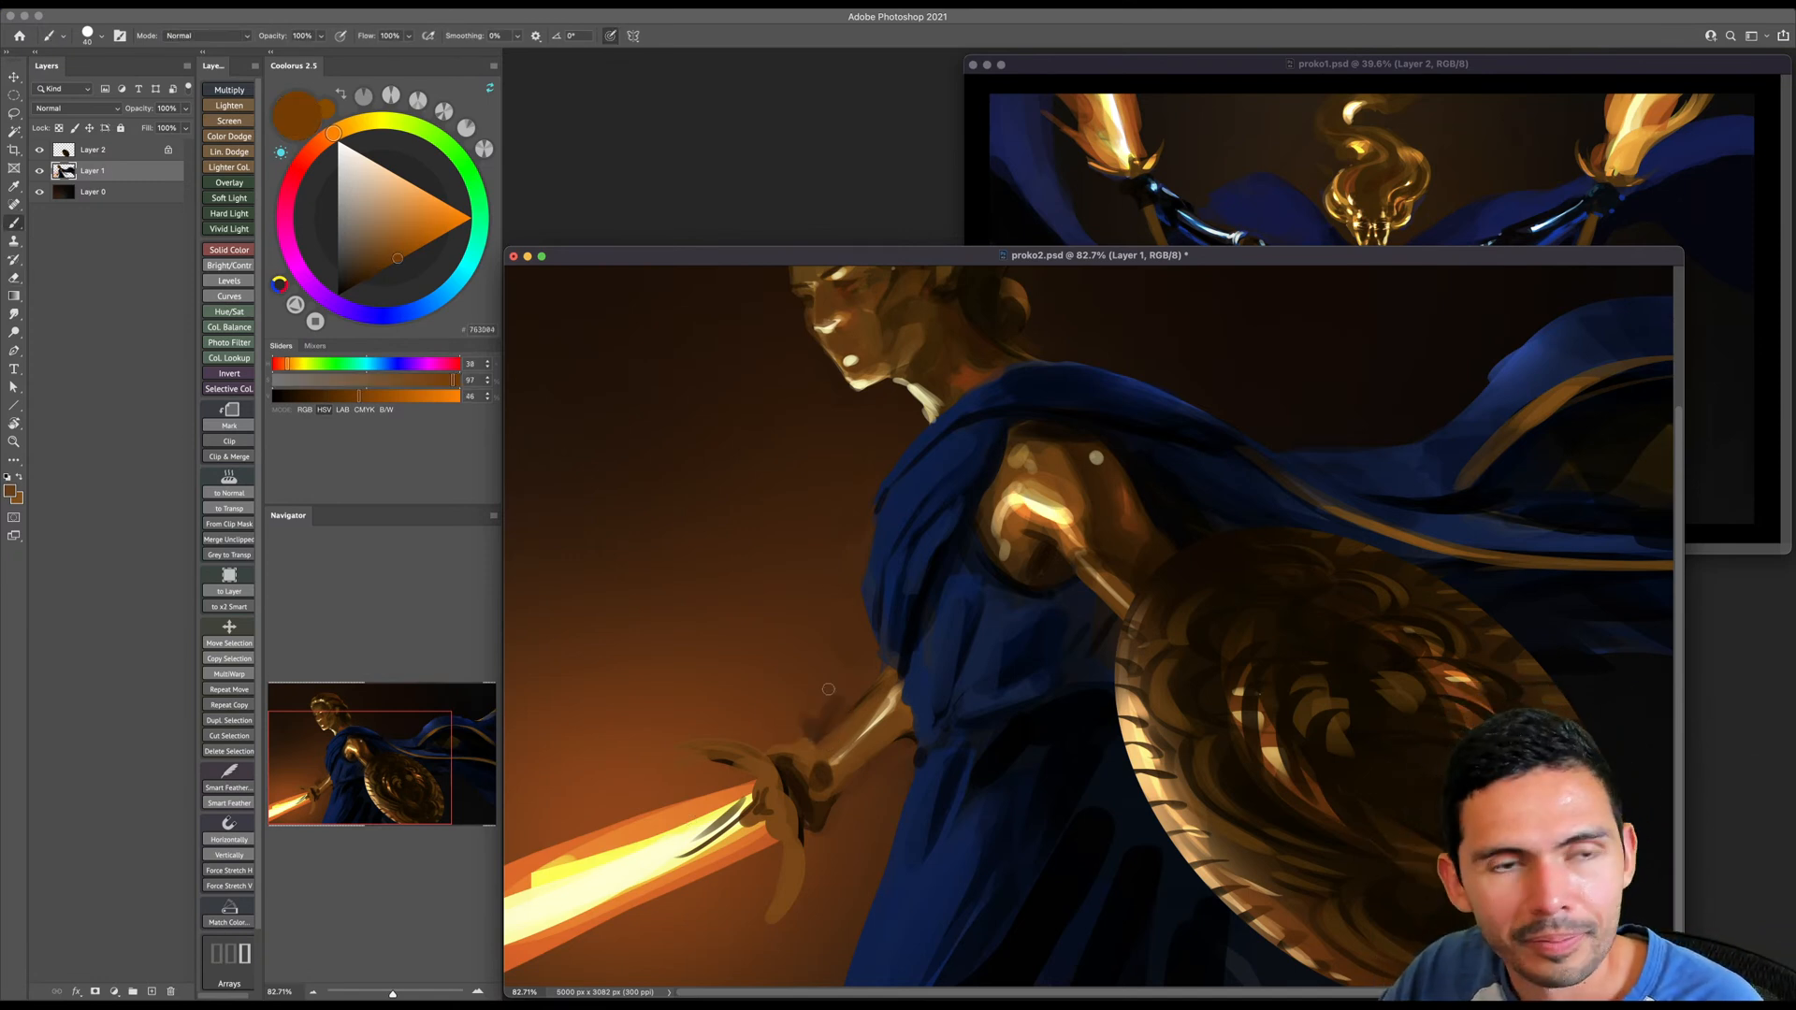
{"action": "left_click", "coordinate": [805, 761], "text": "alt"}
{"action": "key", "text": "["}
{"action": "mouse_move", "coordinate": [806, 779]}
{"action": "left_mouse_down"}
{"action": "mouse_move", "coordinate": [811, 808]}
{"action": "mouse_move", "coordinate": [835, 796]}
{"action": "left_mouse_up"}
- Erase and paint out the stray dark marks above and below the sword forearm
{"action": "key", "text": "e"}
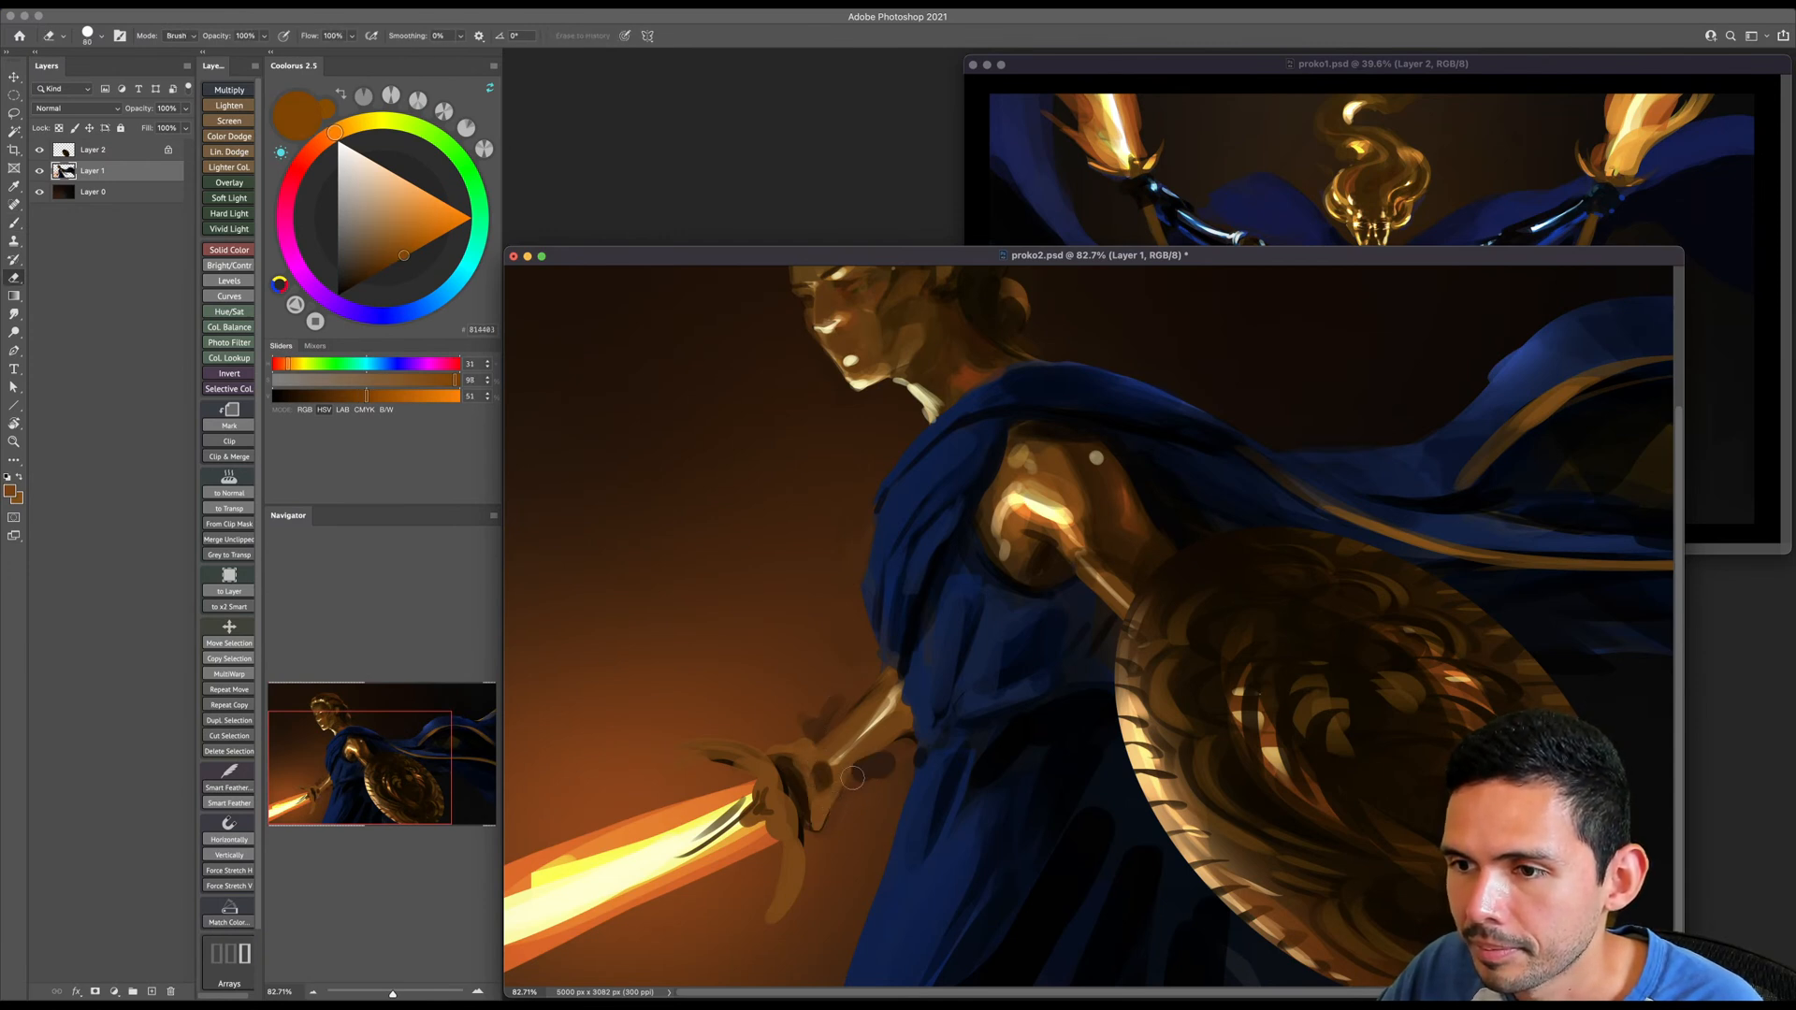
{"action": "key", "text": "b"}
{"action": "left_click", "coordinate": [848, 775], "text": "alt"}
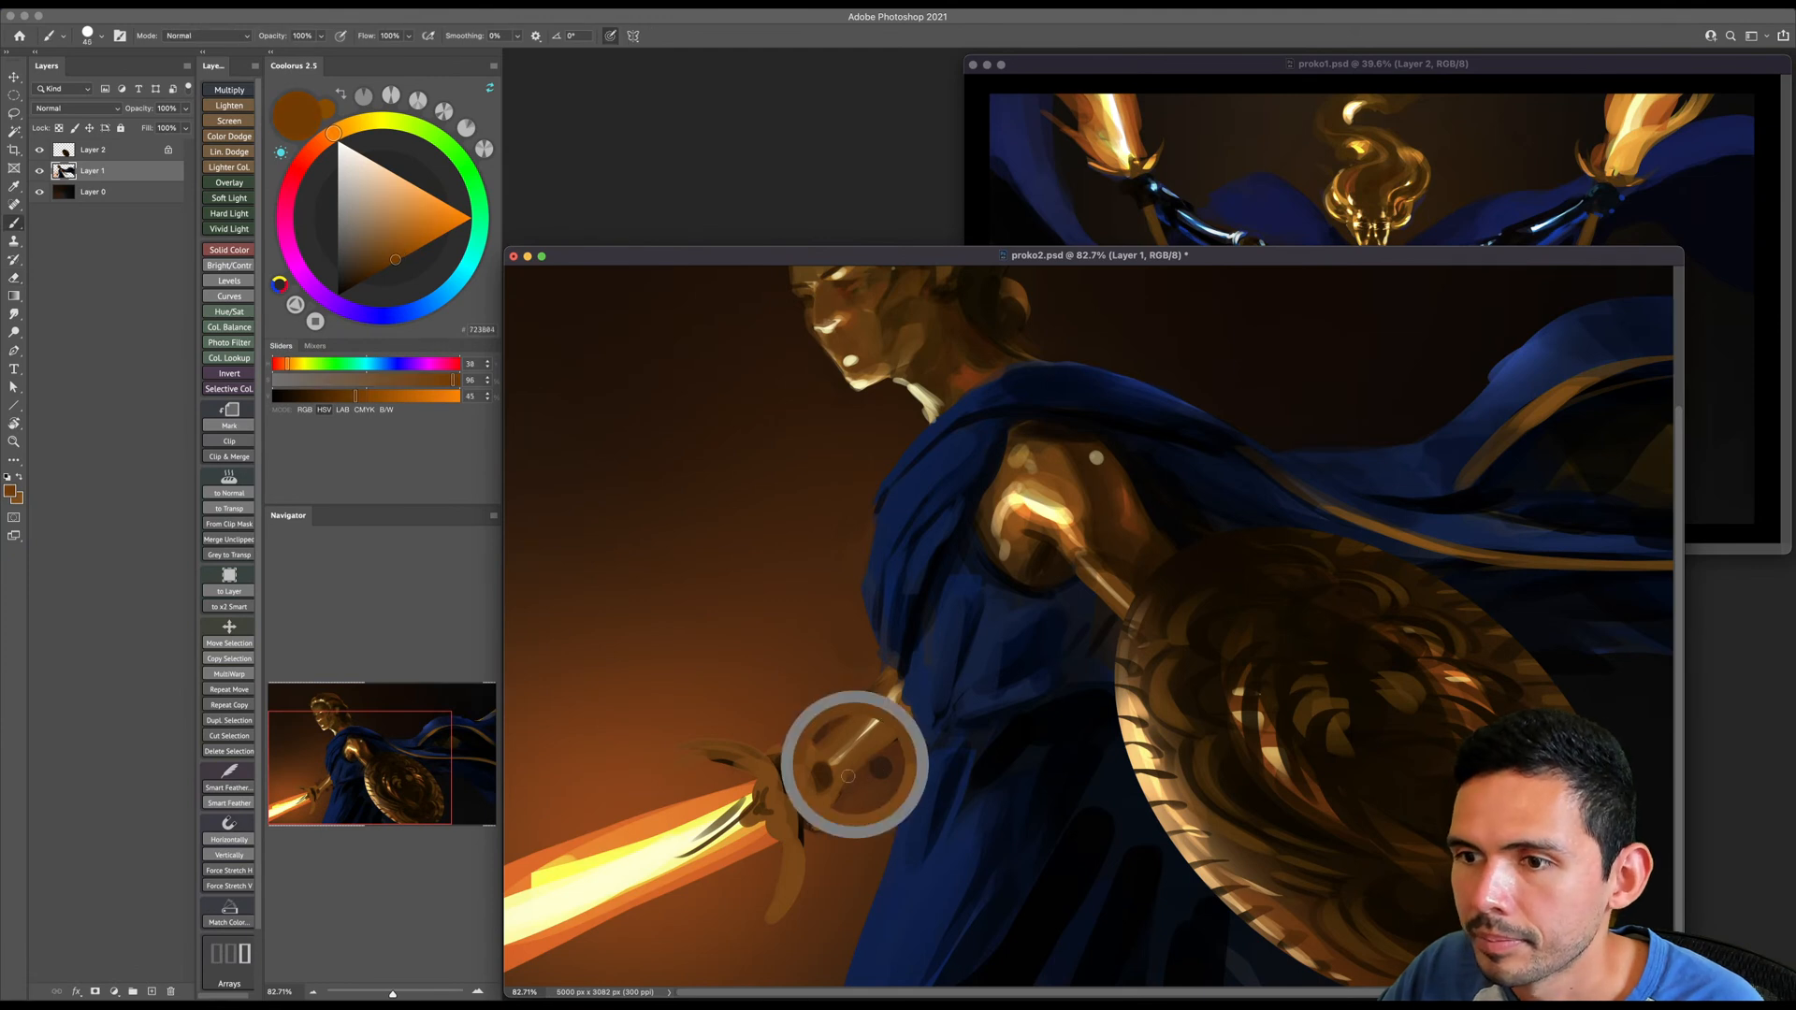
{"action": "left_click", "coordinate": [813, 697], "text": "alt"}
{"action": "left_click_drag", "start_coordinate": [806, 733], "coordinate": [846, 695]}
- Sample blues from the cloak and reshape the upper edge of its flying fold, varying the brush size
{"action": "left_click", "coordinate": [1287, 498], "text": "alt"}
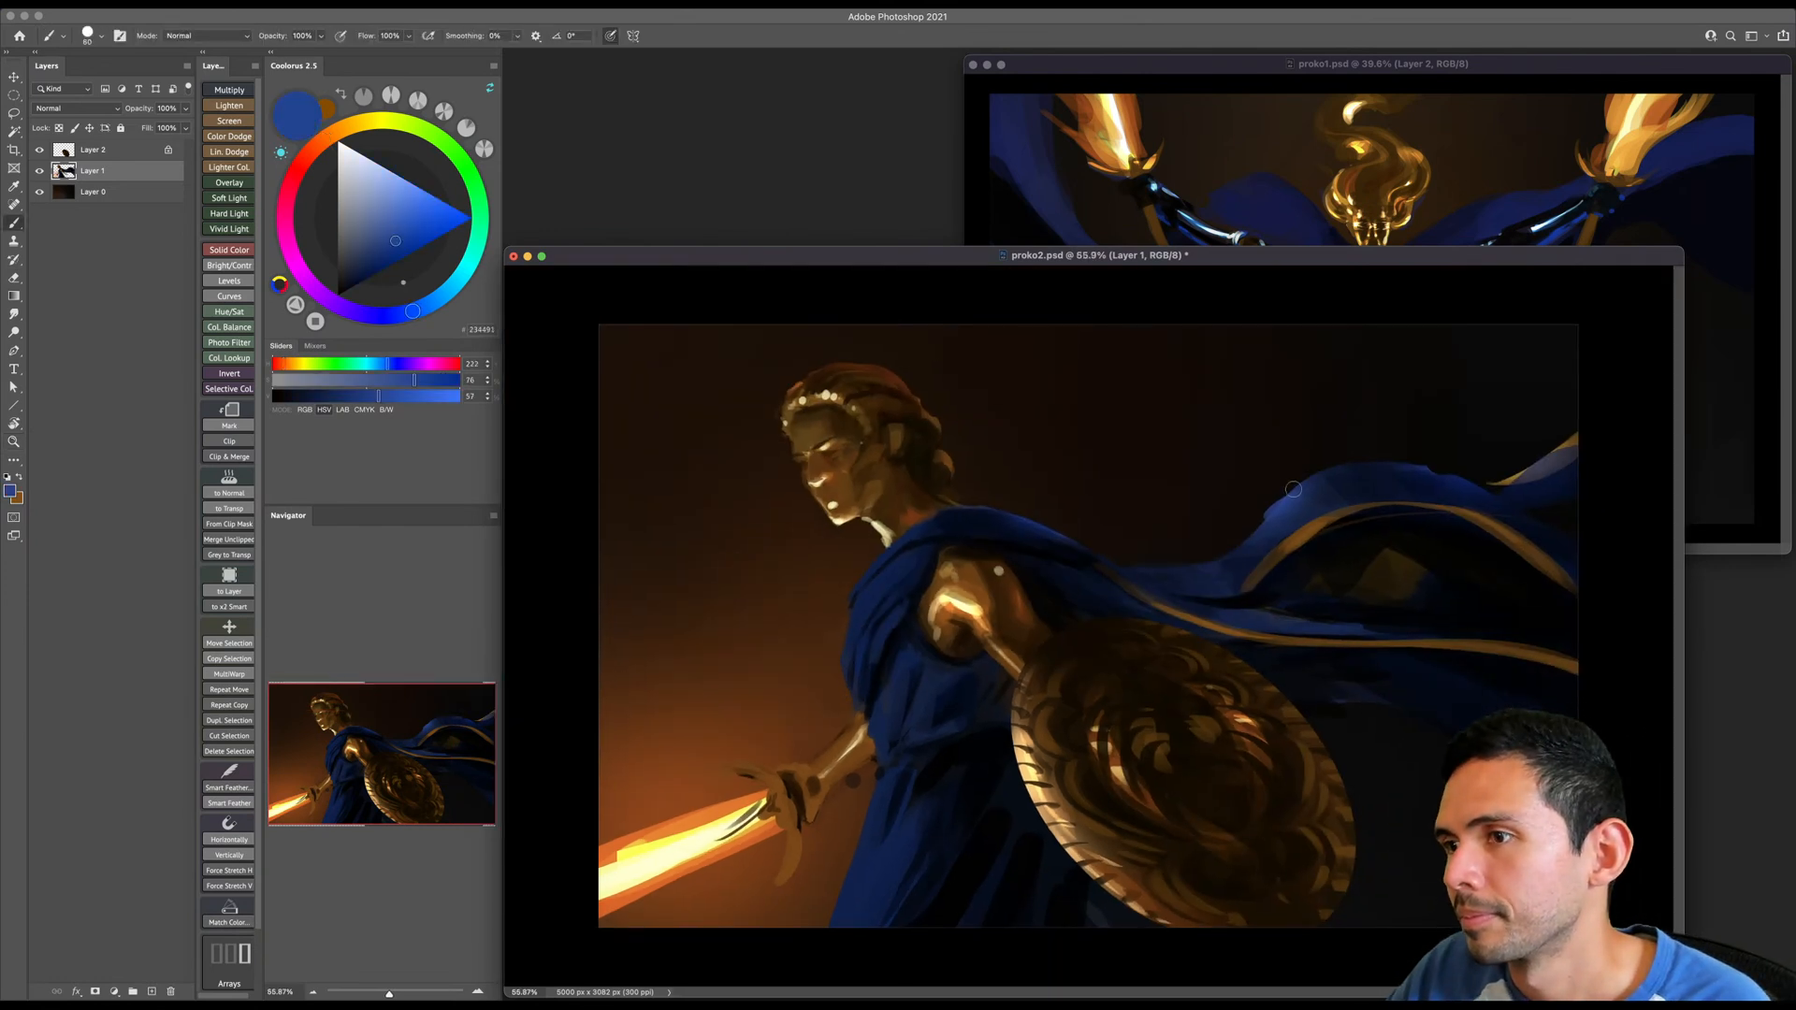
{"action": "left_click", "coordinate": [1246, 543], "text": "alt"}
{"action": "key", "text": "bracketright"}
{"action": "key", "text": "bracketright"}
{"action": "key", "text": "bracketright"}
{"action": "left_click_drag", "start_coordinate": [1320, 469], "coordinate": [1288, 484]}
{"action": "key", "text": "bracketleft"}
{"action": "left_click", "coordinate": [1347, 473], "text": "alt"}
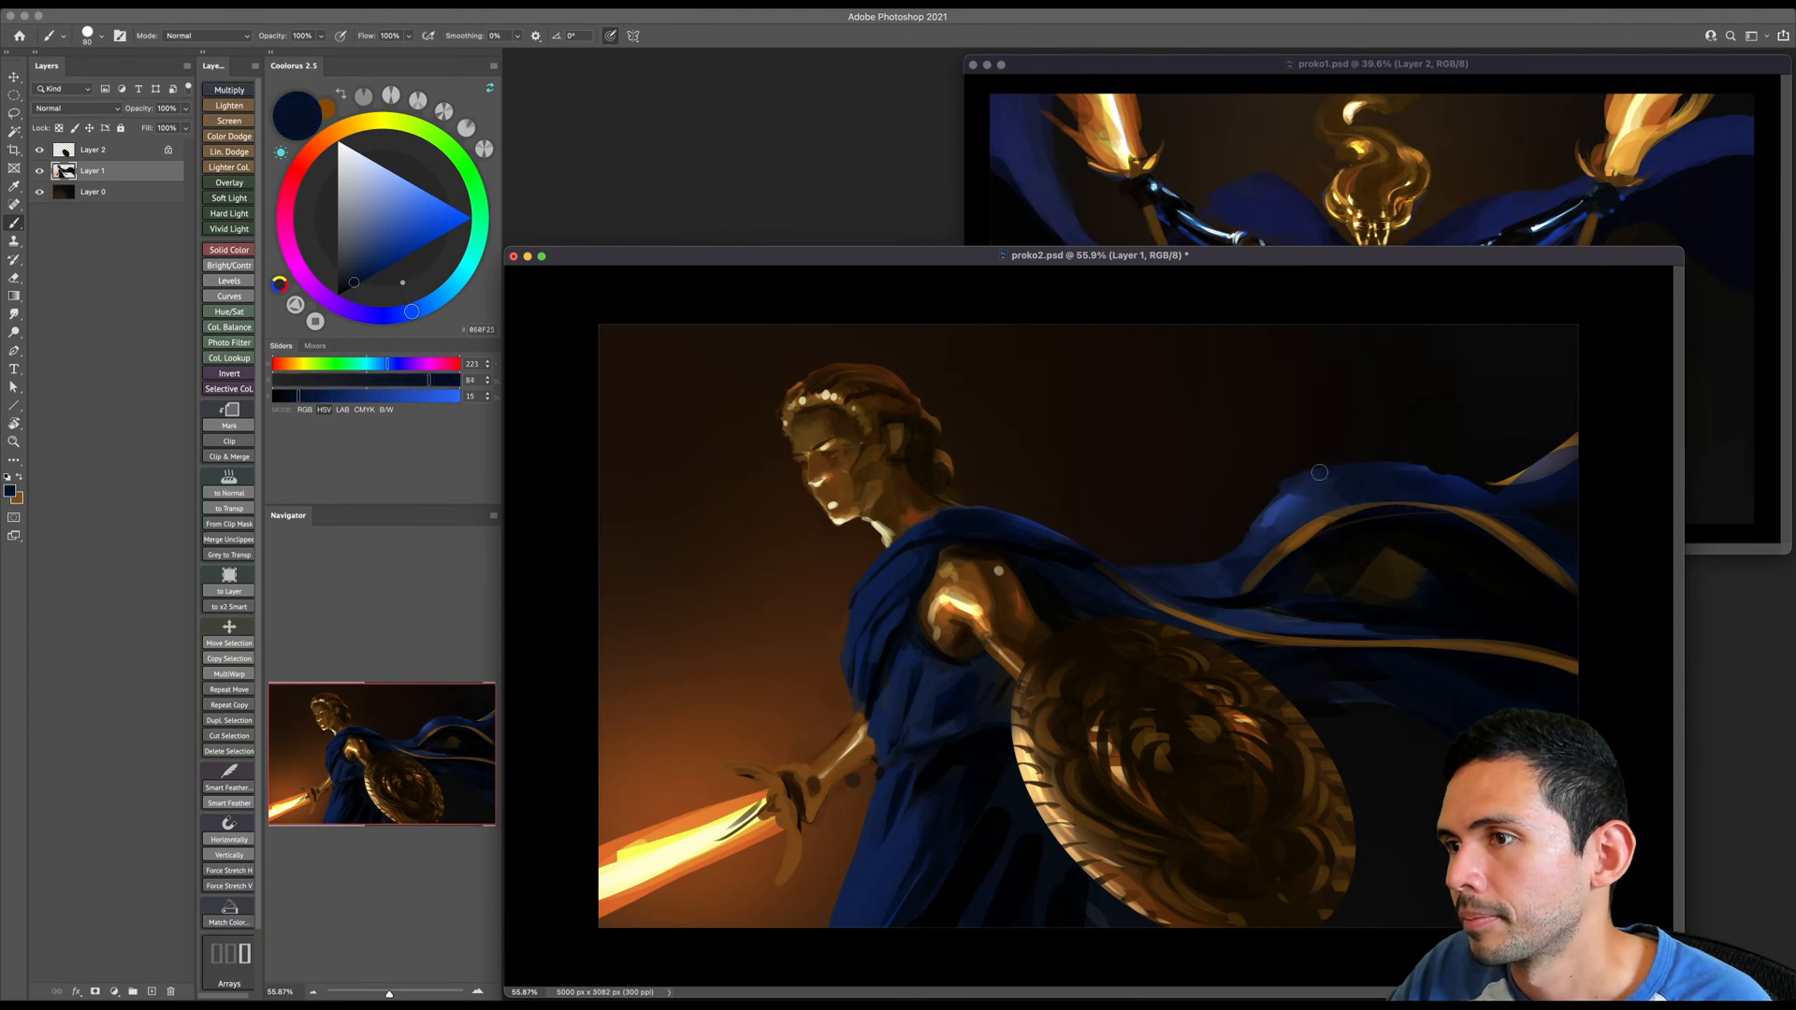
- Erase the gold trim at the far end of the flying cloak, sample its blue for touching up, and save the file
{"action": "key", "text": "e"}
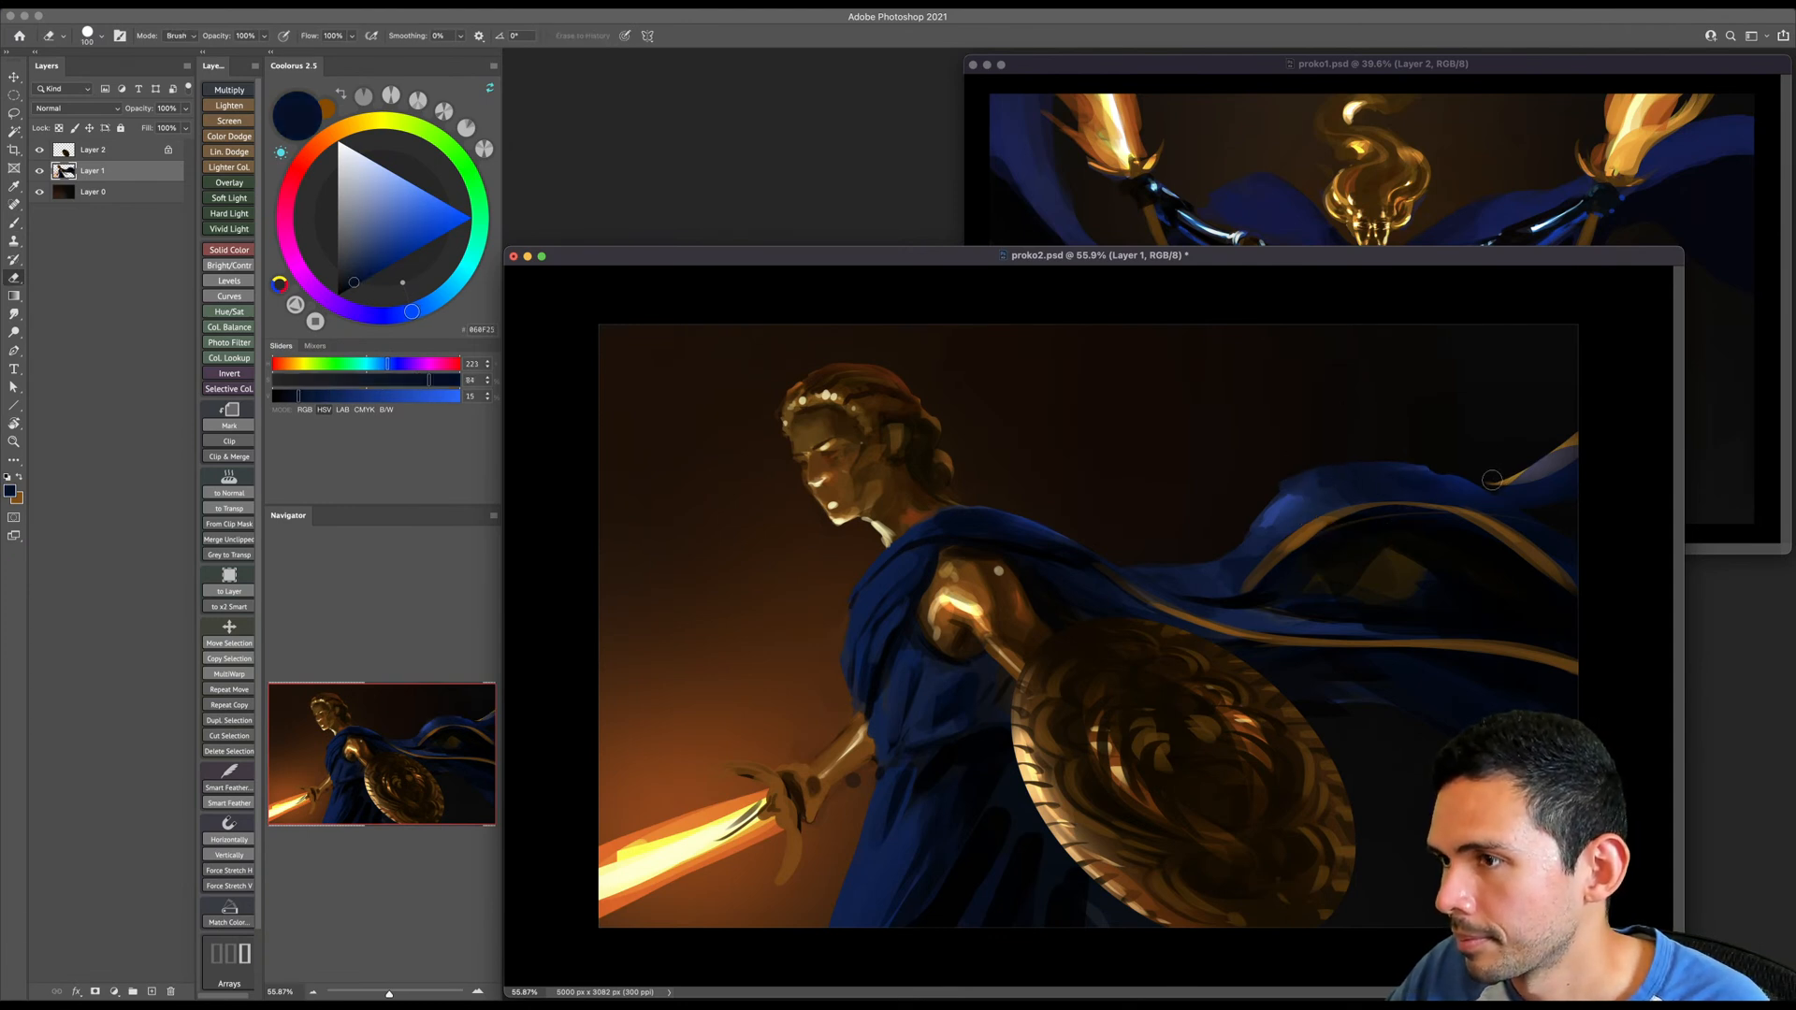
{"action": "left_click_drag", "start_coordinate": [1495, 476], "coordinate": [1558, 442]}
{"action": "key", "text": "b"}
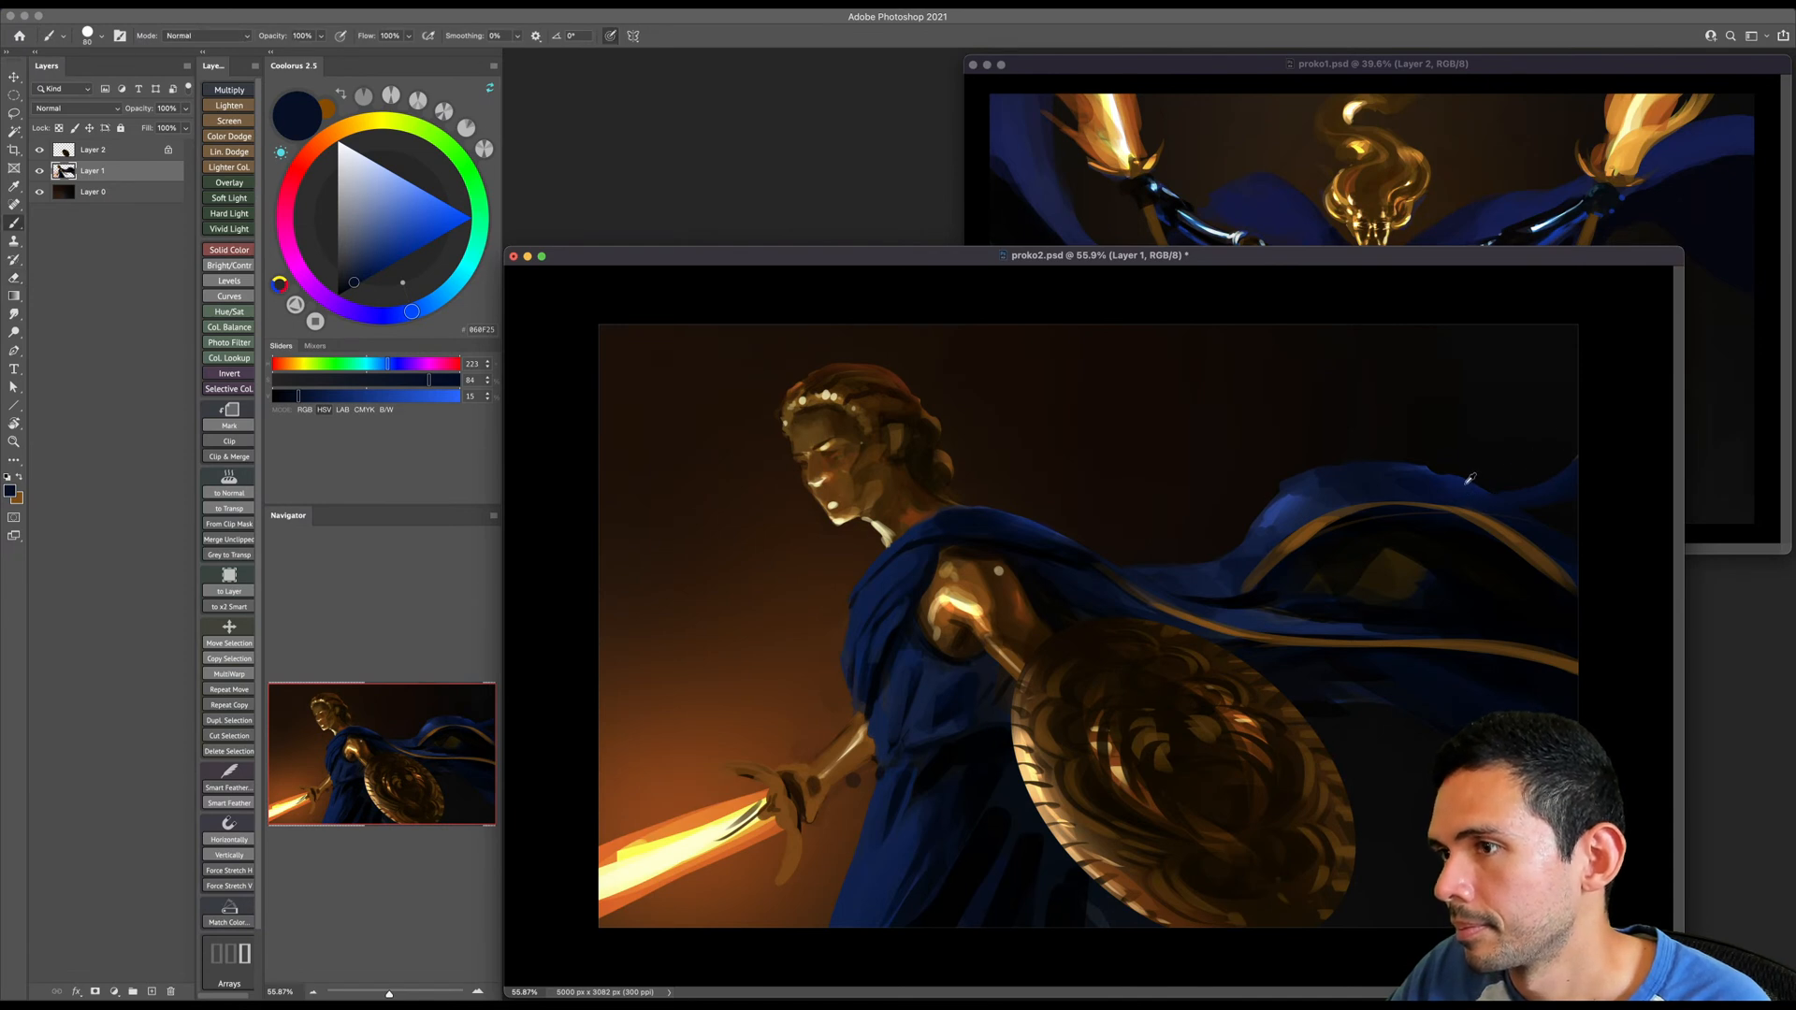
{"action": "left_click", "coordinate": [1507, 492], "text": "alt"}
{"action": "key", "text": "super+s"}
- Mix a pale cream colour and paint bright highlights on both tips of the sword's curved crossguard with a smaller brush
{"action": "key", "text": "z"}
{"action": "left_click_drag", "start_coordinate": [782, 794], "coordinate": [1035, 542]}
{"action": "key", "text": "b"}
{"action": "left_click", "coordinate": [829, 704], "text": "alt"}
{"action": "key", "text": "bracketleft"}
{"action": "key", "text": "bracketleft"}
{"action": "key", "text": "bracketleft"}
{"action": "left_click", "coordinate": [371, 171]}
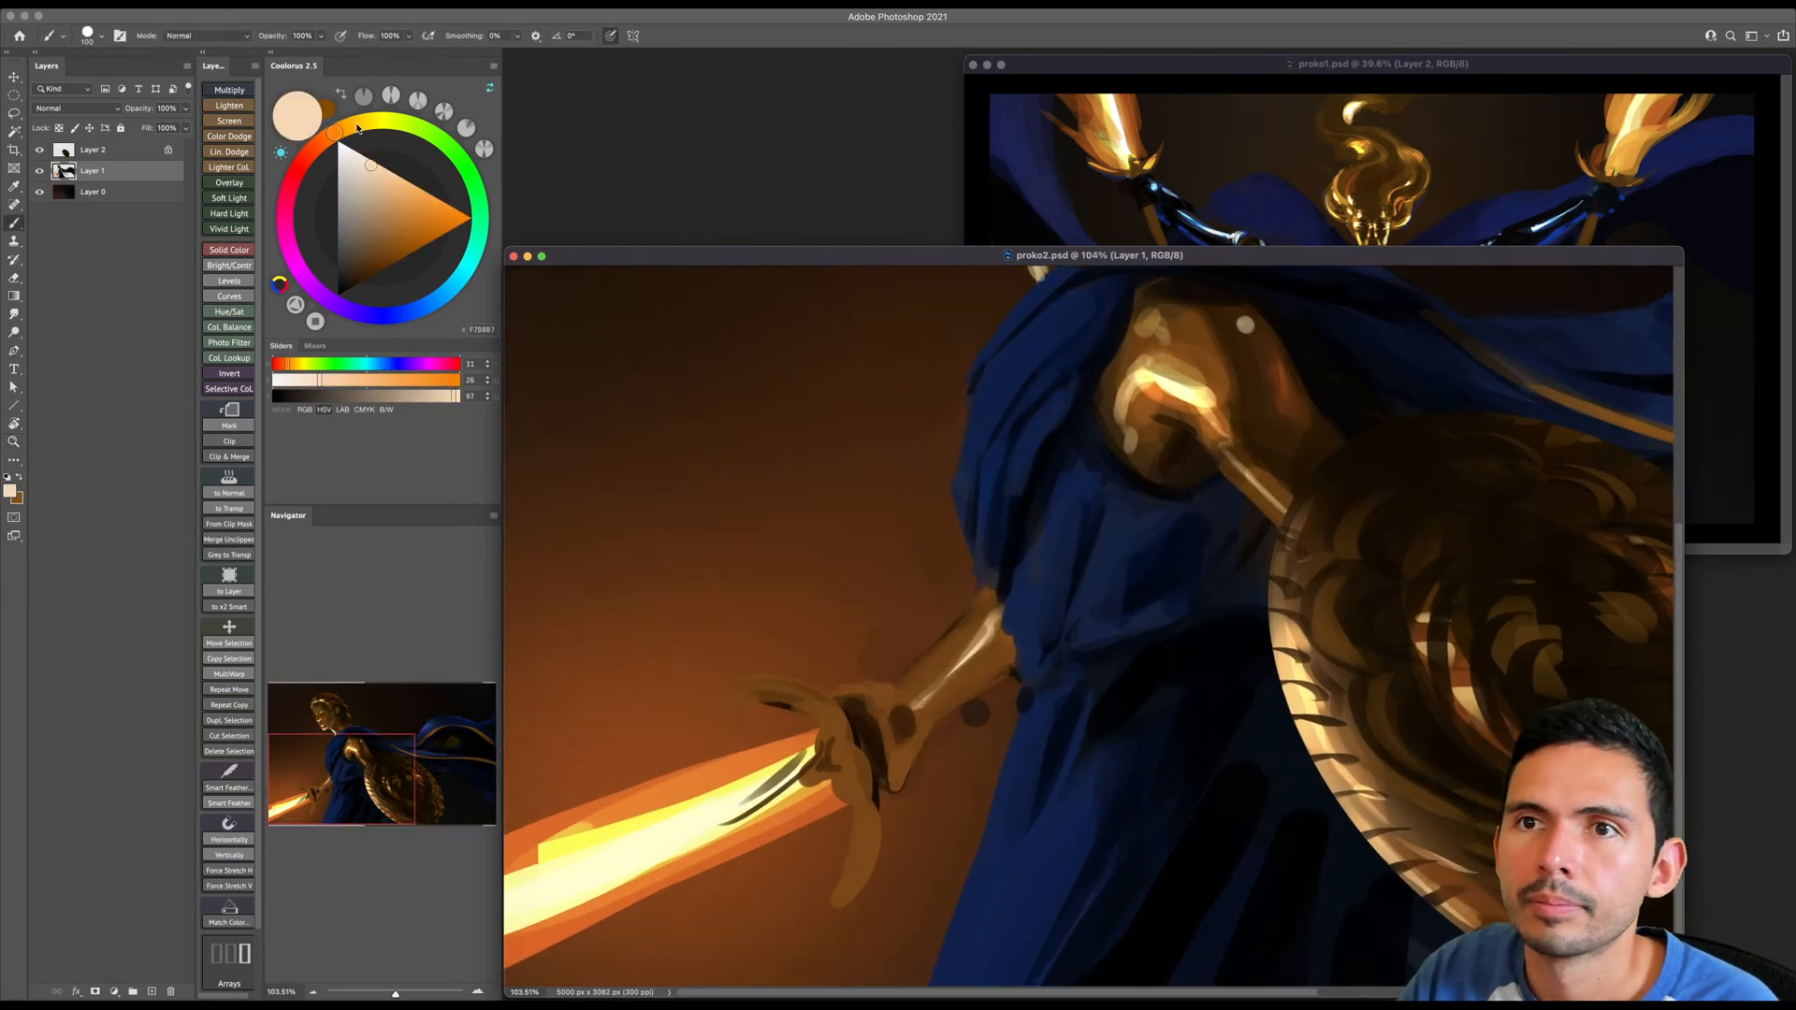
{"action": "left_click_drag", "start_coordinate": [337, 131], "coordinate": [363, 137]}
{"action": "key", "text": "bracketleft"}
{"action": "key", "text": "bracketleft"}
{"action": "key", "text": "bracketleft"}
{"action": "key", "text": "bracketleft"}
{"action": "key", "text": "bracketleft"}
{"action": "key", "text": "bracketleft"}
{"action": "key", "text": "bracketleft"}
{"action": "left_click_drag", "start_coordinate": [715, 700], "coordinate": [758, 691]}
{"action": "left_click_drag", "start_coordinate": [724, 700], "coordinate": [765, 695]}
{"action": "key", "text": "bracketright"}
{"action": "mouse_move", "coordinate": [845, 879]}
{"action": "left_mouse_down"}
{"action": "mouse_move", "coordinate": [807, 914]}
{"action": "mouse_move", "coordinate": [832, 905]}
{"action": "left_mouse_up"}
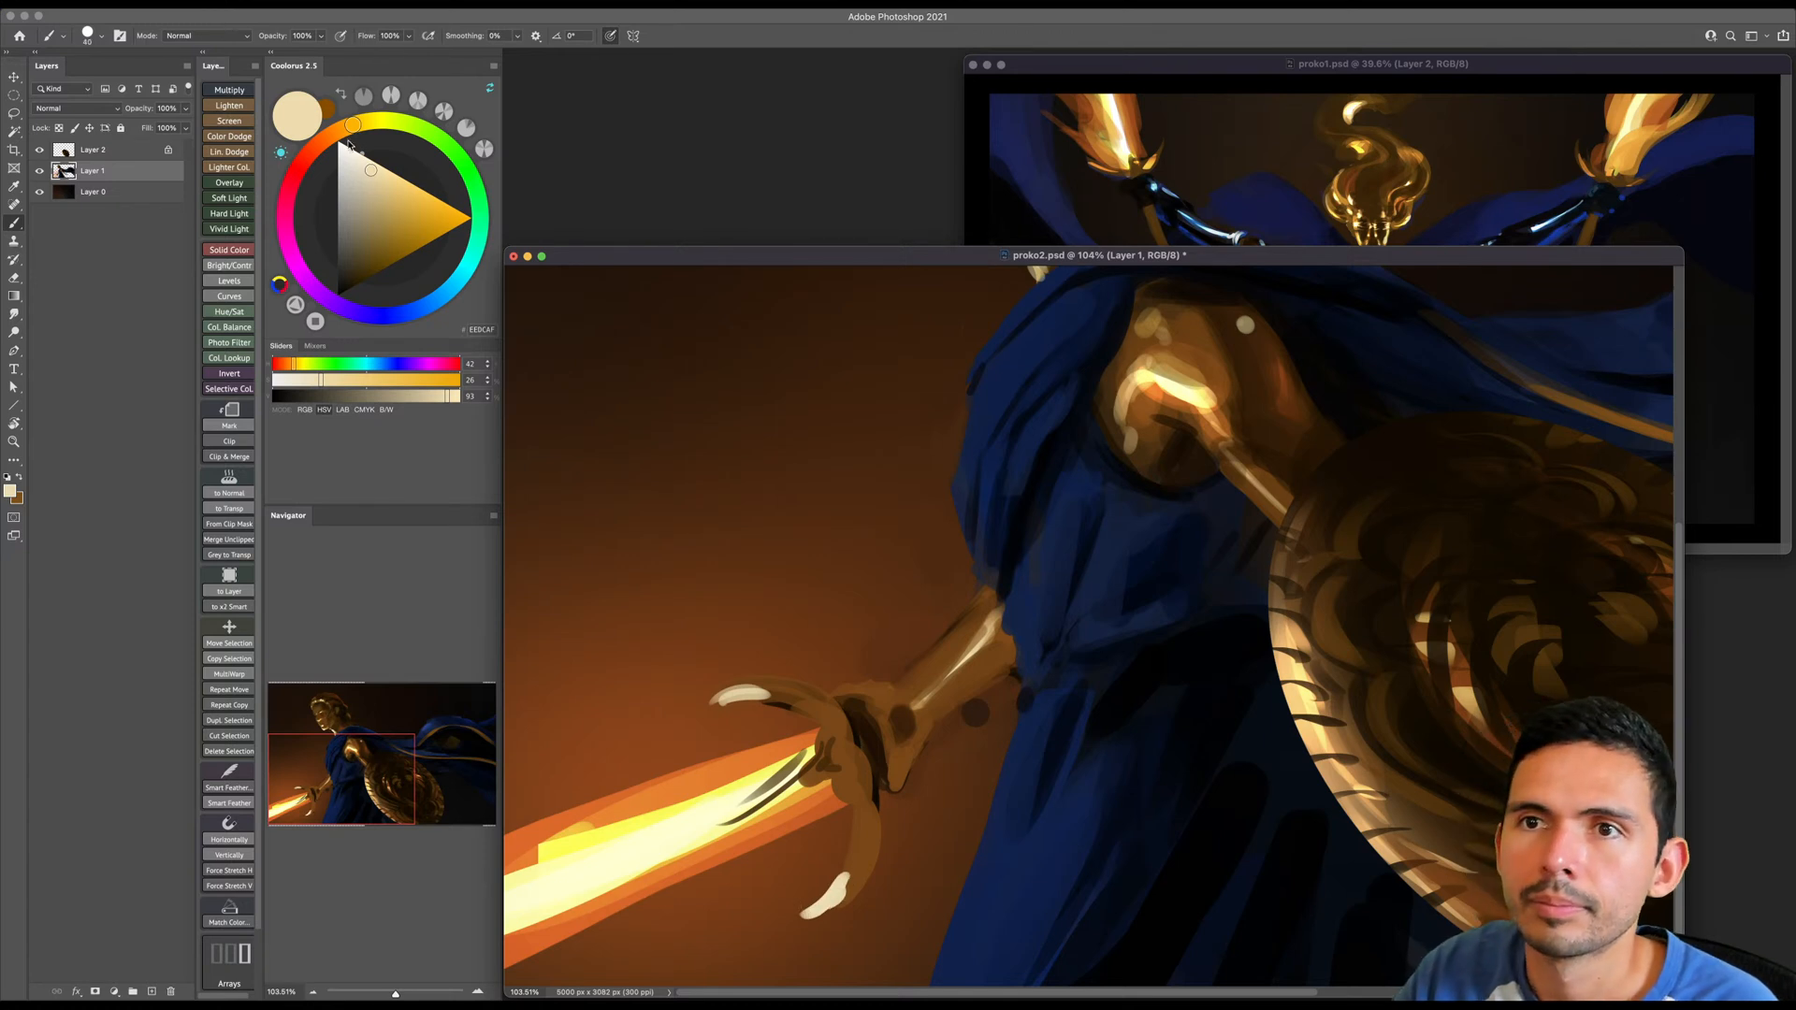
- Mix a dark brown, paint strokes through the hilt into the base of the blade, and undo the last stroke
{"action": "left_click_drag", "start_coordinate": [352, 124], "coordinate": [338, 131]}
{"action": "left_click", "coordinate": [374, 274]}
{"action": "mouse_move", "coordinate": [926, 735]}
{"action": "left_mouse_down"}
{"action": "mouse_move", "coordinate": [753, 761]}
{"action": "mouse_move", "coordinate": [723, 743]}
{"action": "mouse_move", "coordinate": [774, 791]}
{"action": "mouse_move", "coordinate": [694, 839]}
{"action": "mouse_move", "coordinate": [756, 839]}
{"action": "left_mouse_up"}
{"action": "key", "text": "bracketleft"}
{"action": "key", "text": "bracketleft"}
{"action": "key", "text": "bracketright"}
{"action": "key", "text": "bracketleft"}
{"action": "key", "text": "bracketleft"}
{"action": "key", "text": "bracketright"}
{"action": "mouse_move", "coordinate": [898, 828]}
{"action": "left_mouse_down"}
{"action": "mouse_move", "coordinate": [730, 833]}
{"action": "mouse_move", "coordinate": [779, 883]}
{"action": "left_mouse_up"}
{"action": "key", "text": "e"}
{"action": "key", "text": "super+z"}
{"action": "key", "text": "b"}
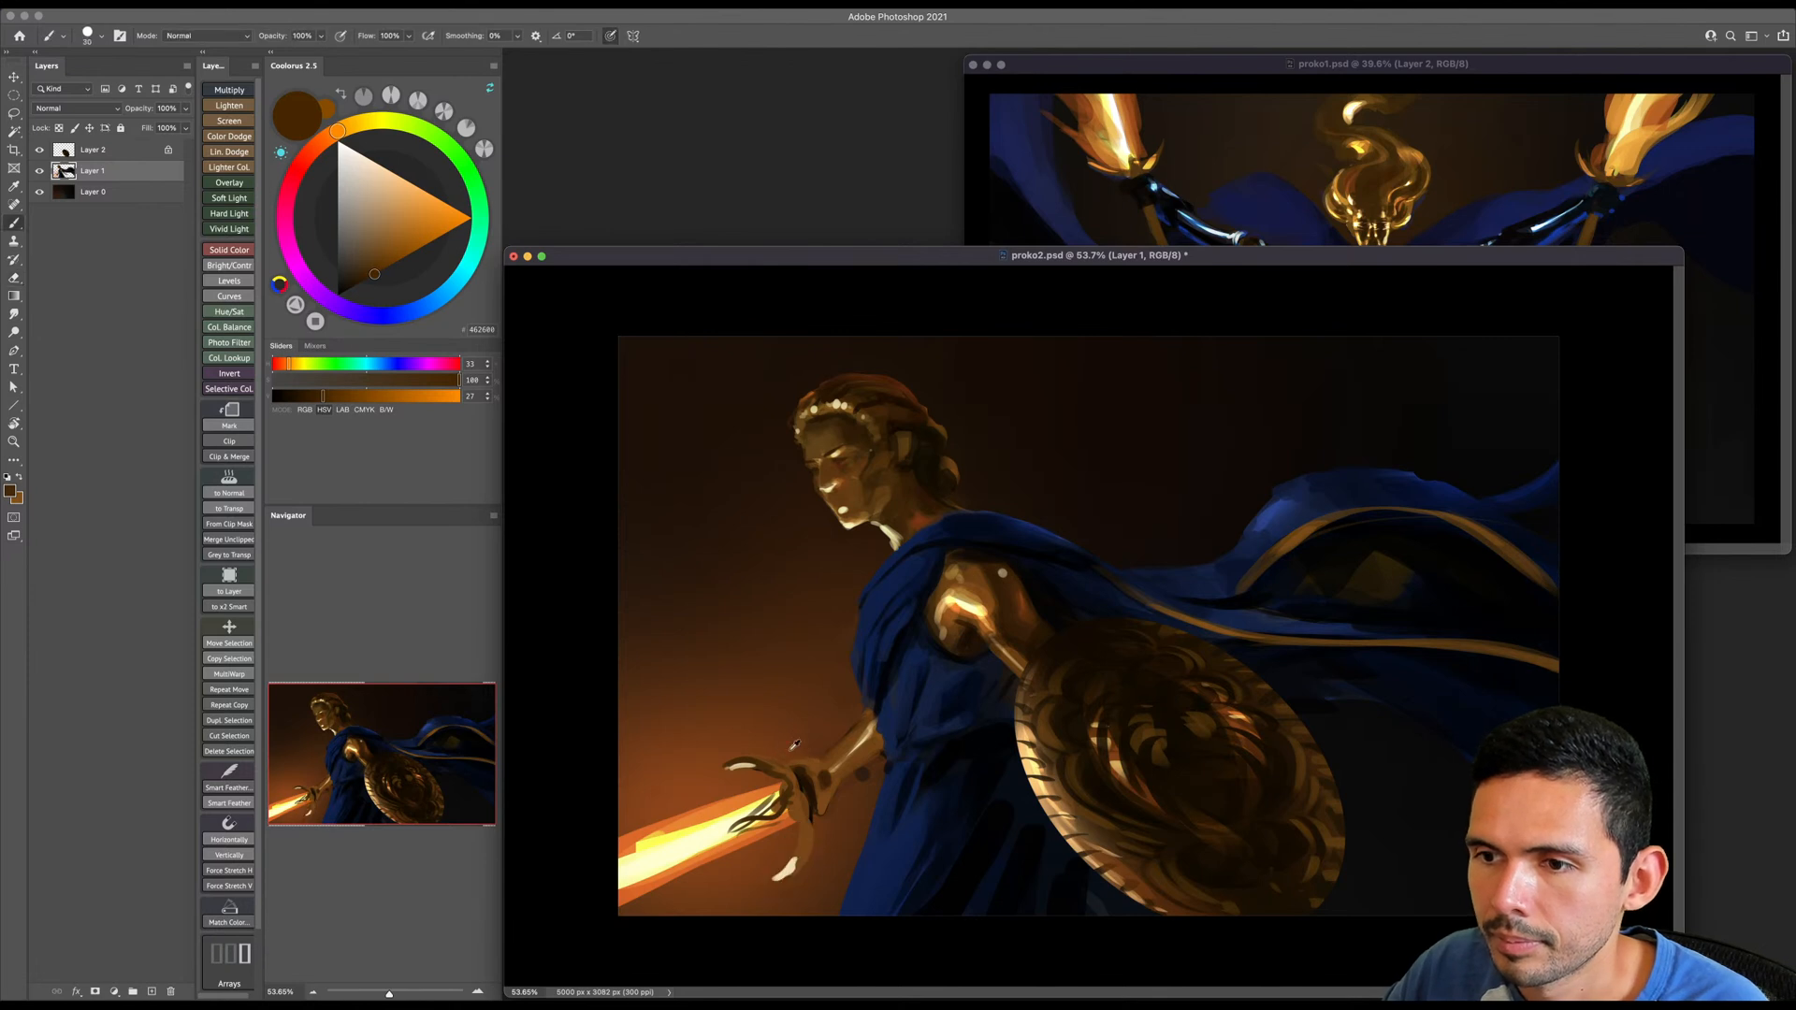
- Sample the background brown and paint out the curved crossguard above and below the blade with a larger brush
{"action": "left_click", "coordinate": [794, 781], "text": "alt"}
{"action": "key", "text": "bracketright"}
{"action": "key", "text": "bracketright"}
{"action": "key", "text": "bracketright"}
{"action": "key", "text": "bracketright"}
{"action": "key", "text": "bracketright"}
{"action": "key", "text": "bracketright"}
{"action": "key", "text": "bracketright"}
{"action": "mouse_move", "coordinate": [726, 768]}
{"action": "left_mouse_down"}
{"action": "mouse_move", "coordinate": [777, 774]}
{"action": "mouse_move", "coordinate": [813, 828]}
{"action": "mouse_move", "coordinate": [766, 883]}
{"action": "mouse_move", "coordinate": [794, 812]}
{"action": "mouse_move", "coordinate": [737, 852]}
{"action": "left_mouse_up"}
{"action": "mouse_move", "coordinate": [773, 780]}
{"action": "left_mouse_down"}
{"action": "mouse_move", "coordinate": [728, 788]}
{"action": "mouse_move", "coordinate": [821, 760]}
{"action": "mouse_move", "coordinate": [822, 820]}
{"action": "mouse_move", "coordinate": [814, 760]}
{"action": "mouse_move", "coordinate": [839, 788]}
{"action": "mouse_move", "coordinate": [741, 821]}
{"action": "mouse_move", "coordinate": [748, 757]}
{"action": "mouse_move", "coordinate": [783, 886]}
{"action": "left_mouse_up"}
- Sample browns around the sword hand, rework the fingers and wrist with a progressively smaller brush, and undo the last dab
{"action": "left_click", "coordinate": [823, 779], "text": "alt"}
{"action": "key", "text": "bracketleft"}
{"action": "key", "text": "bracketleft"}
{"action": "left_click", "coordinate": [823, 779]}
{"action": "left_click", "coordinate": [801, 786], "text": "alt"}
{"action": "left_click", "coordinate": [835, 756], "text": "alt"}
{"action": "key", "text": "bracketleft"}
{"action": "key", "text": "bracketleft"}
{"action": "left_click", "coordinate": [825, 778], "text": "alt"}
- Paint a thin, straight crossguard in dark brown across the hilt with a smaller brush
{"action": "key", "text": "bracketleft"}
{"action": "key", "text": "bracketleft"}
{"action": "key", "text": "super+z"}
{"action": "key", "text": "bracketleft"}
{"action": "key", "text": "bracketleft"}
{"action": "key", "text": "bracketleft"}
{"action": "left_click_drag", "start_coordinate": [761, 782], "coordinate": [729, 743]}
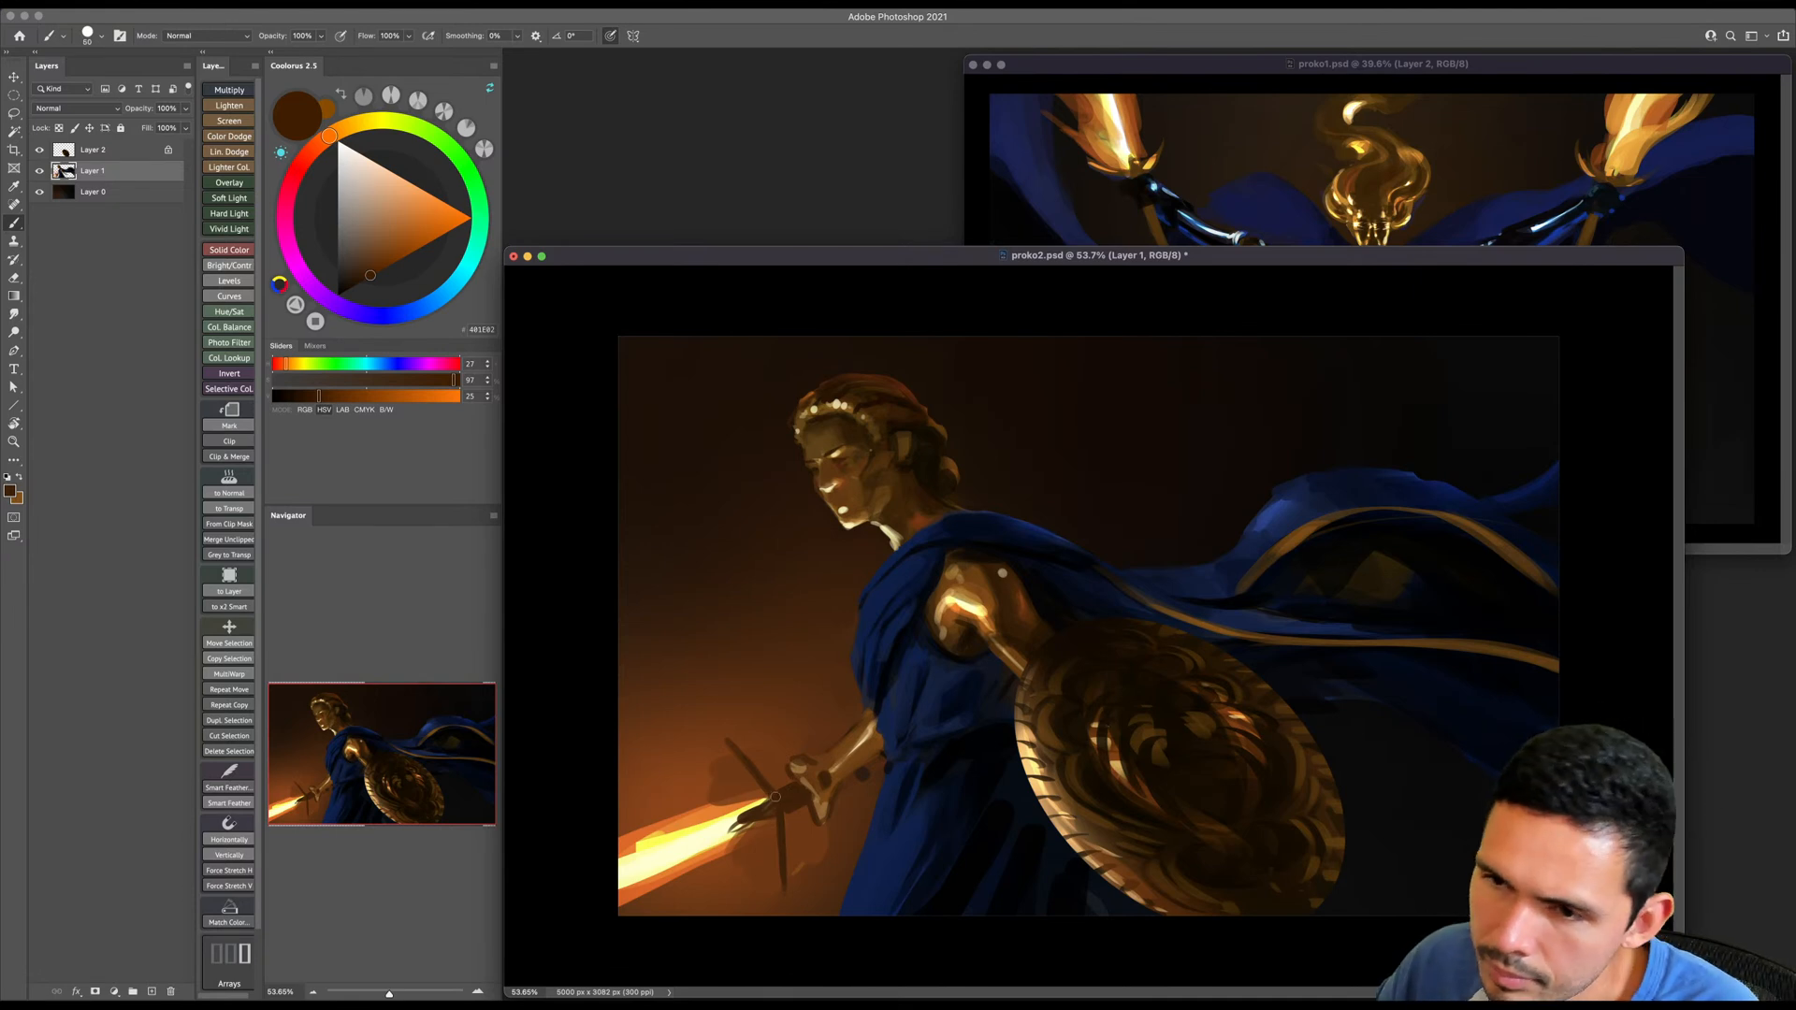
- Sample bright yellow from the blade and paint a thin light edge along the straight crossguard
{"action": "key", "text": "bracketright"}
{"action": "left_click", "coordinate": [743, 810], "text": "alt"}
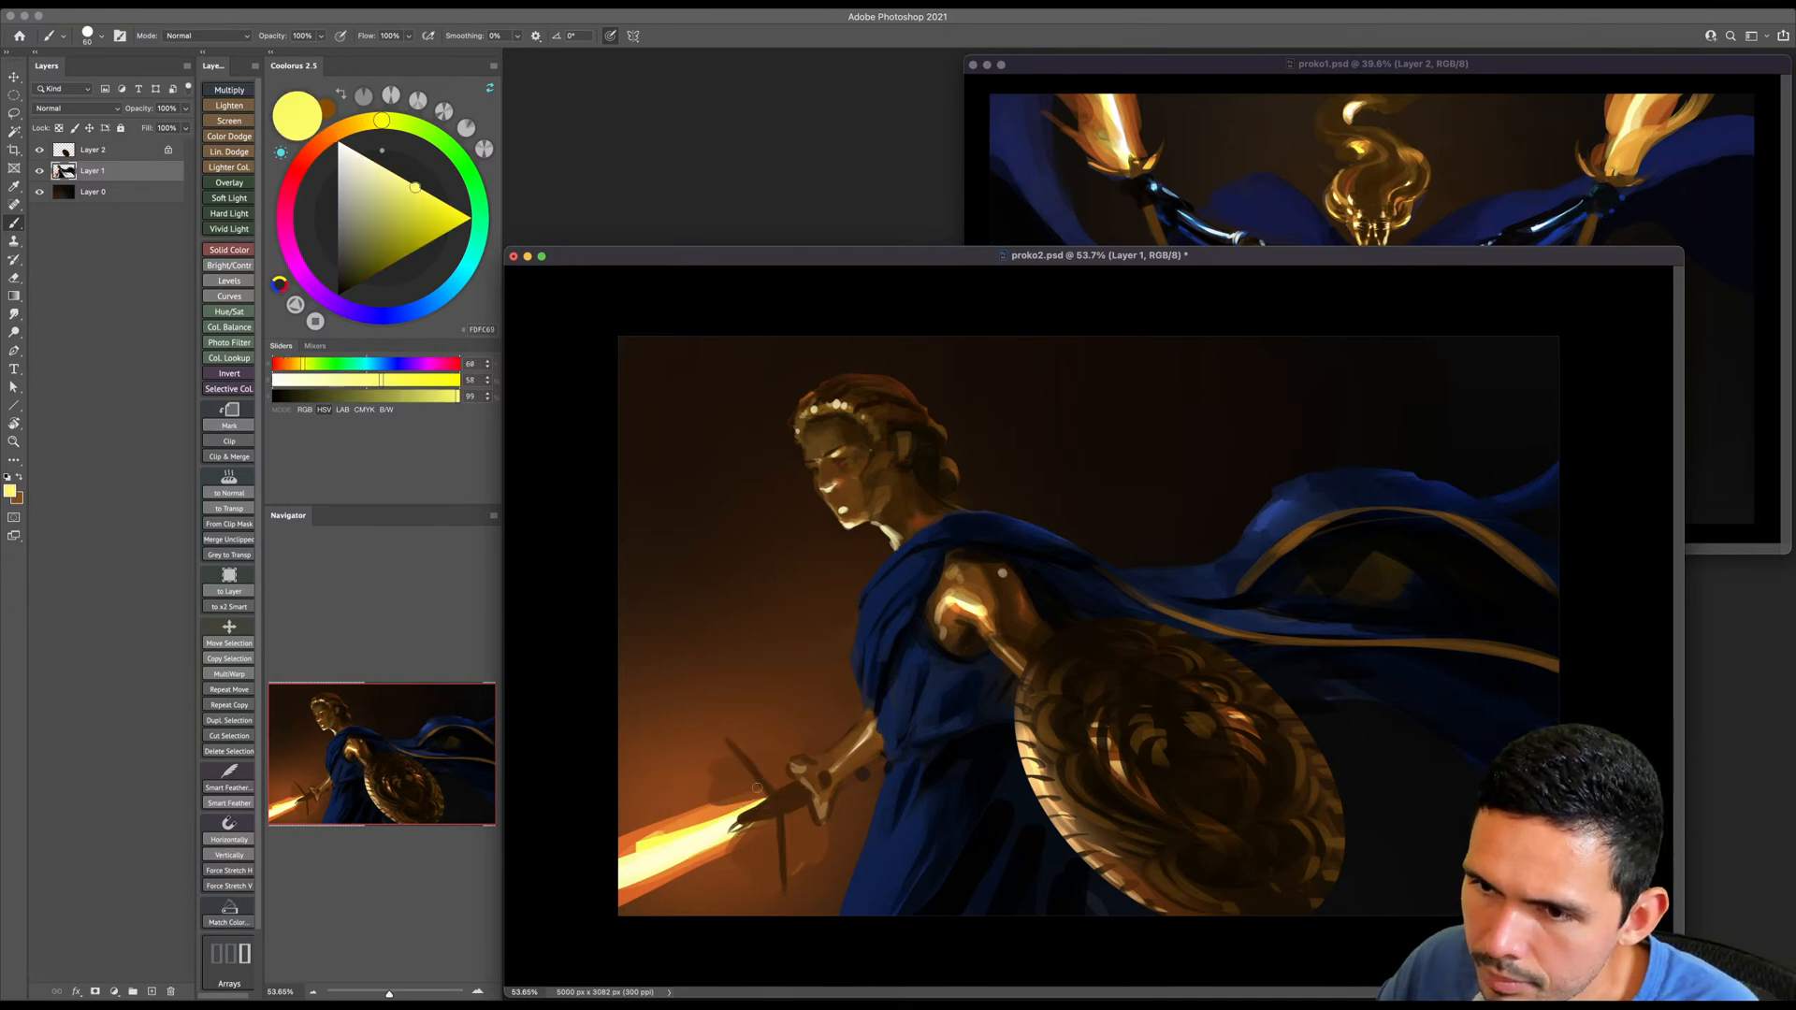
{"action": "key", "text": "bracketleft"}
{"action": "mouse_move", "coordinate": [720, 743]}
{"action": "left_mouse_down"}
{"action": "mouse_move", "coordinate": [760, 791]}
{"action": "mouse_move", "coordinate": [781, 896]}
{"action": "left_mouse_up"}
- Paint bright yellow flame strokes along the upper edge of the sword blade, varying the brush size
{"action": "key", "text": "bracketright"}
{"action": "key", "text": "bracketright"}
{"action": "key", "text": "bracketright"}
{"action": "key", "text": "bracketright"}
{"action": "key", "text": "bracketright"}
{"action": "key", "text": "bracketright"}
{"action": "key", "text": "bracketright"}
{"action": "key", "text": "bracketright"}
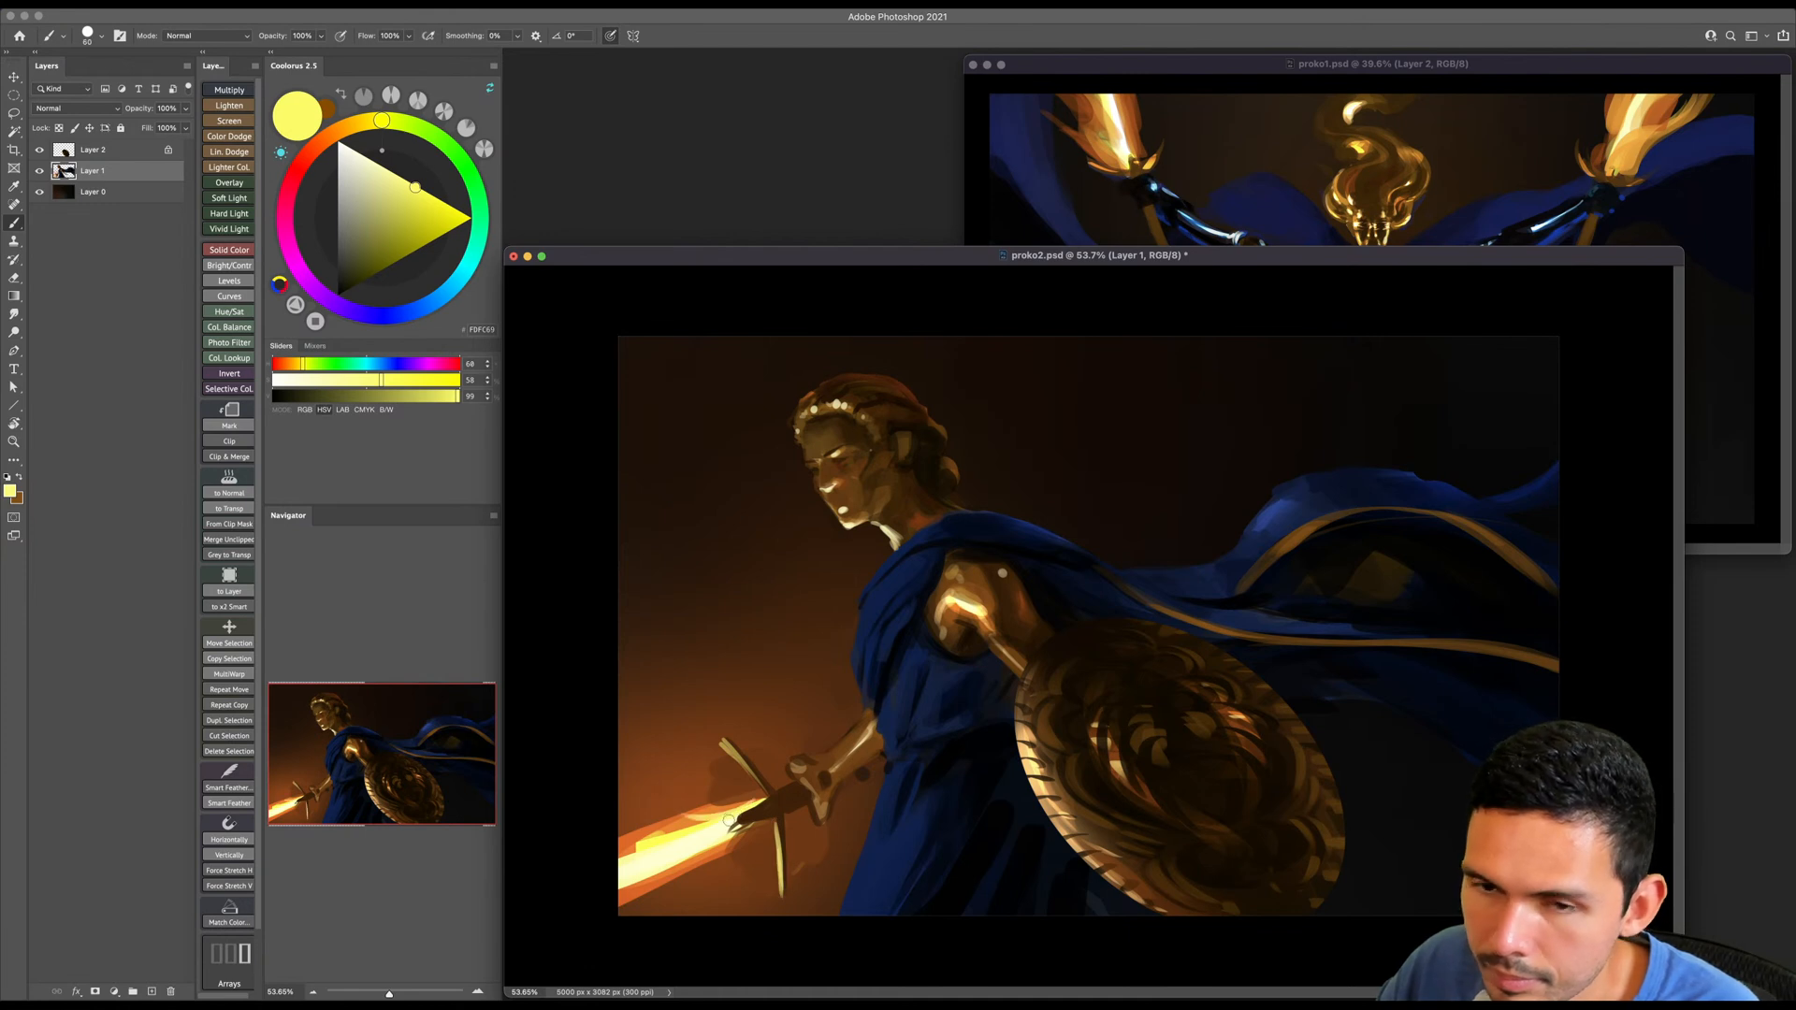
{"action": "key", "text": "bracketright"}
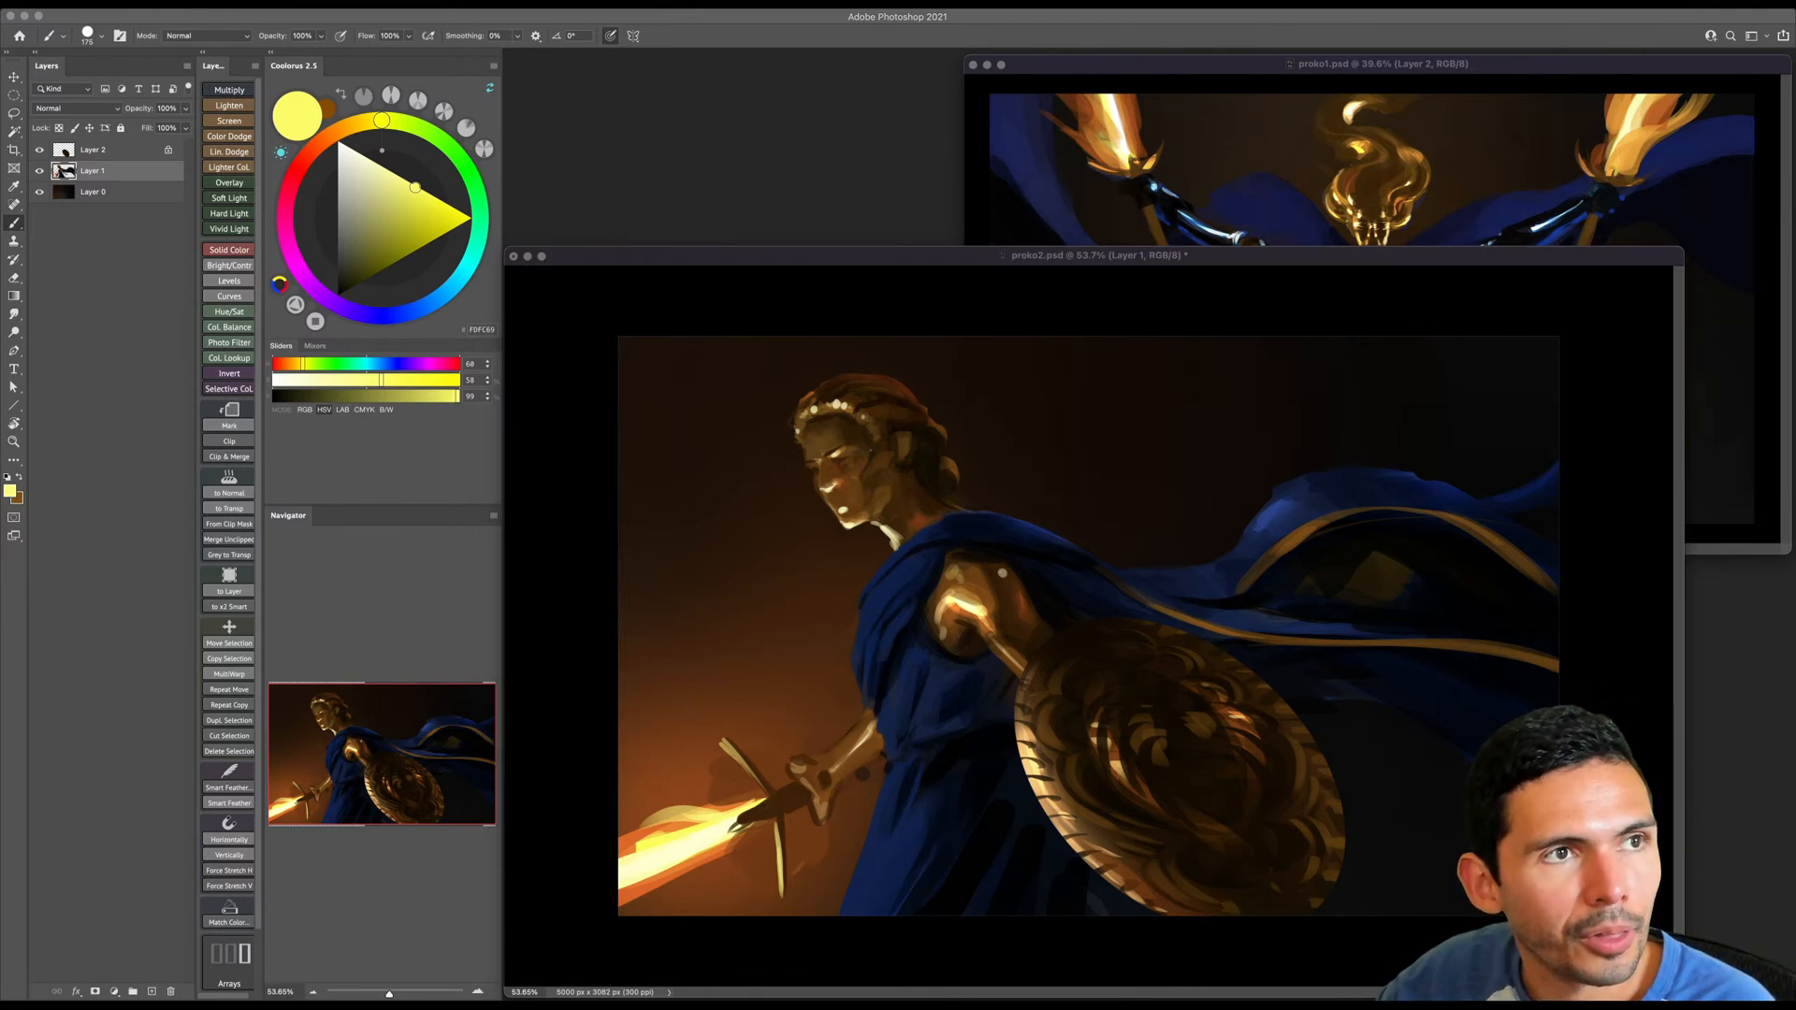
{"action": "left_click", "coordinate": [779, 812]}
{"action": "key", "text": "bracketleft"}
{"action": "key", "text": "bracketleft"}
{"action": "key", "text": "bracketleft"}
{"action": "key", "text": "bracketleft"}
{"action": "key", "text": "bracketleft"}
{"action": "left_click_drag", "start_coordinate": [687, 811], "coordinate": [621, 835]}
{"action": "key", "text": "bracketleft"}
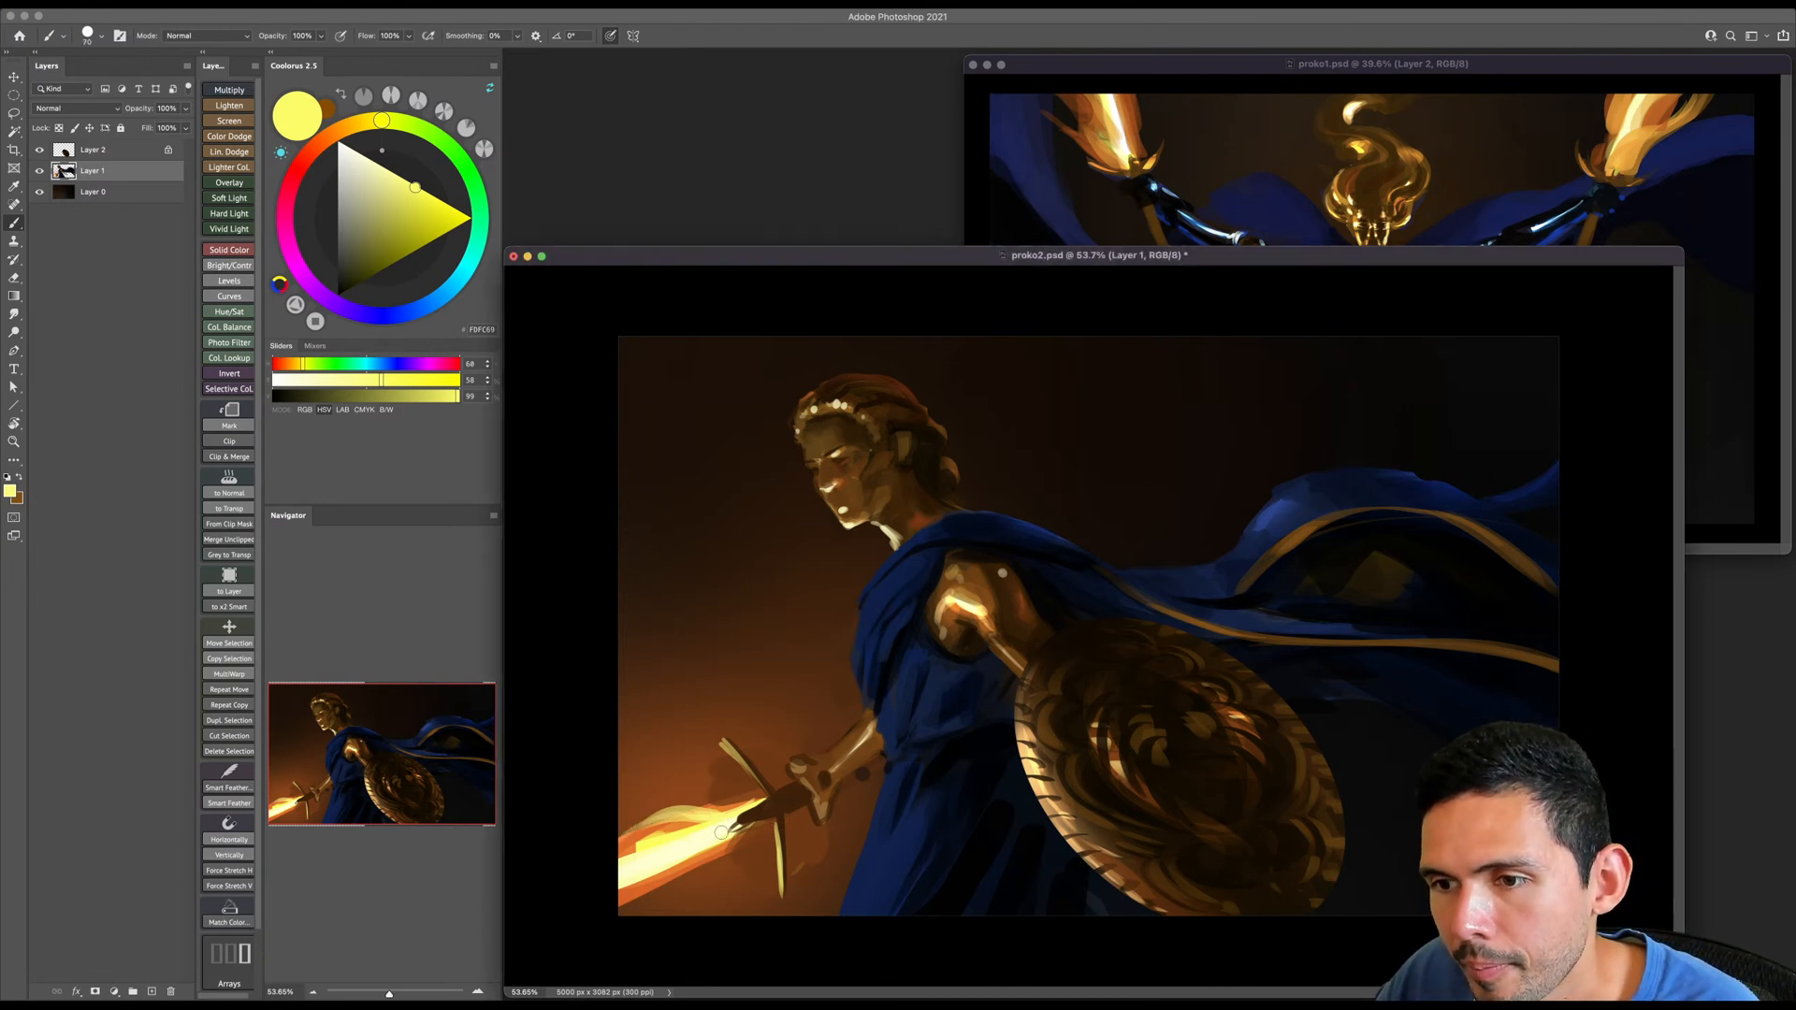
- Mix a light golden orange and paint long strokes along the body of the sword blade with a larger brush
{"action": "left_click", "coordinate": [349, 126]}
{"action": "left_click_drag", "start_coordinate": [409, 213], "coordinate": [417, 269]}
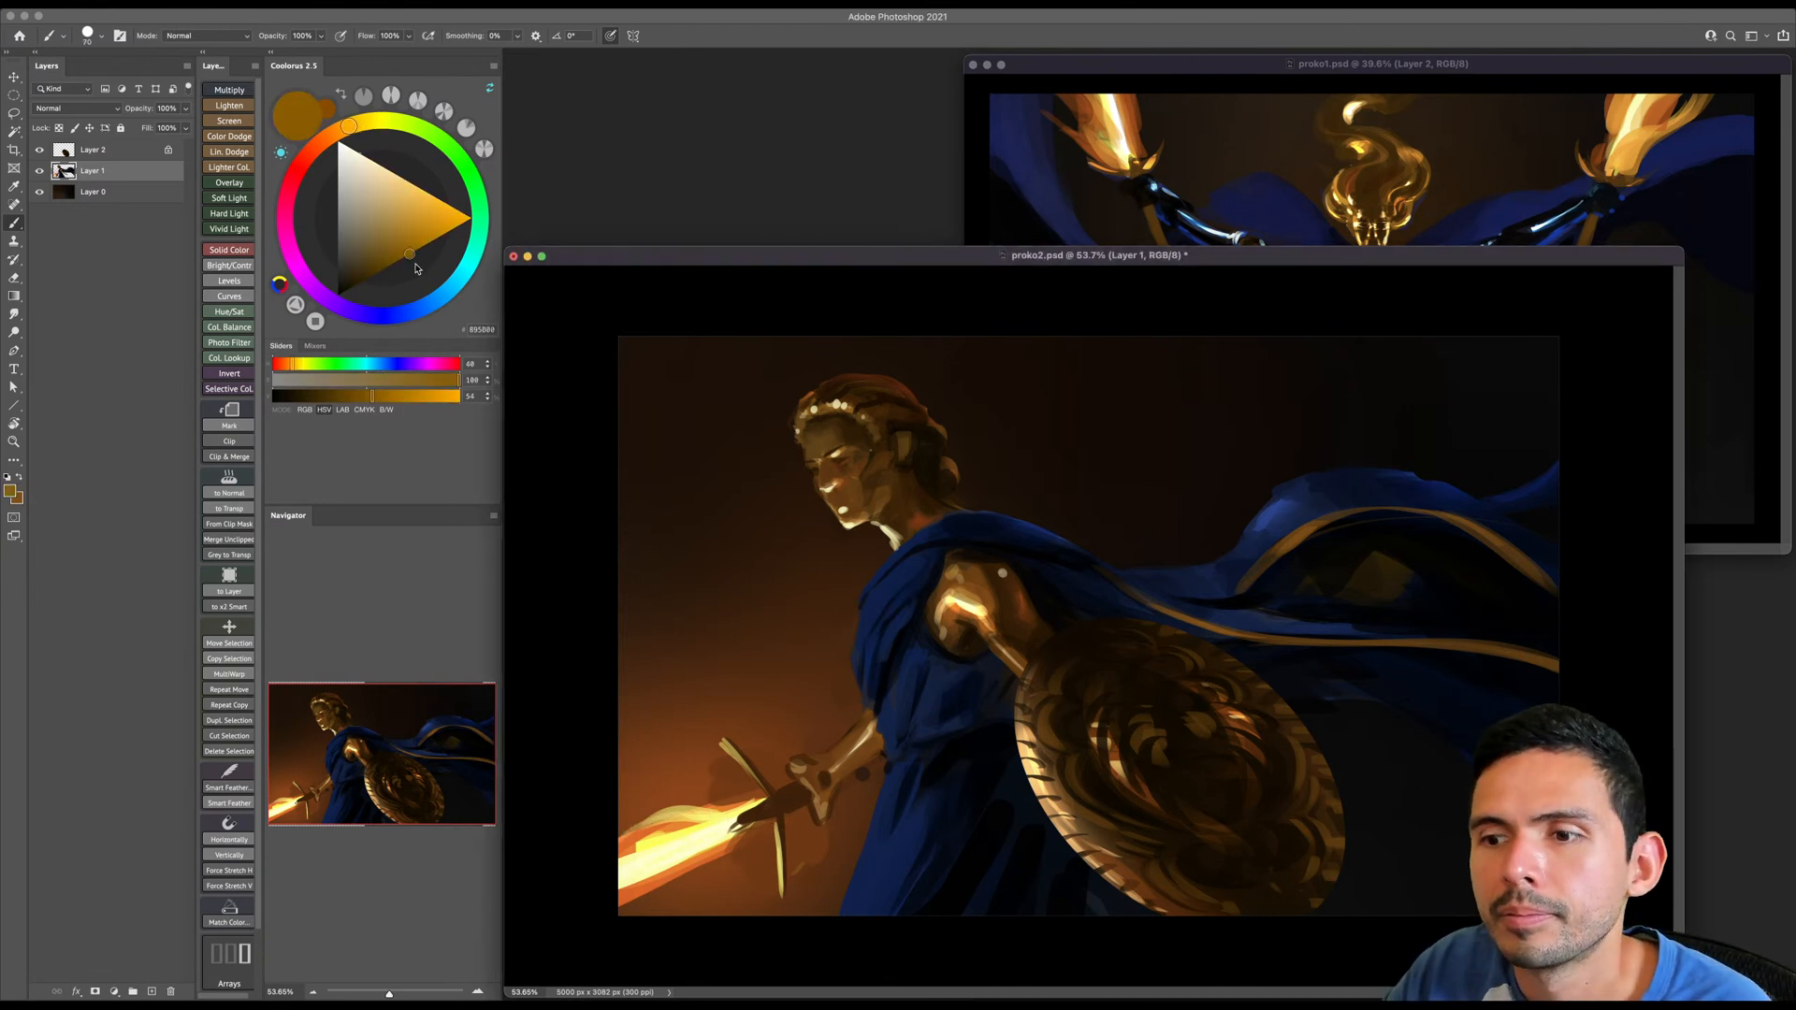
{"action": "key", "text": "bracketright"}
{"action": "left_click", "coordinate": [425, 203]}
{"action": "left_click_drag", "start_coordinate": [426, 201], "coordinate": [423, 199]}
{"action": "key", "text": "bracketright"}
{"action": "left_click_drag", "start_coordinate": [742, 831], "coordinate": [586, 887]}
{"action": "left_click_drag", "start_coordinate": [694, 860], "coordinate": [619, 883]}
{"action": "left_click_drag", "start_coordinate": [735, 819], "coordinate": [581, 879]}
{"action": "key", "text": "bracketleft"}
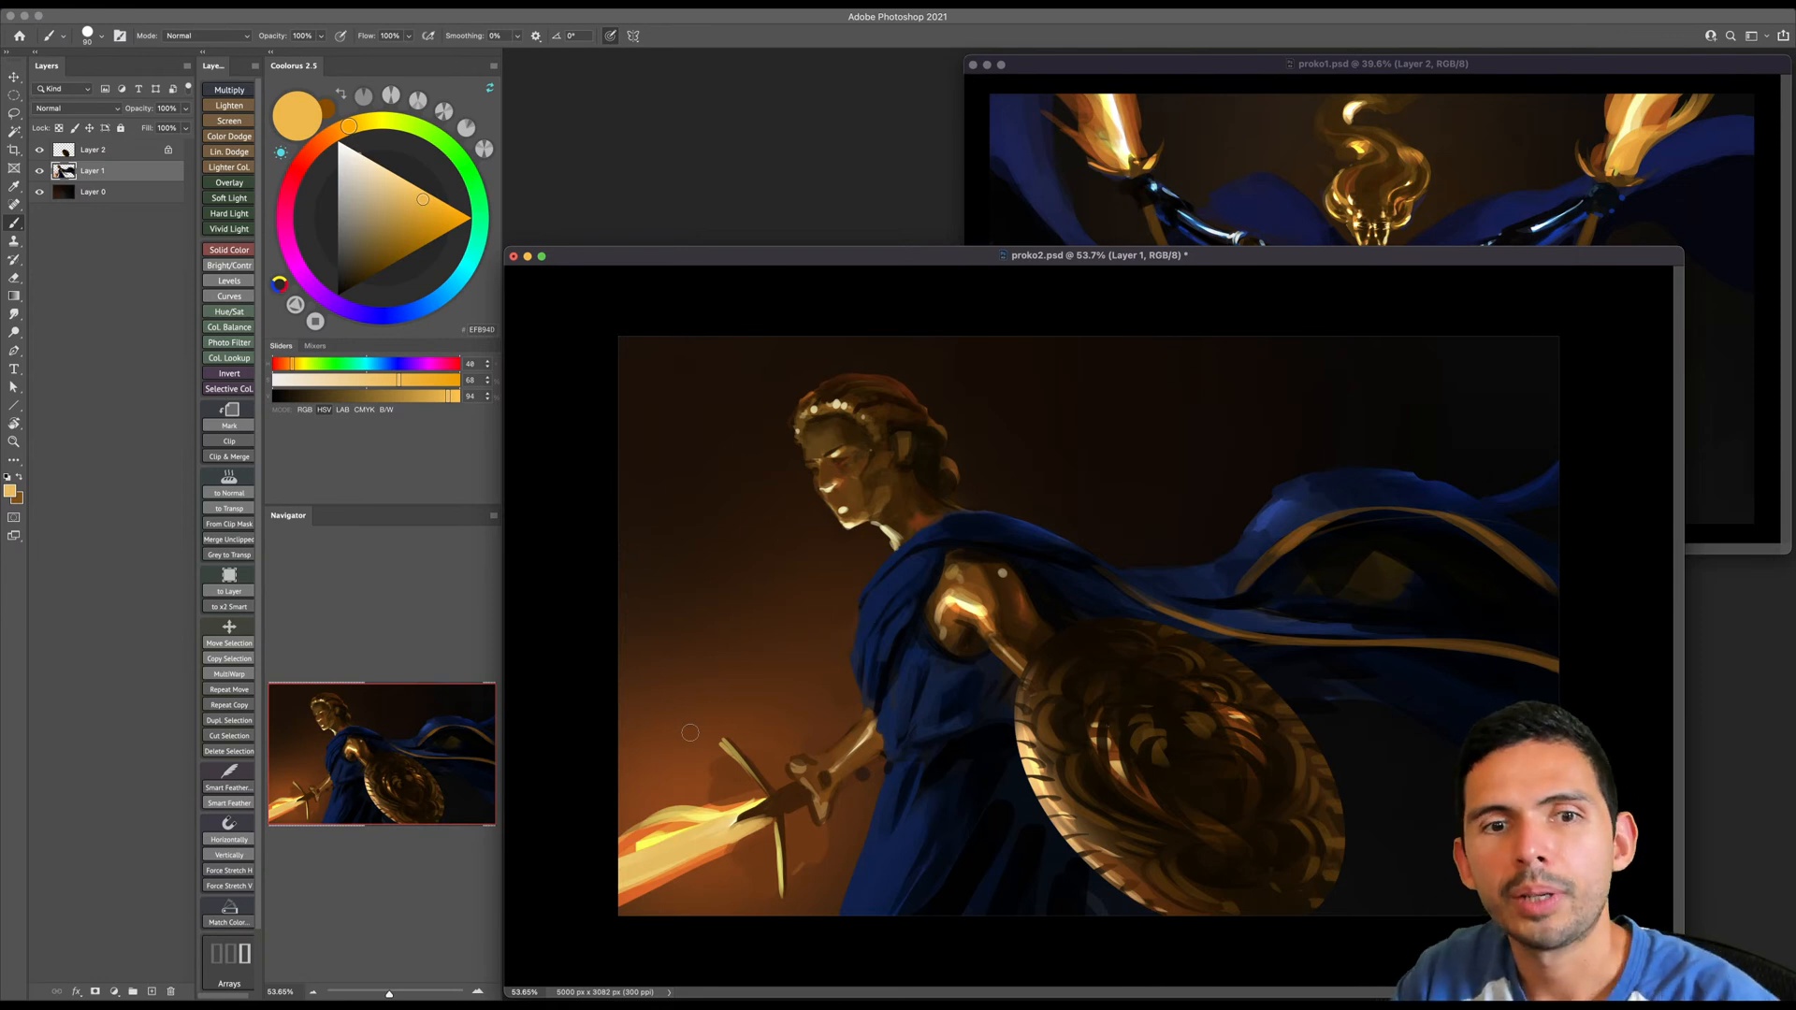
{"action": "key", "text": "e"}
{"action": "left_click_drag", "start_coordinate": [752, 845], "coordinate": [623, 906]}
{"action": "key", "text": "super+z"}
{"action": "key", "text": "b"}
- Paint long pale yellow strokes along the lower body of the sword blade with a larger brush, then sample a dark orange
{"action": "left_click", "coordinate": [733, 872], "text": "alt"}
{"action": "key", "text": "]"}
{"action": "left_click_drag", "start_coordinate": [729, 857], "coordinate": [605, 910]}
{"action": "key", "text": "]"}
{"action": "key", "text": "]"}
{"action": "key", "text": "]"}
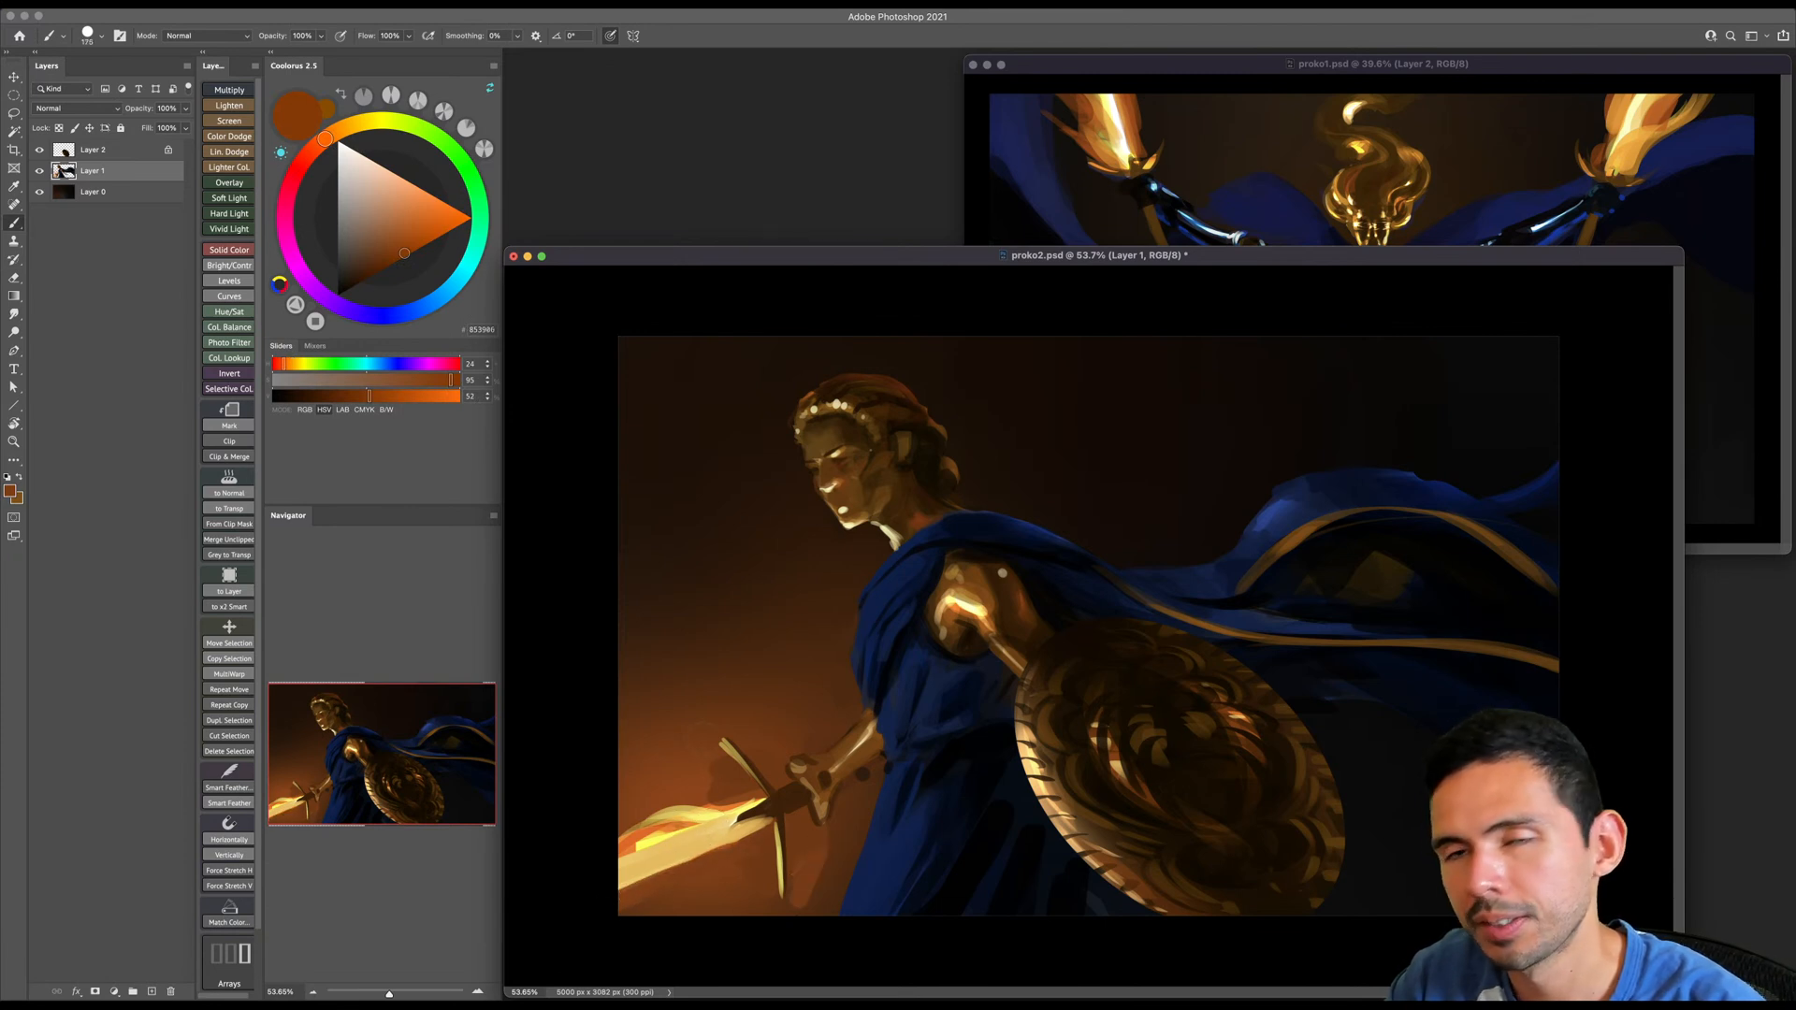
- Set the brush blending mode to Color Dodge and brush dark orange along the sword blade to intensify its glow
{"action": "key", "text": "z"}
{"action": "left_click_drag", "start_coordinate": [832, 725], "coordinate": [826, 726]}
{"action": "key", "text": "b"}
{"action": "right_click", "coordinate": [762, 772]}
{"action": "key", "text": "Escape"}
{"action": "right_click", "coordinate": [758, 775], "text": "shift"}
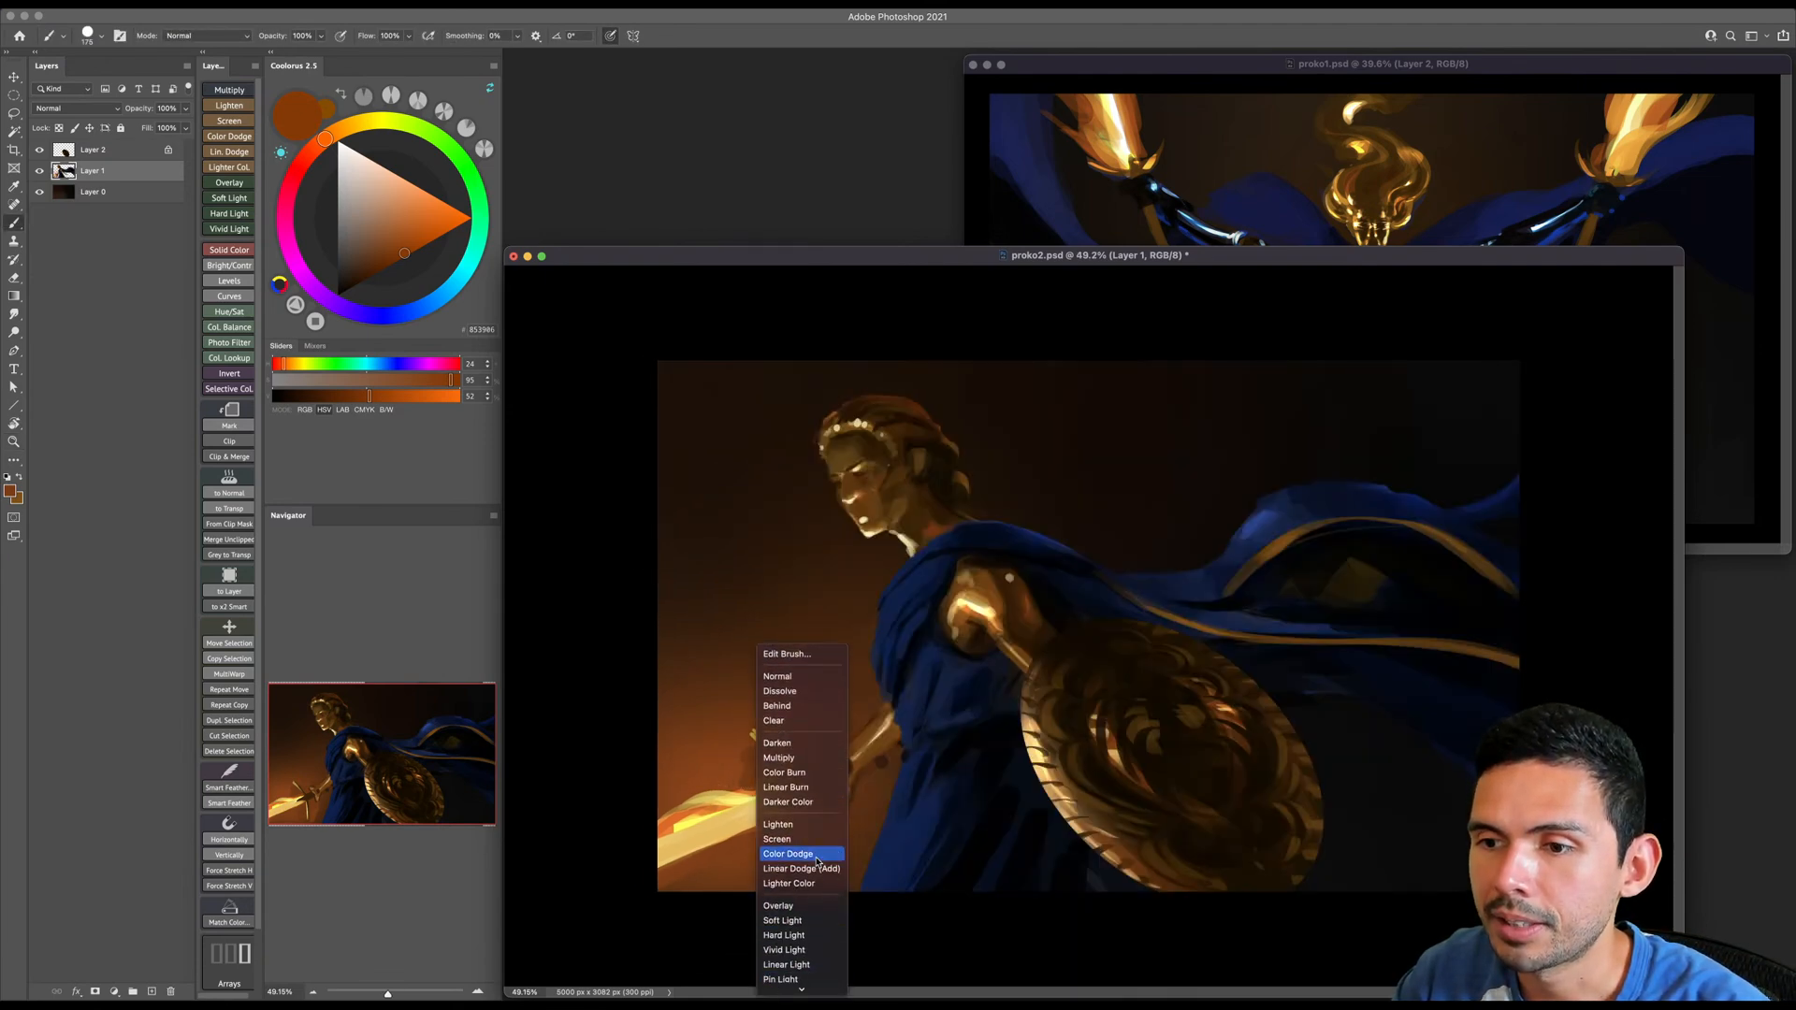
{"action": "left_click", "coordinate": [788, 853]}
{"action": "mouse_move", "coordinate": [759, 812]}
{"action": "left_mouse_down"}
{"action": "mouse_move", "coordinate": [660, 830]}
{"action": "mouse_move", "coordinate": [631, 861]}
{"action": "mouse_move", "coordinate": [741, 818]}
{"action": "mouse_move", "coordinate": [666, 849]}
{"action": "left_mouse_up"}
{"action": "key", "text": "["}
- Mix a muted dark brown and use Color Dodge strokes to brighten the blade near the hilt and the upper crossguard
{"action": "left_click", "coordinate": [342, 129]}
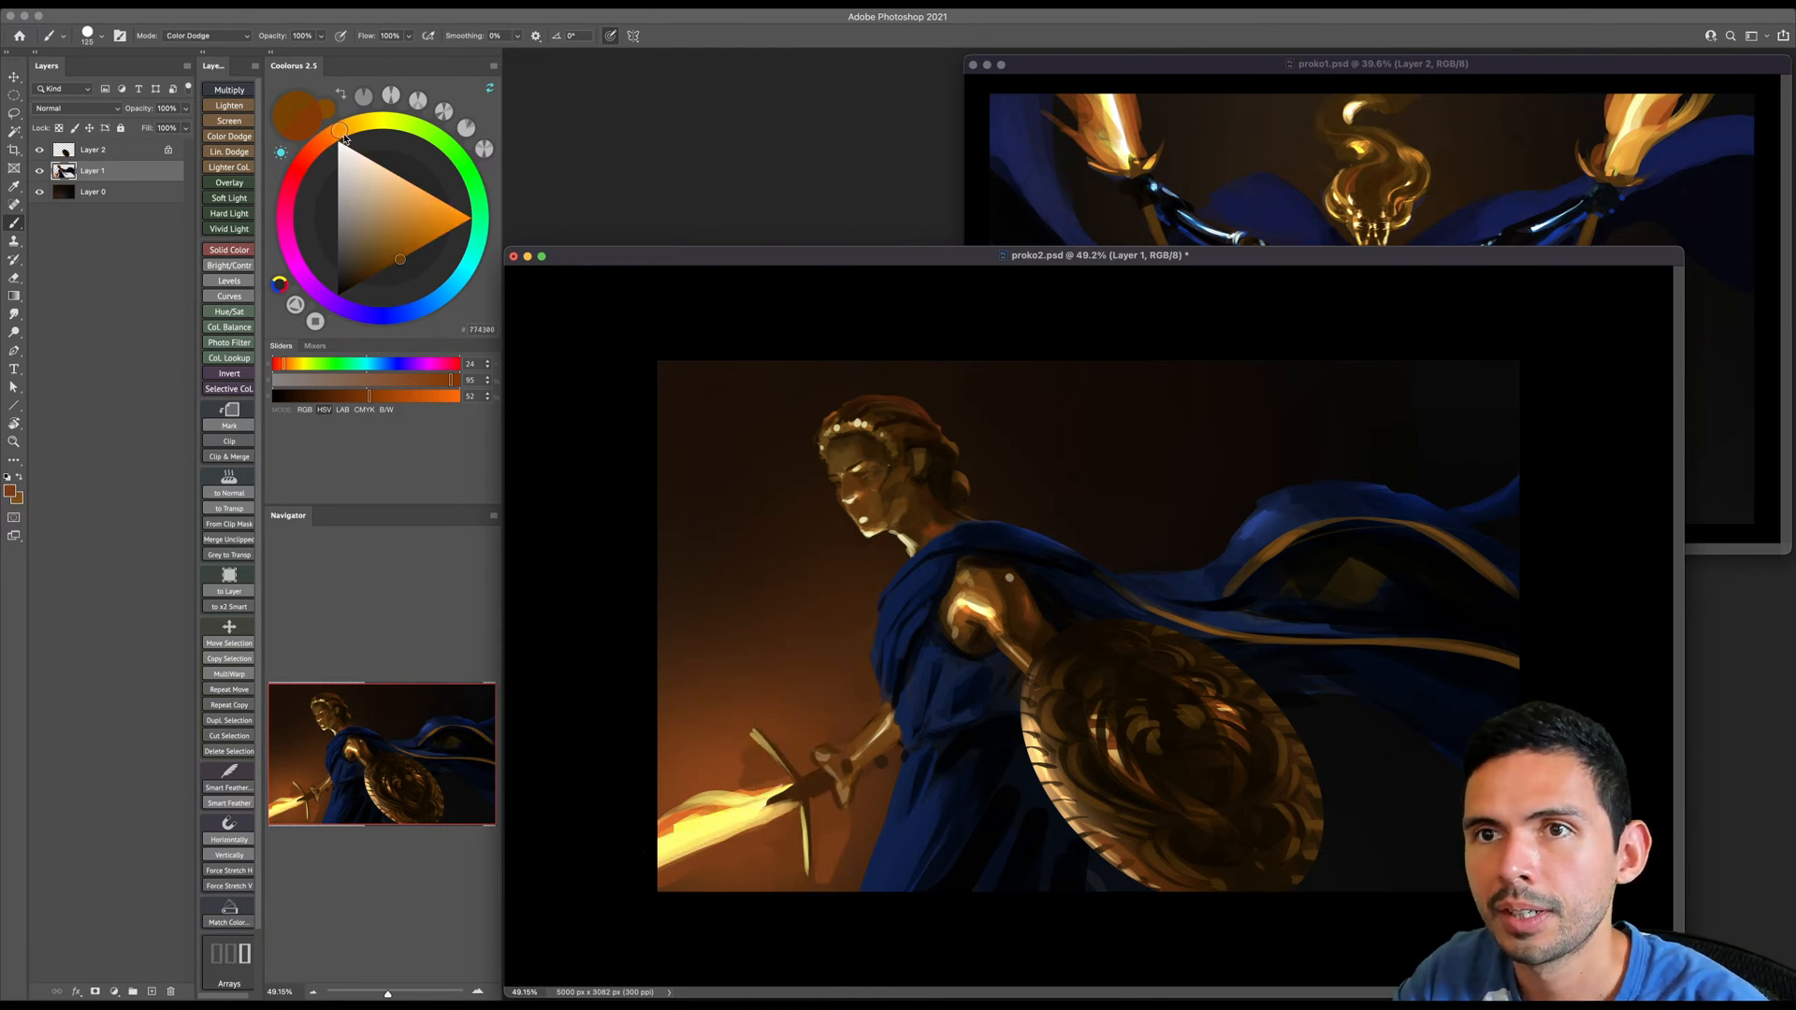
{"action": "left_click", "coordinate": [352, 264]}
{"action": "key", "text": "["}
{"action": "mouse_move", "coordinate": [757, 811]}
{"action": "left_mouse_down"}
{"action": "mouse_move", "coordinate": [717, 836]}
{"action": "mouse_move", "coordinate": [752, 808]}
{"action": "mouse_move", "coordinate": [668, 833]}
{"action": "mouse_move", "coordinate": [744, 811]}
{"action": "mouse_move", "coordinate": [670, 826]}
{"action": "mouse_move", "coordinate": [756, 800]}
{"action": "mouse_move", "coordinate": [724, 780]}
{"action": "left_mouse_up"}
{"action": "key", "text": "]"}
{"action": "key", "text": "]"}
{"action": "key", "text": "]"}
{"action": "key", "text": "bracketleft"}
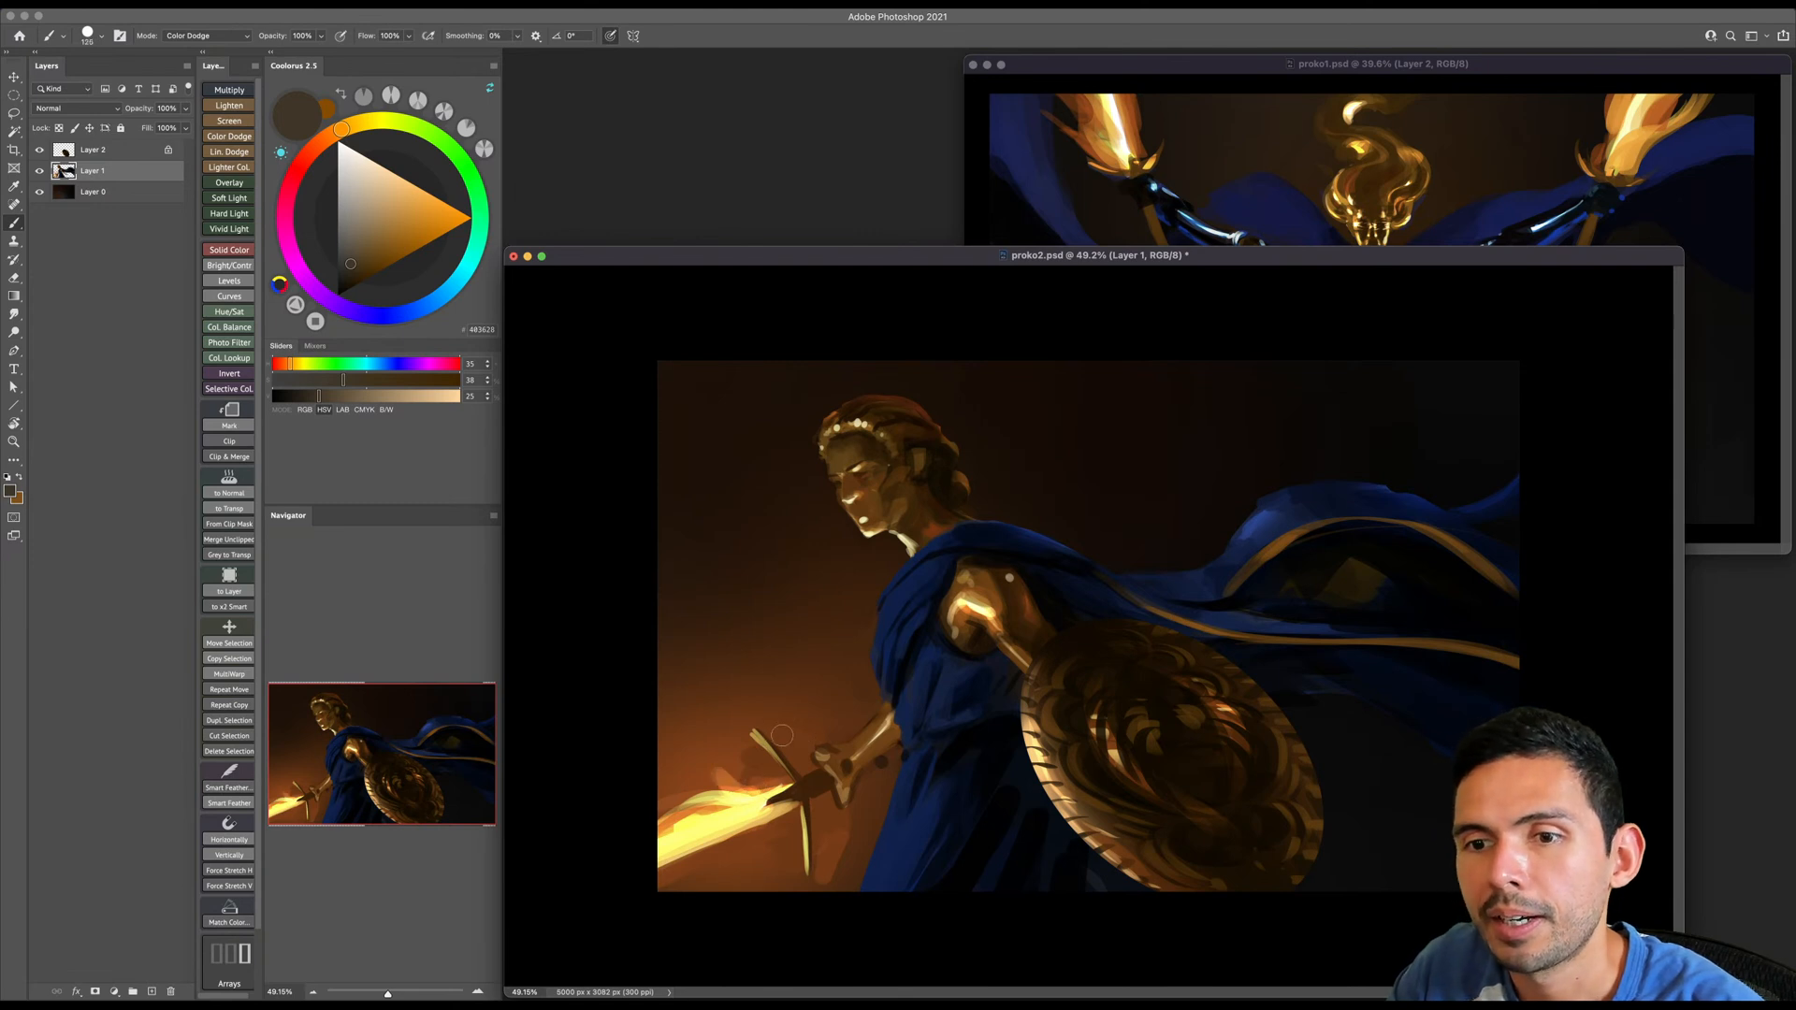
{"action": "left_click_drag", "start_coordinate": [755, 734], "coordinate": [782, 764]}
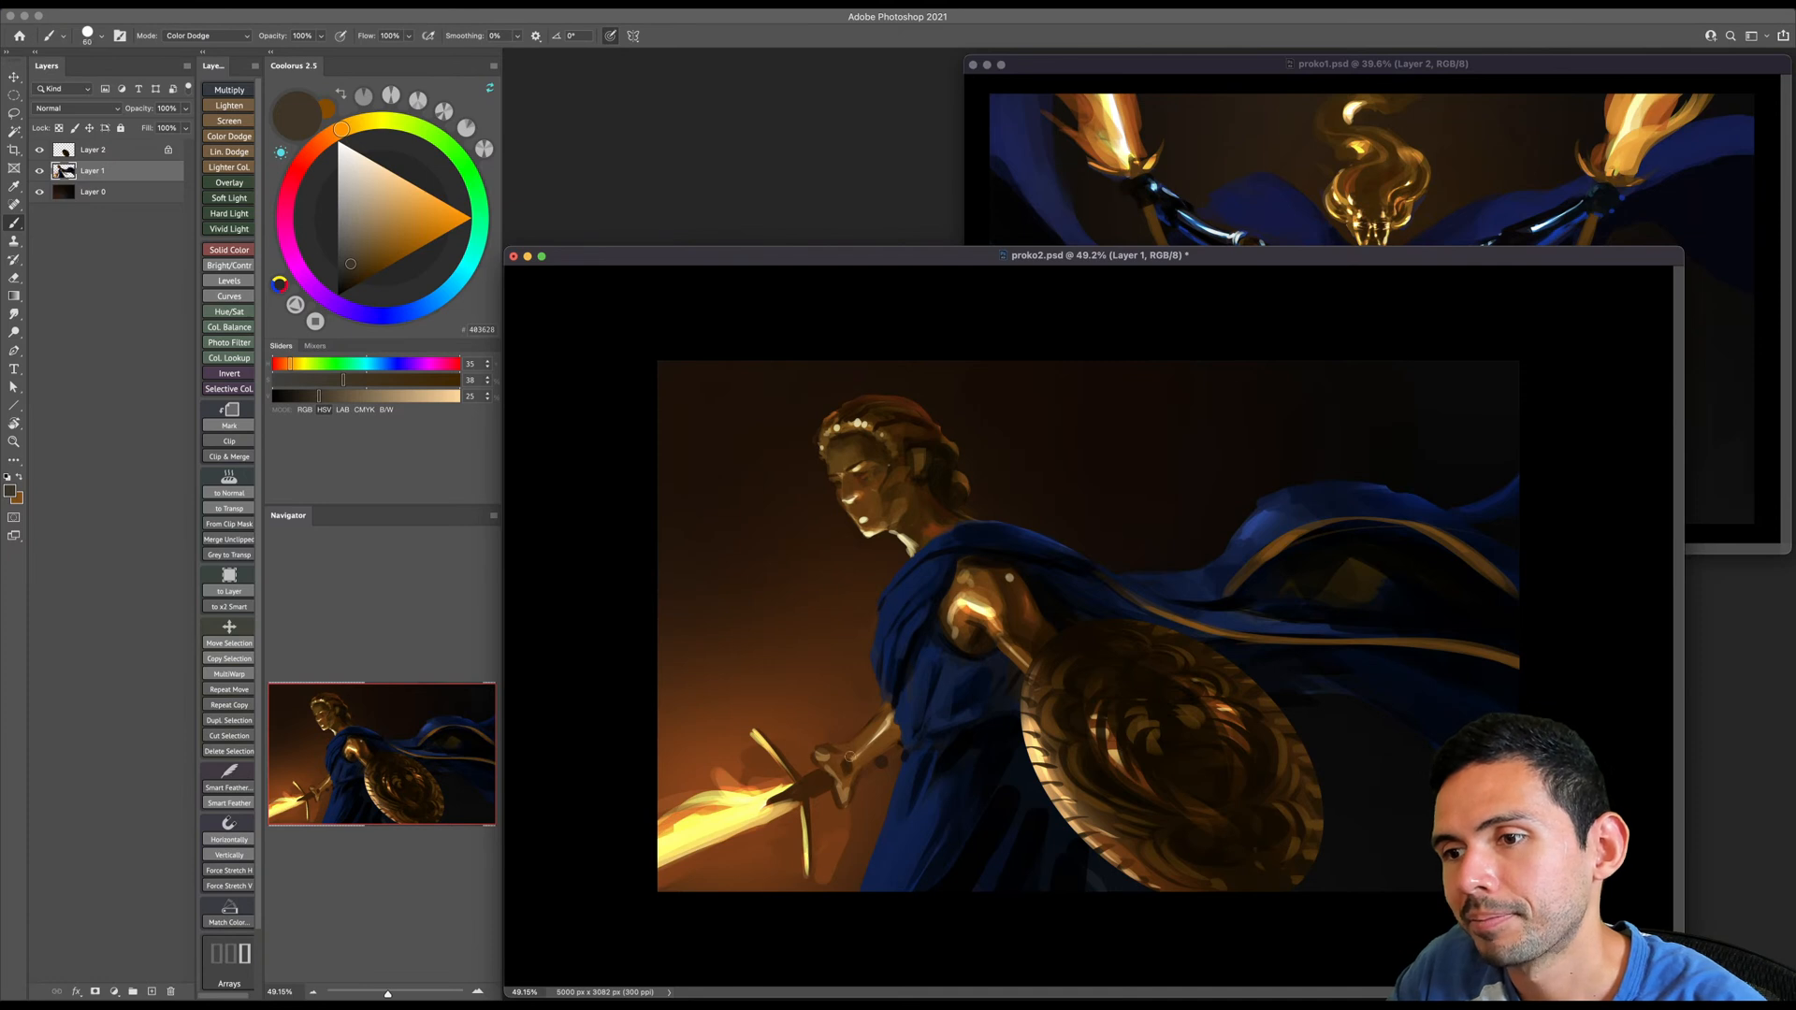
- Mix a mid warm grey and brighten the highlights on the sword hand and forearm with the Color Dodge brush
{"action": "key", "text": "bracketright"}
{"action": "key", "text": "bracketright"}
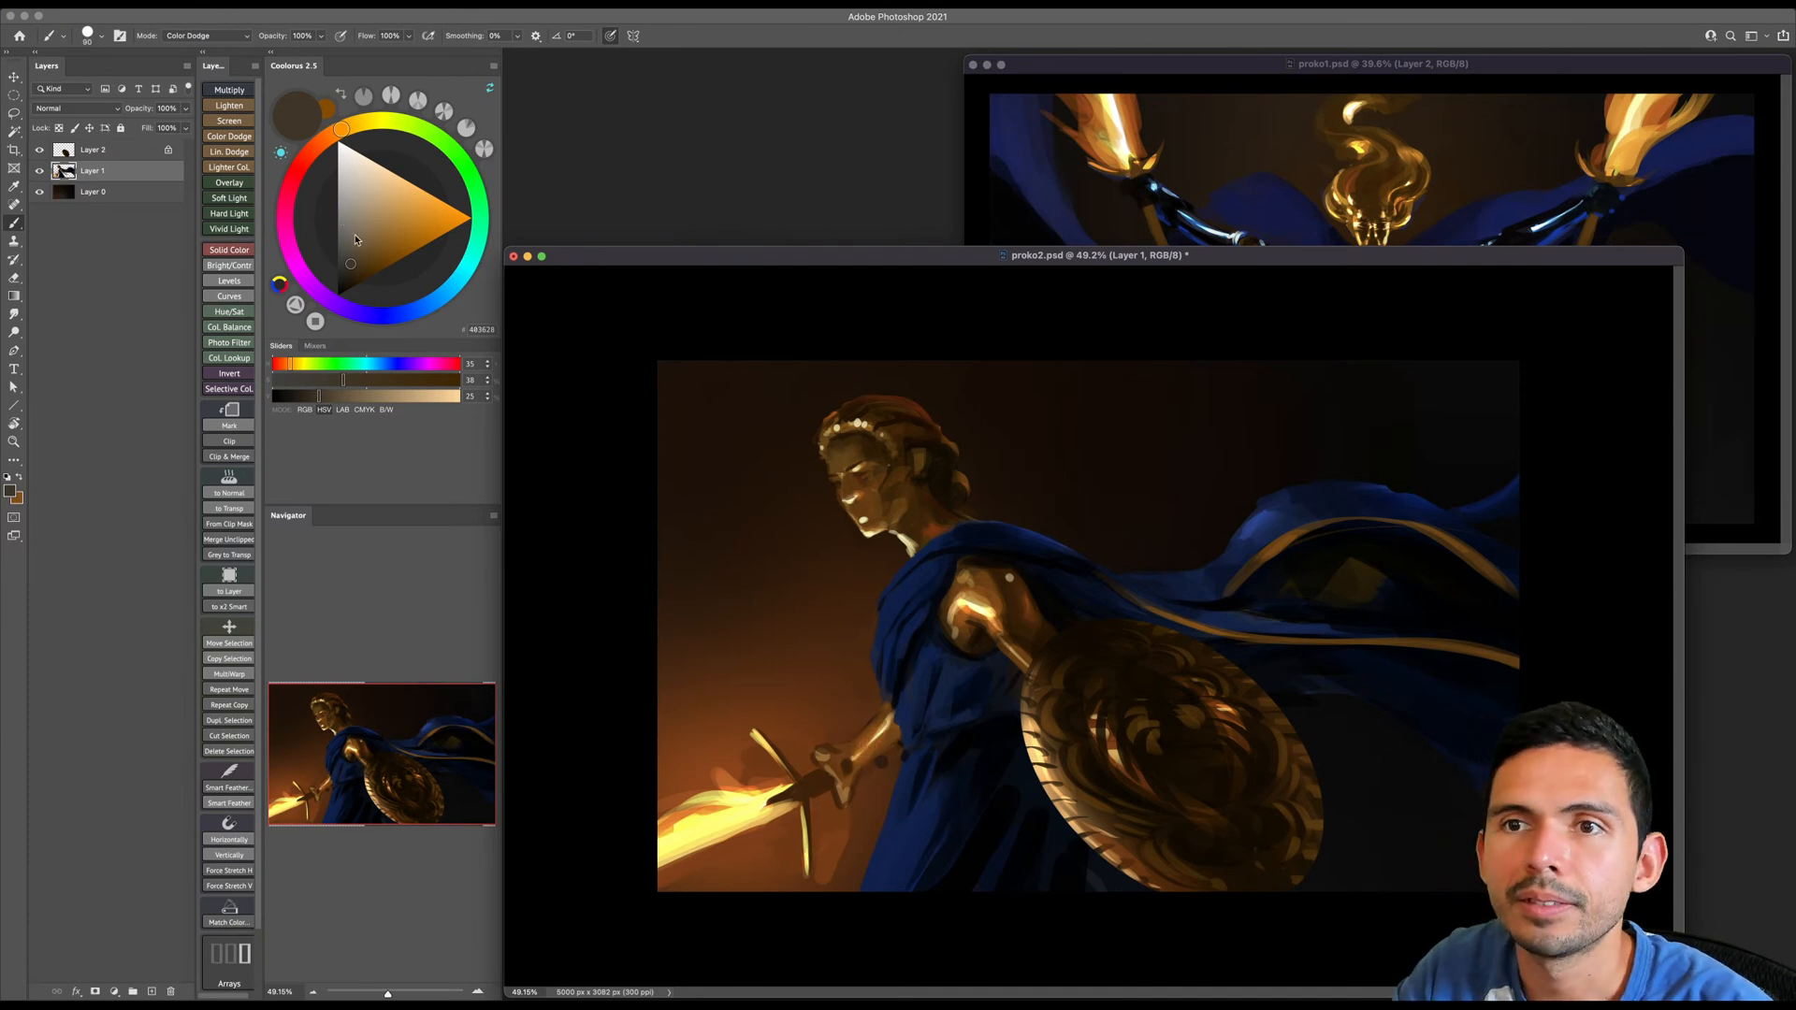
{"action": "left_click", "coordinate": [870, 740], "text": "alt"}
{"action": "key", "text": "bracketright"}
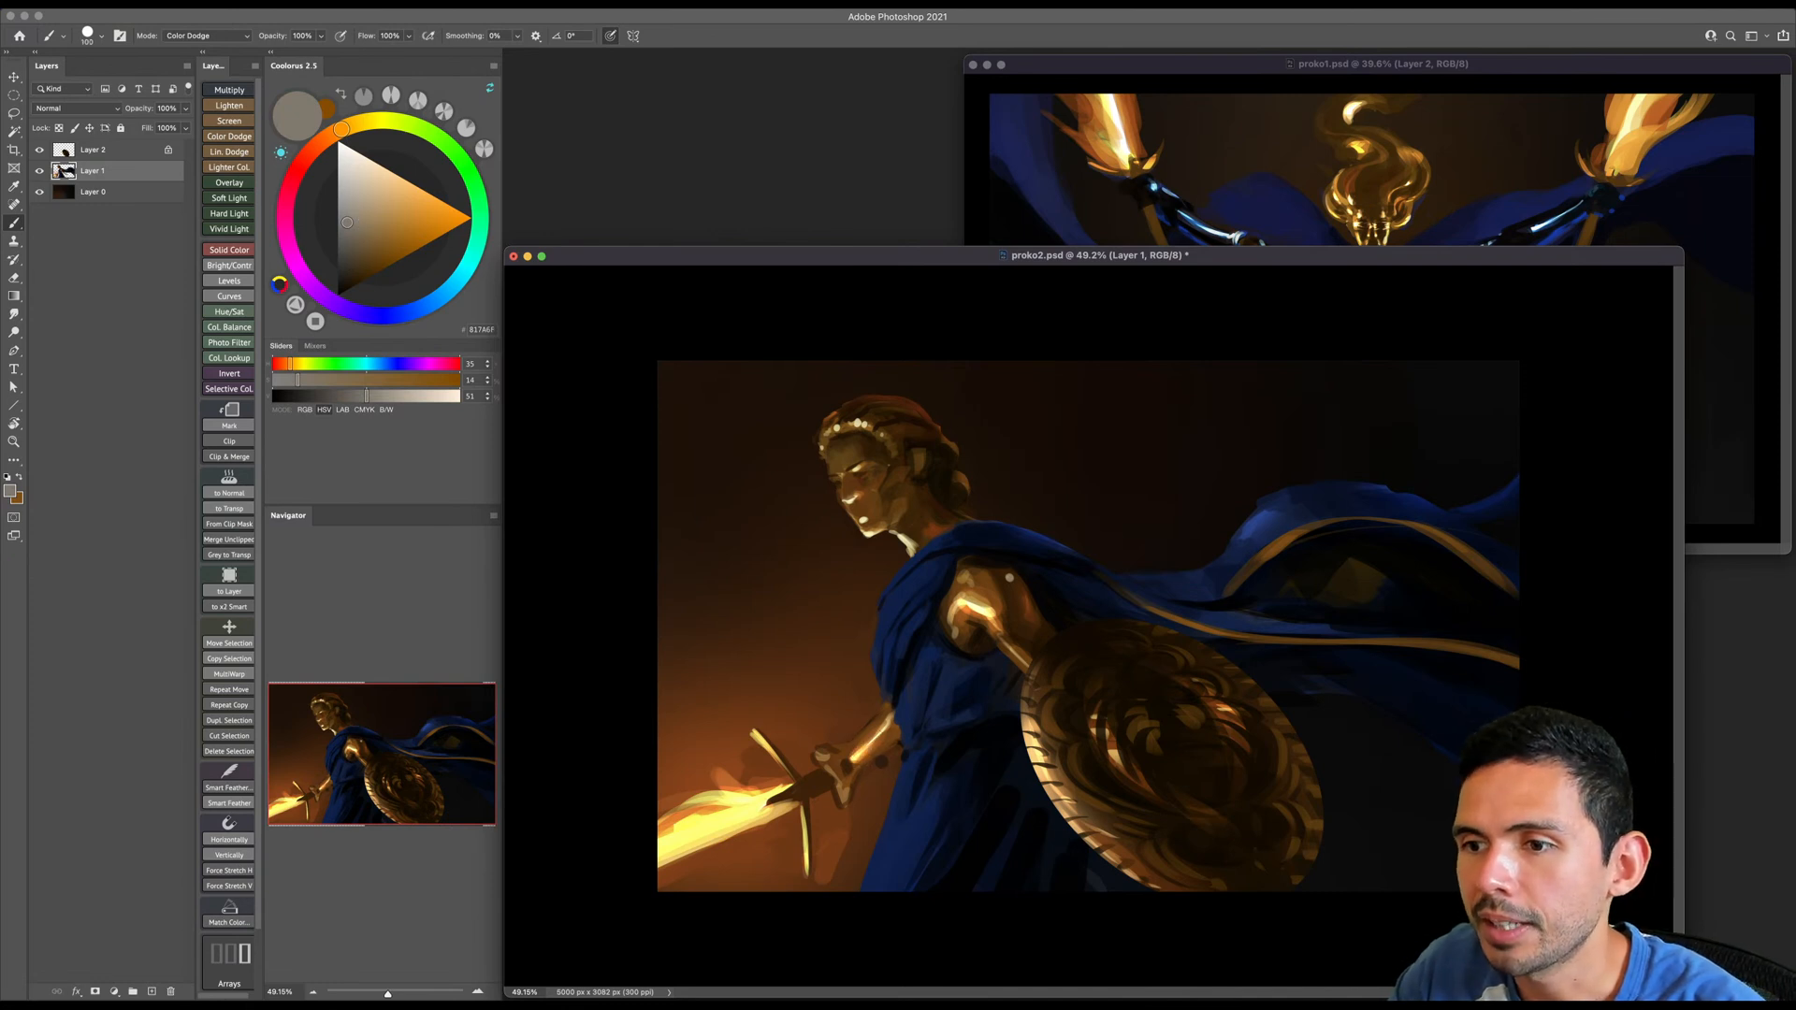
{"action": "key", "text": "bracketleft"}
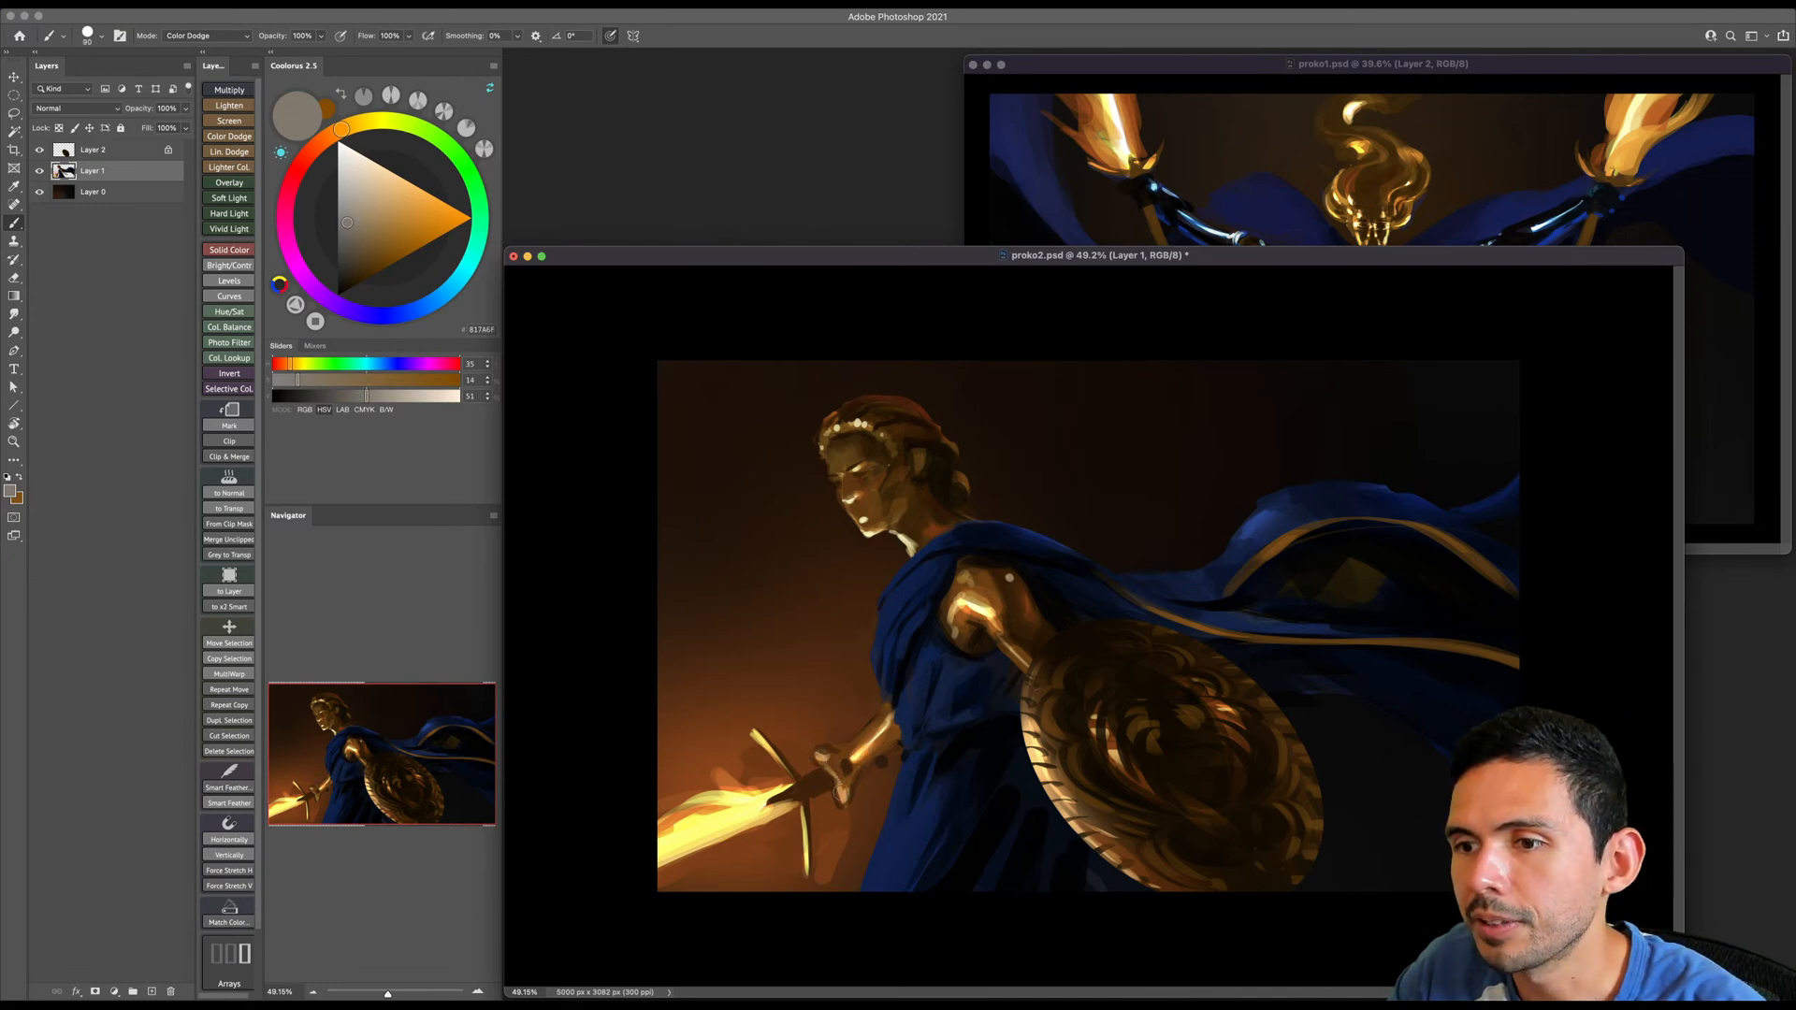
- Return the brush blending mode to Normal and paint sampled dark brown between the sword hand and the forearm
{"action": "key", "text": "e"}
{"action": "scroll", "coordinate": [871, 732], "scroll_direction": "up", "scroll_amount": 3}
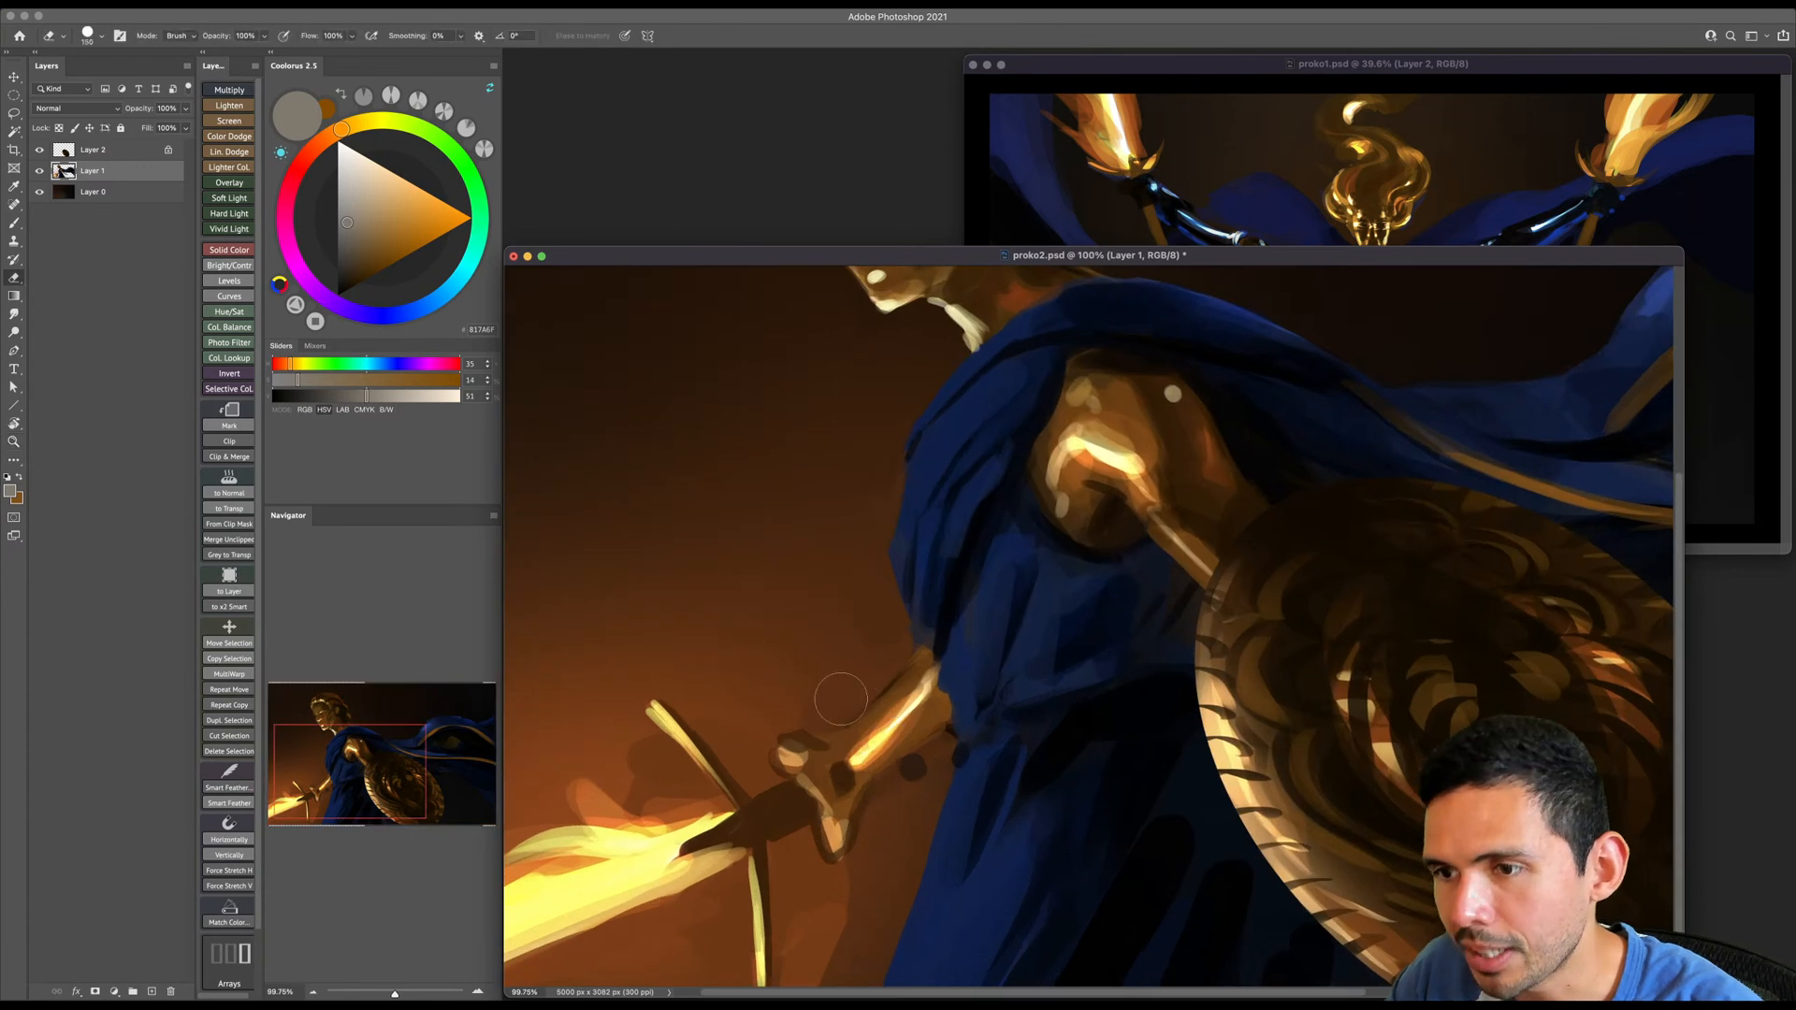
{"action": "key", "text": "b"}
{"action": "right_click", "coordinate": [858, 681], "text": "shift"}
{"action": "left_click", "coordinate": [879, 713]}
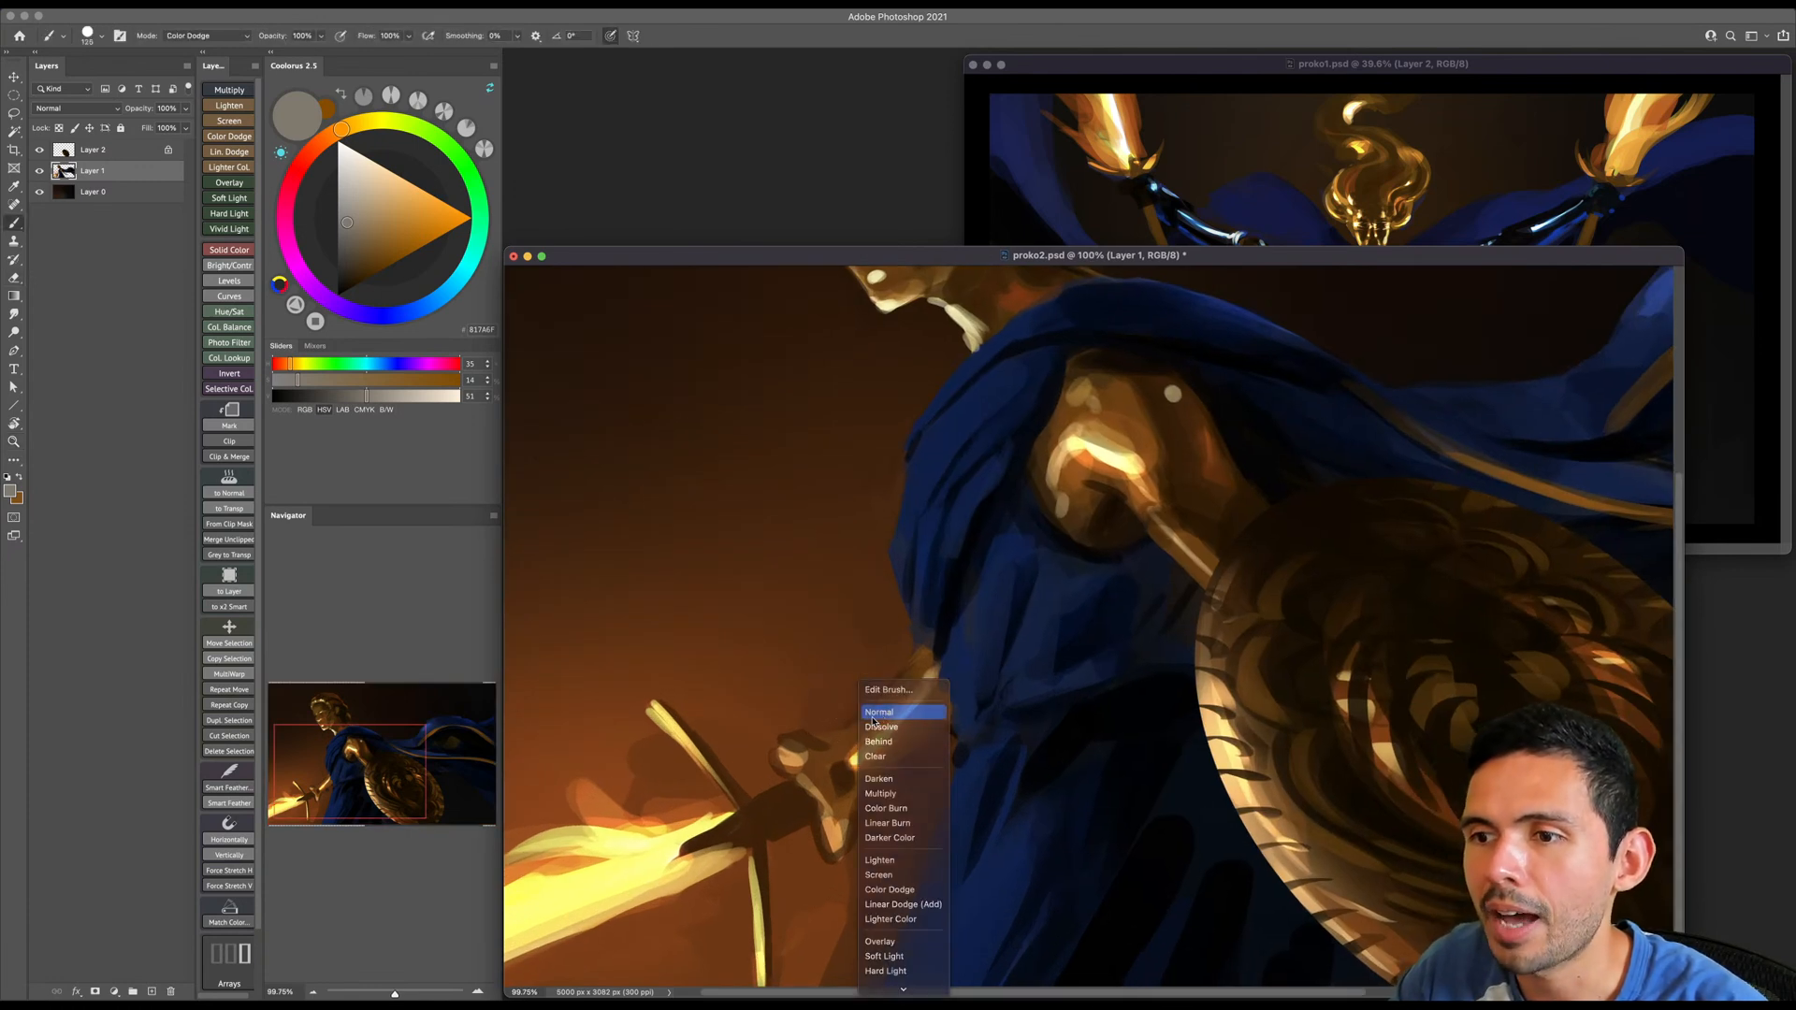
{"action": "left_click", "coordinate": [861, 723], "text": "alt"}
{"action": "key", "text": "e"}
{"action": "key", "text": "b"}
{"action": "left_click", "coordinate": [830, 731], "text": "alt"}
{"action": "left_click", "coordinate": [823, 734], "text": "alt"}
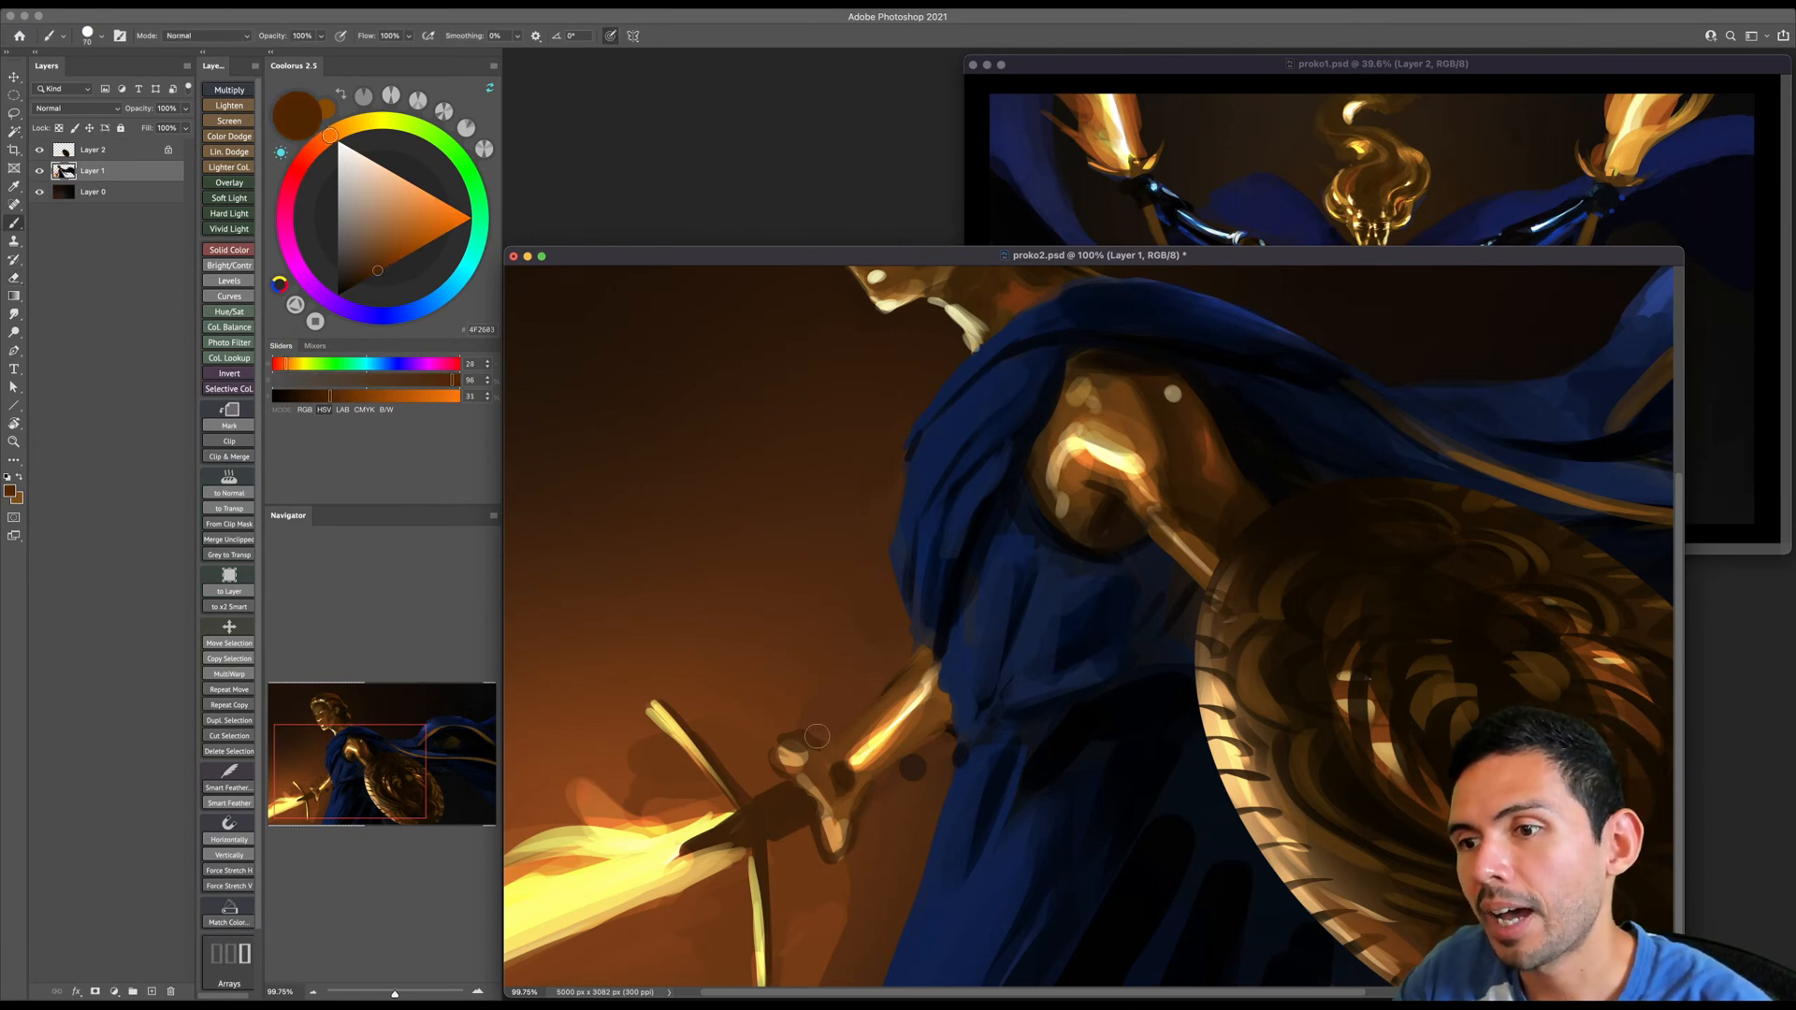
- Reshape the wrist and lower edge of the sword hand with dark orange-brown strokes, undoing the last stroke
{"action": "key", "text": "bracketright"}
{"action": "mouse_move", "coordinate": [820, 752]}
{"action": "left_mouse_down"}
{"action": "mouse_move", "coordinate": [858, 793]}
{"action": "mouse_move", "coordinate": [845, 831]}
{"action": "left_mouse_up"}
{"action": "key", "text": "bracketright"}
{"action": "left_click", "coordinate": [842, 753], "text": "alt"}
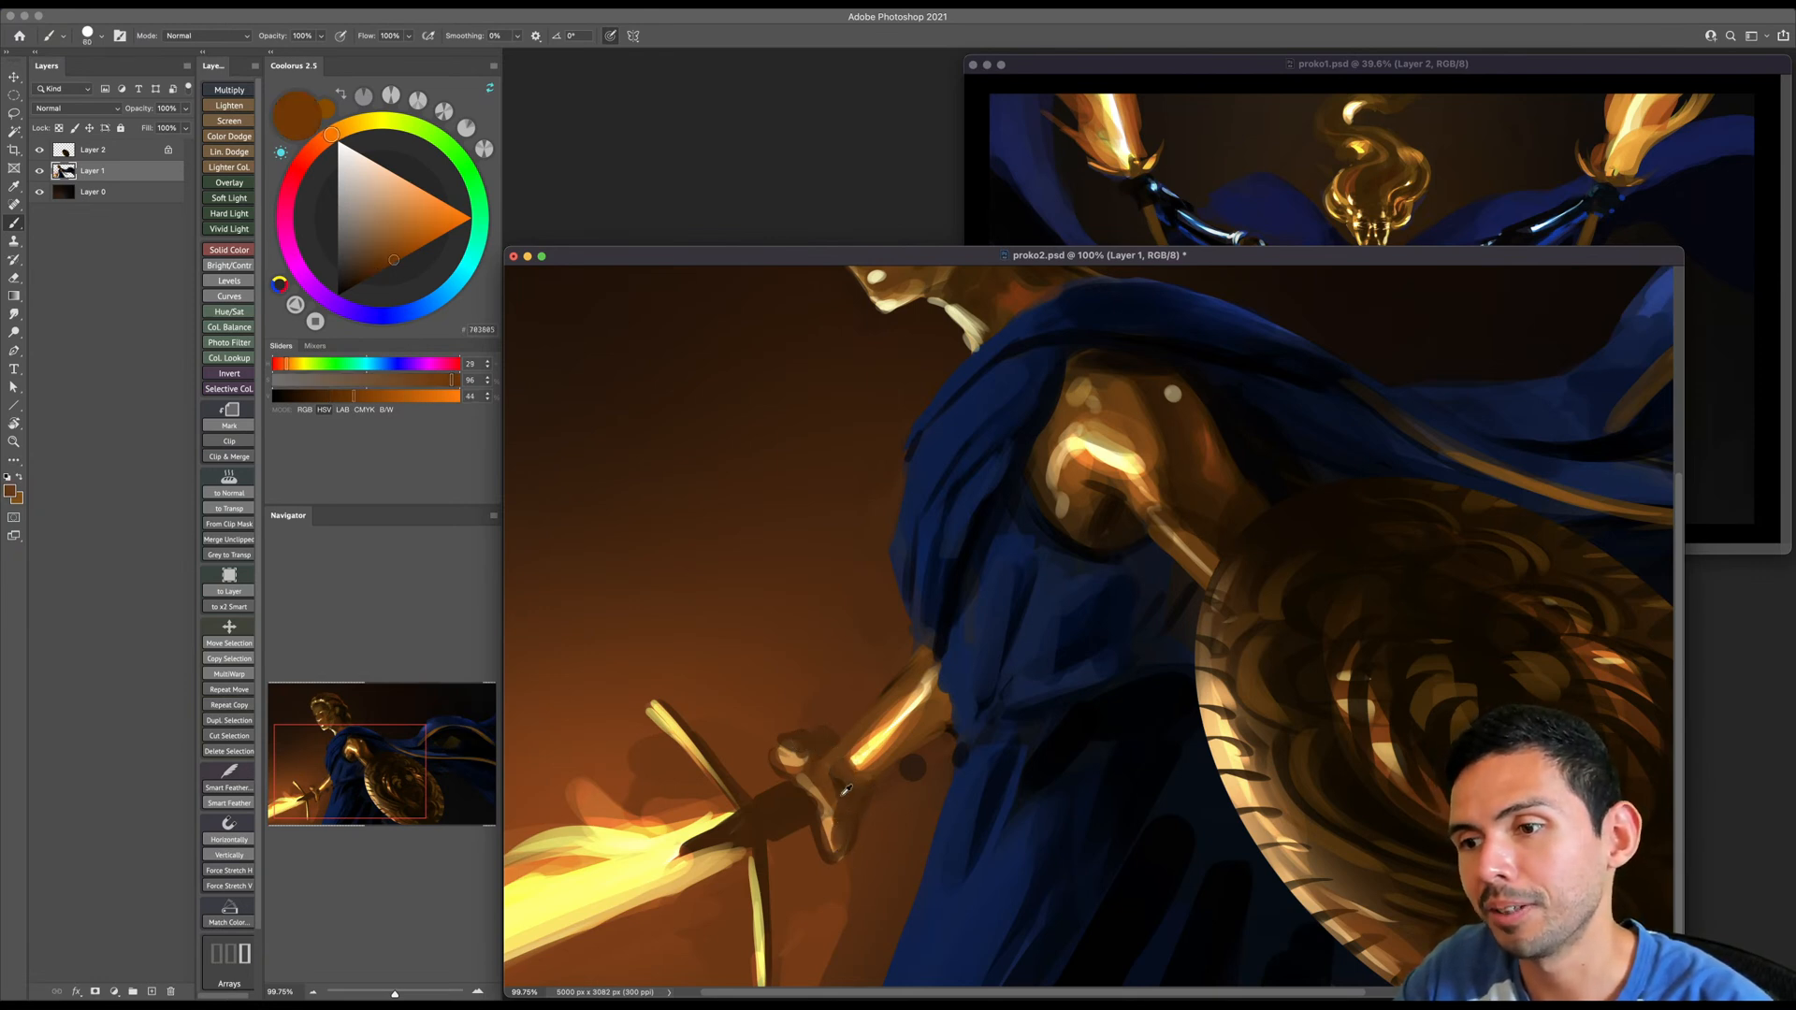
{"action": "mouse_move", "coordinate": [837, 790]}
{"action": "left_mouse_down"}
{"action": "mouse_move", "coordinate": [873, 794]}
{"action": "mouse_move", "coordinate": [827, 863]}
{"action": "mouse_move", "coordinate": [871, 834]}
{"action": "mouse_move", "coordinate": [839, 869]}
{"action": "left_mouse_up"}
{"action": "key", "text": "e"}
{"action": "key", "text": "b"}
{"action": "key", "text": "super+z"}
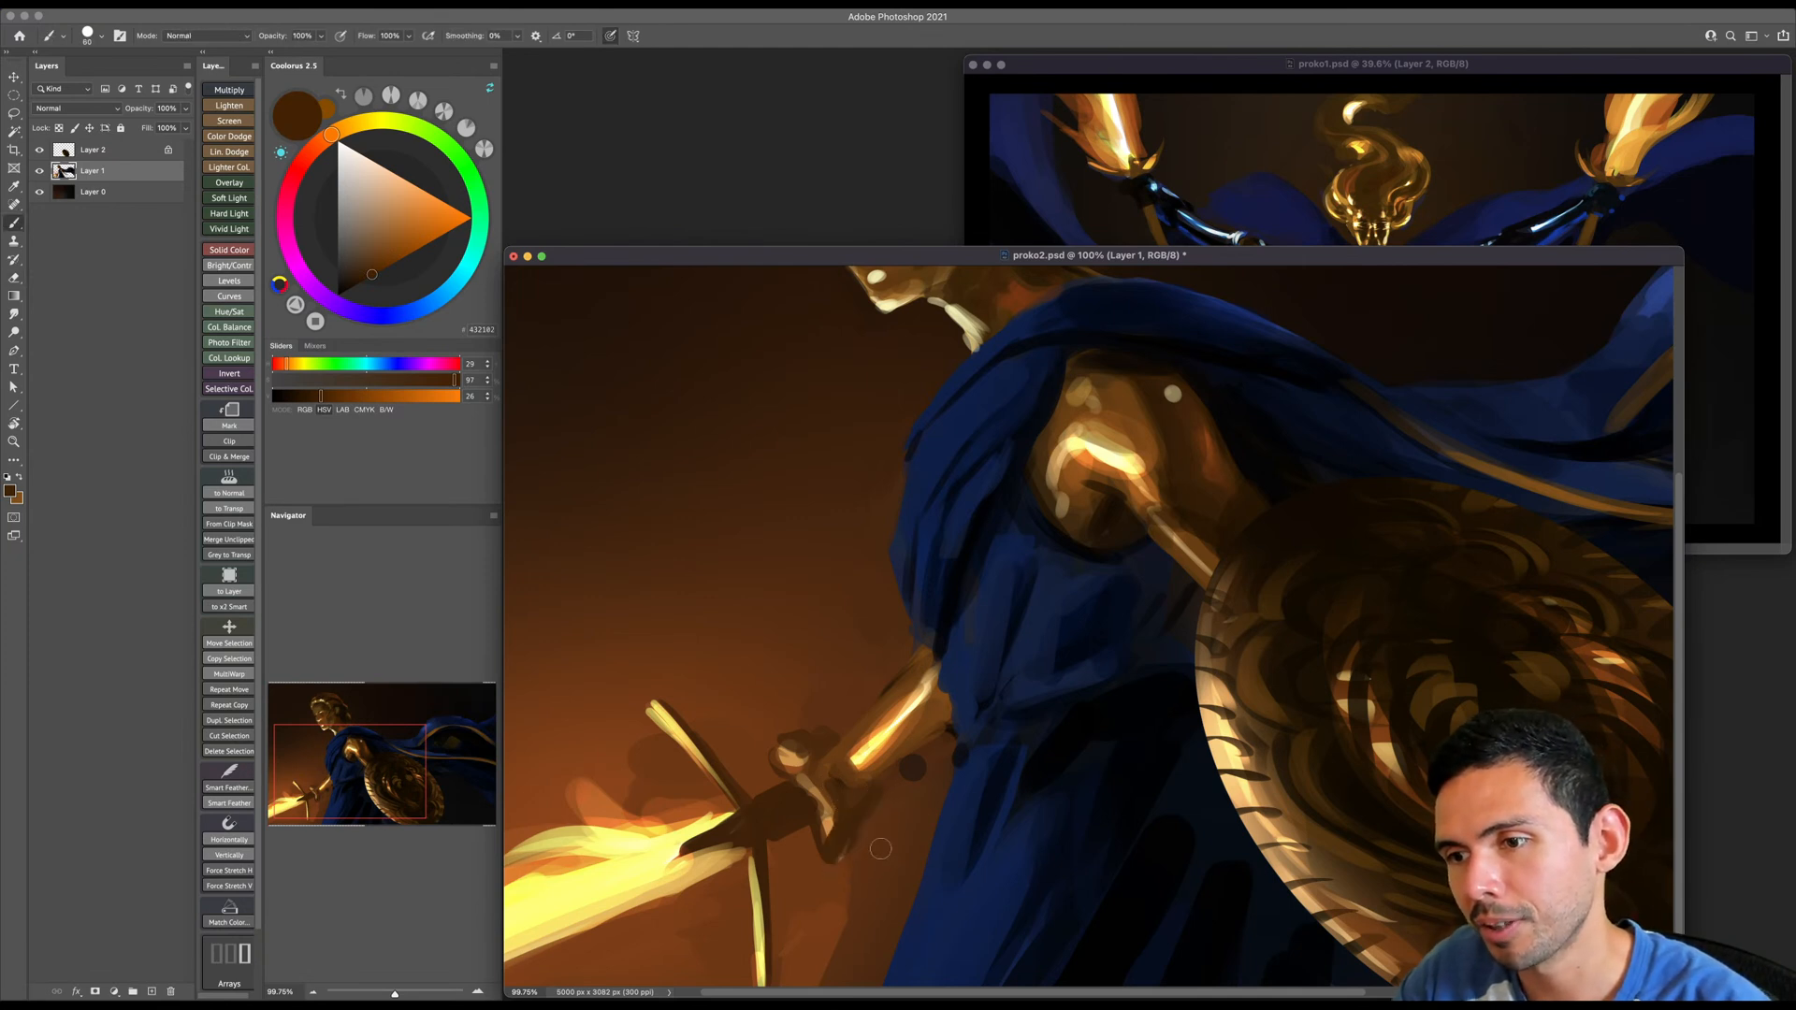
- Sample the reddish-brown background and repaint the area below the sword hand and beside the crossguard with a larger brush
{"action": "left_click", "coordinate": [875, 841], "text": "alt"}
{"action": "key", "text": "]"}
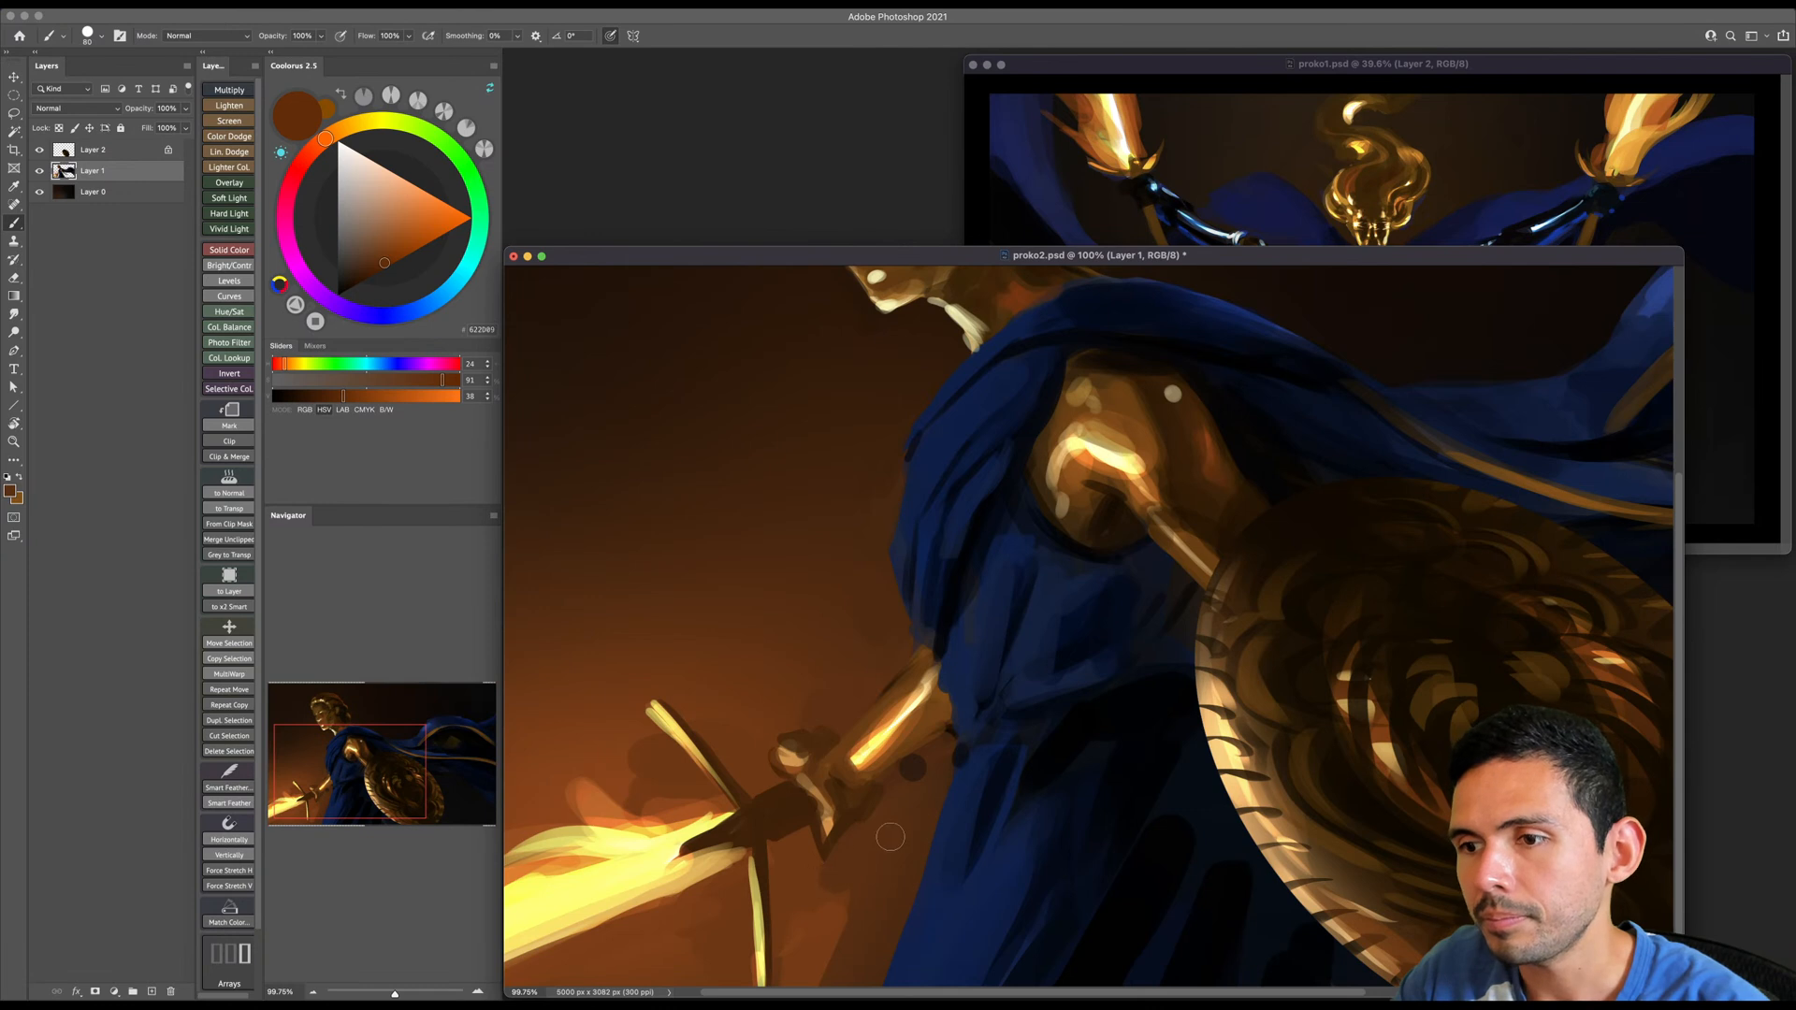
{"action": "key", "text": "bracketright"}
{"action": "key", "text": "bracketright"}
{"action": "key", "text": "bracketright"}
{"action": "scroll", "coordinate": [920, 778], "scroll_direction": "down", "scroll_amount": 2}
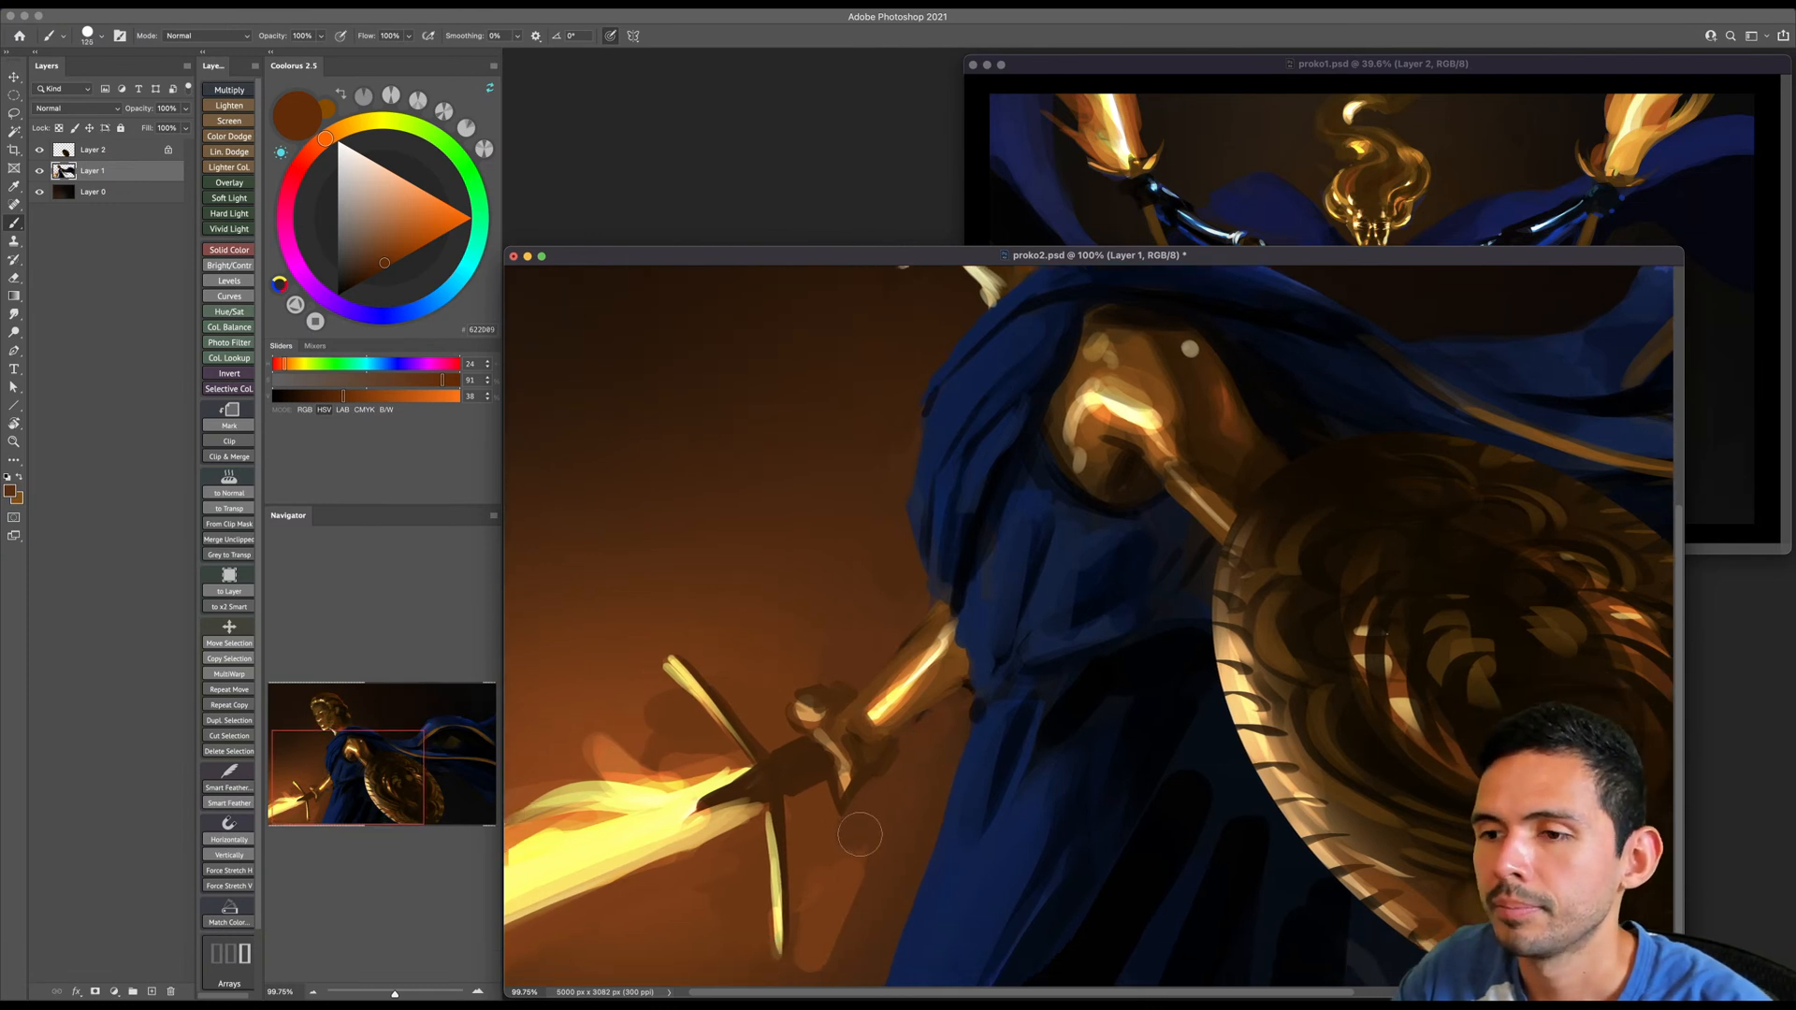
{"action": "mouse_move", "coordinate": [817, 958]}
{"action": "left_mouse_down"}
{"action": "mouse_move", "coordinate": [813, 889]}
{"action": "mouse_move", "coordinate": [781, 832]}
{"action": "left_mouse_up"}
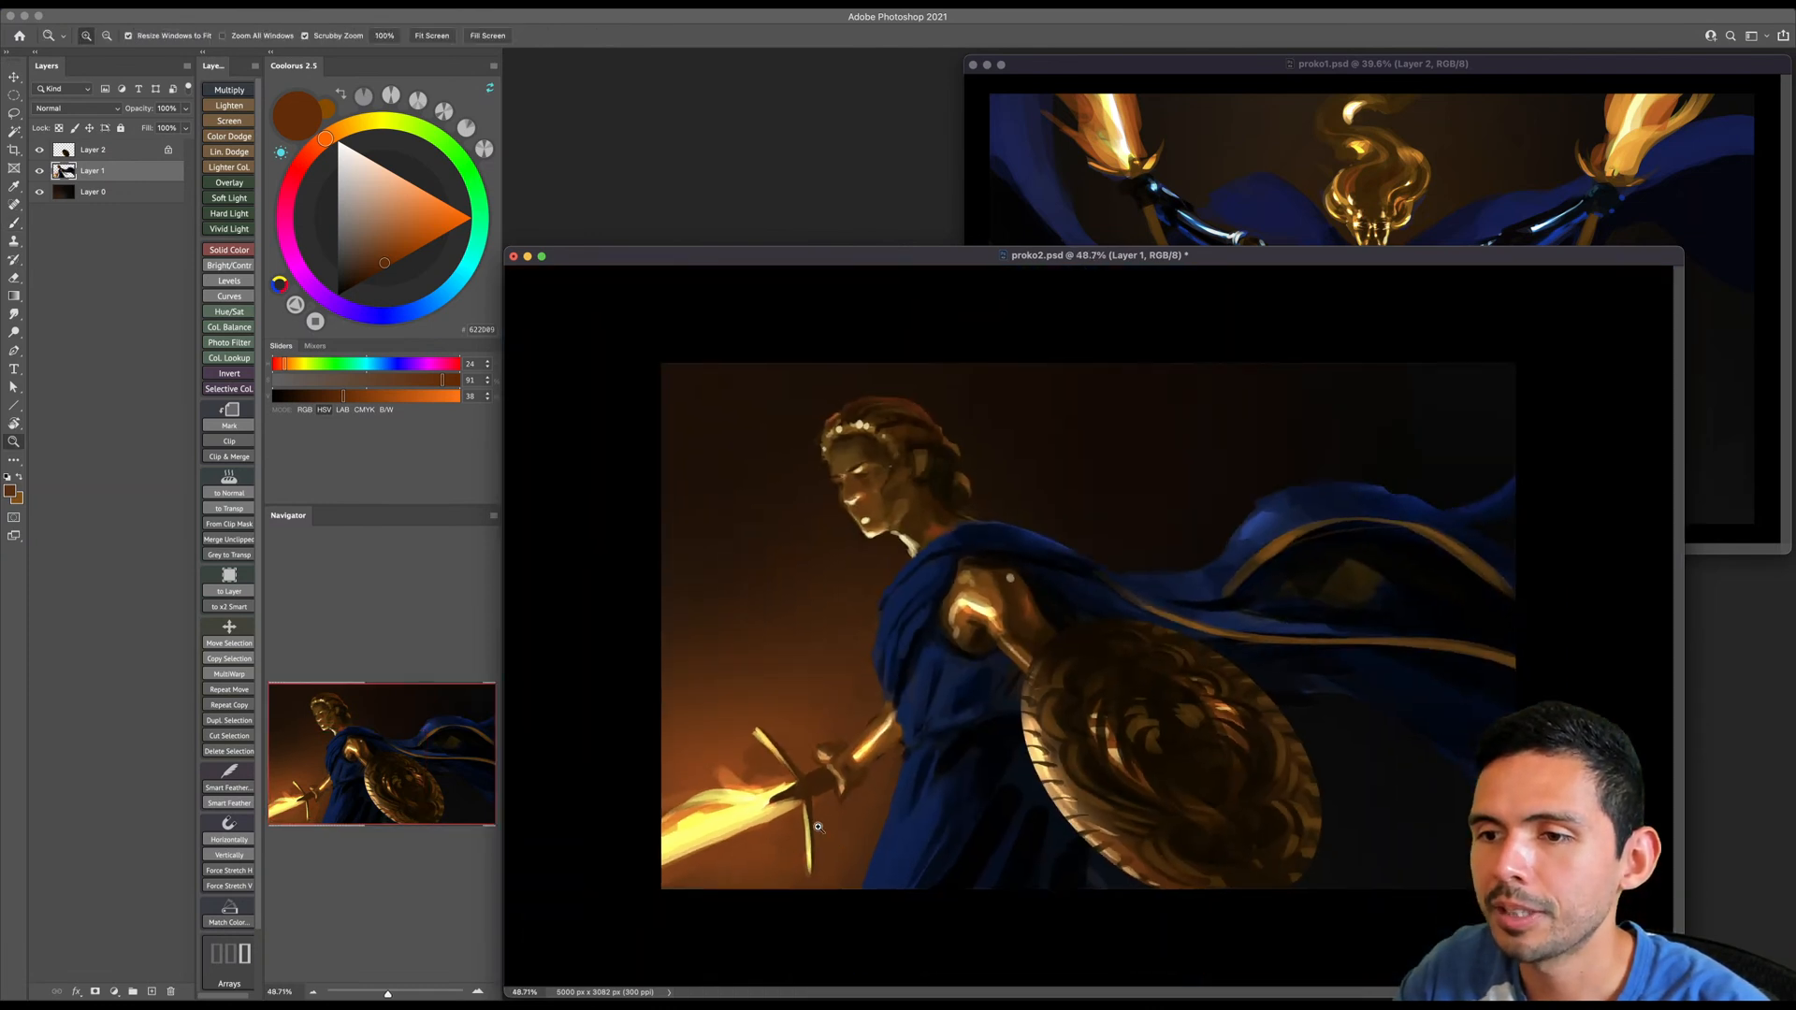
- Sample a bright orange and brush a broad fiery glow above the sword blade with a large brush
{"action": "left_click", "coordinate": [739, 780], "text": "alt"}
{"action": "key", "text": "bracketright"}
{"action": "key", "text": "bracketright"}
{"action": "key", "text": "bracketright"}
{"action": "key", "text": "bracketright"}
{"action": "key", "text": "bracketright"}
{"action": "key", "text": "bracketright"}
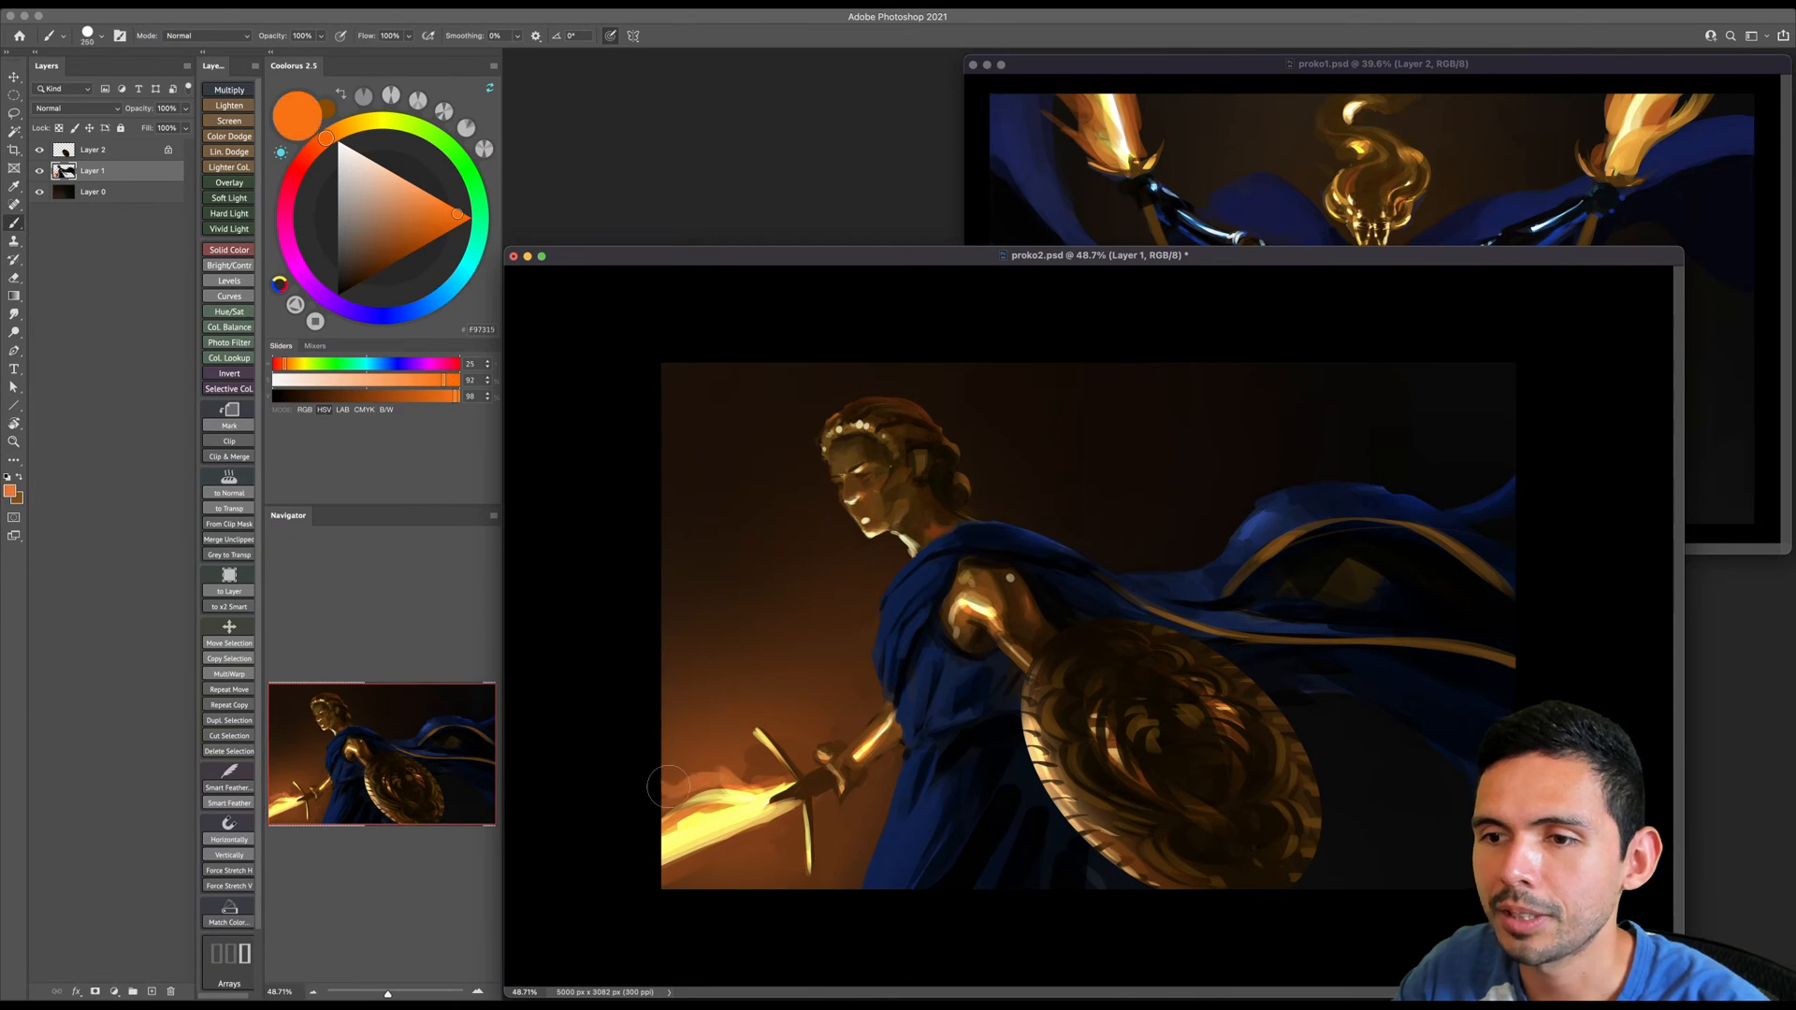
{"action": "key", "text": "bracketright"}
{"action": "key", "text": "bracketright"}
{"action": "key", "text": "bracketright"}
{"action": "key", "text": "bracketright"}
{"action": "mouse_move", "coordinate": [665, 783]}
{"action": "left_mouse_down"}
{"action": "mouse_move", "coordinate": [710, 766]}
{"action": "mouse_move", "coordinate": [772, 788]}
{"action": "mouse_move", "coordinate": [681, 762]}
{"action": "mouse_move", "coordinate": [677, 817]}
{"action": "left_mouse_up"}
- Sample bright yellow and paint luminous strokes along the sword blade from the hilt with a smaller brush
{"action": "left_click", "coordinate": [700, 825], "text": "alt"}
{"action": "key", "text": "bracketleft"}
{"action": "key", "text": "bracketleft"}
- Paint thin bright yellow streaks along the blade and curling flame wisps rising above it with a small brush
{"action": "key", "text": "bracketleft"}
{"action": "key", "text": "bracketleft"}
{"action": "key", "text": "bracketleft"}
{"action": "key", "text": "bracketleft"}
{"action": "key", "text": "bracketleft"}
{"action": "key", "text": "bracketleft"}
{"action": "key", "text": "bracketleft"}
{"action": "mouse_move", "coordinate": [783, 789]}
{"action": "left_mouse_down"}
{"action": "mouse_move", "coordinate": [684, 797]}
{"action": "mouse_move", "coordinate": [706, 800]}
{"action": "mouse_move", "coordinate": [664, 831]}
{"action": "left_mouse_up"}
{"action": "key", "text": "bracketleft"}
{"action": "key", "text": "bracketleft"}
{"action": "key", "text": "bracketleft"}
{"action": "key", "text": "bracketleft"}
{"action": "key", "text": "bracketleft"}
{"action": "key", "text": "bracketleft"}
{"action": "key", "text": "bracketleft"}
{"action": "key", "text": "bracketleft"}
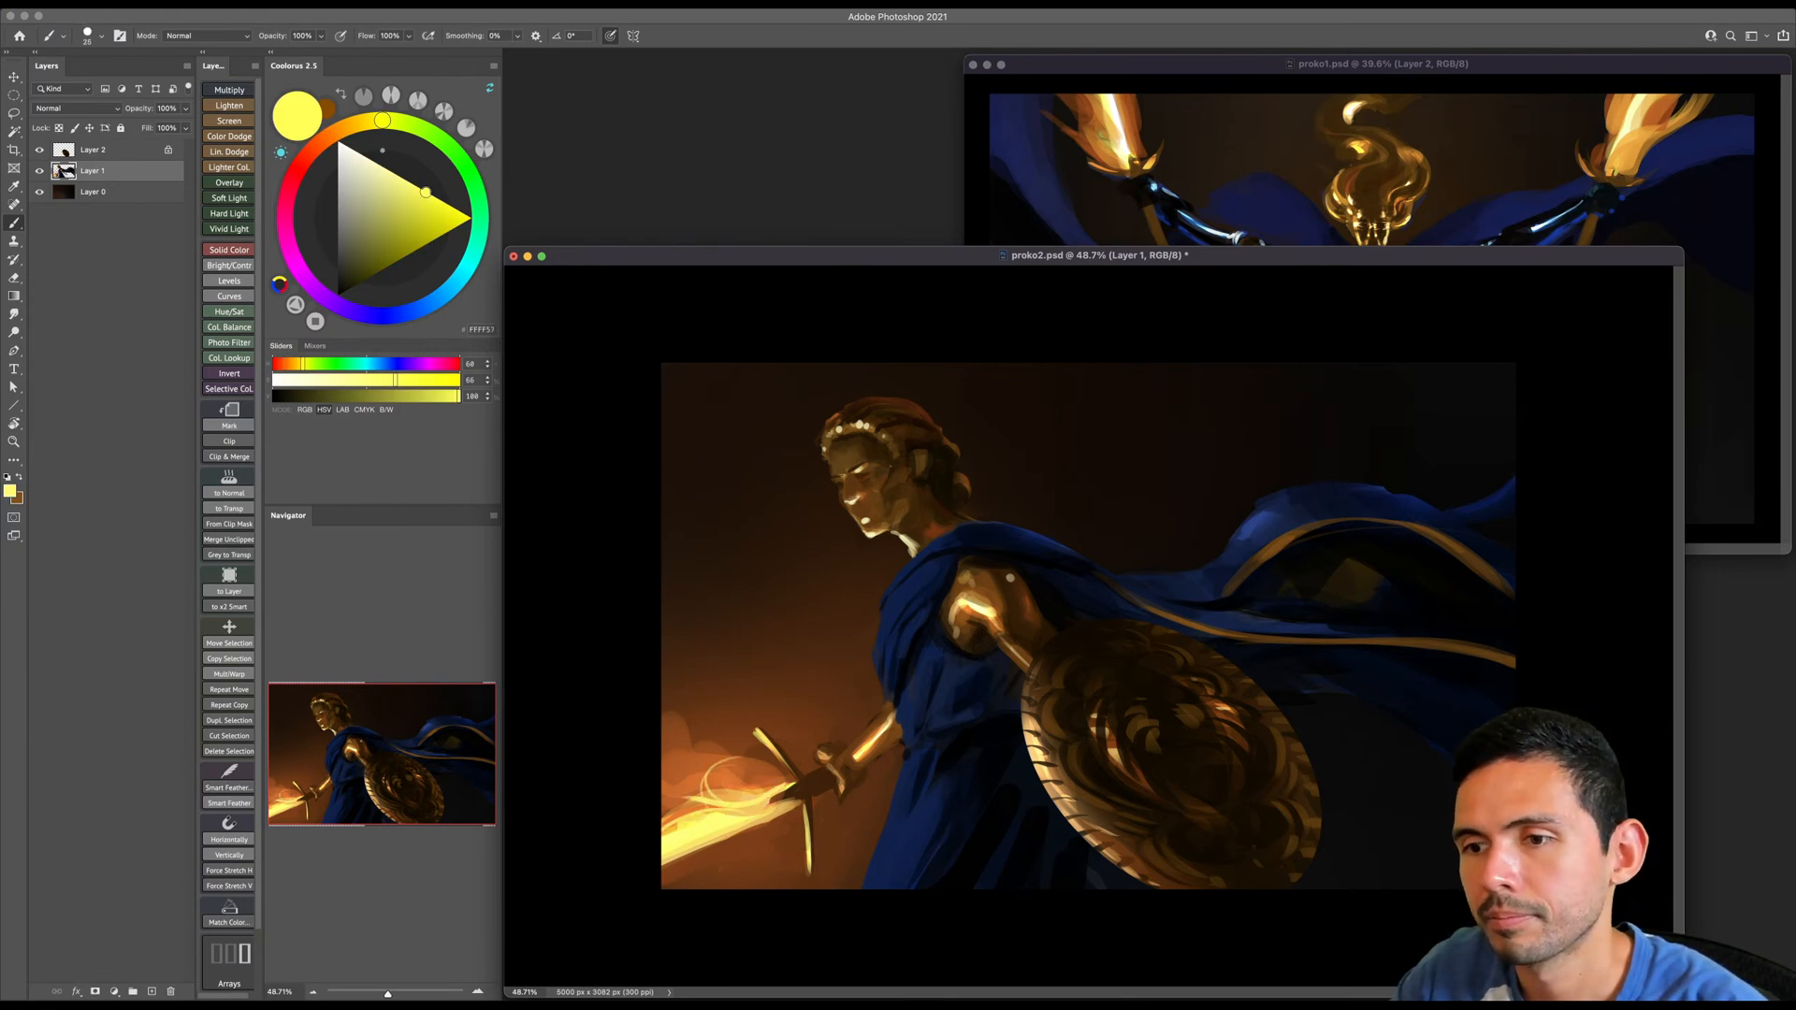
{"action": "left_click_drag", "start_coordinate": [793, 808], "coordinate": [662, 877]}
{"action": "key", "text": "bracketleft"}
{"action": "mouse_move", "coordinate": [698, 820]}
{"action": "left_mouse_down"}
{"action": "mouse_move", "coordinate": [663, 808]}
{"action": "mouse_move", "coordinate": [692, 750]}
{"action": "left_mouse_up"}
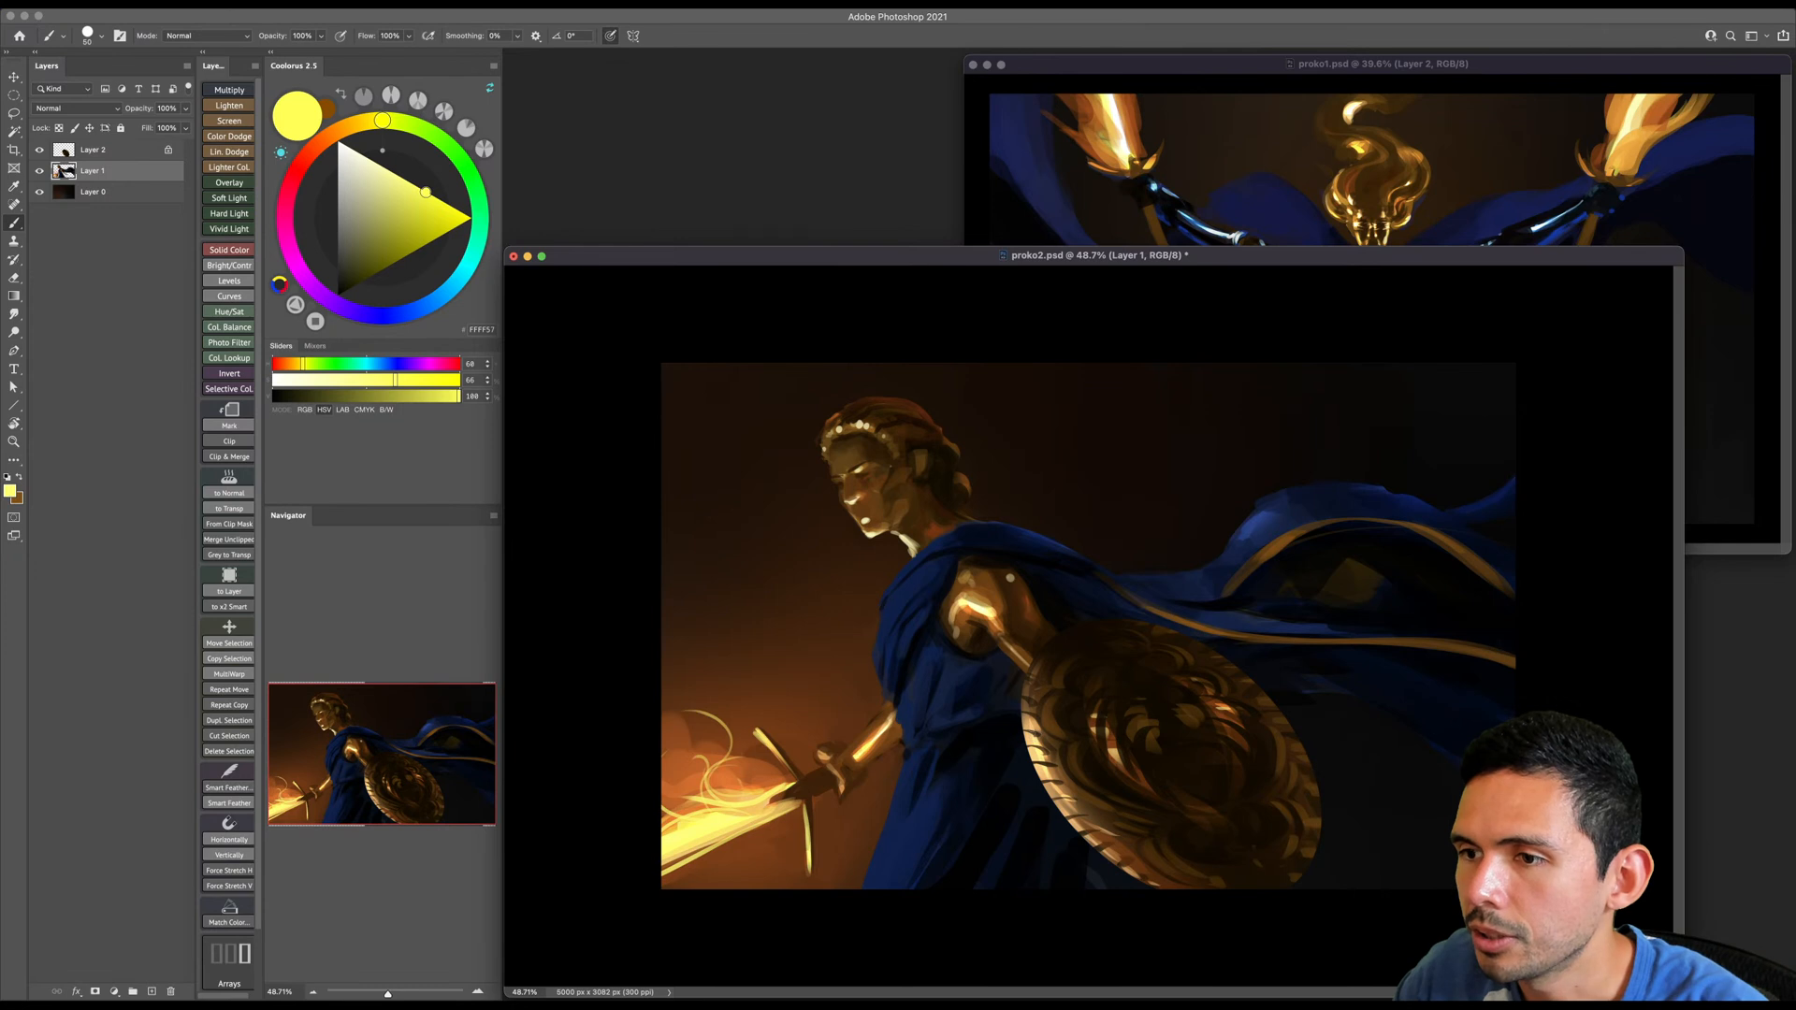
- Toggle the visibility of Layer 1 and Layer 2 to check their contents, and make Layer 2 active with its transparency unlocked
{"action": "left_click", "coordinate": [129, 152]}
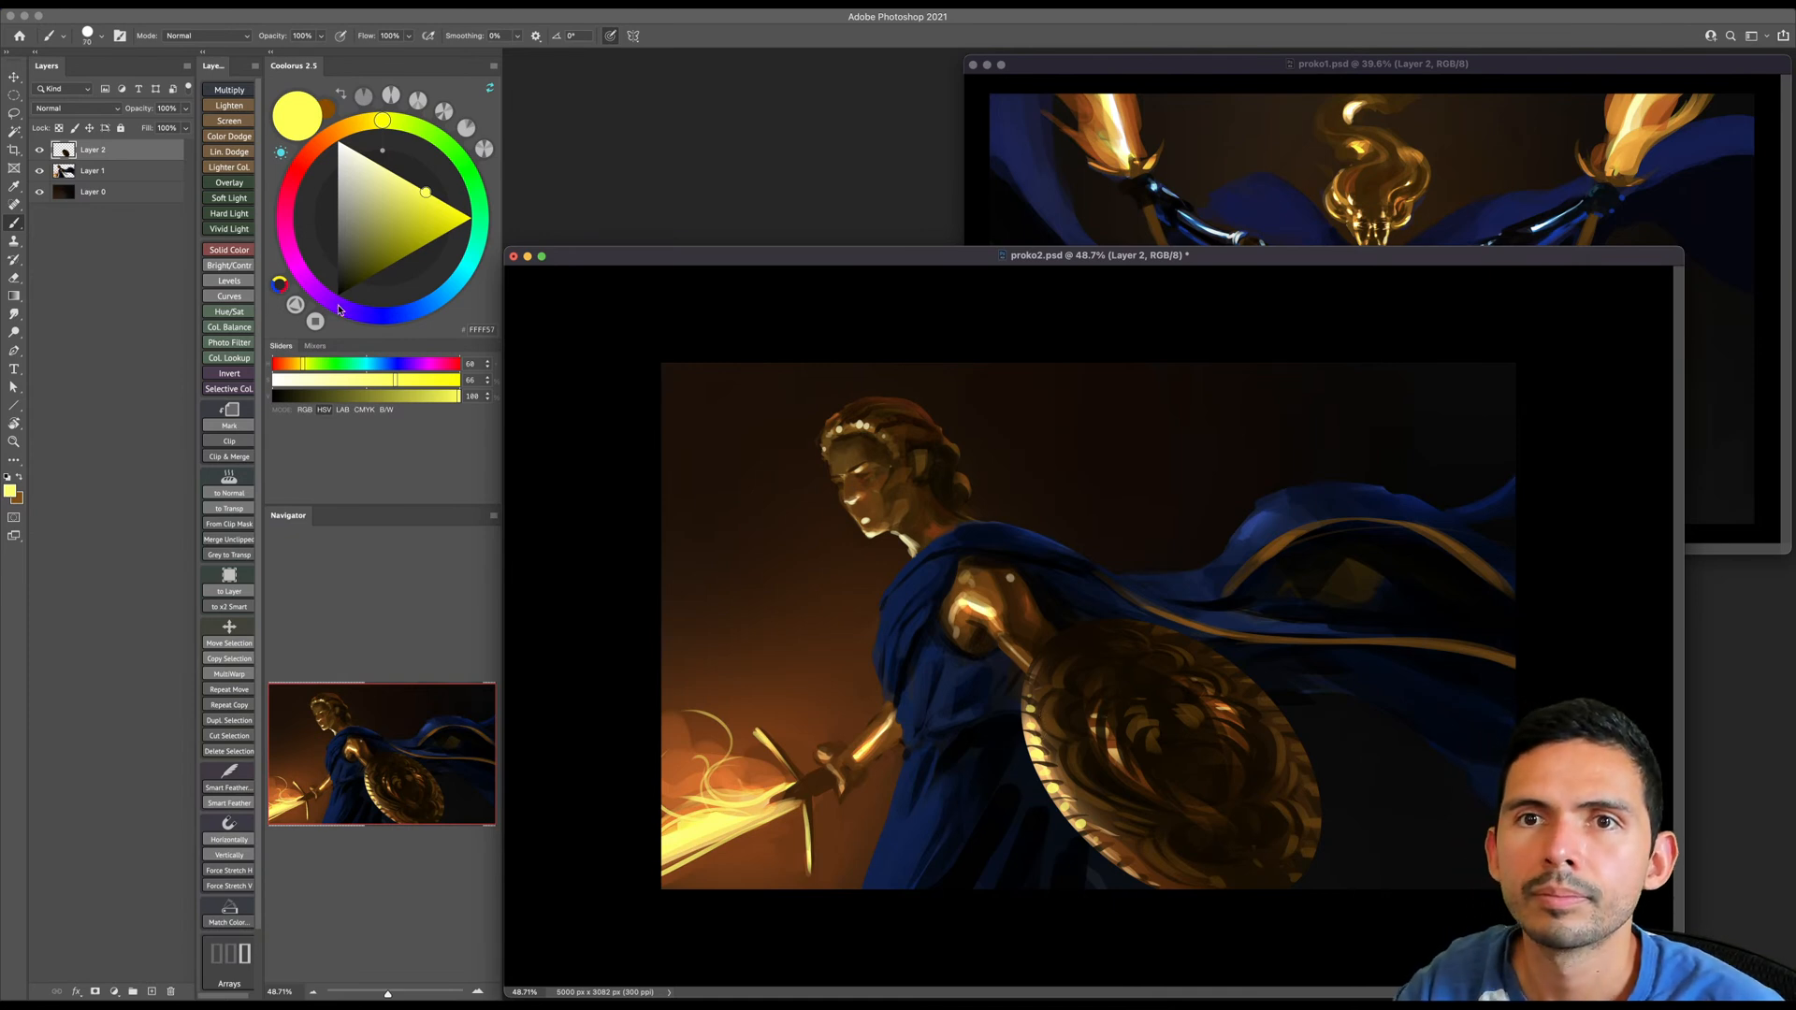
{"action": "left_click", "coordinate": [90, 174]}
{"action": "left_click", "coordinate": [39, 172]}
{"action": "left_click", "coordinate": [39, 172]}
{"action": "left_click", "coordinate": [40, 152]}
{"action": "left_click", "coordinate": [39, 152]}
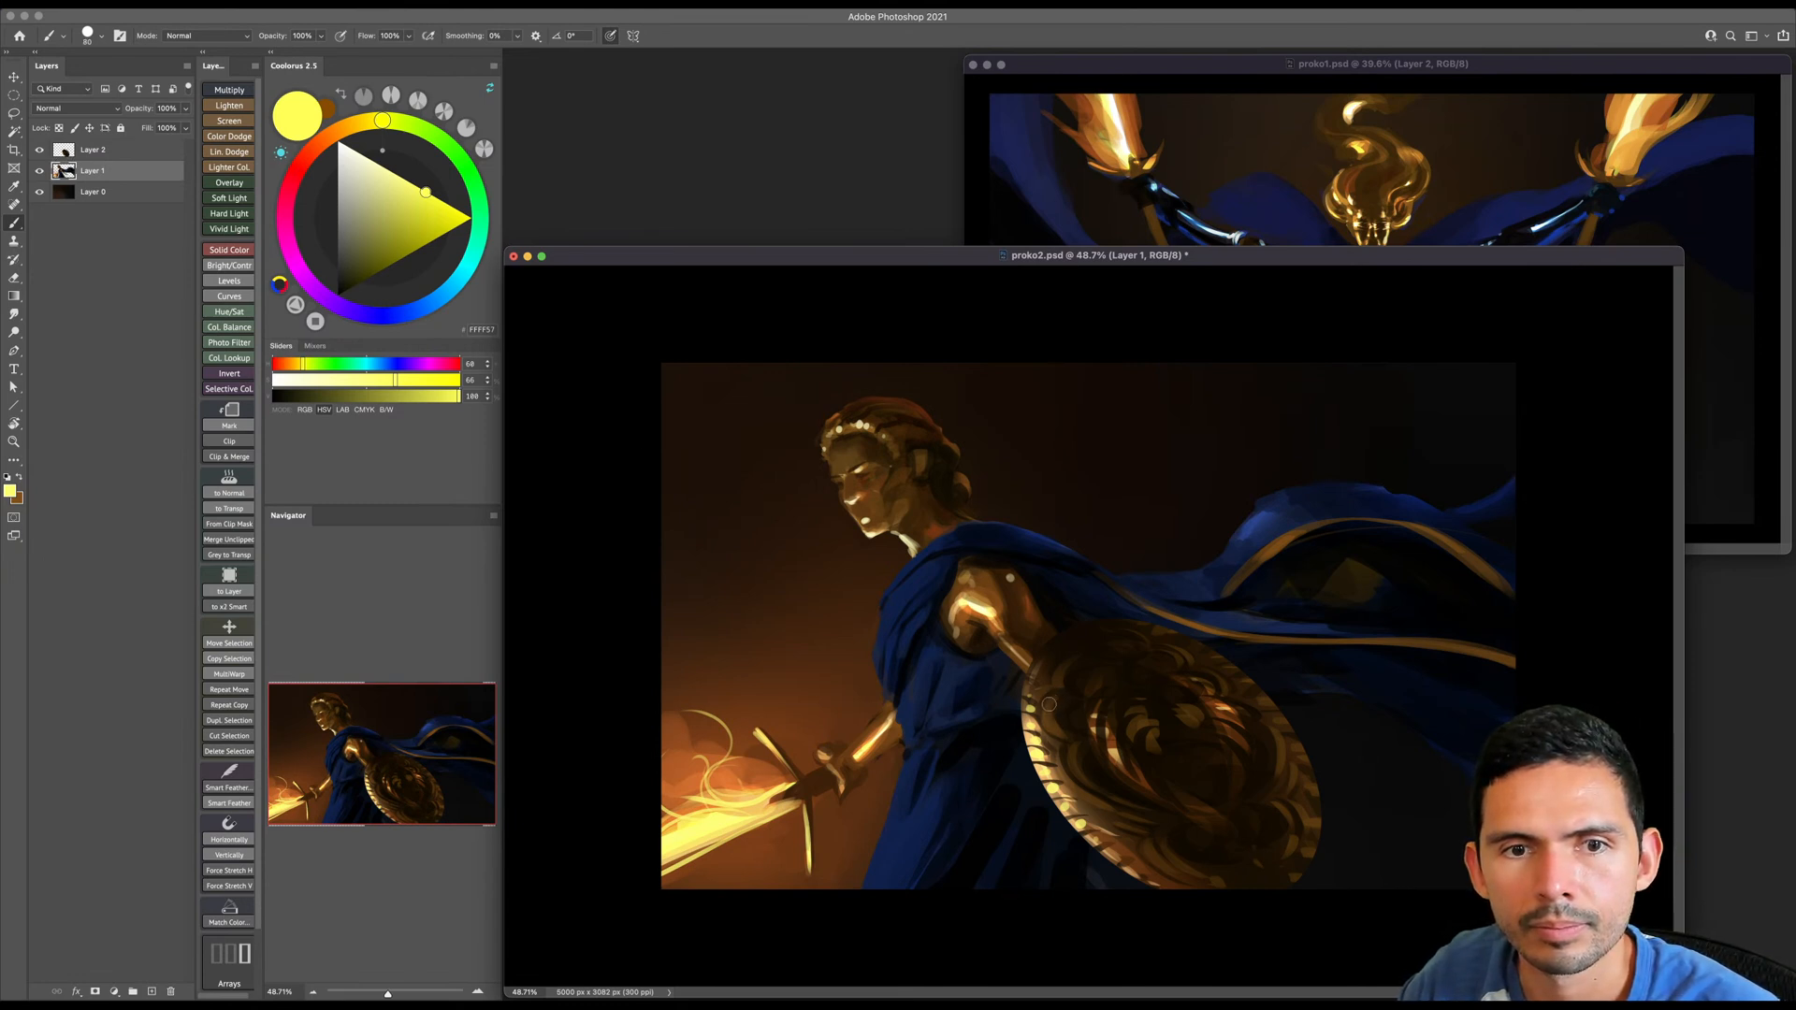
{"action": "key", "text": "slash"}
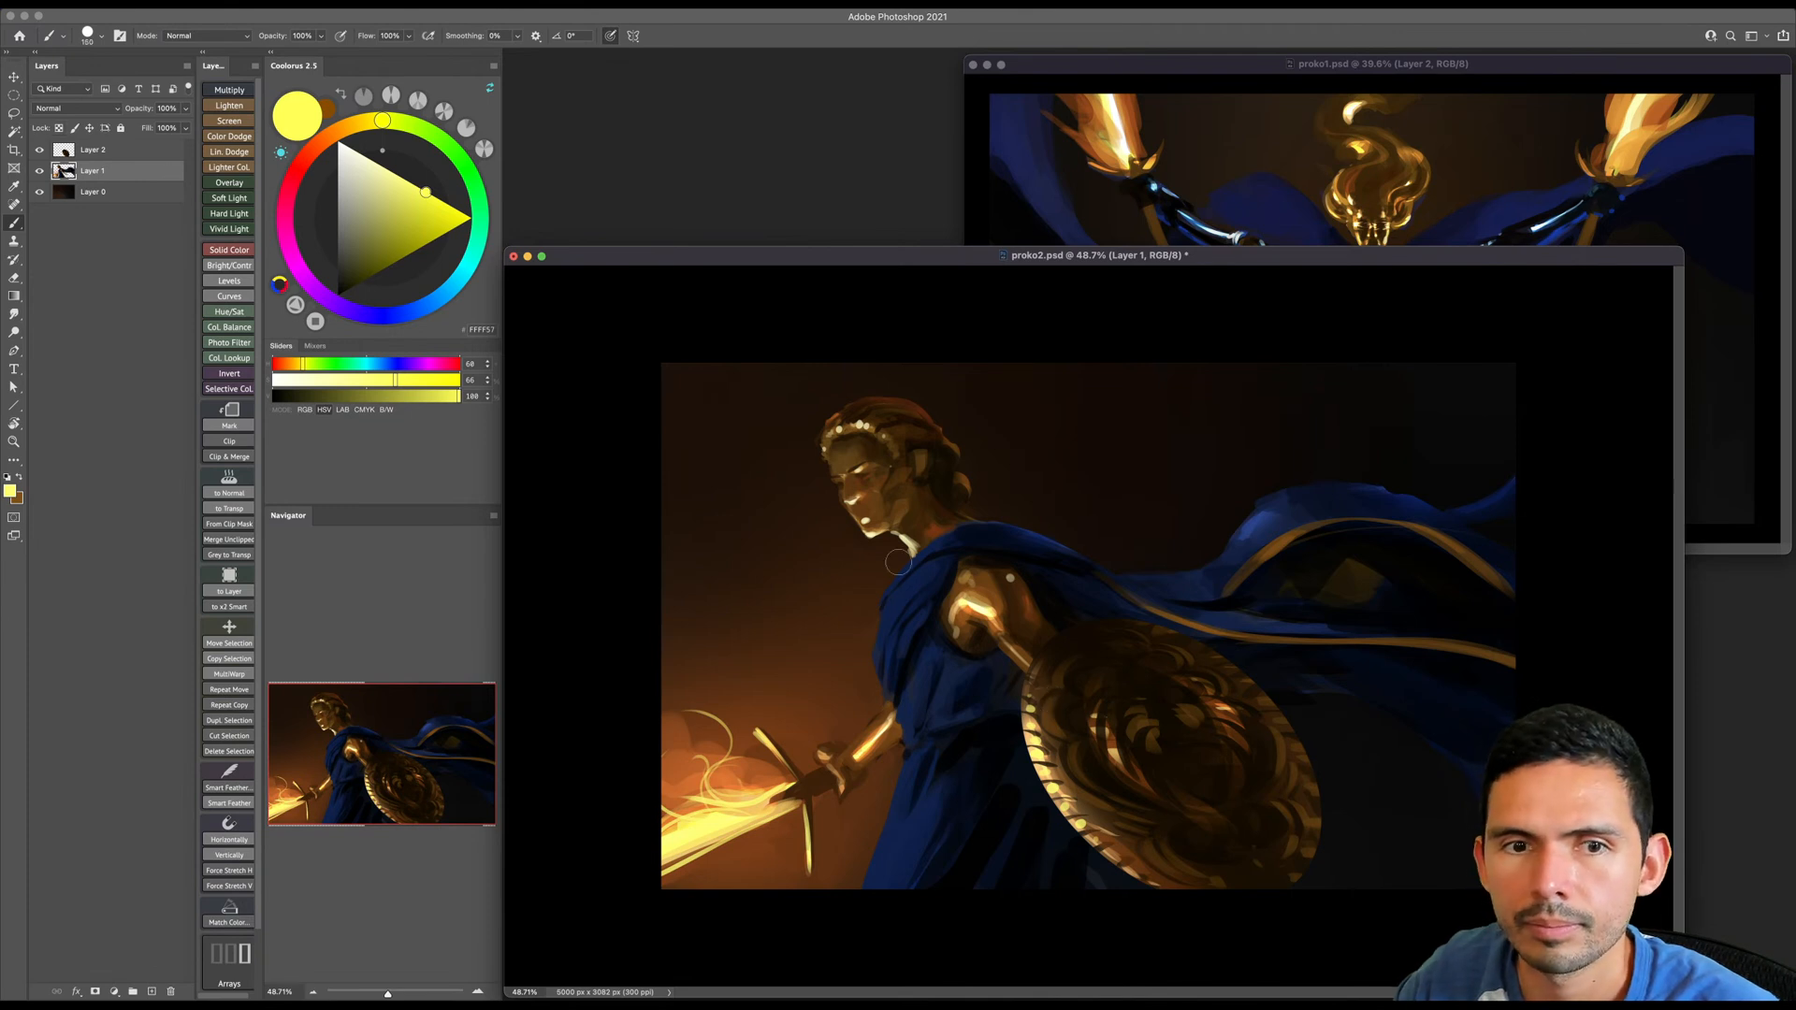
{"action": "left_click", "coordinate": [93, 150]}
{"action": "left_click", "coordinate": [39, 152]}
{"action": "left_click", "coordinate": [38, 152]}
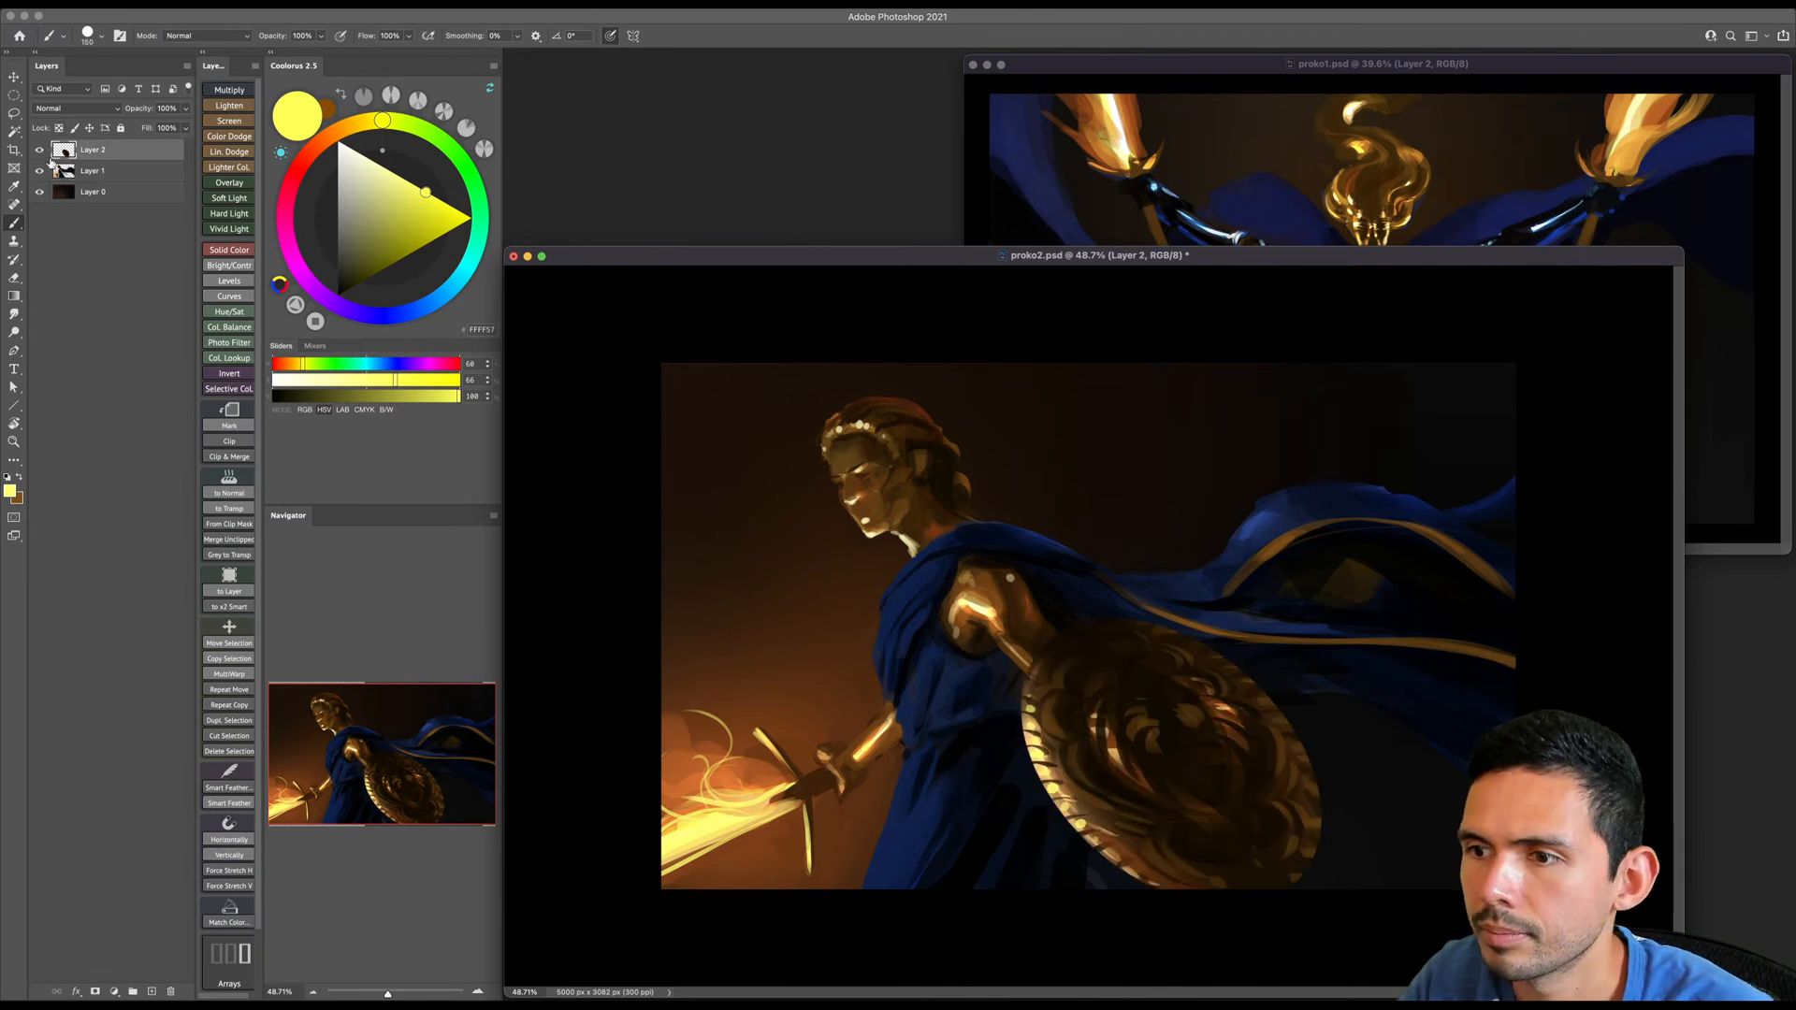
- Sample dark brown and bright yellow to add small ornamental dots along the lit rim of the shield, then save the document
{"action": "key", "text": "bracketleft"}
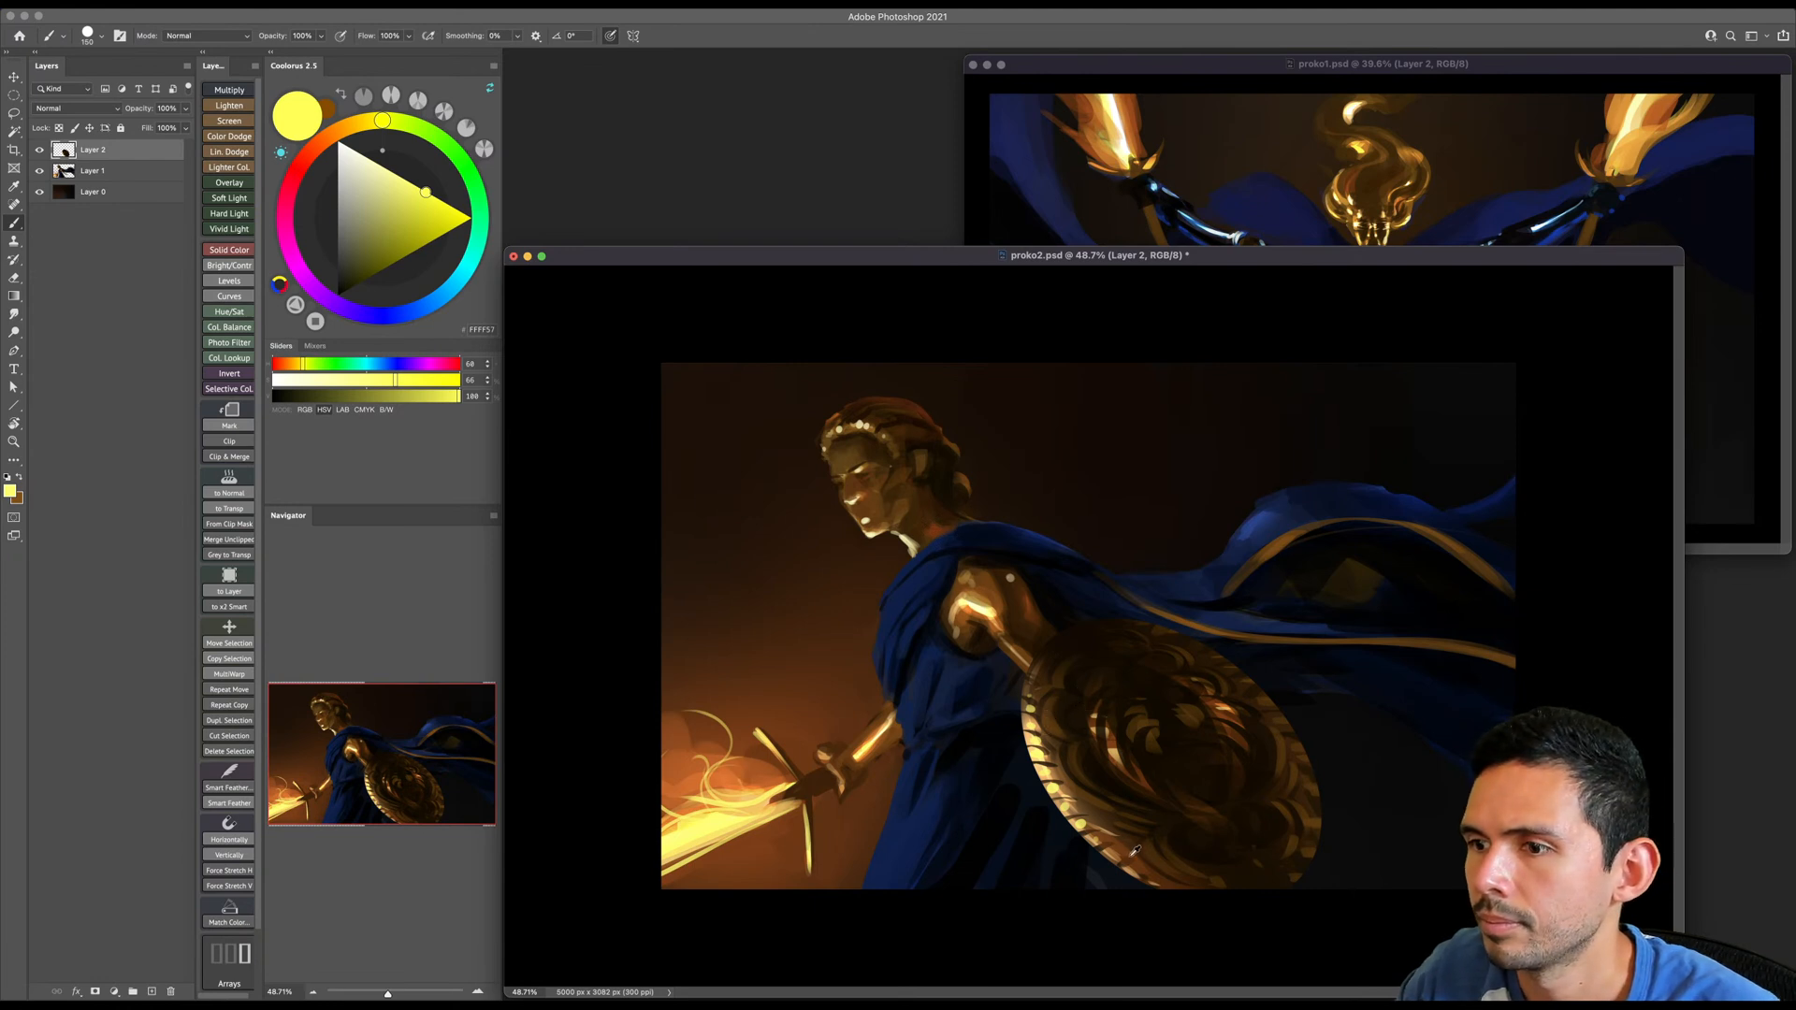
{"action": "left_click", "coordinate": [1054, 729], "text": "alt"}
{"action": "key", "text": "bracketleft"}
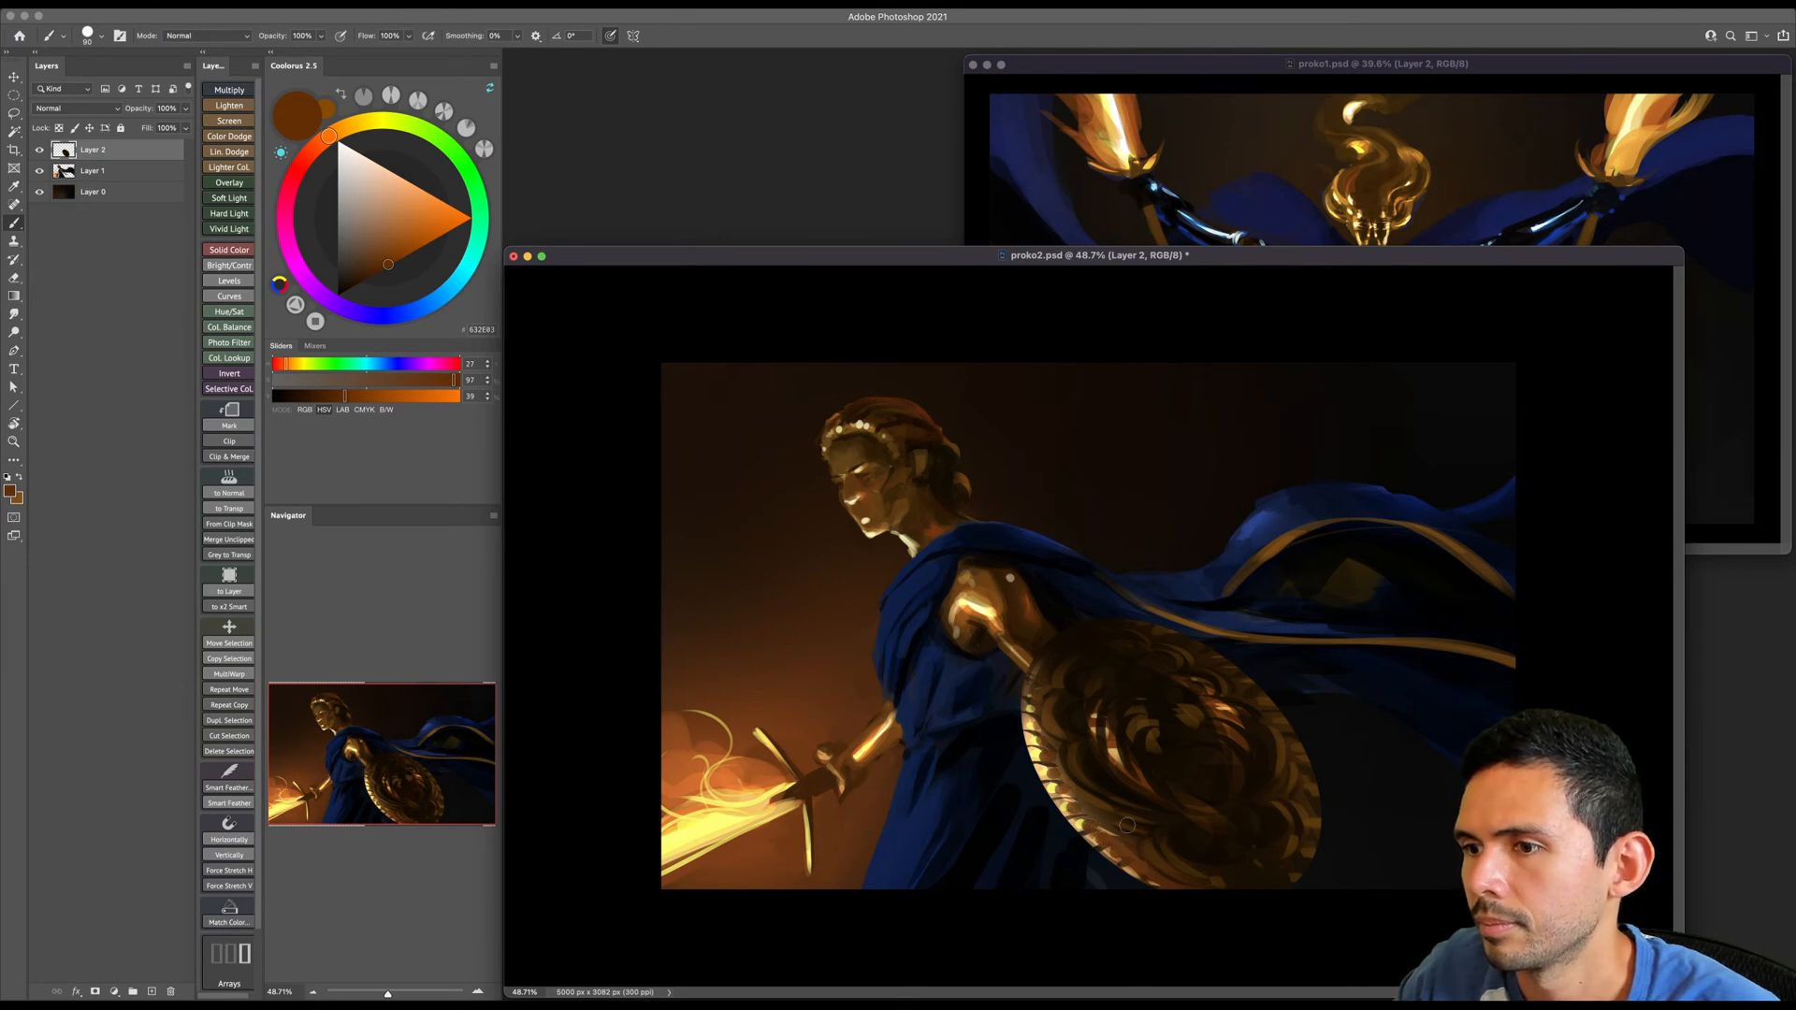
{"action": "left_click", "coordinate": [1039, 754], "text": "alt"}
{"action": "key", "text": "bracketleft"}
{"action": "key", "text": "bracketleft"}
{"action": "left_click", "coordinate": [1055, 759]}
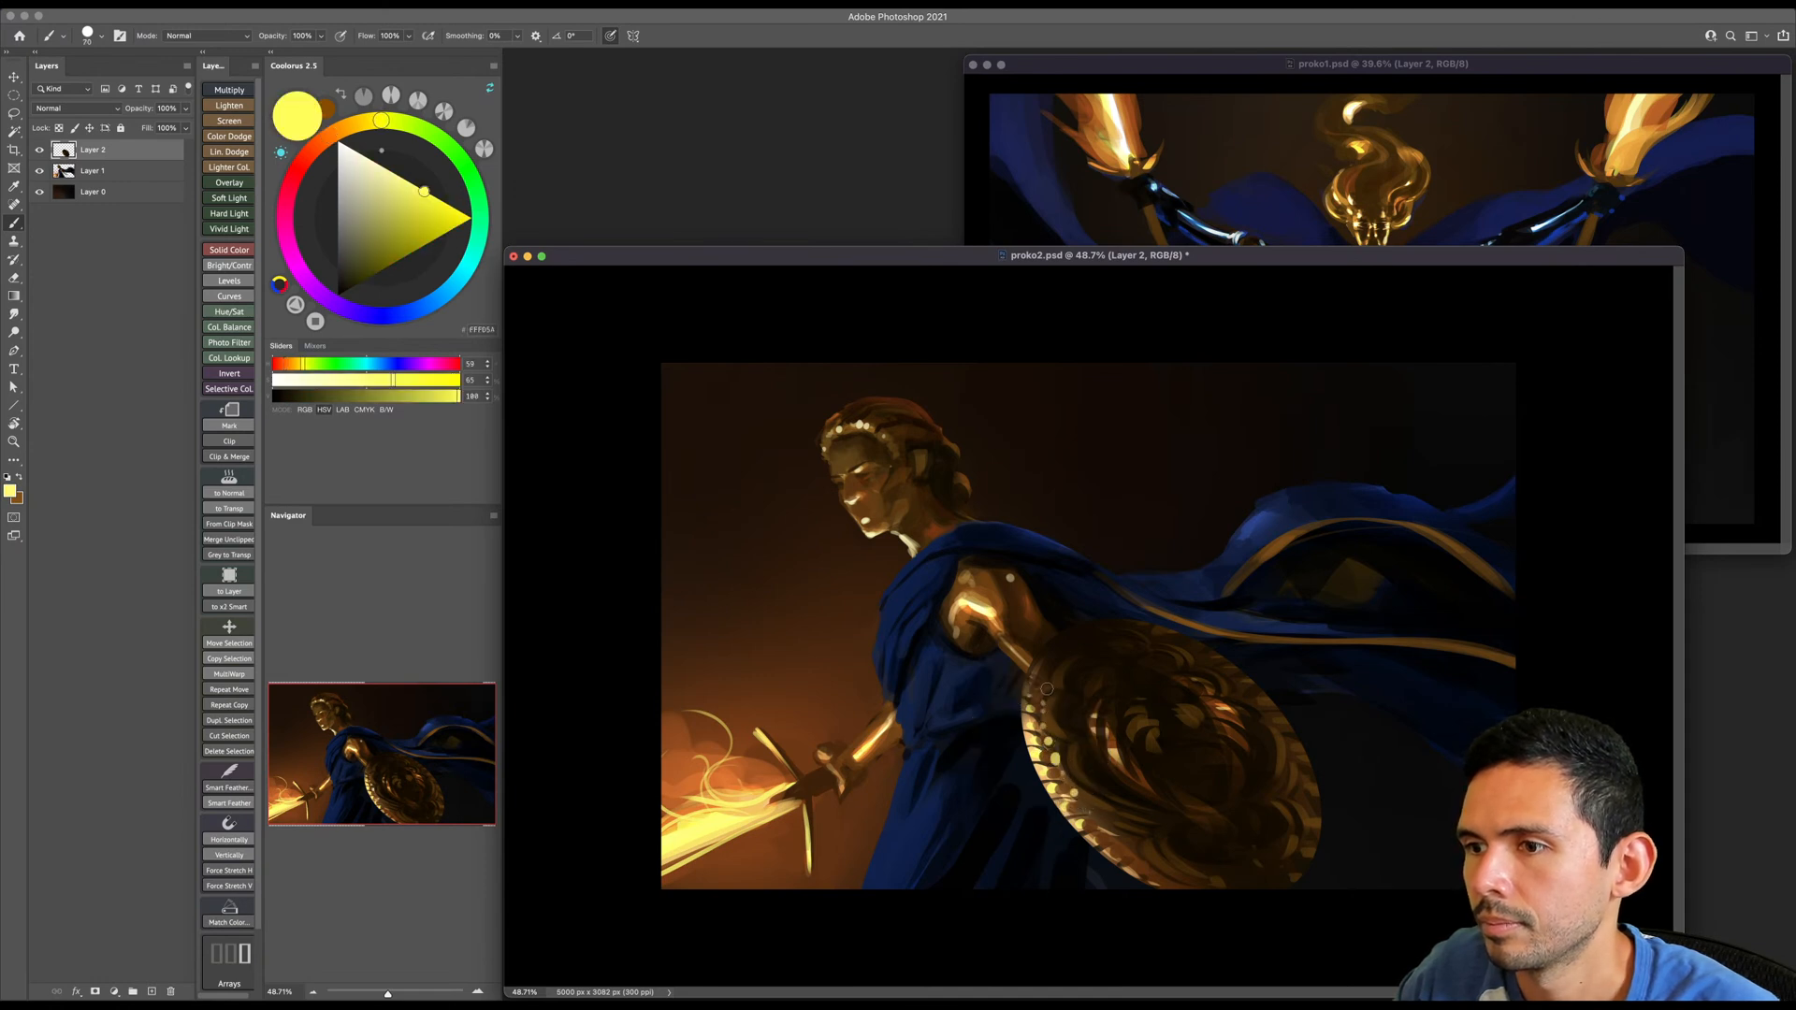
{"action": "key", "text": "ctrl+s"}
- Extend the cloak's front fold in front of the chest with dark blue strokes, refine its shading, and save the document
{"action": "key", "text": "z"}
{"action": "mouse_move", "coordinate": [891, 540]}
{"action": "left_mouse_down"}
{"action": "mouse_move", "coordinate": [922, 527]}
{"action": "mouse_move", "coordinate": [891, 524]}
{"action": "left_mouse_up"}
{"action": "key", "text": "b"}
{"action": "left_click", "coordinate": [911, 515], "text": "alt"}
{"action": "key", "text": "bracketright"}
{"action": "key", "text": "bracketright"}
{"action": "key", "text": "bracketright"}
{"action": "key", "text": "bracketright"}
{"action": "key", "text": "bracketright"}
{"action": "key", "text": "bracketright"}
{"action": "mouse_move", "coordinate": [833, 577]}
{"action": "left_mouse_down"}
{"action": "mouse_move", "coordinate": [802, 603]}
{"action": "mouse_move", "coordinate": [824, 615]}
{"action": "left_mouse_up"}
{"action": "left_click", "coordinate": [883, 637], "text": "alt"}
{"action": "key", "text": "bracketleft"}
{"action": "key", "text": "bracketleft"}
{"action": "key", "text": "bracketleft"}
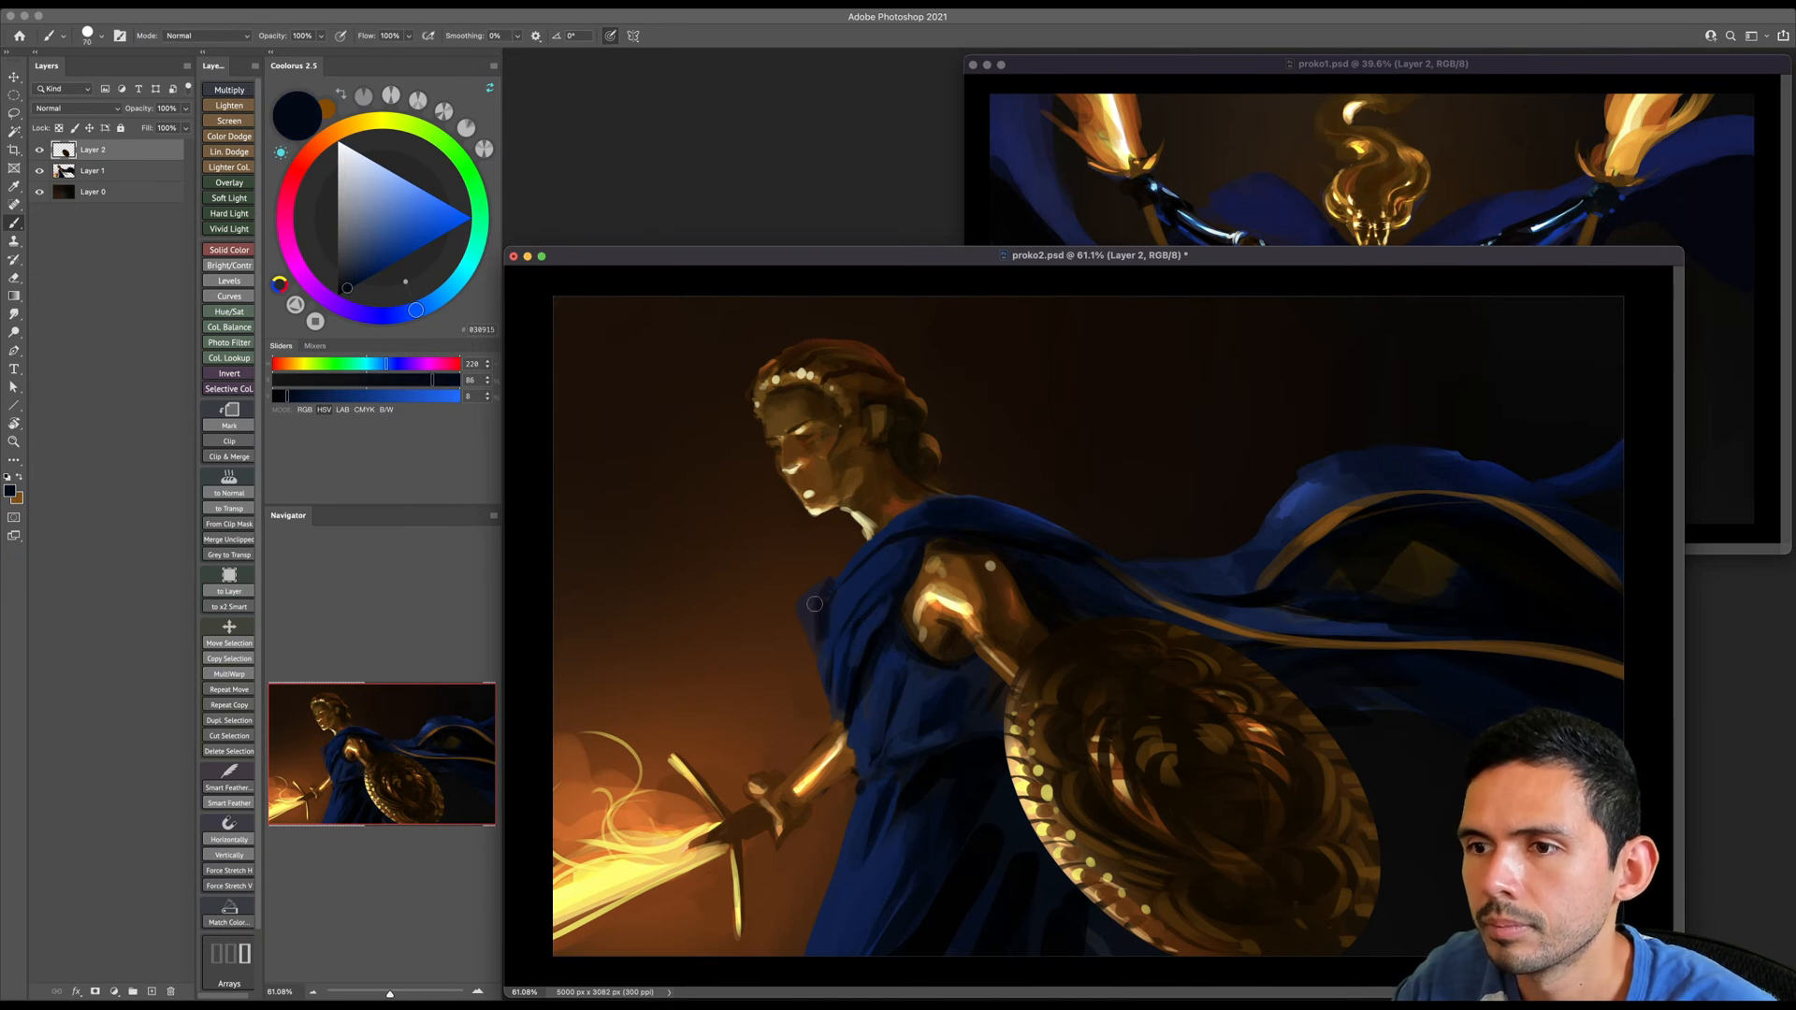
{"action": "key", "text": "bracketright"}
{"action": "left_click", "coordinate": [830, 609], "text": "alt"}
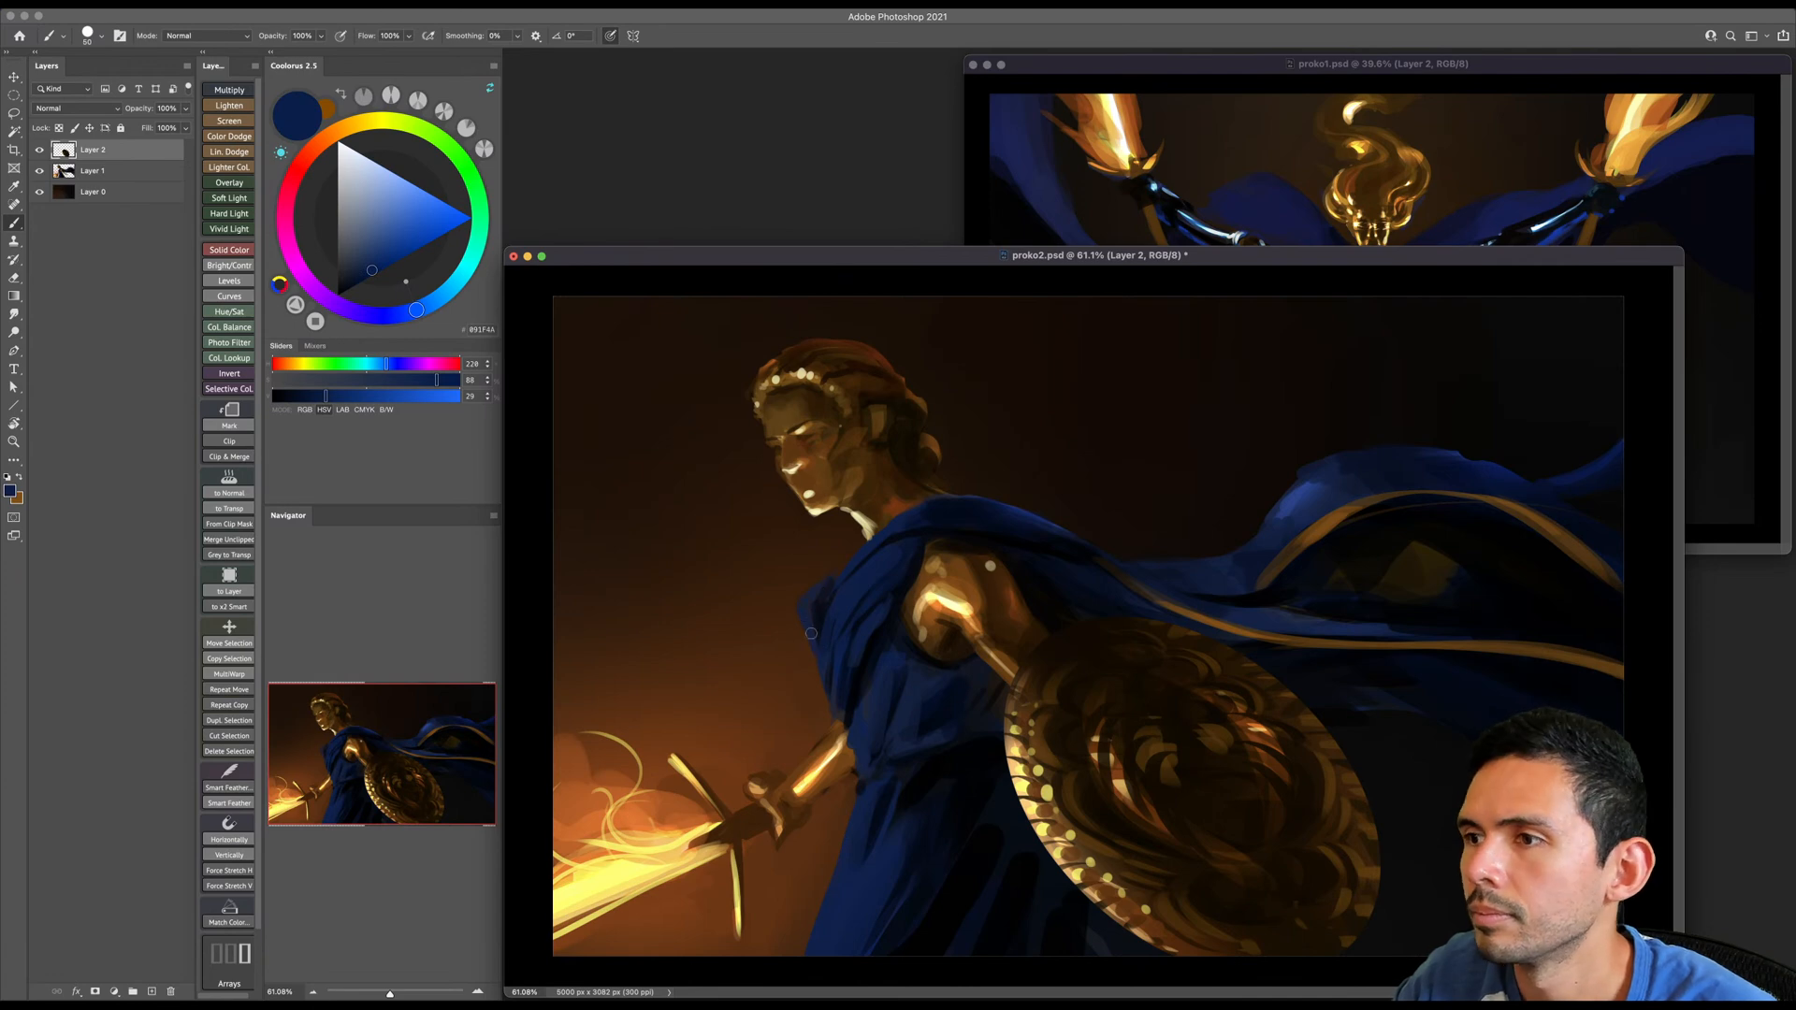
{"action": "key", "text": "super+s"}
- Paint a dark brown stroke along the underside of the sword arm's forearm and set the brush colour to black
{"action": "key", "text": "z"}
{"action": "left_click_drag", "start_coordinate": [960, 512], "coordinate": [943, 513]}
{"action": "left_click_drag", "start_coordinate": [825, 791], "coordinate": [875, 793]}
{"action": "key", "text": "b"}
{"action": "left_click", "coordinate": [1024, 692], "text": "alt"}
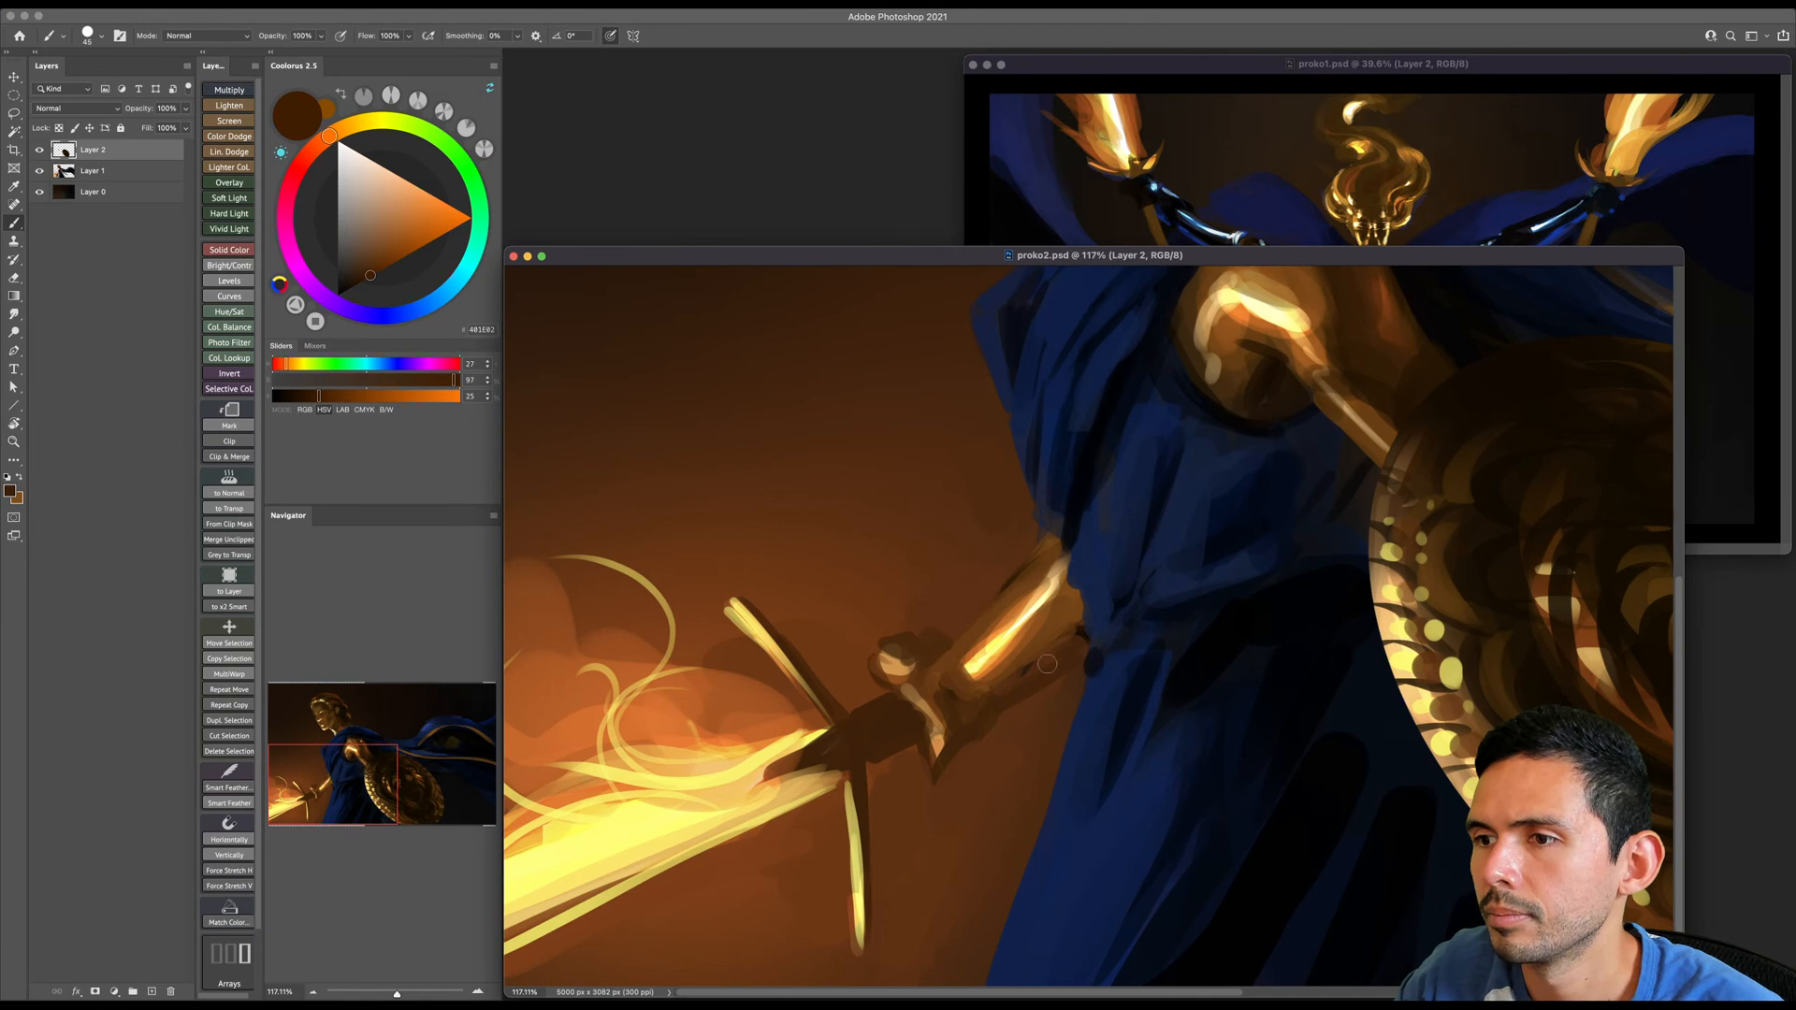
{"action": "left_click_drag", "start_coordinate": [1068, 652], "coordinate": [1043, 667]}
{"action": "left_click_drag", "start_coordinate": [366, 272], "coordinate": [337, 295]}
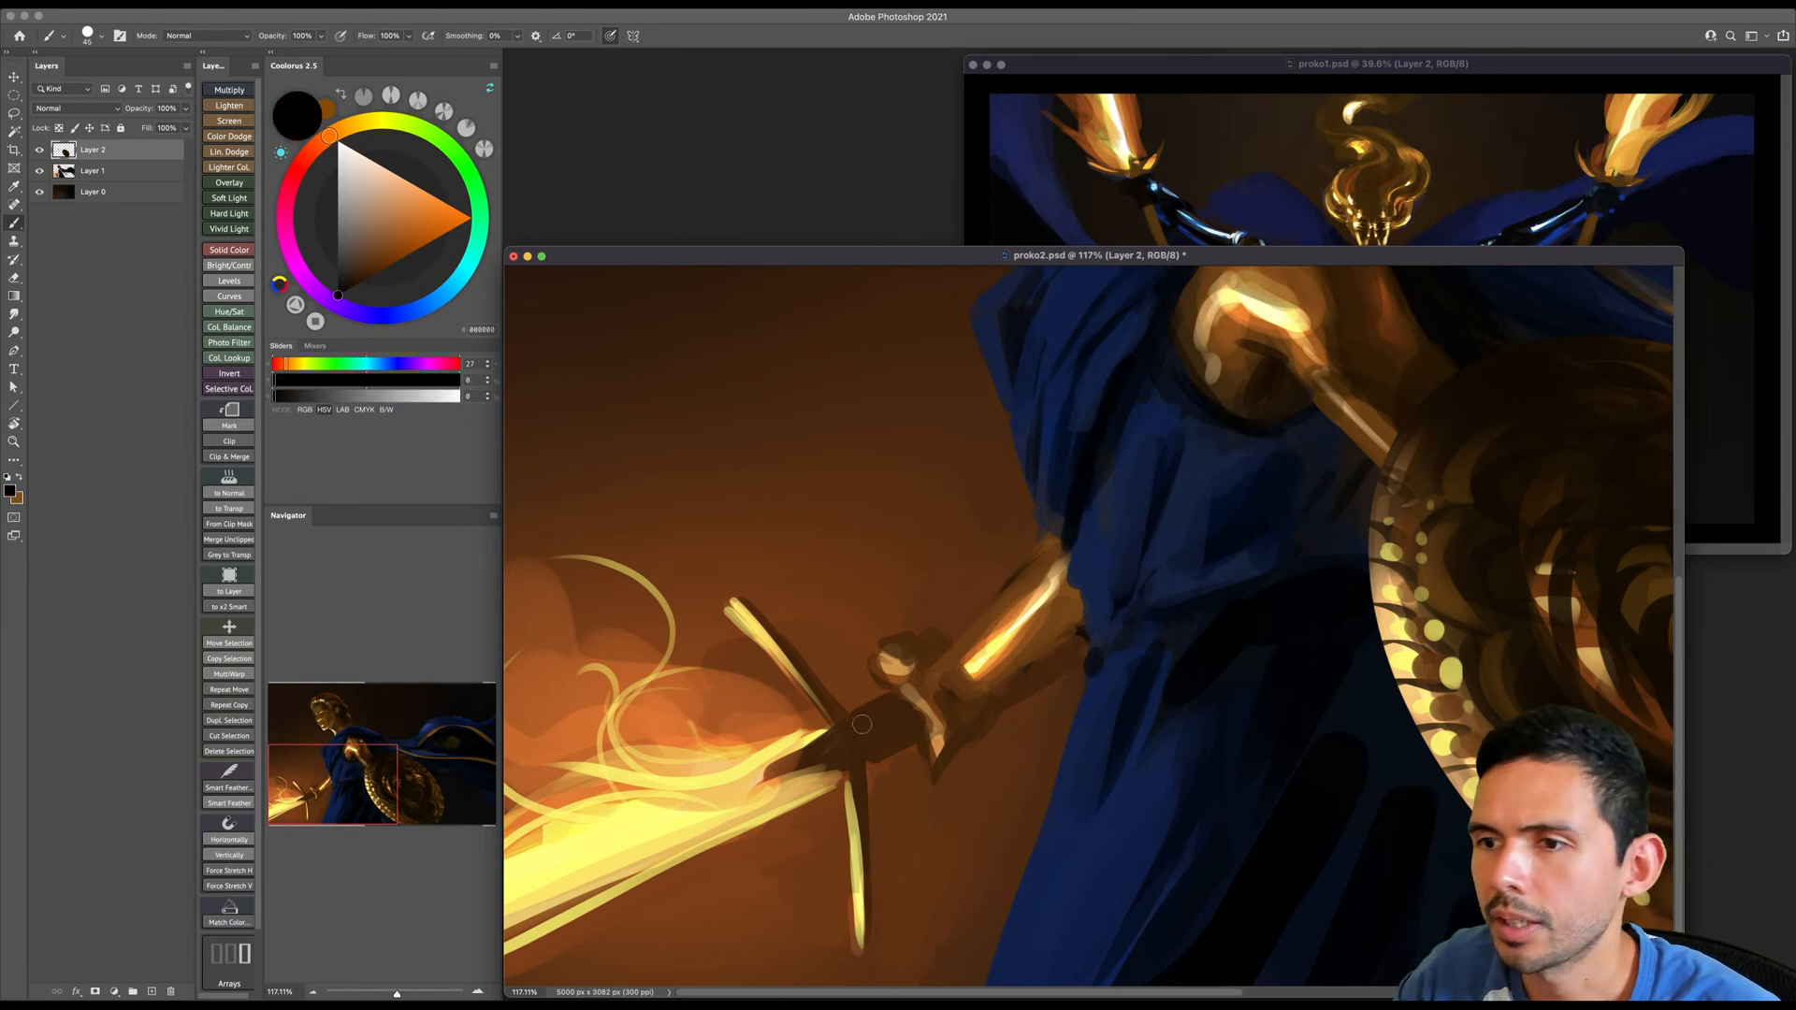
- Paint thin black contours and shadows around the hilt, fingers, wrist and forearm of the sword arm, then save the document
{"action": "mouse_move", "coordinate": [879, 753]}
{"action": "left_mouse_down"}
{"action": "mouse_move", "coordinate": [916, 732]}
{"action": "mouse_move", "coordinate": [875, 725]}
{"action": "mouse_move", "coordinate": [901, 710]}
{"action": "mouse_move", "coordinate": [882, 697]}
{"action": "mouse_move", "coordinate": [914, 749]}
{"action": "left_mouse_up"}
{"action": "key", "text": "bracketleft"}
{"action": "key", "text": "bracketleft"}
{"action": "left_click_drag", "start_coordinate": [870, 662], "coordinate": [982, 620]}
{"action": "key", "text": "bracketright"}
{"action": "left_click_drag", "start_coordinate": [939, 712], "coordinate": [1032, 680]}
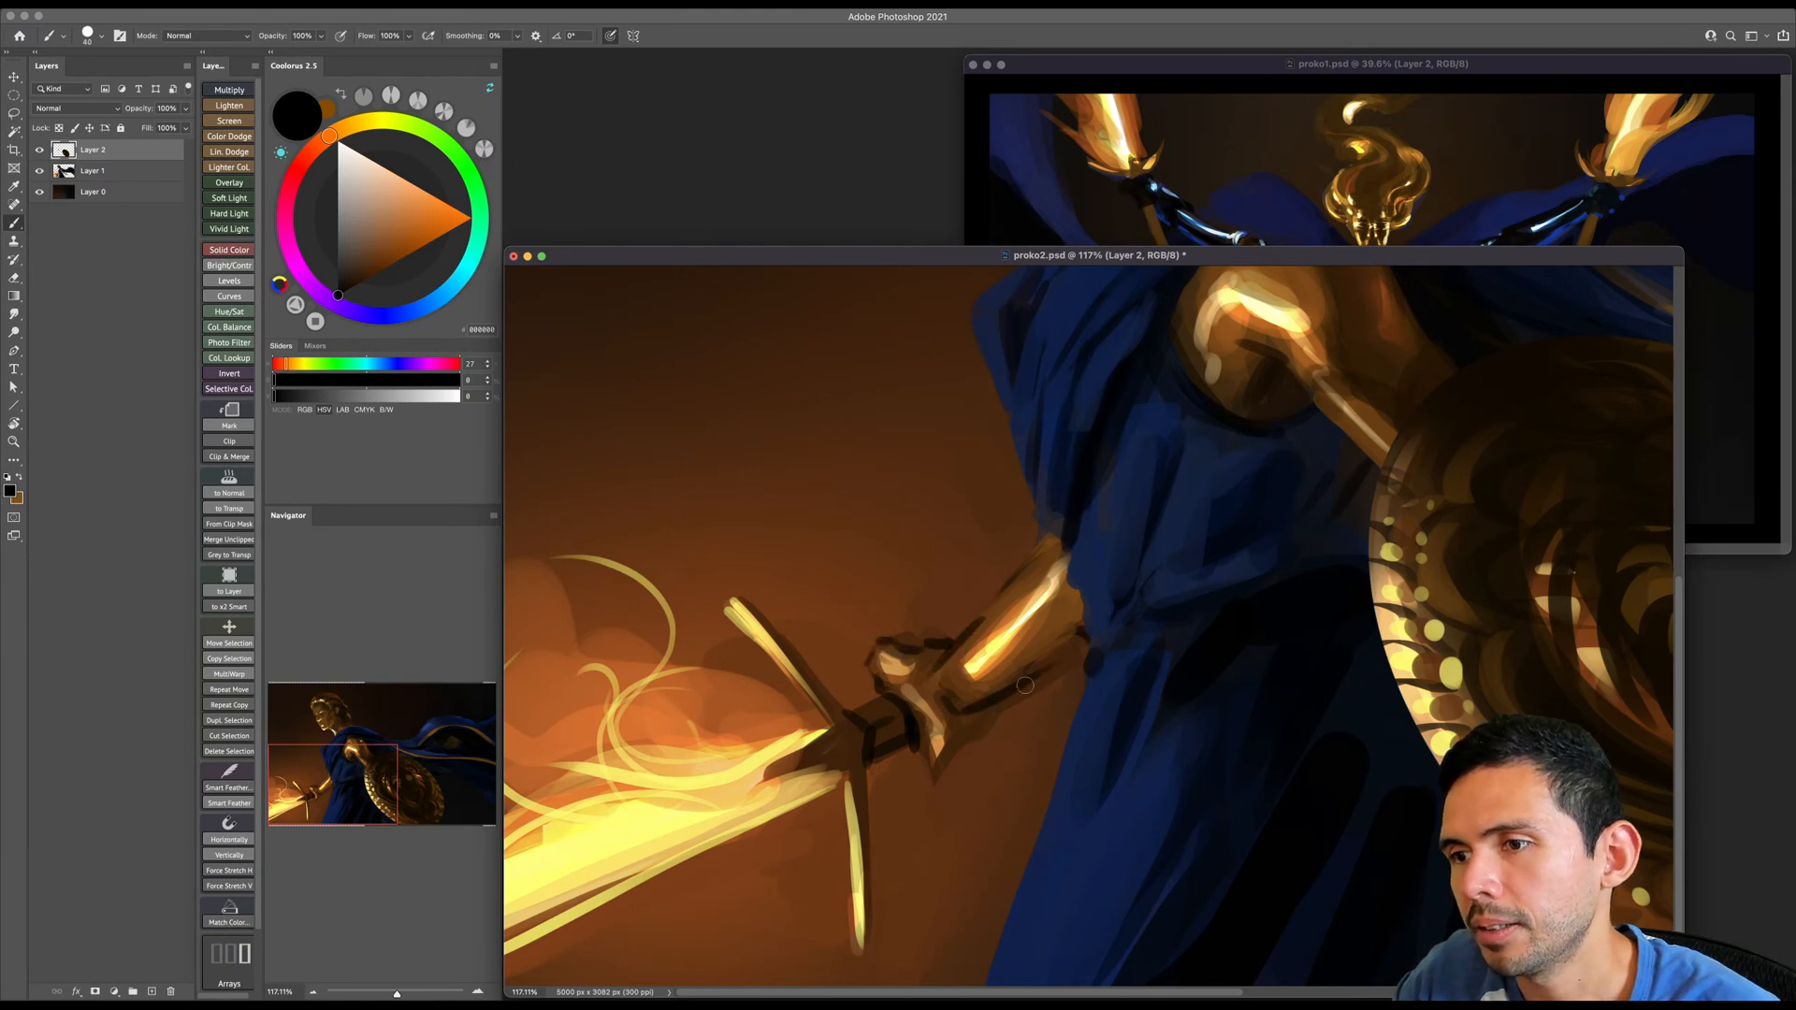
{"action": "left_click_drag", "start_coordinate": [909, 732], "coordinate": [933, 779]}
{"action": "mouse_move", "coordinate": [935, 776]}
{"action": "left_mouse_down"}
{"action": "mouse_move", "coordinate": [994, 714]}
{"action": "mouse_move", "coordinate": [941, 763]}
{"action": "left_mouse_up"}
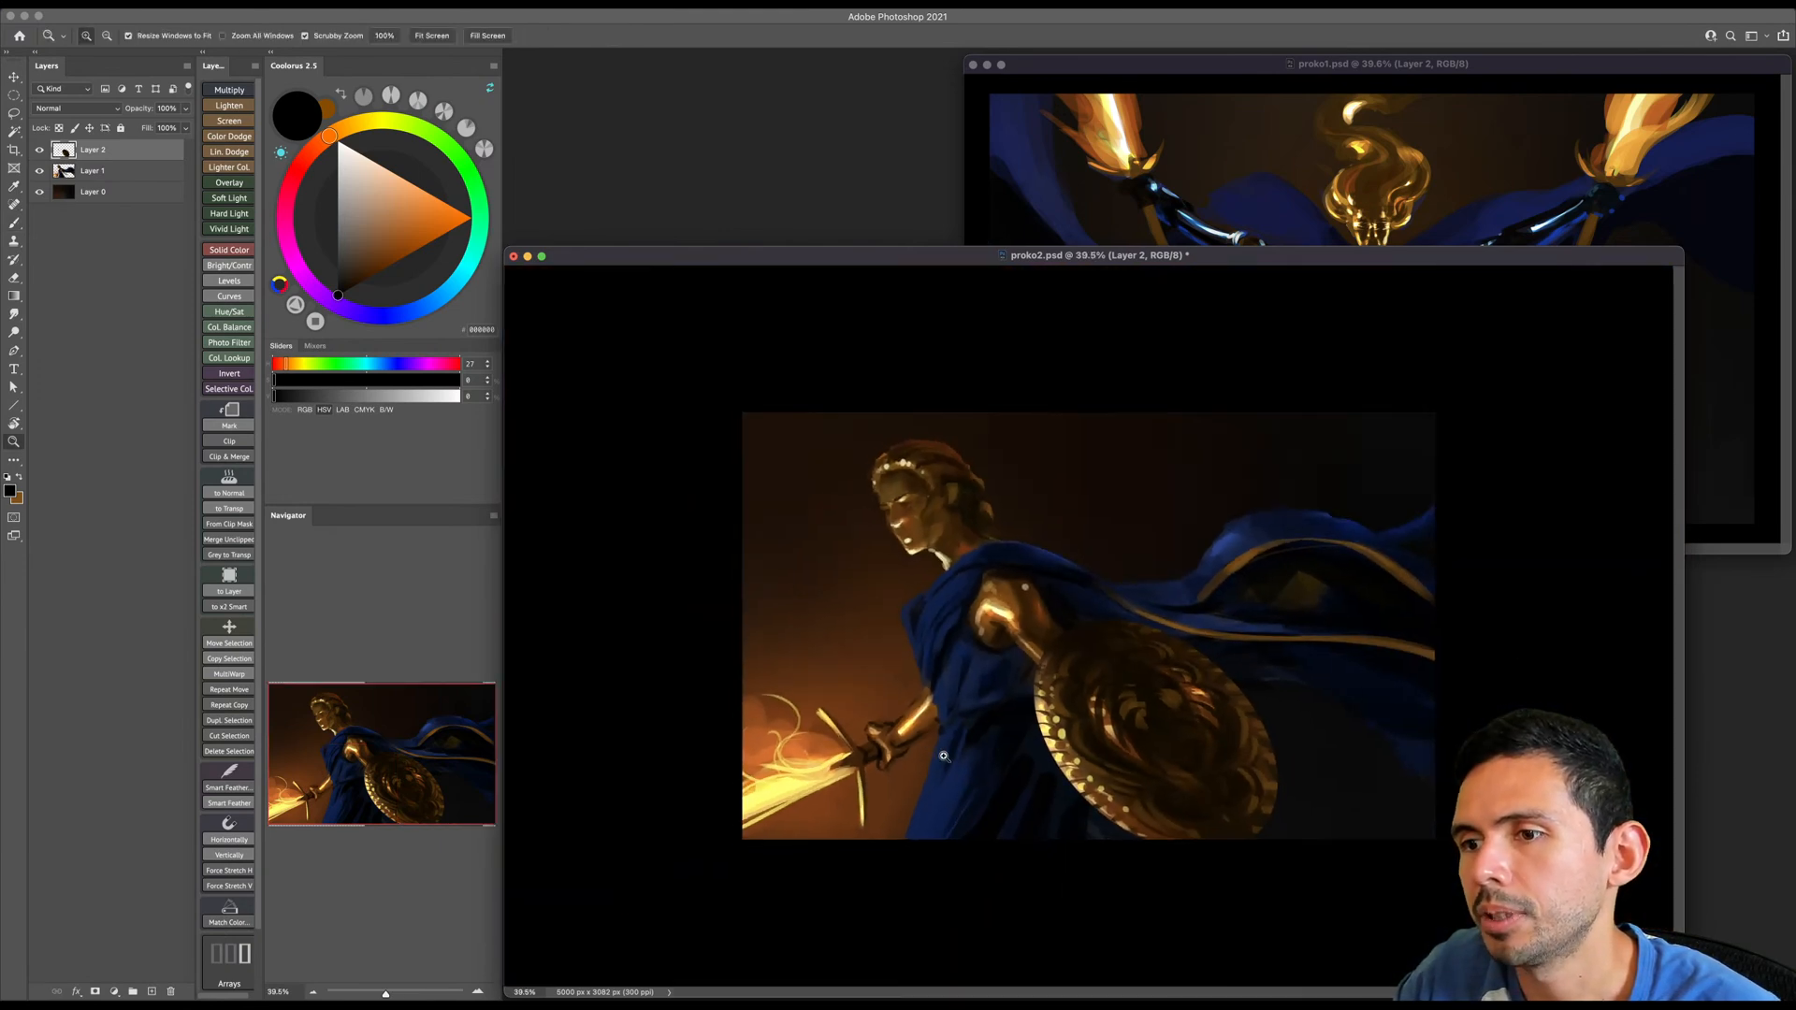
{"action": "key", "text": "super+s"}
- Lock the transparent pixels of Layer 2, save the document, and check the layer by toggling its visibility
{"action": "left_click_drag", "start_coordinate": [947, 650], "coordinate": [980, 649]}
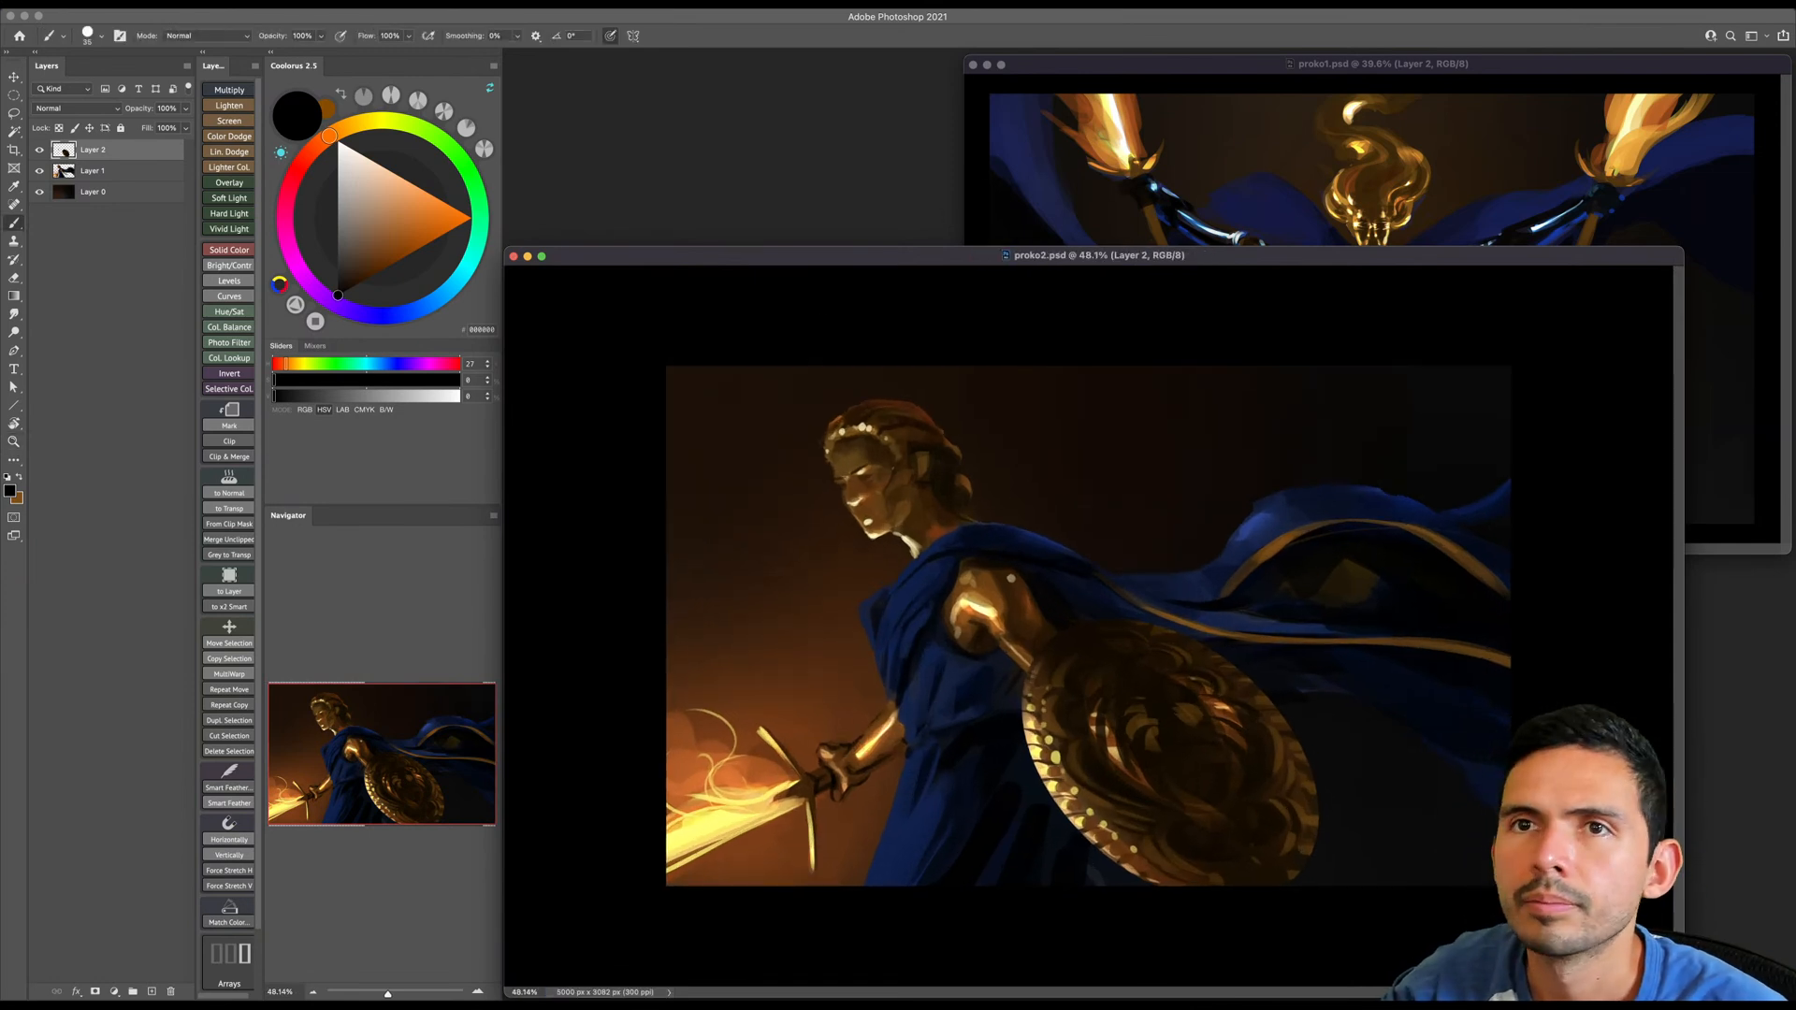
{"action": "key", "text": "slash"}
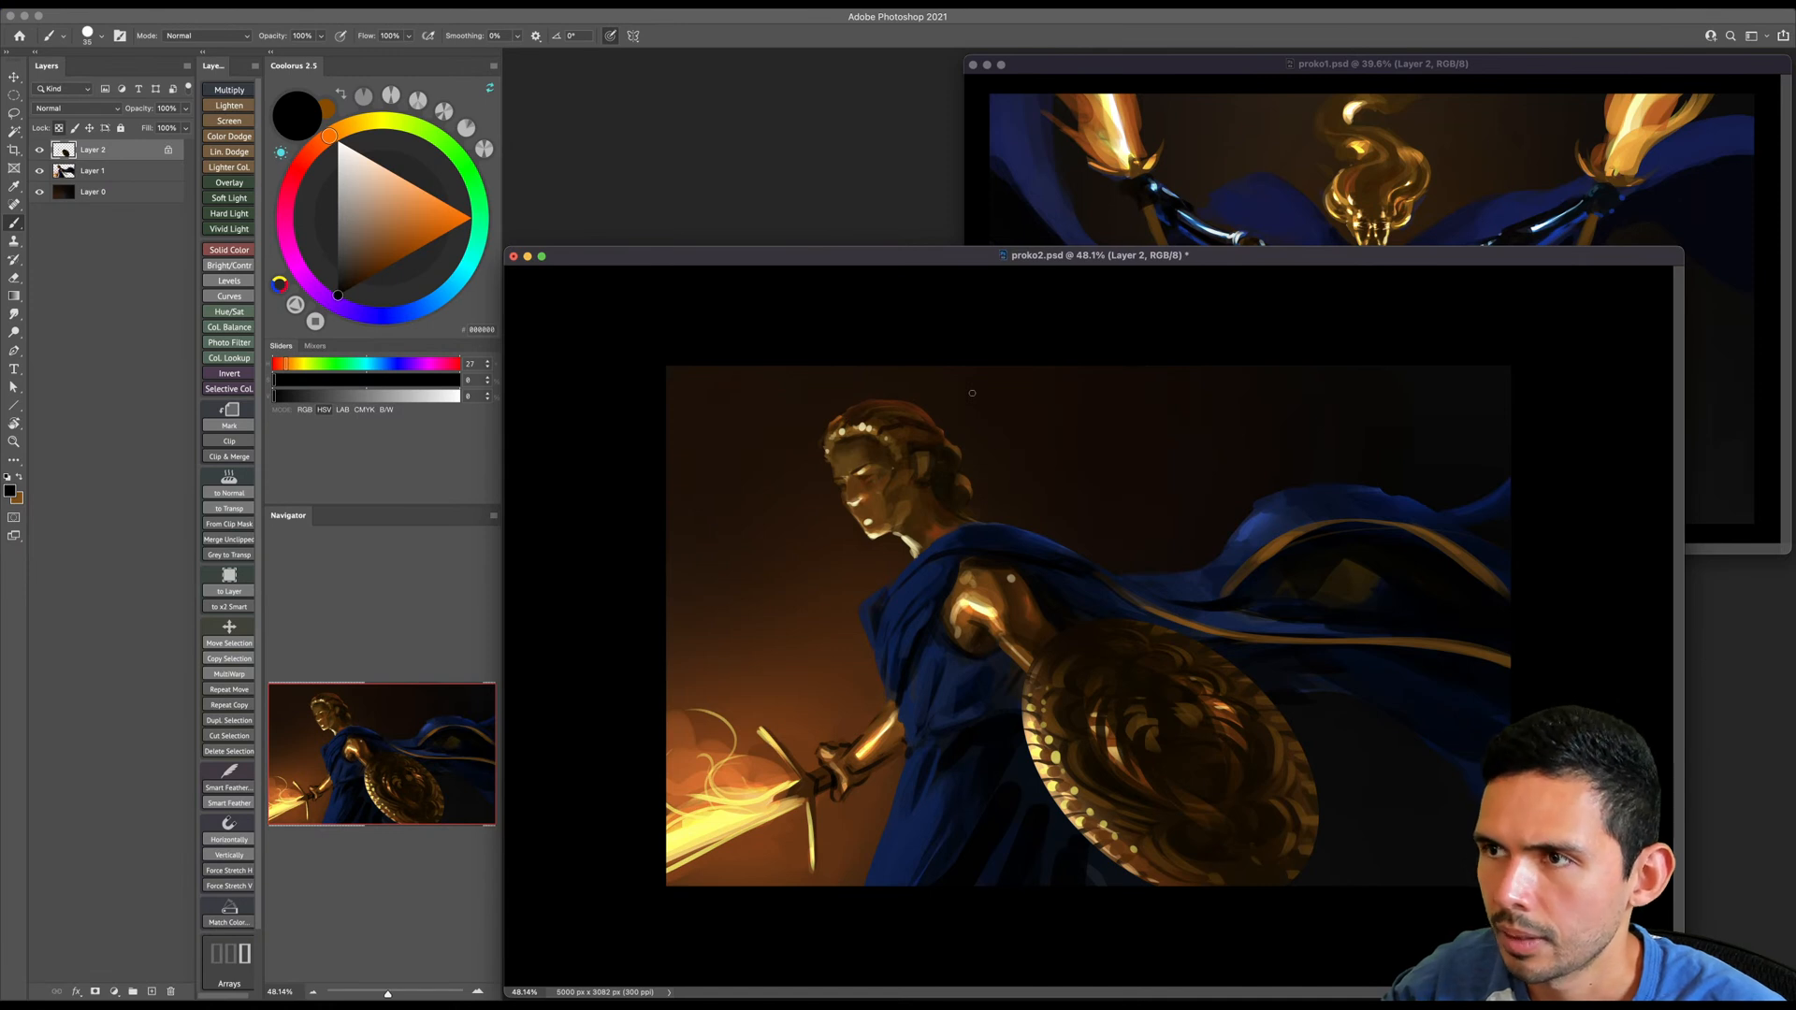
{"action": "key", "text": "super+s"}
{"action": "key", "text": "z"}
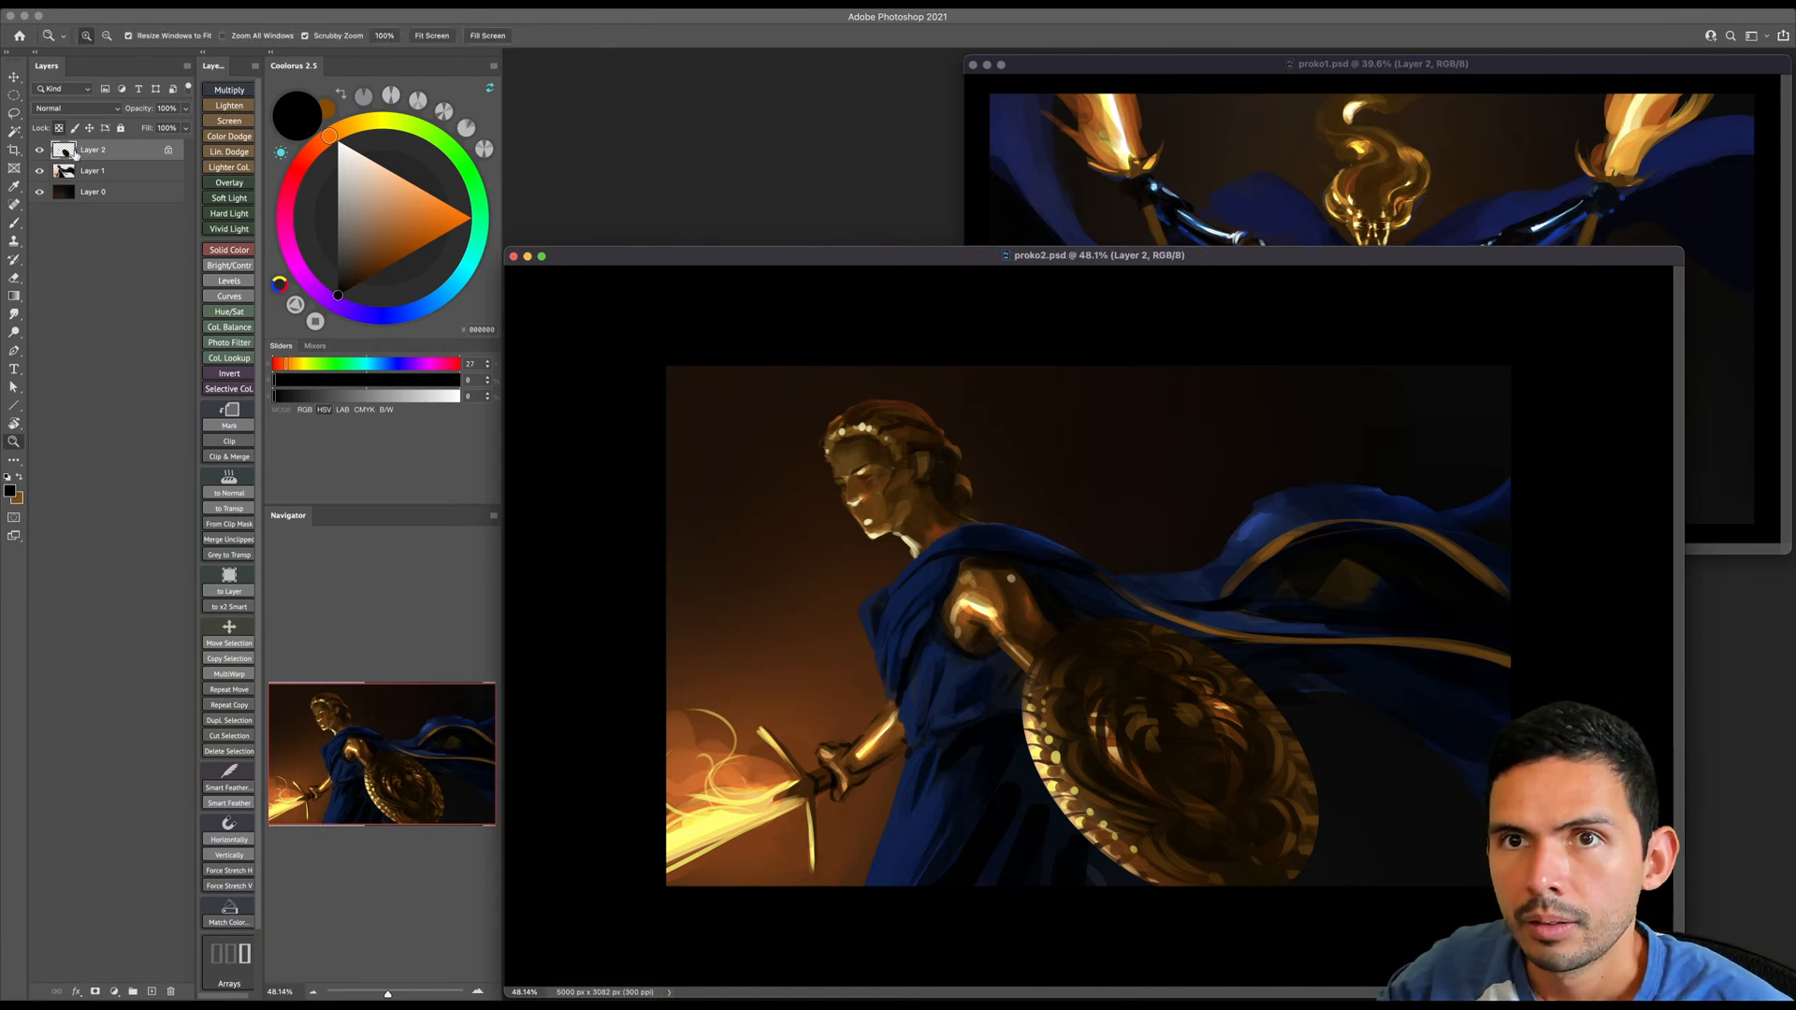
{"action": "left_click", "coordinate": [39, 151]}
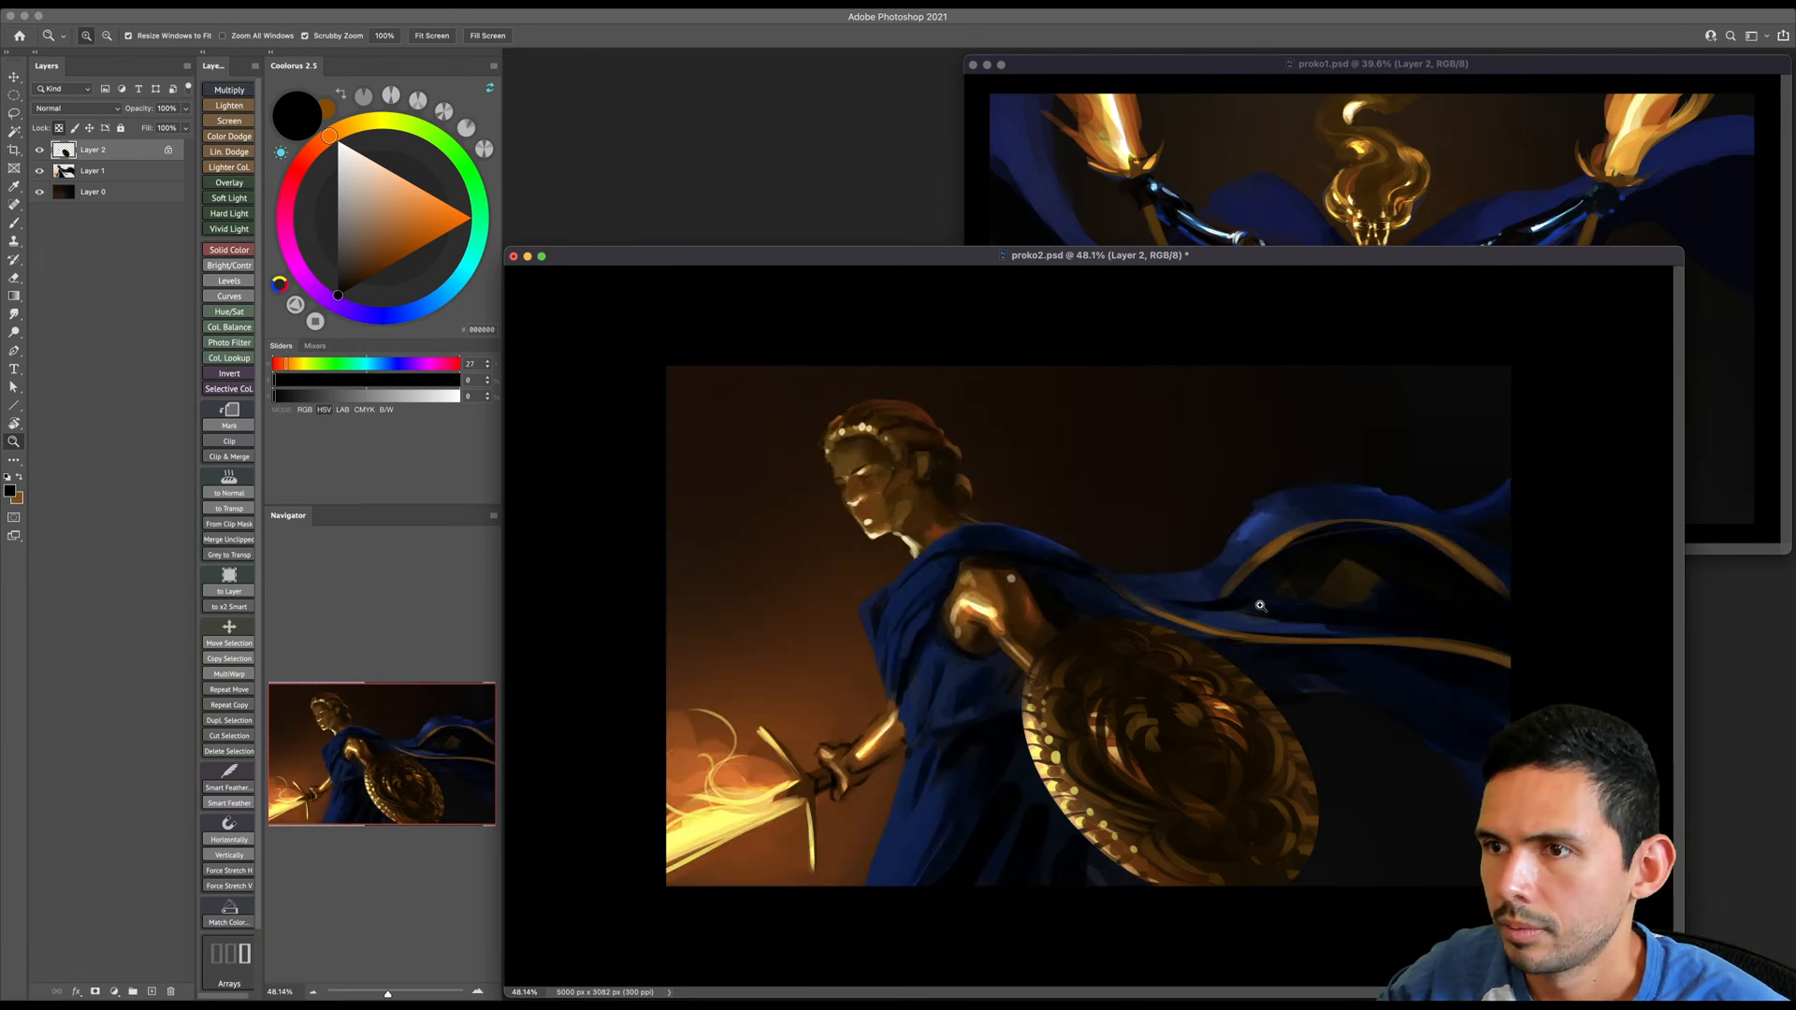
{"action": "left_click", "coordinate": [1299, 532], "text": "alt"}
- Arrange the two document windows for comparison, with proko2.psd above proko1.psd
{"action": "left_click_drag", "start_coordinate": [934, 257], "coordinate": [968, 108]}
{"action": "left_click", "coordinate": [1175, 68]}
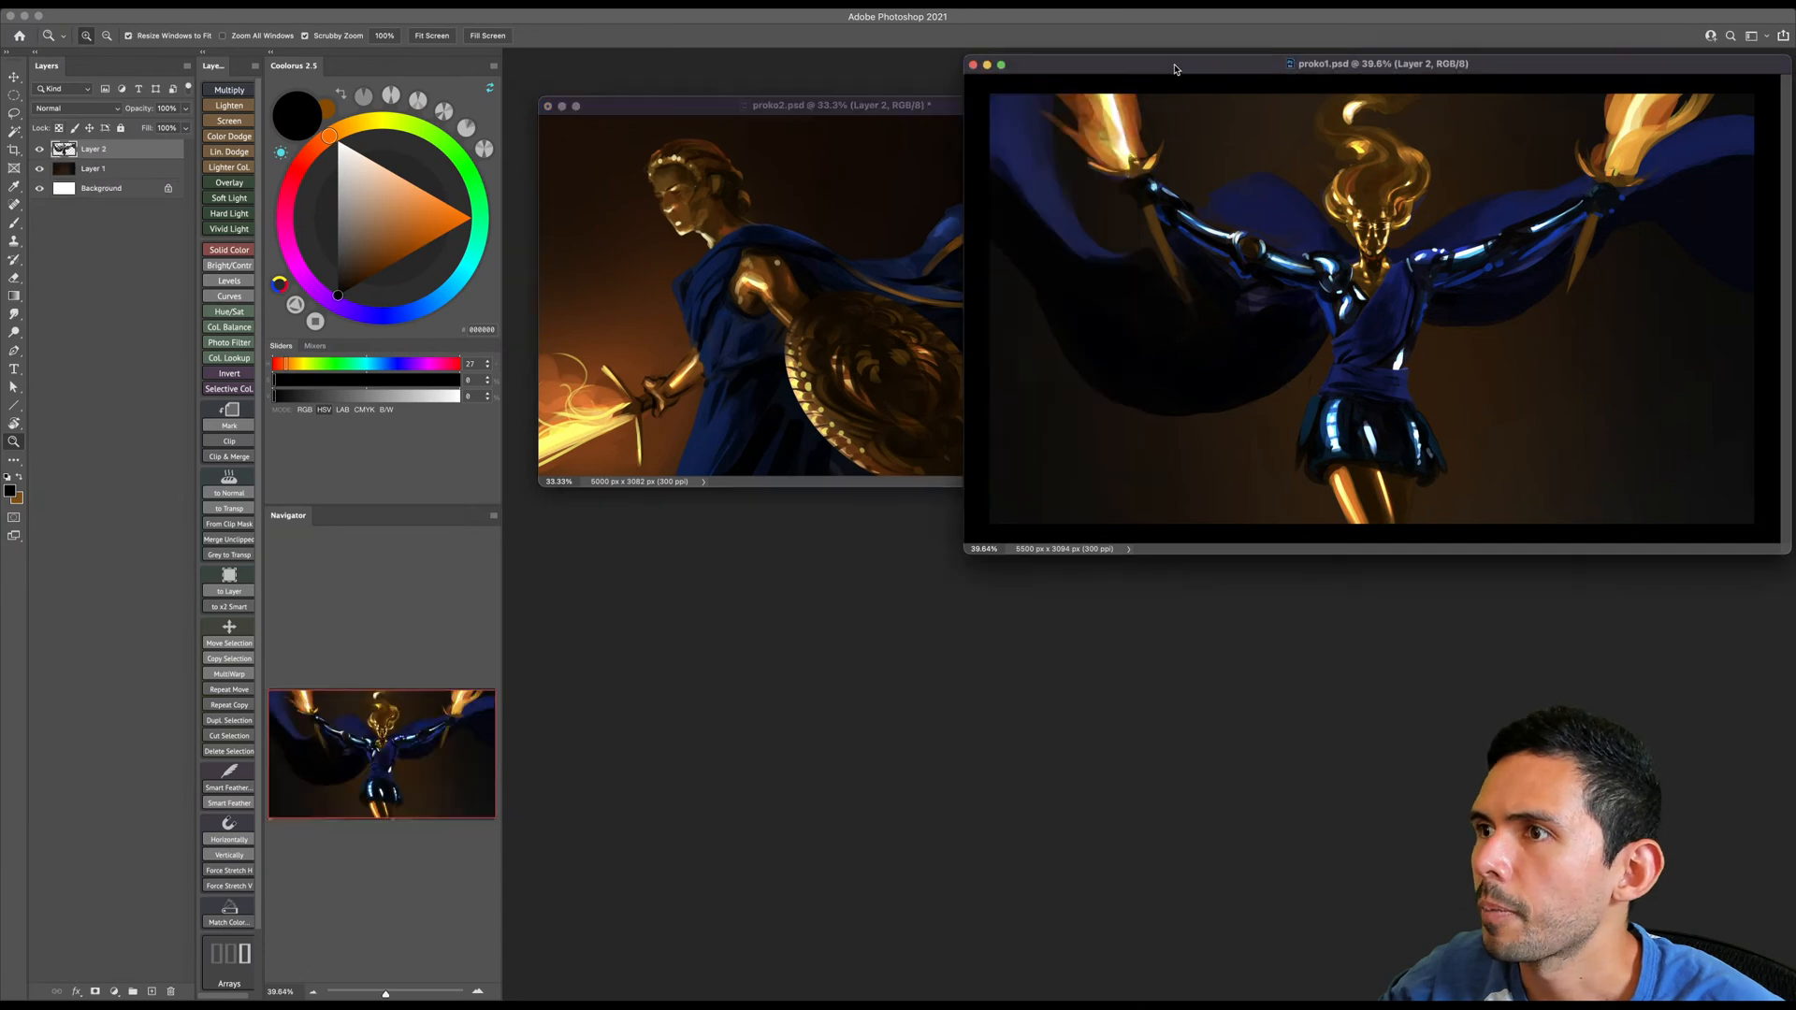
{"action": "left_click_drag", "start_coordinate": [1115, 70], "coordinate": [762, 510]}
{"action": "left_click_drag", "start_coordinate": [1033, 105], "coordinate": [1566, 47]}
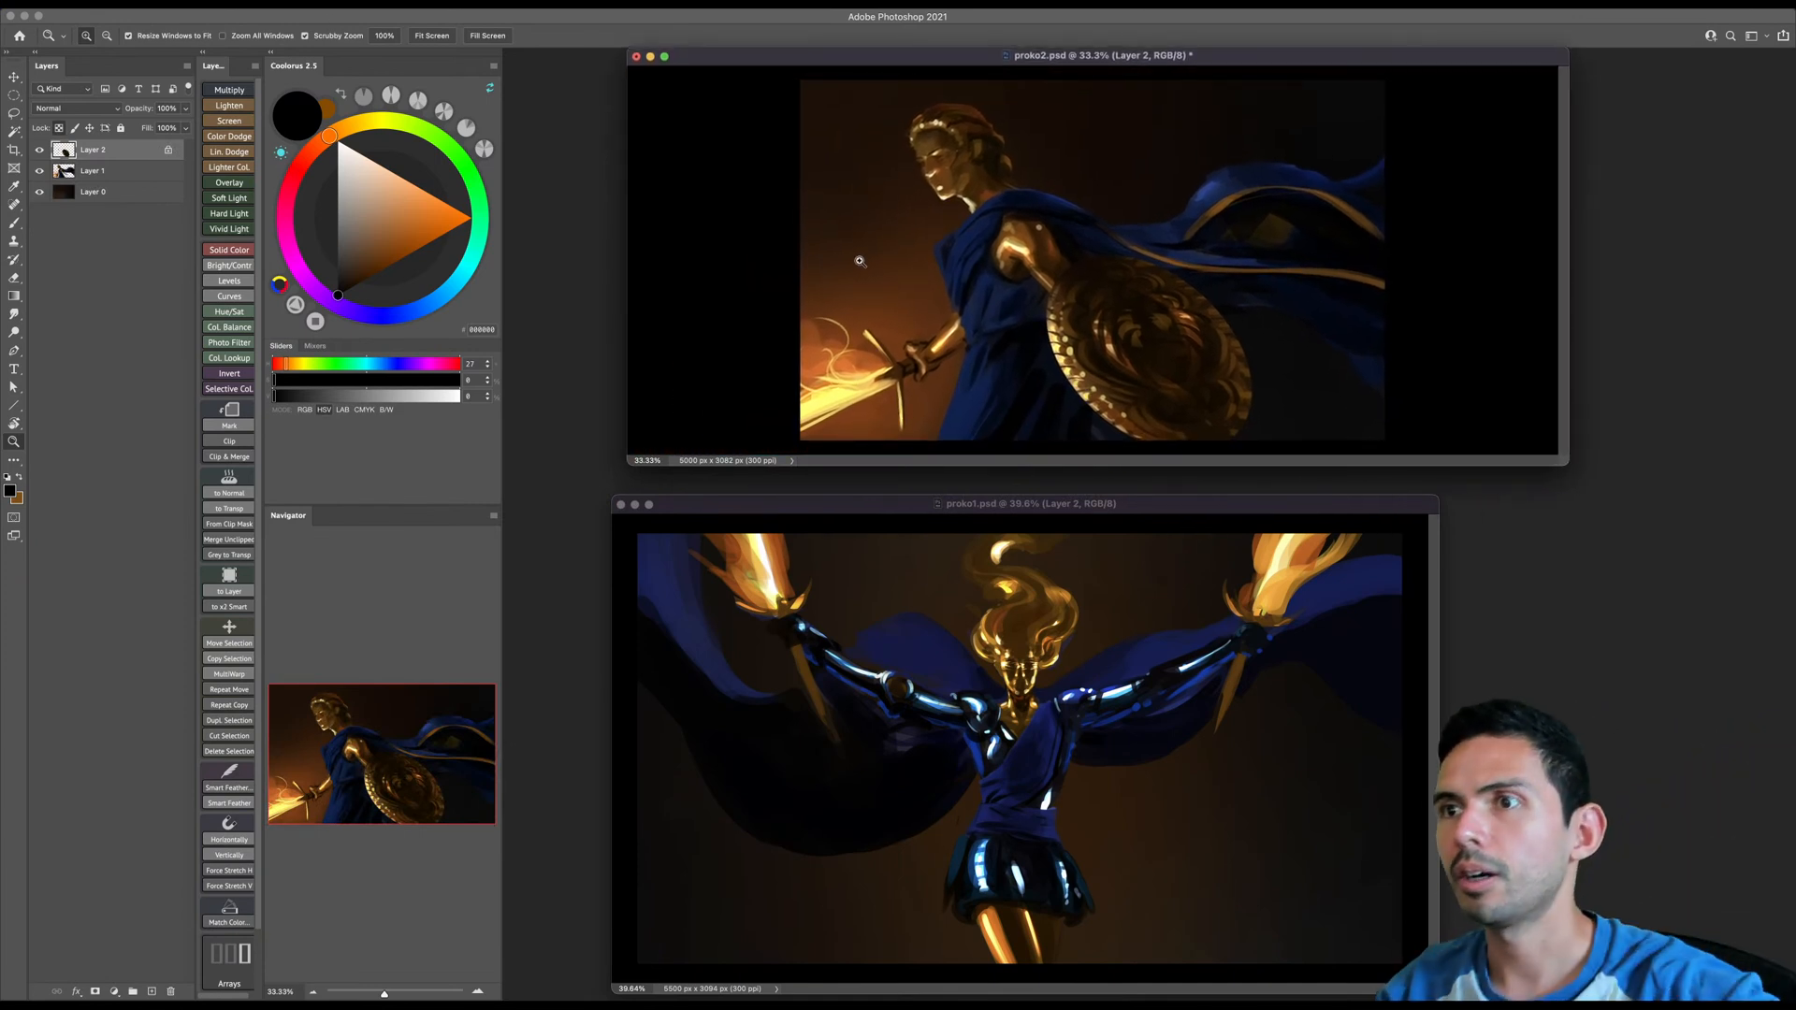
- Flip the canvas of proko2.psd horizontally
{"action": "left_click", "coordinate": [167, 4]}
{"action": "mouse_move", "coordinate": [210, 130]}
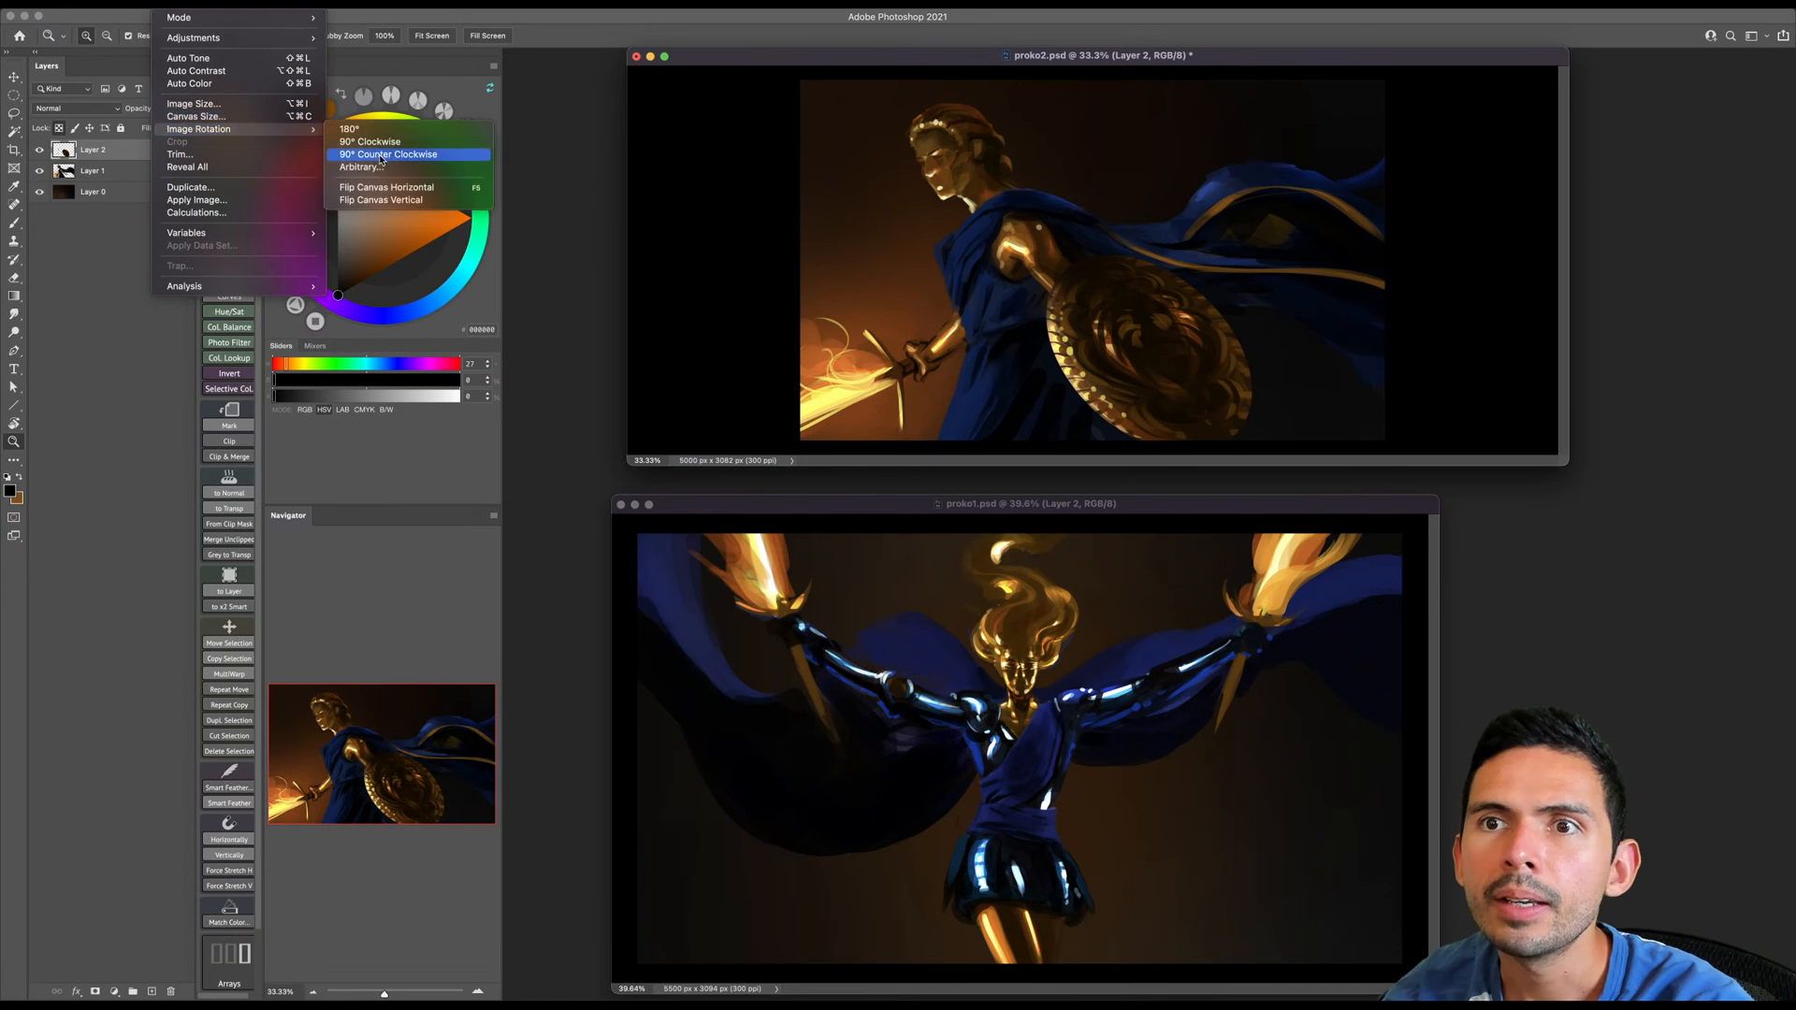
{"action": "left_click", "coordinate": [397, 190]}
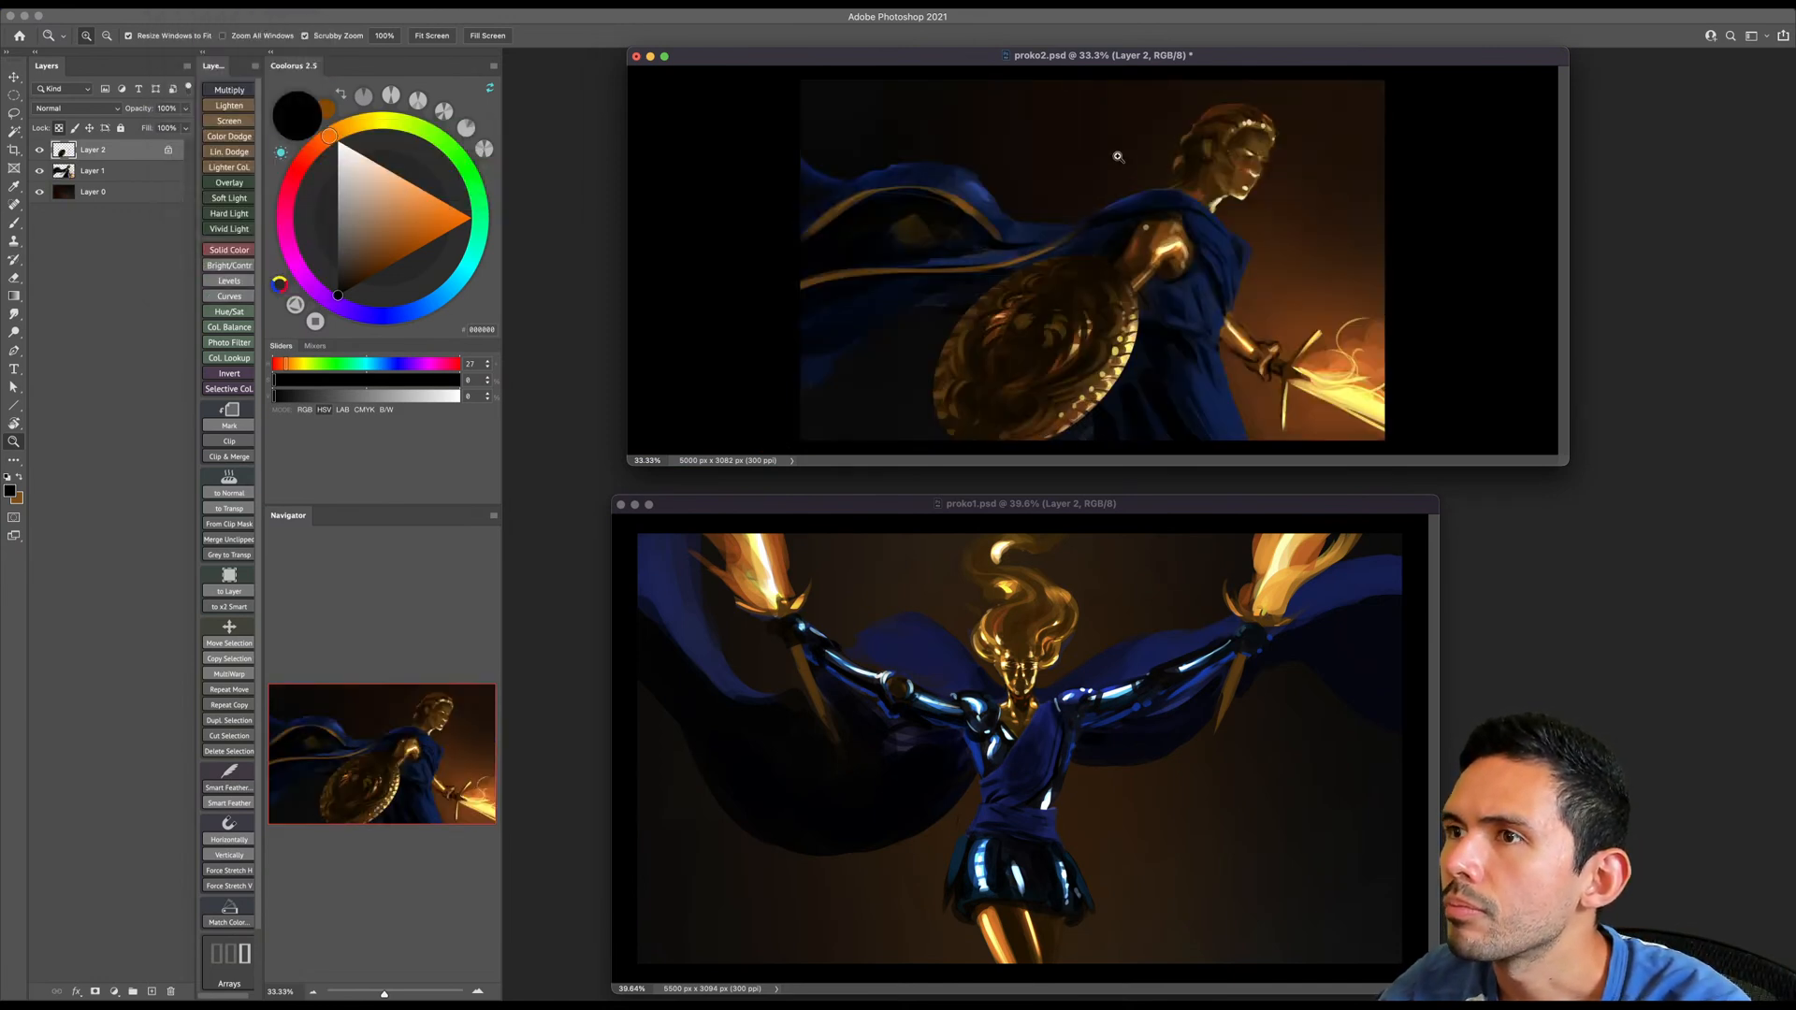
- Reposition and resize the proko2.psd and proko1.psd windows so they line up one above the other
{"action": "left_click_drag", "start_coordinate": [1041, 64], "coordinate": [970, 66]}
{"action": "left_click_drag", "start_coordinate": [1492, 477], "coordinate": [1577, 483]}
{"action": "left_click_drag", "start_coordinate": [1407, 503], "coordinate": [1574, 487]}
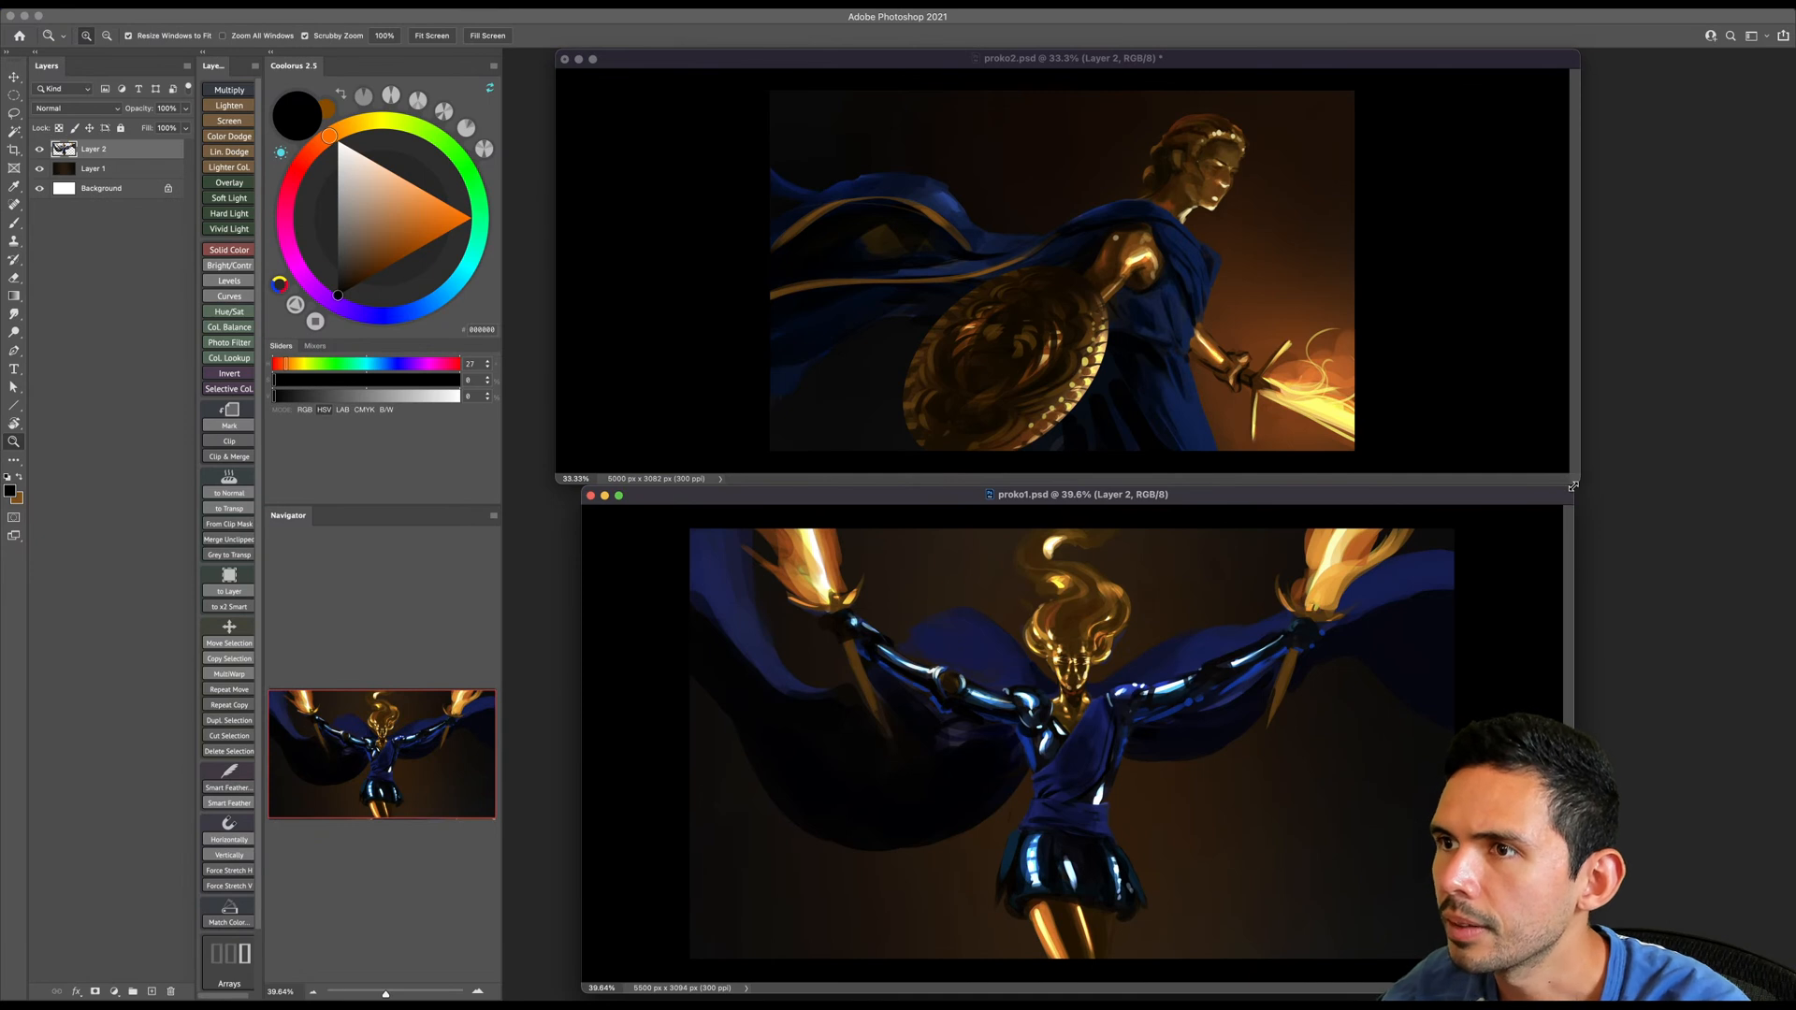
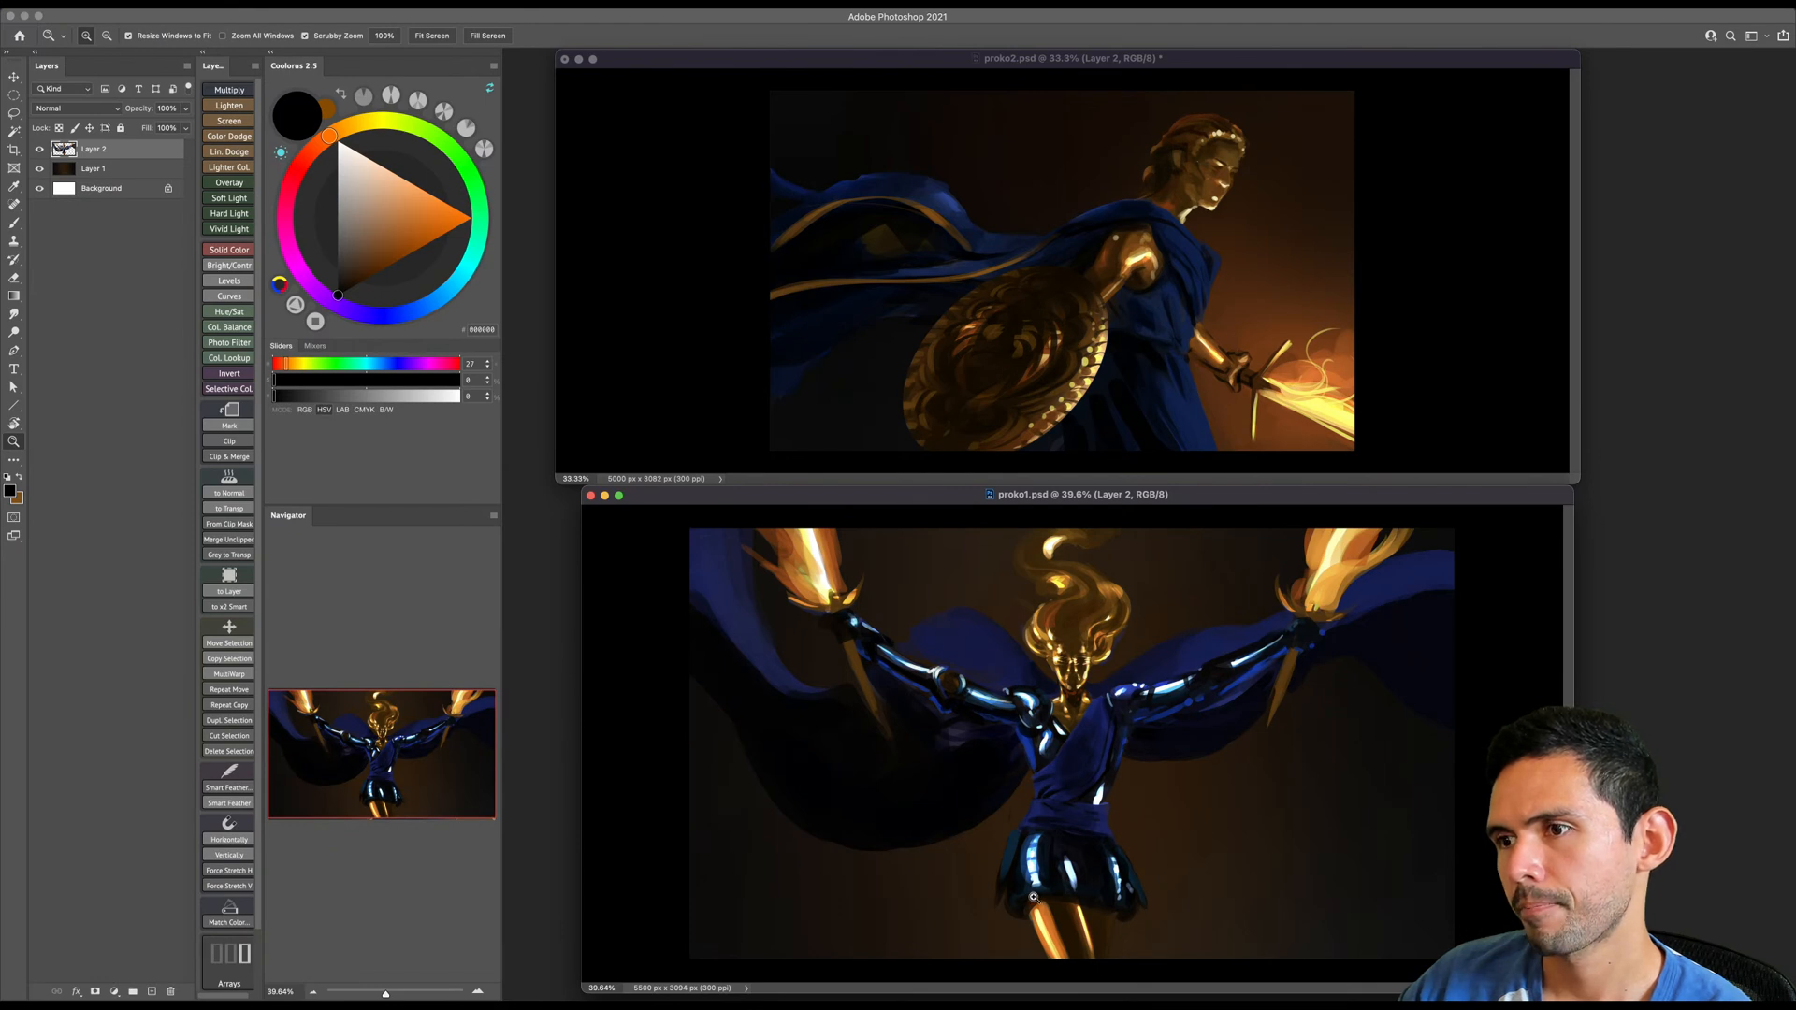
- Save proko2.psd and shrink both the proko2.psd and proko1.psd windows to smaller magnifications
{"action": "left_click", "coordinate": [914, 66]}
{"action": "key", "text": "super+s"}
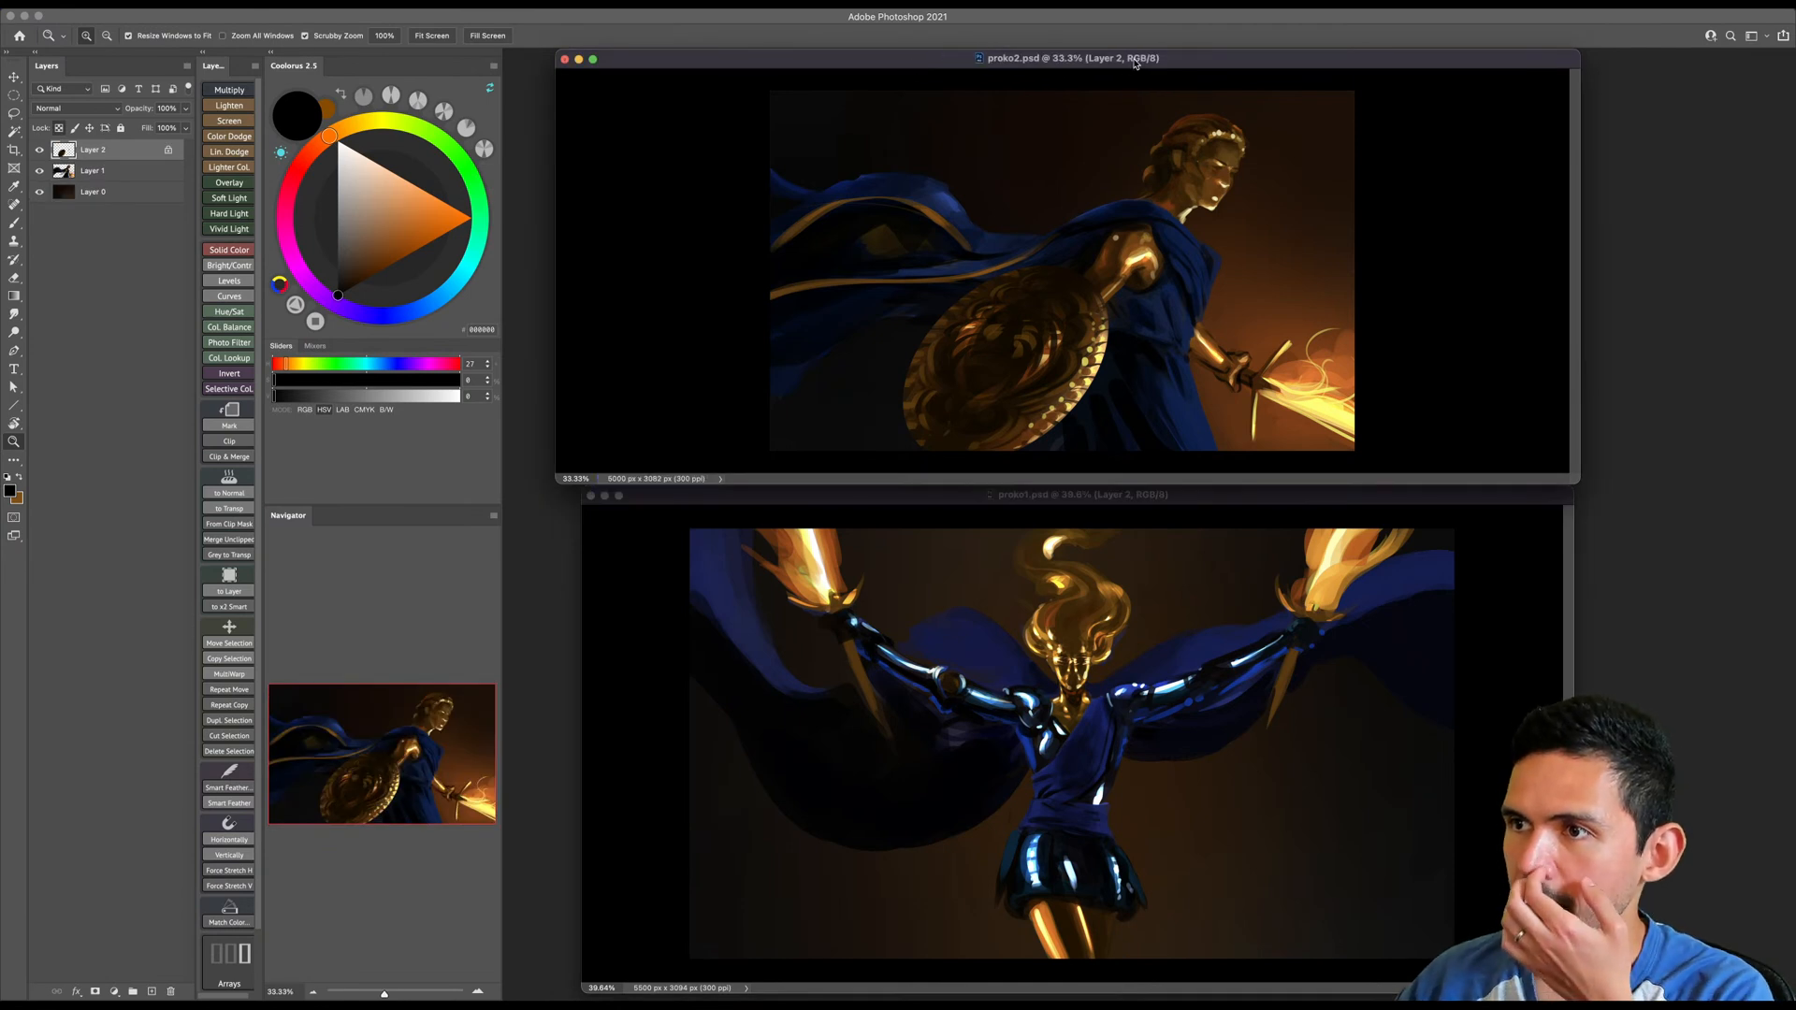
{"action": "left_click", "coordinate": [1211, 168], "text": "alt"}
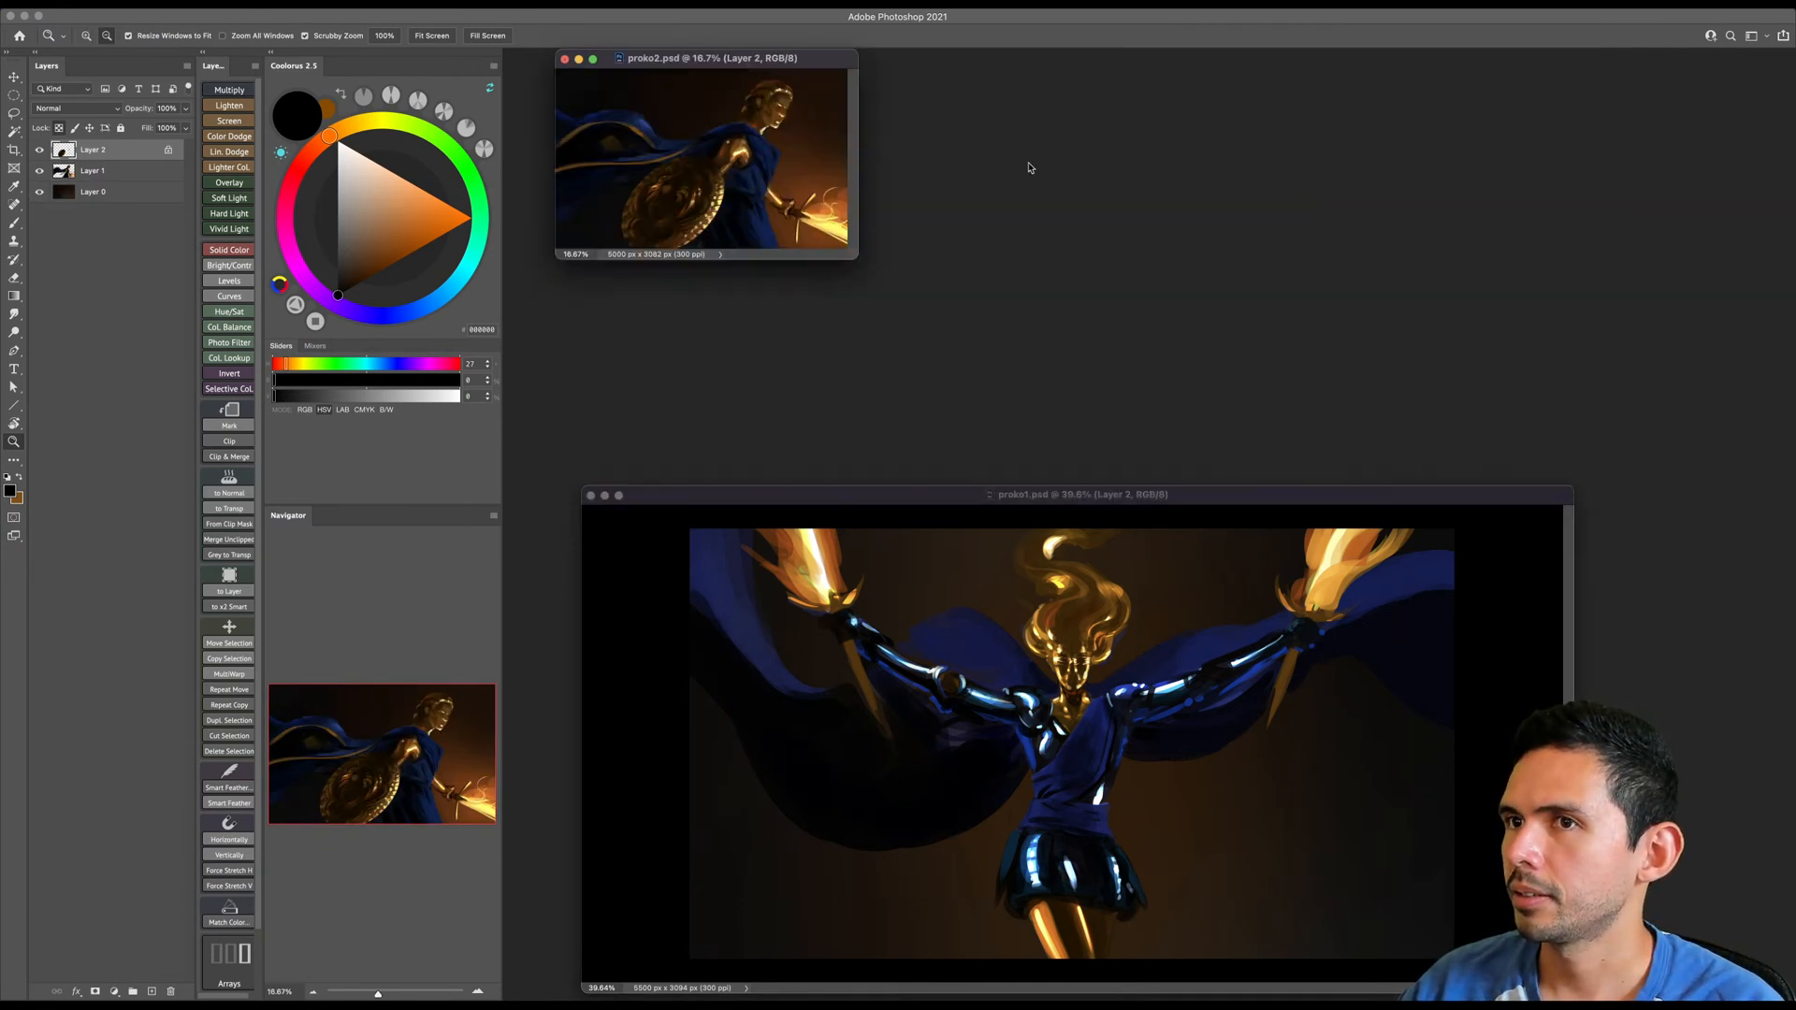
{"action": "left_click_drag", "start_coordinate": [1387, 497], "coordinate": [1147, 438]}
{"action": "left_click", "coordinate": [1067, 614], "text": "alt"}
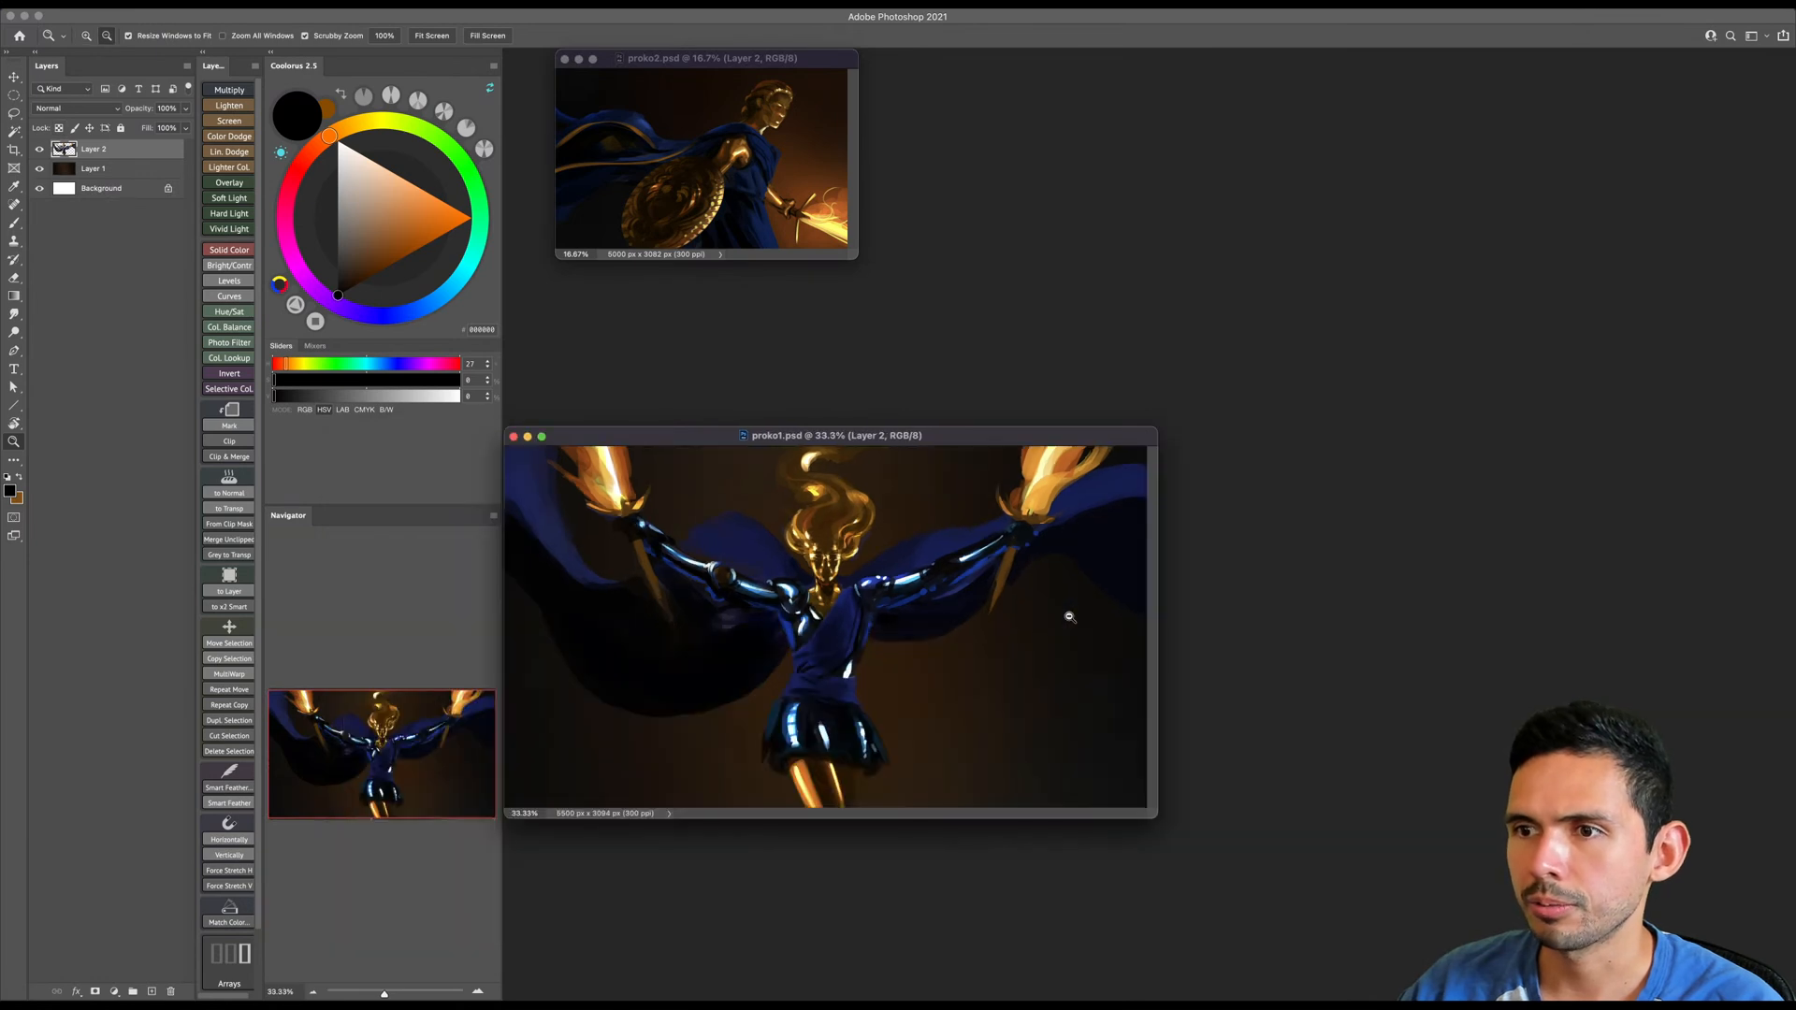
{"action": "left_click", "coordinate": [1067, 614], "text": "alt"}
- Stack the two document windows with the enlarged proko2.psd window above proko1.psd
{"action": "left_click_drag", "start_coordinate": [723, 443], "coordinate": [729, 372]}
{"action": "left_click_drag", "start_coordinate": [854, 256], "coordinate": [1002, 338]}
{"action": "left_click_drag", "start_coordinate": [666, 58], "coordinate": [717, 342]}
{"action": "double_click", "coordinate": [644, 60]}
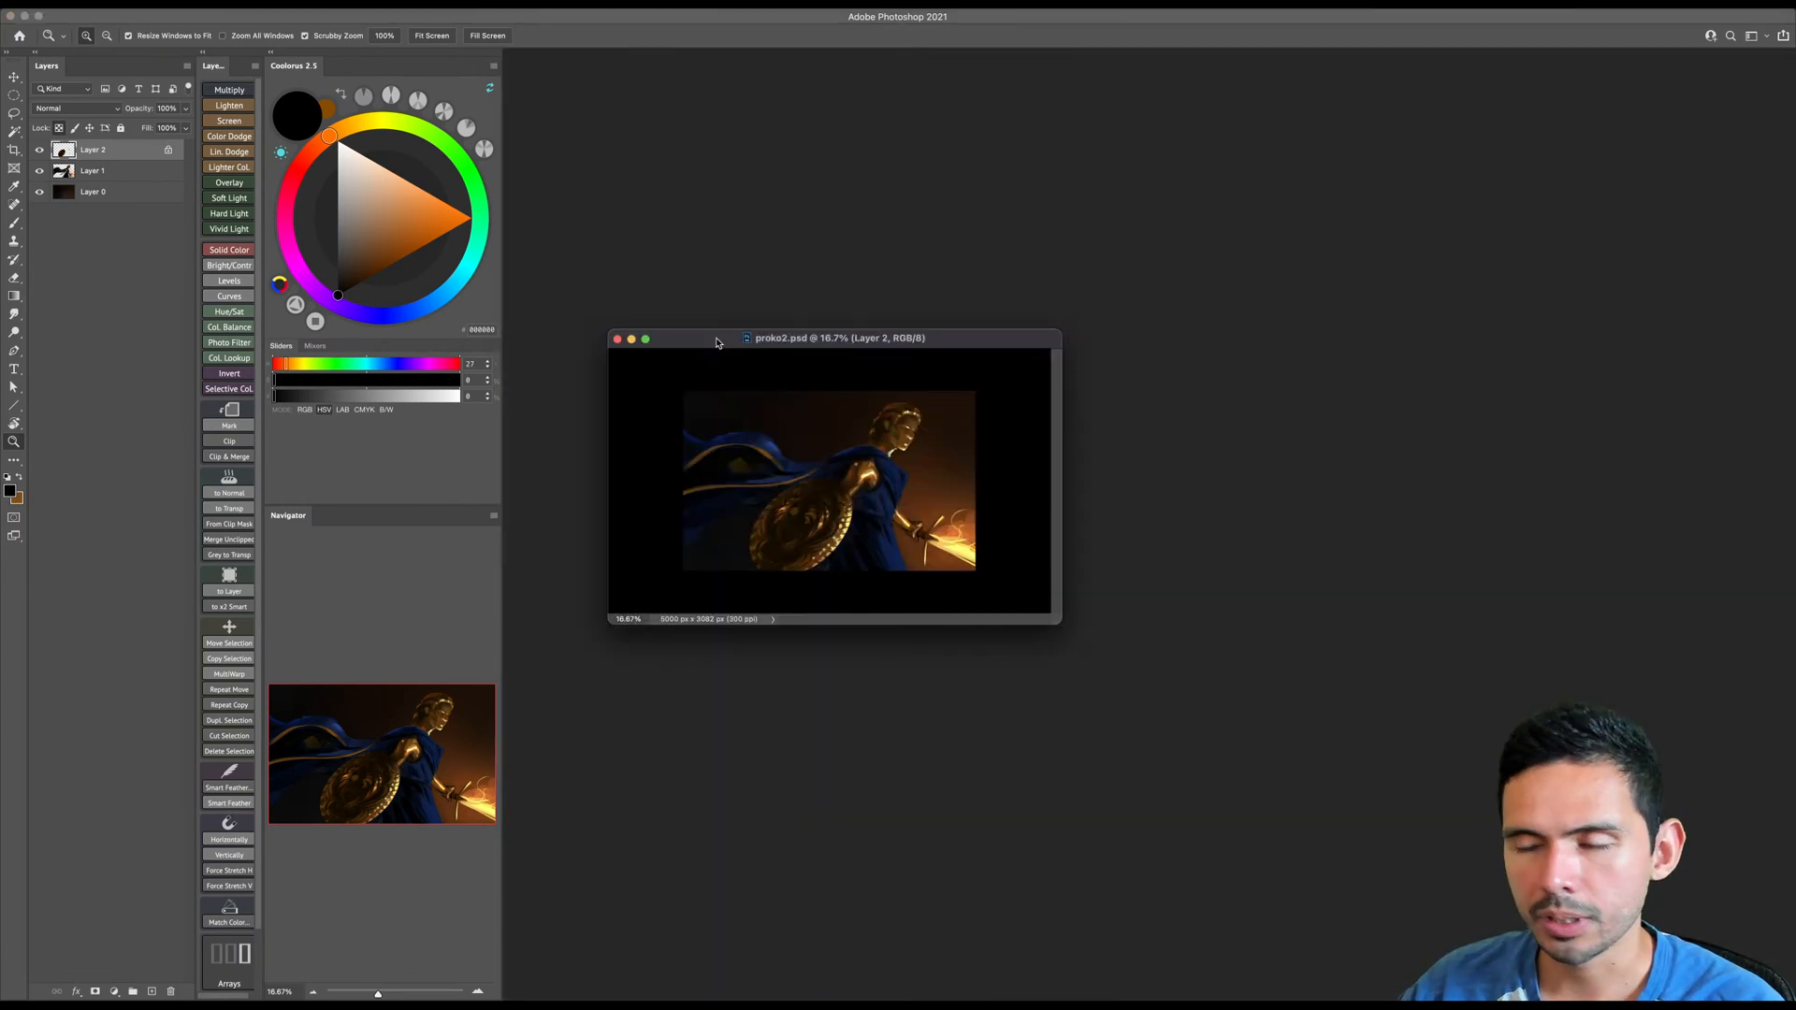
{"action": "key", "text": "ctrl+Tab"}
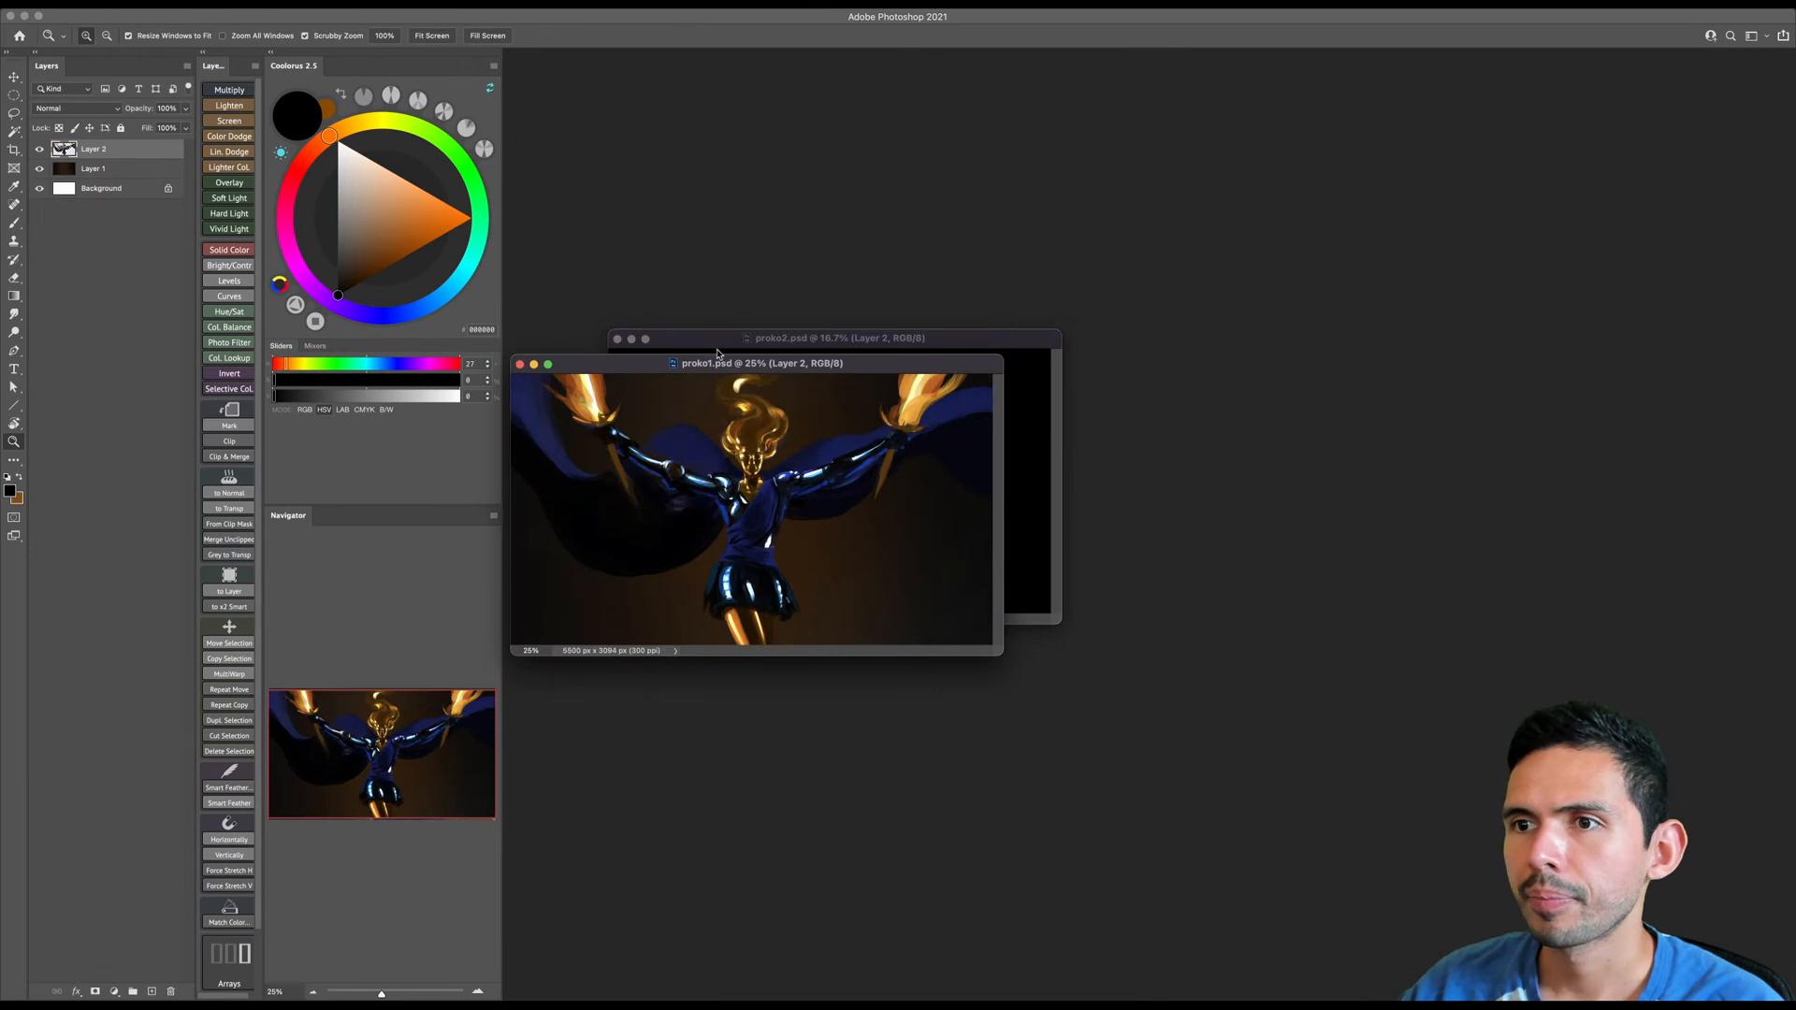
{"action": "left_click_drag", "start_coordinate": [721, 365], "coordinate": [727, 690]}
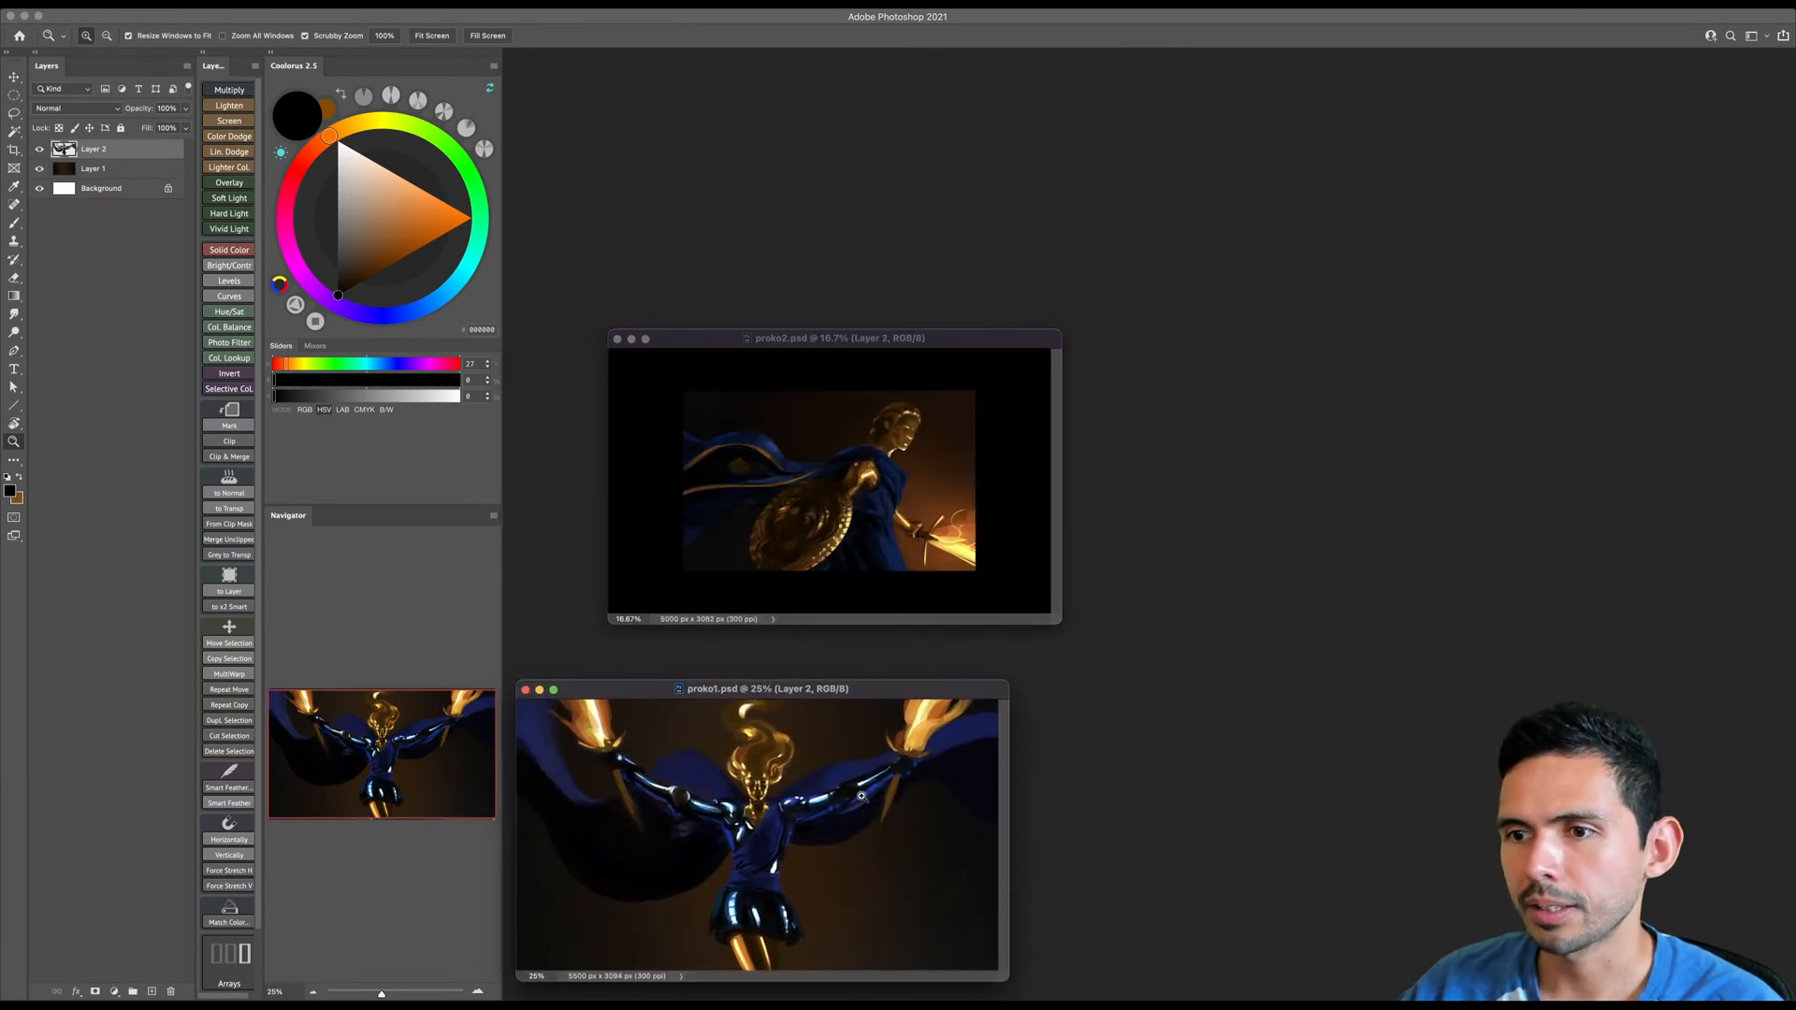
- Enlarge the proko2.psd and proko1.psd windows and place them side by side, with both paintings zoomed to nearly fill them
{"action": "left_click_drag", "start_coordinate": [953, 334], "coordinate": [851, 65]}
{"action": "left_click_drag", "start_coordinate": [960, 355], "coordinate": [1079, 504]}
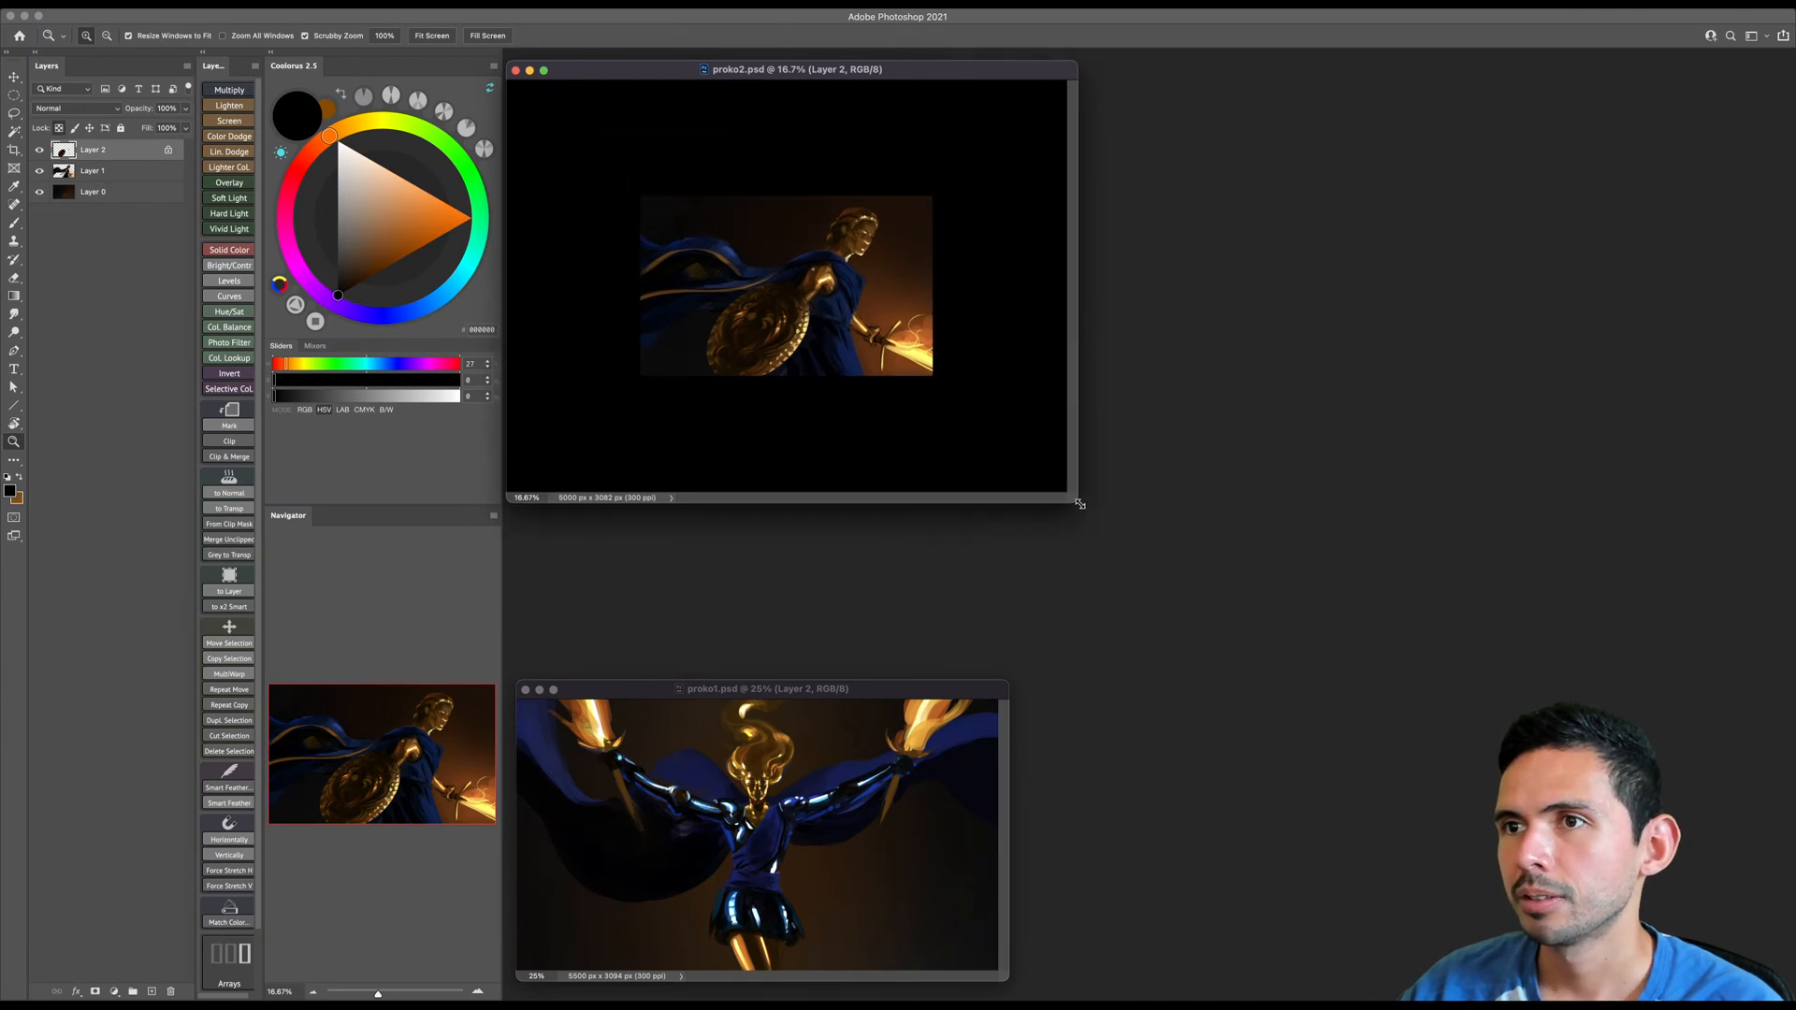
{"action": "left_click_drag", "start_coordinate": [829, 305], "coordinate": [864, 312]}
{"action": "left_click_drag", "start_coordinate": [883, 689], "coordinate": [1464, 77]}
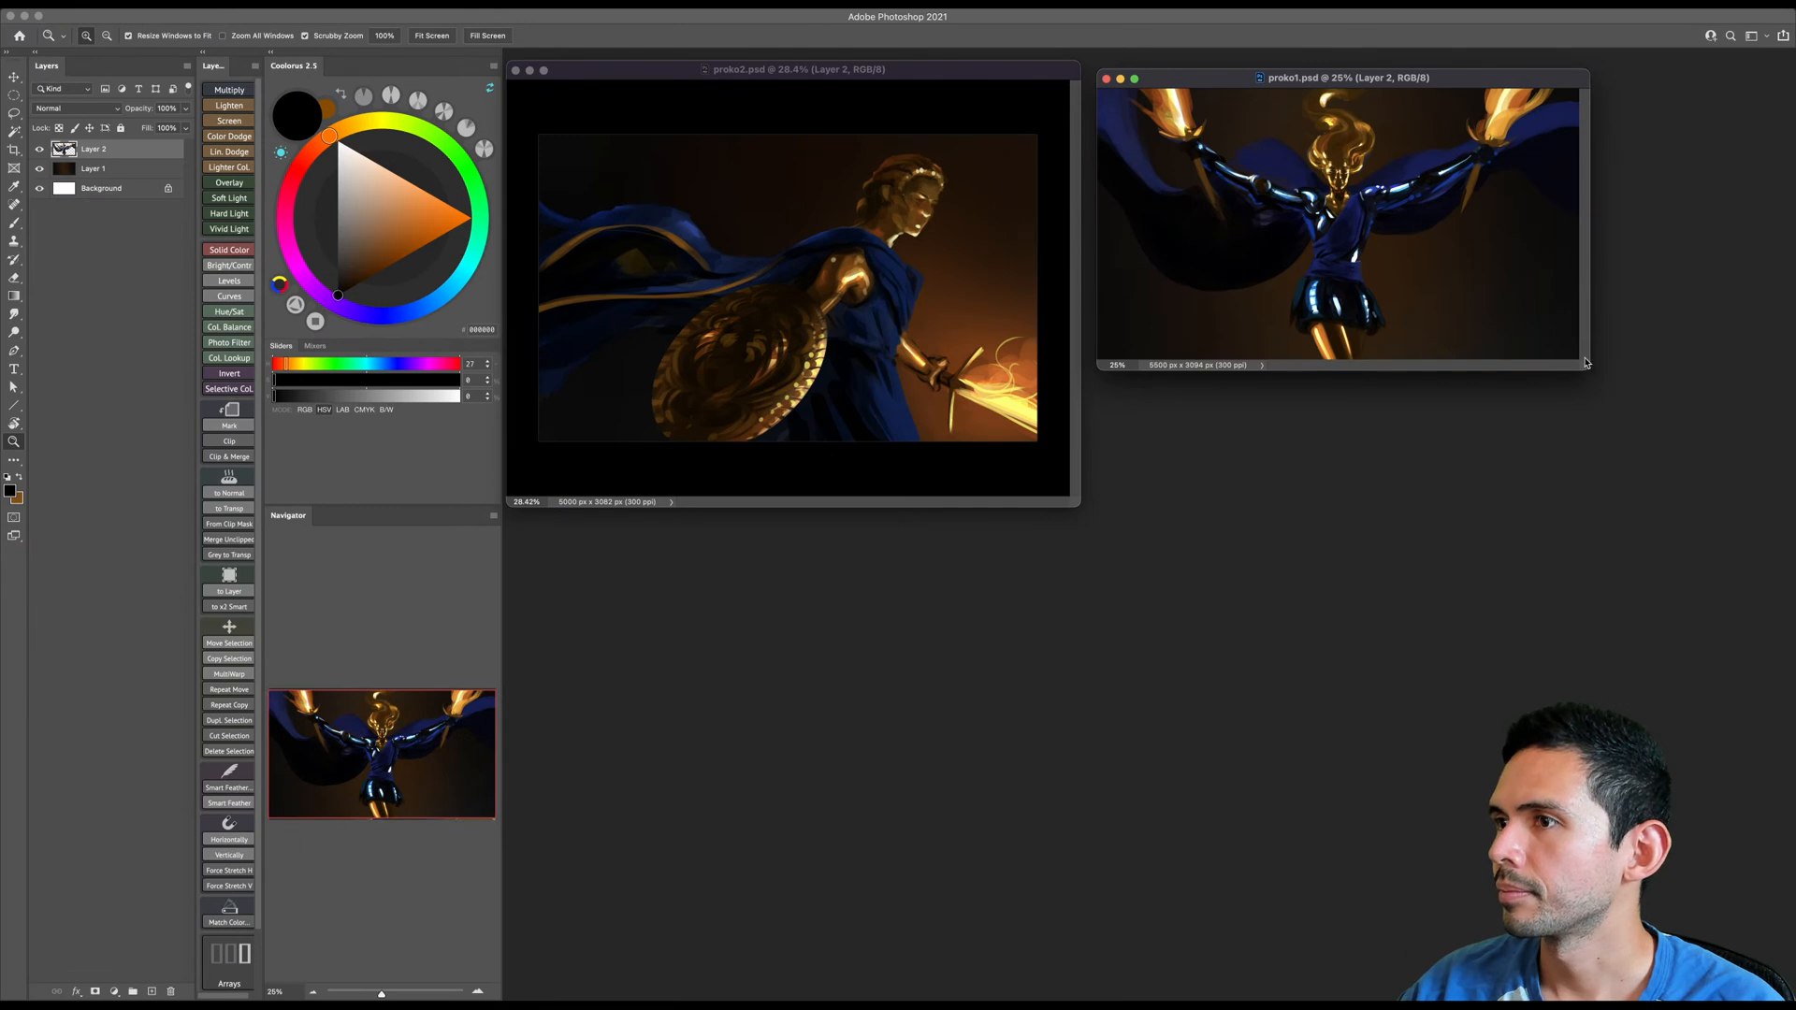
{"action": "left_click_drag", "start_coordinate": [1585, 365], "coordinate": [1735, 496]}
{"action": "left_click_drag", "start_coordinate": [1483, 340], "coordinate": [1503, 340]}
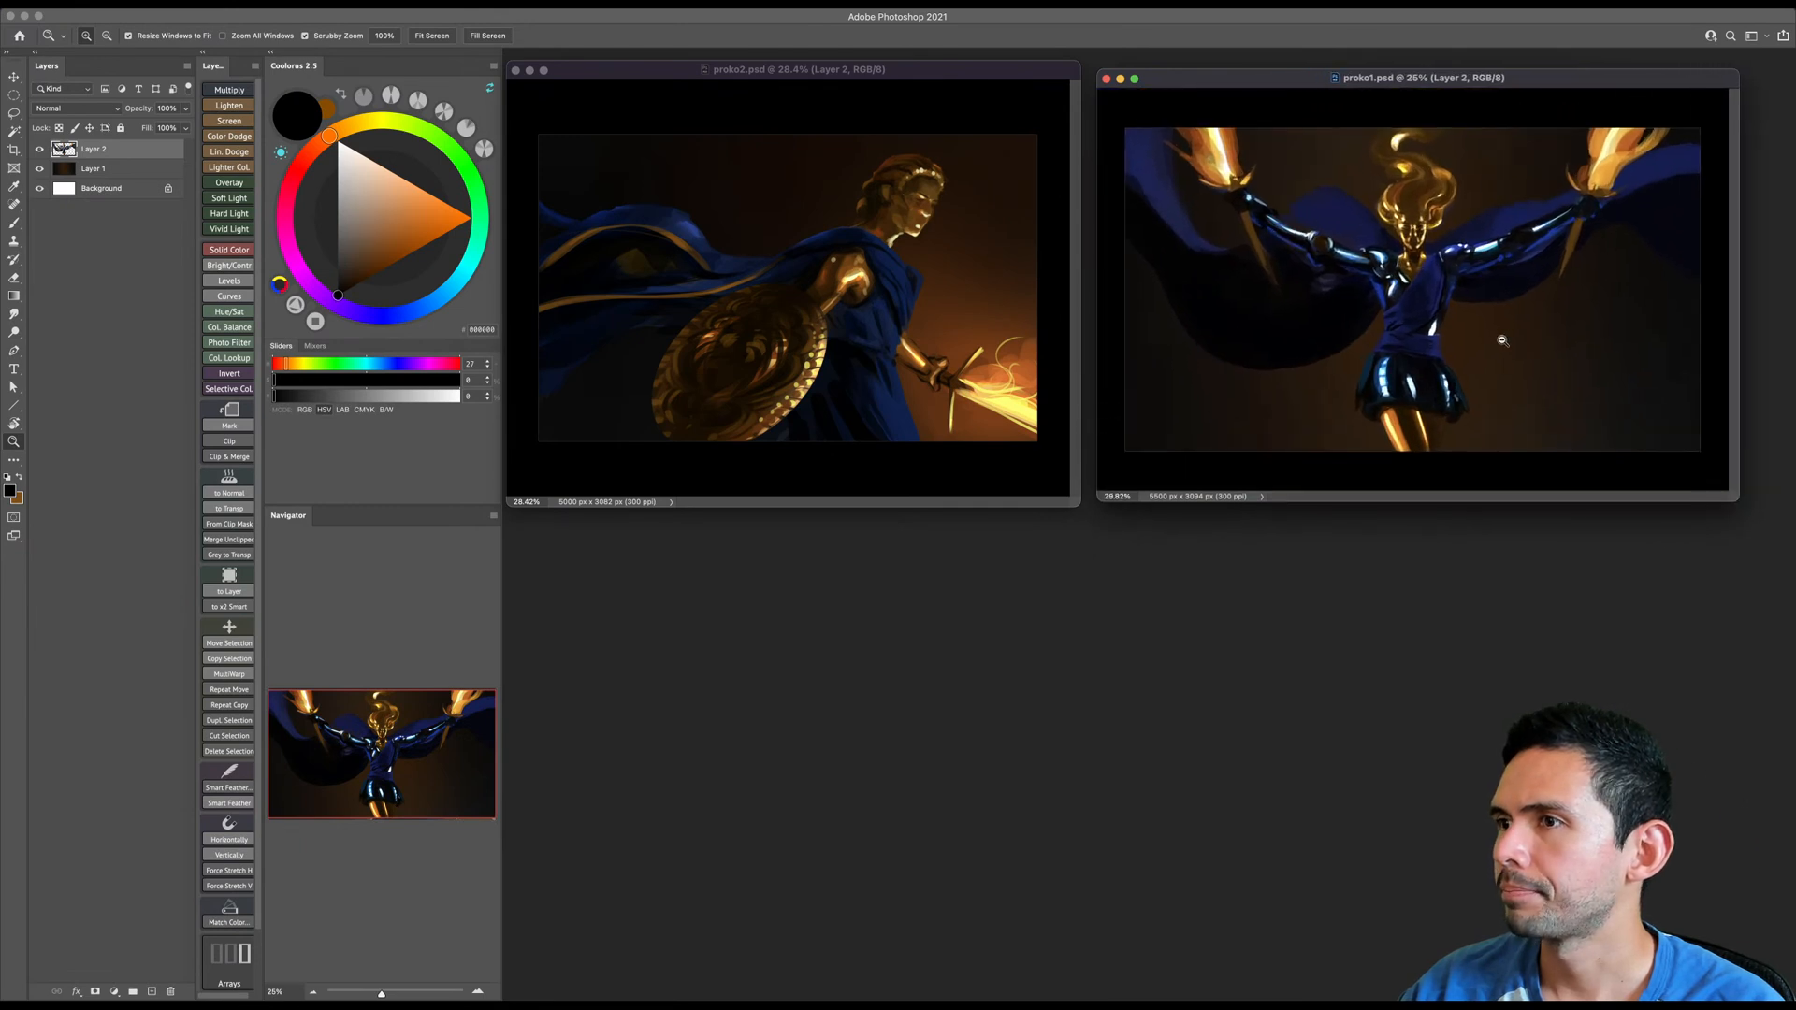
- Create a new white RGB document of 3840 x 5500 pixels at 300 ppi
{"action": "left_click", "coordinate": [106, 4]}
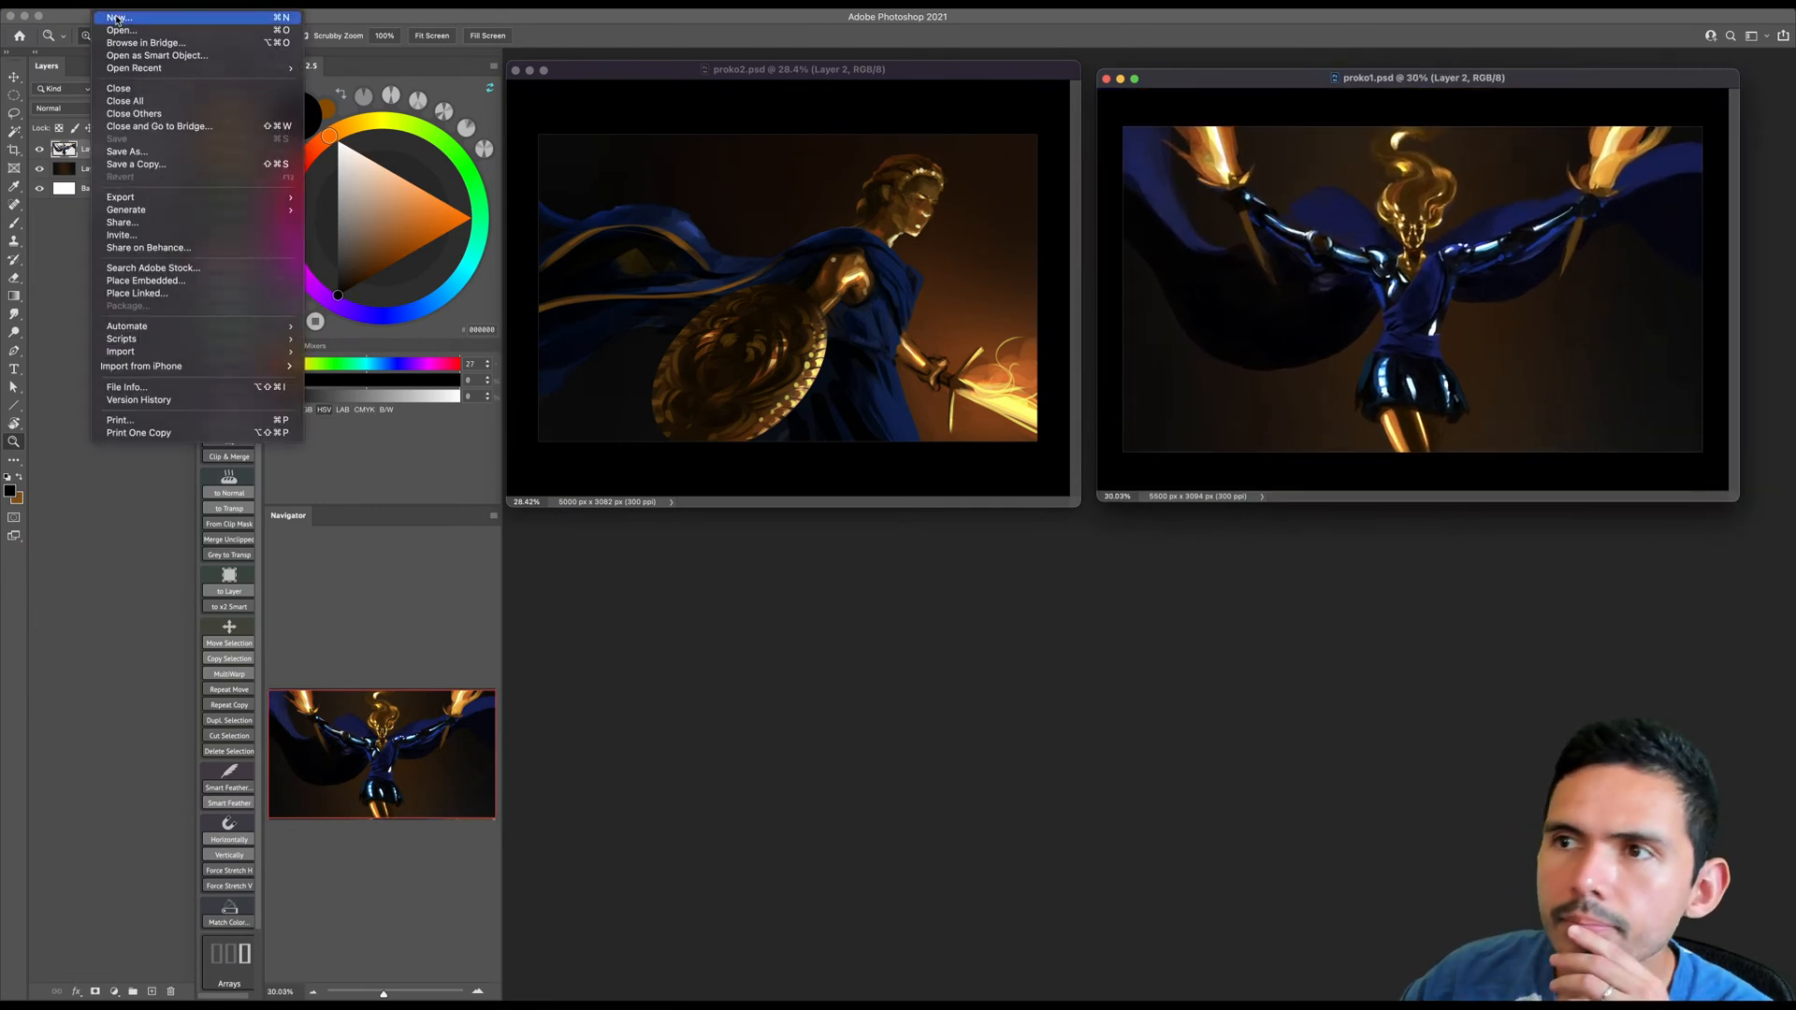
{"action": "left_click", "coordinate": [116, 17]}
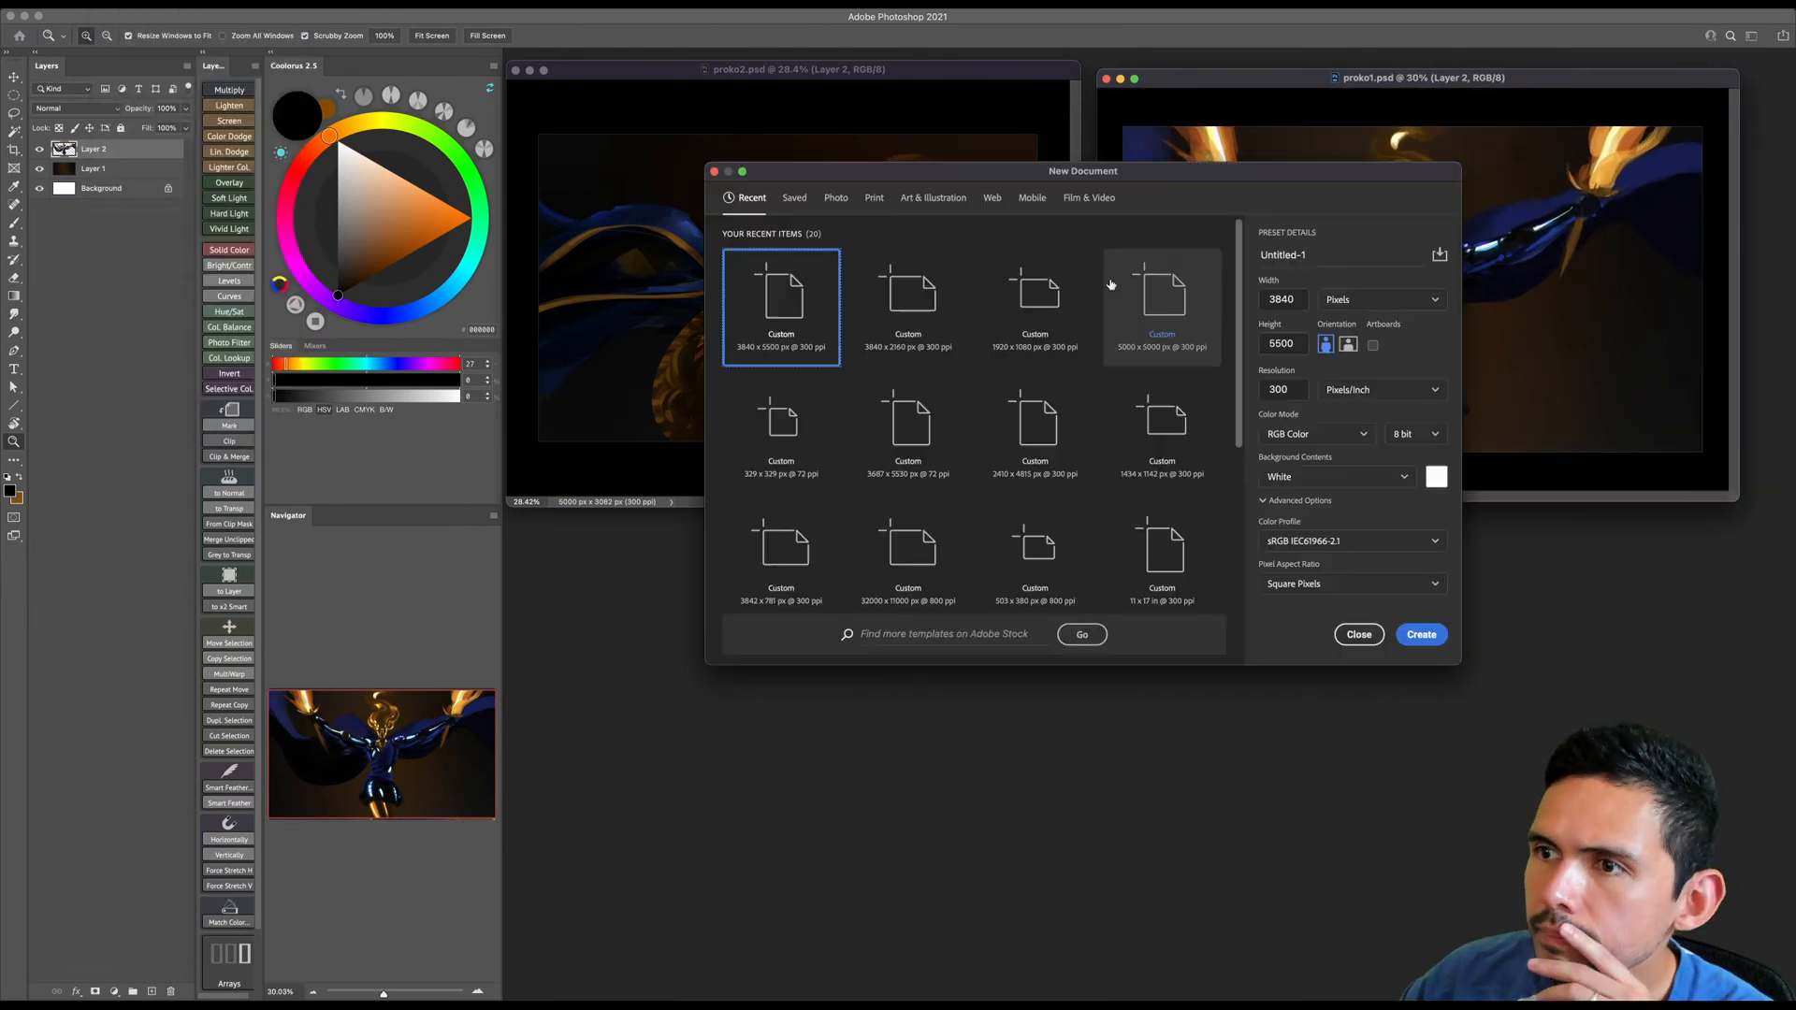
{"action": "left_click", "coordinate": [1421, 634]}
- Crop the new document's canvas to a shorter, slightly wider format of about 4247 x 4889 px
{"action": "left_click_drag", "start_coordinate": [1310, 99], "coordinate": [779, 190]}
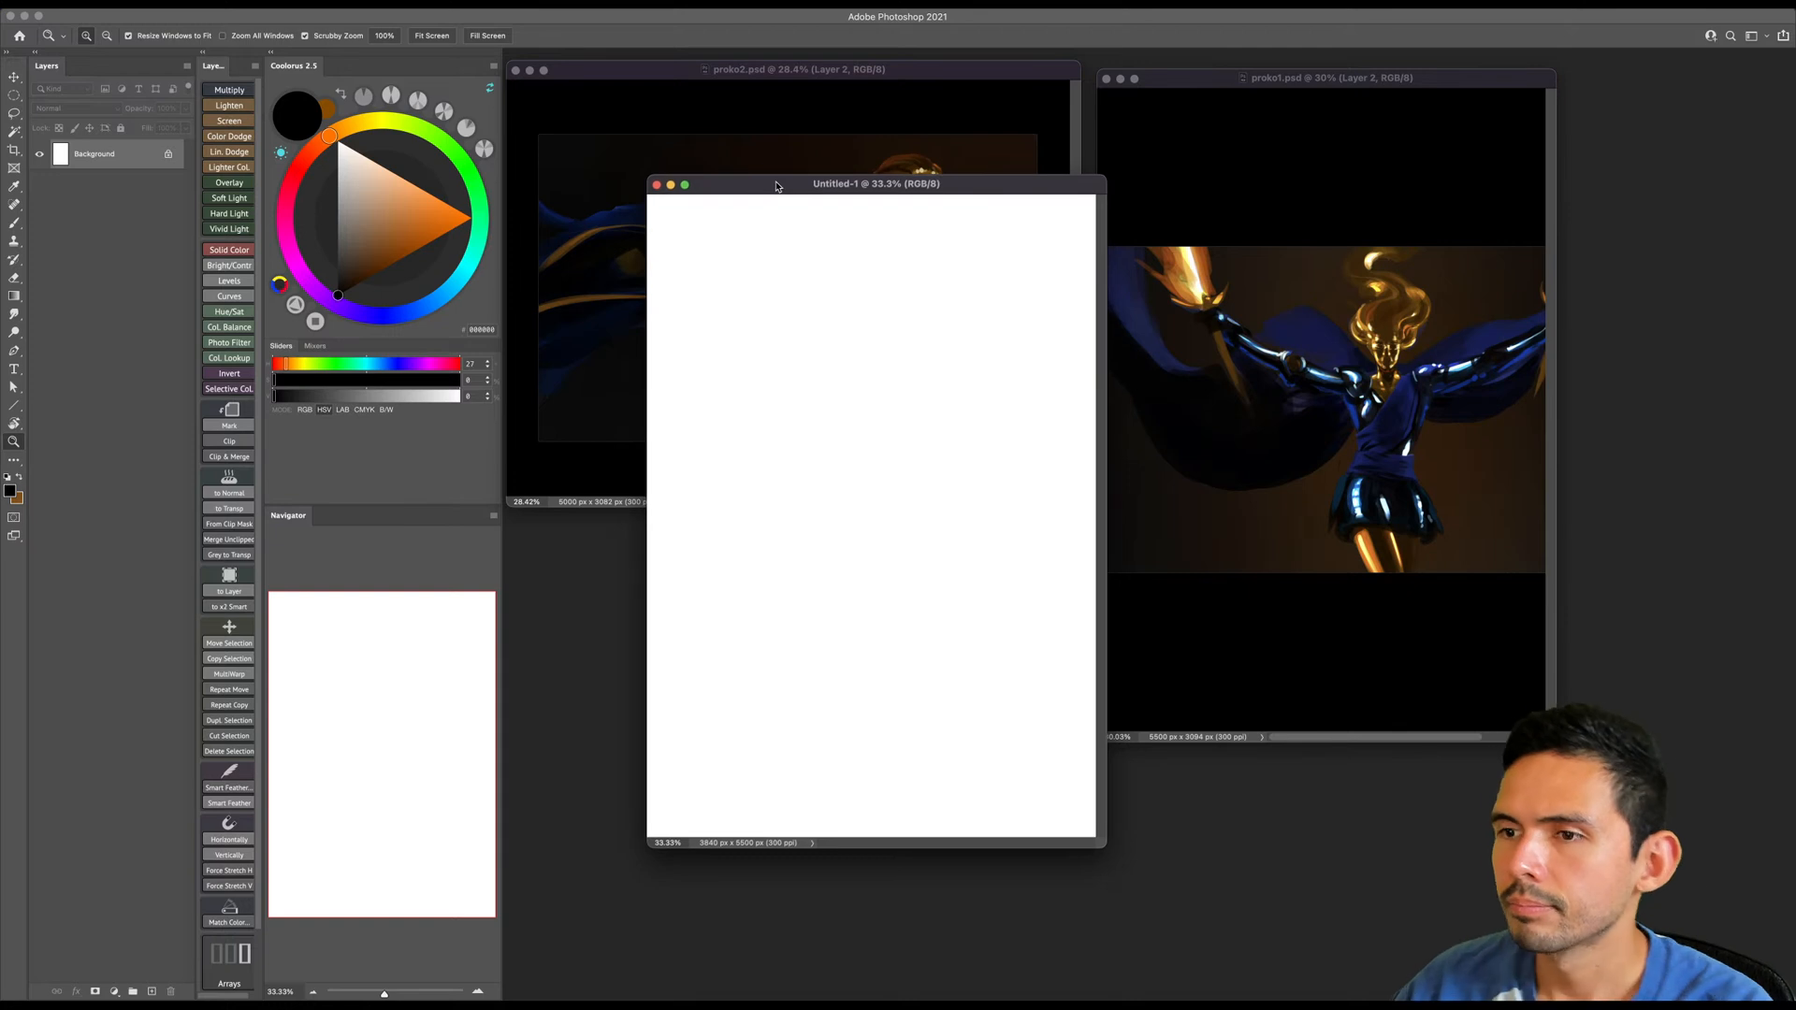
{"action": "left_click", "coordinate": [773, 483], "text": "alt"}
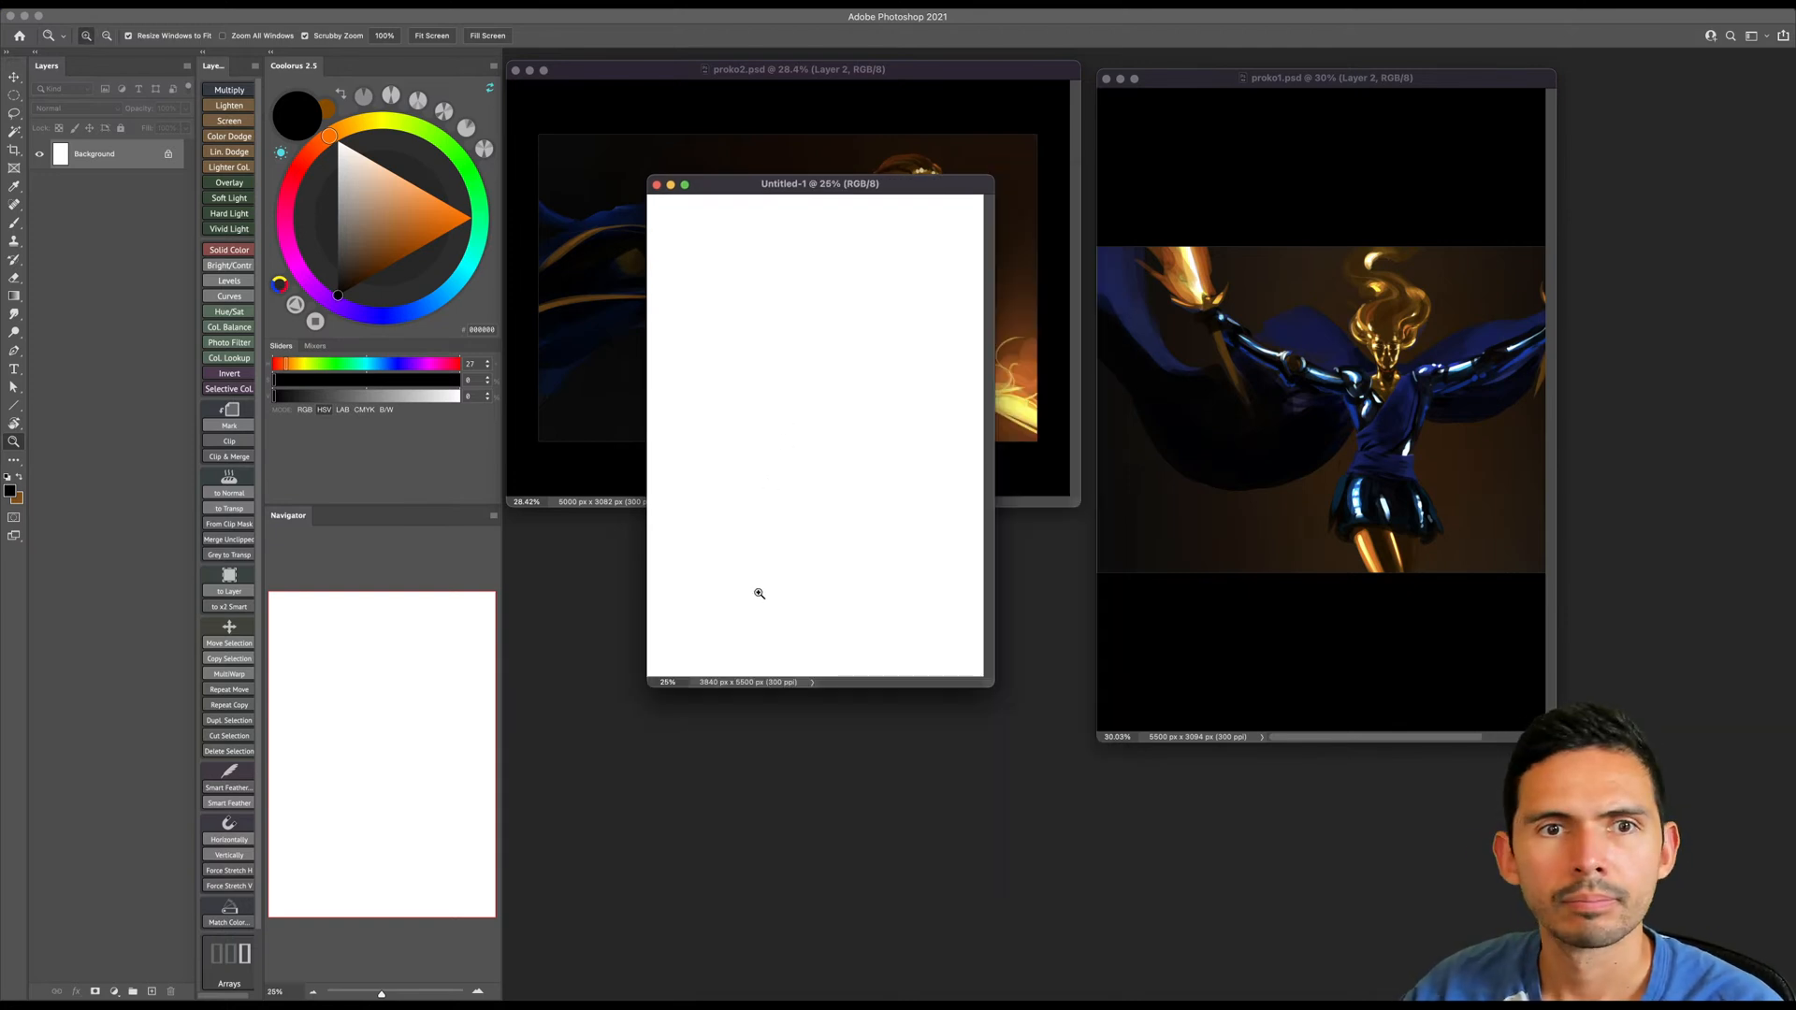
{"action": "left_click_drag", "start_coordinate": [989, 690], "coordinate": [1169, 823]}
{"action": "key", "text": "c"}
{"action": "left_click_drag", "start_coordinate": [932, 746], "coordinate": [926, 689]}
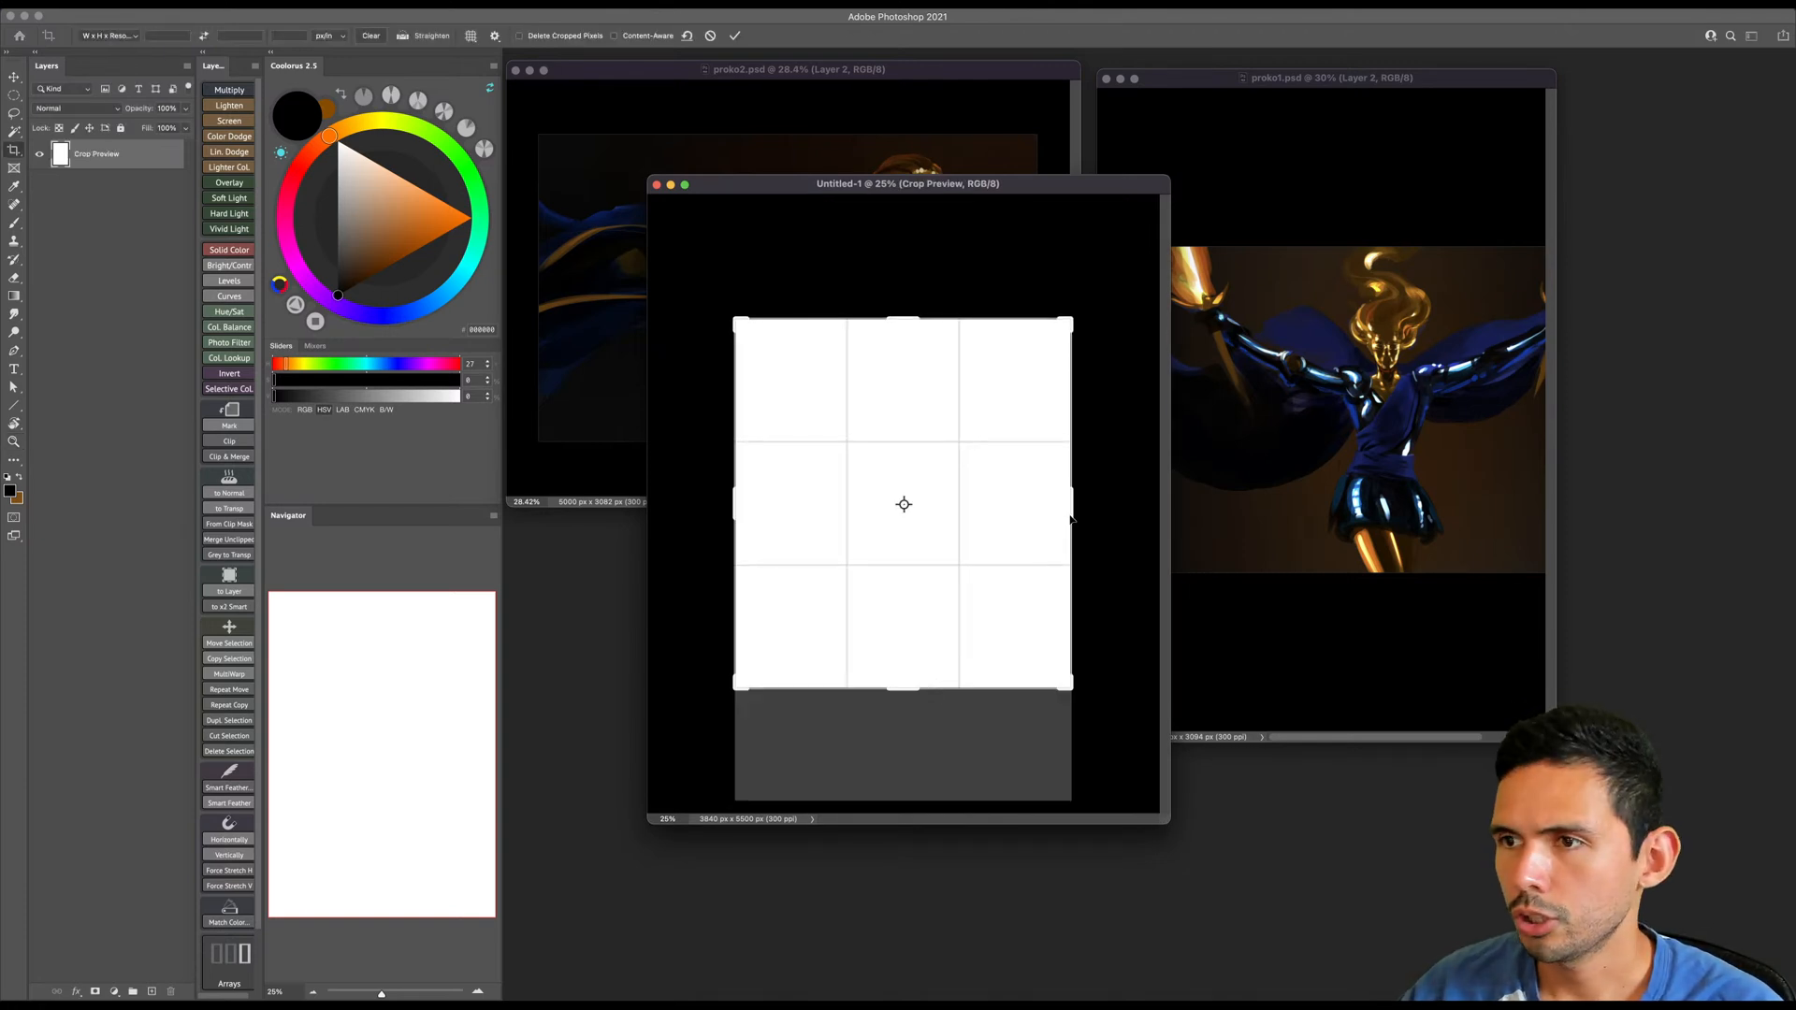
{"action": "left_click_drag", "start_coordinate": [1068, 521], "coordinate": [1089, 521]}
{"action": "left_click_drag", "start_coordinate": [913, 688], "coordinate": [904, 718]}
{"action": "key", "text": "Return"}
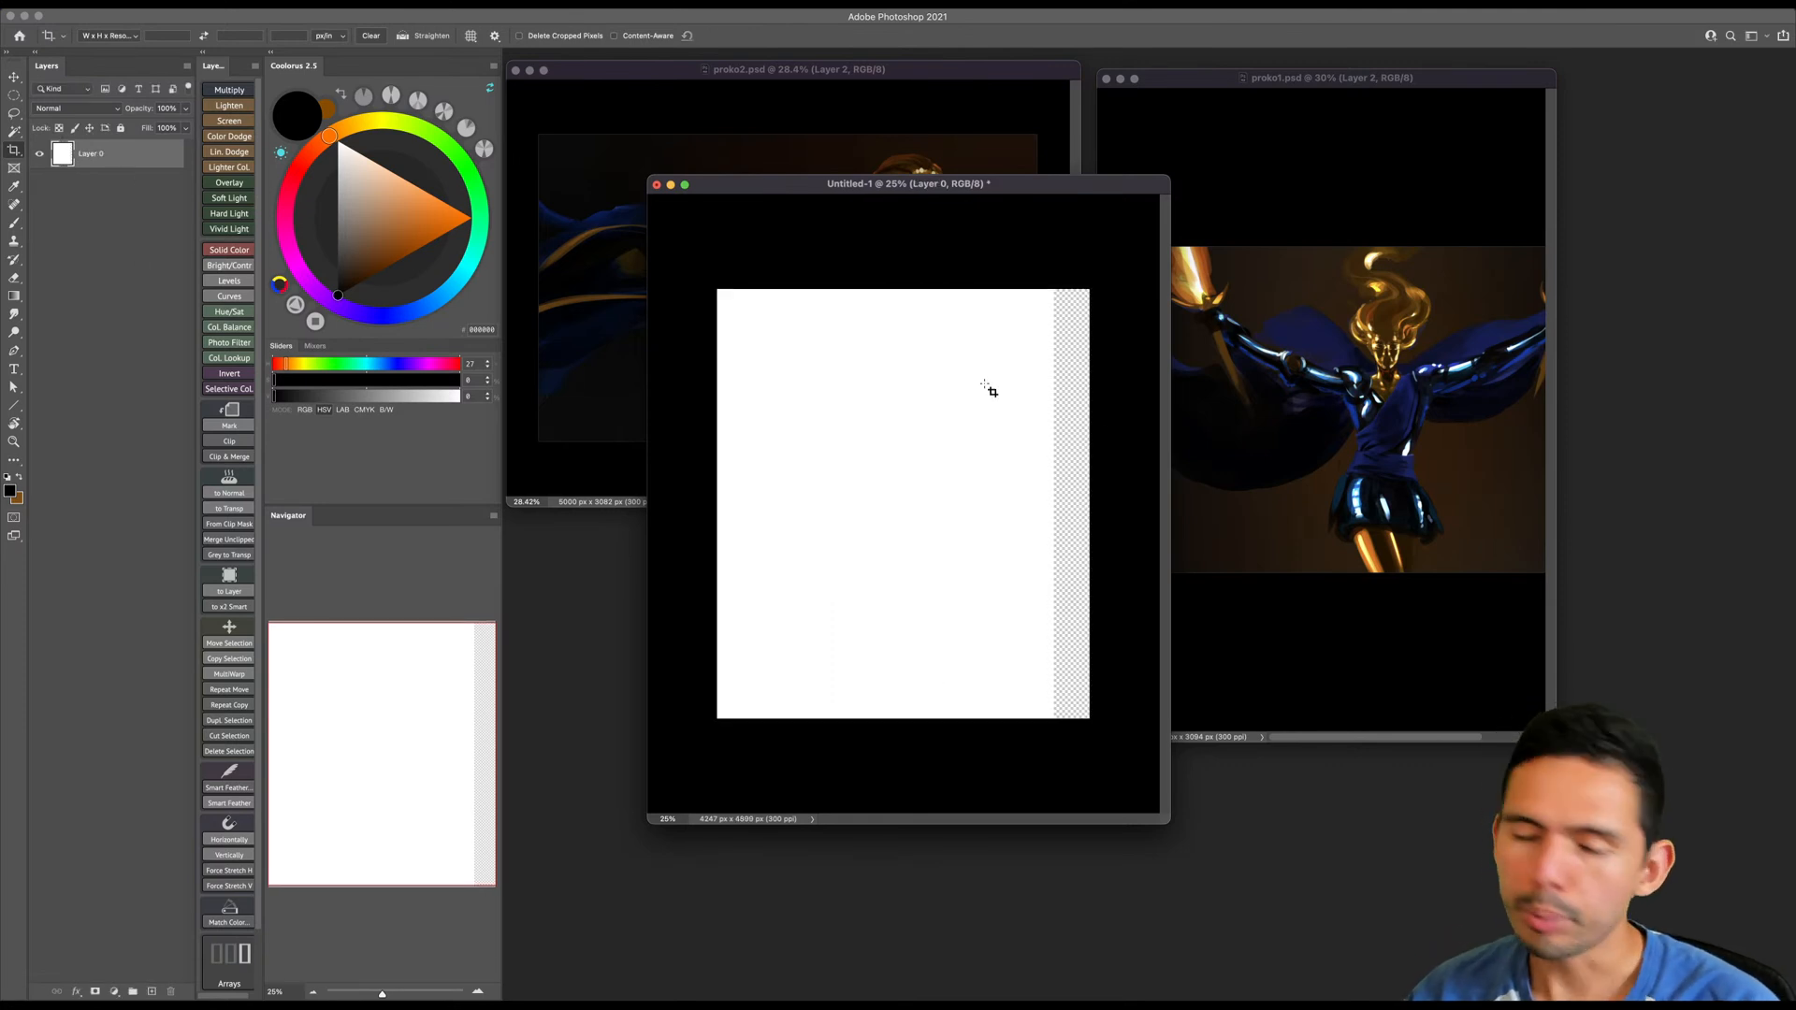
- Fill the whole cropped canvas with white, covering the transparent strip, and move its window lower
{"action": "key", "text": "g"}
{"action": "left_click", "coordinate": [1006, 439], "text": "alt"}
{"action": "left_click_drag", "start_coordinate": [988, 224], "coordinate": [967, 312]}
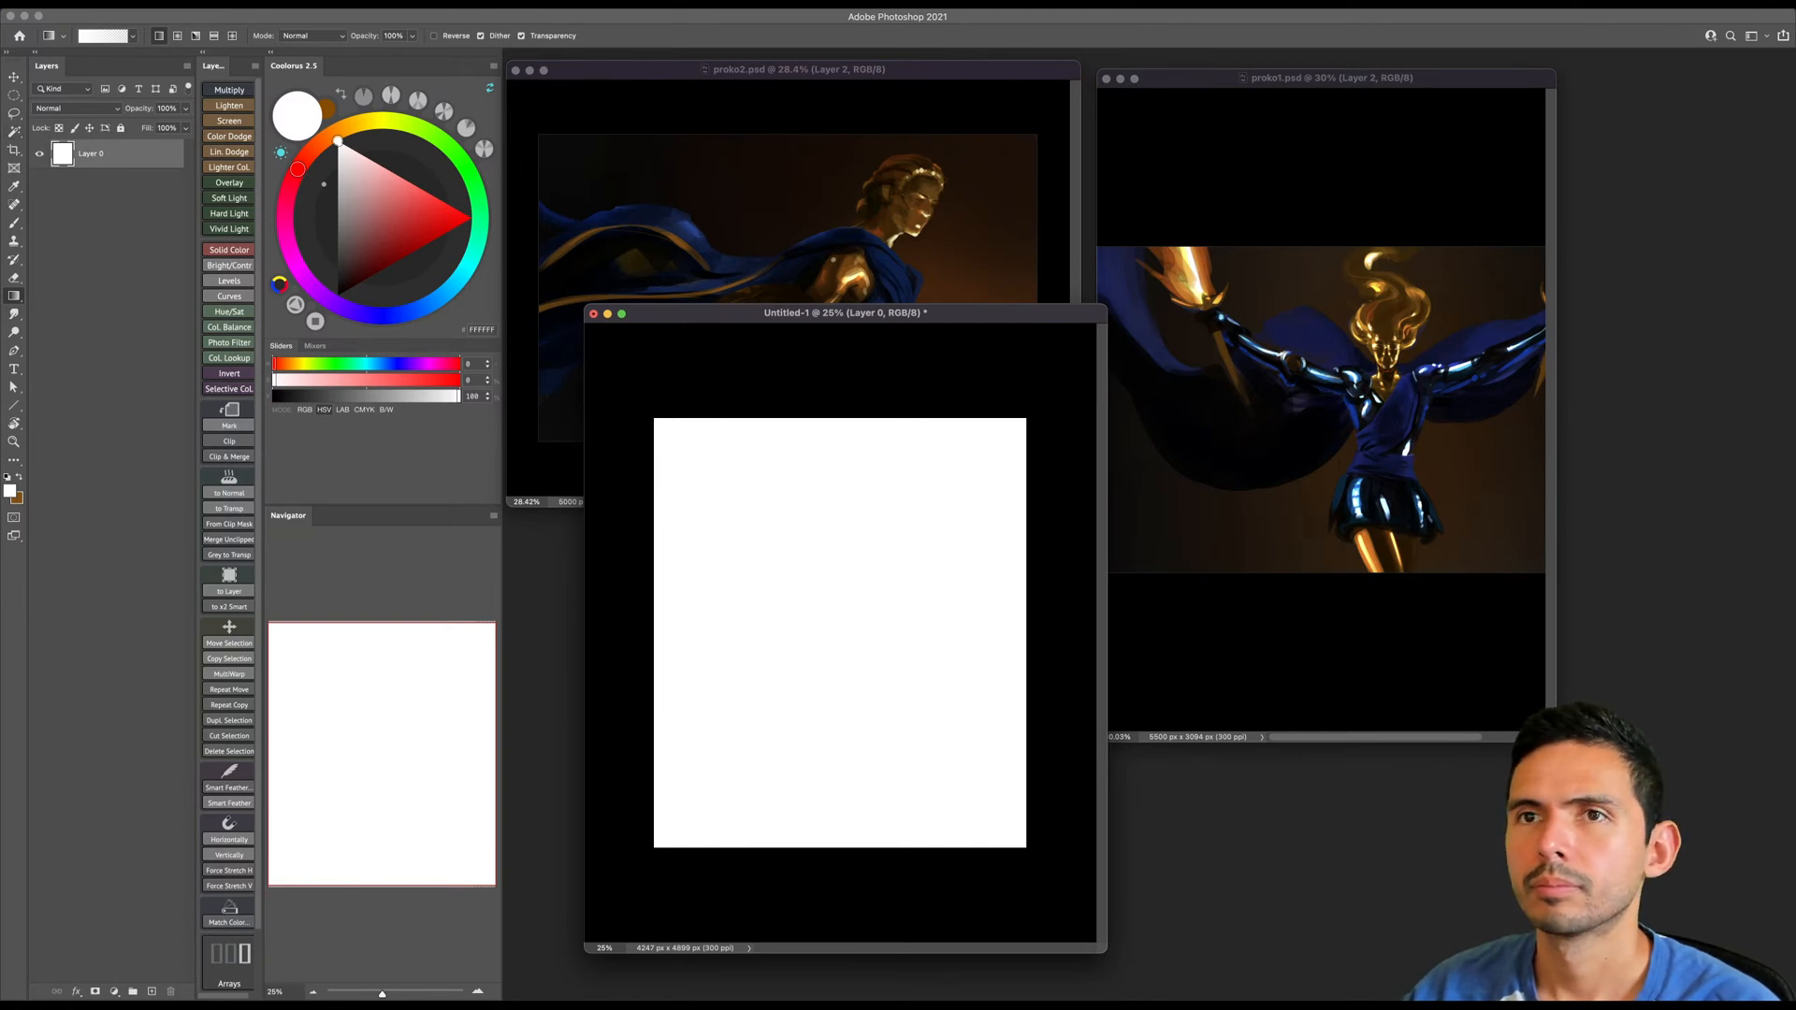
- Save the new document as proko3.psd in the SKETCHBOOK folder
{"action": "left_click", "coordinate": [114, 10]}
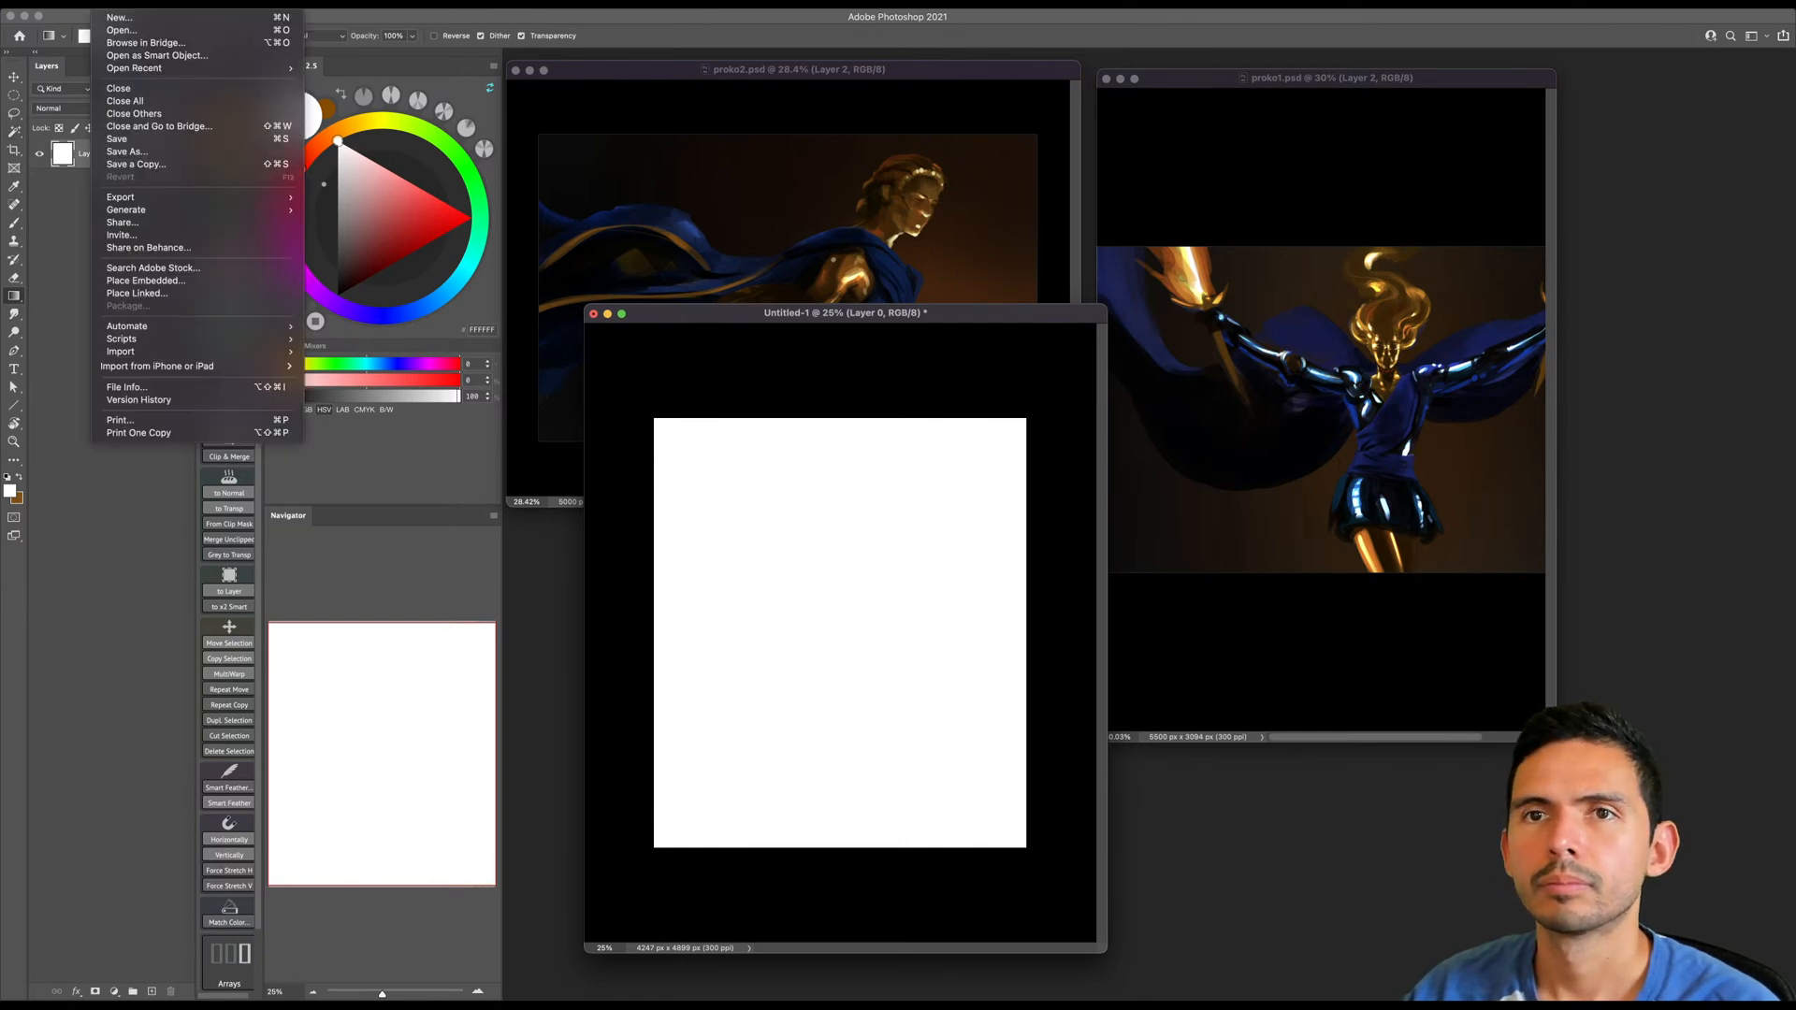
{"action": "left_click", "coordinate": [145, 152]}
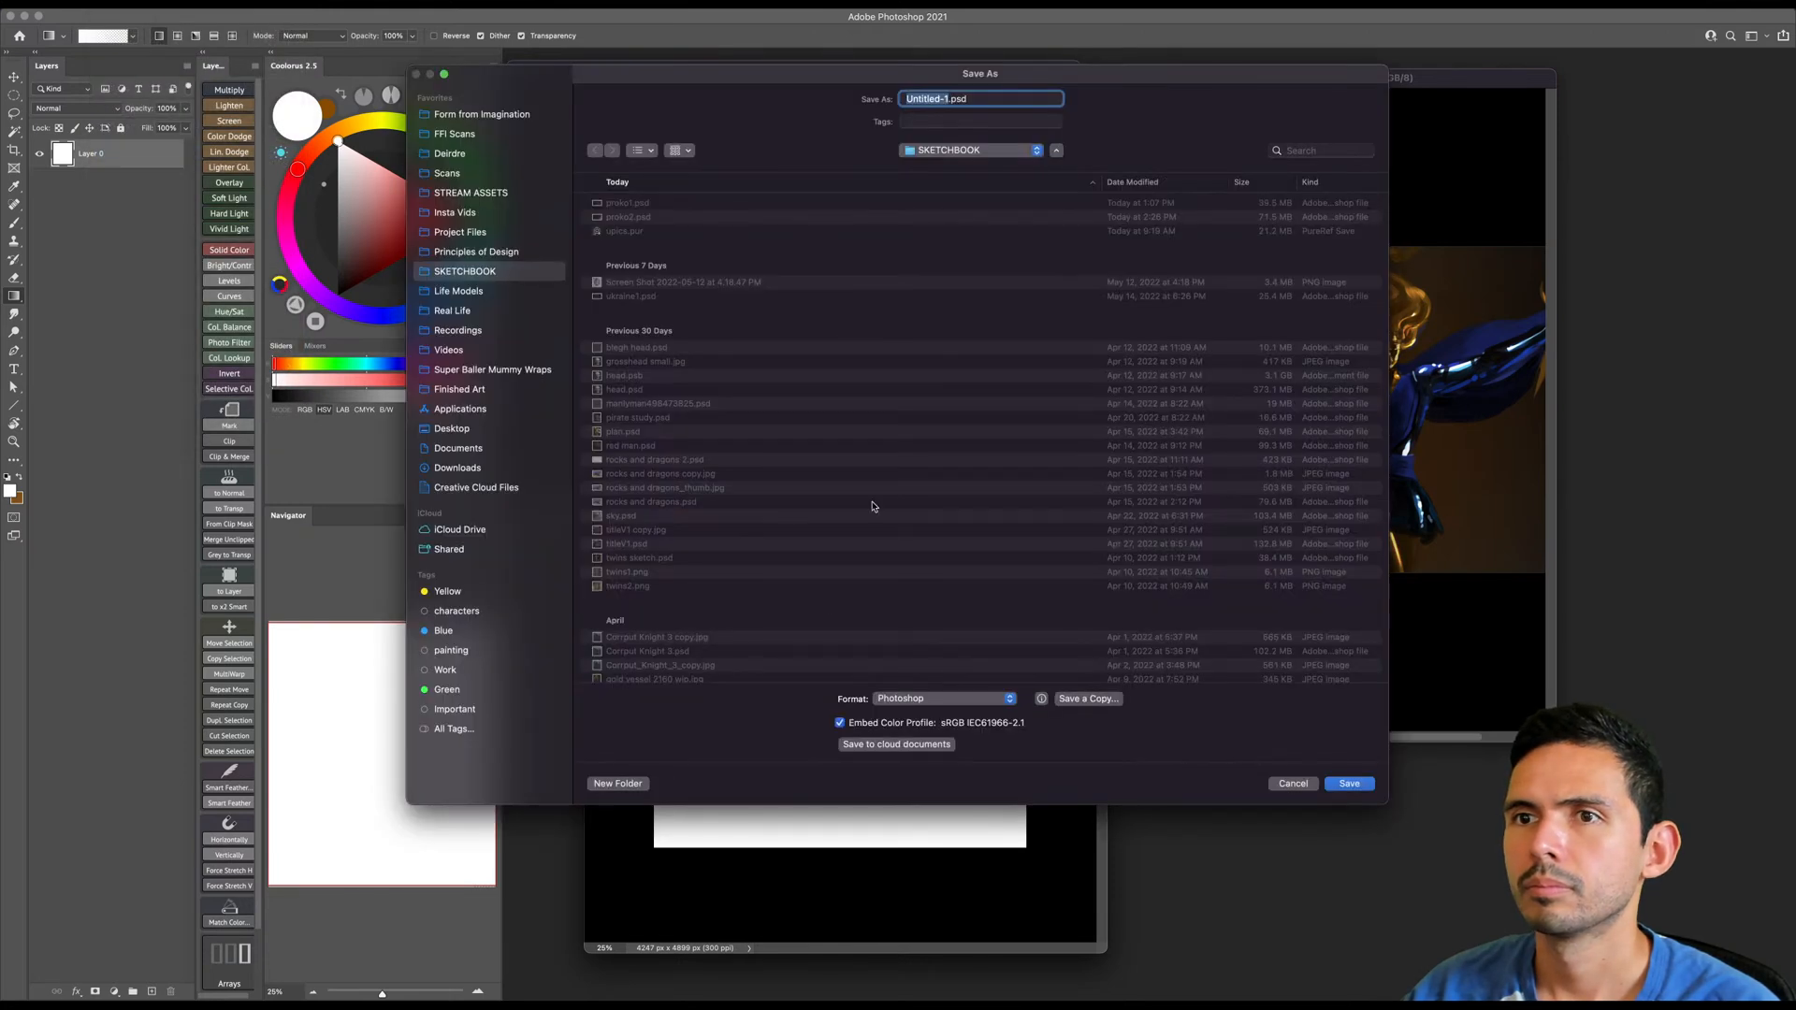
{"action": "type", "text": "proko3"}
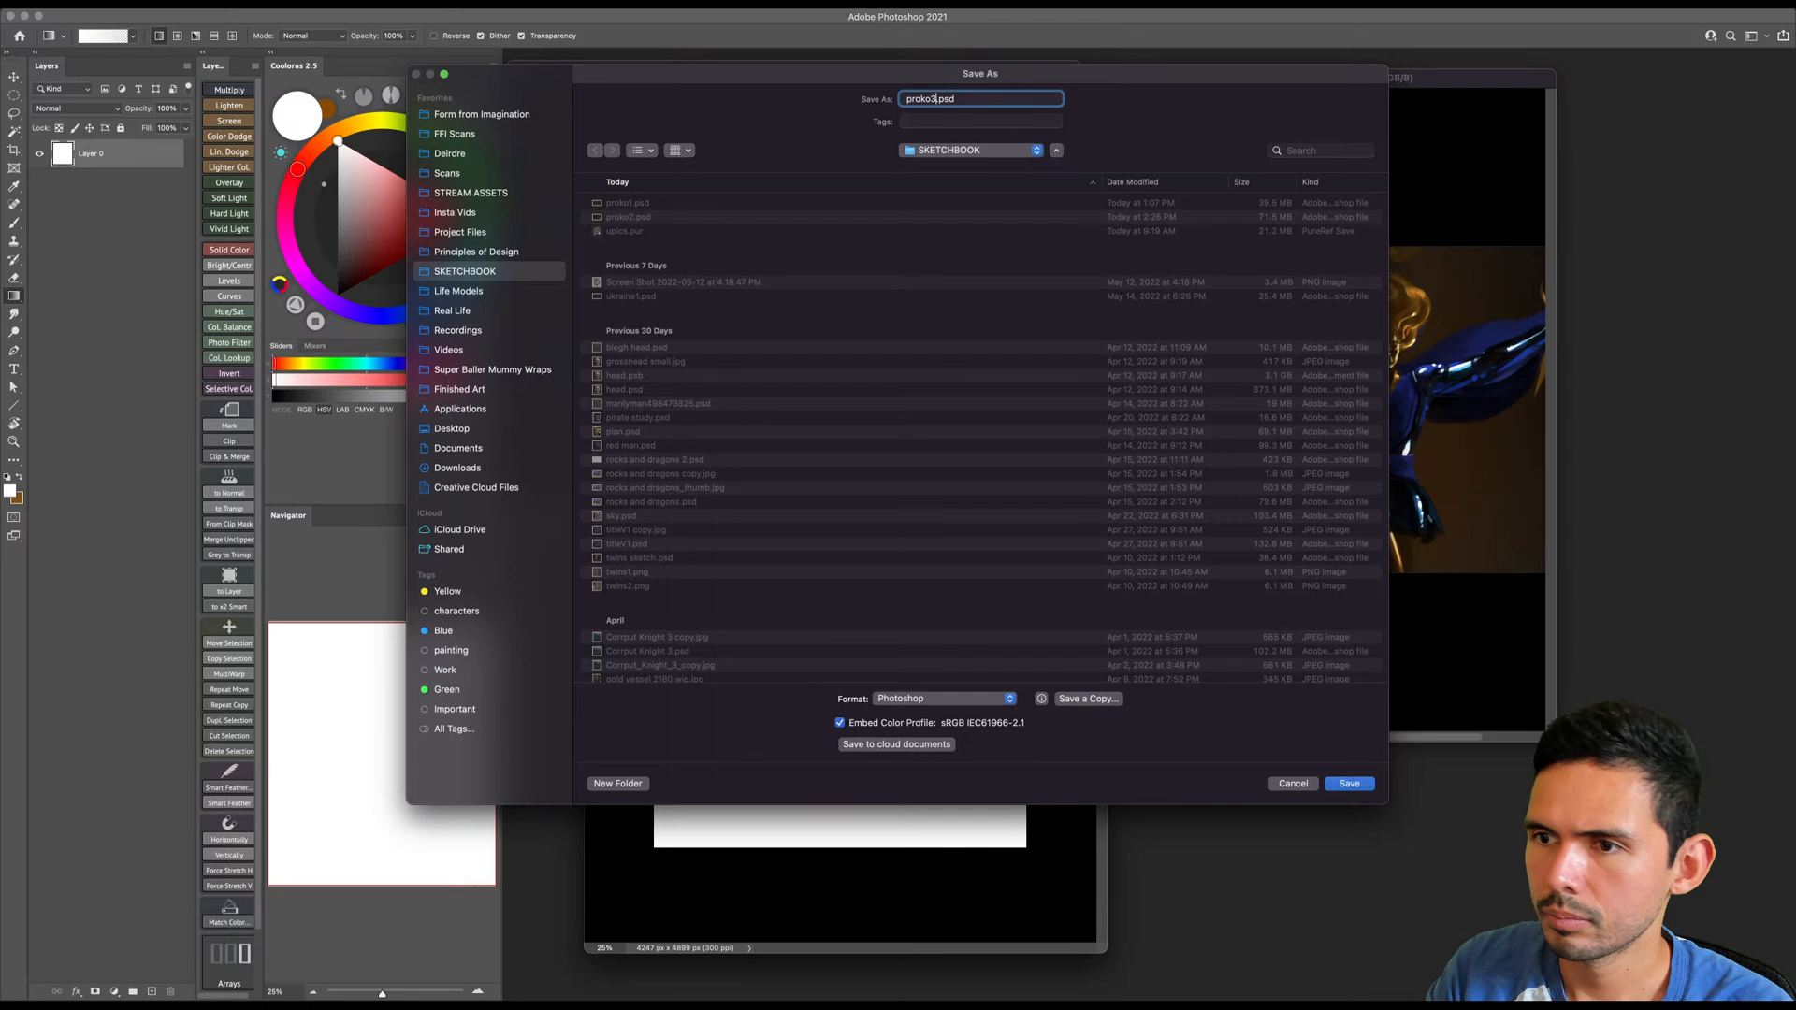
{"action": "key", "text": "Return"}
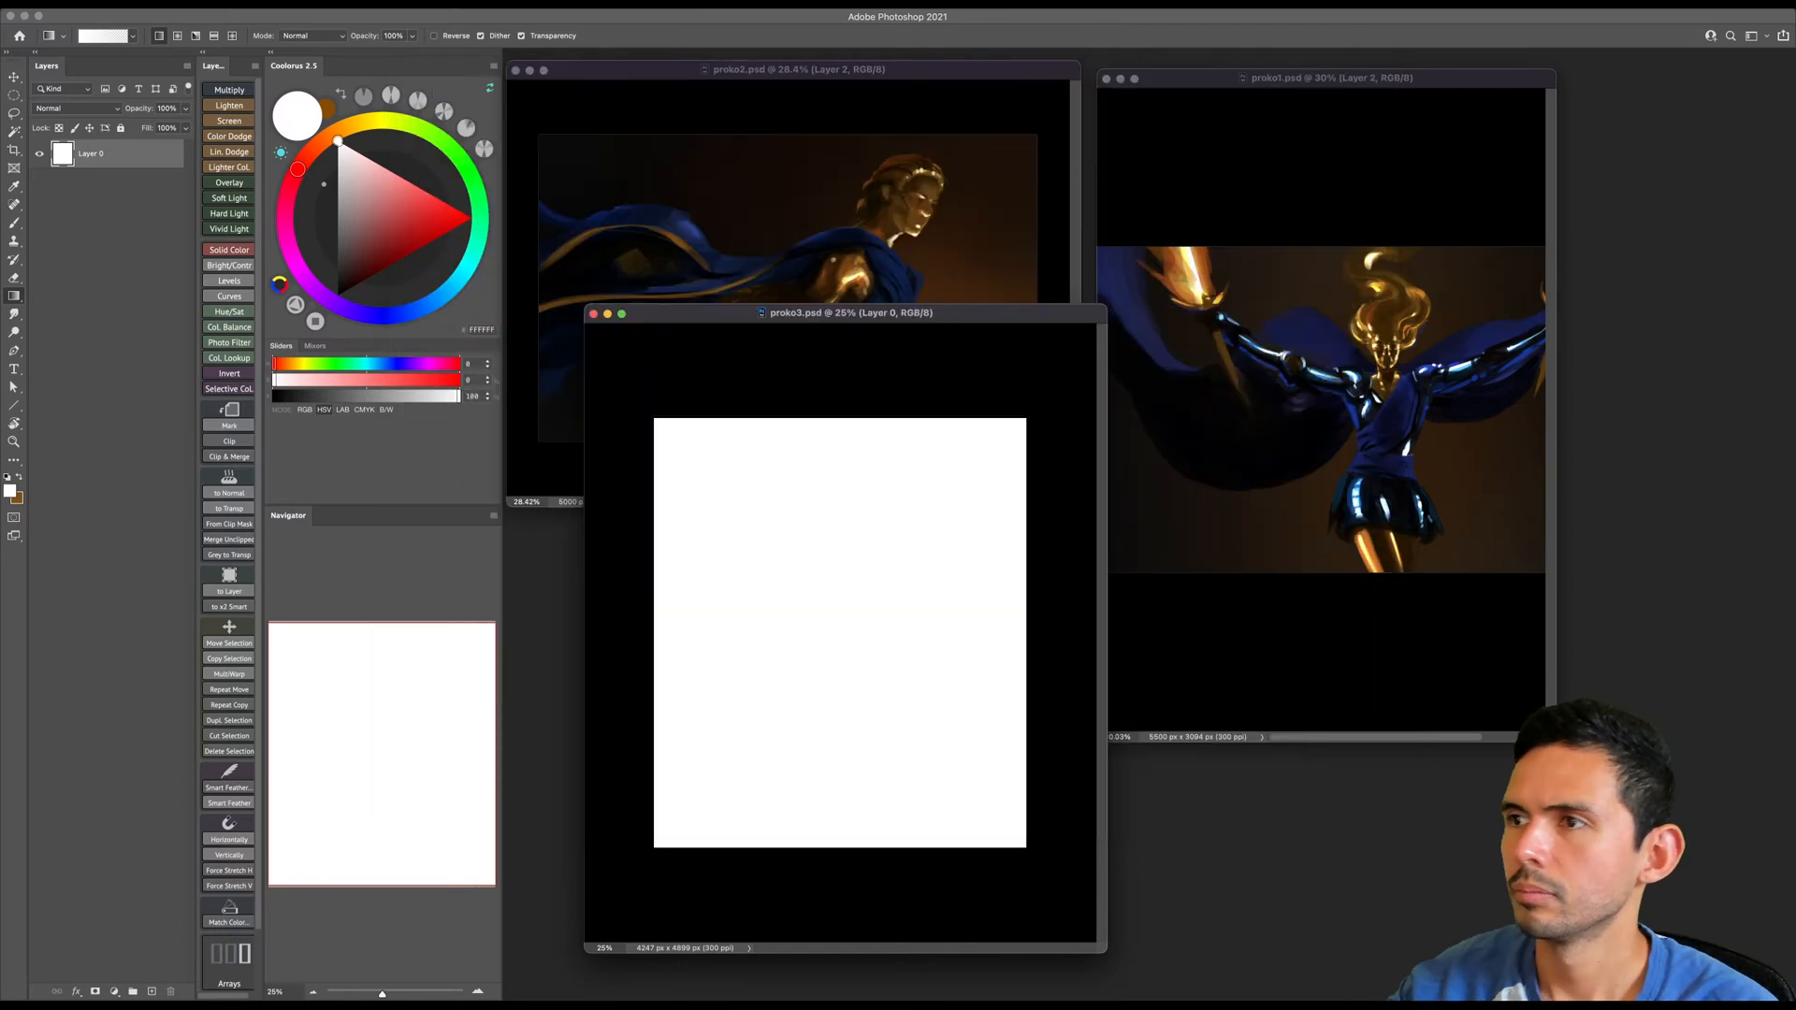
- Place the proko1.psd window in the workspace's upper right corner, reduce its size and zoom it to show the whole painting
{"action": "left_click_drag", "start_coordinate": [1481, 84], "coordinate": [1675, 69]}
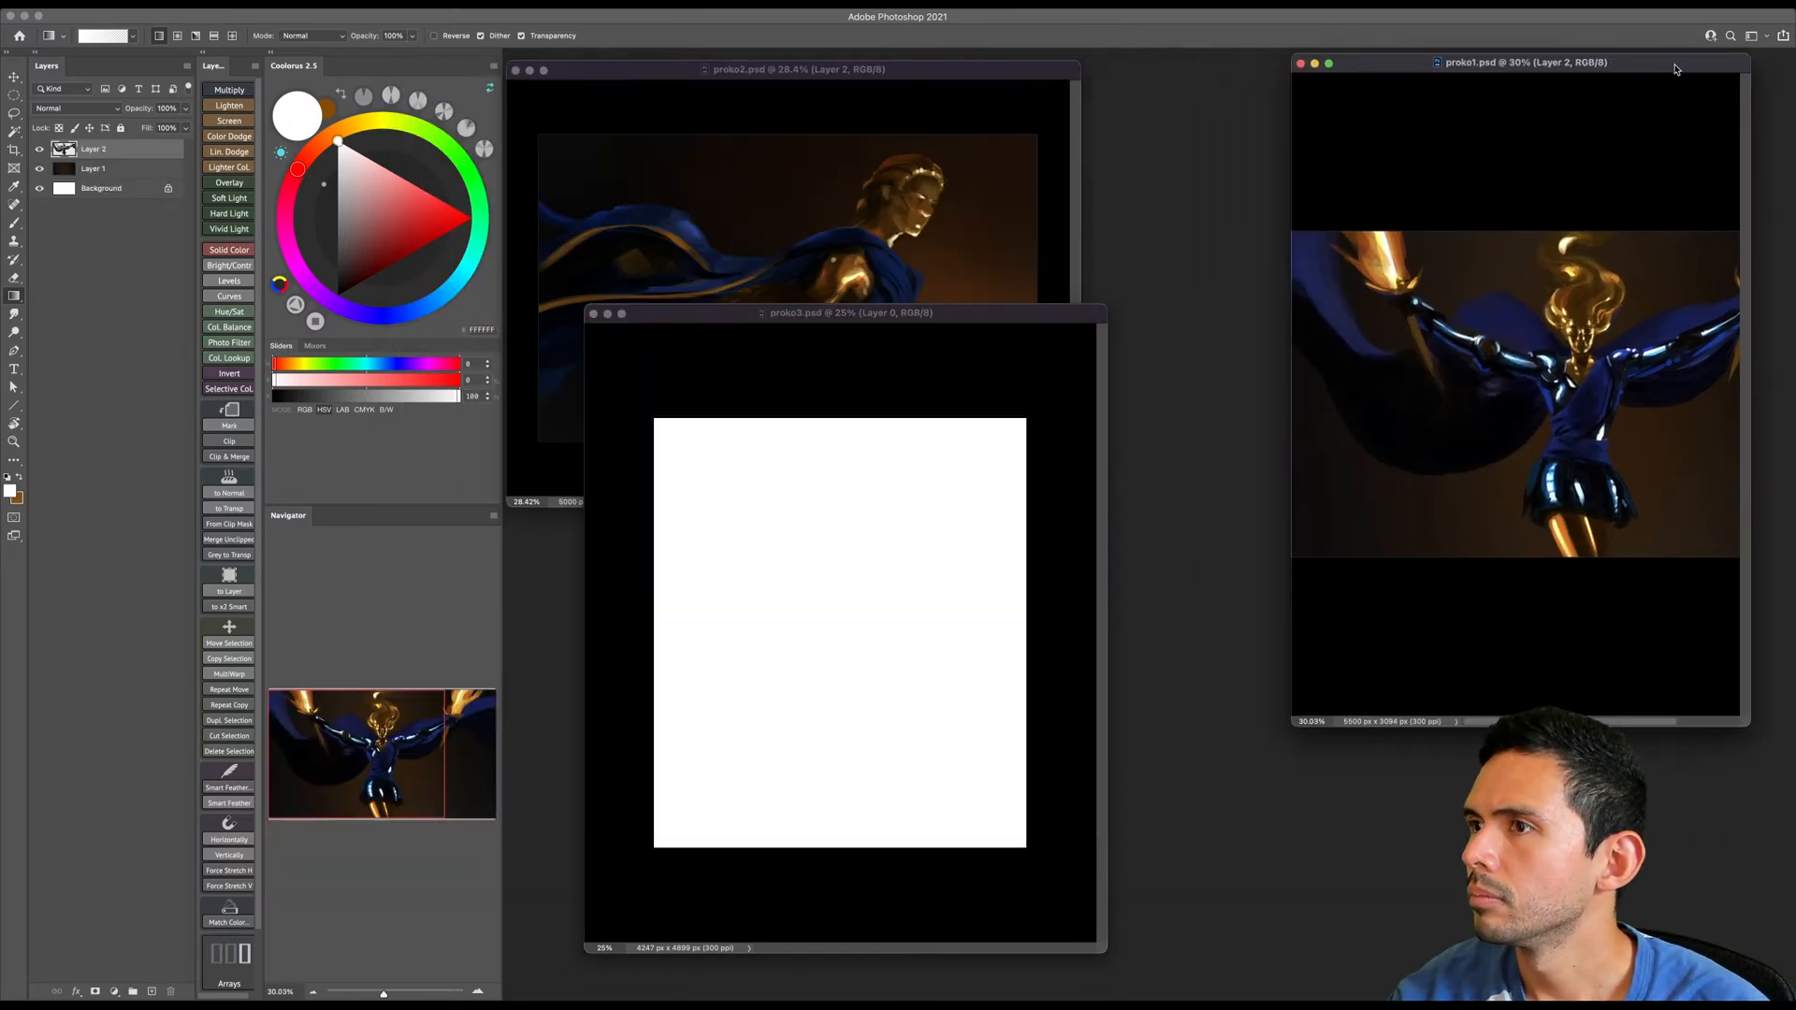
{"action": "key", "text": "z"}
{"action": "left_click", "coordinate": [1658, 196]}
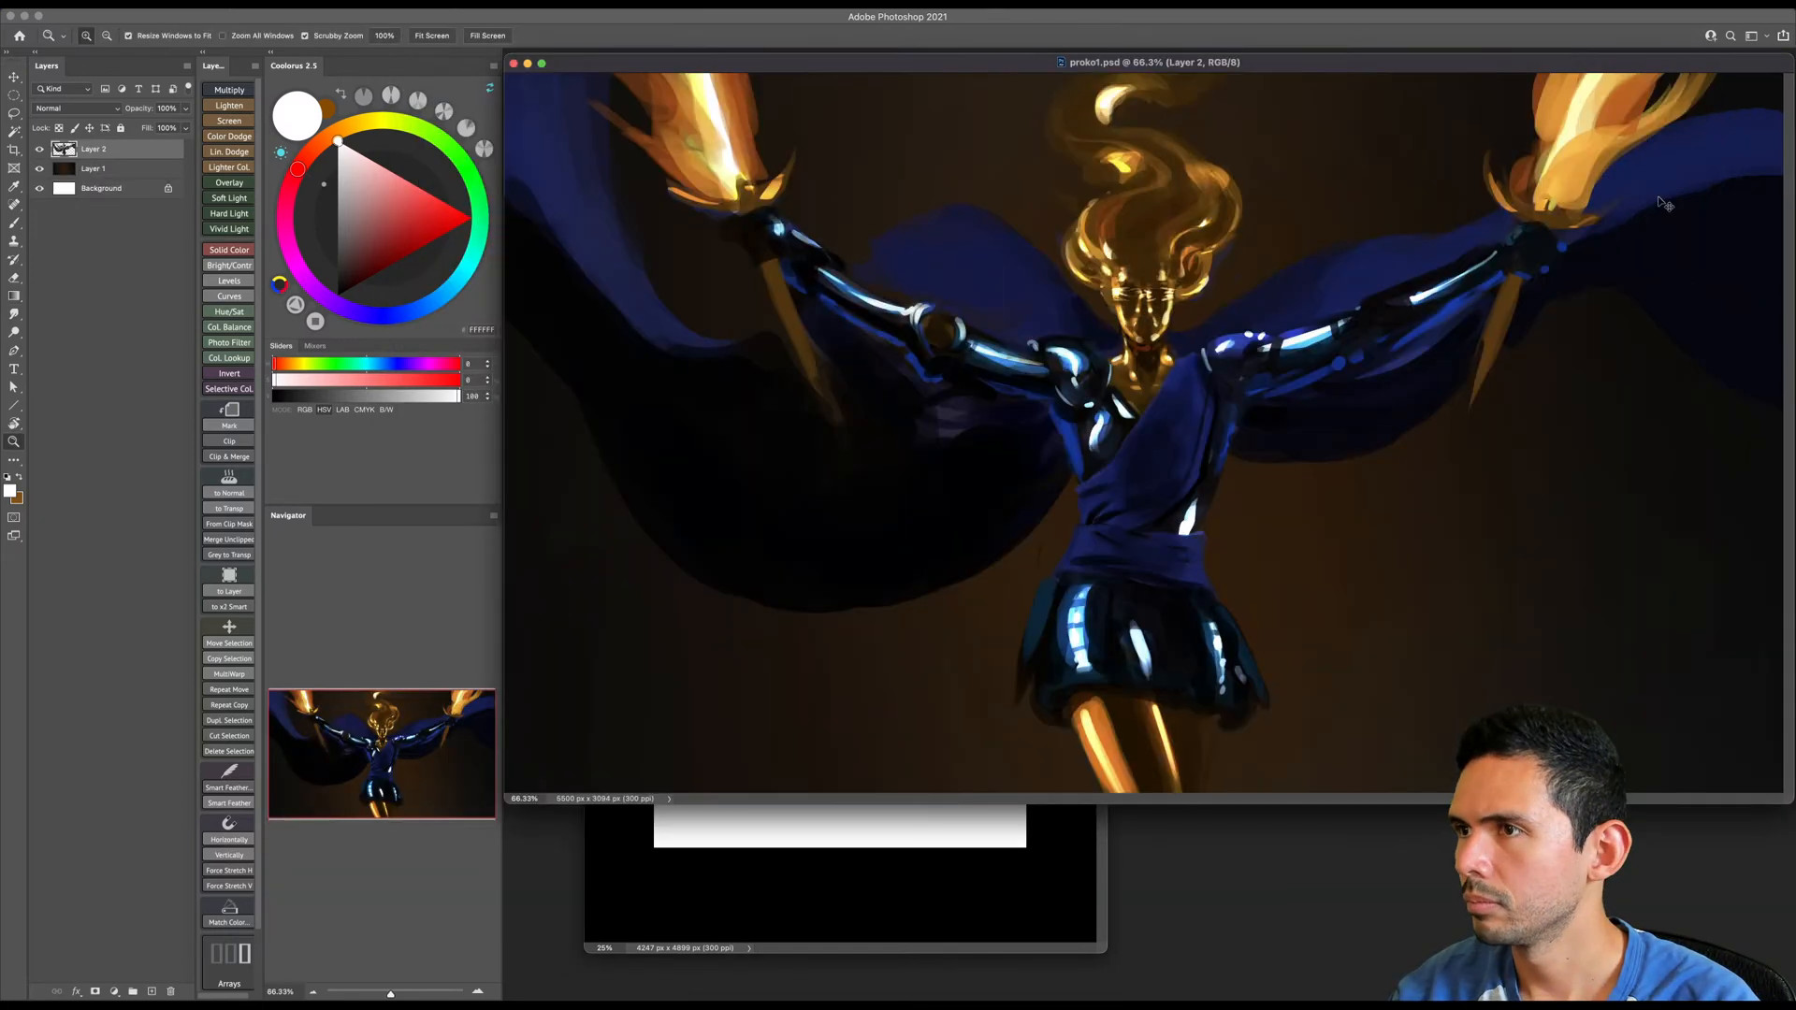
{"action": "left_click", "coordinate": [506, 799]}
{"action": "left_click_drag", "start_coordinate": [506, 802], "coordinate": [1178, 506]}
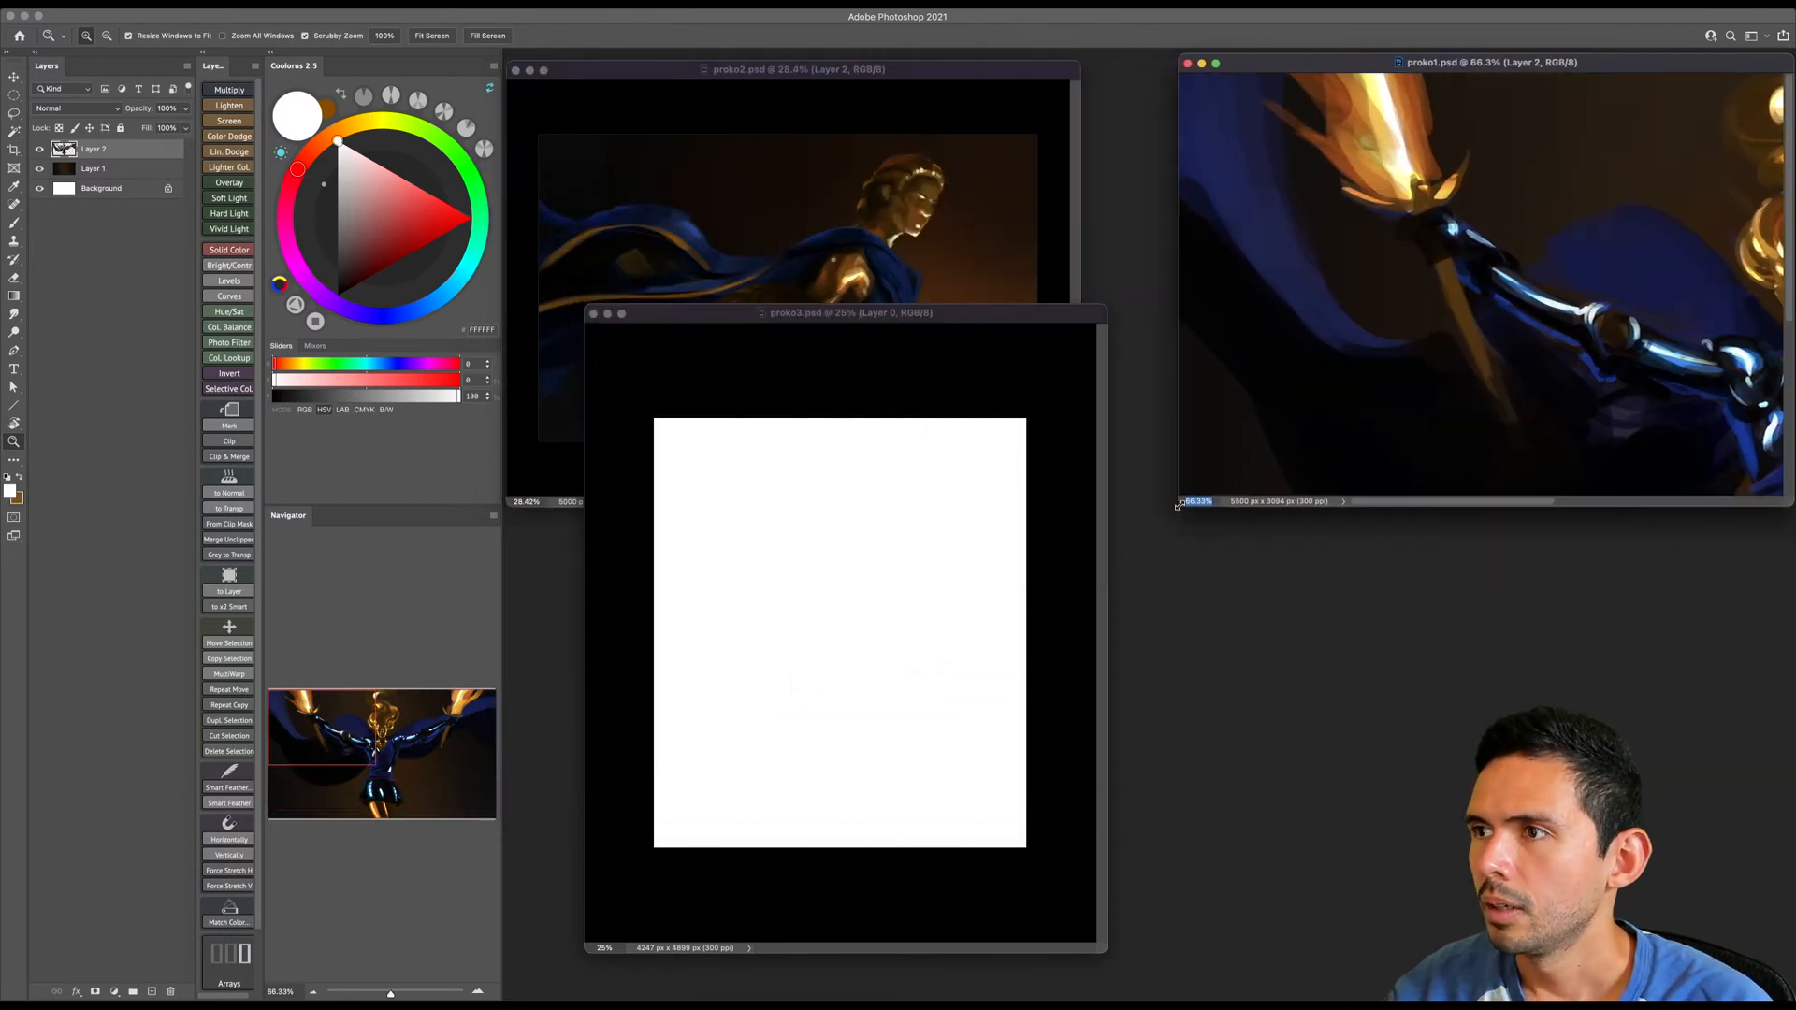
{"action": "left_click_drag", "start_coordinate": [1524, 304], "coordinate": [1472, 321]}
{"action": "left_click_drag", "start_coordinate": [1417, 507], "coordinate": [1429, 426]}
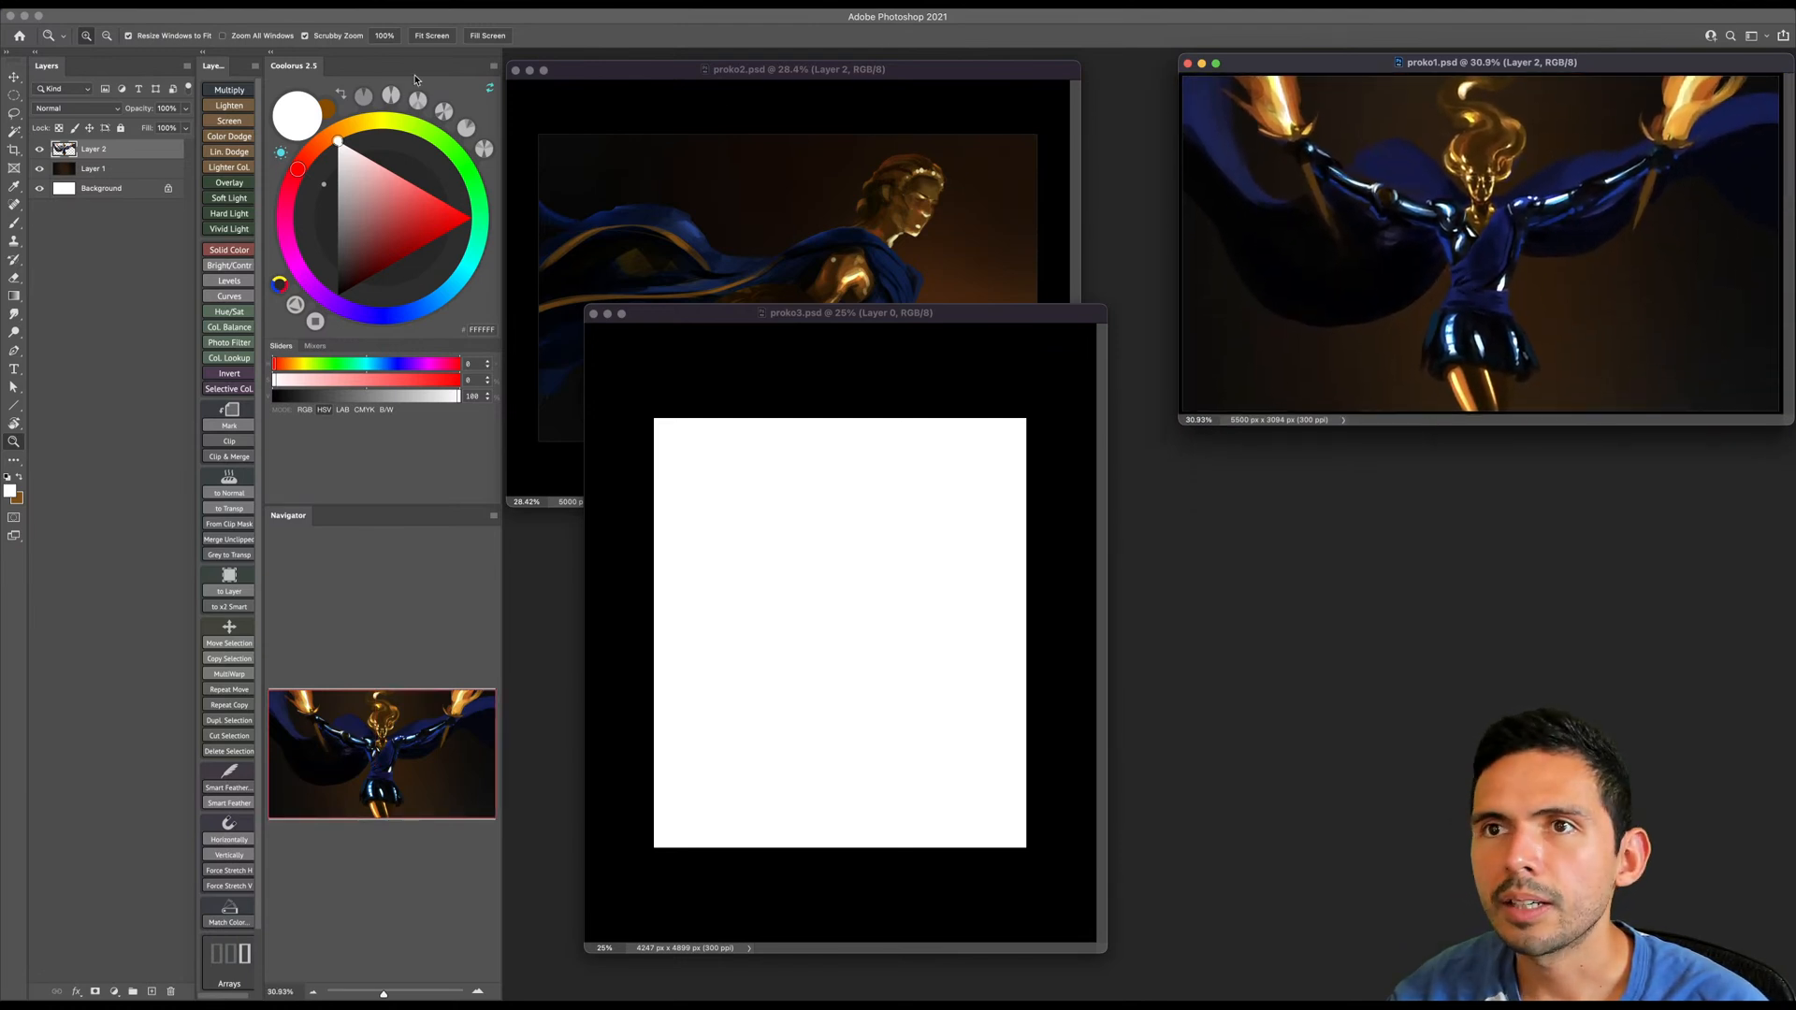
- Narrow the color wheel panel and collapse the column of layer action buttons to free workspace
{"action": "left_click_drag", "start_coordinate": [501, 558], "coordinate": [457, 564]}
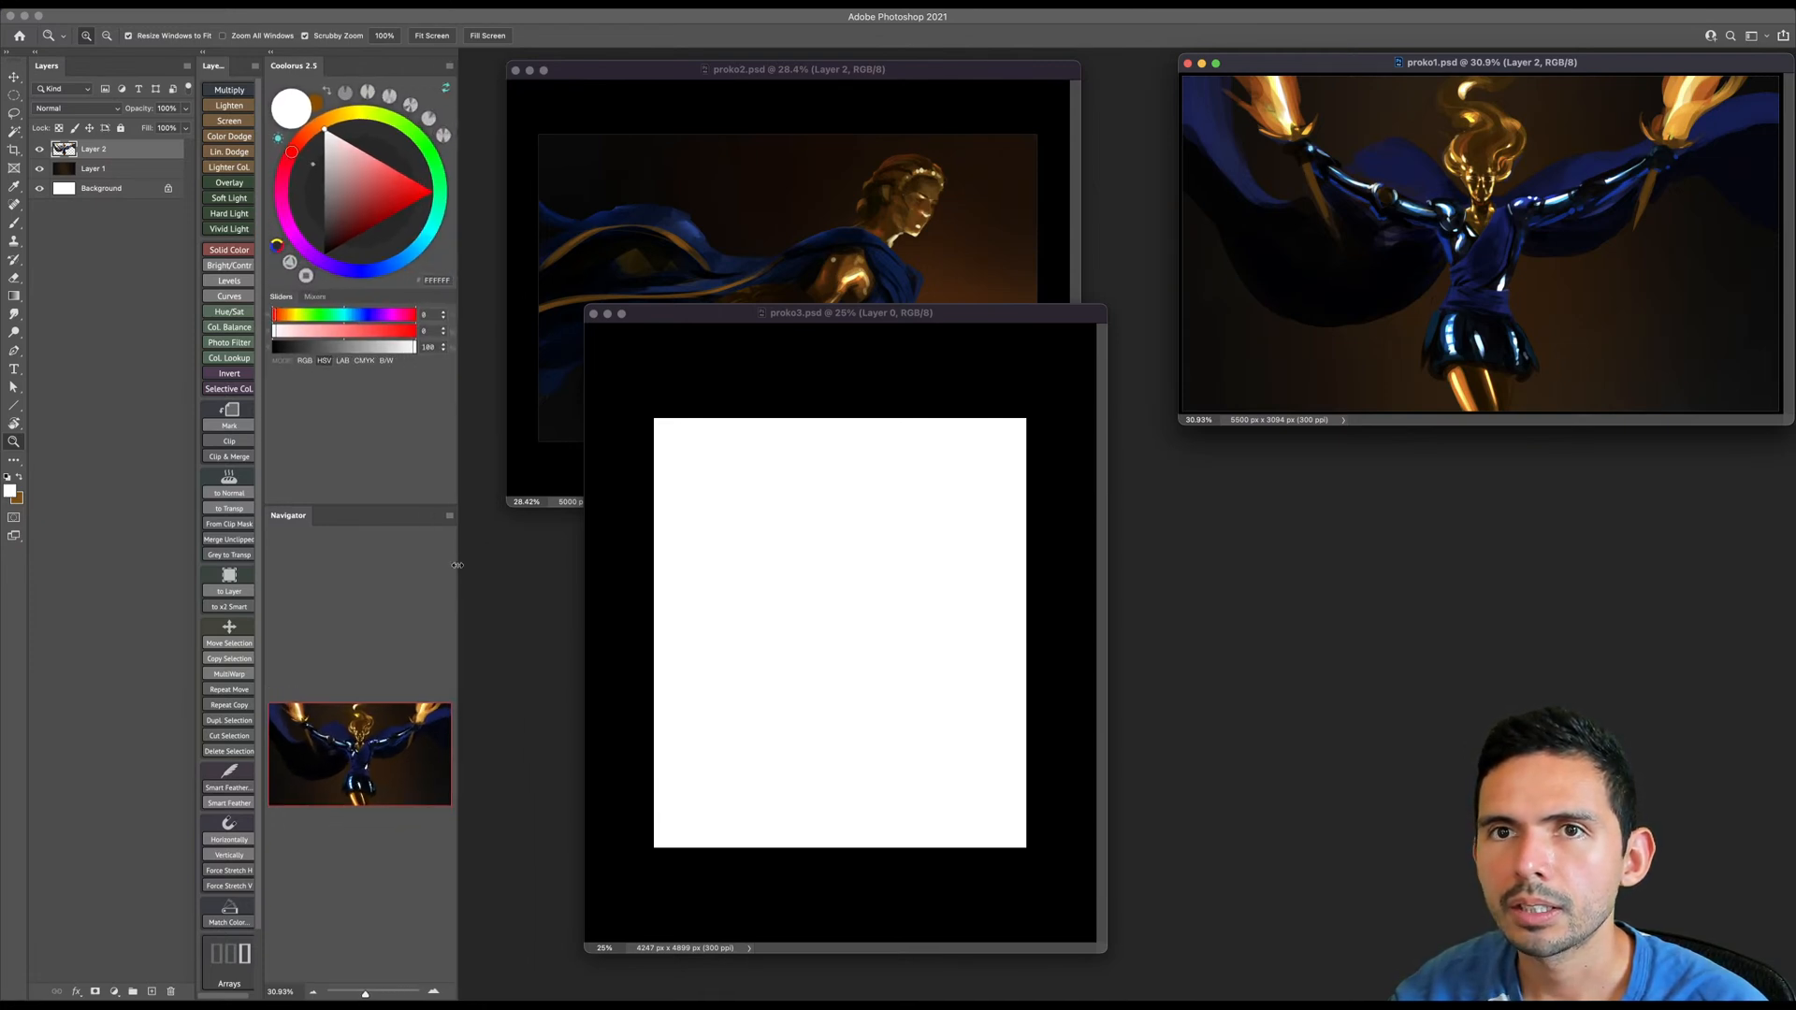
{"action": "left_click", "coordinate": [206, 54]}
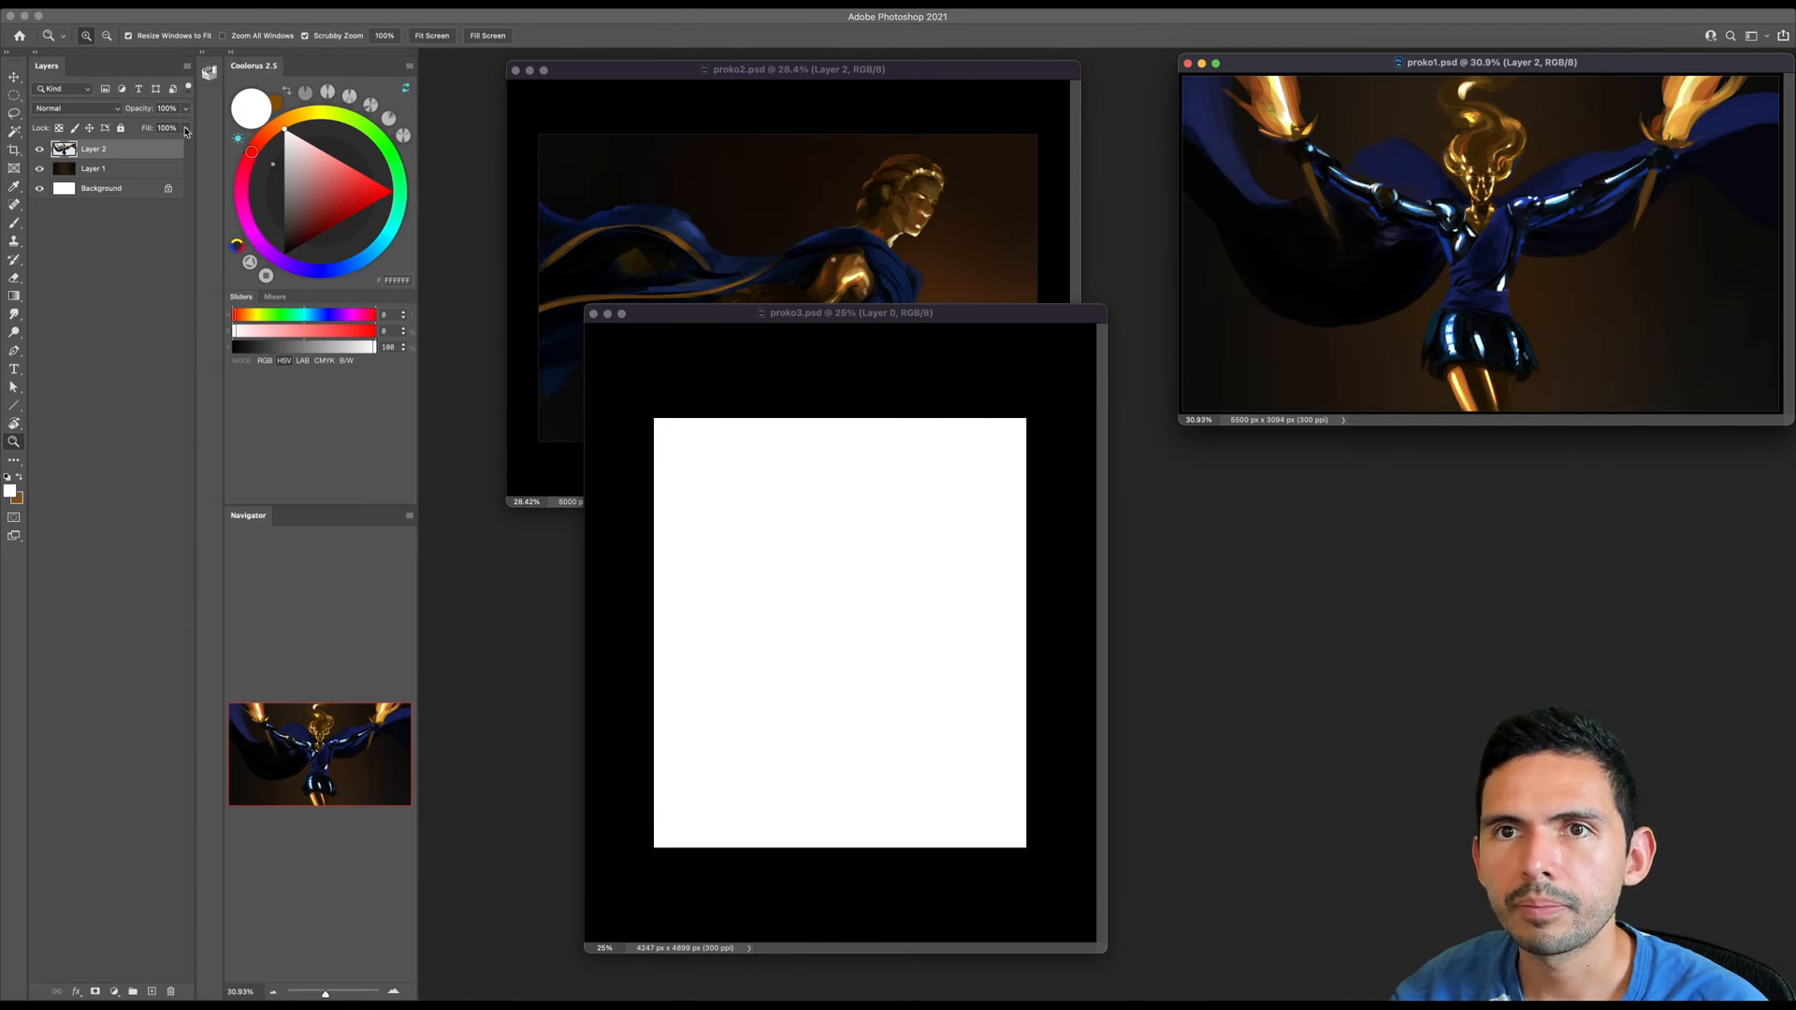
- Place the proko2.psd window directly beneath proko1.psd, matching its width and showing the whole painting
{"action": "left_click_drag", "start_coordinate": [598, 73], "coordinate": [488, 71]}
{"action": "left_click_drag", "start_coordinate": [952, 502], "coordinate": [1148, 448]}
{"action": "left_click_drag", "start_coordinate": [926, 334], "coordinate": [986, 259]}
{"action": "left_click", "coordinate": [1069, 527]}
{"action": "left_click_drag", "start_coordinate": [720, 82], "coordinate": [1359, 440]}
{"action": "left_click_drag", "start_coordinate": [1039, 433], "coordinate": [1181, 430]}
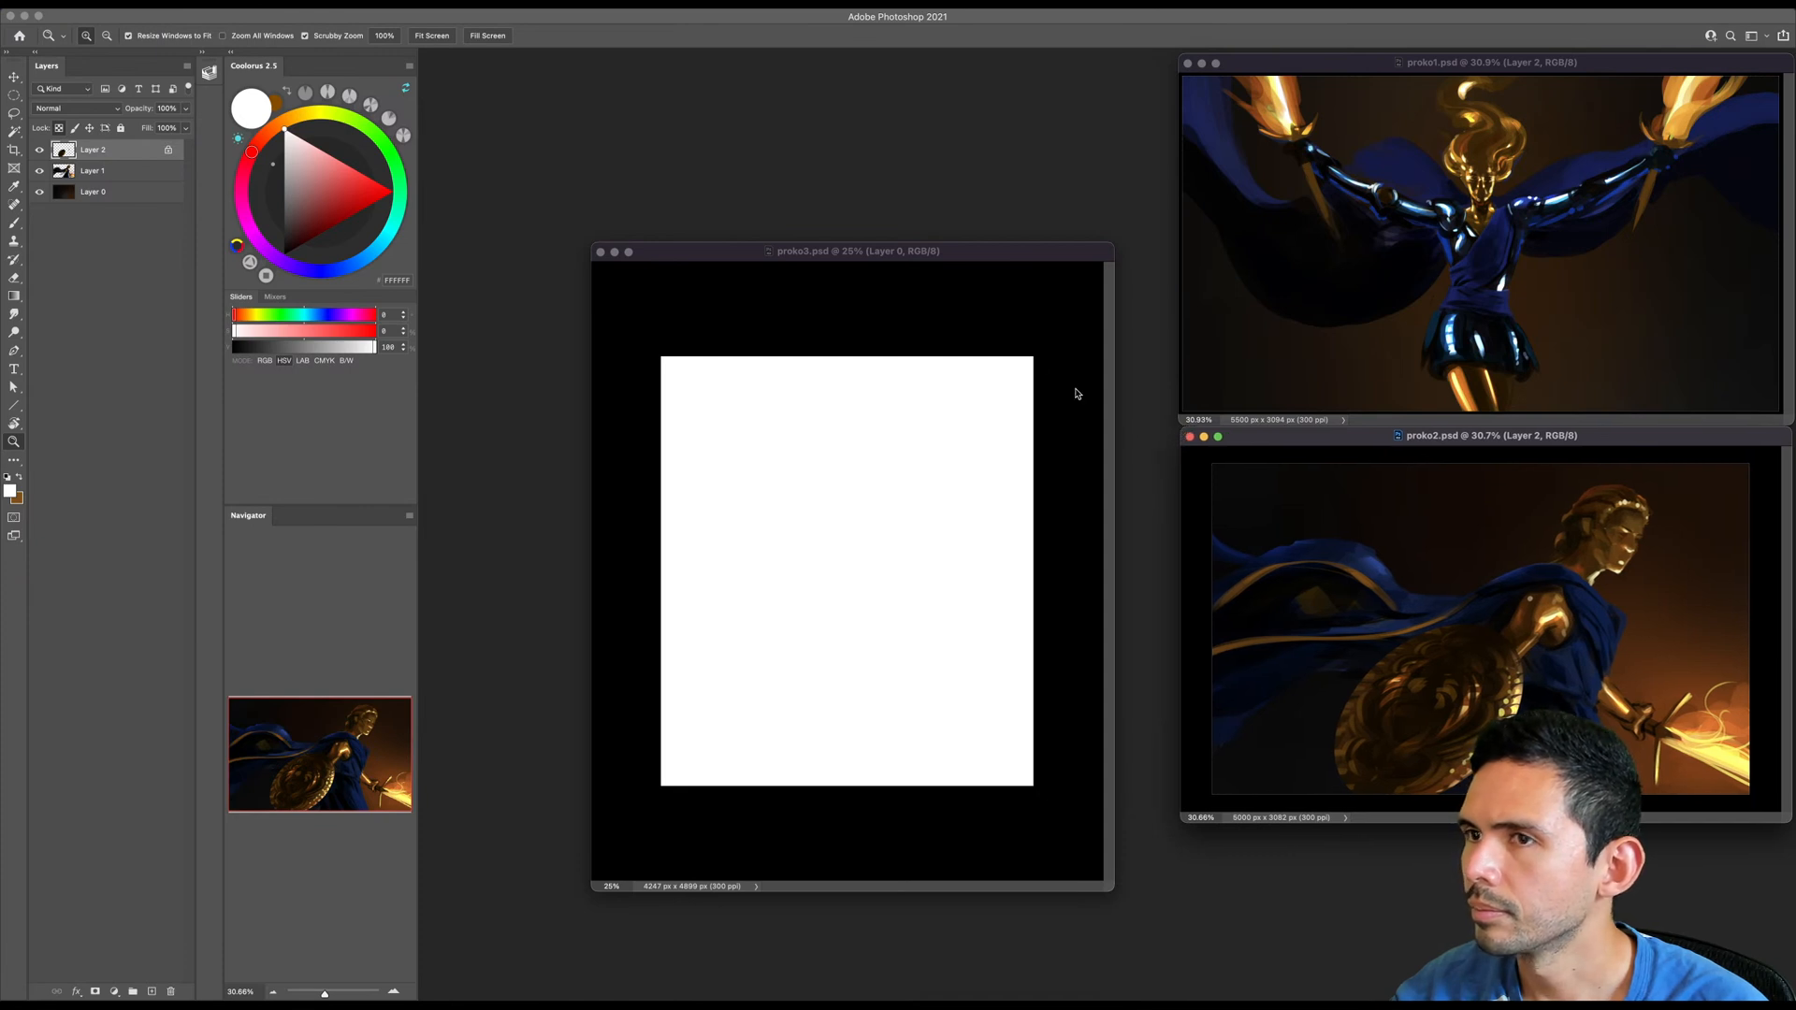
- Move and enlarge the blank proko3.psd window beside the two reference paintings, and widen the color wheel panel
{"action": "left_click_drag", "start_coordinate": [973, 253], "coordinate": [832, 83]}
{"action": "left_click_drag", "start_coordinate": [978, 727], "coordinate": [1156, 957]}
{"action": "left_click_drag", "start_coordinate": [945, 798], "coordinate": [974, 794]}
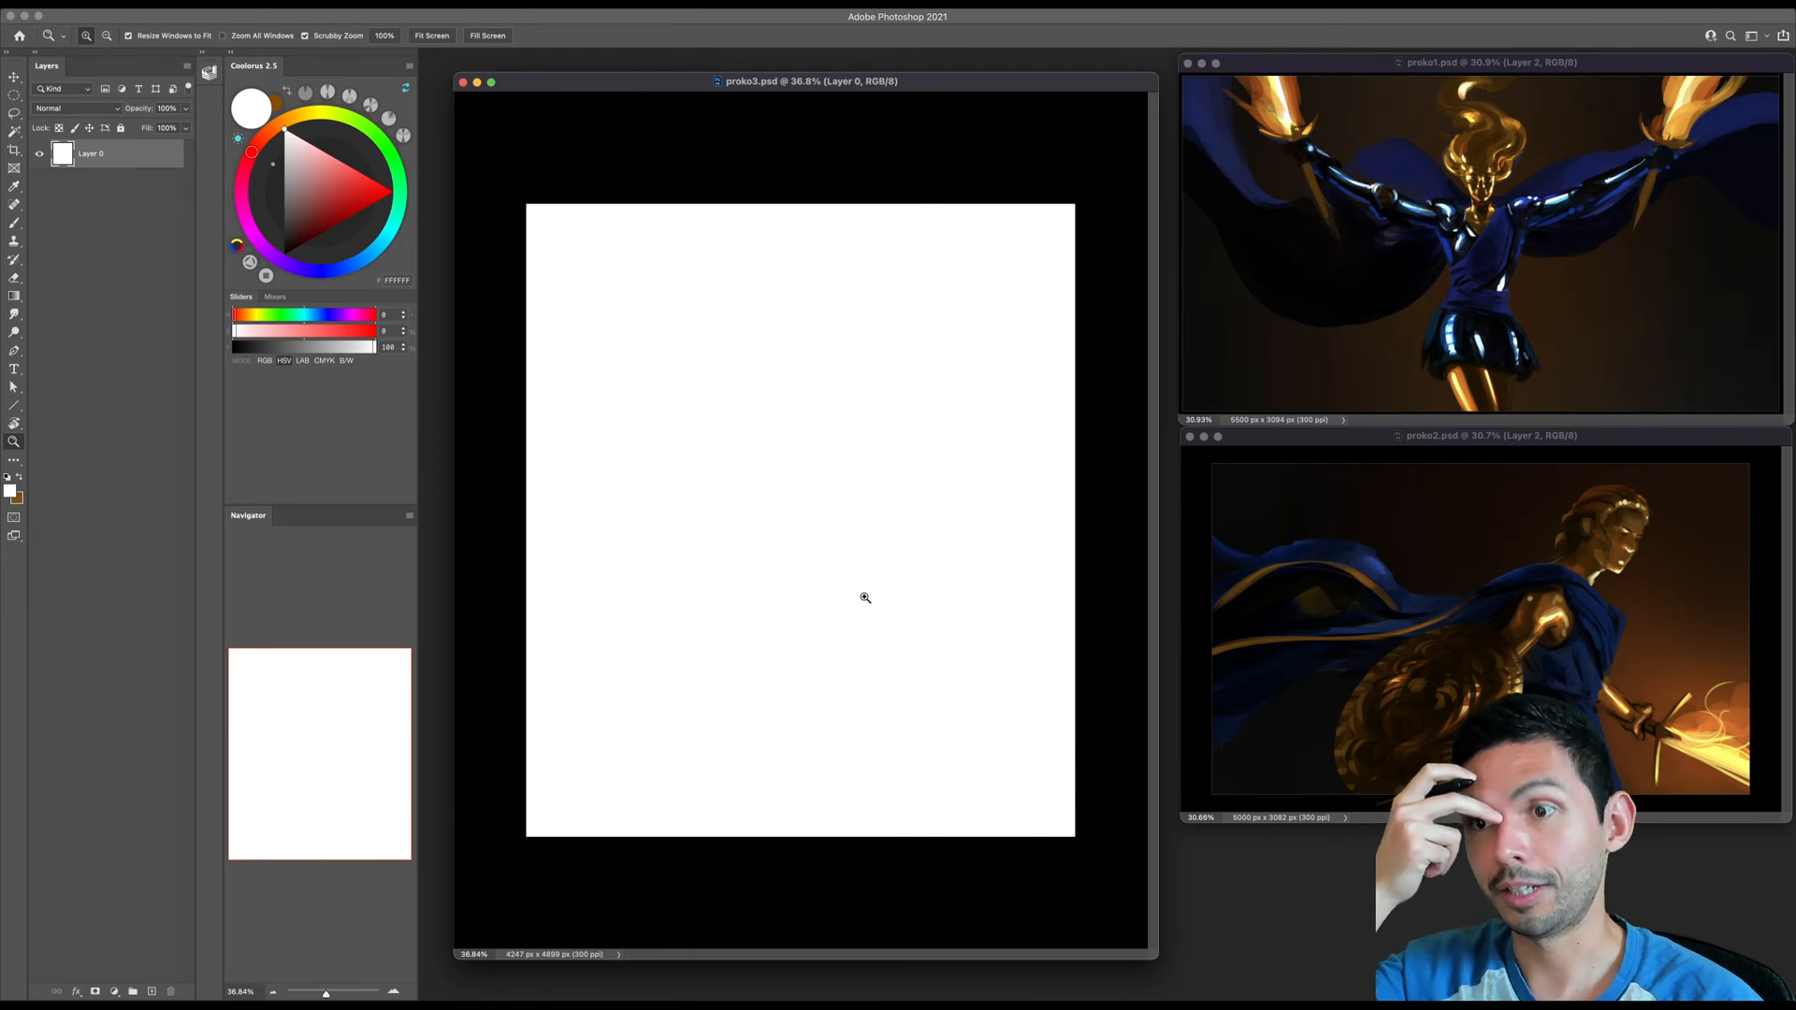
{"action": "left_click", "coordinate": [833, 708]}
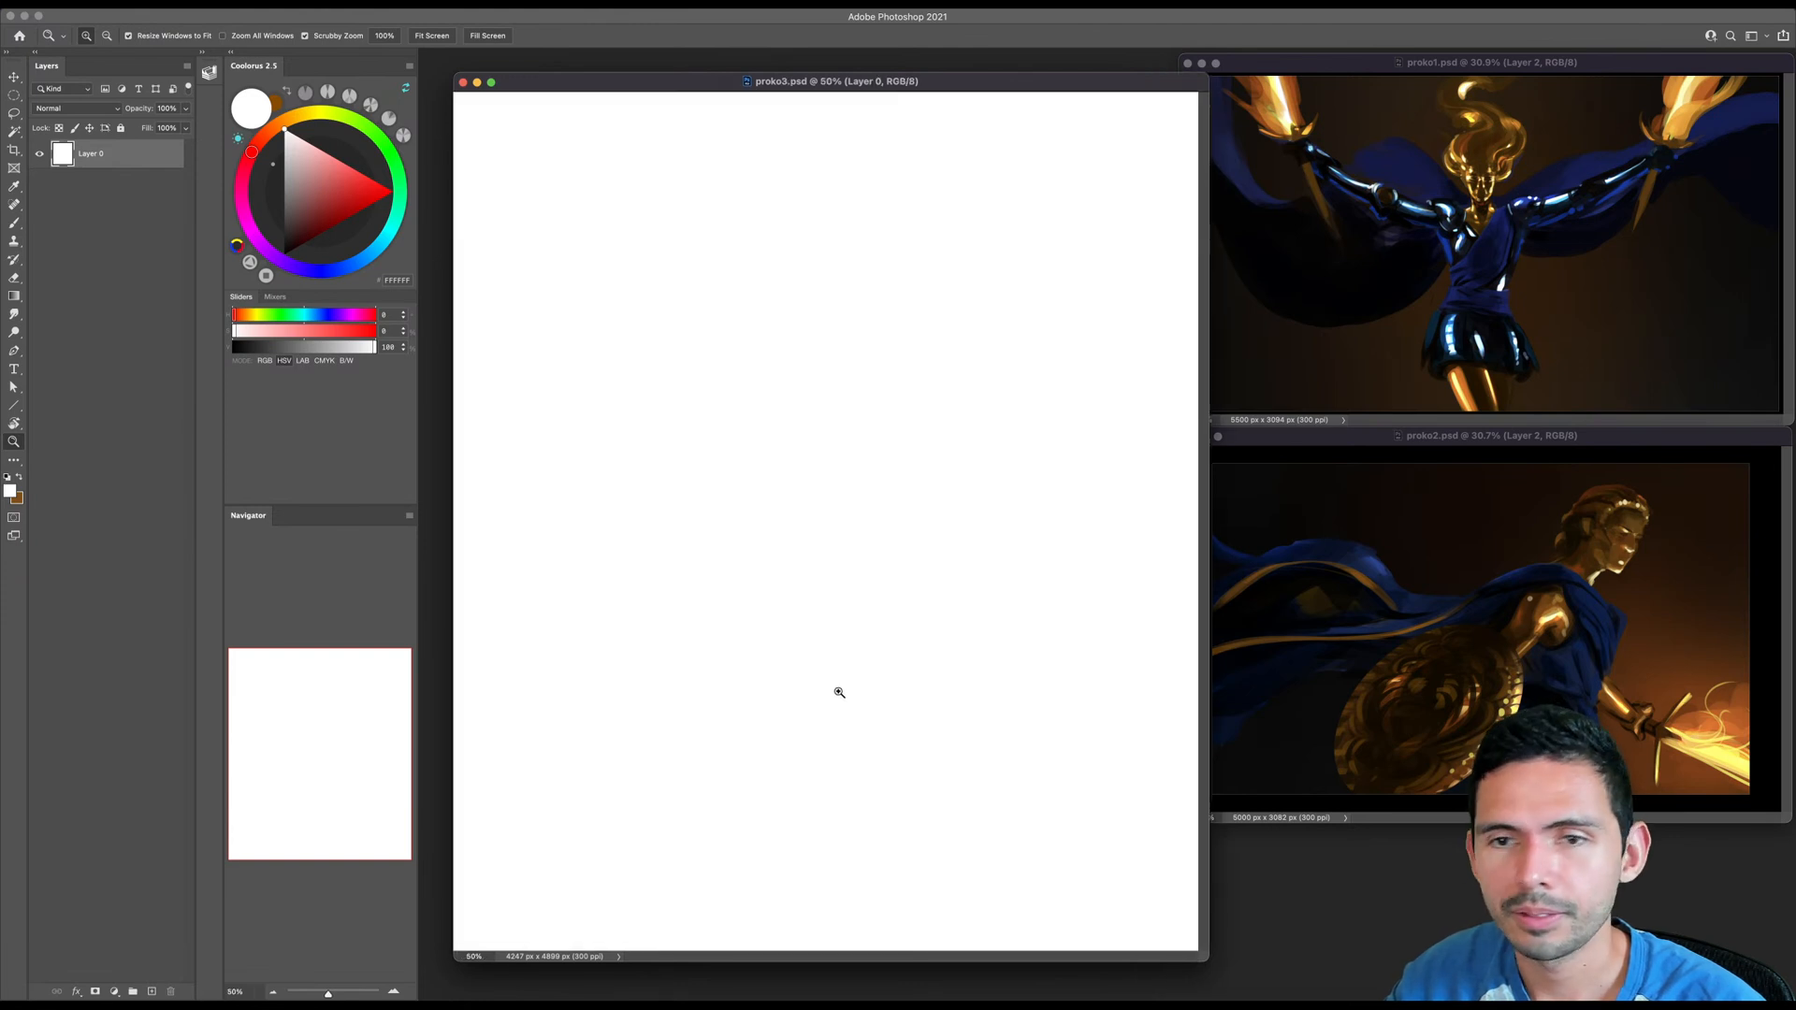
{"action": "left_click_drag", "start_coordinate": [870, 705], "coordinate": [856, 714]}
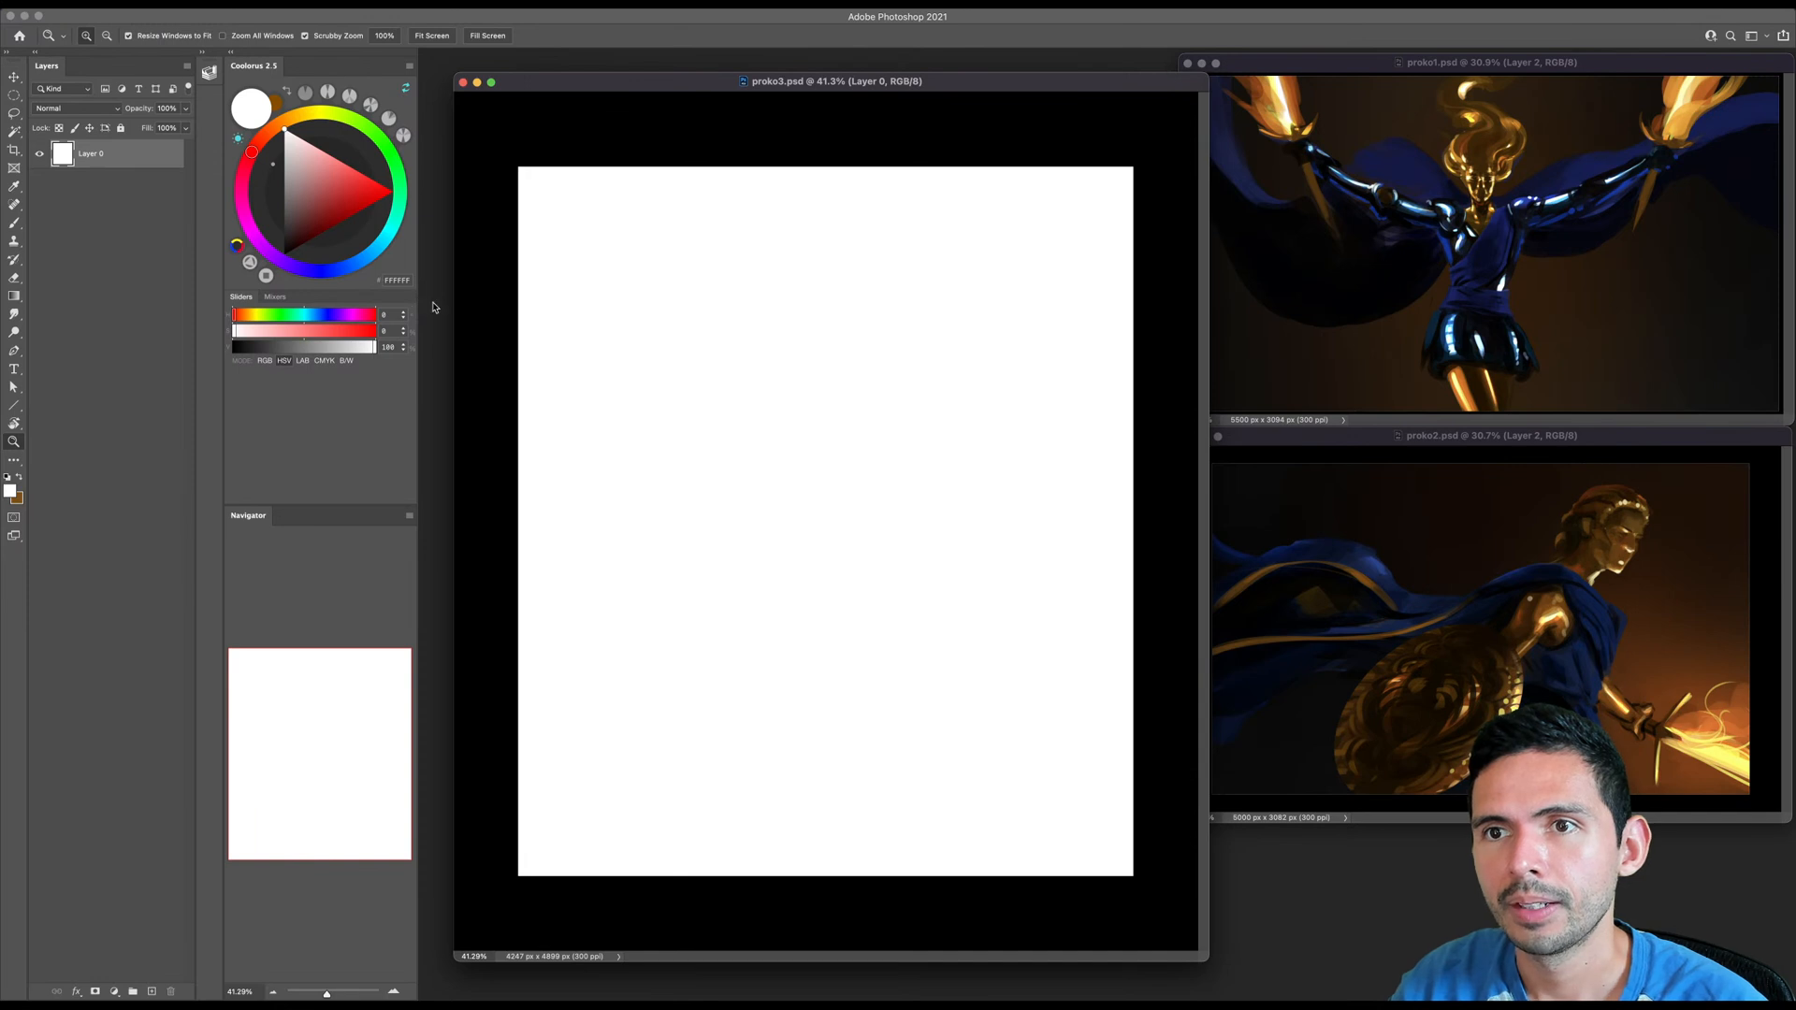
{"action": "left_click_drag", "start_coordinate": [417, 256], "coordinate": [443, 259]}
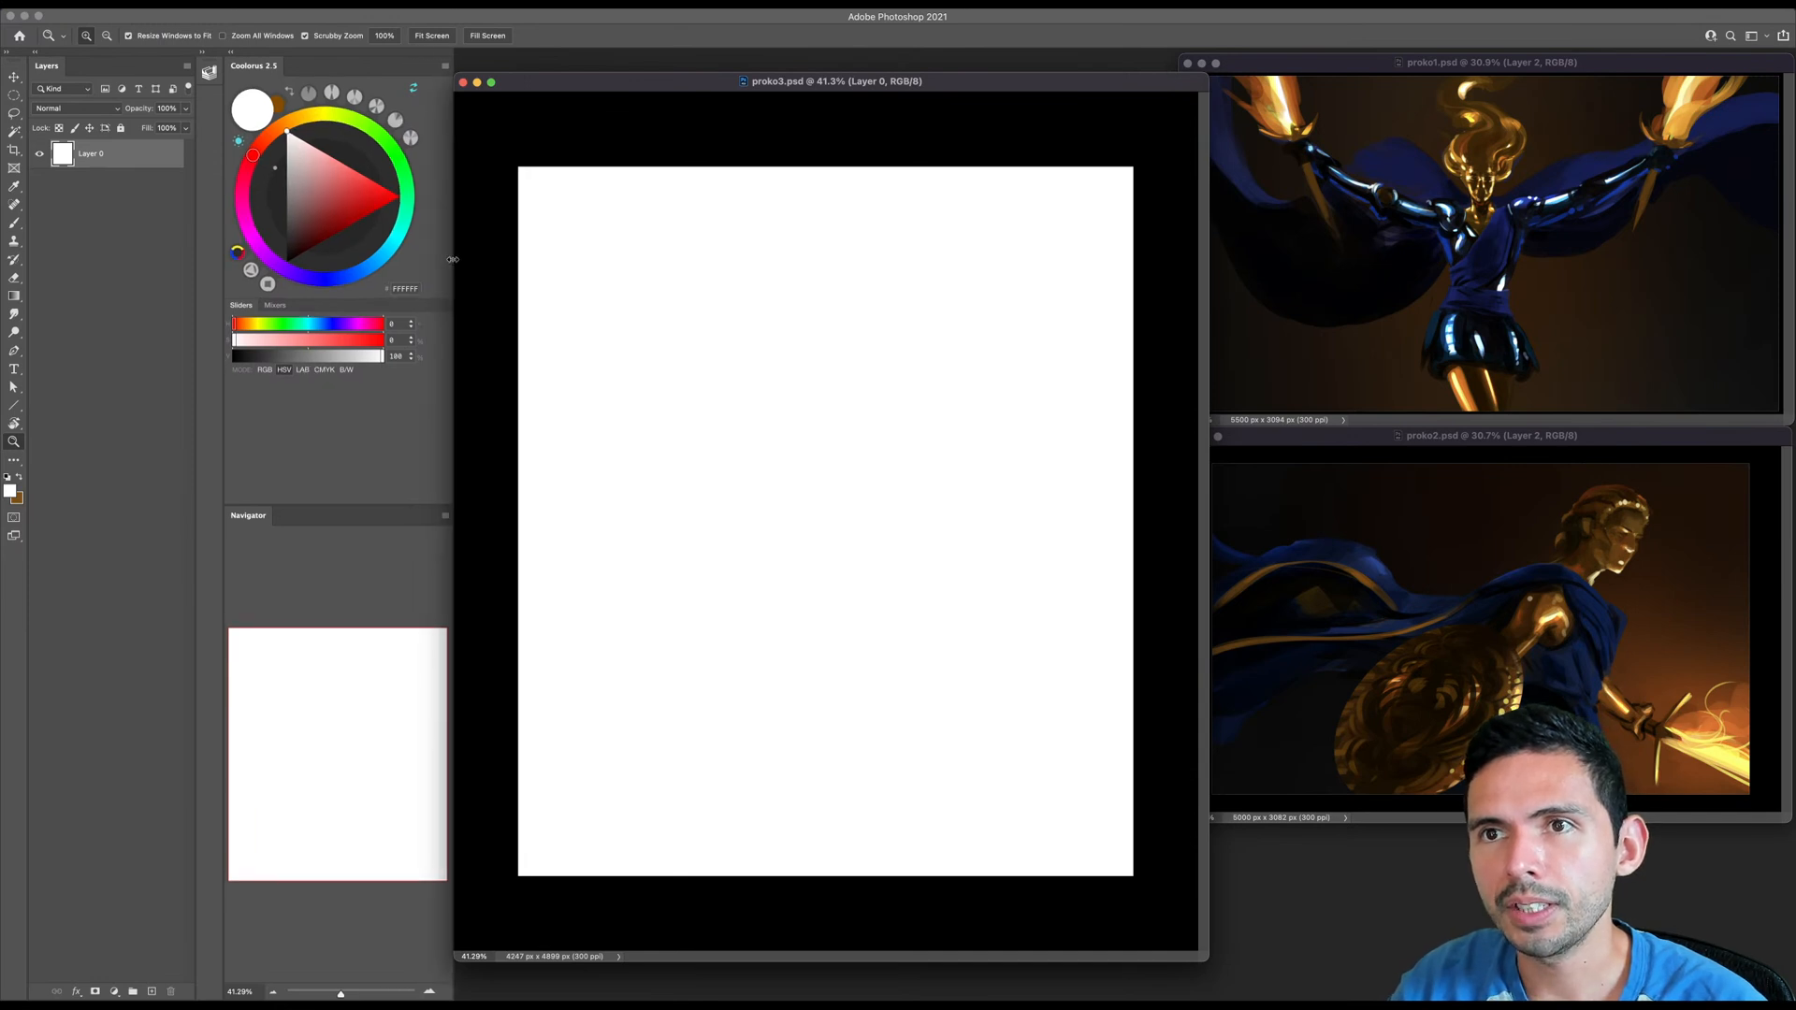
- Choose a muted slate blue and fill Layer 0 of proko3.psd with it
{"action": "left_click_drag", "start_coordinate": [273, 138], "coordinate": [278, 141]}
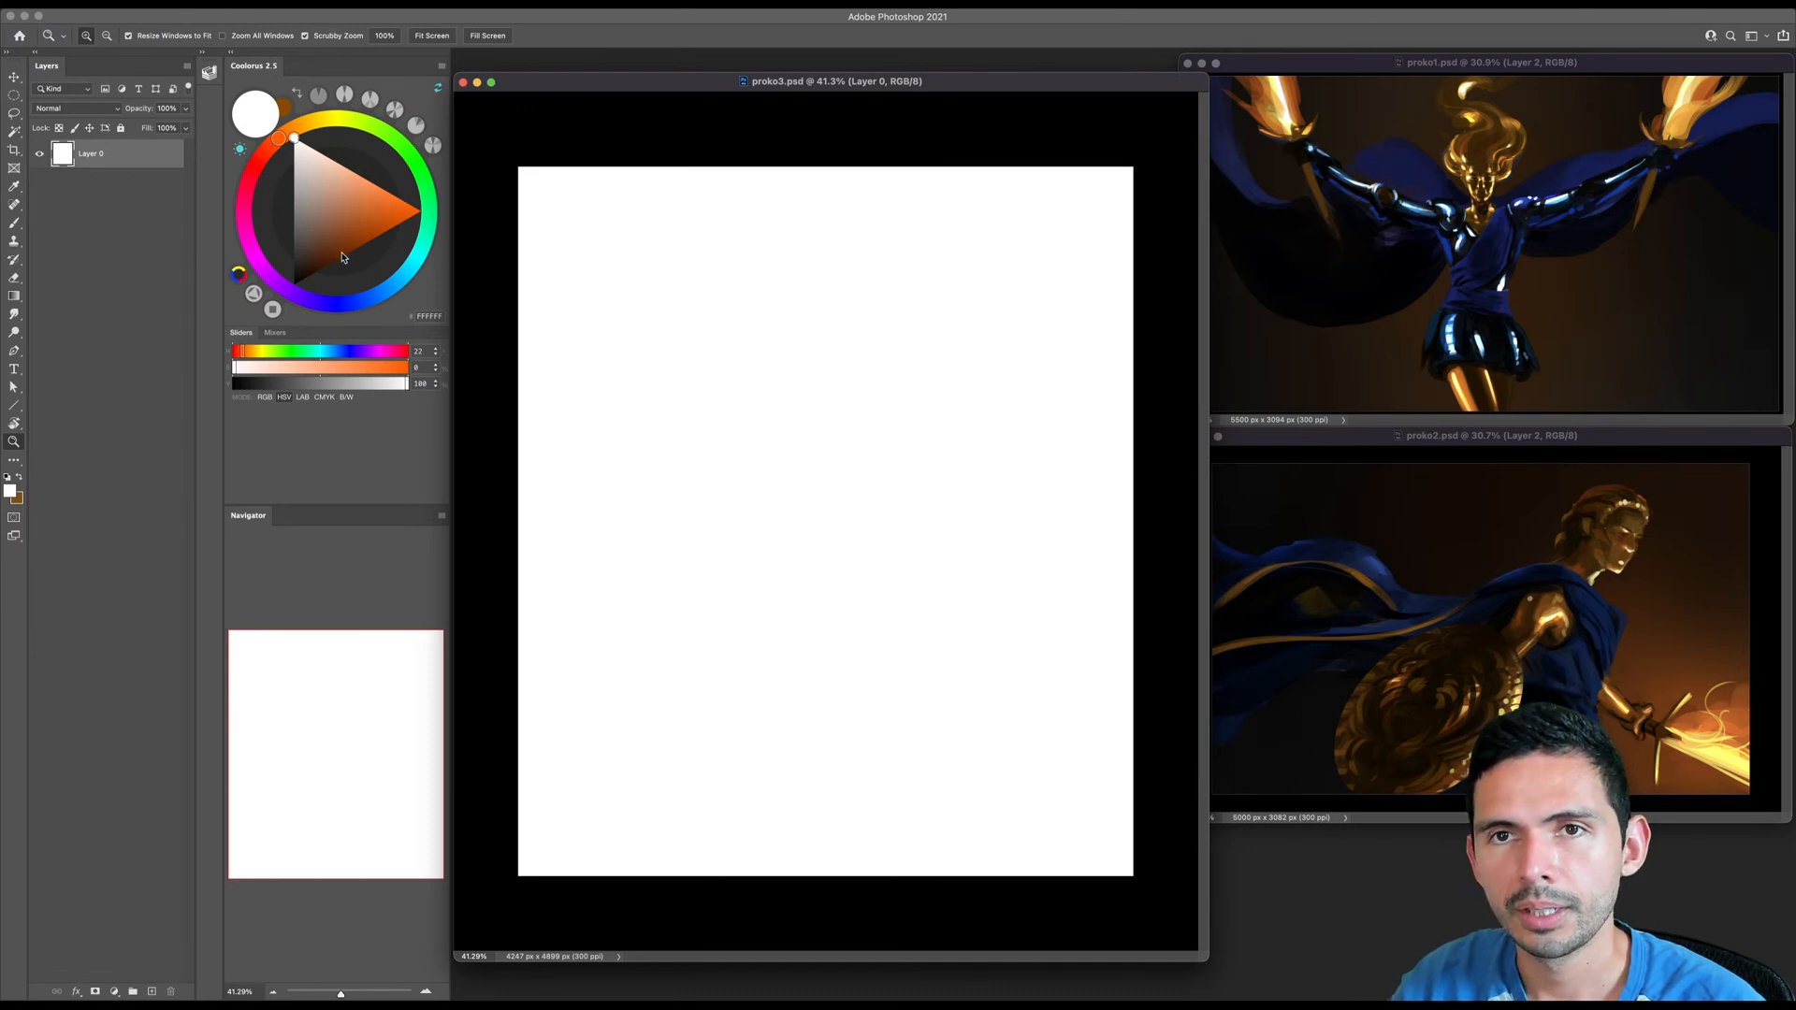
{"action": "left_click", "coordinate": [351, 304]}
{"action": "left_click_drag", "start_coordinate": [319, 232], "coordinate": [307, 213]}
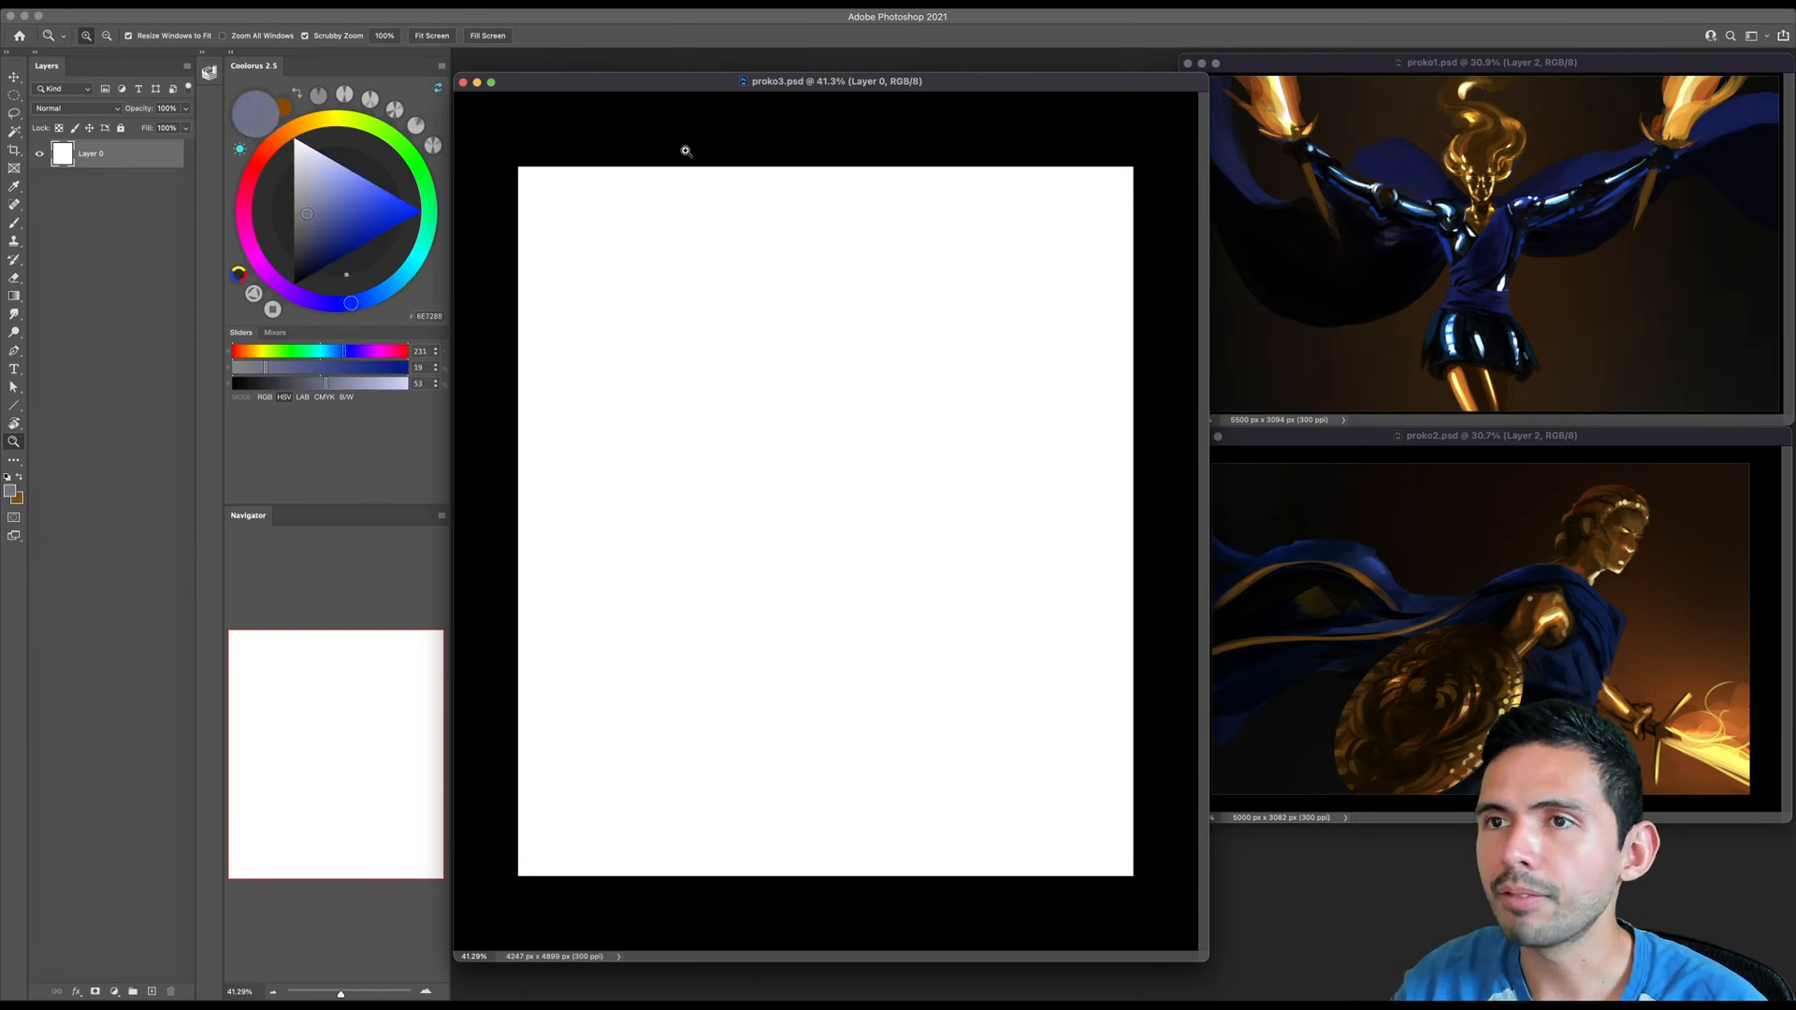
{"action": "key", "text": "g"}
{"action": "key", "text": "alt+BackSpace"}
{"action": "left_click", "coordinate": [315, 232]}
{"action": "key", "text": "alt+BackSpace"}
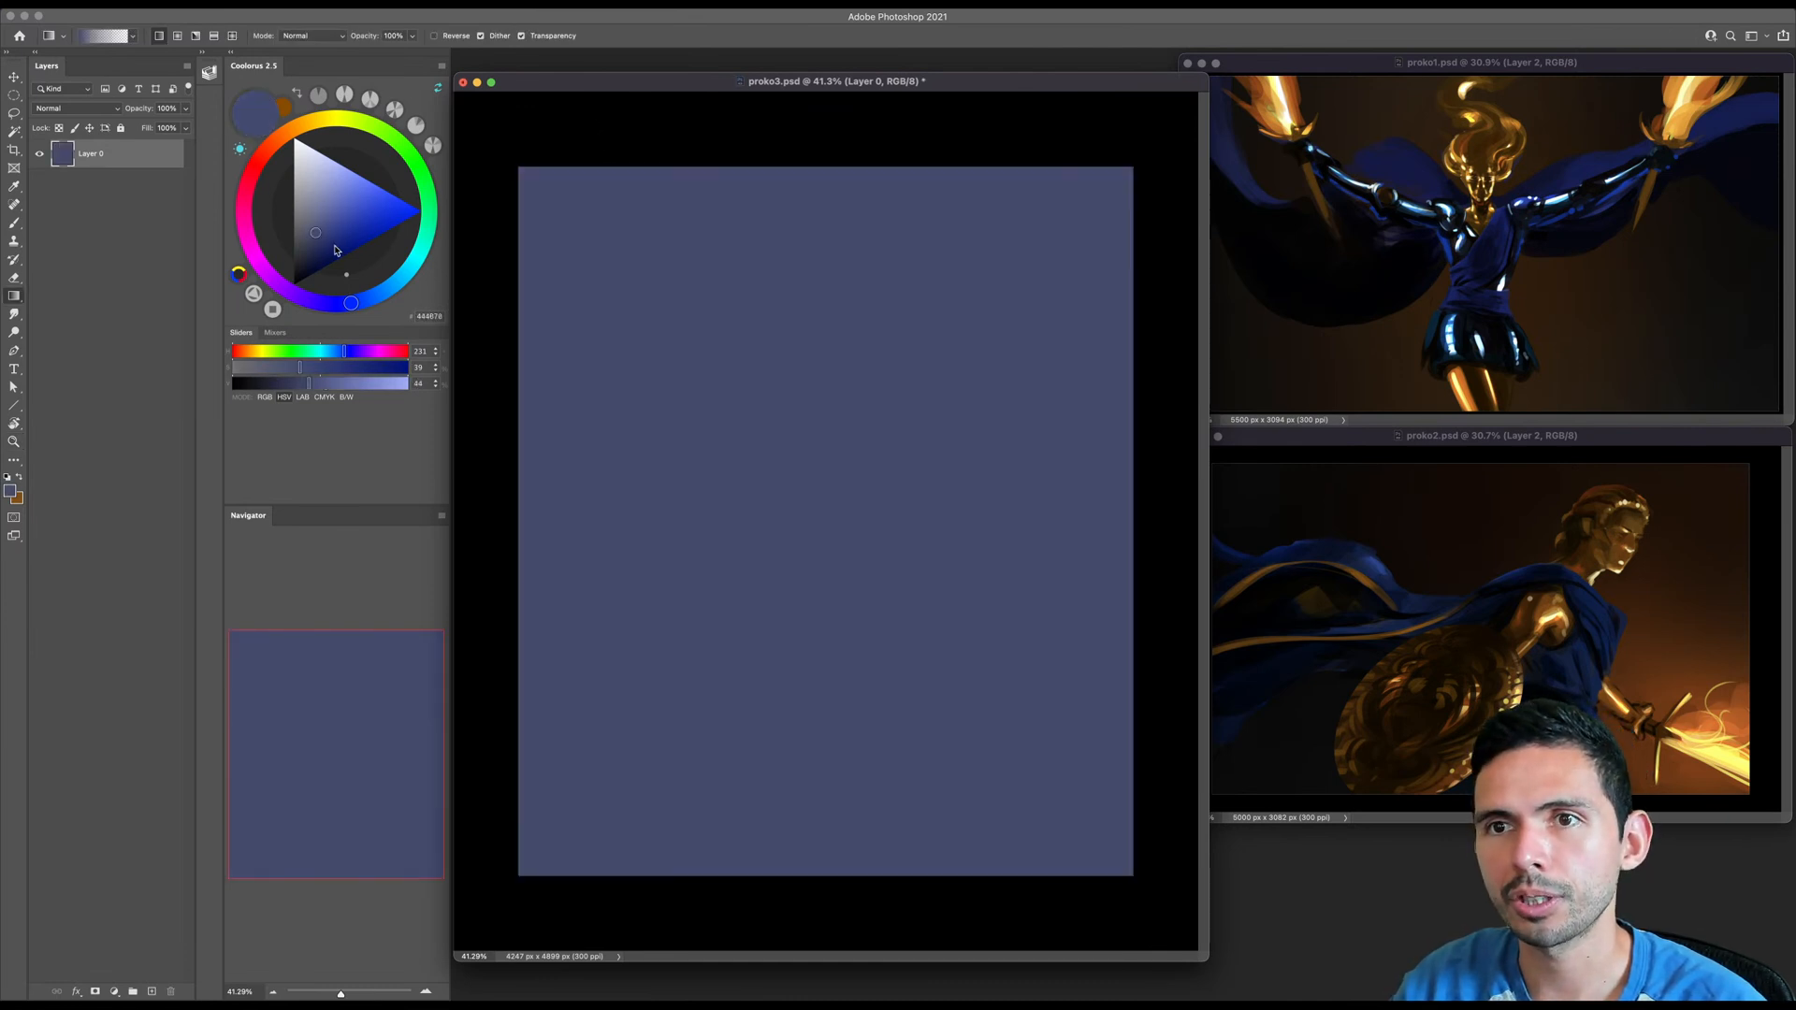
- Fade Layer 0's slate blue into a lighter grayish blue at the bottom of proko3.psd with a vertical gradient
{"action": "left_click", "coordinate": [370, 304]}
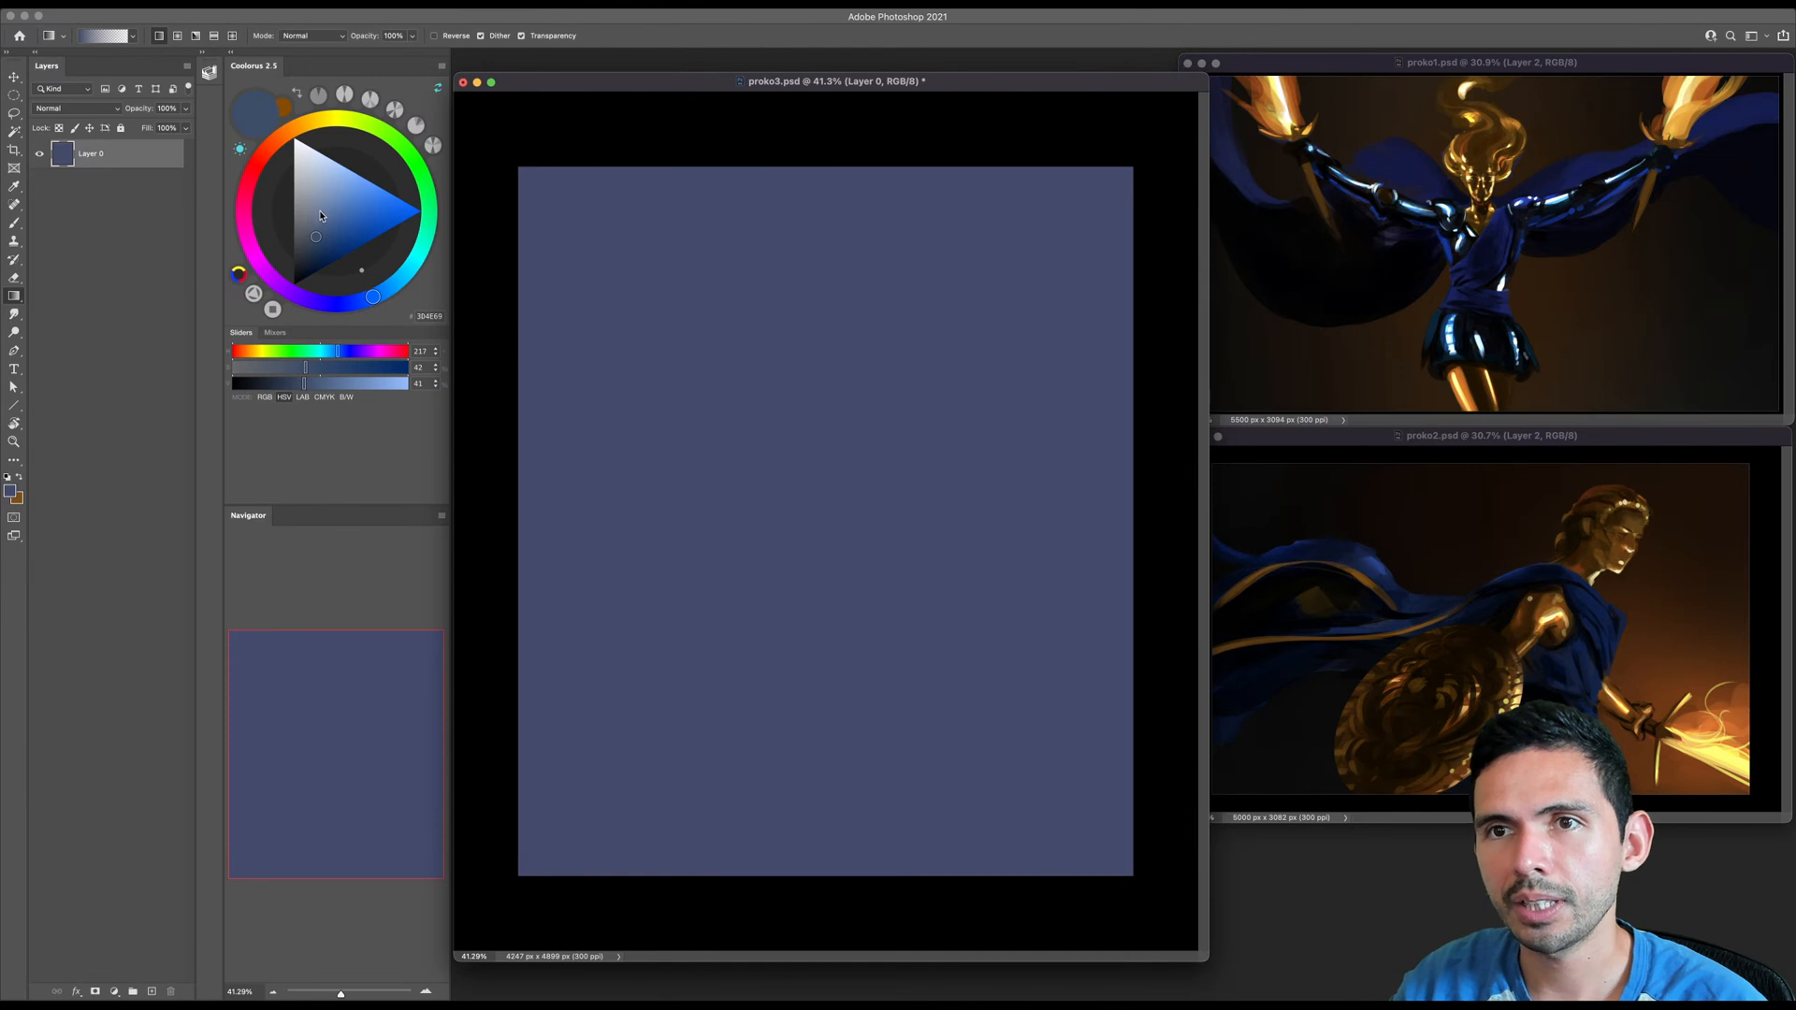
{"action": "left_click", "coordinate": [318, 205]}
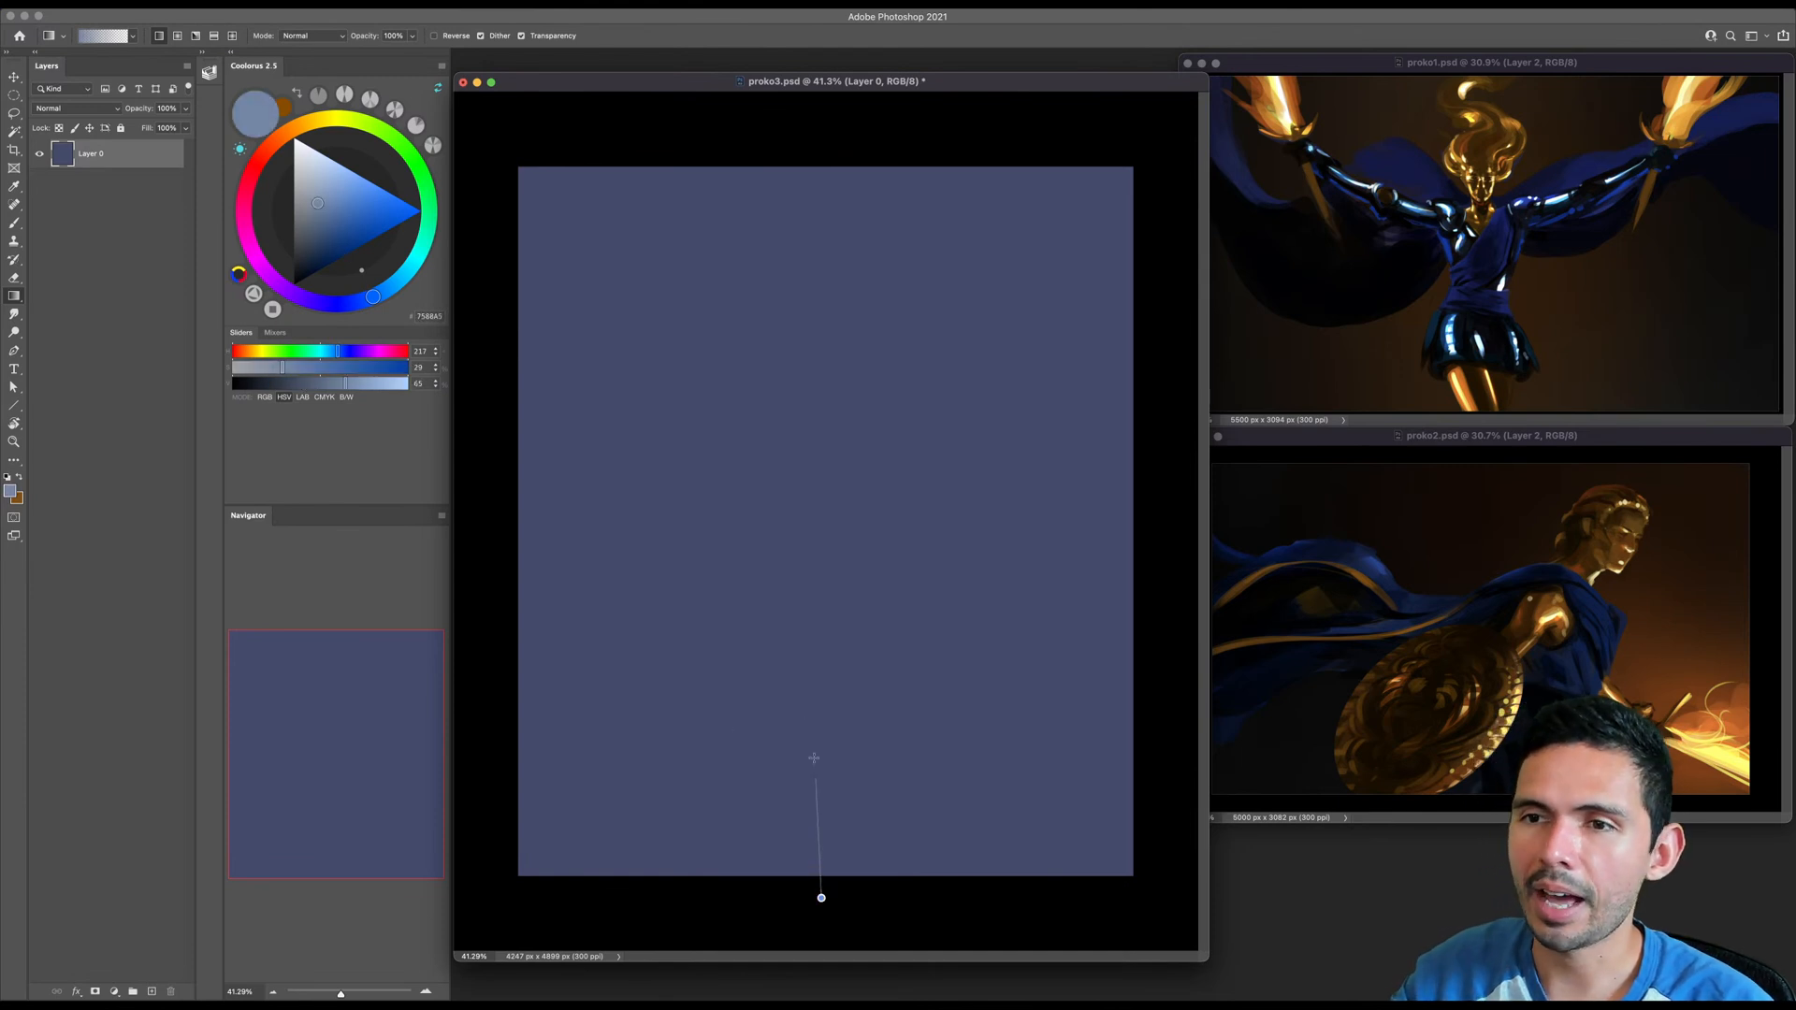
{"action": "left_click_drag", "start_coordinate": [819, 814], "coordinate": [825, 385]}
{"action": "key", "text": "super+z"}
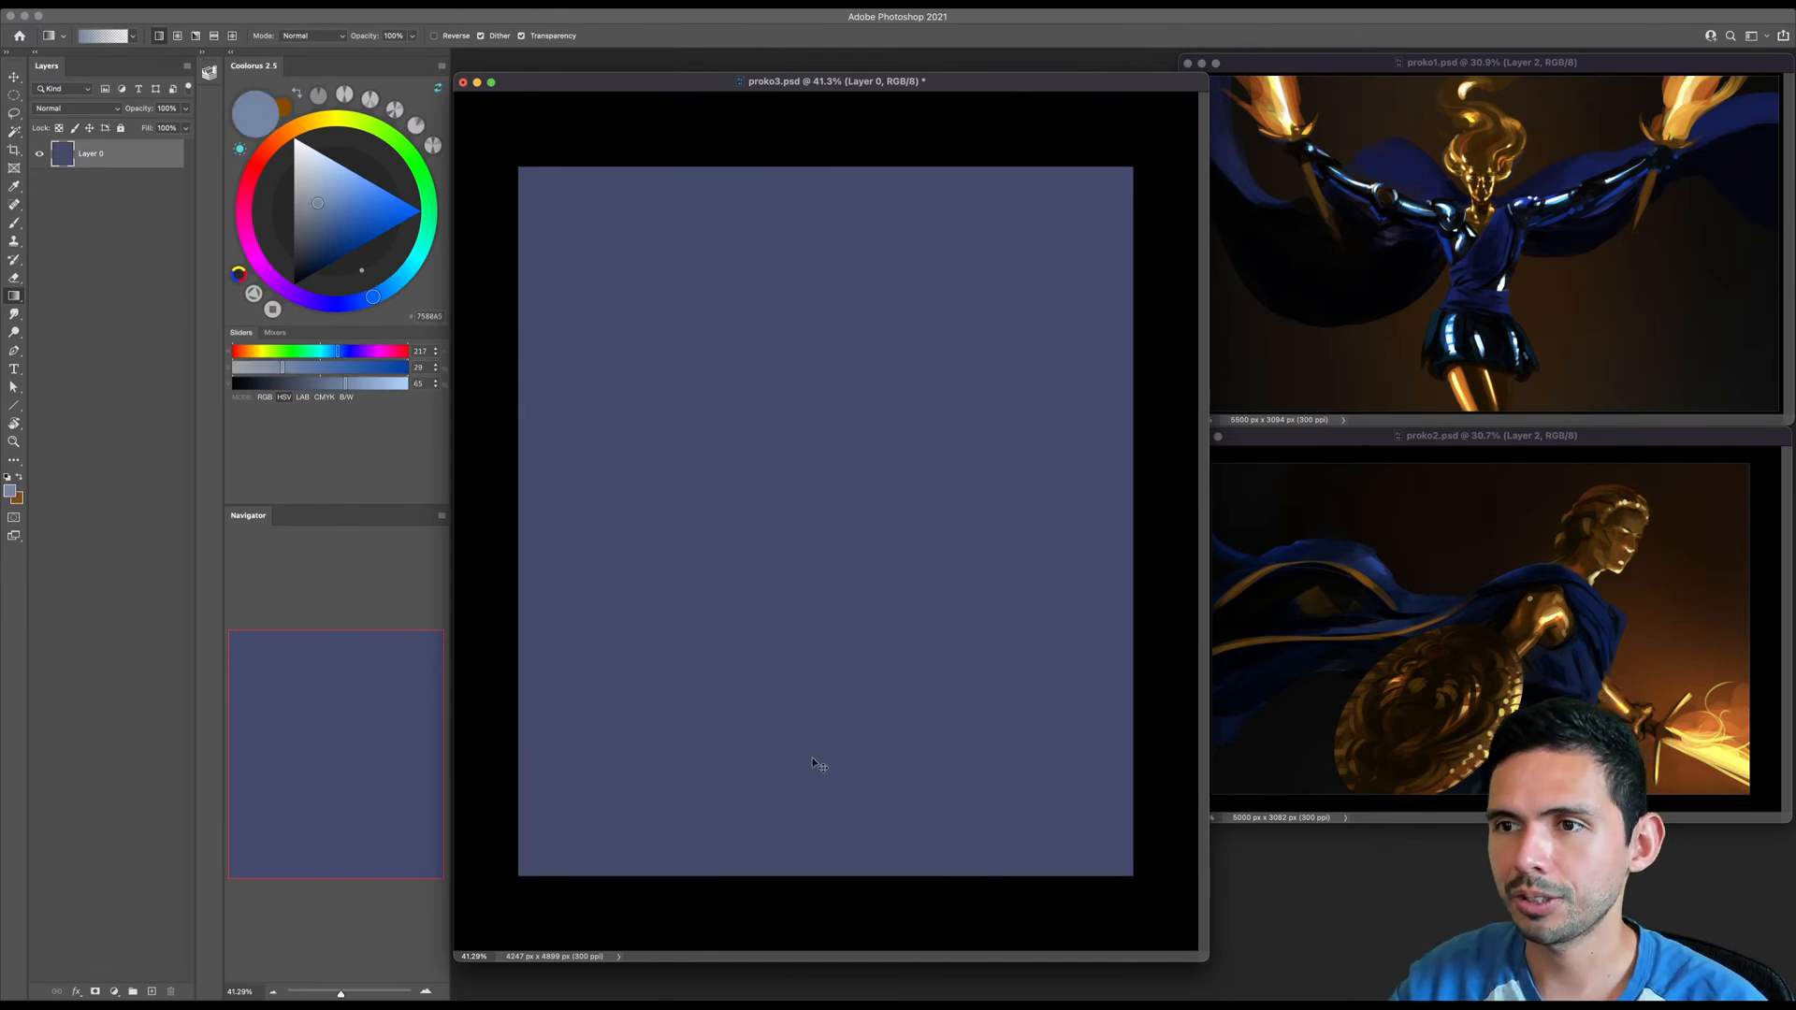
{"action": "left_click_drag", "start_coordinate": [799, 795], "coordinate": [802, 381]}
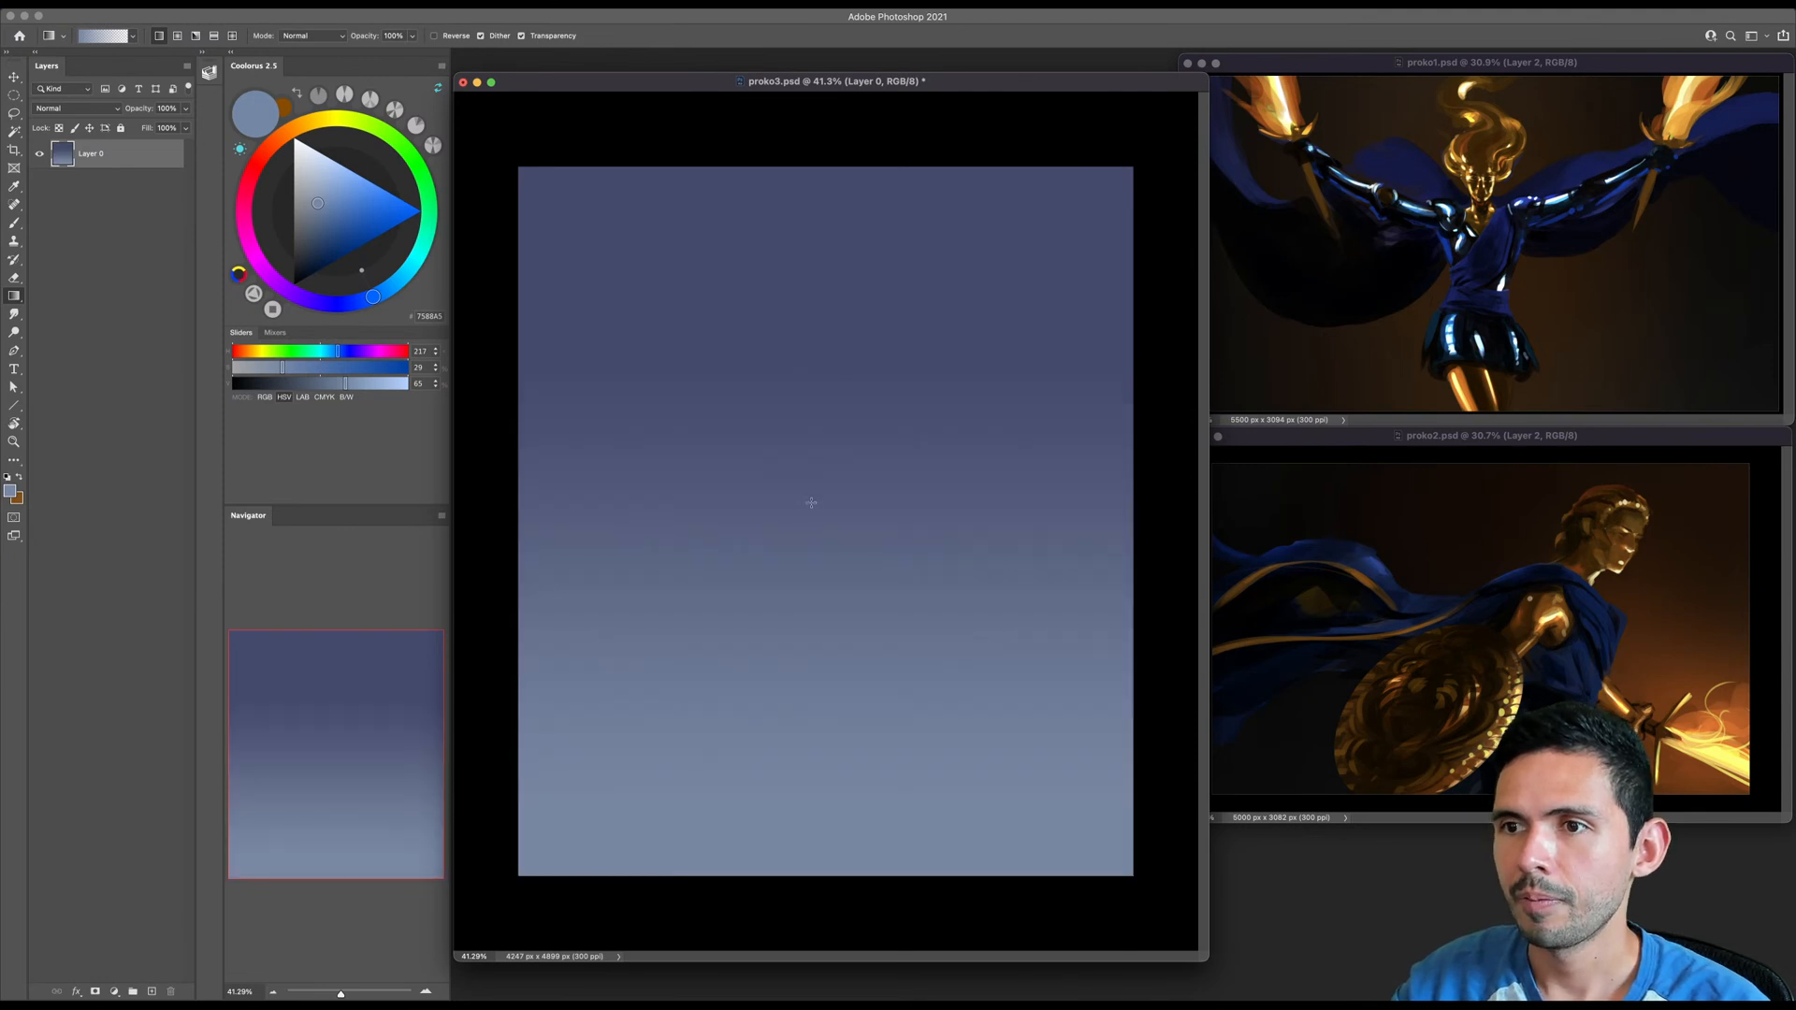
{"action": "left_click_drag", "start_coordinate": [788, 805], "coordinate": [847, 335]}
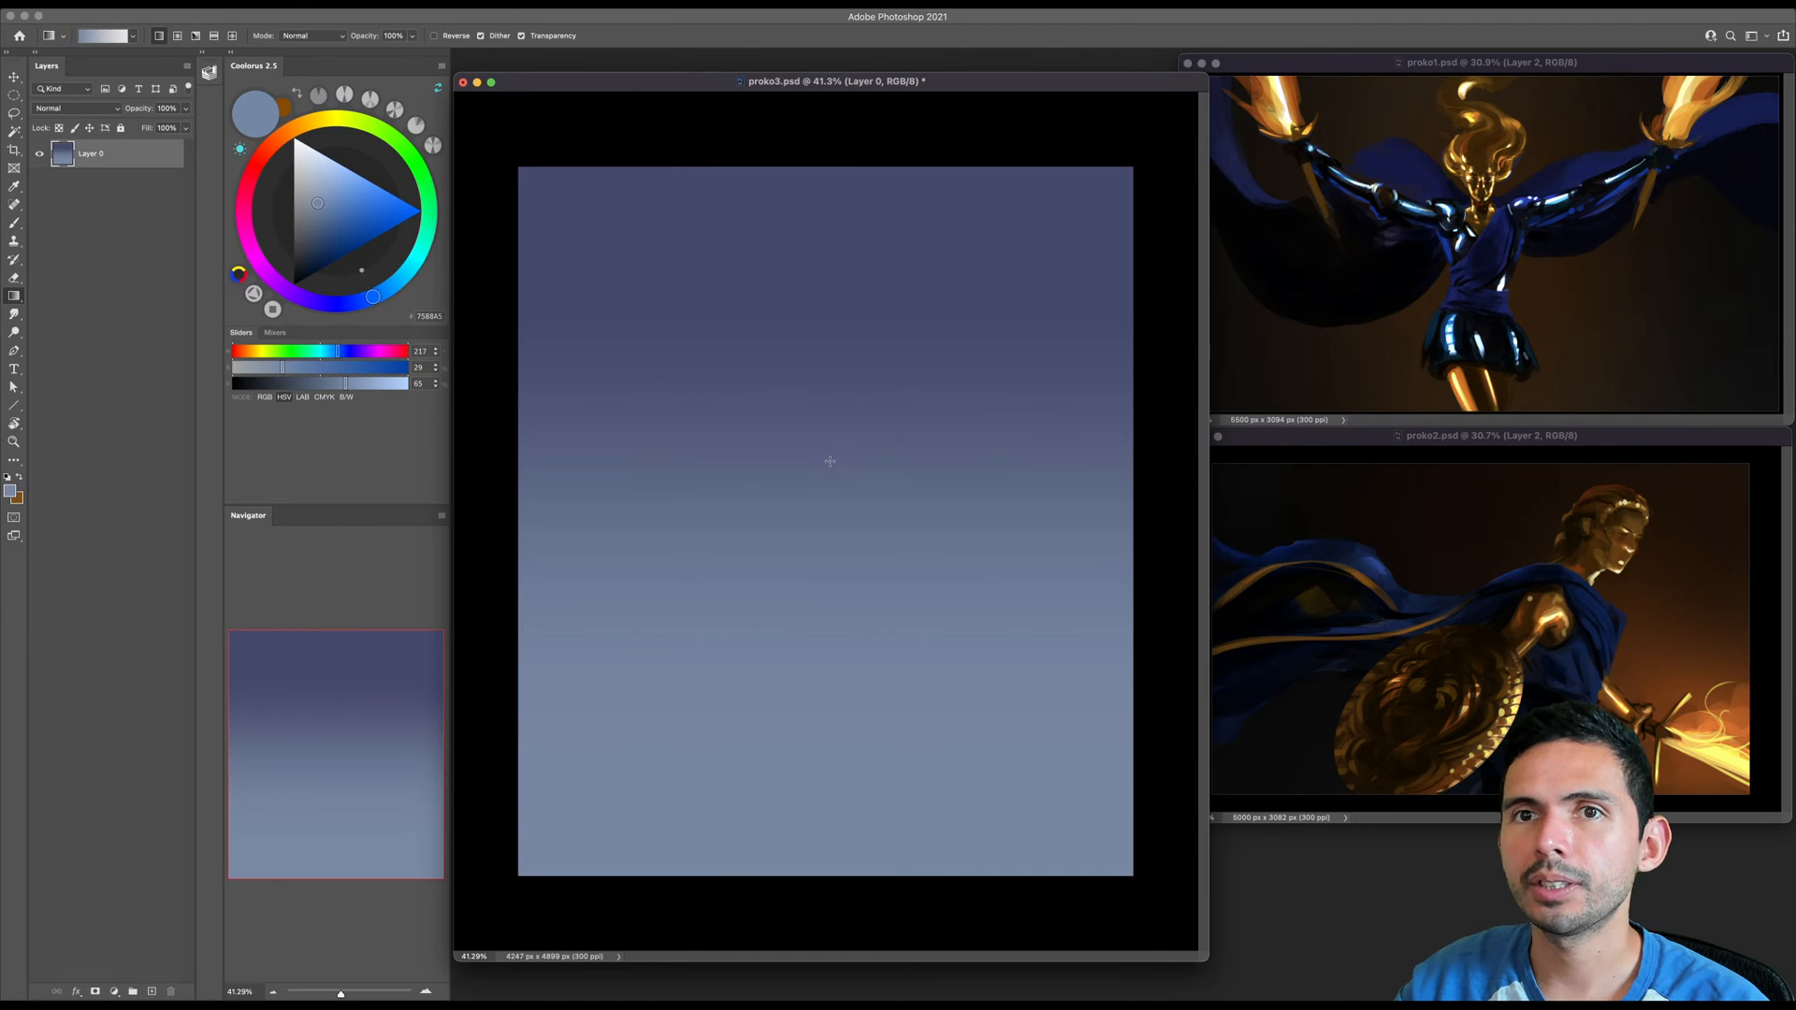
- Create a new layer above the gradient and choose the soft round brush from the Standards group
{"action": "key", "text": "shift+super+alt+n"}
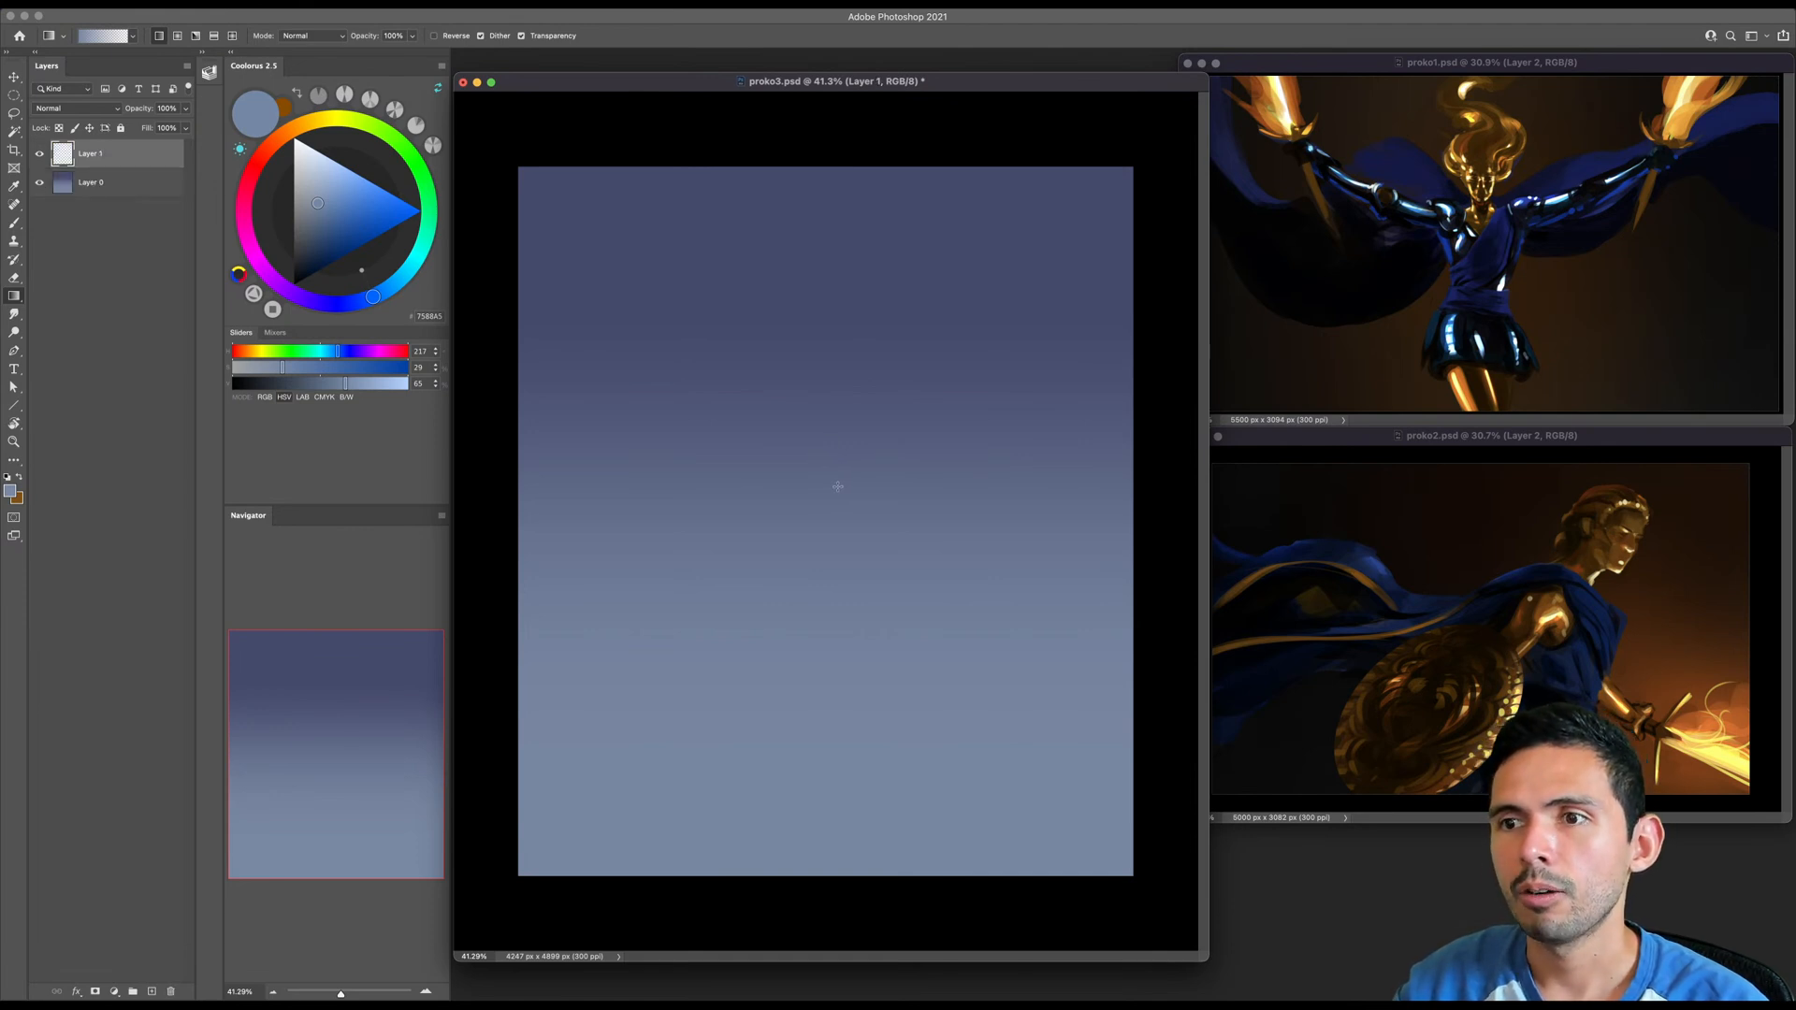
{"action": "key", "text": "b"}
{"action": "right_click", "coordinate": [782, 524]}
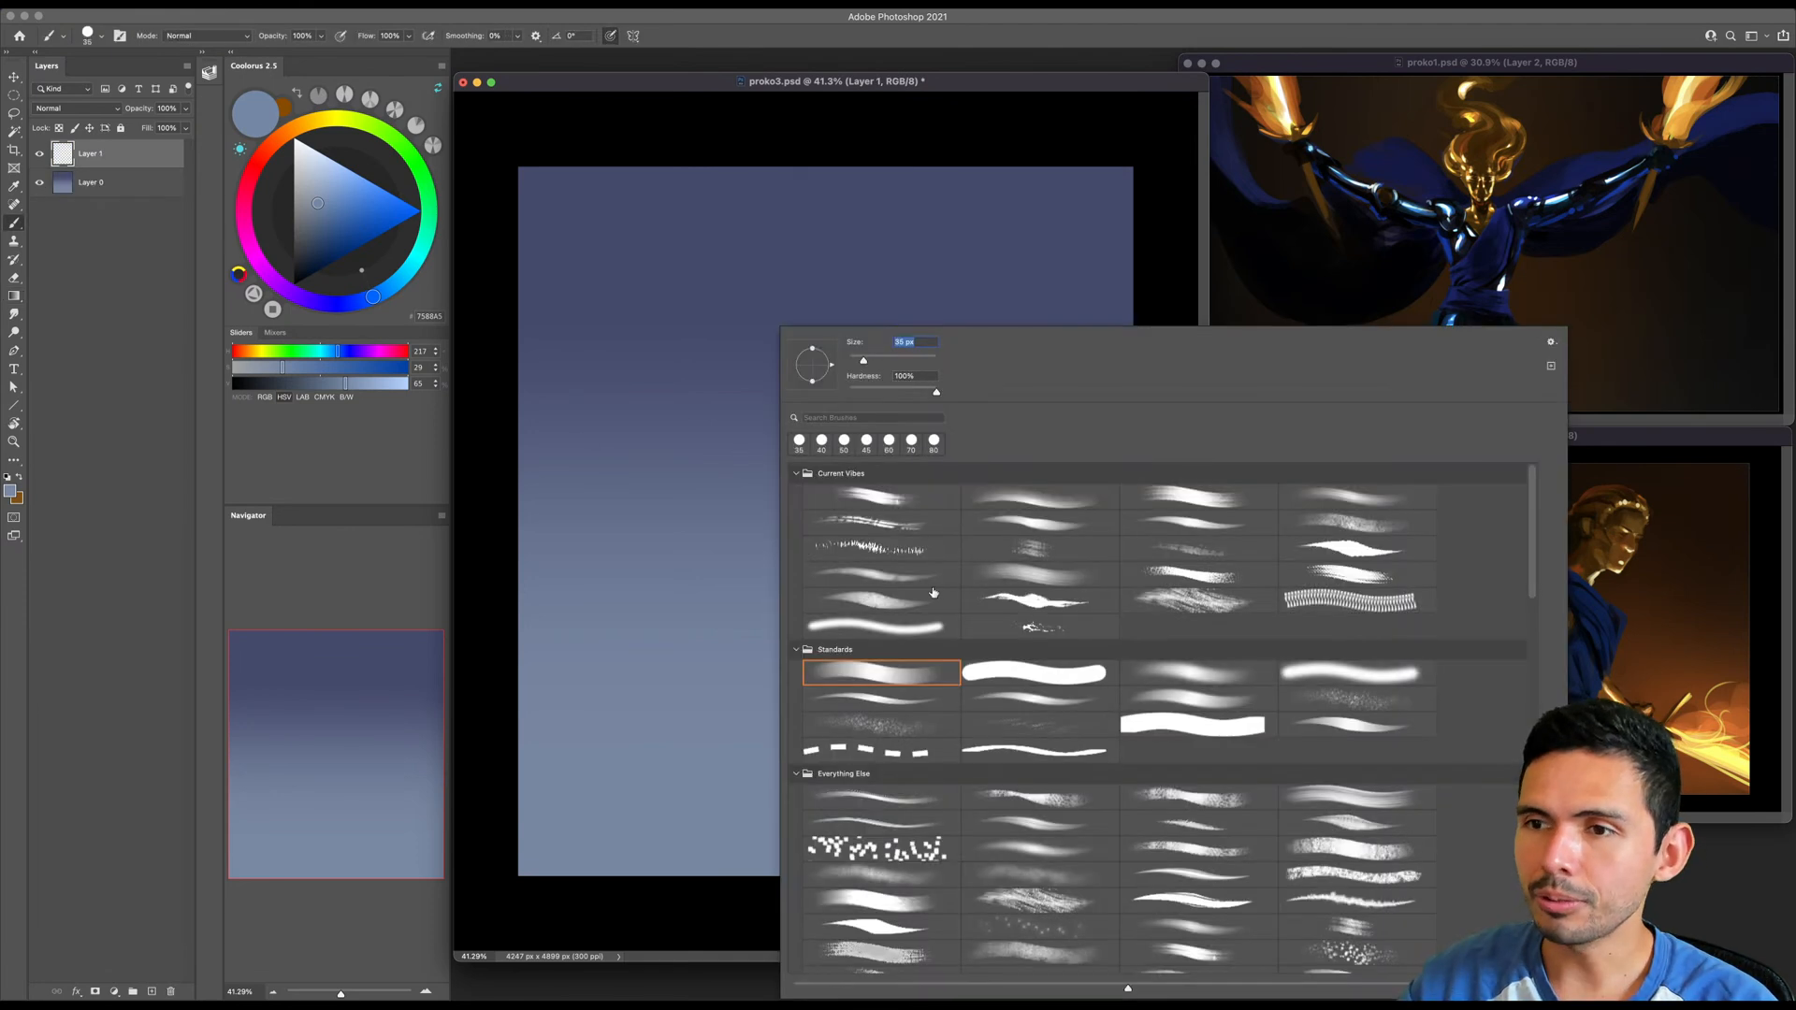
{"action": "double_click", "coordinate": [1202, 682]}
- Try painting a dark brown ground band across the lower canvas with an increasingly large soft brush
{"action": "left_click", "coordinate": [286, 134]}
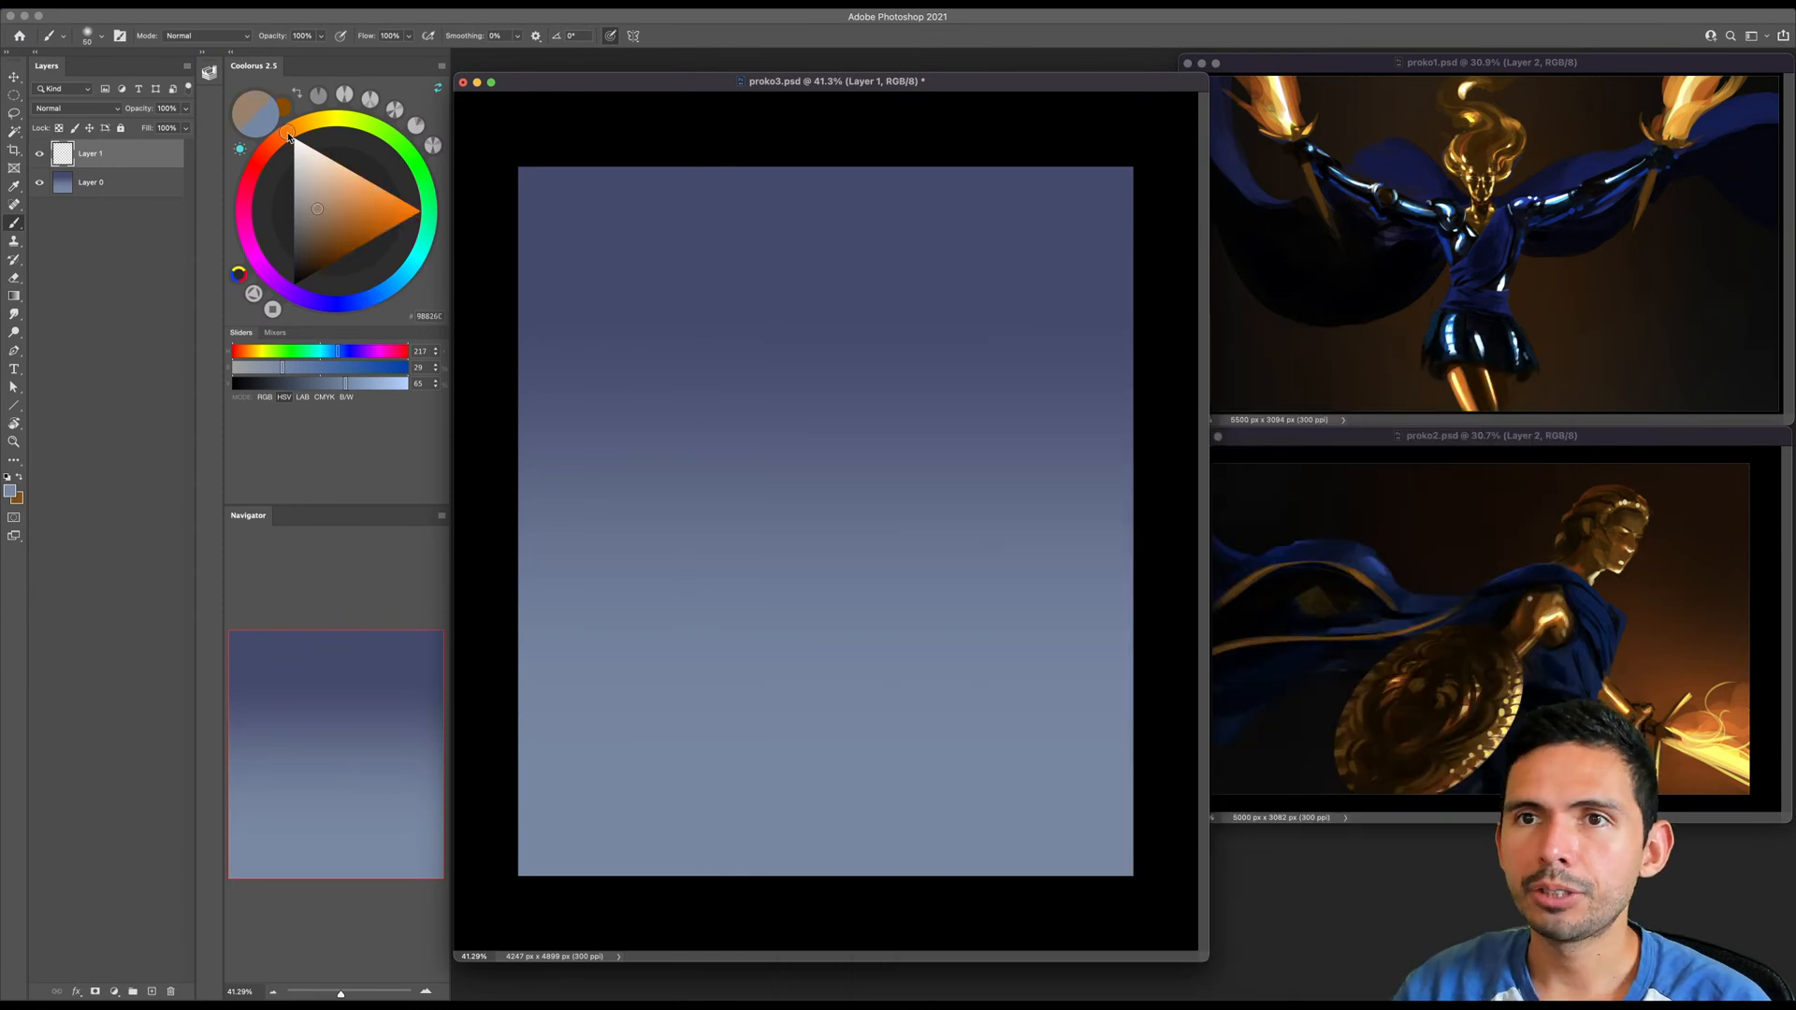
{"action": "left_click", "coordinate": [310, 260]}
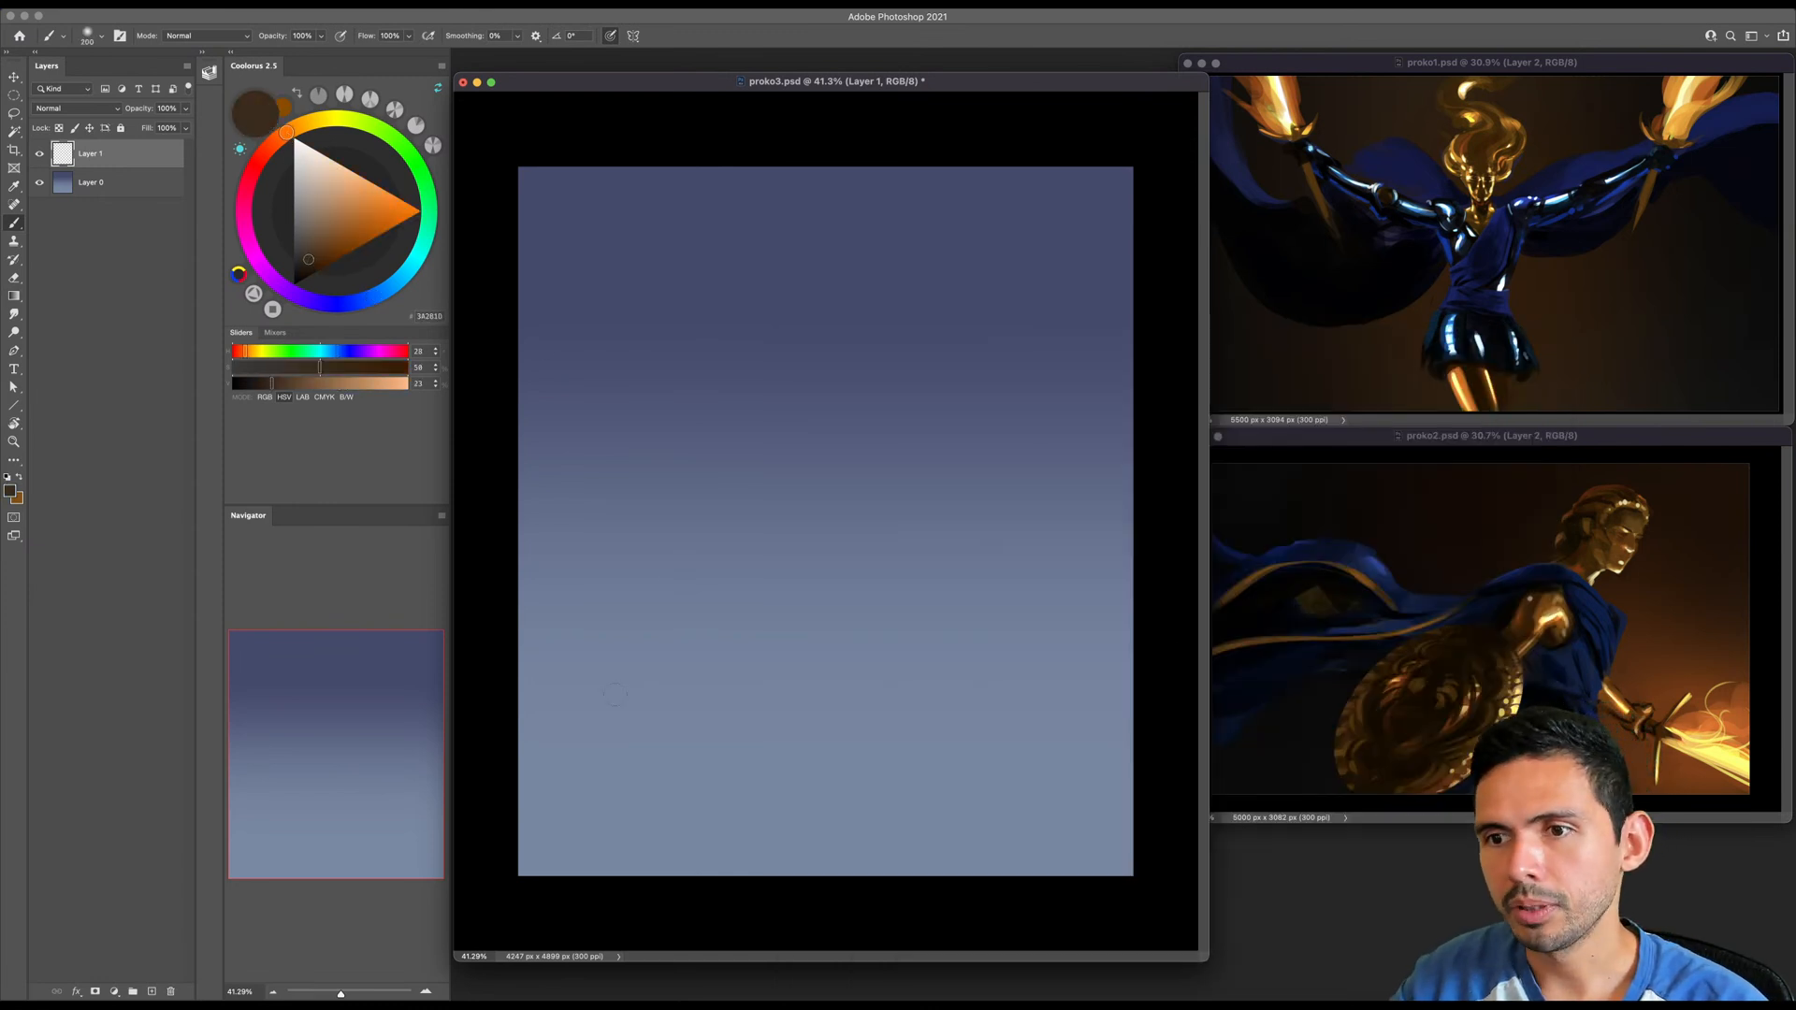
{"action": "key", "text": "bracketright"}
{"action": "key", "text": "bracketright"}
{"action": "key", "text": "bracketright"}
{"action": "key", "text": "bracketright"}
{"action": "mouse_move", "coordinate": [501, 659]}
{"action": "left_mouse_down"}
{"action": "mouse_move", "coordinate": [762, 769]}
{"action": "mouse_move", "coordinate": [1108, 781]}
{"action": "left_mouse_up"}
{"action": "key", "text": "super+z"}
{"action": "key", "text": "bracketright"}
{"action": "key", "text": "bracketright"}
{"action": "key", "text": "bracketright"}
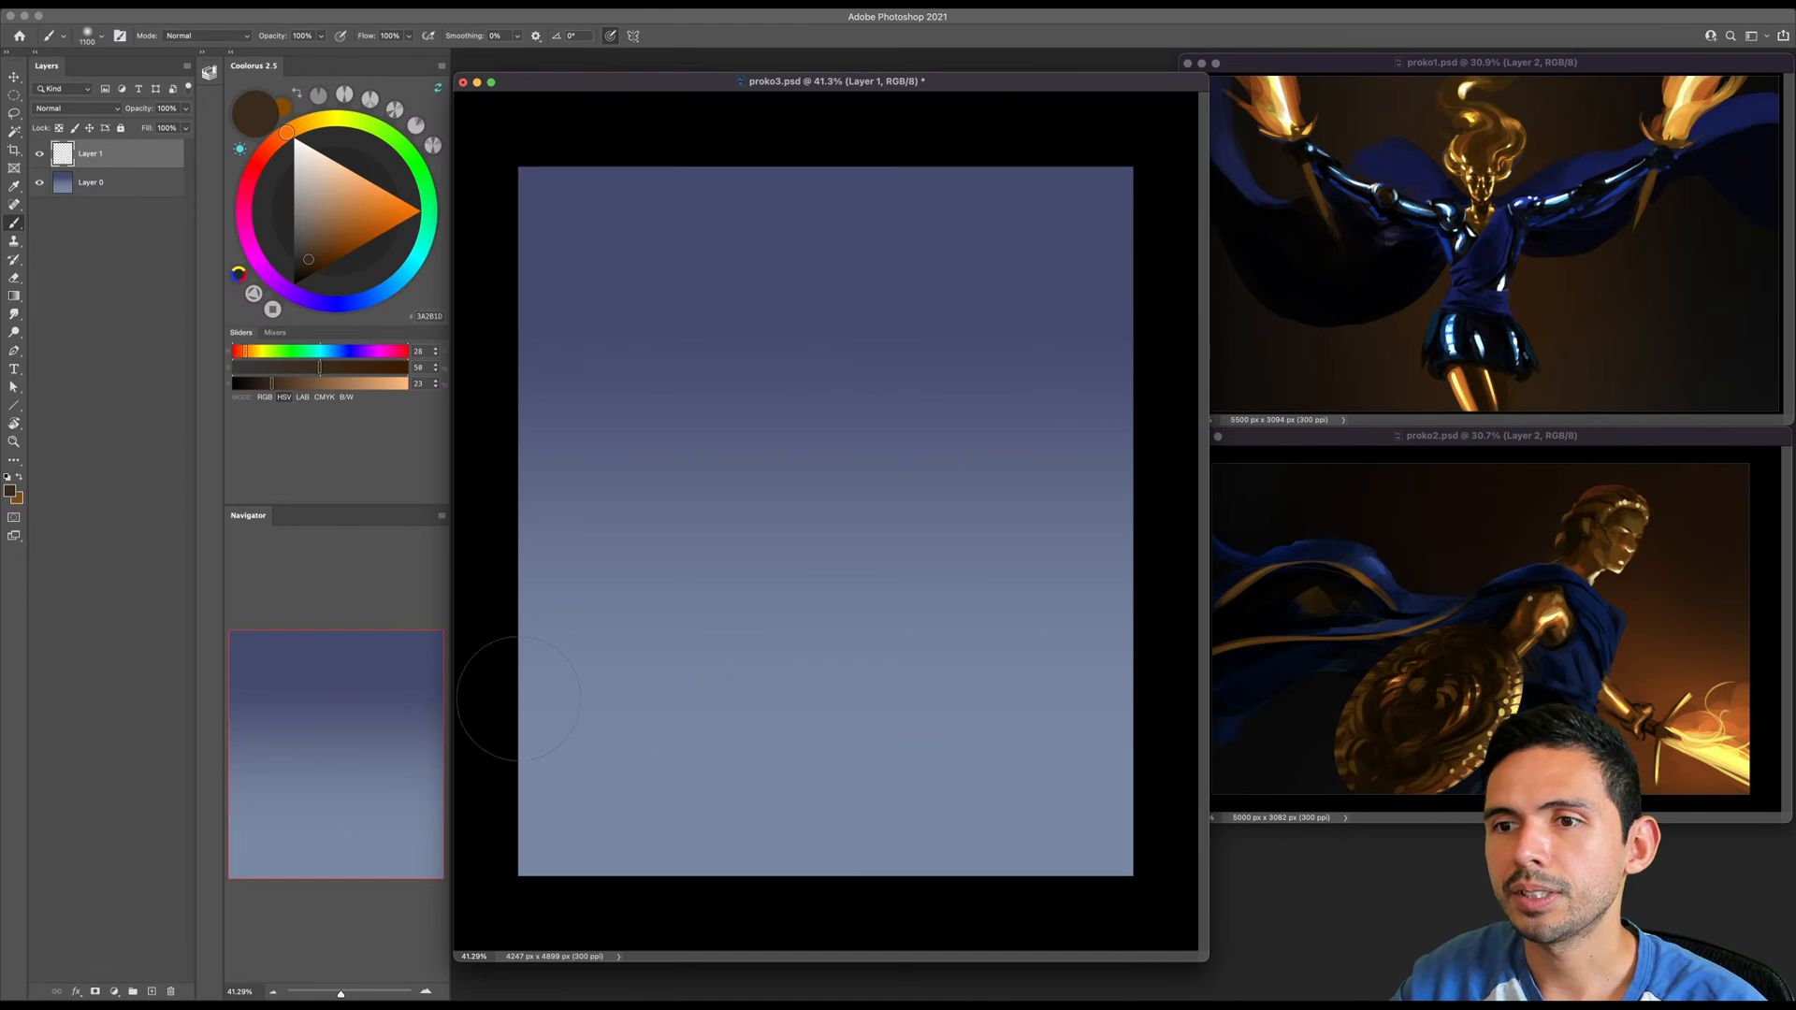
{"action": "key", "text": "bracketright"}
{"action": "key", "text": "bracketright"}
{"action": "key", "text": "bracketright"}
{"action": "key", "text": "bracketright"}
{"action": "key", "text": "bracketright"}
{"action": "key", "text": "bracketright"}
{"action": "key", "text": "bracketright"}
{"action": "scroll", "coordinate": [560, 660], "scroll_direction": "down", "scroll_amount": 2}
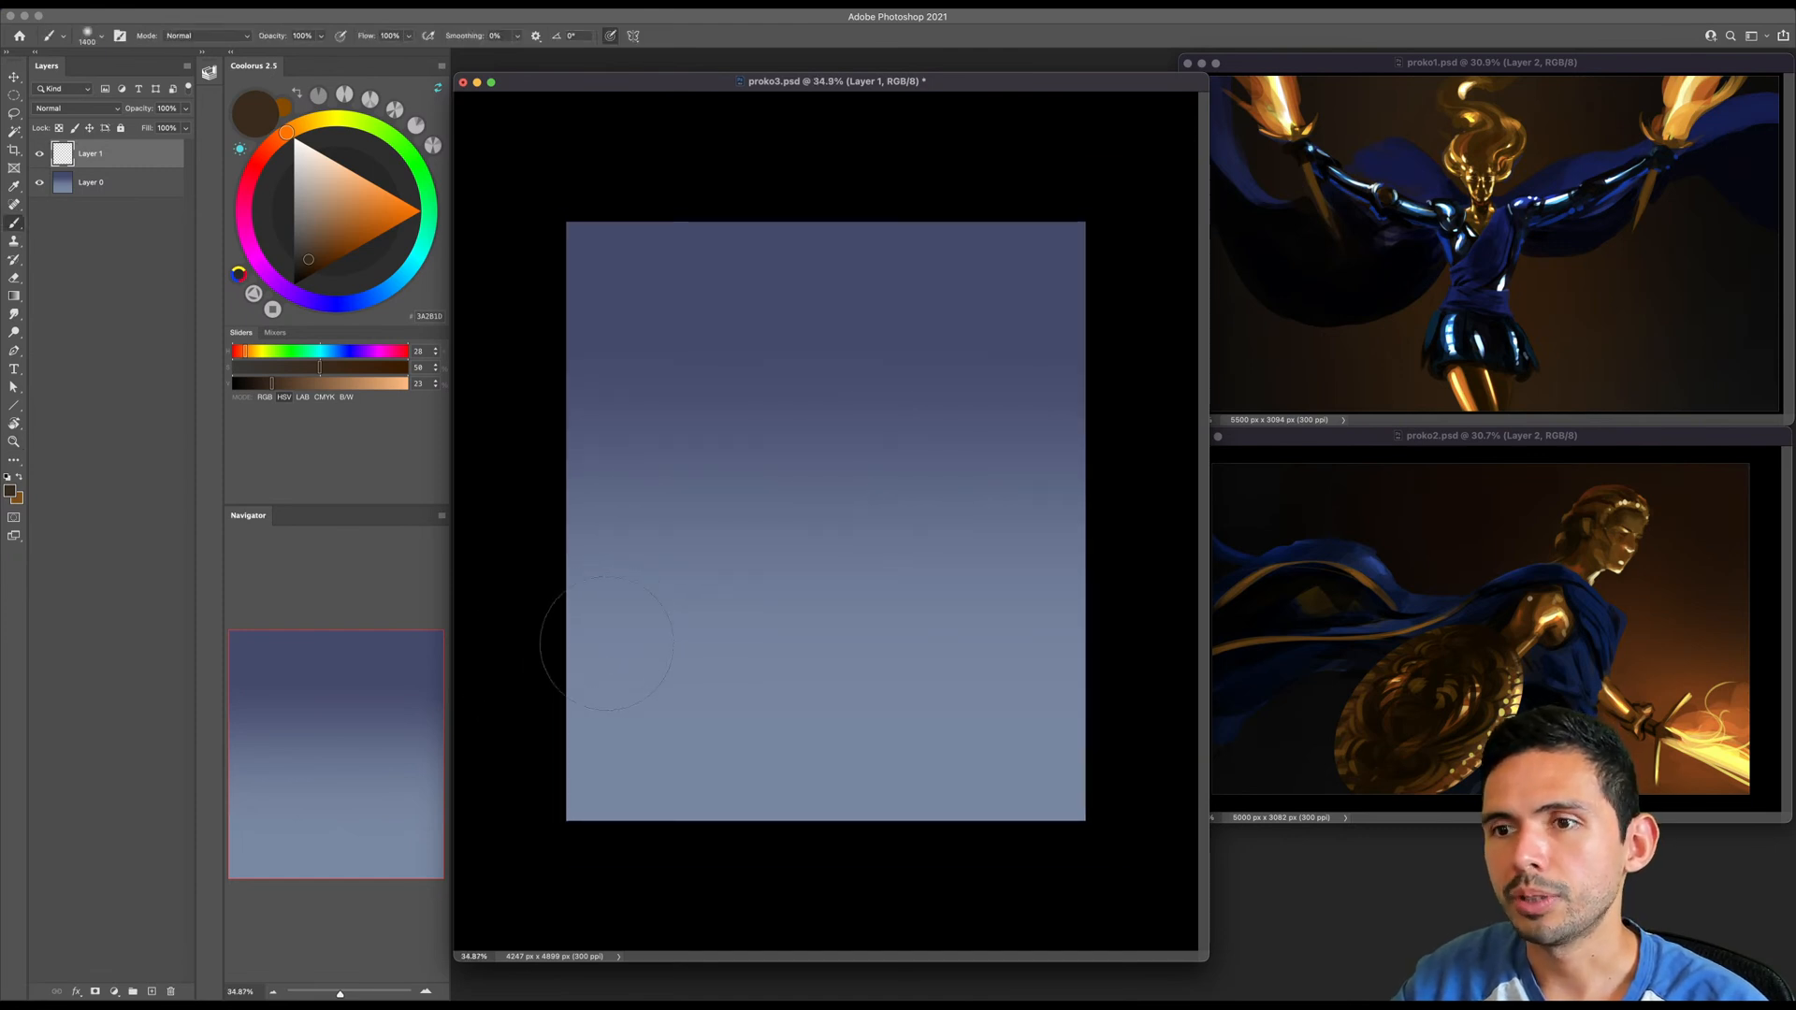
{"action": "mouse_move", "coordinate": [540, 640]}
{"action": "left_mouse_down"}
{"action": "mouse_move", "coordinate": [718, 772]}
{"action": "mouse_move", "coordinate": [1142, 702]}
{"action": "left_mouse_up"}
{"action": "key", "text": "super+z"}
{"action": "key", "text": "bracketright"}
{"action": "key", "text": "bracketright"}
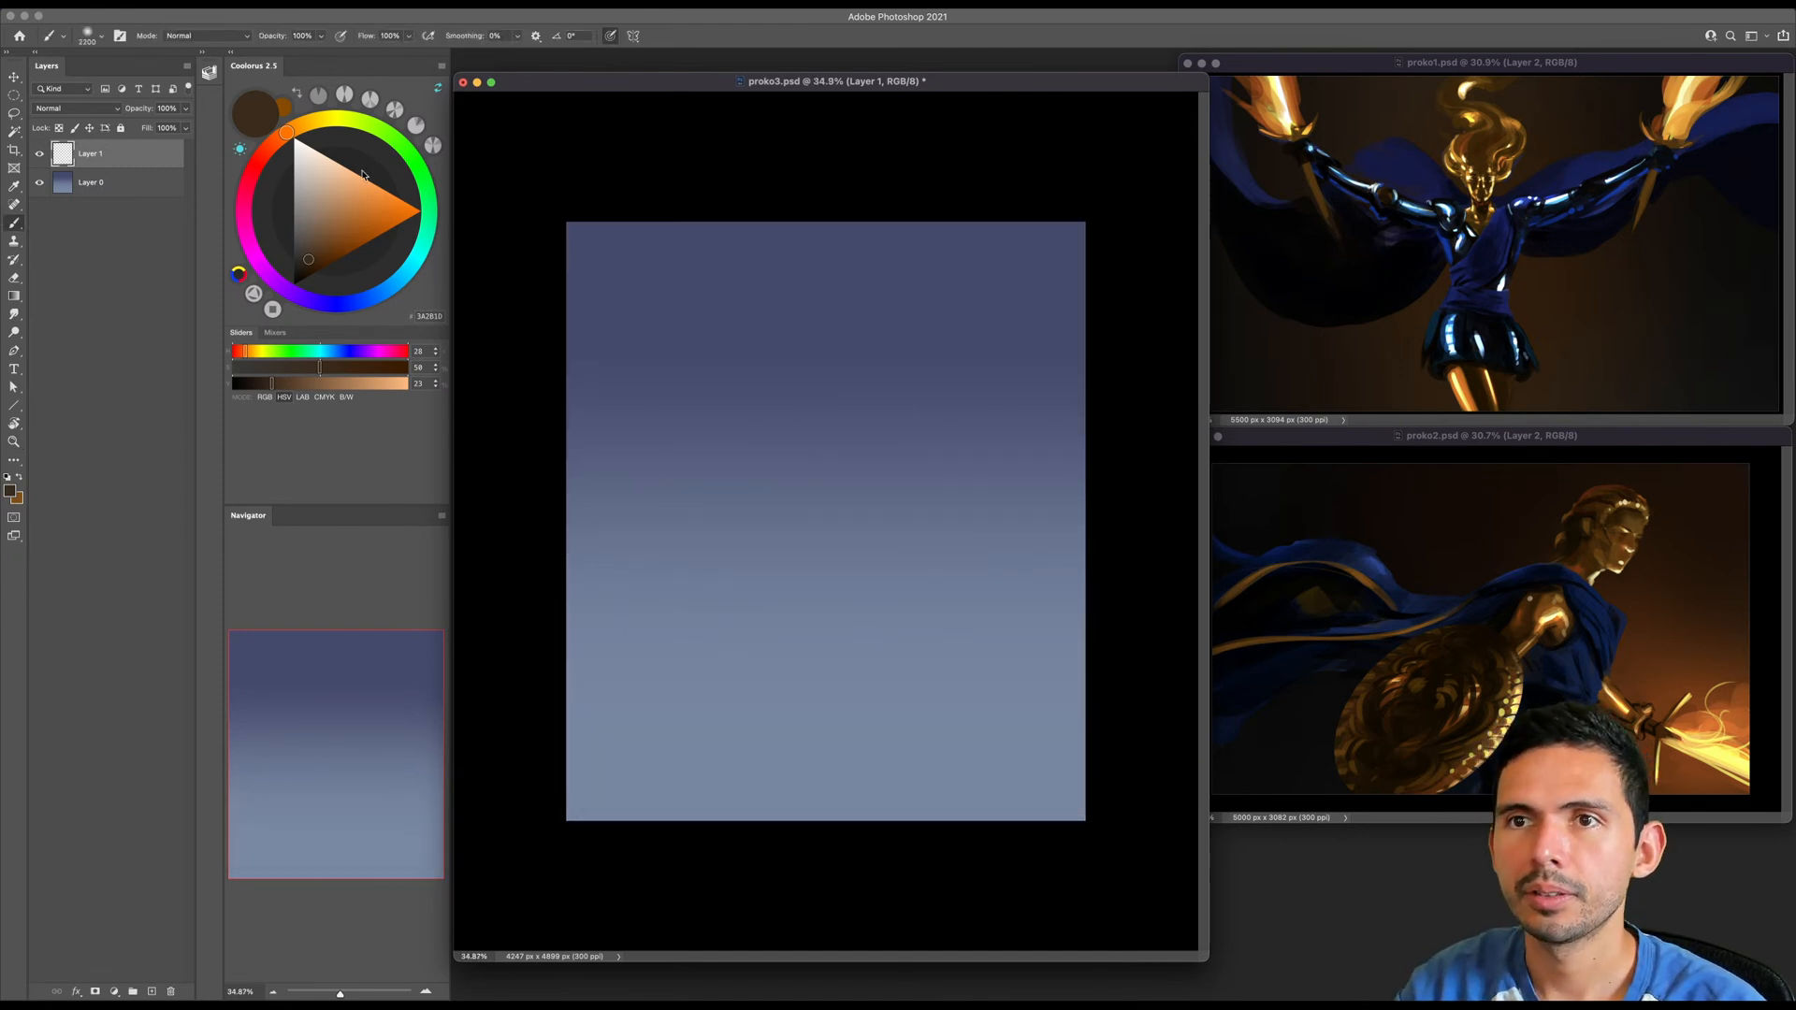
- Paint a soft, dark gray-green ground across the bottom of the canvas on Layer 1 with a very large brush
{"action": "left_click", "coordinate": [373, 127]}
{"action": "left_click", "coordinate": [296, 243]}
{"action": "key", "text": "bracketright"}
{"action": "key", "text": "bracketright"}
{"action": "key", "text": "bracketright"}
{"action": "mouse_move", "coordinate": [559, 624]}
{"action": "left_mouse_down"}
{"action": "mouse_move", "coordinate": [827, 808]}
{"action": "mouse_move", "coordinate": [1149, 624]}
{"action": "mouse_move", "coordinate": [858, 780]}
{"action": "mouse_move", "coordinate": [479, 734]}
{"action": "mouse_move", "coordinate": [603, 774]}
{"action": "mouse_move", "coordinate": [686, 844]}
{"action": "mouse_move", "coordinate": [1129, 712]}
{"action": "mouse_move", "coordinate": [854, 772]}
{"action": "mouse_move", "coordinate": [533, 649]}
{"action": "mouse_move", "coordinate": [1031, 724]}
{"action": "mouse_move", "coordinate": [1058, 682]}
{"action": "left_mouse_up"}
{"action": "key", "text": "super+z"}
{"action": "key", "text": "bracketright"}
{"action": "key", "text": "bracketright"}
{"action": "key", "text": "bracketright"}
{"action": "mouse_move", "coordinate": [654, 771]}
{"action": "left_mouse_down"}
{"action": "mouse_move", "coordinate": [1033, 753]}
{"action": "mouse_move", "coordinate": [961, 808]}
{"action": "mouse_move", "coordinate": [534, 833]}
{"action": "mouse_move", "coordinate": [669, 719]}
{"action": "mouse_move", "coordinate": [741, 756]}
{"action": "mouse_move", "coordinate": [529, 692]}
{"action": "mouse_move", "coordinate": [809, 784]}
{"action": "mouse_move", "coordinate": [1105, 713]}
{"action": "mouse_move", "coordinate": [818, 849]}
{"action": "mouse_move", "coordinate": [501, 778]}
{"action": "mouse_move", "coordinate": [661, 732]}
{"action": "mouse_move", "coordinate": [548, 667]}
{"action": "mouse_move", "coordinate": [726, 744]}
{"action": "mouse_move", "coordinate": [1146, 694]}
{"action": "mouse_move", "coordinate": [663, 708]}
{"action": "mouse_move", "coordinate": [696, 655]}
{"action": "left_mouse_up"}
- Soften the upper edge of the gray-green ground with a large soft eraser from the Standards group
{"action": "key", "text": "e"}
{"action": "right_click", "coordinate": [810, 570]}
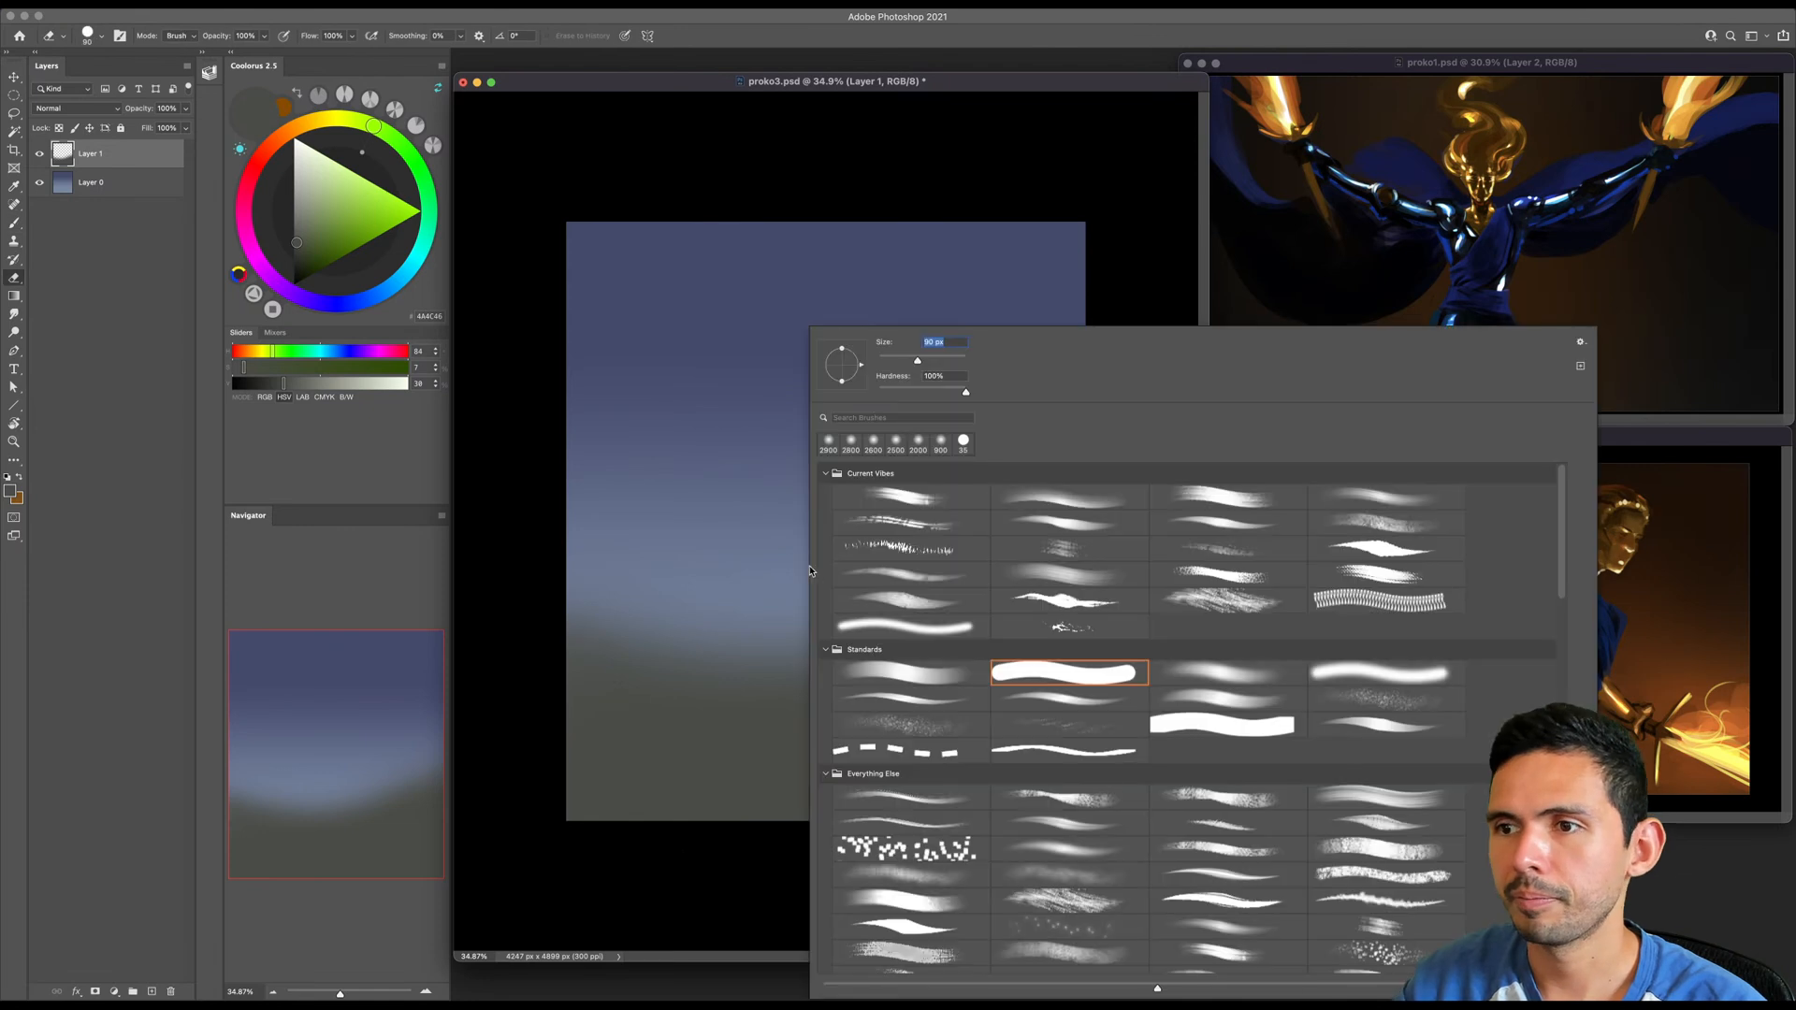
{"action": "double_click", "coordinate": [1222, 668]}
{"action": "key", "text": "bracketright"}
{"action": "key", "text": "bracketright"}
{"action": "key", "text": "bracketright"}
{"action": "key", "text": "bracketright"}
{"action": "mouse_move", "coordinate": [598, 548]}
{"action": "left_mouse_down"}
{"action": "mouse_move", "coordinate": [813, 612]}
{"action": "mouse_move", "coordinate": [1100, 486]}
{"action": "left_mouse_up"}
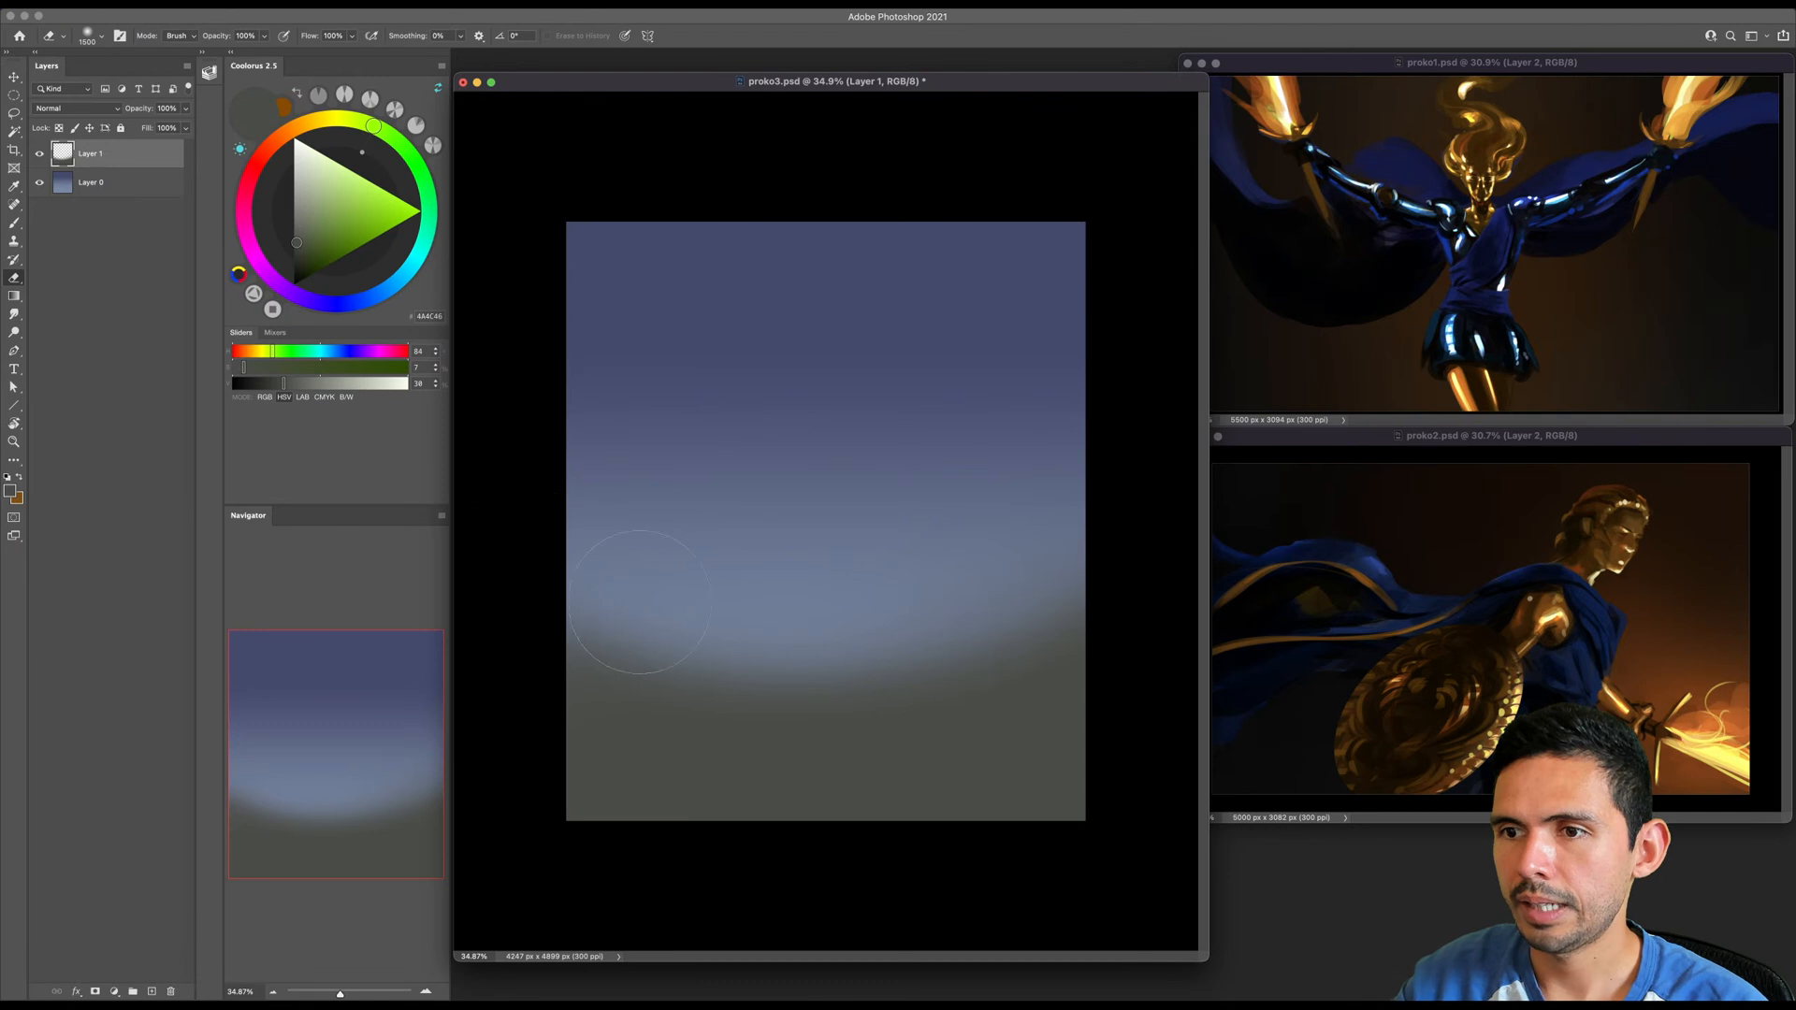
- Create a new layer above the ground and choose the first brush in the Standards group
{"action": "key", "text": "b"}
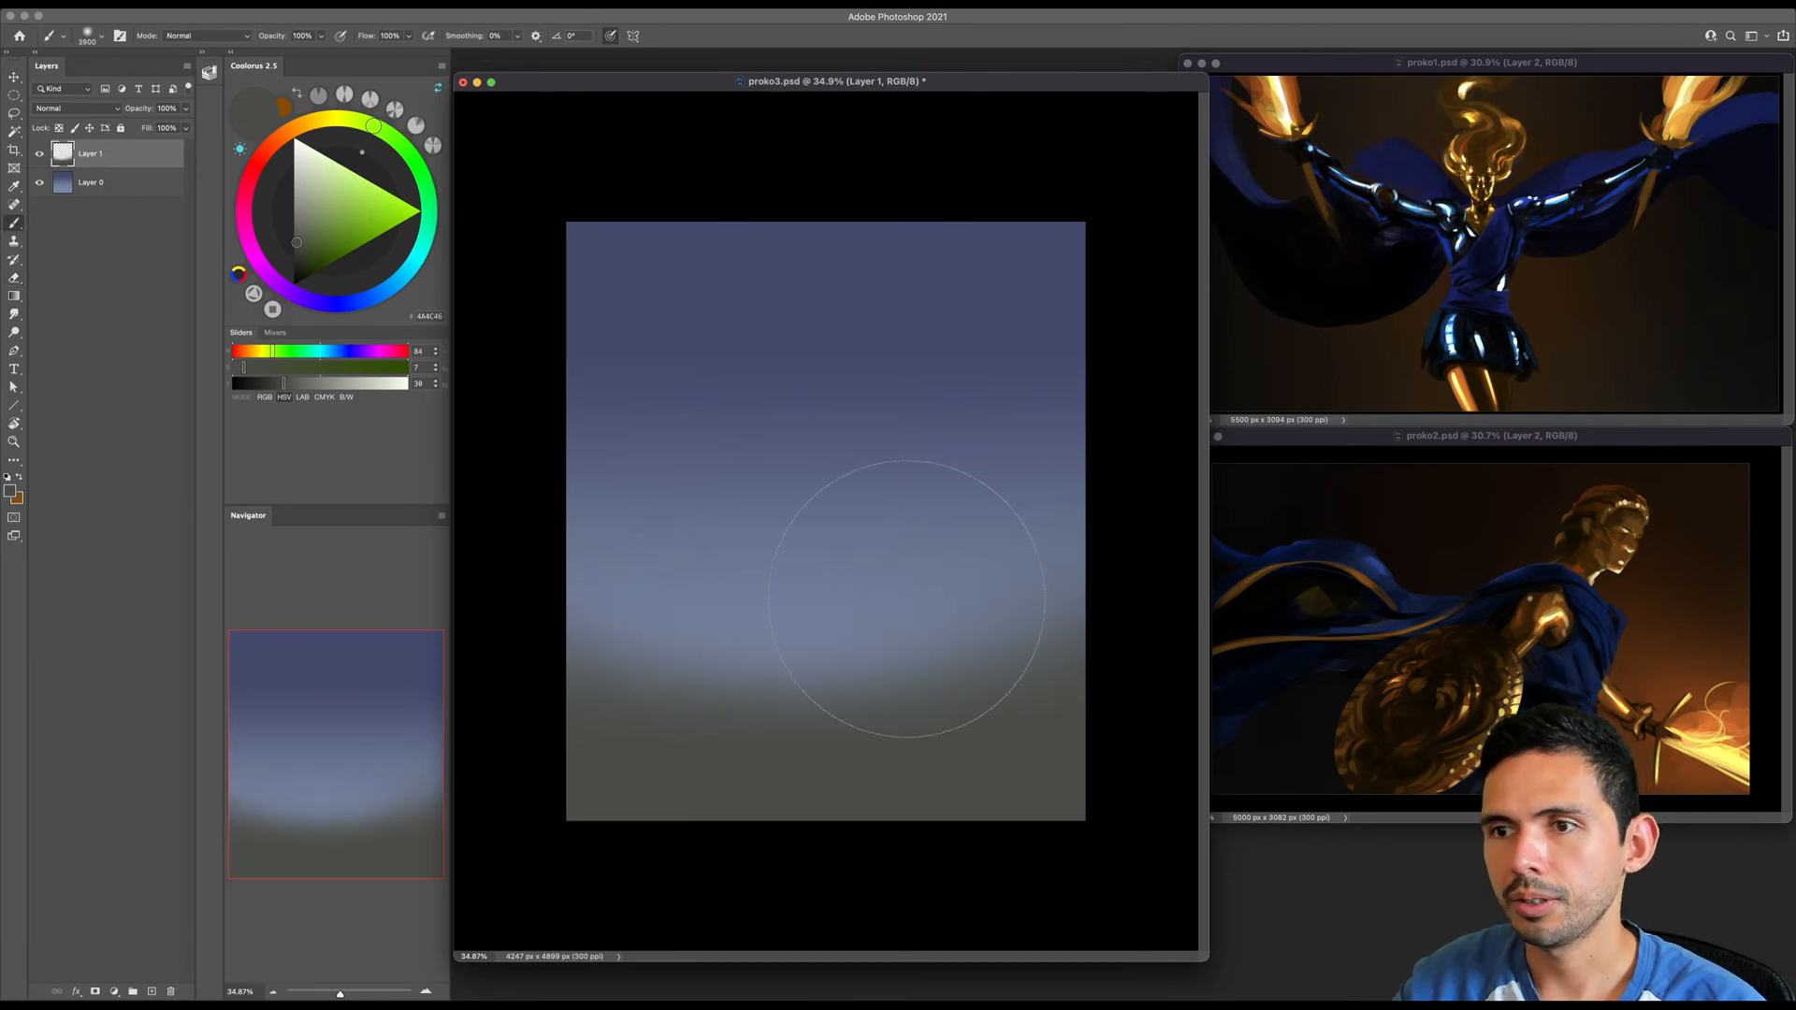
{"action": "key", "text": "alt+shift+super+n"}
{"action": "right_click", "coordinate": [884, 575]}
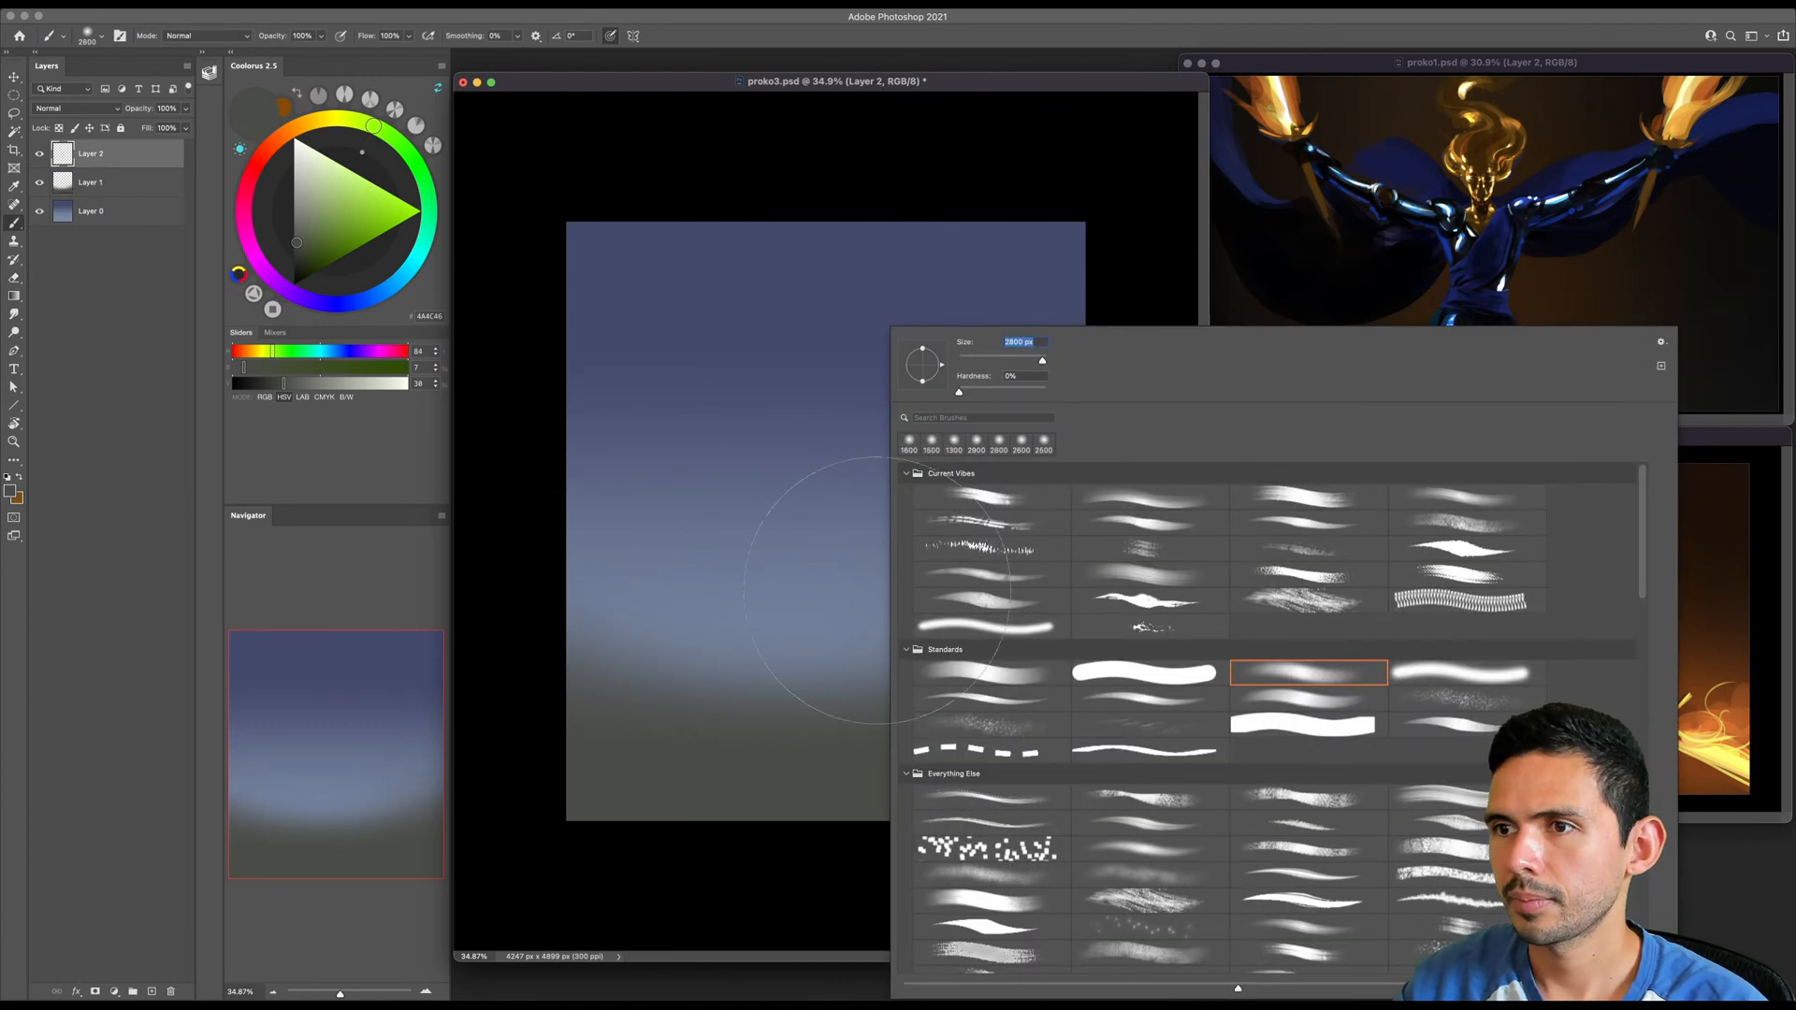
{"action": "double_click", "coordinate": [956, 664]}
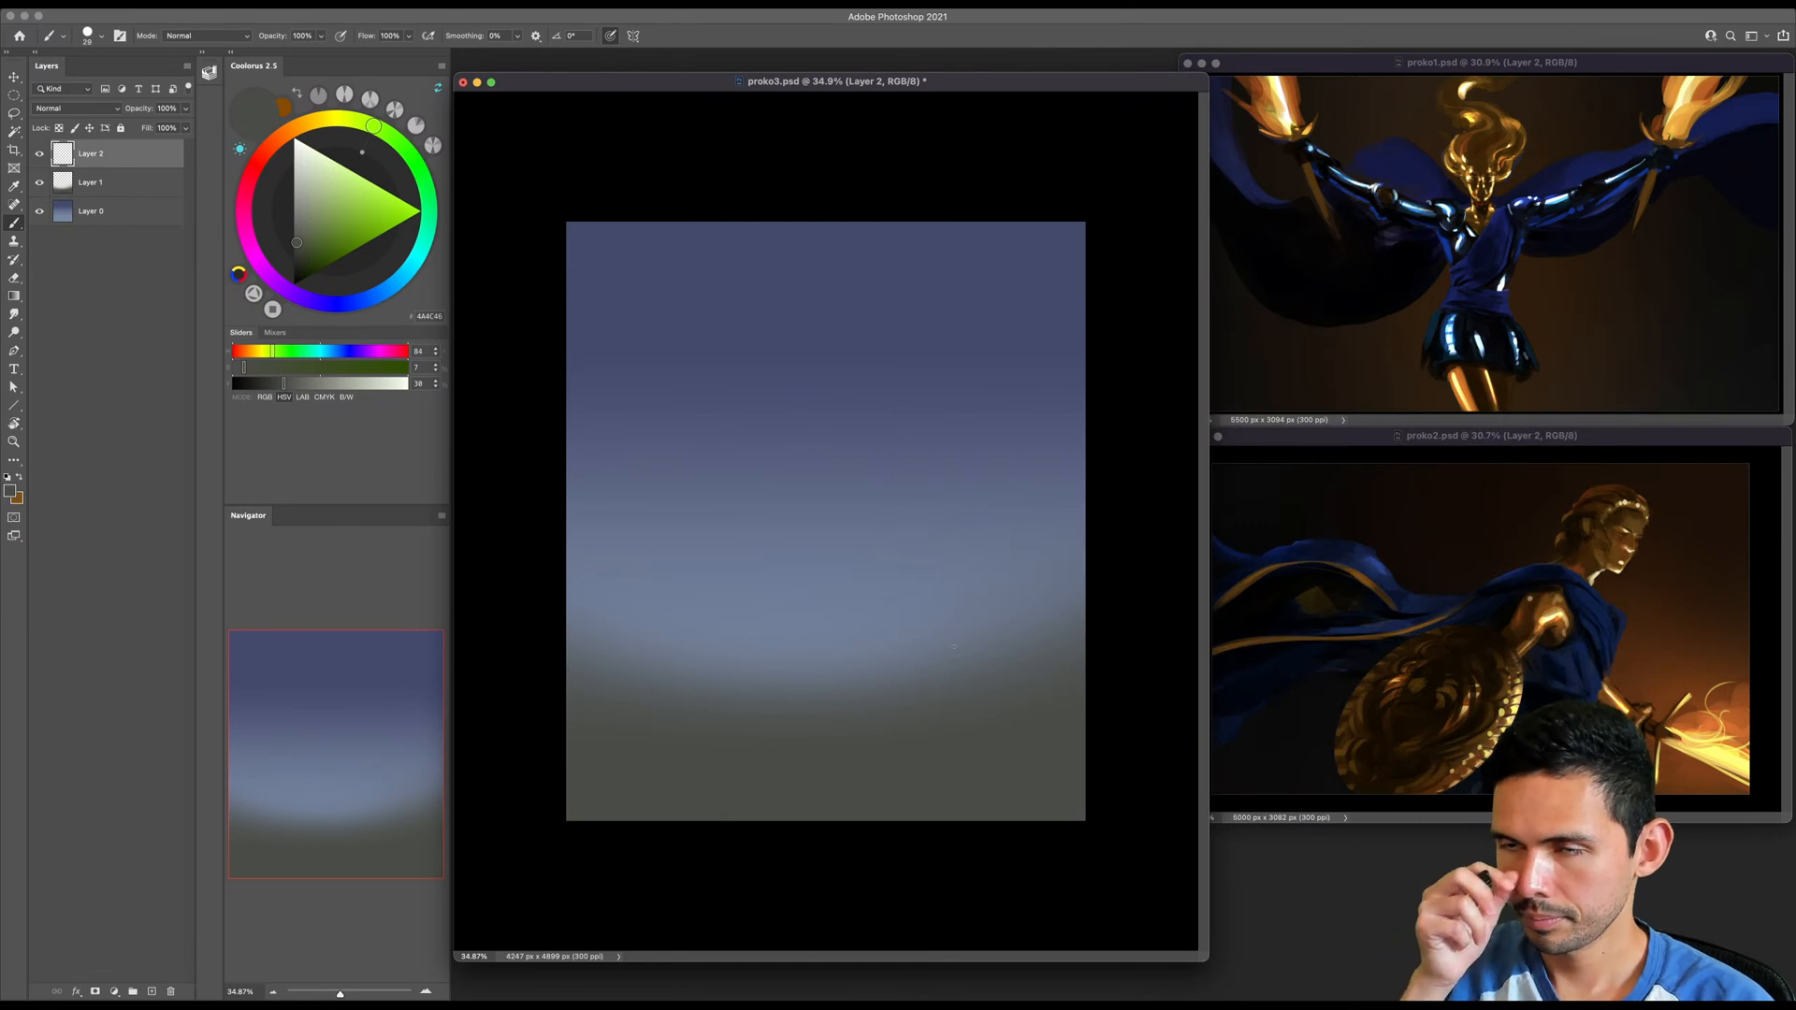
- Paint a dark golden-brown egg shape in the upper middle of the canvas on Layer 2
{"action": "left_click", "coordinate": [309, 124]}
{"action": "left_click", "coordinate": [338, 260]}
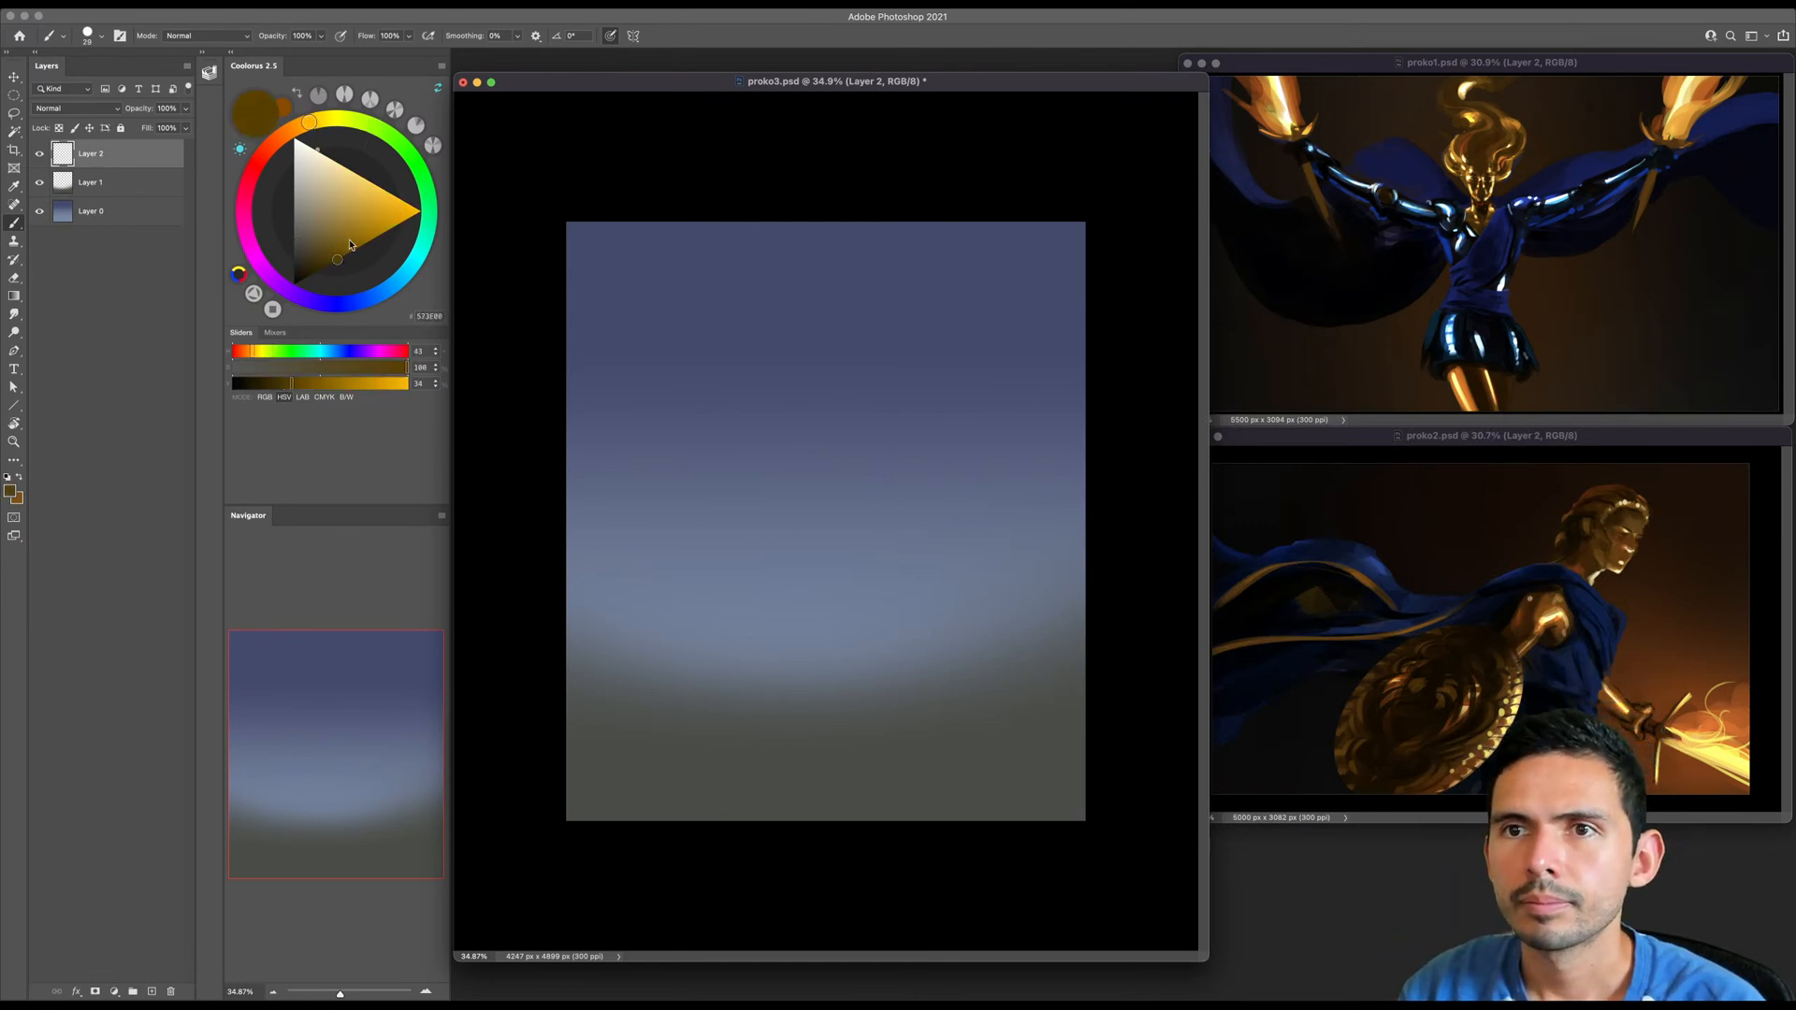
{"action": "key", "text": "bracketright"}
{"action": "key", "text": "bracketright"}
{"action": "key", "text": "bracketright"}
{"action": "key", "text": "bracketright"}
{"action": "key", "text": "bracketright"}
{"action": "key", "text": "bracketright"}
{"action": "key", "text": "bracketright"}
{"action": "mouse_move", "coordinate": [825, 384]}
{"action": "left_mouse_down"}
{"action": "mouse_move", "coordinate": [829, 367]}
{"action": "mouse_move", "coordinate": [818, 403]}
{"action": "mouse_move", "coordinate": [847, 420]}
{"action": "mouse_move", "coordinate": [883, 364]}
{"action": "mouse_move", "coordinate": [823, 473]}
{"action": "mouse_move", "coordinate": [874, 449]}
{"action": "left_mouse_up"}
{"action": "key", "text": "super+z"}
{"action": "key", "text": "bracketright"}
{"action": "key", "text": "bracketright"}
- Dab a light sky-blue reflection onto the upper part of the brown egg shape with a larger brush
{"action": "left_click", "coordinate": [398, 283]}
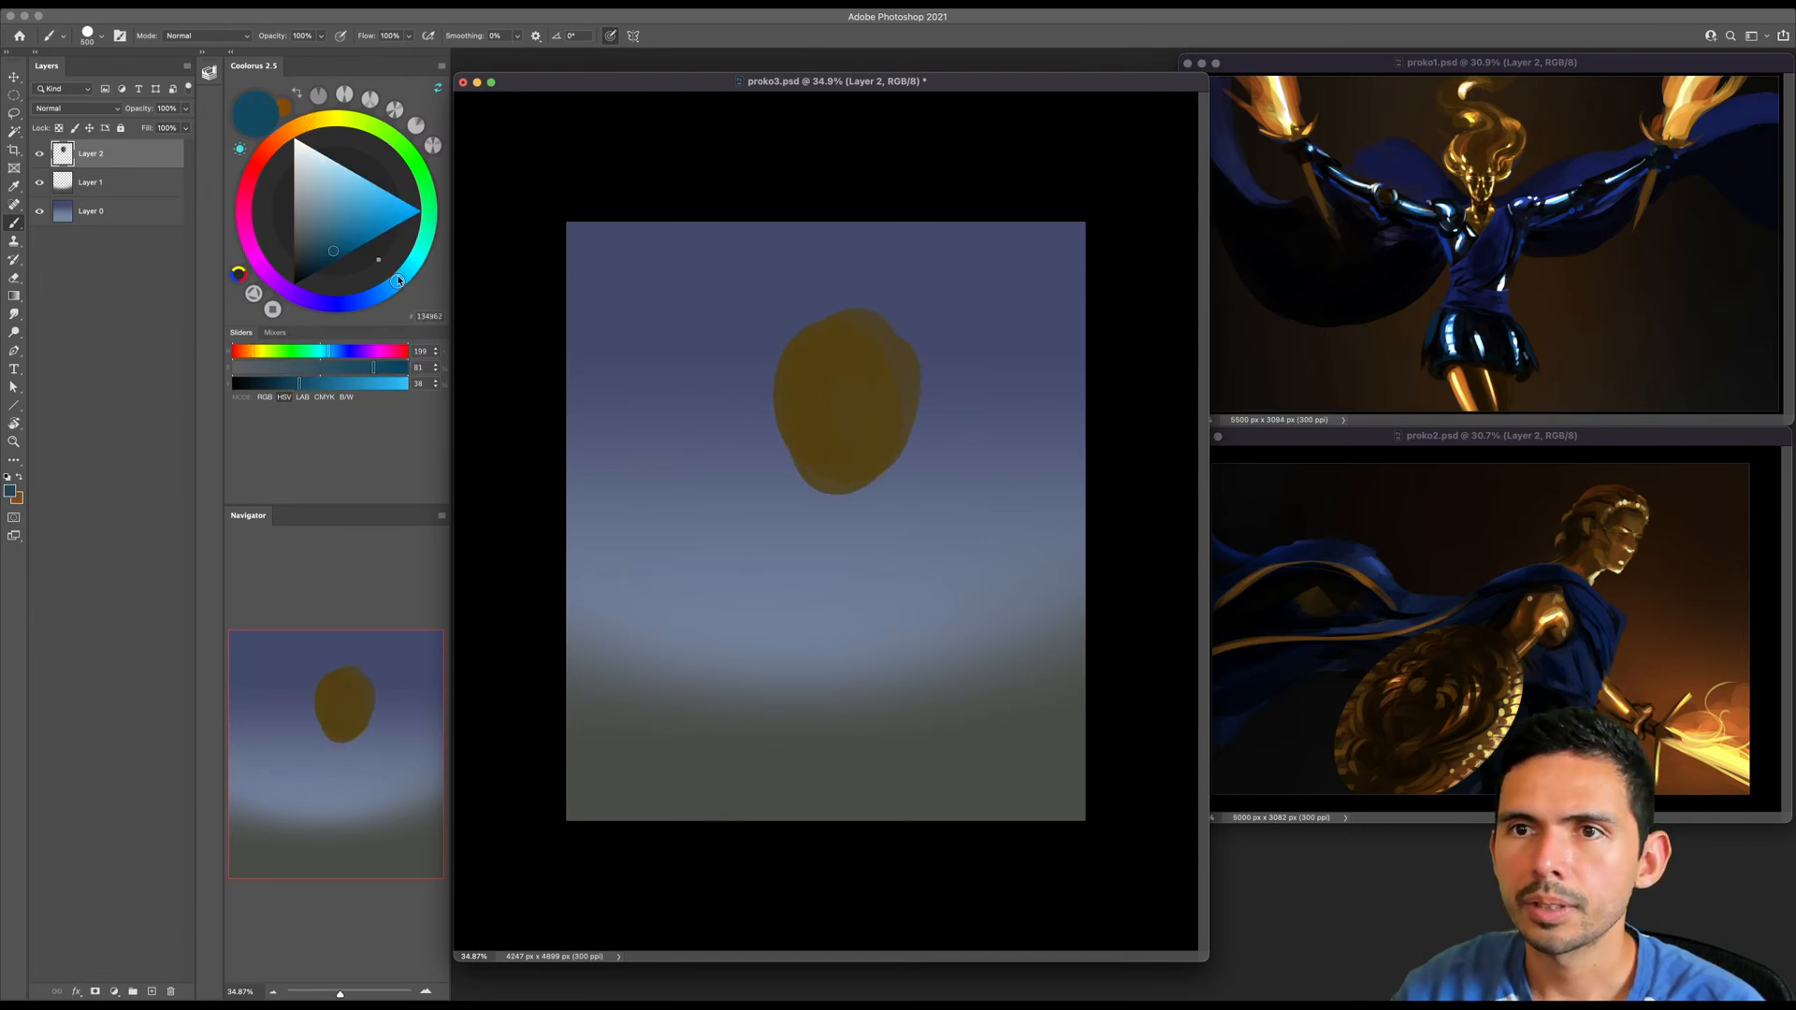
{"action": "left_click", "coordinate": [345, 180]}
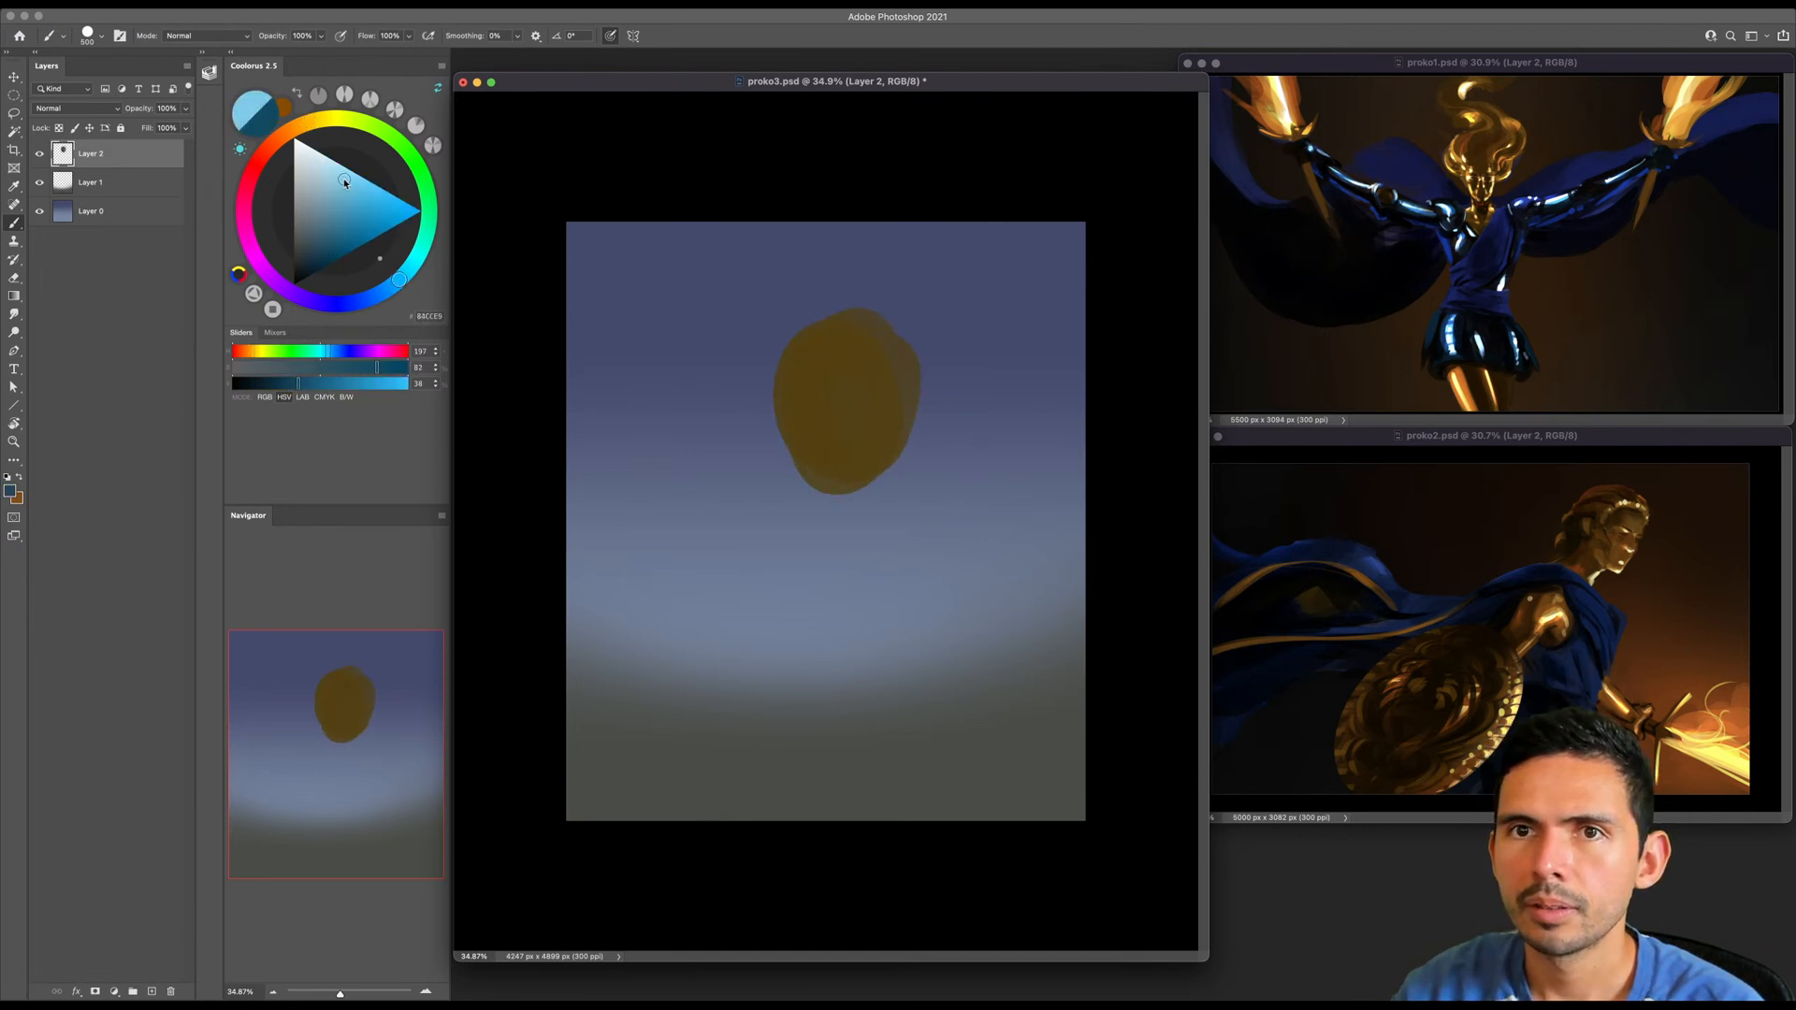
{"action": "key", "text": "bracketright"}
{"action": "key", "text": "bracketright"}
{"action": "key", "text": "bracketright"}
{"action": "key", "text": "bracketright"}
{"action": "left_click", "coordinate": [846, 372]}
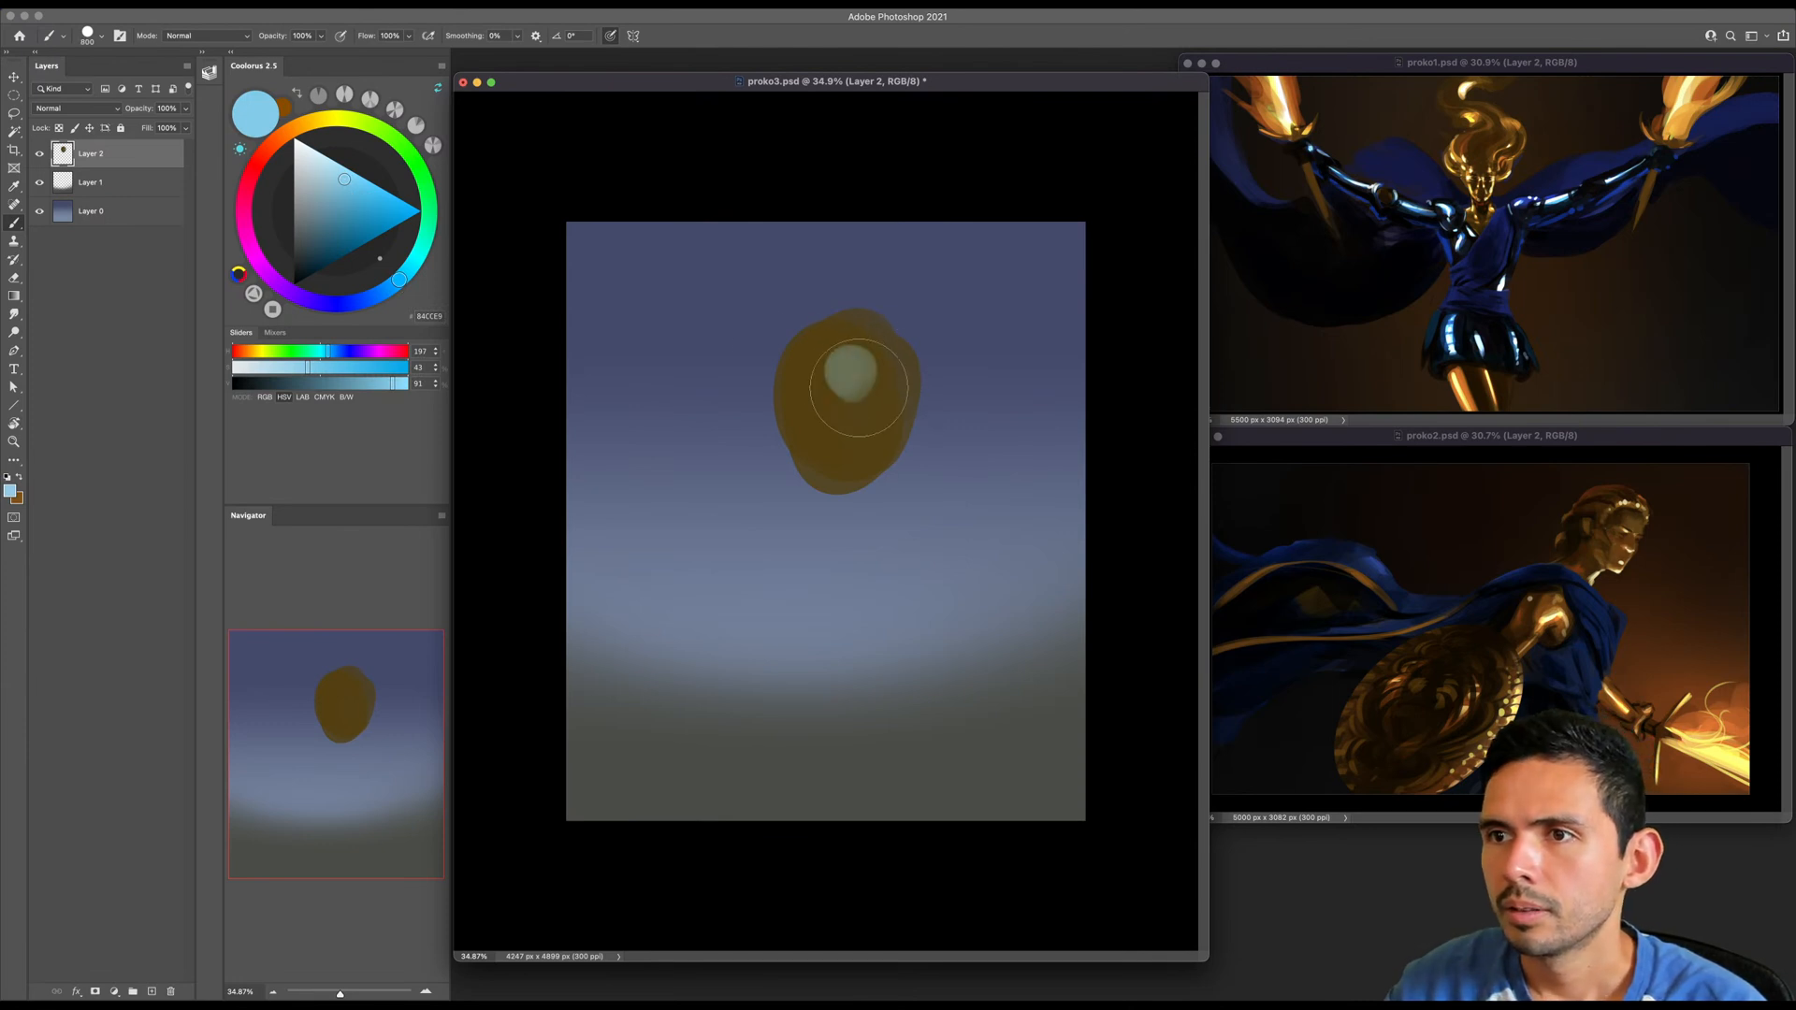
{"action": "key", "text": "ctrl+z"}
{"action": "key", "text": "bracketright"}
{"action": "key", "text": "bracketright"}
{"action": "left_click", "coordinate": [847, 374]}
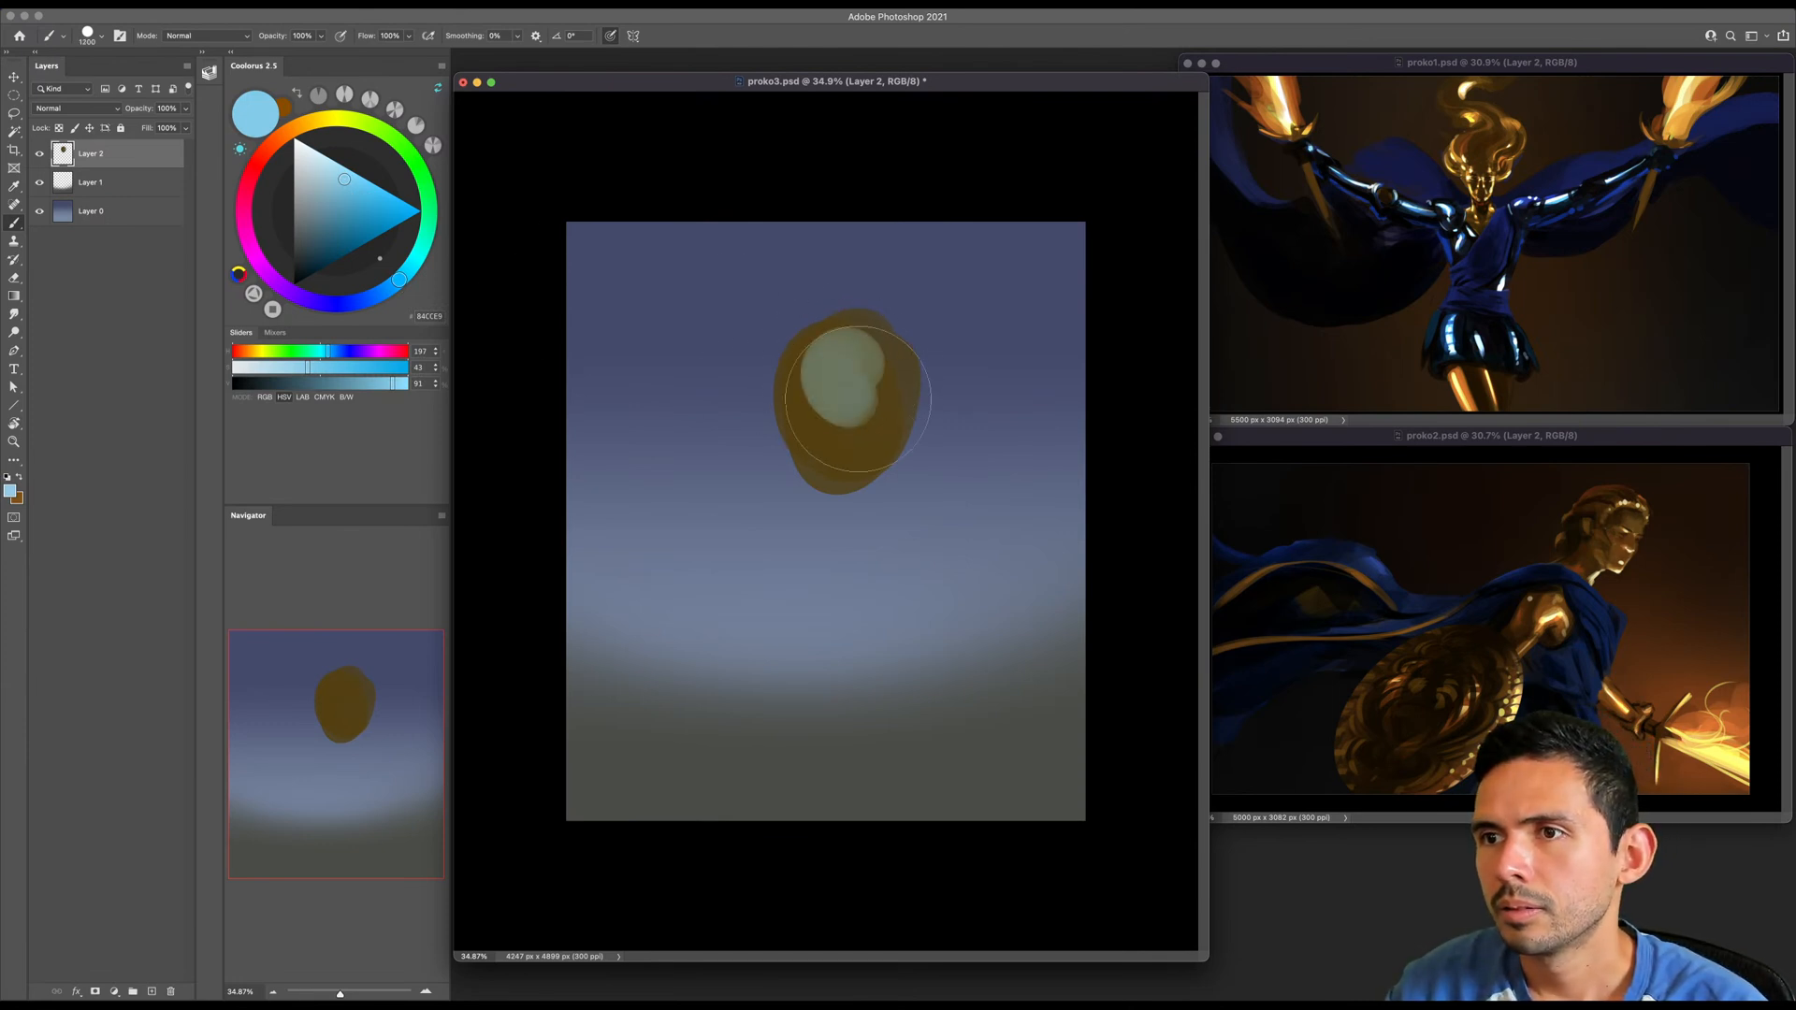
- Build the blue reflection into a darker teal circle on the egg shape
{"action": "left_click", "coordinate": [333, 248]}
{"action": "key", "text": "bracketleft"}
{"action": "left_click", "coordinate": [851, 378]}
{"action": "left_click_drag", "start_coordinate": [858, 371], "coordinate": [866, 384]}
- Shade the egg shape with a darker brown around the teal circle, along its sides and across its lower part
{"action": "left_click", "coordinate": [854, 436], "text": "alt"}
{"action": "left_click_drag", "start_coordinate": [324, 265], "coordinate": [310, 275]}
{"action": "key", "text": "bracketleft"}
{"action": "key", "text": "bracketleft"}
{"action": "key", "text": "bracketleft"}
{"action": "key", "text": "bracketleft"}
{"action": "key", "text": "bracketleft"}
{"action": "key", "text": "bracketleft"}
{"action": "key", "text": "bracketleft"}
{"action": "mouse_move", "coordinate": [796, 352]}
{"action": "left_mouse_down"}
{"action": "mouse_move", "coordinate": [839, 423]}
{"action": "mouse_move", "coordinate": [795, 385]}
{"action": "mouse_move", "coordinate": [826, 433]}
{"action": "mouse_move", "coordinate": [895, 399]}
{"action": "left_mouse_up"}
{"action": "key", "text": "super+z"}
{"action": "key", "text": "bracketleft"}
{"action": "mouse_move", "coordinate": [798, 341]}
{"action": "left_mouse_down"}
{"action": "mouse_move", "coordinate": [842, 434]}
{"action": "mouse_move", "coordinate": [896, 416]}
{"action": "mouse_move", "coordinate": [910, 377]}
{"action": "mouse_move", "coordinate": [817, 466]}
{"action": "left_mouse_up"}
{"action": "mouse_move", "coordinate": [904, 419]}
{"action": "left_mouse_down"}
{"action": "mouse_move", "coordinate": [870, 470]}
{"action": "mouse_move", "coordinate": [786, 372]}
{"action": "mouse_move", "coordinate": [807, 336]}
{"action": "left_mouse_up"}
{"action": "left_click", "coordinate": [853, 451], "text": "alt"}
{"action": "key", "text": "bracketright"}
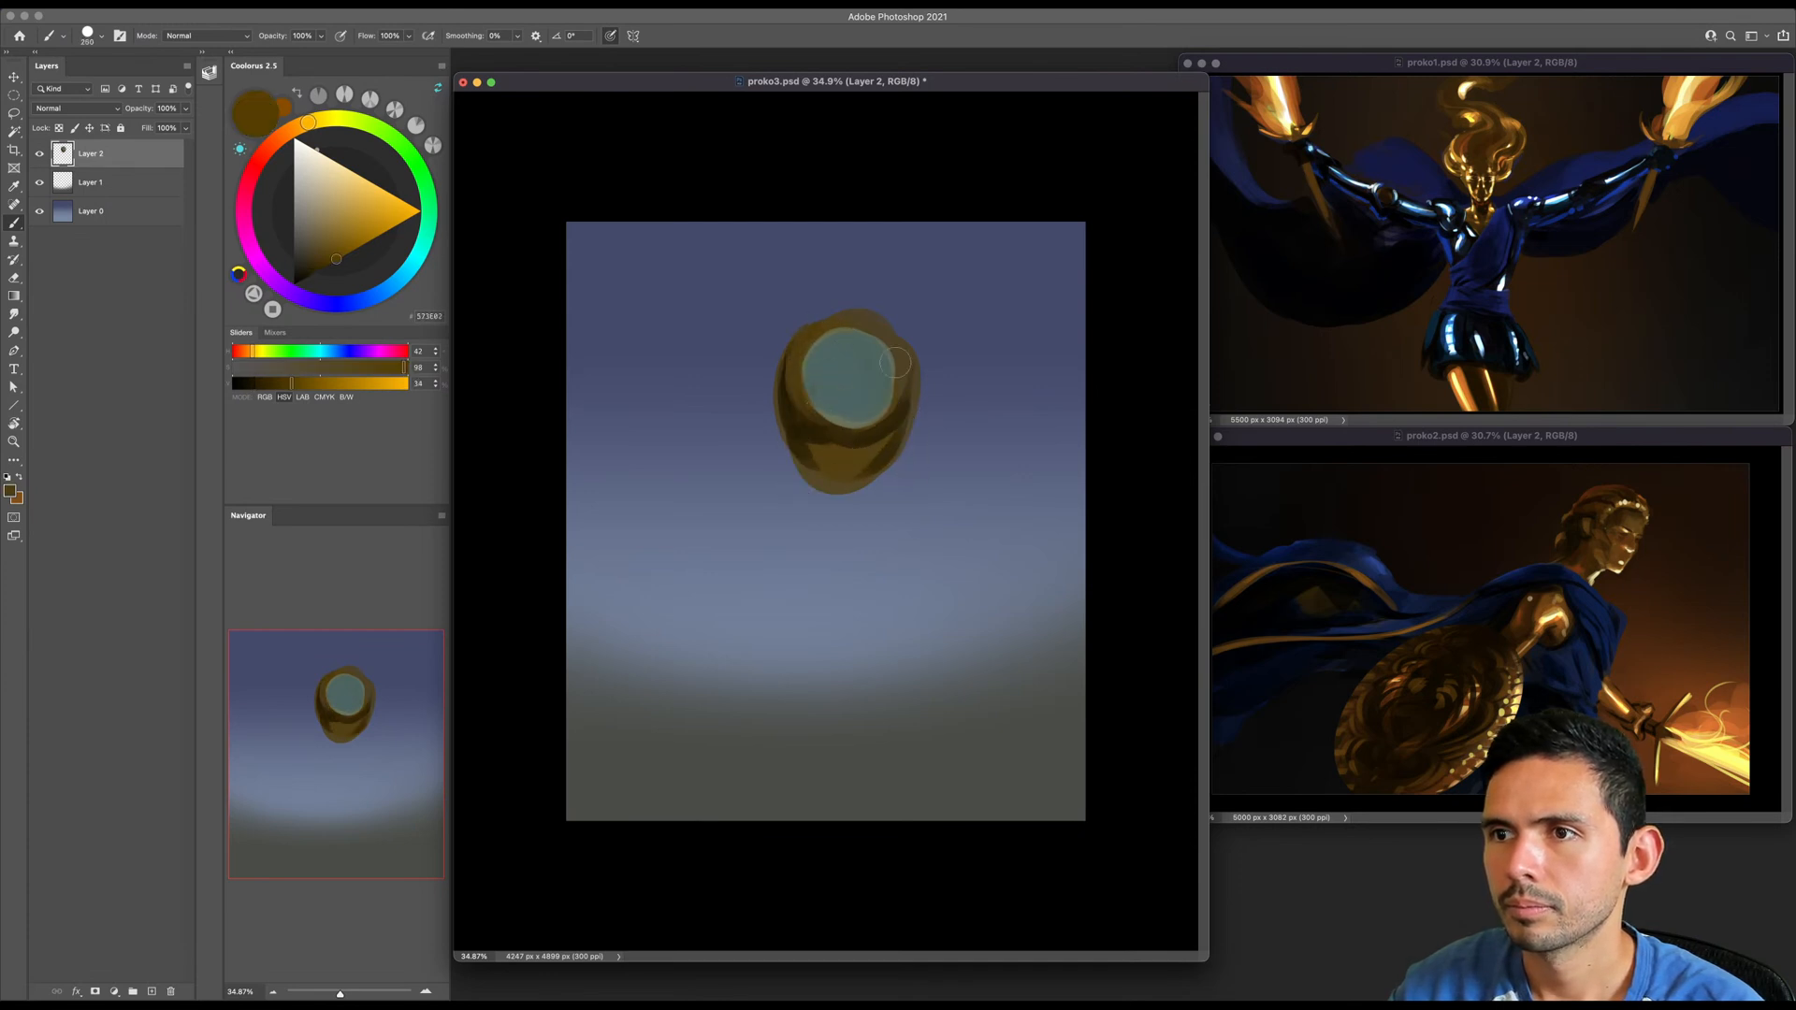
- Place a small pale cream highlight on the upper edge of the teal circle
{"action": "left_click", "coordinate": [326, 170]}
{"action": "left_click", "coordinate": [324, 155]}
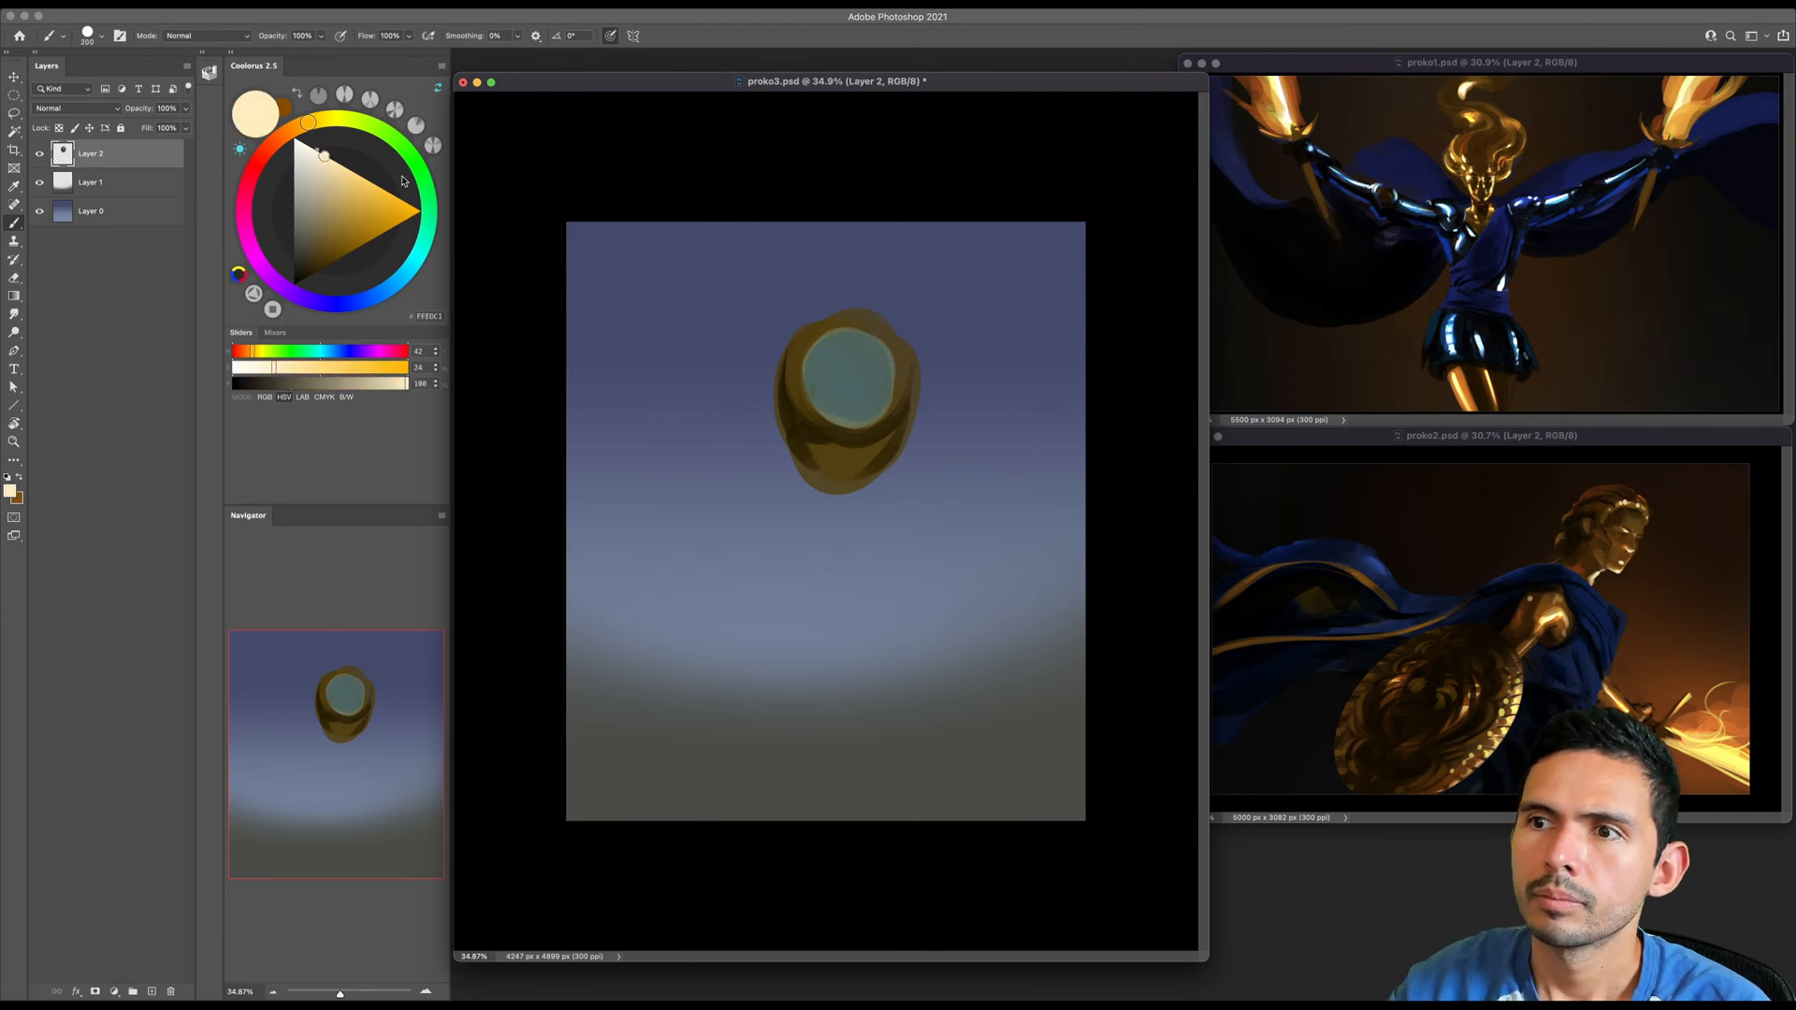
{"action": "key", "text": "bracketleft"}
{"action": "key", "text": "bracketleft"}
{"action": "key", "text": "bracketleft"}
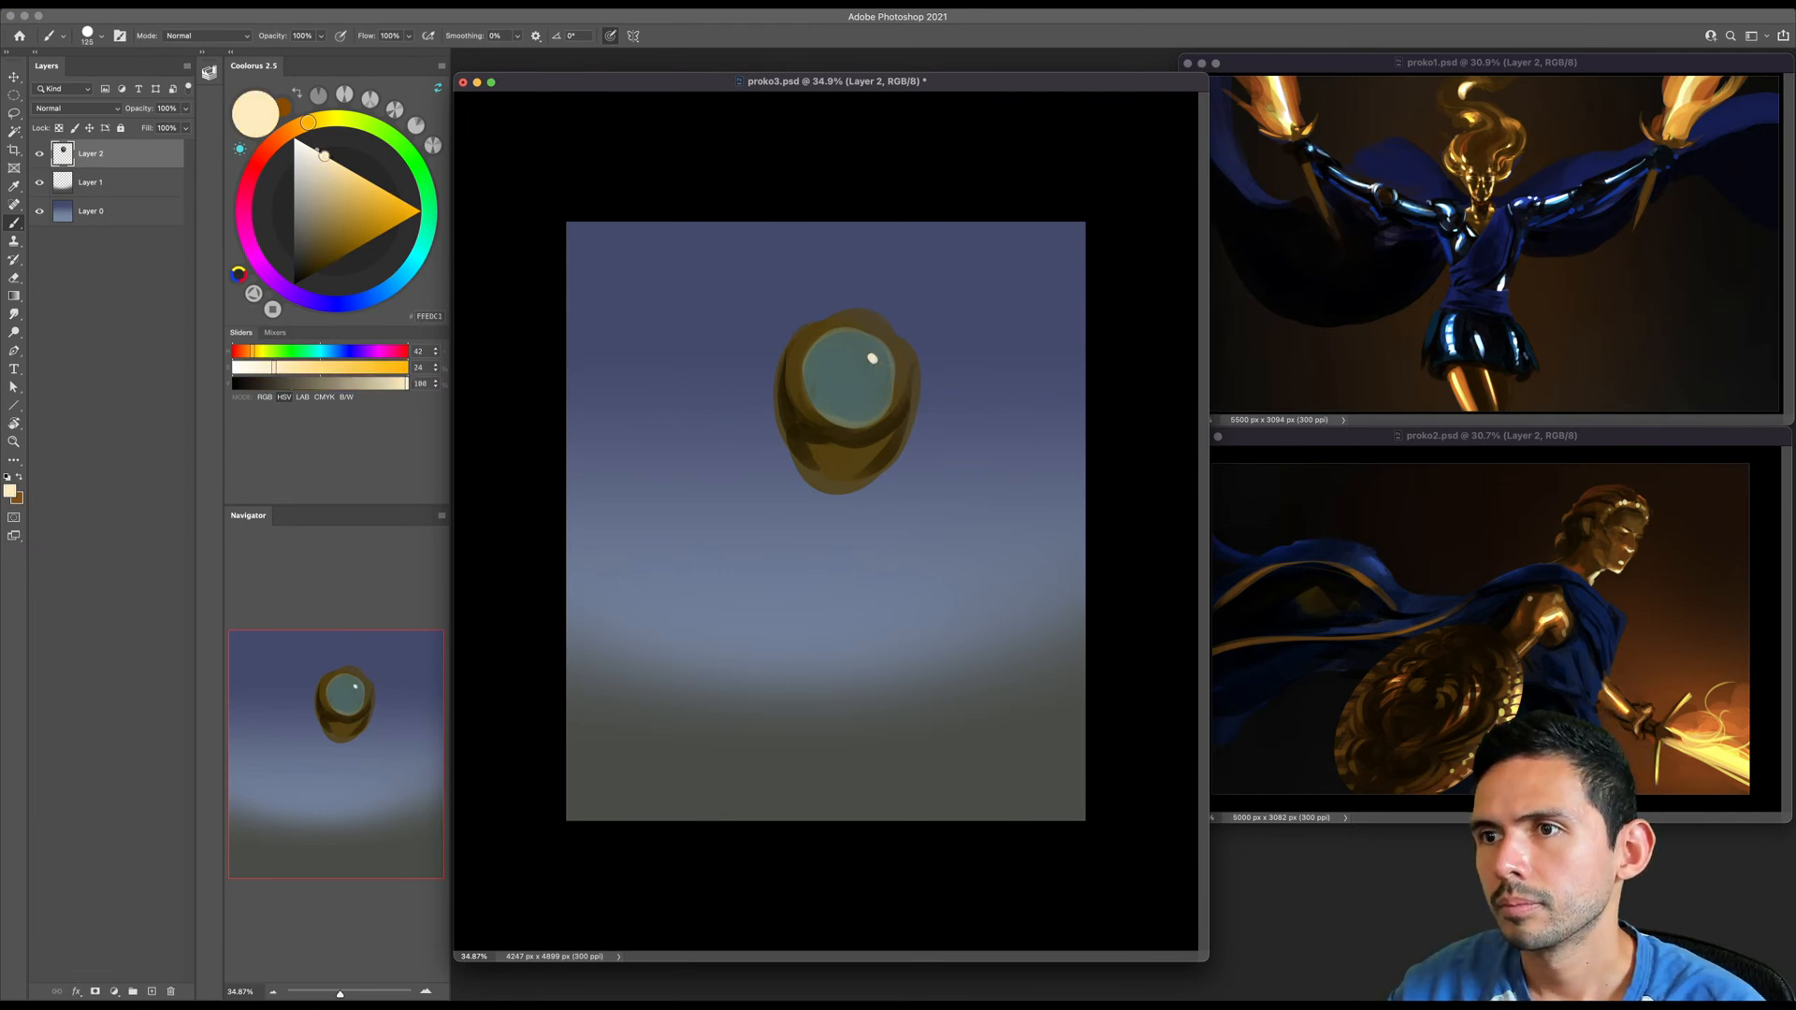
{"action": "left_click", "coordinate": [872, 357]}
- Add a thin cream rim light along the egg shape's top edge and a soft glint beside the highlight
{"action": "key", "text": "bracketleft"}
{"action": "key", "text": "bracketleft"}
{"action": "key", "text": "bracketleft"}
{"action": "key", "text": "bracketleft"}
{"action": "key", "text": "bracketleft"}
{"action": "key", "text": "bracketleft"}
{"action": "key", "text": "bracketleft"}
{"action": "key", "text": "bracketleft"}
{"action": "left_click_drag", "start_coordinate": [915, 372], "coordinate": [788, 329]}
{"action": "key", "text": "super+z"}
{"action": "key", "text": "bracketright"}
{"action": "key", "text": "bracketright"}
{"action": "key", "text": "bracketright"}
{"action": "mouse_move", "coordinate": [910, 355]}
{"action": "left_mouse_down"}
{"action": "mouse_move", "coordinate": [791, 346]}
{"action": "mouse_move", "coordinate": [888, 322]}
{"action": "mouse_move", "coordinate": [777, 369]}
{"action": "mouse_move", "coordinate": [902, 342]}
{"action": "mouse_move", "coordinate": [899, 424]}
{"action": "mouse_move", "coordinate": [890, 356]}
{"action": "mouse_move", "coordinate": [828, 323]}
{"action": "mouse_move", "coordinate": [893, 348]}
{"action": "left_mouse_up"}
{"action": "key", "text": "bracketright"}
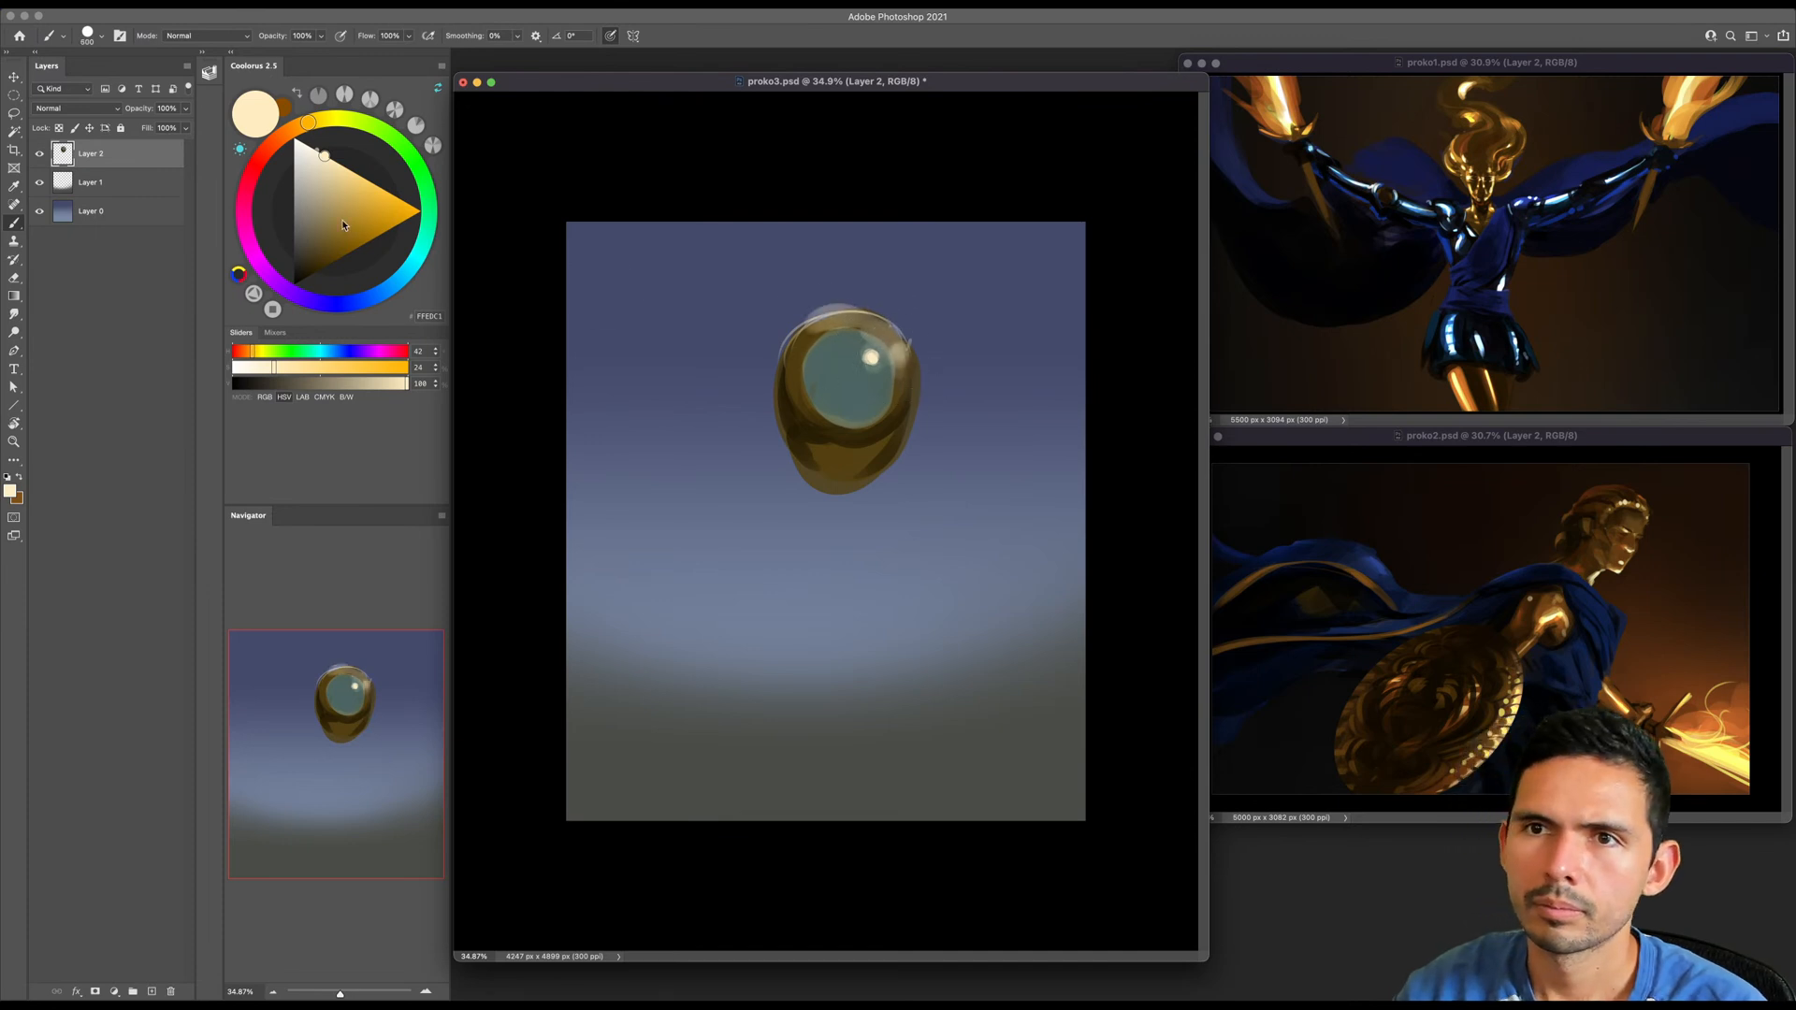
{"action": "left_click", "coordinate": [802, 320], "text": "alt"}
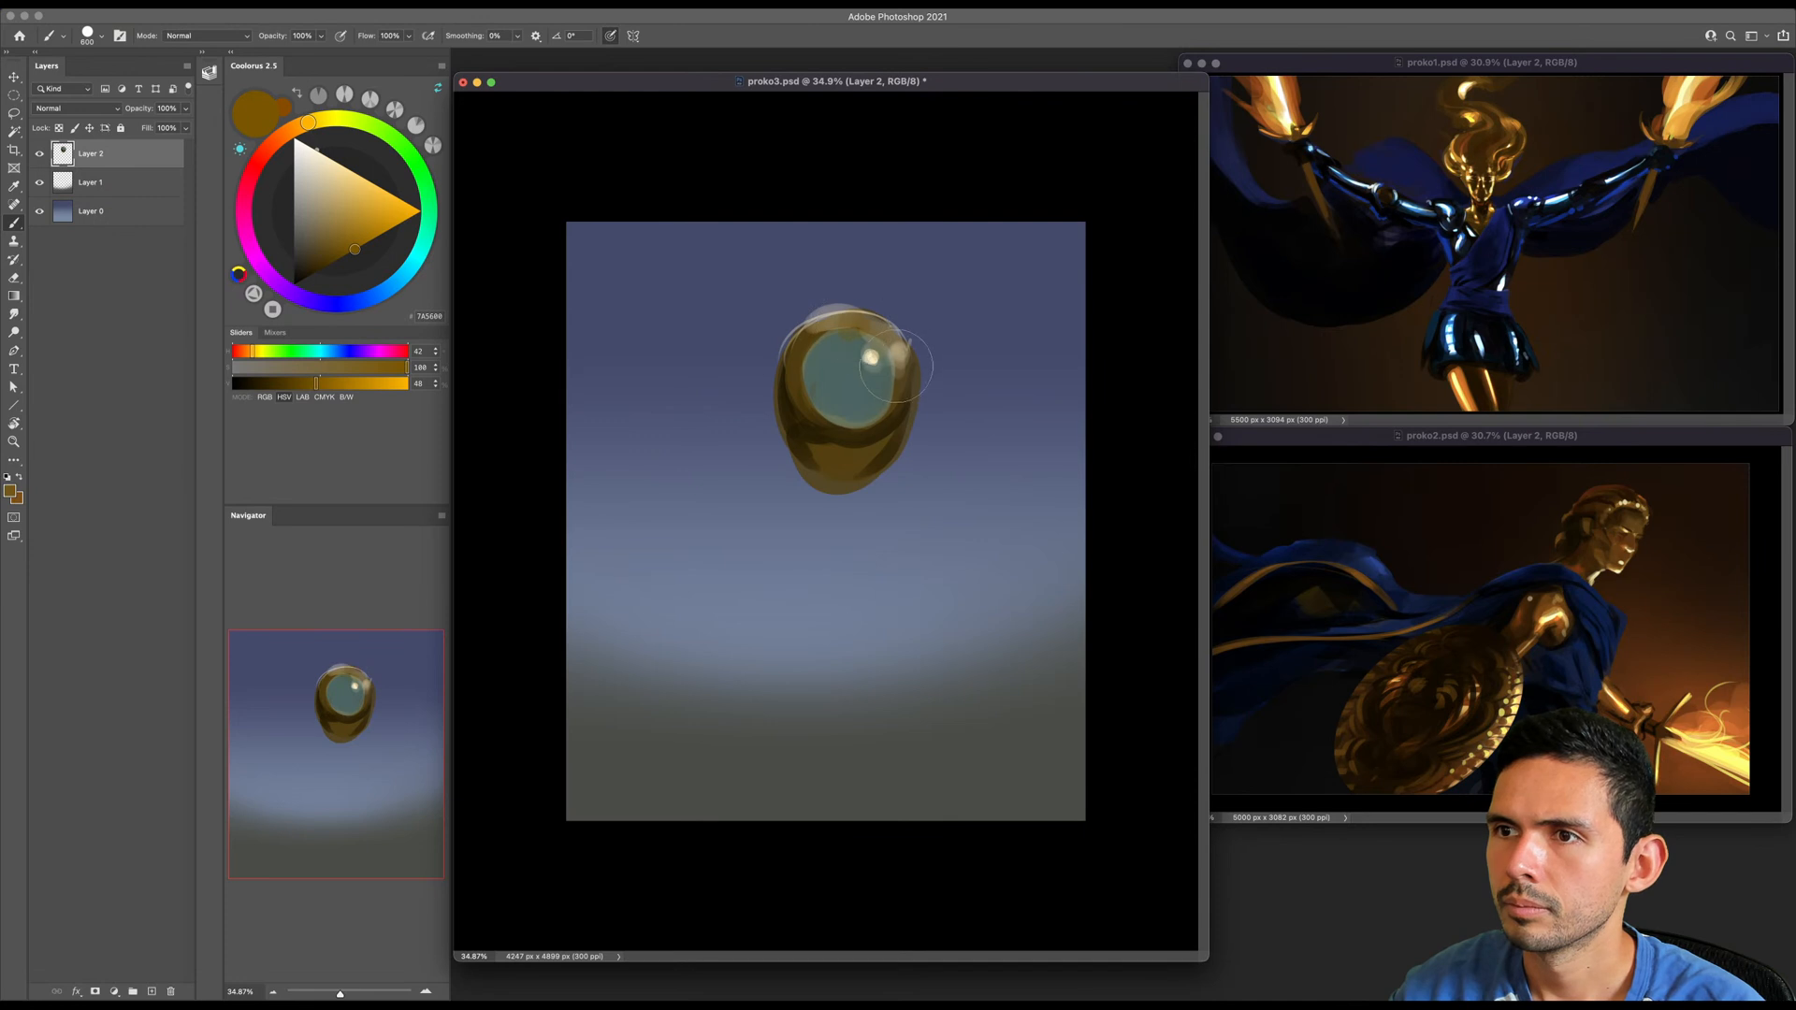
- Glaze a dark reddish brown over the lower part of the egg shape
{"action": "key", "text": "bracketleft"}
{"action": "key", "text": "bracketleft"}
{"action": "left_click", "coordinate": [280, 131]}
{"action": "left_click_drag", "start_coordinate": [280, 129], "coordinate": [275, 141]}
{"action": "left_click", "coordinate": [348, 253]}
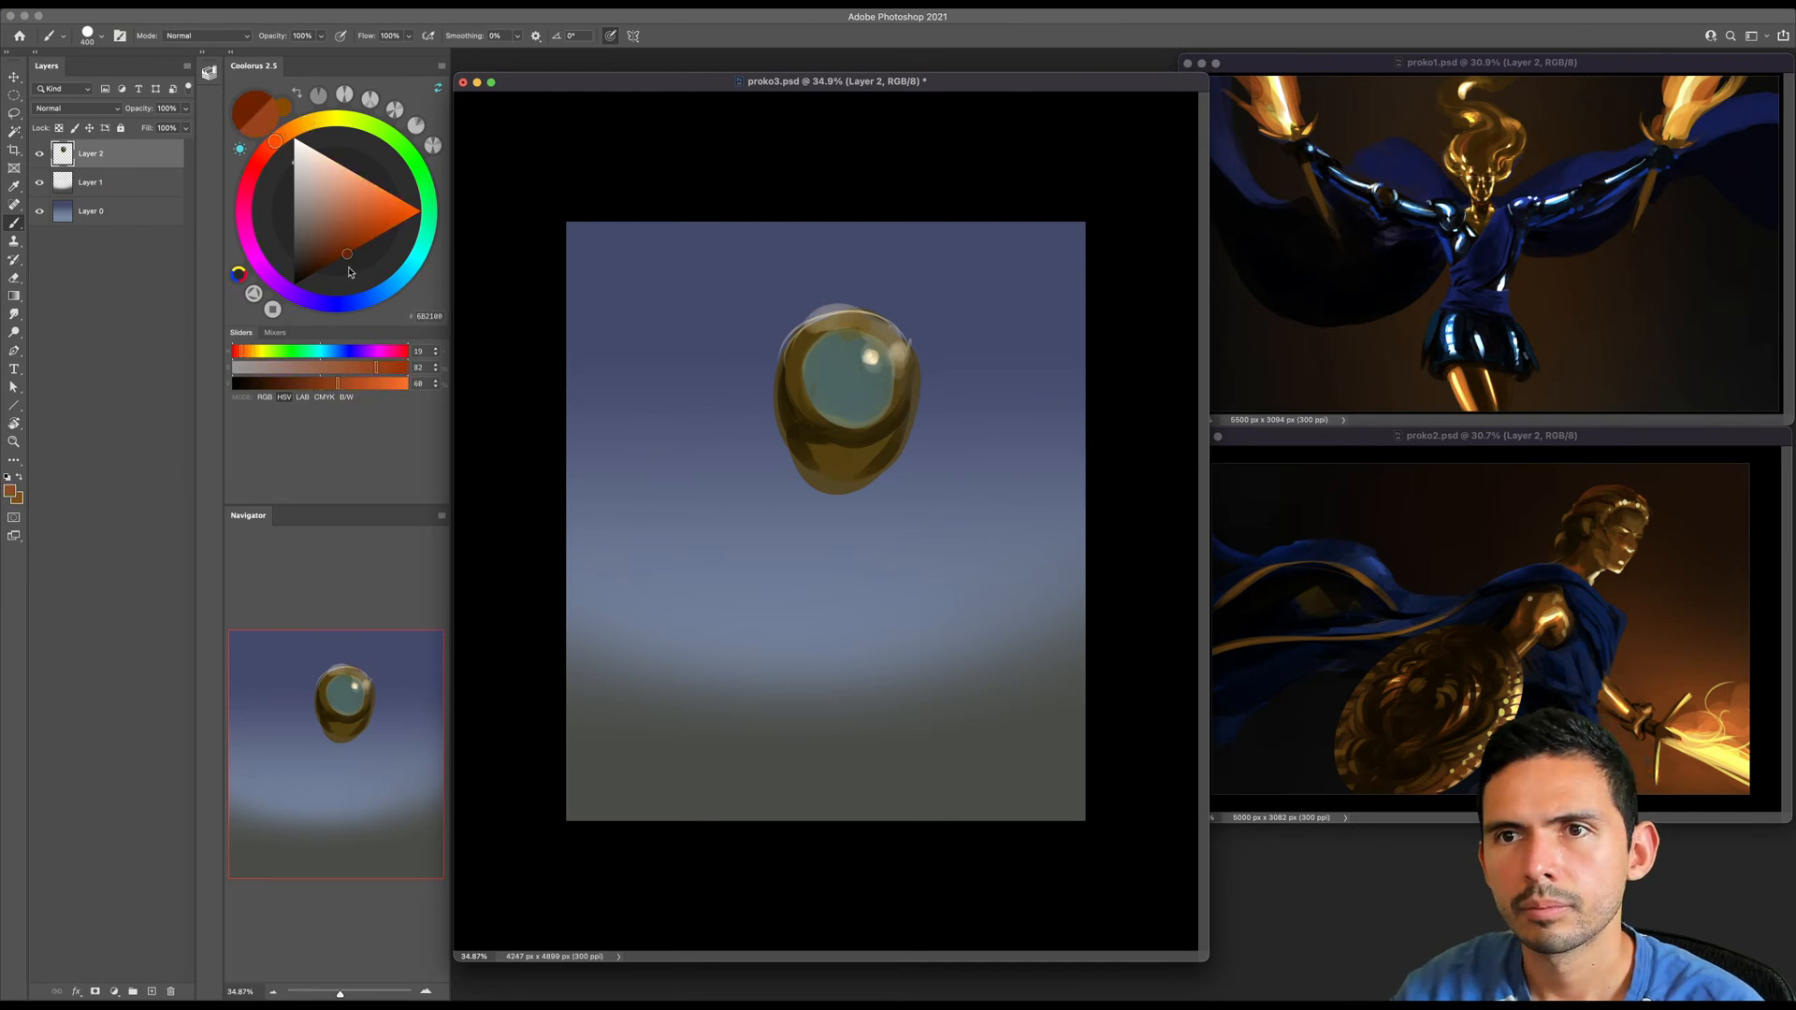
{"action": "key", "text": "bracketright"}
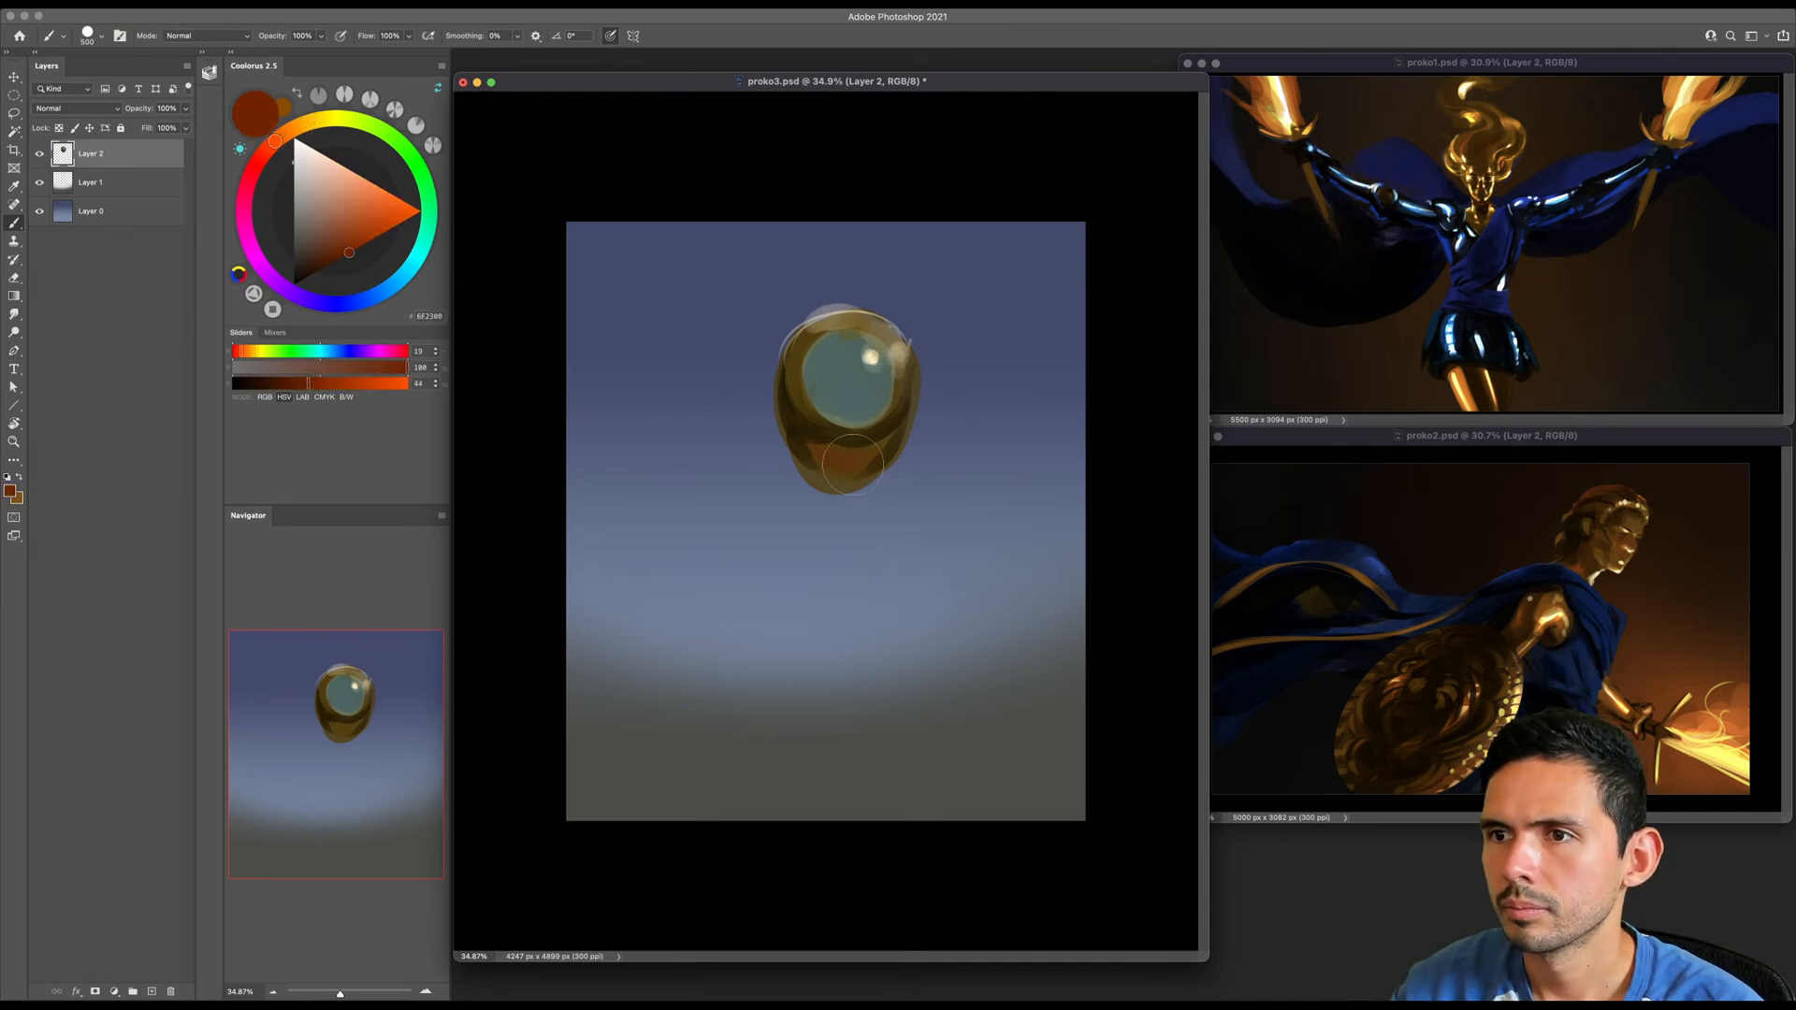
{"action": "key", "text": "bracketleft"}
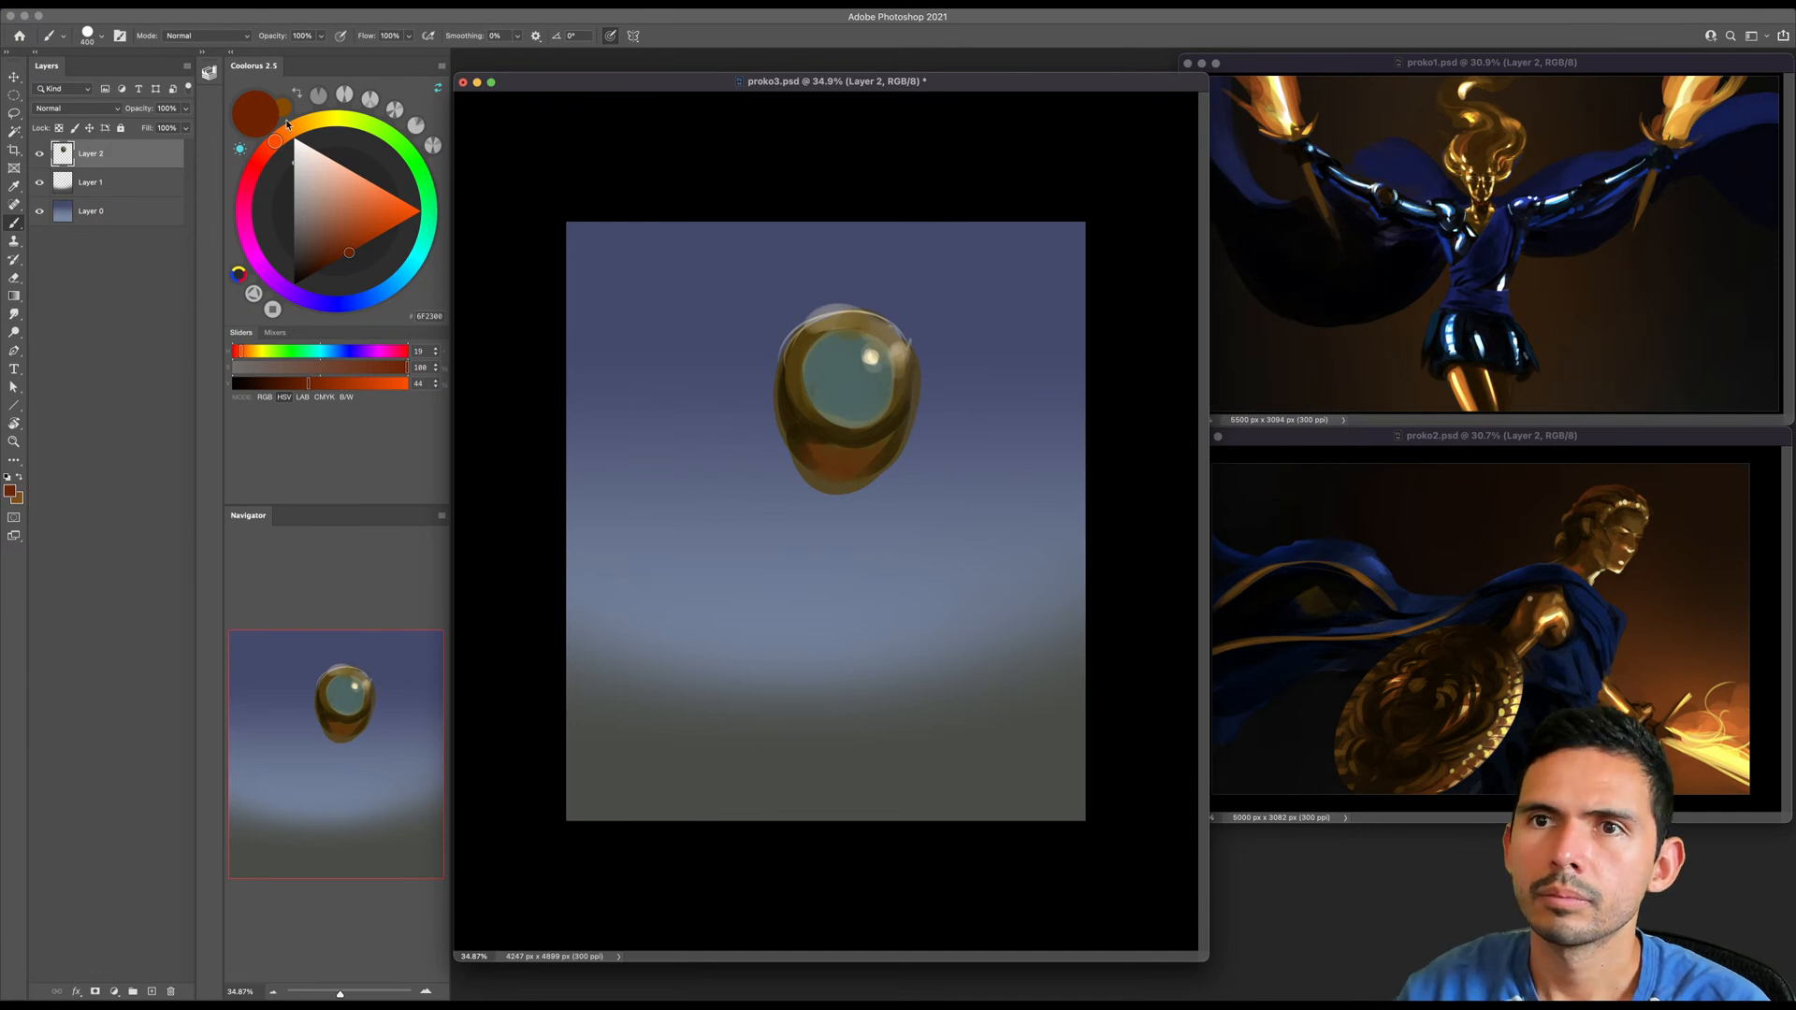
- Brush warm orange-brown reflections along the sides and lower part of the egg shape, and shift it slightly down
{"action": "left_click", "coordinate": [295, 128]}
{"action": "left_click", "coordinate": [374, 239]}
{"action": "mouse_move", "coordinate": [788, 413]}
{"action": "left_mouse_down"}
{"action": "mouse_move", "coordinate": [847, 445]}
{"action": "mouse_move", "coordinate": [898, 422]}
{"action": "mouse_move", "coordinate": [799, 451]}
{"action": "mouse_move", "coordinate": [894, 459]}
{"action": "left_mouse_up"}
{"action": "key", "text": "v"}
- Create a new layer above the egg study, hide Layer 2, and switch back to the brush
{"action": "key", "text": "e"}
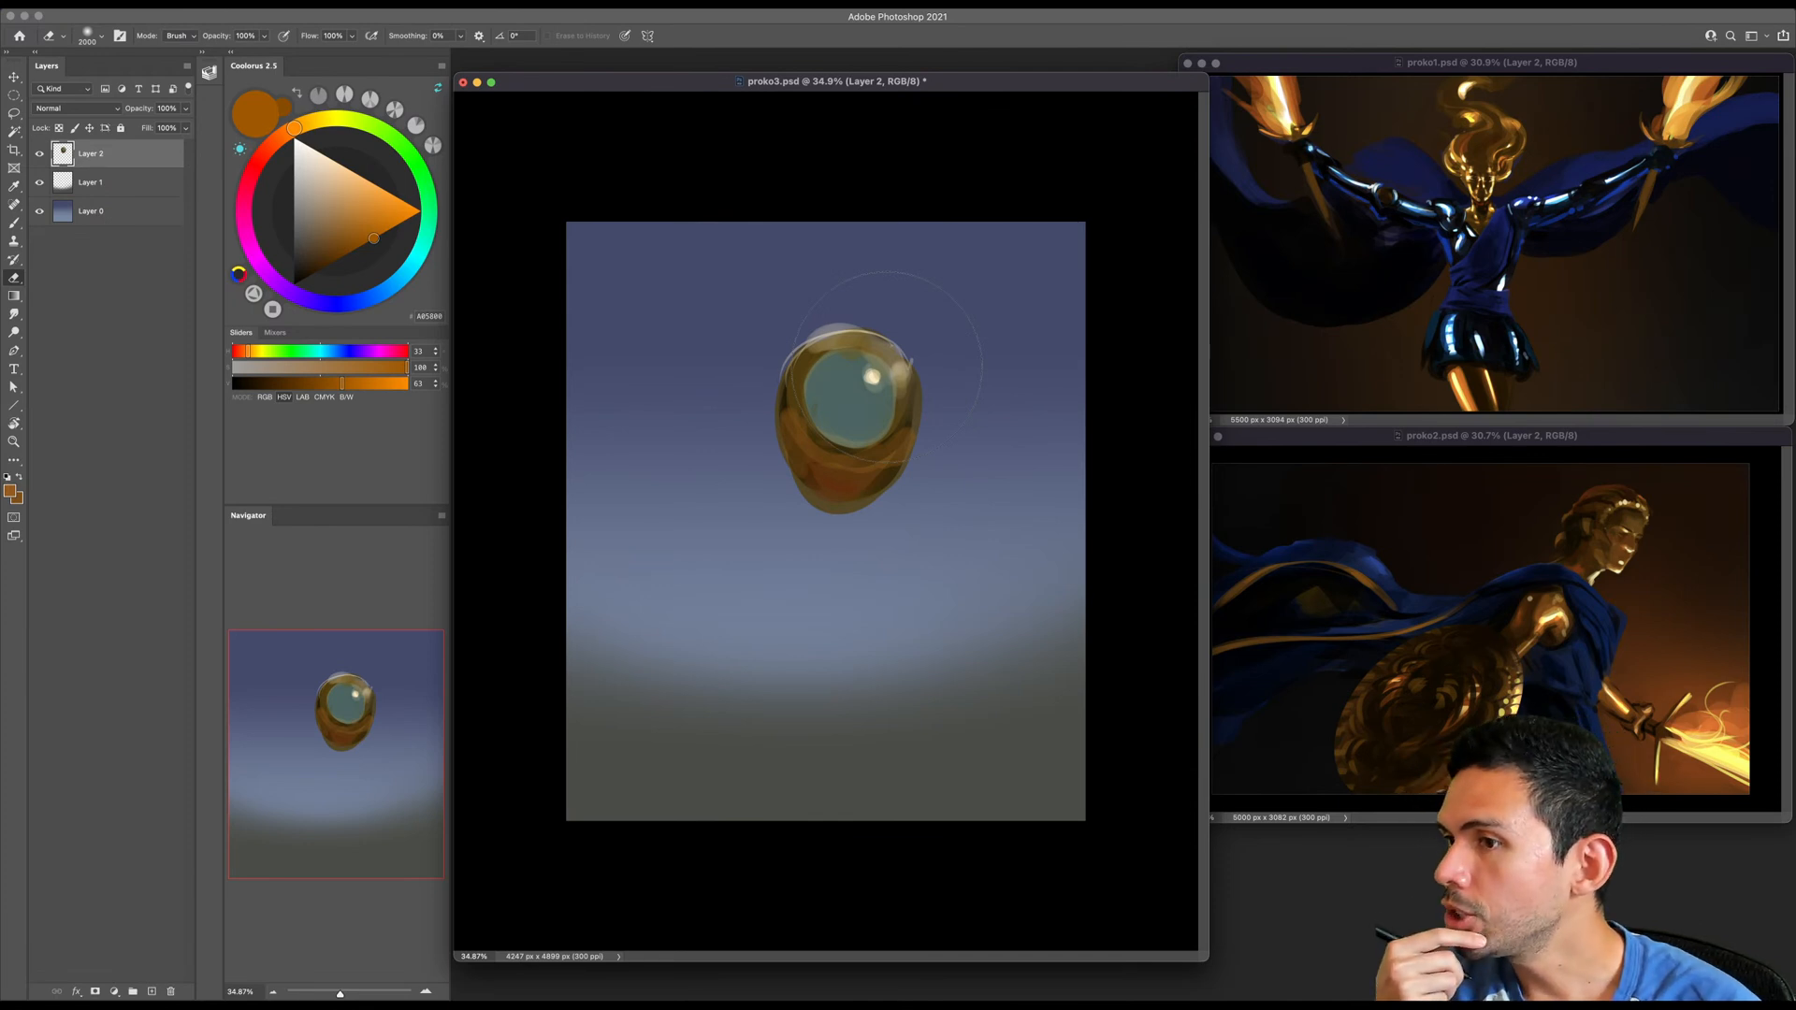
{"action": "key", "text": "bracketright"}
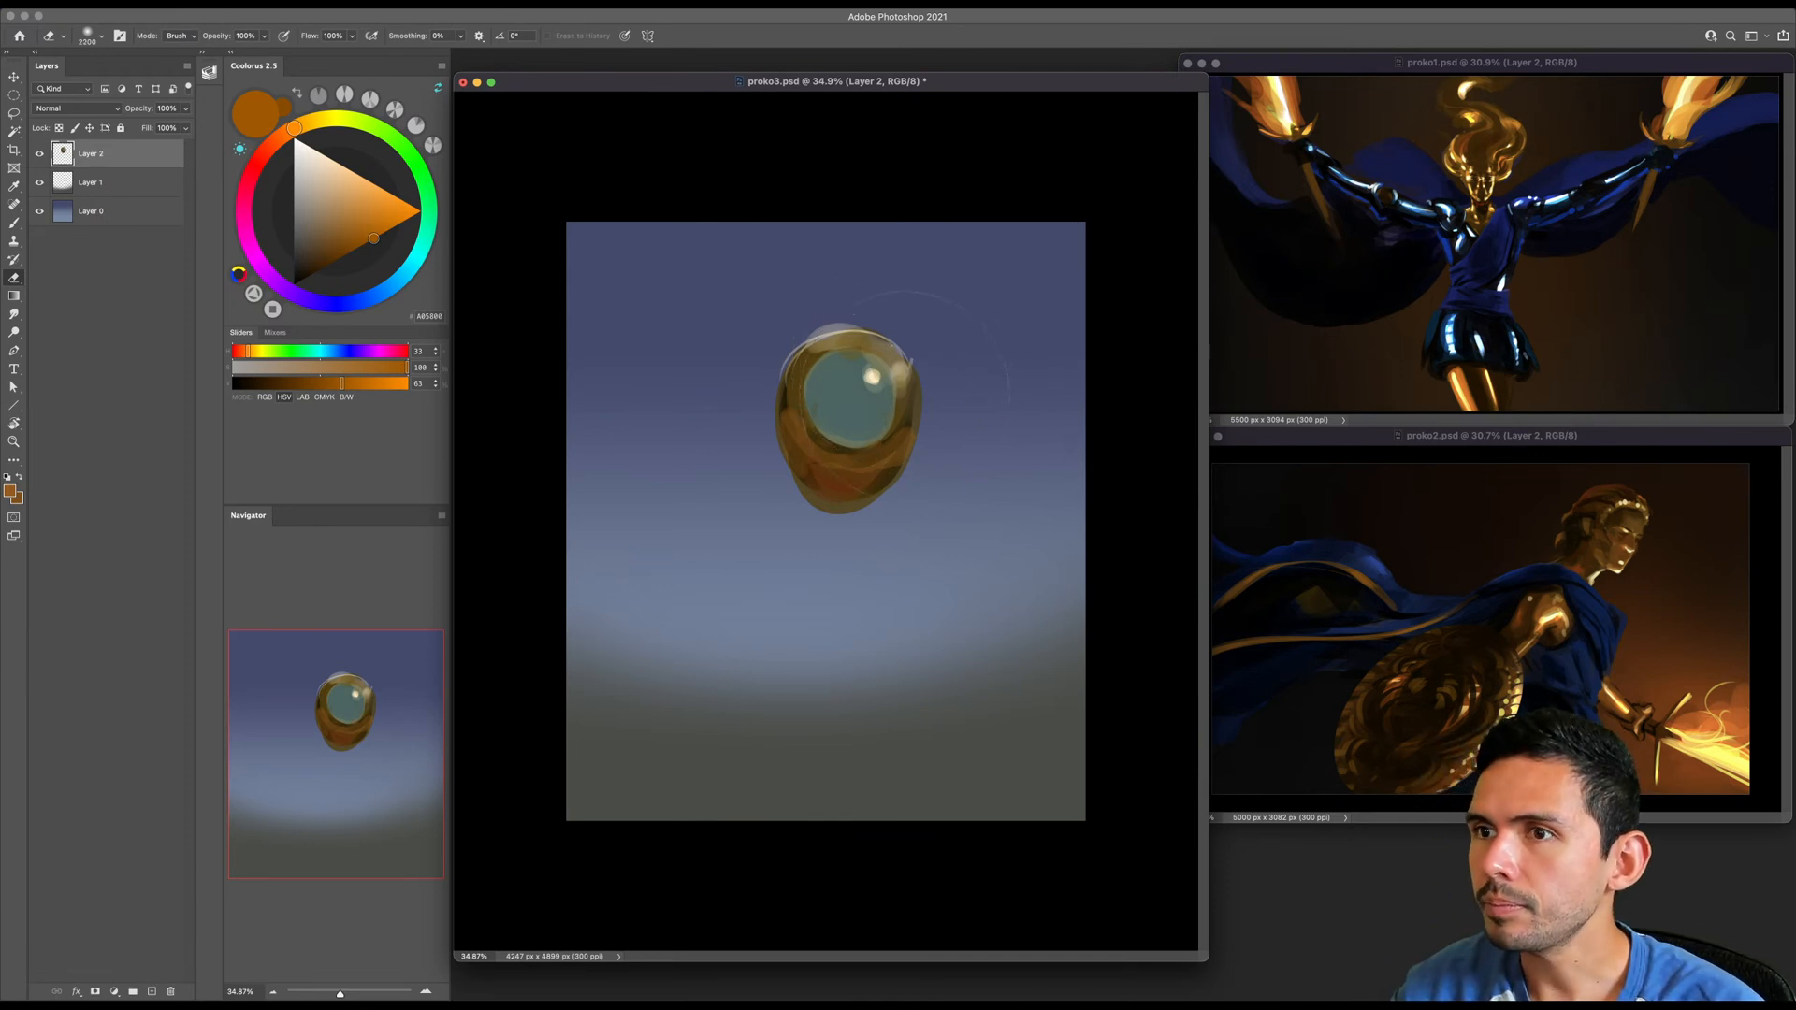
{"action": "key", "text": "super+alt+shift+n"}
{"action": "right_click", "coordinate": [899, 327]}
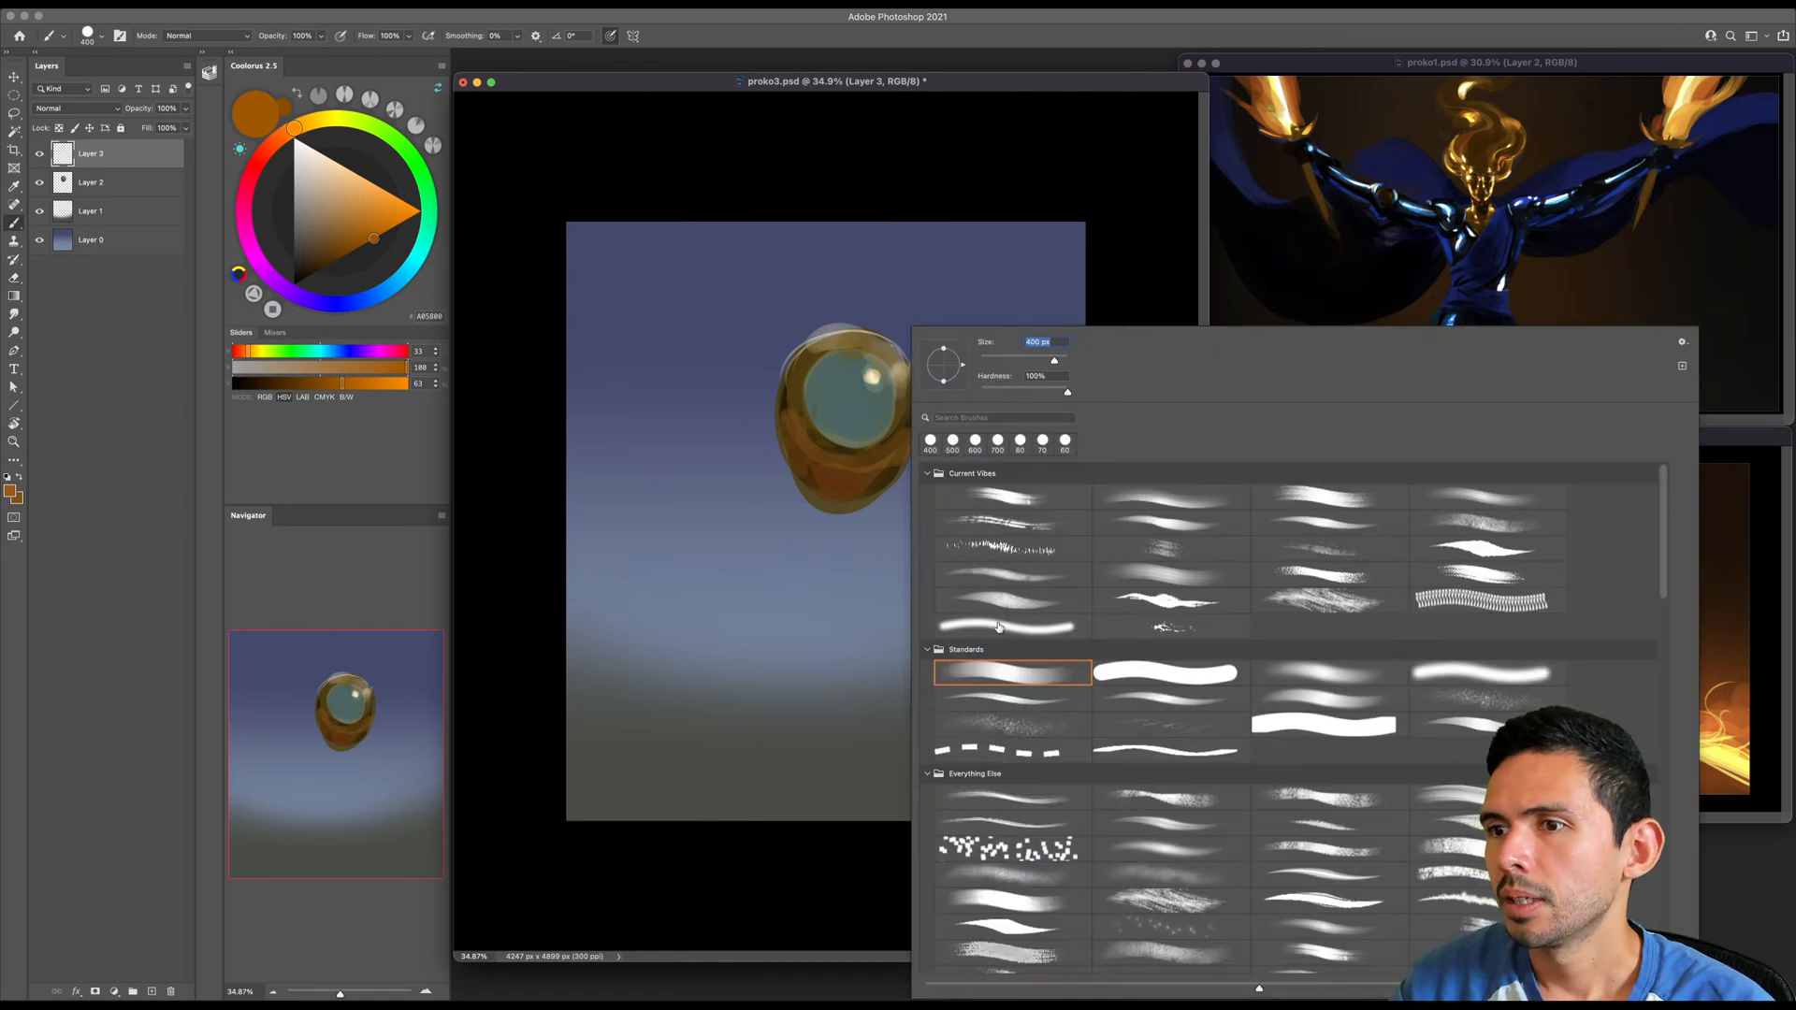
{"action": "key", "text": "Escape"}
{"action": "key", "text": "bracketright"}
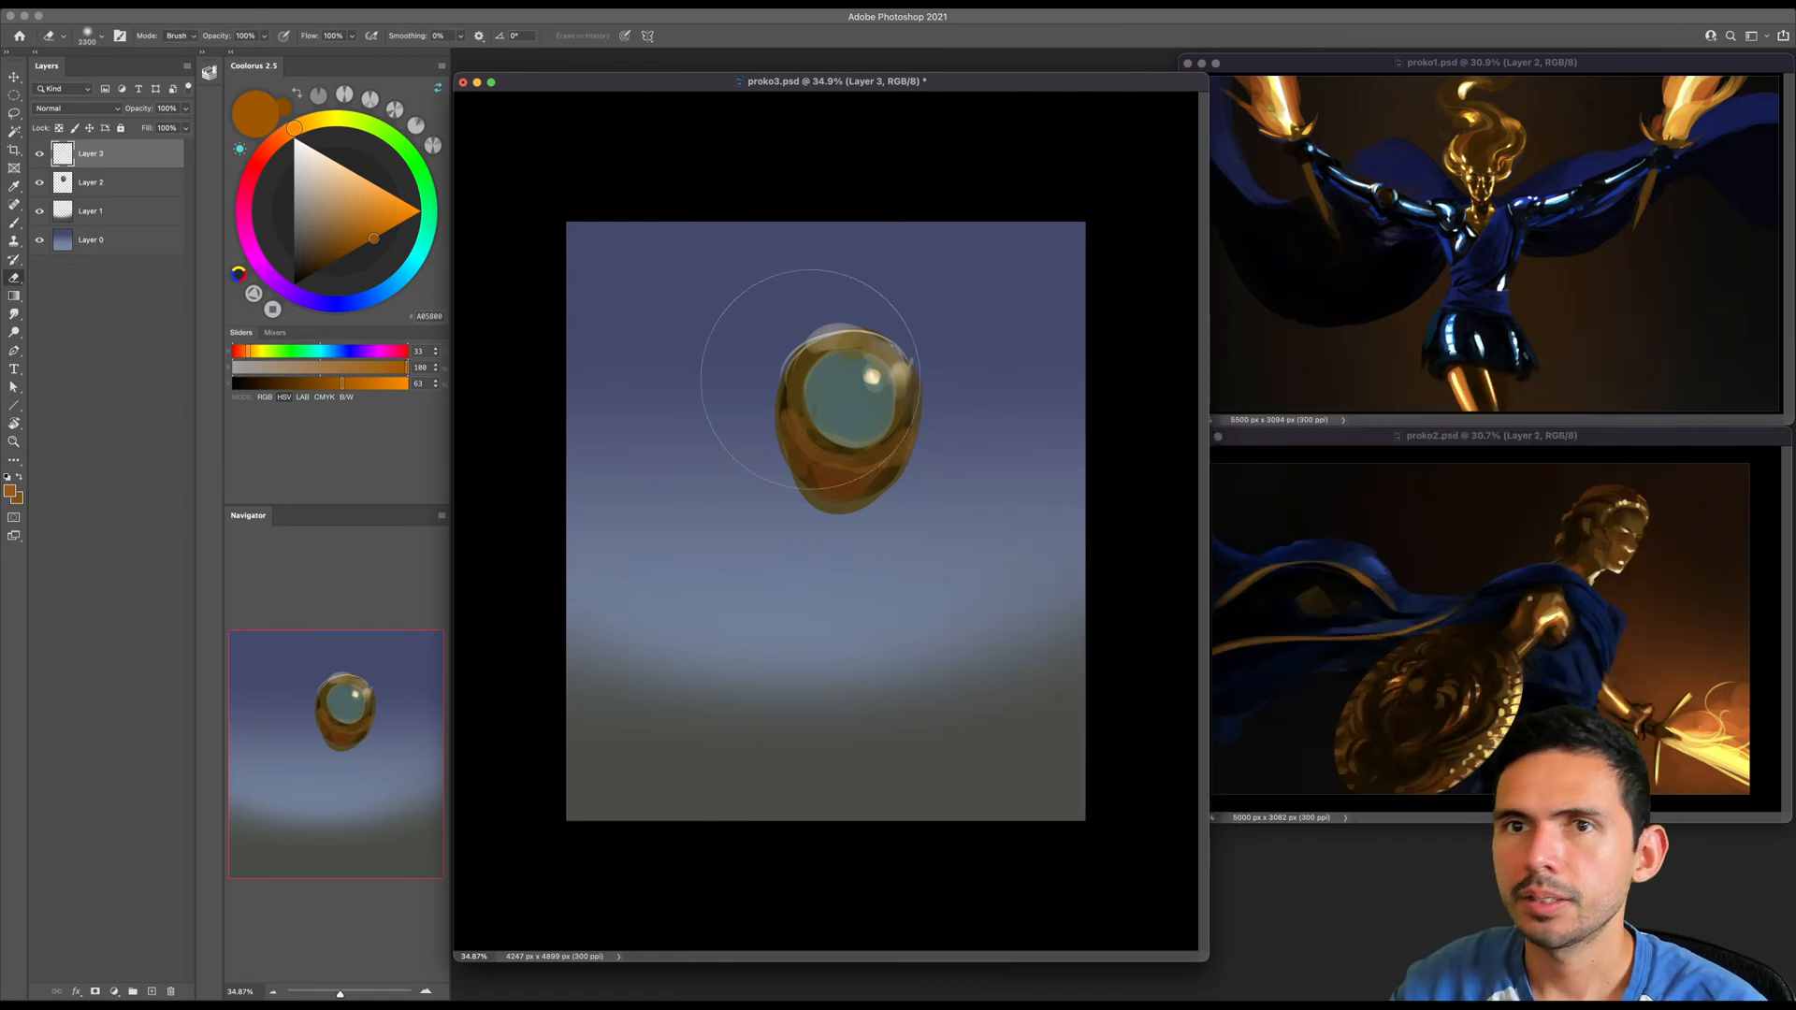
{"action": "left_click", "coordinate": [41, 185]}
{"action": "key", "text": "b"}
{"action": "scroll", "coordinate": [842, 521], "scroll_direction": "up", "scroll_amount": 1}
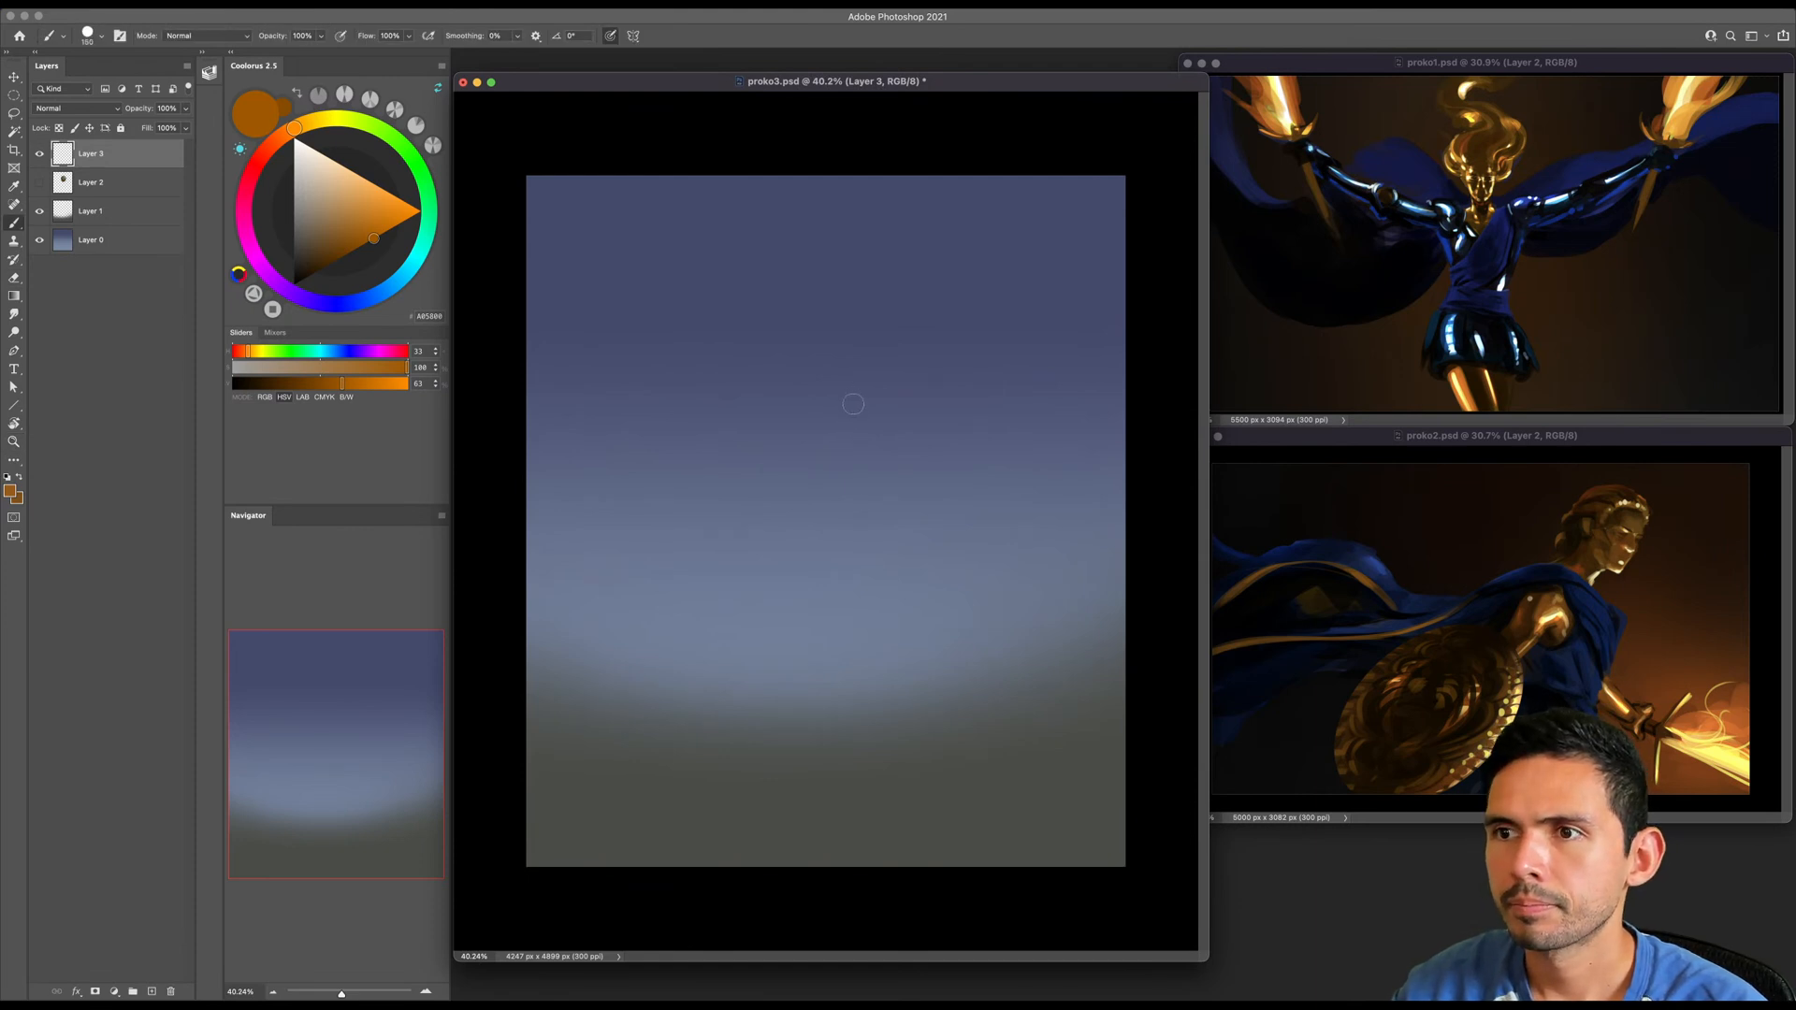
- Undo the trial orange-brown stroke, then set the paint color to black with a smaller brush
{"action": "left_click_drag", "start_coordinate": [800, 366], "coordinate": [805, 379]}
{"action": "left_click", "coordinate": [294, 284]}
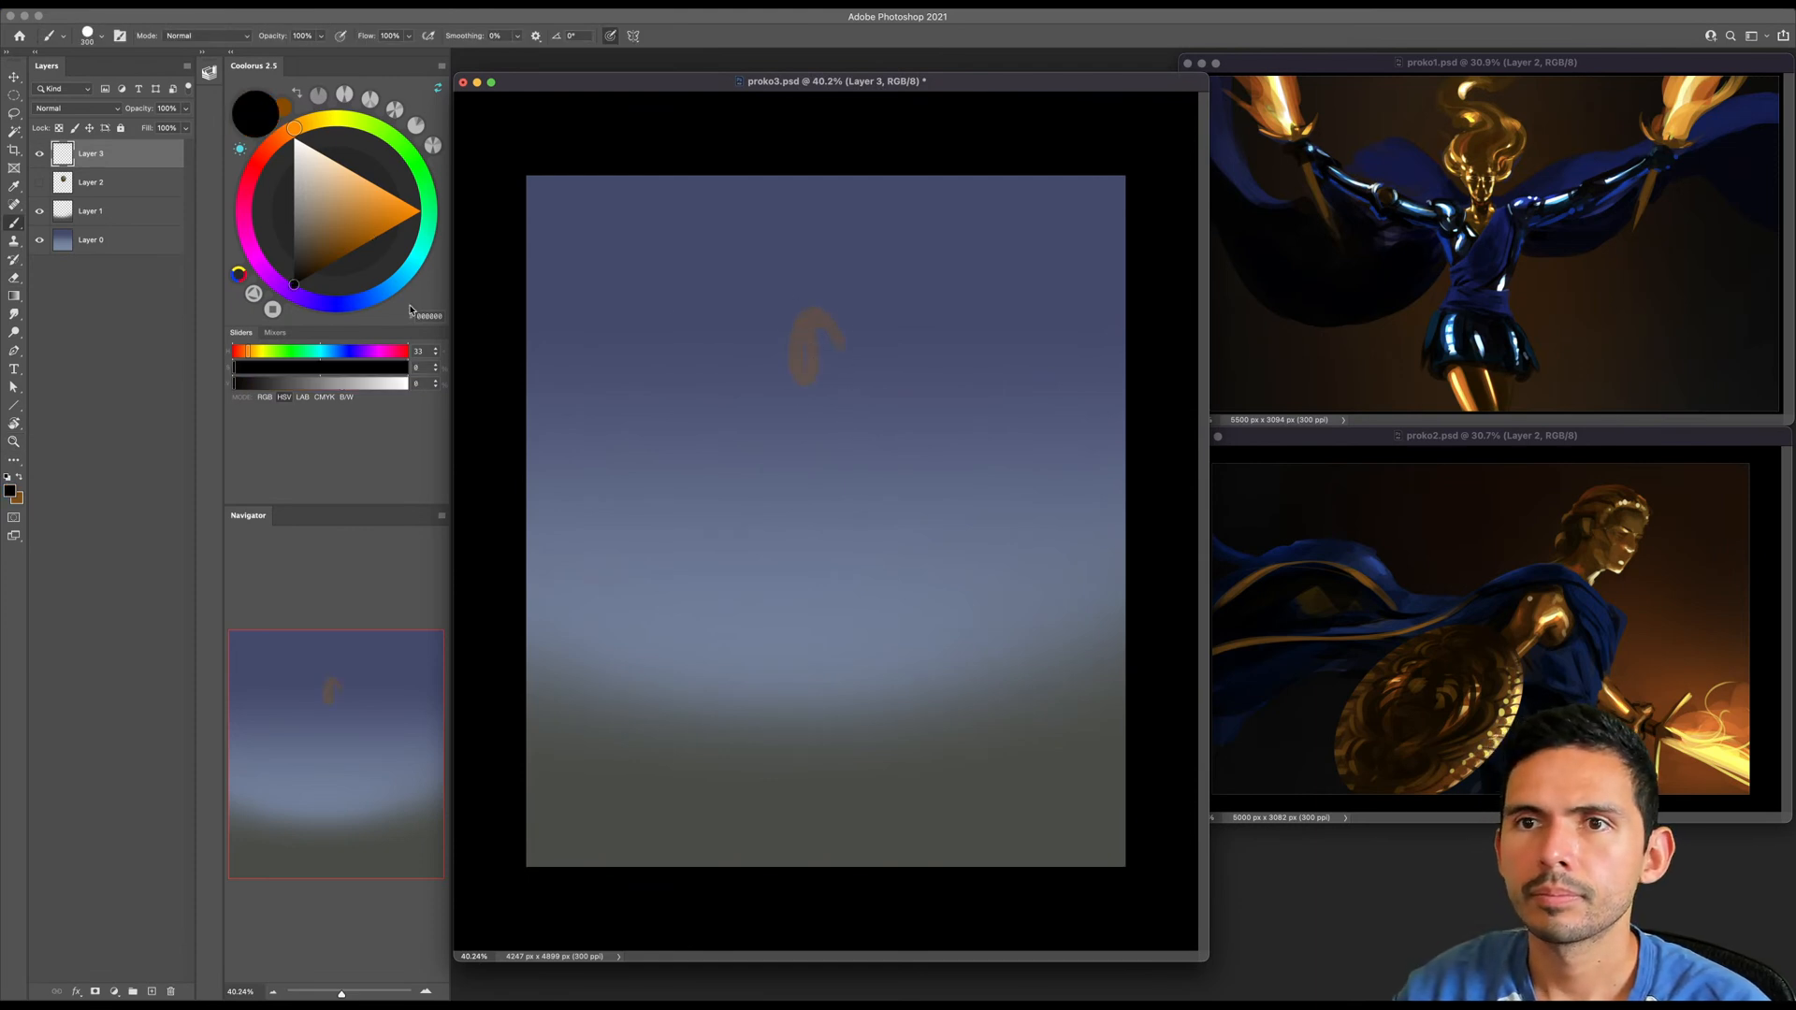
{"action": "key", "text": "super+z"}
{"action": "key", "text": "bracketleft"}
{"action": "key", "text": "bracketleft"}
- Try a black line sketch of a head, neck and shoulders in the upper sky area, and erase it
{"action": "key", "text": "bracketleft"}
{"action": "left_click_drag", "start_coordinate": [797, 302], "coordinate": [806, 360]}
{"action": "mouse_move", "coordinate": [800, 327]}
{"action": "left_mouse_down"}
{"action": "mouse_move", "coordinate": [861, 282]}
{"action": "mouse_move", "coordinate": [848, 225]}
{"action": "mouse_move", "coordinate": [866, 206]}
{"action": "mouse_move", "coordinate": [881, 302]}
{"action": "mouse_move", "coordinate": [867, 290]}
{"action": "mouse_move", "coordinate": [856, 385]}
{"action": "left_mouse_up"}
{"action": "key", "text": "e"}
{"action": "key", "text": "b"}
{"action": "key", "text": "bracketleft"}
{"action": "key", "text": "bracketleft"}
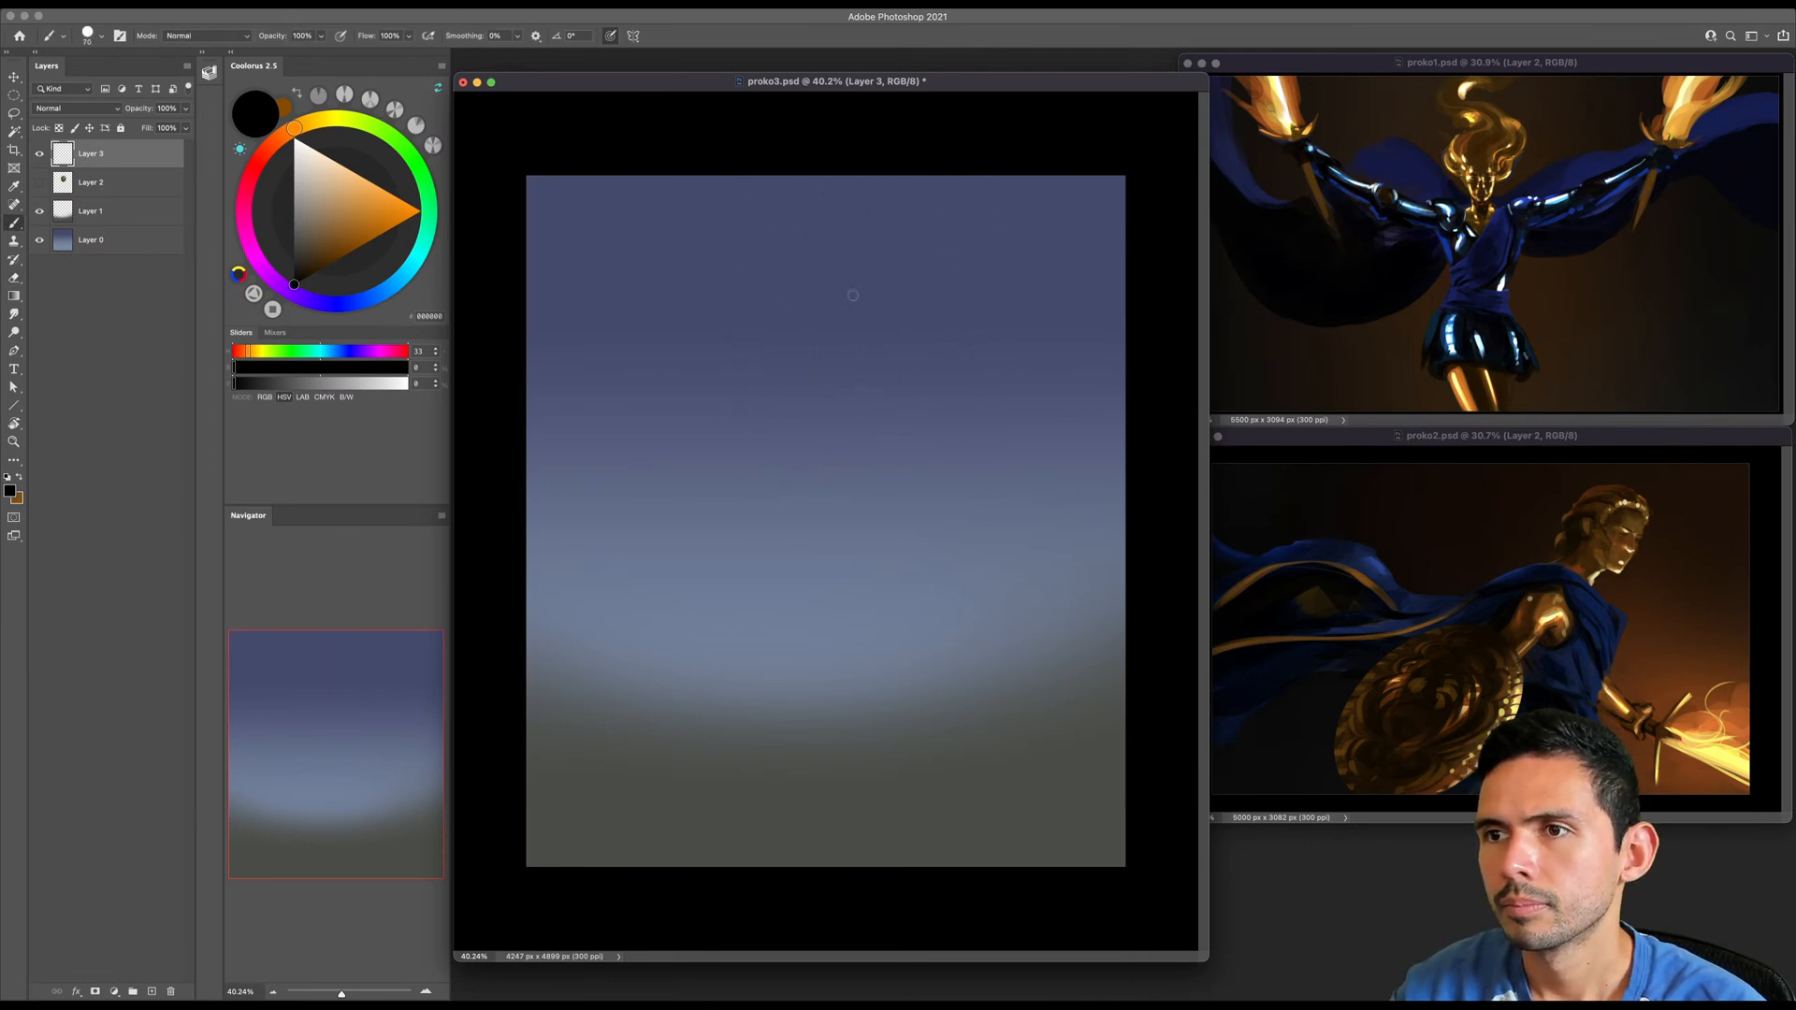
{"action": "left_click_drag", "start_coordinate": [822, 346], "coordinate": [795, 339]}
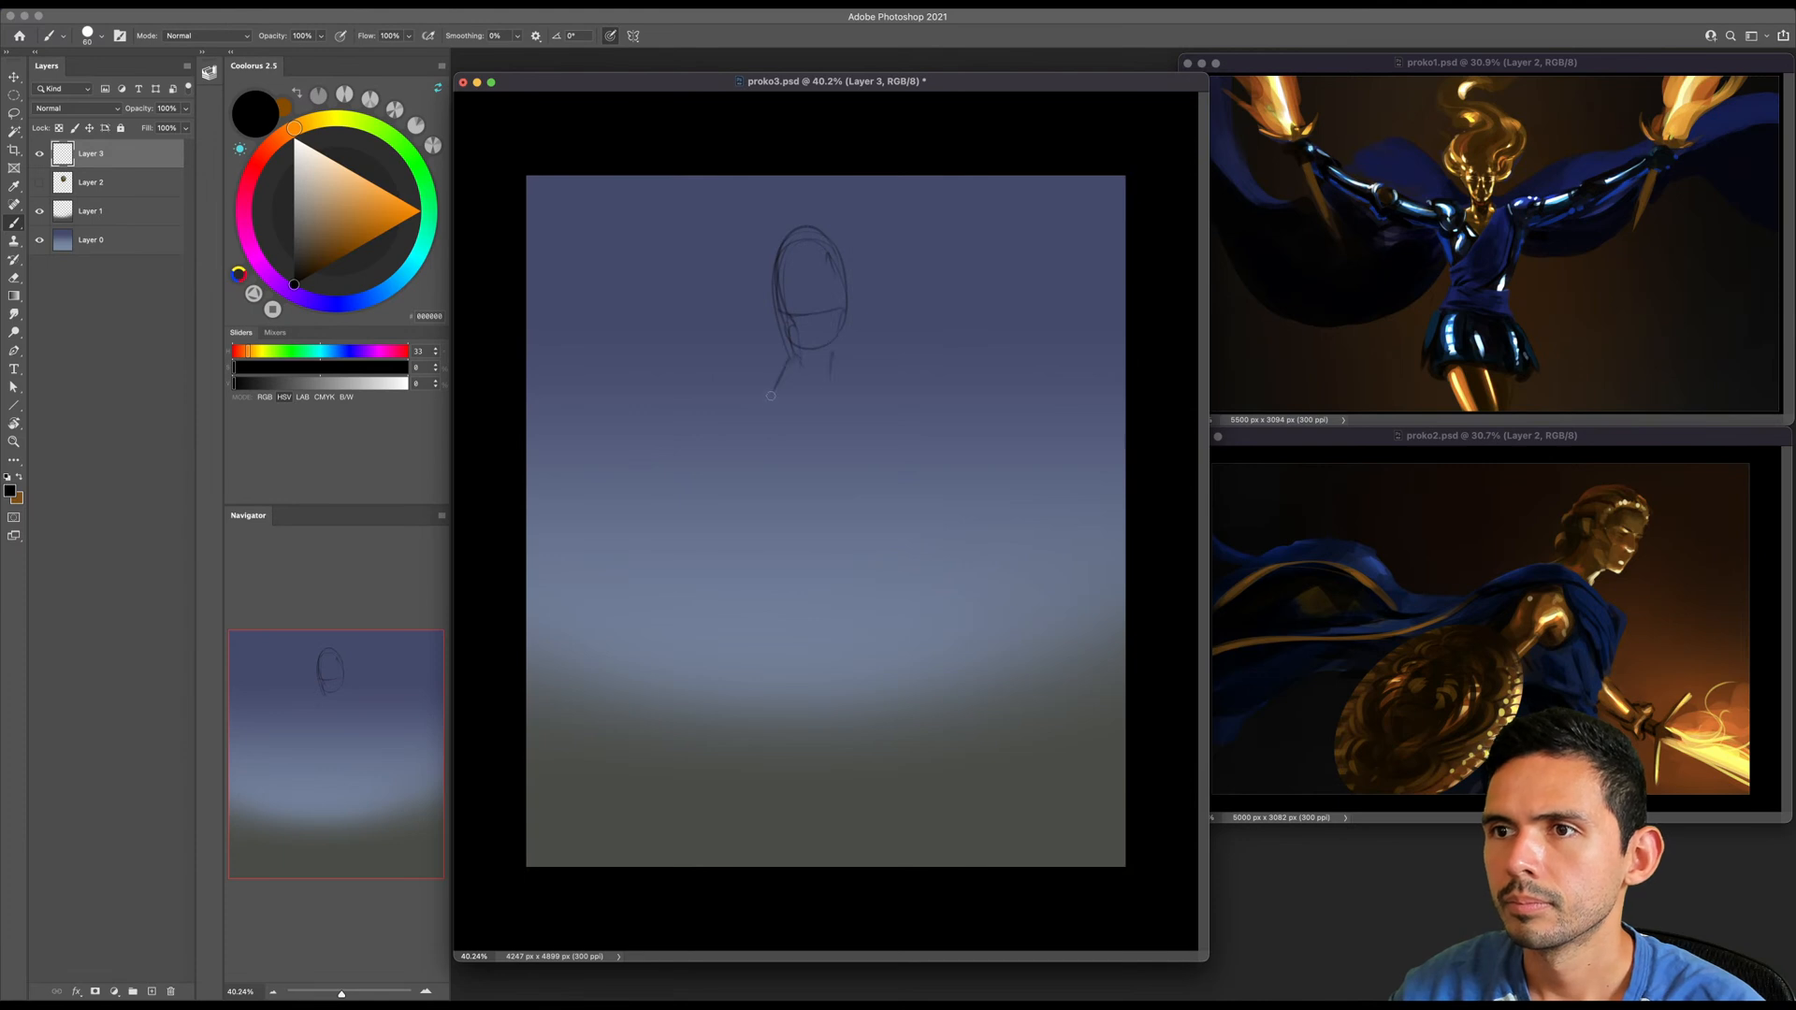
{"action": "left_click_drag", "start_coordinate": [794, 353], "coordinate": [871, 384]}
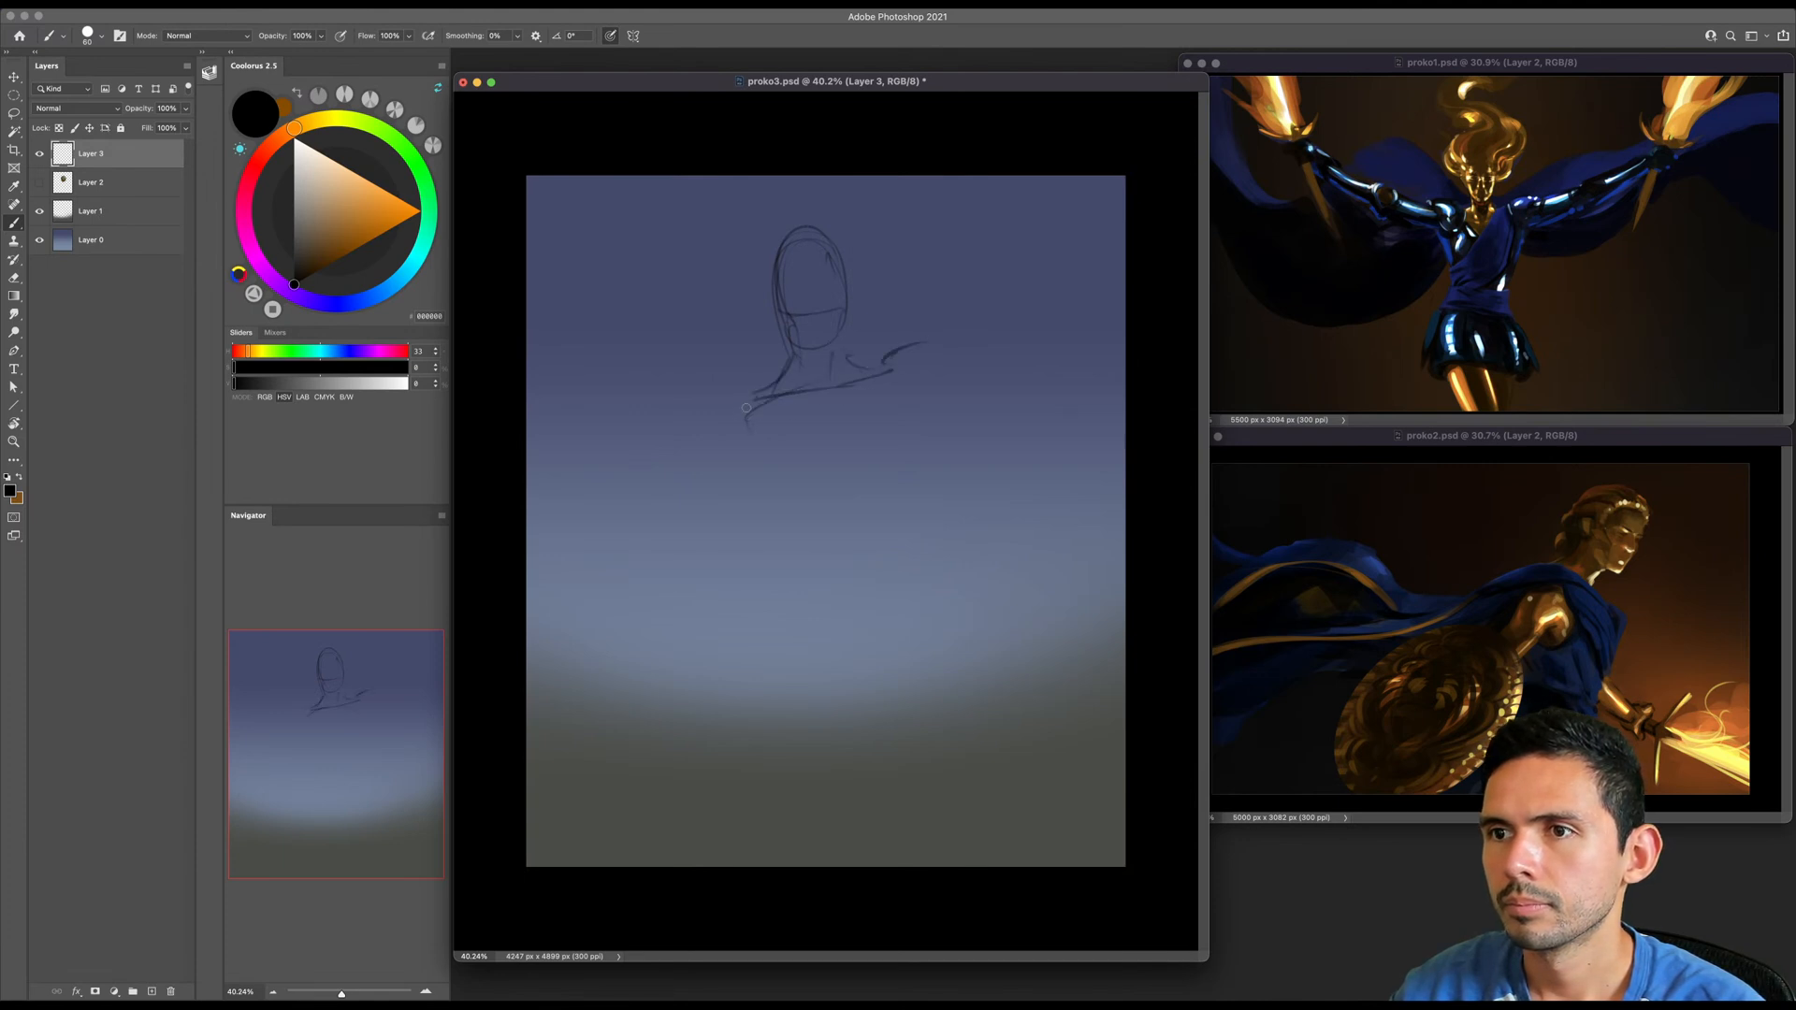
{"action": "key", "text": "e"}
{"action": "mouse_move", "coordinate": [835, 269]}
{"action": "left_mouse_down"}
{"action": "mouse_move", "coordinate": [876, 277]}
{"action": "mouse_move", "coordinate": [854, 305]}
{"action": "mouse_move", "coordinate": [877, 371]}
{"action": "left_mouse_up"}
{"action": "key", "text": "b"}
{"action": "key", "text": "e"}
{"action": "left_click_drag", "start_coordinate": [833, 300], "coordinate": [870, 317]}
- Sketch a full-figure gesture with curved torso lines, a long leg ending in a small foot, and a raised shoulder line
{"action": "key", "text": "z"}
{"action": "left_click_drag", "start_coordinate": [832, 411], "coordinate": [863, 411]}
{"action": "key", "text": "b"}
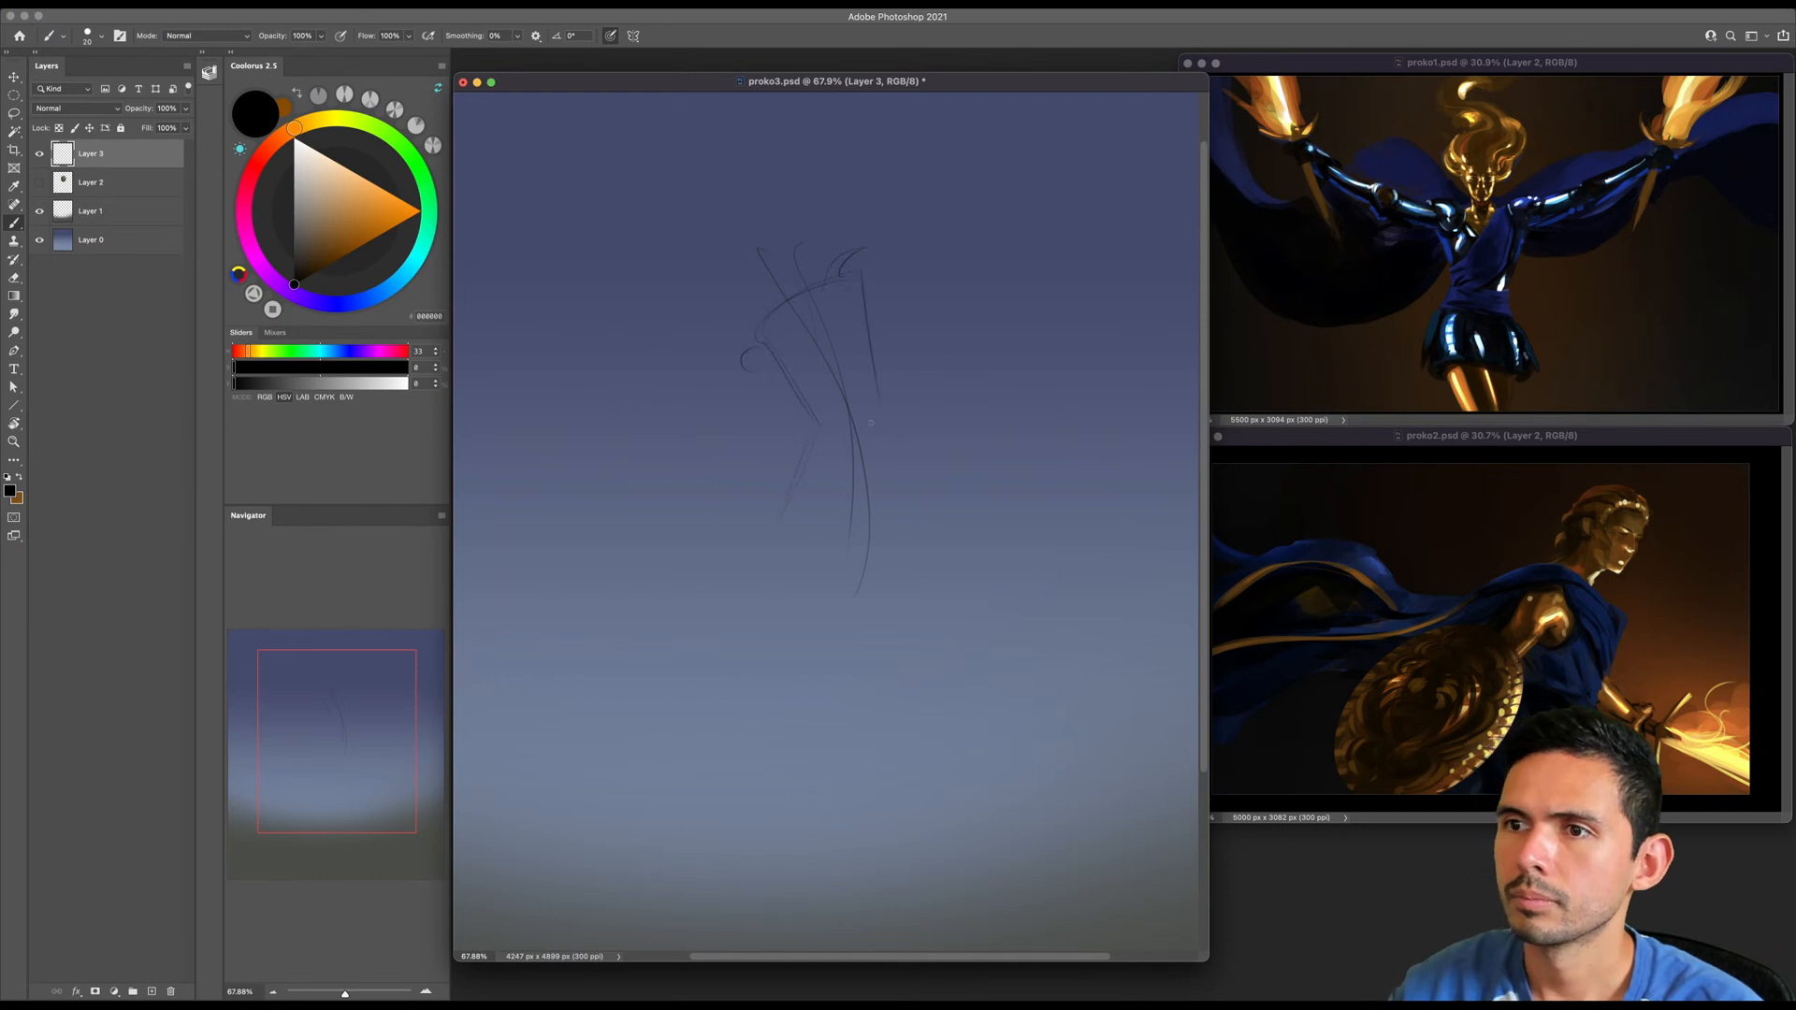
{"action": "mouse_move", "coordinate": [768, 292]}
{"action": "left_mouse_down"}
{"action": "mouse_move", "coordinate": [811, 441]}
{"action": "mouse_move", "coordinate": [763, 502]}
{"action": "left_mouse_up"}
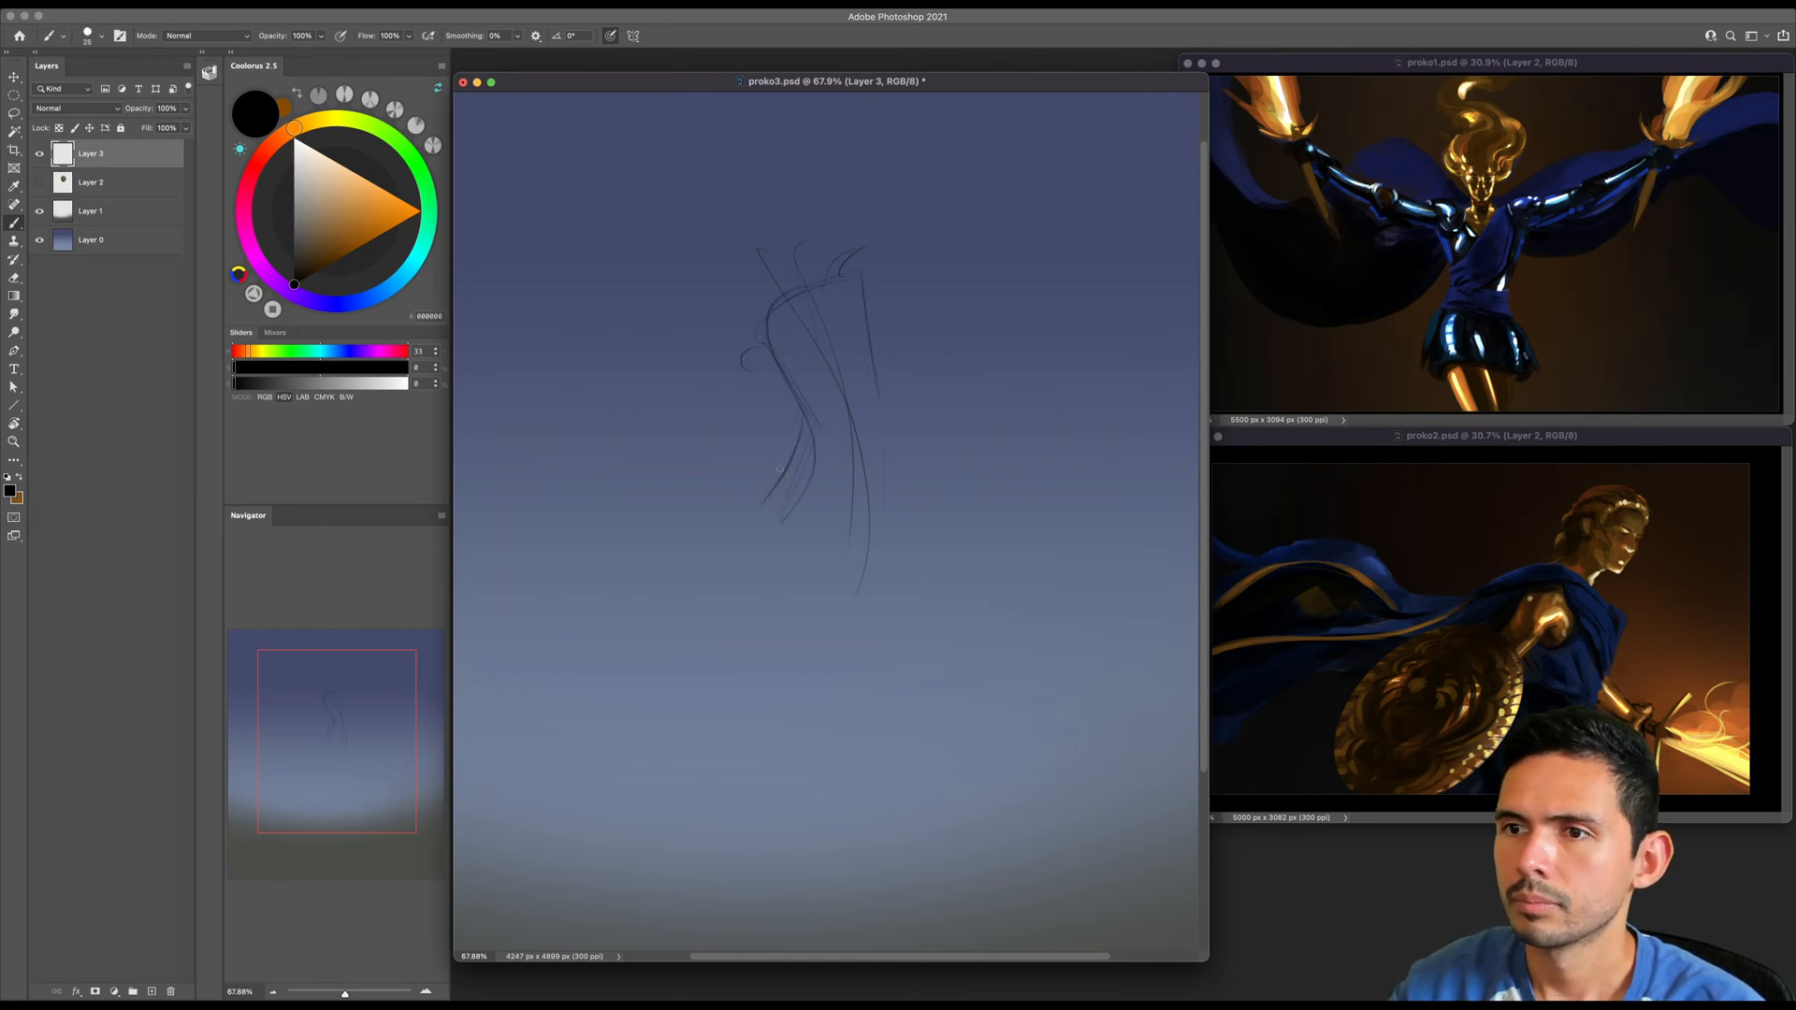
{"action": "left_click_drag", "start_coordinate": [885, 513], "coordinate": [810, 835]}
{"action": "left_click_drag", "start_coordinate": [943, 205], "coordinate": [944, 247]}
{"action": "key", "text": "bracketleft"}
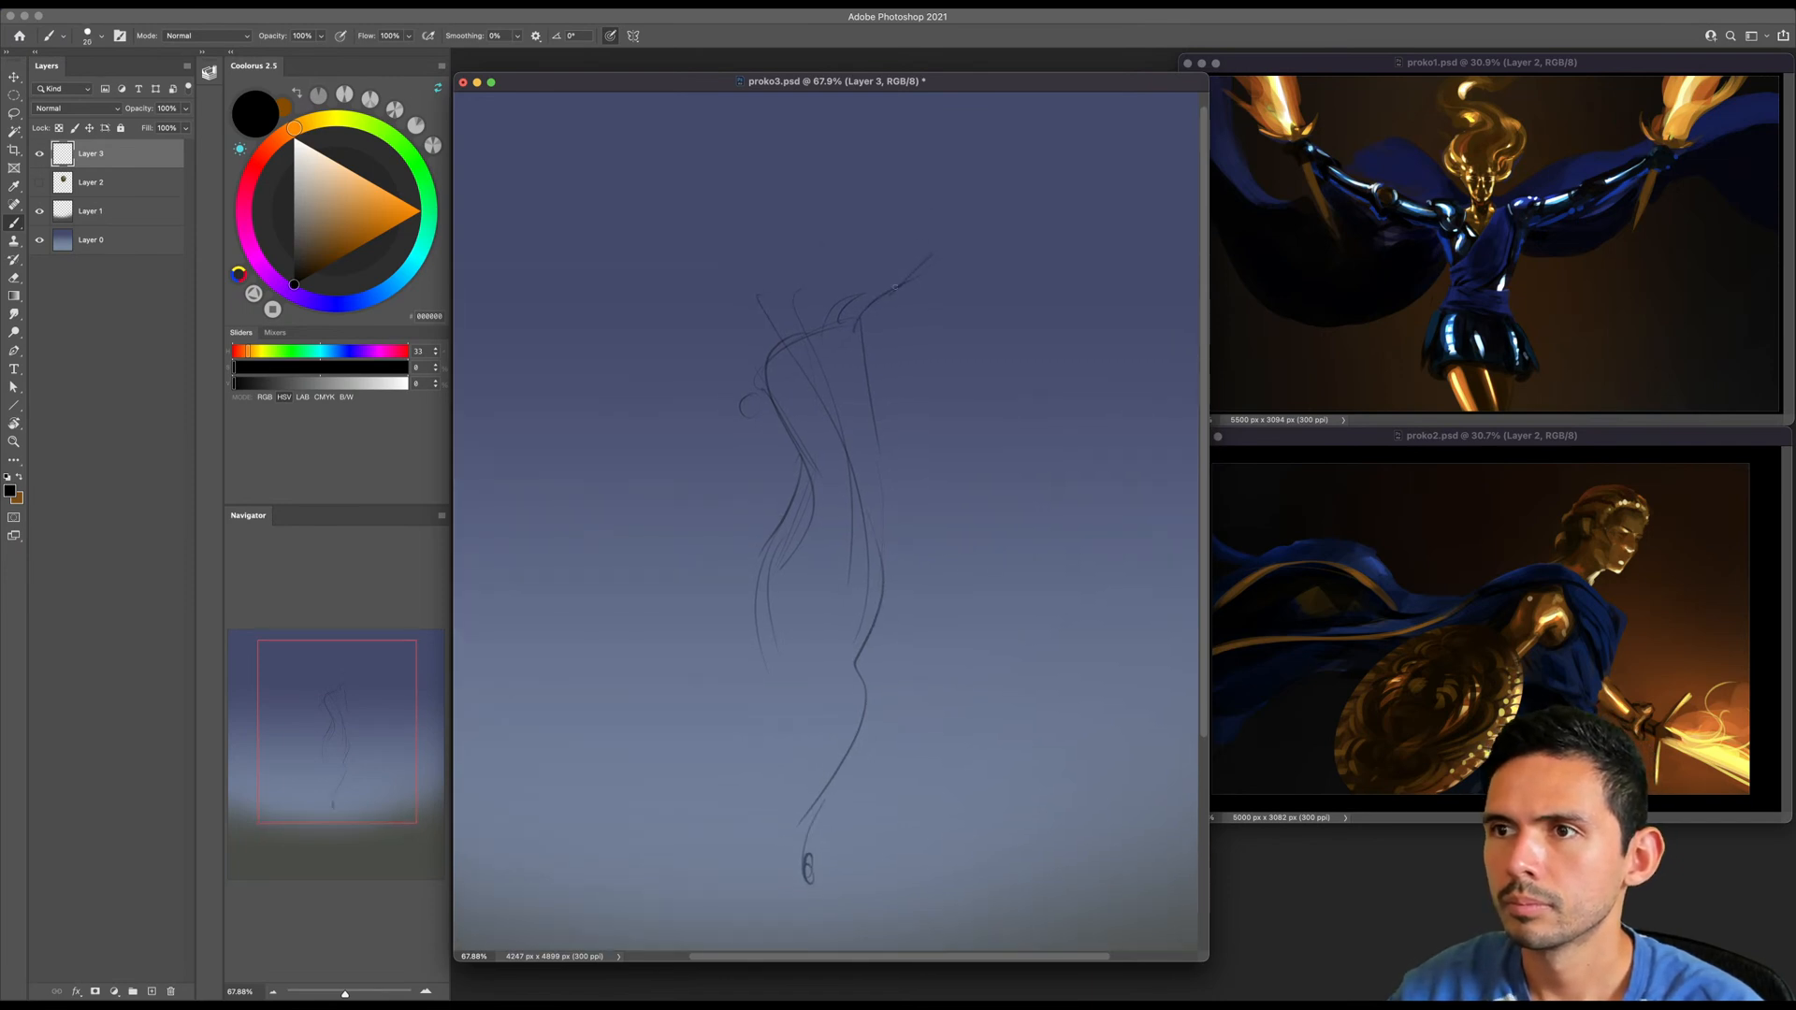
- Extend the raised arm's line upward and scale the figure sketch down slightly
{"action": "mouse_move", "coordinate": [979, 116]}
{"action": "left_mouse_down"}
{"action": "mouse_move", "coordinate": [1001, 162]}
{"action": "mouse_move", "coordinate": [982, 203]}
{"action": "mouse_move", "coordinate": [1005, 164]}
{"action": "mouse_move", "coordinate": [889, 427]}
{"action": "mouse_move", "coordinate": [892, 338]}
{"action": "left_mouse_up"}
{"action": "key", "text": "ctrl+t"}
{"action": "key", "text": "Escape"}
{"action": "key", "text": "ctrl+t"}
{"action": "key", "text": "Return"}
- Erase the raised arm's line and redraw the arm reaching straight up, adding a small head and a lowered forearm
{"action": "key", "text": "b"}
{"action": "key", "text": "e"}
{"action": "key", "text": "b"}
{"action": "key", "text": "bracketleft"}
{"action": "key", "text": "e"}
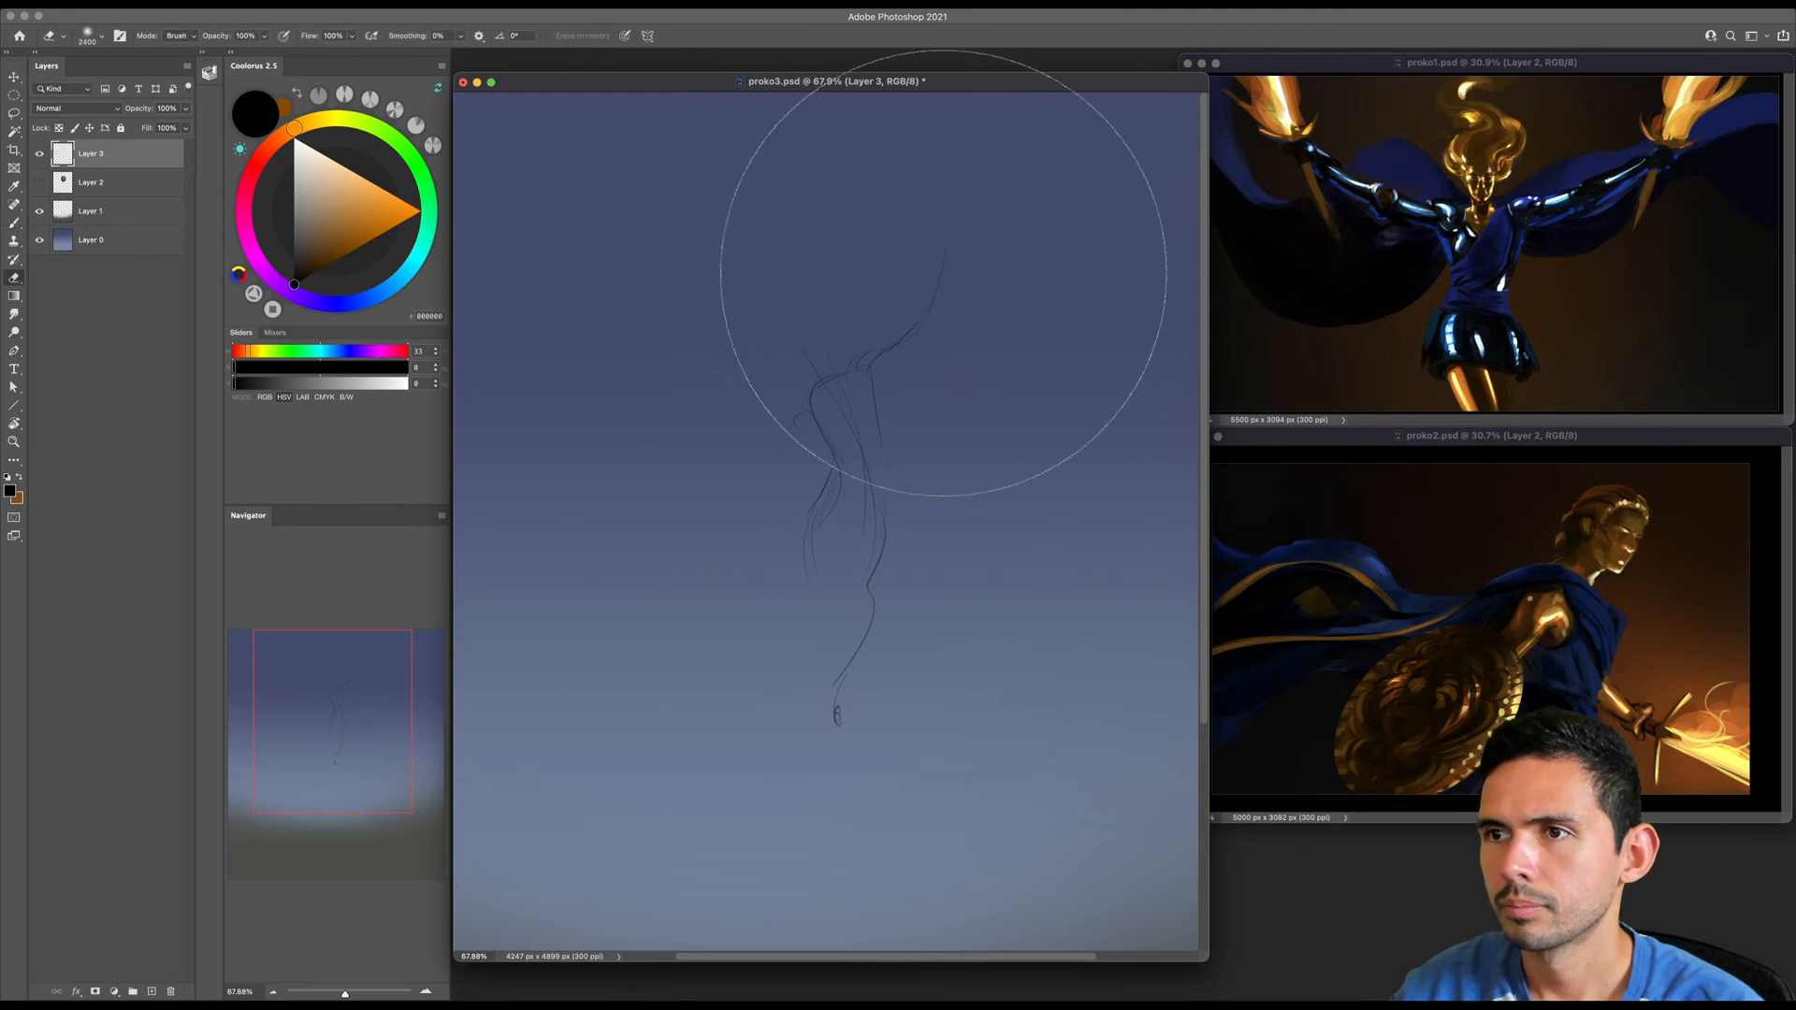
{"action": "mouse_move", "coordinate": [931, 315]}
{"action": "left_mouse_down"}
{"action": "mouse_move", "coordinate": [935, 275]}
{"action": "mouse_move", "coordinate": [932, 313]}
{"action": "left_mouse_up"}
{"action": "key", "text": "b"}
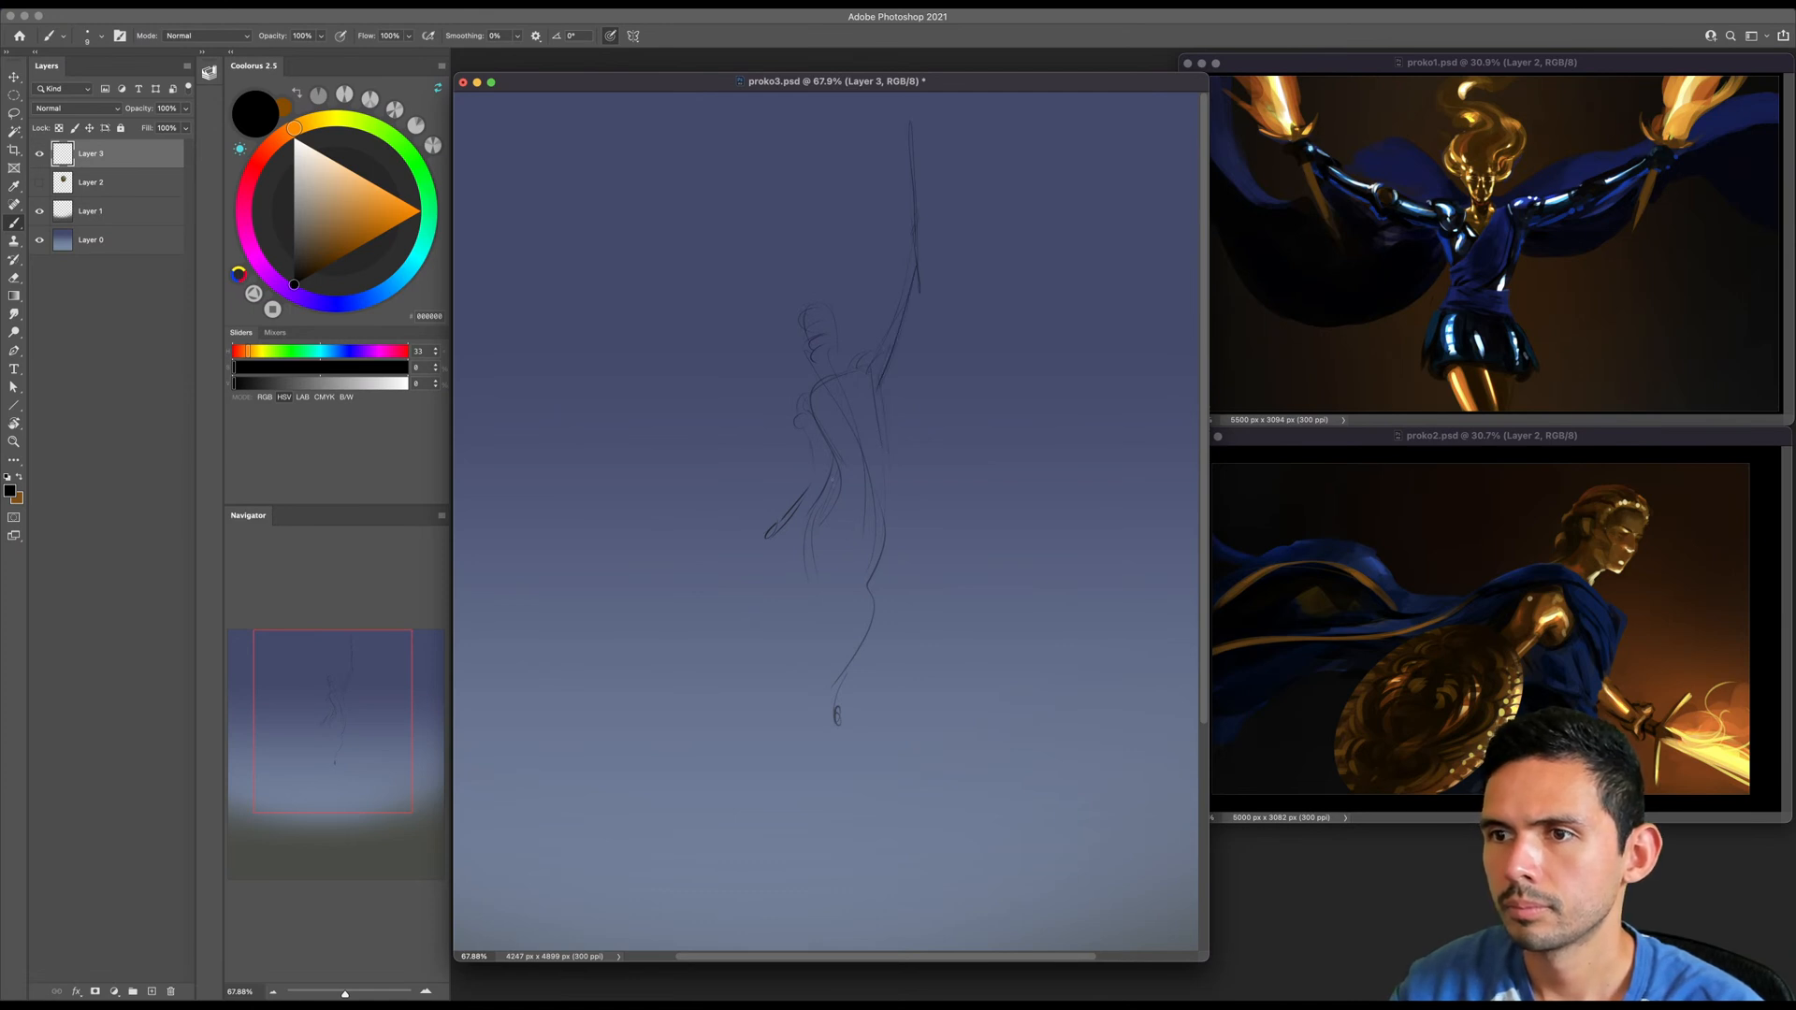
- Sketch the lower leg and foot, and add the waistline and curved hip contours
{"action": "mouse_move", "coordinate": [865, 600]}
{"action": "left_mouse_down"}
{"action": "mouse_move", "coordinate": [831, 689]}
{"action": "mouse_move", "coordinate": [835, 774]}
{"action": "left_mouse_up"}
{"action": "key", "text": "]"}
{"action": "key", "text": "bracketleft"}
{"action": "left_click_drag", "start_coordinate": [827, 447], "coordinate": [879, 431]}
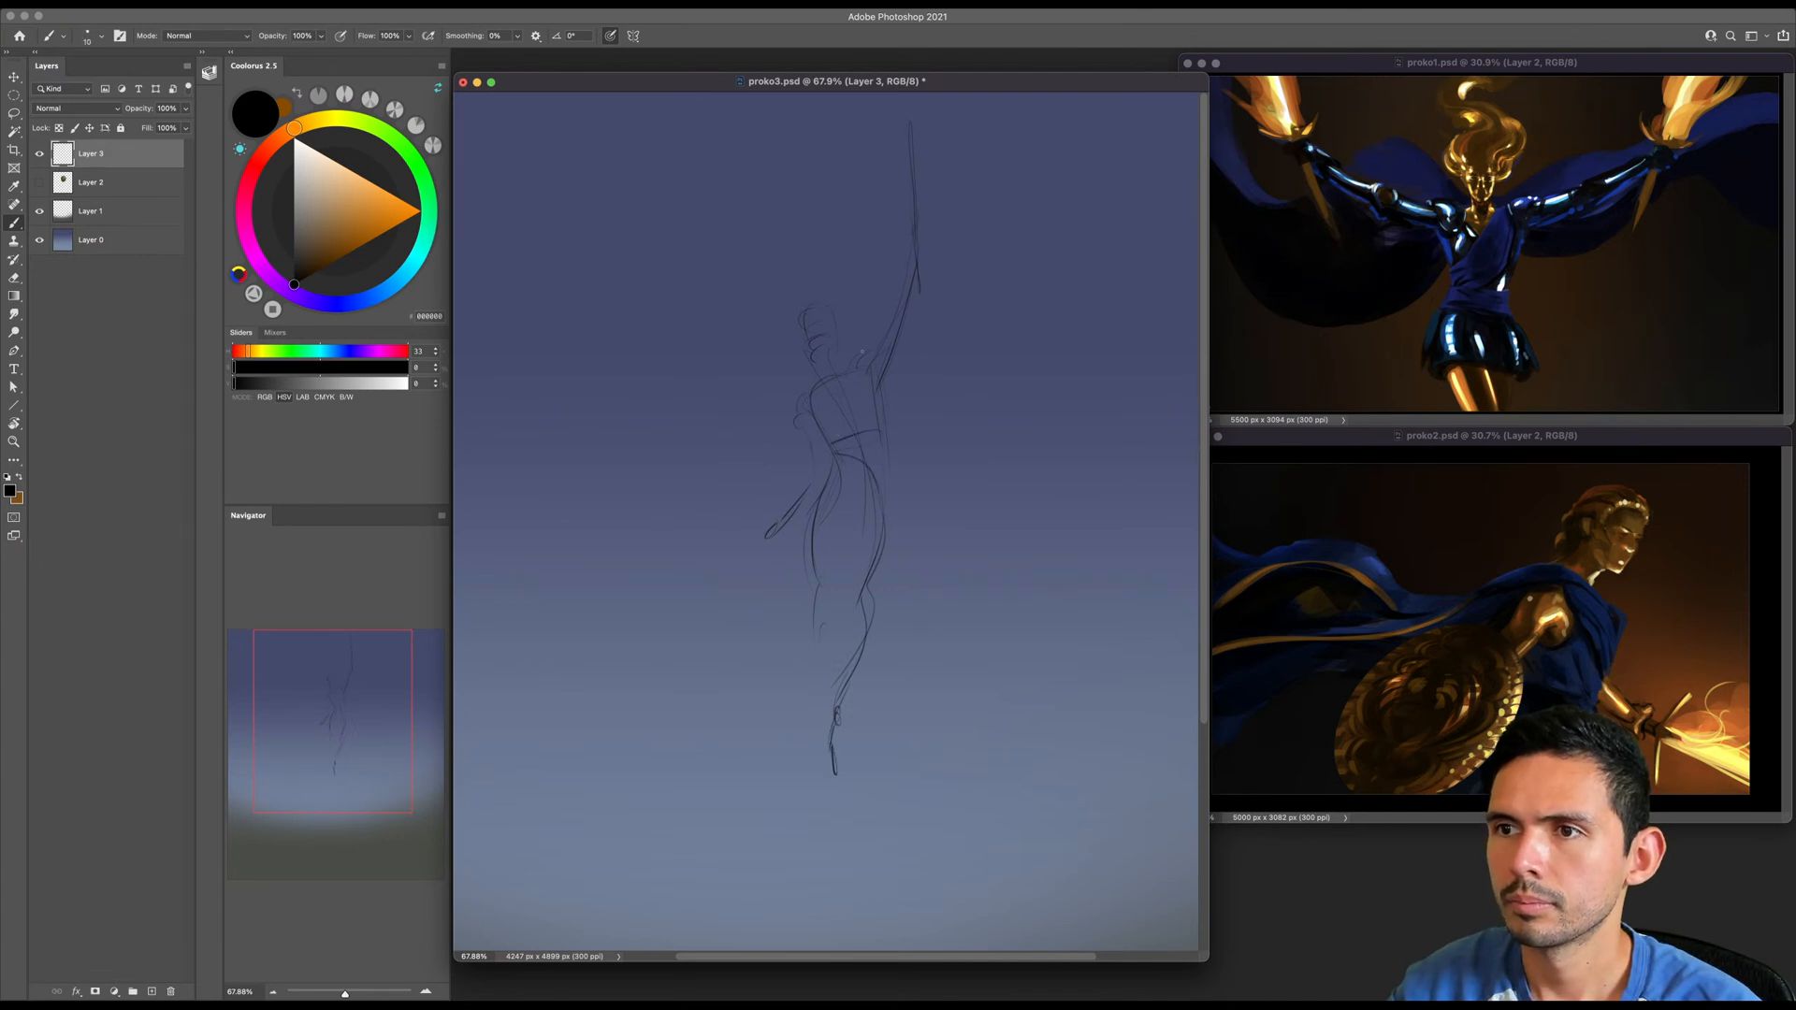
- Sketch sweeping cape curves on both sides of the figure and firm up the raised shoulder, upper arm and elbow
{"action": "key", "text": "super+z"}
{"action": "key", "text": "bracketleft"}
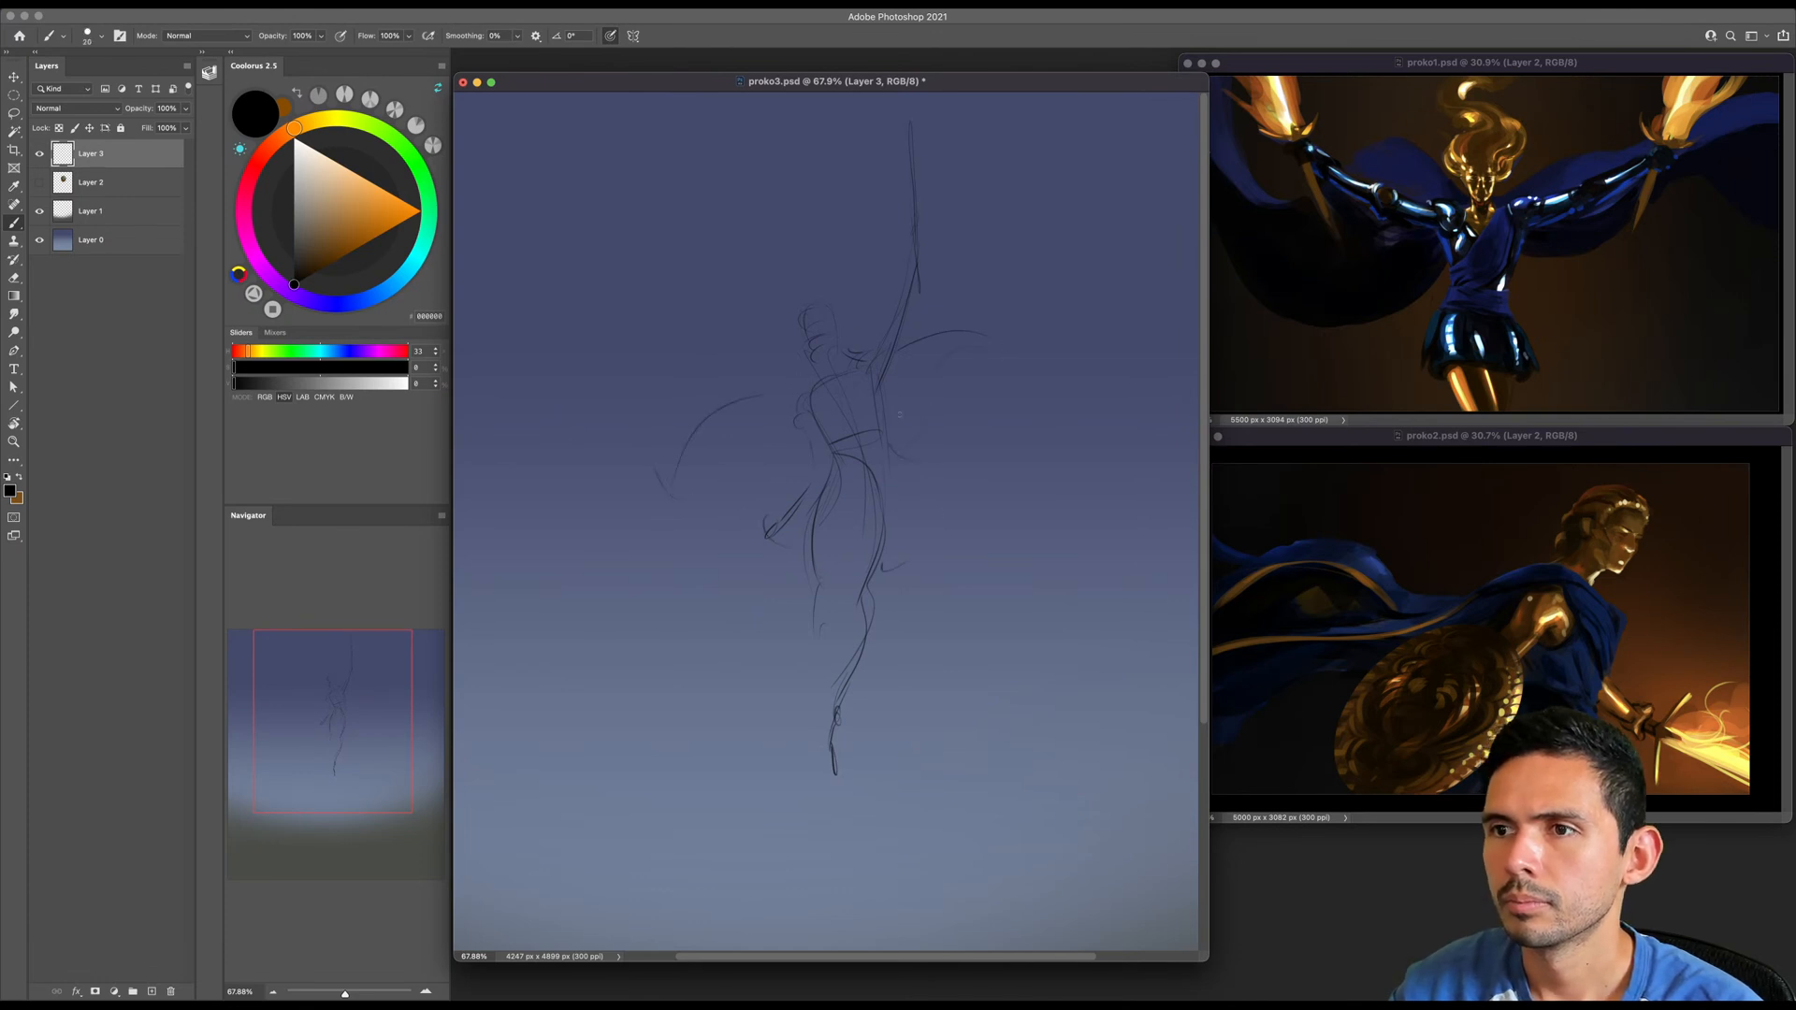
{"action": "left_click_drag", "start_coordinate": [877, 341], "coordinate": [845, 373]}
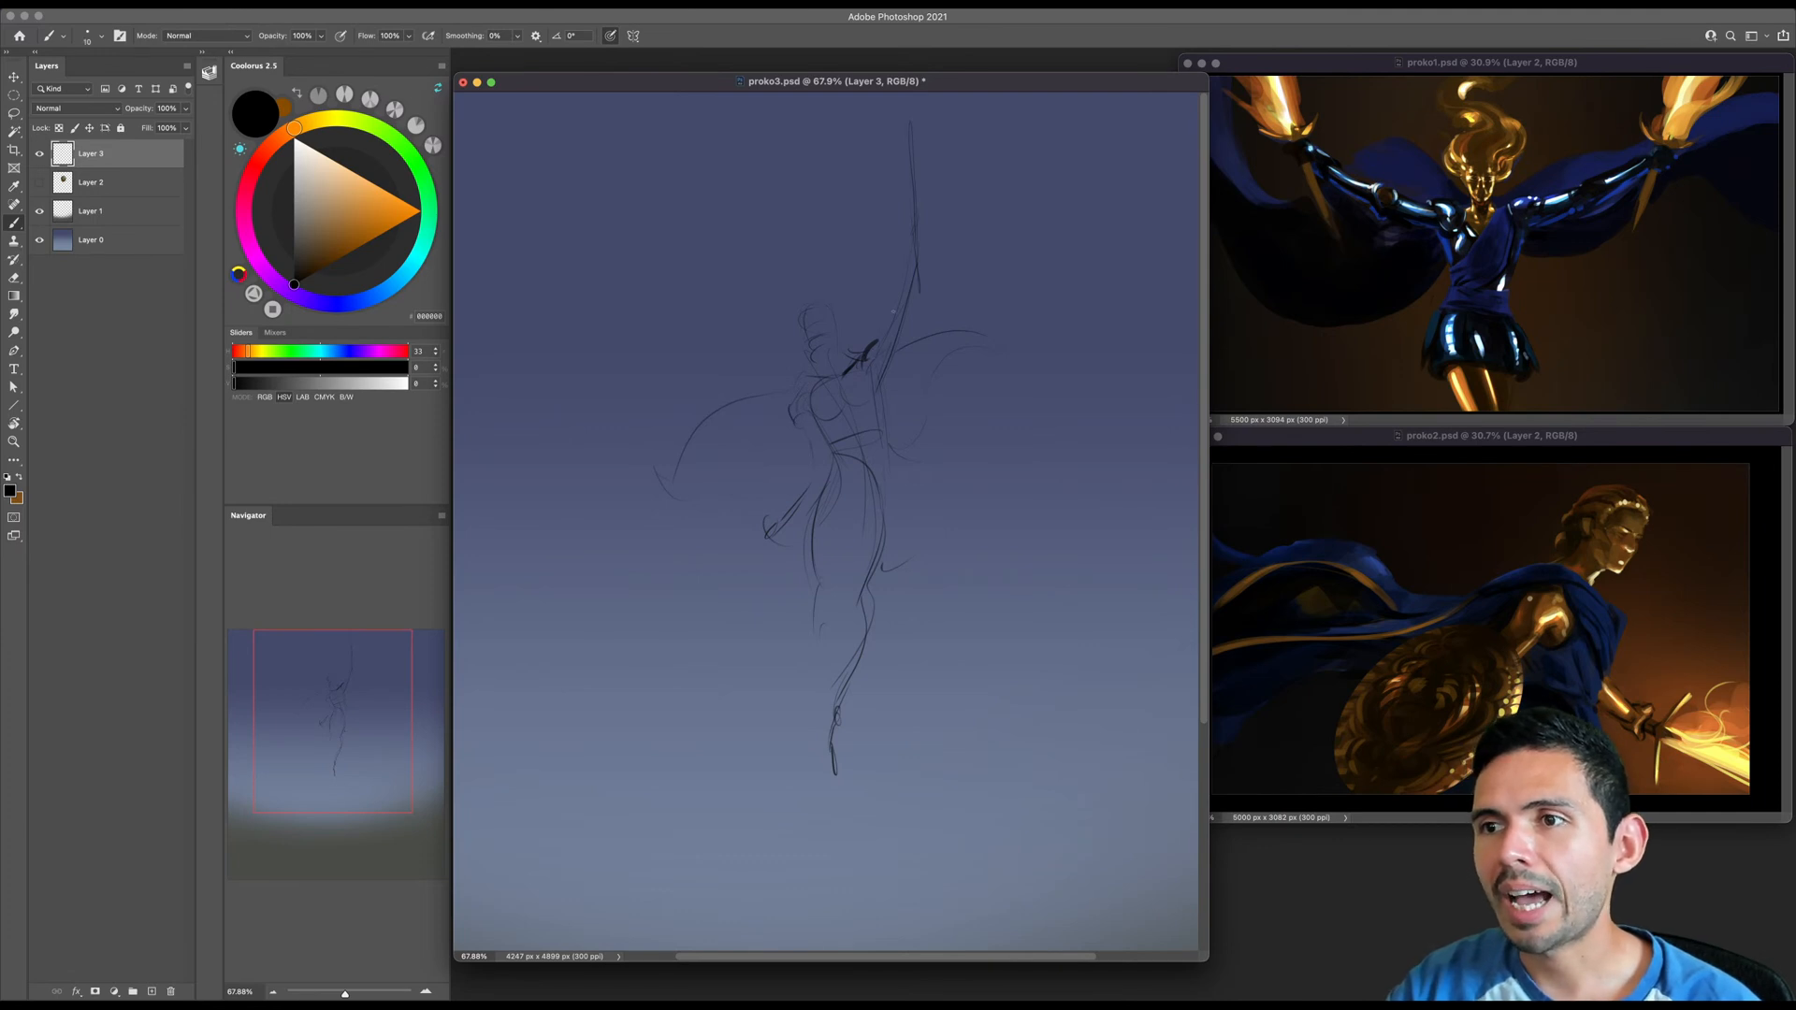
{"action": "mouse_move", "coordinate": [875, 348]}
{"action": "left_mouse_down"}
{"action": "mouse_move", "coordinate": [890, 303]}
{"action": "mouse_move", "coordinate": [924, 298]}
{"action": "mouse_move", "coordinate": [875, 367]}
{"action": "left_mouse_up"}
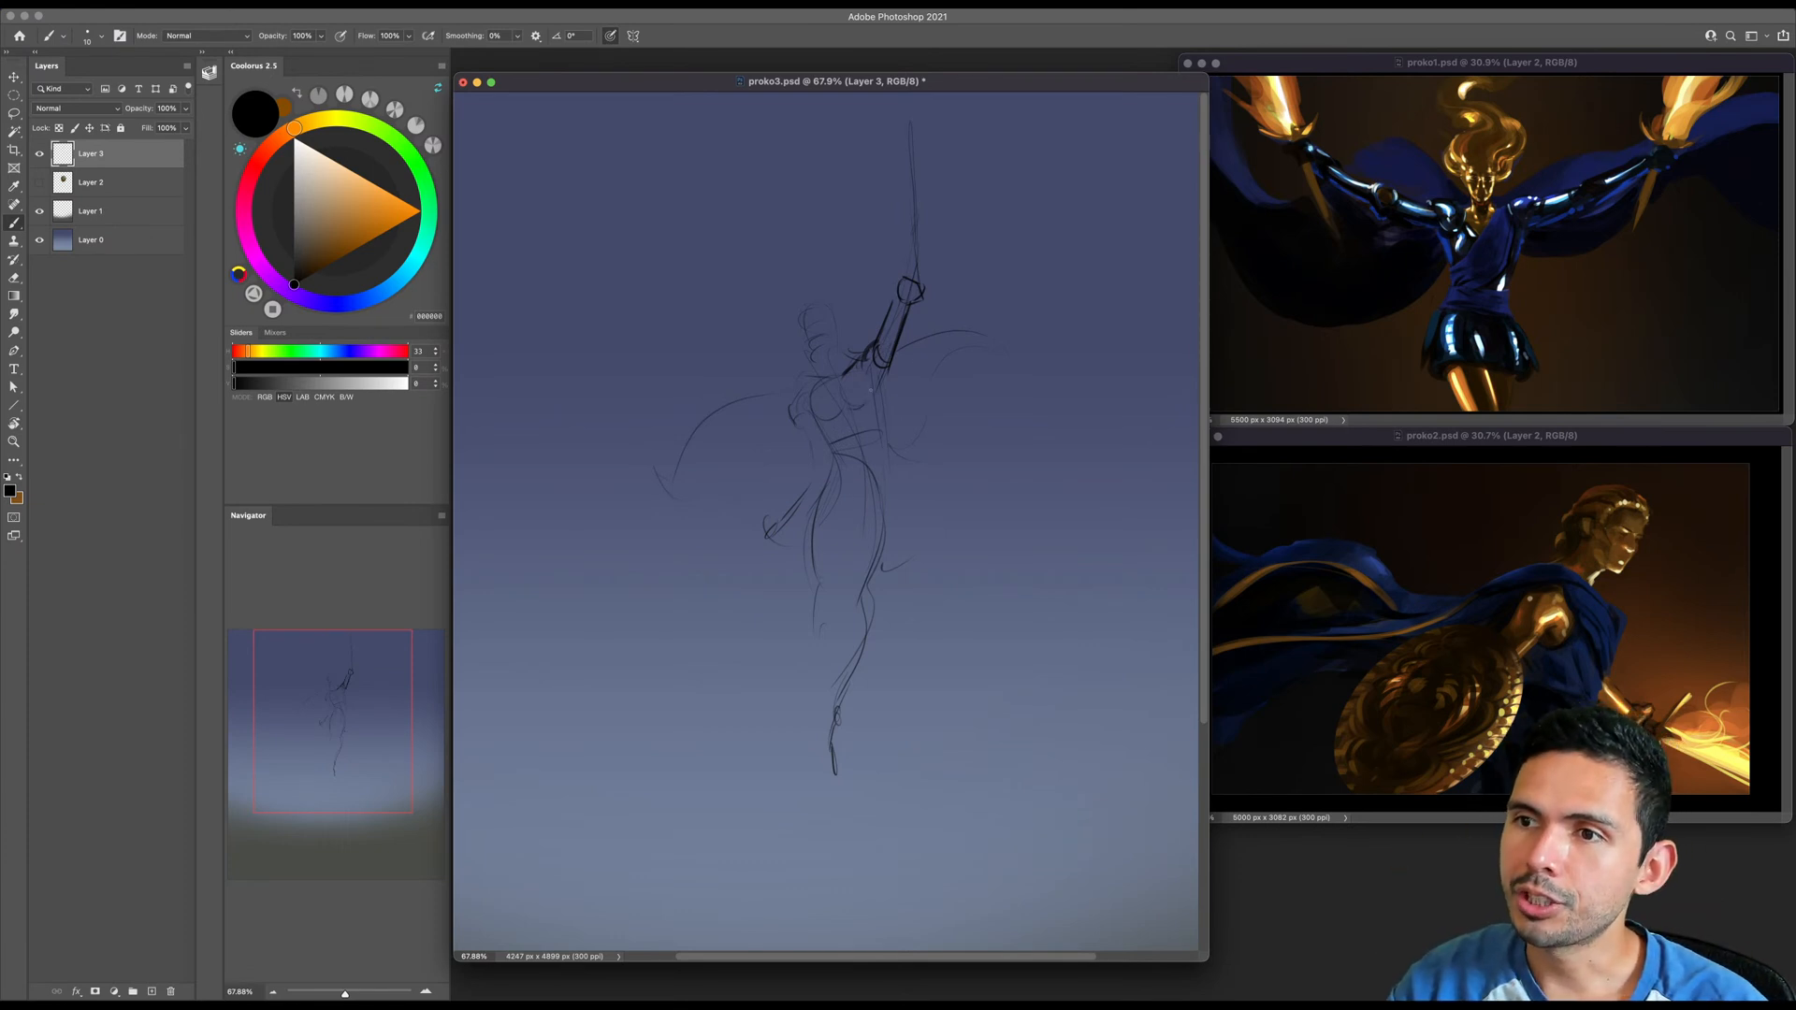
- Darken the side of the torso and draw a bold belt and short skirt outline around the hips
{"action": "mouse_move", "coordinate": [868, 359]}
{"action": "left_mouse_down"}
{"action": "mouse_move", "coordinate": [871, 408]}
{"action": "mouse_move", "coordinate": [833, 454]}
{"action": "mouse_move", "coordinate": [880, 444]}
{"action": "left_mouse_up"}
{"action": "key", "text": "bracketright"}
{"action": "key", "text": "bracketright"}
{"action": "mouse_move", "coordinate": [885, 382]}
{"action": "left_mouse_down"}
{"action": "mouse_move", "coordinate": [876, 452]}
{"action": "mouse_move", "coordinate": [840, 459]}
{"action": "mouse_move", "coordinate": [889, 450]}
{"action": "mouse_move", "coordinate": [830, 464]}
{"action": "mouse_move", "coordinate": [803, 513]}
{"action": "left_mouse_up"}
{"action": "key", "text": "bracketright"}
{"action": "key", "text": "bracketleft"}
{"action": "left_click_drag", "start_coordinate": [800, 515], "coordinate": [872, 523]}
{"action": "mouse_move", "coordinate": [887, 469]}
{"action": "left_mouse_down"}
{"action": "mouse_move", "coordinate": [899, 519]}
{"action": "mouse_move", "coordinate": [842, 520]}
{"action": "left_mouse_up"}
- Firm up the thigh and knee contours of both legs below the skirt, erasing stray lines at the knee
{"action": "key", "text": "bracketright"}
{"action": "left_click_drag", "start_coordinate": [805, 510], "coordinate": [901, 526]}
{"action": "left_click_drag", "start_coordinate": [830, 462], "coordinate": [805, 510]}
{"action": "mouse_move", "coordinate": [891, 463]}
{"action": "left_mouse_down"}
{"action": "mouse_move", "coordinate": [905, 524]}
{"action": "mouse_move", "coordinate": [811, 580]}
{"action": "mouse_move", "coordinate": [815, 657]}
{"action": "left_mouse_up"}
{"action": "key", "text": "bracketleft"}
{"action": "key", "text": "bracketright"}
{"action": "left_click_drag", "start_coordinate": [885, 529], "coordinate": [864, 608]}
{"action": "key", "text": "e"}
{"action": "left_click_drag", "start_coordinate": [822, 595], "coordinate": [820, 617]}
{"action": "key", "text": "b"}
{"action": "key", "text": "bracketleft"}
{"action": "left_click_drag", "start_coordinate": [884, 535], "coordinate": [856, 612]}
{"action": "left_click_drag", "start_coordinate": [896, 535], "coordinate": [878, 610]}
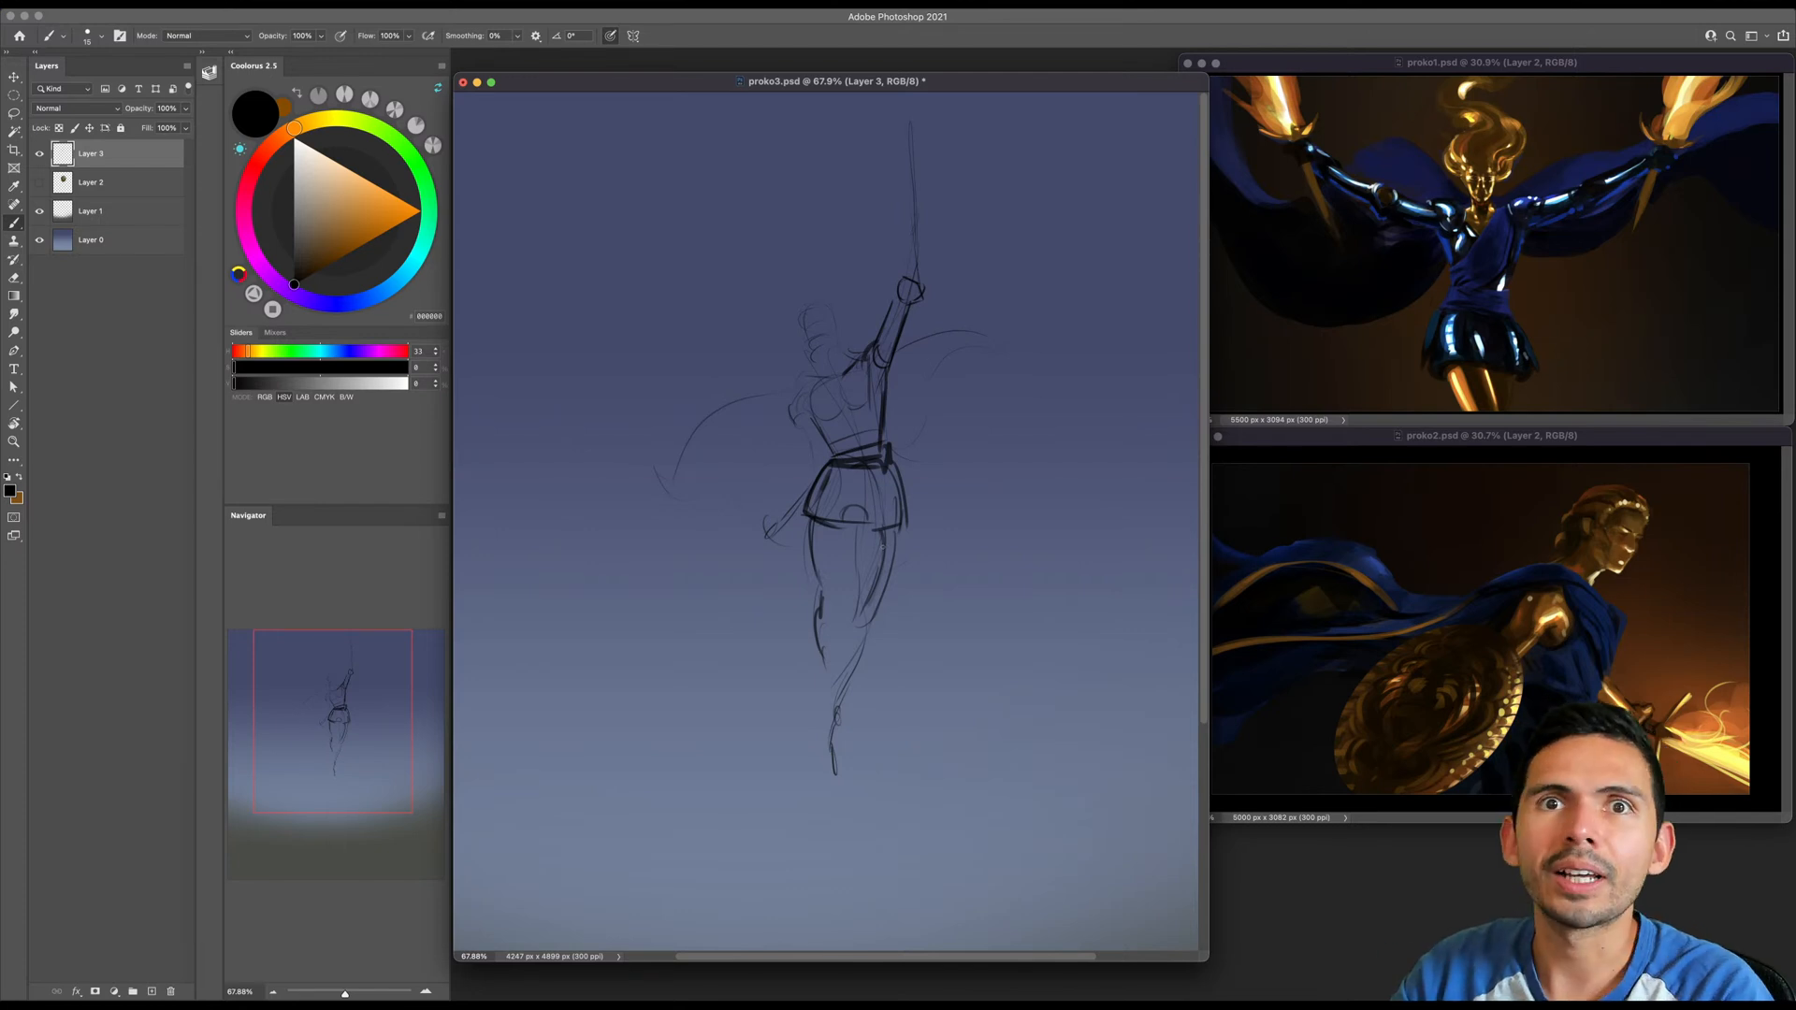
- Rework the bent leg's knee and calf, undo the foot strokes, and taper the lower leg to a point
{"action": "mouse_move", "coordinate": [855, 619]}
{"action": "left_mouse_down"}
{"action": "mouse_move", "coordinate": [823, 725]}
{"action": "mouse_move", "coordinate": [842, 696]}
{"action": "mouse_move", "coordinate": [812, 784]}
{"action": "left_mouse_up"}
{"action": "left_click_drag", "start_coordinate": [813, 786], "coordinate": [839, 762]}
{"action": "key", "text": "super+z"}
{"action": "key", "text": "super+z"}
{"action": "key", "text": "super+z"}
{"action": "key", "text": "super+z"}
{"action": "key", "text": "super+z"}
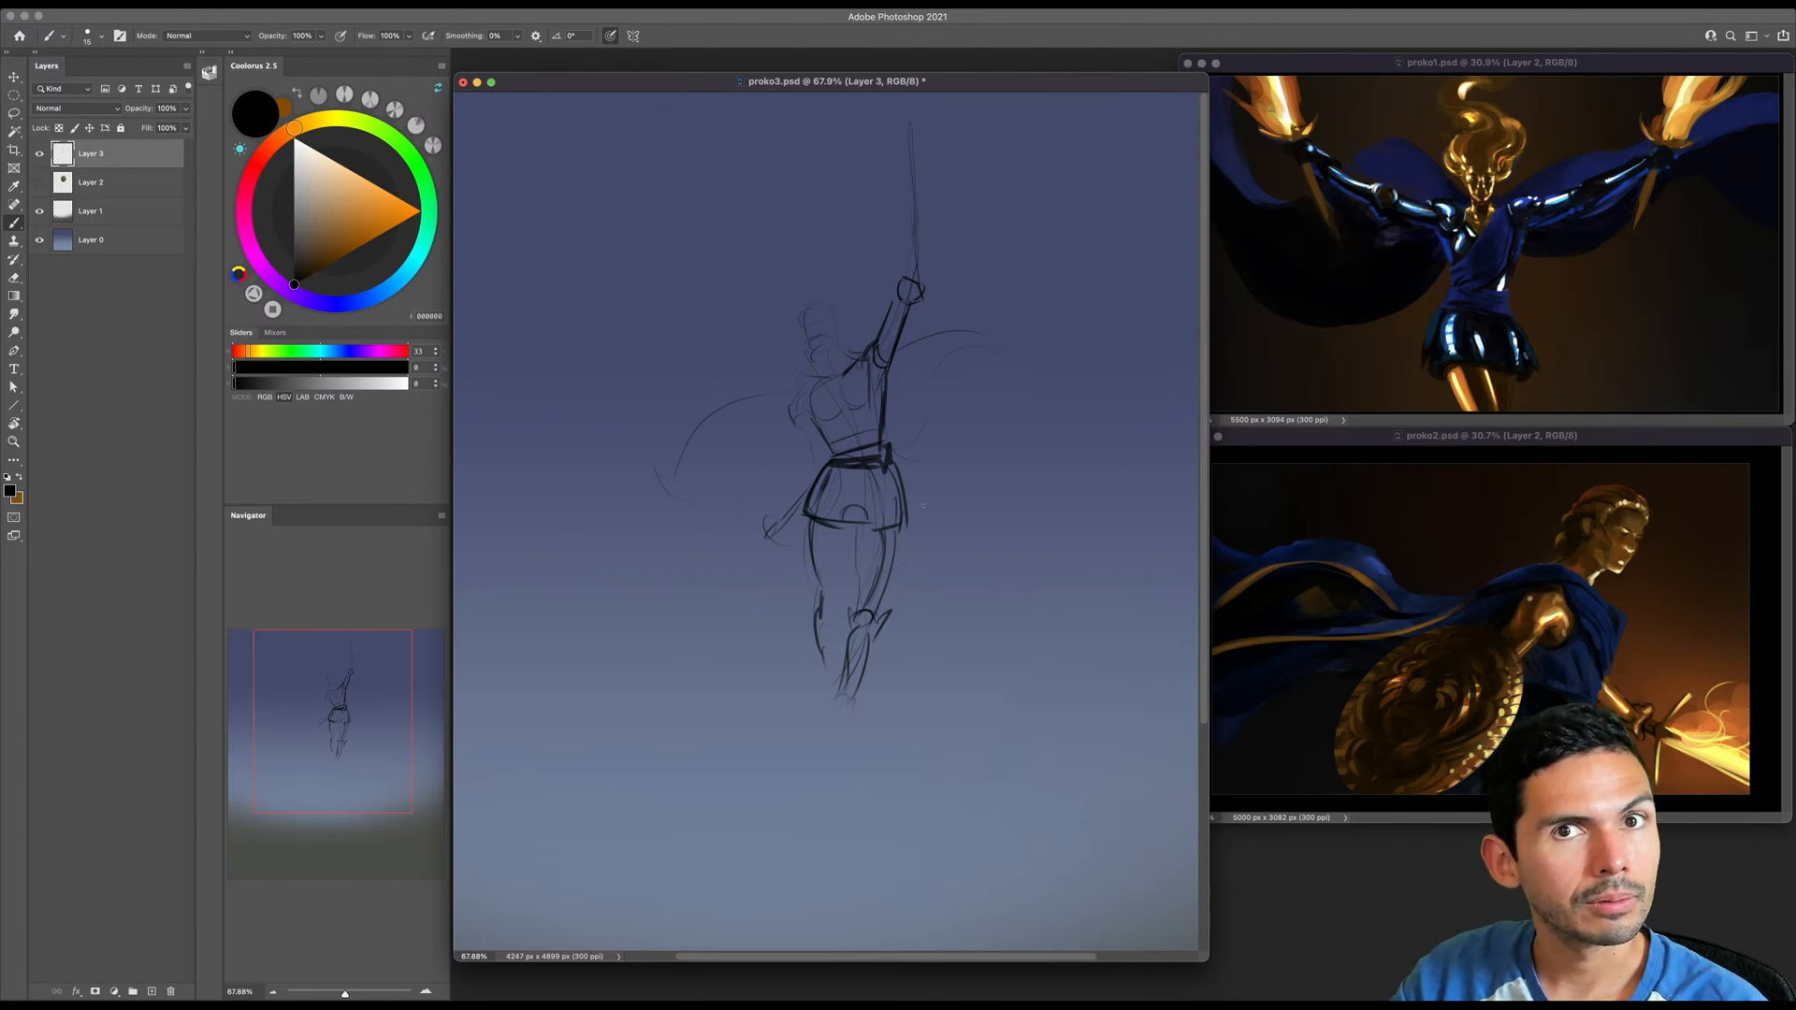
{"action": "mouse_move", "coordinate": [857, 648]}
{"action": "left_mouse_down"}
{"action": "mouse_move", "coordinate": [825, 762]}
{"action": "mouse_move", "coordinate": [825, 695]}
{"action": "left_mouse_up"}
- Warp the figure sketch so its middle bows to the right
{"action": "key", "text": "super+t"}
{"action": "right_click", "coordinate": [853, 547]}
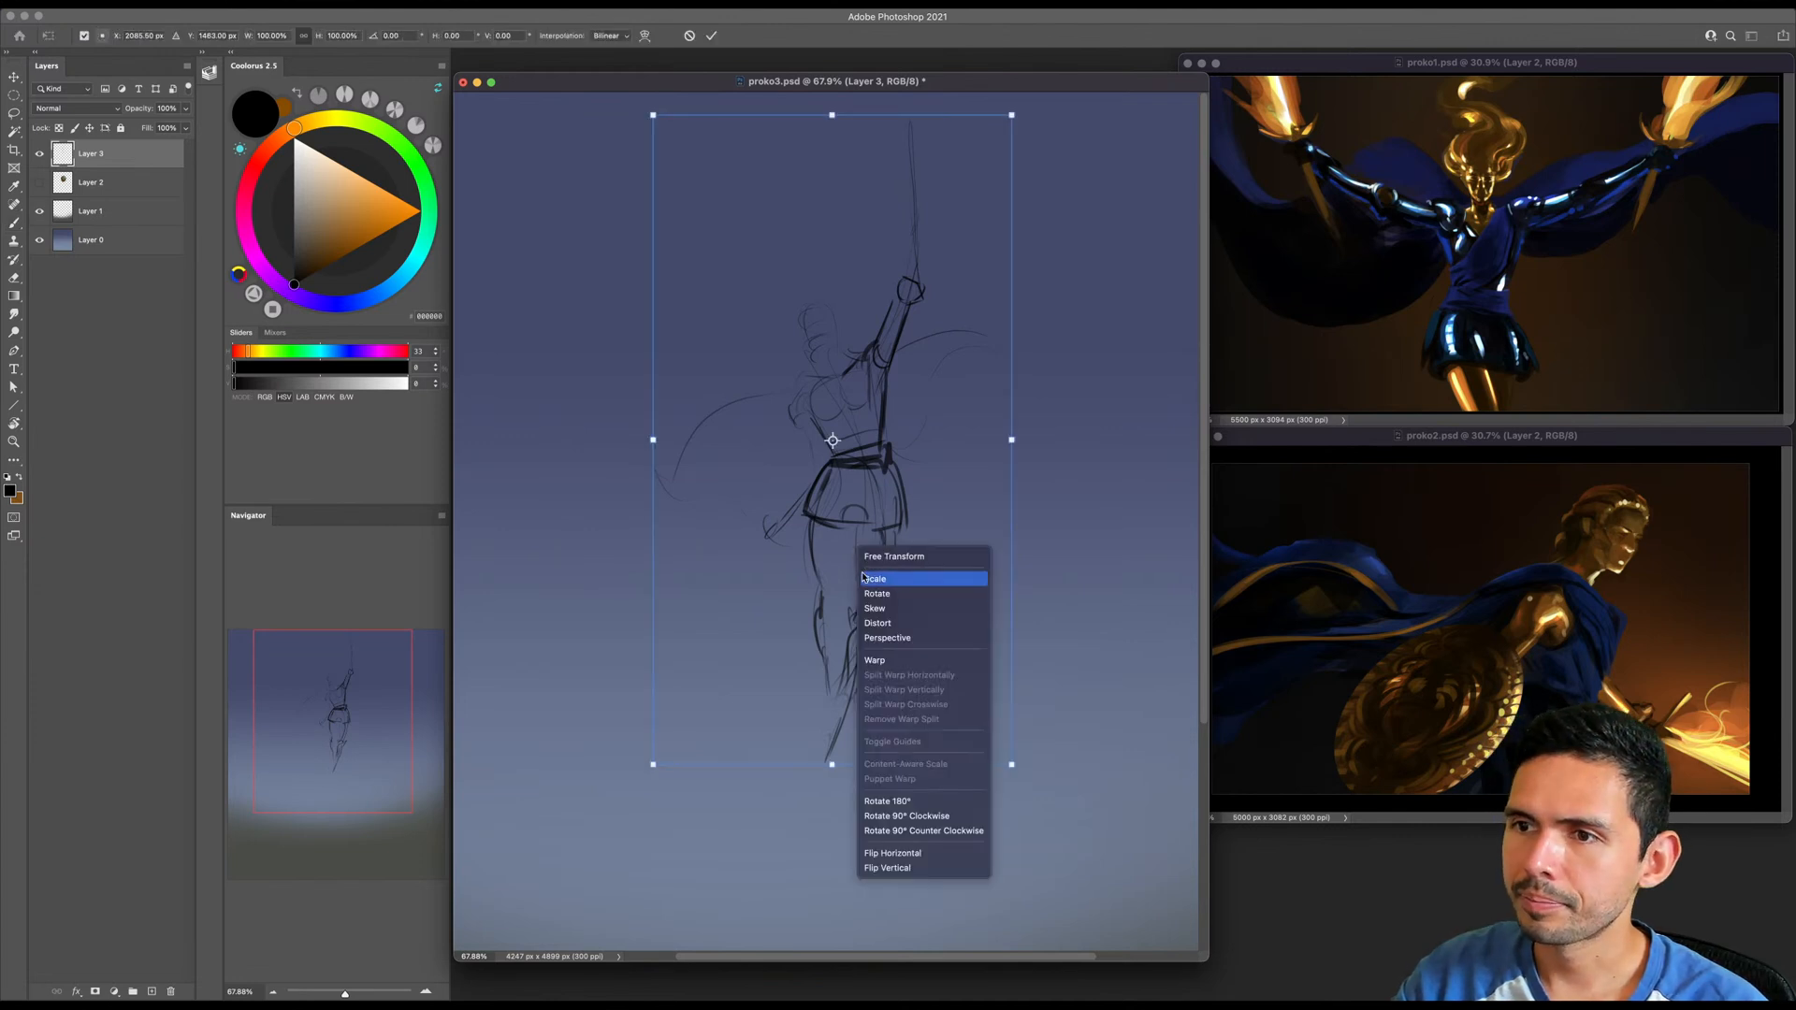
{"action": "left_click", "coordinate": [879, 660]}
{"action": "left_click_drag", "start_coordinate": [866, 453], "coordinate": [892, 451]}
{"action": "left_click_drag", "start_coordinate": [780, 425], "coordinate": [812, 422]}
{"action": "left_click_drag", "start_coordinate": [995, 458], "coordinate": [1021, 453]}
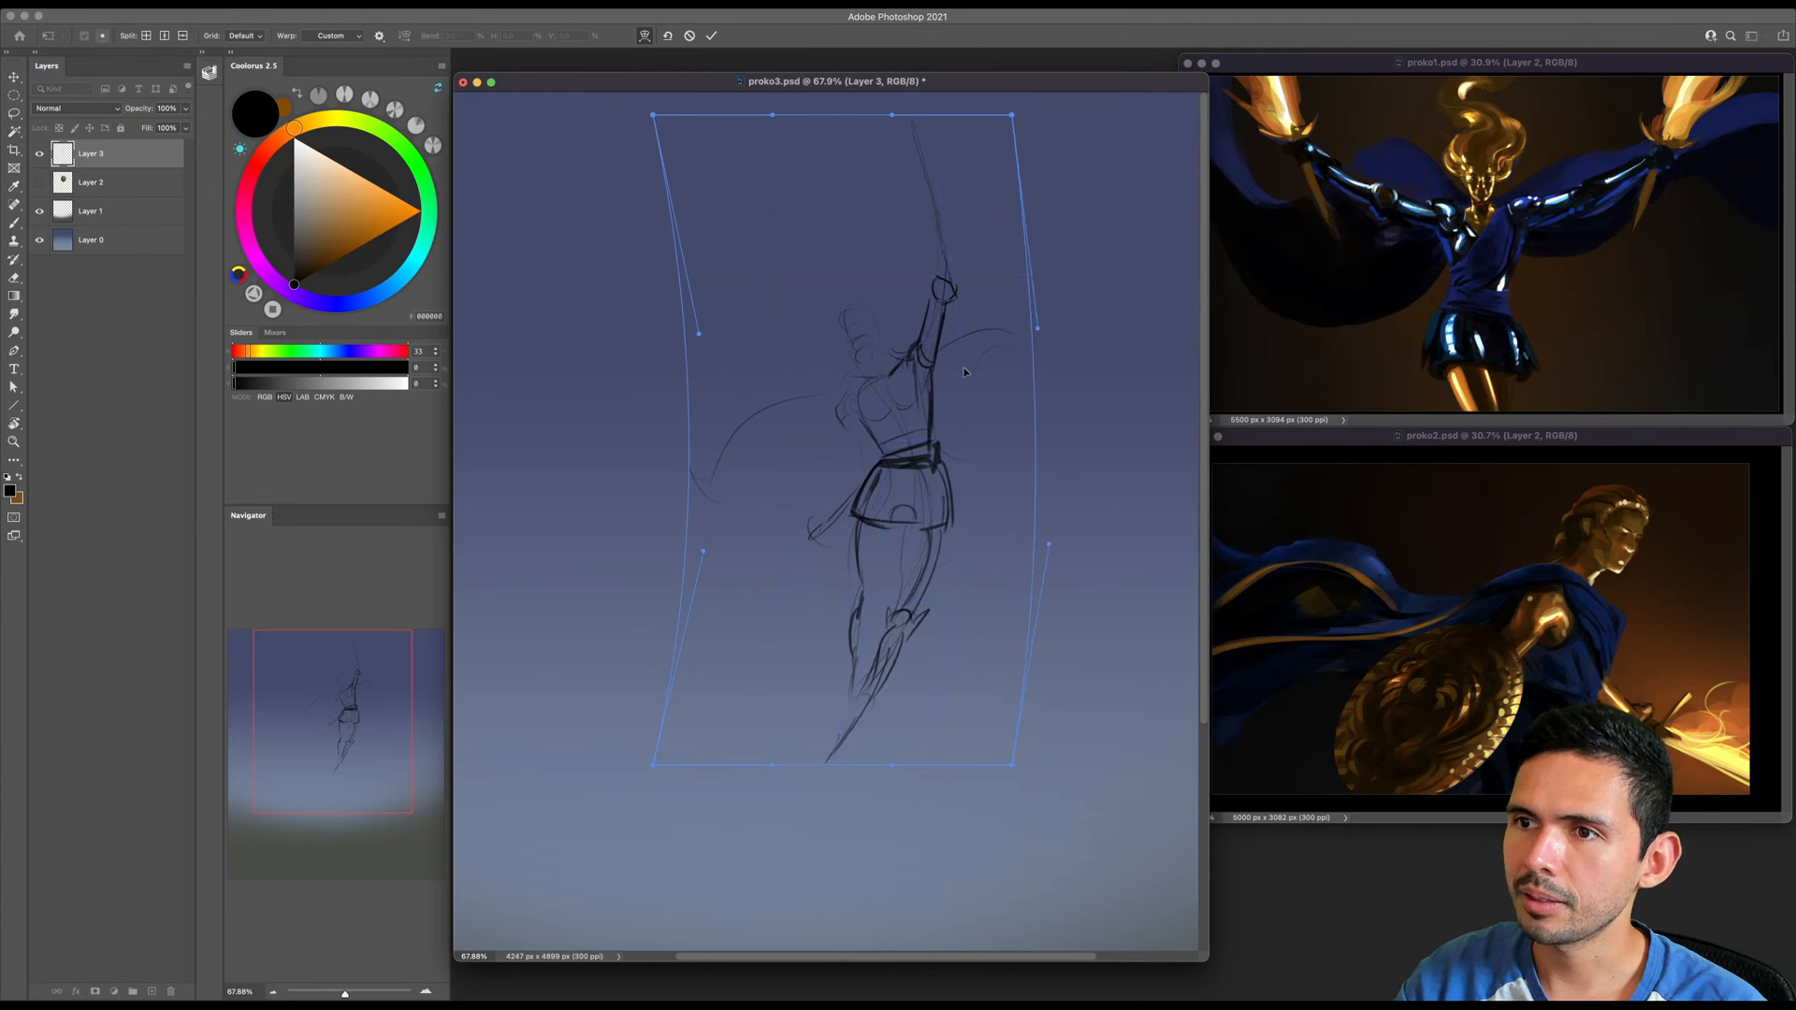
- Tilt the upper end of the warp back to the left, bow the hips further right, and apply the warp
{"action": "left_click_drag", "start_coordinate": [654, 116], "coordinate": [653, 148]}
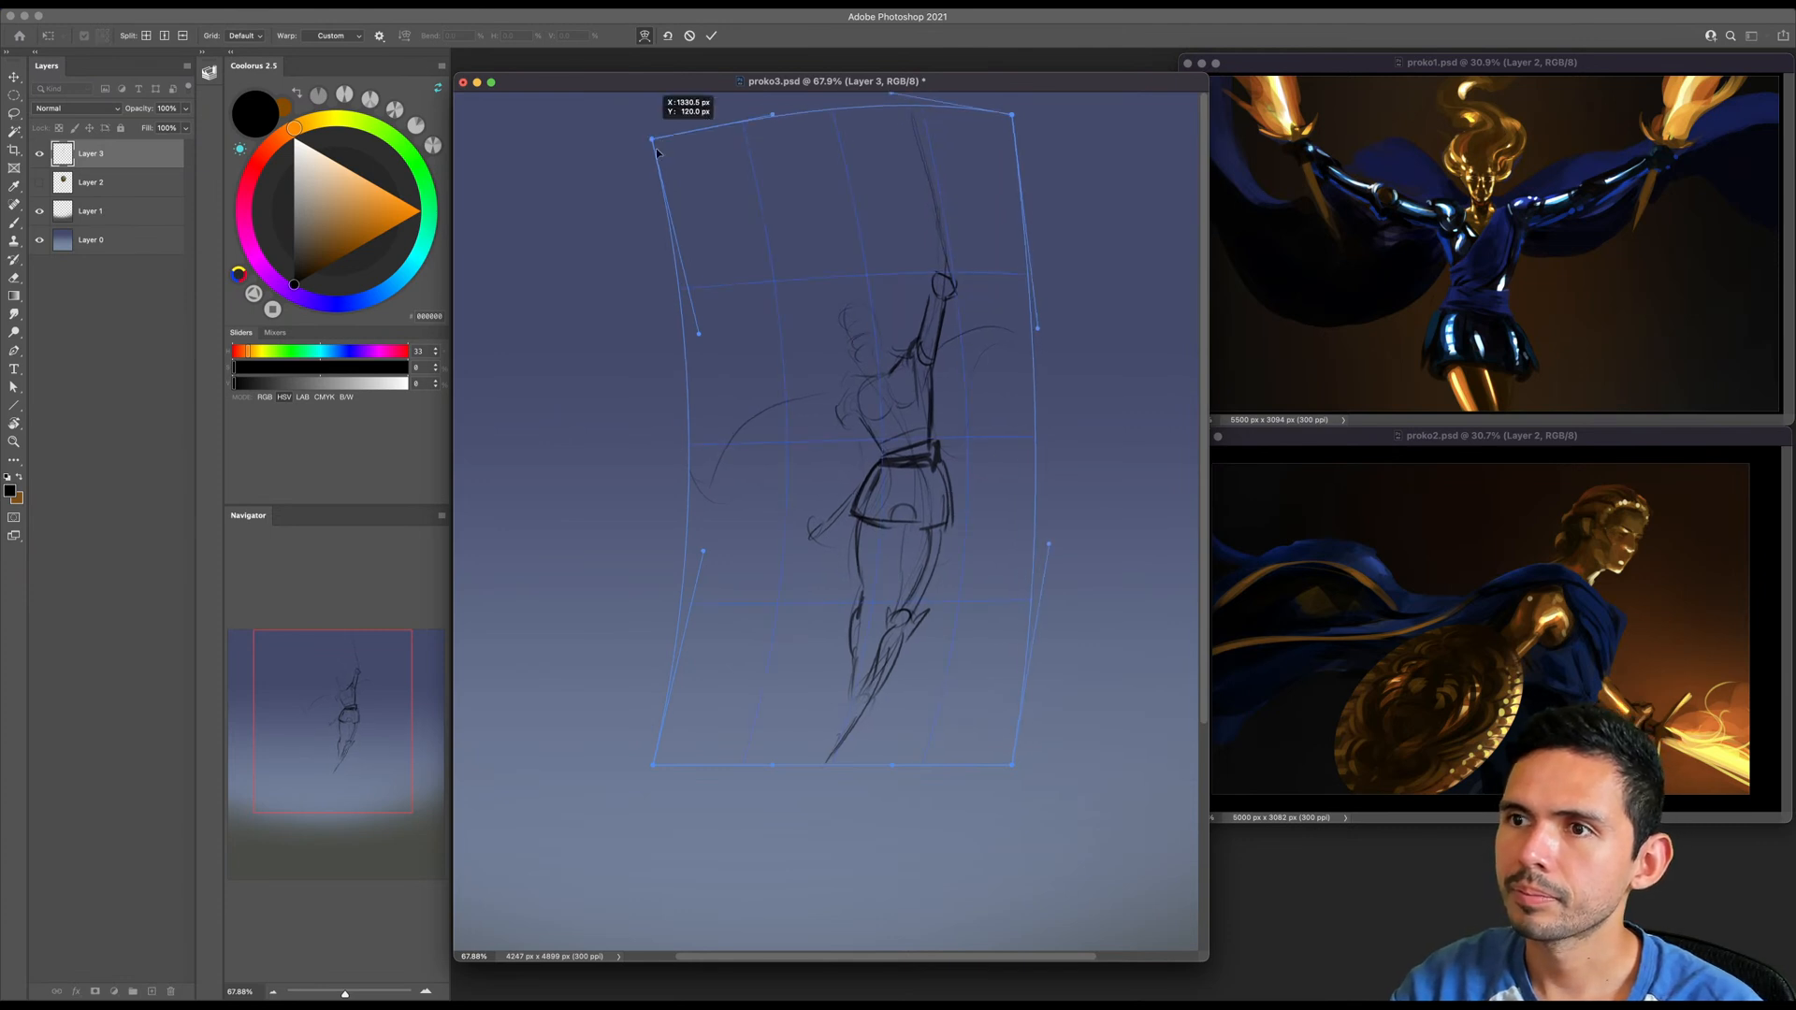
{"action": "left_click_drag", "start_coordinate": [1010, 115], "coordinate": [1001, 89]}
{"action": "left_click_drag", "start_coordinate": [896, 464], "coordinate": [784, 371]}
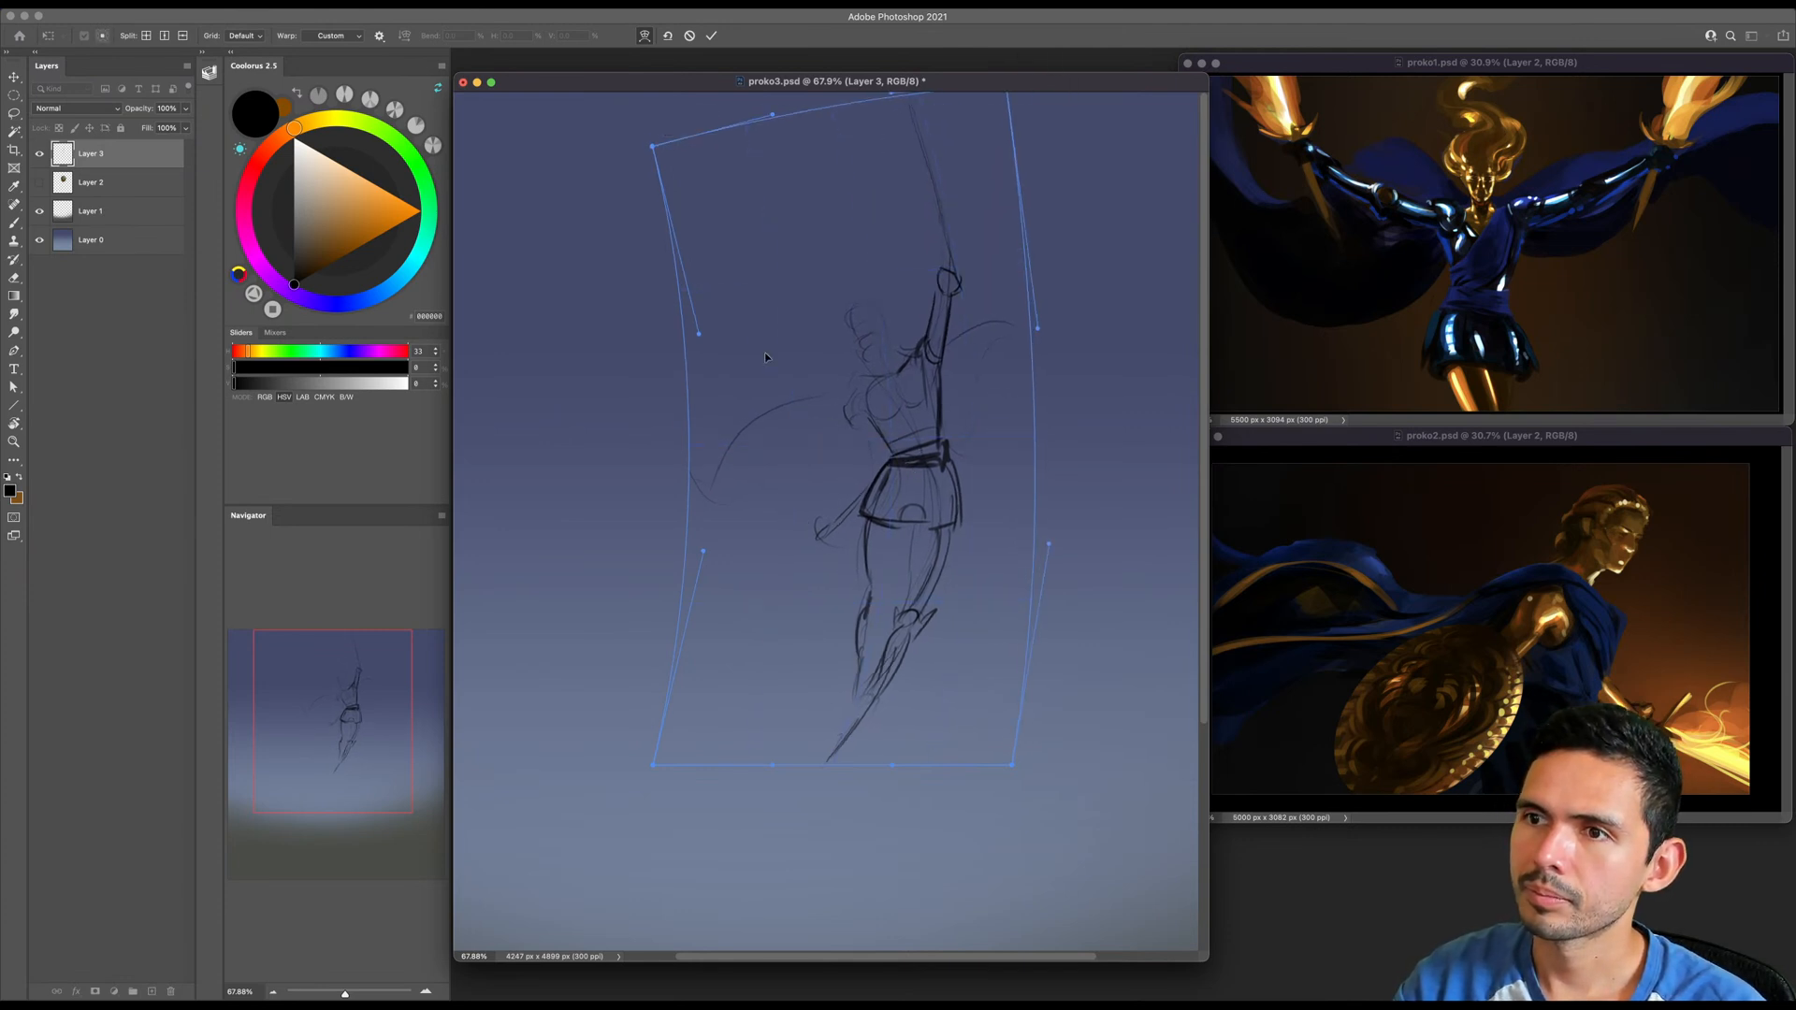
{"action": "left_click_drag", "start_coordinate": [799, 138], "coordinate": [604, 163]}
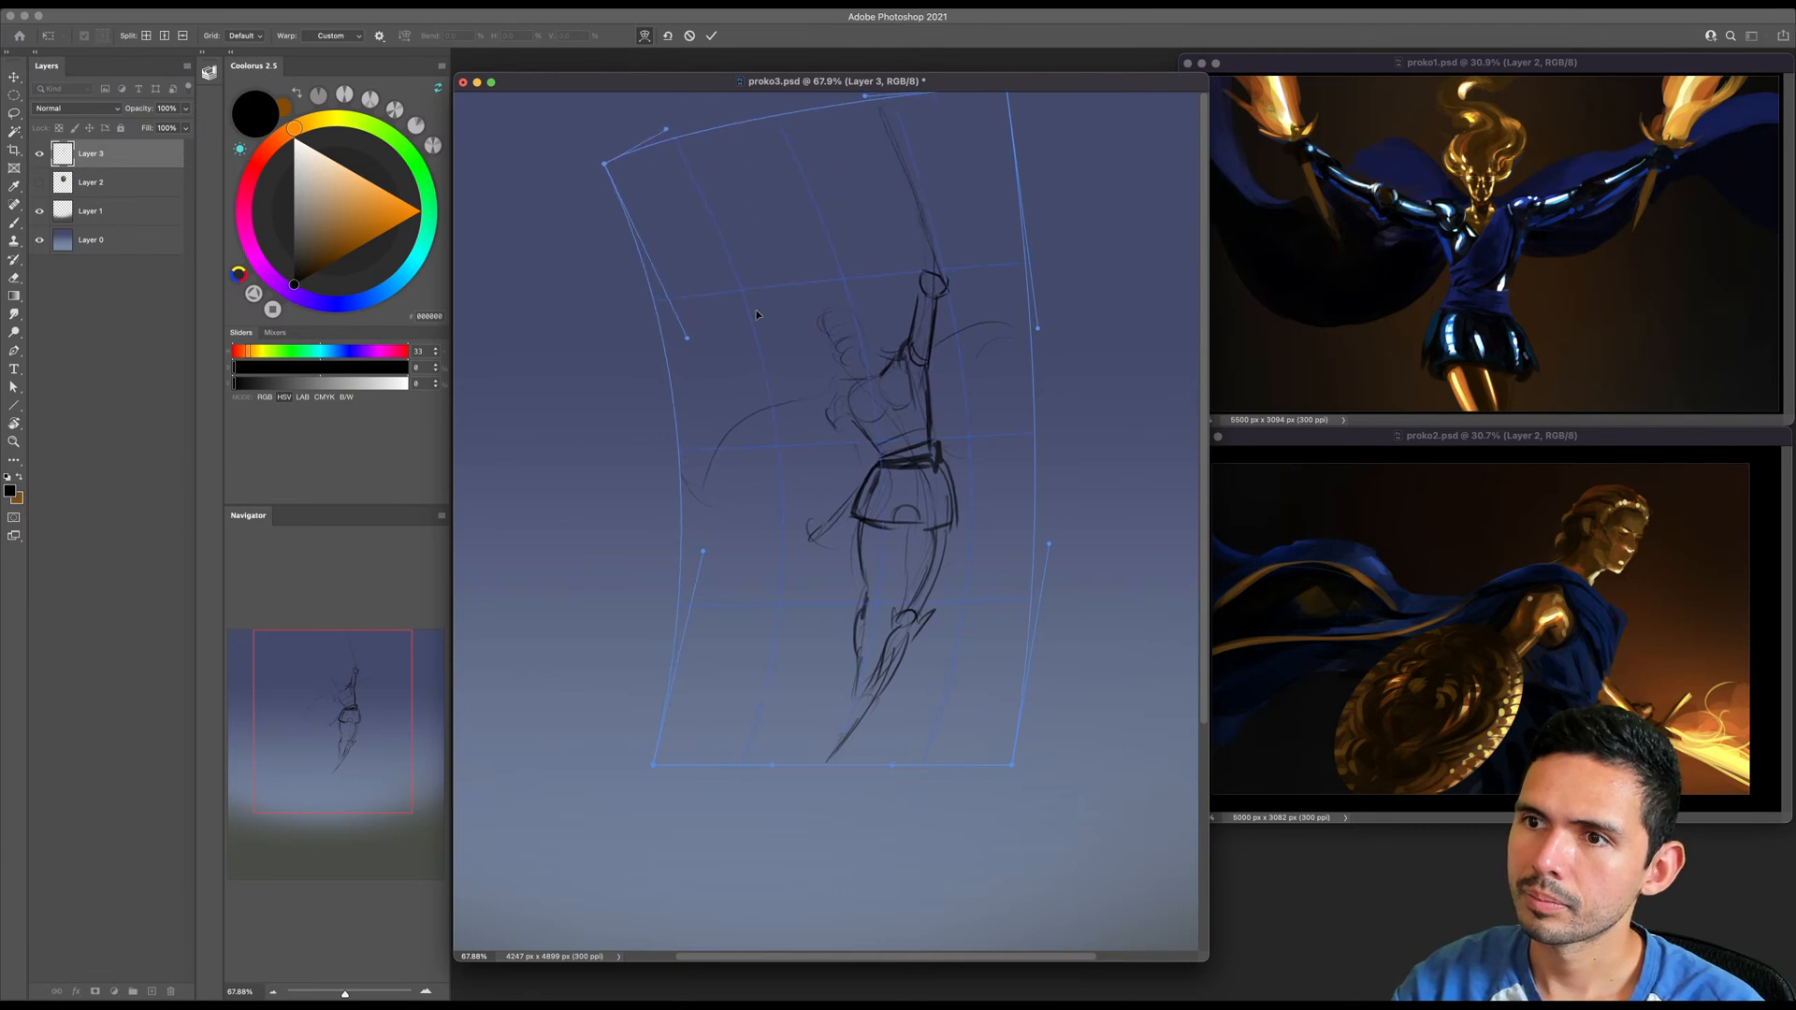
{"action": "left_click_drag", "start_coordinate": [858, 462], "coordinate": [868, 460]}
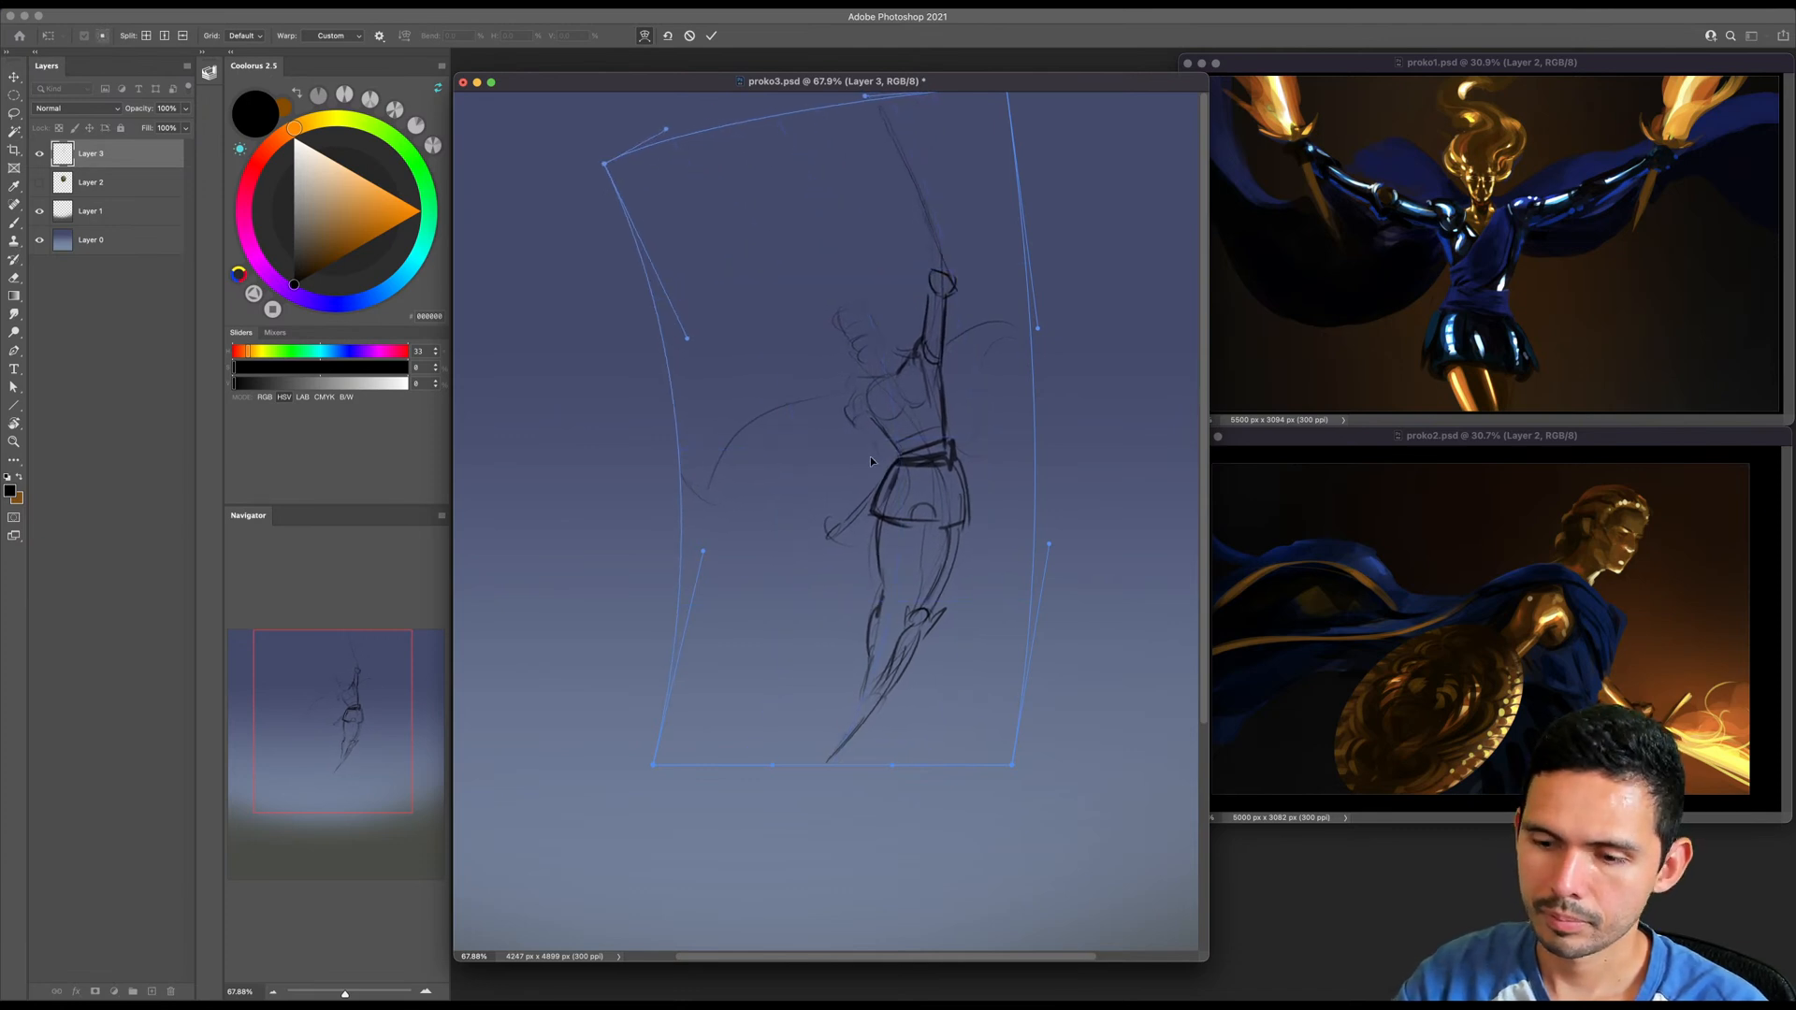
{"action": "key", "text": "Return"}
- Erase the raised forearm's line and try a shorter bent forearm with a small hand above the elbow
{"action": "key", "text": "b"}
{"action": "mouse_move", "coordinate": [960, 510]}
{"action": "left_mouse_down", "text": "super"}
{"action": "mouse_move", "coordinate": [935, 516]}
{"action": "mouse_move", "coordinate": [925, 477]}
{"action": "left_mouse_up", "text": "super"}
{"action": "key", "text": "bracketleft"}
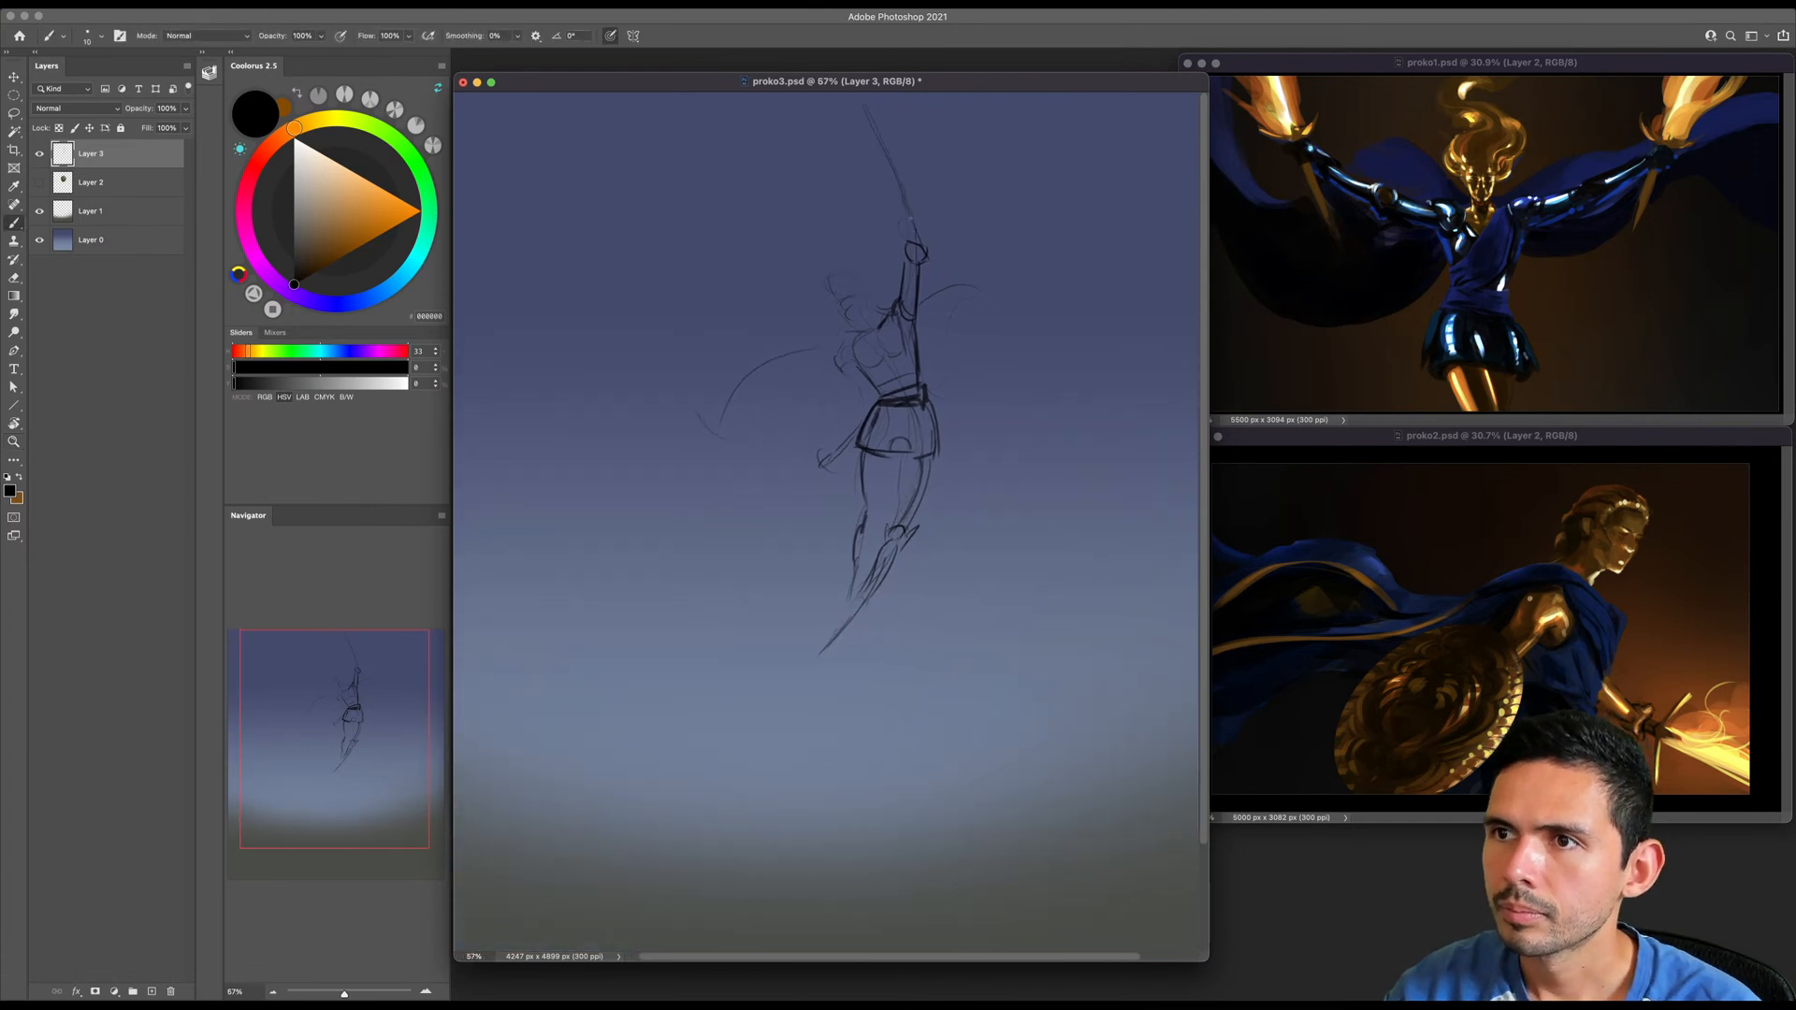
{"action": "key", "text": "e"}
{"action": "mouse_move", "coordinate": [894, 219]}
{"action": "left_mouse_down"}
{"action": "mouse_move", "coordinate": [904, 166]}
{"action": "mouse_move", "coordinate": [871, 131]}
{"action": "left_mouse_up"}
{"action": "key", "text": "b"}
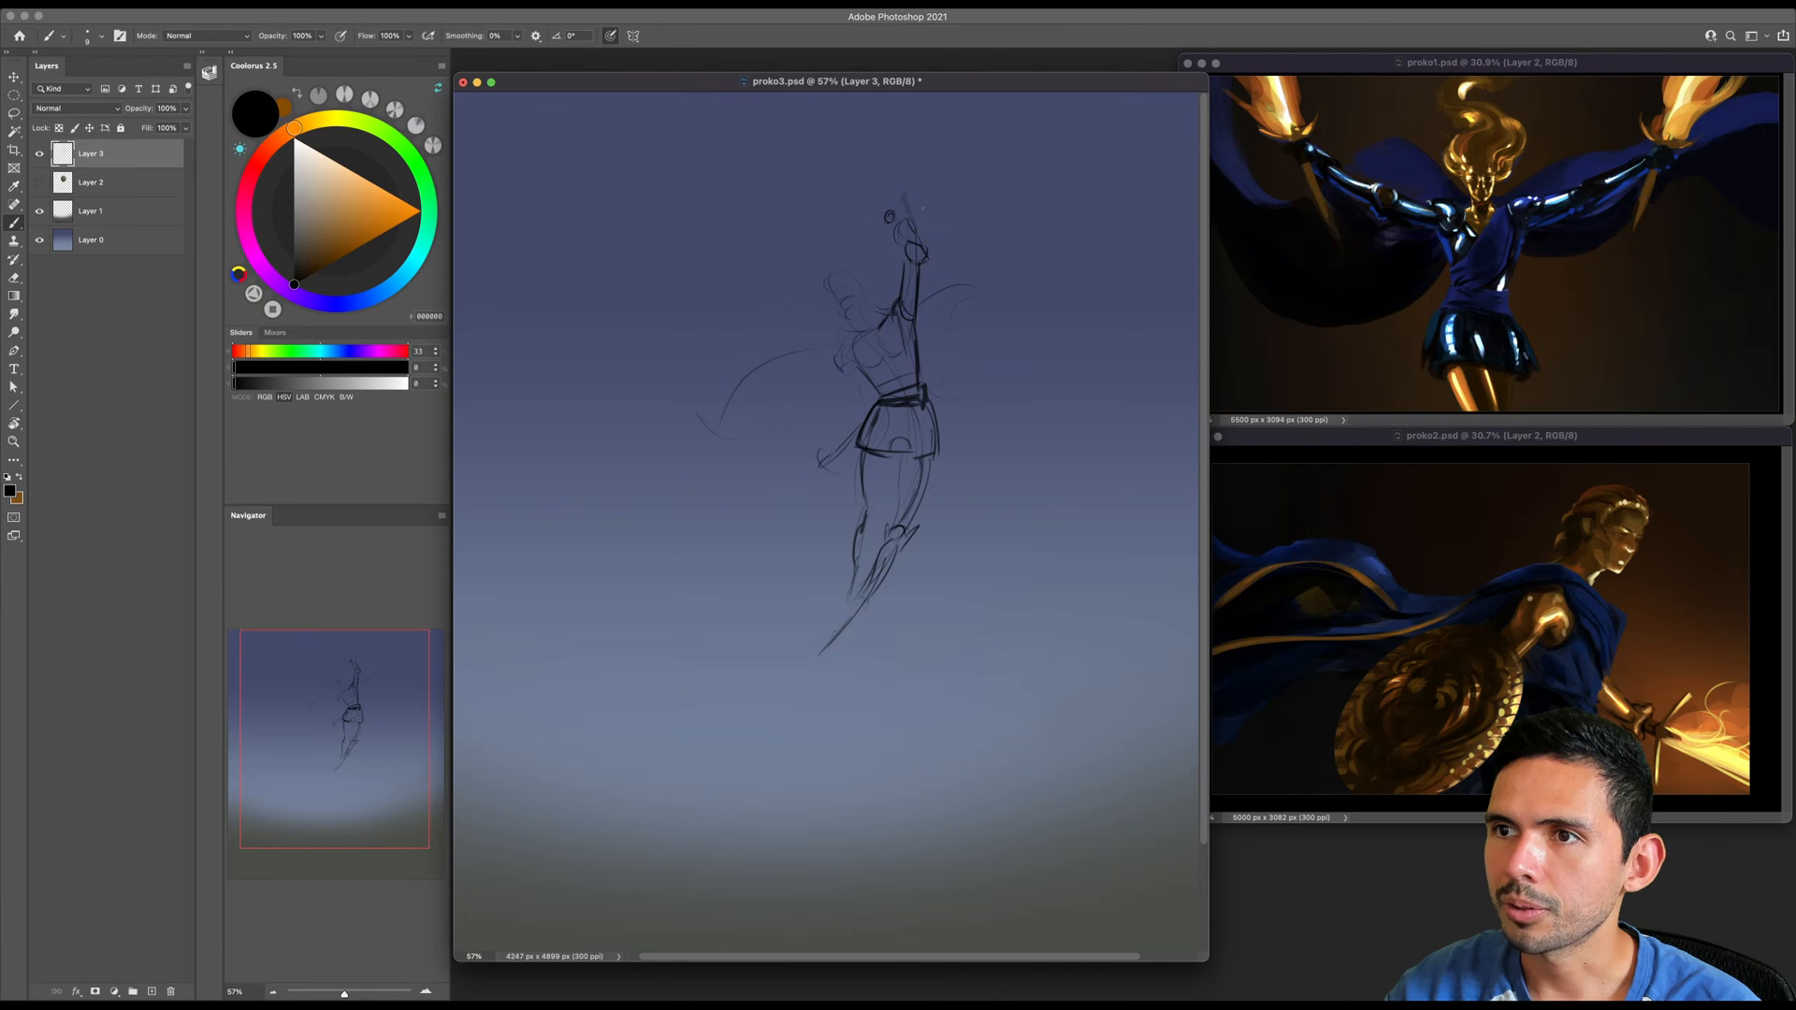
- Replace the bent forearm with a trial arm stretched straight up from the shoulder
{"action": "scroll", "coordinate": [924, 206], "scroll_direction": "left", "scroll_amount": 2}
{"action": "key", "text": "e"}
{"action": "mouse_move", "coordinate": [919, 215]}
{"action": "left_mouse_down"}
{"action": "mouse_move", "coordinate": [931, 295]}
{"action": "mouse_move", "coordinate": [950, 105]}
{"action": "left_mouse_up"}
{"action": "key", "text": "b"}
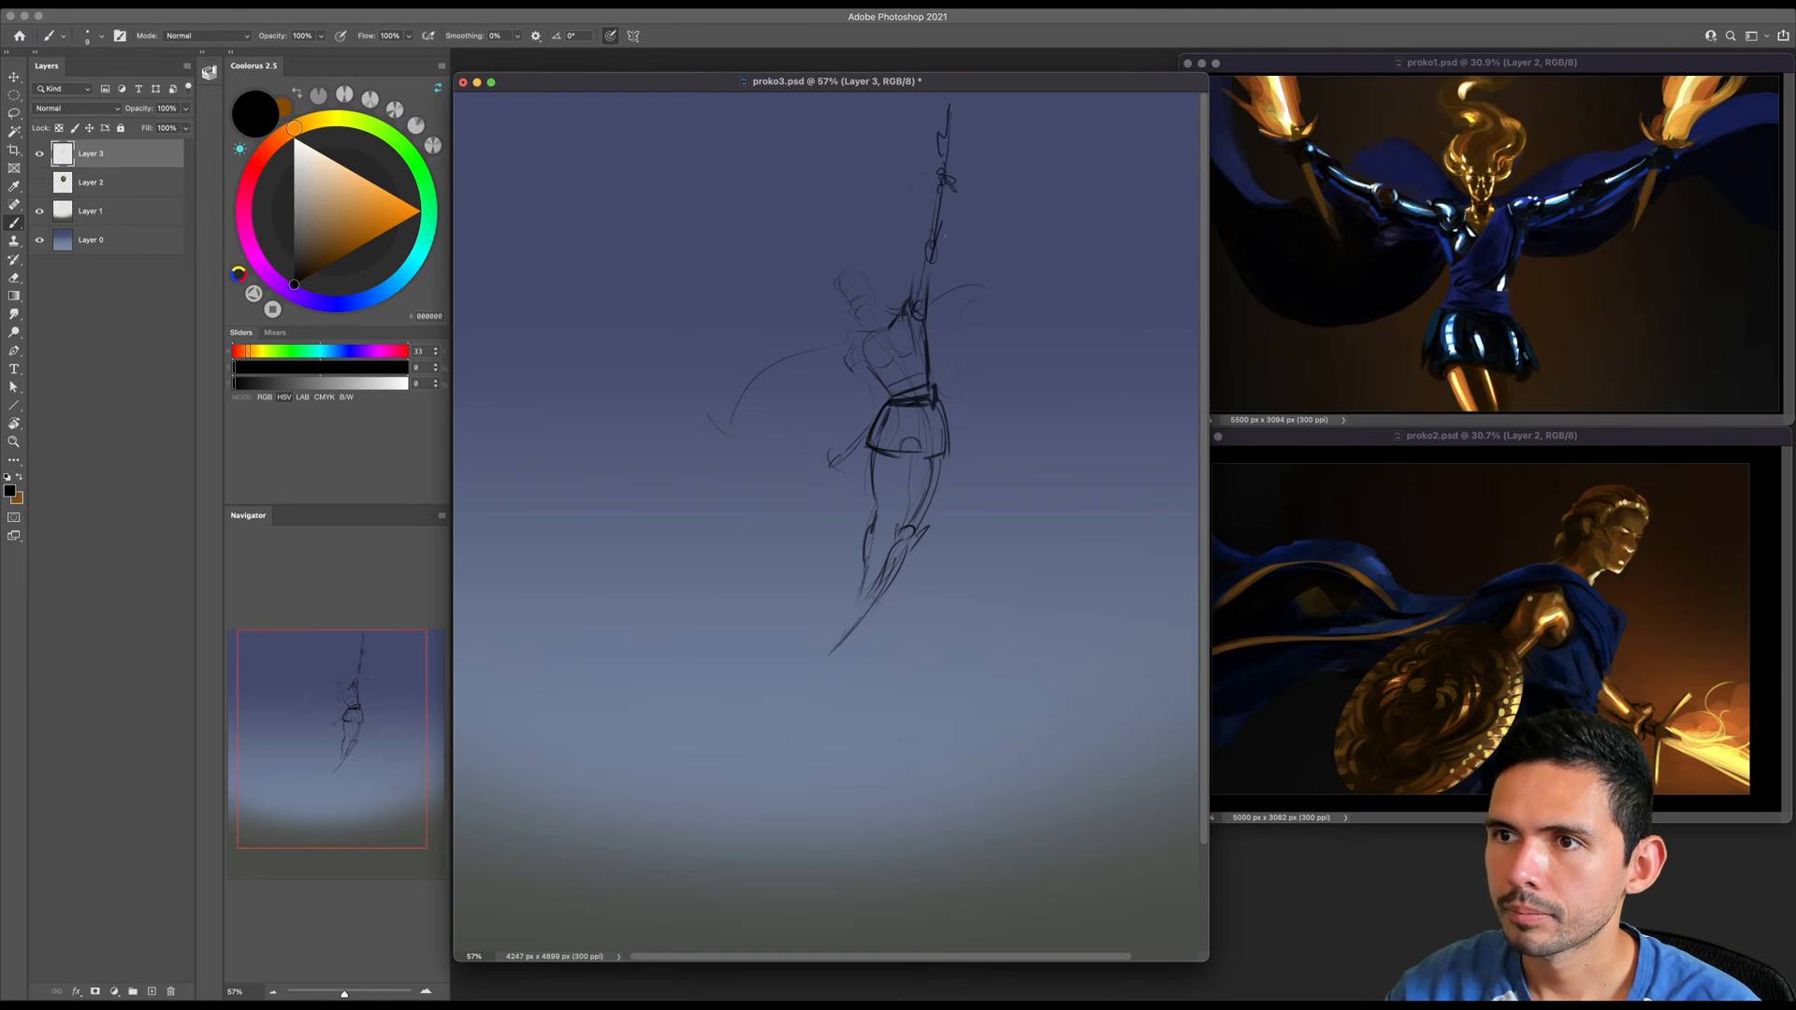
- Erase the raised arm above the shoulder
{"action": "key", "text": "e"}
{"action": "mouse_move", "coordinate": [938, 251]}
{"action": "left_mouse_down"}
{"action": "mouse_move", "coordinate": [952, 217]}
{"action": "mouse_move", "coordinate": [939, 257]}
{"action": "left_mouse_up"}
{"action": "left_click_drag", "start_coordinate": [887, 365], "coordinate": [926, 363]}
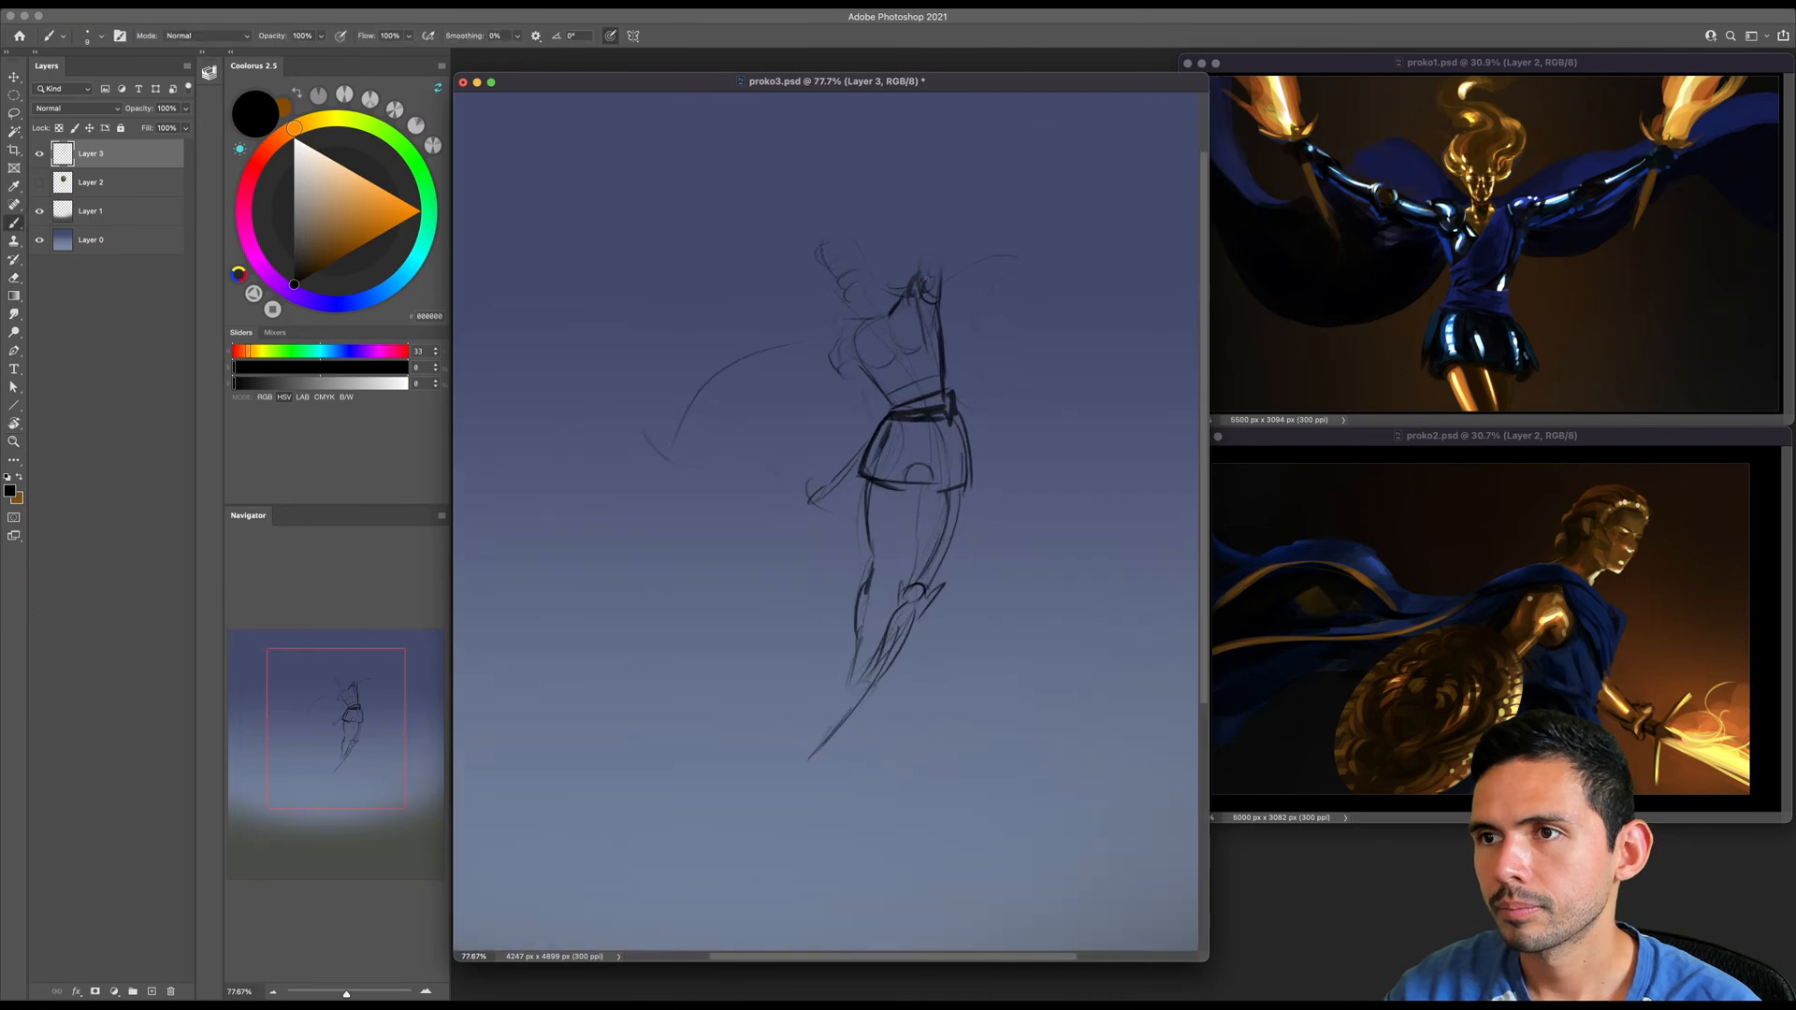
{"action": "left_click_drag", "start_coordinate": [968, 227], "coordinate": [935, 317]}
{"action": "left_click_drag", "start_coordinate": [941, 111], "coordinate": [950, 136]}
{"action": "mouse_move", "coordinate": [974, 285]}
{"action": "left_mouse_down"}
{"action": "mouse_move", "coordinate": [936, 328]}
{"action": "mouse_move", "coordinate": [974, 302]}
{"action": "left_mouse_up"}
{"action": "left_click_drag", "start_coordinate": [929, 411], "coordinate": [910, 296]}
- Redraw the raised shoulder as a rounded form with a short line starting the upper arm
{"action": "key", "text": "b"}
{"action": "key", "text": "bracketright"}
{"action": "key", "text": "bracketright"}
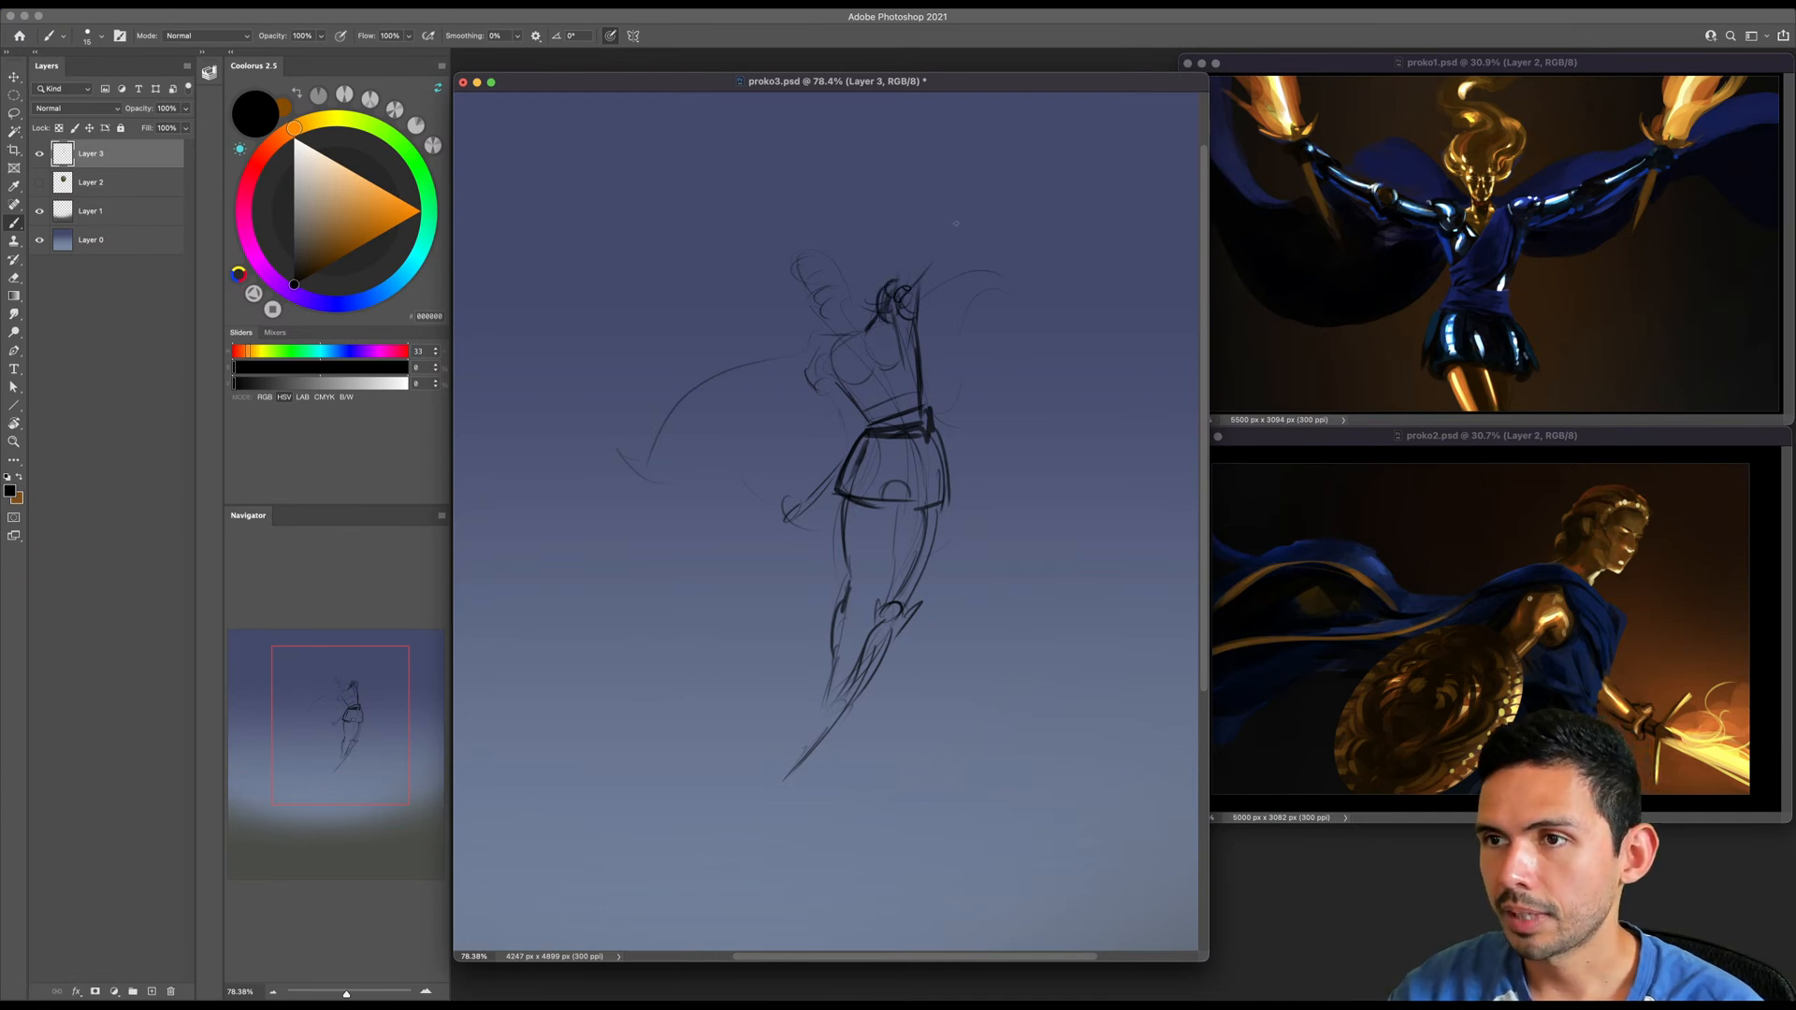
{"action": "left_click_drag", "start_coordinate": [949, 282], "coordinate": [932, 339]}
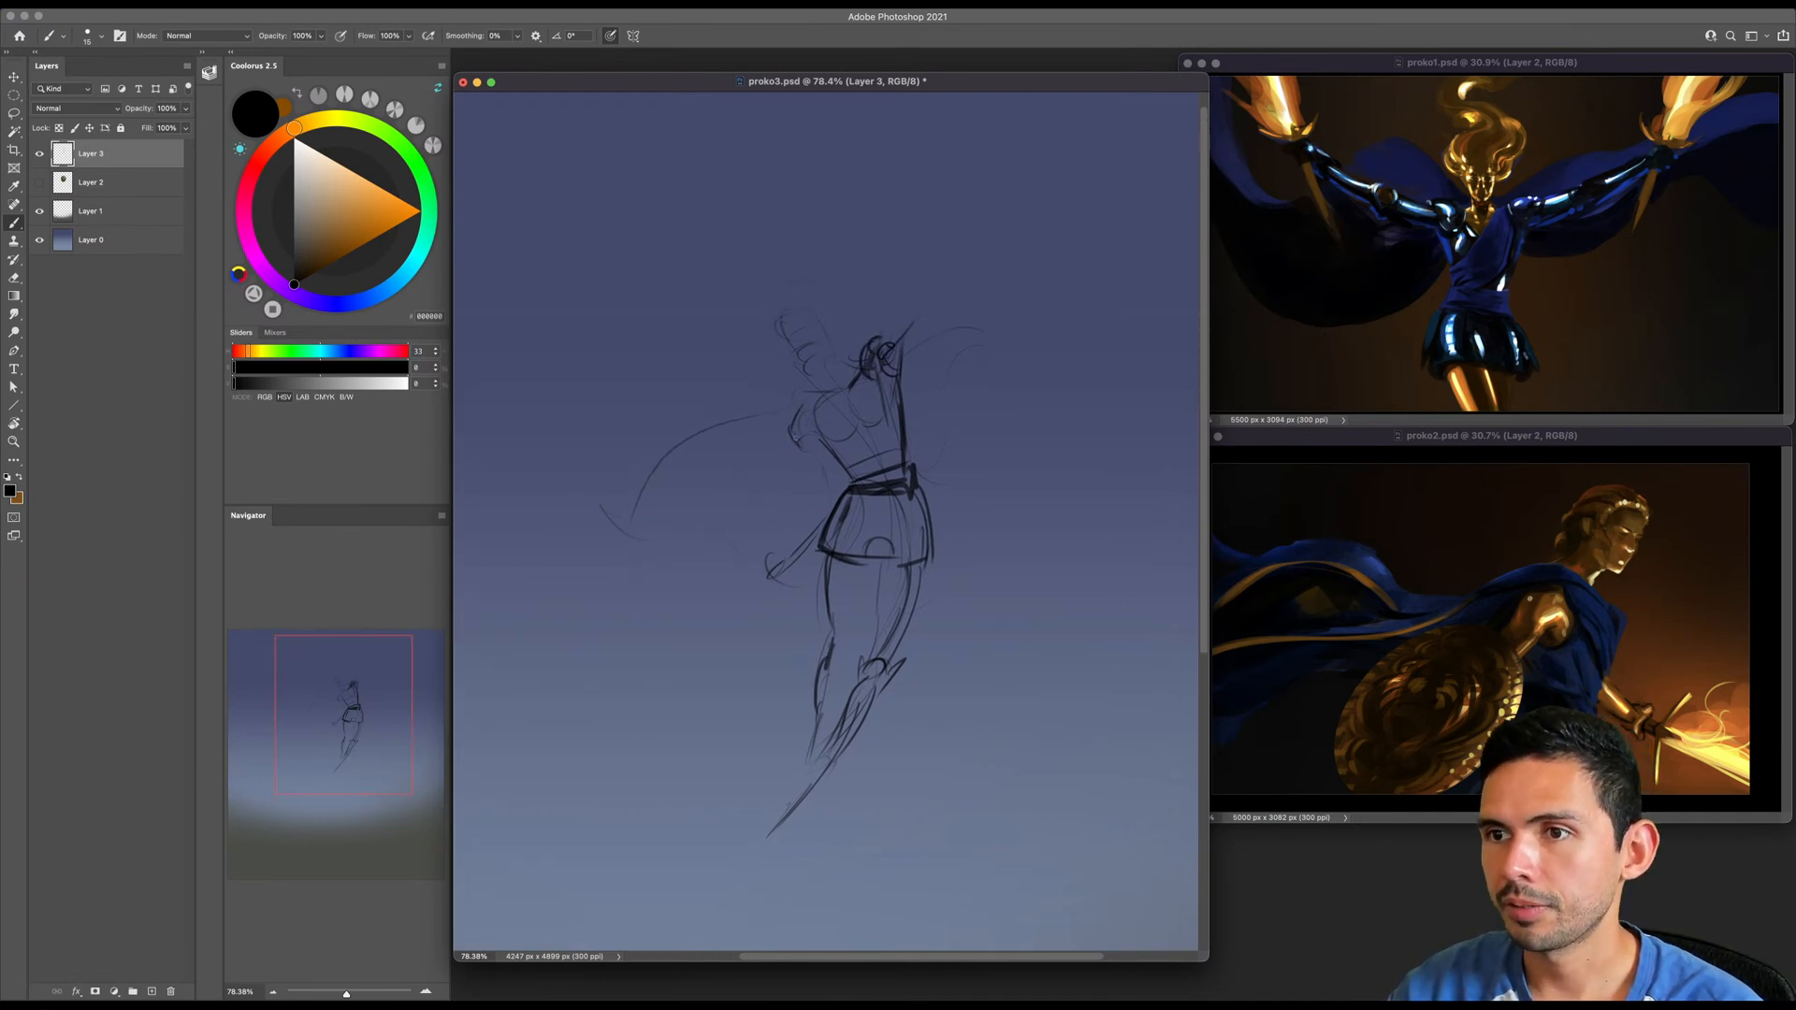
- Erase the lowered arm and redraw it hanging beside the torso with a shoulder, elbow and outstretched hand
{"action": "key", "text": "e"}
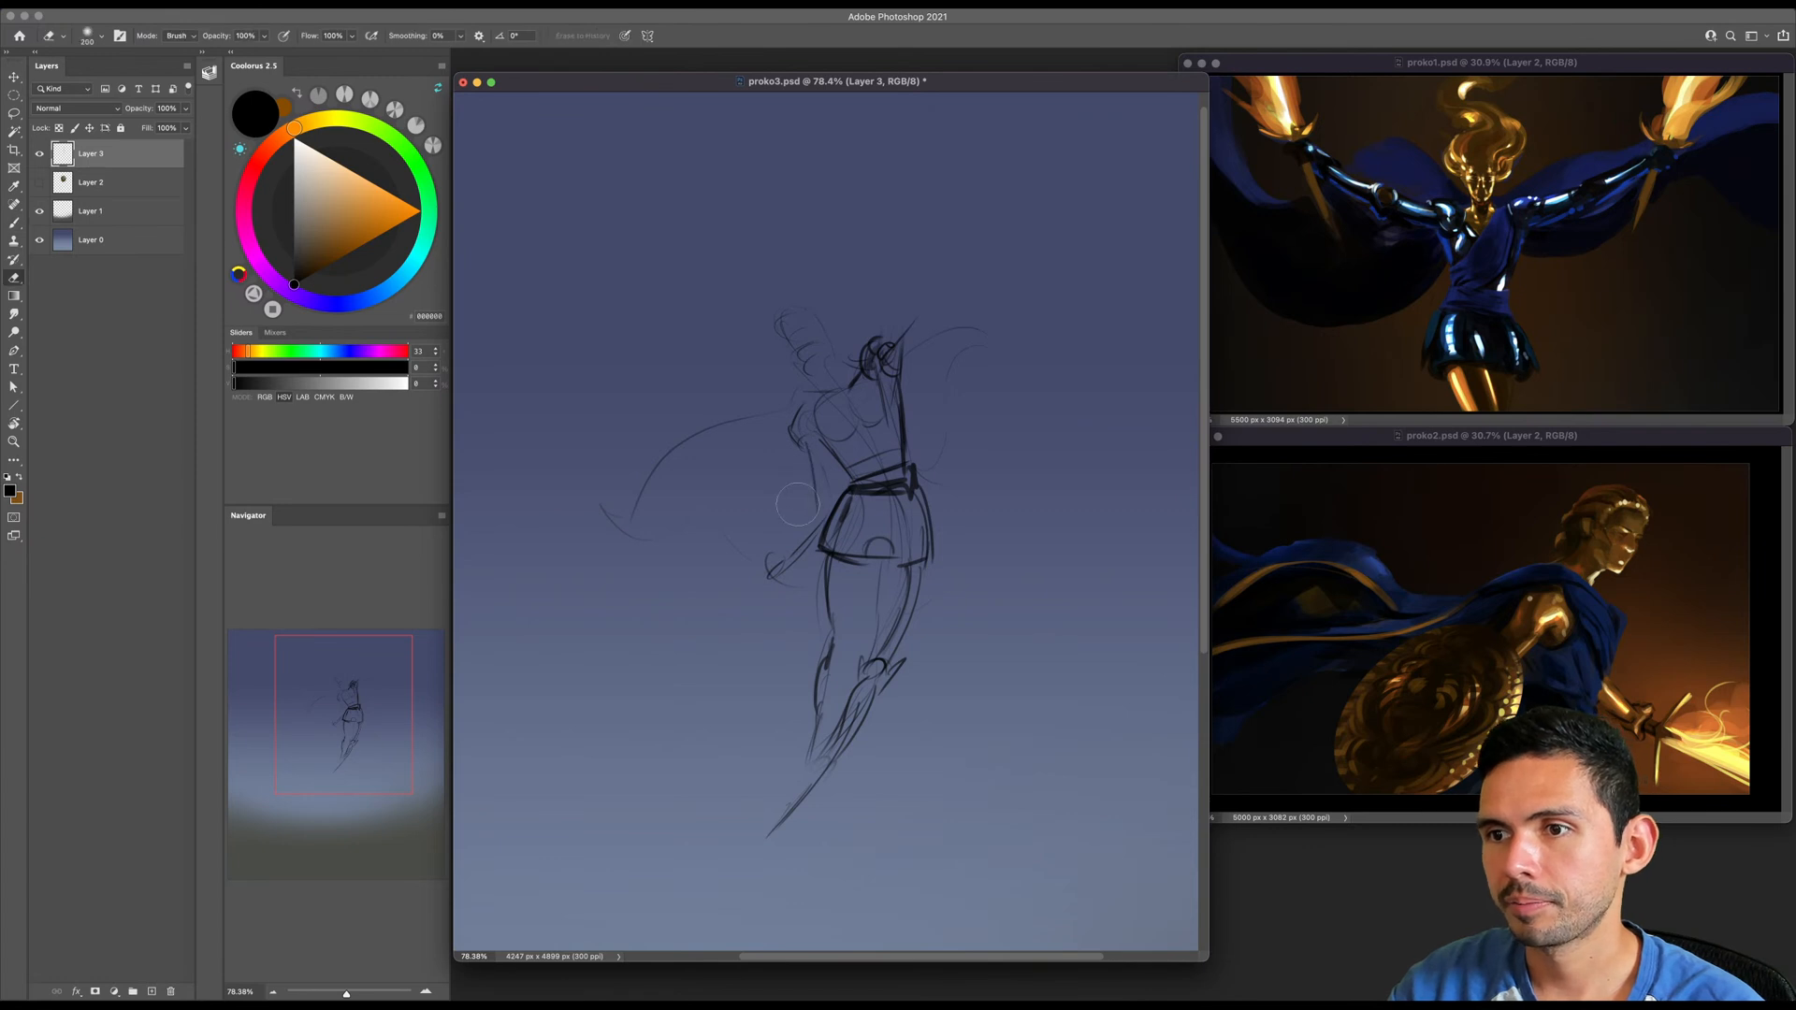
{"action": "right_click", "coordinate": [799, 445]}
{"action": "left_click", "coordinate": [1012, 675]}
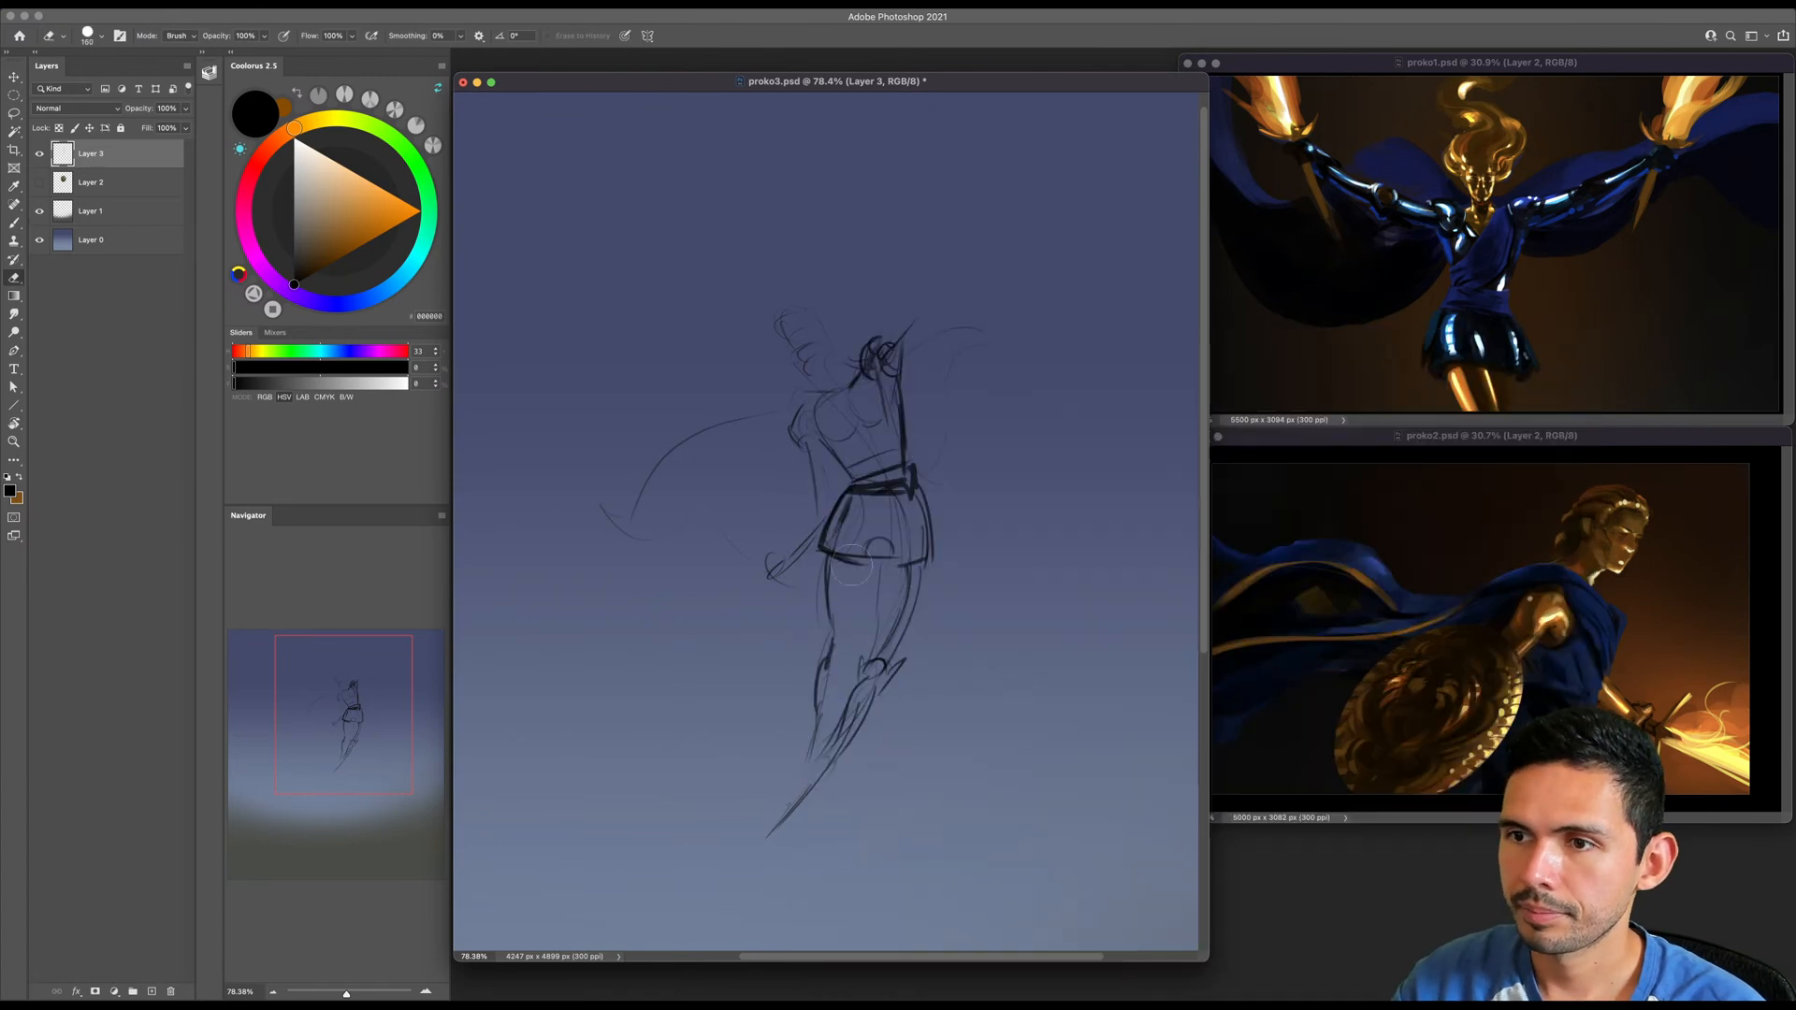
{"action": "key", "text": "b"}
{"action": "left_click_drag", "start_coordinate": [812, 503], "coordinate": [759, 599]}
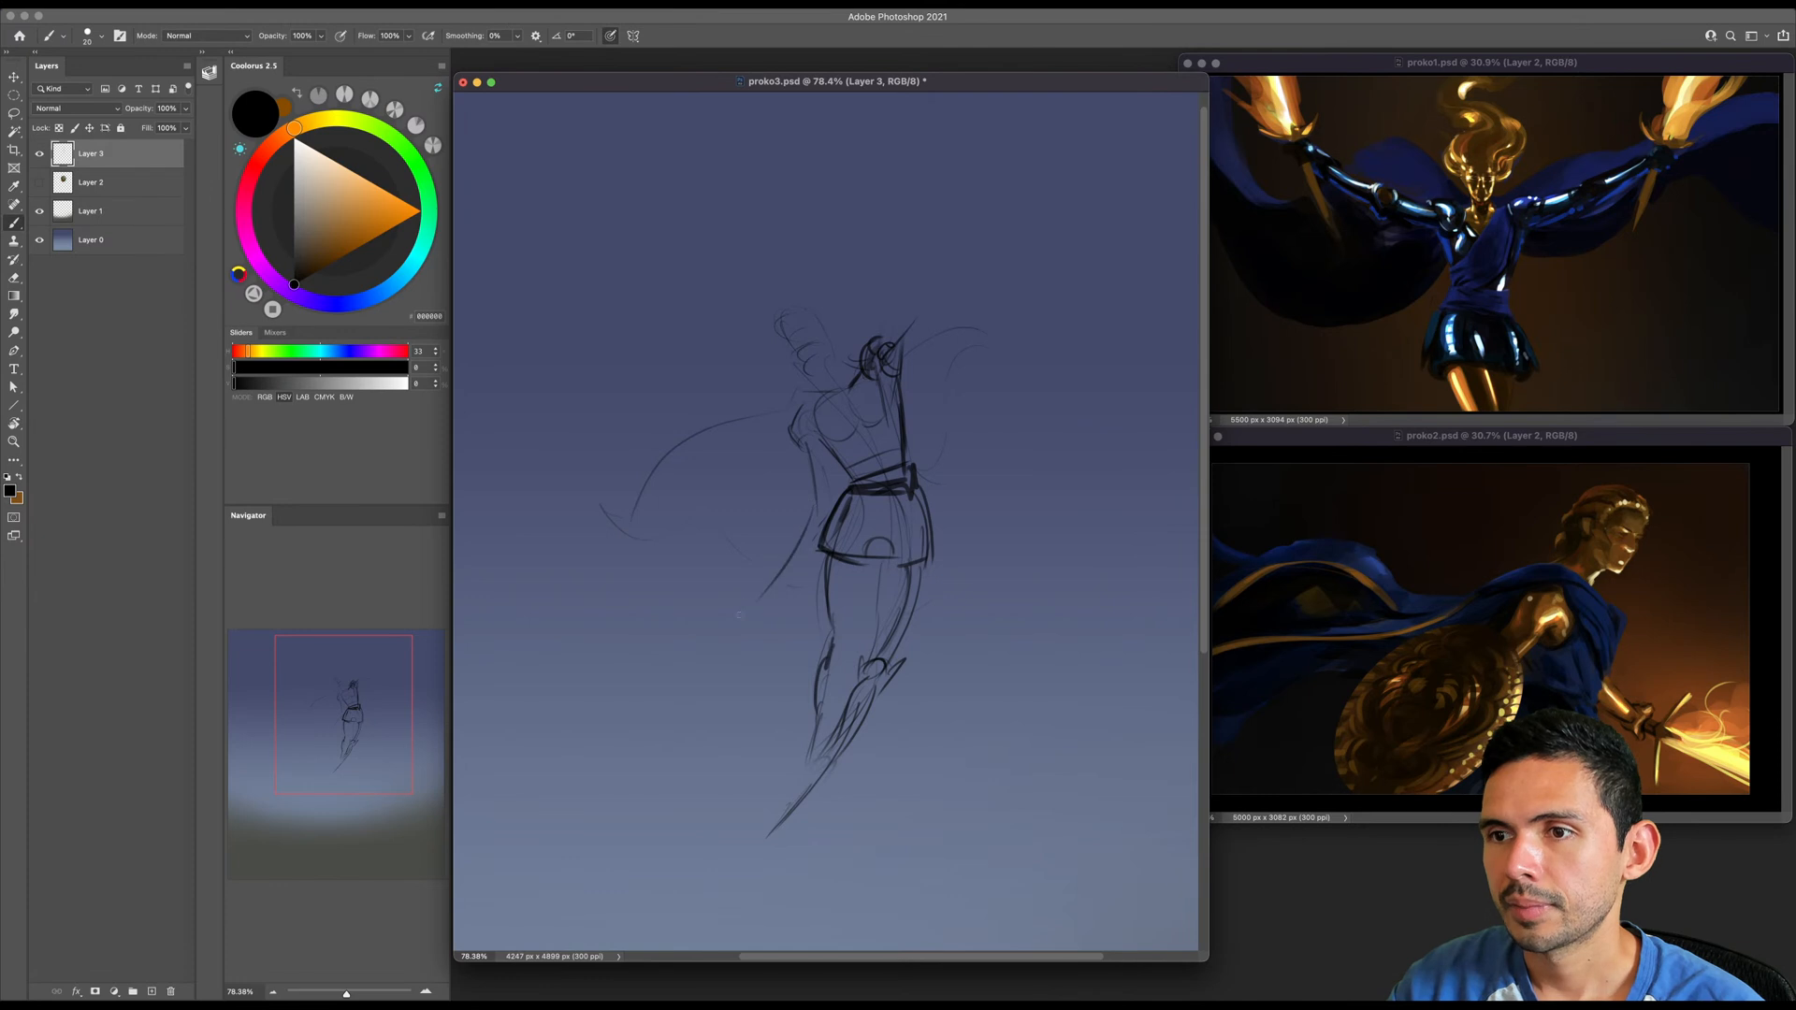
{"action": "key", "text": "e"}
{"action": "left_click_drag", "start_coordinate": [810, 449], "coordinate": [760, 591]}
{"action": "key", "text": "b"}
{"action": "left_click_drag", "start_coordinate": [806, 404], "coordinate": [757, 558]}
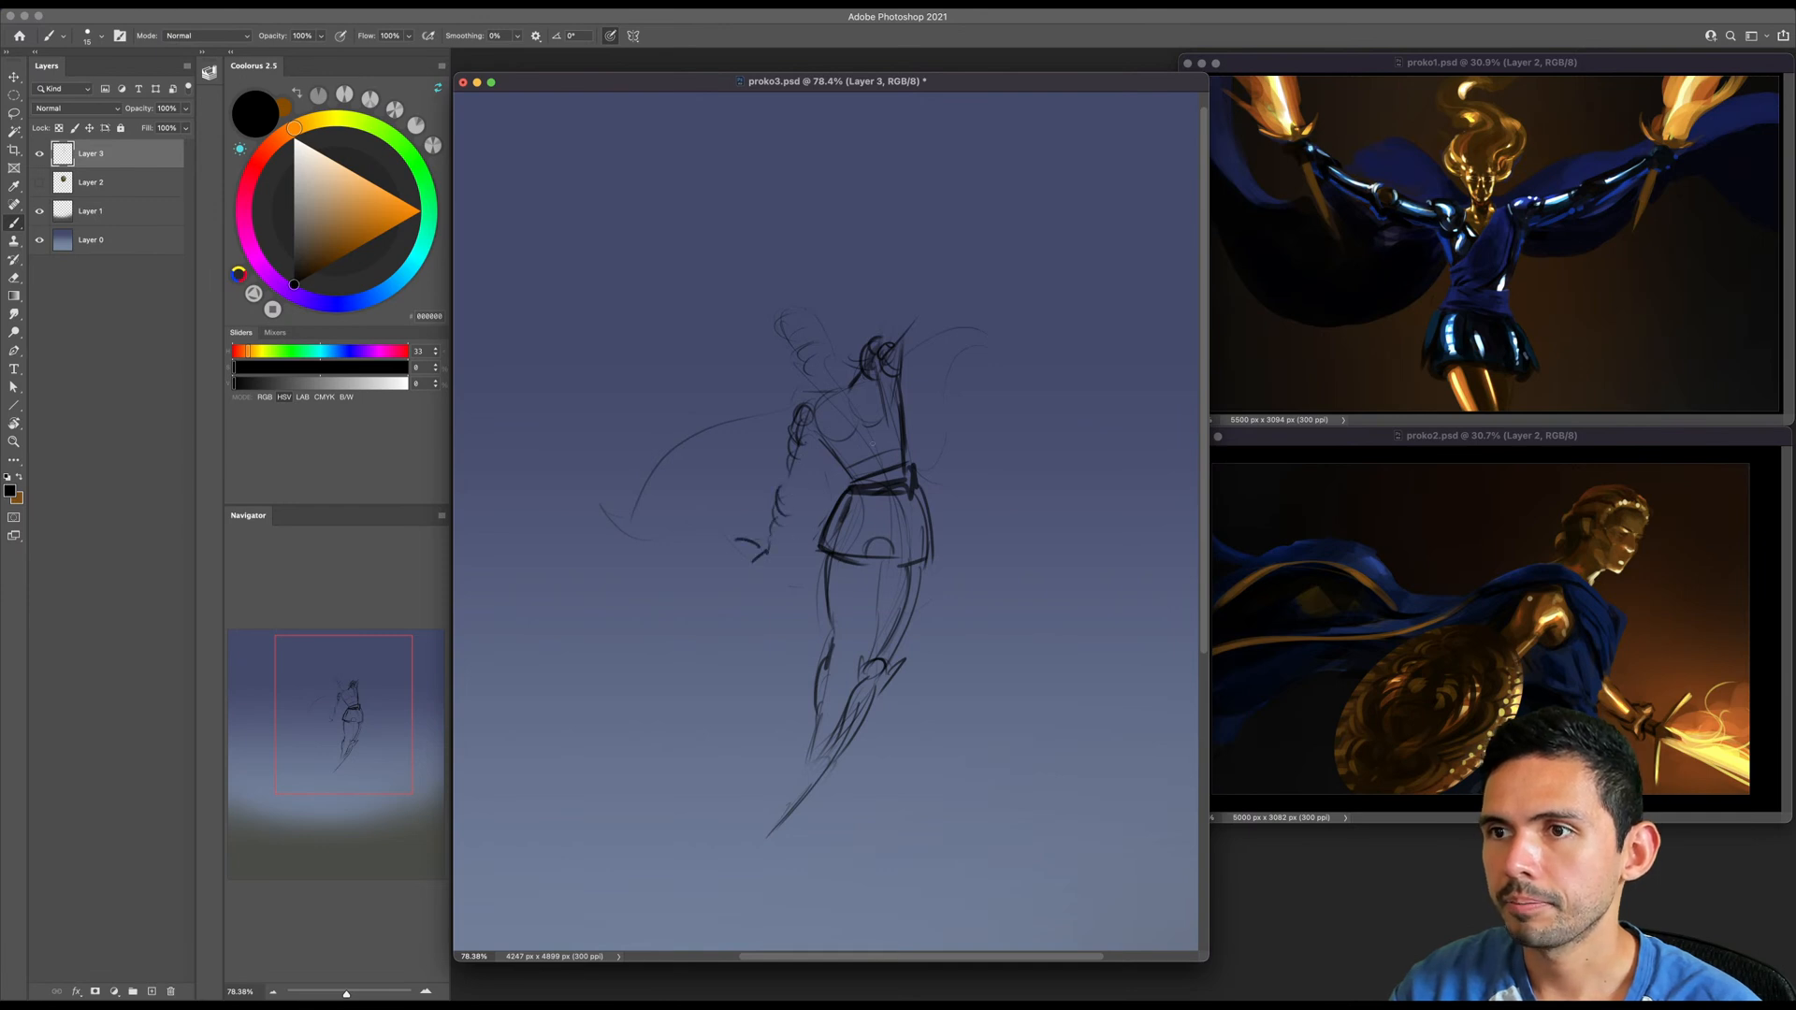
- Redraw the raised arm with elbow, forearm and hand, and add a long sword line slanting across above the head
{"action": "left_click_drag", "start_coordinate": [853, 474], "coordinate": [844, 501]}
{"action": "mouse_move", "coordinate": [901, 348]}
{"action": "left_mouse_down"}
{"action": "mouse_move", "coordinate": [913, 327]}
{"action": "mouse_move", "coordinate": [886, 369]}
{"action": "left_mouse_up"}
{"action": "left_click_drag", "start_coordinate": [929, 408], "coordinate": [920, 408]}
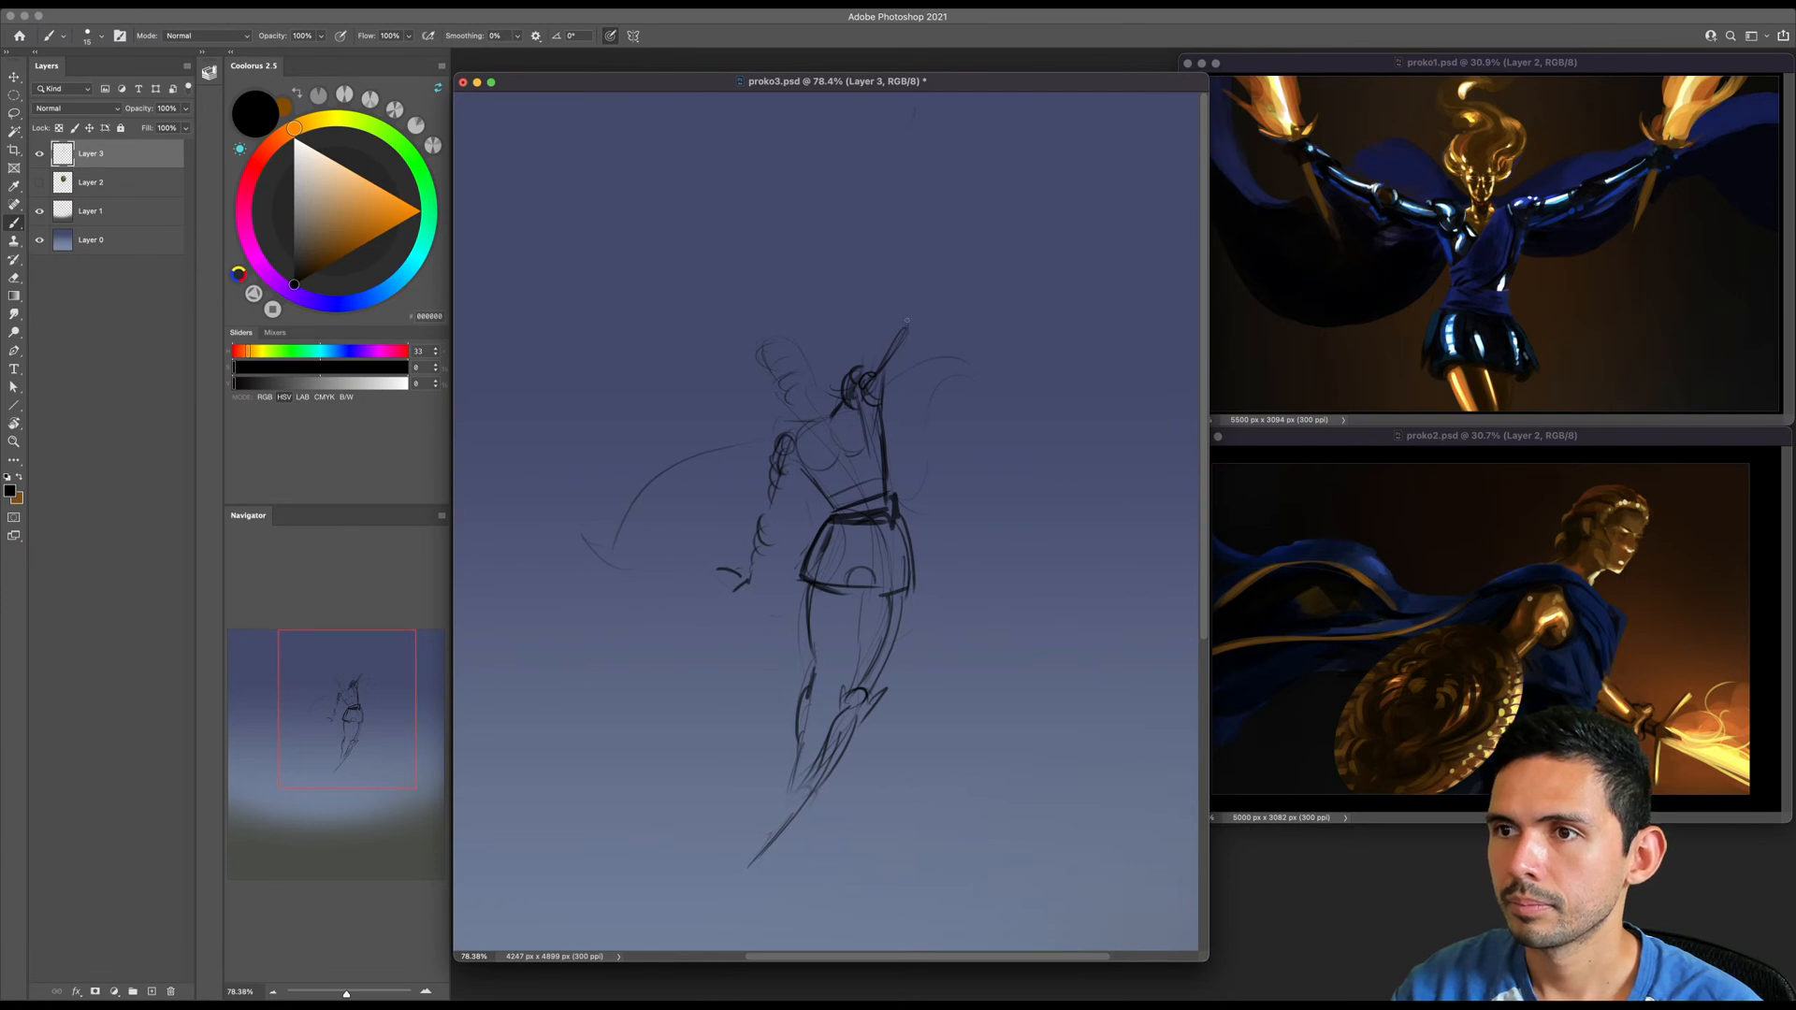
{"action": "left_click_drag", "start_coordinate": [903, 323], "coordinate": [926, 247]}
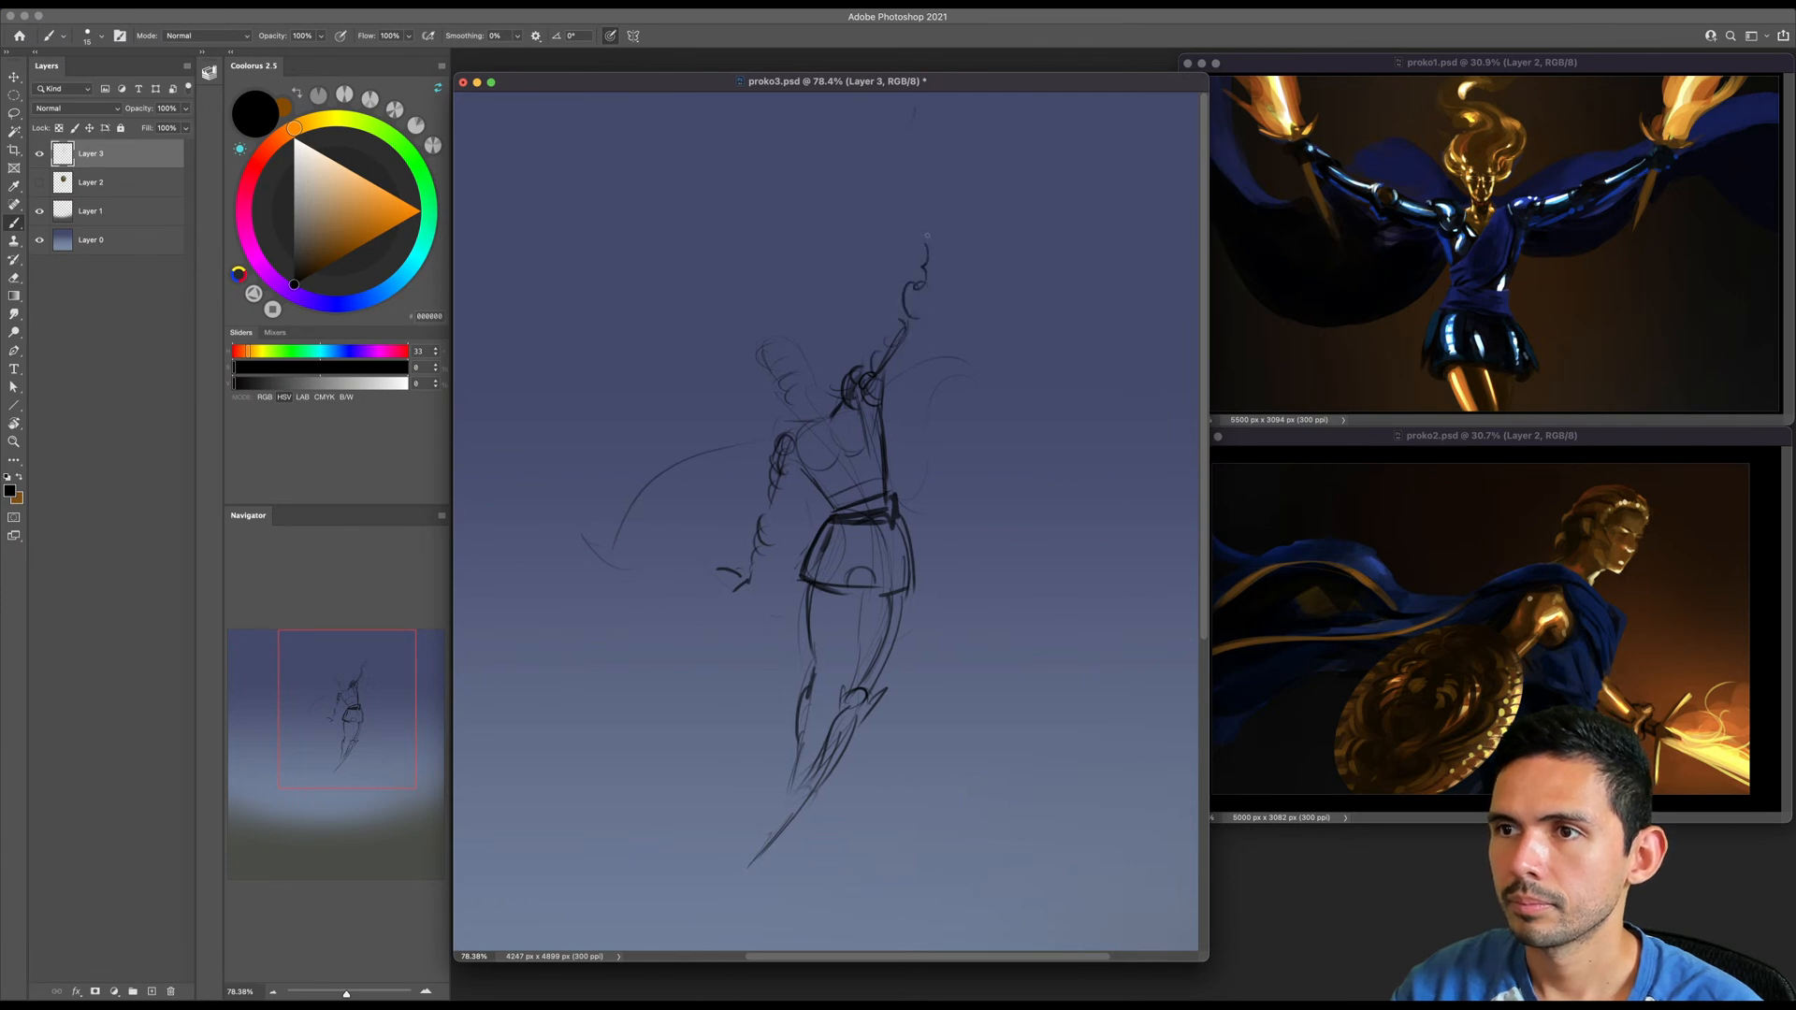
{"action": "left_click_drag", "start_coordinate": [646, 154], "coordinate": [963, 232]}
{"action": "left_click_drag", "start_coordinate": [917, 241], "coordinate": [982, 238]}
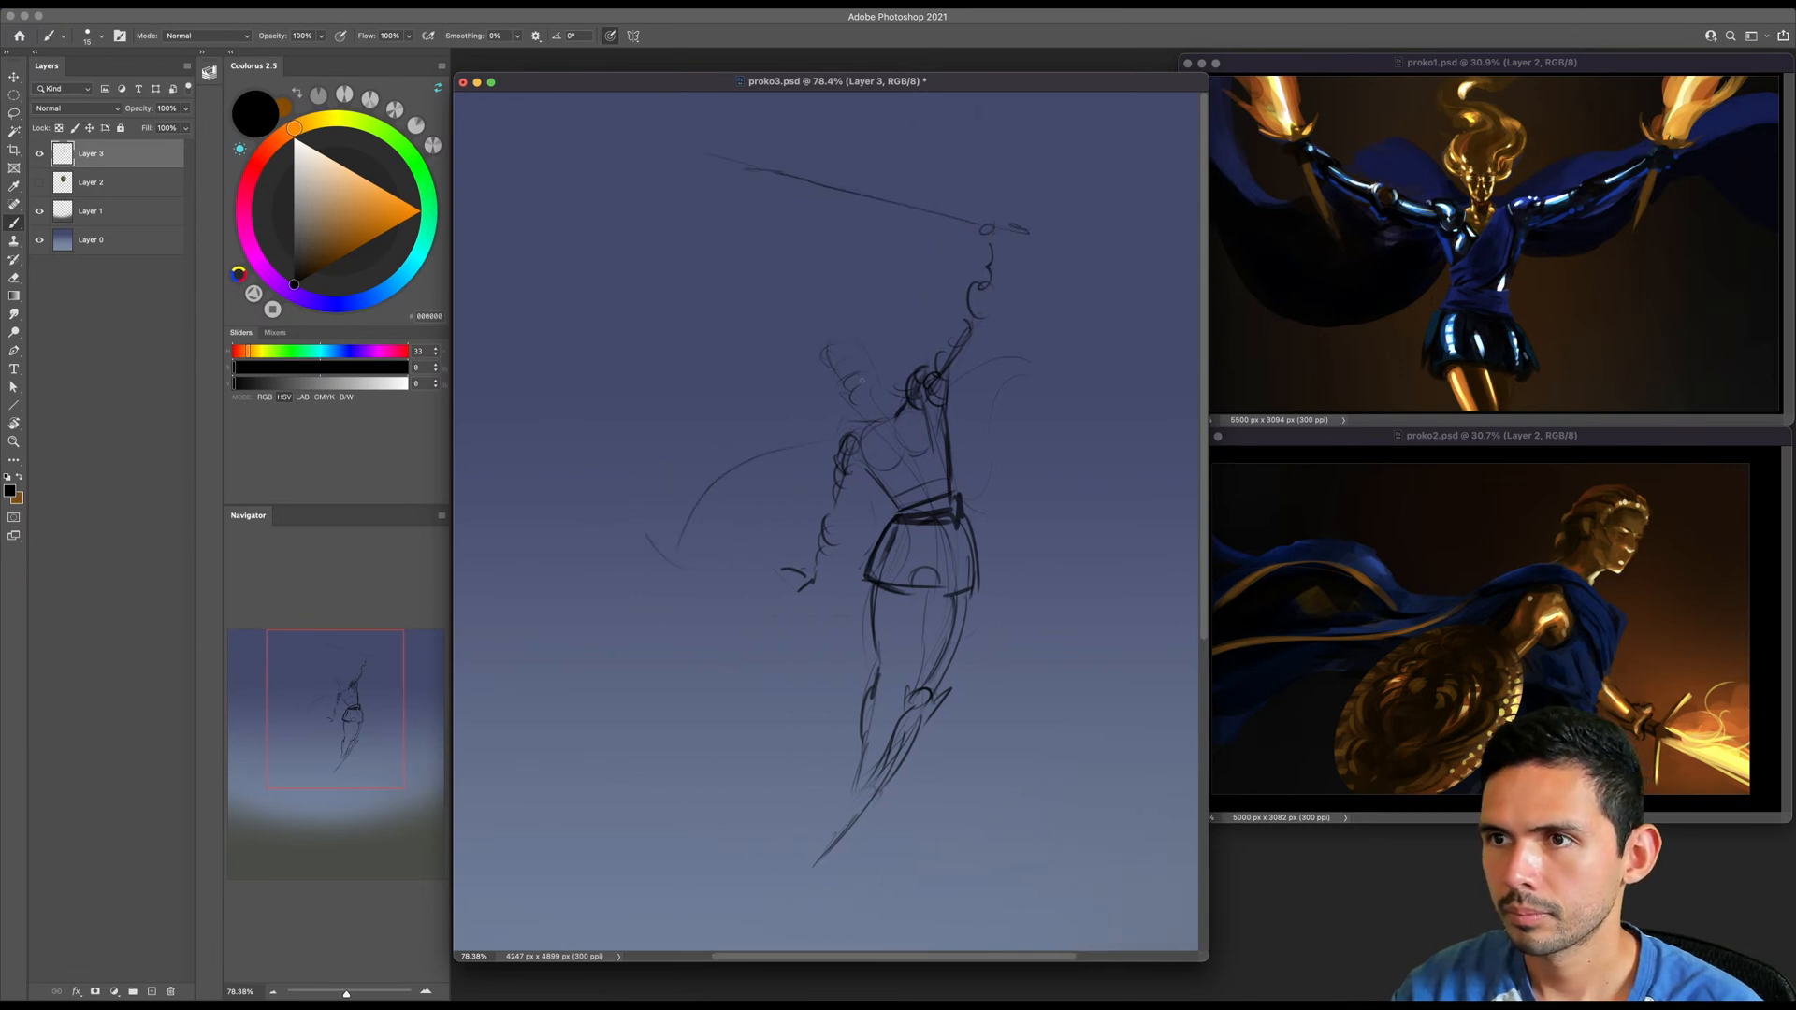
- Scale the warrior sketch on Layer 3 to about 230% and reposition it so the figure fills most of the canvas
{"action": "key", "text": "z"}
{"action": "left_click_drag", "start_coordinate": [982, 385], "coordinate": [895, 376]}
{"action": "key", "text": "ctrl+t"}
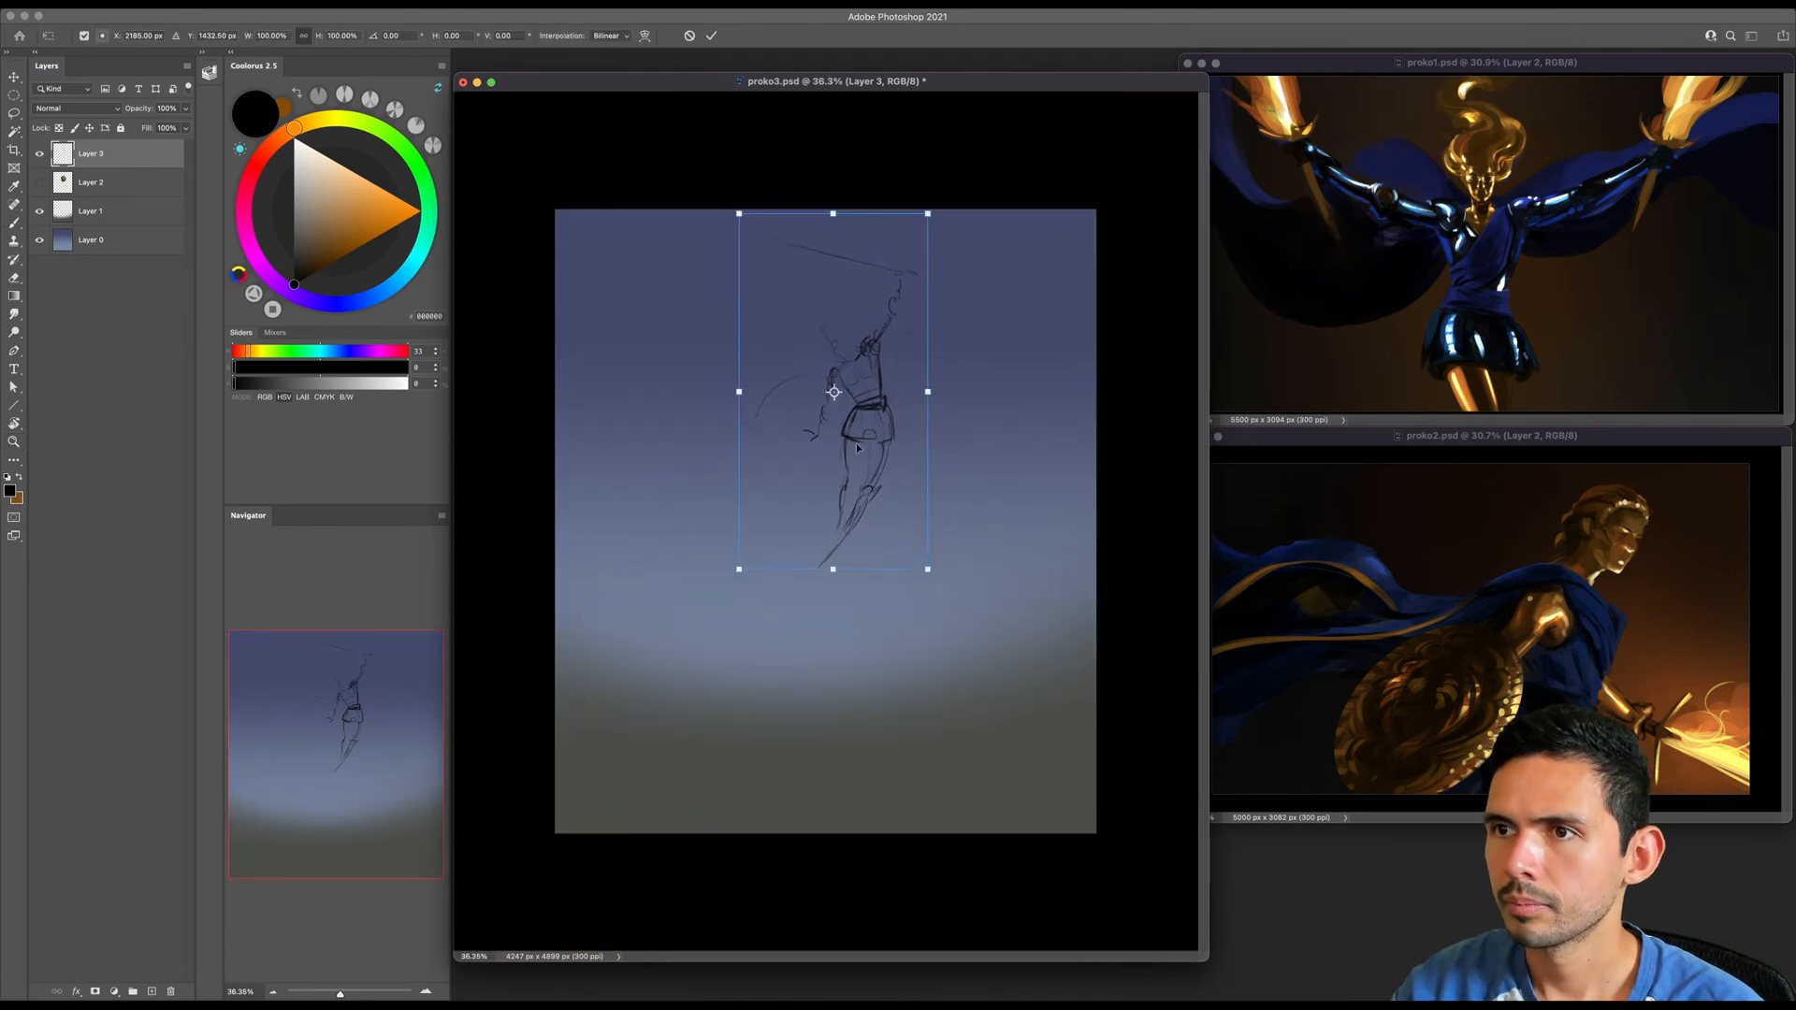
{"action": "mouse_move", "coordinate": [748, 585]}
{"action": "left_mouse_down"}
{"action": "mouse_move", "coordinate": [652, 802]}
{"action": "mouse_move", "coordinate": [553, 874]}
{"action": "mouse_move", "coordinate": [545, 930]}
{"action": "left_mouse_up"}
{"action": "left_click_drag", "start_coordinate": [846, 473], "coordinate": [938, 449]}
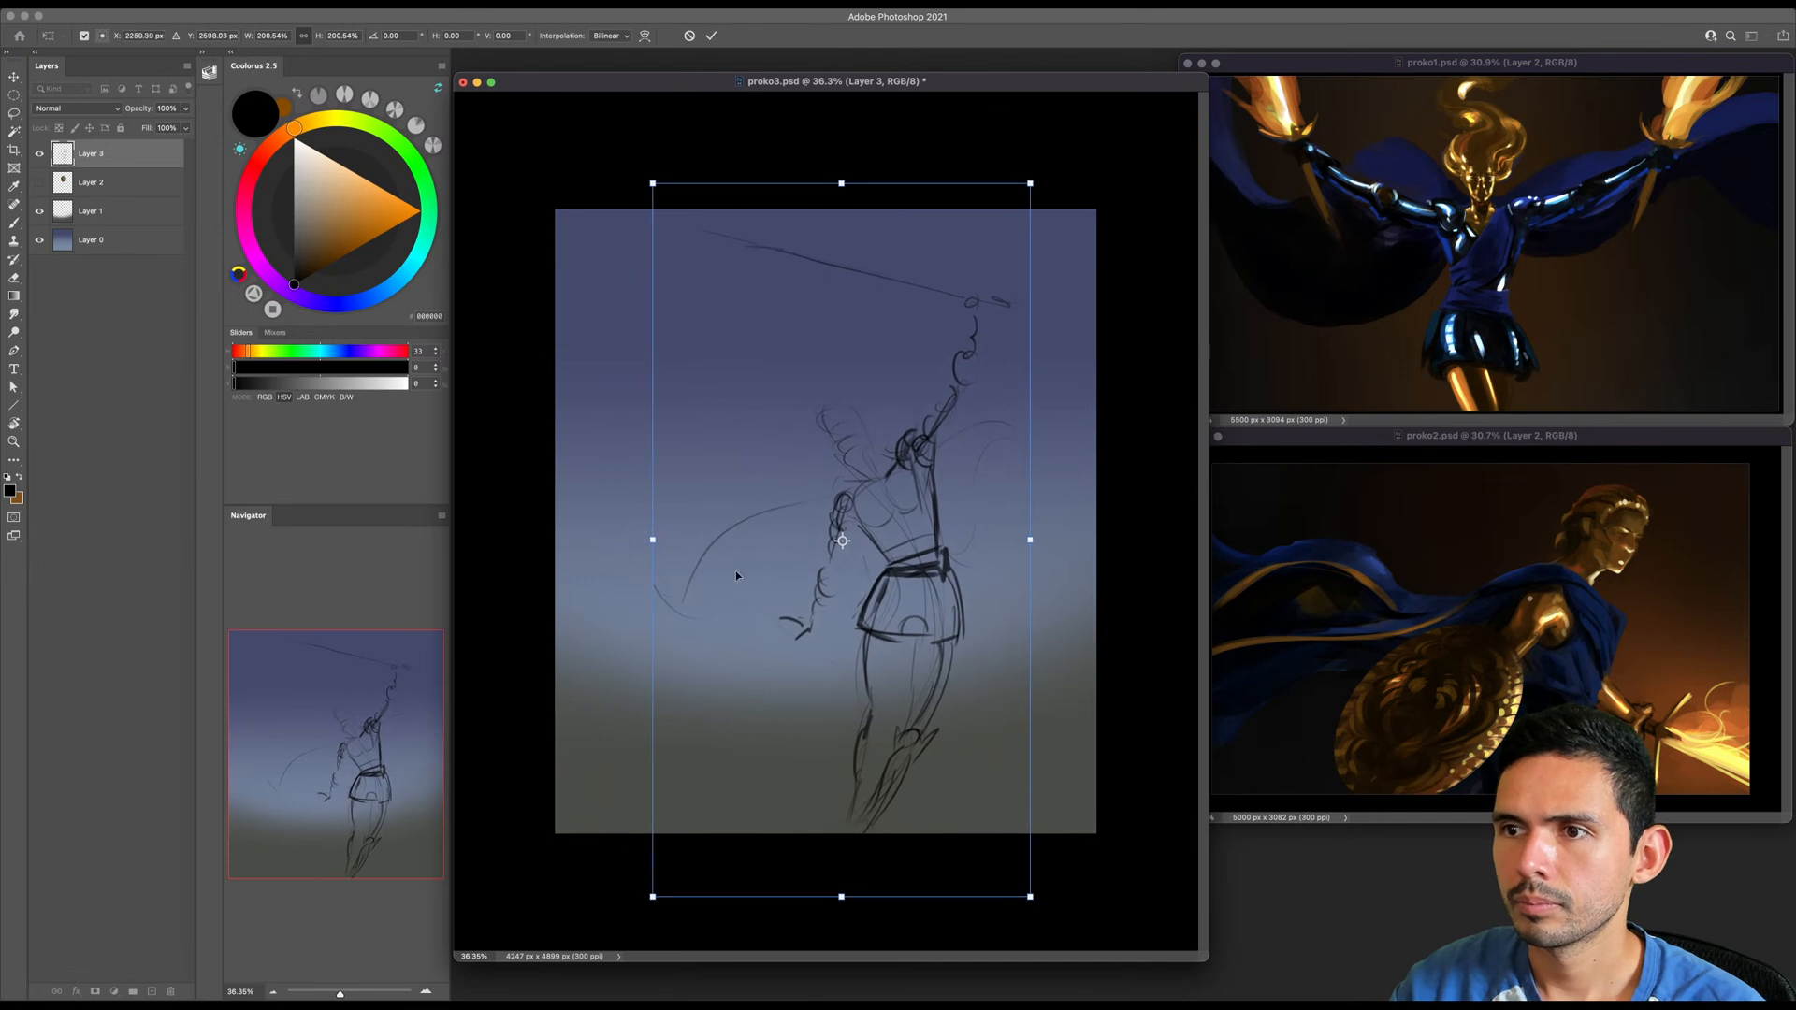
{"action": "left_click_drag", "start_coordinate": [644, 887], "coordinate": [614, 937]}
{"action": "mouse_move", "coordinate": [806, 644]}
{"action": "left_mouse_down"}
{"action": "mouse_move", "coordinate": [735, 634]}
{"action": "mouse_move", "coordinate": [844, 653]}
{"action": "left_mouse_up"}
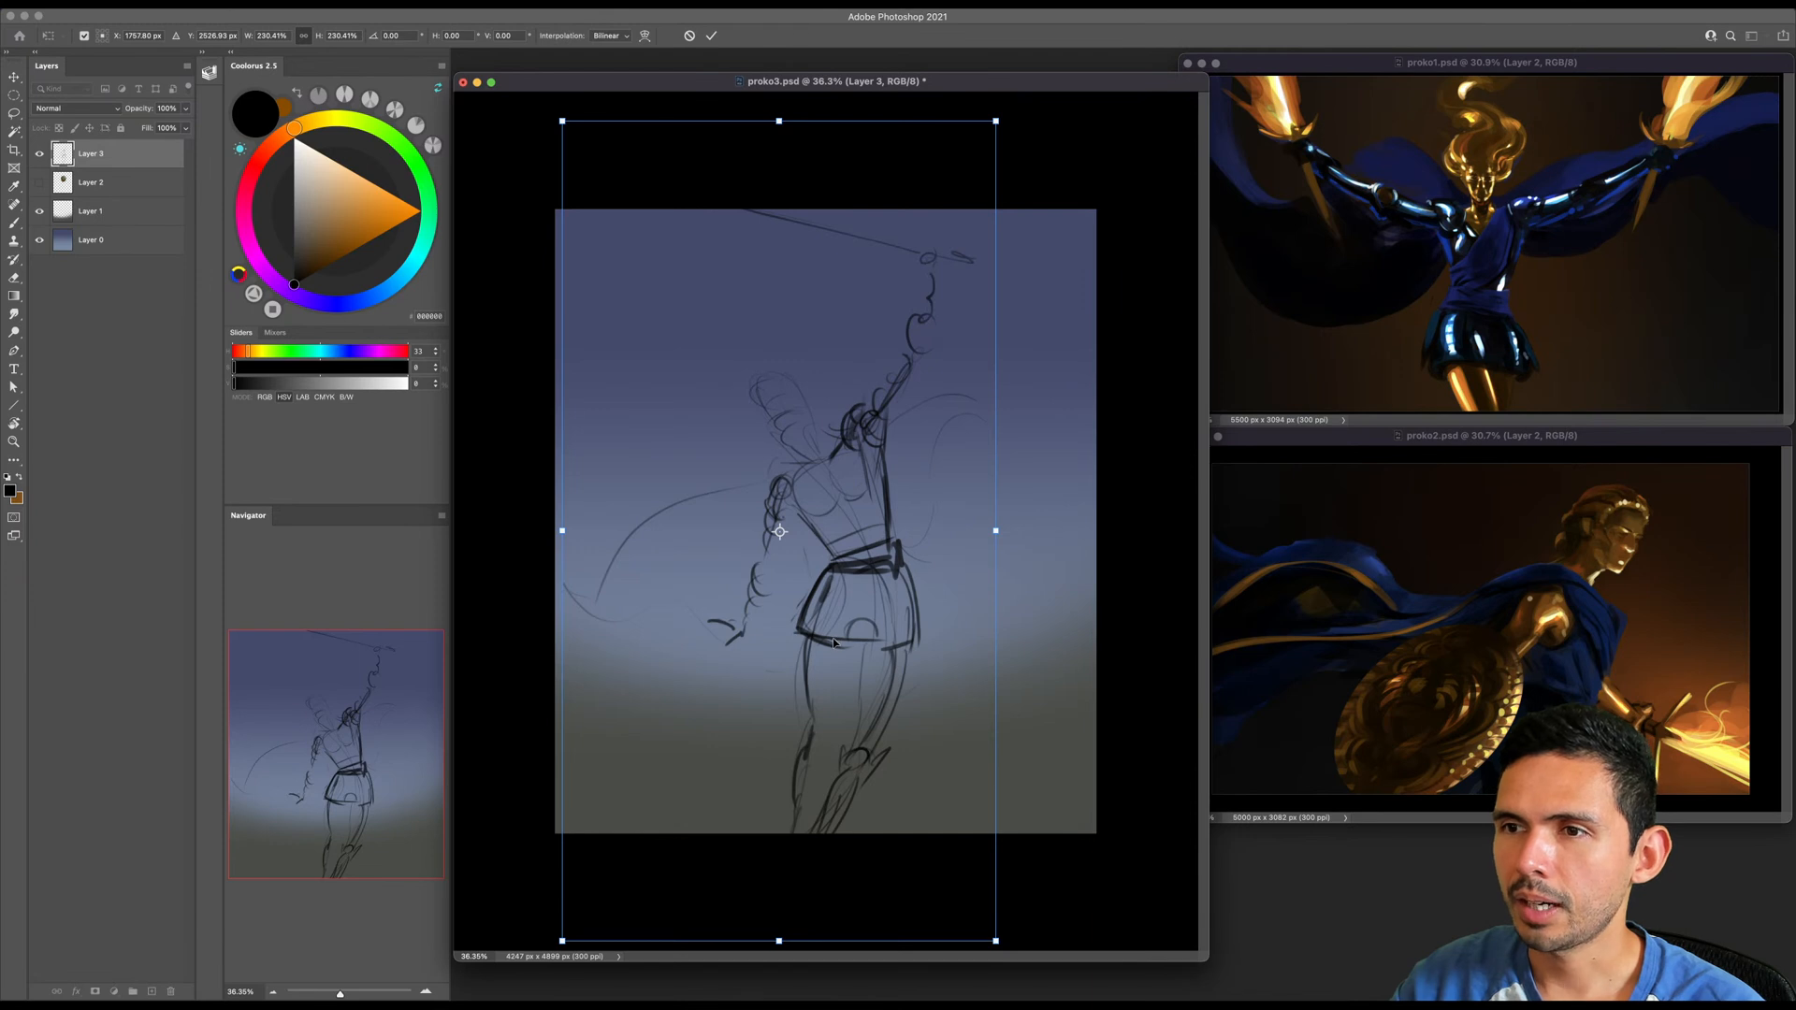
{"action": "key", "text": "Return"}
{"action": "key", "text": "z"}
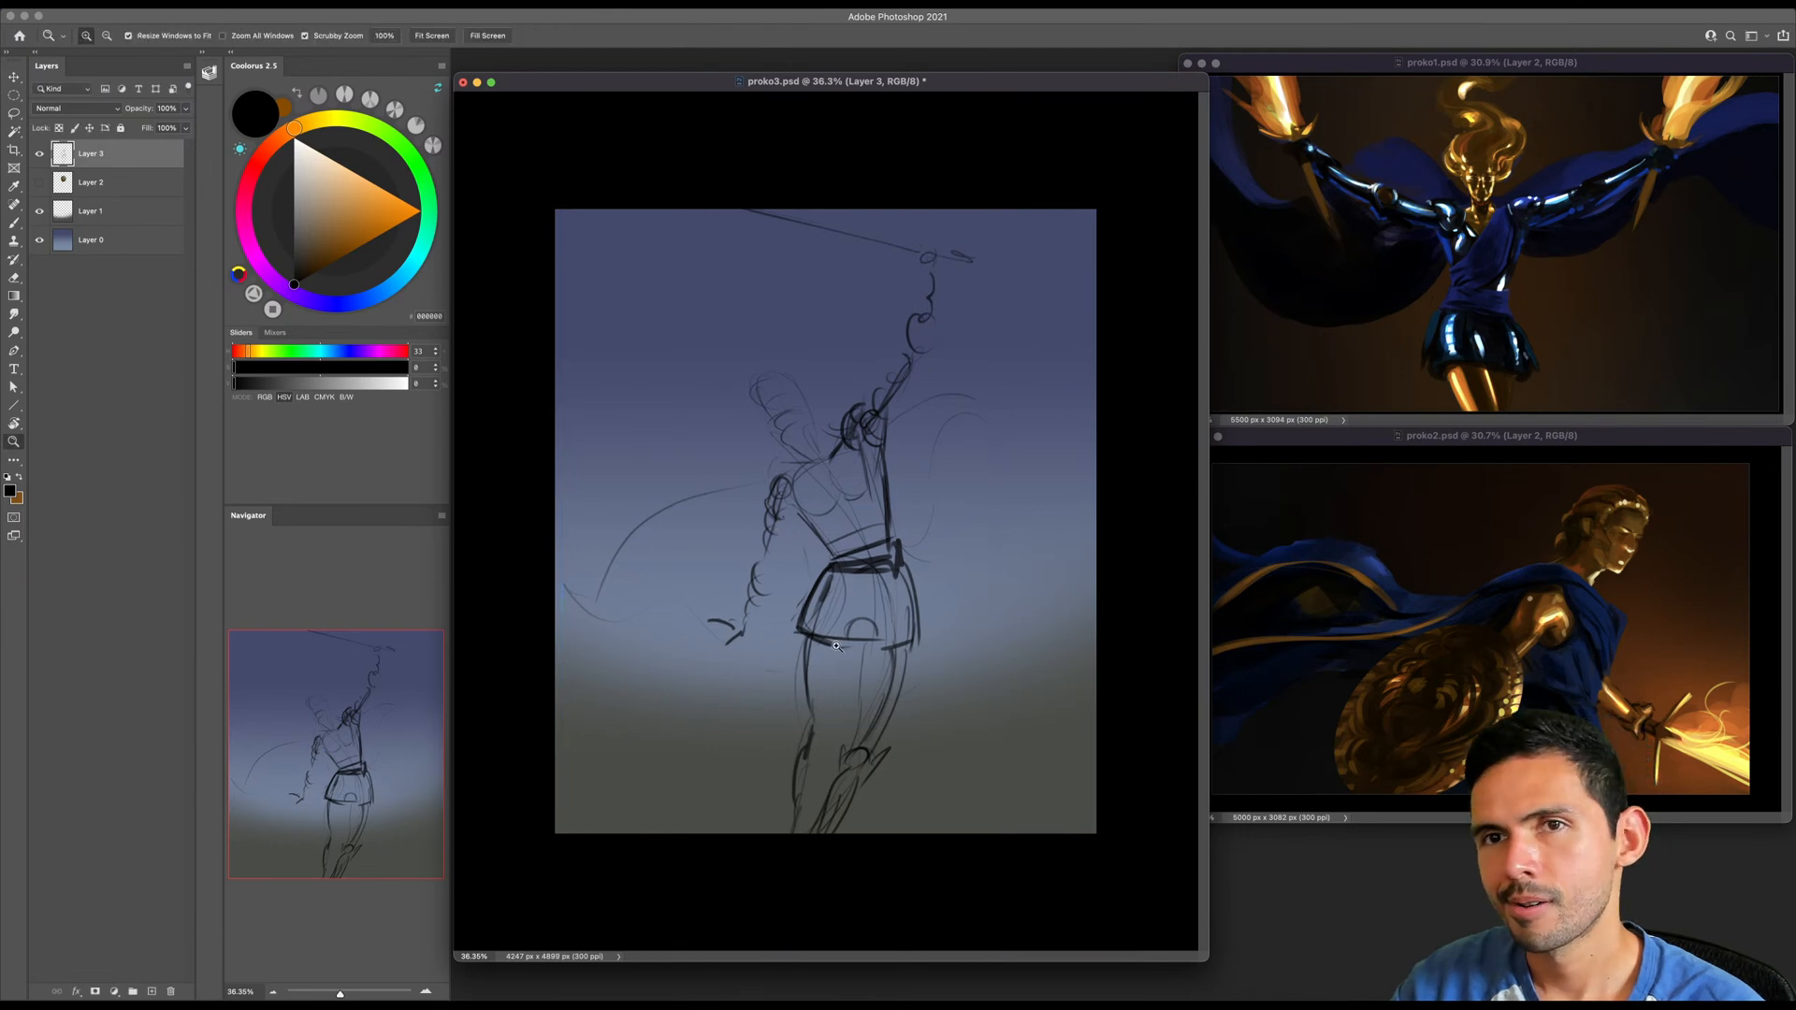
- Hide the full-figure sketch layer and add a new empty layer above it for brushwork
{"action": "key", "text": "super+comma"}
{"action": "key", "text": "super+alt+shift+n"}
{"action": "key", "text": "b"}
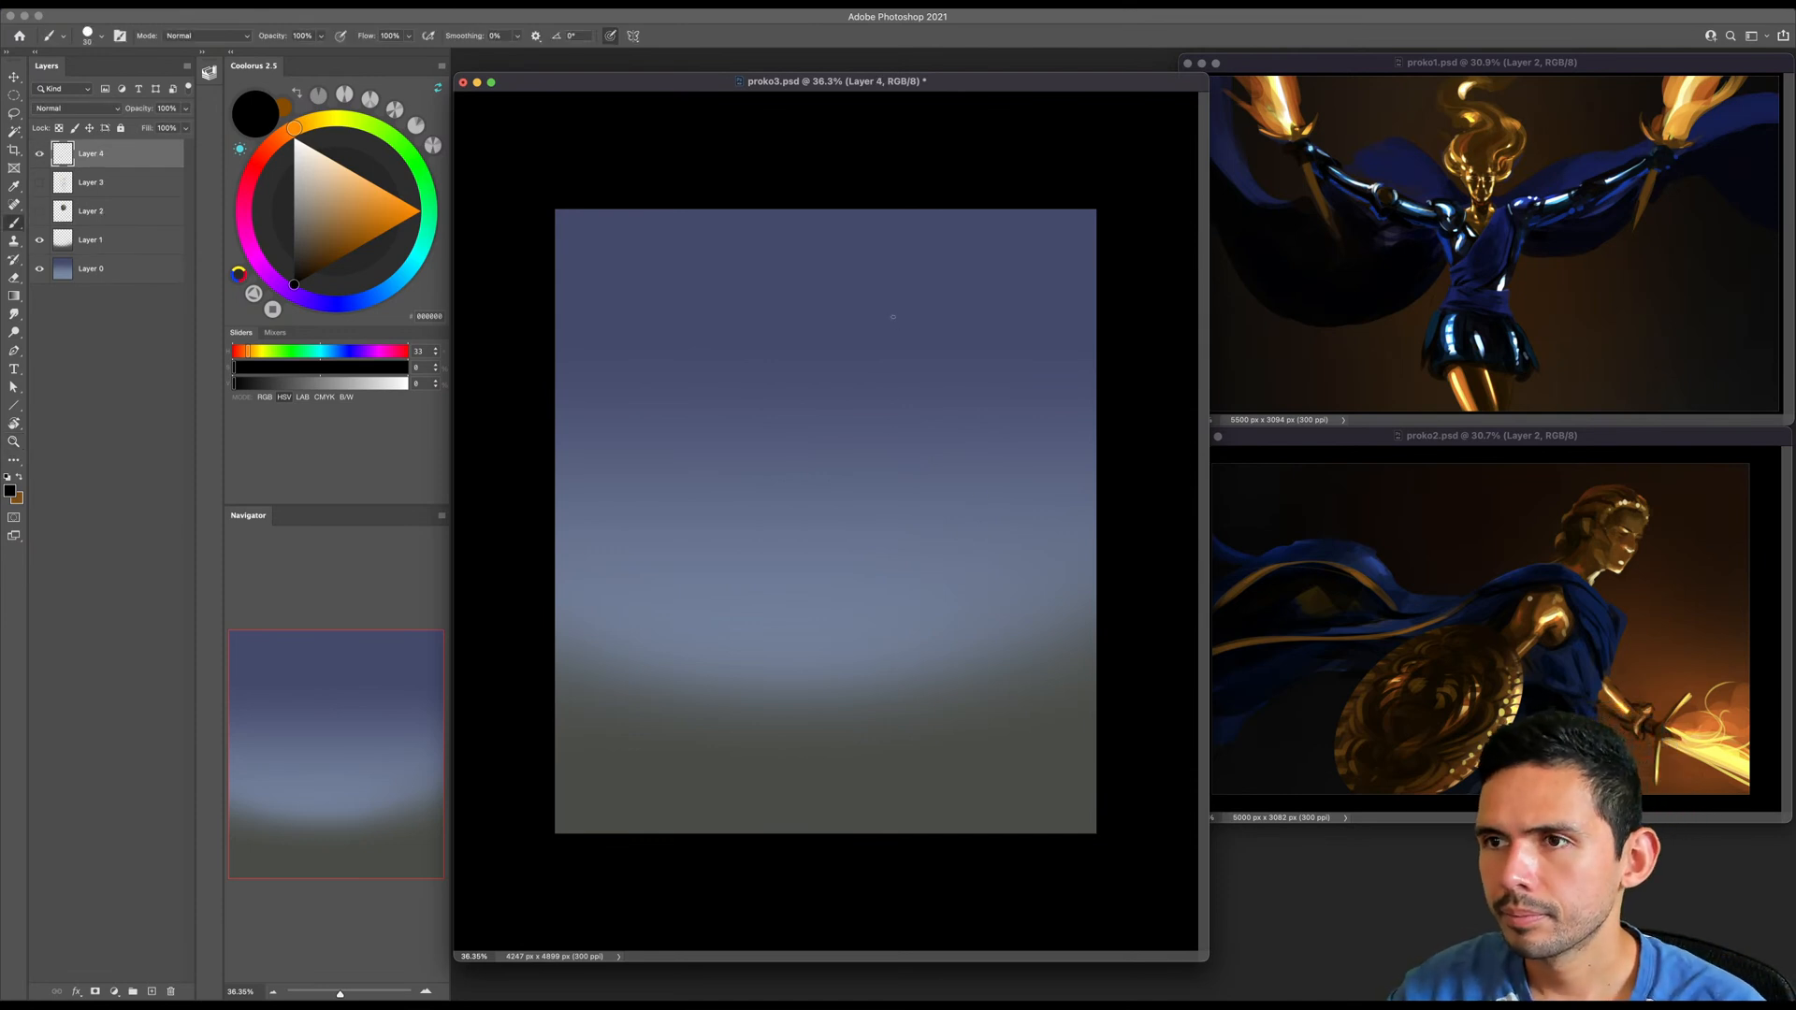
- Sketch a domed head outline in the upper part of the canvas with dark strokes across the brow
{"action": "left_click_drag", "start_coordinate": [906, 276], "coordinate": [836, 377]}
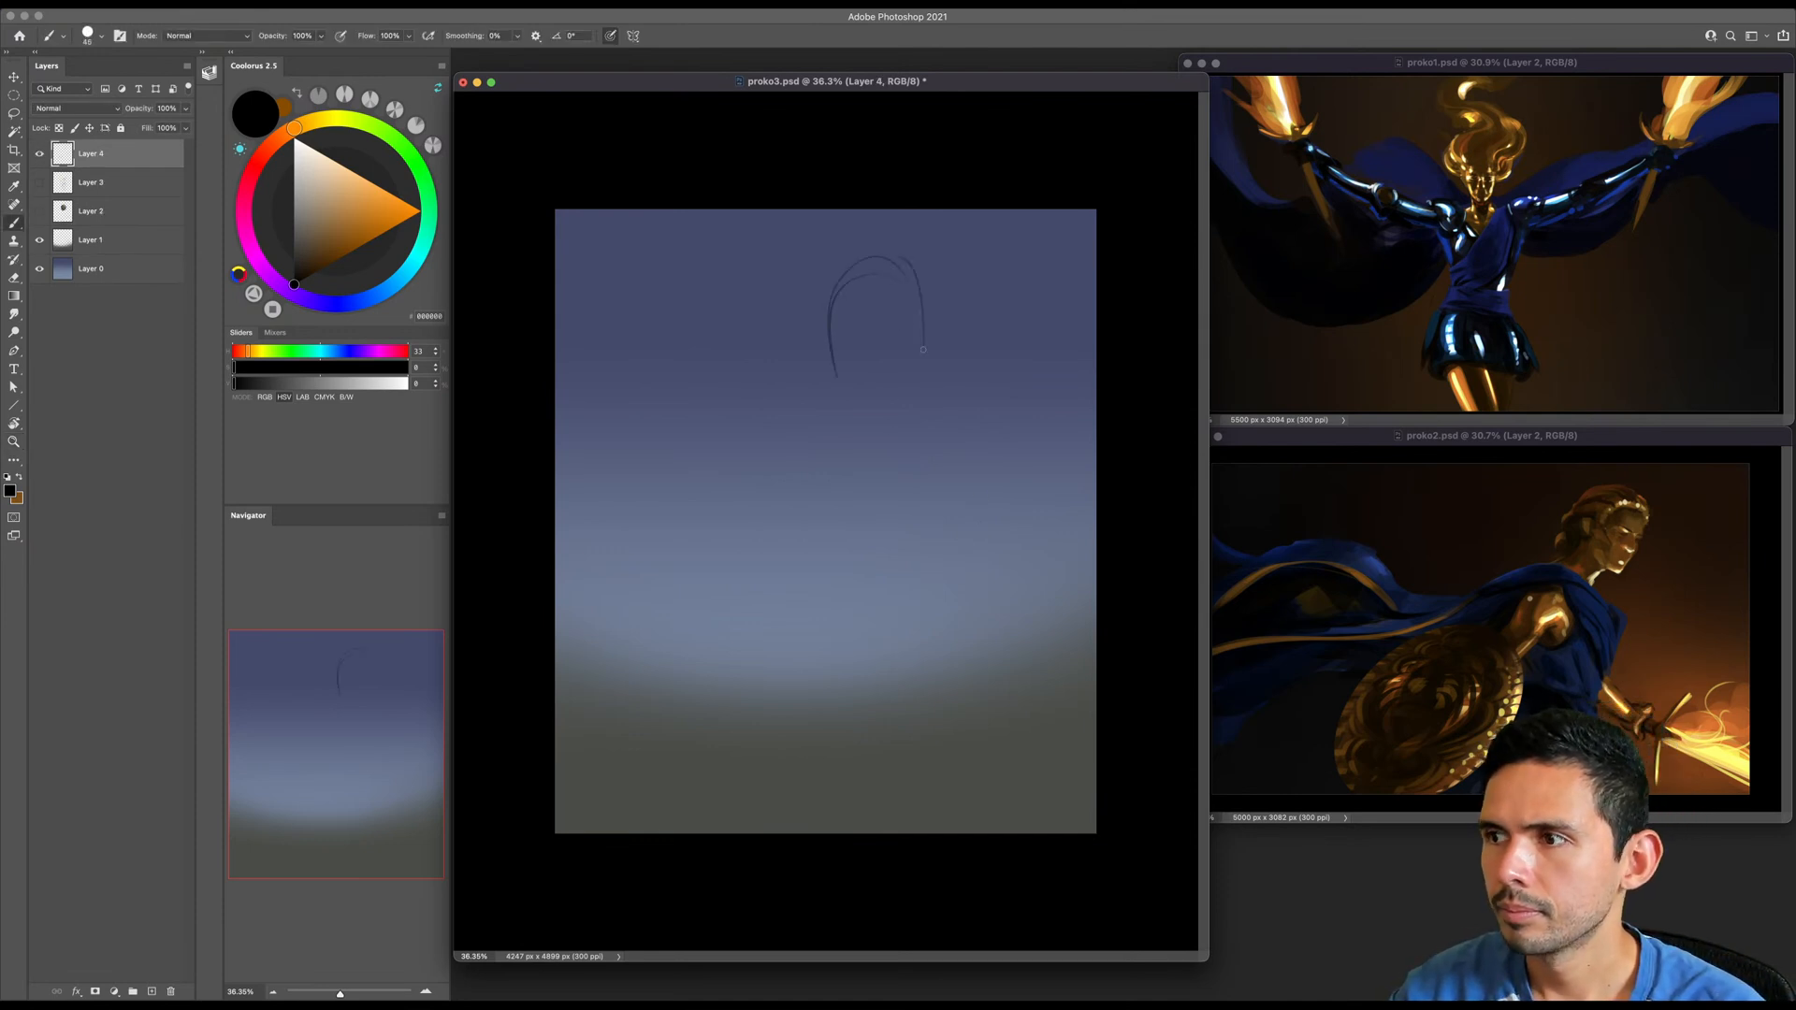
{"action": "left_click_drag", "start_coordinate": [827, 333], "coordinate": [935, 330]}
{"action": "mouse_move", "coordinate": [924, 341]}
{"action": "left_mouse_down"}
{"action": "mouse_move", "coordinate": [937, 327]}
{"action": "mouse_move", "coordinate": [880, 334]}
{"action": "left_mouse_up"}
{"action": "left_click_drag", "start_coordinate": [843, 339], "coordinate": [883, 333]}
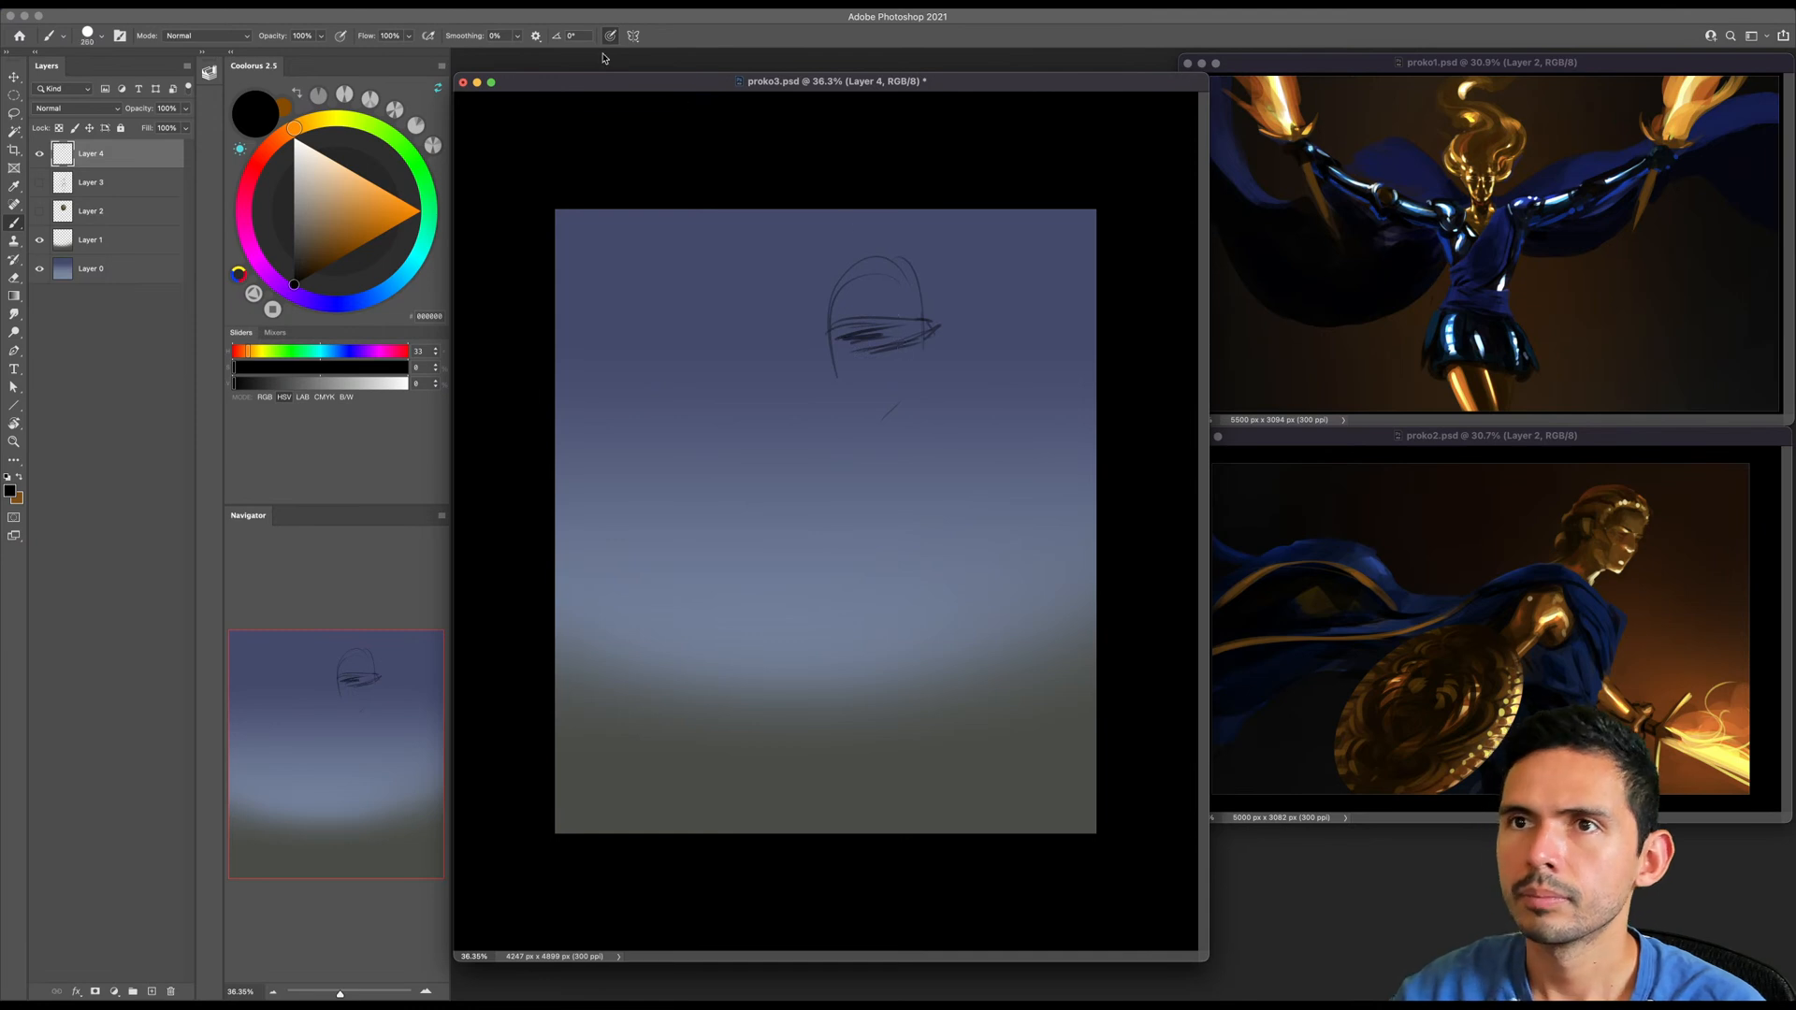
- Lower the brush flow and shade the forehead, eye area and face down to the chin
{"action": "left_click_drag", "start_coordinate": [366, 39], "coordinate": [357, 39]}
{"action": "key", "text": "bracketright"}
{"action": "key", "text": "bracketright"}
{"action": "key", "text": "bracketright"}
{"action": "key", "text": "bracketright"}
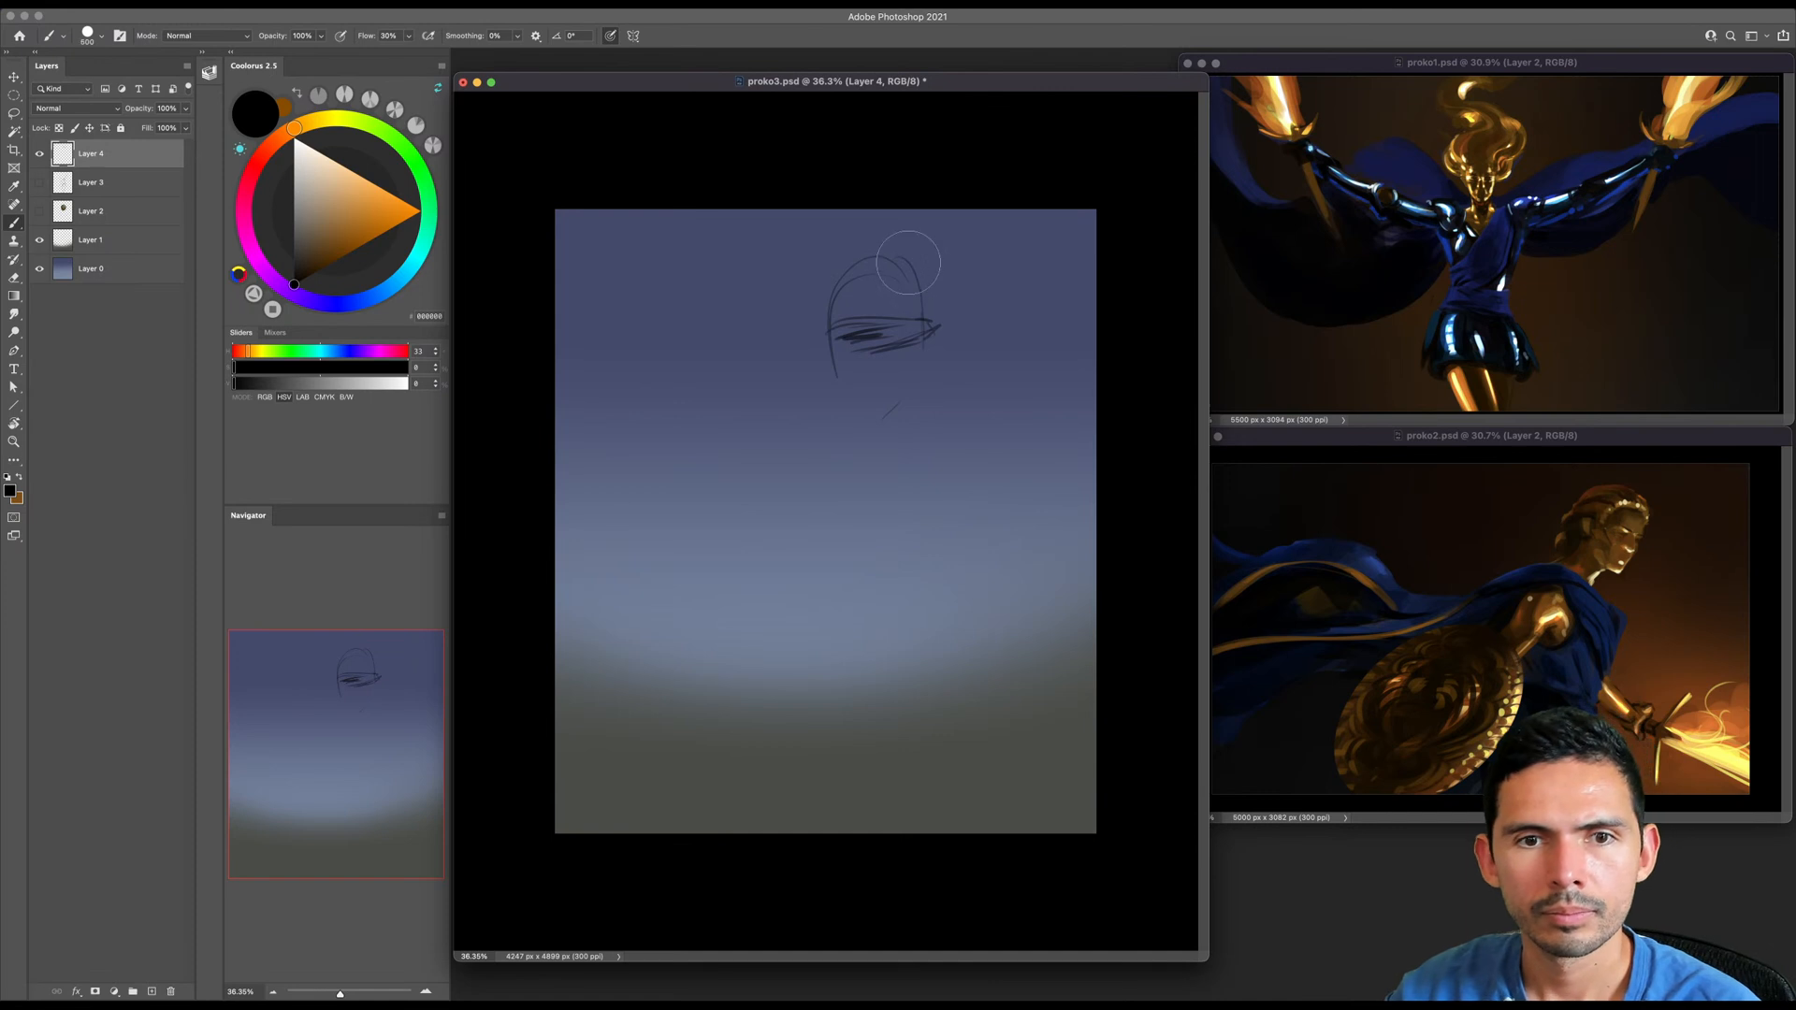
{"action": "key", "text": "bracketleft"}
{"action": "key", "text": "bracketleft"}
{"action": "left_click_drag", "start_coordinate": [867, 325], "coordinate": [893, 332]}
{"action": "key", "text": "bracketleft"}
{"action": "key", "text": "bracketleft"}
{"action": "key", "text": "bracketleft"}
{"action": "key", "text": "bracketleft"}
{"action": "mouse_move", "coordinate": [883, 335]}
{"action": "left_mouse_down"}
{"action": "mouse_move", "coordinate": [834, 332]}
{"action": "mouse_move", "coordinate": [845, 349]}
{"action": "mouse_move", "coordinate": [870, 319]}
{"action": "mouse_move", "coordinate": [856, 324]}
{"action": "mouse_move", "coordinate": [857, 281]}
{"action": "mouse_move", "coordinate": [858, 383]}
{"action": "mouse_move", "coordinate": [896, 373]}
{"action": "mouse_move", "coordinate": [874, 439]}
{"action": "left_mouse_up"}
- Sketch wavy hair sweeping over the crown and flowing out behind the head
{"action": "key", "text": "bracketright"}
{"action": "key", "text": "bracketright"}
{"action": "key", "text": "bracketright"}
{"action": "key", "text": "bracketright"}
{"action": "key", "text": "bracketright"}
{"action": "key", "text": "bracketright"}
{"action": "key", "text": "bracketleft"}
{"action": "key", "text": "bracketleft"}
{"action": "key", "text": "bracketleft"}
{"action": "left_click_drag", "start_coordinate": [954, 326], "coordinate": [945, 349]}
{"action": "mouse_move", "coordinate": [871, 273]}
{"action": "left_mouse_down"}
{"action": "mouse_move", "coordinate": [963, 280]}
{"action": "mouse_move", "coordinate": [950, 324]}
{"action": "mouse_move", "coordinate": [997, 361]}
{"action": "mouse_move", "coordinate": [963, 407]}
{"action": "mouse_move", "coordinate": [1018, 374]}
{"action": "left_mouse_up"}
{"action": "key", "text": "bracketleft"}
{"action": "left_click_drag", "start_coordinate": [954, 388], "coordinate": [991, 410]}
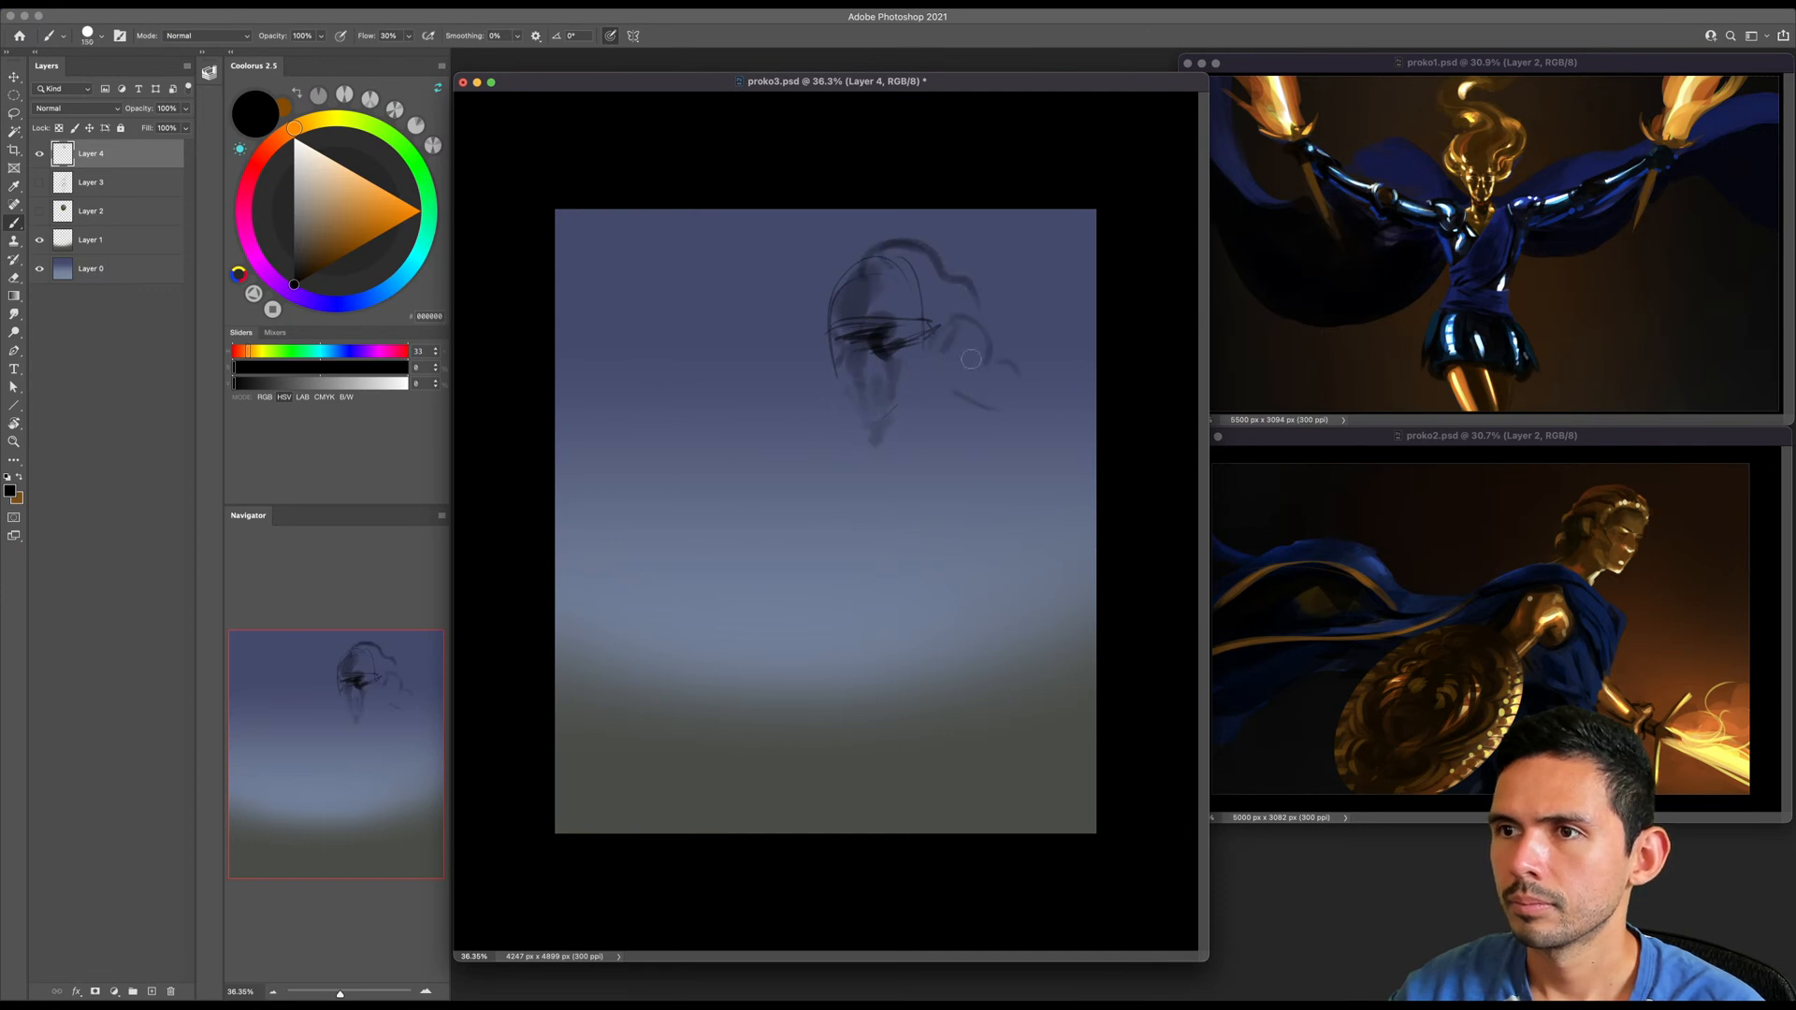
- Strengthen the face and jaw contours and darken the hair over the crown and its trailing strands
{"action": "mouse_move", "coordinate": [836, 331]}
{"action": "left_mouse_down"}
{"action": "mouse_move", "coordinate": [876, 383]}
{"action": "mouse_move", "coordinate": [850, 370]}
{"action": "mouse_move", "coordinate": [878, 422]}
{"action": "left_mouse_up"}
{"action": "left_click_drag", "start_coordinate": [877, 440], "coordinate": [898, 429]}
{"action": "key", "text": "bracketright"}
{"action": "key", "text": "bracketright"}
{"action": "mouse_move", "coordinate": [935, 352]}
{"action": "left_mouse_down"}
{"action": "mouse_move", "coordinate": [926, 413]}
{"action": "mouse_move", "coordinate": [891, 434]}
{"action": "left_mouse_up"}
{"action": "mouse_move", "coordinate": [848, 266]}
{"action": "left_mouse_down"}
{"action": "mouse_move", "coordinate": [929, 246]}
{"action": "mouse_move", "coordinate": [975, 284]}
{"action": "left_mouse_up"}
{"action": "key", "text": "e"}
{"action": "key", "text": "b"}
{"action": "mouse_move", "coordinate": [879, 245]}
{"action": "left_mouse_down"}
{"action": "mouse_move", "coordinate": [972, 276]}
{"action": "mouse_move", "coordinate": [1025, 318]}
{"action": "mouse_move", "coordinate": [1001, 374]}
{"action": "mouse_move", "coordinate": [930, 385]}
{"action": "mouse_move", "coordinate": [978, 458]}
{"action": "mouse_move", "coordinate": [980, 412]}
{"action": "left_mouse_up"}
- Set the eraser to a large soft round tip and lighten the shading around the eyes
{"action": "key", "text": "e"}
{"action": "right_click", "coordinate": [848, 396]}
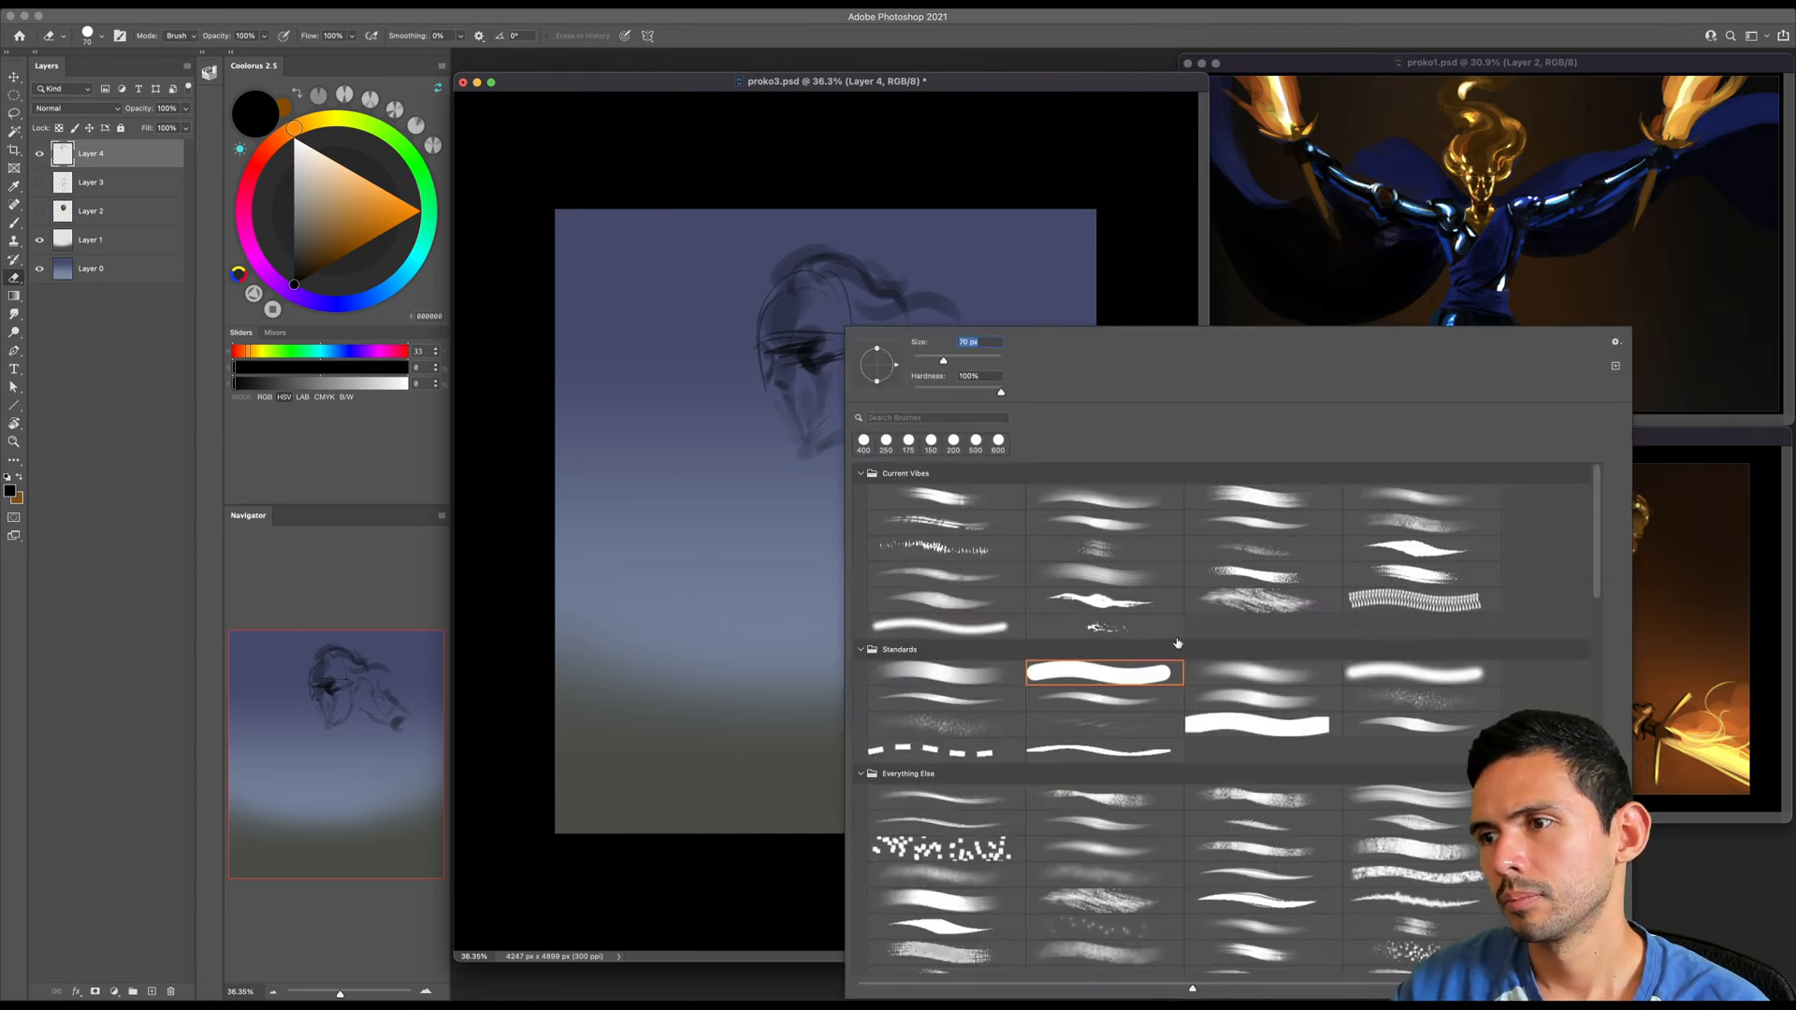
{"action": "double_click", "coordinate": [1212, 667]}
{"action": "key", "text": "bracketright"}
{"action": "key", "text": "bracketright"}
{"action": "key", "text": "bracketright"}
{"action": "key", "text": "bracketright"}
{"action": "key", "text": "bracketright"}
{"action": "key", "text": "bracketright"}
{"action": "key", "text": "bracketright"}
{"action": "key", "text": "bracketright"}
{"action": "key", "text": "bracketright"}
{"action": "key", "text": "bracketright"}
{"action": "key", "text": "bracketright"}
{"action": "left_click_drag", "start_coordinate": [815, 394], "coordinate": [791, 329]}
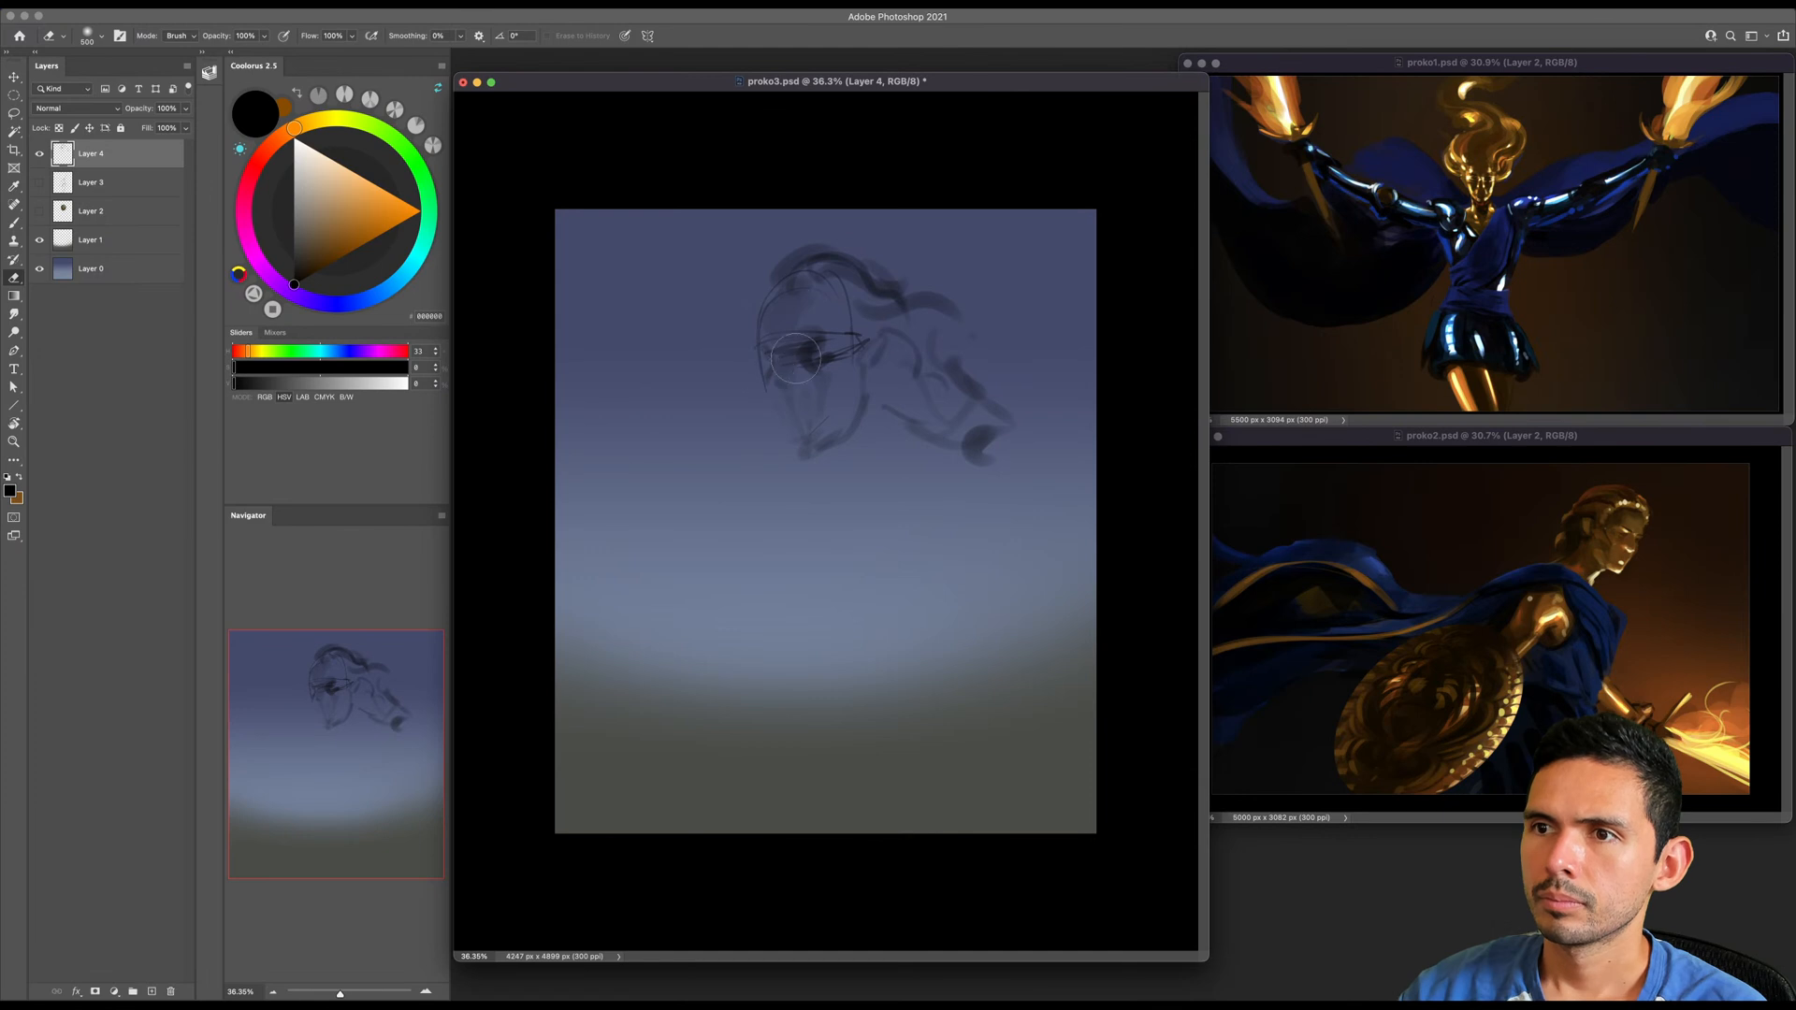
- Pick a dark reddish brown and shade the eye sockets, nose and cheek
{"action": "key", "text": "b"}
{"action": "left_click", "coordinate": [322, 270]}
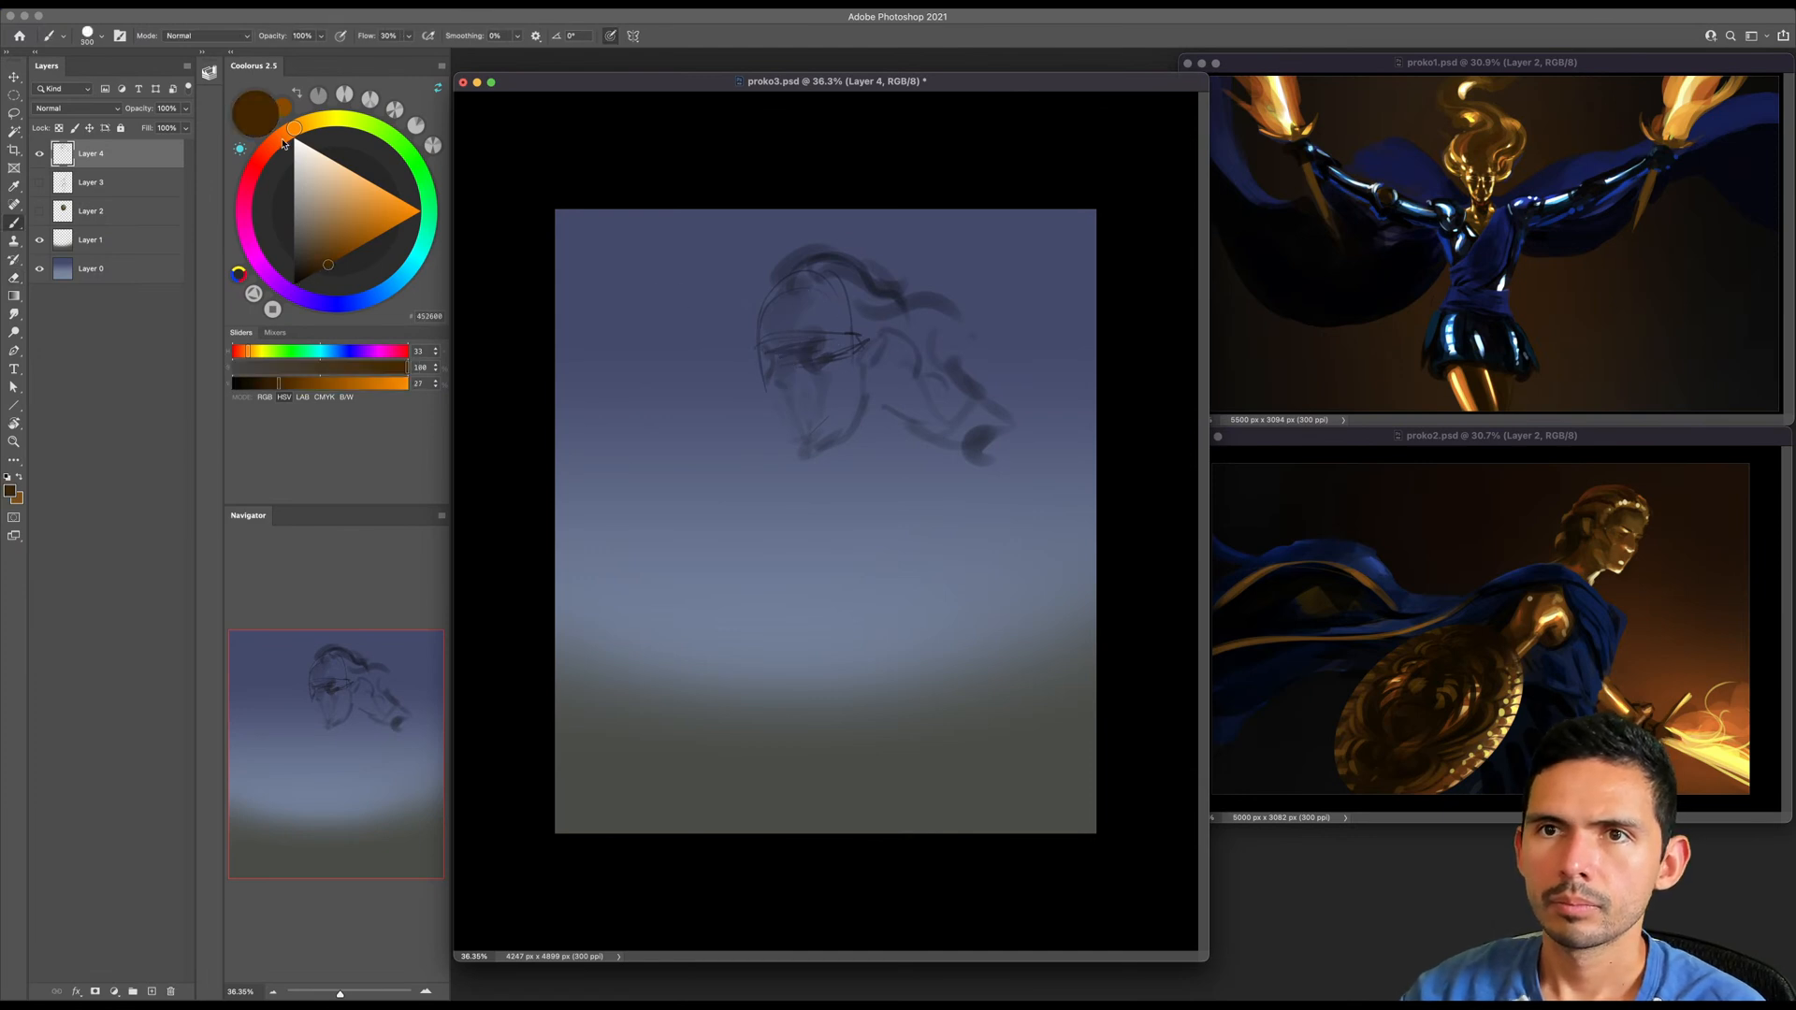
{"action": "left_click", "coordinate": [278, 138]}
{"action": "left_click", "coordinate": [317, 271]}
{"action": "key", "text": "bracketleft"}
{"action": "key", "text": "bracketleft"}
{"action": "key", "text": "bracketleft"}
{"action": "key", "text": "bracketleft"}
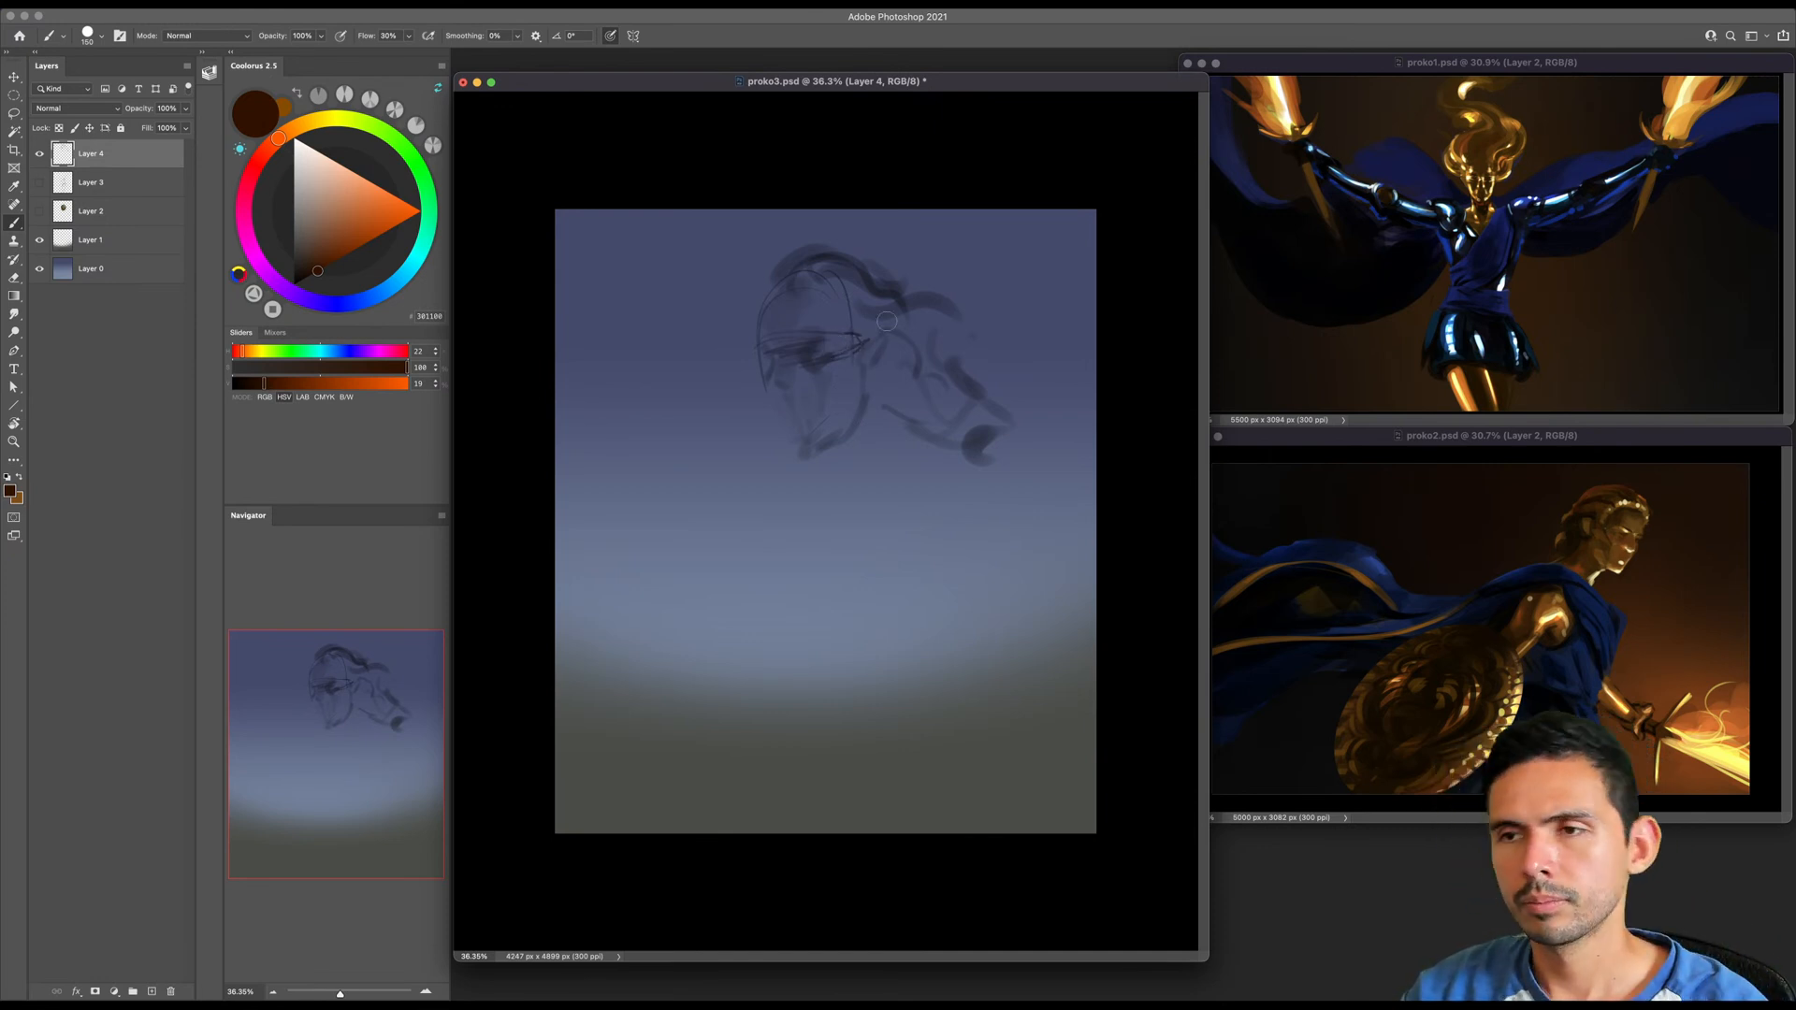
{"action": "key", "text": "bracketright"}
{"action": "mouse_move", "coordinate": [802, 348]}
{"action": "left_mouse_down"}
{"action": "mouse_move", "coordinate": [810, 366]}
{"action": "mouse_move", "coordinate": [776, 384]}
{"action": "mouse_move", "coordinate": [825, 381]}
{"action": "mouse_move", "coordinate": [821, 418]}
{"action": "left_mouse_up"}
- Shade the neck, the area behind the jaw and the forehead with broad translucent brown strokes
{"action": "key", "text": "bracketright"}
{"action": "key", "text": "bracketright"}
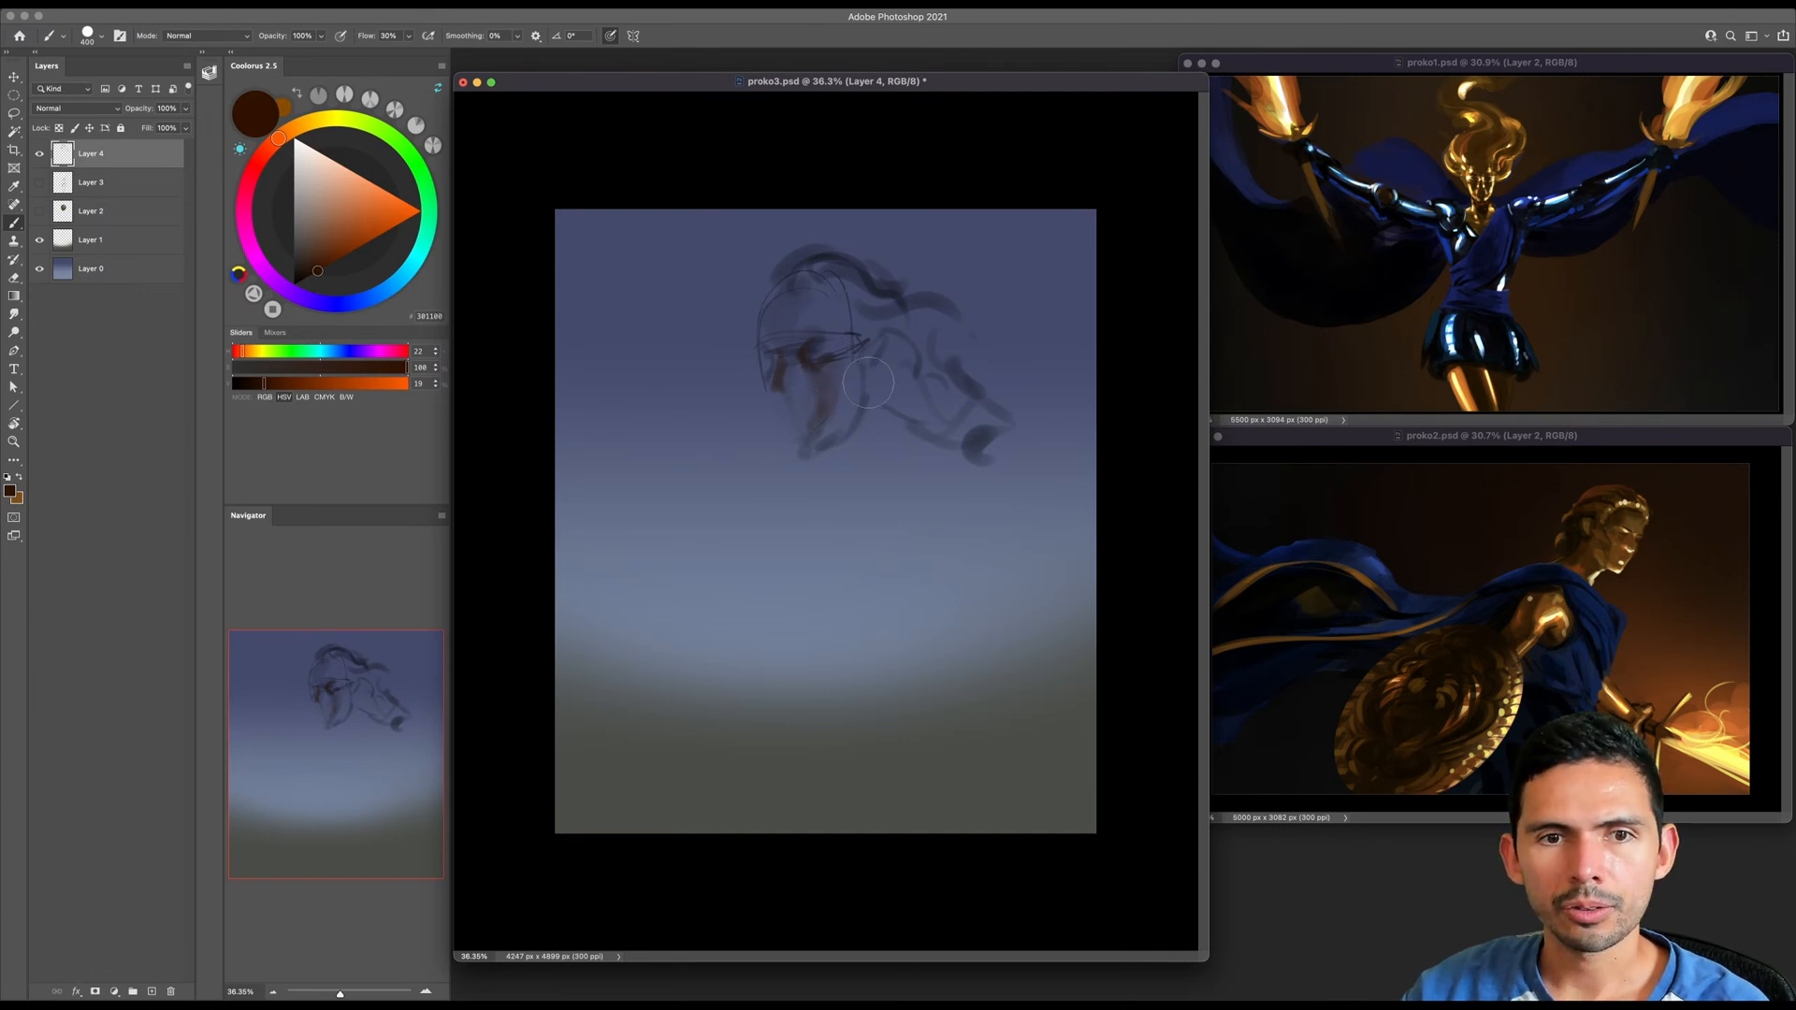
{"action": "key", "text": "bracketright"}
{"action": "key", "text": "bracketright"}
{"action": "key", "text": "bracketright"}
- Block in the upper chest and shoulder below the neck with a larger brush
{"action": "key", "text": "bracketright"}
{"action": "mouse_move", "coordinate": [830, 367]}
{"action": "left_mouse_down"}
{"action": "mouse_move", "coordinate": [791, 402]}
{"action": "mouse_move", "coordinate": [813, 437]}
{"action": "mouse_move", "coordinate": [850, 432]}
{"action": "mouse_move", "coordinate": [859, 480]}
{"action": "mouse_move", "coordinate": [868, 406]}
{"action": "mouse_move", "coordinate": [836, 450]}
{"action": "mouse_move", "coordinate": [874, 499]}
{"action": "mouse_move", "coordinate": [889, 464]}
{"action": "mouse_move", "coordinate": [933, 485]}
{"action": "left_mouse_up"}
{"action": "left_click_drag", "start_coordinate": [882, 380], "coordinate": [928, 425]}
{"action": "mouse_move", "coordinate": [812, 272]}
{"action": "left_mouse_down"}
{"action": "mouse_move", "coordinate": [895, 324]}
{"action": "mouse_move", "coordinate": [776, 321]}
{"action": "left_mouse_up"}
{"action": "key", "text": "bracketright"}
{"action": "key", "text": "bracketright"}
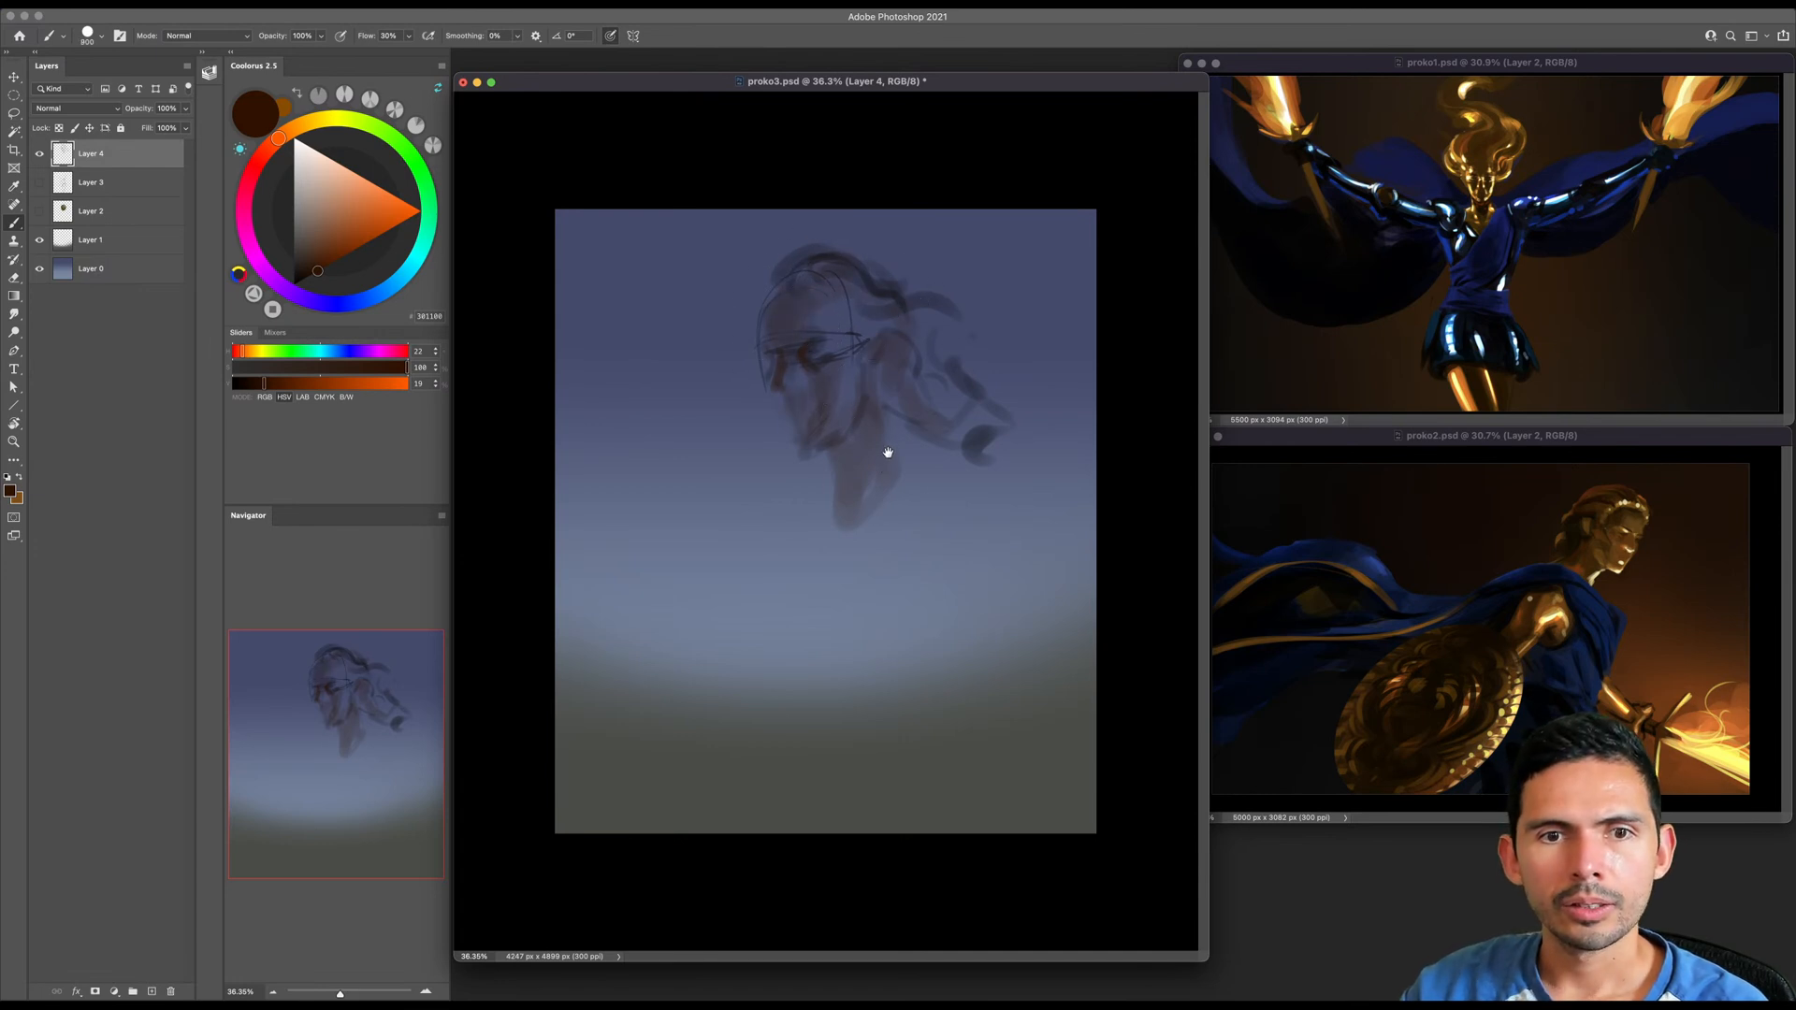
{"action": "key", "text": "bracketright"}
{"action": "mouse_move", "coordinate": [866, 465]}
{"action": "left_mouse_down"}
{"action": "mouse_move", "coordinate": [905, 495]}
{"action": "mouse_move", "coordinate": [840, 567]}
{"action": "mouse_move", "coordinate": [834, 543]}
{"action": "mouse_move", "coordinate": [887, 490]}
{"action": "mouse_move", "coordinate": [940, 526]}
{"action": "left_mouse_up"}
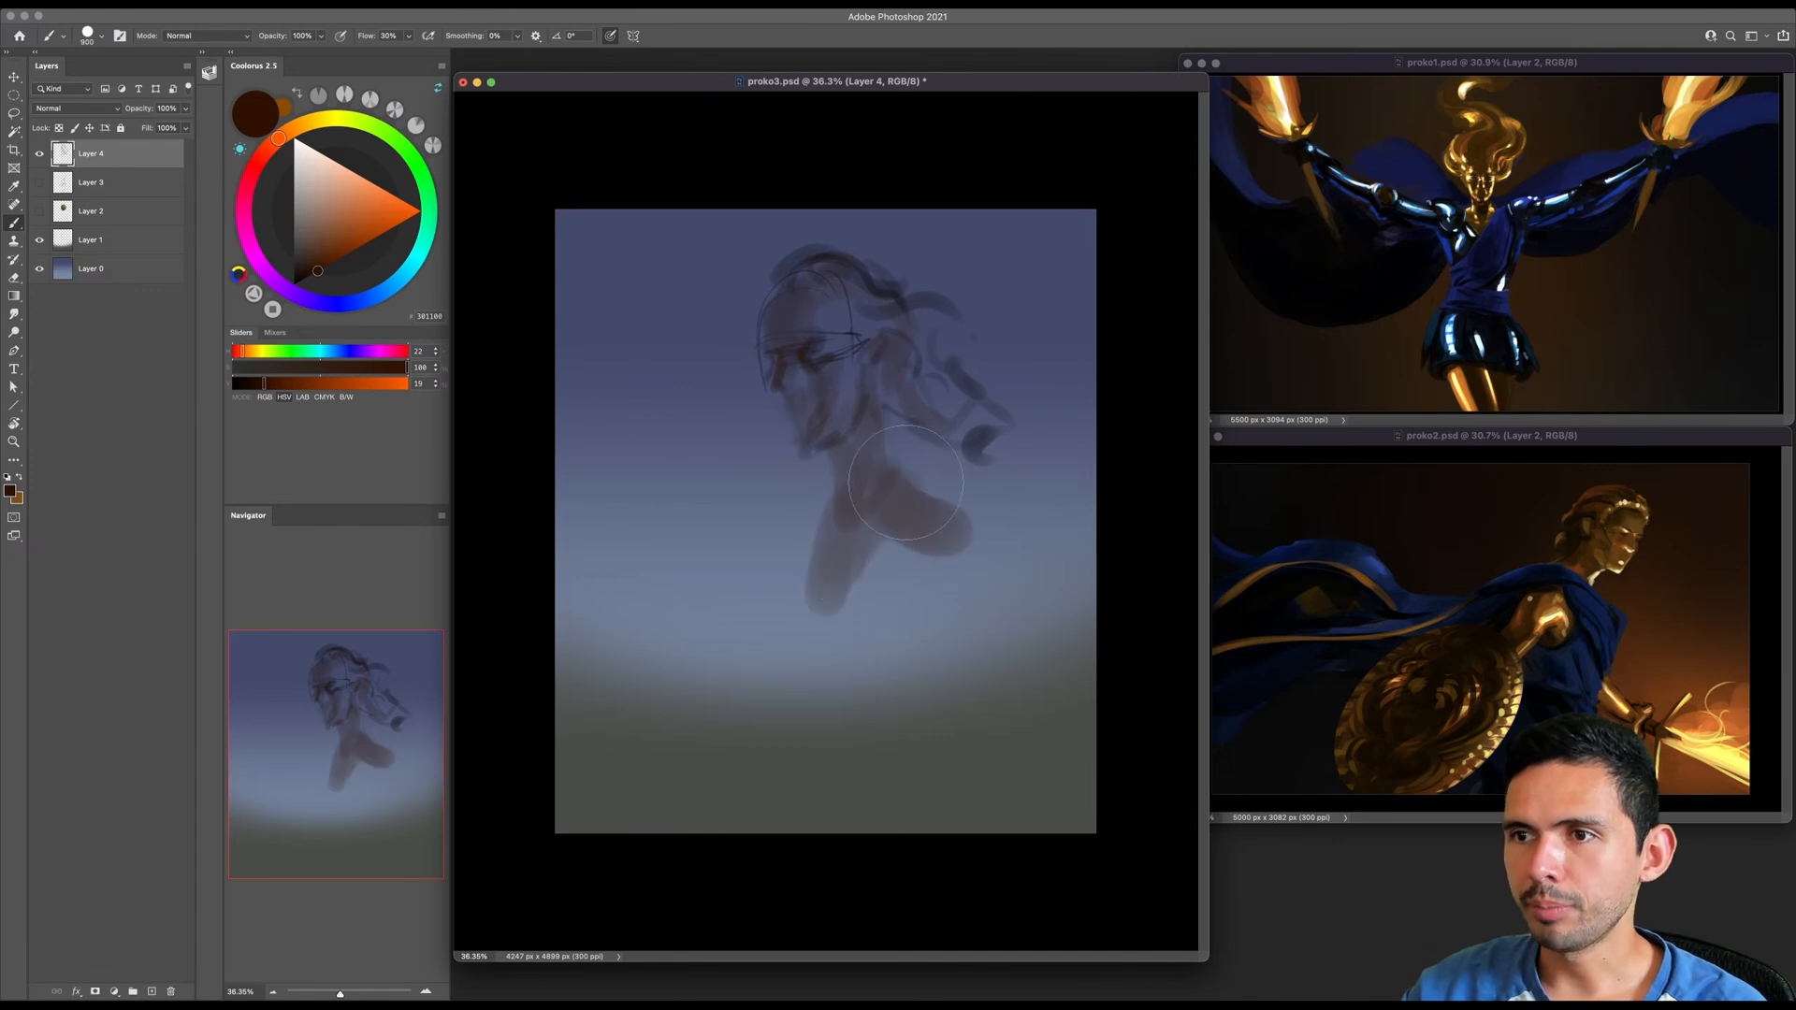
- Draw thin brown contour lines down both sides of the neck into the shoulder and front of the chest
{"action": "key", "text": "bracketleft"}
{"action": "key", "text": "bracketleft"}
{"action": "key", "text": "bracketleft"}
{"action": "key", "text": "bracketleft"}
{"action": "key", "text": "bracketleft"}
{"action": "key", "text": "bracketleft"}
{"action": "key", "text": "bracketleft"}
{"action": "key", "text": "bracketleft"}
{"action": "key", "text": "bracketleft"}
{"action": "key", "text": "bracketleft"}
{"action": "key", "text": "bracketleft"}
{"action": "key", "text": "bracketleft"}
{"action": "key", "text": "bracketleft"}
{"action": "left_click_drag", "start_coordinate": [883, 379], "coordinate": [949, 505]}
{"action": "left_click_drag", "start_coordinate": [826, 482], "coordinate": [790, 566]}
{"action": "key", "text": "bracketright"}
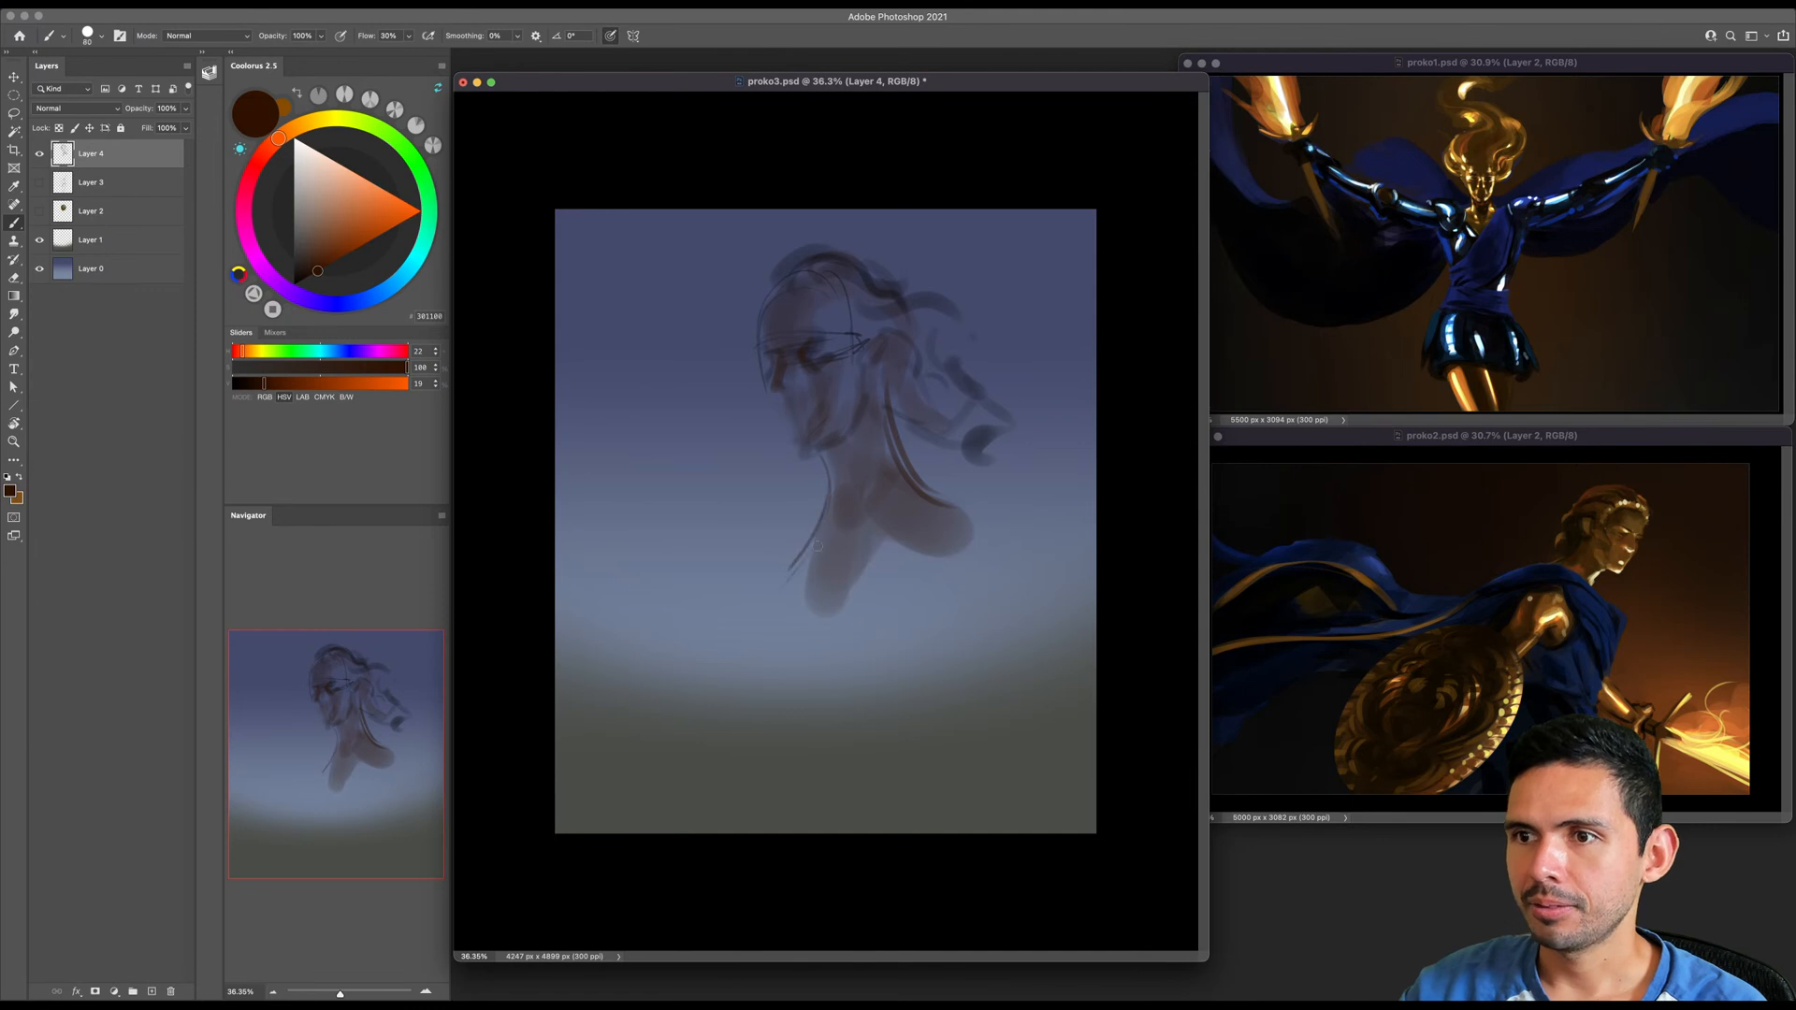
{"action": "left_click_drag", "start_coordinate": [825, 500], "coordinate": [758, 660]}
- Shade the upper chest and extend the back shoulder into an upper arm with broad brown strokes
{"action": "key", "text": "bracketright"}
{"action": "key", "text": "bracketright"}
{"action": "key", "text": "bracketright"}
{"action": "key", "text": "bracketright"}
{"action": "key", "text": "bracketright"}
{"action": "key", "text": "bracketright"}
{"action": "mouse_move", "coordinate": [840, 576]}
{"action": "left_mouse_down"}
{"action": "mouse_move", "coordinate": [820, 606]}
{"action": "mouse_move", "coordinate": [862, 605]}
{"action": "mouse_move", "coordinate": [958, 524]}
{"action": "mouse_move", "coordinate": [817, 553]}
{"action": "mouse_move", "coordinate": [797, 643]}
{"action": "left_mouse_up"}
{"action": "key", "text": "bracketright"}
{"action": "key", "text": "bracketright"}
{"action": "key", "text": "bracketright"}
{"action": "key", "text": "bracketright"}
{"action": "mouse_move", "coordinate": [893, 510]}
{"action": "left_mouse_down"}
{"action": "mouse_move", "coordinate": [994, 505]}
{"action": "mouse_move", "coordinate": [1073, 560]}
{"action": "left_mouse_up"}
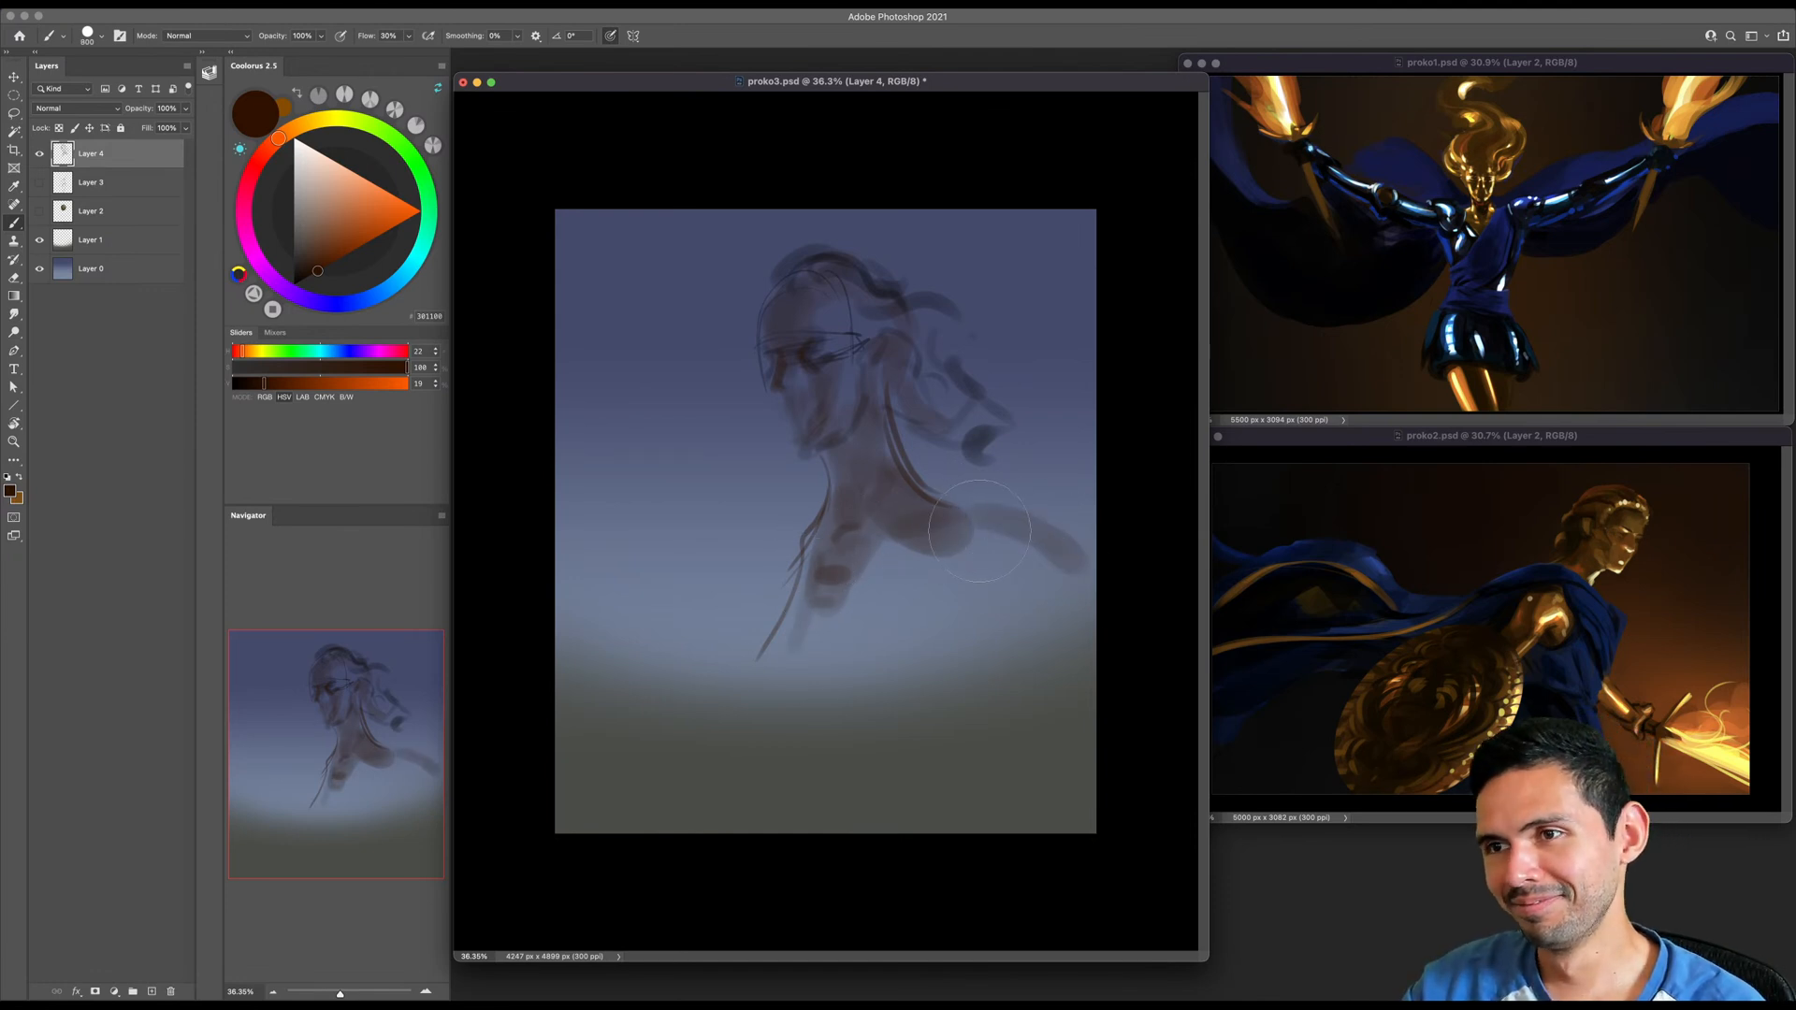
{"action": "left_click_drag", "start_coordinate": [977, 524], "coordinate": [1024, 591]}
- Move the bust sketch toward the upper left and softly erase the chest line and outstretched arm
{"action": "key", "text": "v"}
{"action": "mouse_move", "coordinate": [886, 468]}
{"action": "left_mouse_down"}
{"action": "mouse_move", "coordinate": [826, 456]}
{"action": "mouse_move", "coordinate": [921, 522]}
{"action": "left_mouse_up"}
{"action": "key", "text": "b"}
{"action": "key", "text": "e"}
{"action": "mouse_move", "coordinate": [753, 540]}
{"action": "left_mouse_down"}
{"action": "mouse_move", "coordinate": [717, 533]}
{"action": "mouse_move", "coordinate": [711, 629]}
{"action": "left_mouse_up"}
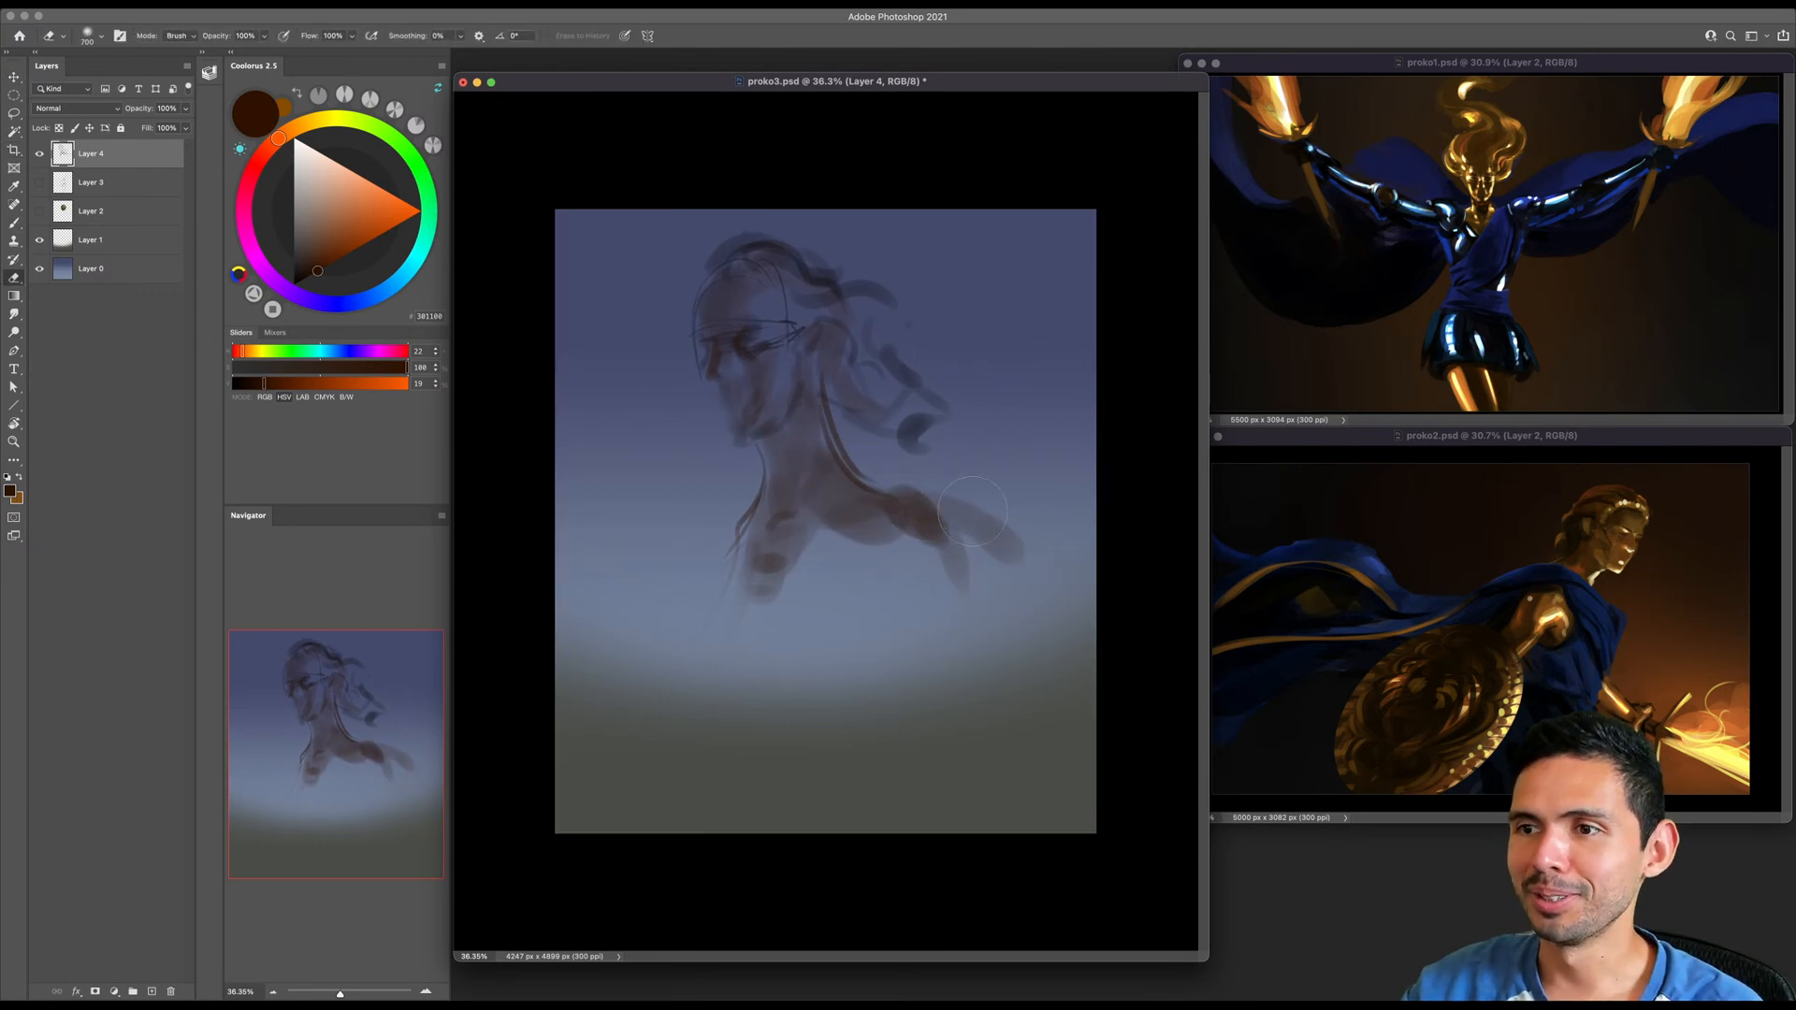
{"action": "left_click_drag", "start_coordinate": [957, 524], "coordinate": [996, 542]}
- Set the eraser to a hard round tip and brush contour lines along the back shoulder and upper arm
{"action": "right_click", "coordinate": [942, 469]}
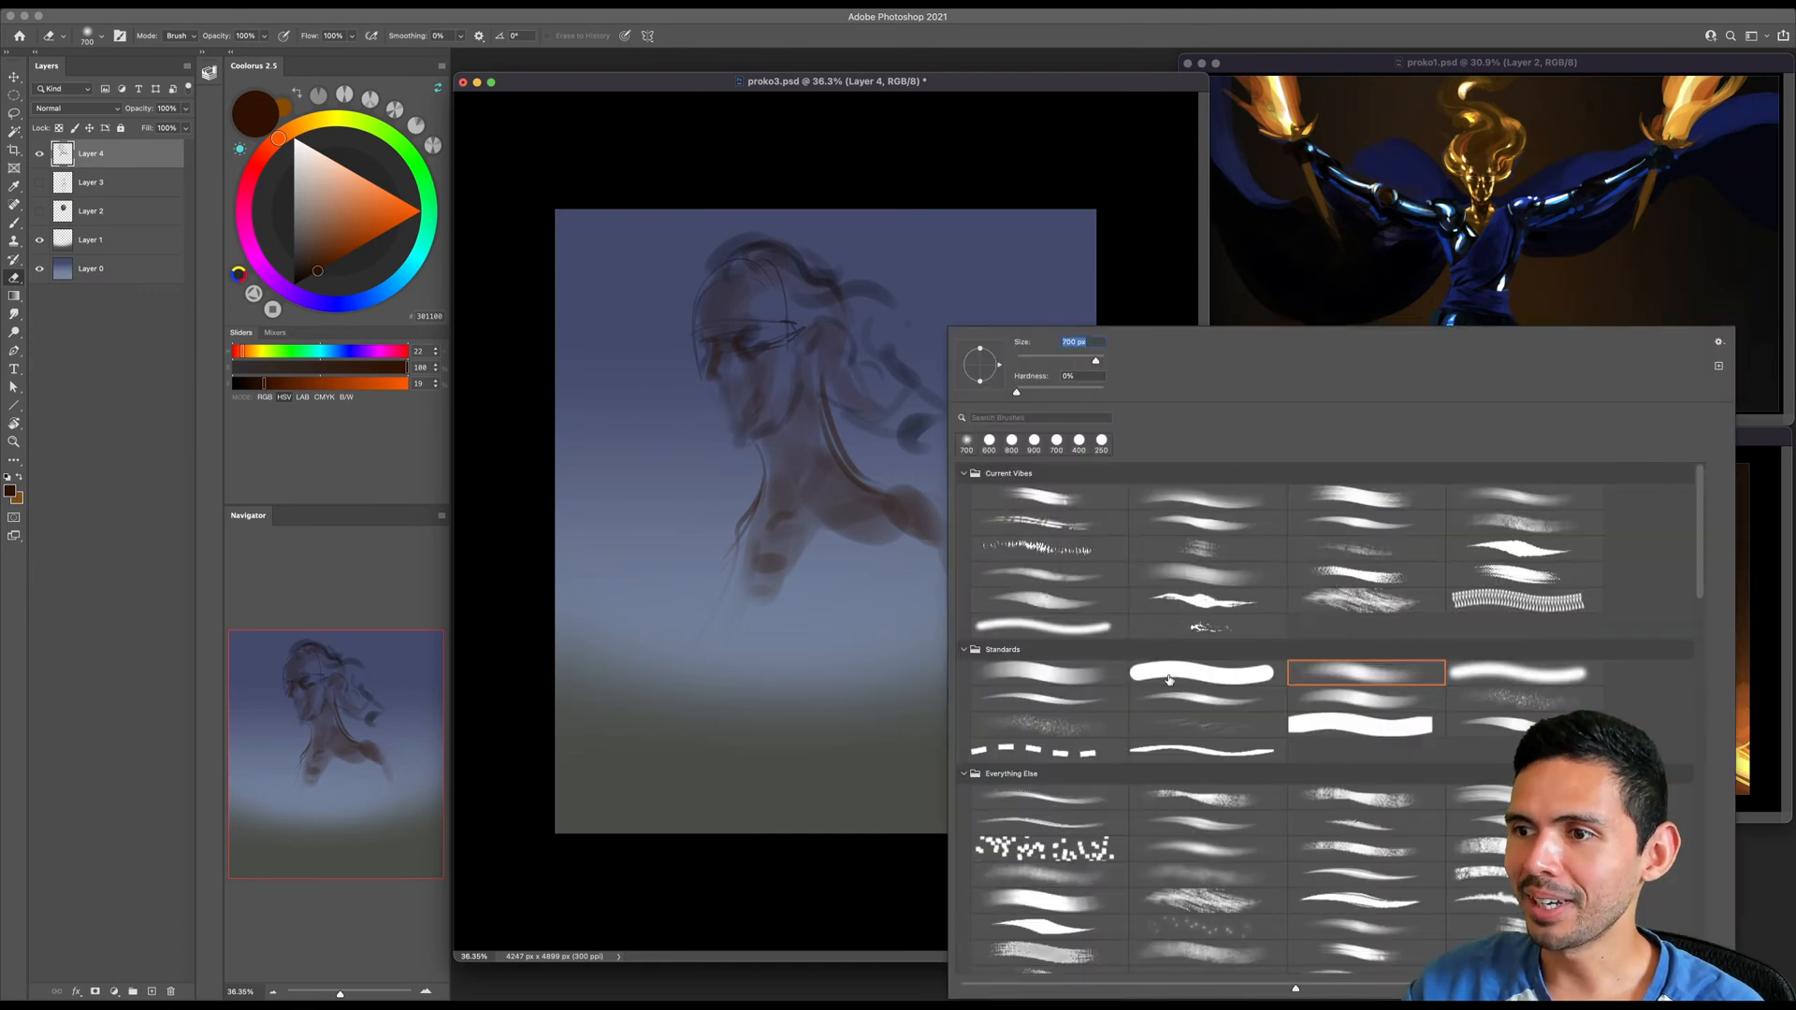
{"action": "double_click", "coordinate": [1171, 682]}
{"action": "key", "text": "b"}
{"action": "key", "text": "bracketleft"}
{"action": "key", "text": "bracketleft"}
{"action": "key", "text": "bracketleft"}
{"action": "key", "text": "bracketleft"}
{"action": "key", "text": "bracketleft"}
{"action": "mouse_move", "coordinate": [839, 477]}
{"action": "left_mouse_down"}
{"action": "mouse_move", "coordinate": [897, 485]}
{"action": "mouse_move", "coordinate": [982, 561]}
{"action": "left_mouse_up"}
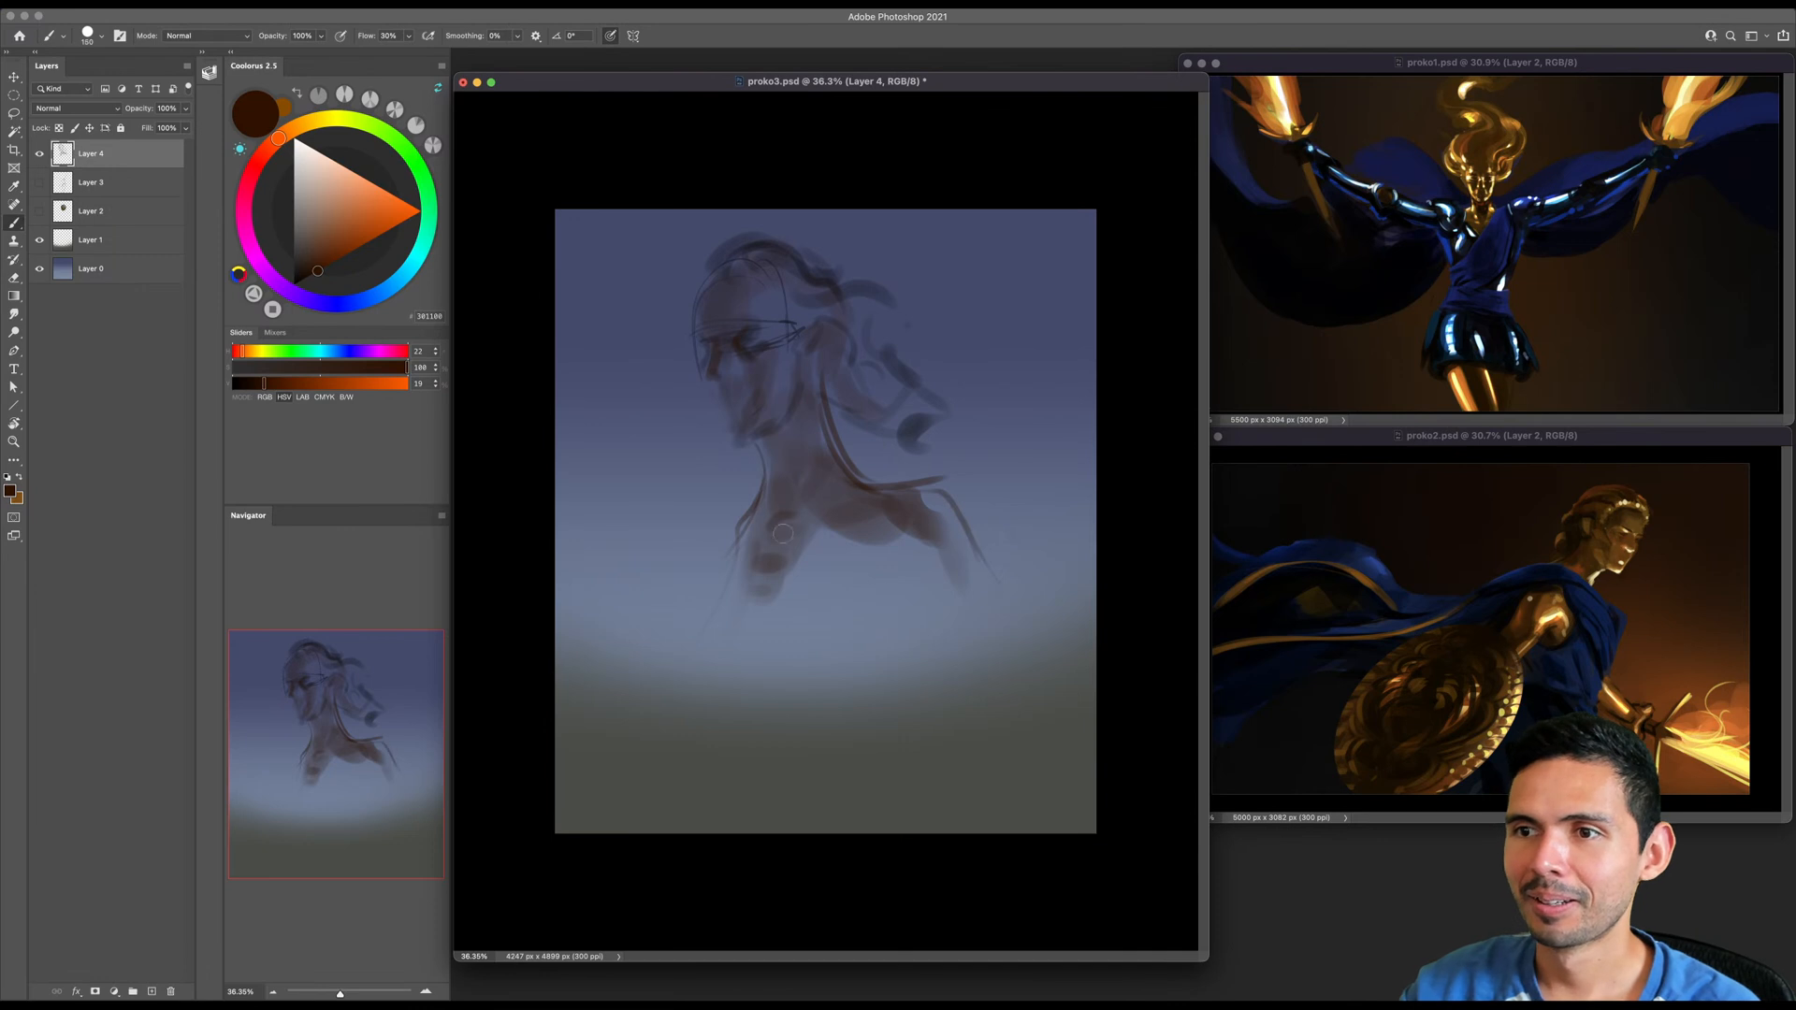
- Sketch the front chest contour and a diagonal garment band from the back shoulder down to the breast
{"action": "left_click_drag", "start_coordinate": [736, 527], "coordinate": [732, 685]}
{"action": "key", "text": "bracketright"}
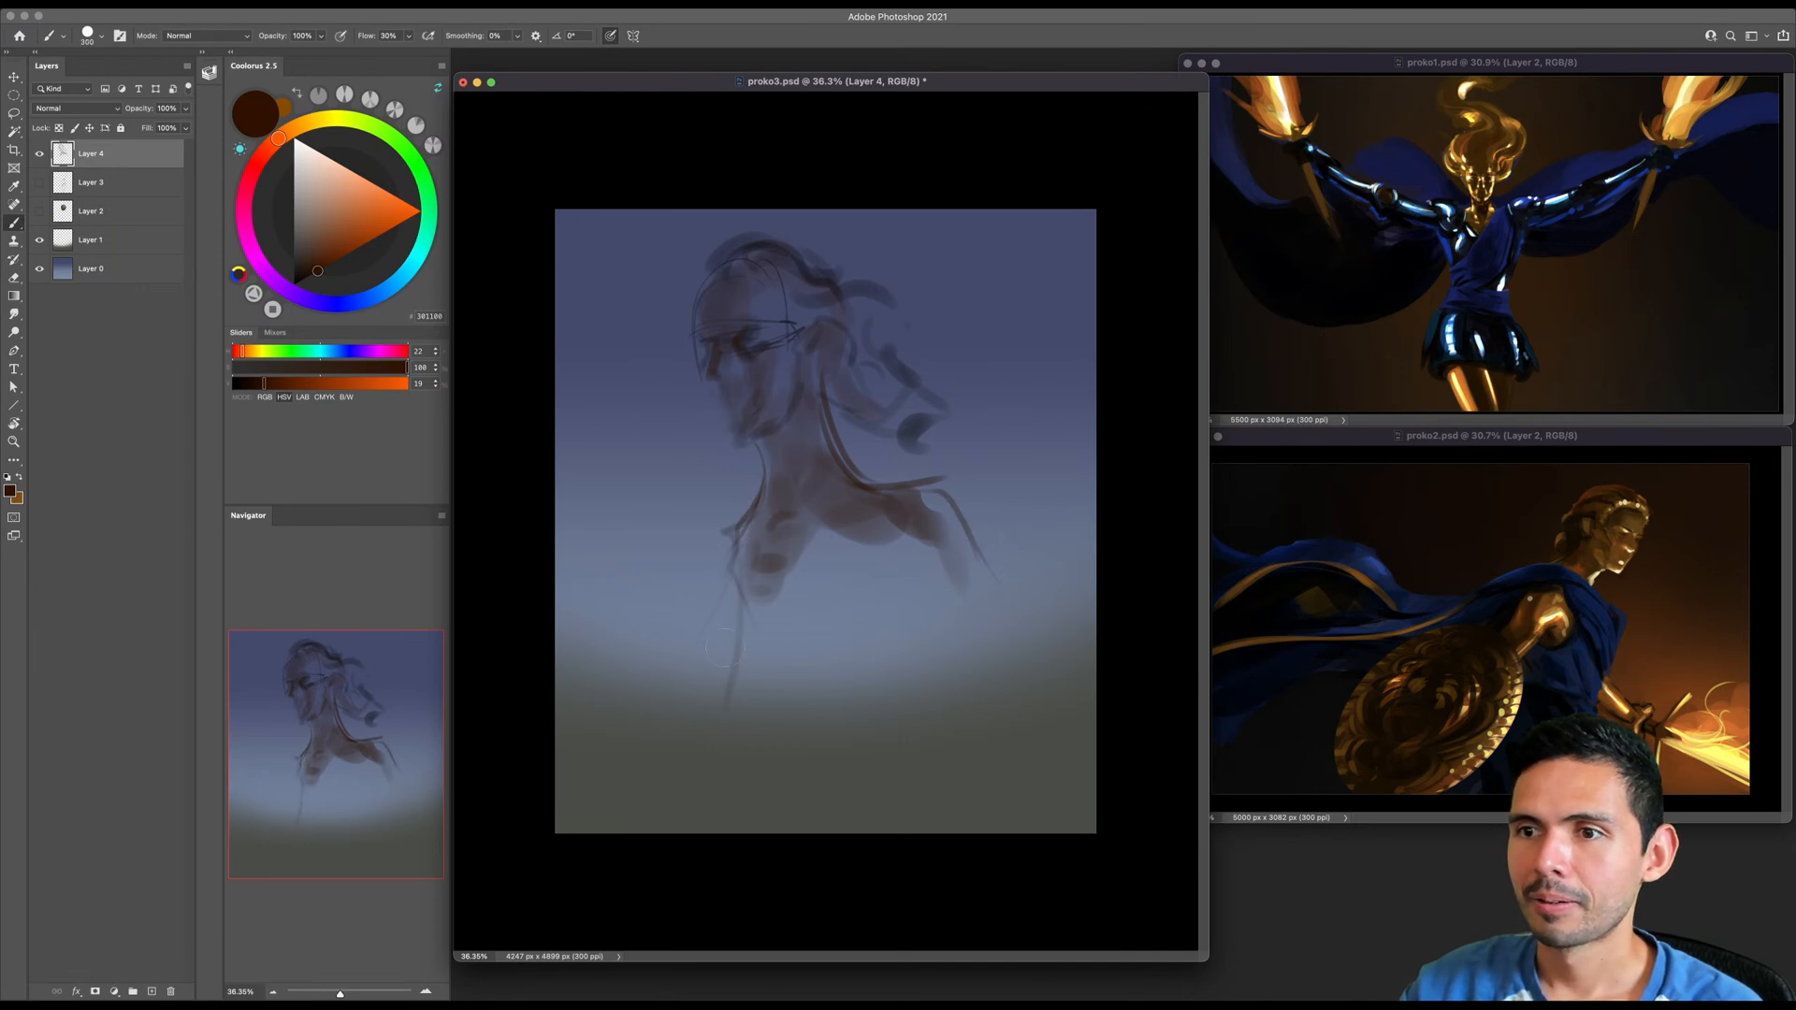
{"action": "left_click_drag", "start_coordinate": [730, 581], "coordinate": [717, 696]}
{"action": "left_click_drag", "start_coordinate": [736, 533], "coordinate": [677, 694]}
{"action": "left_click_drag", "start_coordinate": [726, 585], "coordinate": [669, 716]}
{"action": "key", "text": "bracketright"}
{"action": "left_click_drag", "start_coordinate": [680, 690], "coordinate": [751, 744]}
{"action": "mouse_move", "coordinate": [890, 503]}
{"action": "left_mouse_down"}
{"action": "mouse_move", "coordinate": [698, 663]}
{"action": "mouse_move", "coordinate": [723, 720]}
{"action": "mouse_move", "coordinate": [900, 536]}
{"action": "mouse_move", "coordinate": [792, 530]}
{"action": "mouse_move", "coordinate": [684, 669]}
{"action": "left_mouse_up"}
- Pick a near-black brown, darken the garment's edge at the breast and sketch fold lines below it
{"action": "left_click", "coordinate": [304, 278]}
{"action": "key", "text": "bracketleft"}
{"action": "key", "text": "bracketleft"}
{"action": "key", "text": "bracketleft"}
{"action": "key", "text": "bracketleft"}
{"action": "key", "text": "bracketleft"}
{"action": "key", "text": "bracketleft"}
{"action": "key", "text": "bracketleft"}
{"action": "key", "text": "bracketleft"}
{"action": "key", "text": "bracketleft"}
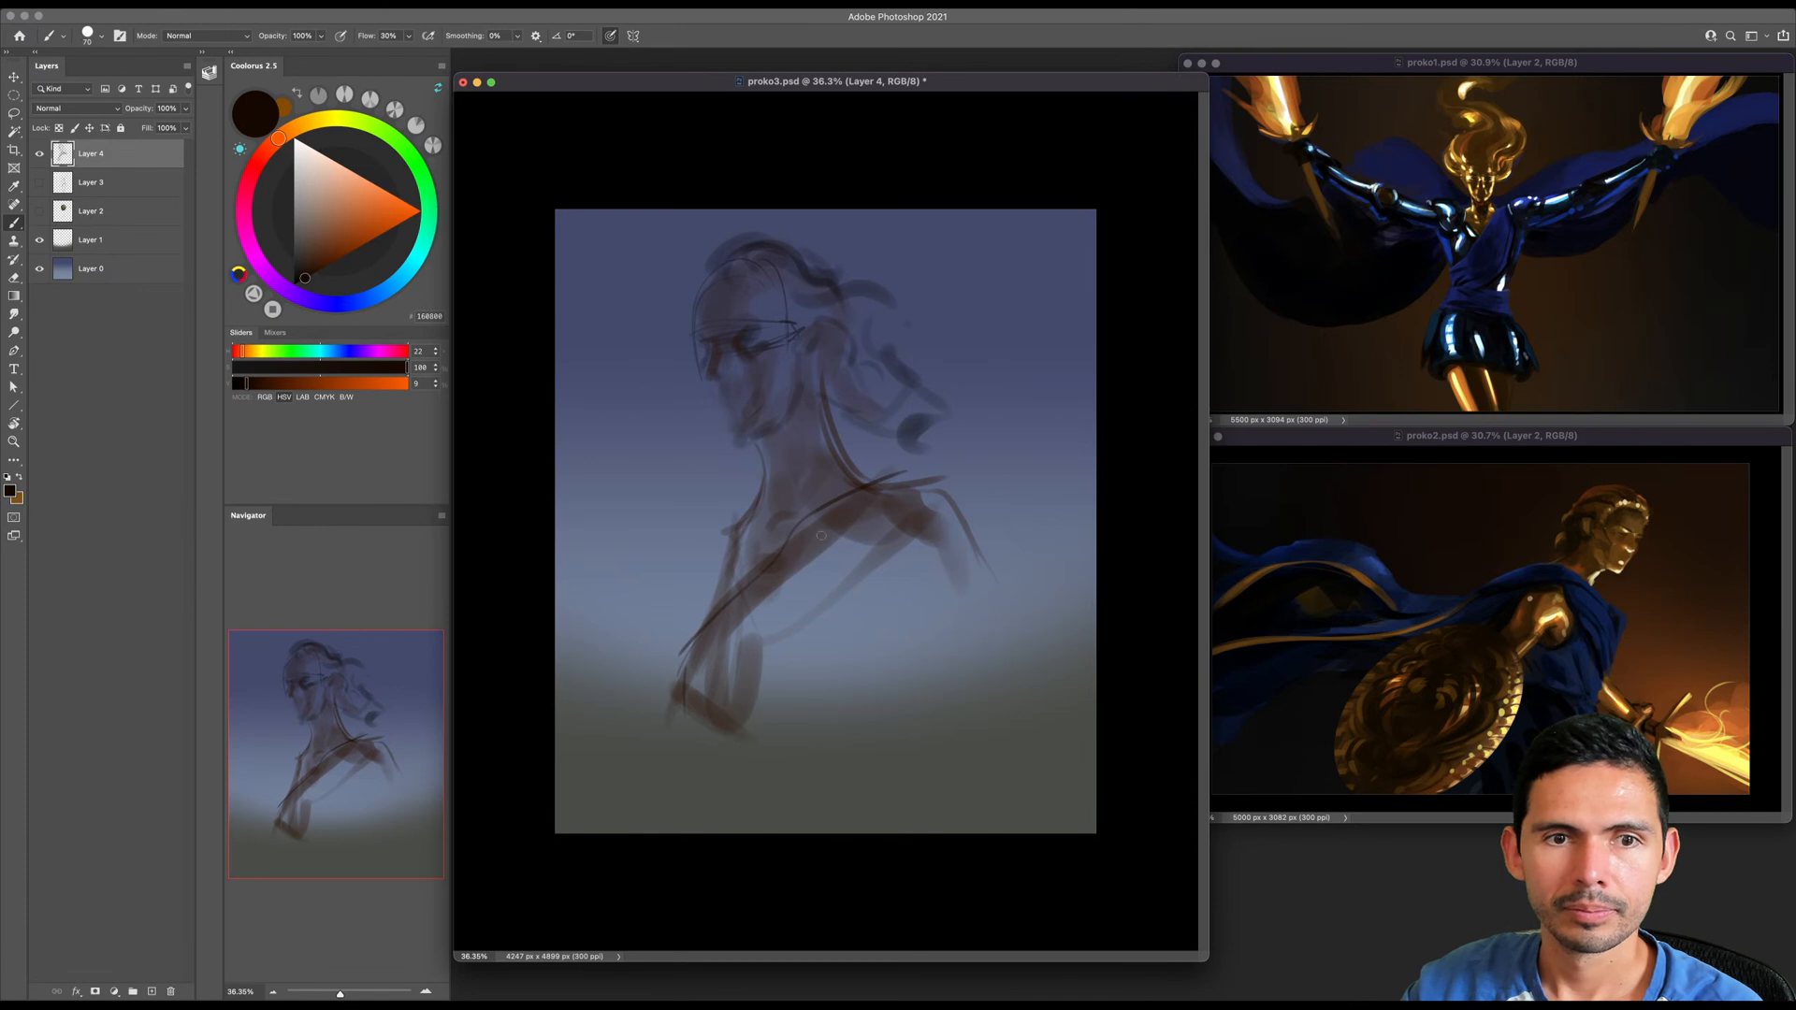
{"action": "key", "text": "bracketright"}
{"action": "key", "text": "bracketright"}
{"action": "key", "text": "bracketright"}
{"action": "left_click_drag", "start_coordinate": [707, 648], "coordinate": [668, 720]}
{"action": "mouse_move", "coordinate": [781, 756]}
{"action": "left_mouse_down"}
{"action": "mouse_move", "coordinate": [903, 660]}
{"action": "mouse_move", "coordinate": [800, 767]}
{"action": "mouse_move", "coordinate": [895, 692]}
{"action": "left_mouse_up"}
{"action": "left_click_drag", "start_coordinate": [895, 692], "coordinate": [906, 749]}
- Outline both shoulders, the hanging back arm and the side of the torso with thin dark strokes
{"action": "key", "text": "bracketleft"}
{"action": "key", "text": "bracketleft"}
{"action": "key", "text": "bracketleft"}
{"action": "left_click_drag", "start_coordinate": [739, 513], "coordinate": [699, 572]}
{"action": "mouse_move", "coordinate": [933, 496]}
{"action": "left_mouse_down"}
{"action": "mouse_move", "coordinate": [868, 706]}
{"action": "mouse_move", "coordinate": [982, 506]}
{"action": "mouse_move", "coordinate": [977, 552]}
{"action": "left_mouse_up"}
{"action": "left_click_drag", "start_coordinate": [980, 541], "coordinate": [1034, 657]}
{"action": "mouse_move", "coordinate": [923, 568]}
{"action": "left_mouse_down"}
{"action": "mouse_move", "coordinate": [1040, 754]}
{"action": "mouse_move", "coordinate": [907, 714]}
{"action": "left_mouse_up"}
- Sketch the draped garment folds along the torso's side and the belt wrapping around the waist
{"action": "key", "text": "bracketright"}
{"action": "key", "text": "bracketright"}
{"action": "key", "text": "bracketleft"}
{"action": "left_click_drag", "start_coordinate": [949, 621], "coordinate": [900, 782]}
{"action": "left_click_drag", "start_coordinate": [933, 703], "coordinate": [916, 778]}
{"action": "left_click_drag", "start_coordinate": [718, 782], "coordinate": [882, 779]}
{"action": "mouse_move", "coordinate": [742, 791]}
{"action": "left_mouse_down"}
{"action": "mouse_move", "coordinate": [795, 811]}
{"action": "mouse_move", "coordinate": [907, 784]}
{"action": "left_mouse_up"}
{"action": "mouse_move", "coordinate": [722, 752]}
{"action": "left_mouse_down"}
{"action": "mouse_move", "coordinate": [745, 769]}
{"action": "mouse_move", "coordinate": [752, 833]}
{"action": "left_mouse_up"}
{"action": "mouse_move", "coordinate": [712, 746]}
{"action": "left_mouse_down"}
{"action": "mouse_move", "coordinate": [893, 754]}
{"action": "mouse_move", "coordinate": [810, 832]}
{"action": "left_mouse_up"}
{"action": "mouse_move", "coordinate": [923, 757]}
{"action": "left_mouse_down"}
{"action": "mouse_move", "coordinate": [903, 833]}
{"action": "mouse_move", "coordinate": [940, 827]}
{"action": "left_mouse_up"}
{"action": "mouse_move", "coordinate": [752, 801]}
{"action": "left_mouse_down"}
{"action": "mouse_move", "coordinate": [742, 854]}
{"action": "mouse_move", "coordinate": [745, 833]}
{"action": "left_mouse_up"}
- Flip the bust sketch horizontally, scale it down slightly and reposition it nearer the canvas centre
{"action": "key", "text": "ctrl+t"}
{"action": "right_click", "coordinate": [813, 580]}
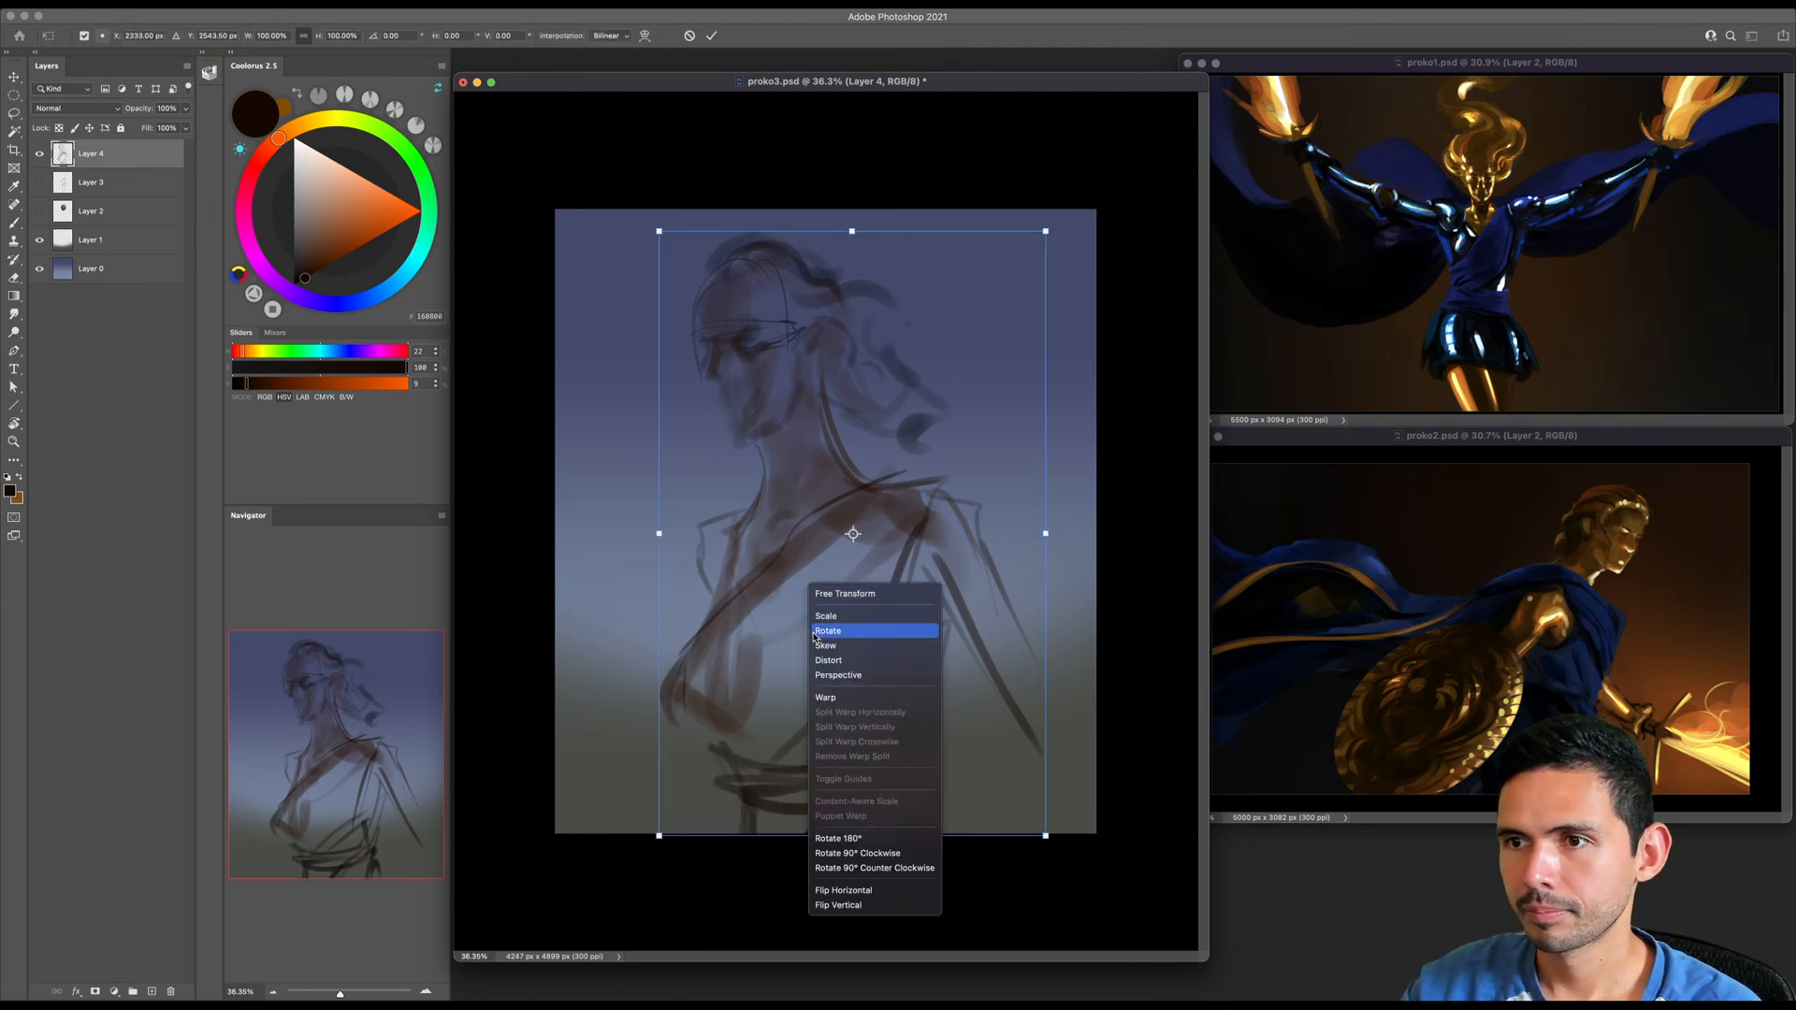
{"action": "left_click", "coordinate": [875, 889]}
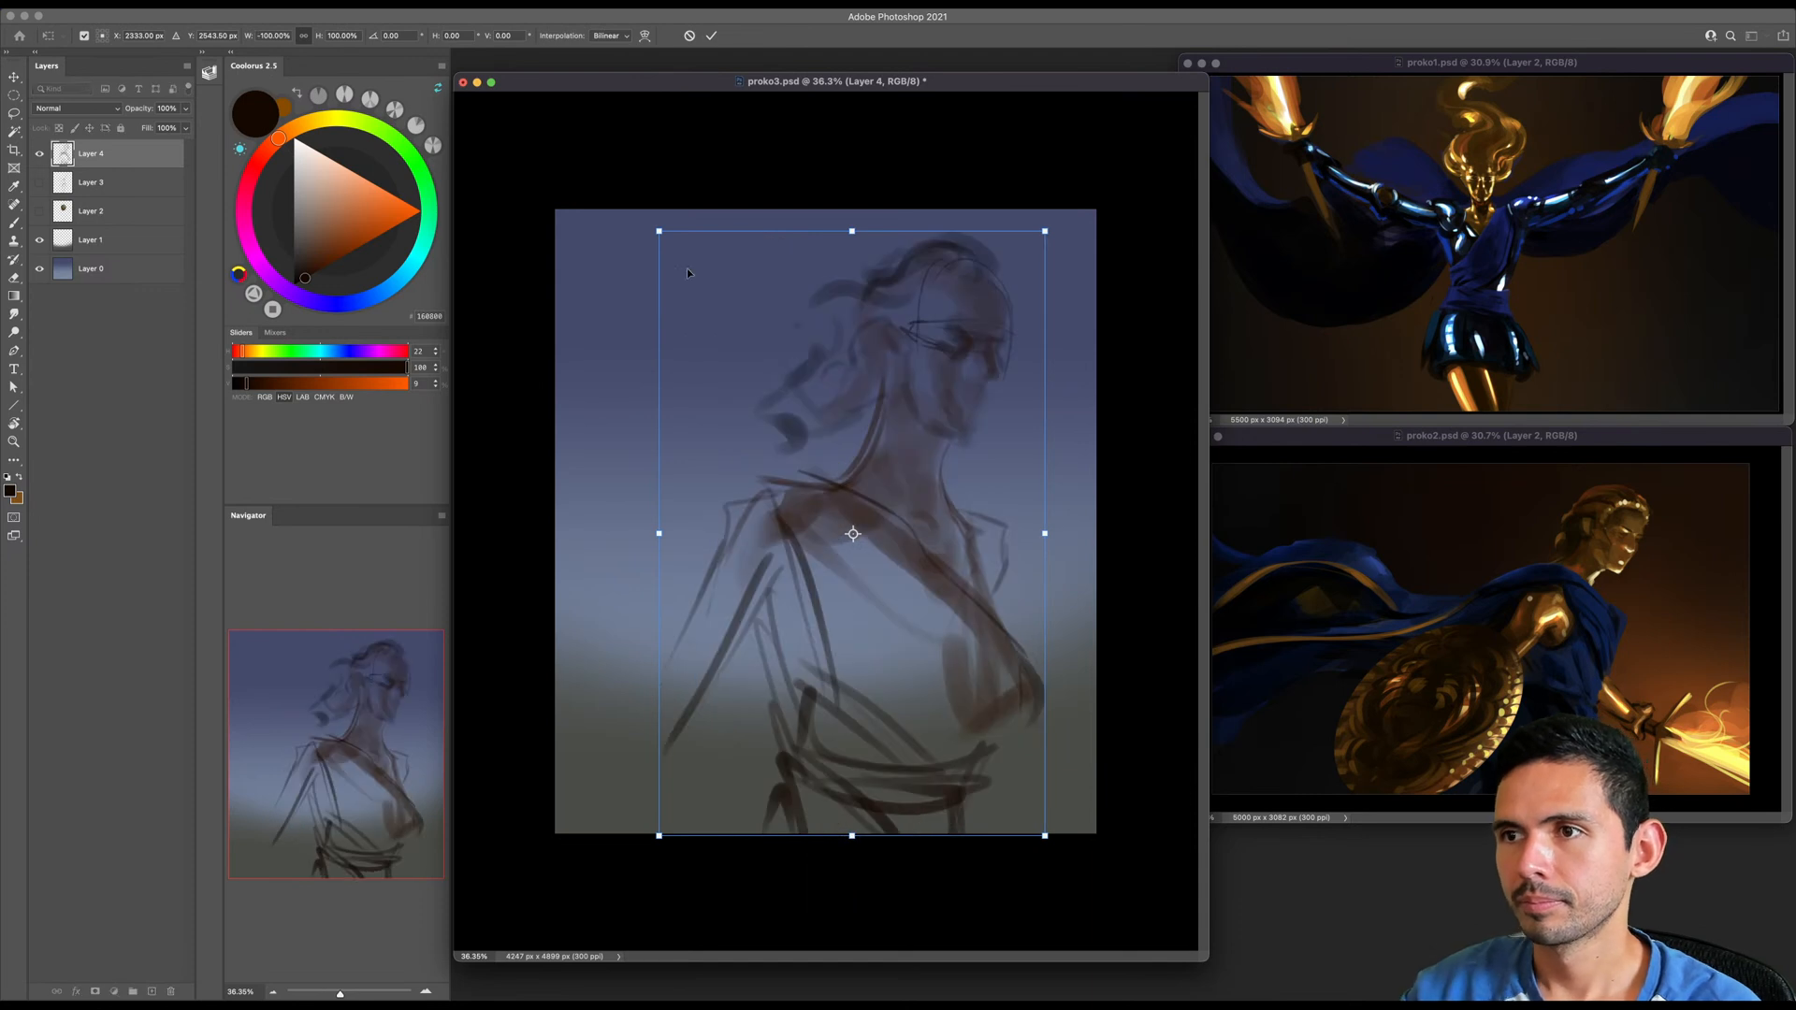
{"action": "left_click_drag", "start_coordinate": [655, 231], "coordinate": [687, 276]}
{"action": "left_click_drag", "start_coordinate": [774, 393], "coordinate": [720, 372]}
{"action": "key", "text": "Return"}
{"action": "key", "text": "bracketright"}
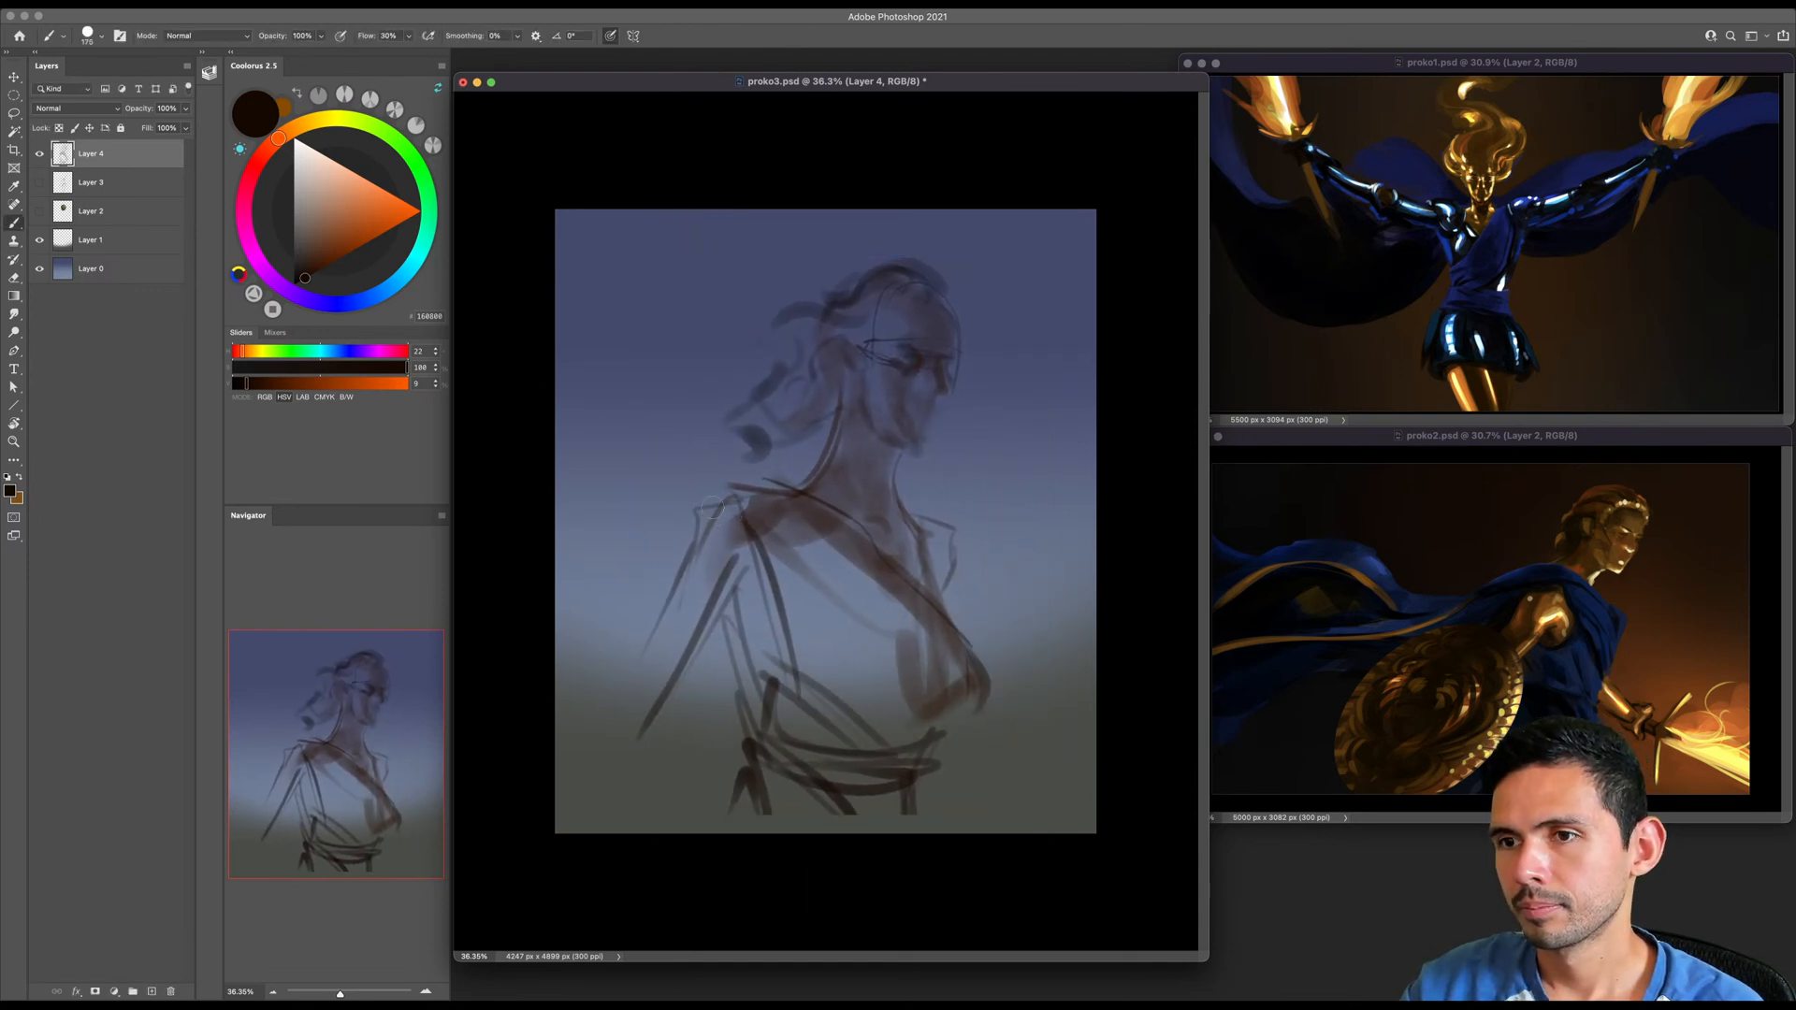
- Add strokes for the hanging back arm, sweep a line across the waist and darken the garment's edge at the breast
{"action": "left_click_drag", "start_coordinate": [693, 513], "coordinate": [627, 691]}
{"action": "mouse_move", "coordinate": [683, 555]}
{"action": "left_mouse_down"}
{"action": "mouse_move", "coordinate": [616, 790]}
{"action": "mouse_move", "coordinate": [849, 719]}
{"action": "left_mouse_up"}
{"action": "key", "text": "bracketright"}
{"action": "key", "text": "bracketleft"}
{"action": "left_click_drag", "start_coordinate": [902, 610], "coordinate": [905, 628]}
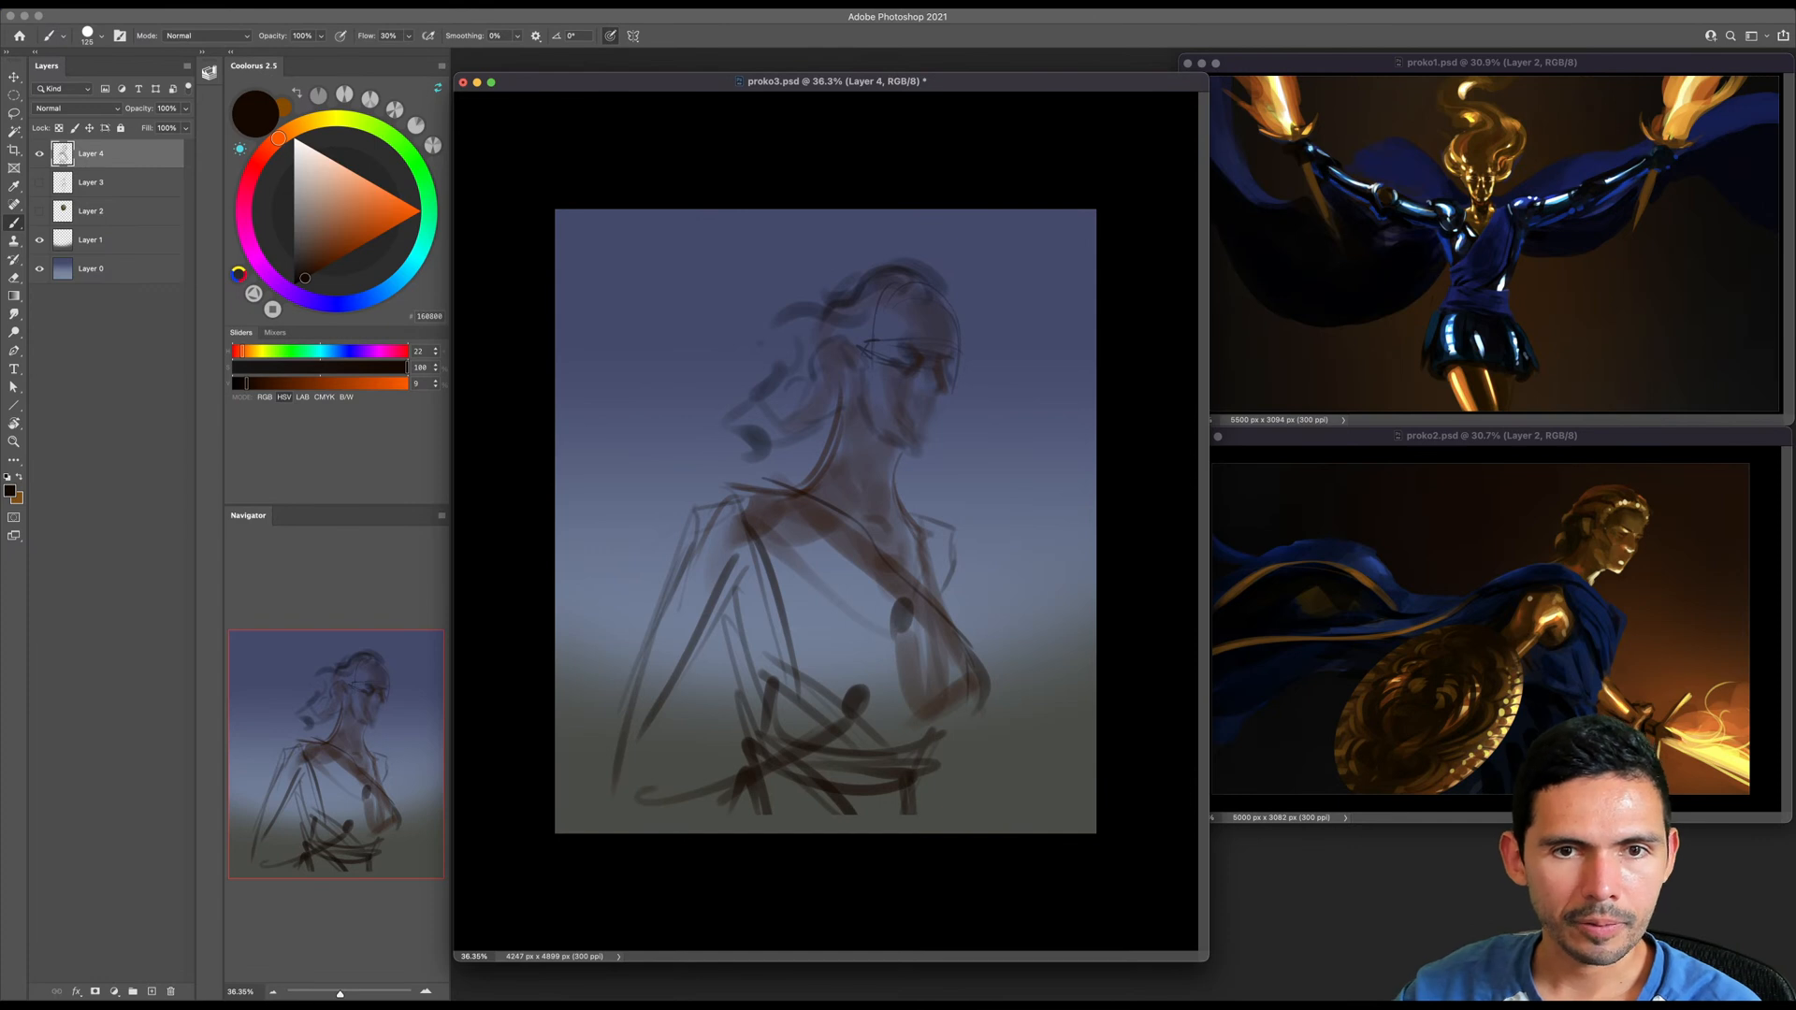
{"action": "key", "text": "super+Tab"}
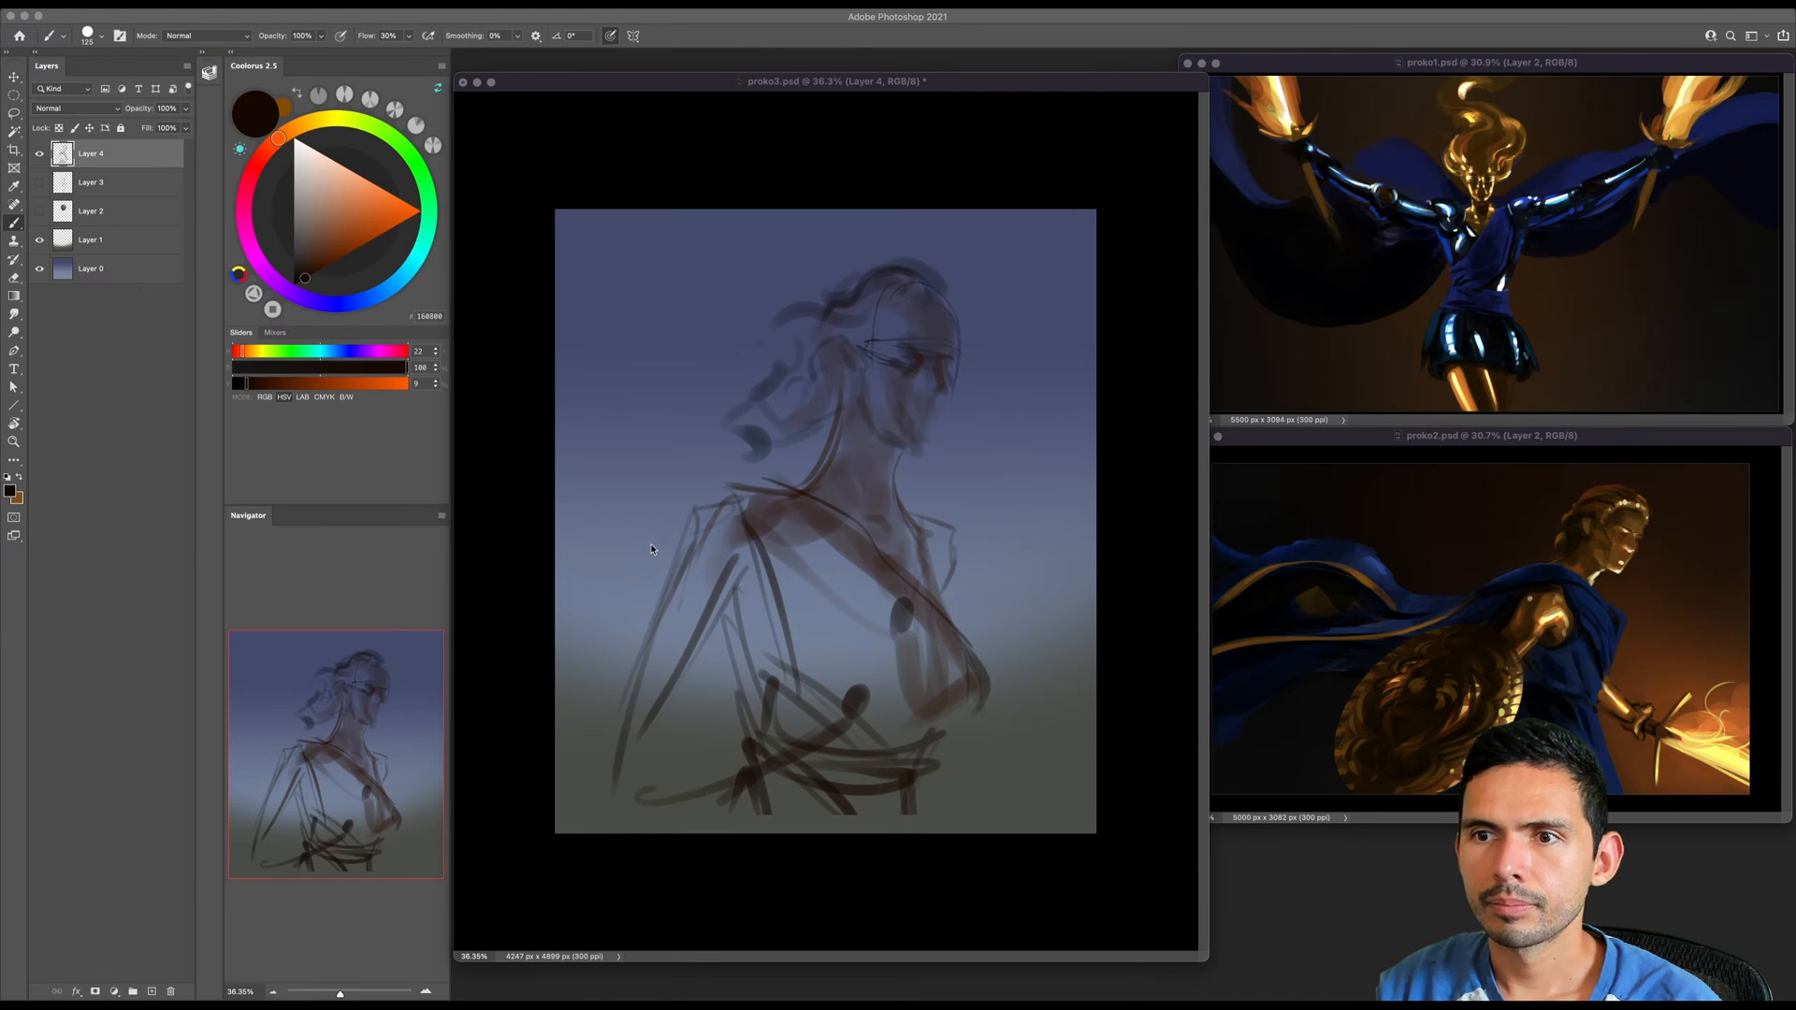
- Save the document
{"action": "right_click", "coordinate": [753, 430]}
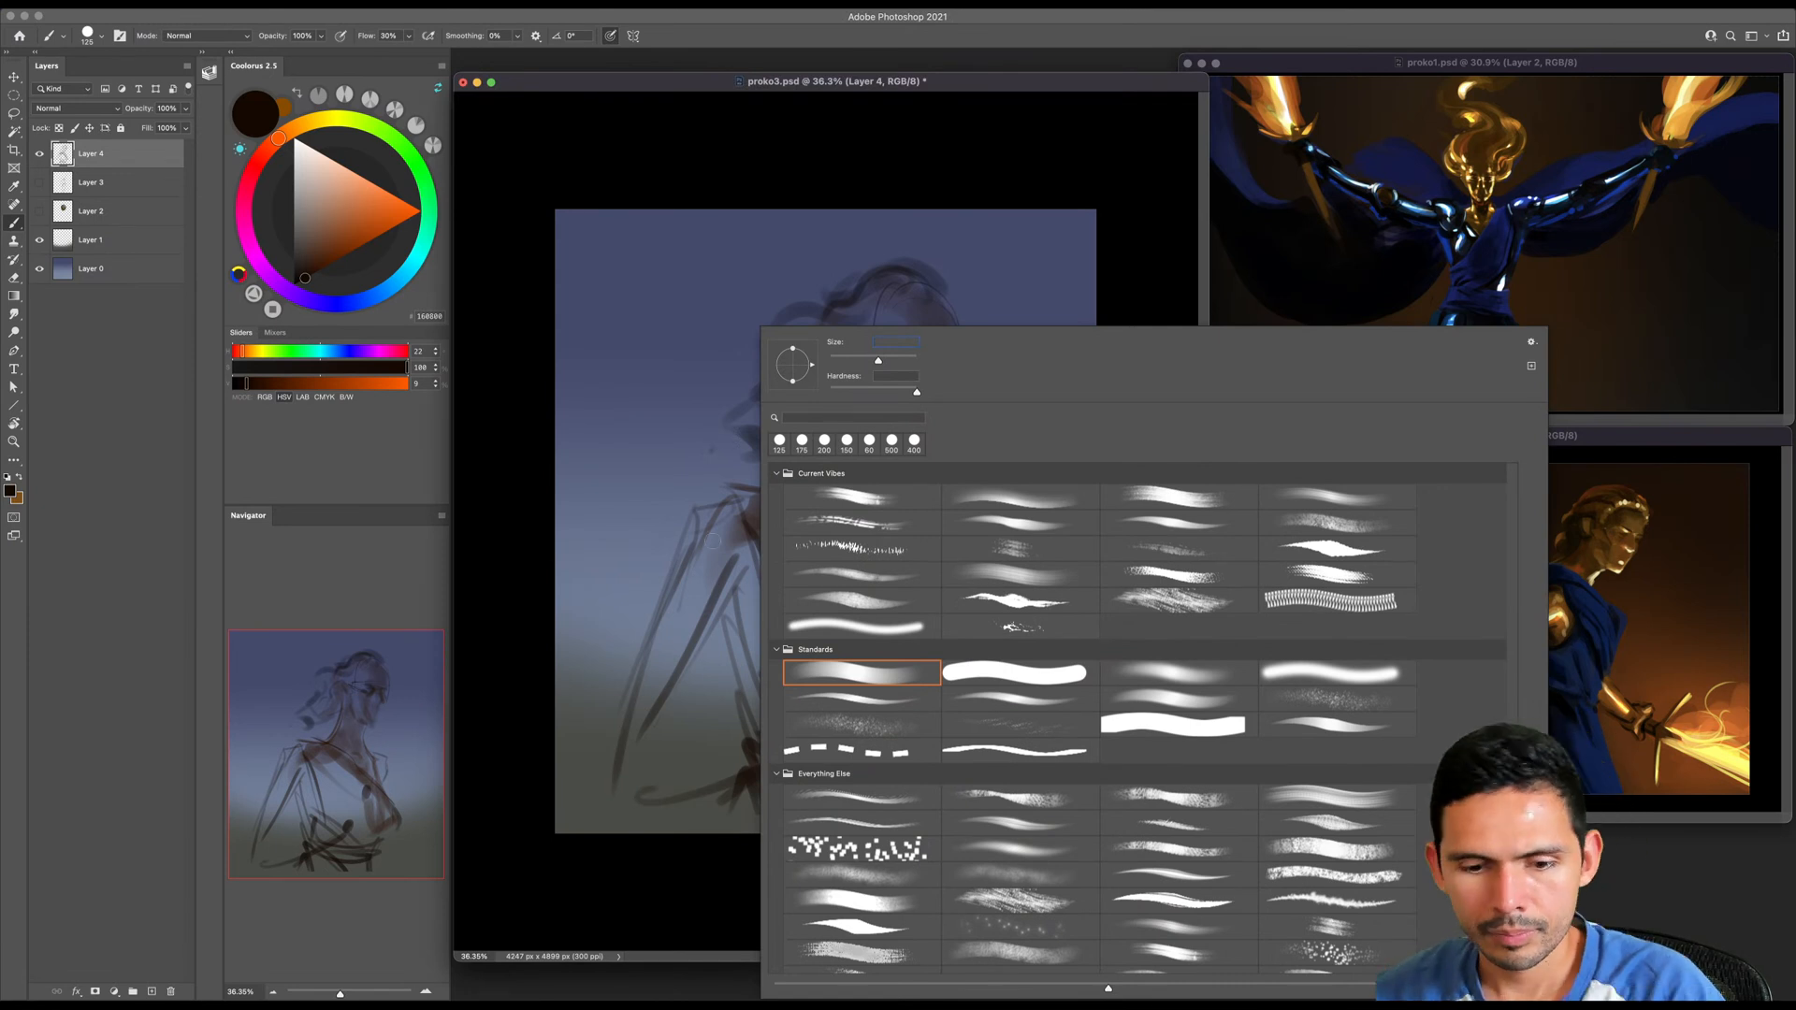
{"action": "key", "text": "super+s"}
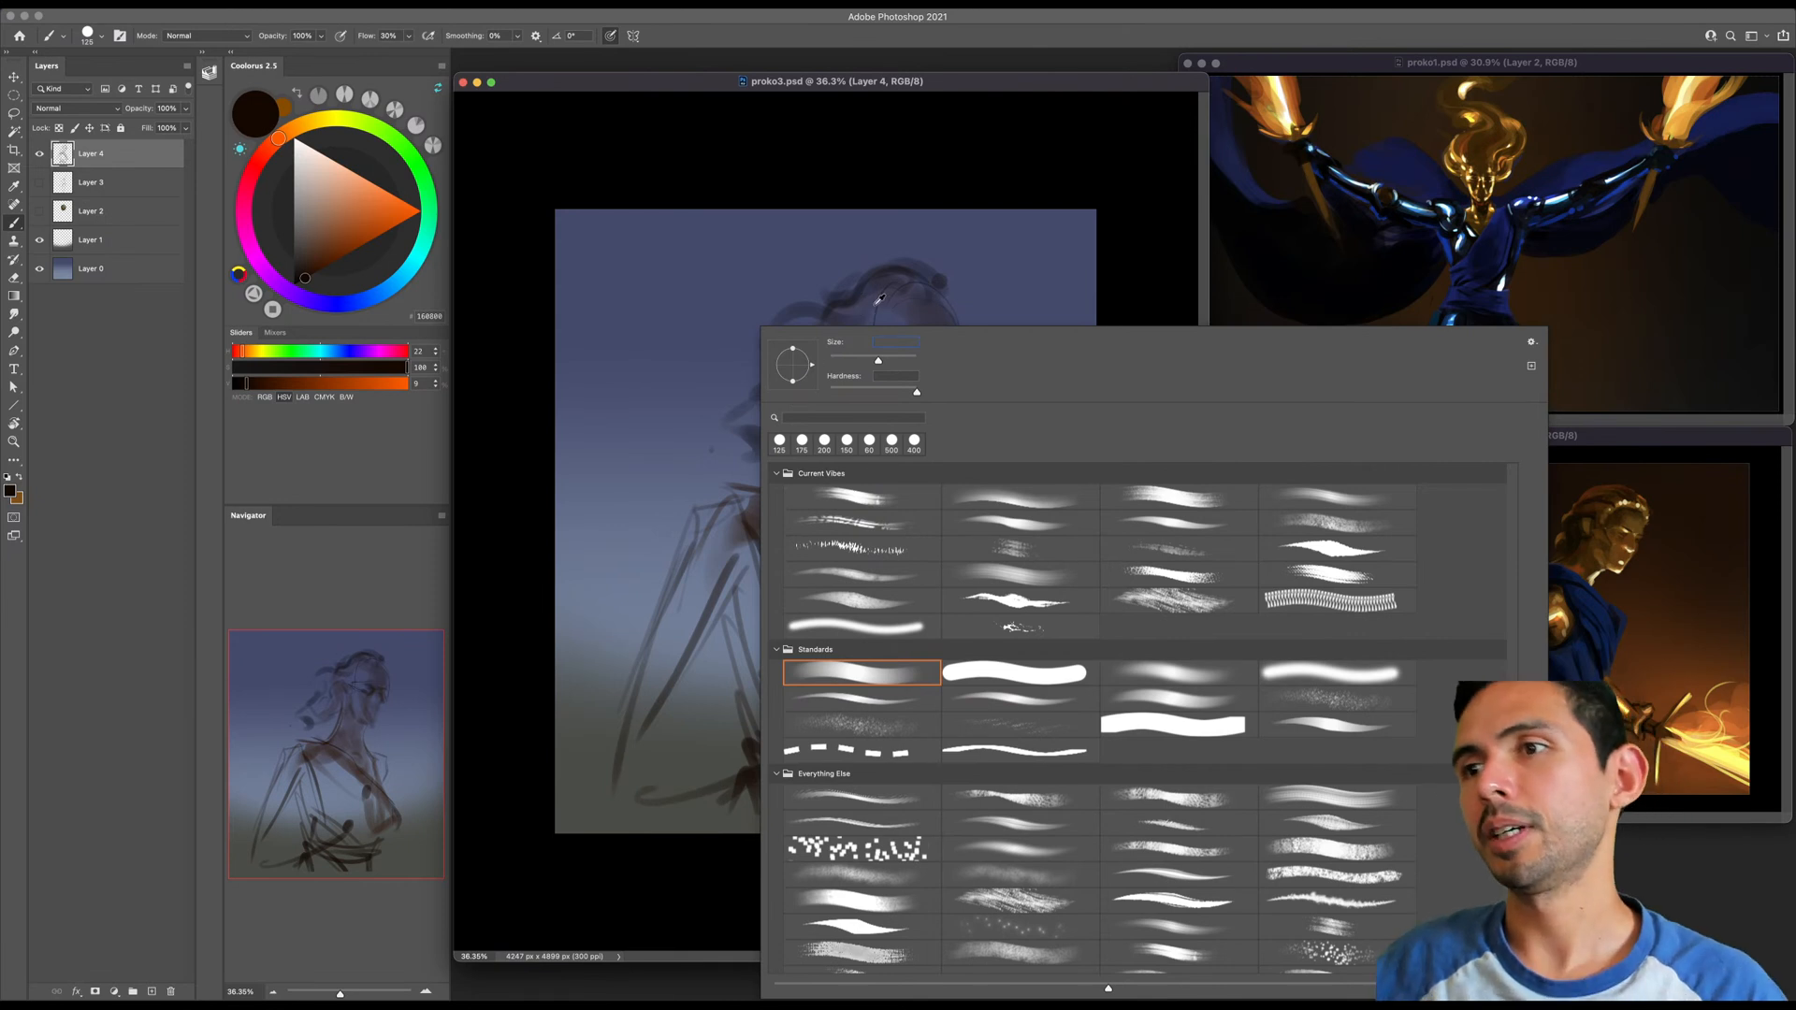
{"action": "left_click", "coordinate": [1244, 64]}
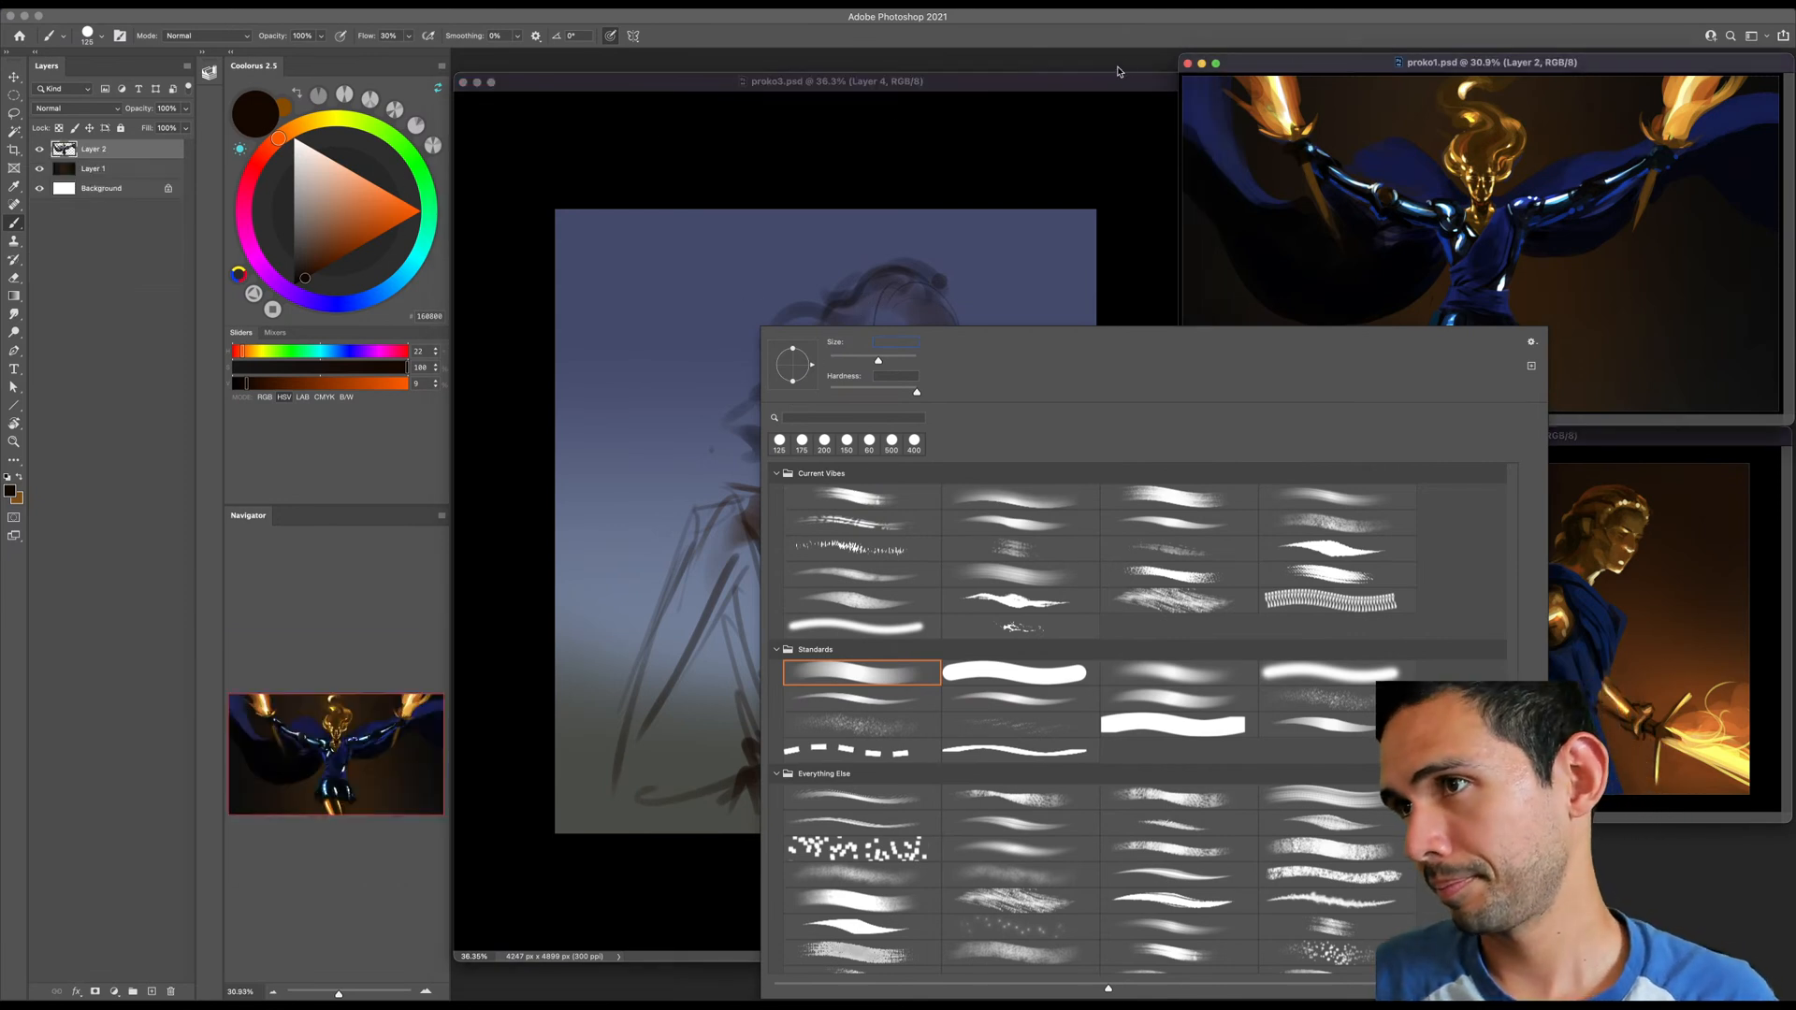
{"action": "left_click_drag", "start_coordinate": [1139, 81], "coordinate": [1137, 85]}
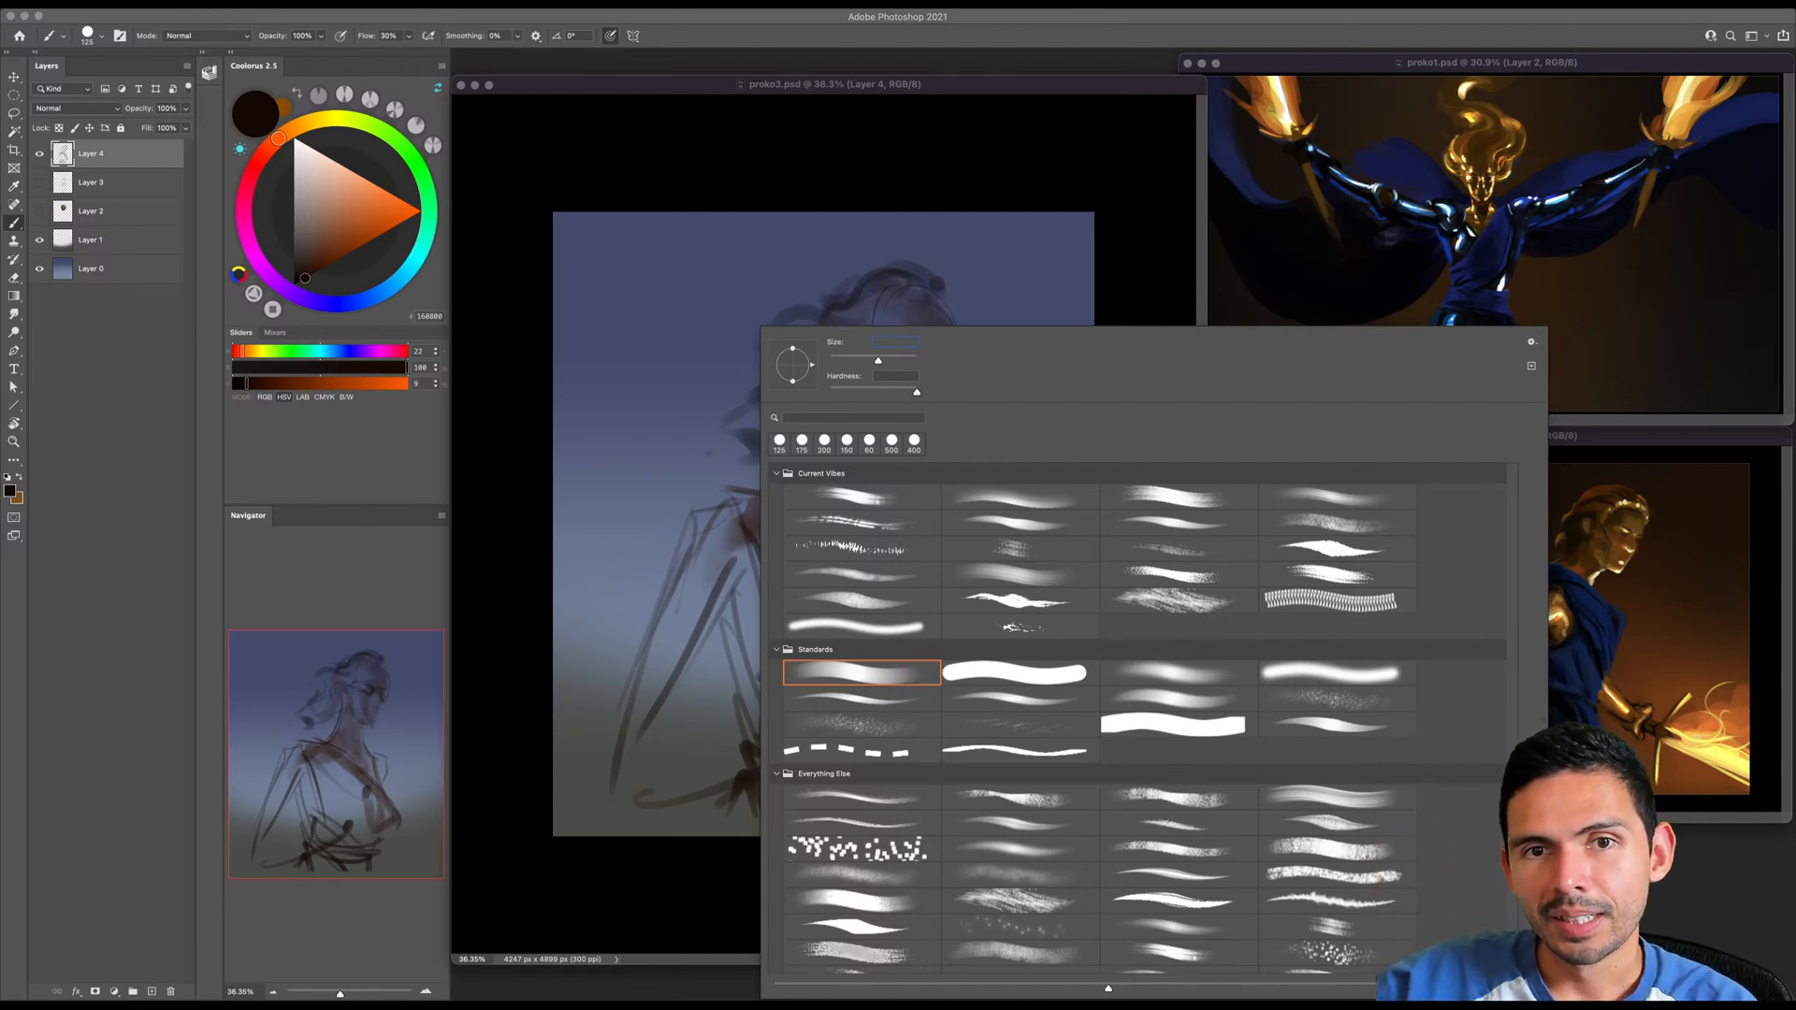
{"action": "left_click", "coordinate": [1133, 368]}
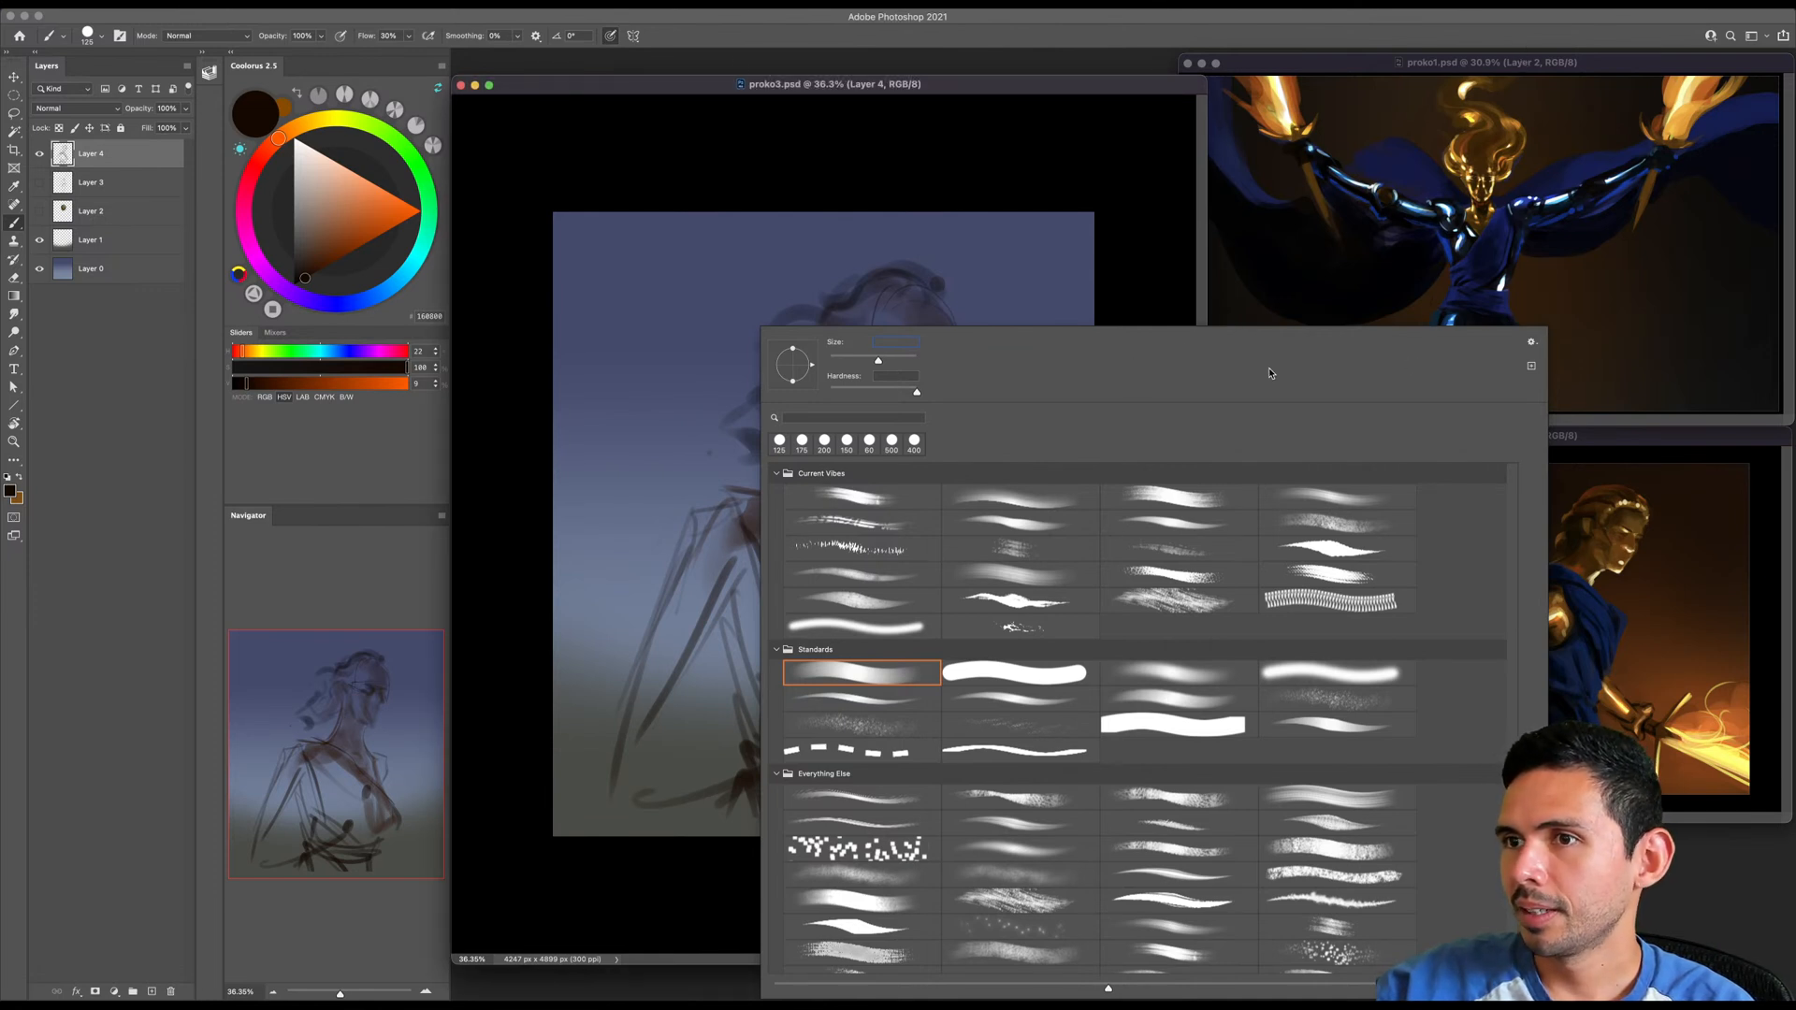
{"action": "left_click", "coordinate": [973, 145]}
{"action": "right_click", "coordinate": [936, 190]}
{"action": "left_click", "coordinate": [872, 198]}
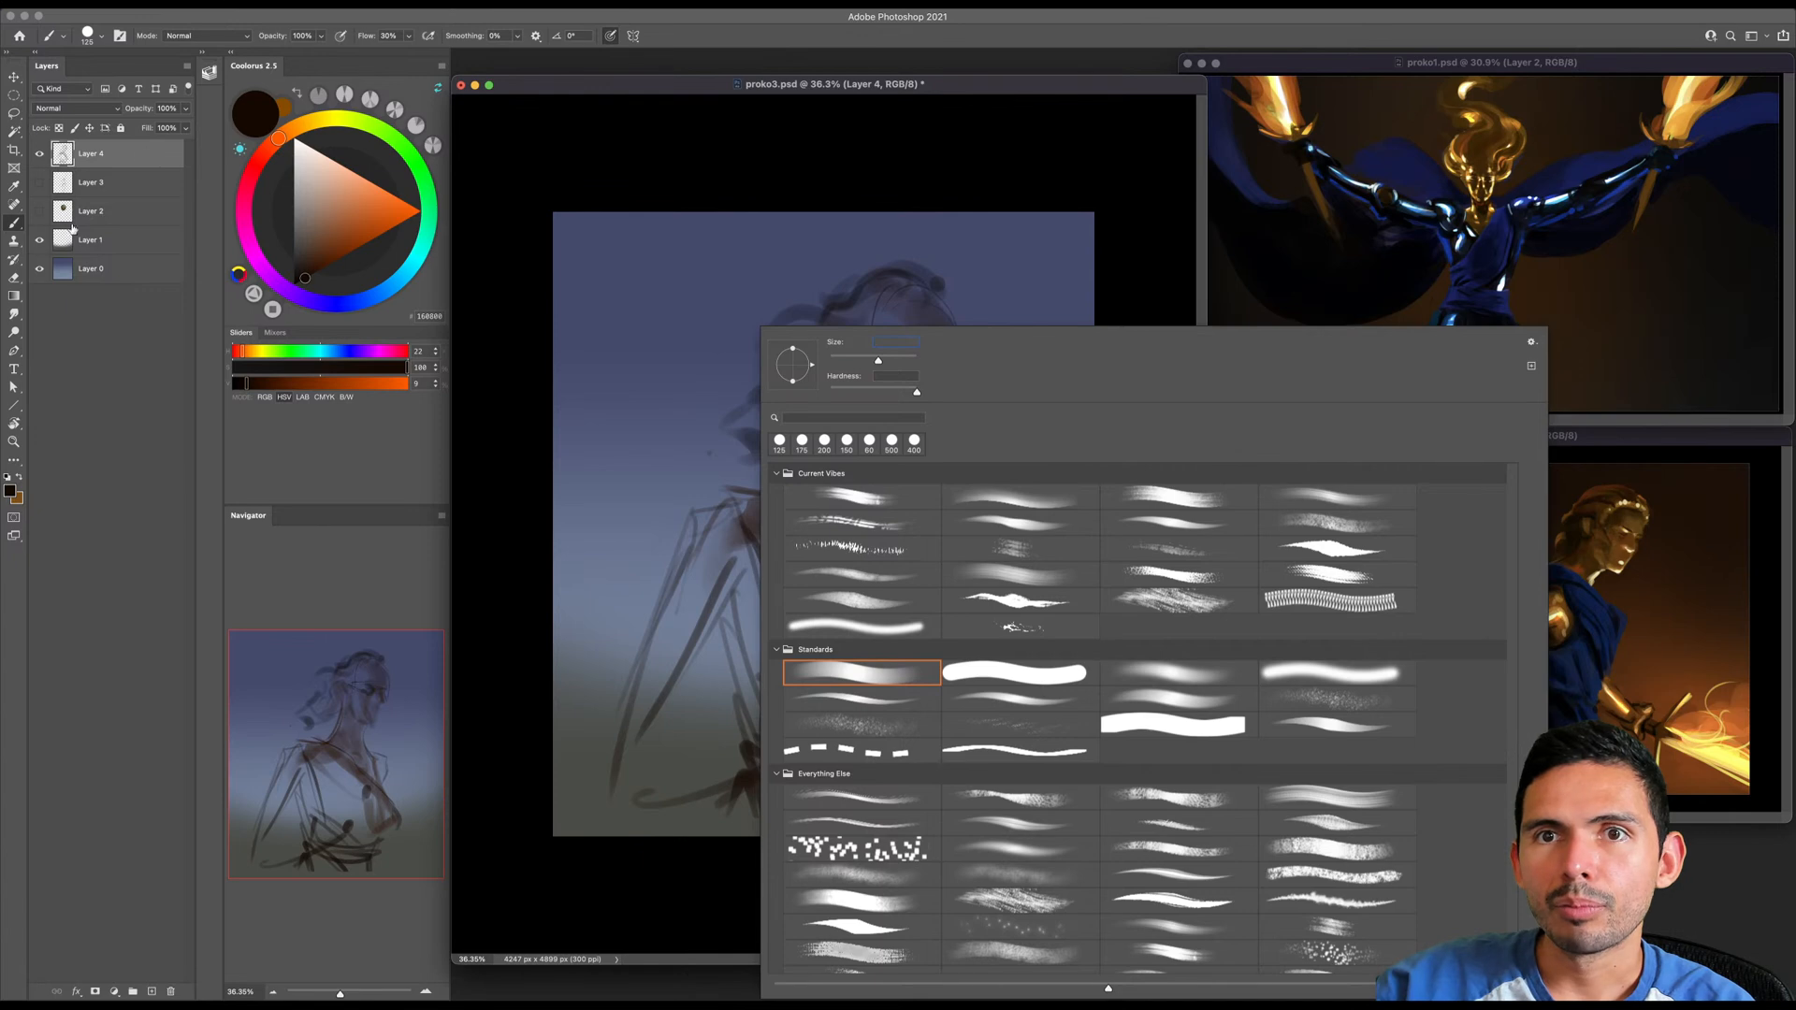
{"action": "right_click", "coordinate": [619, 258]}
{"action": "left_click", "coordinate": [619, 222]}
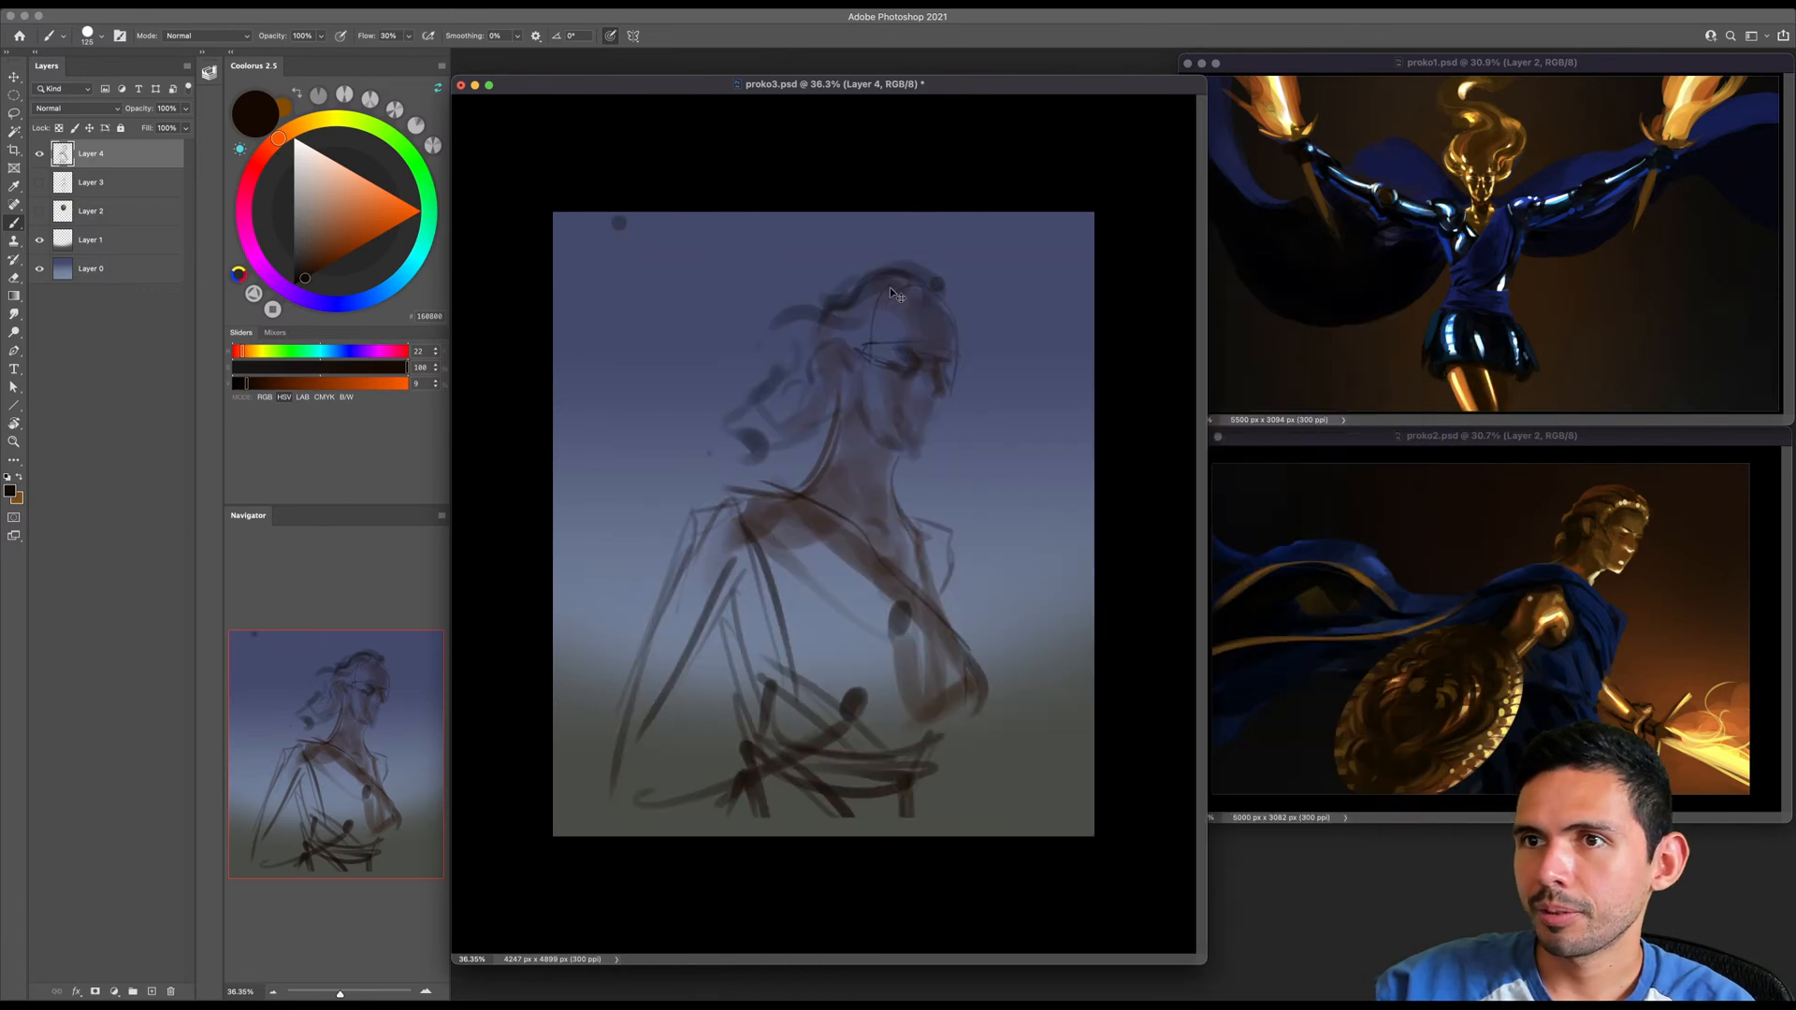
- Scale the bust sketch down and move it up so that more of the ground shows beneath the figure
{"action": "key", "text": "z"}
{"action": "left_click_drag", "start_coordinate": [734, 607], "coordinate": [739, 644]}
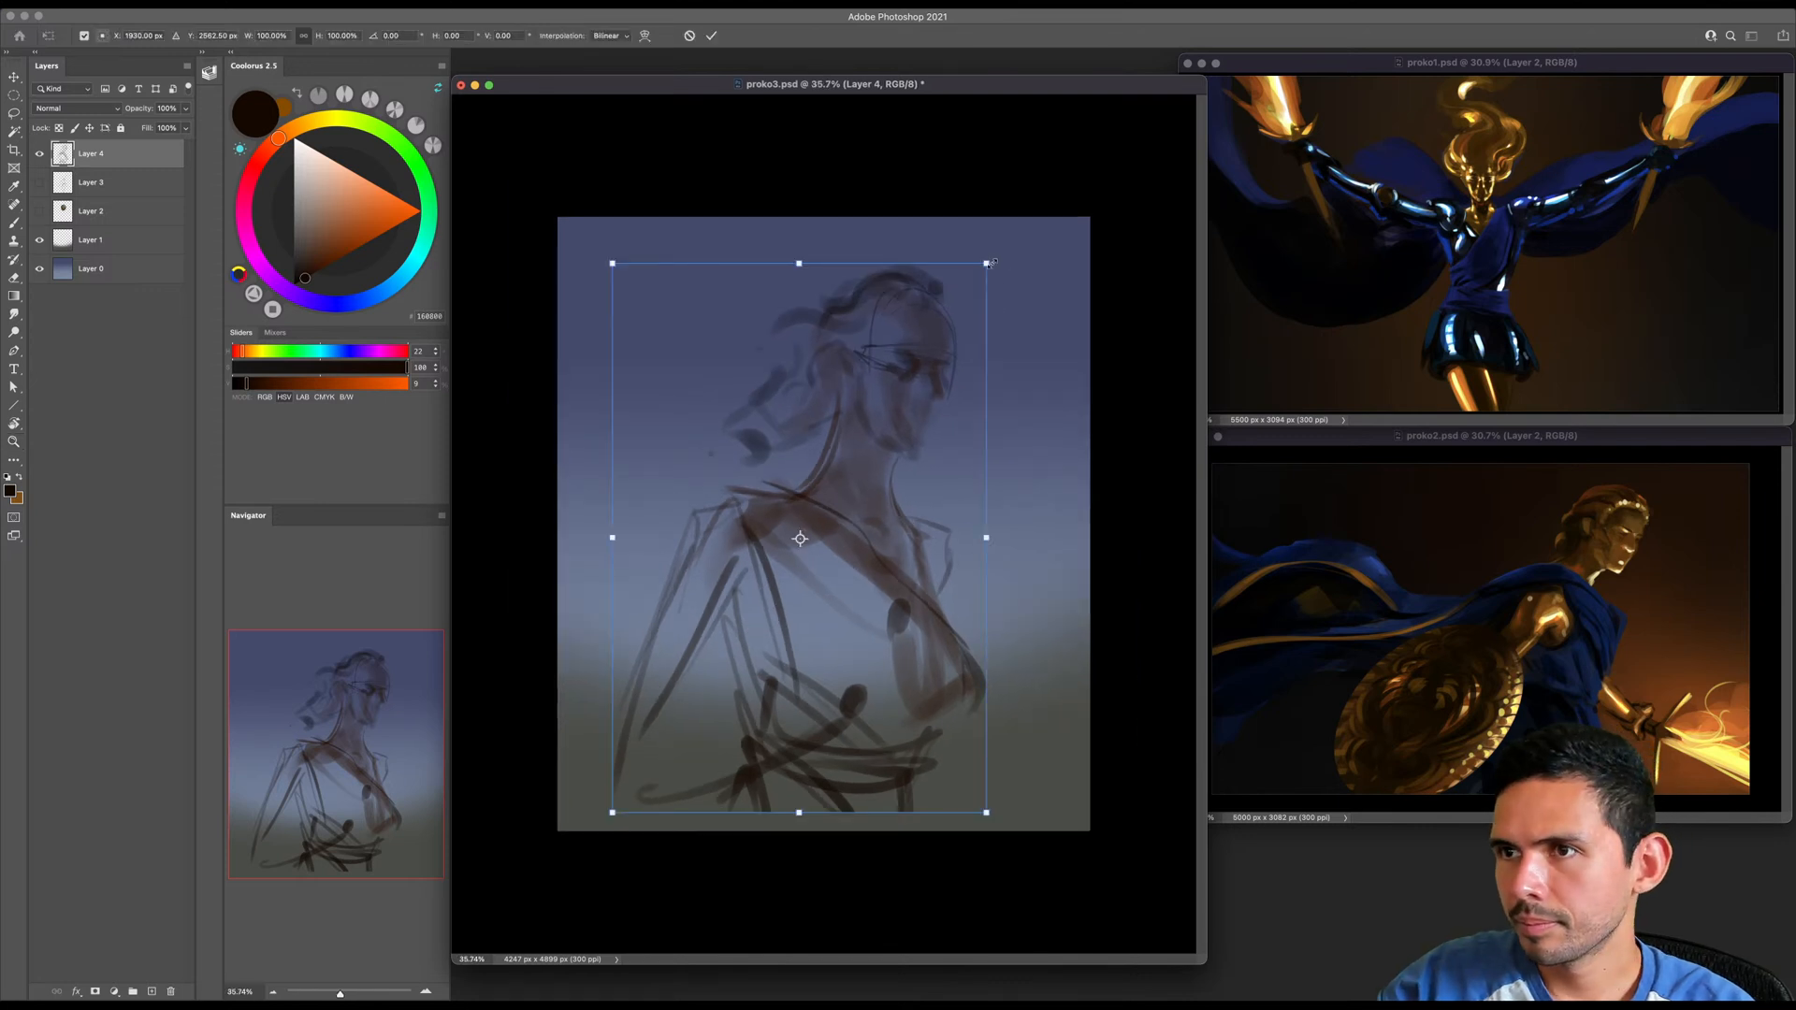
{"action": "left_click_drag", "start_coordinate": [987, 265], "coordinate": [899, 389]}
{"action": "left_click_drag", "start_coordinate": [828, 473], "coordinate": [884, 365]}
{"action": "key", "text": "Return"}
{"action": "key", "text": "b"}
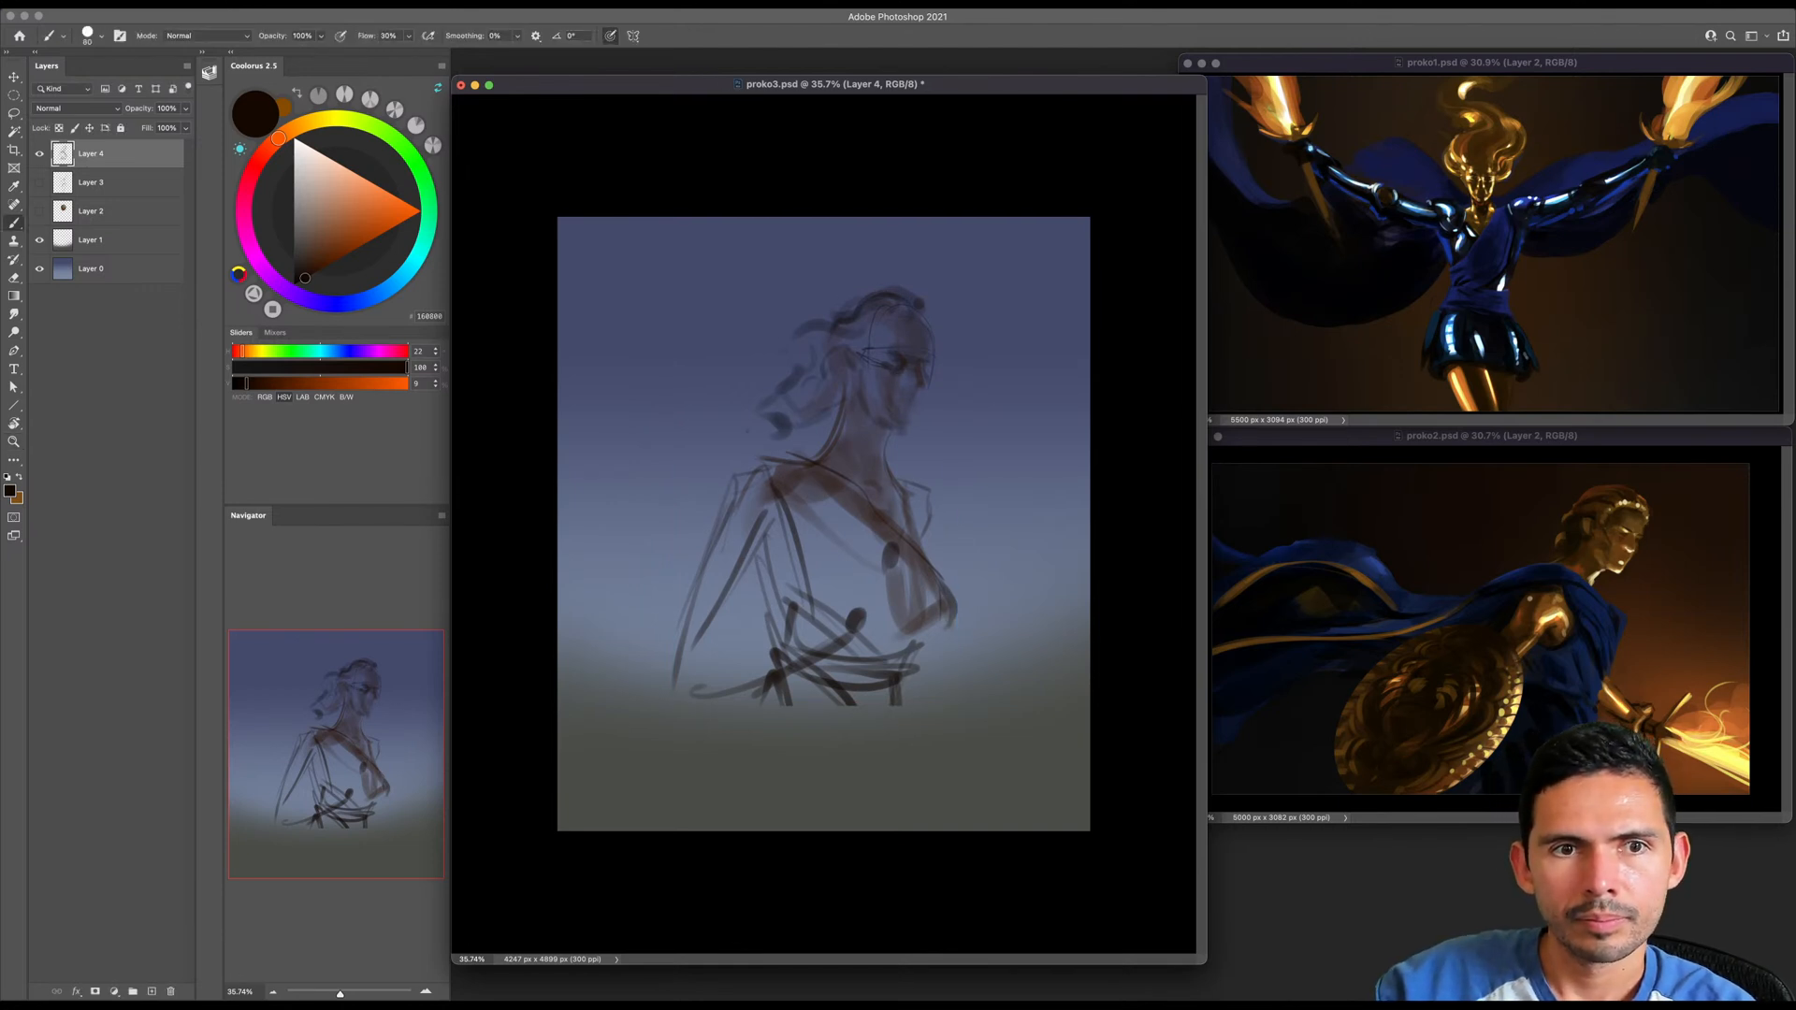
{"action": "key", "text": "super+Tab"}
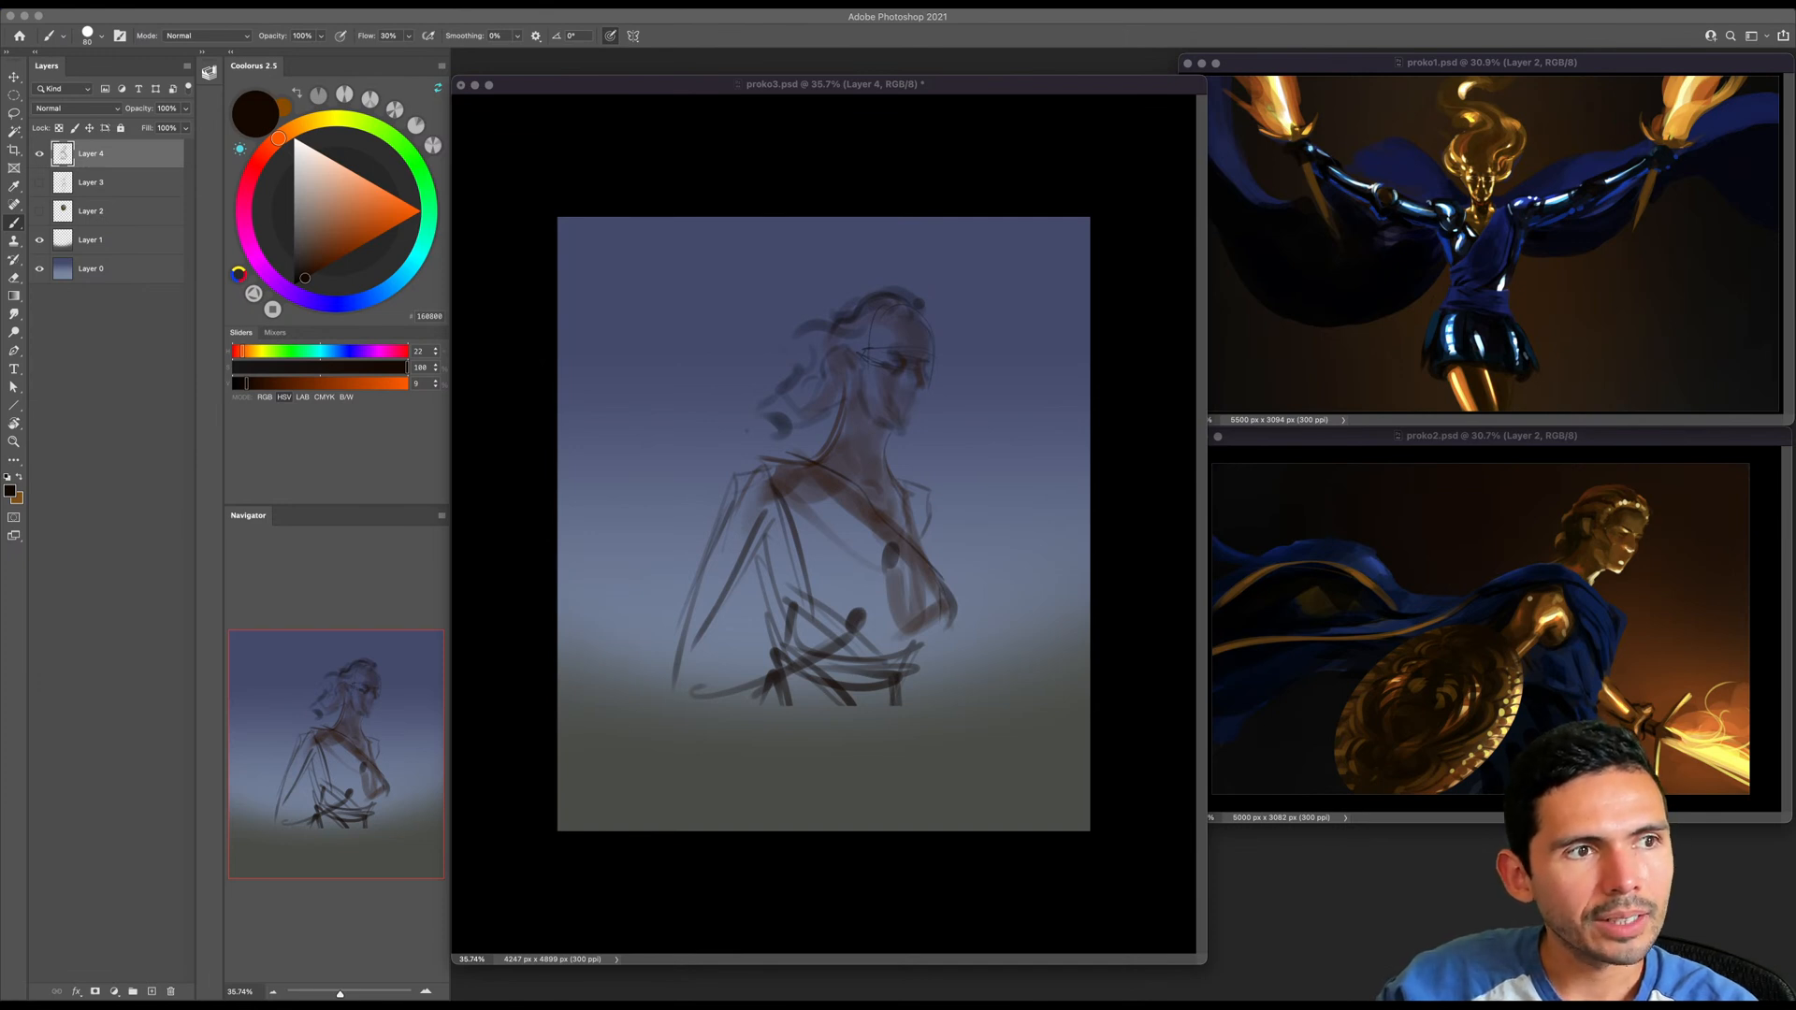
{"action": "left_click", "coordinate": [831, 683]}
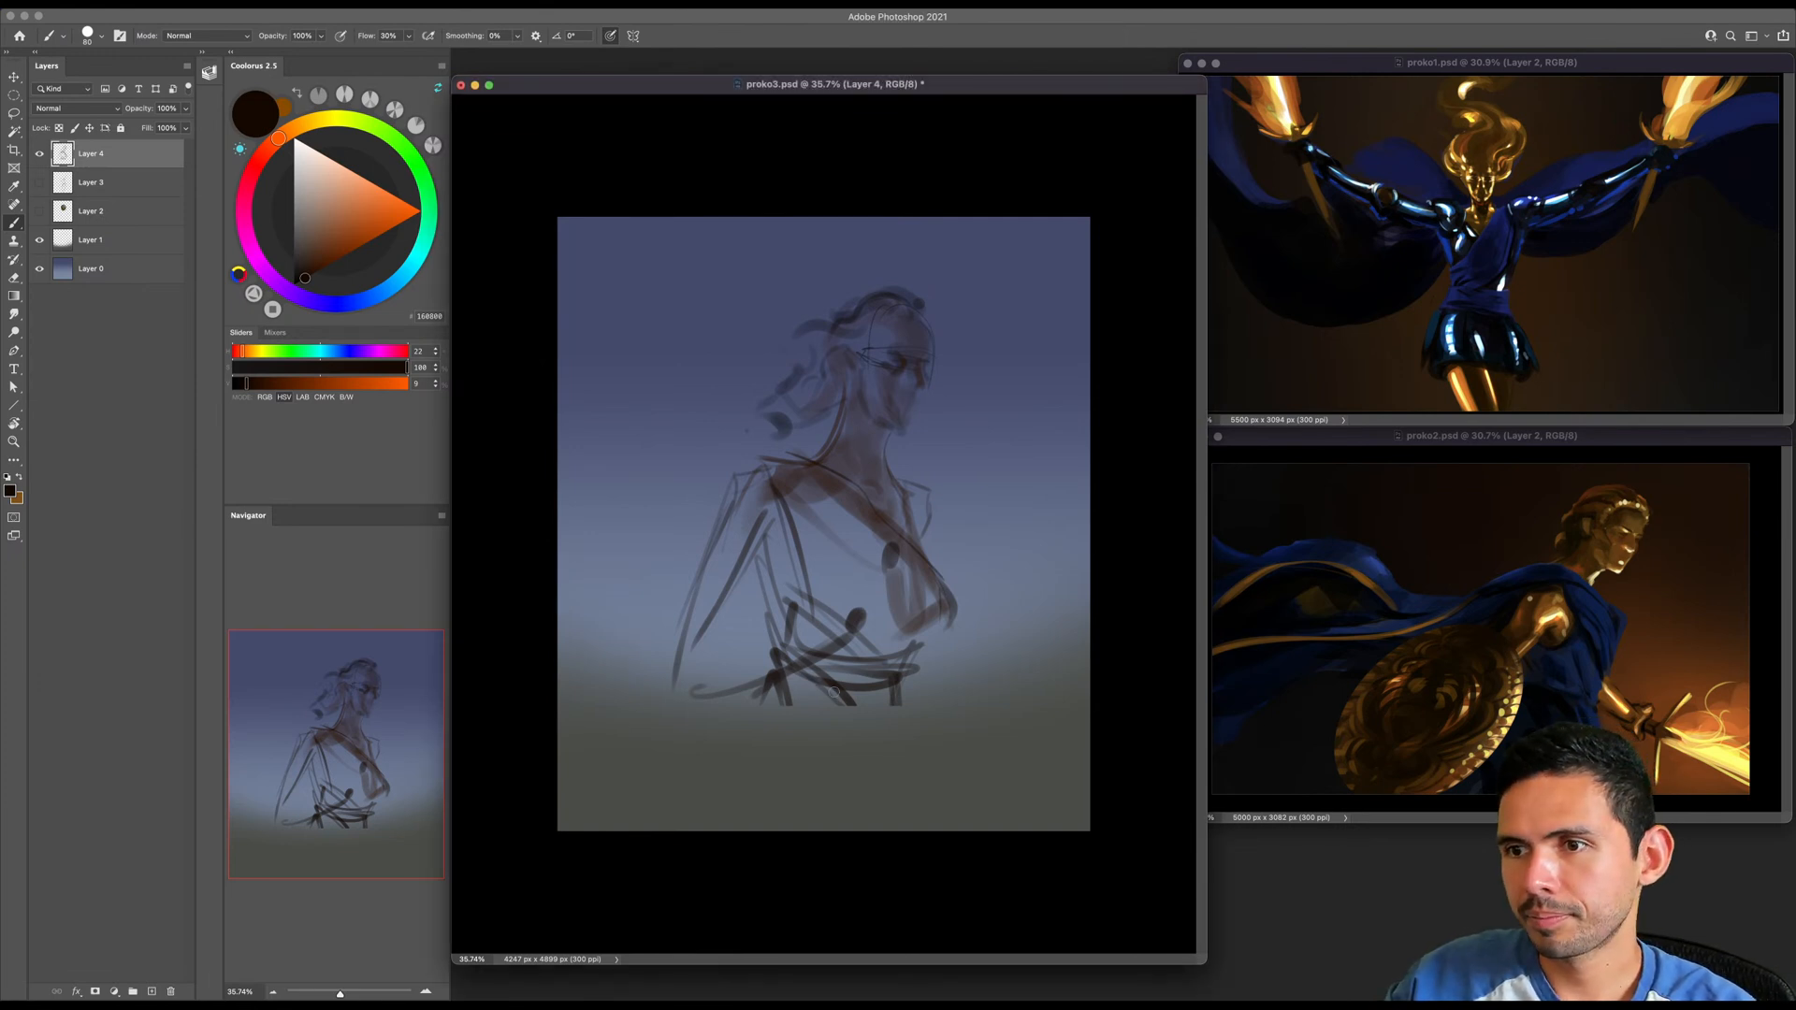
{"action": "left_click", "coordinate": [855, 614]}
{"action": "key", "text": "bracketright"}
{"action": "key", "text": "bracketright"}
{"action": "key", "text": "bracketright"}
{"action": "key", "text": "bracketright"}
{"action": "key", "text": "bracketright"}
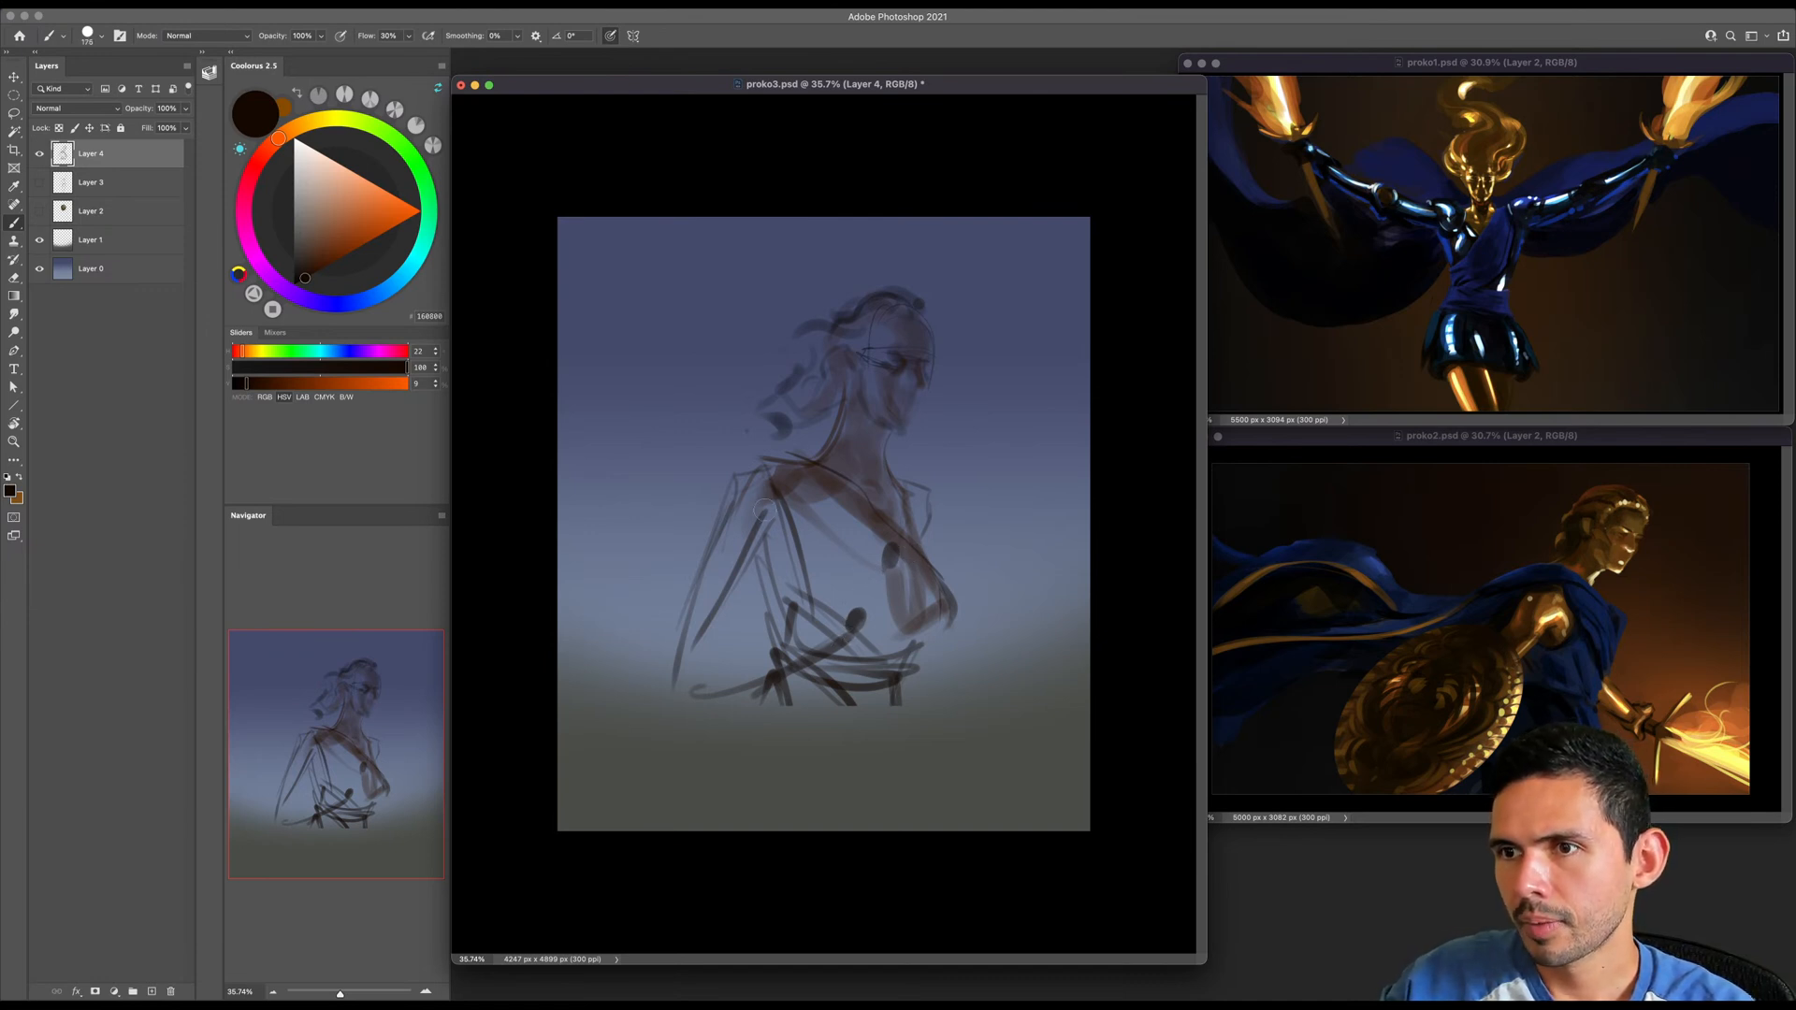
{"action": "left_click", "coordinate": [810, 513]}
{"action": "key", "text": "super+z"}
- Pick a neutral near-black and brush broad diagonal strokes sweeping outward and down from both shoulders
{"action": "left_click", "coordinate": [294, 279]}
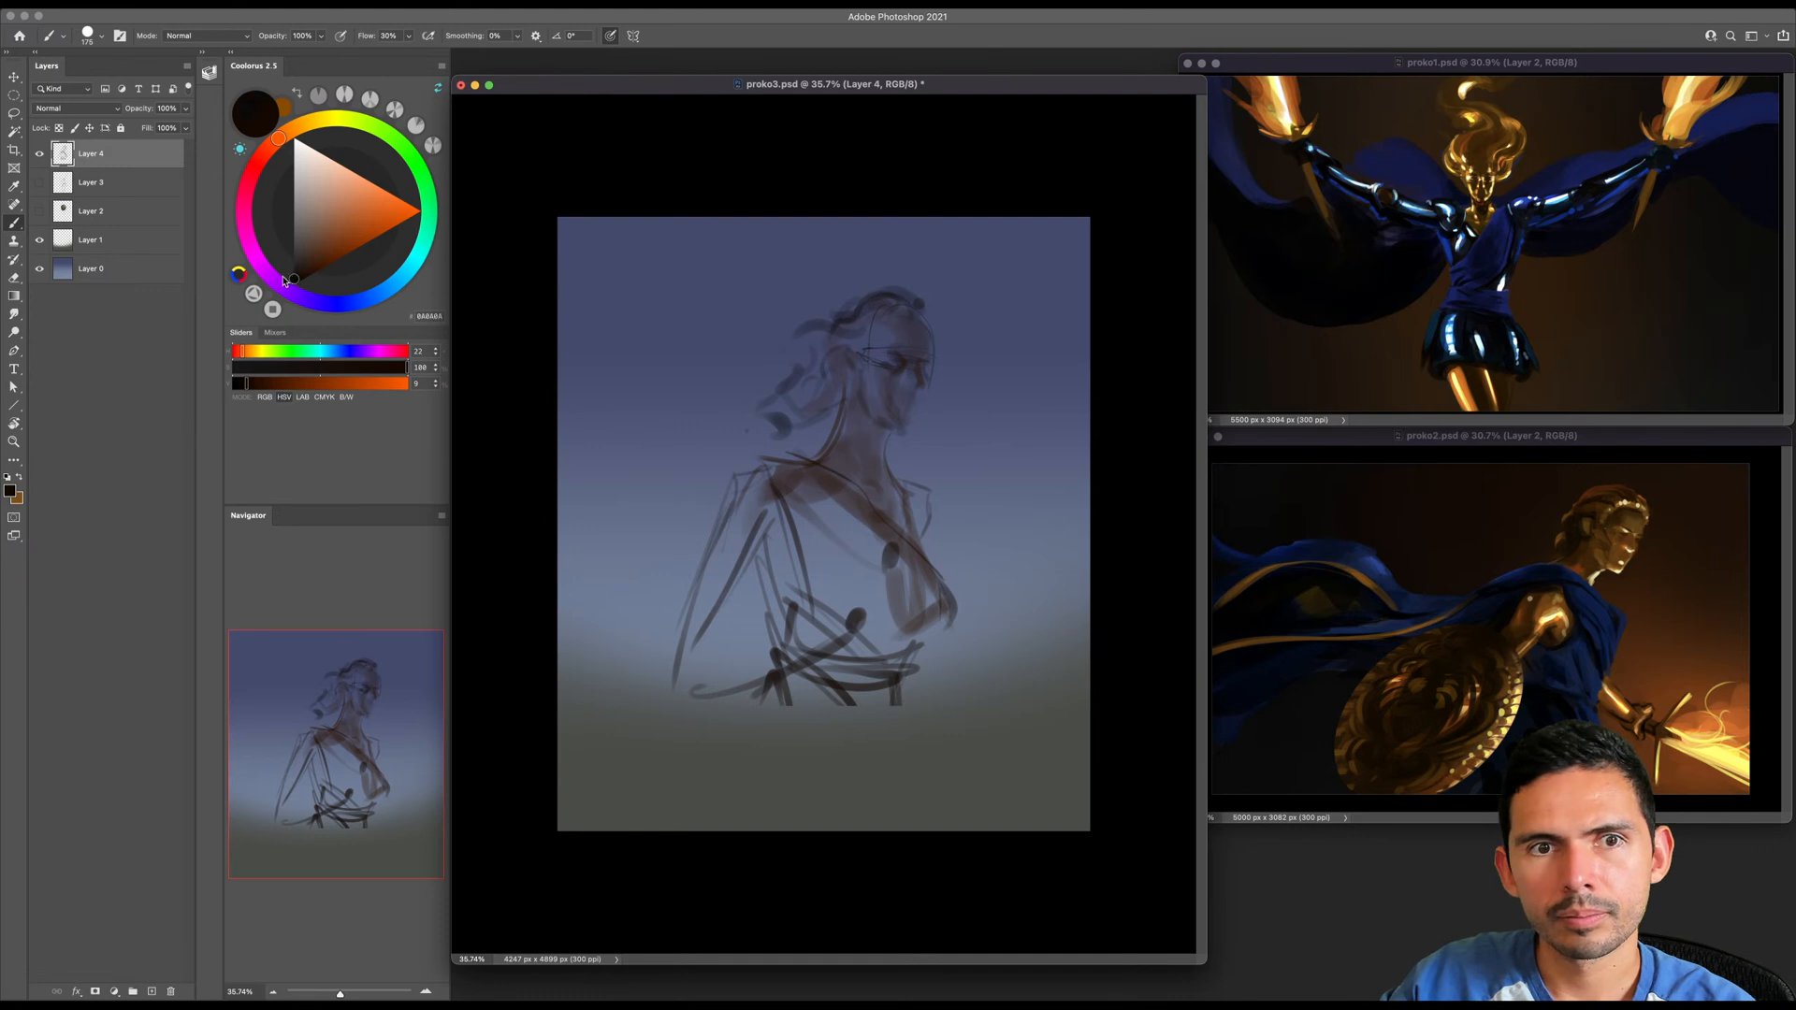
{"action": "key", "text": "bracketright"}
{"action": "key", "text": "bracketright"}
{"action": "key", "text": "bracketright"}
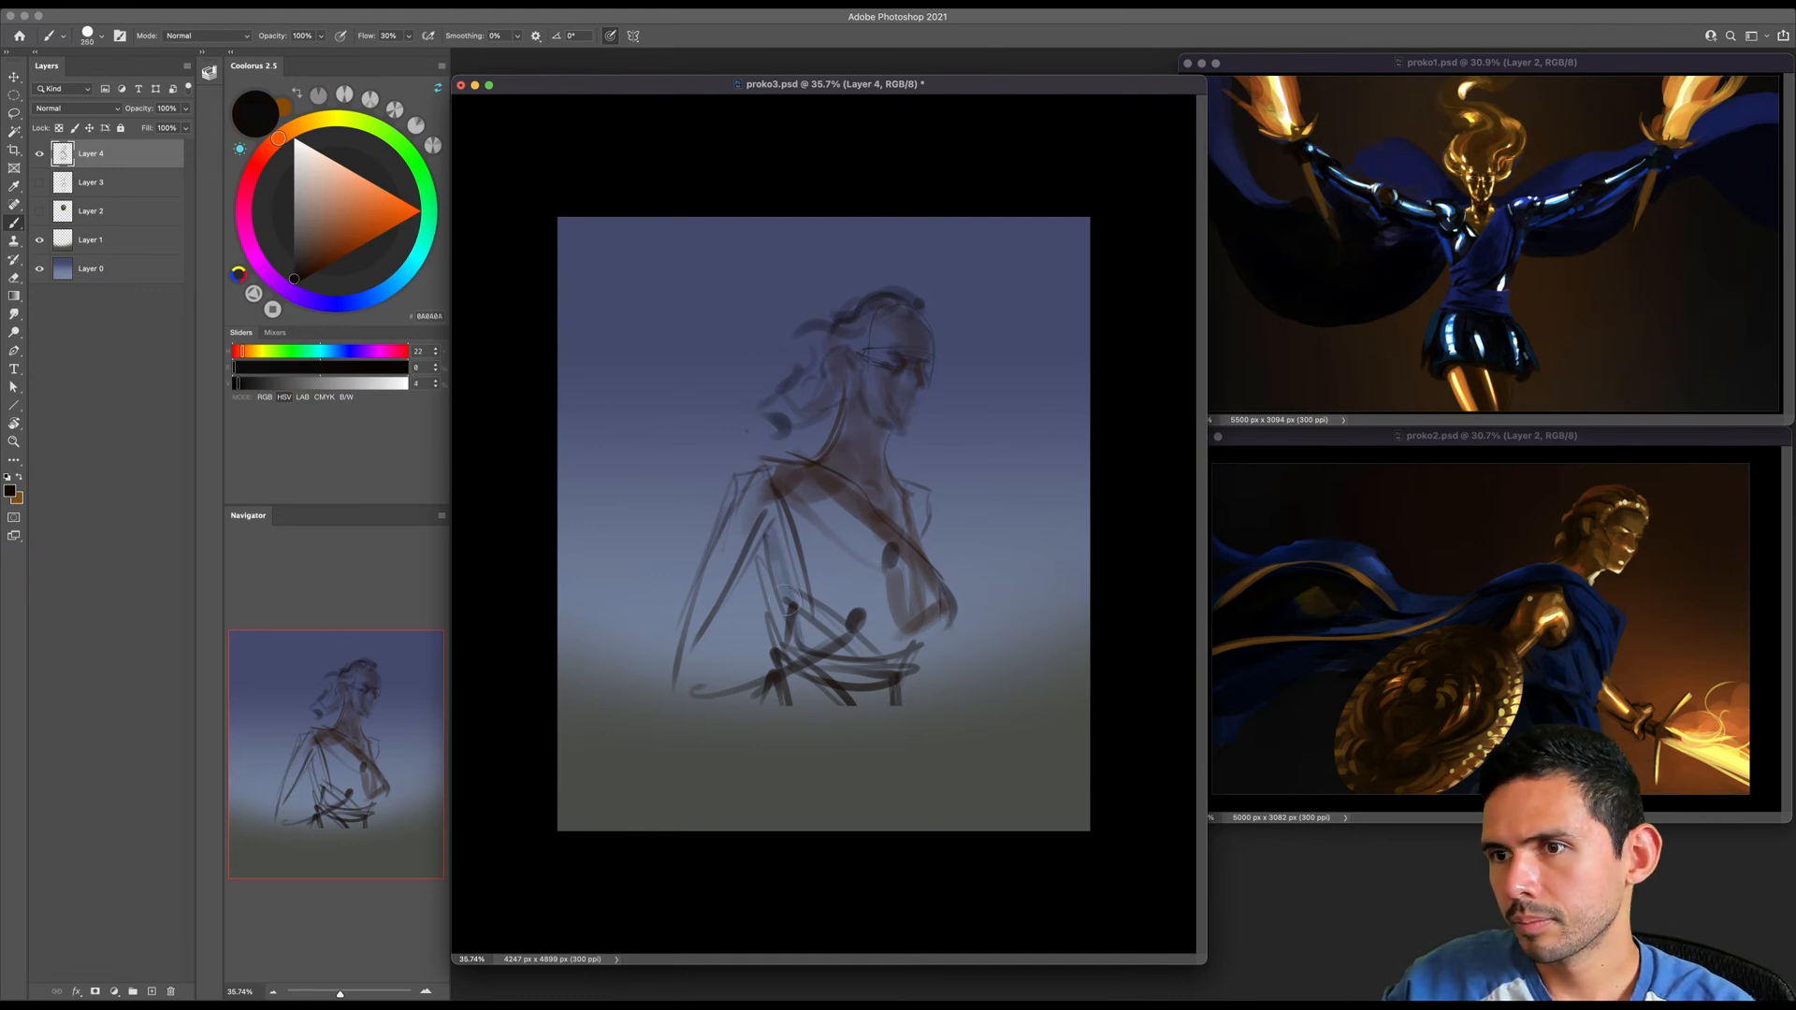
{"action": "key", "text": "bracketleft"}
{"action": "key", "text": "bracketleft"}
{"action": "left_click_drag", "start_coordinate": [768, 461], "coordinate": [638, 599]}
{"action": "left_click_drag", "start_coordinate": [739, 558], "coordinate": [650, 642]}
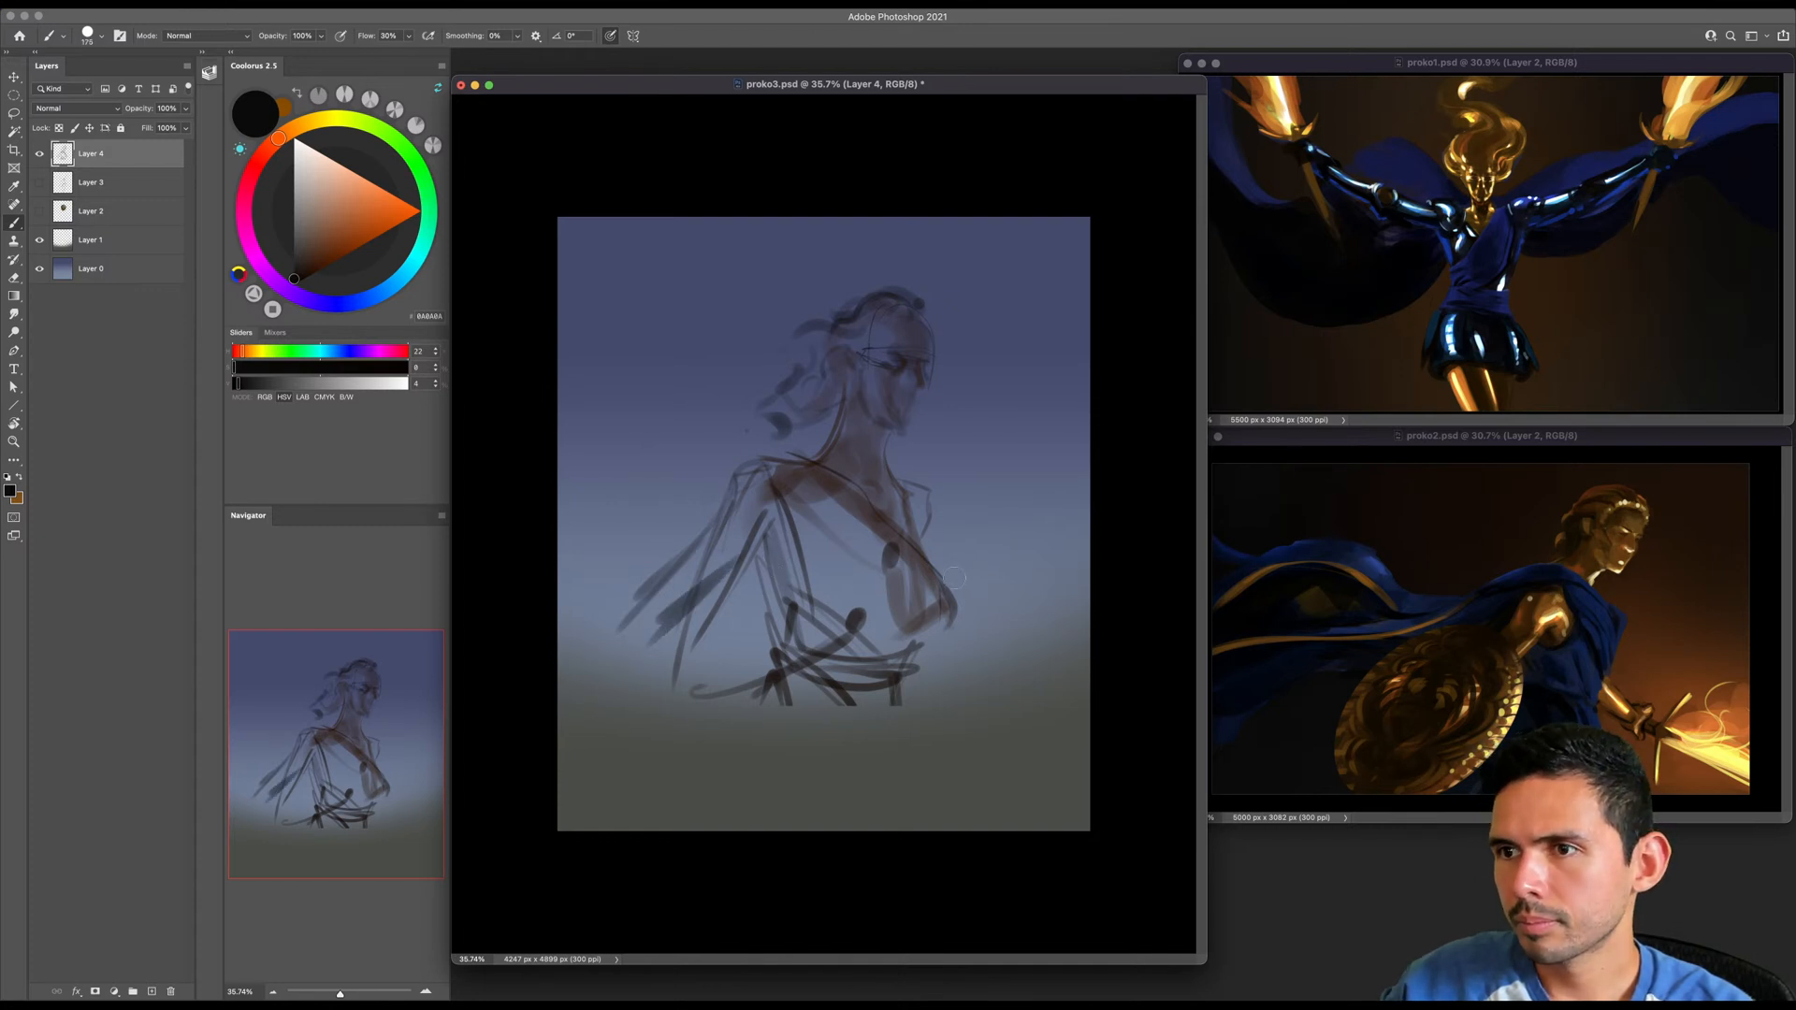
{"action": "left_click_drag", "start_coordinate": [931, 528], "coordinate": [1005, 677]}
{"action": "left_click_drag", "start_coordinate": [662, 610], "coordinate": [604, 647]}
{"action": "key", "text": "bracketright"}
{"action": "key", "text": "bracketright"}
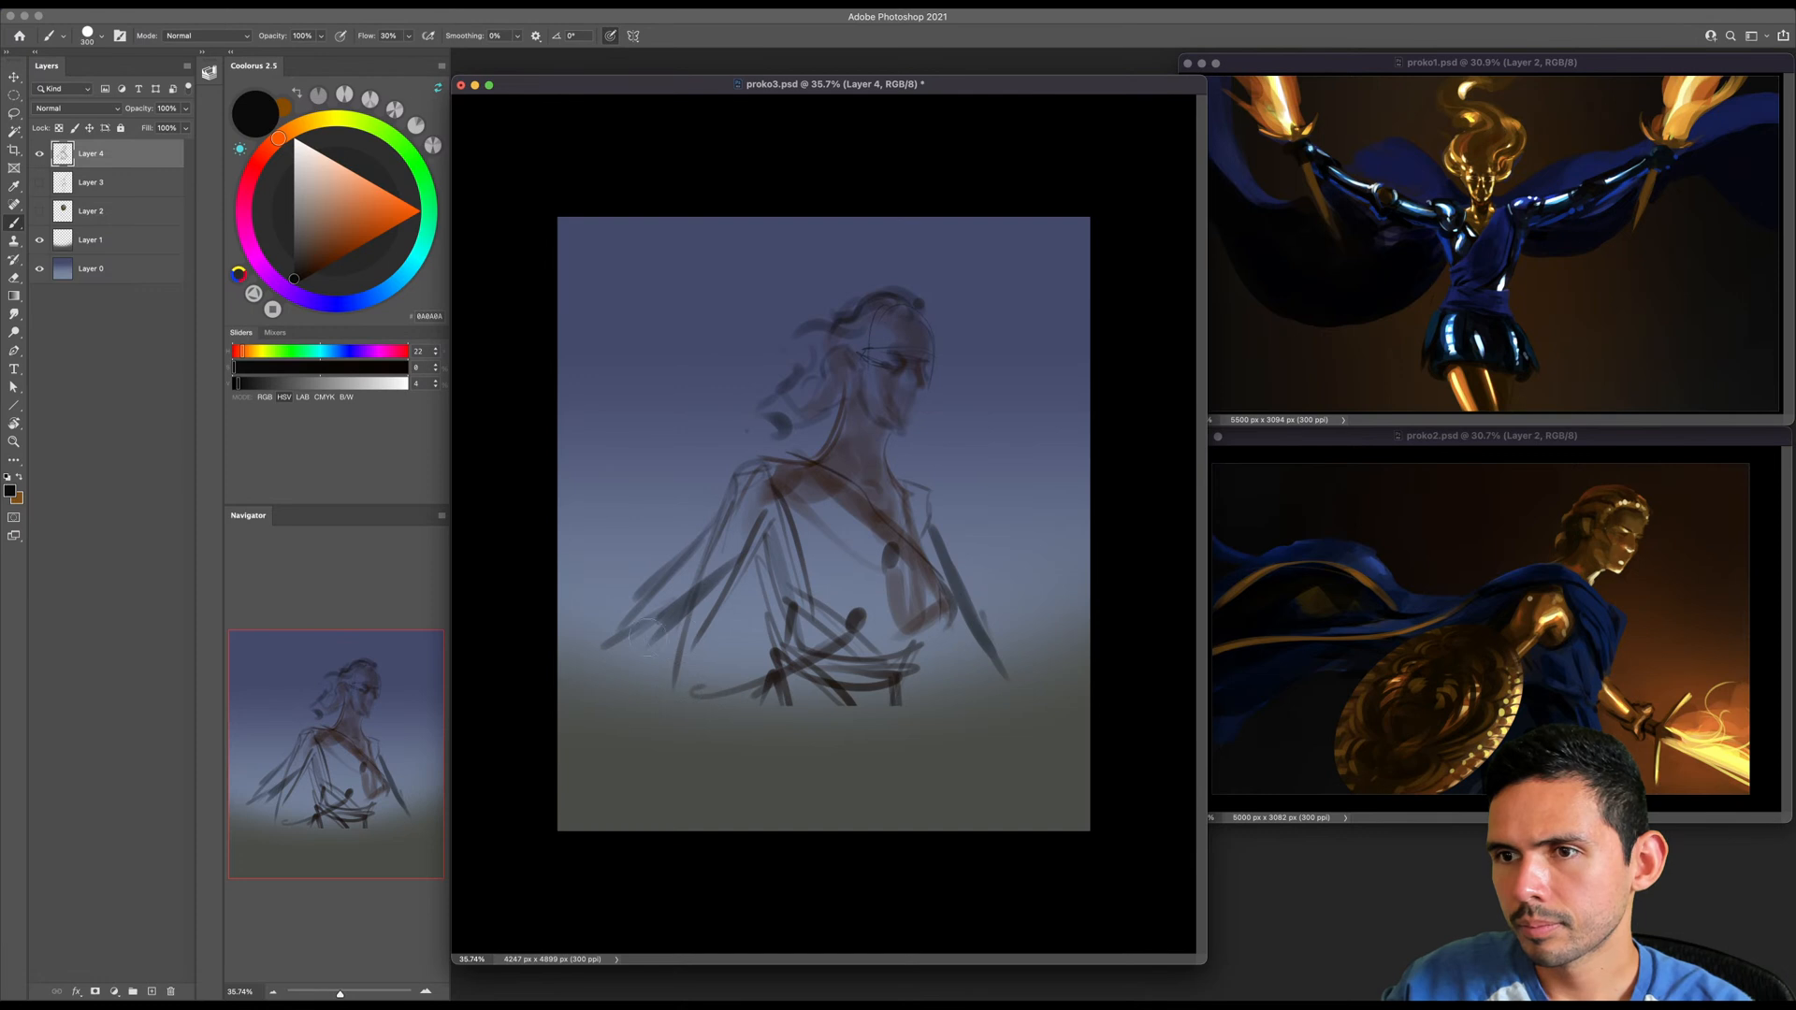
- Widen the proko3.psd window, shrink the bust sketch to a small figure and place it high in the sky
{"action": "key", "text": "super+t"}
{"action": "key", "text": "Escape"}
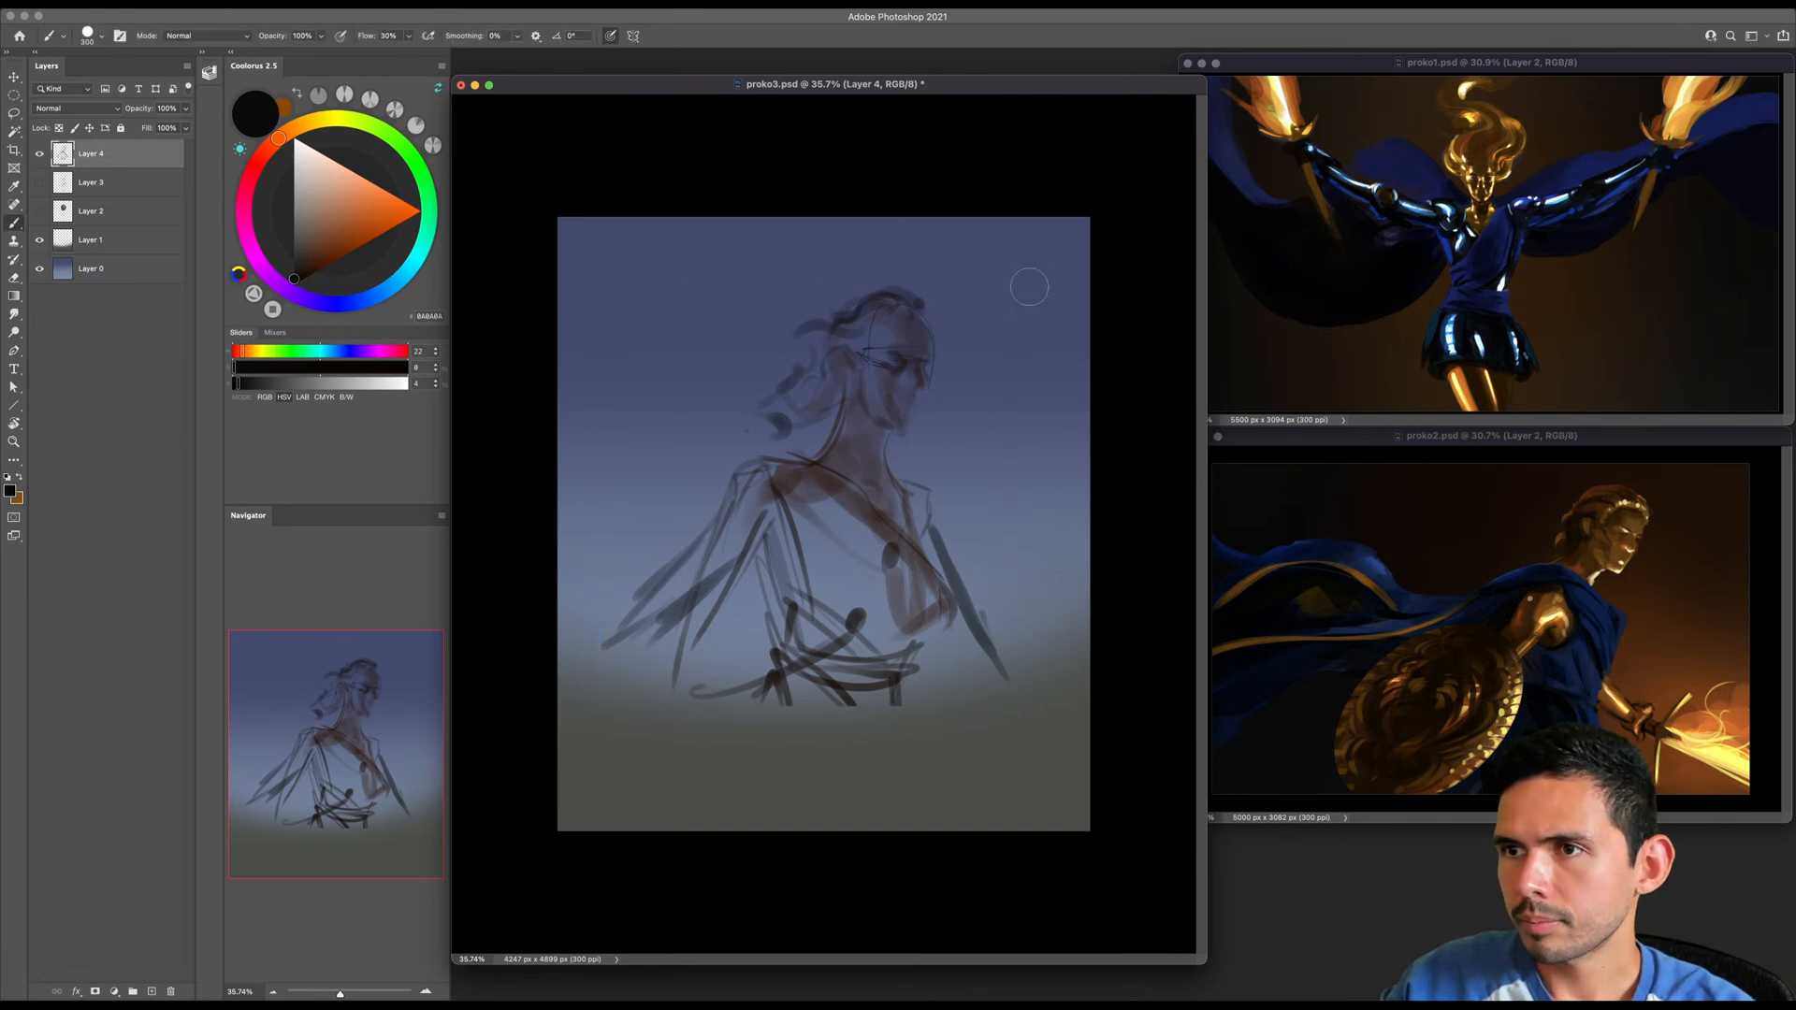
{"action": "left_click_drag", "start_coordinate": [1202, 442], "coordinate": [1610, 475]}
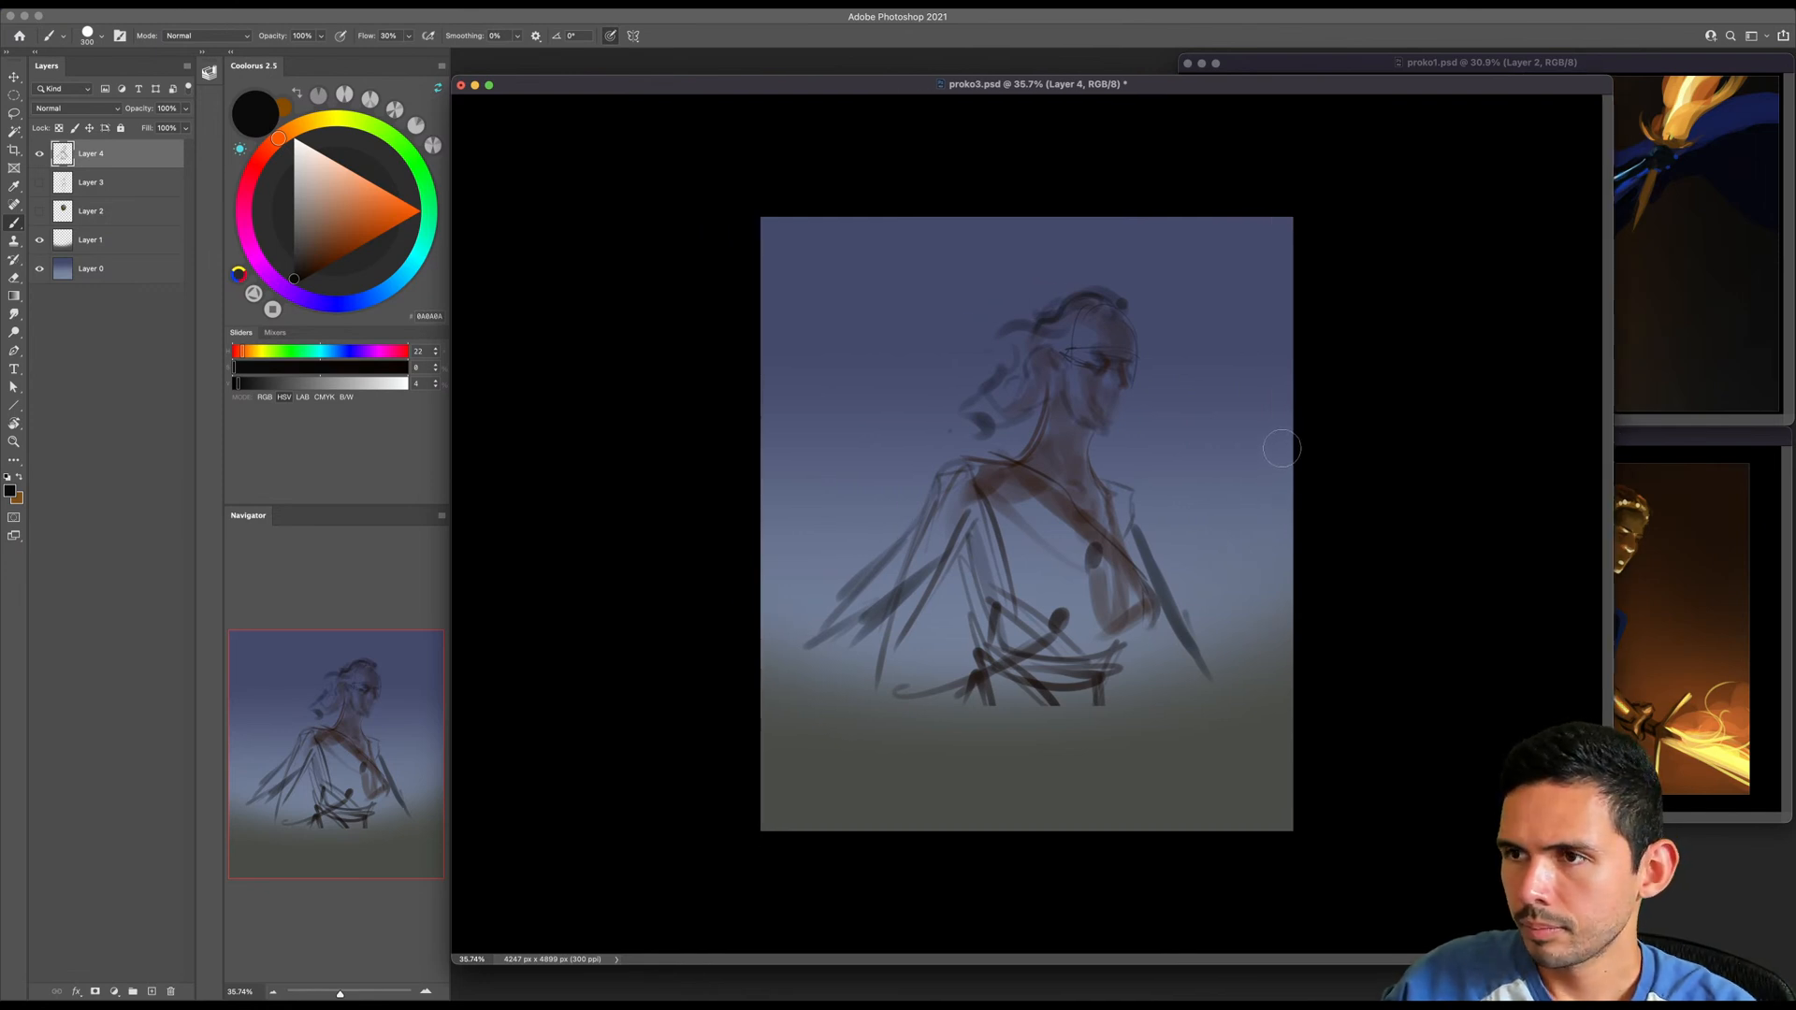
{"action": "key", "text": "super+space"}
{"action": "left_click_drag", "start_coordinate": [1196, 490], "coordinate": [1222, 495]}
{"action": "key", "text": "super+t"}
{"action": "mouse_move", "coordinate": [1267, 215]}
{"action": "left_mouse_down"}
{"action": "mouse_move", "coordinate": [1125, 421]}
{"action": "mouse_move", "coordinate": [973, 543]}
{"action": "mouse_move", "coordinate": [1099, 418]}
{"action": "left_mouse_up"}
{"action": "left_click_drag", "start_coordinate": [1148, 339], "coordinate": [1090, 348]}
{"action": "key", "text": "Return"}
- Extend the back arm outward to a hand gripping a long upright weapon shaft
{"action": "key", "text": "super+space"}
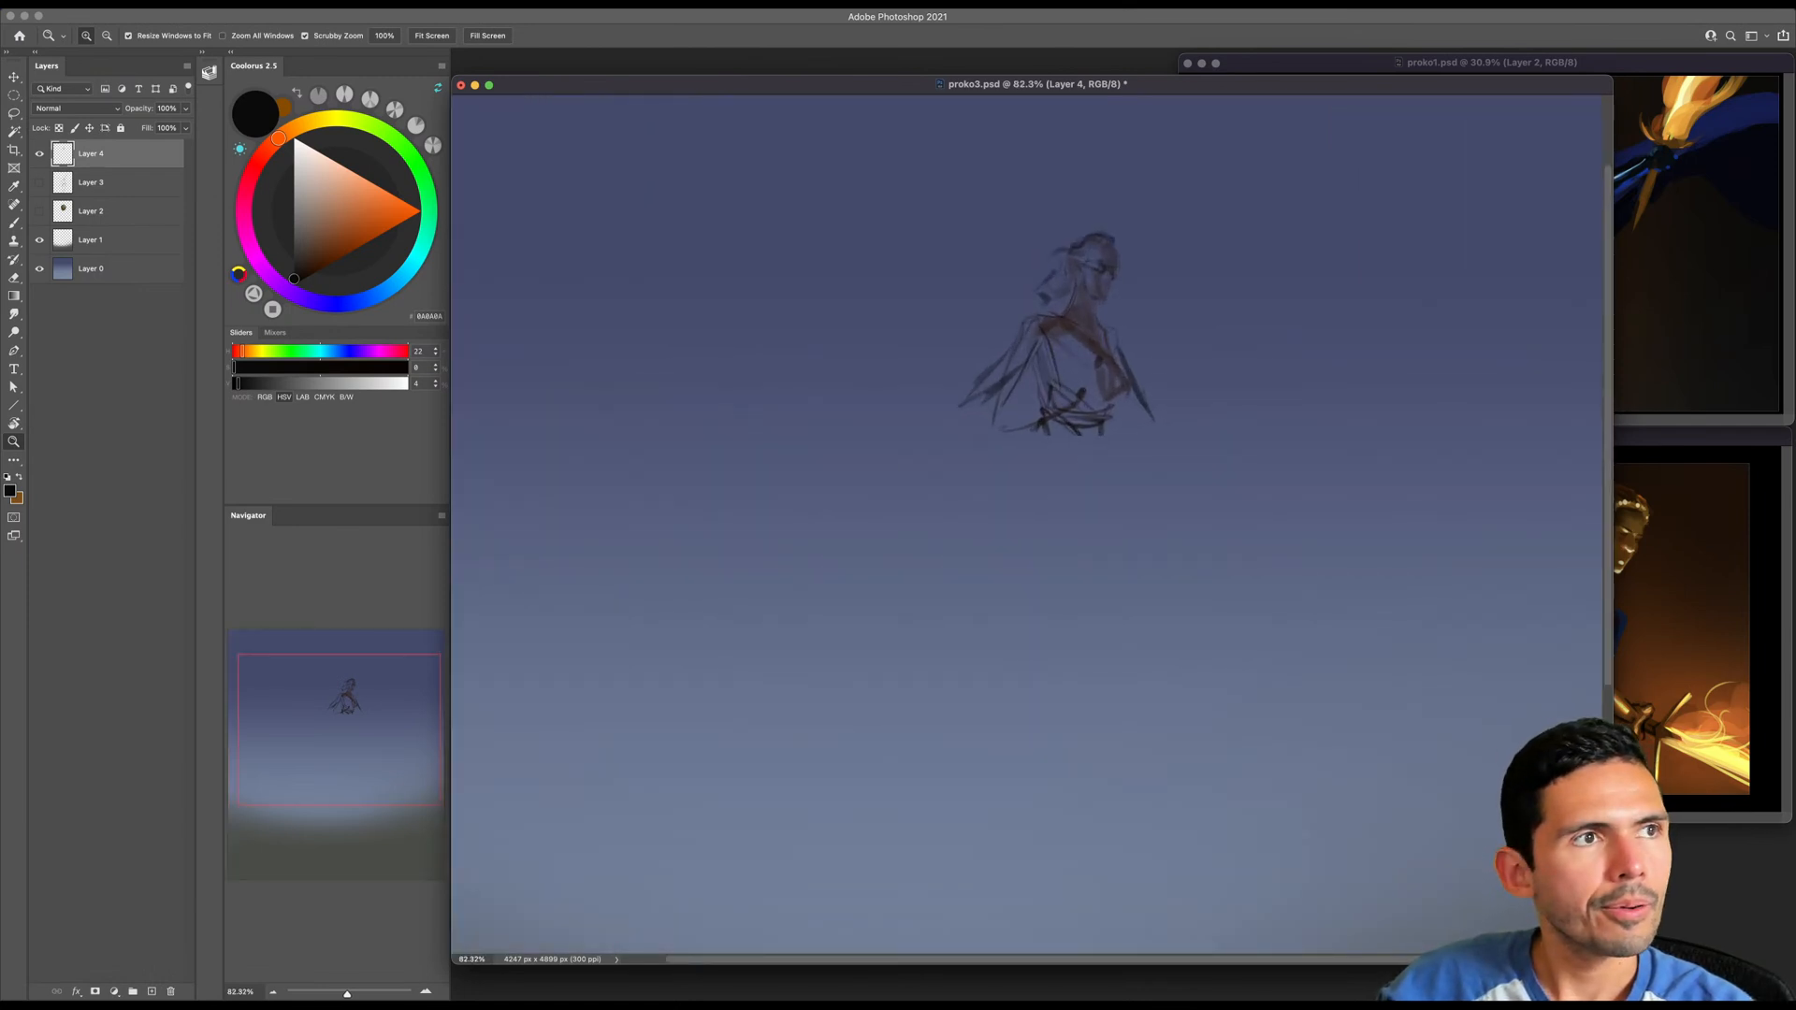
{"action": "left_click", "coordinate": [1037, 500]}
{"action": "key", "text": "b"}
{"action": "left_click_drag", "start_coordinate": [999, 367], "coordinate": [877, 436]}
{"action": "left_click_drag", "start_coordinate": [840, 328], "coordinate": [885, 487]}
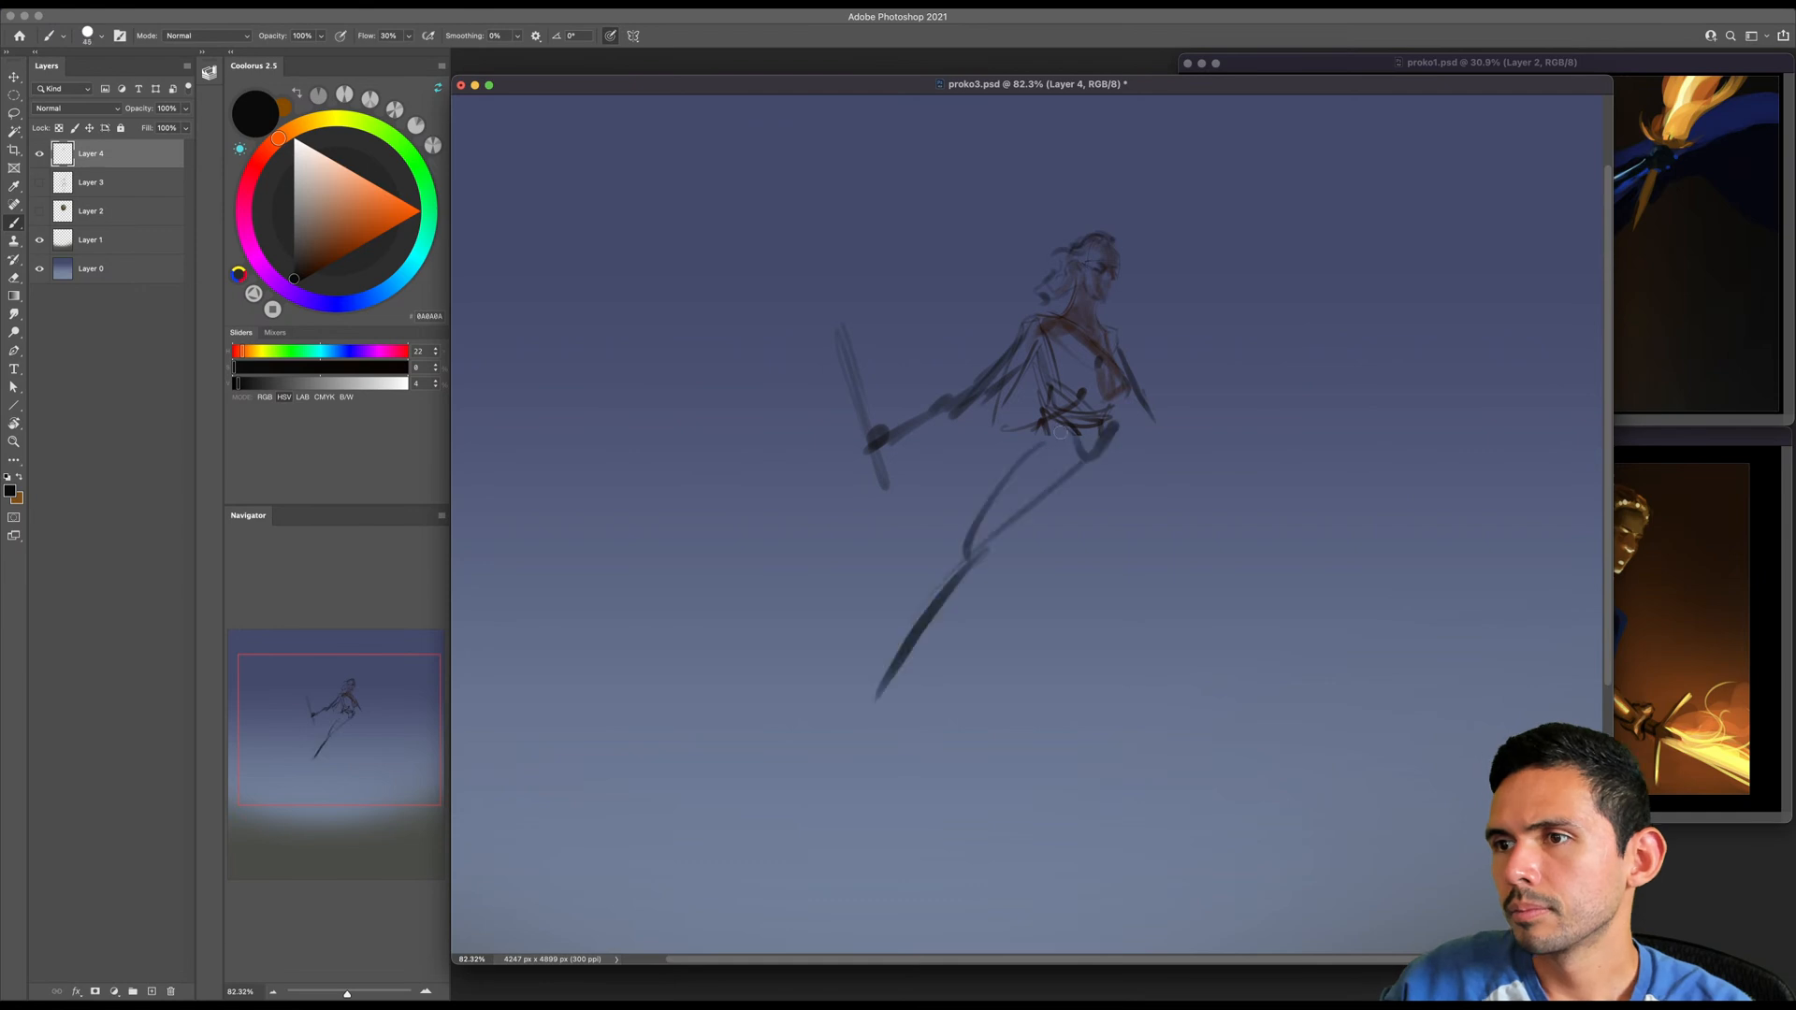
- Sketch the figure's legs and long sweeping skirt below the waist, and extend the front arm down to a hand
{"action": "left_click_drag", "start_coordinate": [1062, 432], "coordinate": [1085, 657]}
{"action": "left_click_drag", "start_coordinate": [1076, 541], "coordinate": [1012, 650]}
{"action": "mouse_move", "coordinate": [1116, 443]}
{"action": "left_mouse_down"}
{"action": "mouse_move", "coordinate": [975, 813]}
{"action": "mouse_move", "coordinate": [1071, 713]}
{"action": "mouse_move", "coordinate": [981, 810]}
{"action": "left_mouse_up"}
{"action": "key", "text": "["}
{"action": "mouse_move", "coordinate": [1076, 472]}
{"action": "left_mouse_down"}
{"action": "mouse_move", "coordinate": [1032, 625]}
{"action": "mouse_move", "coordinate": [1096, 631]}
{"action": "mouse_move", "coordinate": [1057, 716]}
{"action": "mouse_move", "coordinate": [972, 781]}
{"action": "left_mouse_up"}
{"action": "key", "text": "]"}
{"action": "key", "text": "["}
{"action": "left_click_drag", "start_coordinate": [1153, 422], "coordinate": [1191, 468]}
{"action": "key", "text": "["}
{"action": "key", "text": "super+z"}
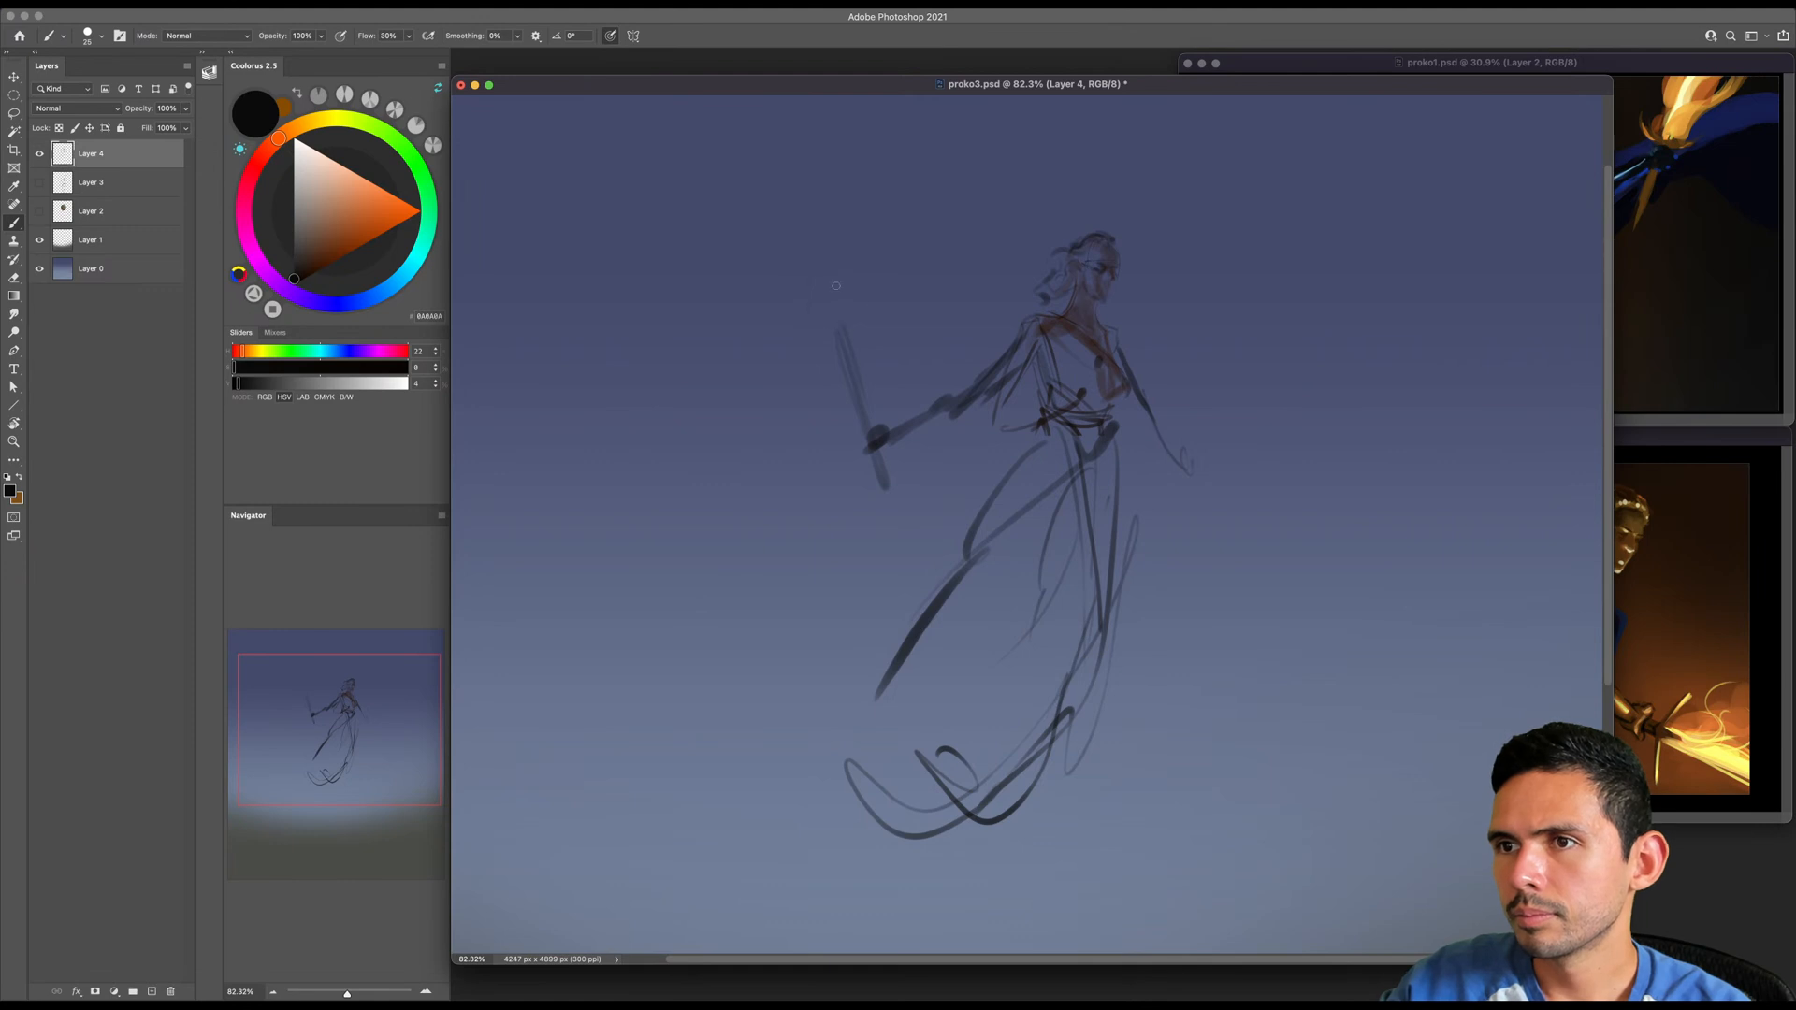
- Sketch a cape billowing behind the figure from the shoulders and thin contour lines around the front shoulder
{"action": "key", "text": "]"}
{"action": "left_click_drag", "start_coordinate": [1053, 316], "coordinate": [972, 318]}
{"action": "mouse_move", "coordinate": [812, 348]}
{"action": "left_mouse_down"}
{"action": "mouse_move", "coordinate": [685, 426]}
{"action": "mouse_move", "coordinate": [903, 571]}
{"action": "mouse_move", "coordinate": [1006, 467]}
{"action": "left_mouse_up"}
{"action": "key", "text": "["}
{"action": "mouse_move", "coordinate": [1092, 314]}
{"action": "left_mouse_down"}
{"action": "mouse_move", "coordinate": [1118, 308]}
{"action": "mouse_move", "coordinate": [1152, 360]}
{"action": "left_mouse_up"}
{"action": "key", "text": "bracketleft"}
{"action": "key", "text": "bracketleft"}
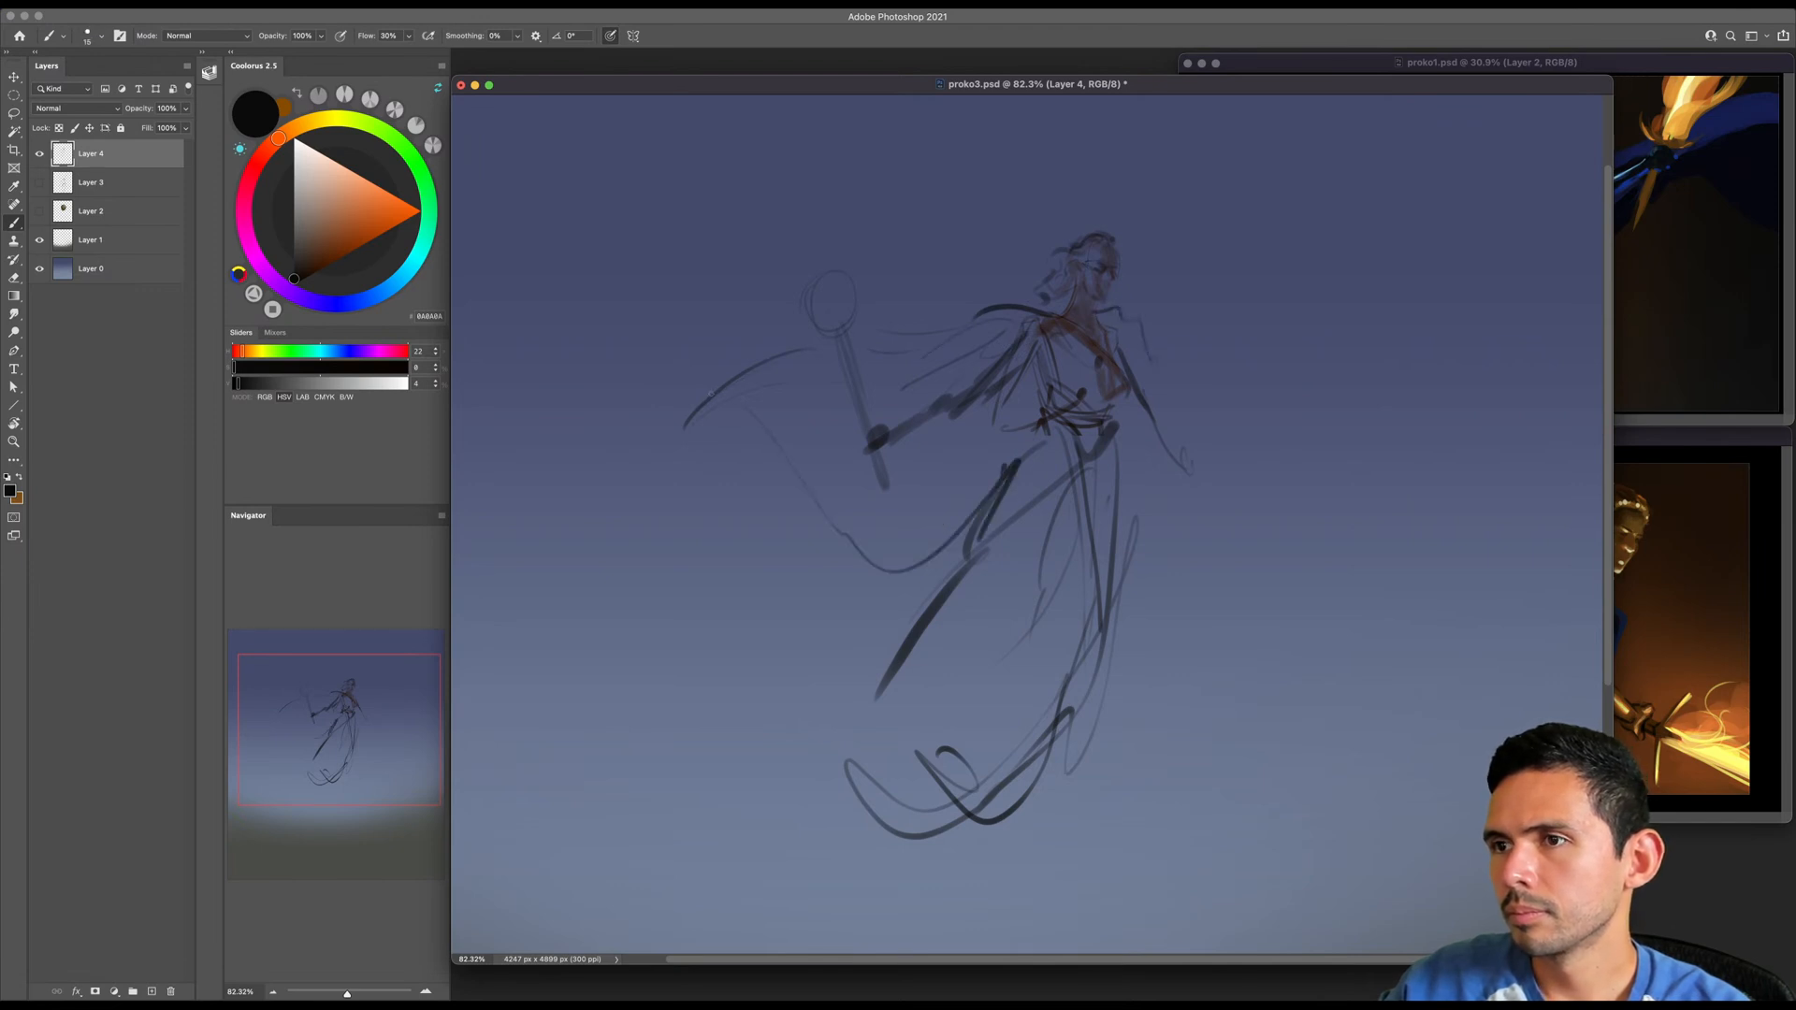
{"action": "key", "text": "bracketright"}
{"action": "key", "text": "bracketright"}
{"action": "key", "text": "super+Tab"}
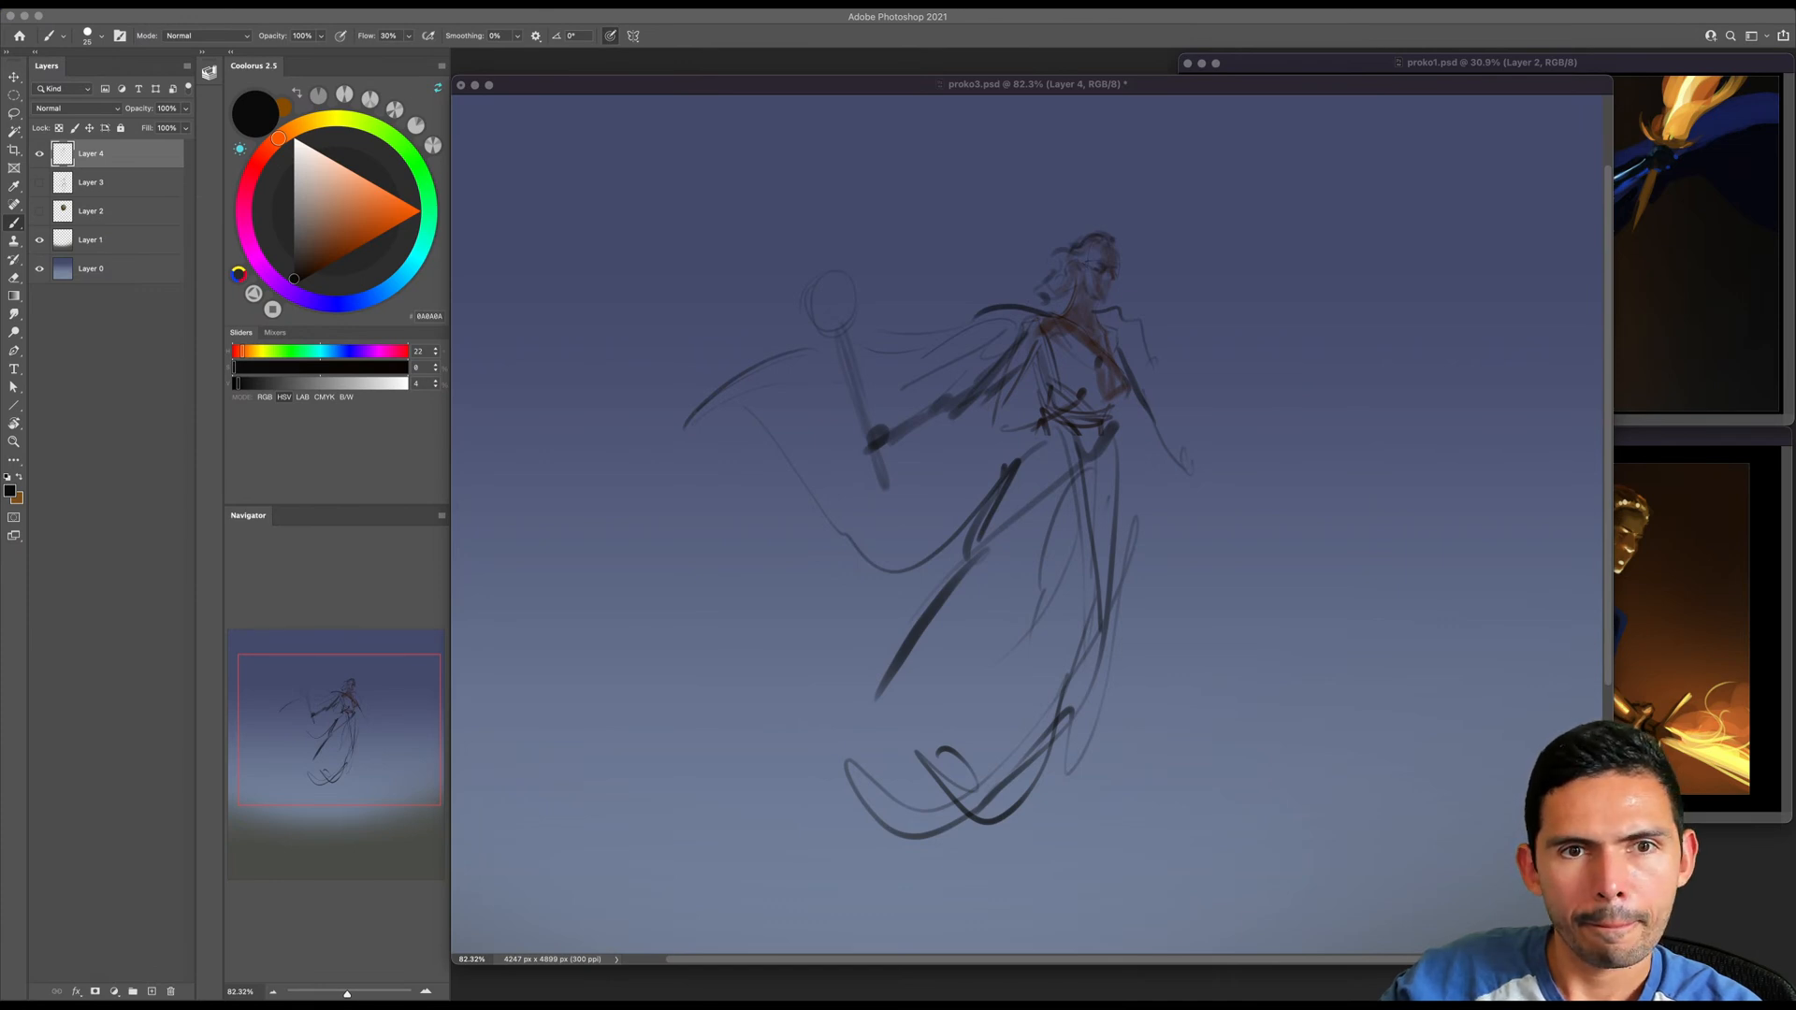
- Erase the raised weapon, redraw the back forearm and add a slanted sword line running behind it to the hip
{"action": "left_click", "coordinate": [941, 313]}
{"action": "key", "text": "e"}
{"action": "left_click_drag", "start_coordinate": [860, 307], "coordinate": [857, 380]}
{"action": "key", "text": "b"}
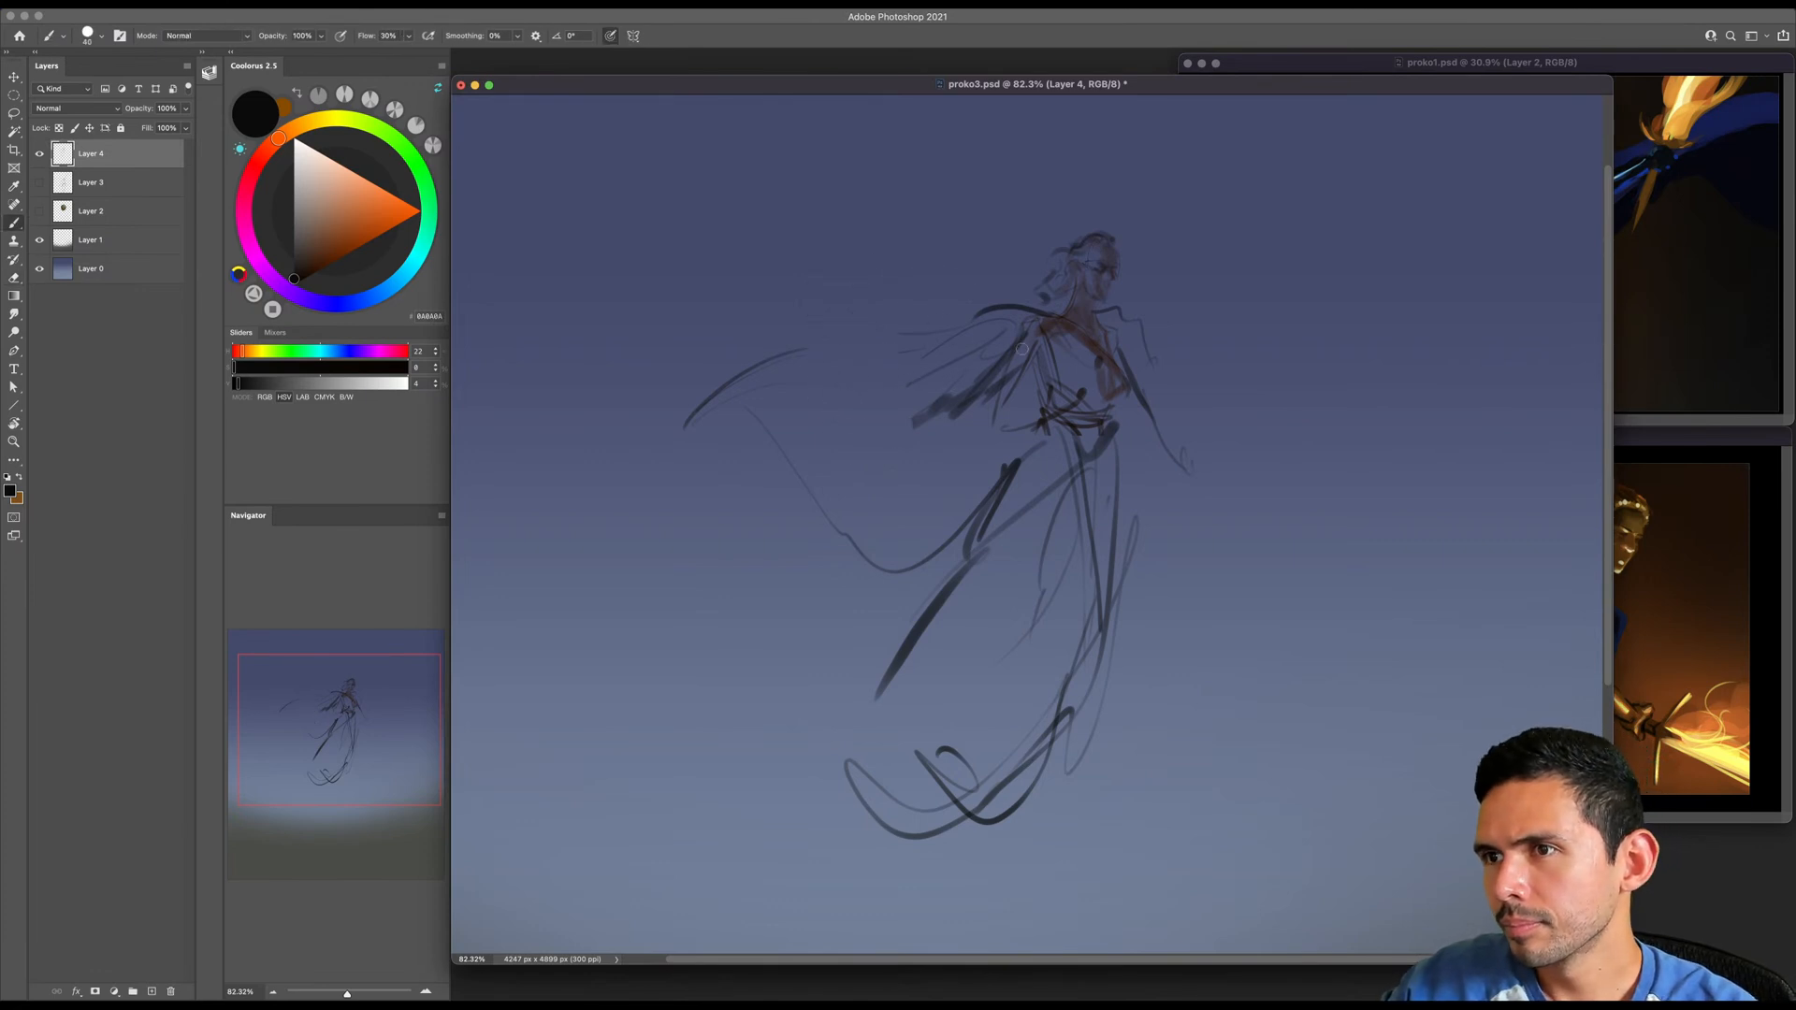
{"action": "left_click_drag", "start_coordinate": [981, 392], "coordinate": [874, 438]}
{"action": "mouse_move", "coordinate": [1121, 351]}
{"action": "left_mouse_down"}
{"action": "mouse_move", "coordinate": [1111, 432]}
{"action": "mouse_move", "coordinate": [1062, 501]}
{"action": "mouse_move", "coordinate": [894, 433]}
{"action": "mouse_move", "coordinate": [1069, 496]}
{"action": "left_mouse_up"}
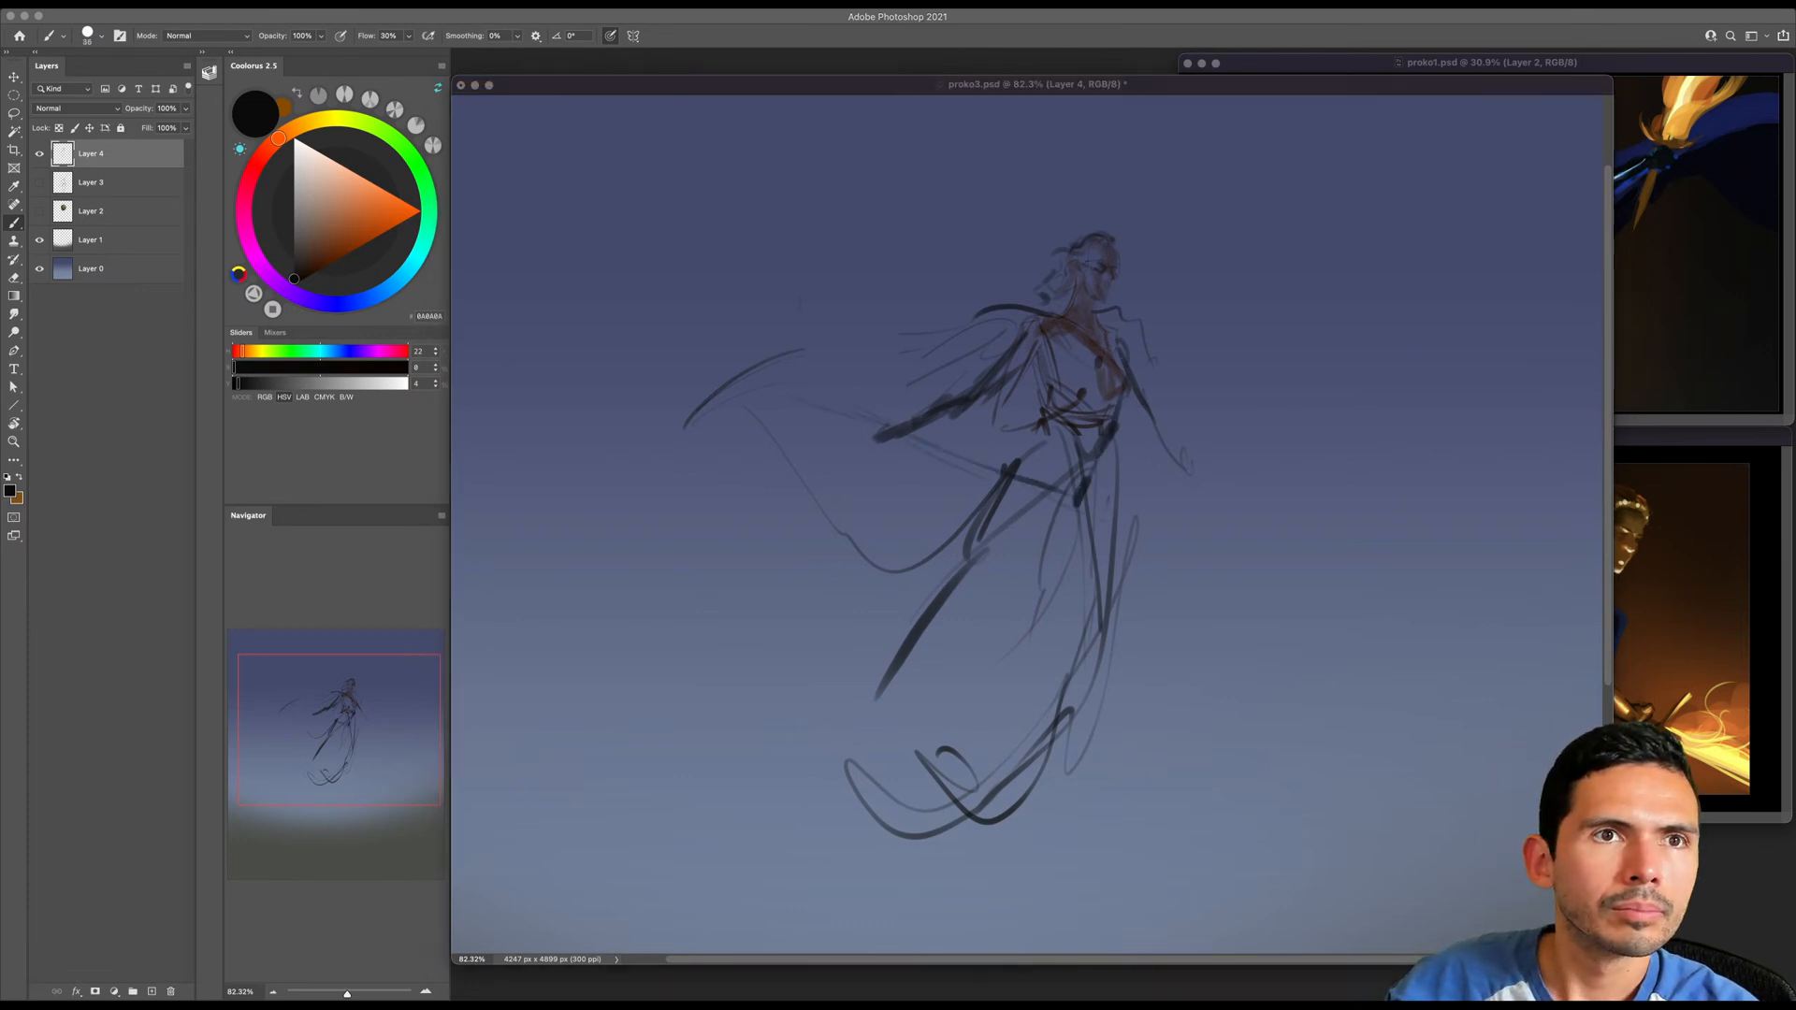
{"action": "key", "text": "super+Tab"}
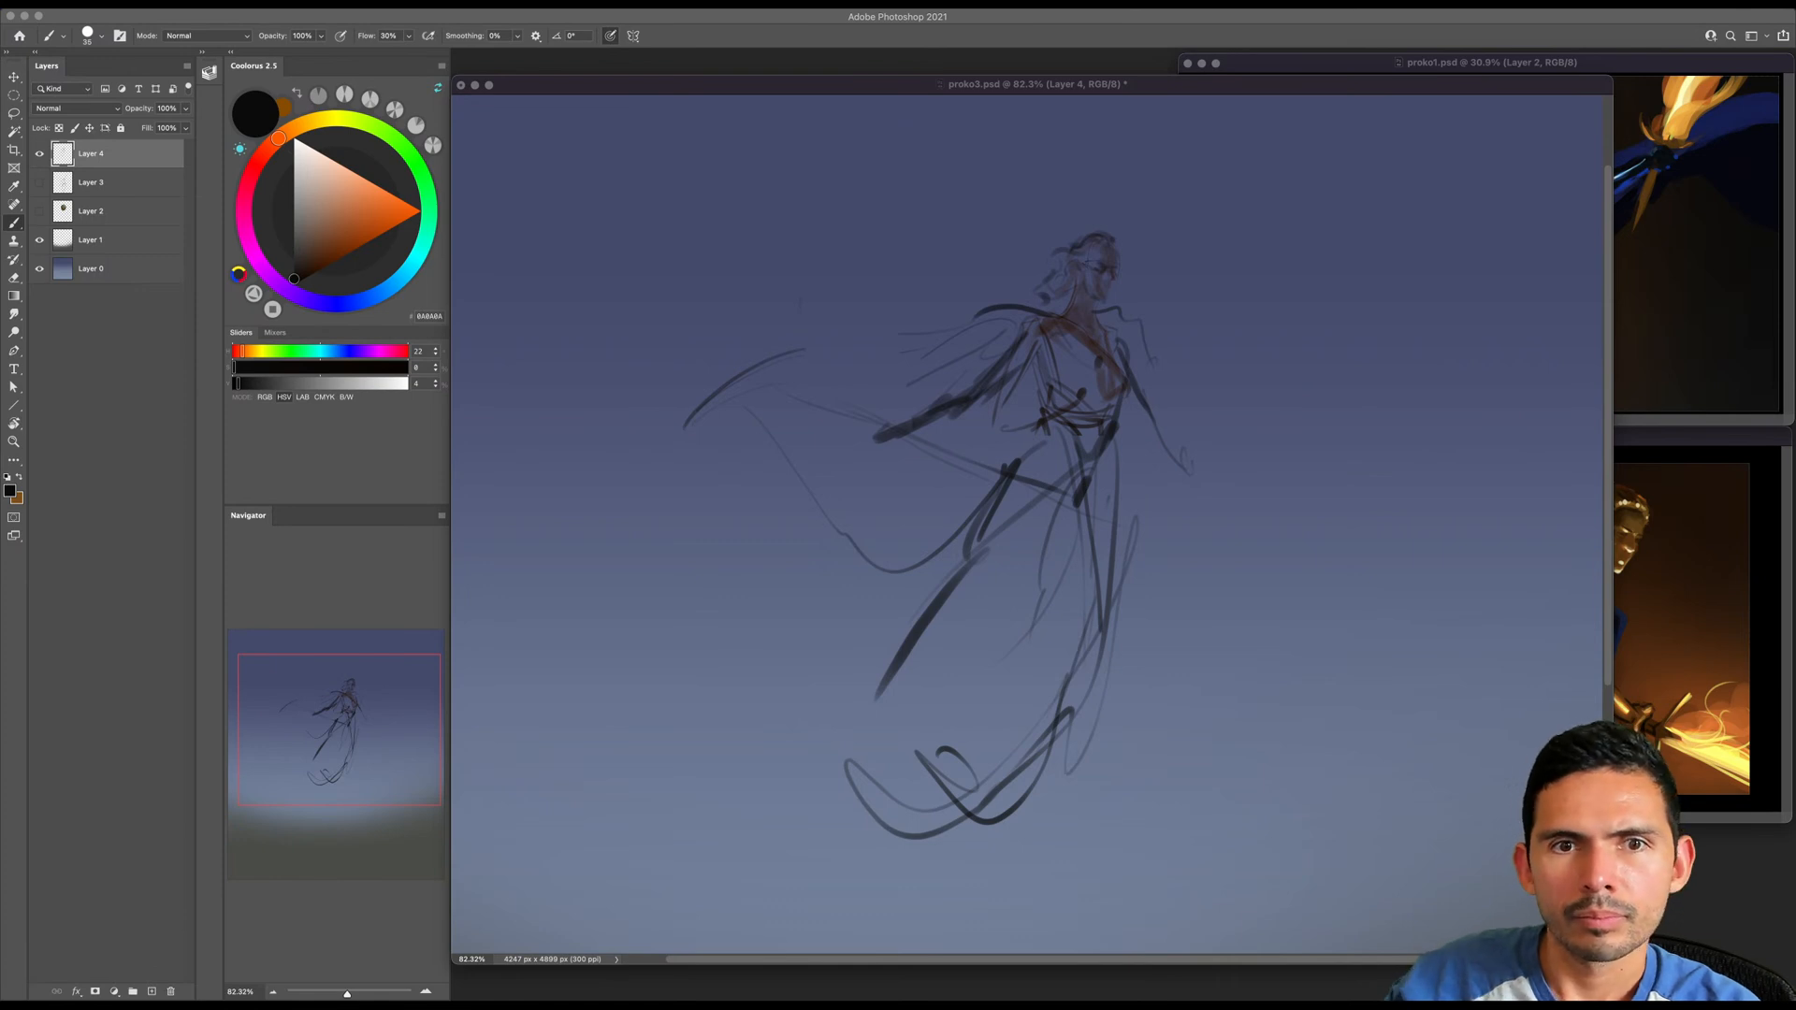
{"action": "left_click", "coordinate": [835, 631]}
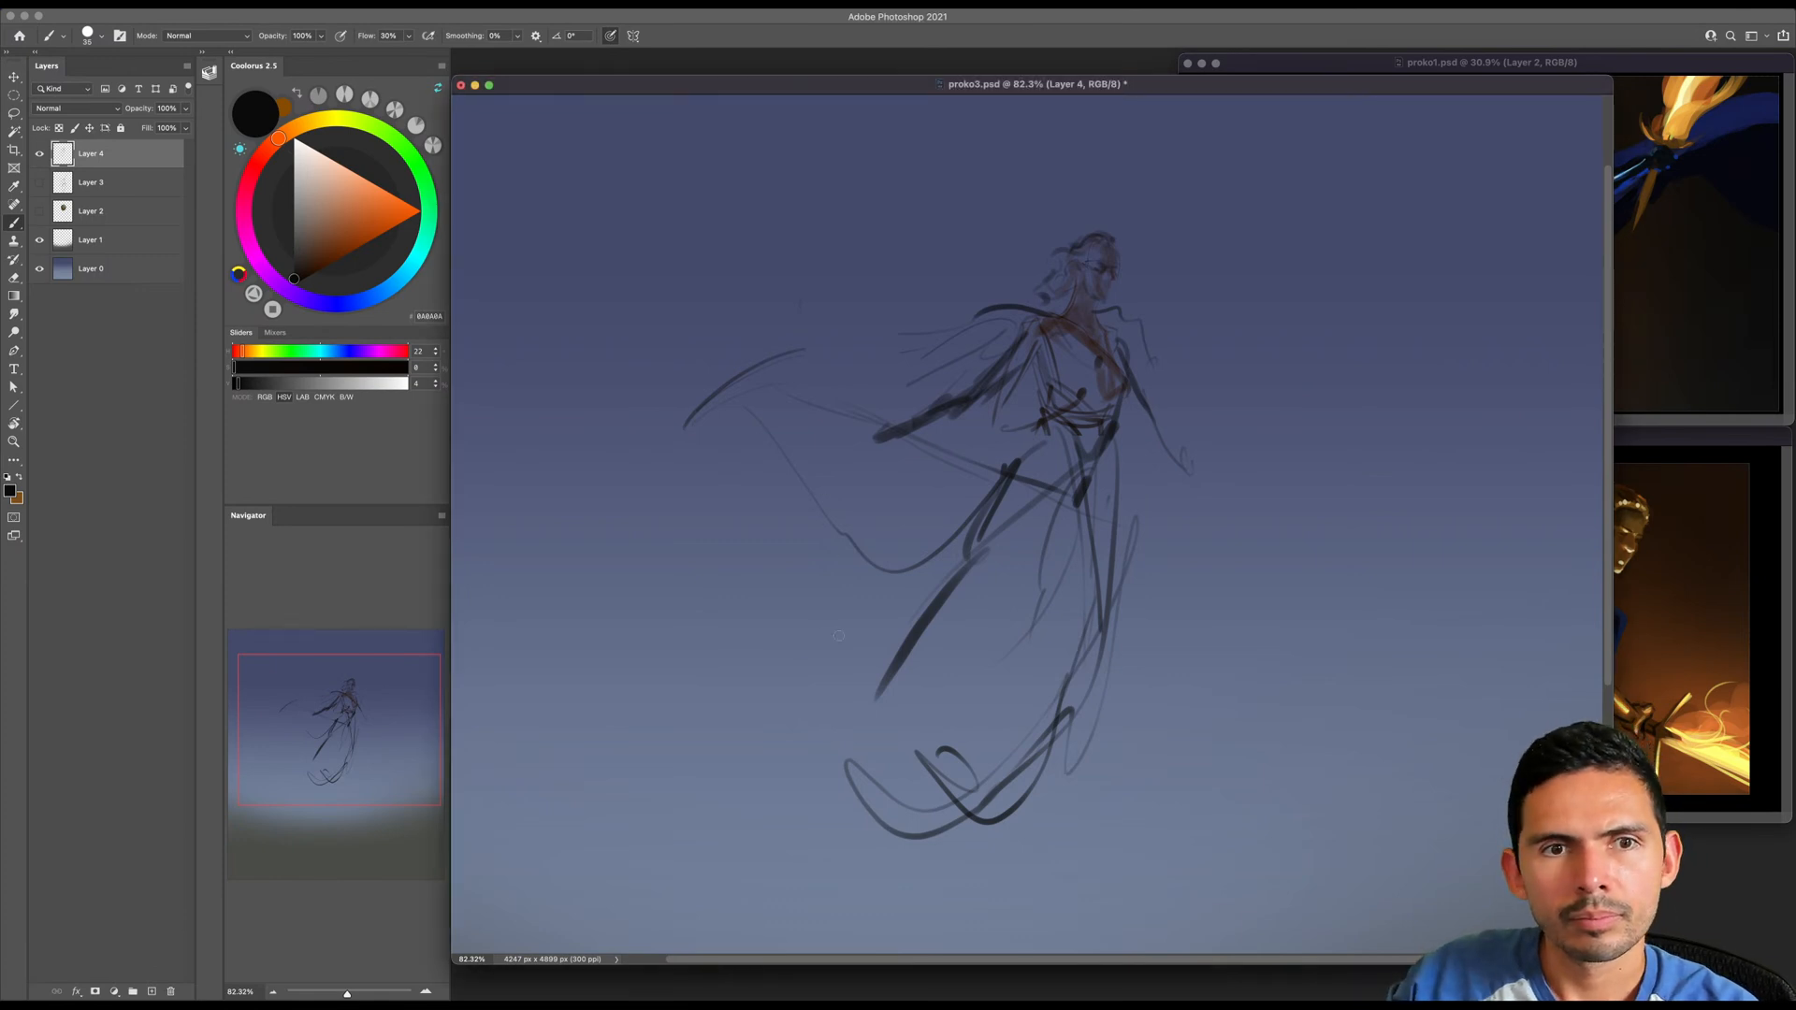
- Extend the sword line past the front of the hip, then erase the back forearm and redraw it reaching lower
{"action": "key", "text": "z"}
{"action": "left_click_drag", "start_coordinate": [838, 635], "coordinate": [733, 633]}
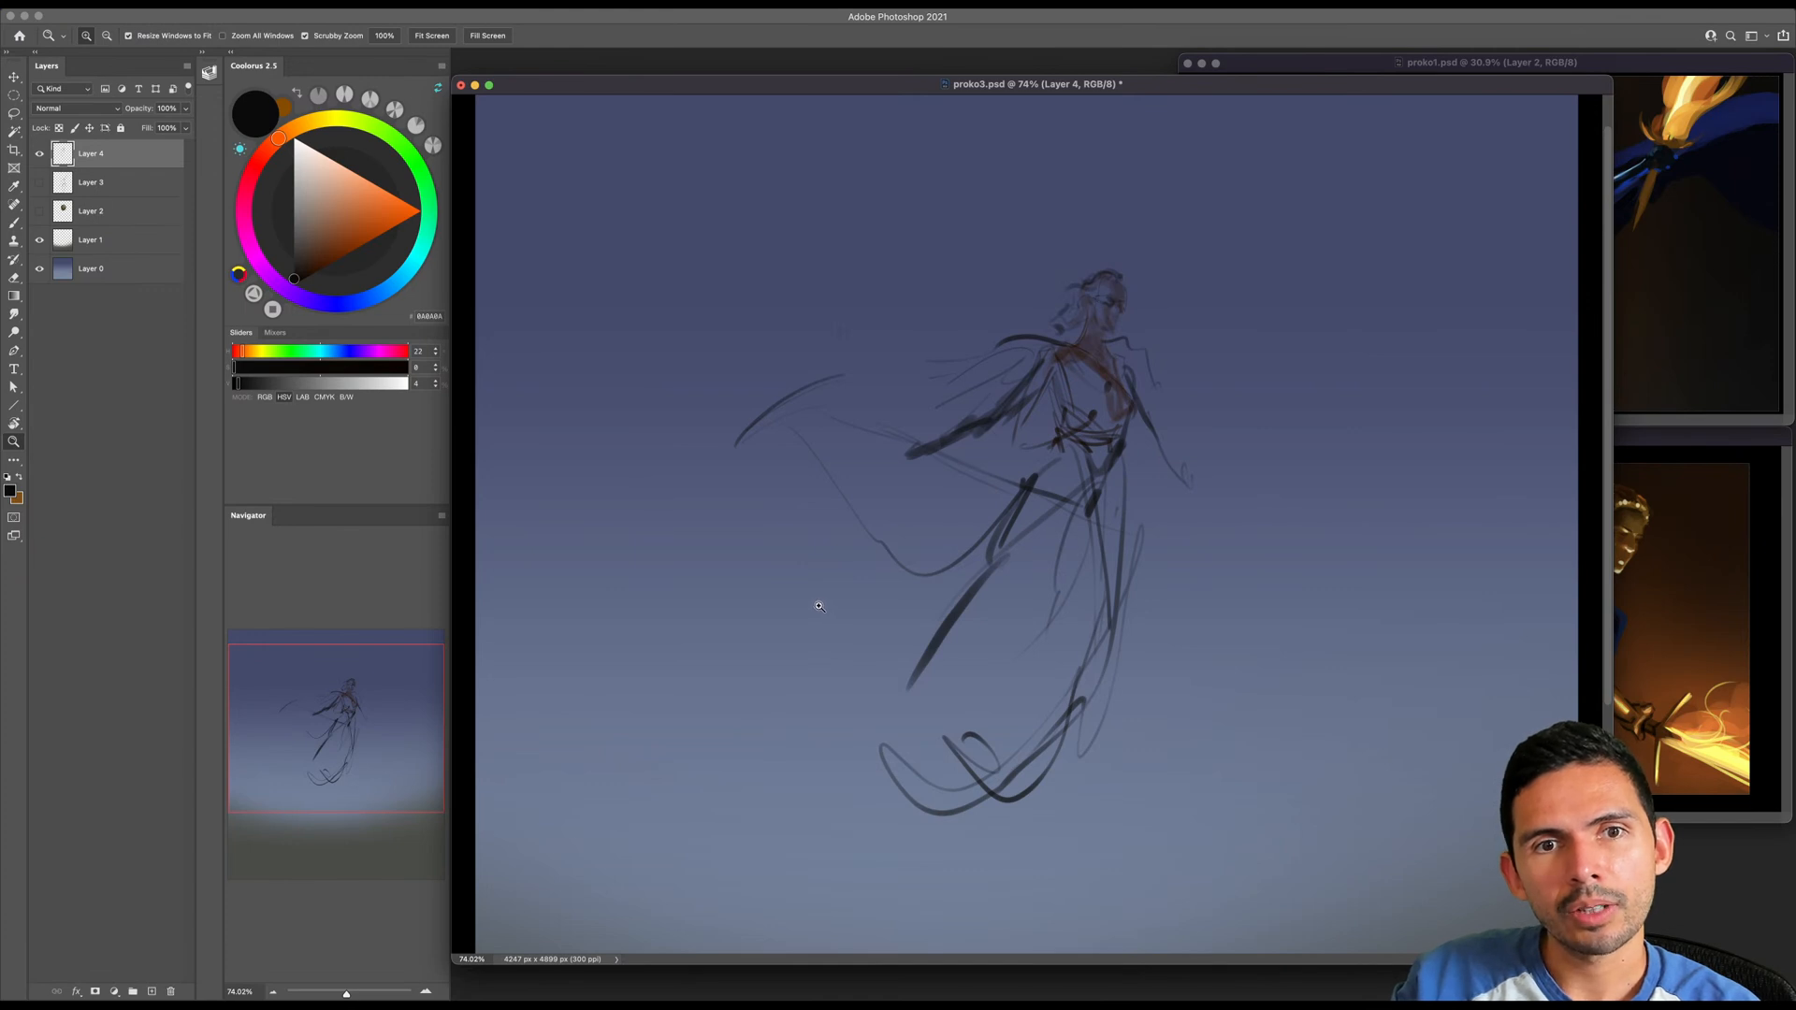
{"action": "key", "text": "e"}
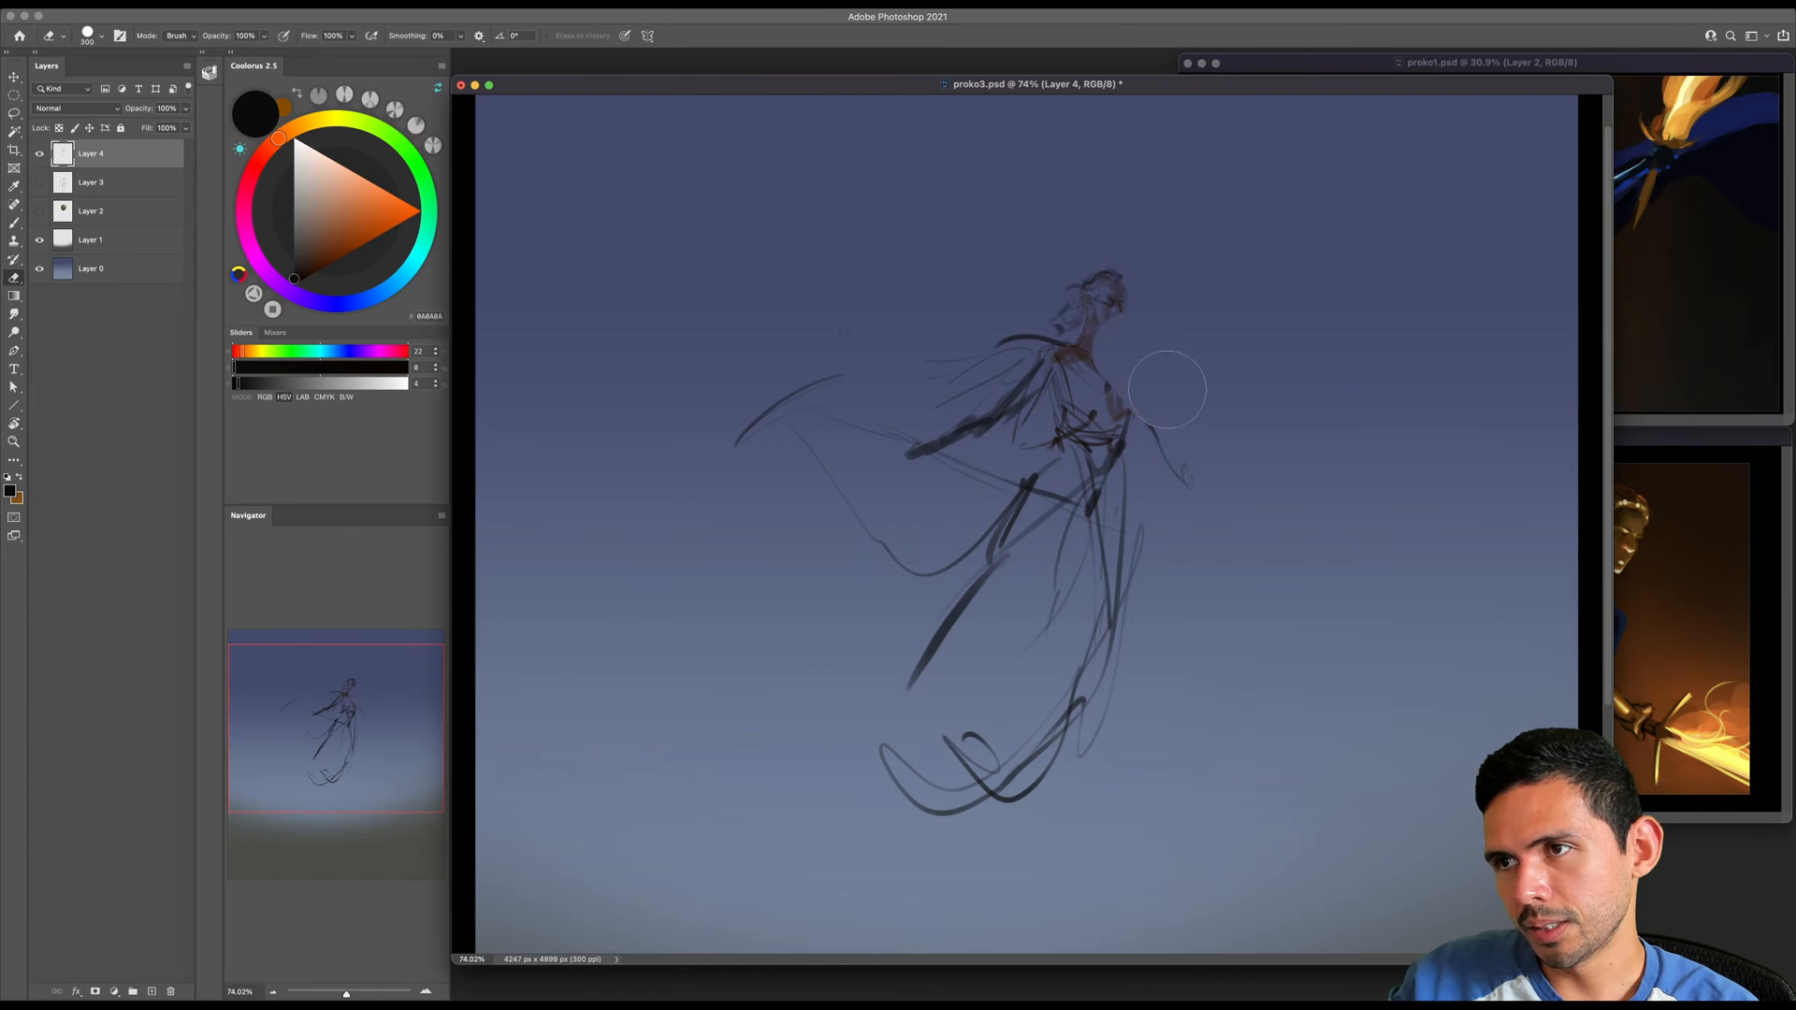
{"action": "key", "text": "b"}
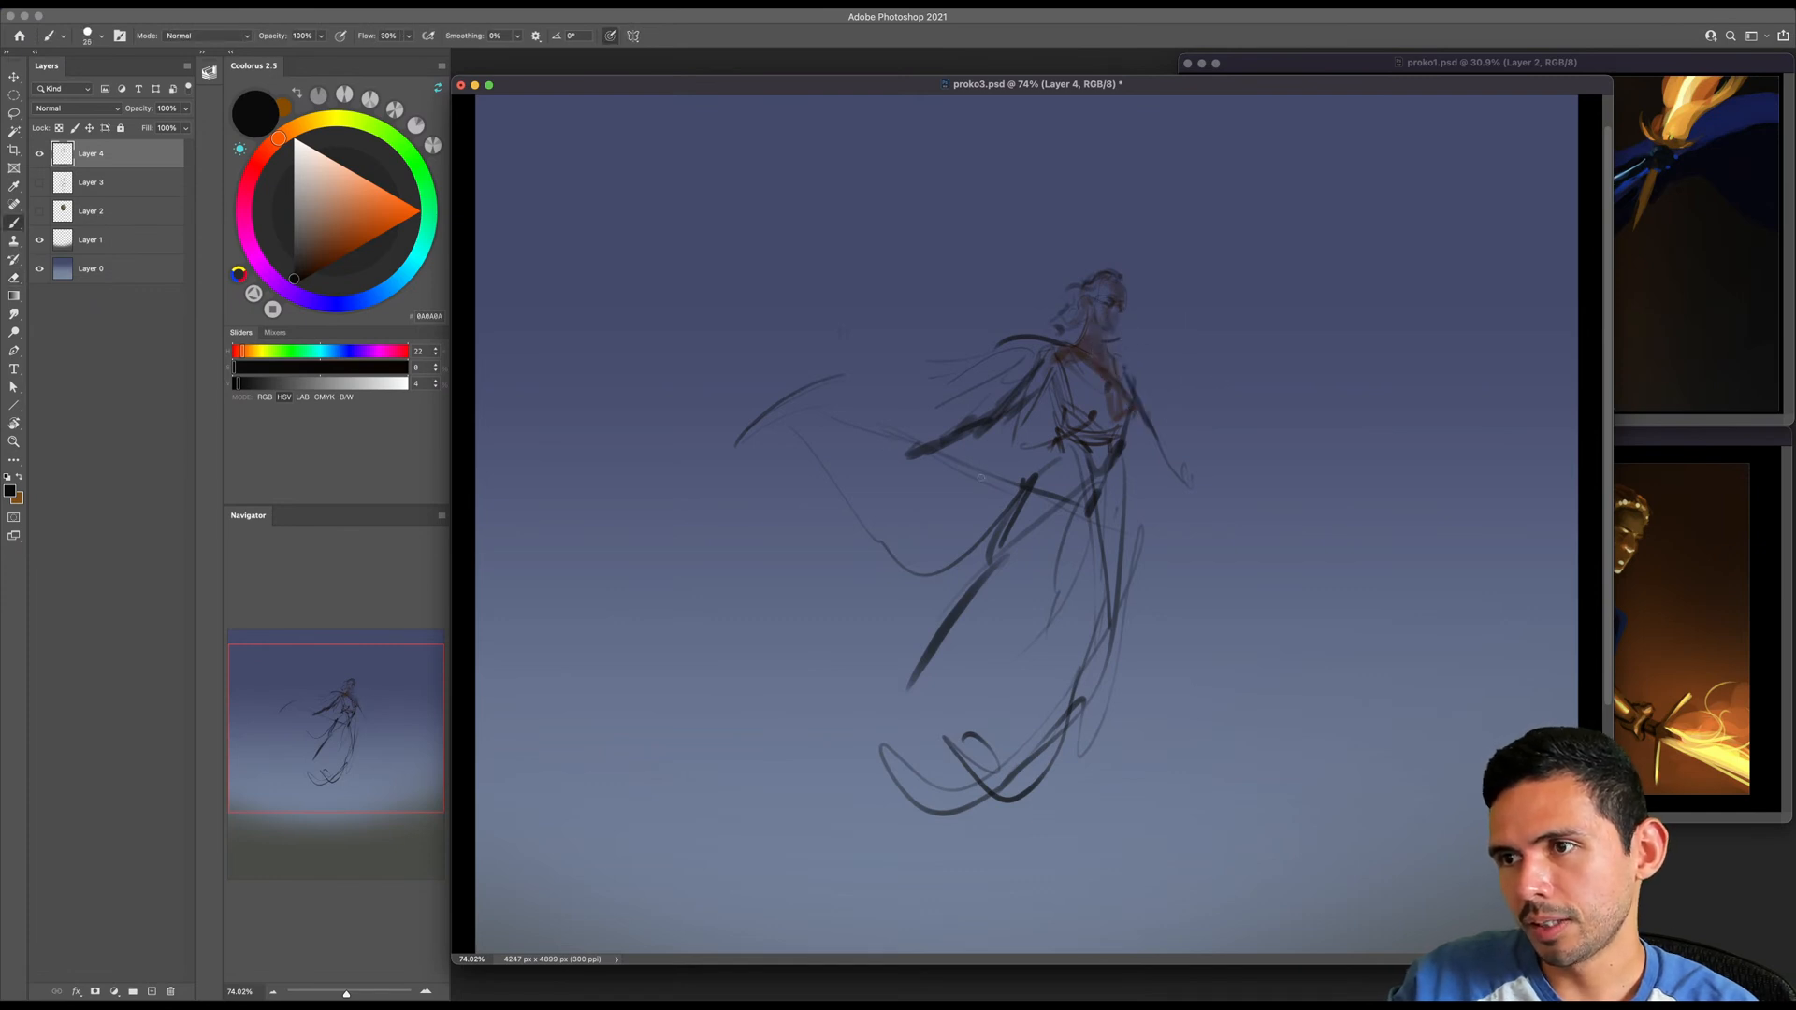
{"action": "mouse_move", "coordinate": [1047, 484]}
{"action": "left_mouse_down"}
{"action": "mouse_move", "coordinate": [1049, 523]}
{"action": "mouse_move", "coordinate": [1127, 526]}
{"action": "left_mouse_up"}
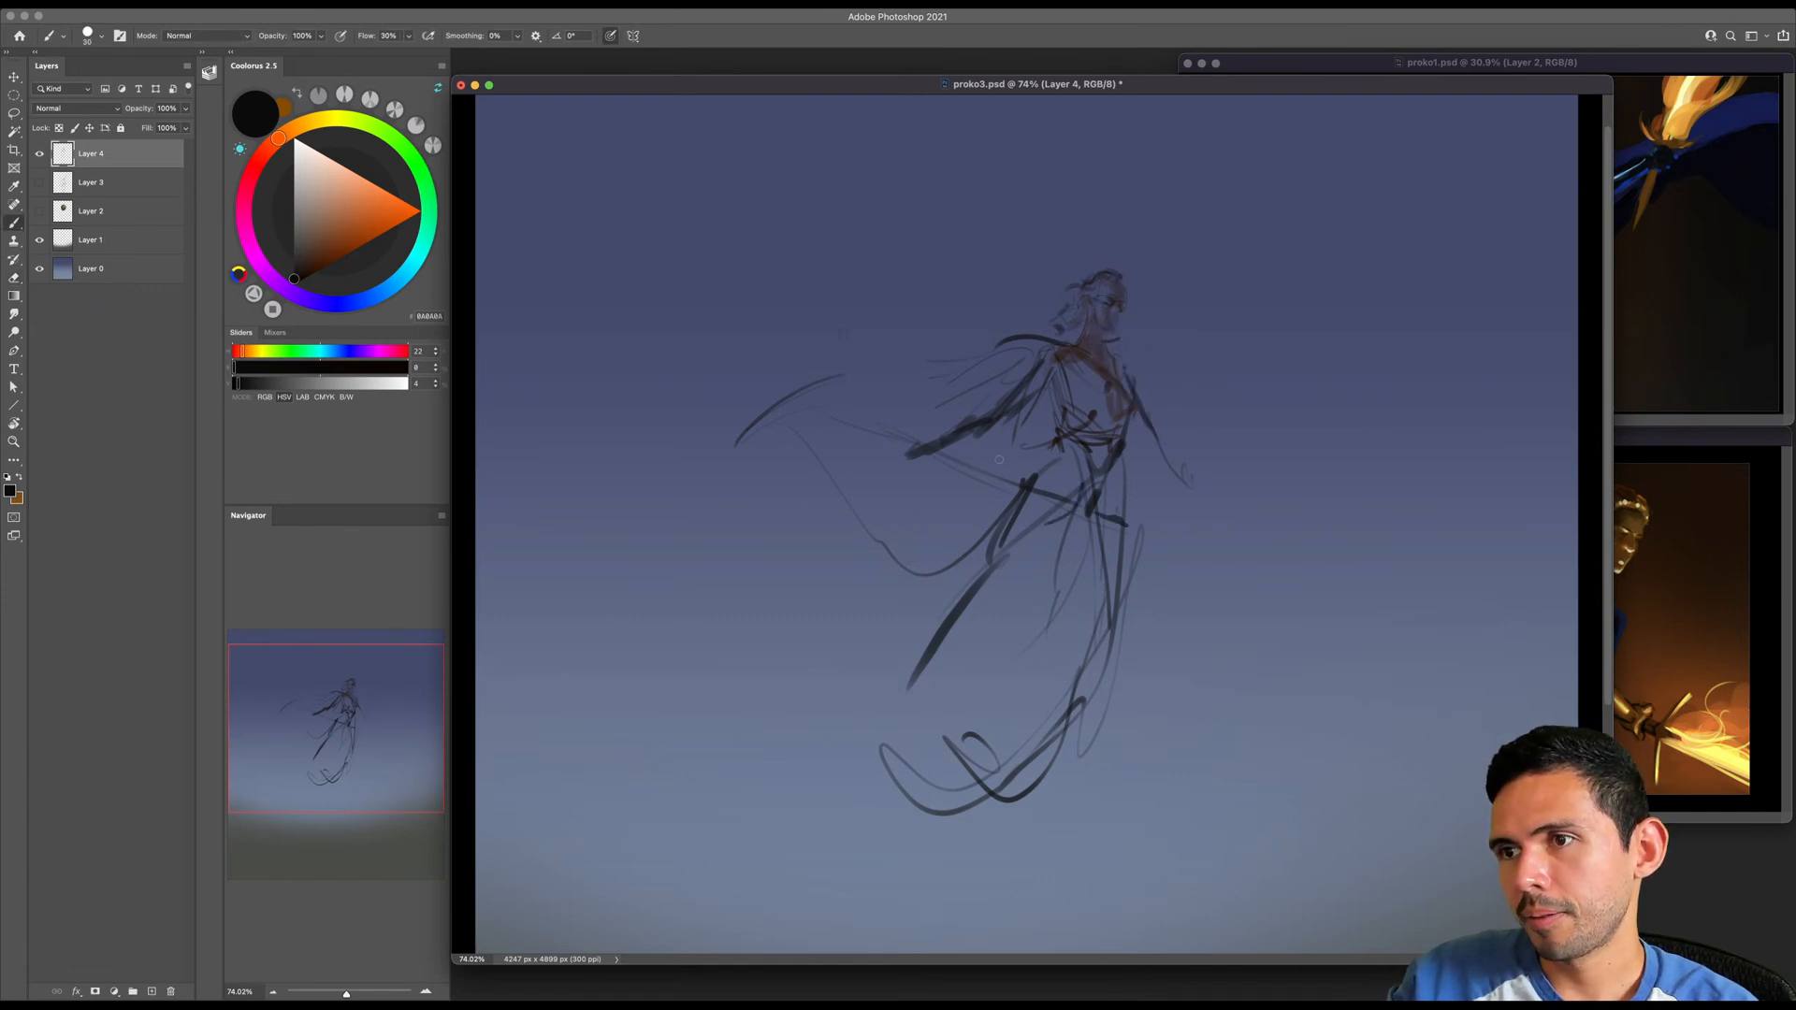
{"action": "key", "text": "e"}
{"action": "mouse_move", "coordinate": [920, 447]}
{"action": "left_mouse_down"}
{"action": "mouse_move", "coordinate": [898, 463]}
{"action": "mouse_move", "coordinate": [992, 419]}
{"action": "mouse_move", "coordinate": [918, 461]}
{"action": "left_mouse_up"}
{"action": "key", "text": "b"}
{"action": "key", "text": "["}
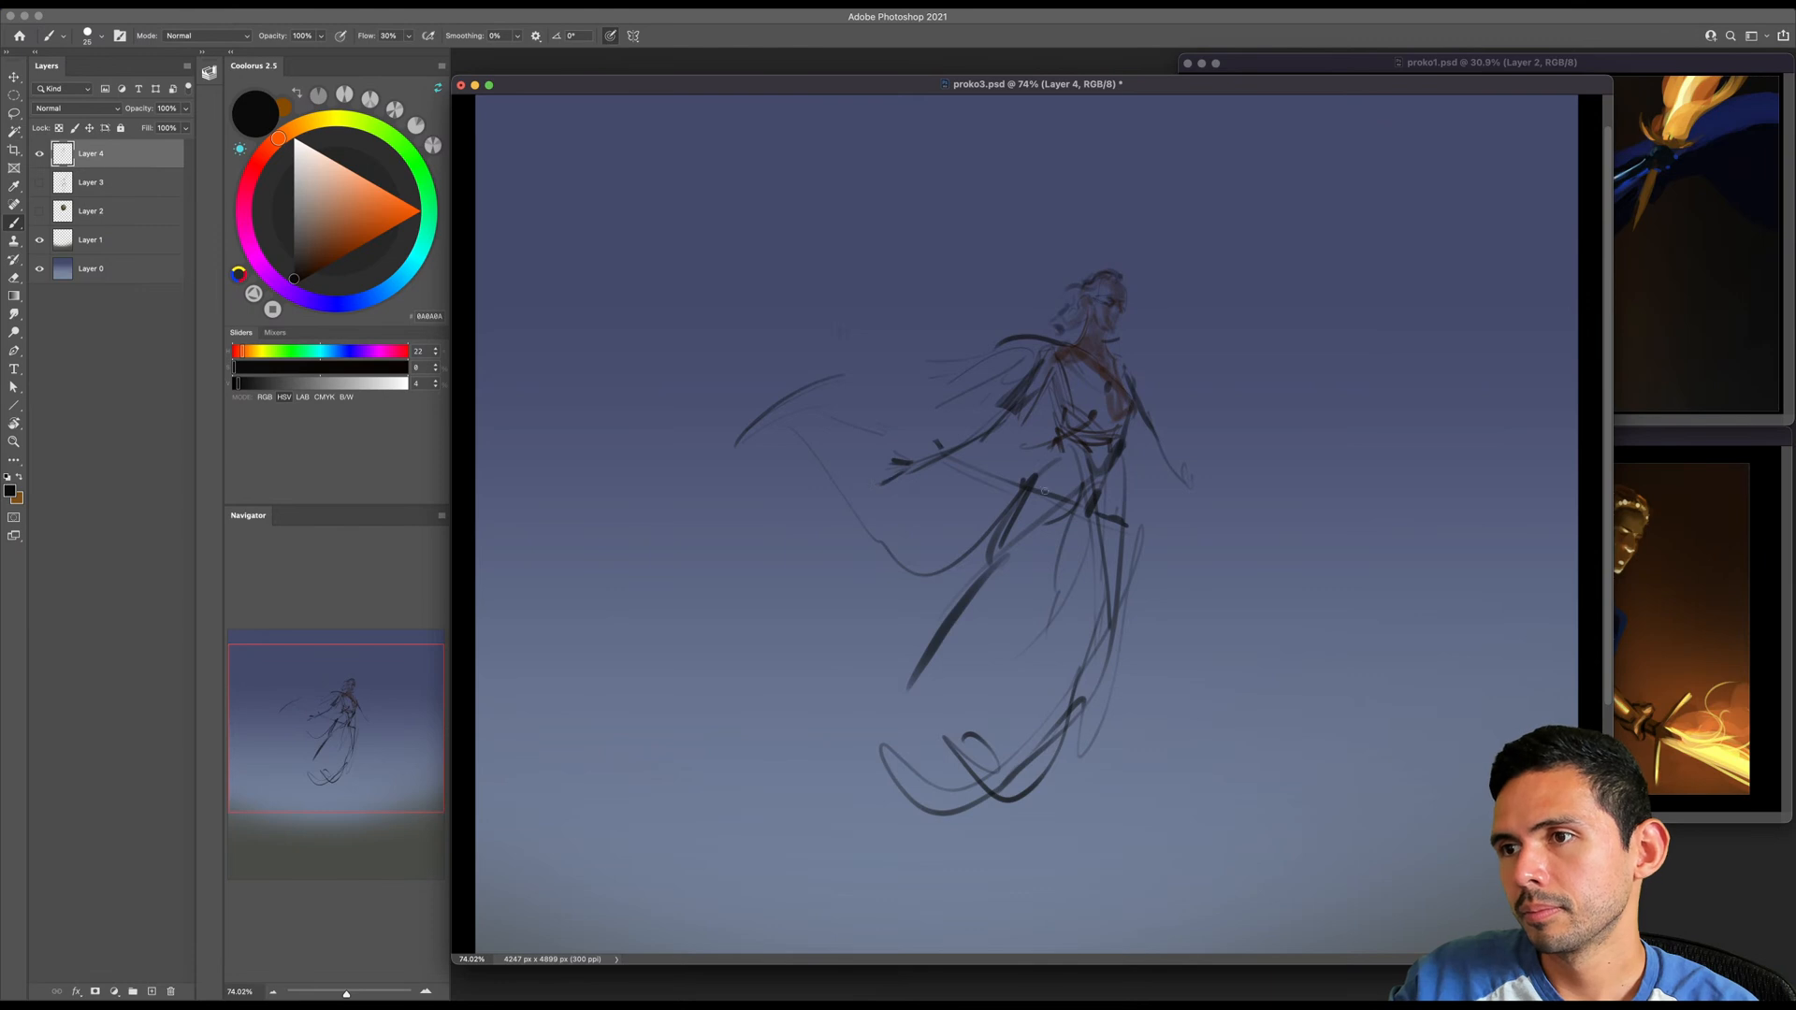
- Draw a straight black sword line from the cape down past the front hip, and mark the gripping hand on it
{"action": "key", "text": "u"}
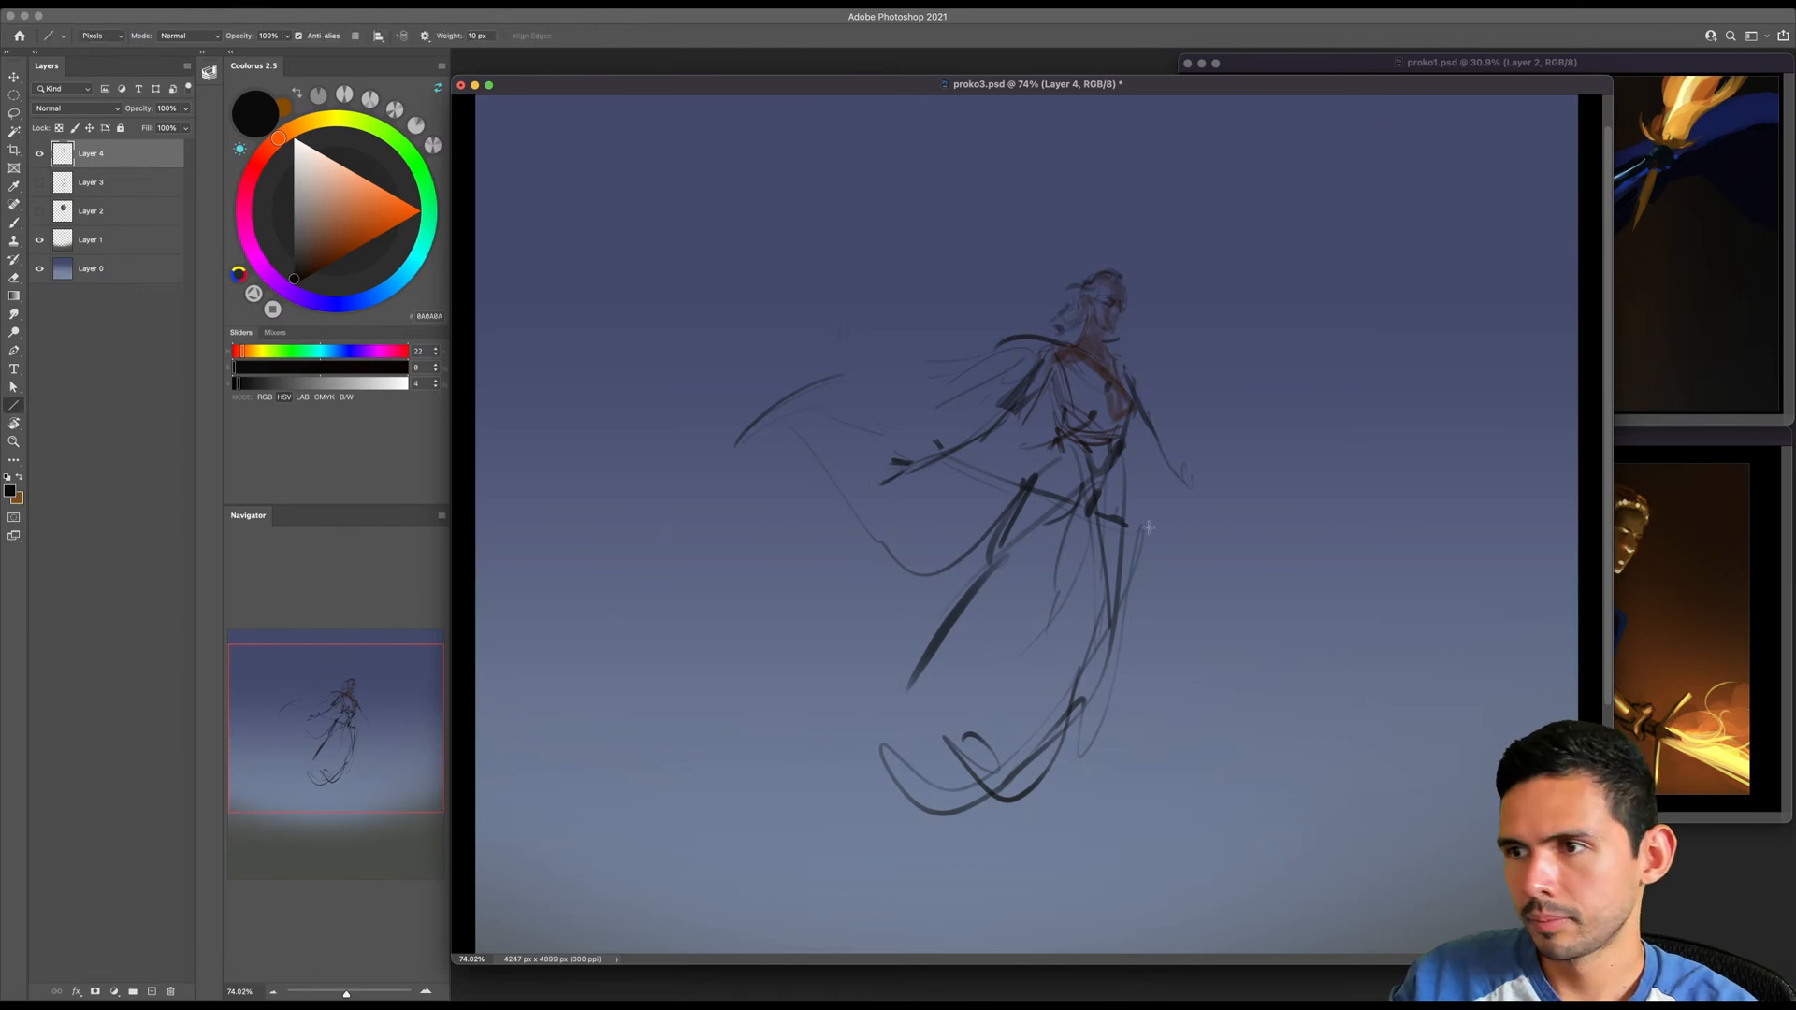
{"action": "left_click_drag", "start_coordinate": [1156, 538], "coordinate": [747, 375]}
{"action": "key", "text": "b"}
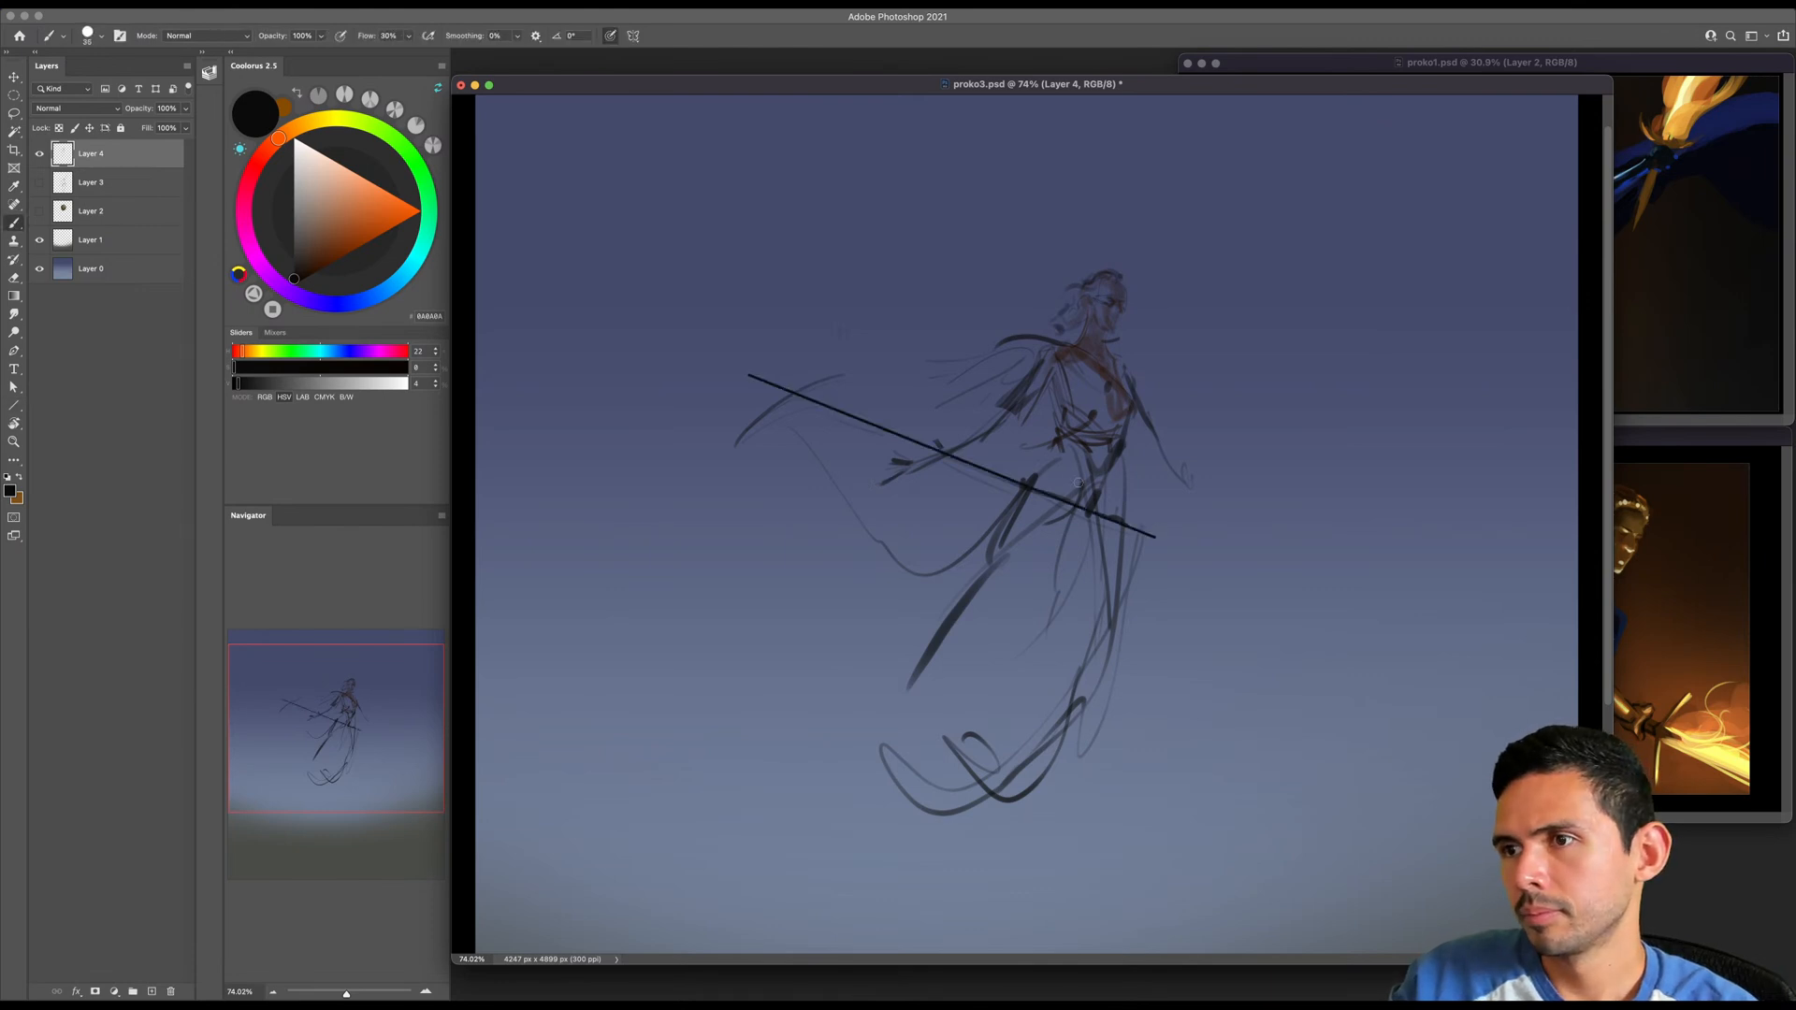
{"action": "left_click_drag", "start_coordinate": [1074, 503], "coordinate": [1045, 526]}
- Add small scalloped curves along the upper side of the sword line behind the figure with a finer brush
{"action": "key", "text": "bracketleft"}
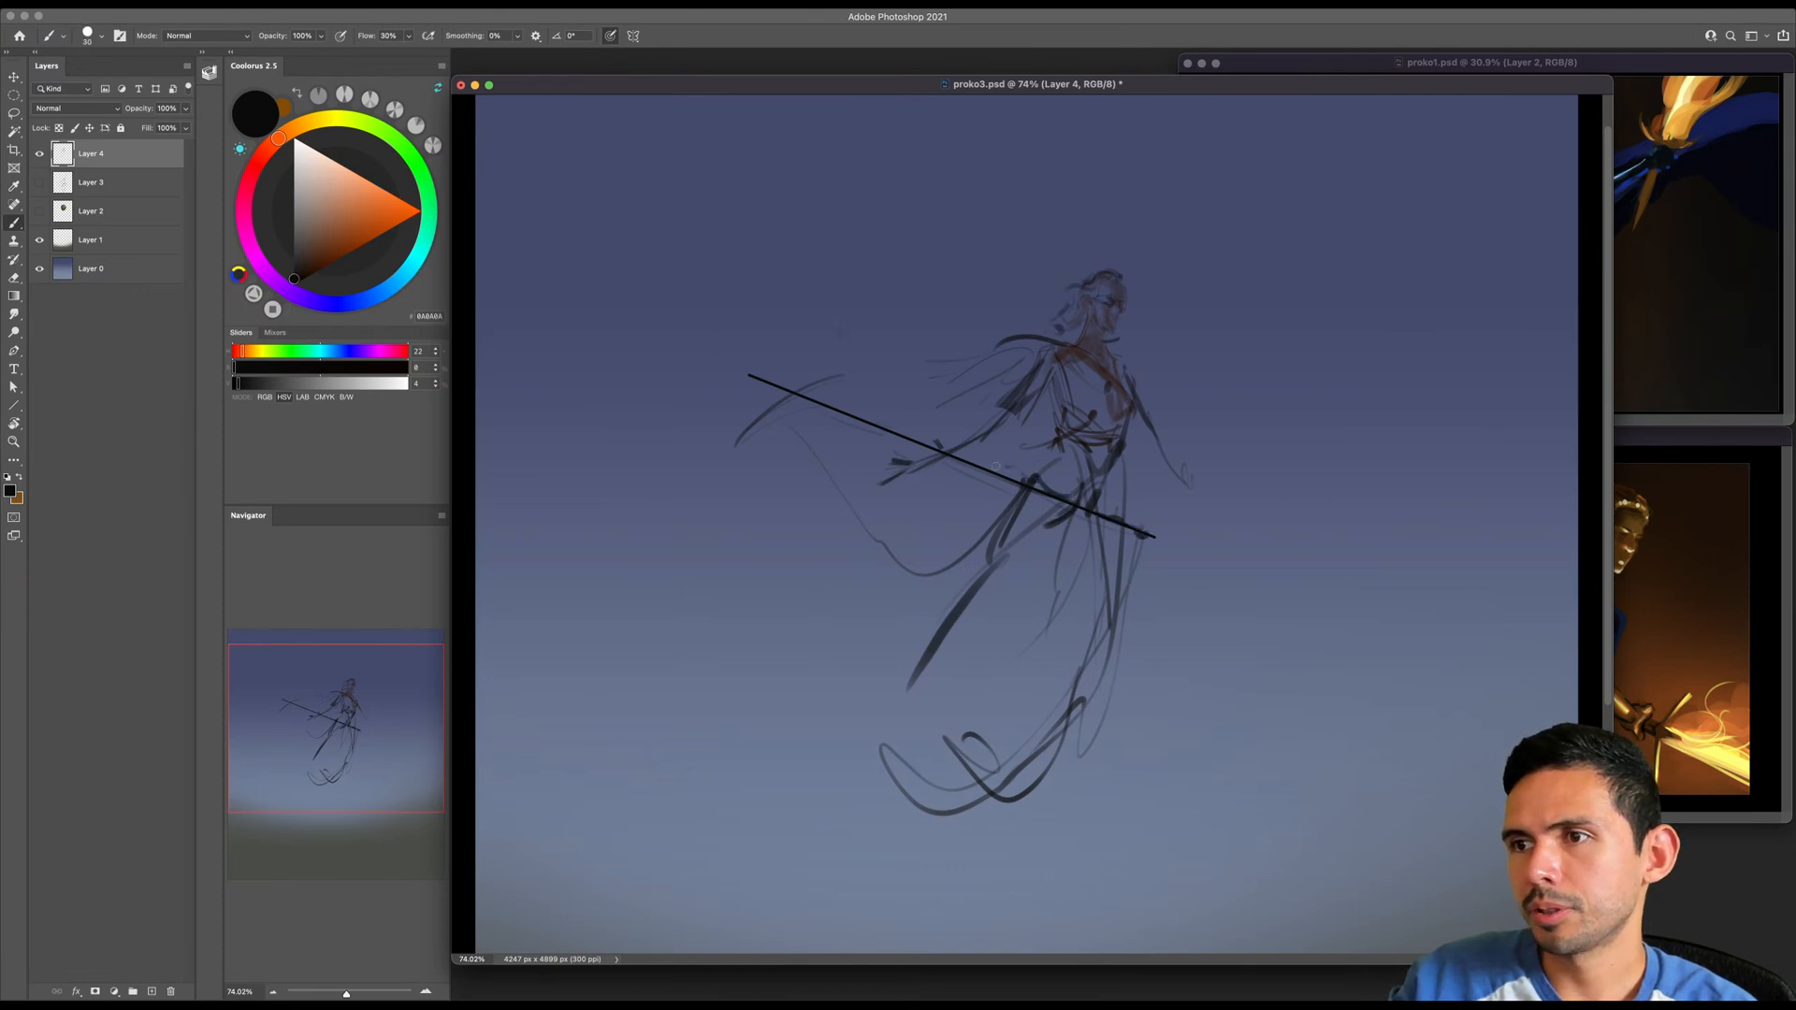
{"action": "key", "text": "bracketleft"}
{"action": "key", "text": "bracketleft"}
{"action": "key", "text": "bracketleft"}
{"action": "left_click_drag", "start_coordinate": [823, 390], "coordinate": [898, 432]}
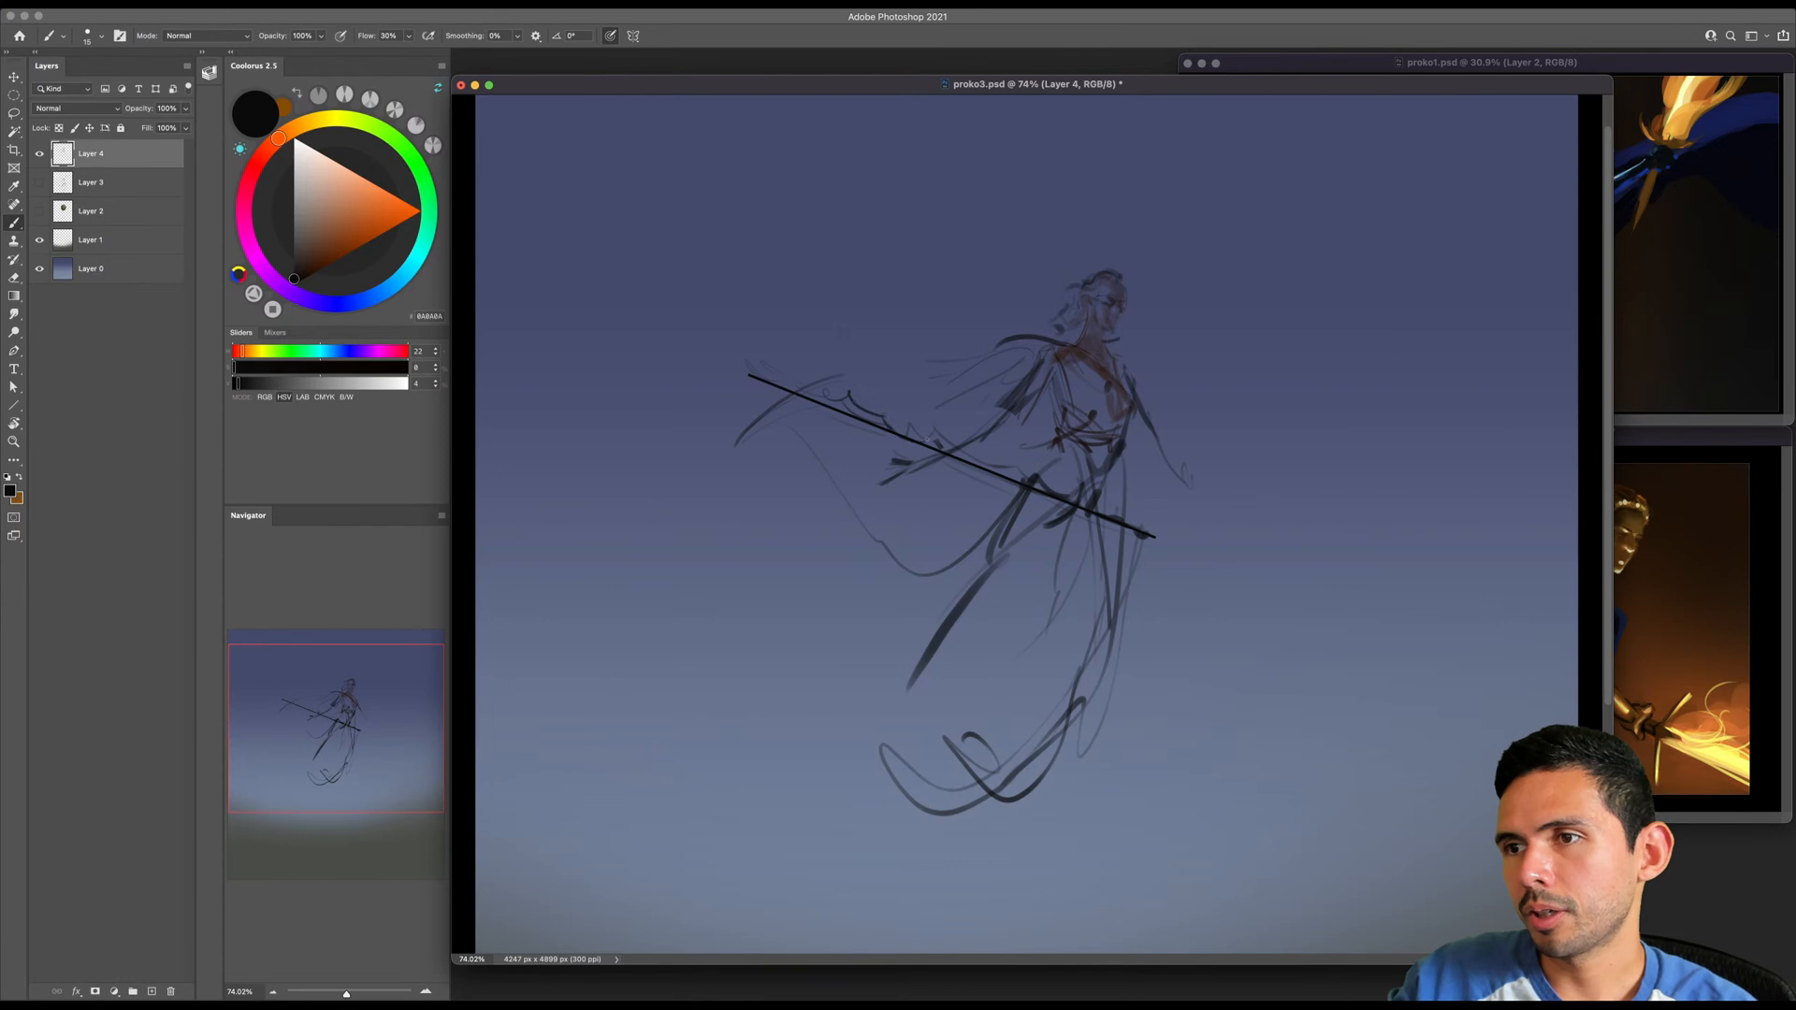
- Extend the billowing cape's outer tip and lower folds, and draw a curved contour around the front shoulder
{"action": "key", "text": "bracketright"}
{"action": "left_click_drag", "start_coordinate": [755, 425], "coordinate": [703, 464]}
{"action": "mouse_move", "coordinate": [811, 471]}
{"action": "left_mouse_down"}
{"action": "mouse_move", "coordinate": [938, 473]}
{"action": "mouse_move", "coordinate": [842, 550]}
{"action": "left_mouse_up"}
{"action": "mouse_move", "coordinate": [863, 558]}
{"action": "left_mouse_down"}
{"action": "mouse_move", "coordinate": [972, 554]}
{"action": "mouse_move", "coordinate": [952, 595]}
{"action": "left_mouse_up"}
{"action": "key", "text": "bracketleft"}
{"action": "key", "text": "bracketleft"}
{"action": "left_click_drag", "start_coordinate": [1113, 350], "coordinate": [1145, 377]}
{"action": "key", "text": "bracketright"}
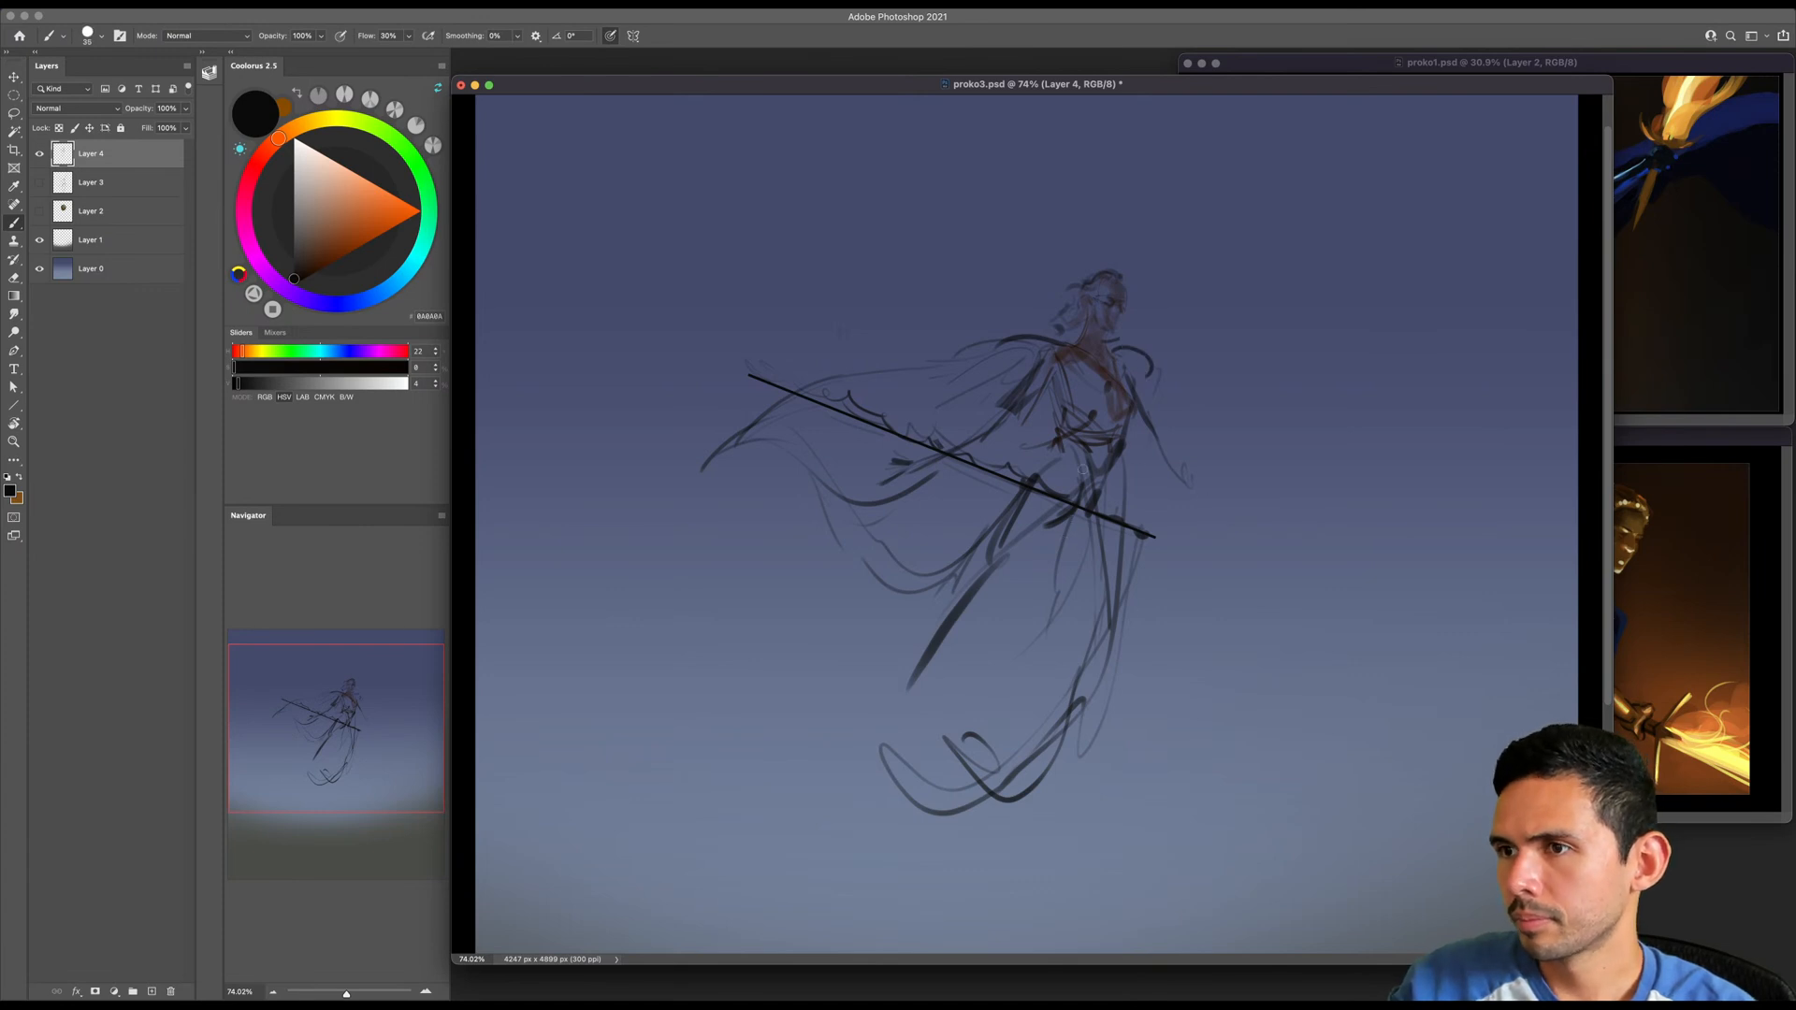
- Sketch sweeping folds across the skirt and outline its trailing hem as a wavy edge blown out behind the legs
{"action": "left_click_drag", "start_coordinate": [1102, 521], "coordinate": [1117, 623]}
{"action": "mouse_move", "coordinate": [1094, 538]}
{"action": "left_mouse_down"}
{"action": "mouse_move", "coordinate": [1001, 646]}
{"action": "mouse_move", "coordinate": [1004, 599]}
{"action": "mouse_move", "coordinate": [1055, 658]}
{"action": "mouse_move", "coordinate": [963, 711]}
{"action": "left_mouse_up"}
{"action": "key", "text": "super+z"}
{"action": "key", "text": "bracketleft"}
{"action": "key", "text": "bracketright"}
{"action": "left_click_drag", "start_coordinate": [1010, 602], "coordinate": [853, 655]}
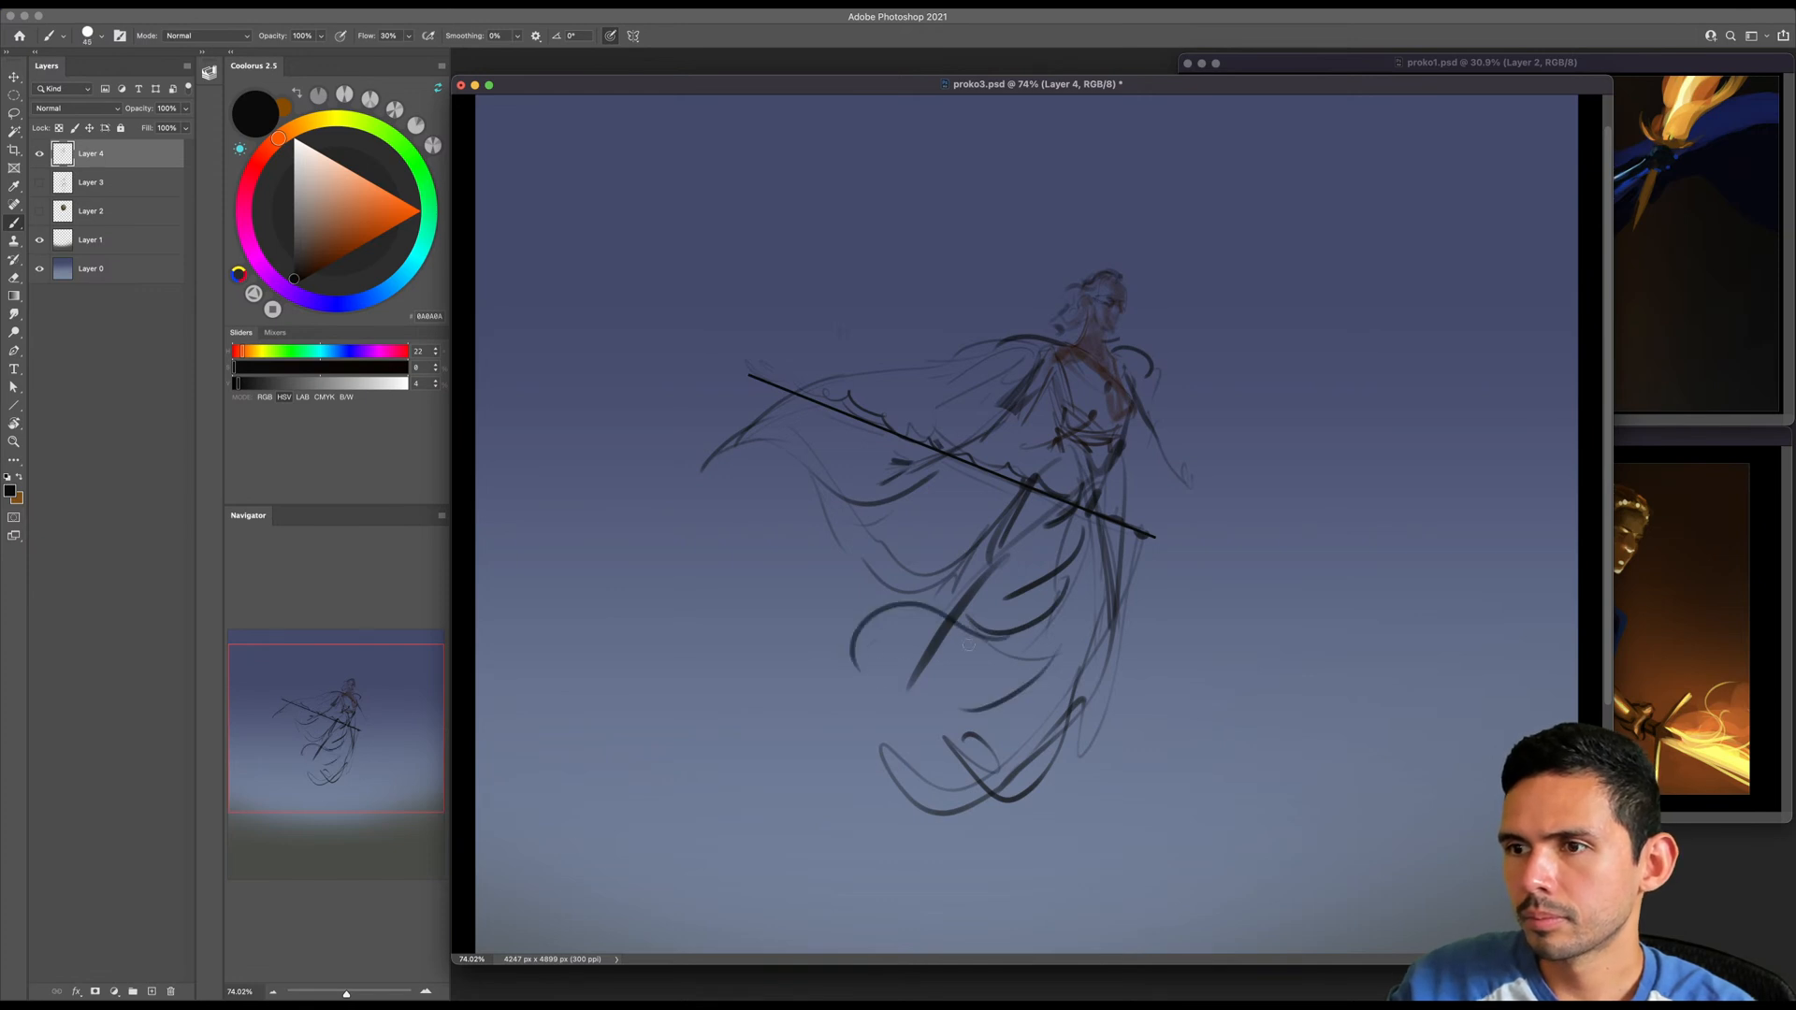
{"action": "mouse_move", "coordinate": [973, 626]}
{"action": "left_mouse_down"}
{"action": "mouse_move", "coordinate": [842, 633]}
{"action": "mouse_move", "coordinate": [808, 712]}
{"action": "mouse_move", "coordinate": [914, 808]}
{"action": "left_mouse_up"}
{"action": "mouse_move", "coordinate": [934, 771]}
{"action": "left_mouse_down"}
{"action": "mouse_move", "coordinate": [979, 793]}
{"action": "mouse_move", "coordinate": [1059, 685]}
{"action": "left_mouse_up"}
{"action": "mouse_move", "coordinate": [909, 614]}
{"action": "left_mouse_down"}
{"action": "mouse_move", "coordinate": [1006, 640]}
{"action": "mouse_move", "coordinate": [885, 635]}
{"action": "left_mouse_up"}
- Thicken the leg lines down to a pointed foot and add darker folds from the waist over the hips
{"action": "key", "text": "bracketleft"}
{"action": "key", "text": "bracketleft"}
{"action": "mouse_move", "coordinate": [1088, 520]}
{"action": "left_mouse_down"}
{"action": "mouse_move", "coordinate": [1117, 668]}
{"action": "mouse_move", "coordinate": [1012, 778]}
{"action": "mouse_move", "coordinate": [989, 845]}
{"action": "left_mouse_up"}
{"action": "left_click_drag", "start_coordinate": [1093, 528], "coordinate": [1099, 581]}
{"action": "mouse_move", "coordinate": [1094, 684]}
{"action": "left_mouse_down"}
{"action": "mouse_move", "coordinate": [1050, 777]}
{"action": "mouse_move", "coordinate": [1014, 795]}
{"action": "left_mouse_up"}
{"action": "mouse_move", "coordinate": [1061, 449]}
{"action": "left_mouse_down"}
{"action": "mouse_move", "coordinate": [1016, 512]}
{"action": "mouse_move", "coordinate": [1007, 592]}
{"action": "left_mouse_up"}
{"action": "left_click_drag", "start_coordinate": [1025, 538], "coordinate": [1012, 584]}
{"action": "left_click_drag", "start_coordinate": [1121, 449], "coordinate": [1113, 578]}
{"action": "left_click_drag", "start_coordinate": [1122, 483], "coordinate": [1126, 612]}
- Shade the torso from chest to waist with a much larger soft brush
{"action": "key", "text": "bracketleft"}
{"action": "key", "text": "bracketleft"}
{"action": "key", "text": "bracketleft"}
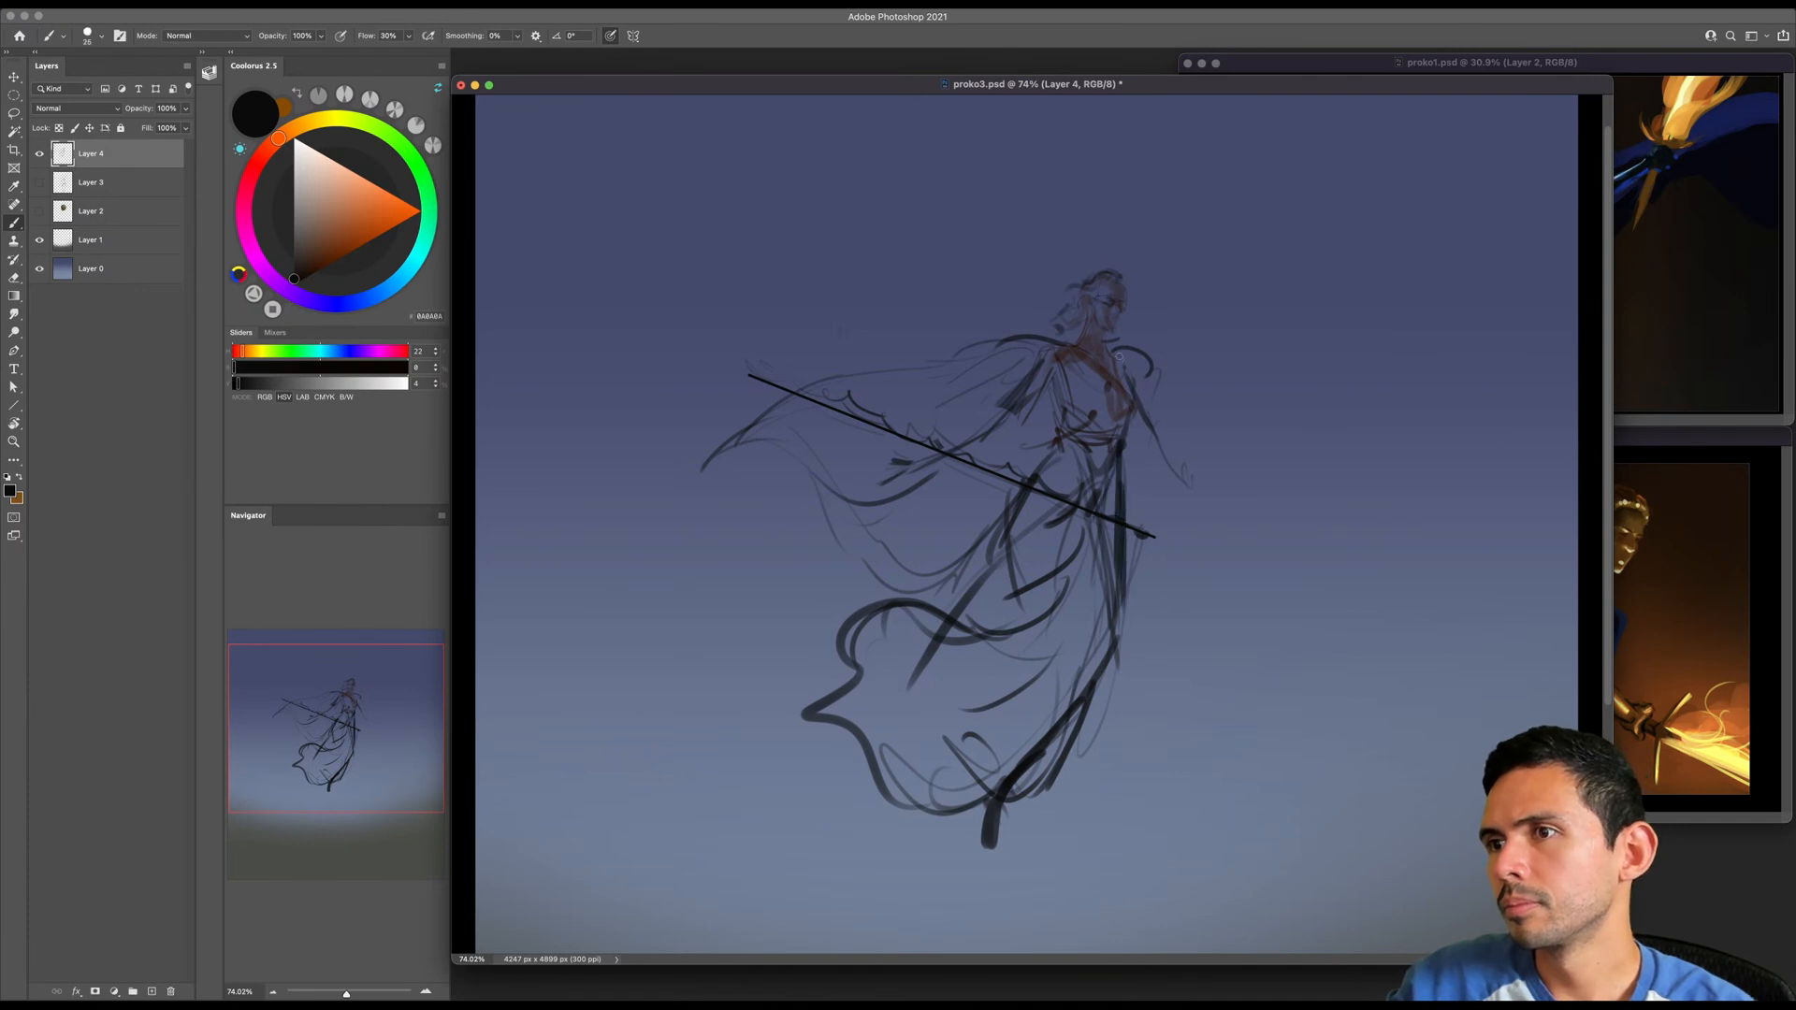
{"action": "key", "text": "bracketright"}
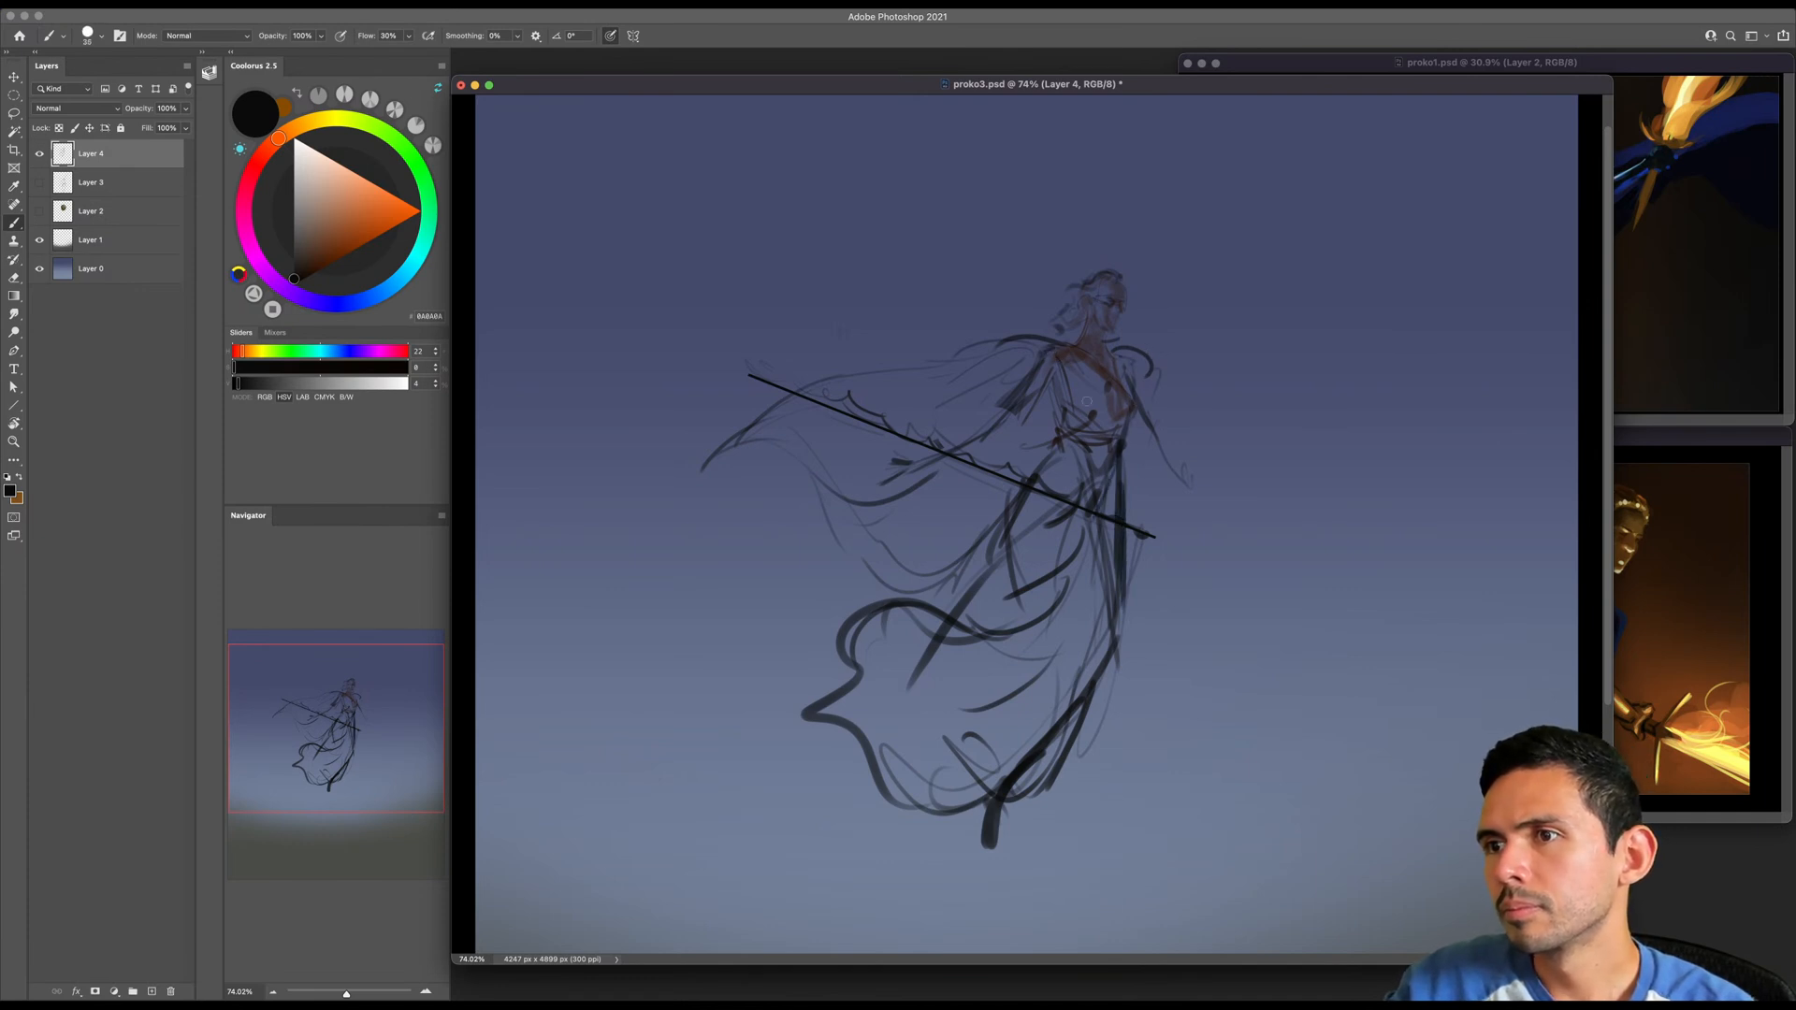
{"action": "key", "text": "bracketright"}
{"action": "key", "text": "bracketright"}
{"action": "key", "text": "bracketright"}
{"action": "key", "text": "bracketright"}
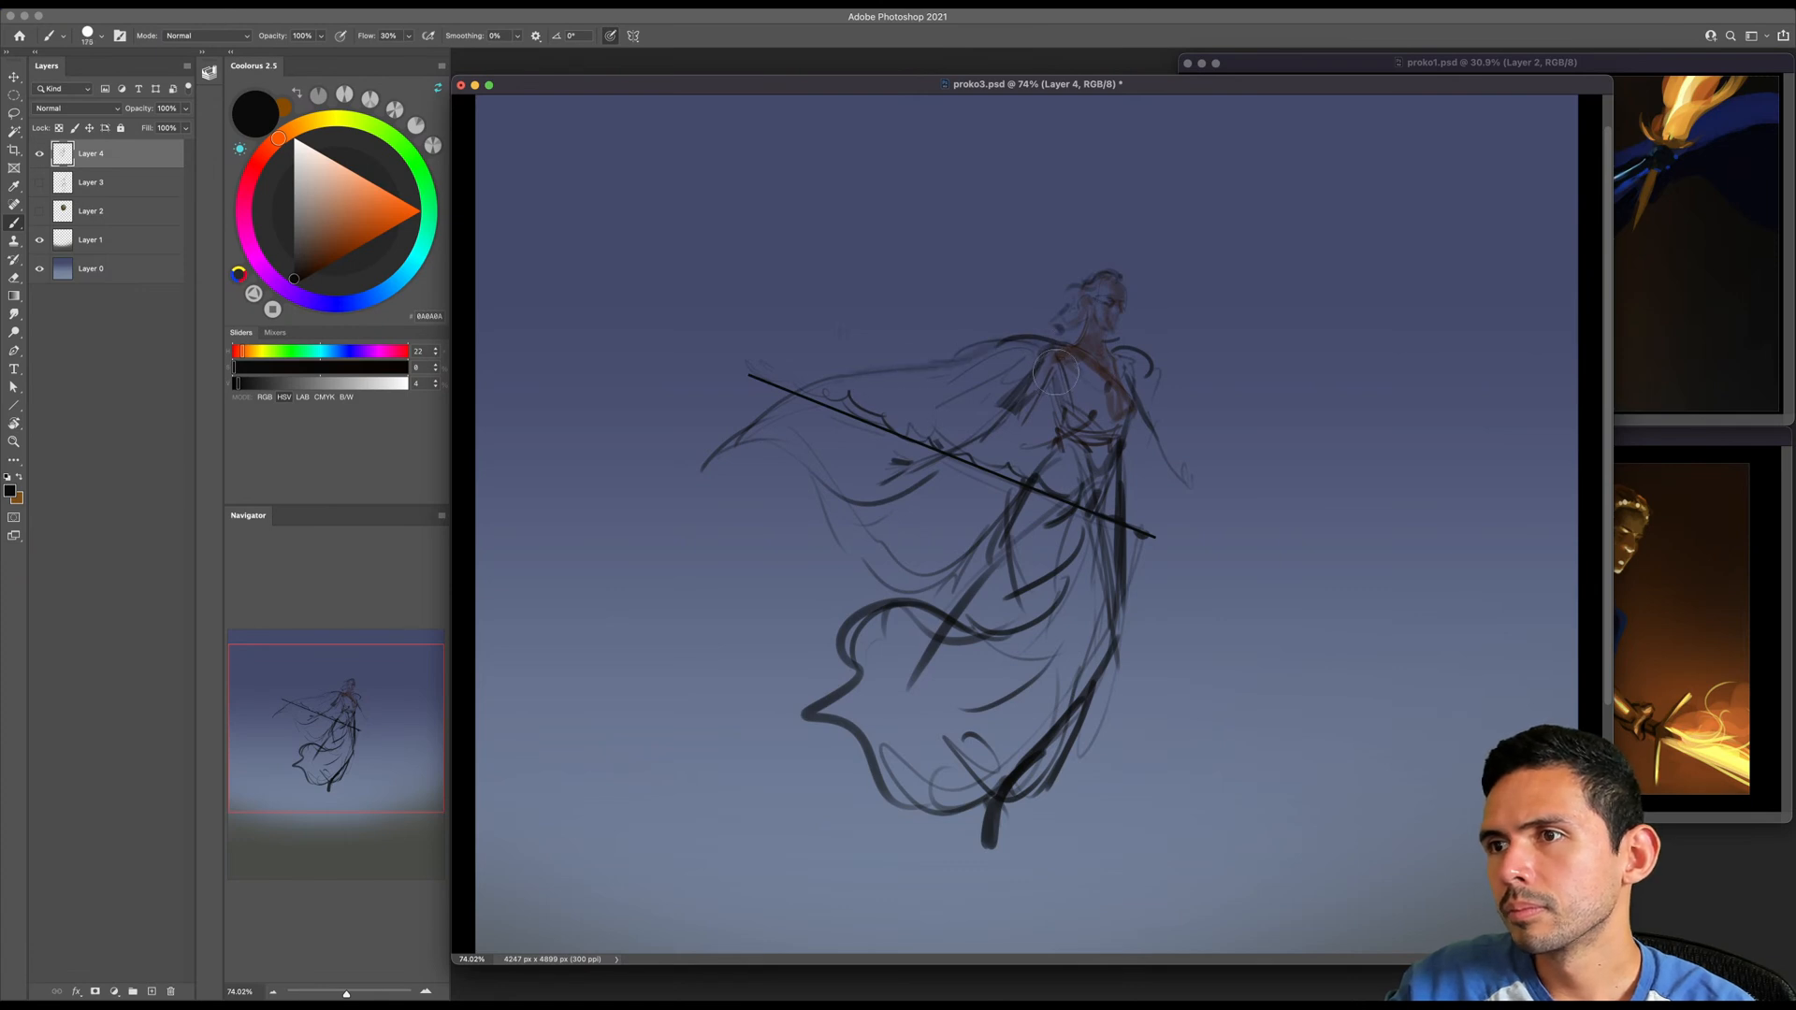
{"action": "key", "text": "bracketright"}
{"action": "key", "text": "bracketright"}
{"action": "key", "text": "bracketright"}
{"action": "key", "text": "bracketright"}
{"action": "mouse_move", "coordinate": [1071, 363]}
{"action": "left_mouse_down"}
{"action": "mouse_move", "coordinate": [1114, 386]}
{"action": "mouse_move", "coordinate": [1055, 449]}
{"action": "mouse_move", "coordinate": [1100, 481]}
{"action": "left_mouse_up"}
- Flip the figure sketch horizontally, then enlarge and position it near the middle of the canvas
{"action": "key", "text": "z"}
{"action": "left_click_drag", "start_coordinate": [1118, 416], "coordinate": [1104, 456]}
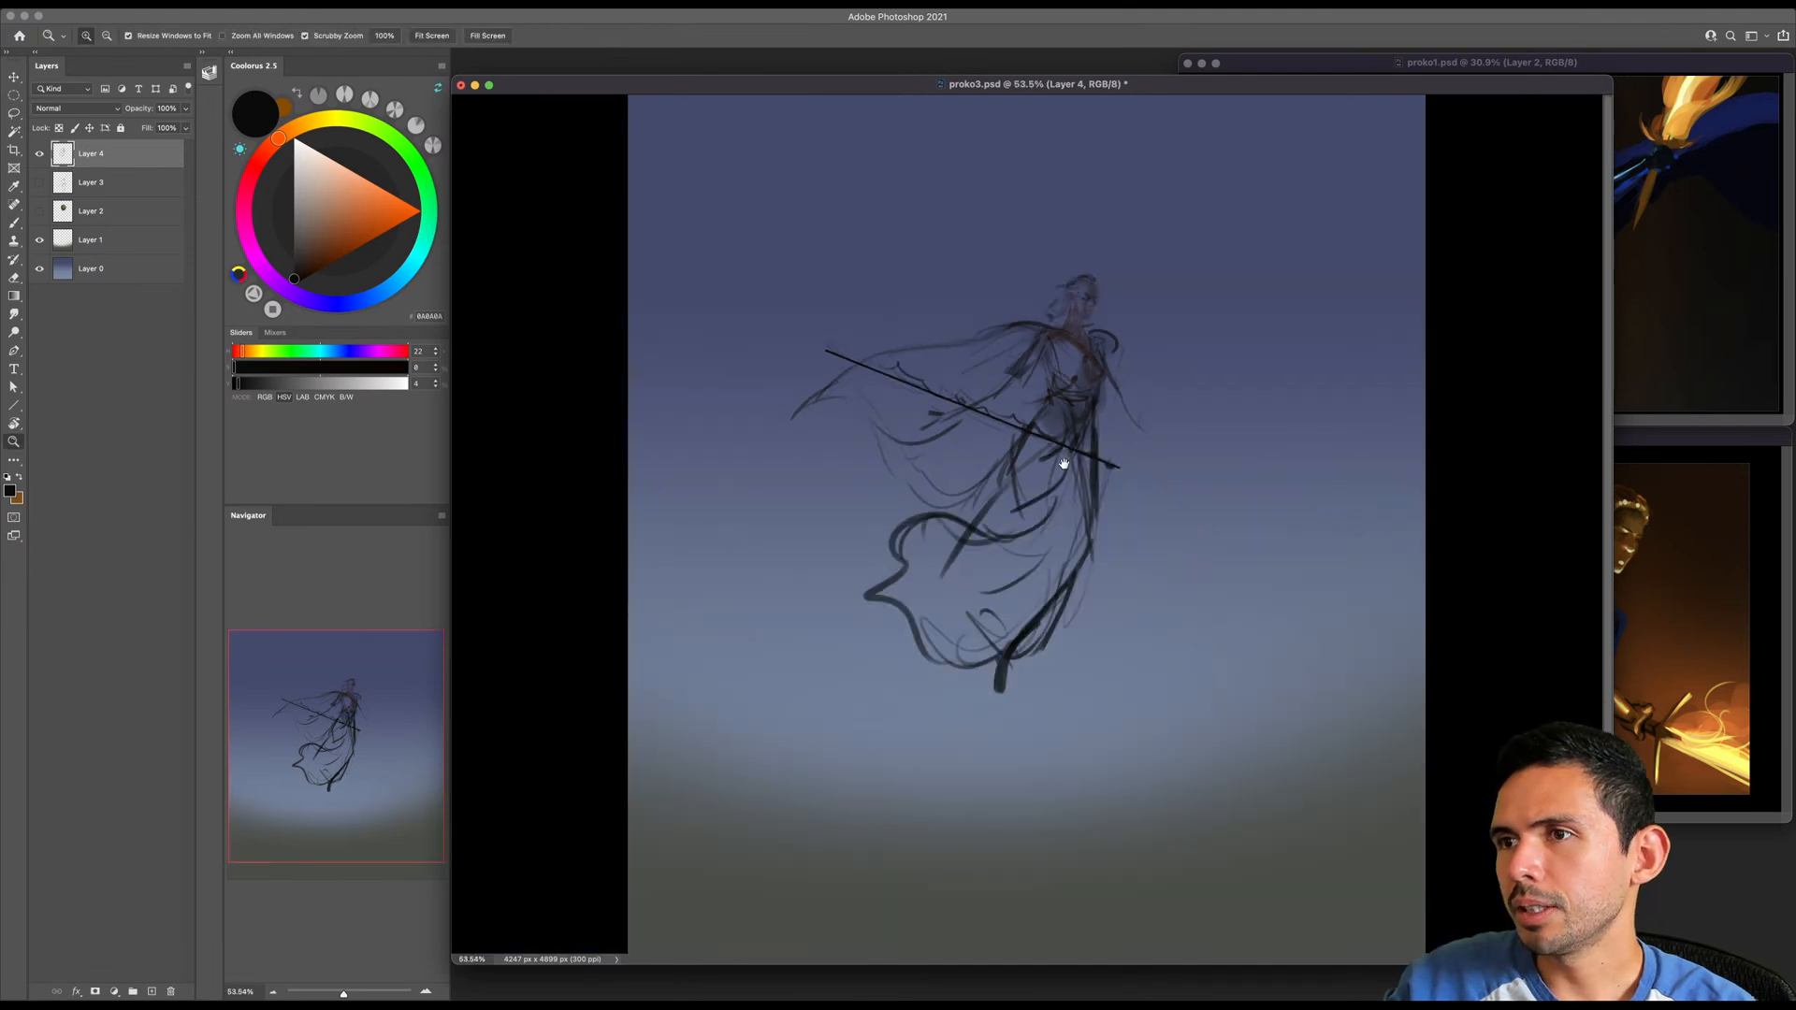
{"action": "key", "text": "ctrl+t"}
{"action": "right_click", "coordinate": [1040, 419]}
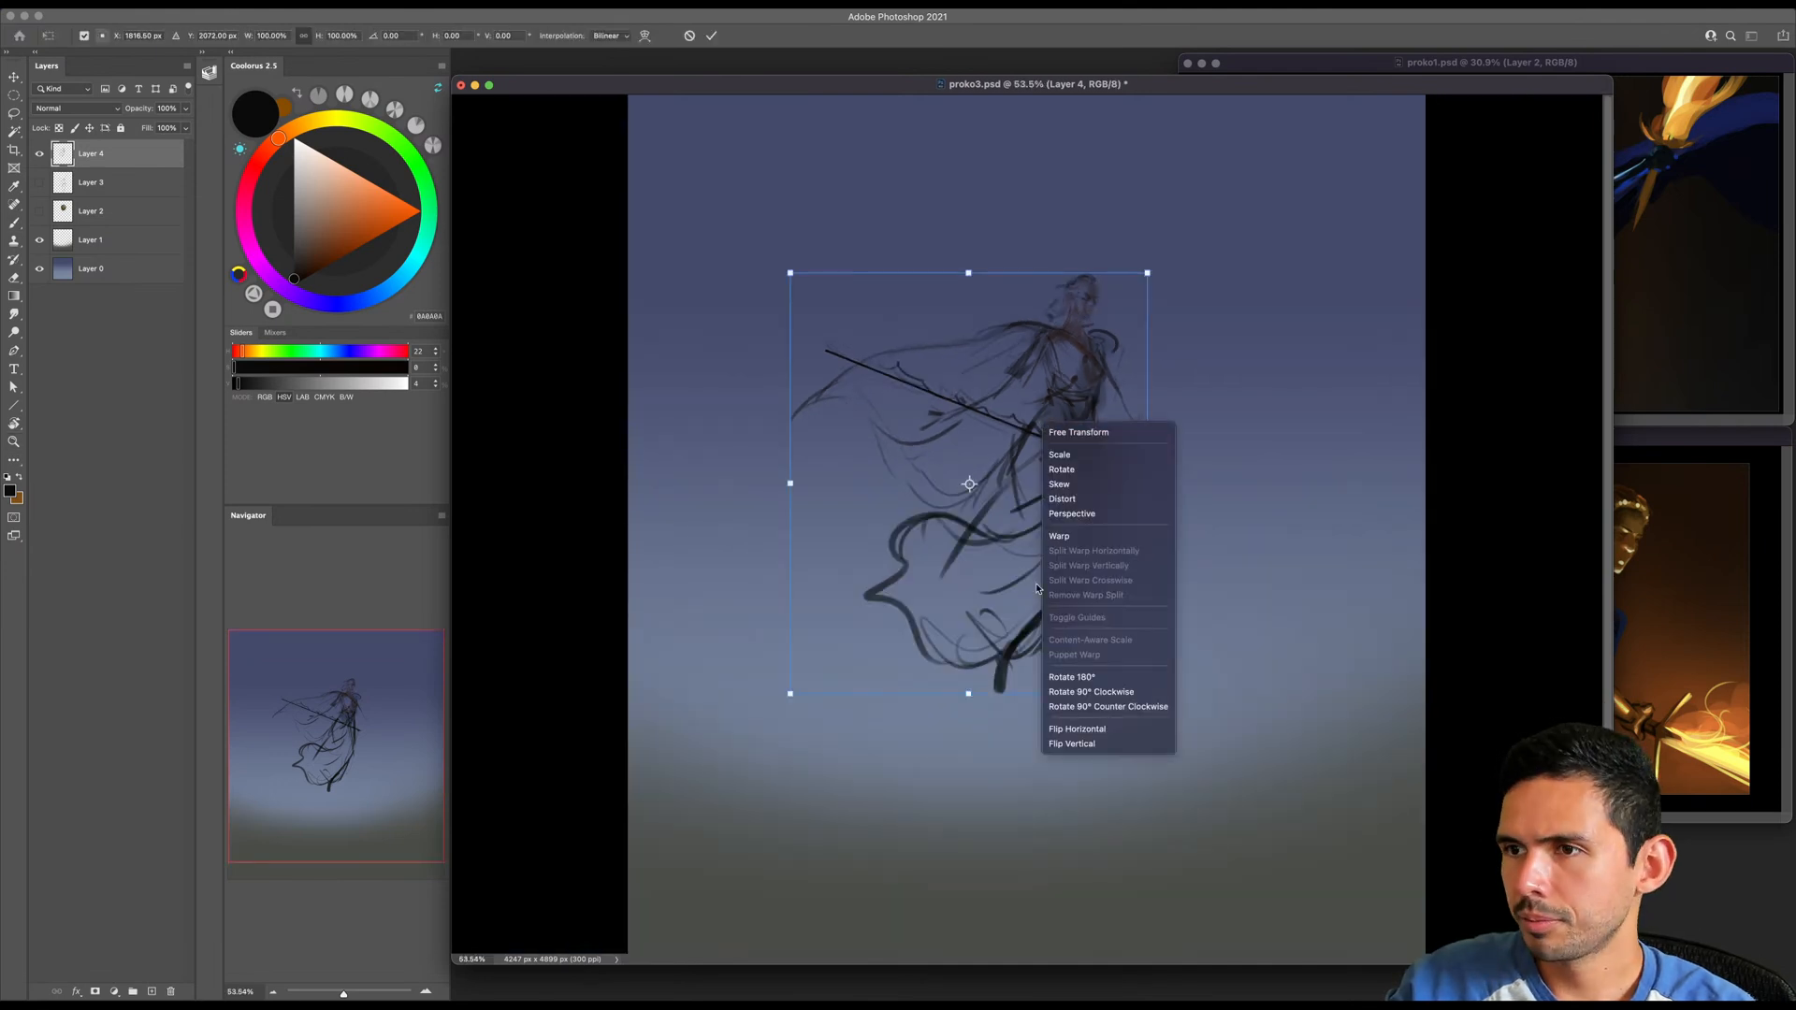
{"action": "left_click", "coordinate": [1061, 728]}
{"action": "left_click_drag", "start_coordinate": [790, 693], "coordinate": [878, 675]}
{"action": "key", "text": "Return"}
- Zoom out the proko1.psd reference to show more of the winged warrior
{"action": "key", "text": "z"}
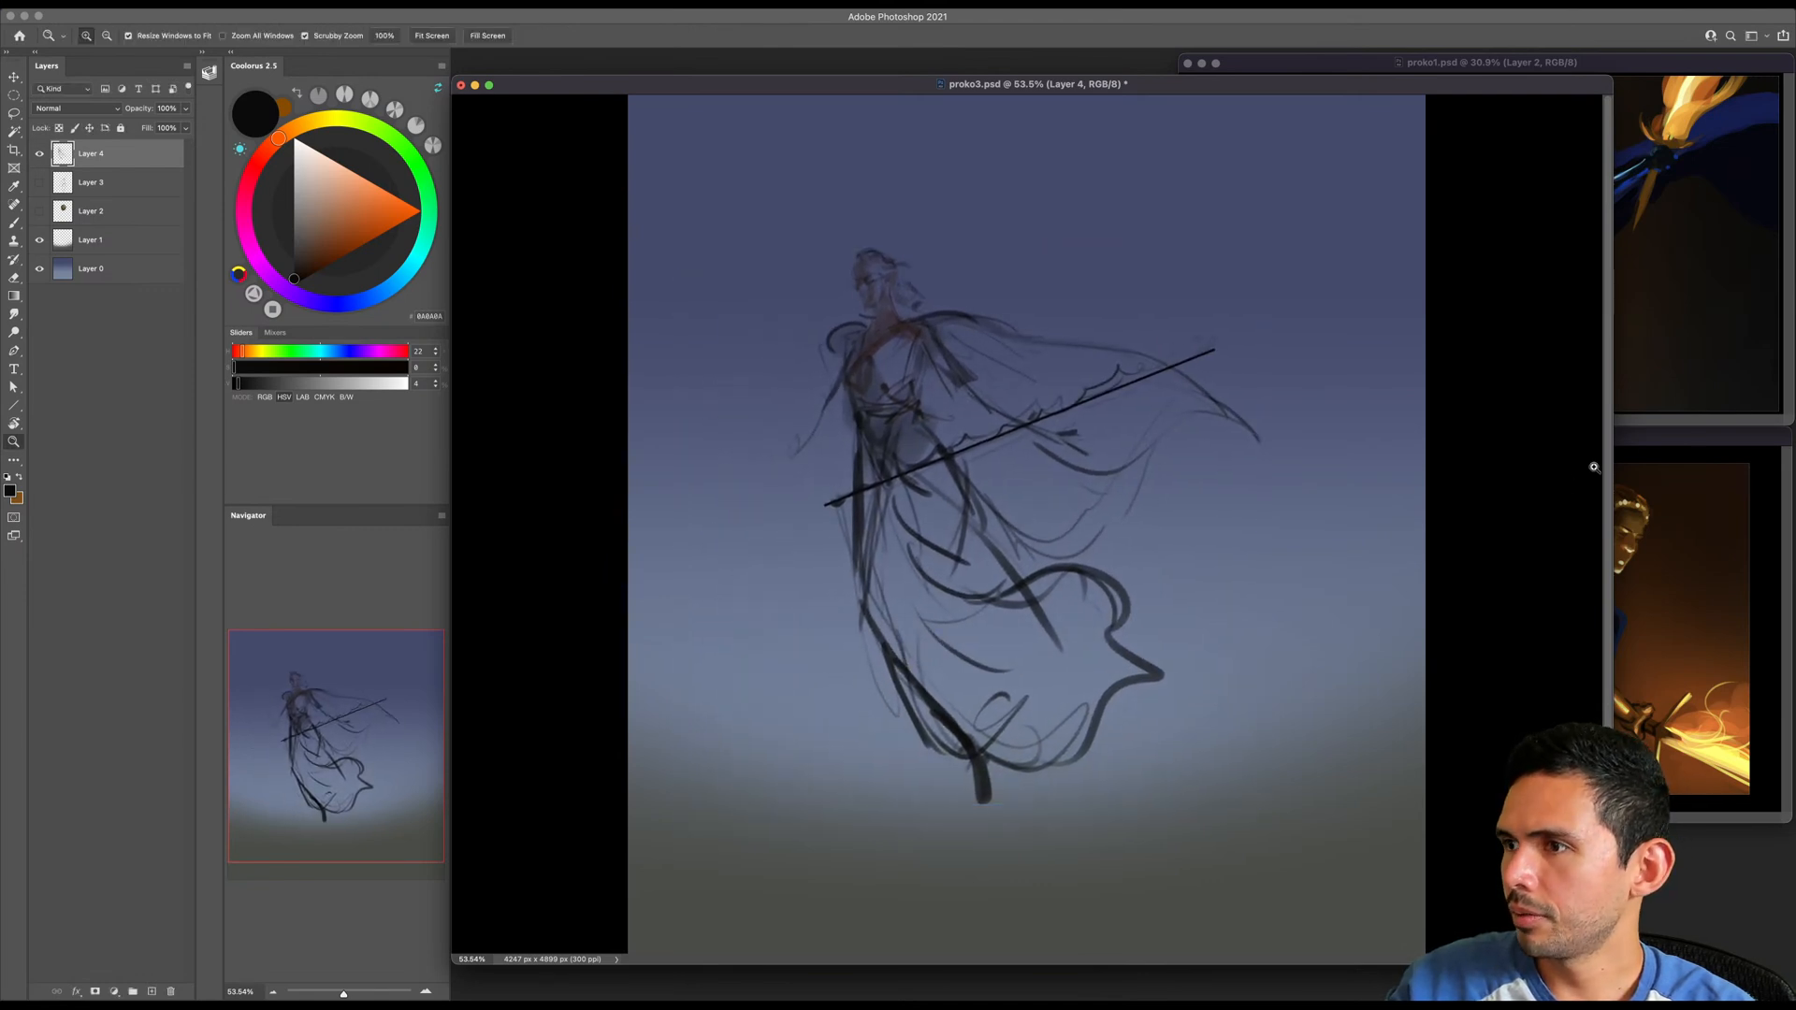
{"action": "left_click", "coordinate": [1637, 468]}
{"action": "left_click", "coordinate": [1667, 353]}
{"action": "left_click_drag", "start_coordinate": [1675, 340], "coordinate": [1650, 349]}
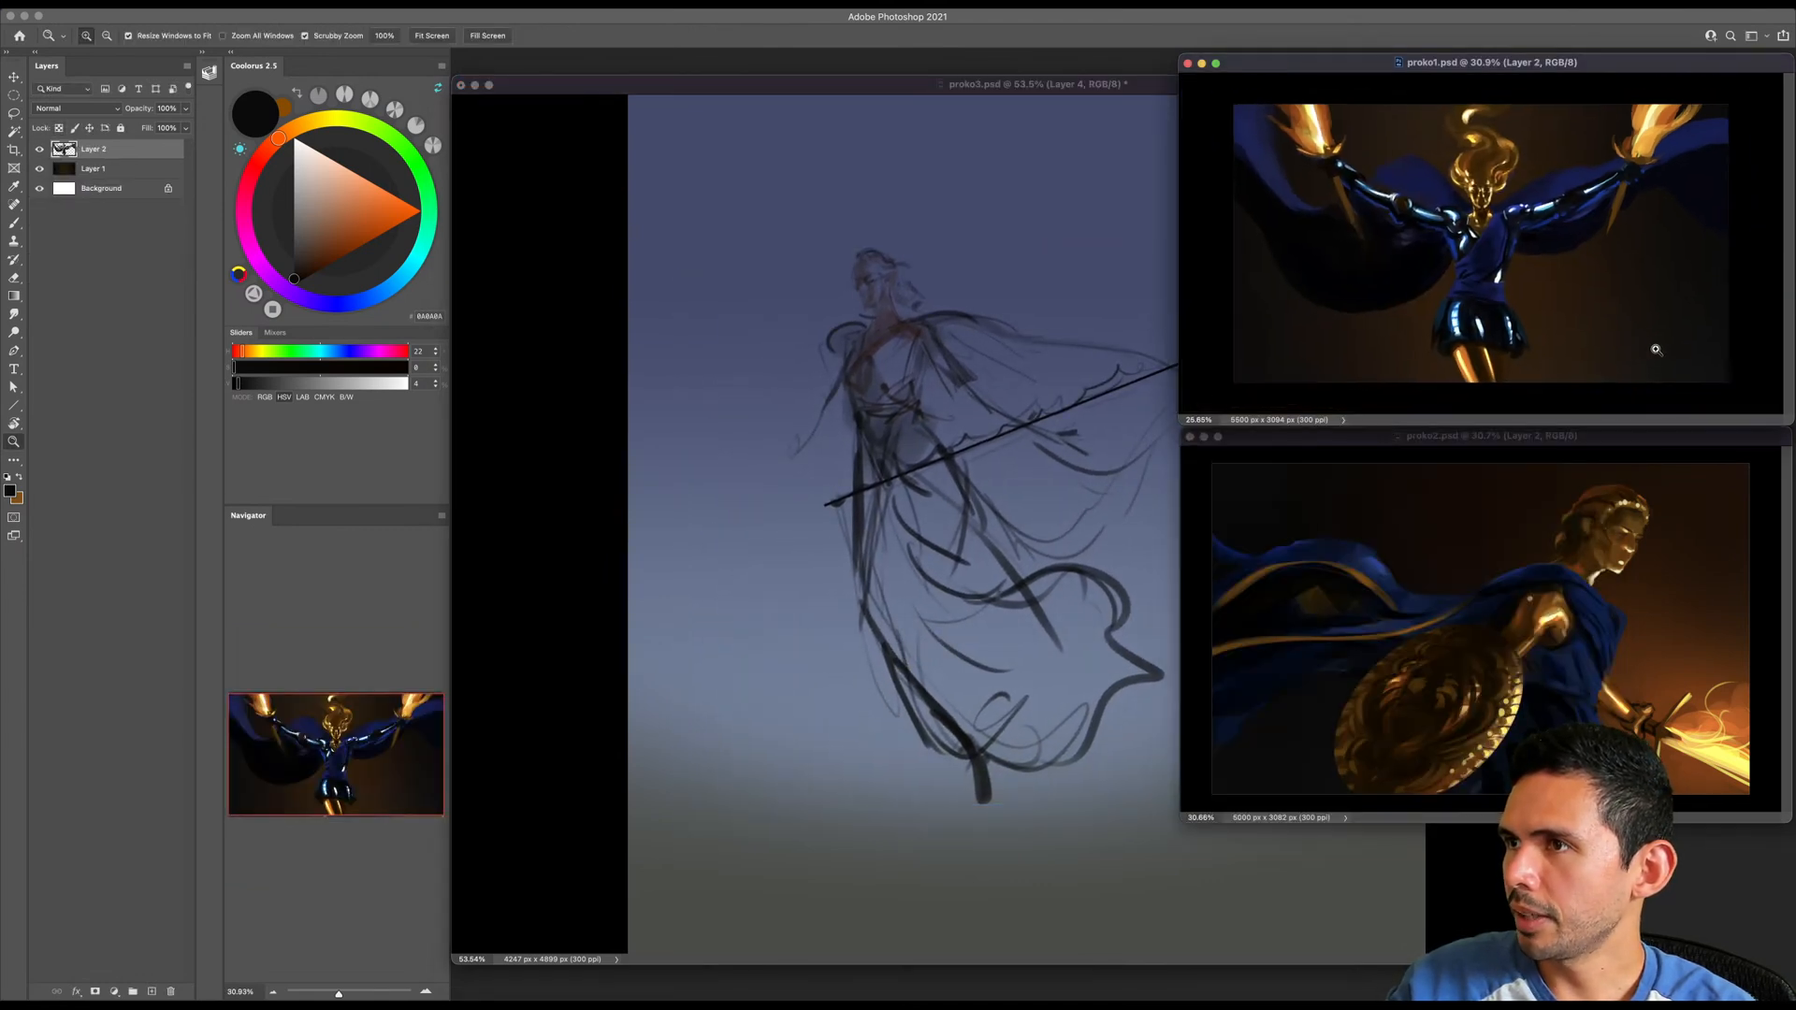
- Return to proko3.psd, shade the waist darker and erase the curved contour on the front shoulder
{"action": "left_click", "coordinate": [1011, 504]}
{"action": "left_click_drag", "start_coordinate": [1041, 525], "coordinate": [1050, 517]}
{"action": "left_click_drag", "start_coordinate": [940, 428], "coordinate": [1010, 445]}
{"action": "key", "text": "space"}
{"action": "left_click_drag", "start_coordinate": [1010, 445], "coordinate": [983, 498]}
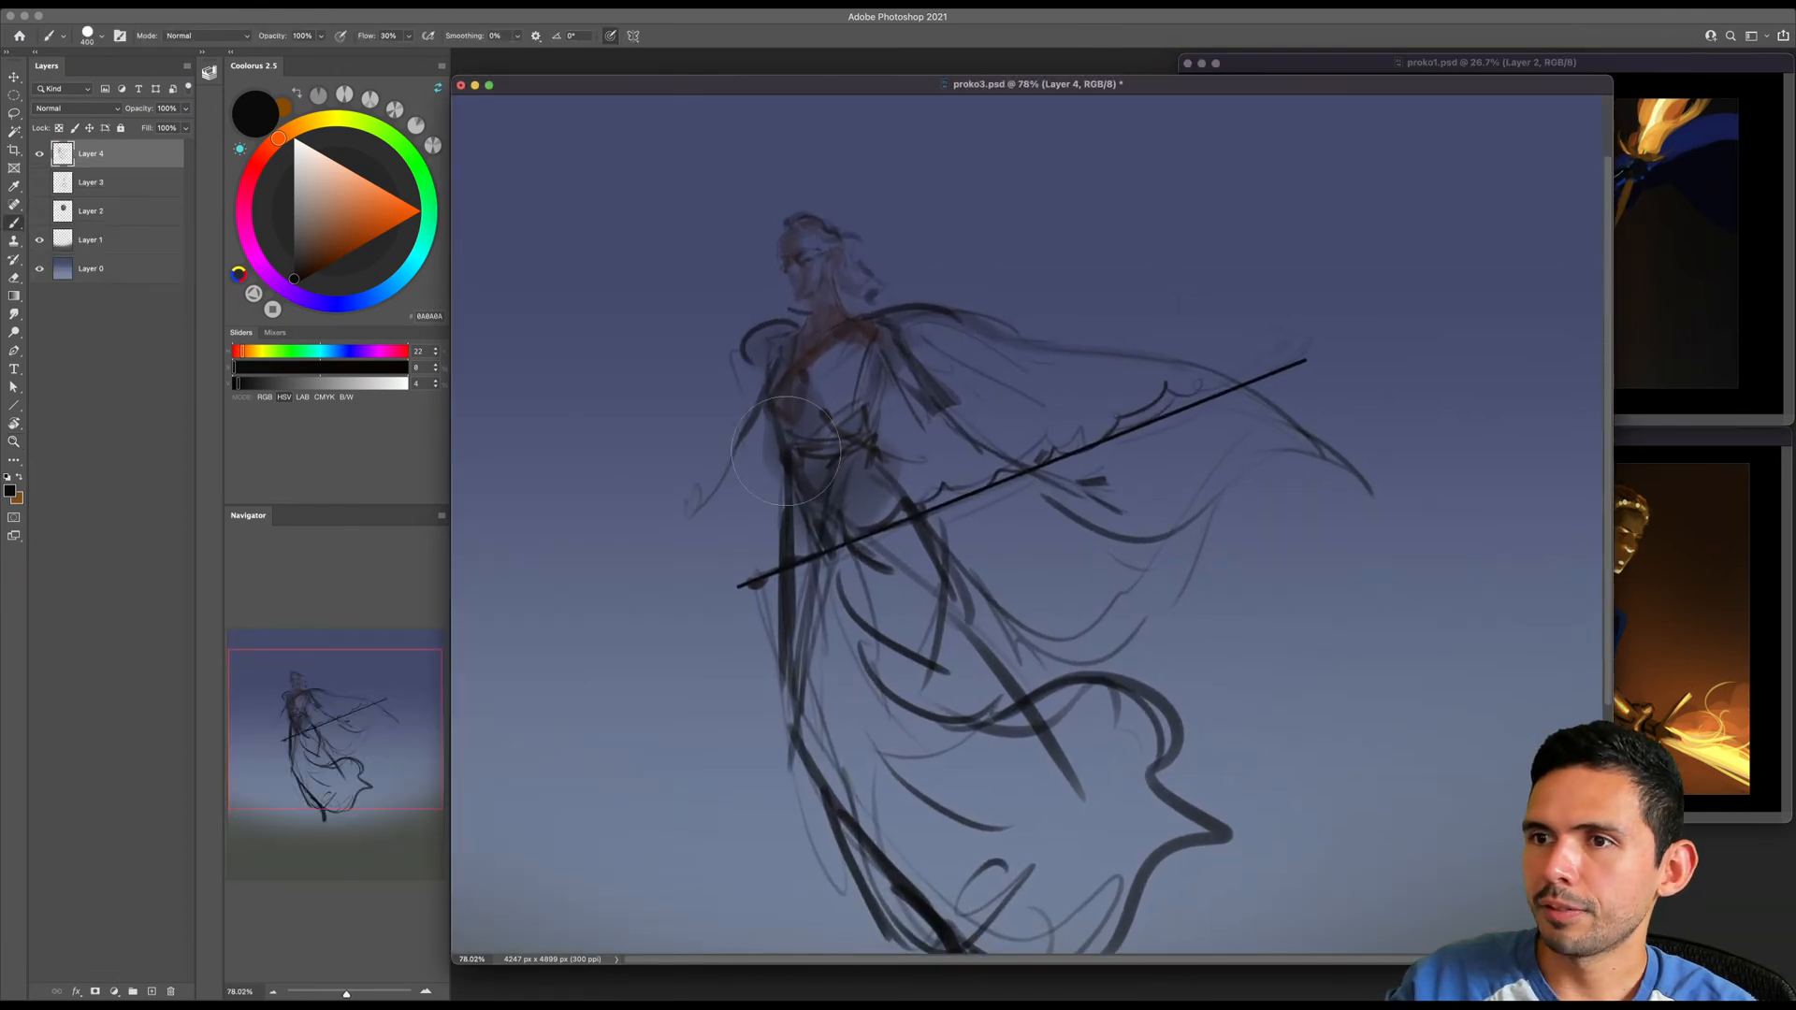
{"action": "key", "text": "e"}
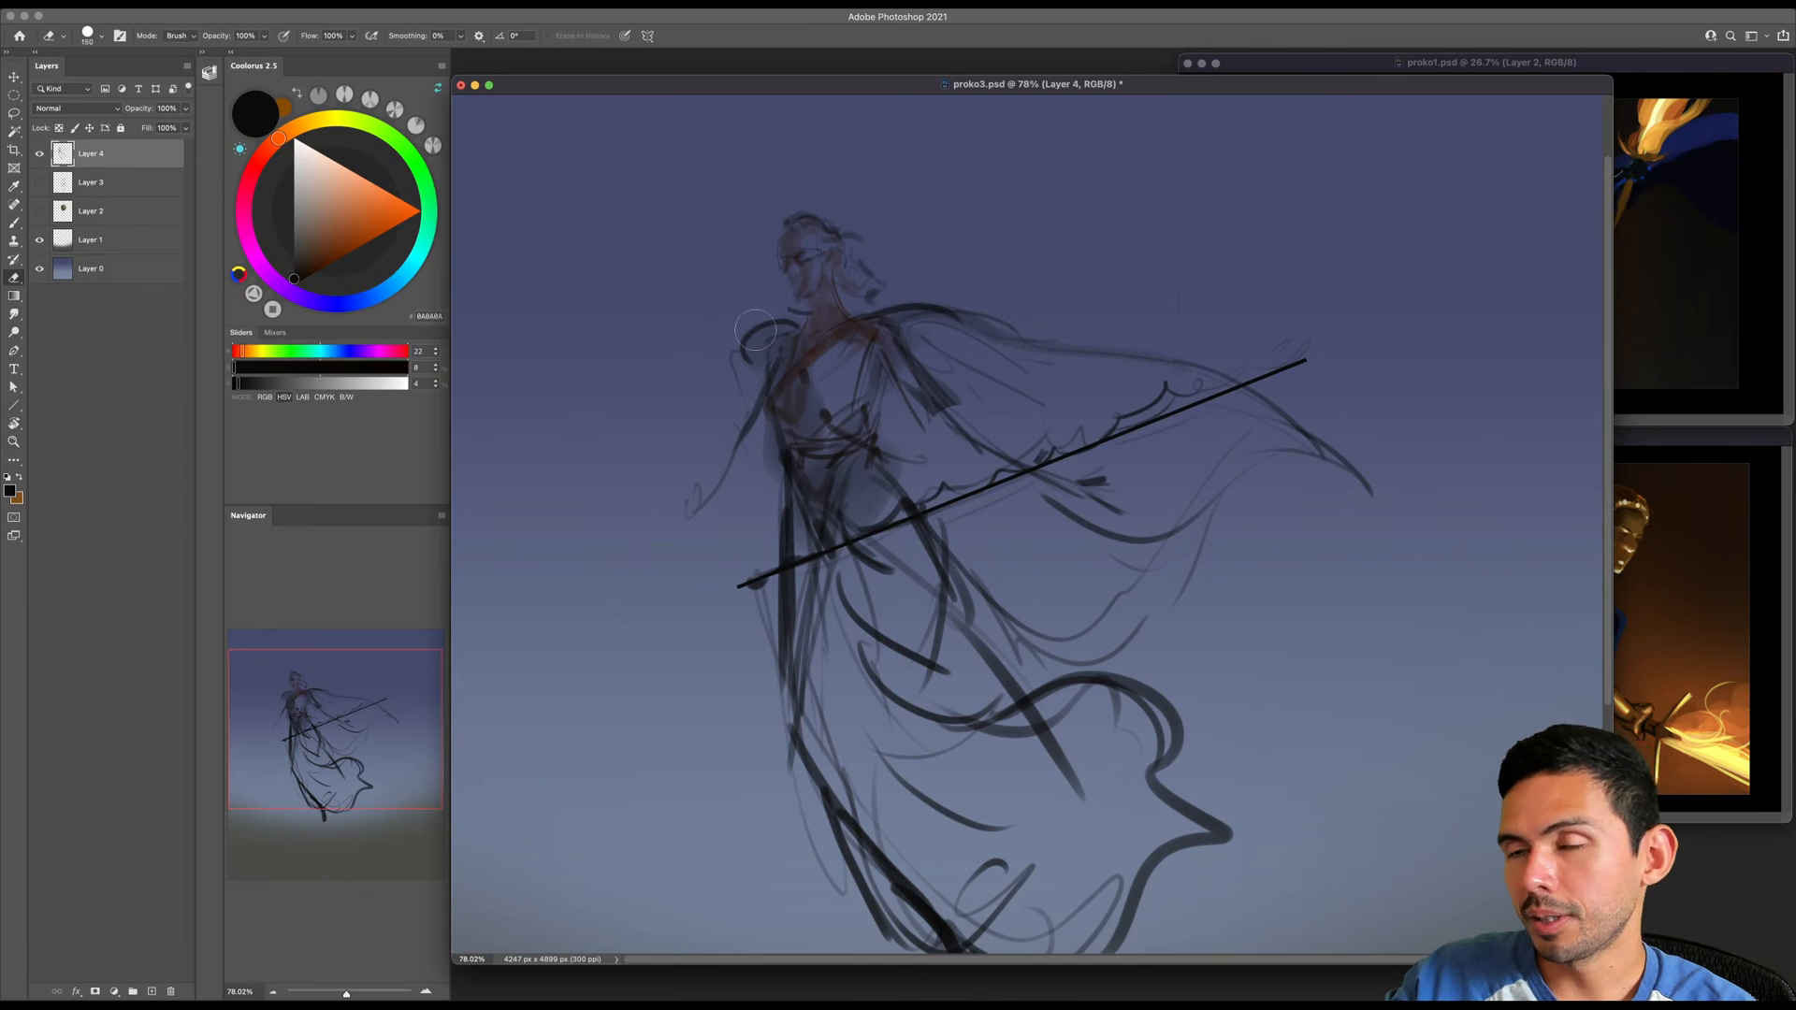
- Redraw the draped neckline from the back shoulder across the chest to the front shoulder with a small brush
{"action": "key", "text": "b"}
{"action": "key", "text": "bracketleft"}
{"action": "key", "text": "bracketleft"}
{"action": "key", "text": "bracketleft"}
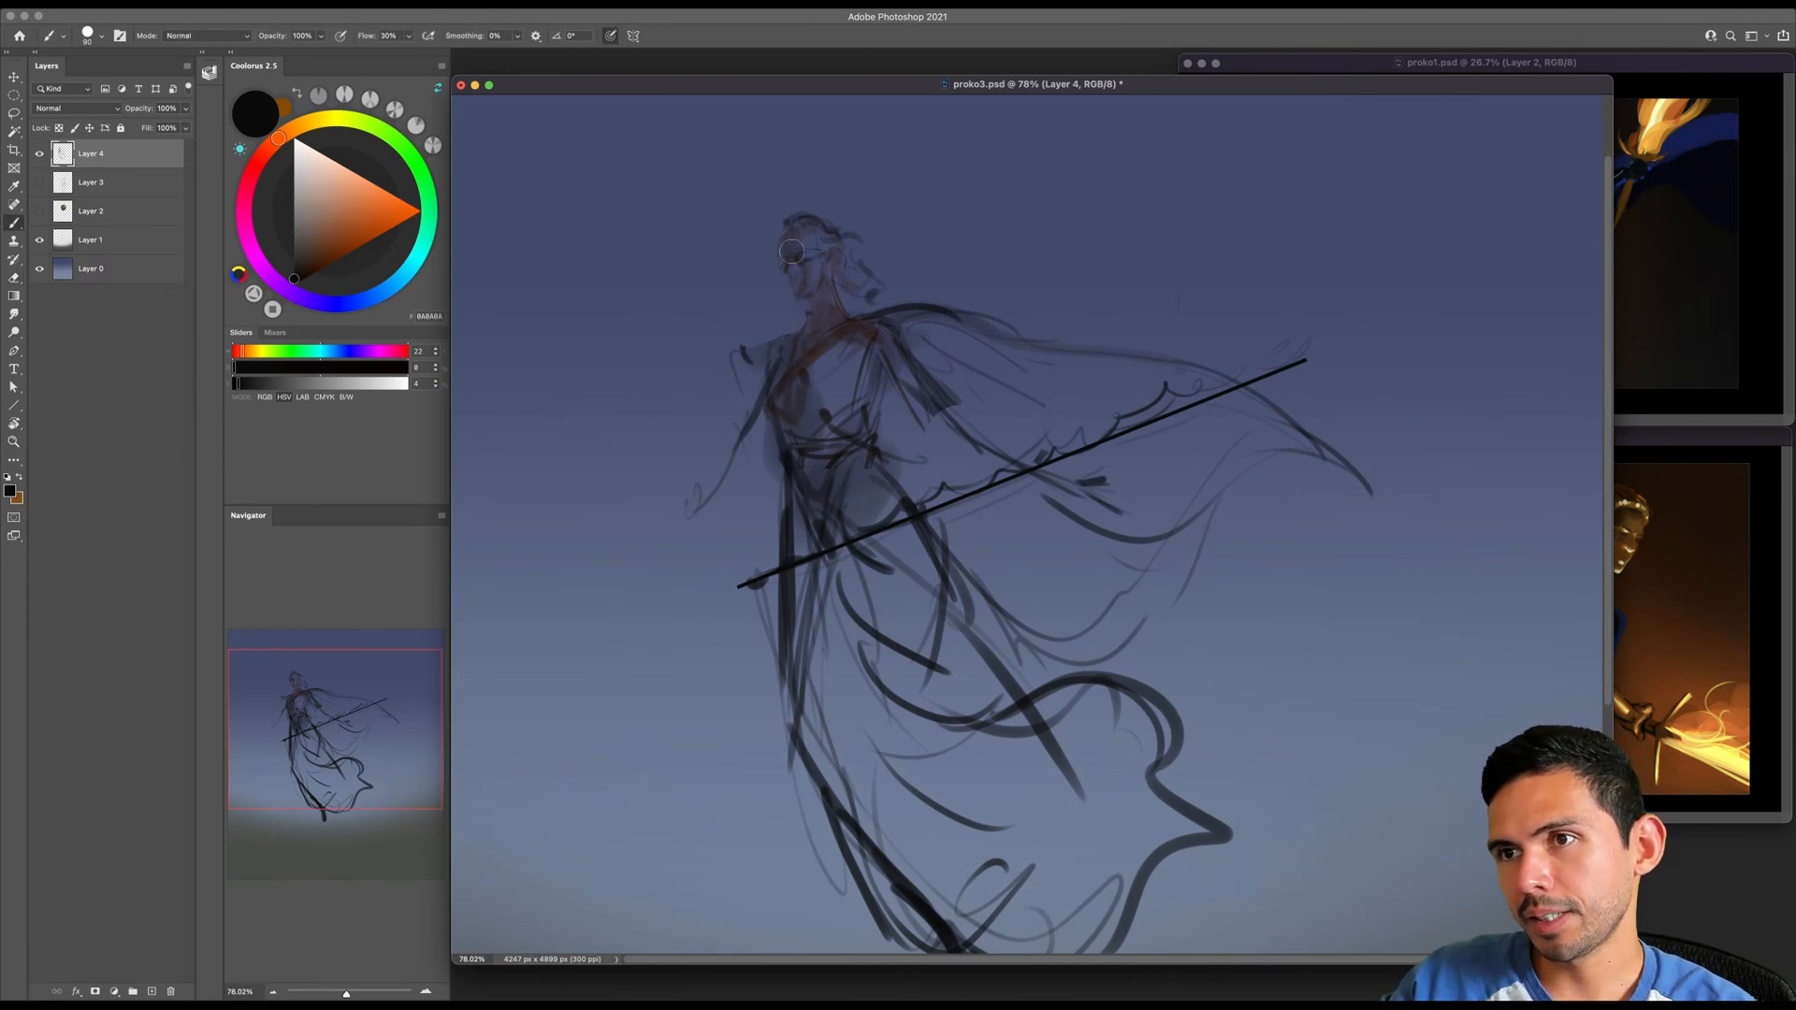
{"action": "key", "text": "bracketleft"}
{"action": "key", "text": "bracketleft"}
{"action": "left_click_drag", "start_coordinate": [850, 329], "coordinate": [829, 369]}
{"action": "mouse_move", "coordinate": [862, 331]}
{"action": "left_mouse_down"}
{"action": "mouse_move", "coordinate": [926, 316]}
{"action": "mouse_move", "coordinate": [900, 312]}
{"action": "mouse_move", "coordinate": [830, 369]}
{"action": "mouse_move", "coordinate": [782, 363]}
{"action": "left_mouse_up"}
{"action": "left_click_drag", "start_coordinate": [756, 340], "coordinate": [780, 347]}
- Darken the cape's upper edge where it leaves the back shoulder and reinforce the belt lines at the waist
{"action": "key", "text": "bracketleft"}
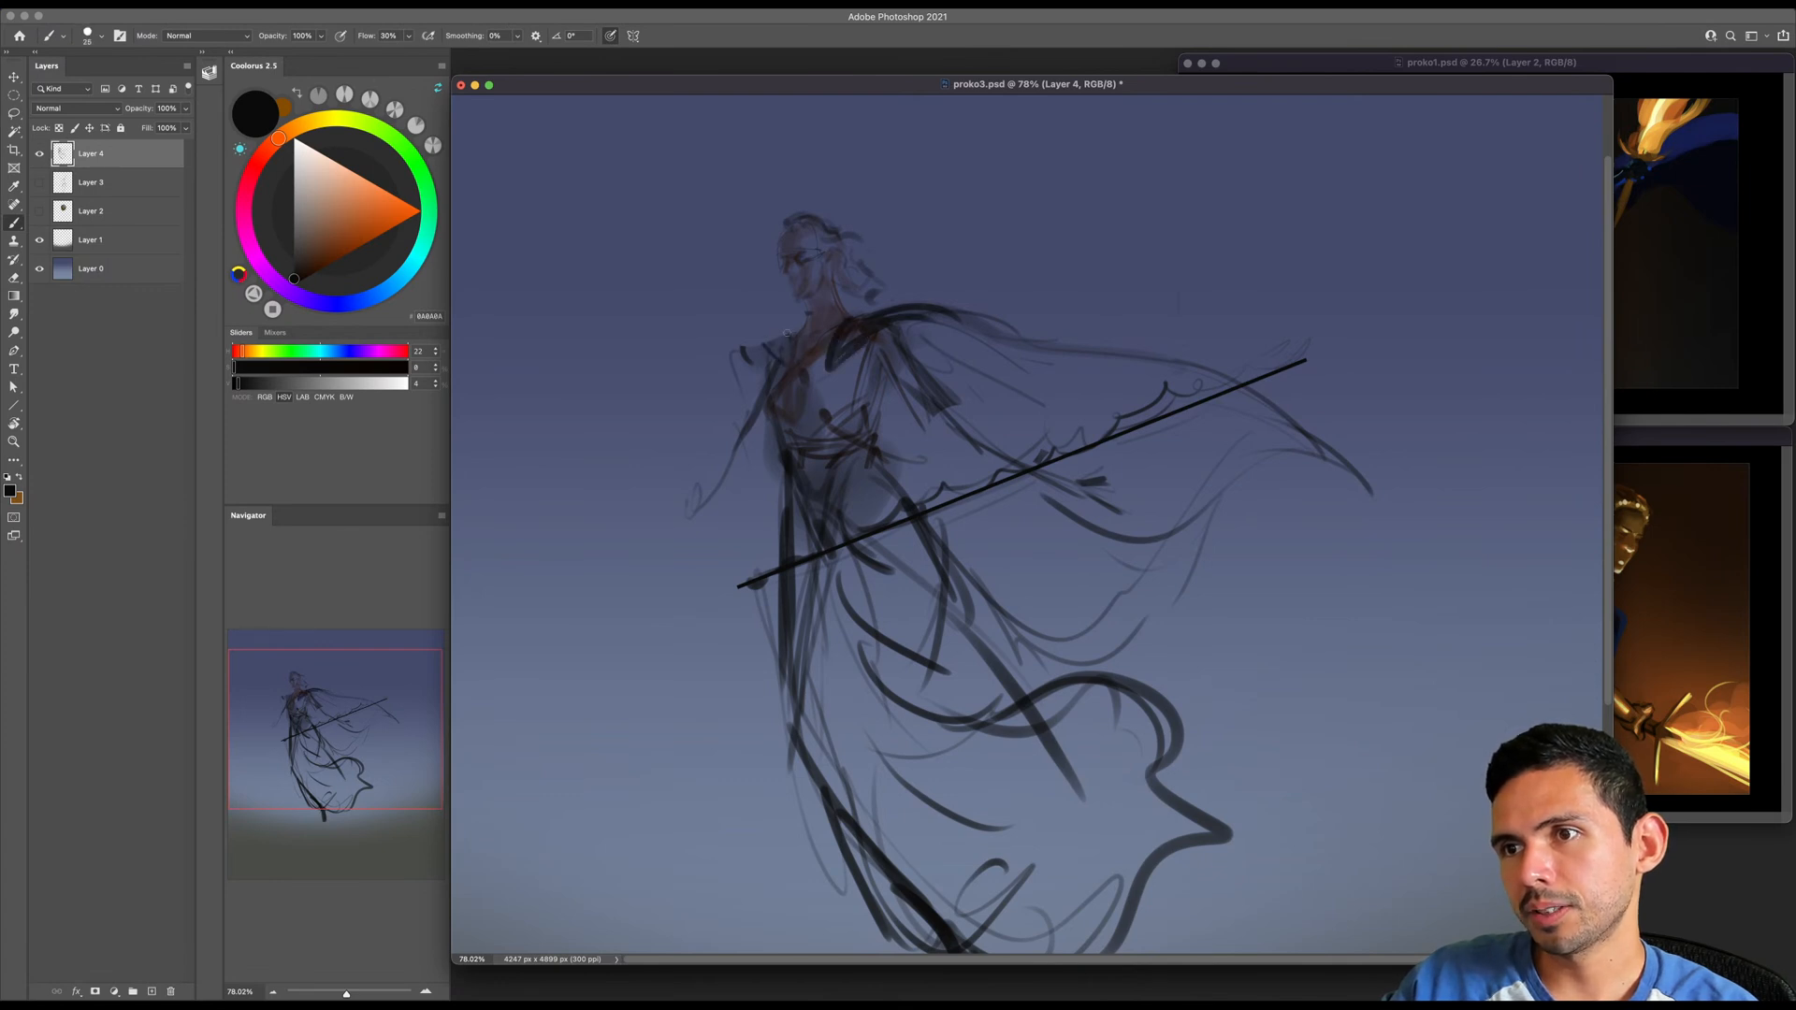
{"action": "key", "text": "bracketright"}
{"action": "key", "text": "bracketright"}
{"action": "key", "text": "bracketright"}
{"action": "left_click_drag", "start_coordinate": [890, 311], "coordinate": [1019, 351]}
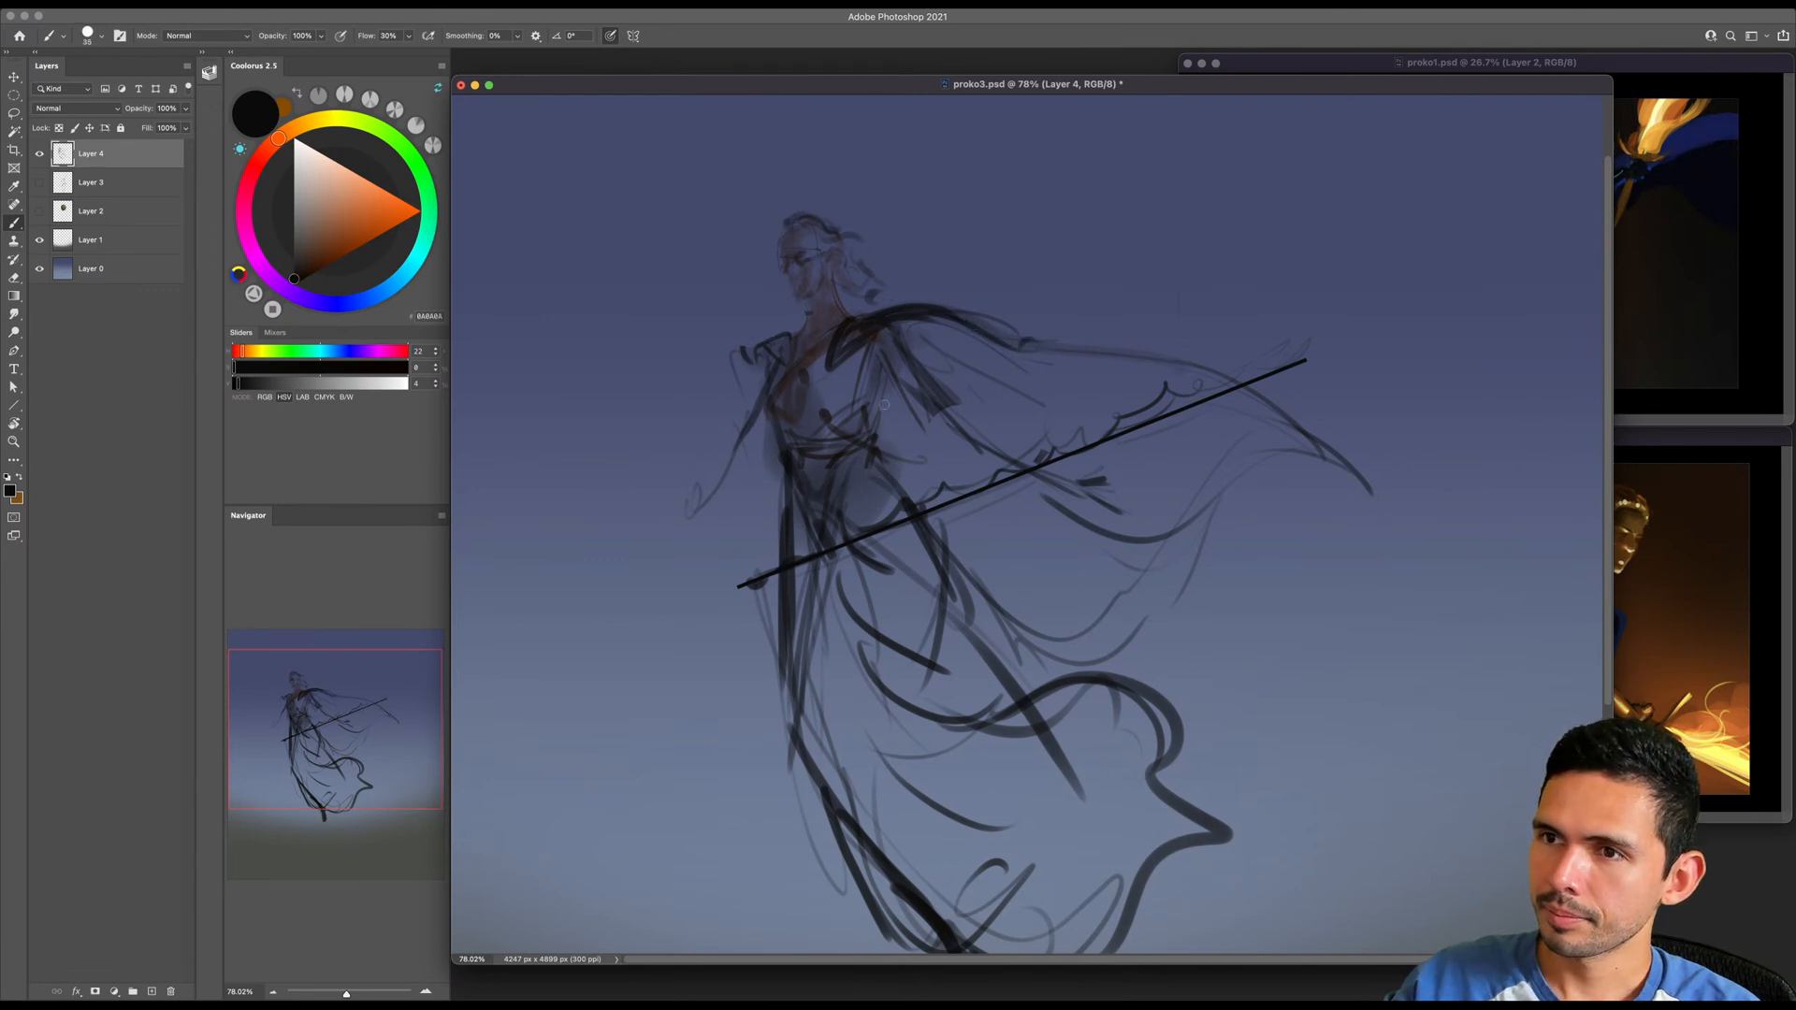
{"action": "key", "text": "bracketright"}
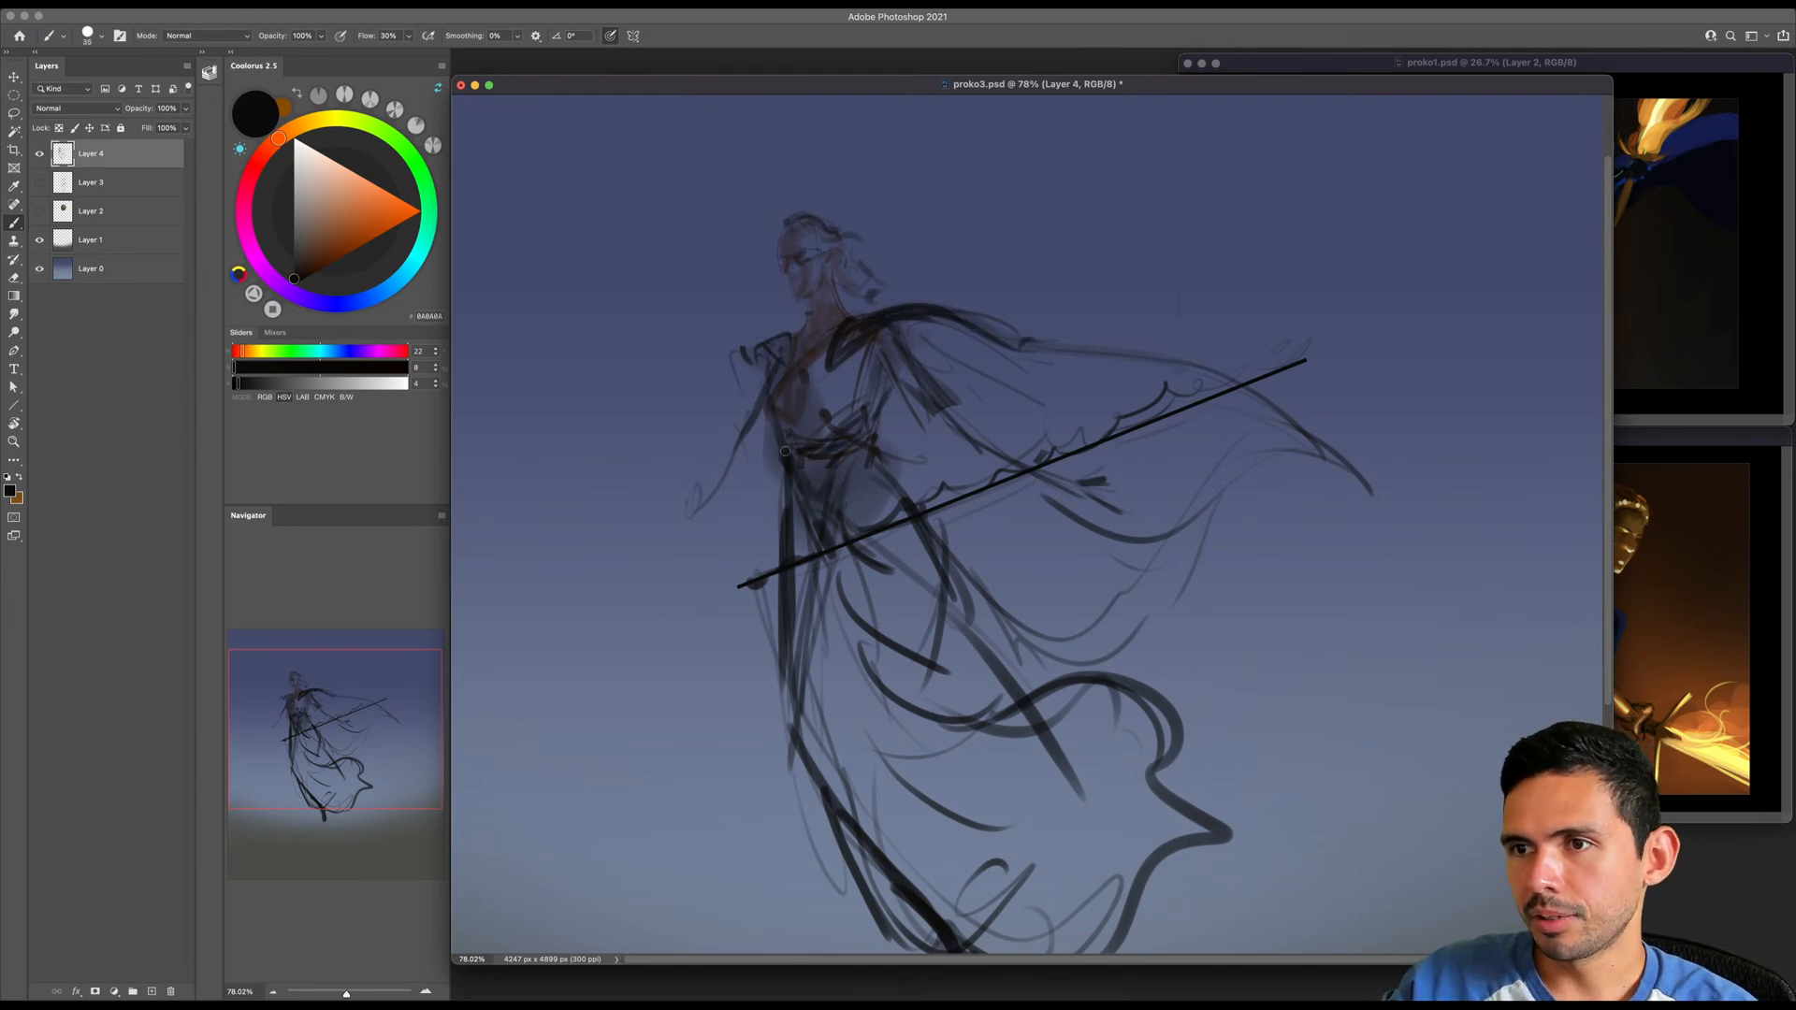
- Shade the inside of the cape and the skirt with broad translucent dark strokes, then tone the neck and chest
{"action": "key", "text": "z"}
{"action": "mouse_move", "coordinate": [909, 425]}
{"action": "left_mouse_down"}
{"action": "mouse_move", "coordinate": [839, 377]}
{"action": "mouse_move", "coordinate": [851, 505]}
{"action": "left_mouse_up"}
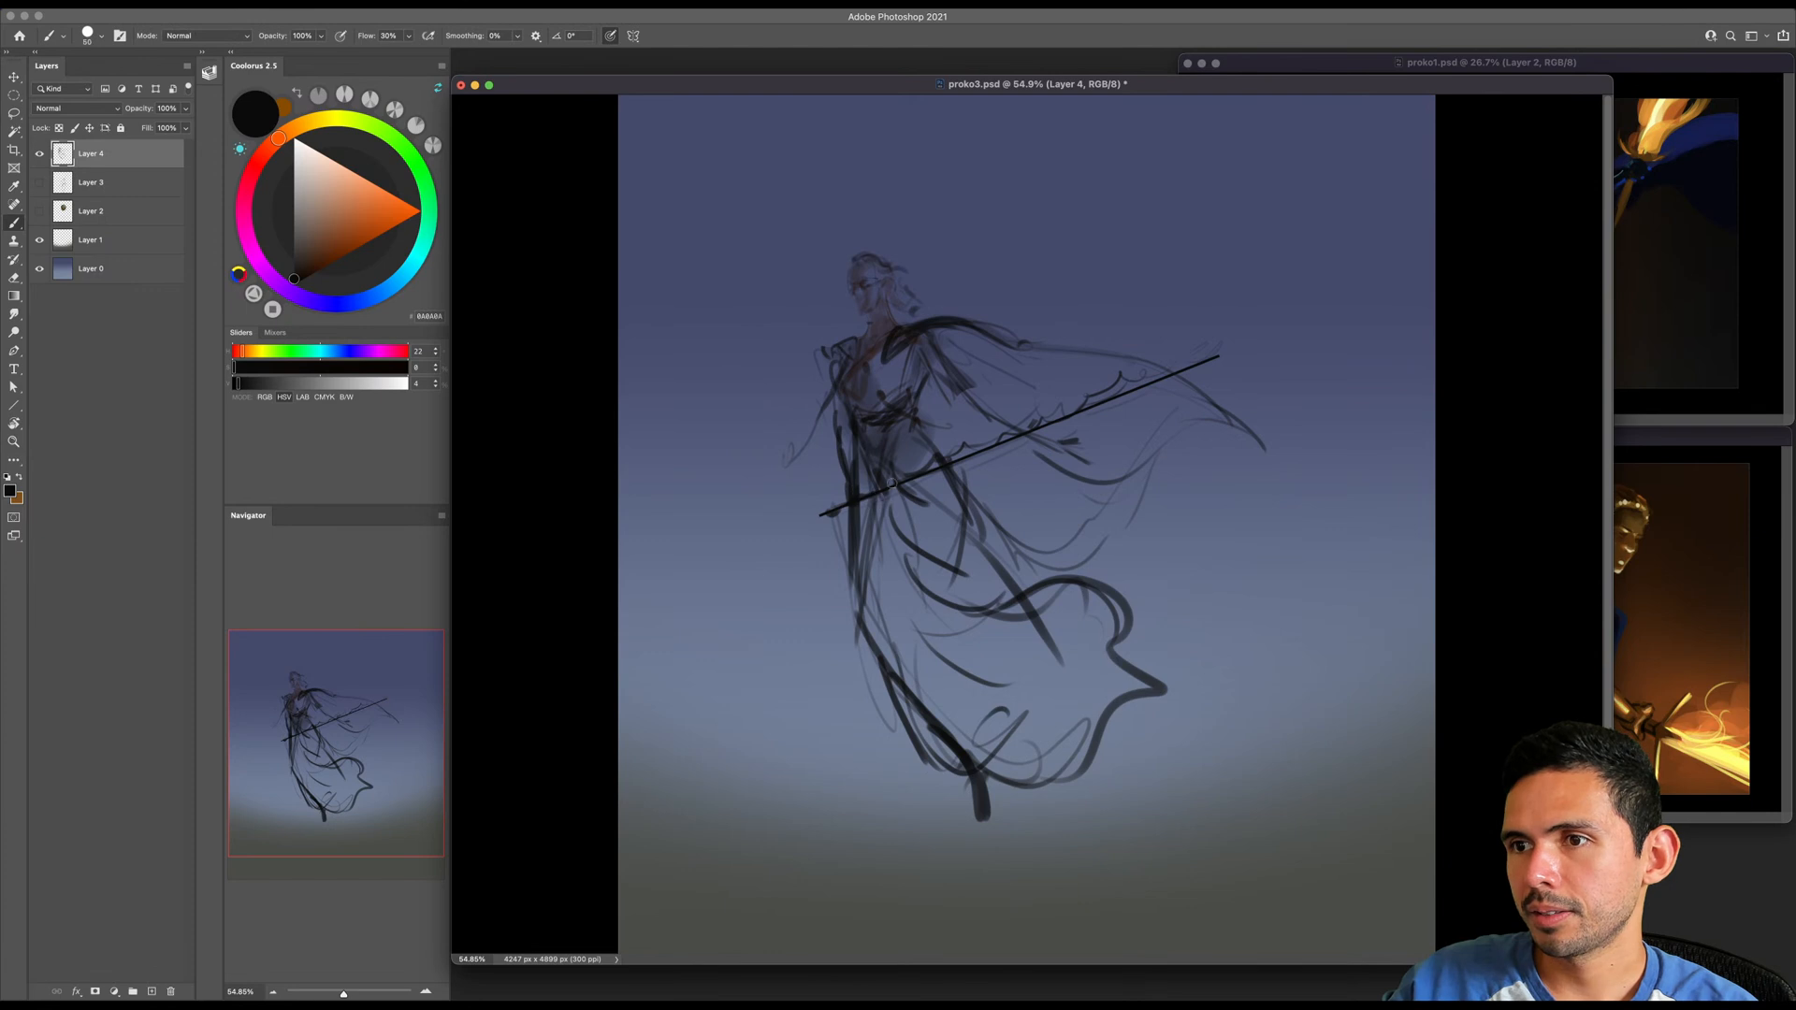
{"action": "left_click_drag", "start_coordinate": [959, 389], "coordinate": [1043, 431]}
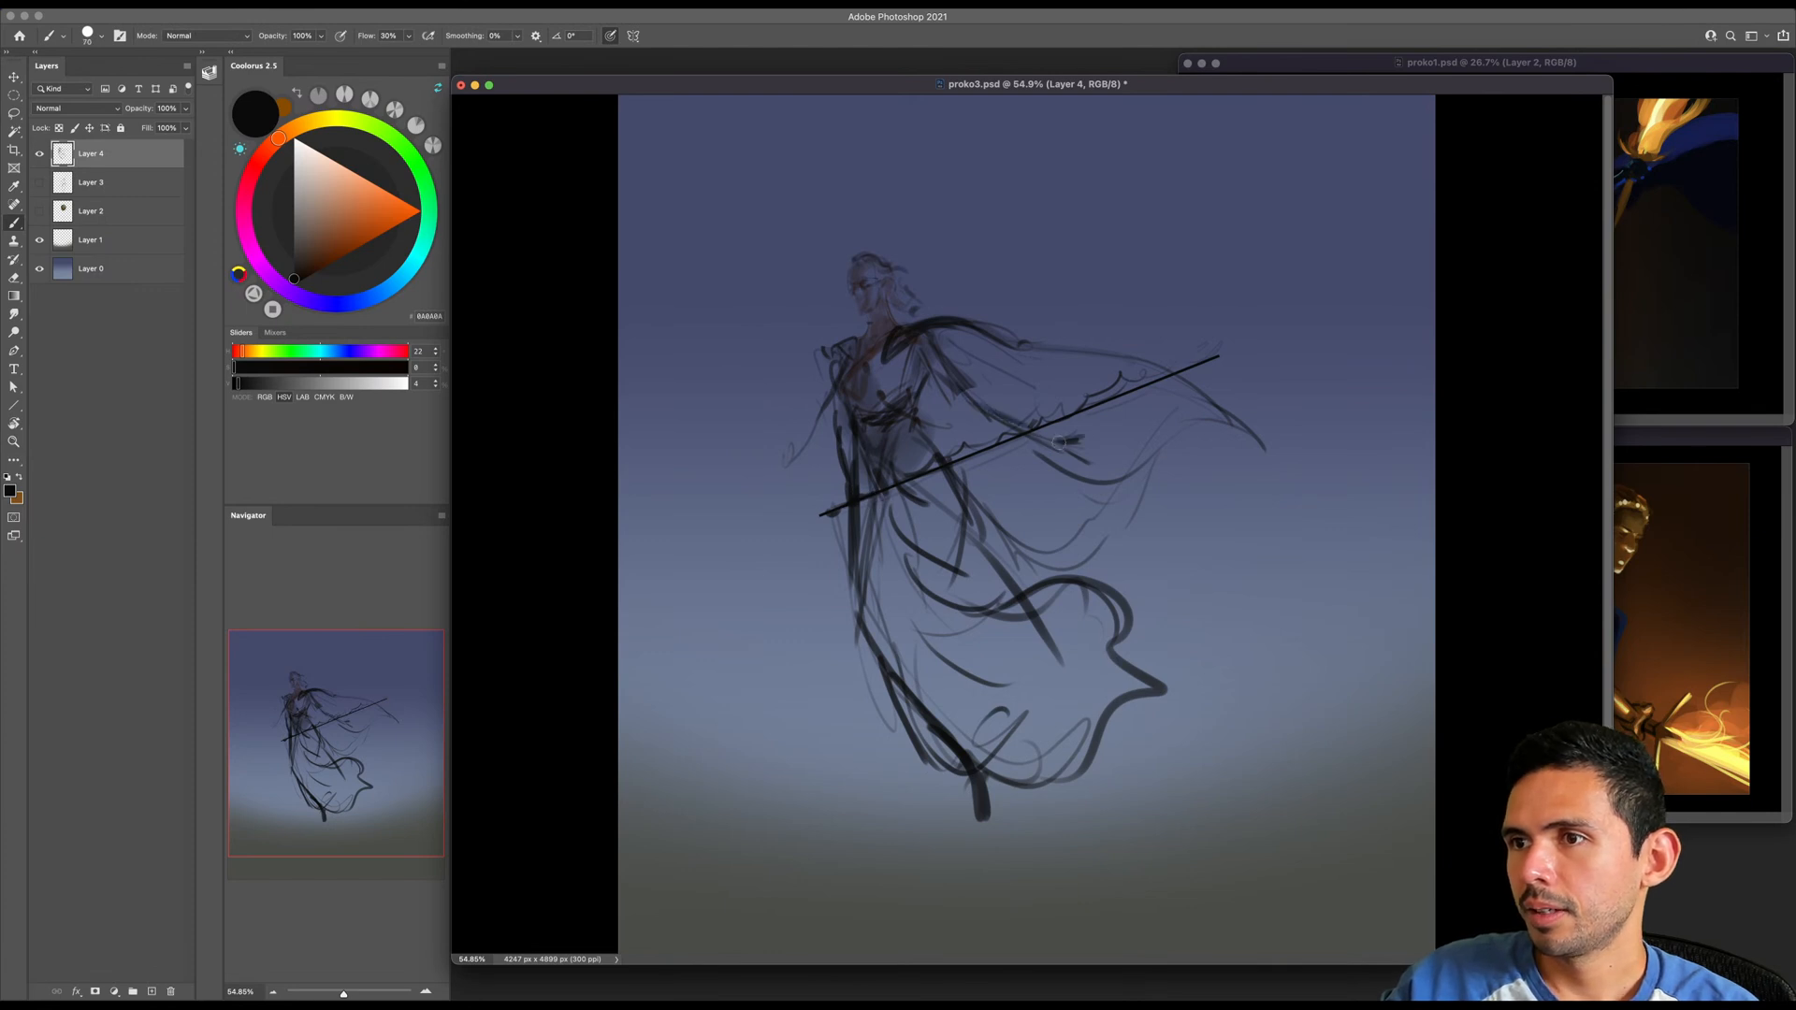
{"action": "mouse_move", "coordinate": [947, 323]}
{"action": "left_mouse_down"}
{"action": "mouse_move", "coordinate": [1016, 347]}
{"action": "mouse_move", "coordinate": [1003, 388]}
{"action": "left_mouse_up"}
{"action": "mouse_move", "coordinate": [933, 338]}
{"action": "left_mouse_down"}
{"action": "mouse_move", "coordinate": [969, 387]}
{"action": "mouse_move", "coordinate": [937, 416]}
{"action": "mouse_move", "coordinate": [972, 423]}
{"action": "mouse_move", "coordinate": [1113, 370]}
{"action": "mouse_move", "coordinate": [1052, 421]}
{"action": "mouse_move", "coordinate": [1029, 505]}
{"action": "mouse_move", "coordinate": [921, 585]}
{"action": "mouse_move", "coordinate": [992, 618]}
{"action": "mouse_move", "coordinate": [964, 730]}
{"action": "mouse_move", "coordinate": [982, 683]}
{"action": "left_mouse_up"}
{"action": "key", "text": "bracketright"}
{"action": "key", "text": "bracketright"}
{"action": "key", "text": "bracketright"}
{"action": "key", "text": "bracketright"}
{"action": "key", "text": "bracketright"}
{"action": "left_click_drag", "start_coordinate": [877, 292], "coordinate": [886, 328]}
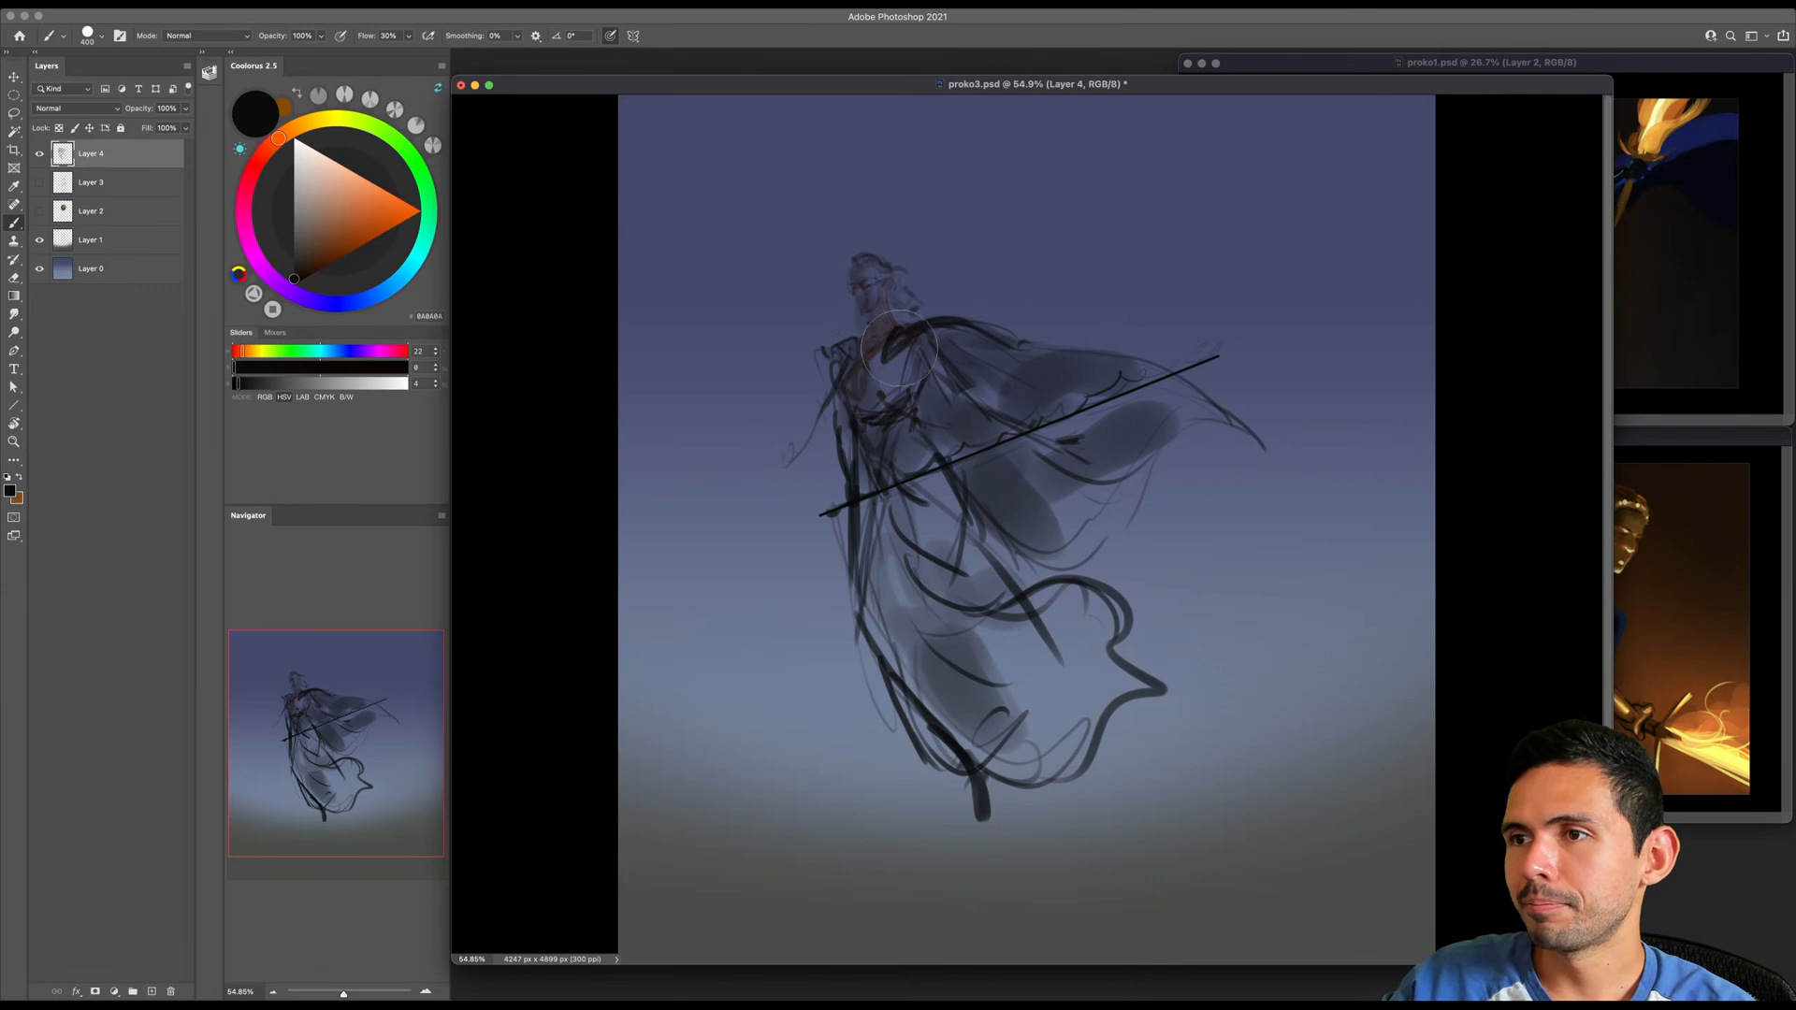
- Scale the figure sketch up to nearly the full canvas height and shift it back toward the middle
{"action": "key", "text": "z"}
{"action": "left_click_drag", "start_coordinate": [973, 413], "coordinate": [938, 418]}
{"action": "key", "text": "super+t"}
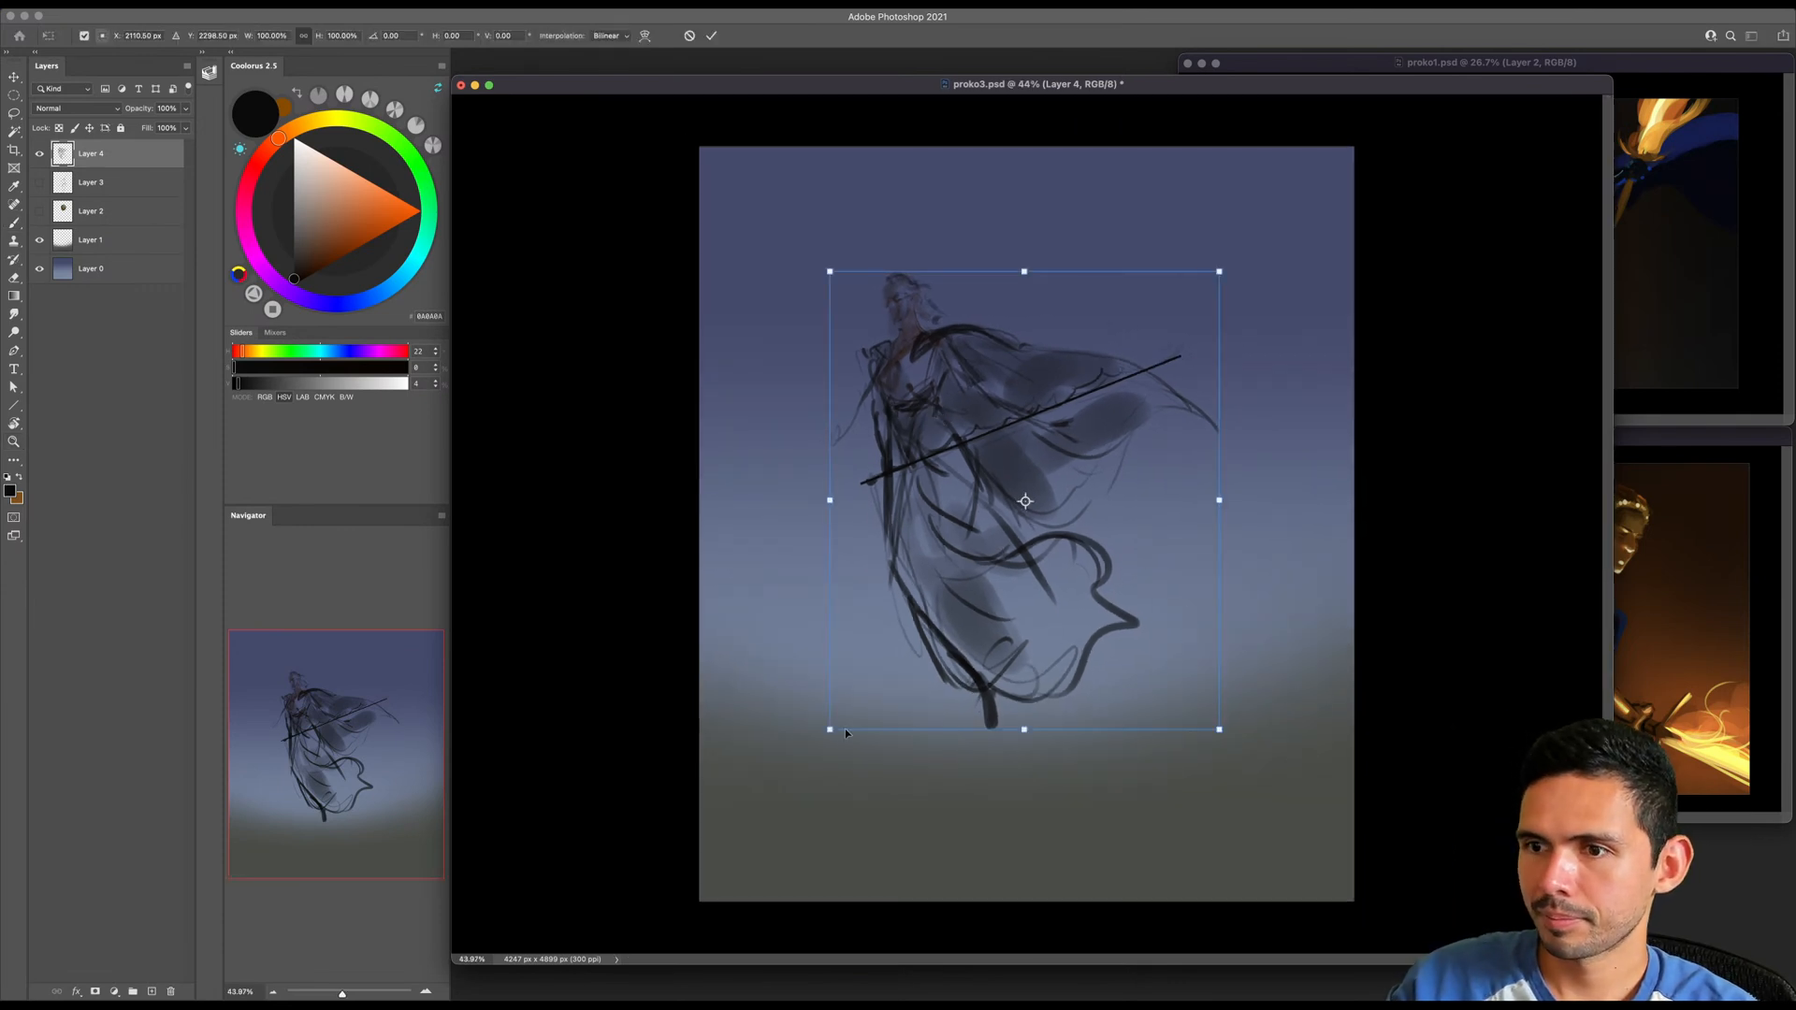
{"action": "left_click_drag", "start_coordinate": [827, 731], "coordinate": [733, 882]}
{"action": "left_click_drag", "start_coordinate": [898, 714], "coordinate": [1070, 629]}
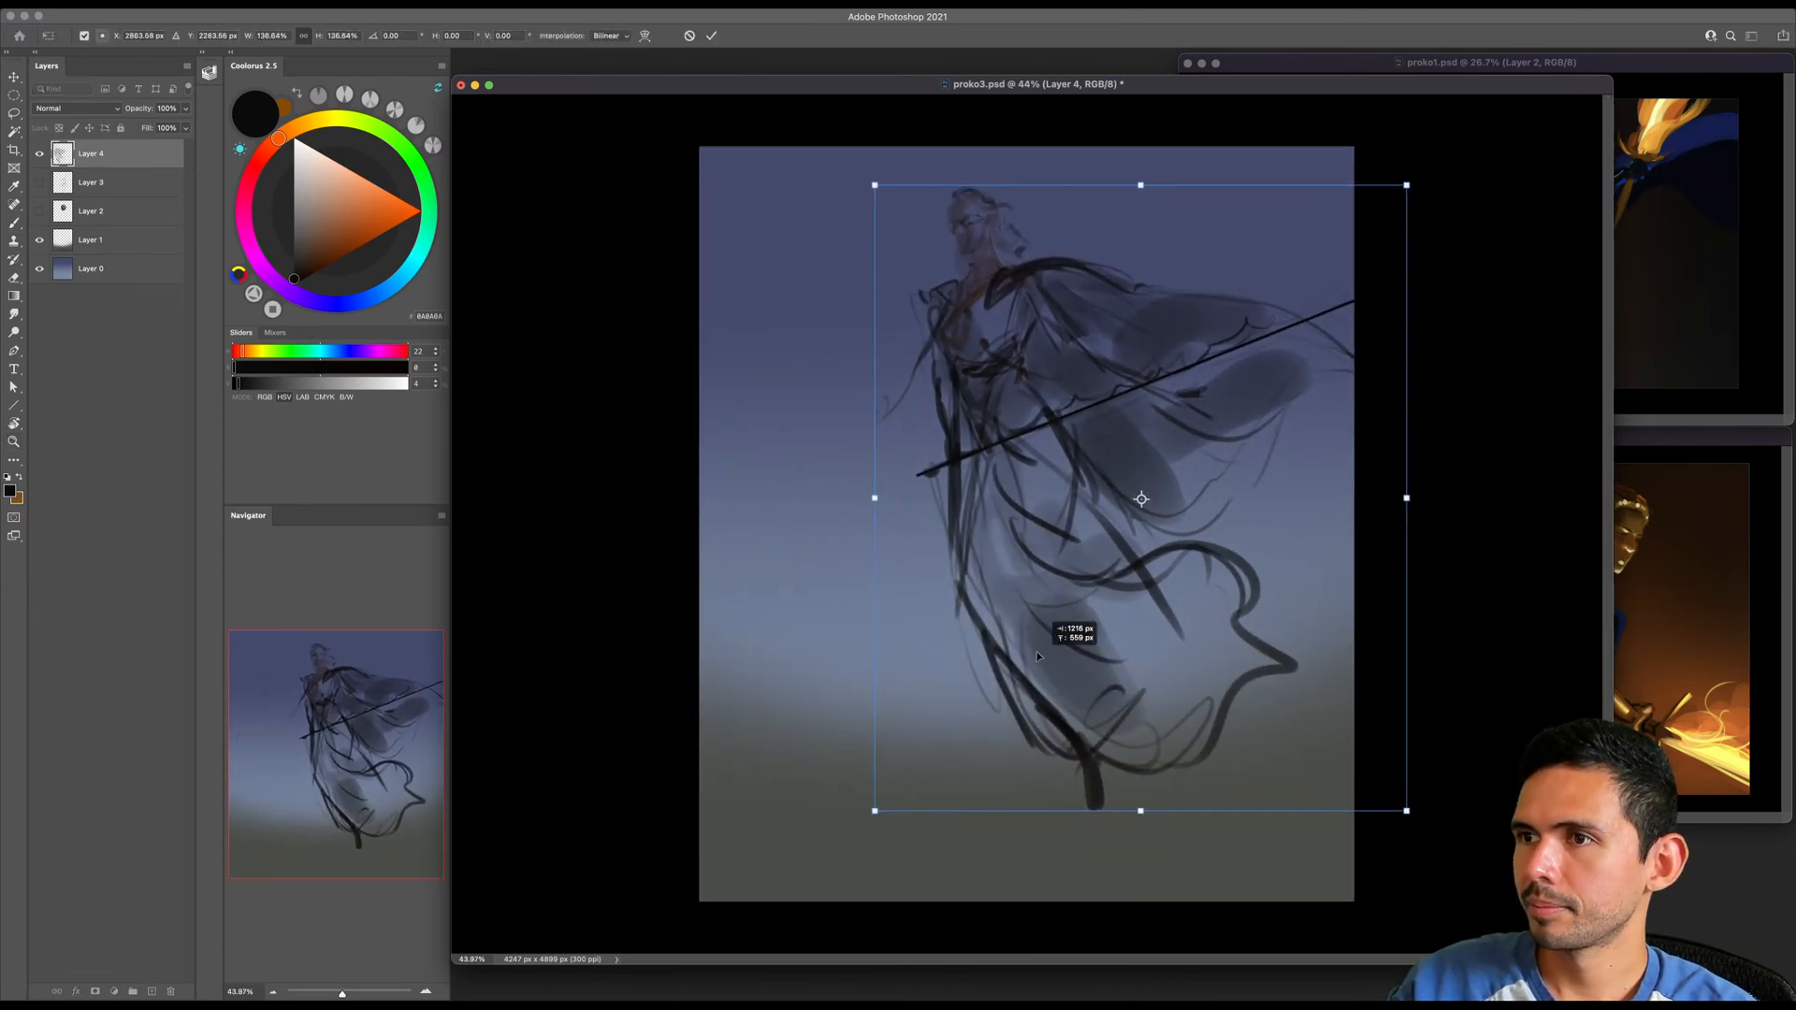
{"action": "left_click_drag", "start_coordinate": [872, 802], "coordinate": [847, 843]}
{"action": "left_click_drag", "start_coordinate": [1140, 499], "coordinate": [1002, 628]}
{"action": "key", "text": "Return"}
{"action": "left_click_drag", "start_coordinate": [1109, 561], "coordinate": [1043, 582]}
{"action": "key", "text": "ctrl+t"}
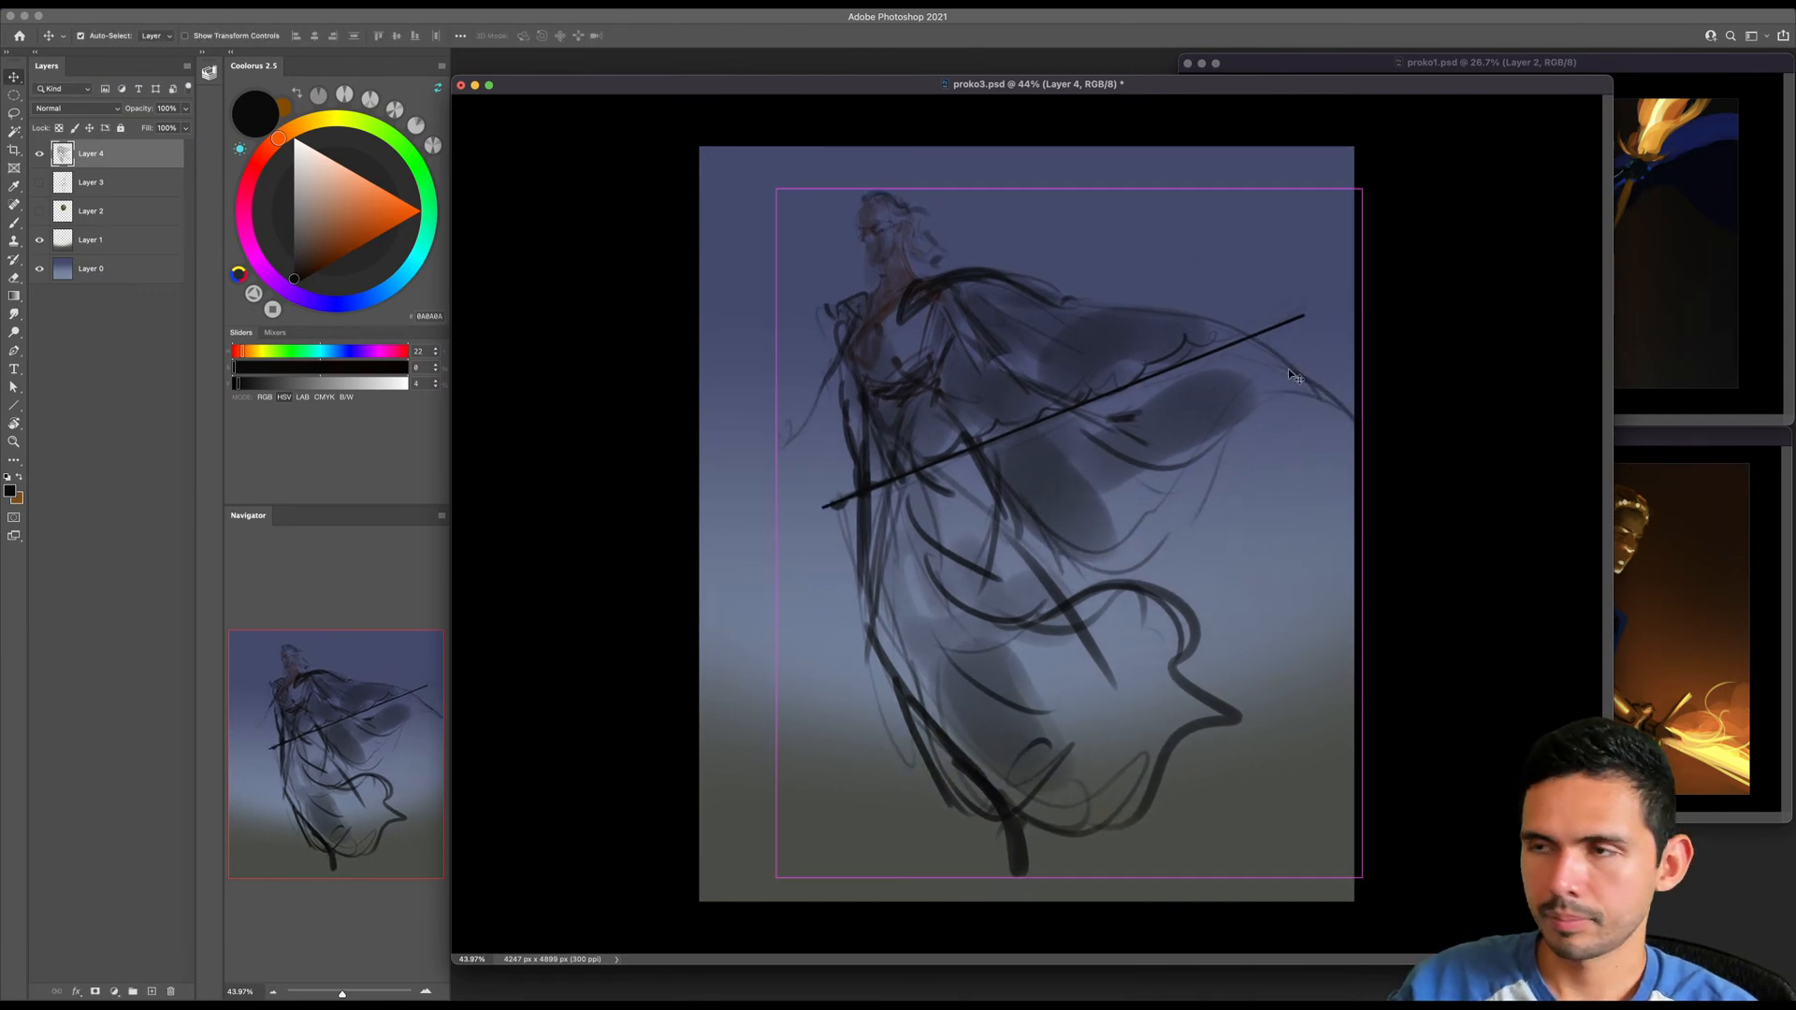
{"action": "mouse_move", "coordinate": [1363, 188]}
{"action": "left_mouse_down"}
{"action": "mouse_move", "coordinate": [1411, 167]}
{"action": "mouse_move", "coordinate": [1394, 193]}
{"action": "left_mouse_up"}
{"action": "left_click_drag", "start_coordinate": [1255, 362], "coordinate": [1052, 528]}
{"action": "key", "text": "Escape"}
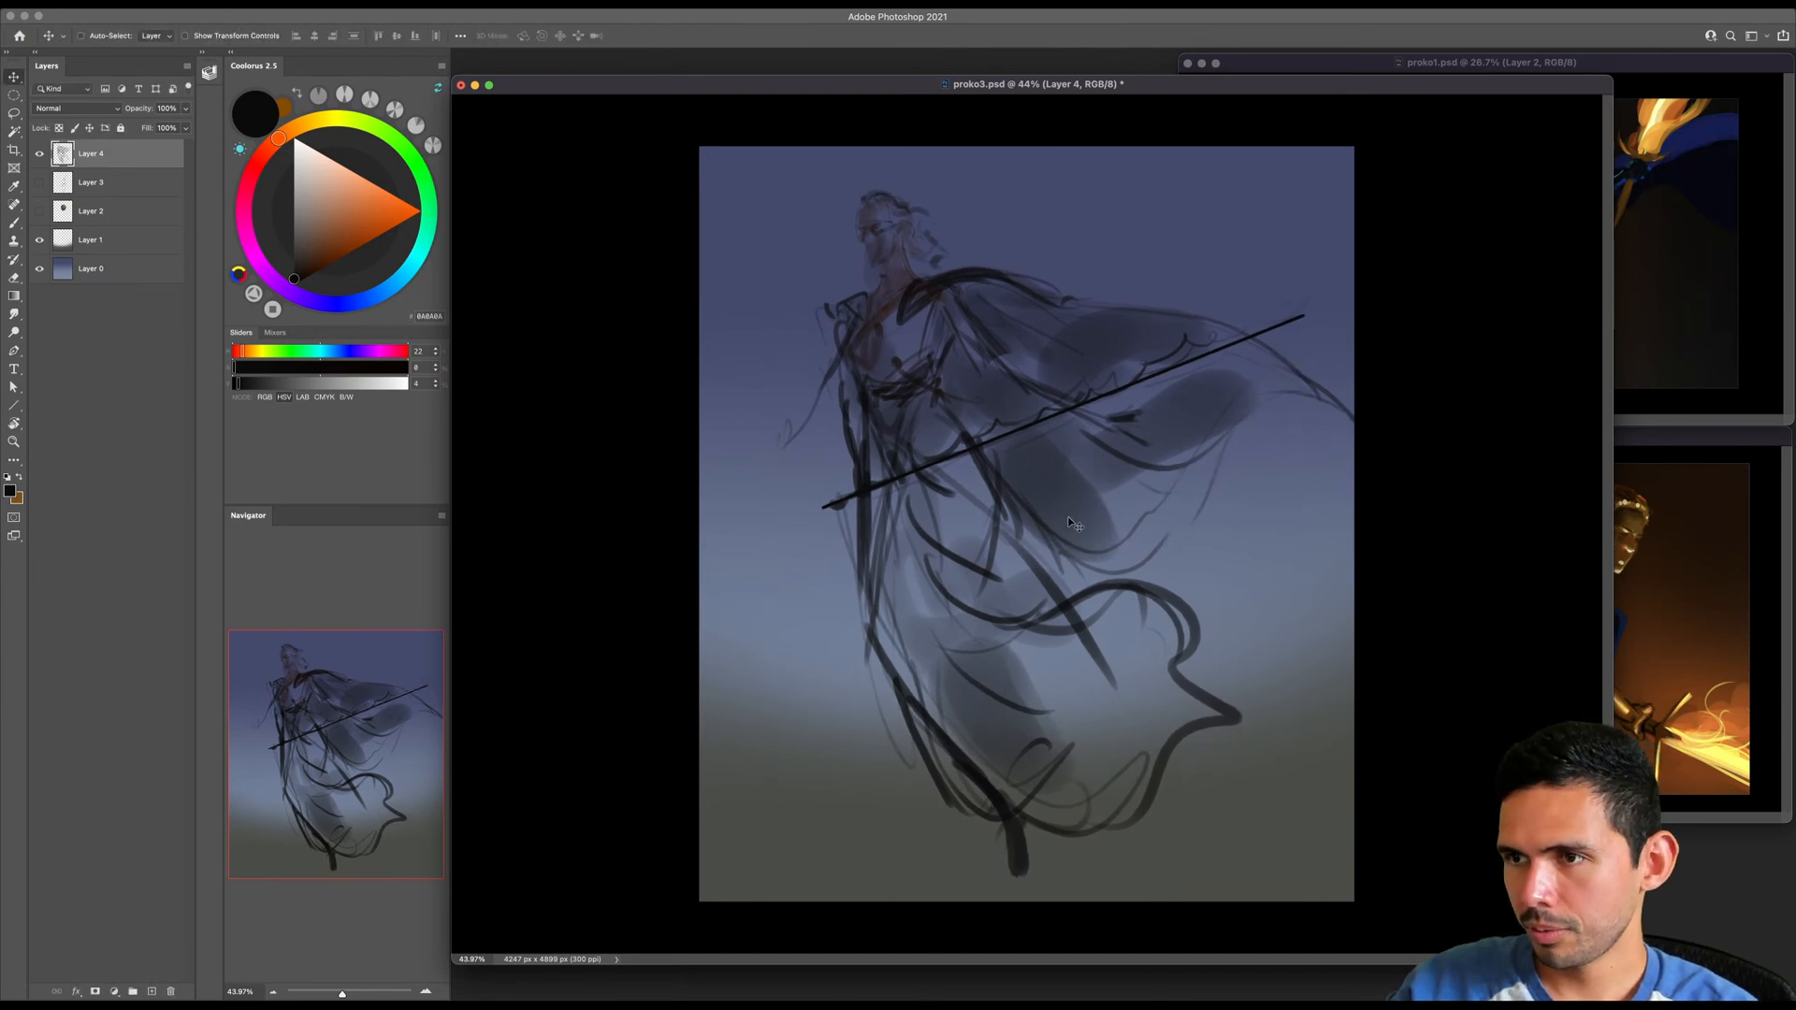
- Enlarge the figure sketch further and reposition it so the skirt hem runs down to the canvas's lower edge
{"action": "key", "text": "ctrl+t"}
{"action": "left_click_drag", "start_coordinate": [1177, 393], "coordinate": [1135, 382]}
{"action": "left_click_drag", "start_coordinate": [1321, 869], "coordinate": [1408, 943]}
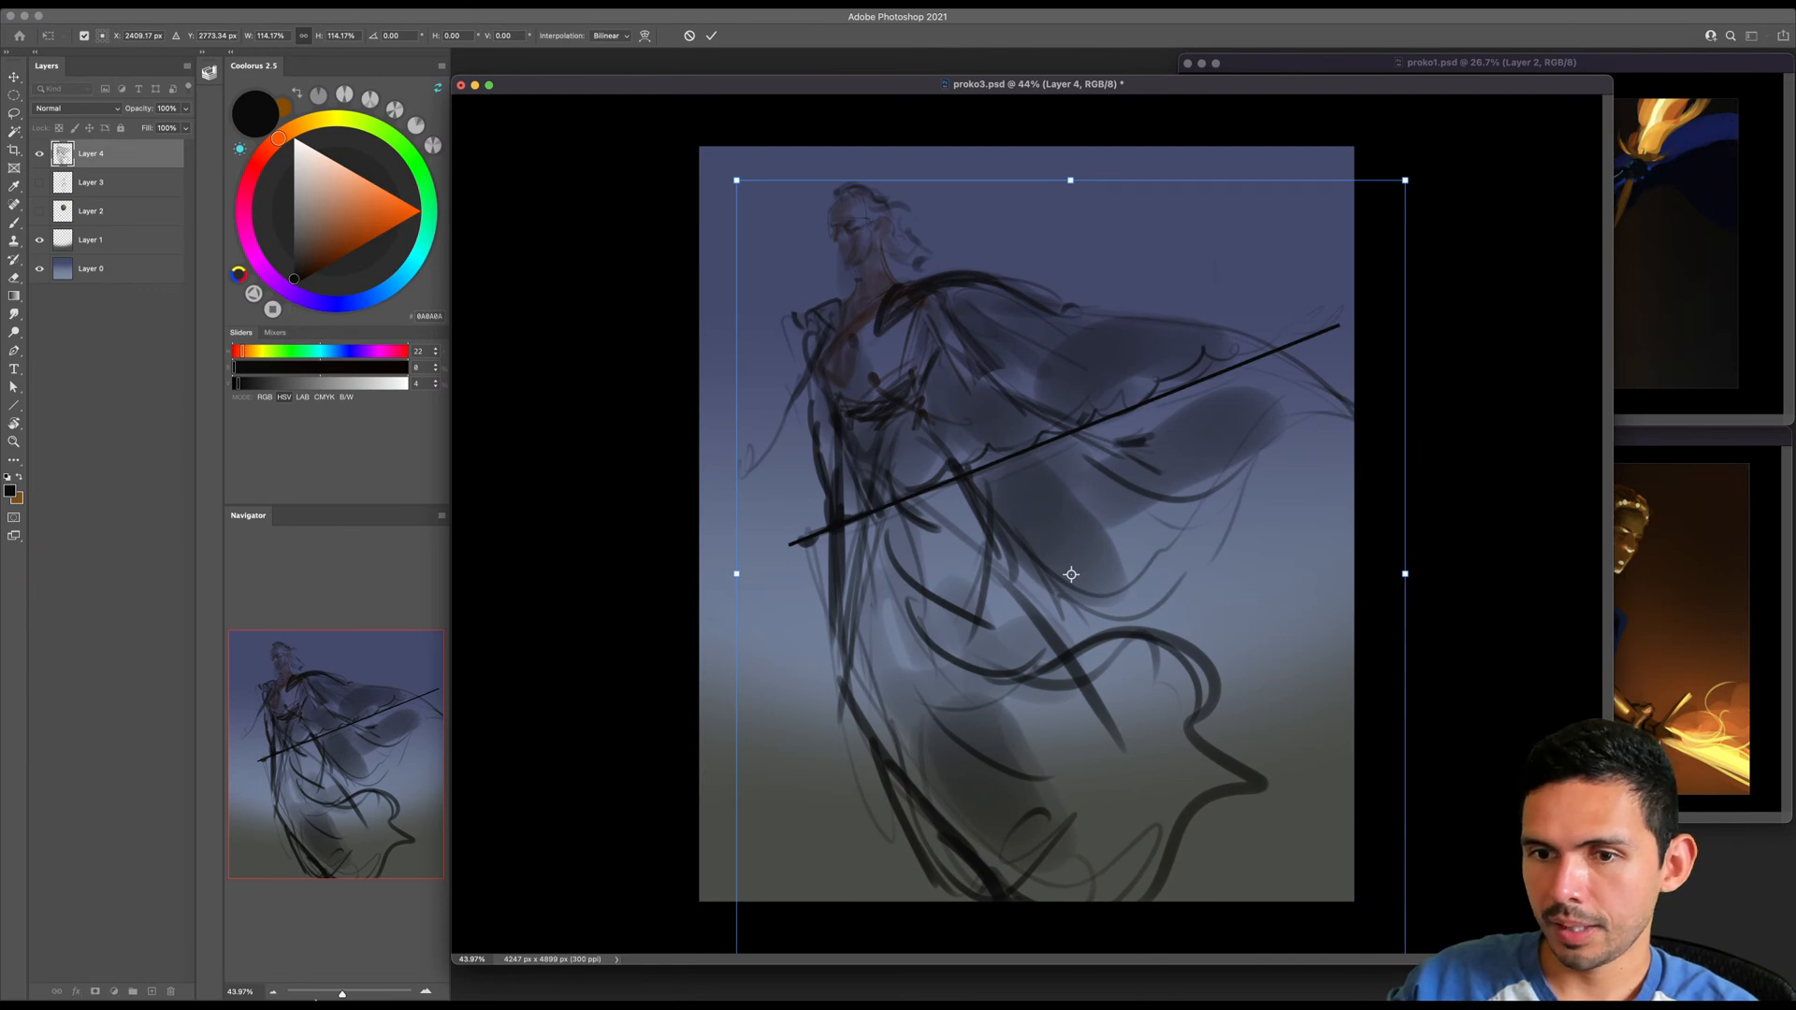
{"action": "left_click", "coordinate": [274, 993]}
{"action": "left_click", "coordinate": [274, 993]}
{"action": "mouse_move", "coordinate": [1239, 783]}
{"action": "left_mouse_down"}
{"action": "mouse_move", "coordinate": [1279, 833]}
{"action": "mouse_move", "coordinate": [1230, 793]}
{"action": "left_mouse_up"}
{"action": "left_click_drag", "start_coordinate": [1132, 653], "coordinate": [1117, 652]}
{"action": "left_click_drag", "start_coordinate": [1234, 780], "coordinate": [1223, 769]}
{"action": "left_click_drag", "start_coordinate": [1146, 683], "coordinate": [1149, 685]}
{"action": "key", "text": "Return"}
- Choose a dark golden-yellow brush colour and narrow the proko3.psd window to uncover more of both warrior references
{"action": "key", "text": "z"}
{"action": "mouse_move", "coordinate": [947, 437]}
{"action": "left_mouse_down"}
{"action": "mouse_move", "coordinate": [986, 492]}
{"action": "mouse_move", "coordinate": [1024, 440]}
{"action": "left_mouse_up"}
{"action": "key", "text": "b"}
{"action": "left_click", "coordinate": [321, 123]}
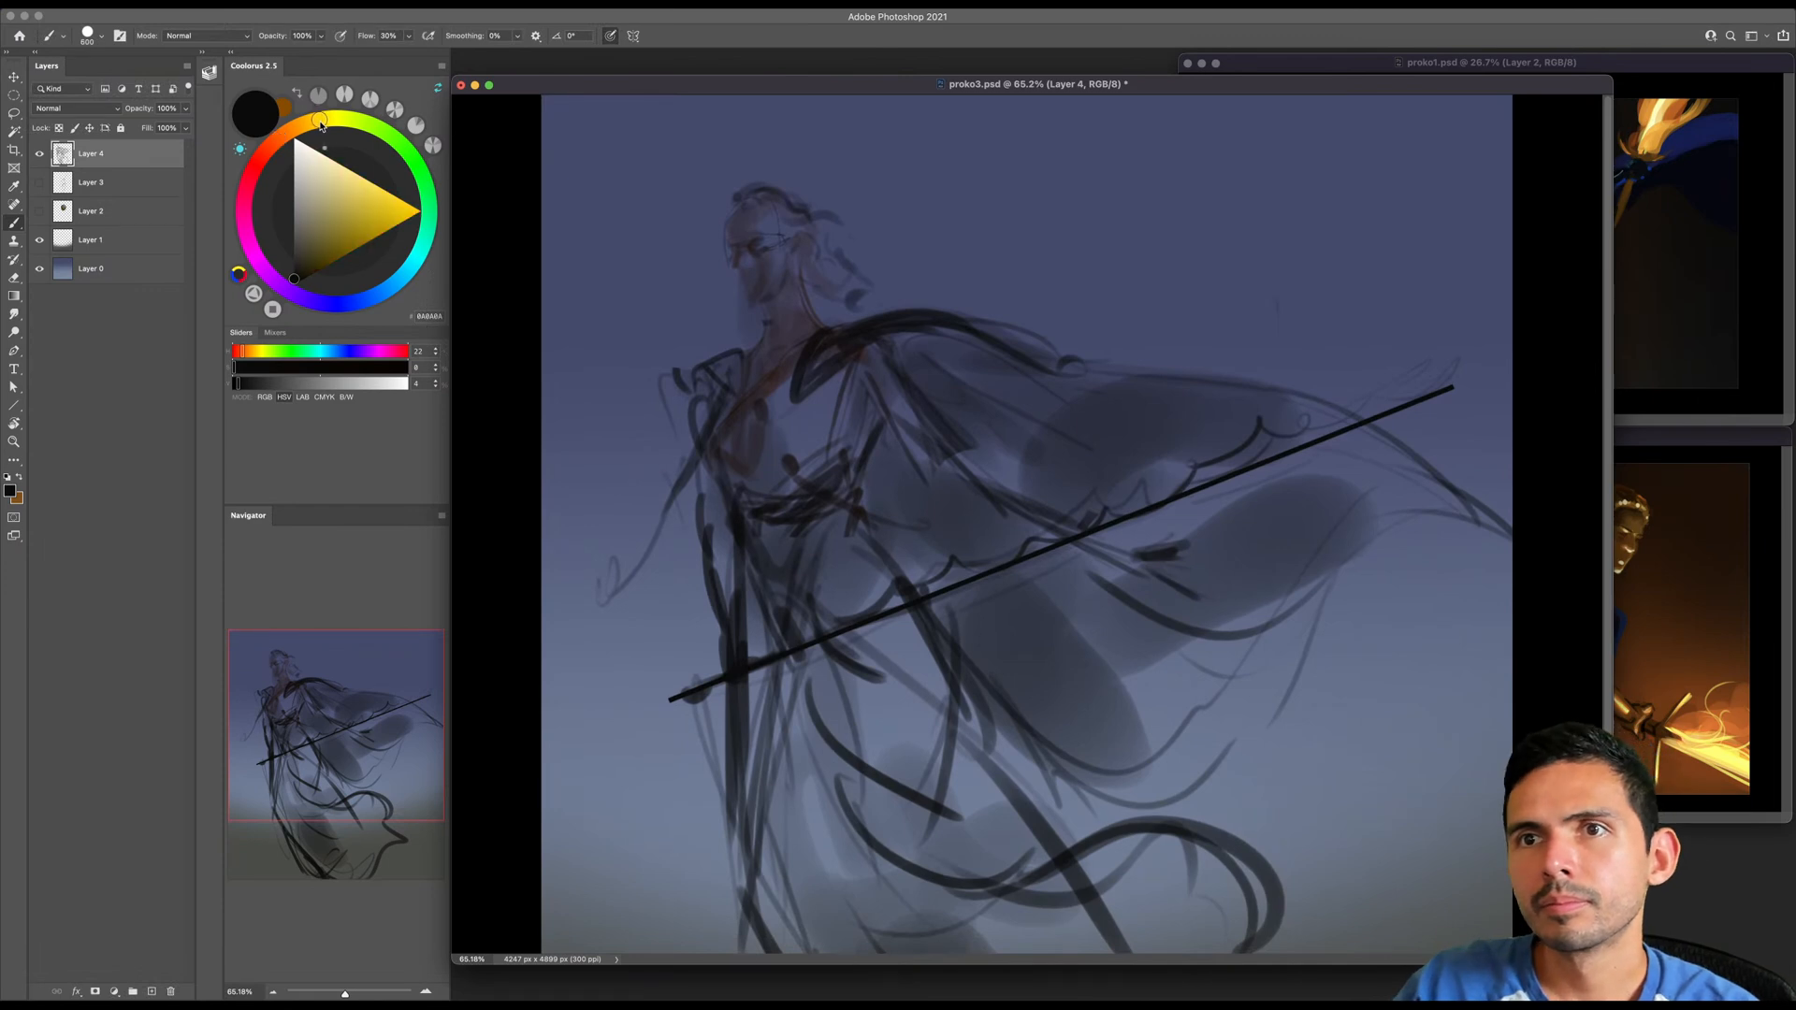
{"action": "left_click", "coordinate": [315, 126]}
{"action": "left_click", "coordinate": [334, 260]}
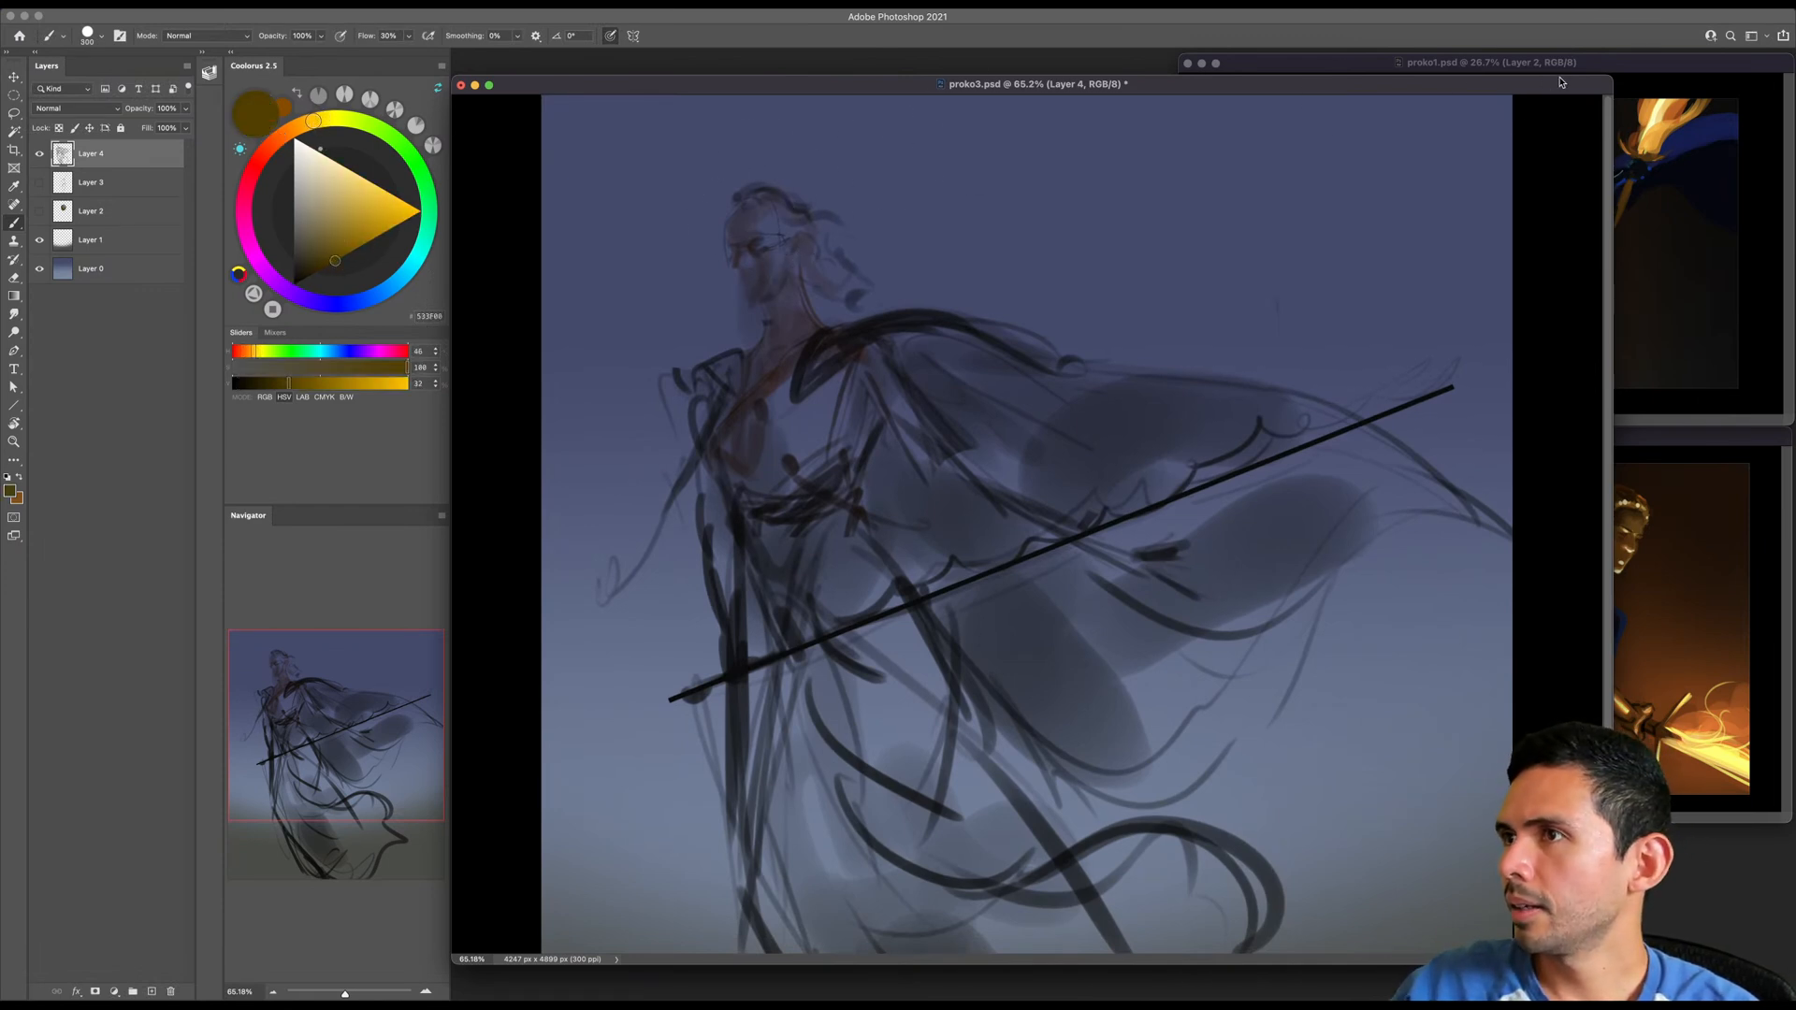
{"action": "left_click_drag", "start_coordinate": [1610, 82], "coordinate": [1429, 79]}
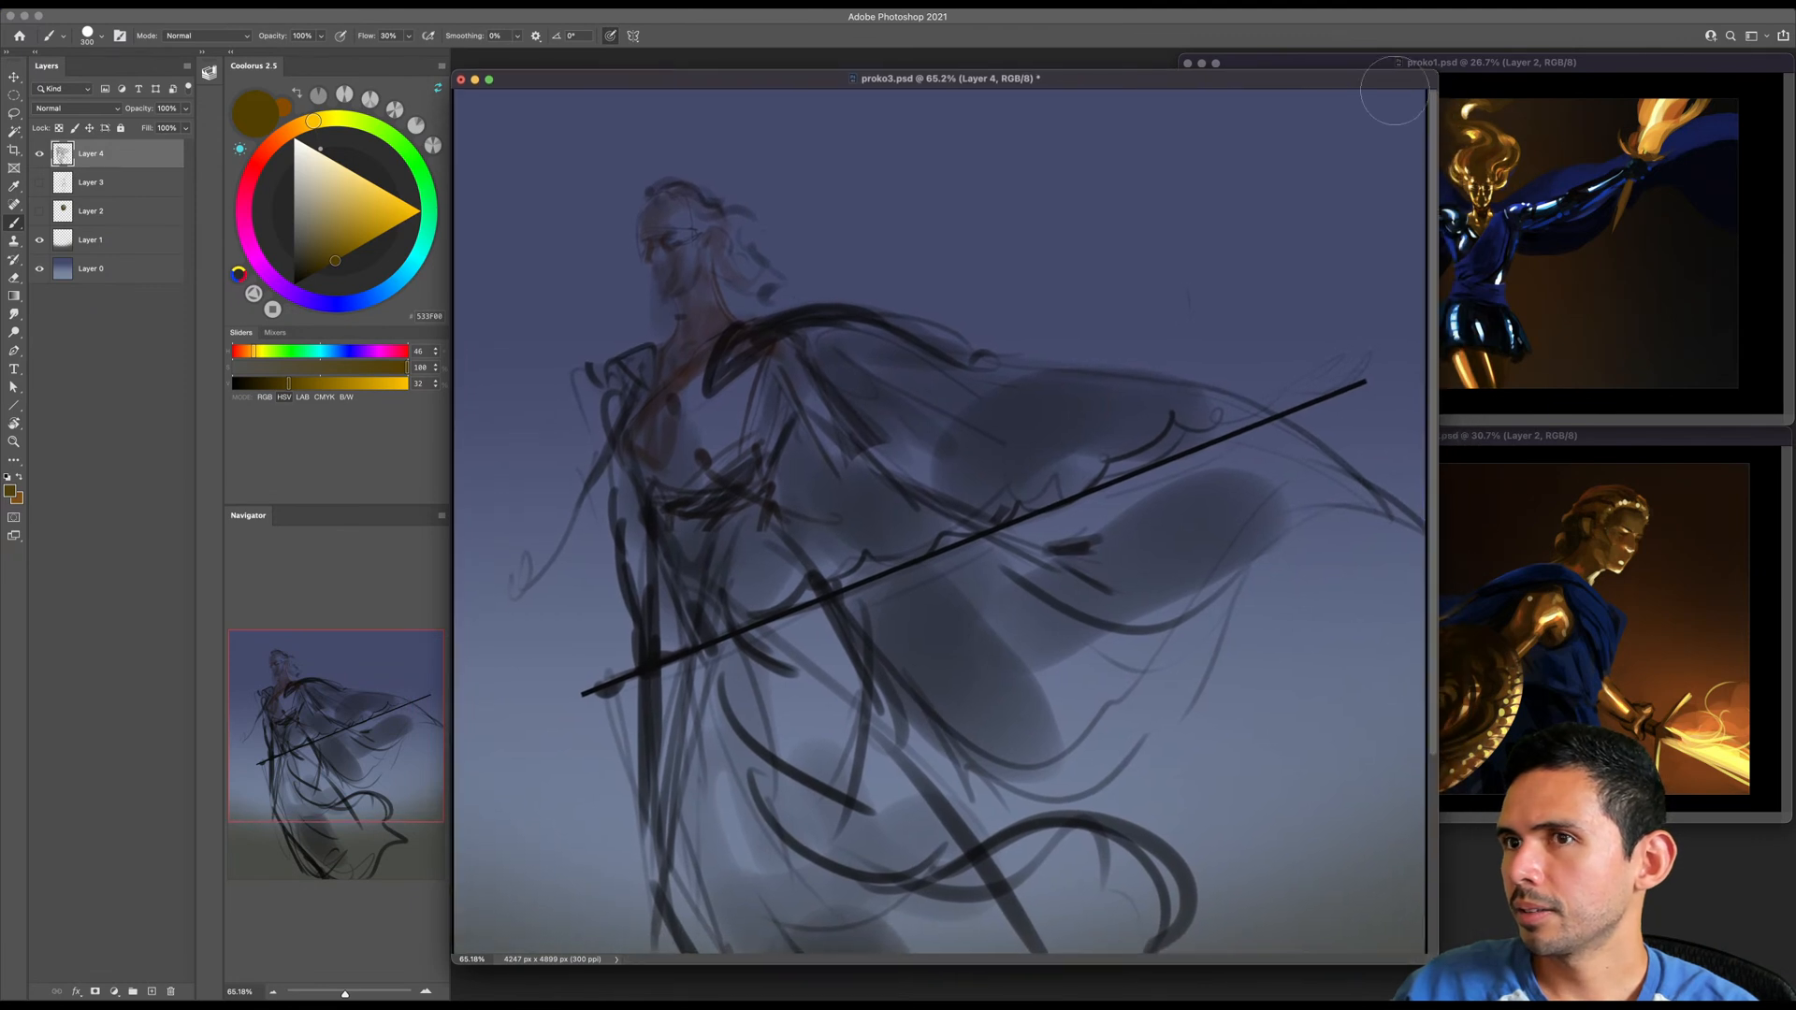
- Add a new layer above the sketch and block in the figure's hair in dark orange-brown
{"action": "key", "text": "bracketleft"}
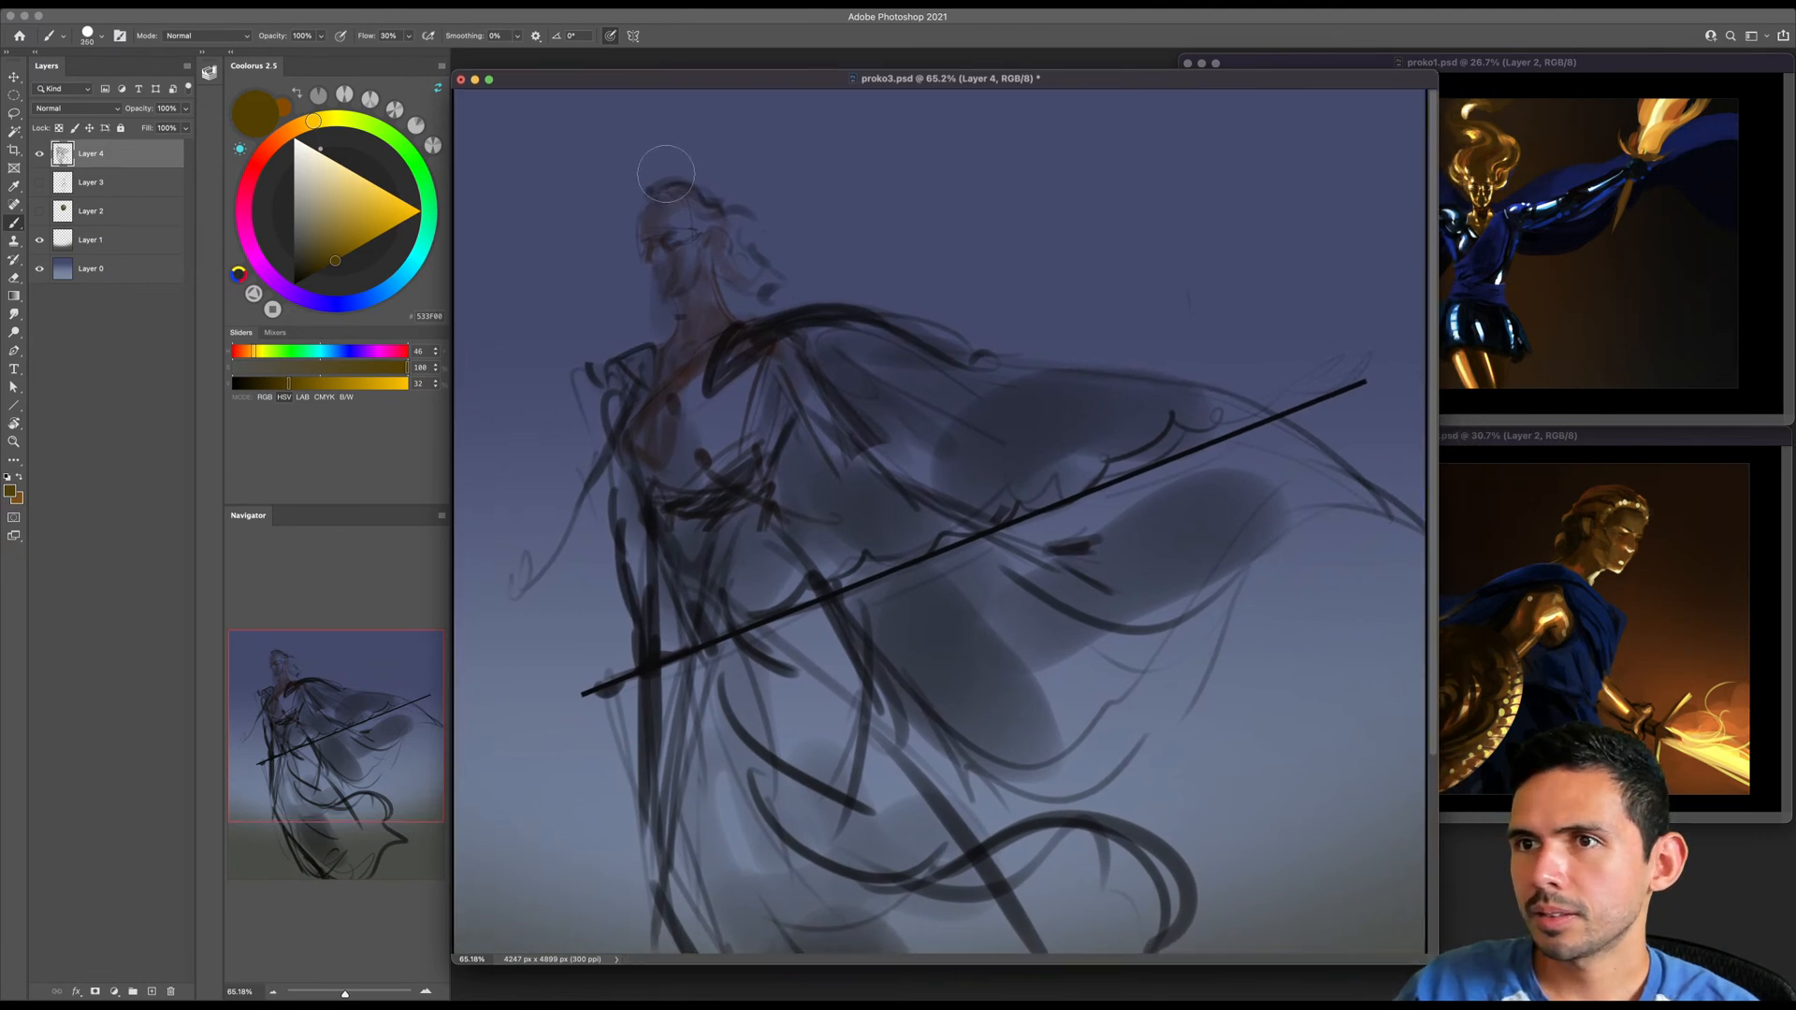
{"action": "key", "text": "bracketleft"}
{"action": "key", "text": "bracketleft"}
{"action": "key", "text": "bracketleft"}
{"action": "key", "text": "bracketleft"}
{"action": "key", "text": "bracketleft"}
{"action": "key", "text": "bracketleft"}
{"action": "key", "text": "bracketleft"}
{"action": "key", "text": "bracketleft"}
{"action": "key", "text": "ctrl+shift+alt+n"}
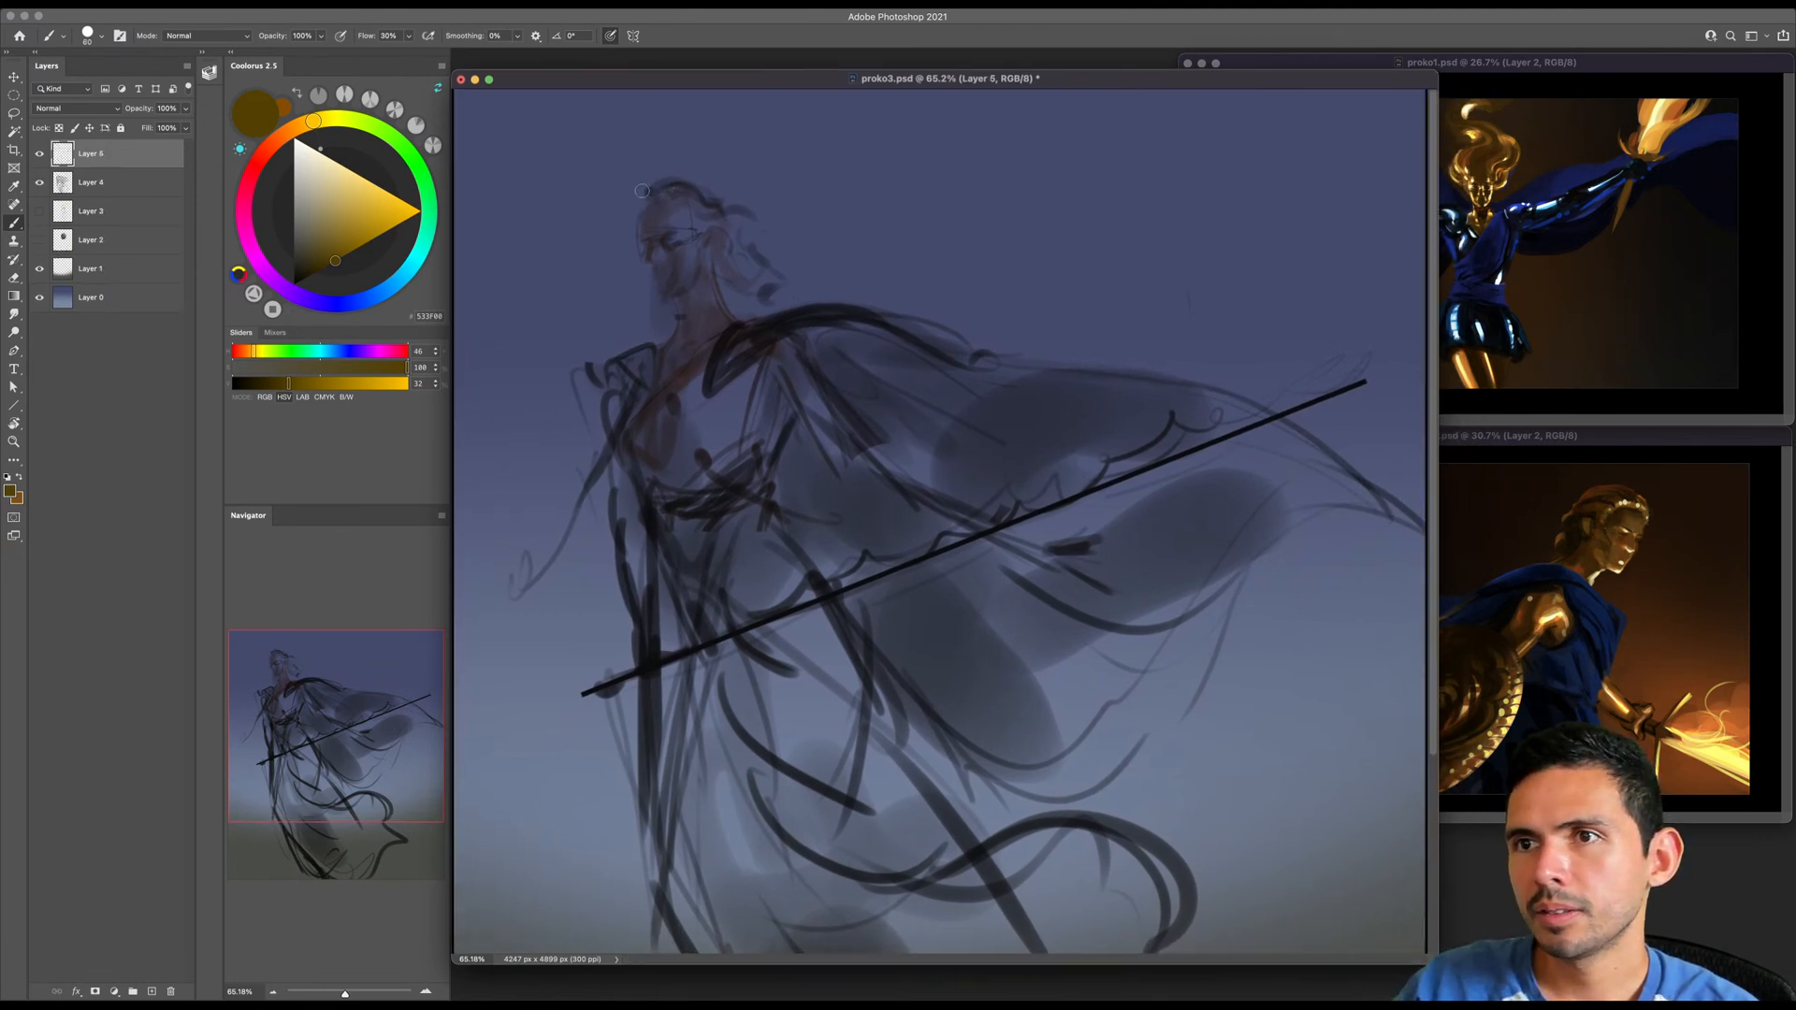
{"action": "left_click_drag", "start_coordinate": [313, 120], "coordinate": [294, 127]}
{"action": "left_click_drag", "start_coordinate": [335, 261], "coordinate": [323, 268]}
{"action": "key", "text": "bracketright"}
{"action": "mouse_move", "coordinate": [636, 211]}
{"action": "left_mouse_down"}
{"action": "mouse_move", "coordinate": [692, 203]}
{"action": "mouse_move", "coordinate": [655, 191]}
{"action": "mouse_move", "coordinate": [680, 190]}
{"action": "mouse_move", "coordinate": [665, 177]}
{"action": "mouse_move", "coordinate": [649, 182]}
{"action": "mouse_move", "coordinate": [725, 189]}
{"action": "mouse_move", "coordinate": [685, 185]}
{"action": "mouse_move", "coordinate": [701, 232]}
{"action": "left_mouse_up"}
- Block in a rounded helmet over the head in dark orange-brown, trimming its face opening and extending the side guard beside the cheek
{"action": "key", "text": "bracketleft"}
{"action": "key", "text": "bracketleft"}
{"action": "key", "text": "bracketleft"}
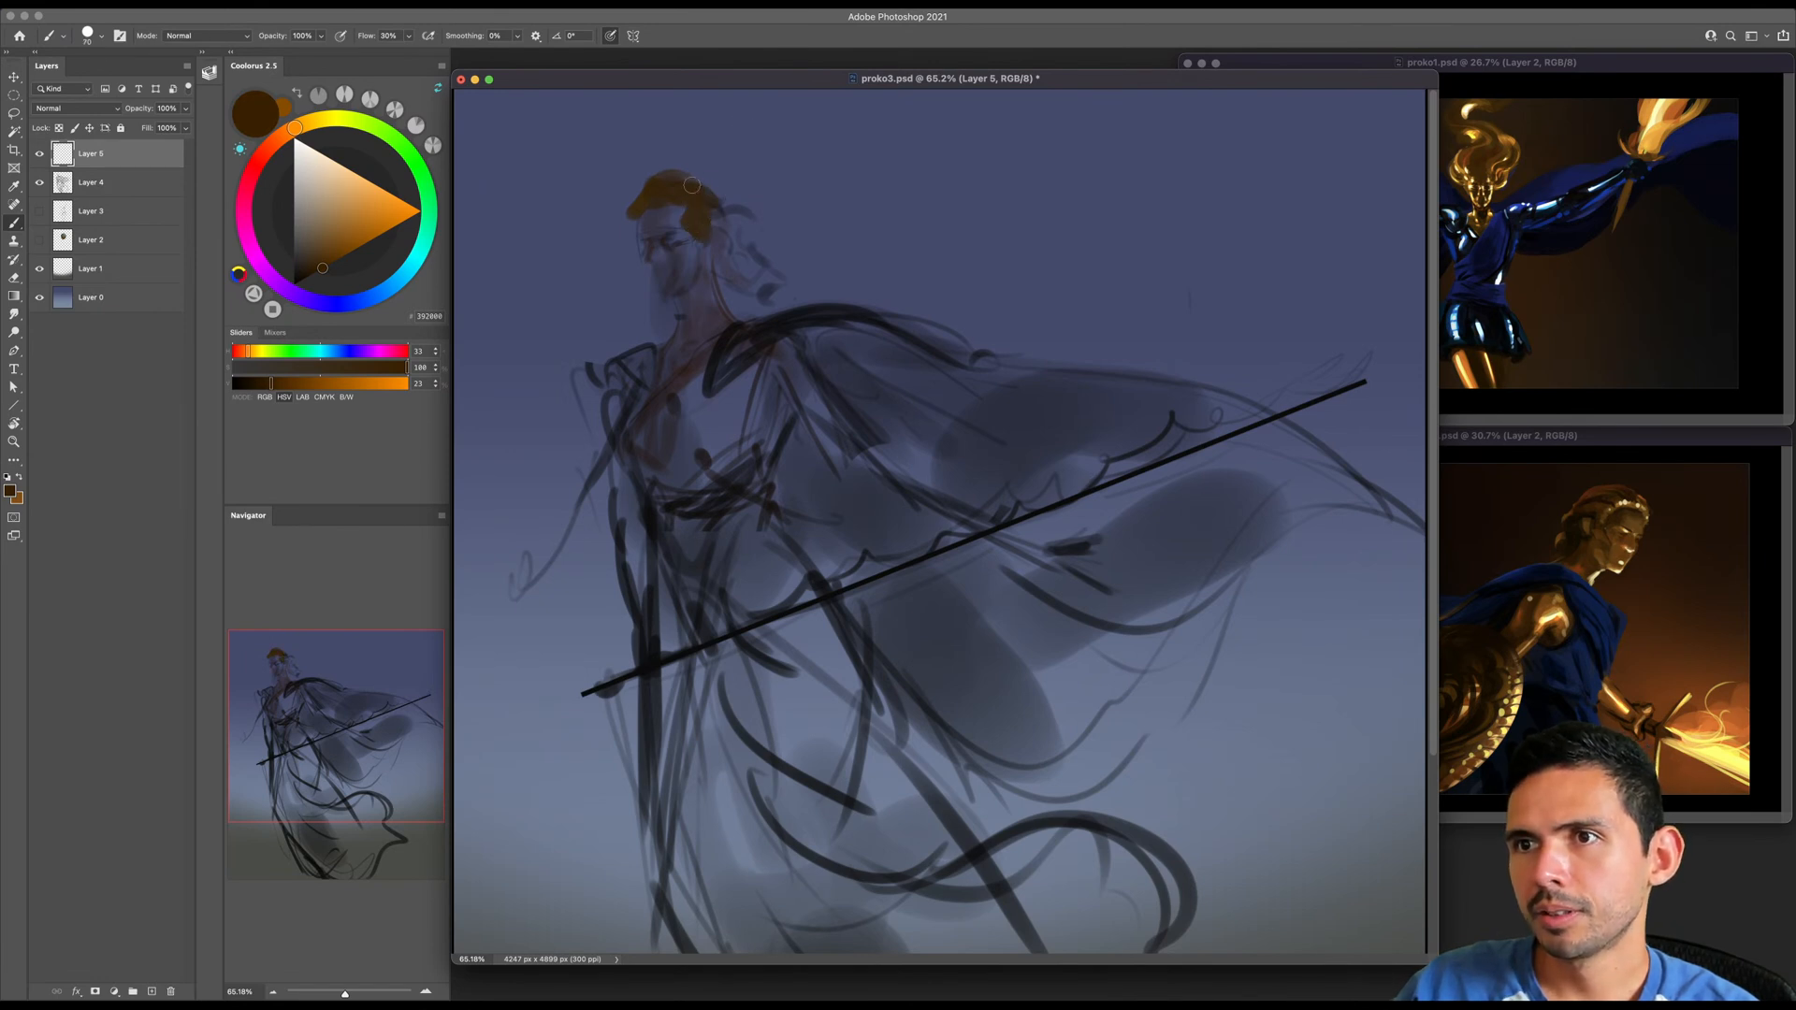
{"action": "key", "text": "e"}
{"action": "mouse_move", "coordinate": [650, 220]}
{"action": "left_mouse_down"}
{"action": "mouse_move", "coordinate": [657, 181]}
{"action": "mouse_move", "coordinate": [639, 207]}
{"action": "mouse_move", "coordinate": [700, 183]}
{"action": "mouse_move", "coordinate": [709, 217]}
{"action": "mouse_move", "coordinate": [651, 238]}
{"action": "mouse_move", "coordinate": [688, 224]}
{"action": "mouse_move", "coordinate": [701, 260]}
{"action": "mouse_move", "coordinate": [705, 220]}
{"action": "mouse_move", "coordinate": [642, 228]}
{"action": "mouse_move", "coordinate": [671, 191]}
{"action": "mouse_move", "coordinate": [709, 216]}
{"action": "mouse_move", "coordinate": [725, 252]}
{"action": "left_mouse_up"}
{"action": "key", "text": "b"}
{"action": "key", "text": "bracketright"}
{"action": "key", "text": "bracketright"}
{"action": "key", "text": "bracketright"}
{"action": "key", "text": "bracketright"}
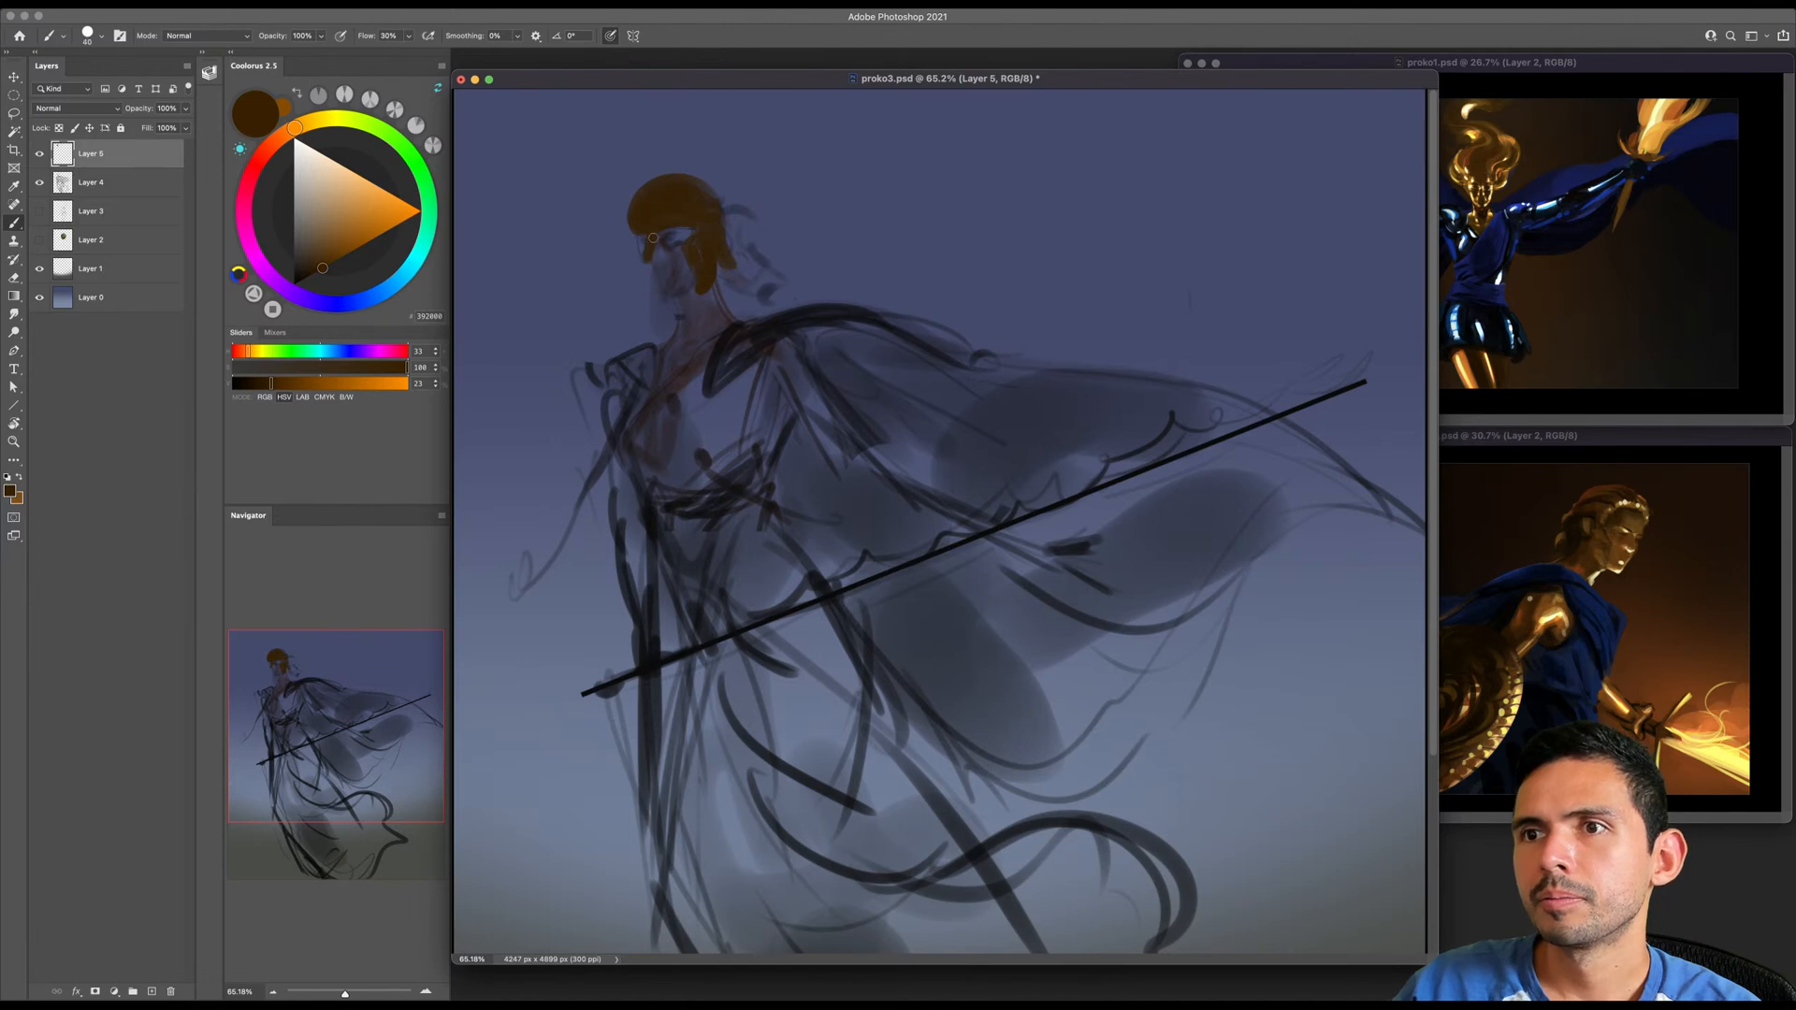
- Paint a narrow brown cheek piece along the front edge of the face below the helmet's brow
{"action": "key", "text": "e"}
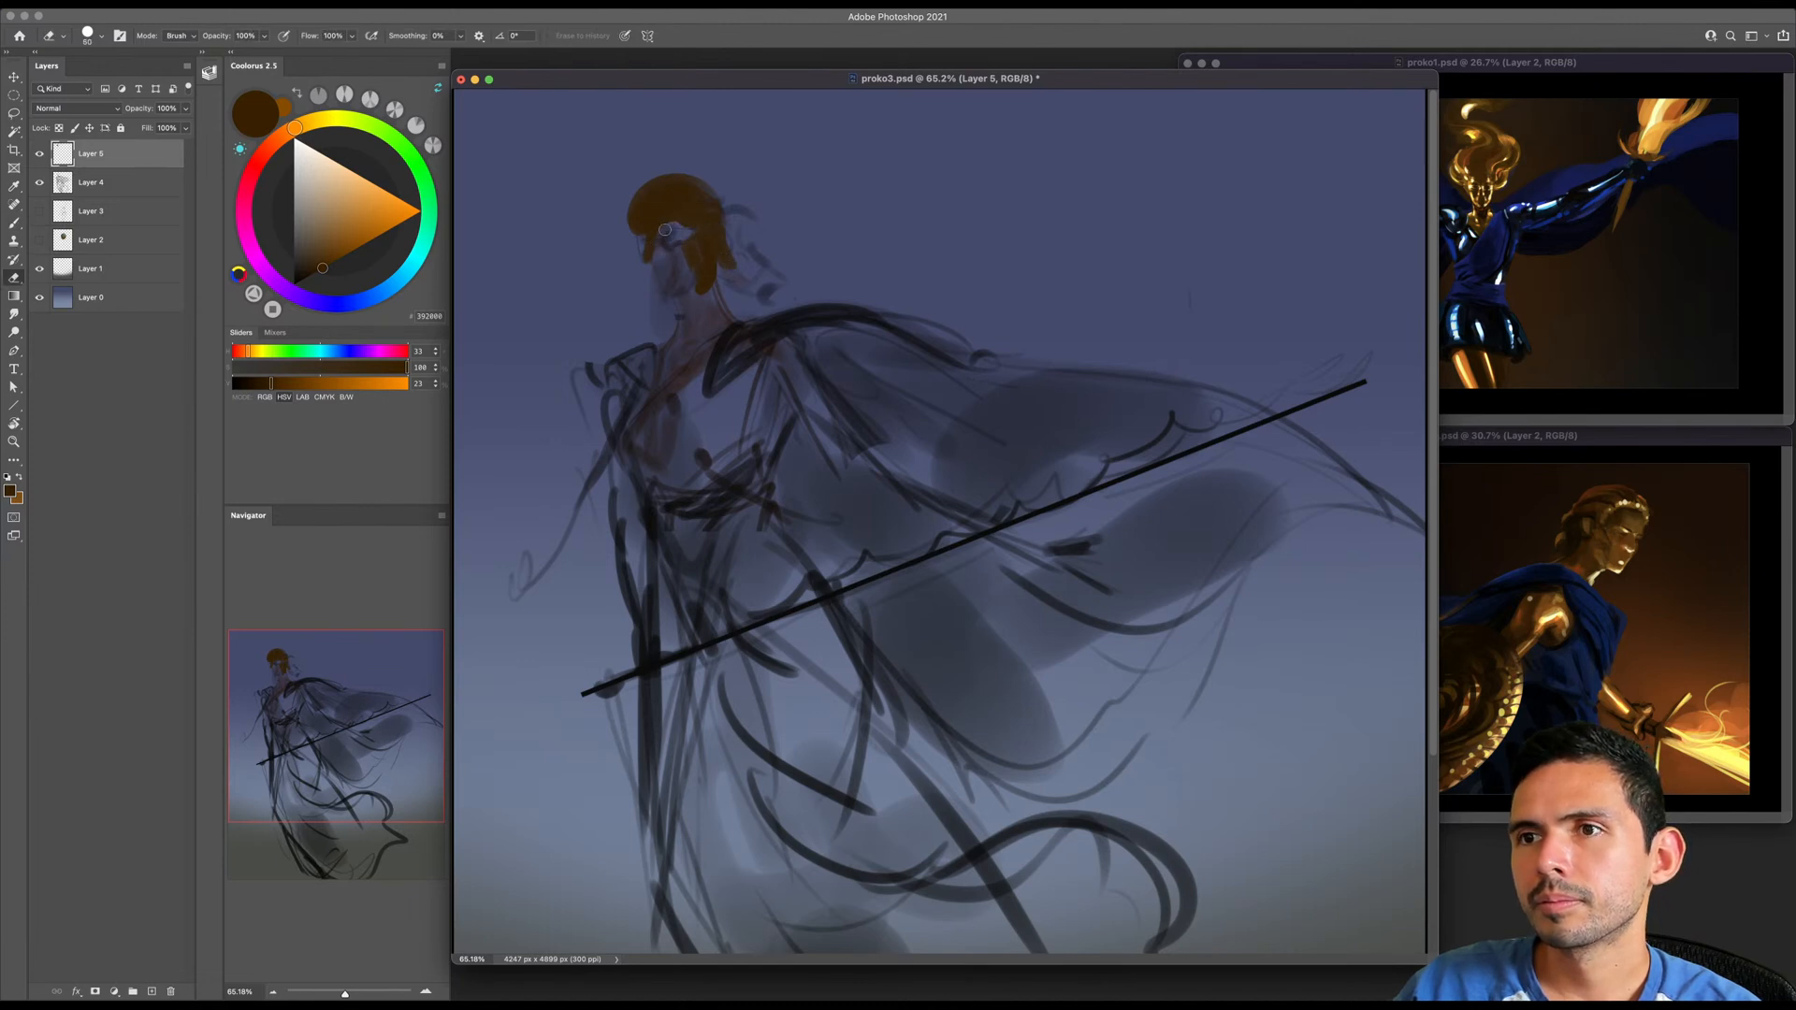
{"action": "key", "text": "b"}
{"action": "left_click_drag", "start_coordinate": [642, 274], "coordinate": [648, 297]}
{"action": "key", "text": "bracketright"}
{"action": "key", "text": "bracketright"}
{"action": "key", "text": "bracketright"}
{"action": "key", "text": "bracketright"}
{"action": "key", "text": "bracketright"}
{"action": "key", "text": "bracketright"}
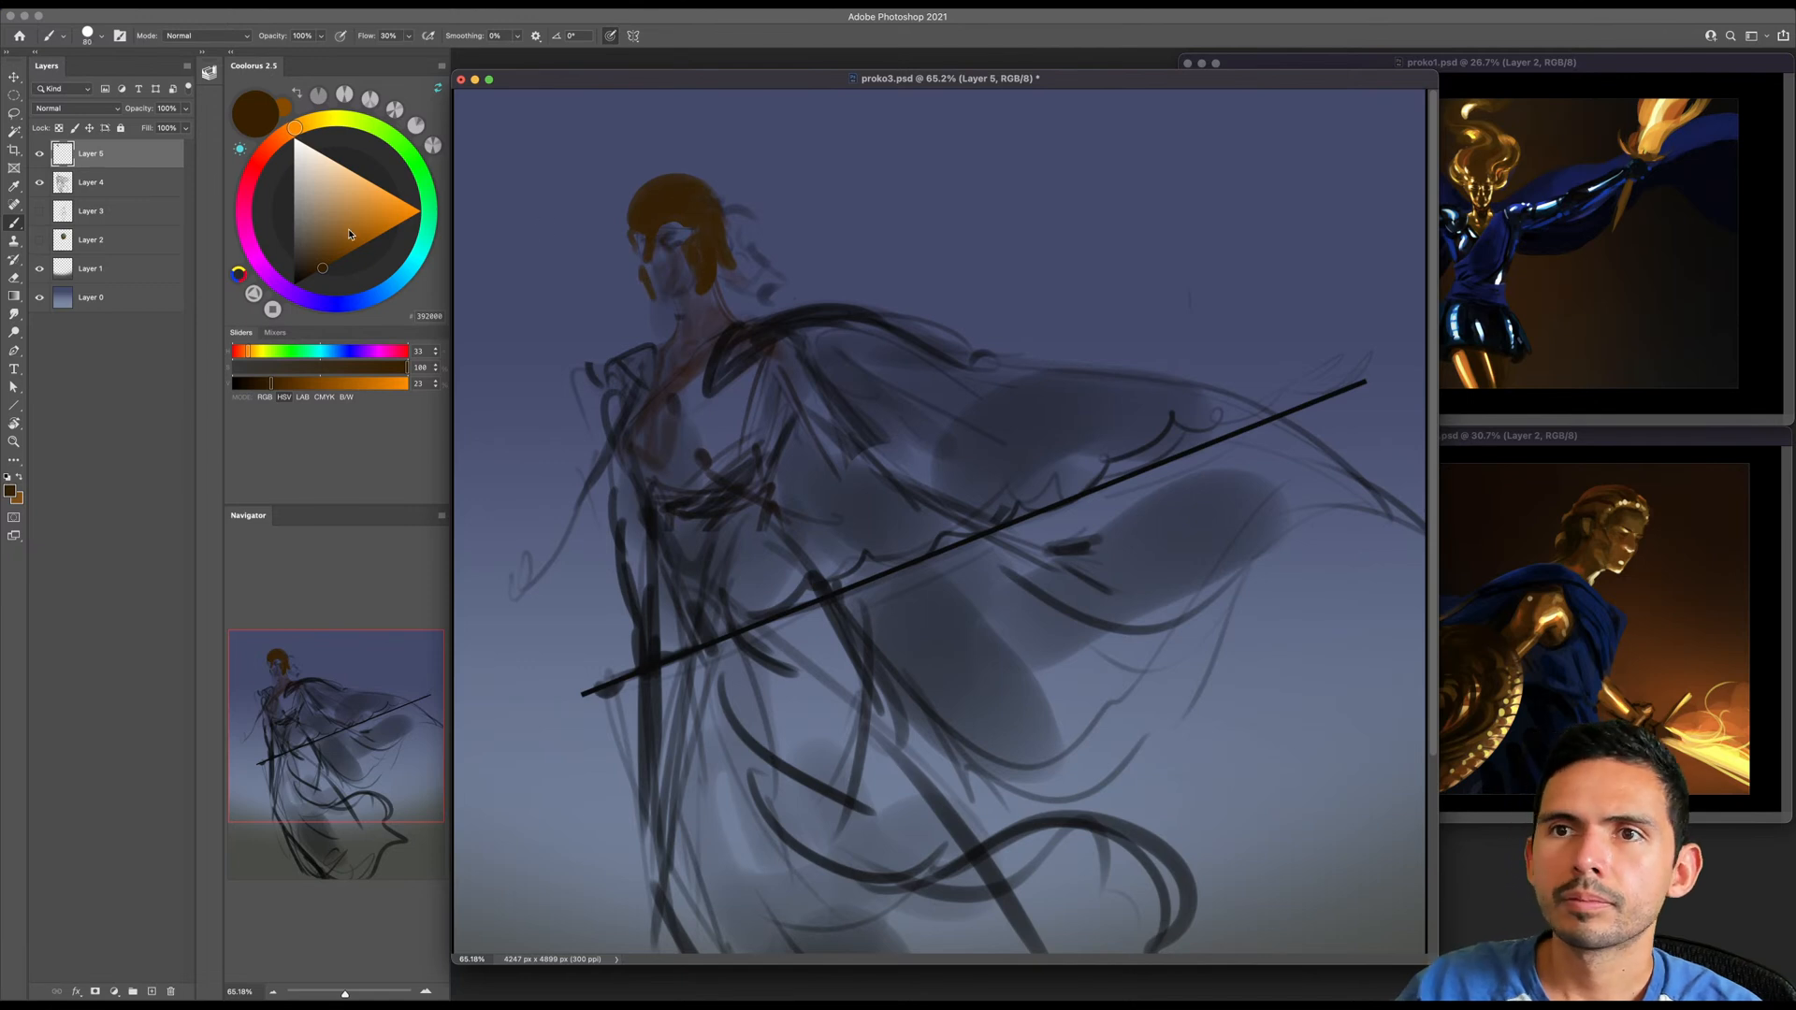
- Choose a golden-yellow brush colour and dab light spots on the helmet's side, brow edge and lower guard
{"action": "left_click", "coordinate": [308, 122]}
{"action": "left_click", "coordinate": [359, 246]}
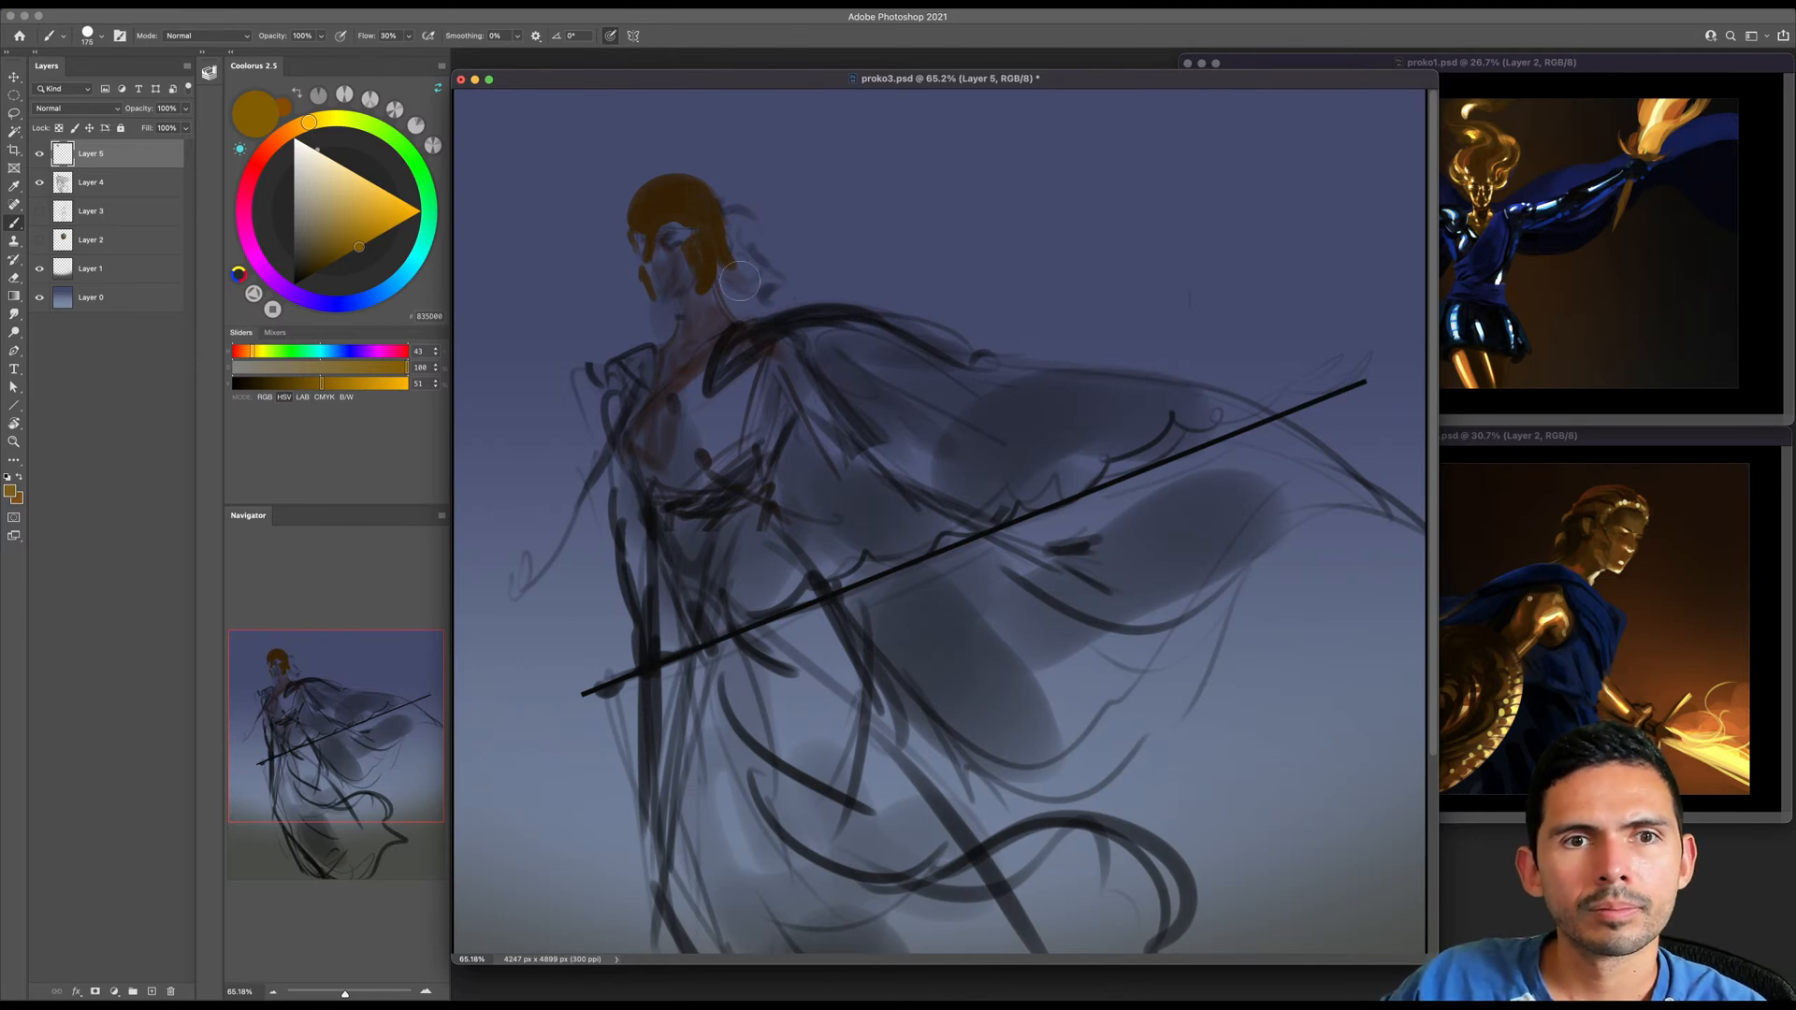
{"action": "key", "text": "bracketright"}
{"action": "key", "text": "bracketleft"}
{"action": "key", "text": "bracketleft"}
{"action": "key", "text": "bracketleft"}
{"action": "key", "text": "bracketleft"}
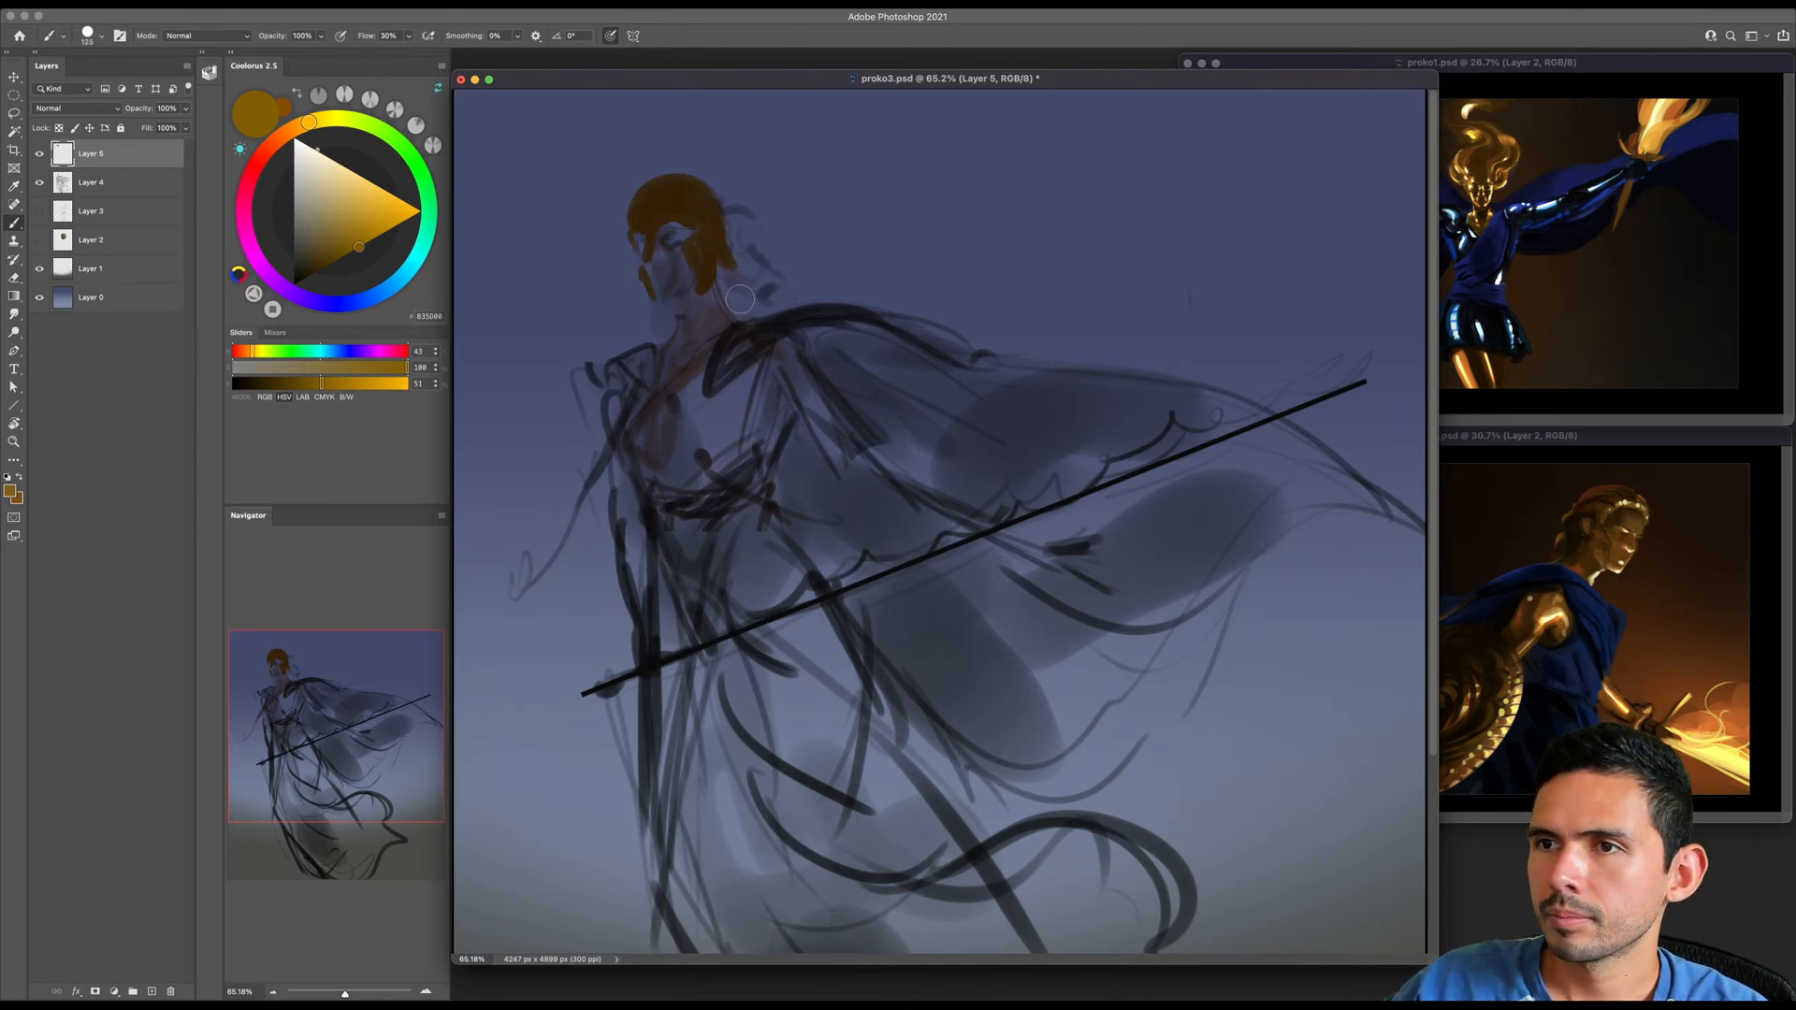
{"action": "left_click_drag", "start_coordinate": [709, 271], "coordinate": [709, 275]}
{"action": "left_click_drag", "start_coordinate": [690, 208], "coordinate": [698, 210]}
{"action": "key", "text": "bracketleft"}
{"action": "key", "text": "bracketleft"}
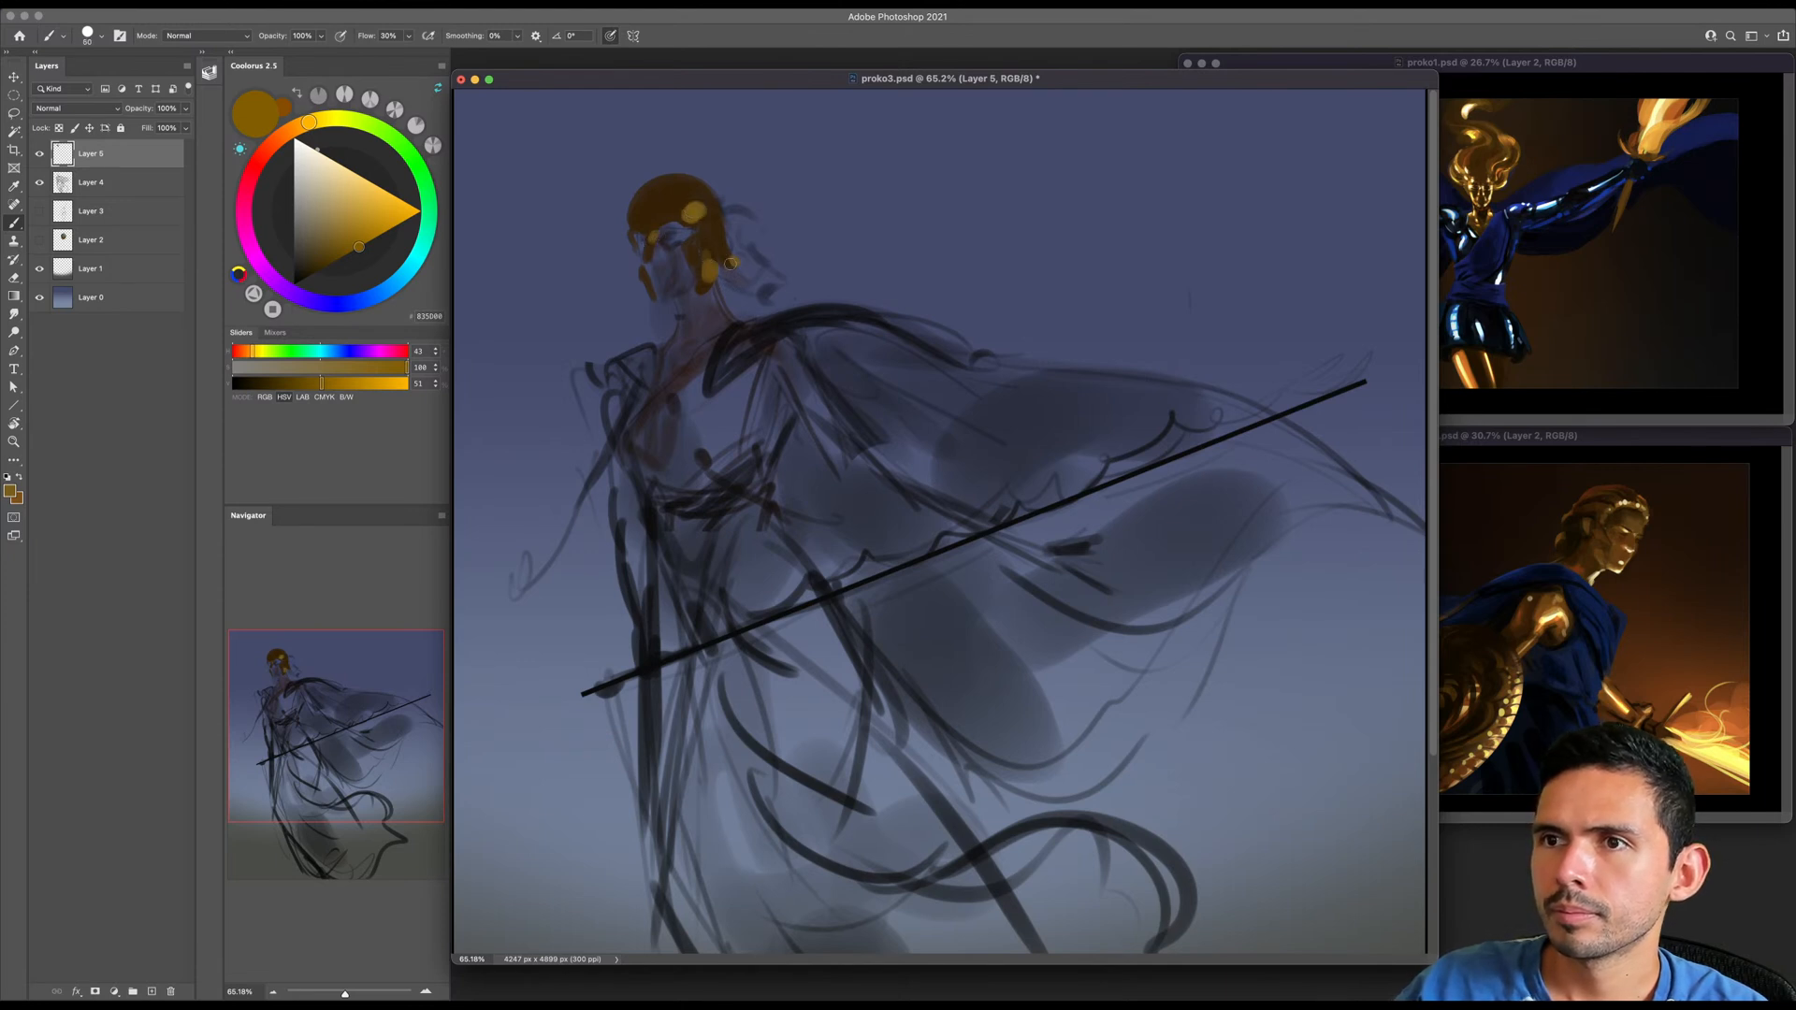
- Enlarge the brush and fill the face inside the helmet opening with golden yellow
{"action": "key", "text": "bracketright"}
{"action": "key", "text": "bracketright"}
{"action": "key", "text": "bracketright"}
{"action": "key", "text": "bracketright"}
{"action": "key", "text": "bracketright"}
{"action": "left_click_drag", "start_coordinate": [666, 229], "coordinate": [685, 282]}
- Switch to near-black and paint the shadow between face and cheek guard, plus dark shading on the helmet's crown
{"action": "left_click", "coordinate": [302, 279]}
{"action": "key", "text": "bracketleft"}
{"action": "key", "text": "bracketleft"}
{"action": "key", "text": "bracketleft"}
{"action": "key", "text": "bracketleft"}
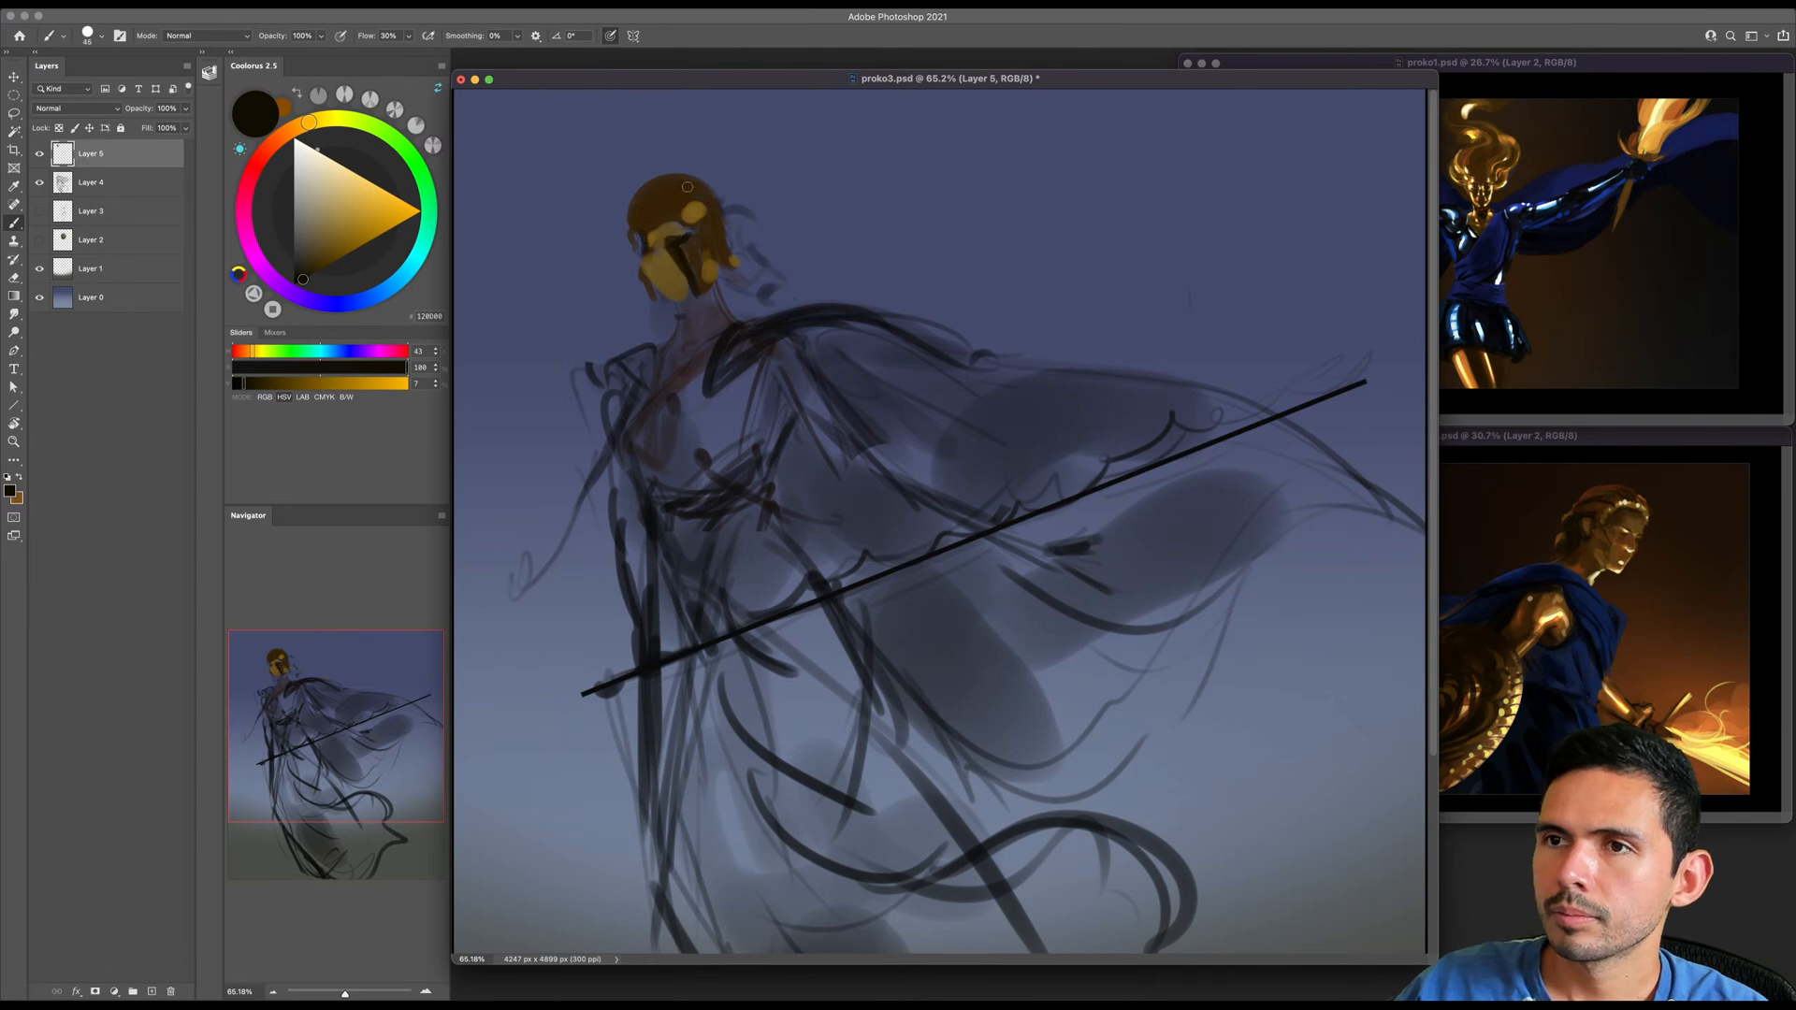
{"action": "key", "text": "bracketright"}
{"action": "key", "text": "bracketright"}
{"action": "left_click_drag", "start_coordinate": [699, 190], "coordinate": [669, 211]}
- Shift the colour to a very dark orange-brown and shade the helmet's dome and brow edge
{"action": "left_click", "coordinate": [308, 276]}
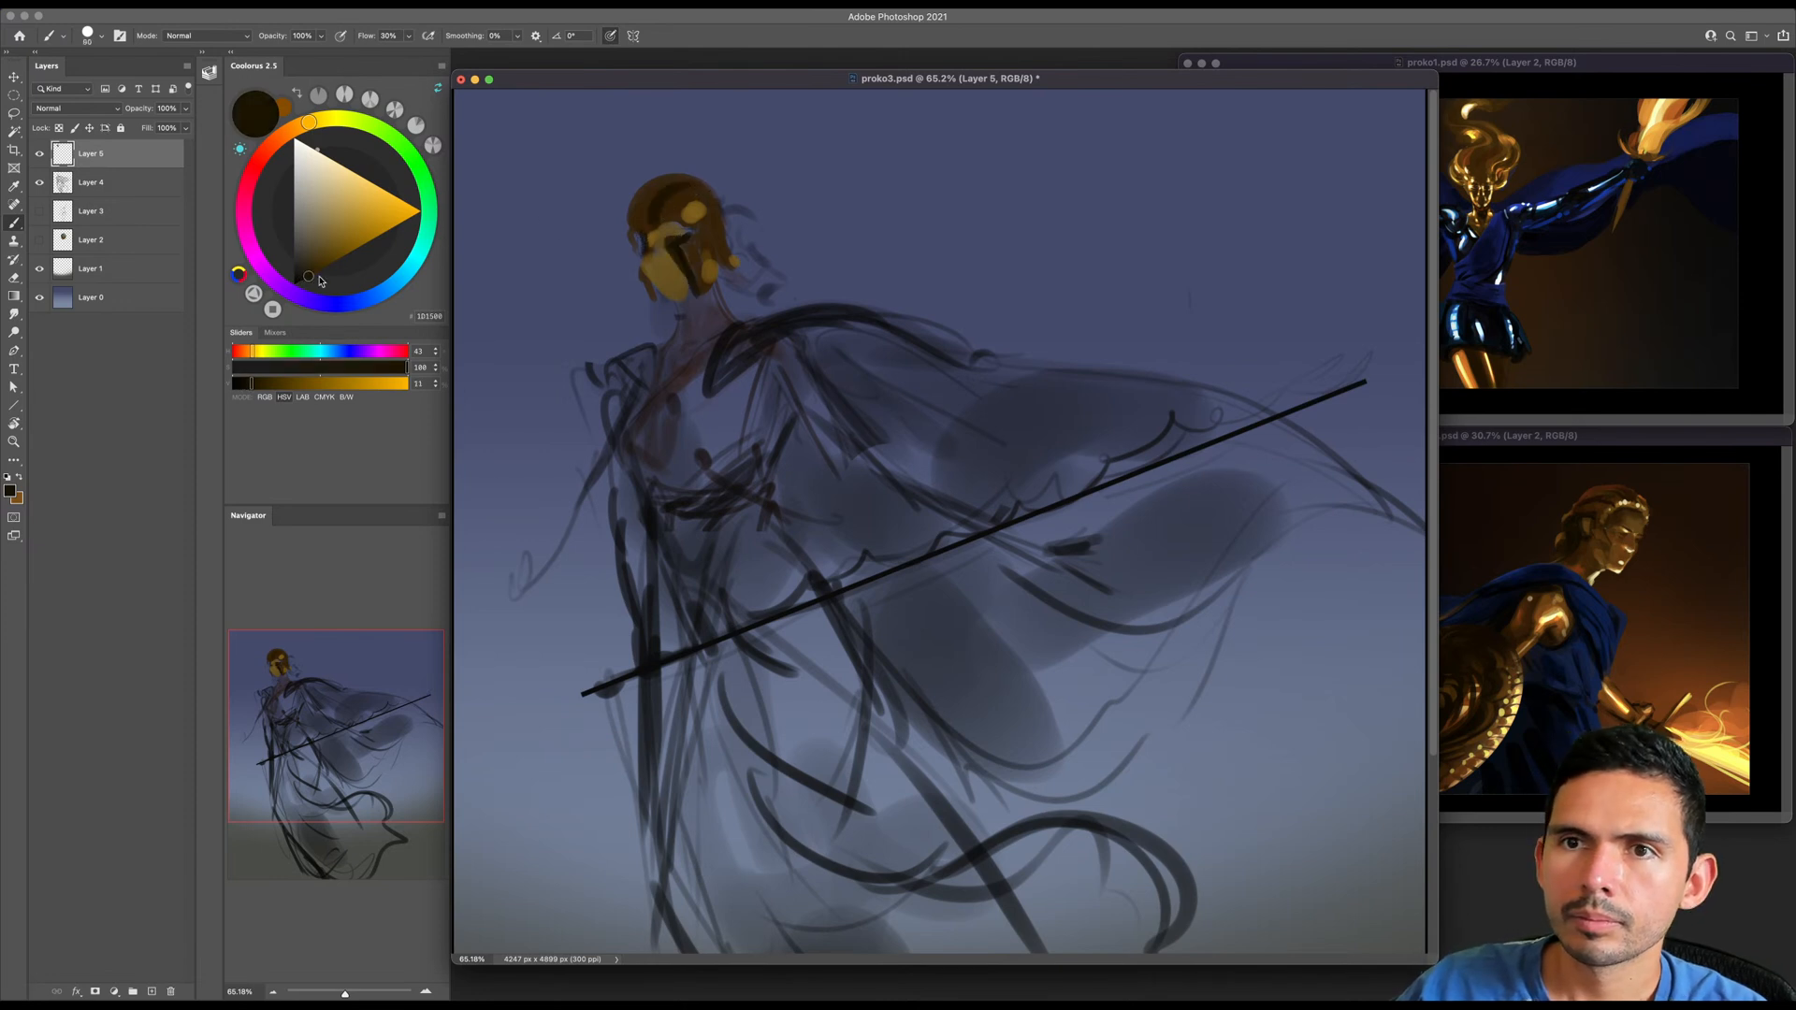
{"action": "left_click_drag", "start_coordinate": [309, 117], "coordinate": [301, 125]}
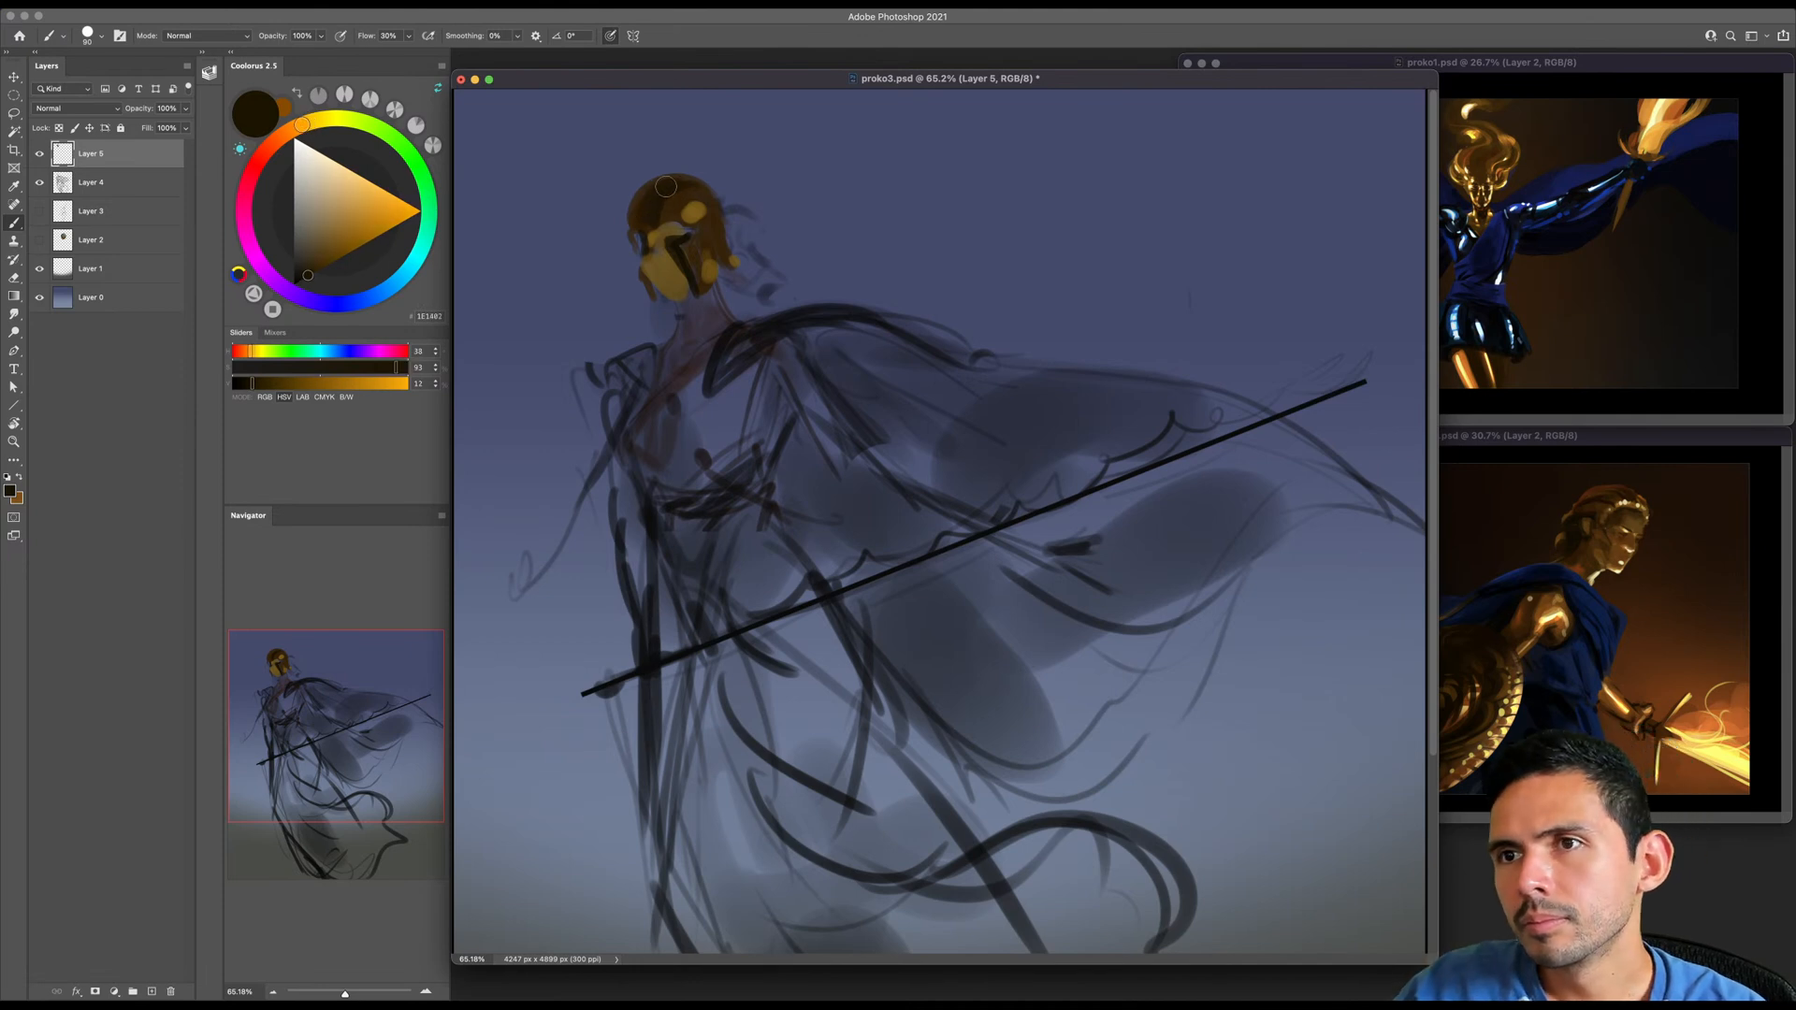
{"action": "left_click_drag", "start_coordinate": [675, 240], "coordinate": [658, 248]}
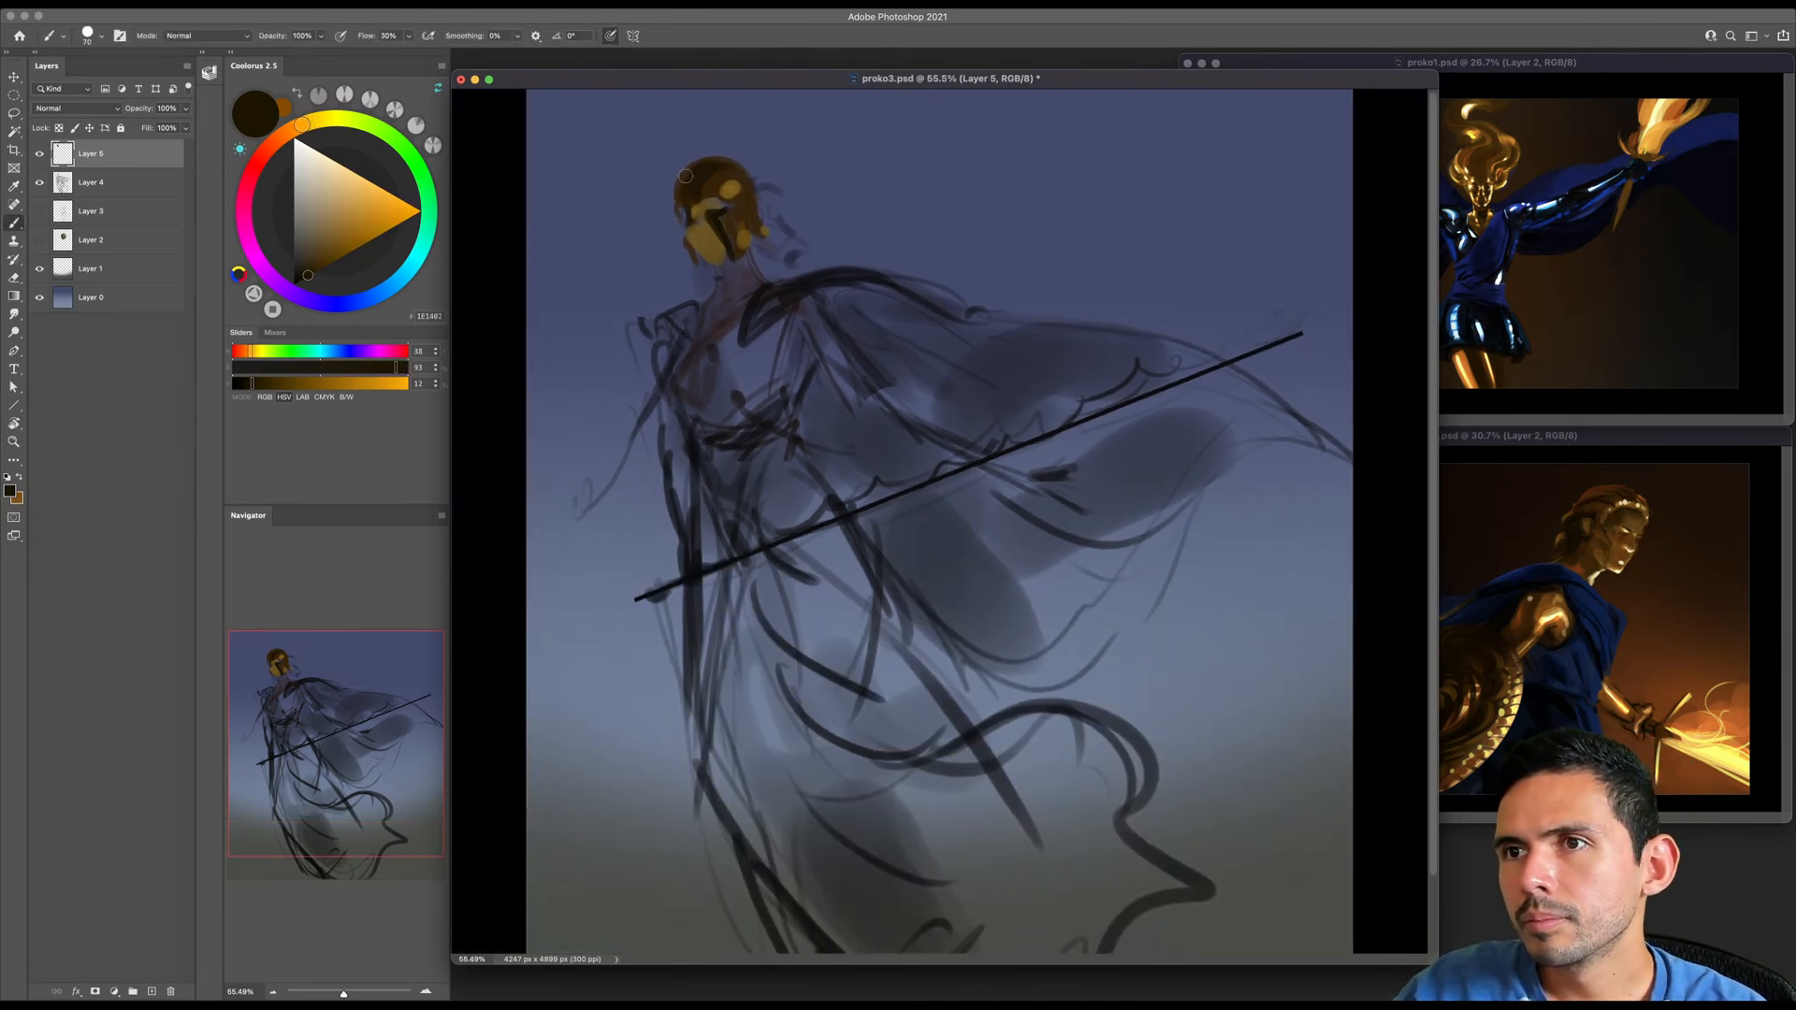
{"action": "key", "text": "bracketleft"}
{"action": "key", "text": "bracketleft"}
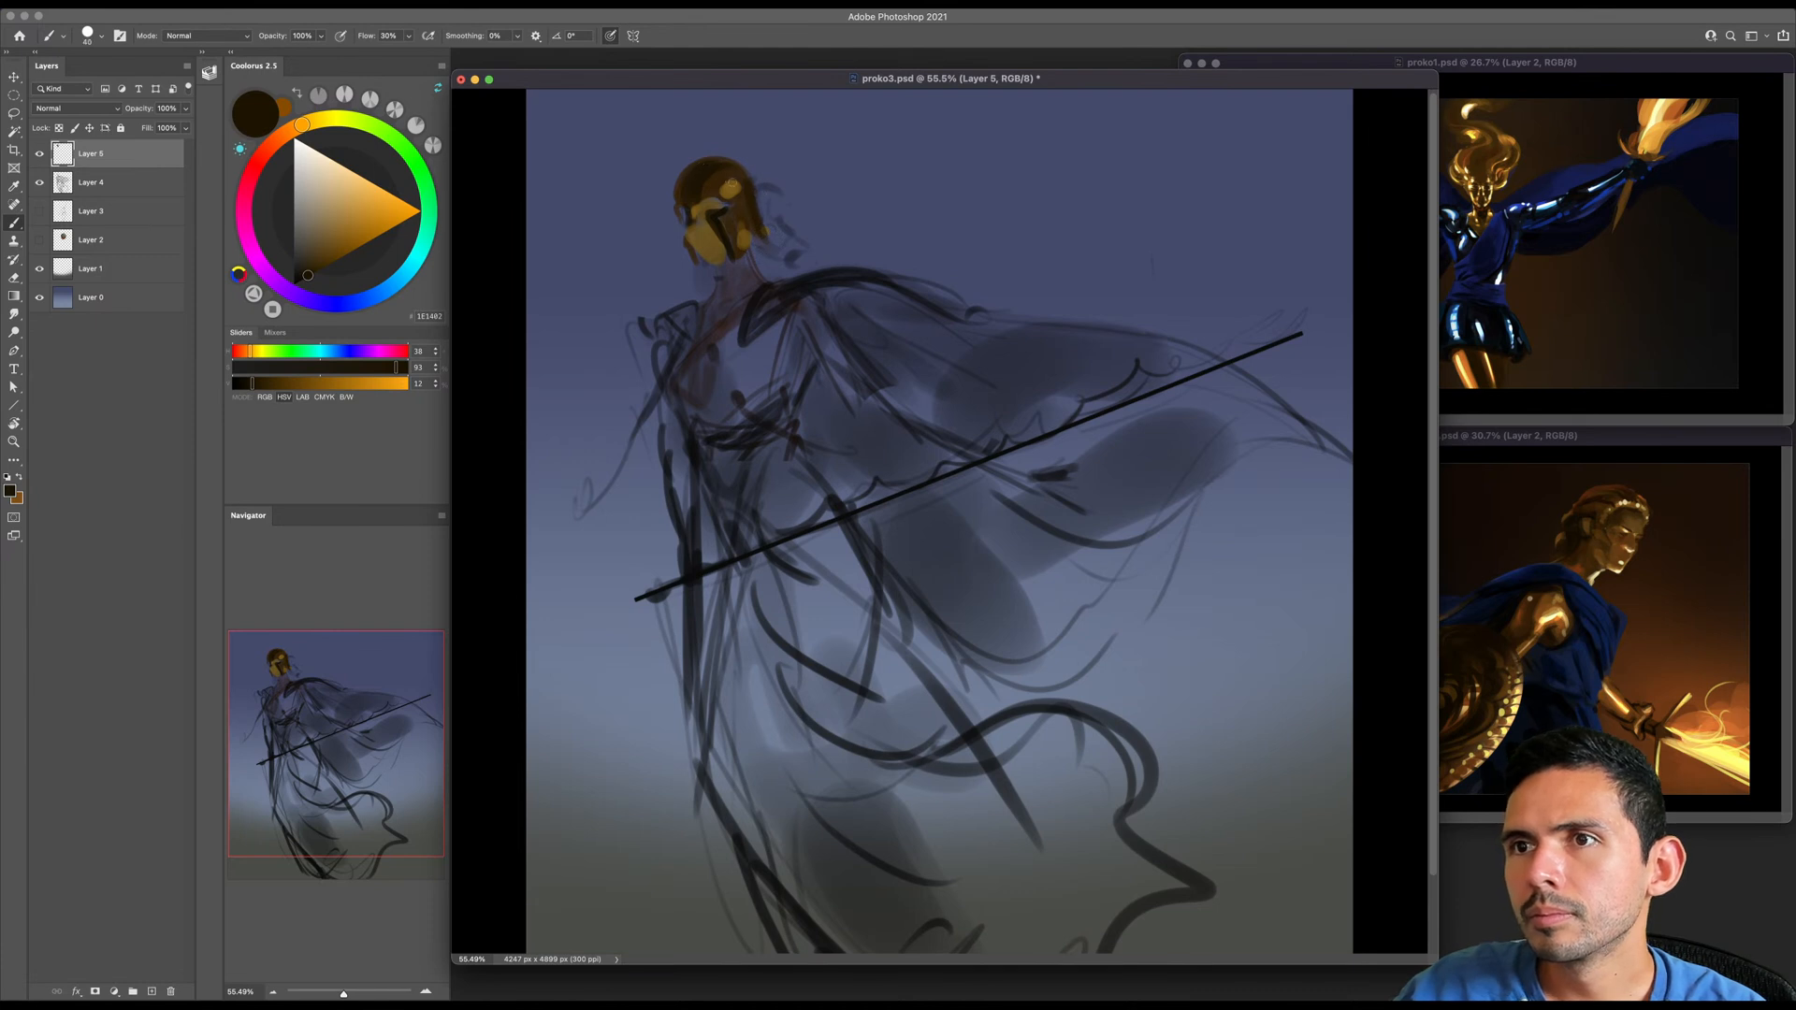
- Sample the helmet's brown and build its crown up into a point
{"action": "left_click", "coordinate": [719, 180], "text": "alt"}
{"action": "key", "text": "bracketright"}
{"action": "mouse_move", "coordinate": [742, 170]}
{"action": "left_mouse_down"}
{"action": "mouse_move", "coordinate": [690, 147]}
{"action": "mouse_move", "coordinate": [685, 195]}
{"action": "mouse_move", "coordinate": [724, 169]}
{"action": "mouse_move", "coordinate": [692, 149]}
{"action": "left_mouse_up"}
{"action": "key", "text": "bracketright"}
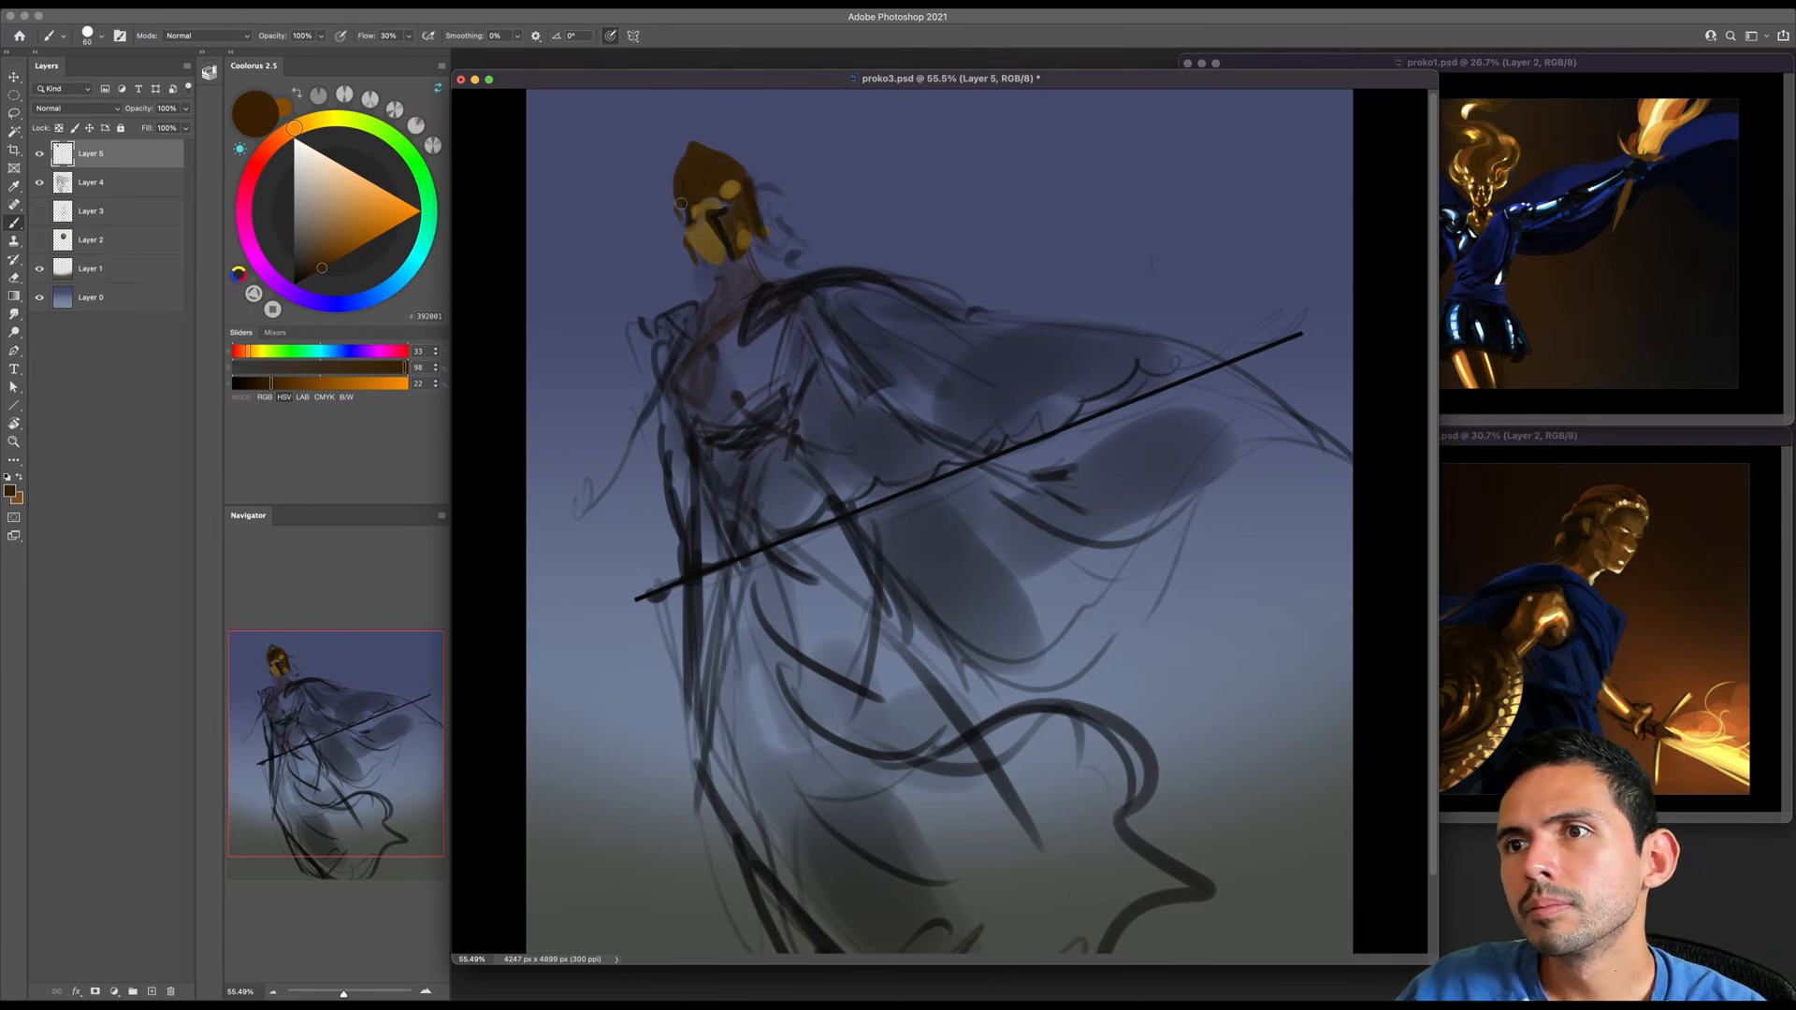
- Paint a small wing-like ornament in dark gold and brown above the helmet's point
{"action": "left_click", "coordinate": [697, 188], "text": "alt"}
{"action": "key", "text": "bracketleft"}
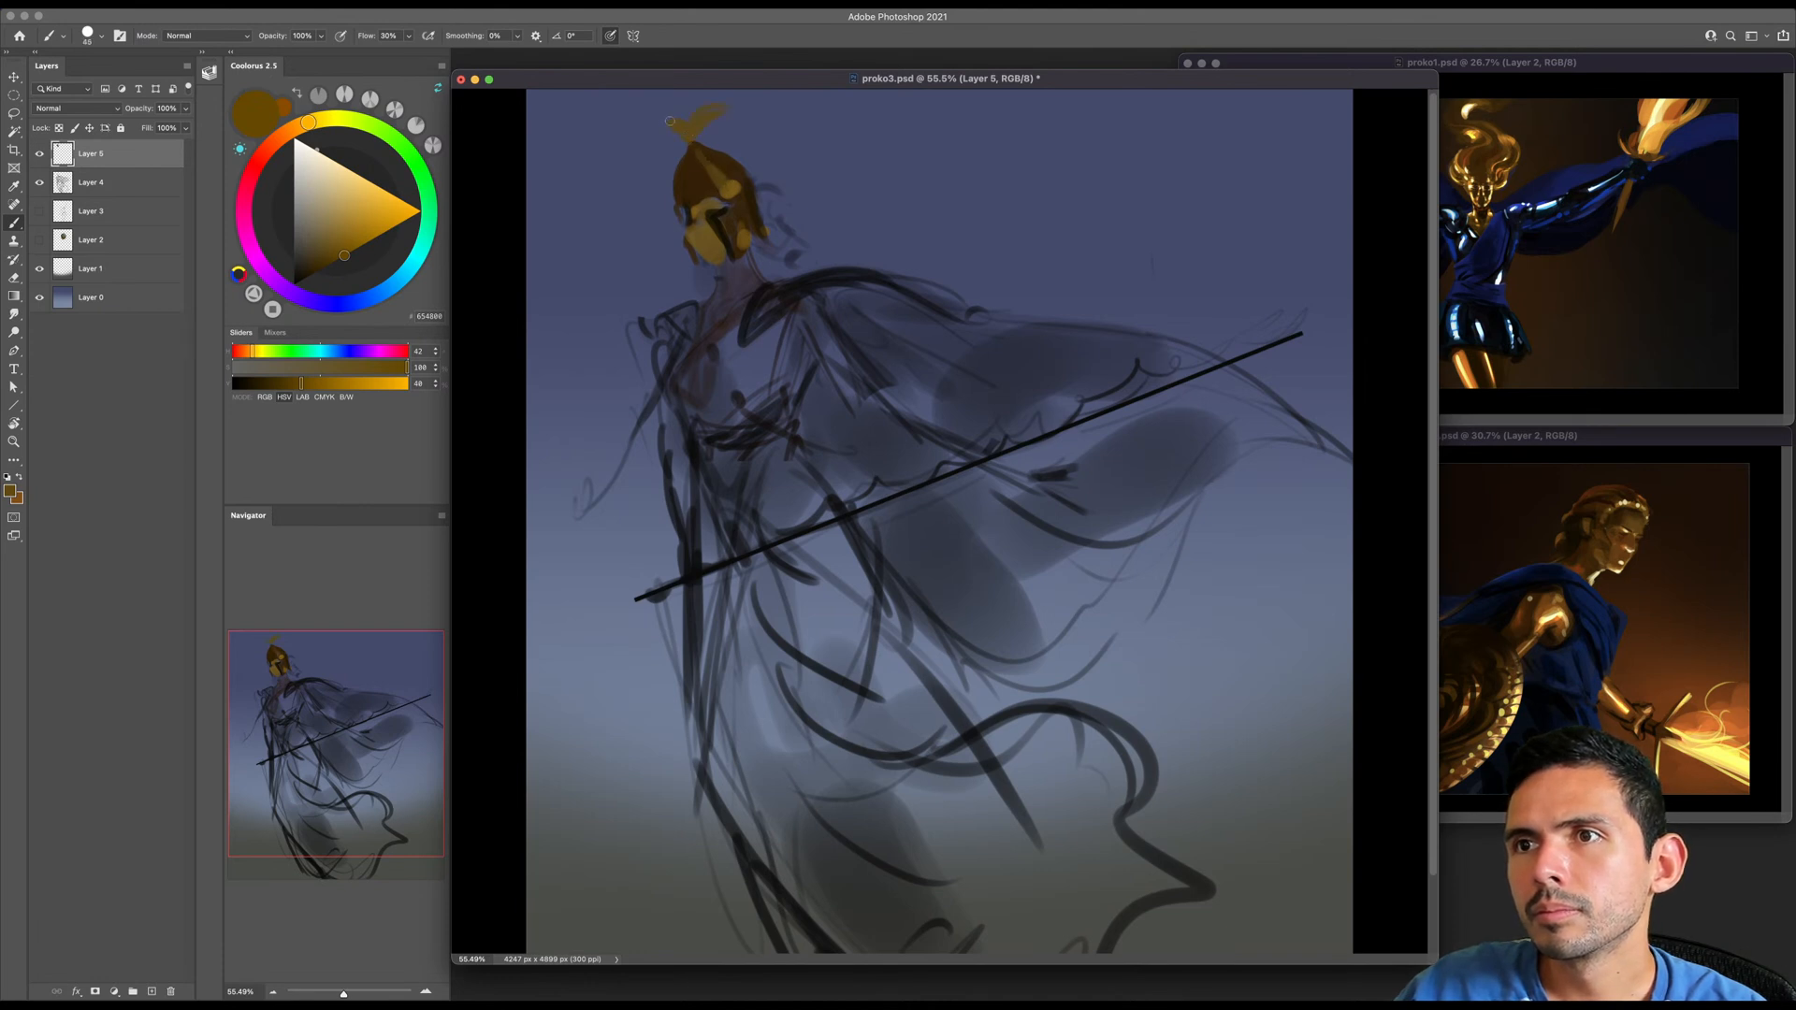
{"action": "left_click", "coordinate": [681, 117], "text": "alt"}
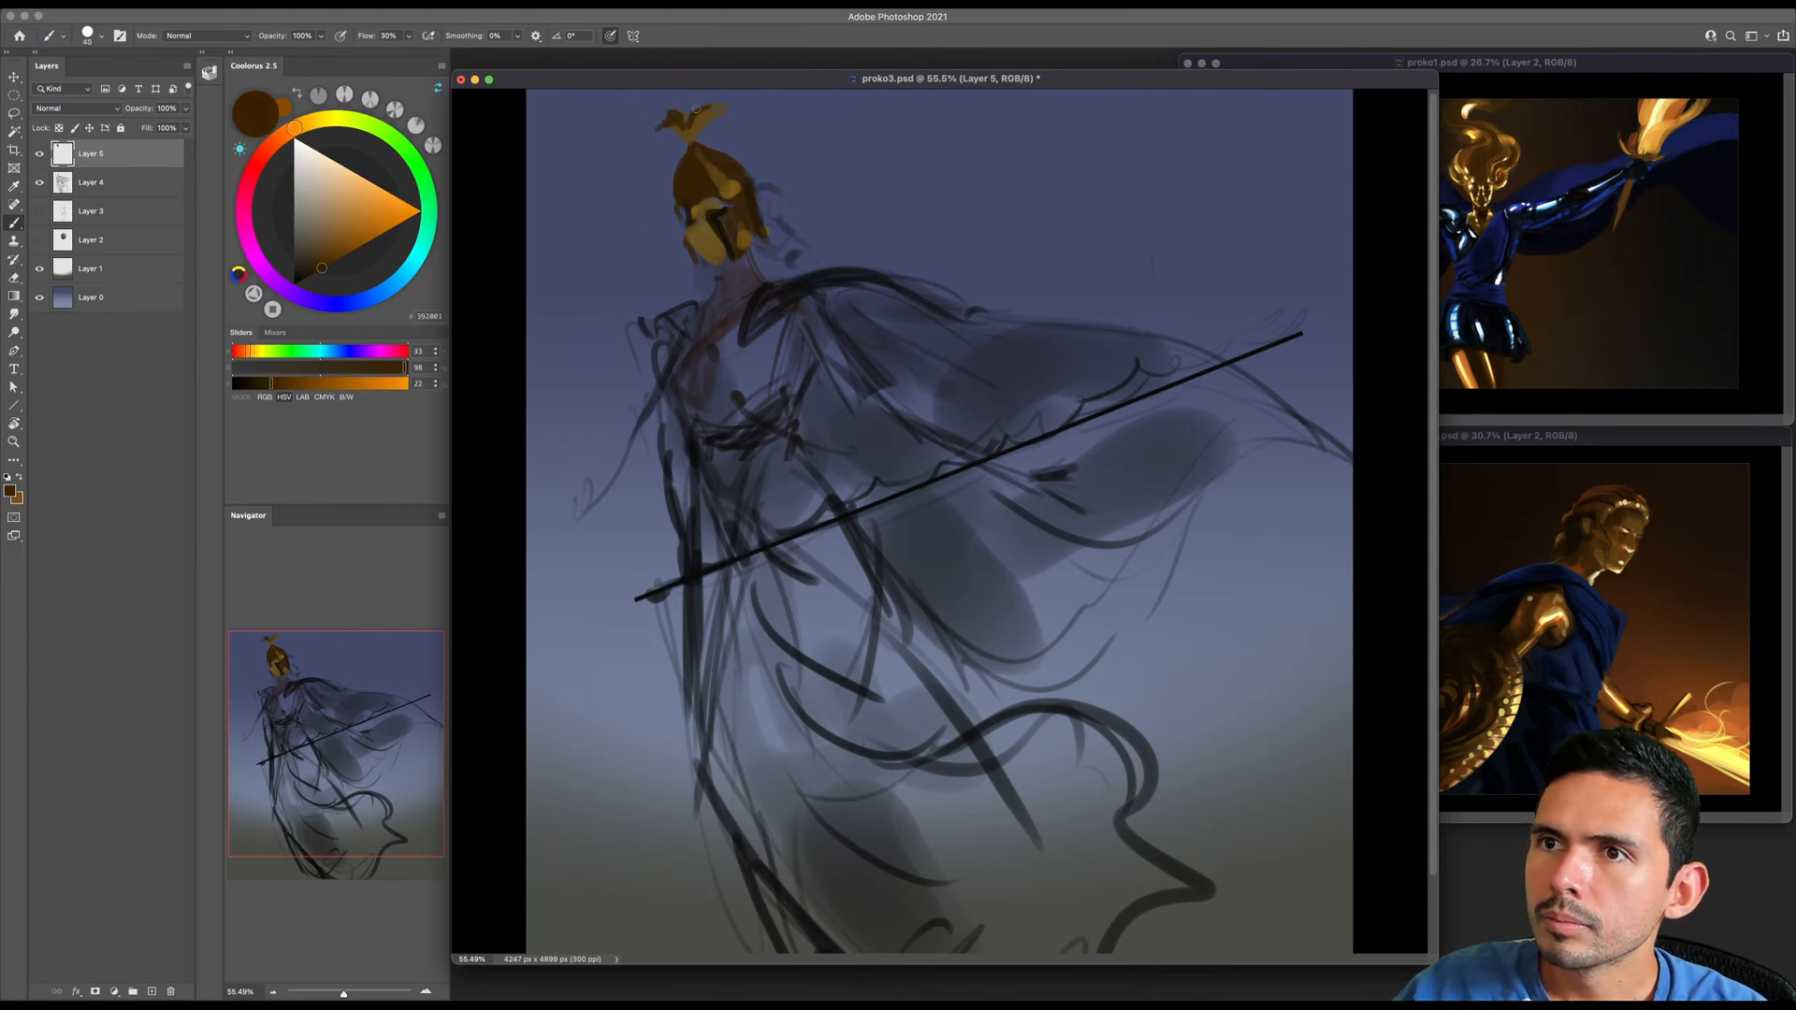
- Widen the helmet's front edge with dark brown using a larger brush
{"action": "key", "text": "bracketright"}
{"action": "key", "text": "bracketright"}
{"action": "left_click_drag", "start_coordinate": [686, 167], "coordinate": [673, 198]}
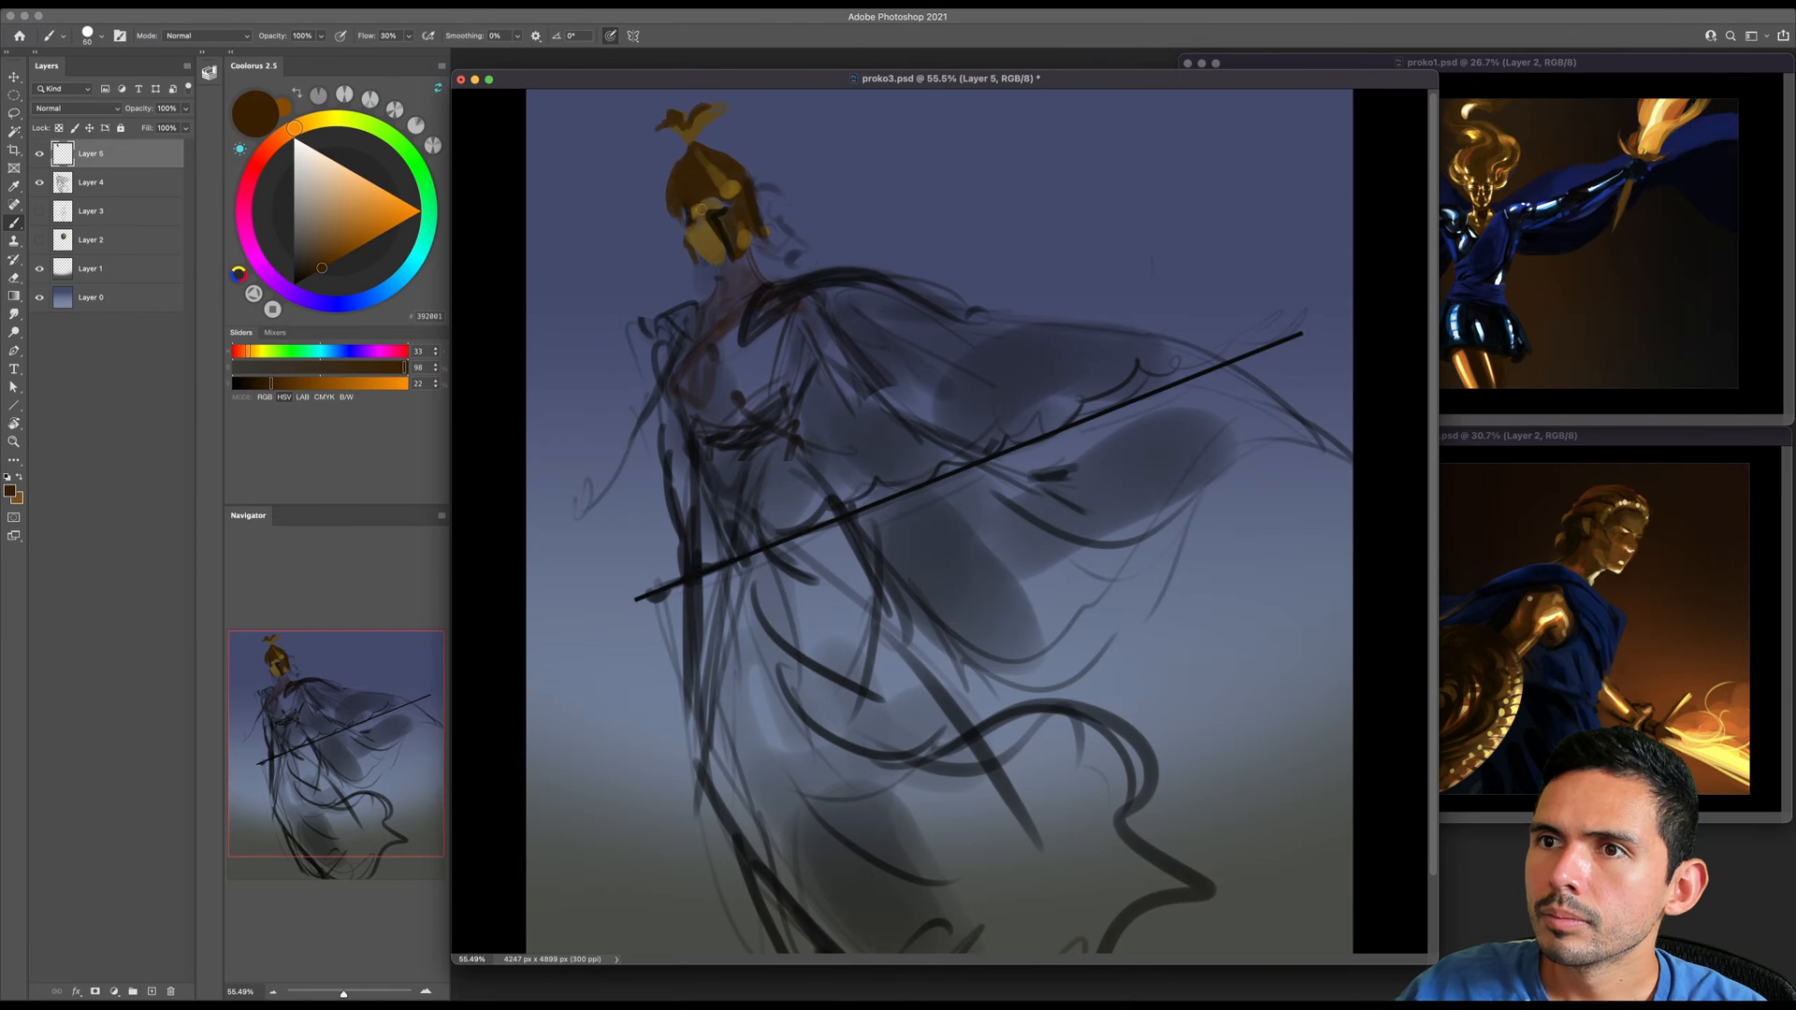
{"action": "left_click", "coordinate": [692, 213], "text": "alt"}
{"action": "key", "text": "bracketright"}
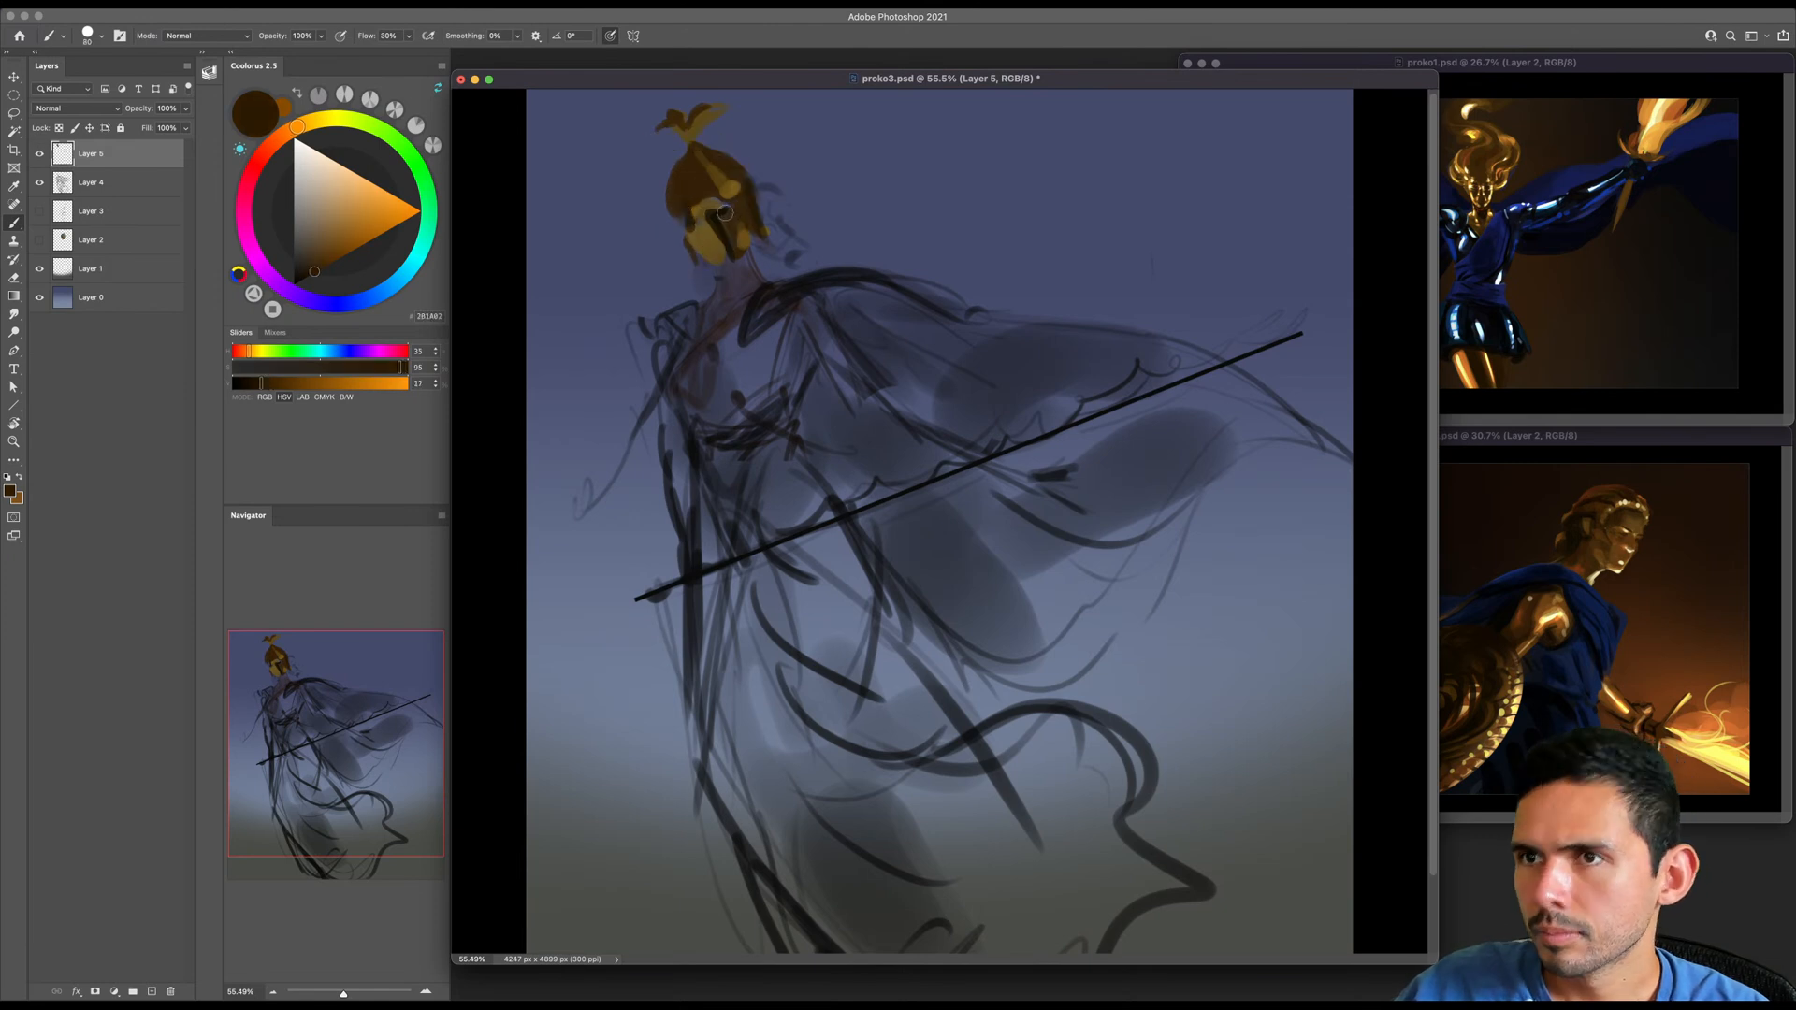
- Sample browns from the shadowed side of the face and paint a broad stroke down the neck
{"action": "left_click", "coordinate": [734, 215], "text": "alt"}
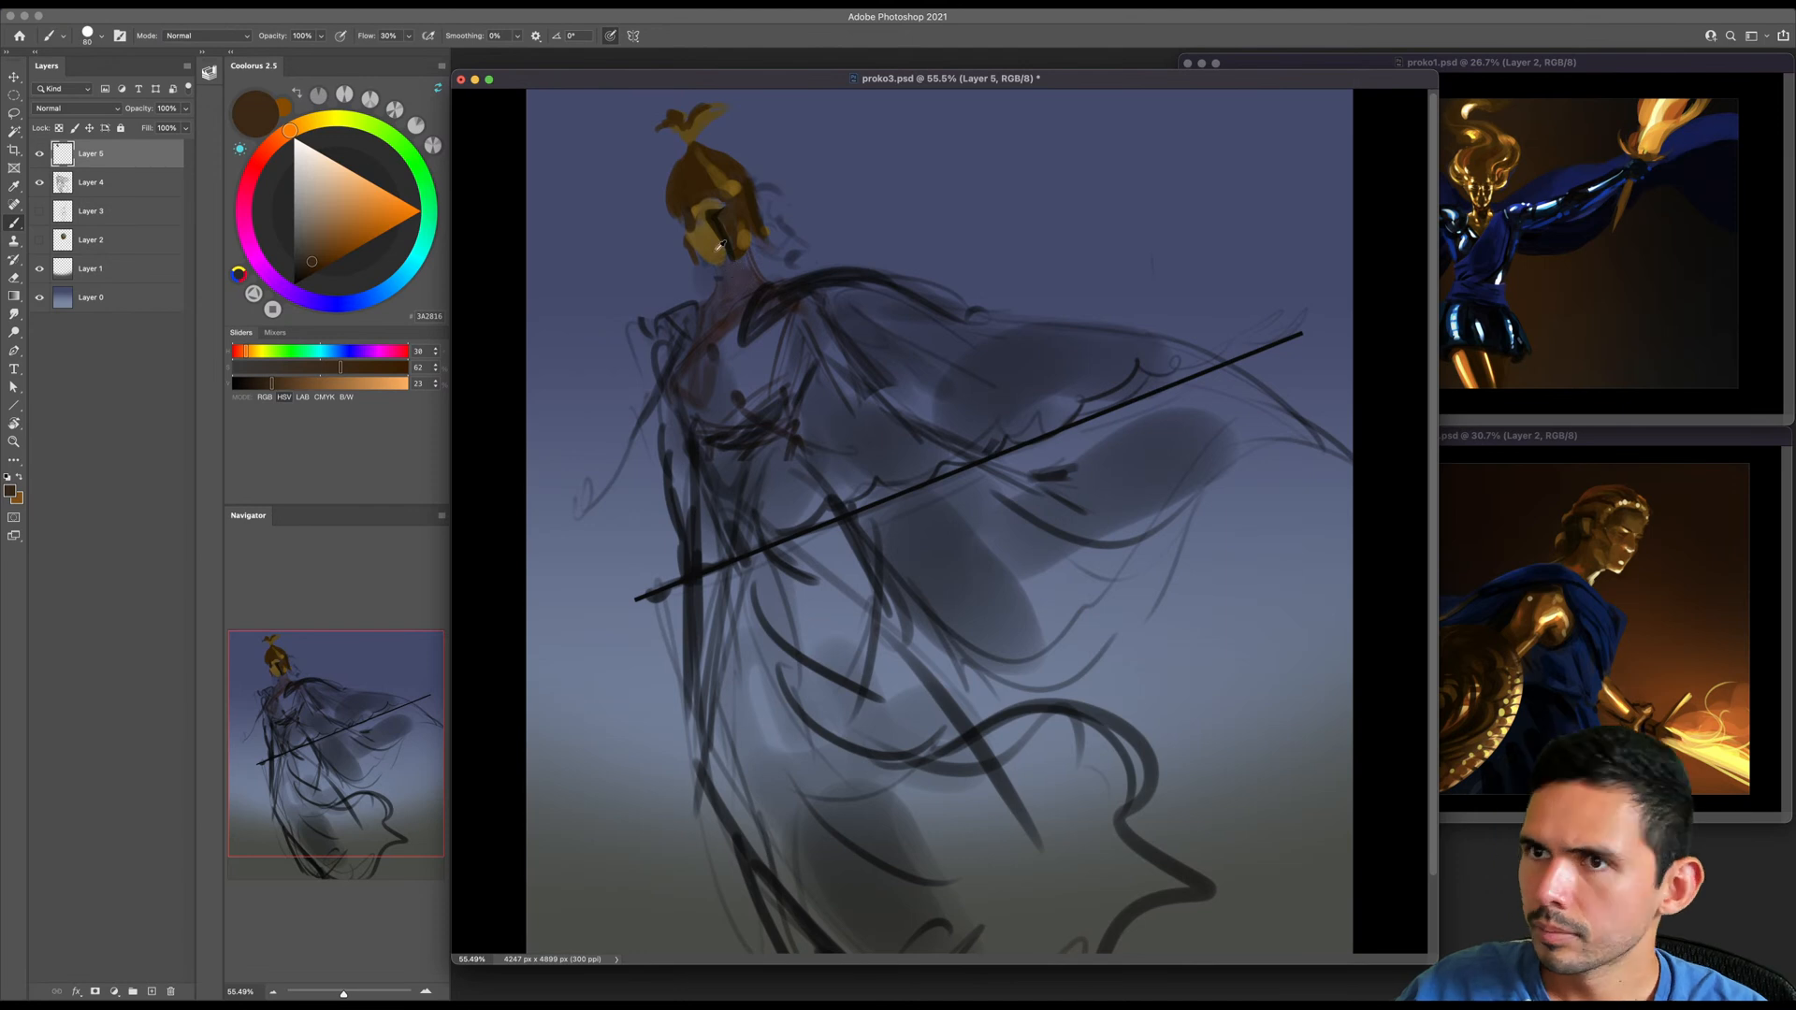
{"action": "left_click", "coordinate": [722, 247], "text": "alt"}
{"action": "key", "text": "bracketright"}
{"action": "key", "text": "bracketright"}
{"action": "left_click_drag", "start_coordinate": [737, 273], "coordinate": [727, 316]}
- Mix a warmer orange-brown and paint it from the side of the face down over the neck
{"action": "left_click", "coordinate": [337, 257]}
{"action": "left_click_drag", "start_coordinate": [304, 125], "coordinate": [296, 129]}
{"action": "left_click", "coordinate": [335, 254]}
{"action": "left_click", "coordinate": [346, 302]}
{"action": "left_click", "coordinate": [295, 128]}
{"action": "left_click", "coordinate": [334, 253]}
{"action": "left_click", "coordinate": [331, 262]}
{"action": "key", "text": "bracketright"}
{"action": "mouse_move", "coordinate": [724, 207]}
{"action": "left_mouse_down"}
{"action": "mouse_move", "coordinate": [718, 269]}
{"action": "mouse_move", "coordinate": [761, 279]}
{"action": "mouse_move", "coordinate": [756, 318]}
{"action": "left_mouse_up"}
- Switch to black with a smaller brush and add dark accents along the edge of the neck
{"action": "key", "text": "bracketleft"}
{"action": "left_click", "coordinate": [294, 283]}
{"action": "key", "text": "bracketleft"}
{"action": "key", "text": "bracketleft"}
{"action": "key", "text": "bracketleft"}
{"action": "key", "text": "bracketleft"}
{"action": "scroll", "coordinate": [756, 318], "scroll_direction": "down", "scroll_amount": 2}
{"action": "key", "text": "bracketright"}
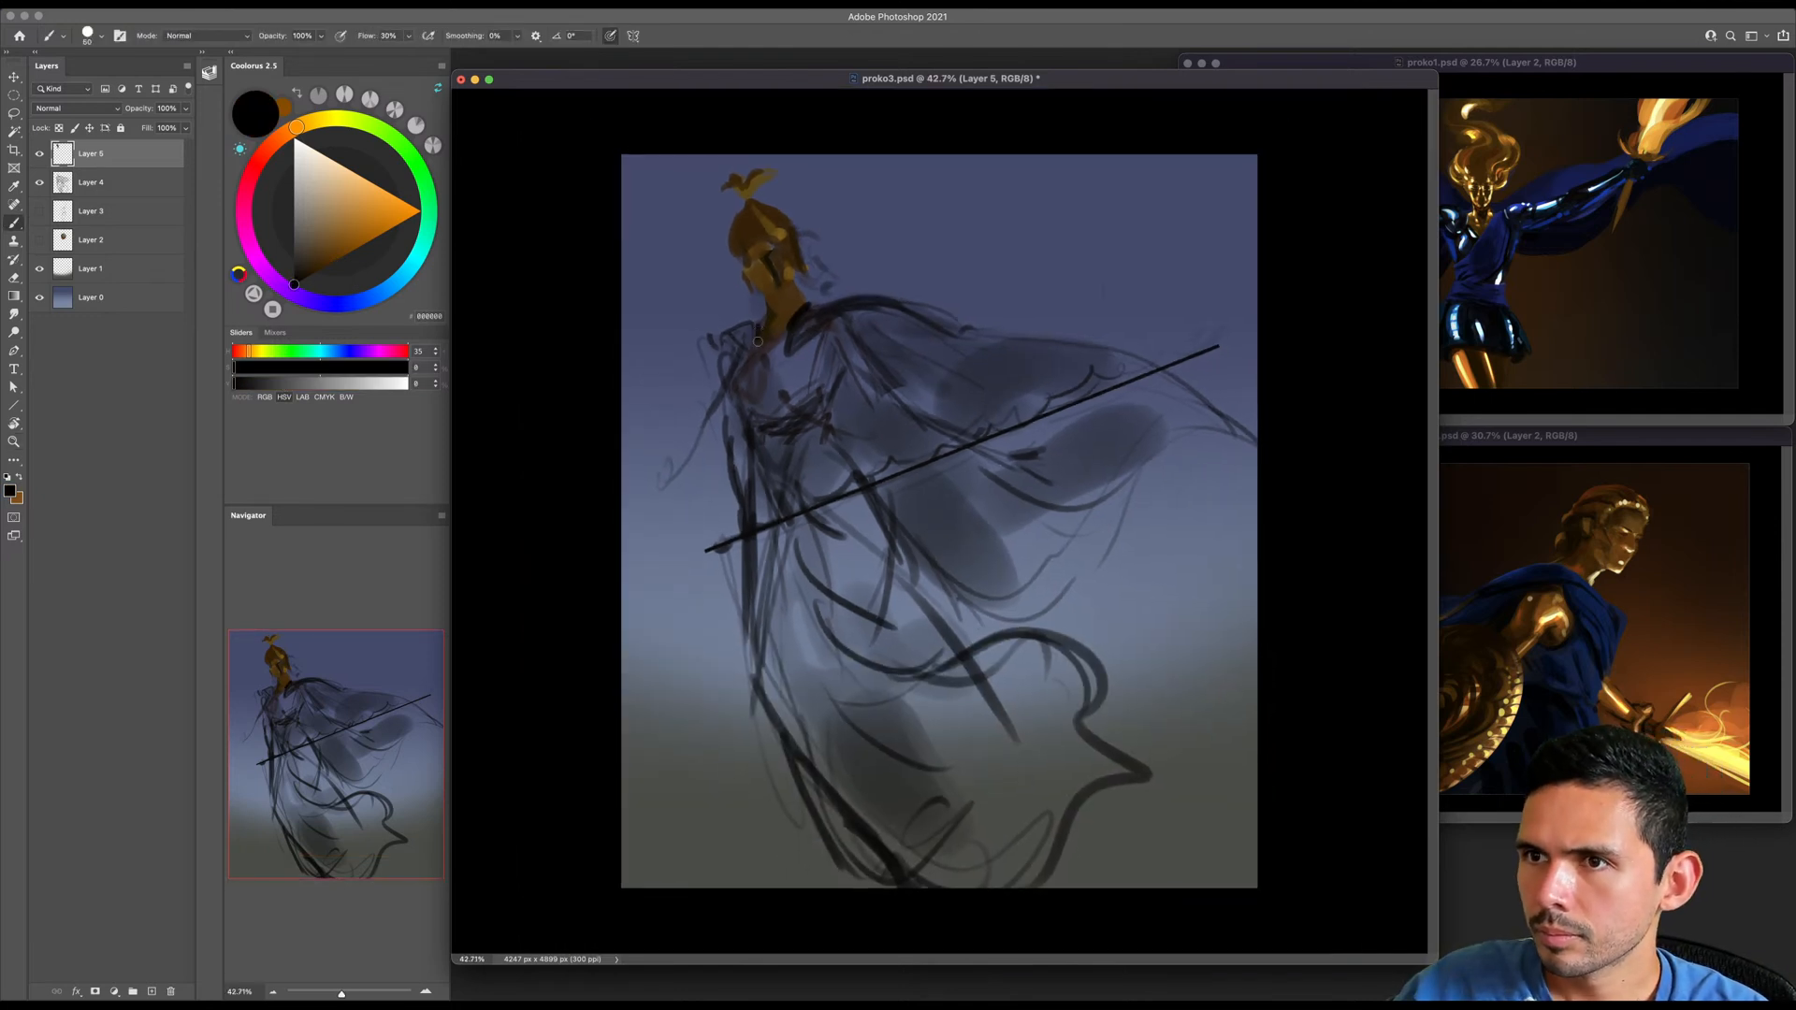
- Choose a pale peach colour and paint bright highlights on the cheek guard and neck
{"action": "left_click", "coordinate": [341, 165]}
{"action": "key", "text": "bracketright"}
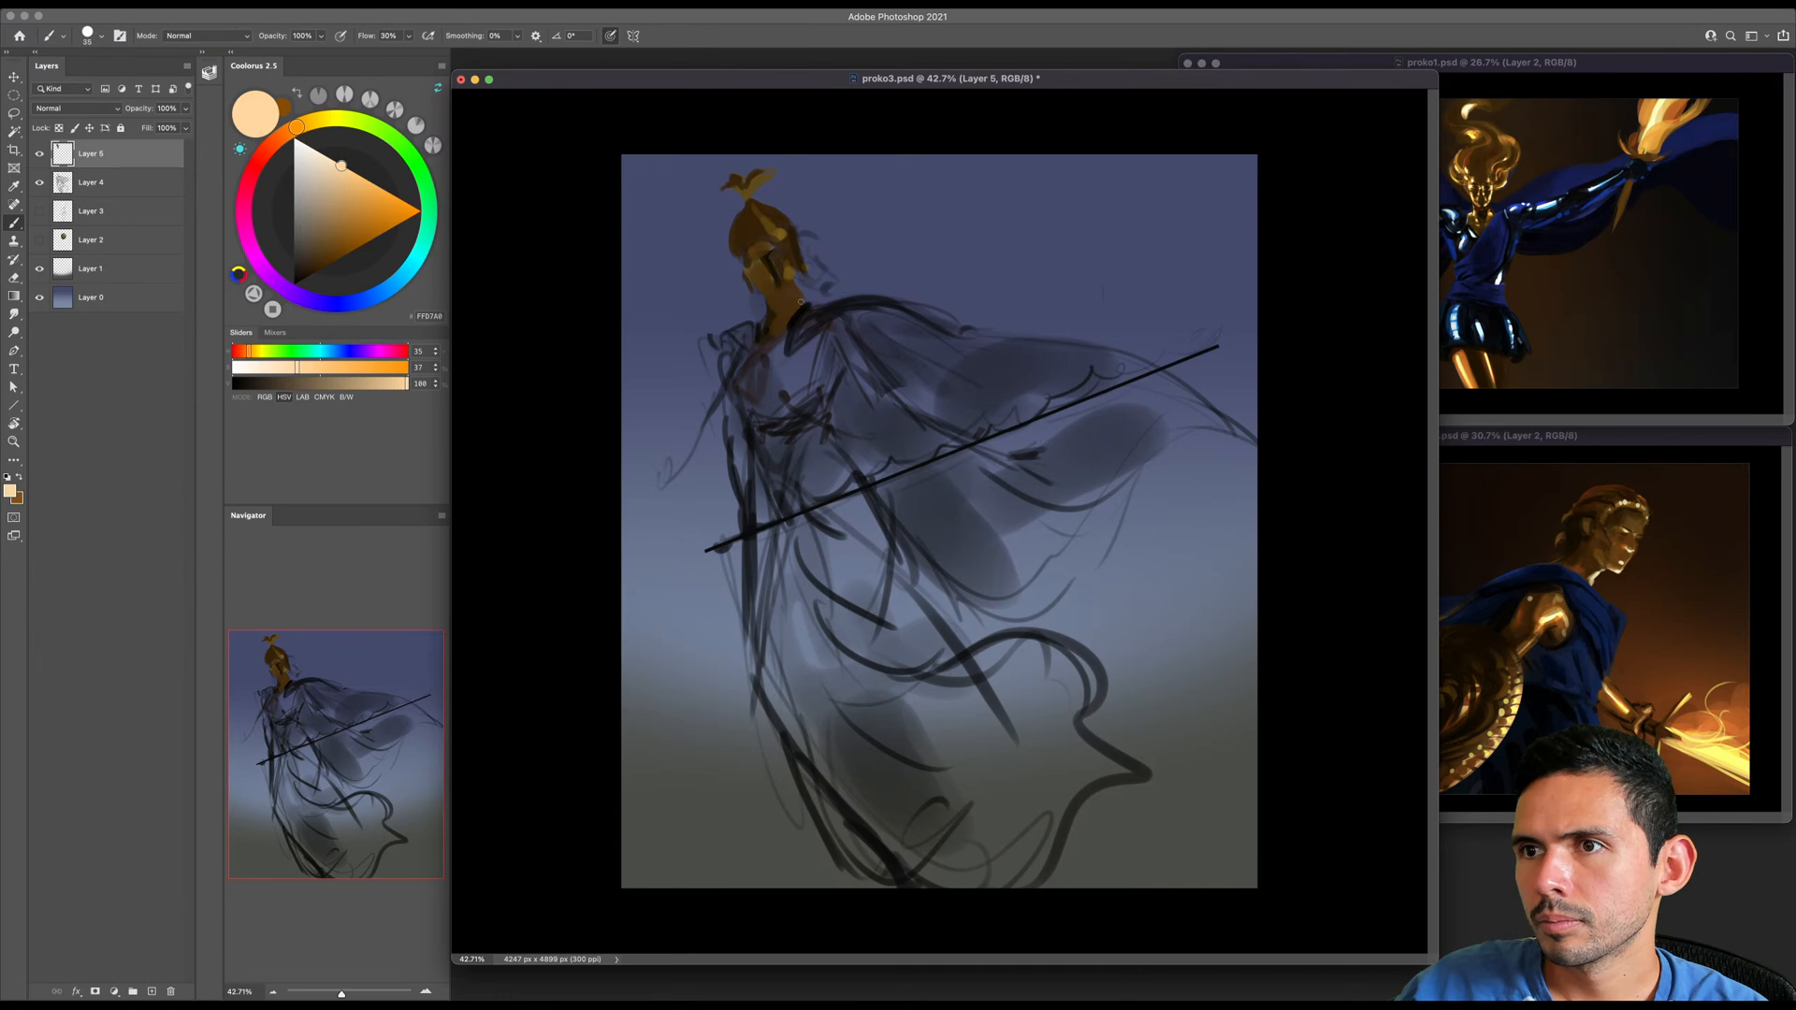
{"action": "key", "text": "bracketright"}
{"action": "key", "text": "bracketright"}
{"action": "key", "text": "bracketright"}
{"action": "mouse_move", "coordinate": [786, 280]}
{"action": "left_mouse_down"}
{"action": "mouse_move", "coordinate": [784, 253]}
{"action": "mouse_move", "coordinate": [837, 261]}
{"action": "left_mouse_up"}
- Set the brush tip angle to 41° and add pale peach highlights on the helmet and its top ornament
{"action": "right_click", "coordinate": [790, 239]}
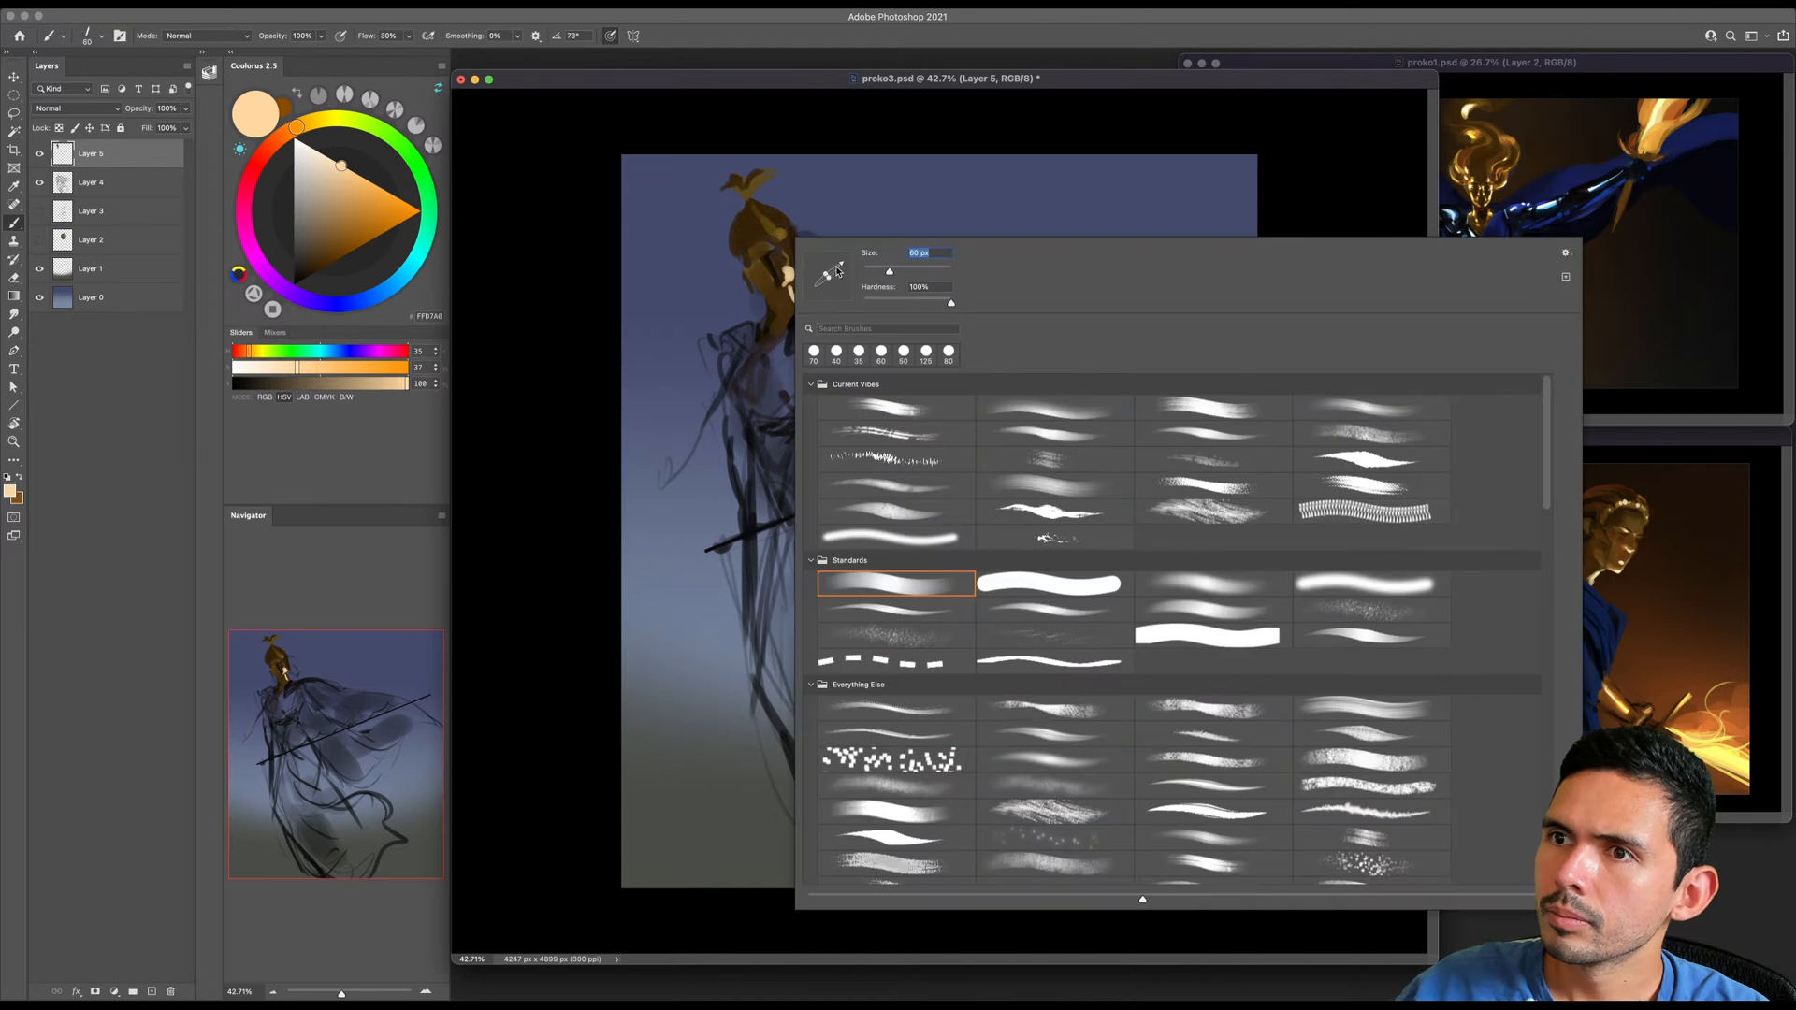
{"action": "left_click", "coordinate": [787, 259]}
{"action": "key", "text": "bracketleft"}
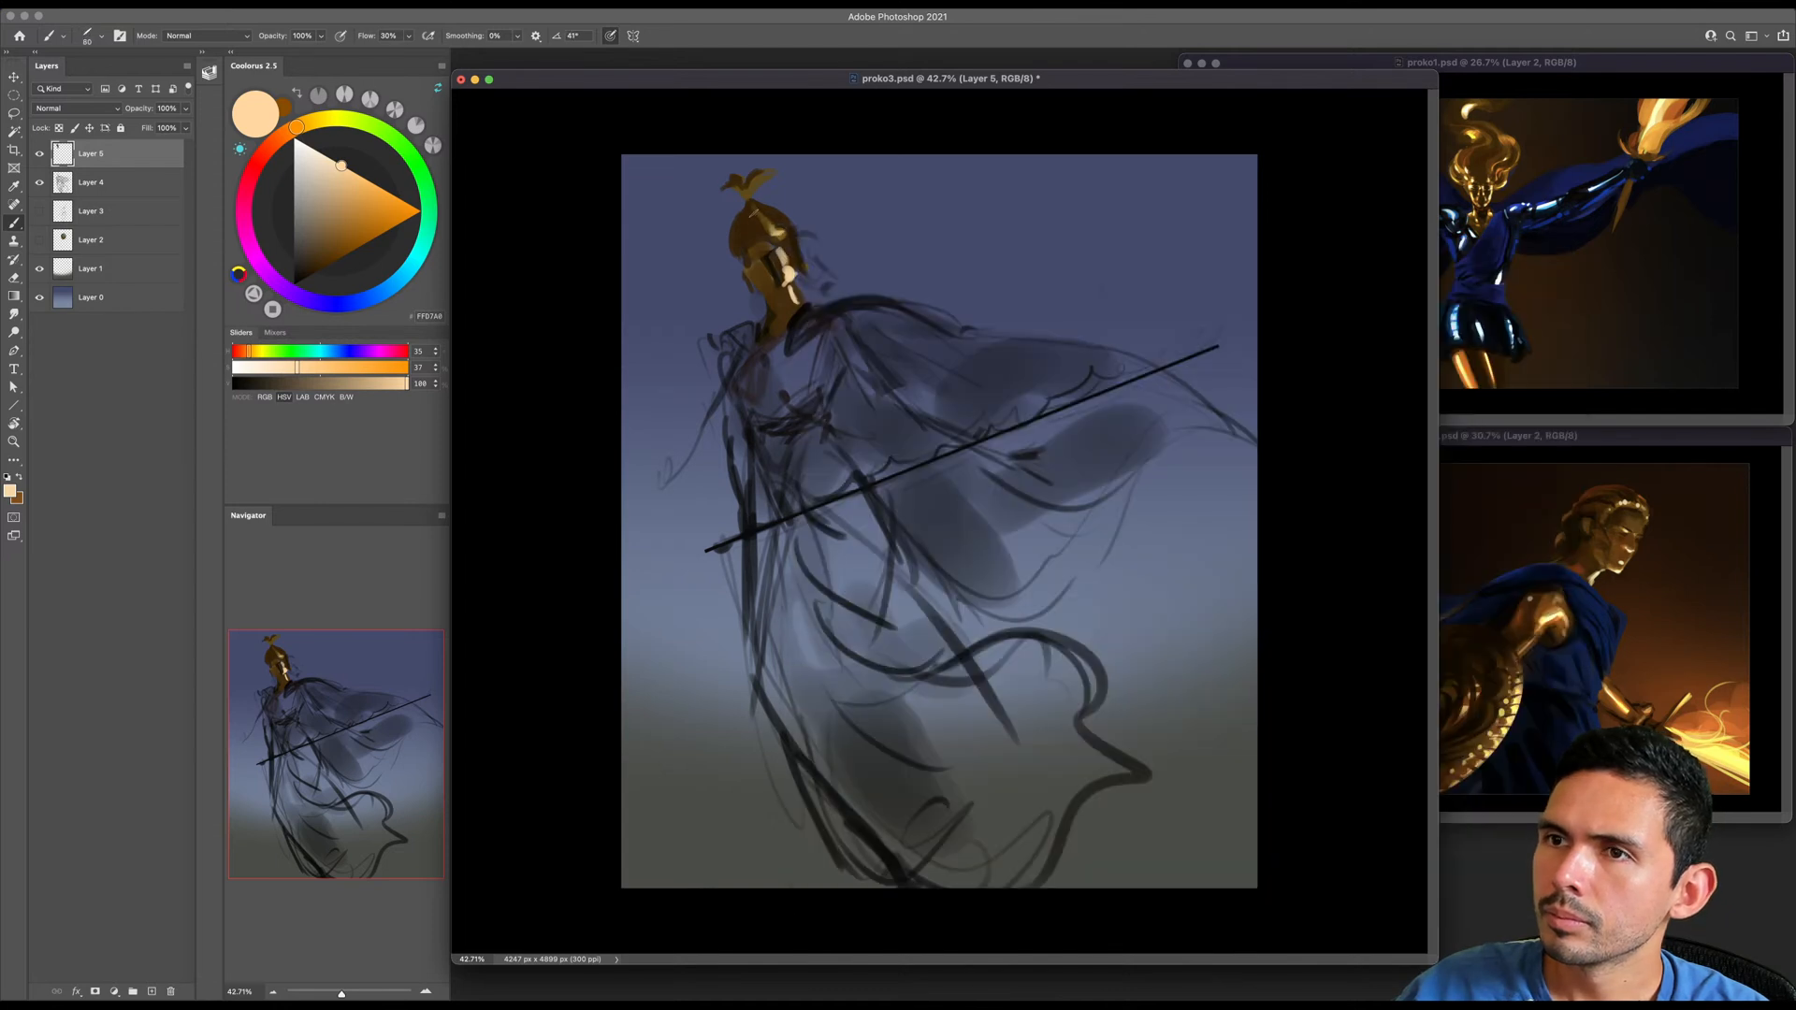
{"action": "key", "text": "bracketleft"}
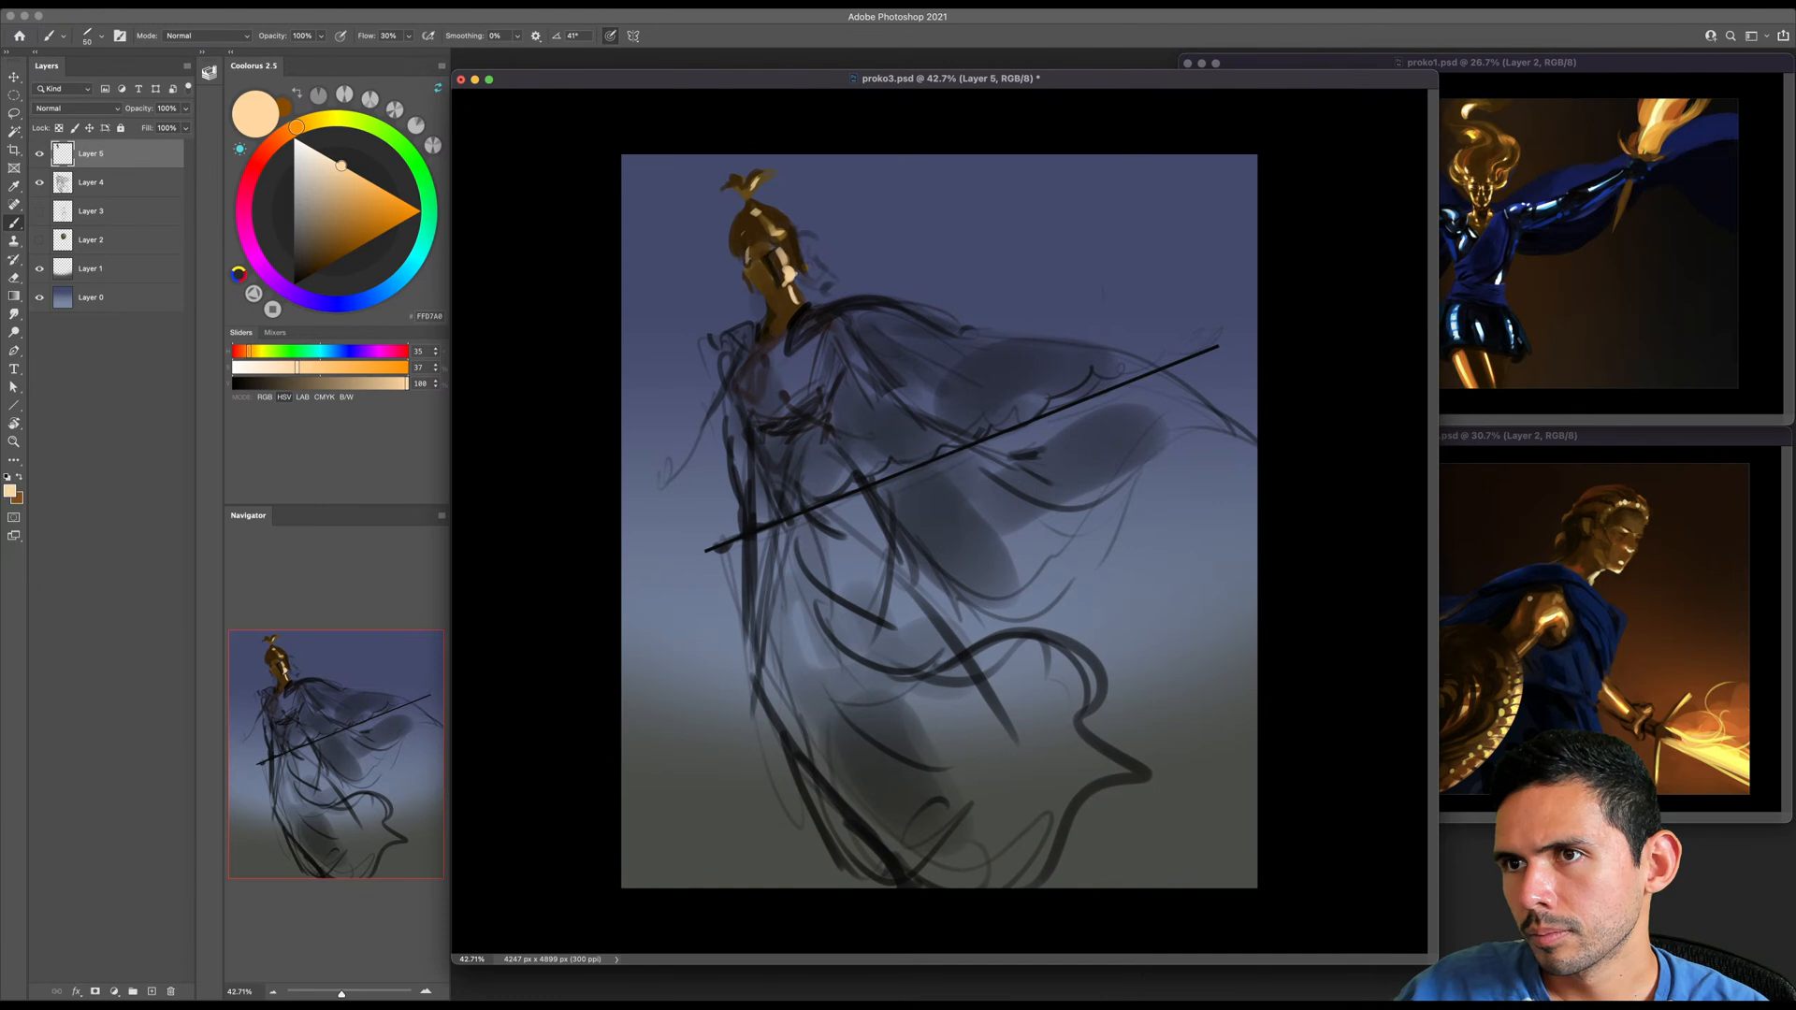
- Choose a light blue and paint a thin rim light around the helmet's outer edge
{"action": "key", "text": "bracketright"}
{"action": "key", "text": "bracketright"}
{"action": "key", "text": "bracketright"}
{"action": "left_click", "coordinate": [363, 300]}
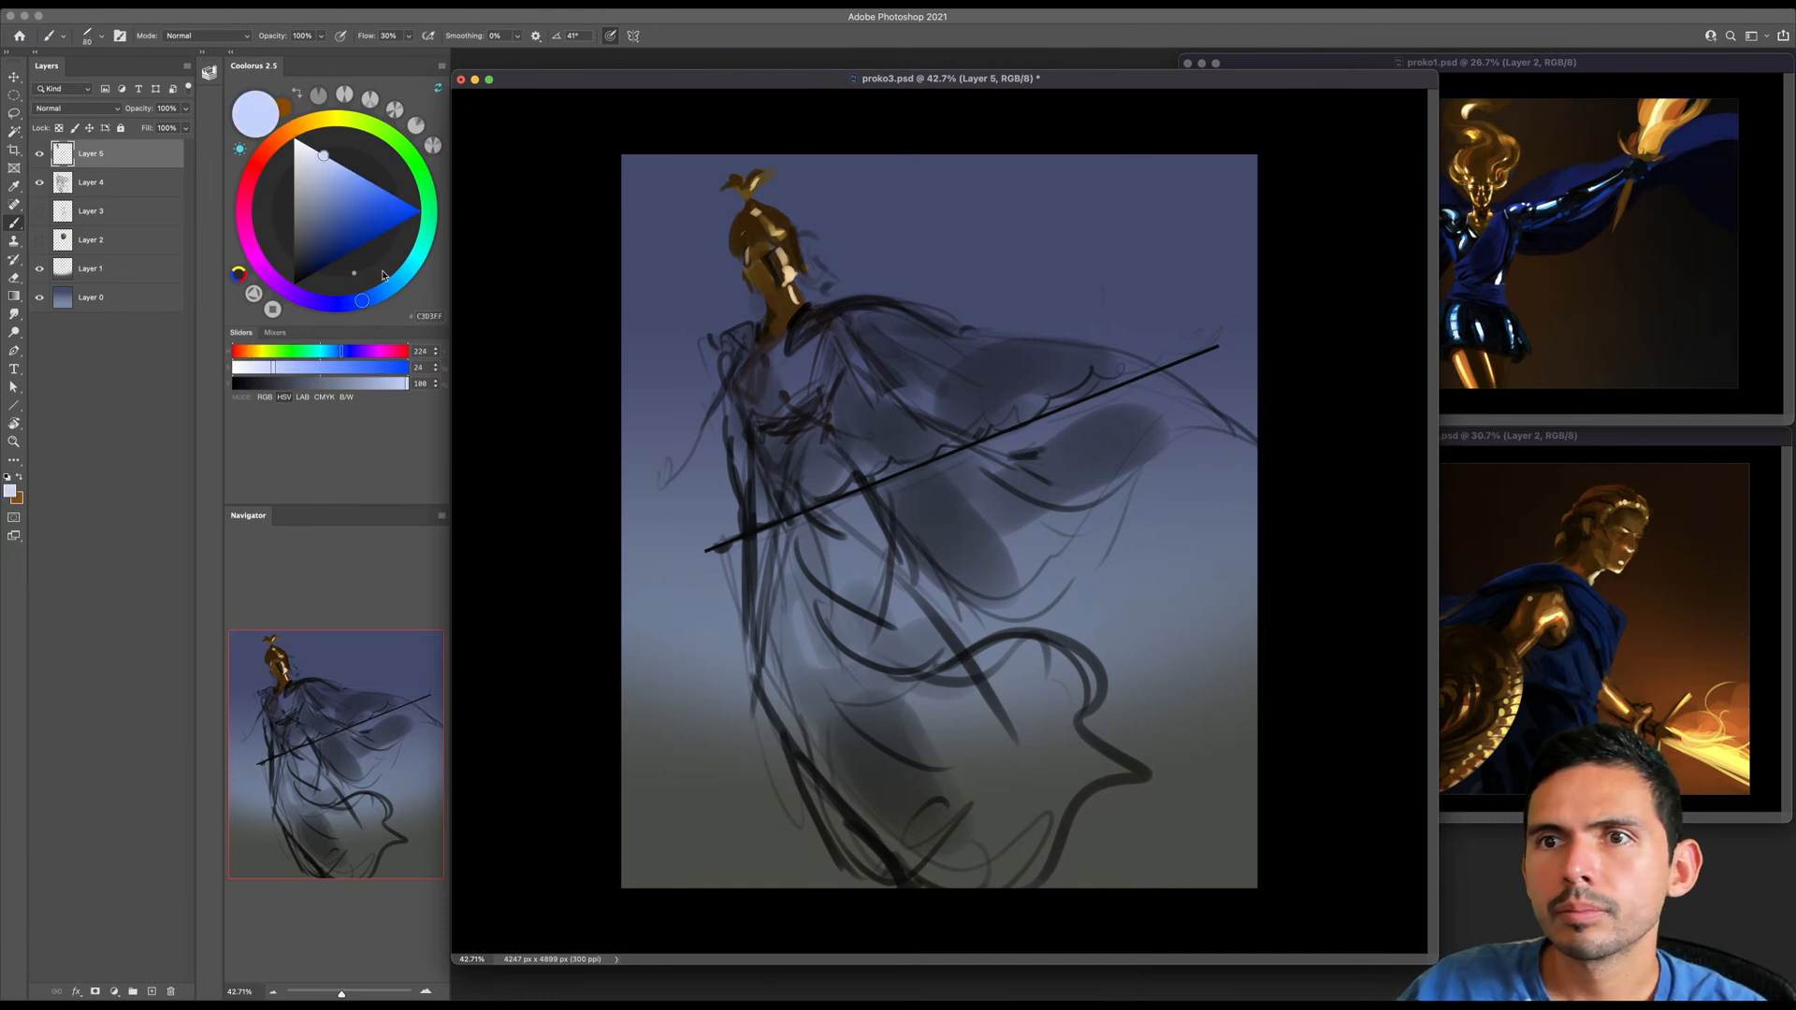
{"action": "left_click", "coordinate": [349, 173]}
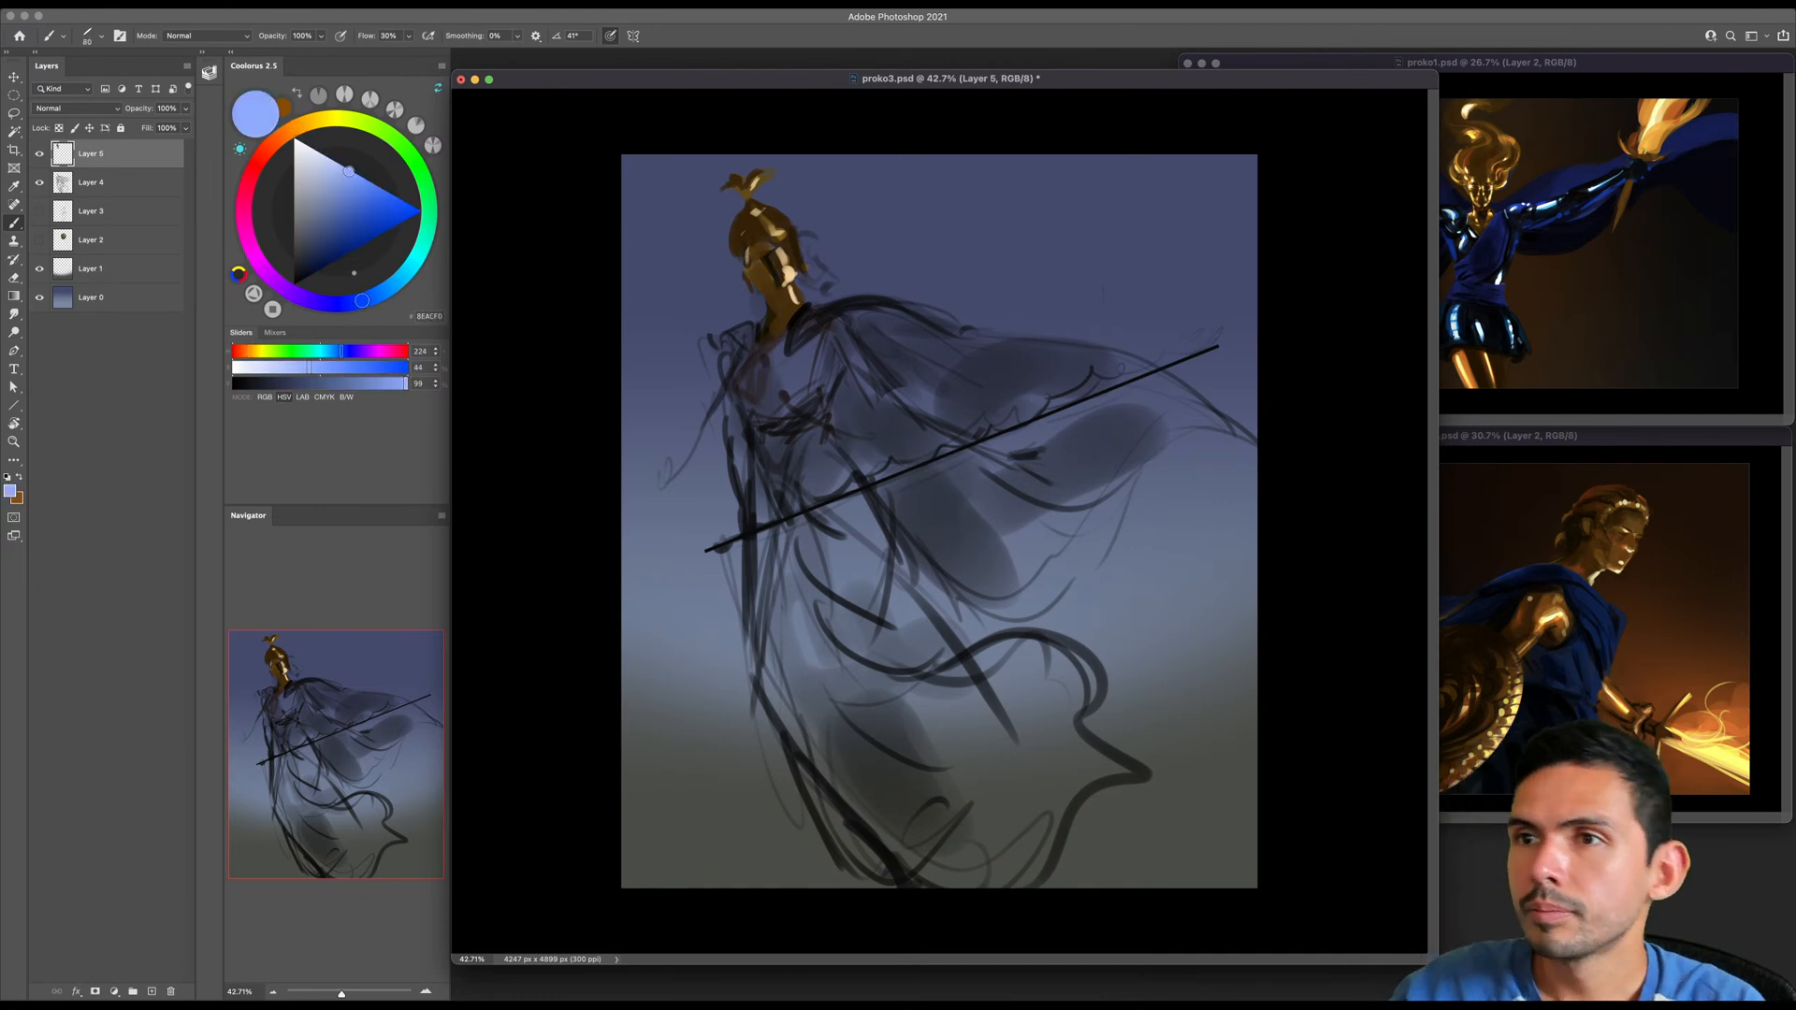
{"action": "key", "text": "bracketleft"}
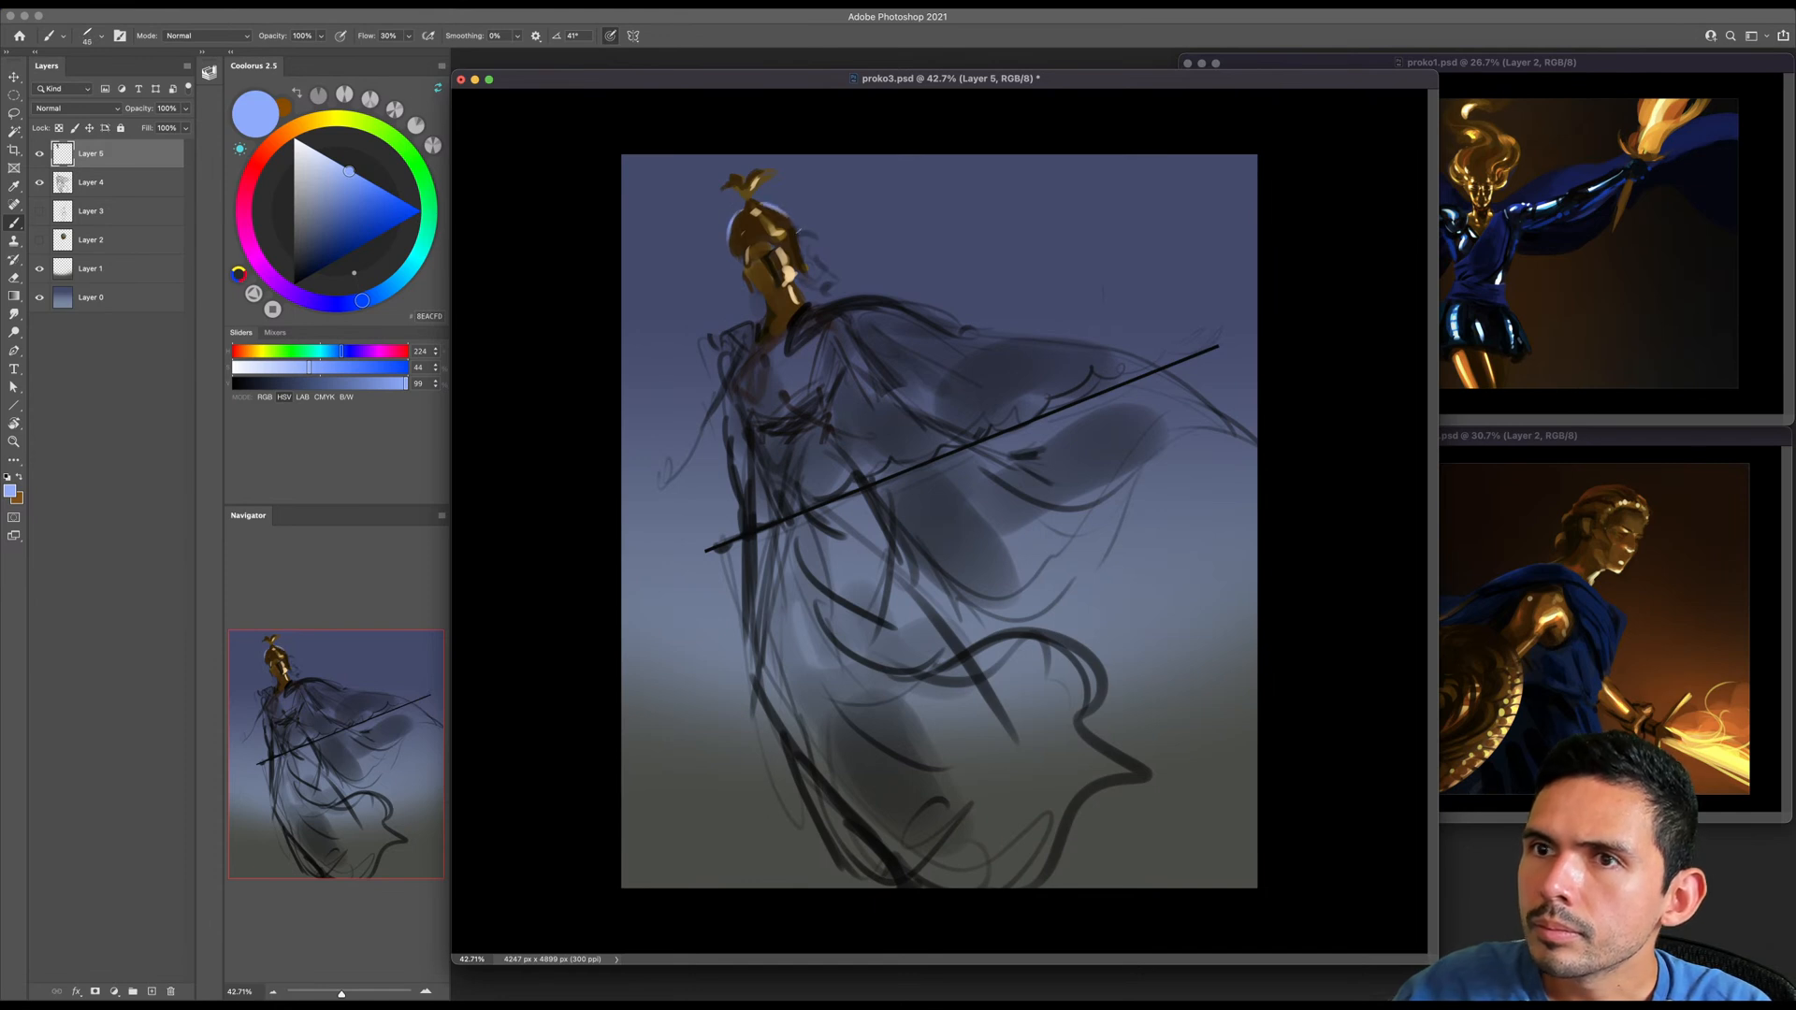
- Switch to a deeper saturated blue and touch up the rim around the helmet
{"action": "left_click", "coordinate": [354, 239]}
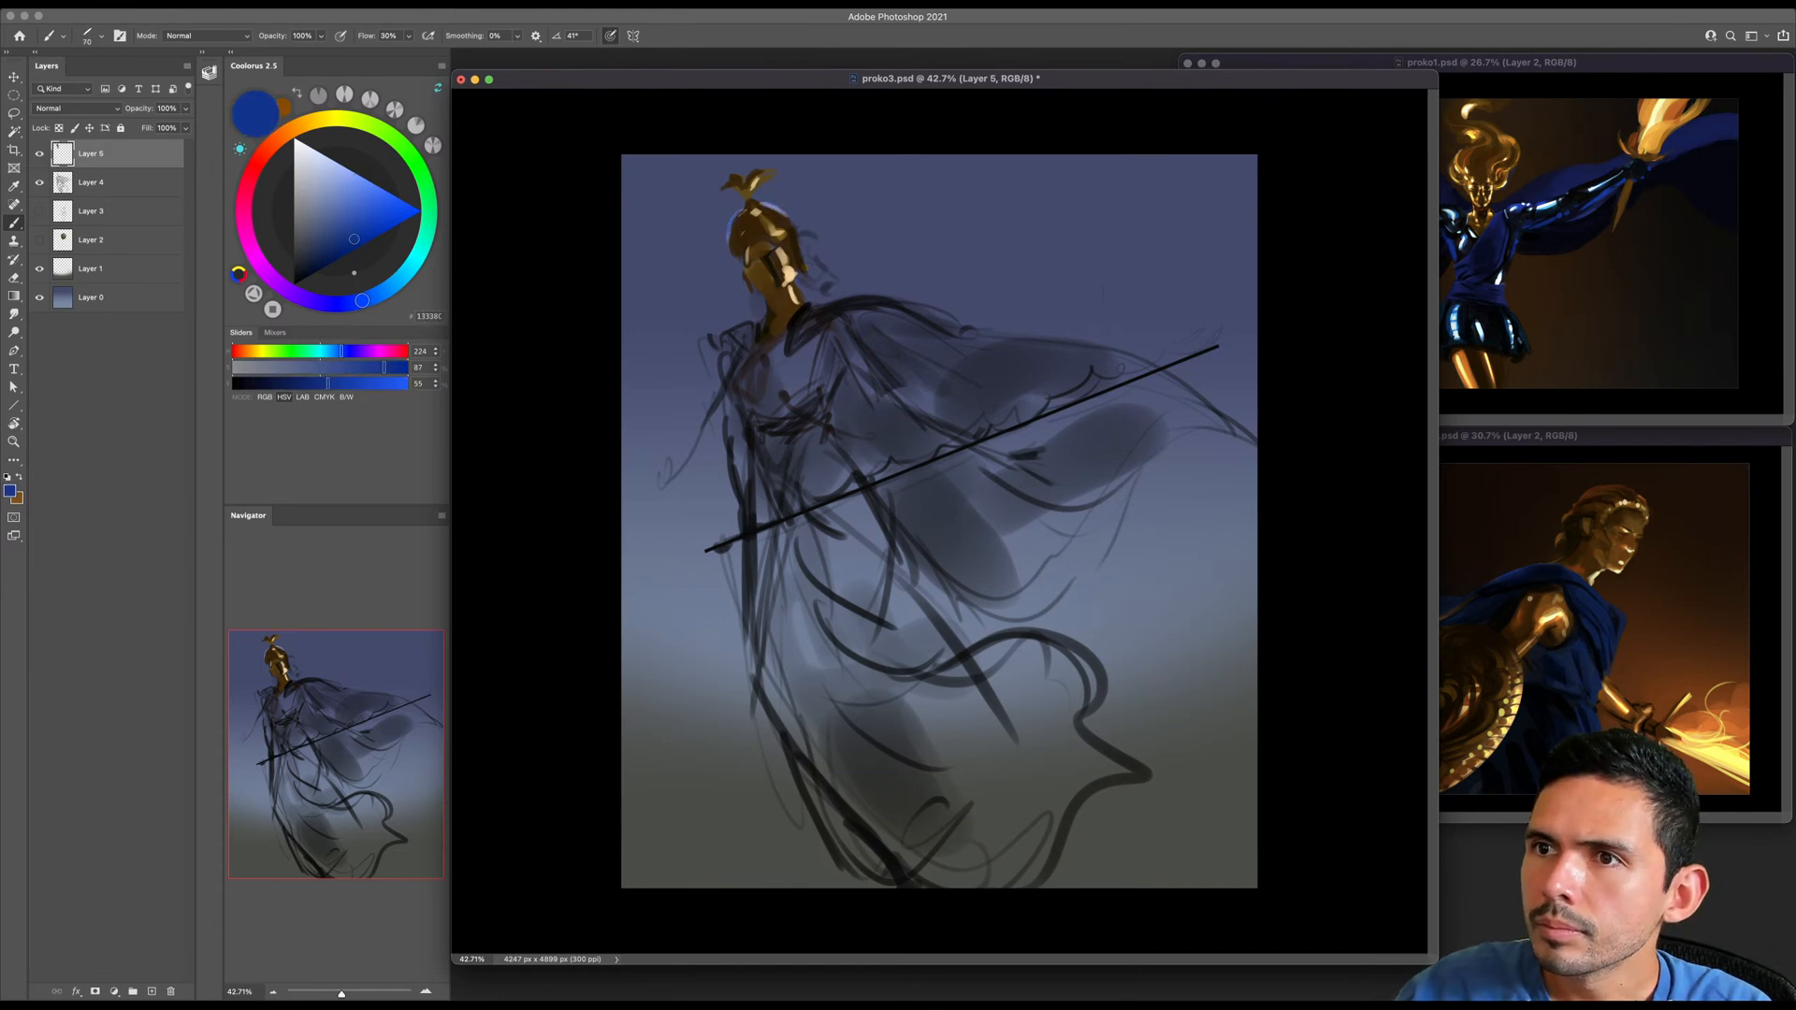
{"action": "left_click", "coordinate": [800, 199], "text": "alt"}
{"action": "key", "text": "z"}
{"action": "mouse_move", "coordinate": [710, 217]}
{"action": "left_mouse_down"}
{"action": "mouse_move", "coordinate": [792, 206]}
{"action": "mouse_move", "coordinate": [791, 264]}
{"action": "left_mouse_up"}
{"action": "key", "text": "b"}
{"action": "mouse_move", "coordinate": [816, 200]}
{"action": "left_mouse_down"}
{"action": "mouse_move", "coordinate": [768, 305]}
{"action": "mouse_move", "coordinate": [734, 299]}
{"action": "left_mouse_up"}
- Brighten the sky on Layer 0 with Levels by lowering the white input level
{"action": "key", "text": "z"}
{"action": "key", "text": "i"}
{"action": "left_click", "coordinate": [109, 300]}
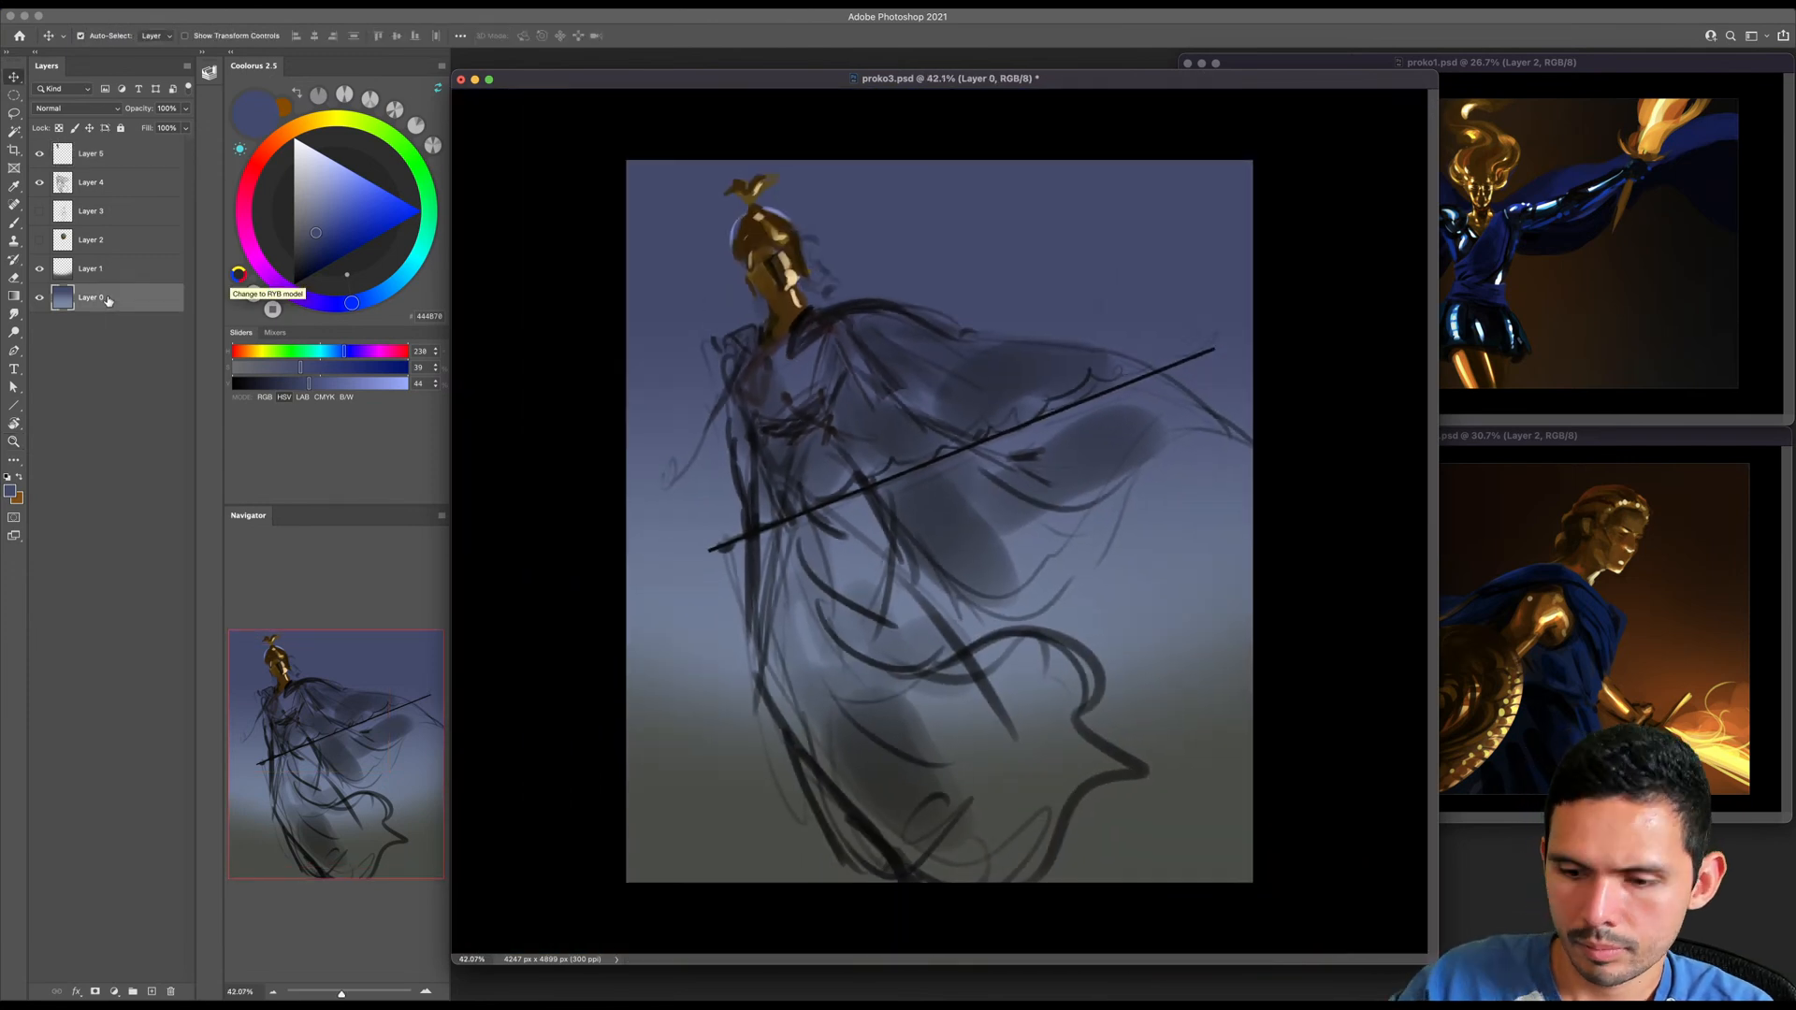
{"action": "key", "text": "super+l"}
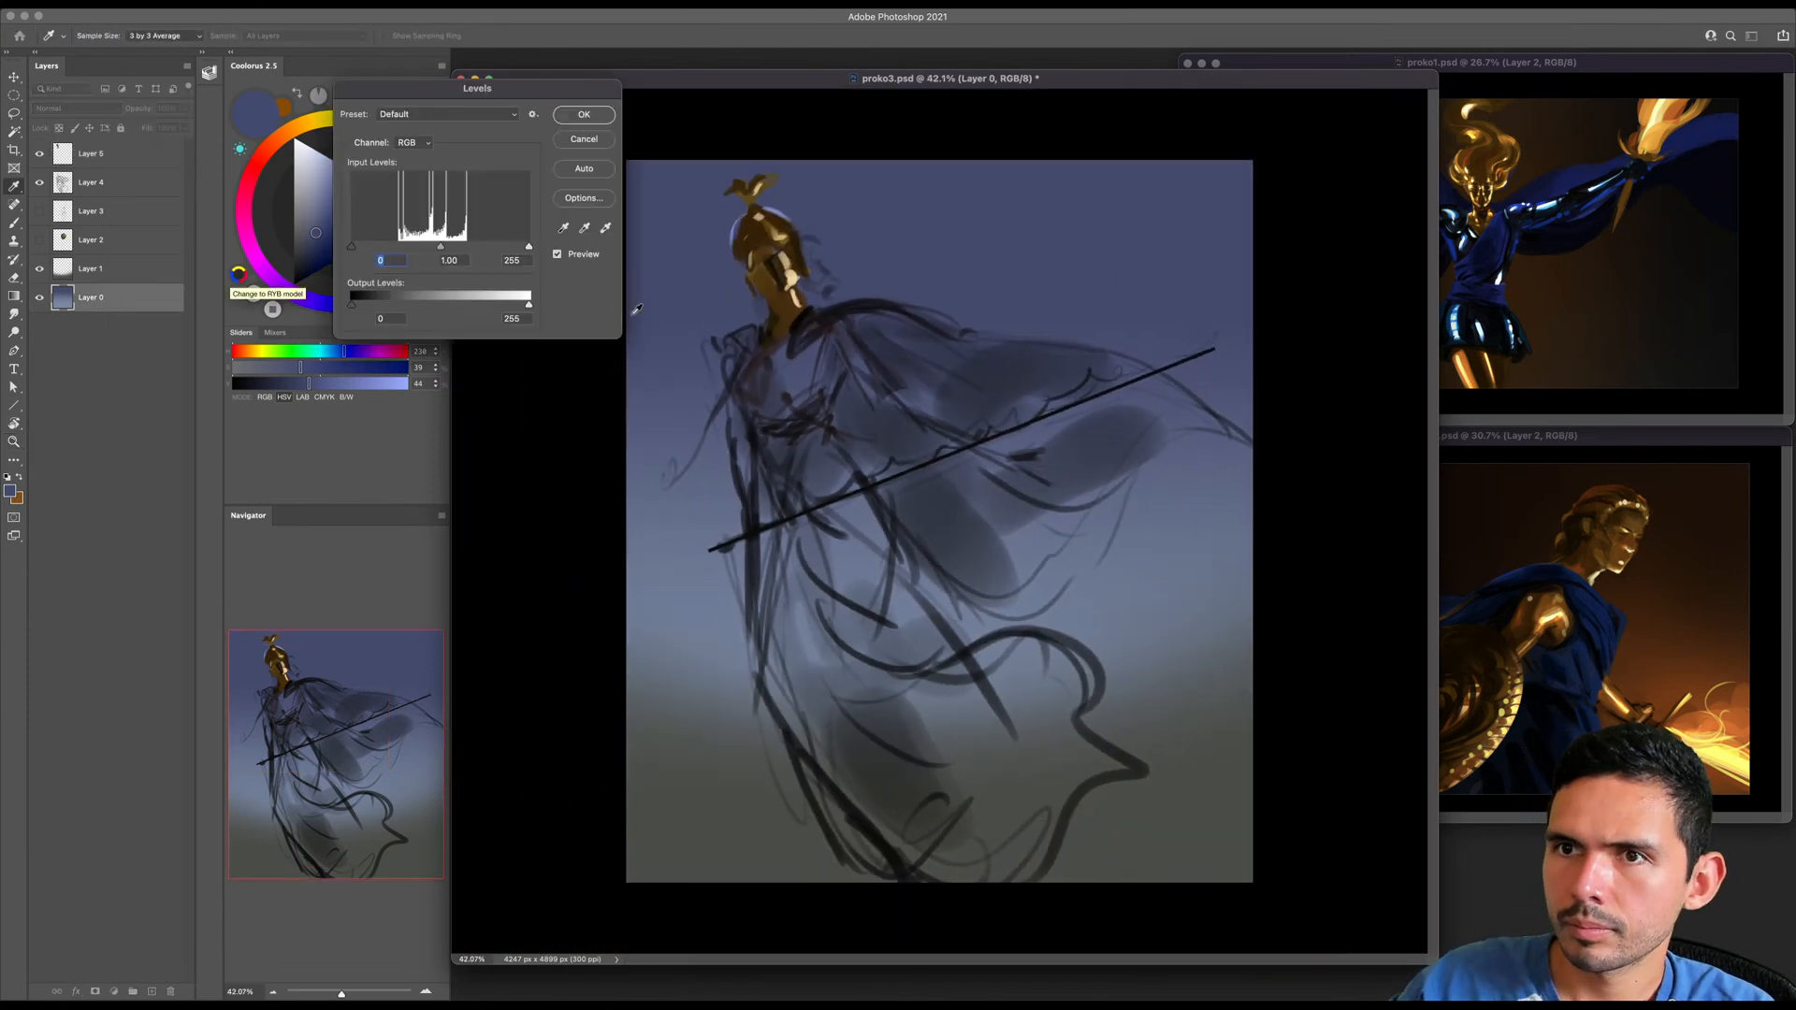
{"action": "left_click_drag", "start_coordinate": [529, 247], "coordinate": [502, 247]}
{"action": "left_click", "coordinate": [583, 115]}
- Sample the helmet's light-blue rim and the sky blue beside it, and enlarge the brush
{"action": "key", "text": "z"}
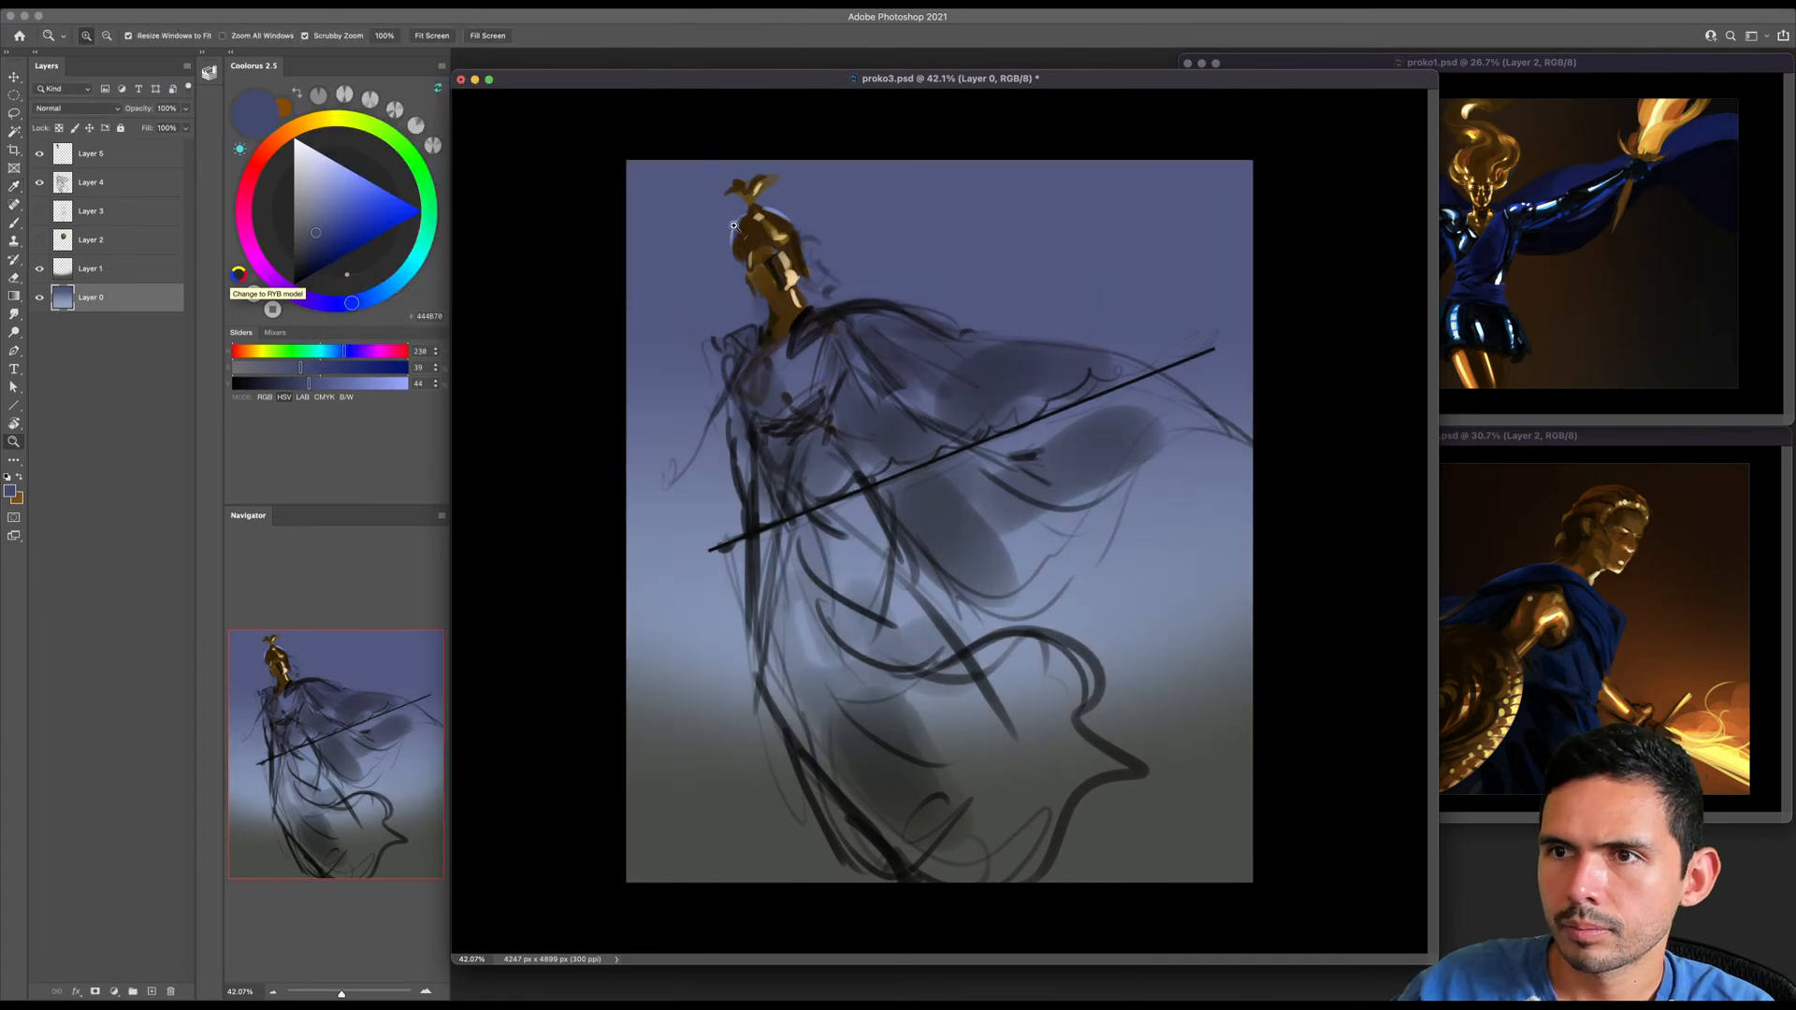
{"action": "left_click_drag", "start_coordinate": [731, 224], "coordinate": [809, 224]}
{"action": "left_click_drag", "start_coordinate": [809, 224], "coordinate": [815, 266]}
{"action": "key", "text": "b"}
{"action": "left_click", "coordinate": [744, 296], "text": "alt"}
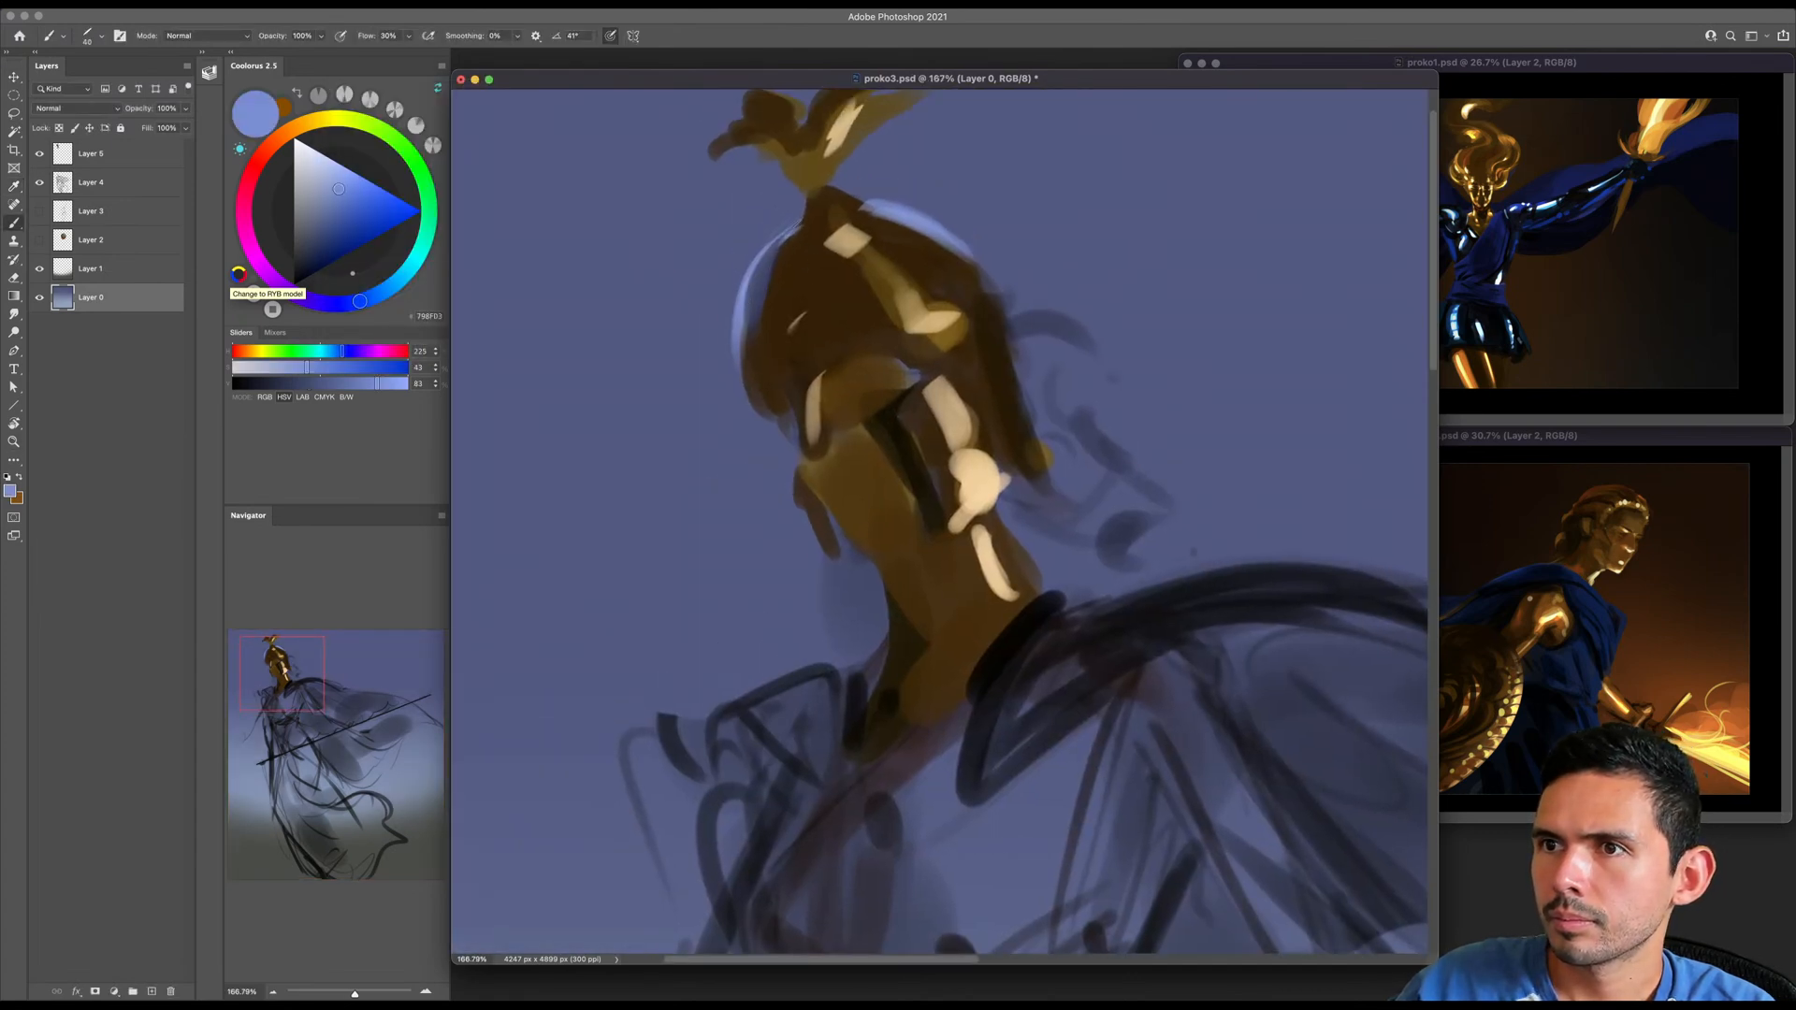
{"action": "left_click", "coordinate": [685, 274], "text": "alt"}
{"action": "key", "text": "bracketright"}
{"action": "key", "text": "bracketright"}
{"action": "key", "text": "bracketright"}
{"action": "key", "text": "bracketright"}
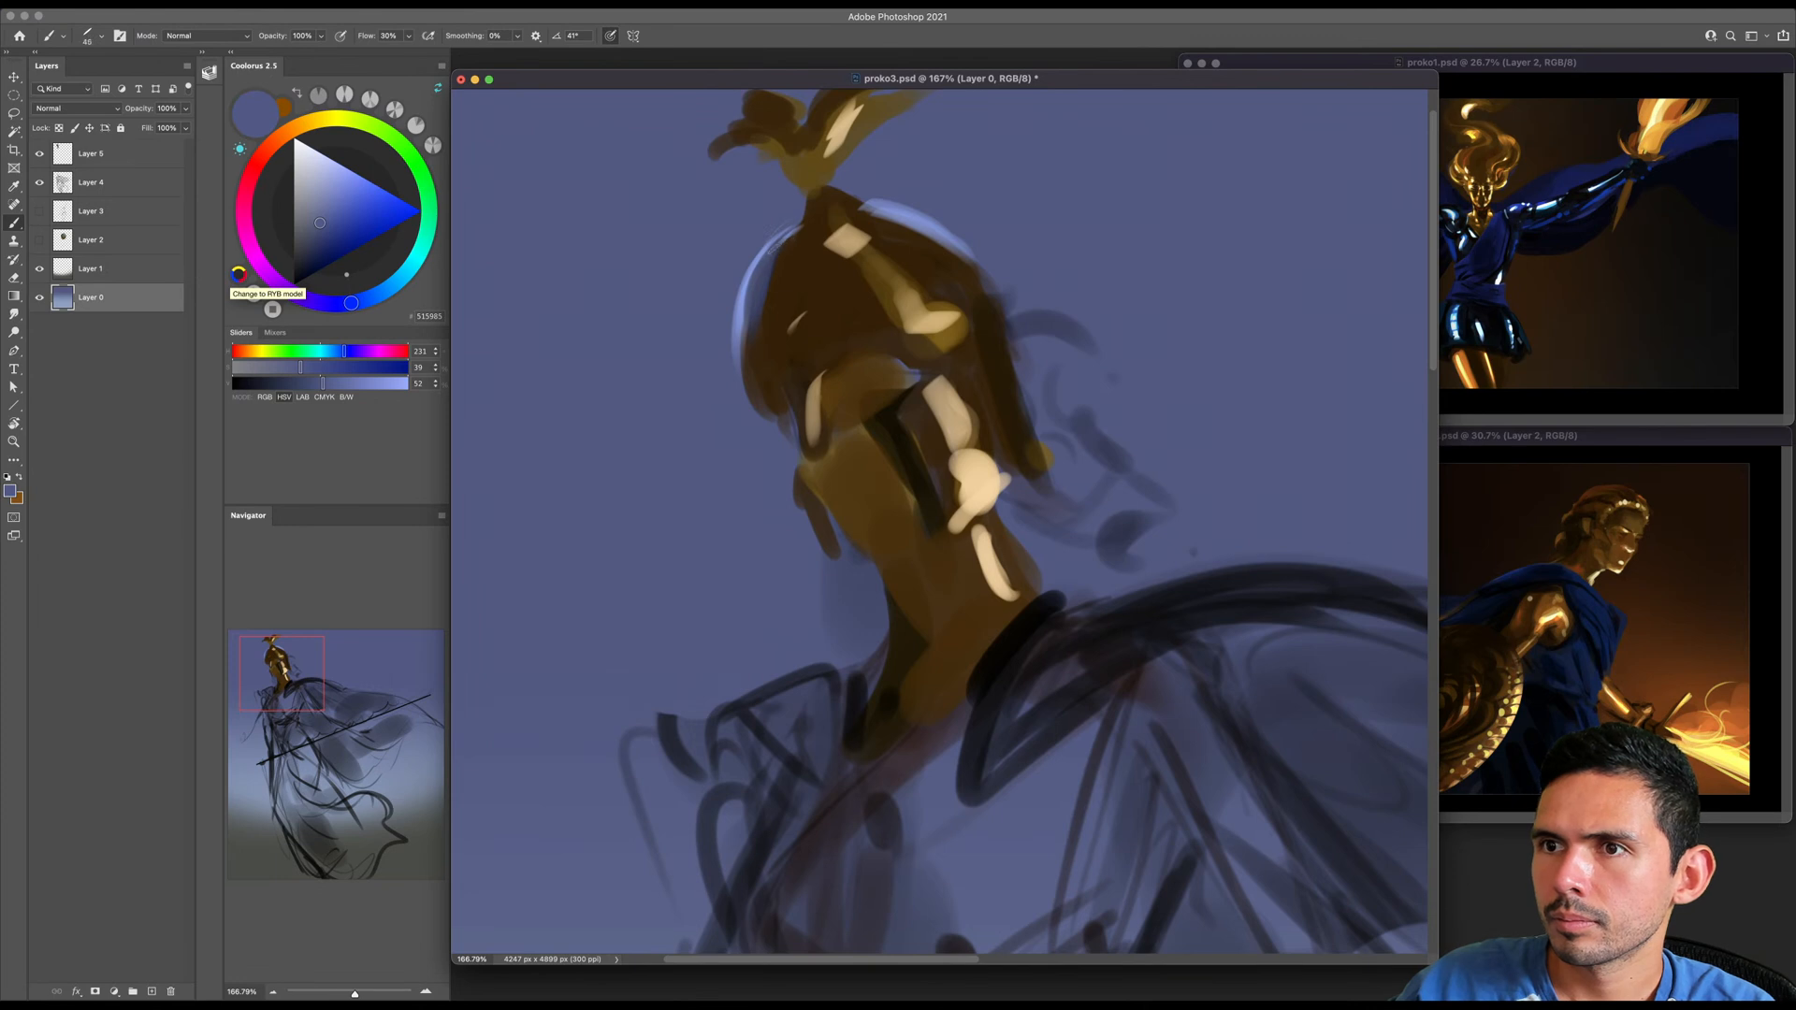
- On Layer 5, choose a pale blue and paint a small highlight at the base of the helmet's crest
{"action": "left_click", "coordinate": [95, 154]}
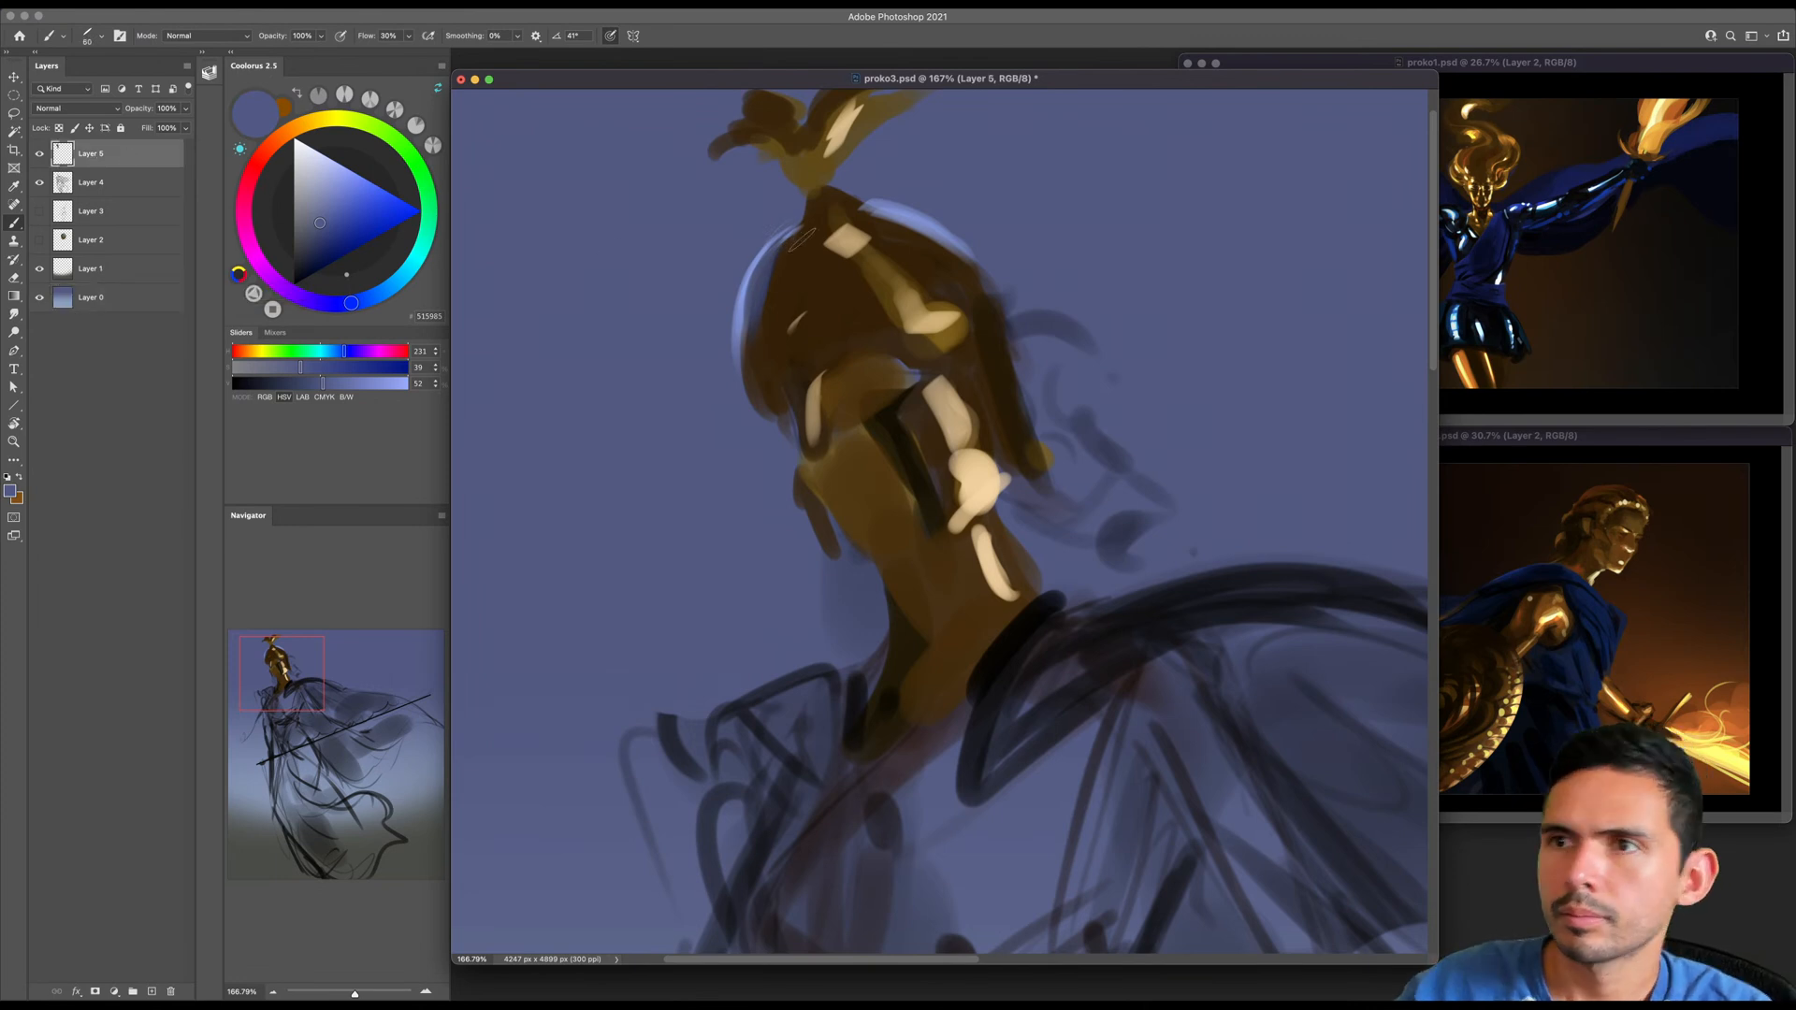
{"action": "key", "text": "bracketleft"}
{"action": "key", "text": "bracketleft"}
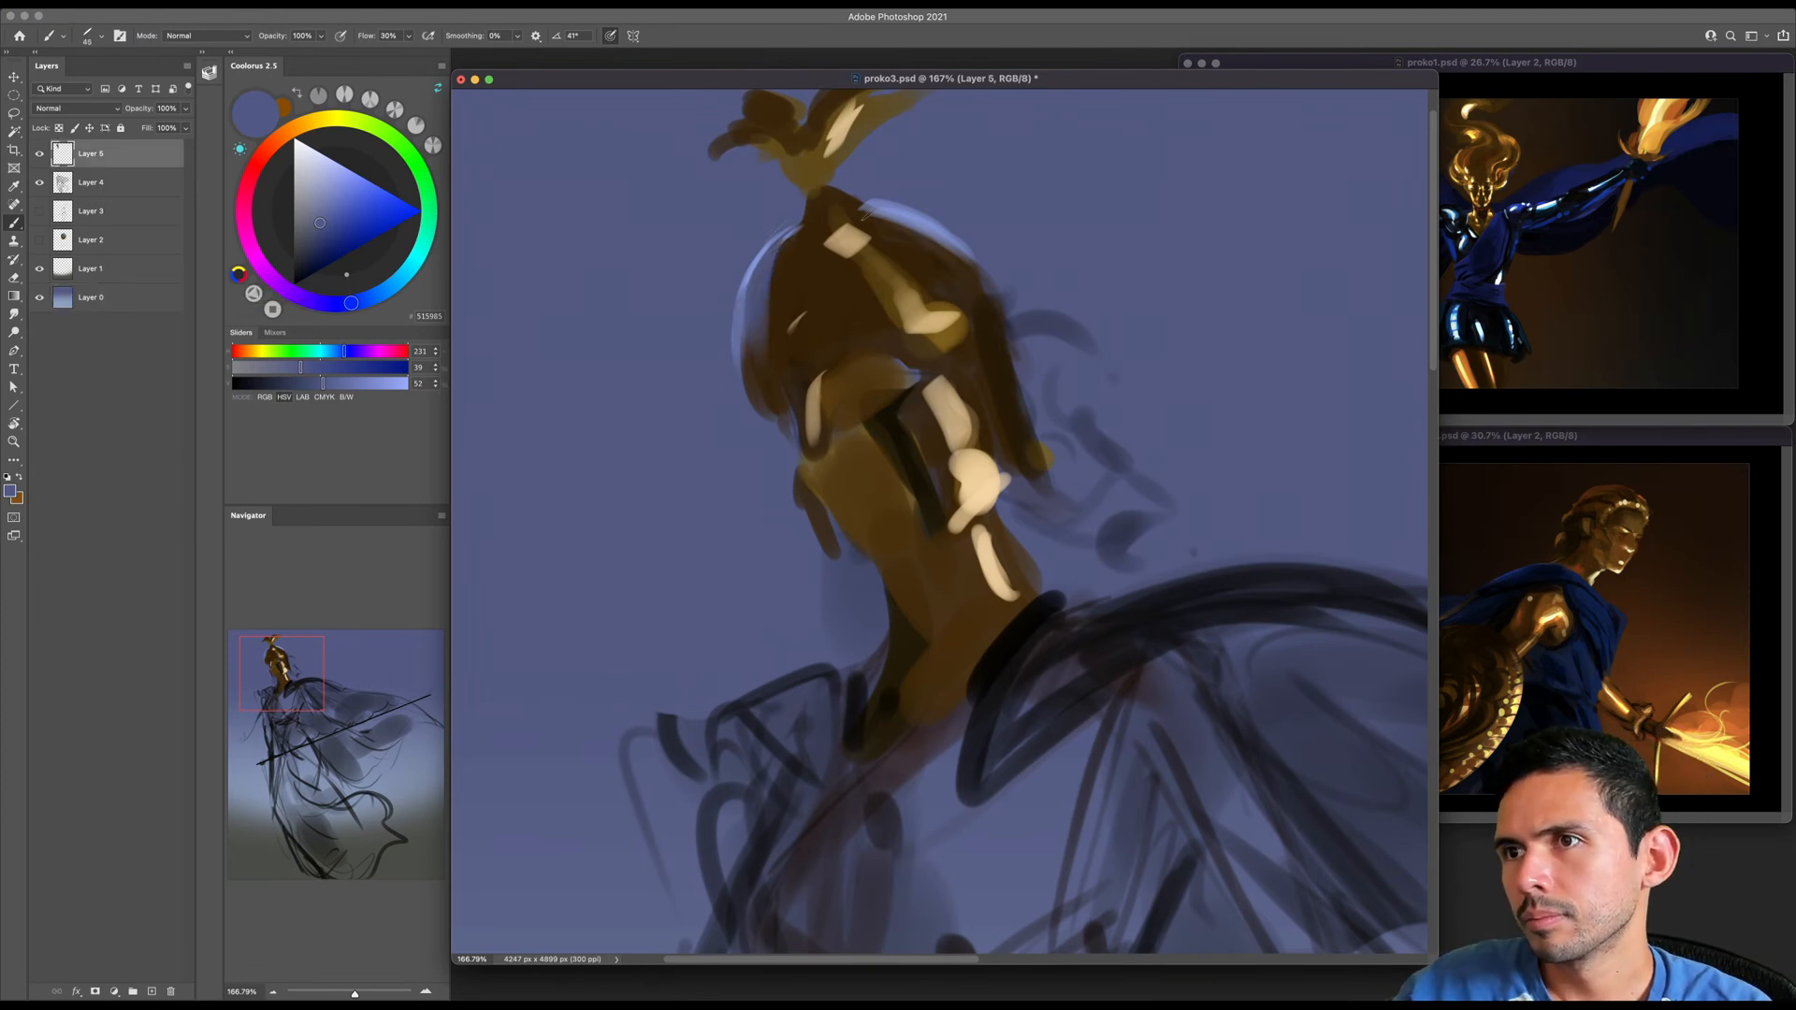
{"action": "left_click", "coordinate": [326, 171]}
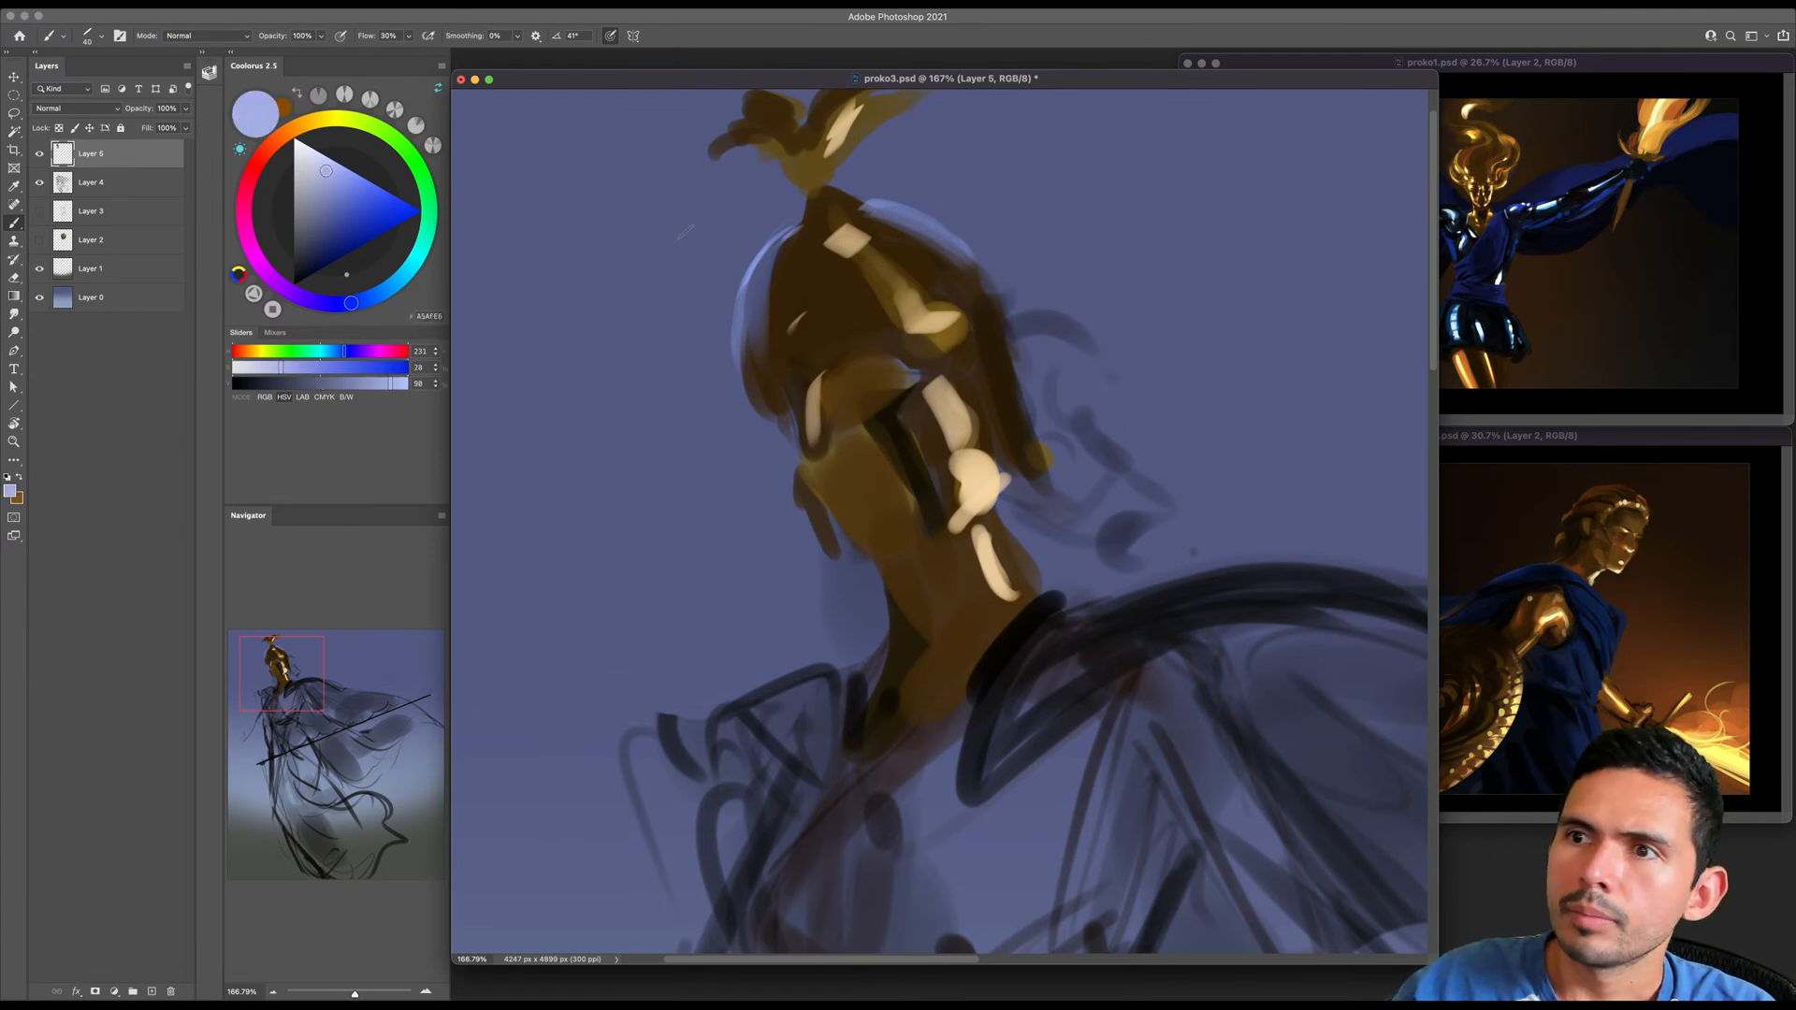
{"action": "key", "text": "bracketleft"}
{"action": "key", "text": "bracketleft"}
{"action": "key", "text": "bracketleft"}
{"action": "key", "text": "bracketleft"}
{"action": "key", "text": "bracketleft"}
{"action": "key", "text": "bracketleft"}
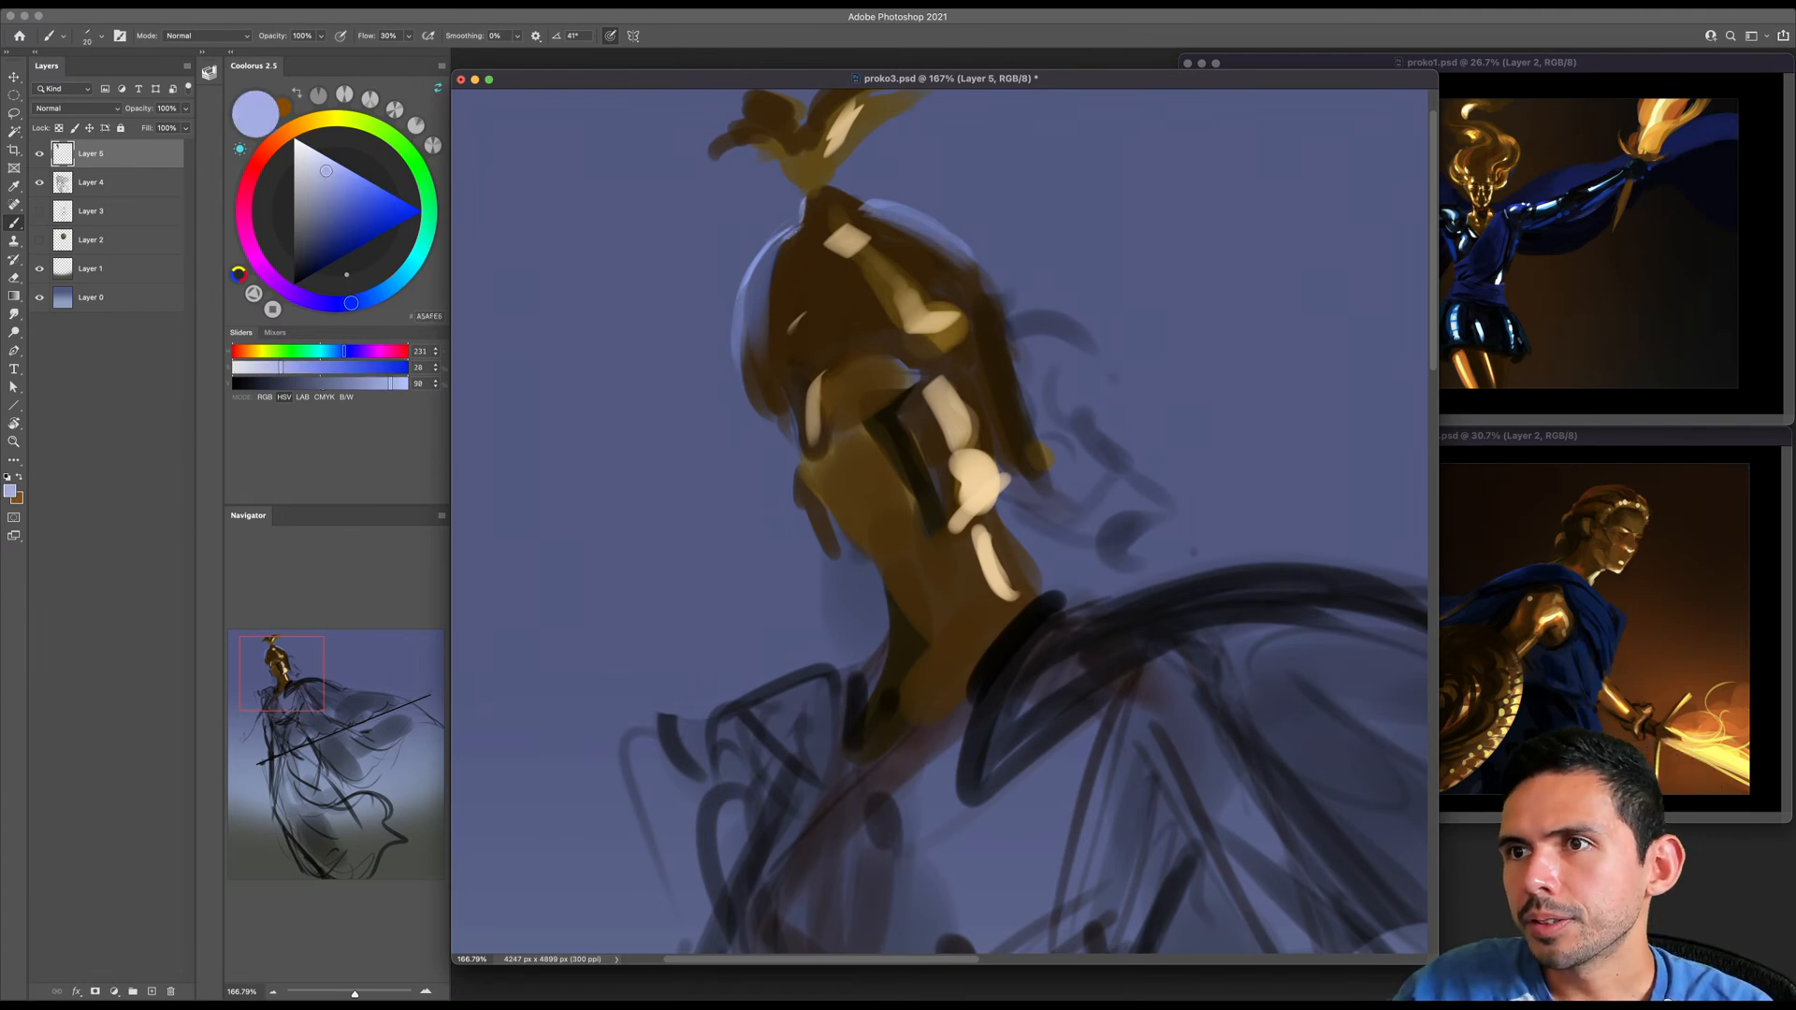
{"action": "key", "text": "bracketright"}
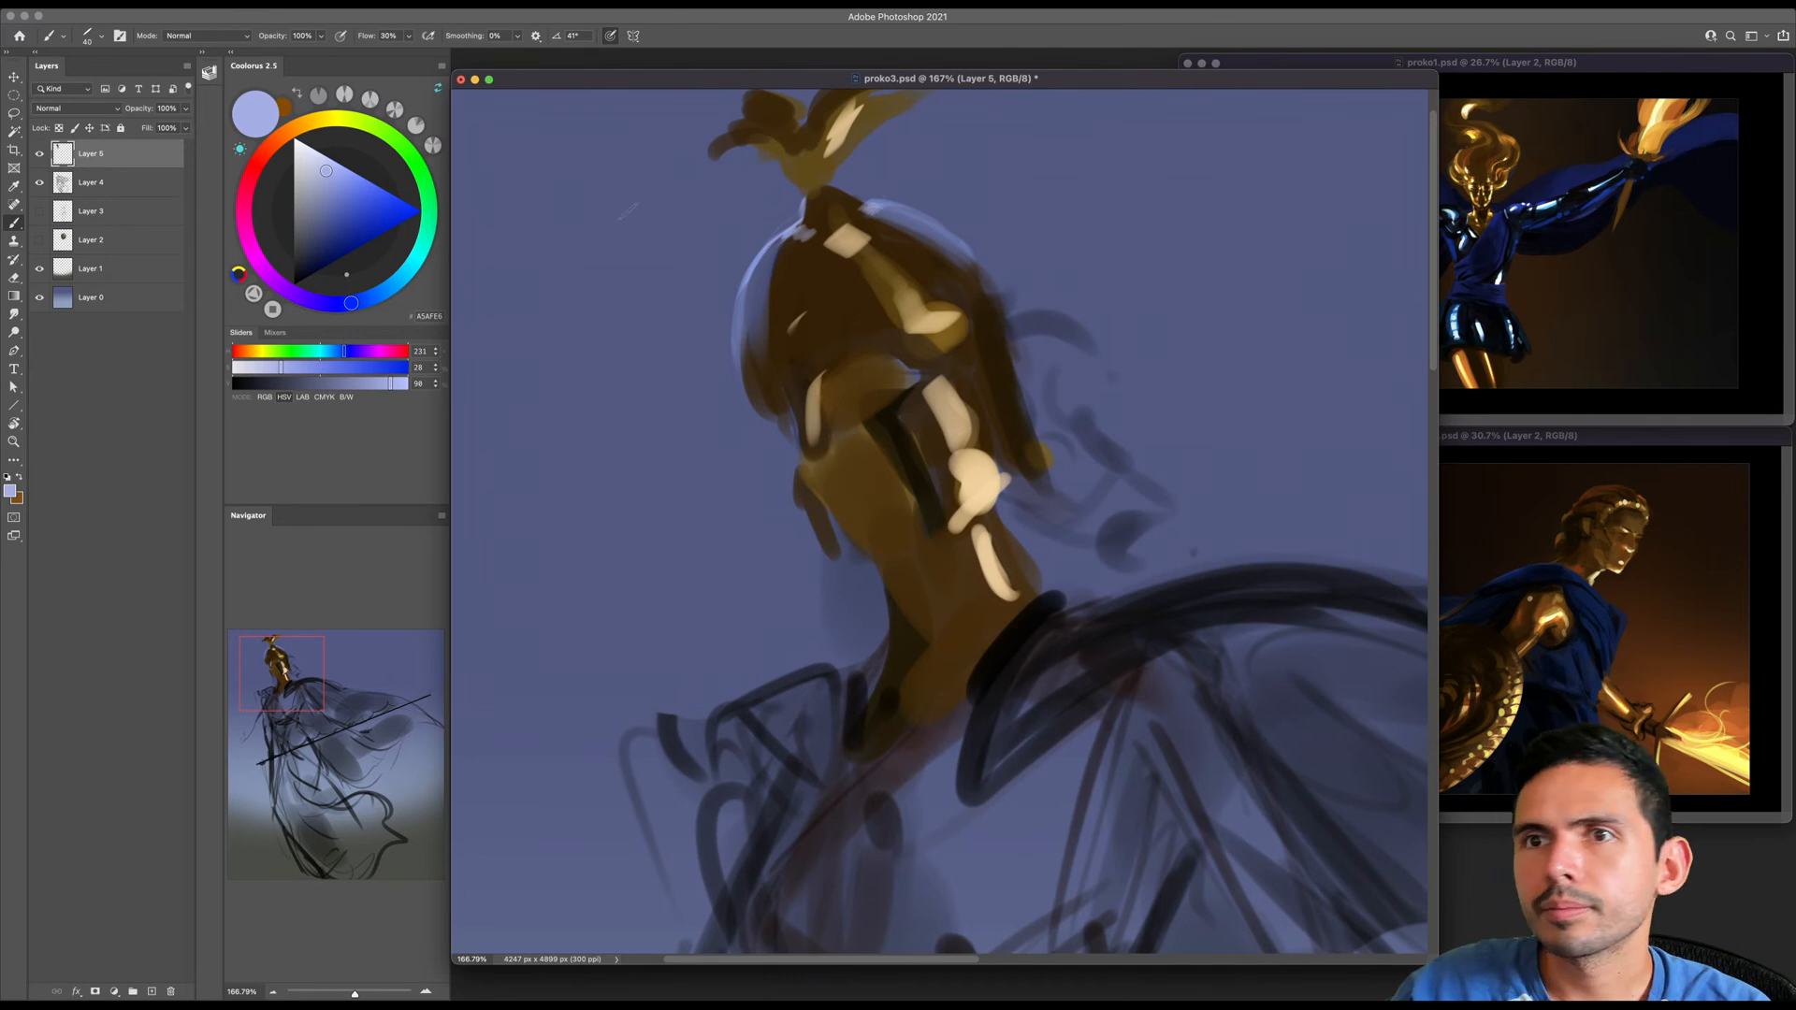
- Choose a more saturated light blue and extend the rim light along the helmet's top and the front edge of the face guard
{"action": "left_click", "coordinate": [347, 178]}
{"action": "left_click", "coordinate": [348, 177]}
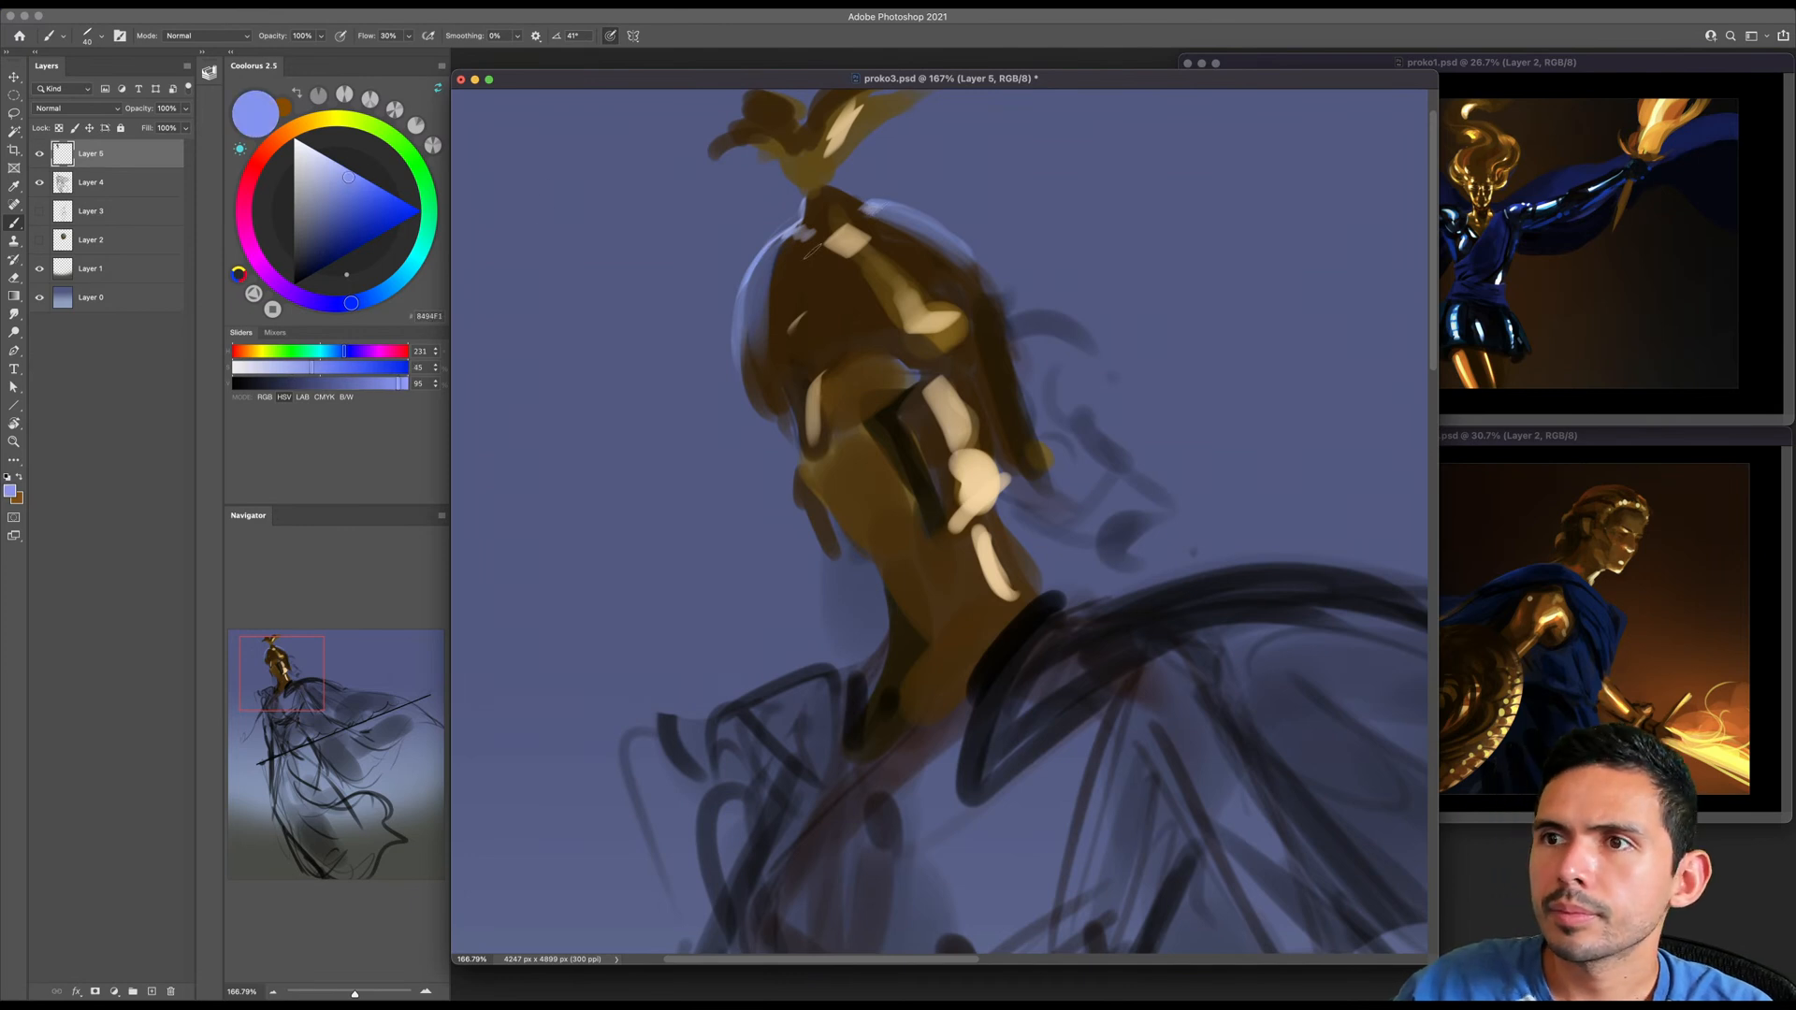
{"action": "mouse_move", "coordinate": [827, 182]}
{"action": "left_mouse_down"}
{"action": "mouse_move", "coordinate": [893, 215]}
{"action": "mouse_move", "coordinate": [857, 206]}
{"action": "left_mouse_up"}
{"action": "left_click_drag", "start_coordinate": [819, 265], "coordinate": [782, 268]}
{"action": "key", "text": "bracketleft"}
{"action": "key", "text": "bracketleft"}
{"action": "key", "text": "bracketleft"}
{"action": "key", "text": "bracketleft"}
{"action": "left_click_drag", "start_coordinate": [753, 378], "coordinate": [784, 441]}
- Sample the helmet's dark brown and refine the helmet's outer edge beside the blue rim with a larger brush
{"action": "left_click", "coordinate": [764, 316], "text": "alt"}
{"action": "left_click", "coordinate": [760, 312], "text": "alt"}
{"action": "key", "text": "bracketright"}
{"action": "key", "text": "bracketright"}
{"action": "key", "text": "bracketright"}
{"action": "key", "text": "bracketright"}
{"action": "key", "text": "bracketright"}
{"action": "left_click_drag", "start_coordinate": [761, 235], "coordinate": [746, 301]}
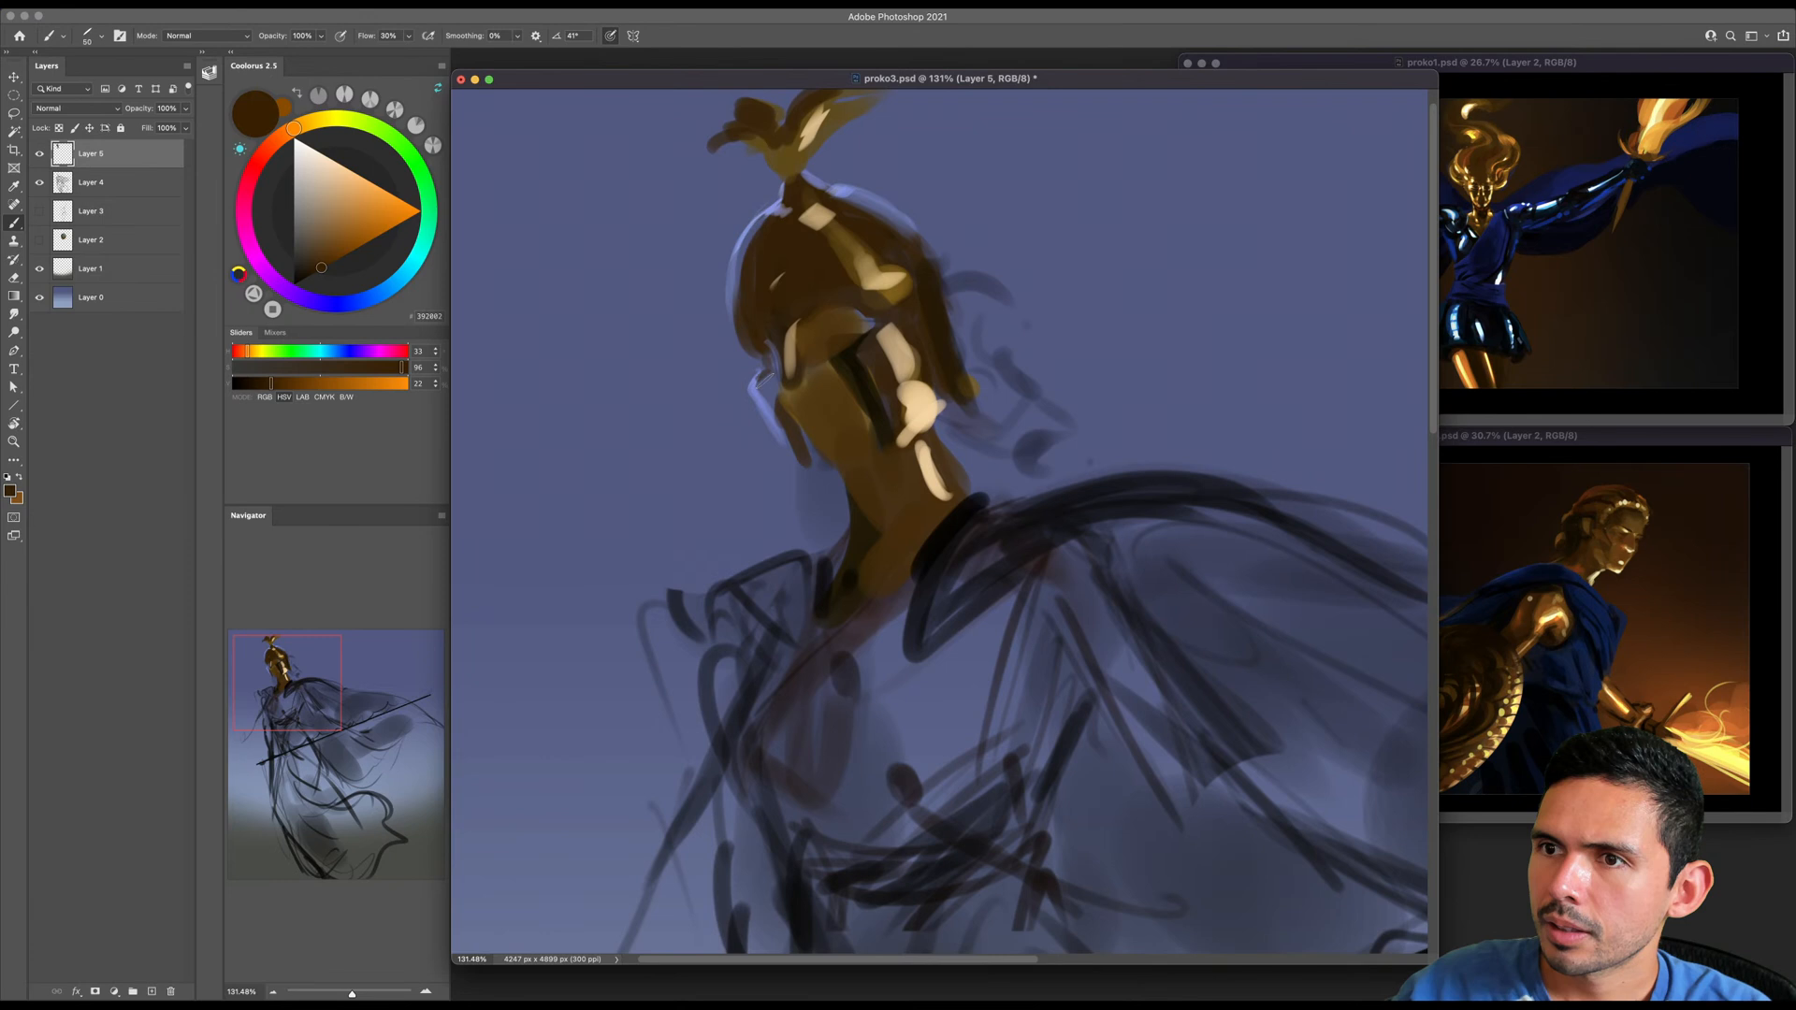
{"action": "scroll", "coordinate": [765, 379], "scroll_direction": "down", "scroll_amount": 5}
{"action": "key", "text": "bracketleft"}
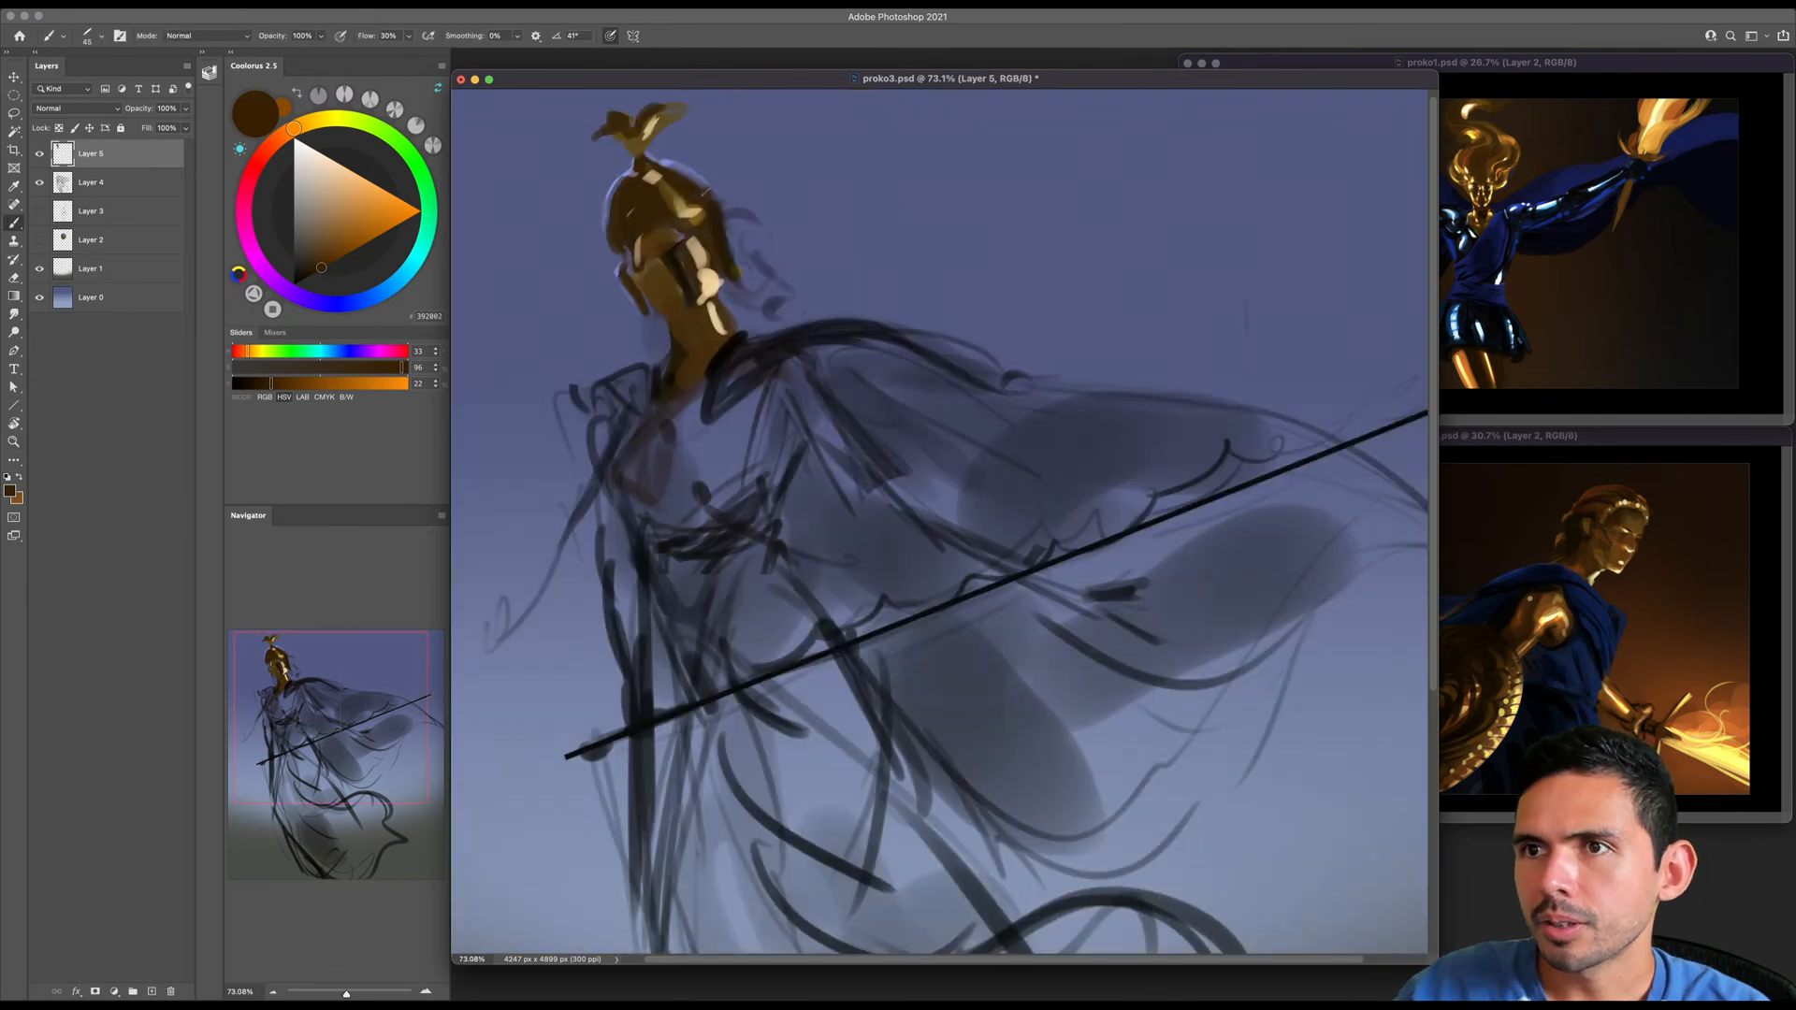
- Choose a near-black brown and paint shadow accents down the front of the face and neck
{"action": "key", "text": "bracketright"}
{"action": "key", "text": "bracketright"}
{"action": "key", "text": "bracketright"}
{"action": "left_click", "coordinate": [319, 283]}
{"action": "key", "text": "bracketleft"}
{"action": "key", "text": "bracketleft"}
{"action": "key", "text": "bracketleft"}
{"action": "key", "text": "bracketleft"}
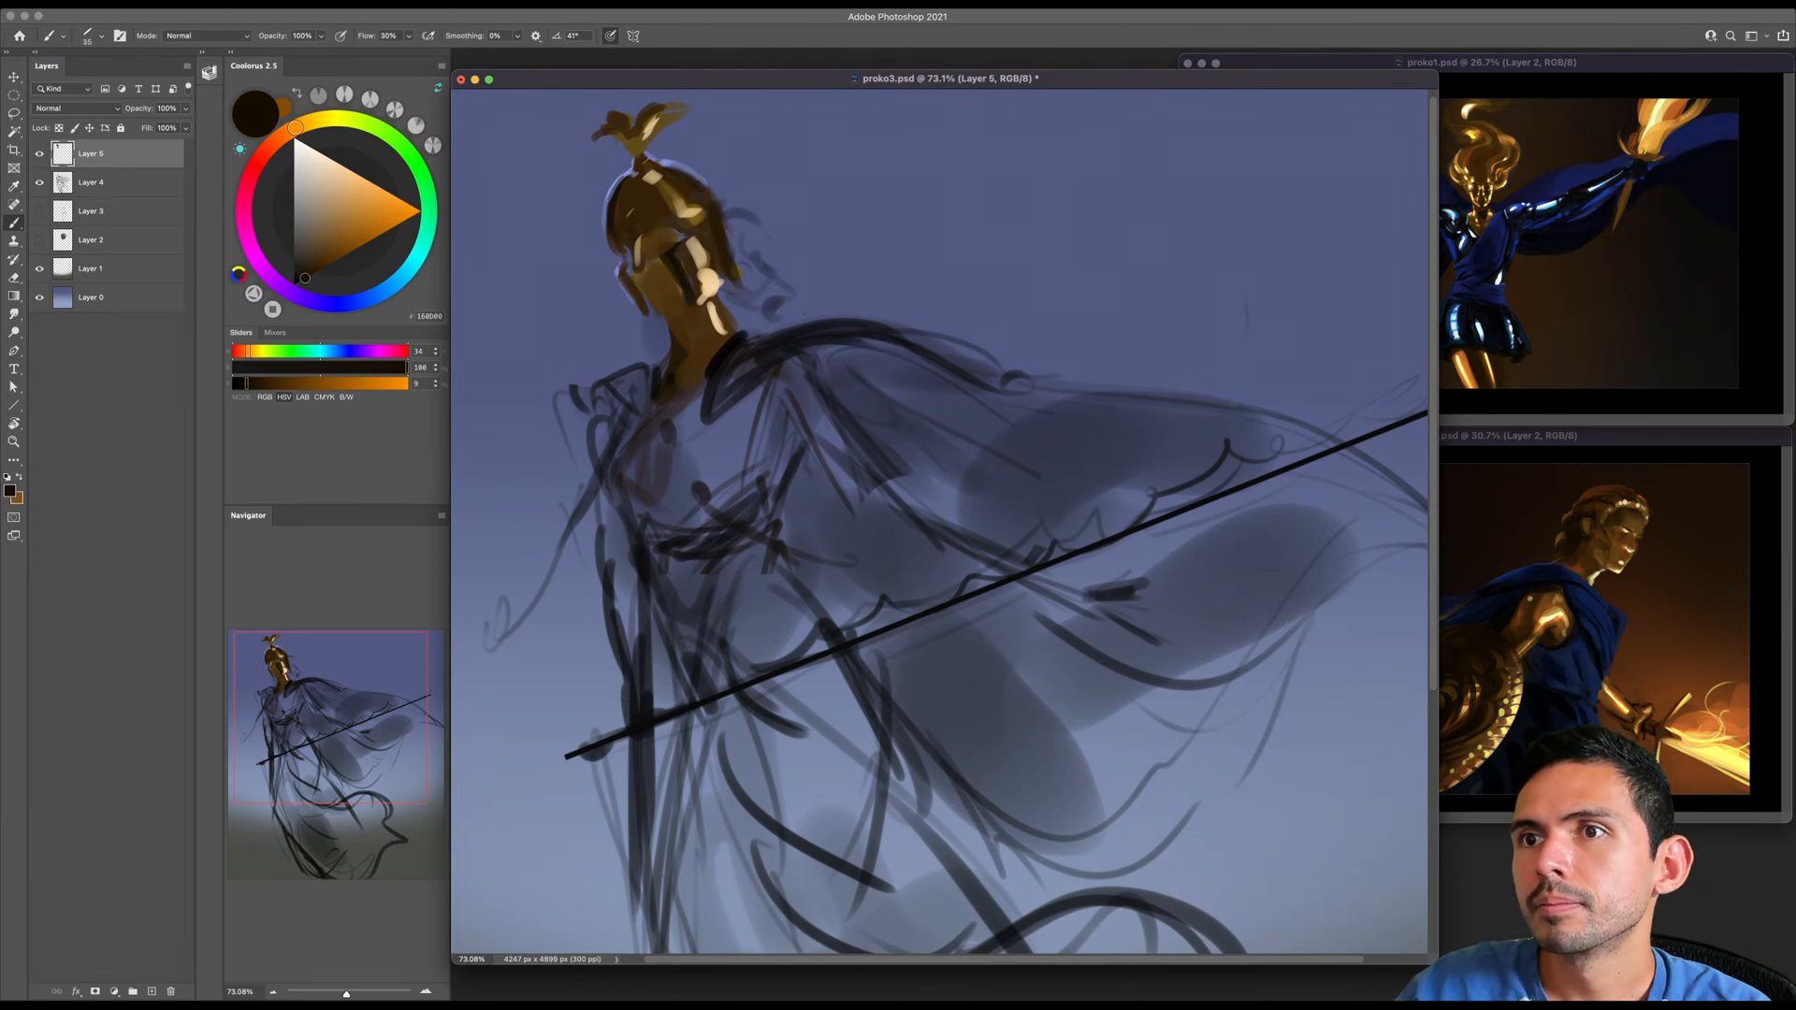
{"action": "left_click_drag", "start_coordinate": [622, 273], "coordinate": [673, 384]}
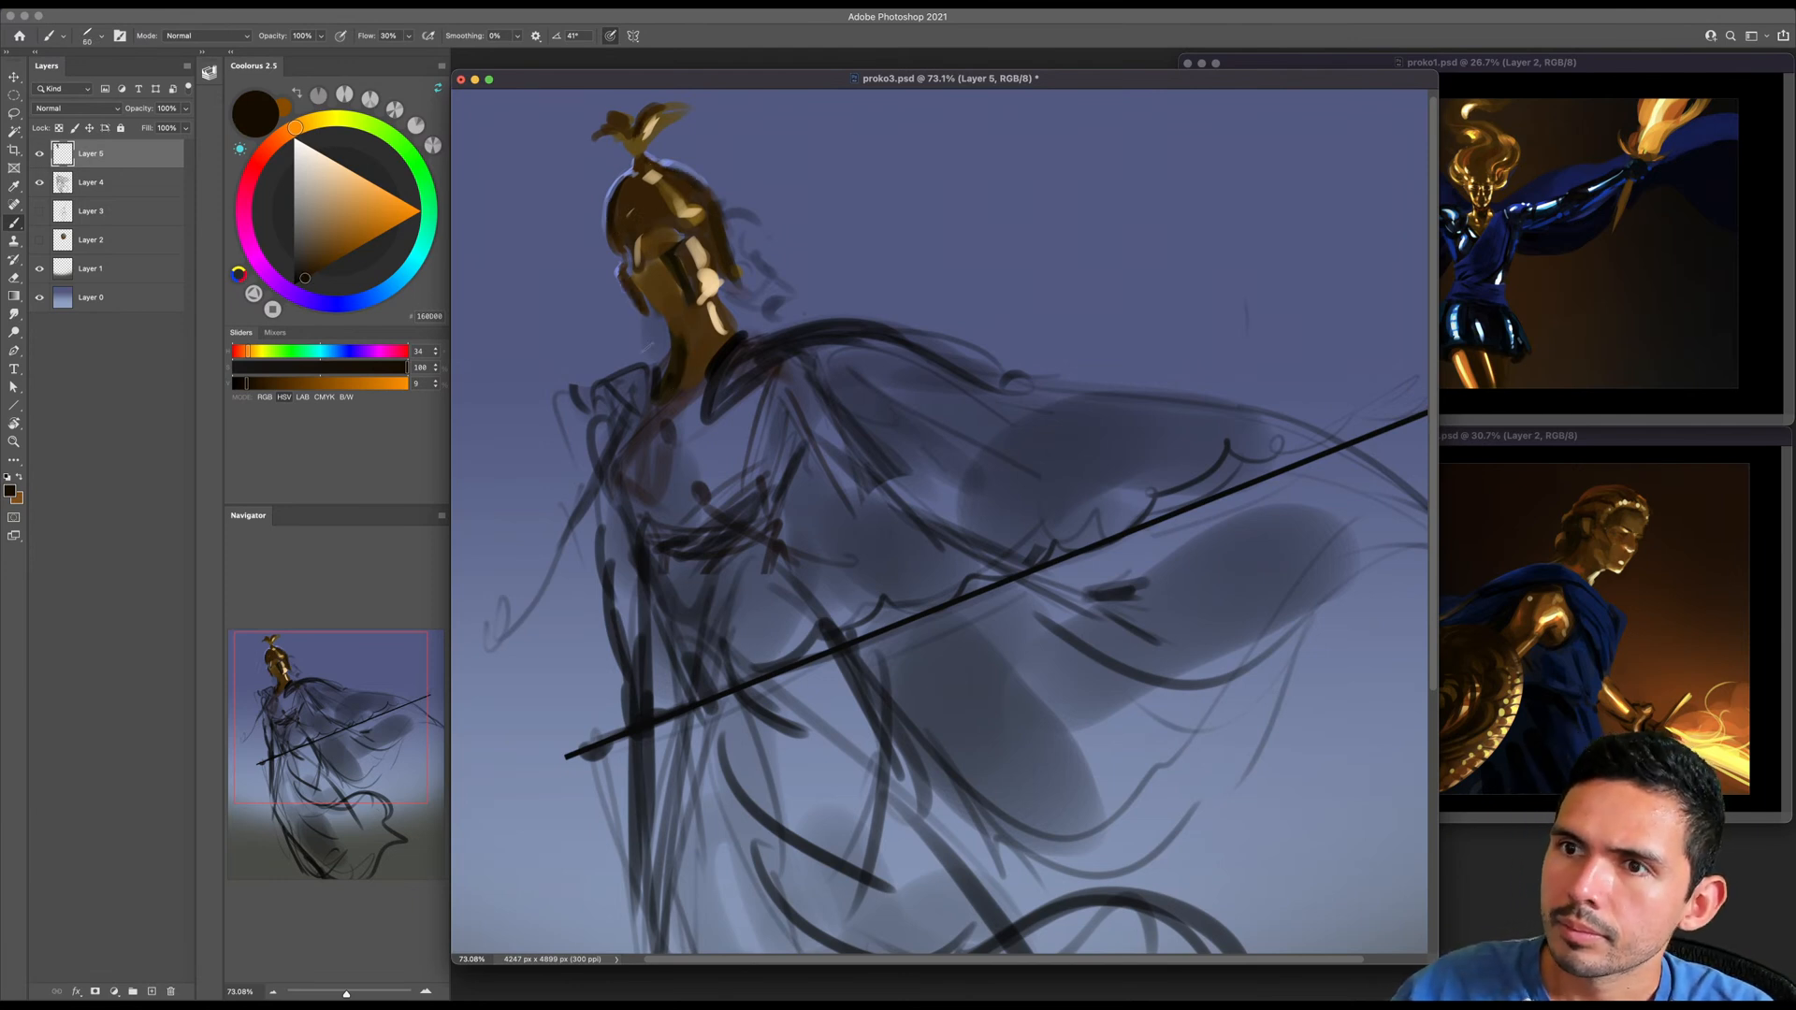
- Shift to a light blue and paint reflected light along the front of the neck, then darken the blue
{"action": "left_click", "coordinate": [370, 305]}
{"action": "left_click", "coordinate": [338, 175]}
{"action": "key", "text": "bracketleft"}
{"action": "left_click_drag", "start_coordinate": [668, 348], "coordinate": [658, 404]}
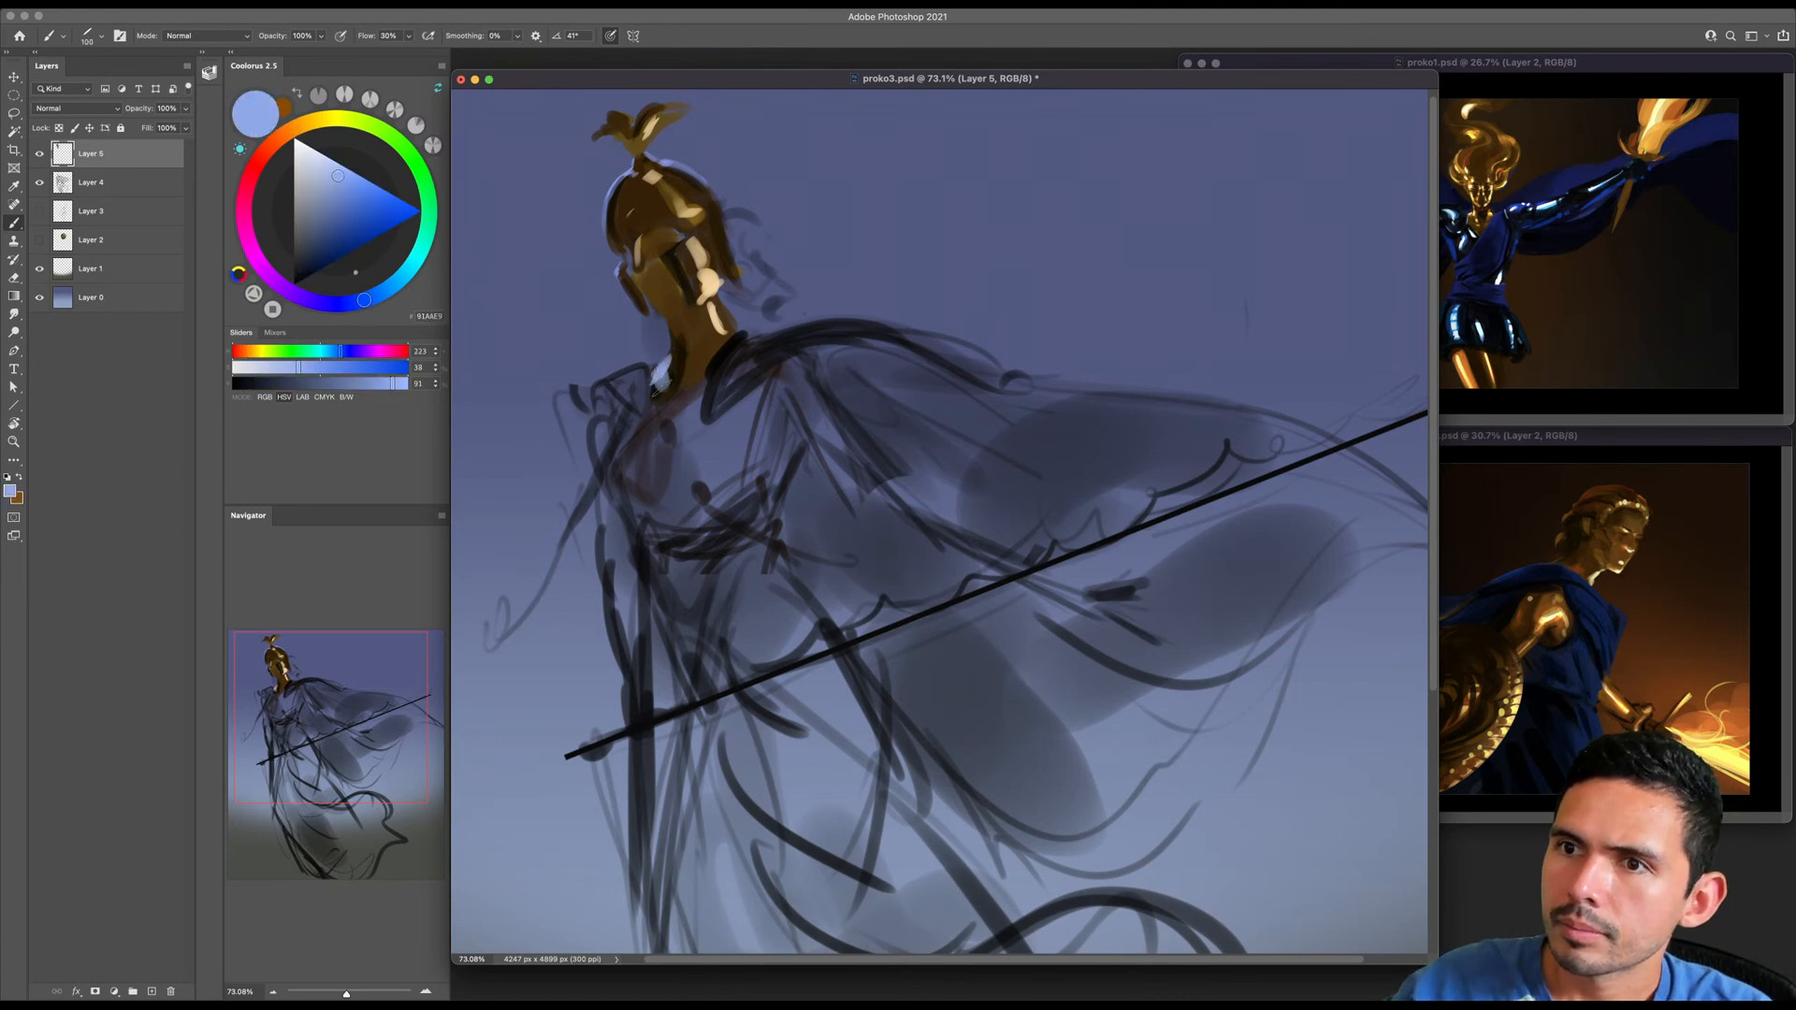
{"action": "left_click_drag", "start_coordinate": [355, 206], "coordinate": [359, 250]}
{"action": "key", "text": "bracketleft"}
- Sample the neck's dark tone, touch up the face, and add pale cream highlights down the lit side of the neck
{"action": "left_click", "coordinate": [680, 346], "text": "alt"}
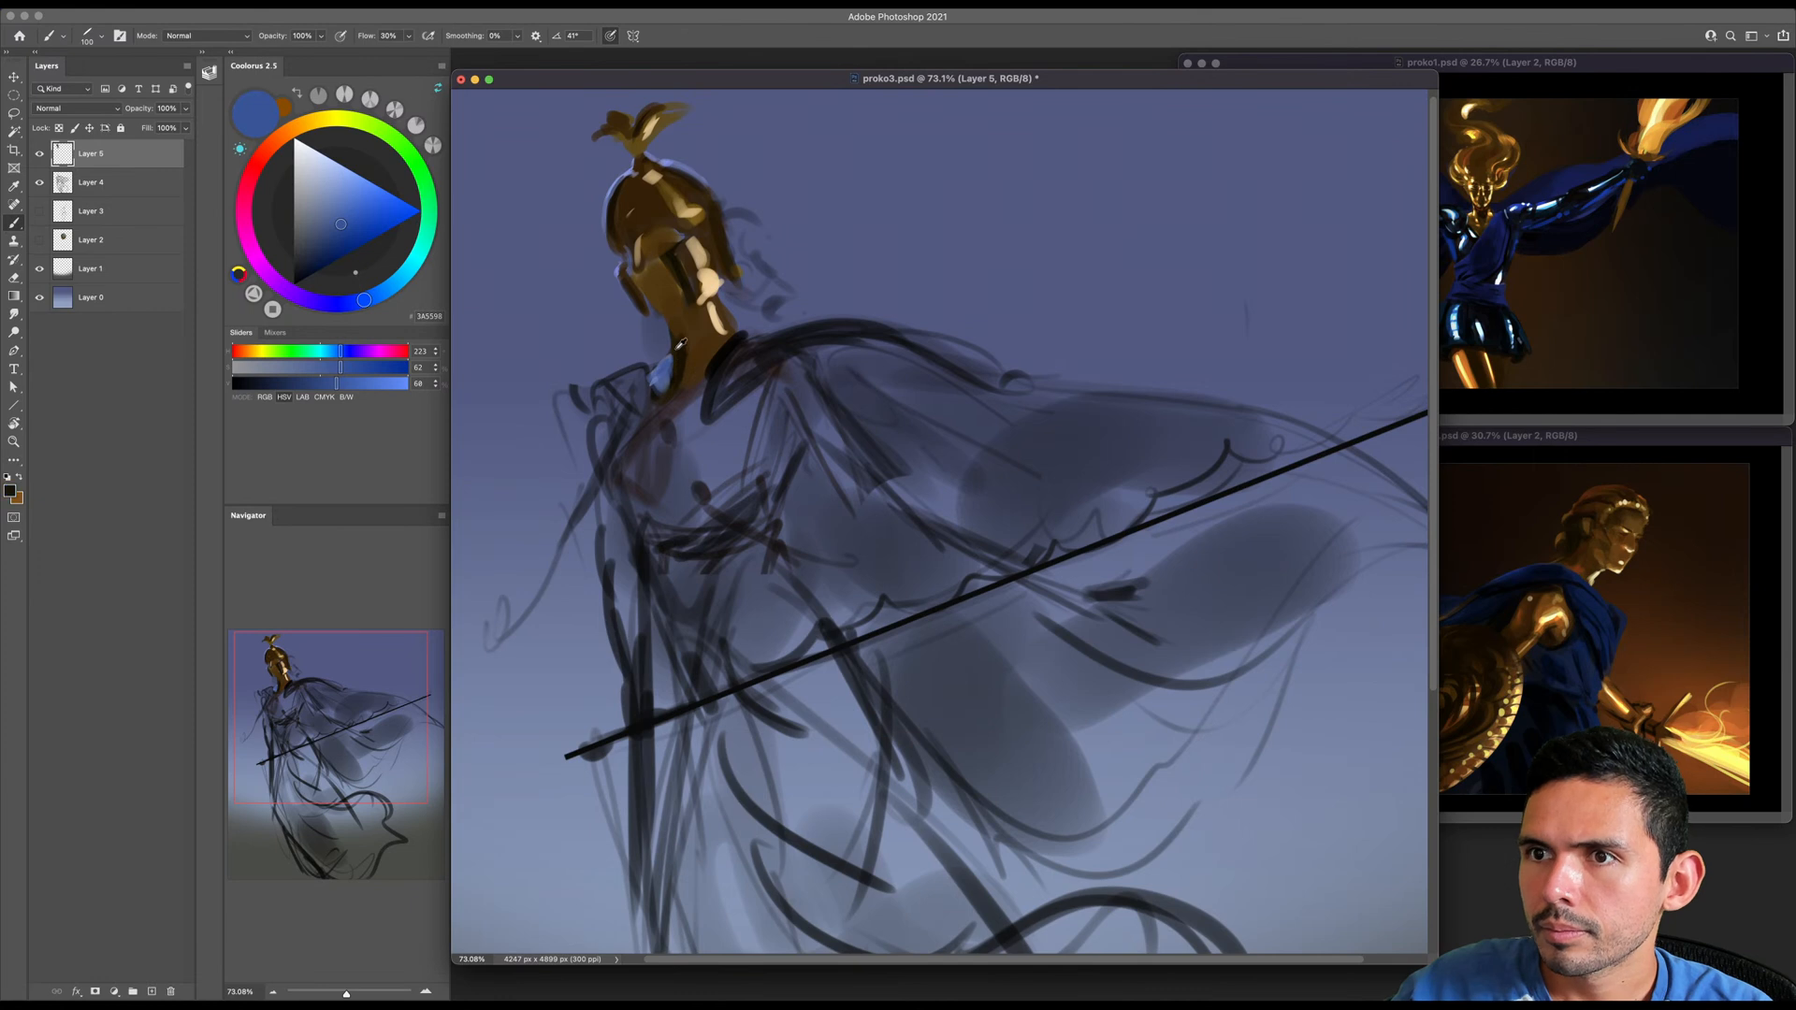
{"action": "key", "text": "bracketright"}
{"action": "left_click", "coordinate": [666, 290], "text": "alt"}
{"action": "left_click", "coordinate": [334, 171]}
{"action": "key", "text": "bracketleft"}
{"action": "mouse_move", "coordinate": [690, 298]}
{"action": "left_mouse_down"}
{"action": "mouse_move", "coordinate": [667, 307]}
{"action": "mouse_move", "coordinate": [718, 346]}
{"action": "left_mouse_up"}
- Paint a cream highlight on the outstretched upper arm and block in its forearm with a deep golden brown
{"action": "key", "text": "super+minus"}
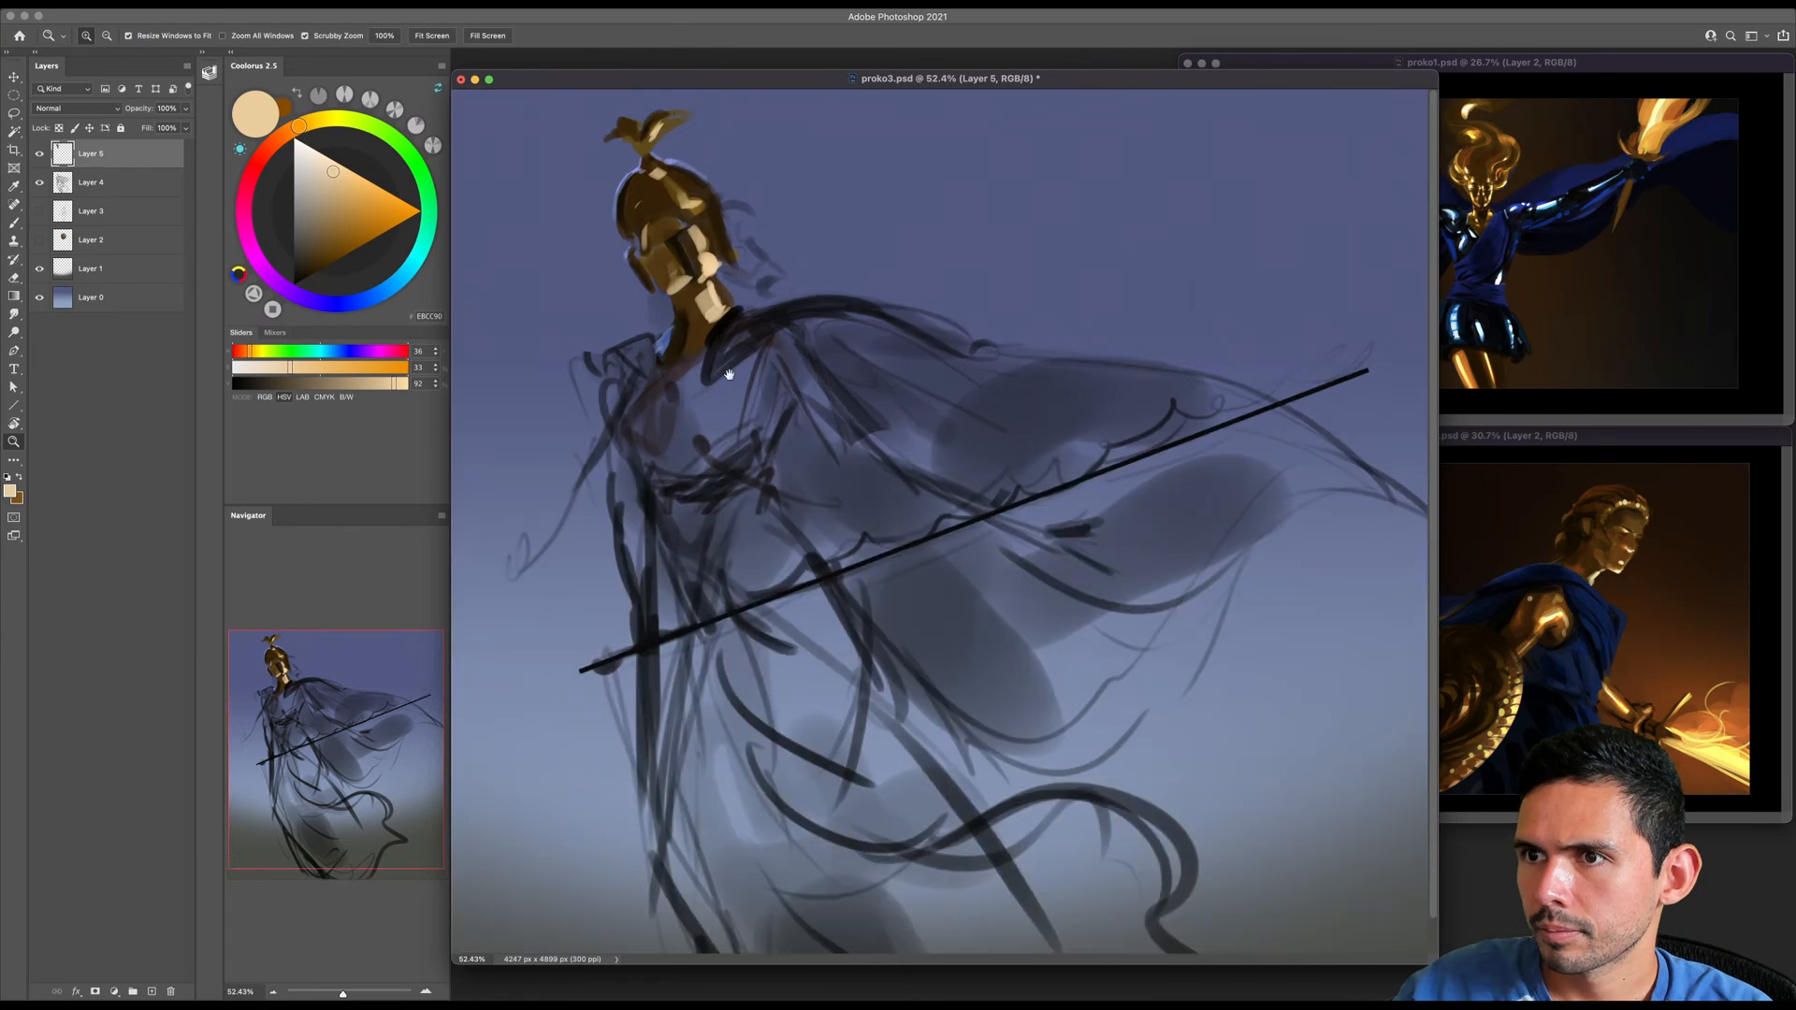
{"action": "left_click_drag", "start_coordinate": [854, 441], "coordinate": [833, 395]}
{"action": "key", "text": "super+0"}
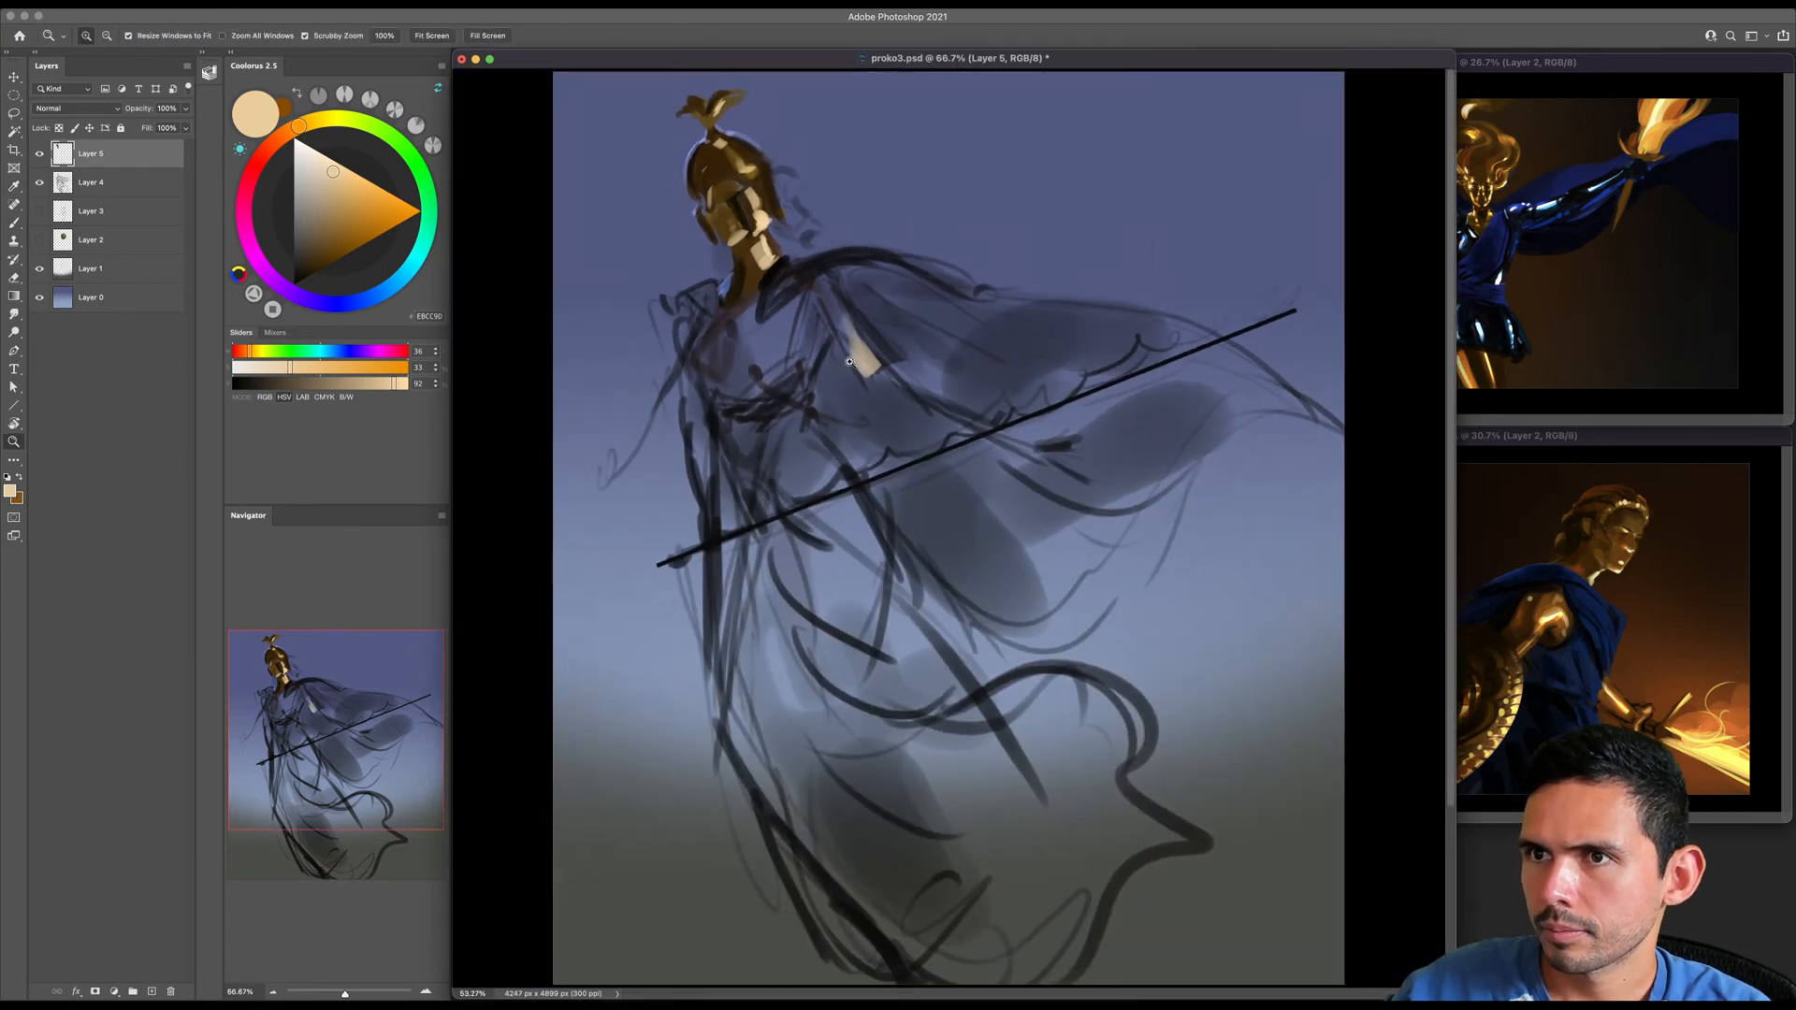
{"action": "left_click", "coordinate": [334, 262]}
{"action": "mouse_move", "coordinate": [912, 349]}
{"action": "left_mouse_down"}
{"action": "mouse_move", "coordinate": [854, 347]}
{"action": "mouse_move", "coordinate": [959, 436]}
{"action": "left_mouse_up"}
{"action": "key", "text": "bracketright"}
{"action": "key", "text": "bracketleft"}
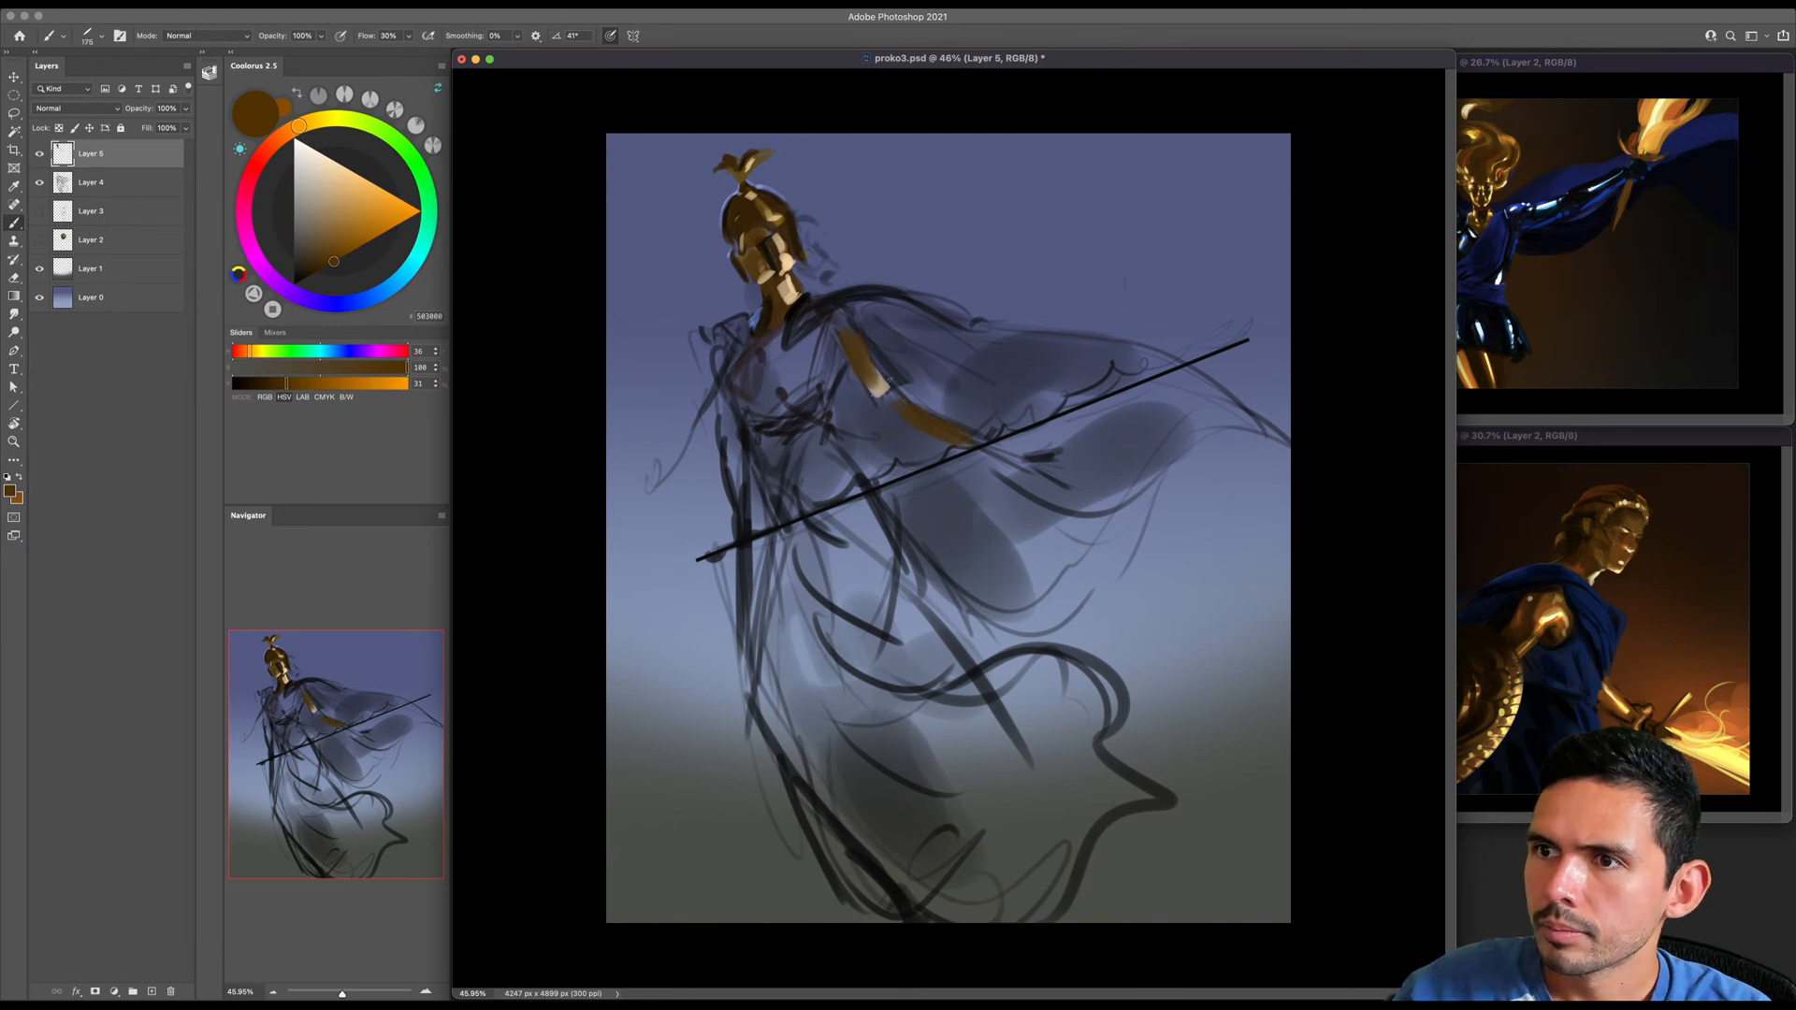
- Block in the shoulder, the outstretched hand and the lowered arm in golden brown, and pick a pale cream for highlights
{"action": "left_click_drag", "start_coordinate": [841, 330], "coordinate": [820, 372]}
{"action": "key", "text": "bracketleft"}
{"action": "left_click_drag", "start_coordinate": [984, 448], "coordinate": [1057, 453]}
{"action": "left_click_drag", "start_coordinate": [722, 425], "coordinate": [741, 500]}
{"action": "key", "text": "bracketleft"}
{"action": "left_click_drag", "start_coordinate": [719, 396], "coordinate": [728, 416]}
{"action": "left_click", "coordinate": [334, 171]}
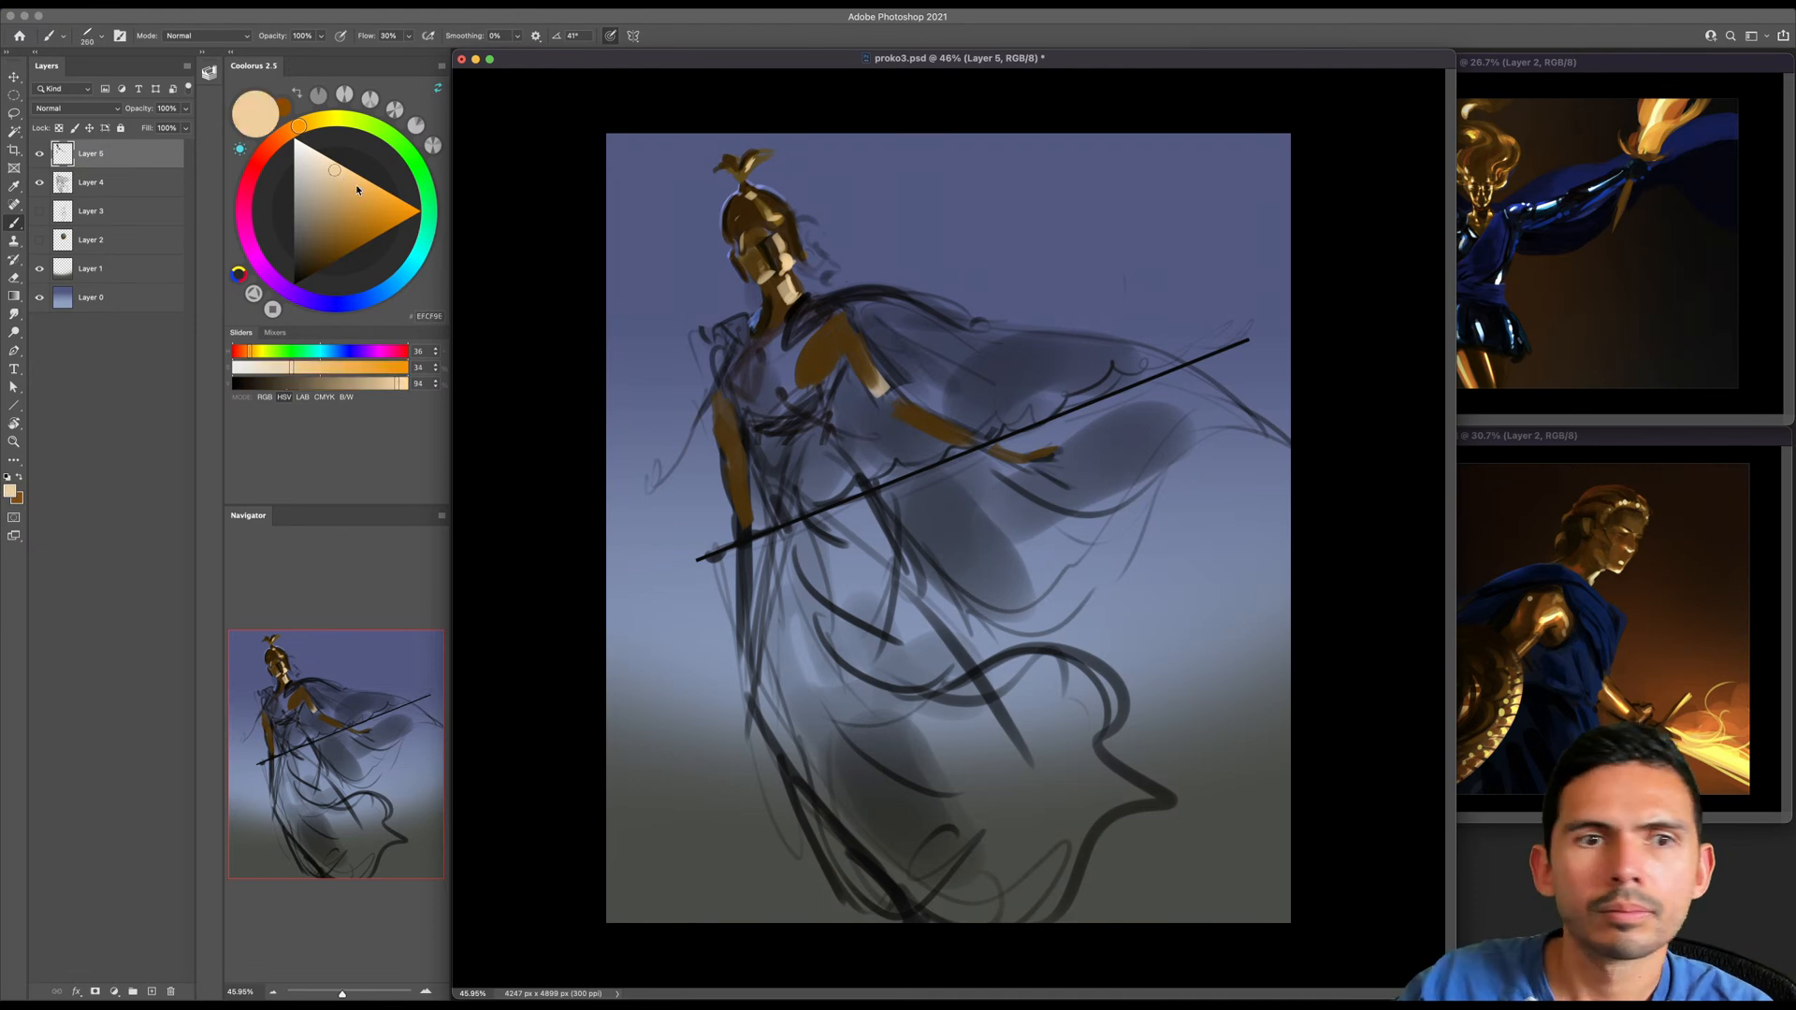
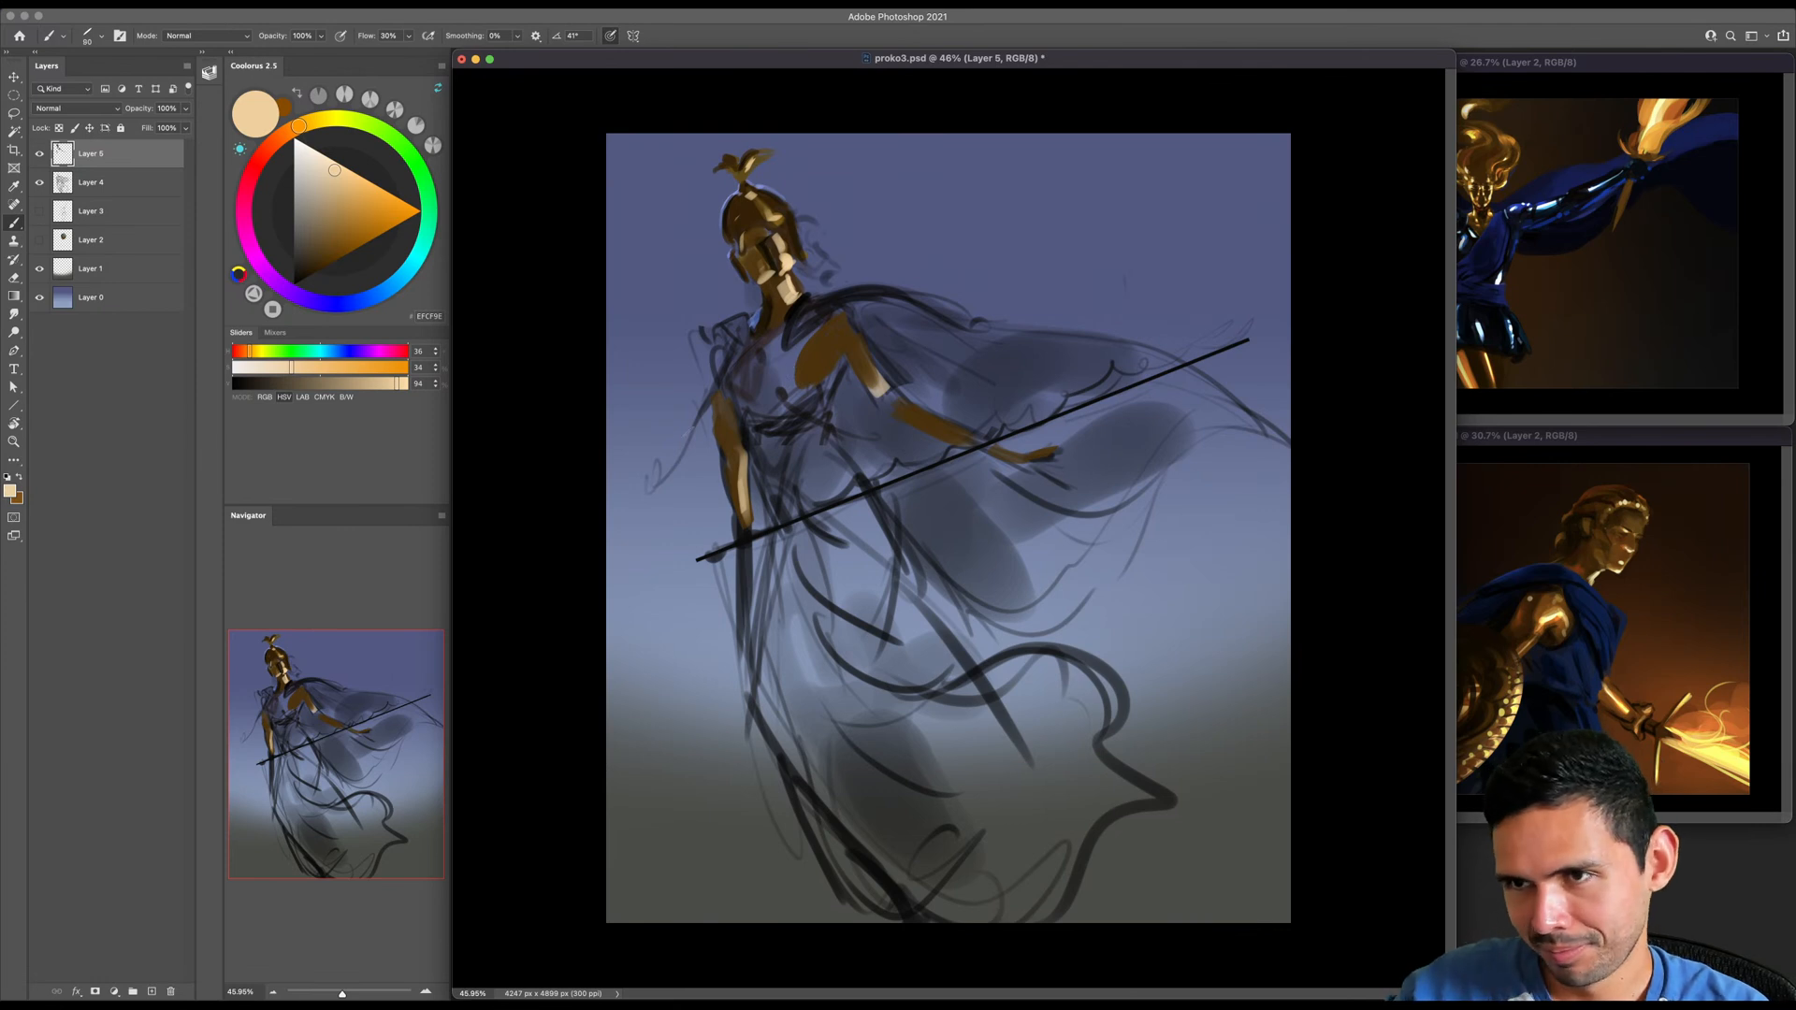
- Paint pale cream highlights along the lowered arm and the outstretched upper arm
{"action": "left_click_drag", "start_coordinate": [734, 429], "coordinate": [719, 374]}
{"action": "key", "text": "]"}
{"action": "left_click_drag", "start_coordinate": [887, 397], "coordinate": [865, 363]}
{"action": "key", "text": "]"}
{"action": "key", "text": "]"}
- Switch to golden brown and block in the outstretched hand's fingers and the lowered hand gripping the sword hilt
{"action": "left_click", "coordinate": [347, 249]}
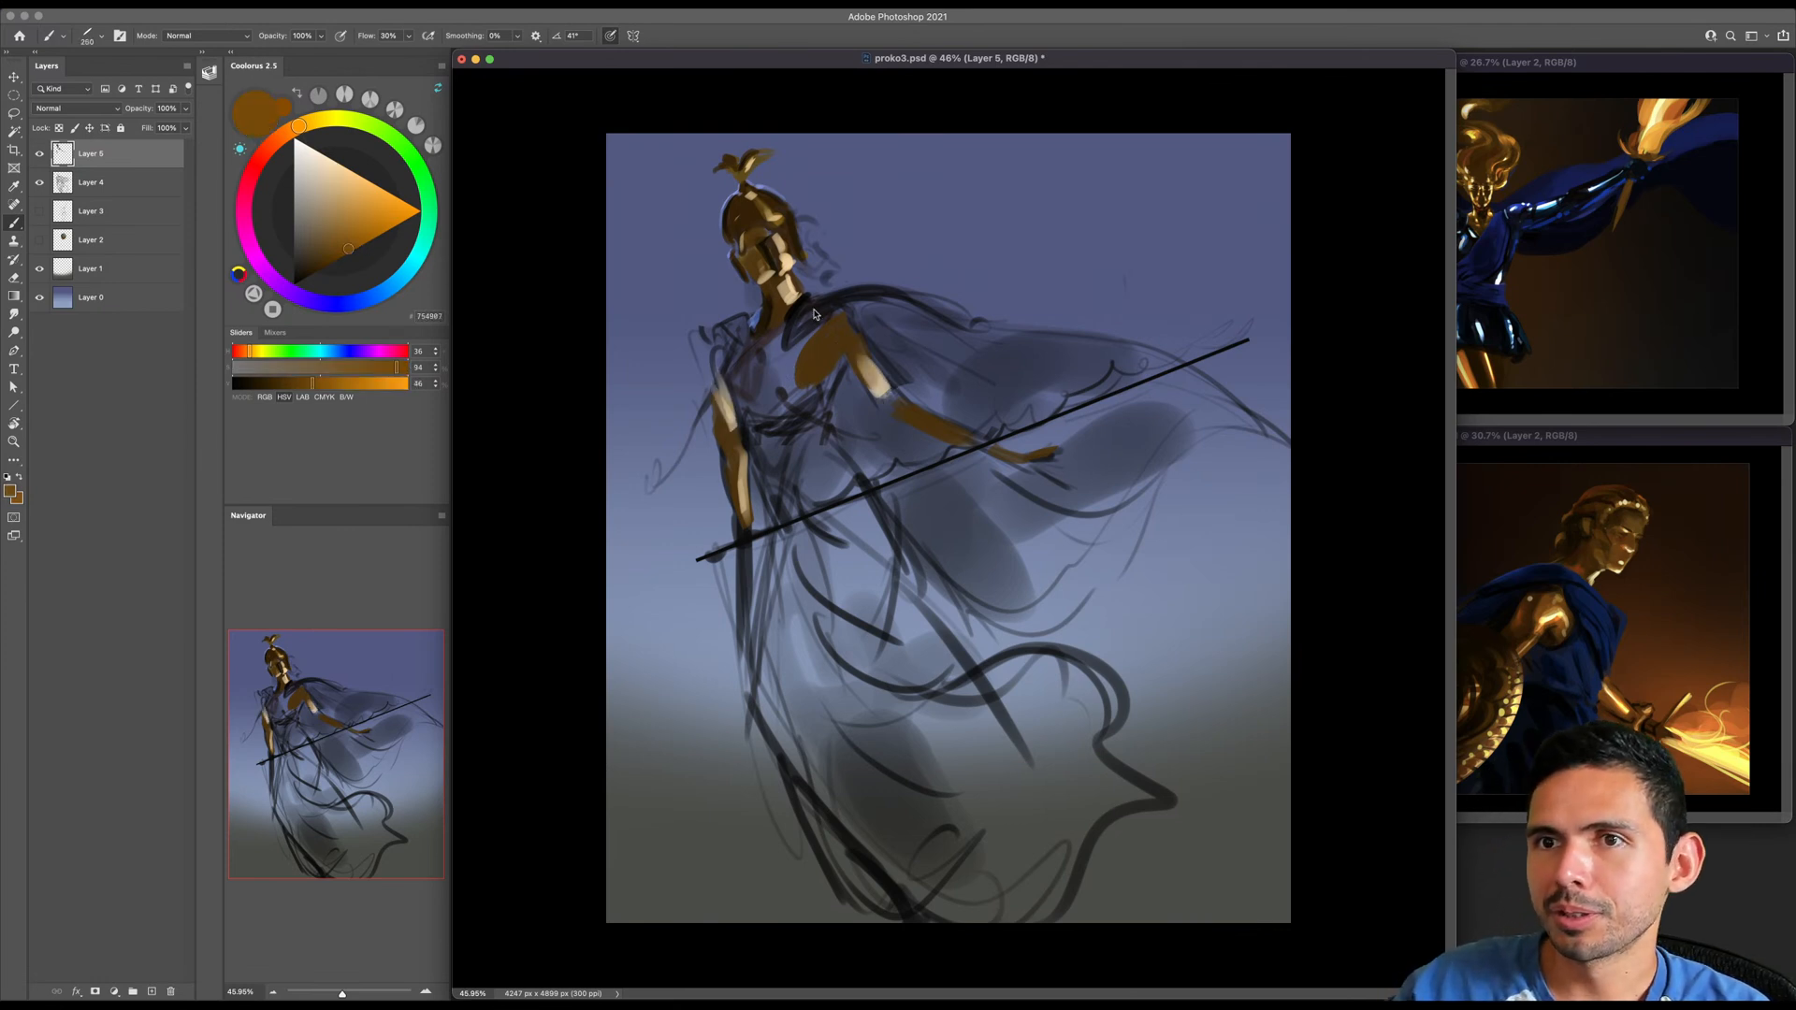
{"action": "key", "text": "["}
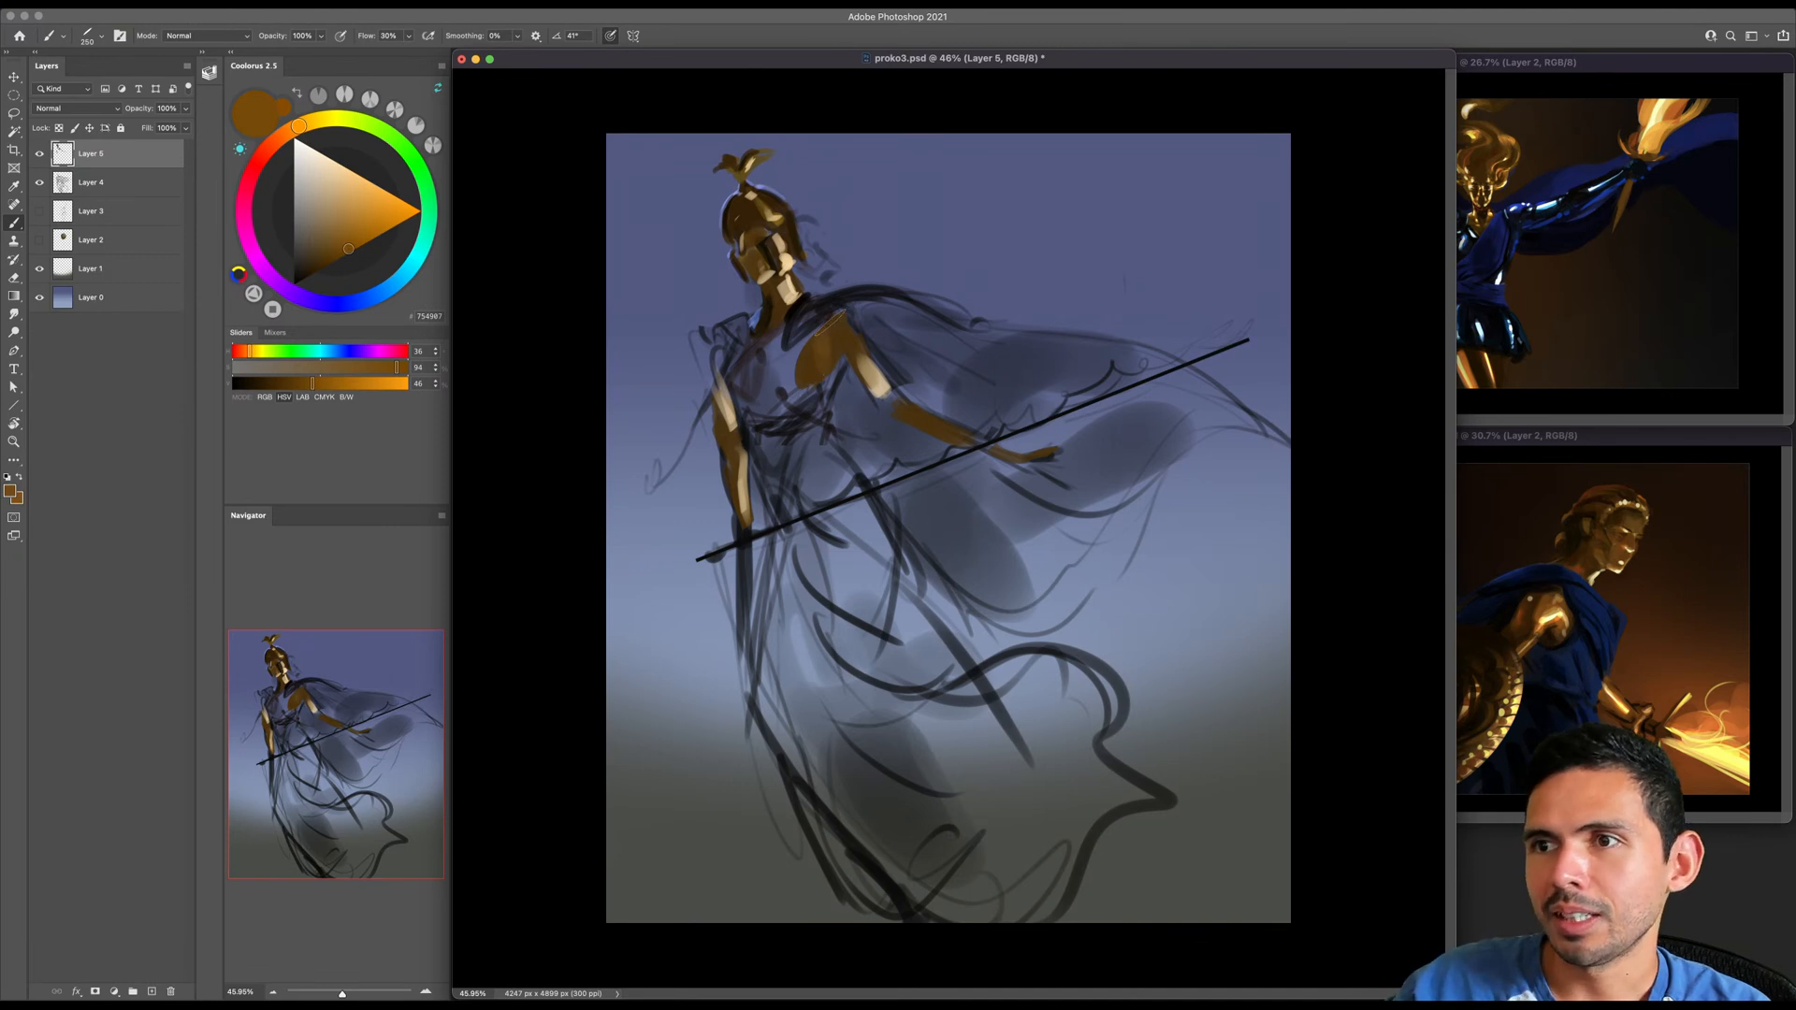
{"action": "key", "text": "bracketleft"}
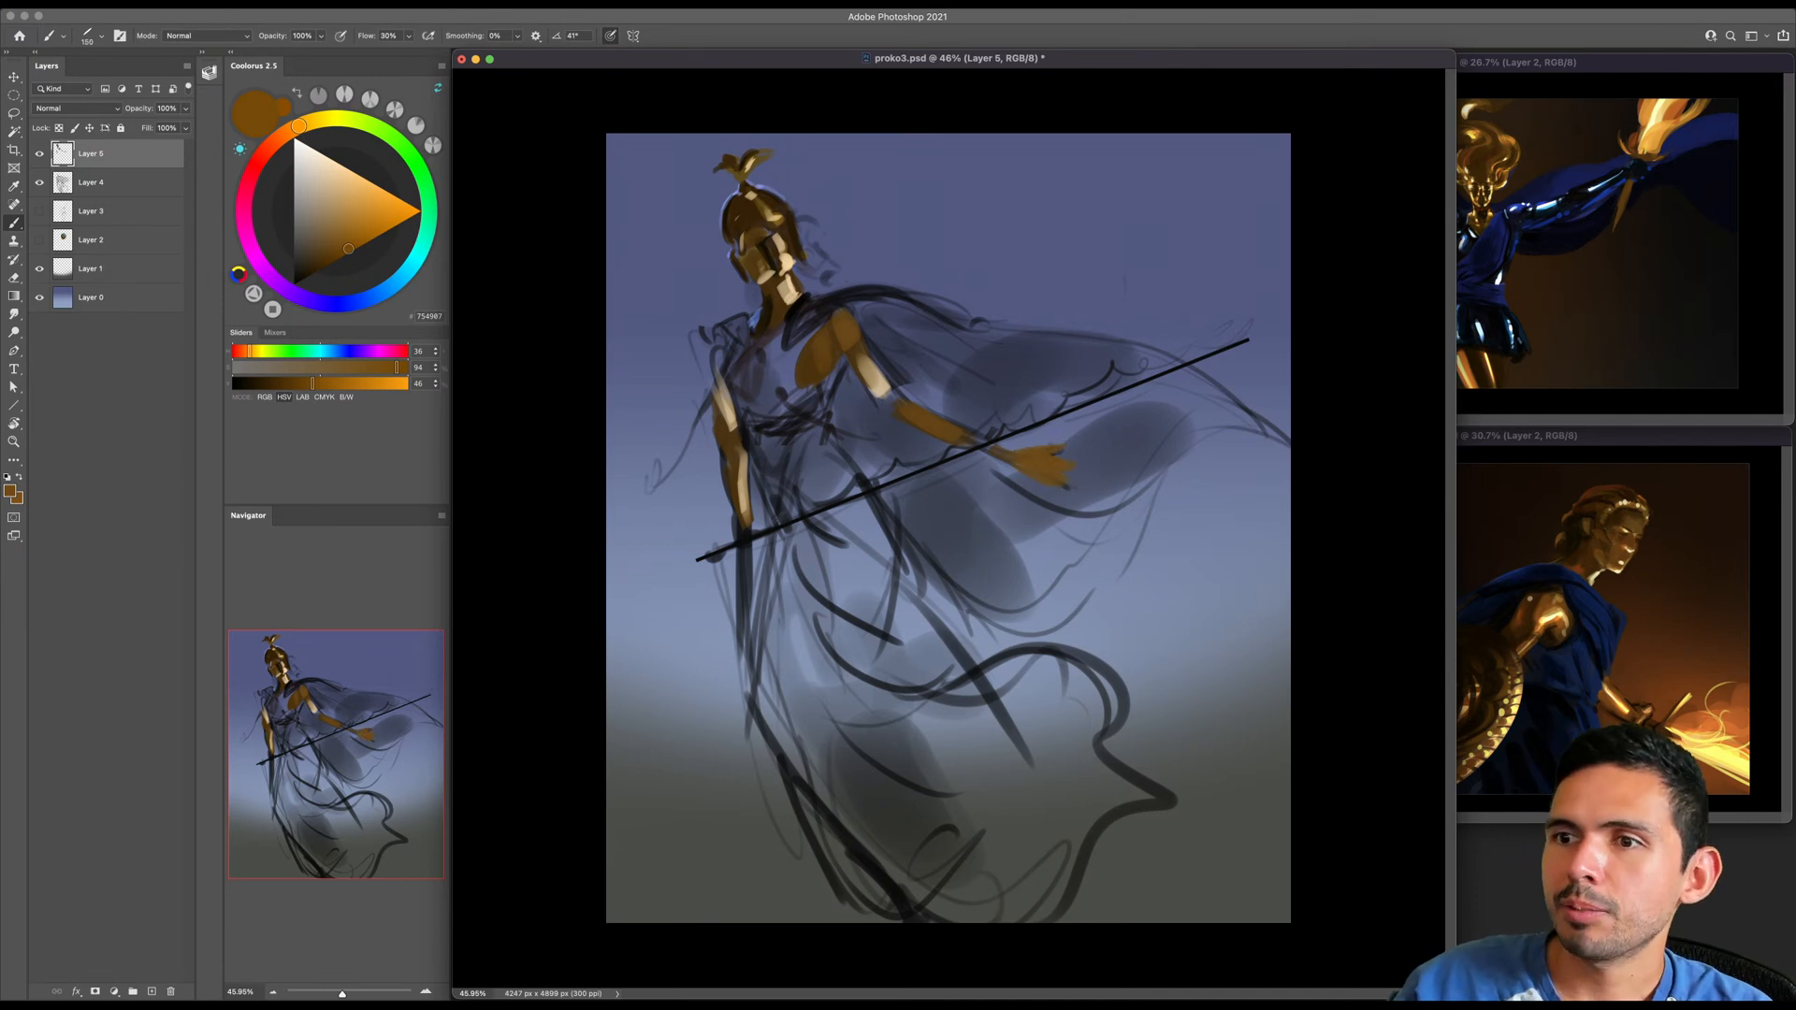
{"action": "mouse_move", "coordinate": [741, 527]}
{"action": "left_mouse_down"}
{"action": "mouse_move", "coordinate": [761, 531]}
{"action": "mouse_move", "coordinate": [746, 544]}
{"action": "mouse_move", "coordinate": [741, 515]}
{"action": "left_mouse_up"}
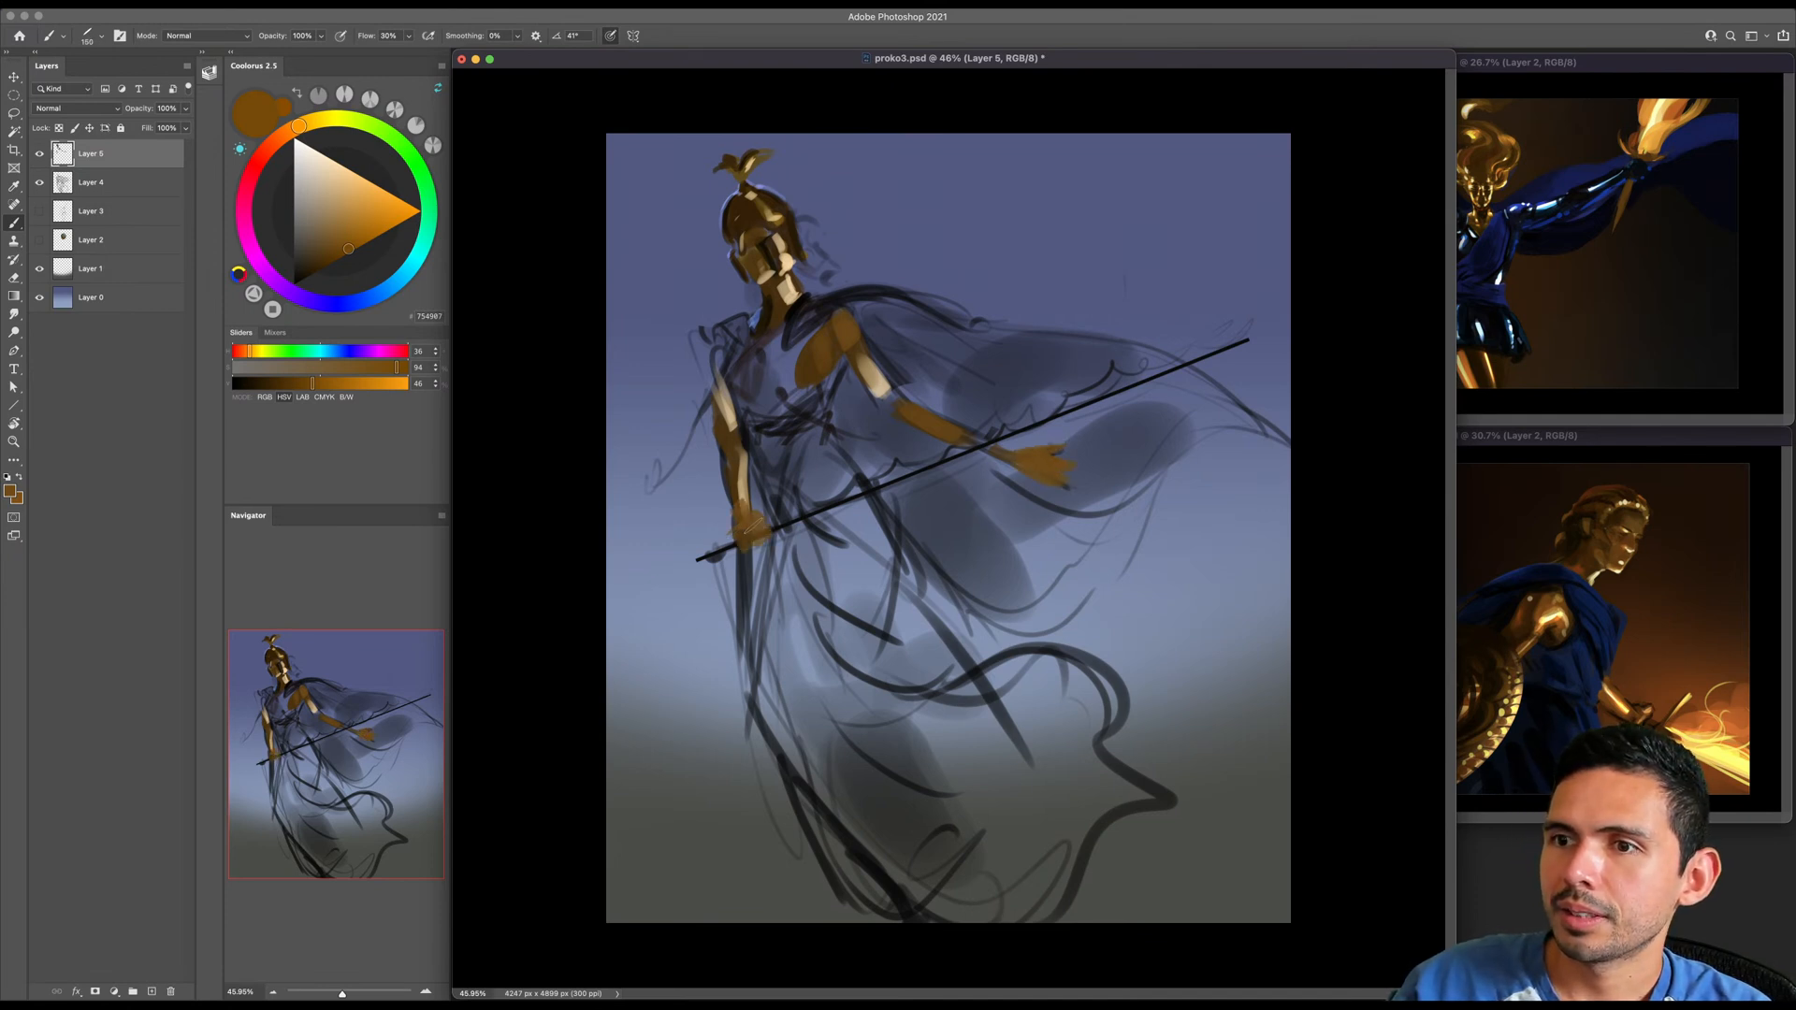
{"action": "key", "text": "bracketleft"}
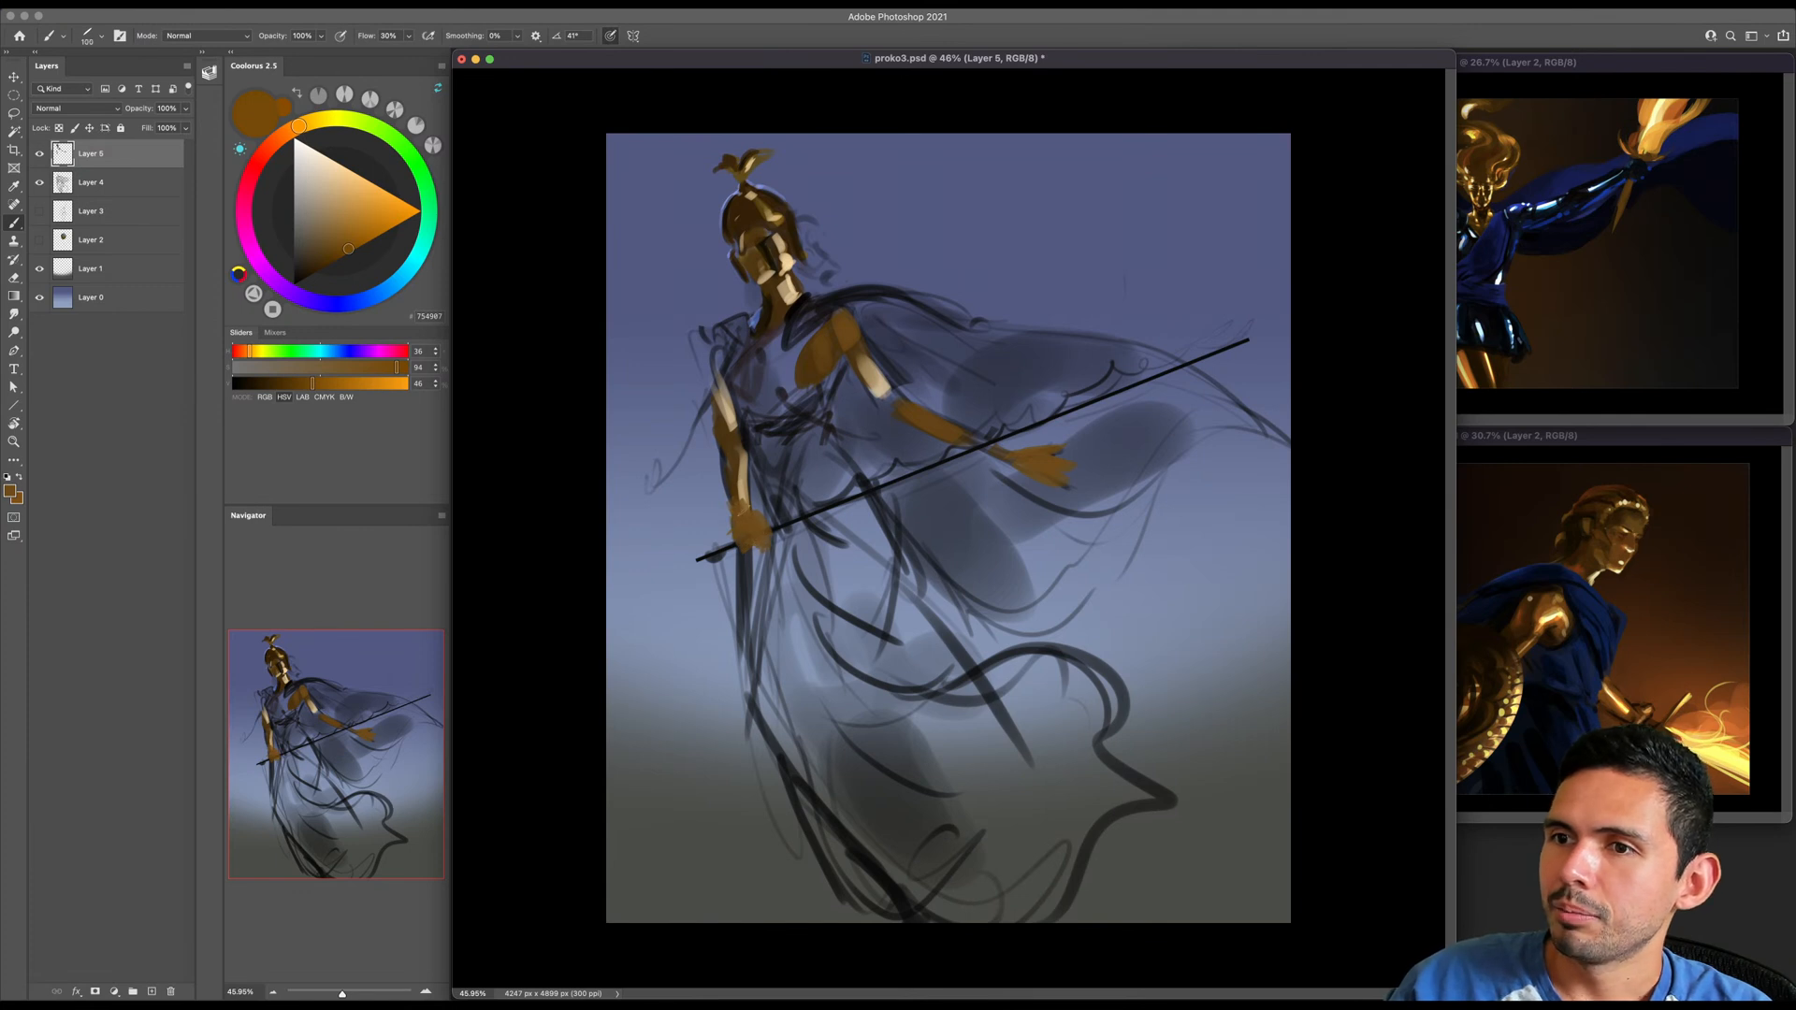
- Fill out the outer contour of the lowered arm from shoulder to wrist in golden brown
{"action": "left_click_drag", "start_coordinate": [728, 451], "coordinate": [730, 513]}
{"action": "left_click_drag", "start_coordinate": [717, 417], "coordinate": [720, 439]}
{"action": "key", "text": "bracketright"}
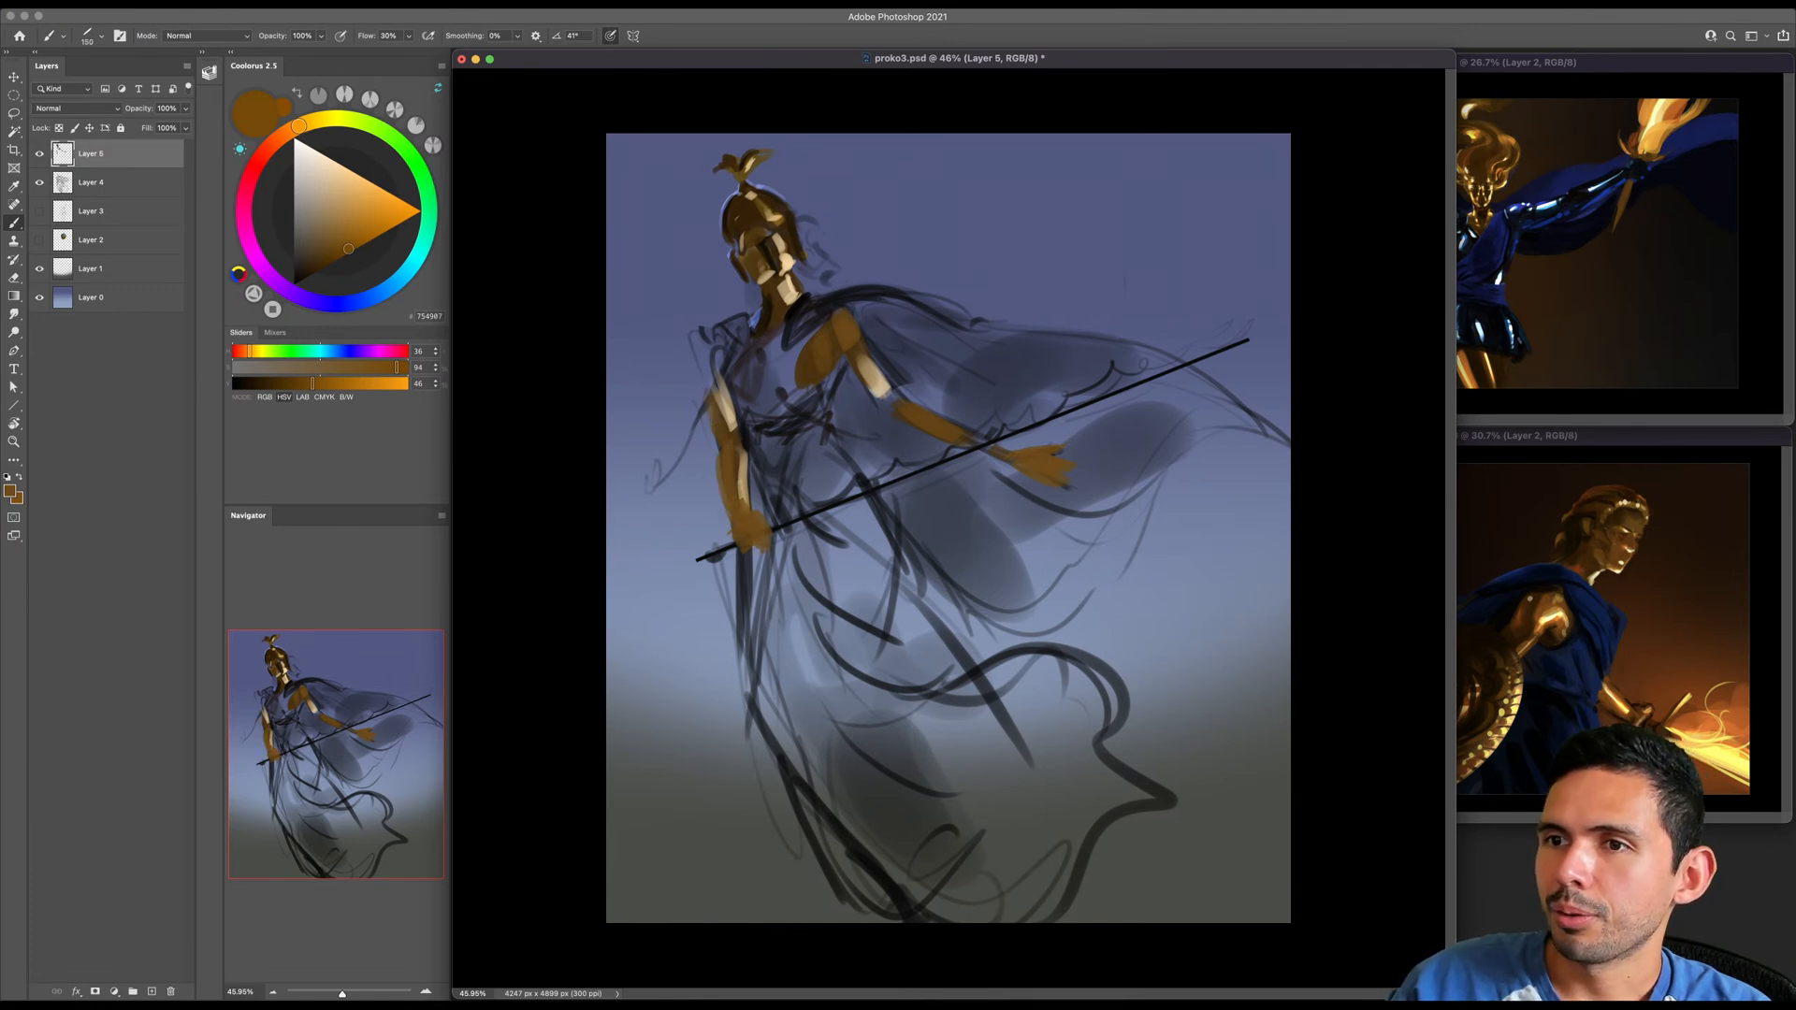
{"action": "key", "text": "bracketright"}
{"action": "left_click_drag", "start_coordinate": [705, 360], "coordinate": [726, 417]}
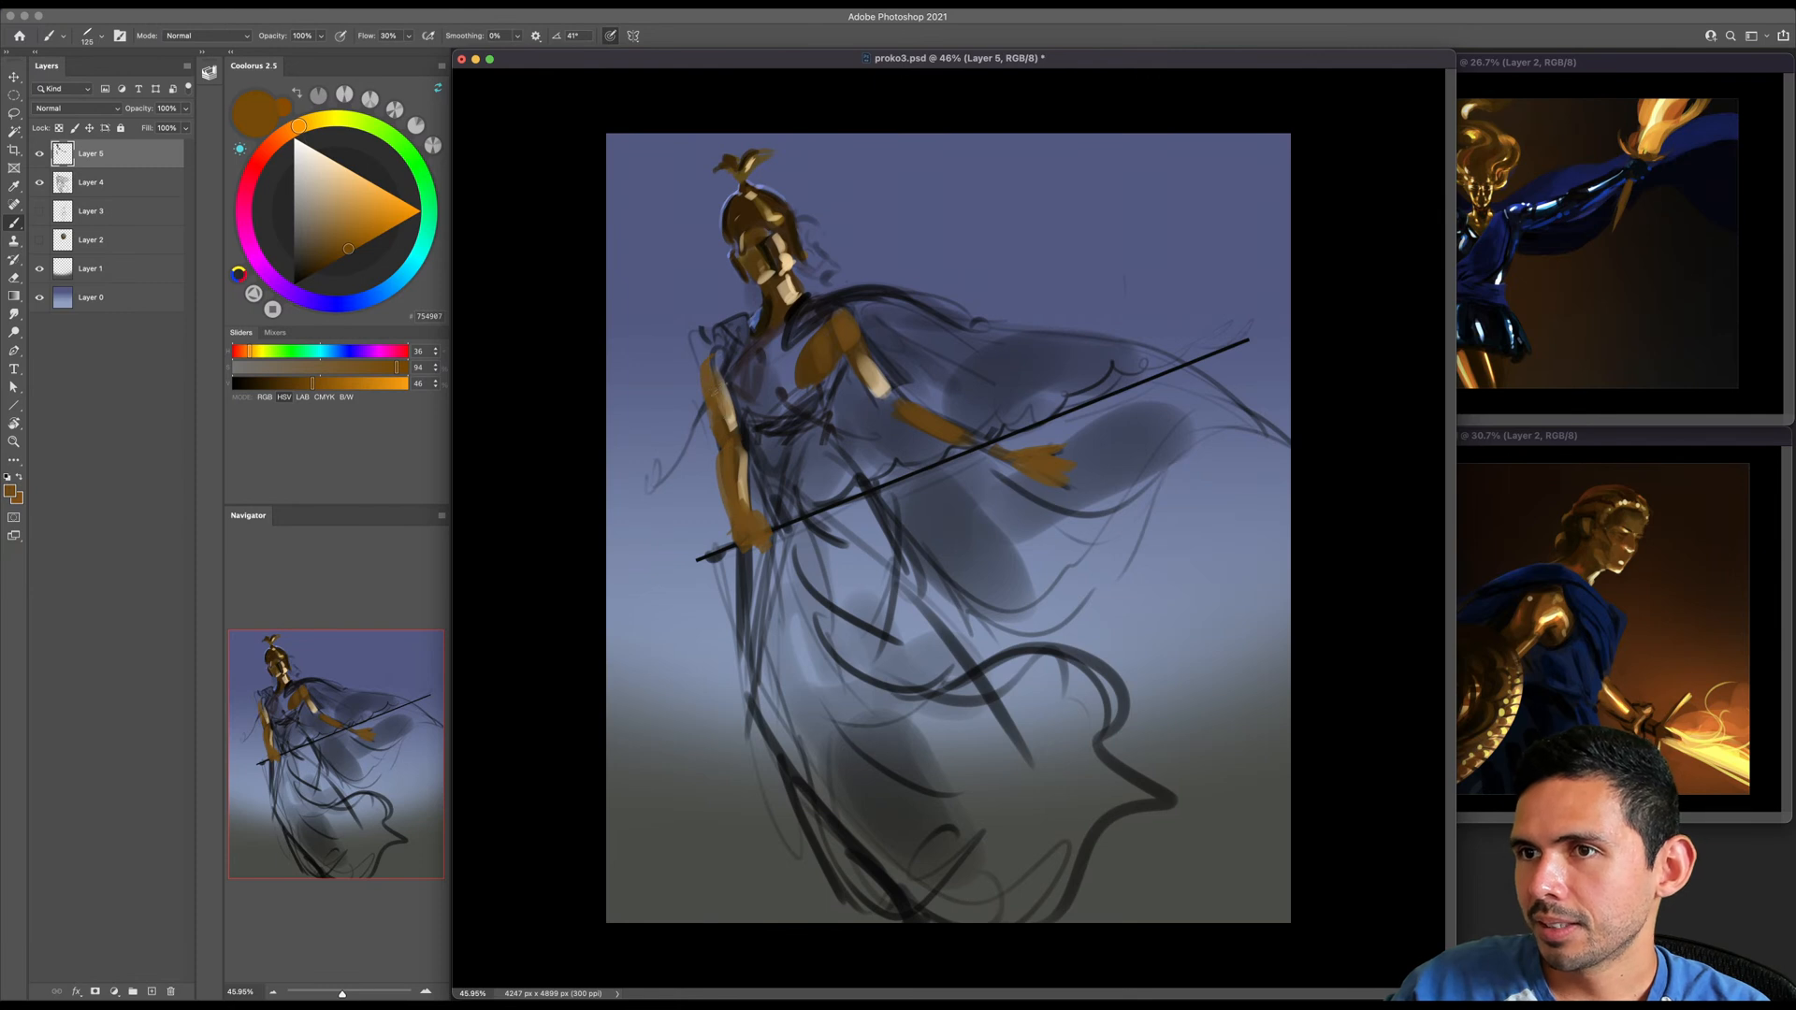
- Flip the canvas horizontally and refine the shoulder of the lowered arm in golden brown
{"action": "left_click", "coordinate": [174, 9]}
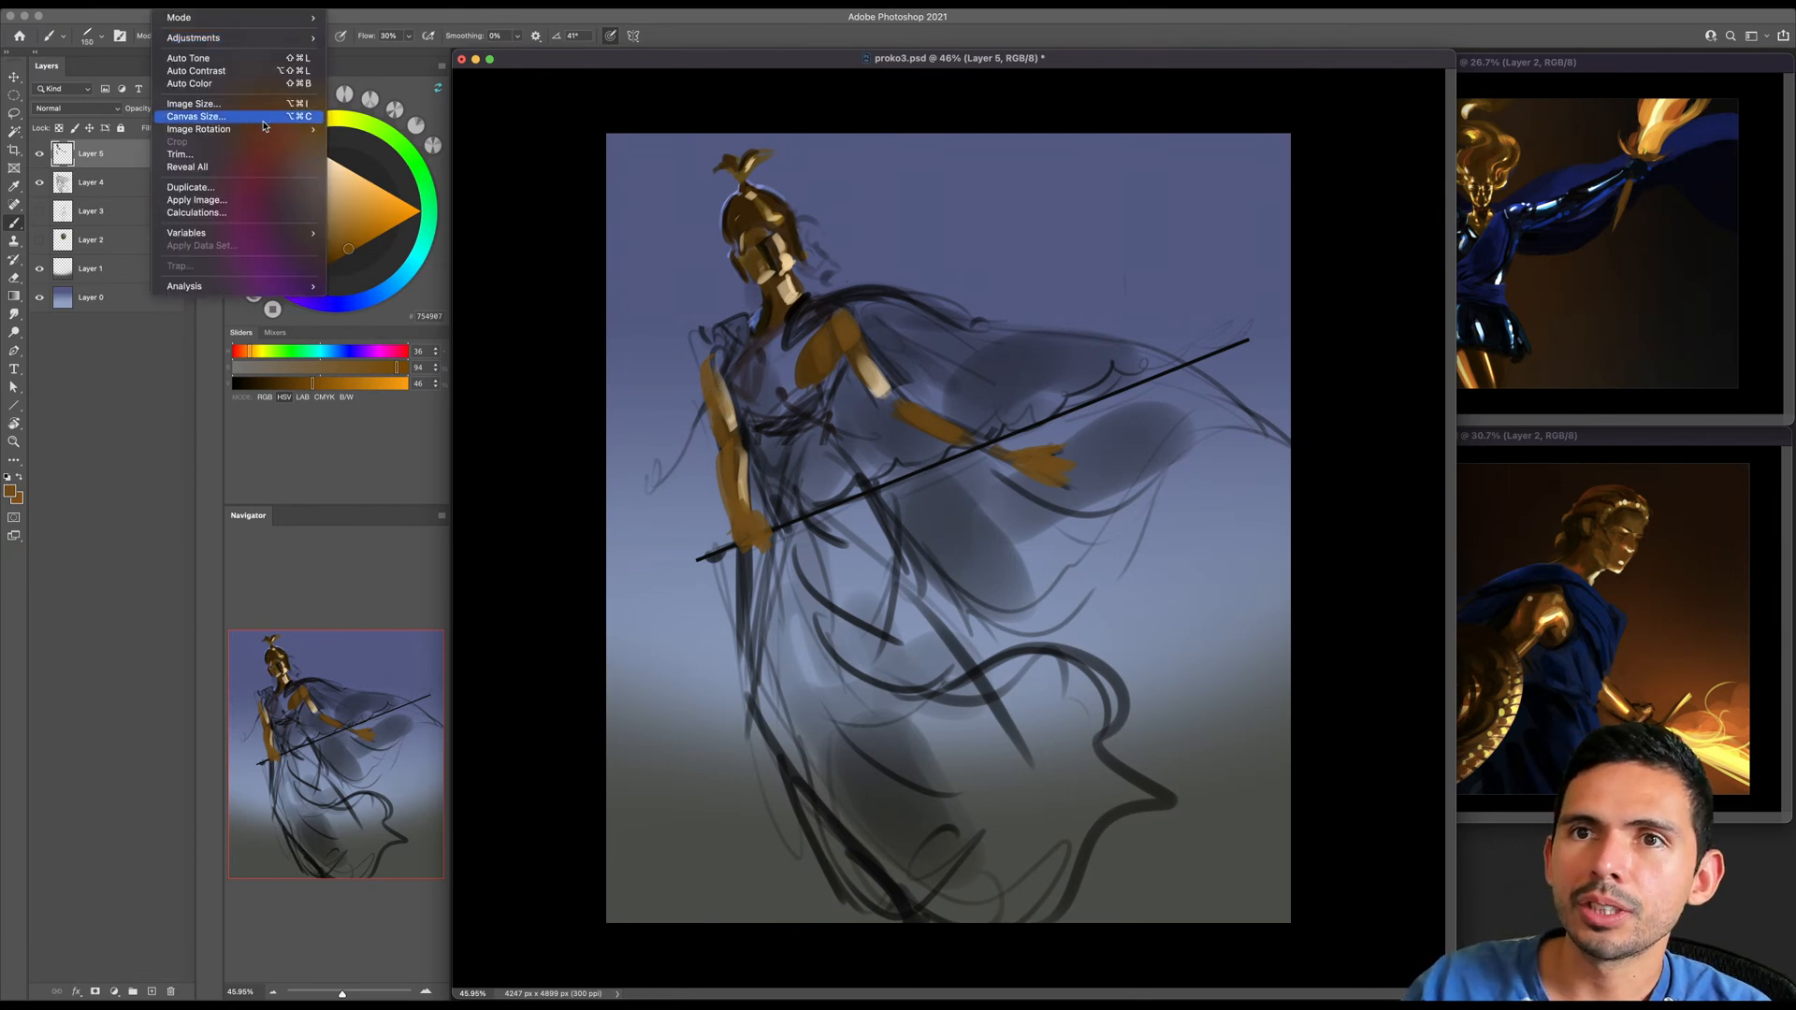
{"action": "mouse_move", "coordinate": [234, 117]}
{"action": "left_click", "coordinate": [393, 185]}
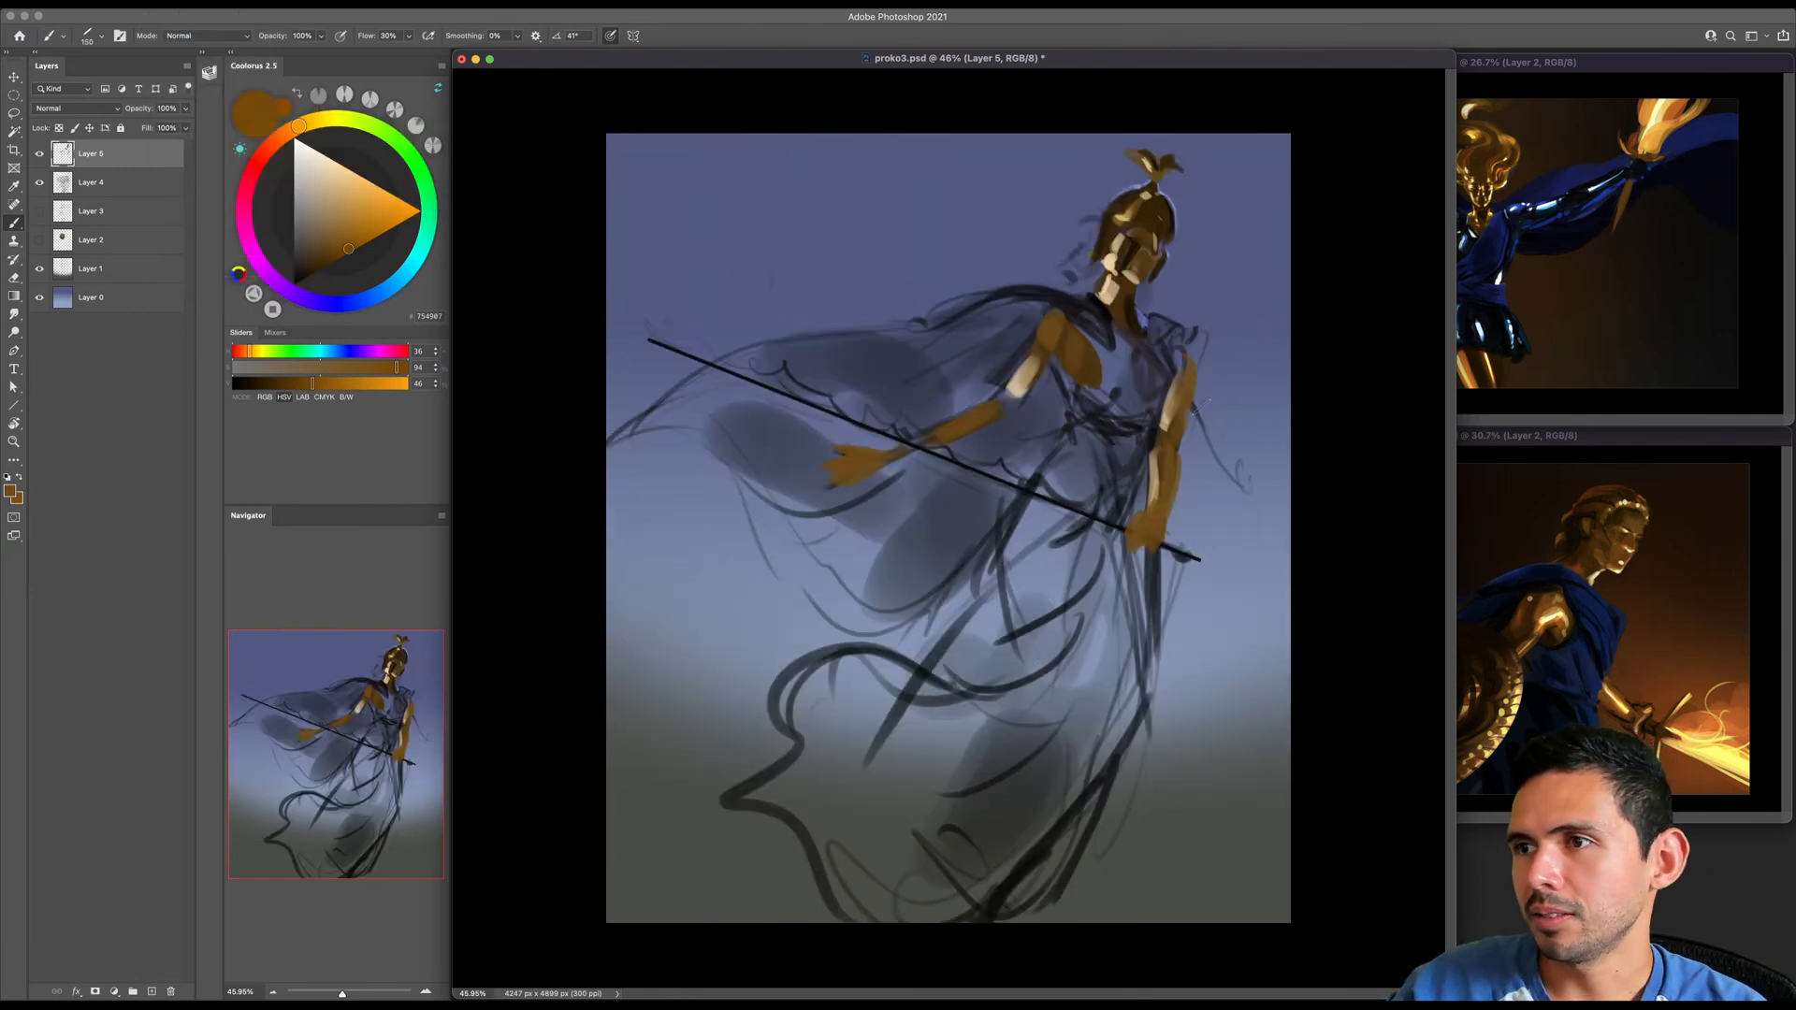
{"action": "left_click", "coordinate": [1184, 368], "text": "alt"}
{"action": "mouse_move", "coordinate": [1185, 363]}
{"action": "left_mouse_down"}
{"action": "mouse_move", "coordinate": [1176, 408]}
{"action": "mouse_move", "coordinate": [1161, 376]}
{"action": "left_mouse_up"}
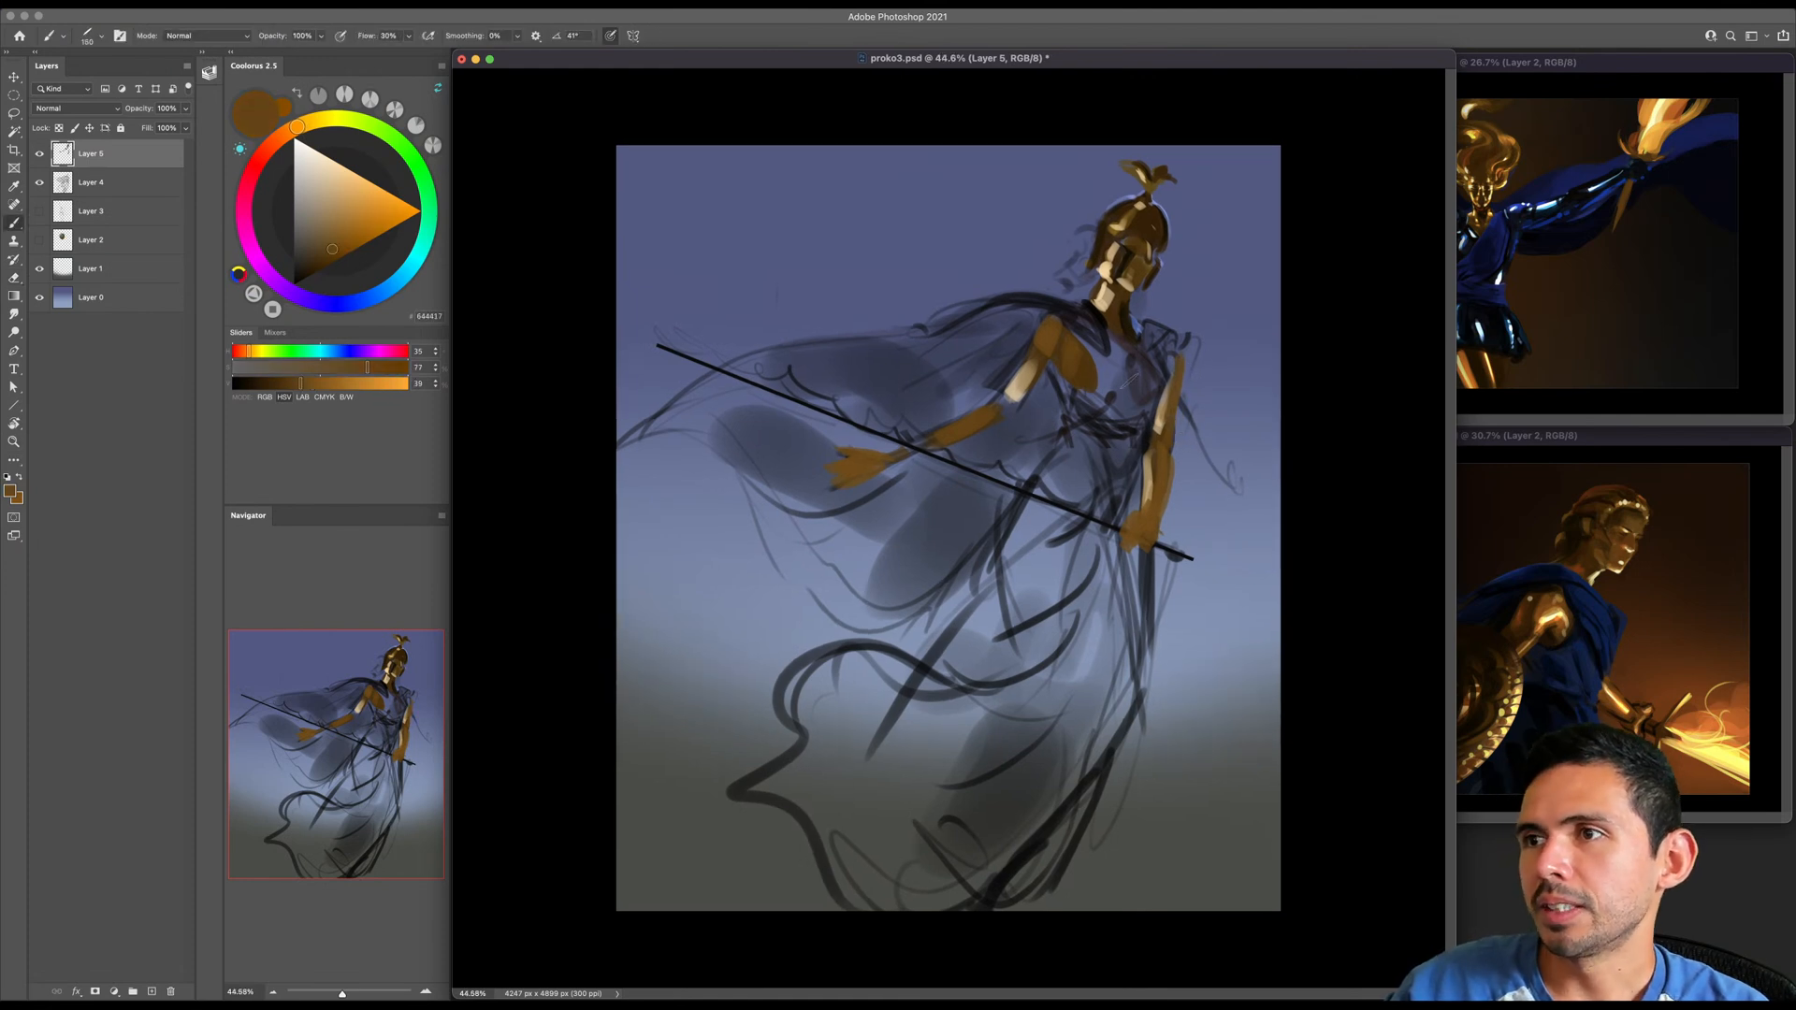
- Pick a pale yellow and draw a thin straight line along the sword blade from near the hilt to the tip
{"action": "key", "text": "bracketright"}
{"action": "key", "text": "bracketright"}
{"action": "left_click", "coordinate": [323, 118]}
{"action": "left_click", "coordinate": [363, 183]}
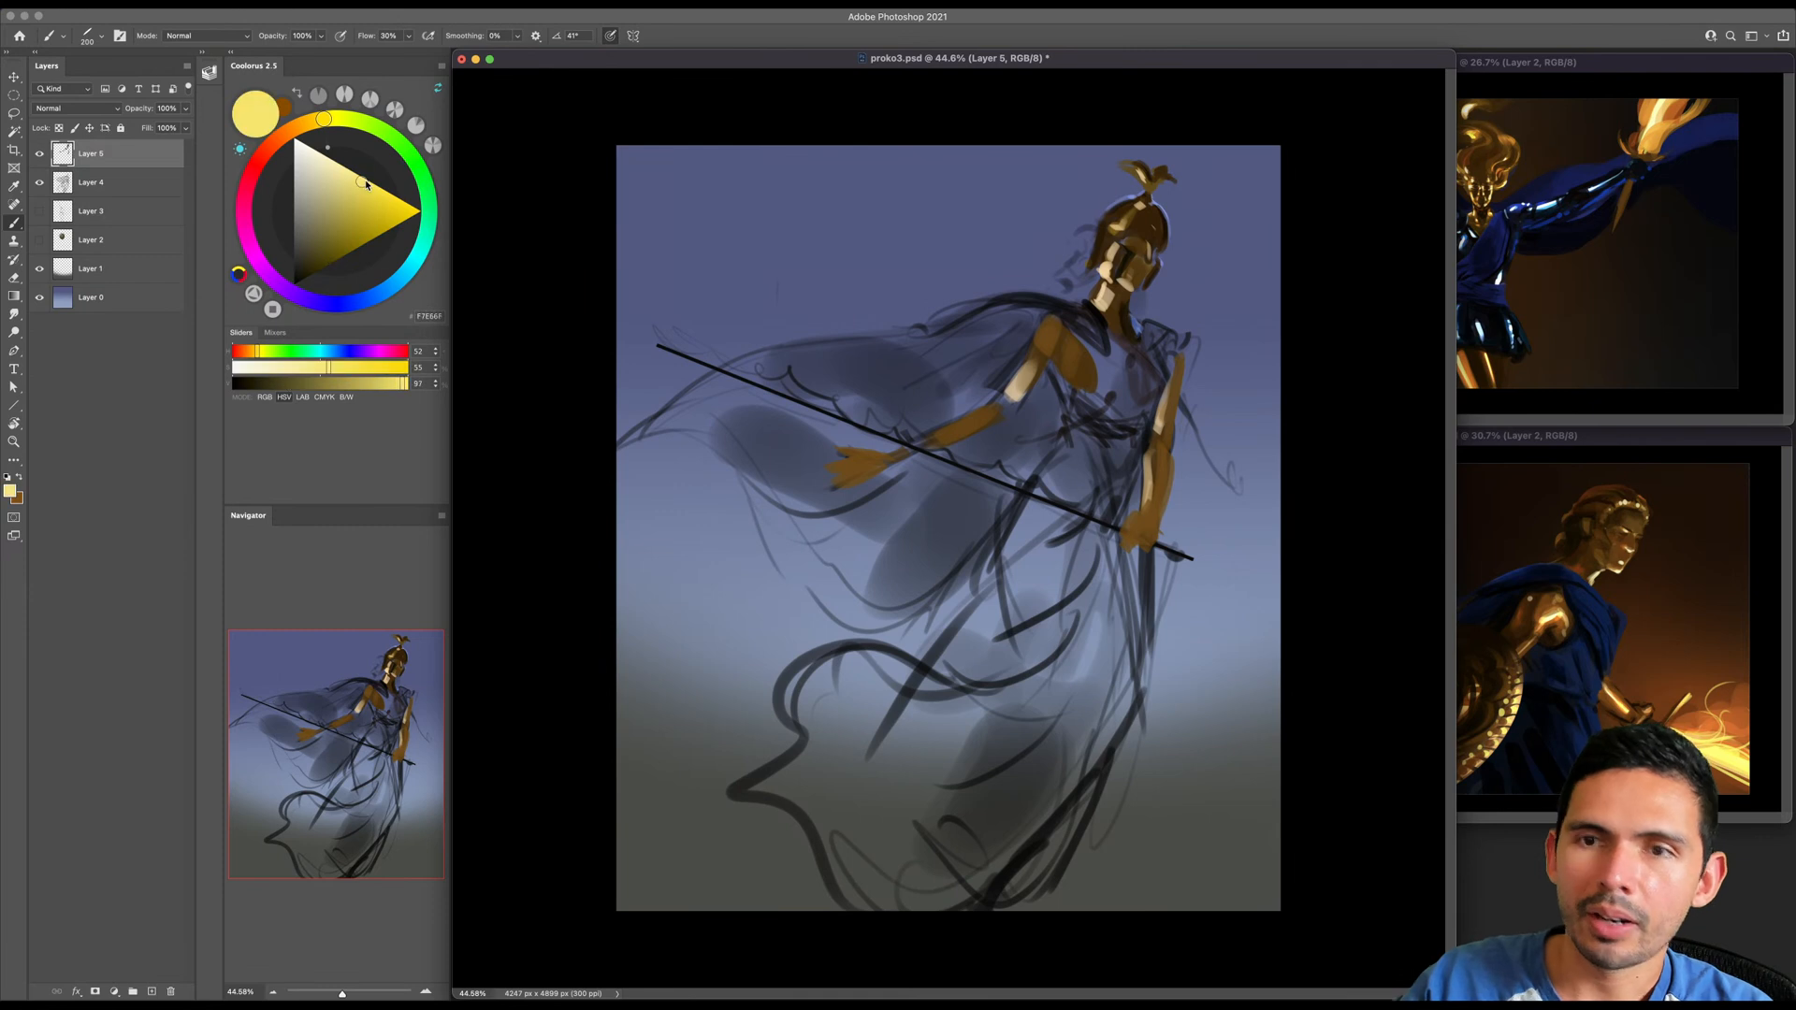
{"action": "key", "text": "u"}
{"action": "left_click_drag", "start_coordinate": [1057, 505], "coordinate": [658, 346]}
{"action": "key", "text": "b"}
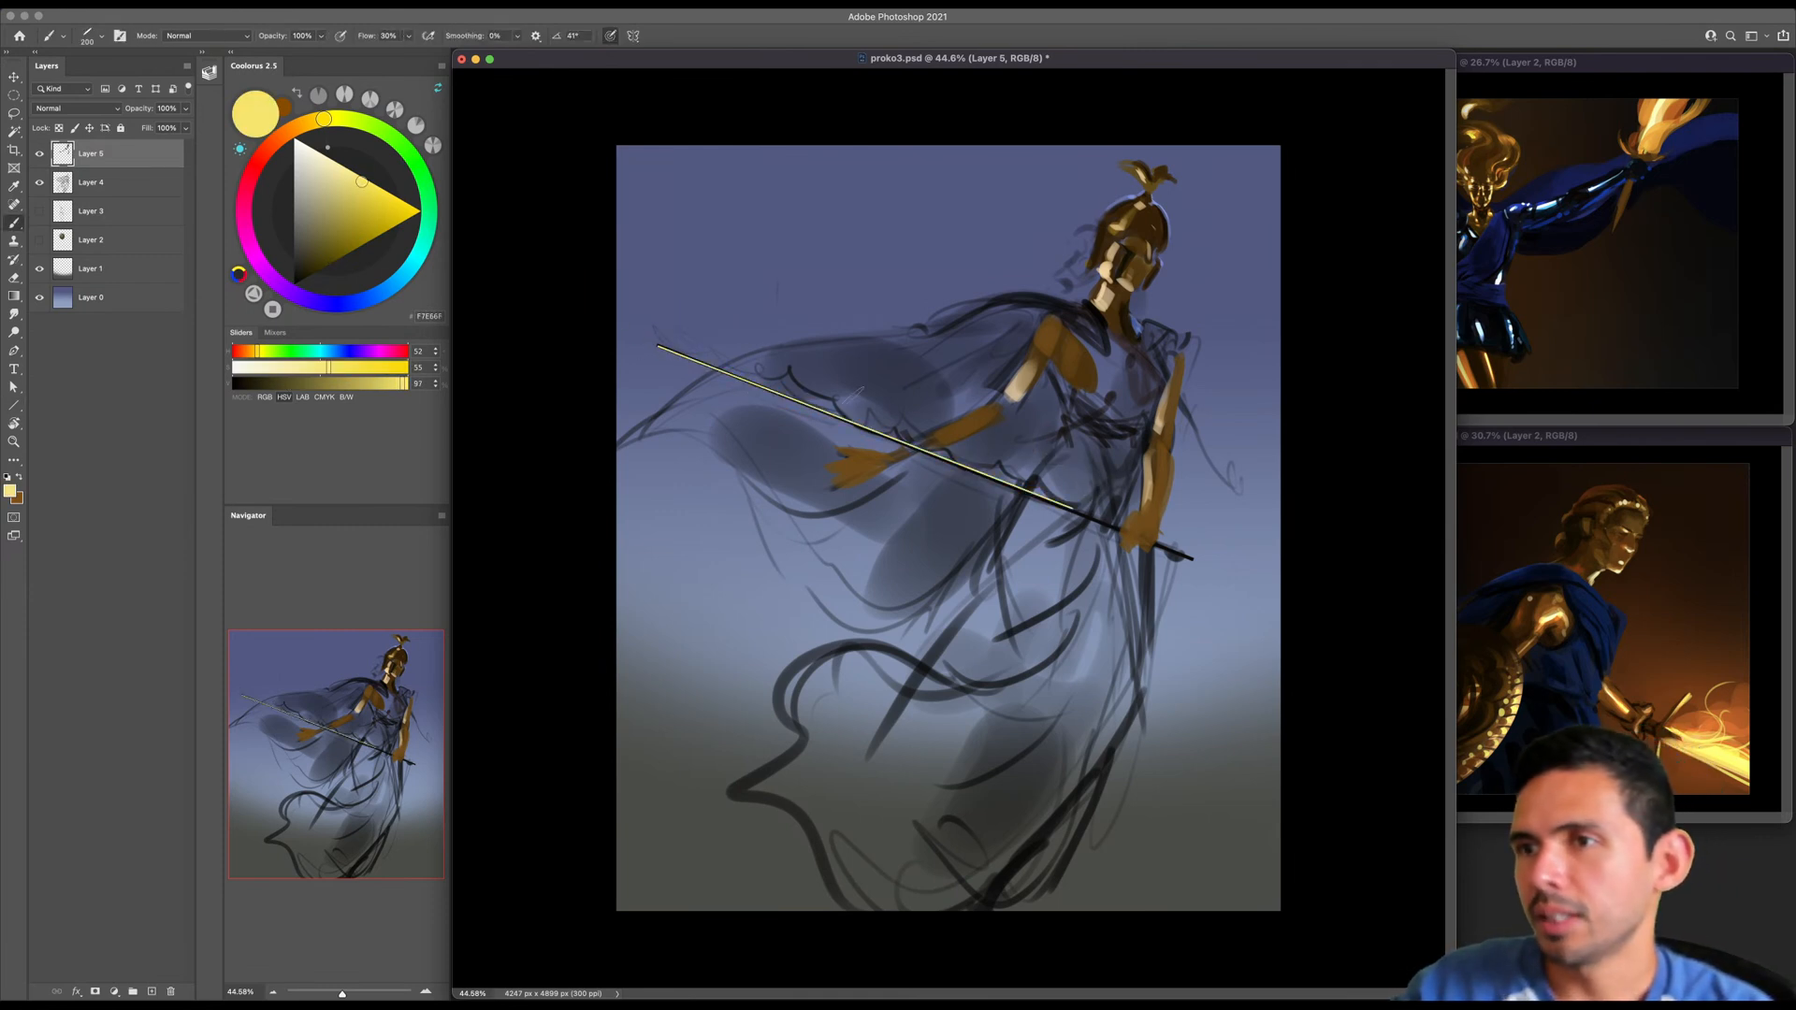
- Pick a pale peach and paint over the outer half of the sword blade, starting at the tip
{"action": "key", "text": "r"}
{"action": "mouse_move", "coordinate": [782, 335]}
{"action": "left_mouse_down"}
{"action": "mouse_move", "coordinate": [669, 488]}
{"action": "mouse_move", "coordinate": [719, 476]}
{"action": "left_mouse_up"}
{"action": "left_click", "coordinate": [301, 124]}
{"action": "left_click", "coordinate": [353, 173]}
{"action": "left_click", "coordinate": [339, 165]}
{"action": "key", "text": "b"}
{"action": "left_click_drag", "start_coordinate": [616, 500], "coordinate": [879, 432]}
{"action": "key", "text": "]"}
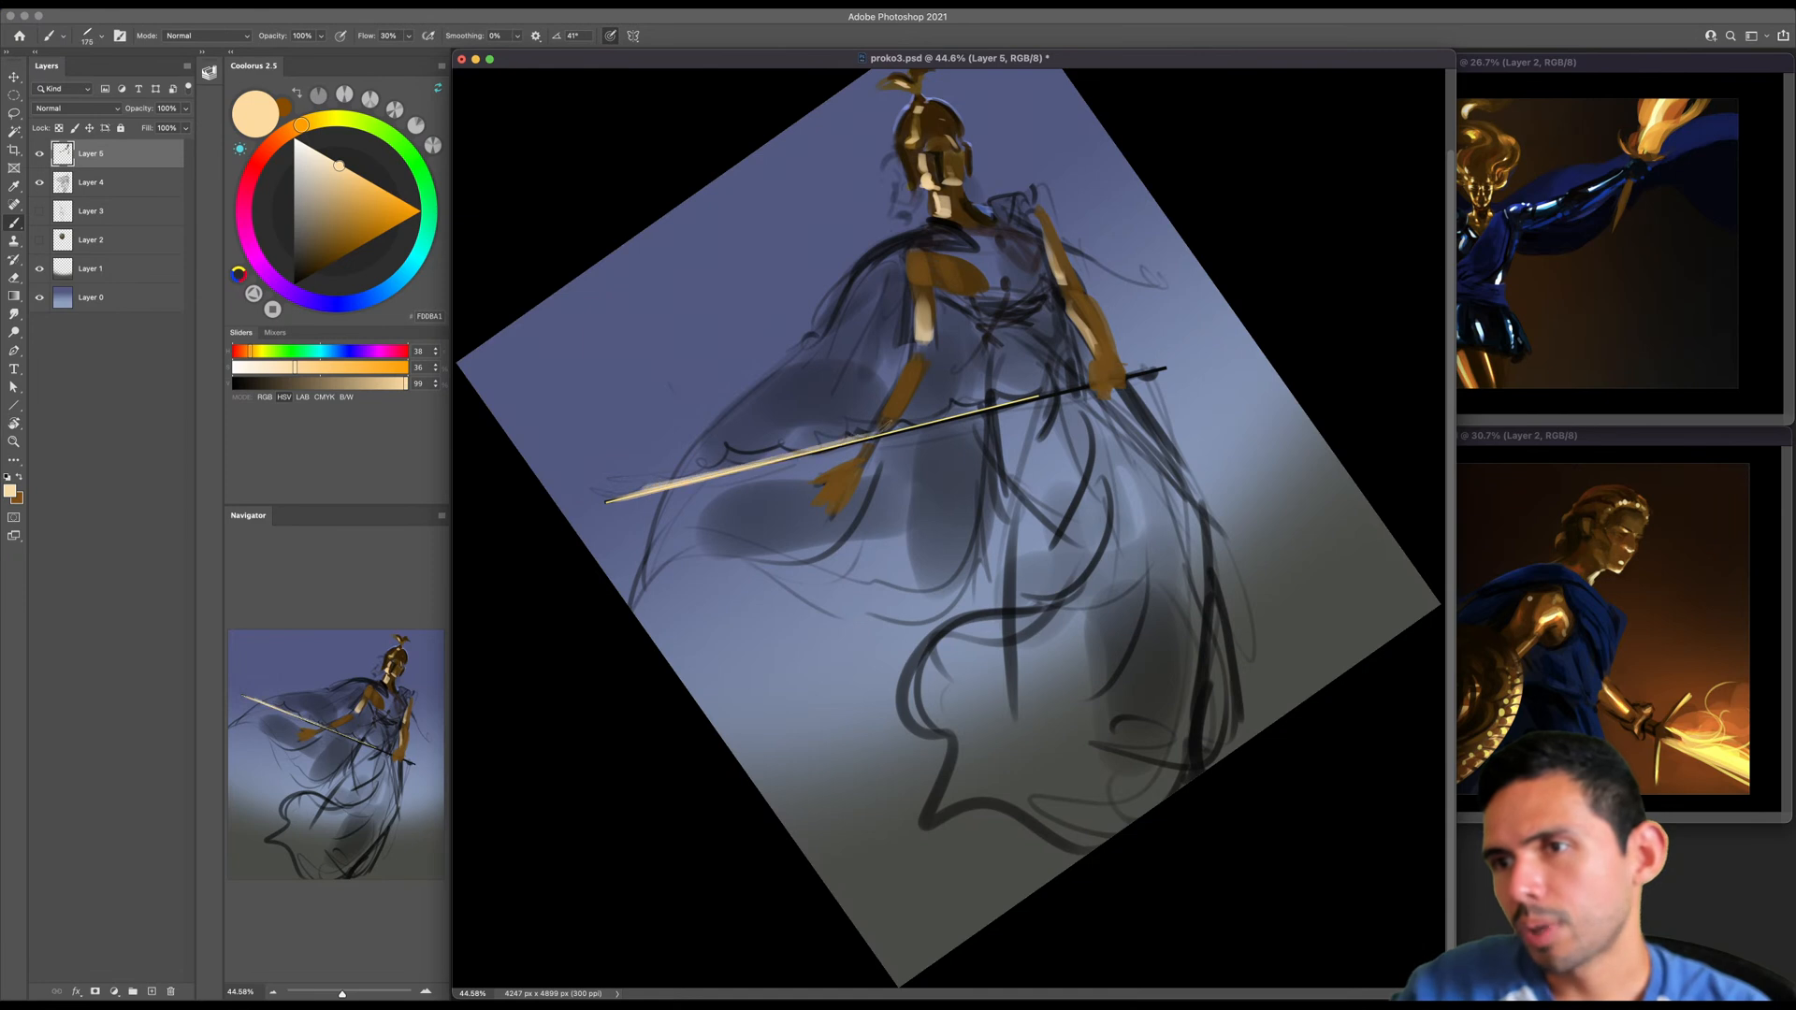
- Thicken the rest of the blade toward the hilt with long pale peach strokes
{"action": "left_click_drag", "start_coordinate": [655, 489], "coordinate": [954, 426]}
{"action": "key", "text": "super+z"}
{"action": "left_click_drag", "start_coordinate": [700, 478], "coordinate": [954, 419]}
{"action": "left_click_drag", "start_coordinate": [707, 476], "coordinate": [1039, 396]}
{"action": "key", "text": "["}
{"action": "key", "text": "["}
{"action": "key", "text": "Escape"}
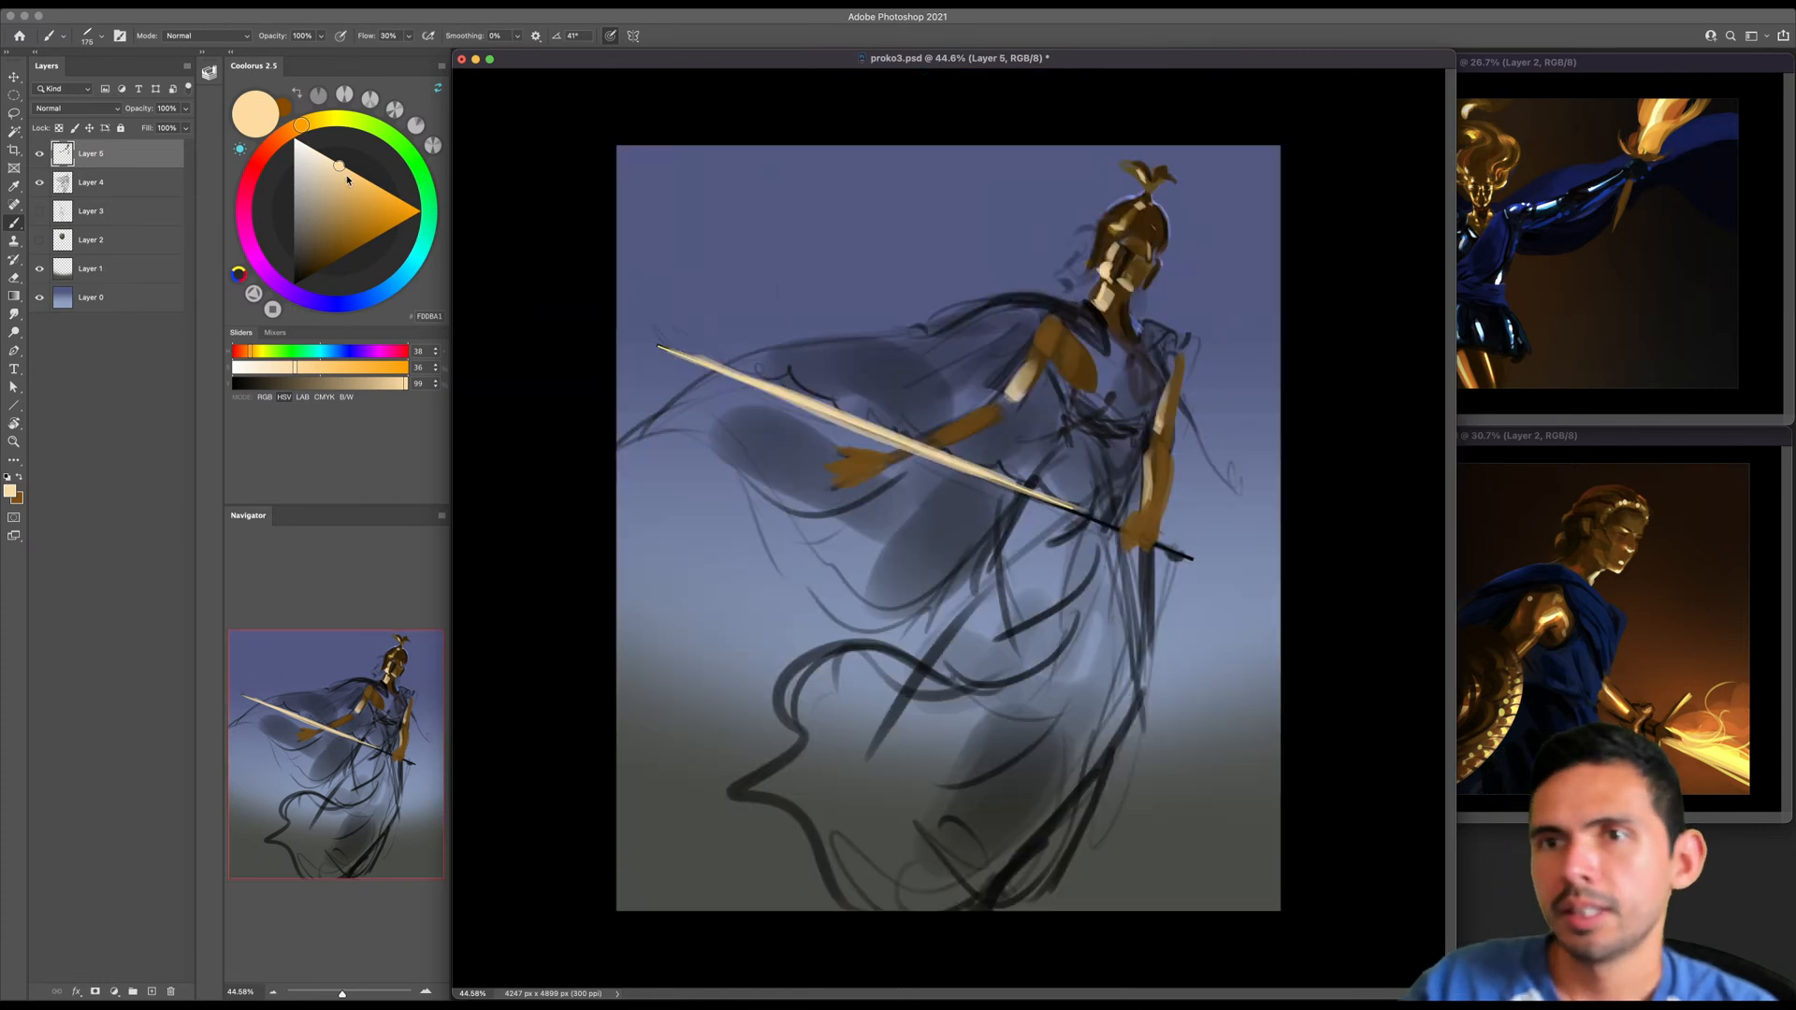
- Try a long dark orange-brown stroke along the sword blade and undo it
{"action": "left_click", "coordinate": [289, 131]}
{"action": "left_click", "coordinate": [350, 239]}
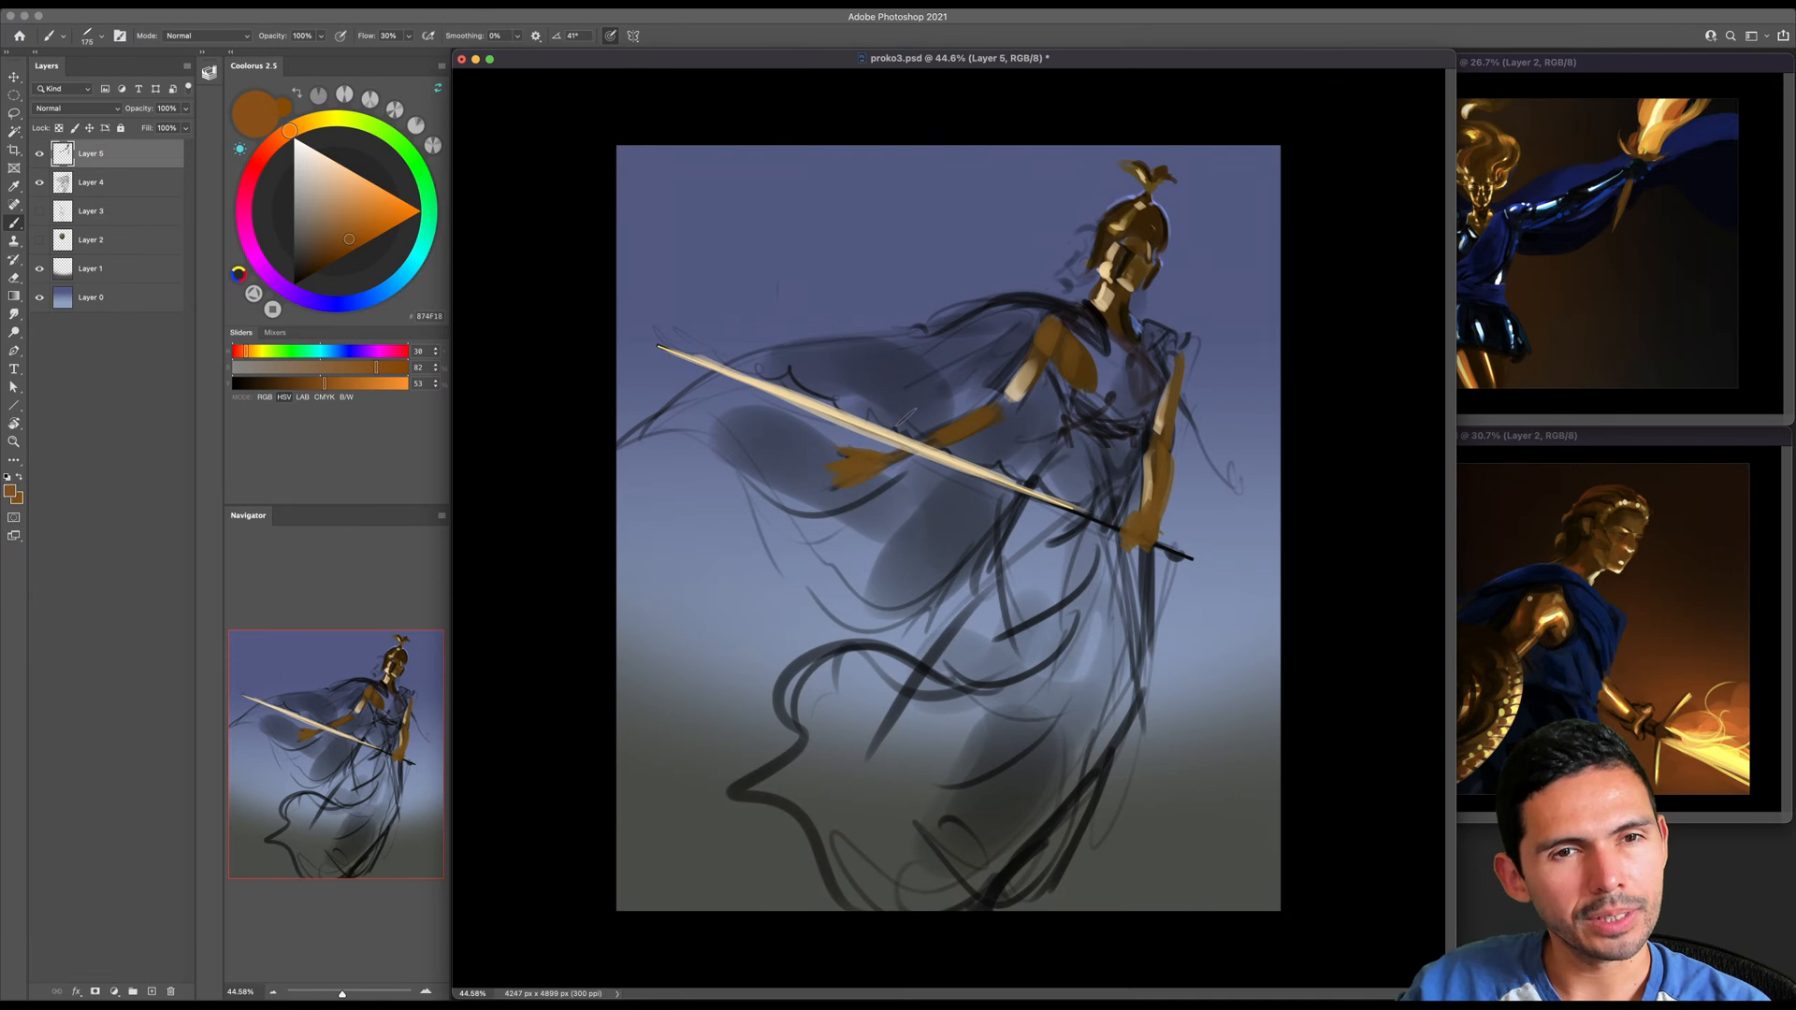
{"action": "key", "text": "r"}
{"action": "left_click_drag", "start_coordinate": [907, 409], "coordinate": [926, 365]}
{"action": "key", "text": "b"}
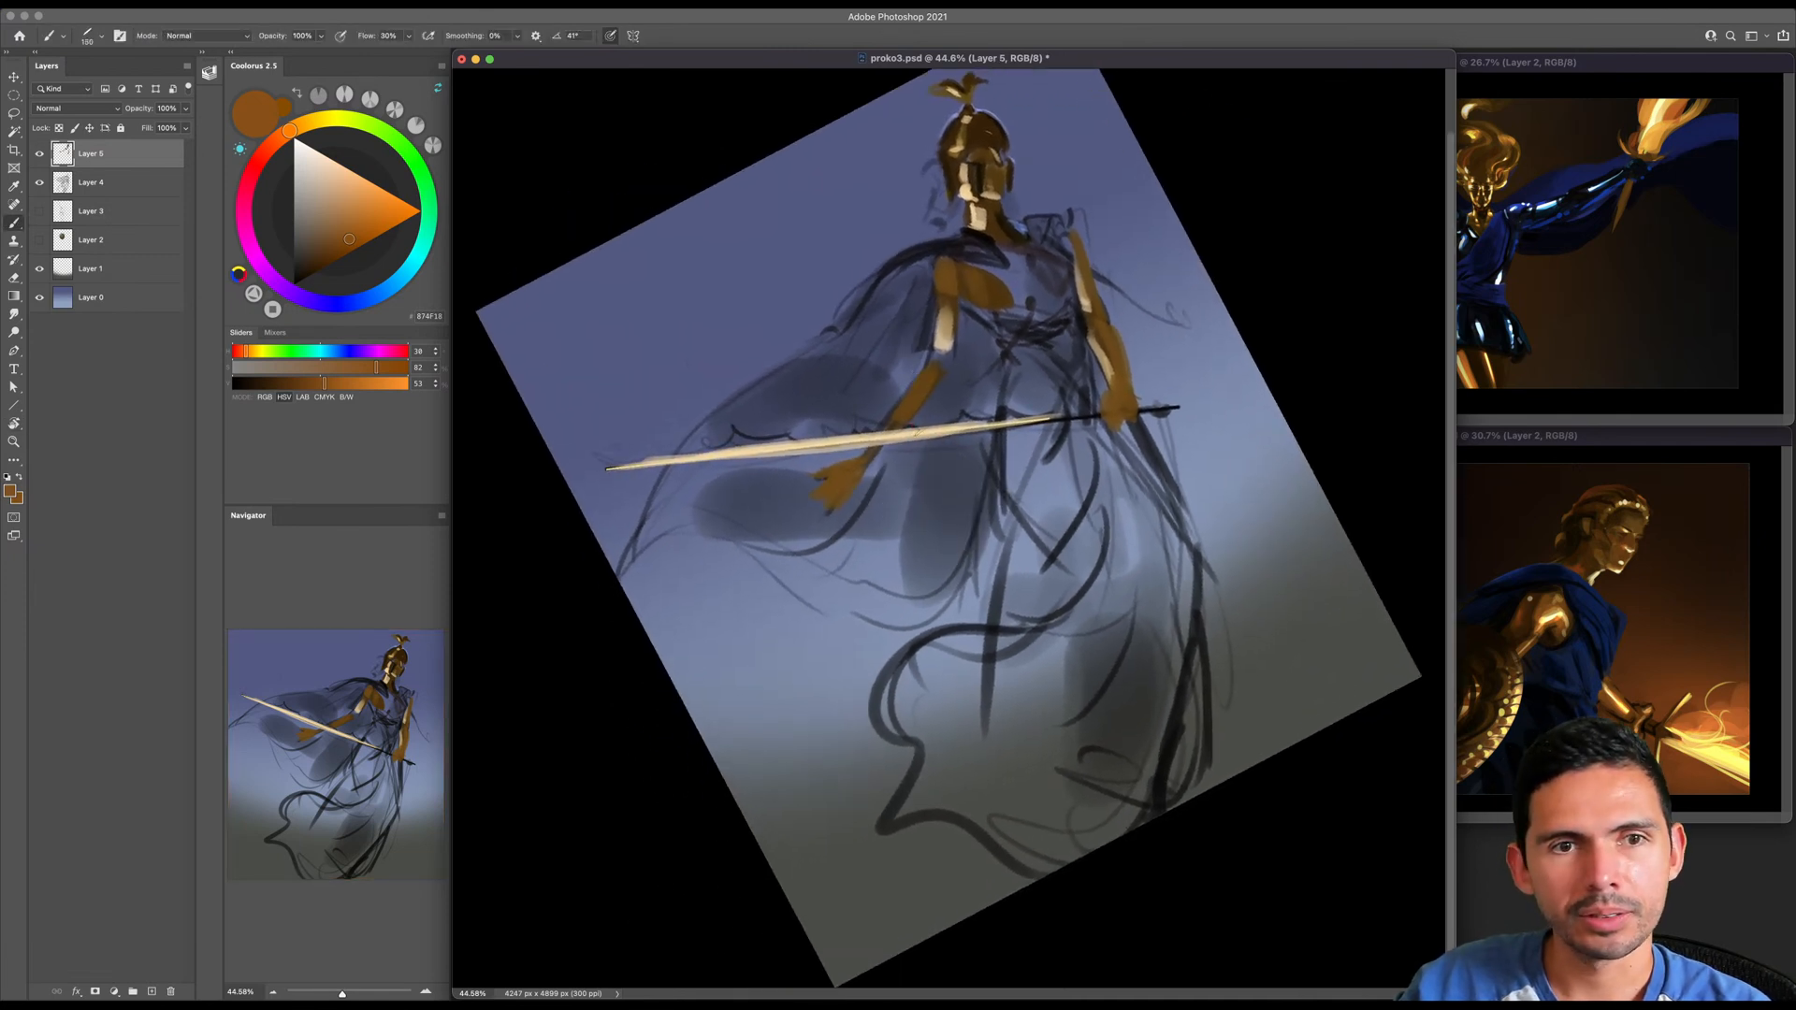
{"action": "key", "text": "bracketright"}
{"action": "key", "text": "bracketright"}
{"action": "key", "text": "bracketright"}
{"action": "left_click_drag", "start_coordinate": [692, 456], "coordinate": [982, 427]}
{"action": "key", "text": "super+z"}
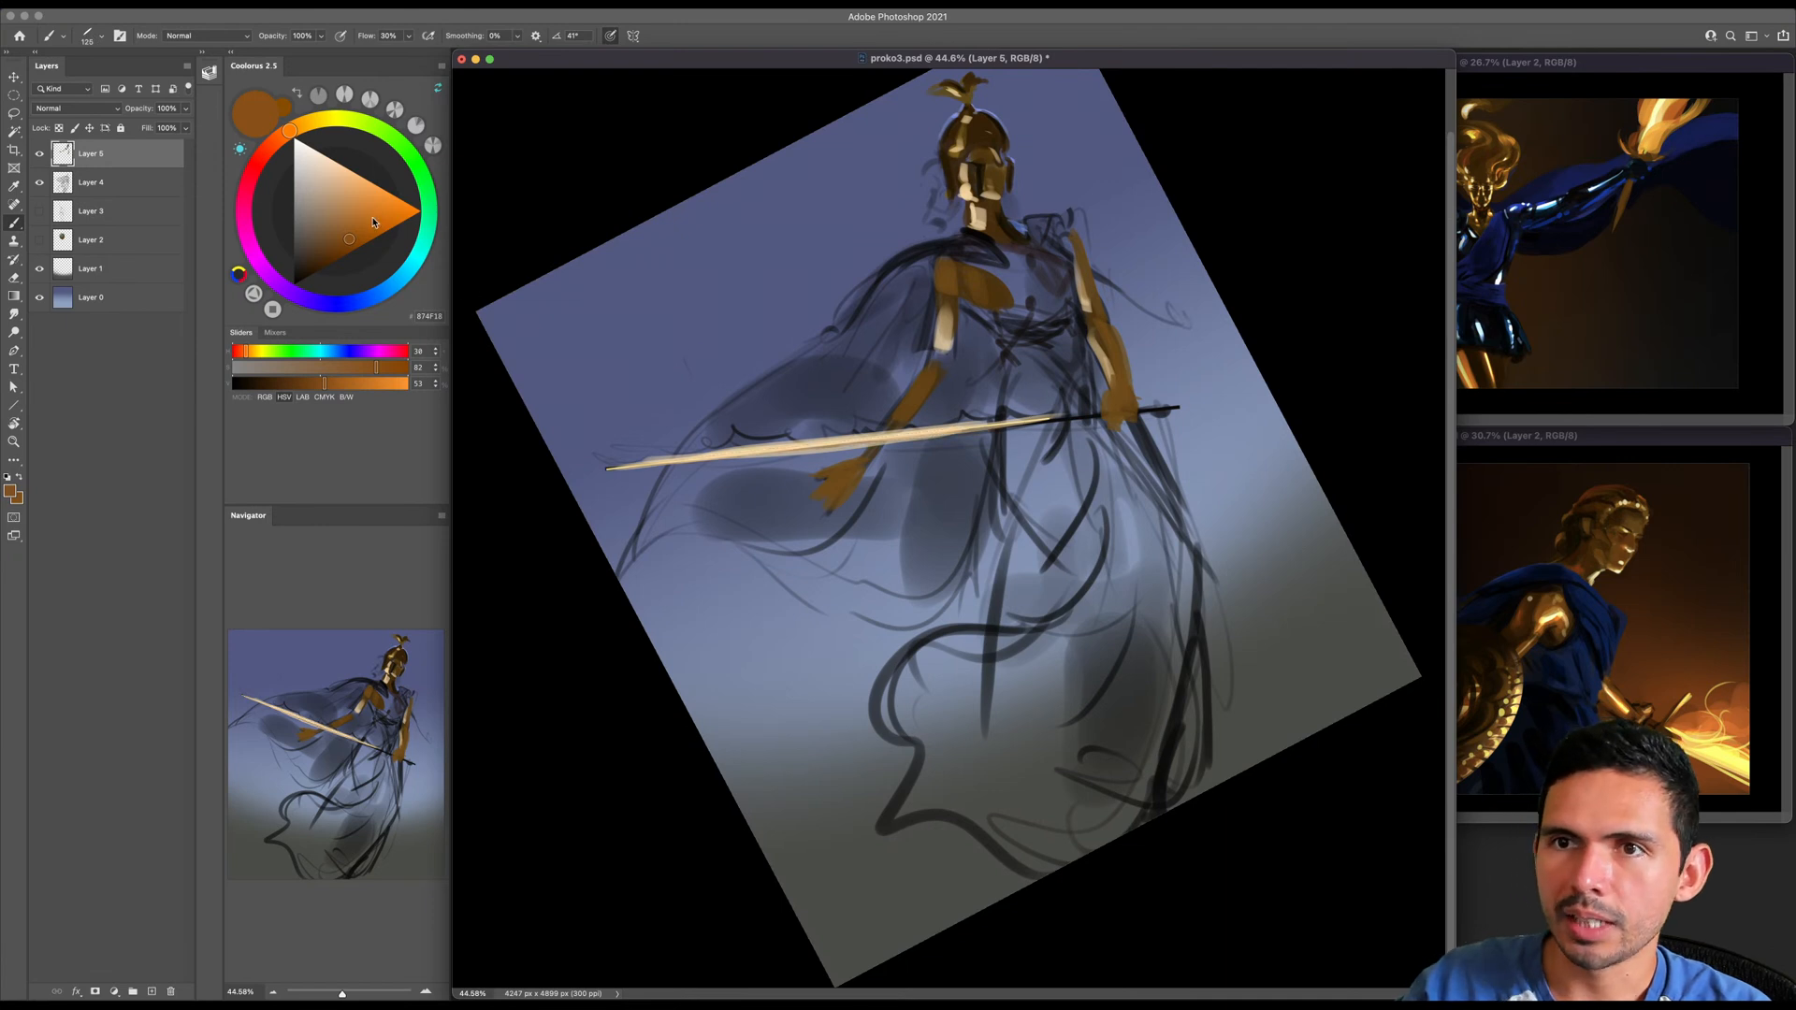
- Pick a brighter orange and paint flames rising from the upper edge of the sword blade
{"action": "left_click", "coordinate": [372, 215]}
{"action": "key", "text": "bracketright"}
{"action": "mouse_move", "coordinate": [614, 468]}
{"action": "left_mouse_down"}
{"action": "mouse_move", "coordinate": [886, 419]}
{"action": "mouse_move", "coordinate": [1040, 419]}
{"action": "mouse_move", "coordinate": [848, 404]}
{"action": "left_mouse_up"}
{"action": "key", "text": "bracketleft"}
{"action": "key", "text": "bracketleft"}
{"action": "key", "text": "bracketright"}
{"action": "key", "text": "bracketright"}
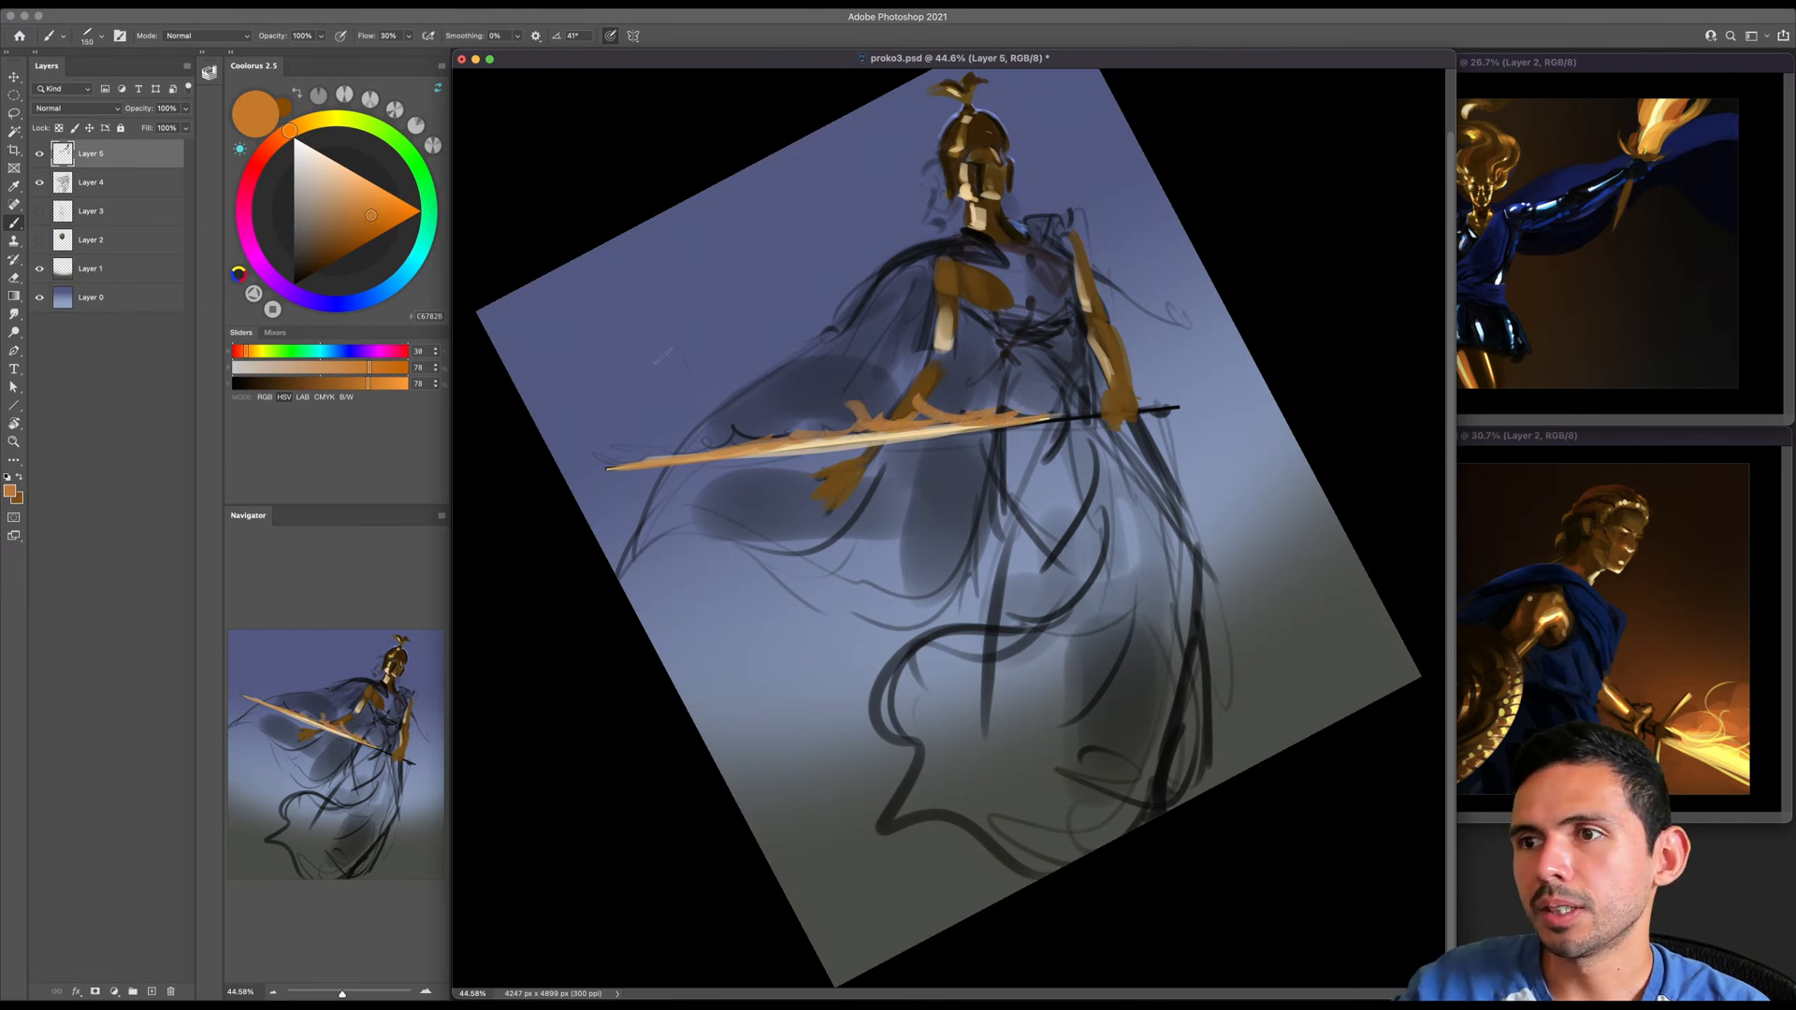
- Add smaller curling orange flames near the sword's tip and touch up those at mid-blade
{"action": "key", "text": "bracketleft"}
{"action": "key", "text": "bracketleft"}
{"action": "left_click_drag", "start_coordinate": [675, 451], "coordinate": [782, 402]}
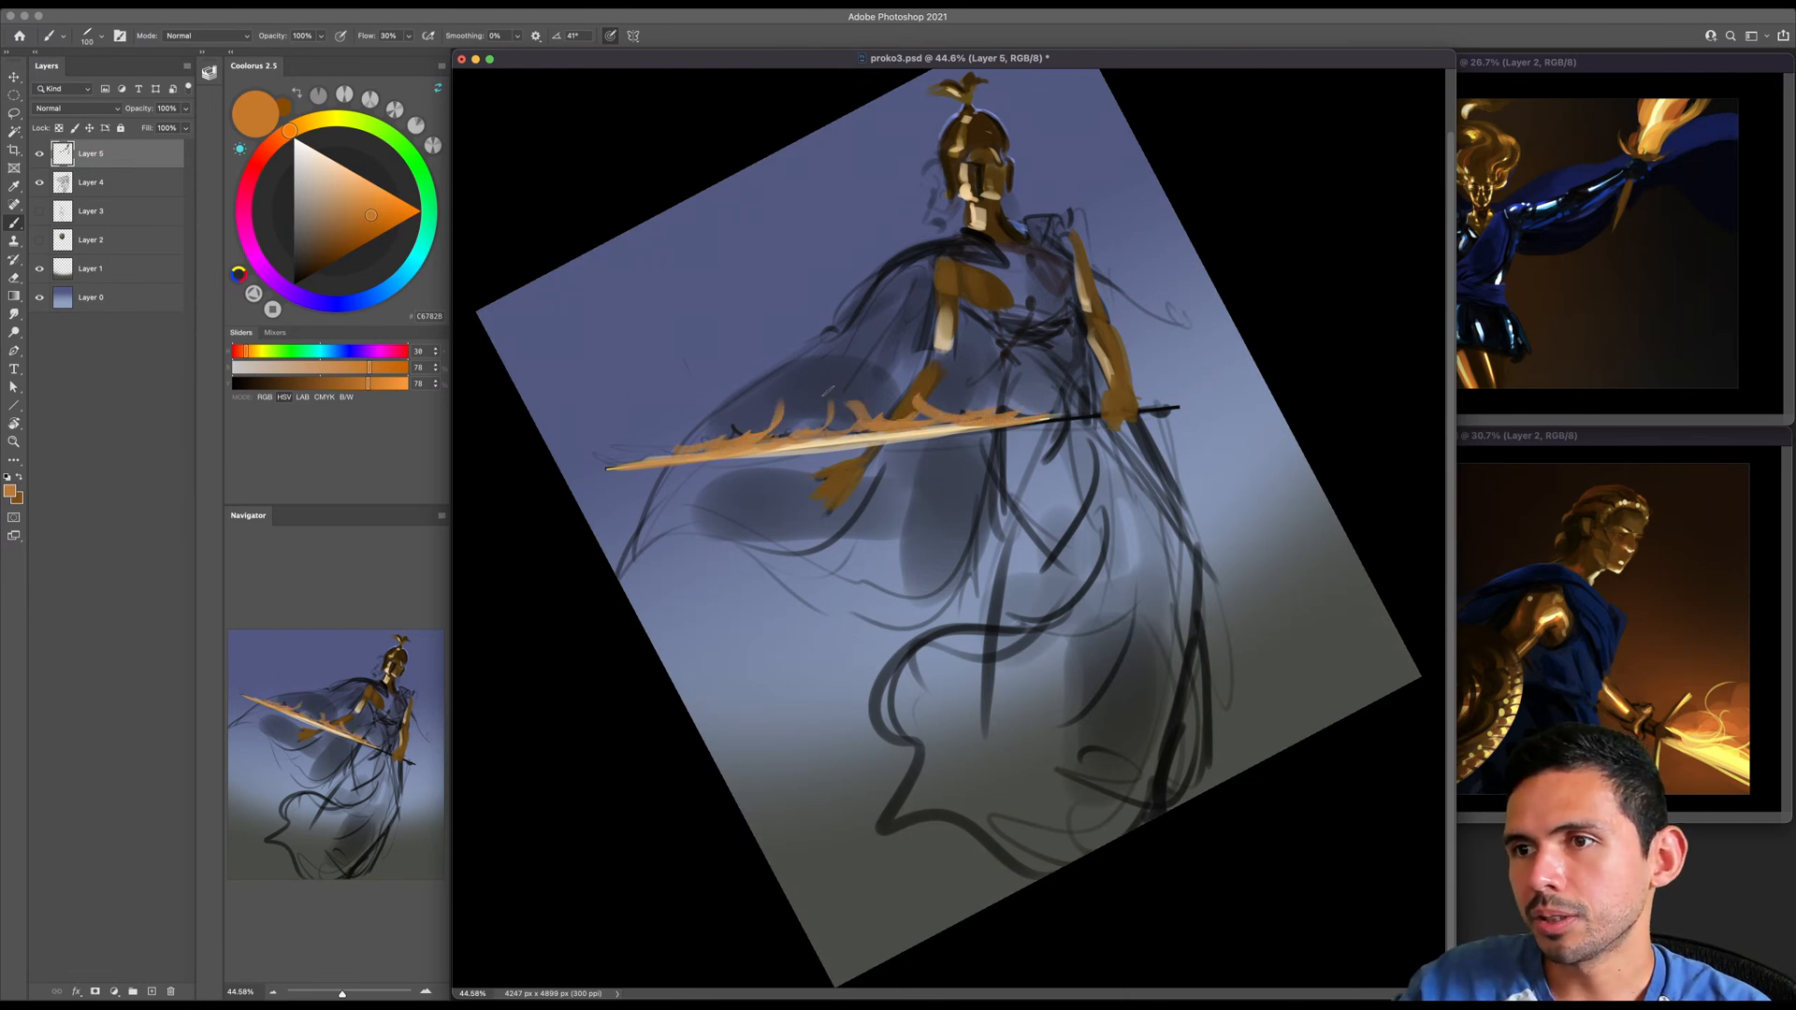
{"action": "key", "text": "Escape"}
{"action": "left_click_drag", "start_coordinate": [941, 456], "coordinate": [962, 433]}
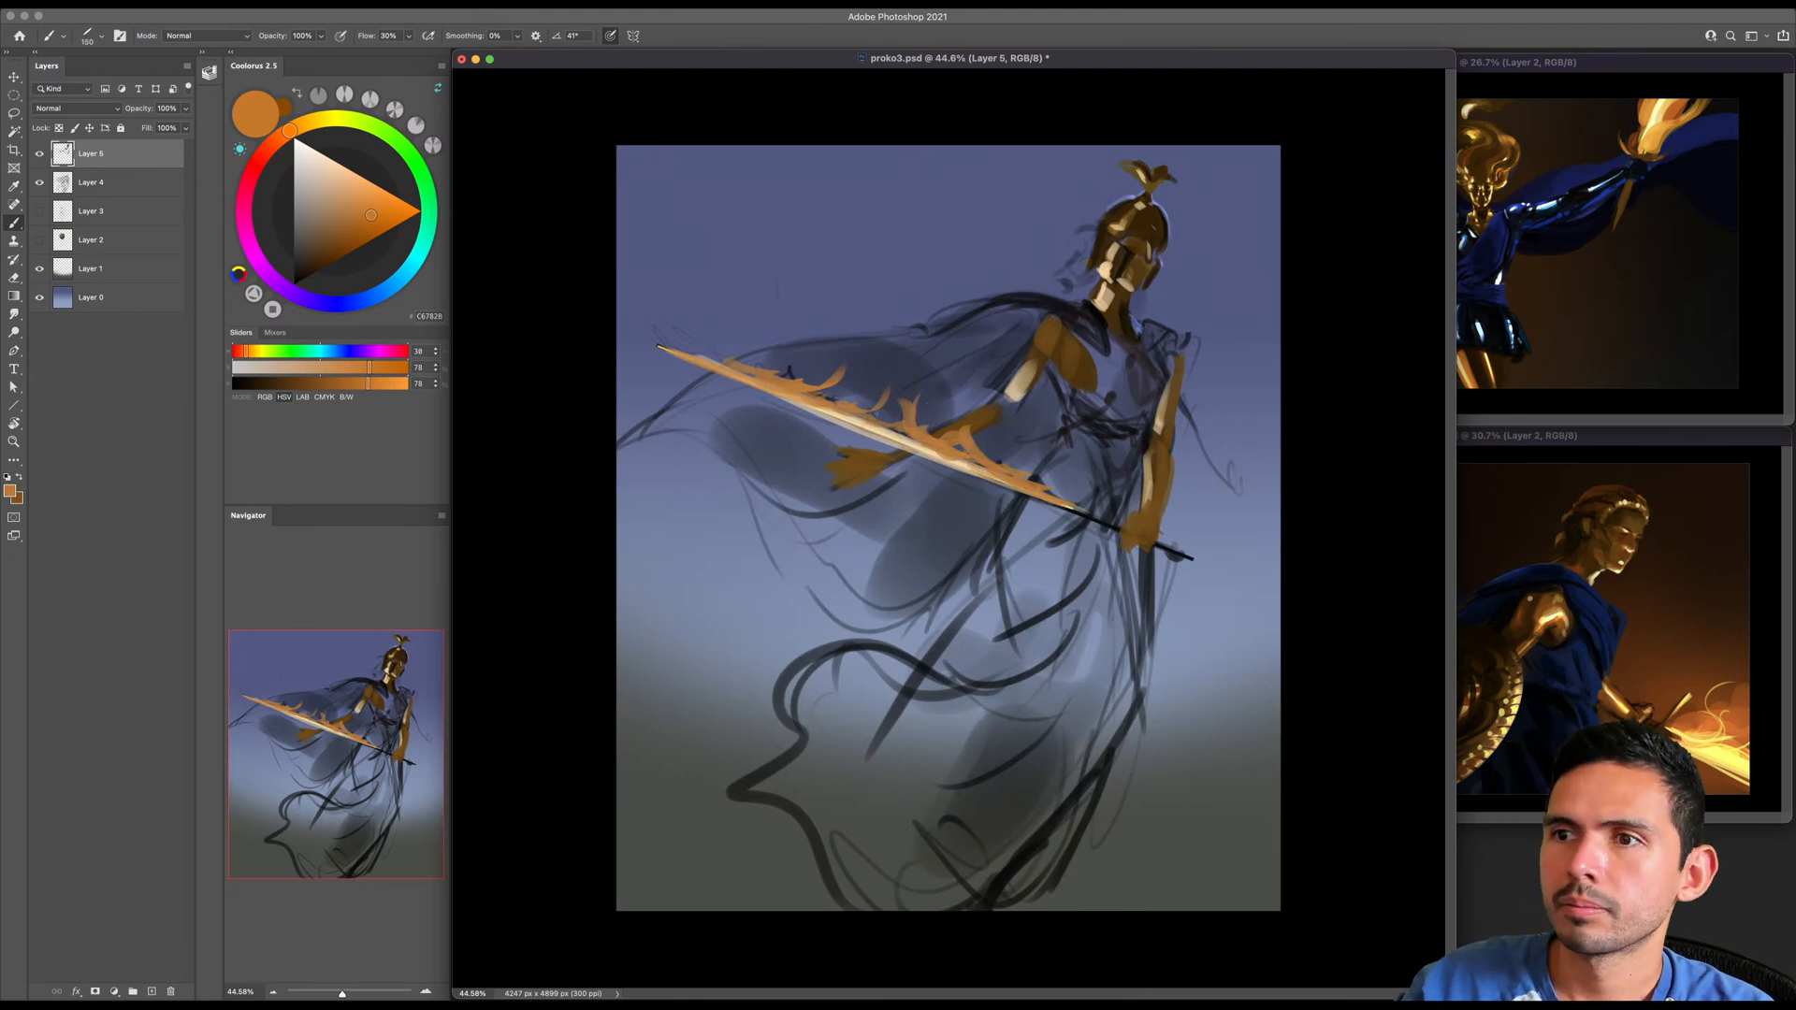
- Set the brush mode to Color Dodge, pick a more saturated orange and choose a soft round brush
{"action": "right_click", "coordinate": [884, 424], "text": "shift"}
{"action": "left_click", "coordinate": [926, 633]}
{"action": "left_click_drag", "start_coordinate": [407, 249], "coordinate": [402, 227]}
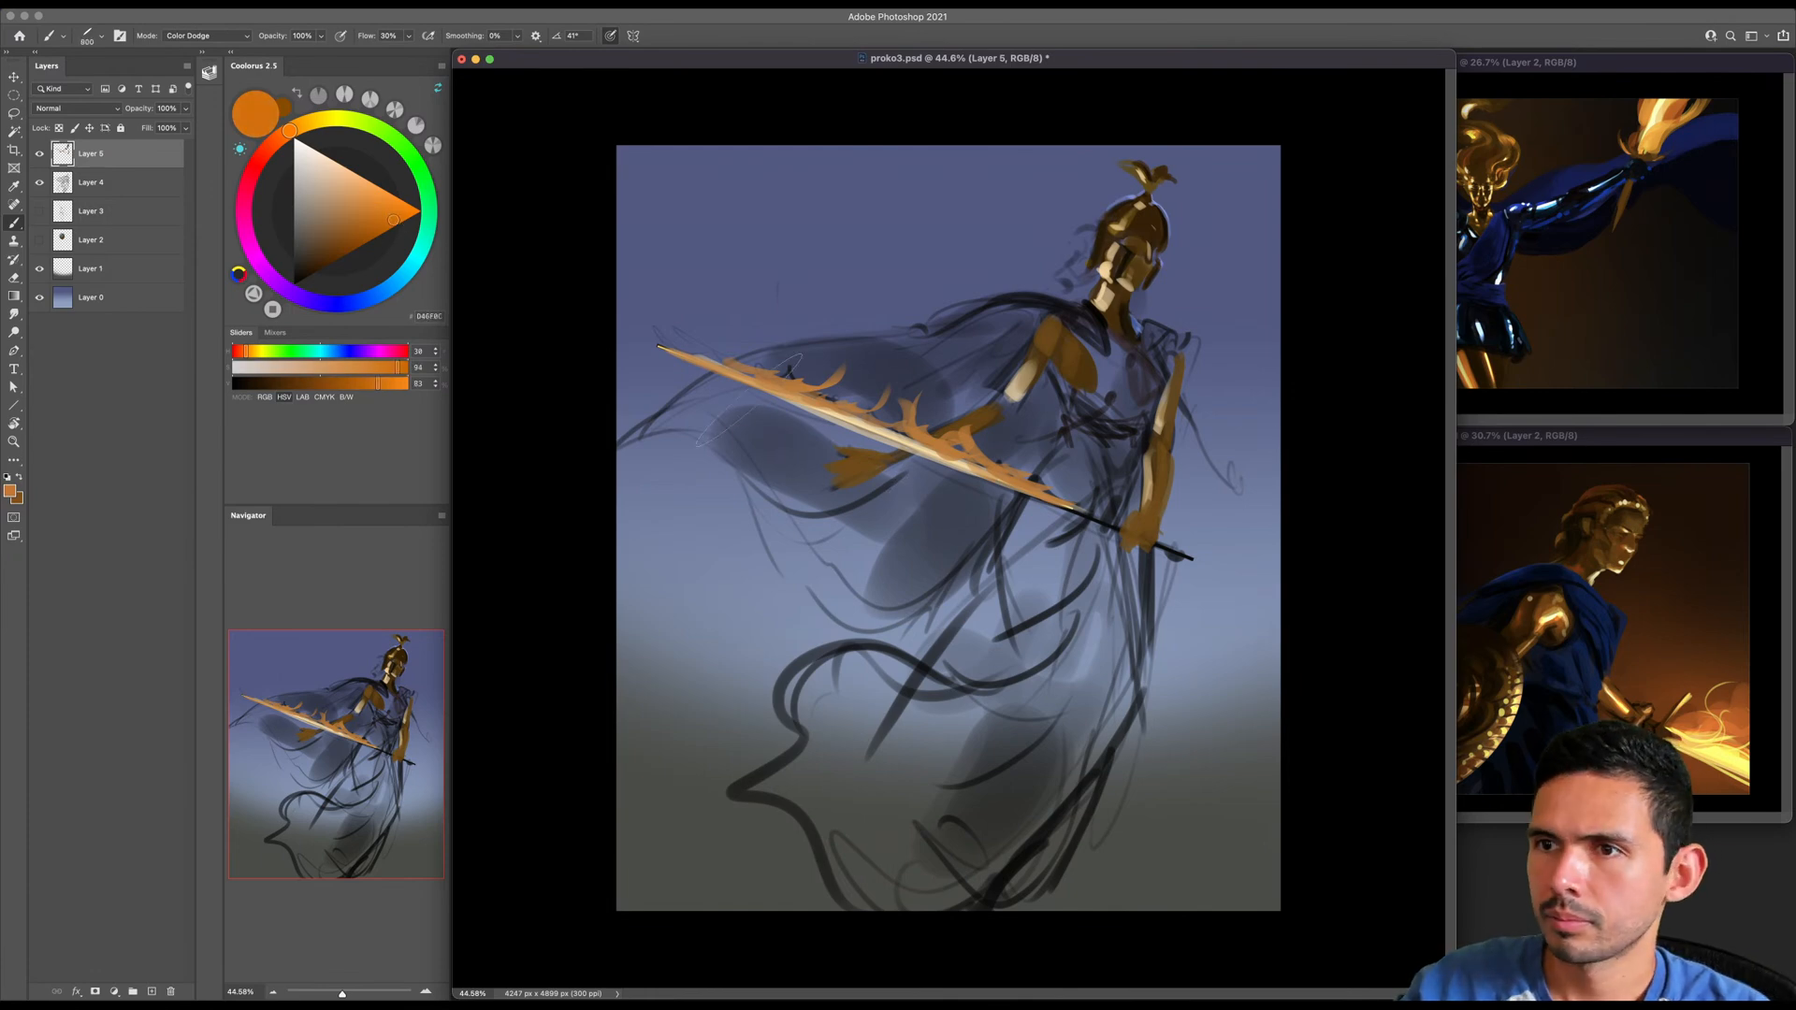
{"action": "right_click", "coordinate": [808, 382]}
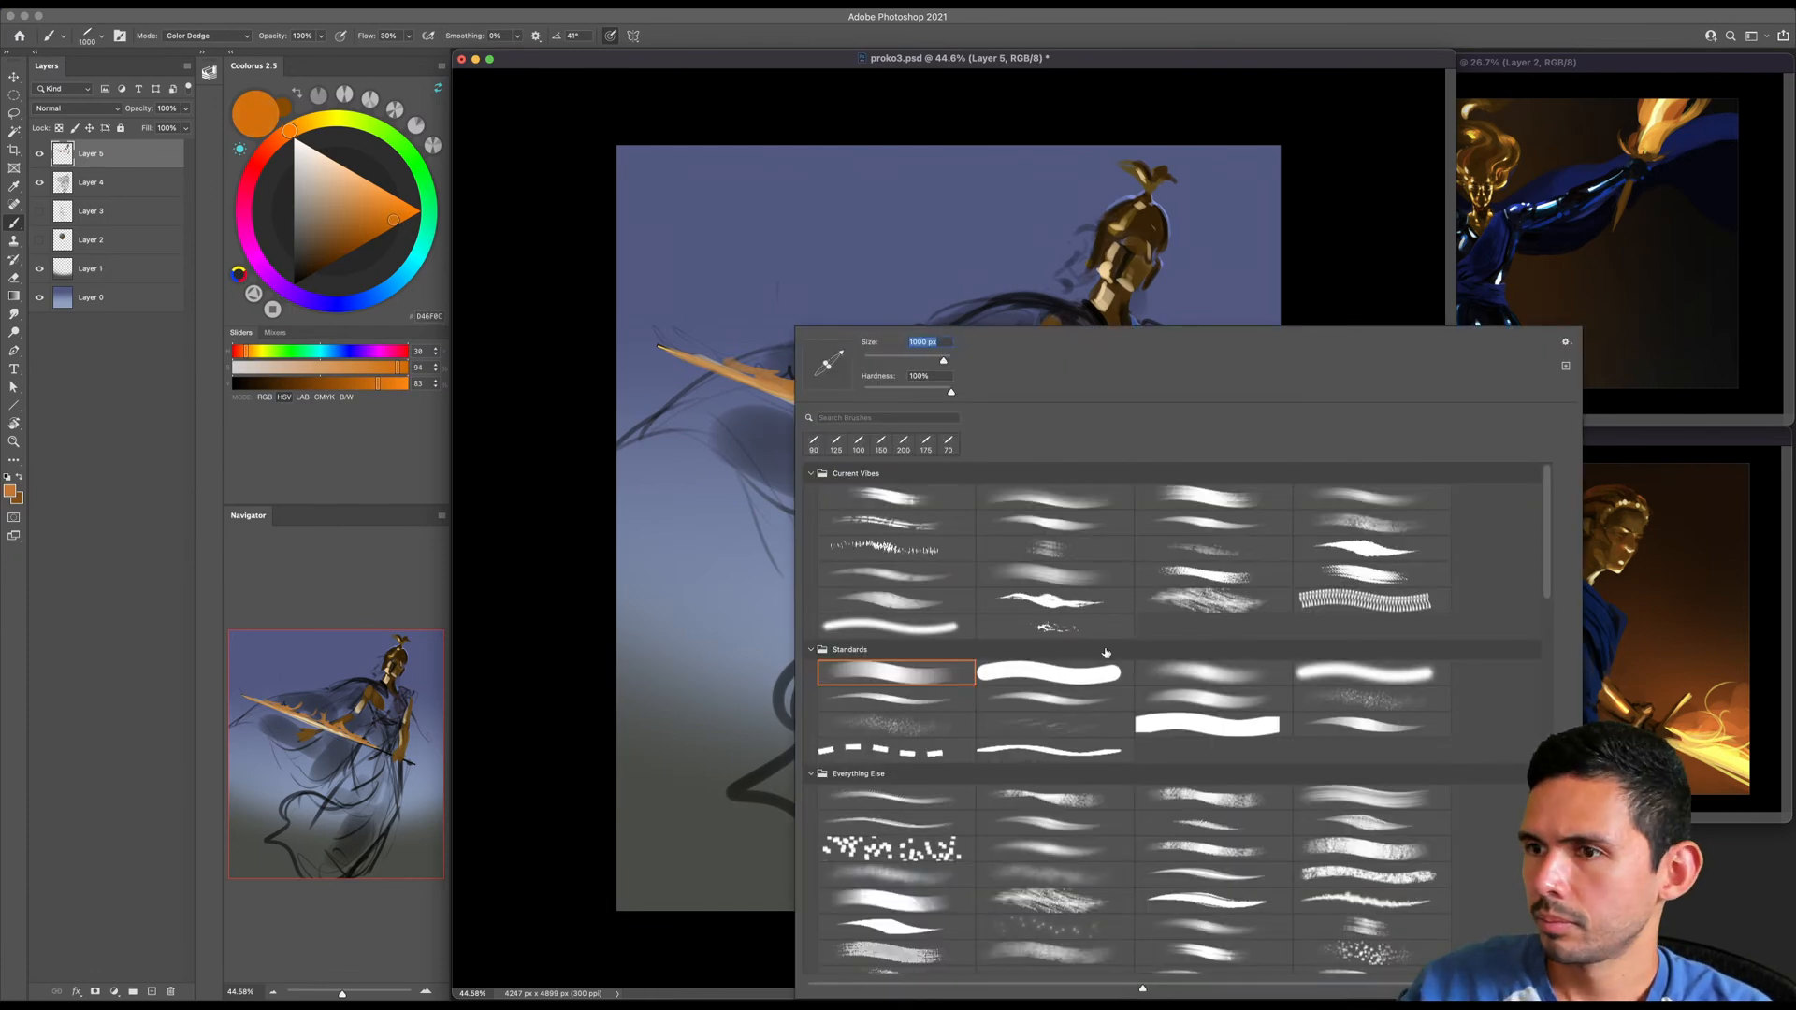
{"action": "double_click", "coordinate": [1191, 669]}
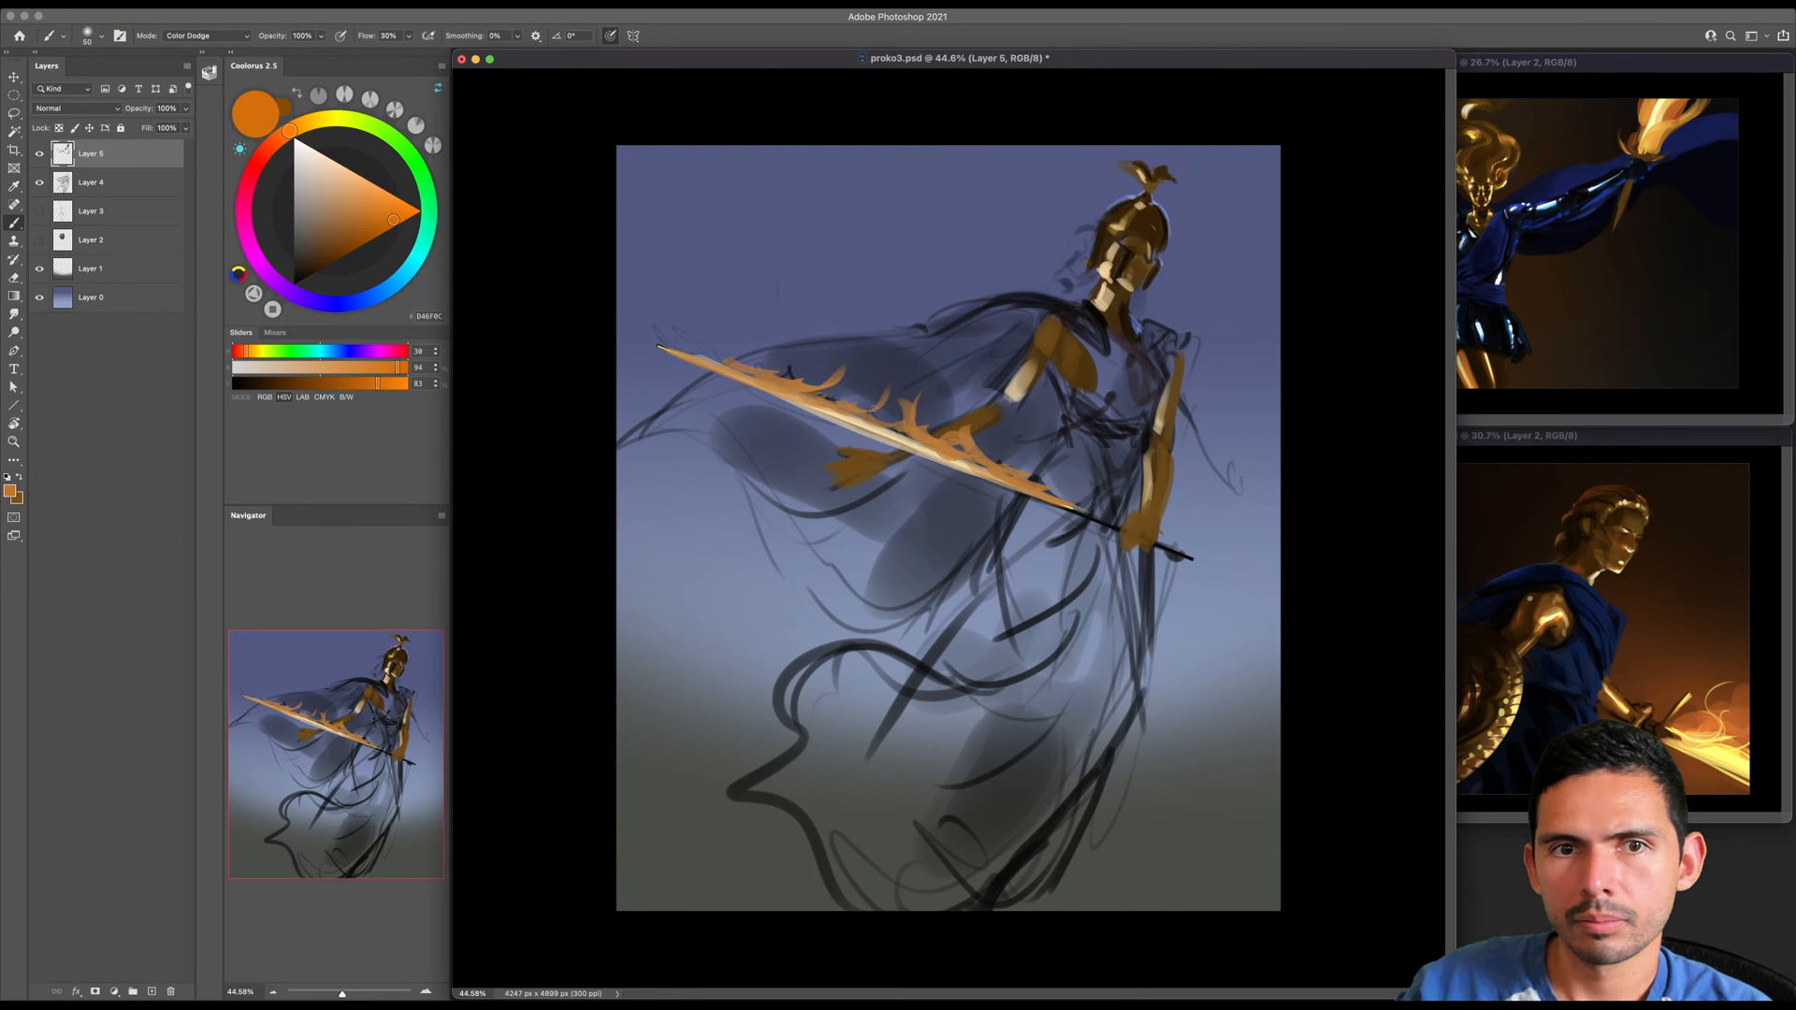
- Build up a fiery orange glow over the blade, its flames and the outstretched hand, varying the soft brush size
{"action": "left_click_drag", "start_coordinate": [767, 387], "coordinate": [880, 430]}
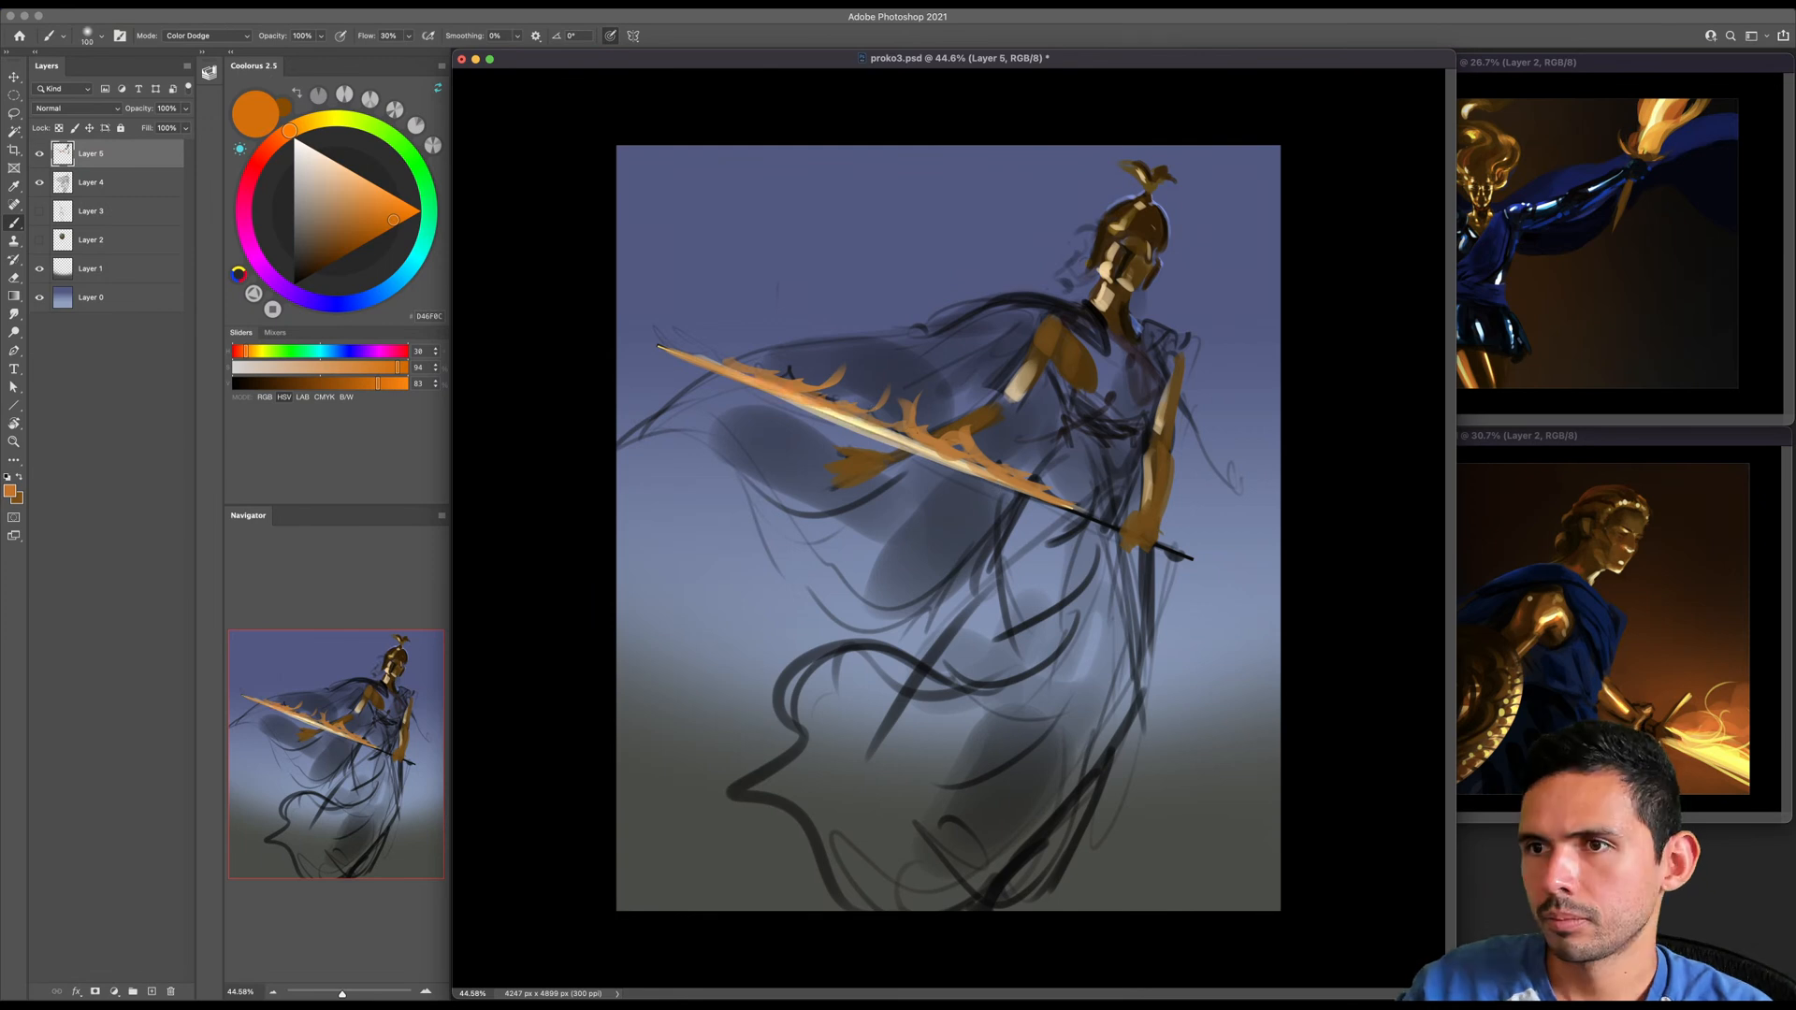
{"action": "mouse_move", "coordinate": [786, 395]}
{"action": "left_mouse_down"}
{"action": "mouse_move", "coordinate": [989, 466]}
{"action": "mouse_move", "coordinate": [745, 395]}
{"action": "mouse_move", "coordinate": [1015, 492]}
{"action": "mouse_move", "coordinate": [823, 400]}
{"action": "mouse_move", "coordinate": [966, 429]}
{"action": "left_mouse_up"}
{"action": "key", "text": "bracketleft"}
{"action": "key", "text": "bracketleft"}
{"action": "key", "text": "bracketright"}
{"action": "key", "text": "bracketright"}
{"action": "key", "text": "bracketright"}
{"action": "key", "text": "bracketright"}
{"action": "key", "text": "bracketright"}
{"action": "key", "text": "bracketright"}
{"action": "key", "text": "bracketright"}
{"action": "key", "text": "super+z"}
{"action": "left_click_drag", "start_coordinate": [824, 398], "coordinate": [947, 423]}
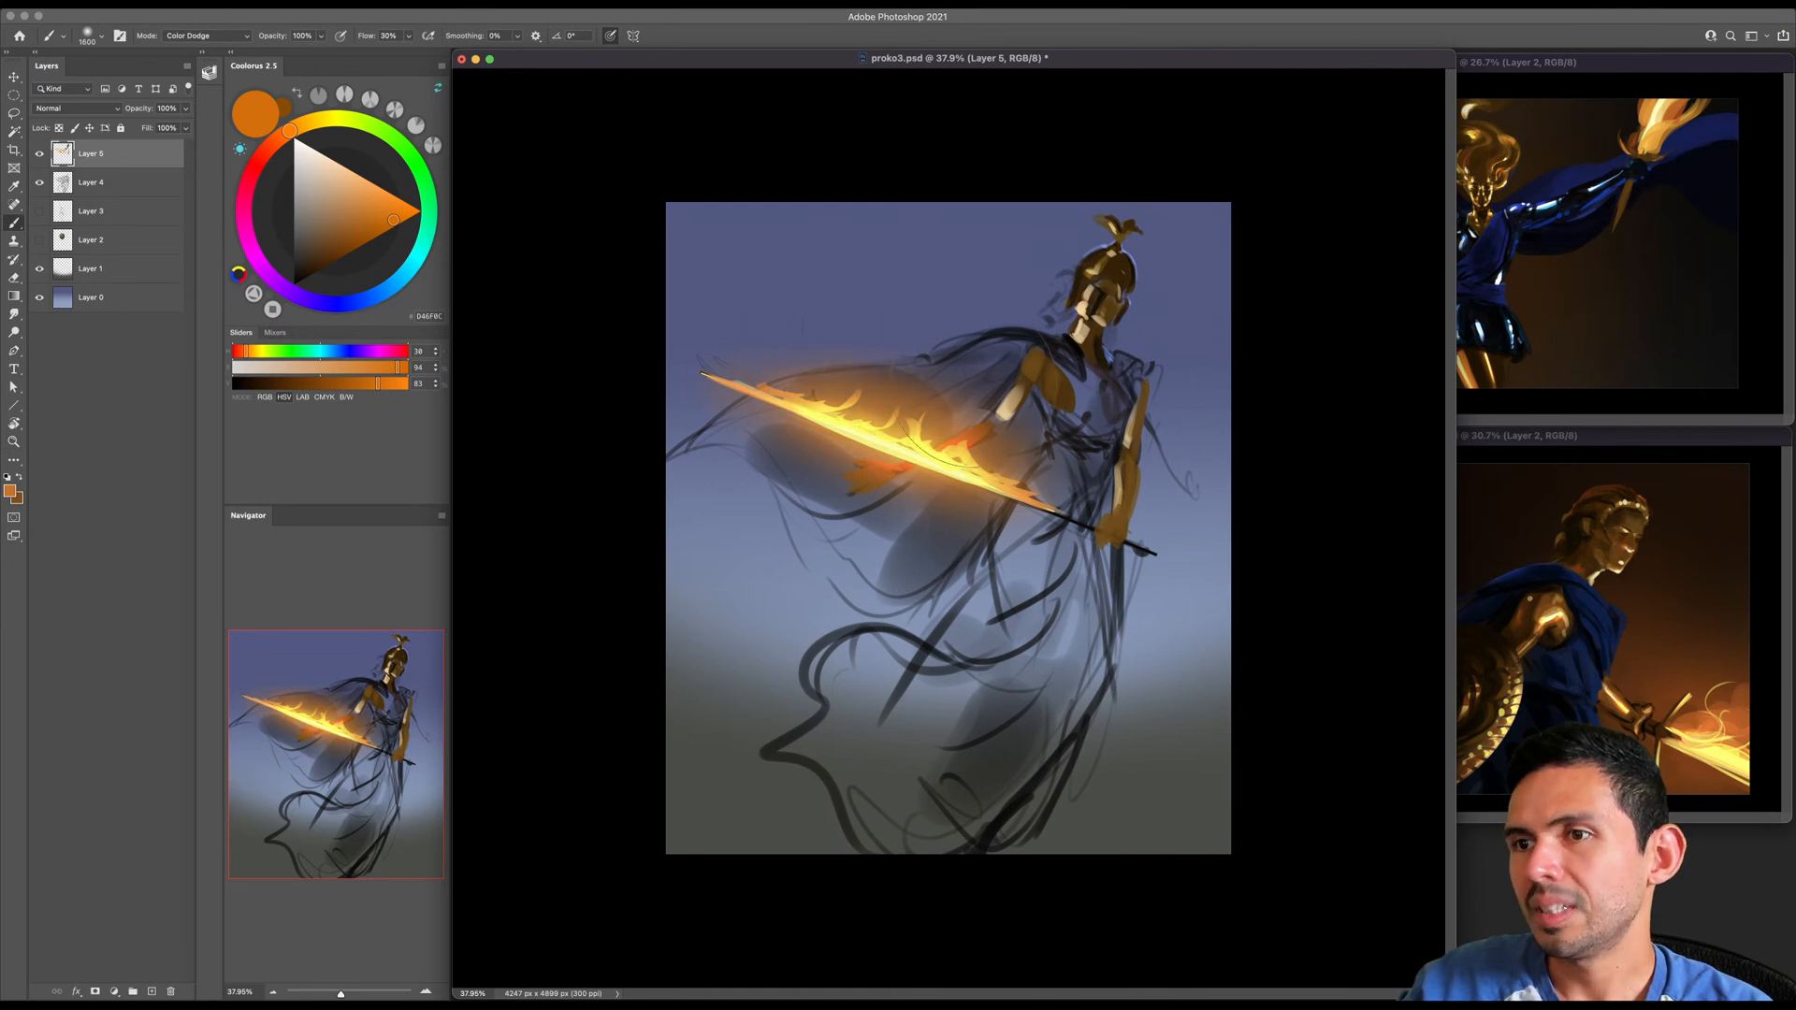
- Choose the hard round brush from the Standards set in Color Dodge mode
{"action": "right_click", "coordinate": [945, 329]}
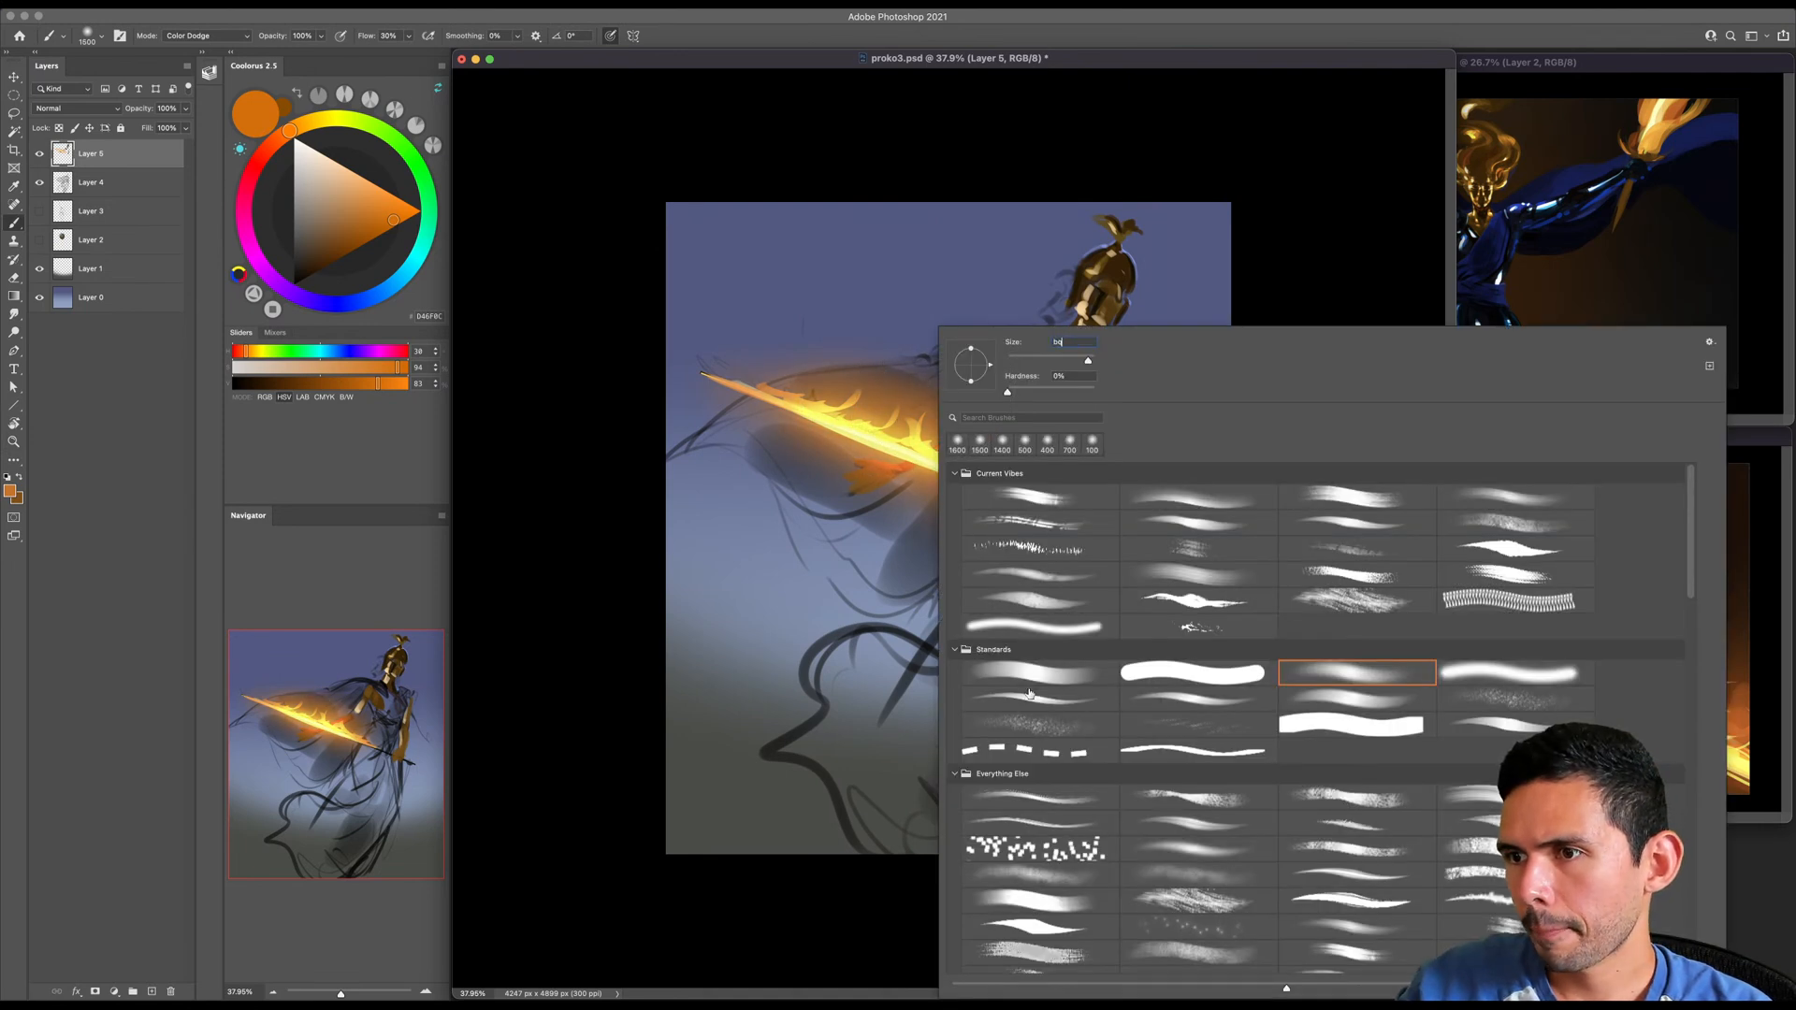
{"action": "double_click", "coordinate": [1027, 670]}
{"action": "key", "text": "z"}
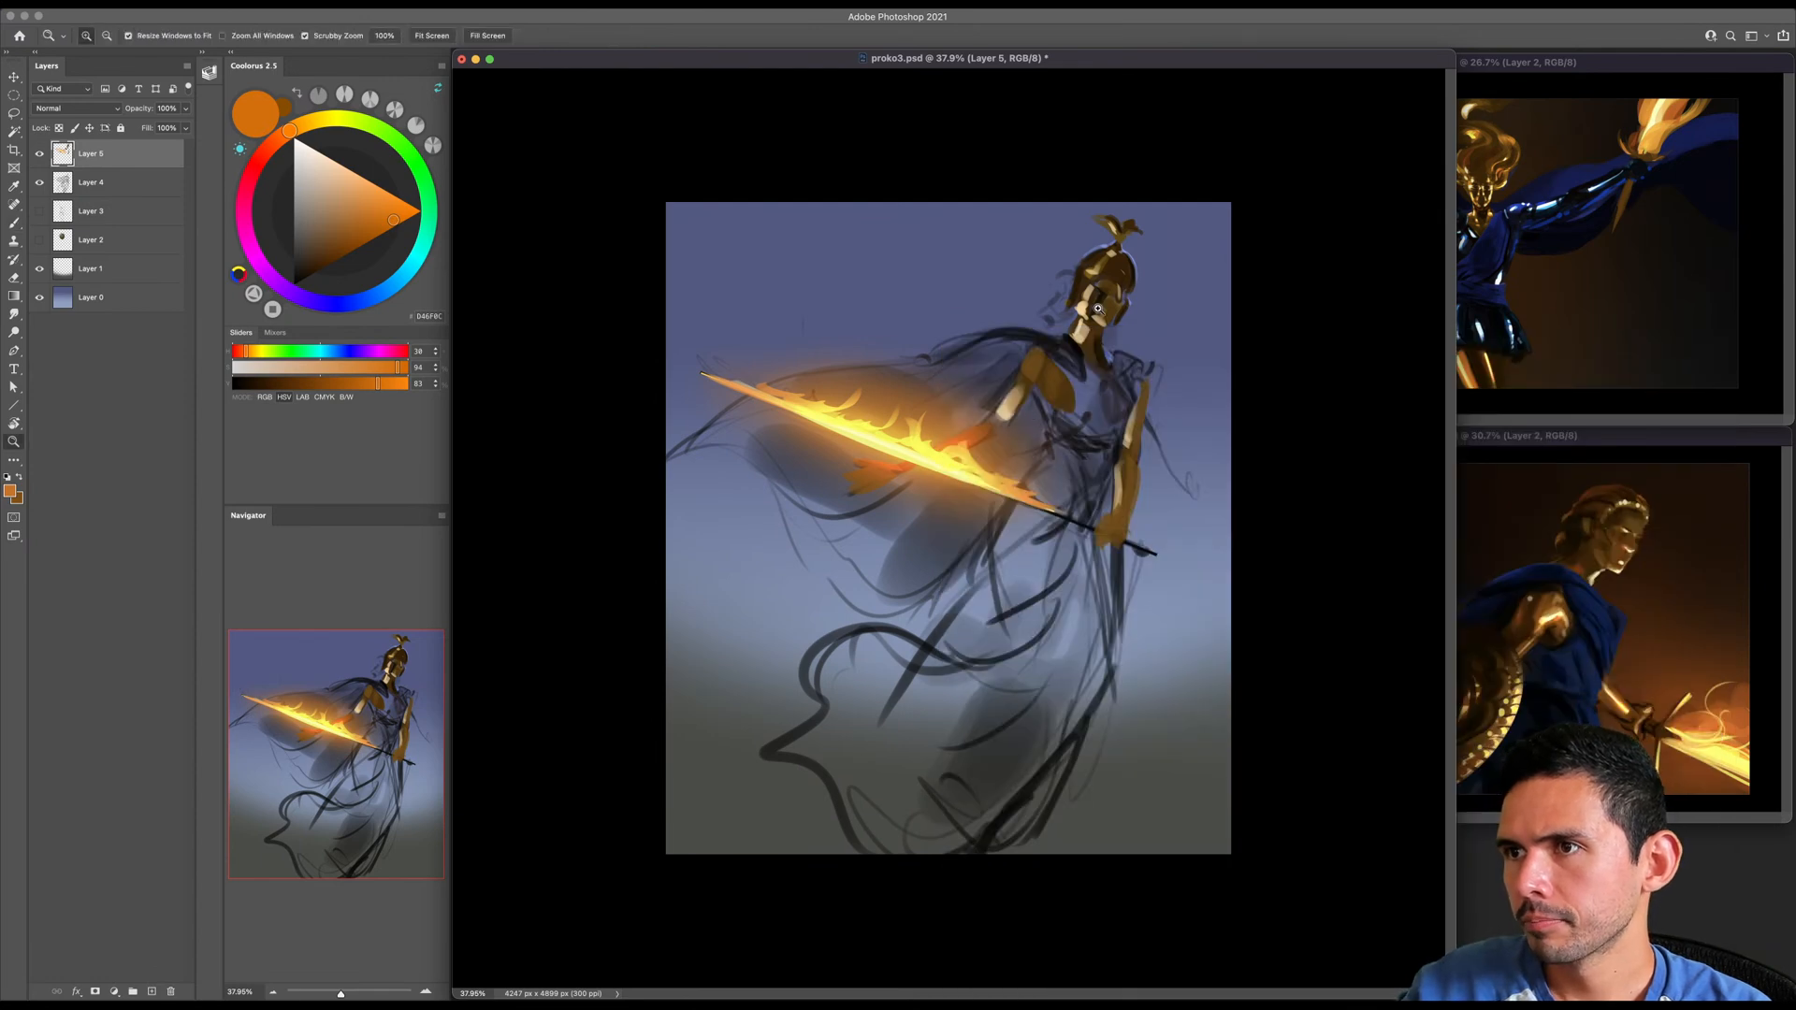
{"action": "left_click_drag", "start_coordinate": [1095, 307], "coordinate": [1111, 307]}
{"action": "right_click", "coordinate": [1049, 312], "text": "shift"}
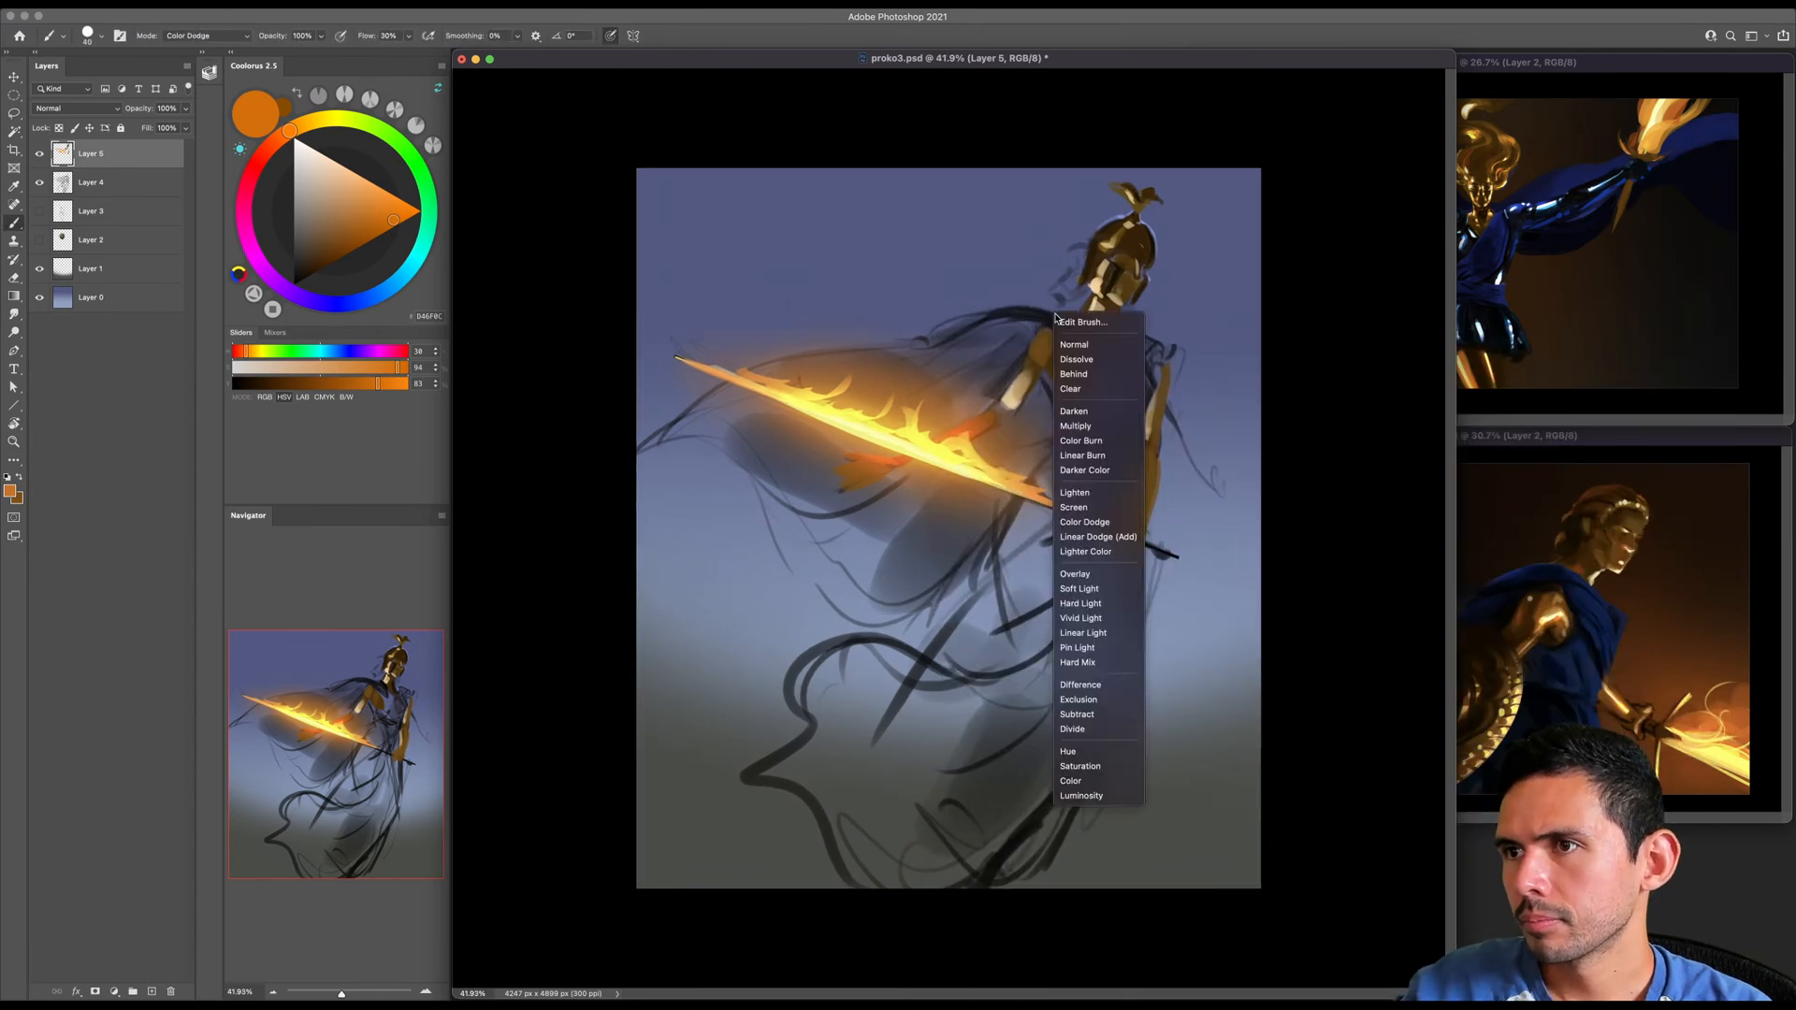
{"action": "left_click", "coordinate": [1096, 523]}
- Flatten the brush tip into a thin ellipse and set its size to 60 px
{"action": "key", "text": "bracketright"}
{"action": "key", "text": "bracketright"}
{"action": "key", "text": "bracketright"}
{"action": "right_click", "coordinate": [874, 449]}
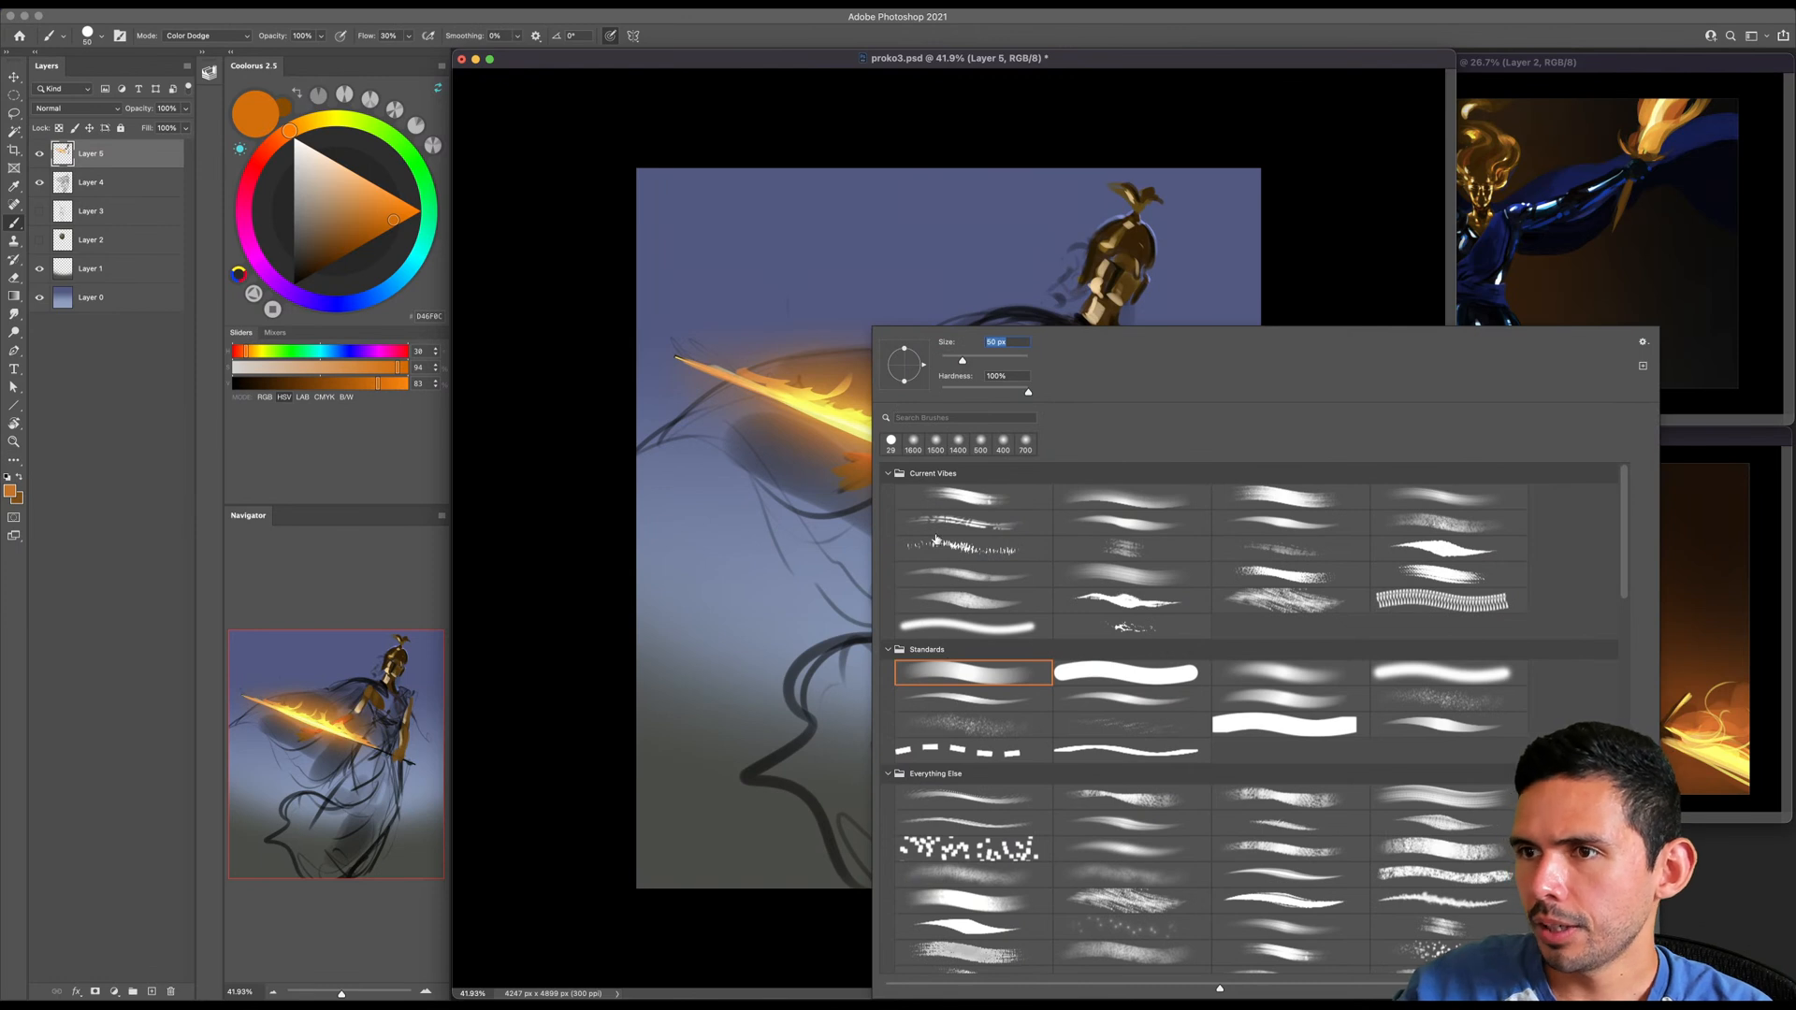
{"action": "left_click_drag", "start_coordinate": [905, 349], "coordinate": [905, 365]}
{"action": "type", "text": "60"}
{"action": "key", "text": "Return"}
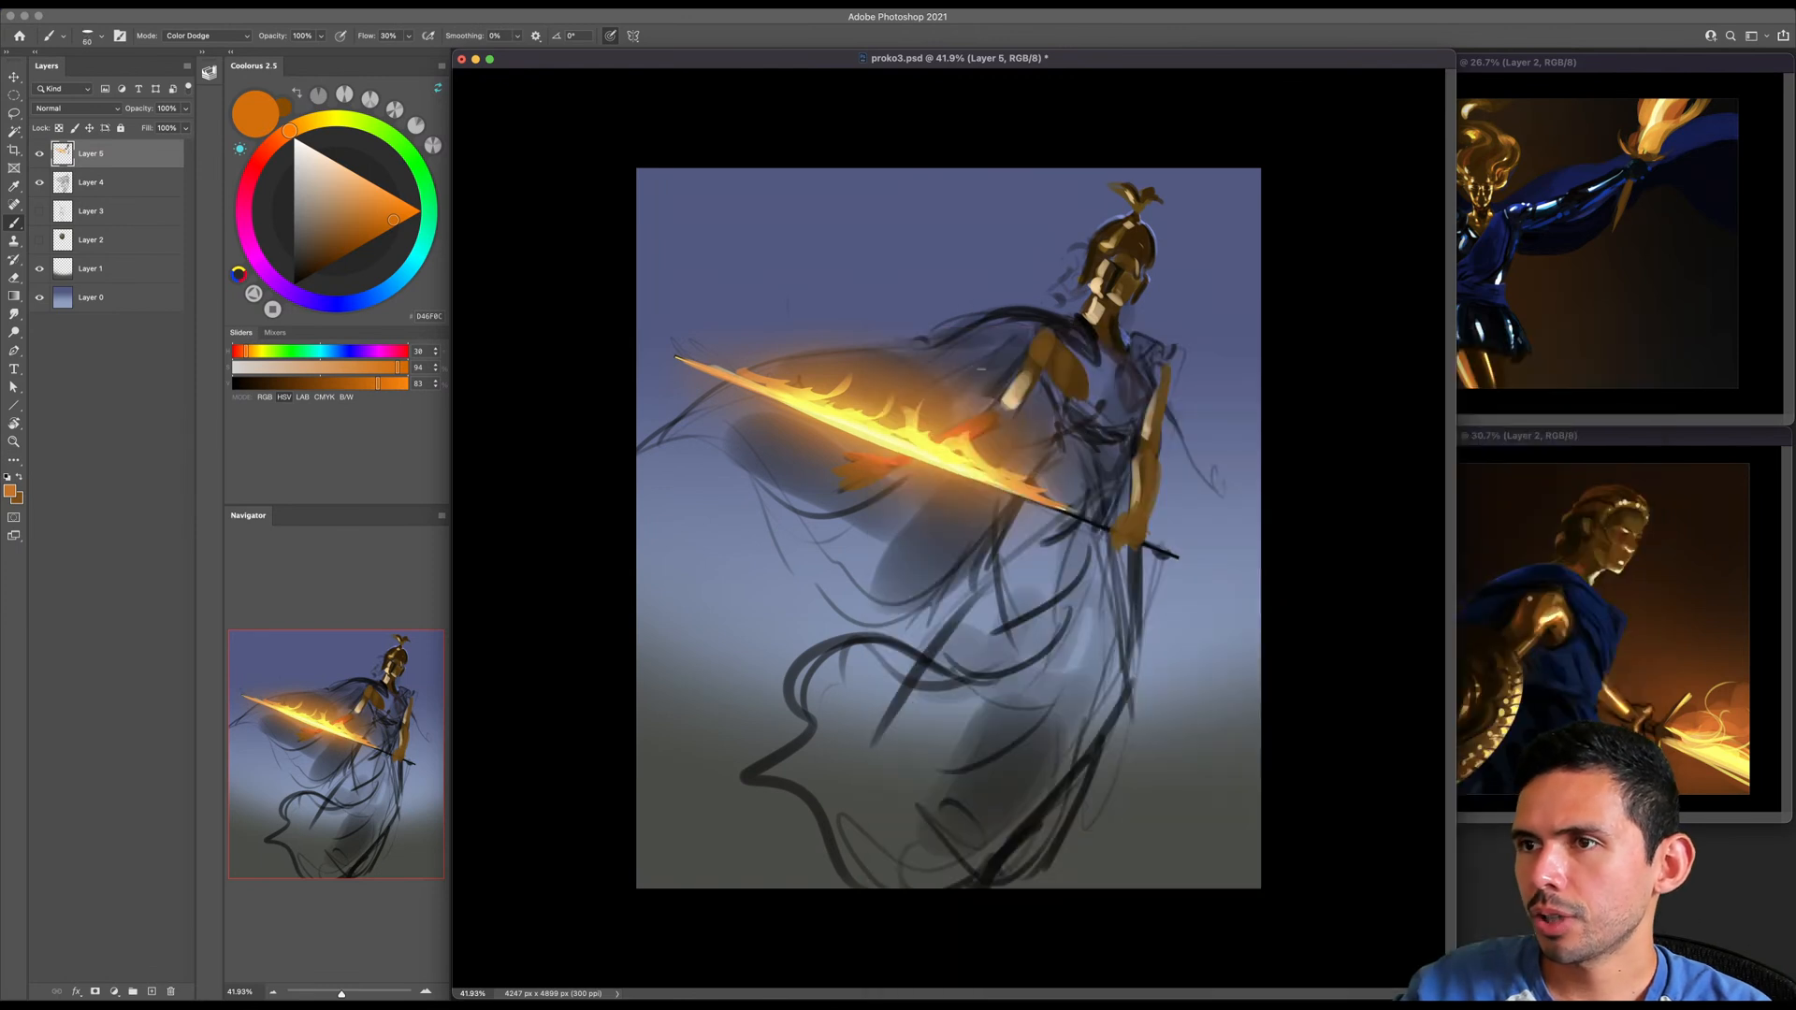
- Pick a dark orange-brown and enlarge the flattened brush to 150 px
{"action": "key", "text": "bracketright"}
{"action": "left_click", "coordinate": [294, 128]}
{"action": "left_click", "coordinate": [343, 251]}
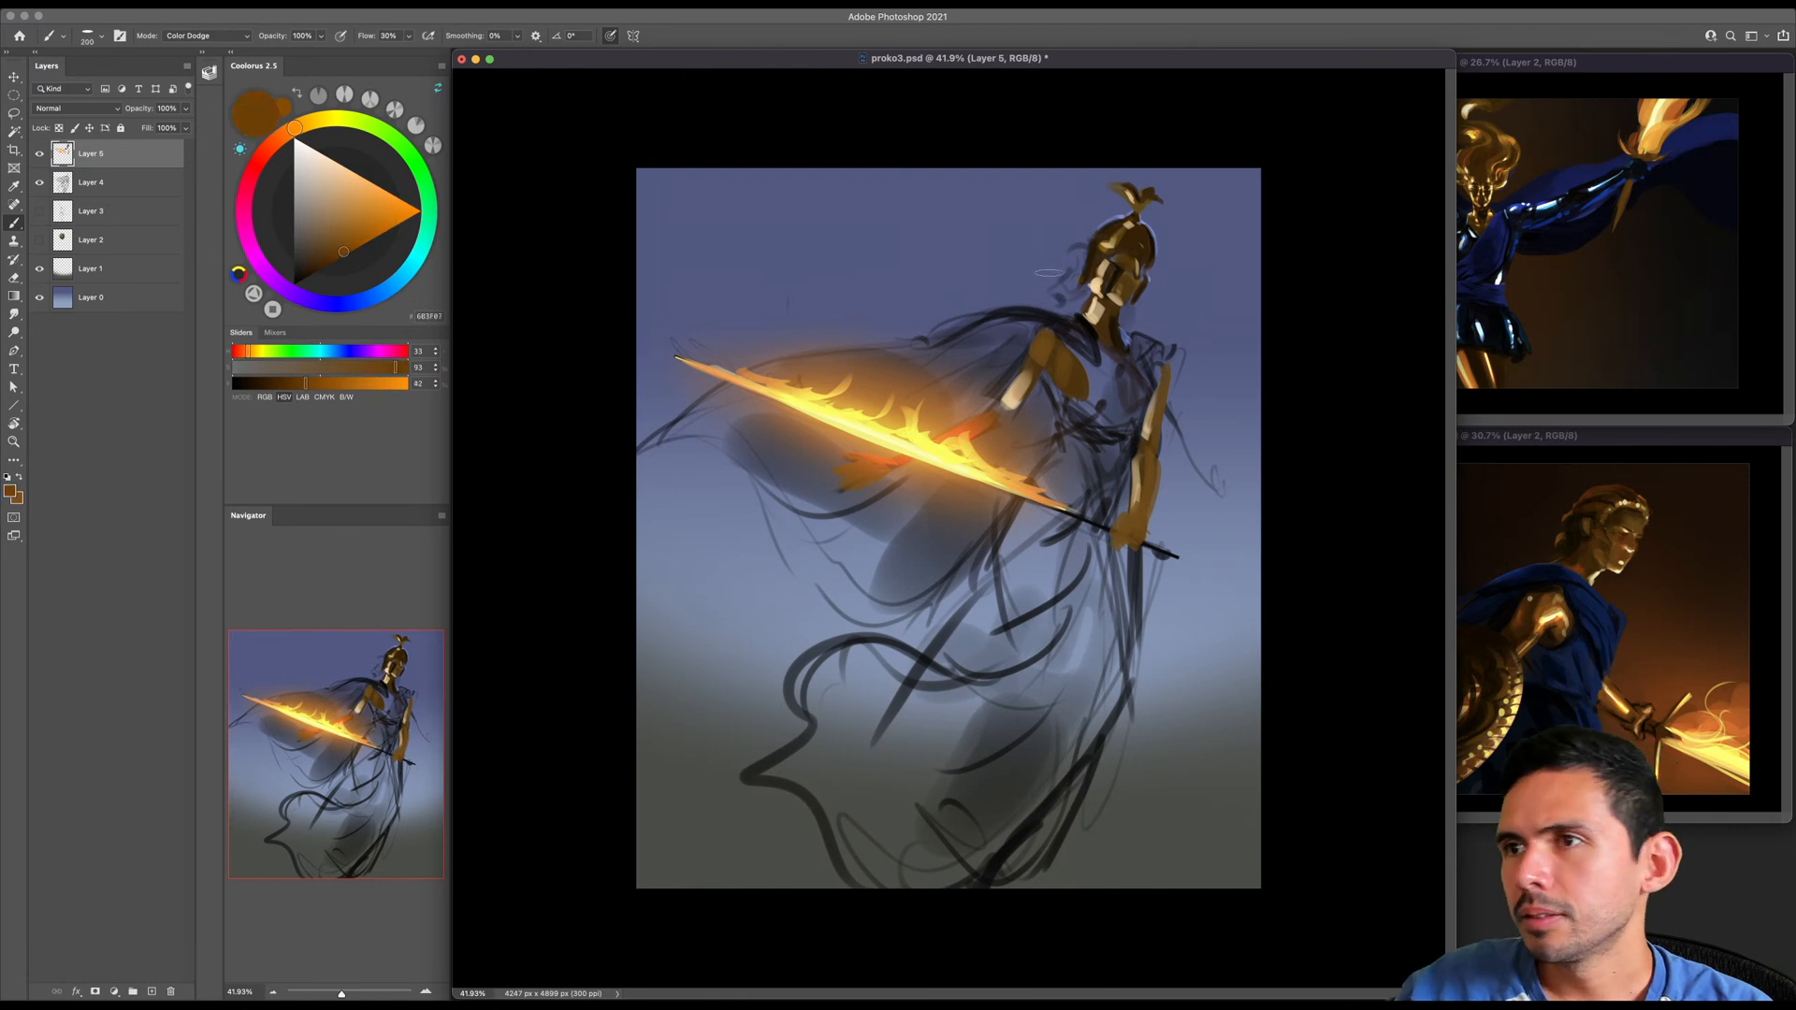
{"action": "key", "text": "bracketright"}
{"action": "key", "text": "bracketright"}
{"action": "key", "text": "bracketright"}
{"action": "key", "text": "bracketright"}
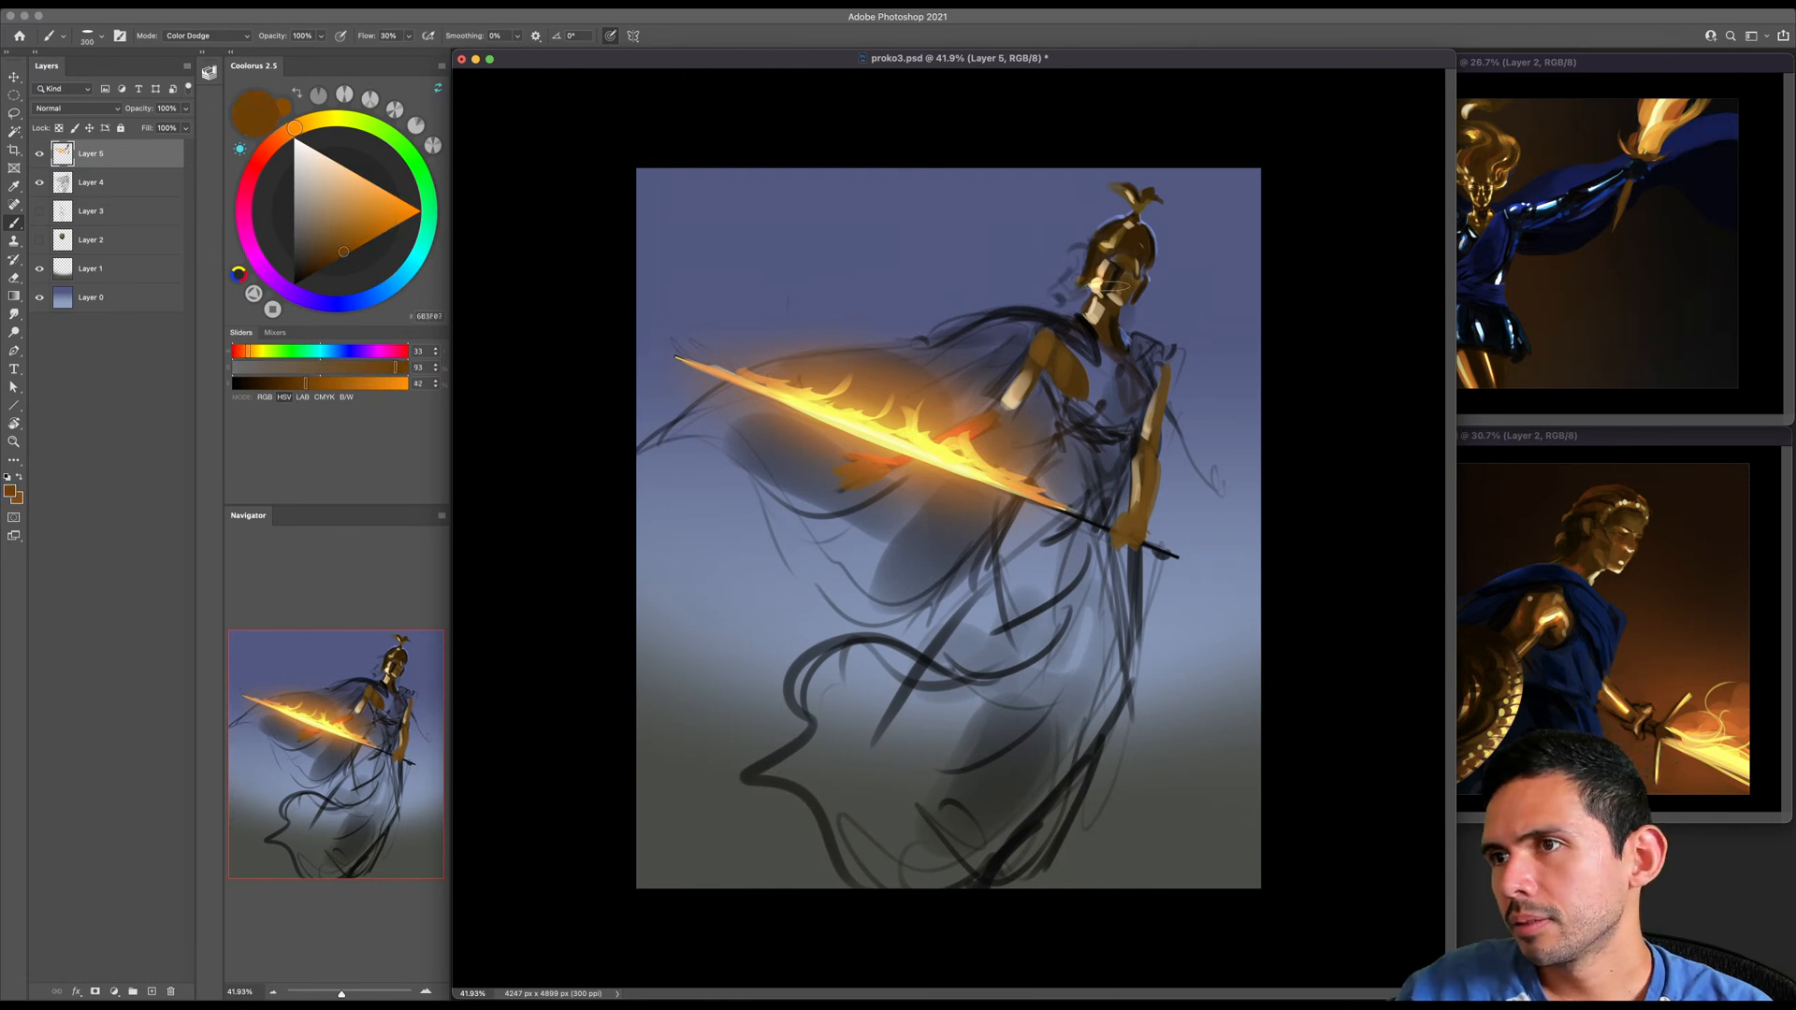
{"action": "key", "text": "bracketleft"}
{"action": "key", "text": "bracketleft"}
{"action": "key", "text": "bracketleft"}
{"action": "key", "text": "bracketleft"}
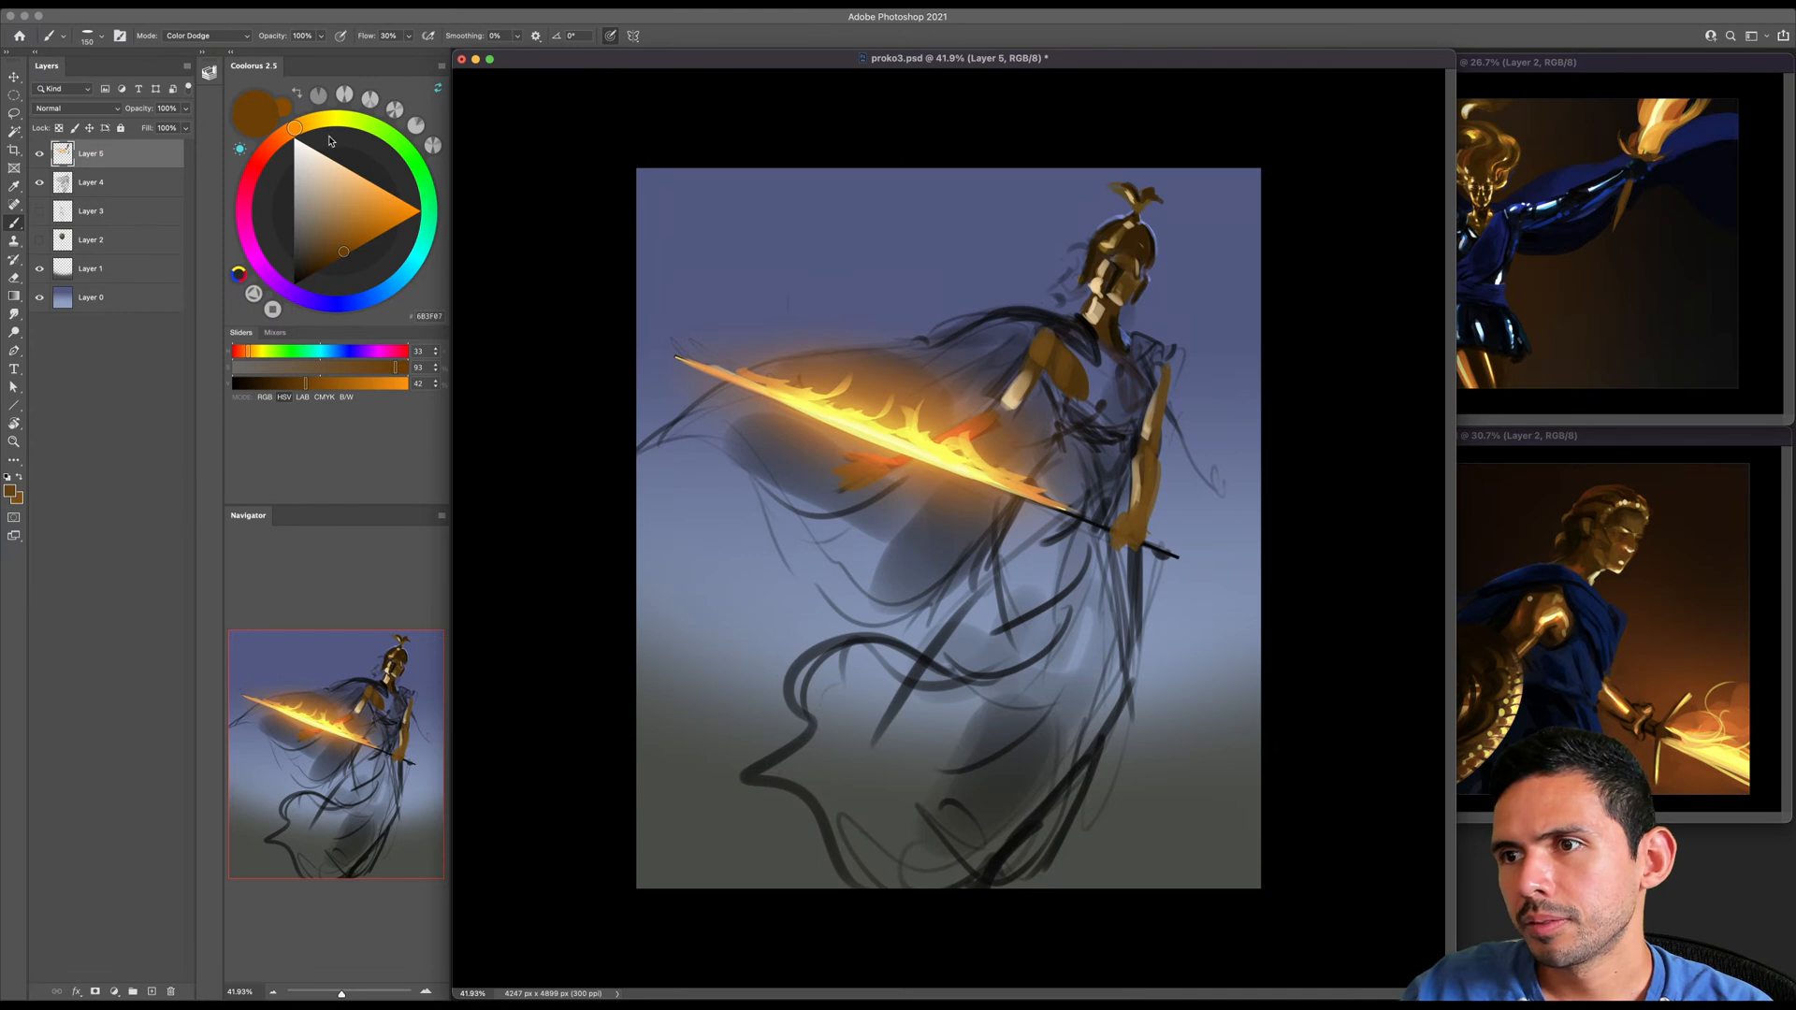
- Save the file and pick a pale golden yellow for the brush
{"action": "key", "text": "z"}
{"action": "left_click_drag", "start_coordinate": [1075, 138], "coordinate": [1087, 151]}
{"action": "key", "text": "super+s"}
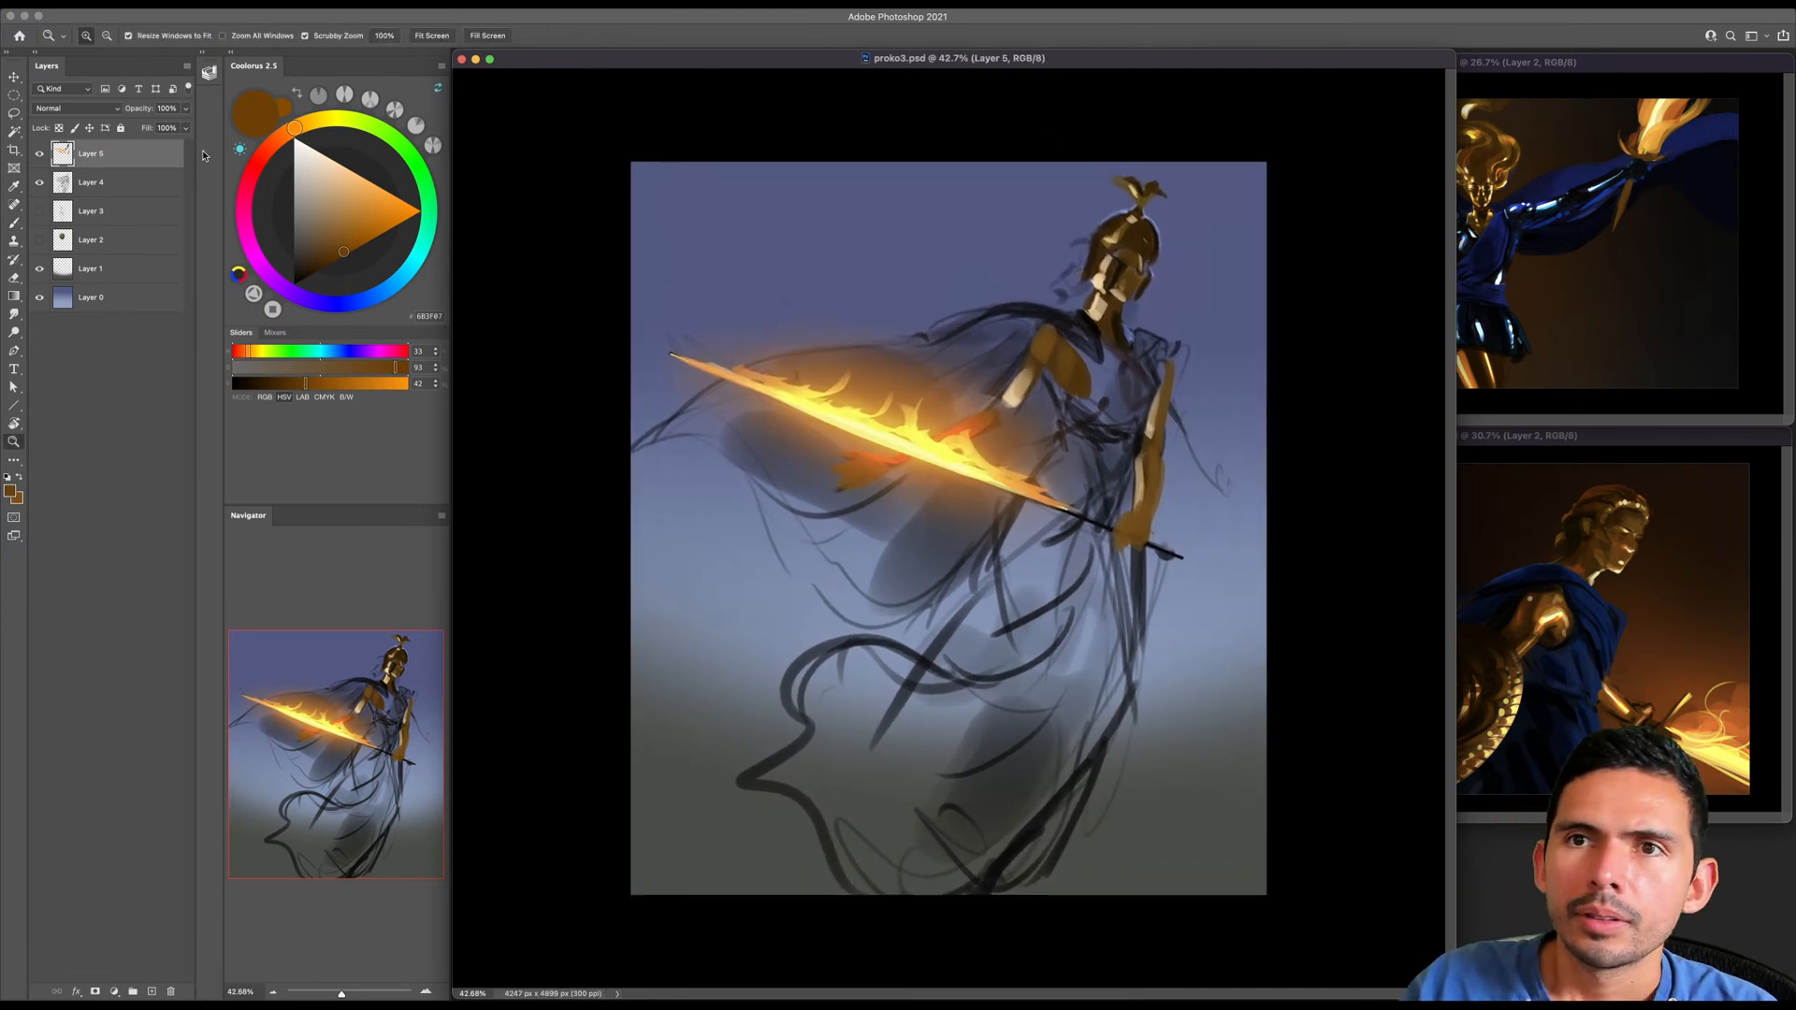
{"action": "left_click", "coordinate": [309, 122]}
{"action": "left_click", "coordinate": [345, 176]}
{"action": "key", "text": "b"}
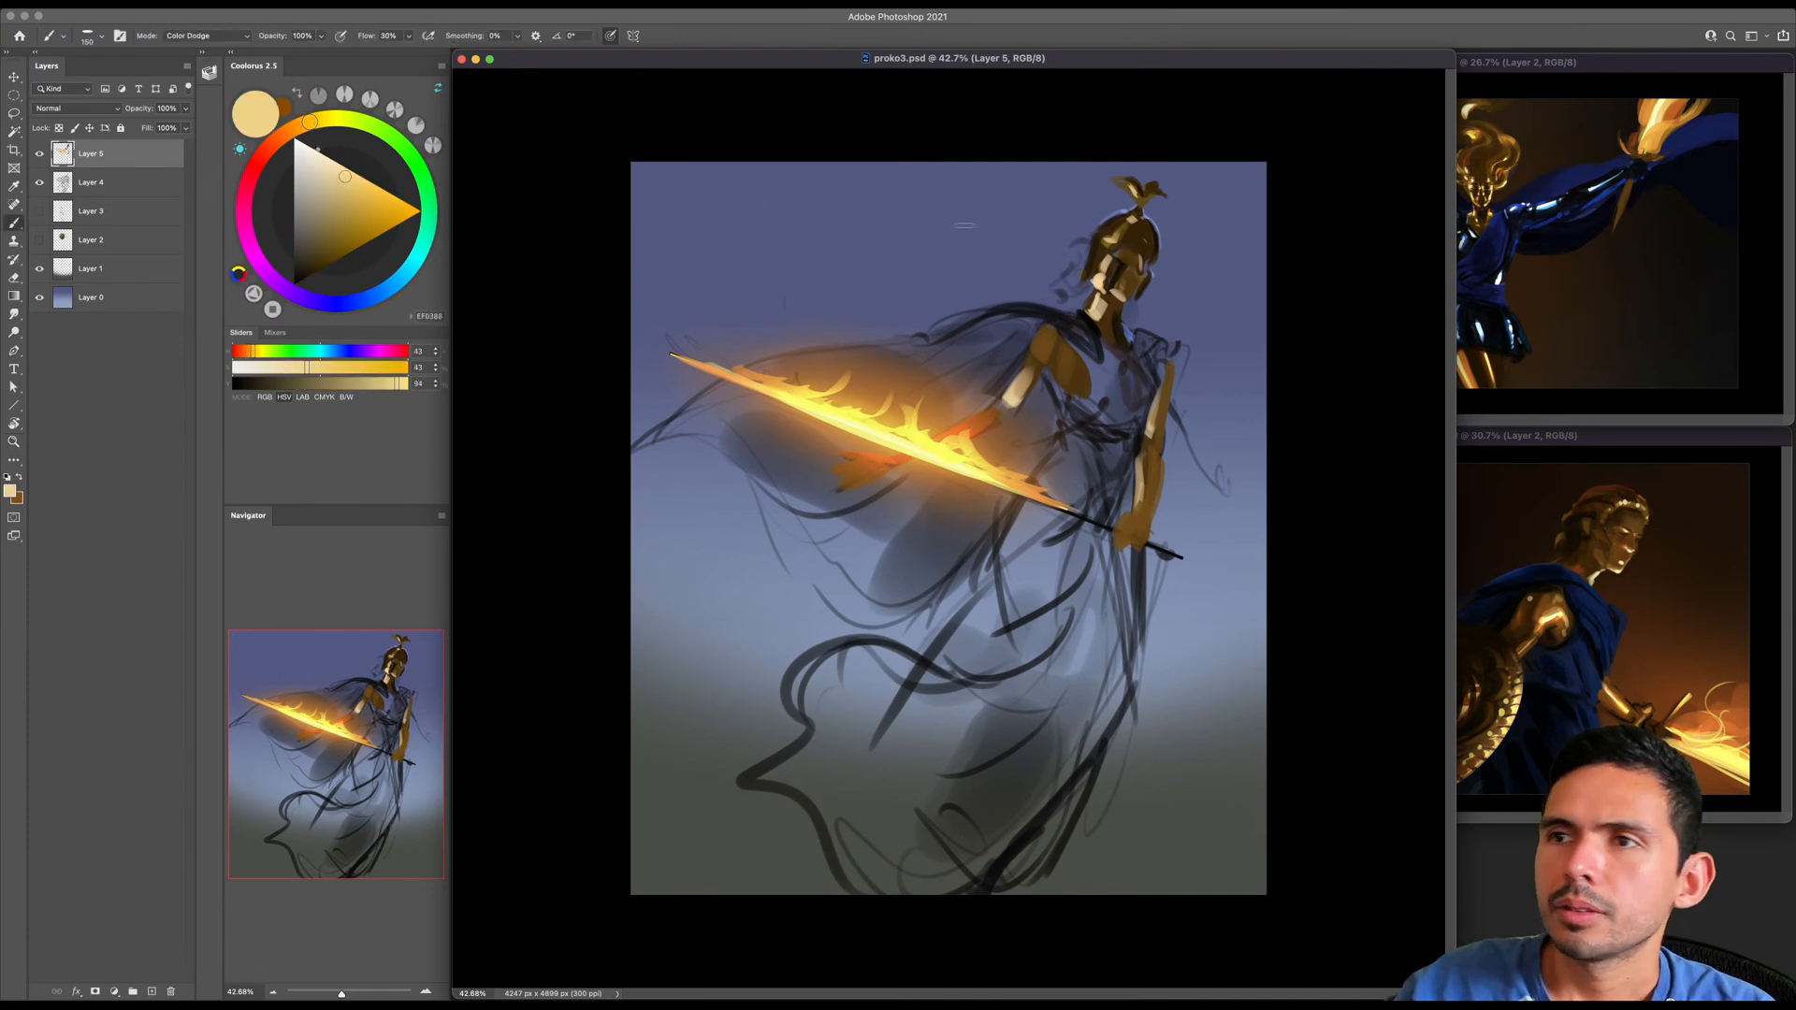
- Dodge a pale golden highlight onto the helmet around the cheek with a smaller brush
{"action": "key", "text": "bracketleft"}
{"action": "key", "text": "bracketleft"}
{"action": "key", "text": "bracketleft"}
{"action": "left_click_drag", "start_coordinate": [1099, 280], "coordinate": [1107, 260]}
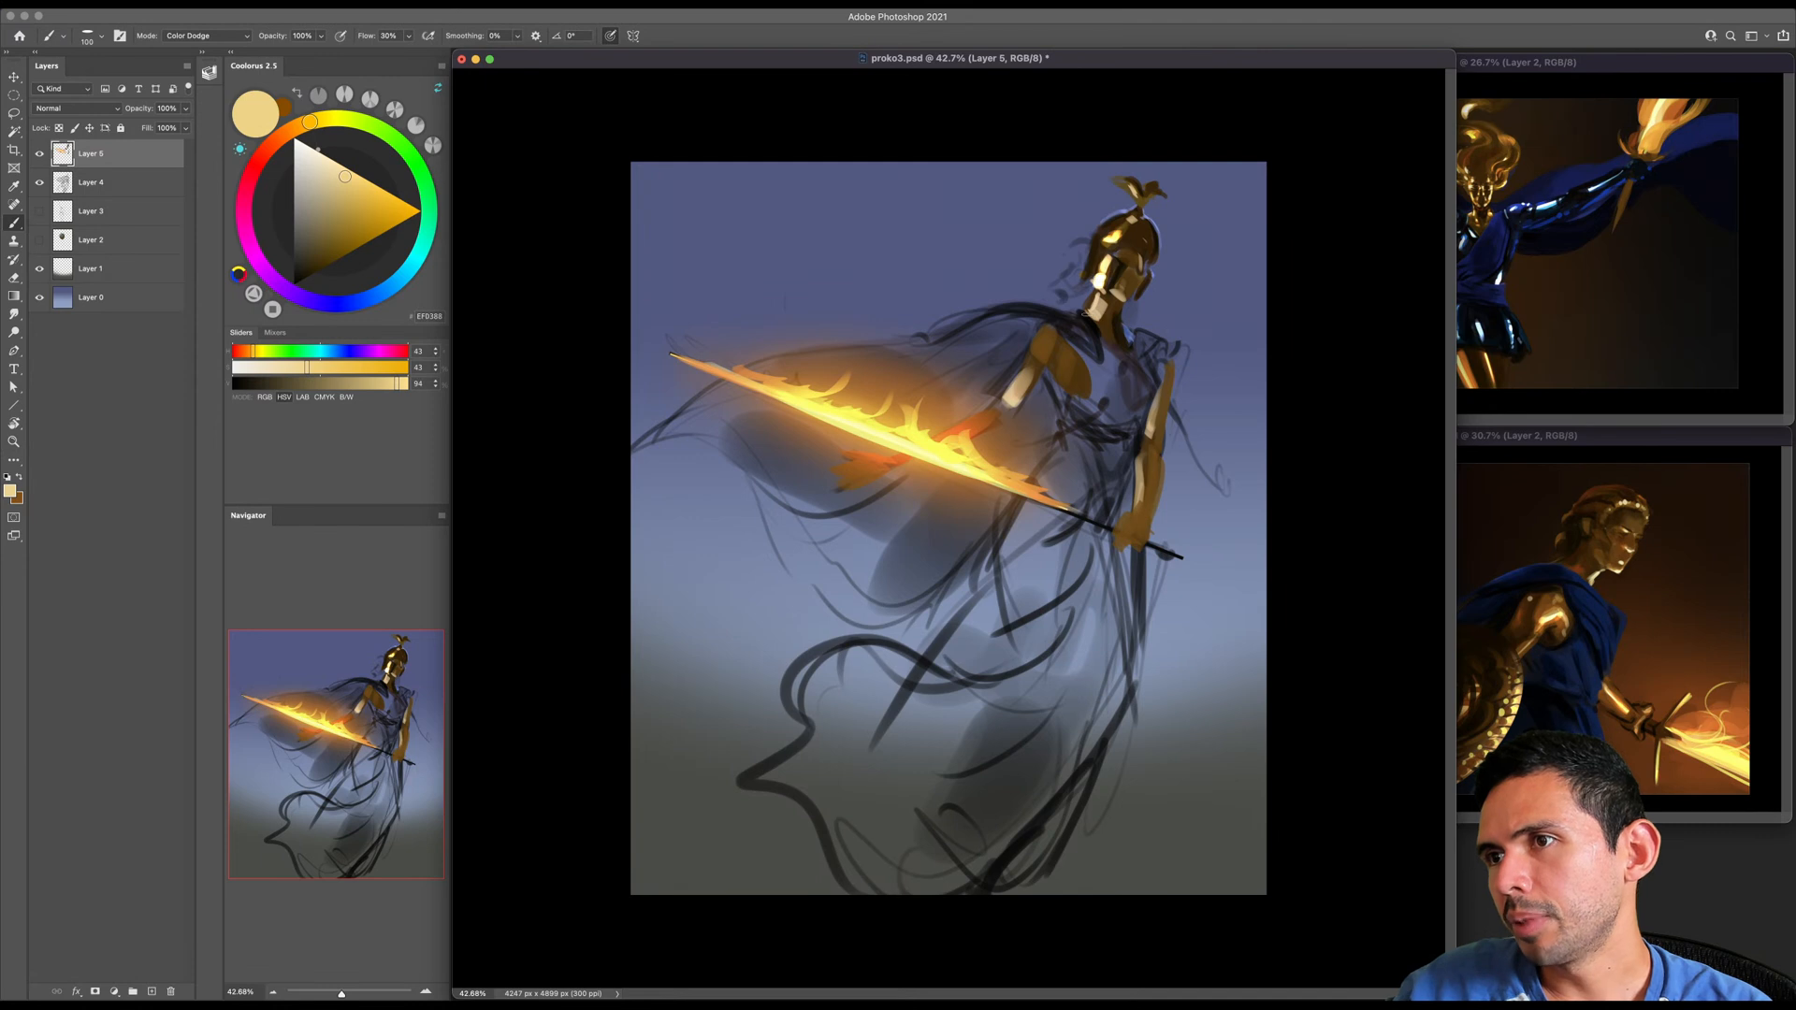
- Pick a dark golden brown (HSV 43, 95, 42) and dodge subtler warm glints into the helmet and face
{"action": "left_click", "coordinate": [344, 253]}
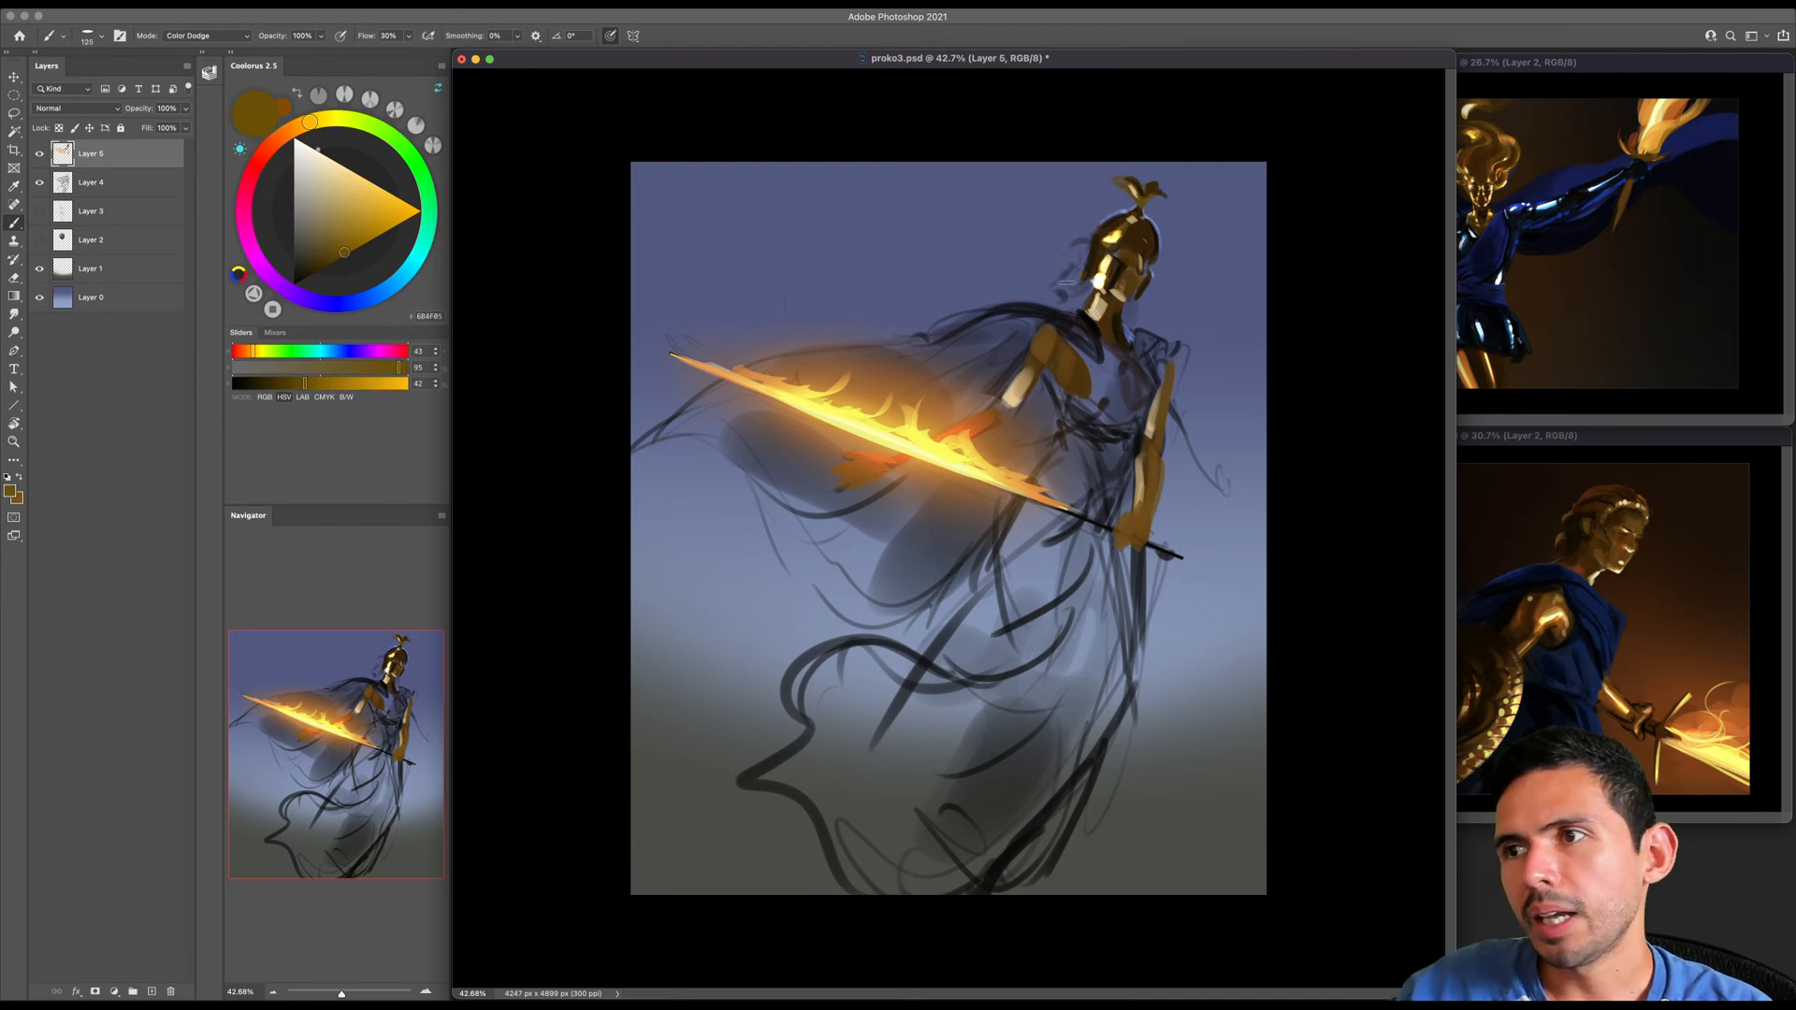
{"action": "key", "text": "bracketleft"}
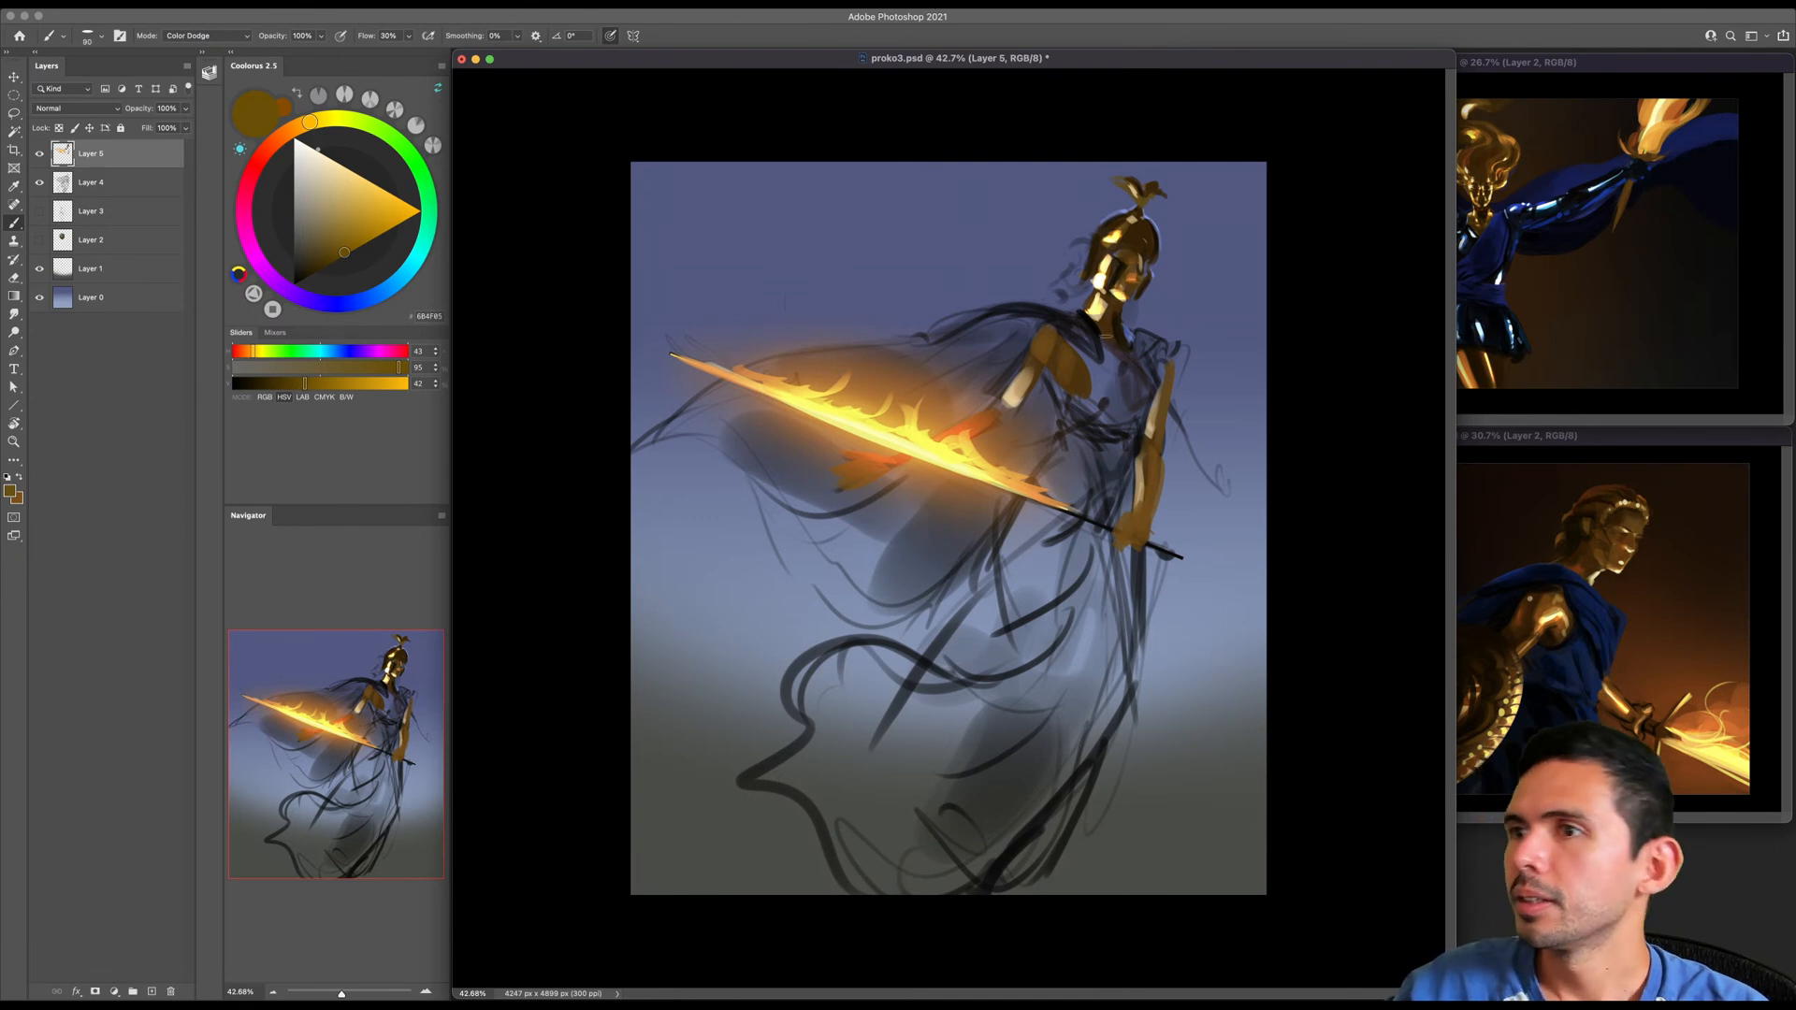
{"action": "key", "text": "bracketleft"}
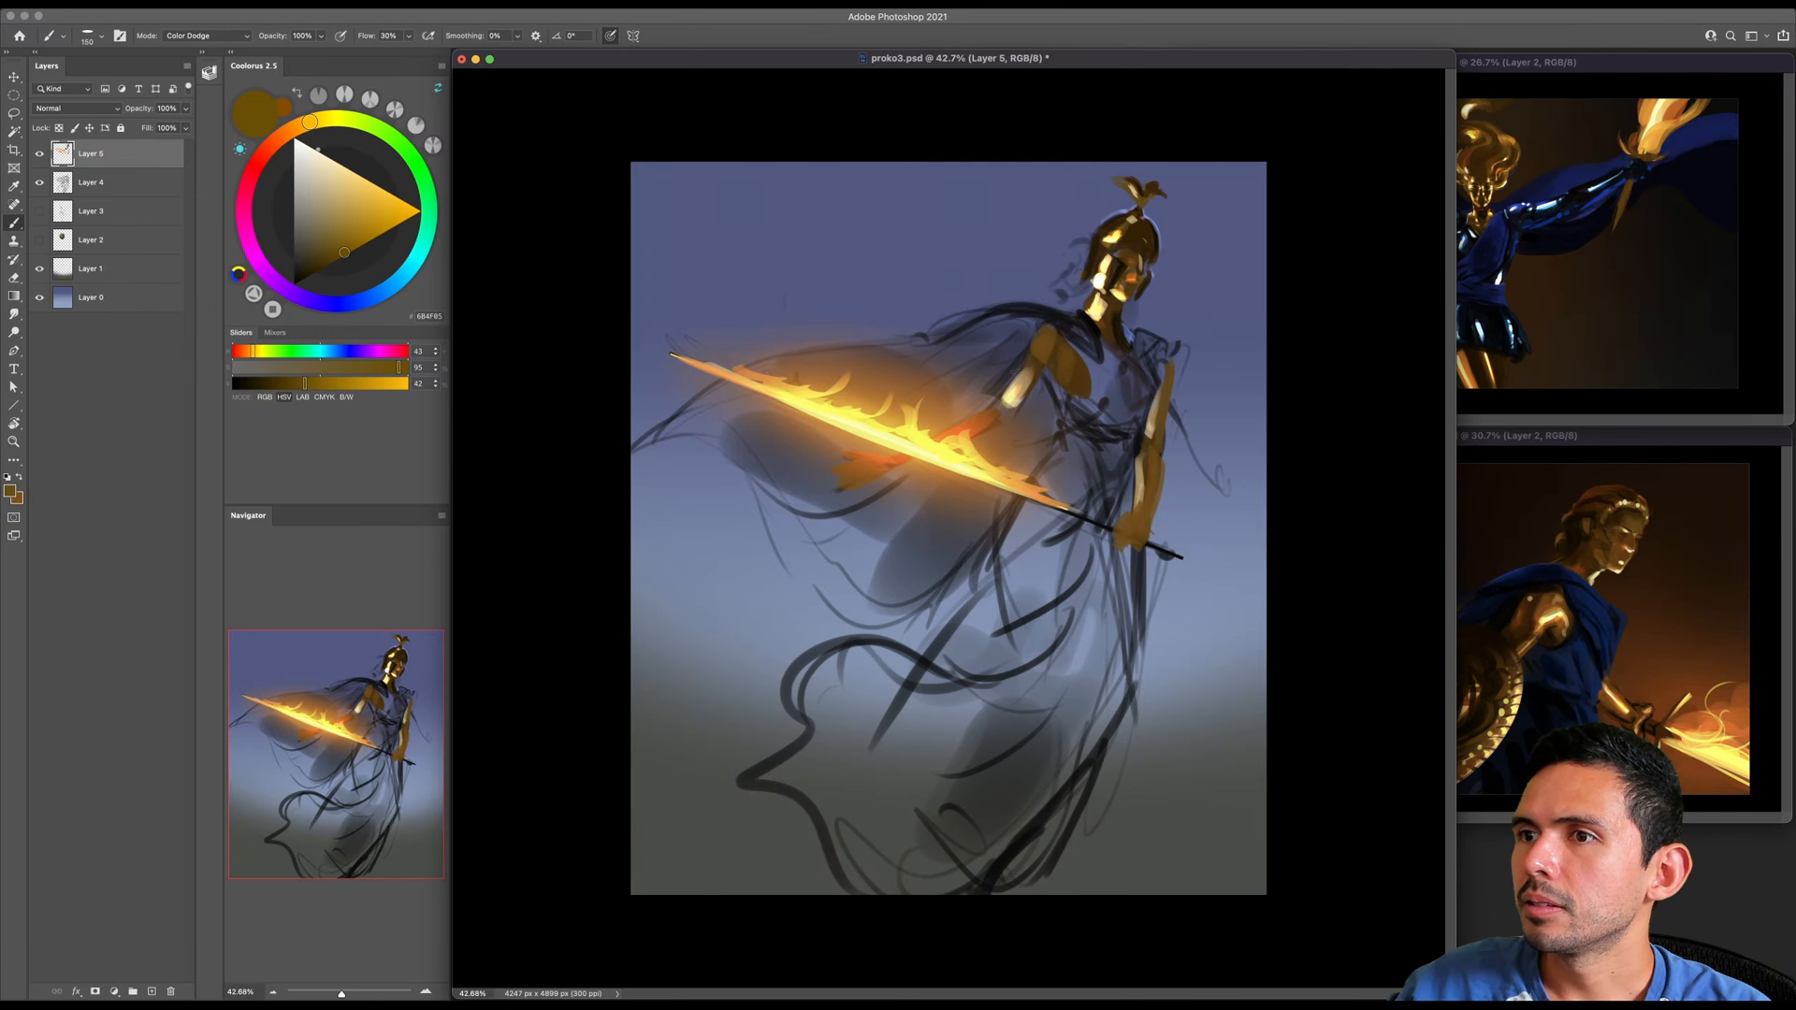
{"action": "key", "text": "bracketleft"}
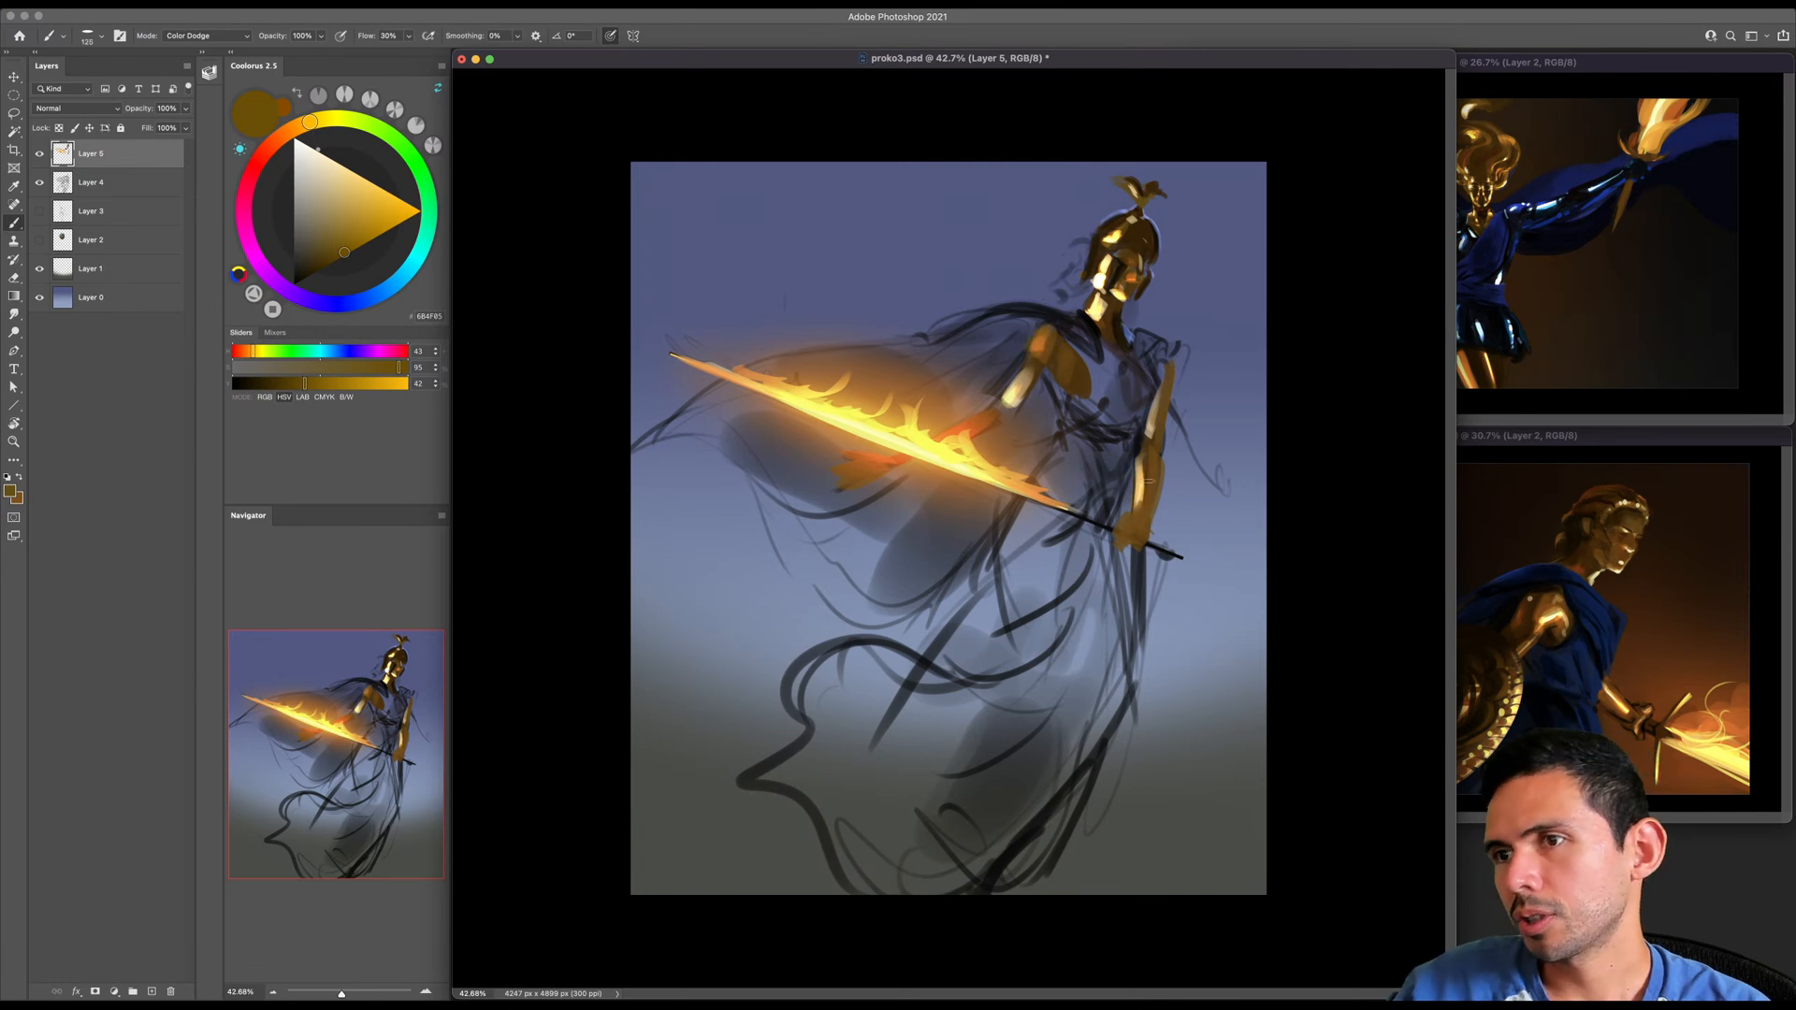
- Switch the brush to Normal blending mode and enlarge it to 400 px
{"action": "key", "text": "bracketright"}
{"action": "key", "text": "bracketright"}
{"action": "key", "text": "bracketright"}
{"action": "right_click", "coordinate": [984, 431]}
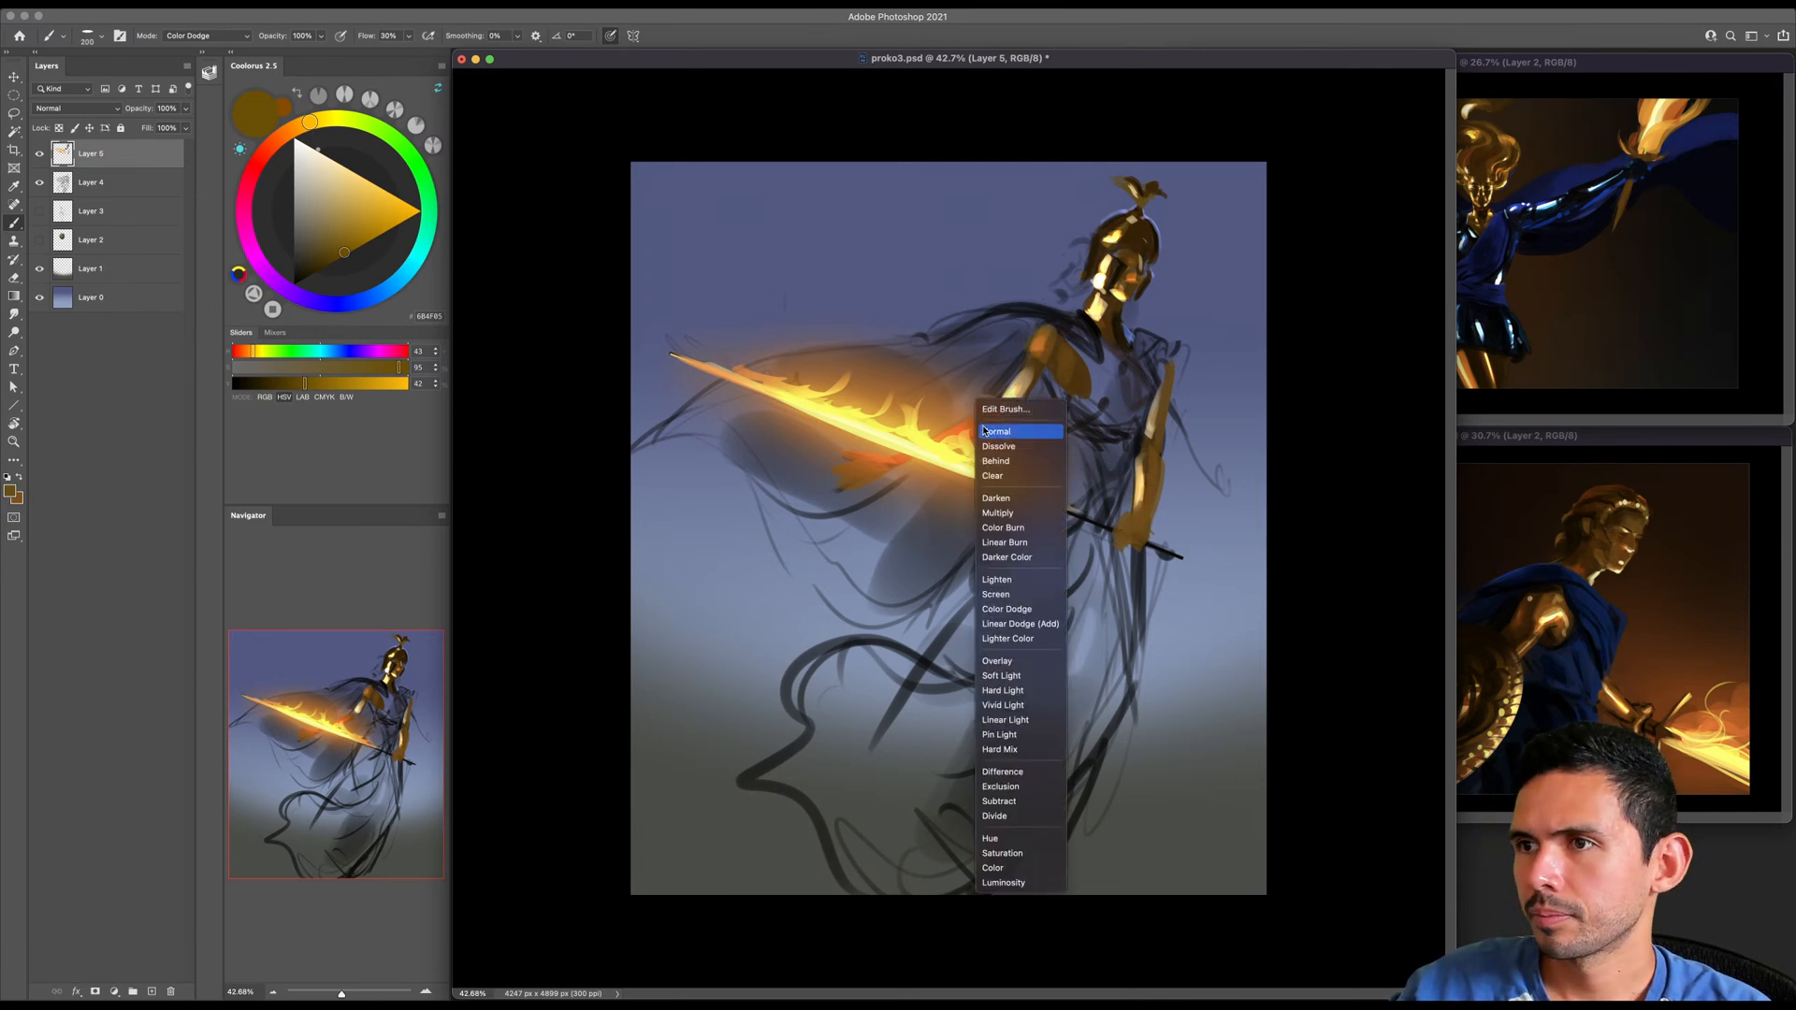
{"action": "left_click", "coordinate": [984, 431]}
{"action": "key", "text": "bracketright"}
{"action": "key", "text": "bracketright"}
{"action": "key", "text": "bracketright"}
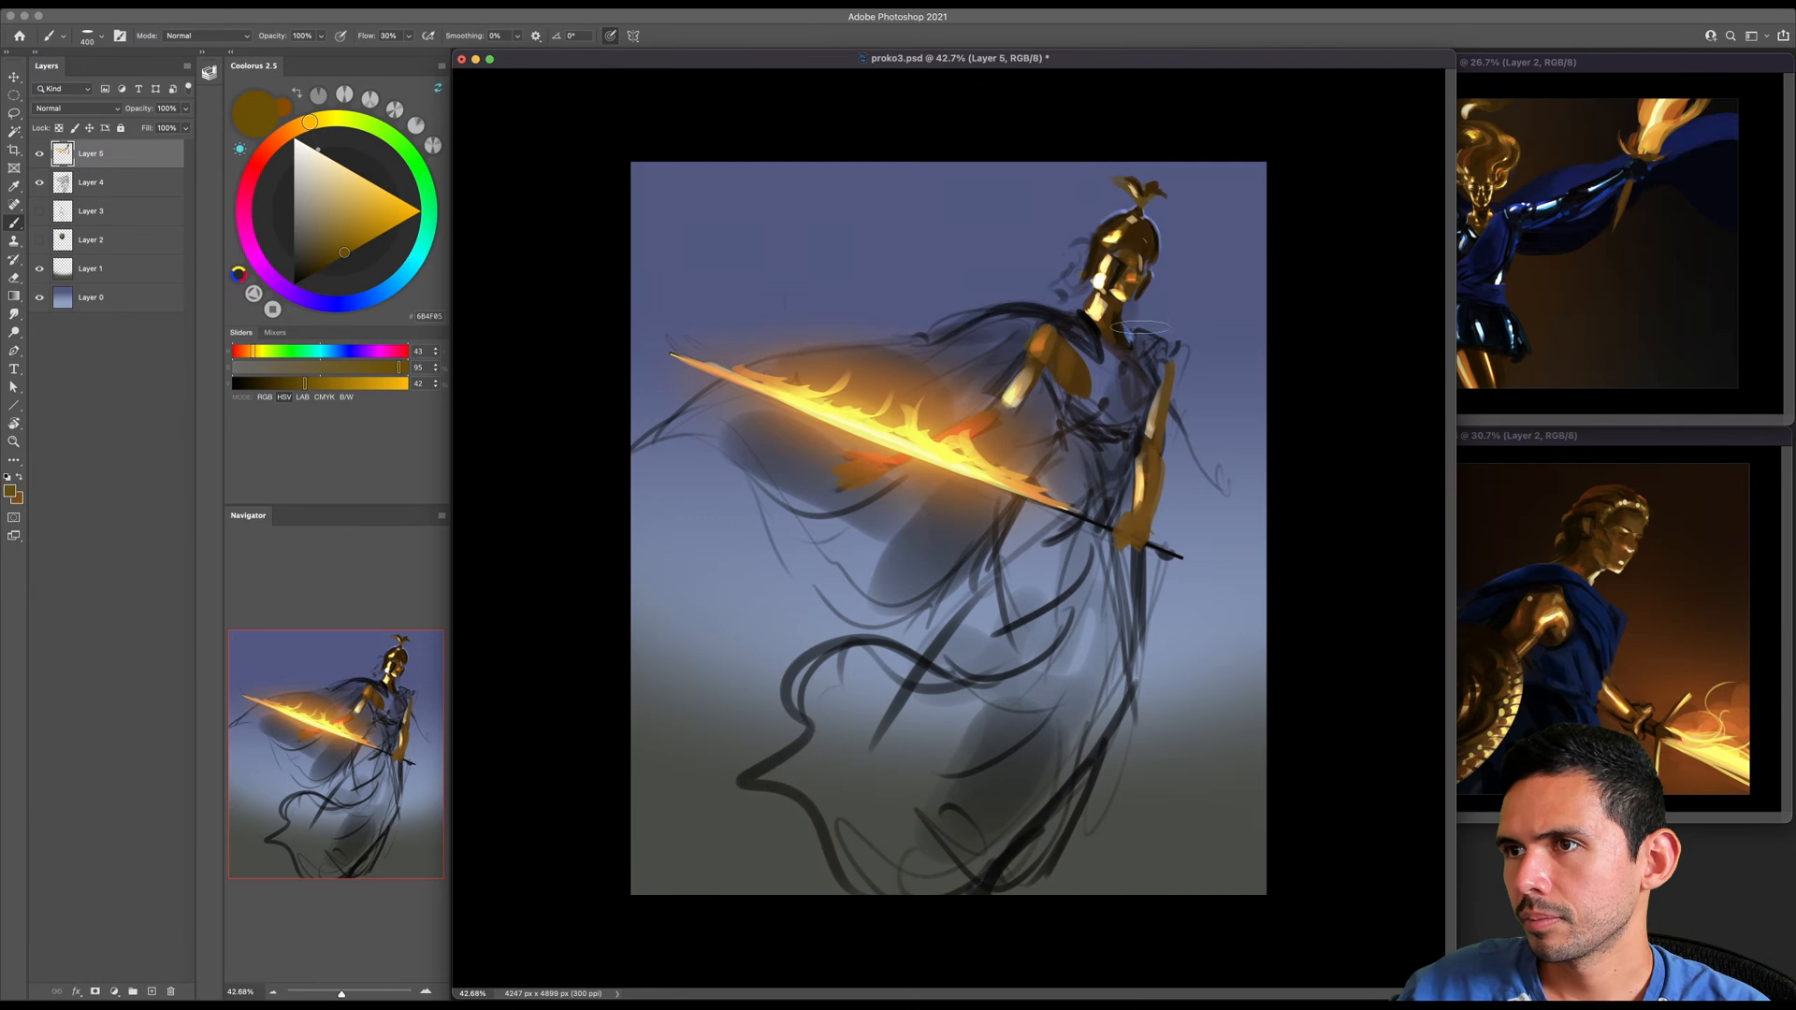
- Pick a bright periwinkle blue and reduce the brush to 200 px, keeping Normal mode
{"action": "left_click", "coordinate": [1127, 214], "text": "alt"}
{"action": "left_click", "coordinate": [351, 185]}
{"action": "key", "text": "bracketleft"}
{"action": "key", "text": "bracketleft"}
{"action": "key", "text": "bracketleft"}
{"action": "right_click", "coordinate": [917, 391], "text": "shift"}
{"action": "left_click", "coordinate": [938, 429]}
{"action": "right_click", "coordinate": [915, 410], "text": "shift"}
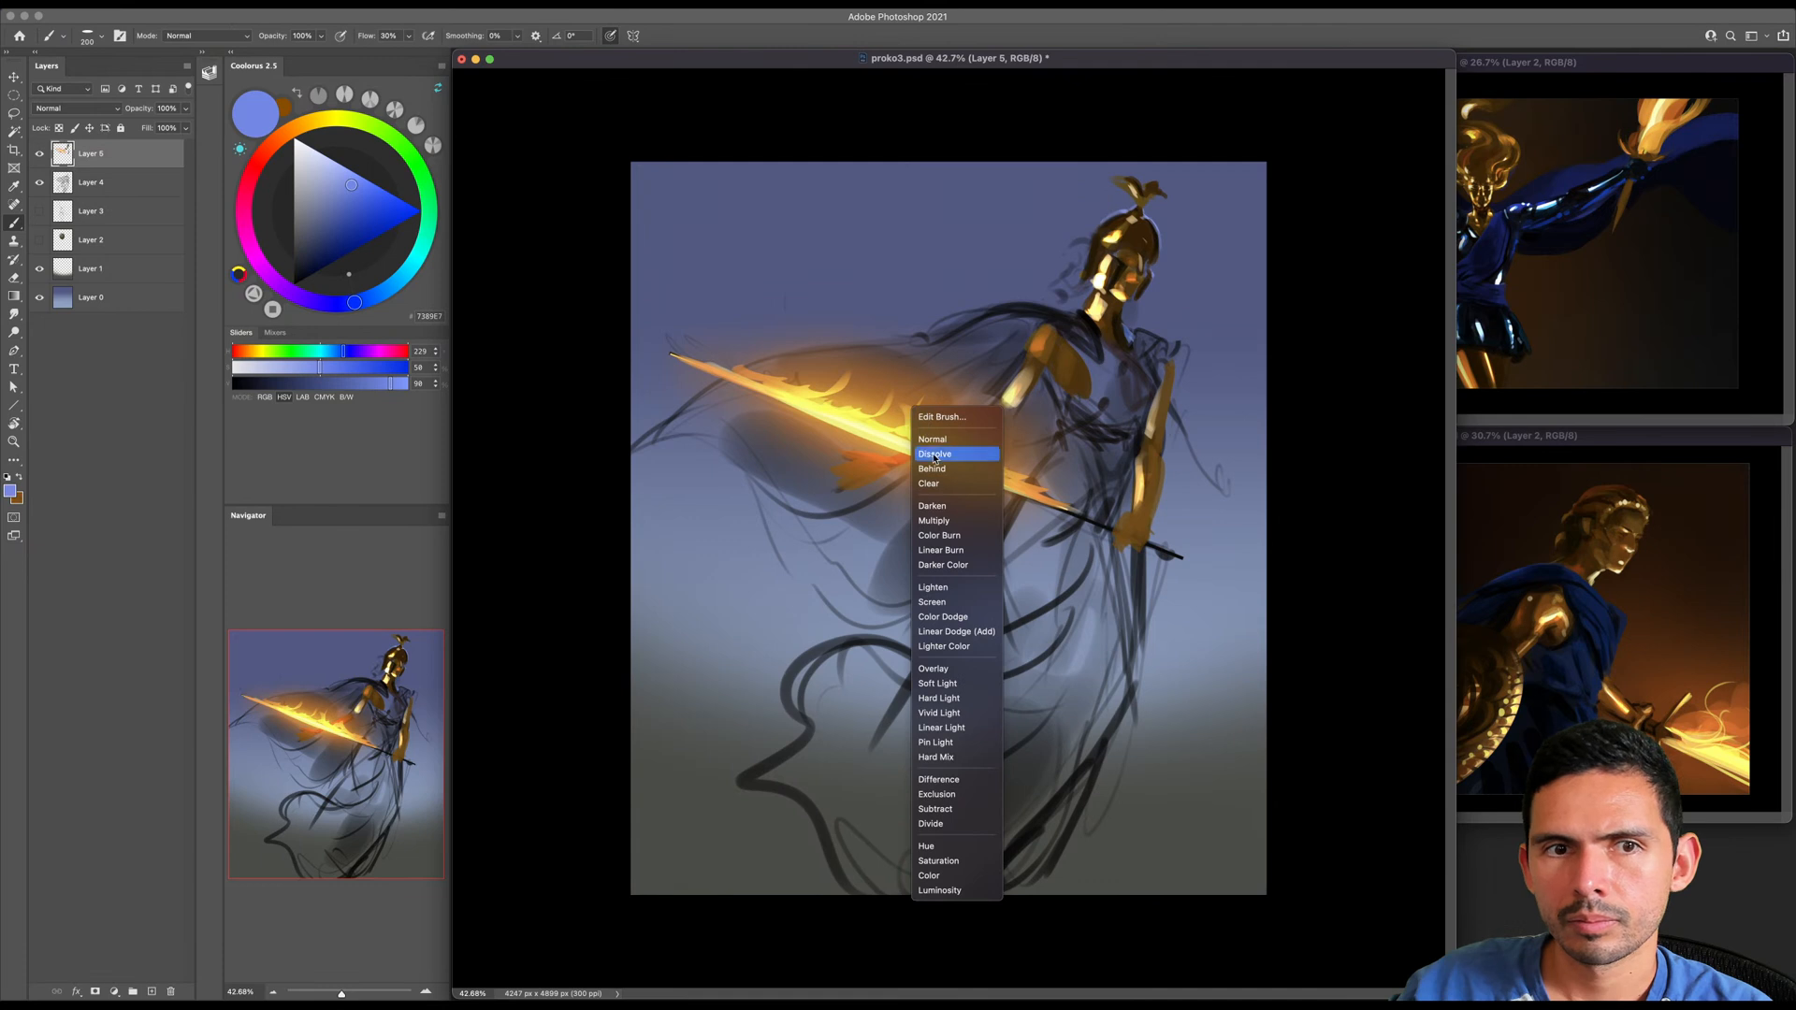
{"action": "left_click", "coordinate": [937, 439]}
- Touch up the cool periwinkle rim light along the helmet's edge with a small brush, undoing the last stray stroke
{"action": "left_click_drag", "start_coordinate": [1057, 411], "coordinate": [1076, 414]}
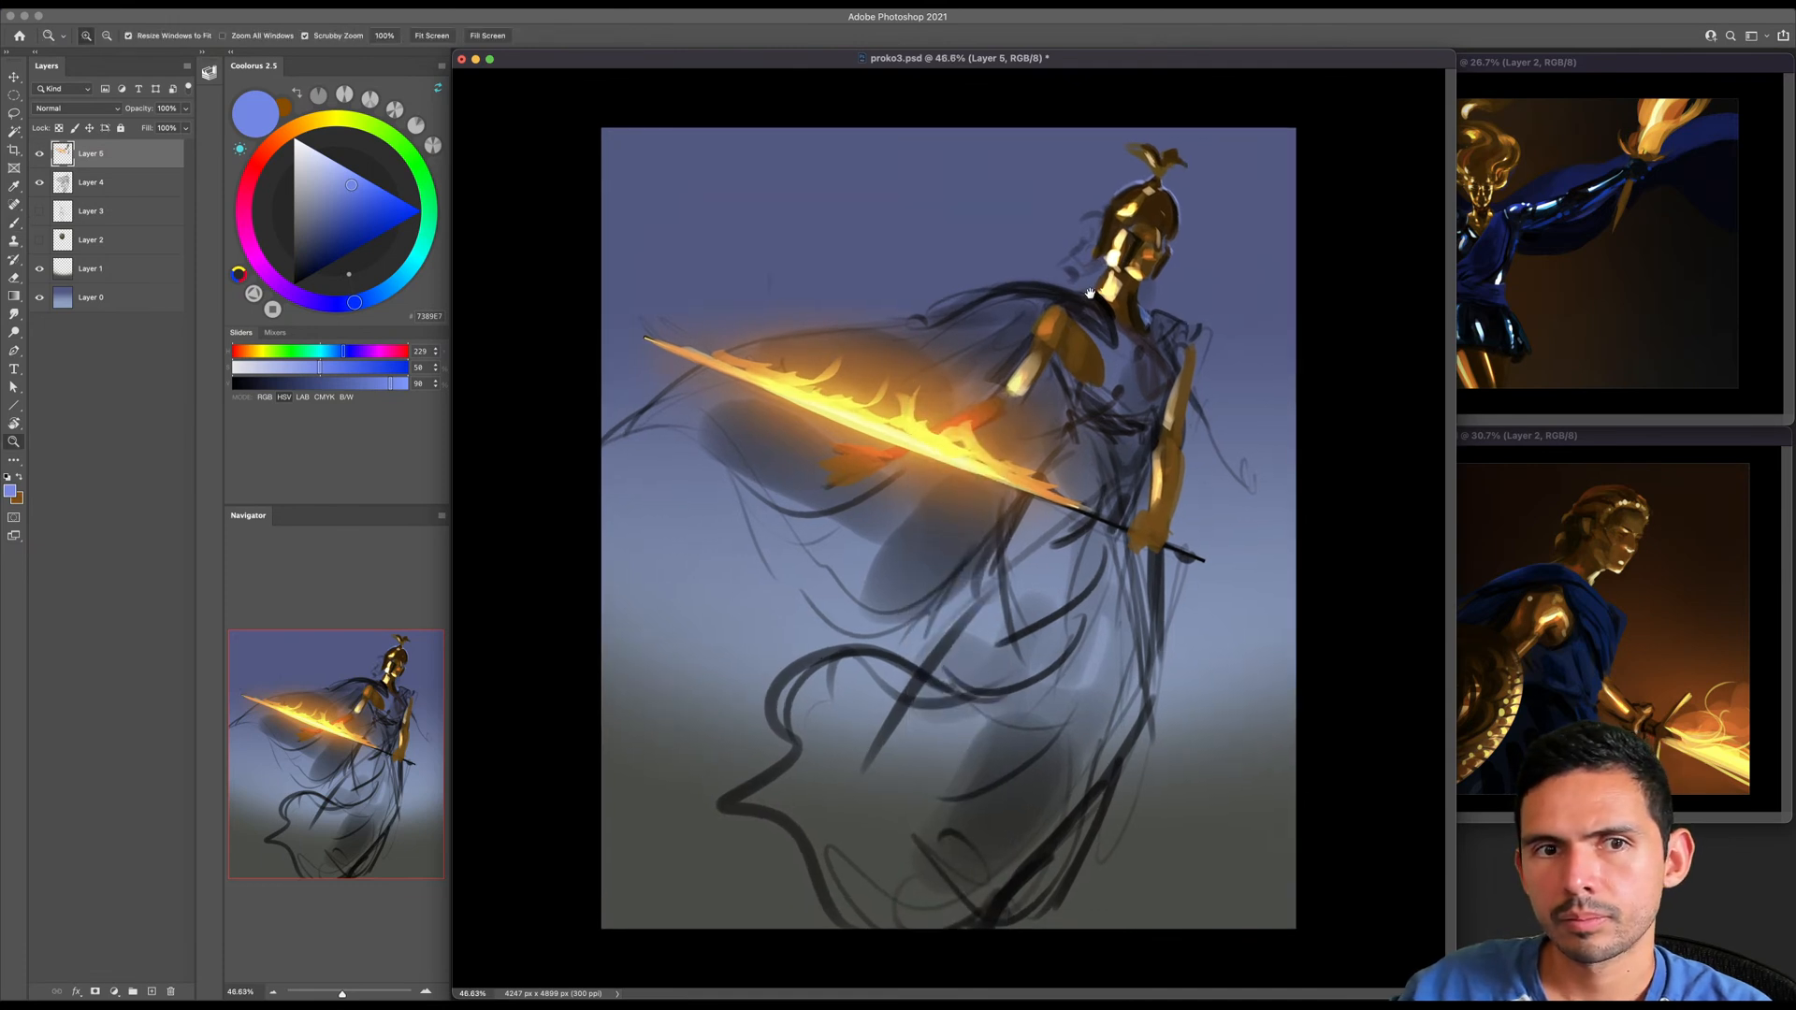
{"action": "key", "text": "["}
{"action": "key", "text": "["}
{"action": "key", "text": "["}
{"action": "key", "text": "["}
{"action": "key", "text": "["}
{"action": "key", "text": "["}
{"action": "key", "text": "["}
{"action": "key", "text": "["}
{"action": "key", "text": "["}
{"action": "key", "text": "["}
{"action": "key", "text": "["}
{"action": "key", "text": "["}
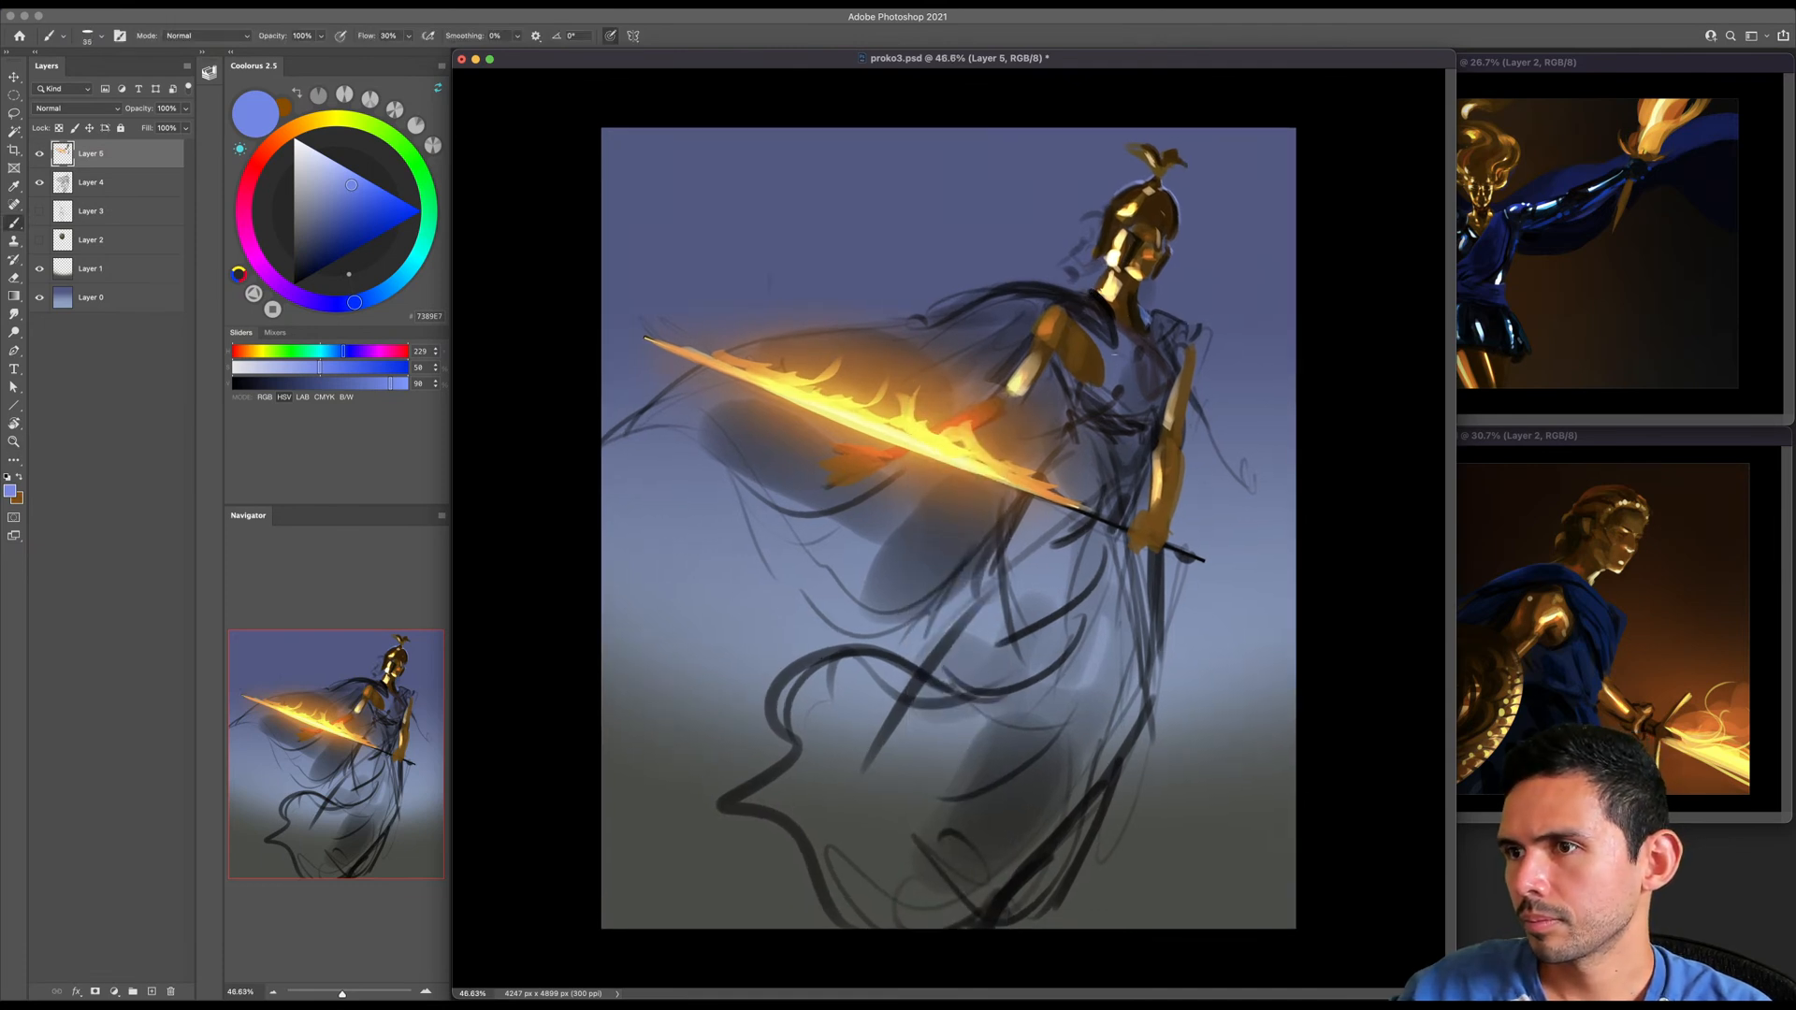
{"action": "left_click_drag", "start_coordinate": [1160, 160], "coordinate": [1263, 244]}
{"action": "left_click_drag", "start_coordinate": [1207, 362], "coordinate": [1084, 369]}
{"action": "left_click_drag", "start_coordinate": [1090, 255], "coordinate": [1085, 252]}
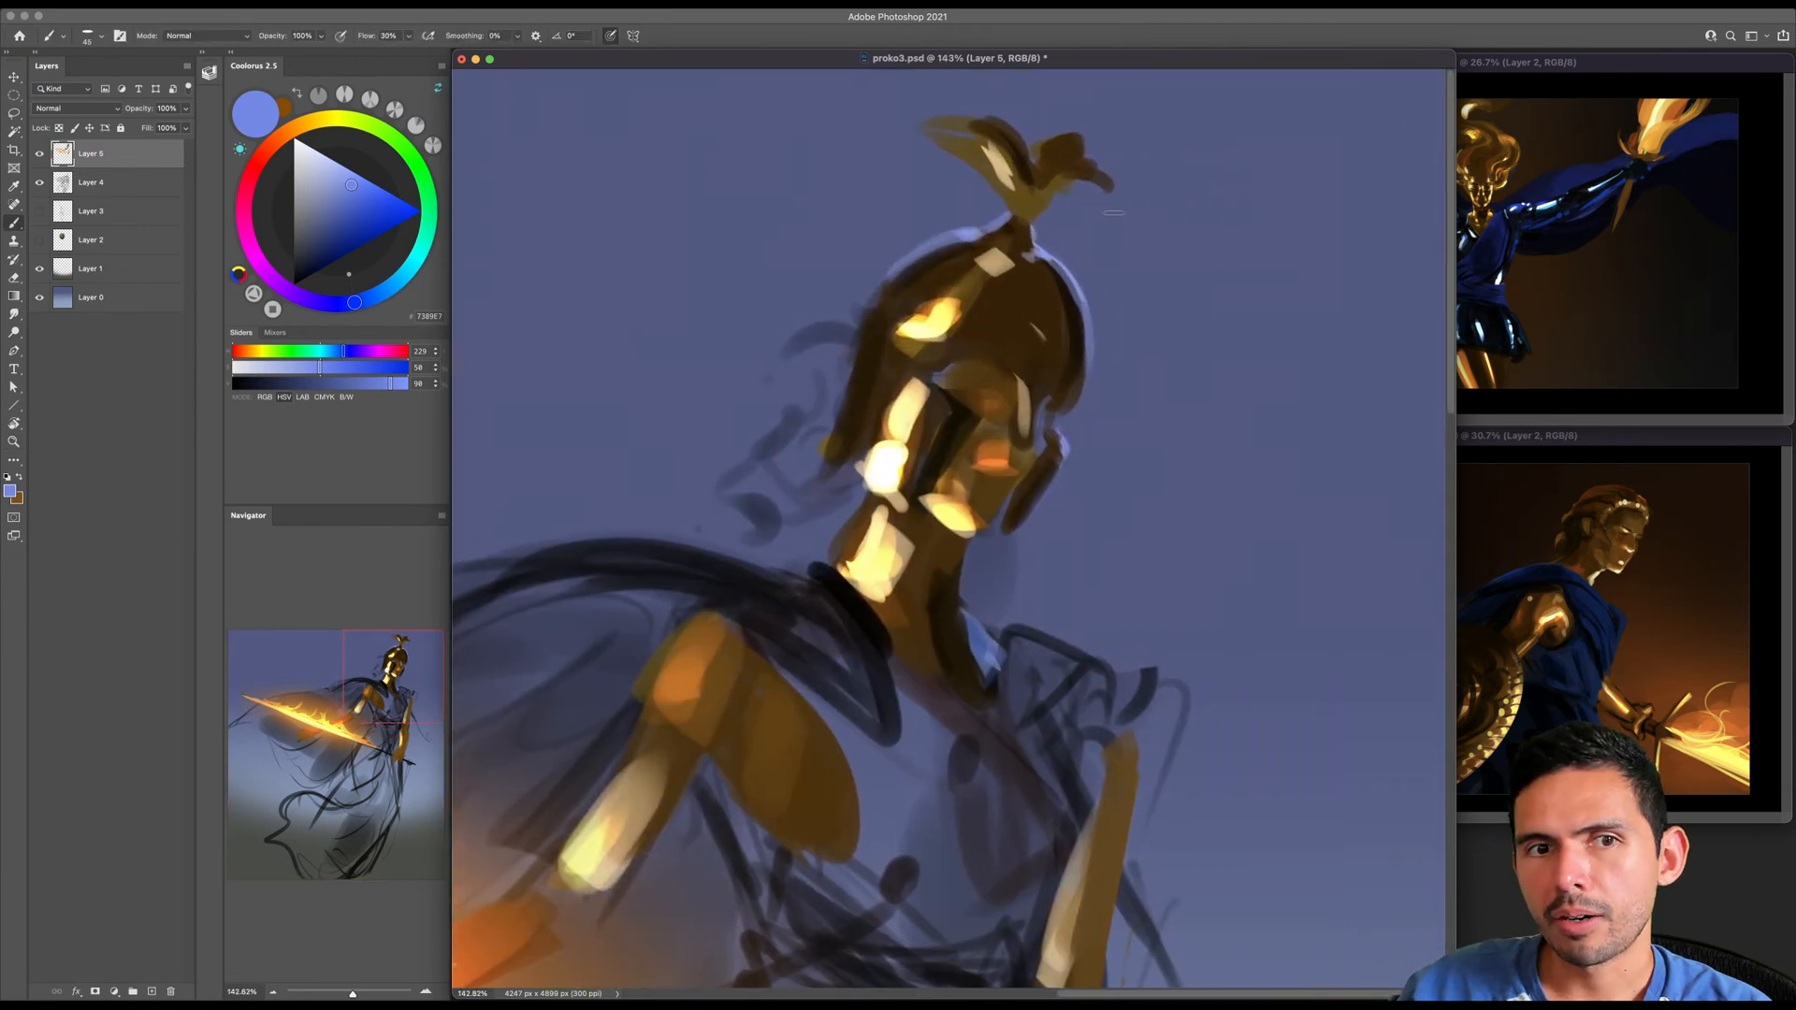
{"action": "mouse_move", "coordinate": [1207, 232]}
{"action": "left_mouse_down"}
{"action": "mouse_move", "coordinate": [1142, 232]}
{"action": "mouse_move", "coordinate": [1164, 210]}
{"action": "mouse_move", "coordinate": [1150, 267]}
{"action": "left_mouse_up"}
{"action": "key", "text": "ctrl+z"}
{"action": "key", "text": "z"}
{"action": "left_click_drag", "start_coordinate": [1169, 351], "coordinate": [1129, 341]}
{"action": "key", "text": "b"}
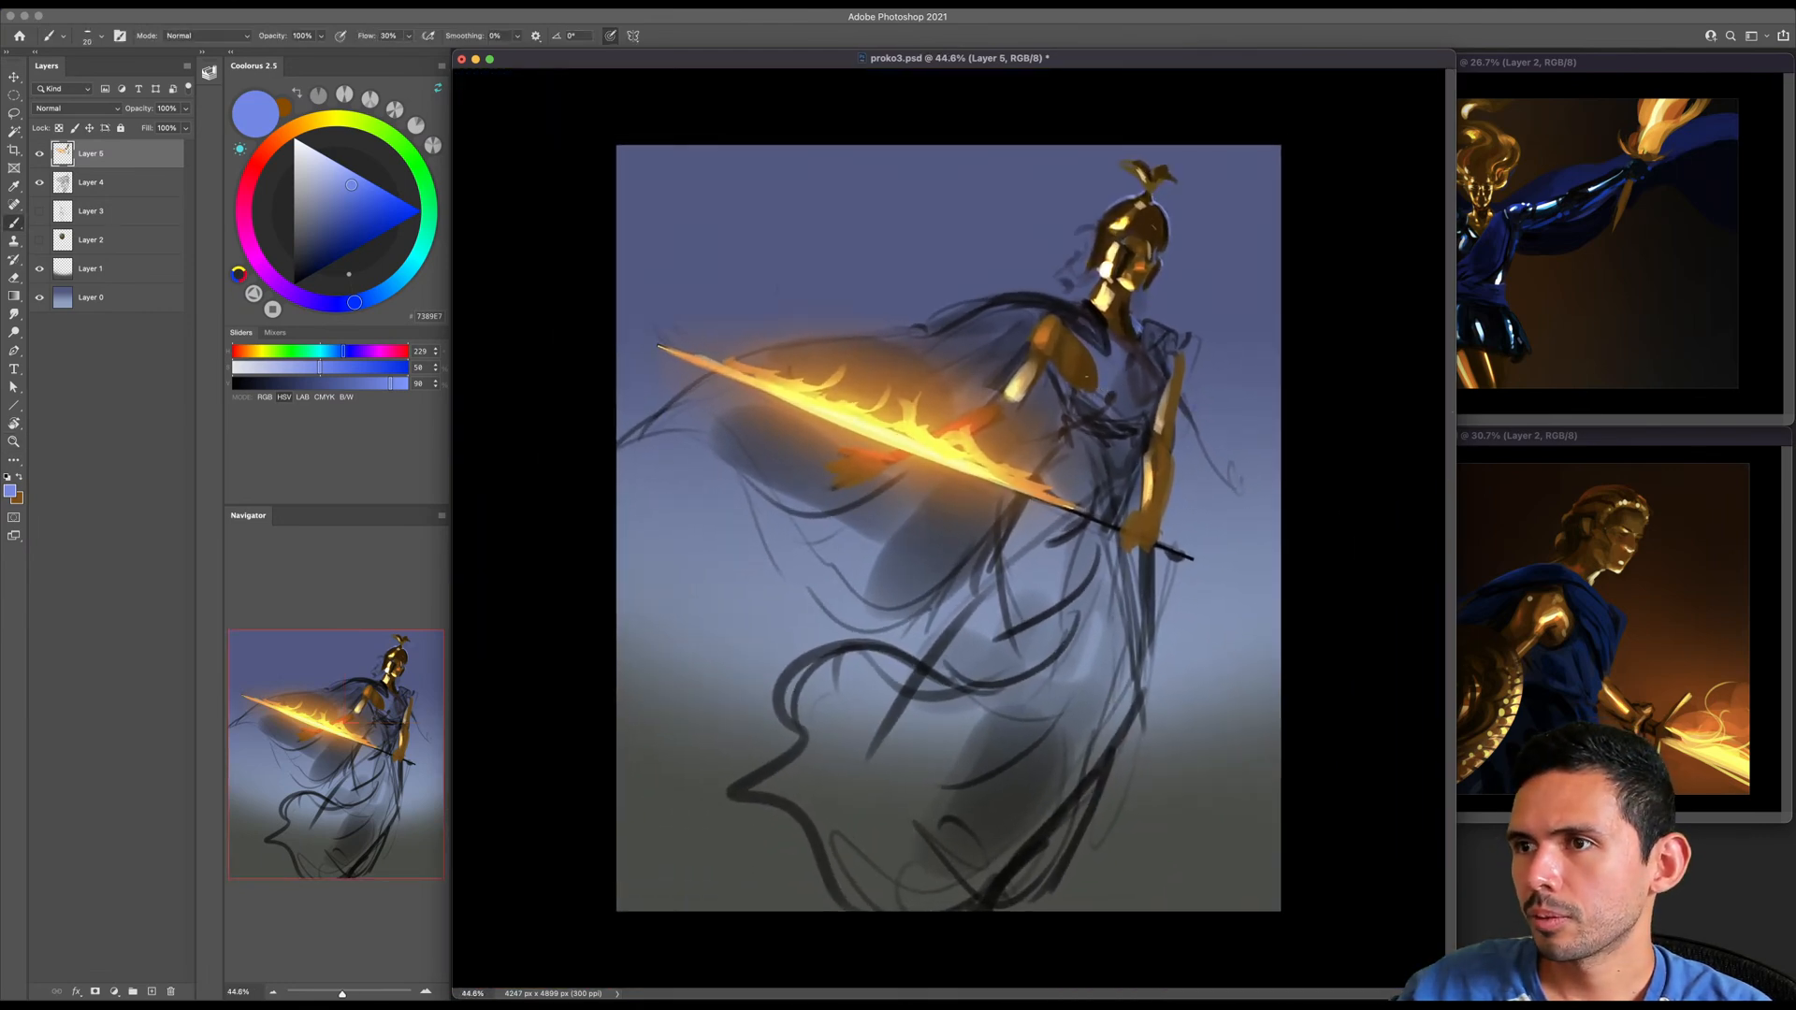
- Sample orange from the burning blade and darken it to a deep brown (HSV 35, 99, 33) for the brush
{"action": "left_click", "coordinate": [1021, 482], "text": "alt"}
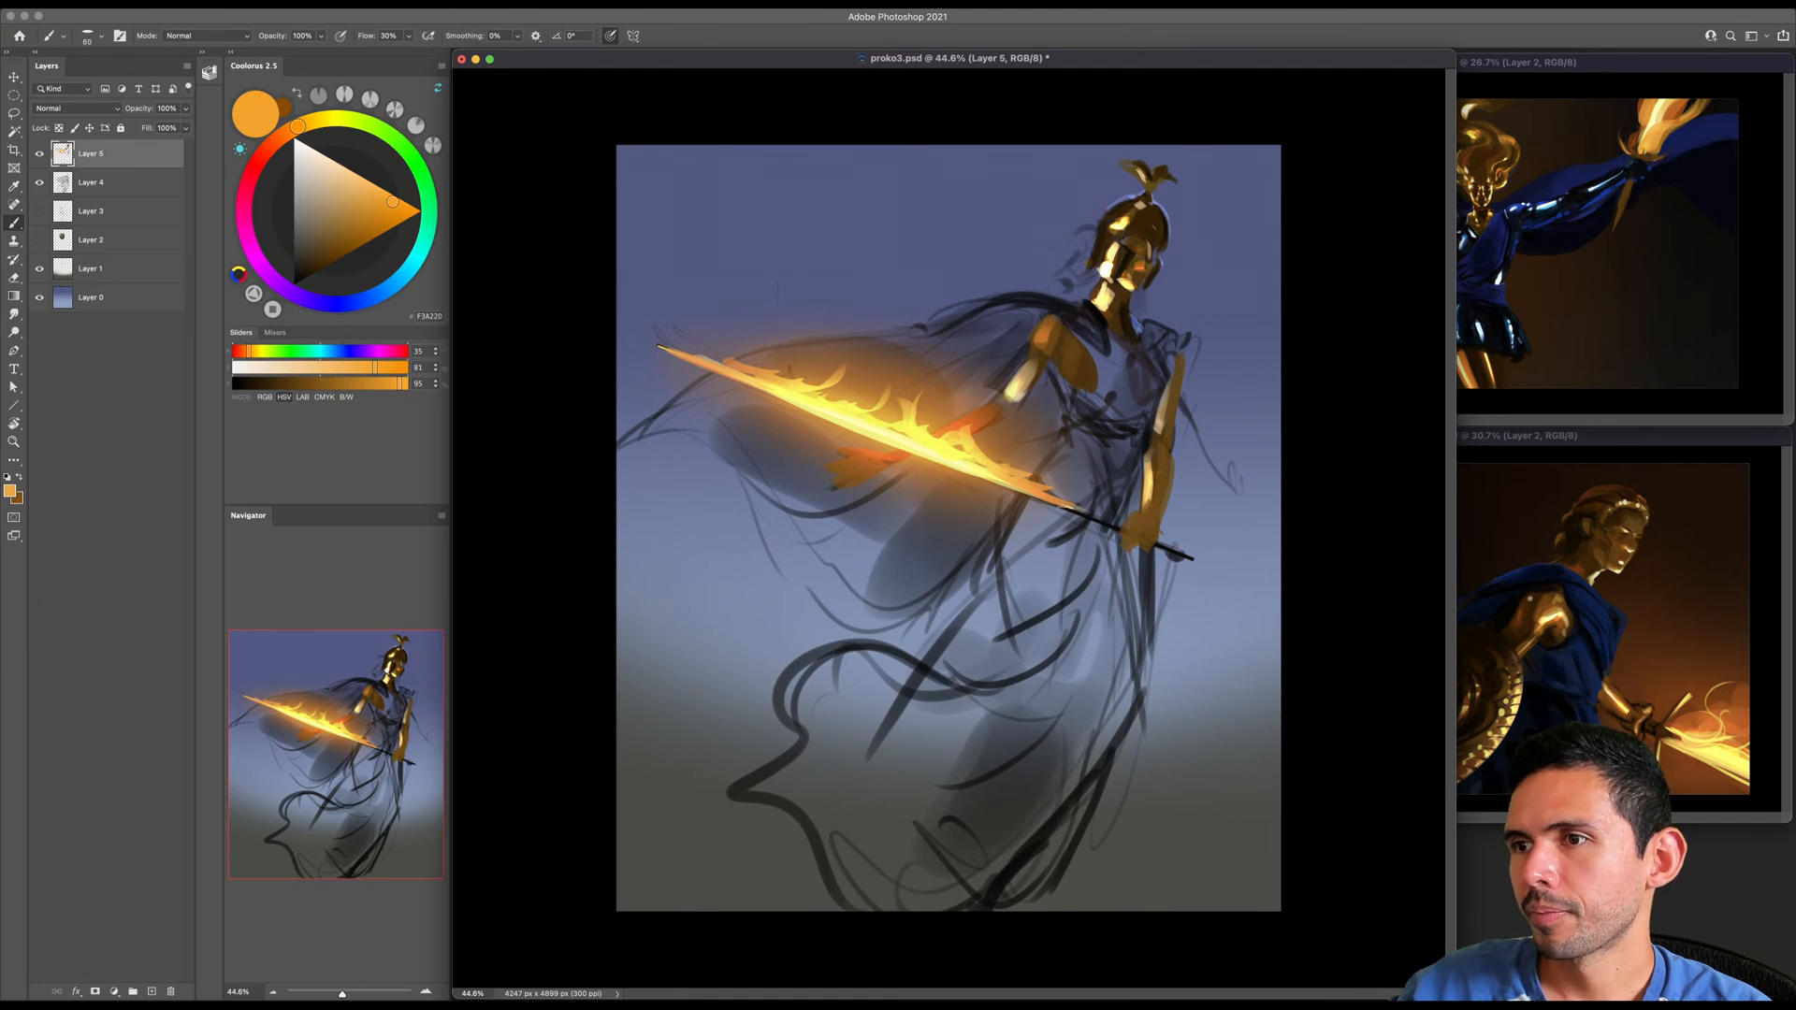
{"action": "key", "text": "bracketright"}
{"action": "key", "text": "bracketright"}
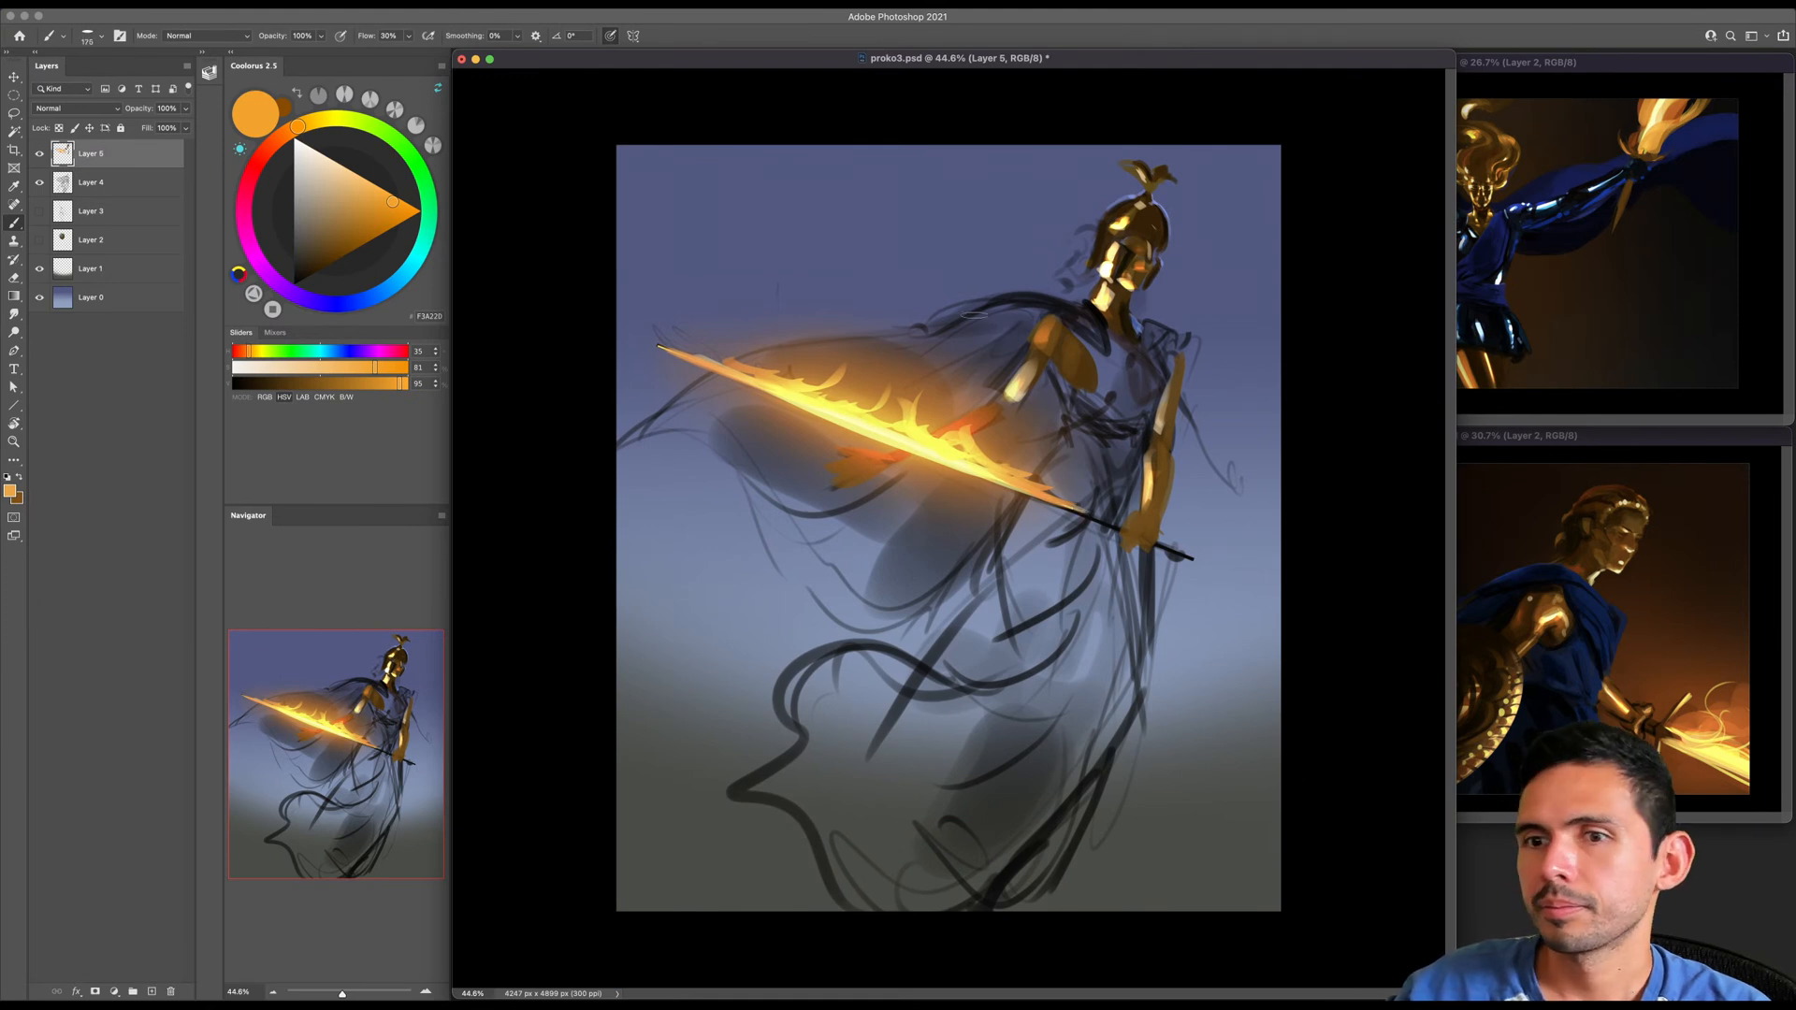
{"action": "left_click", "coordinate": [332, 256]}
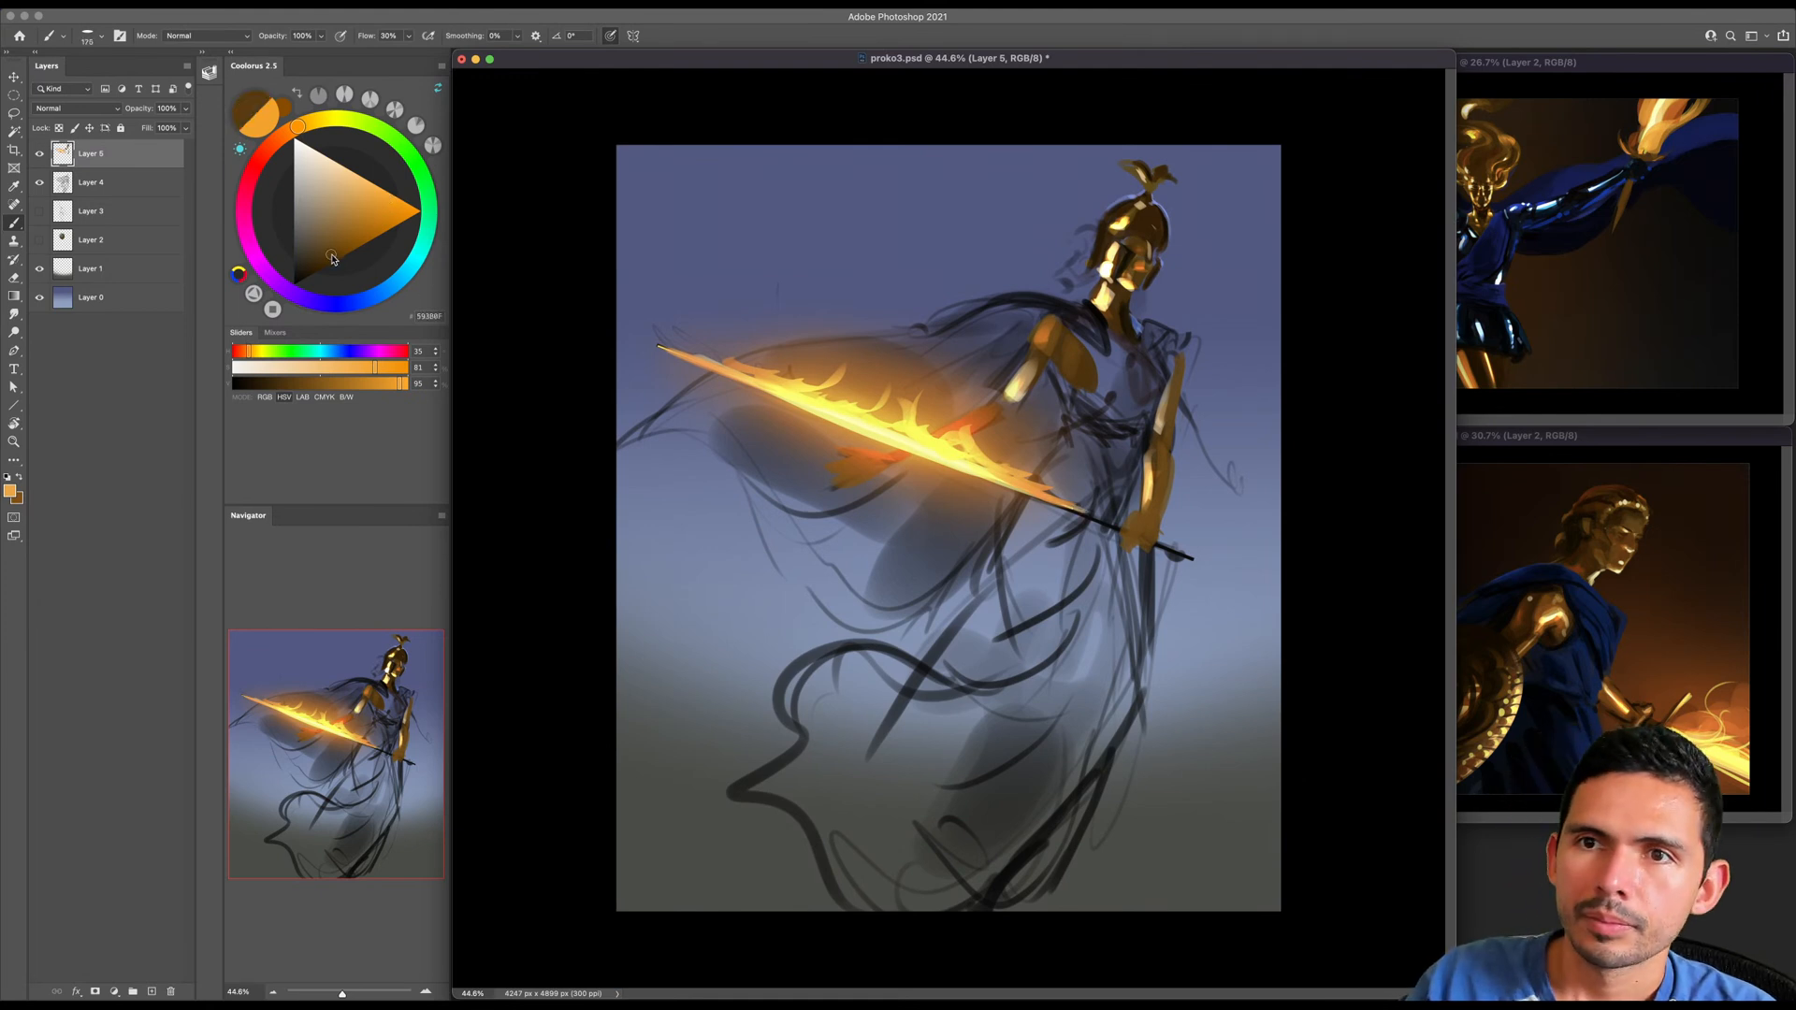
{"action": "left_click", "coordinate": [335, 259]}
{"action": "key", "text": "bracketleft"}
{"action": "key", "text": "bracketleft"}
{"action": "key", "text": "bracketleft"}
{"action": "key", "text": "bracketleft"}
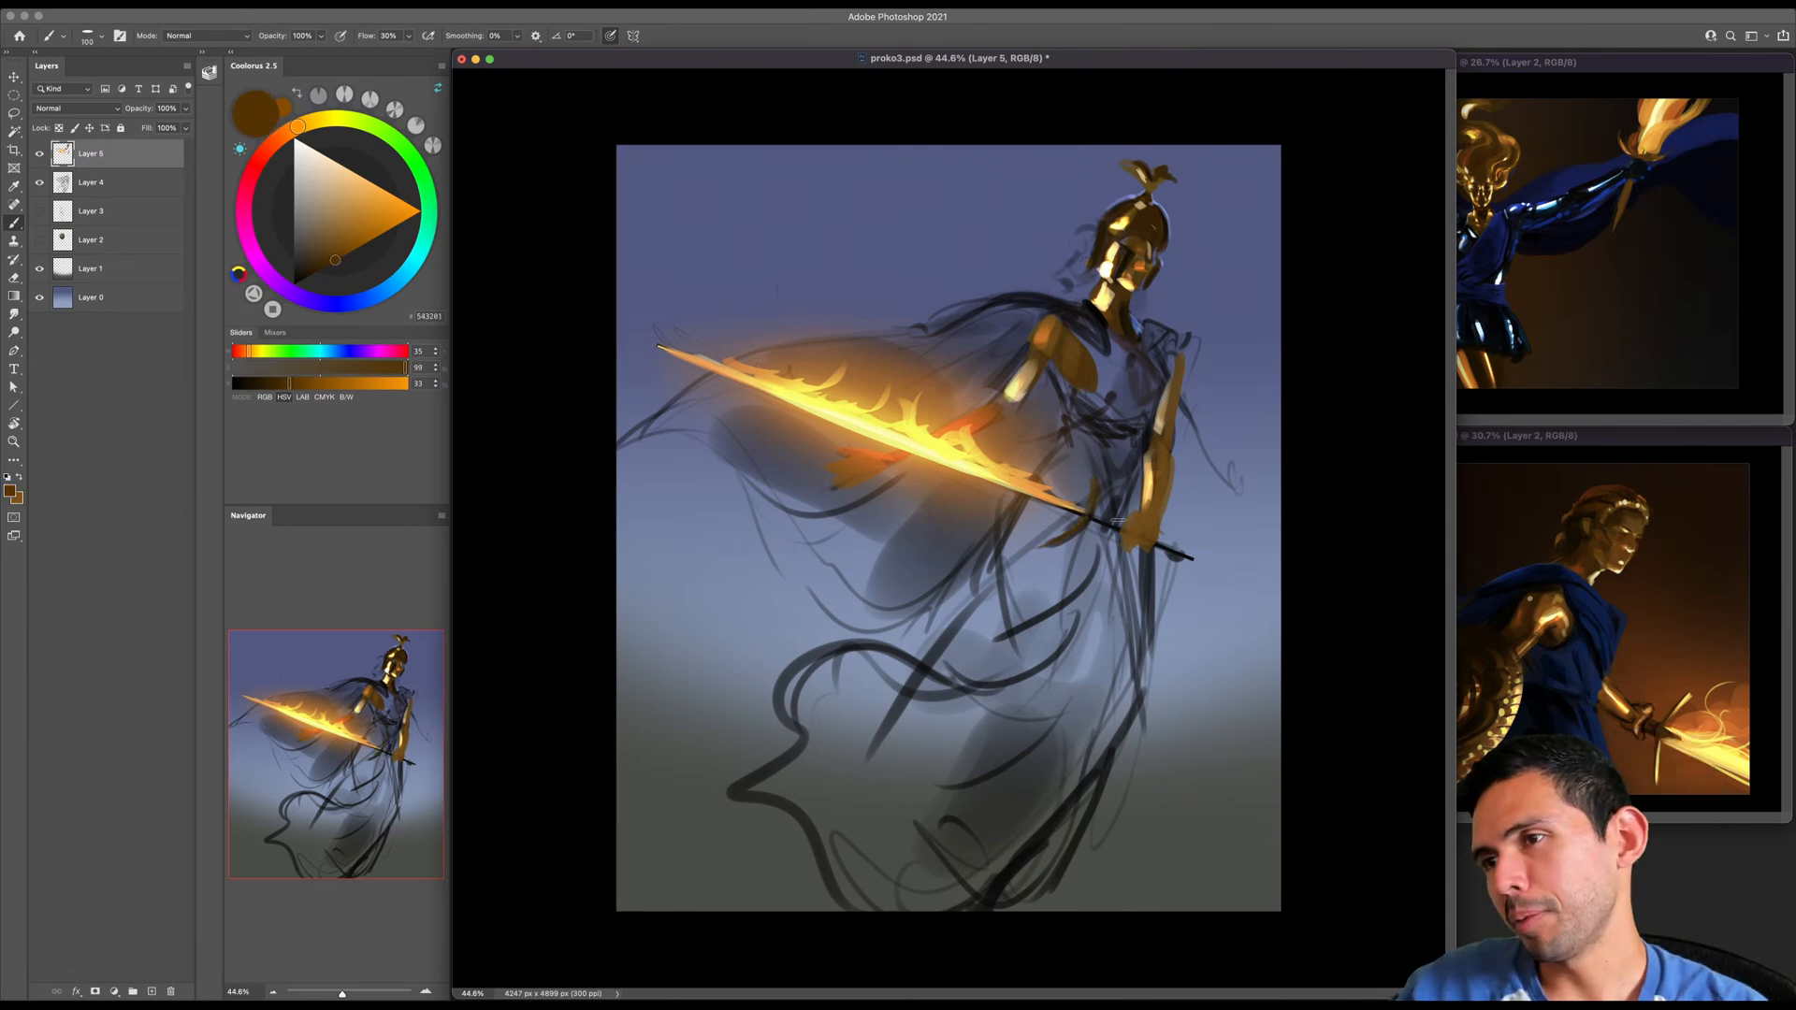
- Paint brown and golden-brown strokes at the hip and forearm beside the sword's hilt
{"action": "left_click", "coordinate": [1150, 488], "text": "alt"}
{"action": "left_click_drag", "start_coordinate": [1158, 479], "coordinate": [1141, 524]}
{"action": "left_click", "coordinate": [1166, 465], "text": "alt"}
{"action": "key", "text": "bracketleft"}
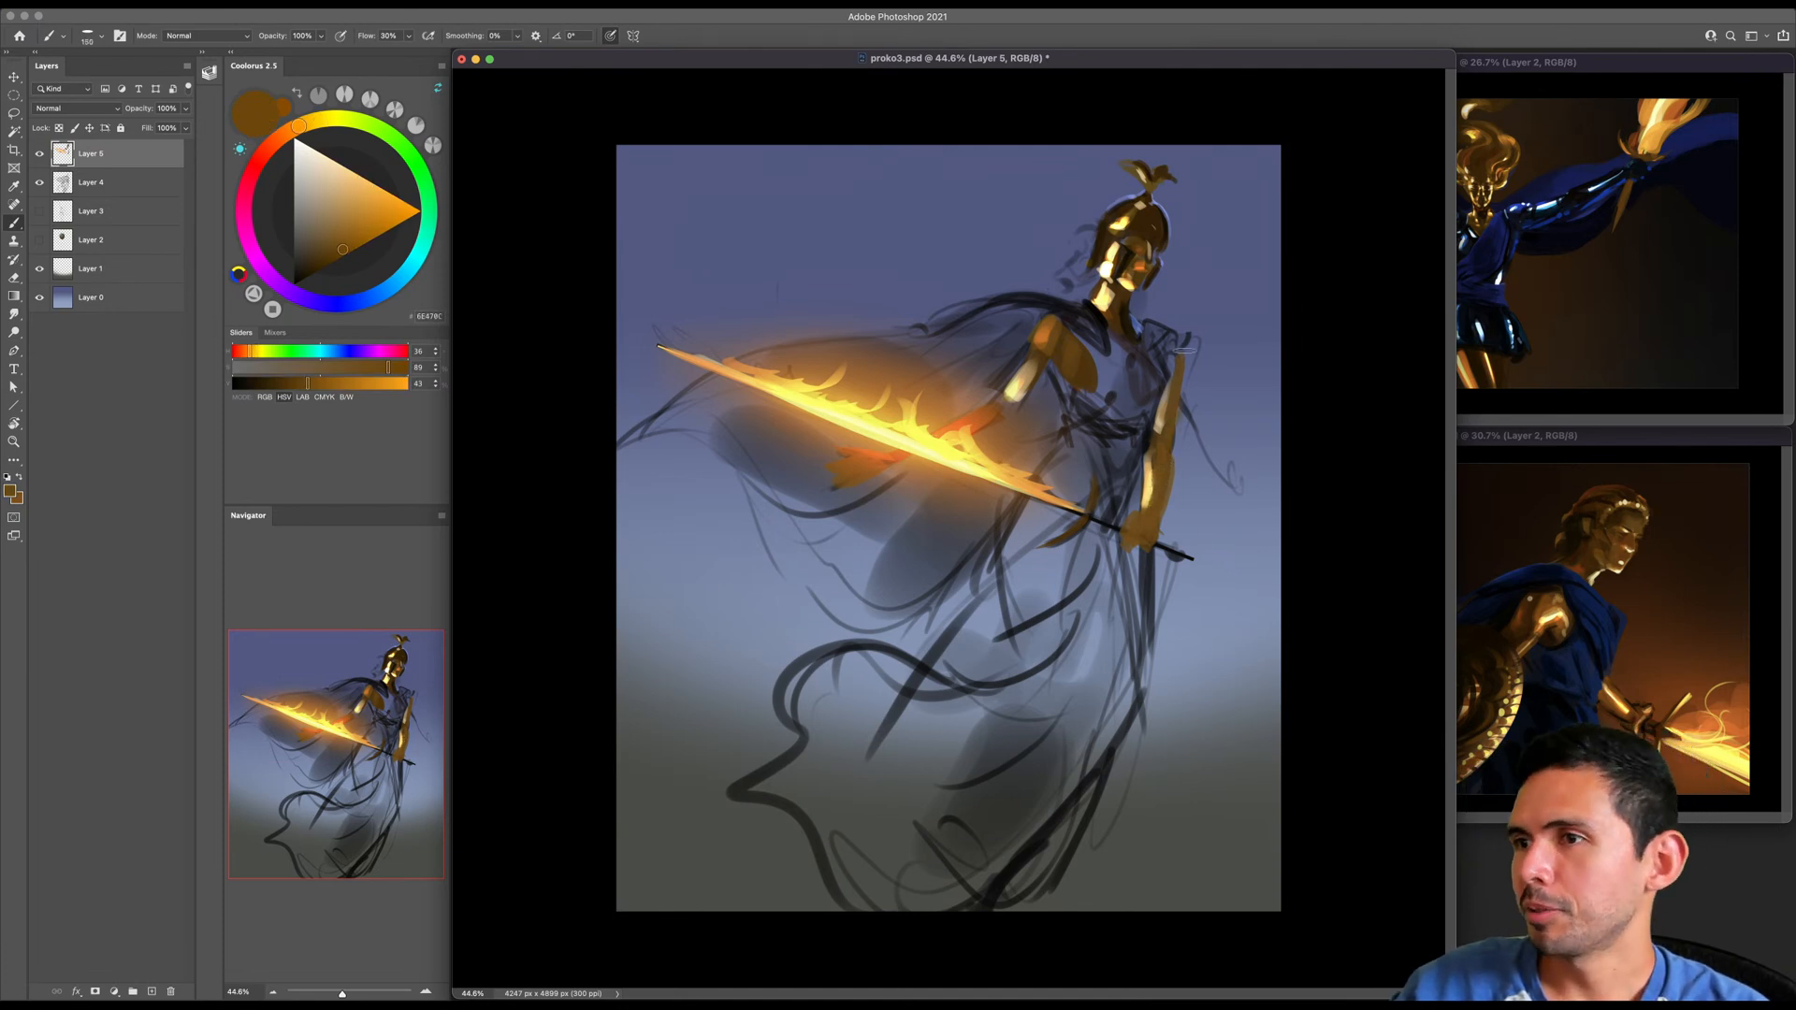
{"action": "key", "text": "e"}
{"action": "key", "text": "b"}
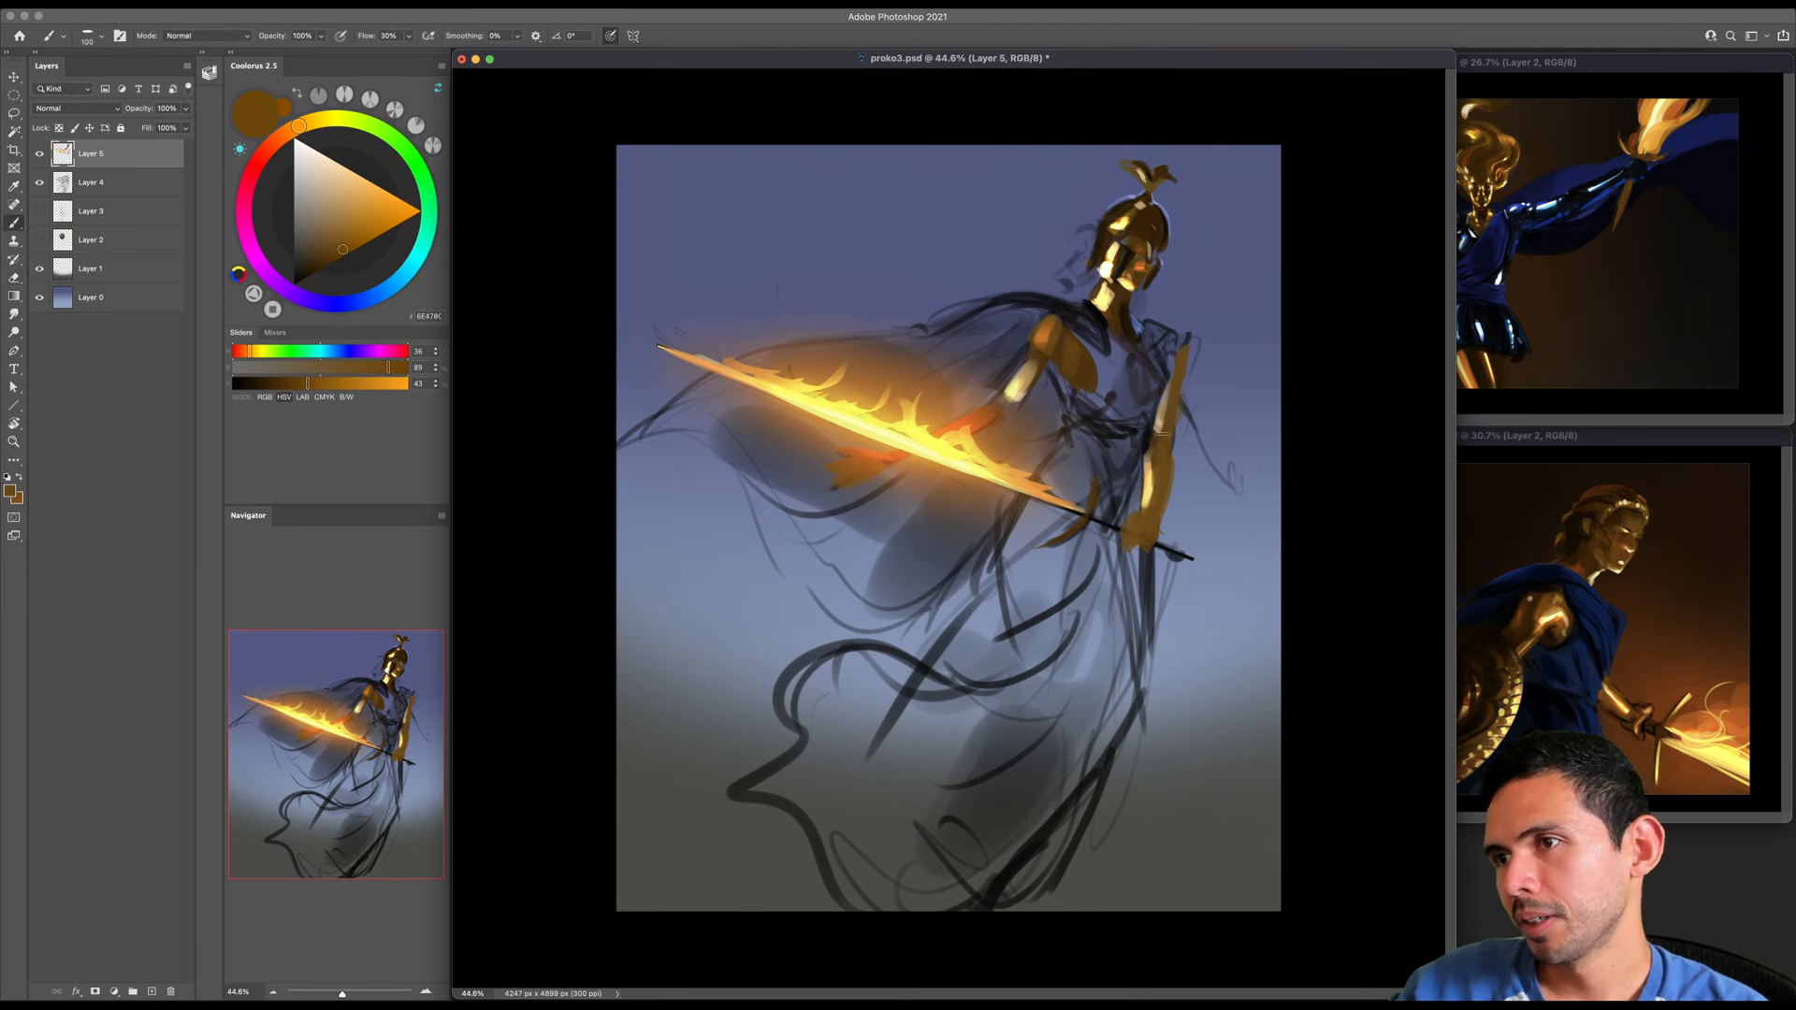
- Pick a very dark brown (HSV 36, 100, 21) and reduce the brush to 100 px
{"action": "key", "text": "bracketright"}
{"action": "key", "text": "bracketright"}
{"action": "key", "text": "bracketright"}
{"action": "key", "text": "bracketleft"}
{"action": "key", "text": "bracketleft"}
{"action": "key", "text": "bracketleft"}
{"action": "key", "text": "bracketleft"}
{"action": "left_click", "coordinate": [1025, 362], "text": "alt"}
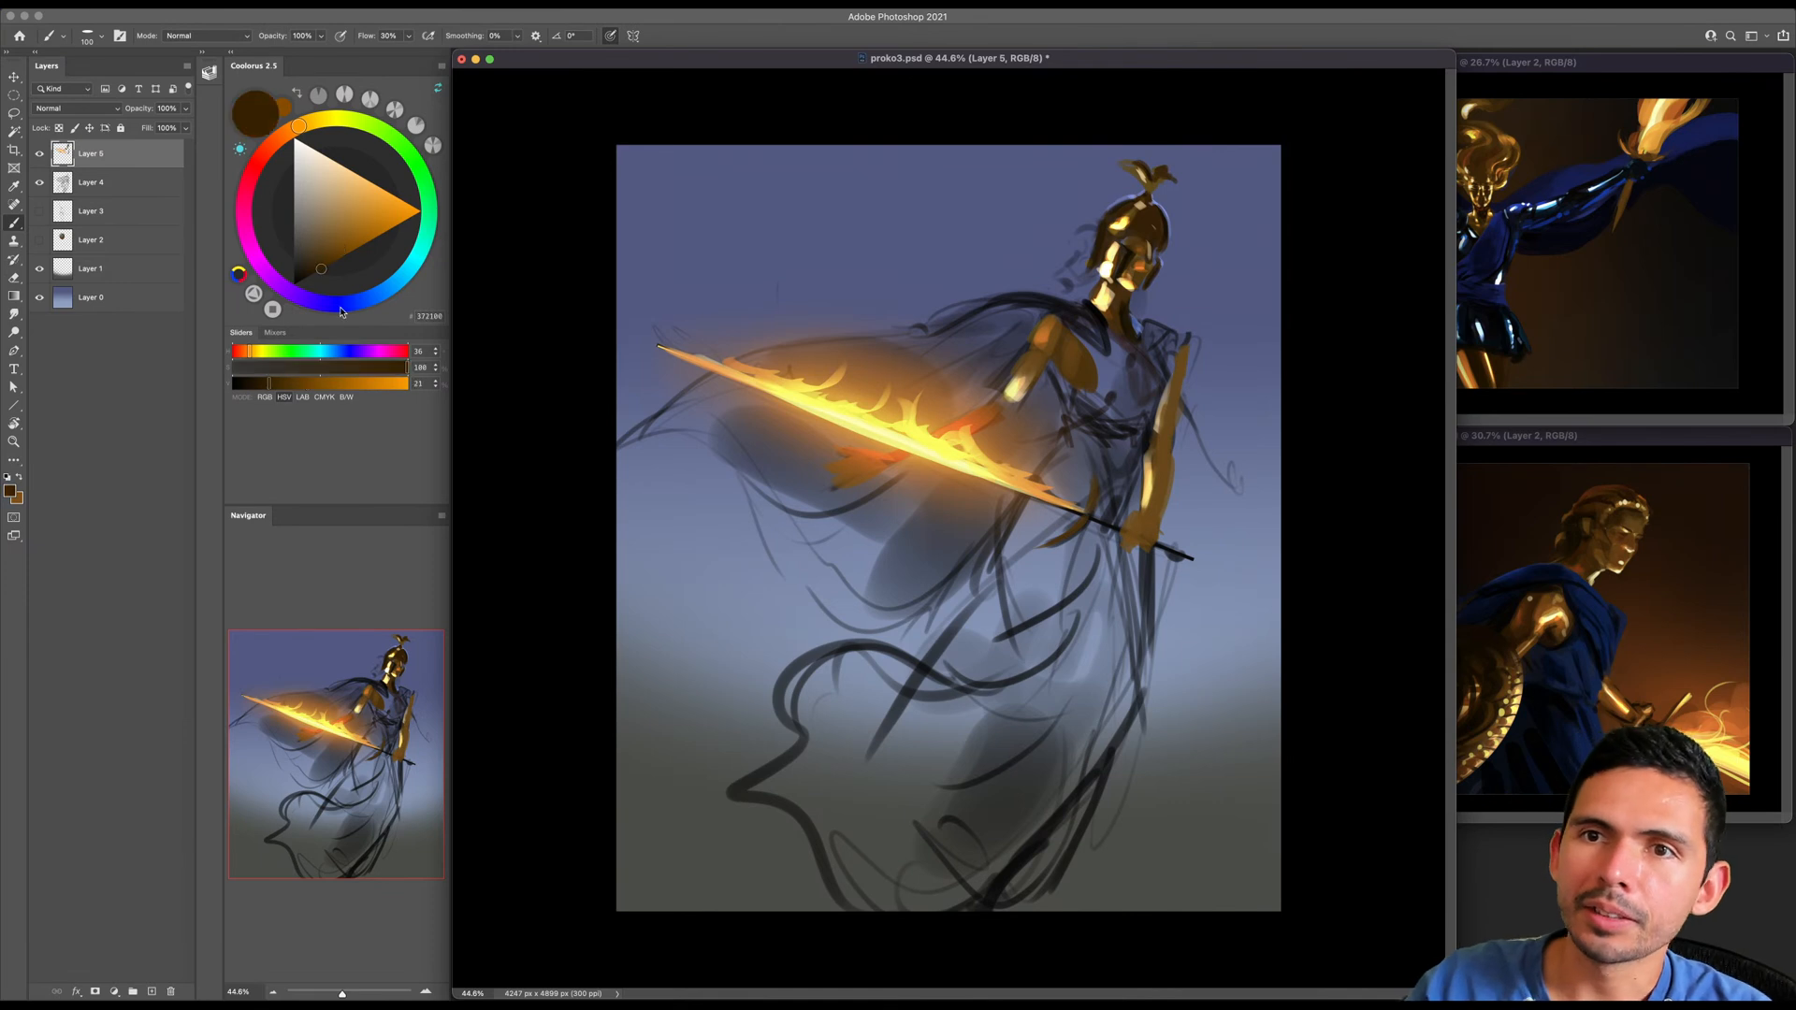
{"action": "key", "text": "bracketleft"}
{"action": "key", "text": "bracketleft"}
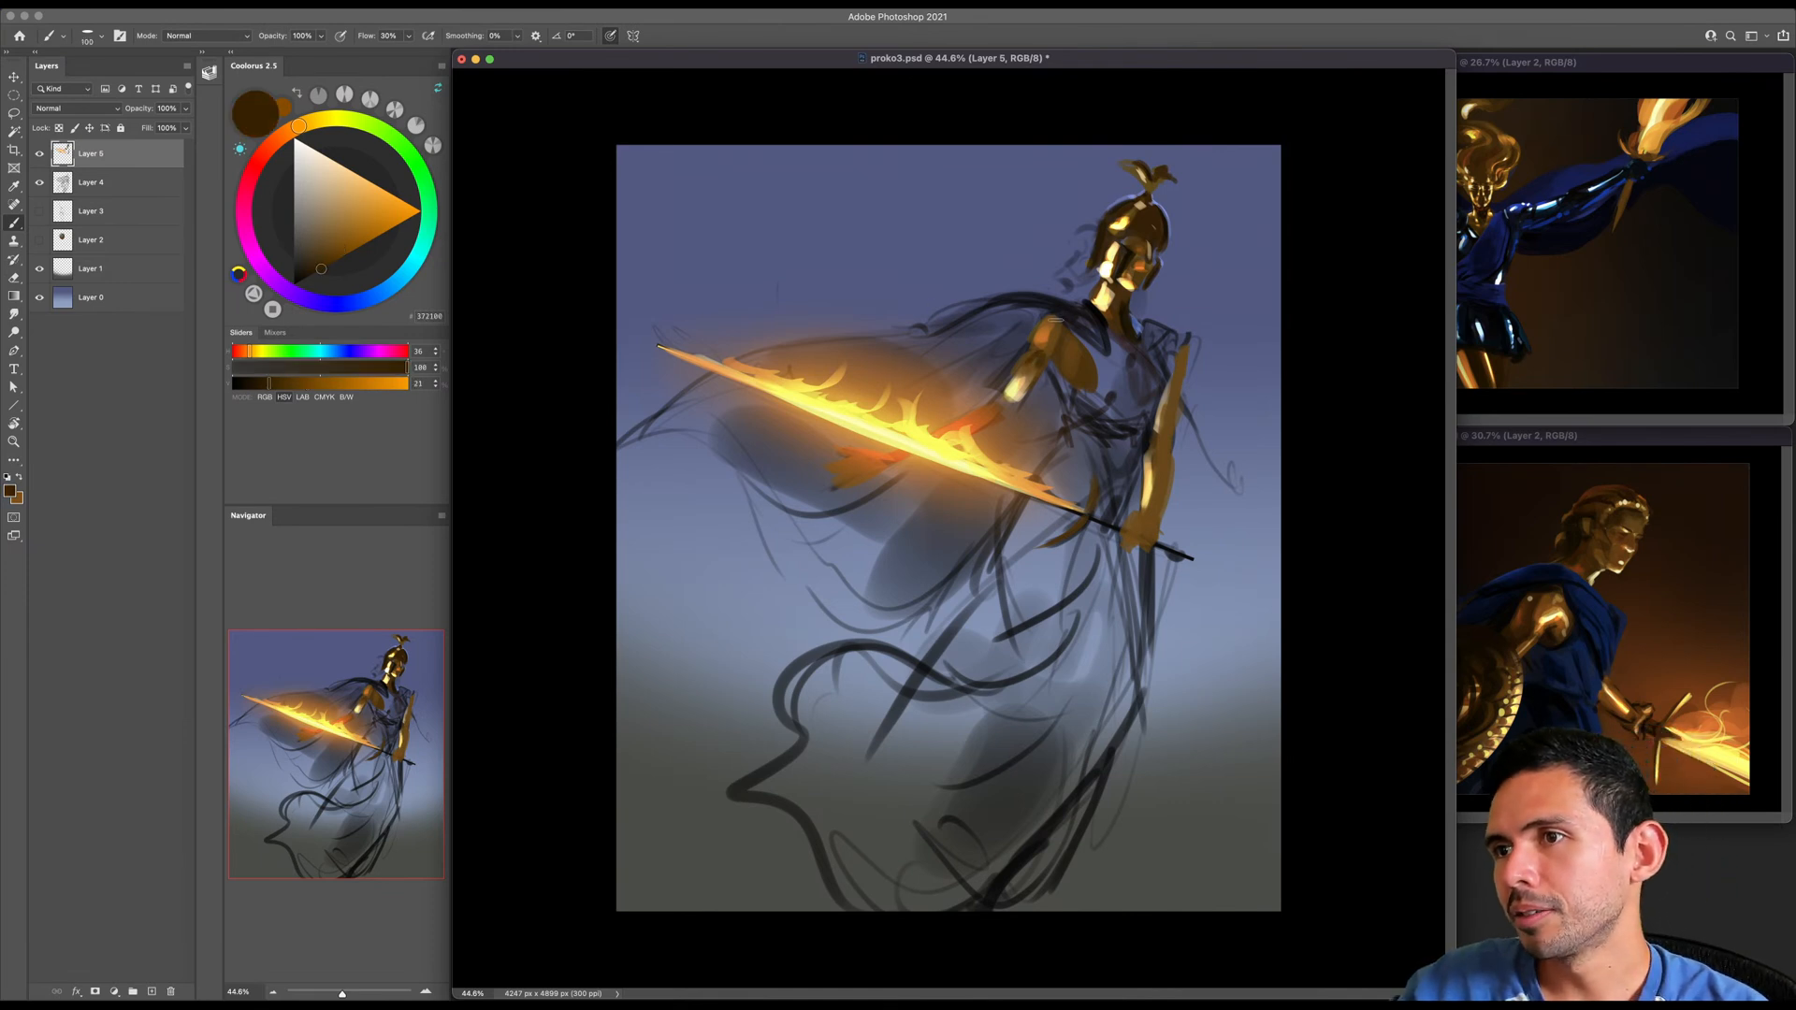
- Shade the golden shoulder, upper arm and the hand beneath the blade with dark brown, enlarging the brush as needed
{"action": "key", "text": "bracketright"}
{"action": "key", "text": "bracketright"}
{"action": "key", "text": "bracketright"}
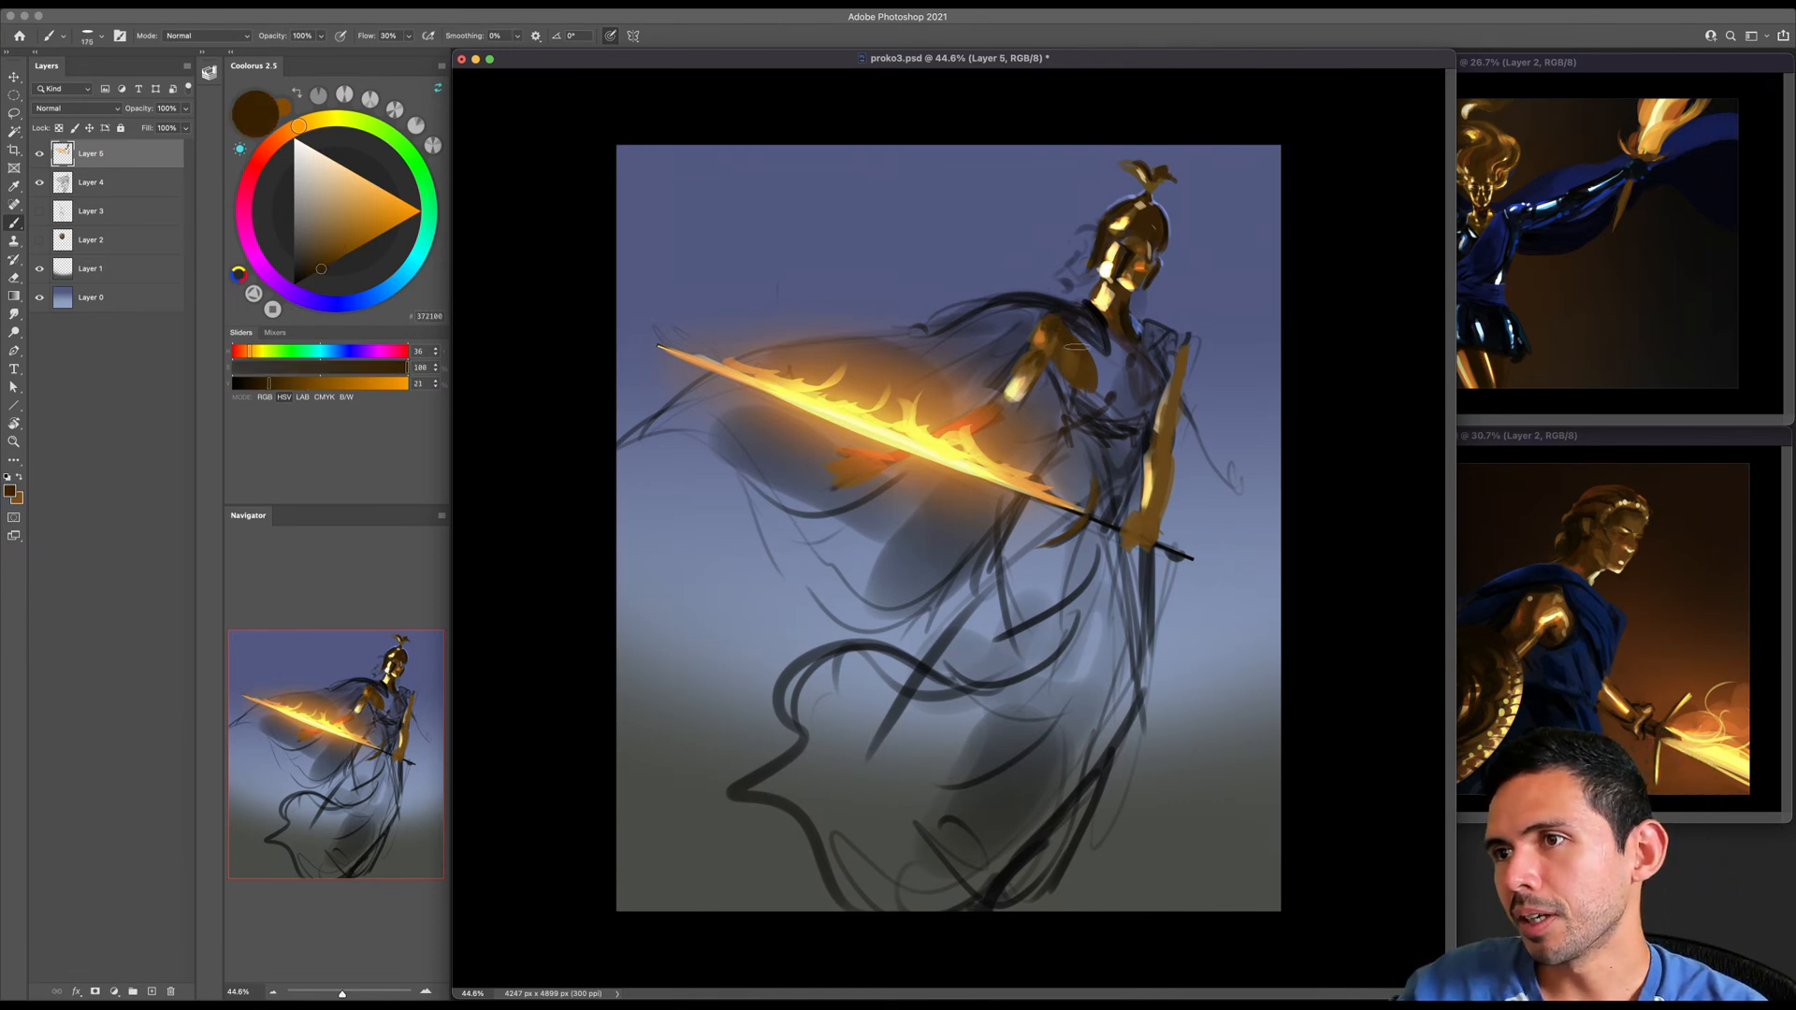
{"action": "key", "text": "bracketright"}
- Choose a saturated blue and block in the warrior's chest between the golden arms
{"action": "key", "text": "bracketright"}
{"action": "key", "text": "bracketright"}
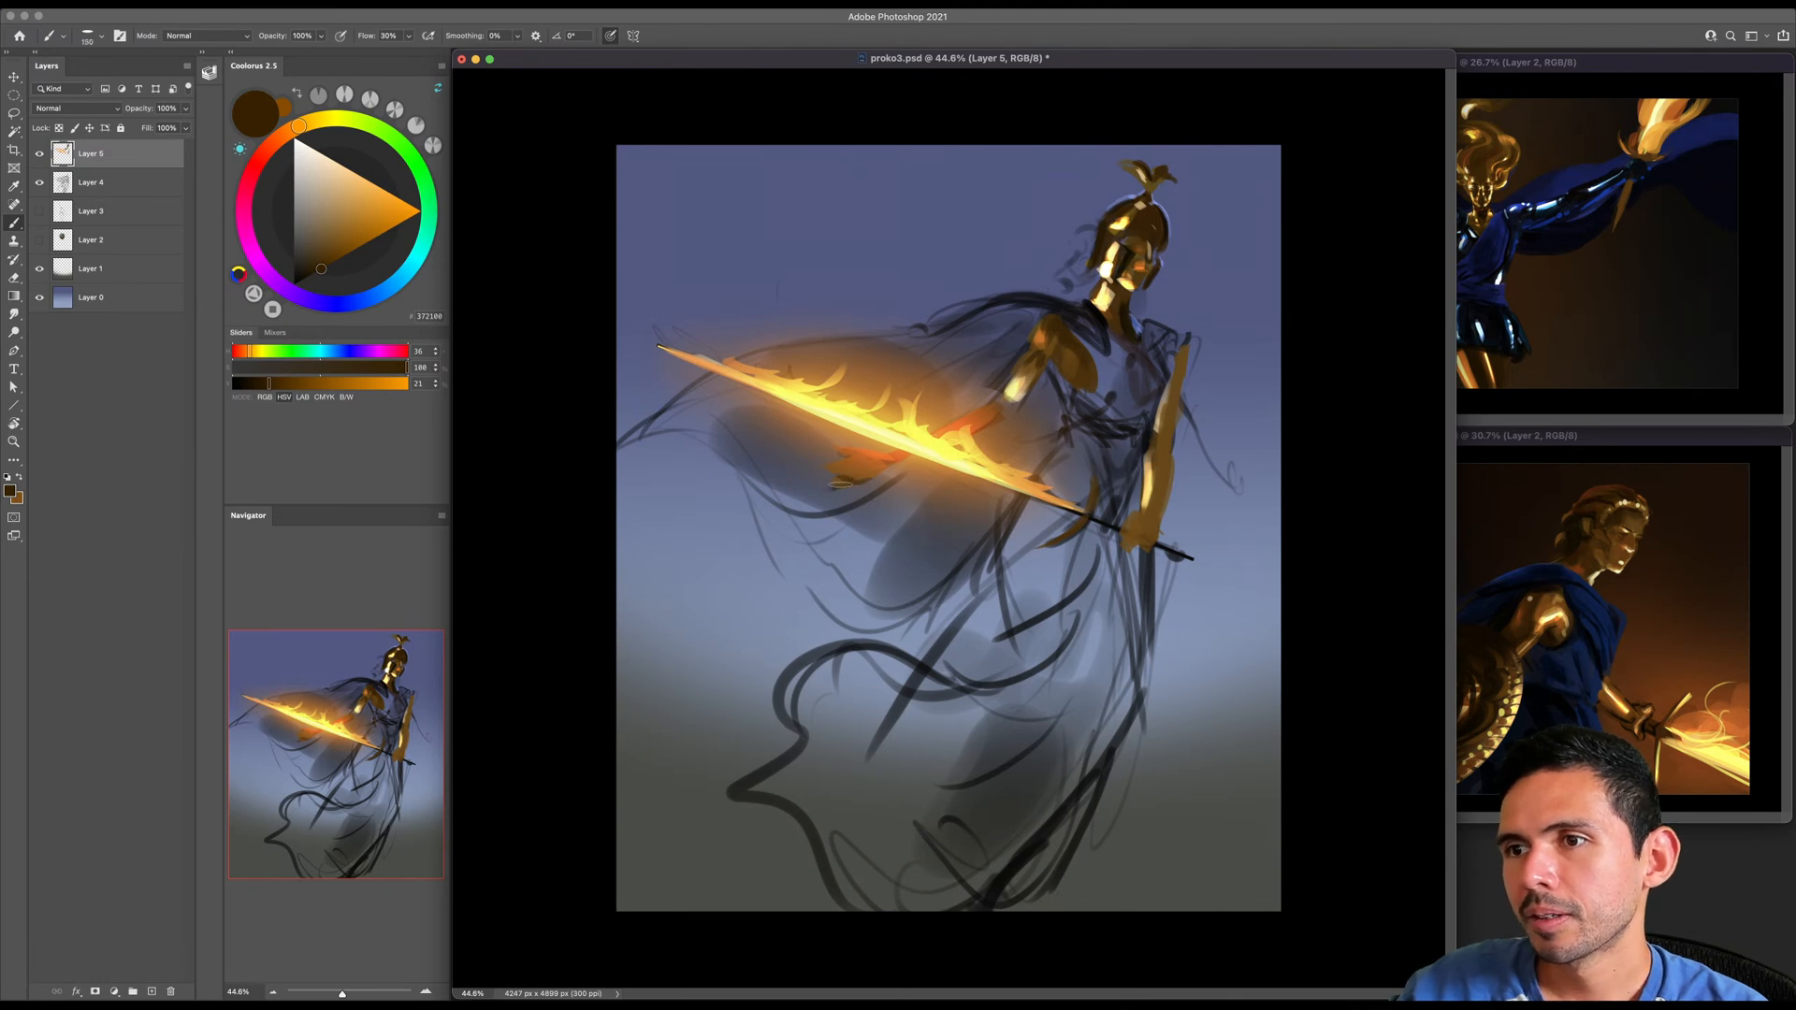
{"action": "key", "text": "bracketright"}
{"action": "left_click_drag", "start_coordinate": [280, 138], "coordinate": [341, 275]}
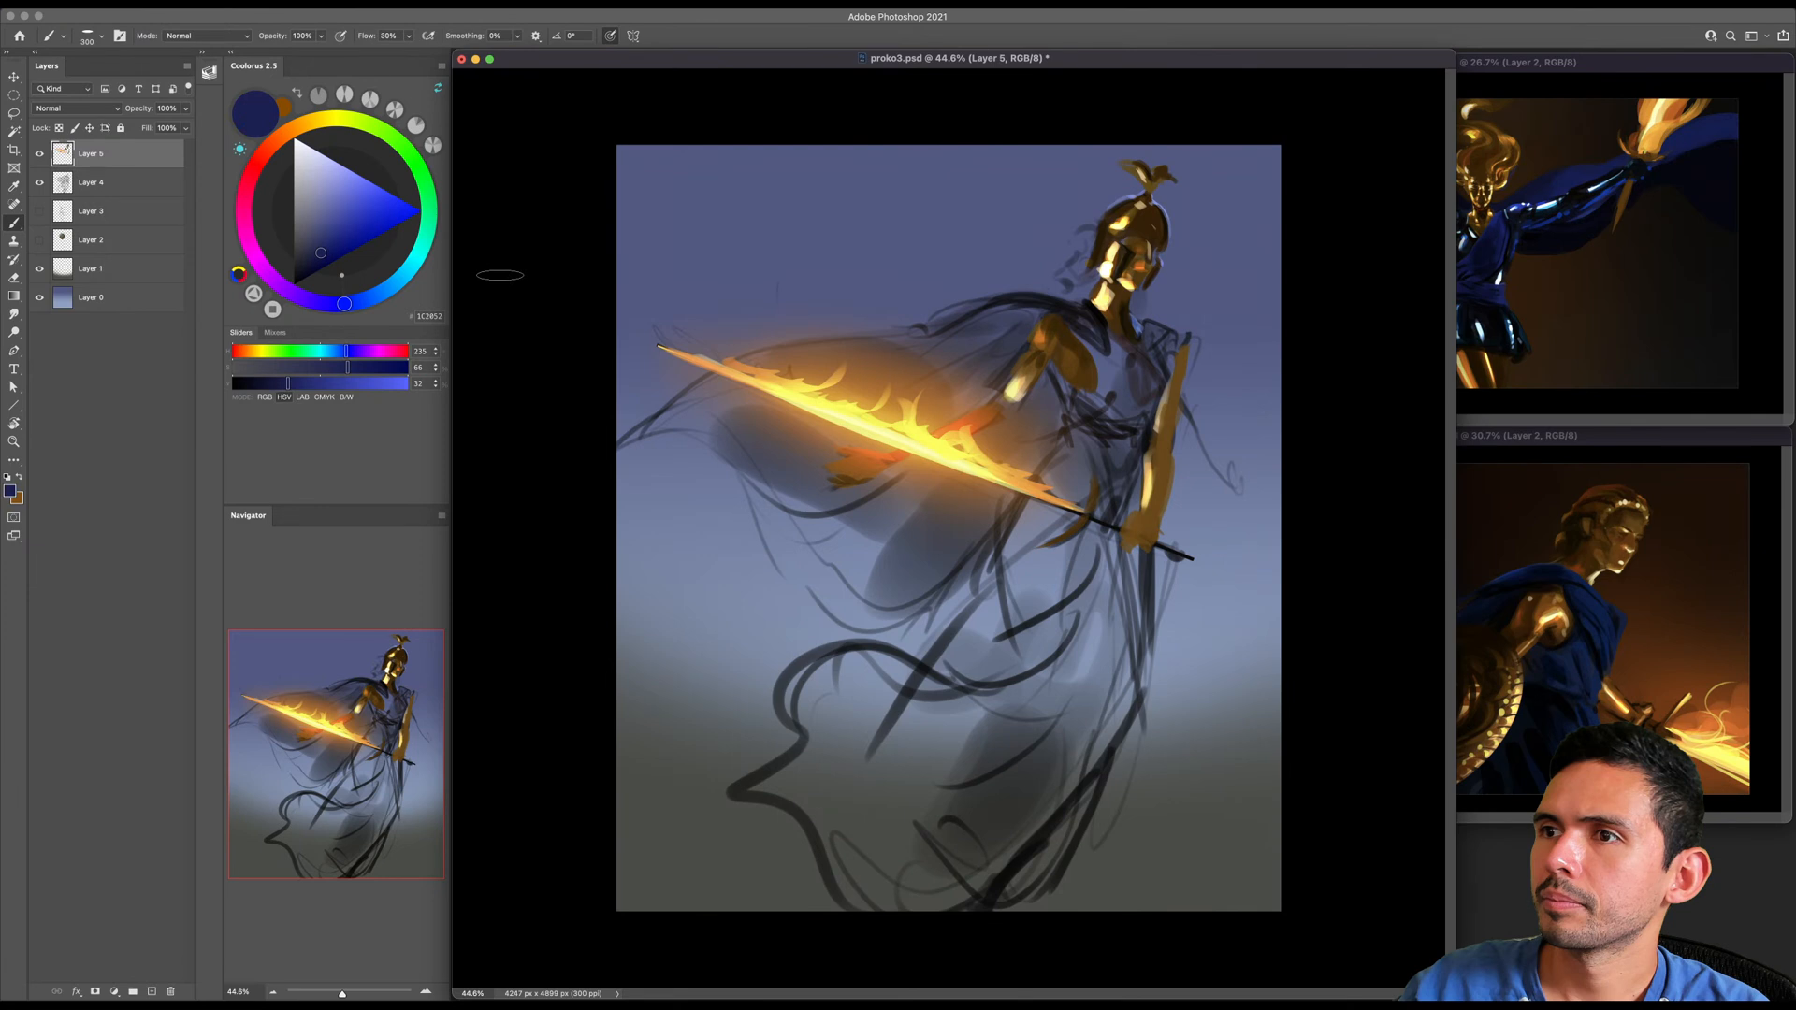
{"action": "left_click", "coordinate": [353, 224]}
{"action": "left_click_drag", "start_coordinate": [347, 303], "coordinate": [332, 243]}
{"action": "key", "text": "bracketleft"}
{"action": "key", "text": "bracketleft"}
{"action": "key", "text": "bracketleft"}
{"action": "mouse_move", "coordinate": [1049, 316]}
{"action": "left_mouse_down"}
{"action": "mouse_move", "coordinate": [1111, 367]}
{"action": "mouse_move", "coordinate": [1125, 340]}
{"action": "mouse_move", "coordinate": [1132, 354]}
{"action": "left_mouse_up"}
- Darken the brush colour to a navy blue (HSV 224, 65, 27) and reduce the brush to 150 px
{"action": "key", "text": "bracketright"}
{"action": "key", "text": "bracketright"}
{"action": "key", "text": "bracketright"}
{"action": "key", "text": "bracketright"}
{"action": "key", "text": "bracketleft"}
{"action": "key", "text": "bracketleft"}
{"action": "key", "text": "bracketleft"}
{"action": "left_click", "coordinate": [323, 256]}
{"action": "left_click_drag", "start_coordinate": [324, 258], "coordinate": [316, 257]}
{"action": "key", "text": "bracketleft"}
{"action": "key", "text": "bracketleft"}
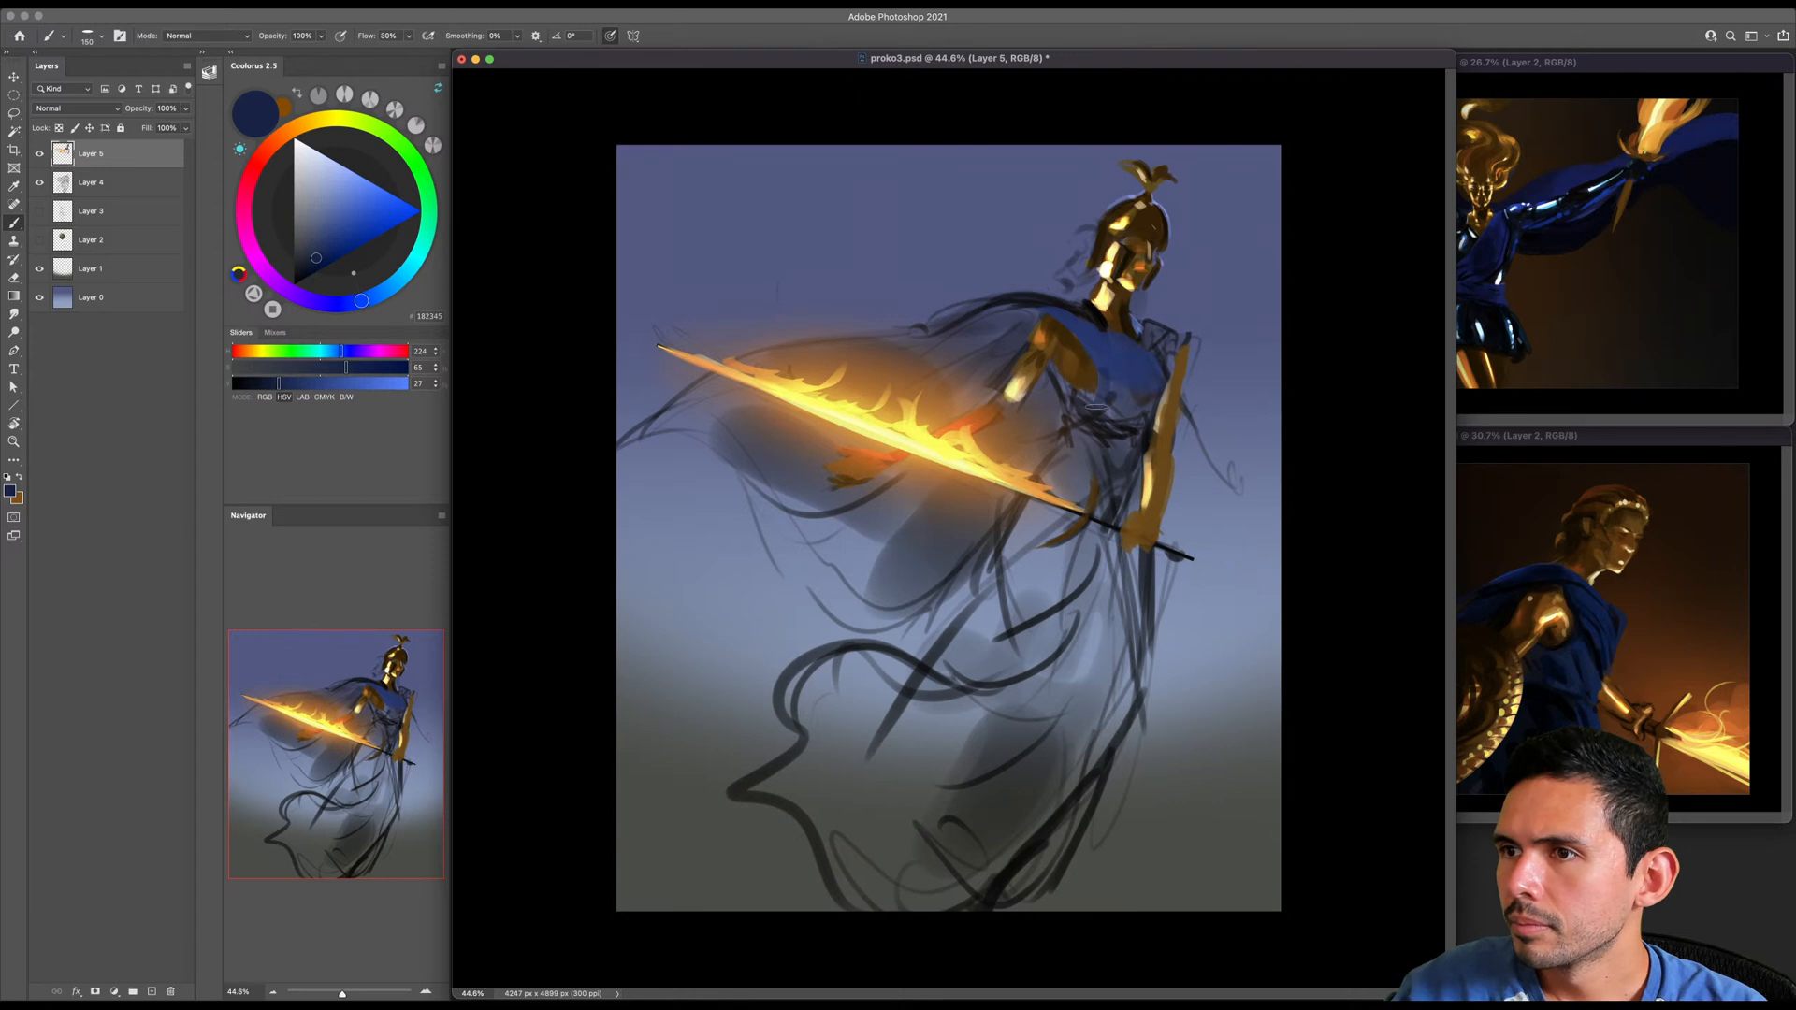
- Paint the waist, hip and first long folds of the skirt in navy blue with progressively larger brushes
{"action": "key", "text": "bracketright"}
{"action": "key", "text": "bracketright"}
{"action": "key", "text": "bracketright"}
{"action": "mouse_move", "coordinate": [1097, 408]}
{"action": "left_mouse_down"}
{"action": "mouse_move", "coordinate": [1118, 411]}
{"action": "mouse_move", "coordinate": [1085, 458]}
{"action": "mouse_move", "coordinate": [1111, 500]}
{"action": "mouse_move", "coordinate": [1055, 482]}
{"action": "mouse_move", "coordinate": [1005, 564]}
{"action": "left_mouse_up"}
{"action": "key", "text": "bracketright"}
{"action": "key", "text": "bracketright"}
{"action": "key", "text": "bracketright"}
{"action": "left_click_drag", "start_coordinate": [1107, 559], "coordinate": [1109, 687]}
{"action": "mouse_move", "coordinate": [1101, 548]}
{"action": "left_mouse_down"}
{"action": "mouse_move", "coordinate": [1106, 690]}
{"action": "mouse_move", "coordinate": [898, 851]}
{"action": "mouse_move", "coordinate": [847, 864]}
{"action": "left_mouse_up"}
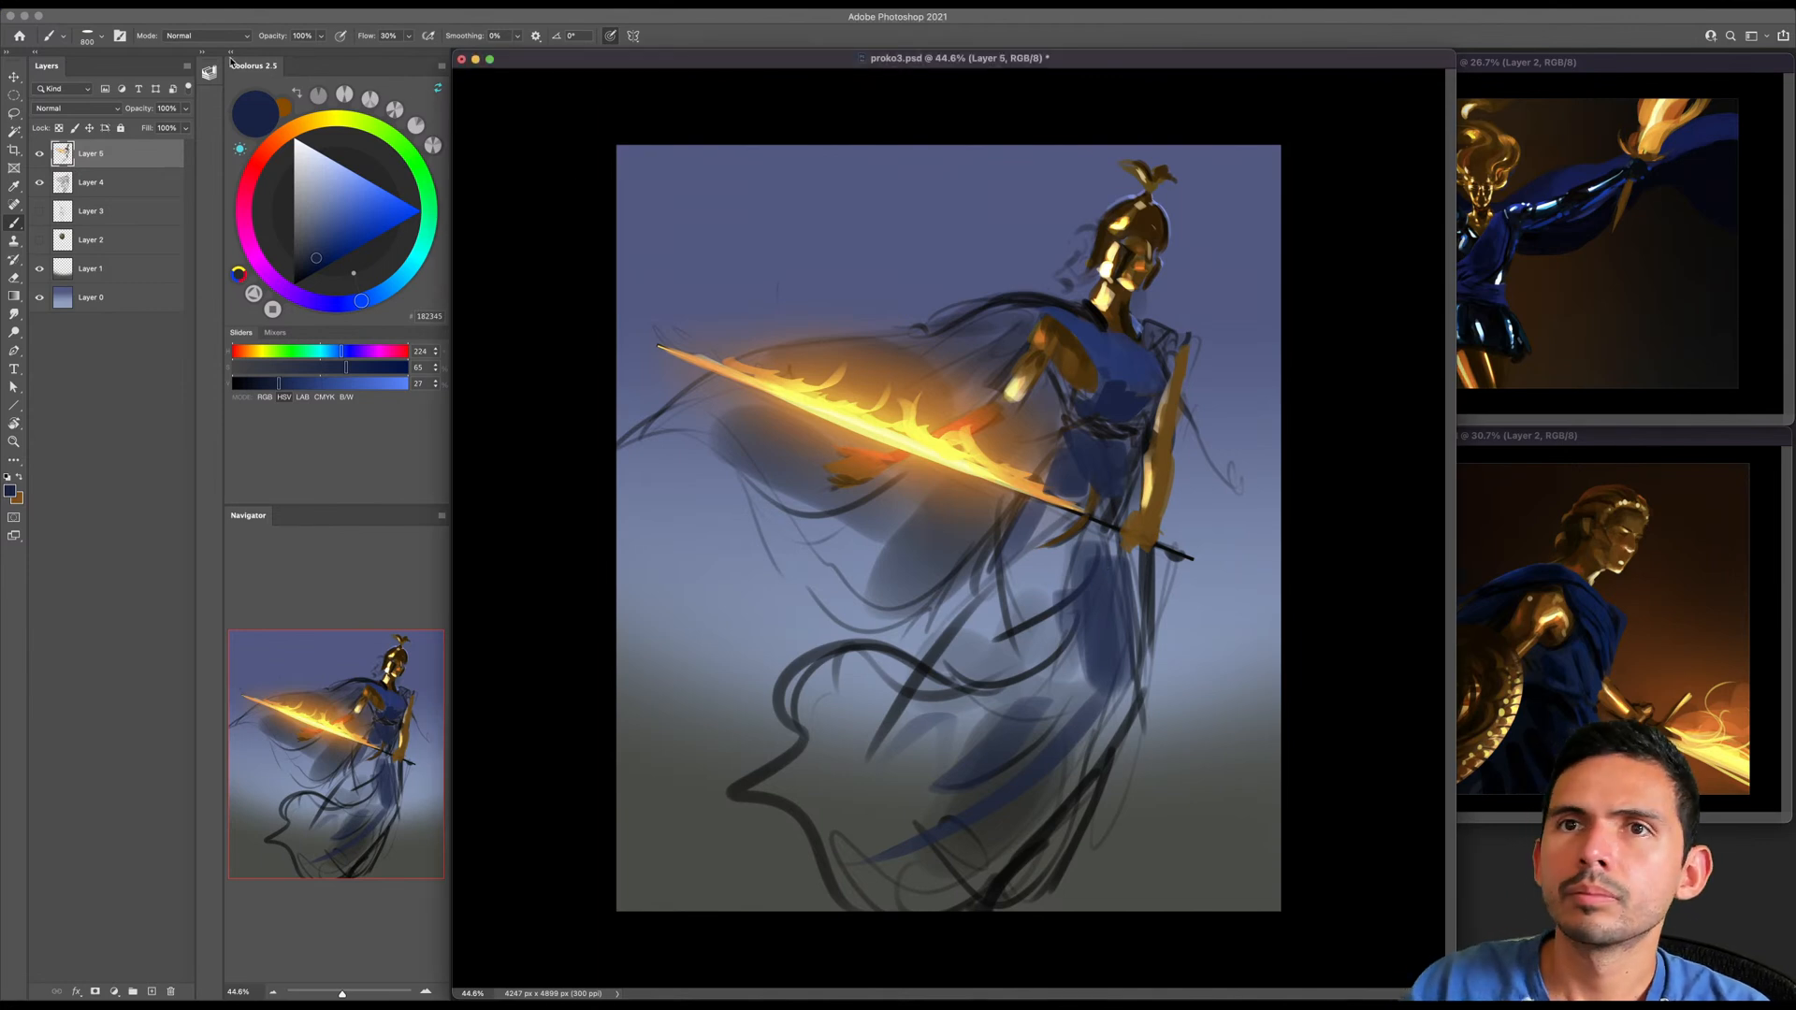
- Flip the canvas horizontally
{"action": "left_click", "coordinate": [166, 5]}
{"action": "mouse_move", "coordinate": [217, 129]}
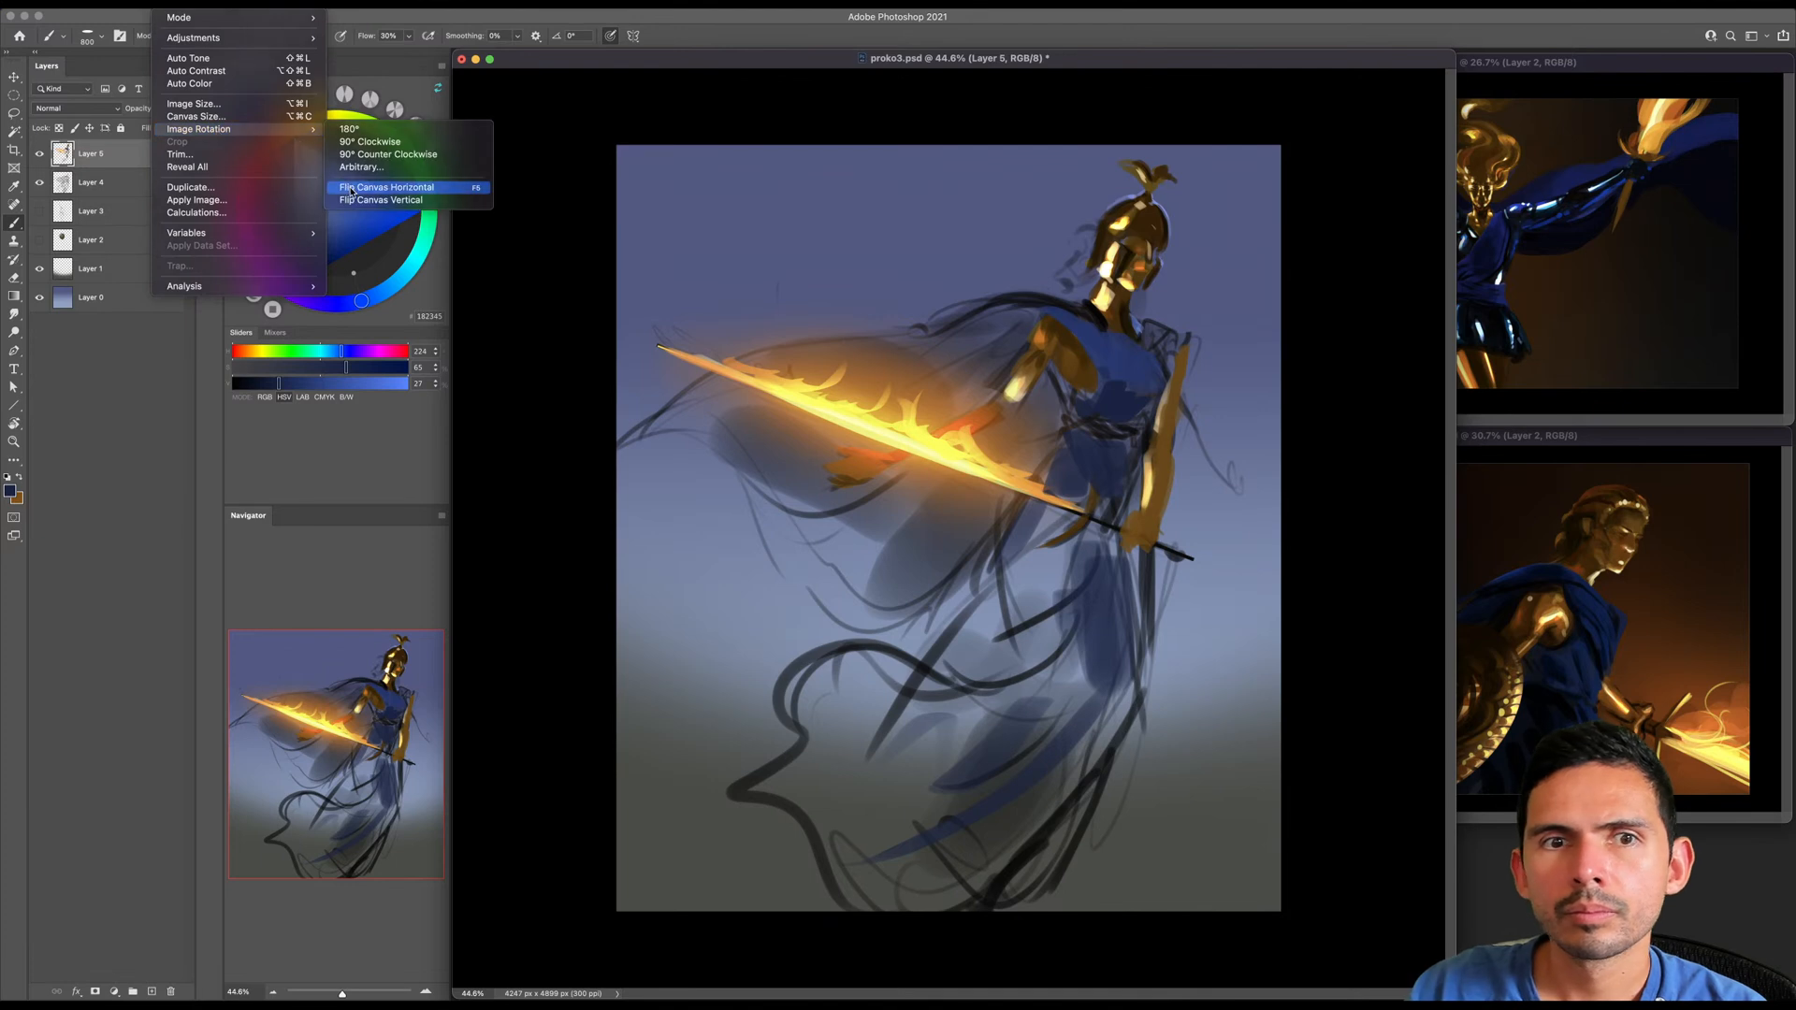
{"action": "left_click", "coordinate": [352, 188]}
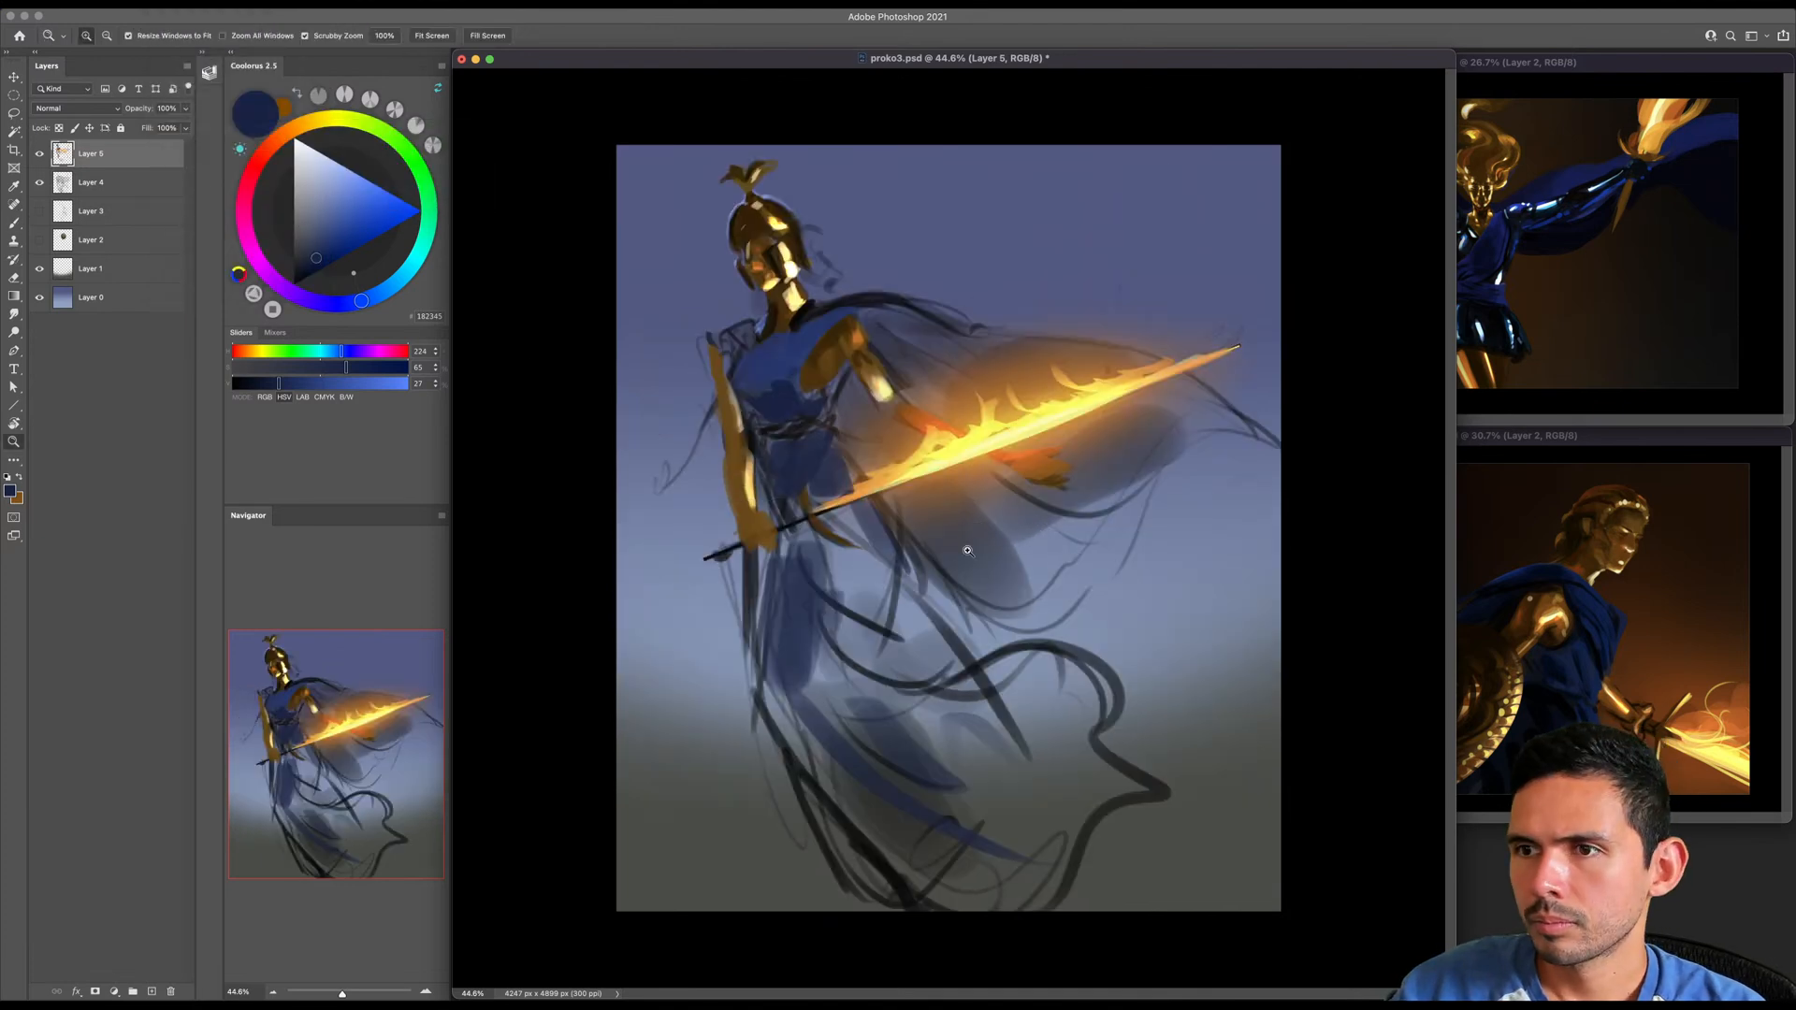
- Pick a lighter blue (HSV 224, 49, 75) and brush it down the skirt from hip to lower folds
{"action": "scroll", "coordinate": [948, 552], "scroll_direction": "down", "scroll_amount": 2}
{"action": "key", "text": "bracketleft"}
{"action": "key", "text": "bracketleft"}
{"action": "key", "text": "bracketleft"}
{"action": "key", "text": "bracketleft"}
{"action": "key", "text": "bracketleft"}
{"action": "key", "text": "bracketleft"}
{"action": "key", "text": "bracketleft"}
{"action": "key", "text": "bracketleft"}
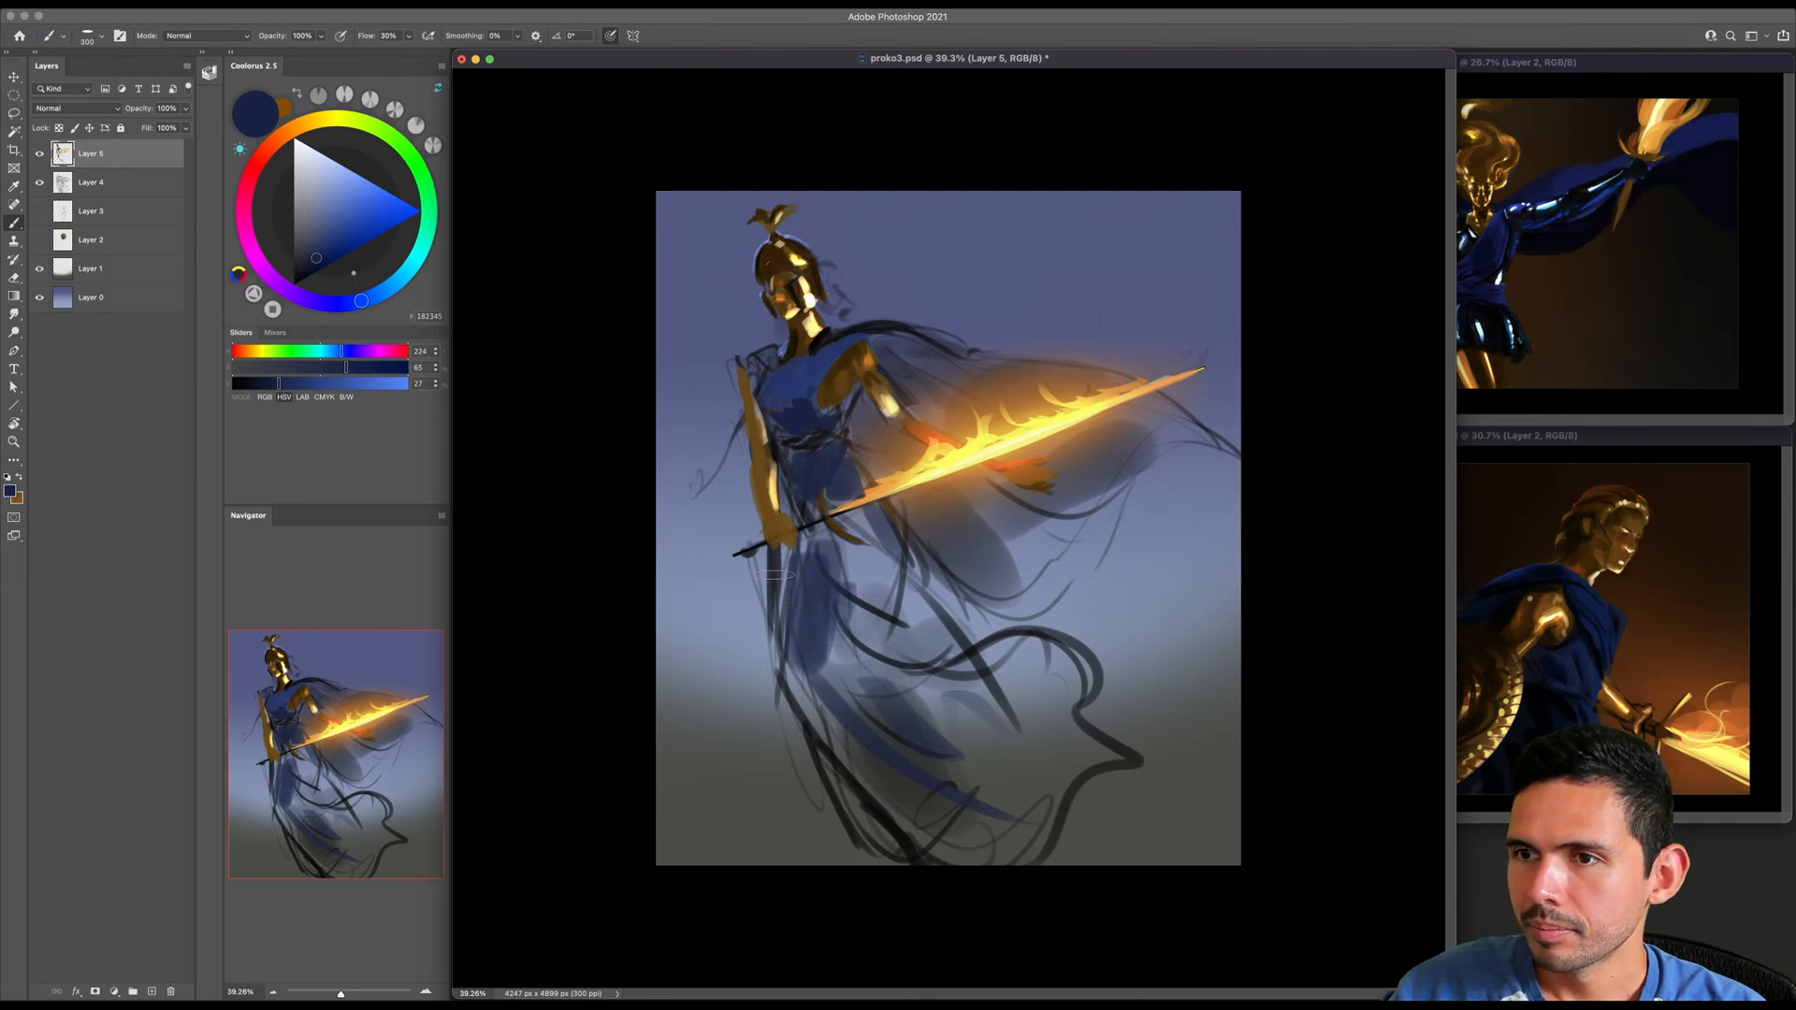
{"action": "mouse_move", "coordinate": [818, 556]}
{"action": "left_mouse_down"}
{"action": "mouse_move", "coordinate": [824, 671]}
{"action": "mouse_move", "coordinate": [778, 638]}
{"action": "left_mouse_up"}
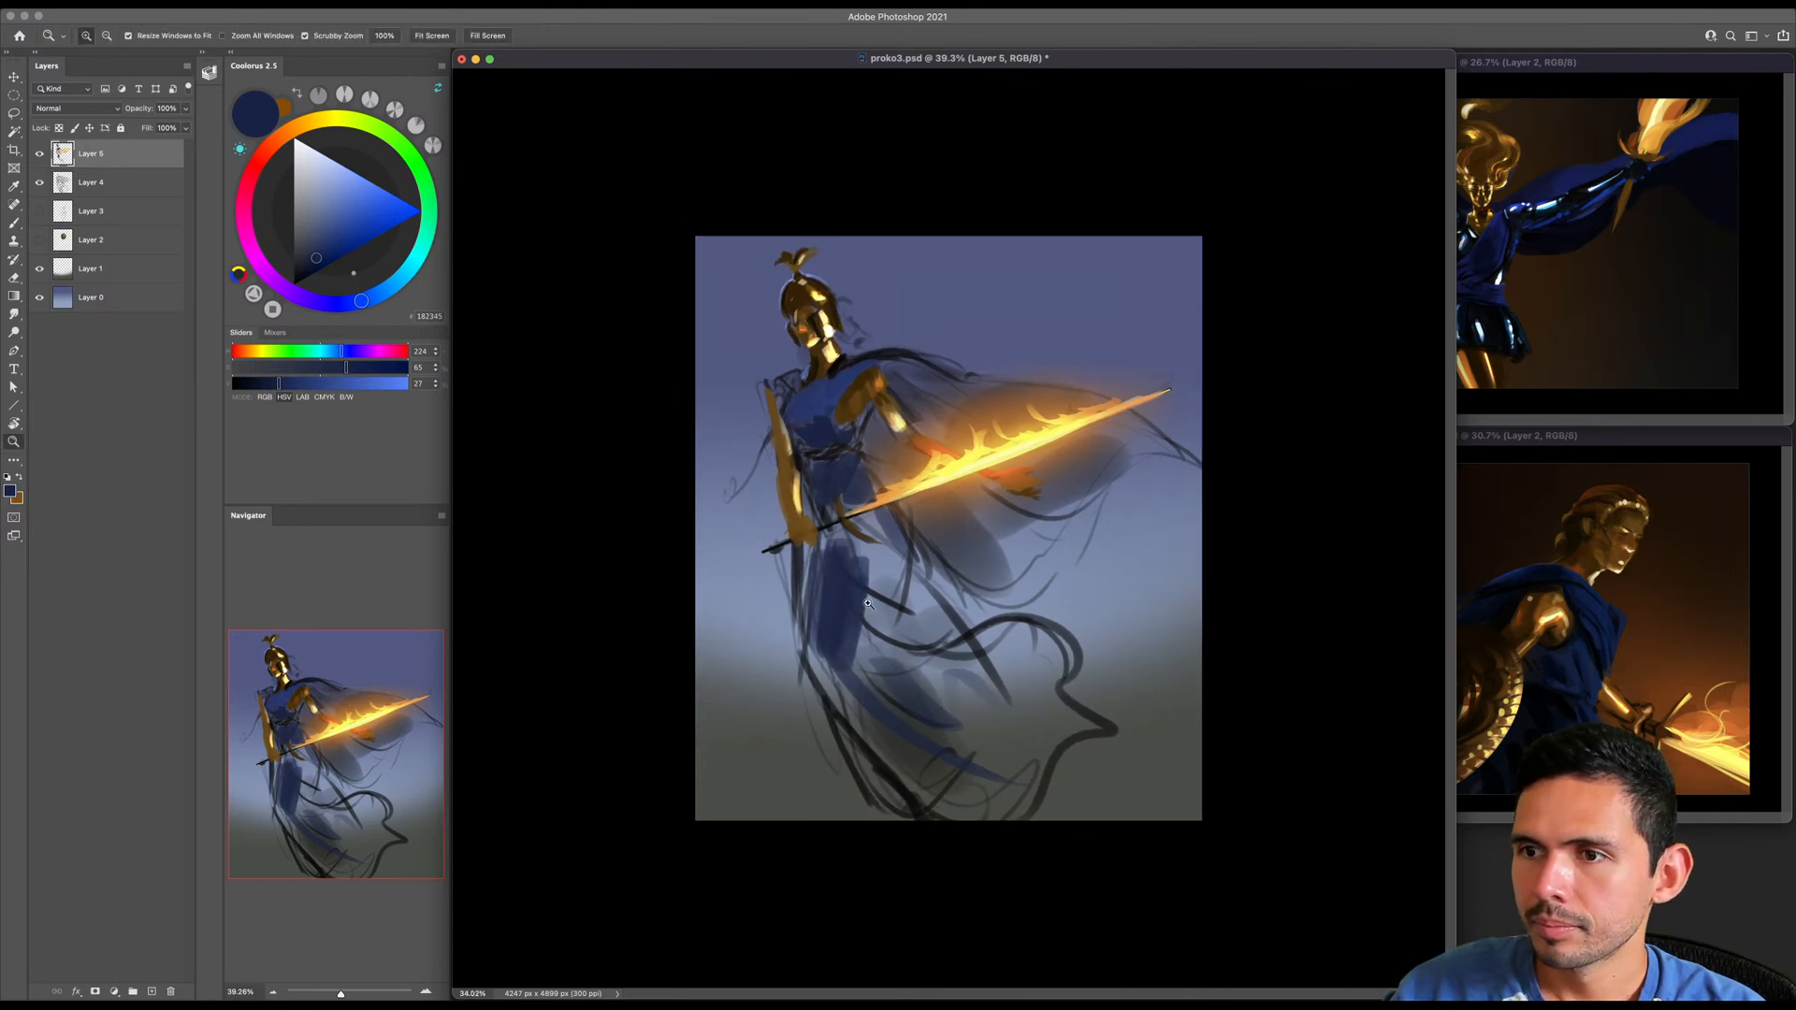
{"action": "key", "text": "]"}
{"action": "left_click", "coordinate": [340, 201]}
{"action": "key", "text": "]"}
{"action": "mouse_move", "coordinate": [839, 561]}
{"action": "left_mouse_down"}
{"action": "mouse_move", "coordinate": [859, 608]}
{"action": "mouse_move", "coordinate": [836, 661]}
{"action": "mouse_move", "coordinate": [893, 745]}
{"action": "left_mouse_up"}
- Pick a deeper blue (HSV 224, 78, 42) and paint over the upper skirt along the thigh
{"action": "key", "text": "["}
{"action": "key", "text": "["}
{"action": "key", "text": "bracketright"}
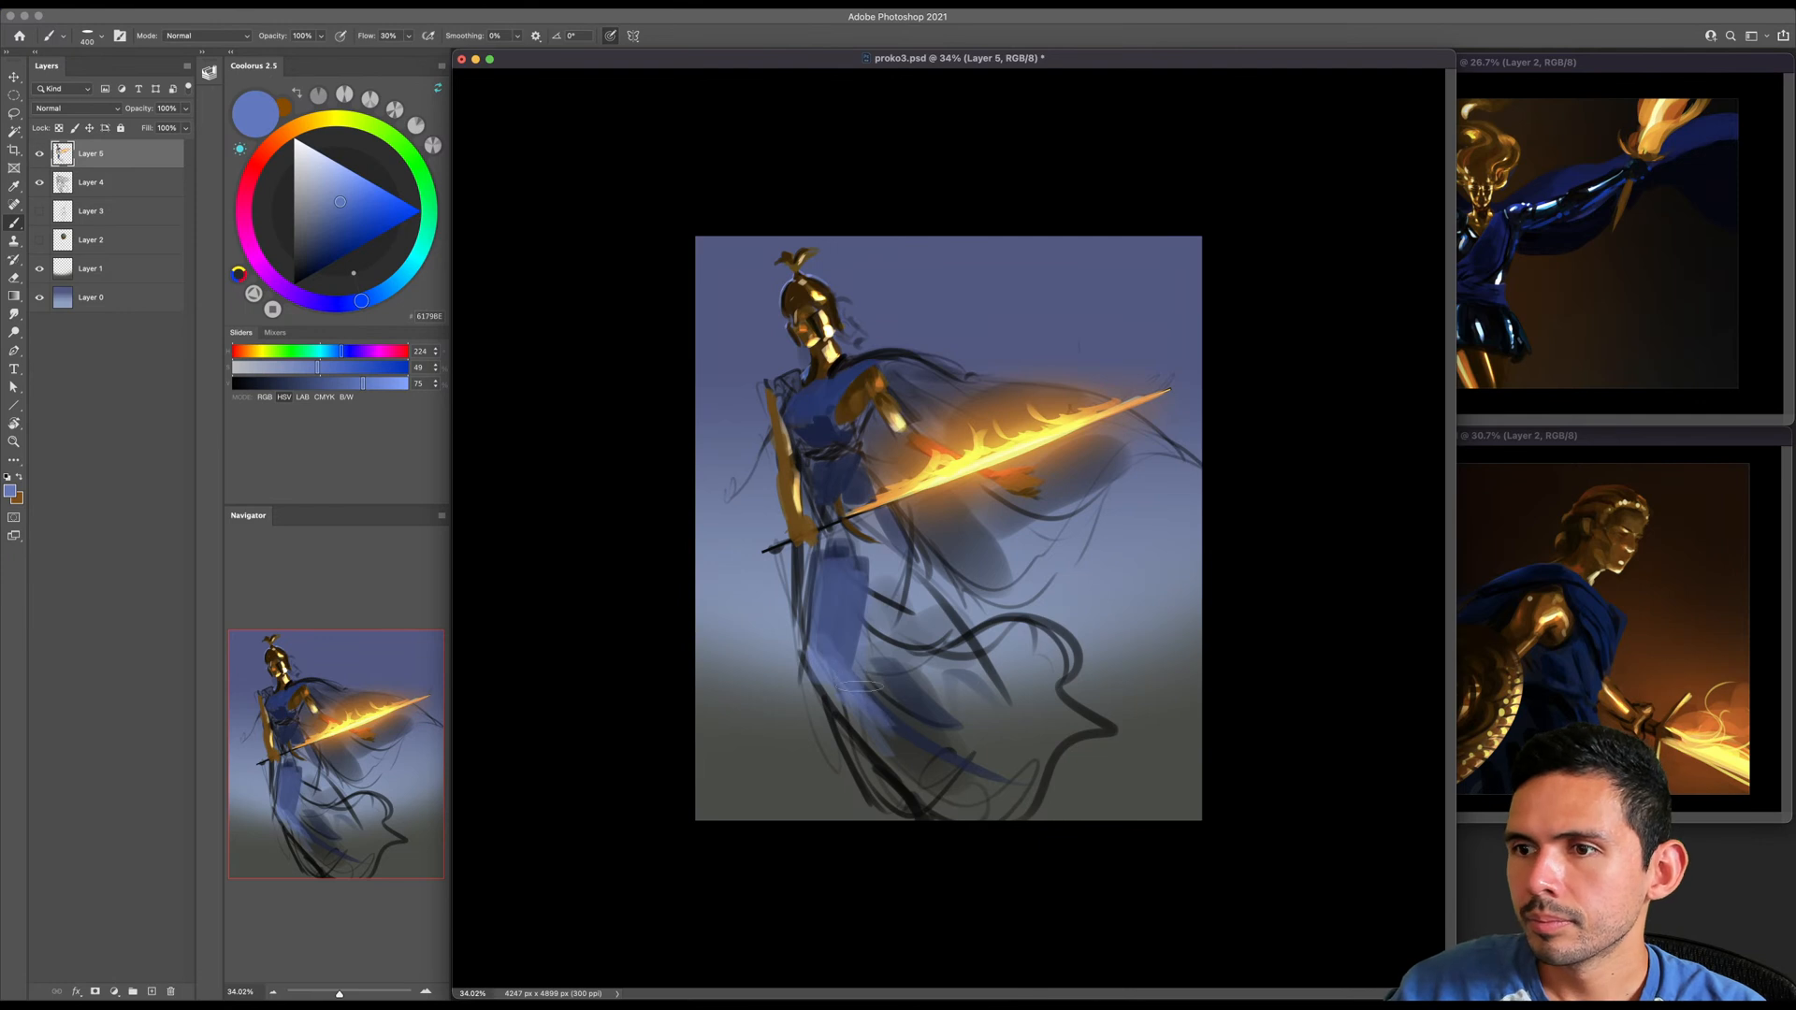
{"action": "left_click", "coordinate": [337, 246]}
{"action": "left_click_drag", "start_coordinate": [337, 244], "coordinate": [335, 247]}
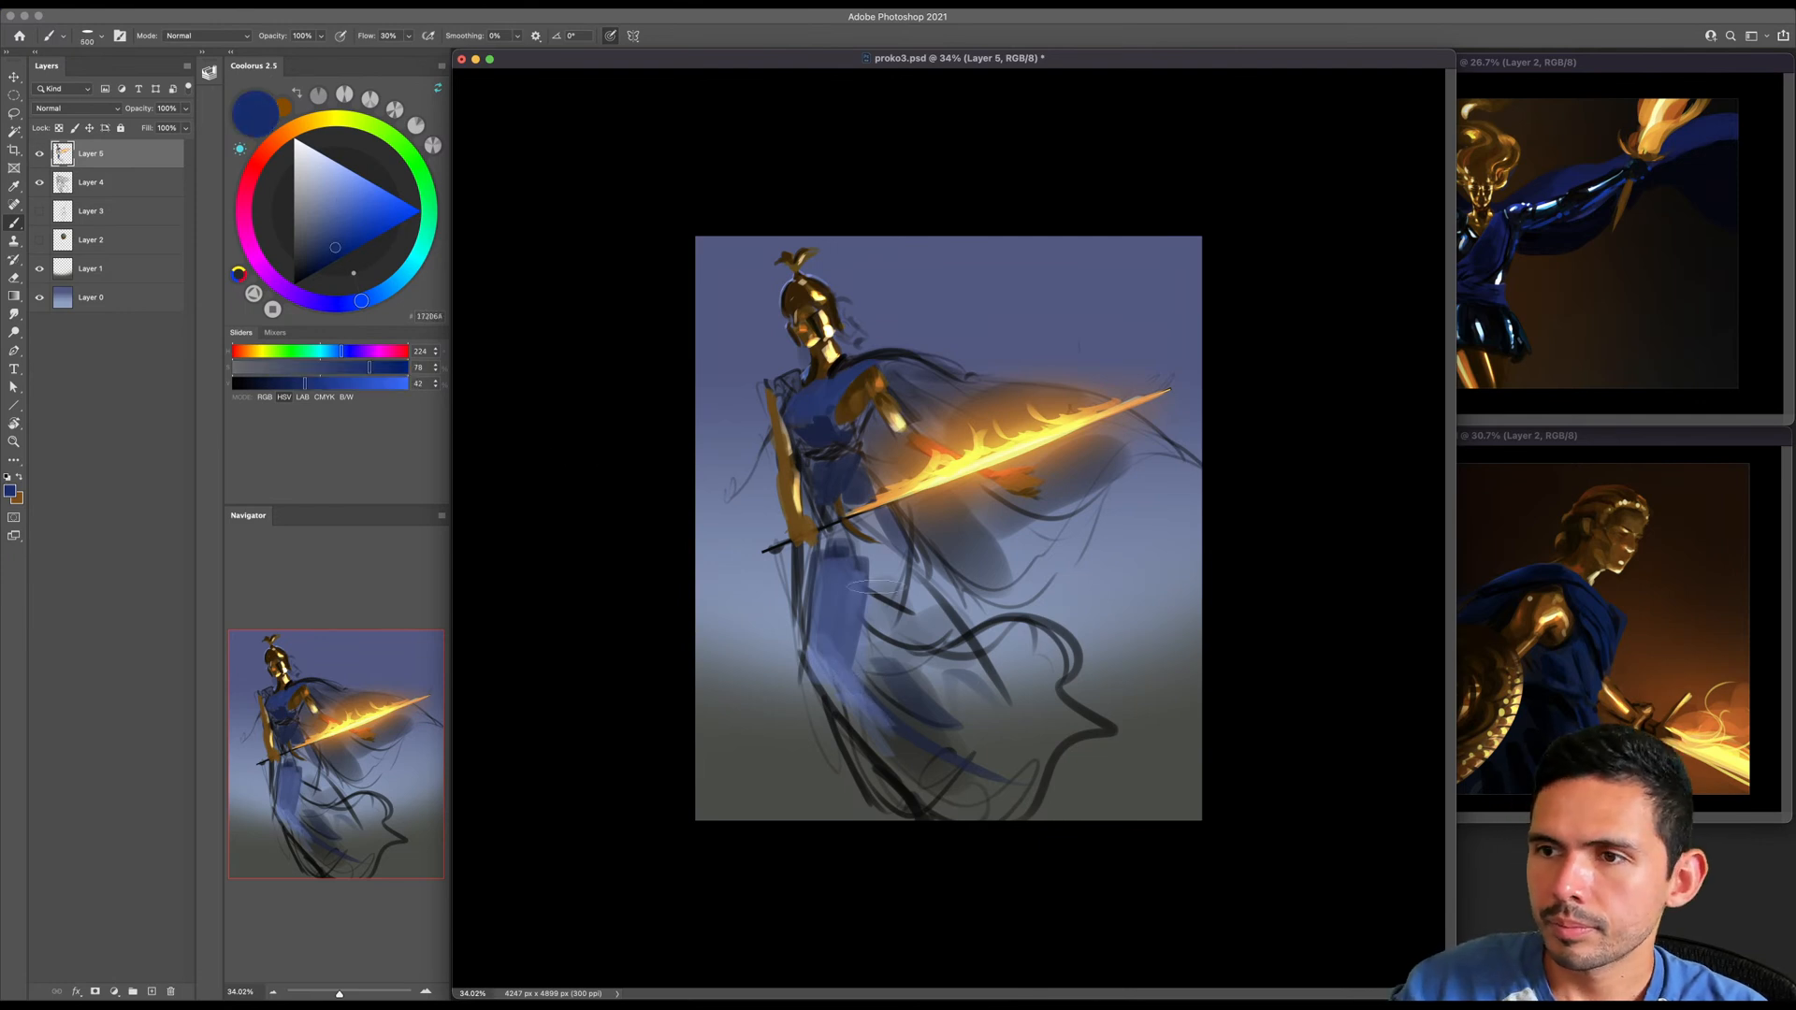
{"action": "left_click_drag", "start_coordinate": [836, 547], "coordinate": [839, 657]}
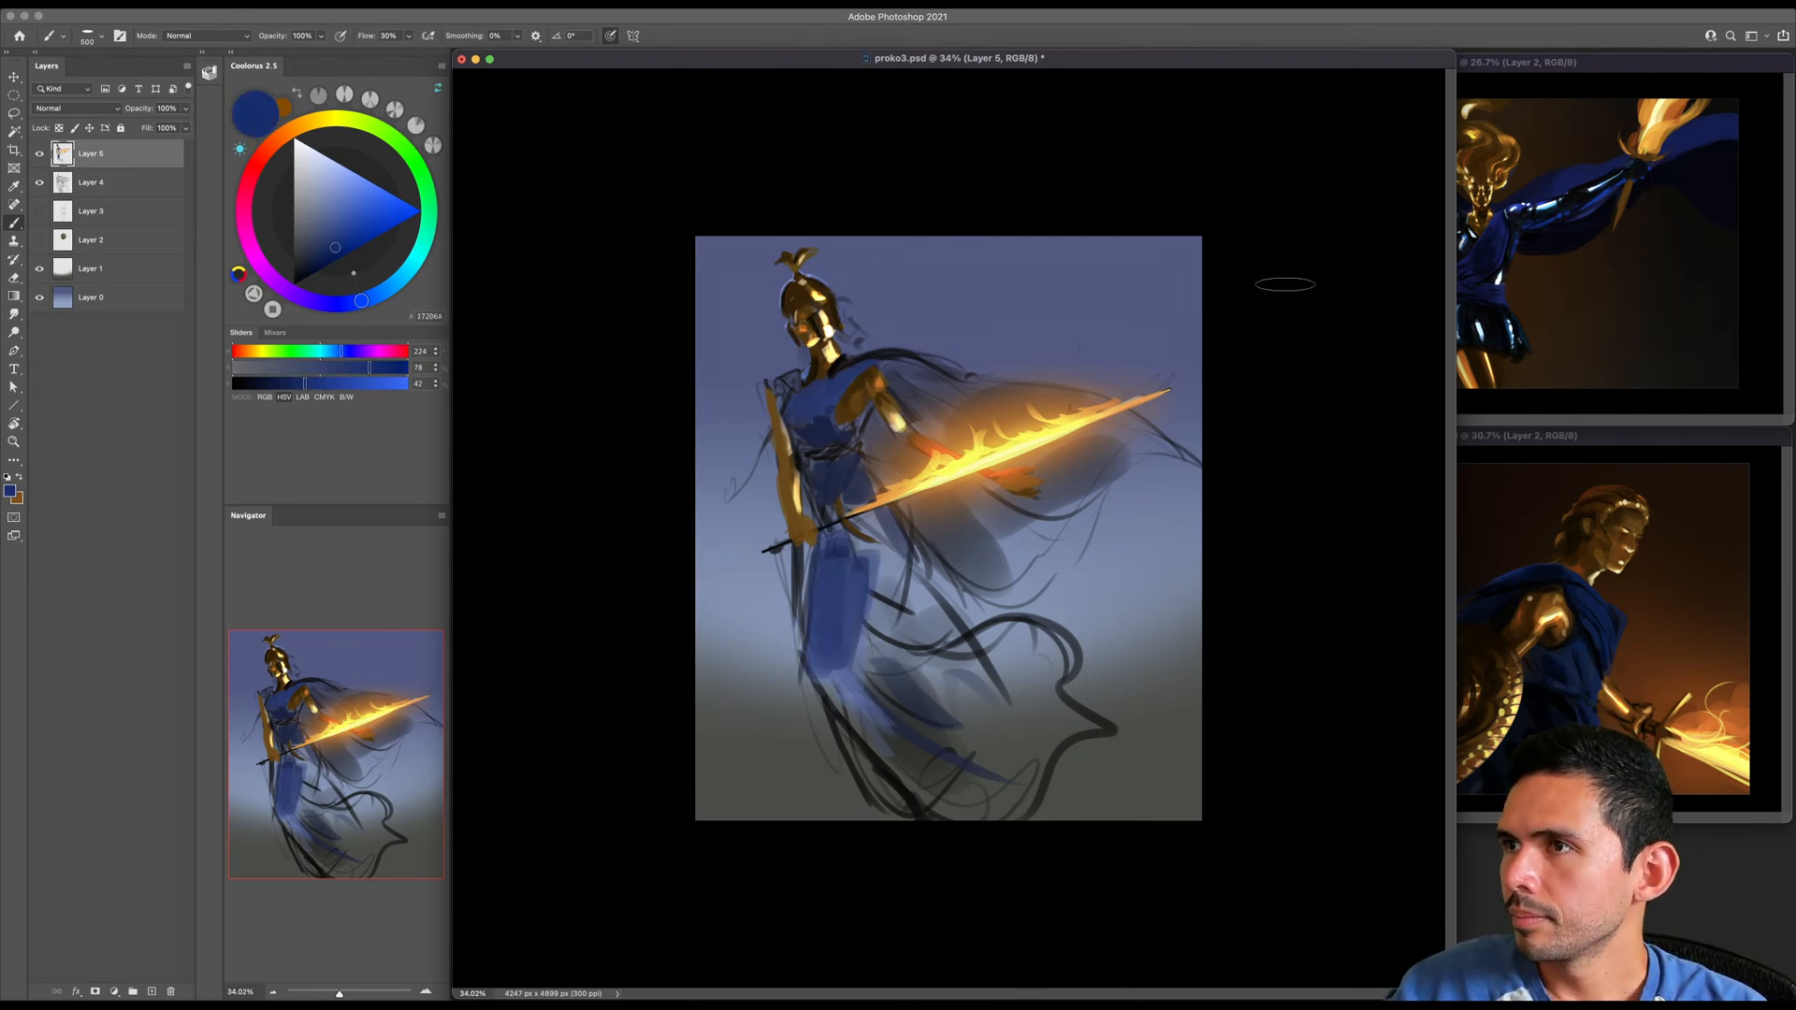
- Narrow the painting's window to uncover both references, and fill the billowing lower skirt with deep blue using a larger brush
{"action": "left_click_drag", "start_coordinate": [1453, 59], "coordinate": [1167, 62]}
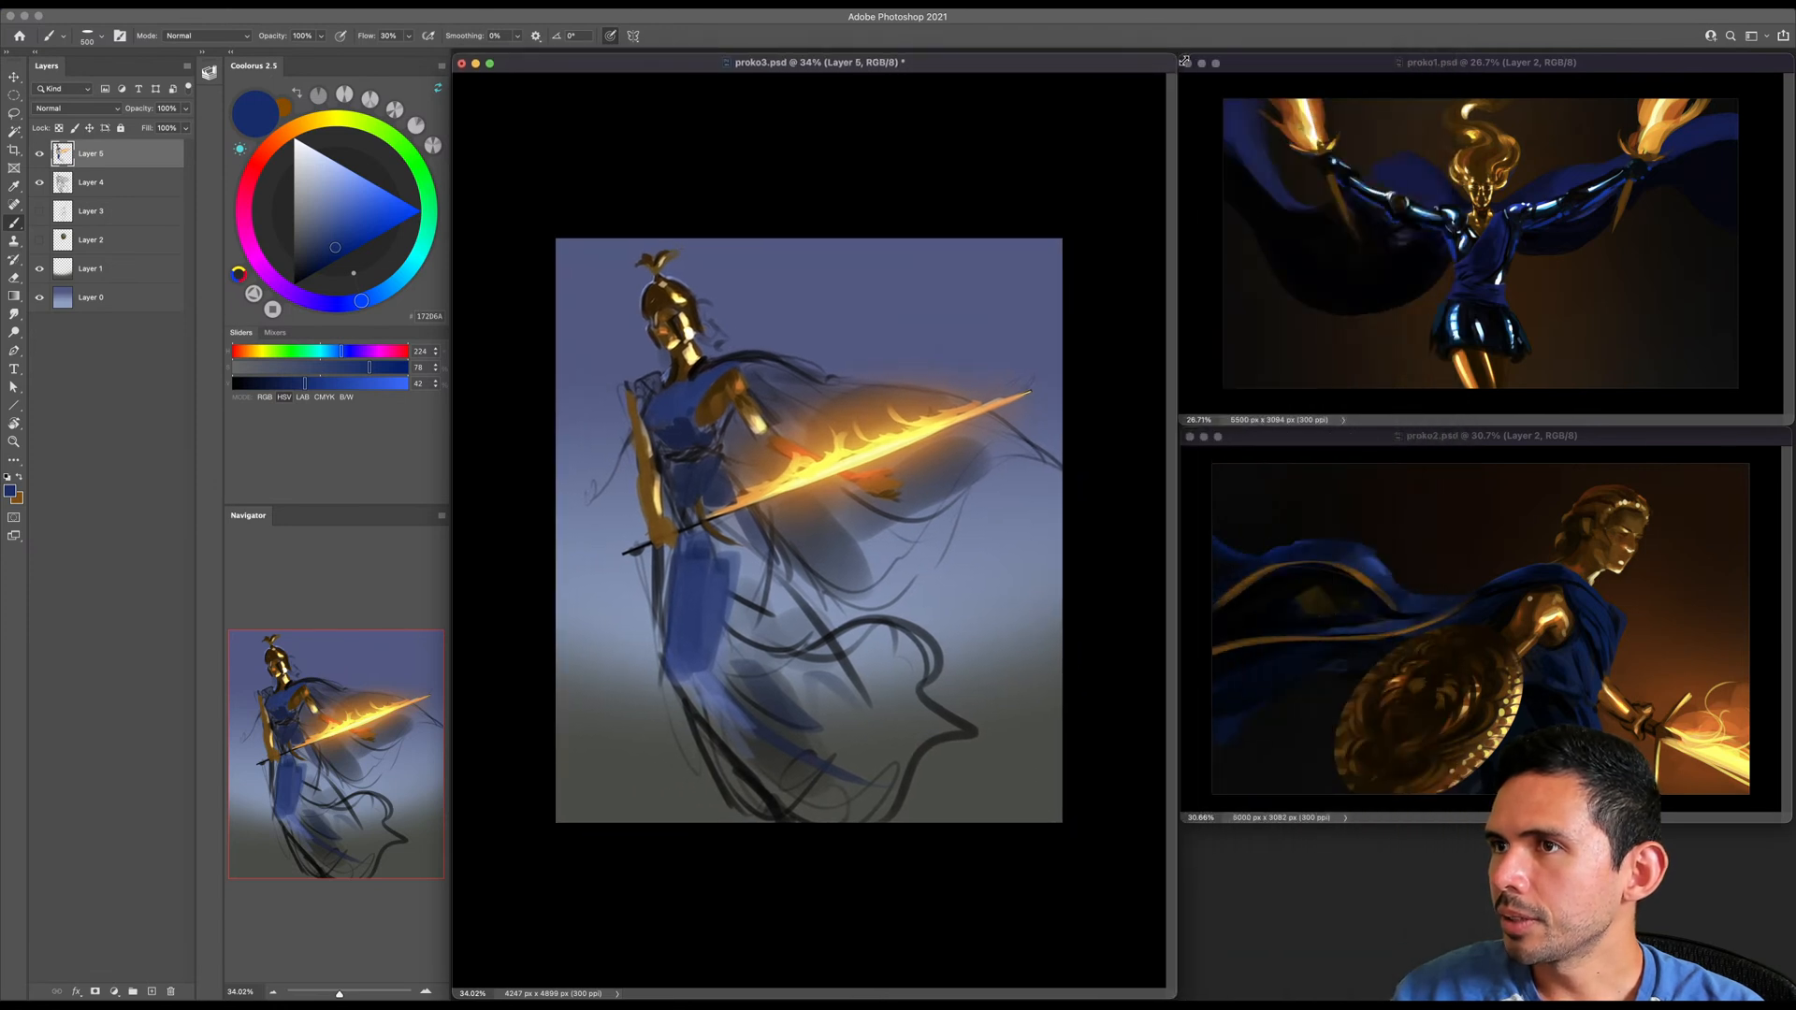
{"action": "key", "text": "bracketright"}
{"action": "key", "text": "bracketright"}
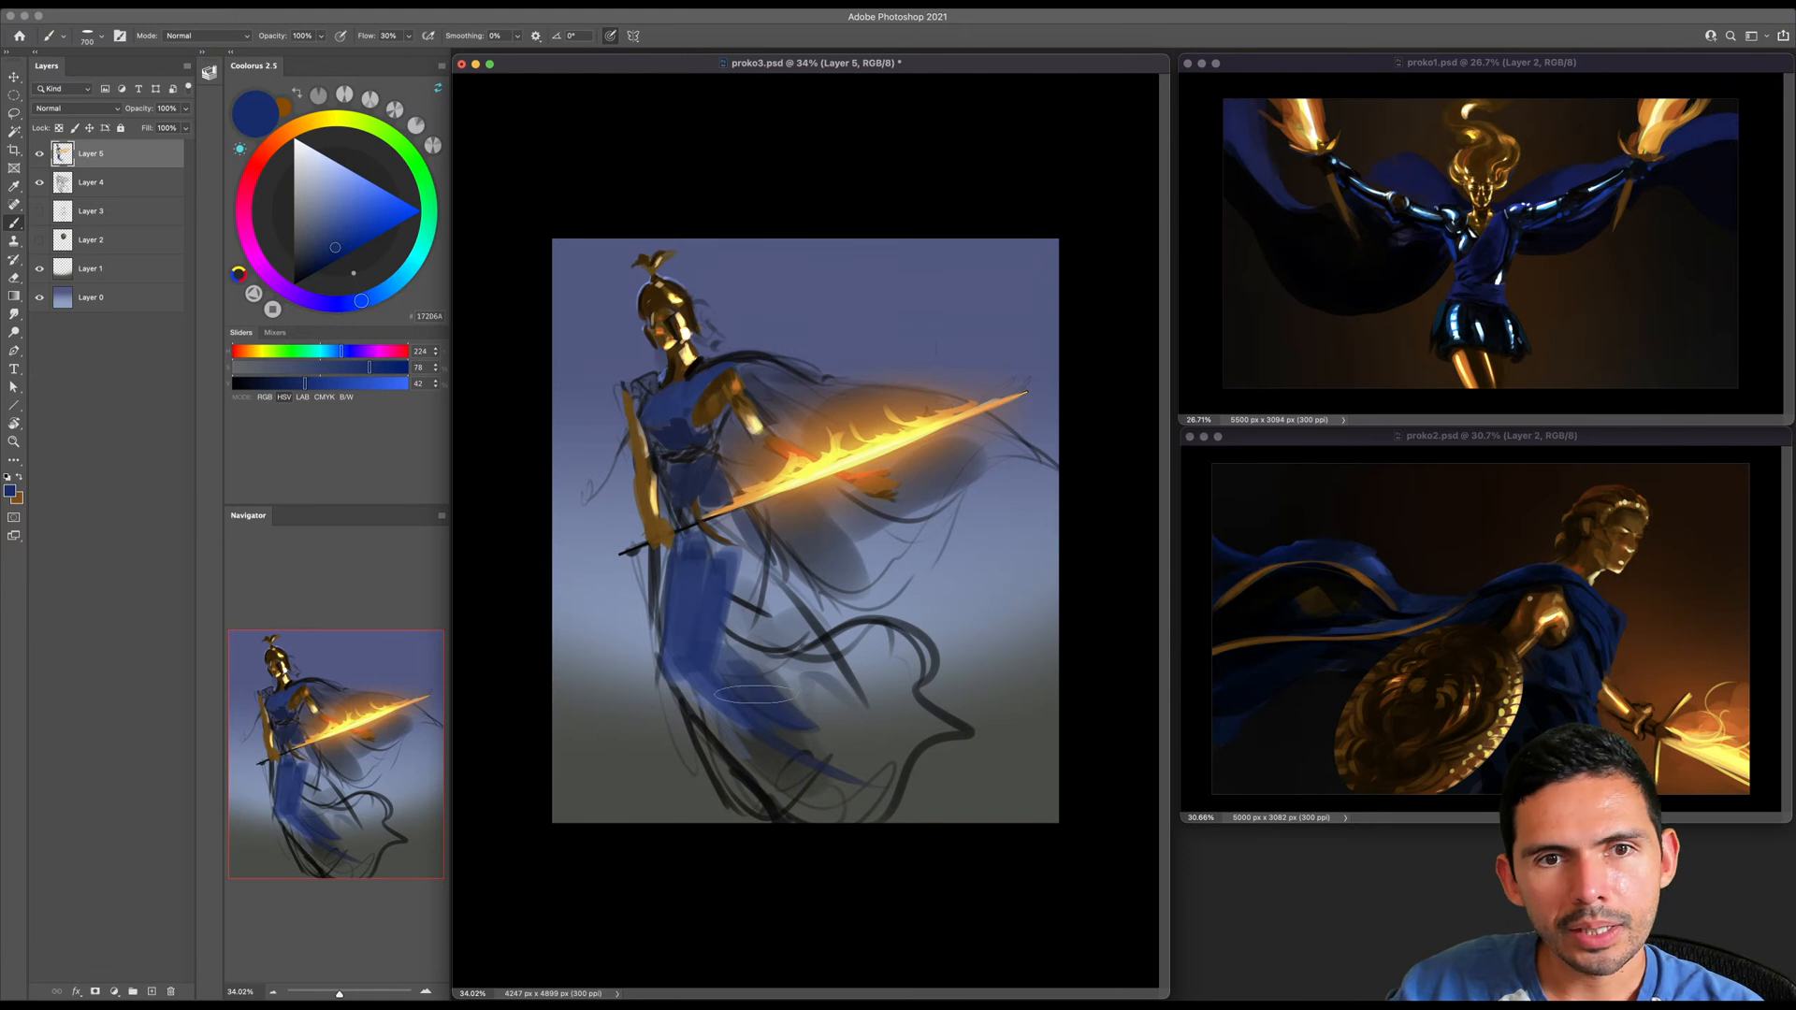
{"action": "key", "text": "bracketright"}
{"action": "mouse_move", "coordinate": [772, 666]}
{"action": "left_mouse_down"}
{"action": "mouse_move", "coordinate": [834, 648]}
{"action": "mouse_move", "coordinate": [908, 702]}
{"action": "mouse_move", "coordinate": [733, 720]}
{"action": "mouse_move", "coordinate": [856, 788]}
{"action": "left_mouse_up"}
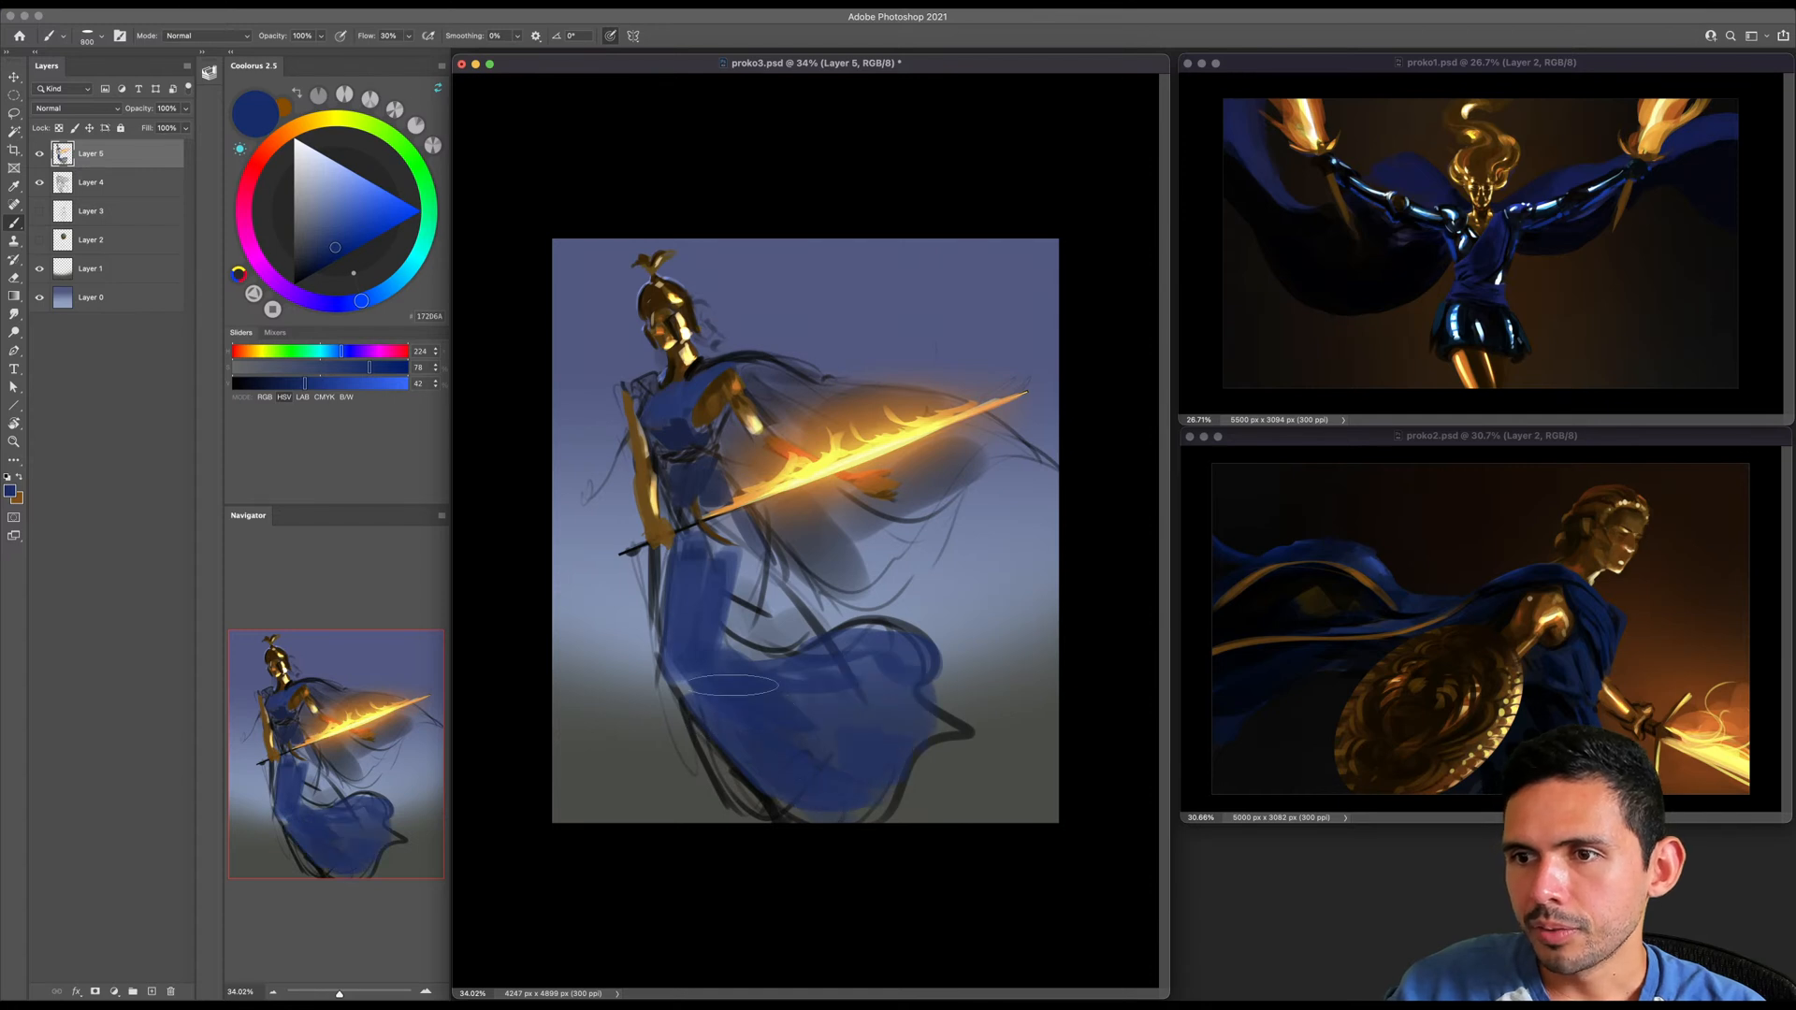
- Fill the remaining gaps in the skirt from the hip to the lower folds with the deep blue
{"action": "key", "text": "bracketleft"}
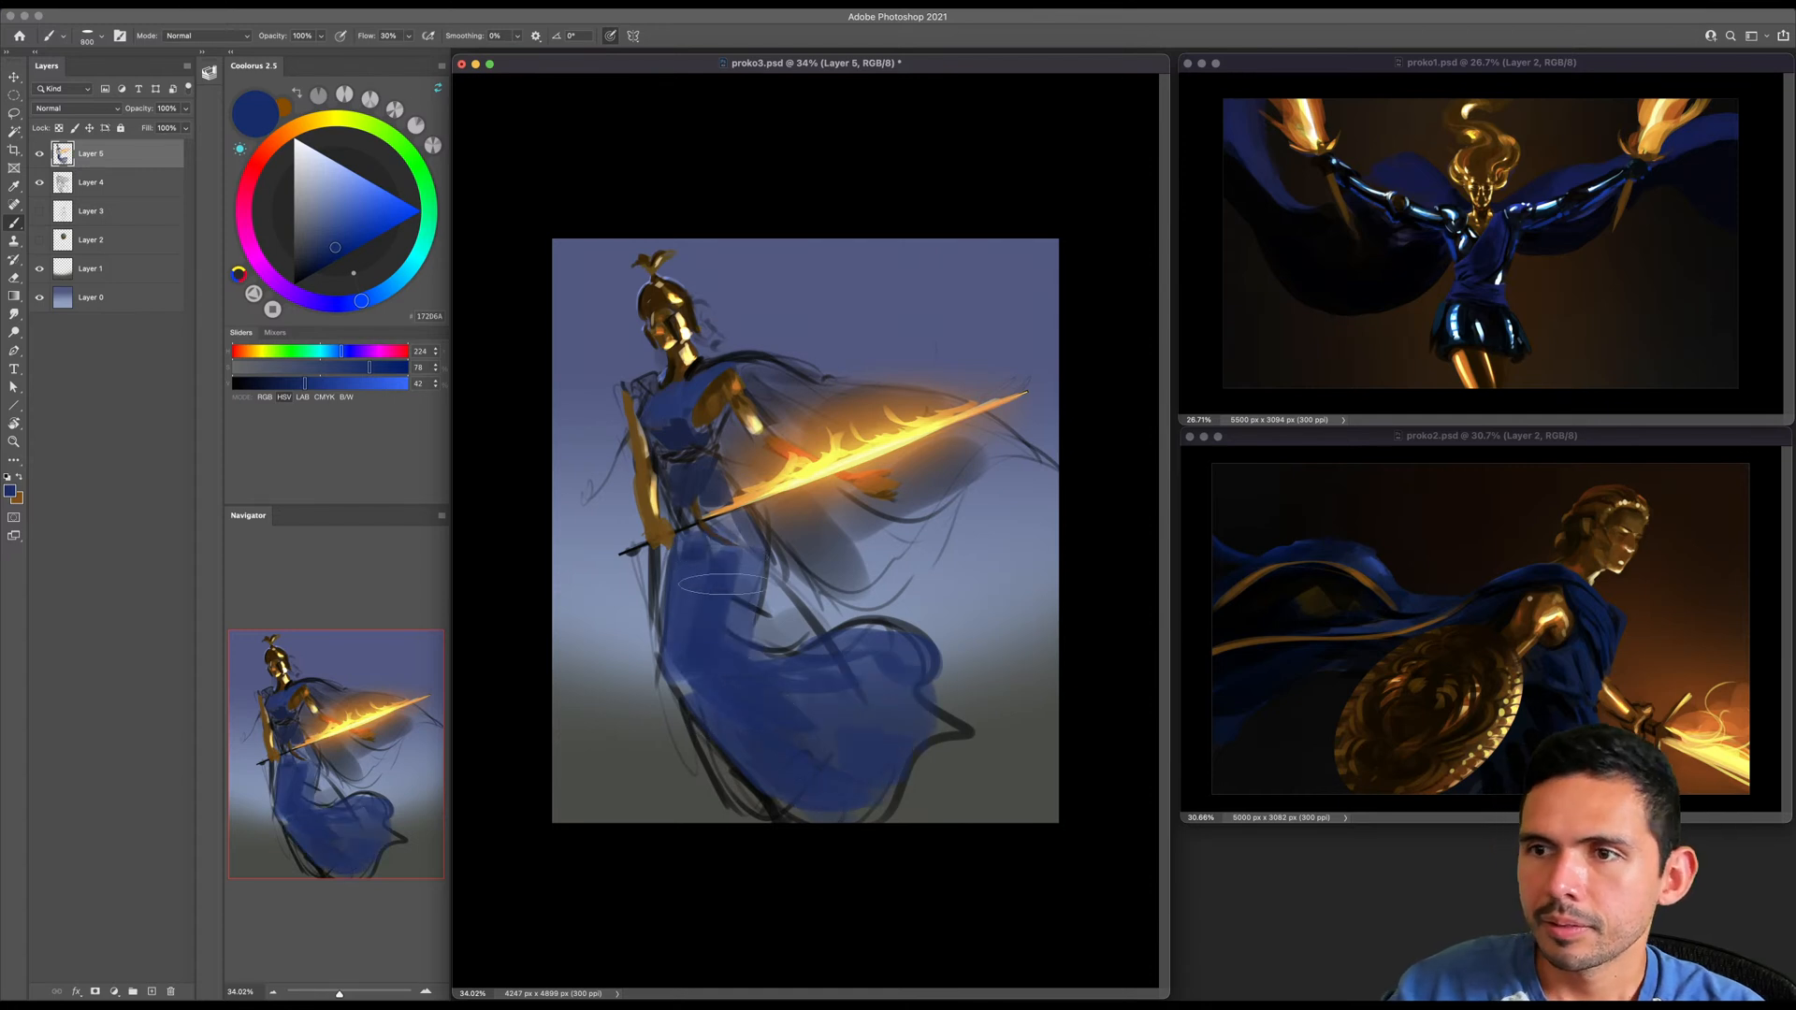
{"action": "key", "text": "bracketright"}
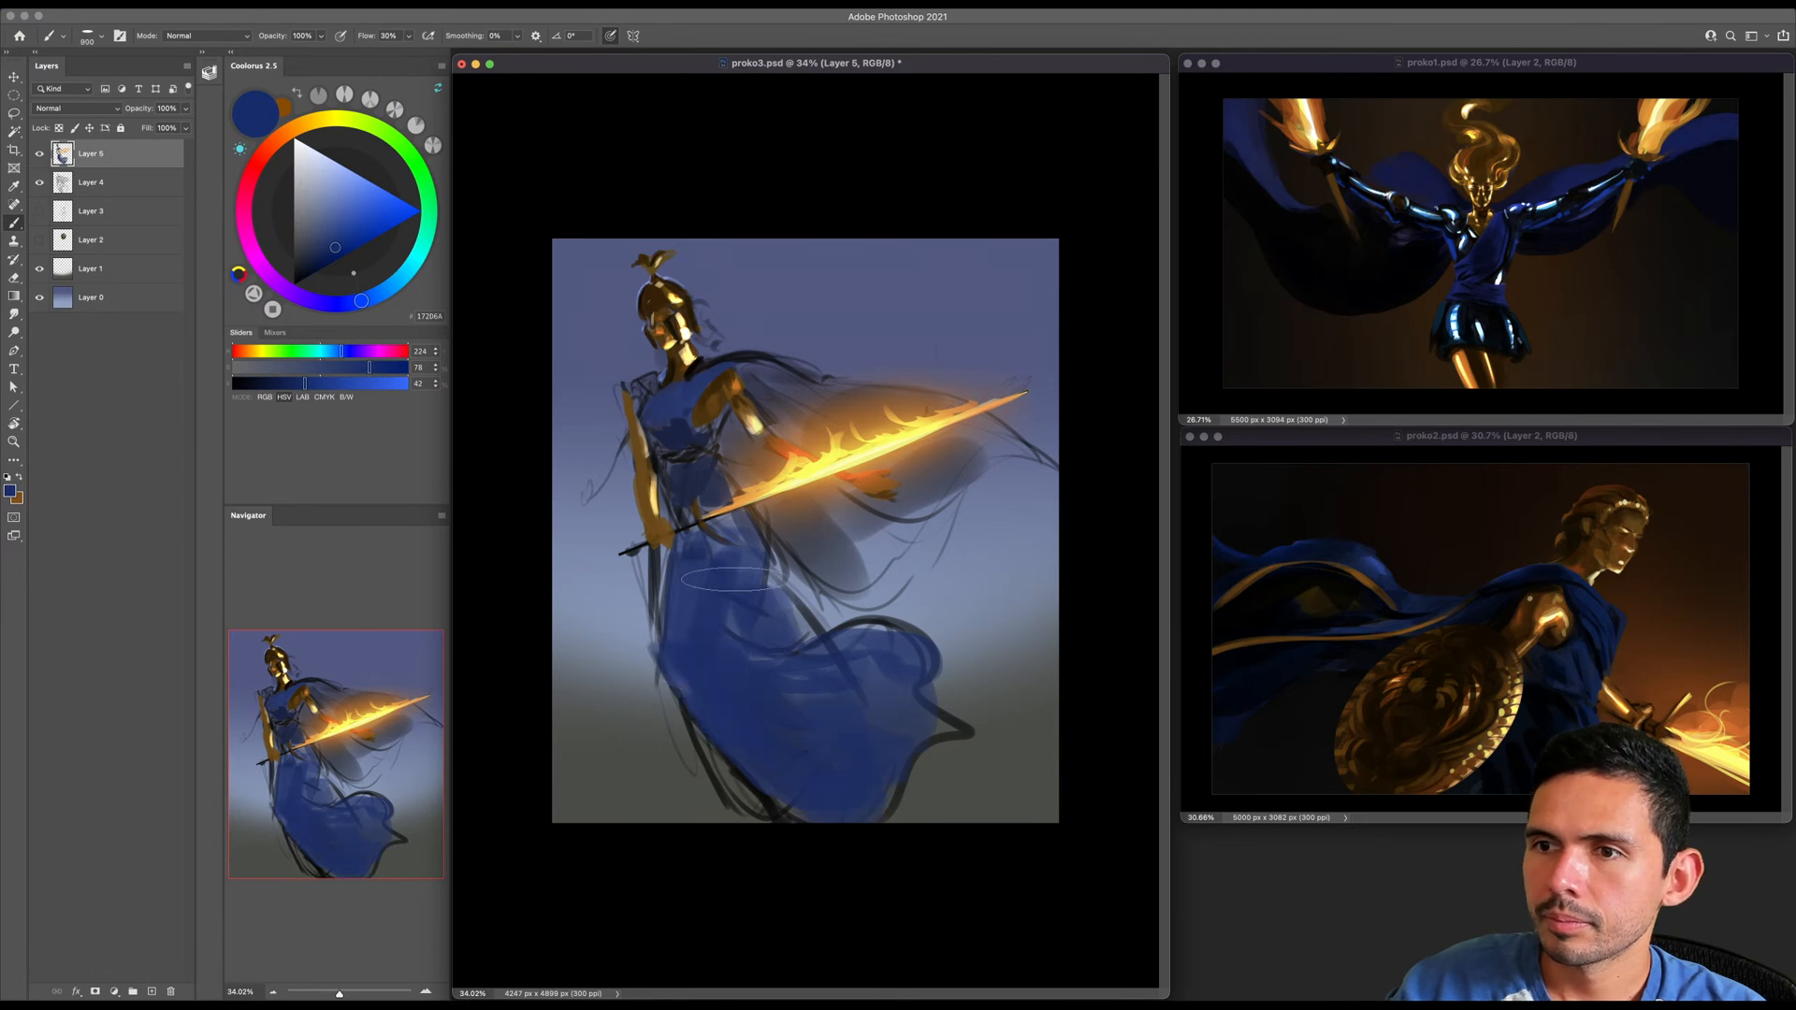
{"action": "key", "text": "bracketleft"}
{"action": "key", "text": "bracketleft"}
{"action": "key", "text": "bracketleft"}
{"action": "key", "text": "bracketleft"}
{"action": "key", "text": "bracketleft"}
{"action": "key", "text": "bracketleft"}
{"action": "key", "text": "bracketleft"}
{"action": "key", "text": "bracketleft"}
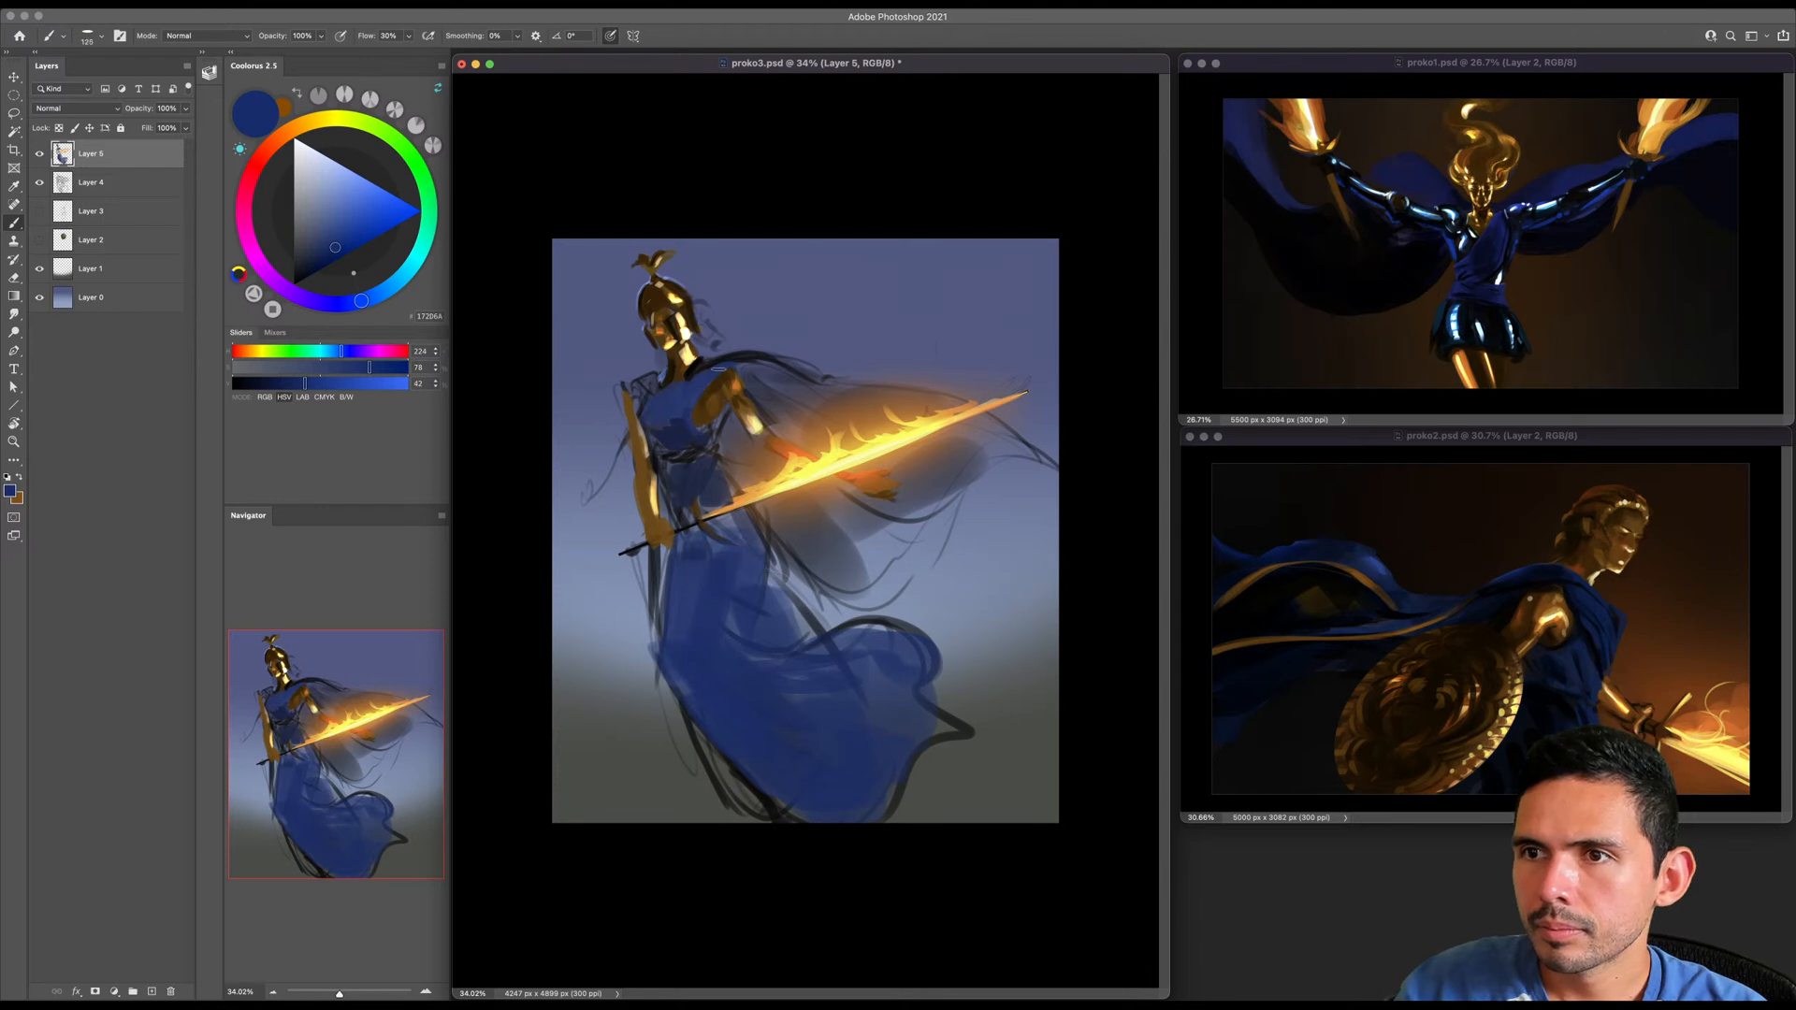
- Pick a golden brown (HSV 41, 100, 69) and paint over the hanging forearm and the golden arm areas with a small brush
{"action": "key", "text": "bracketright"}
{"action": "key", "text": "bracketright"}
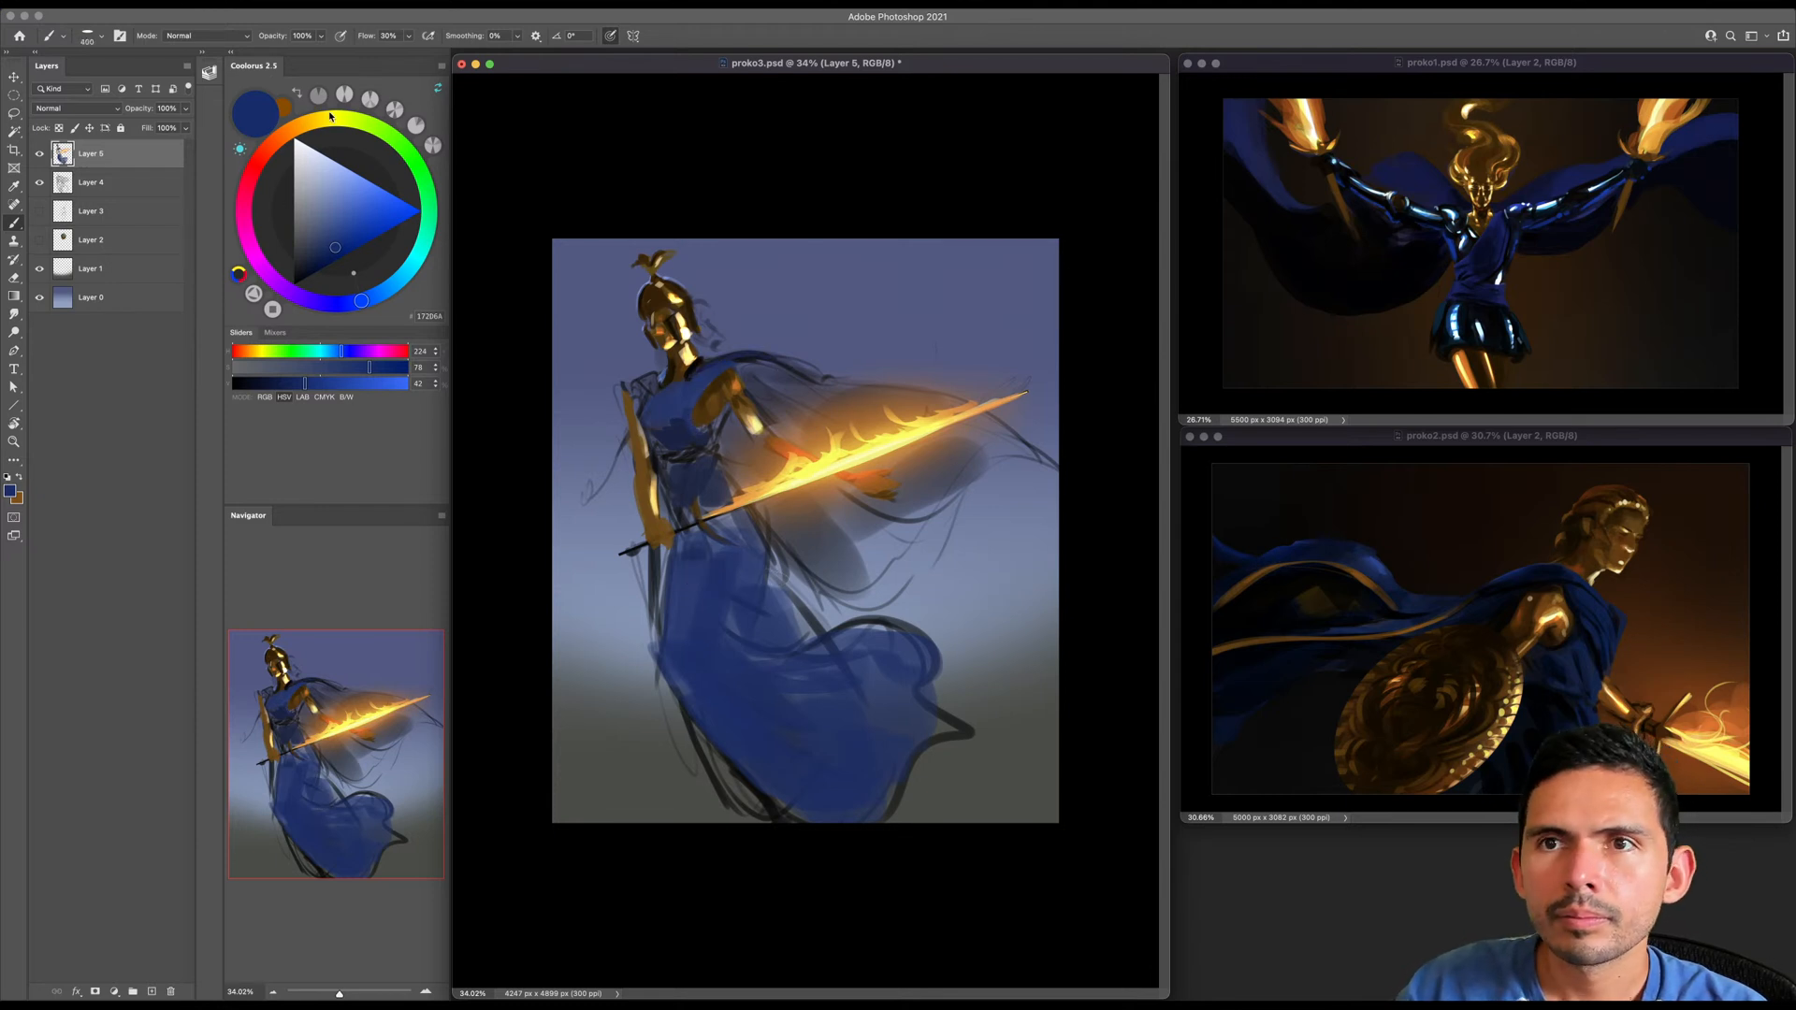
{"action": "left_click", "coordinate": [326, 119]}
{"action": "left_click", "coordinate": [357, 248]}
{"action": "left_click", "coordinate": [306, 124]}
{"action": "left_click", "coordinate": [382, 237]}
{"action": "key", "text": "bracketleft"}
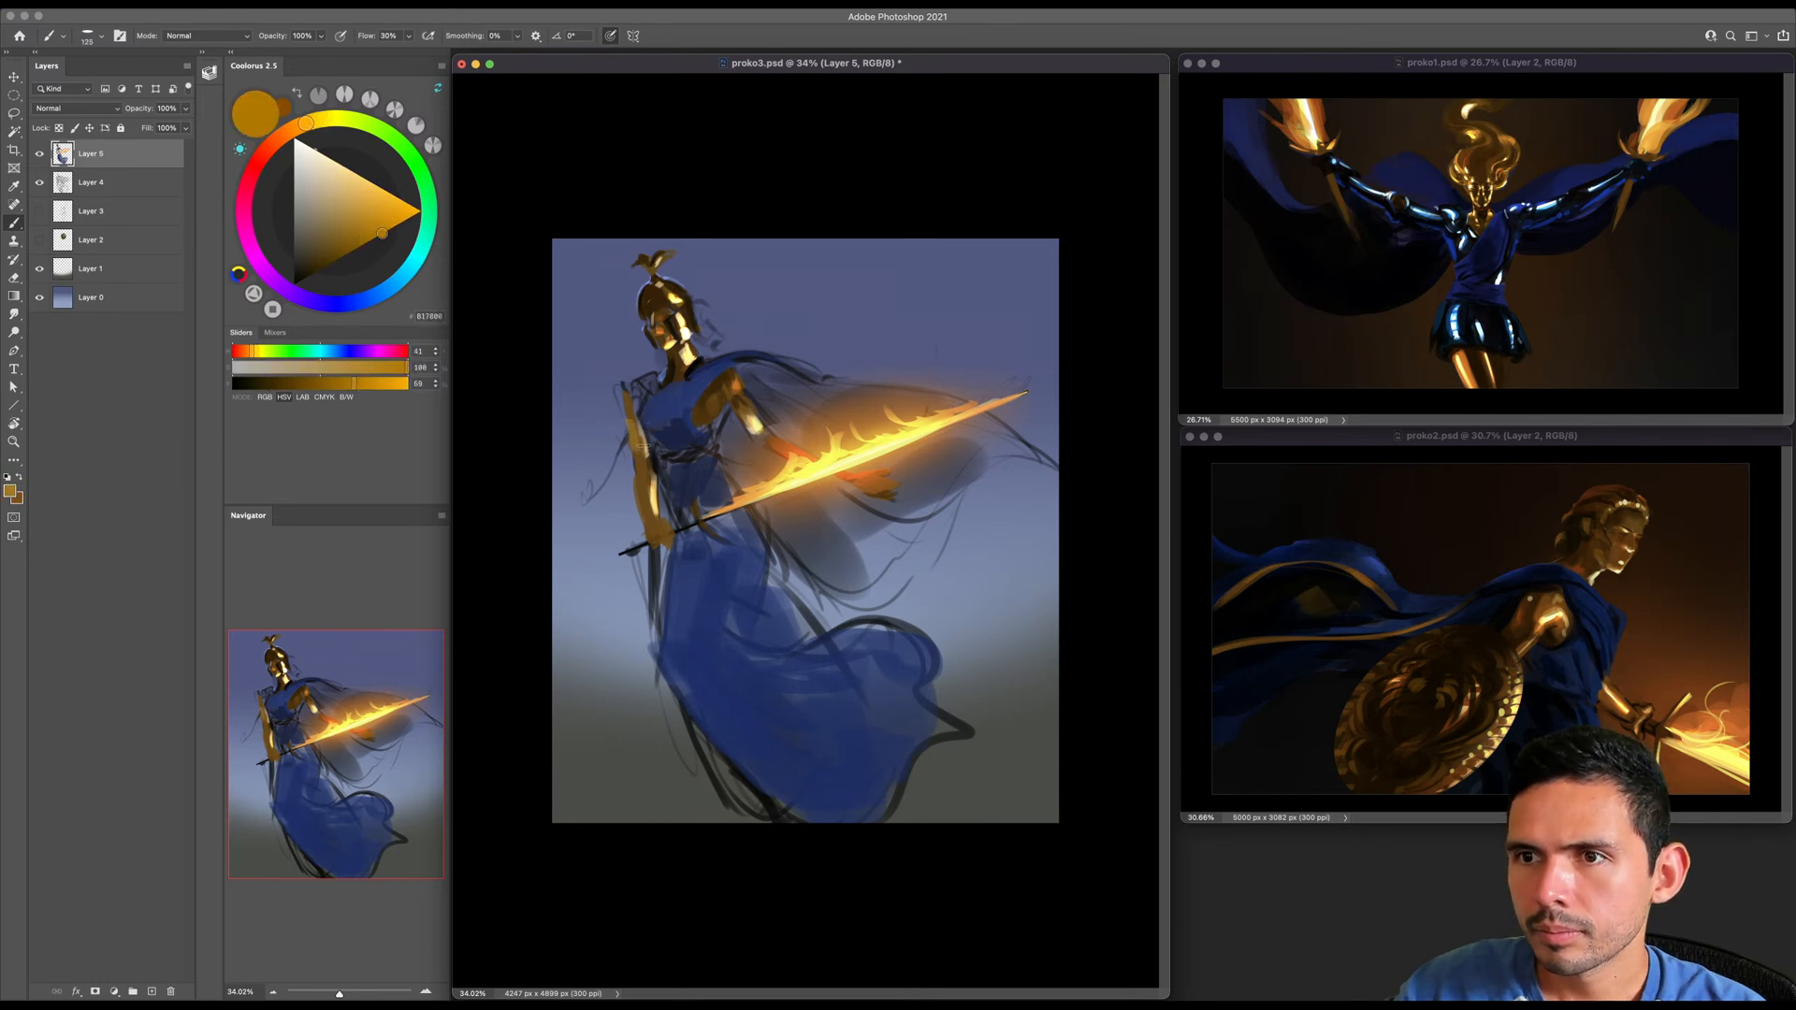
{"action": "left_click_drag", "start_coordinate": [645, 468], "coordinate": [648, 505]}
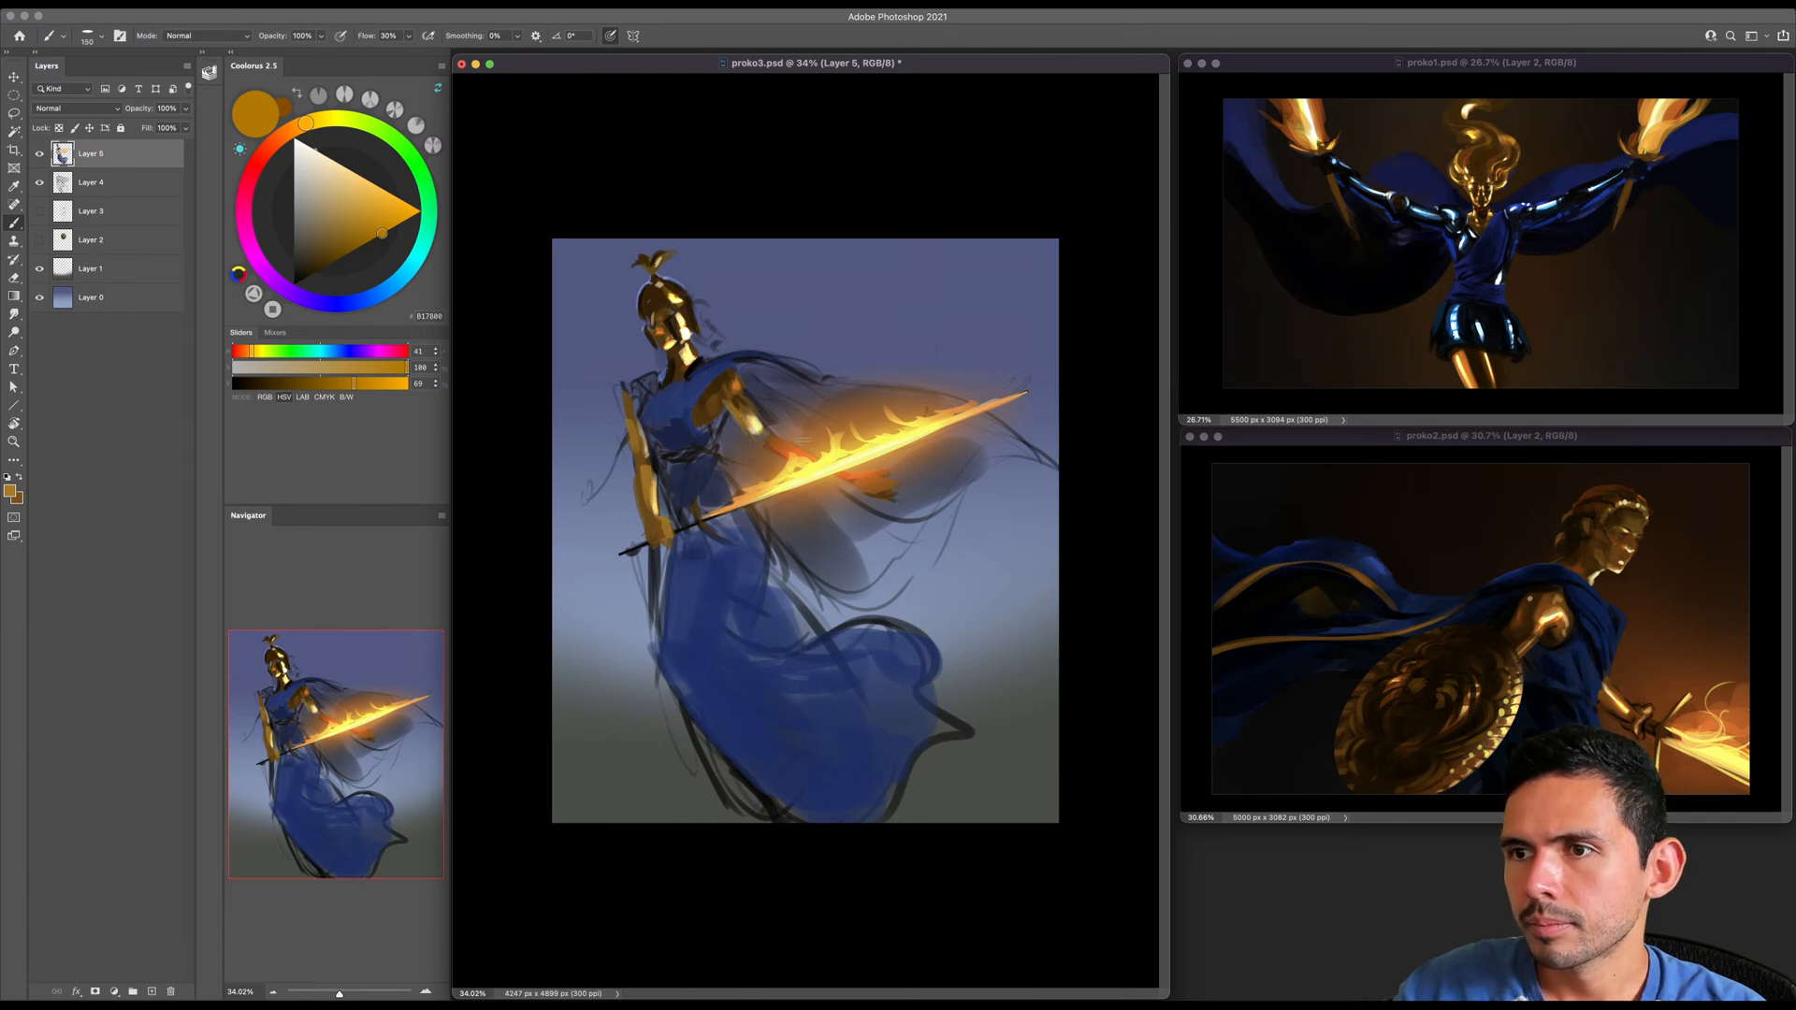
{"action": "key", "text": "bracketright"}
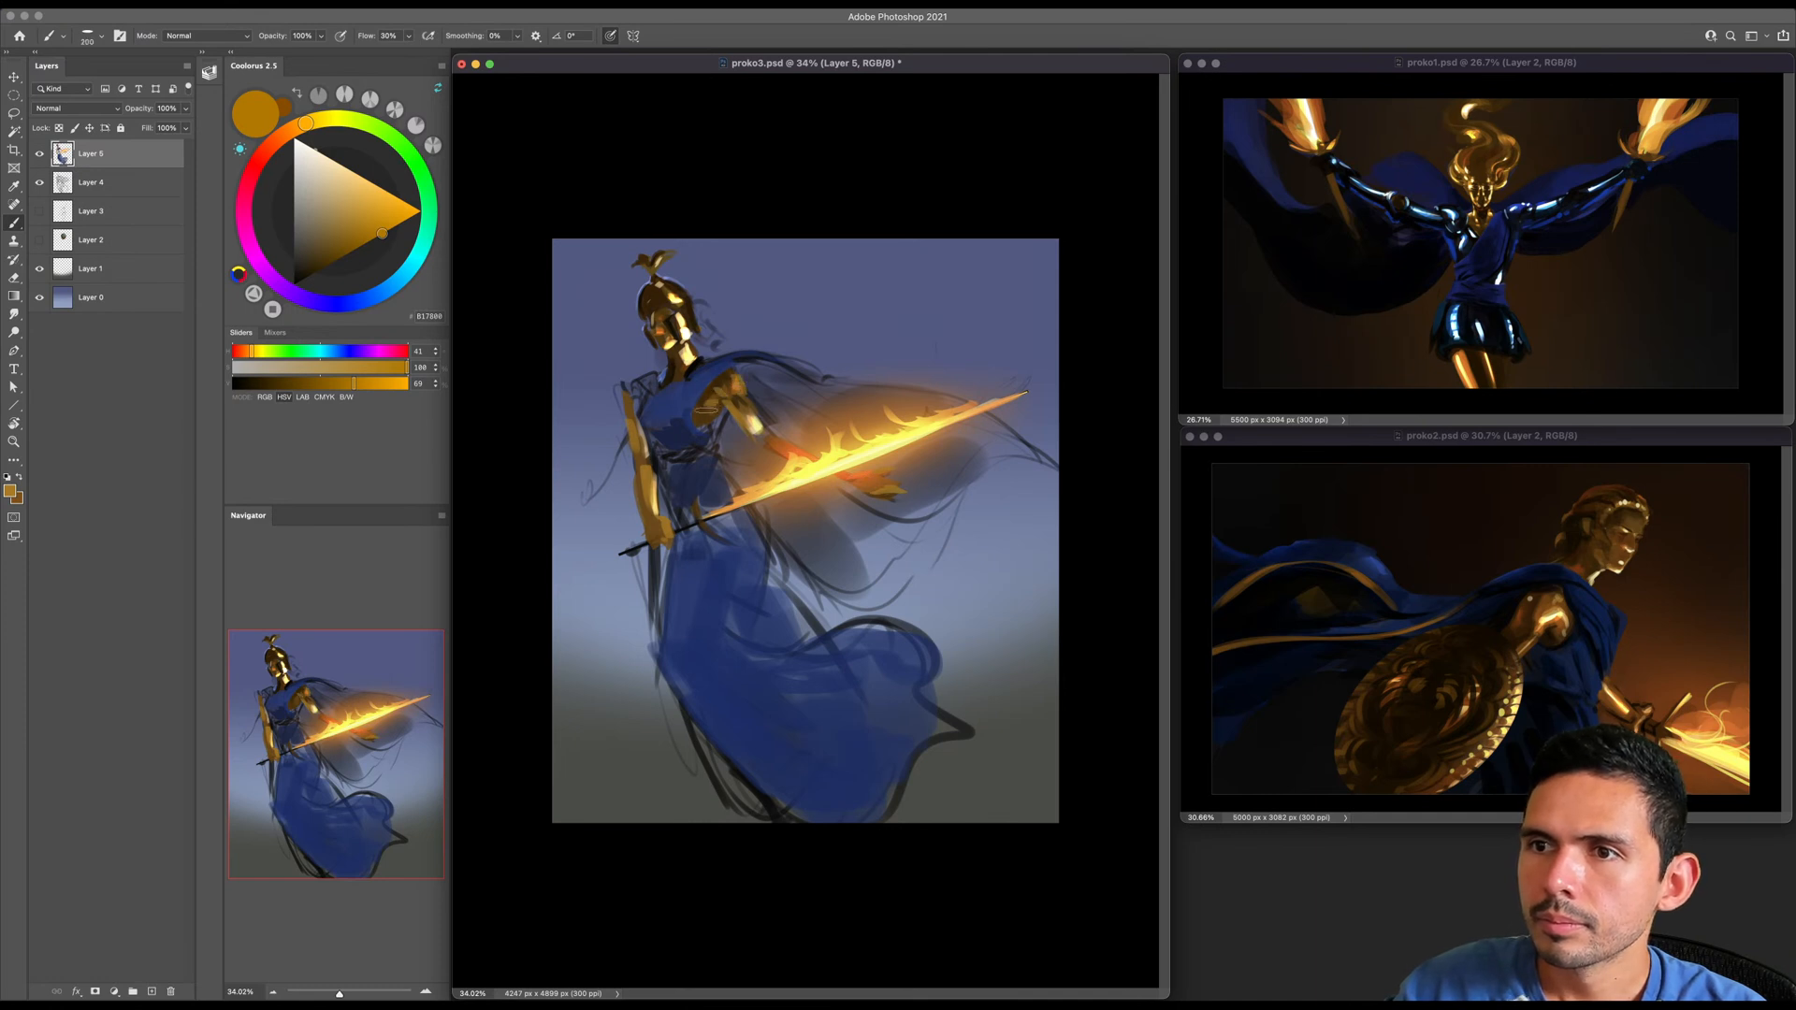
{"action": "key", "text": "bracketleft"}
{"action": "key", "text": "bracketleft"}
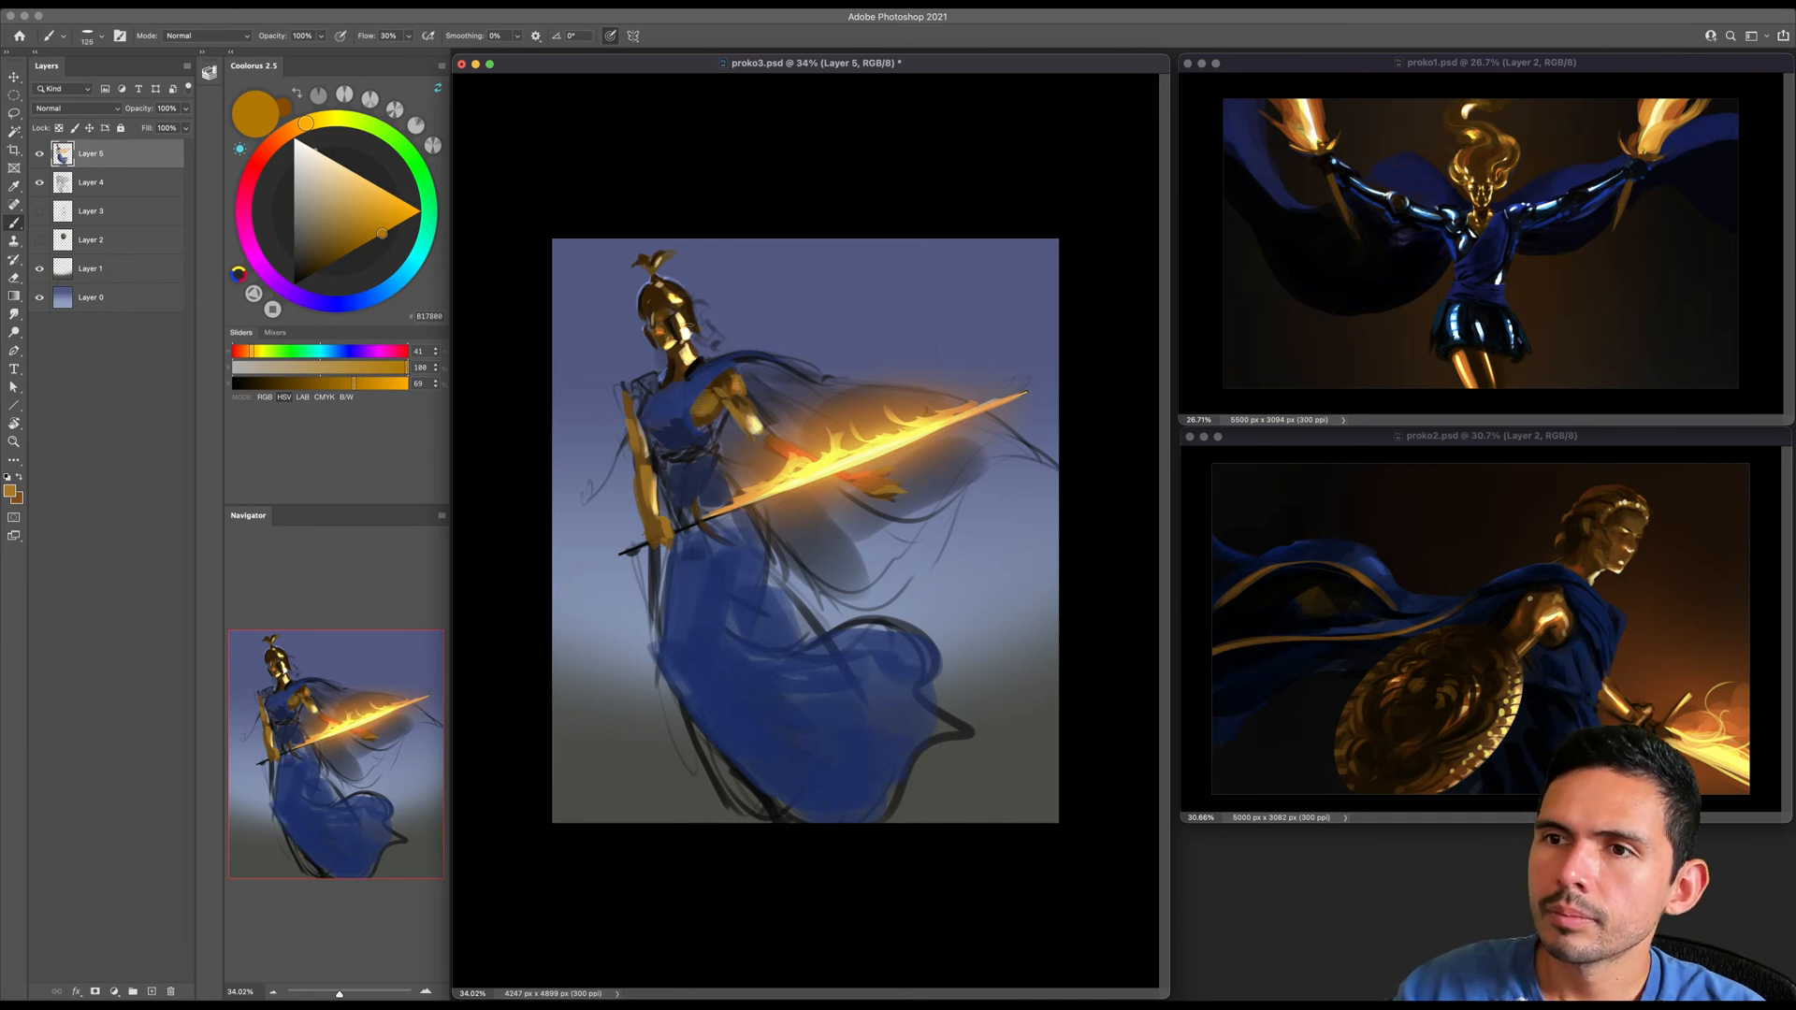
- Sample the bodice's dark blue to touch up the shoulder strap, and merge Layer 5 down into Layer 4
{"action": "left_click", "coordinate": [655, 402], "text": "alt"}
{"action": "key", "text": "bracketleft"}
{"action": "key", "text": "e"}
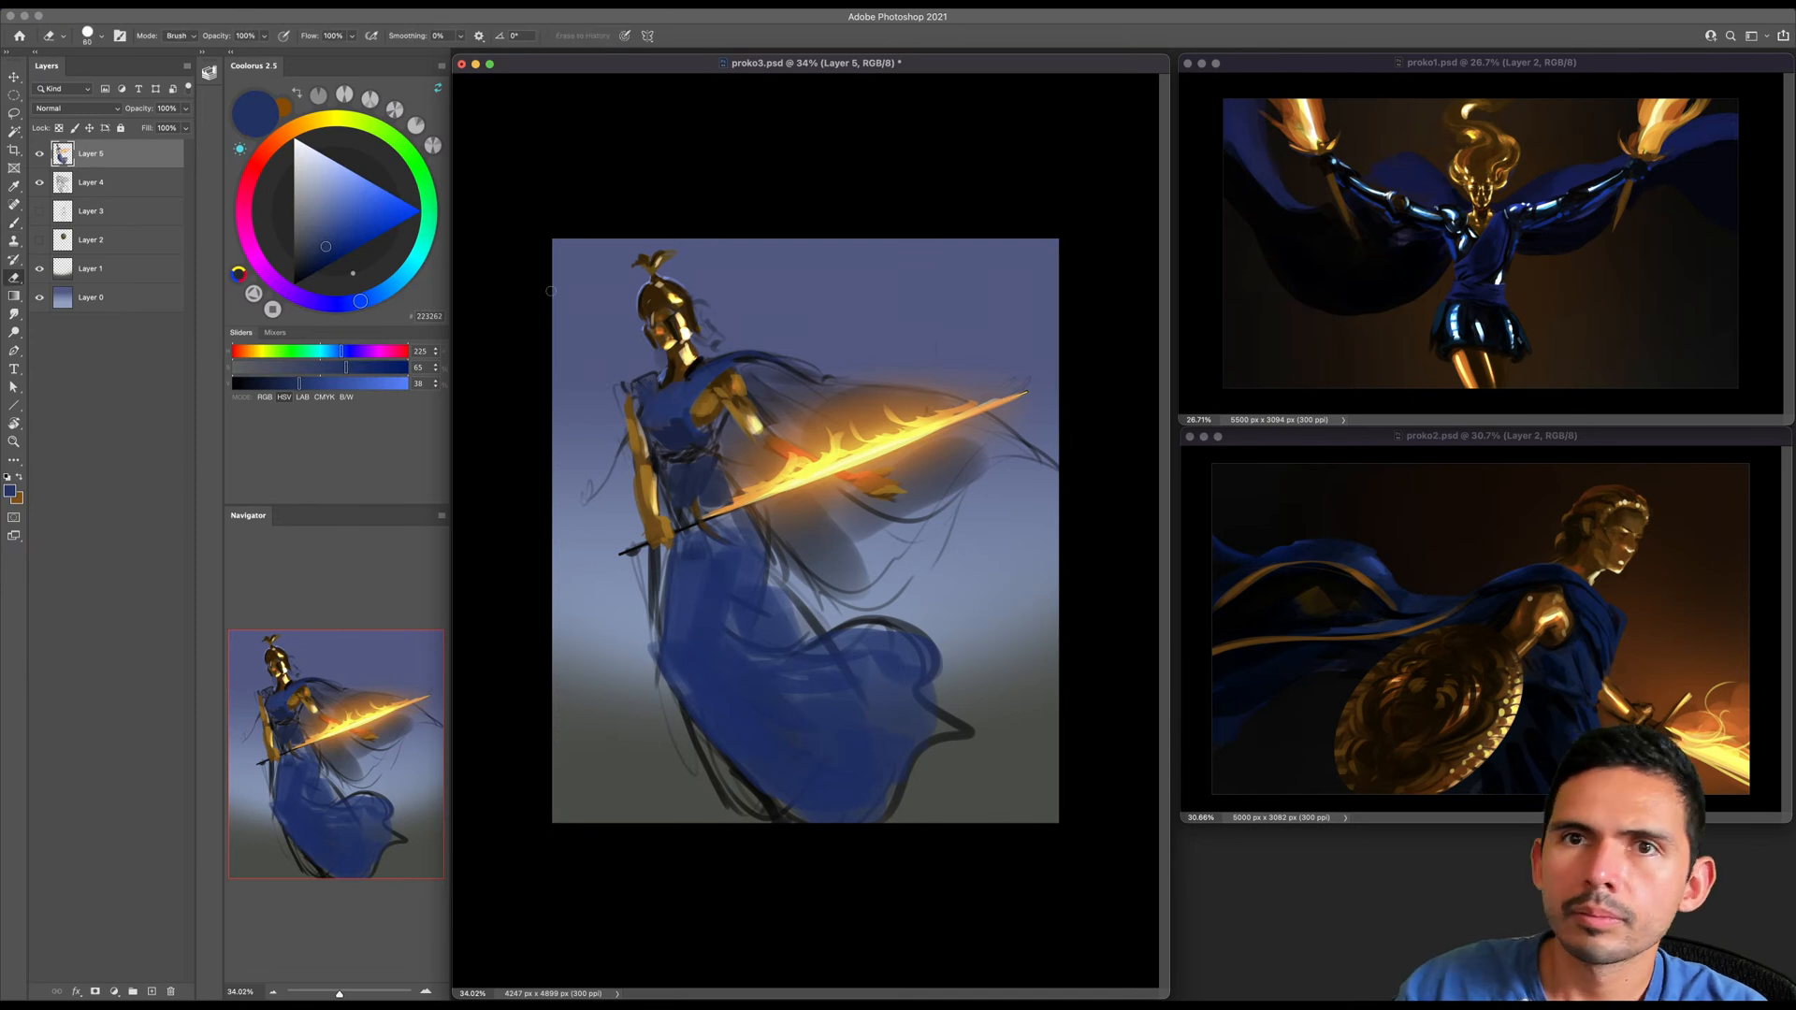
{"action": "key", "text": "super+e"}
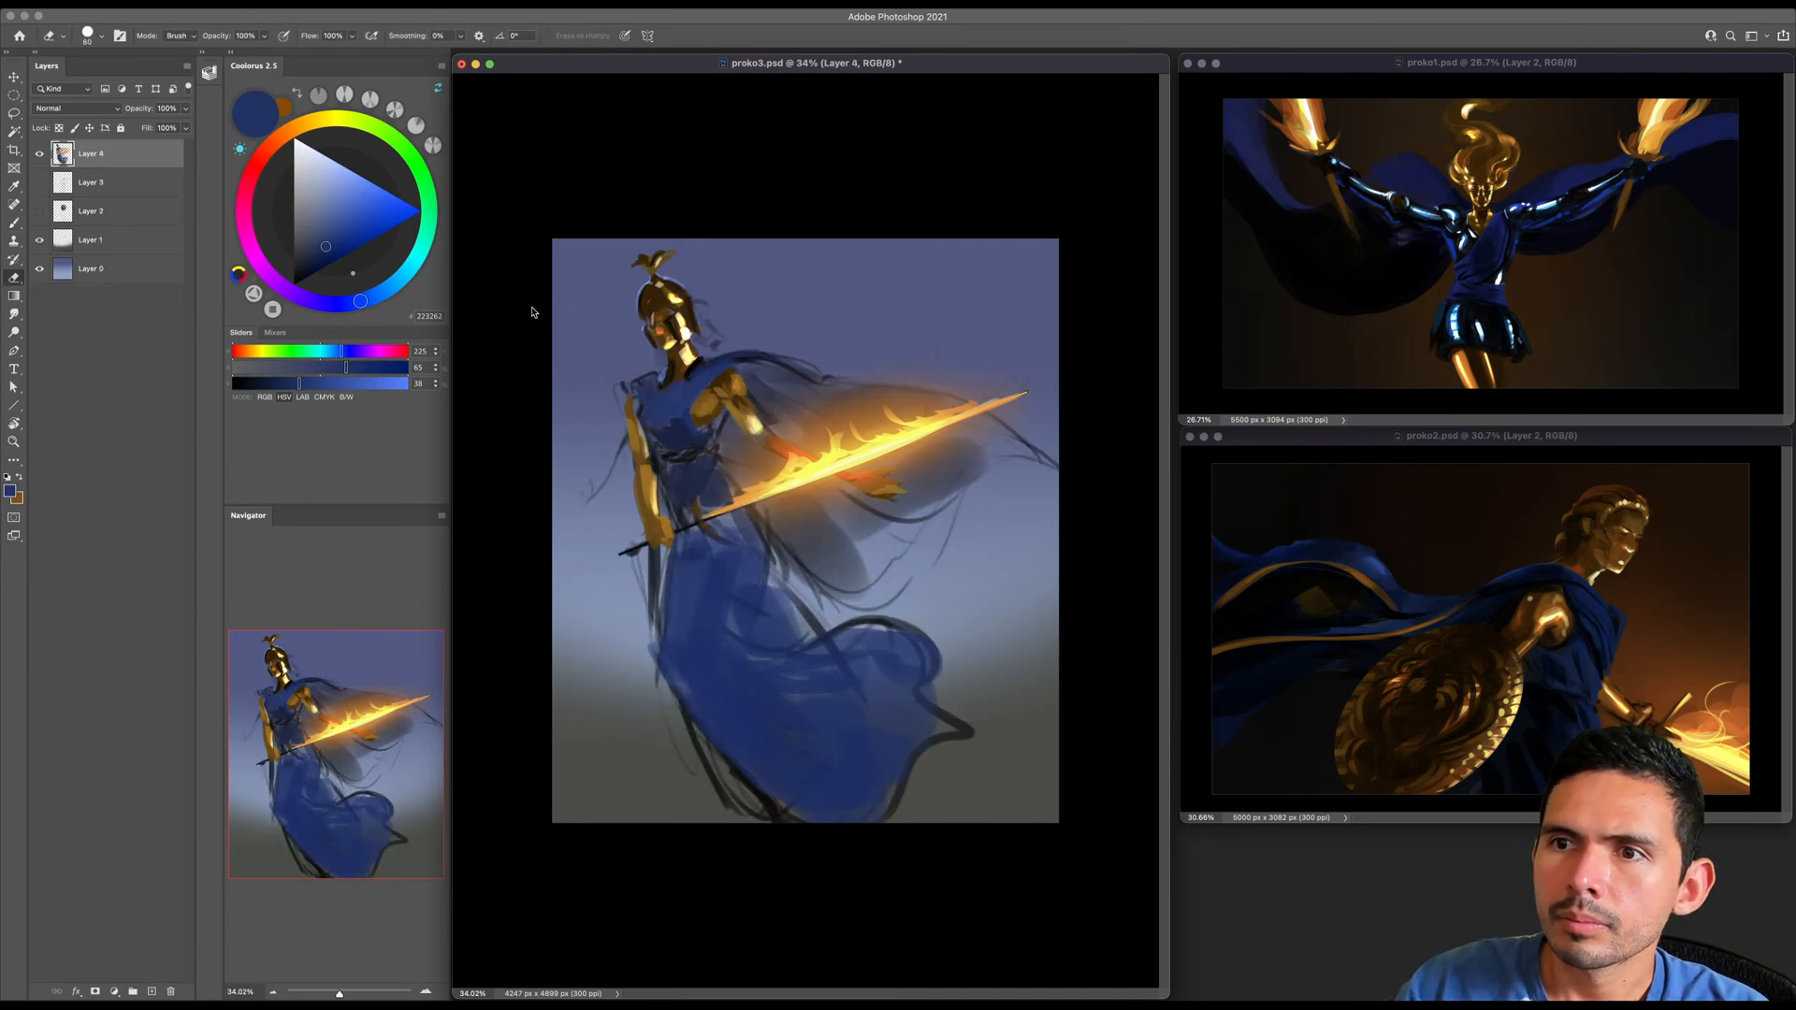
- Erase stray sketch lines beside the far shoulder and clean up the bodice and upper arm with sampled blue and brown
{"action": "key", "text": "bracketright"}
{"action": "key", "text": "bracketright"}
{"action": "key", "text": "bracketright"}
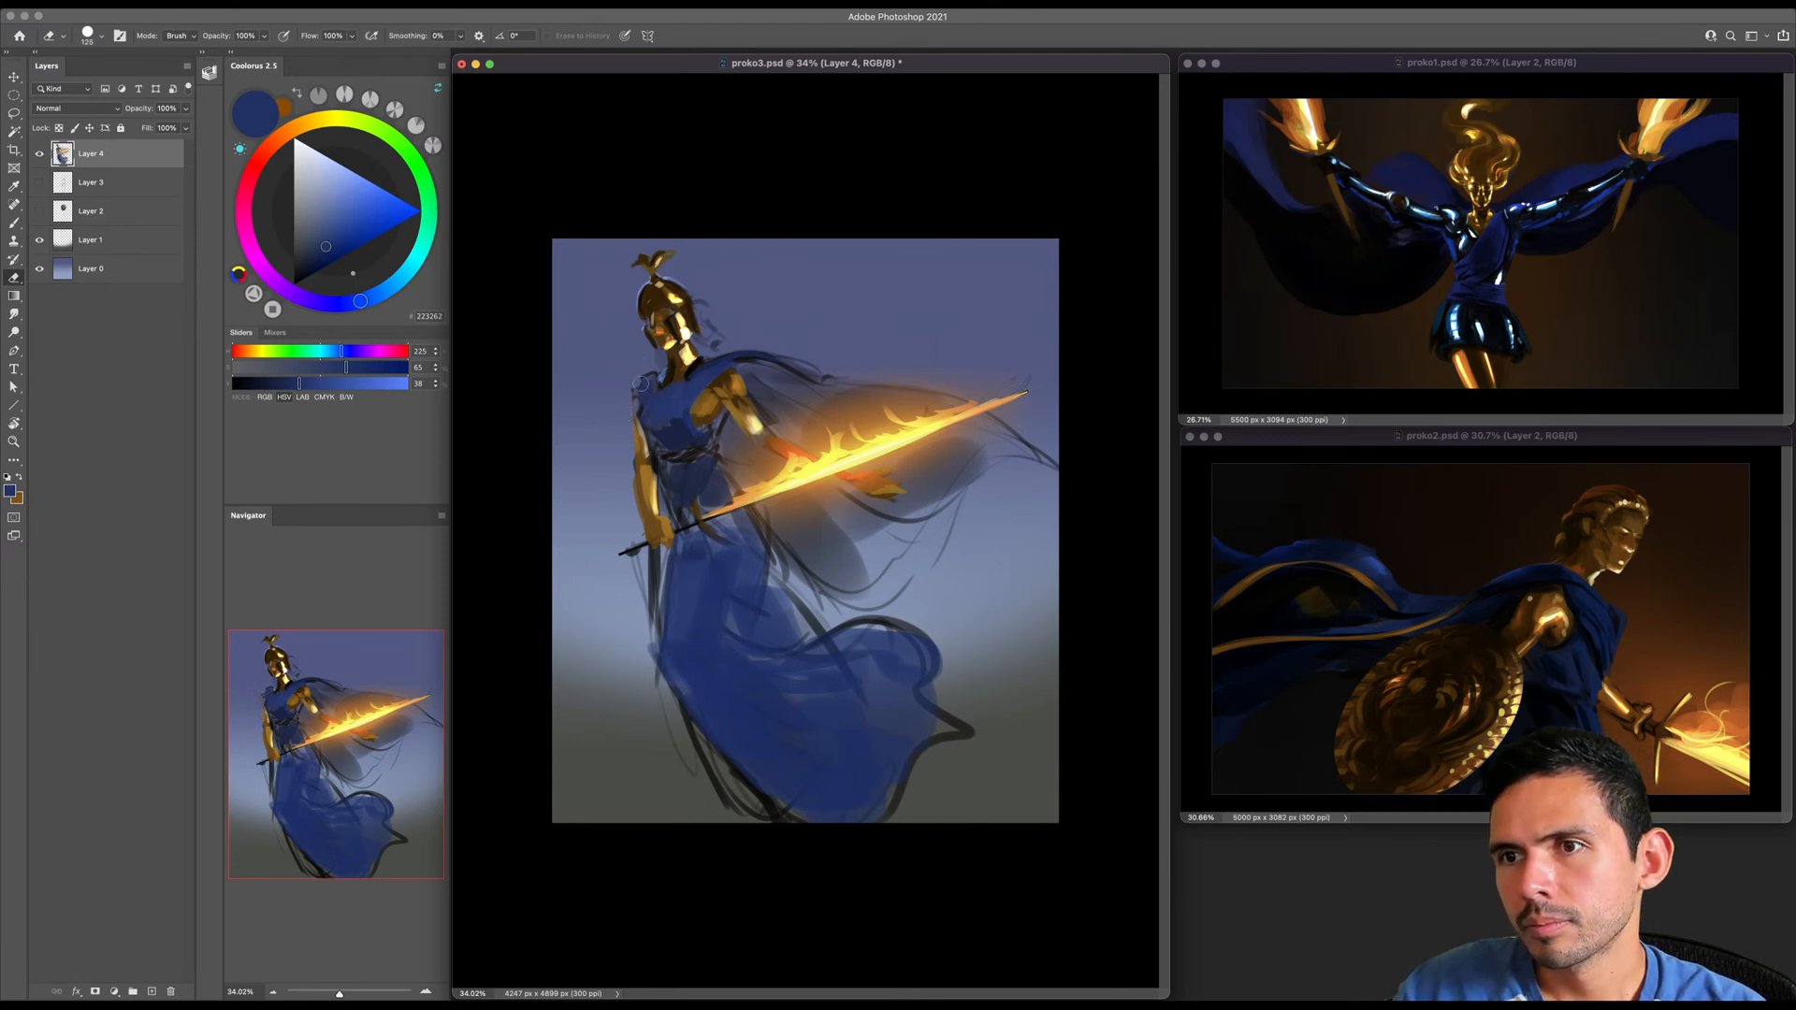
{"action": "key", "text": "b"}
{"action": "left_click", "coordinate": [668, 398], "text": "alt"}
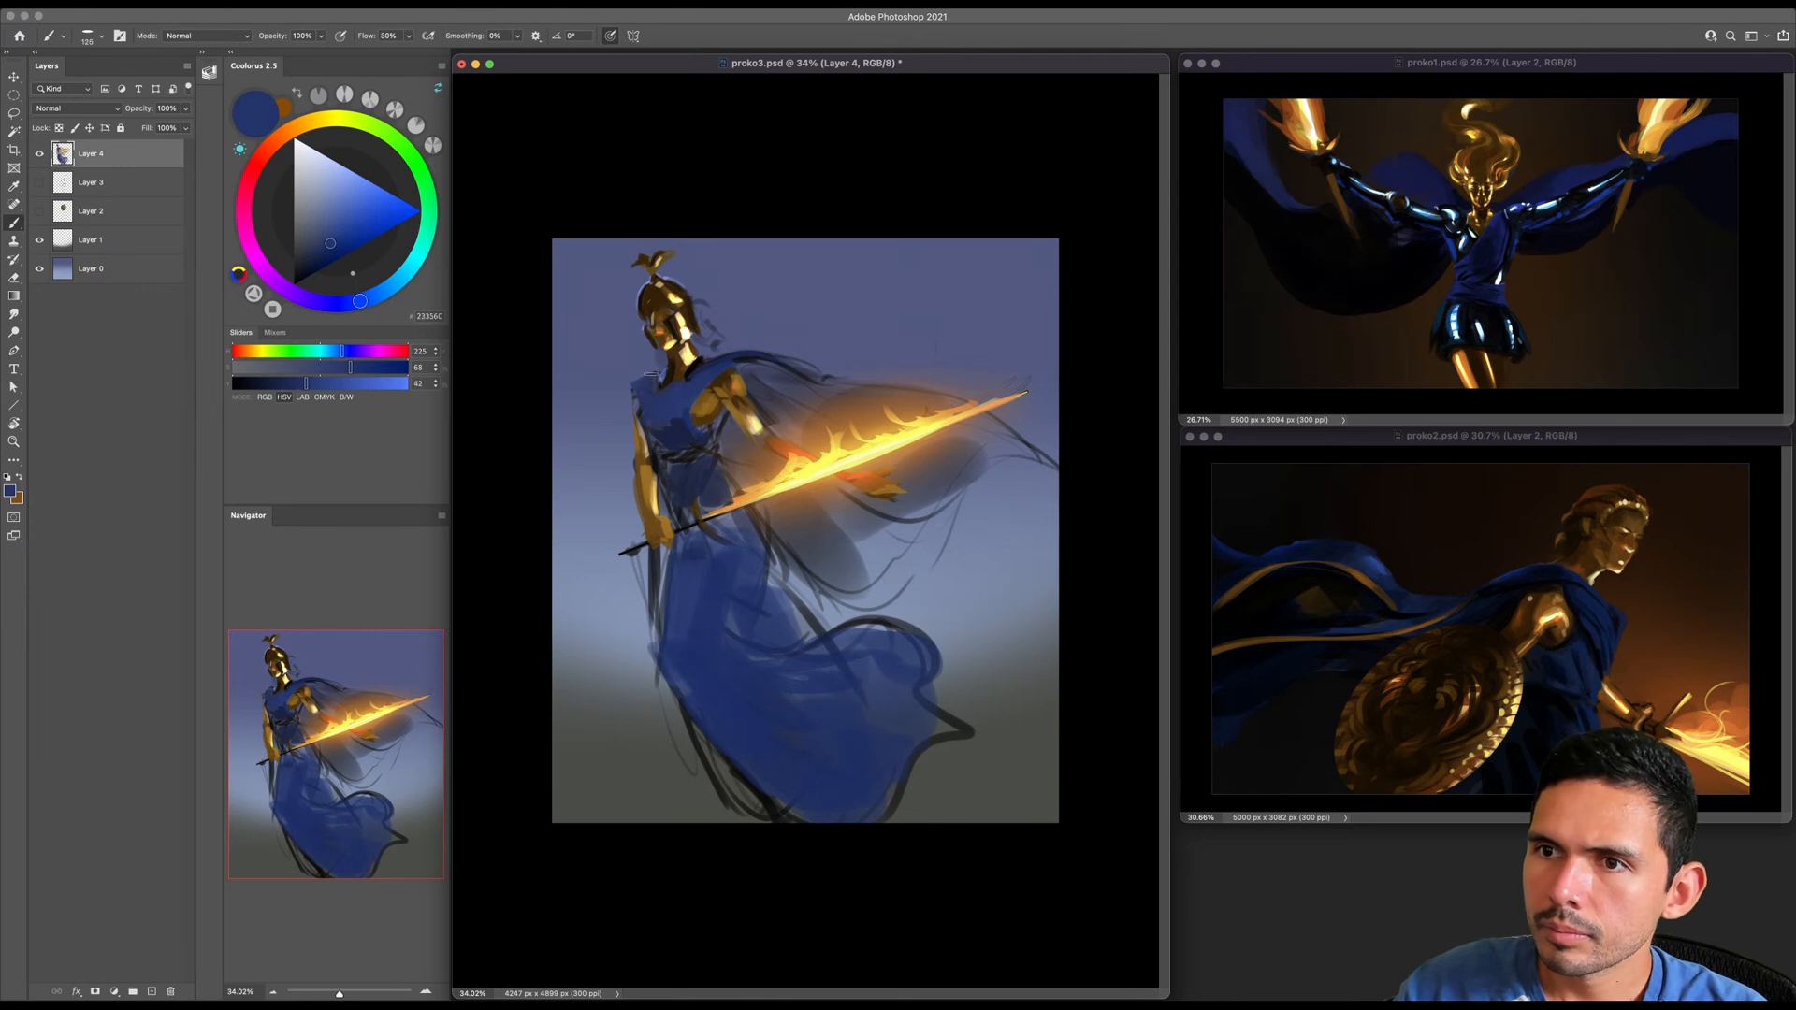
{"action": "key", "text": "e"}
{"action": "key", "text": "b"}
{"action": "left_click", "coordinate": [645, 387], "text": "alt"}
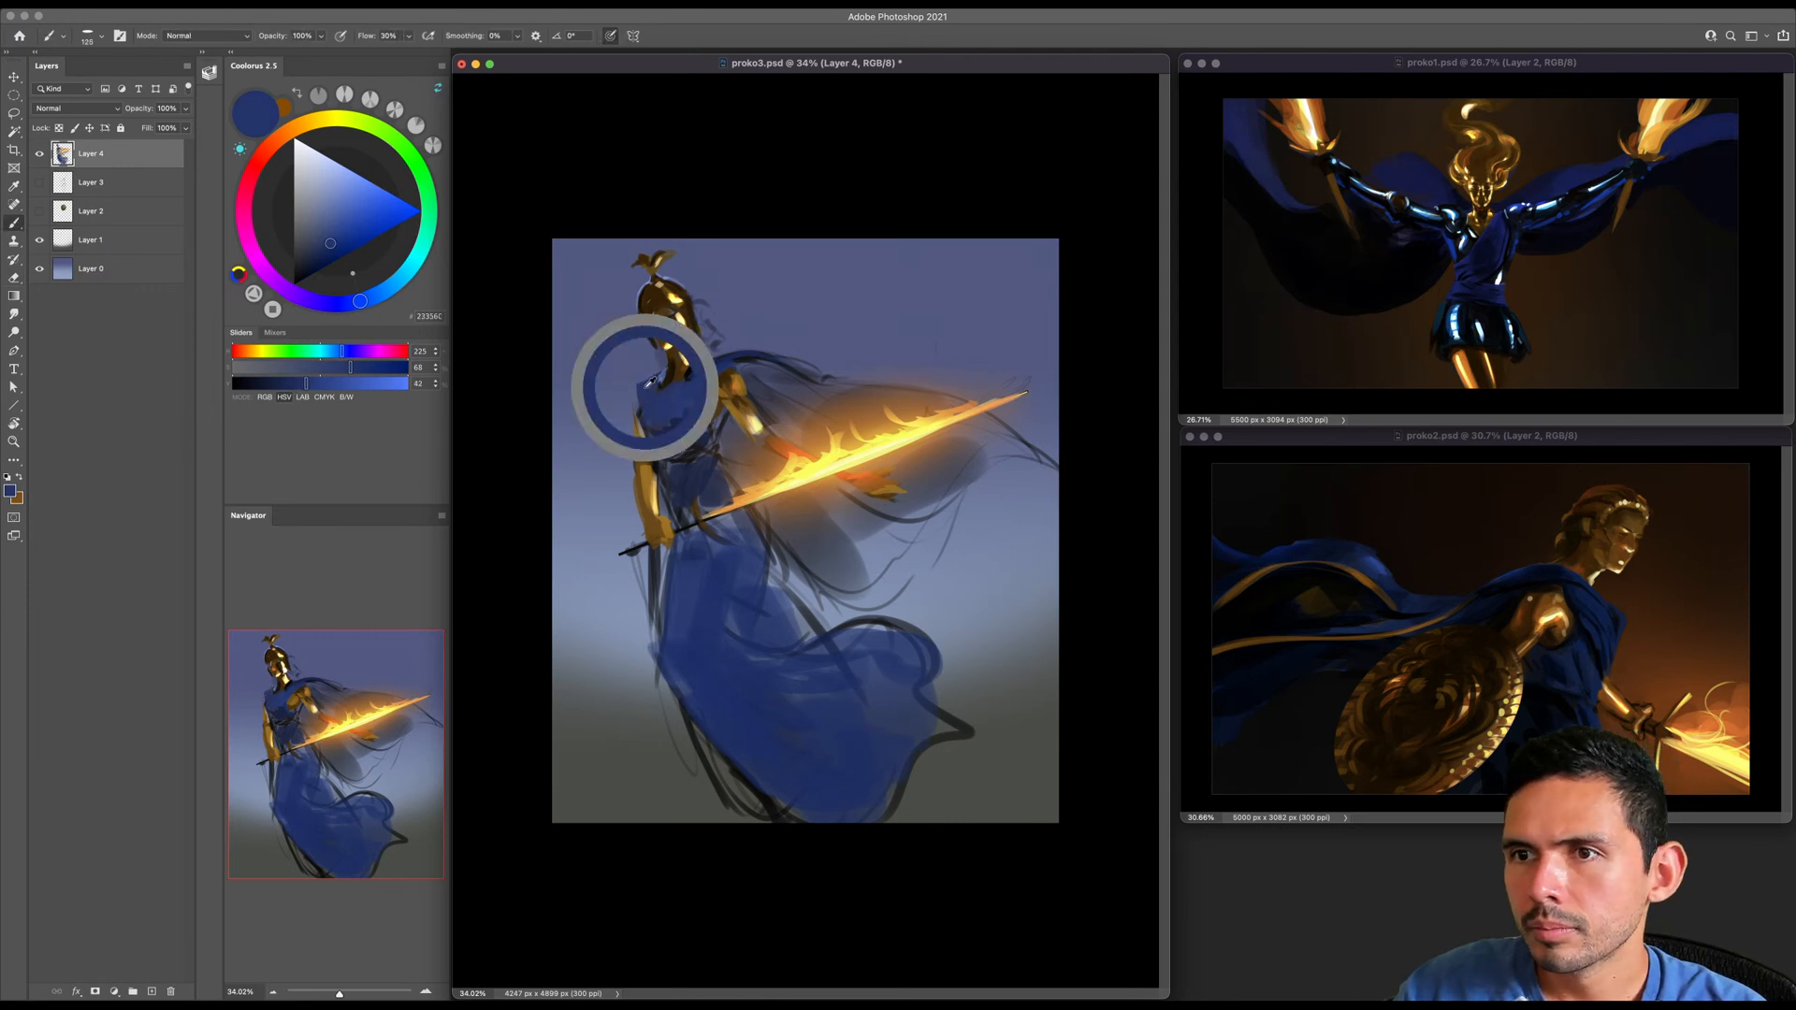
{"action": "left_click", "coordinate": [642, 465], "text": "alt"}
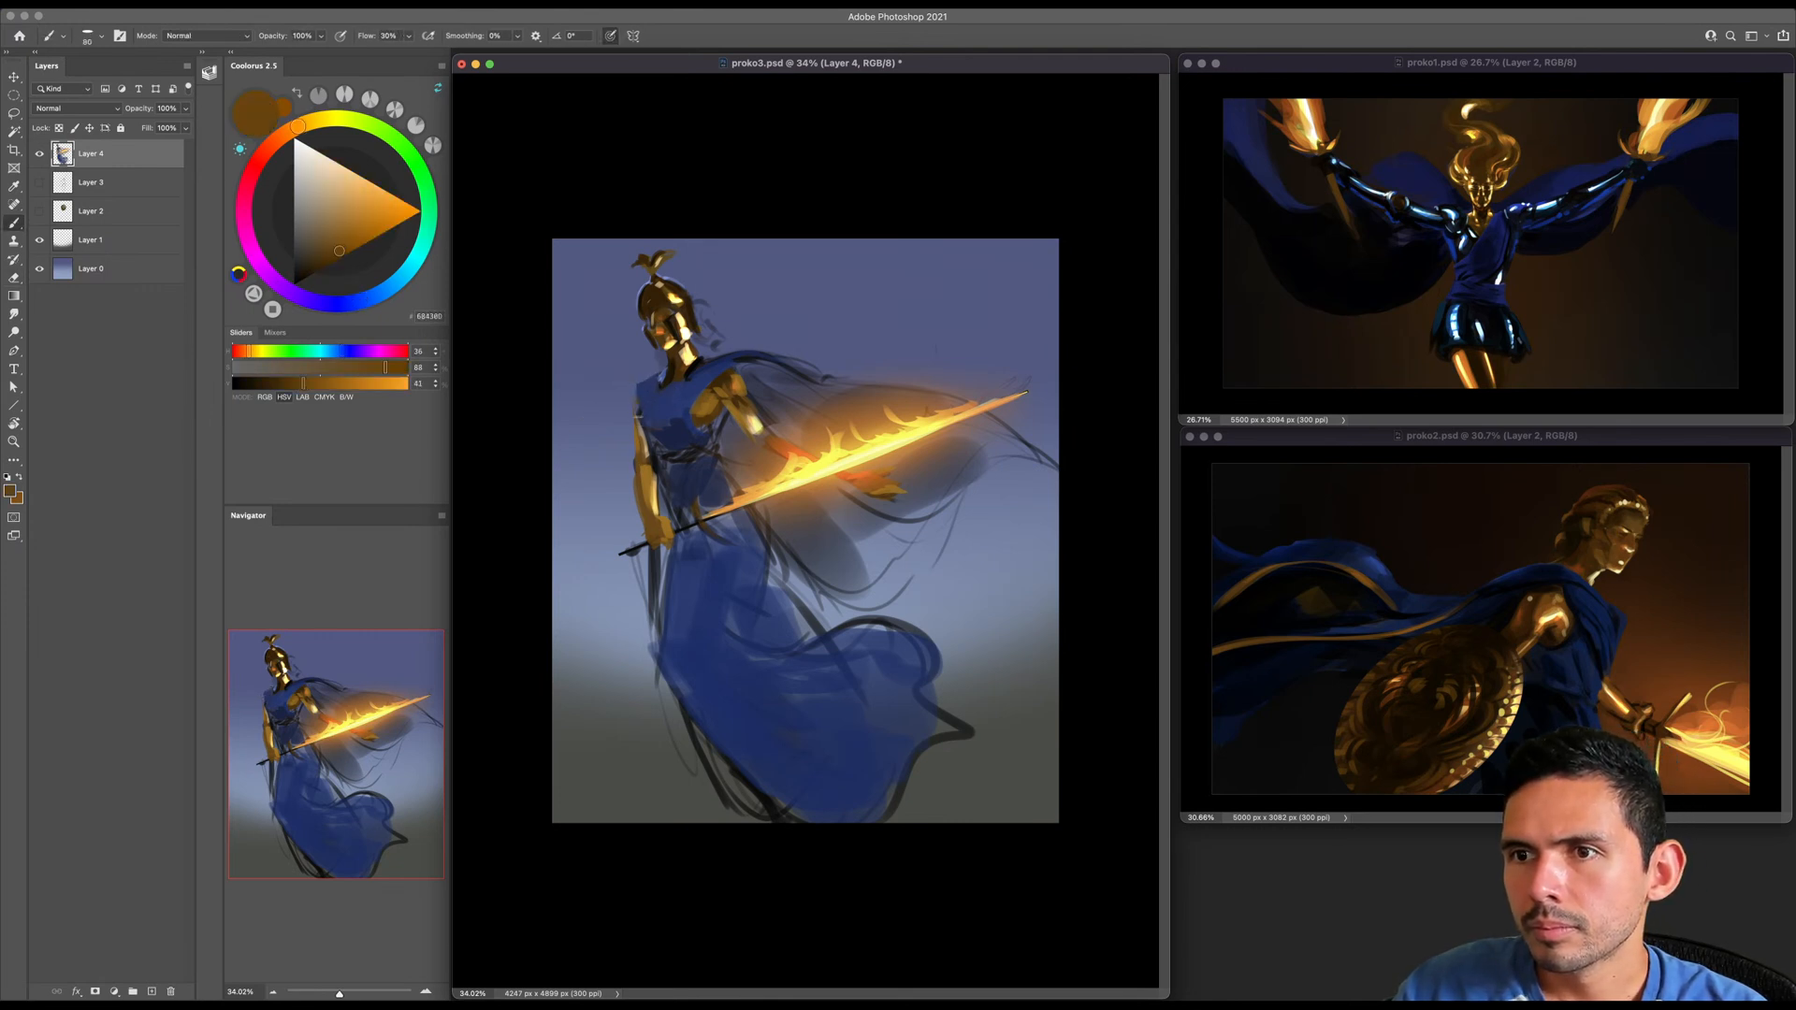
{"action": "left_click", "coordinate": [648, 382], "text": "alt"}
{"action": "key", "text": "bracketright"}
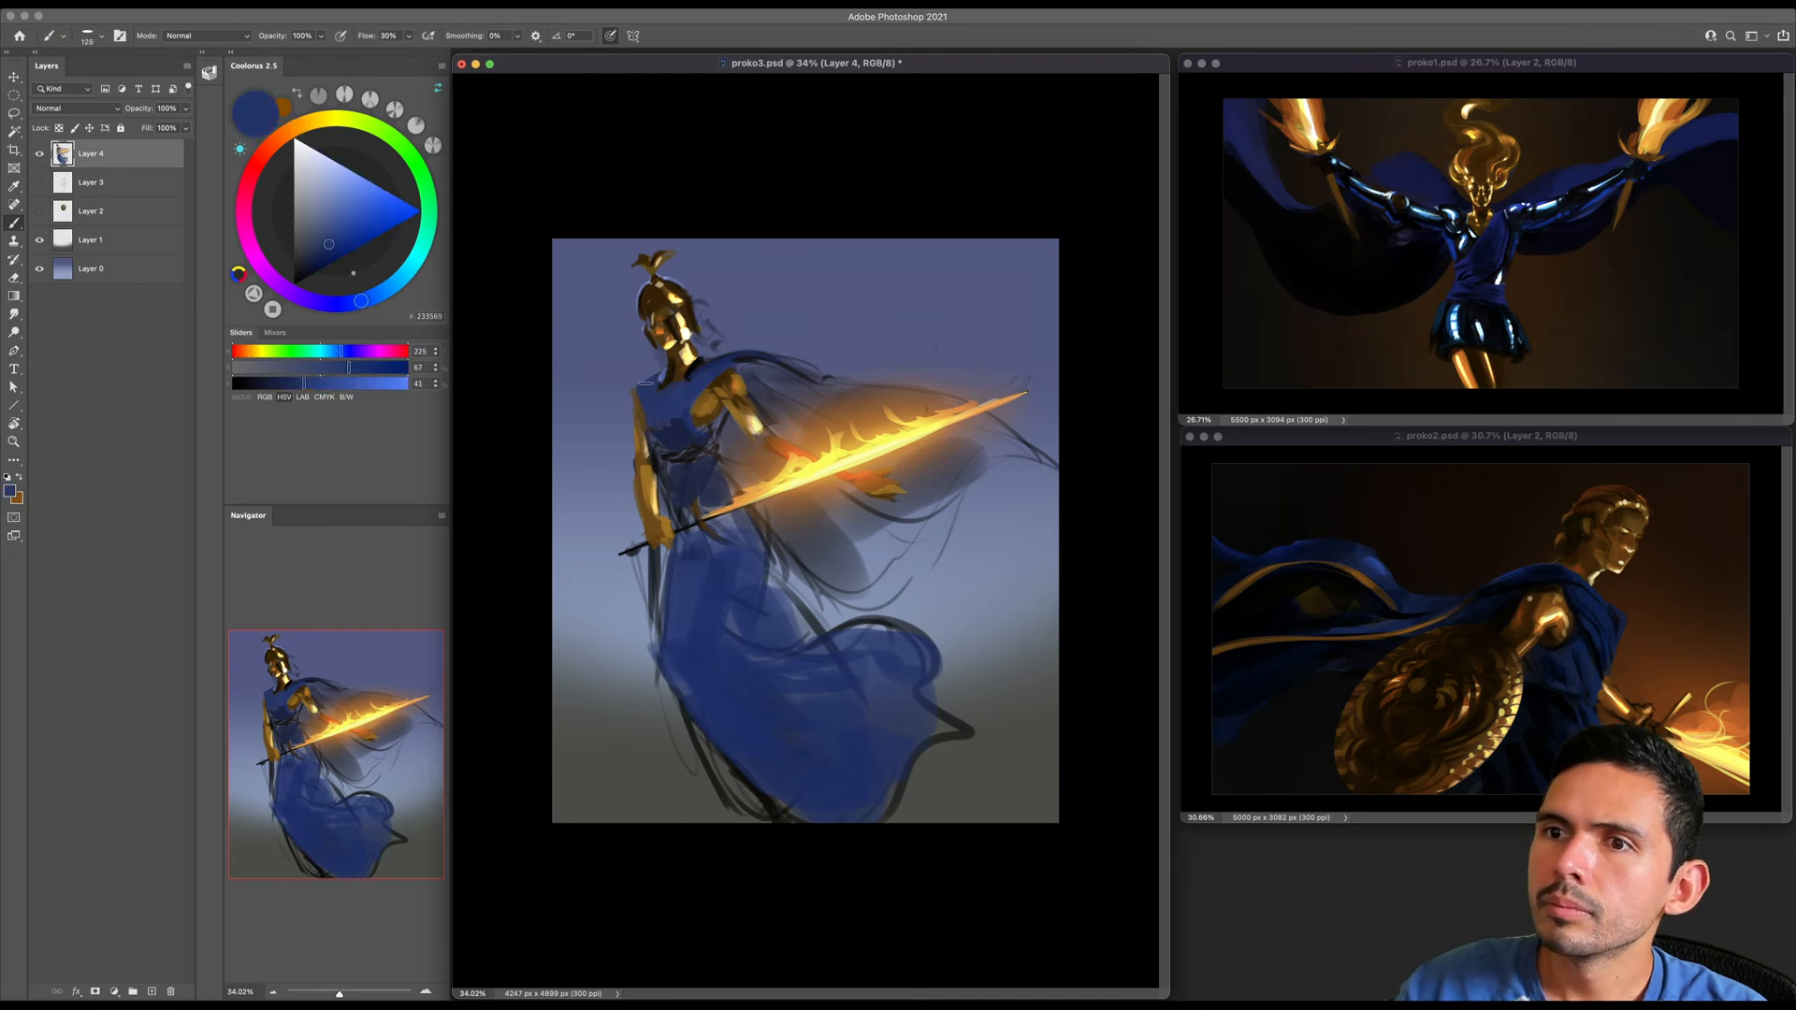
- Pick a near-black blue (HSV 230, 100, 7) and paint the upper cape behind the shoulder with a much larger brush
{"action": "left_click", "coordinate": [742, 361], "text": "alt"}
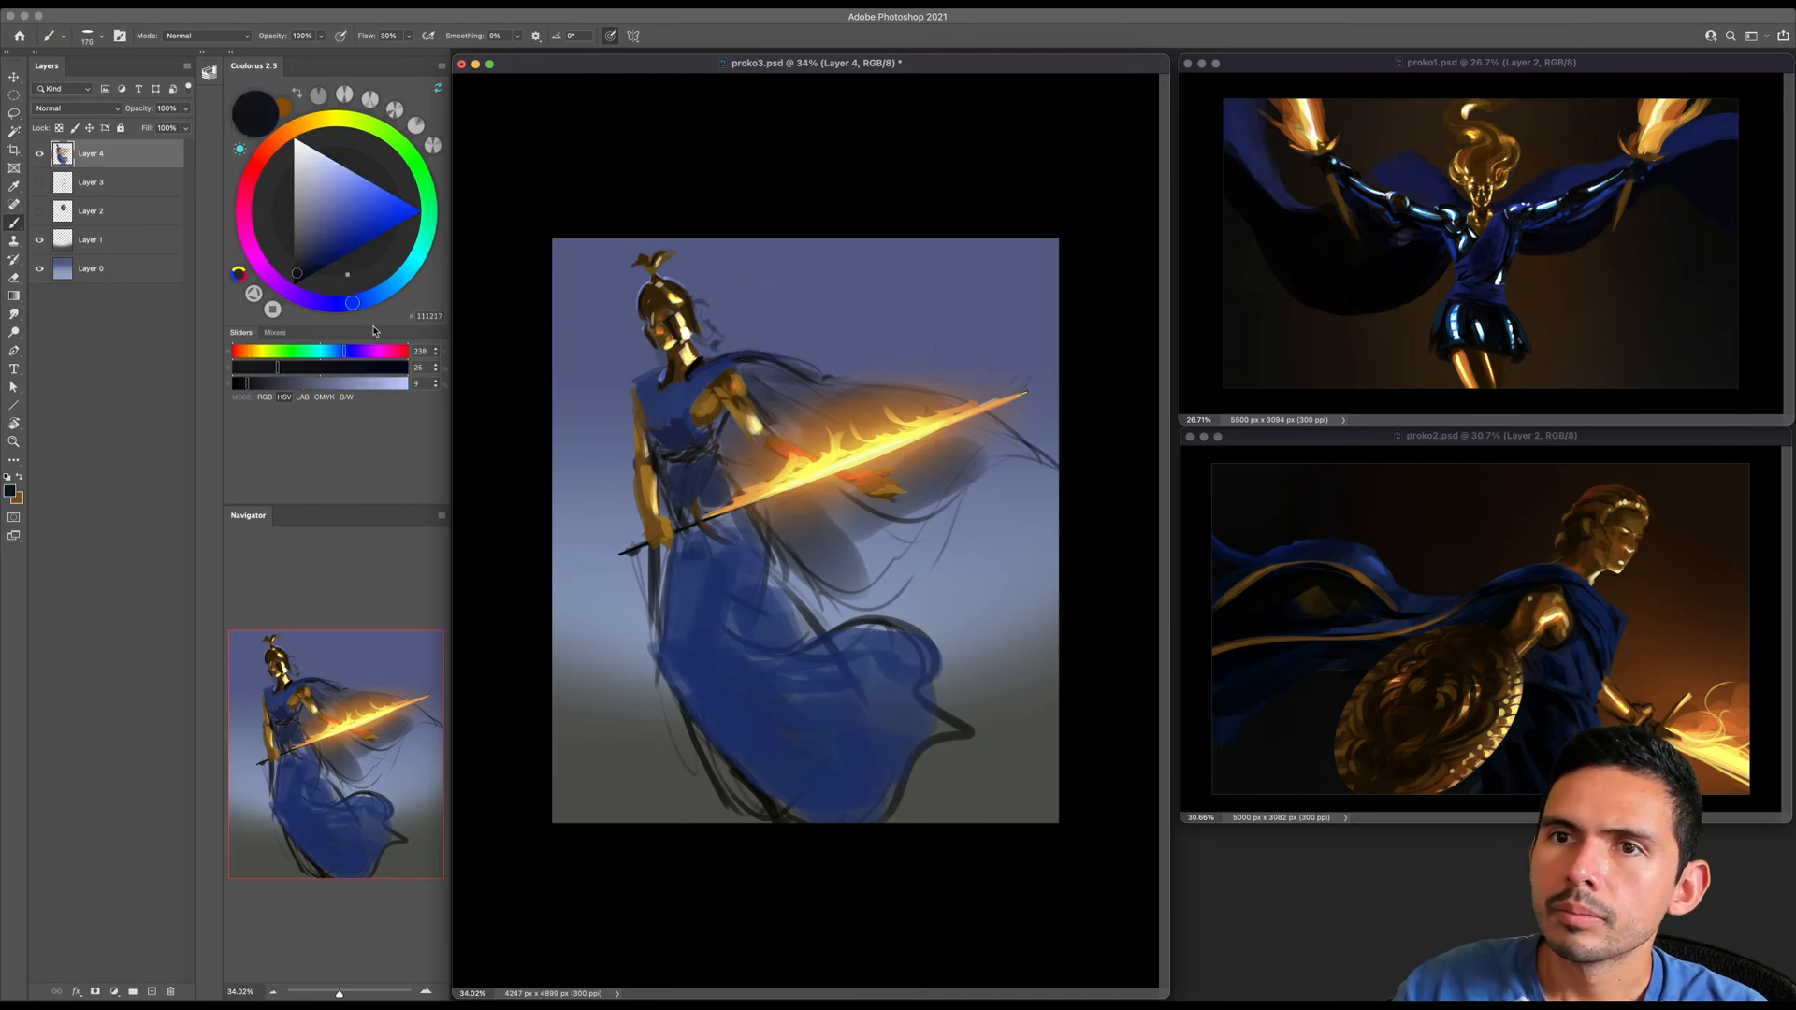
{"action": "left_click", "coordinate": [303, 279]}
{"action": "key", "text": "bracketright"}
{"action": "key", "text": "bracketright"}
{"action": "key", "text": "bracketright"}
{"action": "key", "text": "bracketright"}
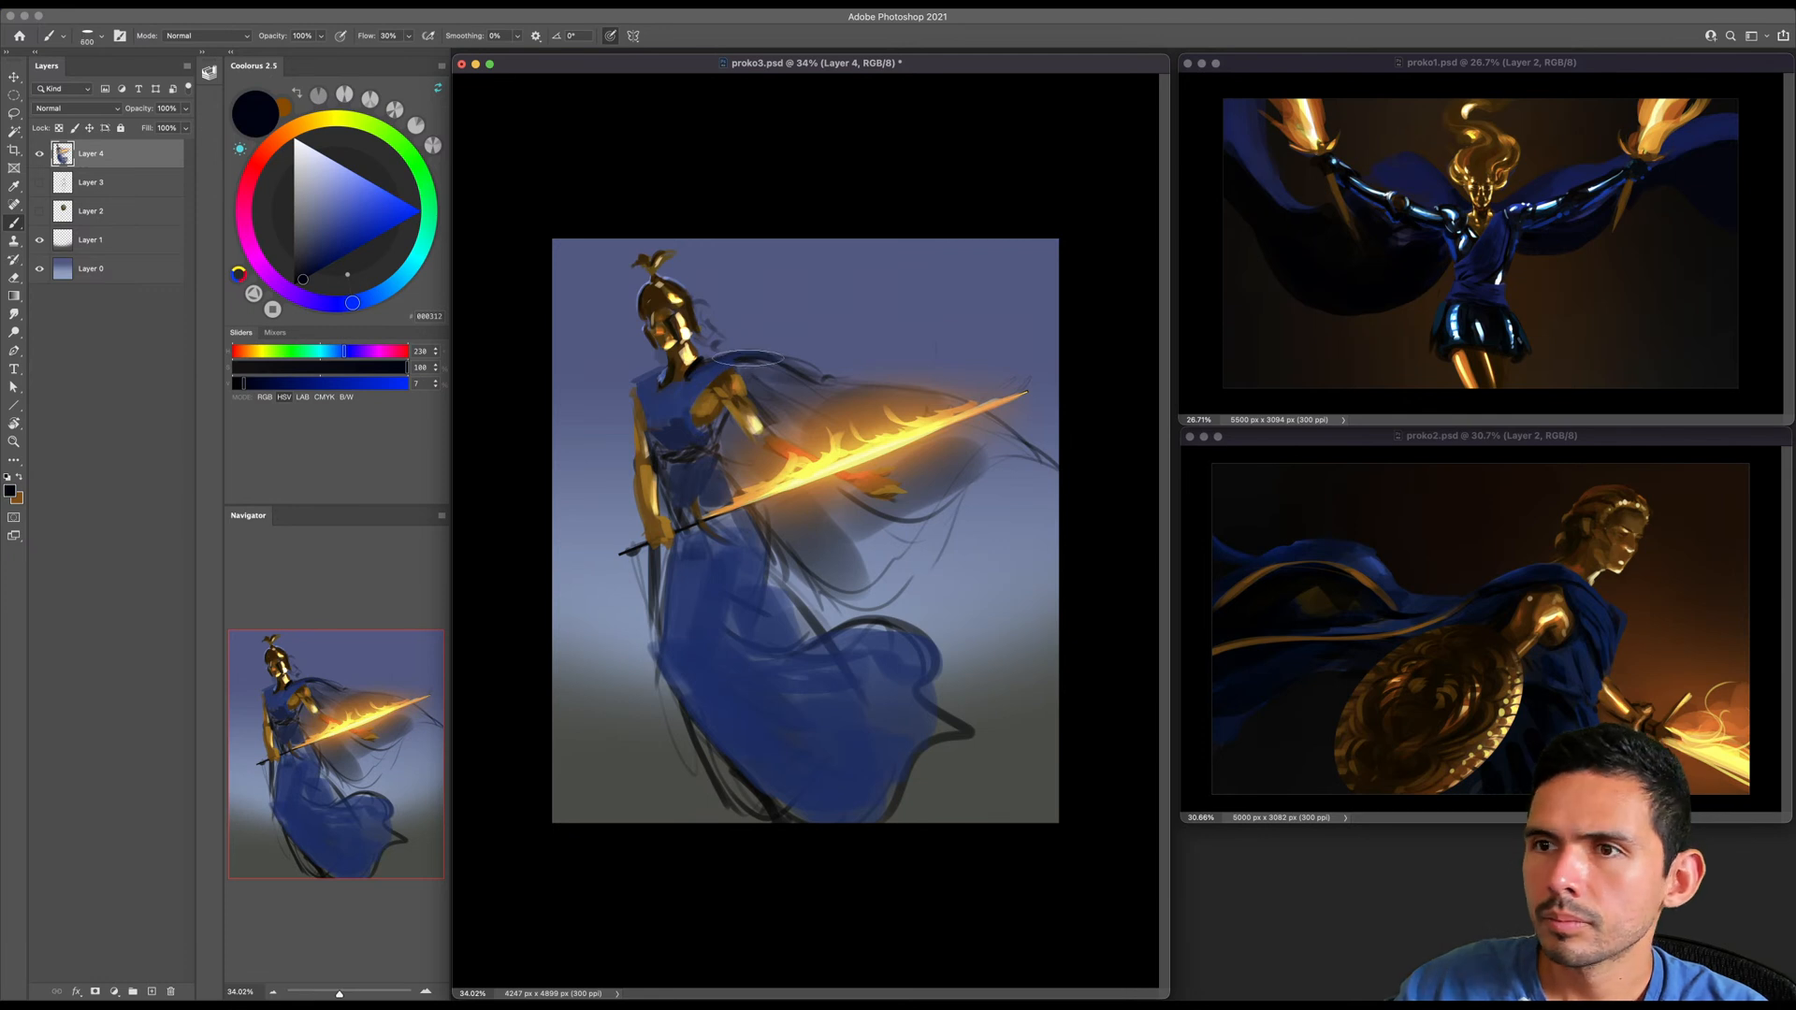
{"action": "key", "text": "bracketright"}
{"action": "key", "text": "bracketright"}
{"action": "key", "text": "bracketright"}
- Brush the near-black blue over the cape's folds behind and below the flaming sword
{"action": "key", "text": "bracketright"}
{"action": "key", "text": "bracketright"}
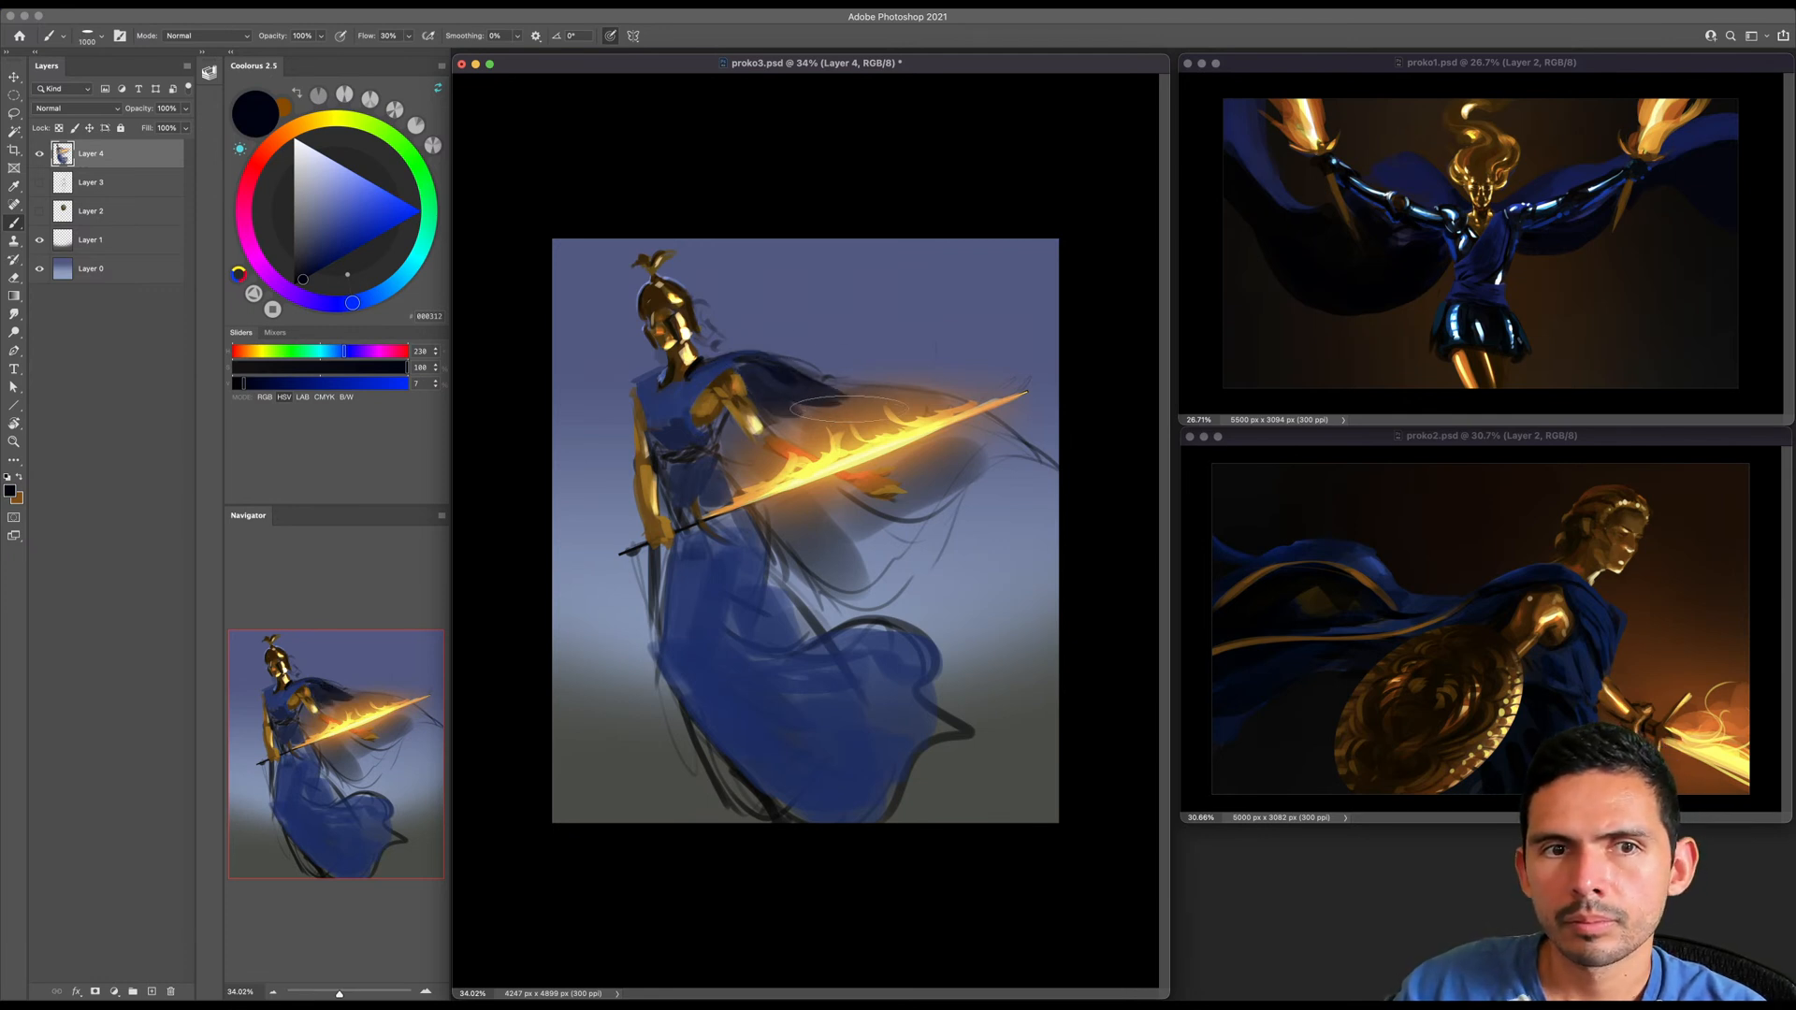
{"action": "mouse_move", "coordinate": [856, 425]}
{"action": "left_mouse_down"}
{"action": "mouse_move", "coordinate": [988, 444]}
{"action": "mouse_move", "coordinate": [918, 514]}
{"action": "mouse_move", "coordinate": [935, 486]}
{"action": "mouse_move", "coordinate": [902, 455]}
{"action": "mouse_move", "coordinate": [938, 455]}
{"action": "left_mouse_up"}
{"action": "key", "text": "bracketright"}
{"action": "mouse_move", "coordinate": [828, 513]}
{"action": "left_mouse_down"}
{"action": "mouse_move", "coordinate": [802, 559]}
{"action": "mouse_move", "coordinate": [877, 550]}
{"action": "left_mouse_up"}
{"action": "key", "text": "bracketleft"}
{"action": "key", "text": "bracketleft"}
{"action": "key", "text": "bracketleft"}
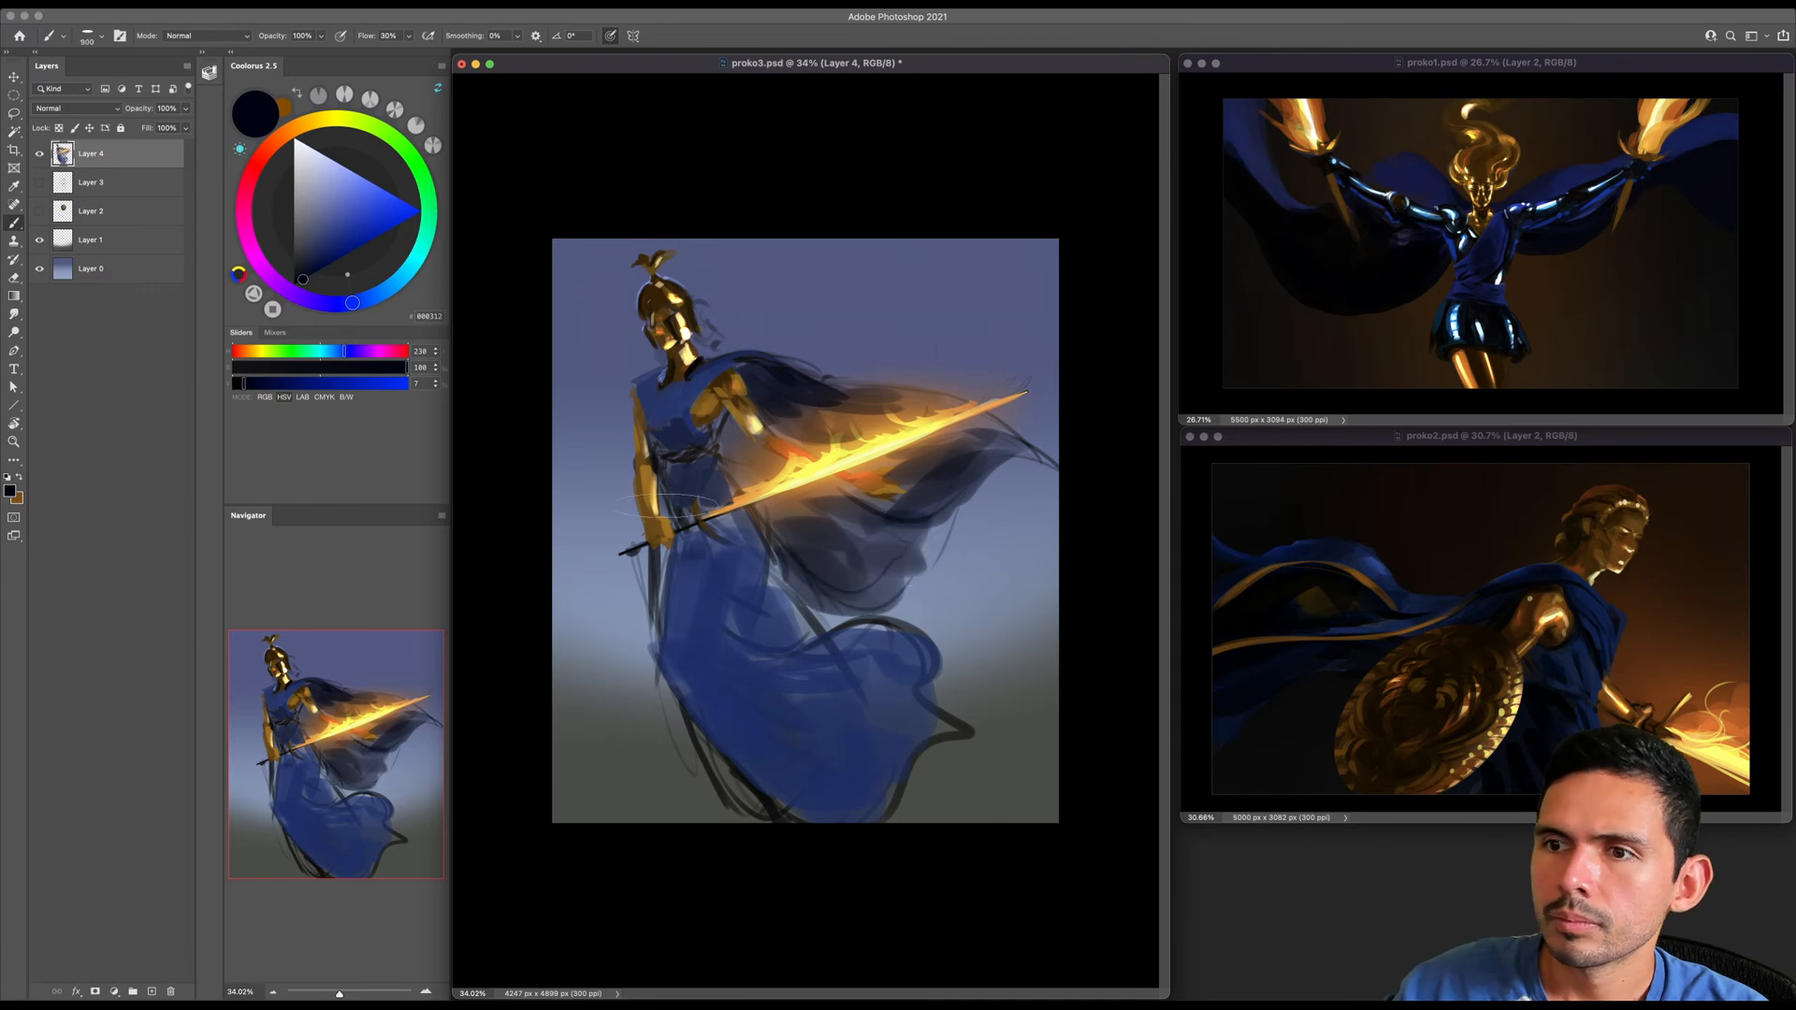
- Sample gold from the shoulder armour and paint a wide golden trim along the skirt's billowing hem
{"action": "left_click", "coordinate": [736, 385], "text": "alt"}
{"action": "key", "text": "super+z"}
{"action": "key", "text": "bracketleft"}
{"action": "key", "text": "bracketleft"}
{"action": "key", "text": "bracketleft"}
{"action": "mouse_move", "coordinate": [853, 625]}
{"action": "left_mouse_down"}
{"action": "mouse_move", "coordinate": [888, 627]}
{"action": "mouse_move", "coordinate": [945, 717]}
{"action": "left_mouse_up"}
{"action": "key", "text": "super+z"}
{"action": "key", "text": "bracketright"}
{"action": "mouse_move", "coordinate": [862, 627]}
{"action": "left_mouse_down"}
{"action": "mouse_move", "coordinate": [957, 758]}
{"action": "mouse_move", "coordinate": [932, 738]}
{"action": "mouse_move", "coordinate": [879, 816]}
{"action": "left_mouse_up"}
{"action": "key", "text": "bracketright"}
{"action": "key", "text": "bracketleft"}
{"action": "key", "text": "bracketleft"}
{"action": "key", "text": "bracketleft"}
{"action": "key", "text": "bracketleft"}
{"action": "key", "text": "bracketright"}
{"action": "key", "text": "bracketright"}
{"action": "key", "text": "bracketright"}
- Pick a pale gold and dab highlights onto the skirt's golden trim with a smaller brush
{"action": "left_click", "coordinate": [348, 178]}
{"action": "key", "text": "bracketleft"}
{"action": "key", "text": "bracketleft"}
{"action": "key", "text": "bracketleft"}
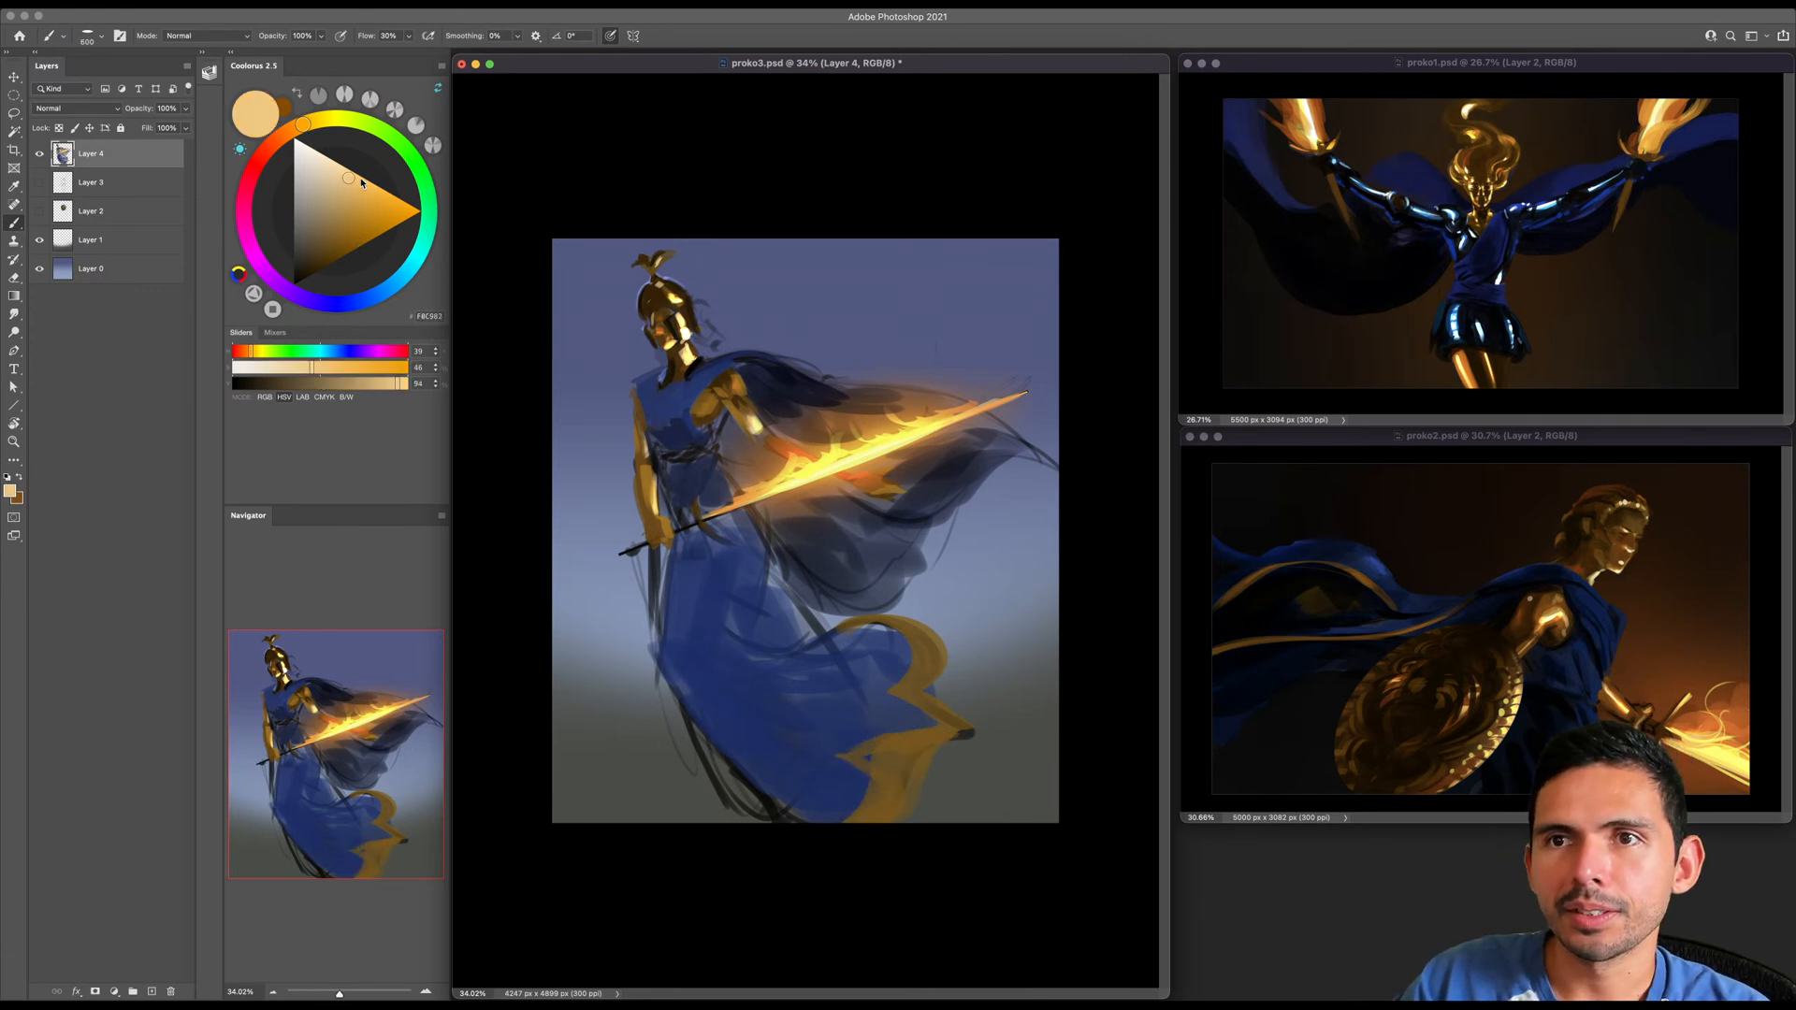
{"action": "left_click_drag", "start_coordinate": [916, 658], "coordinate": [920, 653]}
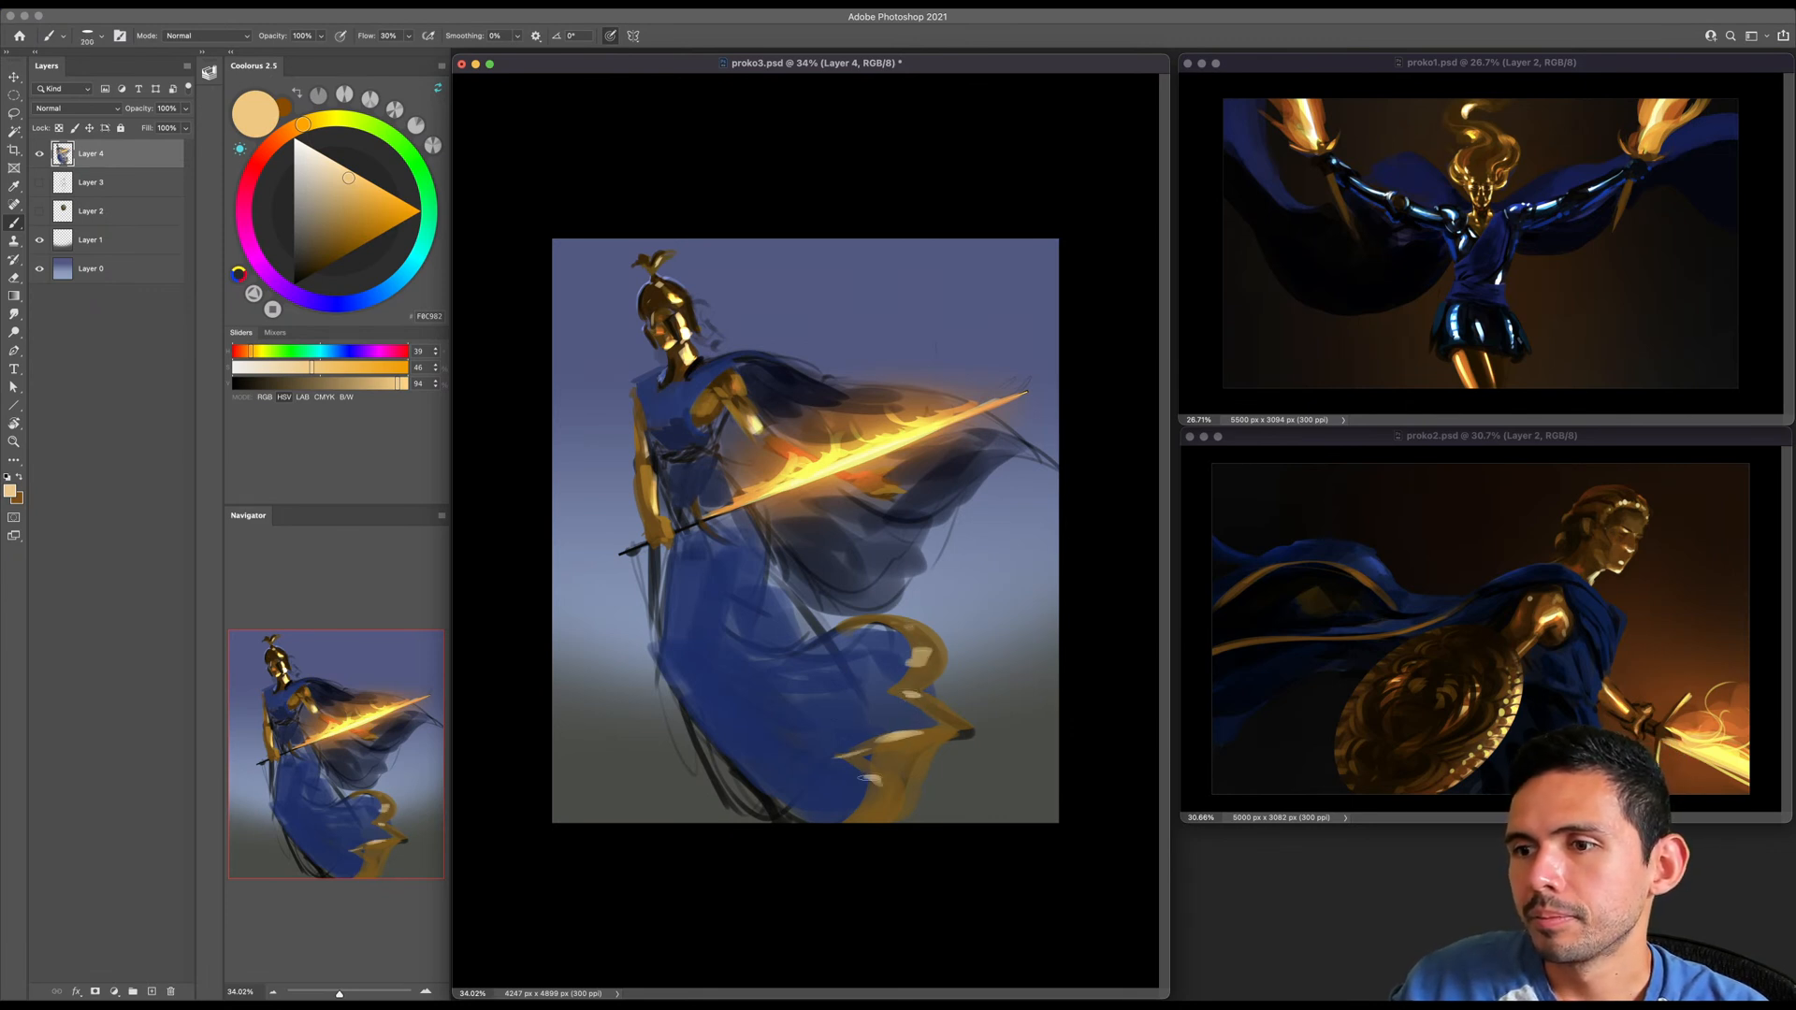
- Pick a dark navy based on the skirt's blue and paint long shadow folds across the lower skirt
{"action": "left_click", "coordinate": [760, 696], "text": "alt"}
{"action": "key", "text": "bracketright"}
{"action": "key", "text": "bracketright"}
{"action": "key", "text": "bracketright"}
{"action": "left_click", "coordinate": [323, 267]}
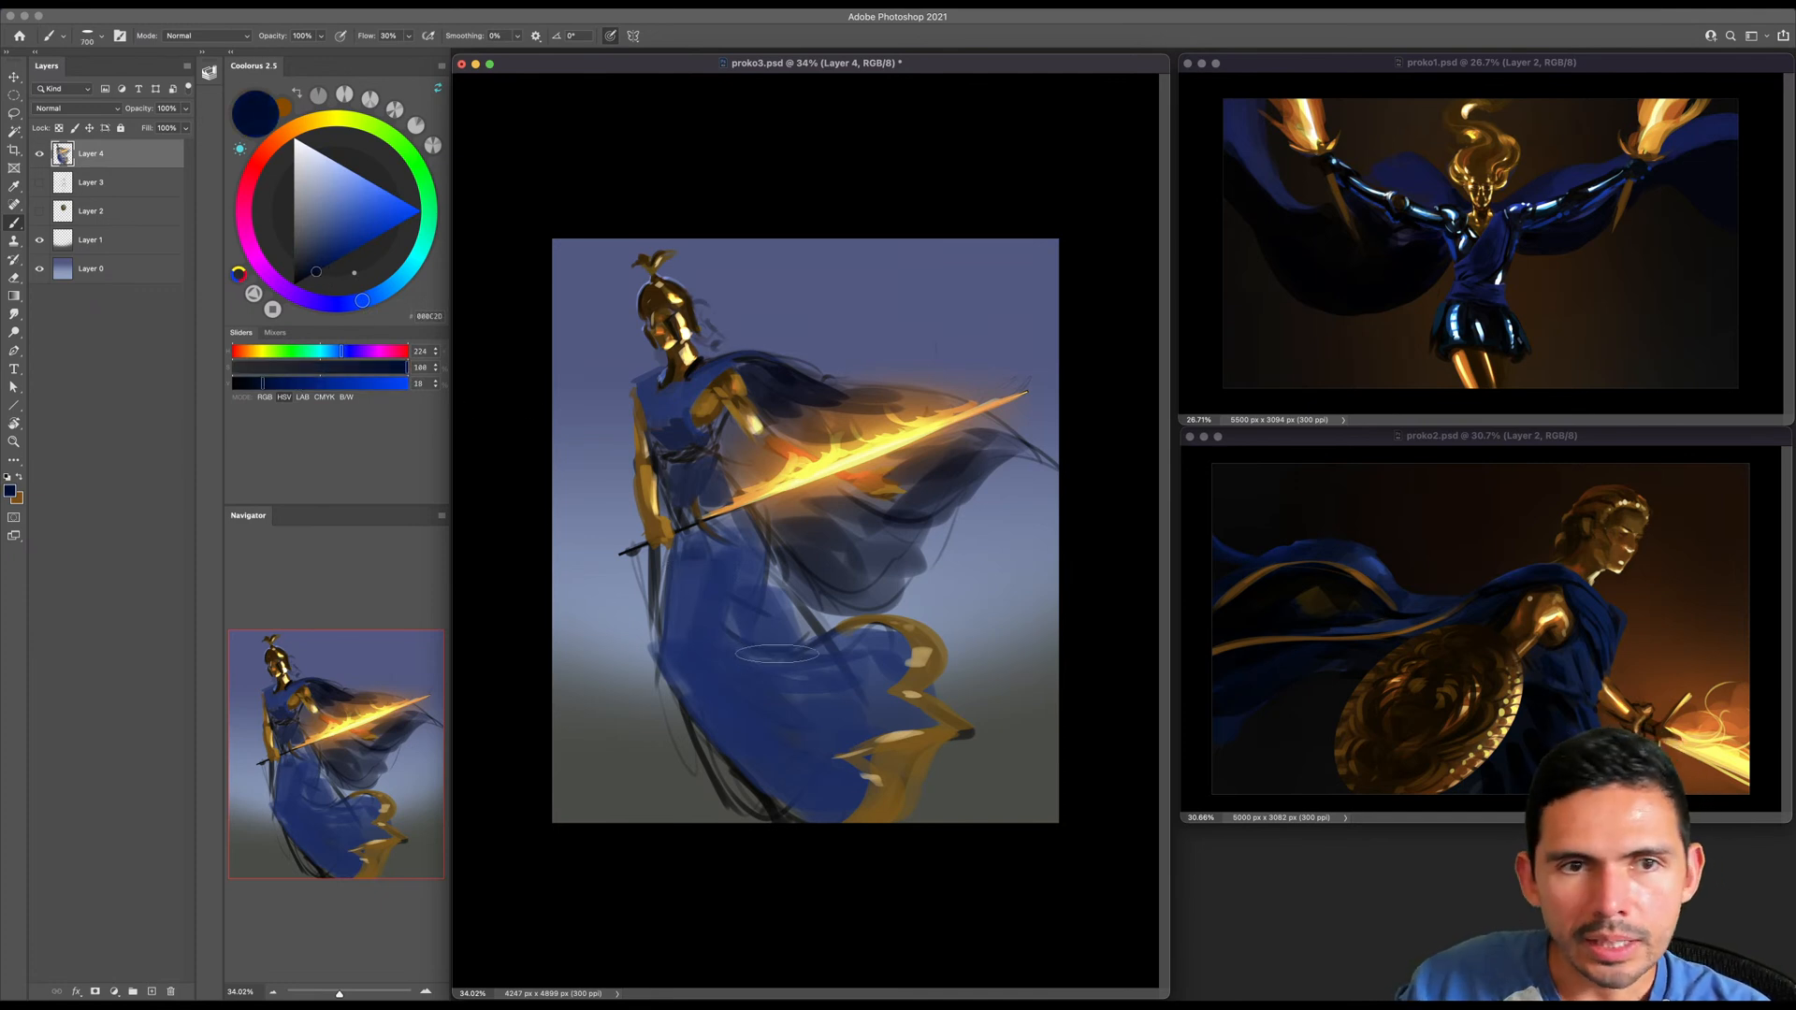
{"action": "key", "text": "bracketleft"}
{"action": "key", "text": "bracketleft"}
{"action": "key", "text": "bracketleft"}
{"action": "key", "text": "bracketright"}
{"action": "key", "text": "bracketright"}
{"action": "key", "text": "bracketright"}
{"action": "key", "text": "bracketright"}
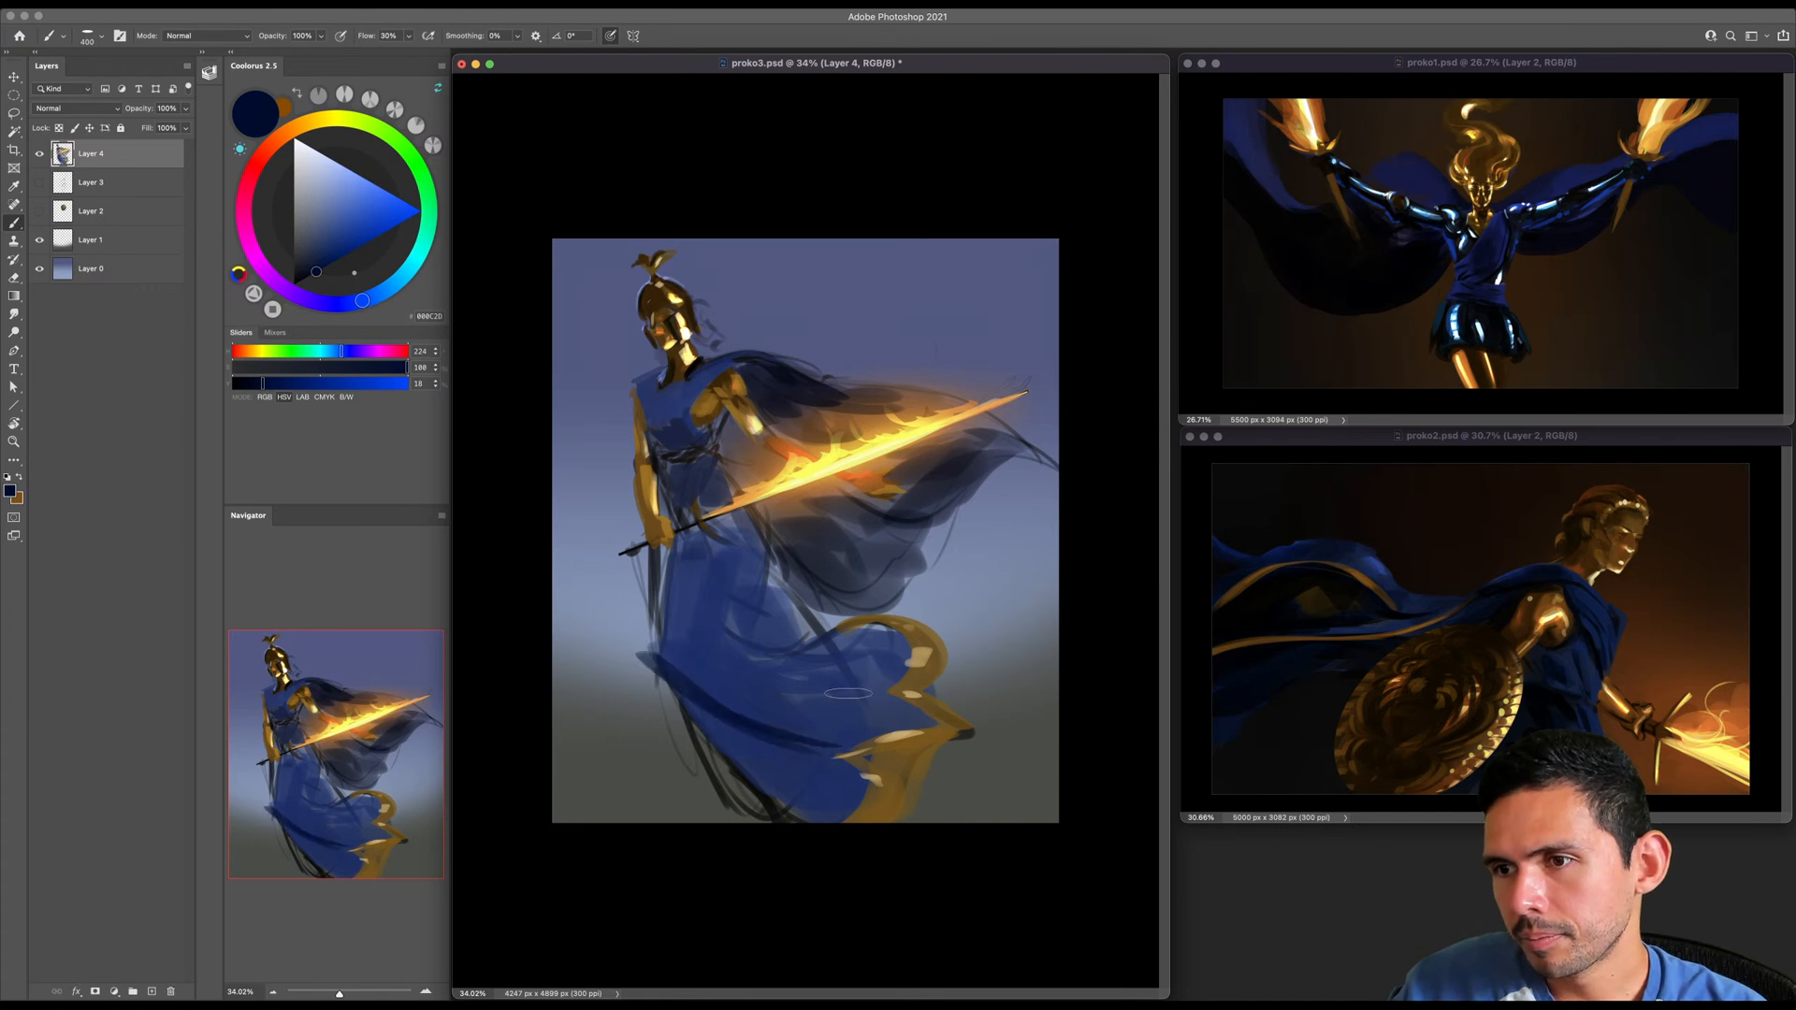
{"action": "left_click_drag", "start_coordinate": [748, 718], "coordinate": [817, 760]}
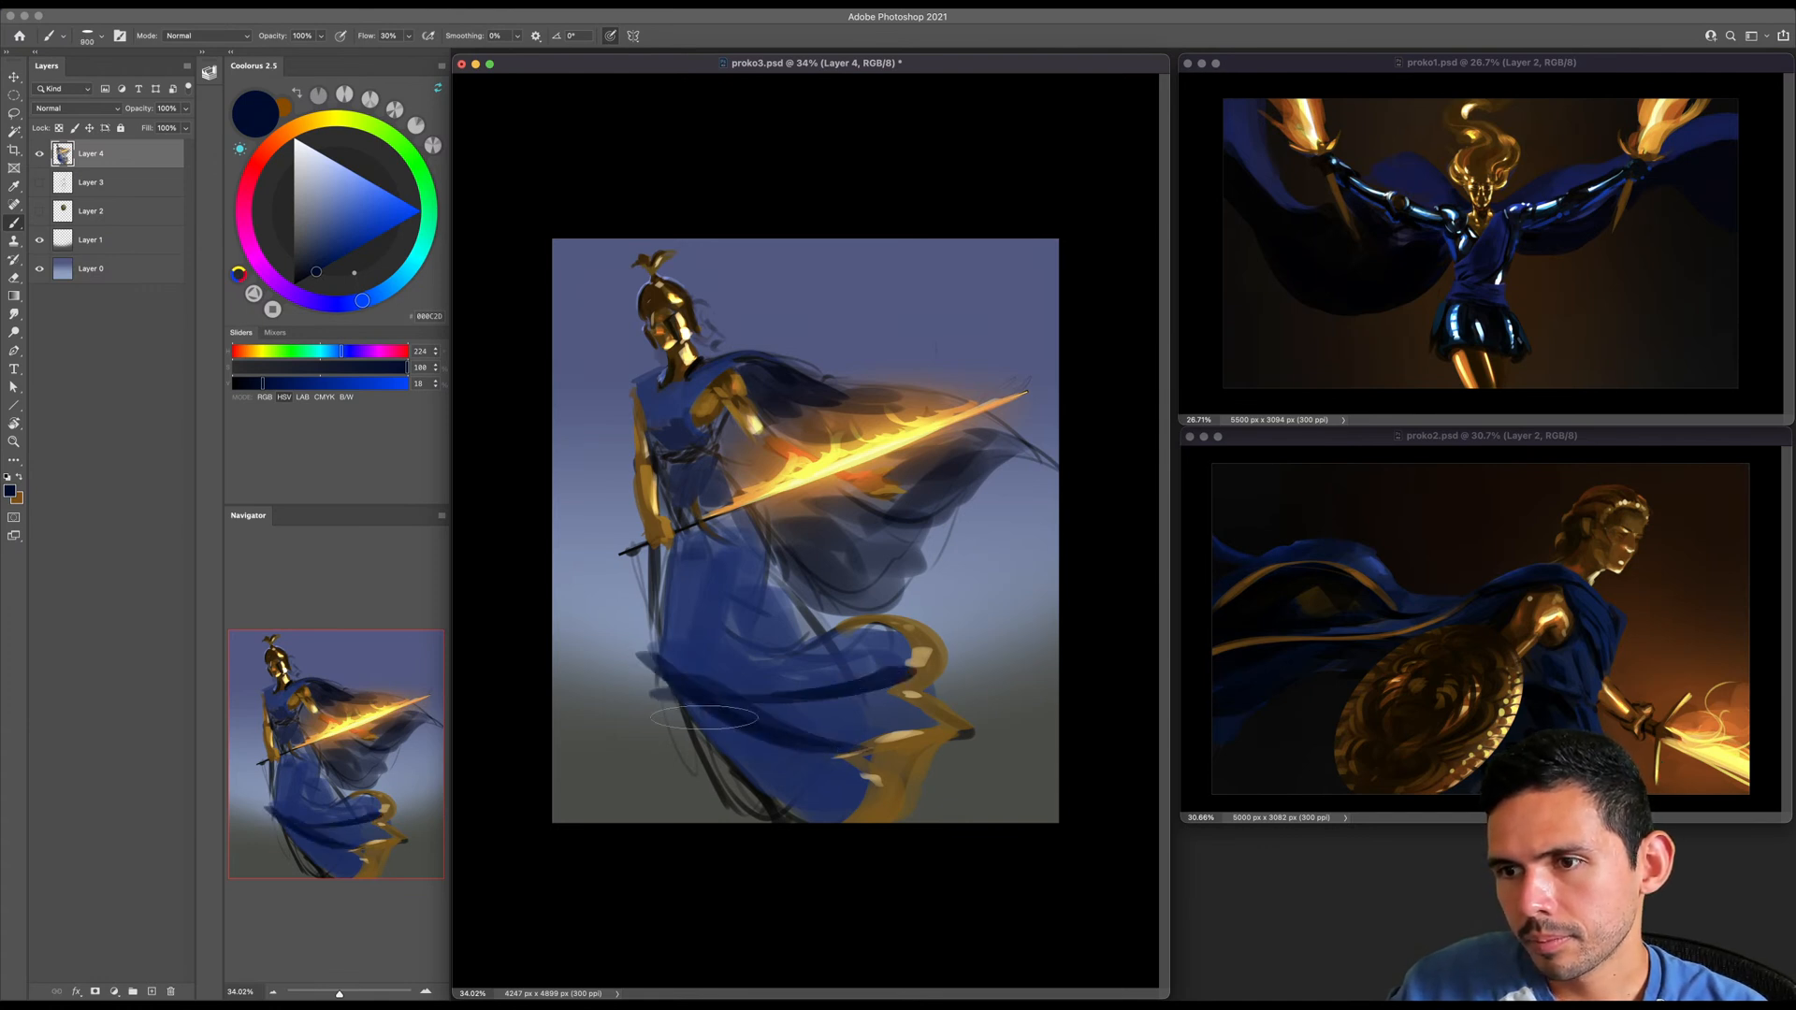
{"action": "left_click_drag", "start_coordinate": [688, 694], "coordinate": [807, 821]}
- Paint smaller dark navy folds around the knee and across the thigh
{"action": "key", "text": "bracketleft"}
{"action": "key", "text": "bracketleft"}
{"action": "key", "text": "bracketleft"}
{"action": "key", "text": "bracketleft"}
{"action": "left_click_drag", "start_coordinate": [661, 648], "coordinate": [681, 675]}
{"action": "left_click_drag", "start_coordinate": [746, 624], "coordinate": [694, 639]}
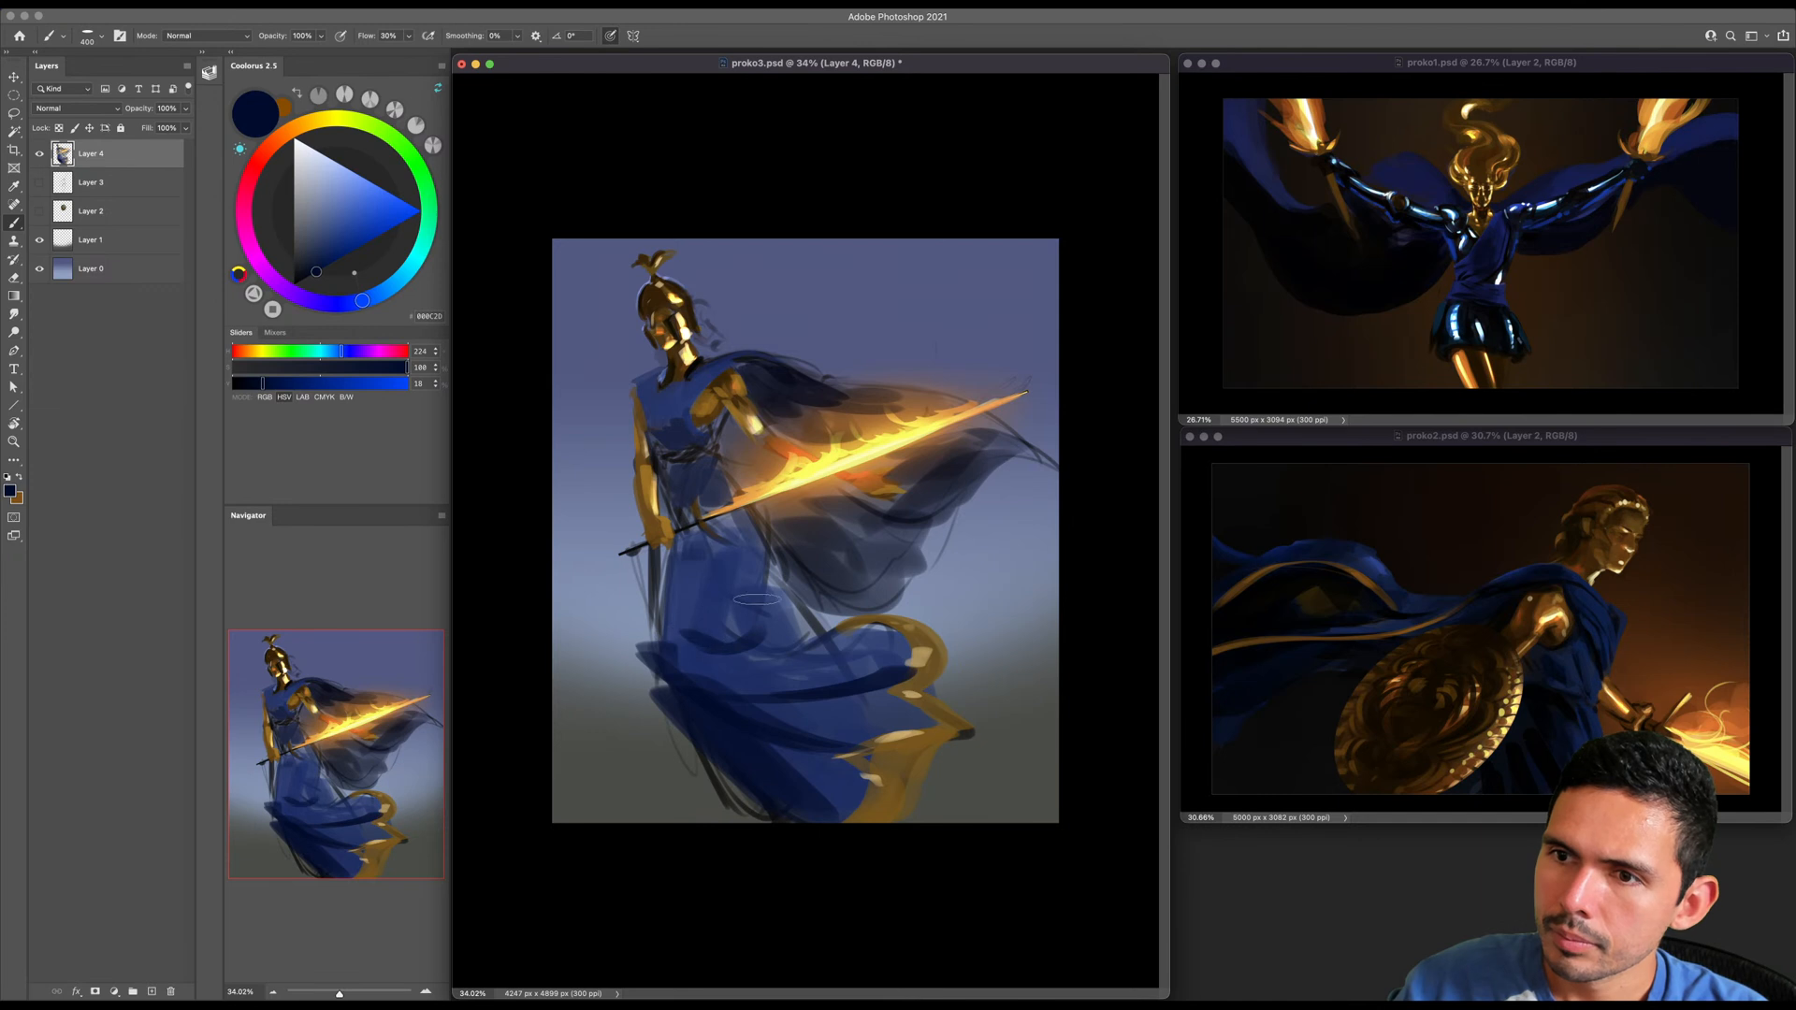
{"action": "left_click_drag", "start_coordinate": [759, 572], "coordinate": [750, 610]}
{"action": "key", "text": "bracketleft"}
{"action": "key", "text": "bracketleft"}
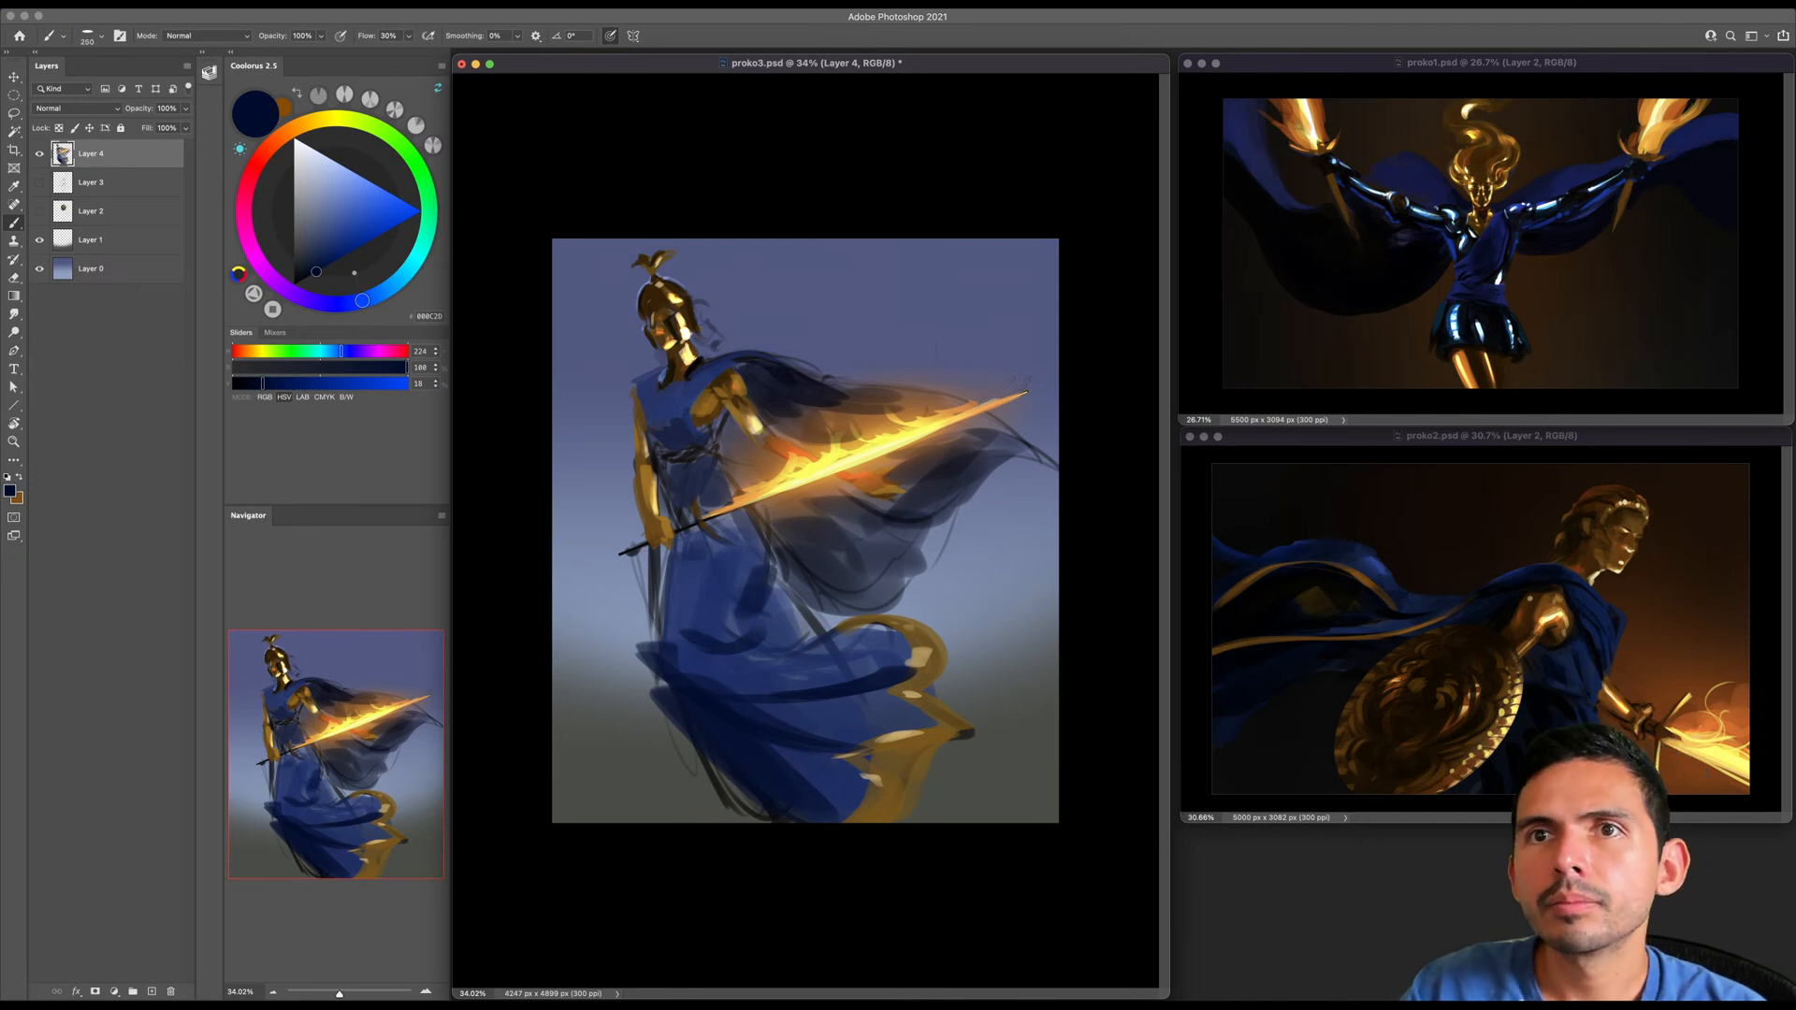
- Flip the canvas horizontally and refine the dark folds on the thigh
{"action": "left_click", "coordinate": [163, 5]}
{"action": "mouse_move", "coordinate": [239, 130]}
{"action": "left_click", "coordinate": [371, 189]}
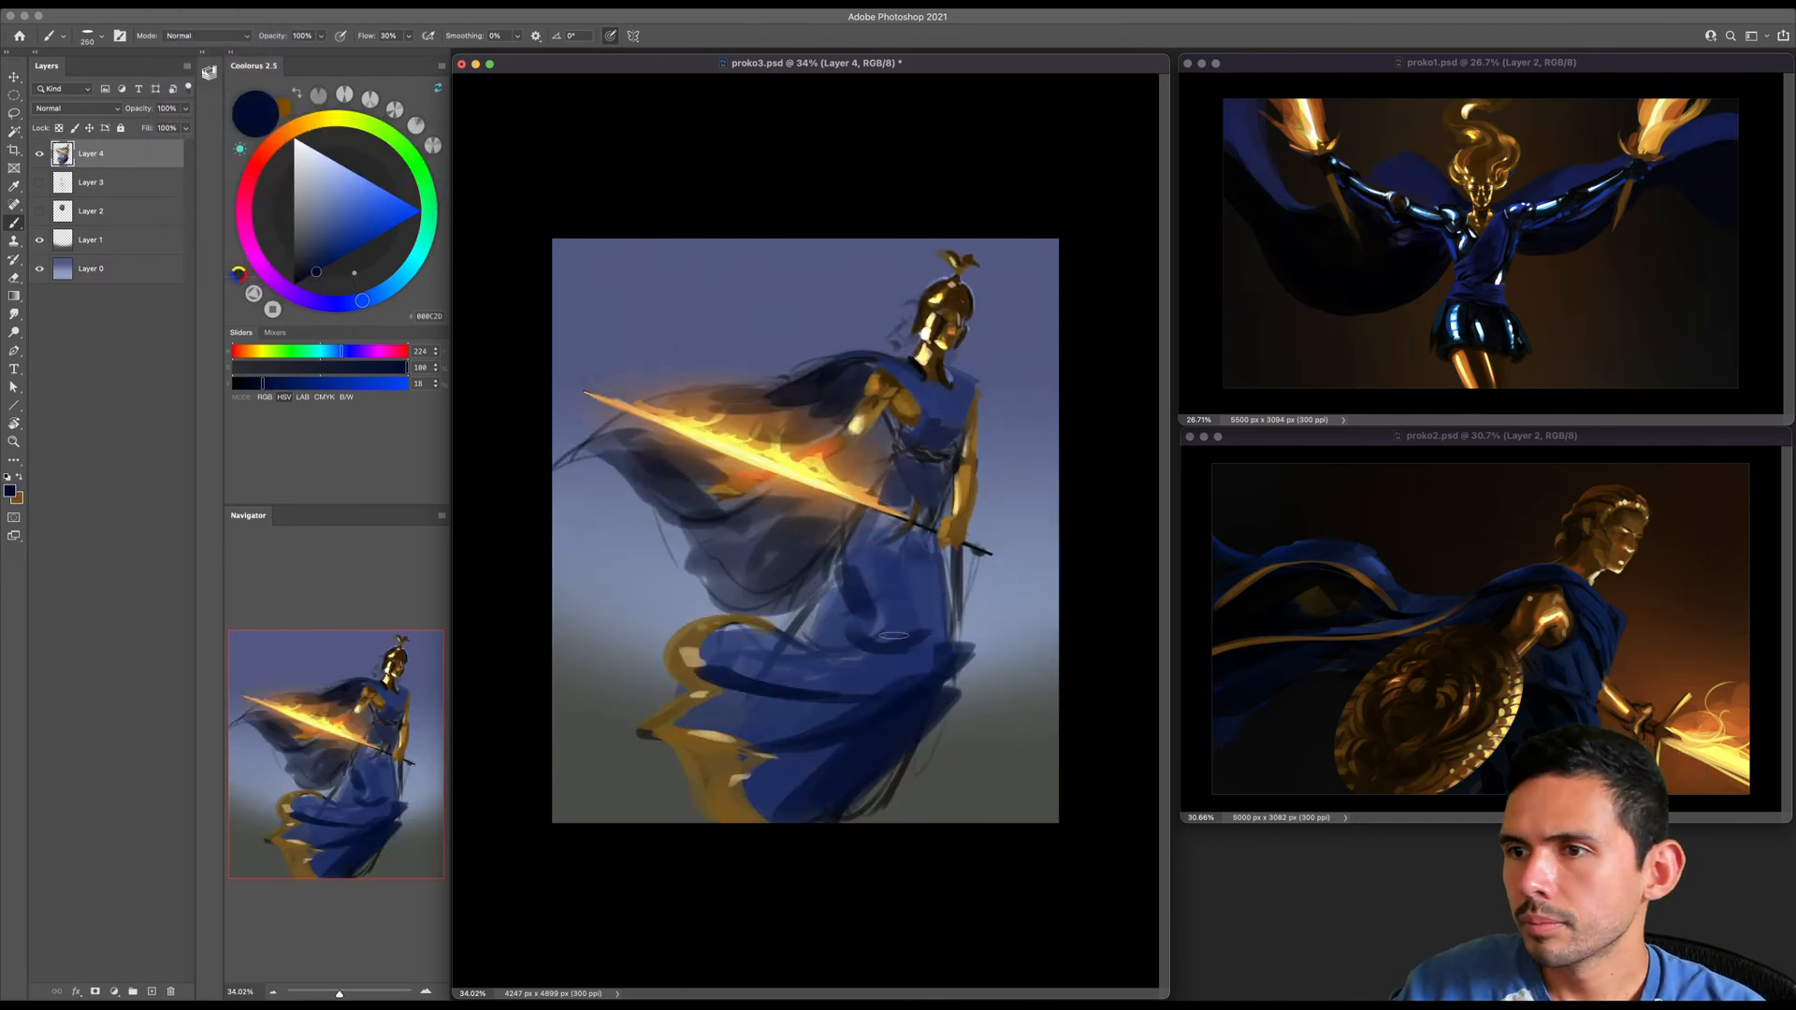
{"action": "key", "text": "bracketright"}
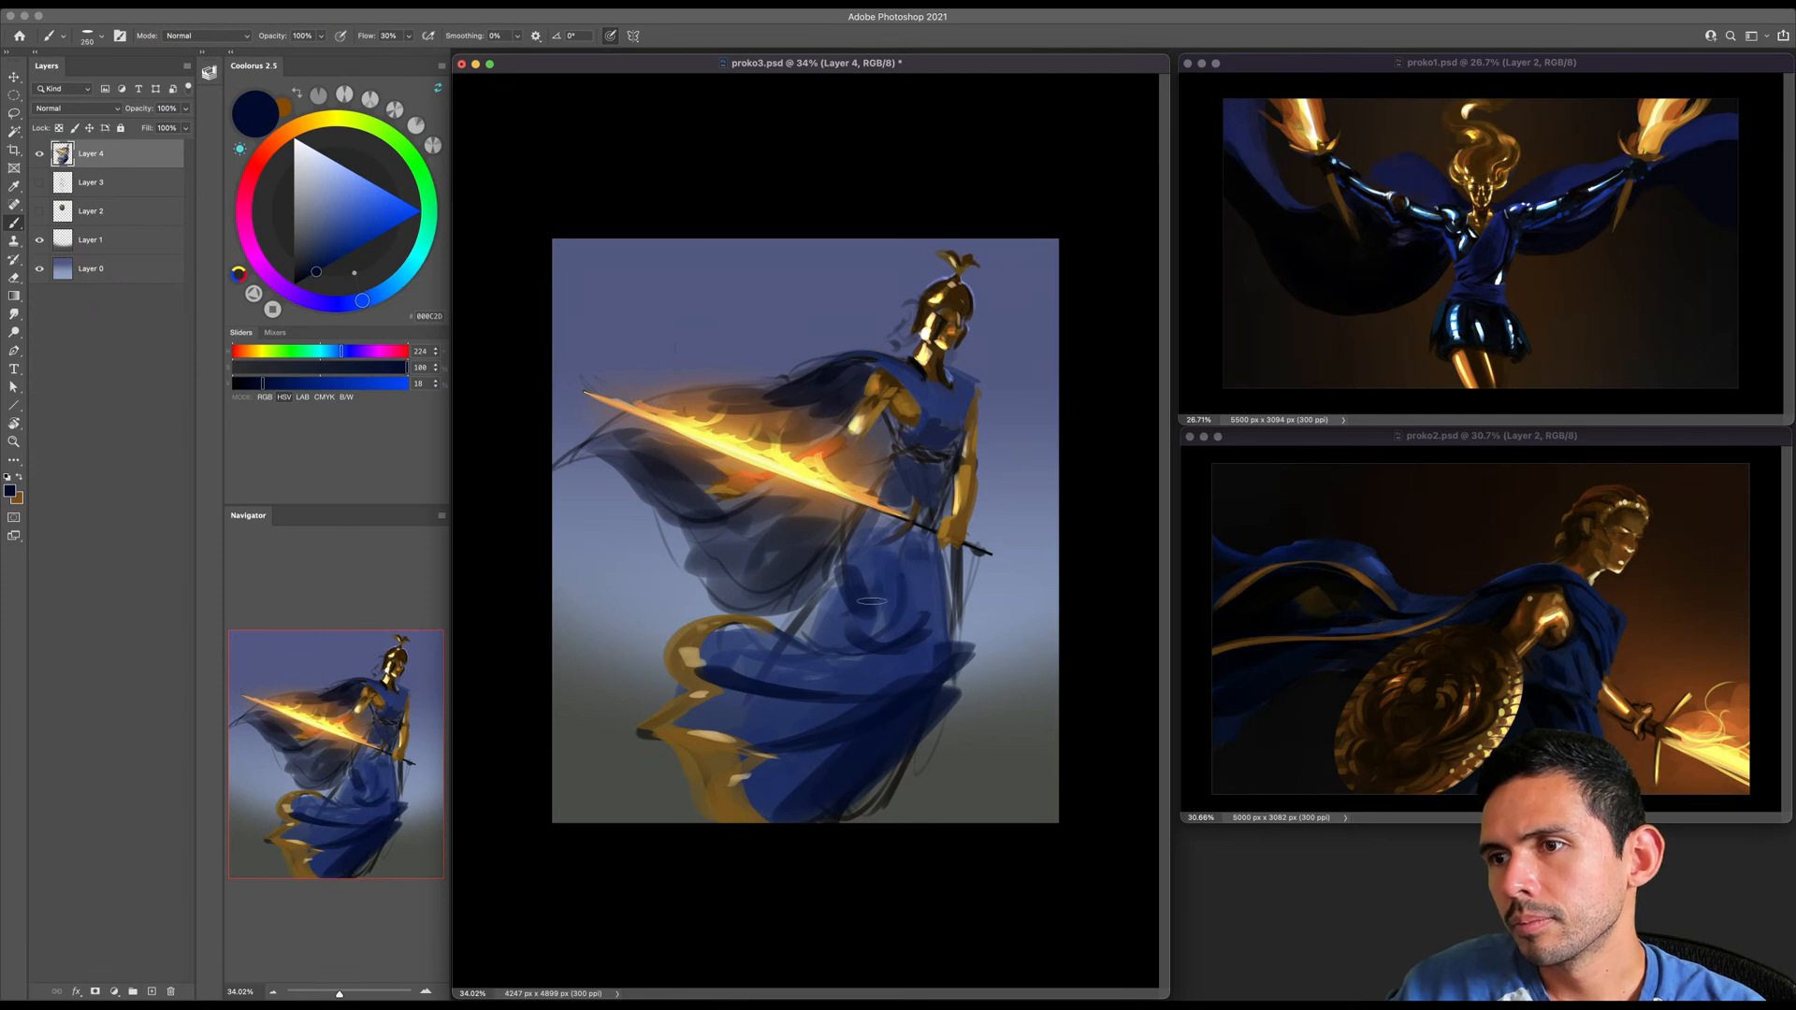
{"action": "key", "text": "bracketright"}
{"action": "key", "text": "bracketright"}
{"action": "key", "text": "bracketright"}
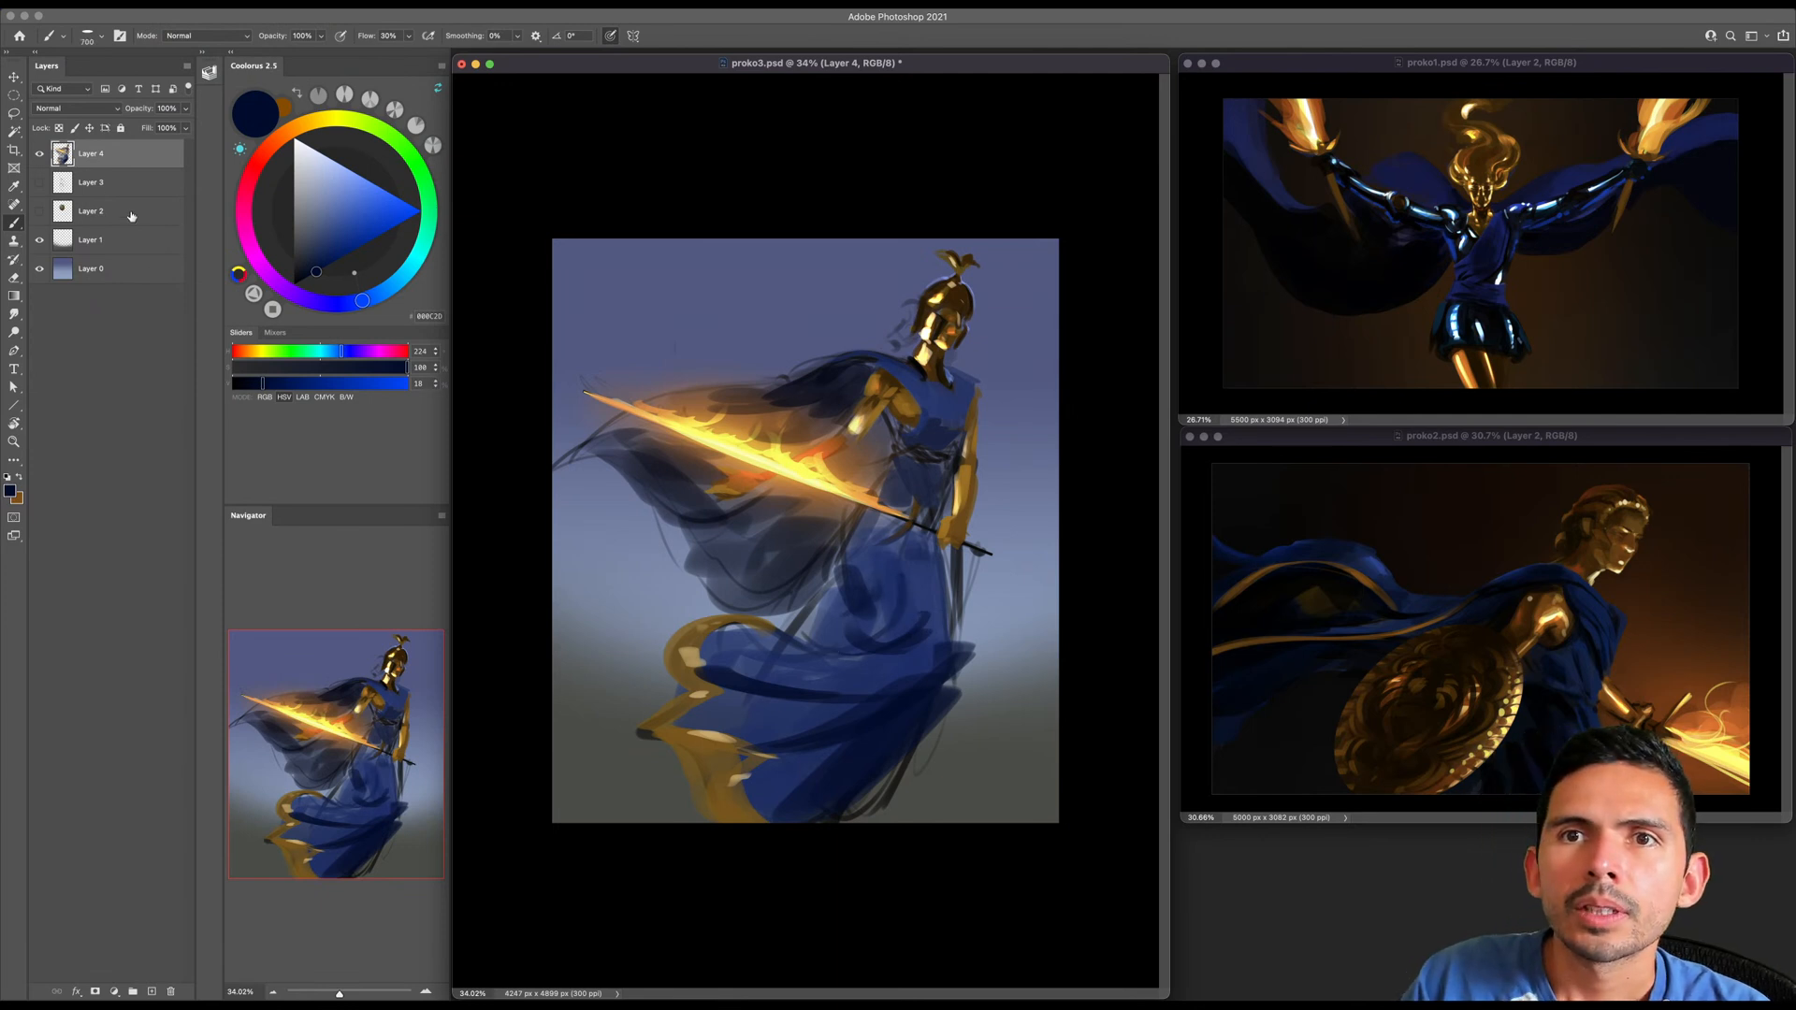
- On Layer 4, sample a mid blue from the skirt (HSV 224, 78, 35) and blend the folds around the thigh
{"action": "left_click", "coordinate": [120, 273]}
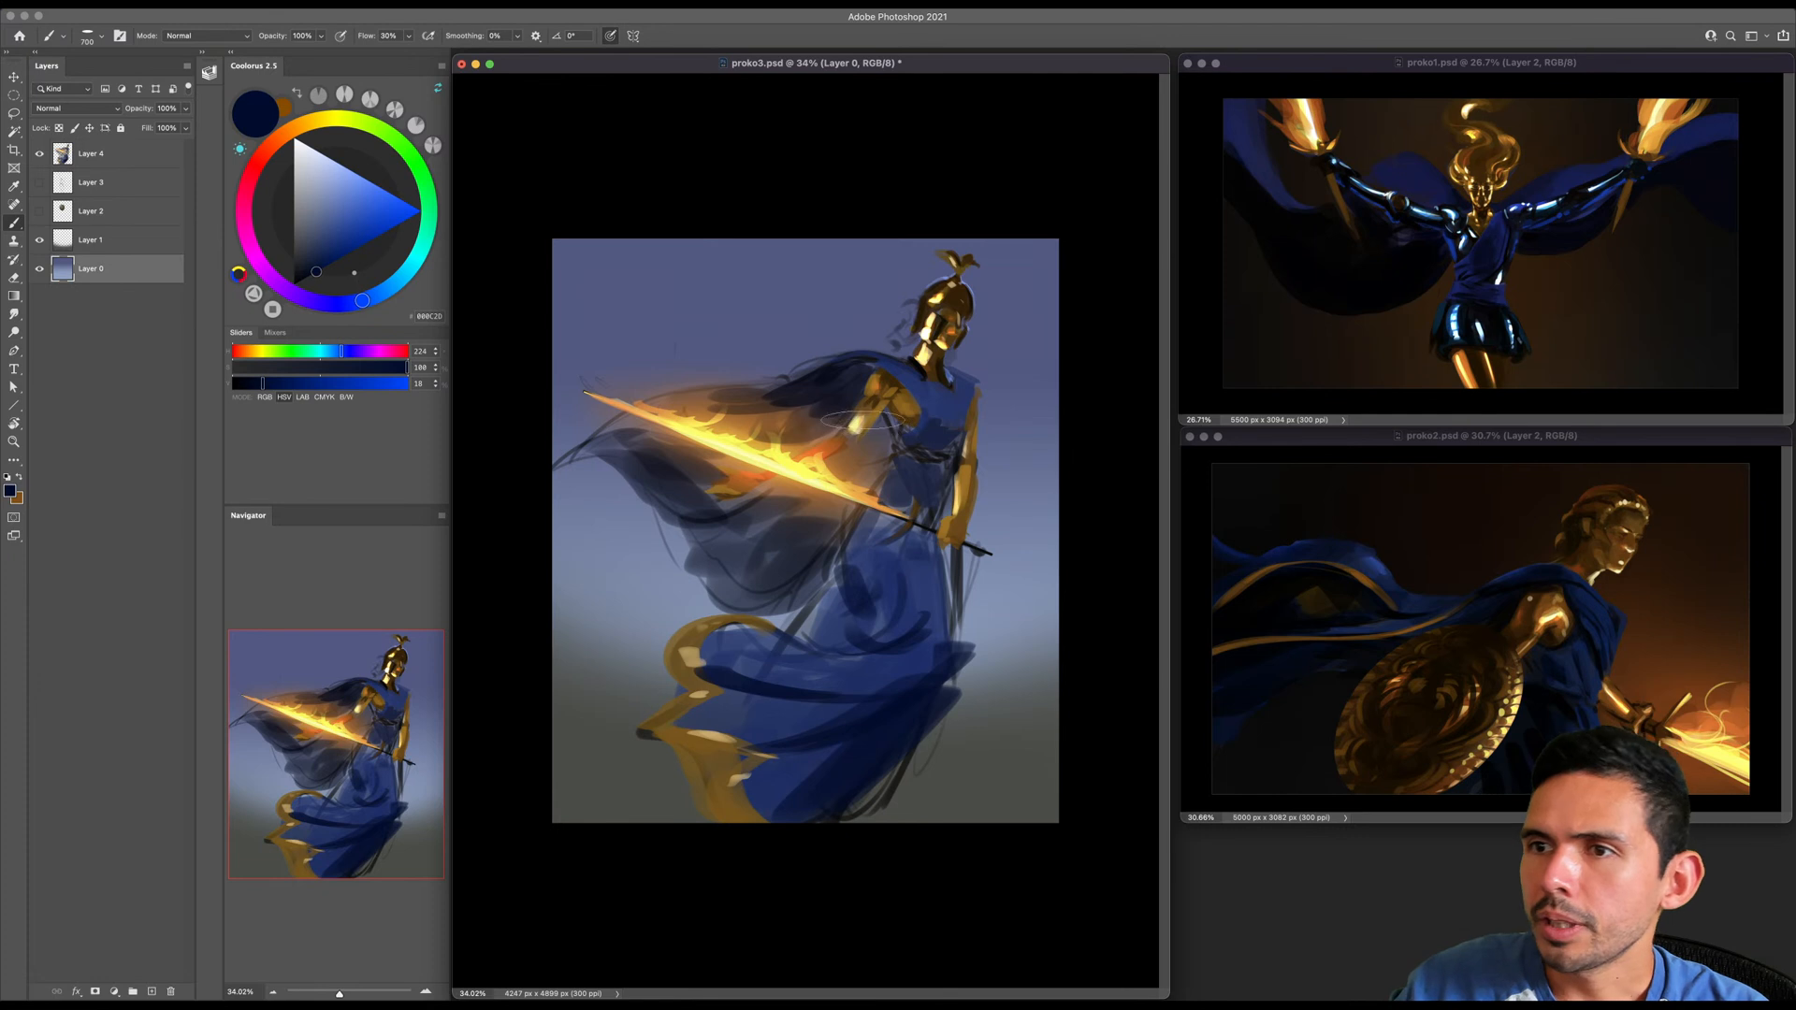
{"action": "left_click", "coordinate": [94, 159]}
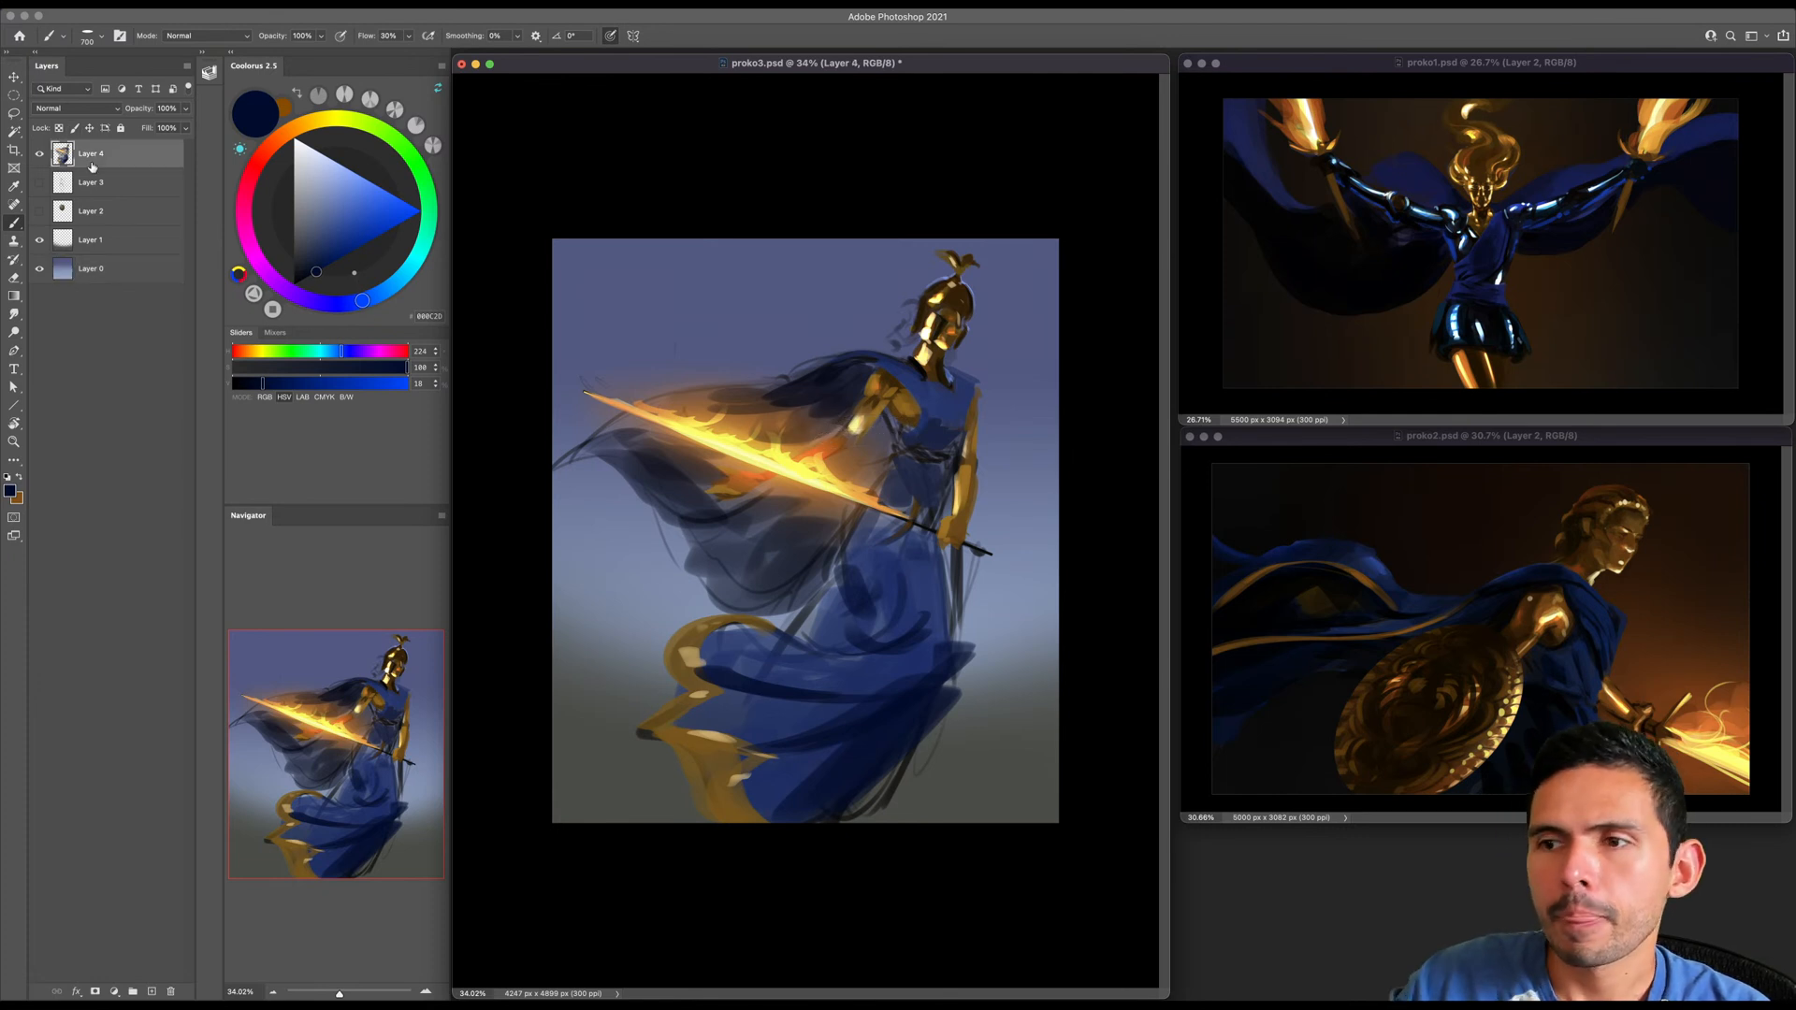
{"action": "key", "text": "bracketleft"}
{"action": "left_click", "coordinate": [895, 609], "text": "alt"}
{"action": "key", "text": "bracketleft"}
{"action": "key", "text": "bracketleft"}
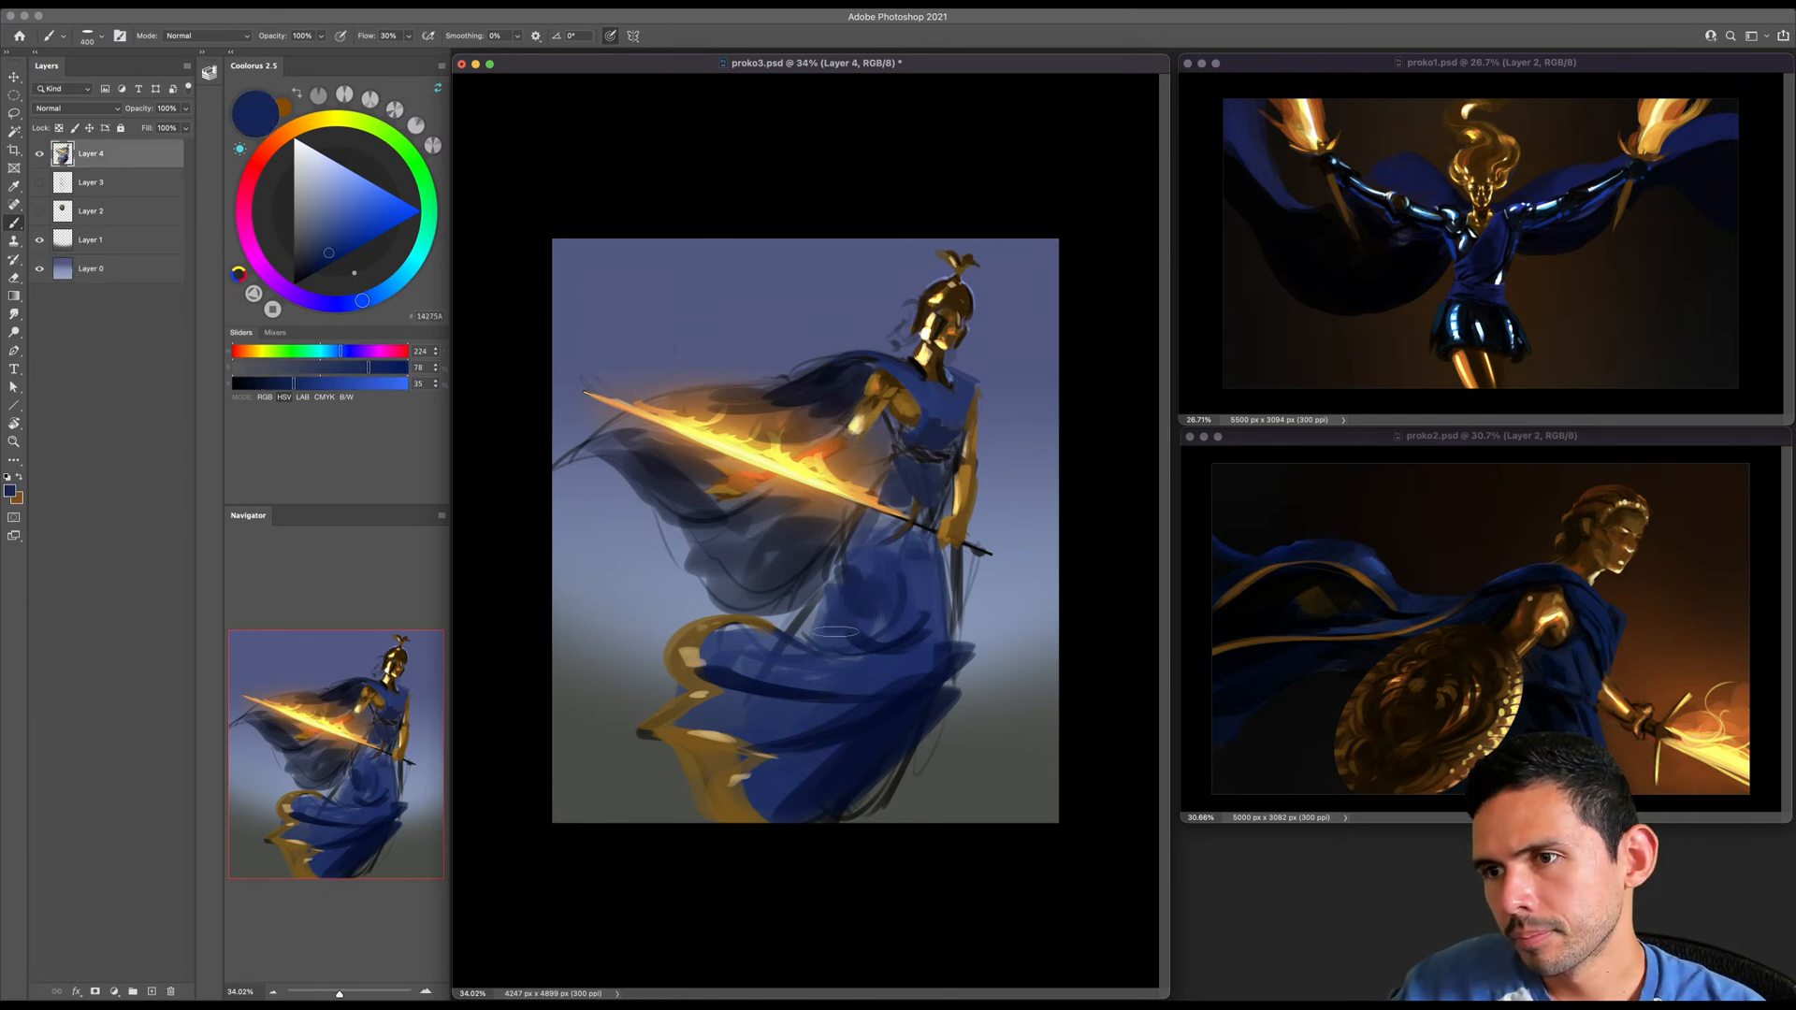
{"action": "key", "text": "bracketleft"}
- Sample the cape's near-black blue and try extending the upper cape to the canvas edge on Layer 4
{"action": "left_click", "coordinate": [830, 395], "text": "alt"}
{"action": "left_click_drag", "start_coordinate": [780, 388], "coordinate": [608, 389]}
{"action": "key", "text": "super+z"}
{"action": "key", "text": "bracketright"}
{"action": "key", "text": "bracketright"}
{"action": "key", "text": "bracketright"}
{"action": "key", "text": "bracketright"}
{"action": "key", "text": "bracketright"}
{"action": "left_click_drag", "start_coordinate": [823, 371], "coordinate": [550, 383]}
{"action": "key", "text": "bracketright"}
{"action": "key", "text": "bracketright"}
{"action": "mouse_move", "coordinate": [738, 400]}
{"action": "left_mouse_down"}
{"action": "mouse_move", "coordinate": [566, 401]}
{"action": "mouse_move", "coordinate": [668, 400]}
{"action": "left_mouse_up"}
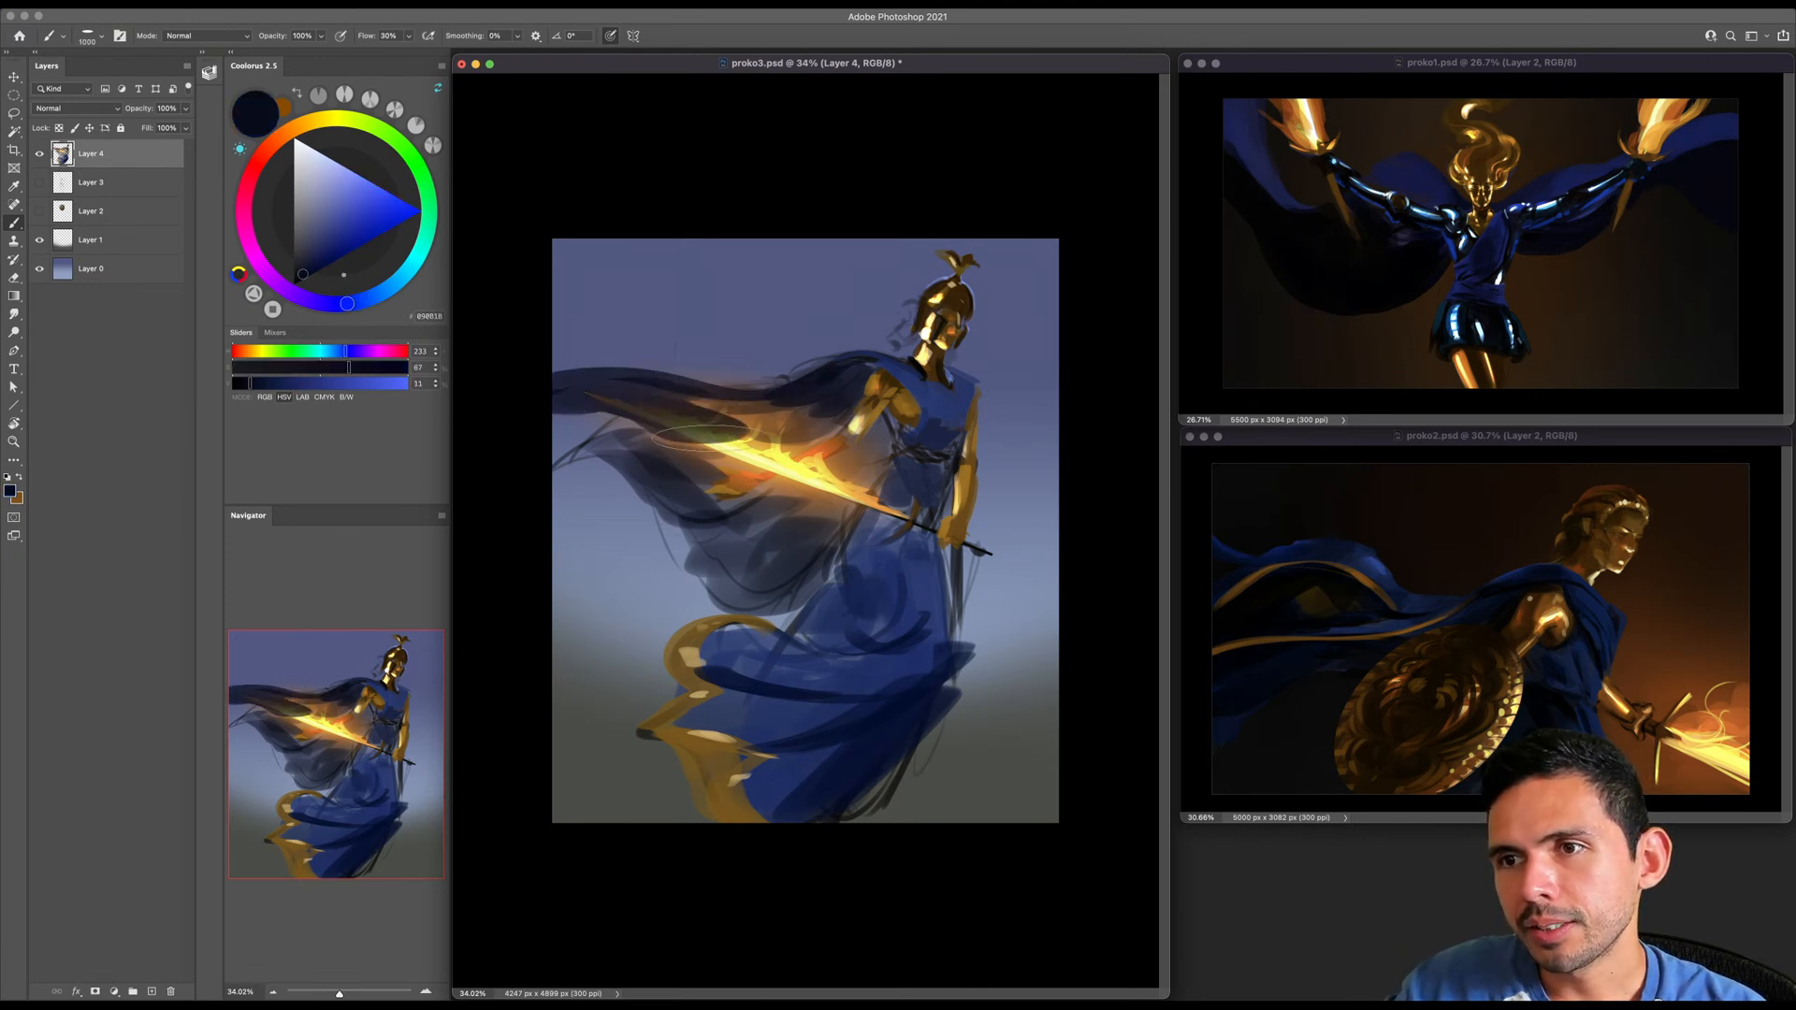
{"action": "key", "text": "super+z"}
- Add a new layer directly above Layer 3 and paint the cape in near-black blue, sweeping behind the sword to the canvas edge
{"action": "key", "text": "super+z"}
{"action": "left_click", "coordinate": [117, 182]}
{"action": "key", "text": "super+alt+shift+n"}
{"action": "key", "text": "bracketright"}
{"action": "mouse_move", "coordinate": [807, 394]}
{"action": "left_mouse_down"}
{"action": "mouse_move", "coordinate": [669, 393]}
{"action": "mouse_move", "coordinate": [538, 429]}
{"action": "mouse_move", "coordinate": [591, 381]}
{"action": "mouse_move", "coordinate": [795, 396]}
{"action": "mouse_move", "coordinate": [619, 394]}
{"action": "mouse_move", "coordinate": [661, 410]}
{"action": "mouse_move", "coordinate": [581, 417]}
{"action": "mouse_move", "coordinate": [699, 487]}
{"action": "mouse_move", "coordinate": [686, 458]}
{"action": "mouse_move", "coordinate": [765, 434]}
{"action": "mouse_move", "coordinate": [746, 501]}
{"action": "left_mouse_up"}
{"action": "key", "text": "super+z"}
{"action": "key", "text": "bracketright"}
{"action": "key", "text": "bracketright"}
{"action": "key", "text": "bracketleft"}
{"action": "key", "text": "bracketleft"}
{"action": "key", "text": "bracketleft"}
{"action": "mouse_move", "coordinate": [556, 417]}
{"action": "left_mouse_down"}
{"action": "mouse_move", "coordinate": [755, 507]}
{"action": "mouse_move", "coordinate": [602, 495]}
{"action": "mouse_move", "coordinate": [767, 560]}
{"action": "left_mouse_up"}
- Fill the lower cape down to the skirt's golden trim with a larger brush
{"action": "key", "text": "bracketright"}
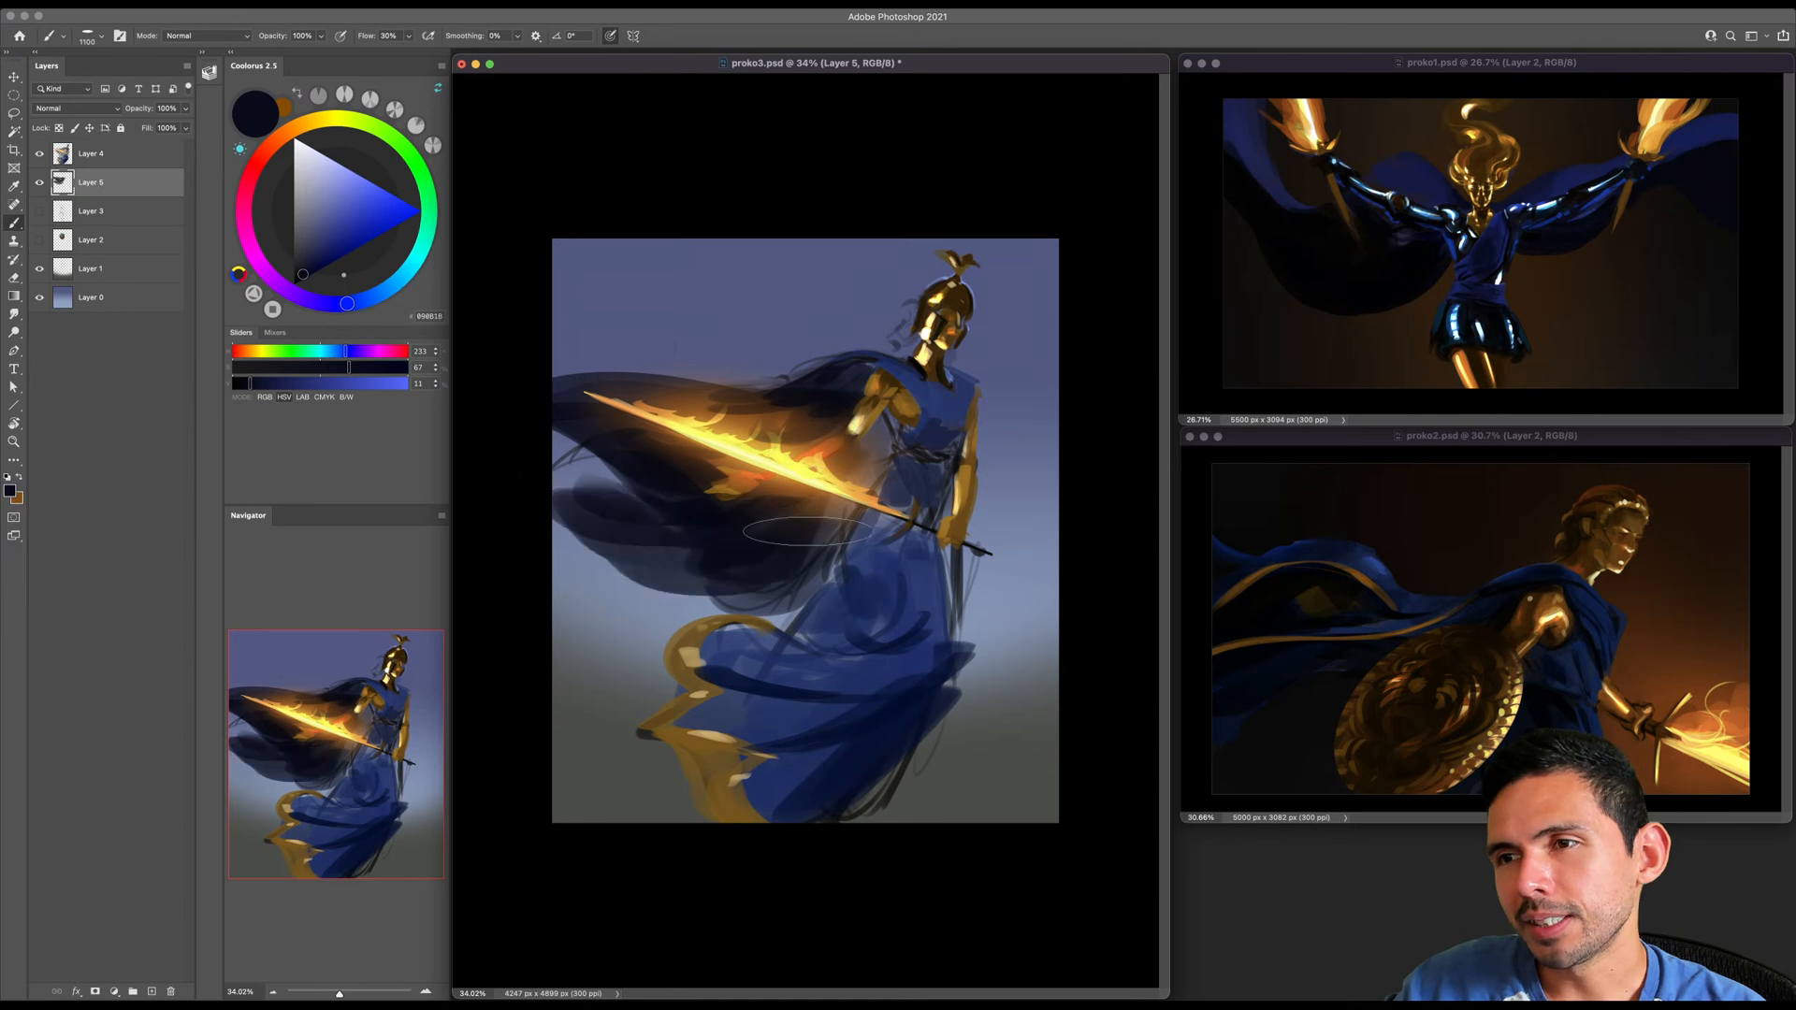
{"action": "key", "text": "bracketright"}
{"action": "key", "text": "bracketright"}
{"action": "mouse_move", "coordinate": [626, 543]}
{"action": "left_mouse_down"}
{"action": "mouse_move", "coordinate": [804, 580]}
{"action": "mouse_move", "coordinate": [748, 608]}
{"action": "left_mouse_up"}
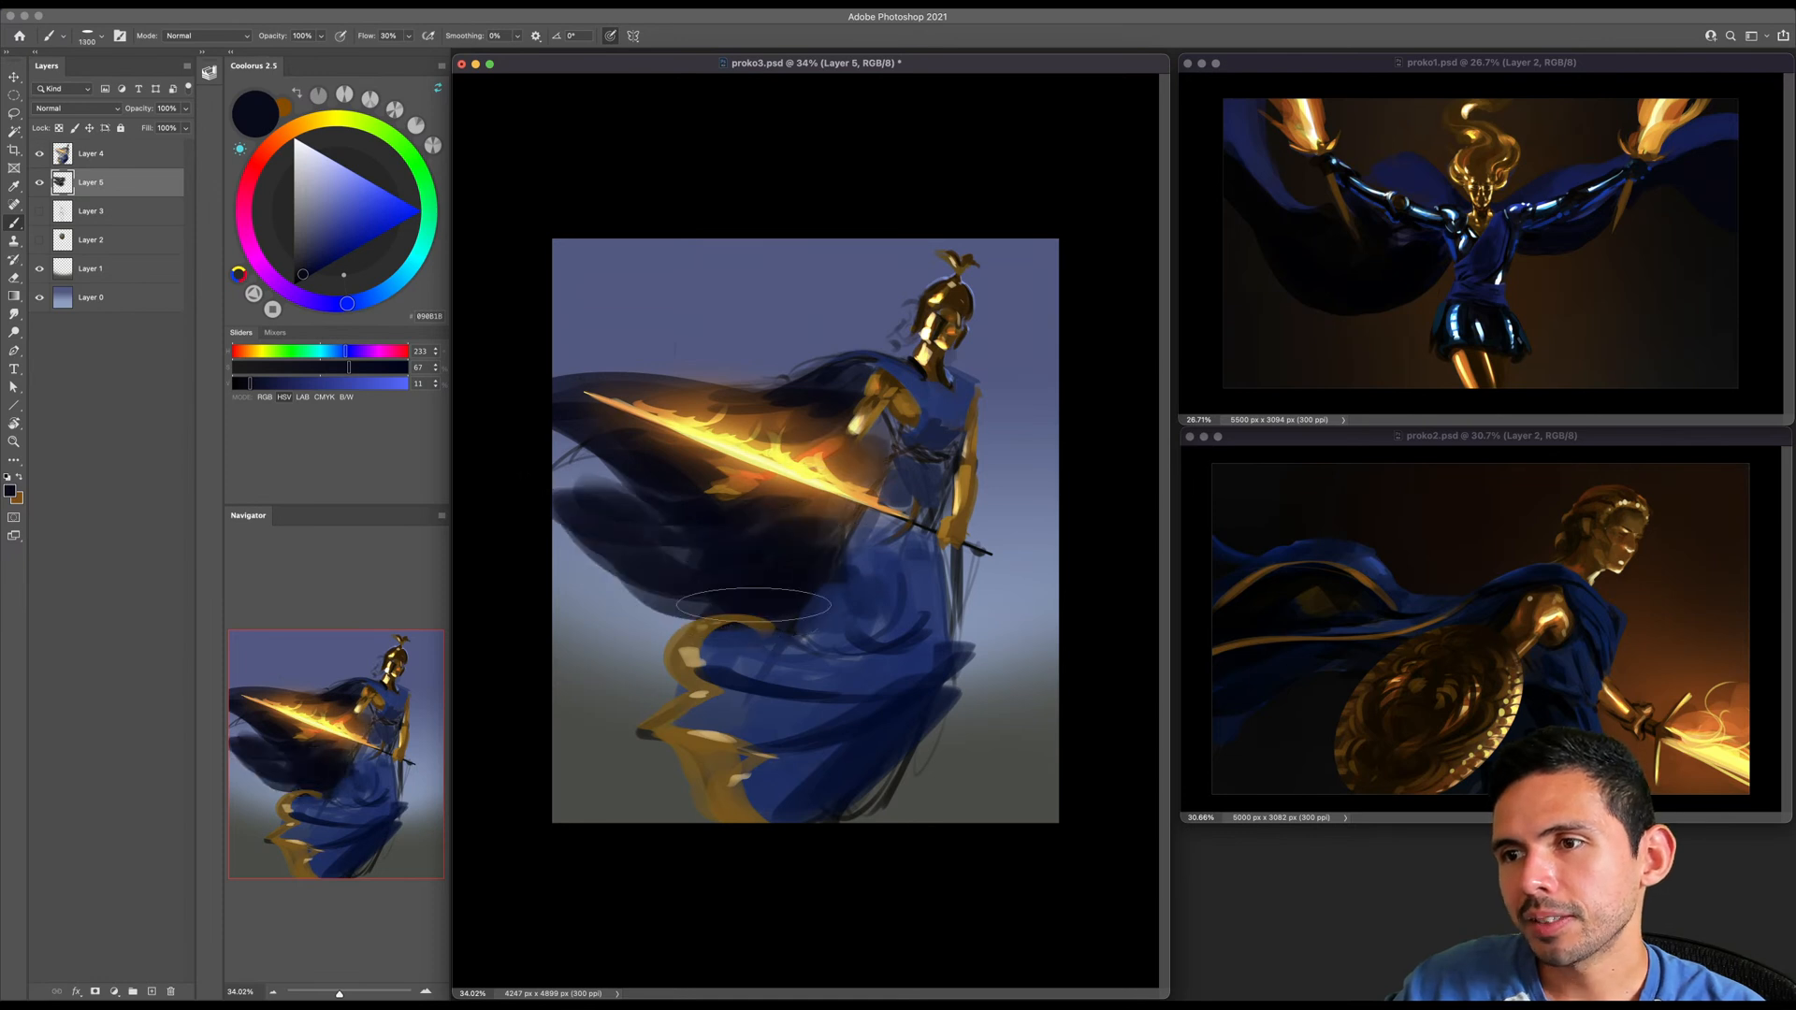
- Fill out the lower cape toward the canvas edge on Layer 5 with near-black blue, varying the brush size
{"action": "key", "text": "bracketright"}
{"action": "key", "text": "bracketright"}
{"action": "key", "text": "bracketright"}
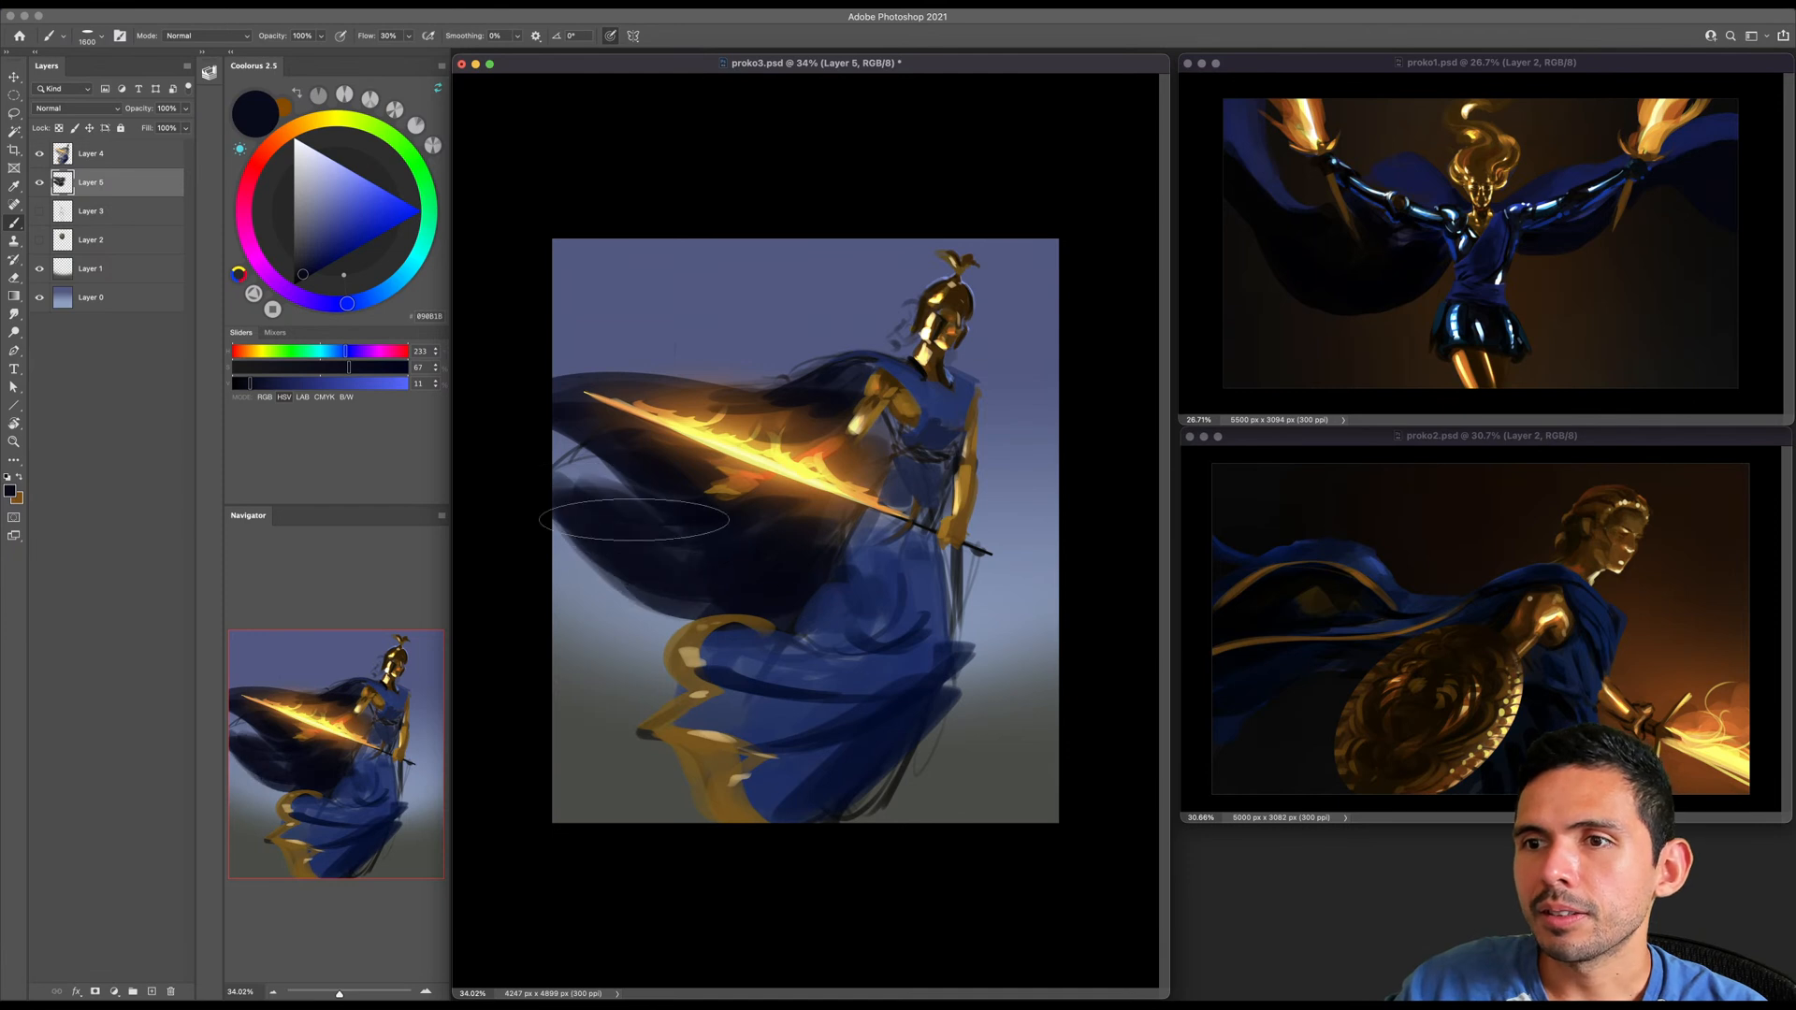
{"action": "key", "text": "bracketleft"}
{"action": "key", "text": "bracketleft"}
{"action": "key", "text": "bracketleft"}
{"action": "key", "text": "bracketleft"}
{"action": "key", "text": "bracketleft"}
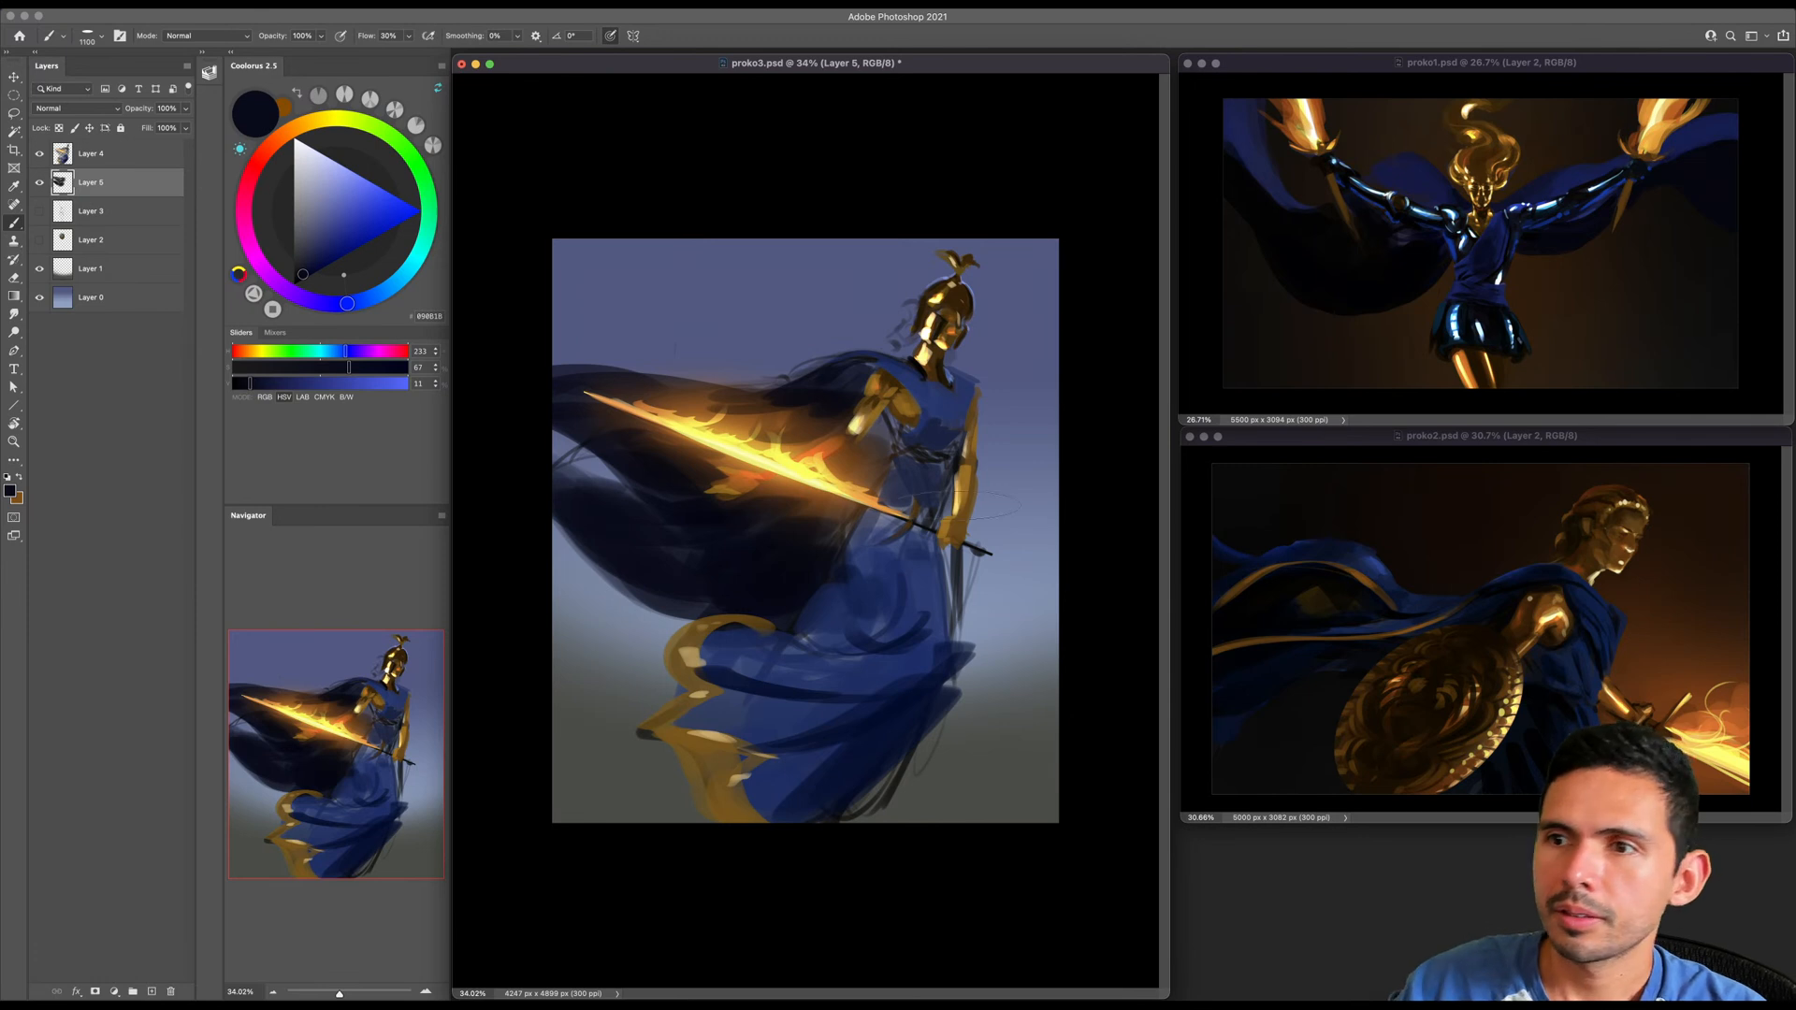
- Try to recrop proko3.psd into a wider landscape canvas with the artwork rotated clockwise
{"action": "key", "text": "c"}
{"action": "left_click_drag", "start_coordinate": [1041, 531], "coordinate": [1090, 520]}
{"action": "left_click_drag", "start_coordinate": [513, 529], "coordinate": [475, 526]}
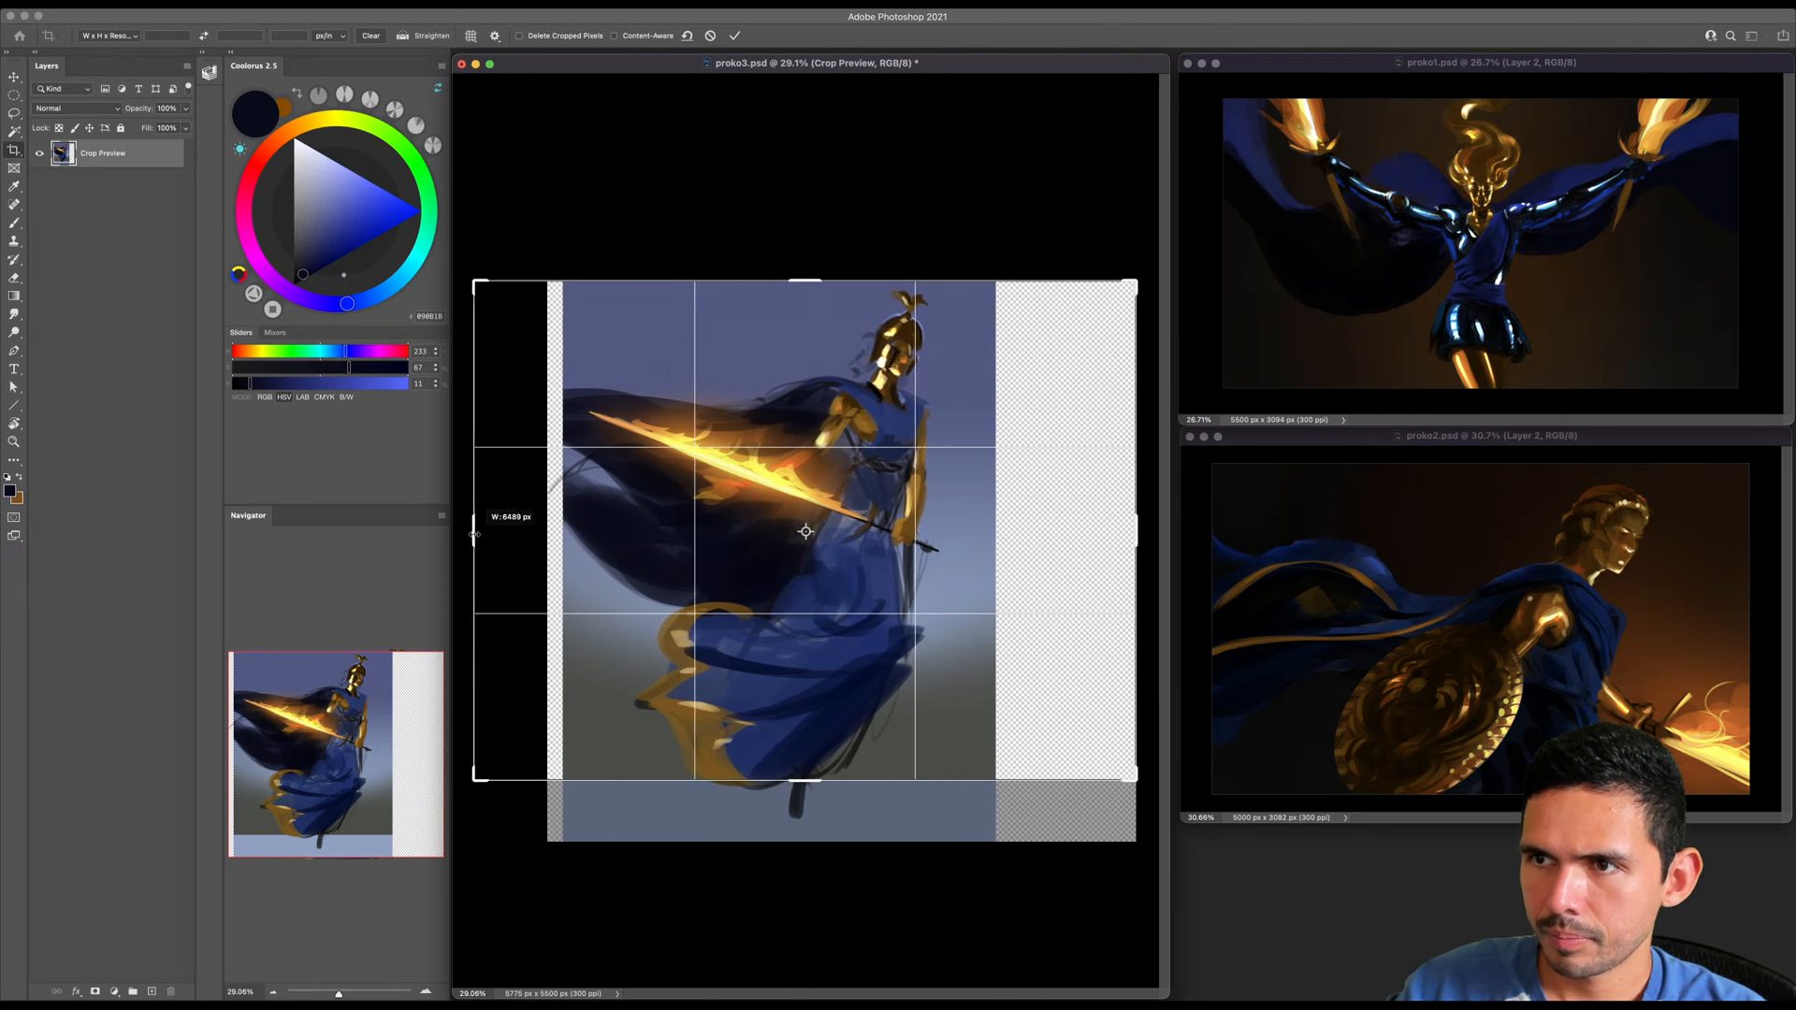
{"action": "left_click", "coordinate": [271, 991]}
{"action": "left_click", "coordinate": [272, 991]}
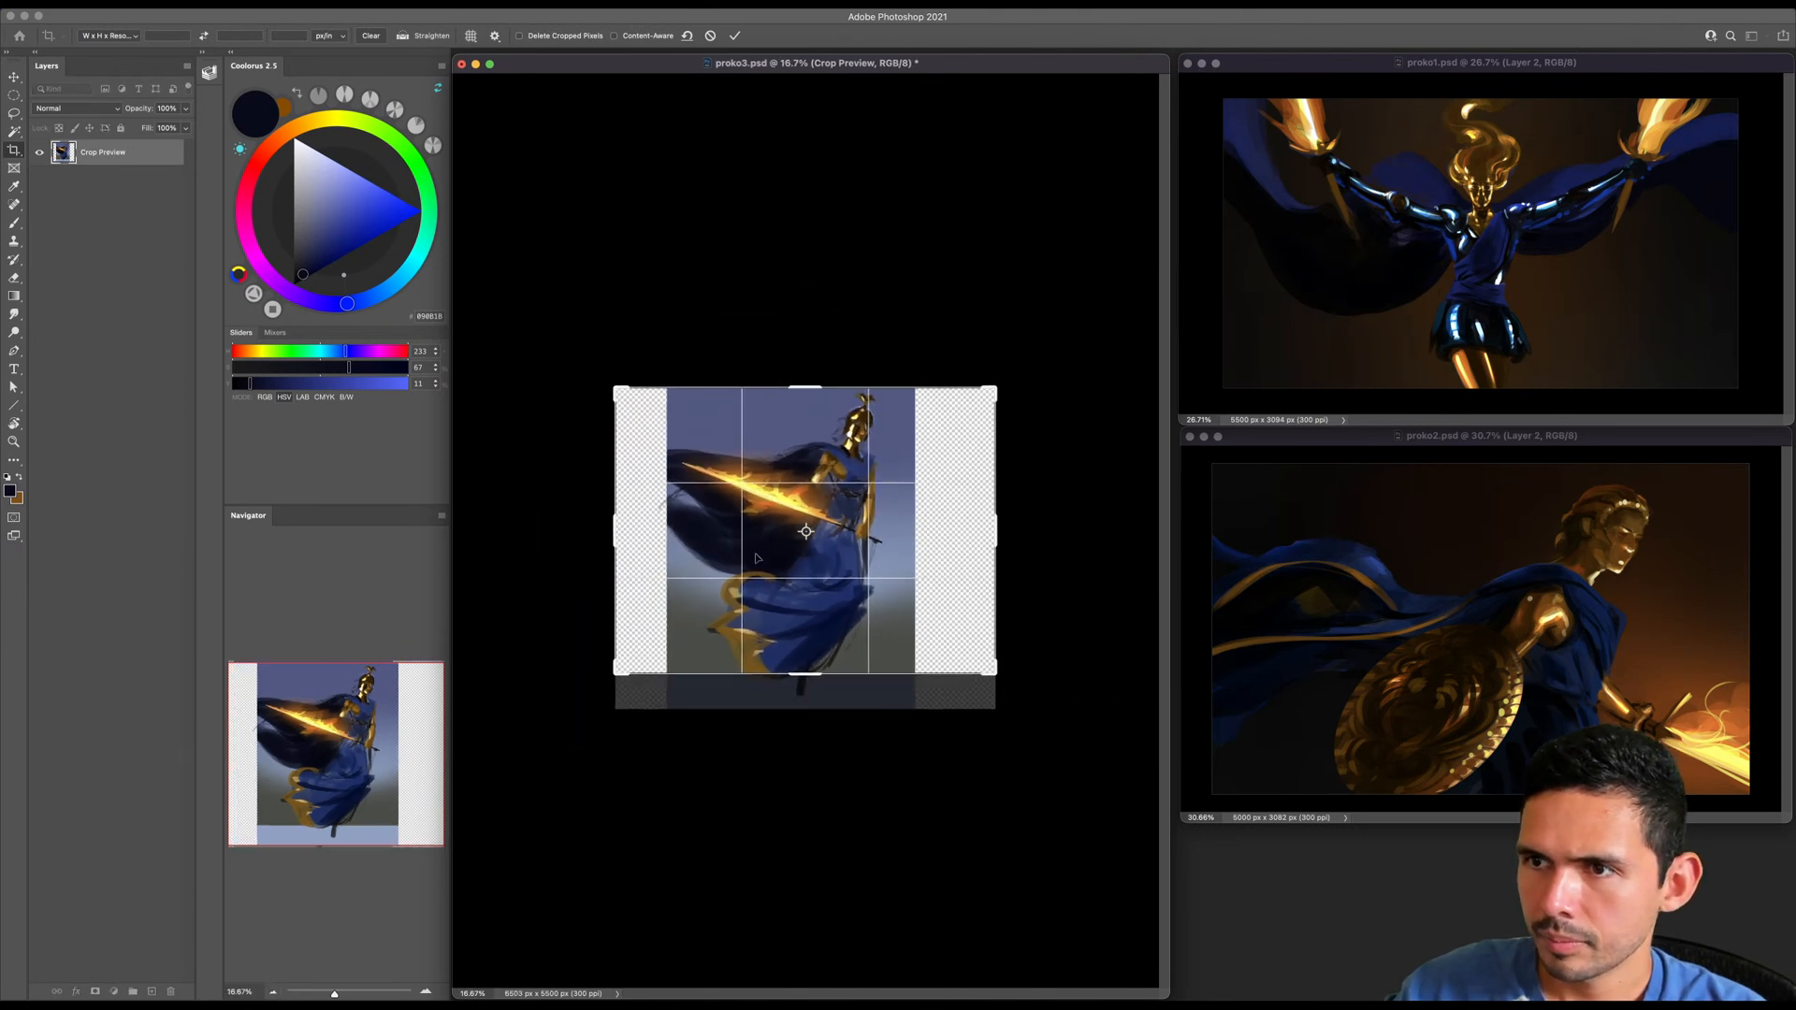
{"action": "left_click_drag", "start_coordinate": [800, 677], "coordinate": [805, 658]}
{"action": "left_click_drag", "start_coordinate": [962, 385], "coordinate": [1025, 383]}
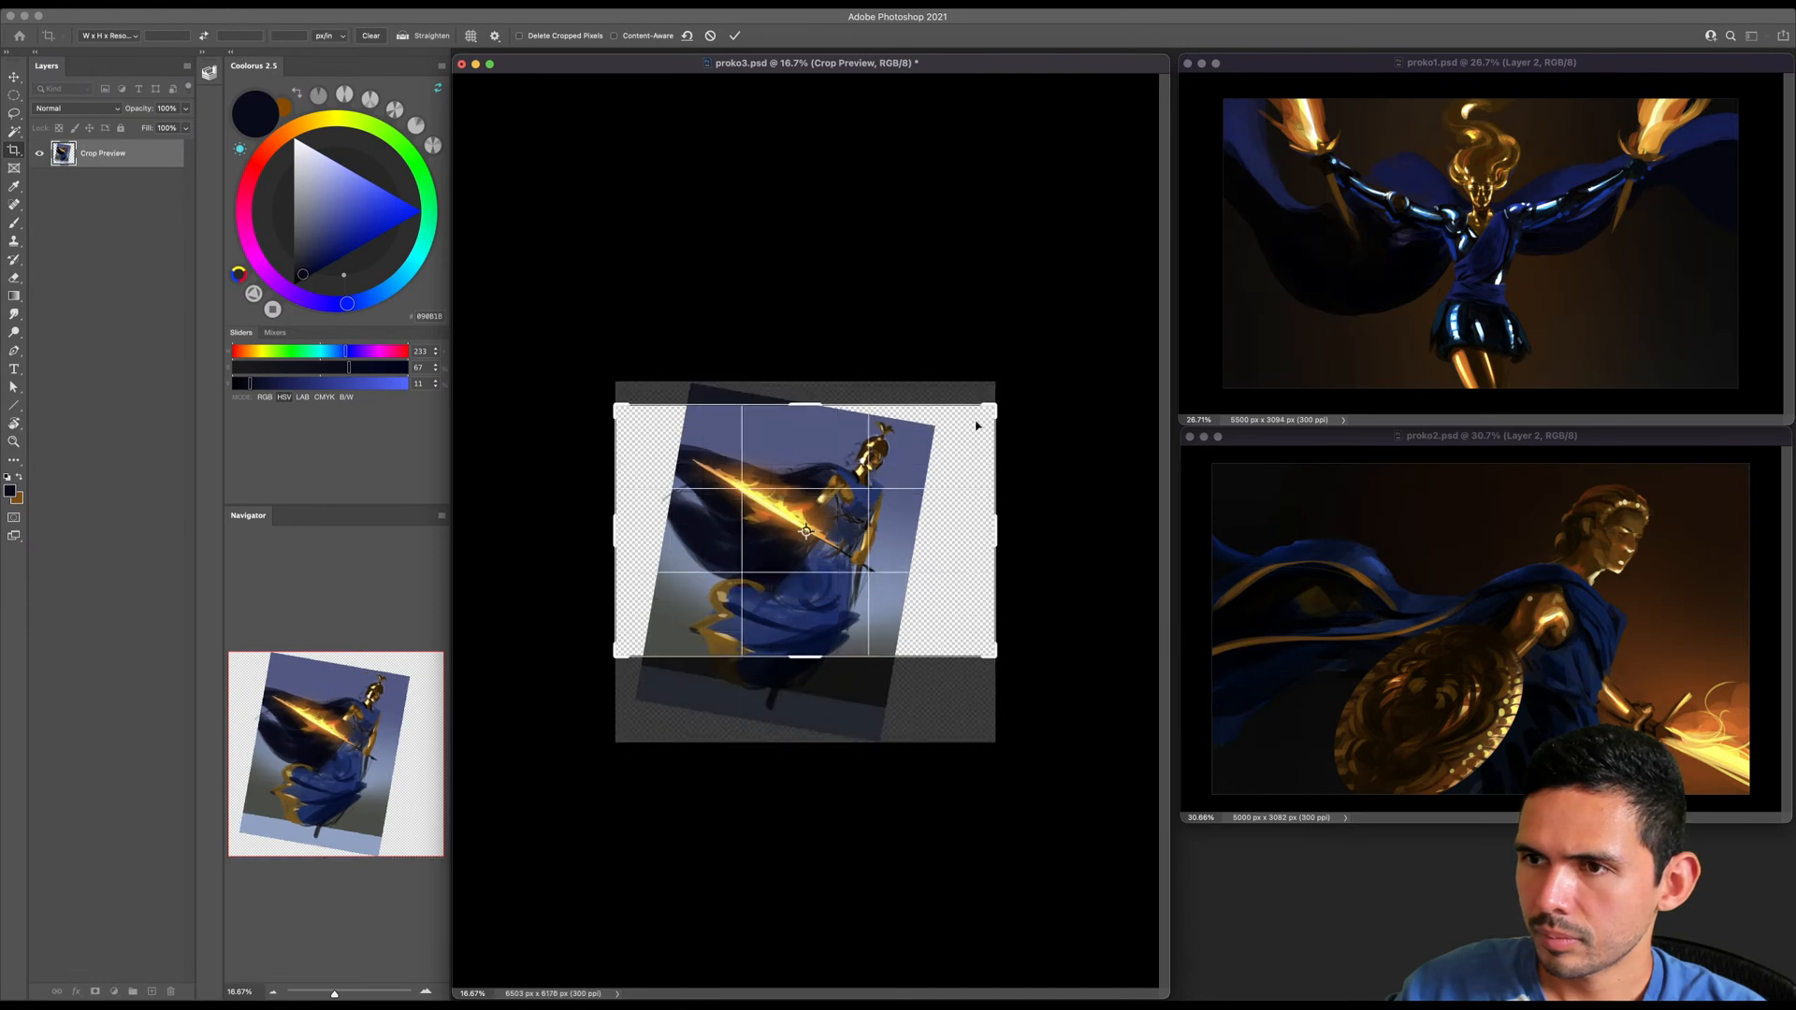
{"action": "mouse_move", "coordinate": [972, 393]}
{"action": "left_mouse_down"}
{"action": "mouse_move", "coordinate": [974, 361]}
{"action": "mouse_move", "coordinate": [1002, 374]}
{"action": "mouse_move", "coordinate": [971, 402]}
{"action": "left_mouse_up"}
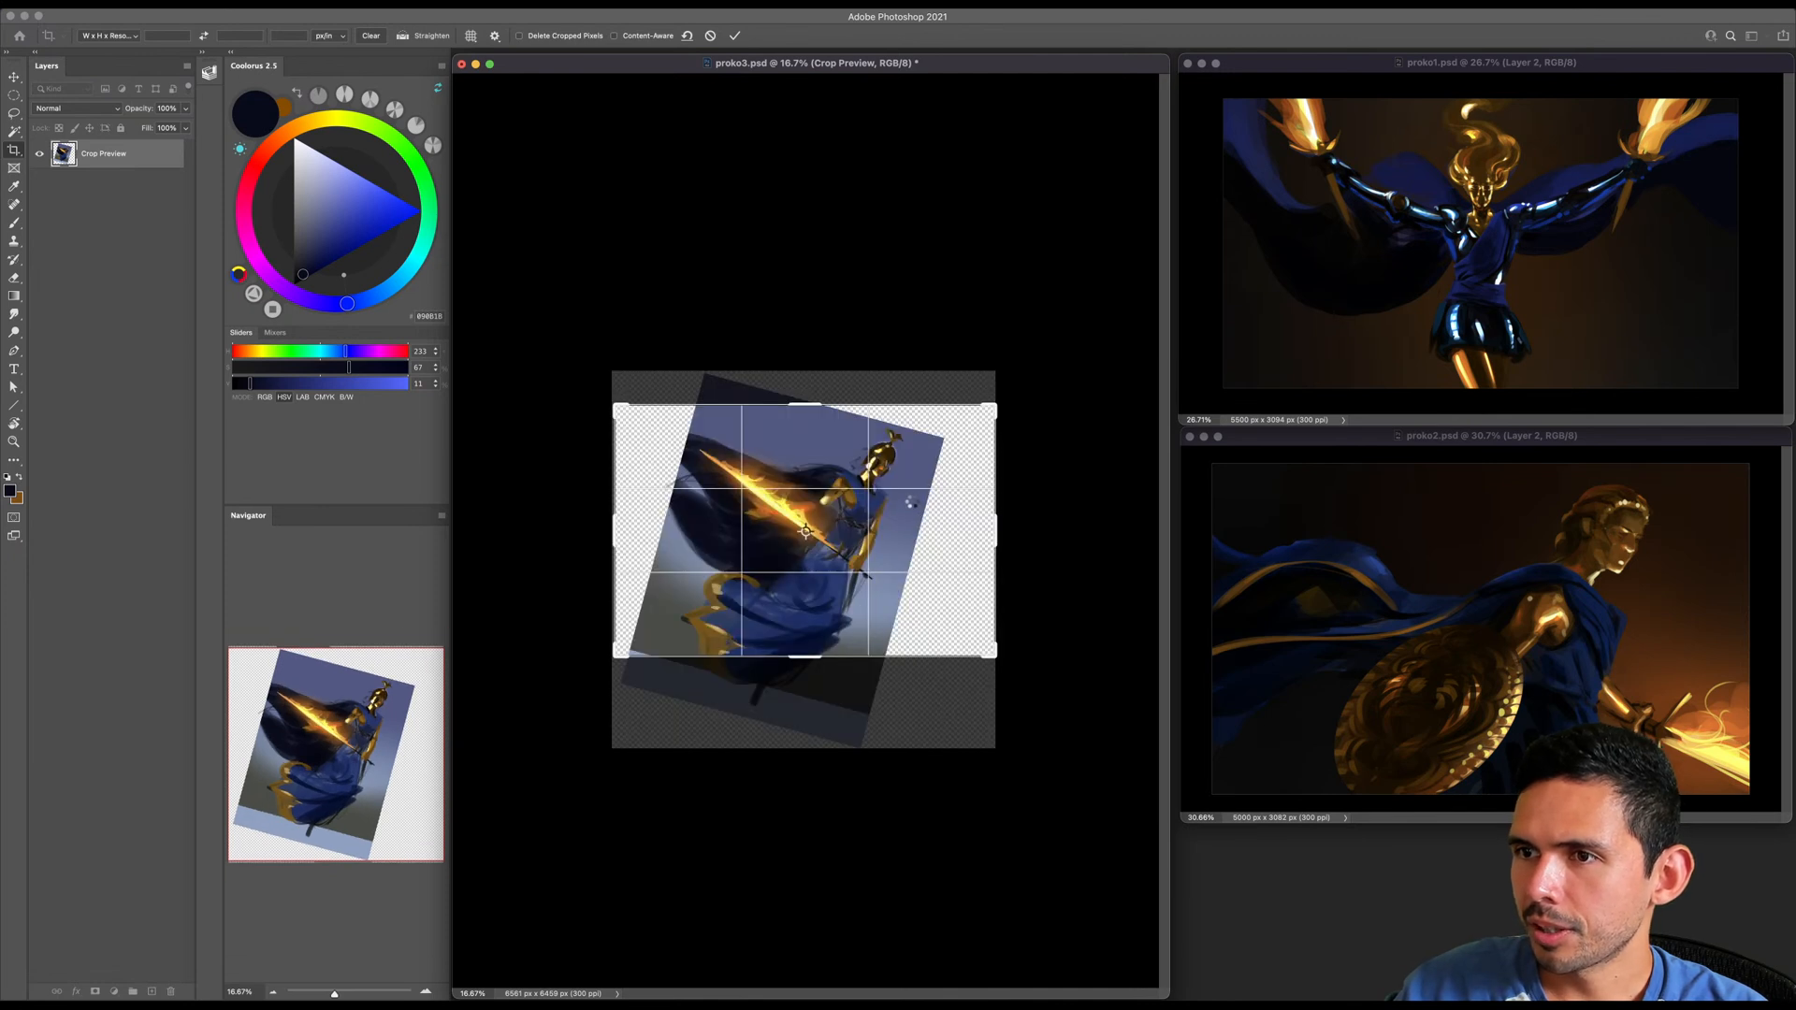
{"action": "key", "text": "Return"}
- Try stretching the Layer 0 background in both directions to cover the empty areas of the landscape canvas
{"action": "key", "text": "z"}
{"action": "left_click_drag", "start_coordinate": [922, 490], "coordinate": [946, 489]}
{"action": "left_click", "coordinate": [66, 259]}
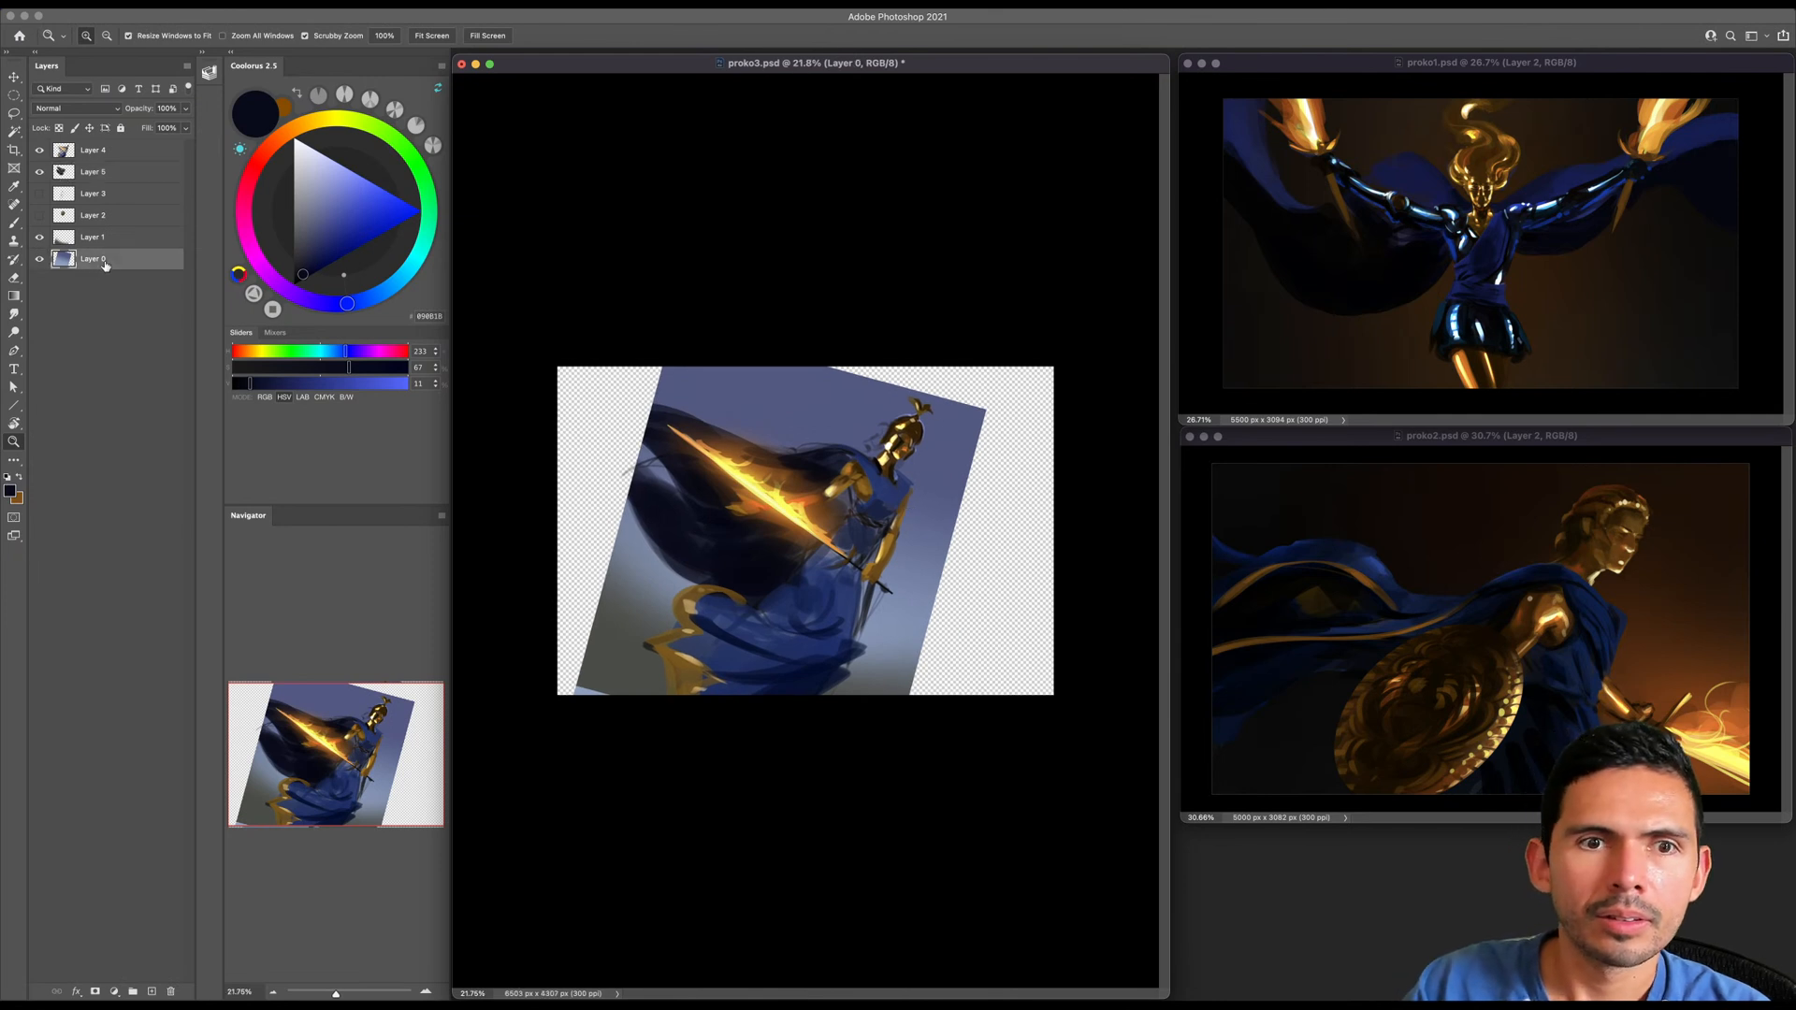
{"action": "left_click_drag", "start_coordinate": [847, 537], "coordinate": [827, 536]}
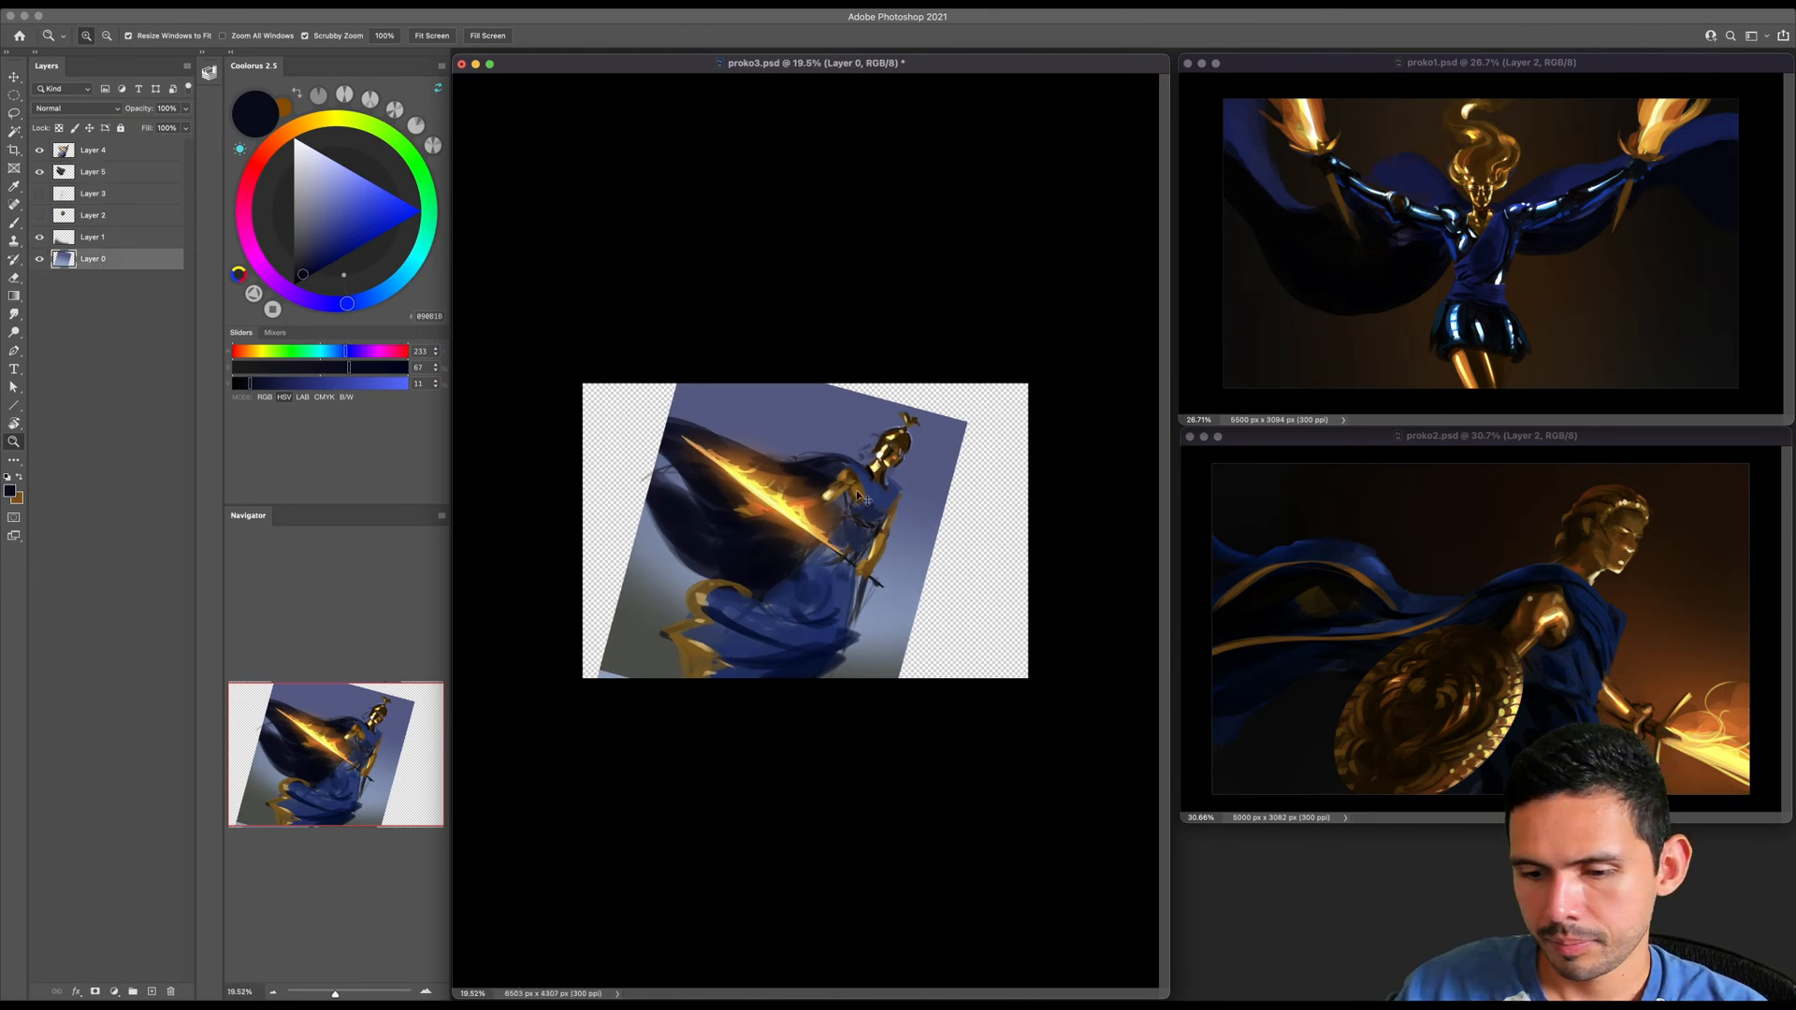
{"action": "key", "text": "super+t"}
{"action": "left_click_drag", "start_coordinate": [967, 561], "coordinate": [1098, 564]}
{"action": "left_click_drag", "start_coordinate": [588, 565], "coordinate": [406, 540]}
{"action": "left_click_drag", "start_coordinate": [751, 345], "coordinate": [752, 306]}
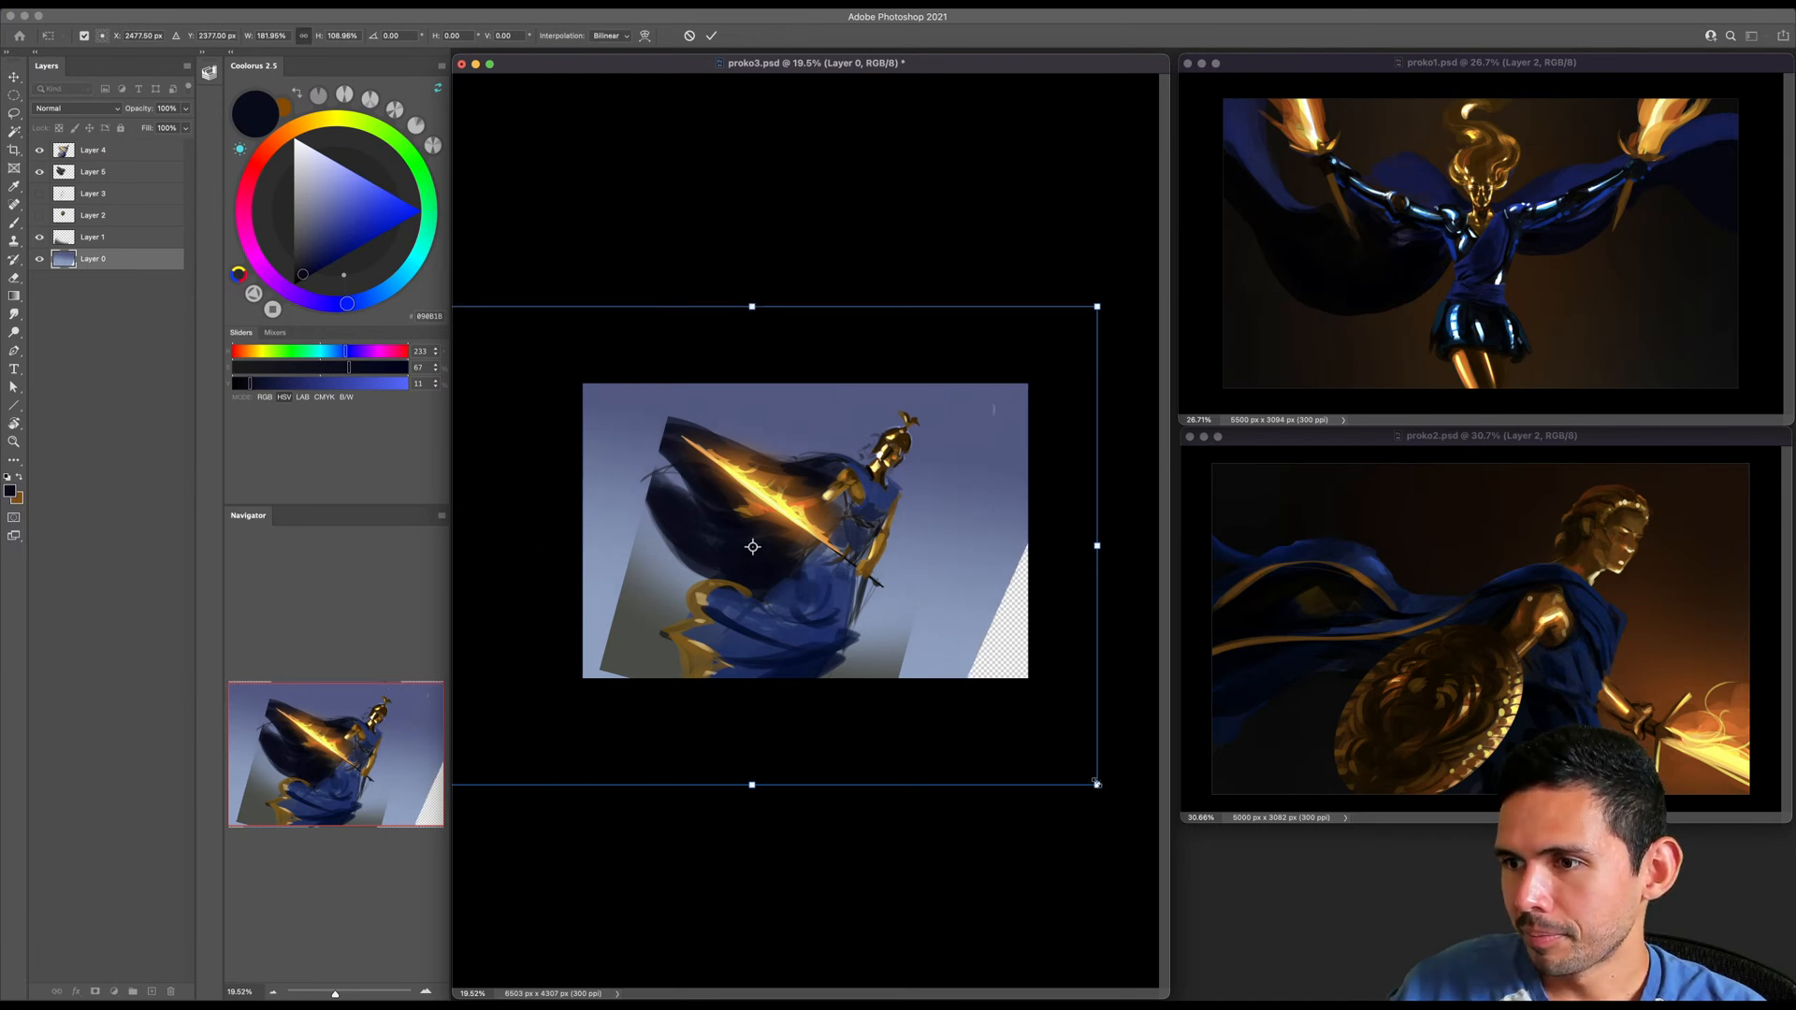
{"action": "left_click_drag", "start_coordinate": [1097, 544], "coordinate": [1250, 543]}
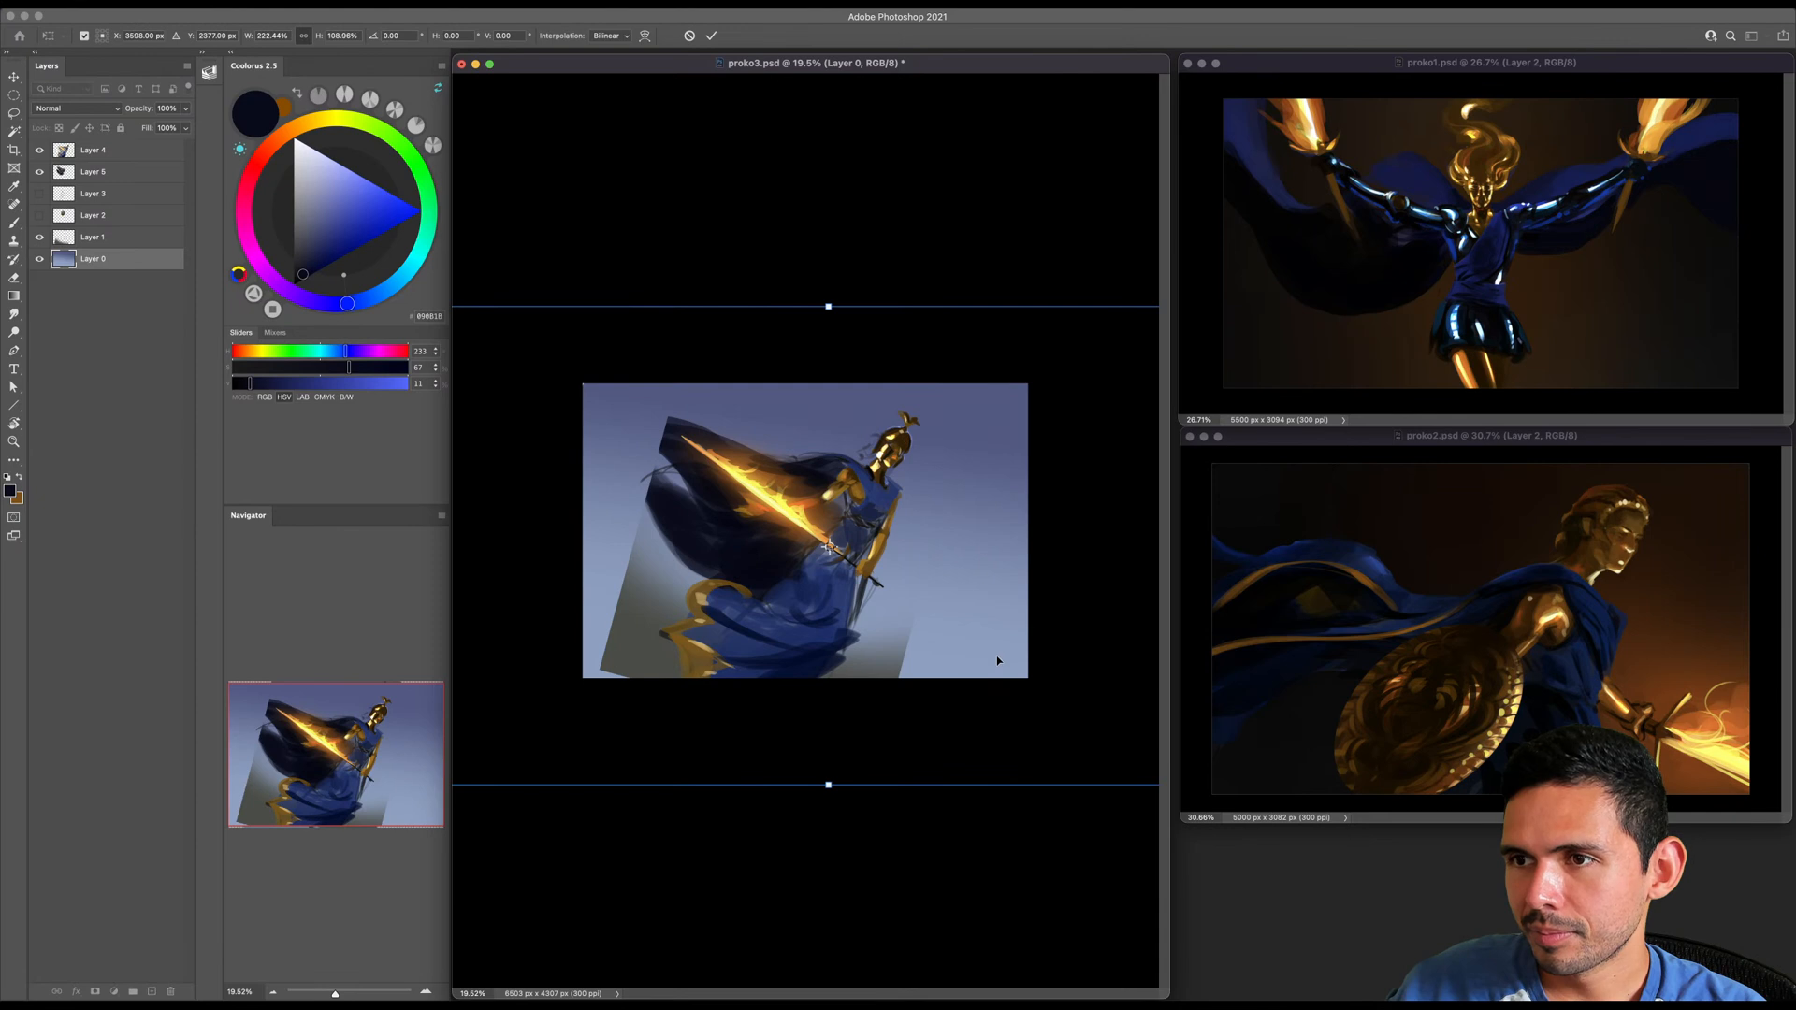
{"action": "key", "text": "Return"}
- Try scaling the Layer 4 figure up slightly on the landscape canvas
{"action": "left_click", "coordinate": [89, 151]}
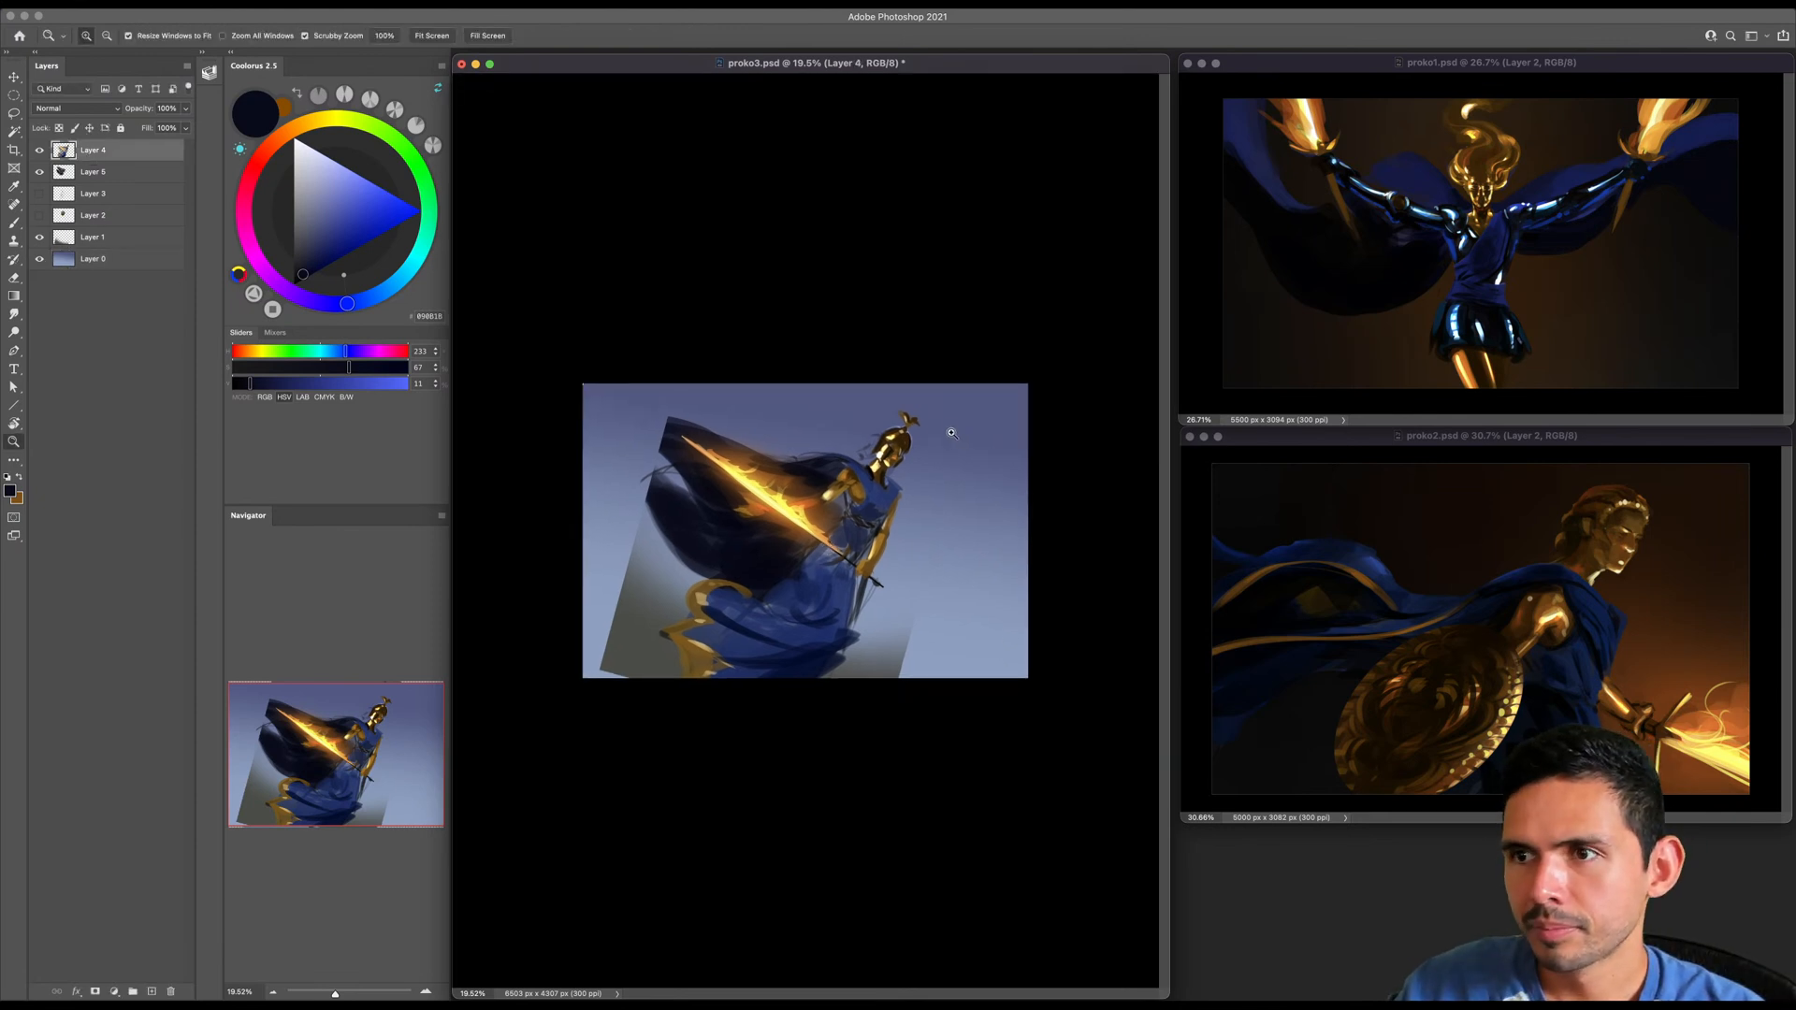
{"action": "key", "text": "super+t"}
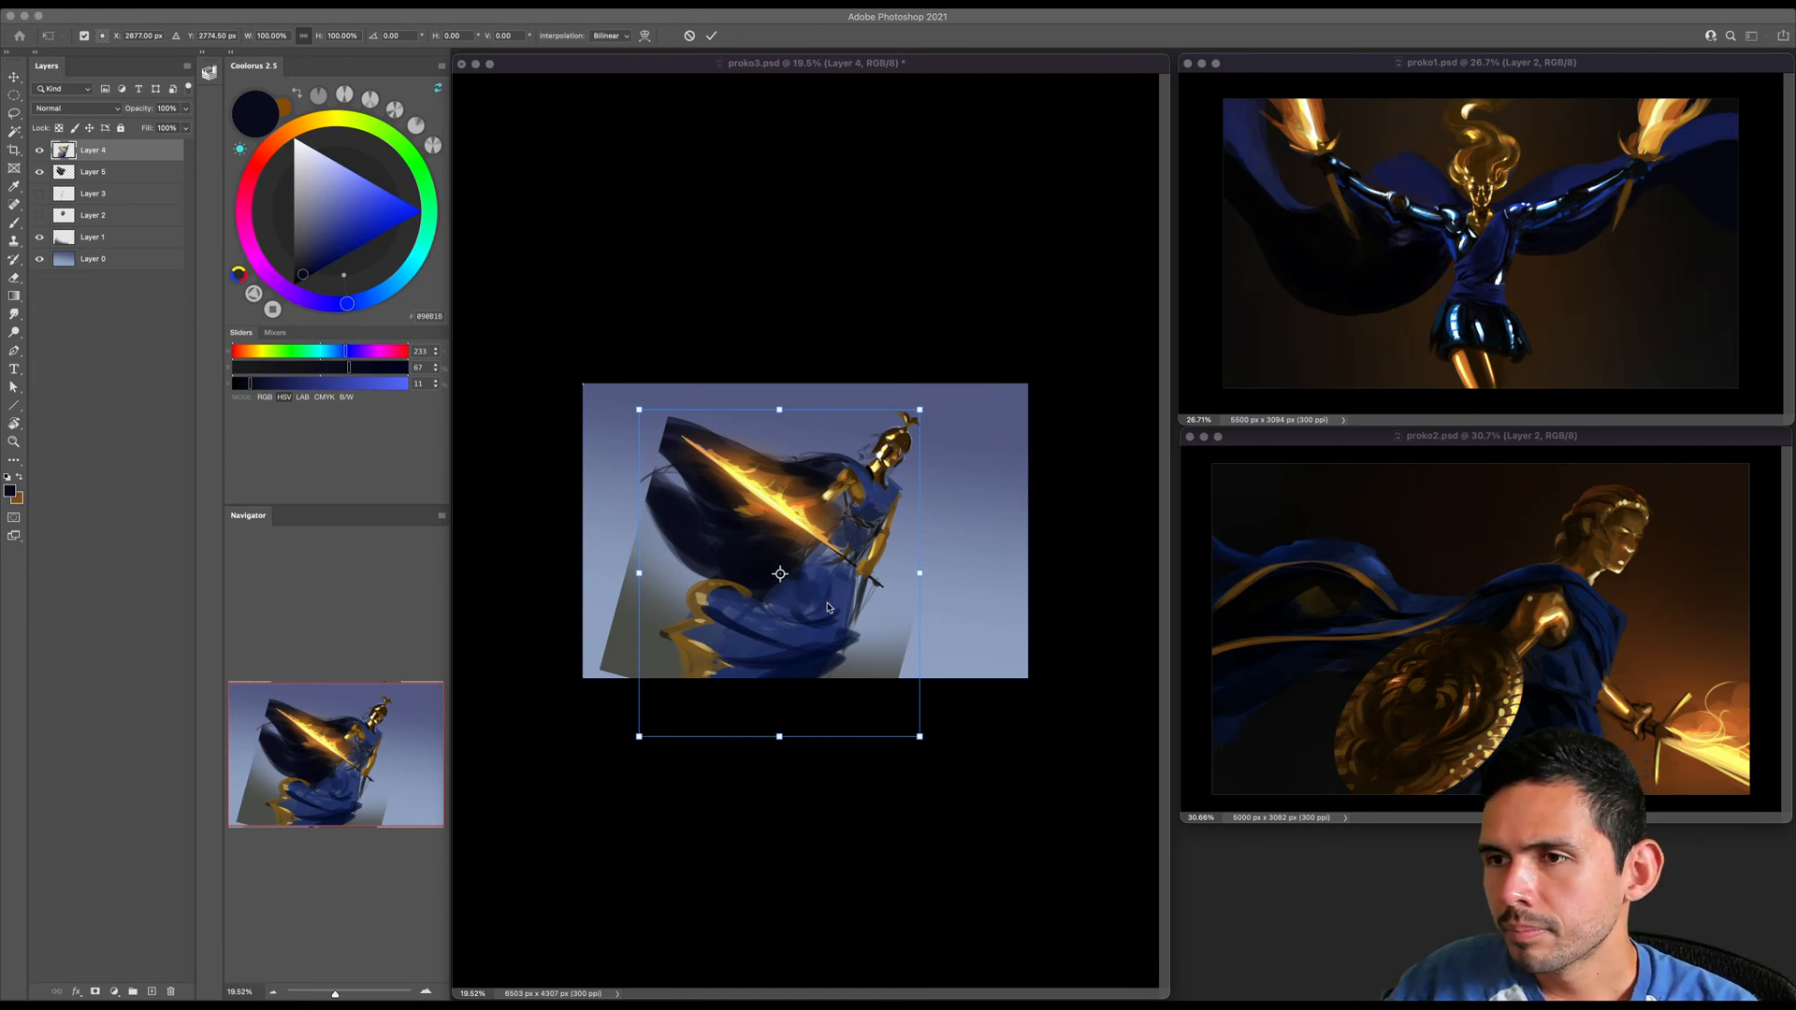
{"action": "left_click", "coordinate": [922, 411]}
{"action": "left_click_drag", "start_coordinate": [922, 409], "coordinate": [978, 439]}
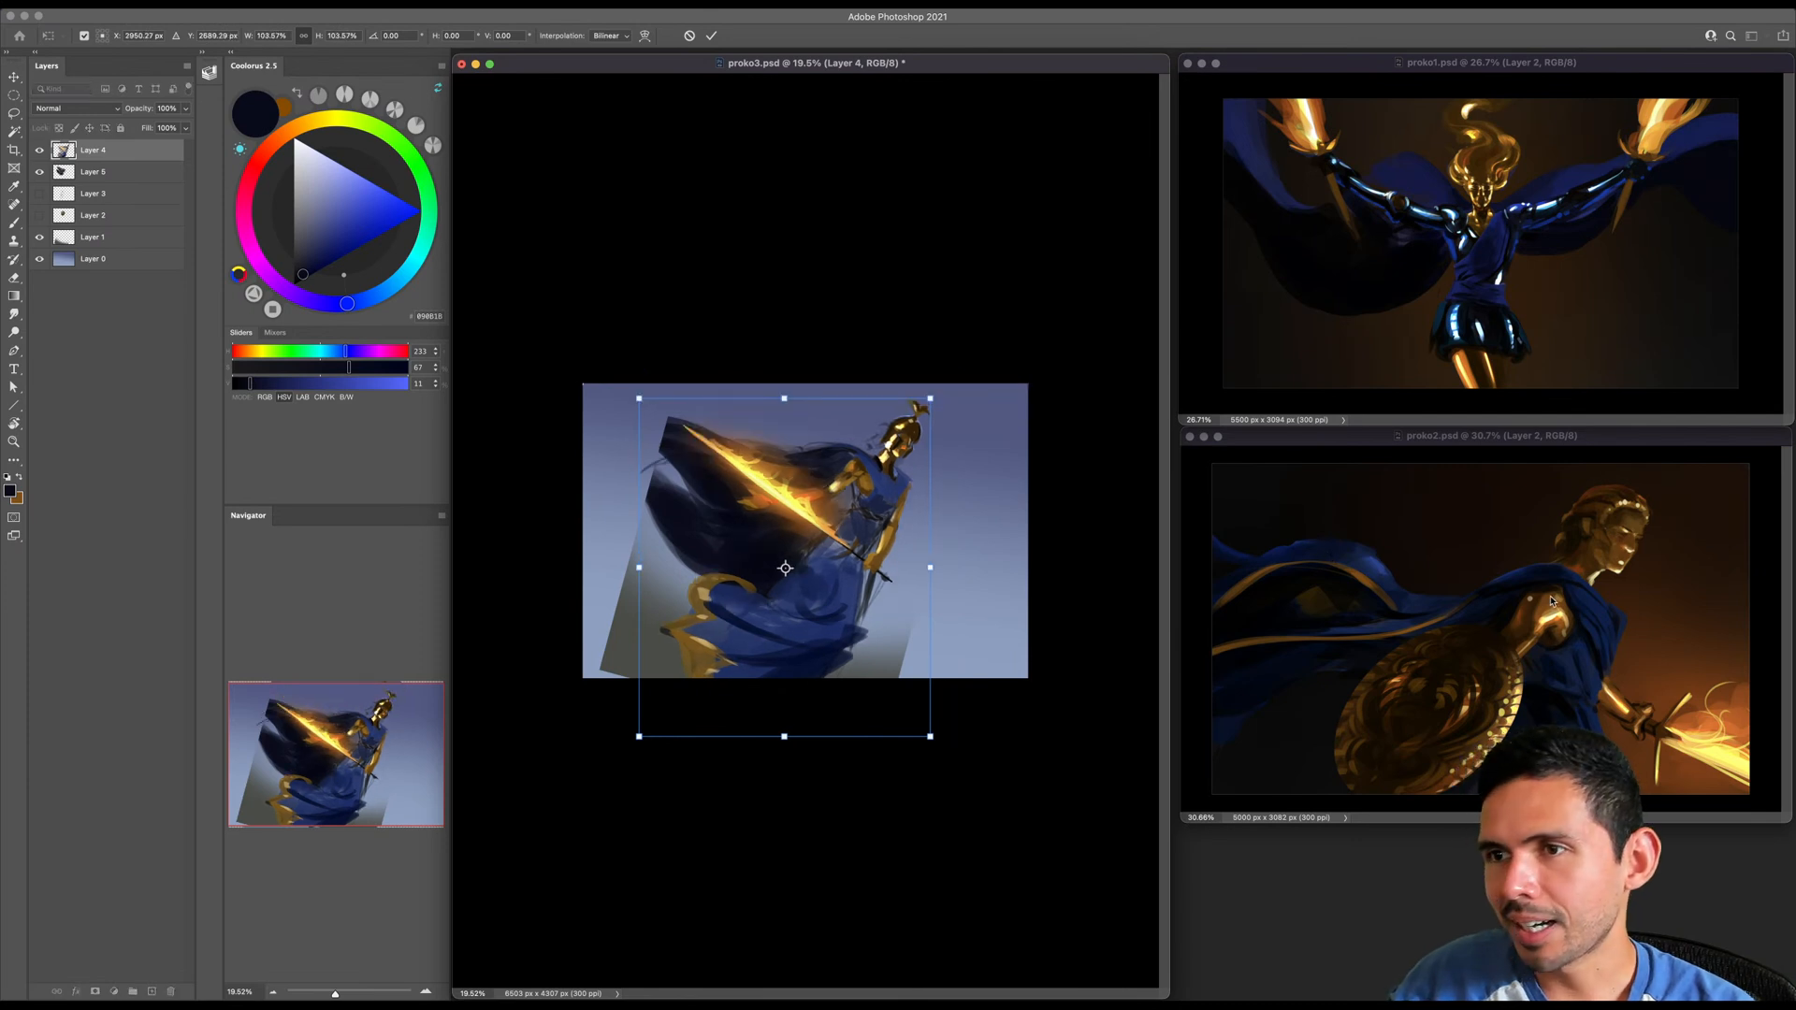
{"action": "key", "text": "Return"}
{"action": "key", "text": "z"}
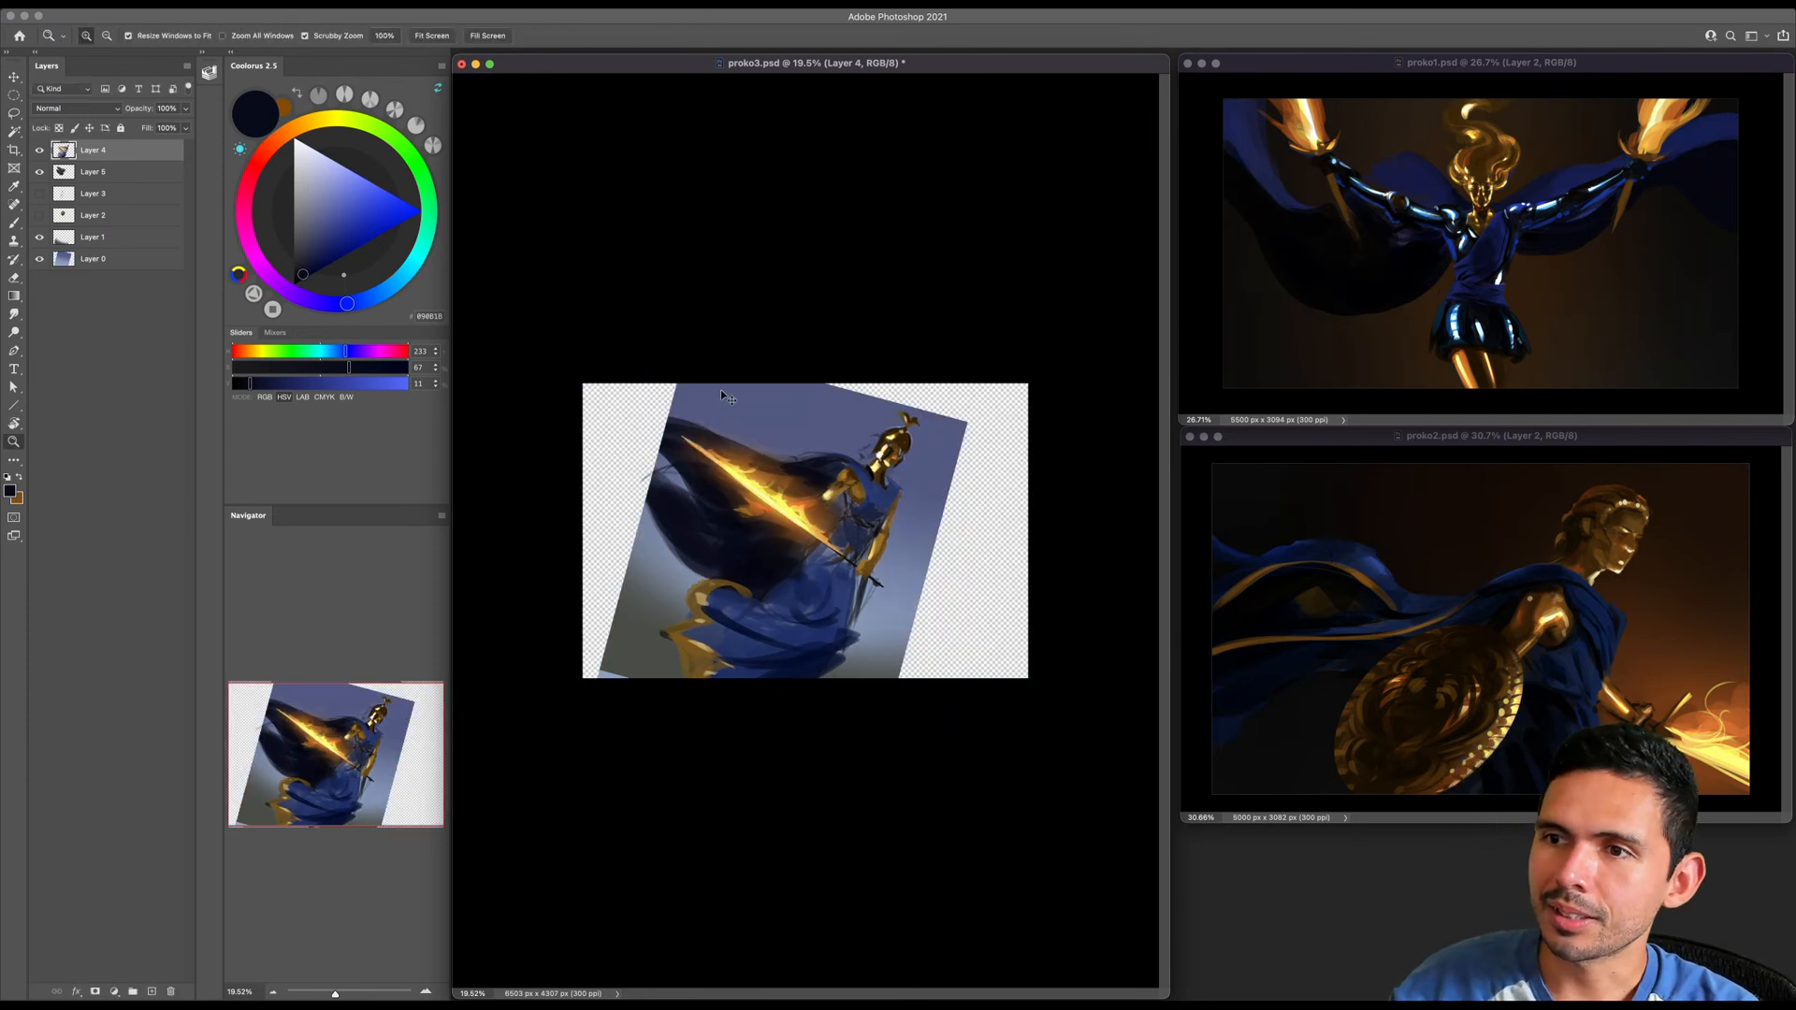
- Undo the figure scaling, background stretch and rotated crop back to the upright portrait canvas
{"action": "key", "text": "super+z"}
{"action": "left_click_drag", "start_coordinate": [895, 558], "coordinate": [904, 558]}
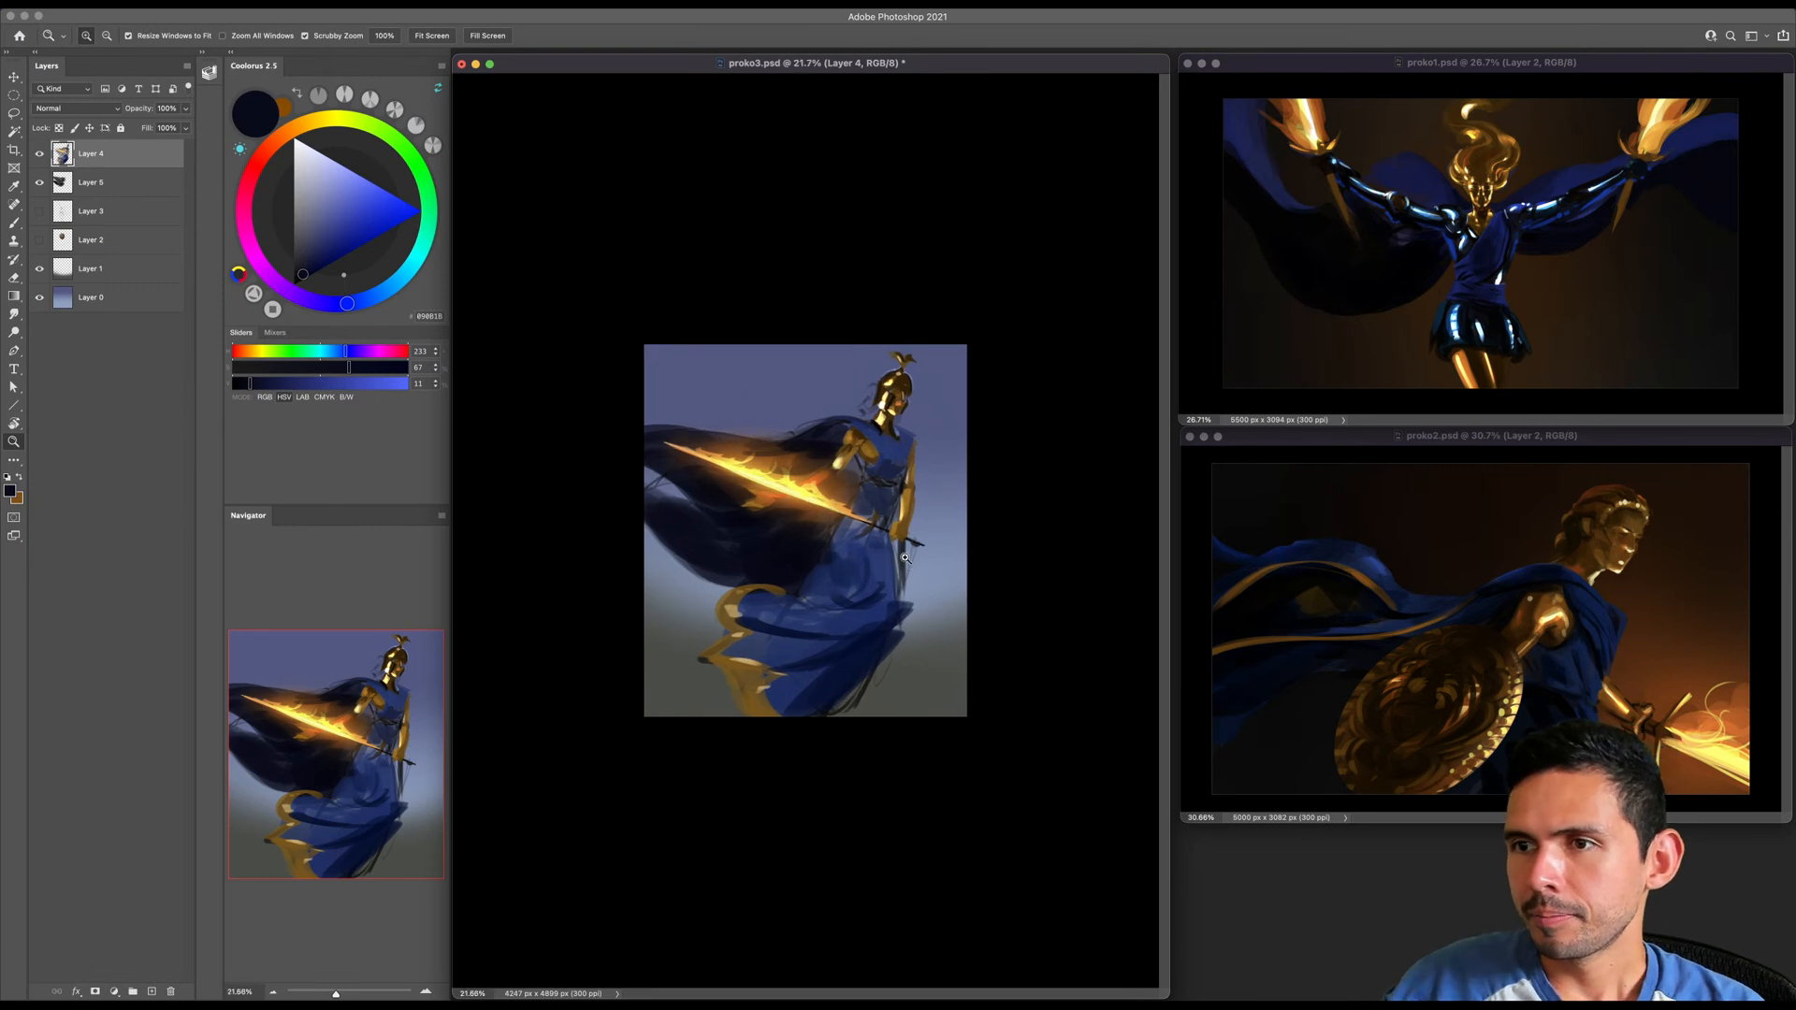
{"action": "key", "text": "super+Tab"}
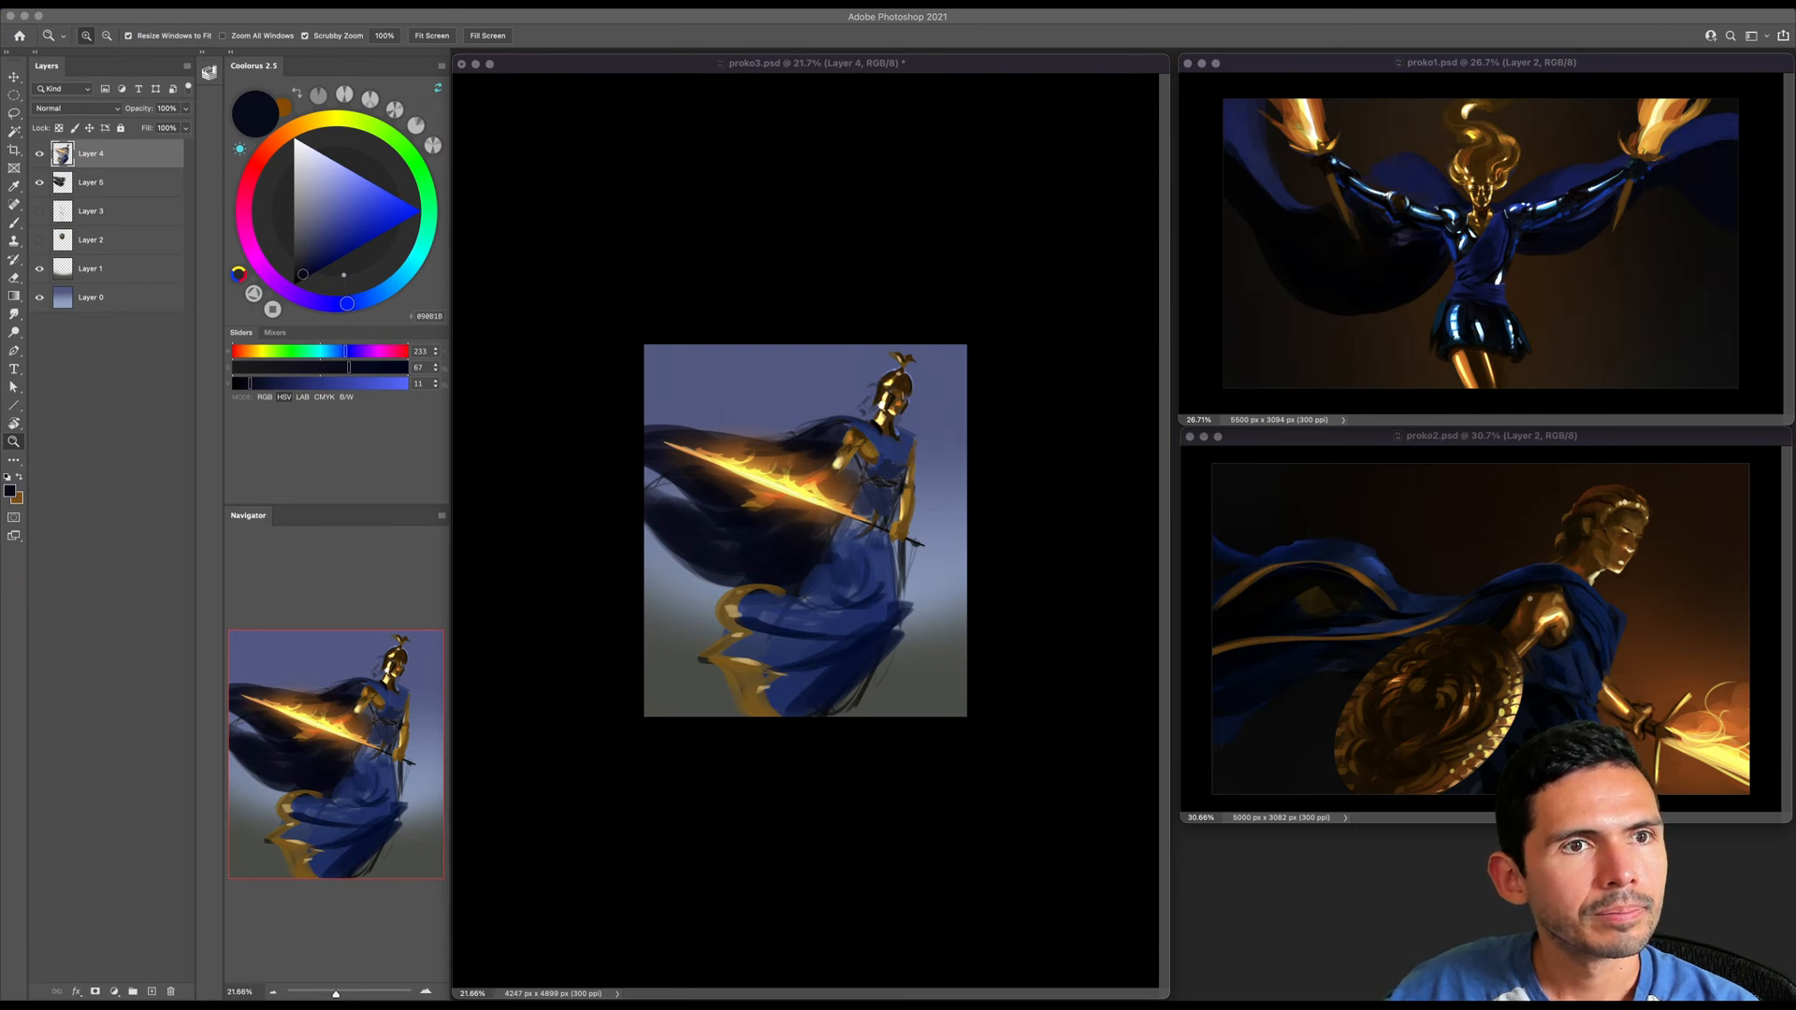
- Flip the whole canvas horizontally
{"action": "left_click", "coordinate": [865, 719]}
{"action": "left_click_drag", "start_coordinate": [854, 736], "coordinate": [884, 734]}
{"action": "left_click", "coordinate": [175, 5]}
{"action": "left_click", "coordinate": [175, 5]}
{"action": "left_click", "coordinate": [174, 4]}
{"action": "mouse_move", "coordinate": [215, 128]}
{"action": "left_click", "coordinate": [388, 187]}
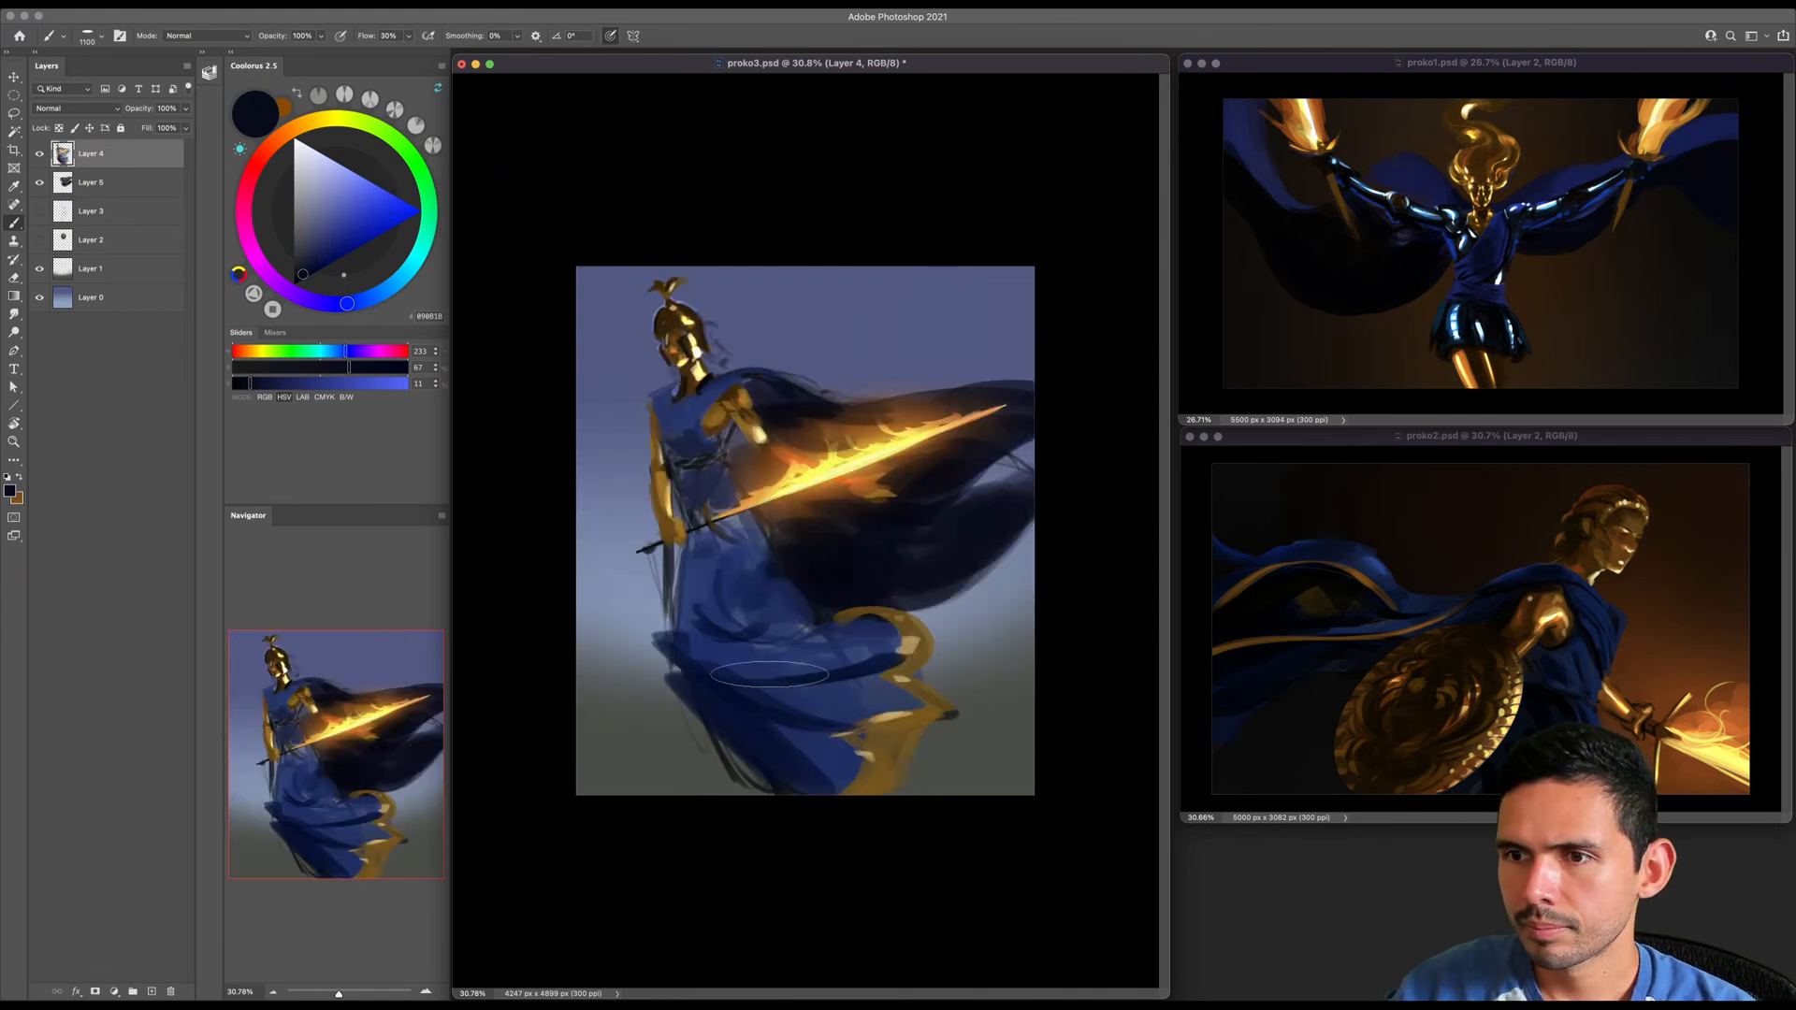
- Sample a very dark blue from the skirt and paint small folds at the waist on Layer 4 with a smaller brush
{"action": "left_click", "coordinate": [721, 679], "text": "alt"}
{"action": "key", "text": "bracketleft"}
{"action": "key", "text": "bracketleft"}
{"action": "key", "text": "bracketleft"}
{"action": "key", "text": "bracketleft"}
{"action": "key", "text": "bracketleft"}
{"action": "key", "text": "bracketleft"}
{"action": "key", "text": "bracketleft"}
{"action": "key", "text": "bracketleft"}
{"action": "key", "text": "bracketleft"}
{"action": "key", "text": "bracketleft"}
{"action": "key", "text": "bracketleft"}
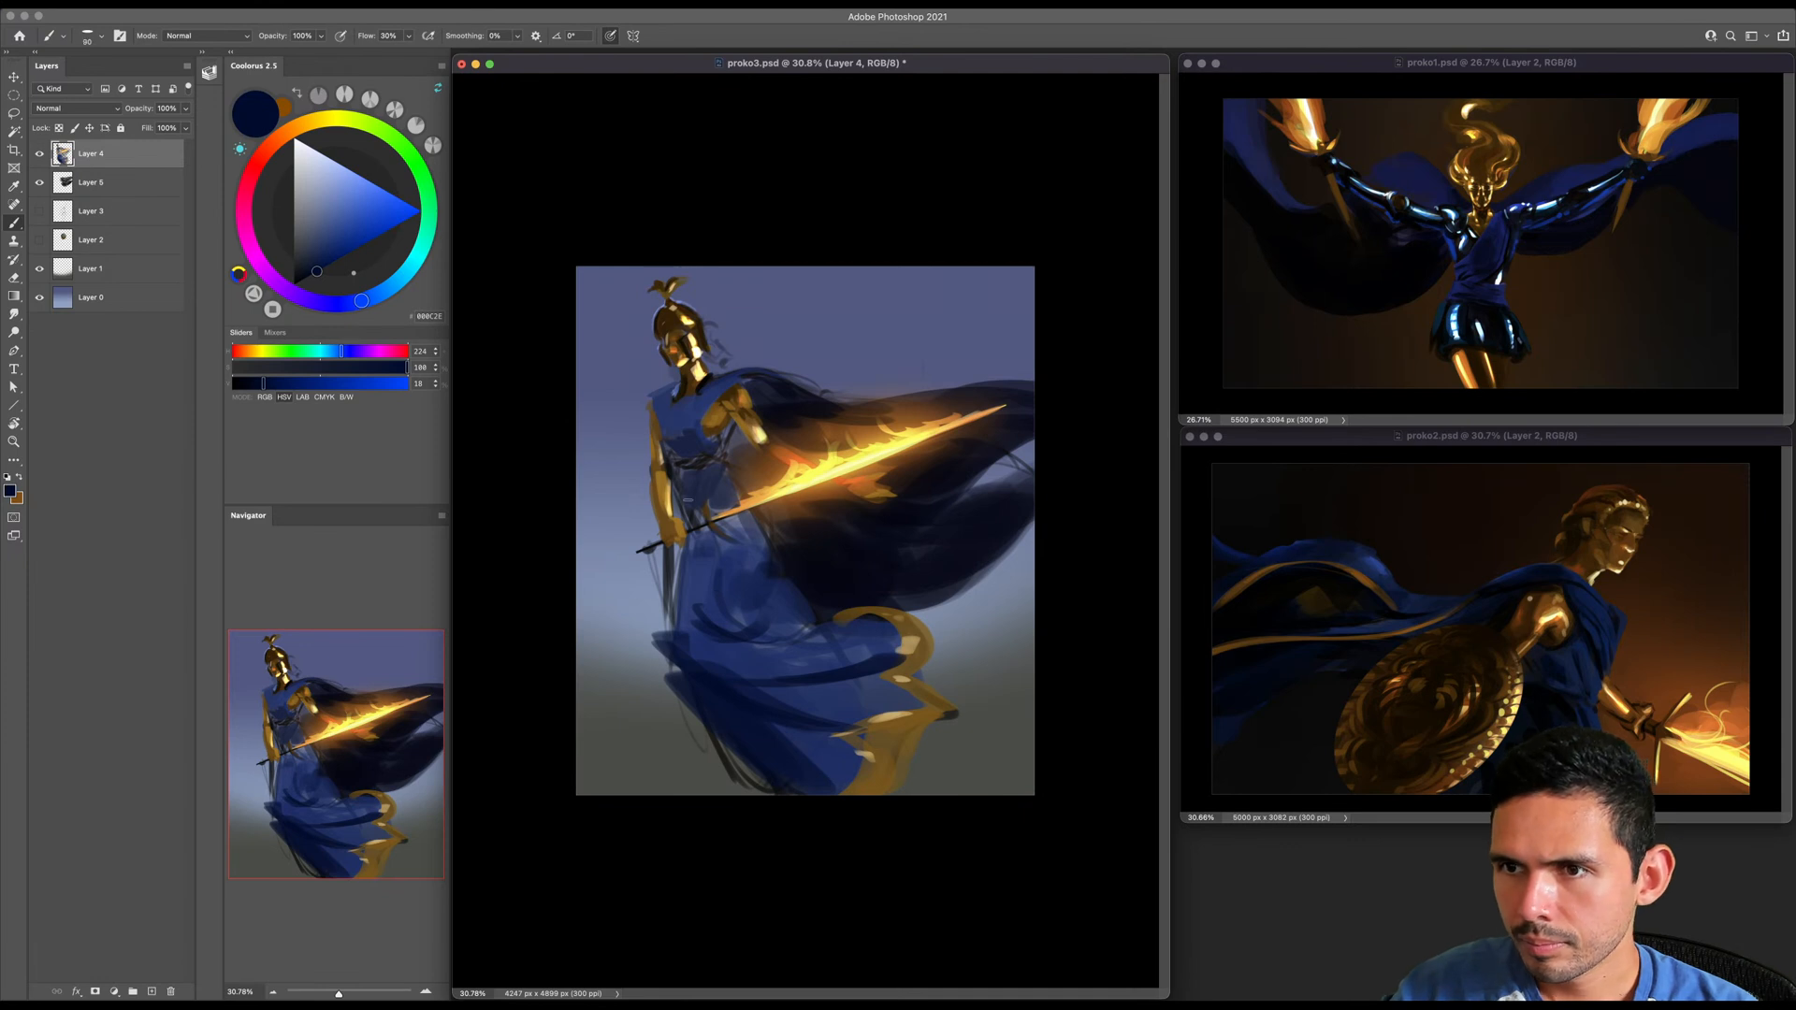
{"action": "left_click_drag", "start_coordinate": [690, 490], "coordinate": [736, 492]}
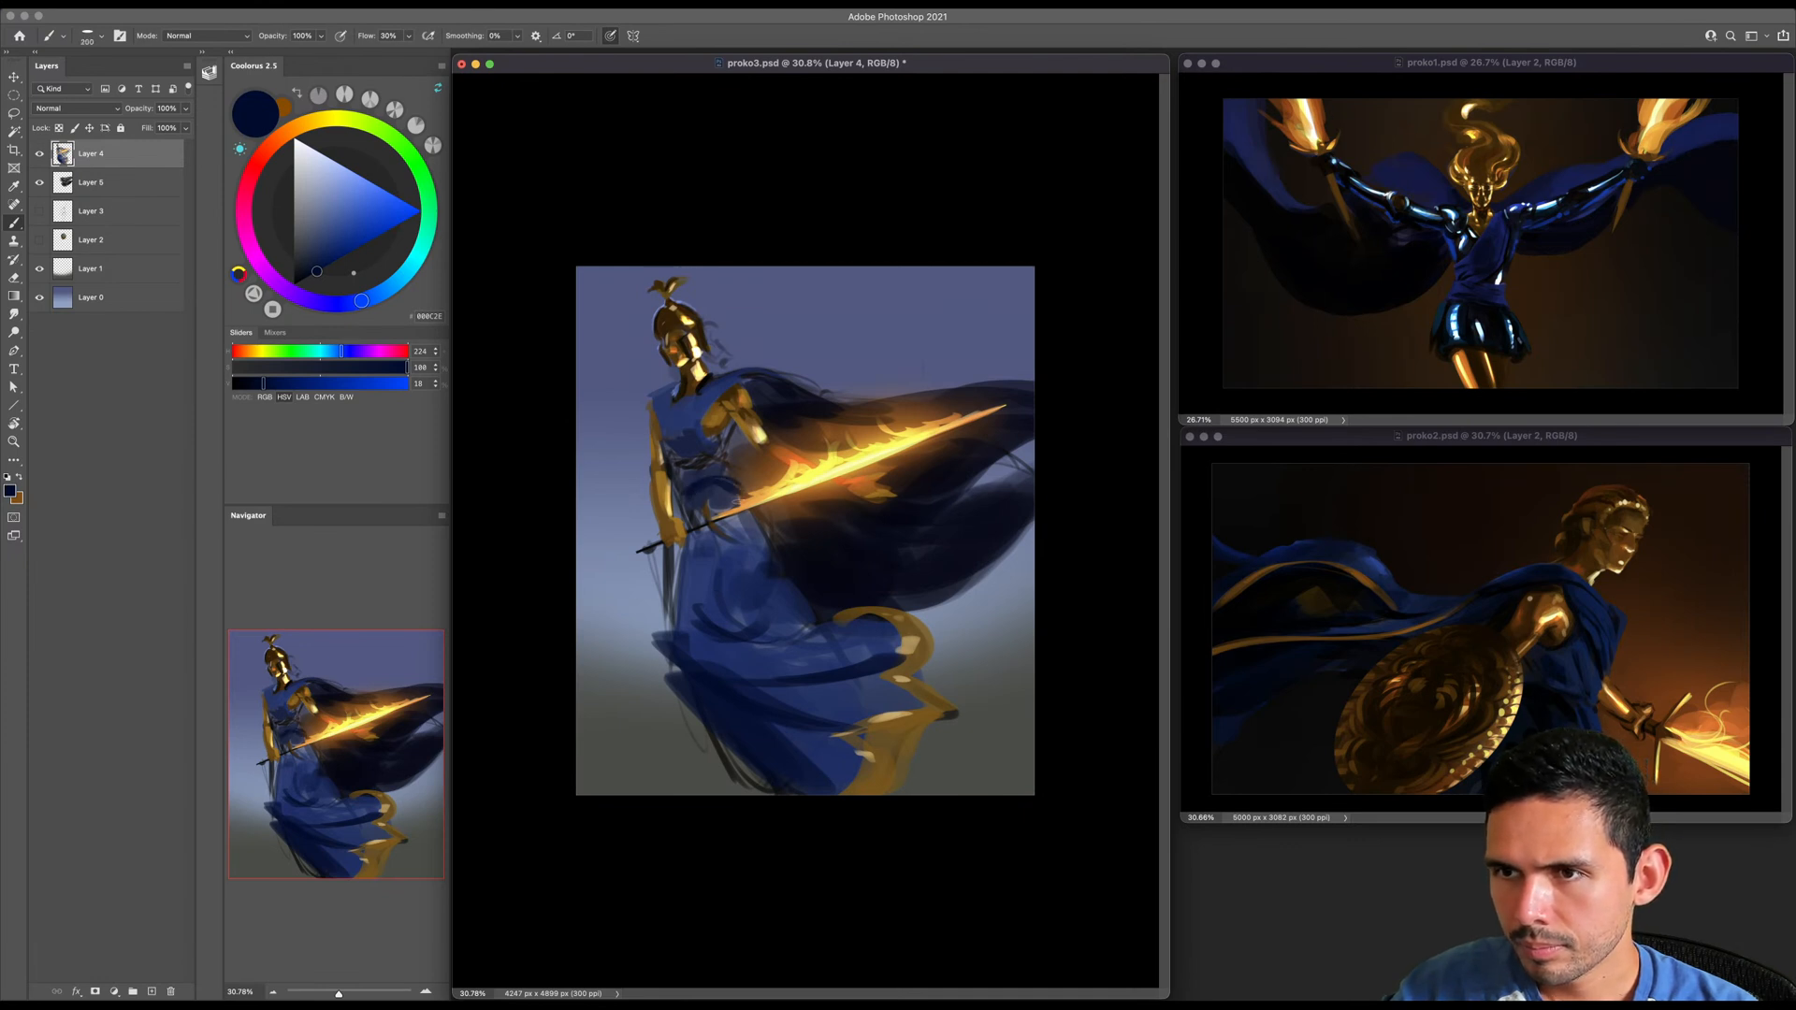
{"action": "key", "text": "bracketright"}
{"action": "key", "text": "bracketright"}
{"action": "mouse_move", "coordinate": [724, 480]}
{"action": "left_mouse_down"}
{"action": "mouse_move", "coordinate": [696, 484]}
{"action": "mouse_move", "coordinate": [741, 482]}
{"action": "left_mouse_up"}
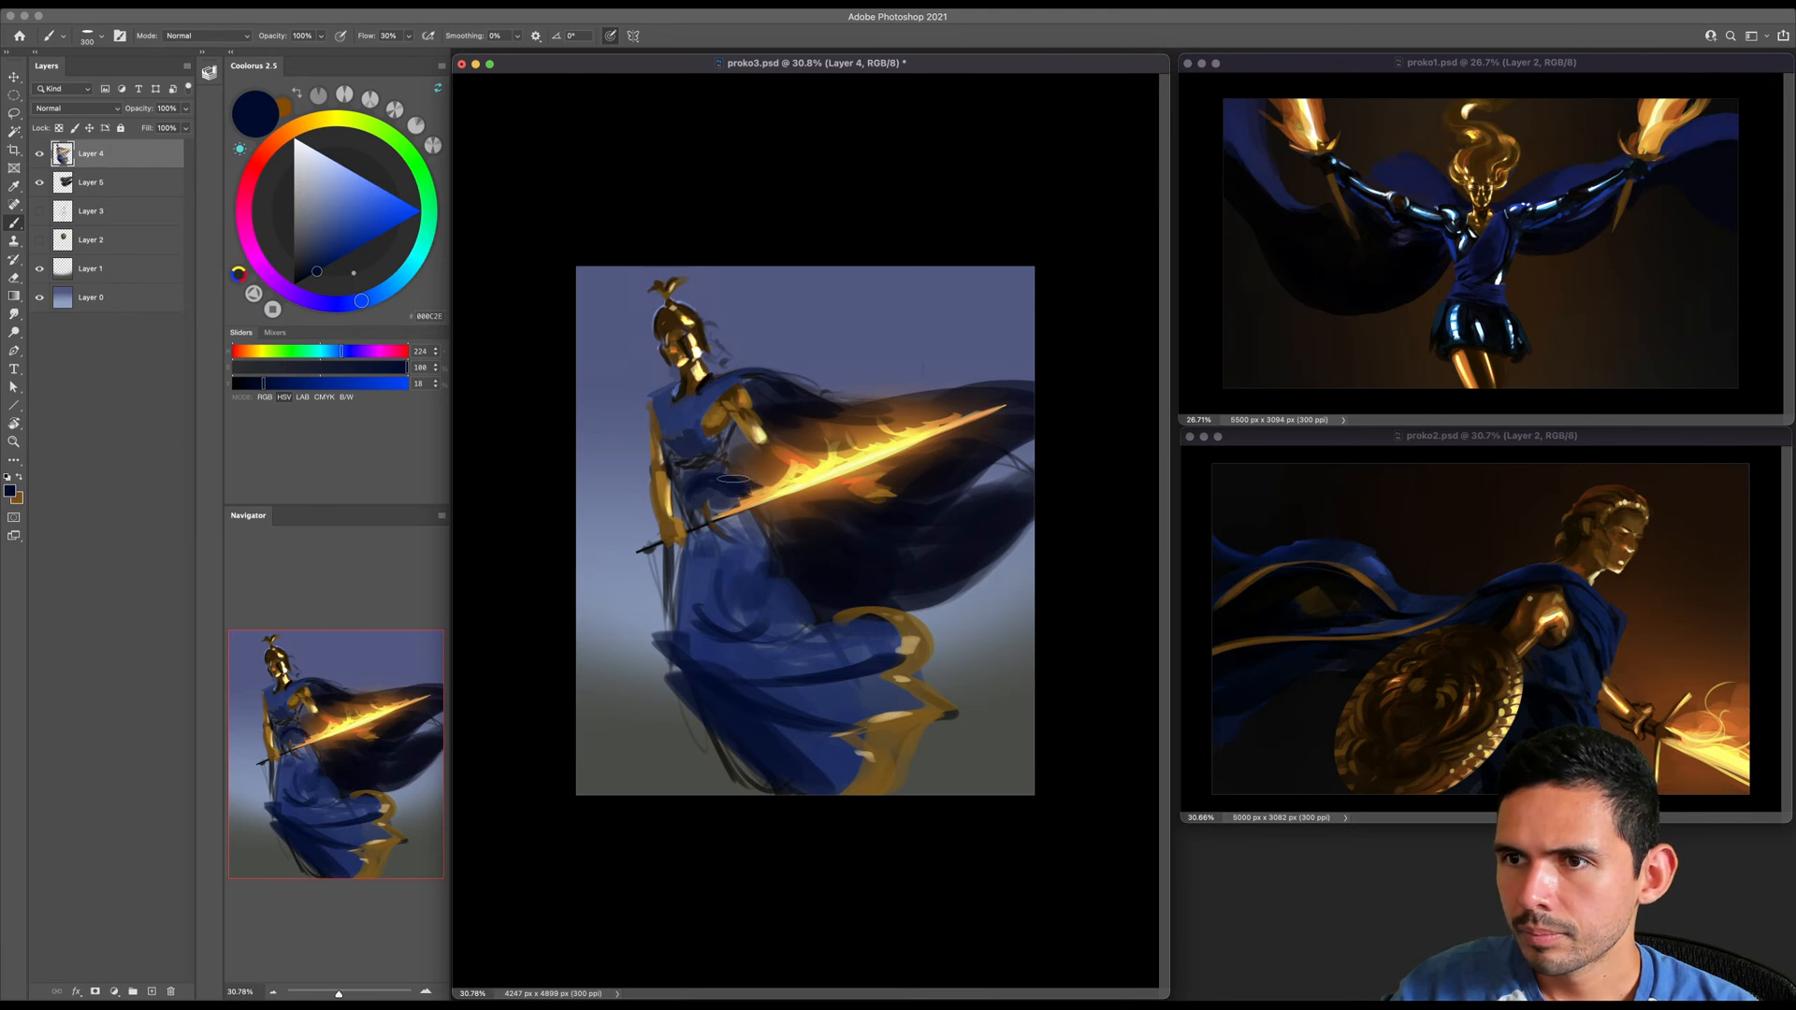
- Sample a mid blue (HSV 224, 73, 44) below the sword hilt and blend the dress around the hip
{"action": "left_click", "coordinate": [741, 533], "text": "alt"}
{"action": "key", "text": "bracketright"}
{"action": "key", "text": "bracketright"}
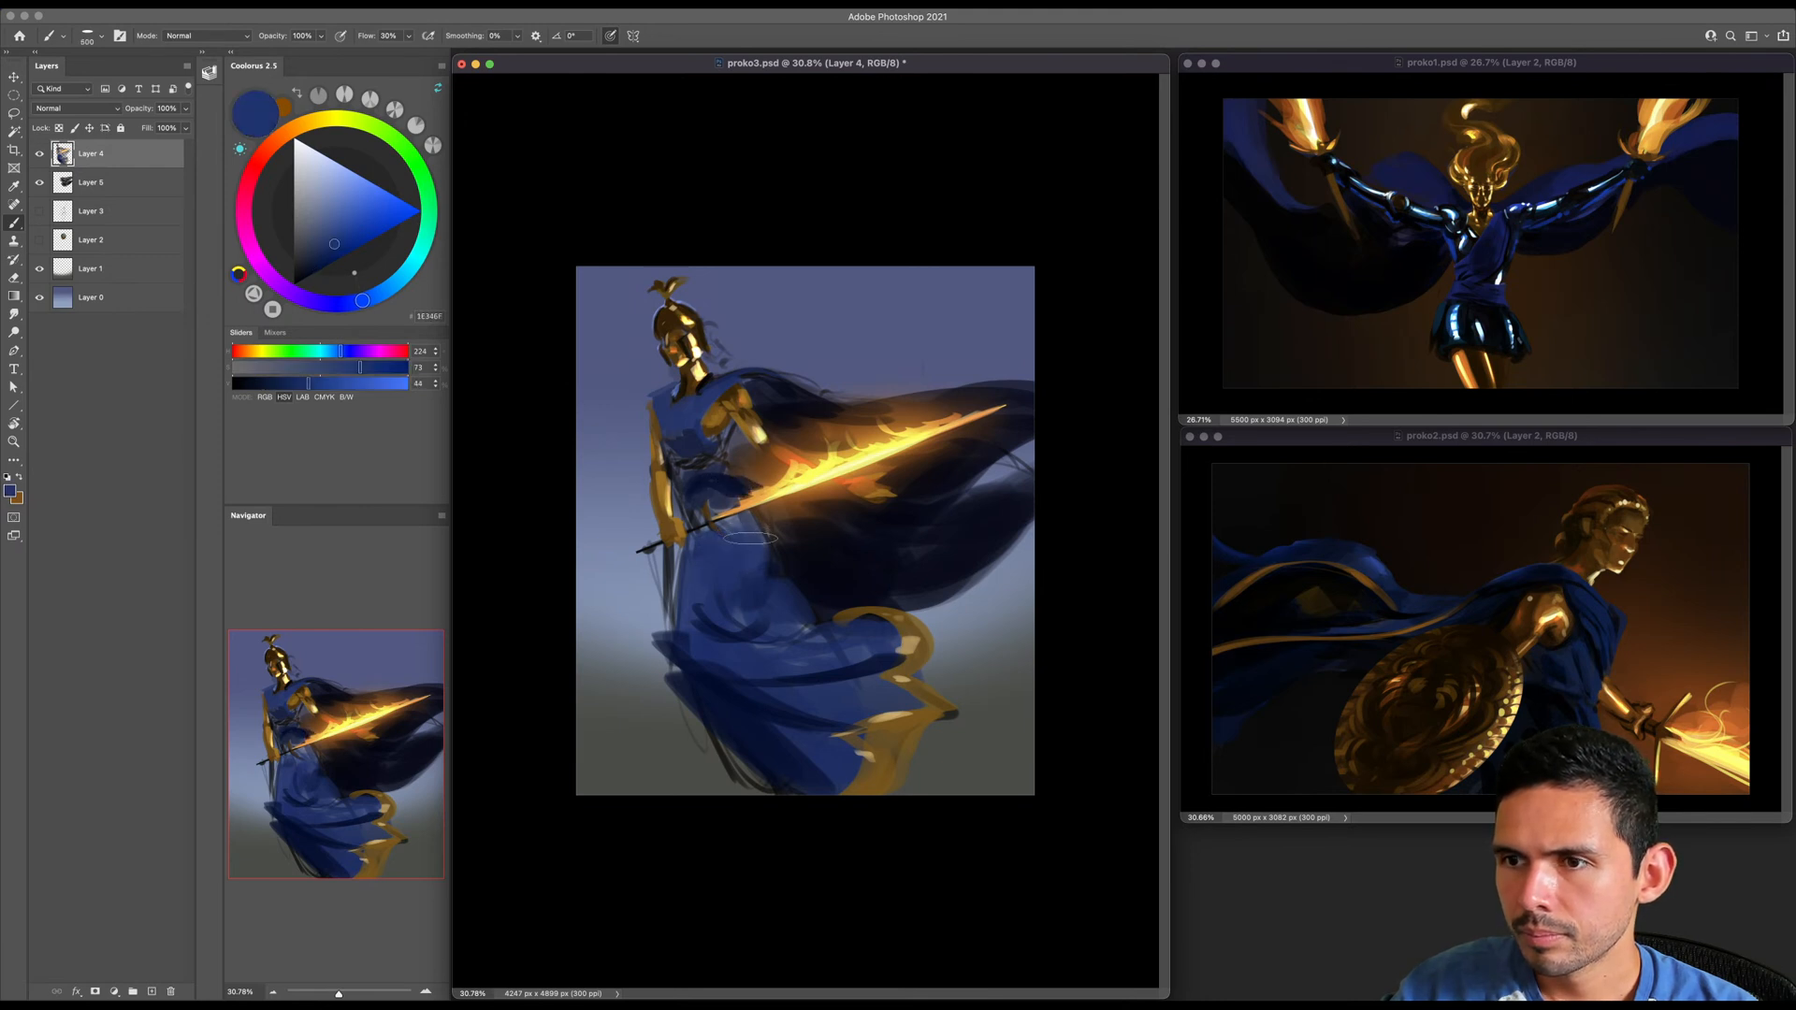
{"action": "key", "text": "bracketleft"}
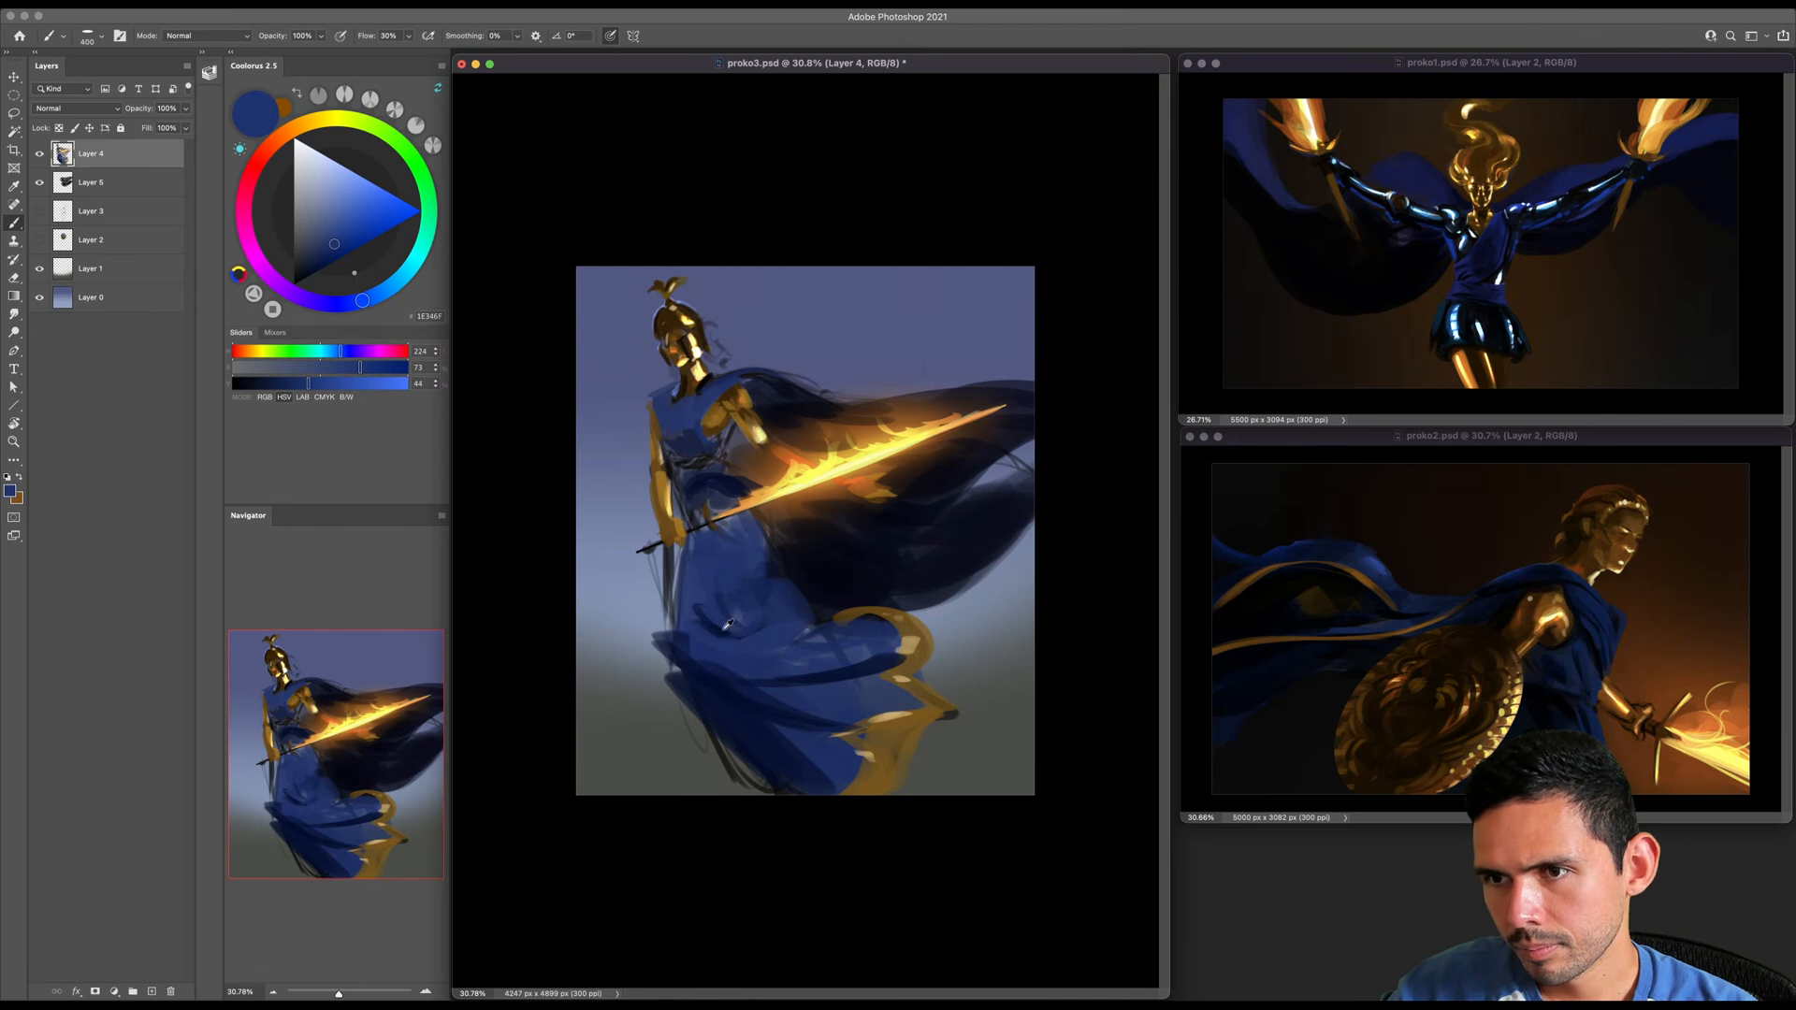
- Sample a dark blue from the thigh fold and deepen the sweeping folds across the lower skirt, enlarging the brush
{"action": "left_click", "coordinate": [733, 627], "text": "alt"}
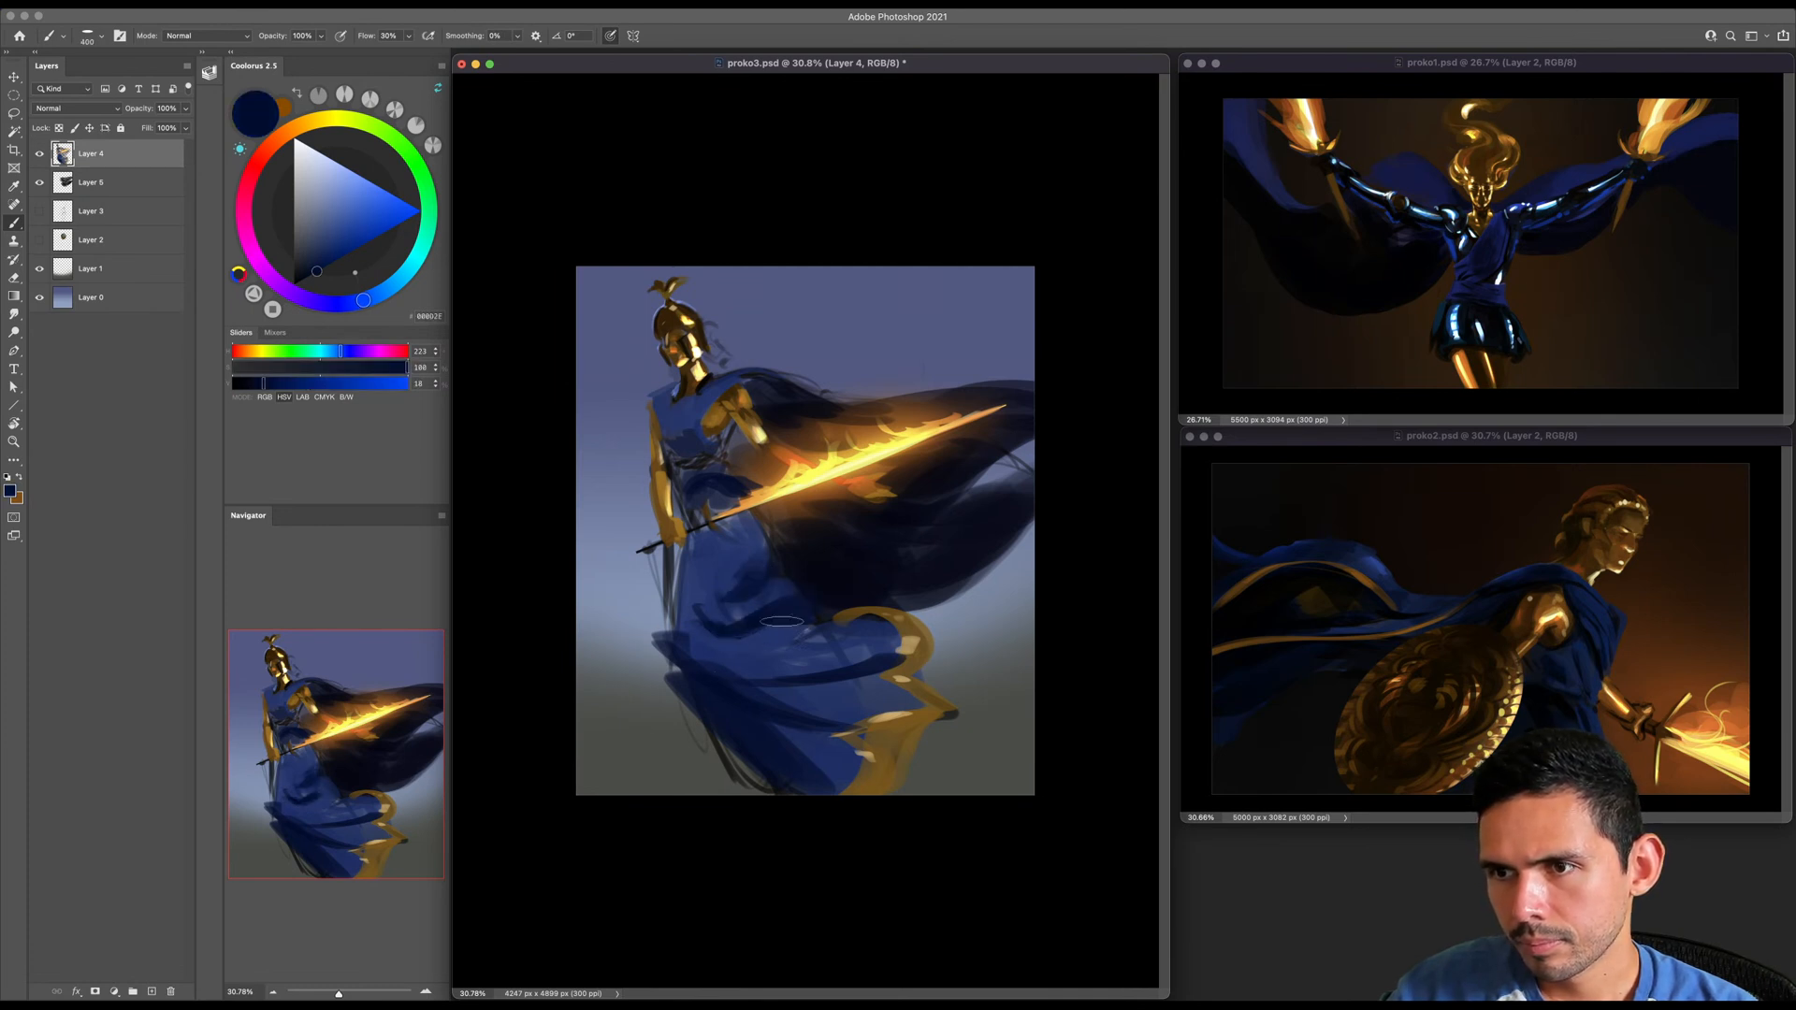
{"action": "left_click", "coordinate": [753, 650], "text": "alt"}
{"action": "key", "text": "]"}
{"action": "mouse_move", "coordinate": [716, 664]}
{"action": "left_mouse_down"}
{"action": "mouse_move", "coordinate": [769, 696]}
{"action": "mouse_move", "coordinate": [879, 682]}
{"action": "mouse_move", "coordinate": [861, 660]}
{"action": "mouse_move", "coordinate": [879, 666]}
{"action": "mouse_move", "coordinate": [796, 696]}
{"action": "left_mouse_up"}
{"action": "key", "text": "]"}
{"action": "key", "text": "]"}
{"action": "key", "text": "]"}
{"action": "left_click", "coordinate": [738, 707], "text": "alt"}
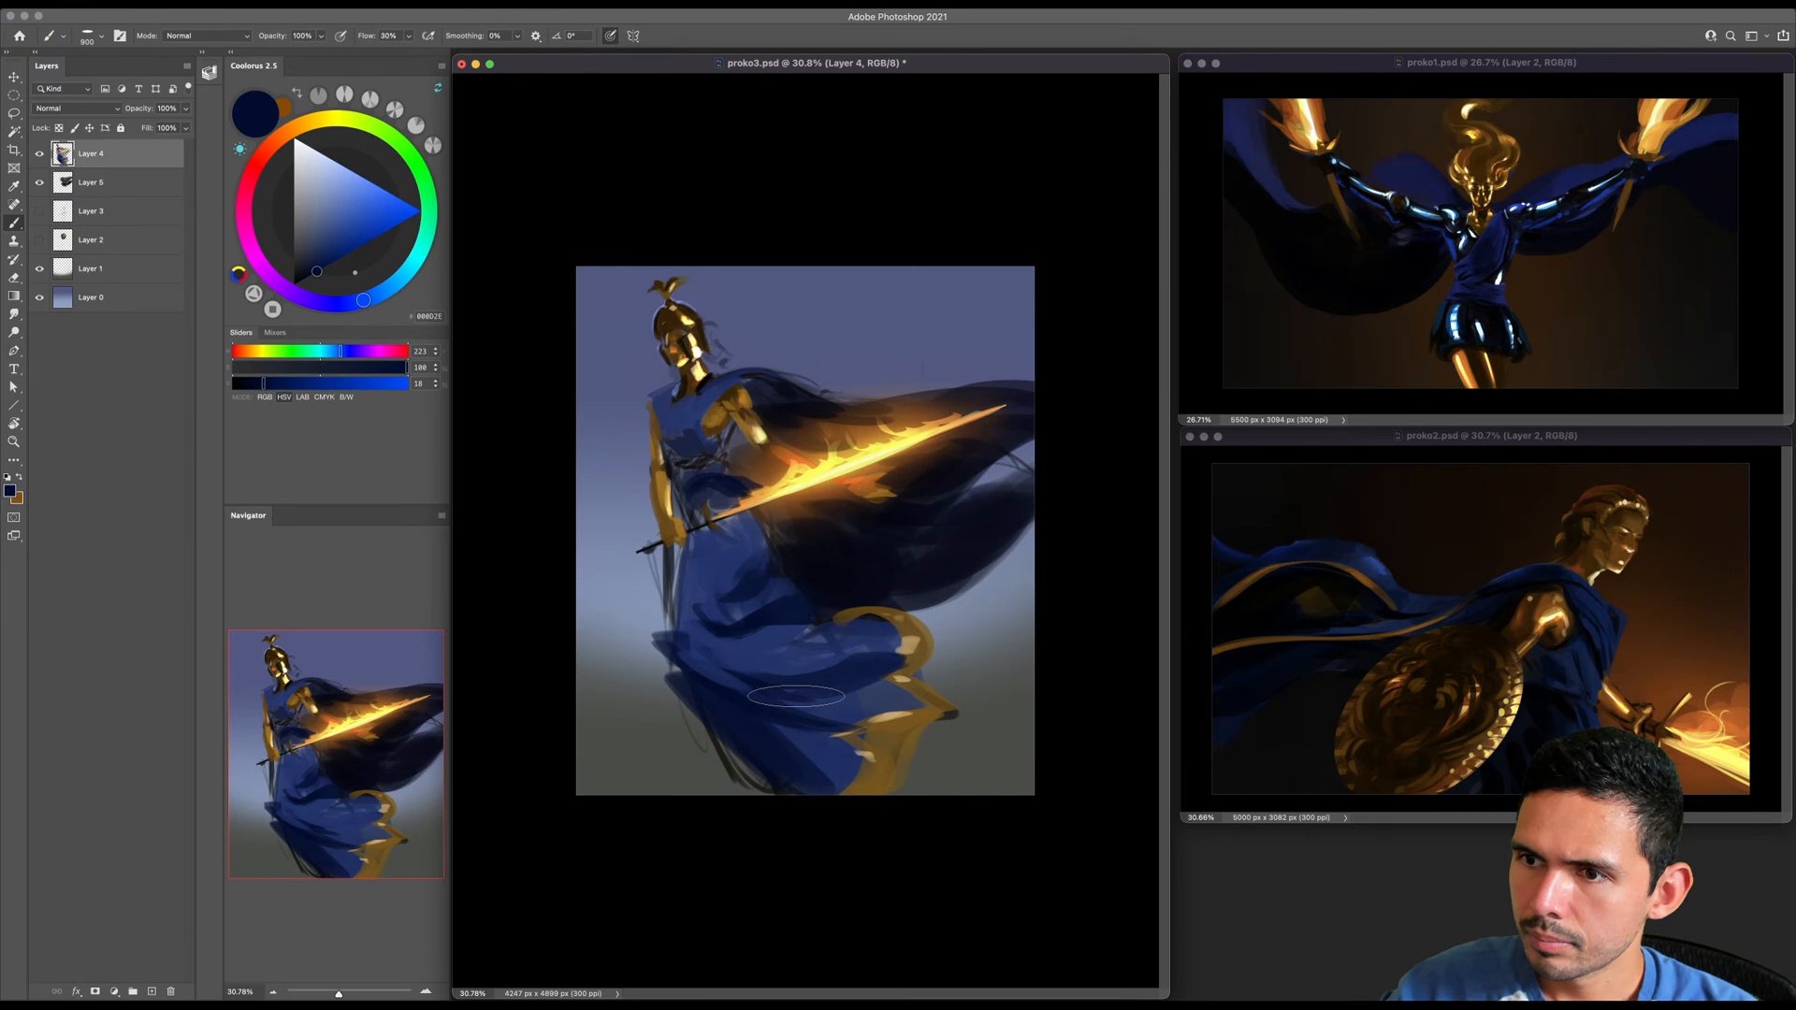
- Erase the ragged strokes along the skirt's outer edge opposite the cape to clean up its silhouette
{"action": "key", "text": "e"}
{"action": "mouse_move", "coordinate": [669, 669]}
{"action": "left_mouse_down"}
{"action": "mouse_move", "coordinate": [715, 748]}
{"action": "mouse_move", "coordinate": [757, 776]}
{"action": "left_mouse_up"}
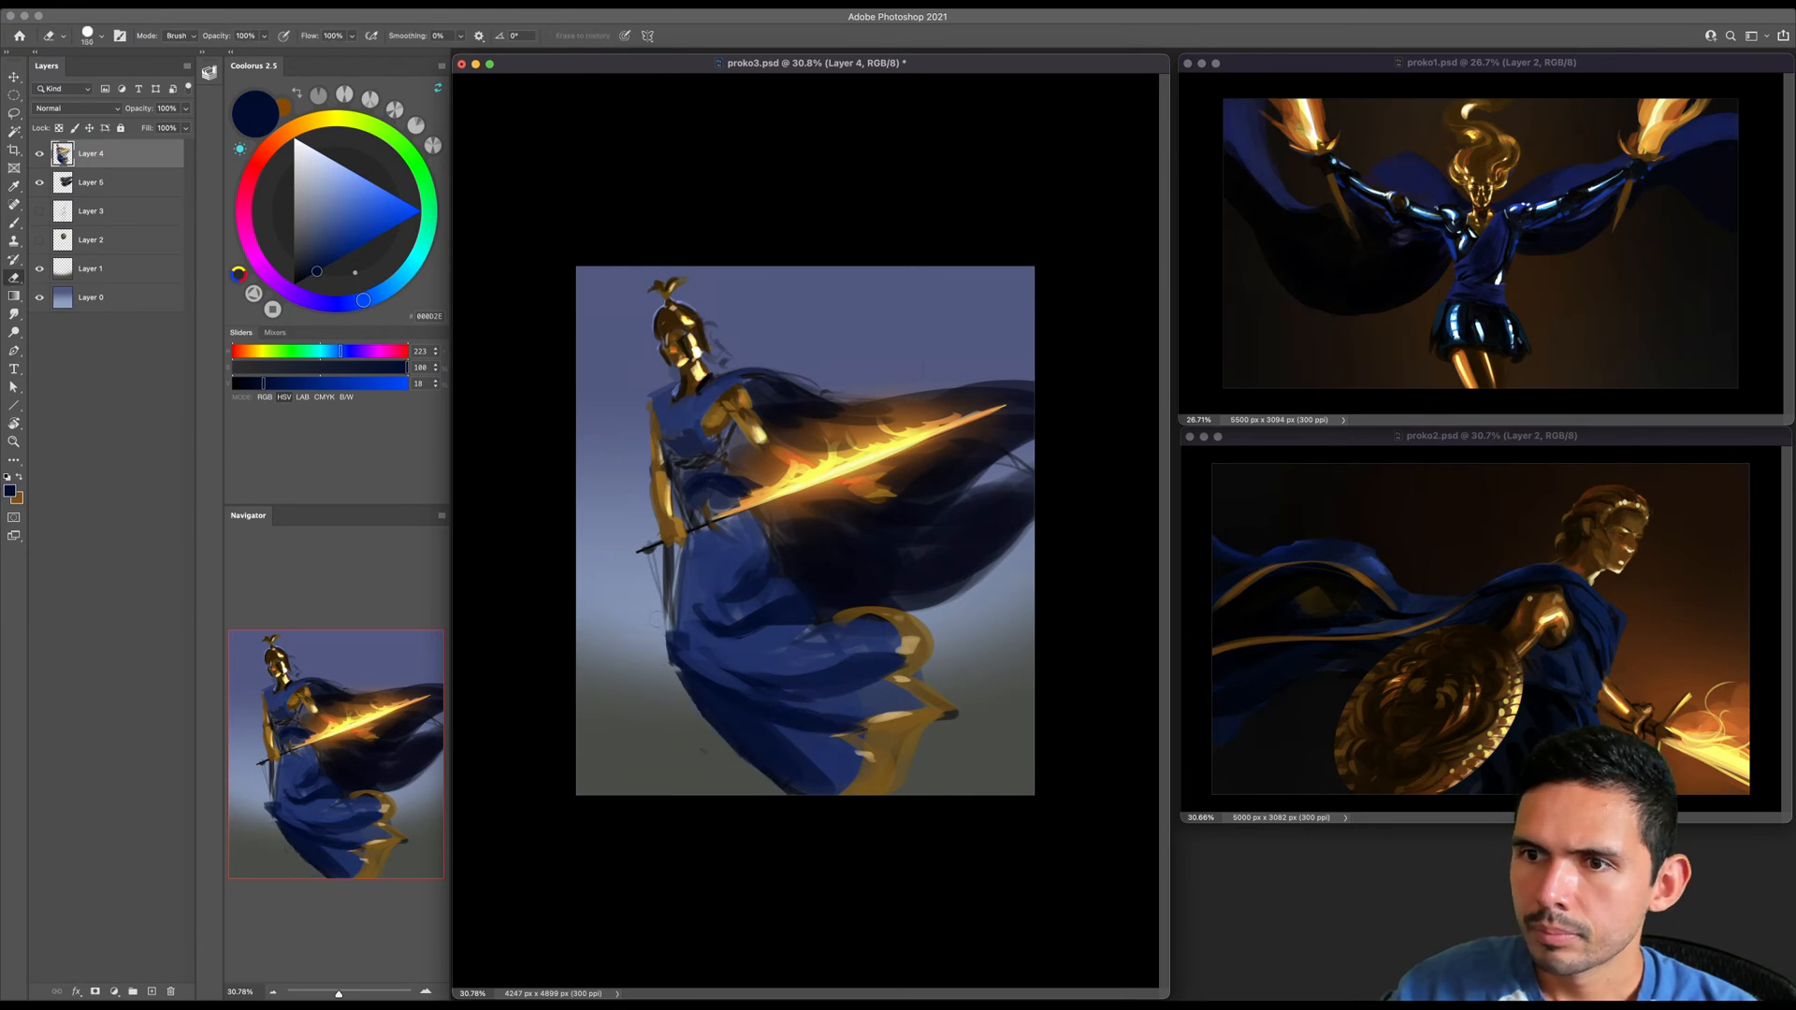
{"action": "key", "text": "b"}
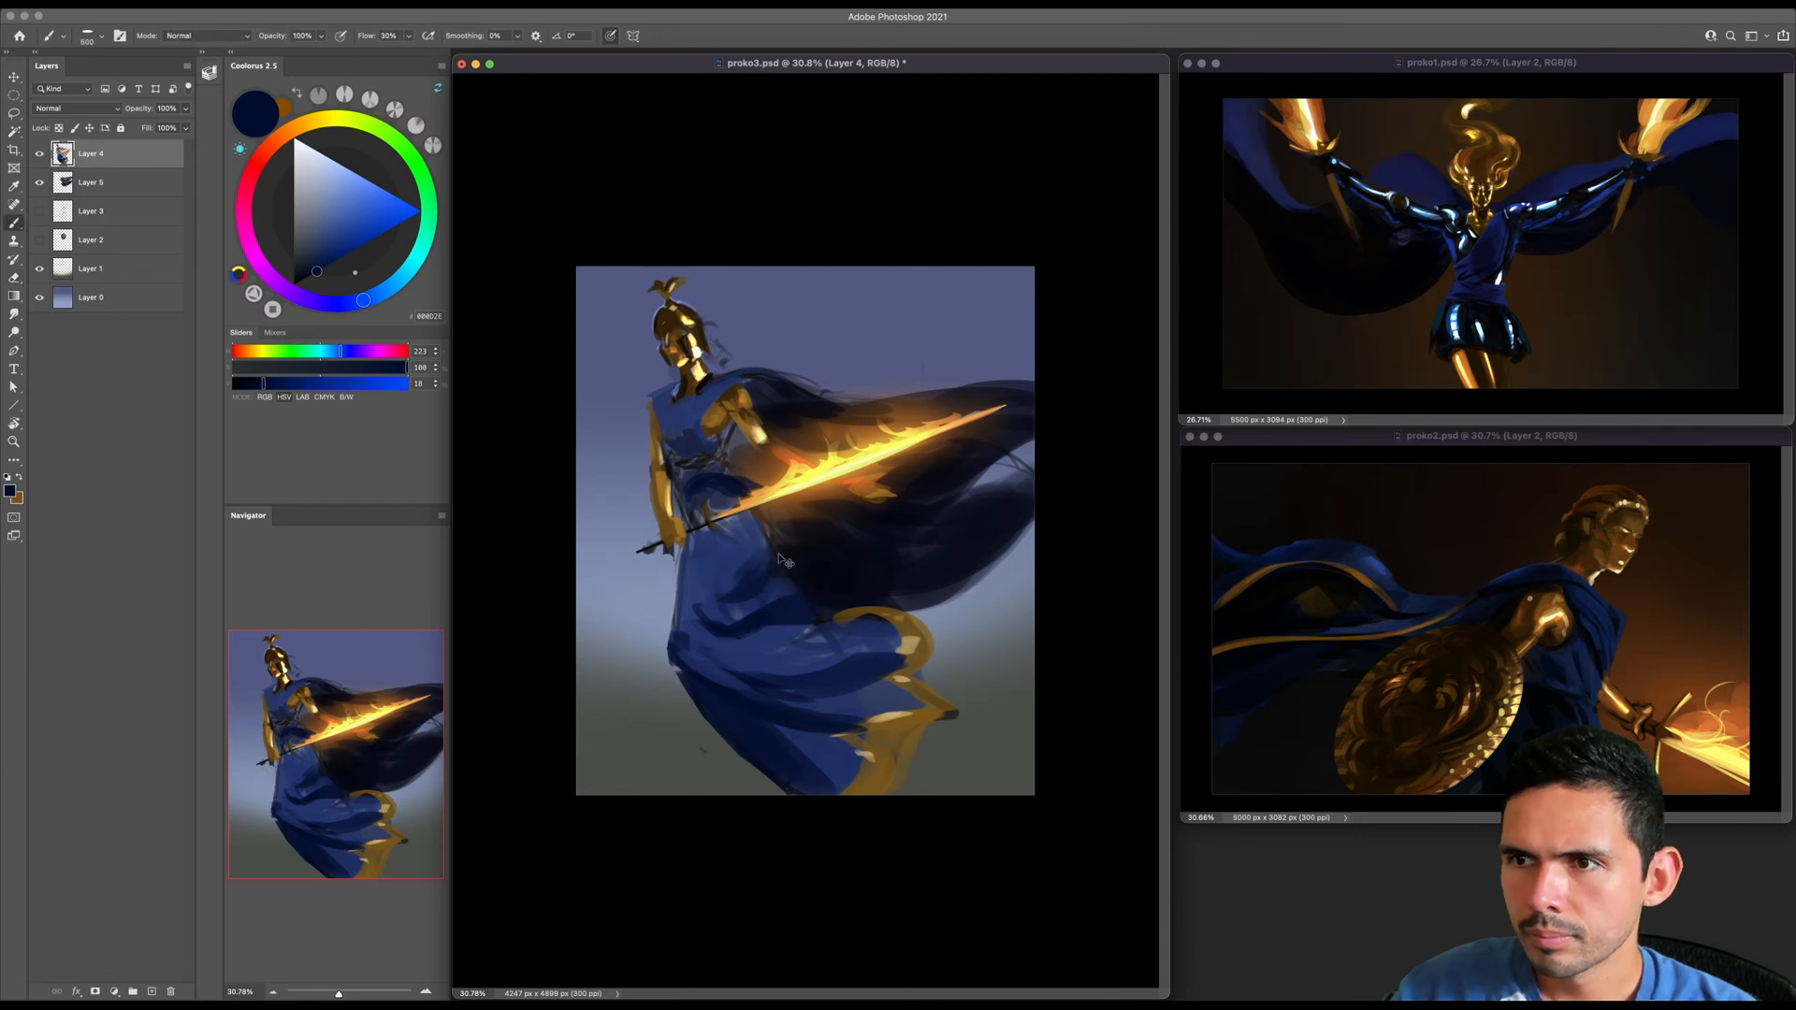
- Sample near-black (HSV 246, 53, 7) from the cape and extend its upper edge from the shoulder to the canvas edge
{"action": "key", "text": "bracketleft"}
{"action": "key", "text": "bracketleft"}
{"action": "key", "text": "bracketleft"}
{"action": "left_click", "coordinate": [784, 413], "text": "alt"}
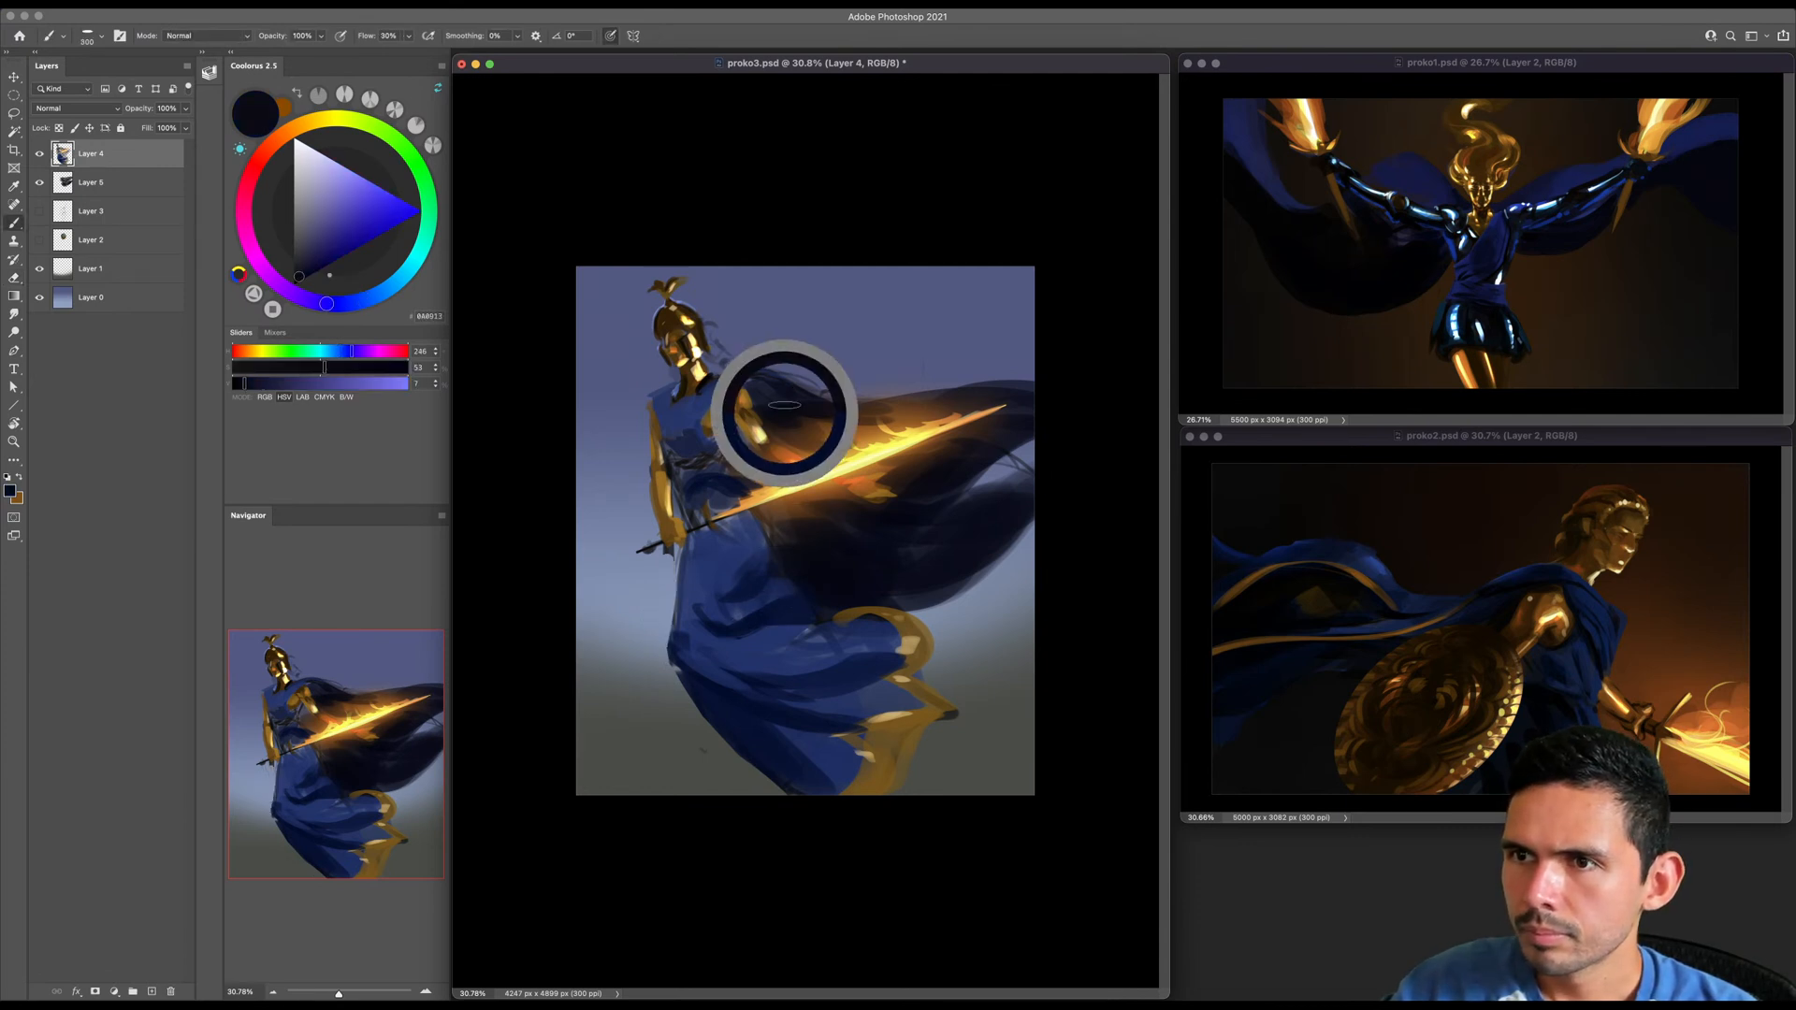
{"action": "key", "text": "bracketright"}
{"action": "key", "text": "bracketright"}
{"action": "key", "text": "bracketright"}
{"action": "key", "text": "bracketright"}
{"action": "key", "text": "bracketright"}
{"action": "key", "text": "bracketright"}
{"action": "key", "text": "bracketright"}
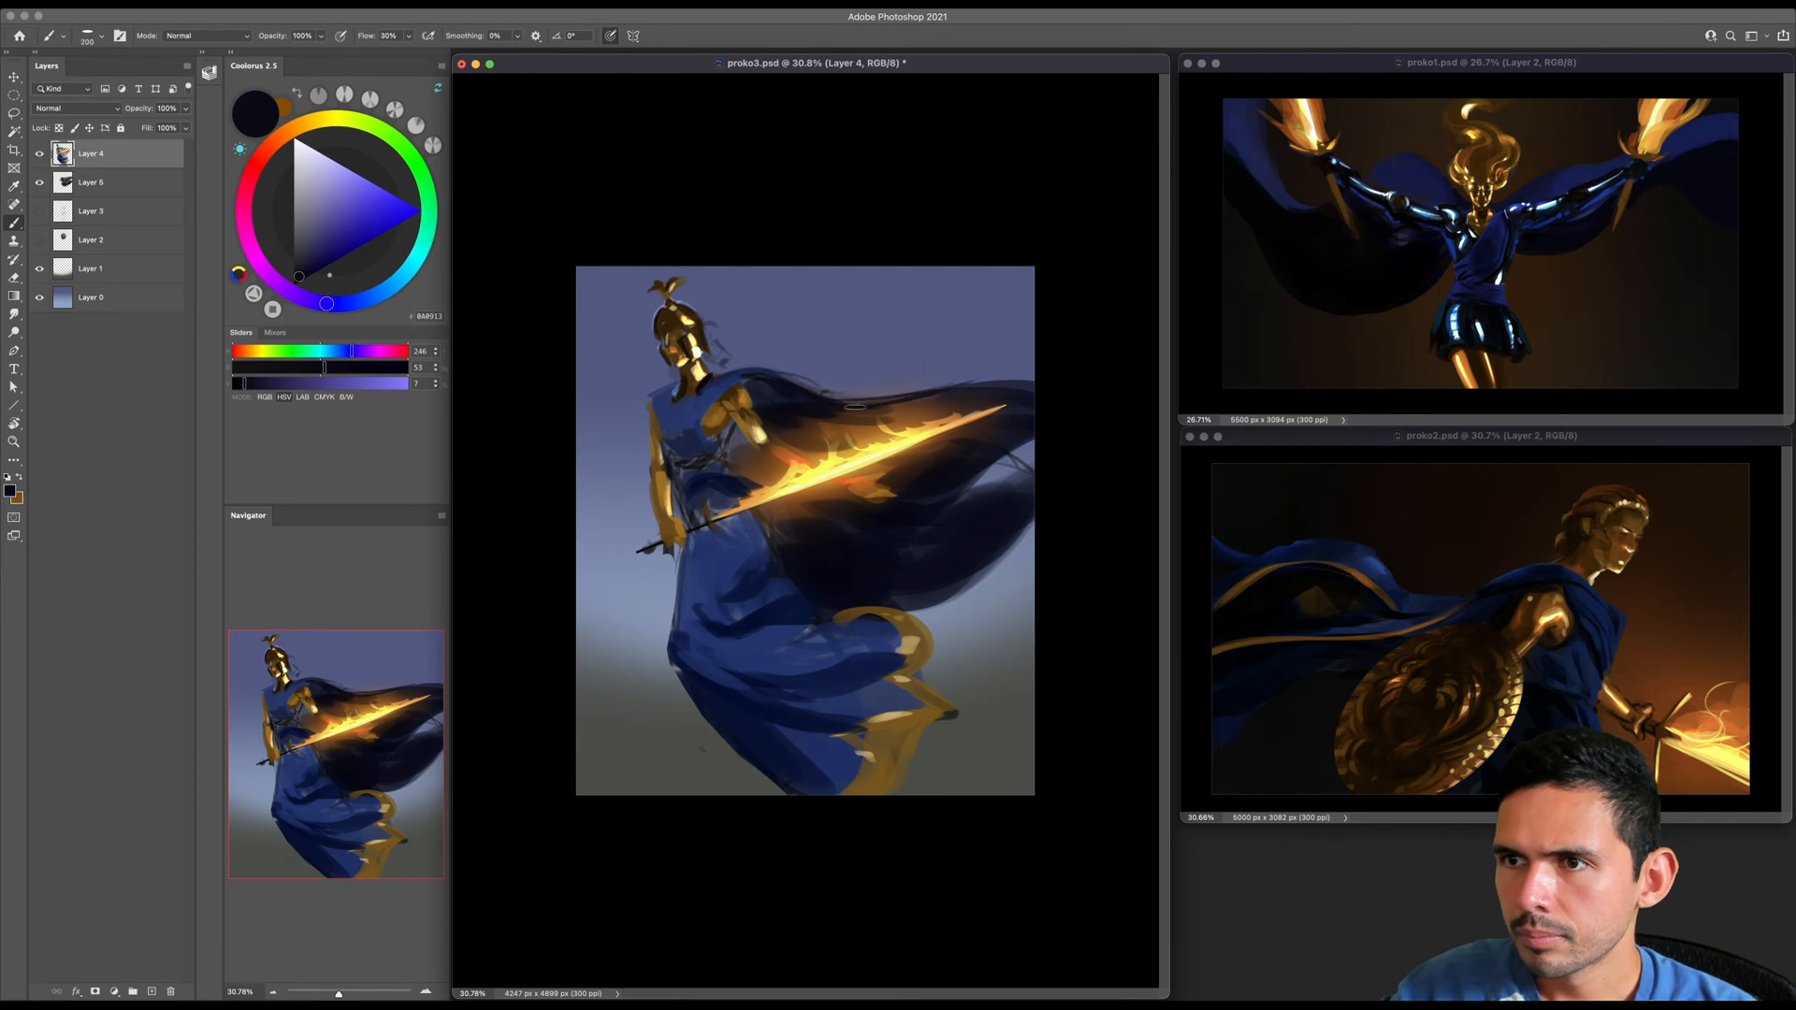
{"action": "key", "text": "bracketright"}
{"action": "key", "text": "bracketright"}
{"action": "key", "text": "bracketright"}
{"action": "left_click_drag", "start_coordinate": [810, 402], "coordinate": [1031, 373]}
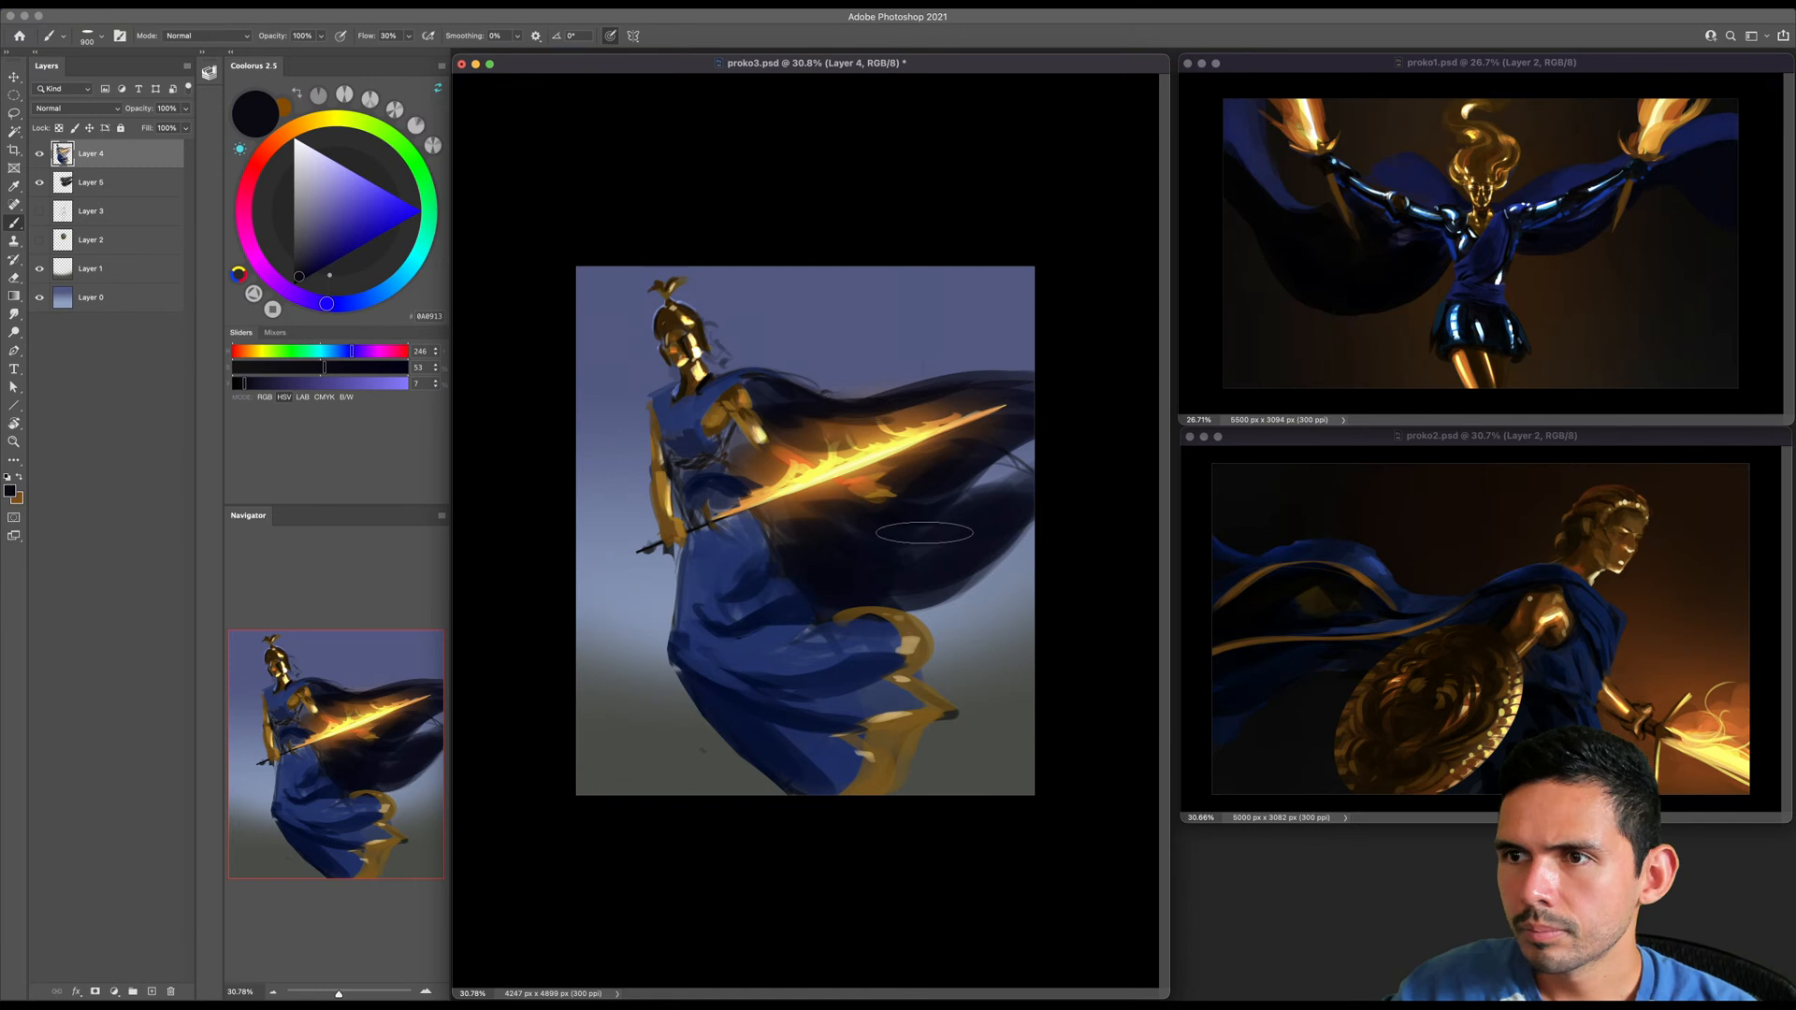
- Sample a dark blue from the skirt's outer edge and blend the lower folds with a larger brush
{"action": "key", "text": "bracketleft"}
{"action": "key", "text": "bracketleft"}
{"action": "key", "text": "bracketleft"}
{"action": "key", "text": "bracketleft"}
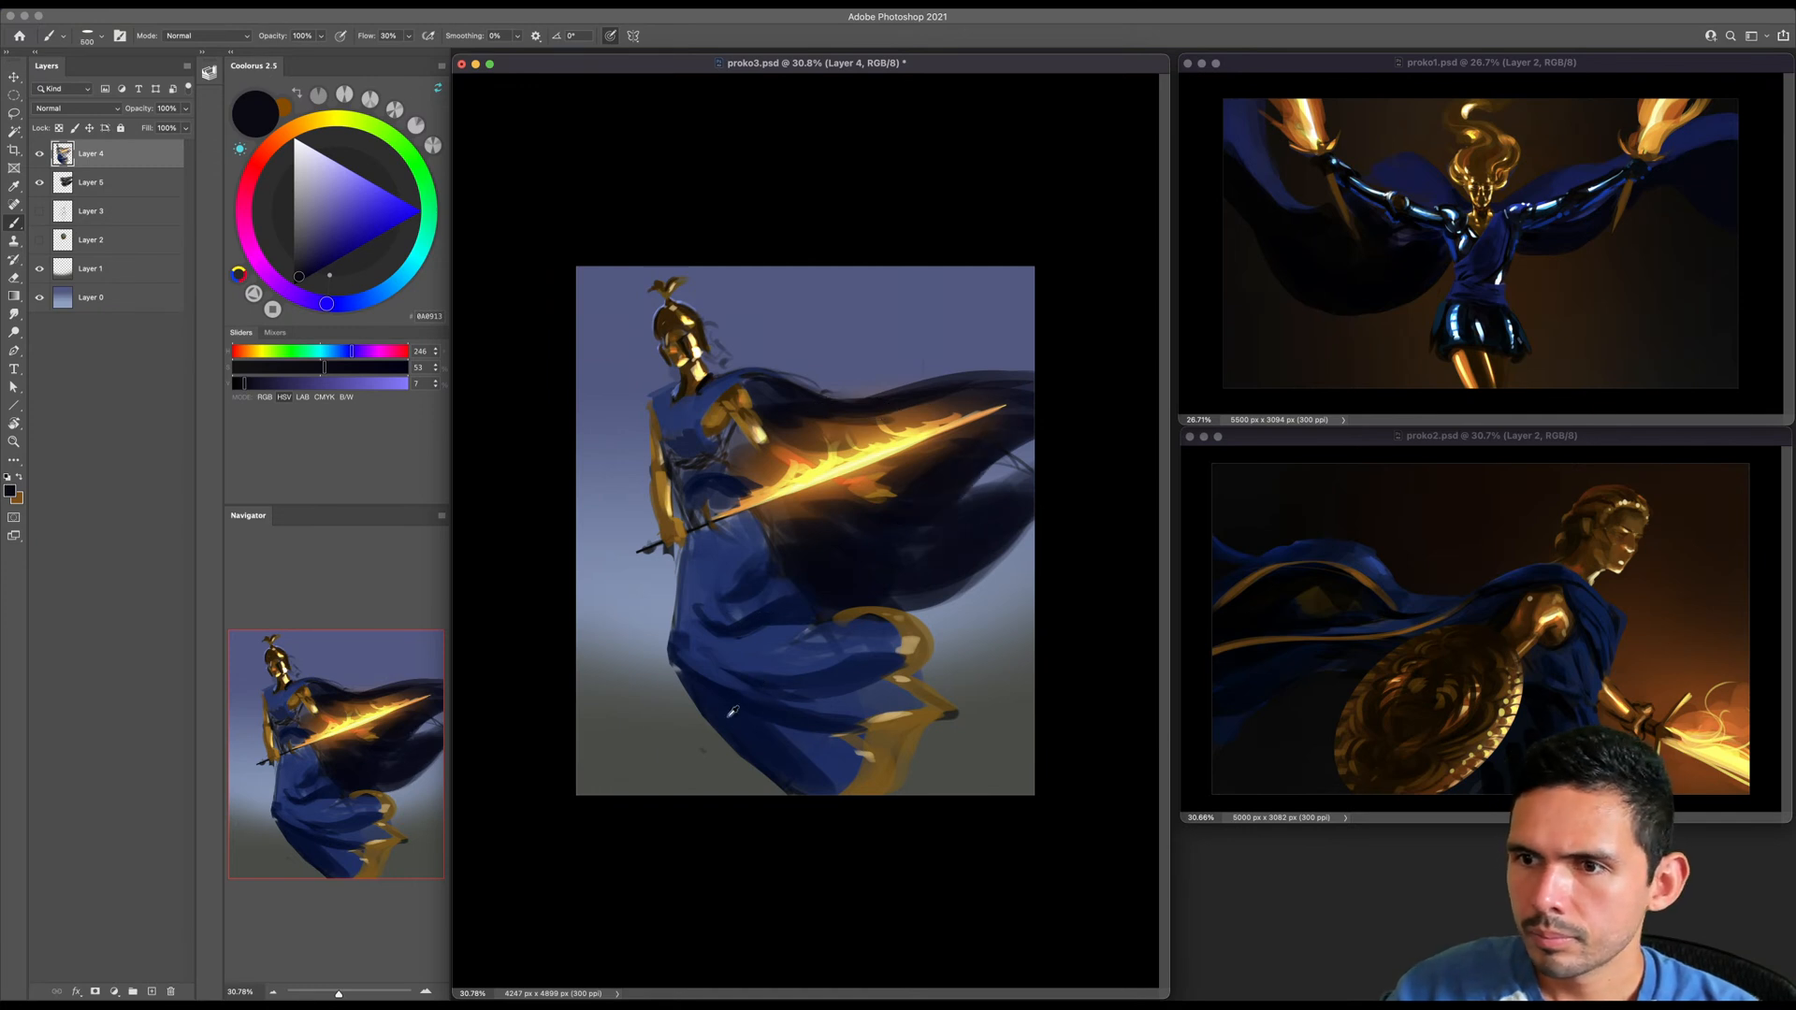
{"action": "left_click", "coordinate": [697, 680], "text": "alt"}
{"action": "key", "text": "bracketright"}
{"action": "key", "text": "bracketright"}
{"action": "key", "text": "bracketright"}
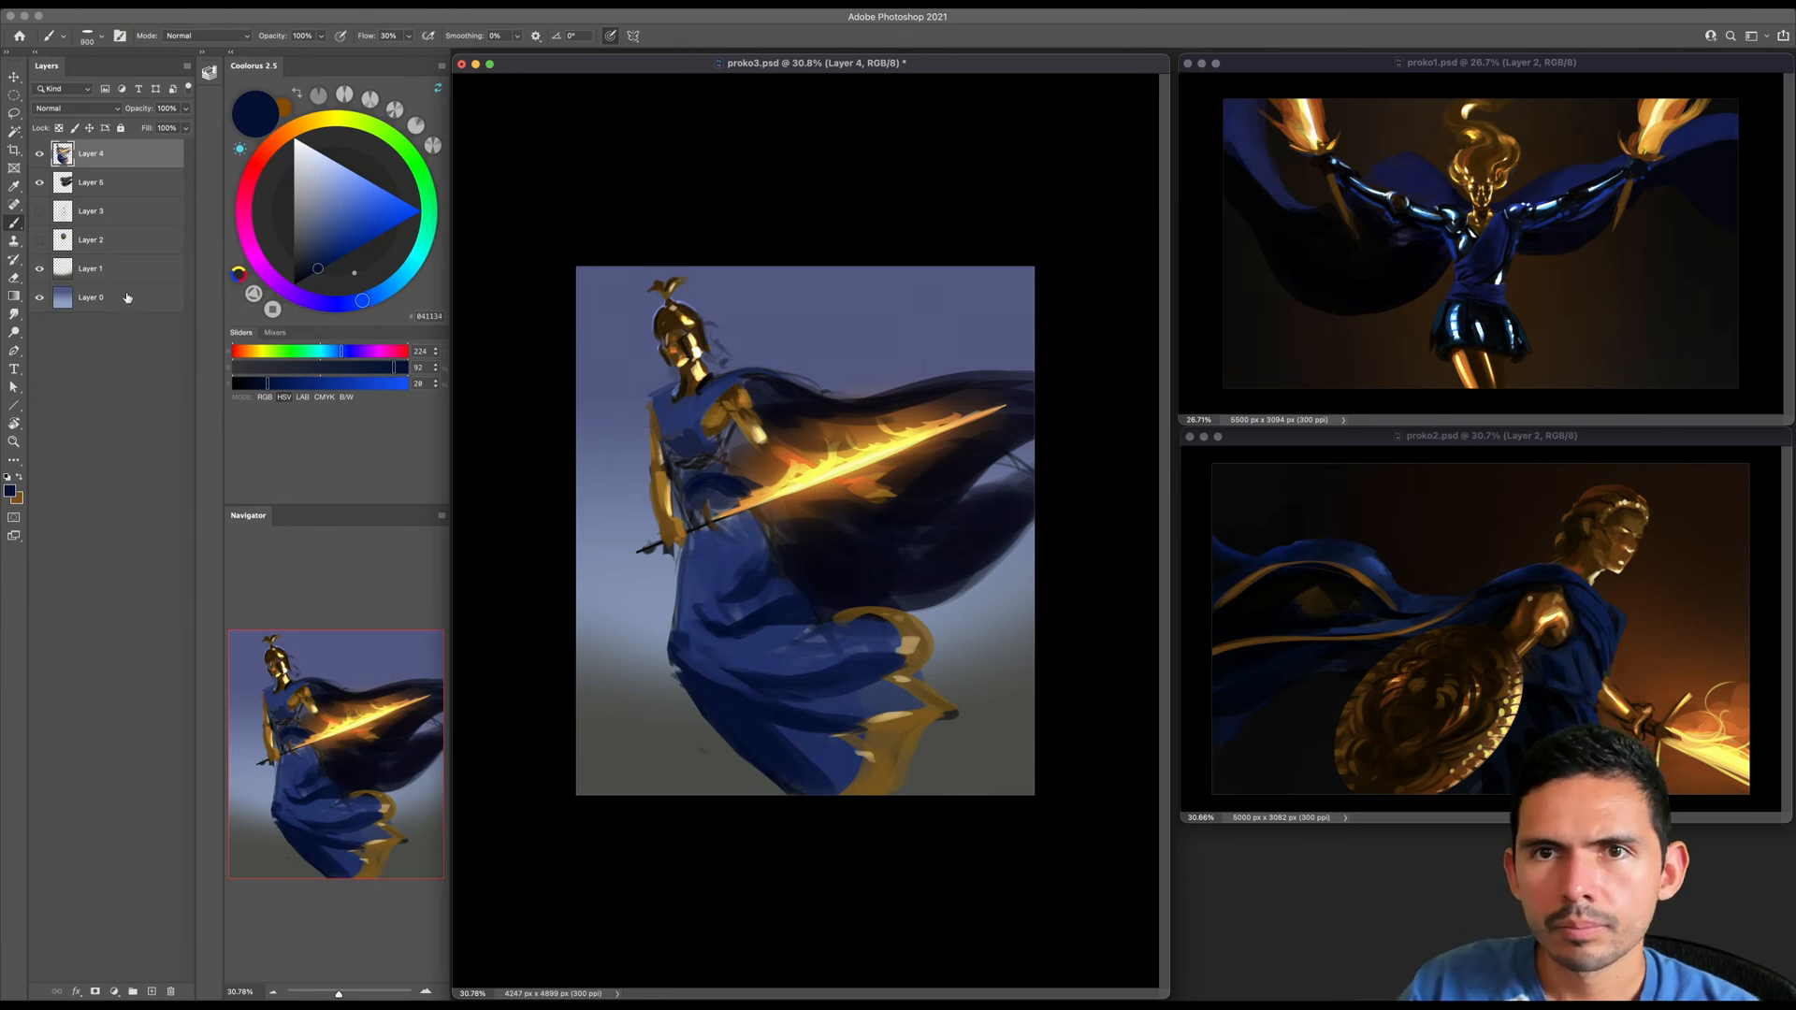
- Add a new layer directly above Layer 0 and choose a large soft brush from the Standards set
{"action": "left_click", "coordinate": [142, 300]}
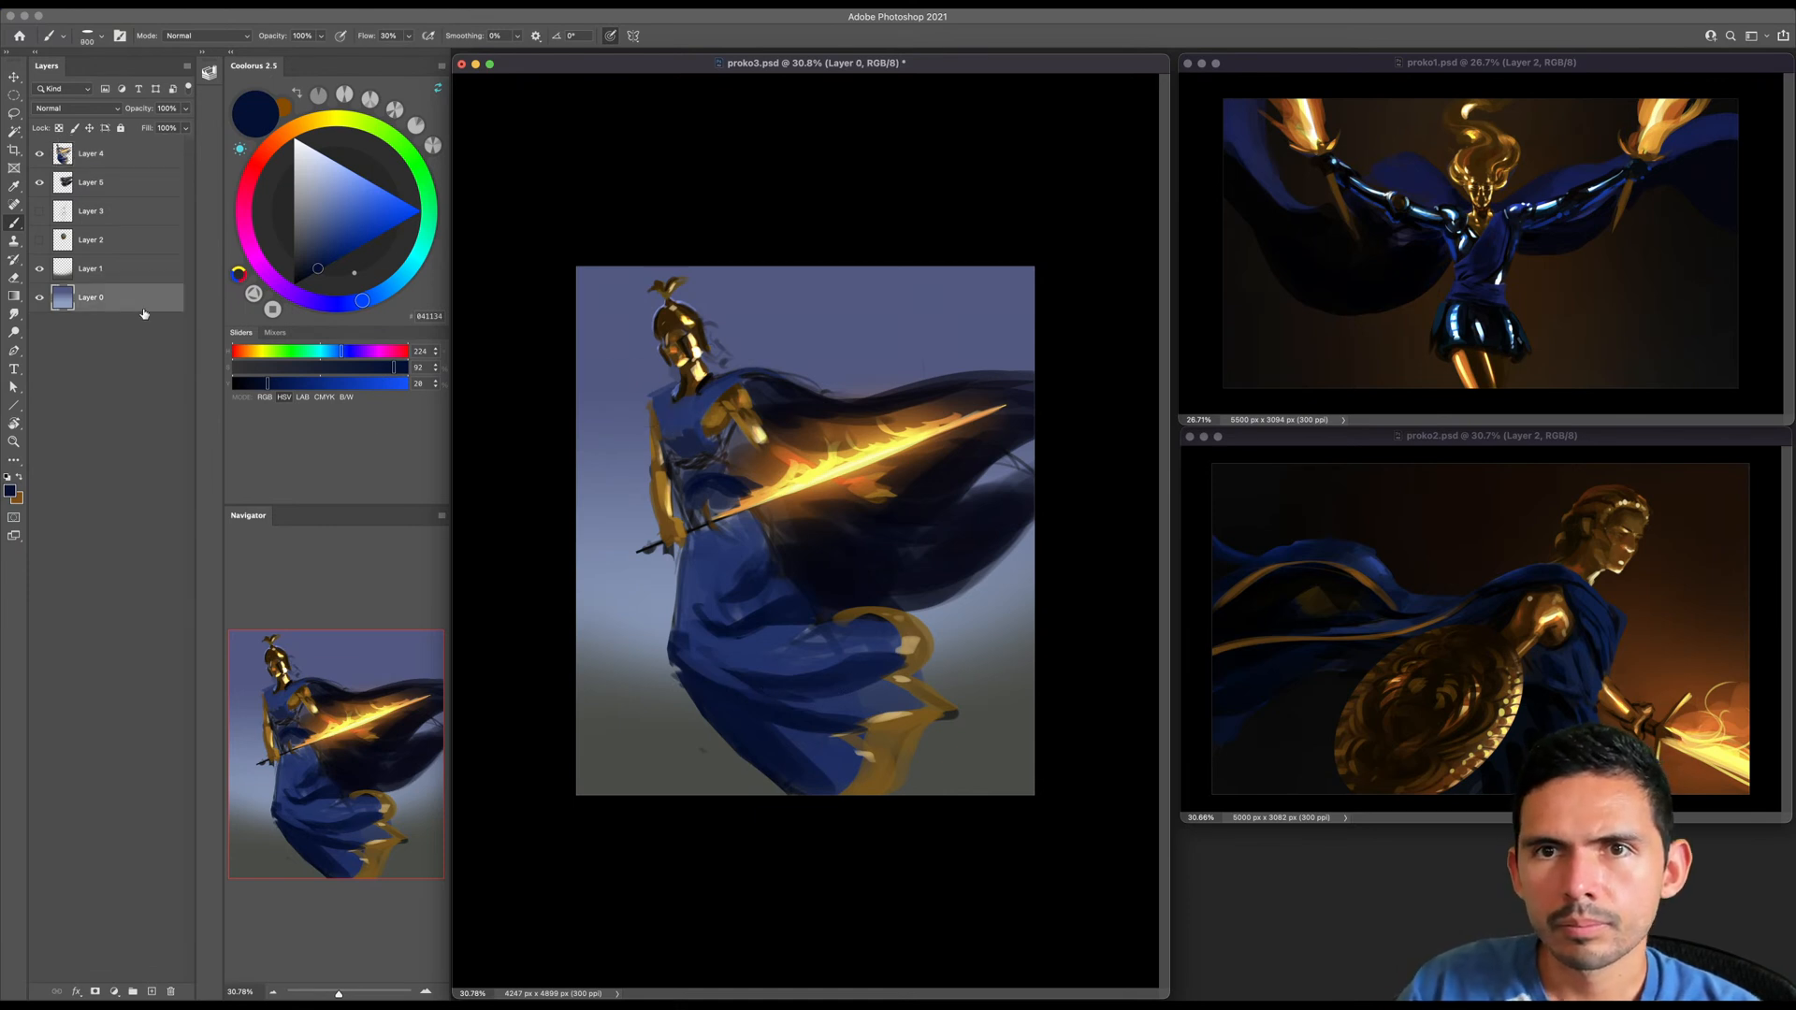
{"action": "key", "text": "bracketright"}
{"action": "key", "text": "ctrl+shift+alt+n"}
{"action": "right_click", "coordinate": [709, 493]}
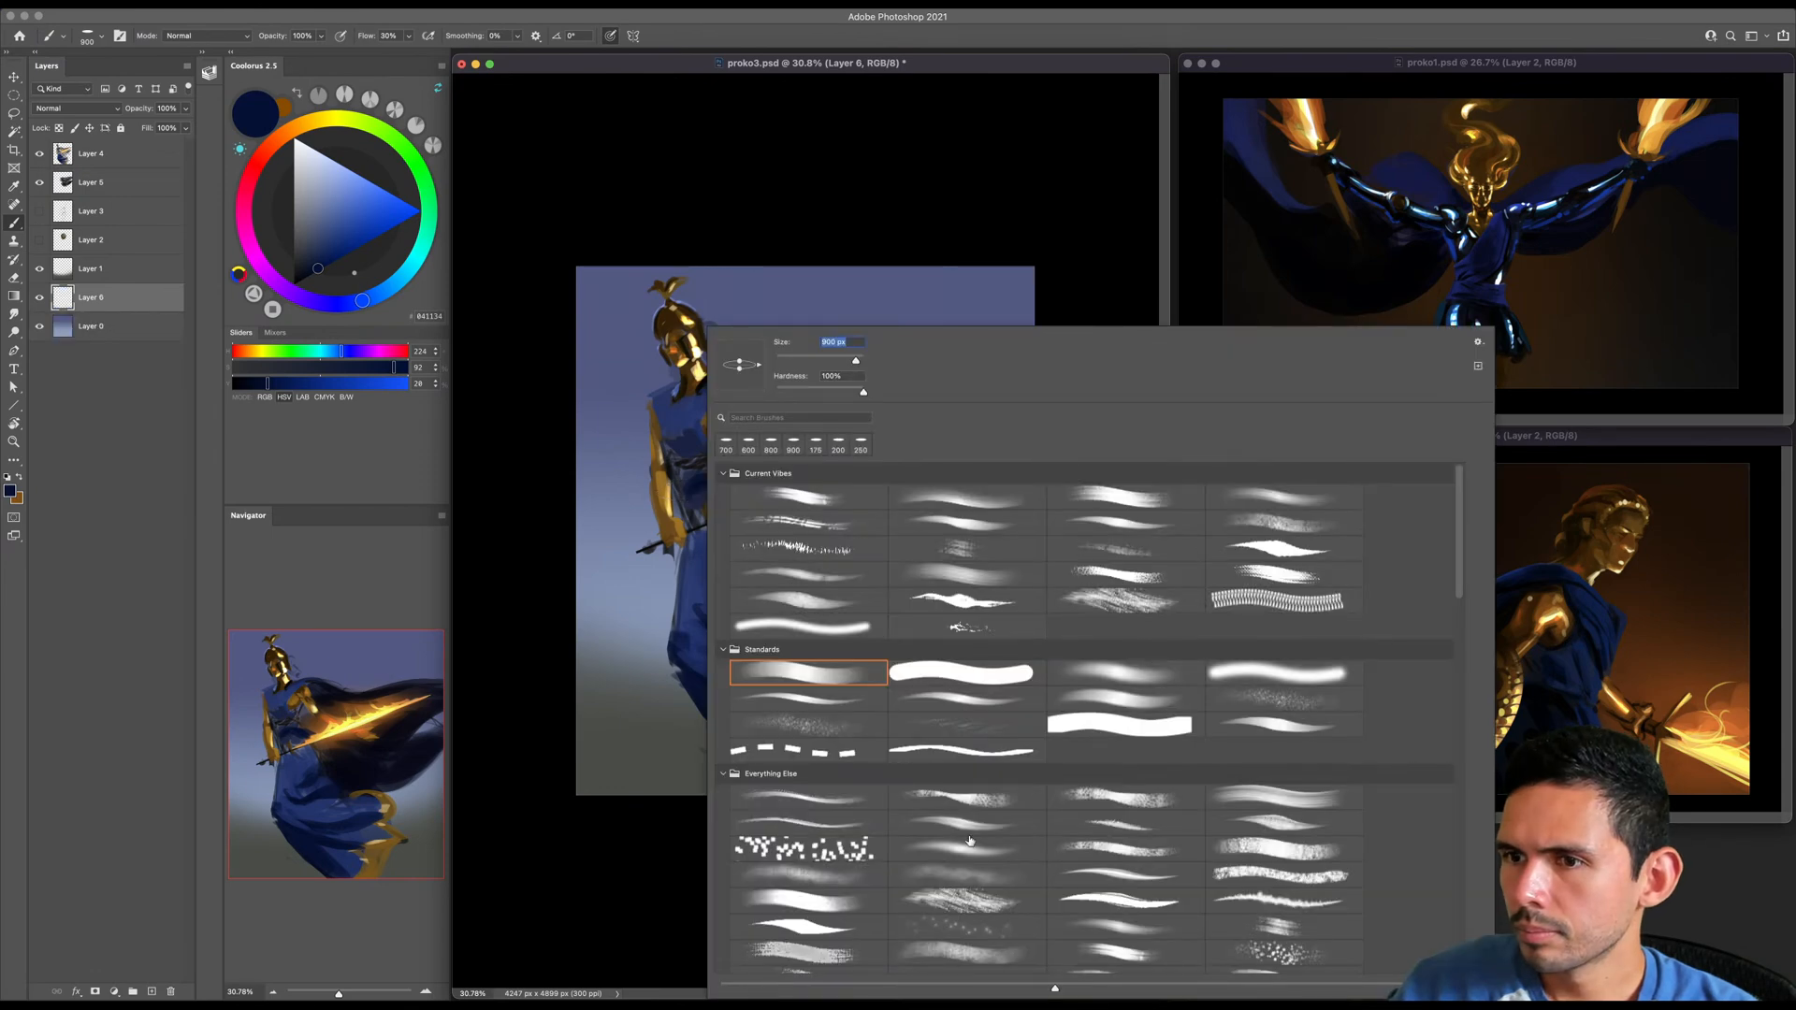
{"action": "left_click", "coordinate": [1130, 673]}
{"action": "double_click", "coordinate": [1130, 673]}
{"action": "key", "text": "bracketright"}
{"action": "key", "text": "bracketright"}
{"action": "key", "text": "bracketright"}
{"action": "key", "text": "bracketright"}
{"action": "key", "text": "bracketright"}
{"action": "key", "text": "bracketright"}
{"action": "key", "text": "bracketright"}
{"action": "key", "text": "bracketright"}
{"action": "key", "text": "bracketright"}
{"action": "key", "text": "bracketright"}
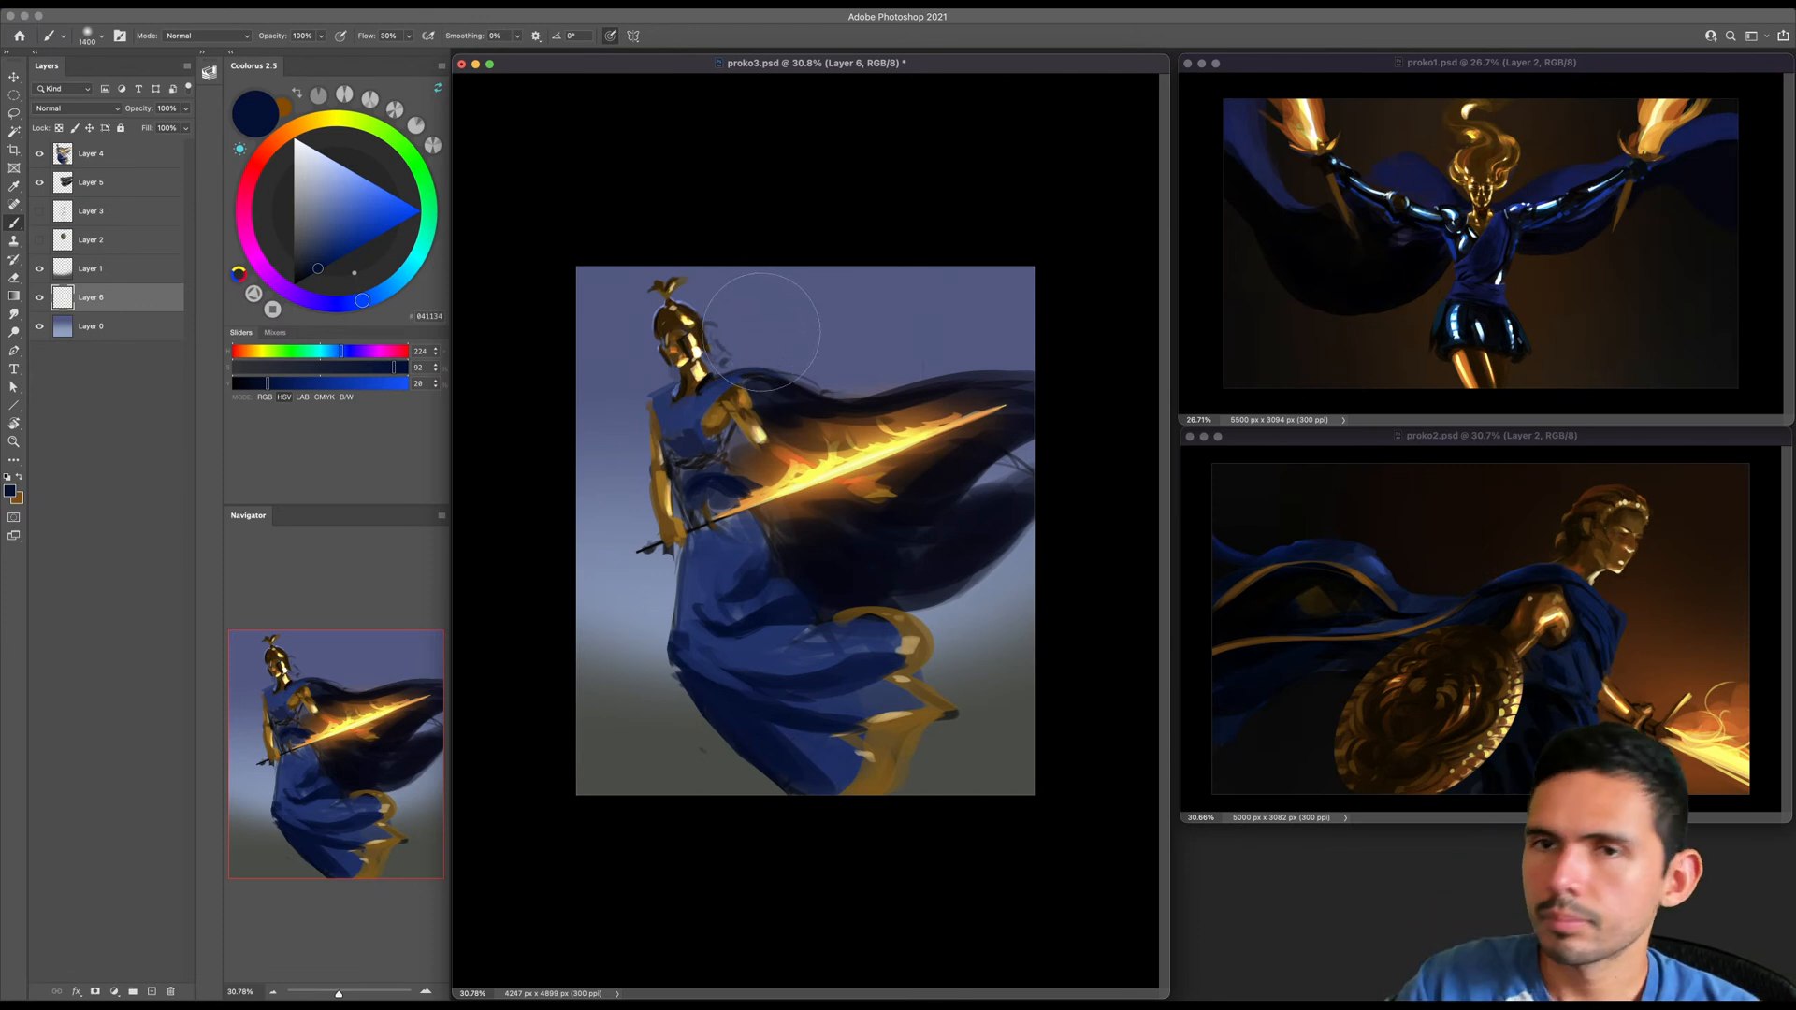
- Choose light orange (HSV 31, 52, 93) and paint a soft curved cloud edge in the sky between the helmet and cape
{"action": "left_click", "coordinate": [288, 136]}
{"action": "mouse_move", "coordinate": [293, 138]}
{"action": "left_mouse_down"}
{"action": "mouse_move", "coordinate": [311, 130]}
{"action": "mouse_move", "coordinate": [297, 138]}
{"action": "left_mouse_up"}
{"action": "left_click", "coordinate": [354, 183]}
{"action": "key", "text": "bracketleft"}
{"action": "key", "text": "bracketleft"}
{"action": "key", "text": "bracketleft"}
{"action": "key", "text": "bracketleft"}
{"action": "key", "text": "bracketleft"}
{"action": "key", "text": "bracketleft"}
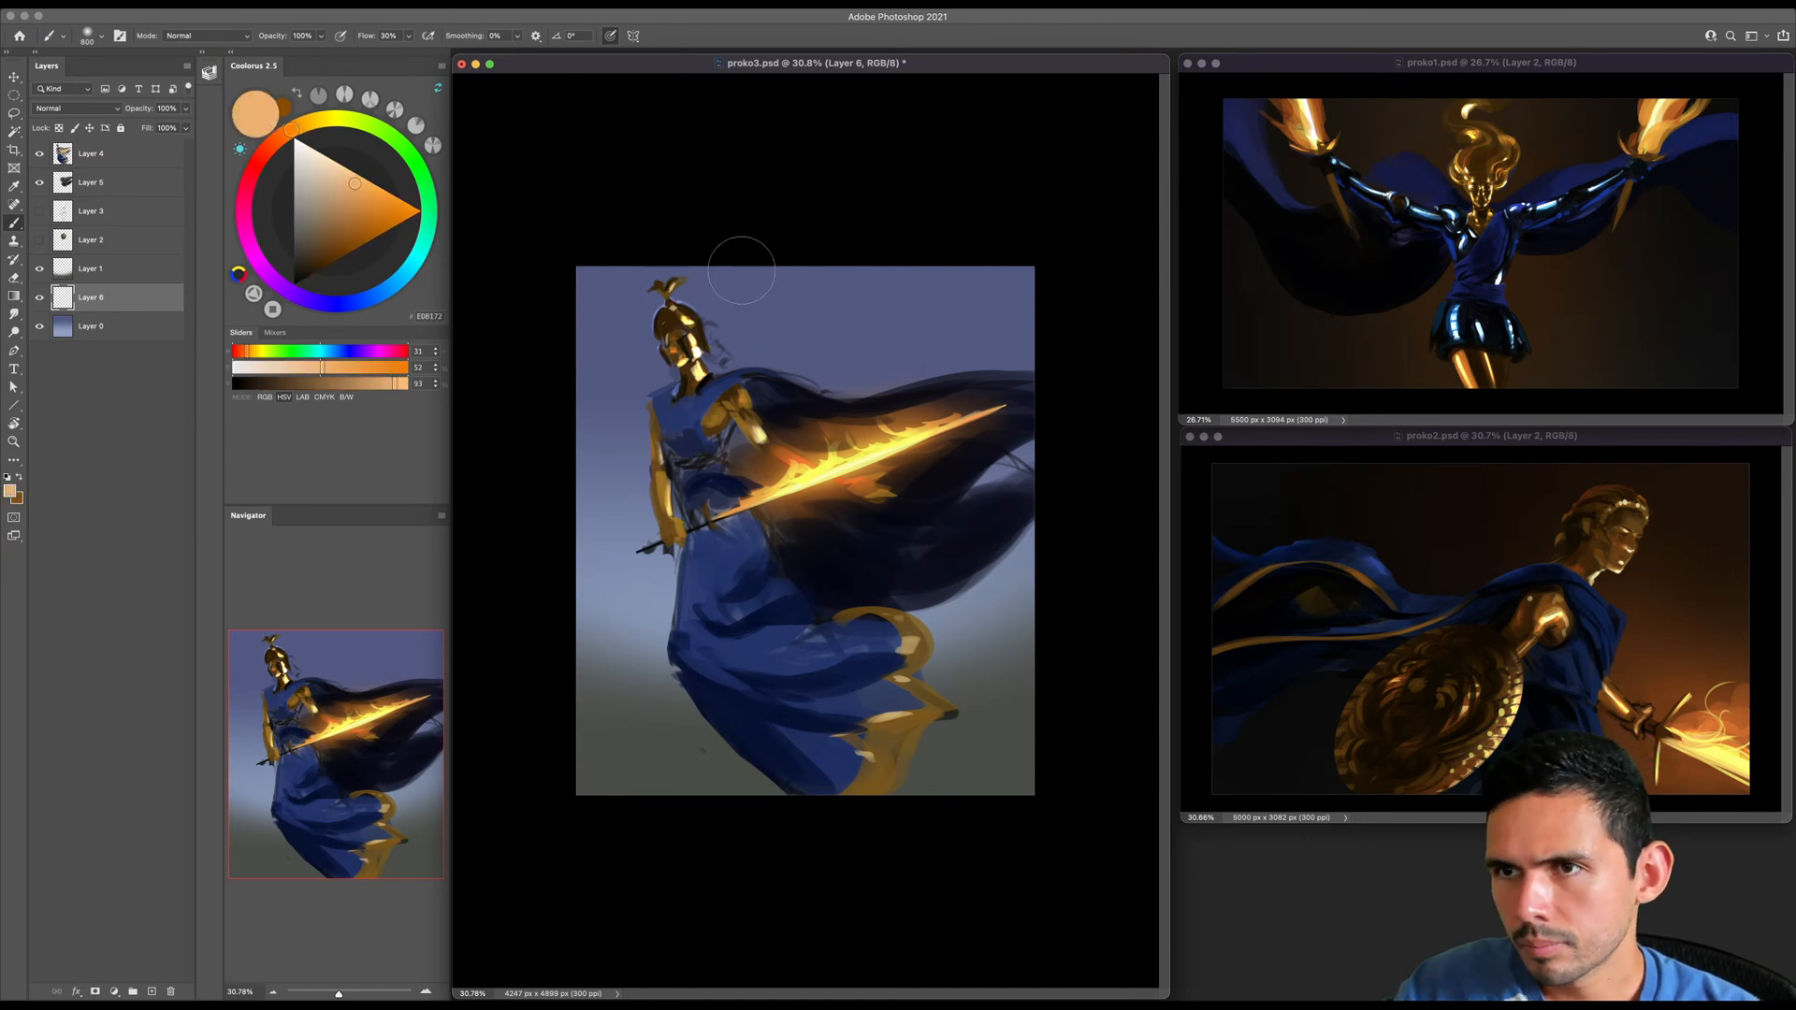
{"action": "key", "text": "bracketleft"}
{"action": "key", "text": "bracketleft"}
{"action": "key", "text": "bracketleft"}
{"action": "key", "text": "bracketleft"}
{"action": "key", "text": "bracketleft"}
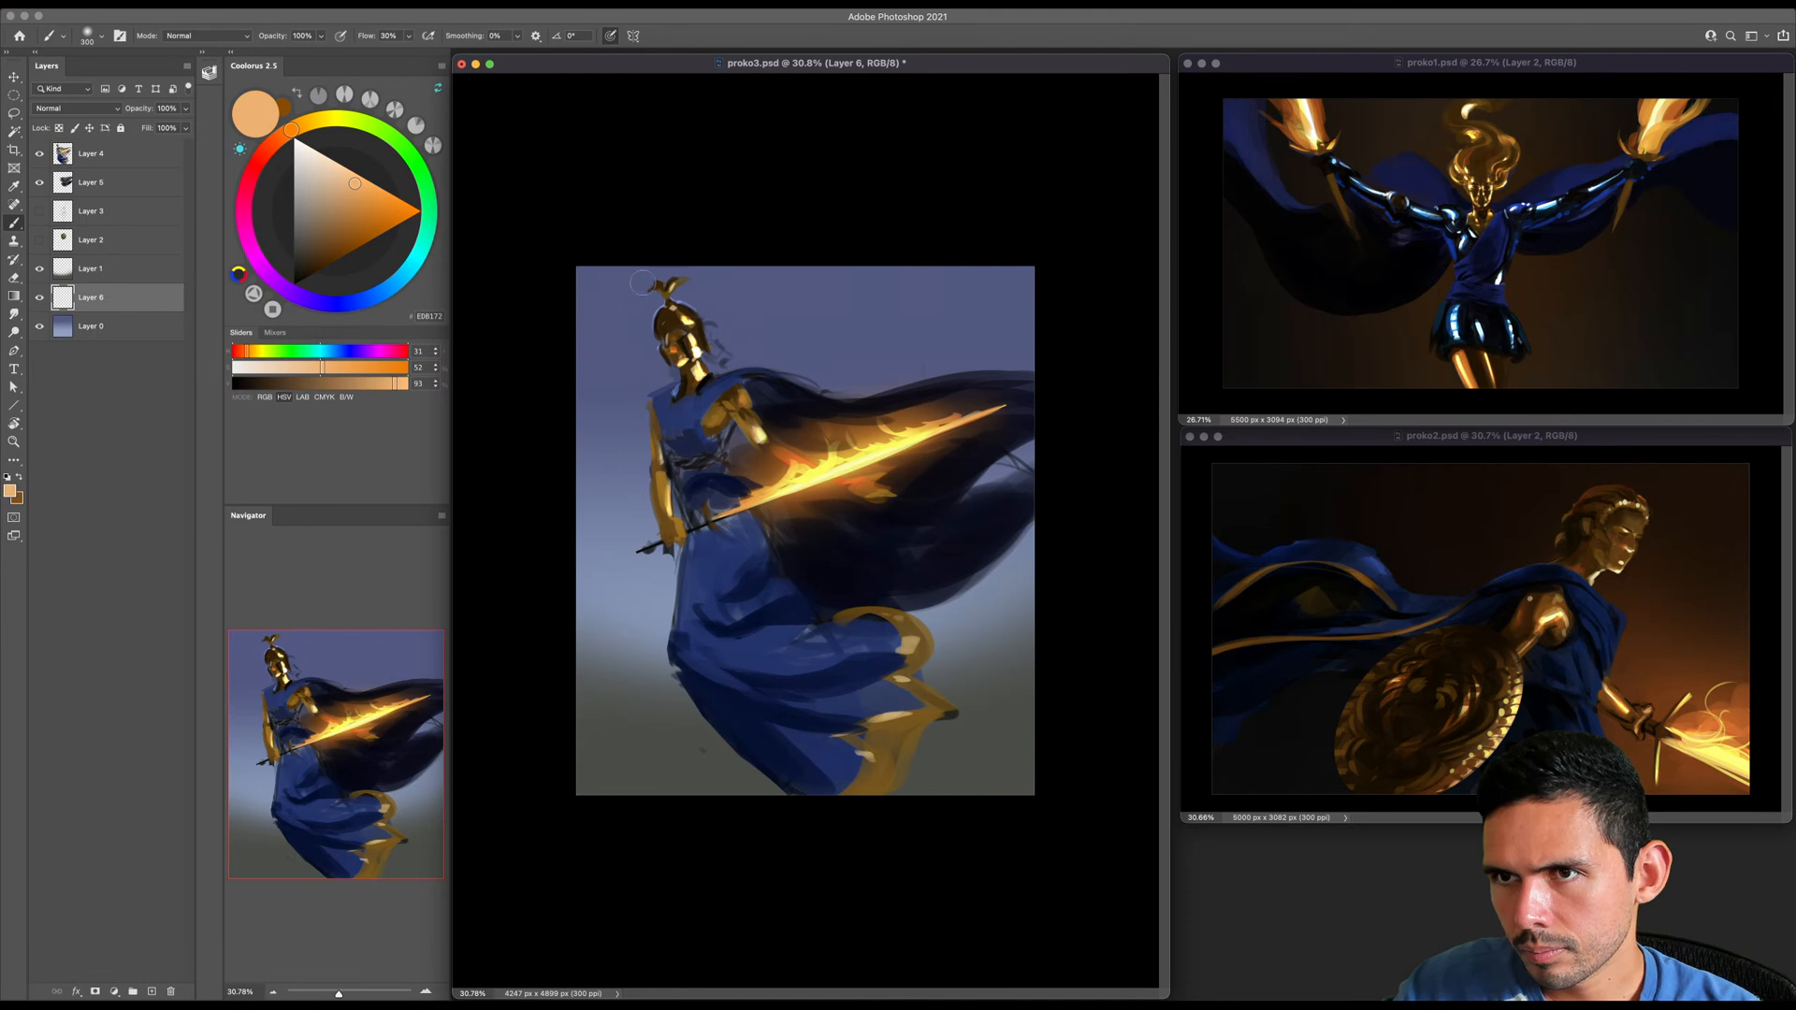
{"action": "mouse_move", "coordinate": [862, 270]}
{"action": "left_mouse_down"}
{"action": "mouse_move", "coordinate": [830, 305]}
{"action": "mouse_move", "coordinate": [828, 347]}
{"action": "mouse_move", "coordinate": [775, 345]}
{"action": "mouse_move", "coordinate": [811, 378]}
{"action": "mouse_move", "coordinate": [794, 323]}
{"action": "mouse_move", "coordinate": [775, 383]}
{"action": "mouse_move", "coordinate": [837, 273]}
{"action": "left_mouse_up"}
{"action": "key", "text": "bracketright"}
{"action": "key", "text": "bracketright"}
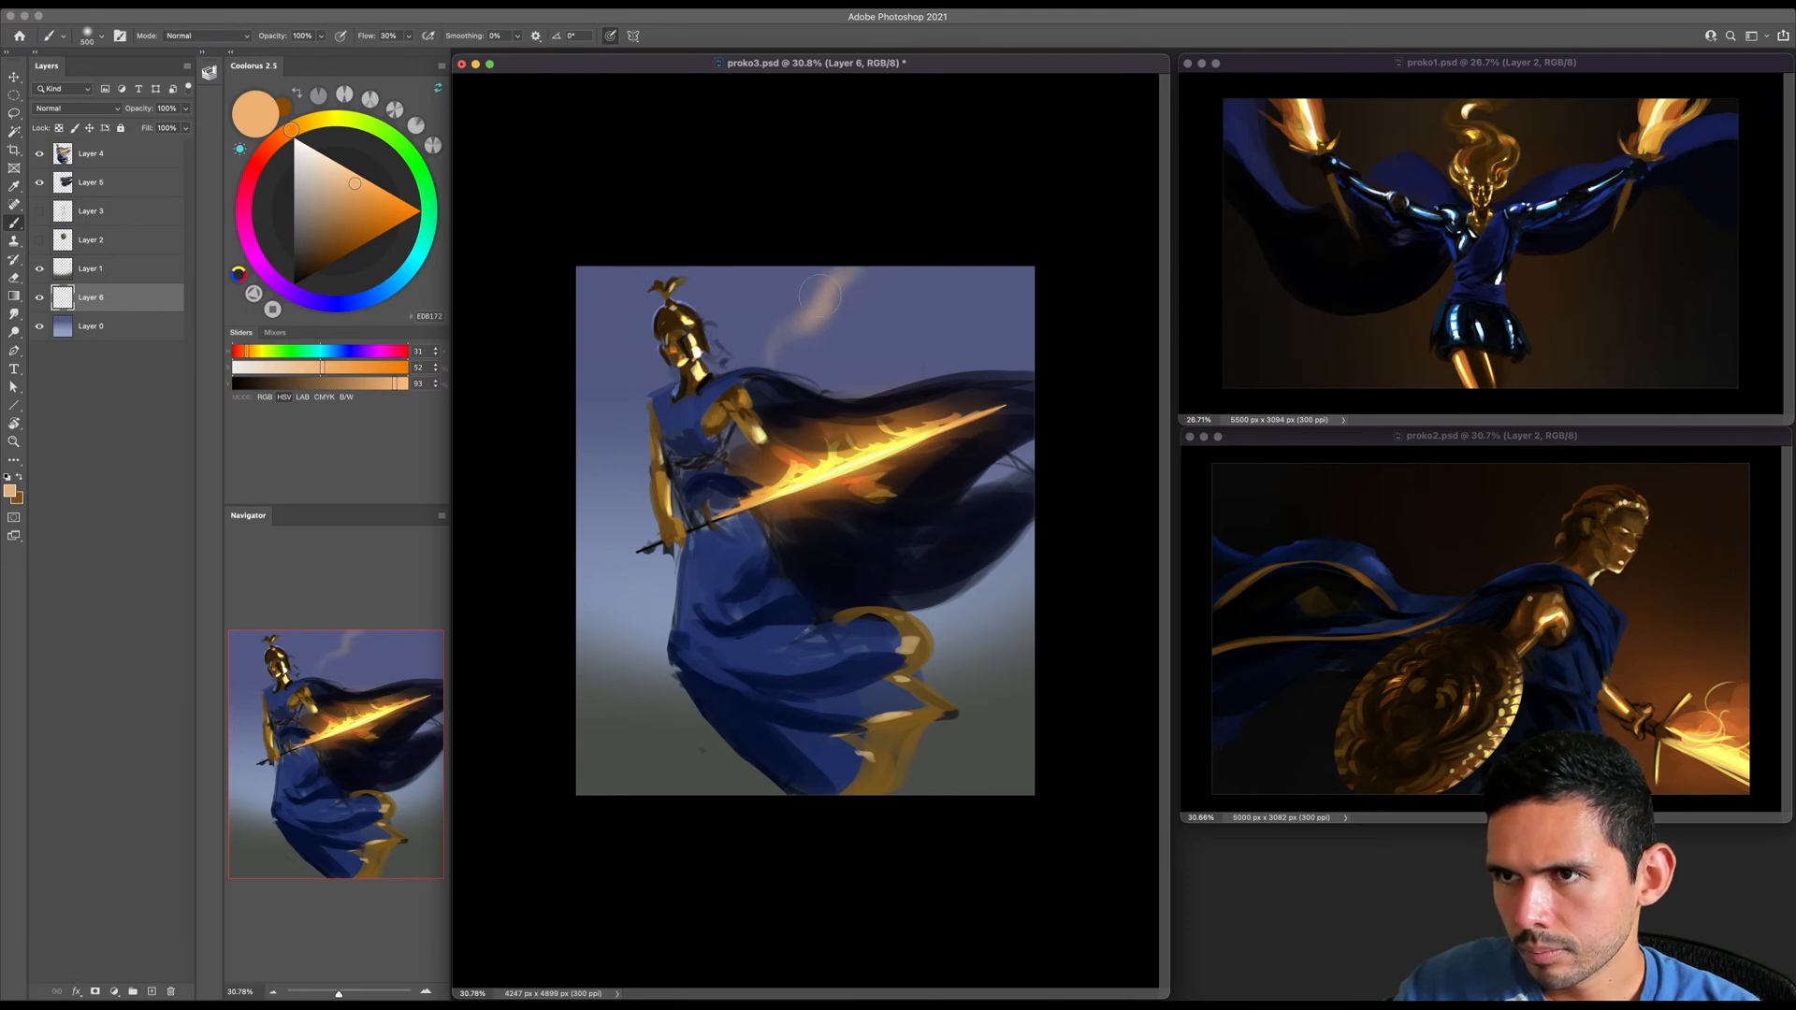
{"action": "key", "text": "bracketright"}
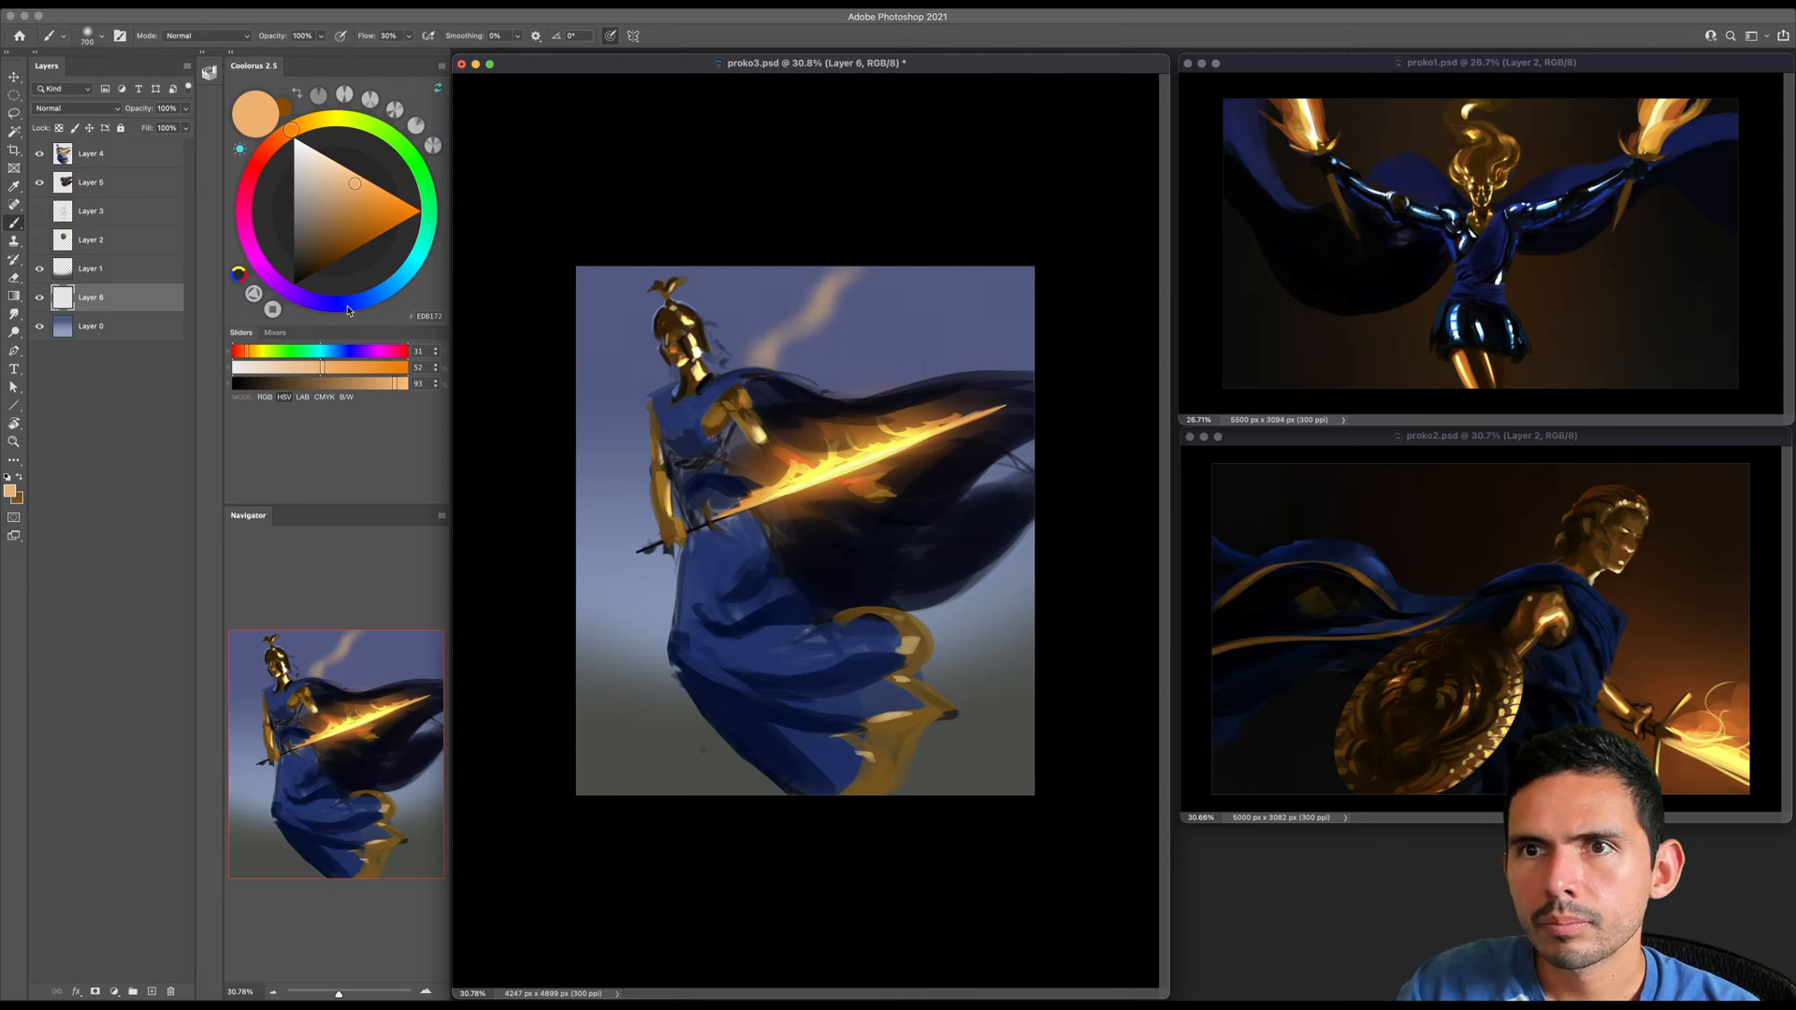
- Choose a muted dark blue at hue 233 and shade the cloud's body beneath its light orange edge
{"action": "left_click", "coordinate": [347, 305]}
{"action": "left_click", "coordinate": [310, 221]}
{"action": "key", "text": "bracketright"}
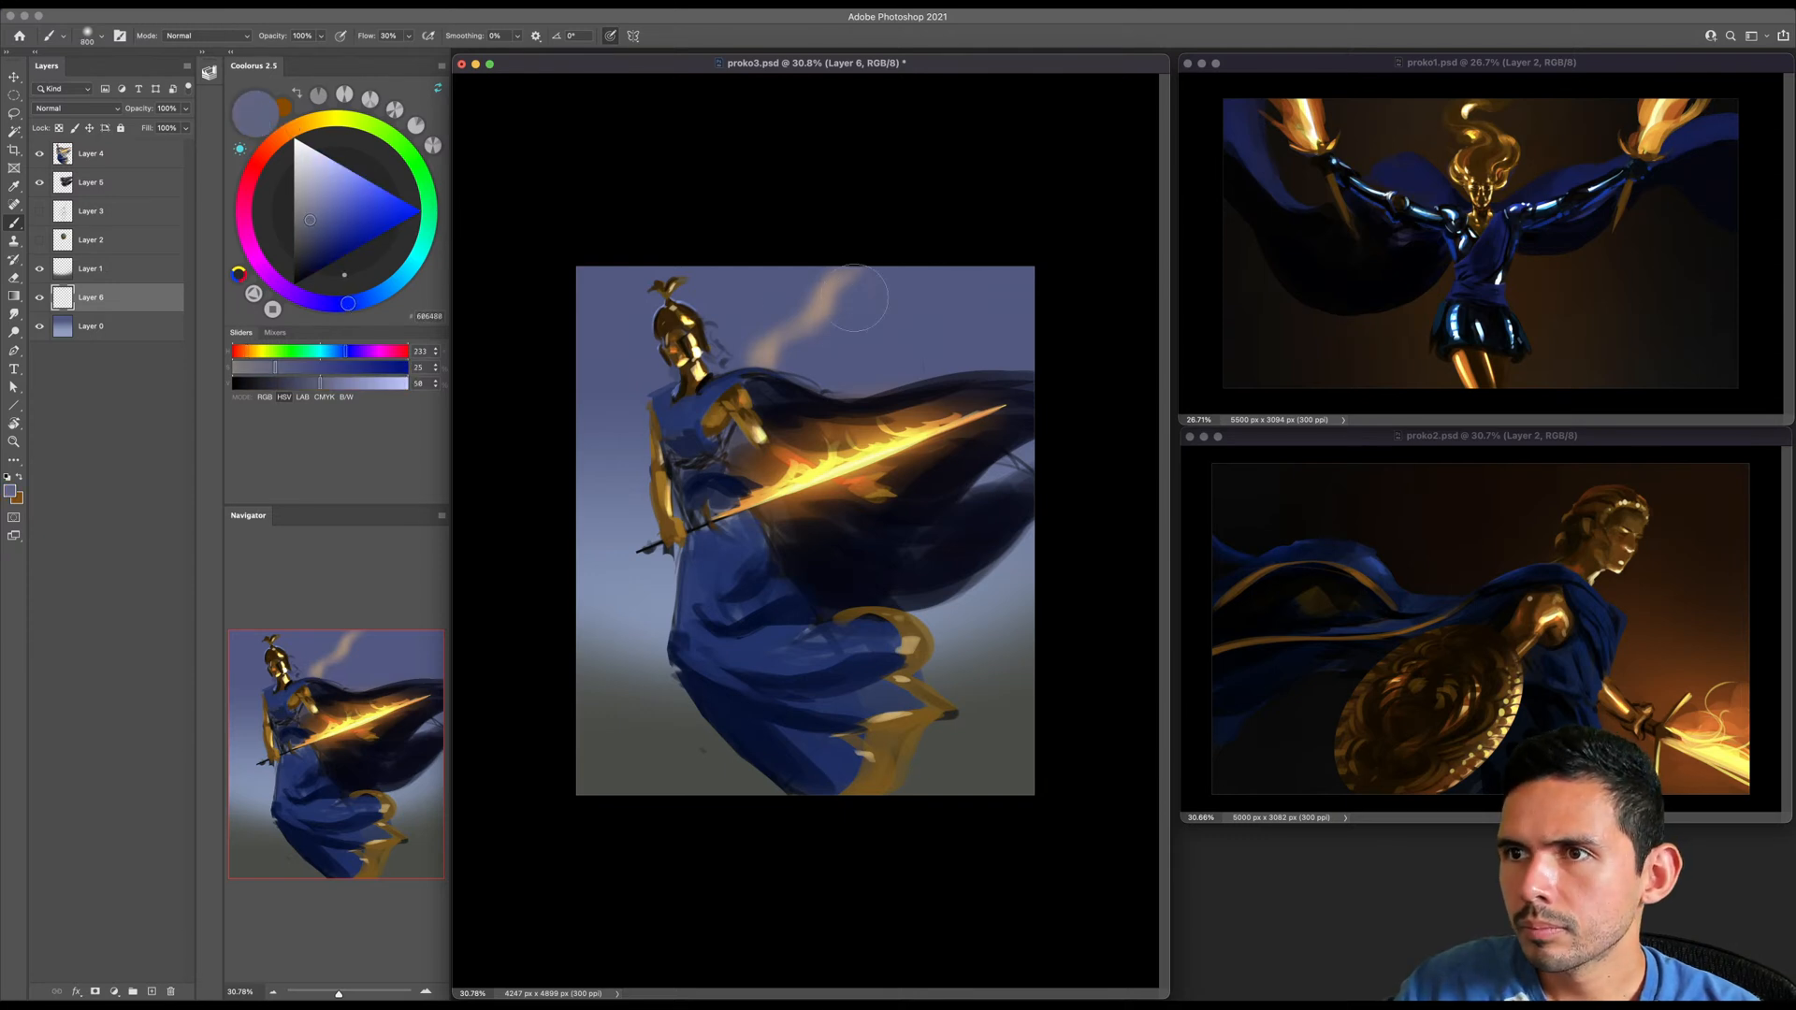
{"action": "left_click", "coordinate": [312, 244]}
{"action": "key", "text": "bracketleft"}
{"action": "key", "text": "bracketleft"}
{"action": "key", "text": "bracketleft"}
{"action": "mouse_move", "coordinate": [837, 298]}
{"action": "left_mouse_down"}
{"action": "mouse_move", "coordinate": [801, 385]}
{"action": "mouse_move", "coordinate": [811, 341]}
{"action": "mouse_move", "coordinate": [828, 376]}
{"action": "left_mouse_up"}
{"action": "key", "text": "bracketright"}
{"action": "key", "text": "bracketright"}
{"action": "key", "text": "bracketright"}
{"action": "key", "text": "bracketright"}
{"action": "key", "text": "bracketright"}
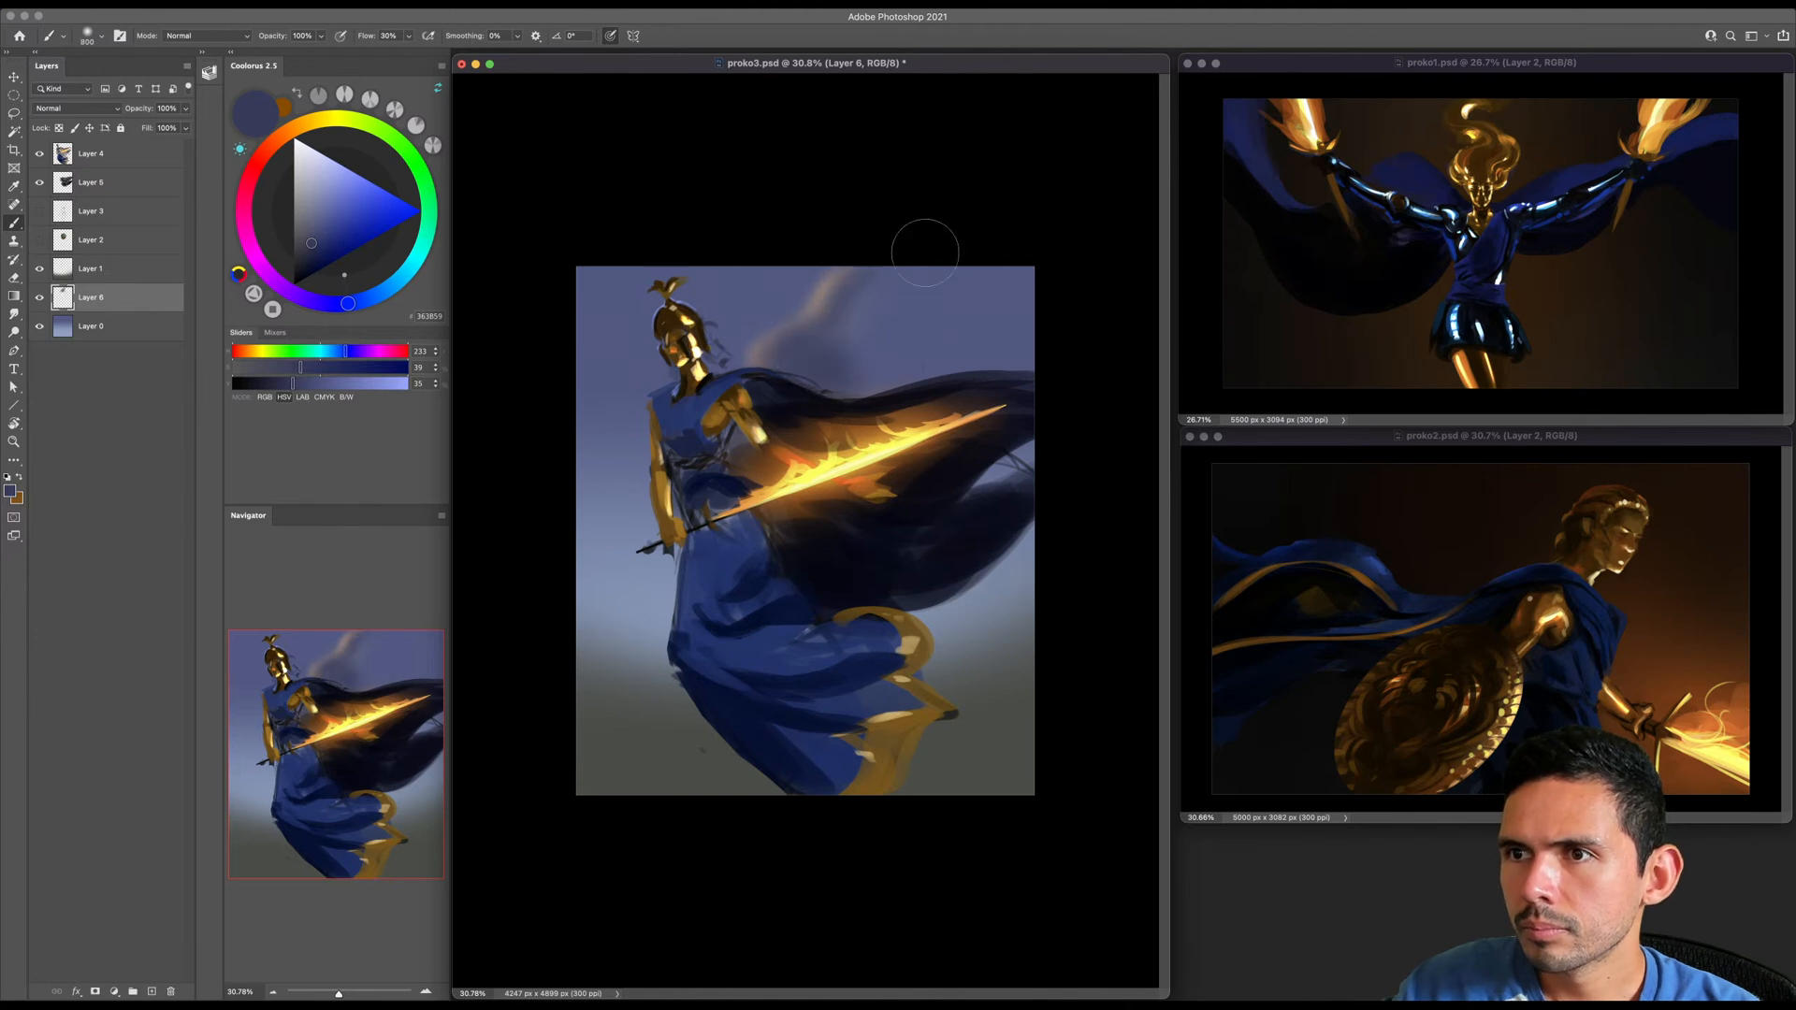
- Choose a greyer dark blue and extend the cloud mass across the sky above the cape
{"action": "left_click", "coordinate": [299, 244]}
{"action": "key", "text": "bracketleft"}
{"action": "mouse_move", "coordinate": [859, 291]}
{"action": "left_mouse_down"}
{"action": "mouse_move", "coordinate": [797, 344]}
{"action": "mouse_move", "coordinate": [789, 379]}
{"action": "mouse_move", "coordinate": [859, 400]}
{"action": "mouse_move", "coordinate": [892, 273]}
{"action": "mouse_move", "coordinate": [956, 323]}
{"action": "left_mouse_up"}
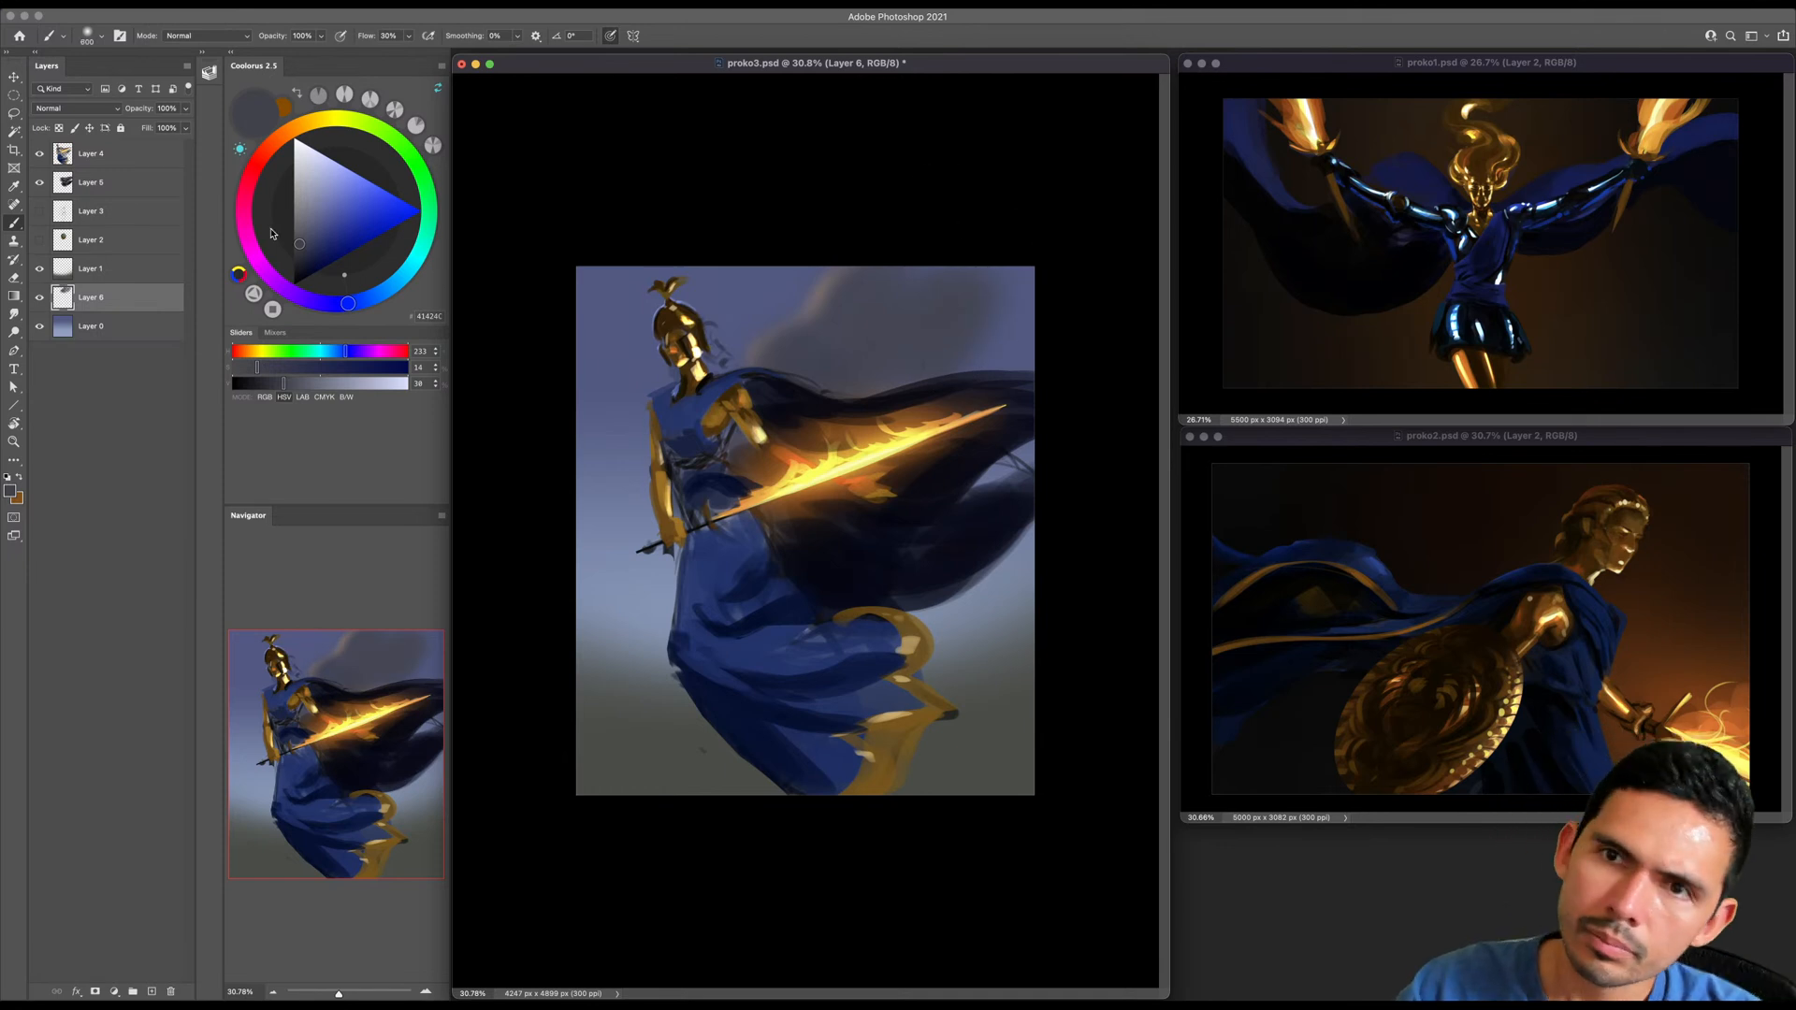
- Paint pale gold highlights along the cloud edges above the cape, brightening the colour to HSV 38, 43, 97
{"action": "left_click", "coordinate": [301, 125]}
{"action": "left_click", "coordinate": [340, 185]}
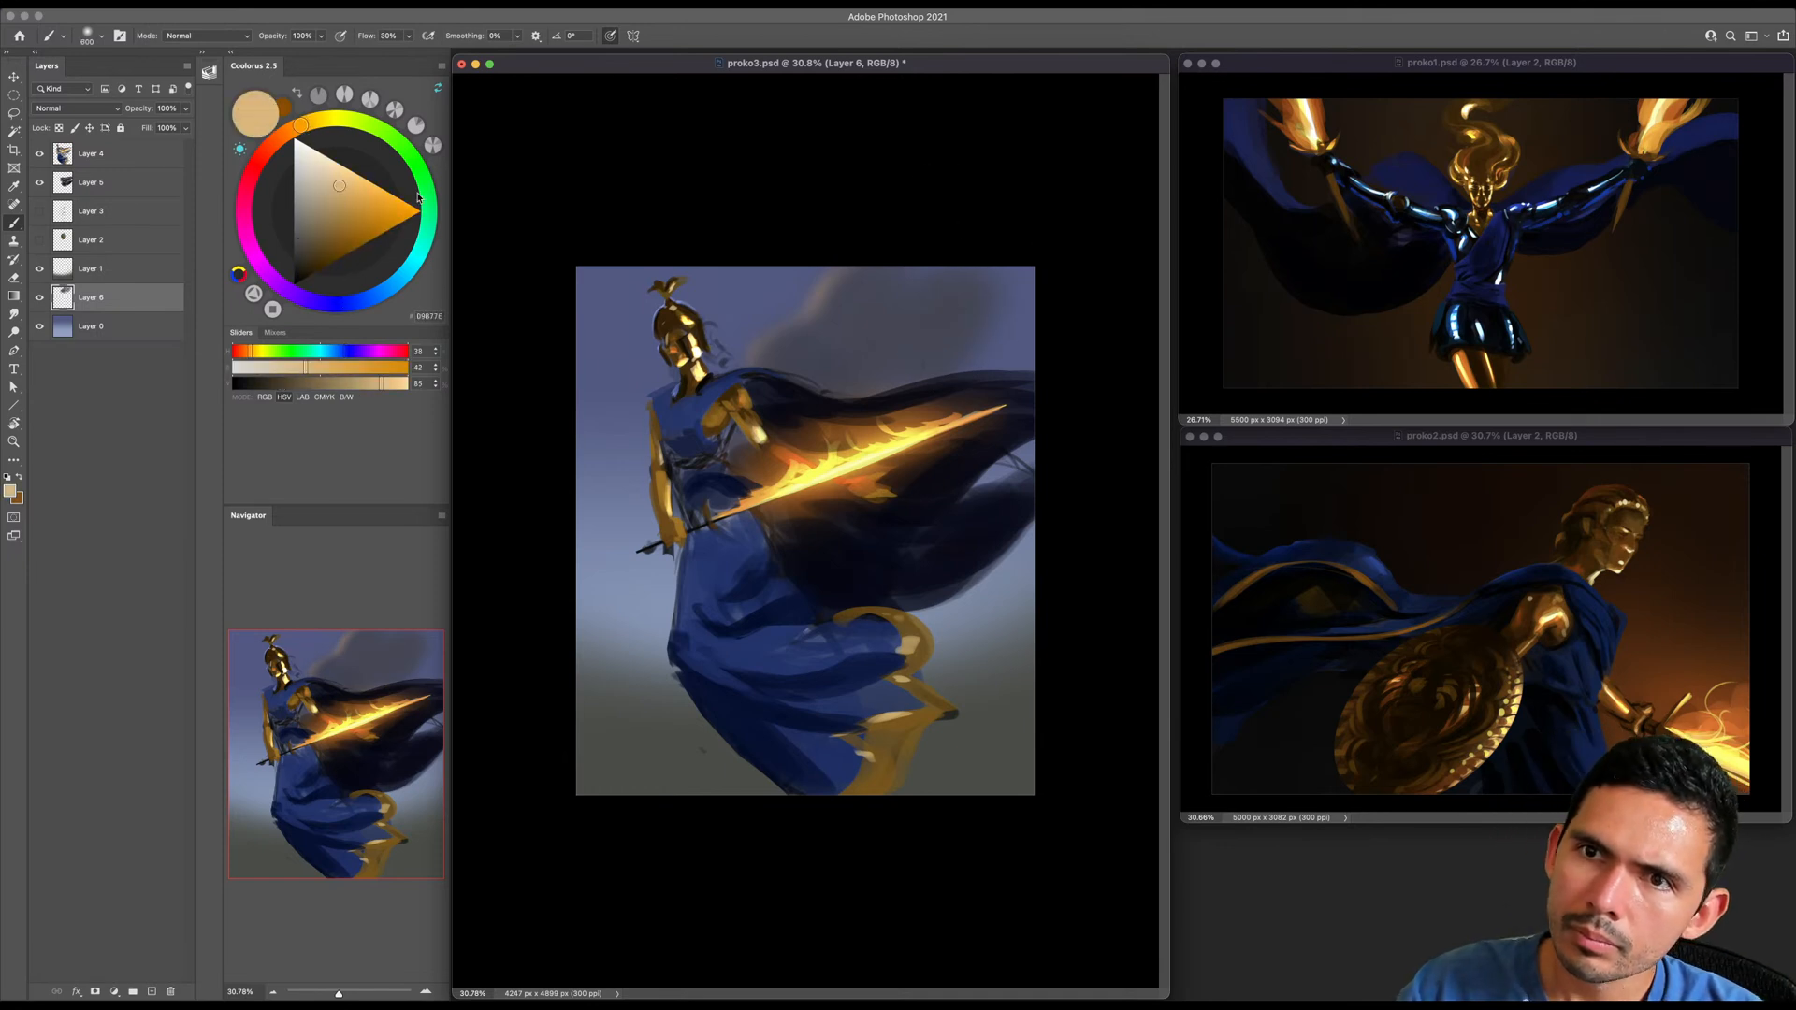
{"action": "mouse_move", "coordinate": [851, 264]}
{"action": "left_mouse_down"}
{"action": "mouse_move", "coordinate": [765, 346]}
{"action": "mouse_move", "coordinate": [848, 330]}
{"action": "mouse_move", "coordinate": [786, 329]}
{"action": "mouse_move", "coordinate": [802, 376]}
{"action": "left_mouse_up"}
{"action": "key", "text": "bracketleft"}
{"action": "key", "text": "bracketleft"}
{"action": "left_click", "coordinate": [346, 172]}
{"action": "key", "text": "bracketright"}
{"action": "key", "text": "bracketright"}
{"action": "mouse_move", "coordinate": [959, 330]}
{"action": "left_mouse_down"}
{"action": "mouse_move", "coordinate": [1005, 319]}
{"action": "mouse_move", "coordinate": [921, 353]}
{"action": "left_mouse_up"}
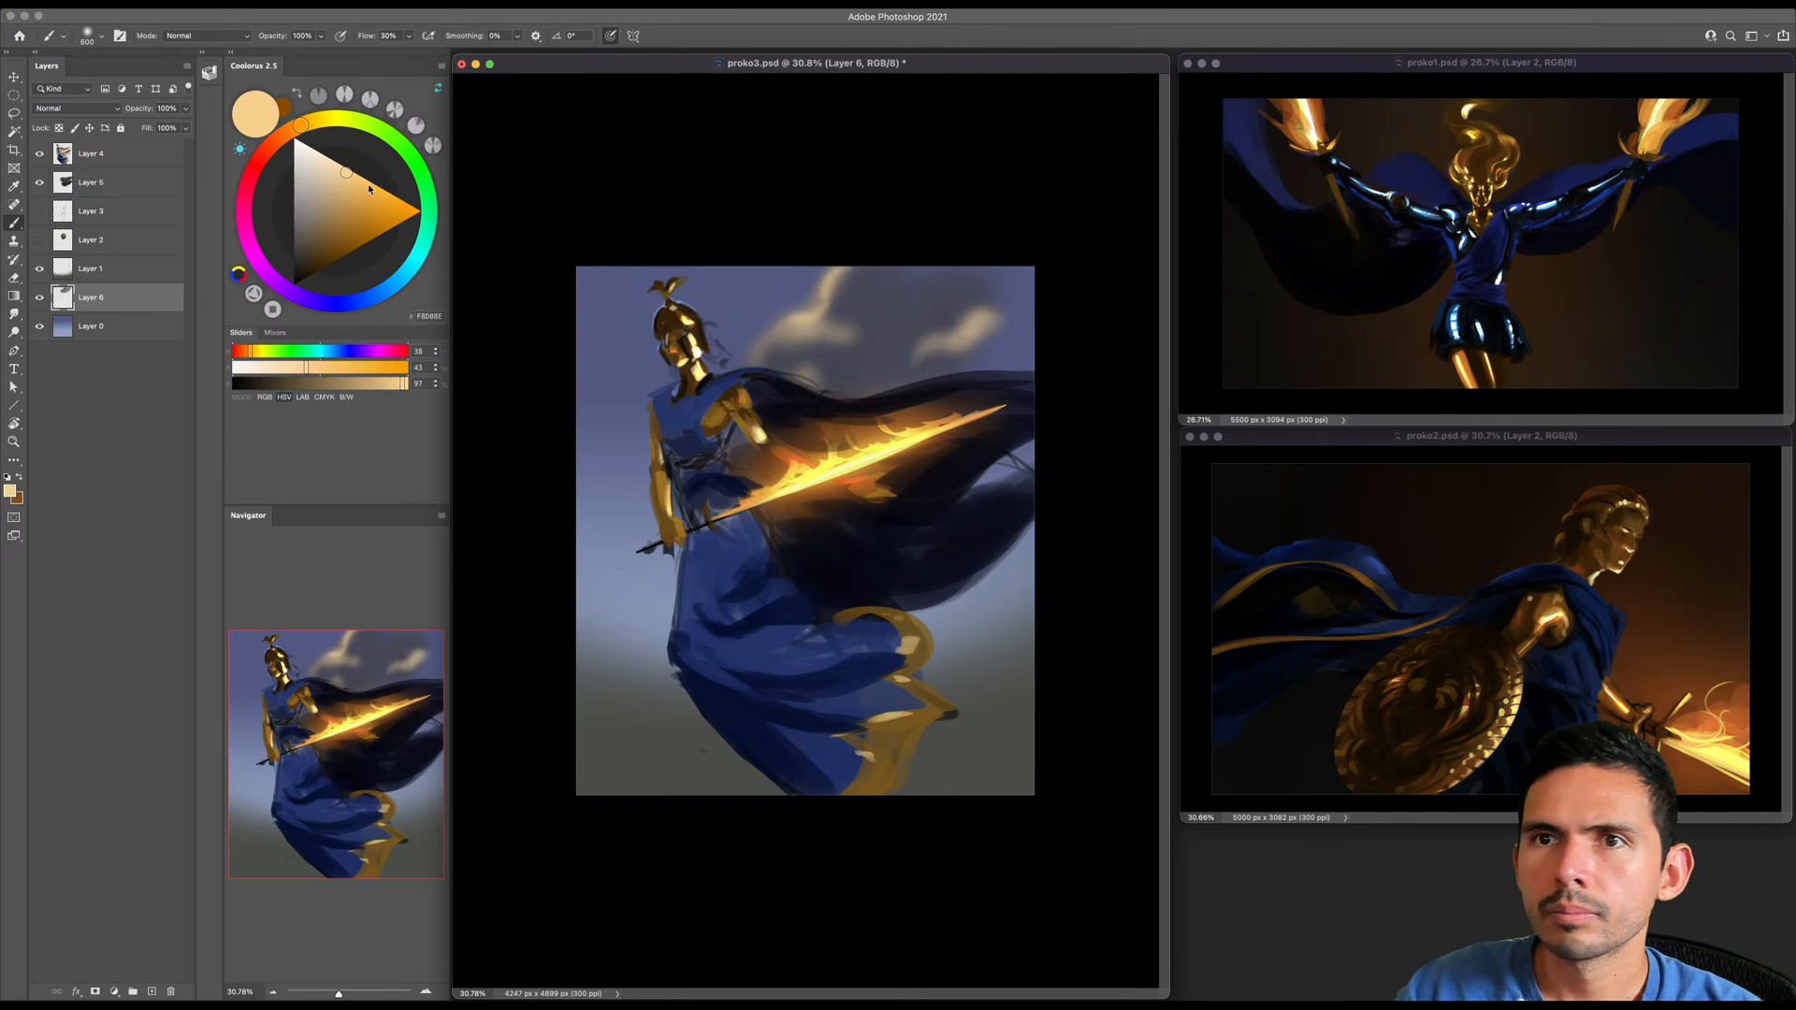
- Choose salmon pink (HSV 18, 36, 87) and softly fill the cloud above the cape with a larger brush
{"action": "left_click", "coordinate": [274, 142]}
{"action": "left_click", "coordinate": [334, 180]}
{"action": "key", "text": "bracketright"}
{"action": "key", "text": "bracketright"}
{"action": "key", "text": "bracketright"}
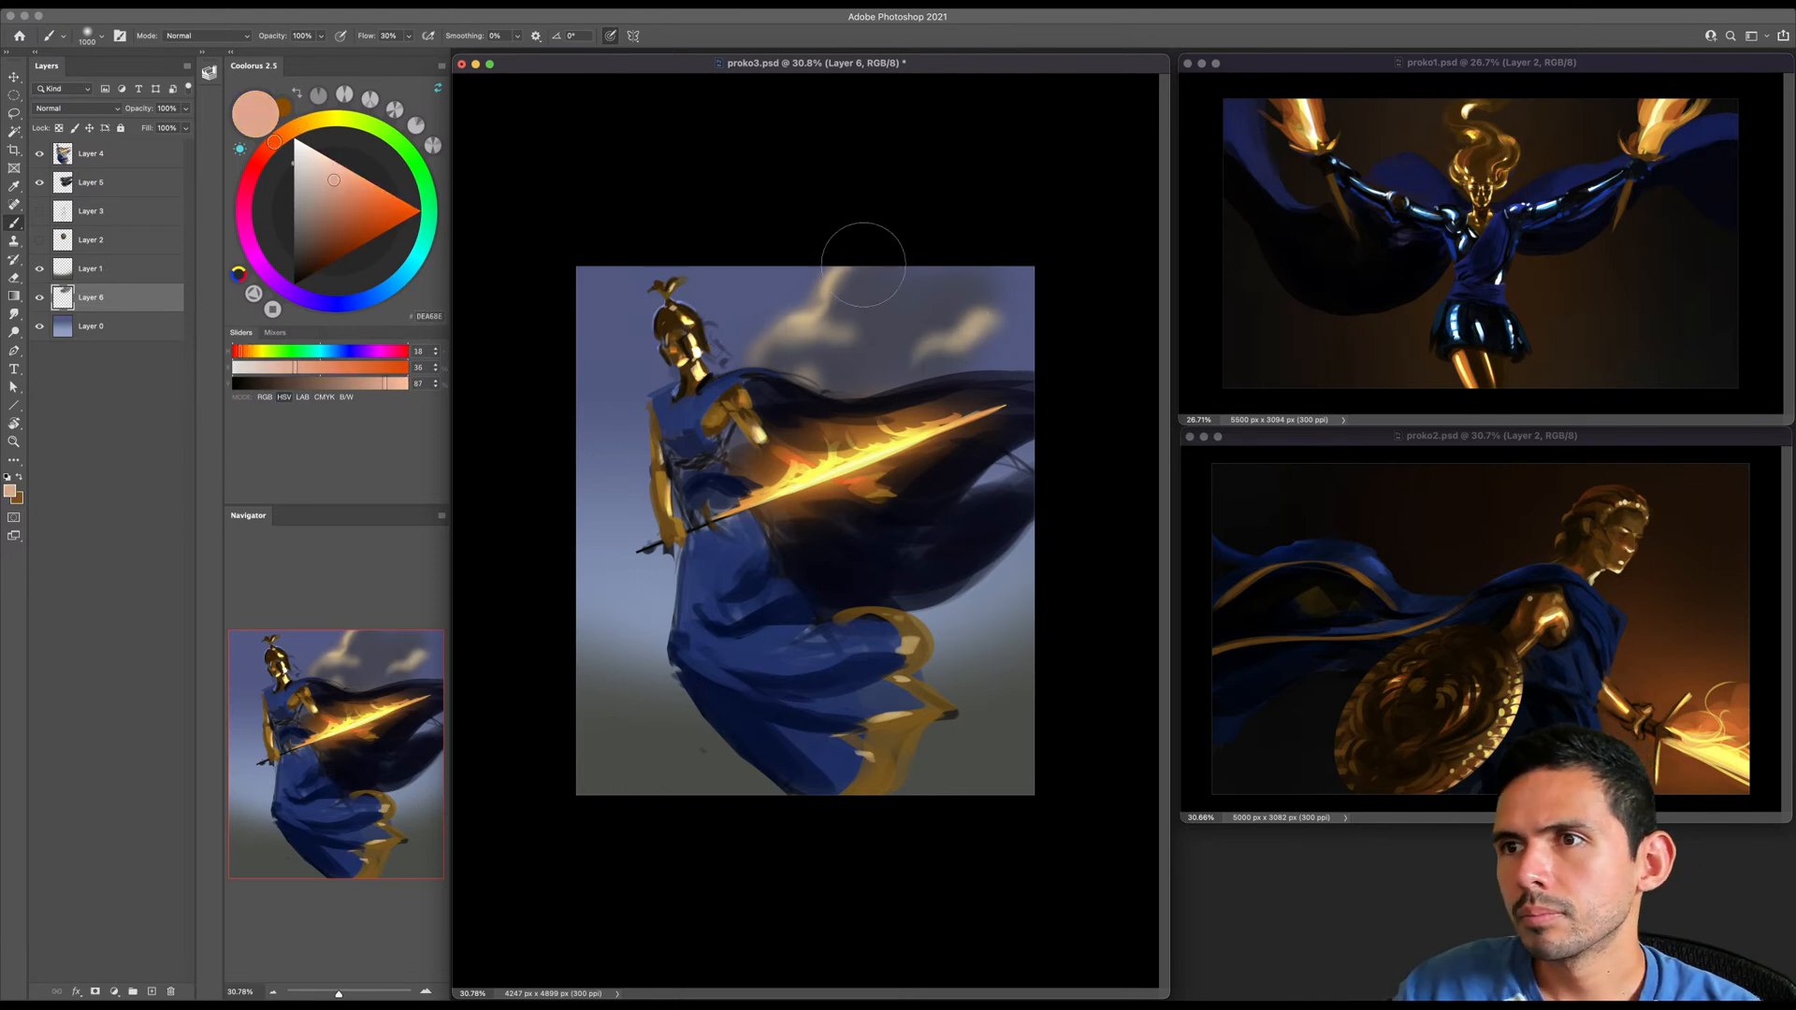
{"action": "mouse_move", "coordinate": [878, 297]}
{"action": "left_mouse_down"}
{"action": "mouse_move", "coordinate": [866, 375]}
{"action": "mouse_move", "coordinate": [784, 358]}
{"action": "left_mouse_up"}
{"action": "key", "text": "bracketright"}
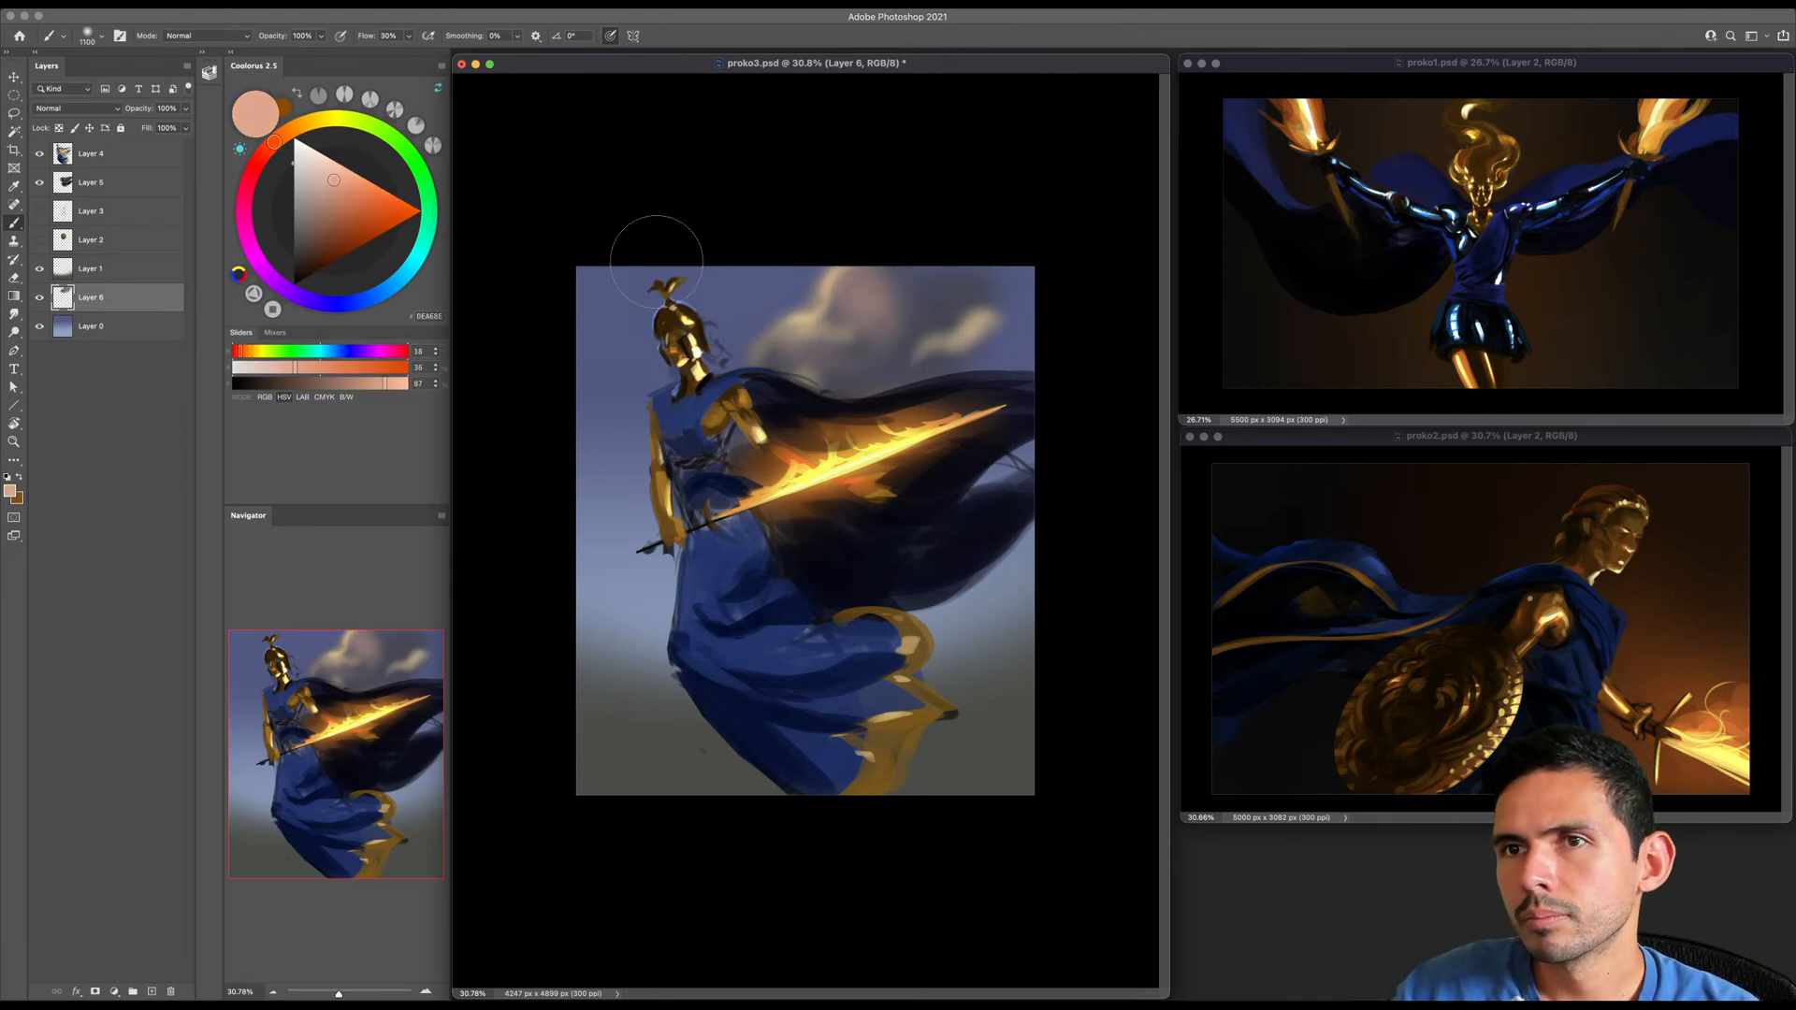
- Spread a reddish brown (HSV 18, 42, 64) over the clouds above the cape and the sky on the figure's other side
{"action": "left_click", "coordinate": [328, 211]}
{"action": "key", "text": "bracketright"}
{"action": "key", "text": "bracketright"}
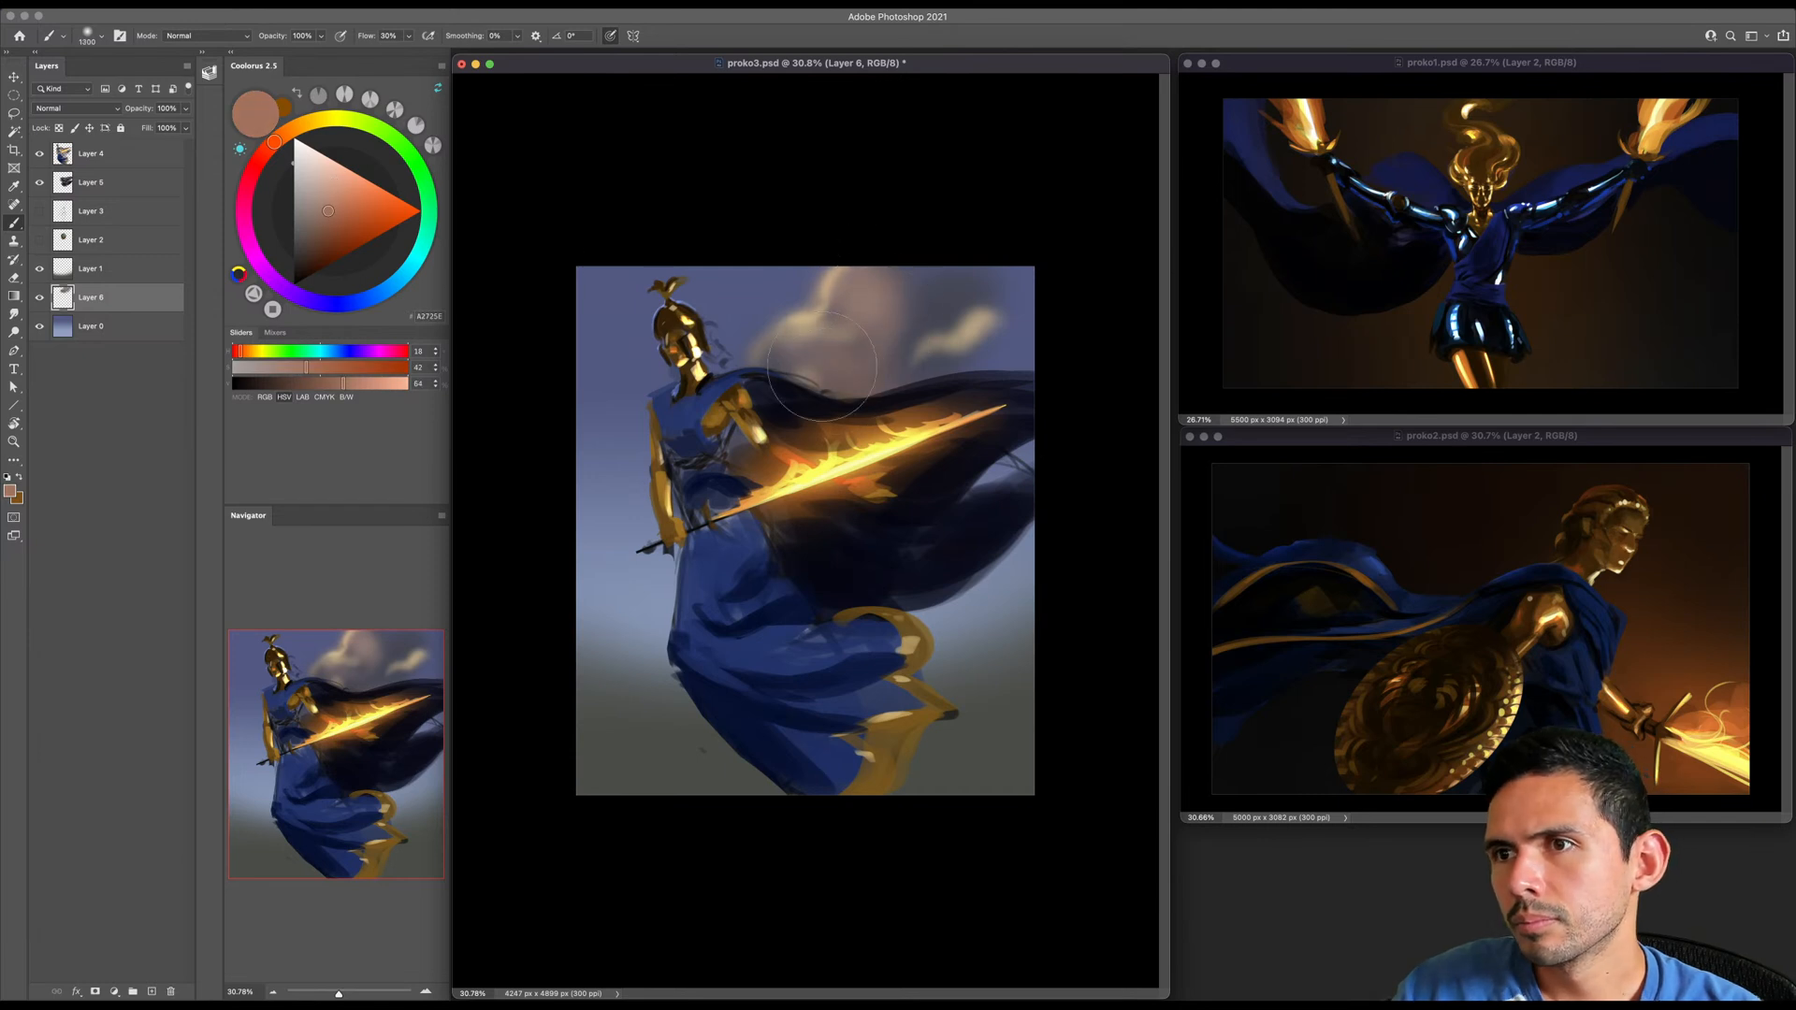
{"action": "left_click_drag", "start_coordinate": [908, 319], "coordinate": [1007, 355]}
{"action": "key", "text": "bracketright"}
{"action": "mouse_move", "coordinate": [614, 458]}
{"action": "left_mouse_down"}
{"action": "mouse_move", "coordinate": [603, 441]}
{"action": "mouse_move", "coordinate": [635, 492]}
{"action": "left_mouse_up"}
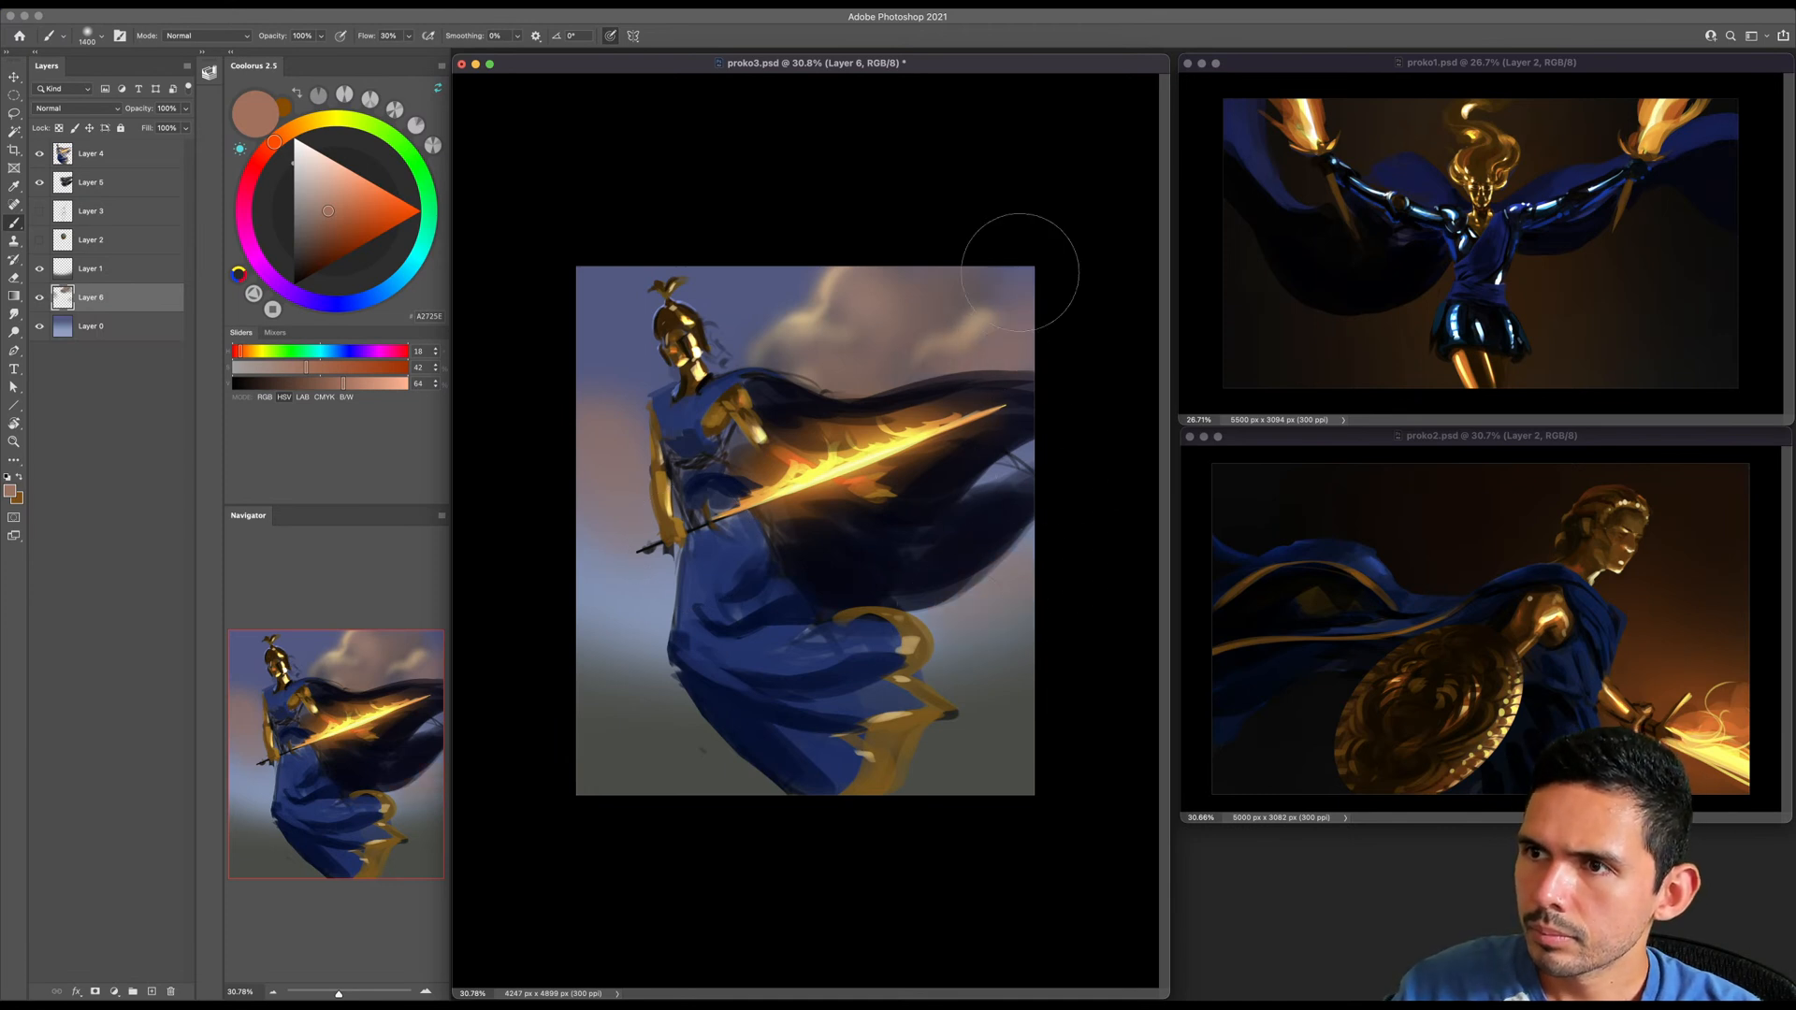
- Choose pale gold at hue 39 and paint a smaller cloud's lit edge beside the sword-holding arm
{"action": "left_click", "coordinate": [302, 124]}
{"action": "left_click", "coordinate": [342, 171]}
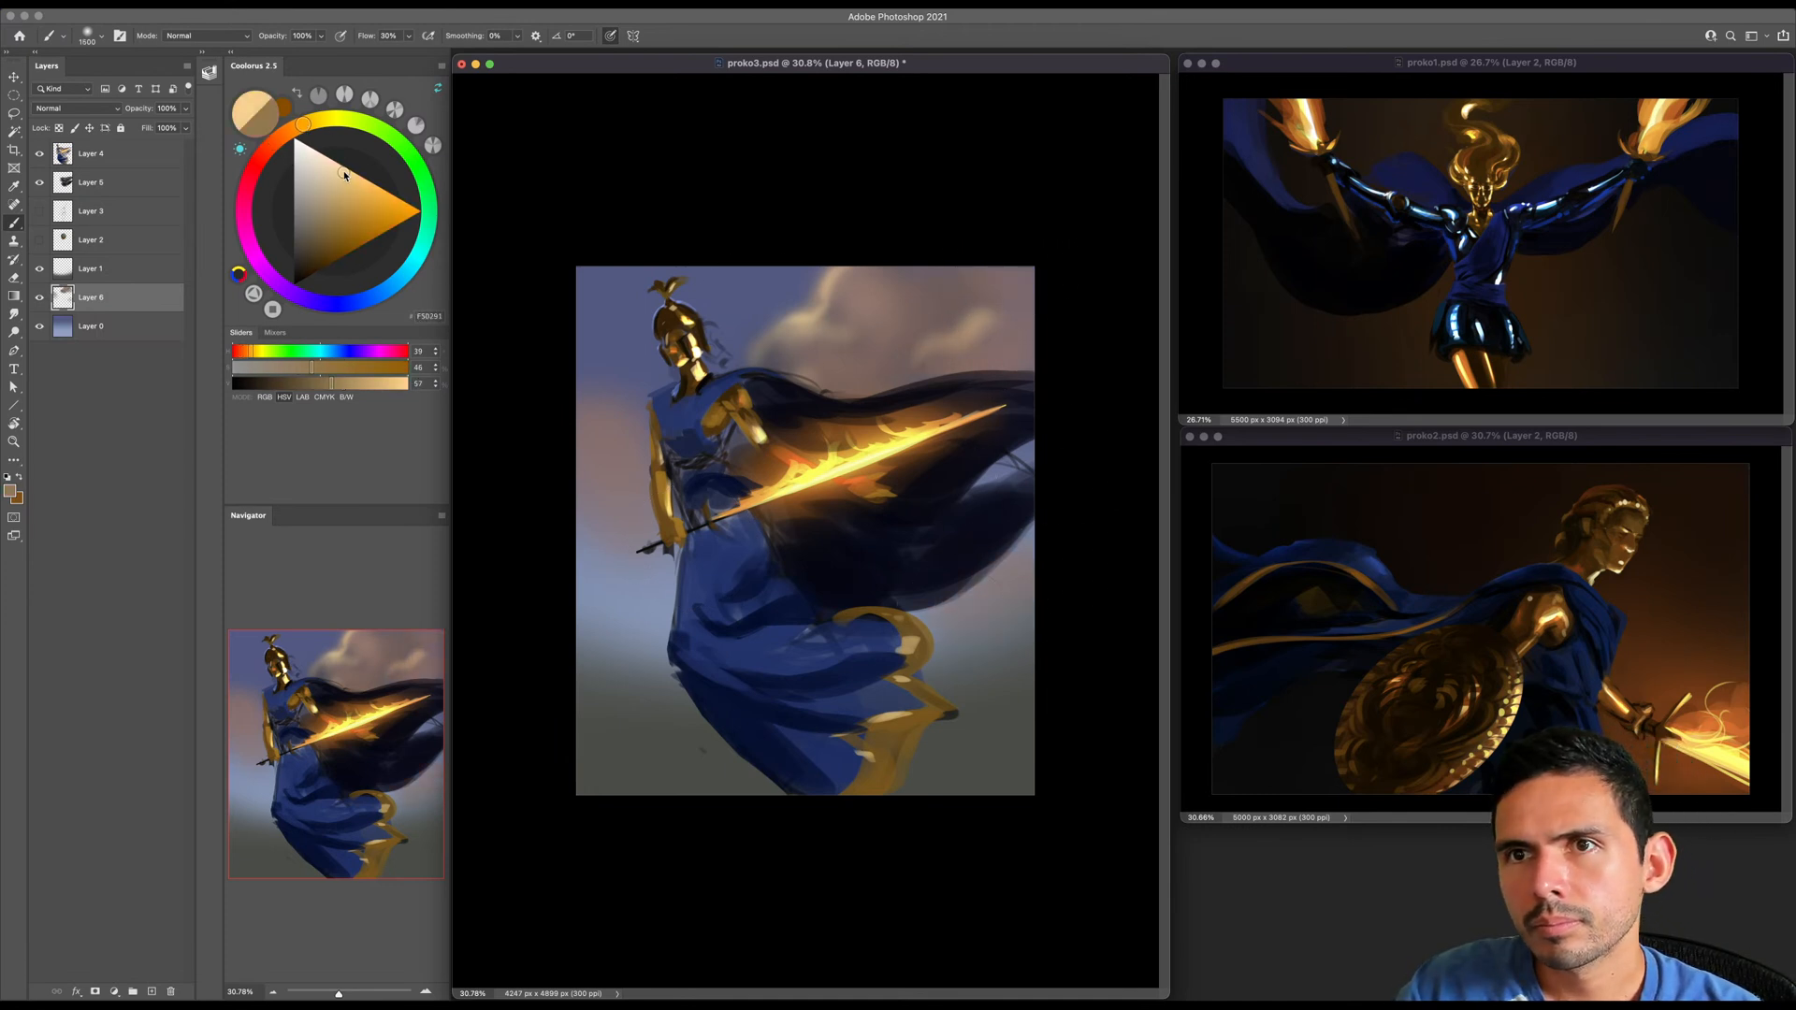
{"action": "key", "text": "bracketleft"}
{"action": "key", "text": "bracketleft"}
{"action": "key", "text": "bracketleft"}
{"action": "key", "text": "bracketleft"}
{"action": "key", "text": "bracketleft"}
{"action": "key", "text": "bracketleft"}
{"action": "key", "text": "bracketleft"}
{"action": "key", "text": "bracketleft"}
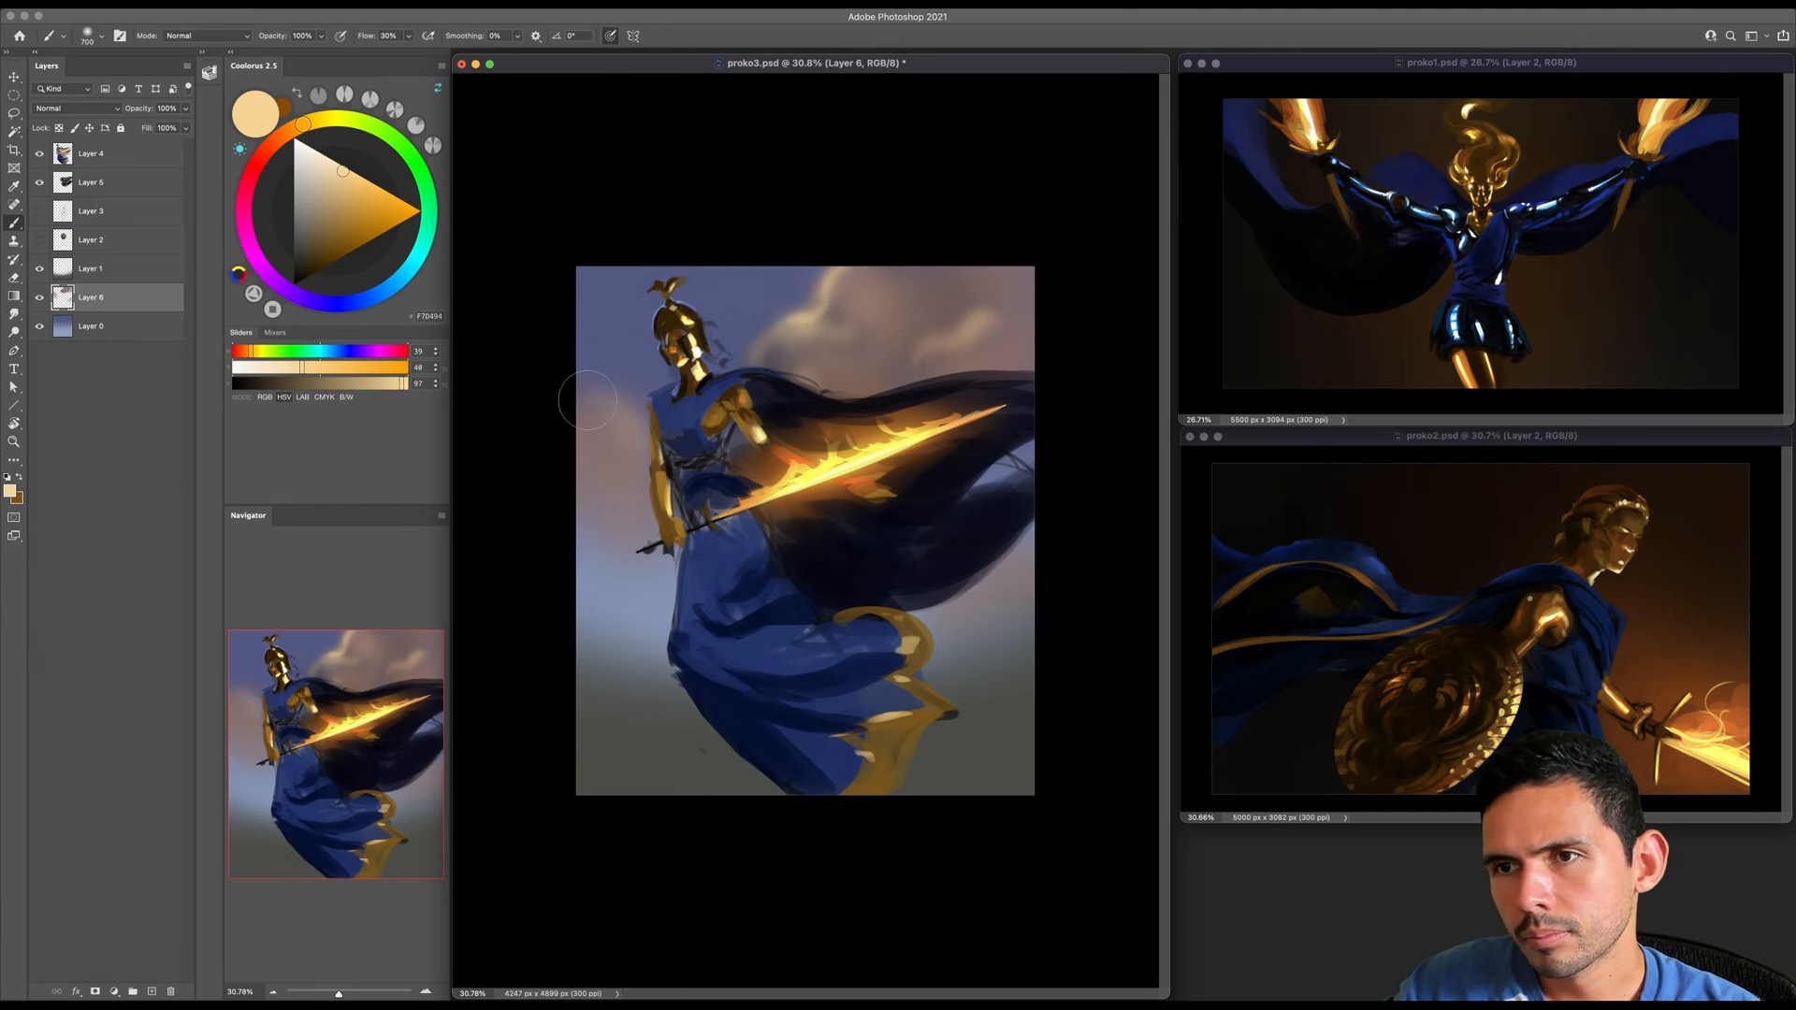
{"action": "left_click_drag", "start_coordinate": [618, 405], "coordinate": [657, 449]}
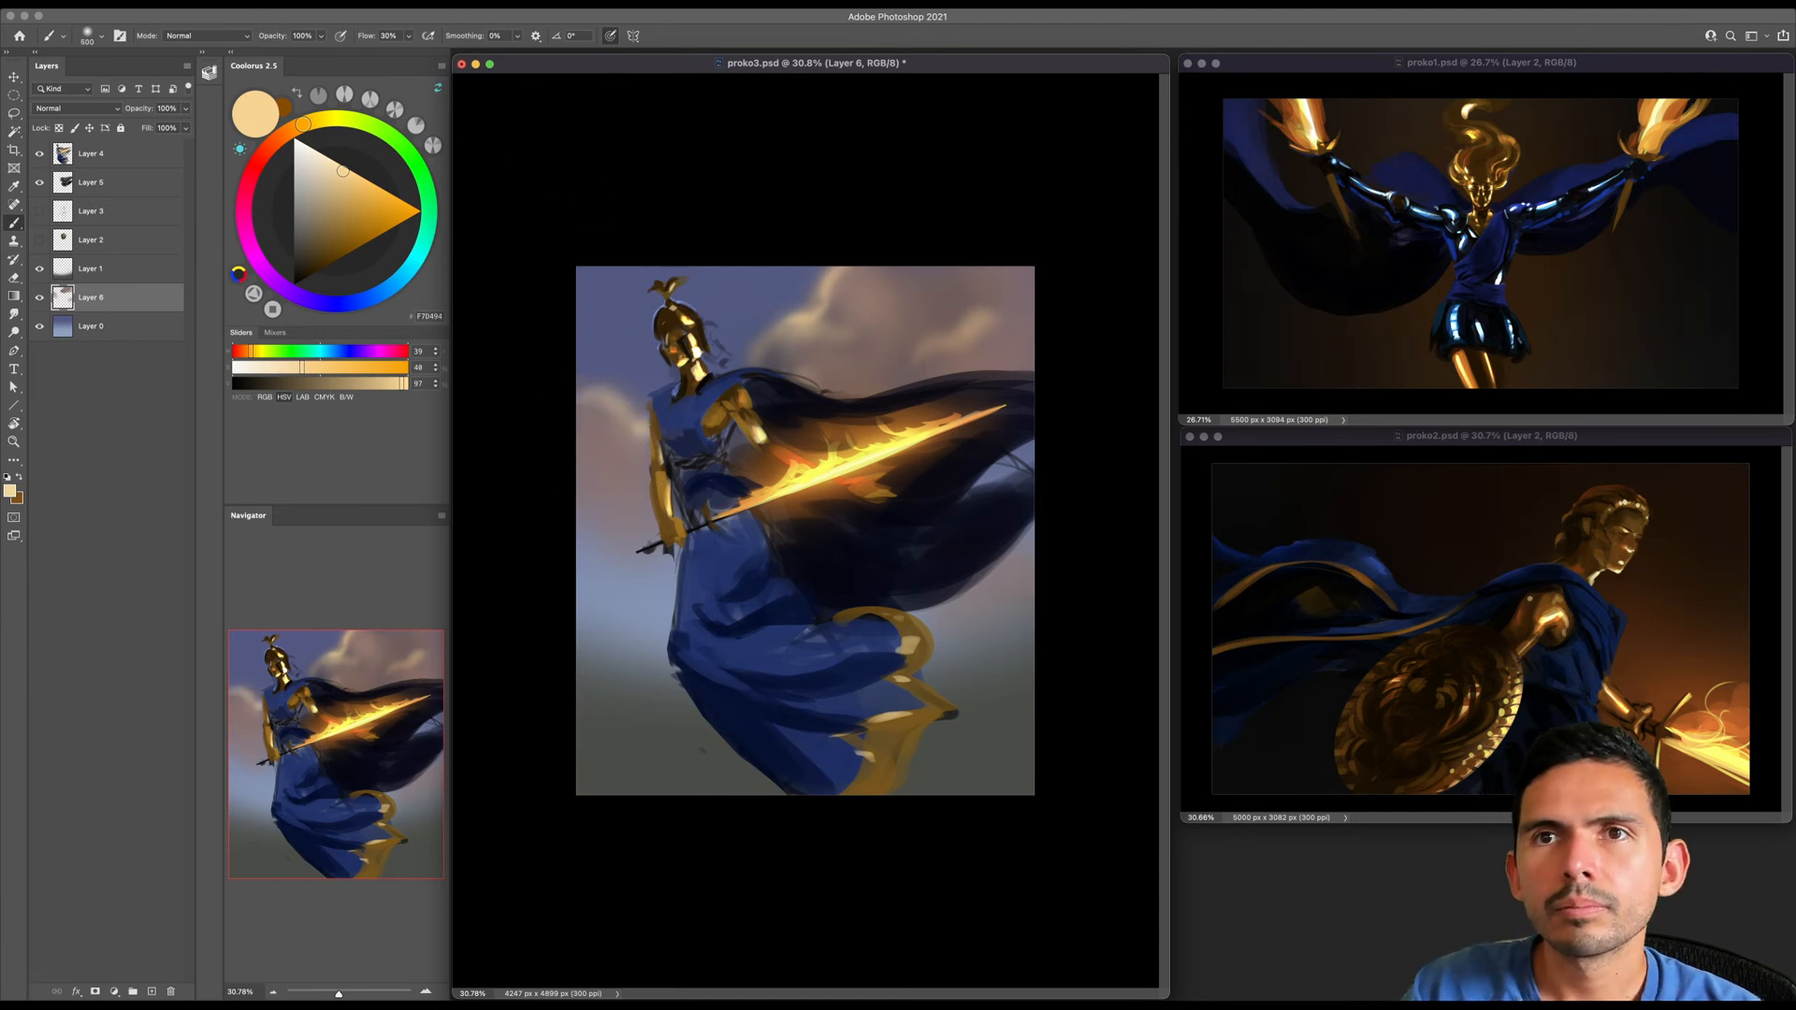
- Flip the canvas horizontally and build up the pale gold rim of the cloud beside the sword-holding arm
{"action": "left_click", "coordinate": [171, 5]}
{"action": "mouse_move", "coordinate": [198, 129]}
{"action": "left_click", "coordinate": [383, 192]}
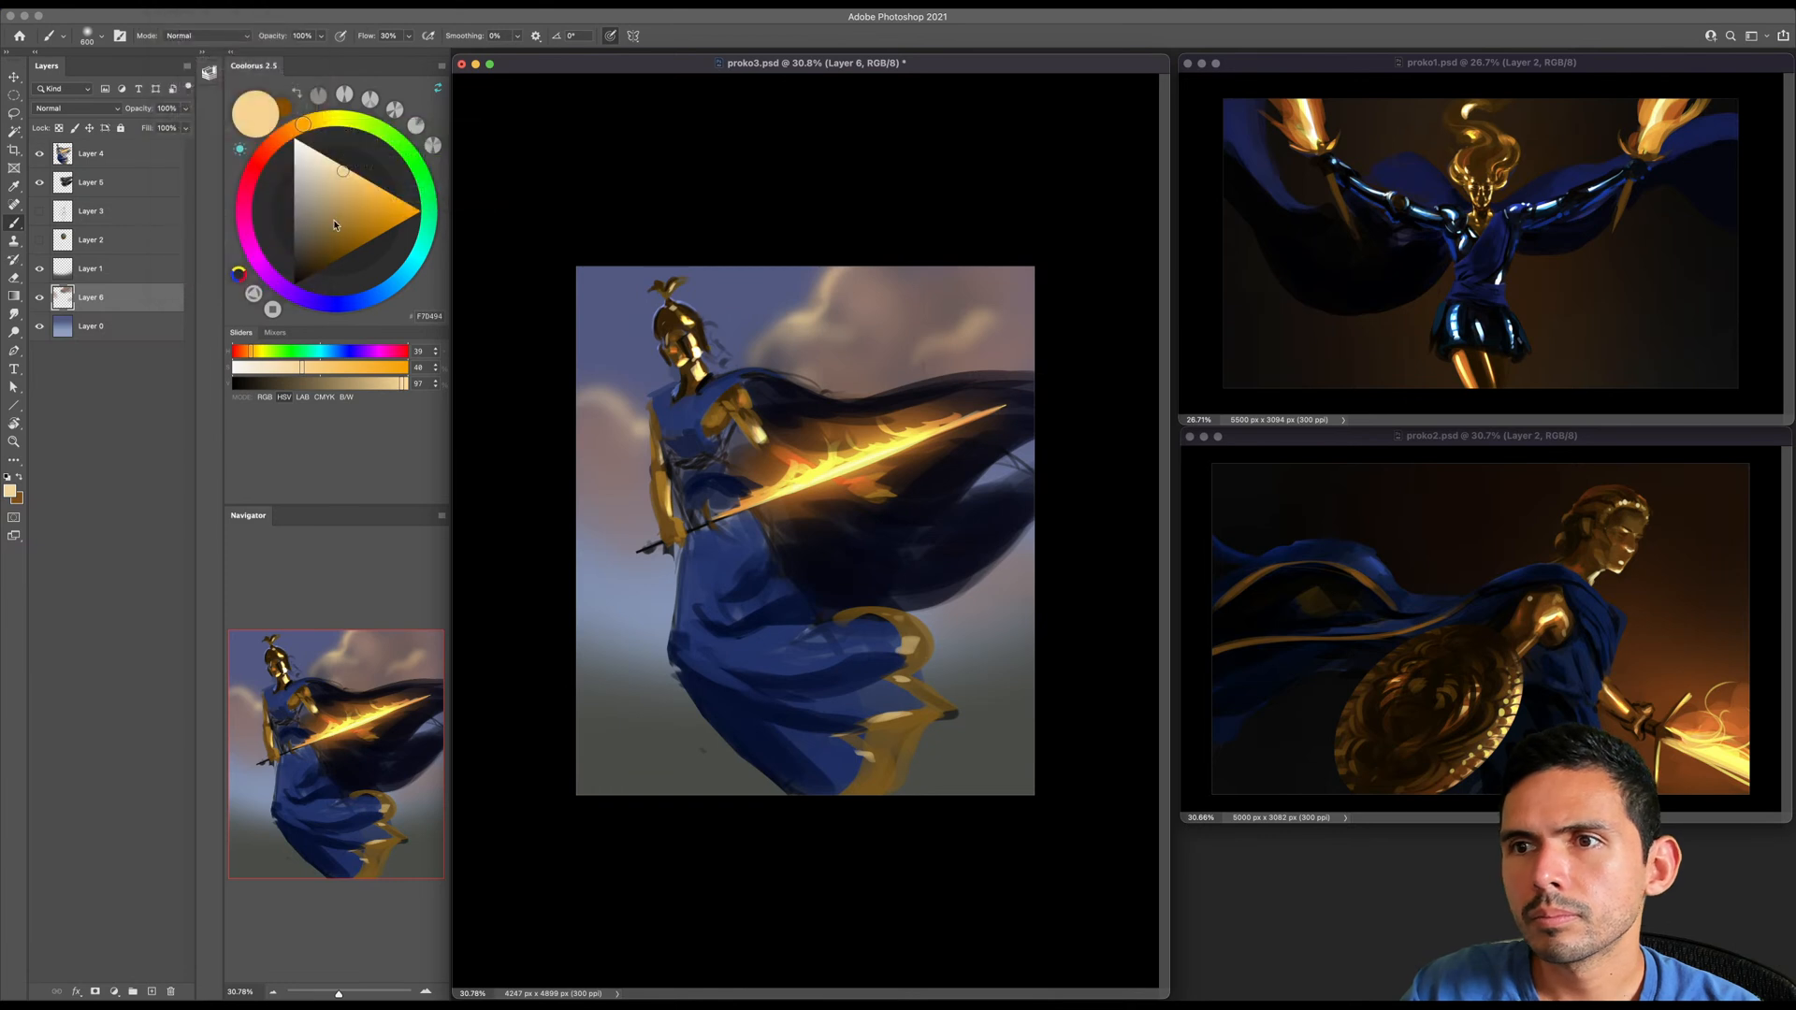
{"action": "left_click_drag", "start_coordinate": [965, 522], "coordinate": [1019, 462]}
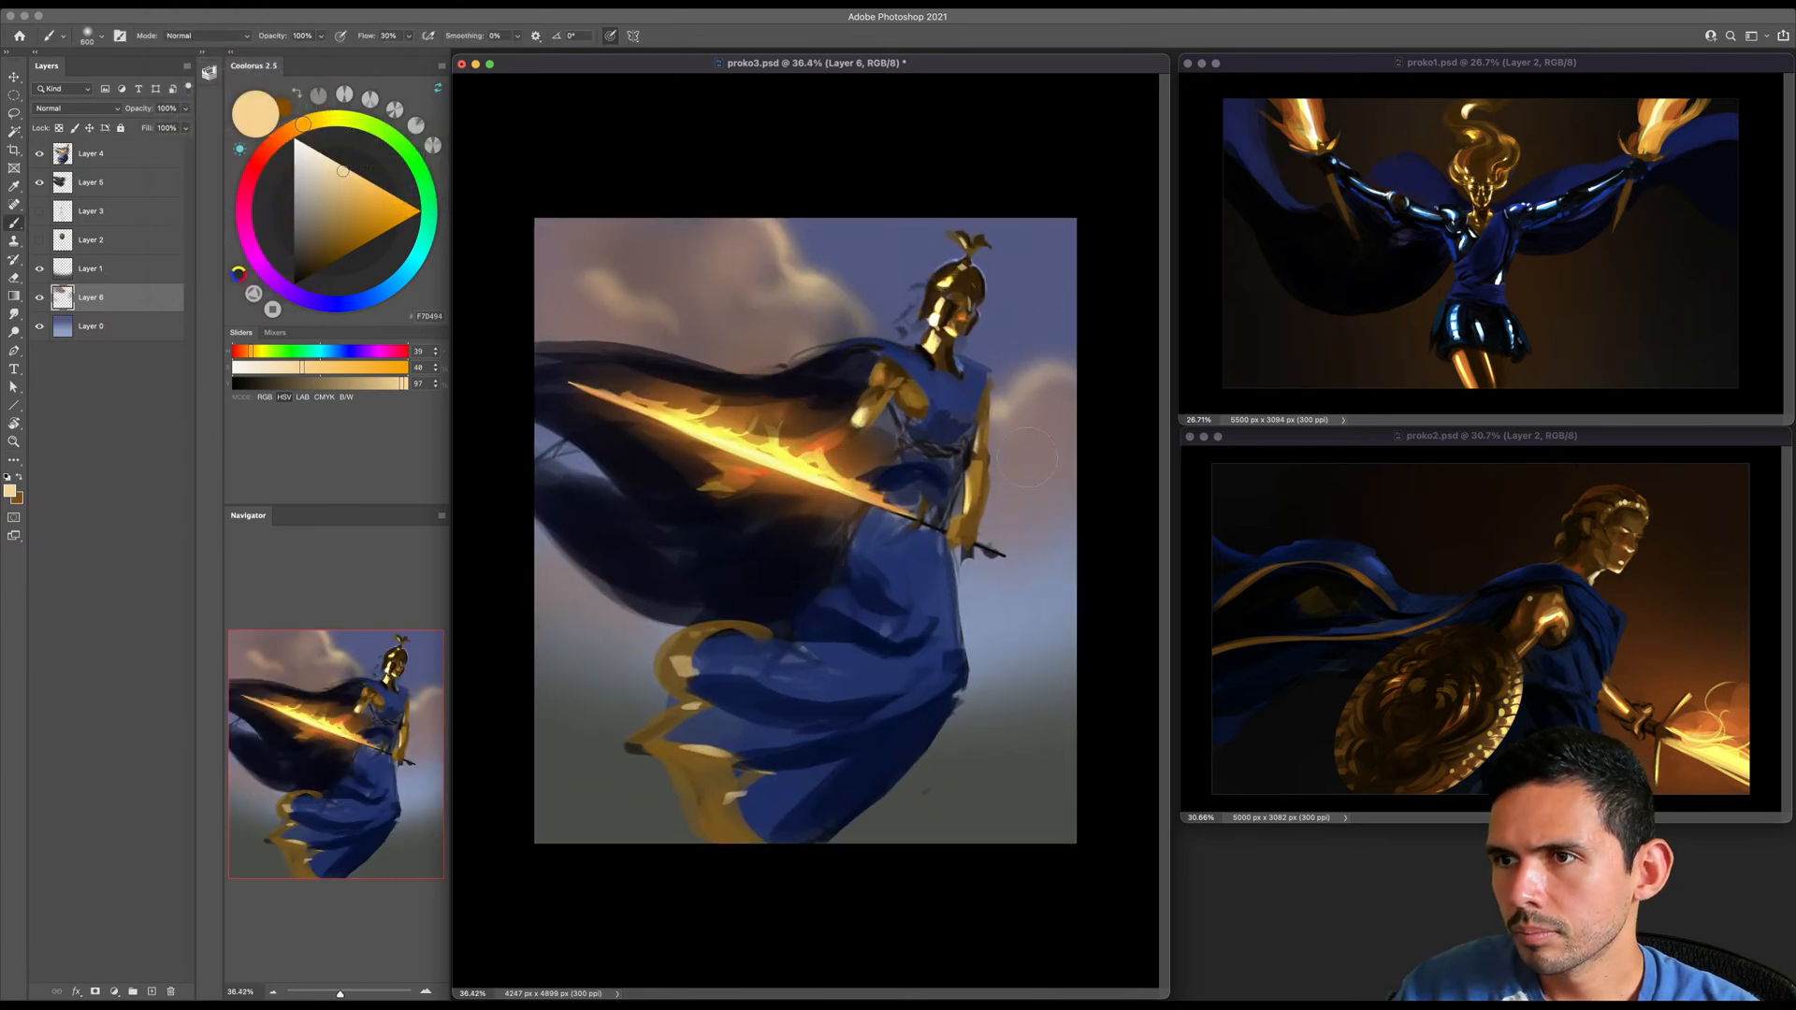
{"action": "mouse_move", "coordinate": [1030, 370]}
{"action": "left_mouse_down"}
{"action": "mouse_move", "coordinate": [1045, 435]}
{"action": "mouse_move", "coordinate": [1039, 458]}
{"action": "mouse_move", "coordinate": [999, 429]}
{"action": "left_mouse_up"}
{"action": "key", "text": "["}
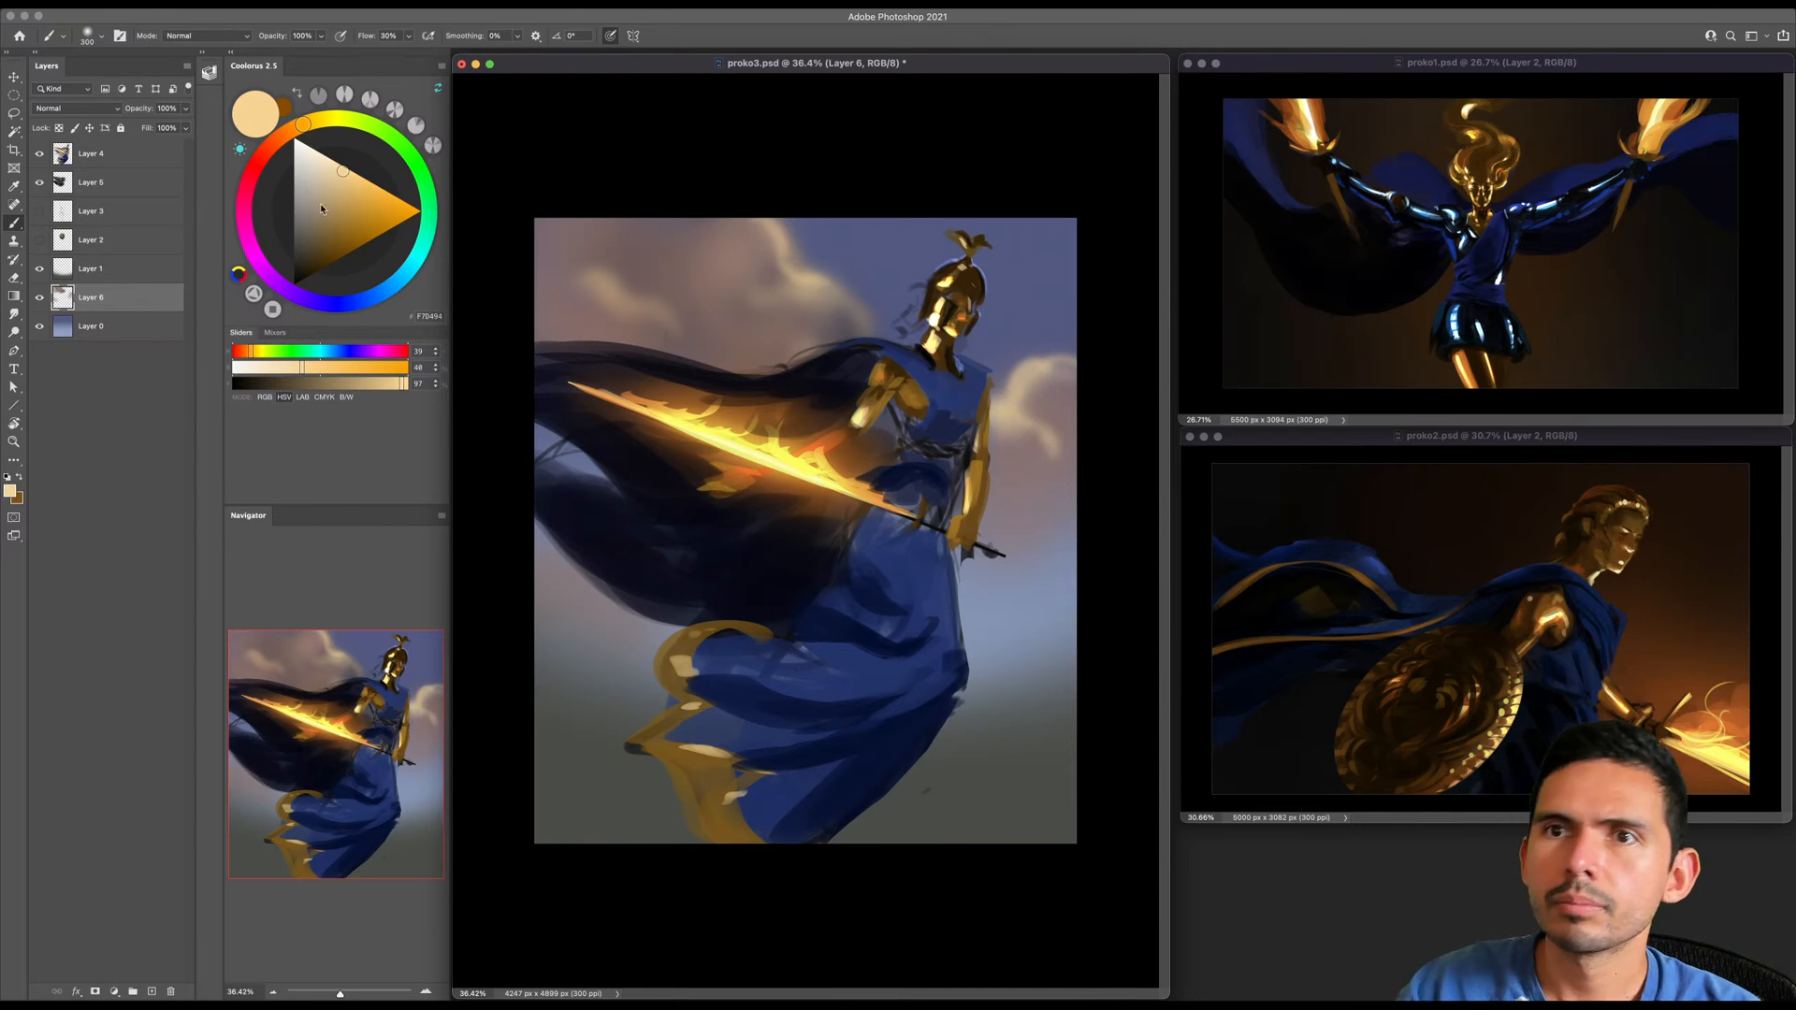
- Brighten the pale gold to full value and sharpen the cloud rims above the cape with progressively smaller brushes
{"action": "left_click", "coordinate": [344, 168]}
{"action": "mouse_move", "coordinate": [785, 264]}
{"action": "left_mouse_down"}
{"action": "mouse_move", "coordinate": [763, 210]}
{"action": "mouse_move", "coordinate": [775, 288]}
{"action": "left_mouse_up"}
{"action": "key", "text": "]"}
{"action": "key", "text": "["}
{"action": "key", "text": "["}
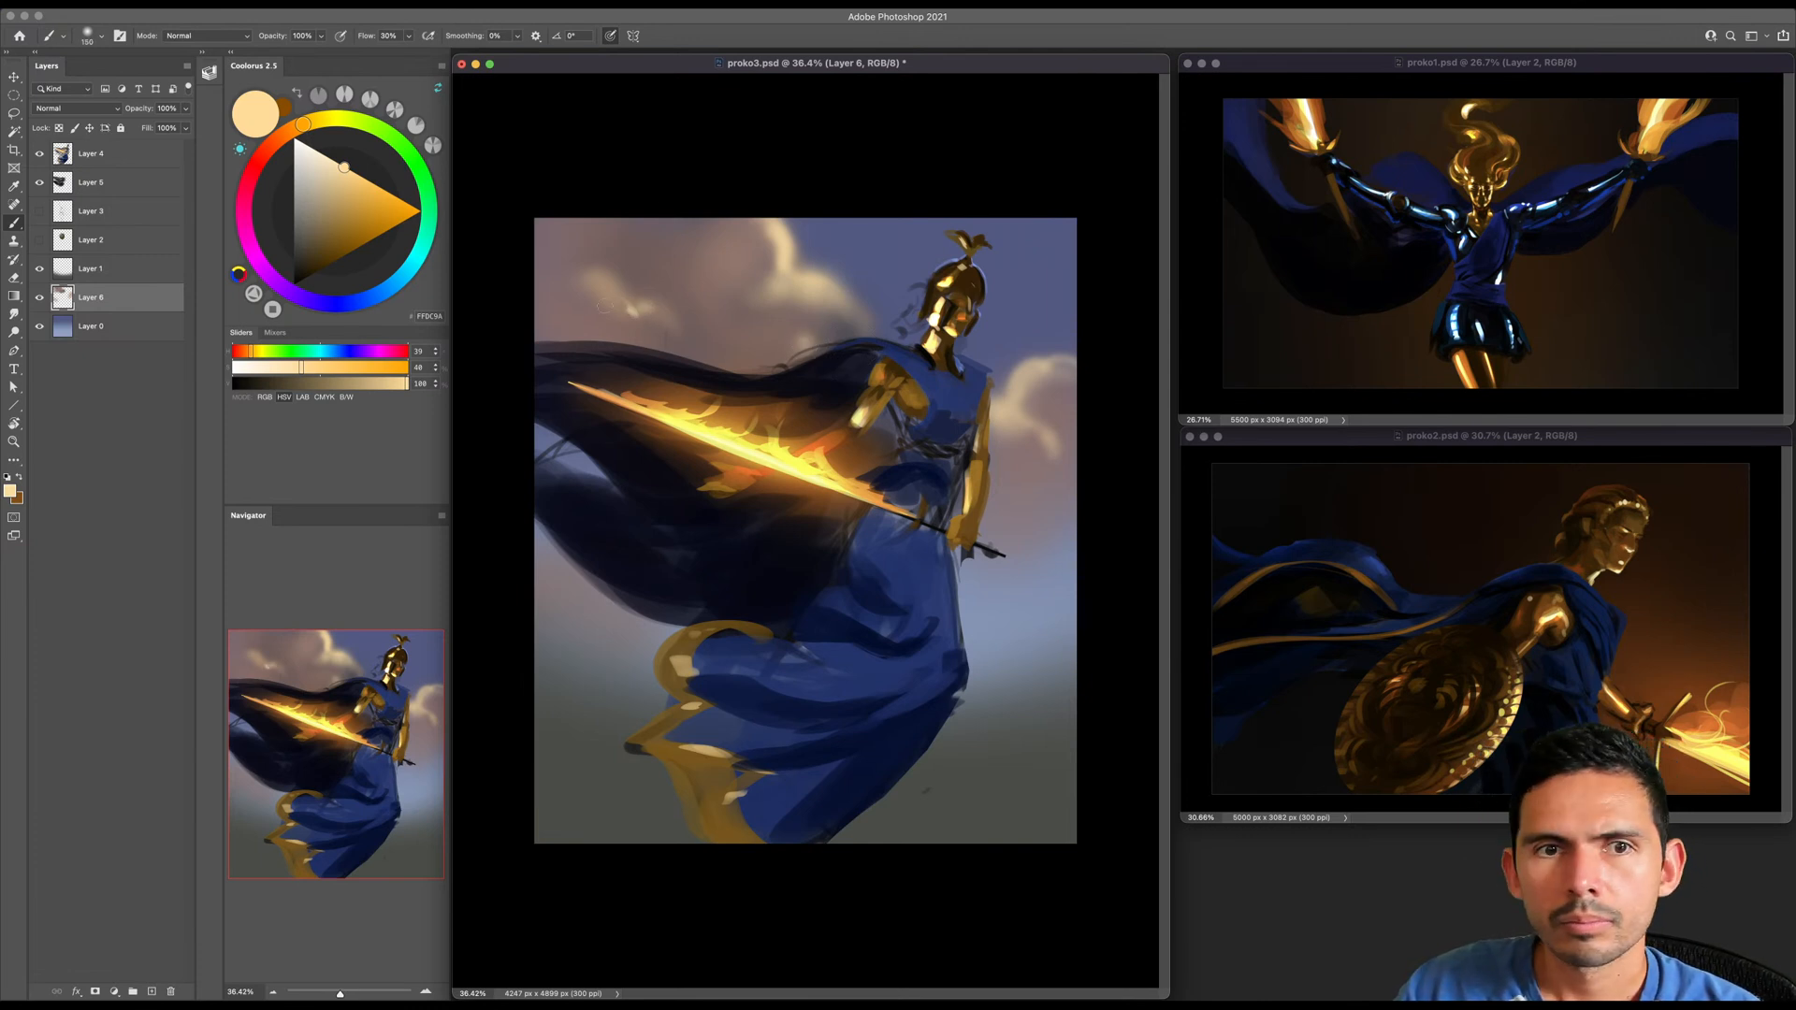
{"action": "mouse_move", "coordinate": [608, 276]}
{"action": "left_mouse_down"}
{"action": "mouse_move", "coordinate": [577, 258]}
{"action": "mouse_move", "coordinate": [619, 315]}
{"action": "left_mouse_up"}
{"action": "key", "text": "["}
{"action": "key", "text": "["}
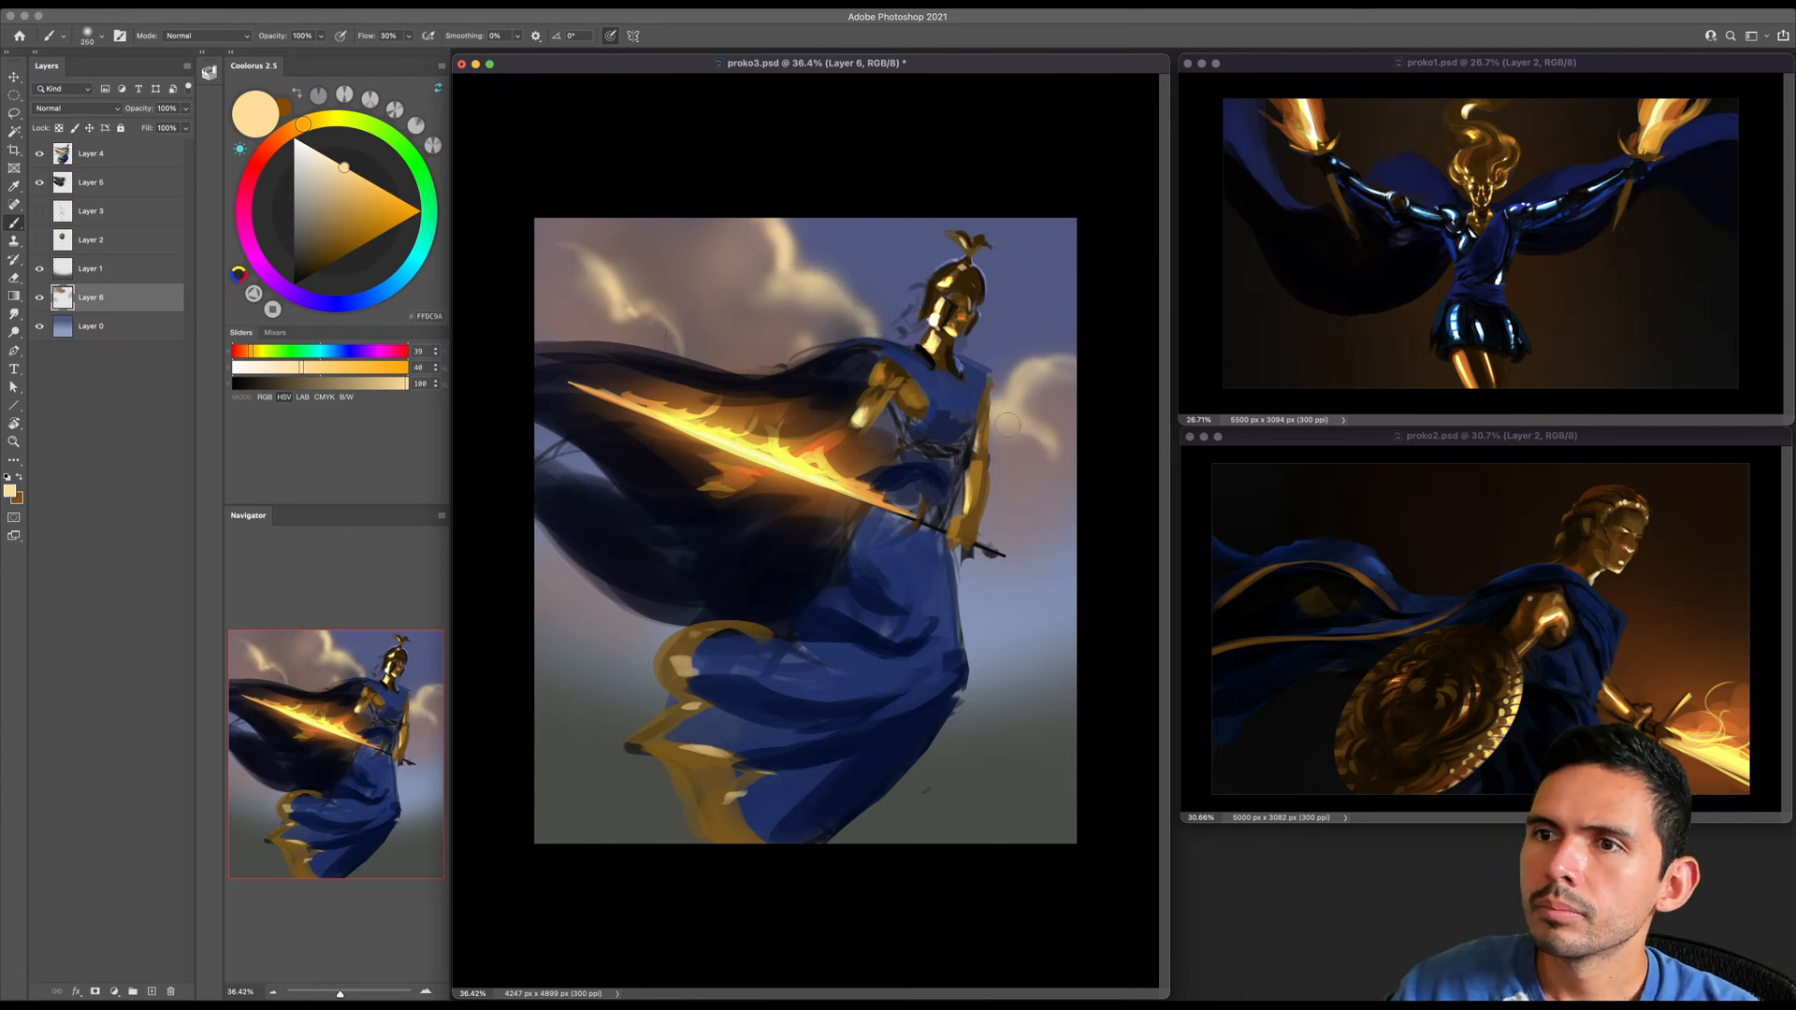
- Sample the cloud colour, adjust it to reddish brown (HSV 15, 45, 54), and warm the cloud bodies above the cape
{"action": "left_click", "coordinate": [721, 256], "text": "alt"}
{"action": "key", "text": "]"}
{"action": "left_click_drag", "start_coordinate": [324, 229], "coordinate": [356, 232]}
{"action": "key", "text": "]"}
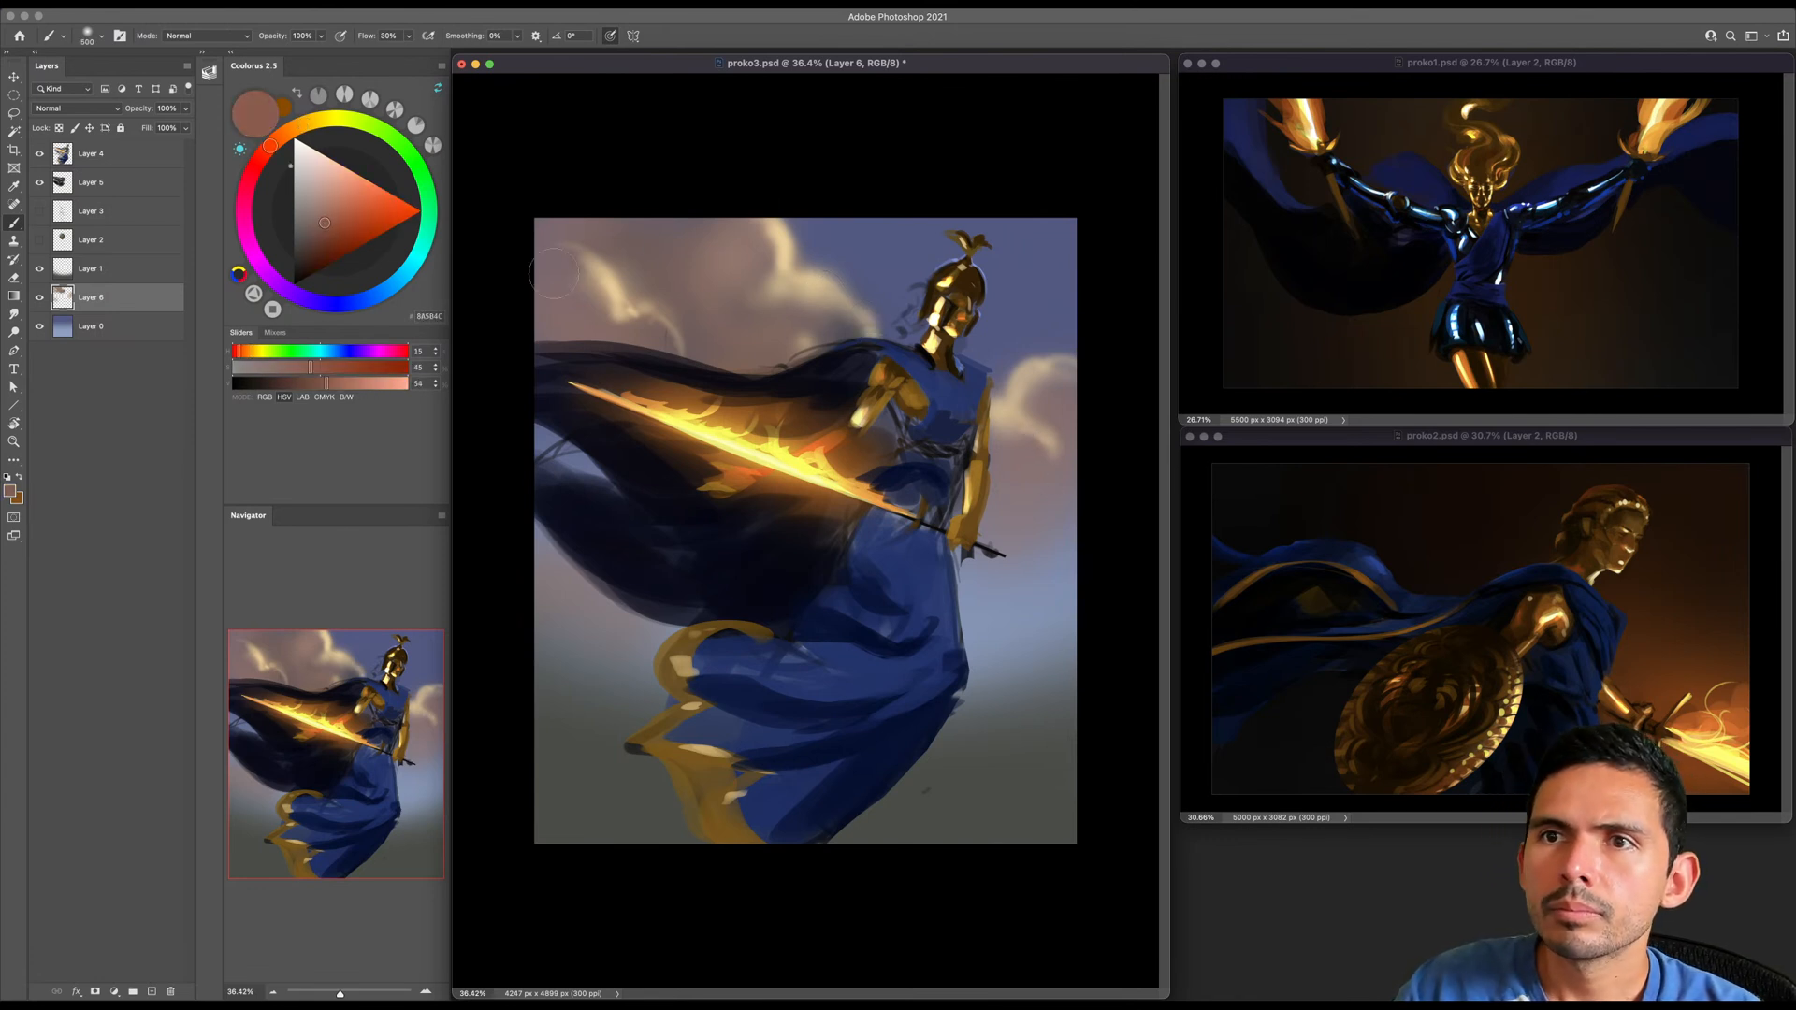
{"action": "mouse_move", "coordinate": [706, 278]}
{"action": "left_mouse_down"}
{"action": "mouse_move", "coordinate": [657, 239]}
{"action": "mouse_move", "coordinate": [568, 238]}
{"action": "mouse_move", "coordinate": [560, 296]}
{"action": "mouse_move", "coordinate": [570, 340]}
{"action": "left_mouse_up"}
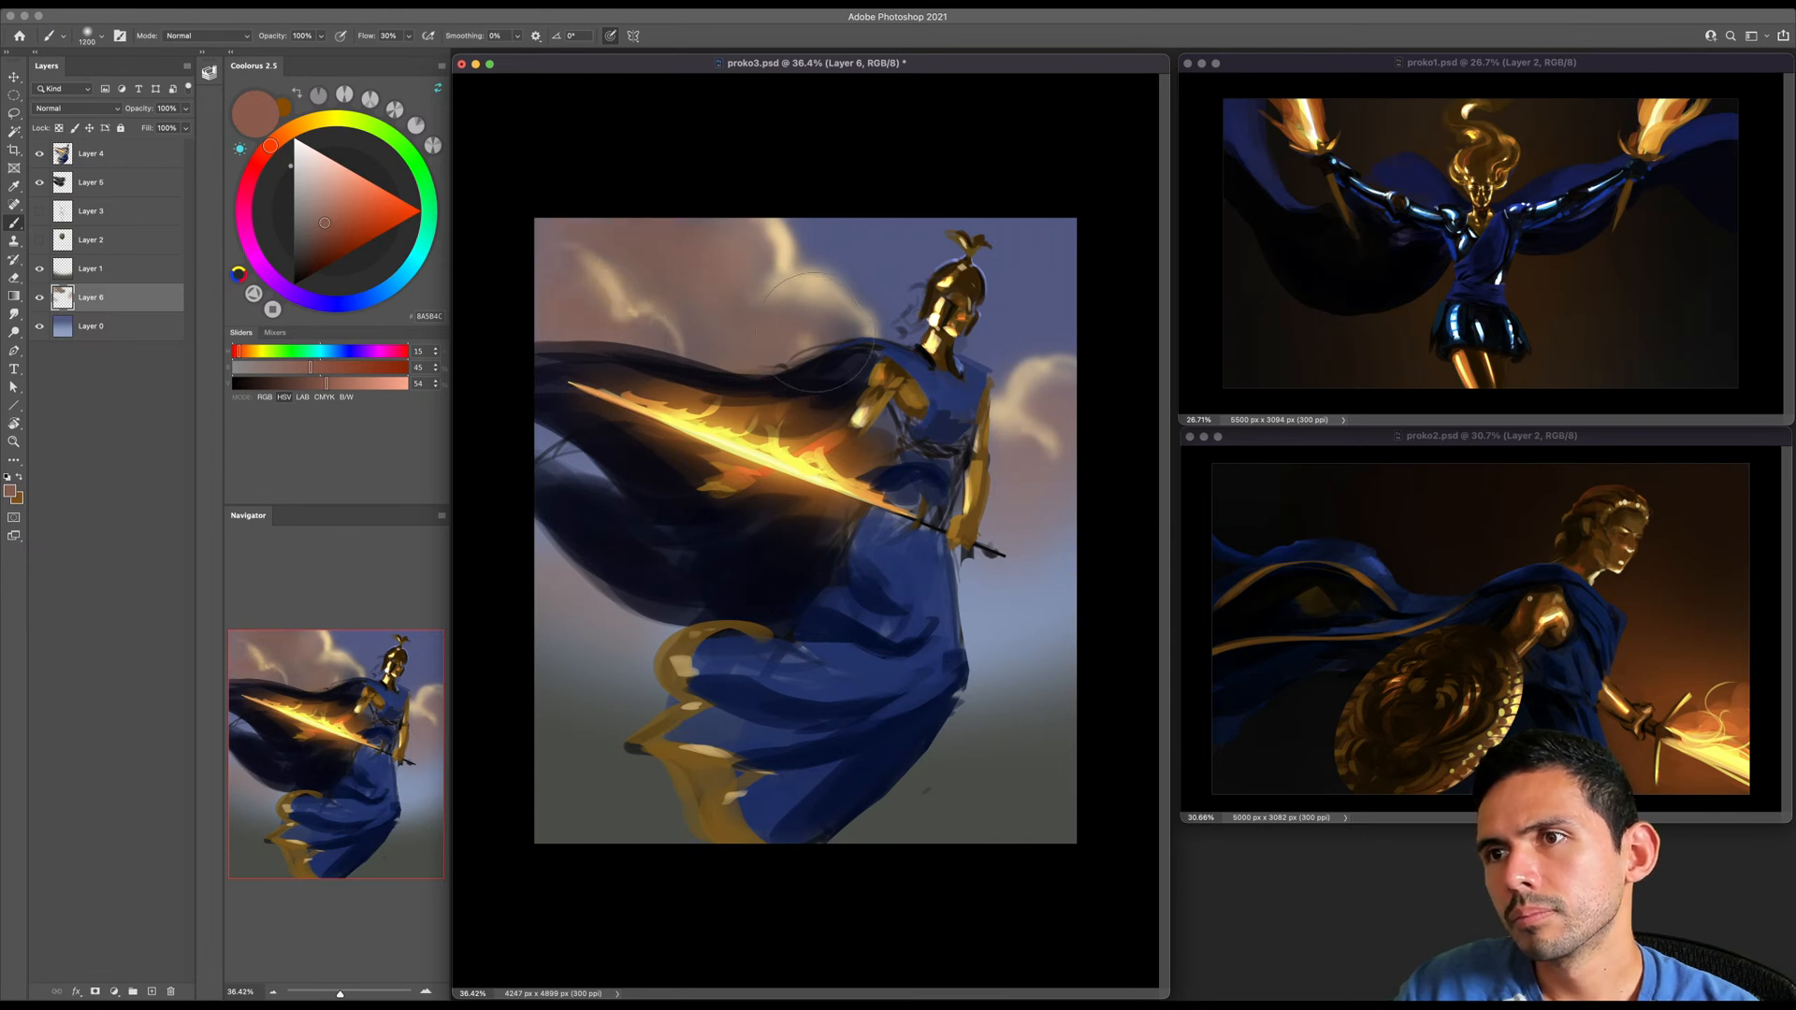
- Spread the reddish brown through the sky beside the sword hilt and upper skirt with a very large soft brush
{"action": "key", "text": "["}
{"action": "key", "text": "["}
{"action": "key", "text": "["}
{"action": "key", "text": "["}
{"action": "key", "text": "["}
{"action": "key", "text": "["}
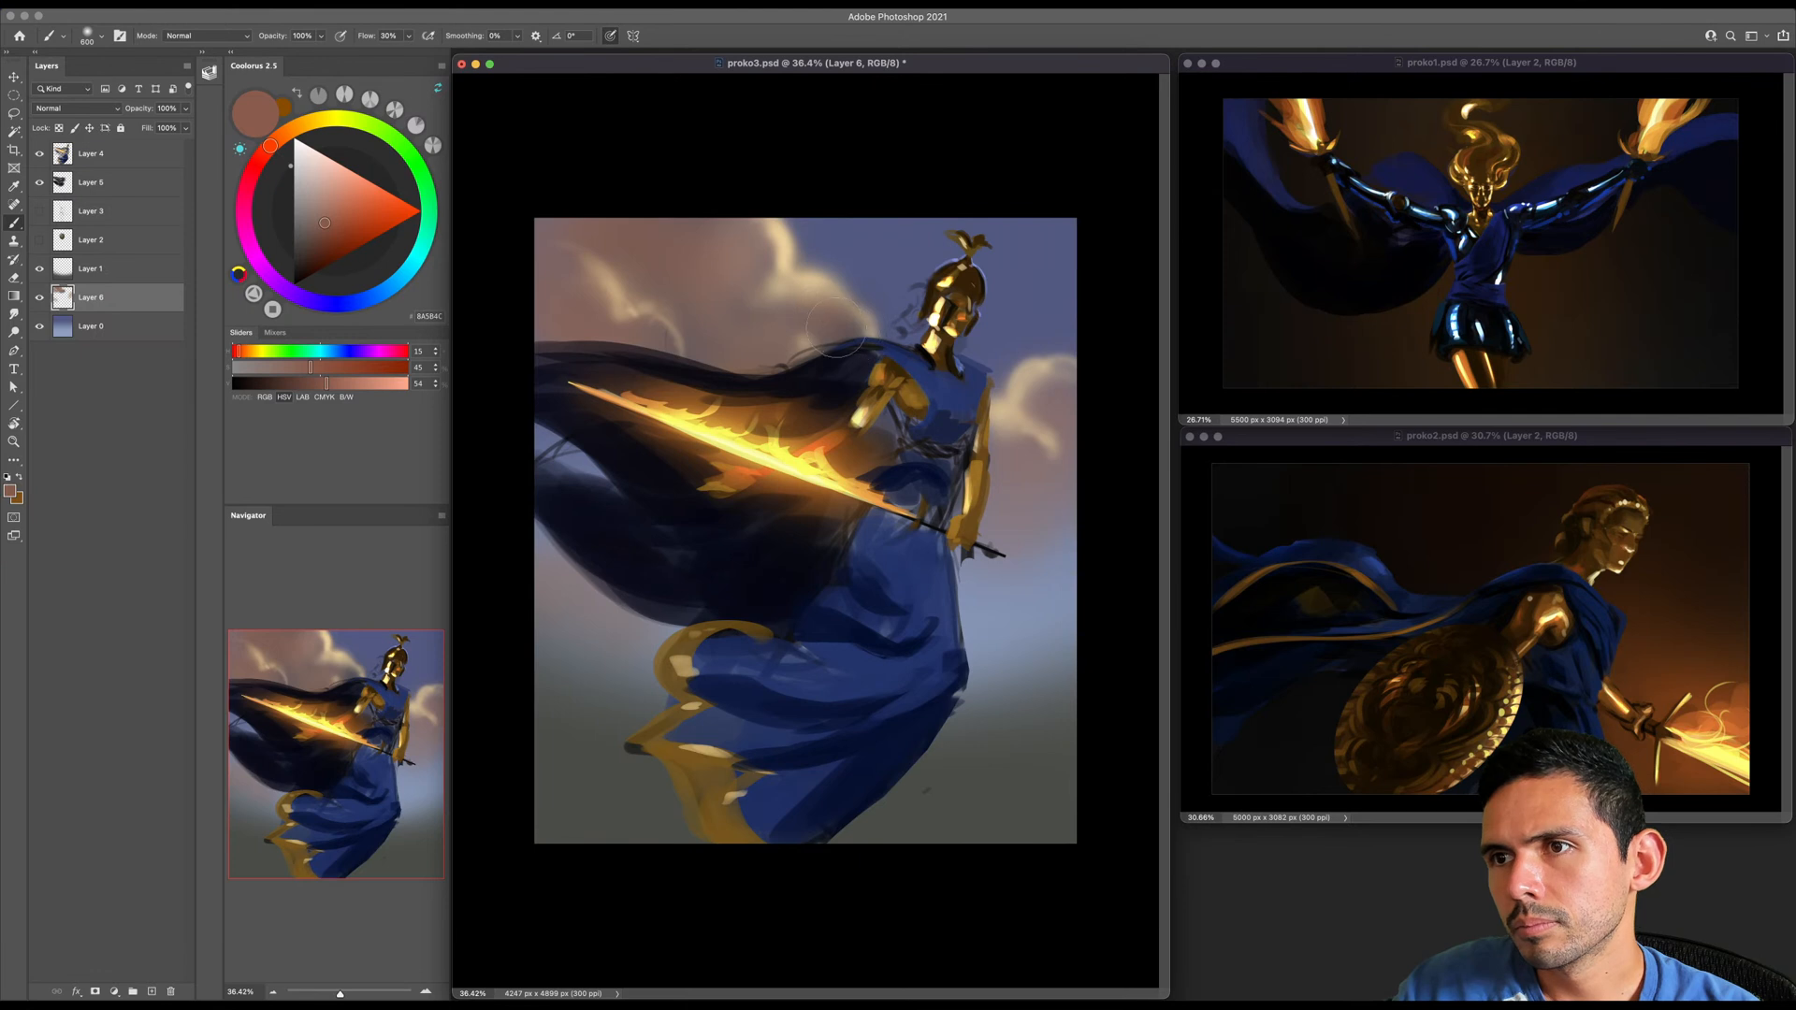
{"action": "key", "text": "]"}
{"action": "key", "text": "]"}
{"action": "key", "text": "]"}
{"action": "key", "text": "]"}
{"action": "key", "text": "]"}
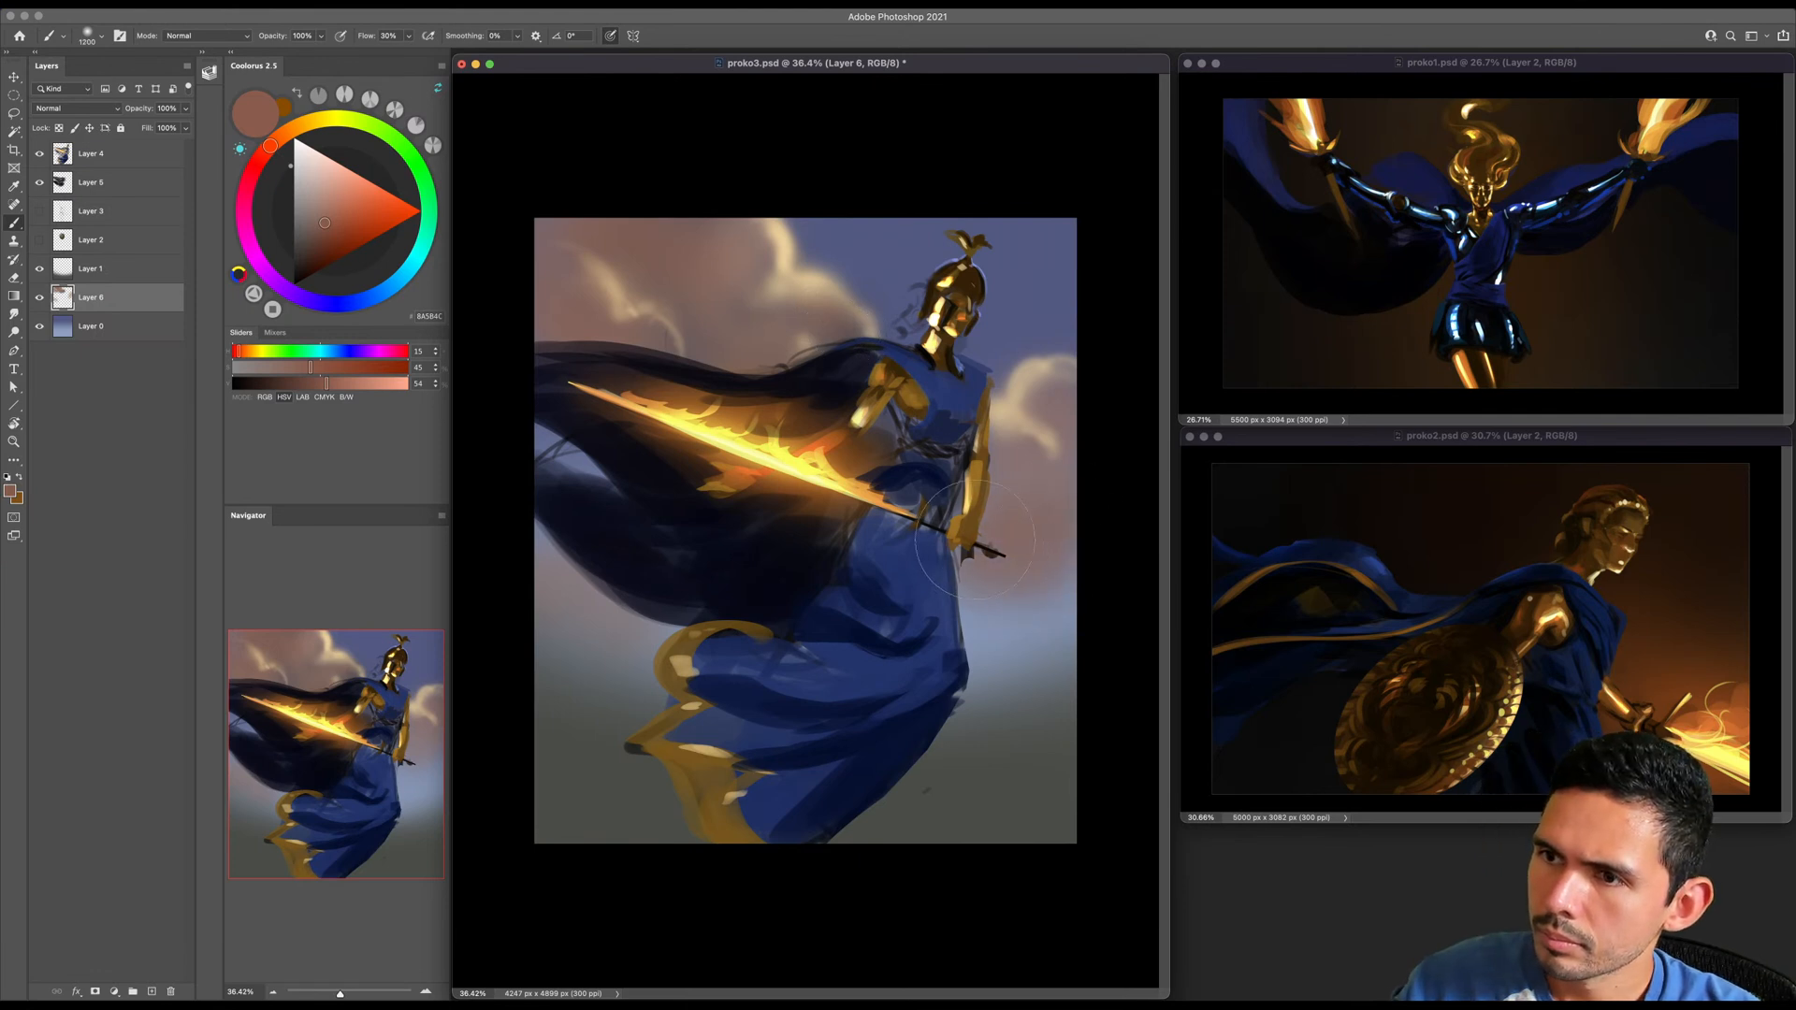
{"action": "key", "text": "]"}
{"action": "key", "text": "]"}
{"action": "key", "text": "]"}
{"action": "key", "text": "]"}
{"action": "key", "text": "]"}
{"action": "key", "text": "]"}
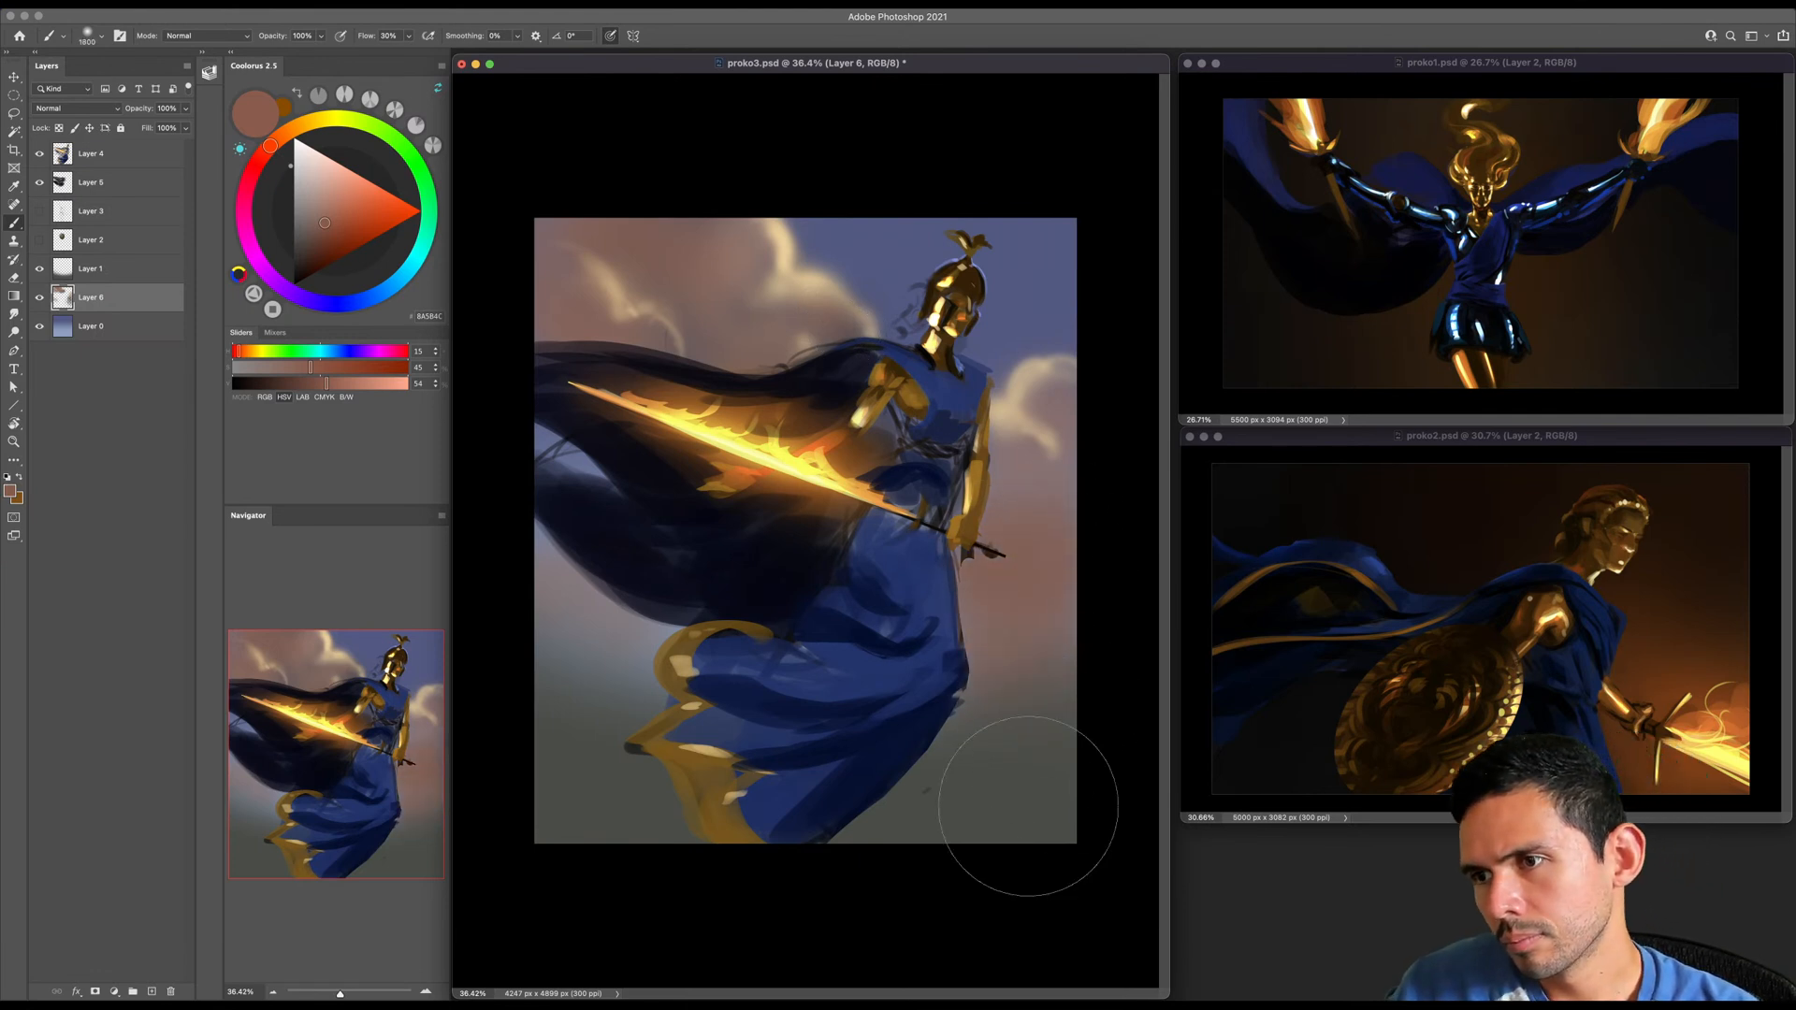
- Merge Layer 1 down into Layer 6 and extend the reddish brown across the lower background with an even larger brush
{"action": "left_click", "coordinate": [89, 271]}
{"action": "key", "text": "ctrl+e"}
{"action": "key", "text": "]"}
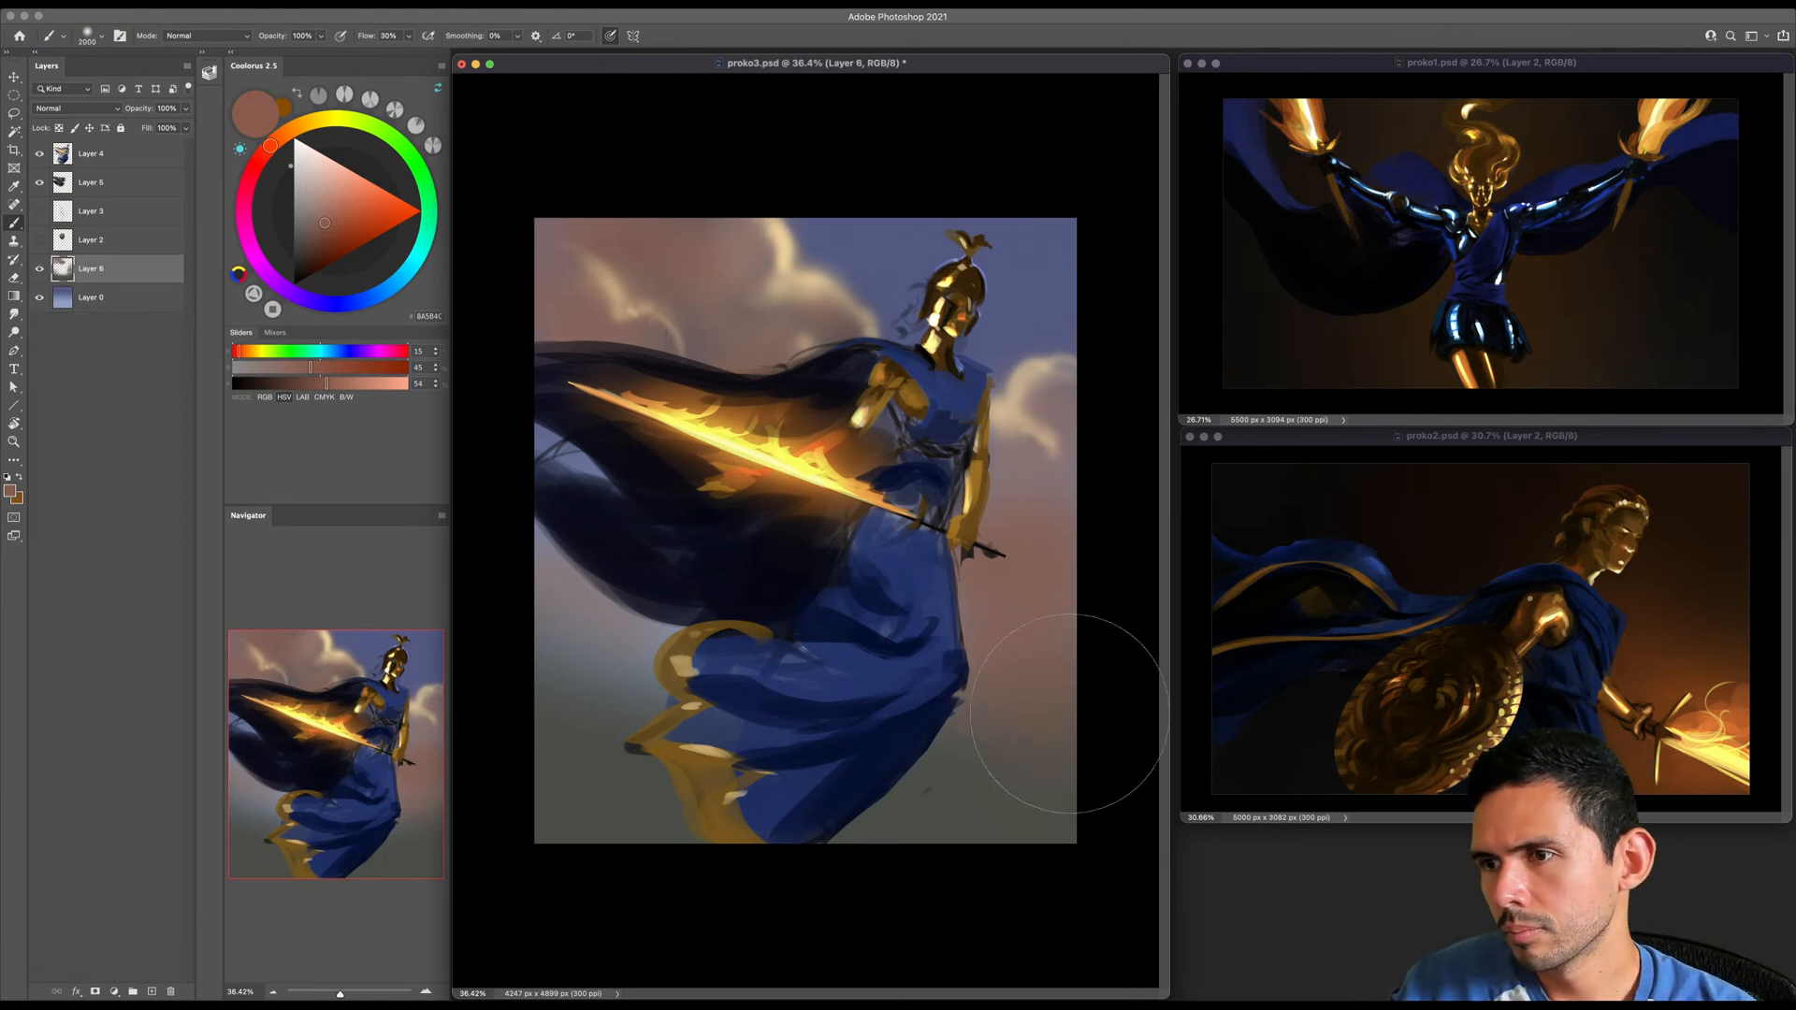
{"action": "key", "text": "]"}
{"action": "key", "text": "]"}
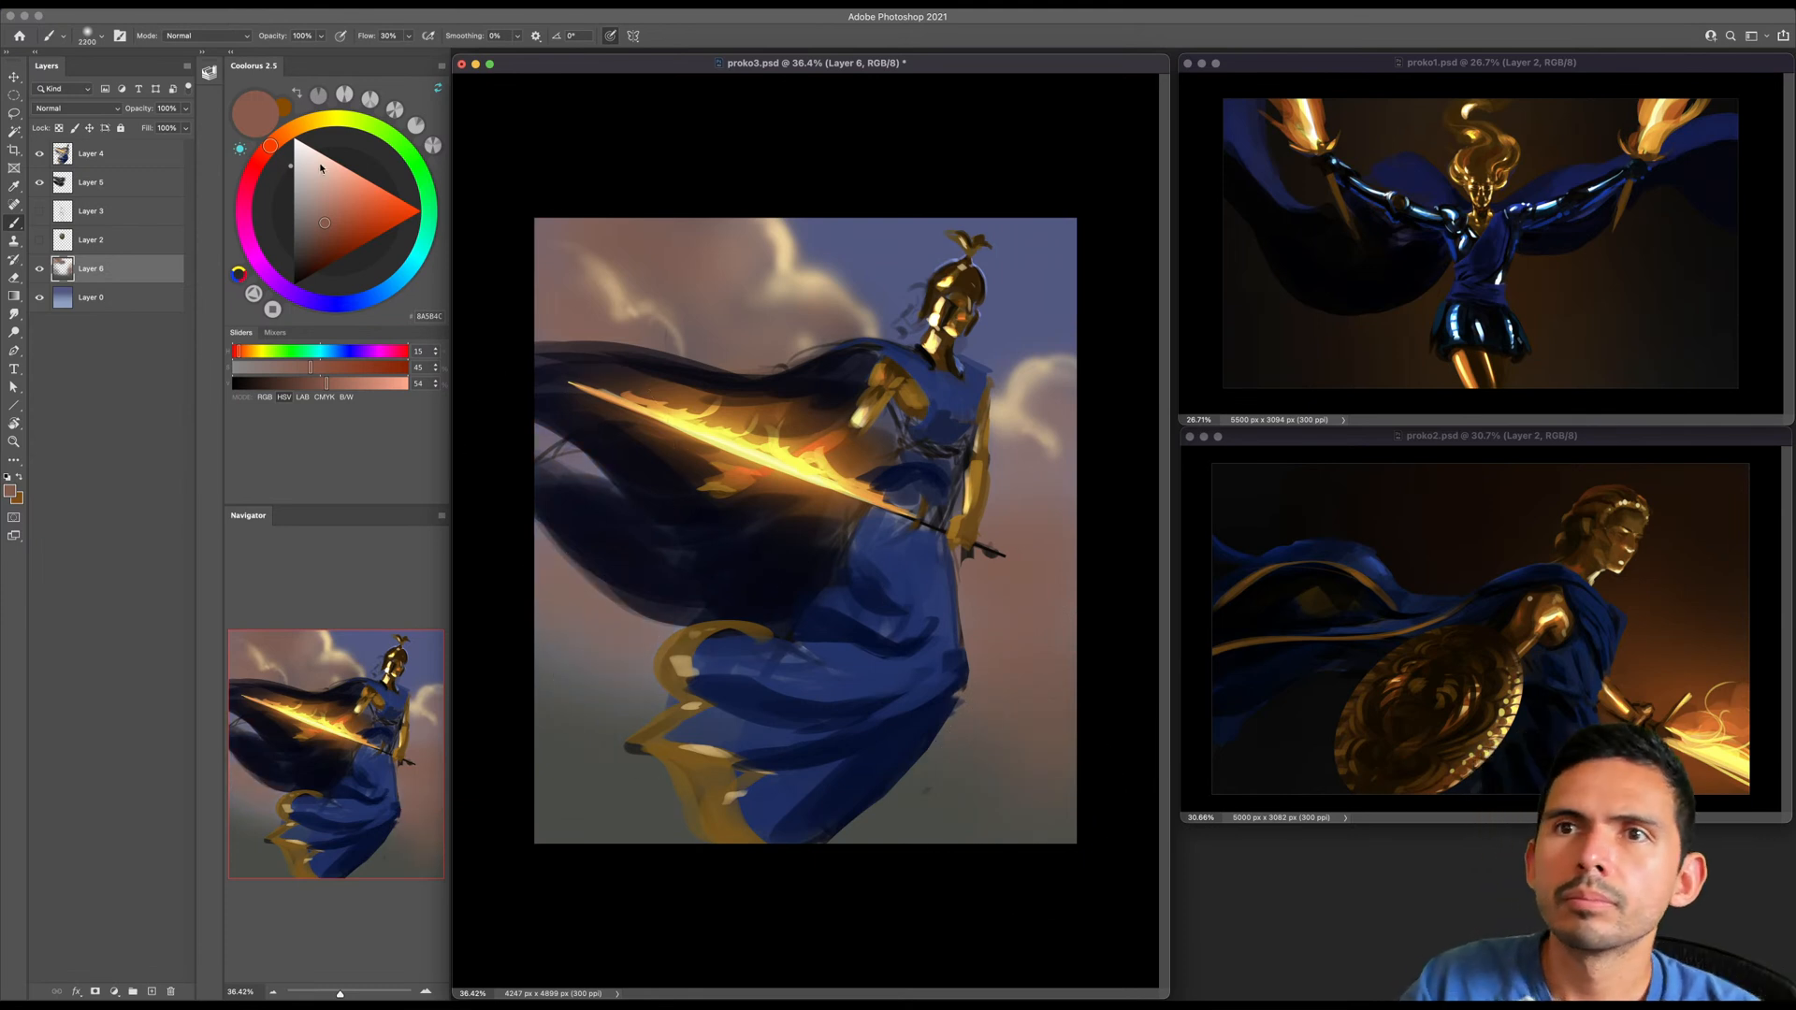
- Choose pale peach (HSV 37, 36, 100) and rotate the canvas view until the sword lies horizontal
{"action": "left_click", "coordinate": [321, 123]}
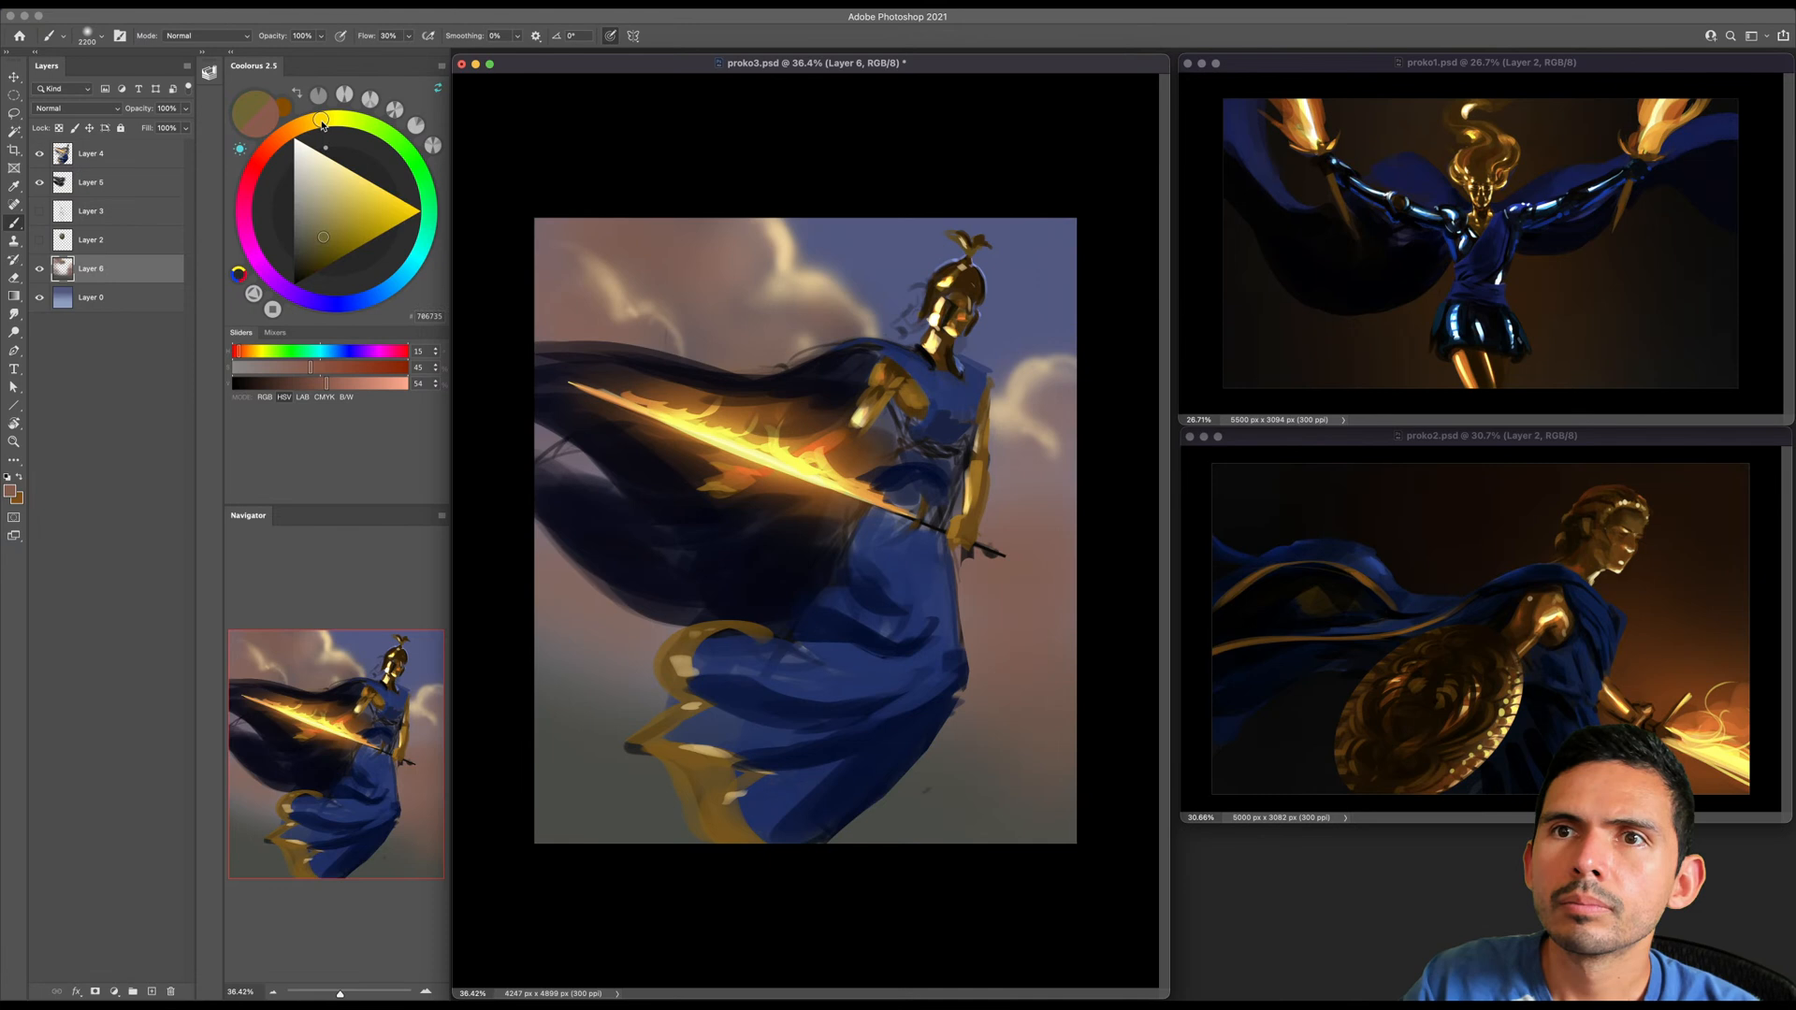
{"action": "left_click_drag", "start_coordinate": [321, 122], "coordinate": [300, 126]}
{"action": "left_click", "coordinate": [339, 164]}
{"action": "key", "text": "r"}
{"action": "left_click_drag", "start_coordinate": [958, 440], "coordinate": [909, 393]}
{"action": "key", "text": "z"}
{"action": "key", "text": "b"}
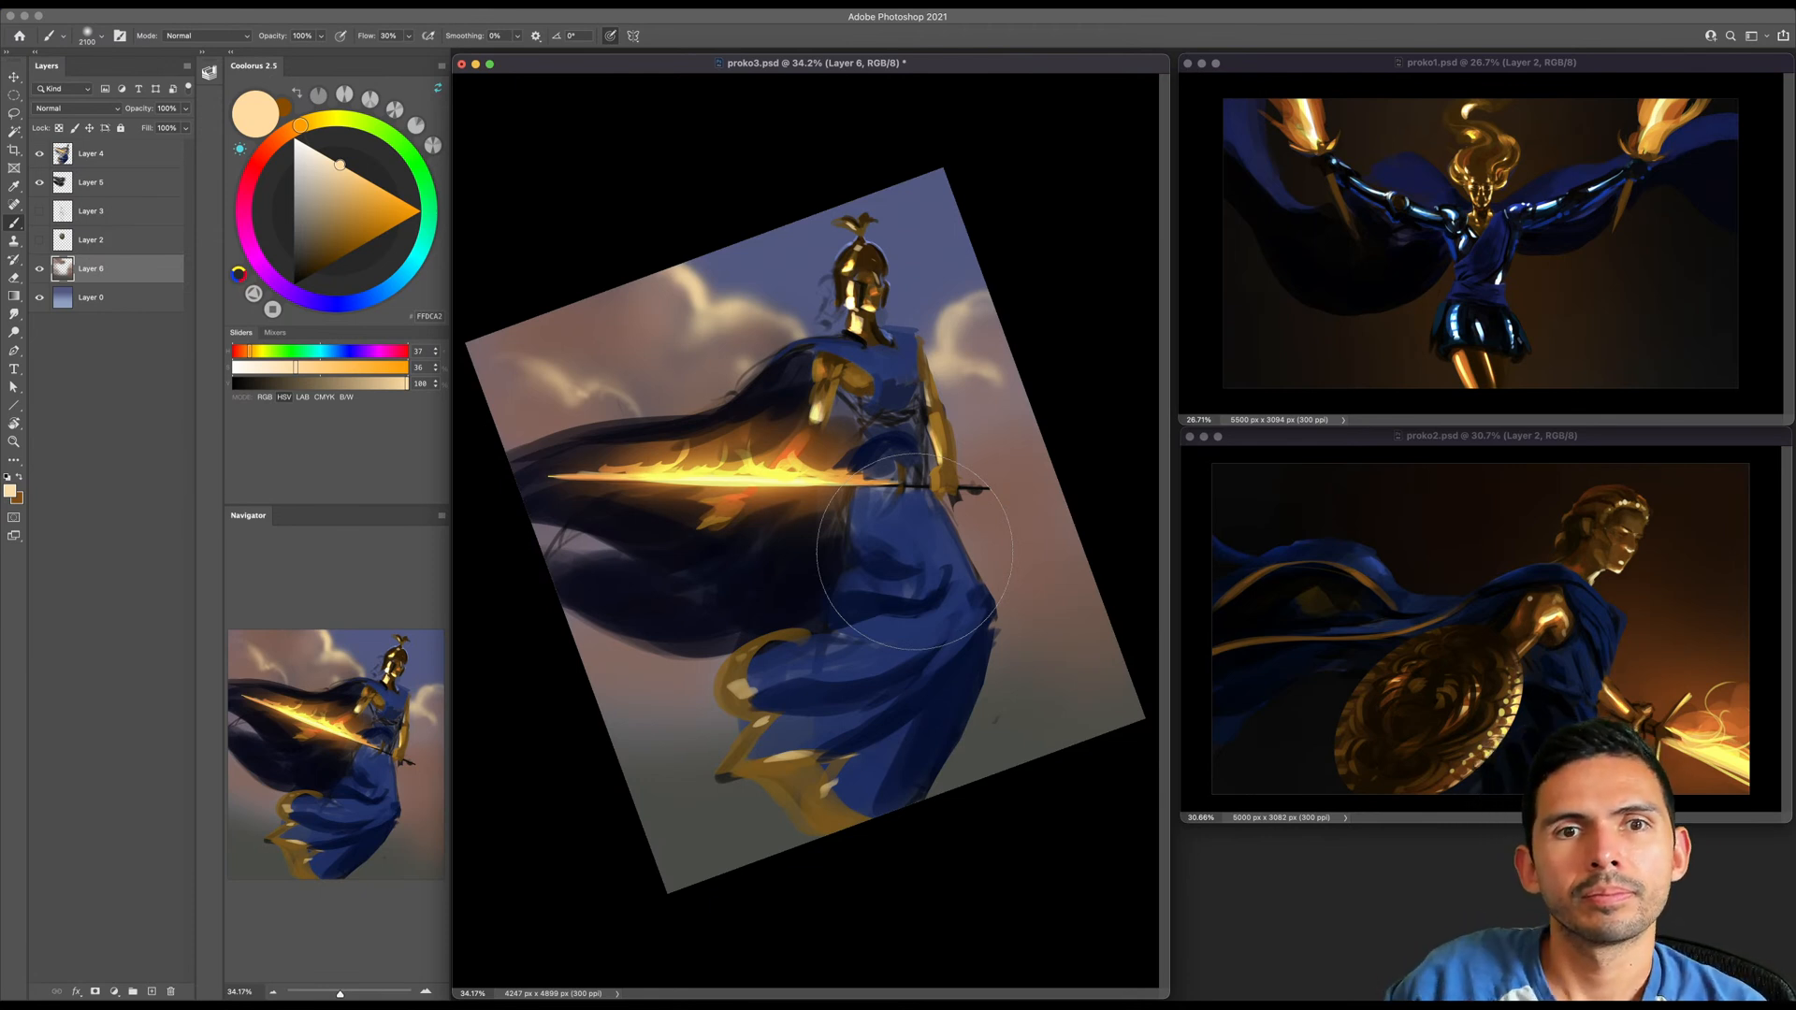
- Reduce the brush size and add pale peach light to the cloud between the helmet and cape
{"action": "key", "text": "bracketleft"}
{"action": "key", "text": "bracketleft"}
{"action": "key", "text": "bracketleft"}
{"action": "key", "text": "bracketleft"}
{"action": "key", "text": "bracketleft"}
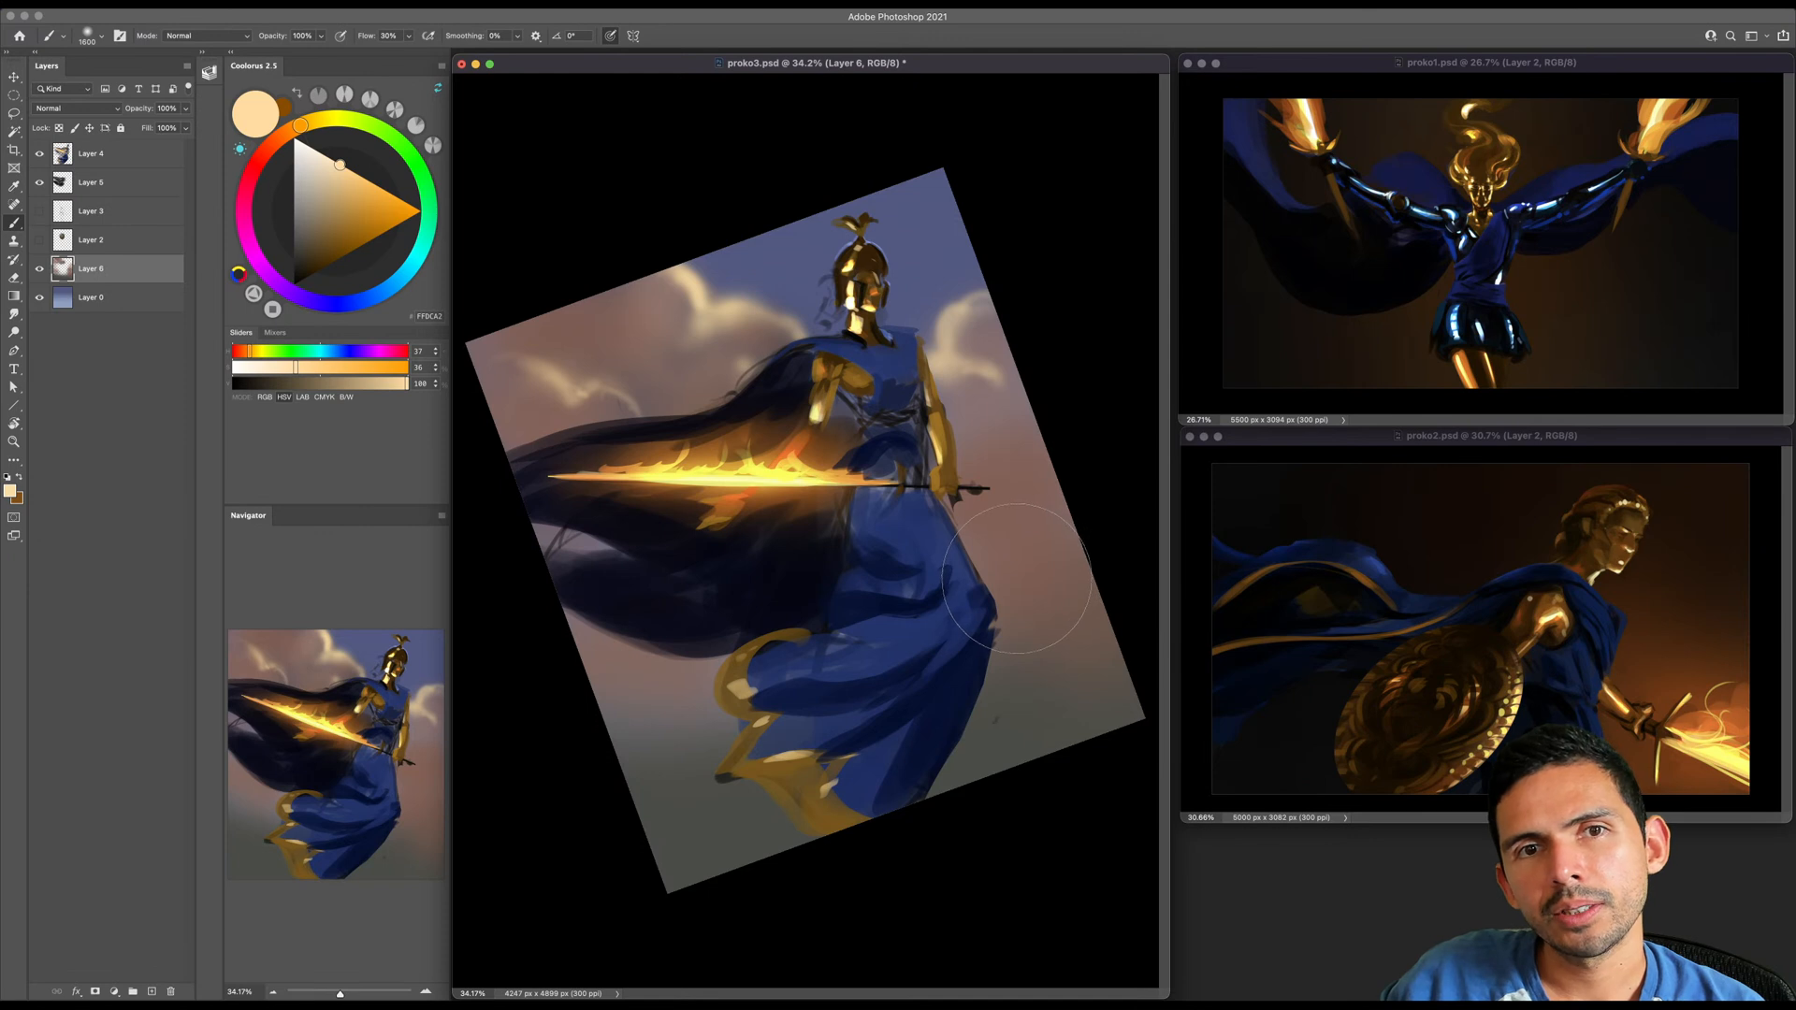
{"action": "key", "text": "bracketright"}
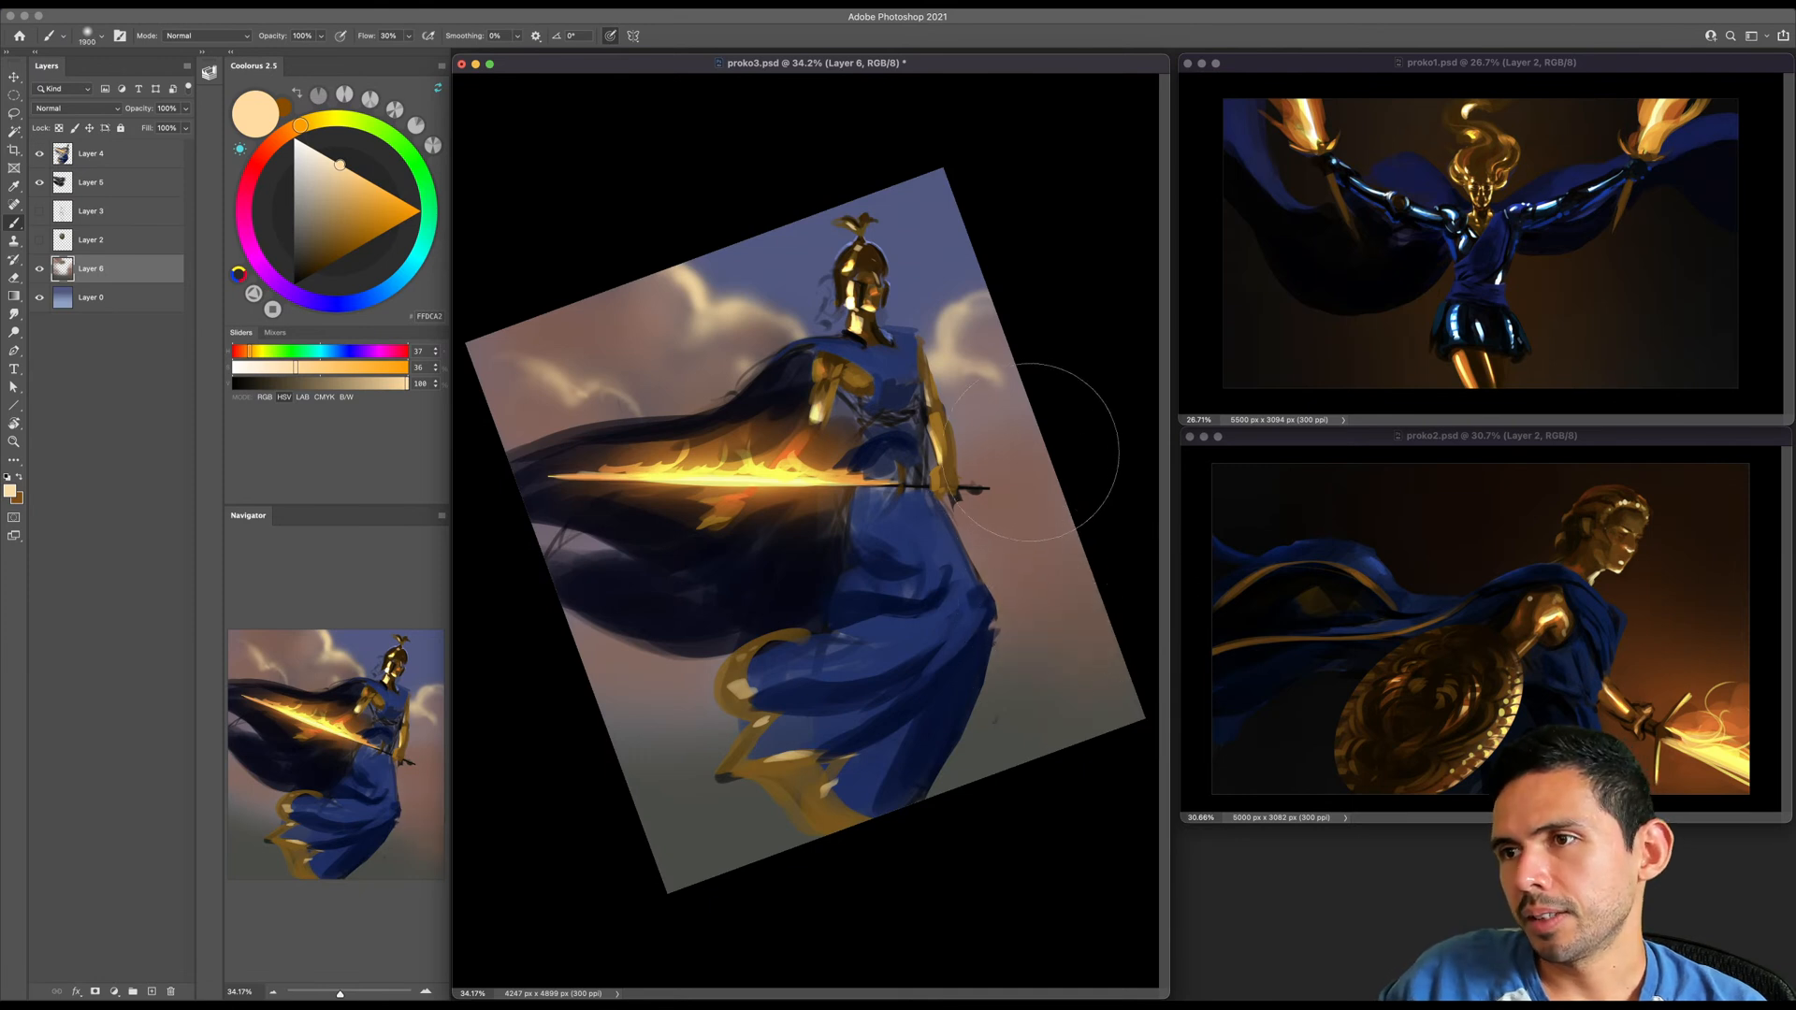
{"action": "key", "text": "bracketleft"}
{"action": "key", "text": "bracketleft"}
{"action": "key", "text": "bracketleft"}
{"action": "key", "text": "bracketleft"}
{"action": "key", "text": "bracketleft"}
{"action": "key", "text": "bracketleft"}
{"action": "left_click_drag", "start_coordinate": [686, 344], "coordinate": [700, 350]}
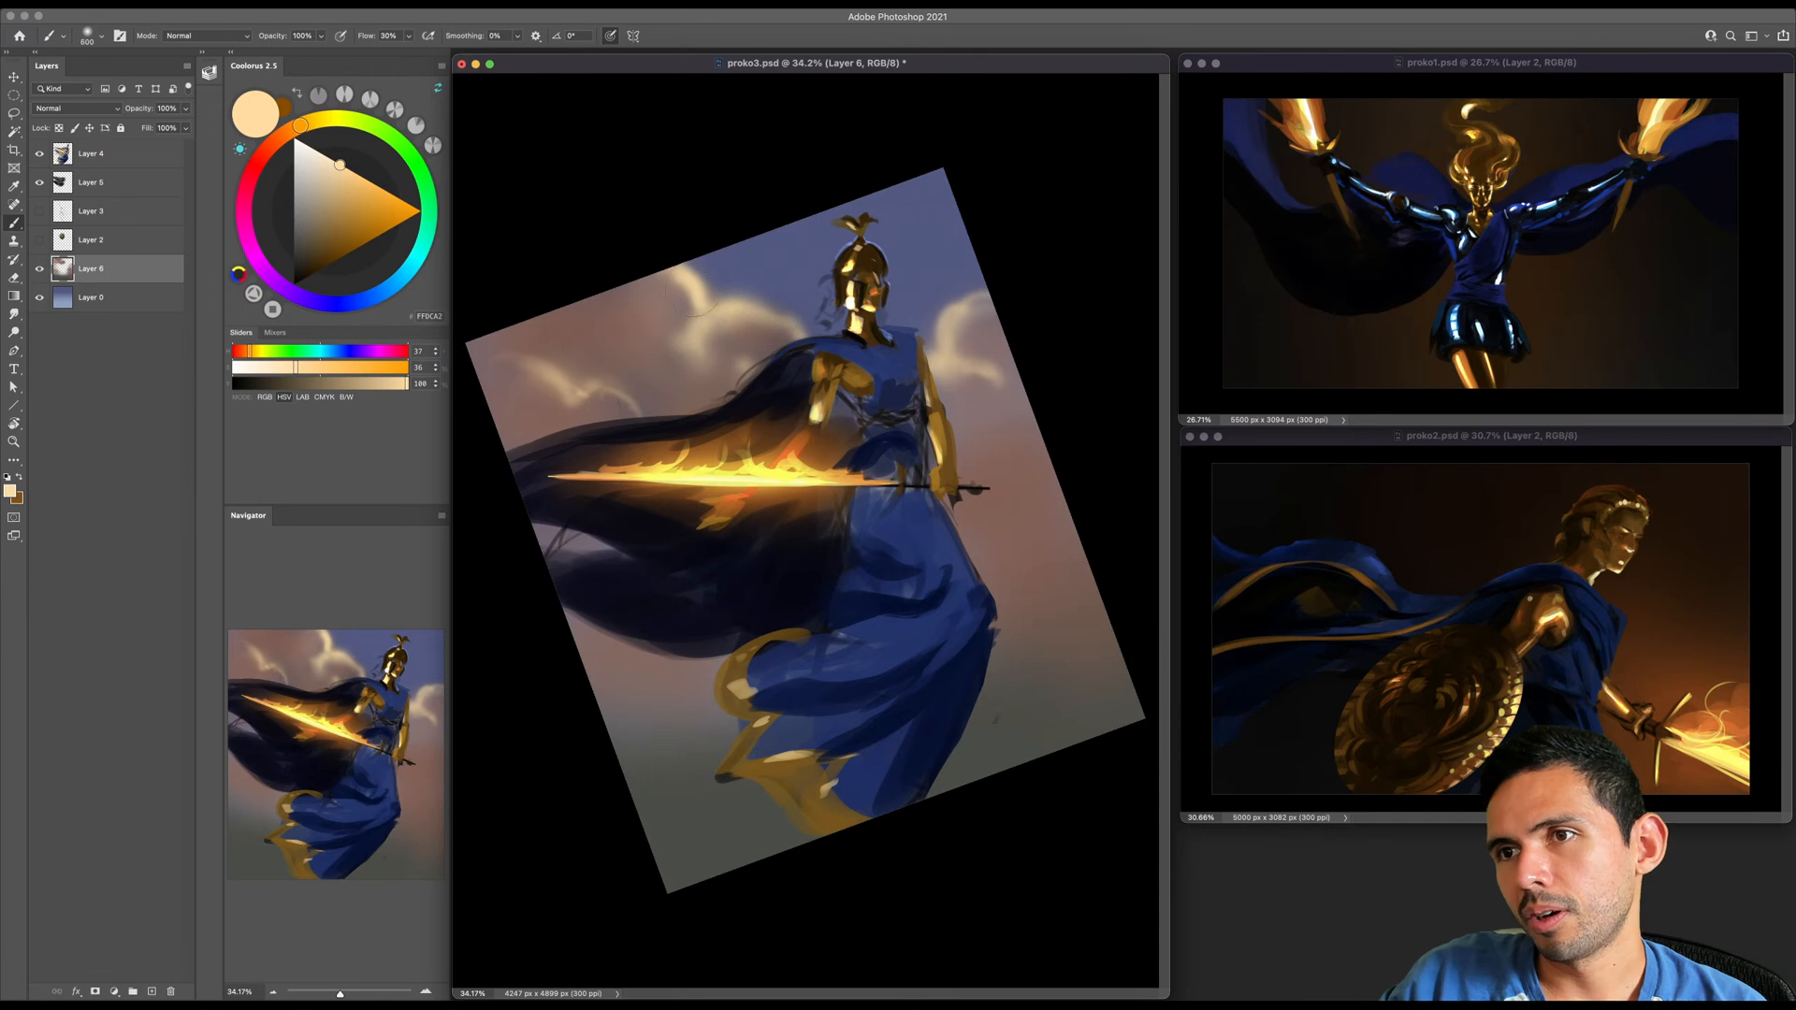
{"action": "key", "text": "bracketleft"}
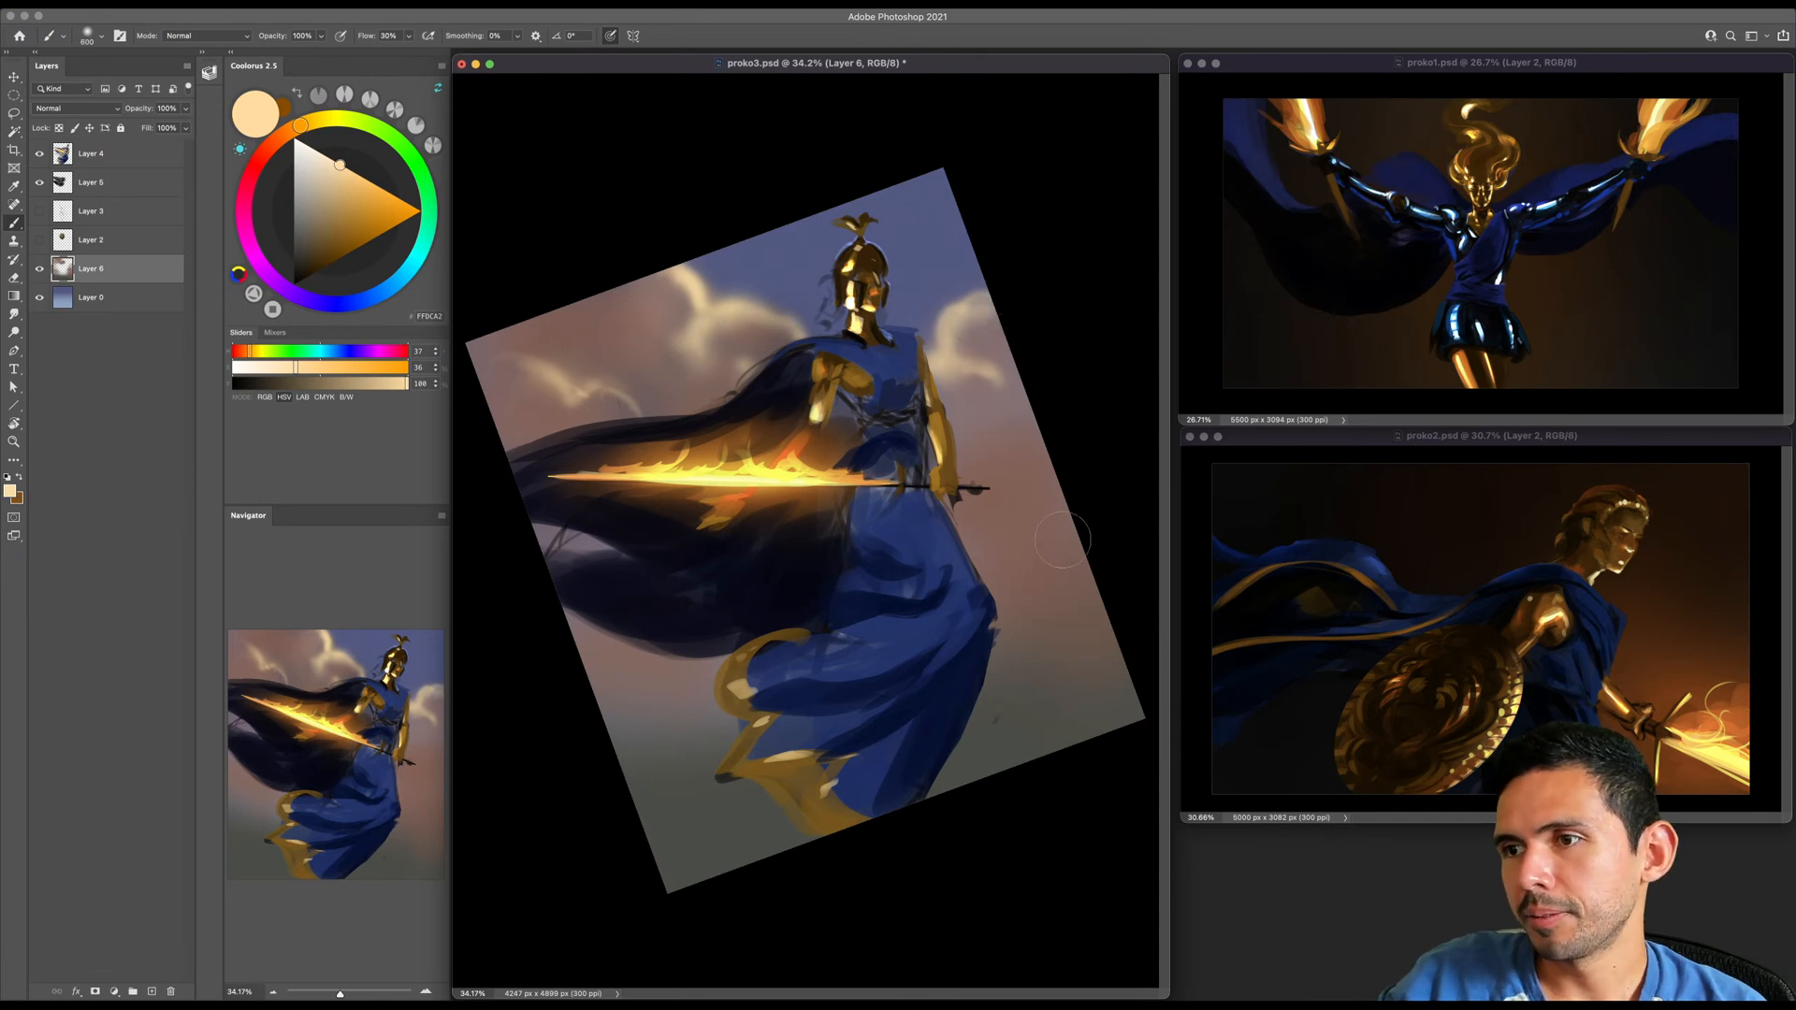
{"action": "key", "text": "bracketleft"}
{"action": "left_click_drag", "start_coordinate": [1048, 493], "coordinate": [954, 527]}
{"action": "key", "text": "super+z"}
{"action": "key", "text": "super+z"}
- Paint a pale peach cloud wisp beside the upper skirt just below the sword hilt, varying the brush size
{"action": "left_click_drag", "start_coordinate": [1096, 561], "coordinate": [957, 535]}
{"action": "key", "text": "bracketright"}
{"action": "key", "text": "bracketright"}
{"action": "key", "text": "bracketright"}
{"action": "key", "text": "bracketright"}
{"action": "key", "text": "bracketright"}
{"action": "key", "text": "bracketright"}
{"action": "key", "text": "bracketright"}
{"action": "key", "text": "bracketleft"}
{"action": "key", "text": "bracketleft"}
{"action": "key", "text": "bracketleft"}
{"action": "key", "text": "bracketleft"}
{"action": "key", "text": "bracketleft"}
{"action": "left_click_drag", "start_coordinate": [1001, 550], "coordinate": [1029, 556]}
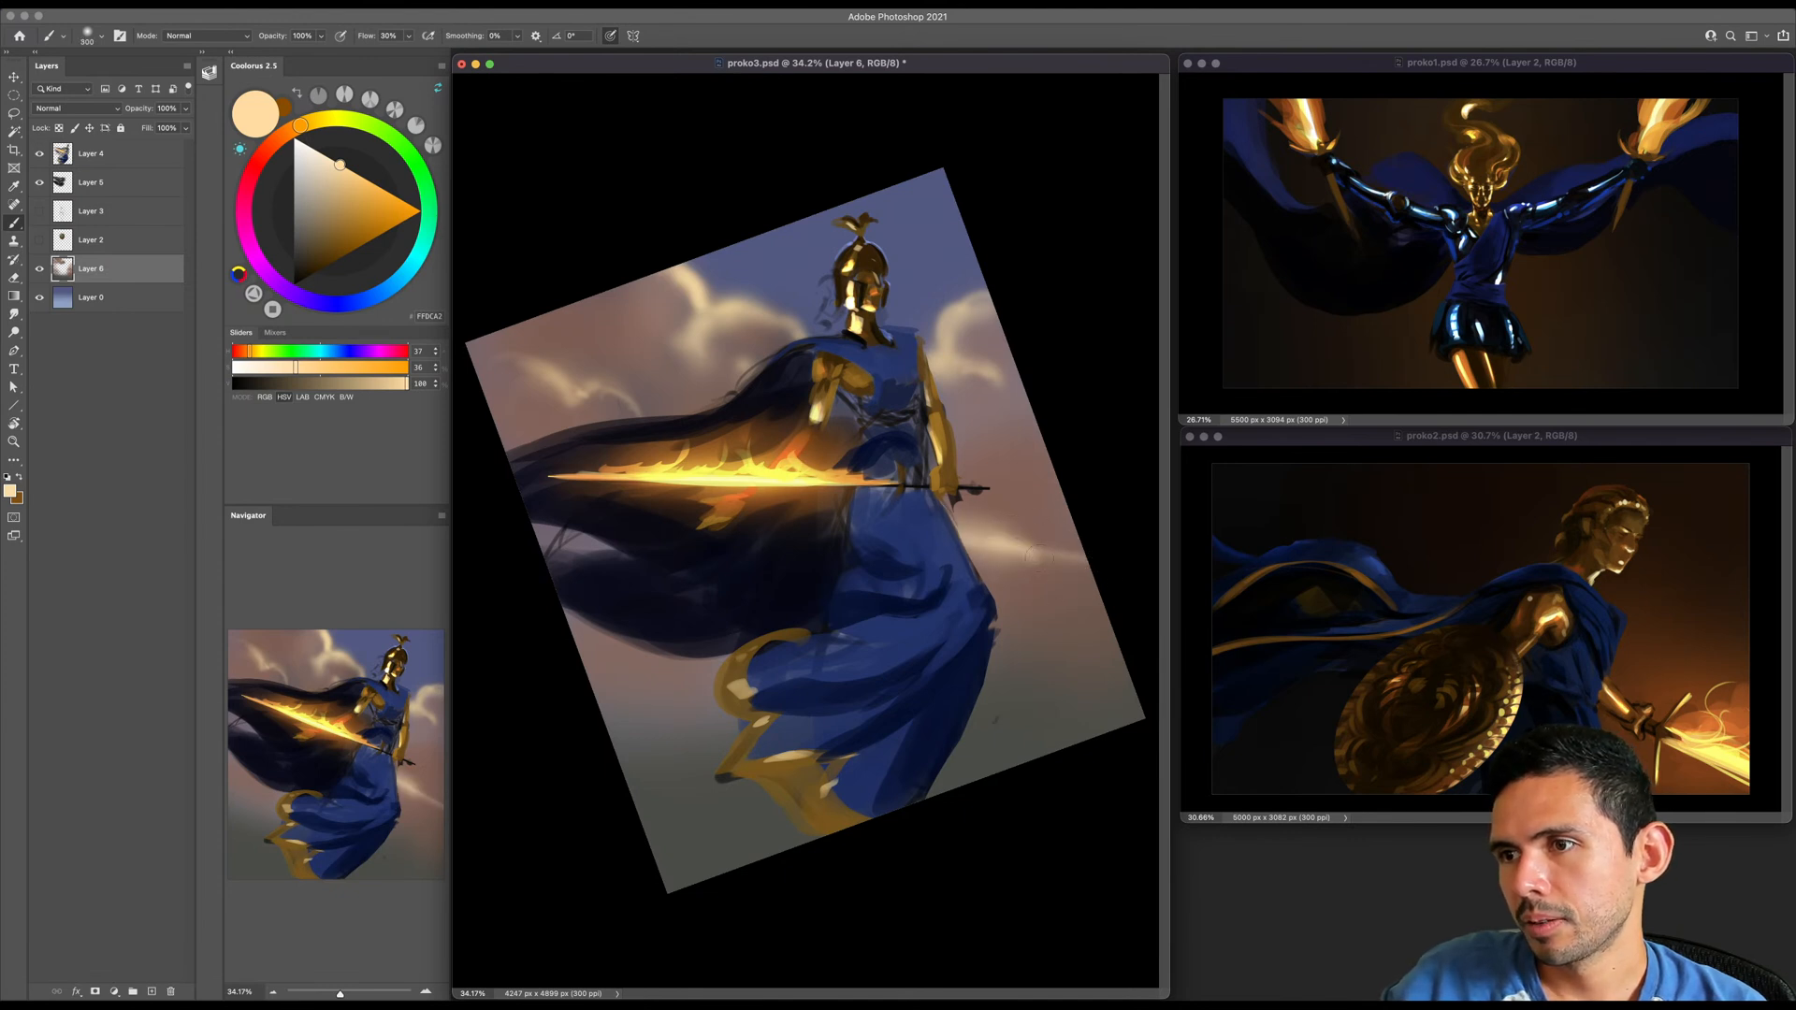
- Create a new layer directly above Layer 0 and sample the blue of the upper sky near the helmet
{"action": "key", "text": "bracketright"}
{"action": "key", "text": "bracketright"}
{"action": "key", "text": "bracketright"}
{"action": "key", "text": "bracketright"}
{"action": "key", "text": "bracketright"}
{"action": "key", "text": "bracketright"}
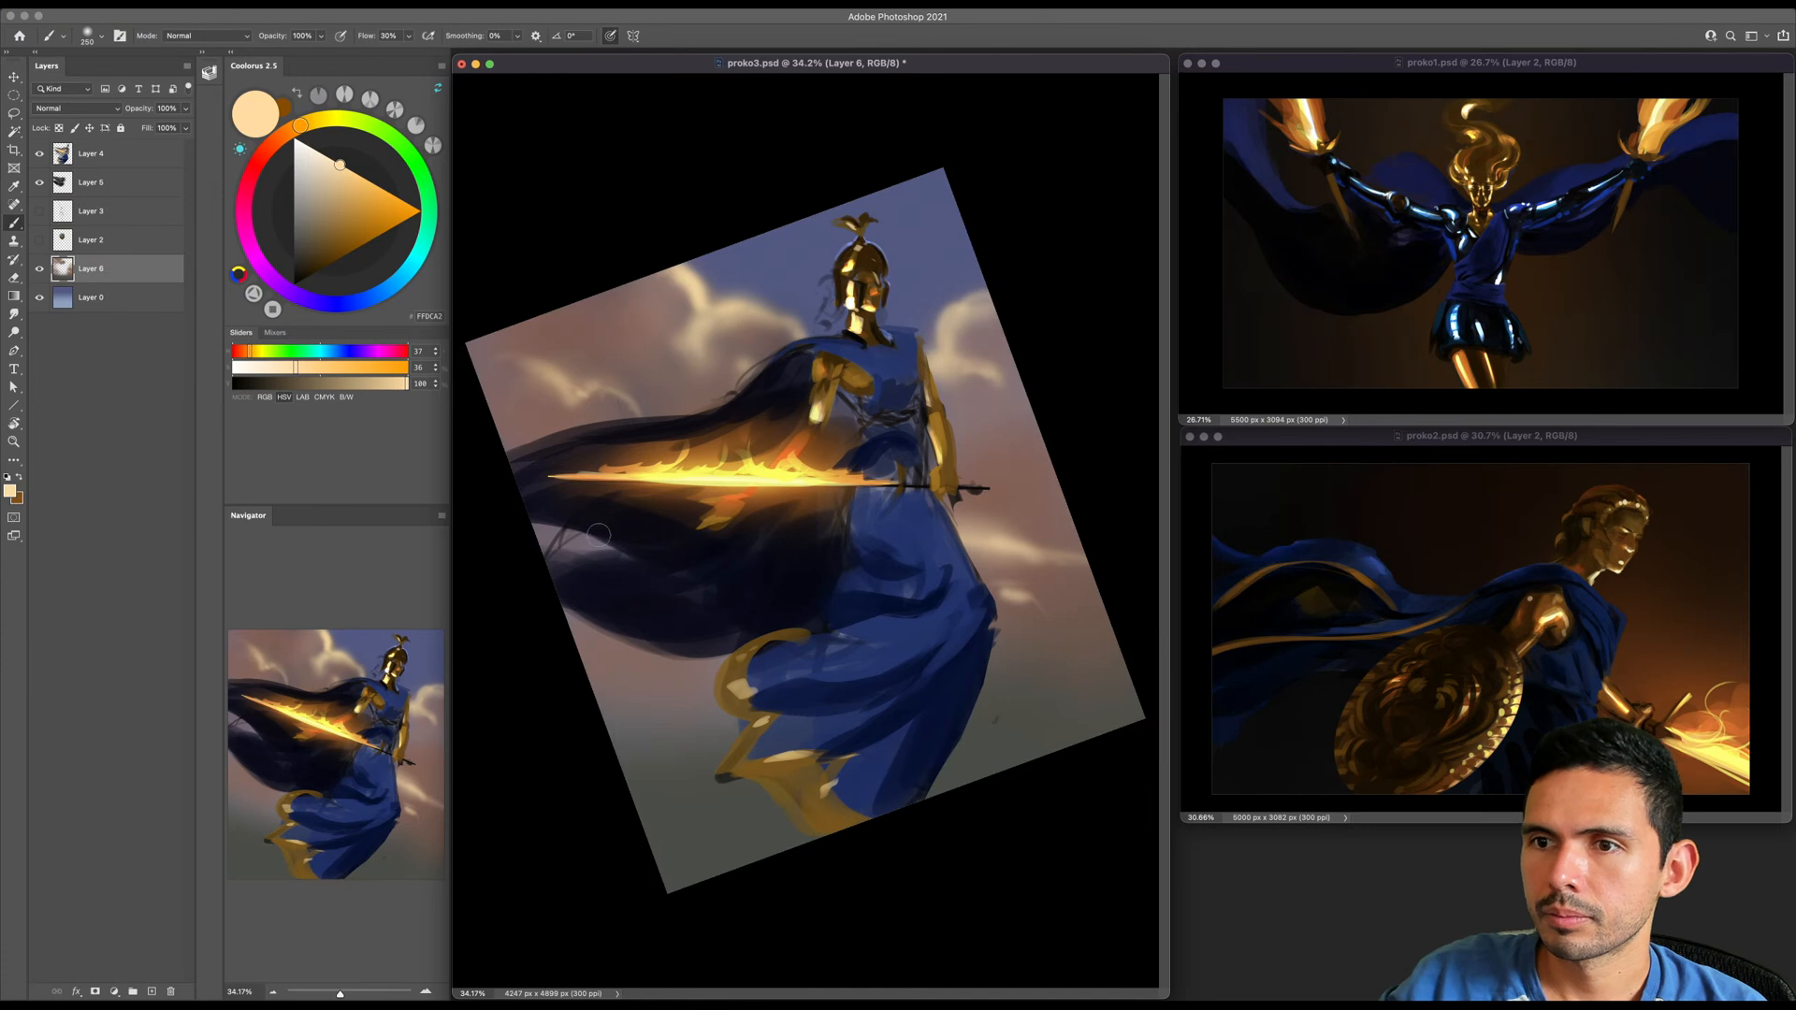
{"action": "key", "text": "bracketright"}
{"action": "left_click", "coordinate": [107, 301]}
{"action": "key", "text": "super+shift+alt+n"}
{"action": "left_click", "coordinate": [928, 245], "text": "alt"}
{"action": "key", "text": "bracketright"}
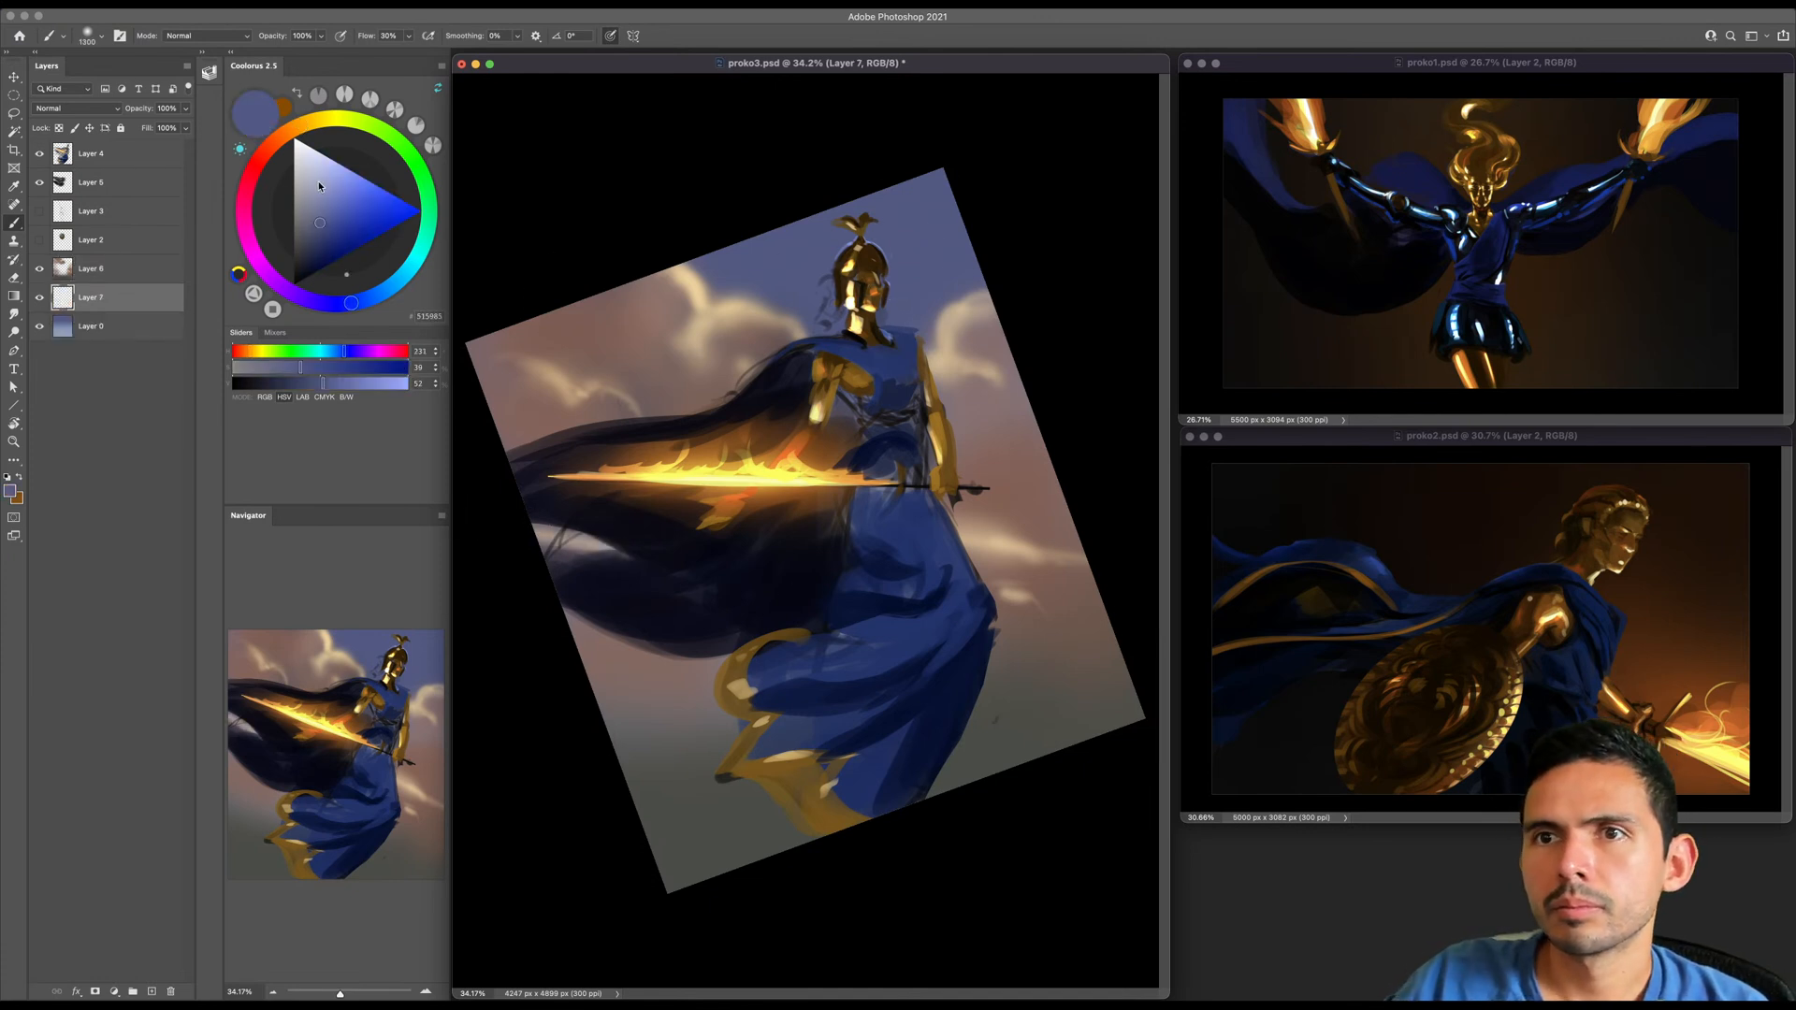
- Choose a light sky blue as the painting color and enlarge the brush to 2200 px
{"action": "left_click", "coordinate": [383, 291]}
{"action": "left_click", "coordinate": [337, 171]}
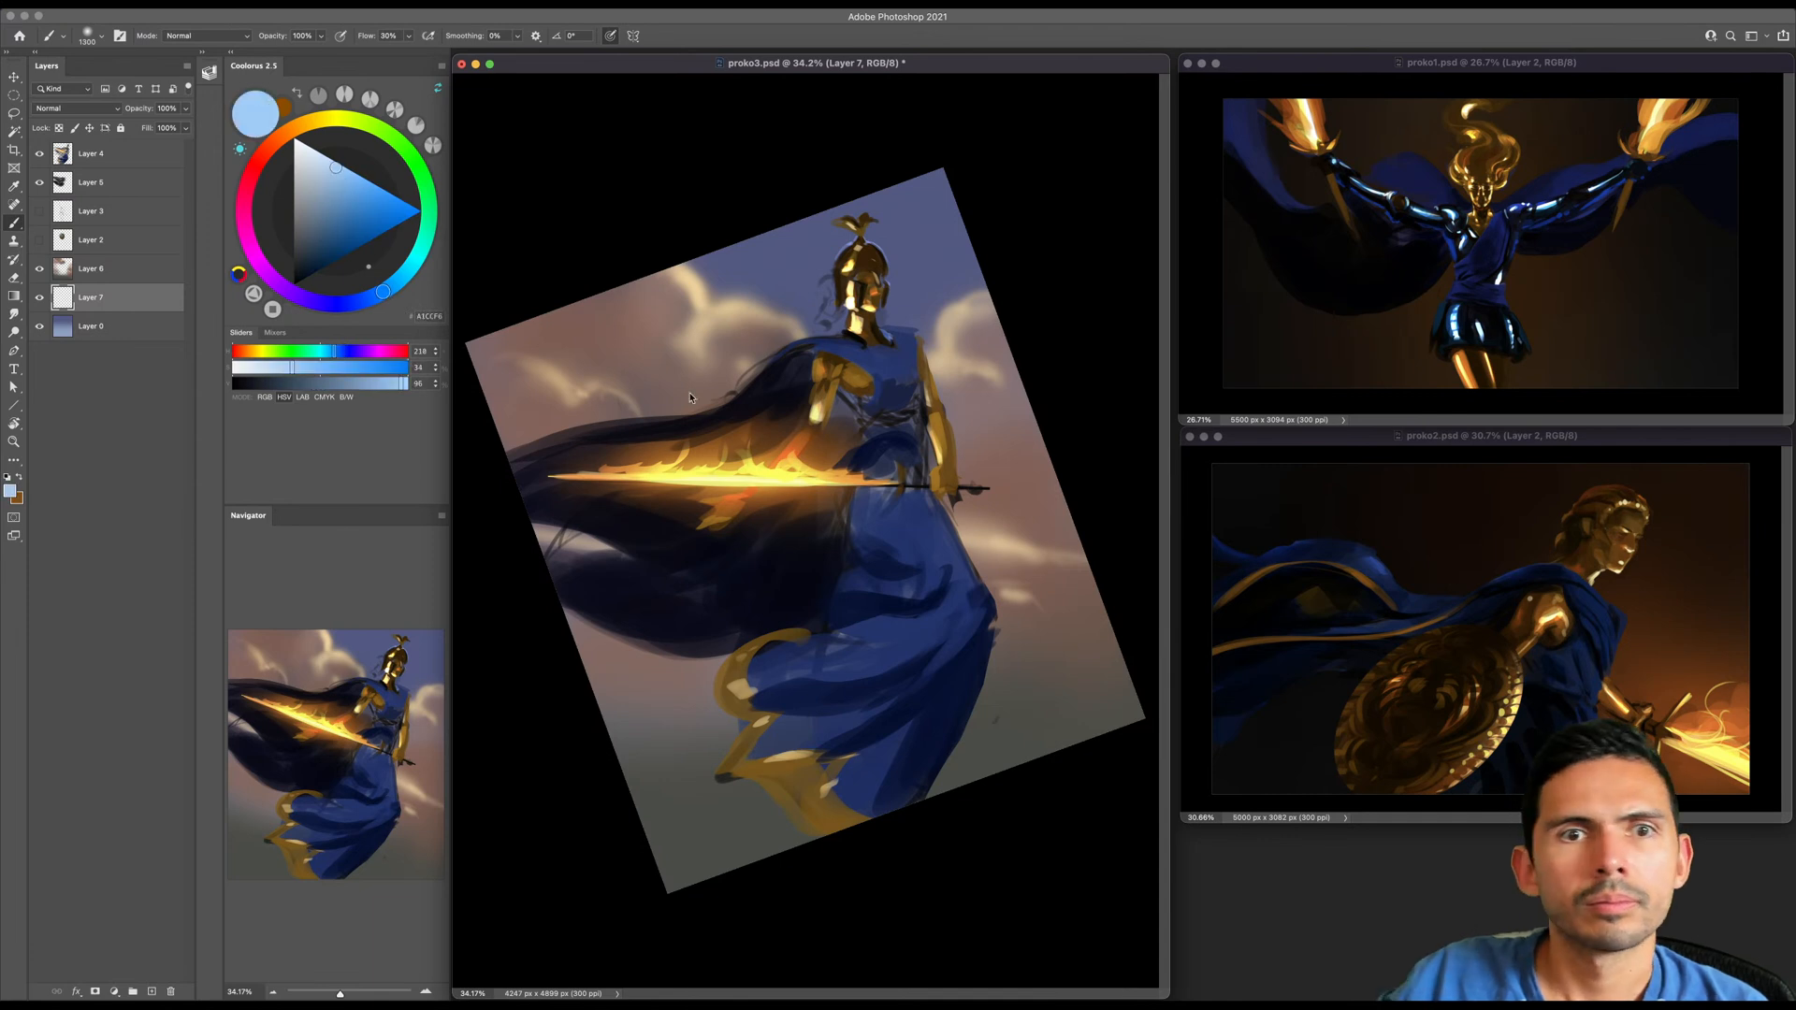
{"action": "key", "text": "bracketright"}
{"action": "key", "text": "bracketright"}
{"action": "key", "text": "bracketright"}
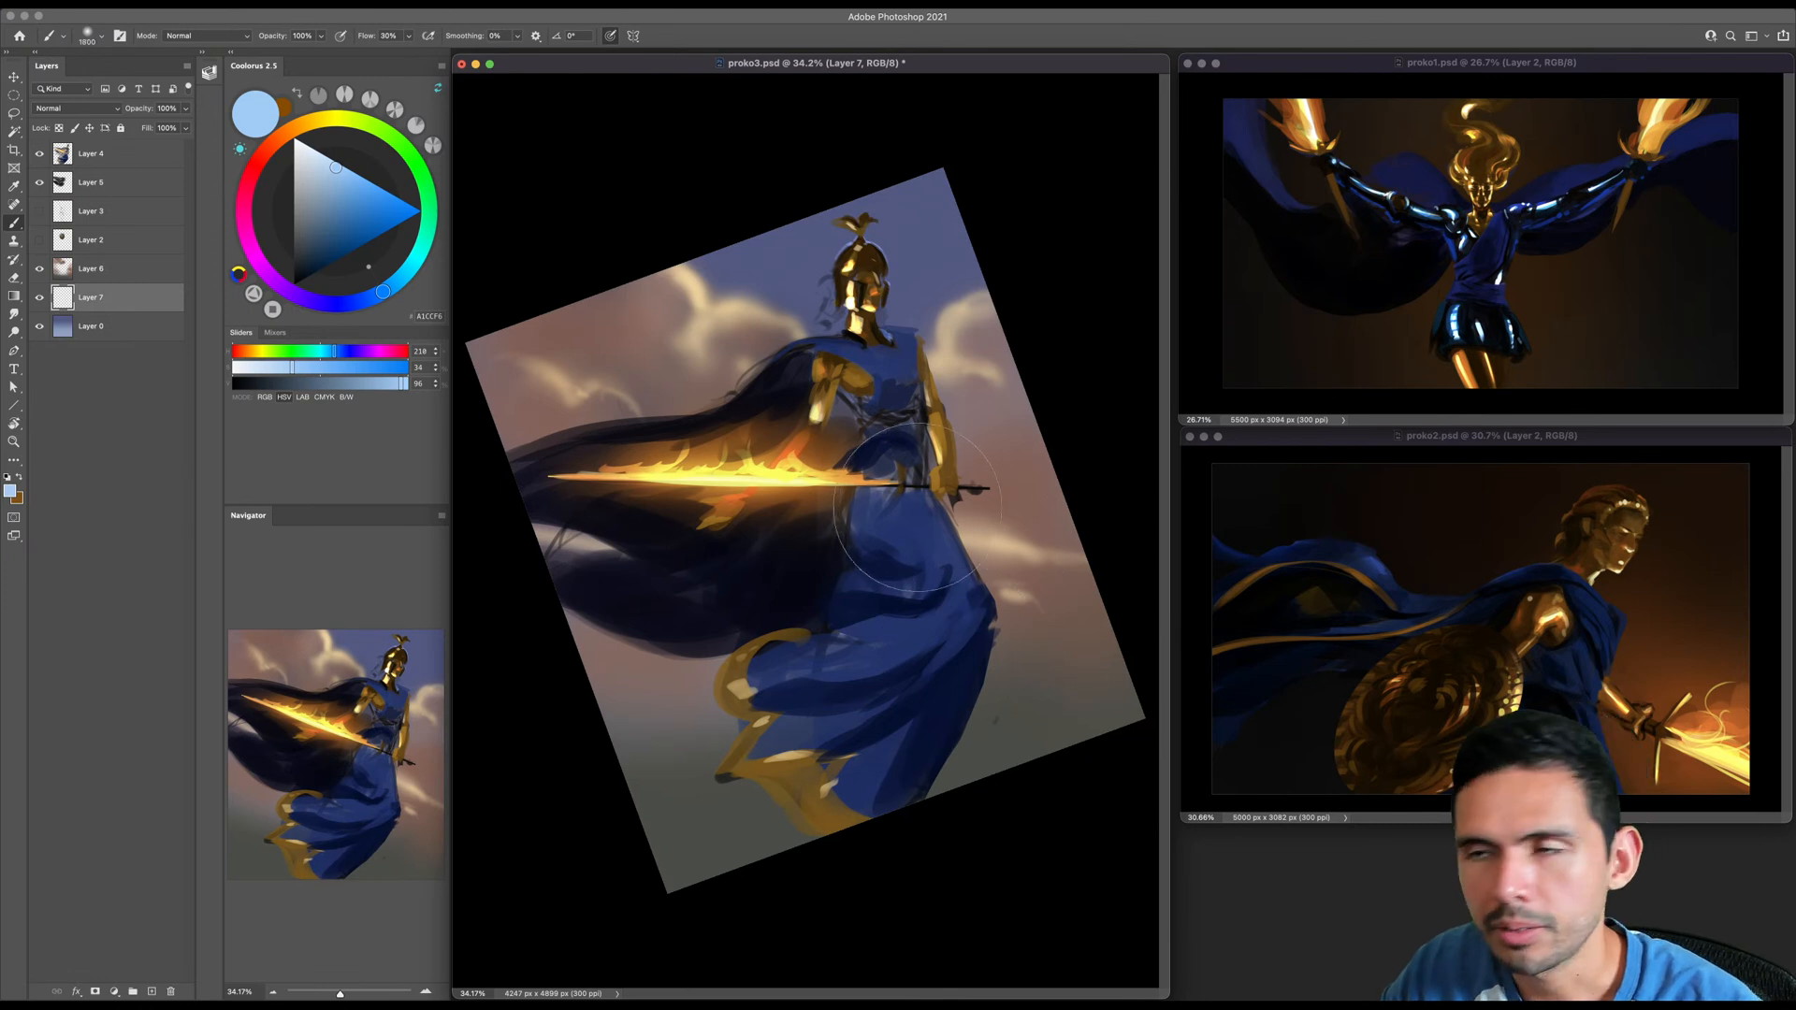
{"action": "key", "text": "bracketright"}
{"action": "key", "text": "bracketright"}
{"action": "key", "text": "bracketright"}
{"action": "key", "text": "bracketright"}
{"action": "key", "text": "bracketright"}
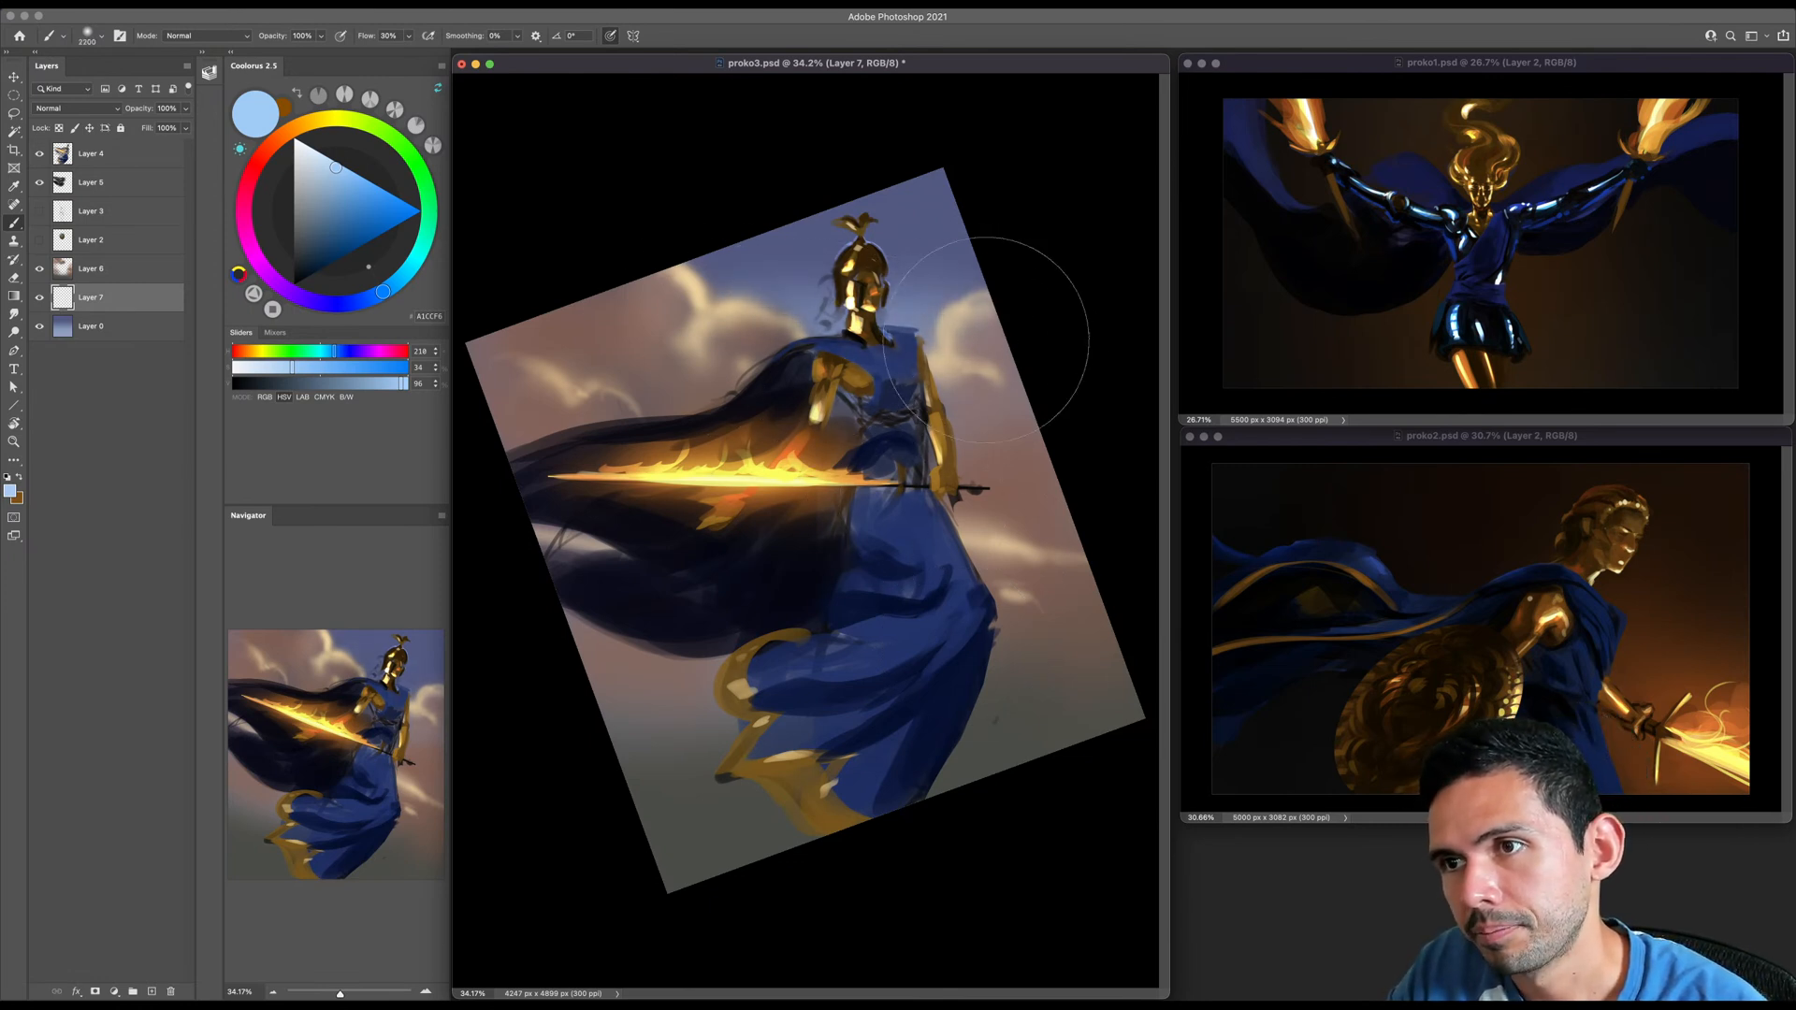
- Save the document and reduce the brush to 1500 px
{"action": "key", "text": "ctrl+s"}
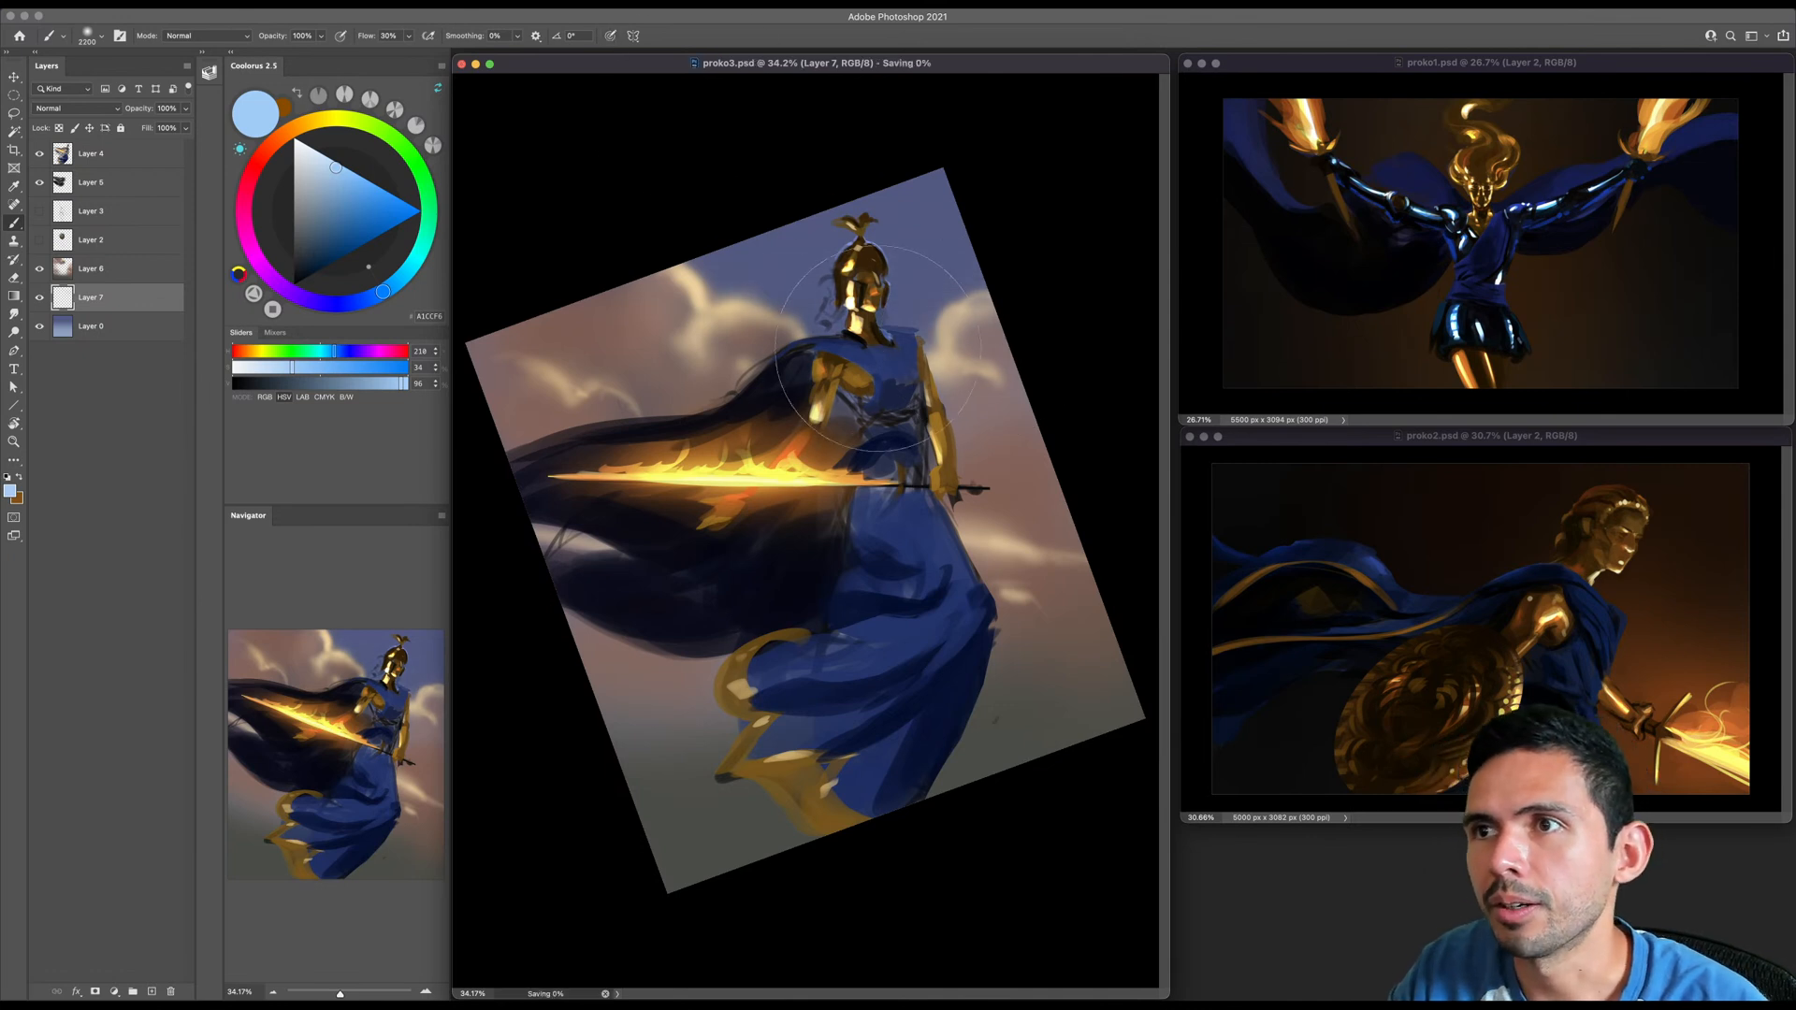
{"action": "key", "text": "bracketright"}
{"action": "key", "text": "bracketleft"}
{"action": "key", "text": "bracketleft"}
{"action": "key", "text": "bracketleft"}
{"action": "key", "text": "bracketleft"}
{"action": "key", "text": "bracketleft"}
{"action": "key", "text": "bracketleft"}
{"action": "key", "text": "bracketleft"}
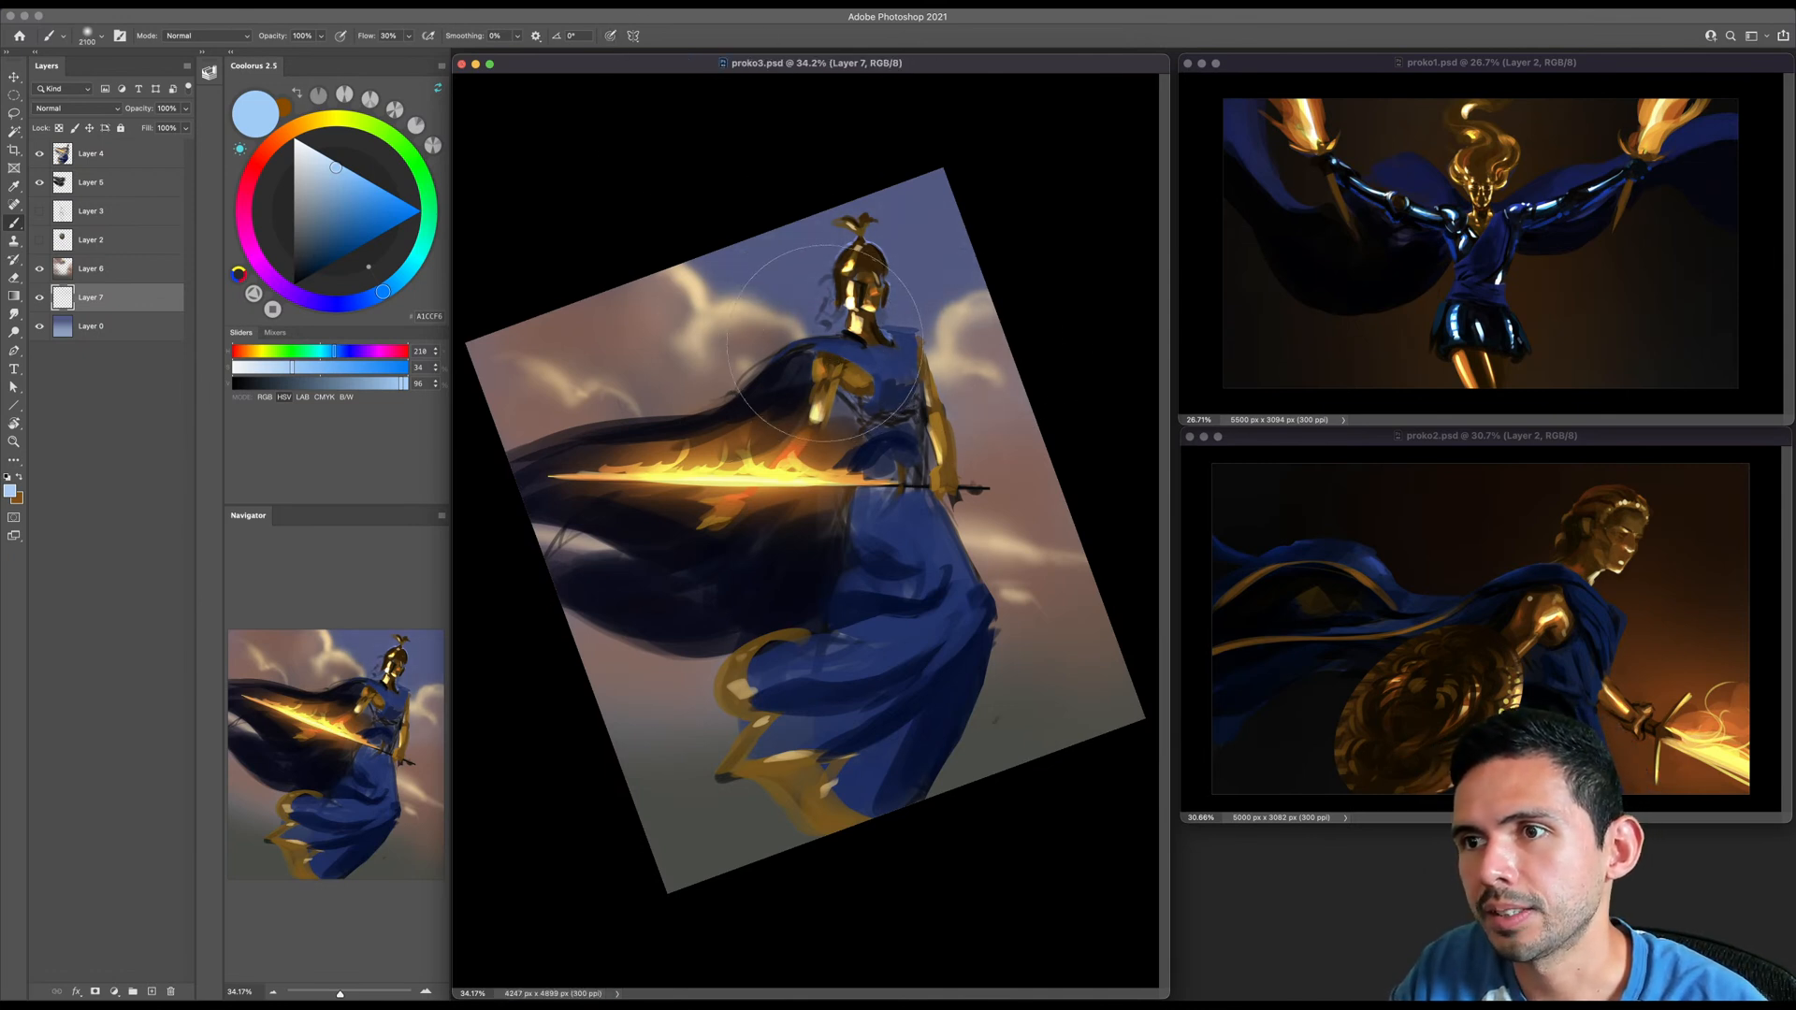
- Duplicate Layer 4 twice and merge the figure layer with its copies into a single layer
{"action": "left_click", "coordinate": [119, 165]}
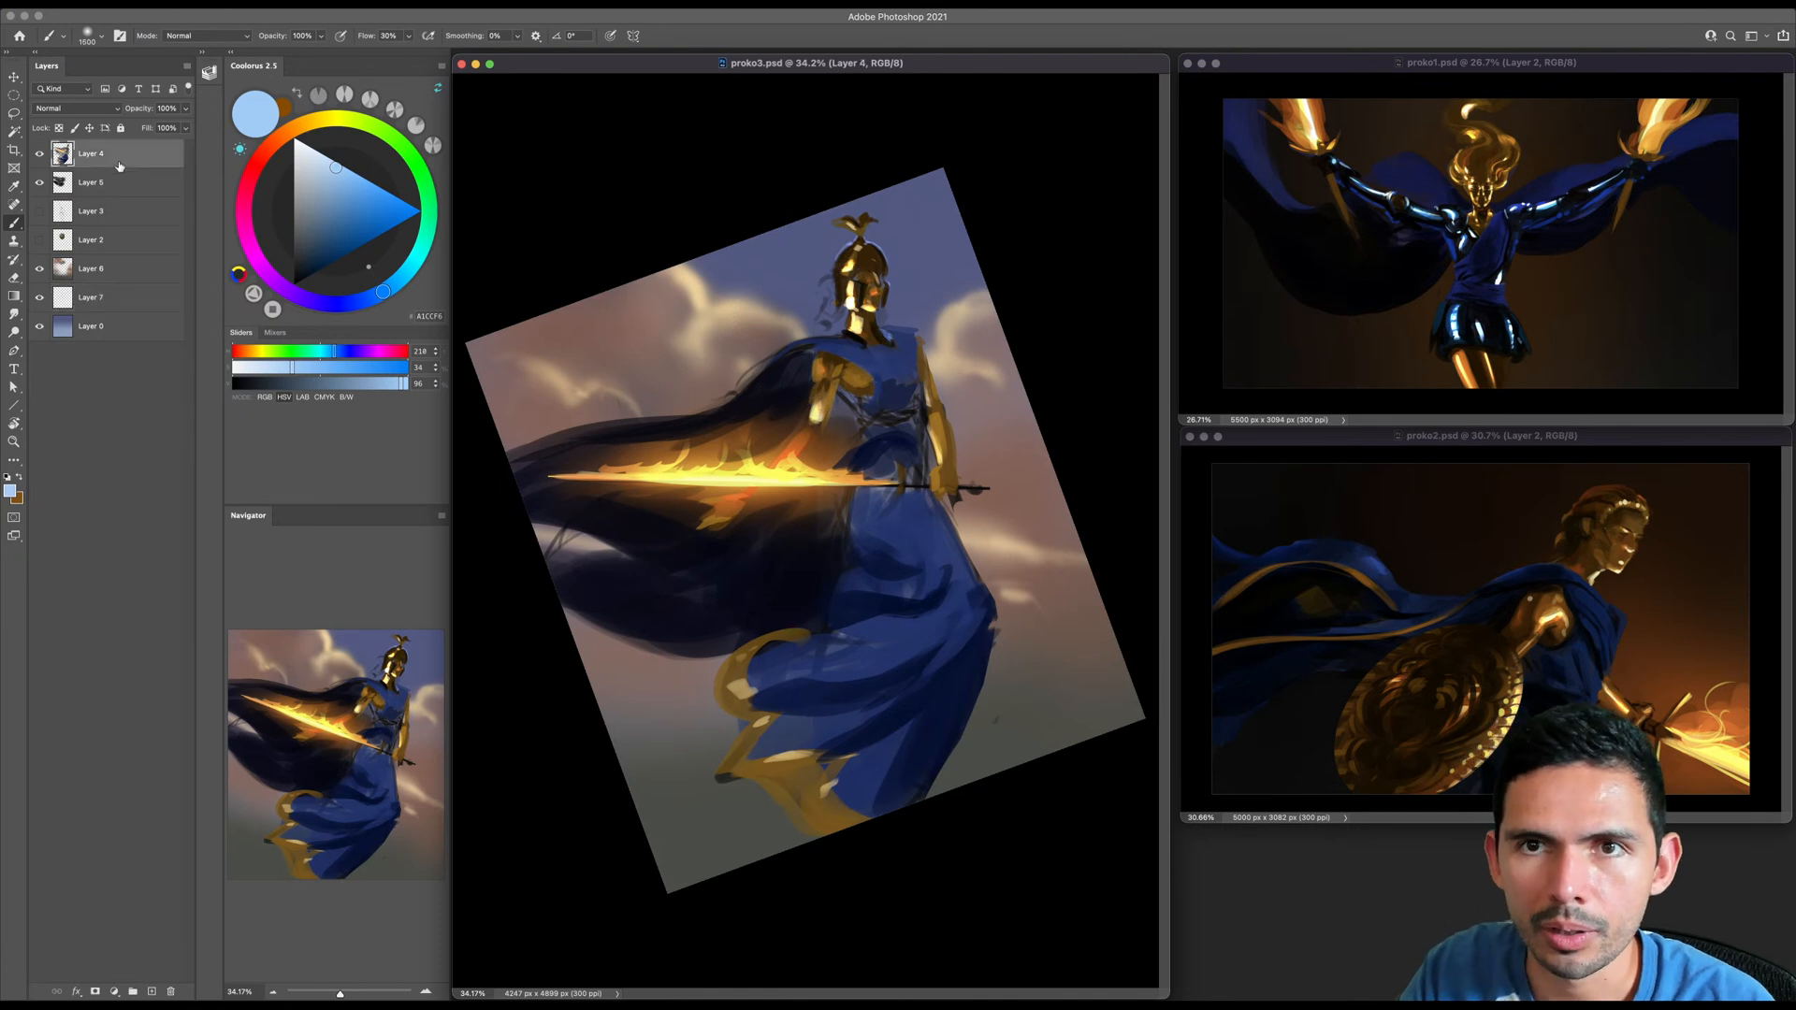
{"action": "key", "text": "super+j"}
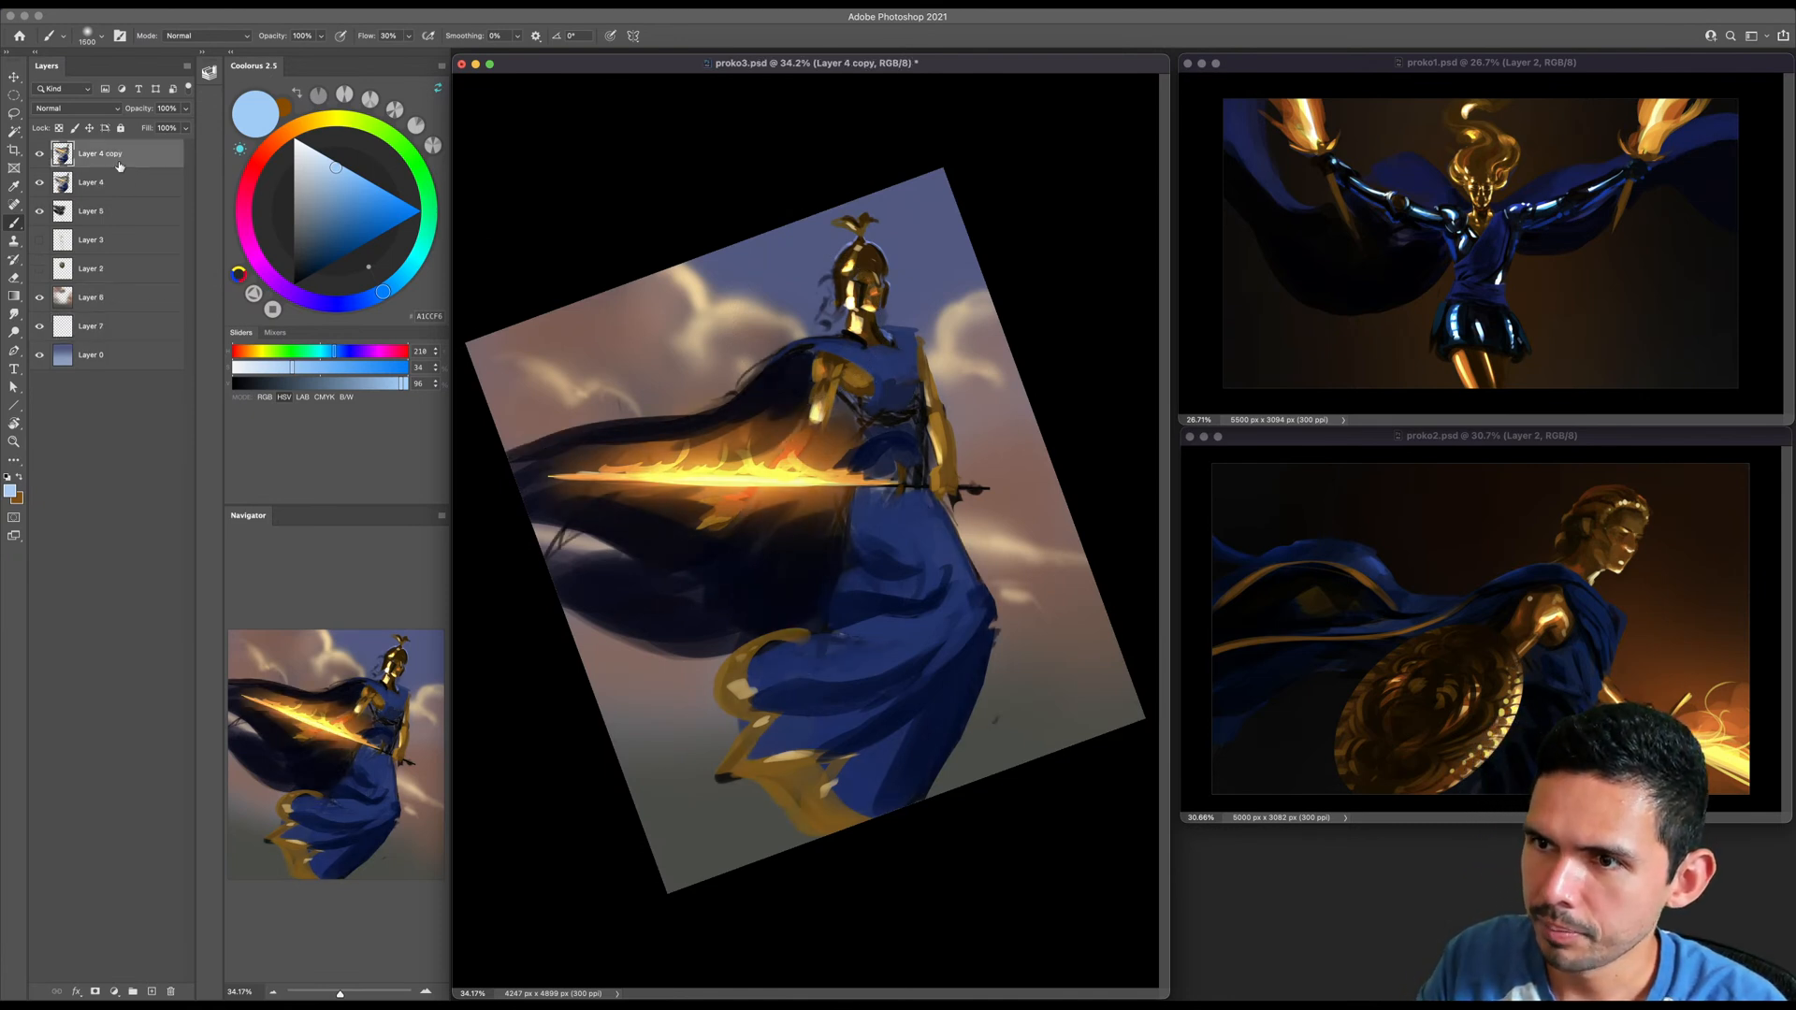
{"action": "key", "text": "super+j"}
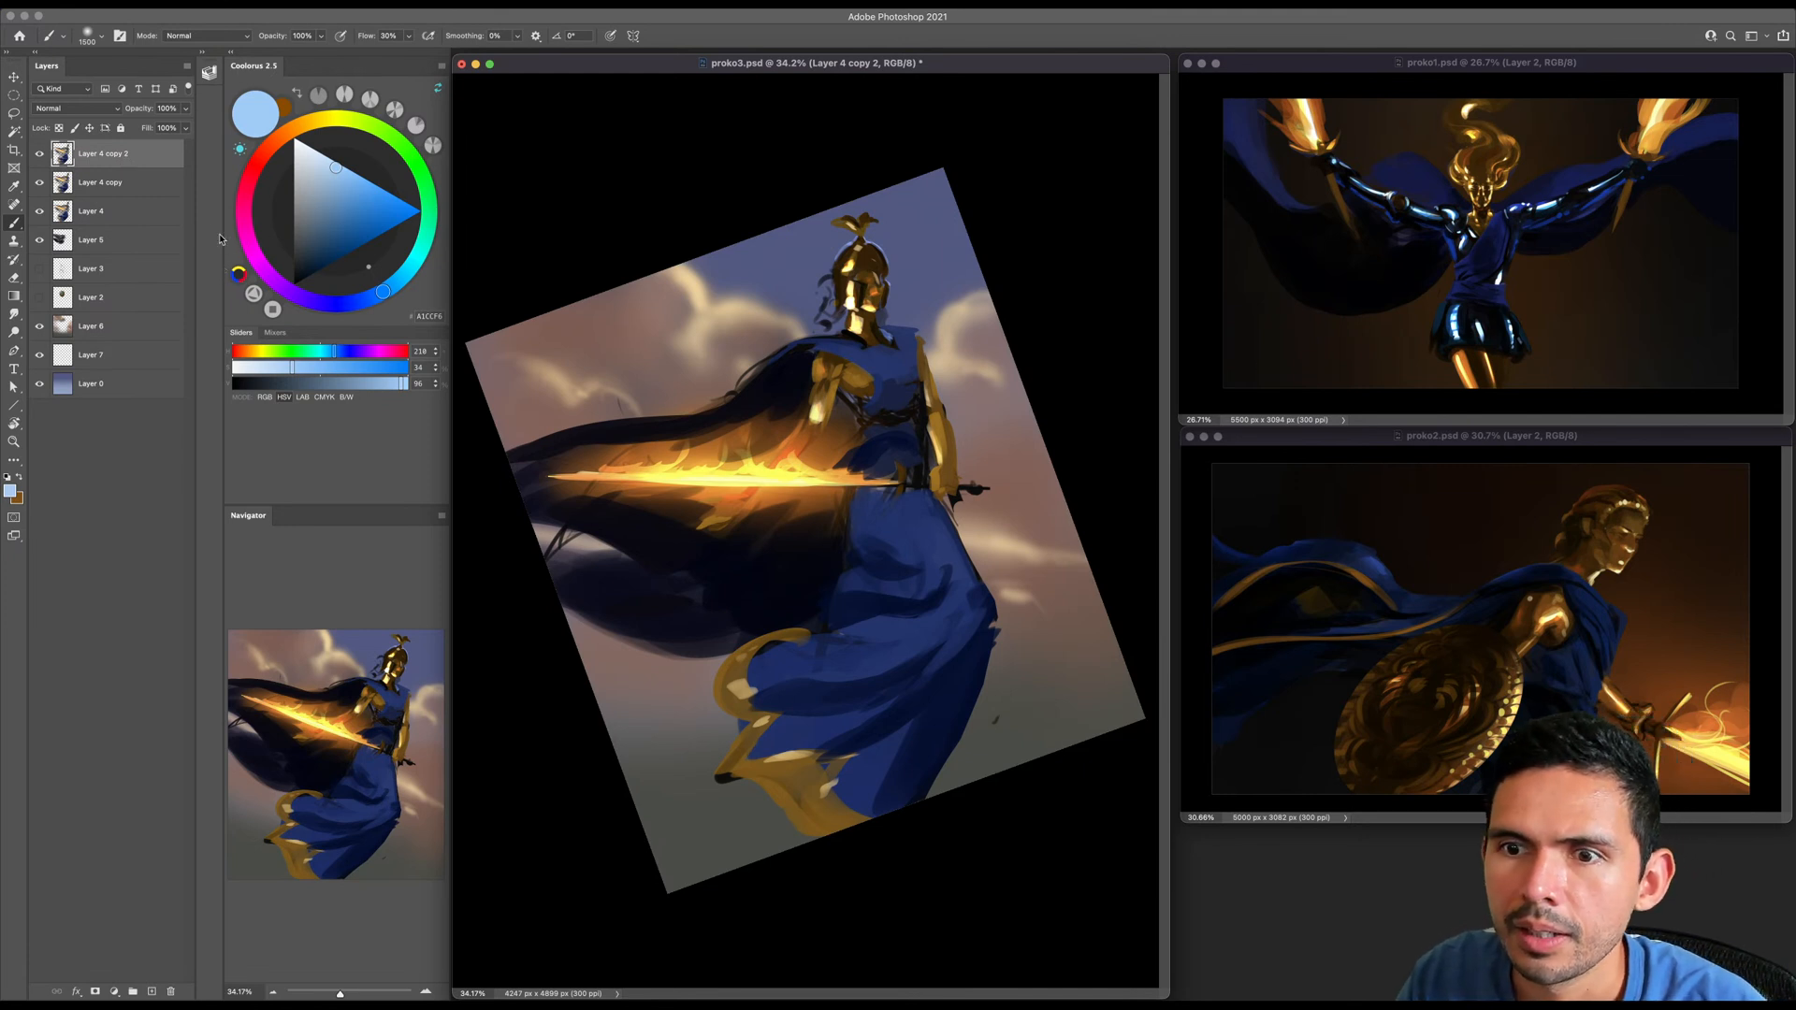
{"action": "left_click", "coordinate": [110, 212], "text": "shift"}
{"action": "key", "text": "super+e"}
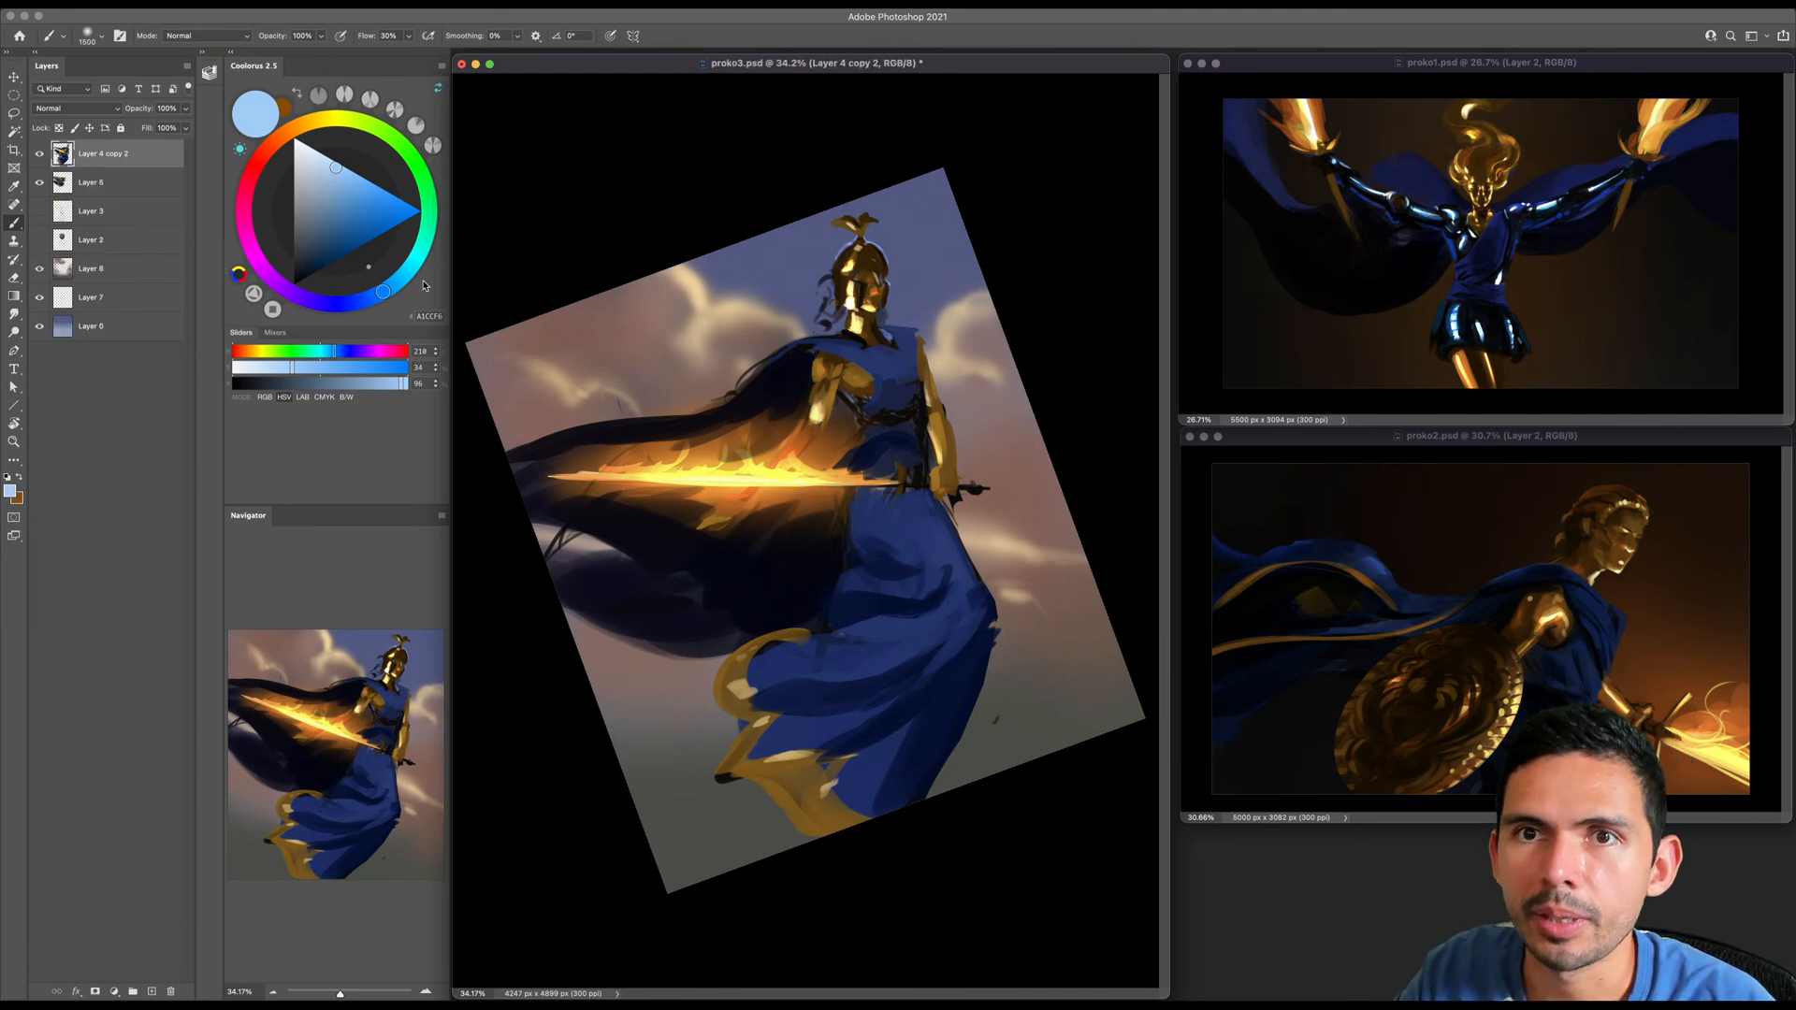
- Paint a soft light blue glow in the sky behind the helmet and torso on Layer 0, enlarging the brush
{"action": "left_click", "coordinate": [178, 335]}
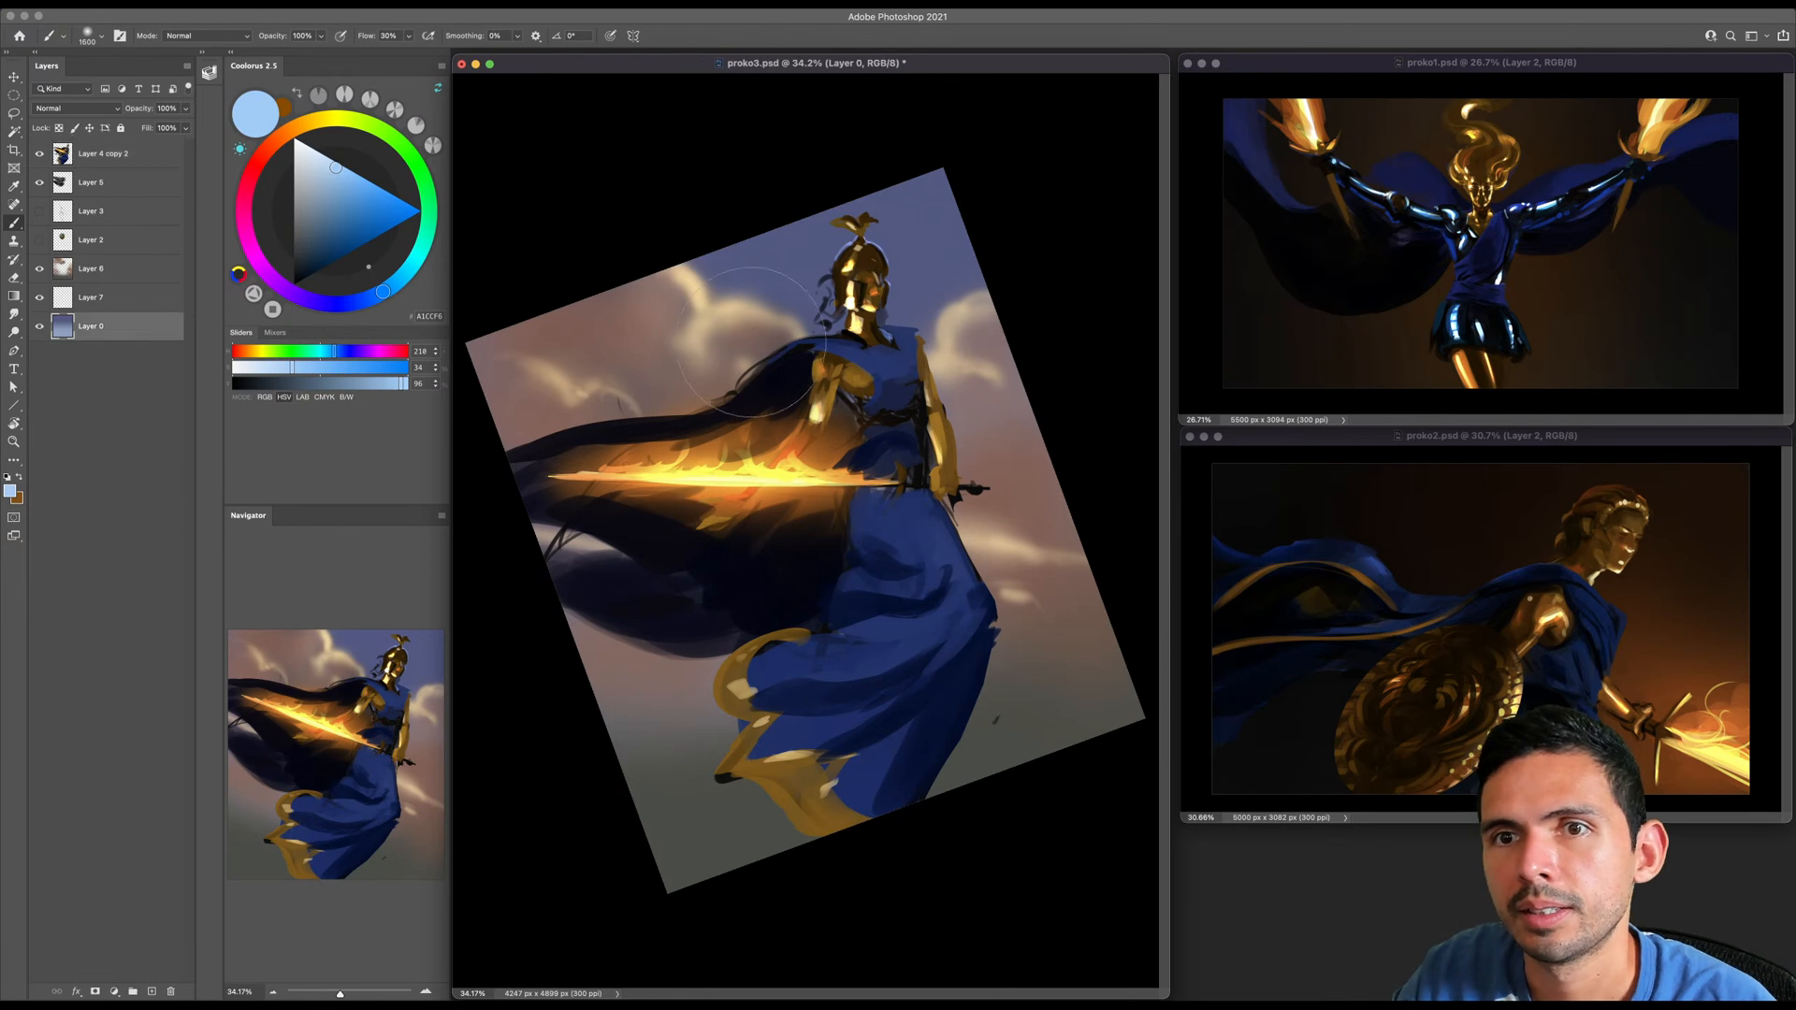
{"action": "key", "text": "bracketright"}
{"action": "key", "text": "bracketright"}
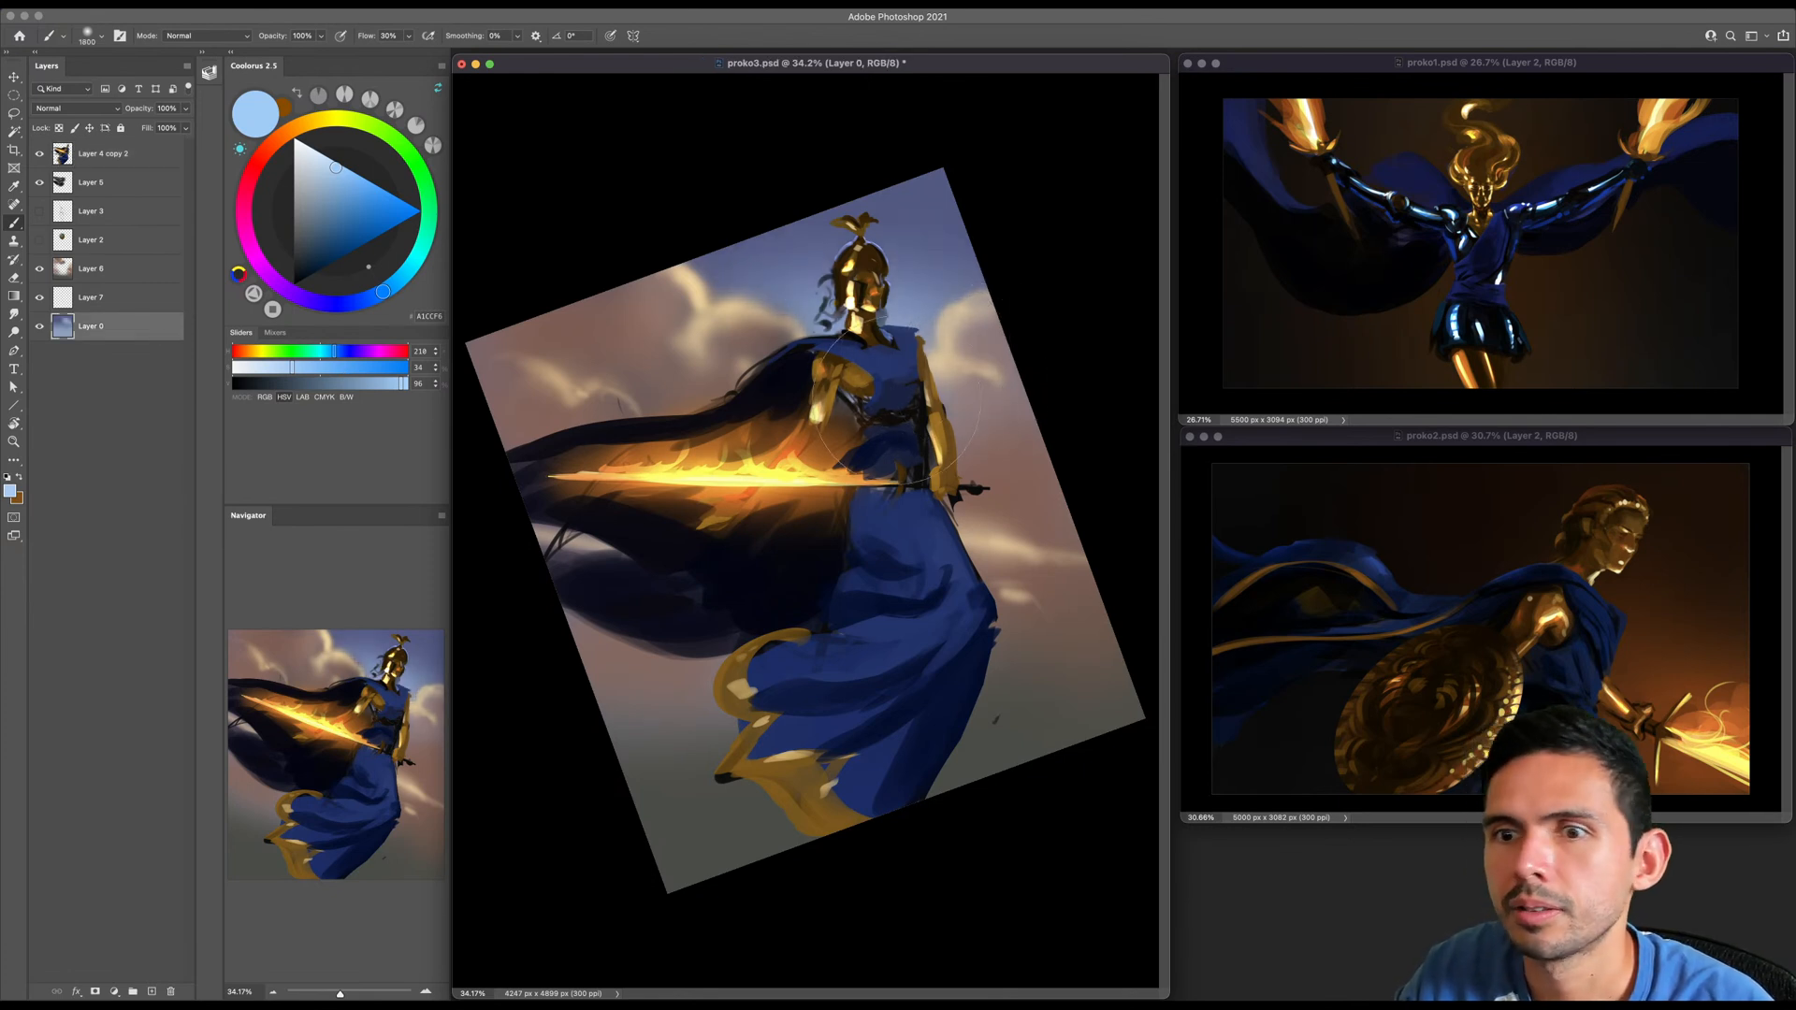
{"action": "key", "text": "bracketright"}
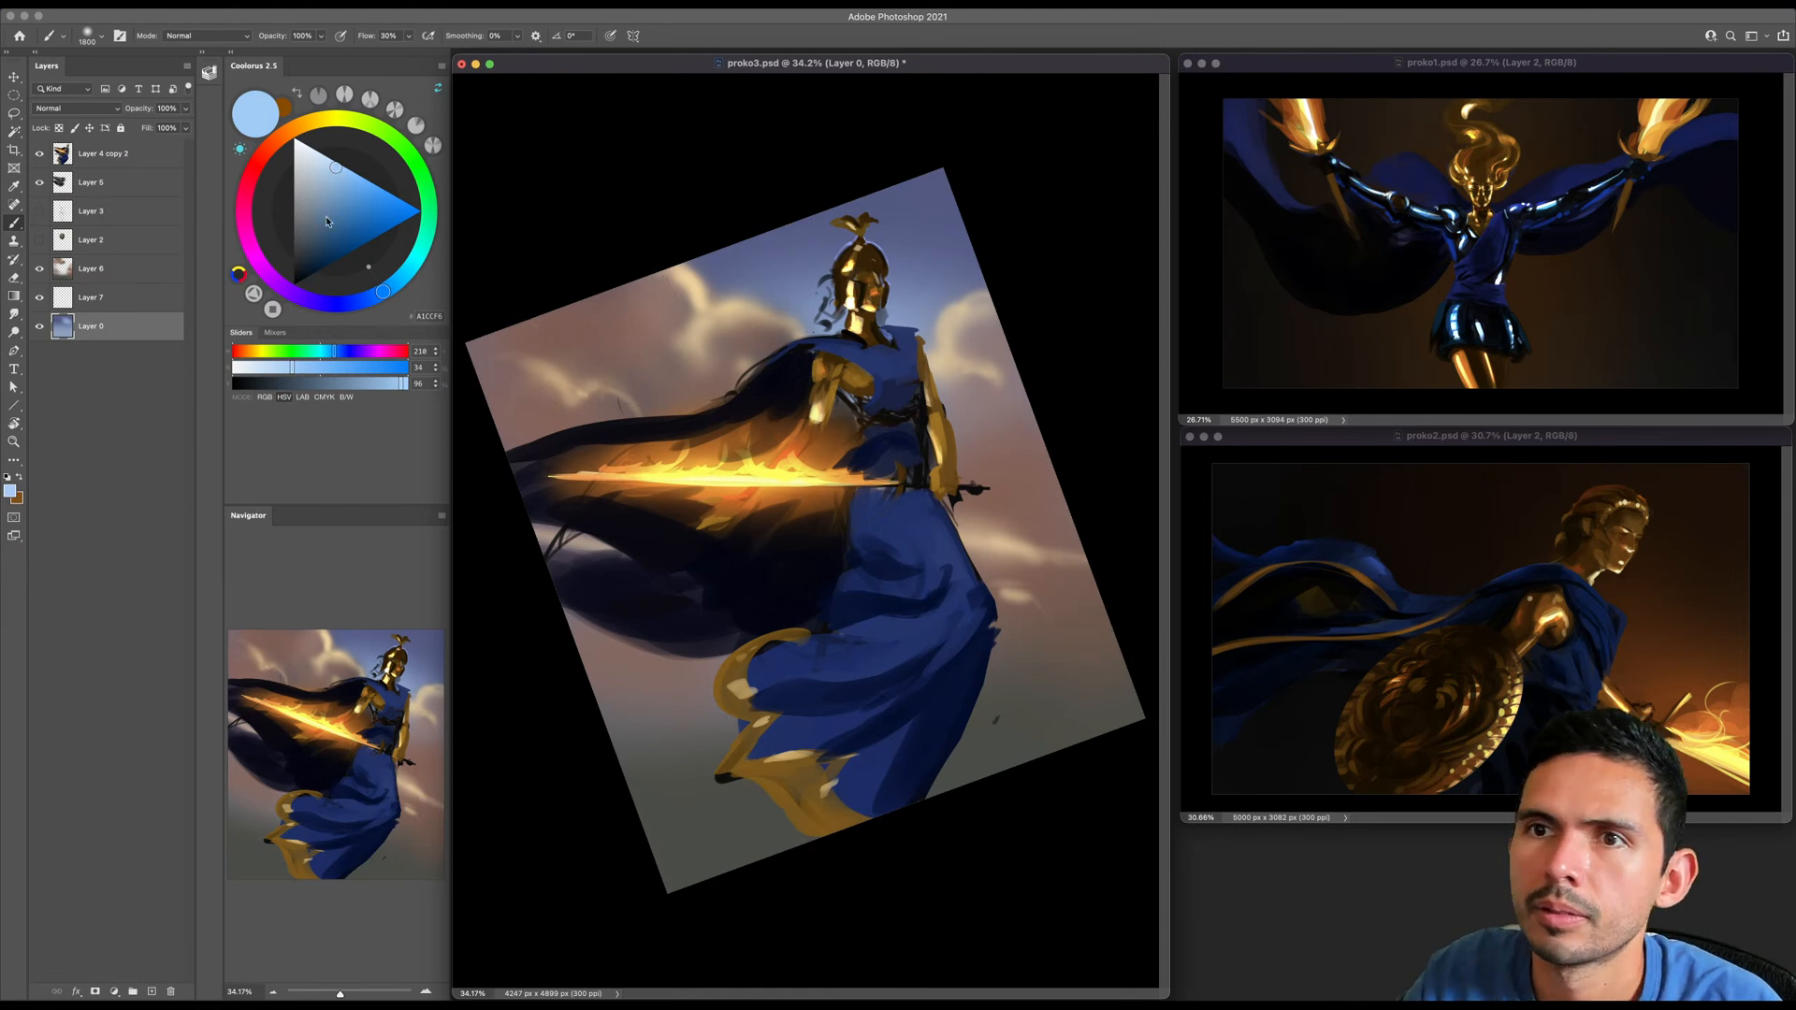
- Choose a dark blue and darken the upper corner of the sky on Layer 0 with a 2200 px brush
{"action": "left_click", "coordinate": [356, 303]}
{"action": "left_click", "coordinate": [331, 248]}
{"action": "key", "text": "bracketright"}
{"action": "key", "text": "bracketright"}
{"action": "key", "text": "bracketright"}
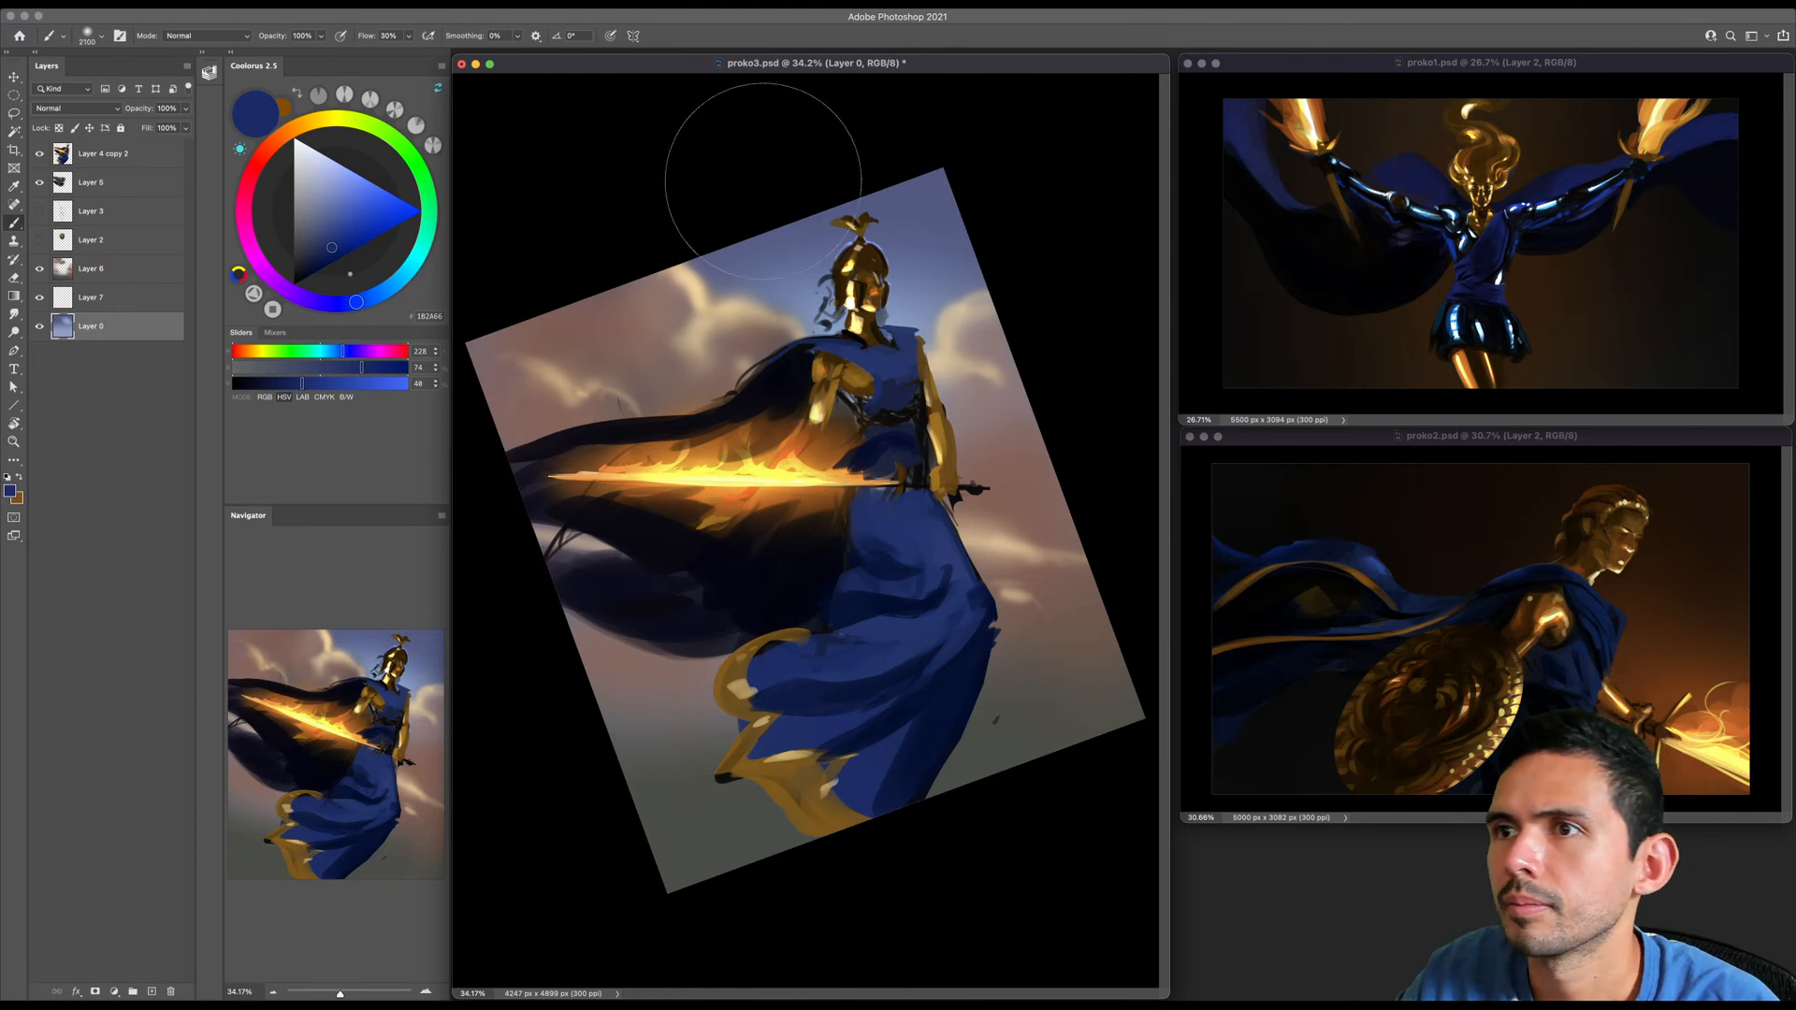
{"action": "key", "text": "bracketright"}
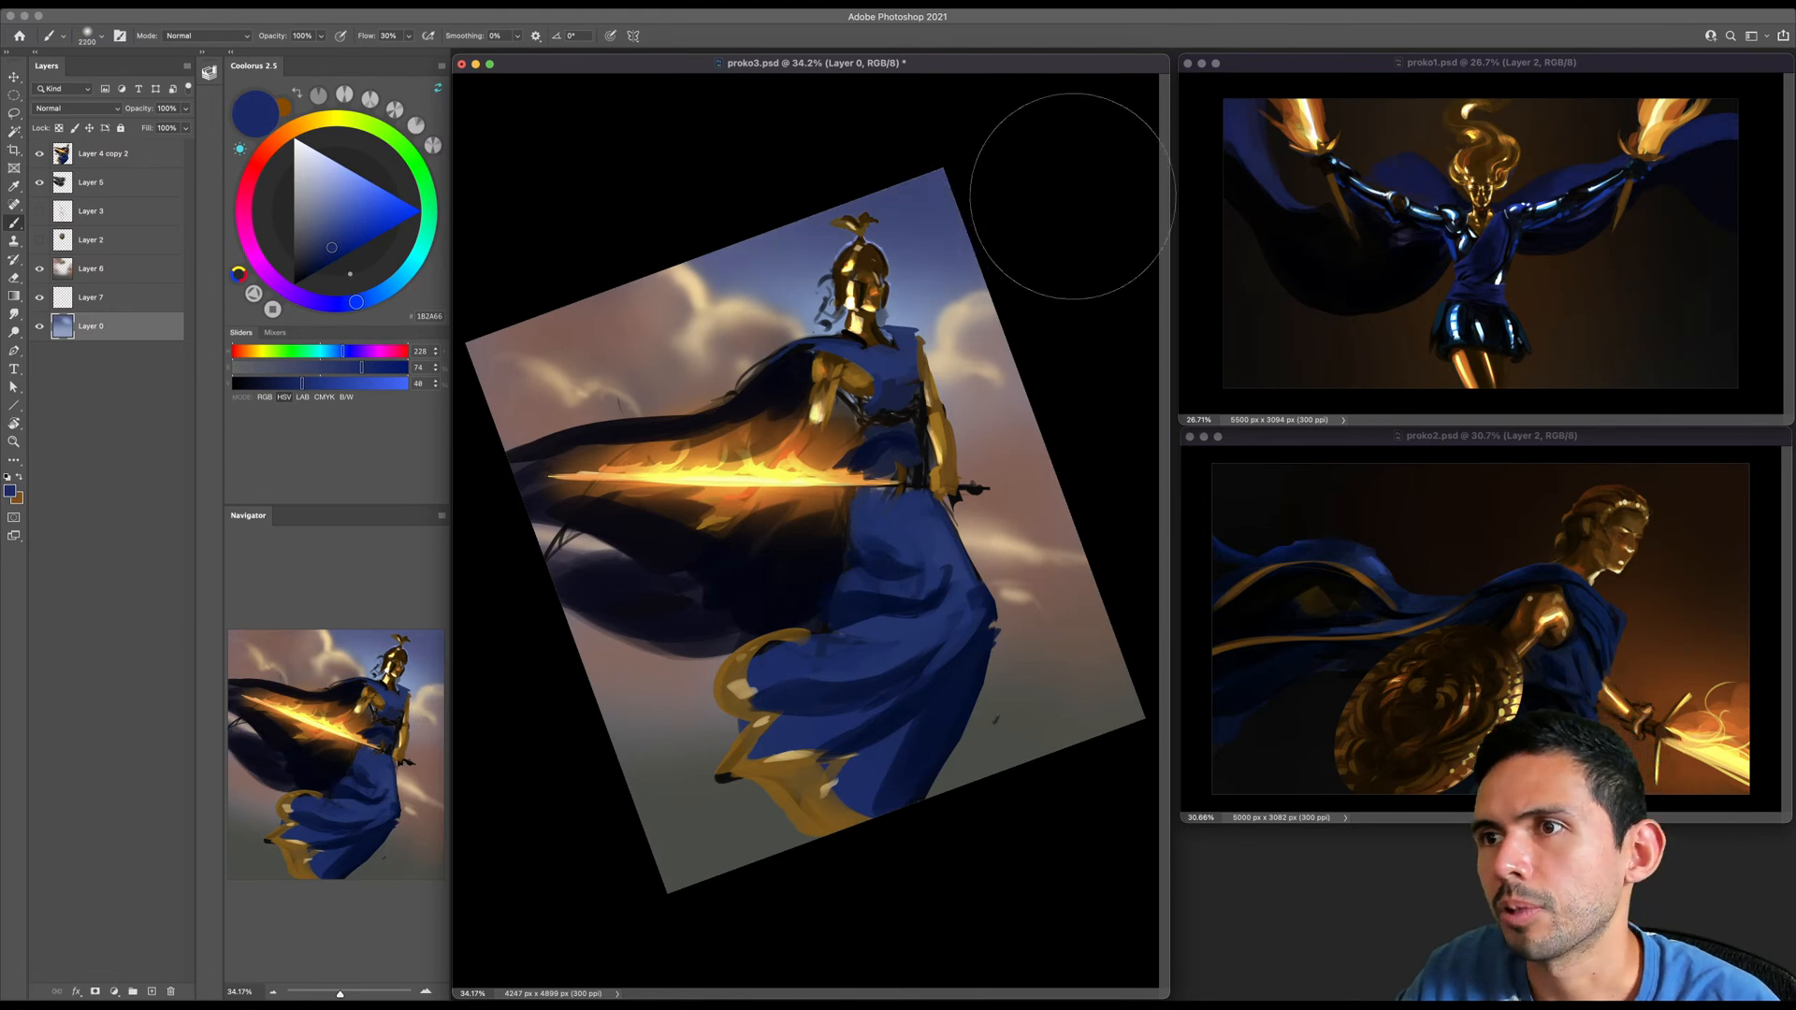
- Reset the canvas view upright and add more light blue glow behind the figure's upper body with a slightly smaller brush
{"action": "key", "text": "Escape"}
{"action": "left_click_drag", "start_coordinate": [955, 293], "coordinate": [944, 234]}
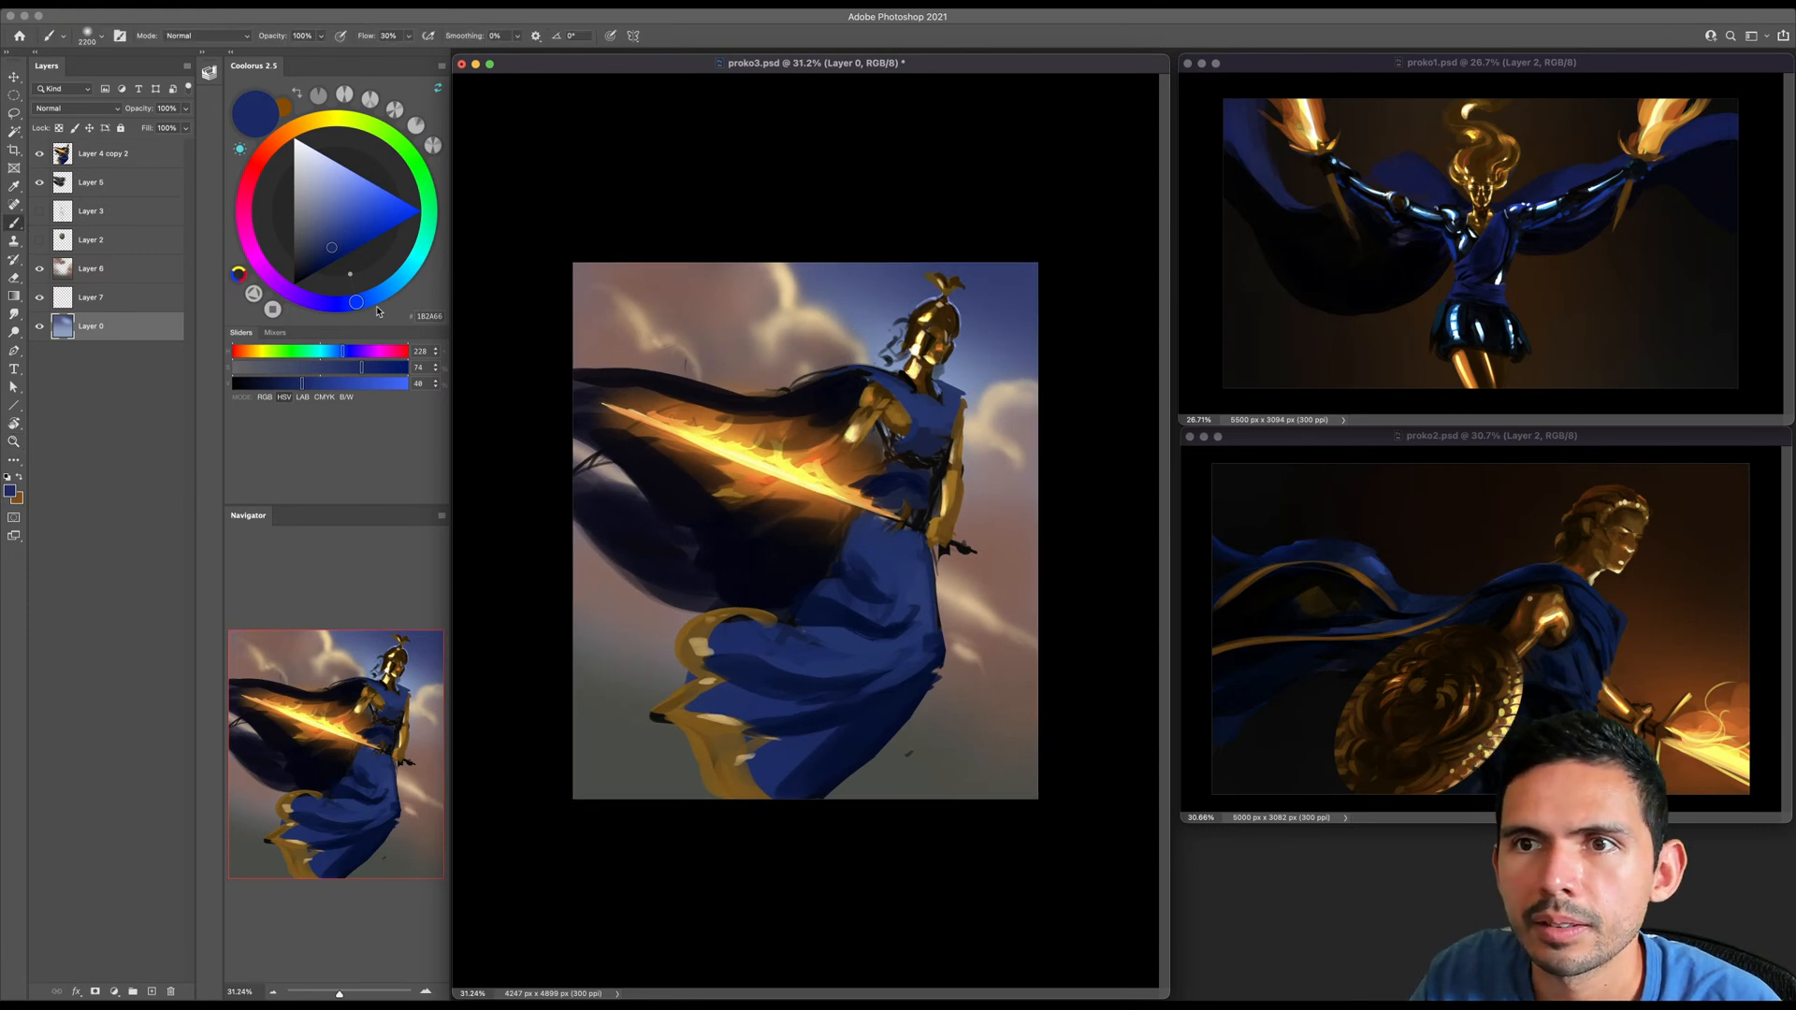
{"action": "left_click_drag", "start_coordinate": [373, 309], "coordinate": [383, 291]}
{"action": "left_click", "coordinate": [337, 168]}
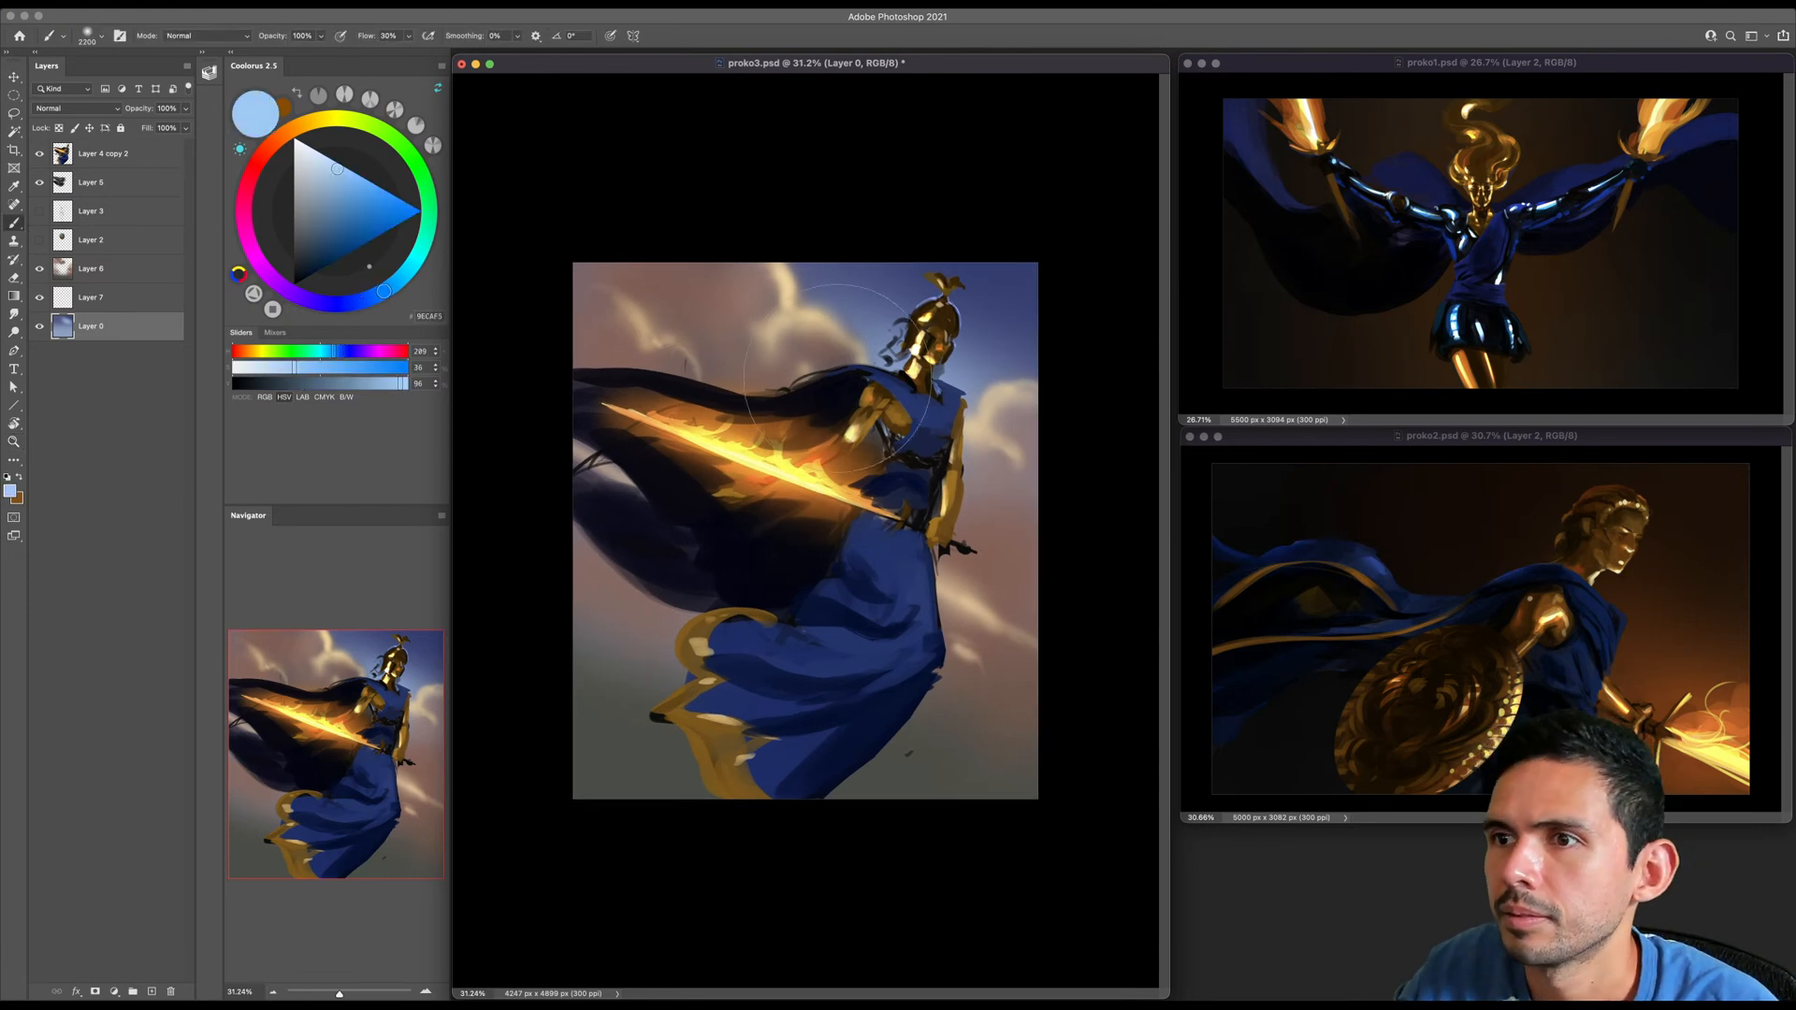
{"action": "key", "text": "bracketleft"}
{"action": "key", "text": "bracketleft"}
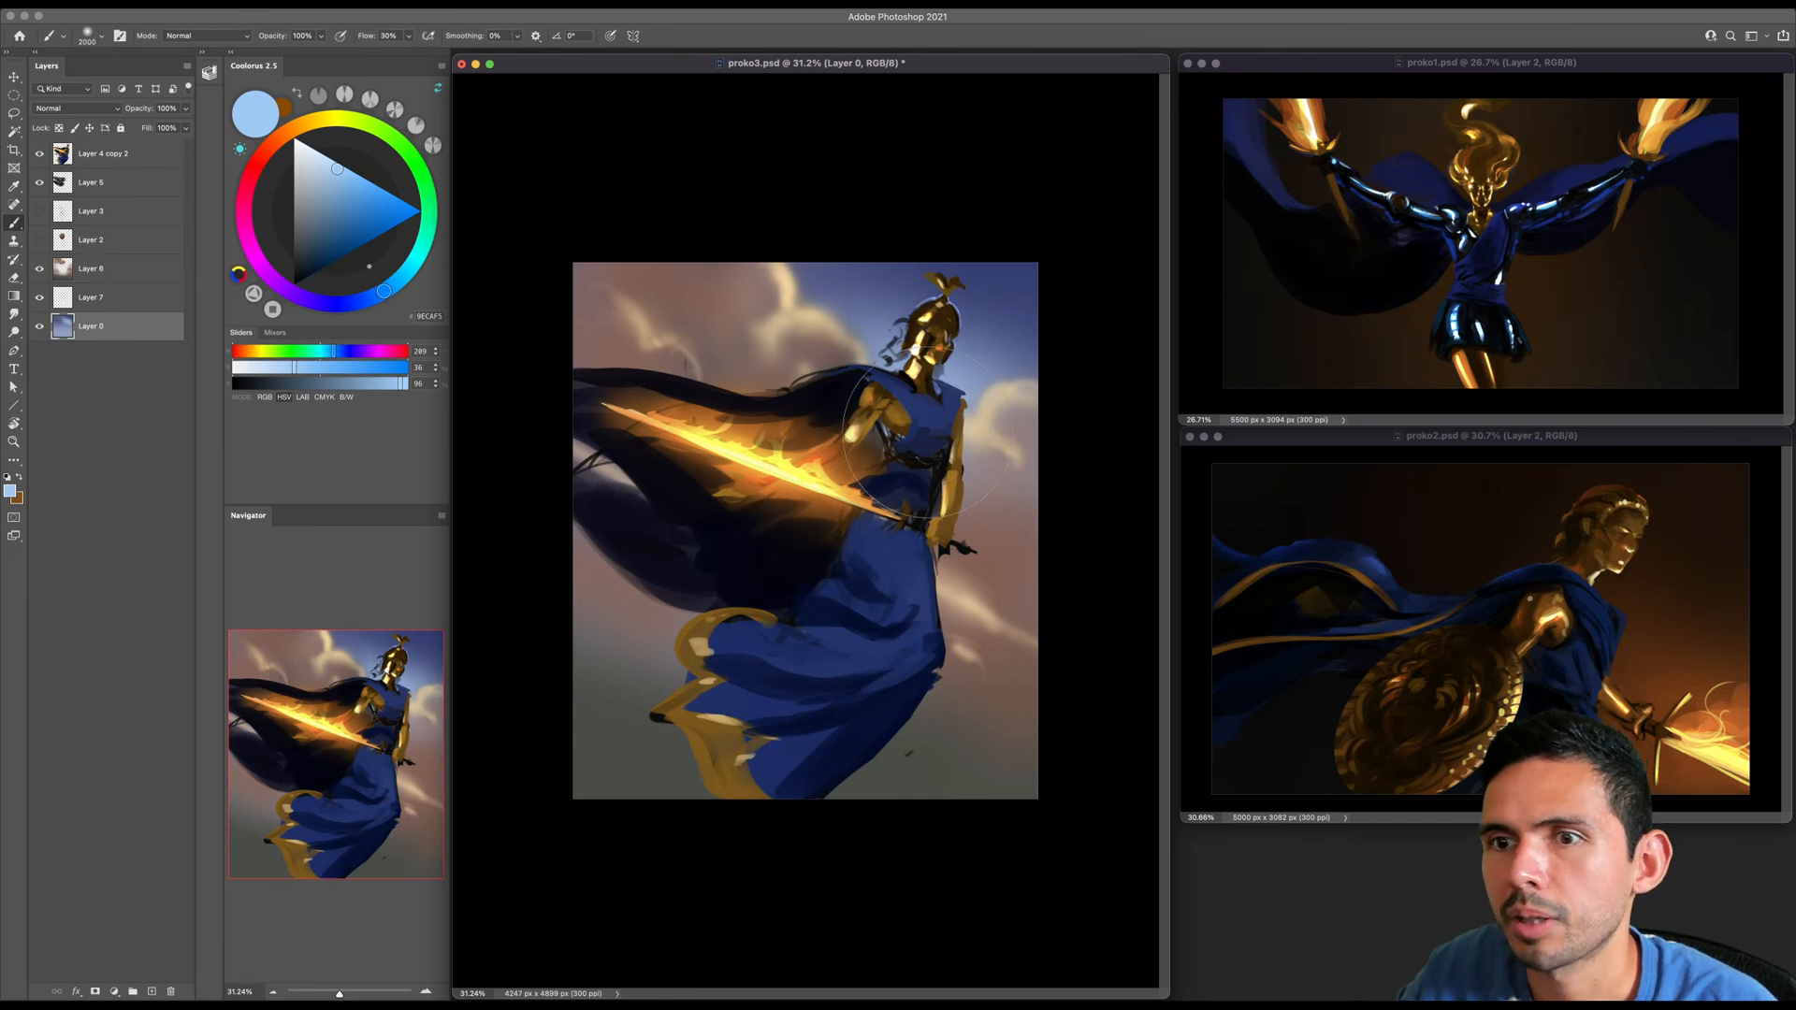
- Rotate the canvas view until the sword lies horizontal, save the document and reduce the brush size
{"action": "key", "text": "r"}
{"action": "mouse_move", "coordinate": [729, 439]}
{"action": "left_mouse_down"}
{"action": "mouse_move", "coordinate": [699, 475]}
{"action": "mouse_move", "coordinate": [732, 454]}
{"action": "left_mouse_up"}
{"action": "key", "text": "super+s"}
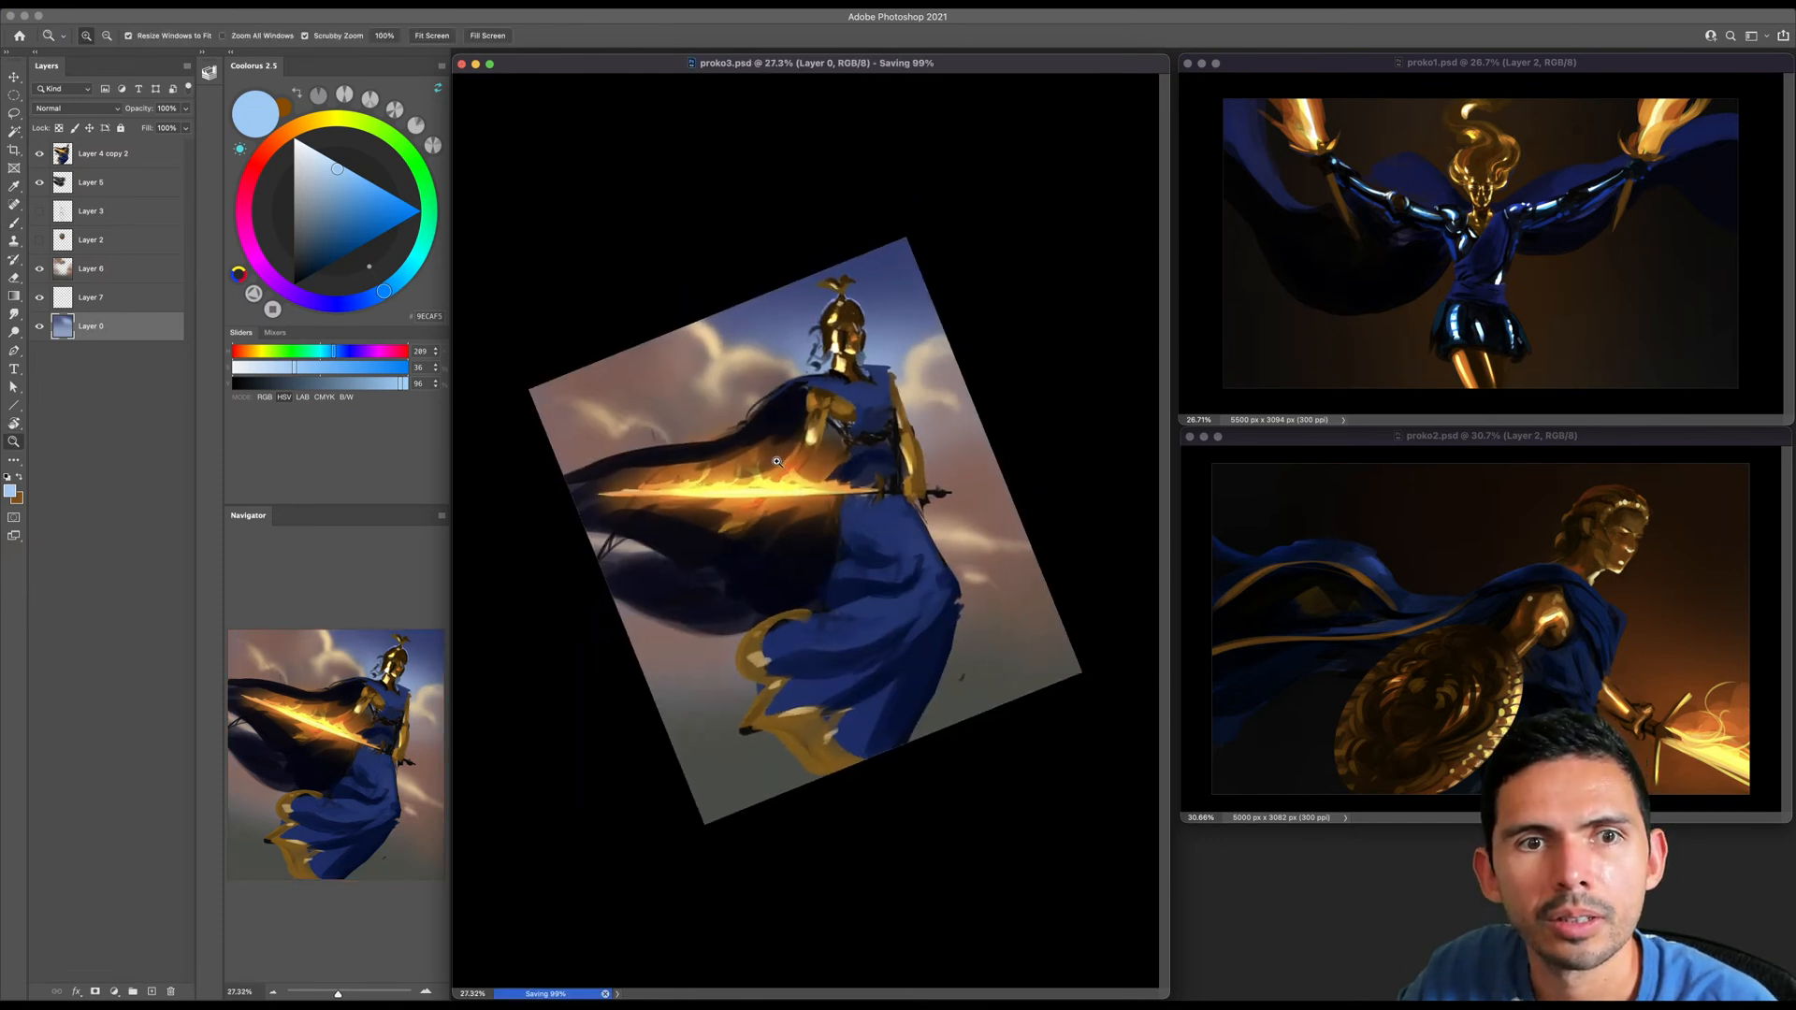
{"action": "key", "text": "bracketleft"}
{"action": "key", "text": "bracketleft"}
{"action": "key", "text": "bracketleft"}
{"action": "key", "text": "bracketleft"}
{"action": "key", "text": "bracketleft"}
{"action": "key", "text": "bracketleft"}
{"action": "key", "text": "bracketleft"}
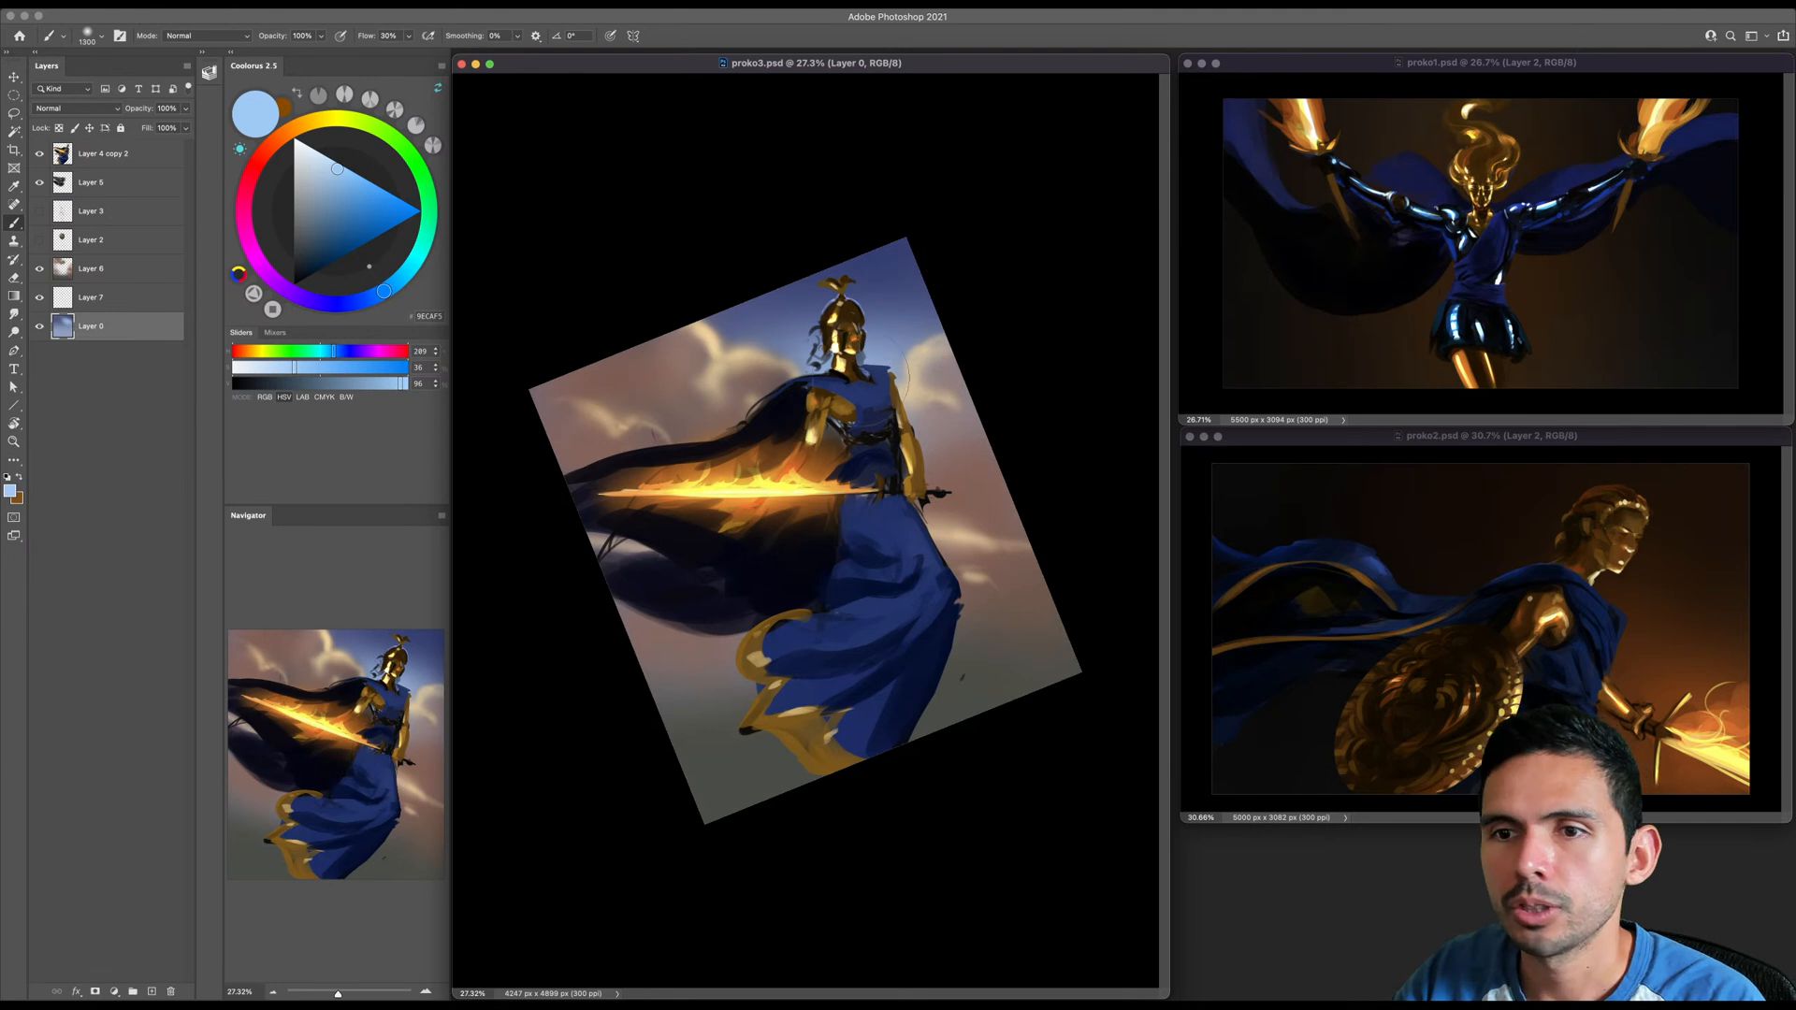
{"action": "key", "text": "bracketright"}
{"action": "key", "text": "bracketleft"}
{"action": "key", "text": "bracketleft"}
{"action": "key", "text": "bracketleft"}
{"action": "key", "text": "bracketleft"}
{"action": "key", "text": "bracketleft"}
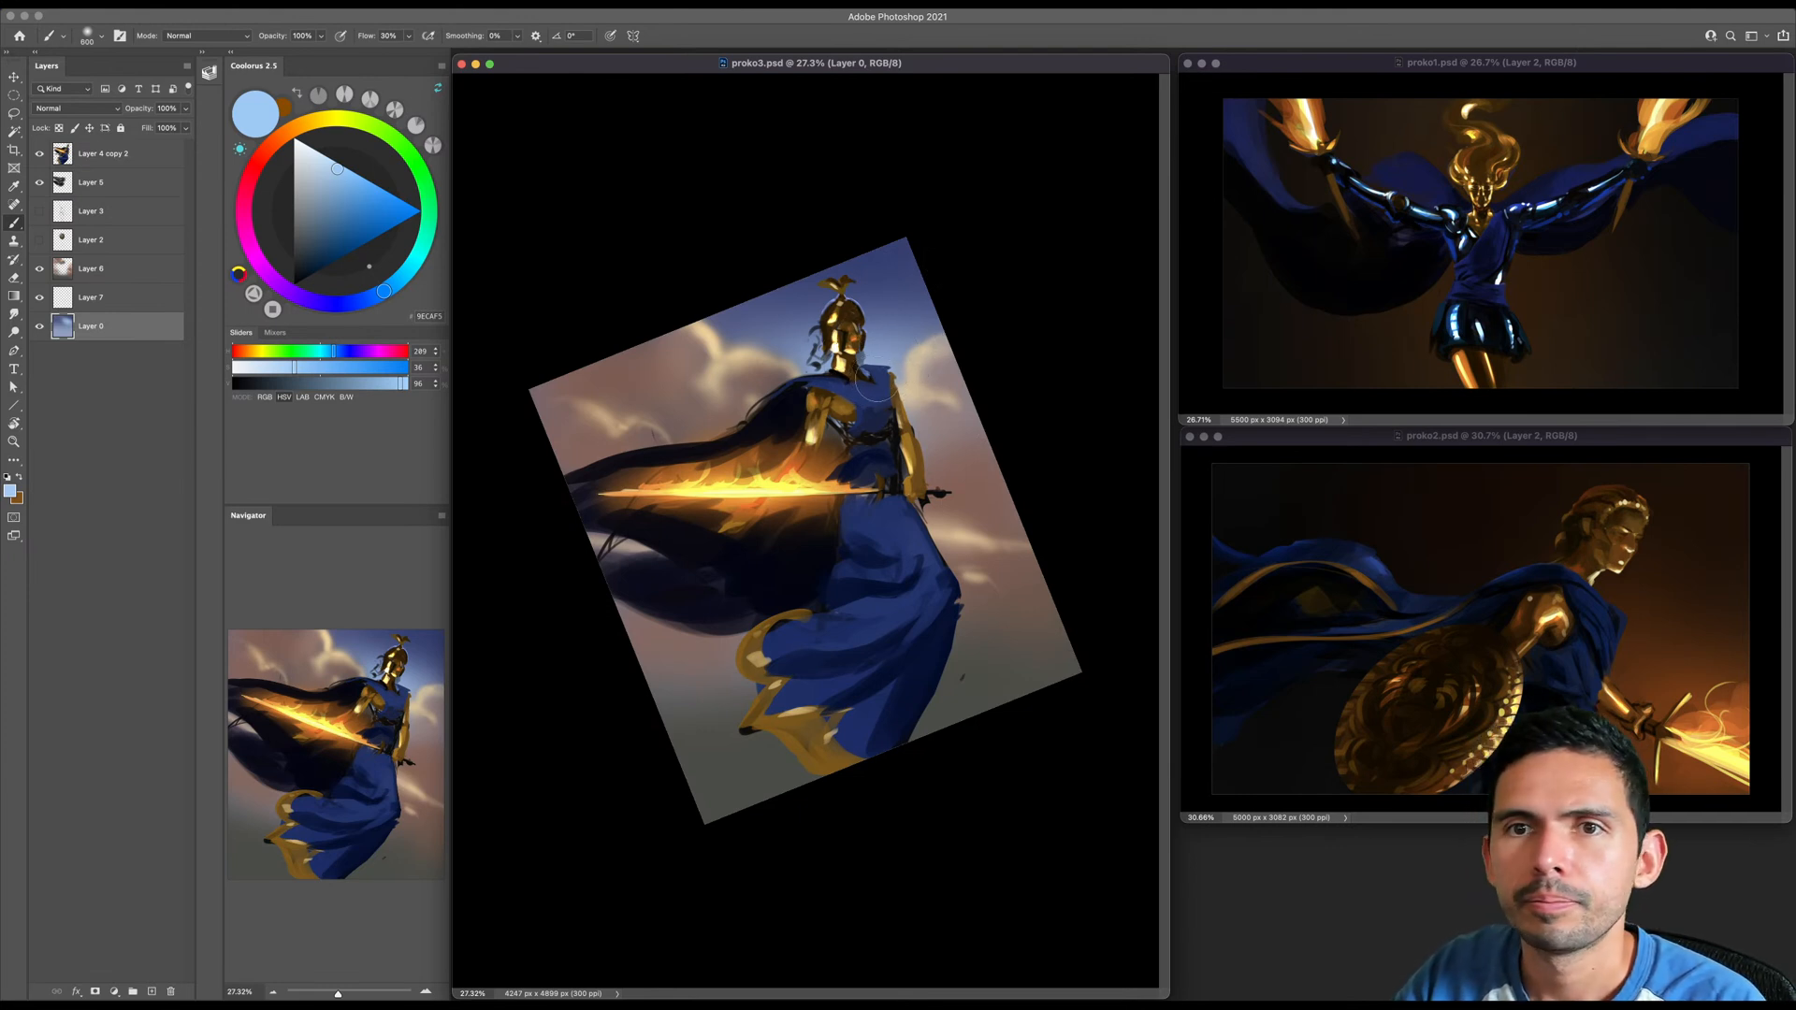
- Merge Layer 7 with Layer 6
{"action": "left_click", "coordinate": [38, 297]}
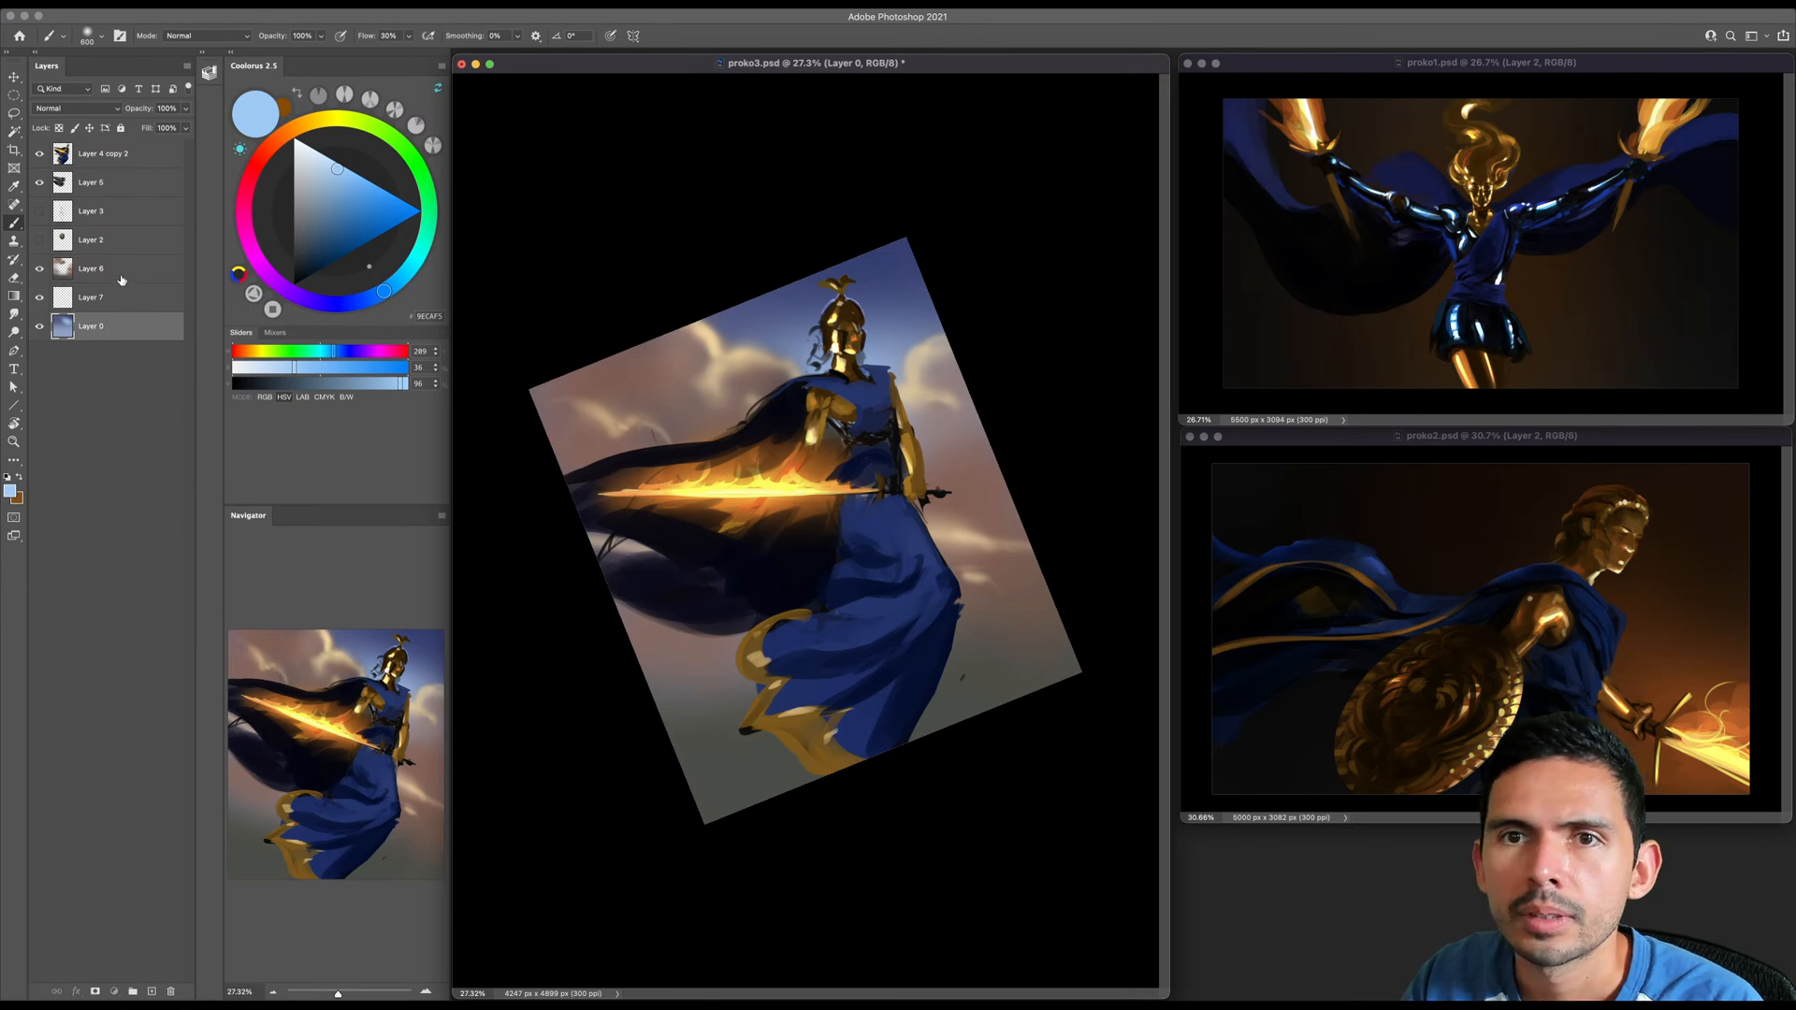
{"action": "left_click", "coordinate": [121, 280]}
{"action": "left_click", "coordinate": [123, 302], "text": "shift"}
{"action": "key", "text": "super+e"}
- Soften the lower background with reddish brown sampled beside the skirt, using a much larger brush on Layer 6
{"action": "left_click", "coordinate": [1024, 570], "text": "alt"}
{"action": "key", "text": "bracketright"}
{"action": "key", "text": "bracketright"}
{"action": "key", "text": "bracketright"}
{"action": "key", "text": "bracketright"}
{"action": "key", "text": "bracketright"}
{"action": "key", "text": "bracketright"}
{"action": "key", "text": "bracketright"}
{"action": "key", "text": "bracketright"}
{"action": "key", "text": "bracketright"}
{"action": "key", "text": "bracketright"}
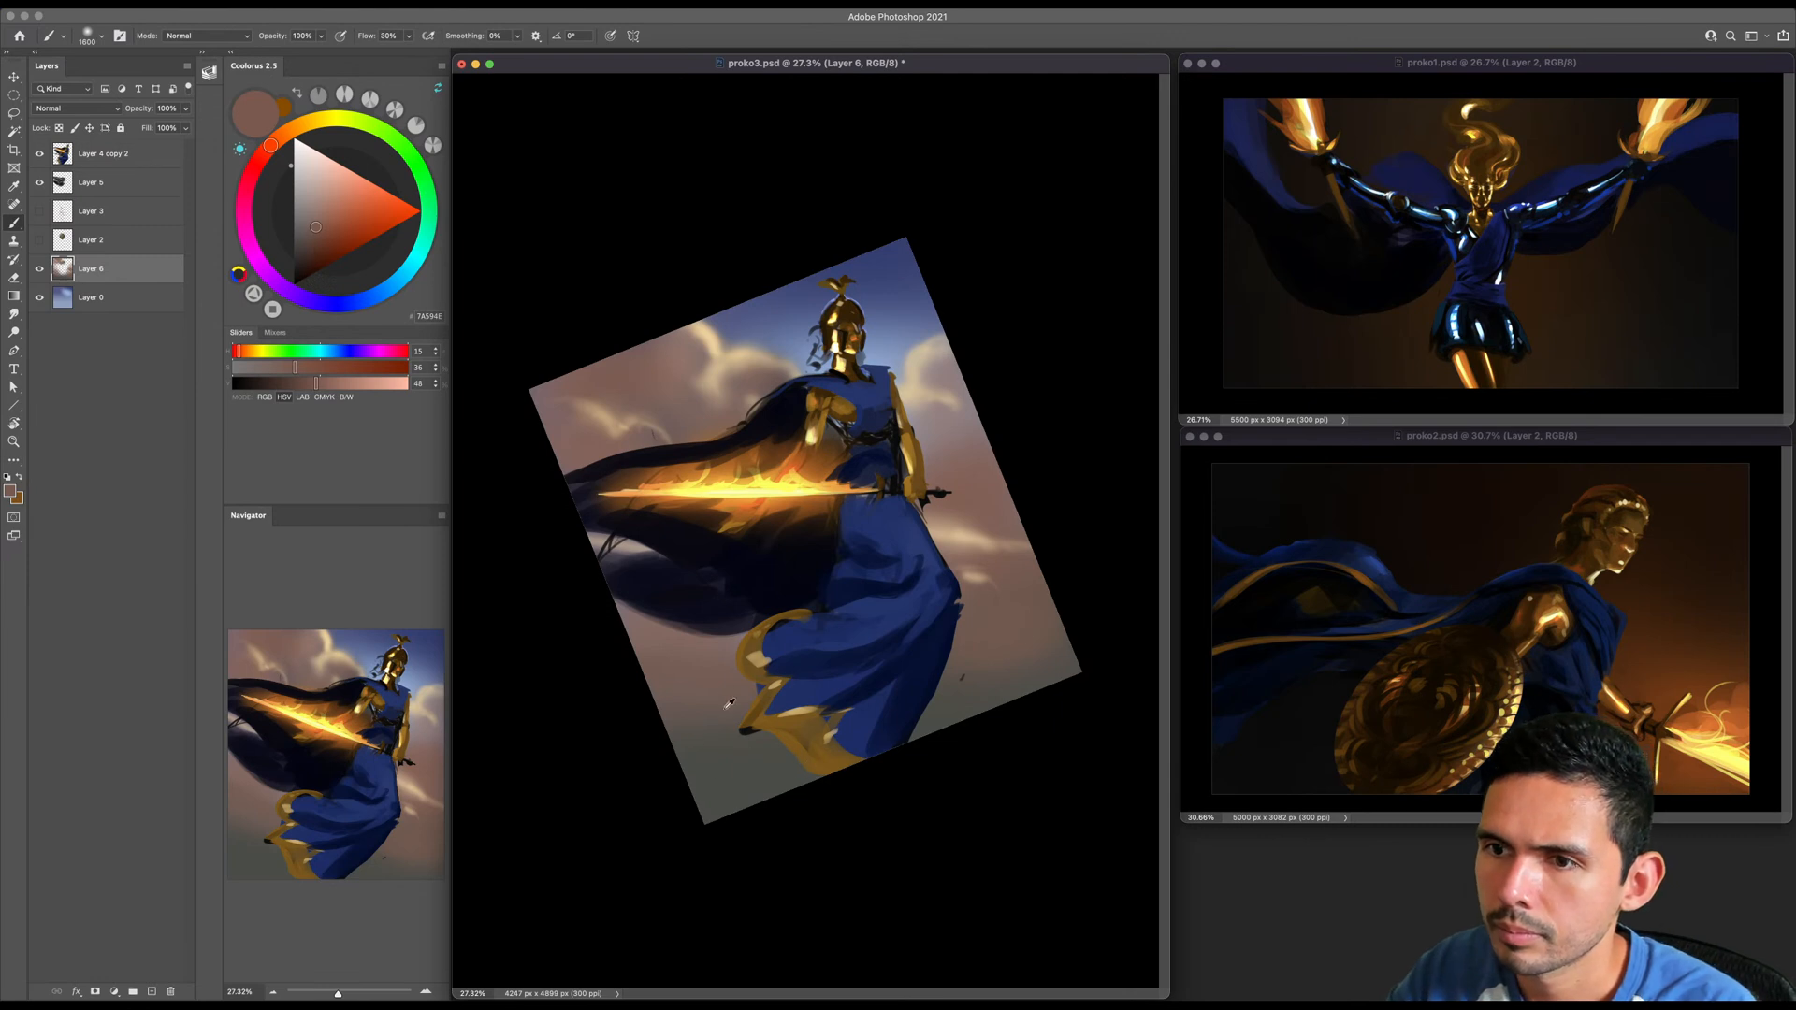
- Choose pale peach based on the cloud beside the shoulder and brighten that cloud with a smaller brush
{"action": "left_click", "coordinate": [925, 352], "text": "alt"}
{"action": "left_click", "coordinate": [334, 166]}
{"action": "key", "text": "bracketleft"}
{"action": "key", "text": "bracketleft"}
{"action": "key", "text": "bracketleft"}
{"action": "key", "text": "bracketleft"}
{"action": "key", "text": "bracketleft"}
{"action": "key", "text": "bracketleft"}
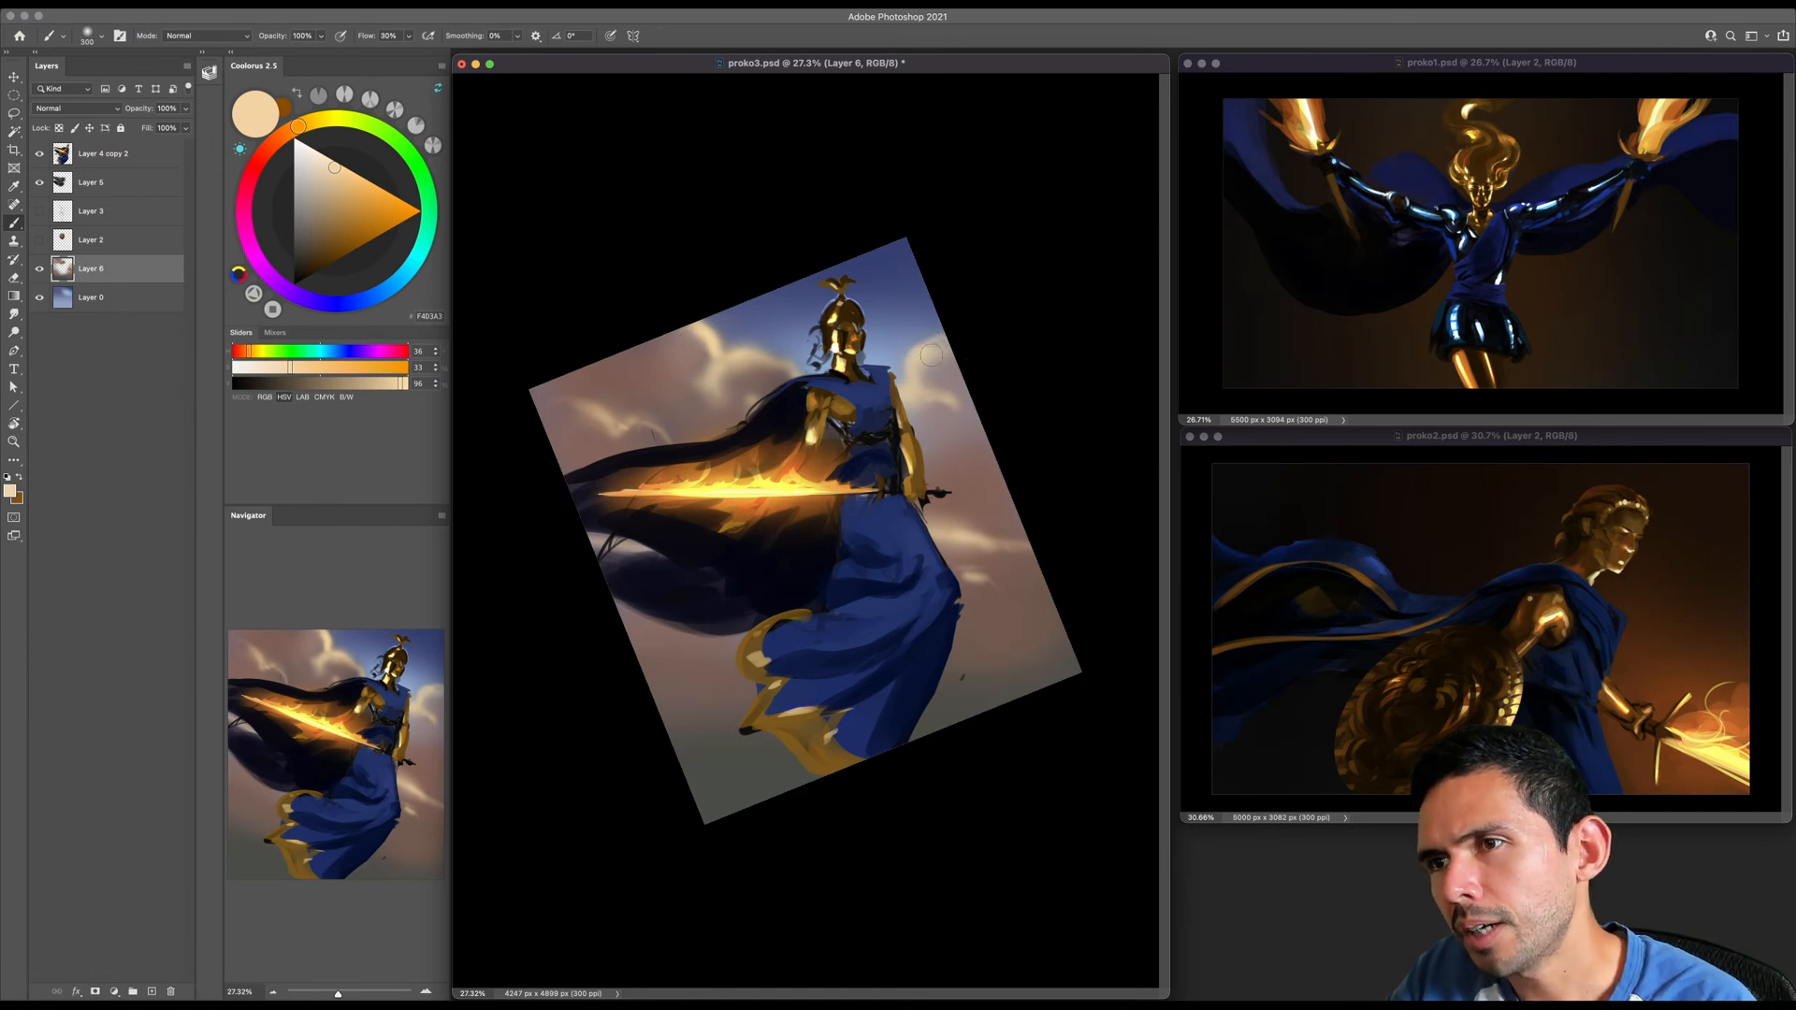
{"action": "key", "text": "bracketright"}
{"action": "key", "text": "bracketleft"}
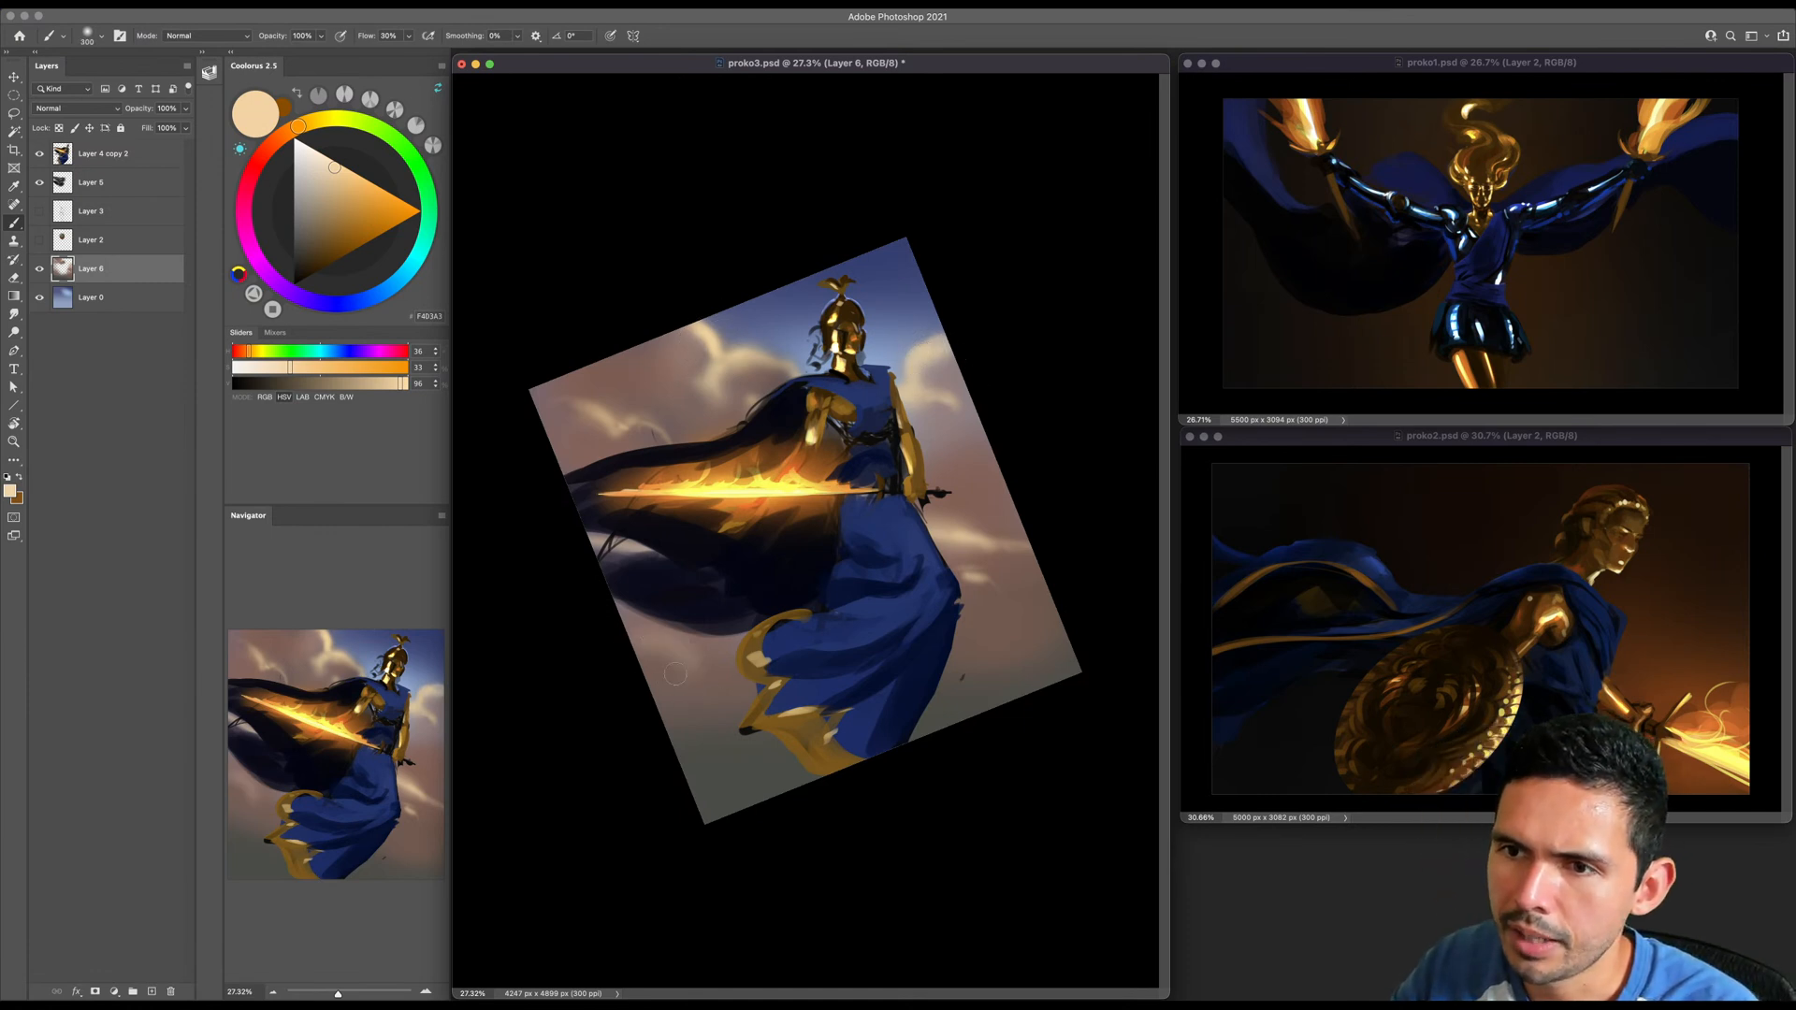
{"action": "key", "text": "bracketleft"}
{"action": "key", "text": "bracketleft"}
{"action": "key", "text": "bracketleft"}
{"action": "left_click_drag", "start_coordinate": [654, 659], "coordinate": [720, 693]}
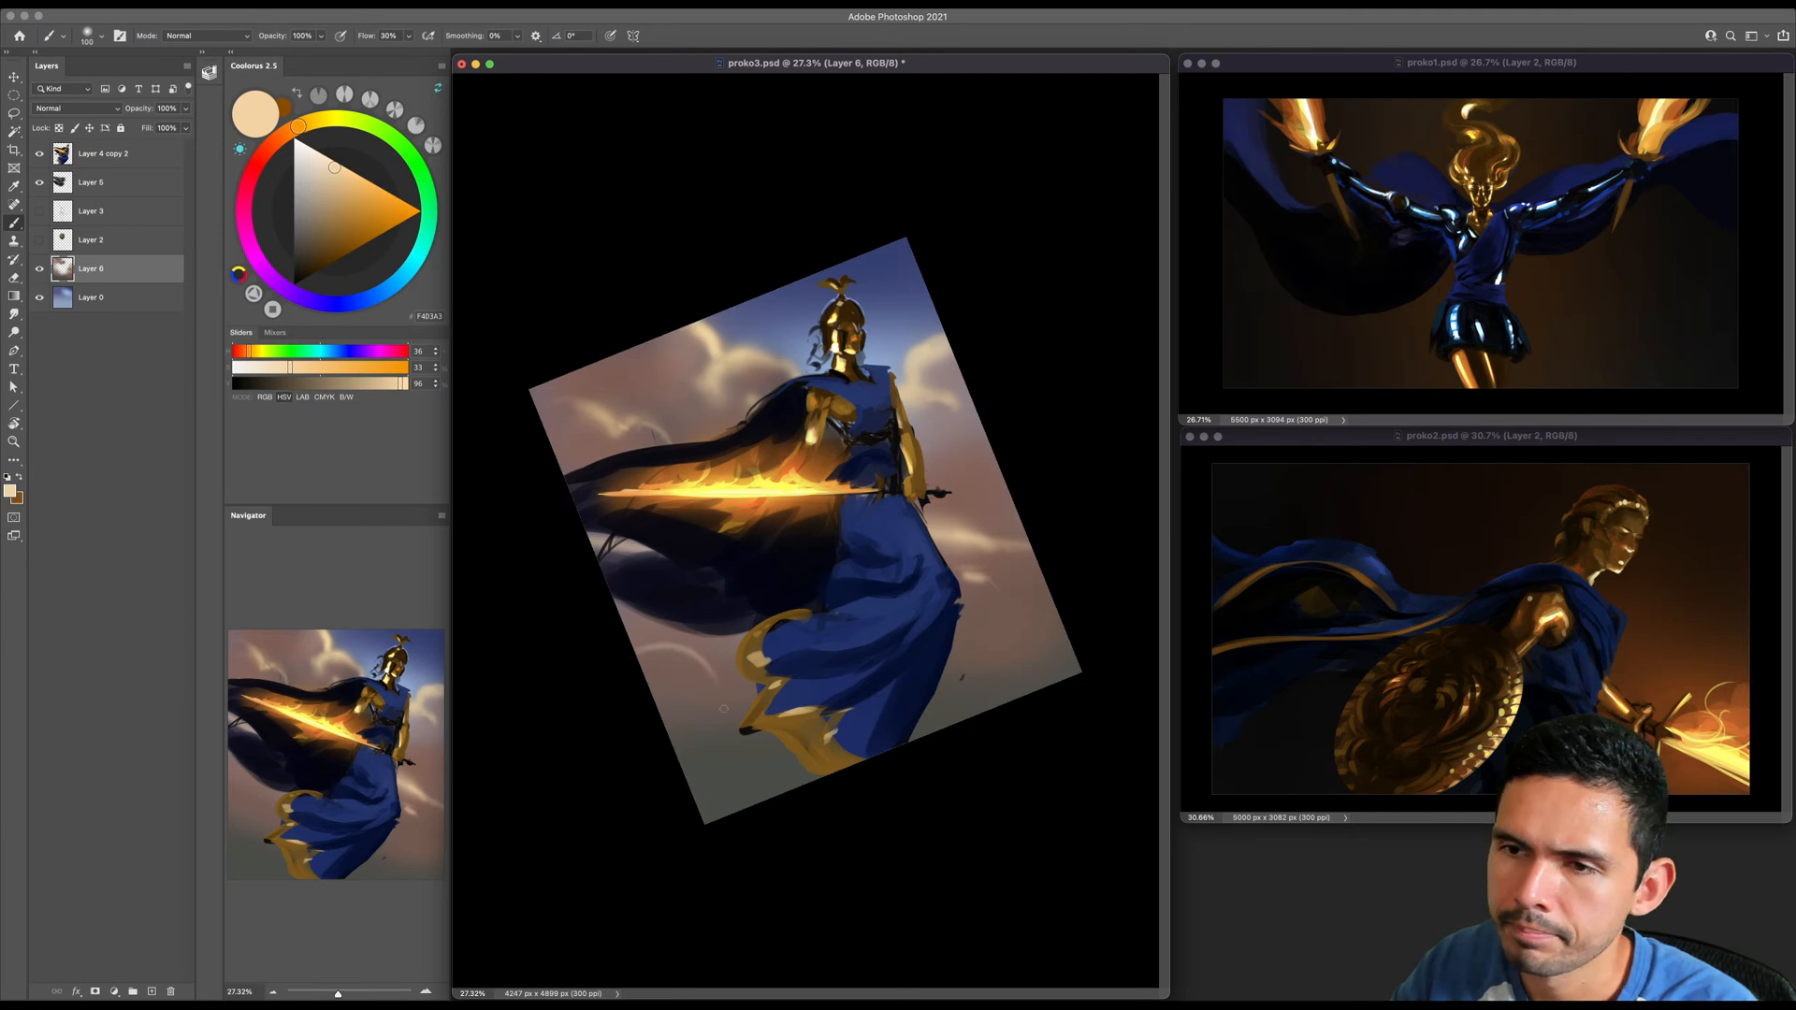
{"action": "key", "text": "bracketright"}
{"action": "key", "text": "bracketright"}
{"action": "key", "text": "bracketright"}
{"action": "key", "text": "bracketright"}
{"action": "key", "text": "bracketright"}
{"action": "key", "text": "bracketright"}
{"action": "mouse_move", "coordinate": [636, 653]}
{"action": "left_mouse_down"}
{"action": "mouse_move", "coordinate": [701, 667]}
{"action": "mouse_move", "coordinate": [726, 694]}
{"action": "left_mouse_up"}
{"action": "key", "text": "super+z"}
{"action": "key", "text": "super+z"}
- Turn on pen pressure for brush size and paint pale peach cloud edges between the cape and the gold hem
{"action": "left_click", "coordinate": [610, 36]}
{"action": "key", "text": "bracketleft"}
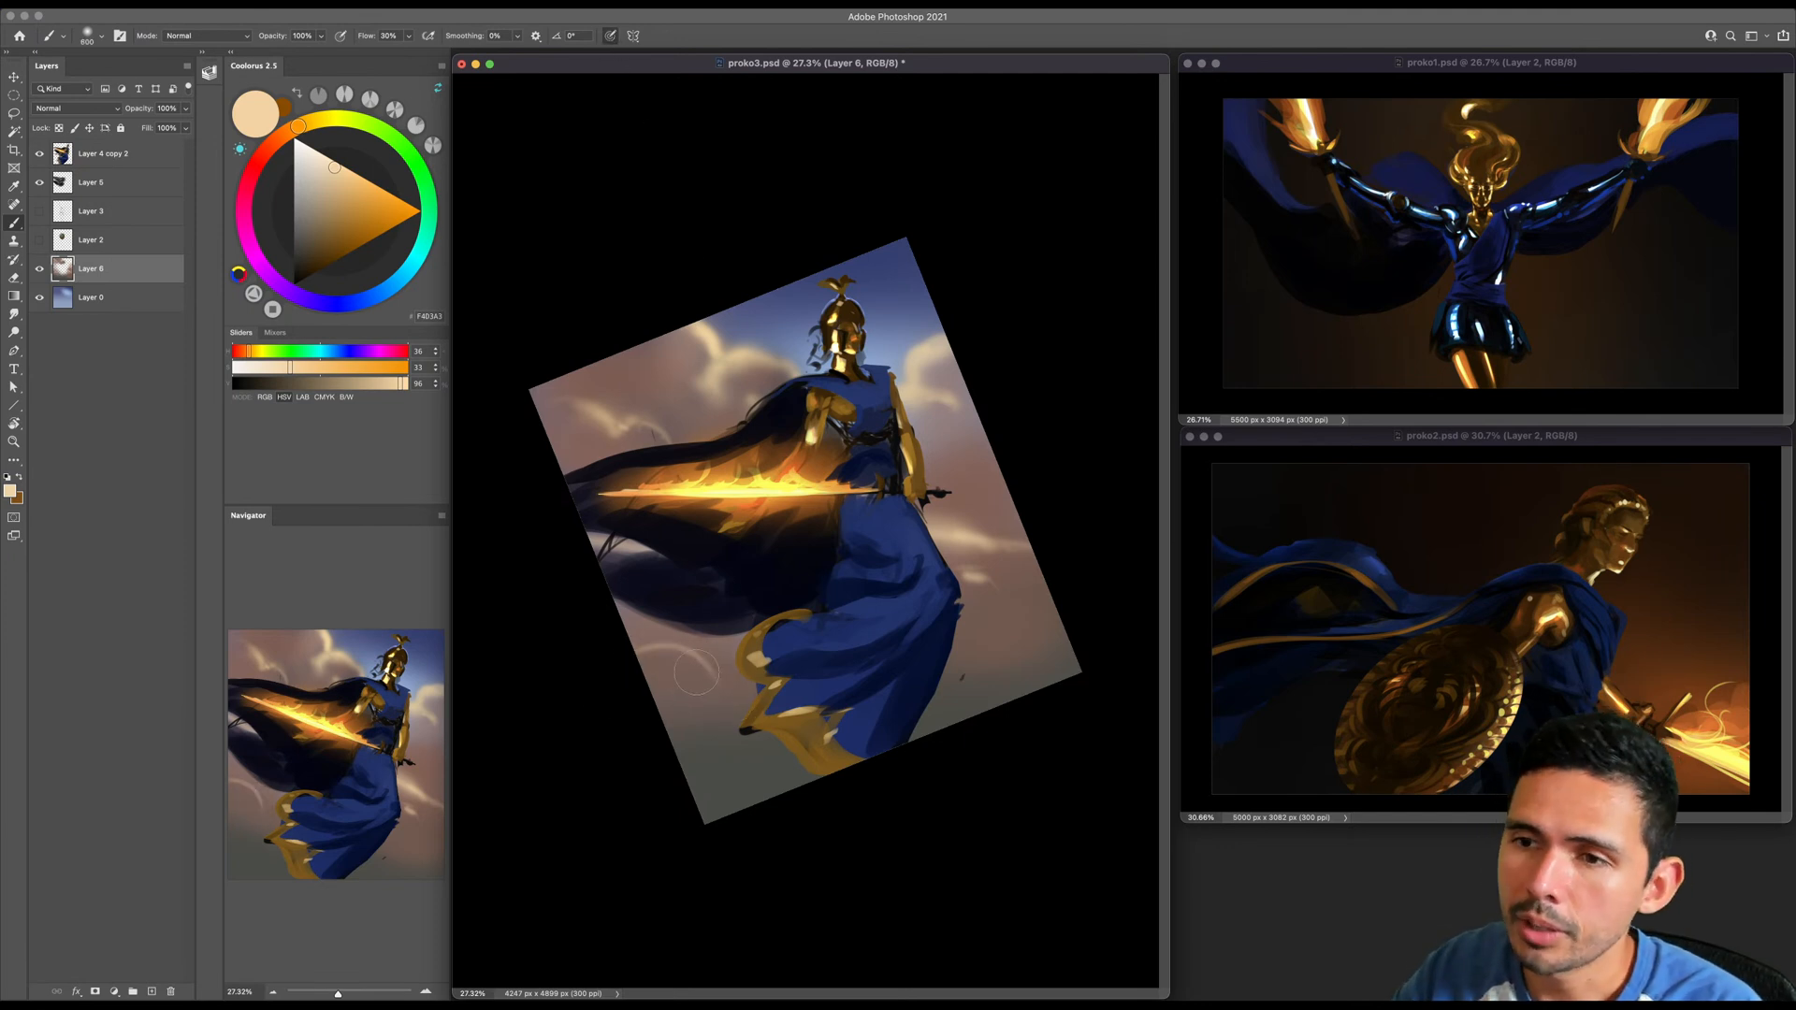
{"action": "left_click_drag", "start_coordinate": [718, 668], "coordinate": [738, 700]}
{"action": "key", "text": "bracketright"}
{"action": "key", "text": "bracketright"}
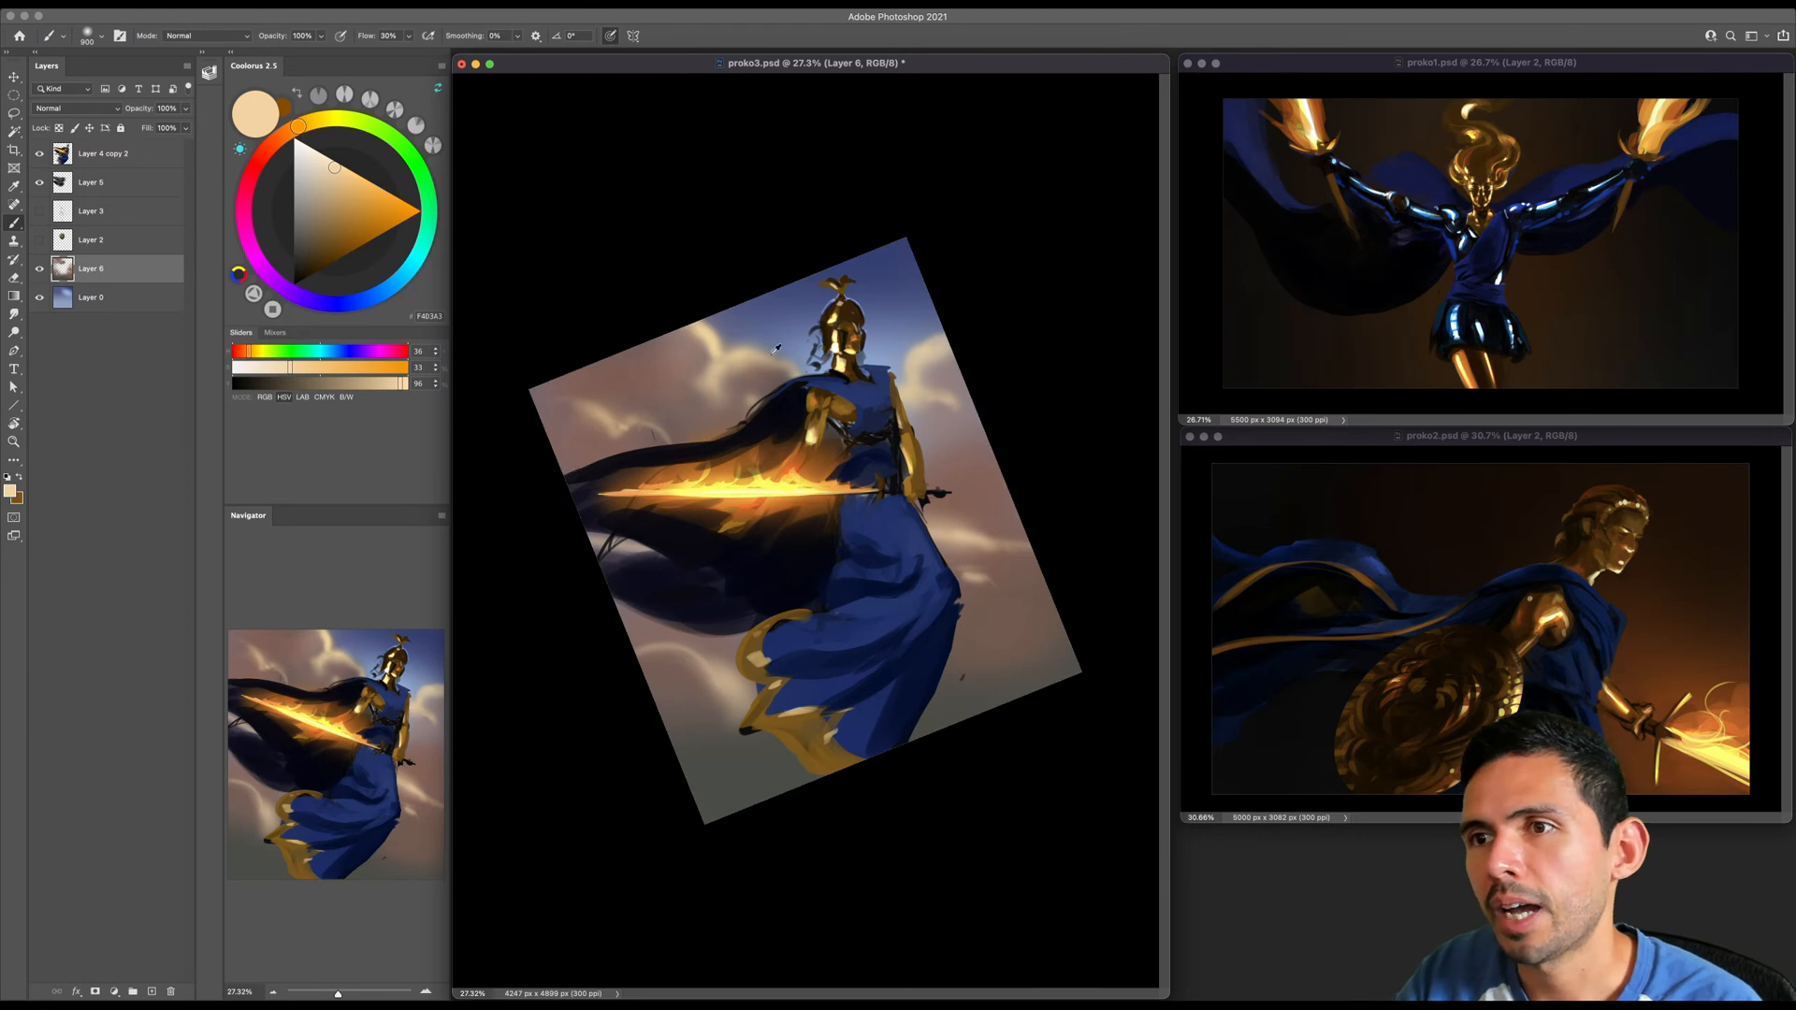
- Sample peach from the upper cloud and extend the lower clouds beside the gold hem and across the opposite lower corner
{"action": "left_click", "coordinate": [726, 351], "text": "alt"}
{"action": "mouse_move", "coordinate": [739, 701]}
{"action": "left_mouse_down"}
{"action": "mouse_move", "coordinate": [725, 690]}
{"action": "mouse_move", "coordinate": [709, 746]}
{"action": "mouse_move", "coordinate": [774, 722]}
{"action": "left_mouse_up"}
{"action": "key", "text": "]"}
{"action": "left_click_drag", "start_coordinate": [947, 690], "coordinate": [1031, 655]}
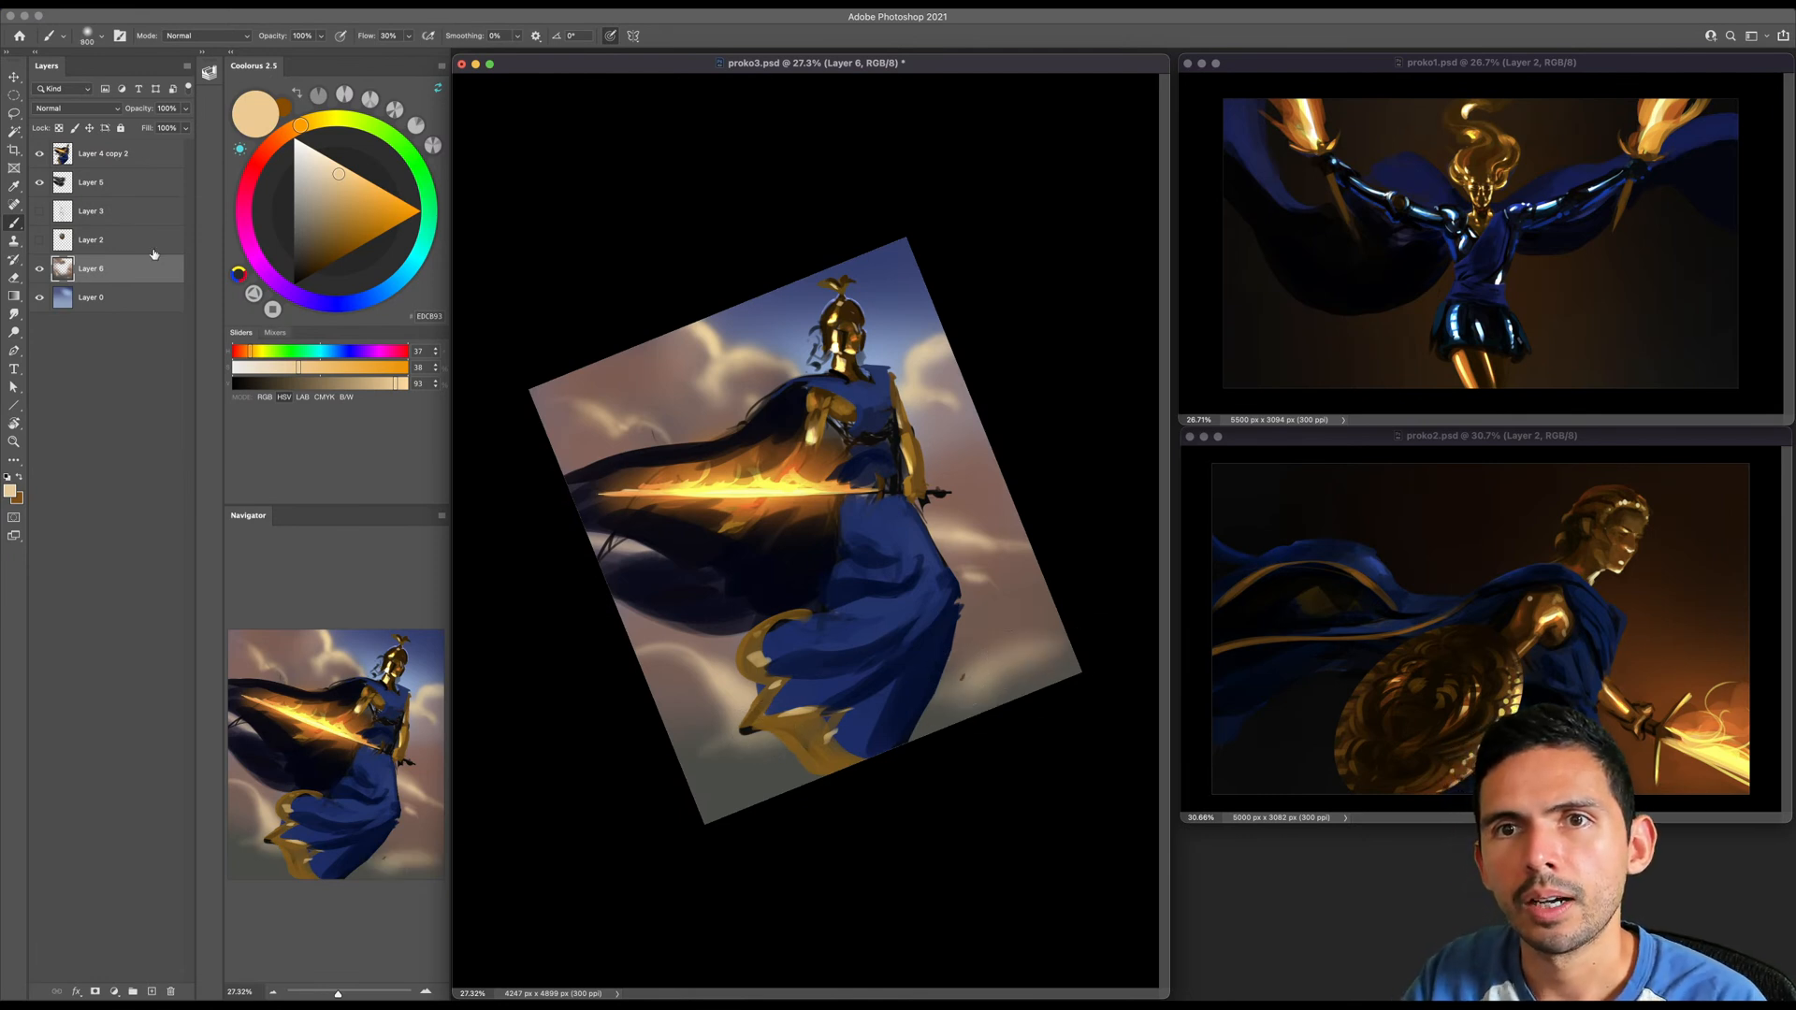
- Hide and restore the figure layer to check the clouds behind it, returning to the brush on Layer 6
{"action": "left_click", "coordinate": [39, 153]}
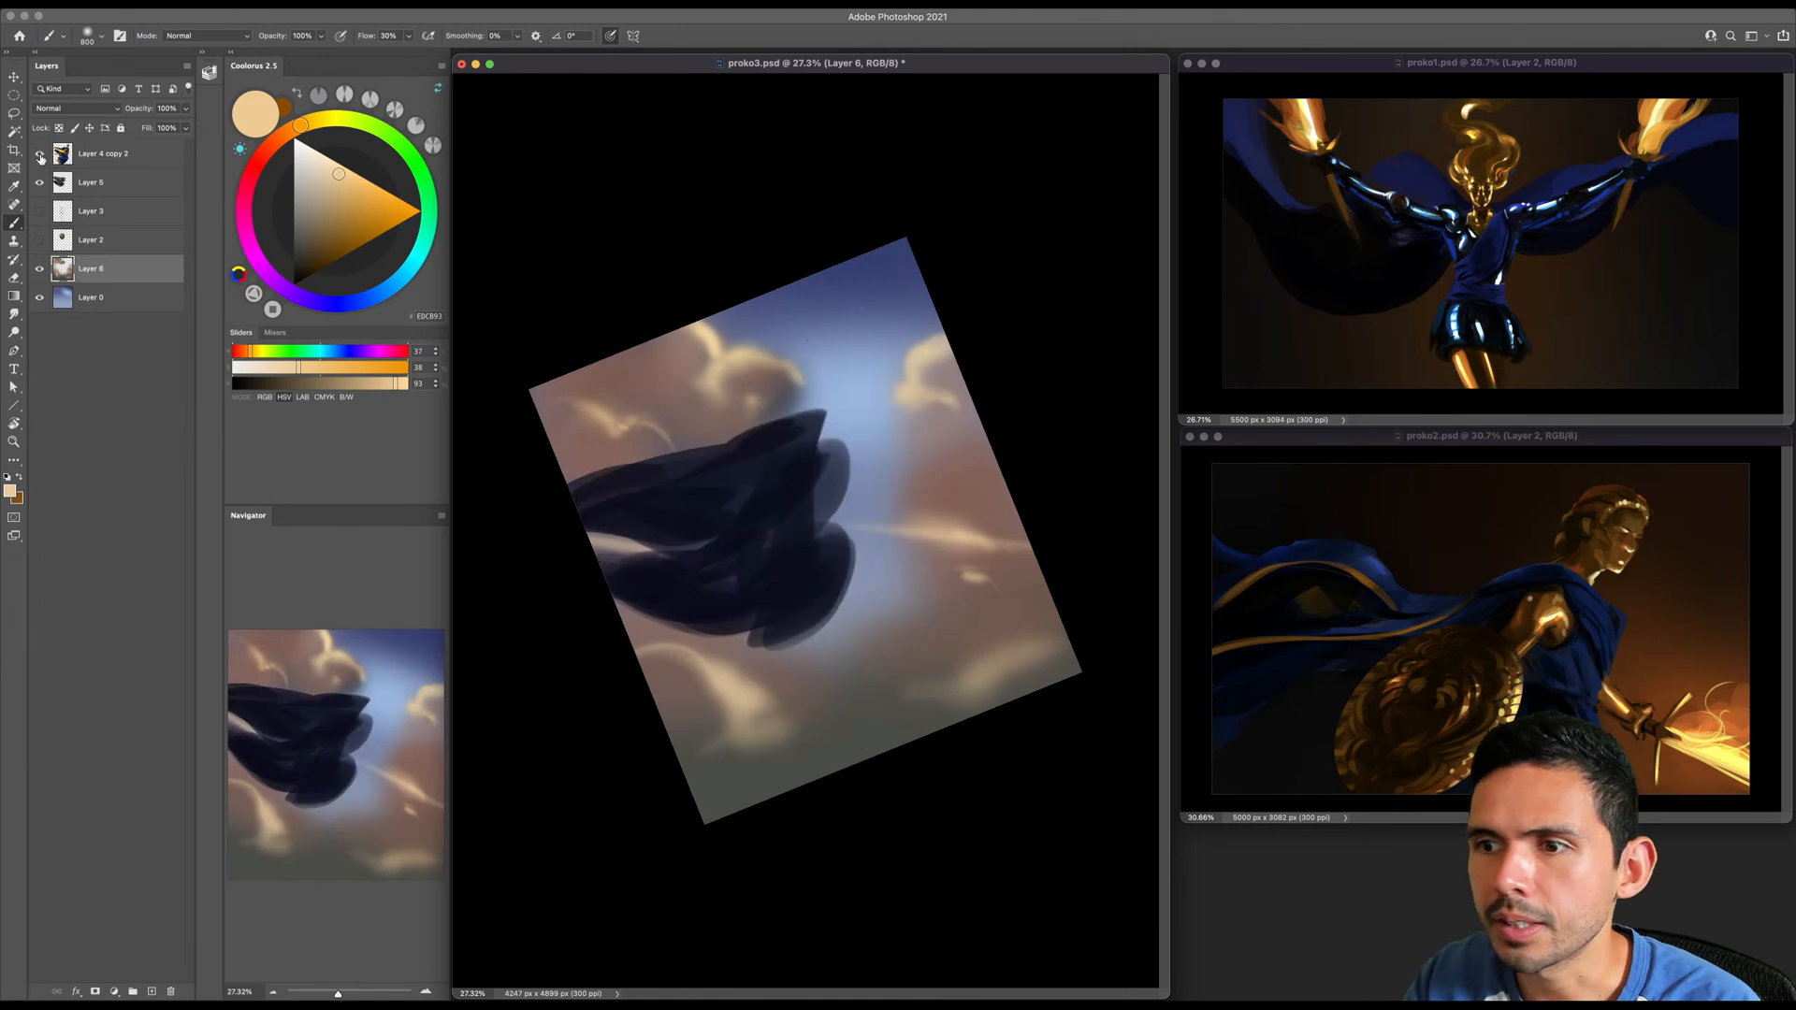
{"action": "left_click", "coordinate": [39, 153]}
{"action": "left_click", "coordinate": [113, 157]}
{"action": "key", "text": "e"}
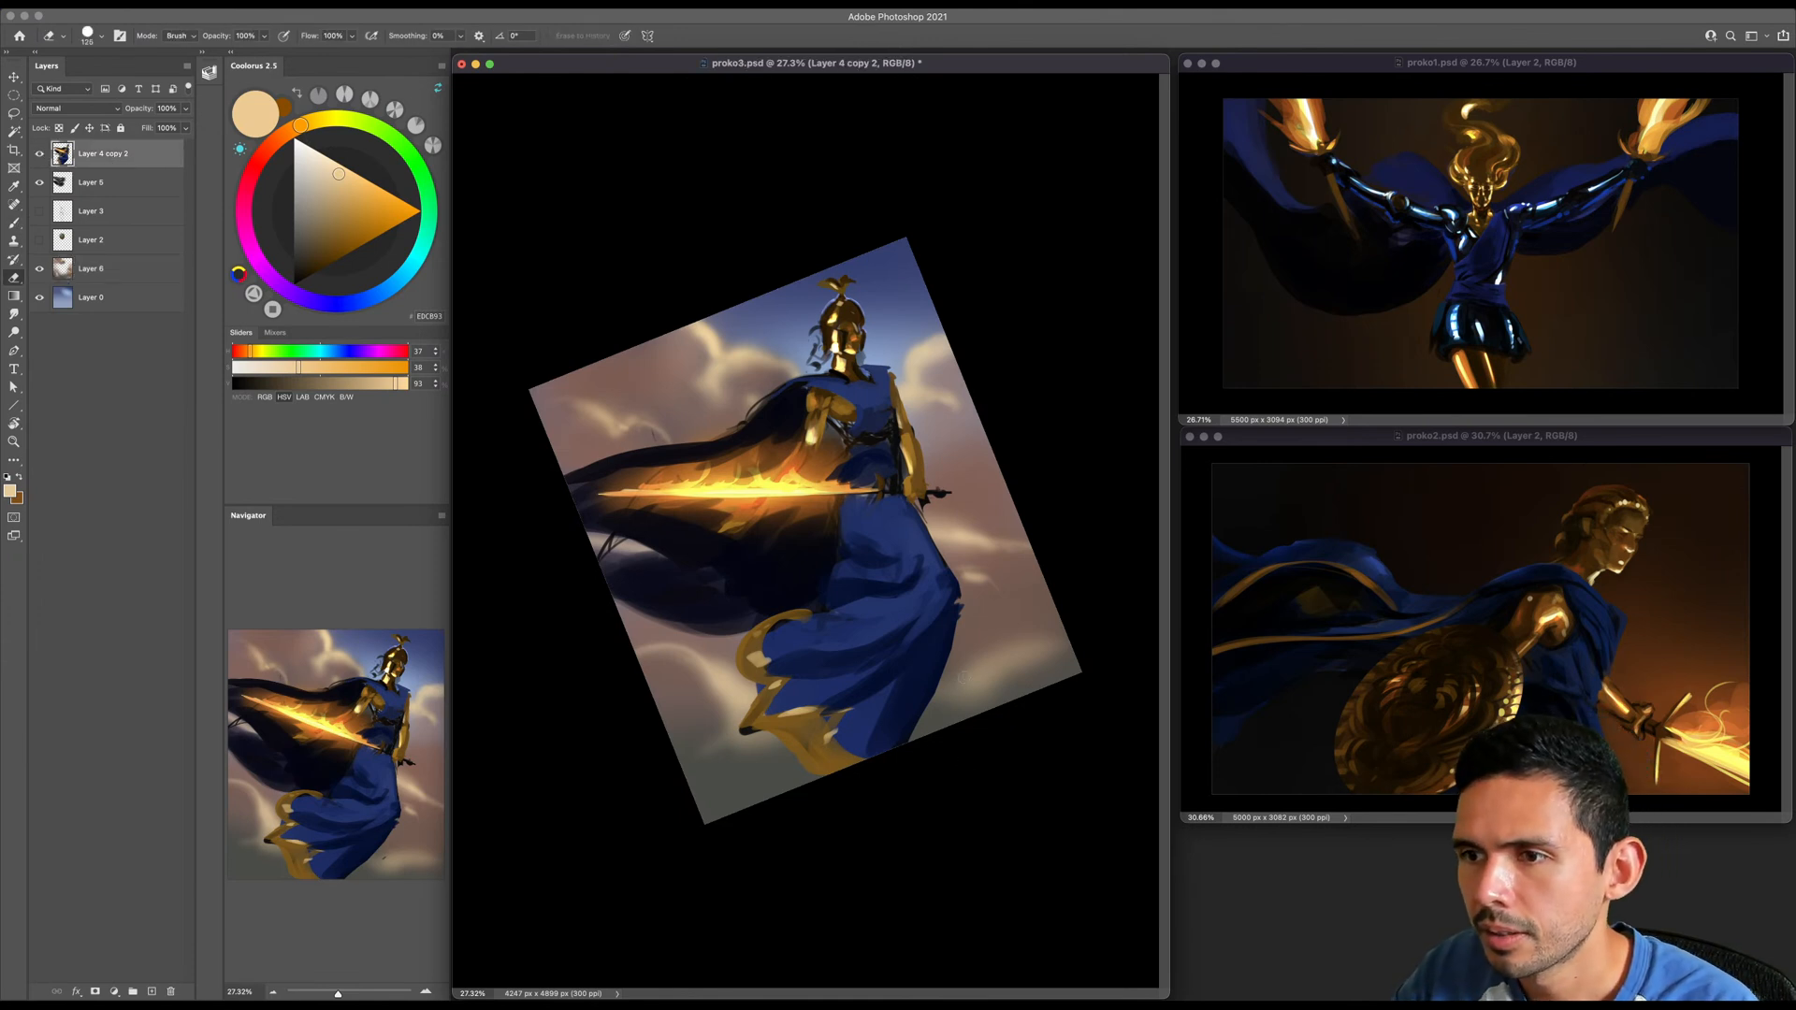
{"action": "key", "text": "b"}
{"action": "left_click", "coordinate": [112, 269]}
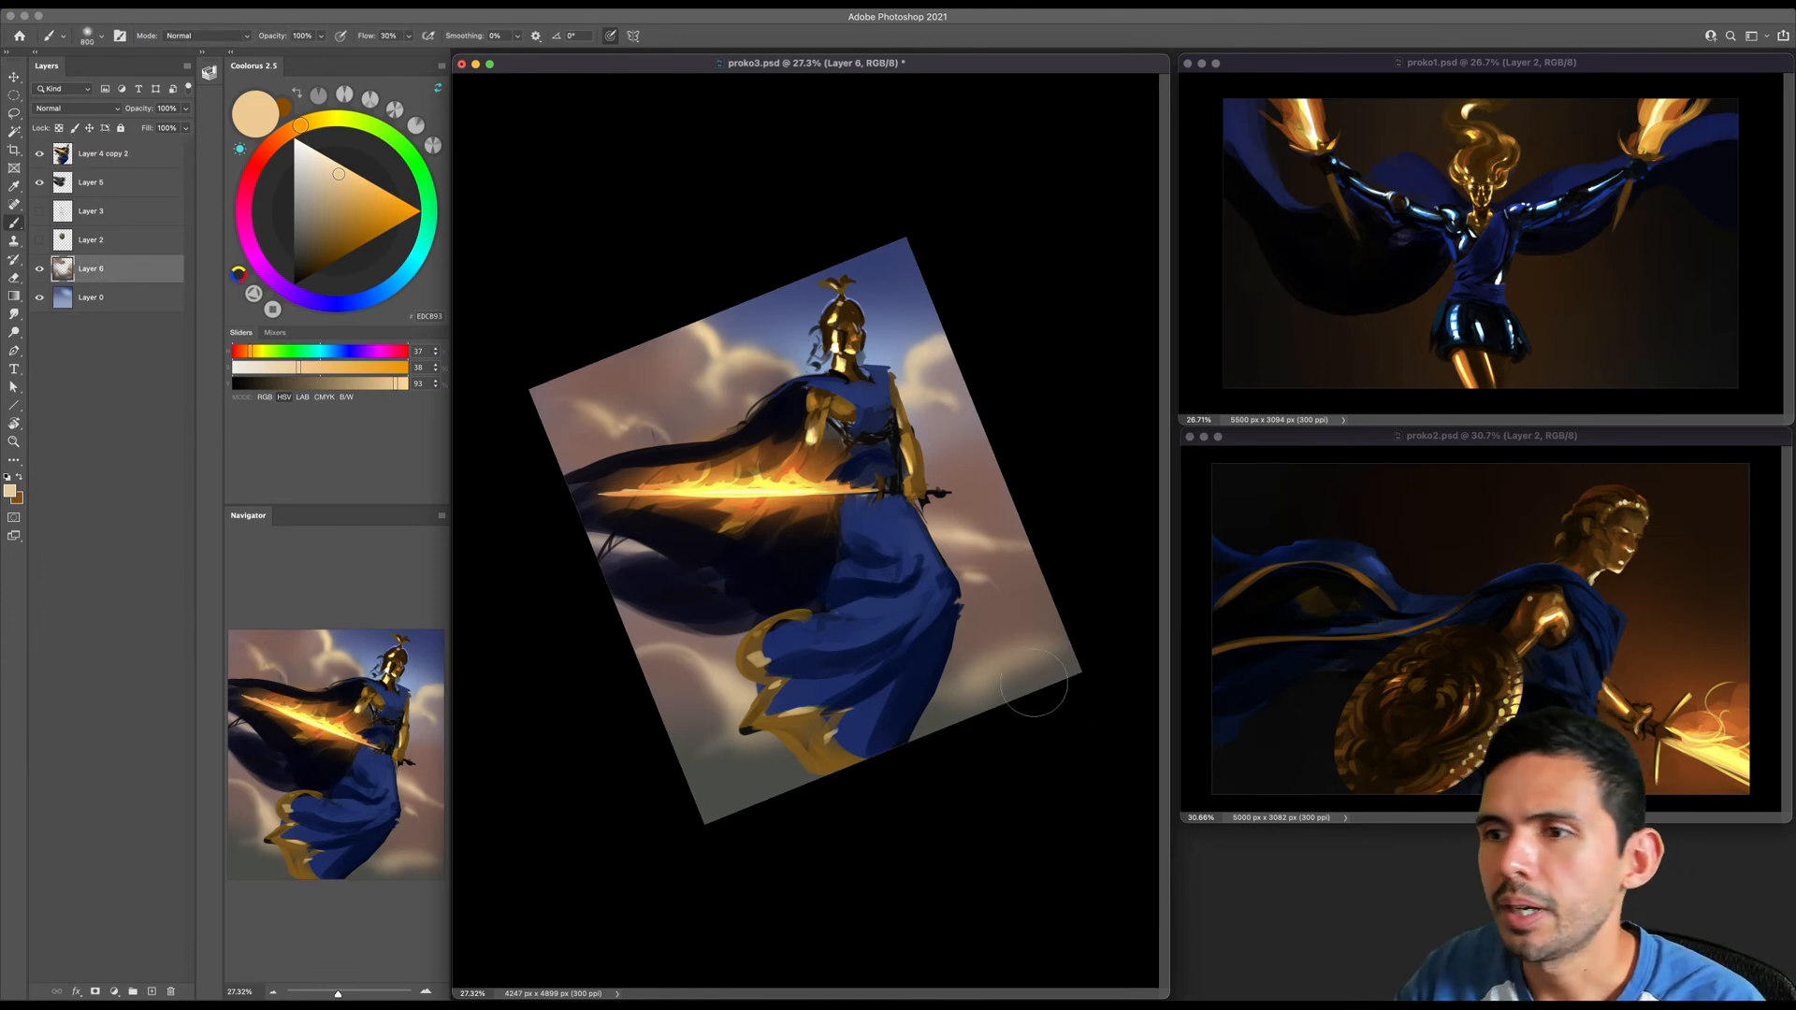
- Define the peach cloud in the lower corner beside the skirt with finer and broader strokes, varying the brush size
{"action": "key", "text": "bracketleft"}
{"action": "key", "text": "bracketleft"}
{"action": "key", "text": "bracketleft"}
{"action": "key", "text": "bracketleft"}
{"action": "key", "text": "bracketleft"}
{"action": "key", "text": "bracketleft"}
{"action": "key", "text": "bracketleft"}
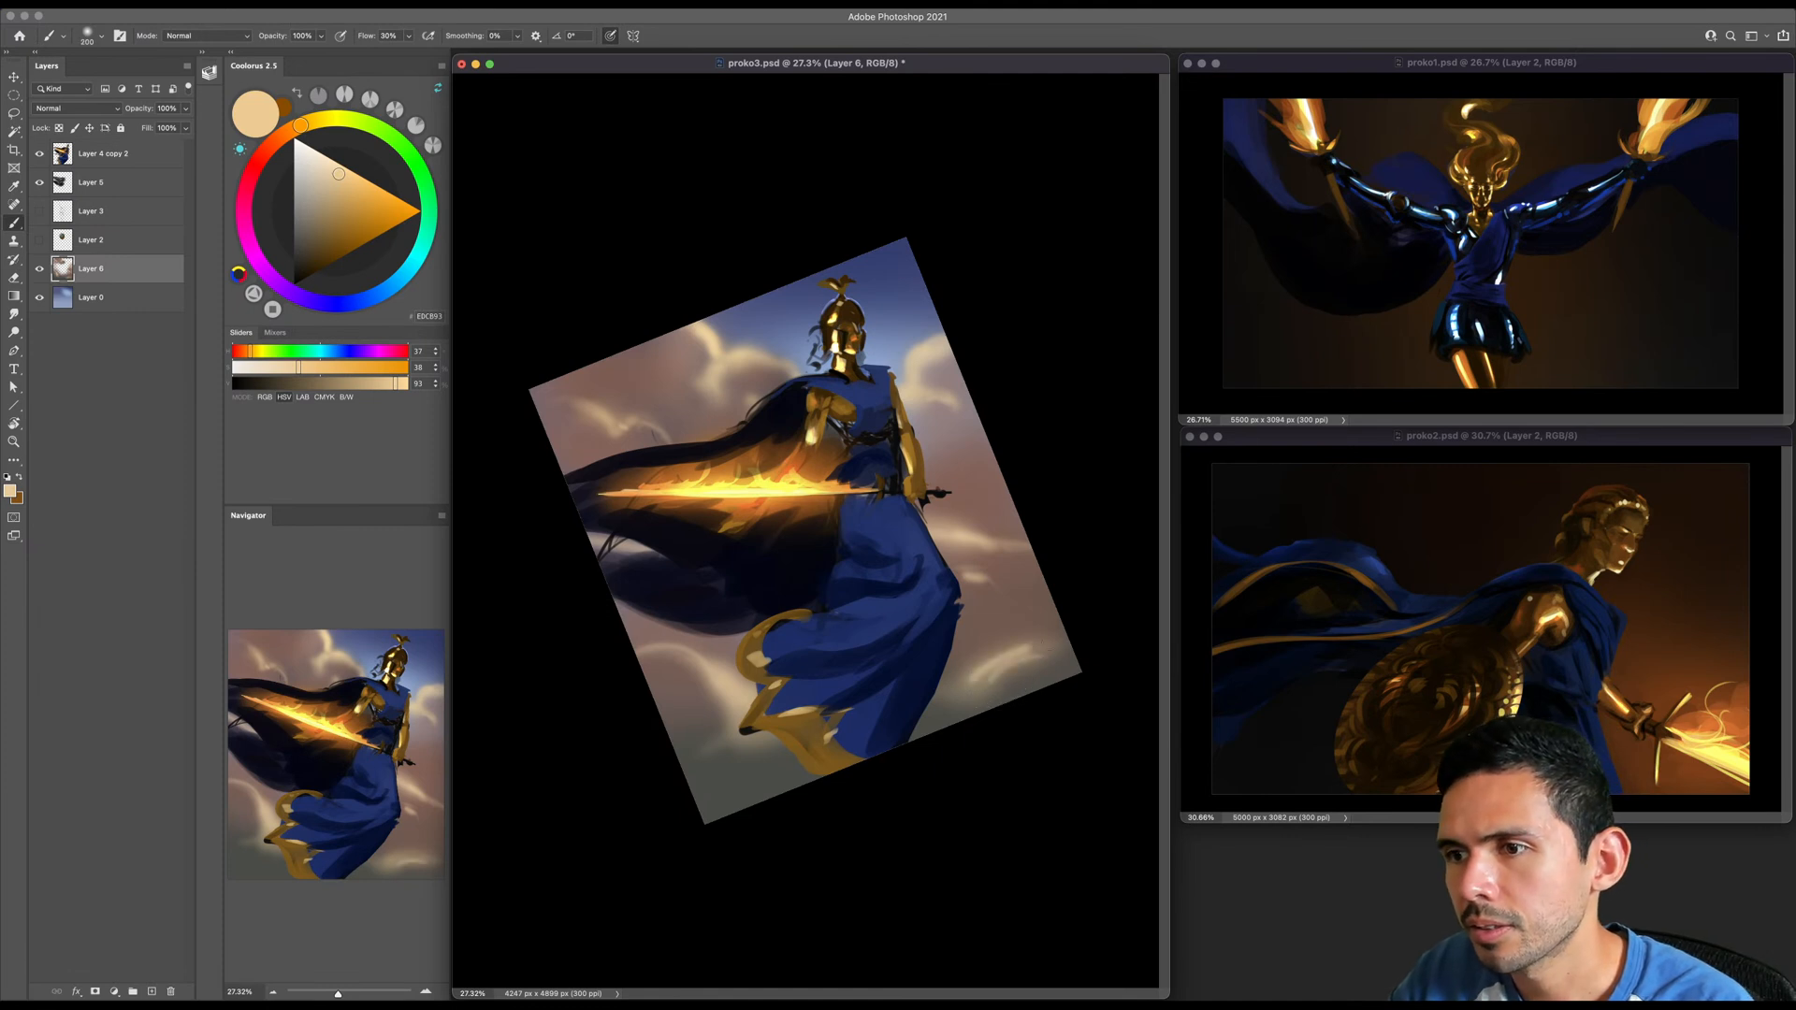
{"action": "key", "text": "bracketright"}
{"action": "key", "text": "bracketright"}
{"action": "key", "text": "bracketright"}
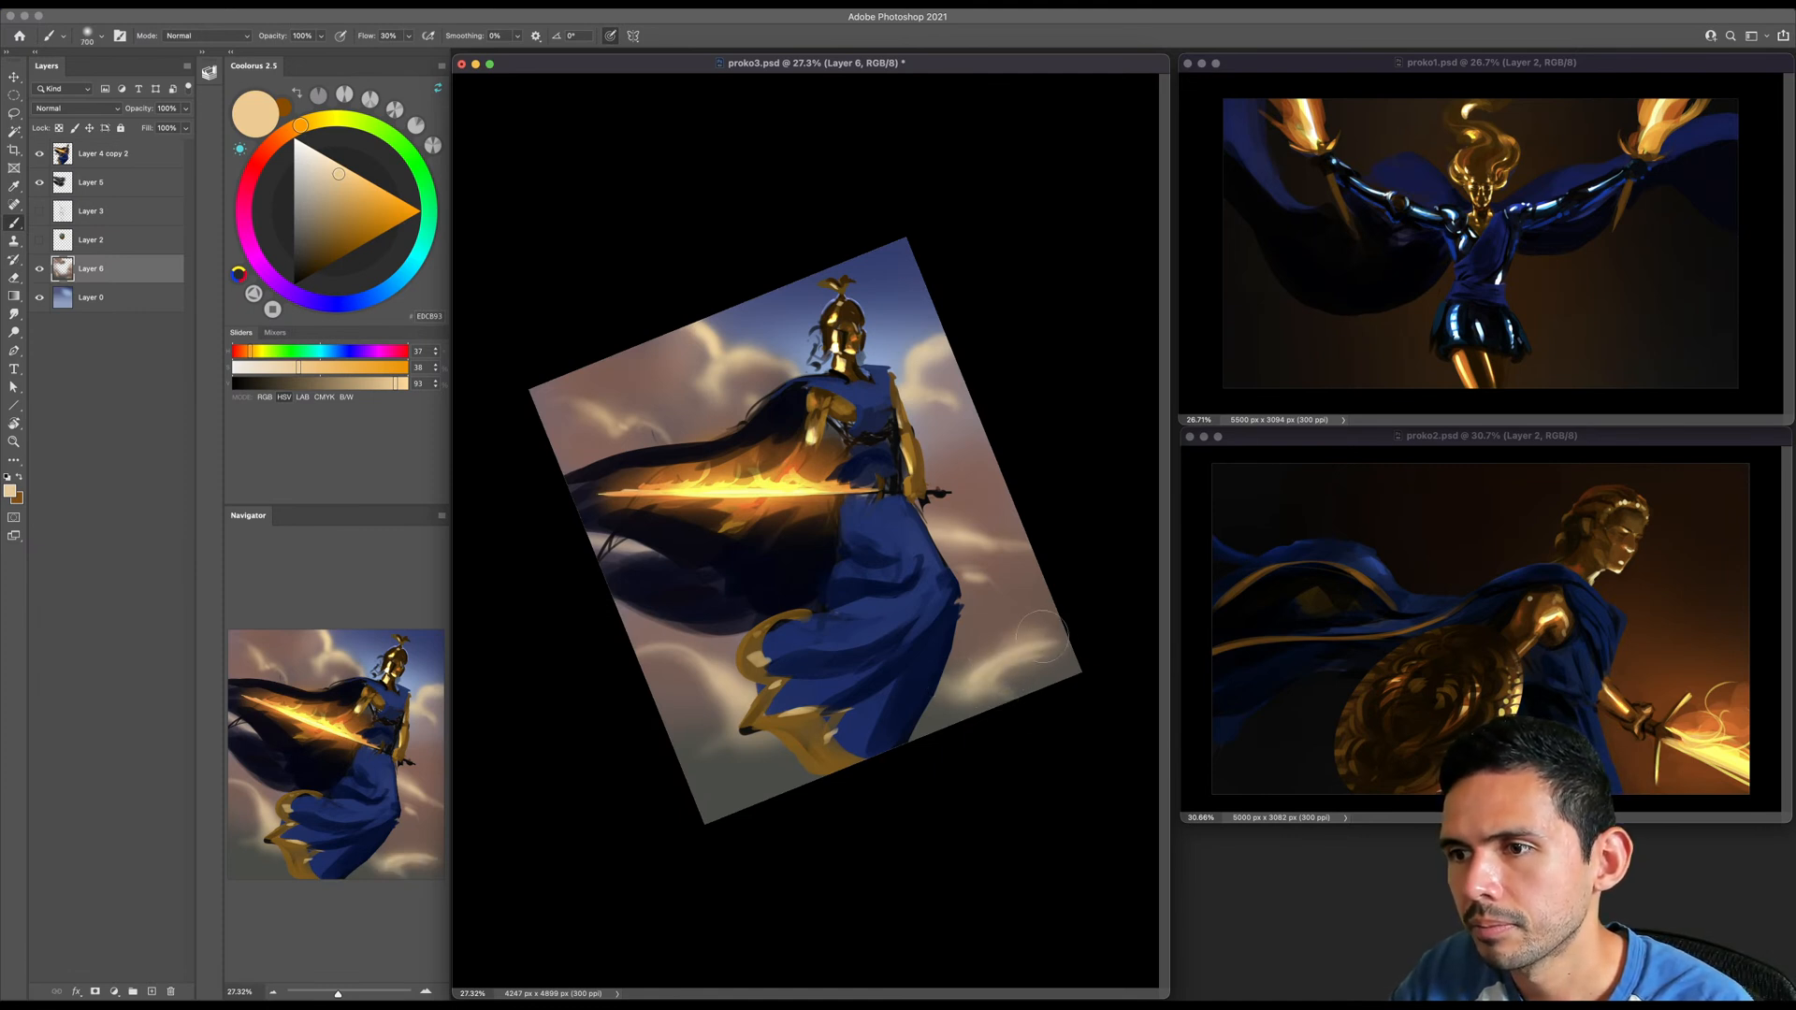
- Sample the brown cloud colour beside the skirt and shift it to a muted blue, with a much larger brush
{"action": "key", "text": "bracketright"}
{"action": "key", "text": "bracketright"}
{"action": "key", "text": "bracketright"}
{"action": "key", "text": "bracketright"}
{"action": "key", "text": "bracketright"}
{"action": "key", "text": "bracketright"}
{"action": "key", "text": "bracketright"}
{"action": "key", "text": "bracketright"}
{"action": "key", "text": "bracketright"}
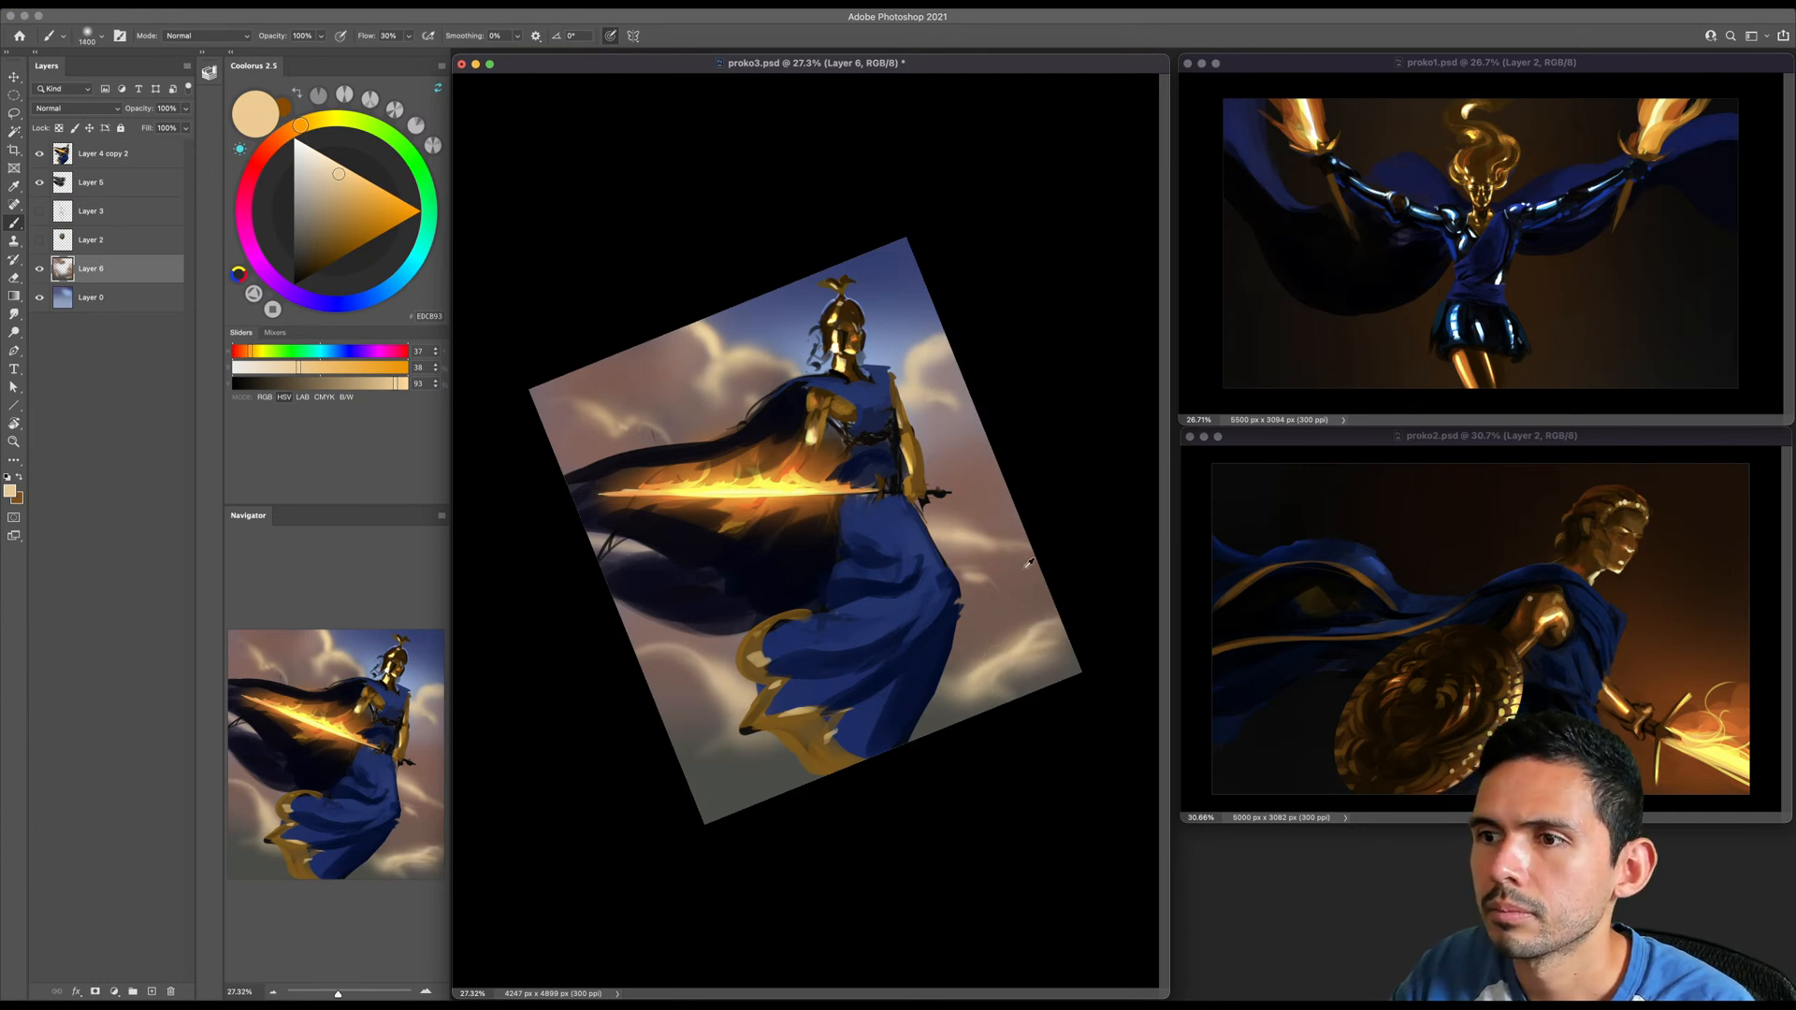
{"action": "left_click", "coordinate": [1020, 569], "text": "alt"}
{"action": "key", "text": "bracketright"}
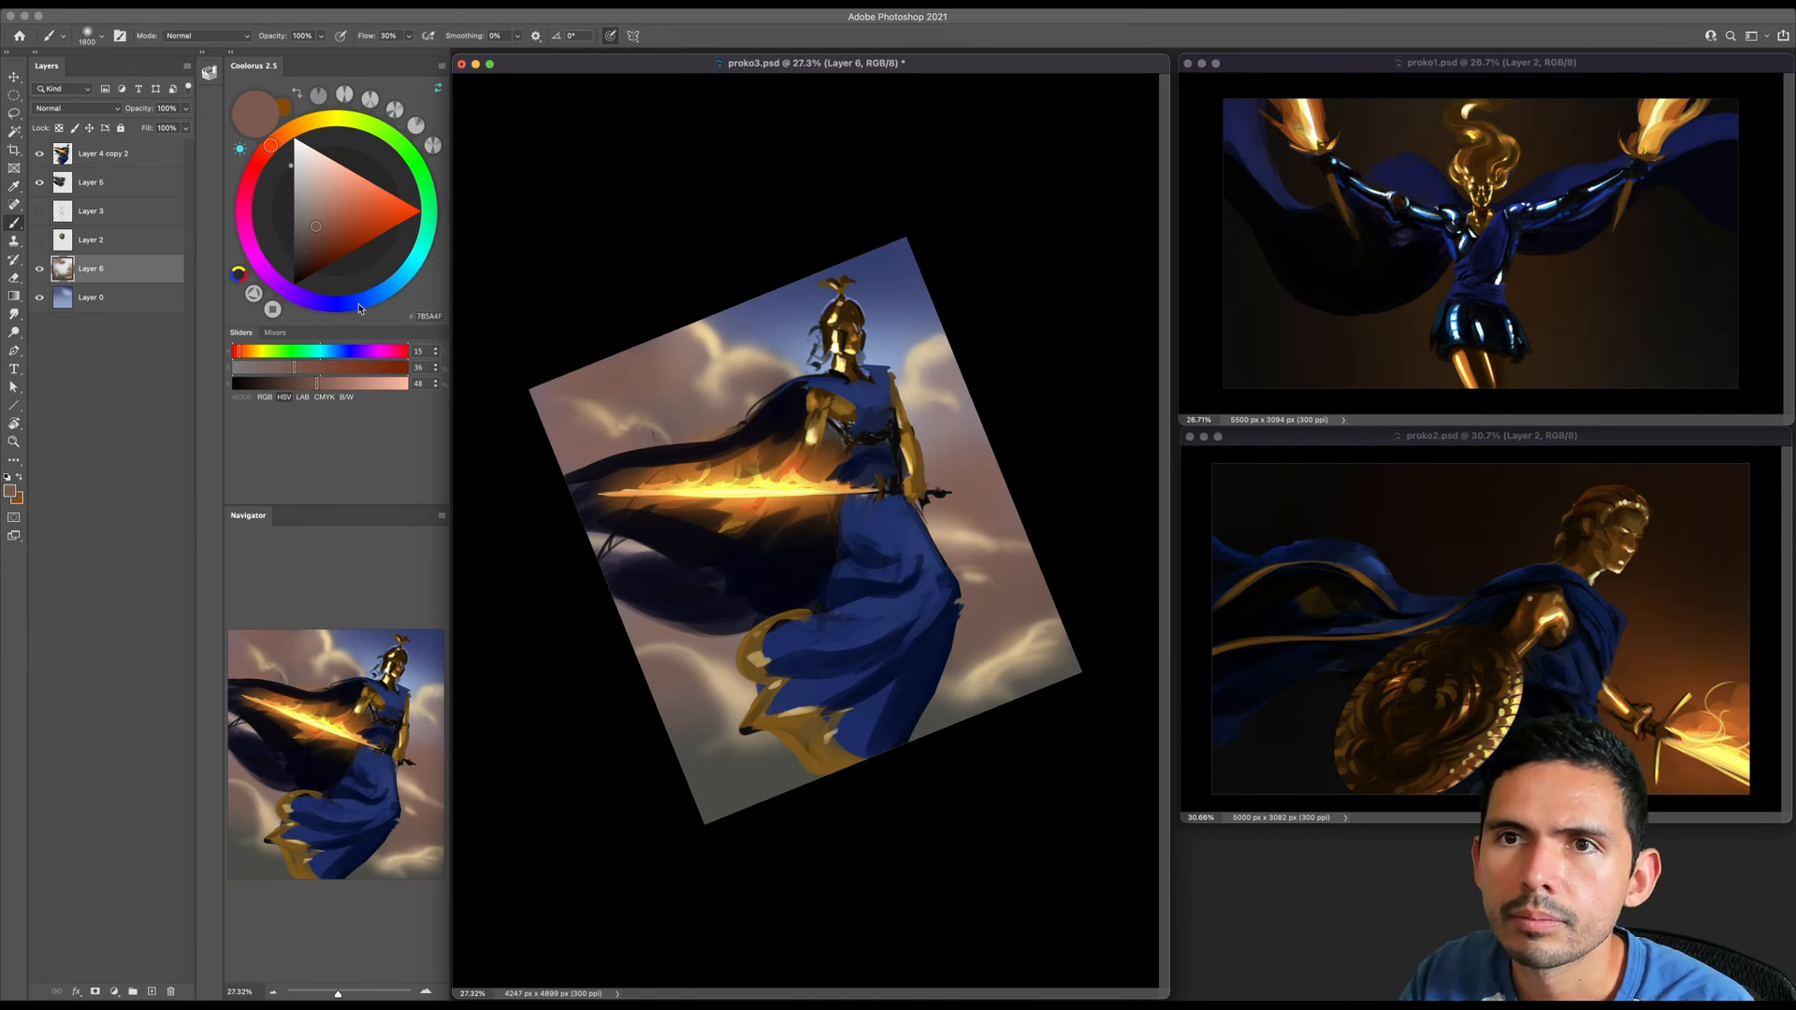
{"action": "left_click", "coordinate": [359, 303]}
{"action": "left_click", "coordinate": [330, 223]}
{"action": "key", "text": "bracketright"}
{"action": "key", "text": "bracketright"}
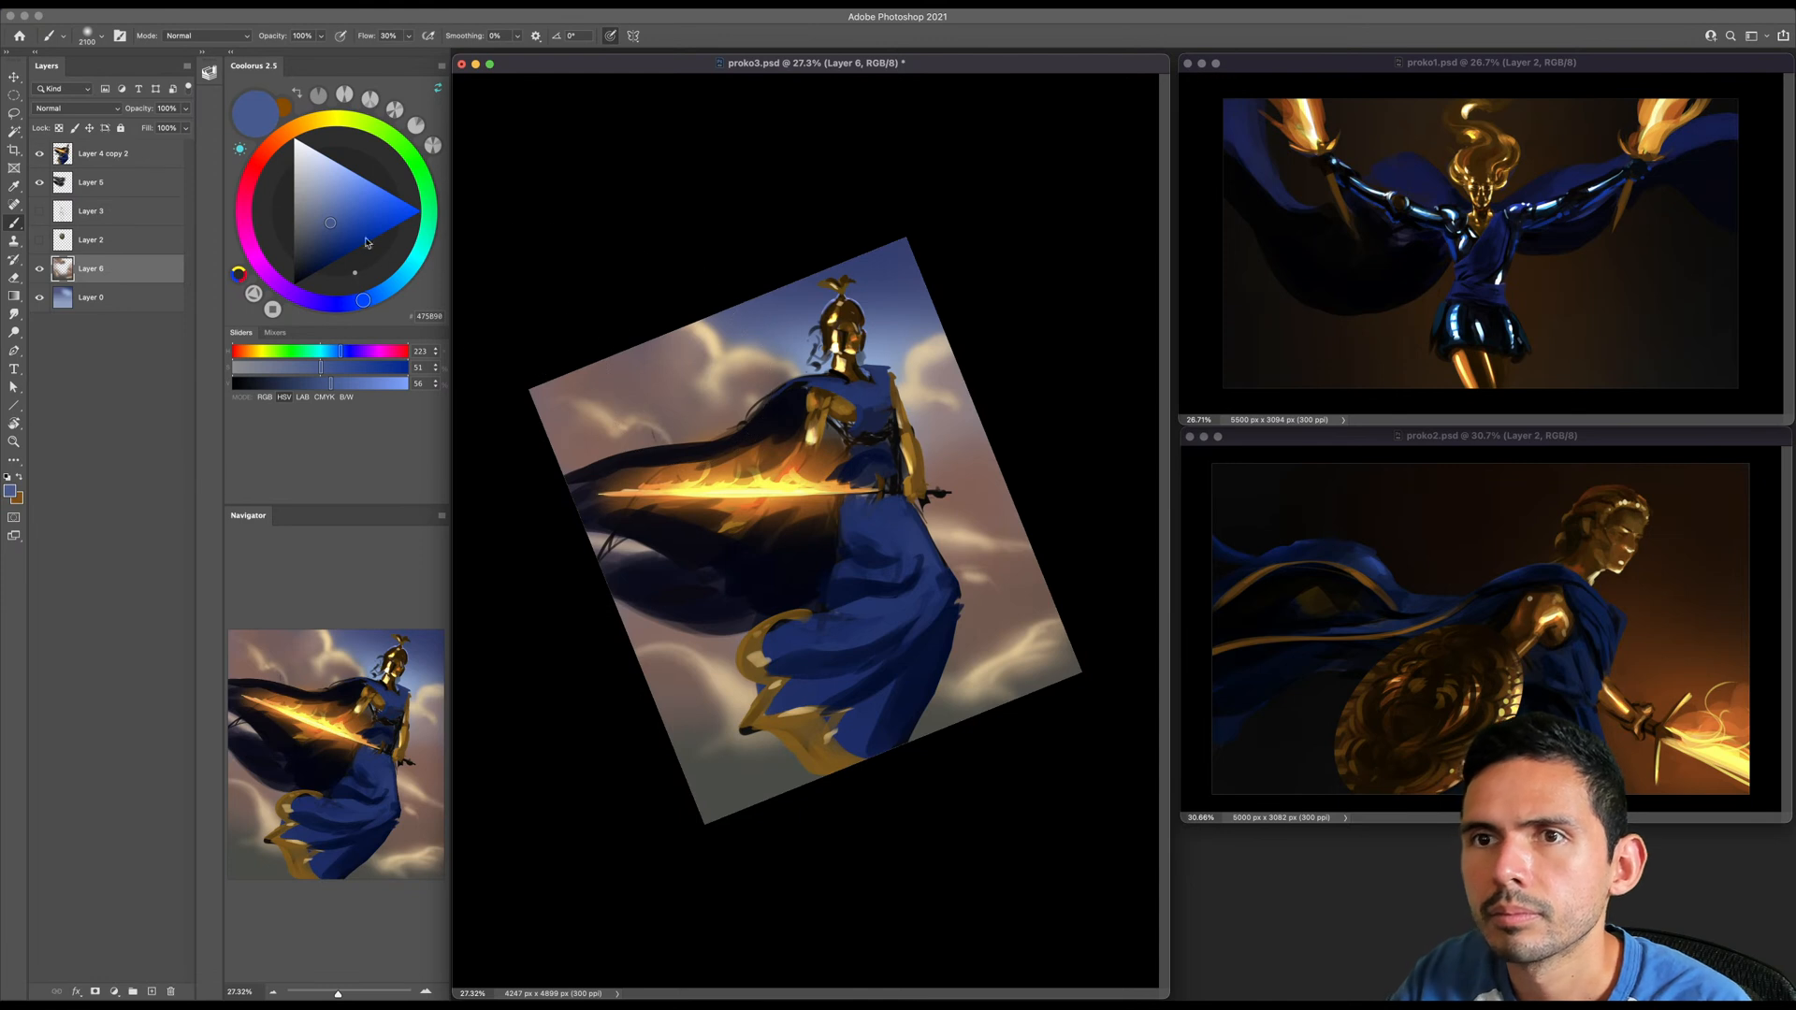
- Try a lighter and a deeper blue with a very large brush for the lower sky
{"action": "left_click", "coordinate": [339, 190]}
{"action": "key", "text": "bracketleft"}
{"action": "key", "text": "bracketright"}
{"action": "key", "text": "bracketright"}
{"action": "key", "text": "bracketright"}
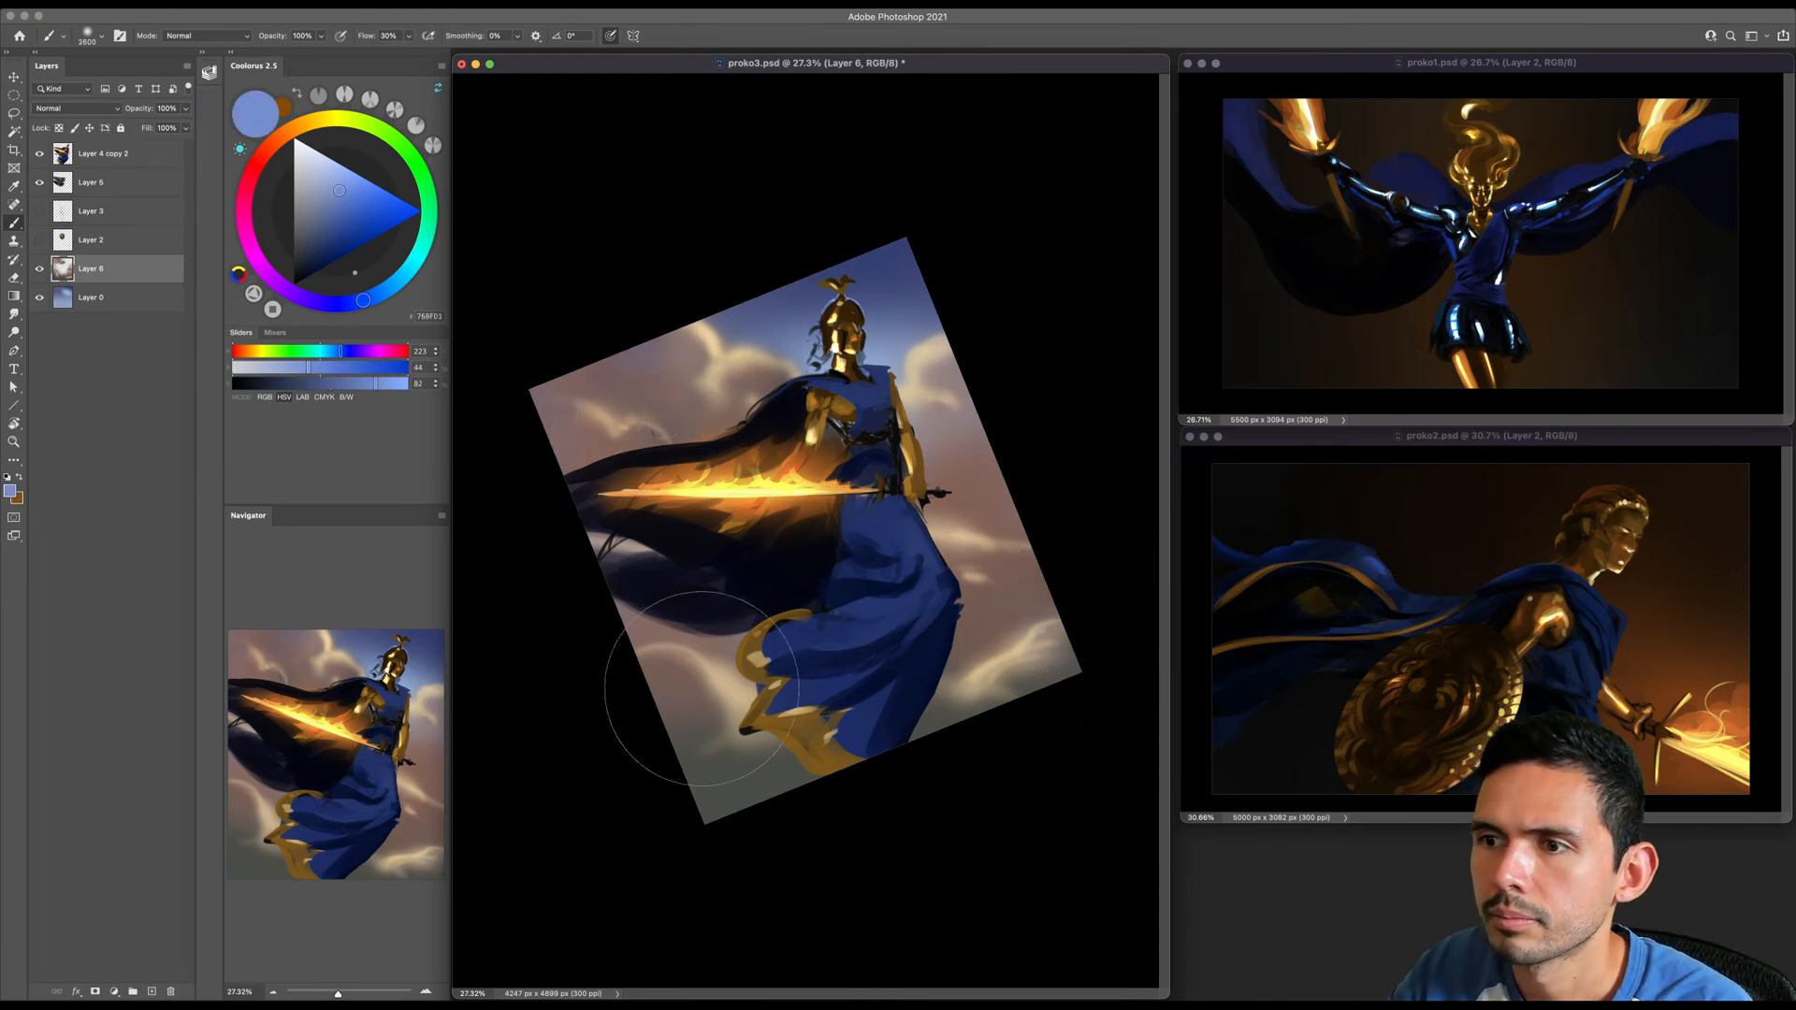
{"action": "left_click", "coordinate": [339, 223]}
{"action": "key", "text": "bracketleft"}
{"action": "key", "text": "bracketleft"}
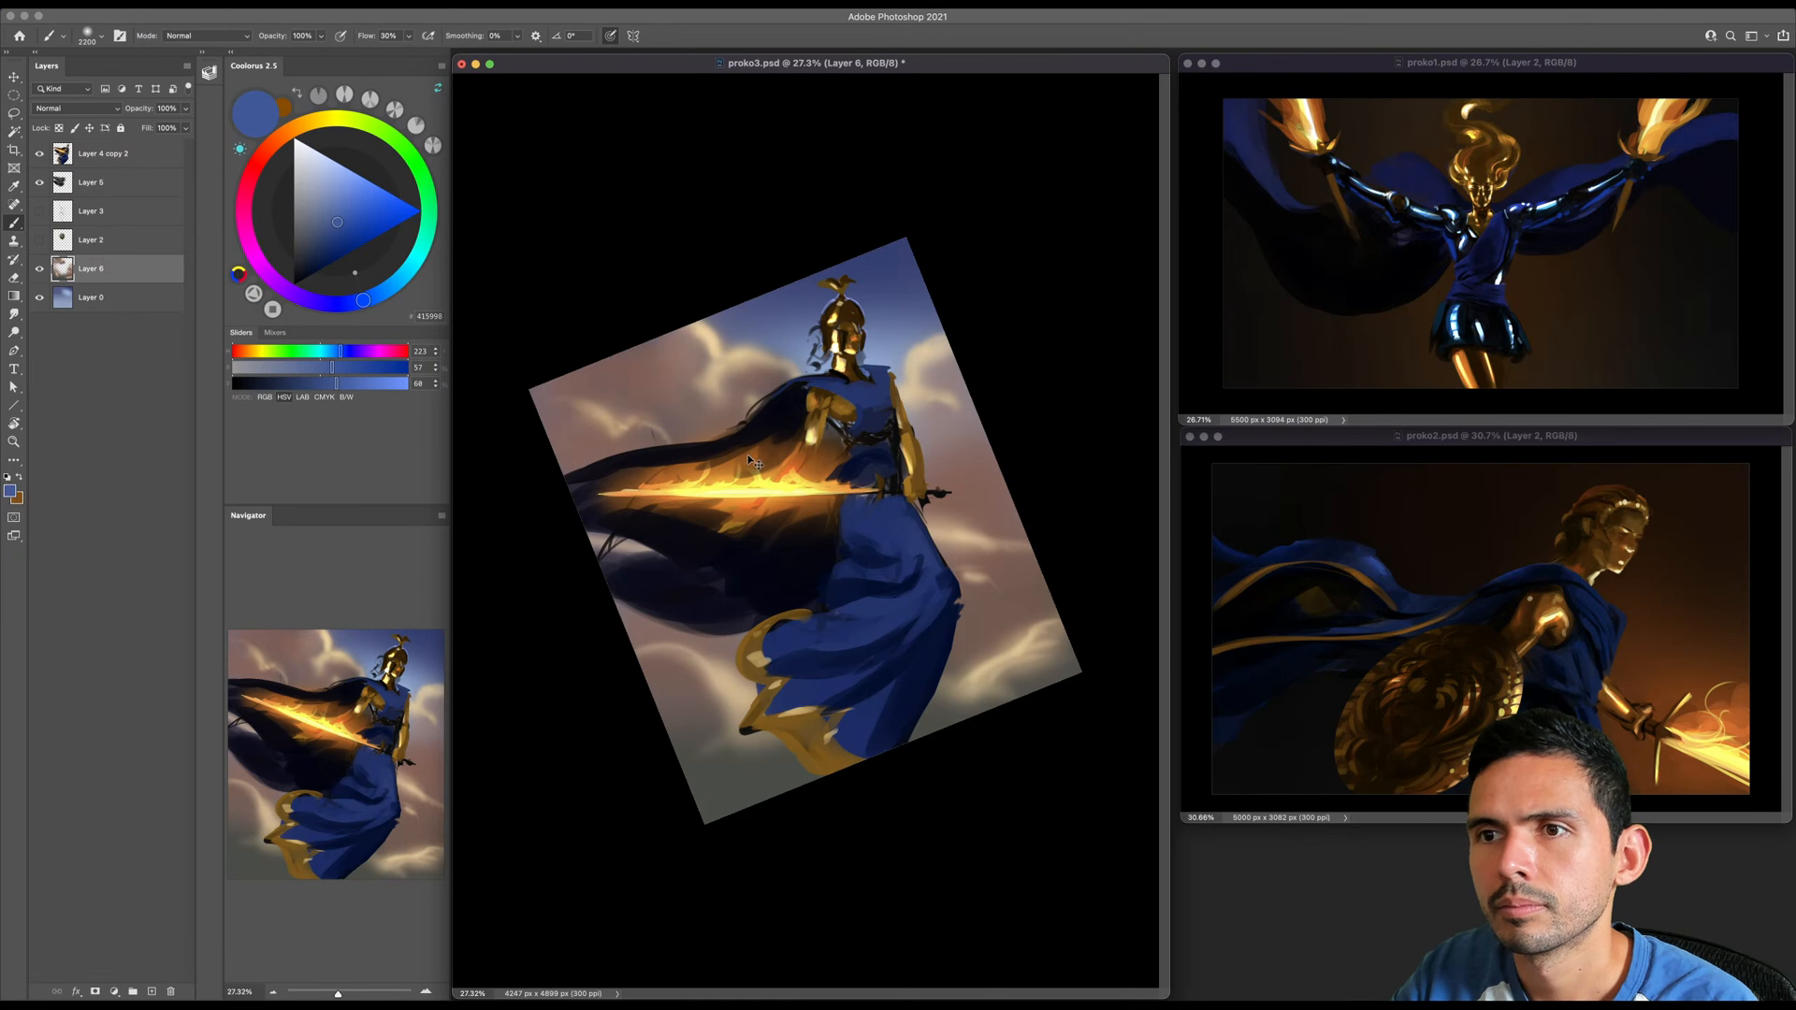
- Sample the mauve cloud colour near the upper corner and paint it over the grey-green lower corners with a smaller brush
{"action": "key", "text": "bracketleft"}
{"action": "key", "text": "bracketleft"}
{"action": "key", "text": "bracketleft"}
{"action": "left_click", "coordinate": [679, 384], "text": "alt"}
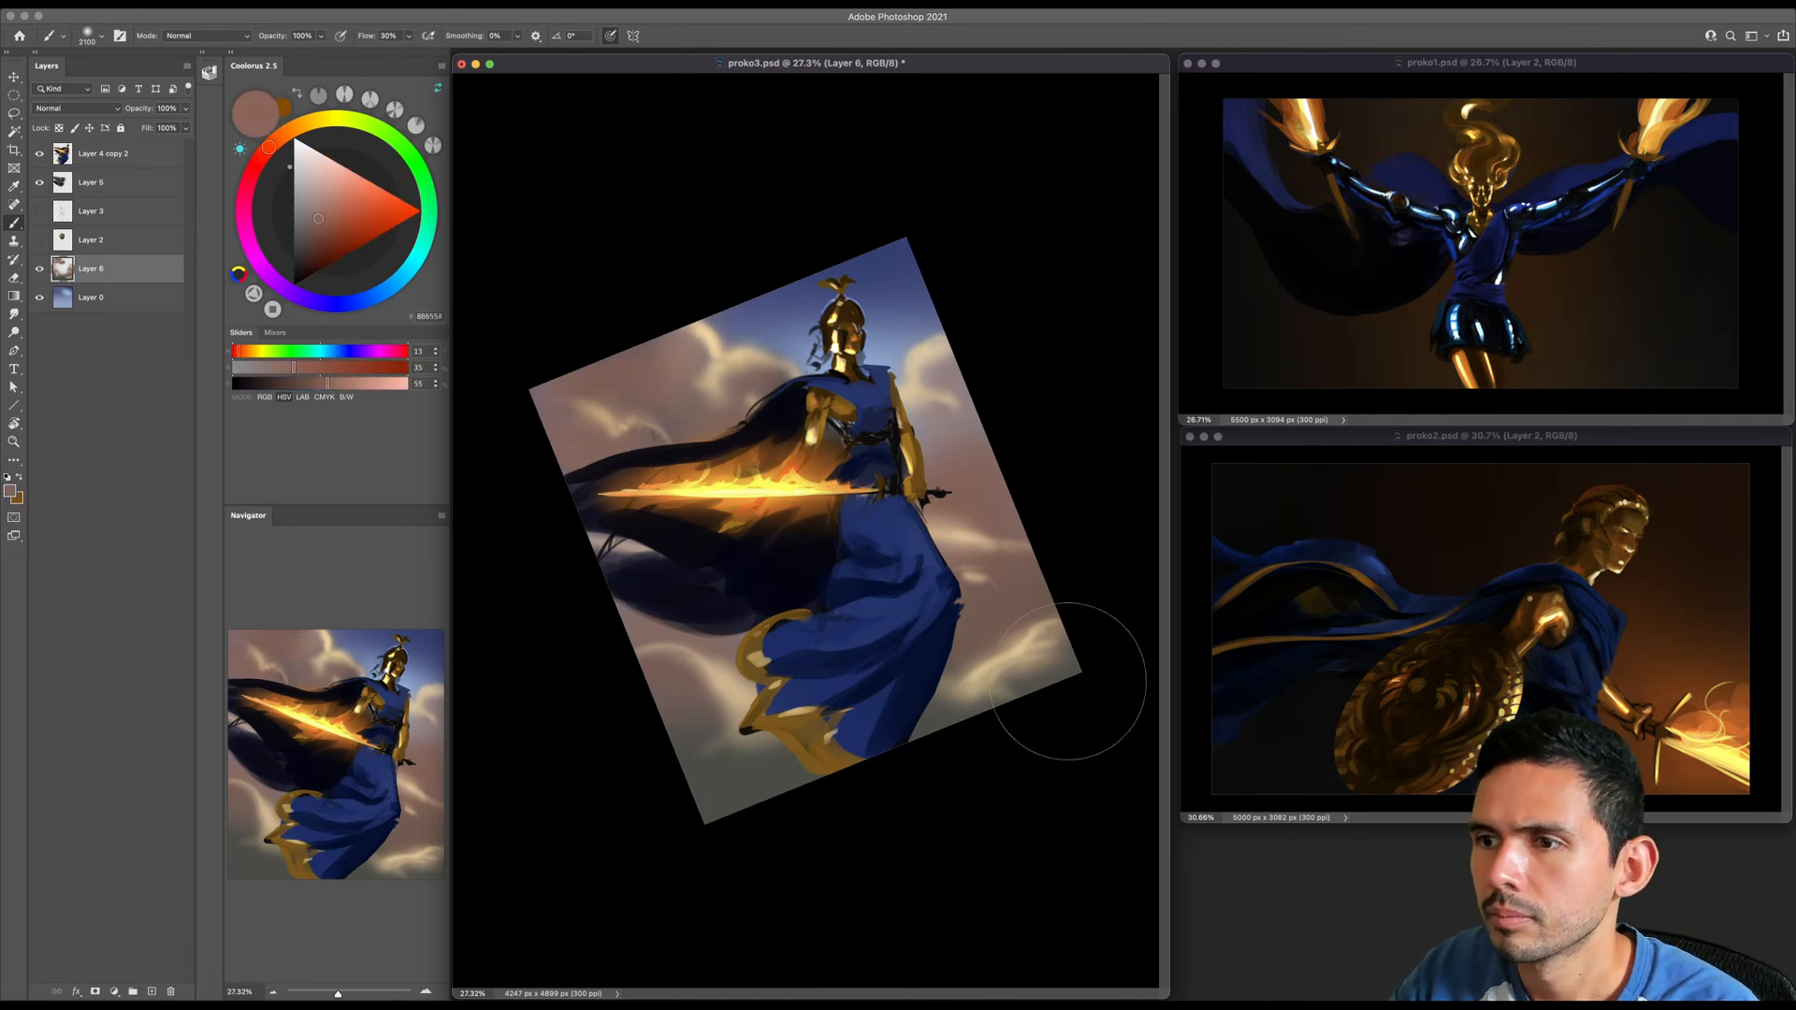
{"action": "key", "text": "bracketleft"}
{"action": "key", "text": "bracketleft"}
{"action": "key", "text": "bracketleft"}
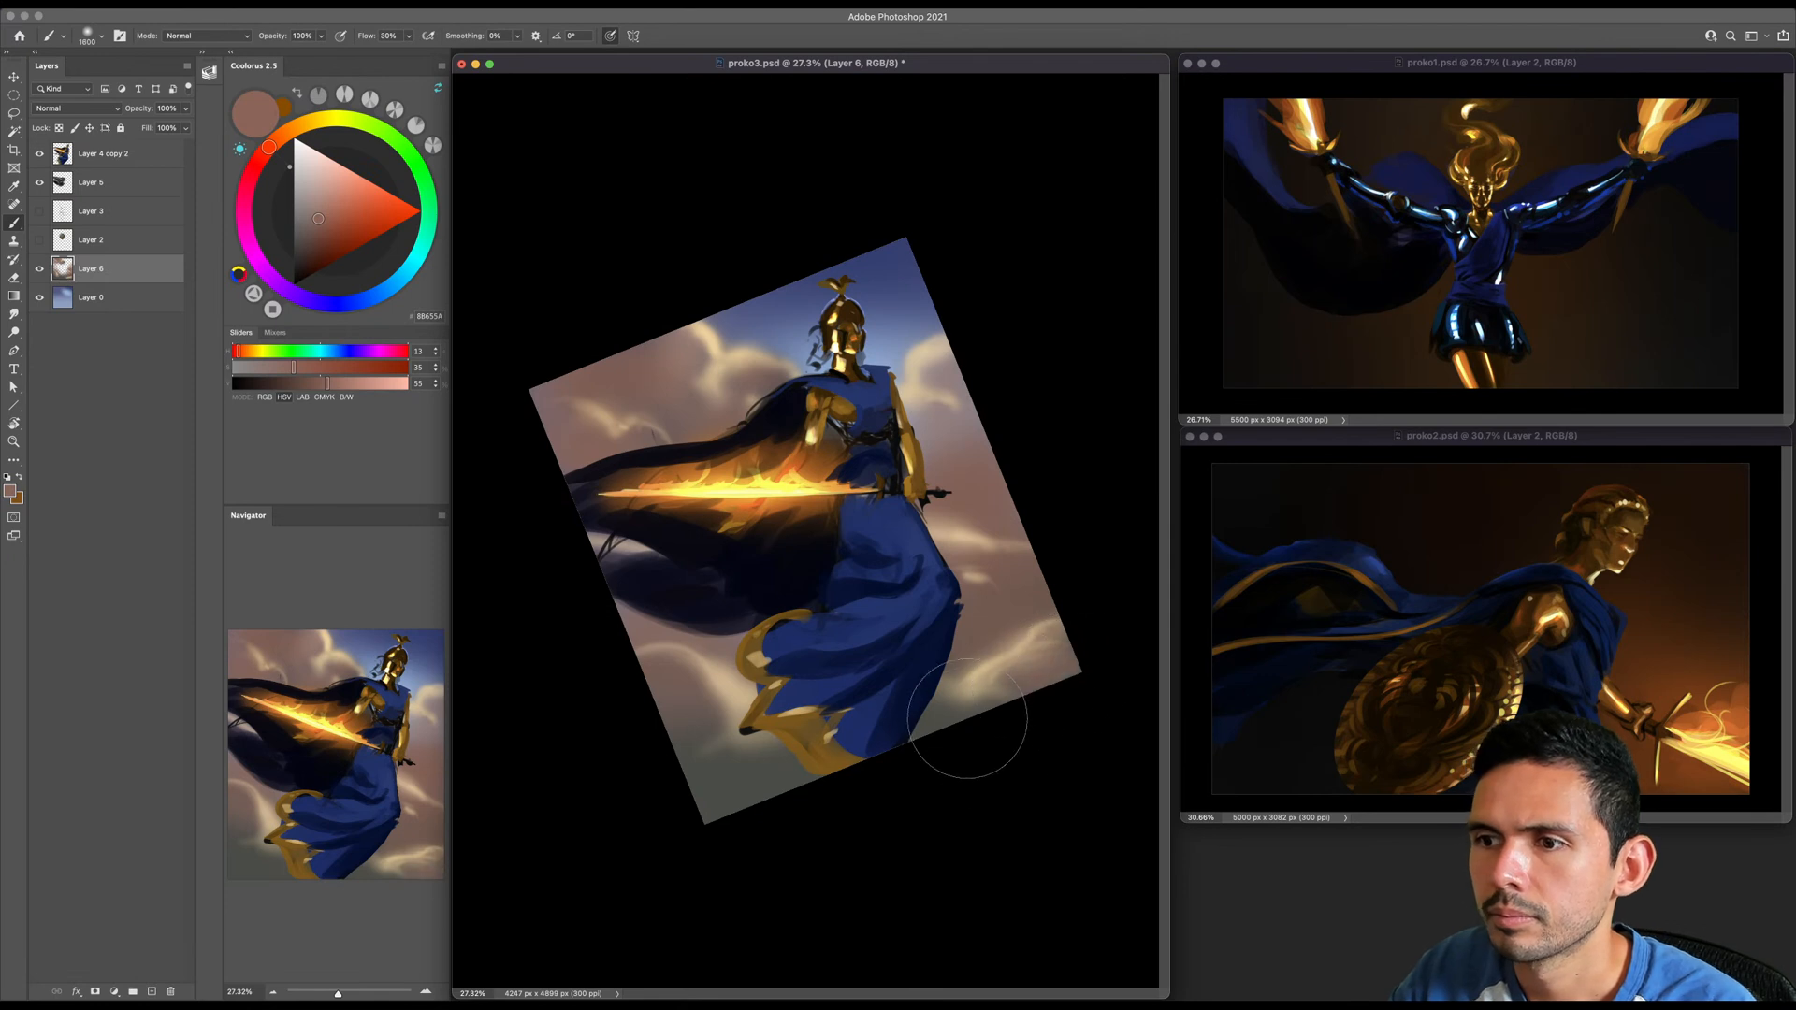
{"action": "mouse_move", "coordinate": [668, 709]}
{"action": "left_mouse_down"}
{"action": "mouse_move", "coordinate": [690, 748]}
{"action": "mouse_move", "coordinate": [793, 776]}
{"action": "left_mouse_up"}
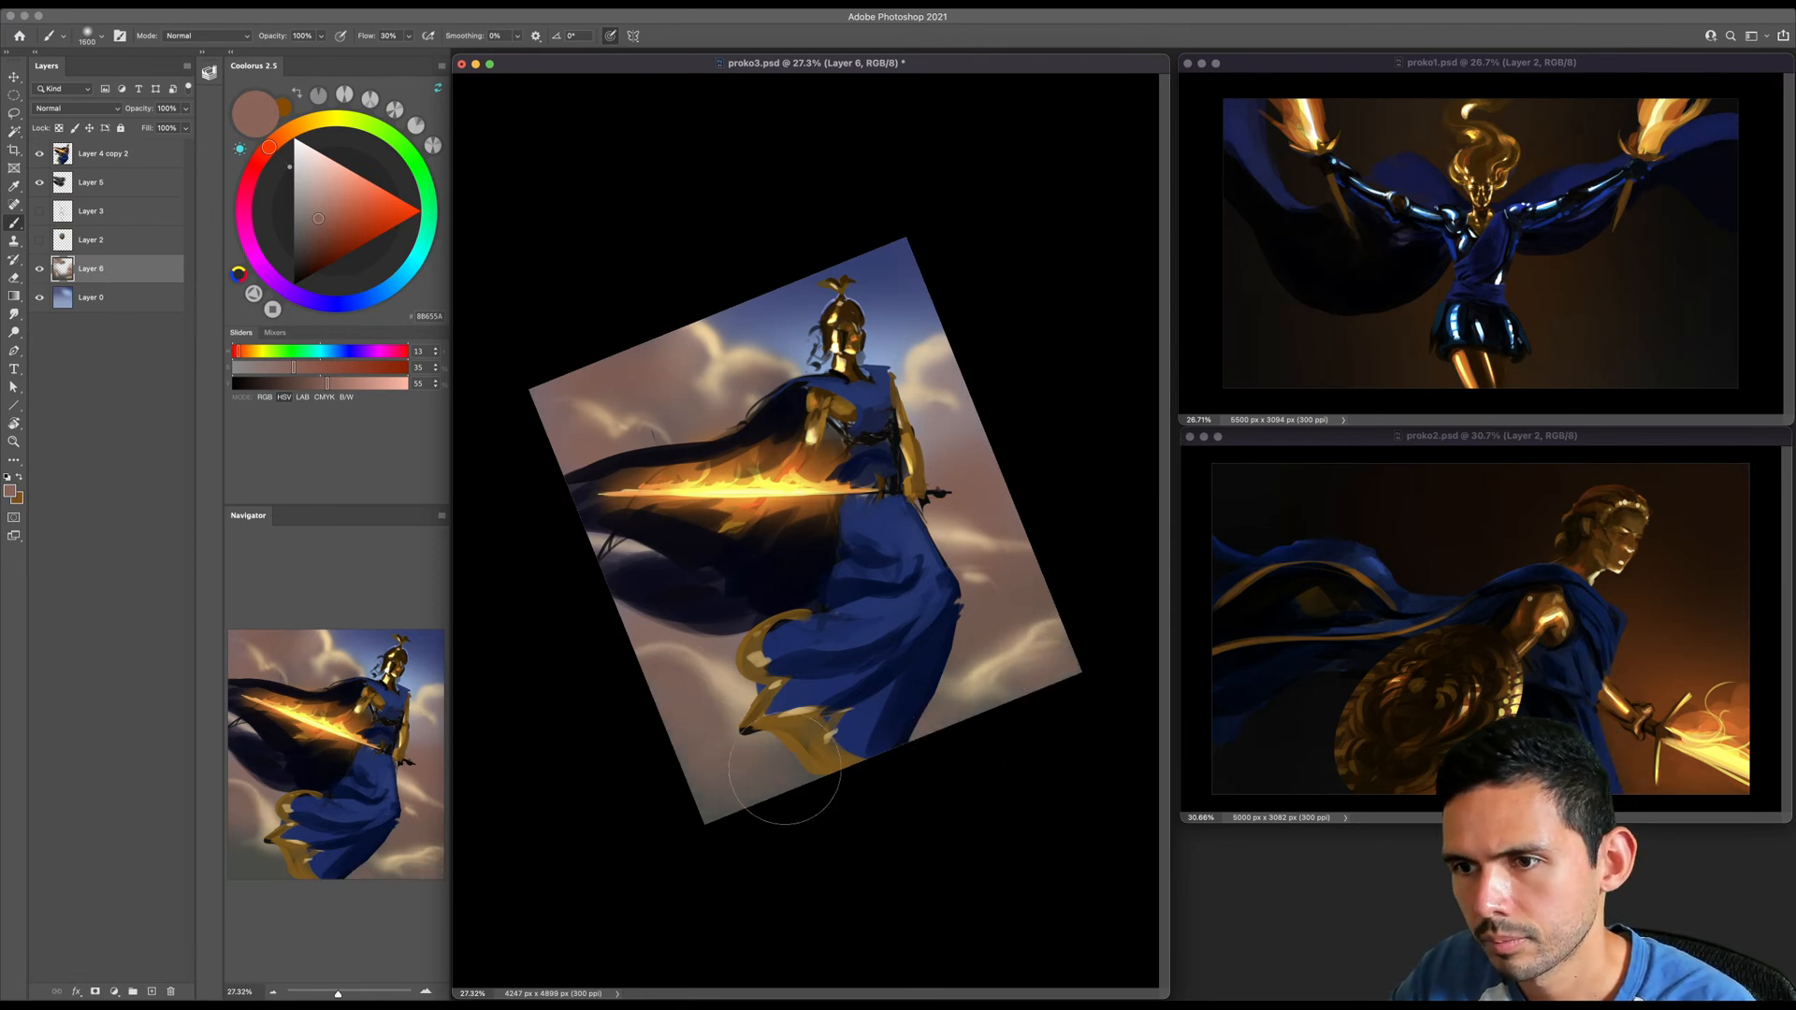
{"action": "left_click_drag", "start_coordinate": [681, 804], "coordinate": [795, 776]}
- Check the painting with the colour proof toggled and flip the whole canvas horizontally
{"action": "key", "text": "Escape"}
{"action": "key", "text": "z"}
{"action": "left_click_drag", "start_coordinate": [659, 585], "coordinate": [671, 585]}
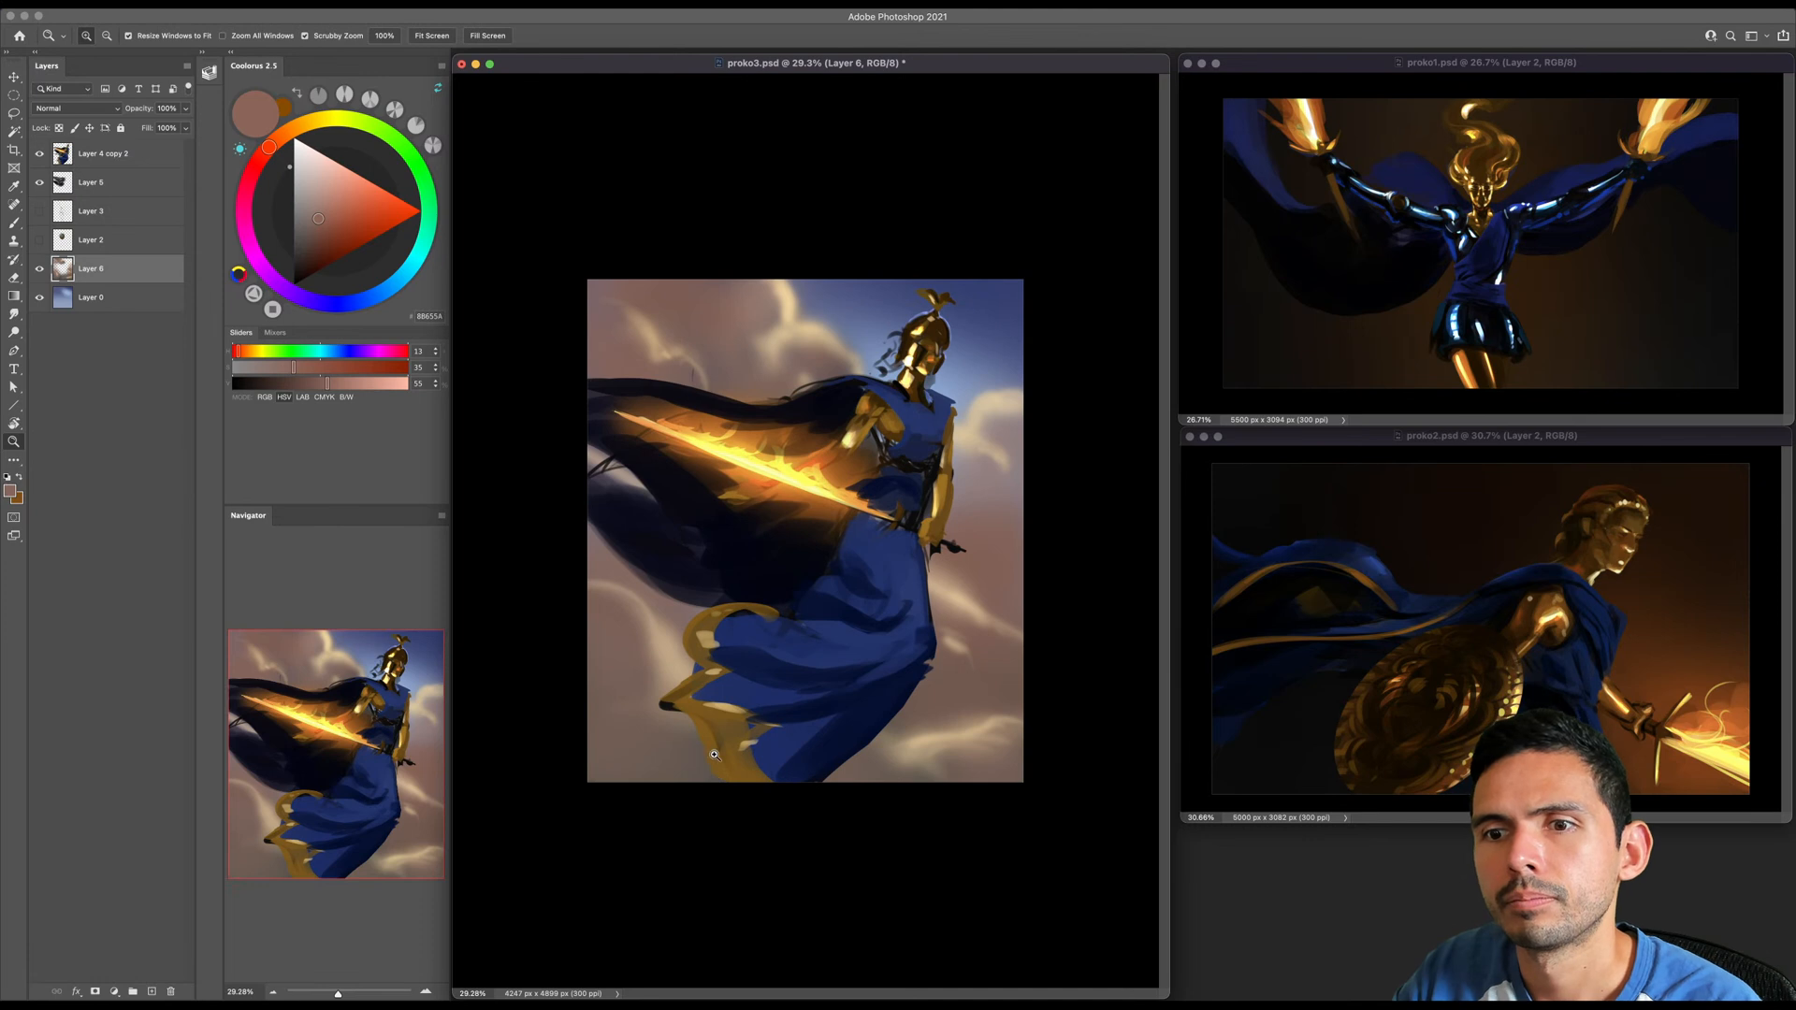
{"action": "key", "text": "super+y"}
{"action": "key", "text": "super+y"}
{"action": "left_click", "coordinate": [172, 4]}
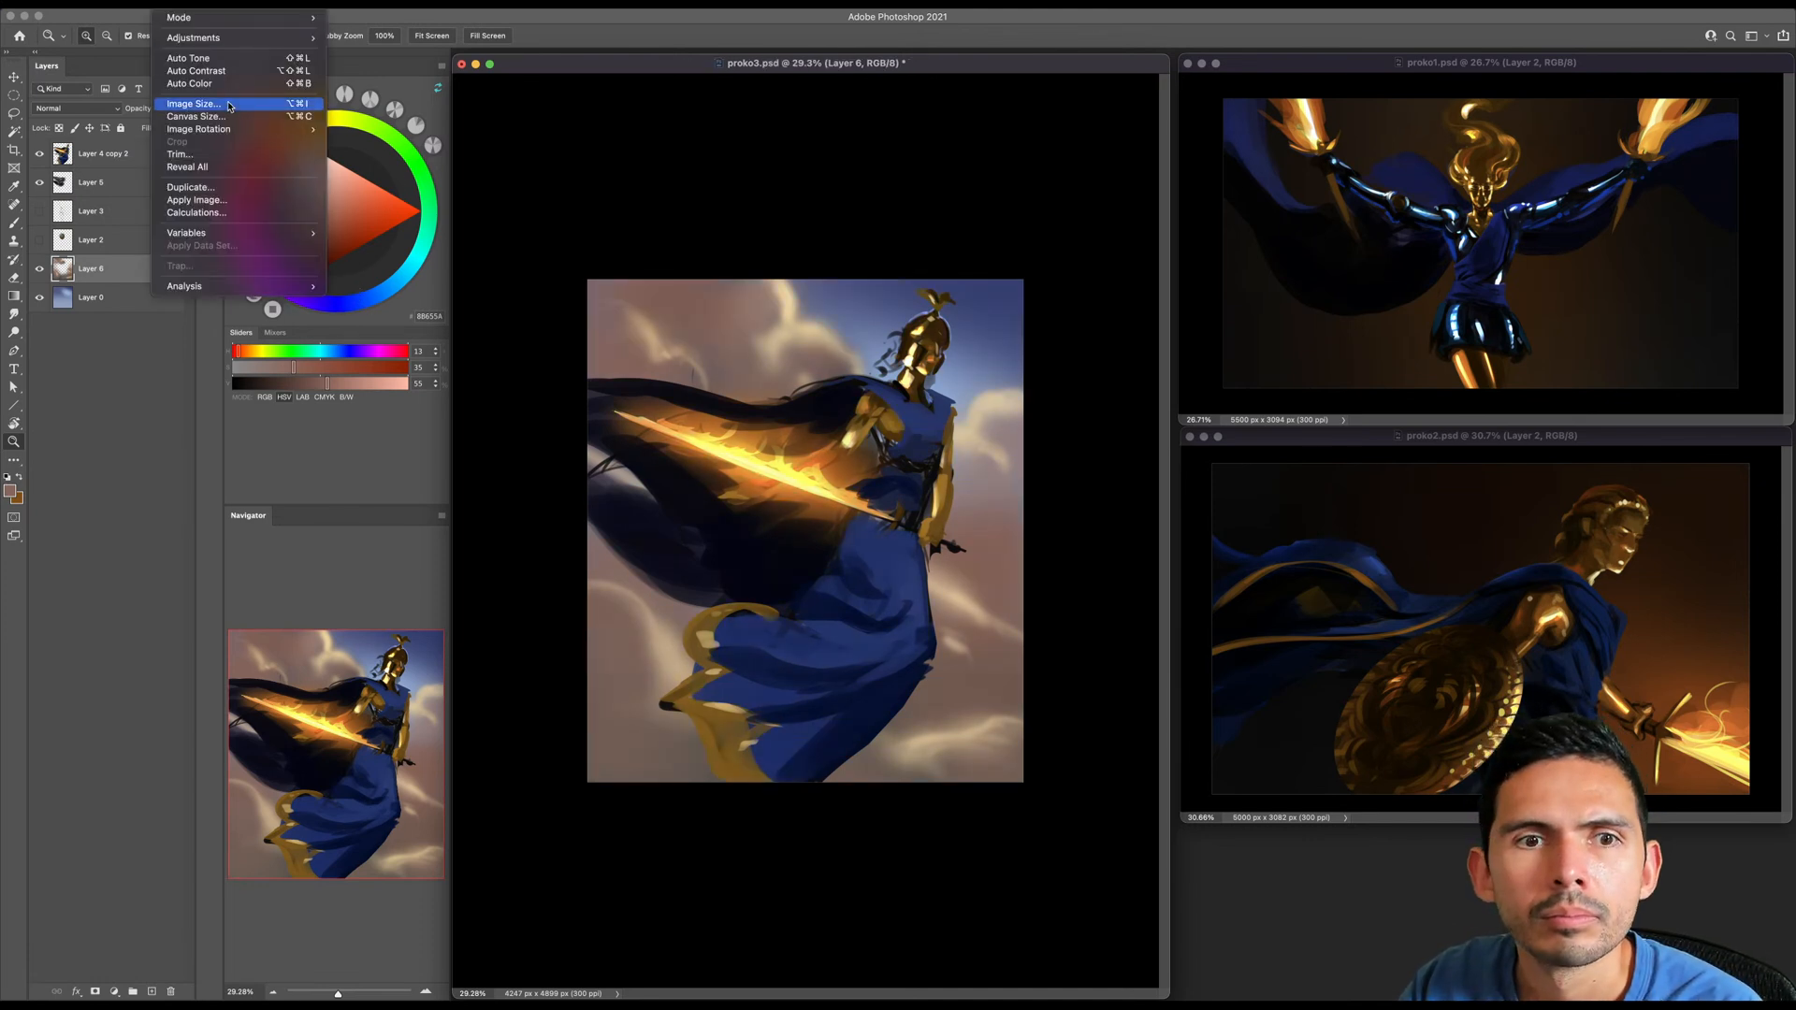
{"action": "mouse_move", "coordinate": [262, 129]}
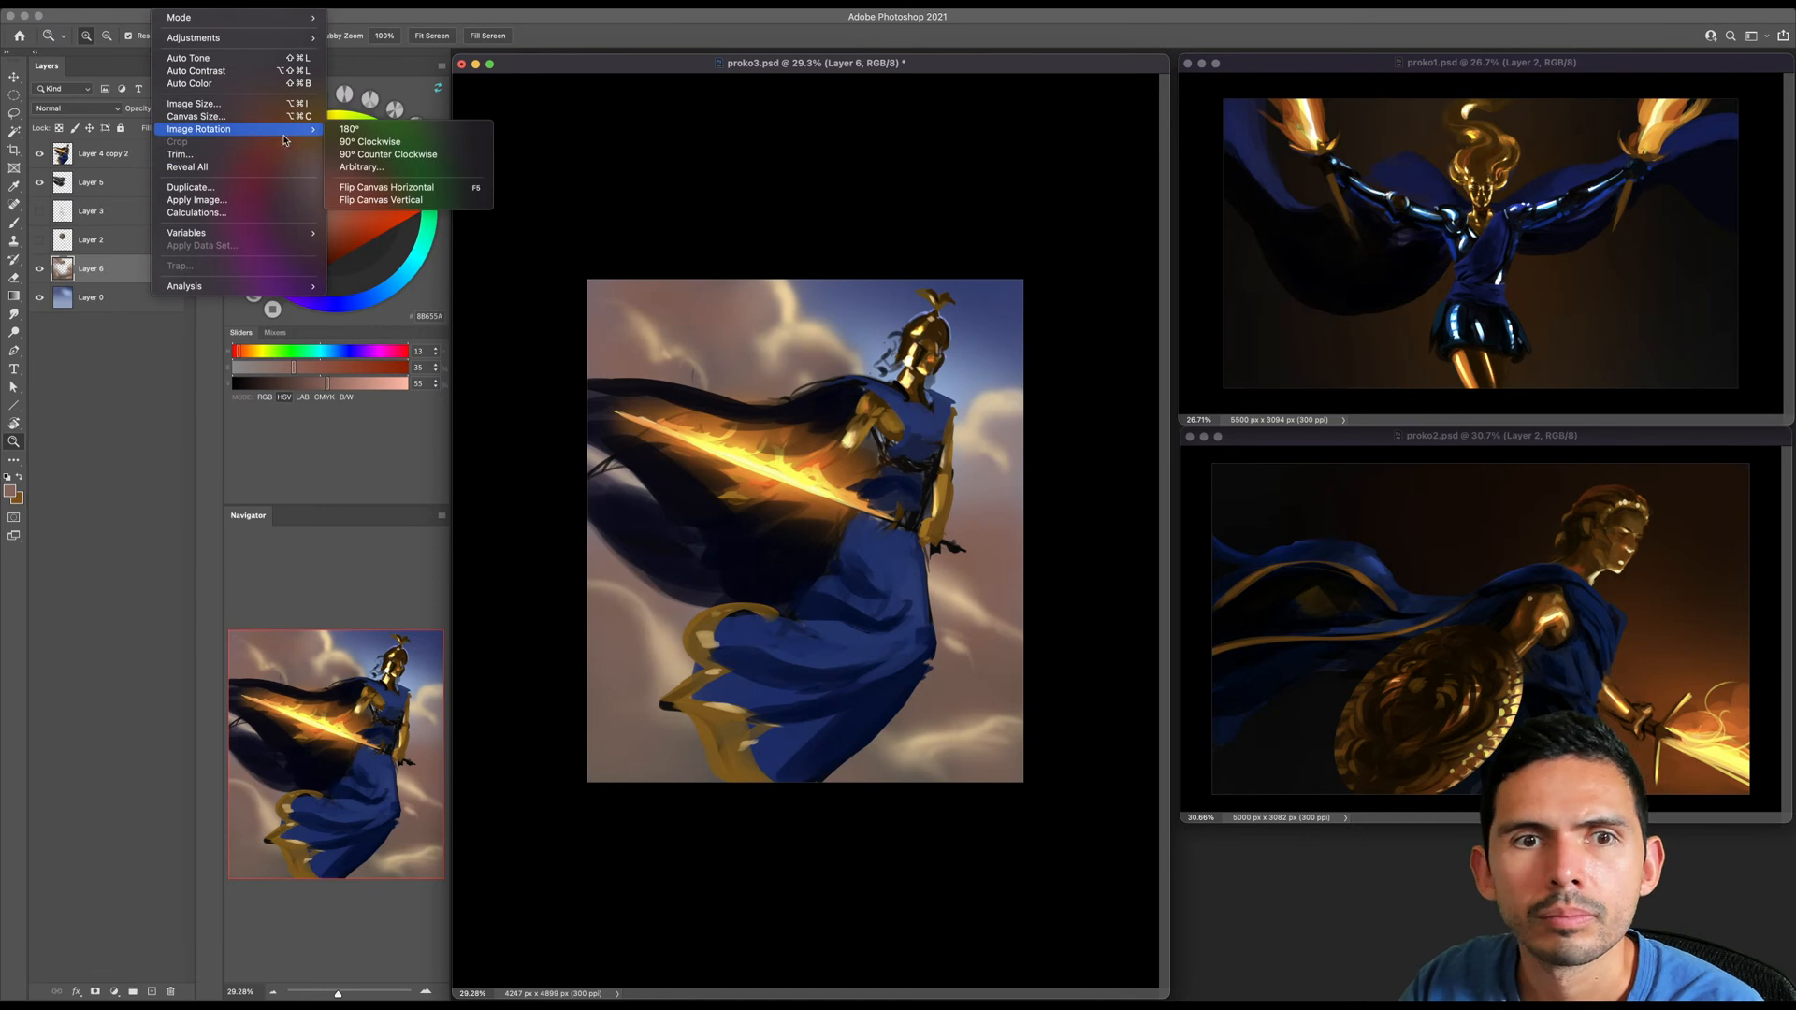
{"action": "left_click", "coordinate": [354, 188]}
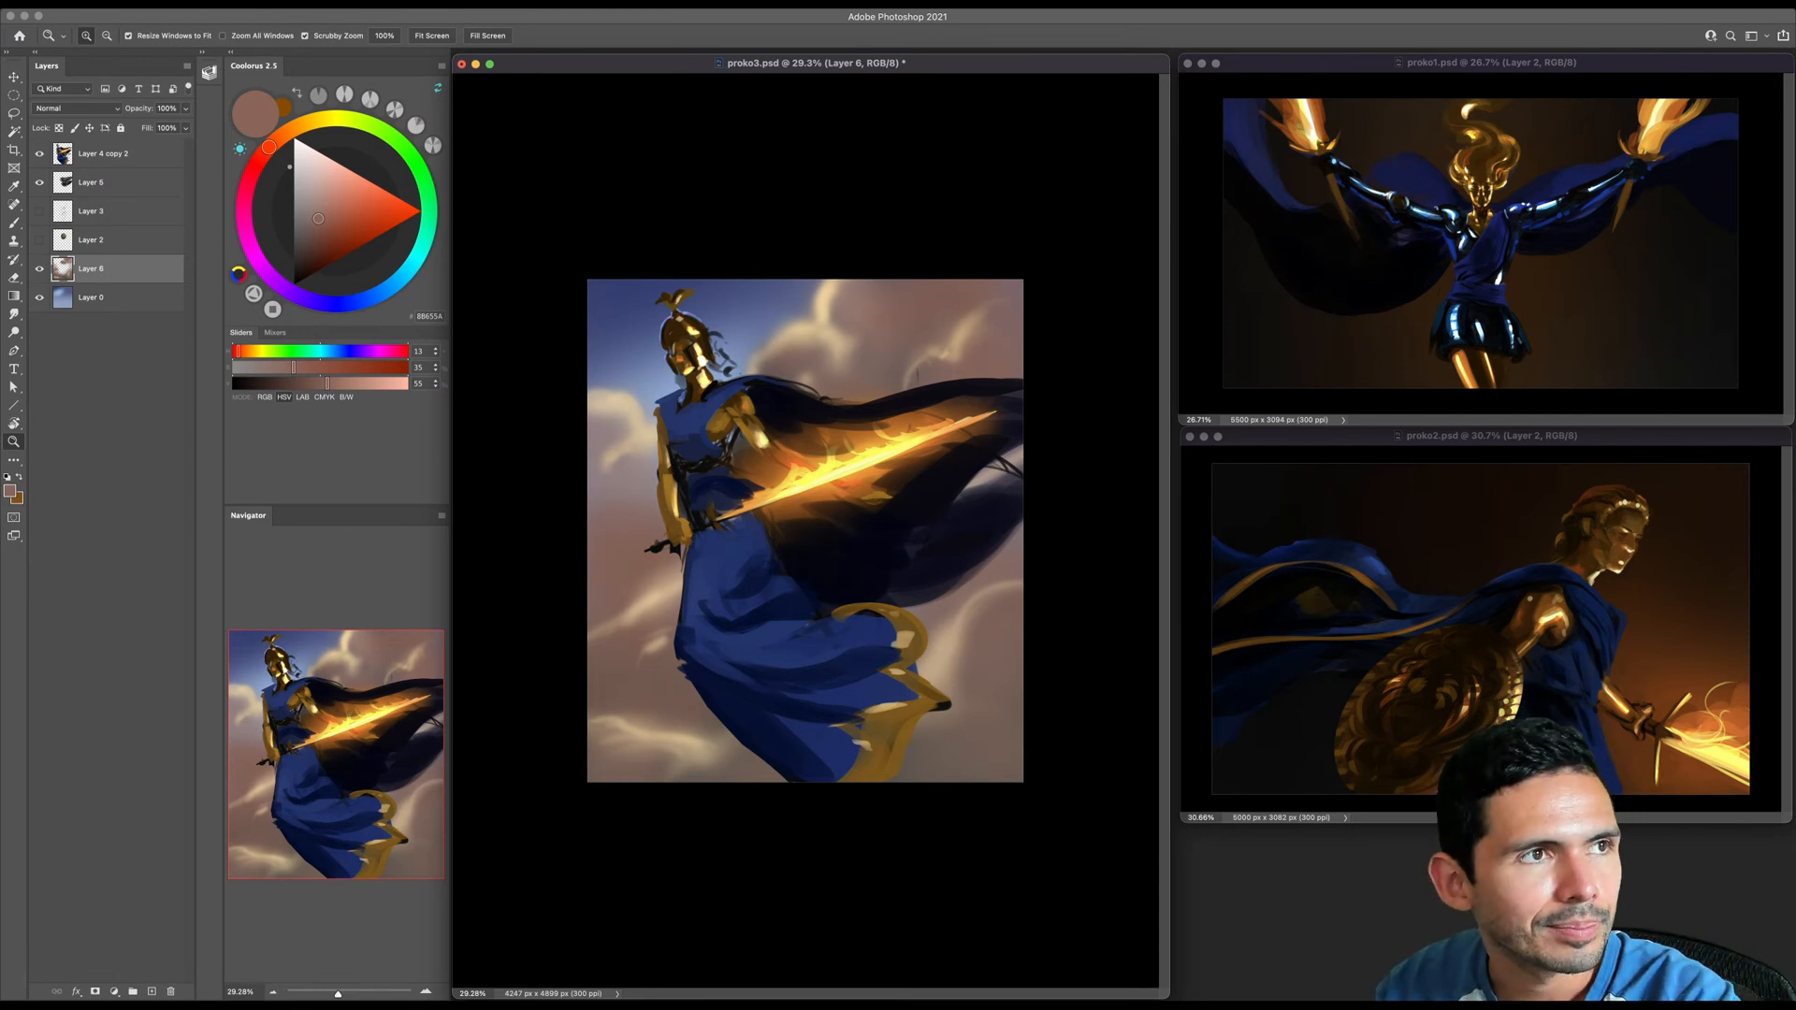
{"action": "key", "text": "super+Tab"}
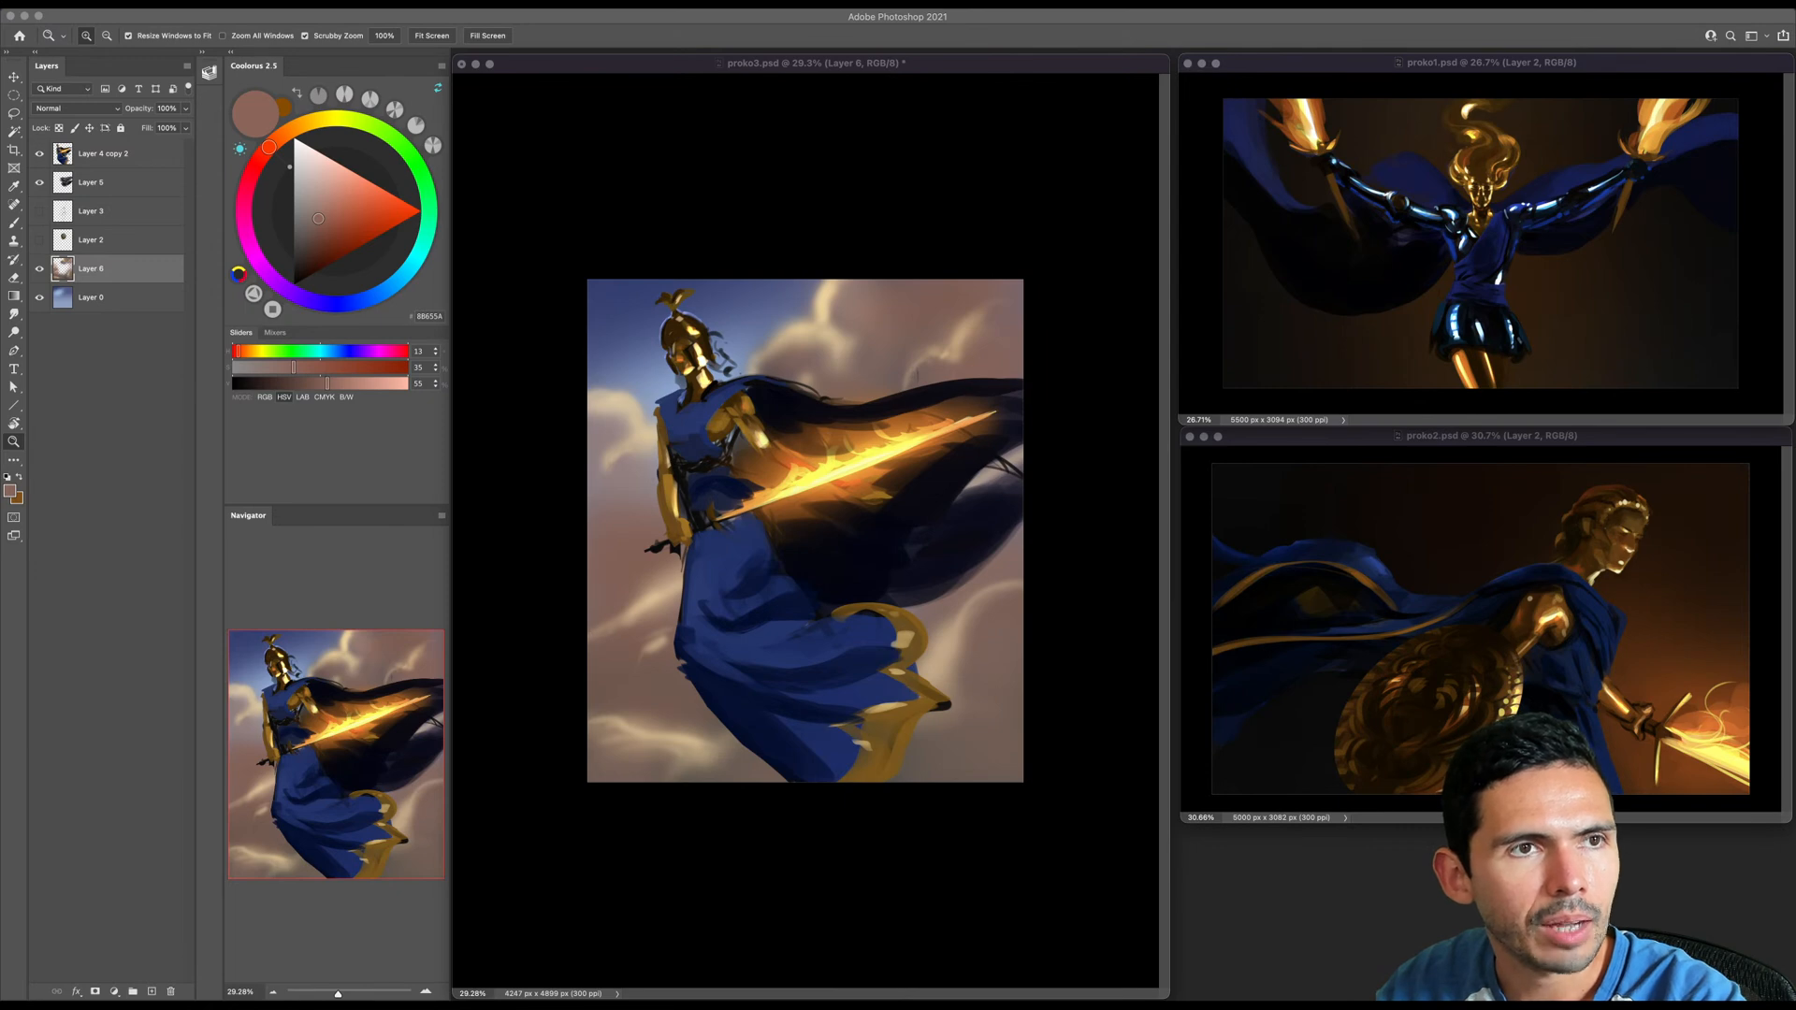
- Switch to a harder round brush and make the figure layer, Layer 4 copy 2, active
{"action": "left_click", "coordinate": [795, 690]}
{"action": "left_click_drag", "start_coordinate": [761, 645], "coordinate": [790, 624]}
{"action": "key", "text": "b"}
{"action": "right_click", "coordinate": [792, 624]}
{"action": "double_click", "coordinate": [857, 670]}
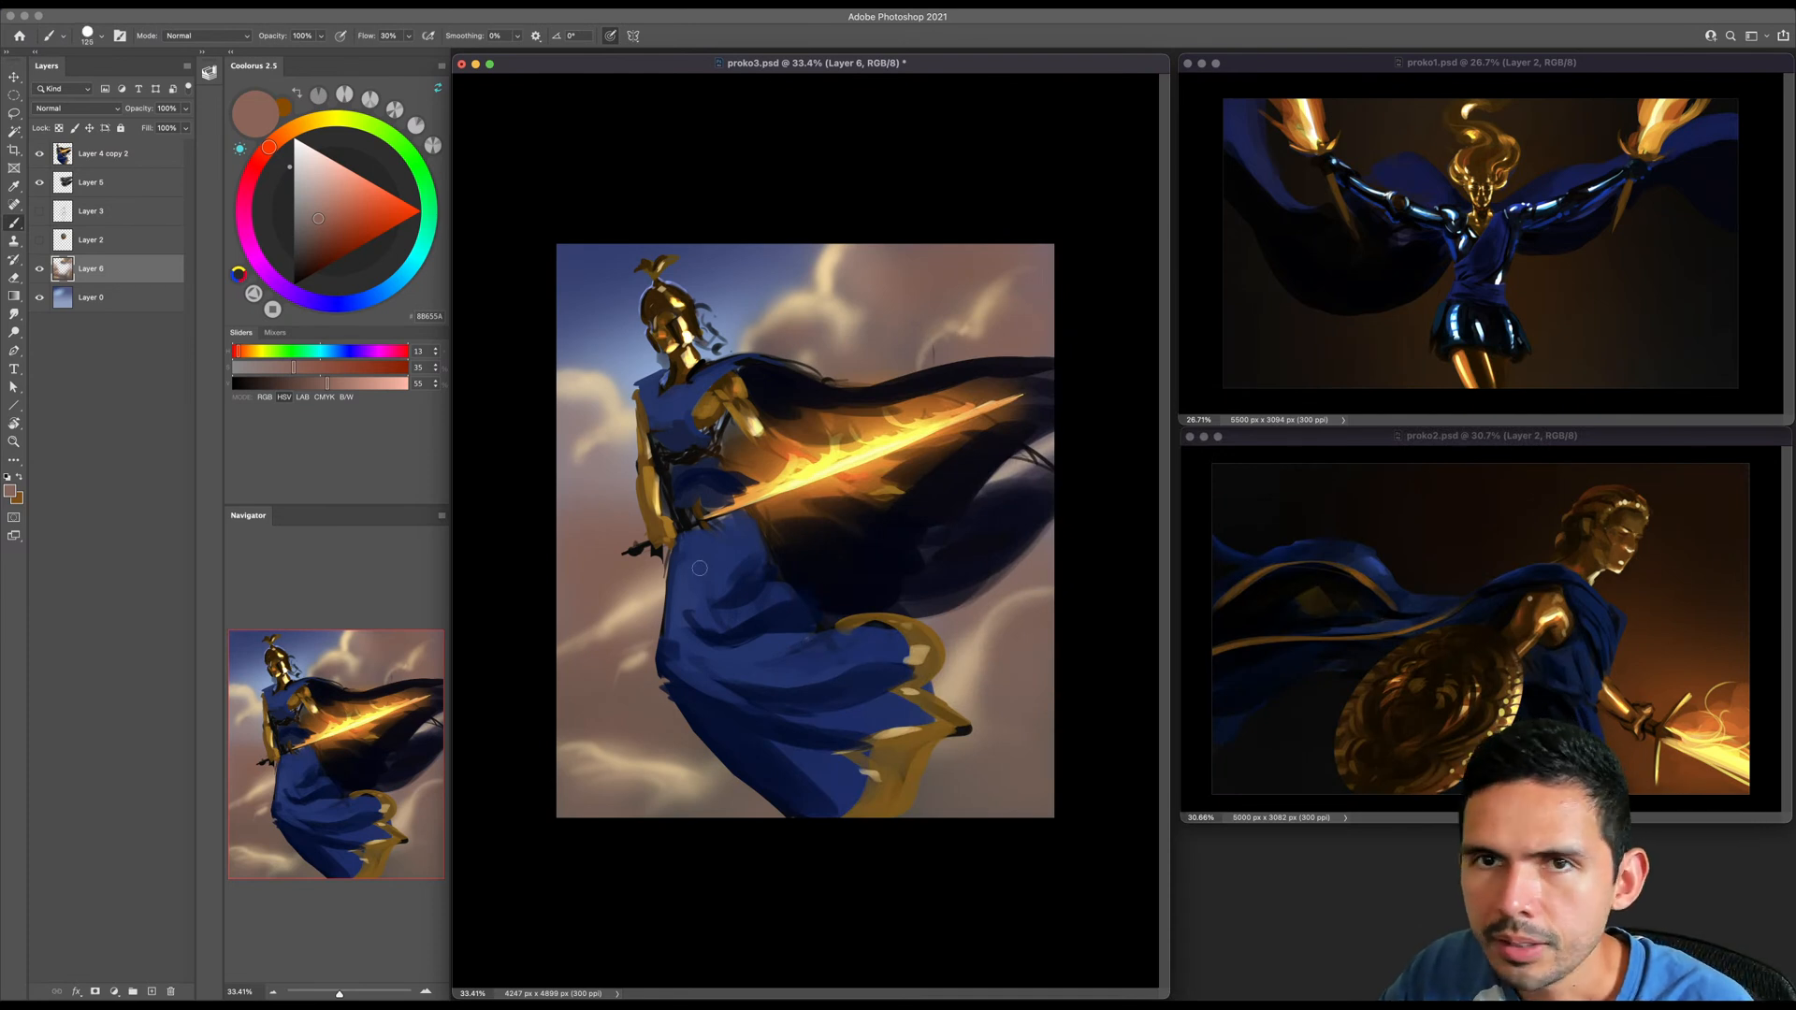
{"action": "left_click", "coordinate": [90, 161]}
{"action": "key", "text": "z"}
{"action": "left_click_drag", "start_coordinate": [701, 521], "coordinate": [706, 506]}
{"action": "key", "text": "b"}
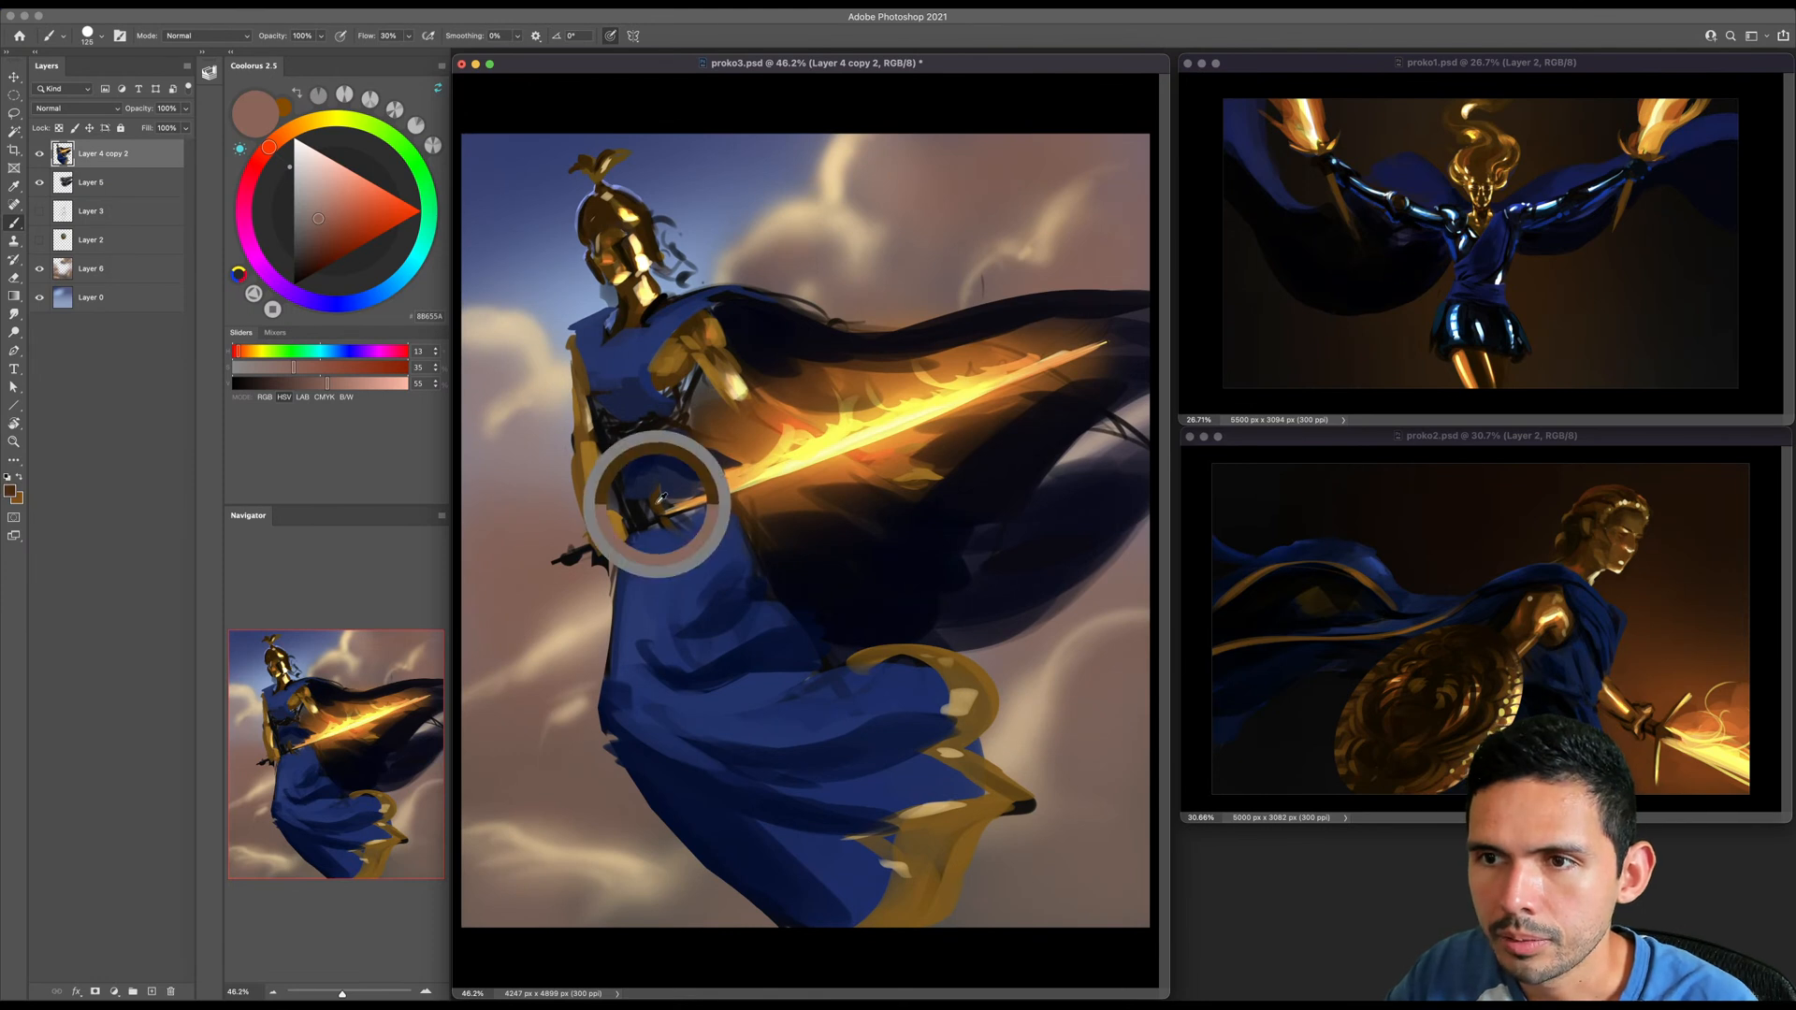
- Reshape the sword's crossguard and pommel in sampled dark brown at 100% flow, trimming the guard with the skirt blue
{"action": "left_click", "coordinate": [663, 498], "text": "alt"}
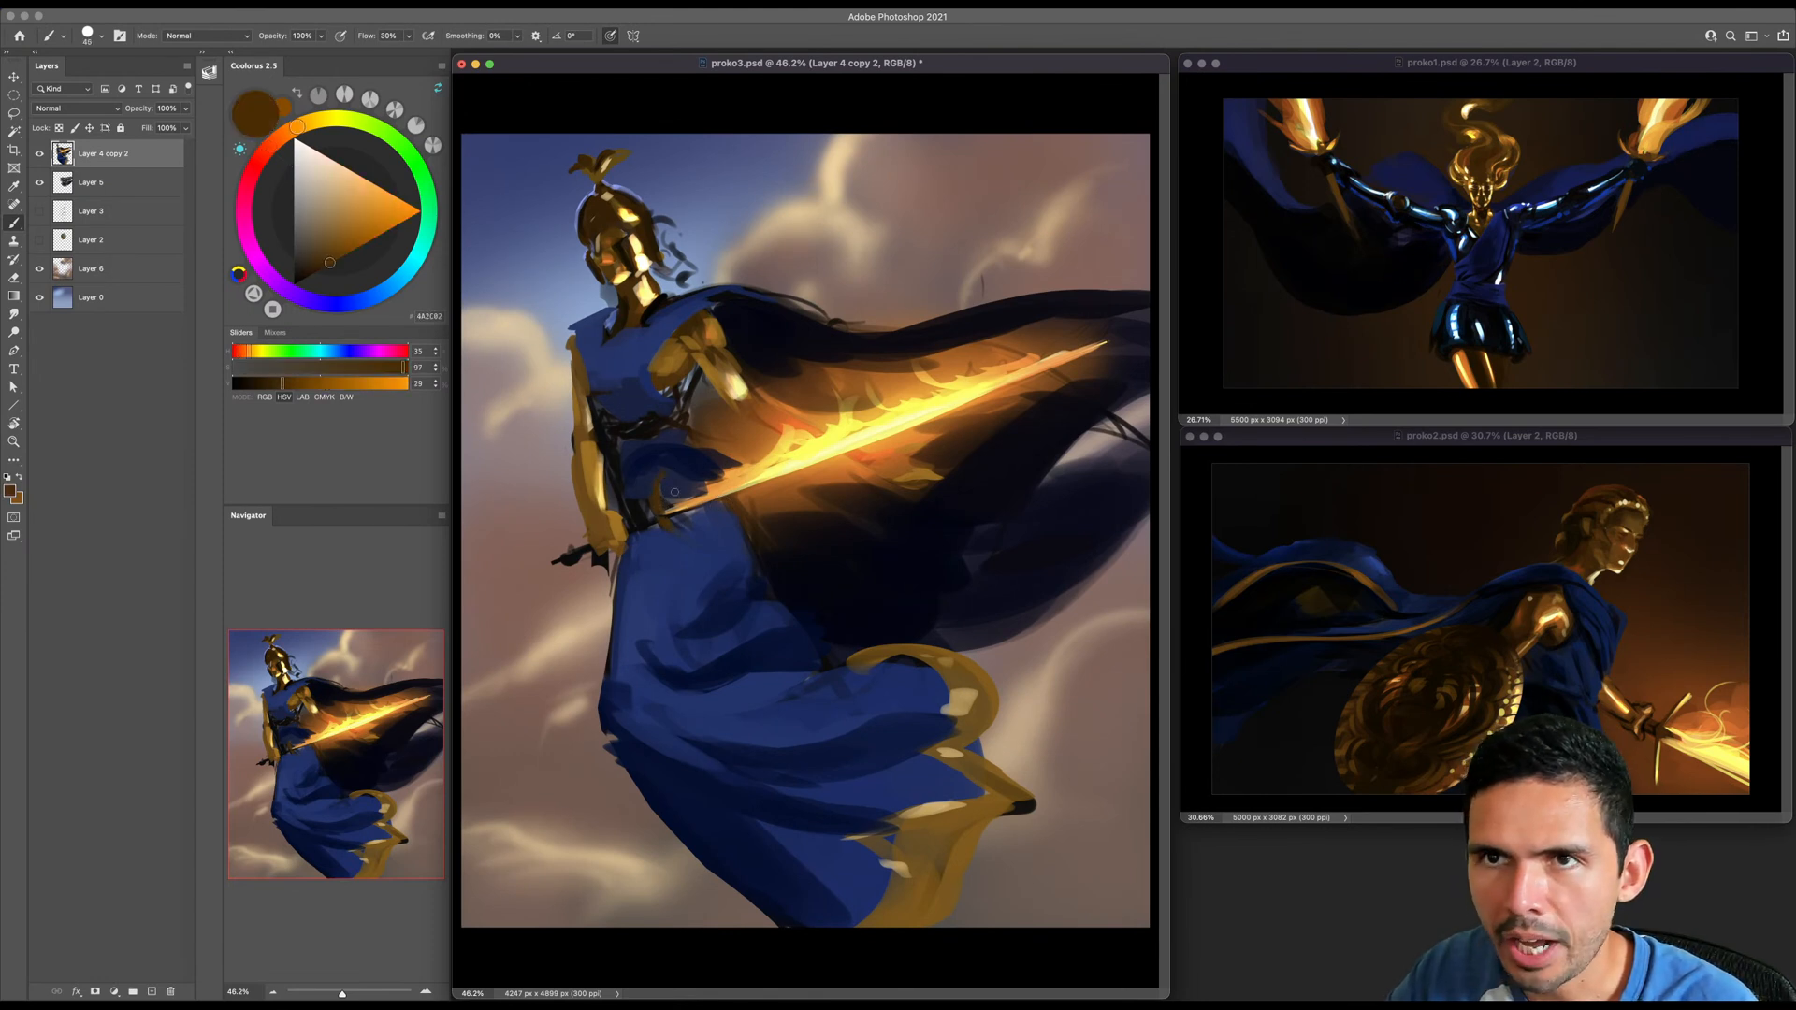
{"action": "key", "text": "shift+0"}
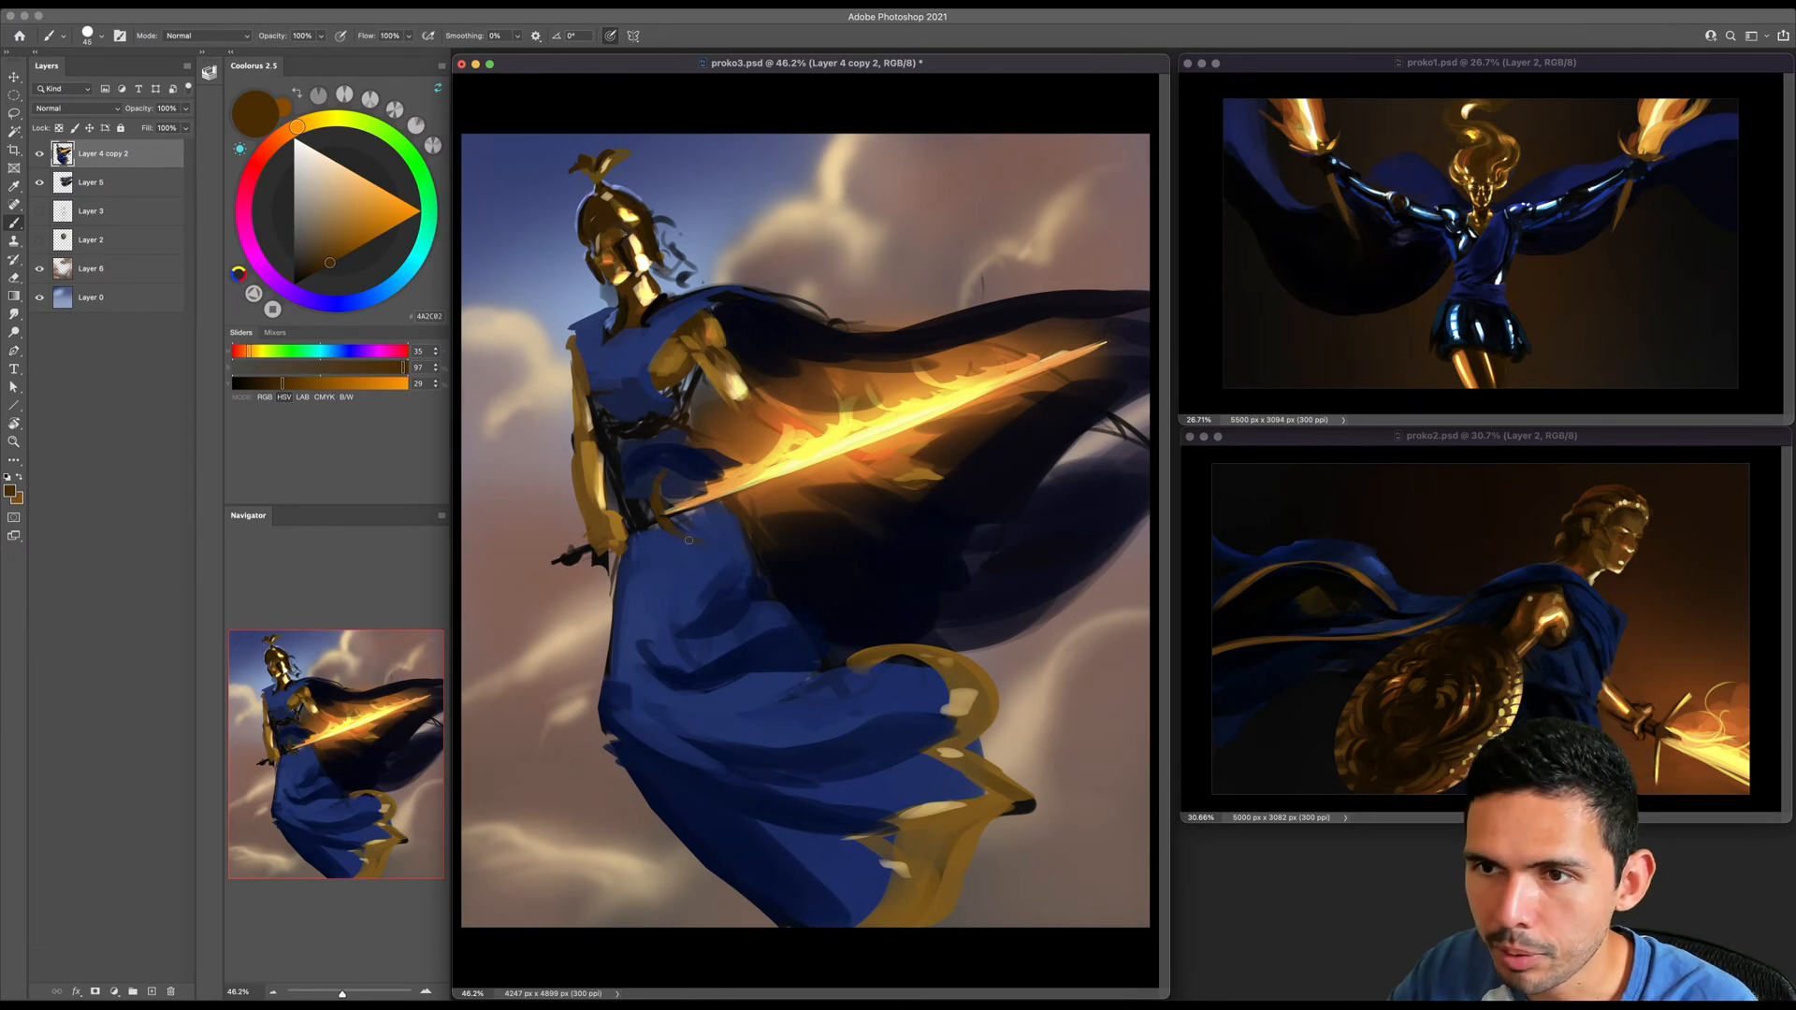
{"action": "key", "text": "e"}
{"action": "key", "text": "b"}
{"action": "key", "text": "bracketleft"}
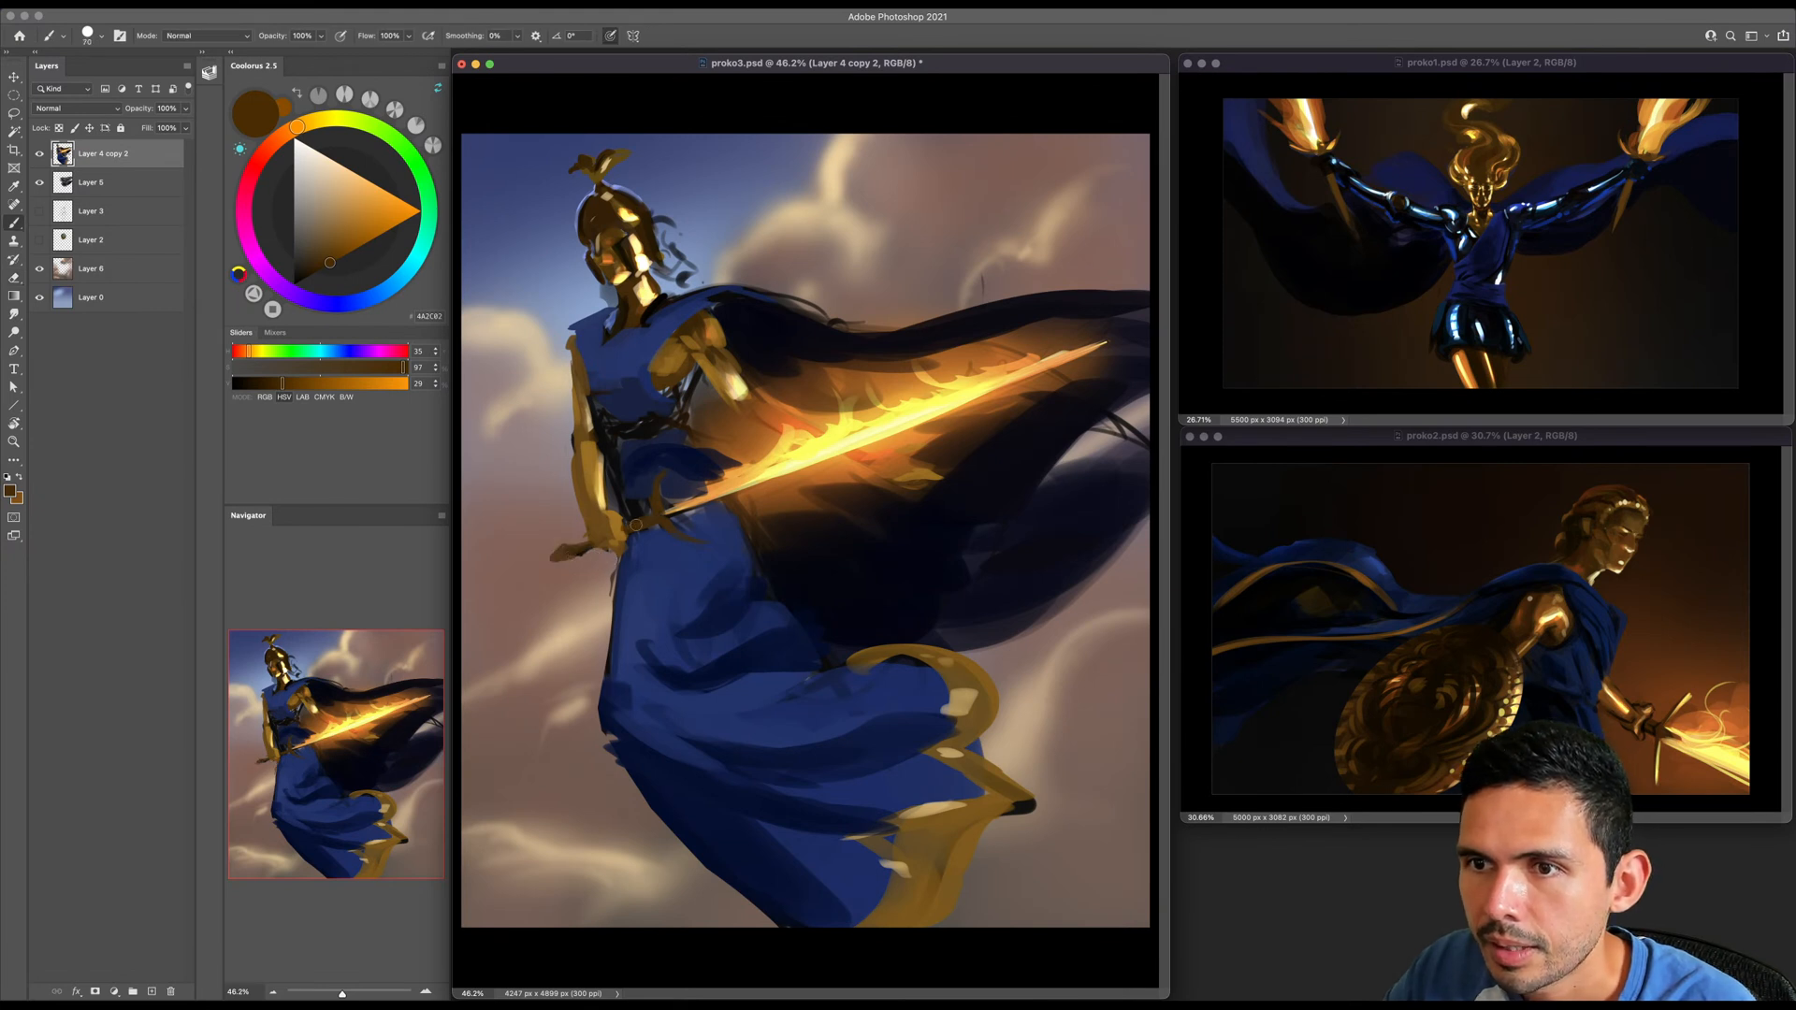
{"action": "key", "text": "e"}
{"action": "left_click_drag", "start_coordinate": [659, 474], "coordinate": [668, 487]}
{"action": "key", "text": "super+z"}
{"action": "key", "text": "b"}
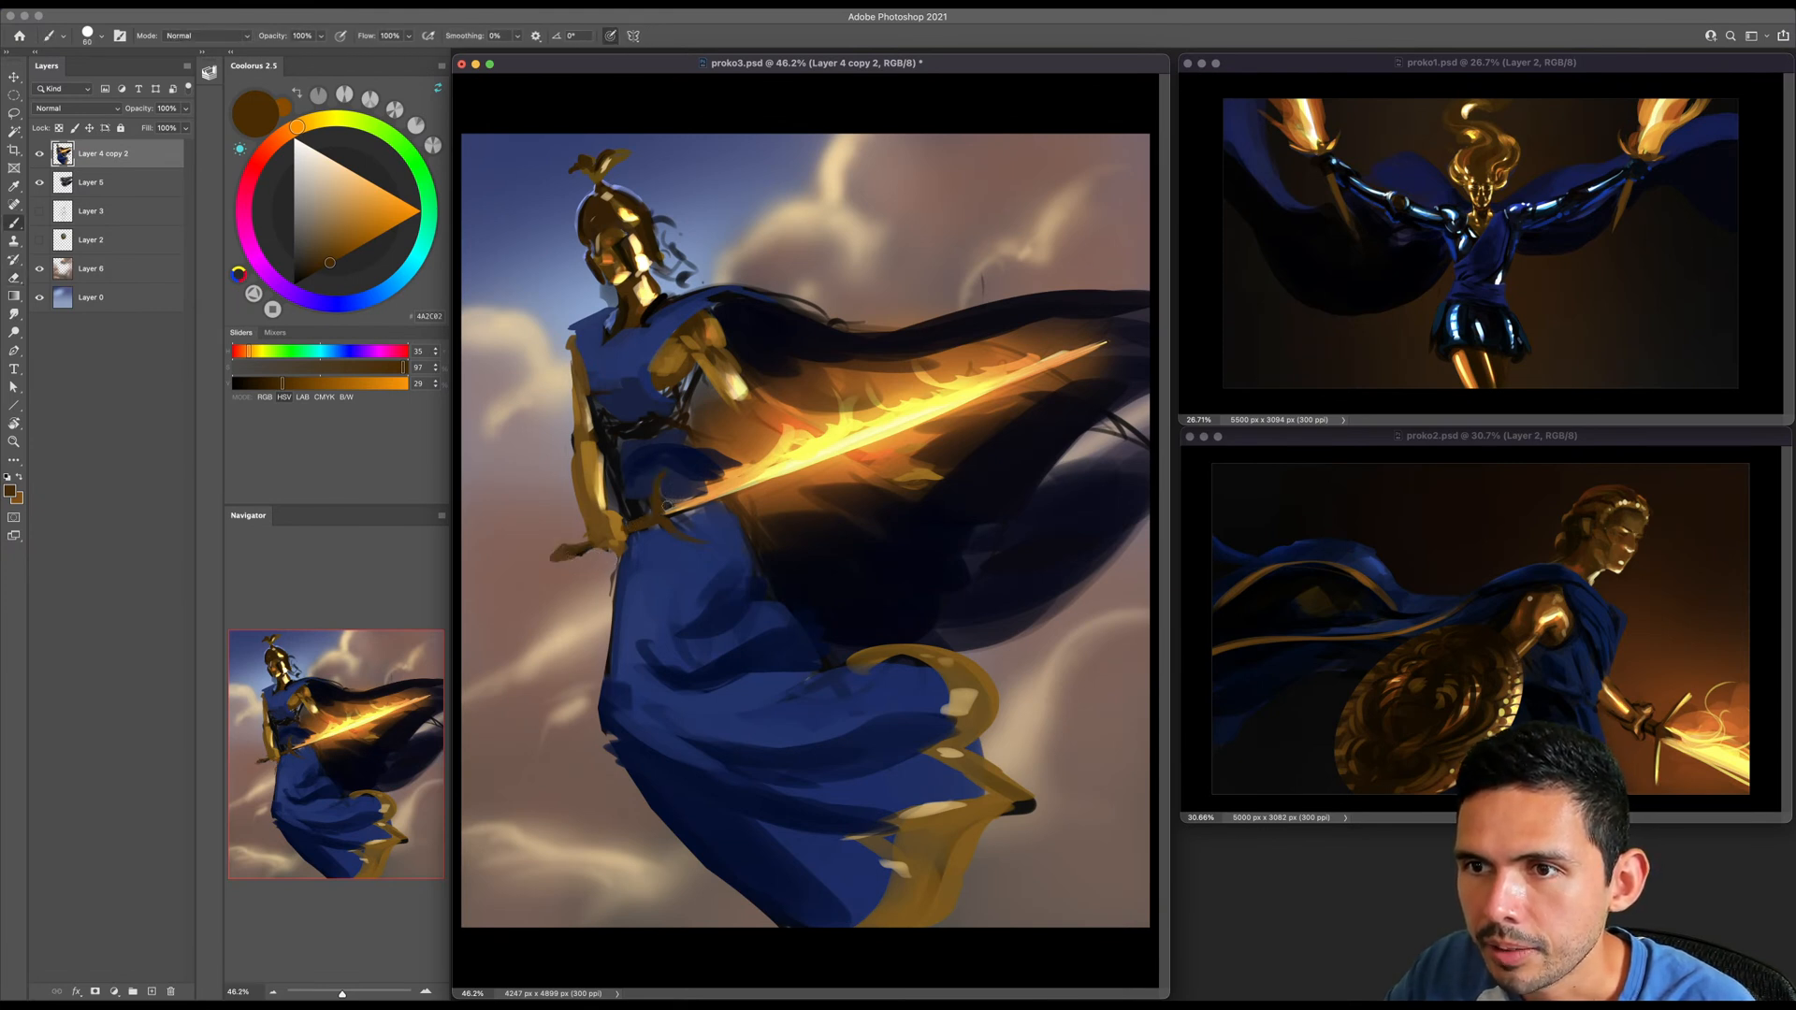
{"action": "left_click", "coordinate": [702, 543], "text": "alt"}
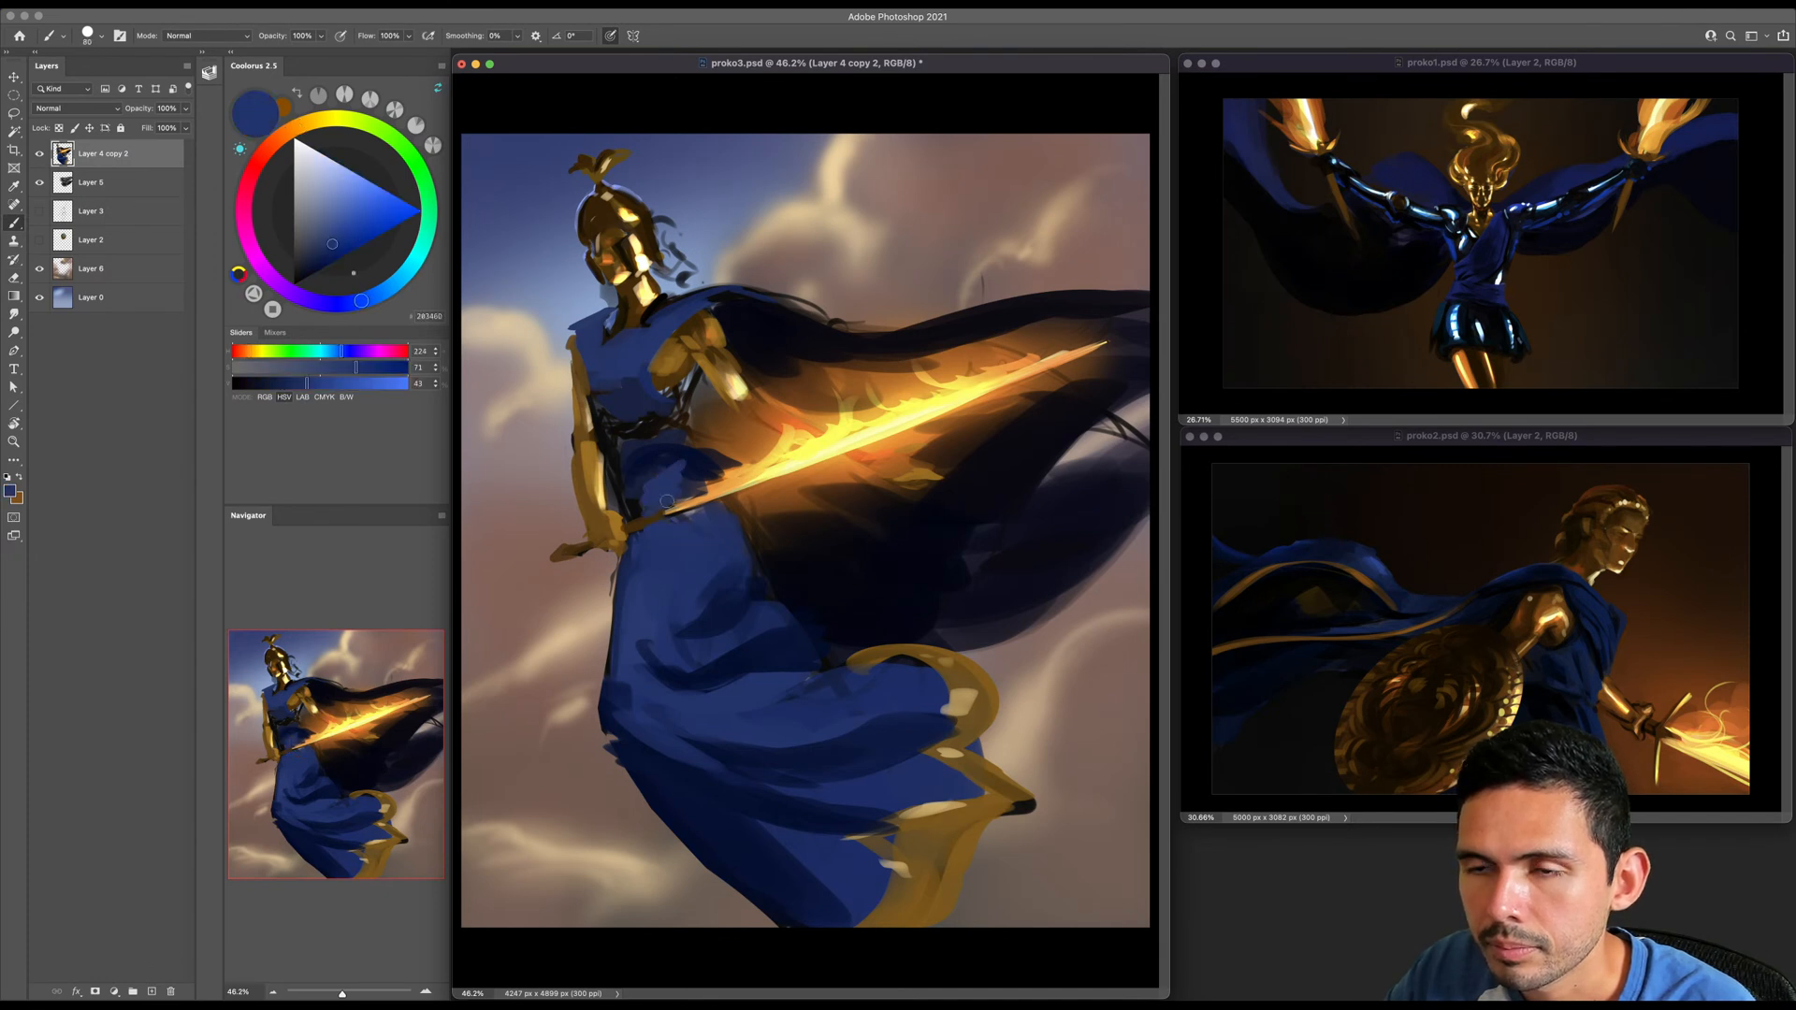
{"action": "left_click", "coordinate": [642, 522], "text": "alt"}
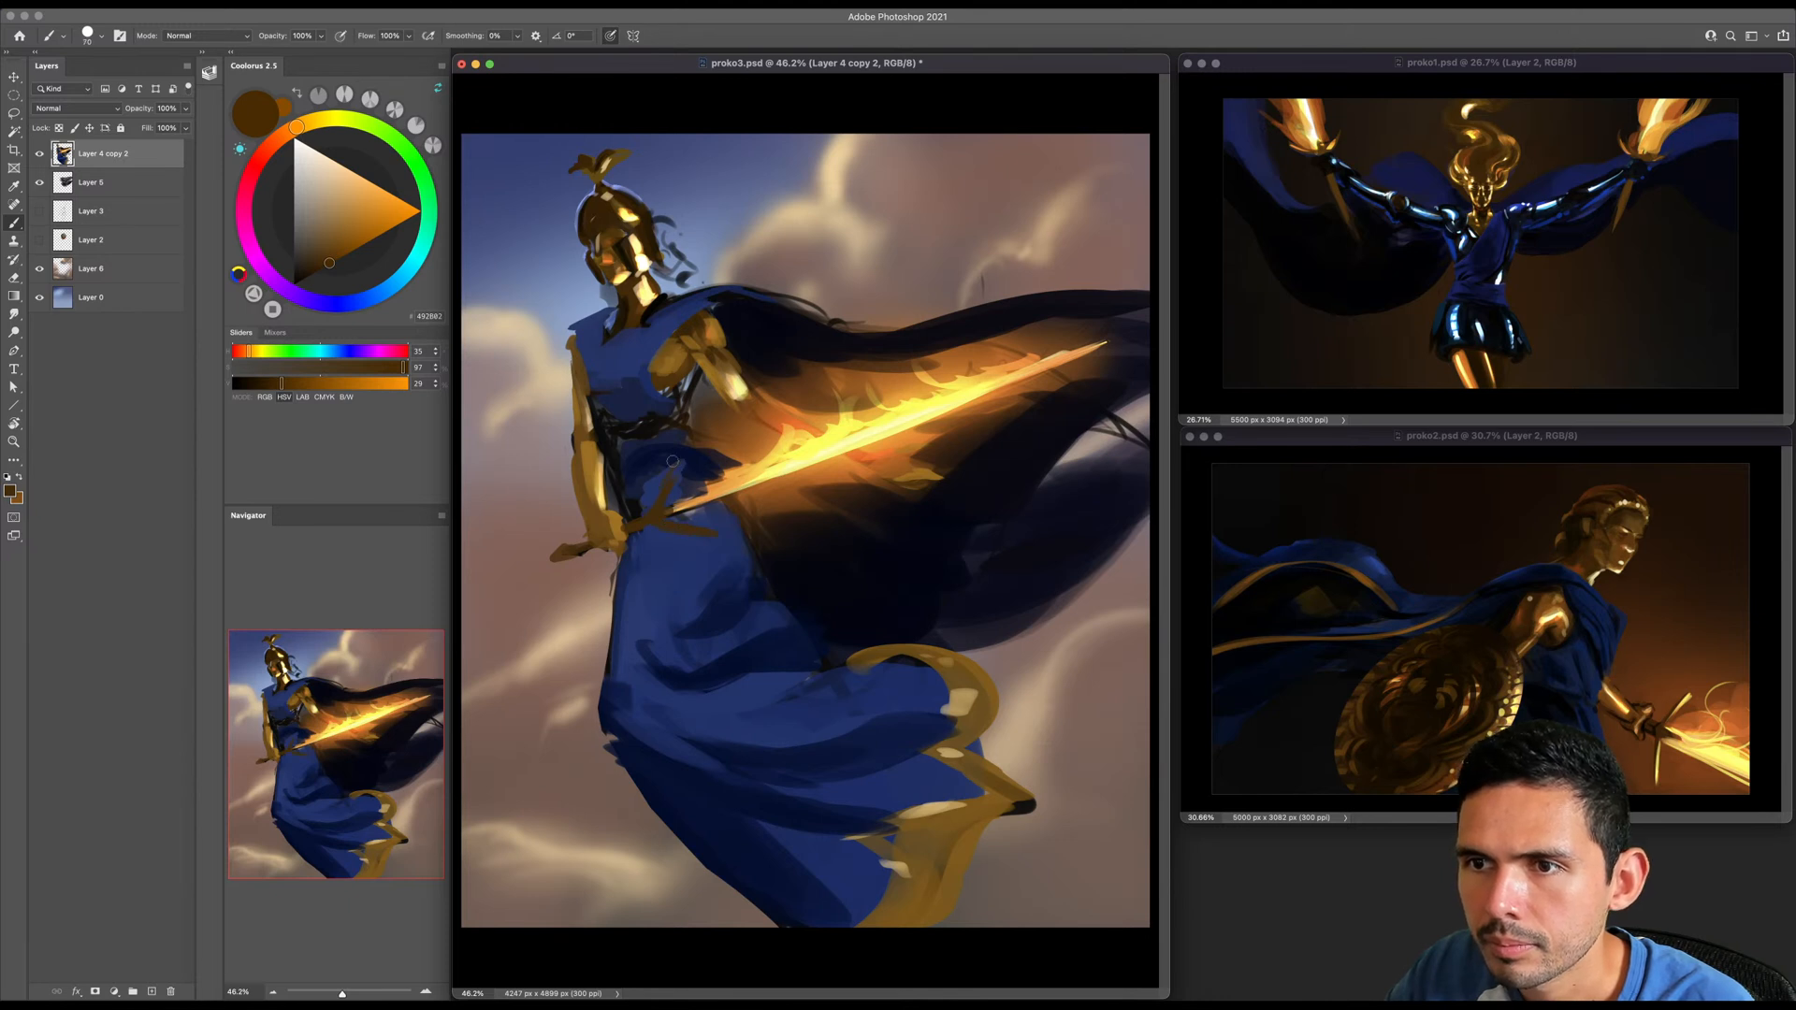
- Sample bright yellow from the flames and paint thin curling flame licks above the blade with a smaller brush
{"action": "key", "text": "bracketleft"}
{"action": "key", "text": "bracketleft"}
{"action": "left_click", "coordinate": [830, 426], "text": "alt"}
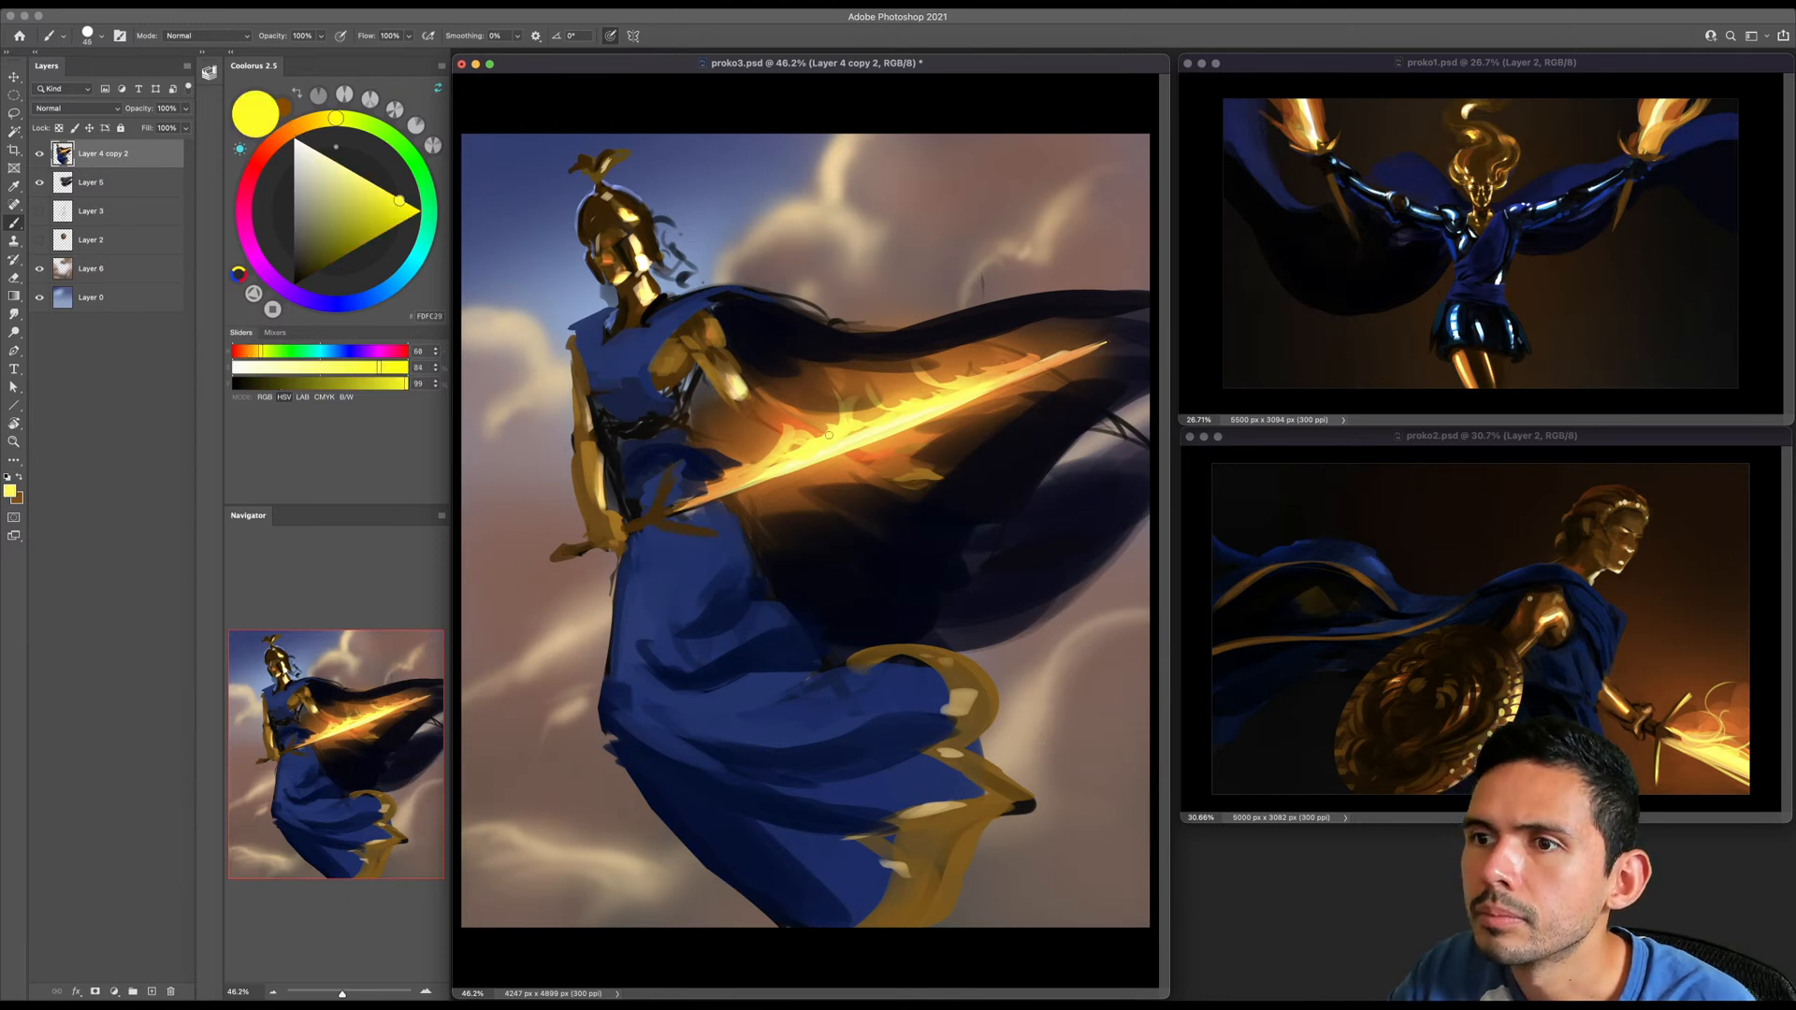
- Sample the garment blue and paint a lit blue band along the cape's upper edge from the shoulder to the canvas edge
{"action": "left_click", "coordinate": [682, 306], "text": "alt"}
{"action": "key", "text": "bracketright"}
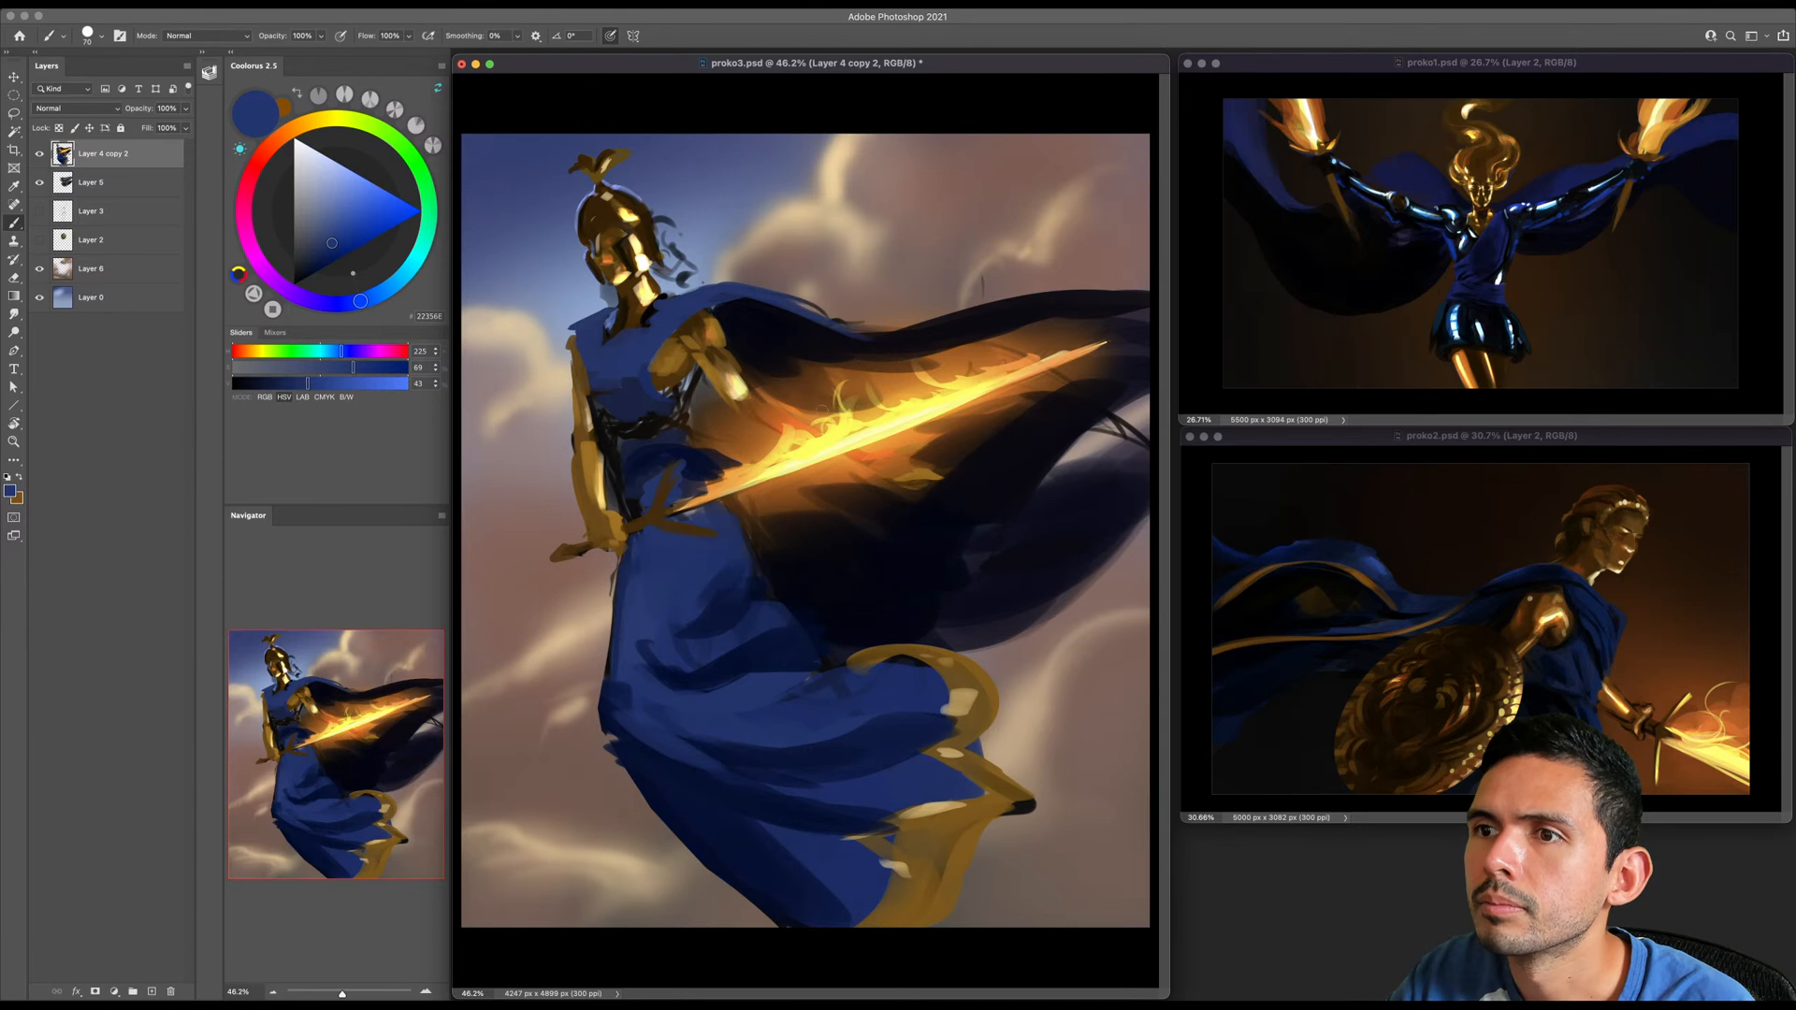
{"action": "mouse_move", "coordinate": [814, 311]}
{"action": "left_mouse_down"}
{"action": "mouse_move", "coordinate": [913, 319]}
{"action": "mouse_move", "coordinate": [889, 334]}
{"action": "mouse_move", "coordinate": [946, 353]}
{"action": "mouse_move", "coordinate": [1062, 320]}
{"action": "left_mouse_up"}
{"action": "key", "text": "super+space"}
{"action": "key", "text": "]"}
{"action": "key", "text": "]"}
{"action": "key", "text": "]"}
{"action": "key", "text": "]"}
{"action": "left_click_drag", "start_coordinate": [957, 341], "coordinate": [1119, 316]}
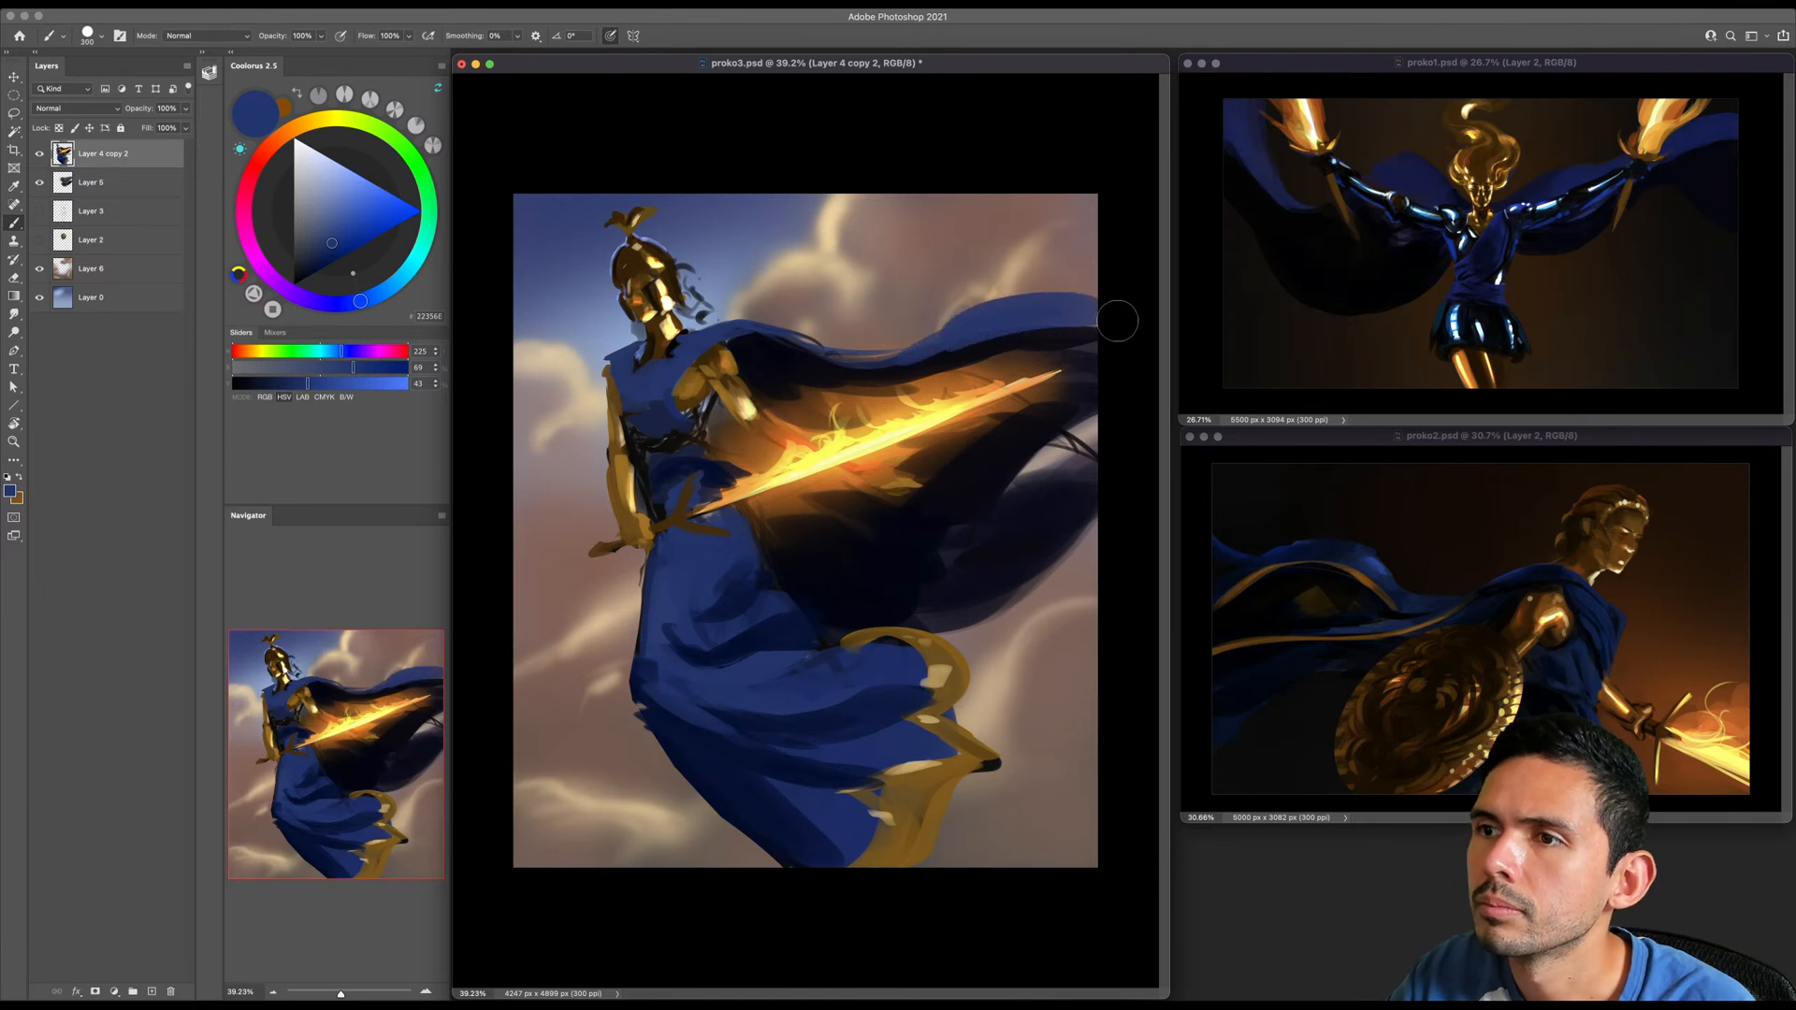
{"action": "left_click", "coordinate": [974, 355], "text": "alt"}
{"action": "left_click_drag", "start_coordinate": [948, 350], "coordinate": [1125, 333]}
{"action": "left_click_drag", "start_coordinate": [1011, 343], "coordinate": [1082, 328]}
- Try to erase a gap in the trailing end of the cape and paint a blue fold beneath it
{"action": "key", "text": "]"}
{"action": "key", "text": "e"}
{"action": "mouse_move", "coordinate": [1066, 443]}
{"action": "left_mouse_down"}
{"action": "mouse_move", "coordinate": [1084, 450]}
{"action": "mouse_move", "coordinate": [1036, 474]}
{"action": "mouse_move", "coordinate": [1072, 467]}
{"action": "left_mouse_up"}
{"action": "key", "text": "b"}
{"action": "key", "text": "["}
{"action": "left_click", "coordinate": [988, 321], "text": "alt"}
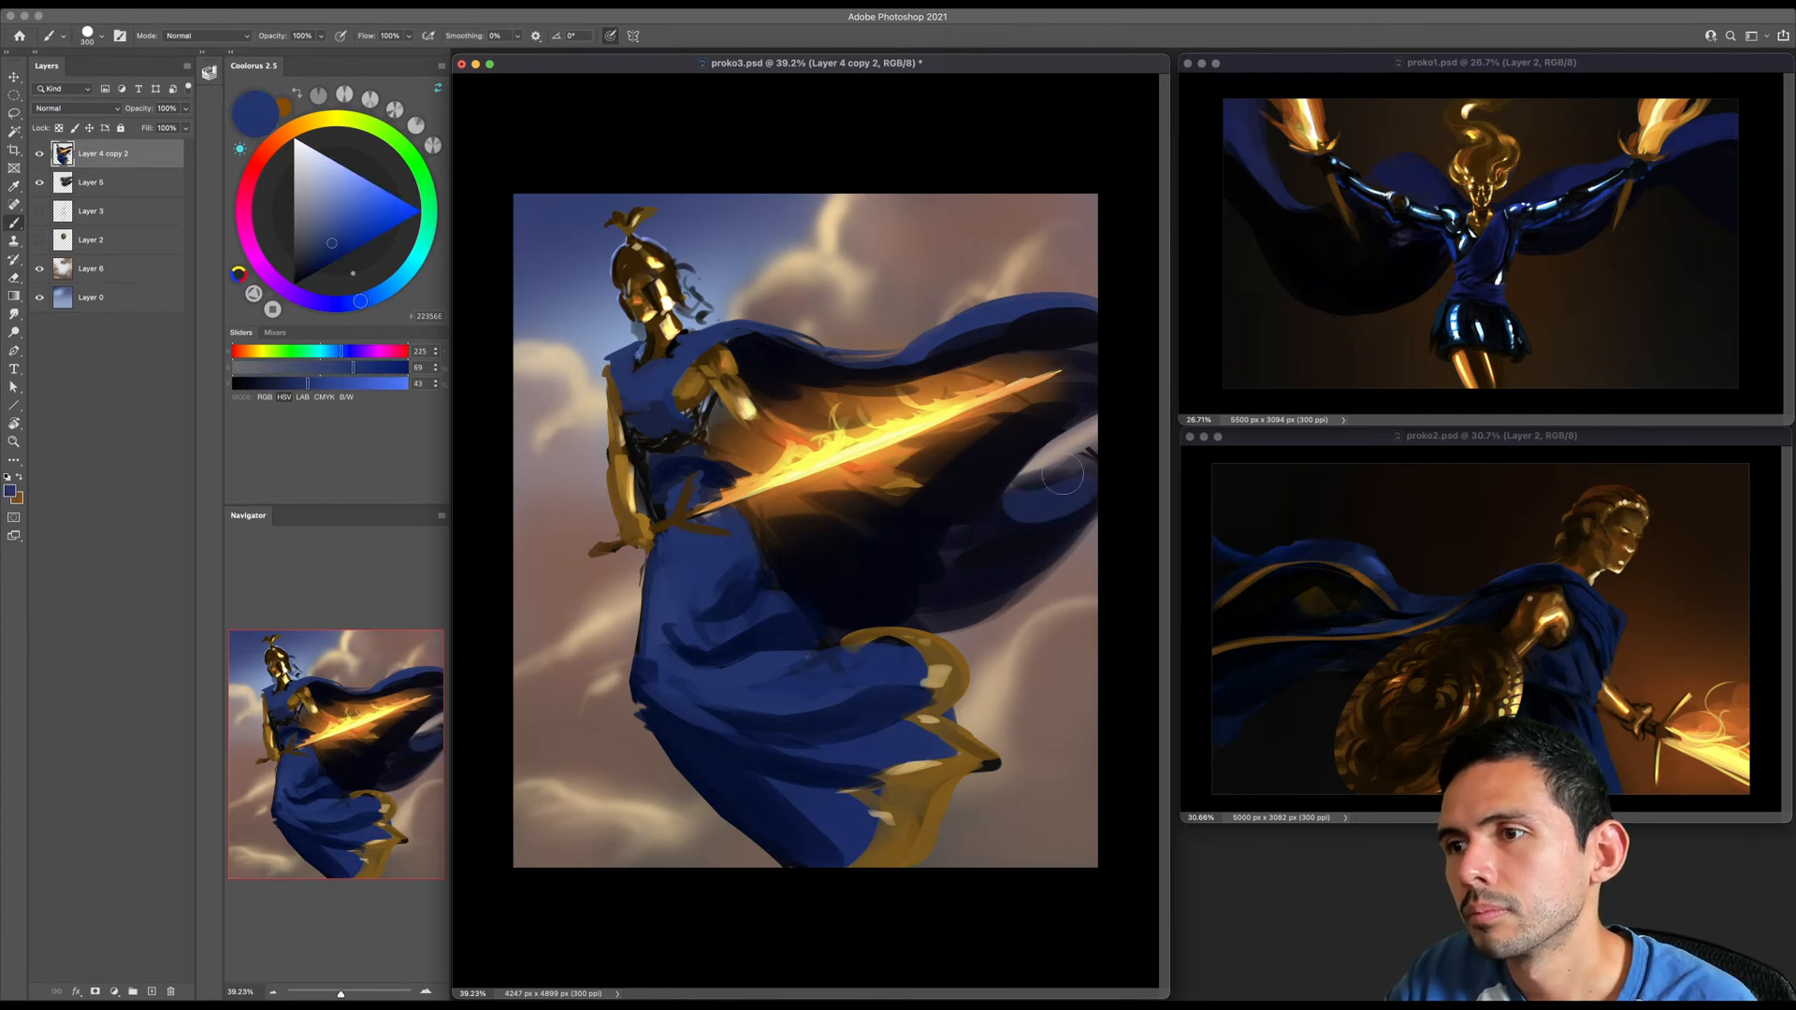
- Merge Layer 4 copy 2 down into Layer 5 and erase a rounded opening through the trailing end of the cape
{"action": "key", "text": "e"}
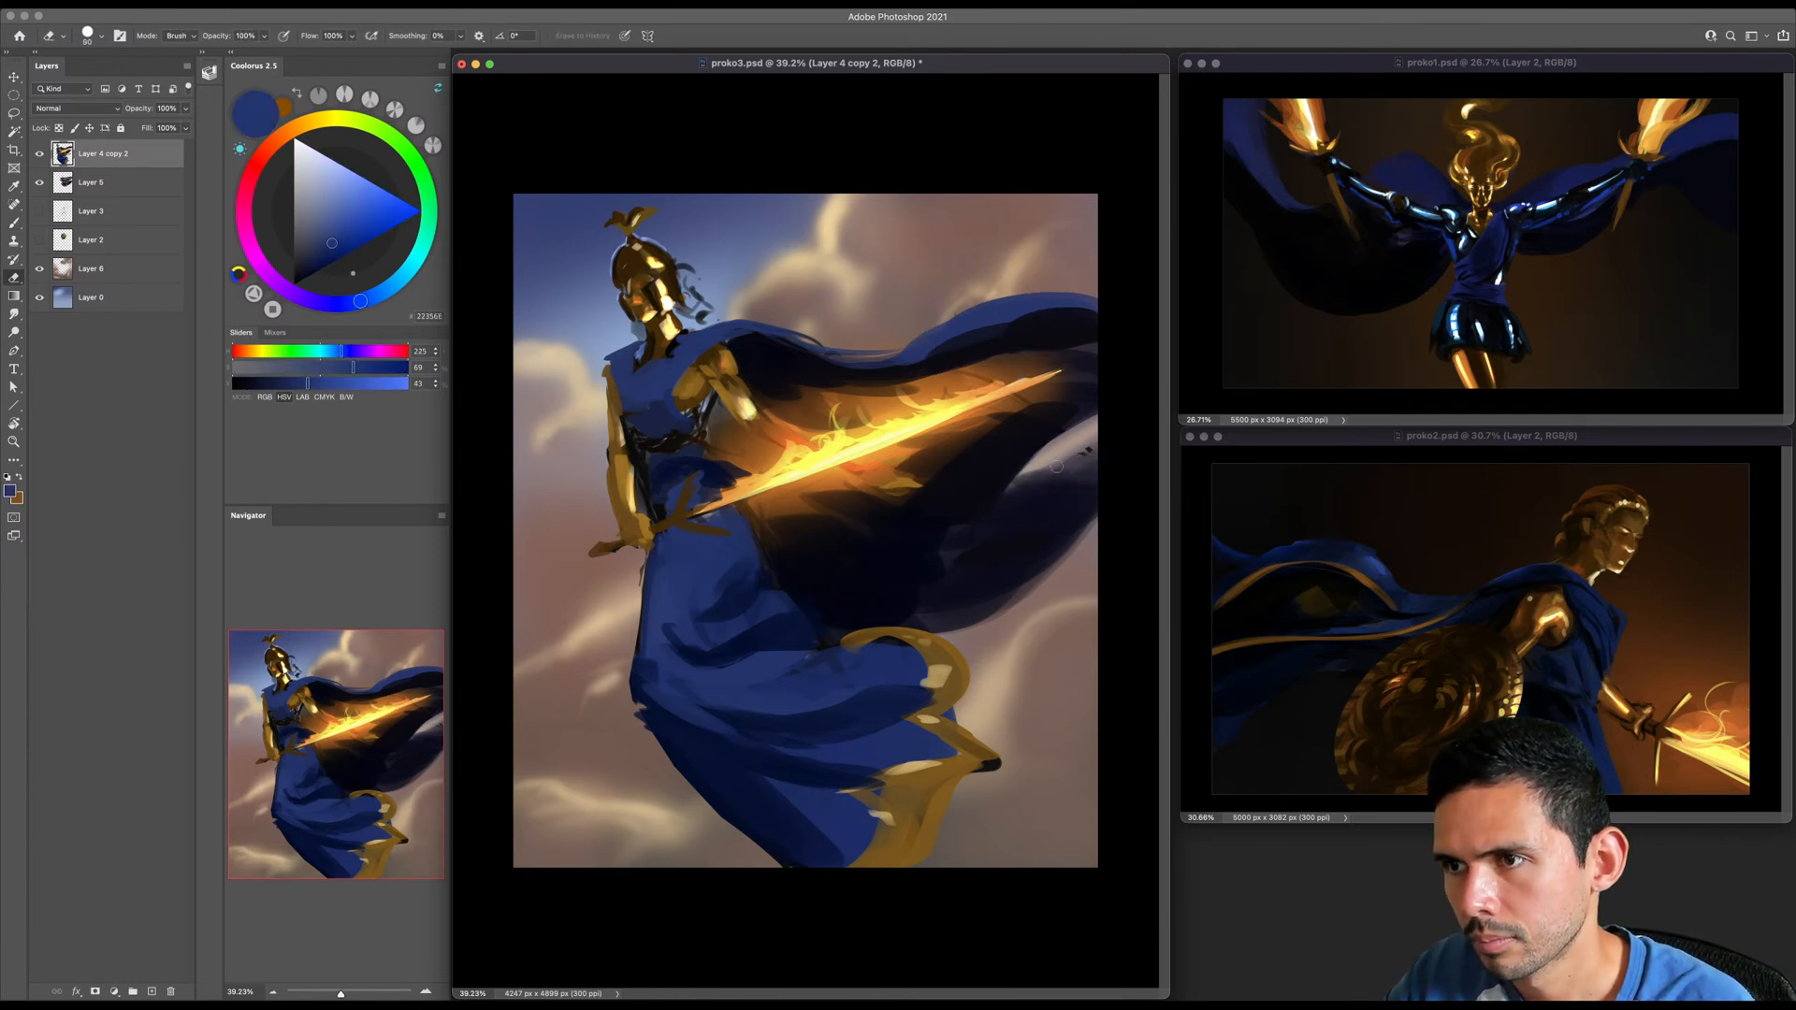
{"action": "key", "text": "ctrl+e"}
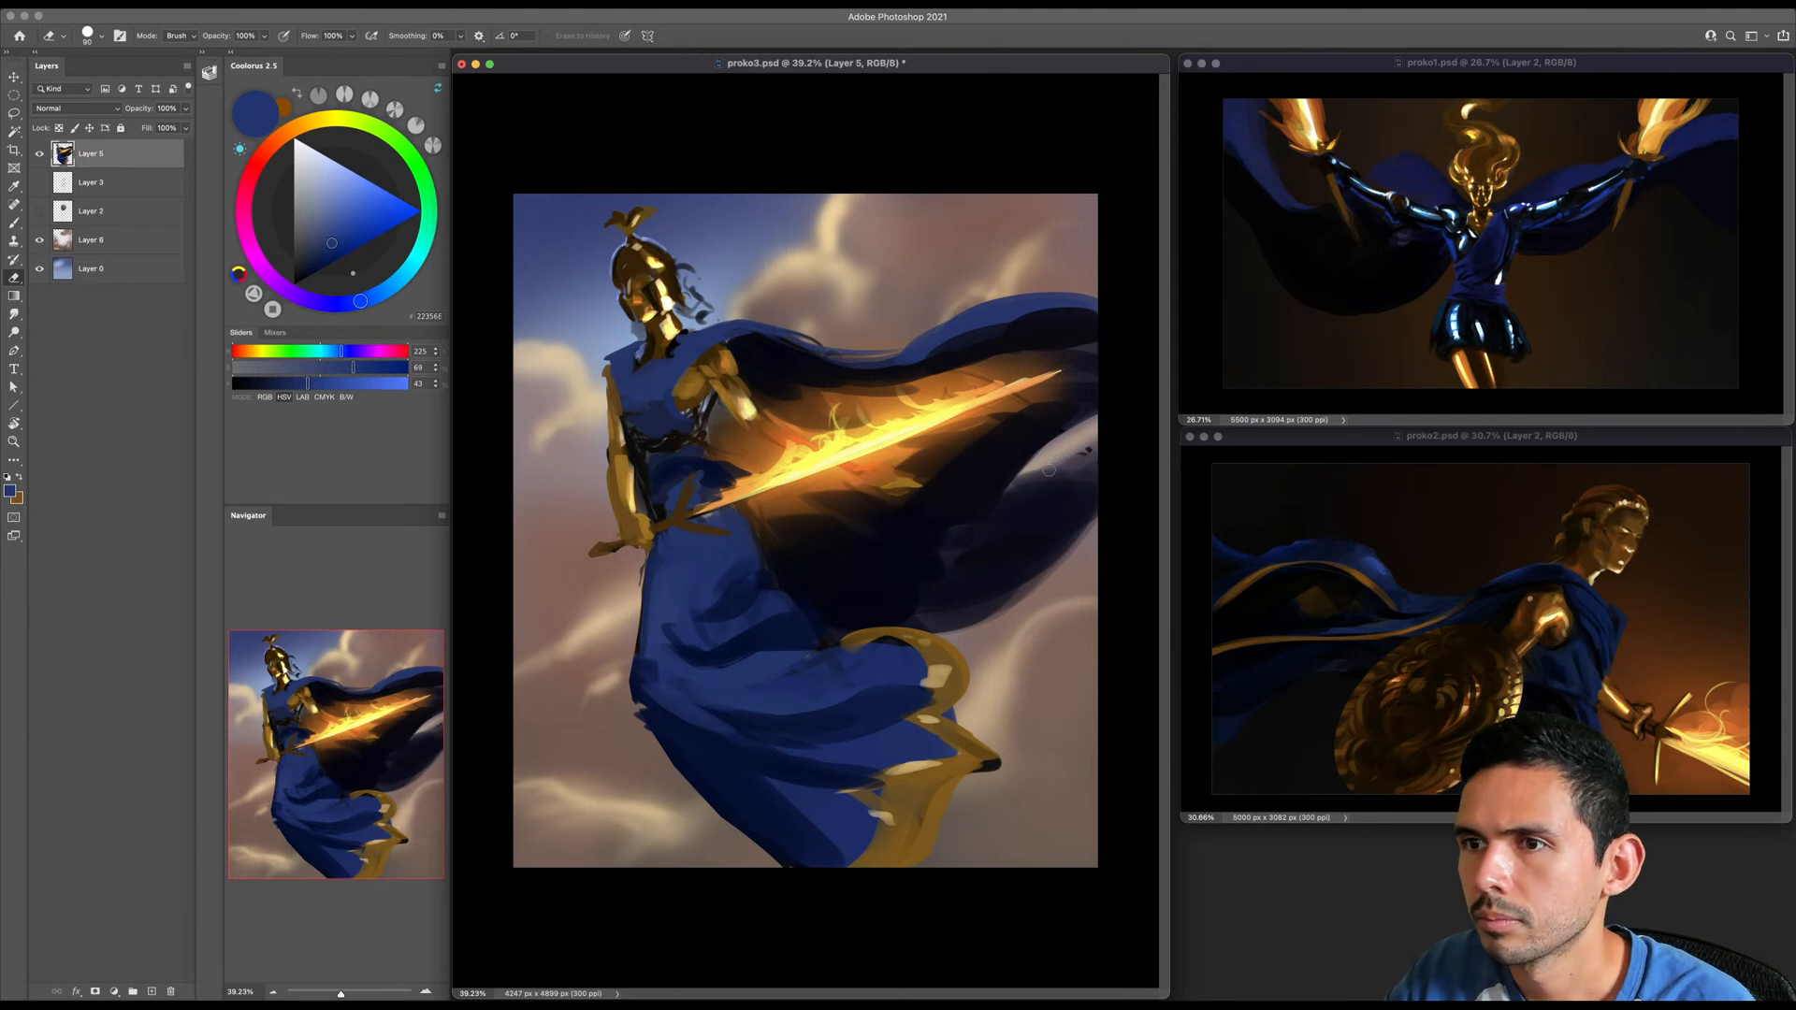
{"action": "left_click_drag", "start_coordinate": [1027, 478], "coordinate": [1103, 448]}
{"action": "key", "text": "]"}
{"action": "key", "text": "]"}
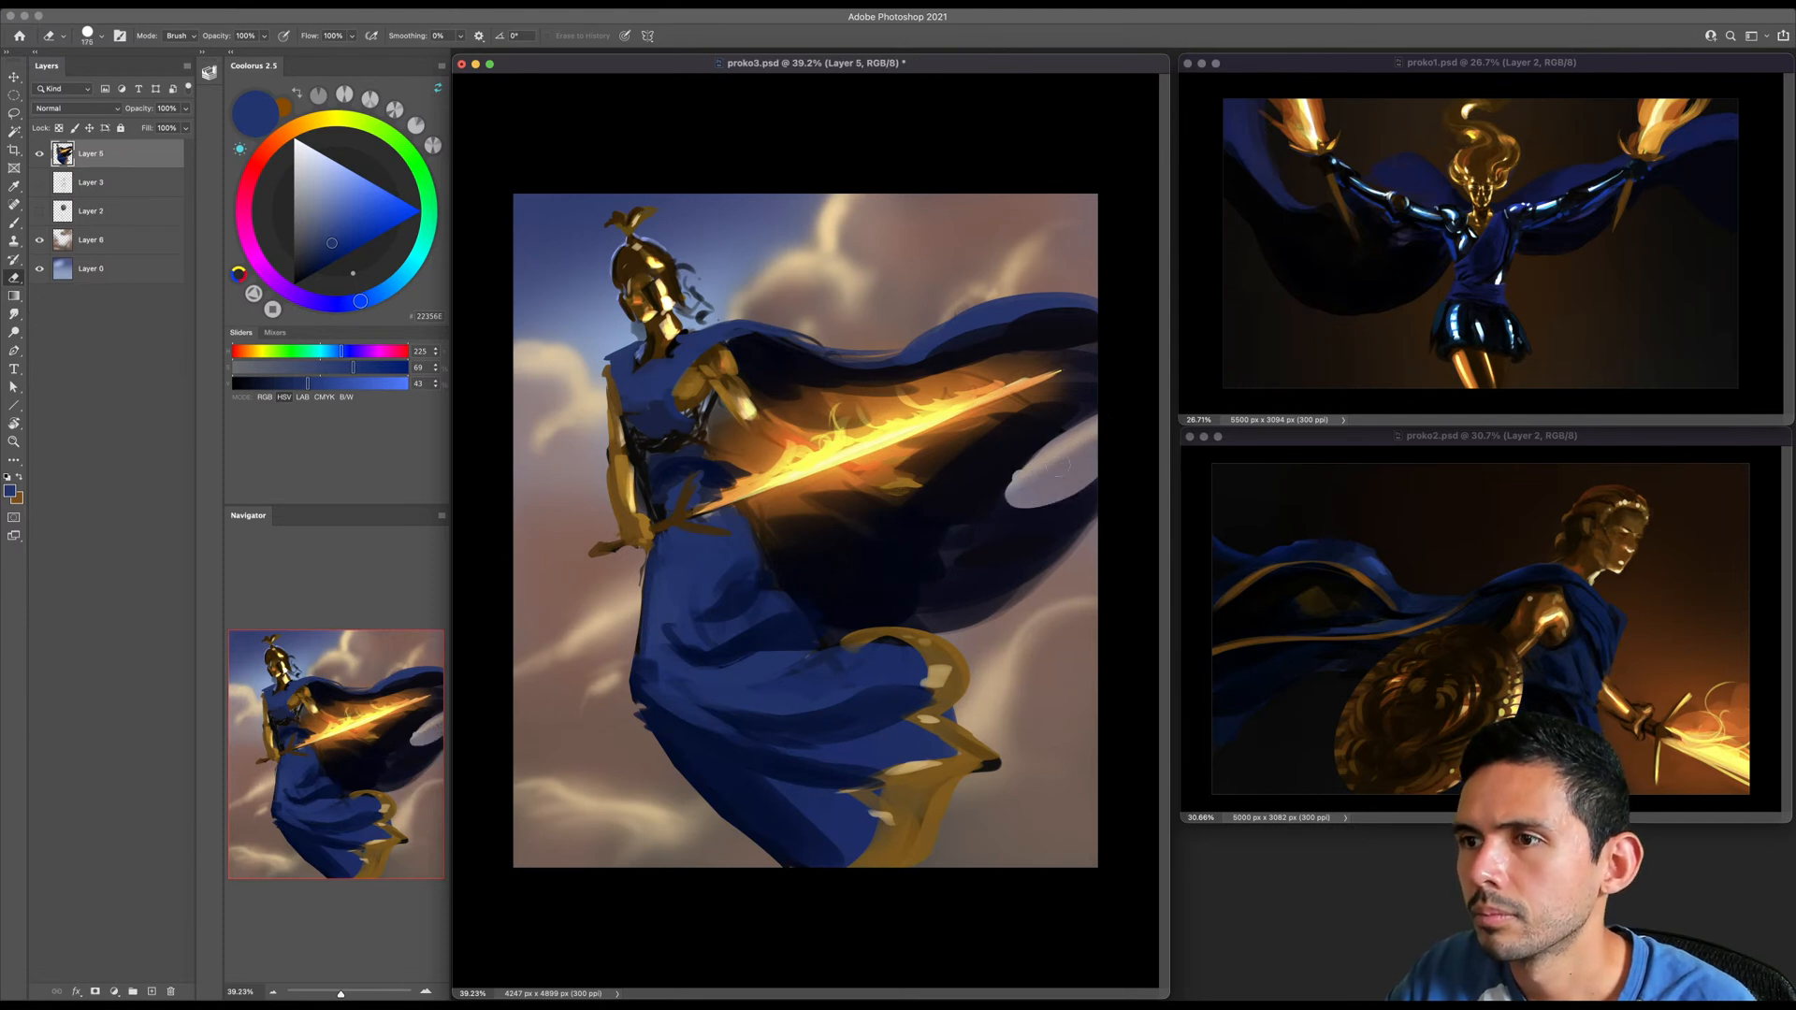
- Lasso a curved fold below the cape opening and fill it with sampled cape blue using a large brush
{"action": "key", "text": "l"}
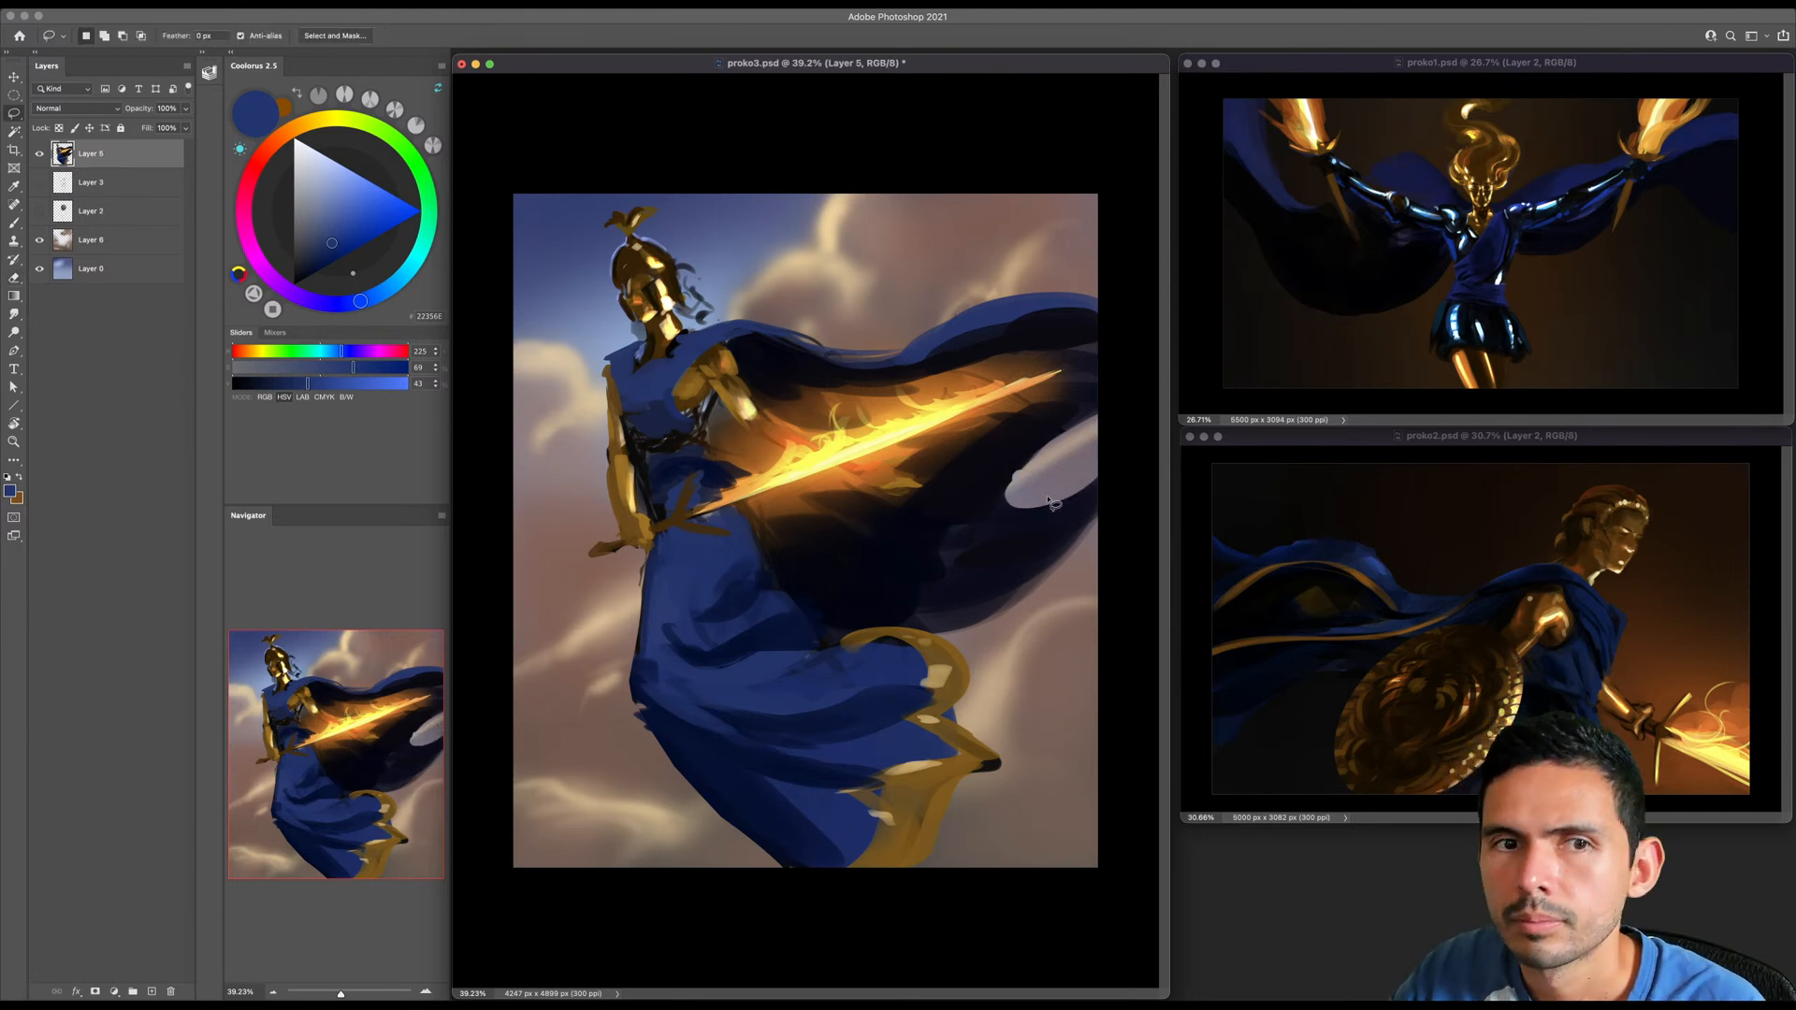
{"action": "mouse_move", "coordinate": [1010, 493]}
{"action": "left_mouse_down"}
{"action": "mouse_move", "coordinate": [1105, 463]}
{"action": "mouse_move", "coordinate": [1097, 495]}
{"action": "mouse_move", "coordinate": [994, 579]}
{"action": "mouse_move", "coordinate": [962, 556]}
{"action": "mouse_move", "coordinate": [995, 486]}
{"action": "mouse_move", "coordinate": [1022, 467]}
{"action": "mouse_move", "coordinate": [1081, 476]}
{"action": "mouse_move", "coordinate": [1021, 491]}
{"action": "left_mouse_up"}
{"action": "key", "text": "b"}
{"action": "left_click", "coordinate": [976, 313], "text": "alt"}
{"action": "key", "text": "]"}
{"action": "key", "text": "]"}
{"action": "key", "text": "]"}
{"action": "key", "text": "]"}
{"action": "key", "text": "]"}
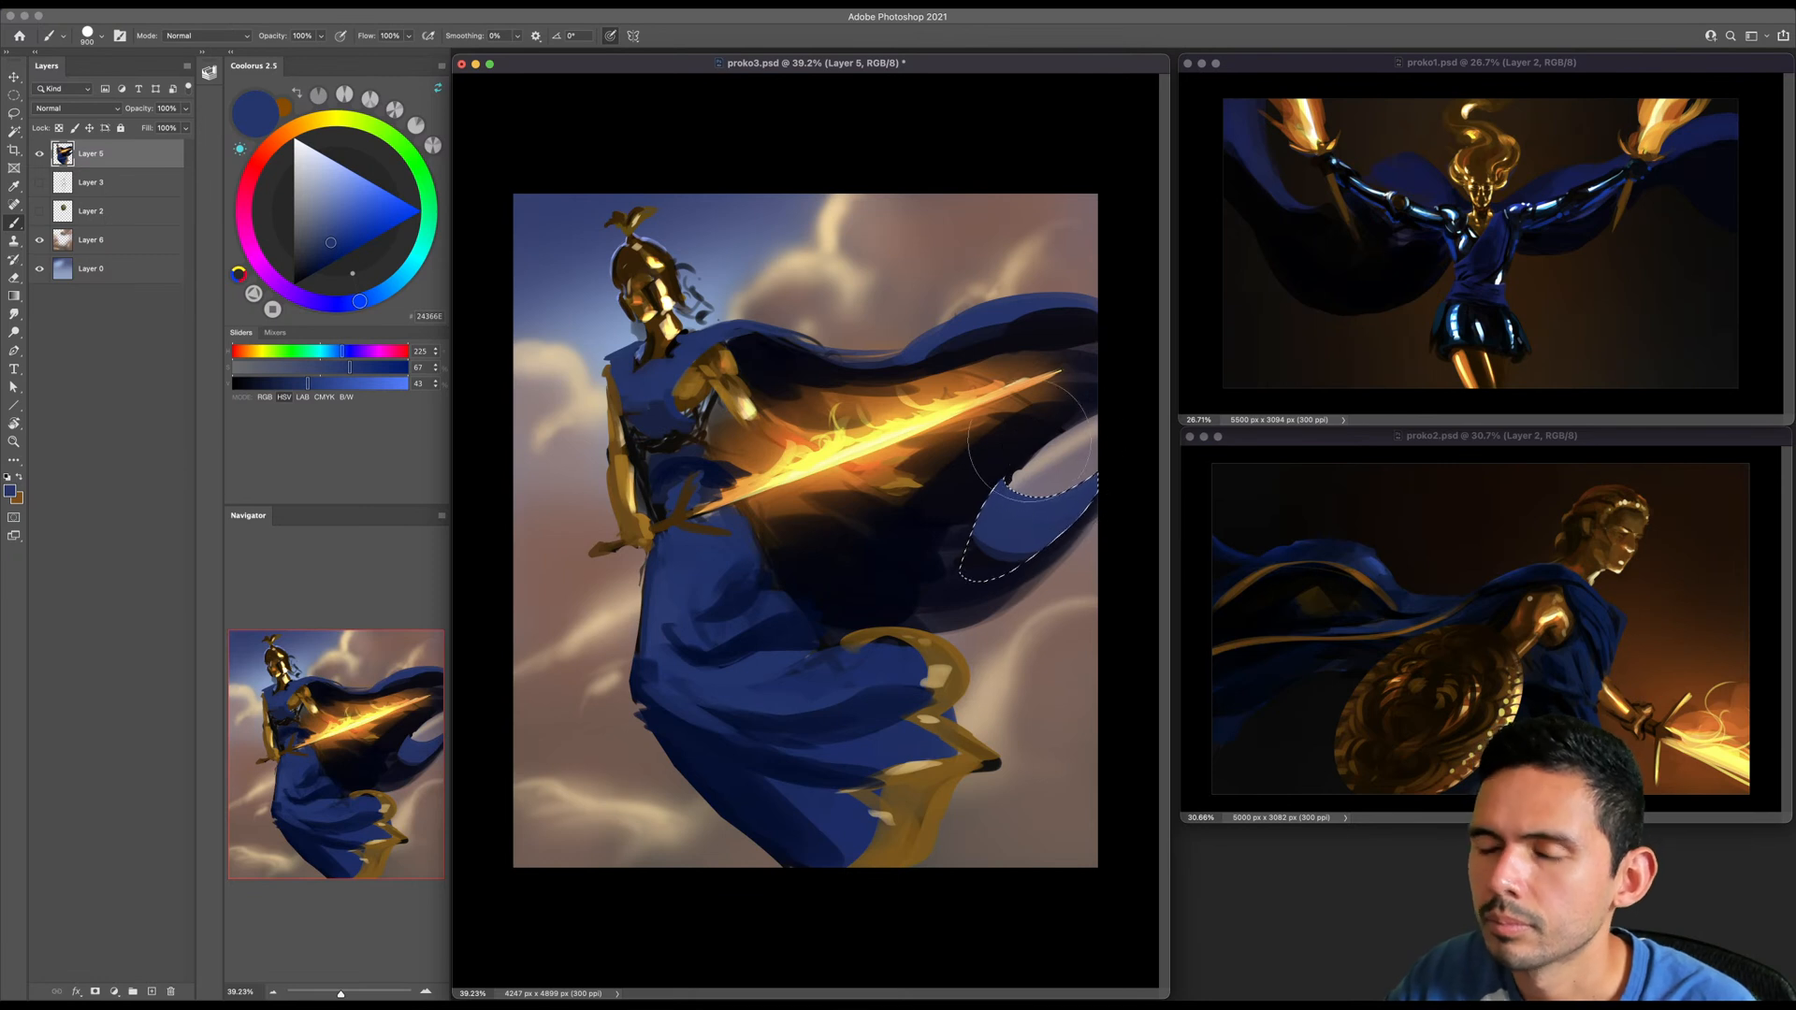
- Deselect the fold and refine the edges of the opening and blue fold with near-black sampled from the cape
{"action": "key", "text": "super+d"}
{"action": "left_click", "coordinate": [1001, 481], "text": "alt"}
{"action": "key", "text": "["}
{"action": "key", "text": "["}
{"action": "key", "text": "["}
{"action": "key", "text": "["}
{"action": "key", "text": "["}
{"action": "key", "text": "["}
{"action": "key", "text": "["}
{"action": "key", "text": "["}
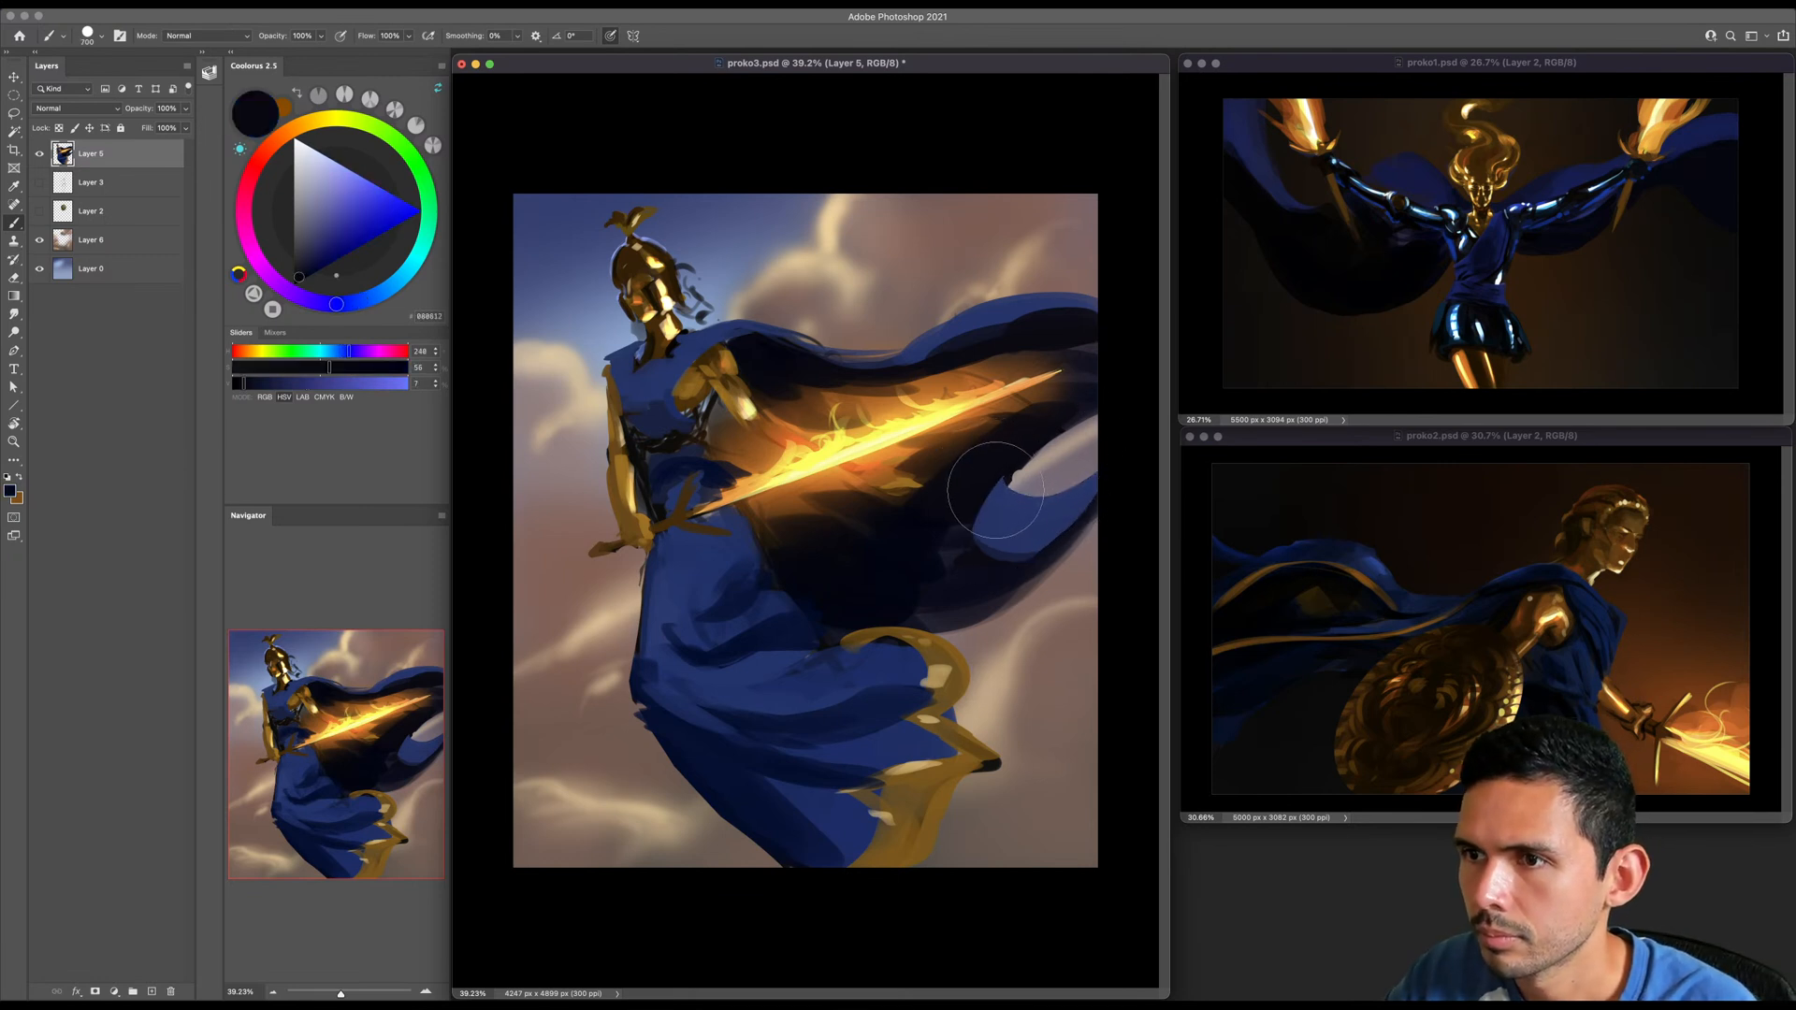
{"action": "left_click_drag", "start_coordinate": [1005, 472], "coordinate": [981, 509]}
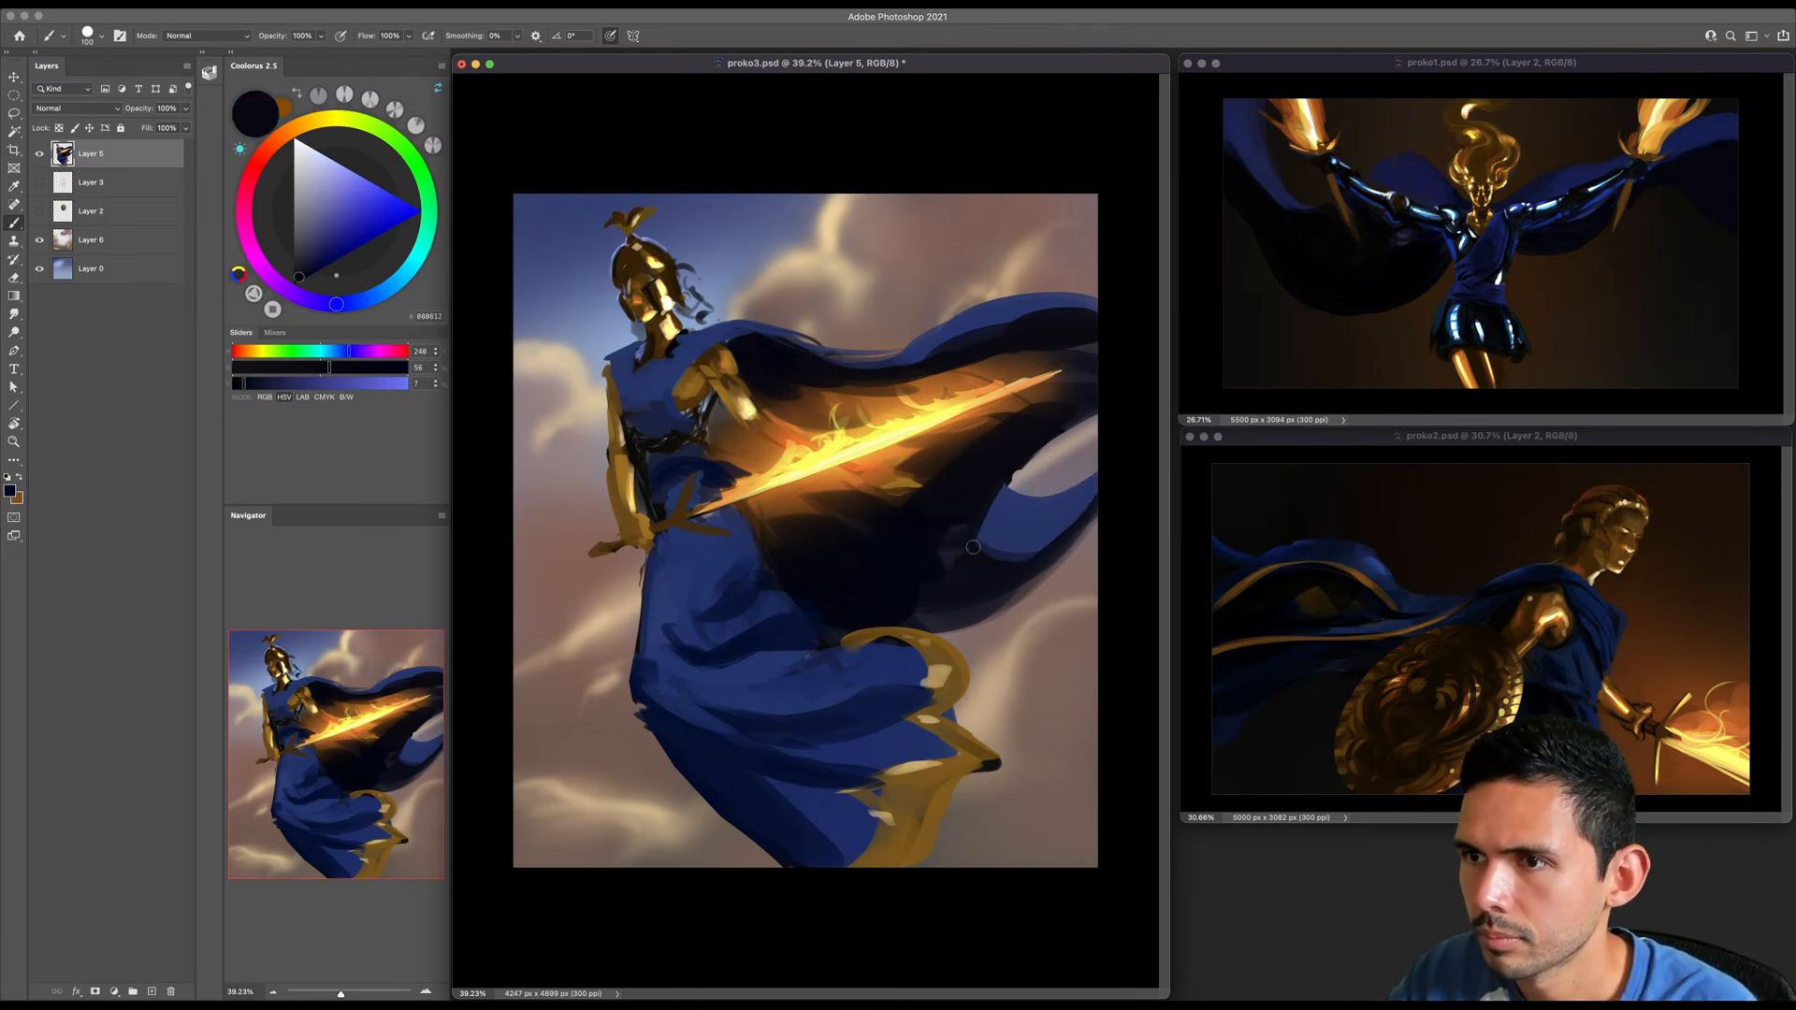
{"action": "key", "text": "]"}
{"action": "key", "text": "]"}
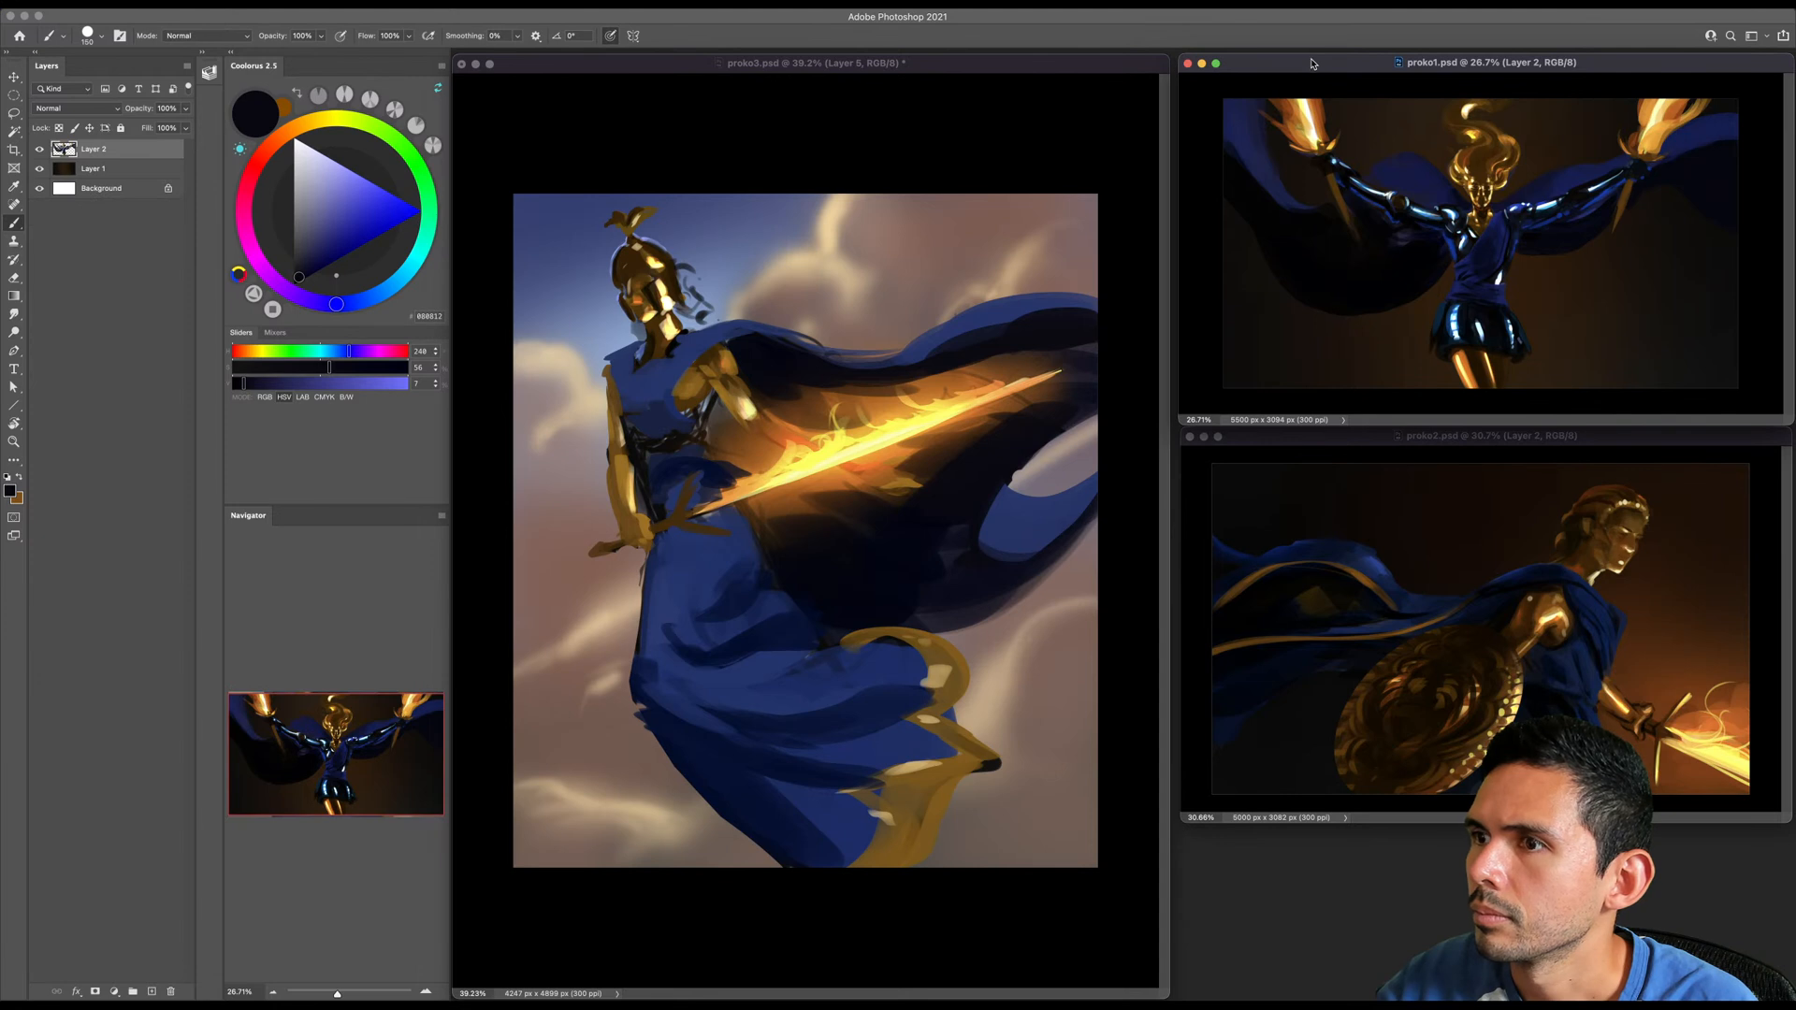
- Brighten proko1.psd with a Levels adjustment layer, setting the white input to 181 and midtones to 1.04, and save the file
{"action": "left_click", "coordinate": [113, 991]}
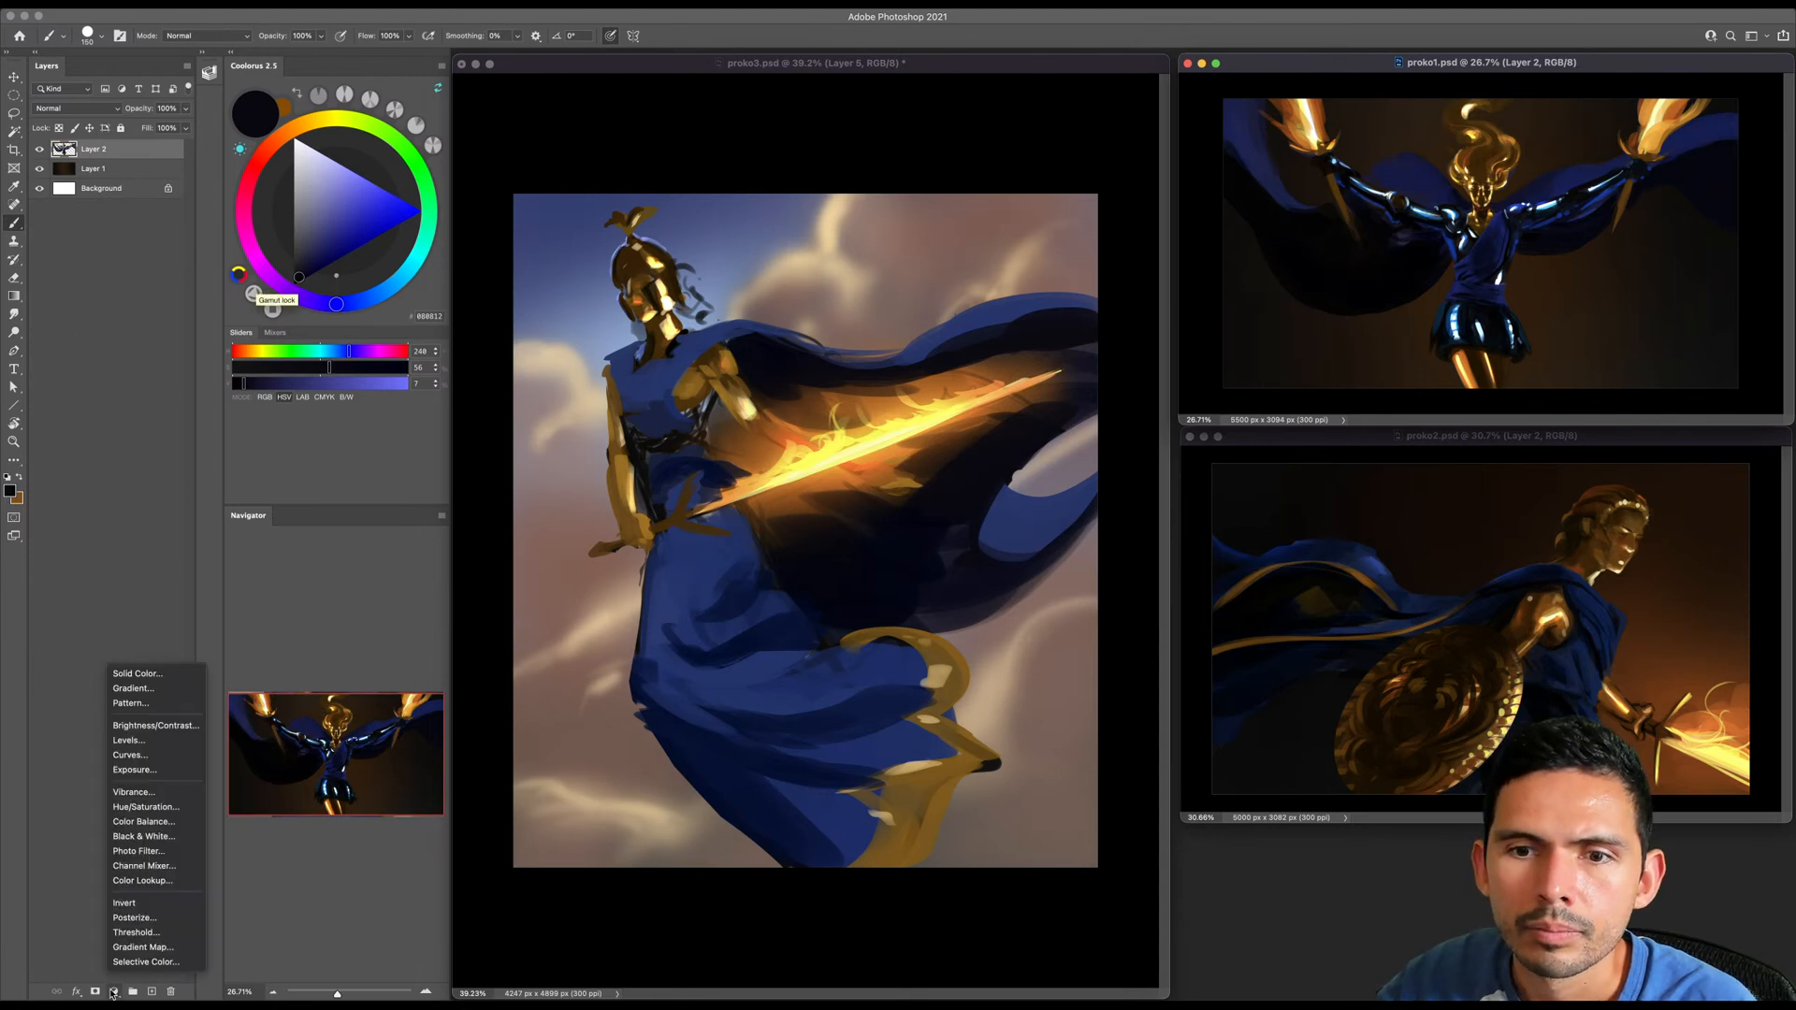
{"action": "left_click", "coordinate": [129, 741]}
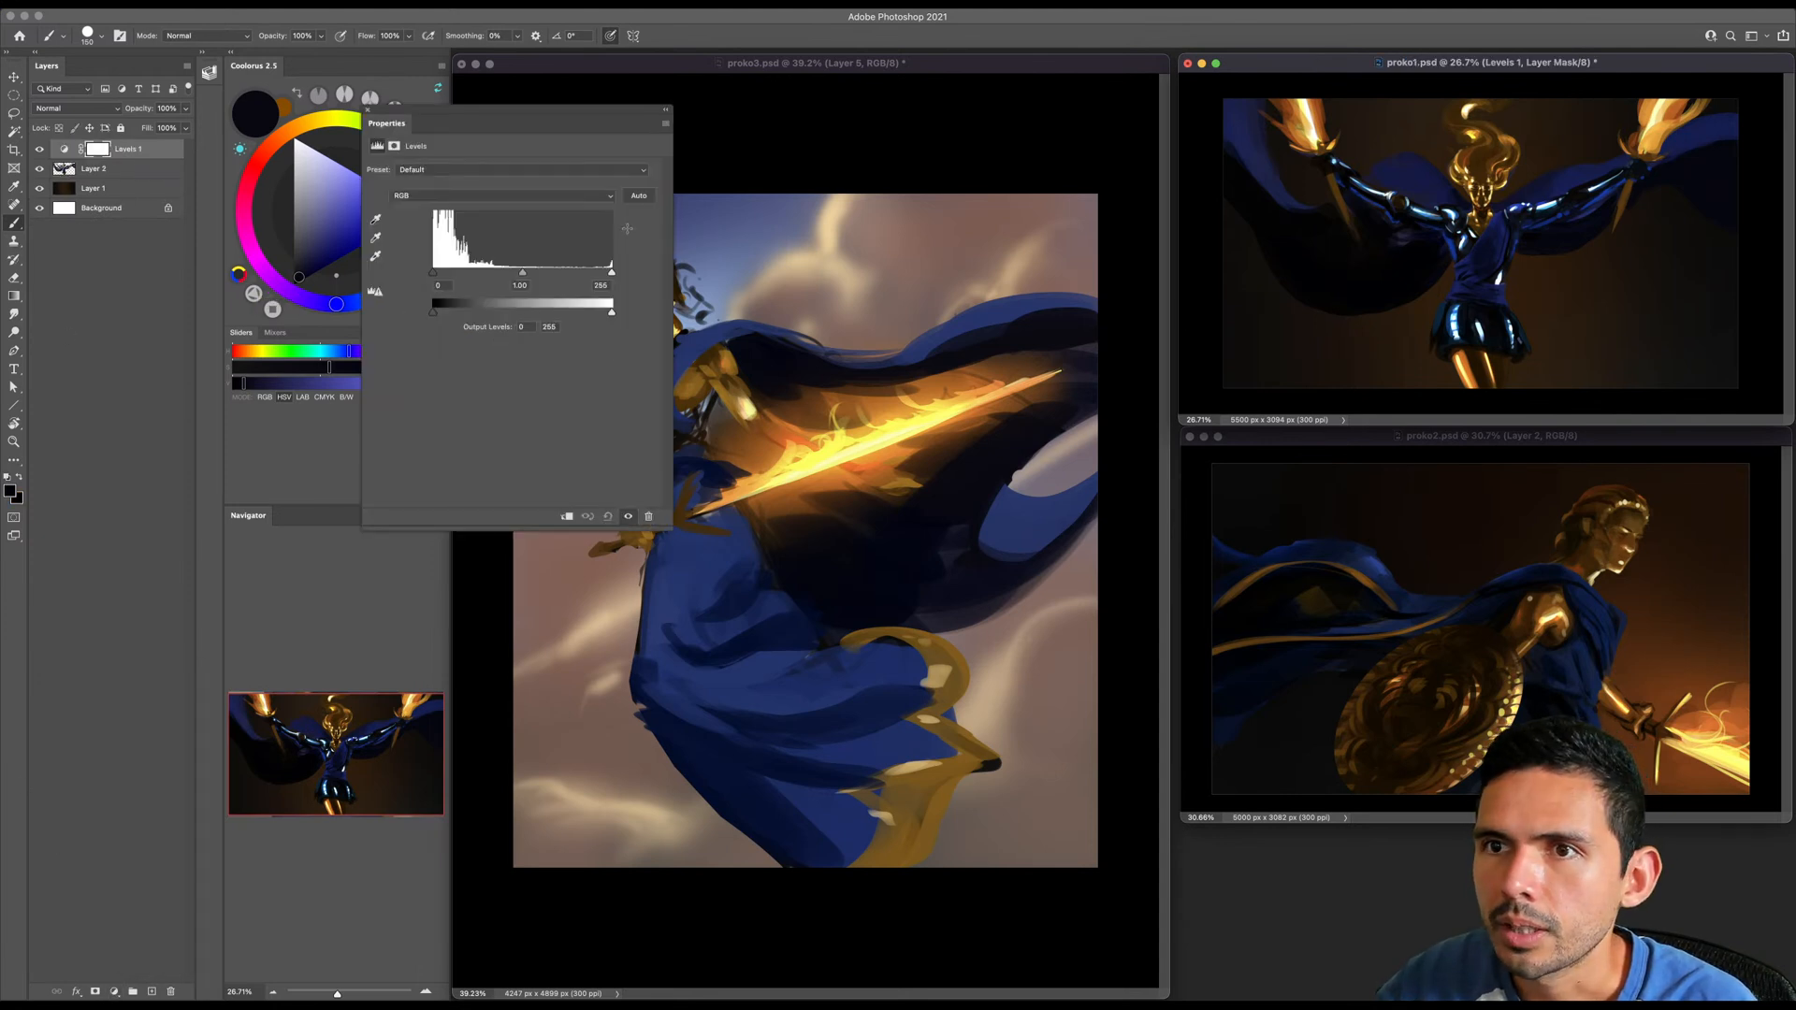
{"action": "left_click_drag", "start_coordinate": [610, 274], "coordinate": [496, 276]}
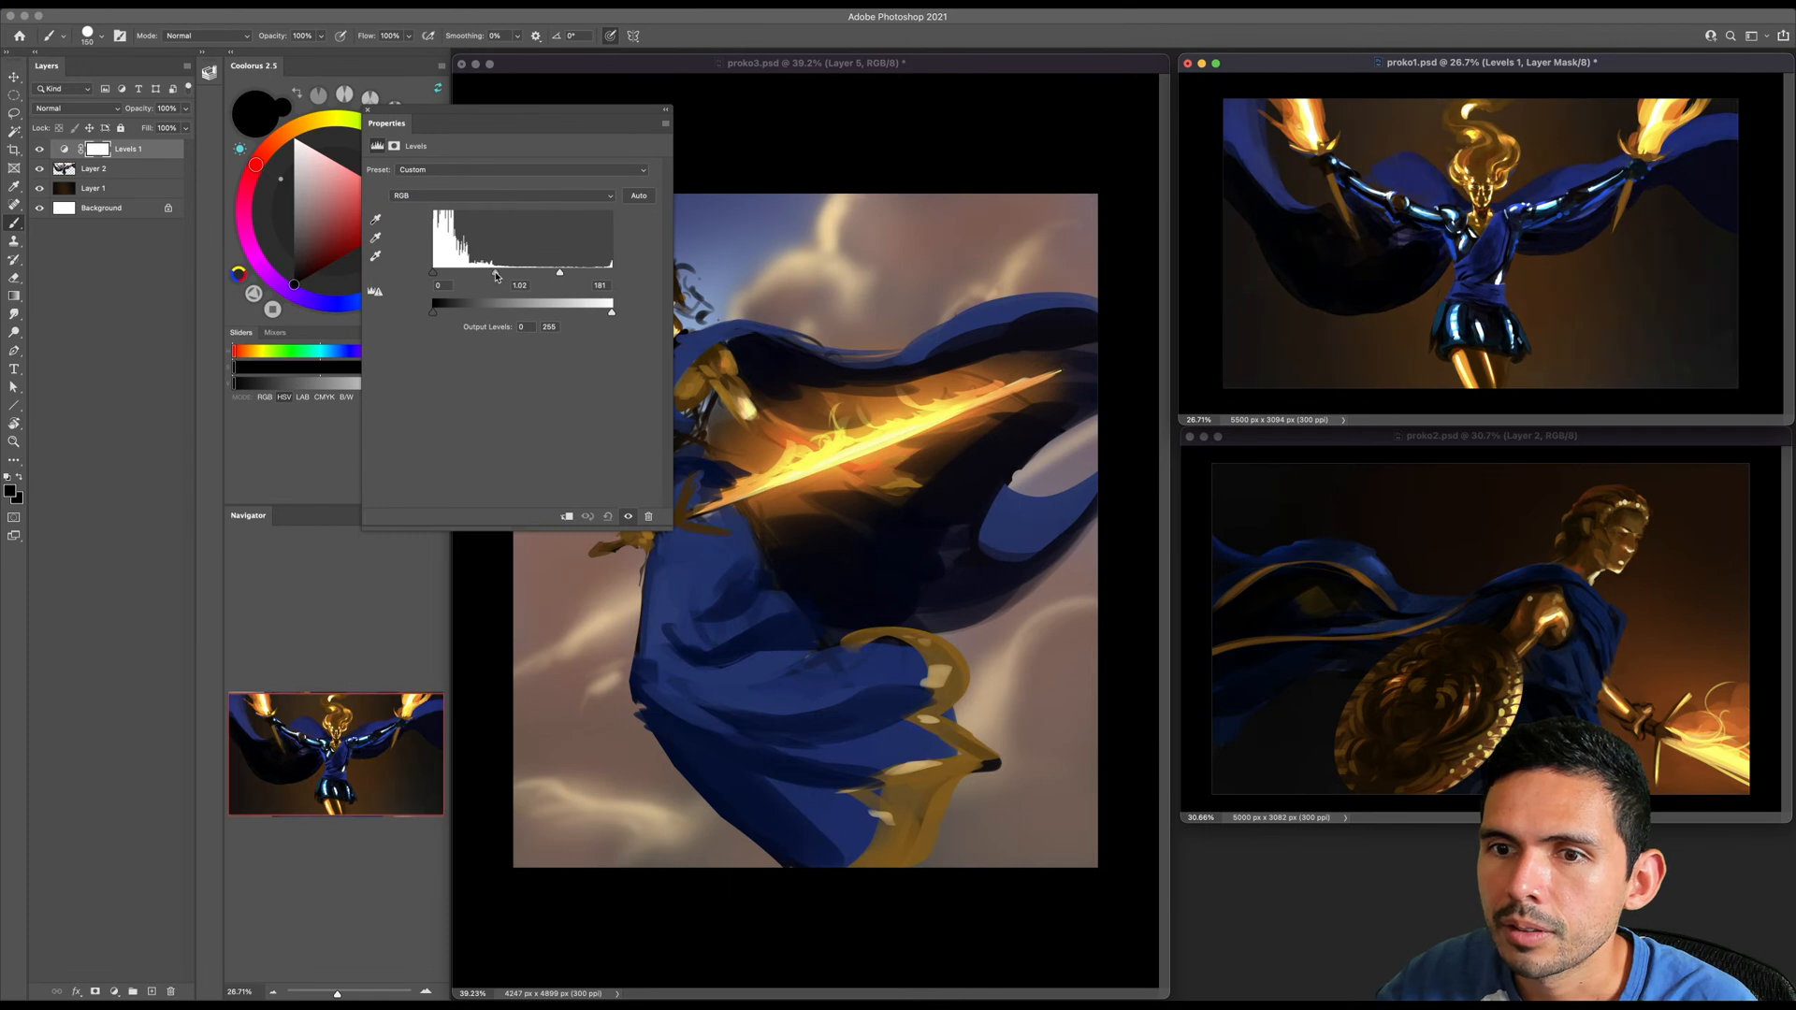
{"action": "left_click", "coordinate": [369, 113]}
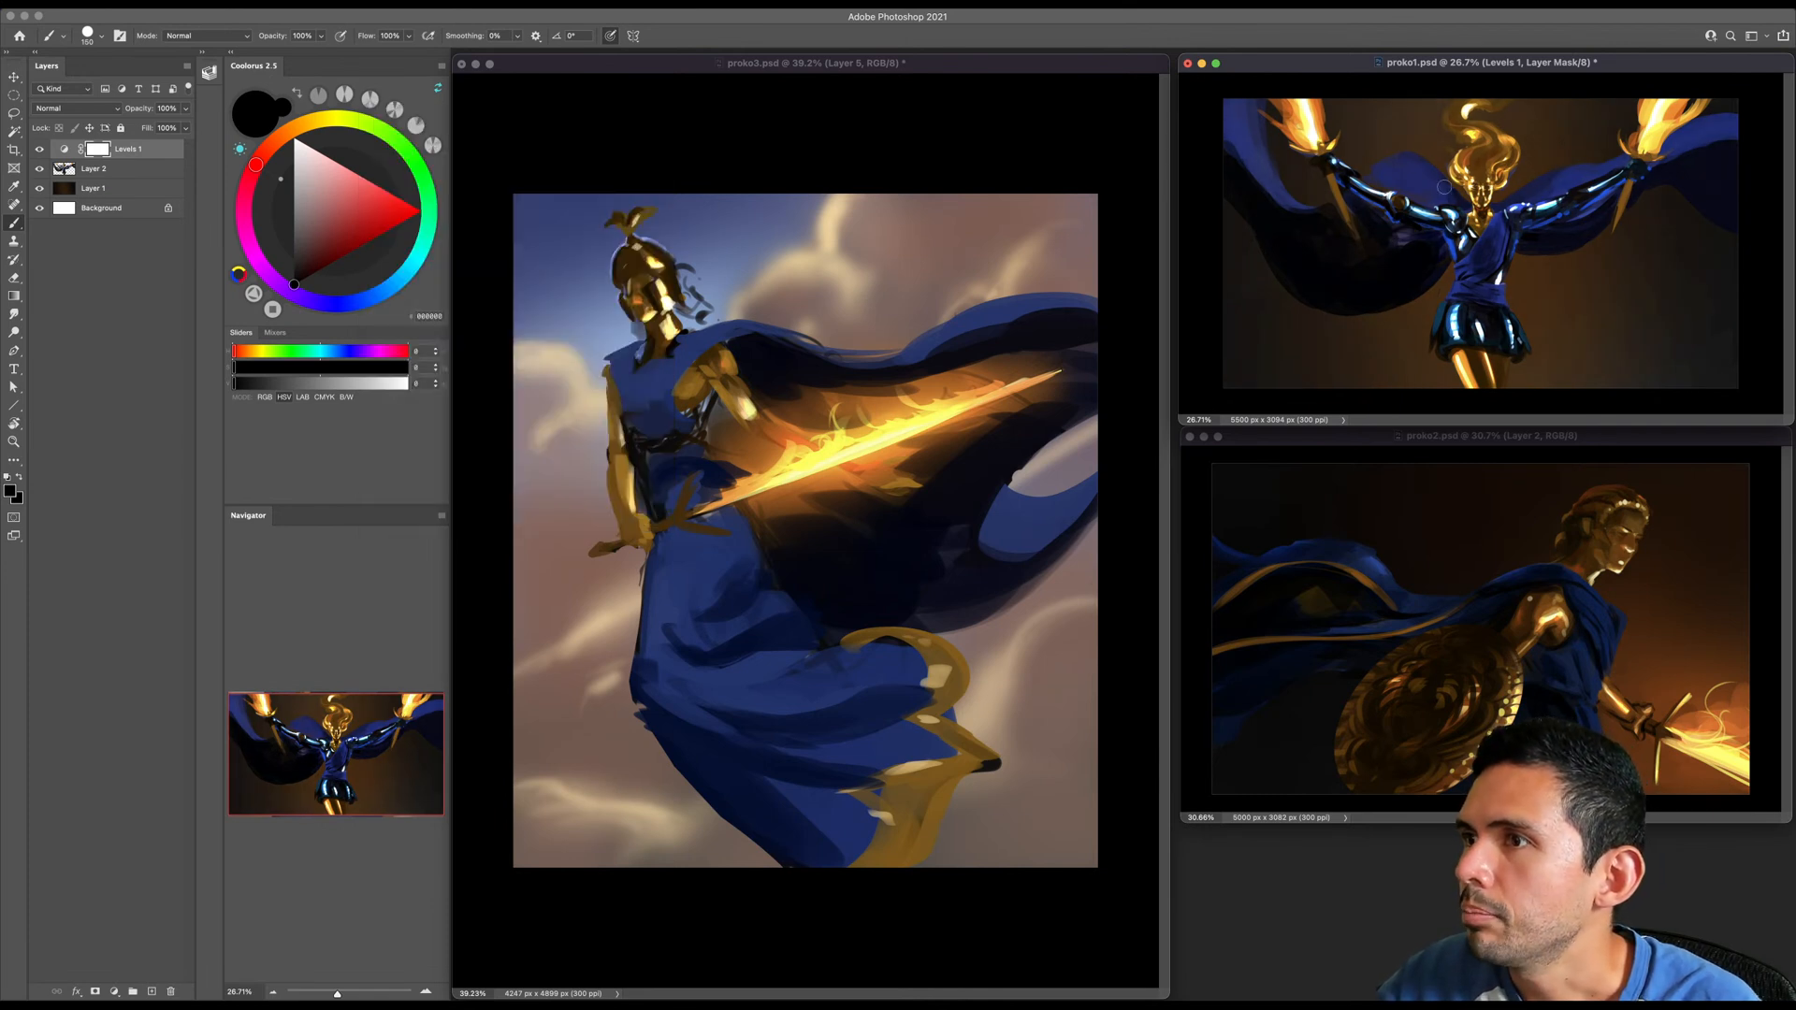
{"action": "key", "text": "super+s"}
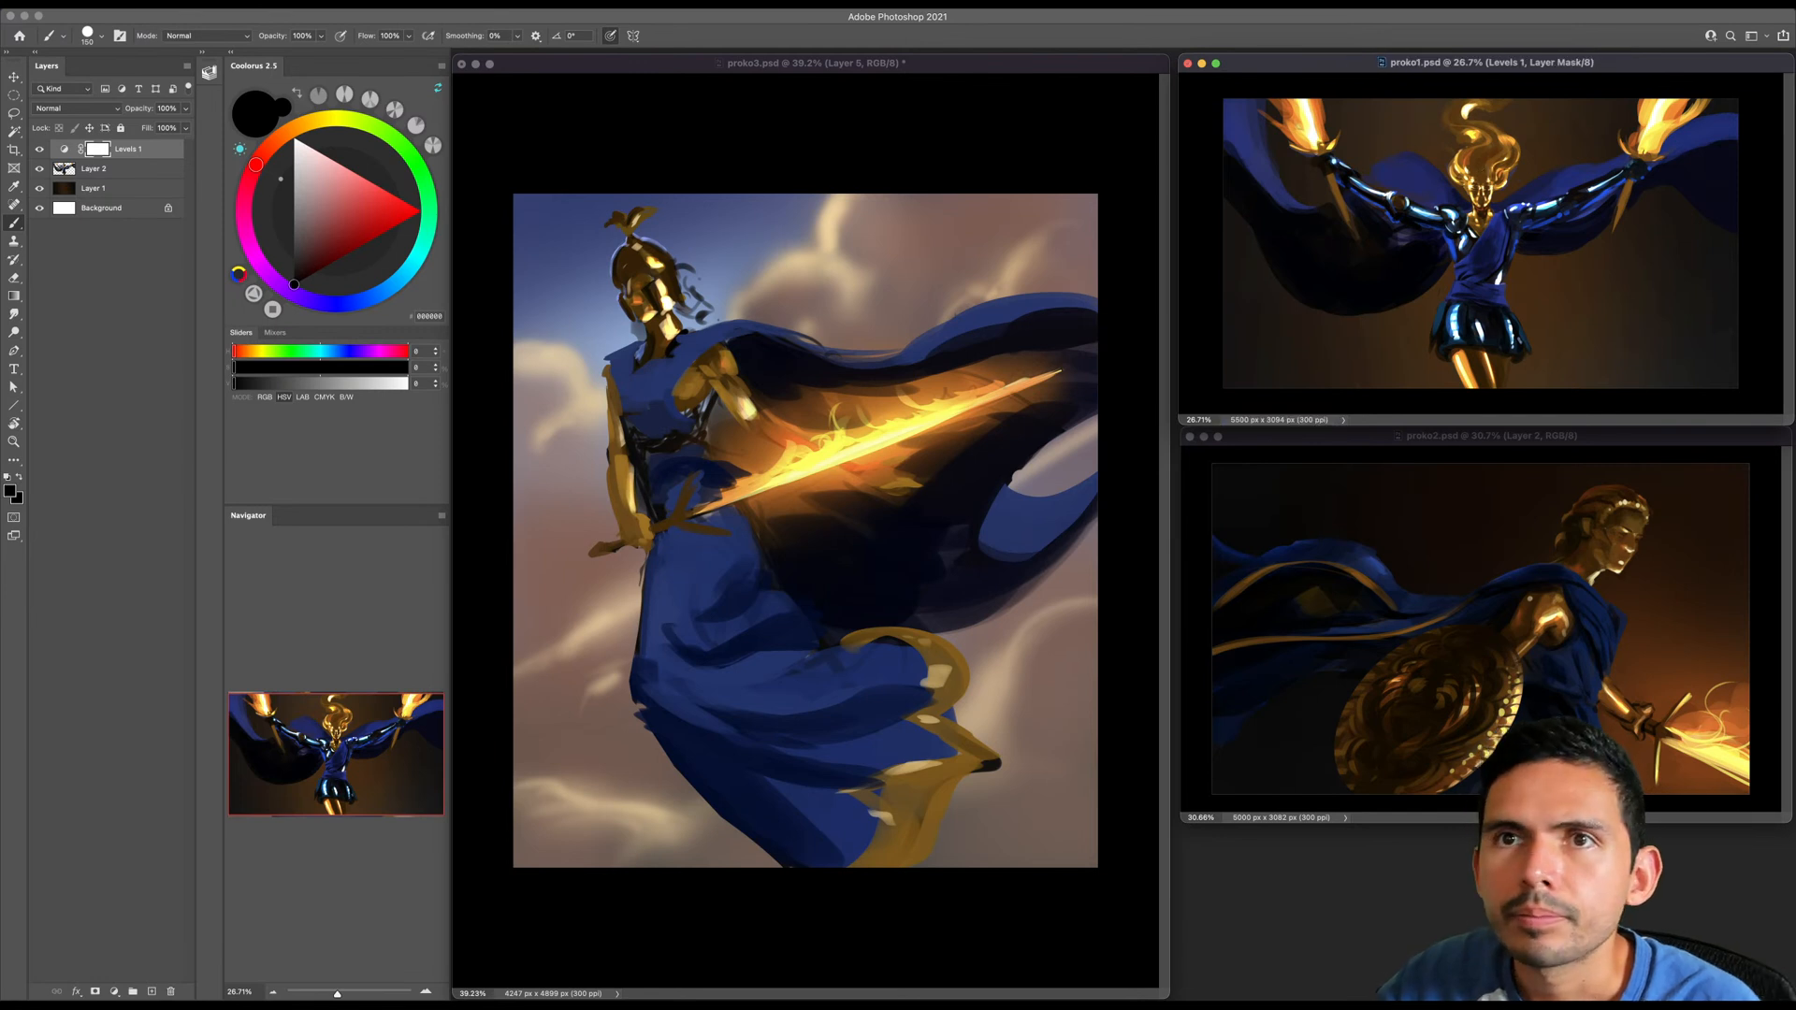
- Resize the proko1.psd image to a width of 1920 pixels
{"action": "left_click", "coordinate": [167, 5]}
{"action": "left_click", "coordinate": [187, 105]}
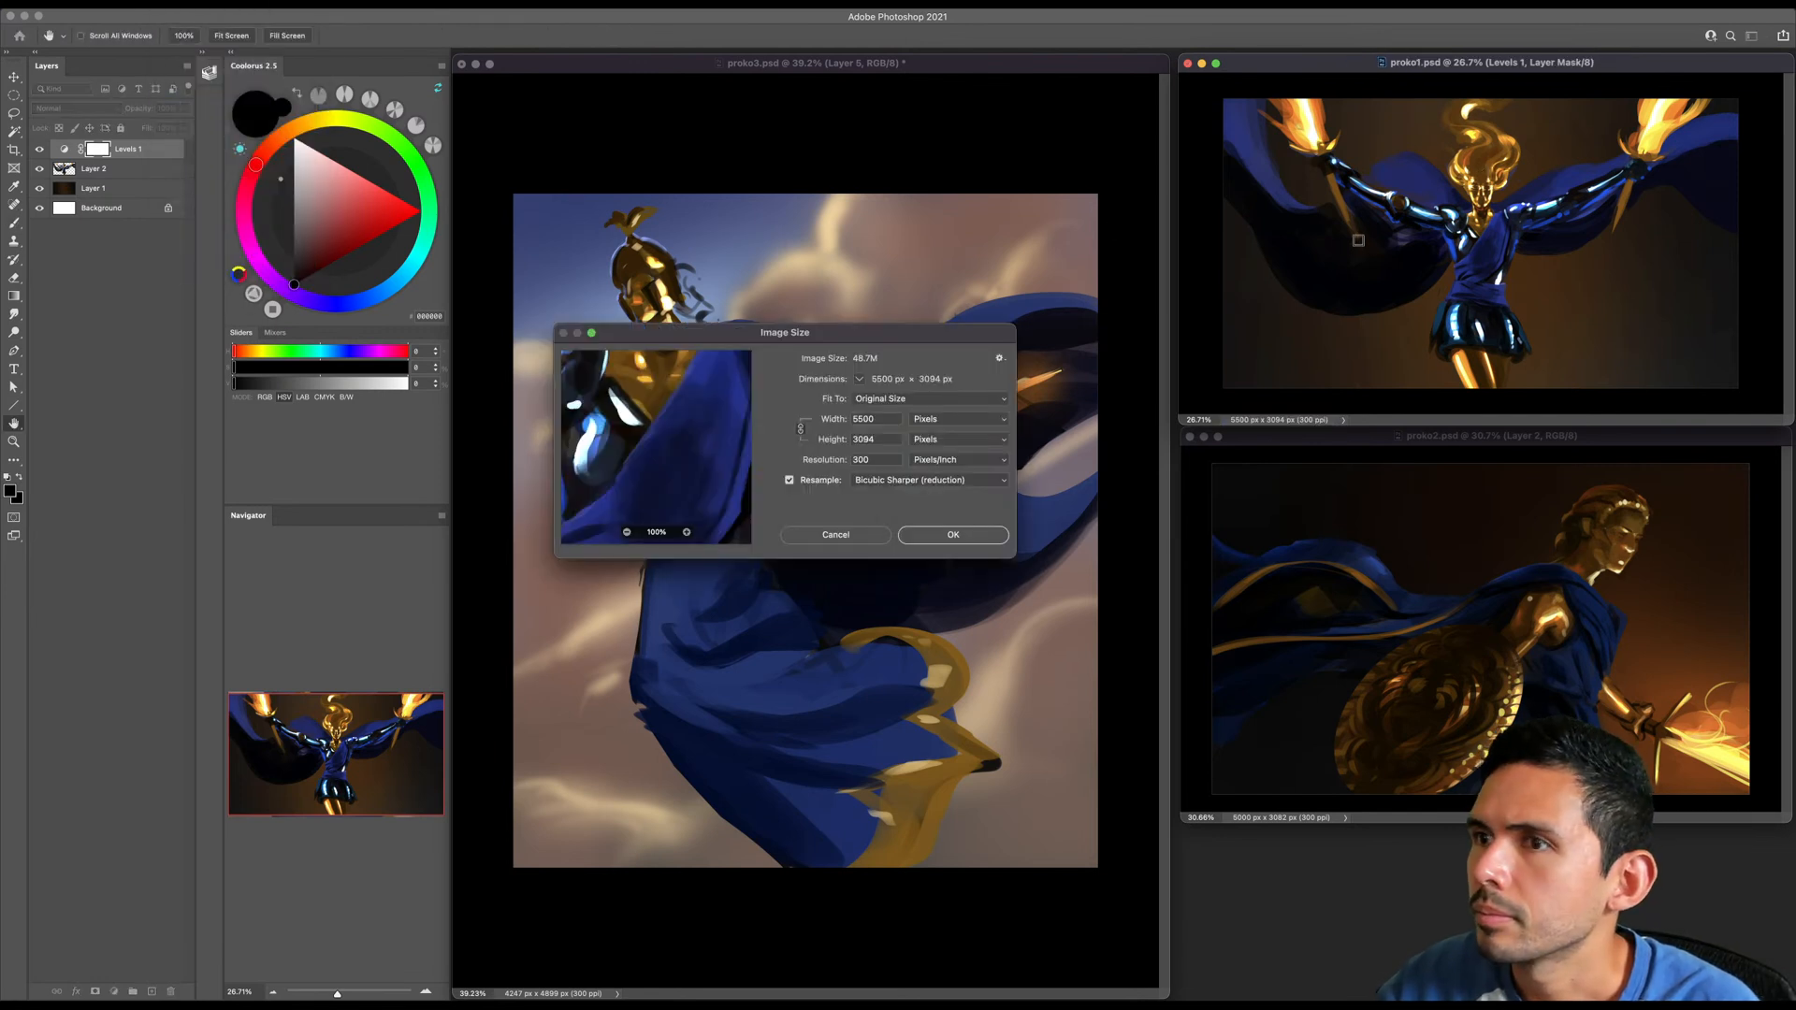
{"action": "double_click", "coordinate": [881, 422]}
{"action": "type", "text": "1920"}
{"action": "key", "text": "Return"}
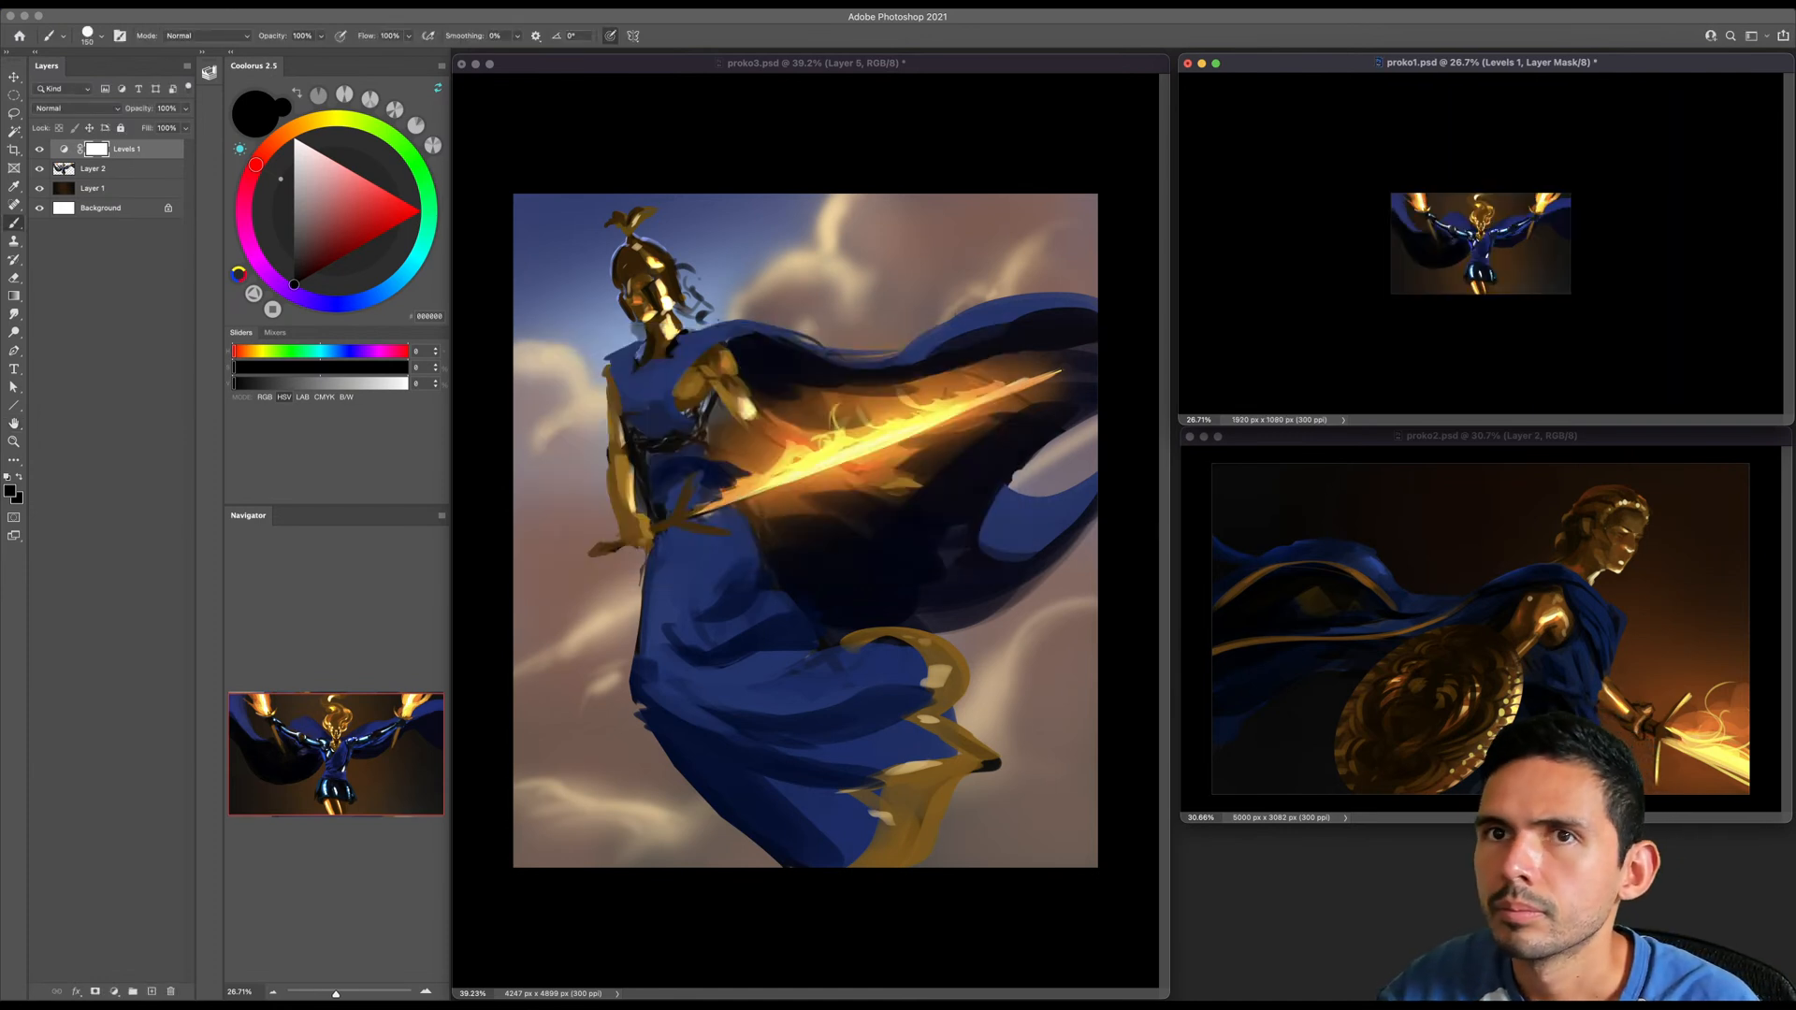
- Save a JPEG copy of the resized proko1 image in the SKETCHBOOK folder at Maximum quality, 10, with the Baseline ("Standard") format
{"action": "left_click", "coordinate": [105, 4]}
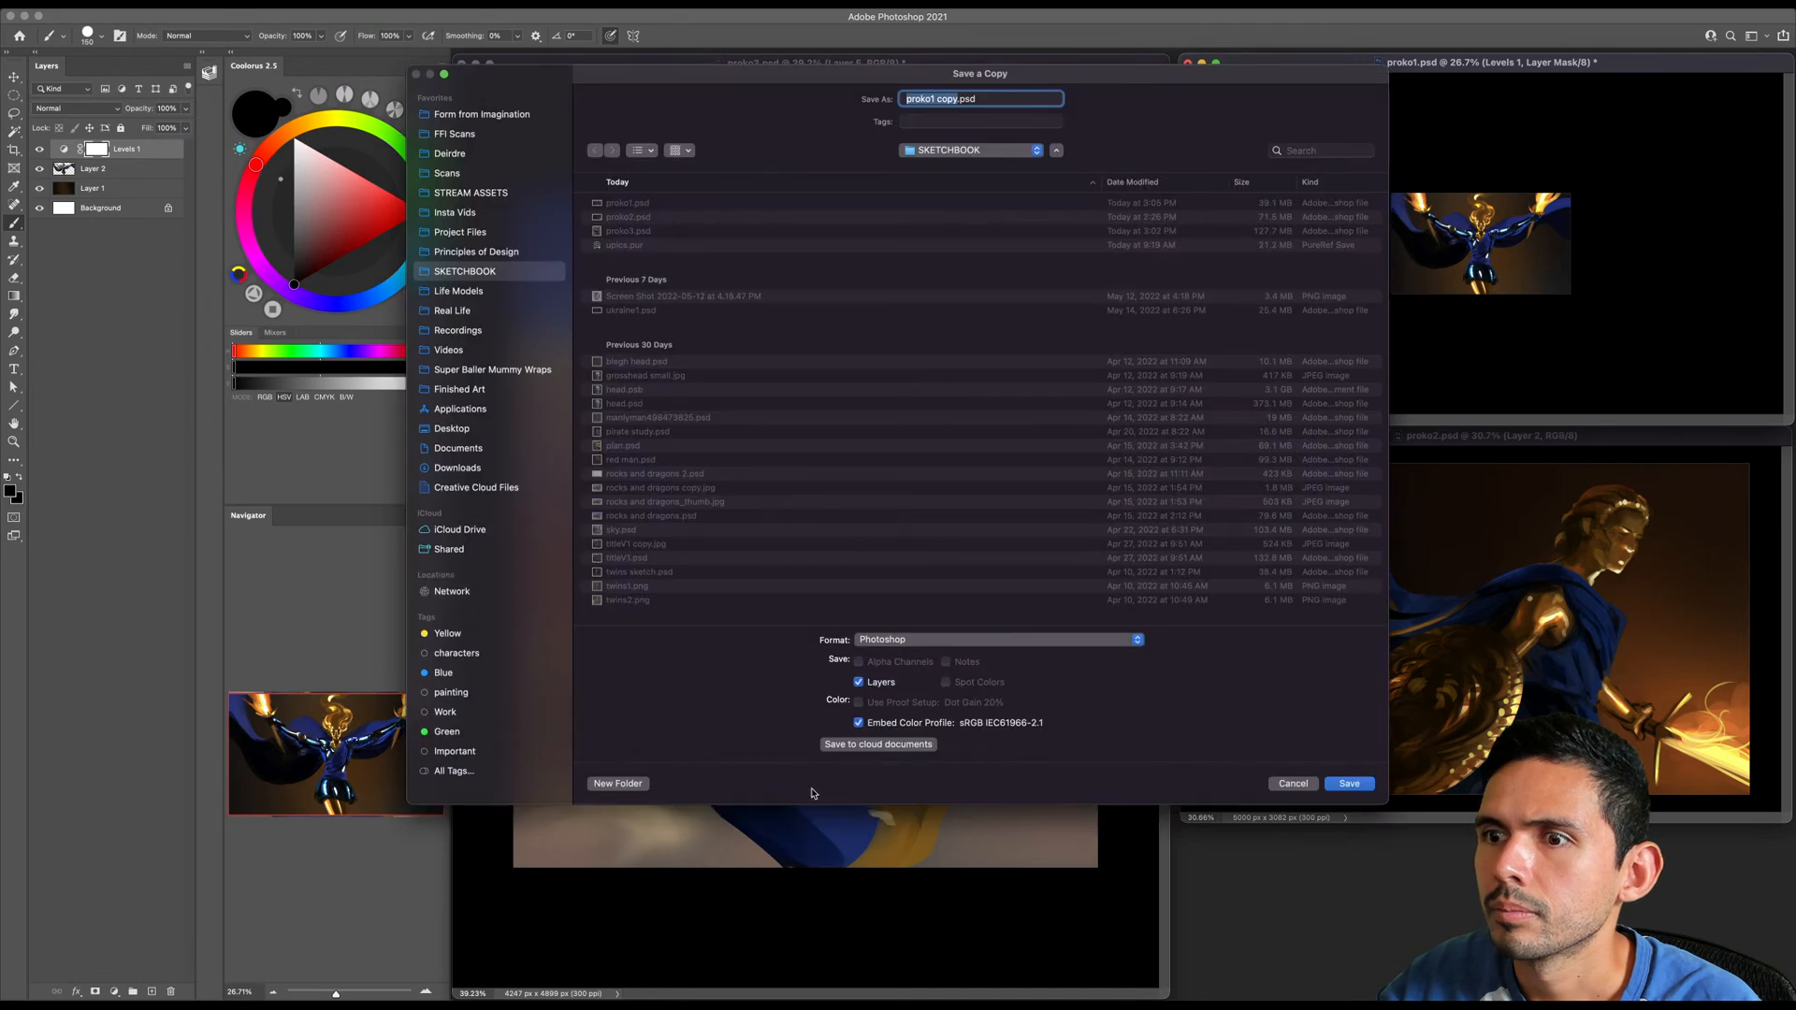
{"action": "left_click", "coordinate": [945, 640]}
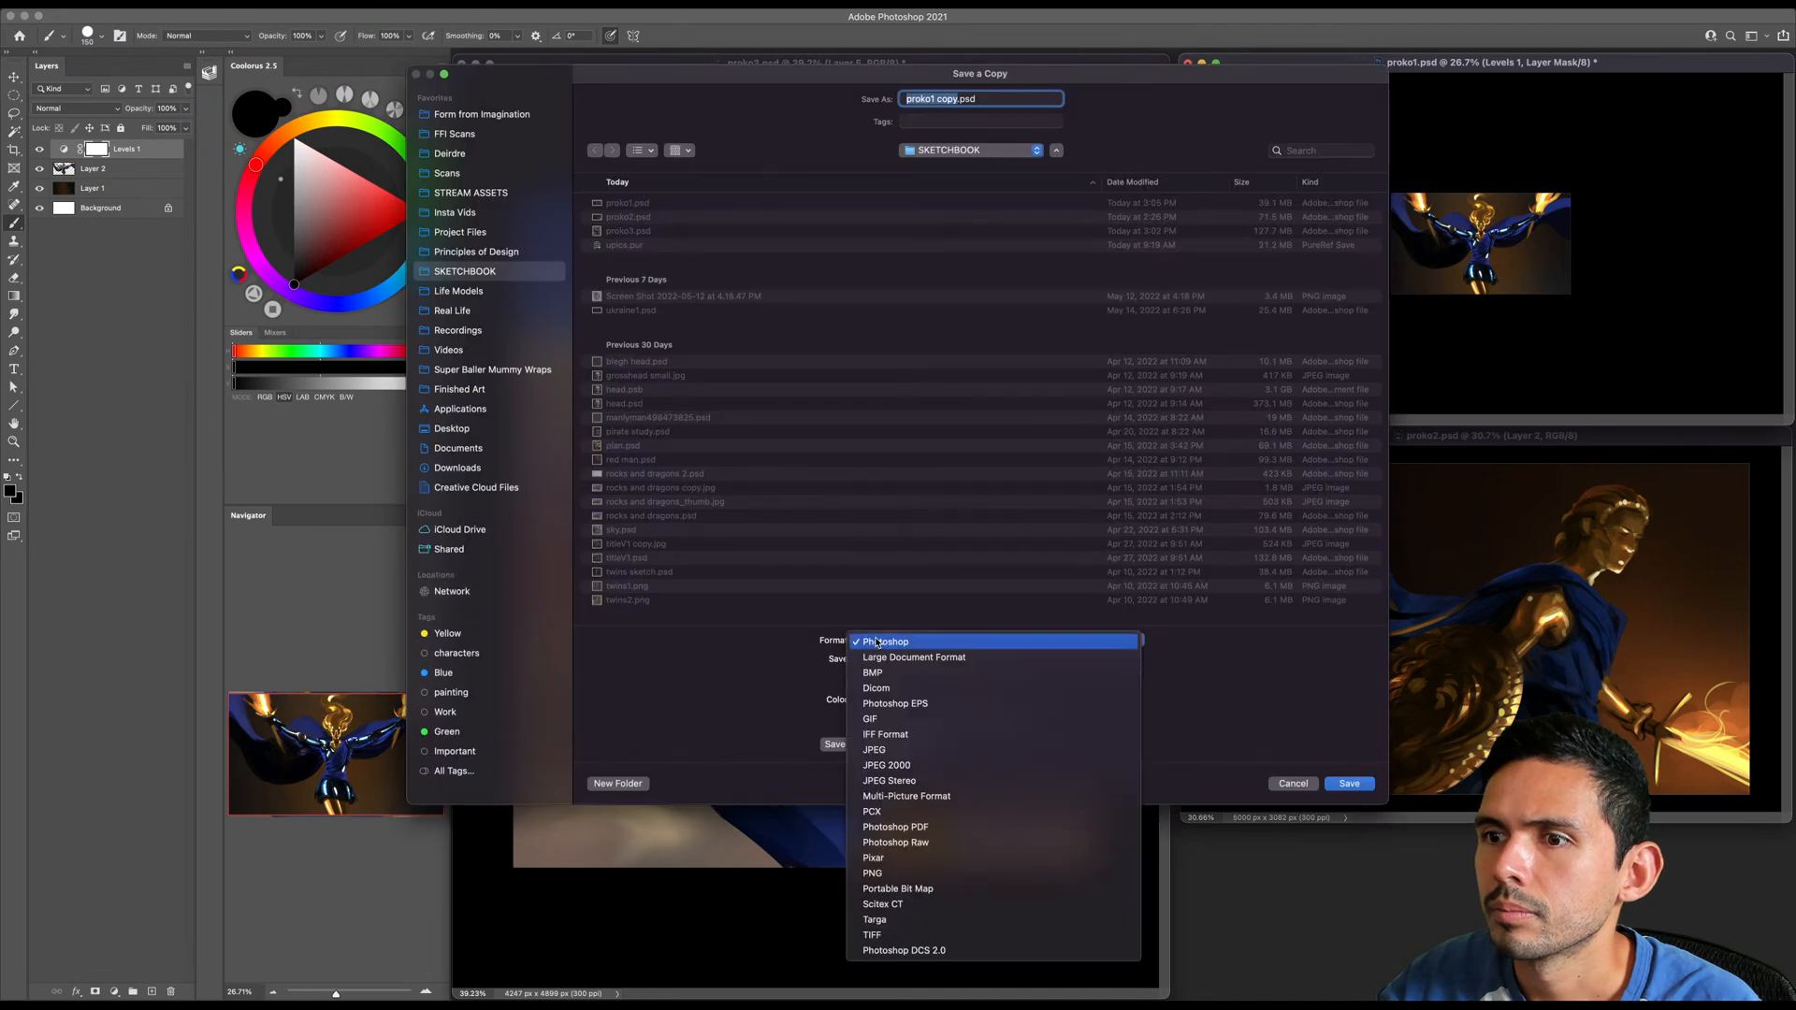
{"action": "left_click", "coordinate": [883, 753]}
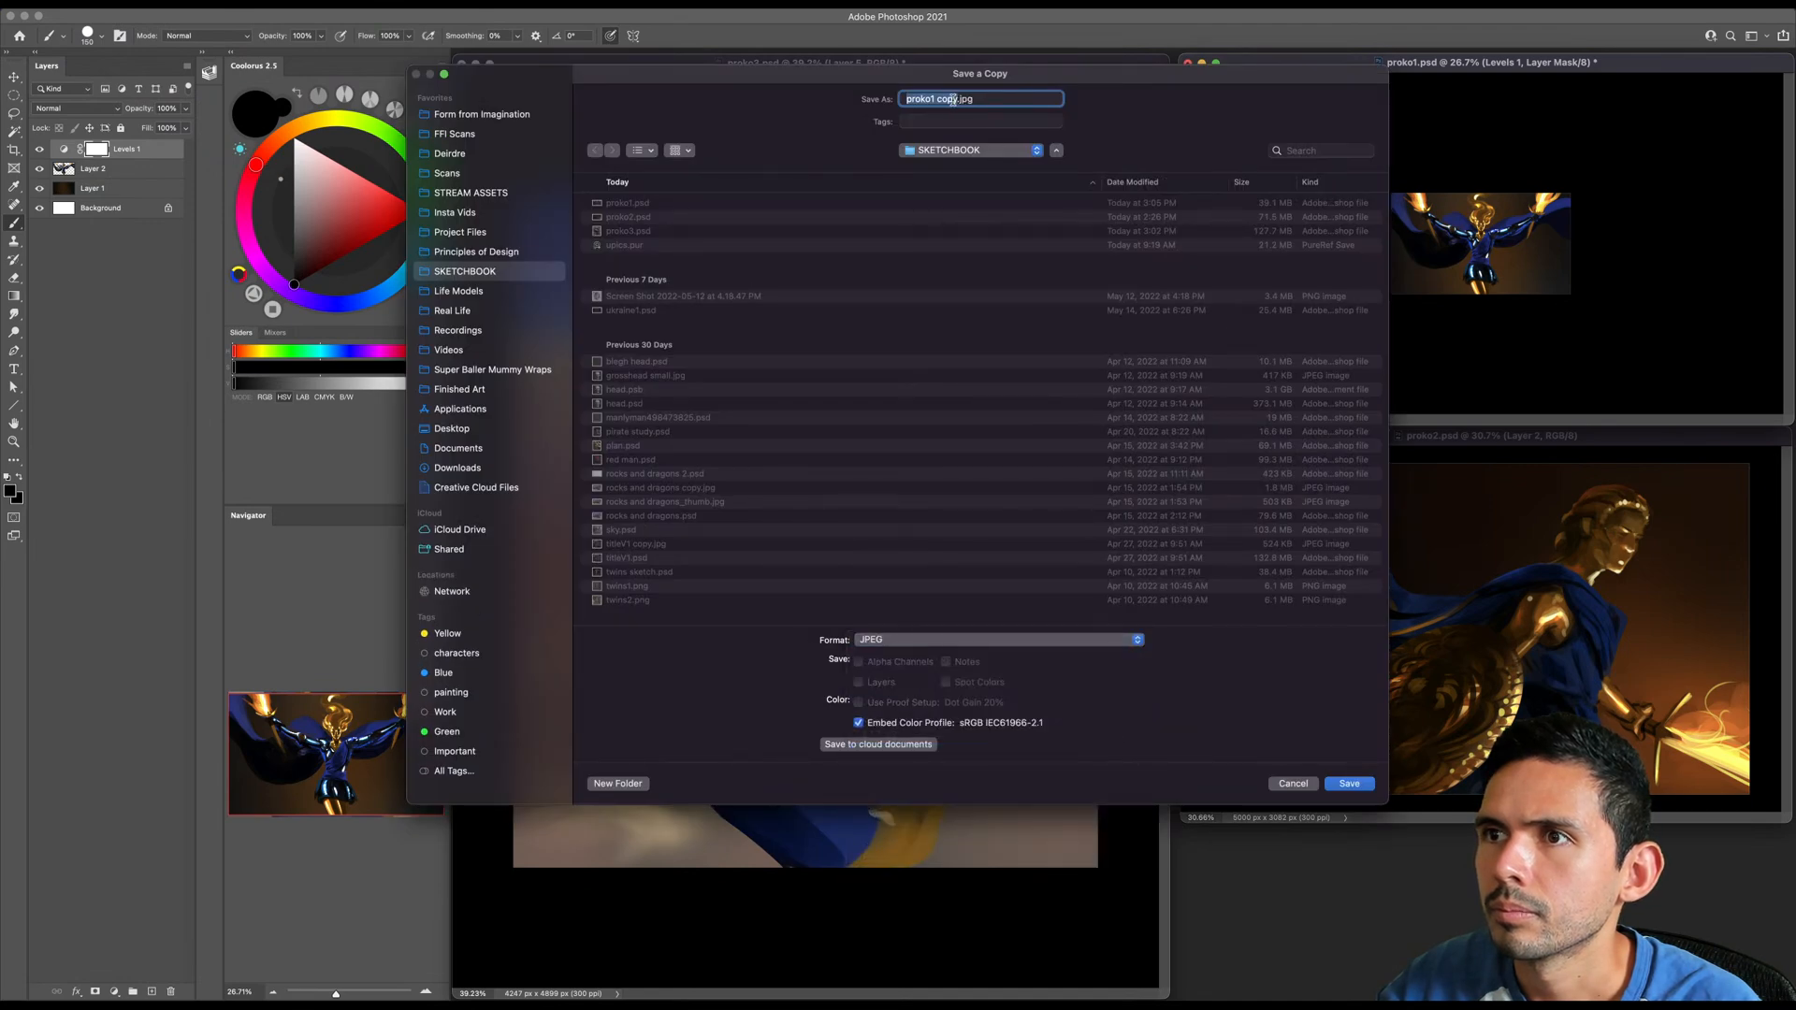
{"action": "left_click", "coordinate": [956, 99]}
{"action": "type", "text": "y"}
{"action": "key", "text": "Return"}
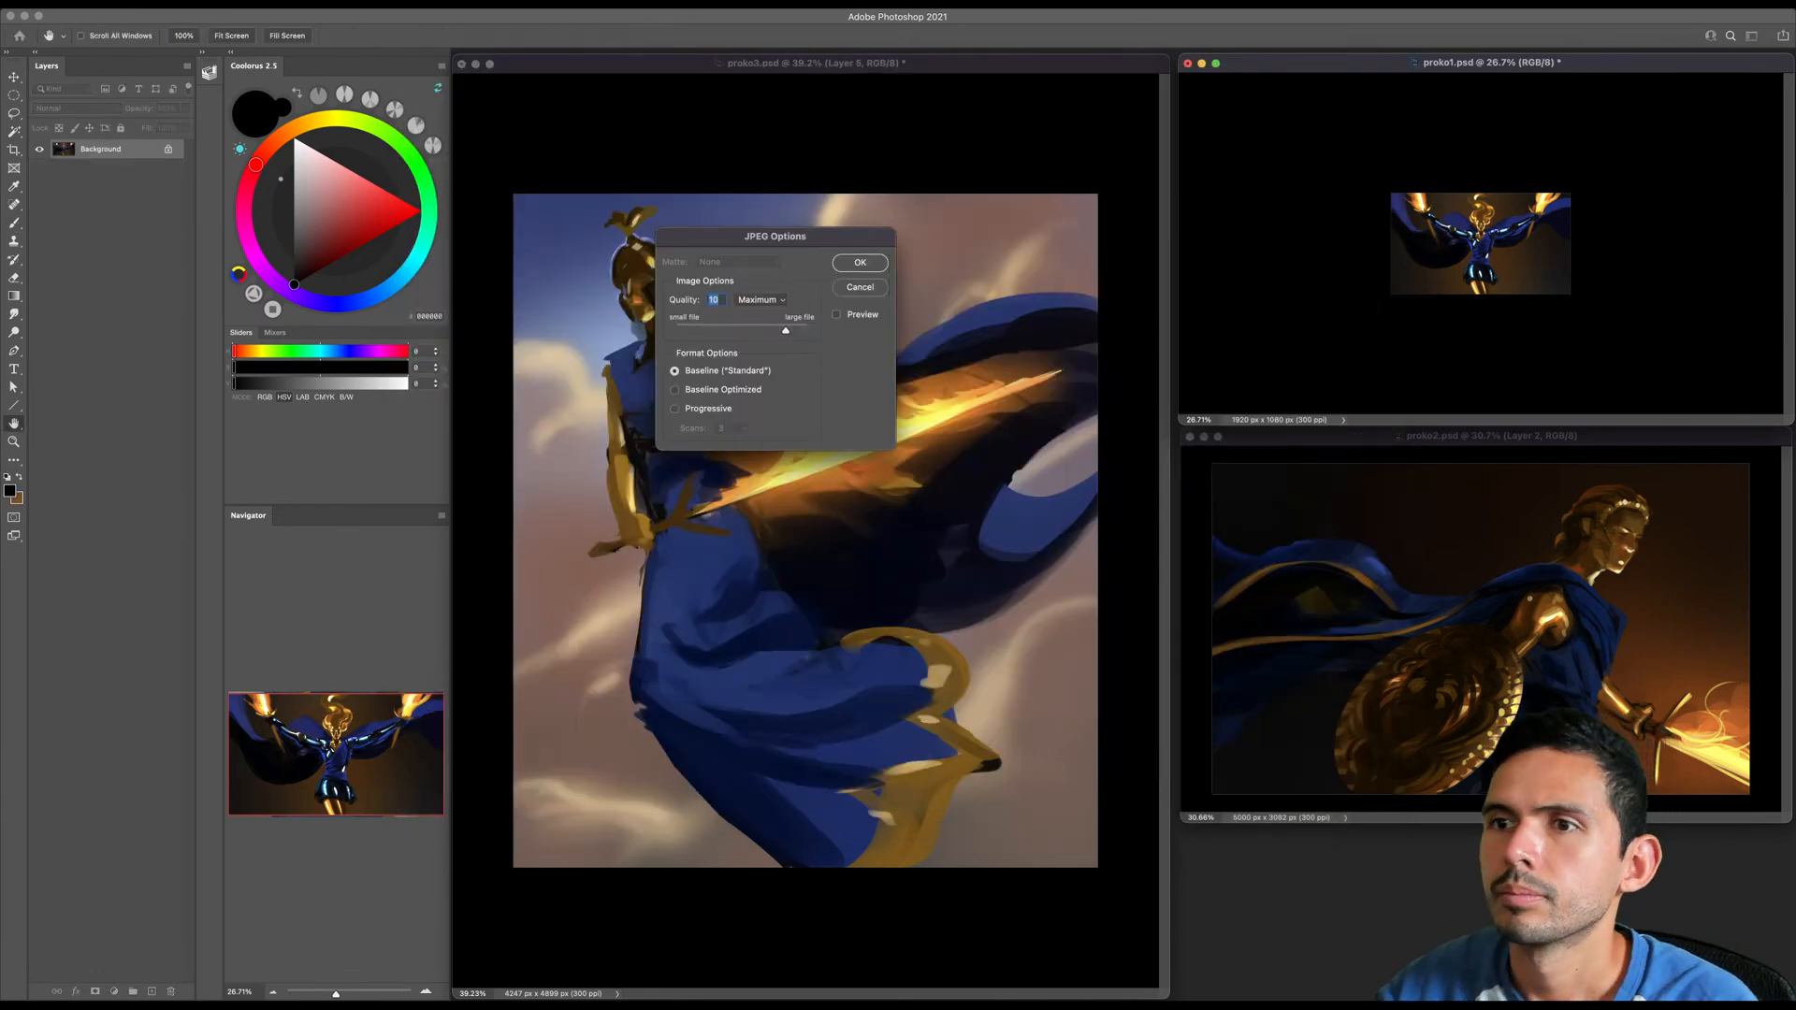
{"action": "left_click", "coordinate": [871, 272]}
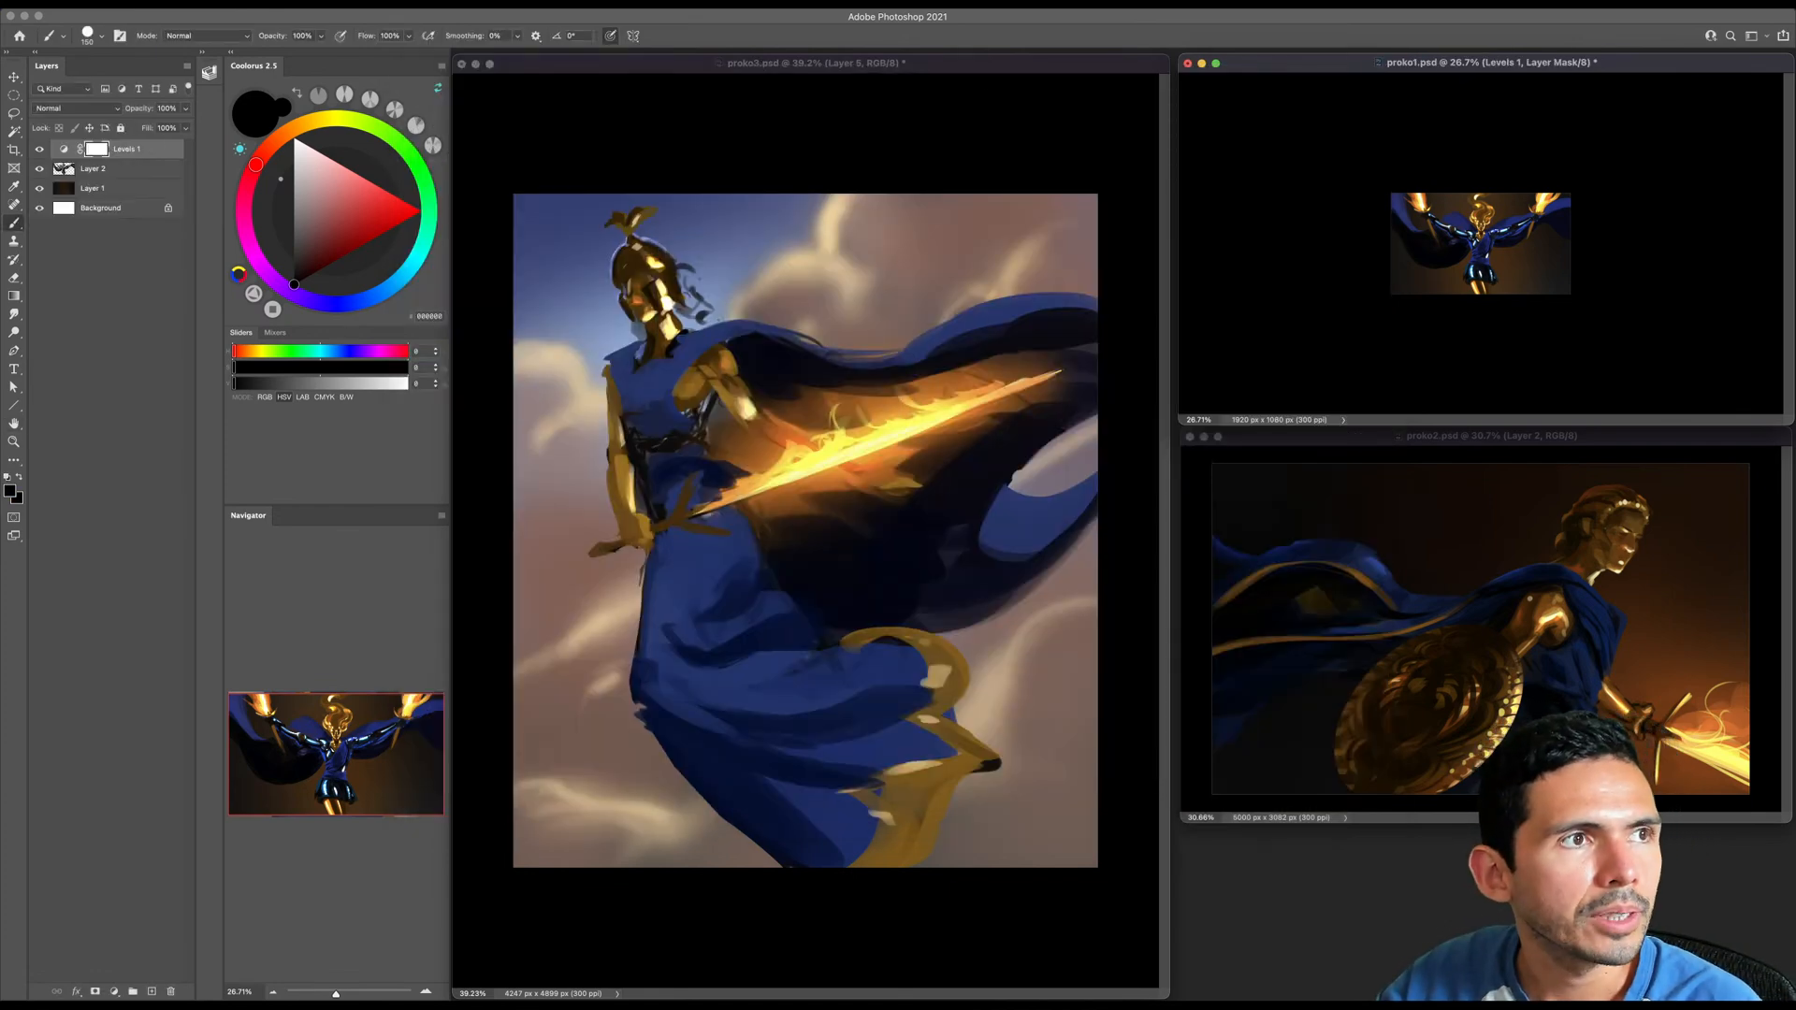
{"action": "key", "text": "super+Tab"}
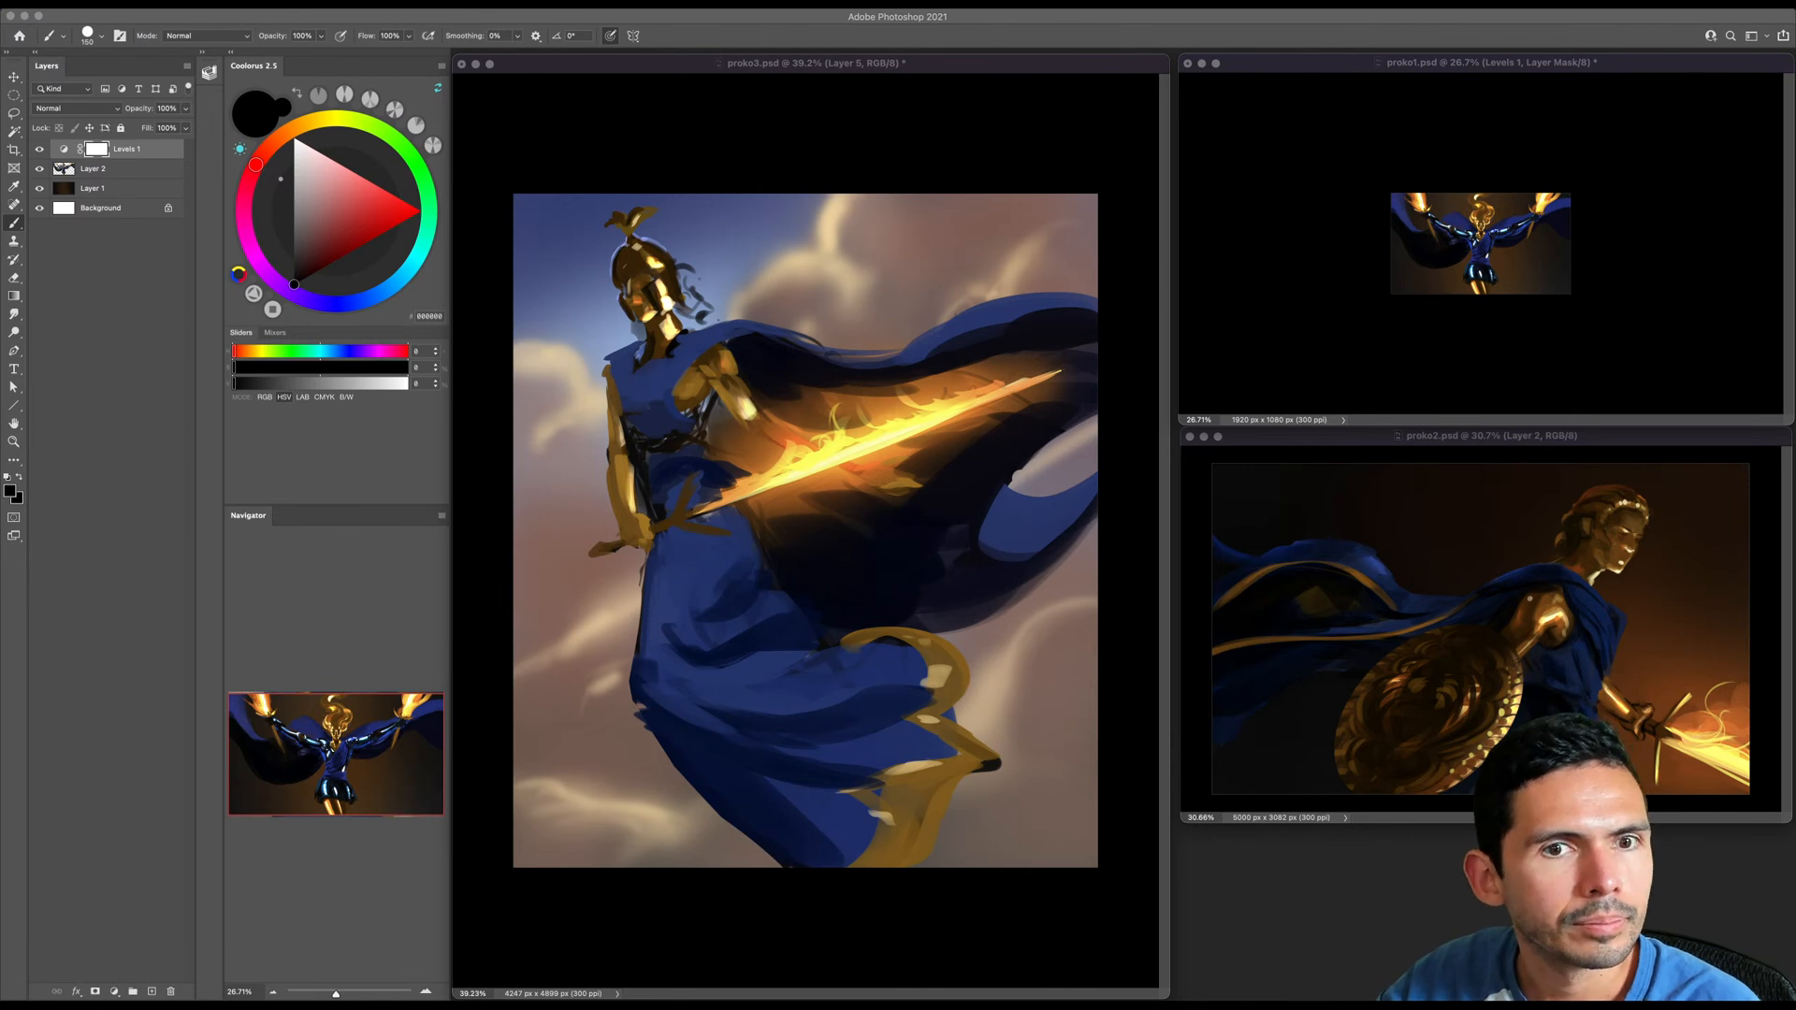
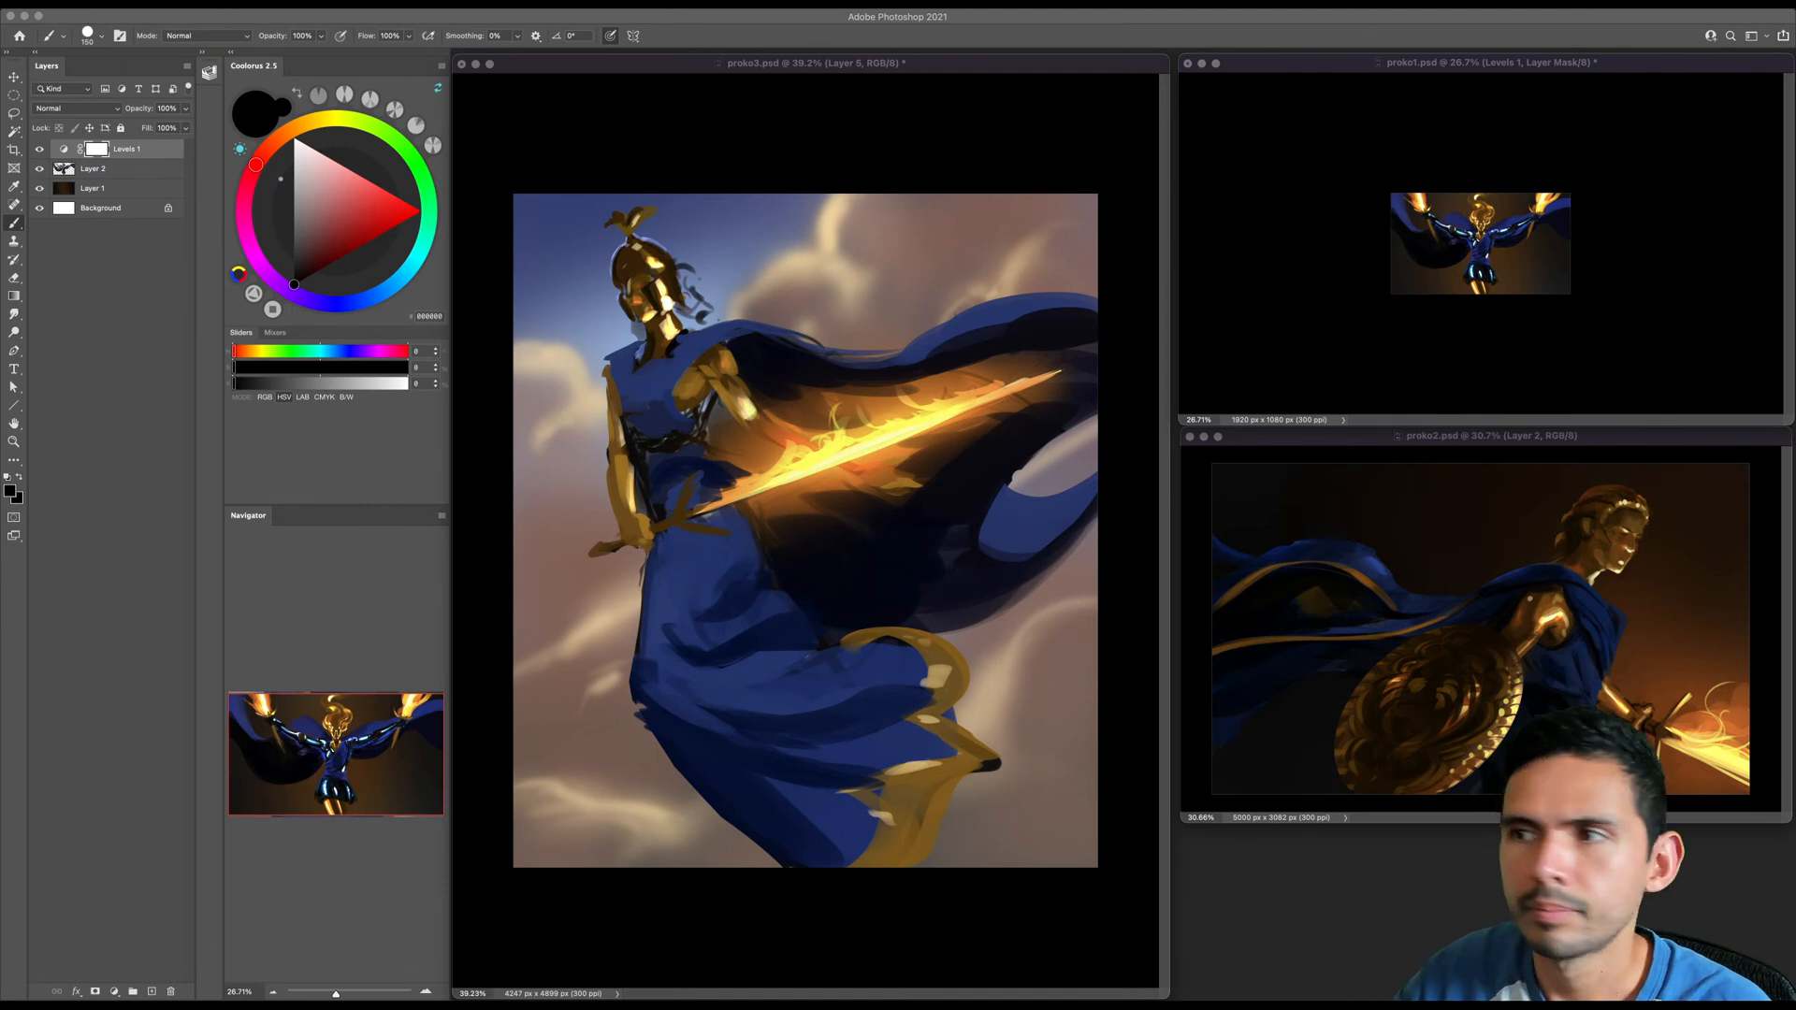
- Undo the 1920-pixel resize and the Levels adjustment layer in proko1.psd
{"action": "left_click", "coordinate": [1449, 370]}
{"action": "key", "text": "z"}
{"action": "left_click_drag", "start_coordinate": [1429, 215], "coordinate": [1499, 297]}
{"action": "key", "text": "super+z"}
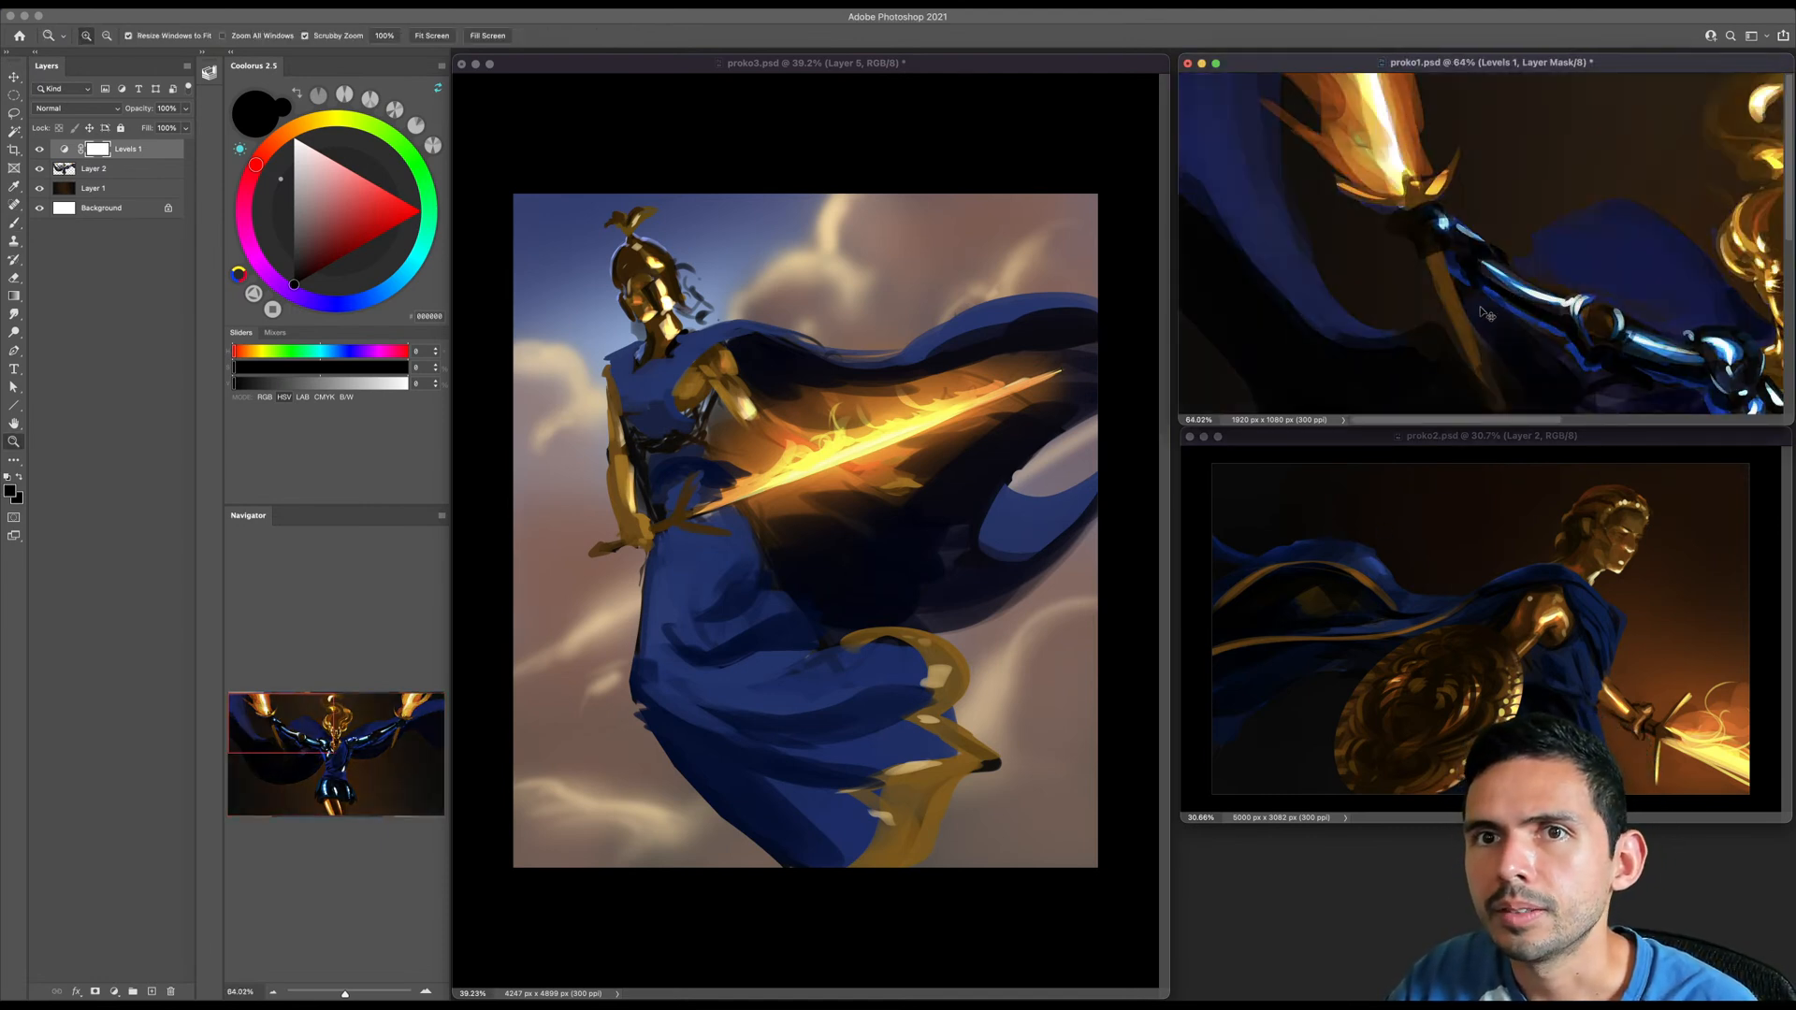
{"action": "key", "text": "super+z"}
{"action": "key", "text": "super+z"}
{"action": "key", "text": "super+z"}
{"action": "key", "text": "super+z"}
{"action": "key", "text": "super+z"}
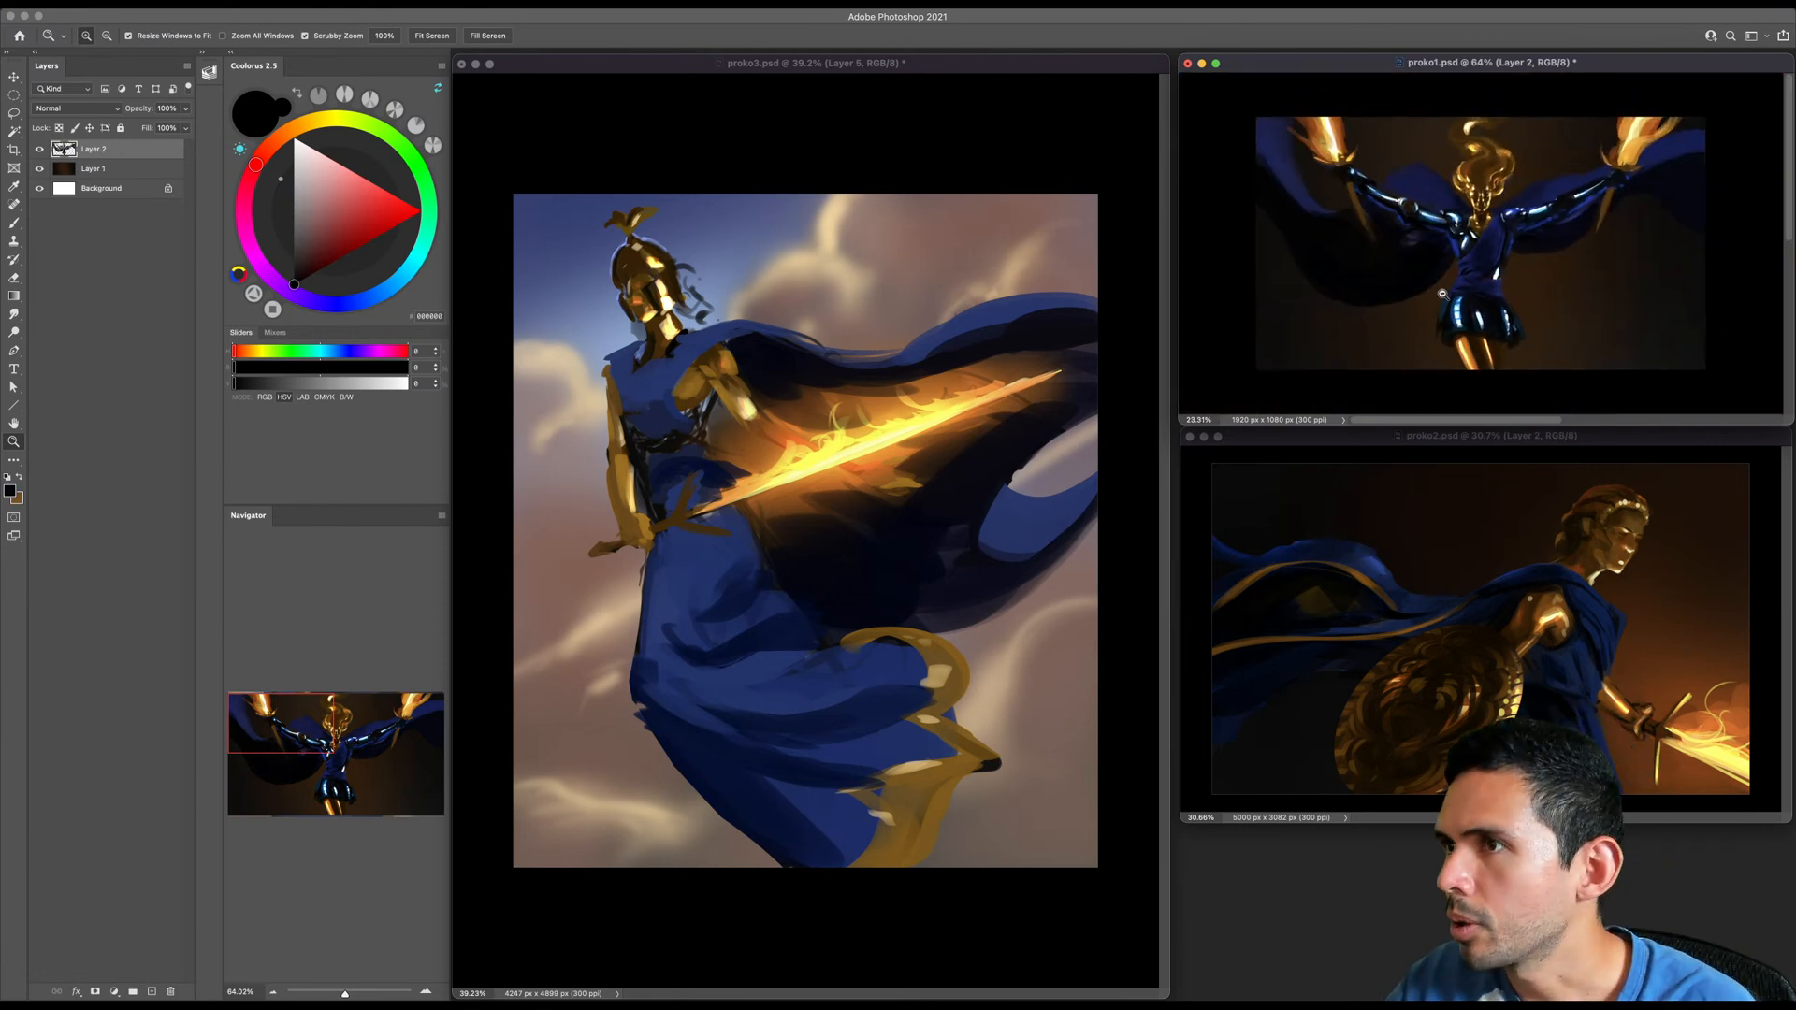
- Return to proko3.psd and lower the brush opacity to about 50%, picking a brush from the Standards presets
{"action": "left_click", "coordinate": [841, 837]}
{"action": "key", "text": "b"}
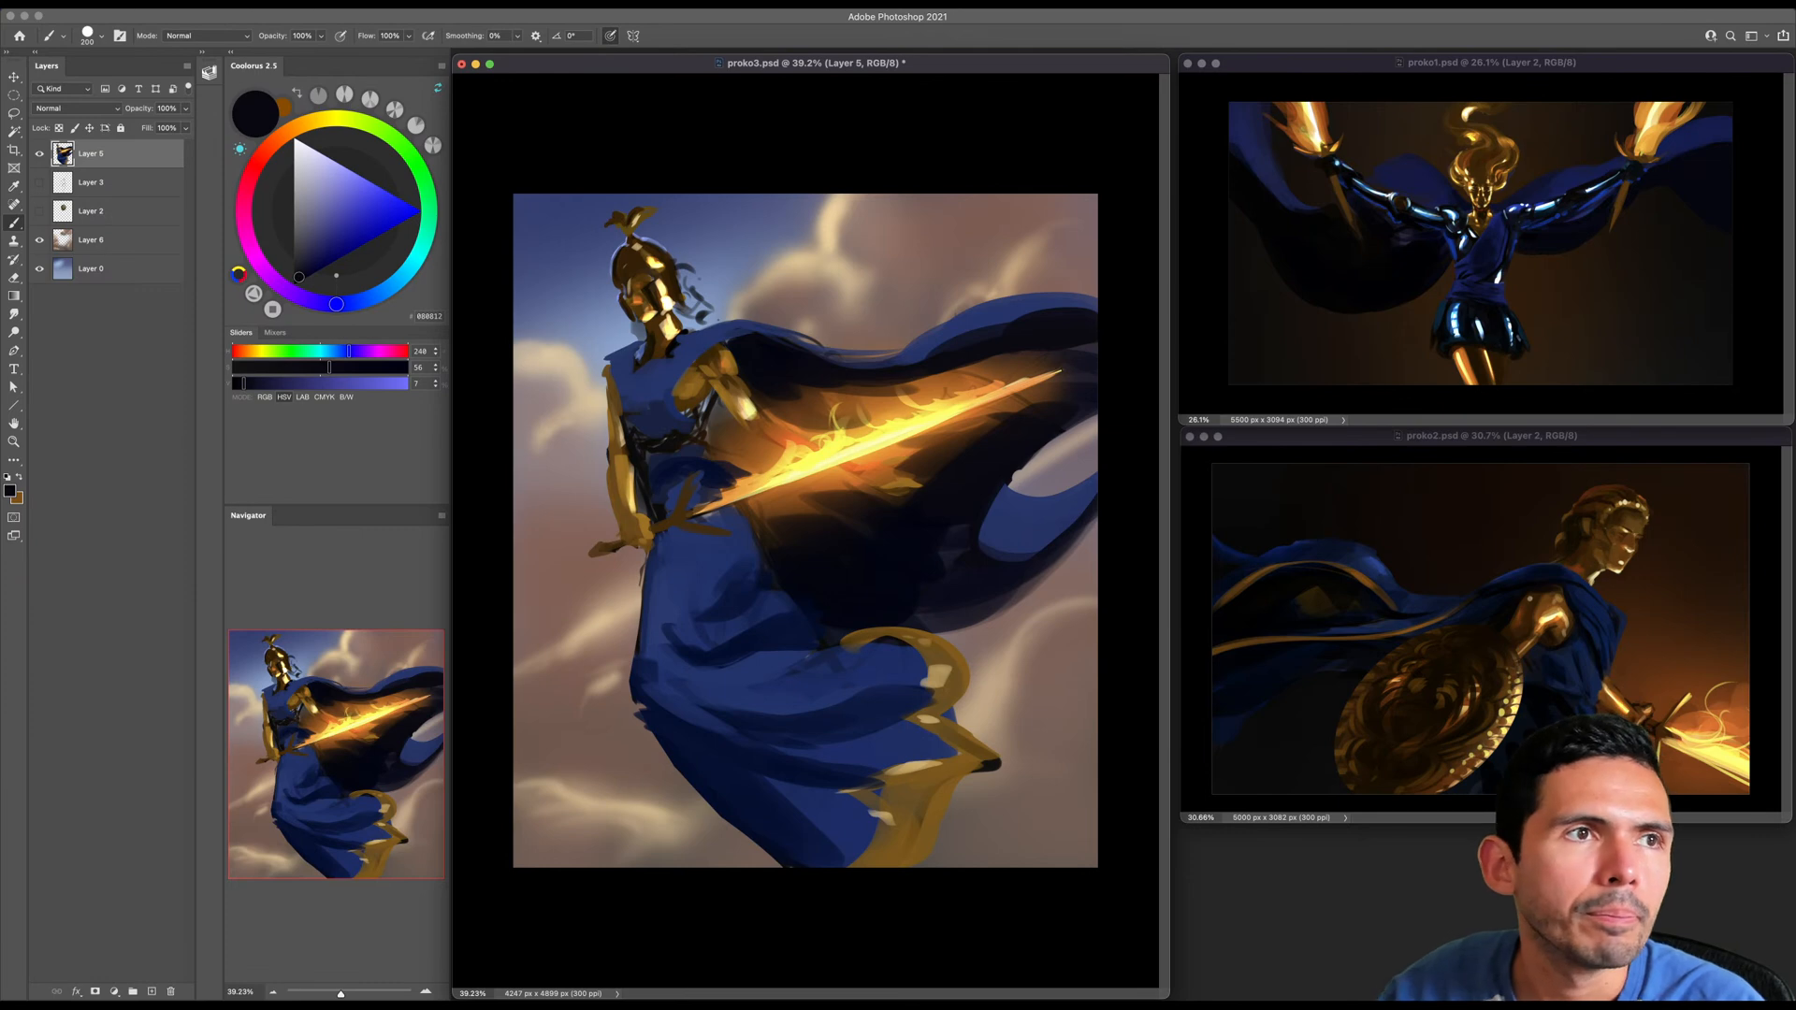
{"action": "key", "text": "super+Tab"}
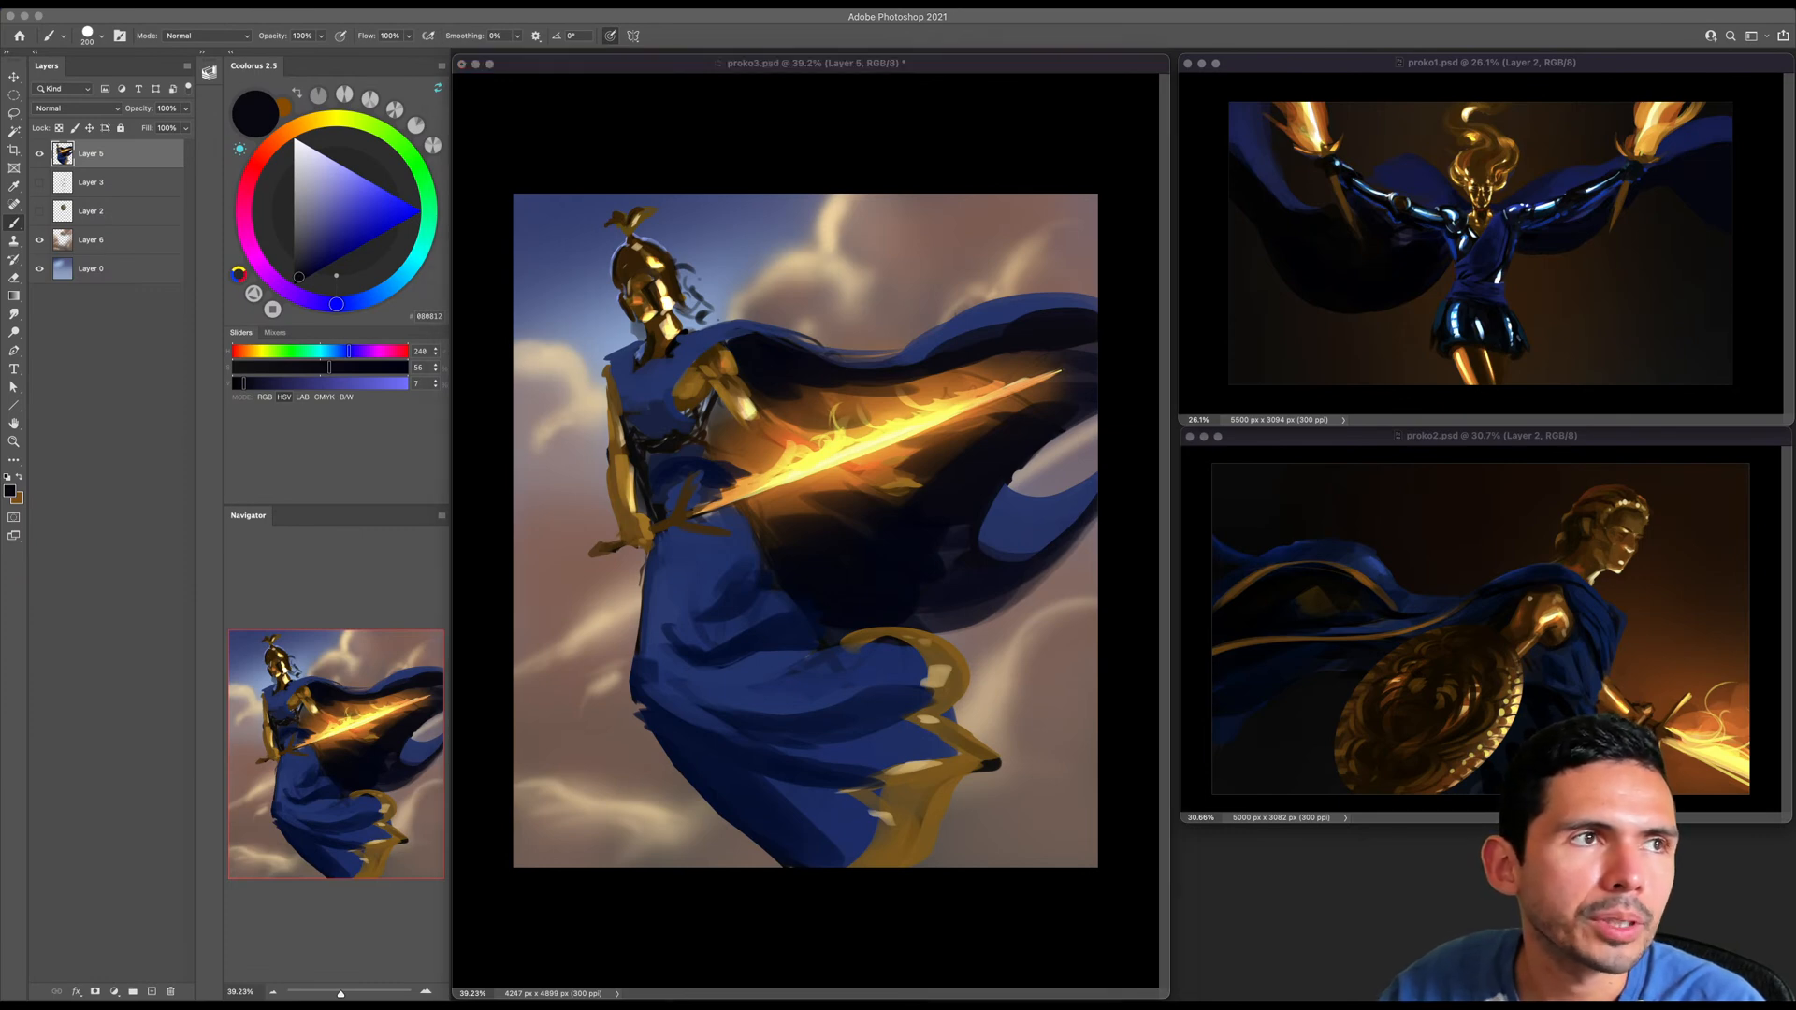
{"action": "left_click", "coordinate": [273, 38]}
{"action": "left_click_drag", "start_coordinate": [274, 39], "coordinate": [242, 45]}
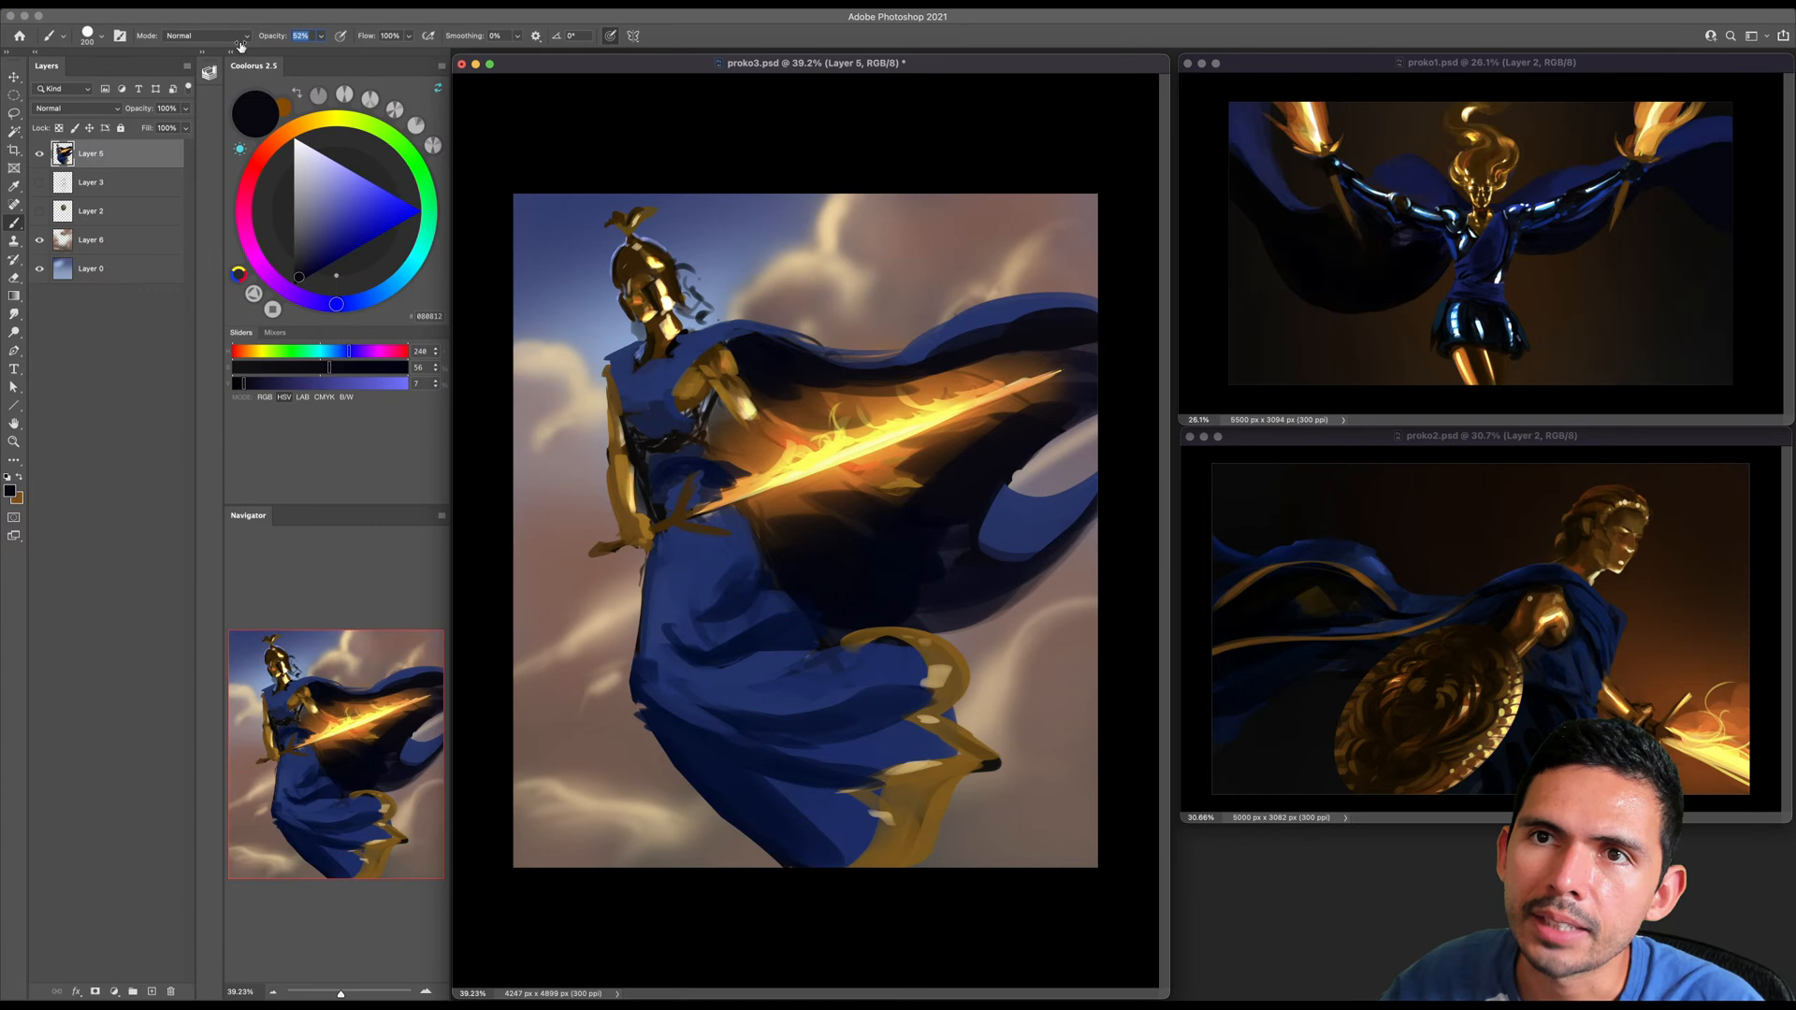
{"action": "right_click", "coordinate": [789, 369]}
{"action": "double_click", "coordinate": [905, 678]}
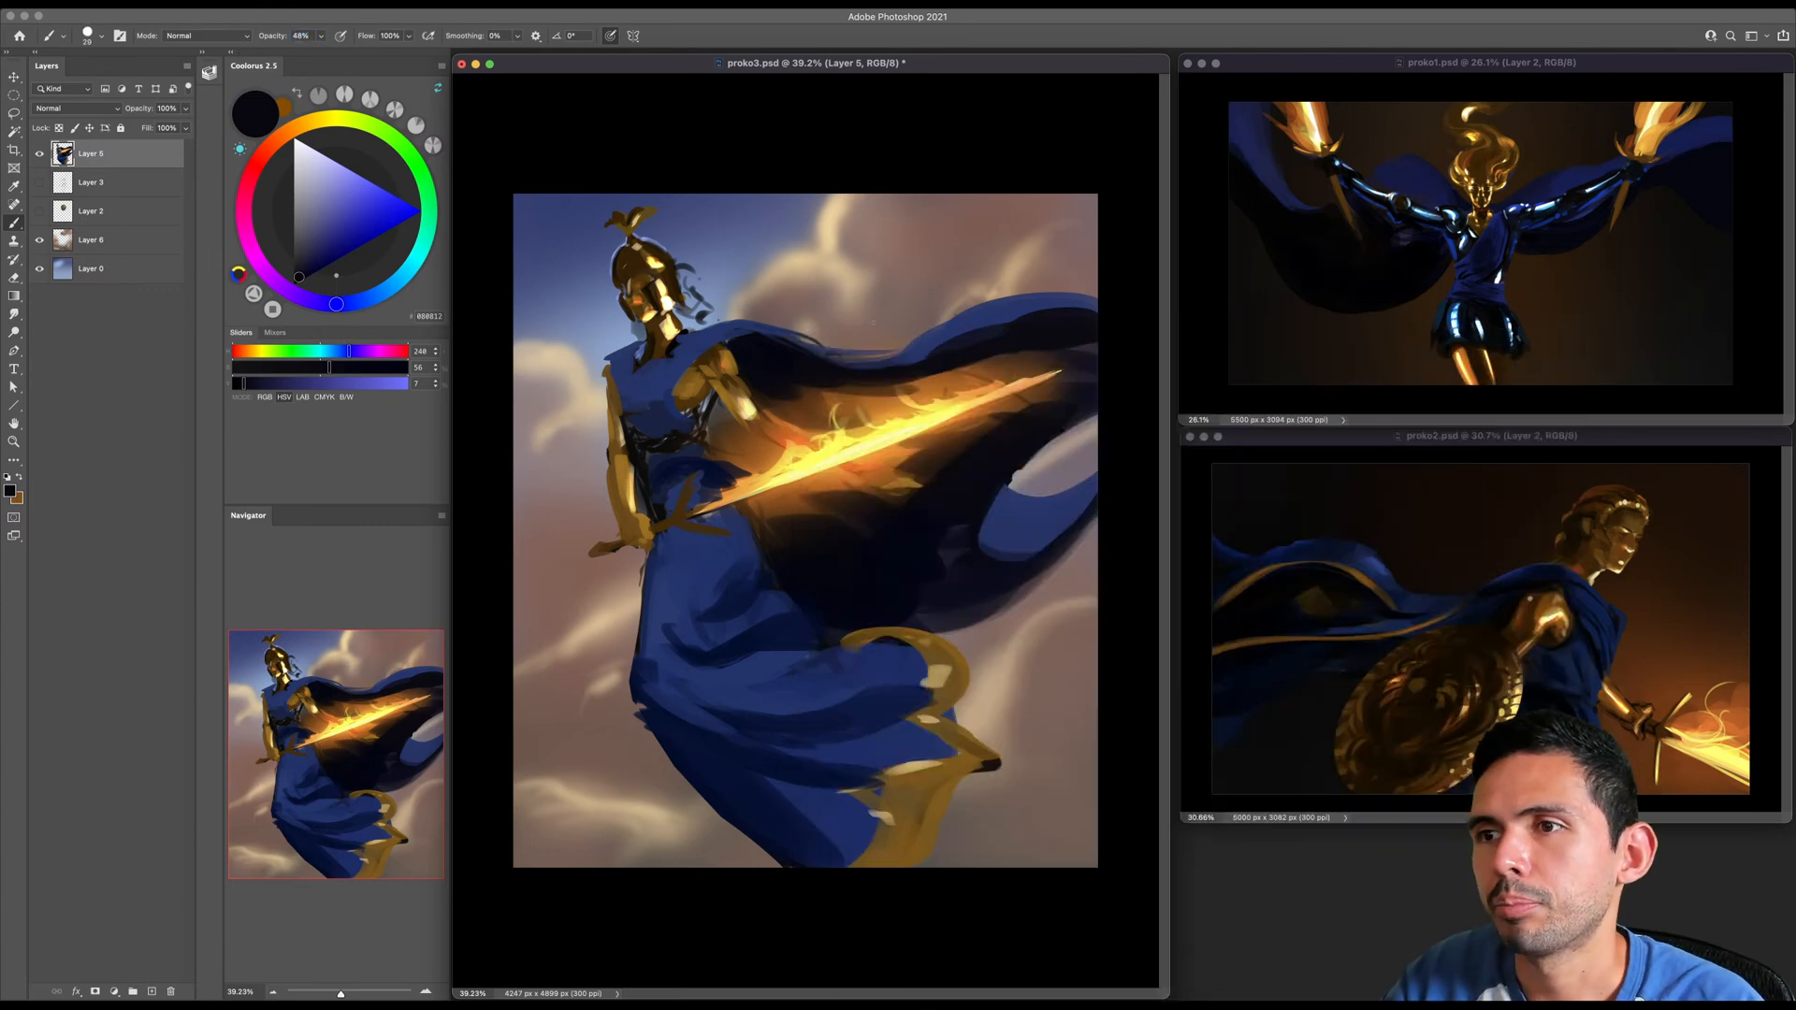
- Paint a winding semi-transparent black test stroke that varies in width across the clouds above the cape with the Standards brush
{"action": "key", "text": "z"}
{"action": "left_click_drag", "start_coordinate": [844, 288], "coordinate": [905, 299]}
{"action": "scroll", "coordinate": [906, 298], "scroll_direction": "up", "scroll_amount": 2}
{"action": "key", "text": "b"}
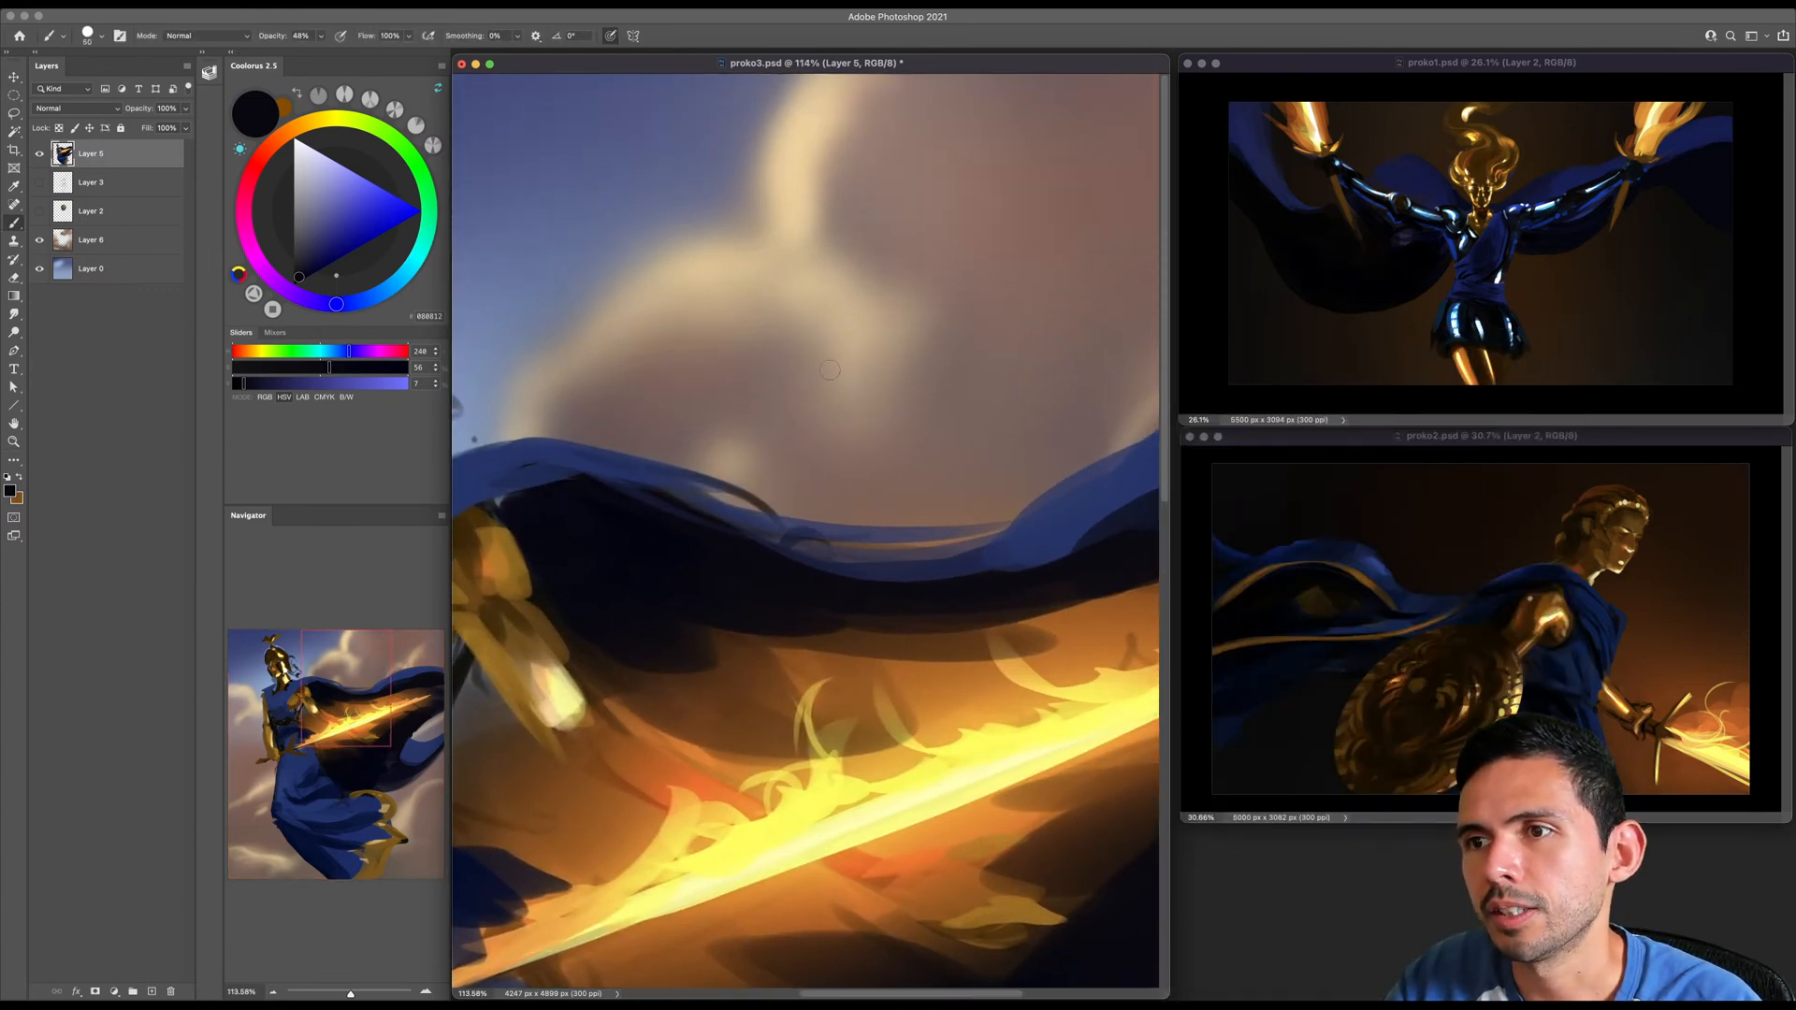
{"action": "right_click", "coordinate": [808, 358]}
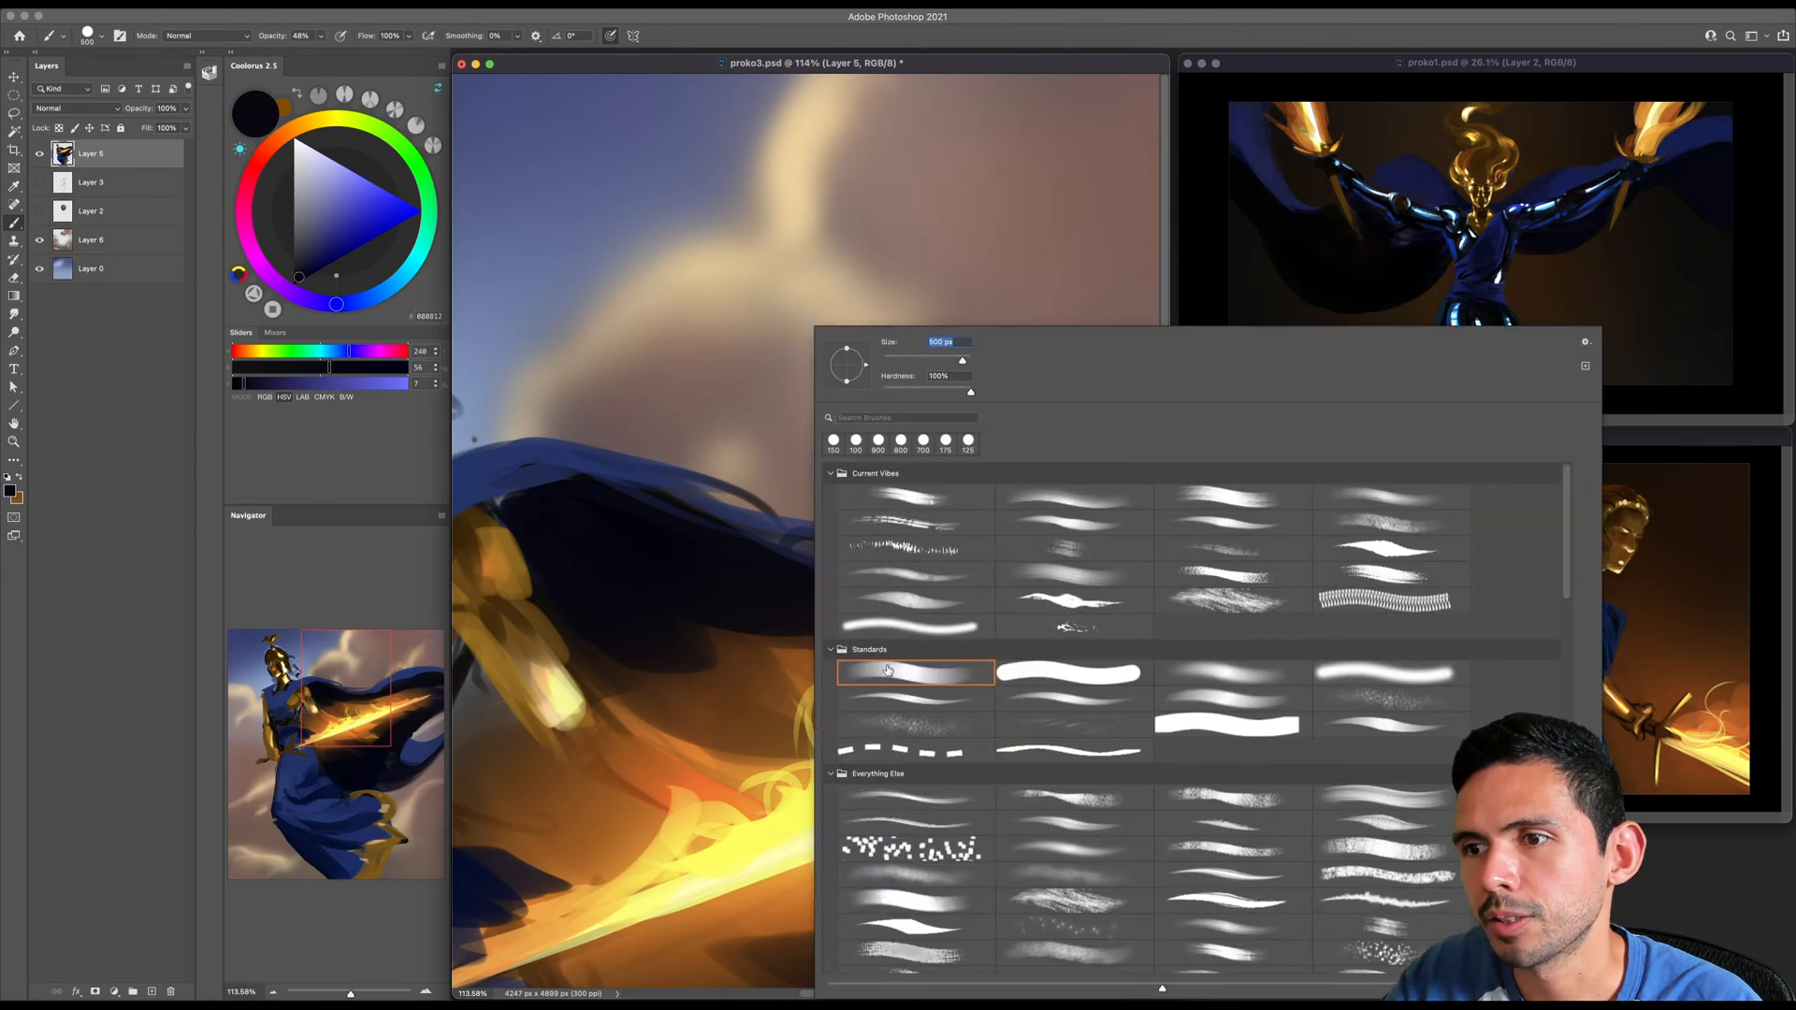
{"action": "key", "text": "bracketright"}
{"action": "key", "text": "Return"}
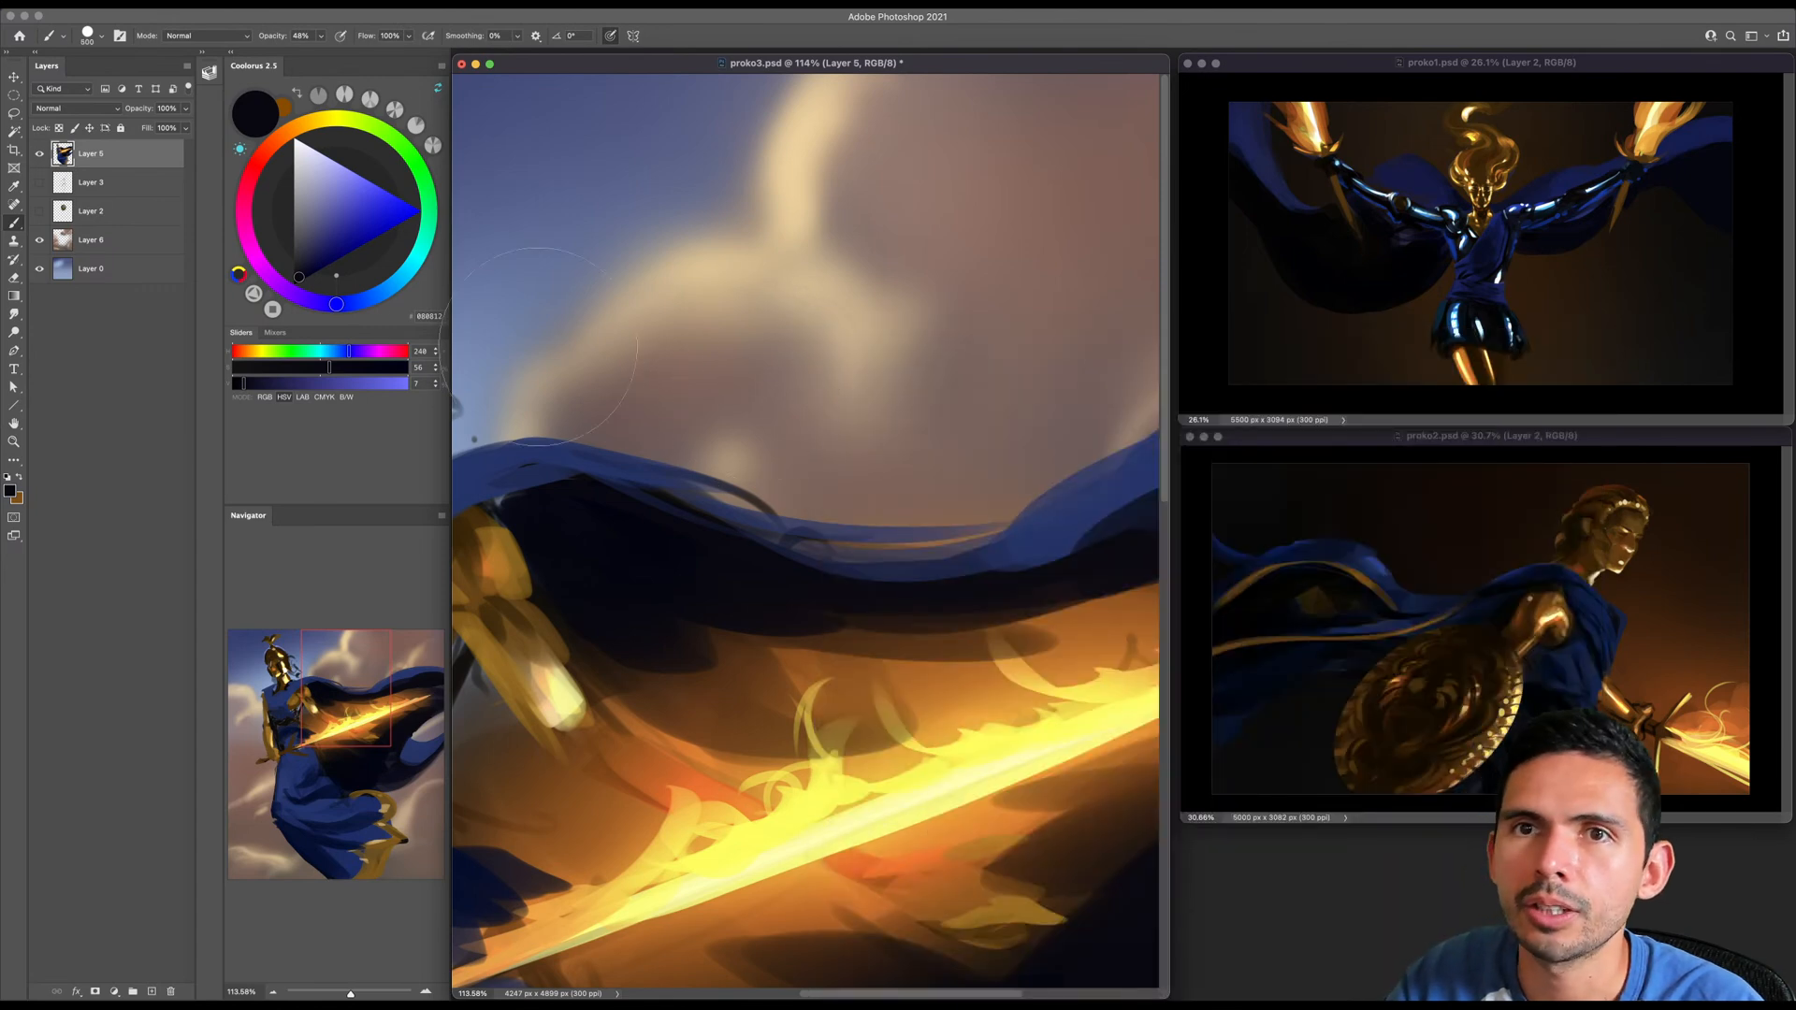
{"action": "key", "text": "d"}
{"action": "key", "text": "bracketleft"}
{"action": "mouse_move", "coordinate": [572, 322]}
{"action": "left_mouse_down"}
{"action": "mouse_move", "coordinate": [614, 254]}
{"action": "mouse_move", "coordinate": [668, 250]}
{"action": "mouse_move", "coordinate": [668, 346]}
{"action": "mouse_move", "coordinate": [727, 367]}
{"action": "mouse_move", "coordinate": [751, 277]}
{"action": "mouse_move", "coordinate": [804, 196]}
{"action": "mouse_move", "coordinate": [854, 268]}
{"action": "mouse_move", "coordinate": [857, 392]}
{"action": "mouse_move", "coordinate": [931, 362]}
{"action": "mouse_move", "coordinate": [964, 229]}
{"action": "mouse_move", "coordinate": [1032, 190]}
{"action": "mouse_move", "coordinate": [1023, 346]}
{"action": "mouse_move", "coordinate": [1095, 365]}
{"action": "left_mouse_up"}
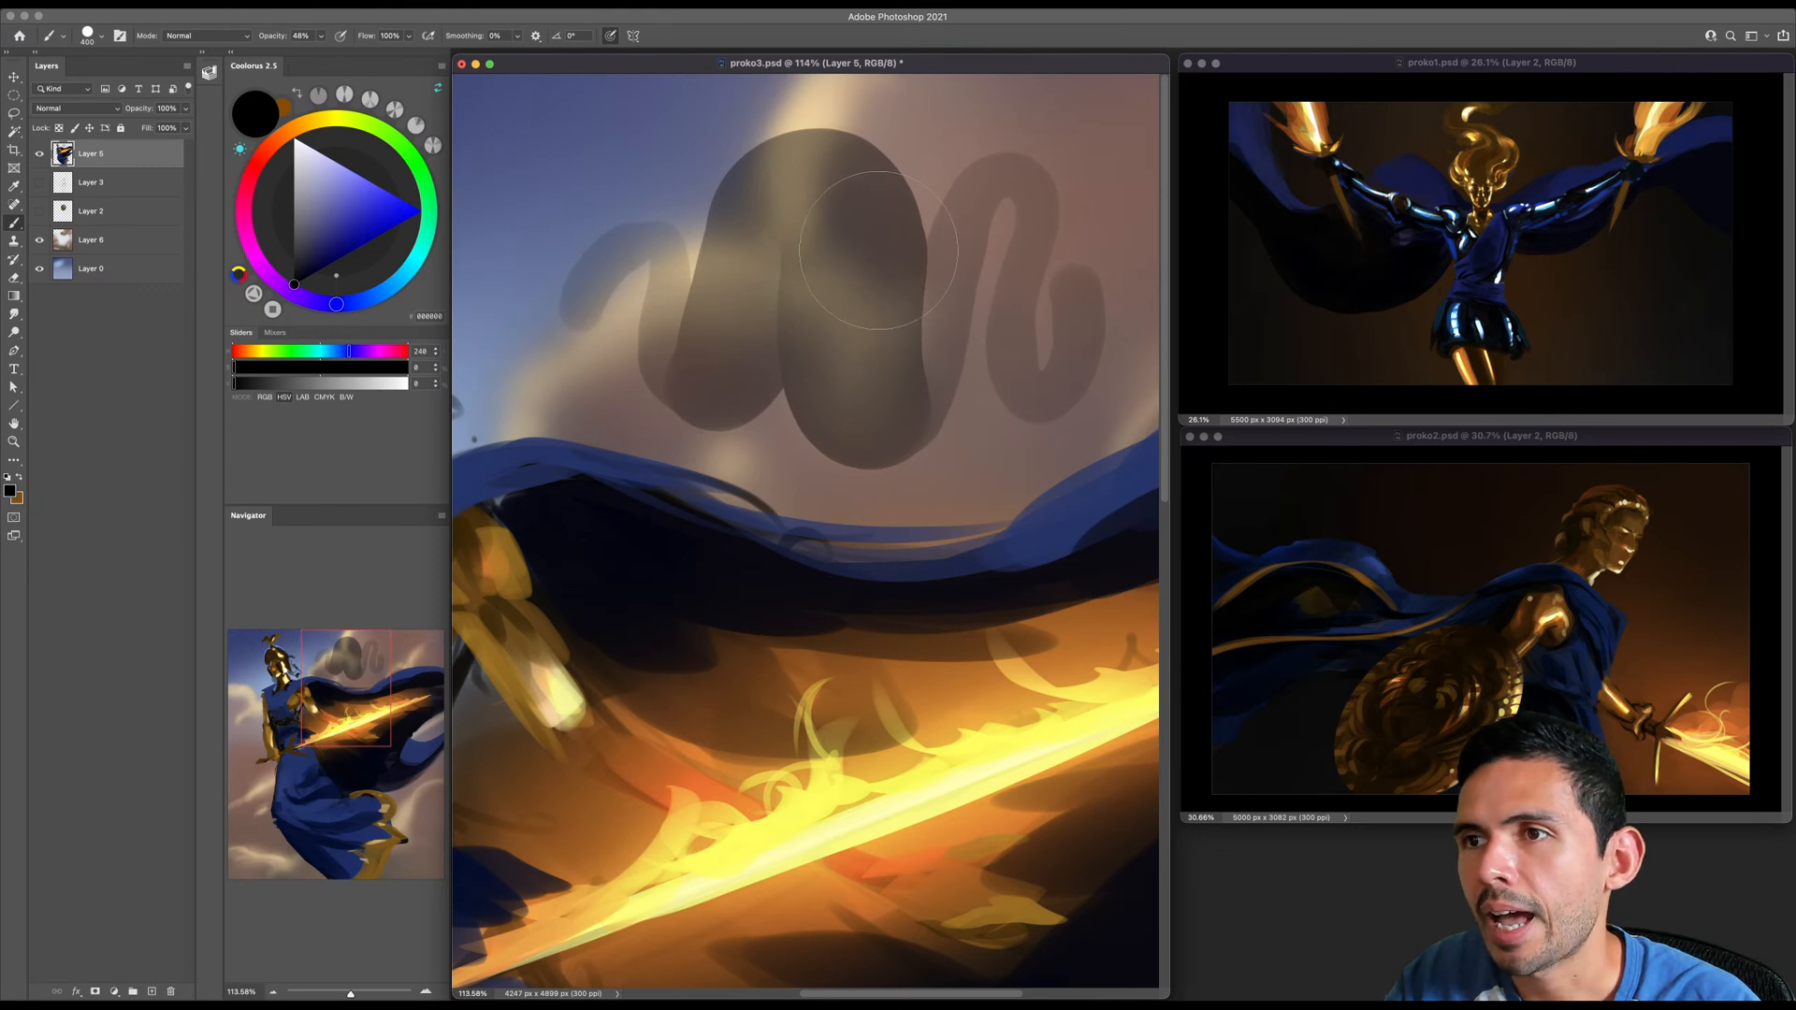
- Draw a small arrow with a fine brush pointing at the dark test stroke in the clouds
{"action": "key", "text": "bracketleft"}
{"action": "key", "text": "bracketleft"}
{"action": "key", "text": "bracketleft"}
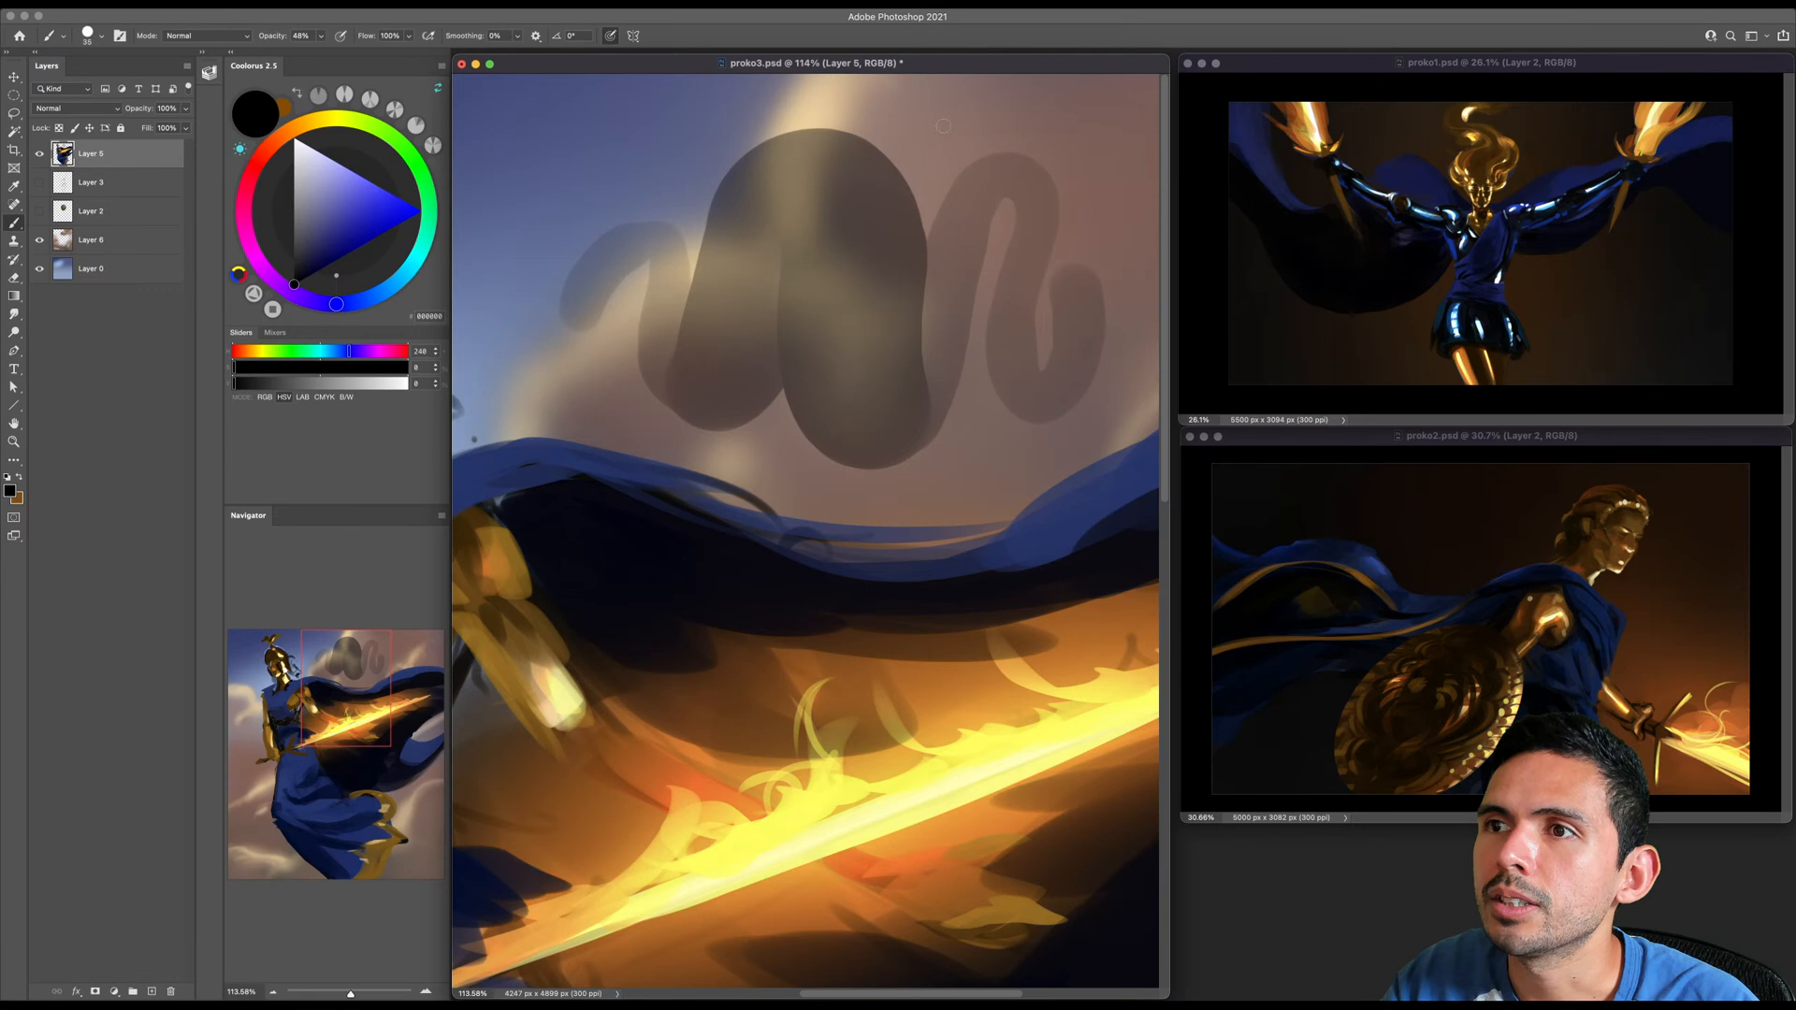
{"action": "key", "text": "bracketleft"}
{"action": "left_click_drag", "start_coordinate": [969, 106], "coordinate": [944, 156]}
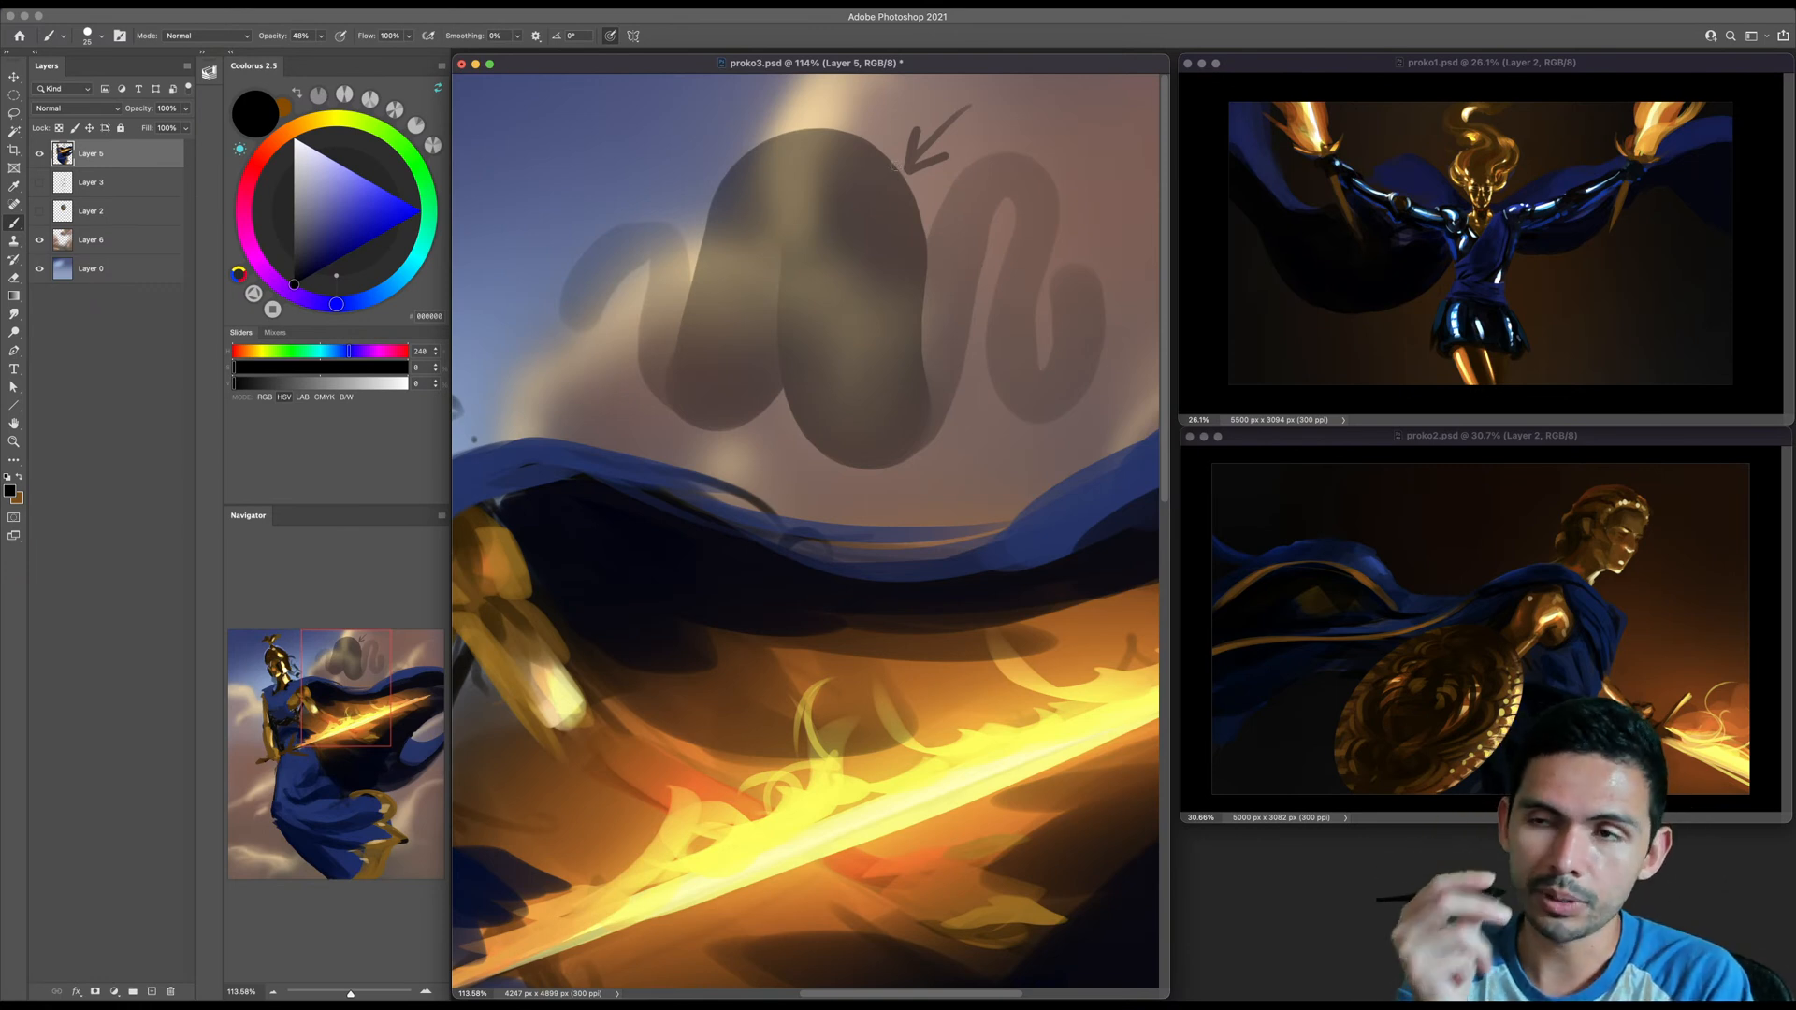
- Paint semi-transparent black test strokes over the sky beside the arrow and undo the last one
{"action": "scroll", "coordinate": [956, 320], "scroll_direction": "right", "scroll_amount": 5}
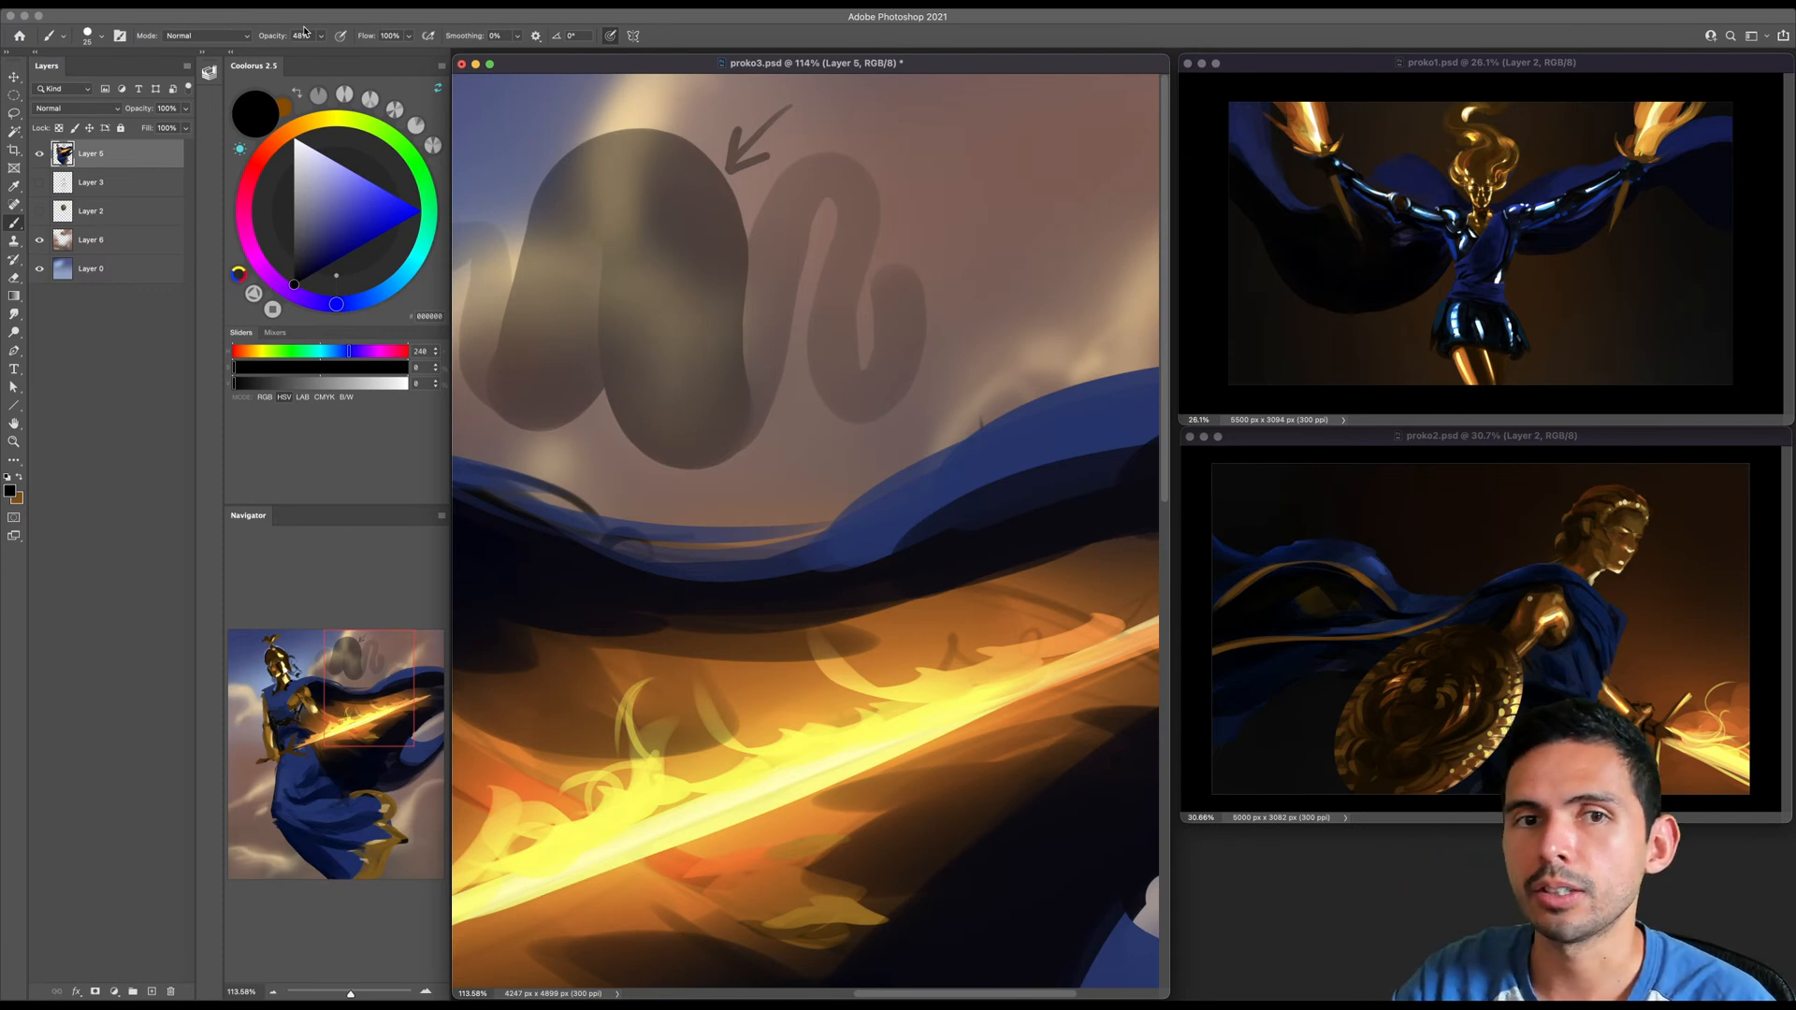
{"action": "mouse_move", "coordinate": [955, 304]}
{"action": "left_mouse_down"}
{"action": "mouse_move", "coordinate": [841, 287]}
{"action": "mouse_move", "coordinate": [811, 326]}
{"action": "mouse_move", "coordinate": [808, 268]}
{"action": "mouse_move", "coordinate": [729, 265]}
{"action": "mouse_move", "coordinate": [681, 225]}
{"action": "mouse_move", "coordinate": [765, 262]}
{"action": "mouse_move", "coordinate": [838, 179]}
{"action": "mouse_move", "coordinate": [918, 226]}
{"action": "mouse_move", "coordinate": [1042, 175]}
{"action": "left_mouse_up"}
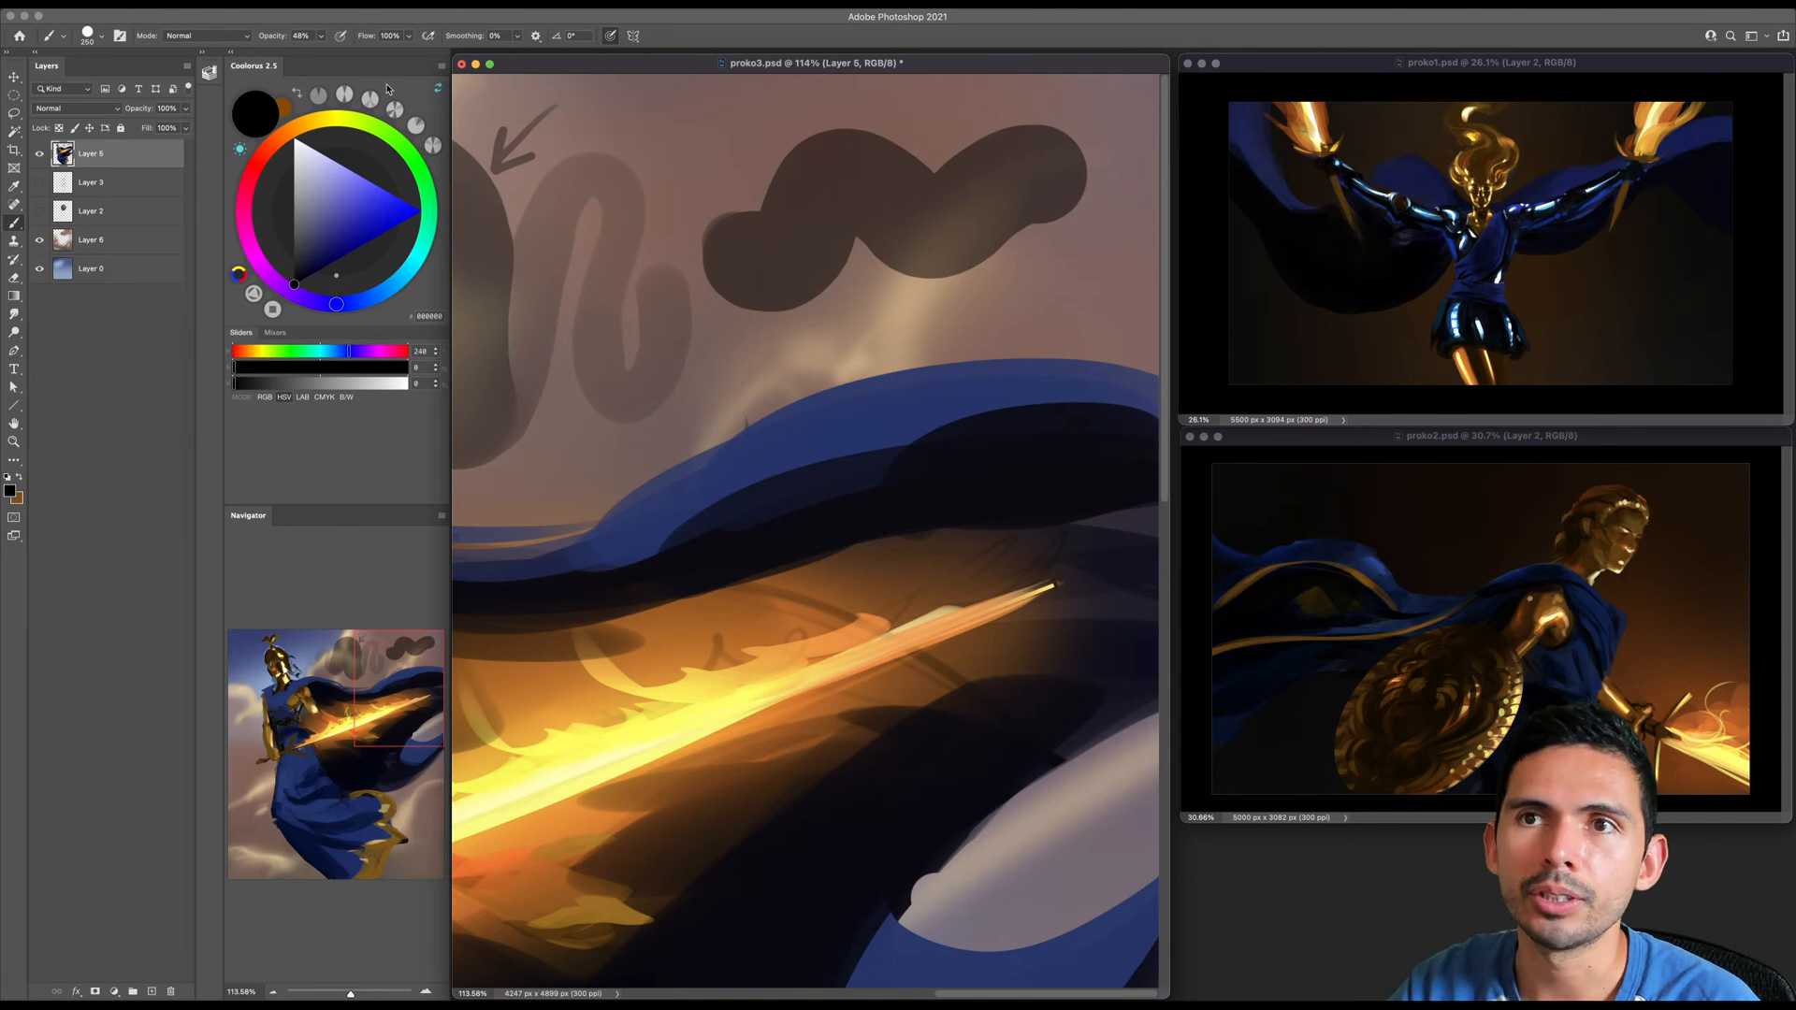
{"action": "mouse_move", "coordinate": [720, 308]}
{"action": "left_mouse_down"}
{"action": "mouse_move", "coordinate": [873, 236]}
{"action": "mouse_move", "coordinate": [935, 276]}
{"action": "left_mouse_up"}
{"action": "key", "text": "super+z"}
- Set the brush opacity to 100% and paint solid black test strokes over the sky with varying brush sizes
{"action": "key", "text": "0"}
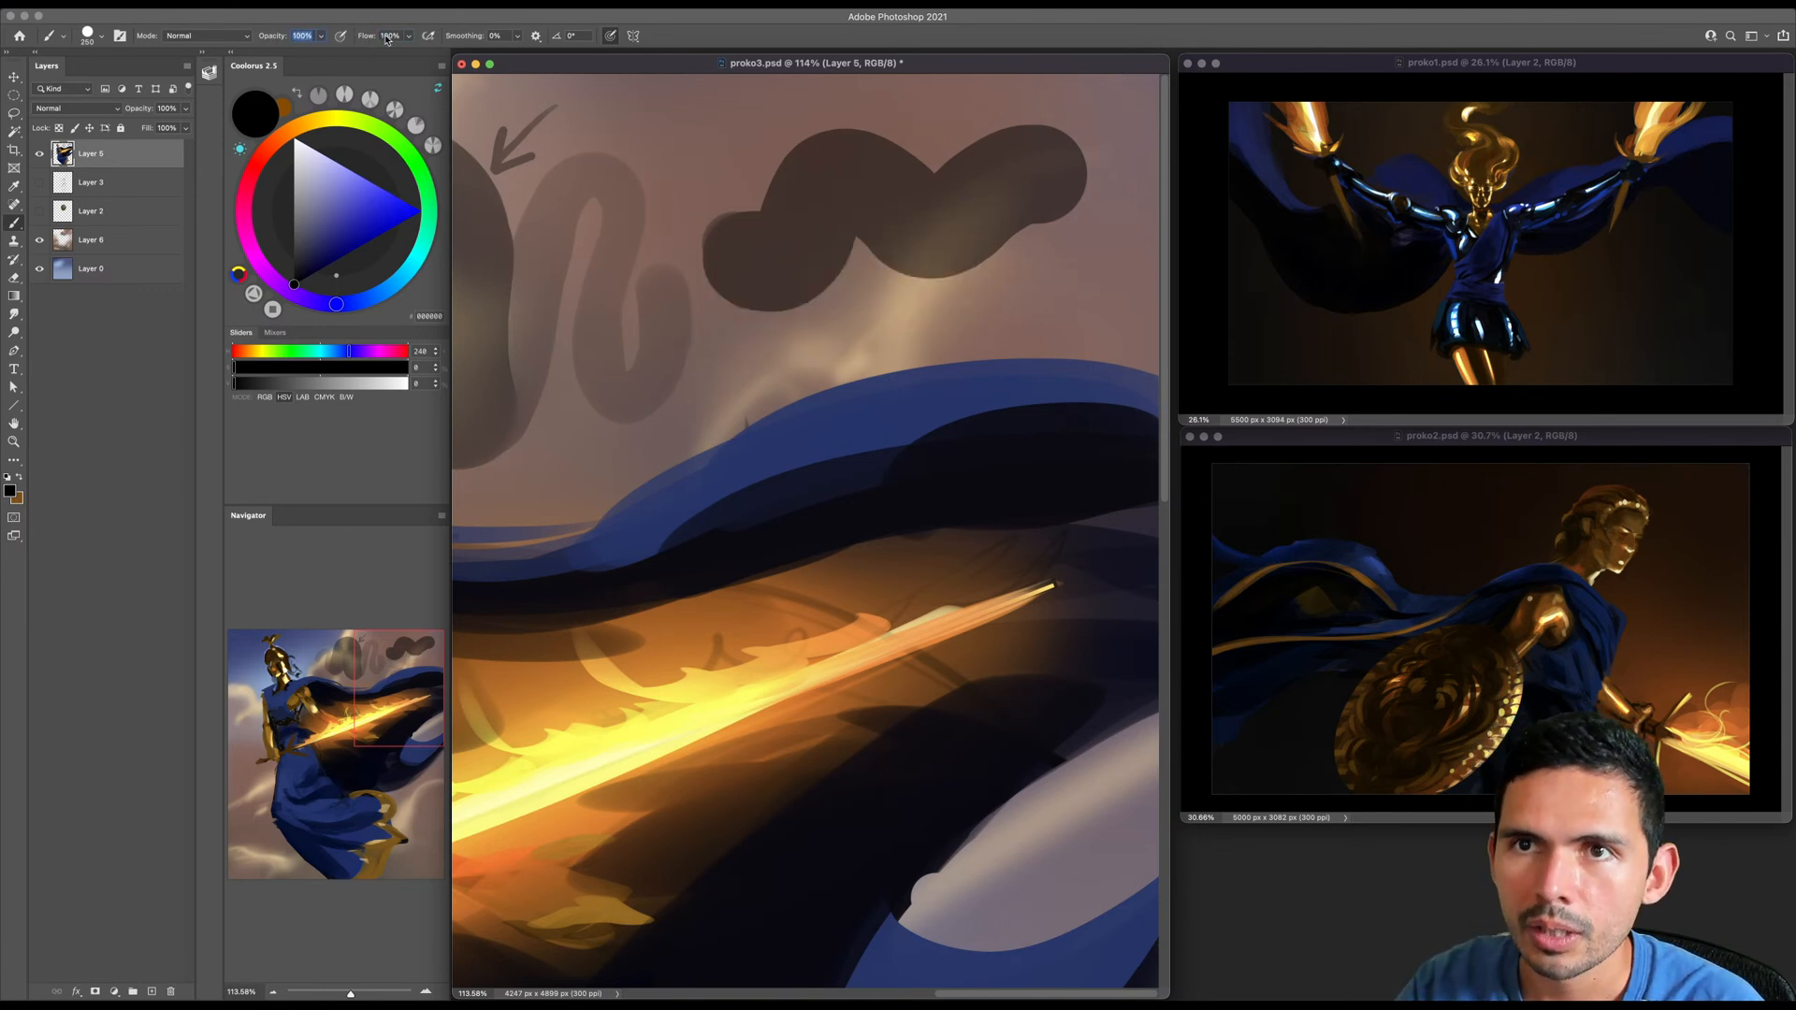
{"action": "mouse_move", "coordinate": [738, 290]}
{"action": "left_mouse_down"}
{"action": "mouse_move", "coordinate": [775, 308]}
{"action": "mouse_move", "coordinate": [893, 224]}
{"action": "mouse_move", "coordinate": [1057, 182]}
{"action": "left_mouse_up"}
{"action": "key", "text": "["}
{"action": "key", "text": "["}
{"action": "key", "text": "["}
{"action": "key", "text": "]"}
{"action": "key", "text": "]"}
{"action": "key", "text": "]"}
{"action": "key", "text": "]"}
{"action": "key", "text": "]"}
{"action": "key", "text": "]"}
{"action": "key", "text": "]"}
{"action": "key", "text": "]"}
{"action": "key", "text": "]"}
{"action": "mouse_move", "coordinate": [963, 252]}
{"action": "left_mouse_down"}
{"action": "mouse_move", "coordinate": [922, 307]}
{"action": "mouse_move", "coordinate": [948, 307]}
{"action": "left_mouse_up"}
- Clear the test strokes from the sky above the cape and save proko3.psd
{"action": "key", "text": "e"}
{"action": "mouse_move", "coordinate": [778, 159]}
{"action": "left_mouse_down"}
{"action": "mouse_move", "coordinate": [834, 192]}
{"action": "mouse_move", "coordinate": [1083, 126]}
{"action": "left_mouse_up"}
{"action": "key", "text": "super+z"}
{"action": "key", "text": "["}
{"action": "key", "text": "["}
{"action": "mouse_move", "coordinate": [872, 198]}
{"action": "left_mouse_down"}
{"action": "mouse_move", "coordinate": [774, 193]}
{"action": "mouse_move", "coordinate": [801, 131]}
{"action": "mouse_move", "coordinate": [890, 144]}
{"action": "mouse_move", "coordinate": [913, 202]}
{"action": "mouse_move", "coordinate": [1049, 133]}
{"action": "mouse_move", "coordinate": [1012, 164]}
{"action": "mouse_move", "coordinate": [1110, 137]}
{"action": "mouse_move", "coordinate": [1132, 93]}
{"action": "left_mouse_up"}
{"action": "key", "text": "super+s"}
- Paint a forearm guard on the warrior's lowered arm with dark brown sampled from the helmet
{"action": "key", "text": "b"}
{"action": "scroll", "coordinate": [893, 277], "scroll_direction": "down", "scroll_amount": 3}
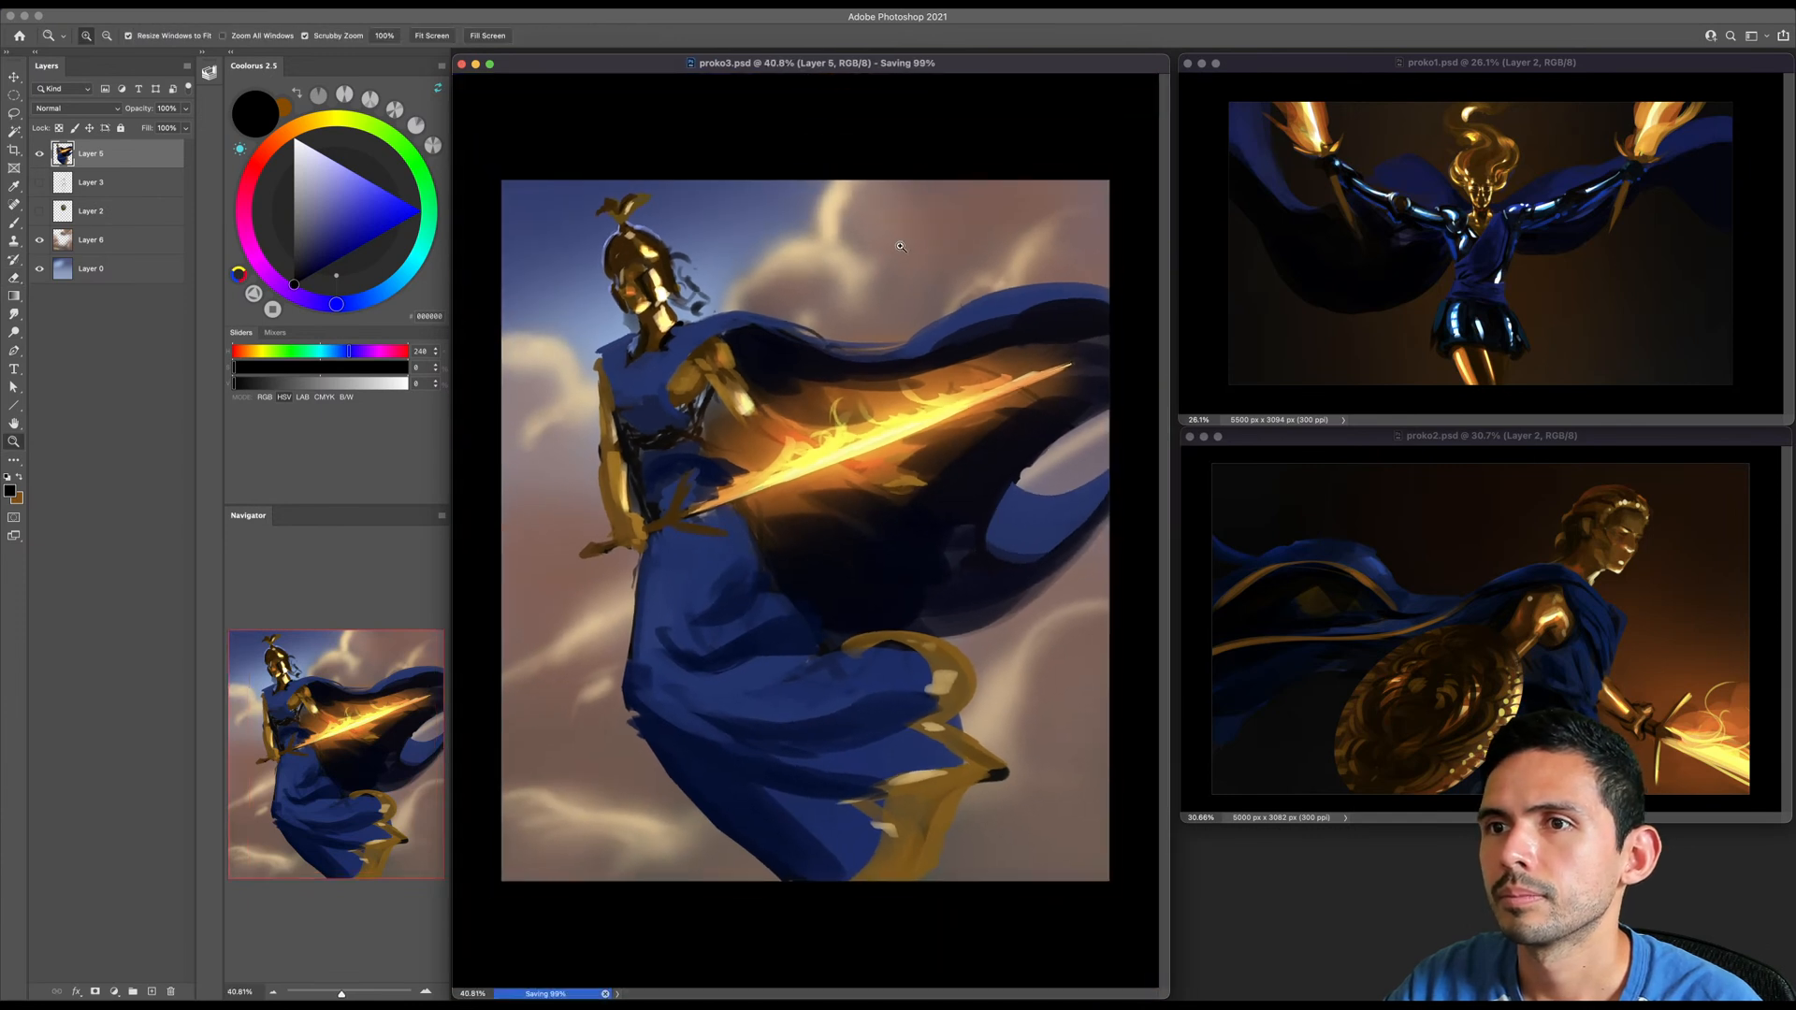
{"action": "key", "text": "["}
{"action": "key", "text": "["}
{"action": "left_click", "coordinate": [689, 341], "text": "alt"}
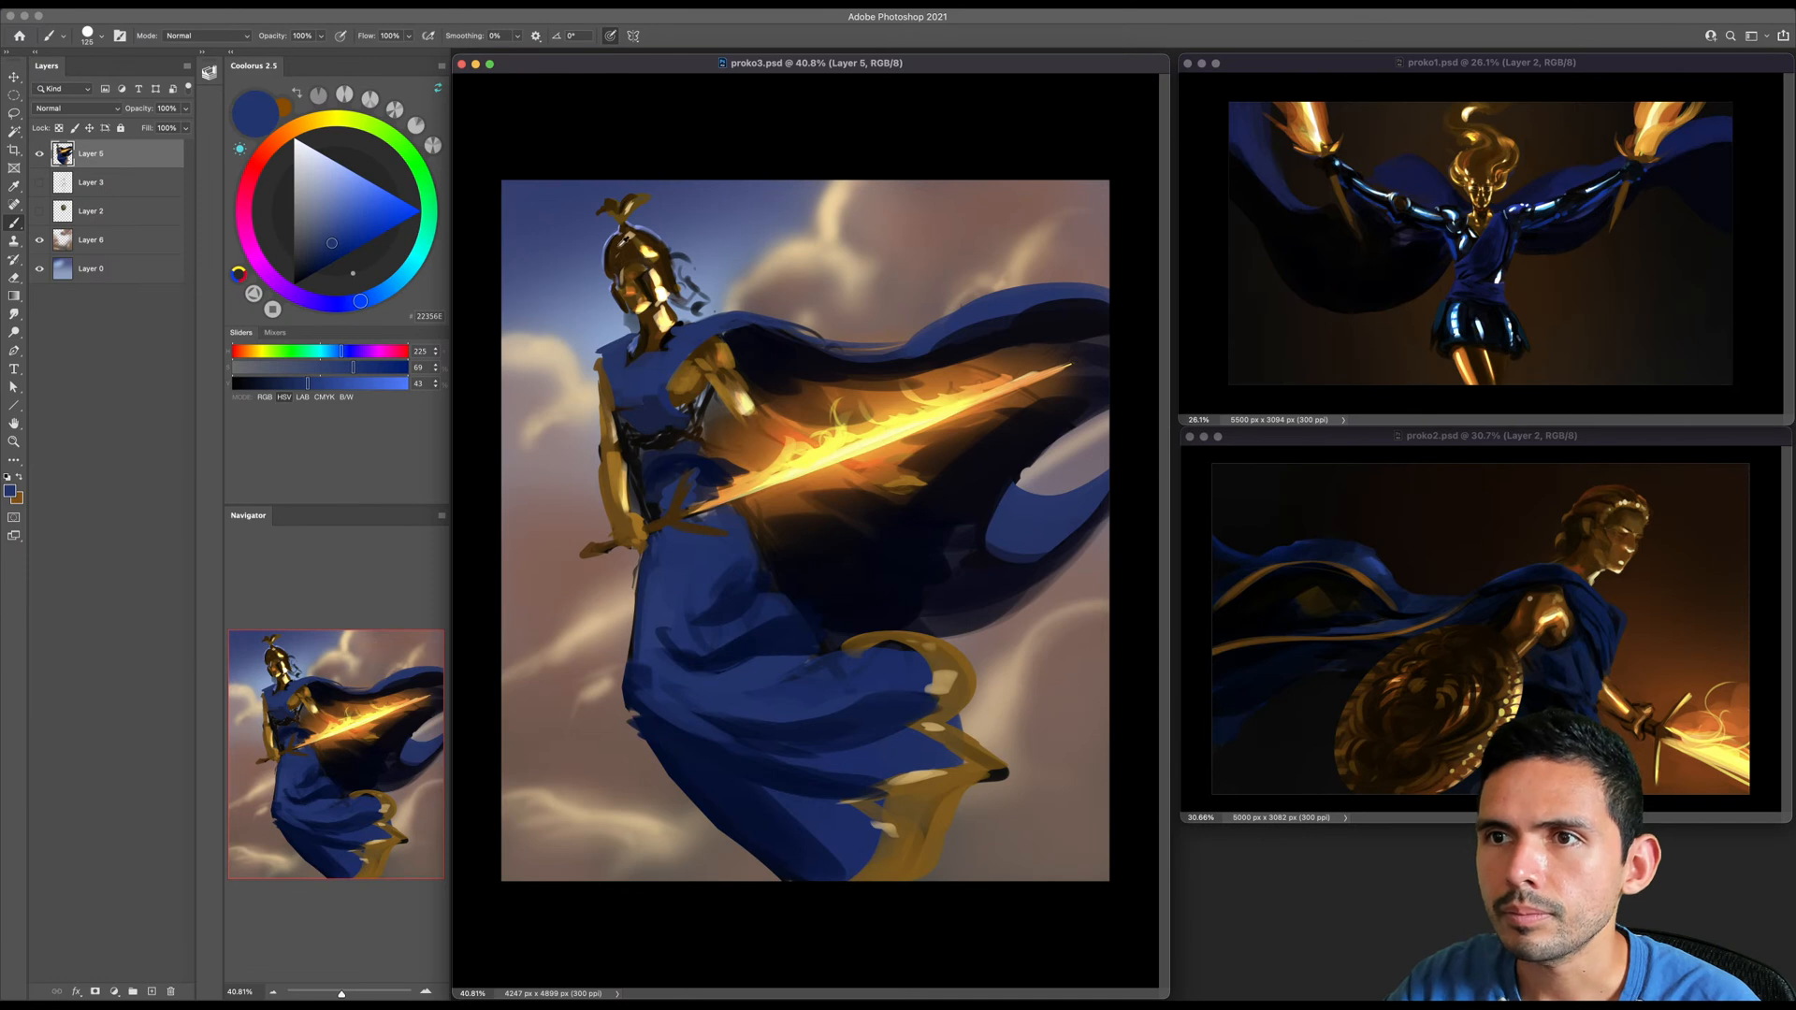
{"action": "left_click", "coordinate": [624, 245], "text": "alt"}
{"action": "key", "text": "["}
{"action": "scroll", "coordinate": [607, 350], "scroll_direction": "up", "scroll_amount": 2}
{"action": "left_click_drag", "start_coordinate": [577, 457], "coordinate": [585, 505]}
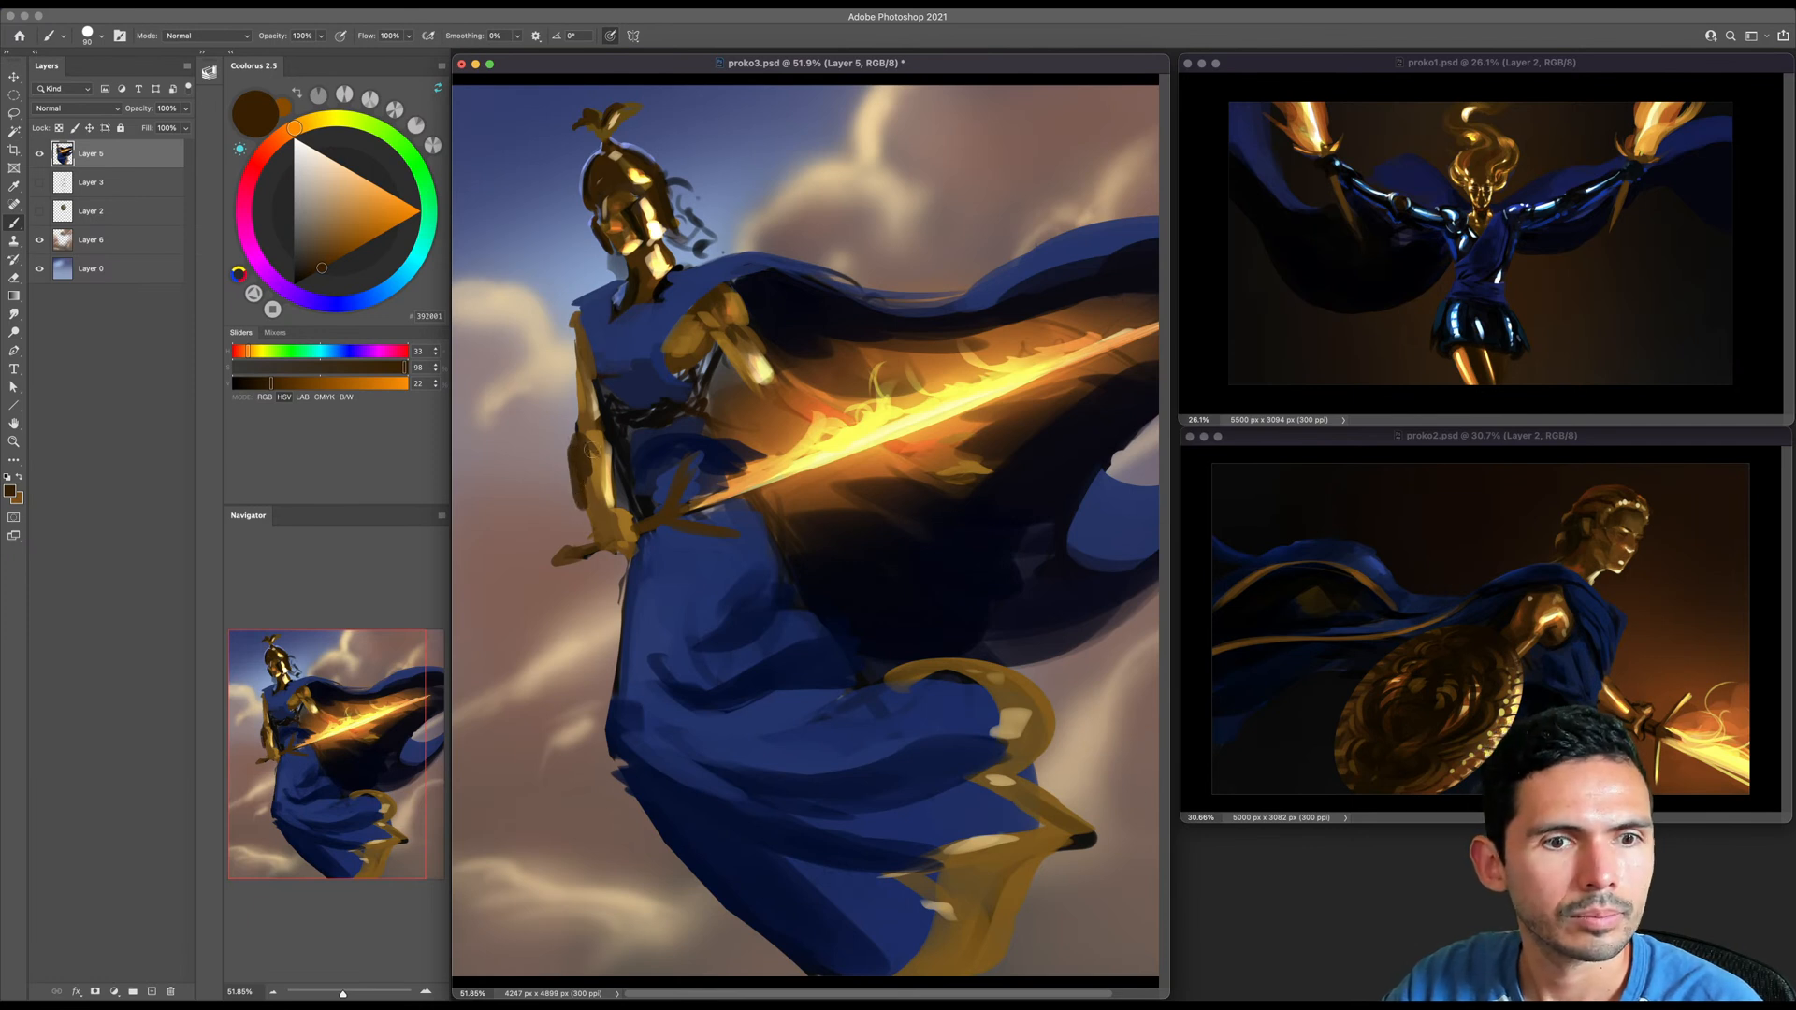
{"action": "key", "text": "bracketleft"}
{"action": "mouse_move", "coordinate": [584, 440]}
{"action": "left_mouse_down"}
{"action": "mouse_move", "coordinate": [598, 508]}
{"action": "mouse_move", "coordinate": [596, 469]}
{"action": "left_mouse_up"}
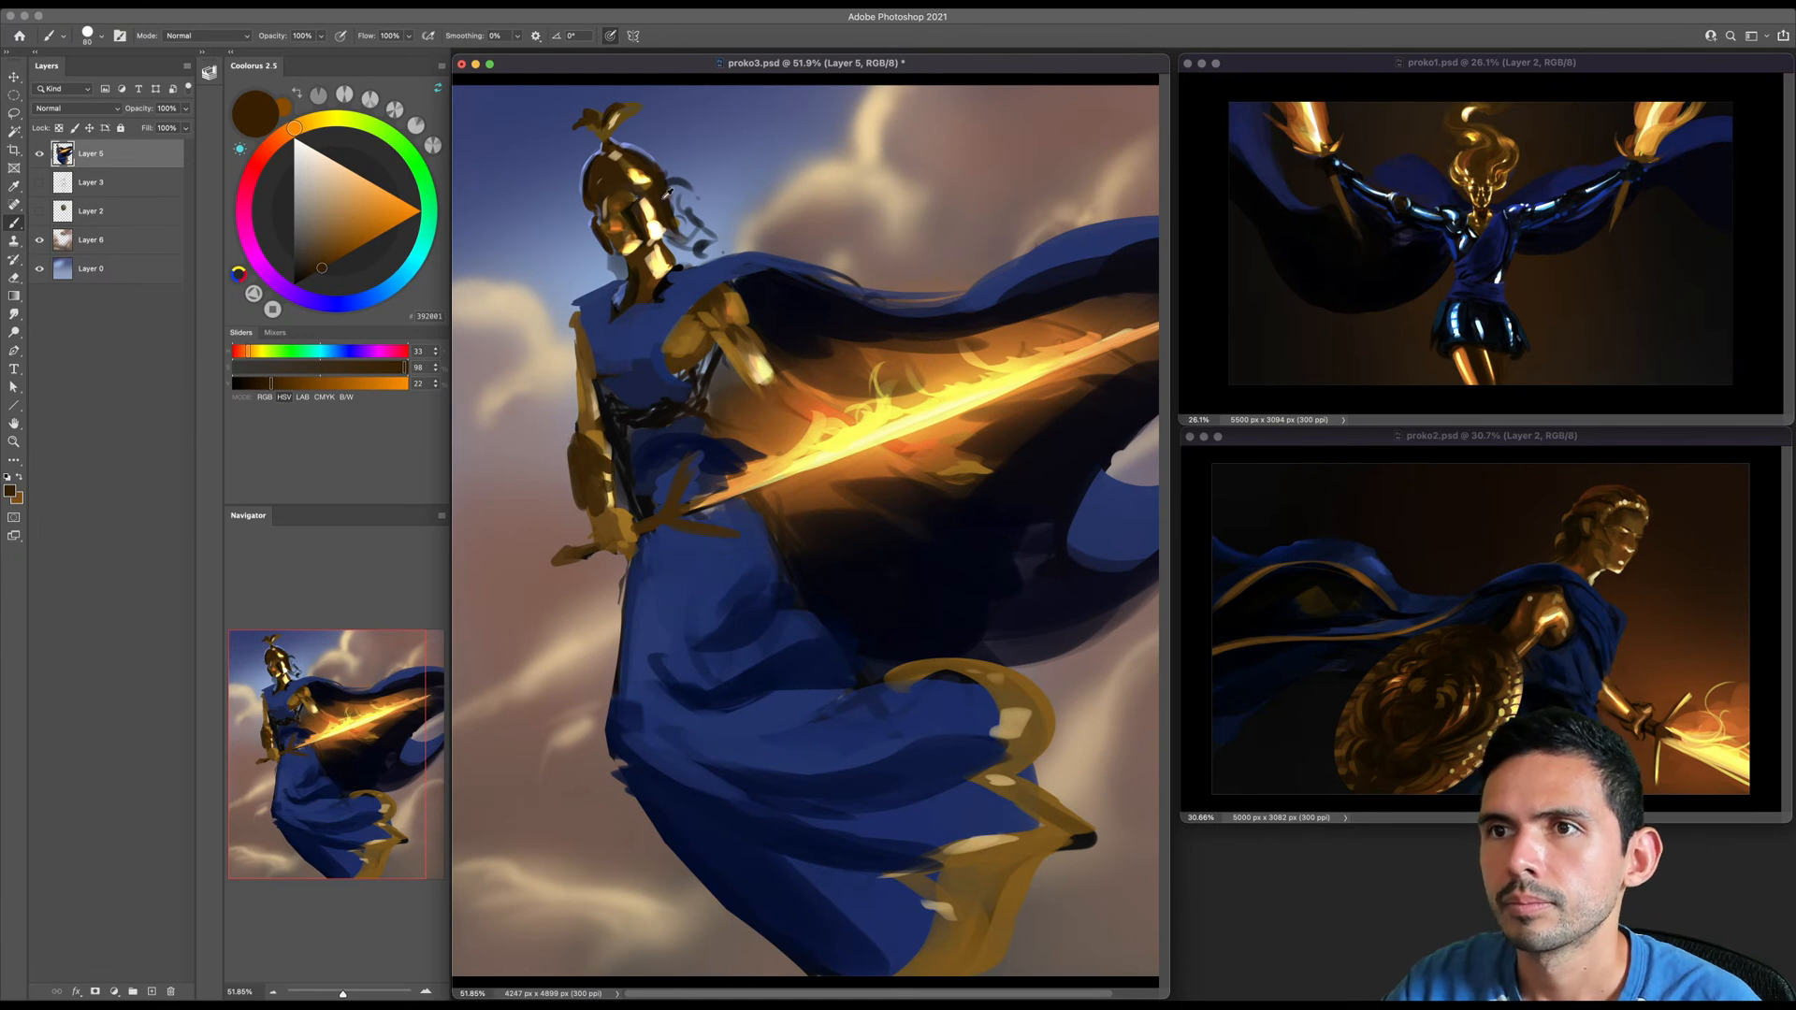
- Add bright yellow and gold highlights sampled from the helmet to the forearm guard
{"action": "left_click", "coordinate": [621, 241], "text": "alt"}
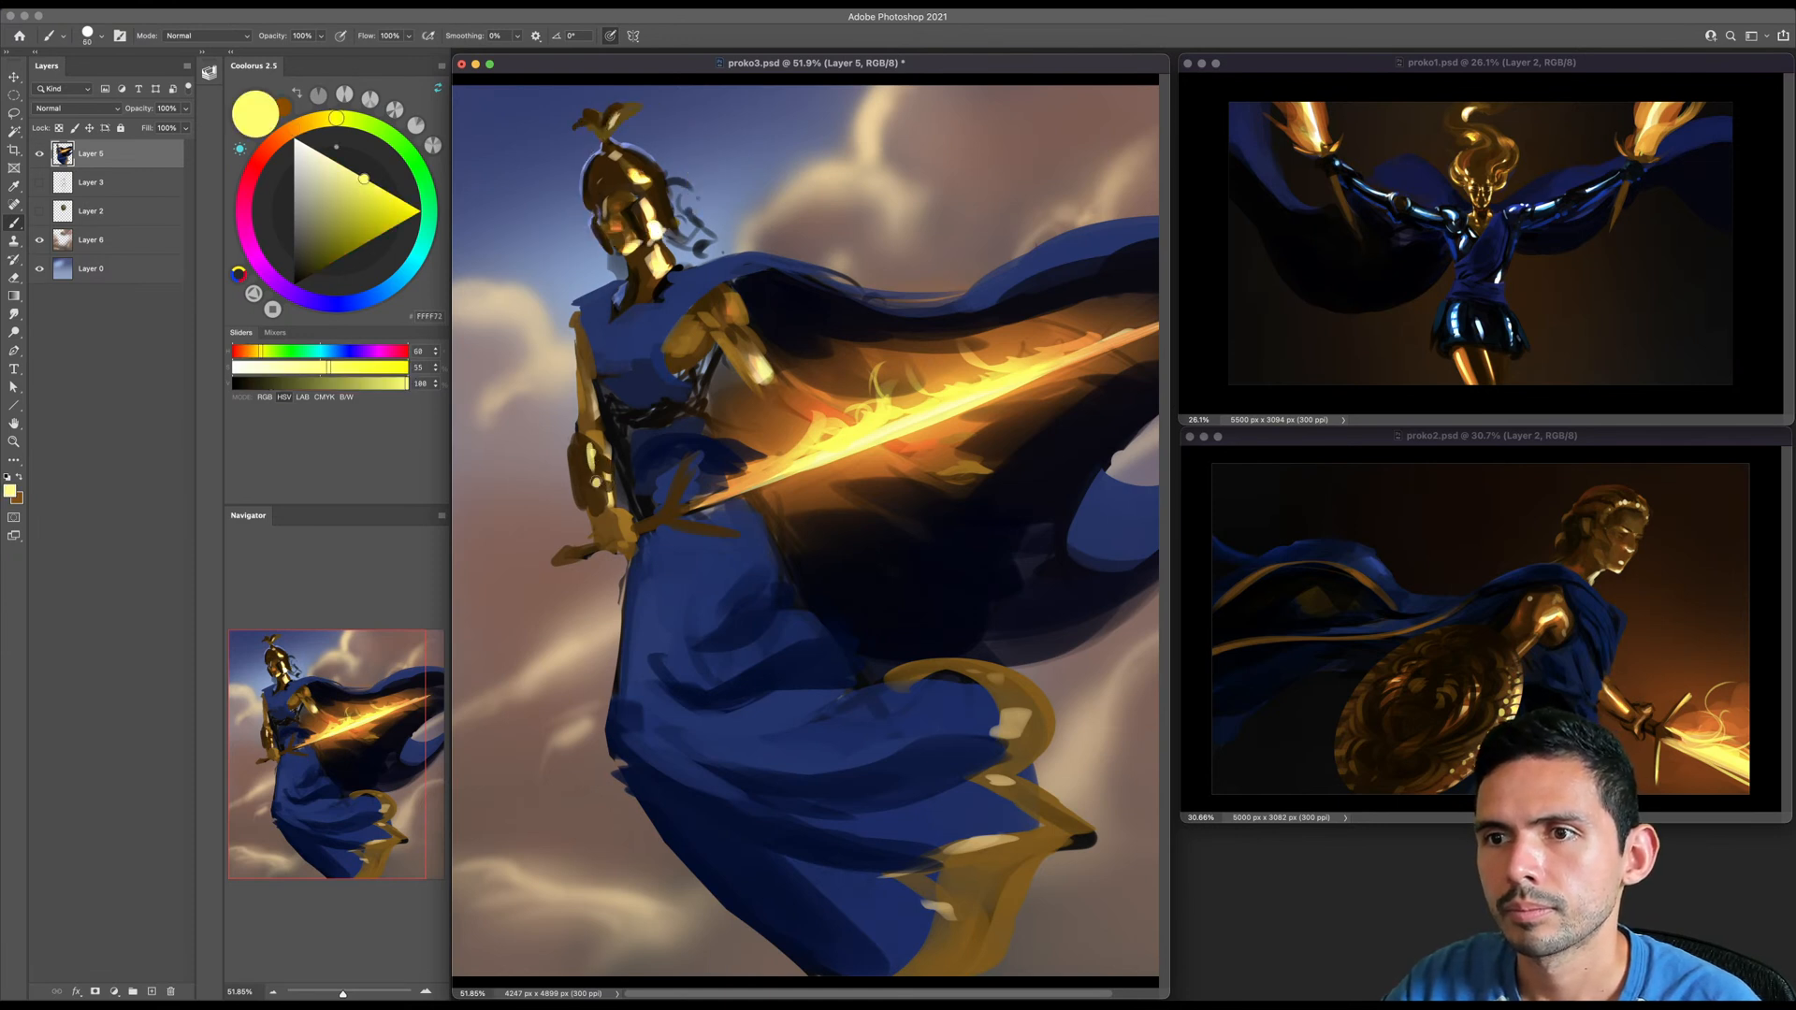
{"action": "left_click", "coordinate": [647, 166], "text": "alt"}
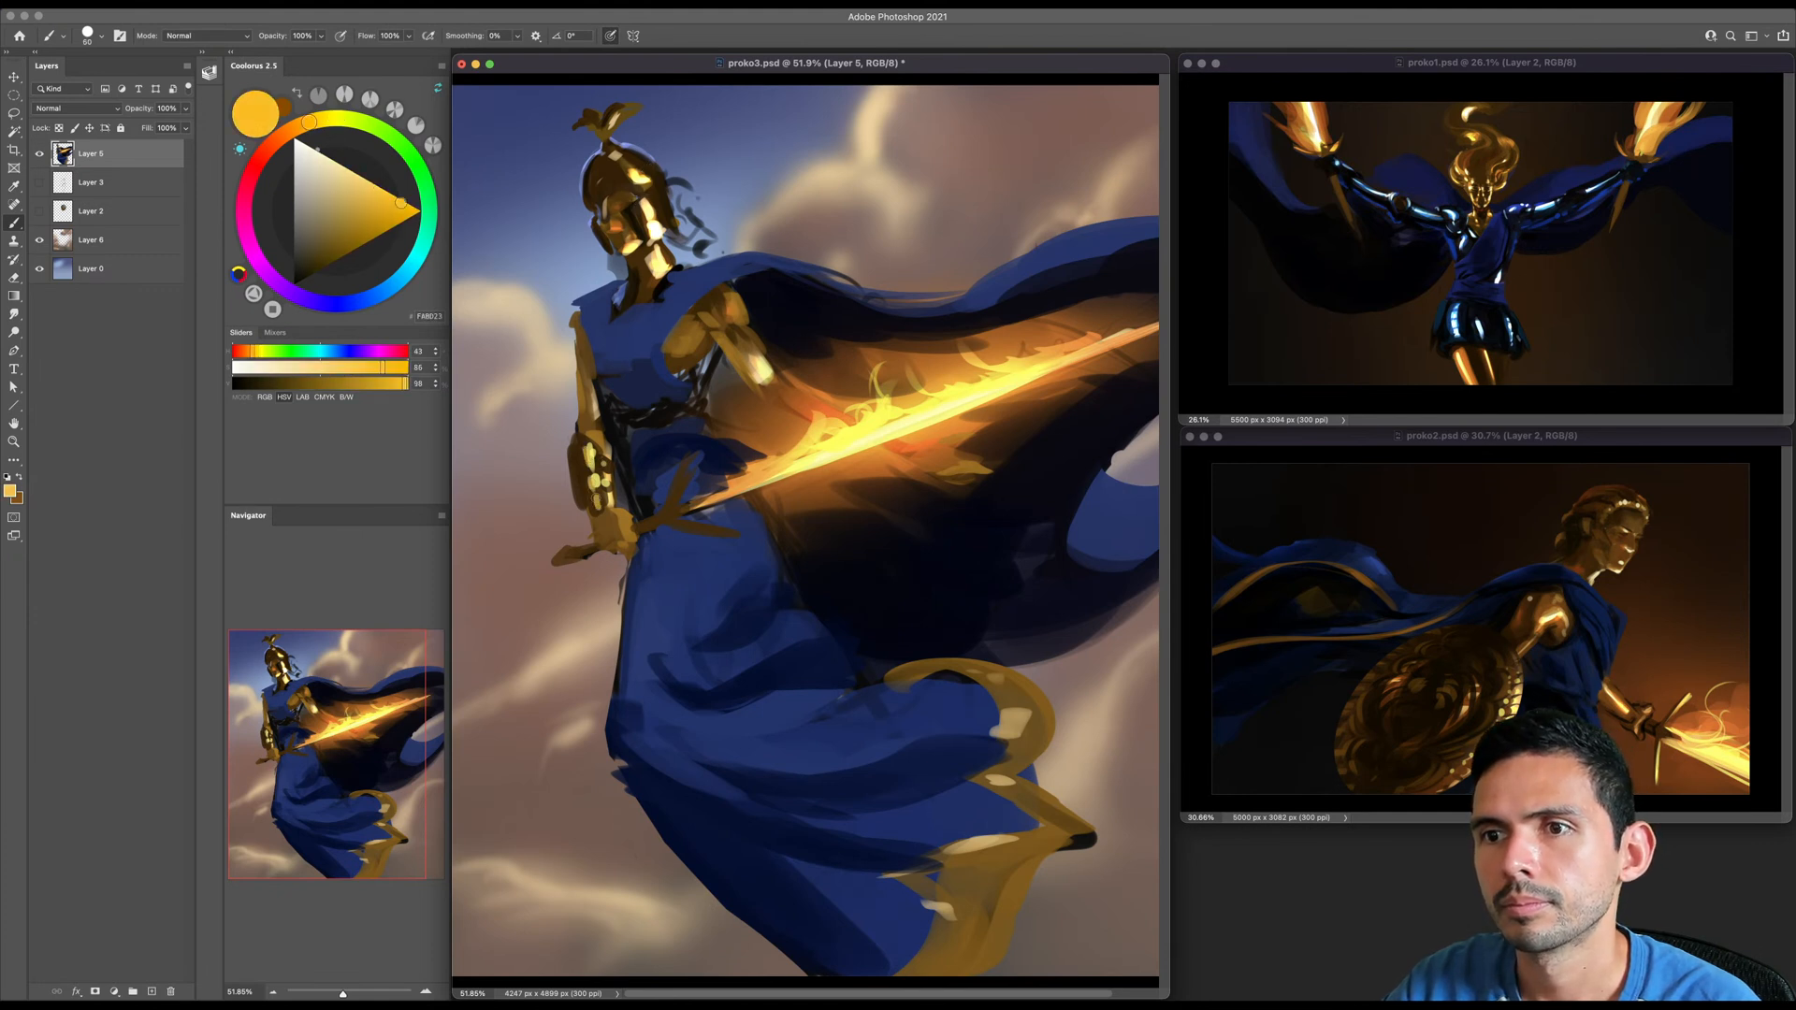
{"action": "key", "text": "bracketleft"}
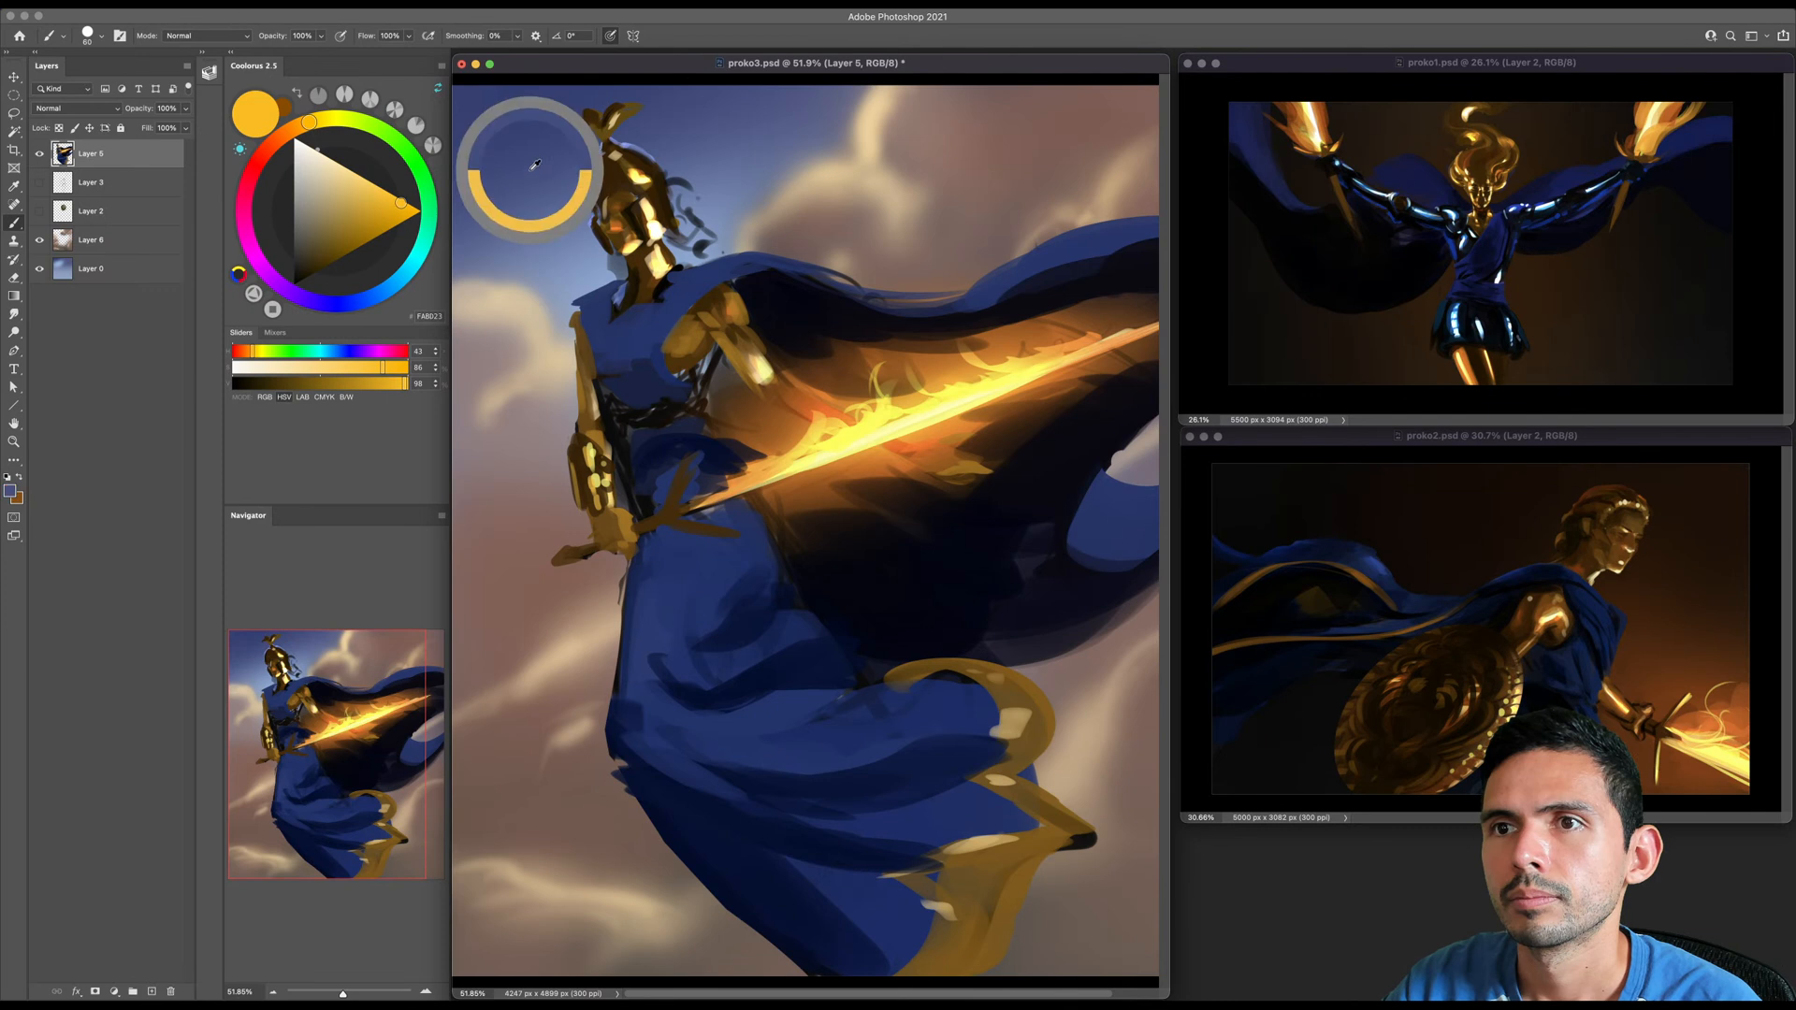
- Refine the lowered arm's outer edge and shoulder with blues sampled from the sky
{"action": "left_click", "coordinate": [587, 304], "text": "alt"}
{"action": "key", "text": "bracketright"}
{"action": "key", "text": "bracketright"}
{"action": "key", "text": "bracketright"}
{"action": "key", "text": "bracketleft"}
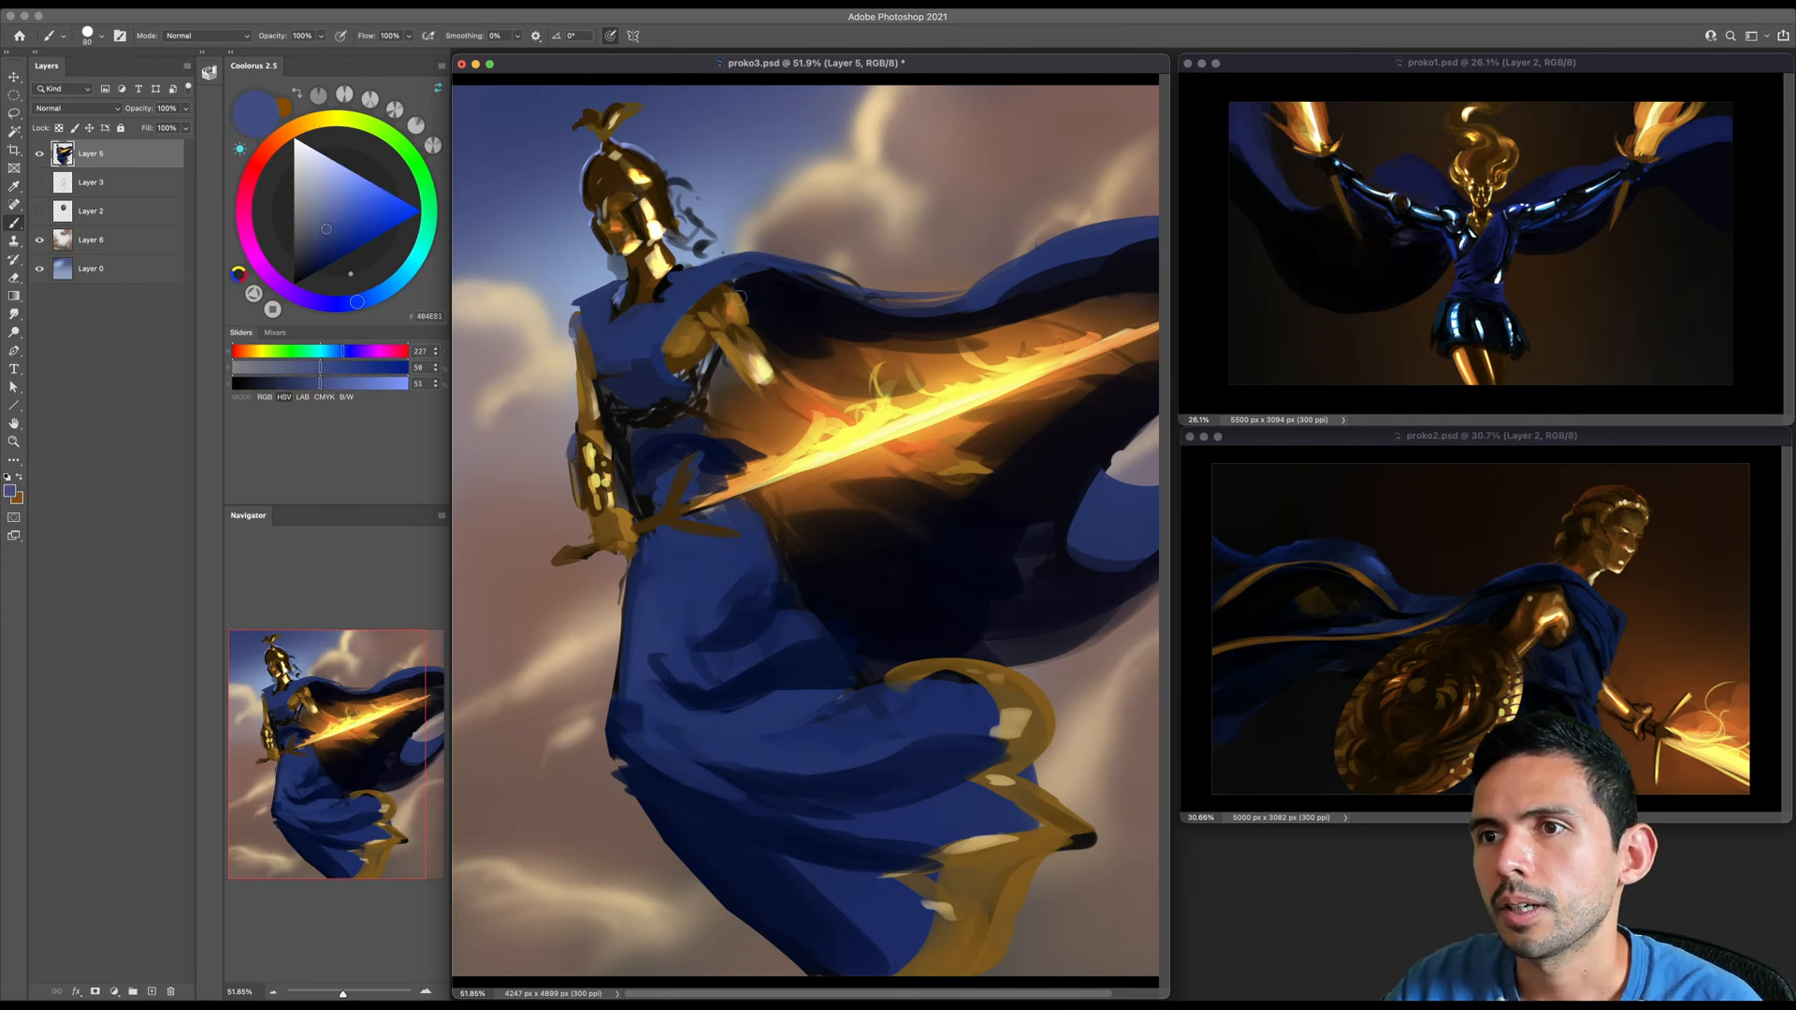
{"action": "left_click", "coordinate": [581, 345], "text": "alt"}
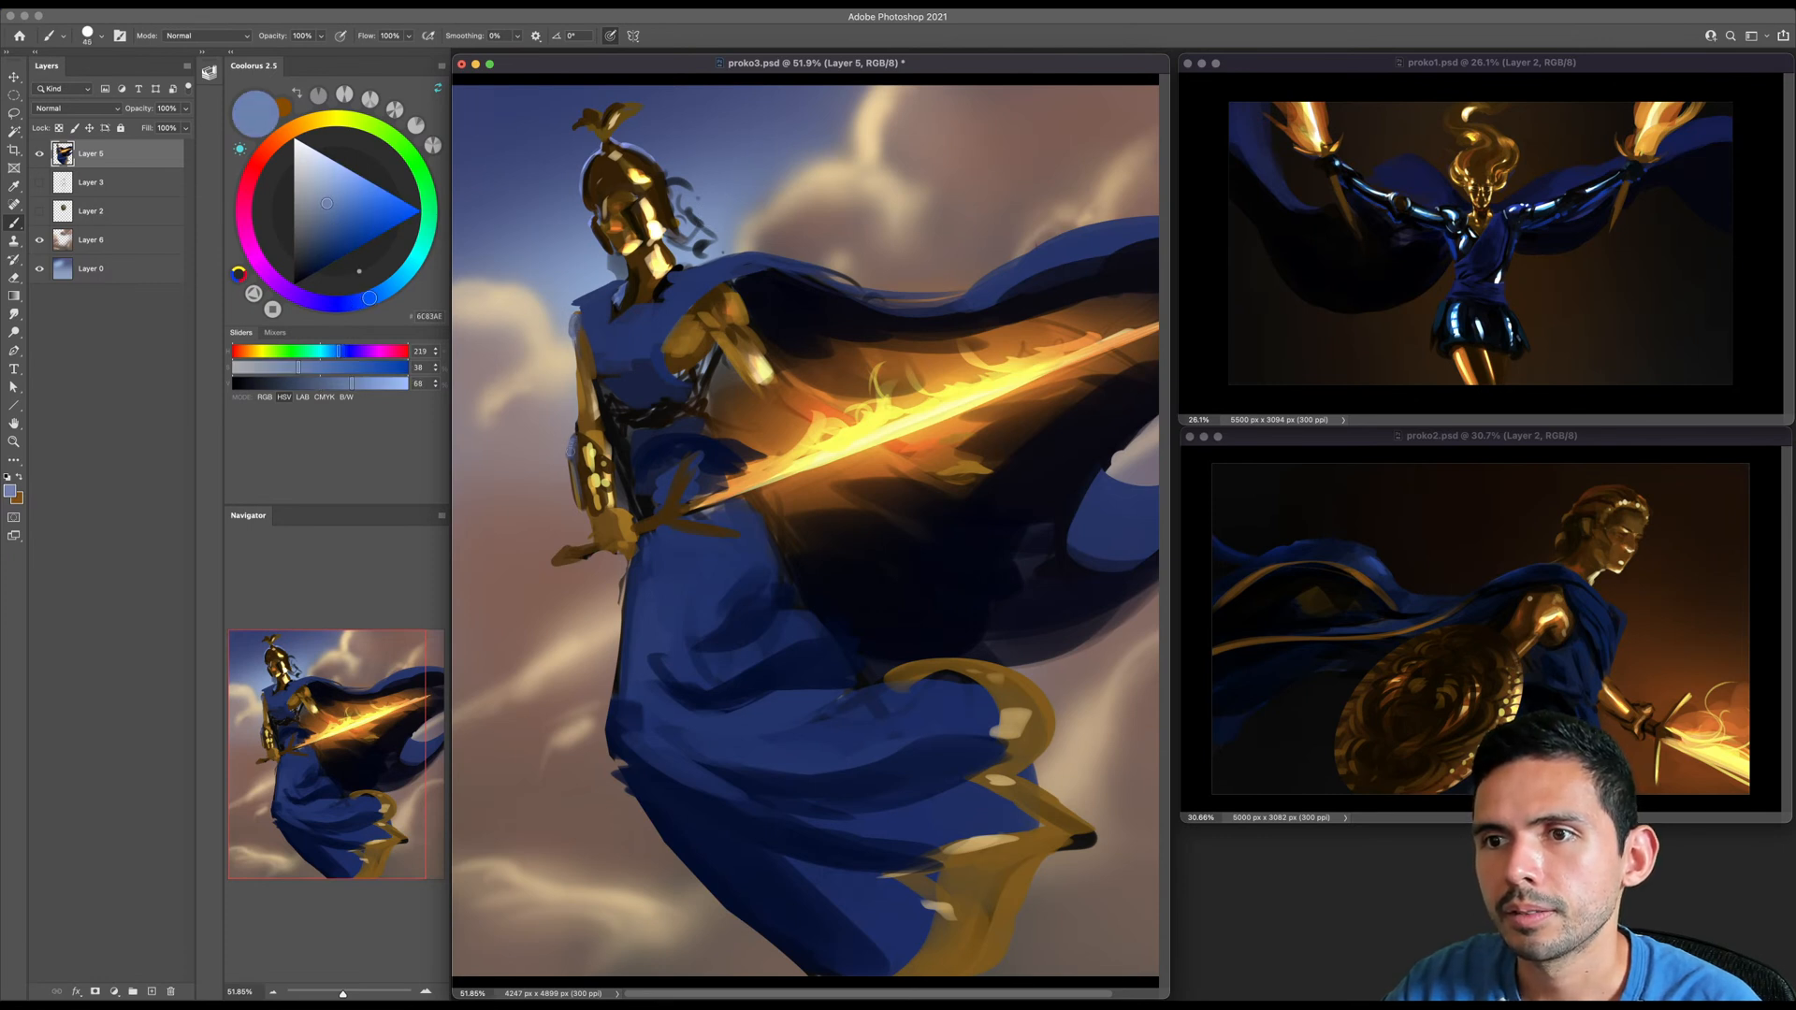
- Shade the upper part of the lowered arm with dark brown sampled from the forearm guard
{"action": "key", "text": "z"}
{"action": "left_click_drag", "start_coordinate": [612, 406], "coordinate": [587, 378]}
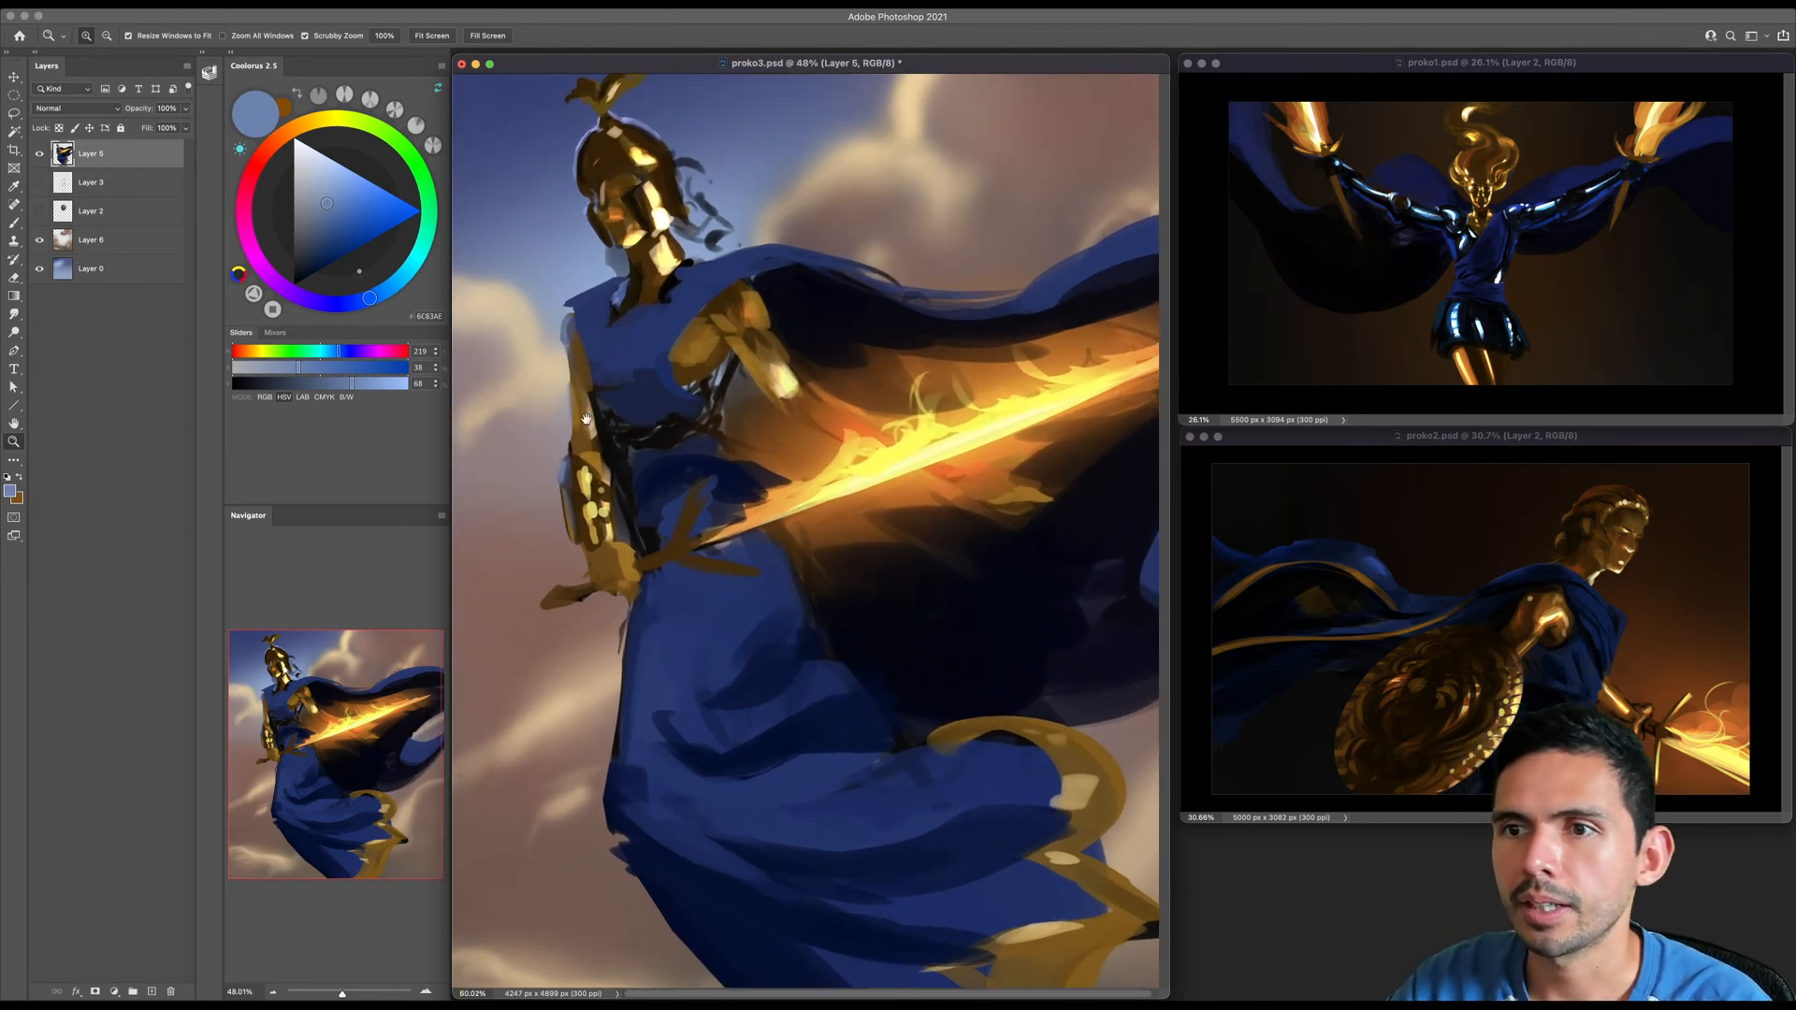
{"action": "key", "text": "b"}
{"action": "left_click", "coordinate": [599, 491], "text": "alt"}
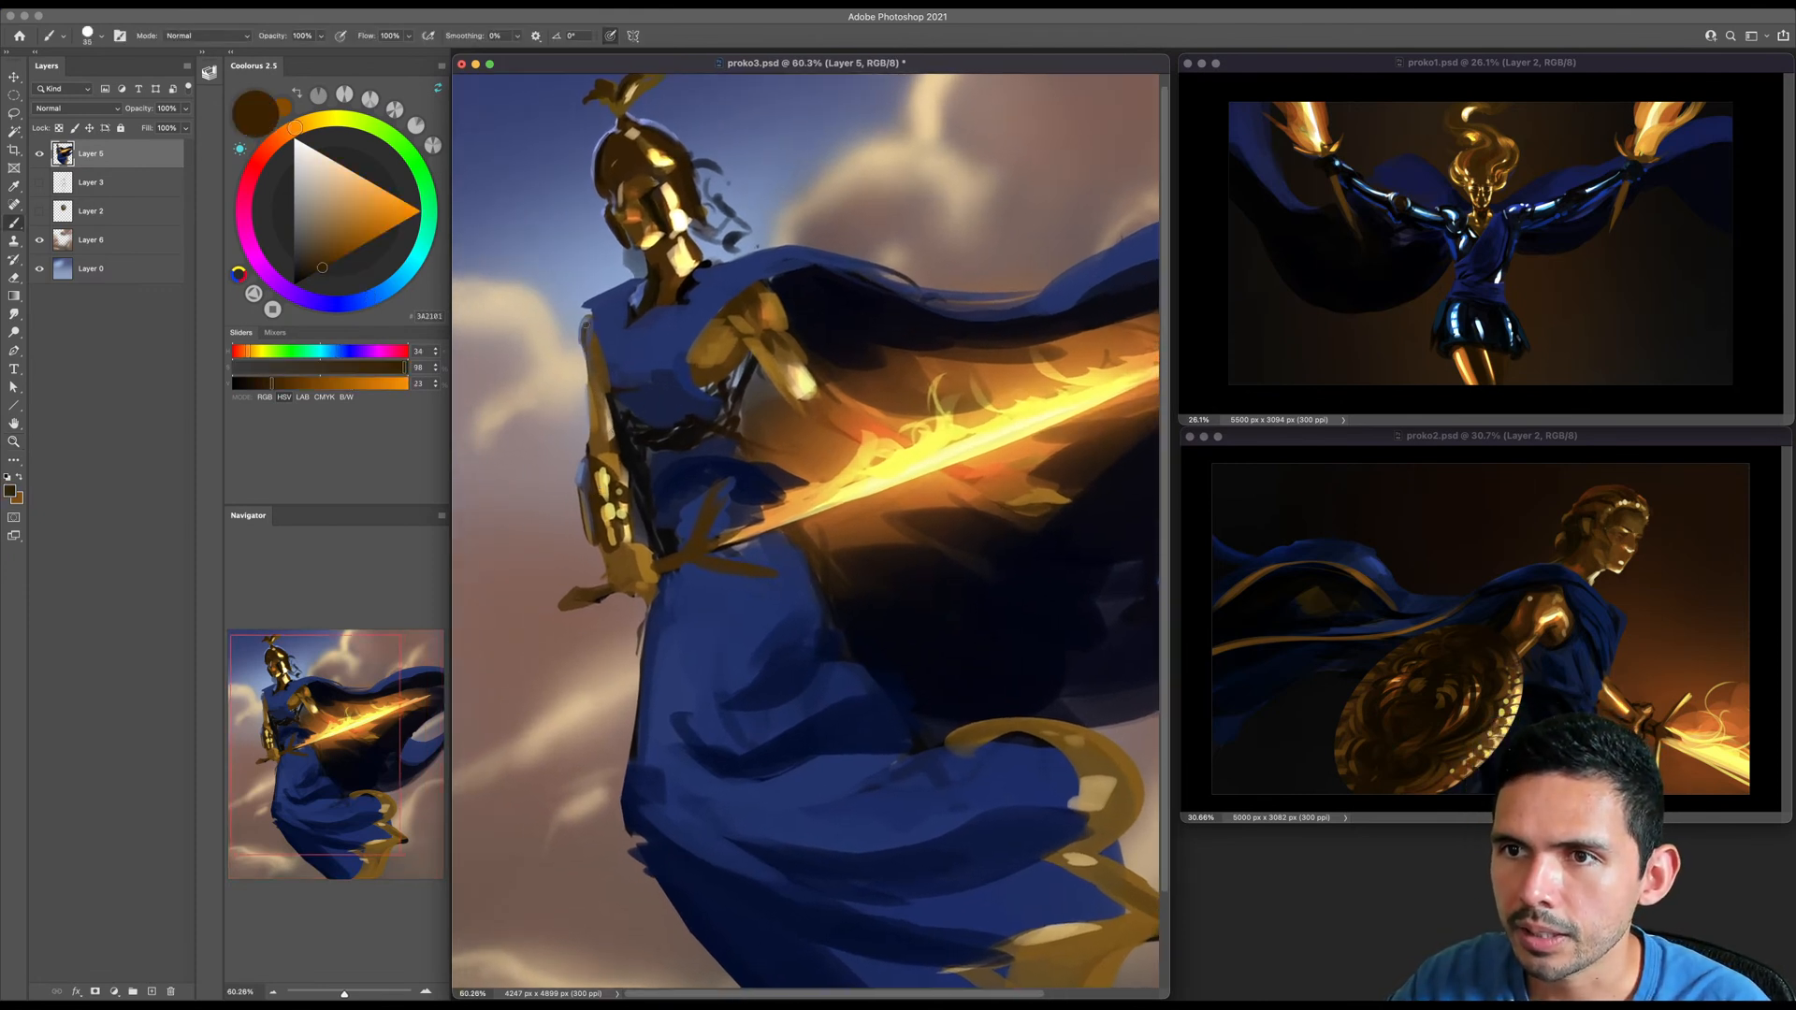
{"action": "left_click_drag", "start_coordinate": [591, 389], "coordinate": [593, 427]}
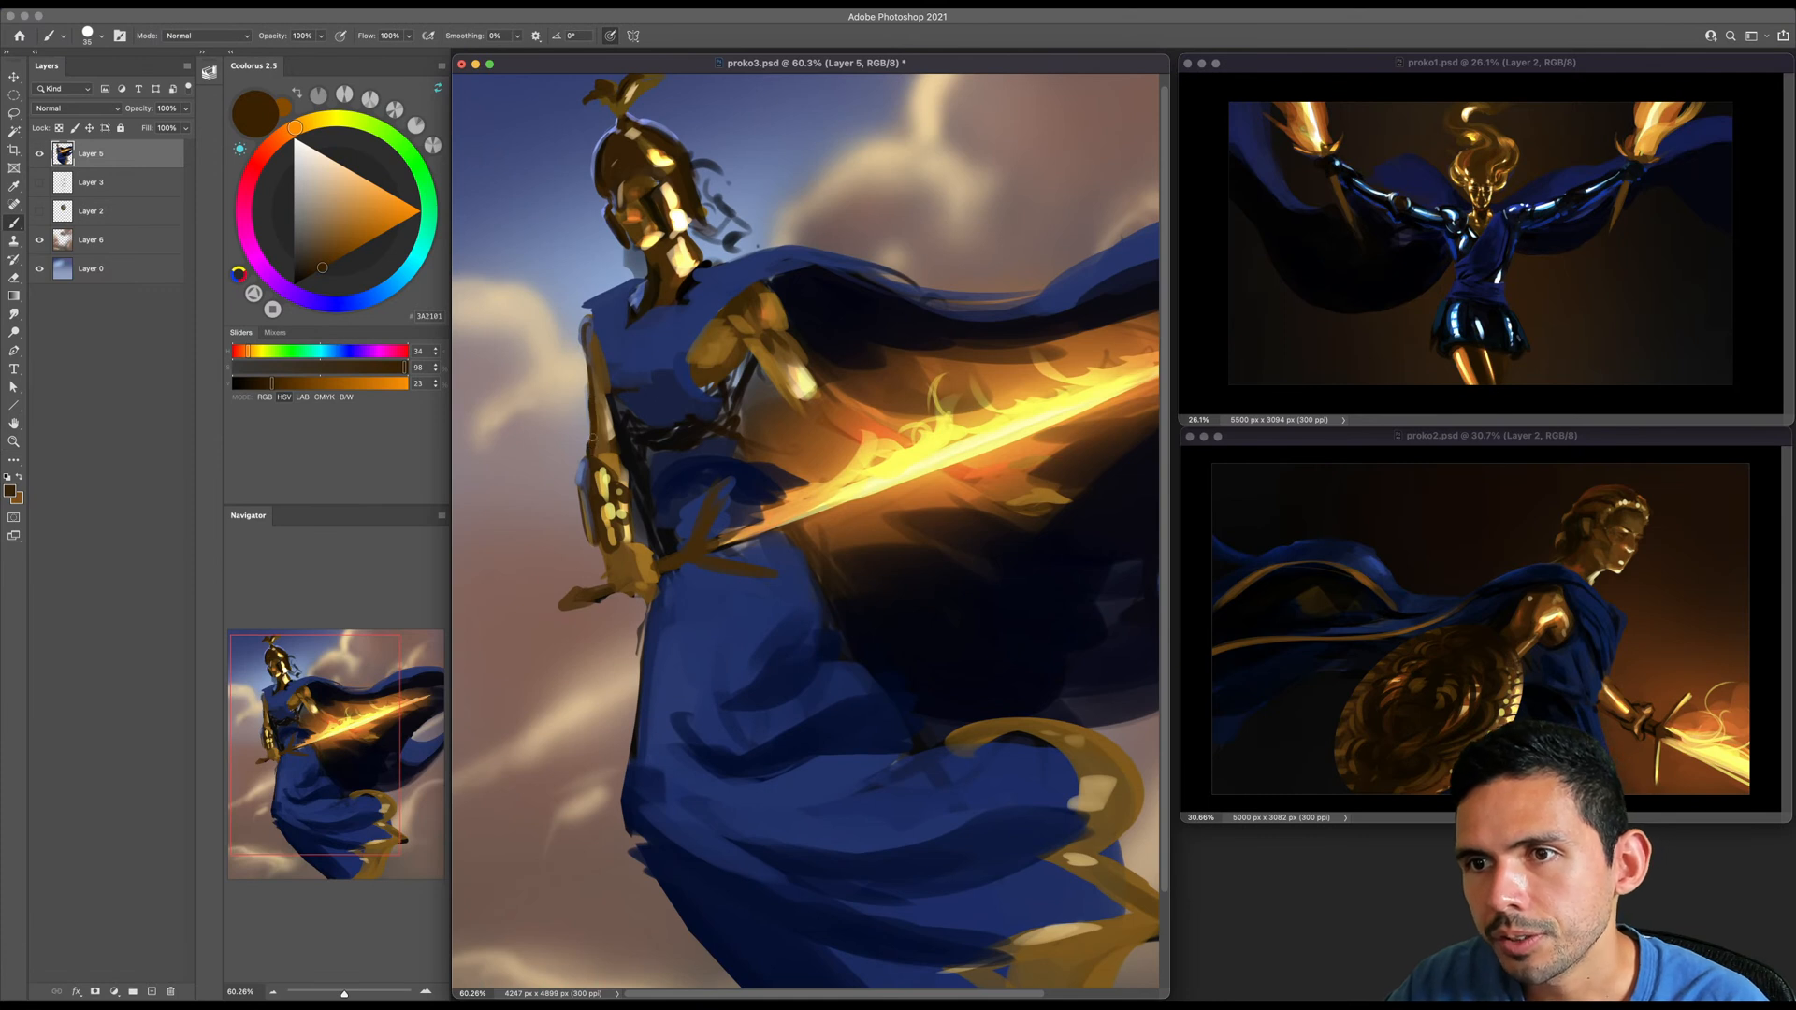
- Touch up the shoulder's outer edge with sampled greys and erase the excess paint around it
{"action": "left_click", "coordinate": [586, 393], "text": "alt"}
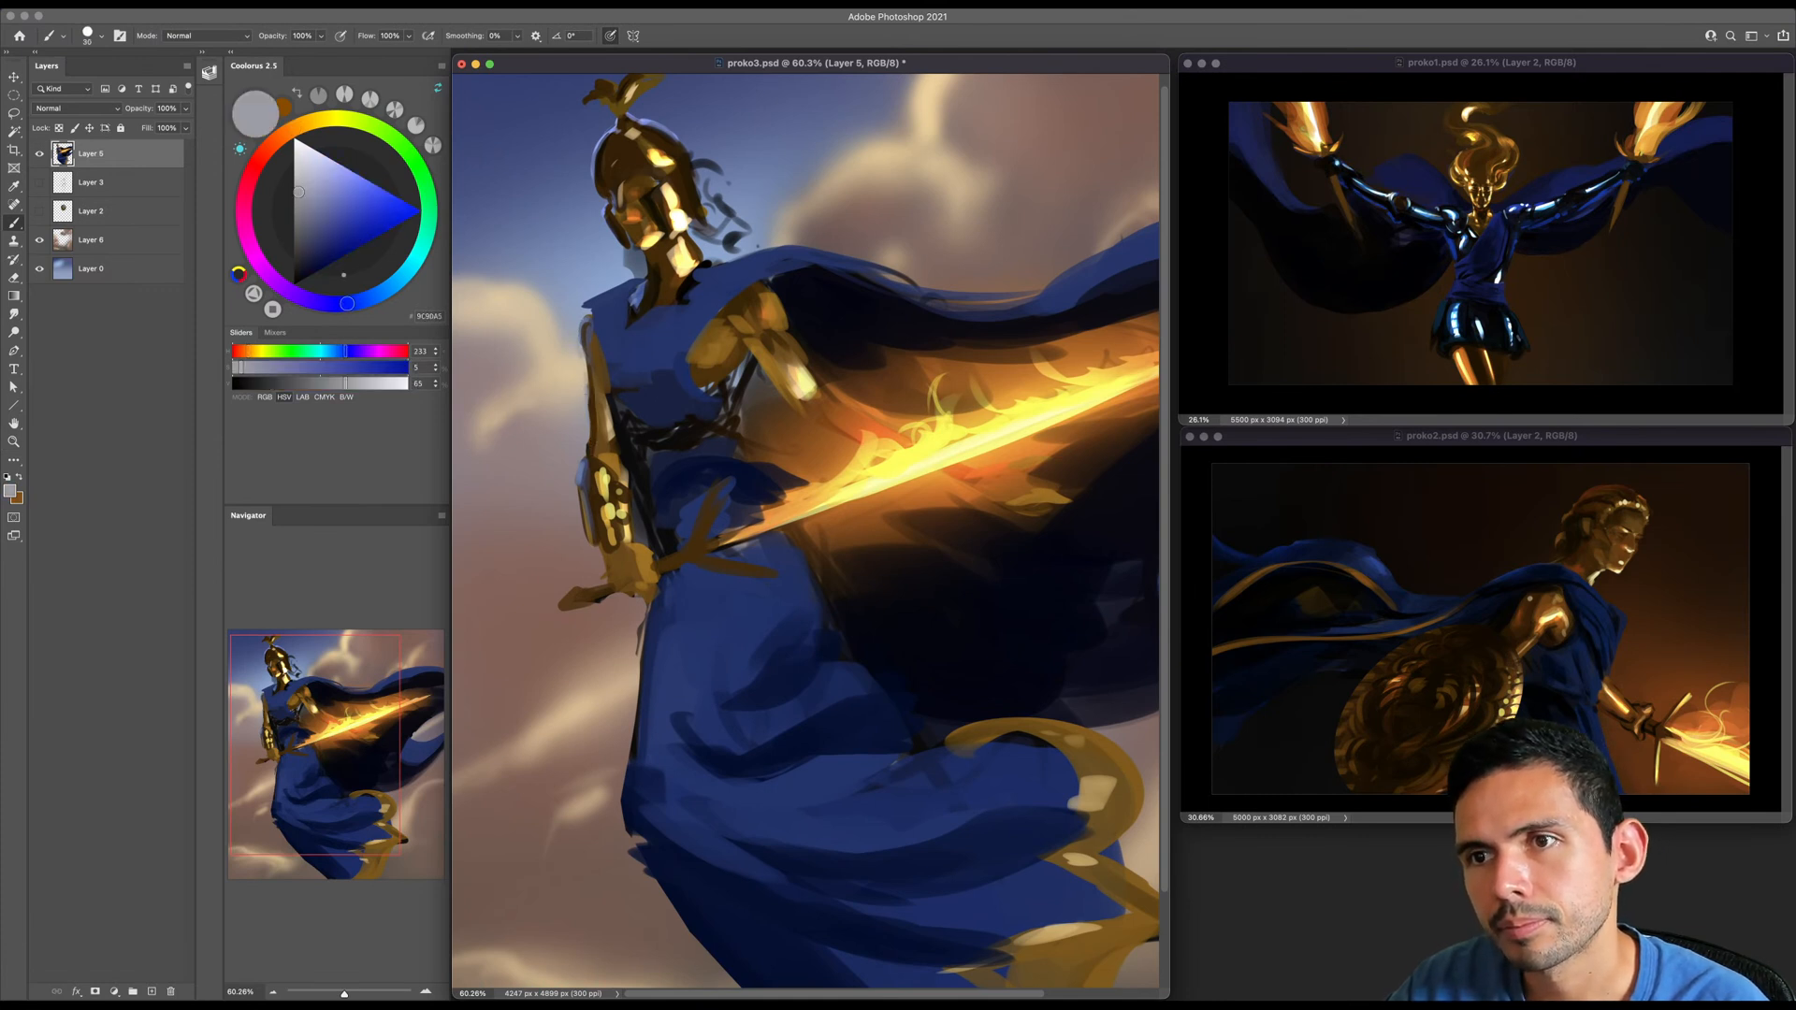
{"action": "left_click", "coordinate": [588, 331], "text": "alt"}
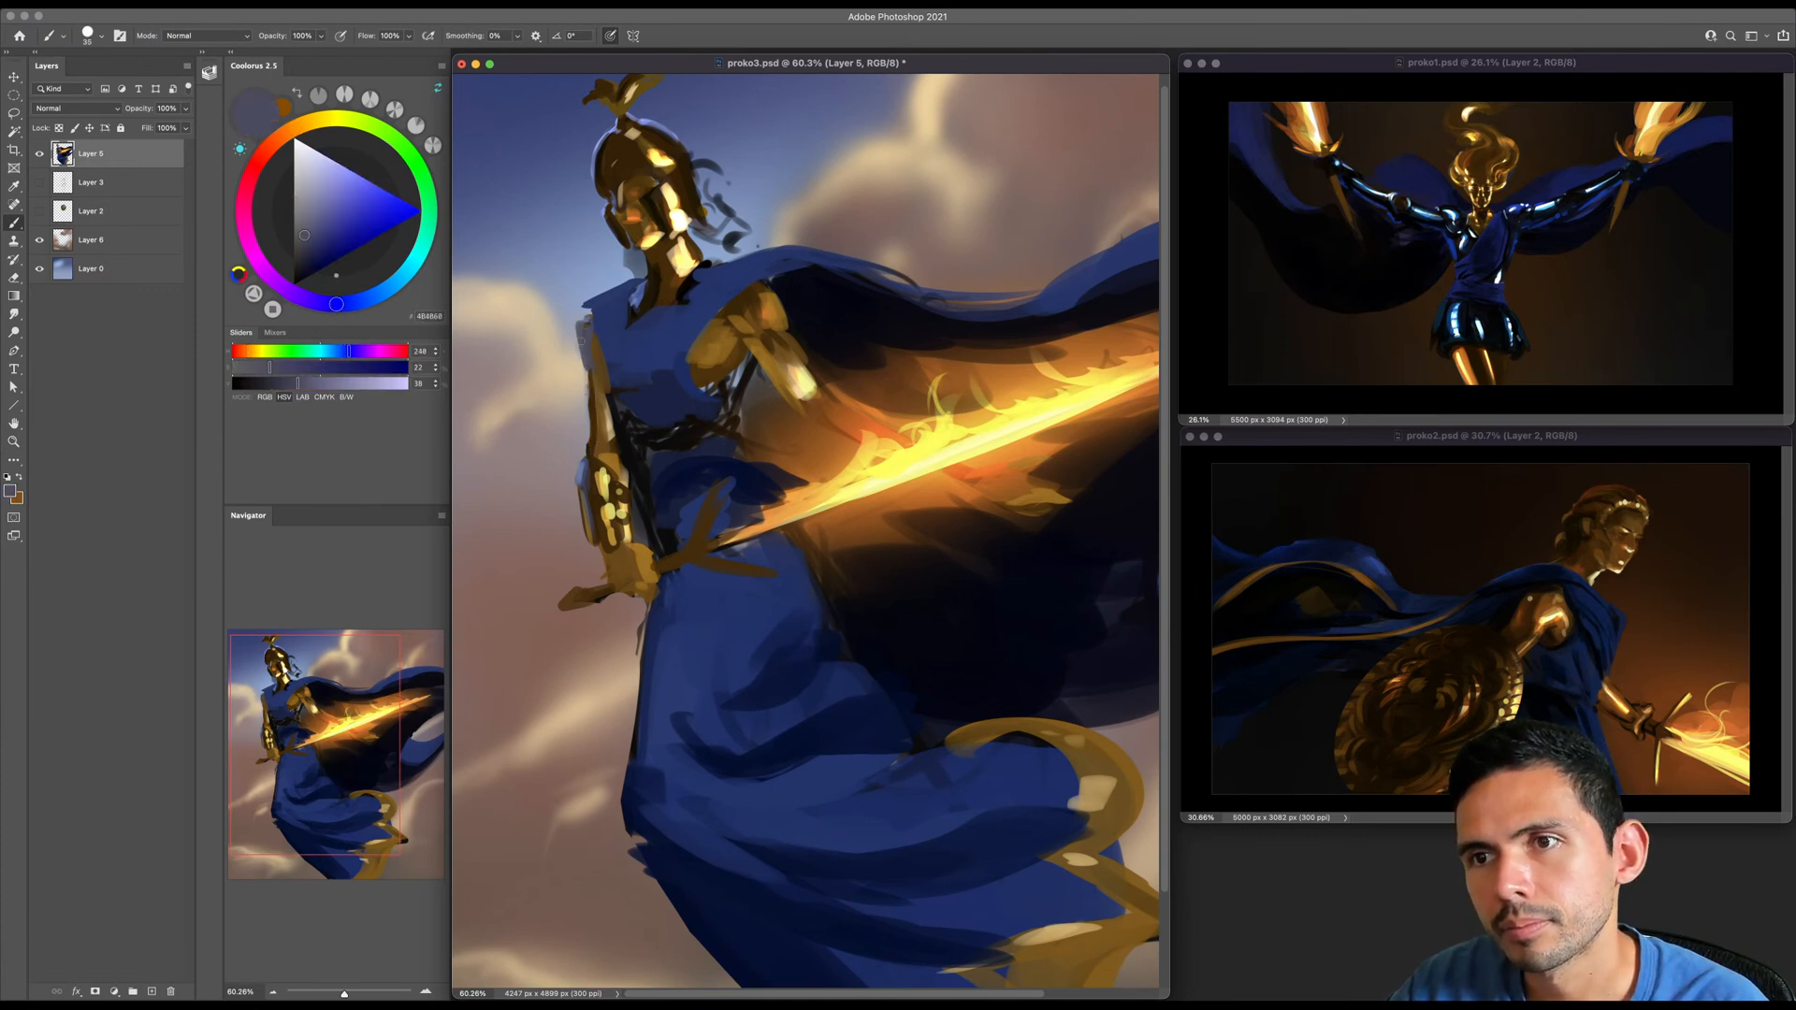
{"action": "key", "text": "e"}
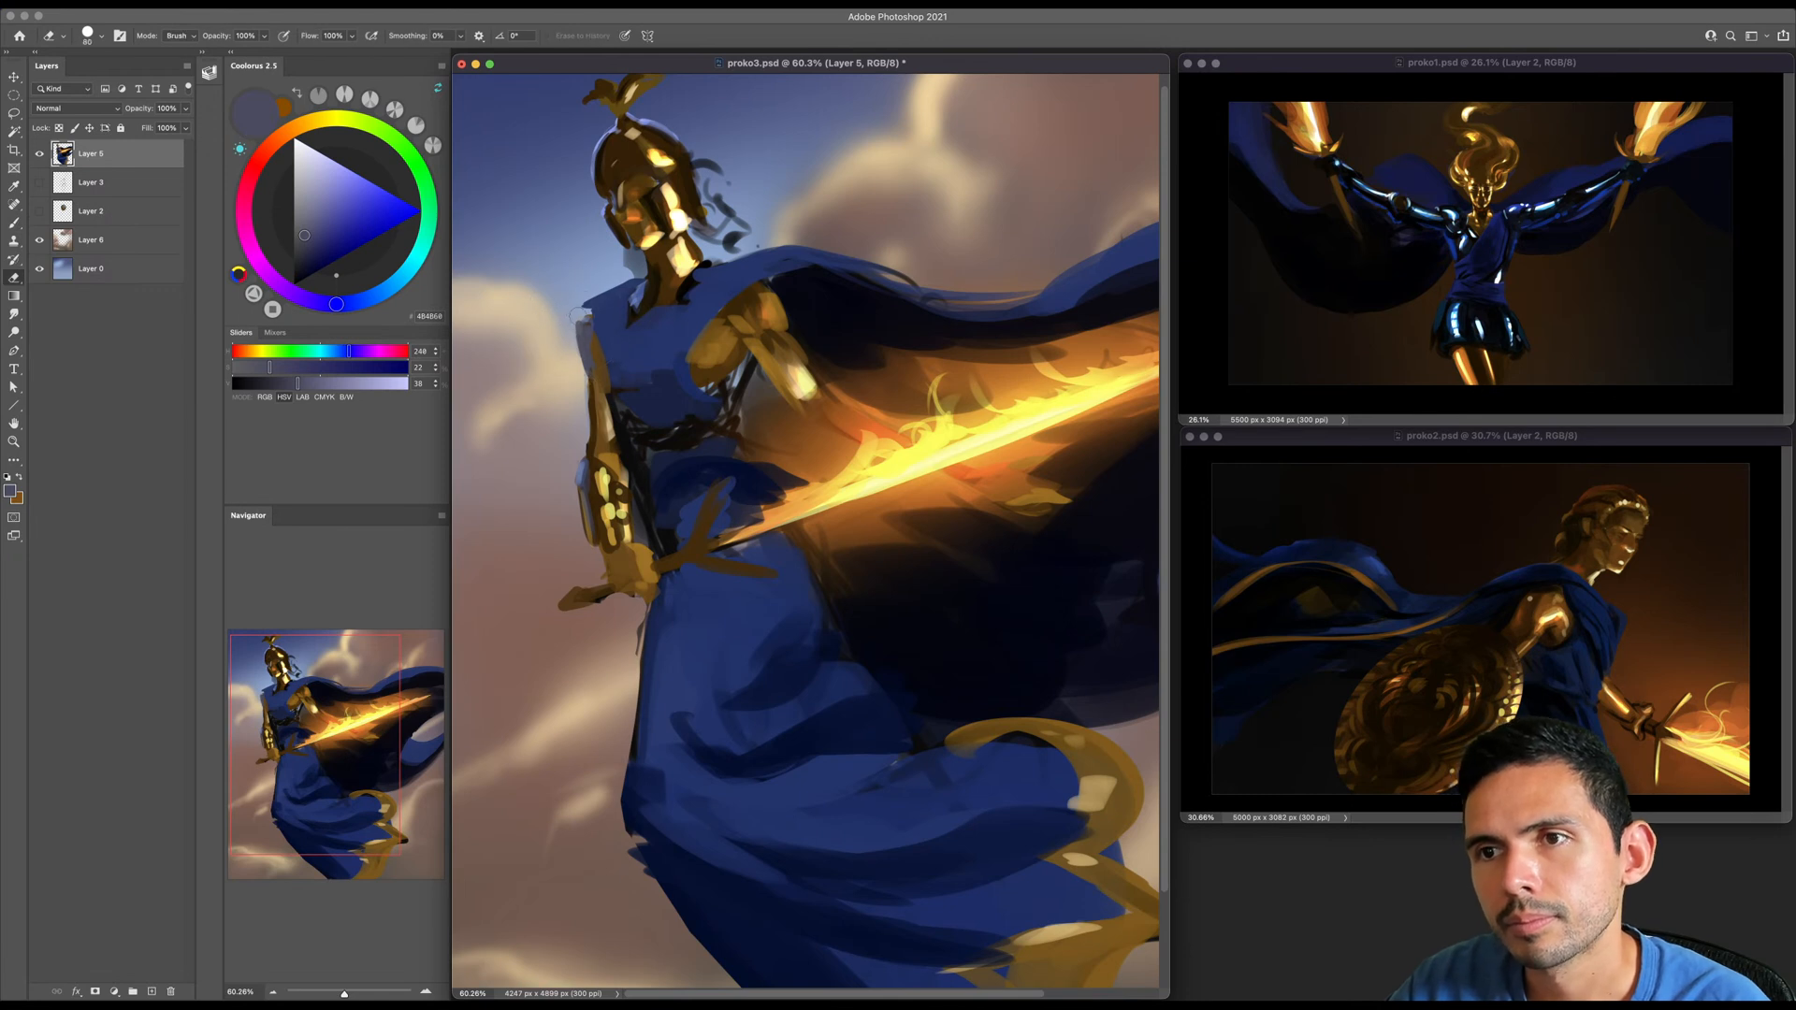
{"action": "key", "text": "b"}
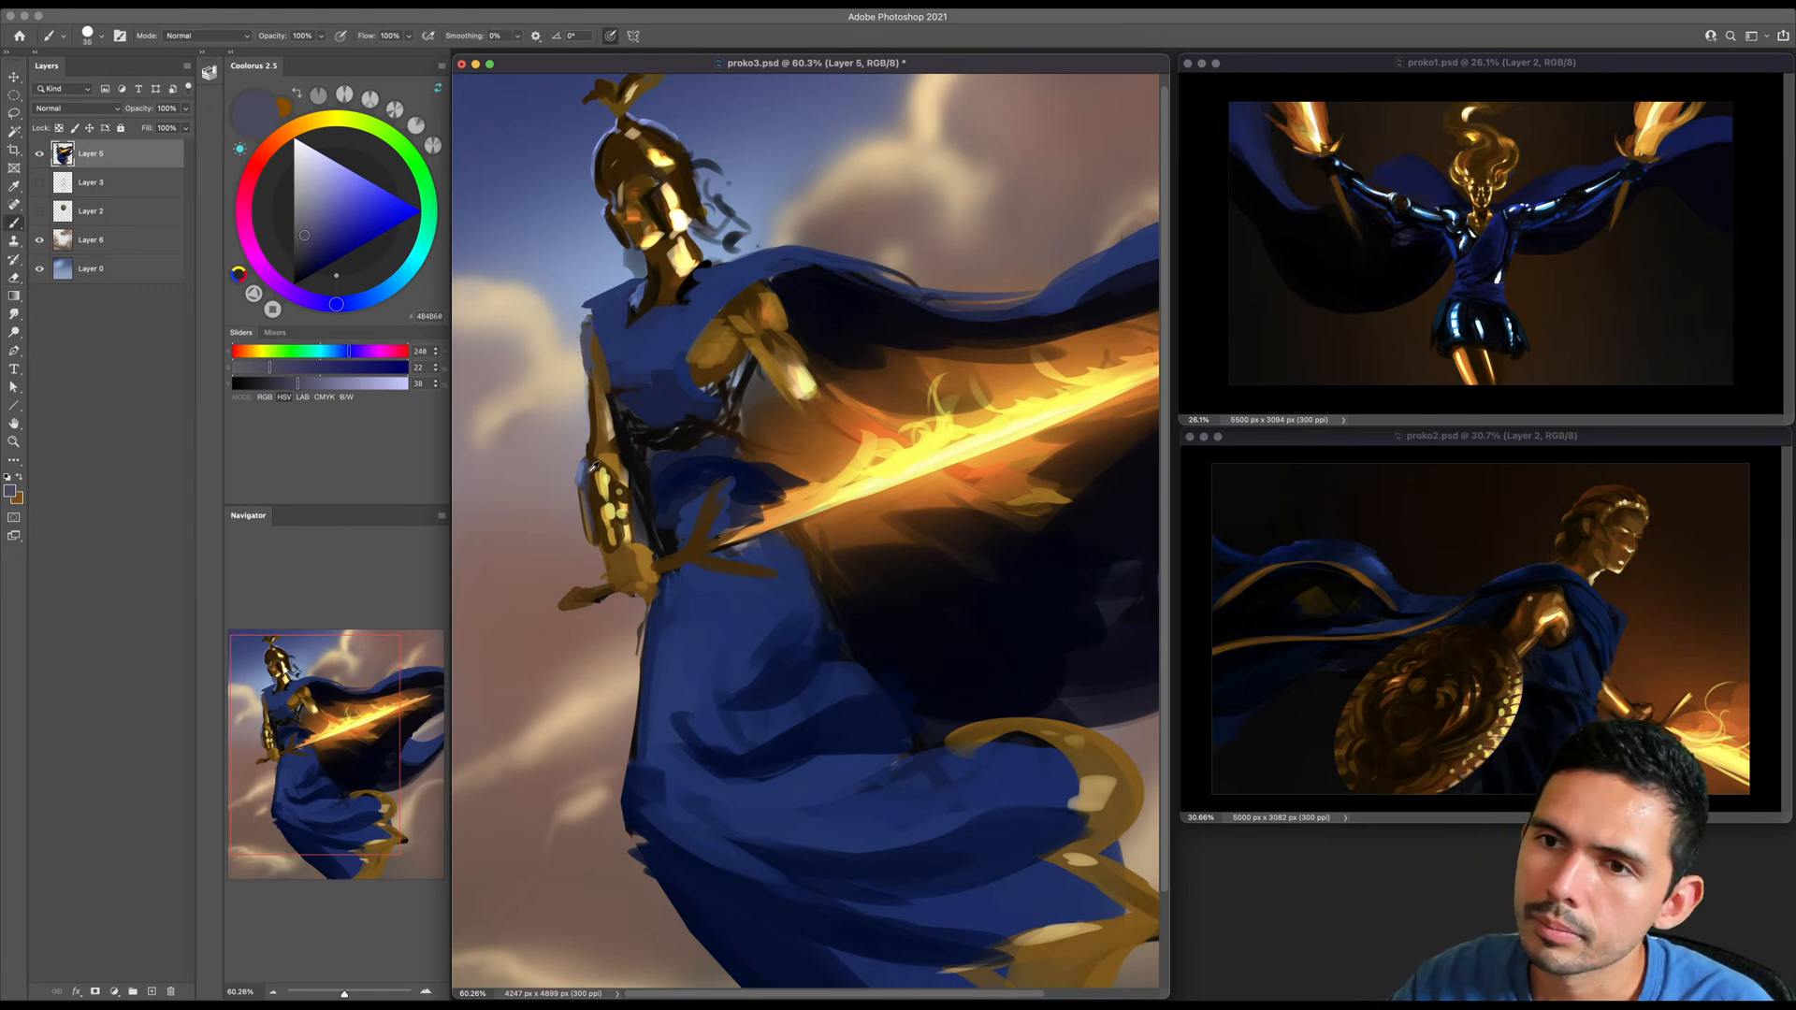
- Repaint the shoulder above the lowered arm with light blue and deep blue sampled from its surroundings
{"action": "left_click", "coordinate": [577, 366], "text": "alt"}
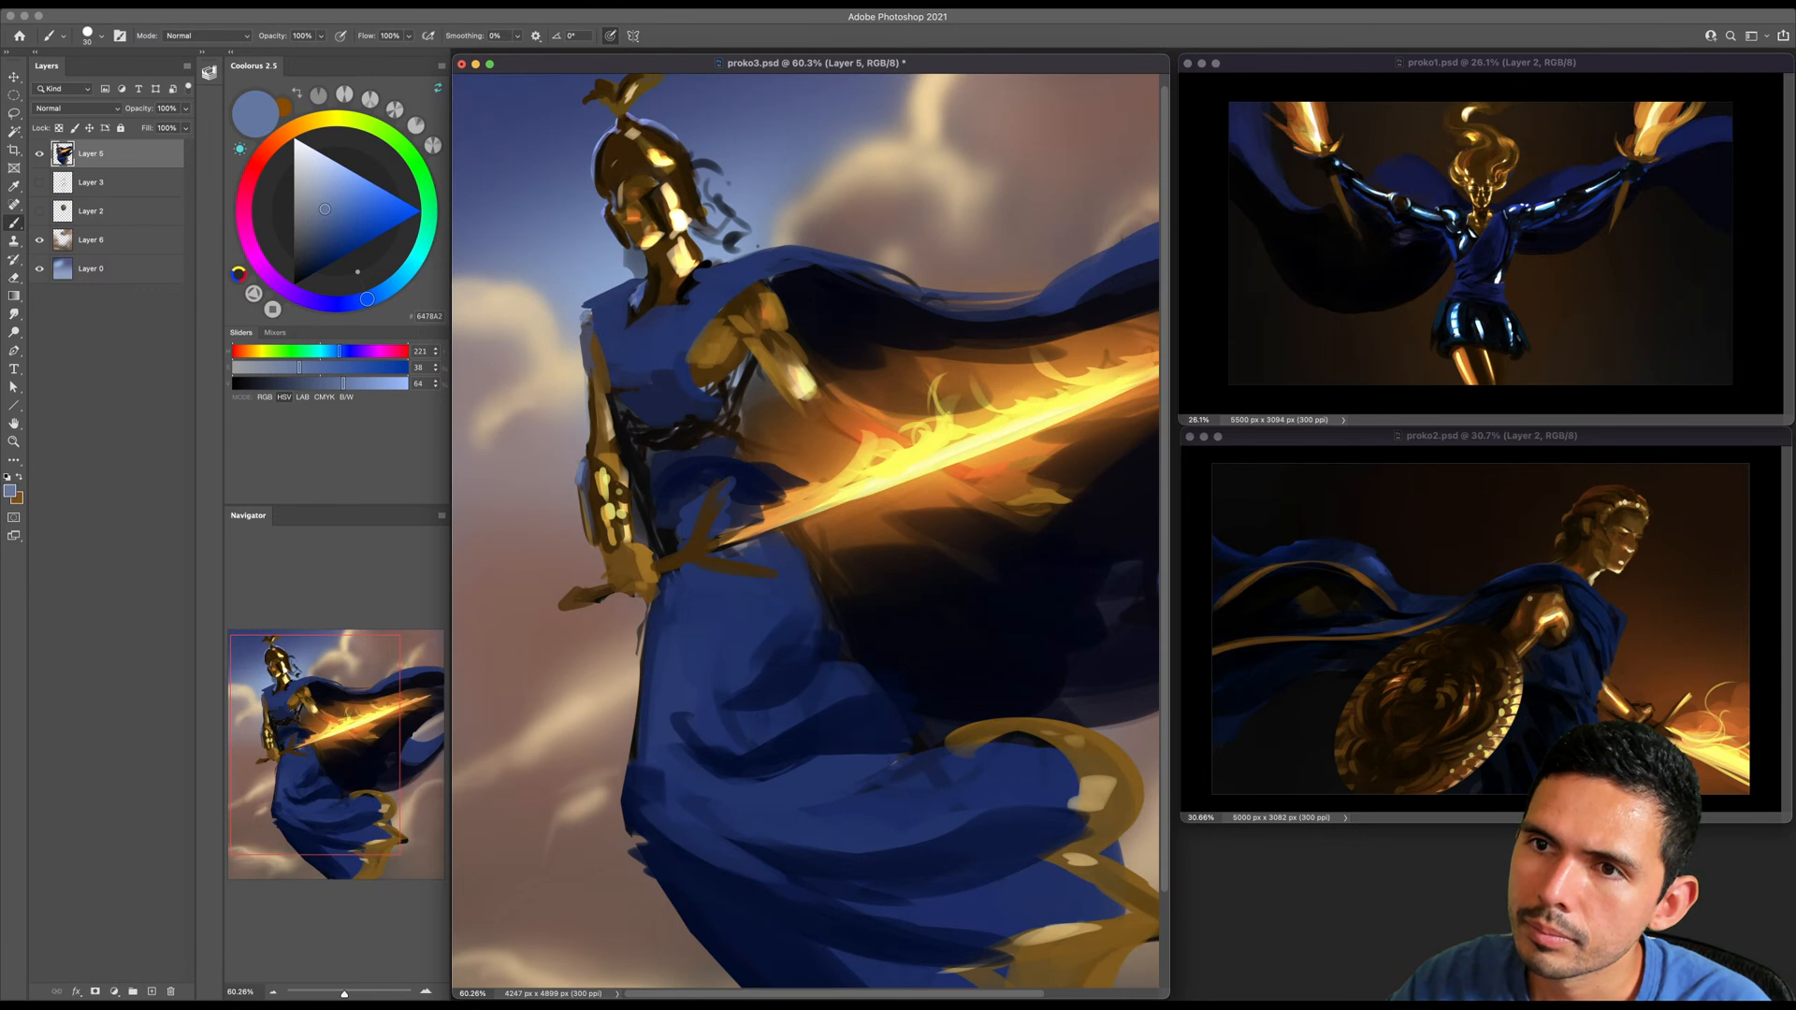
{"action": "left_click", "coordinate": [591, 367], "text": "alt"}
{"action": "key", "text": "bracketright"}
{"action": "left_click", "coordinate": [606, 346], "text": "alt"}
{"action": "key", "text": "bracketright"}
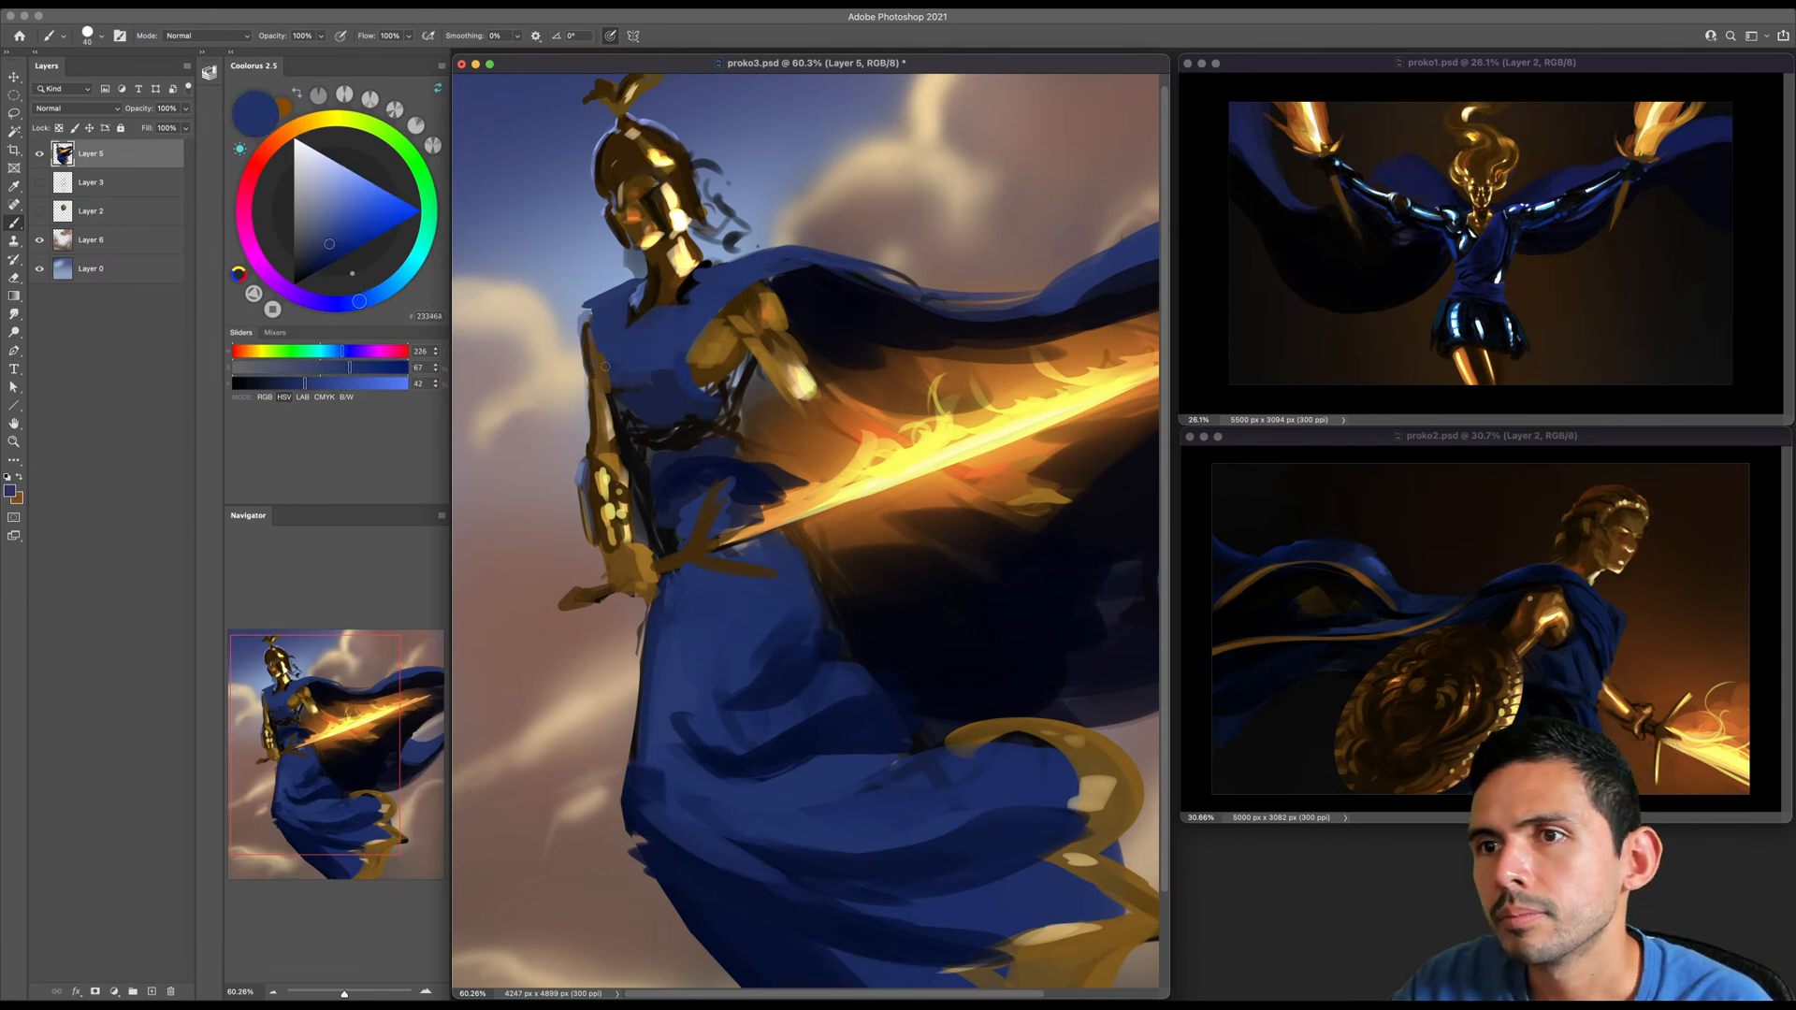
{"action": "key", "text": "bracketright"}
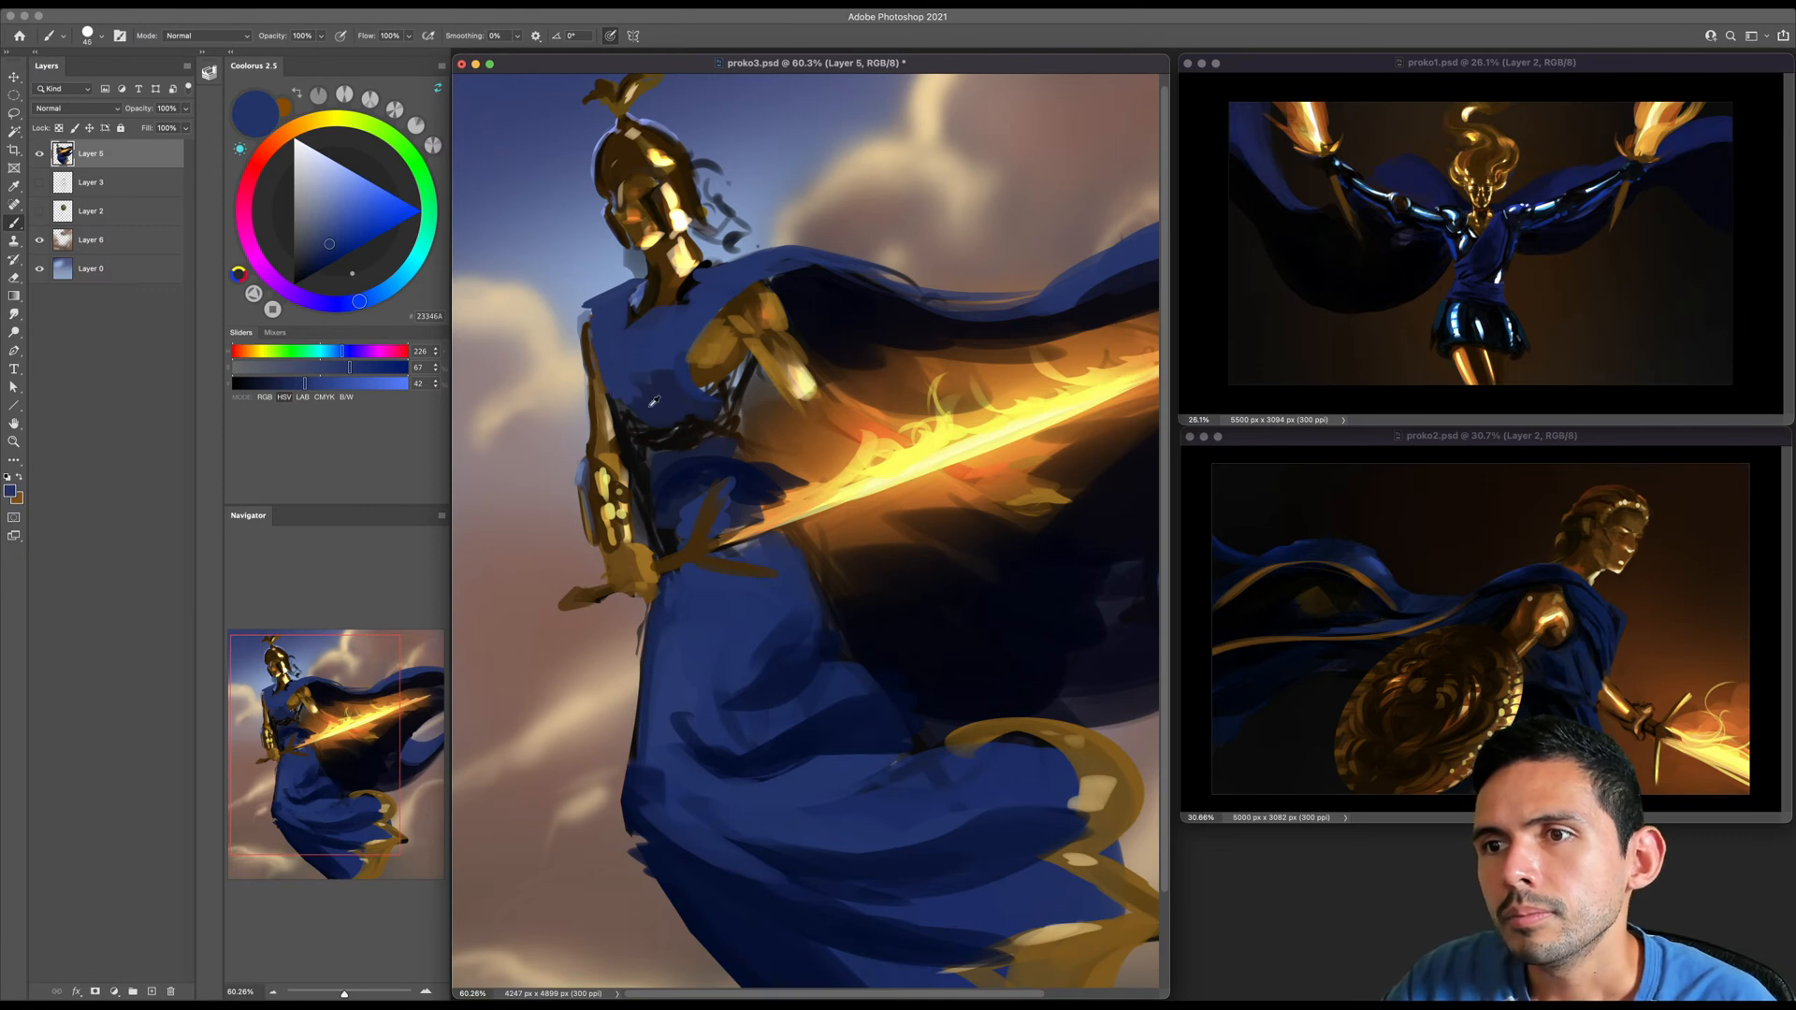
- Smooth out the dark marks on the tunic's chest with blues sampled from the cloth, using progressively larger brushes
{"action": "left_click", "coordinate": [654, 403], "text": "alt"}
{"action": "key", "text": "bracketright"}
{"action": "key", "text": "bracketright"}
{"action": "key", "text": "bracketright"}
{"action": "key", "text": "bracketright"}
{"action": "key", "text": "bracketright"}
{"action": "key", "text": "bracketright"}
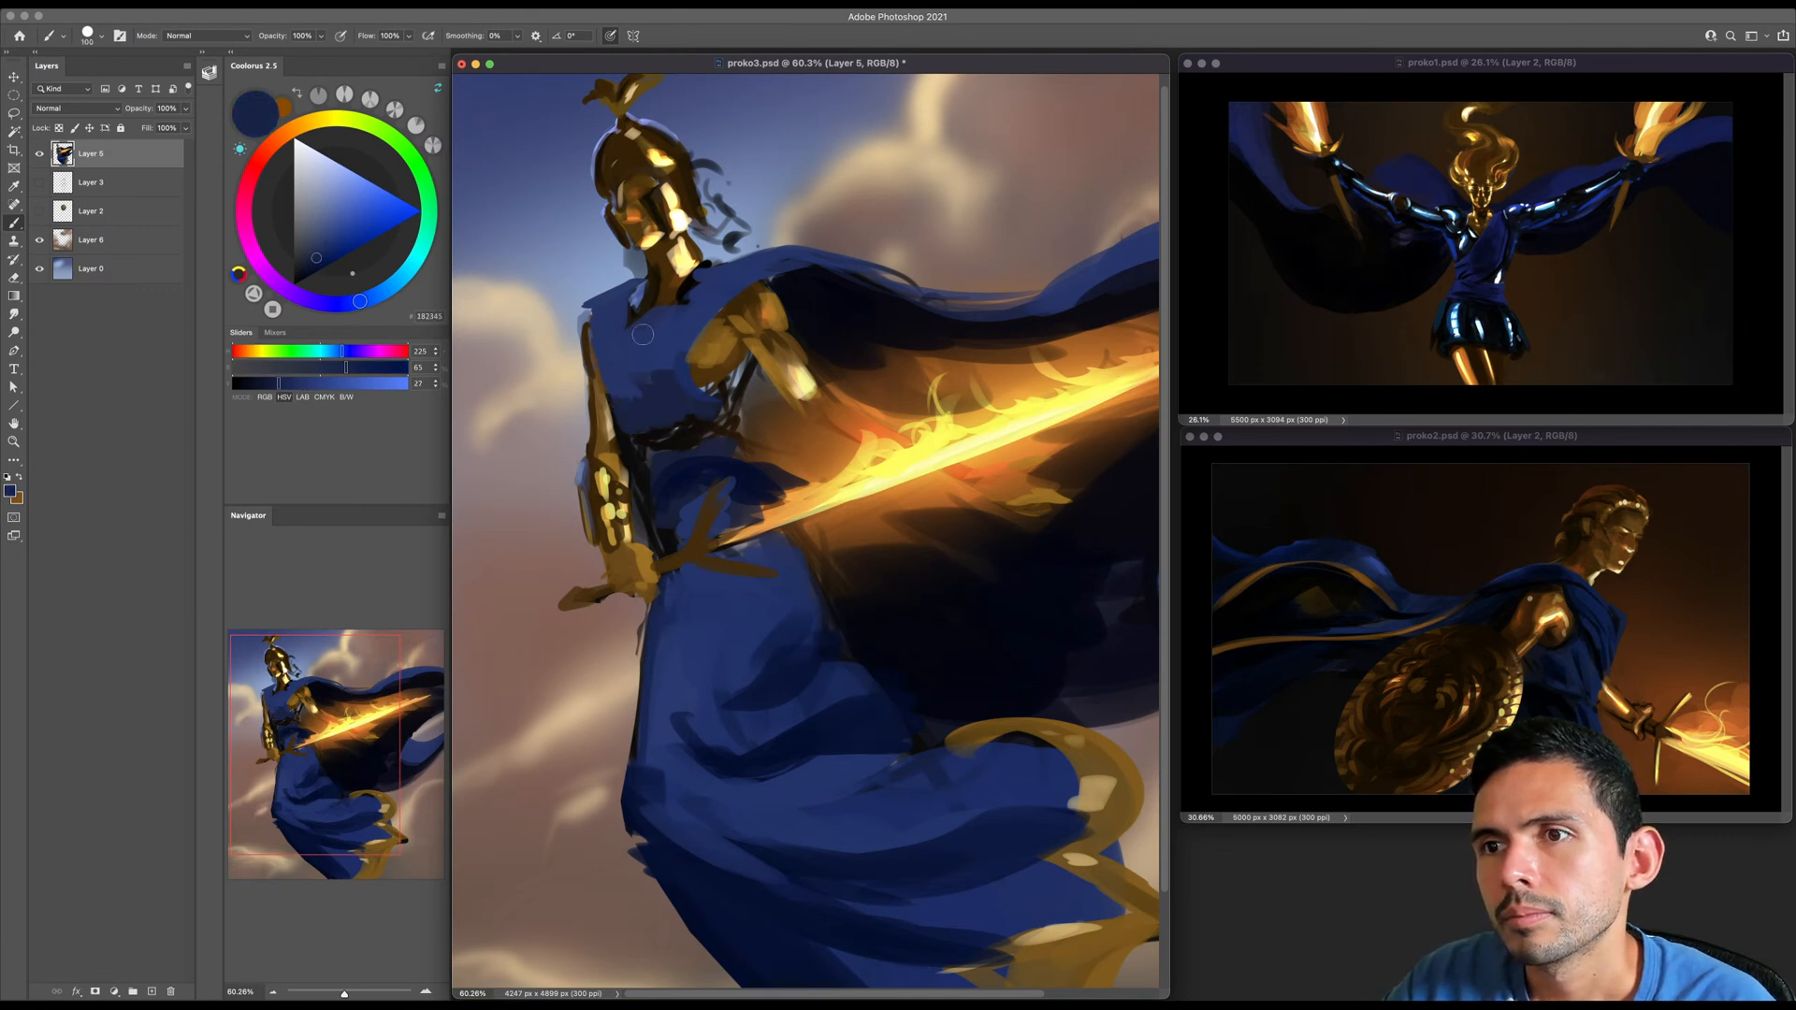
{"action": "key", "text": "bracketright"}
{"action": "key", "text": "bracketright"}
{"action": "key", "text": "bracketright"}
{"action": "key", "text": "bracketright"}
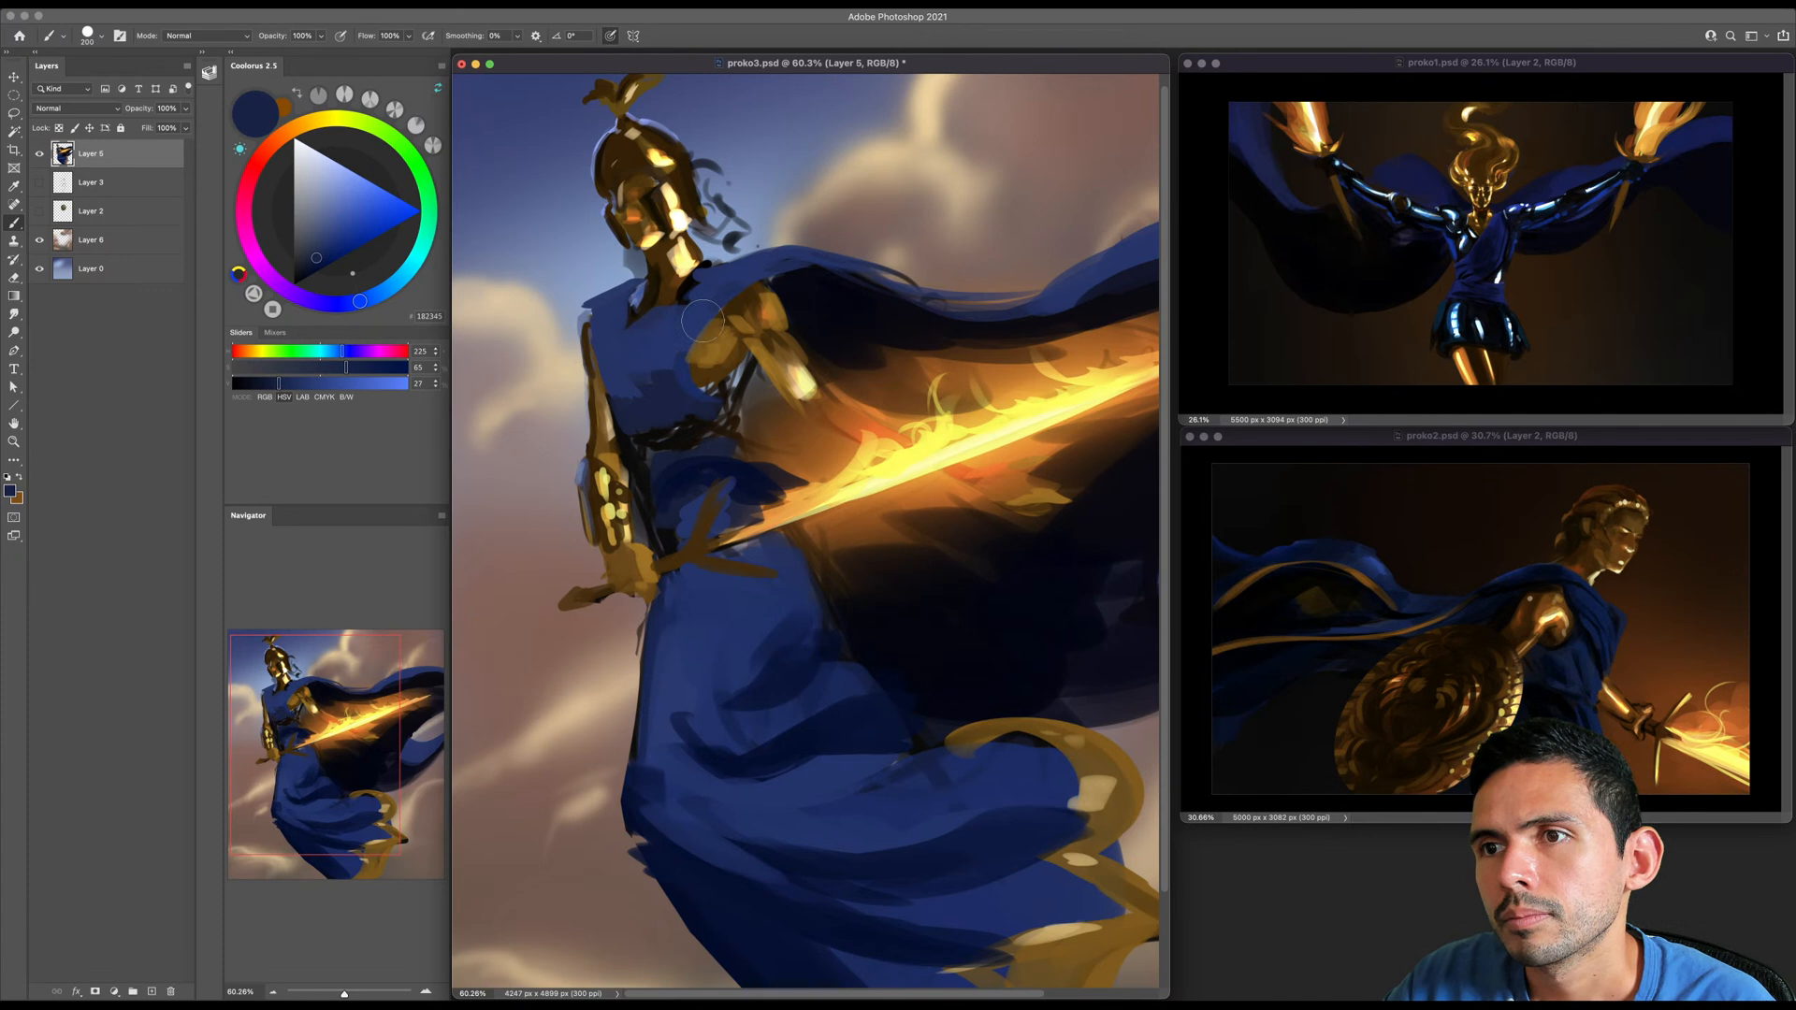
- Brighten the draped cloth over the shoulder near the neck with a mid blue and a lighter blue
{"action": "key", "text": "bracketleft"}
{"action": "key", "text": "bracketleft"}
{"action": "key", "text": "bracketleft"}
{"action": "key", "text": "bracketleft"}
{"action": "key", "text": "bracketleft"}
{"action": "left_click", "coordinate": [328, 244]}
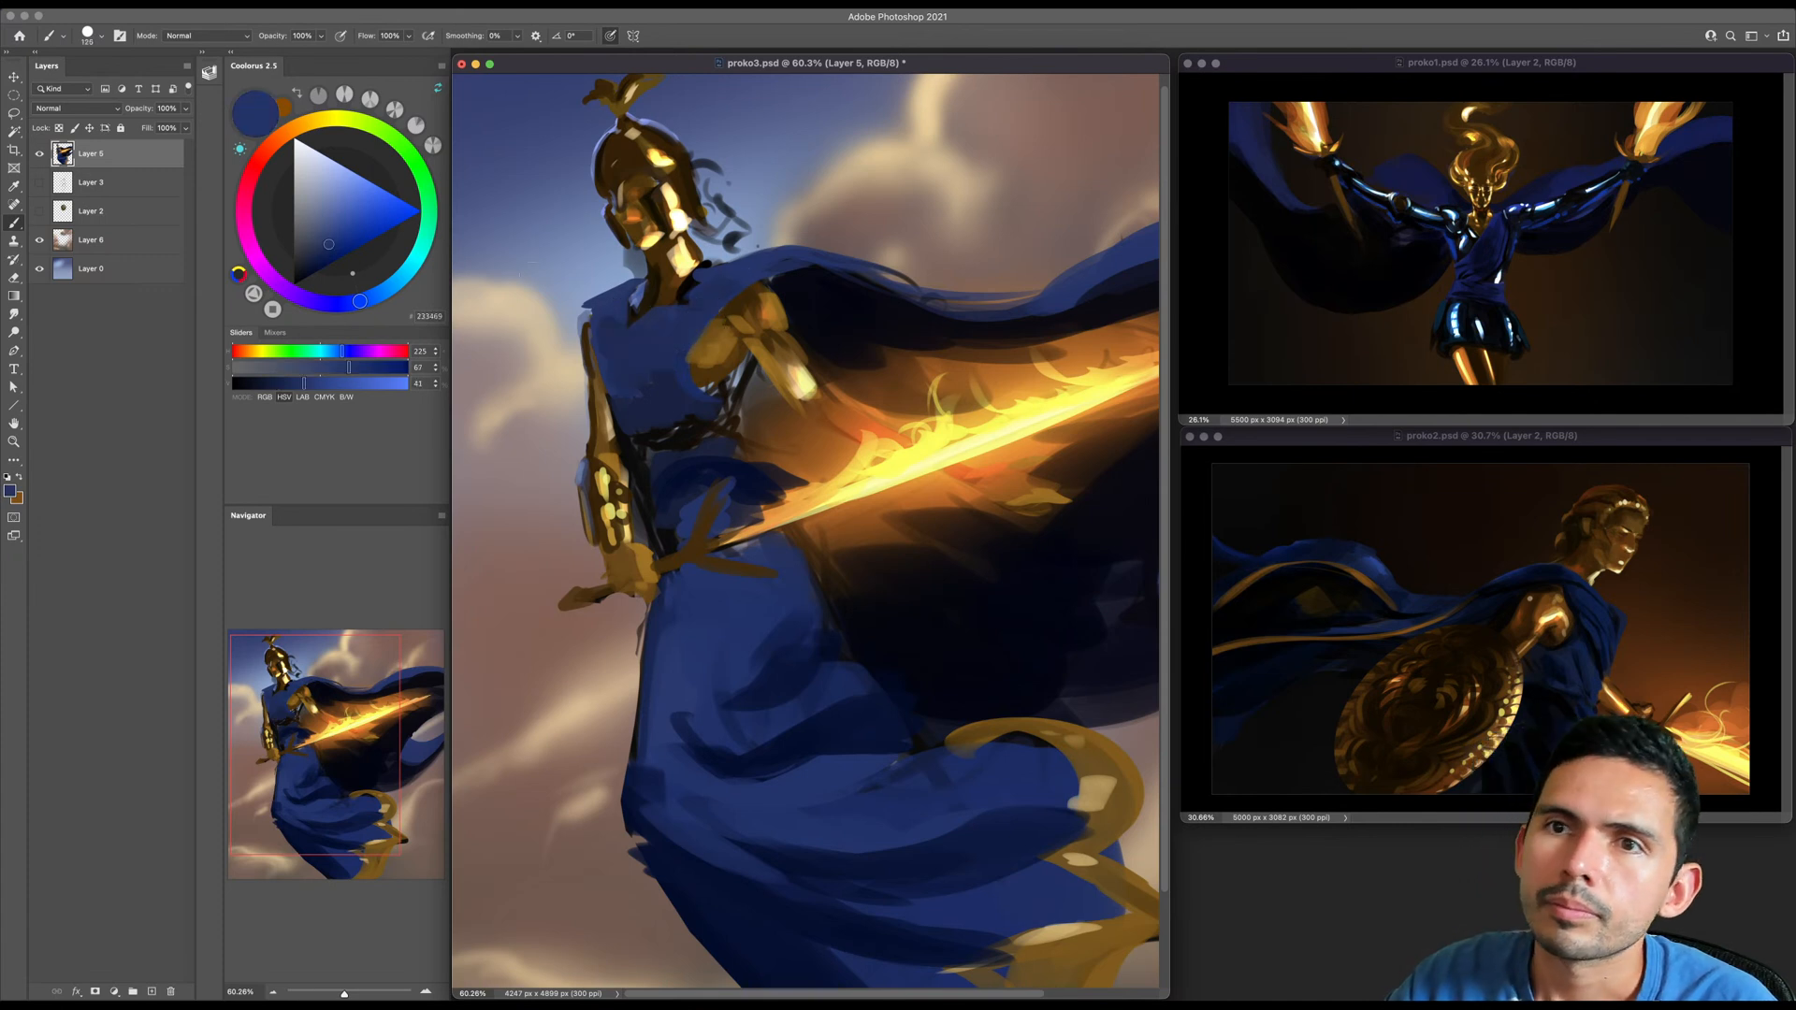
{"action": "left_click", "coordinate": [343, 219]}
{"action": "key", "text": "bracketleft"}
{"action": "key", "text": "bracketleft"}
{"action": "key", "text": "bracketleft"}
{"action": "key", "text": "bracketleft"}
{"action": "key", "text": "bracketleft"}
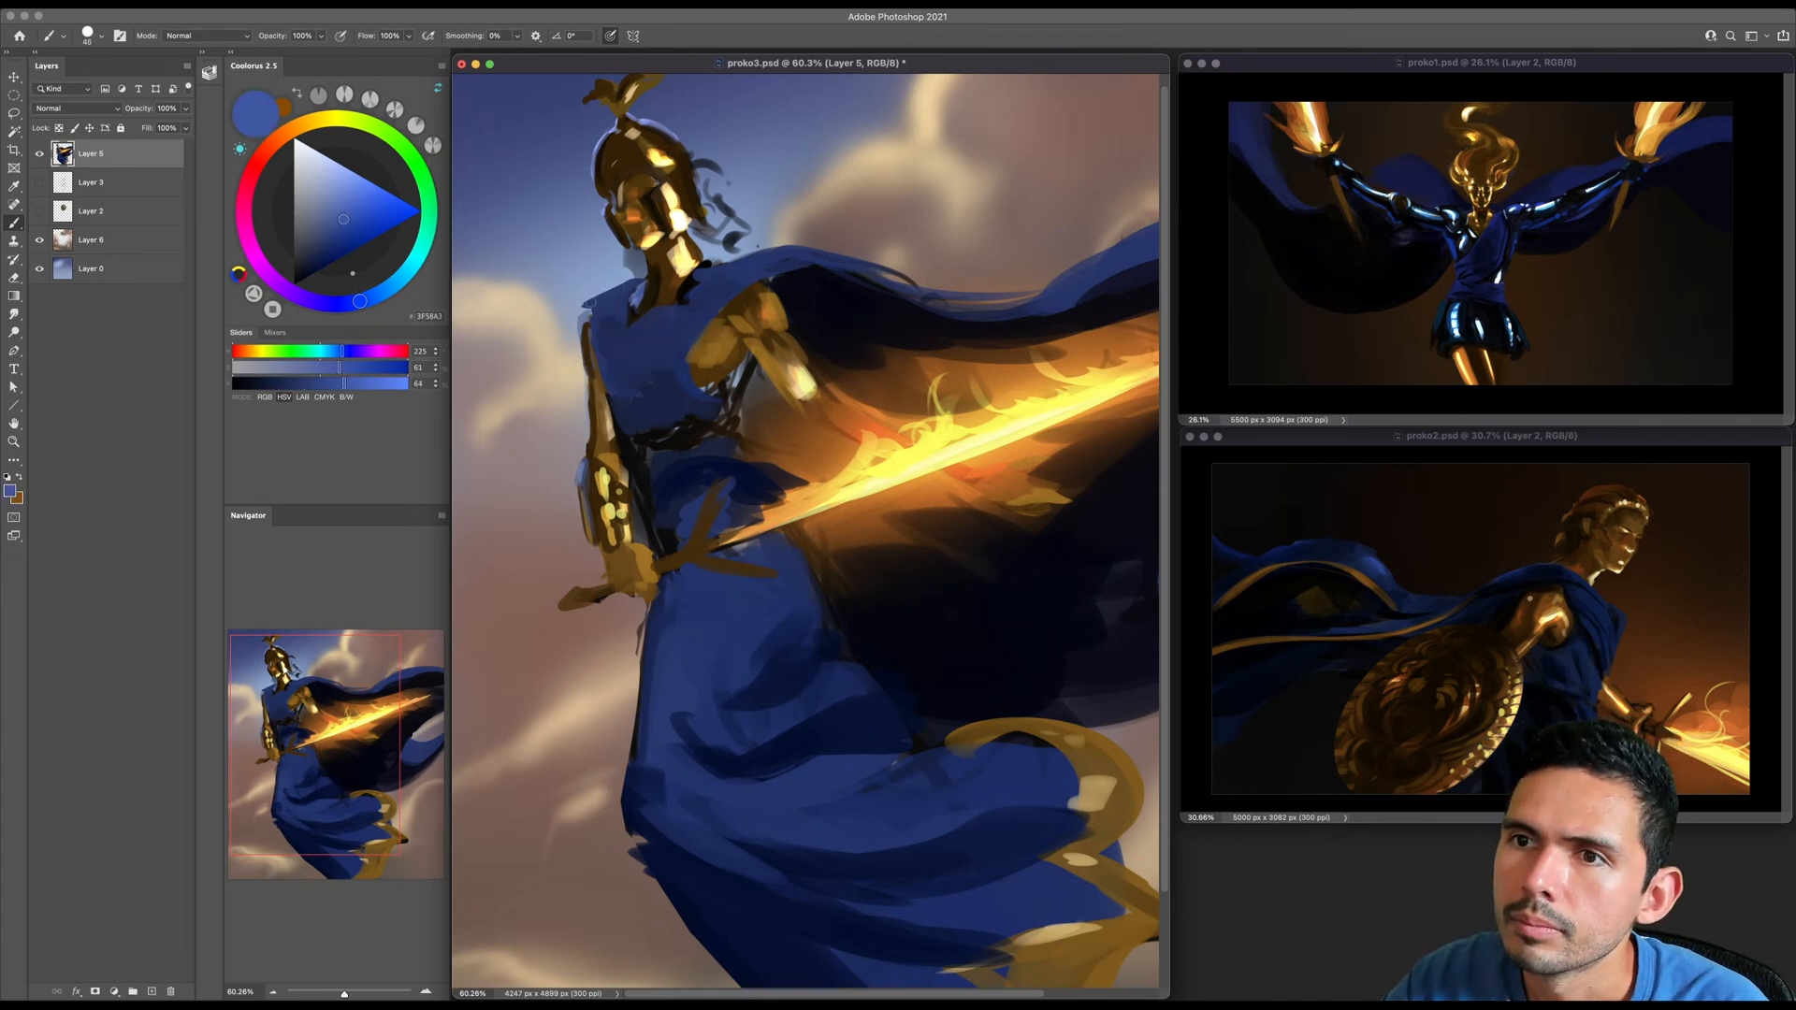
{"action": "mouse_move", "coordinate": [713, 268]}
{"action": "left_mouse_down"}
{"action": "mouse_move", "coordinate": [758, 255]}
{"action": "mouse_move", "coordinate": [692, 285]}
{"action": "left_mouse_up"}
{"action": "key", "text": "bracketright"}
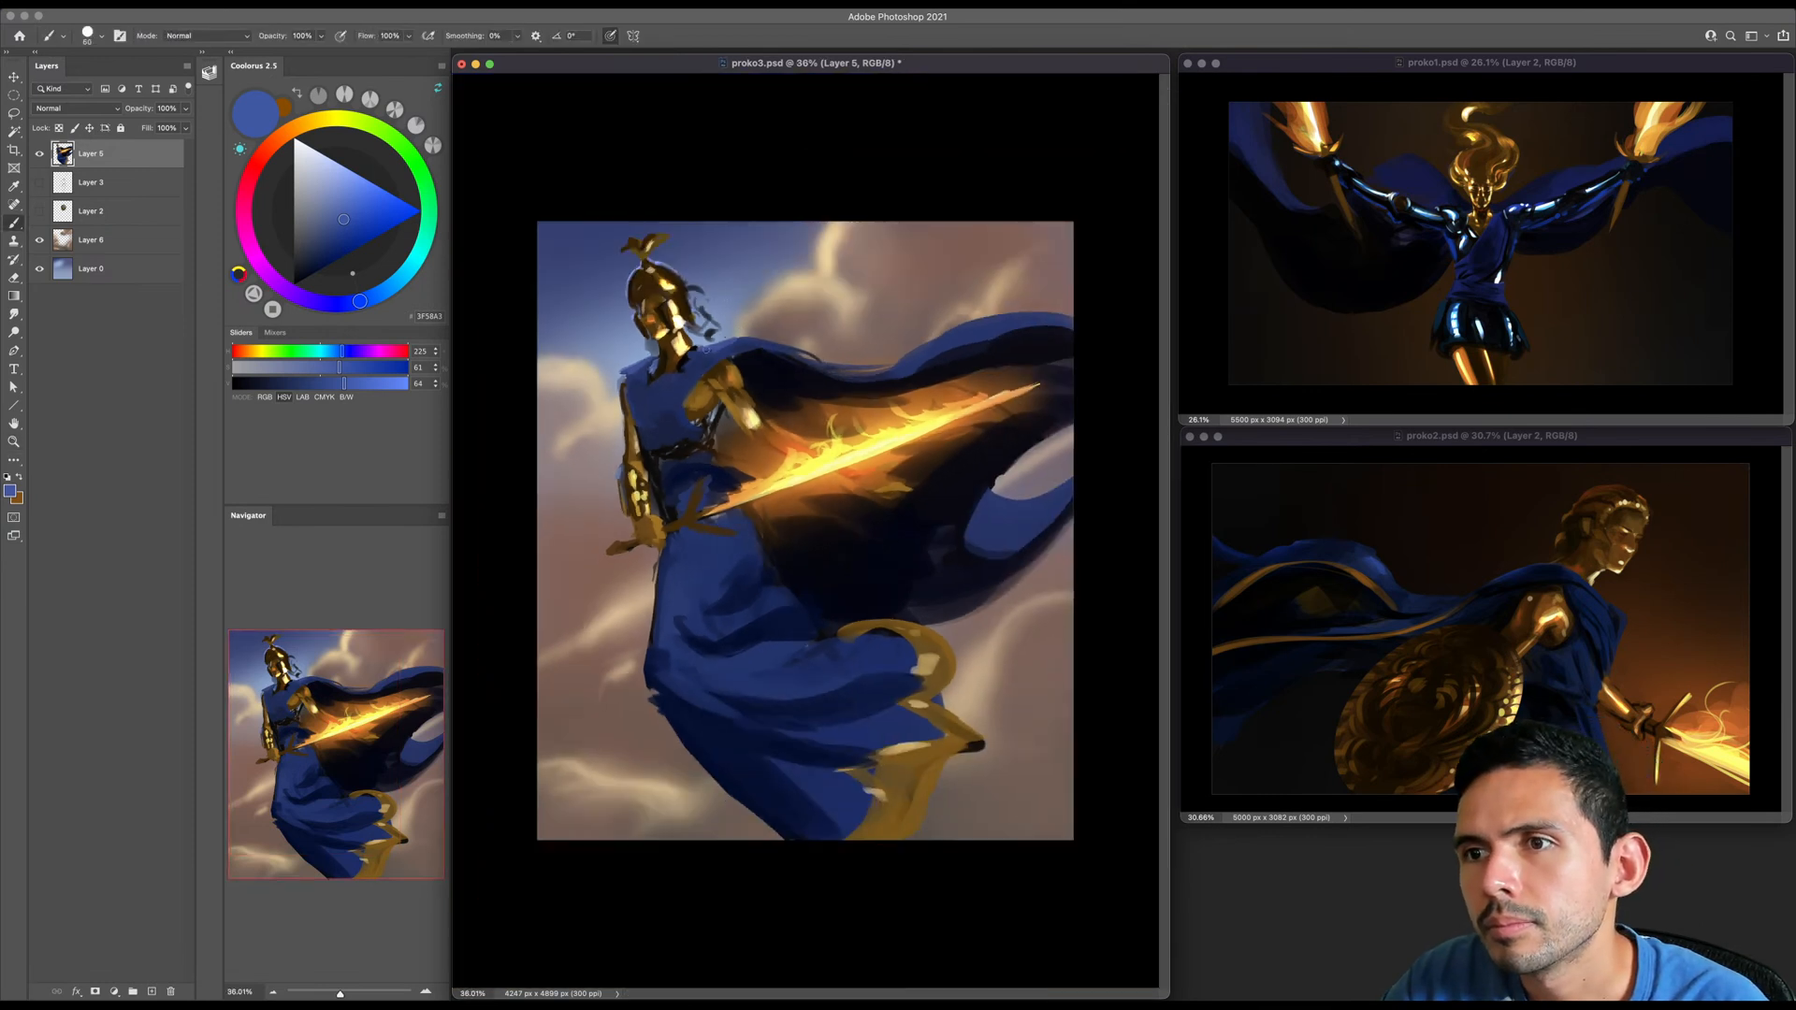
- Paint the dark diagonal folds of the drape from the shoulder across the chest with near-black blue
{"action": "left_click", "coordinate": [708, 356], "text": "alt"}
{"action": "left_click_drag", "start_coordinate": [709, 372], "coordinate": [685, 401]}
{"action": "key", "text": "bracketright"}
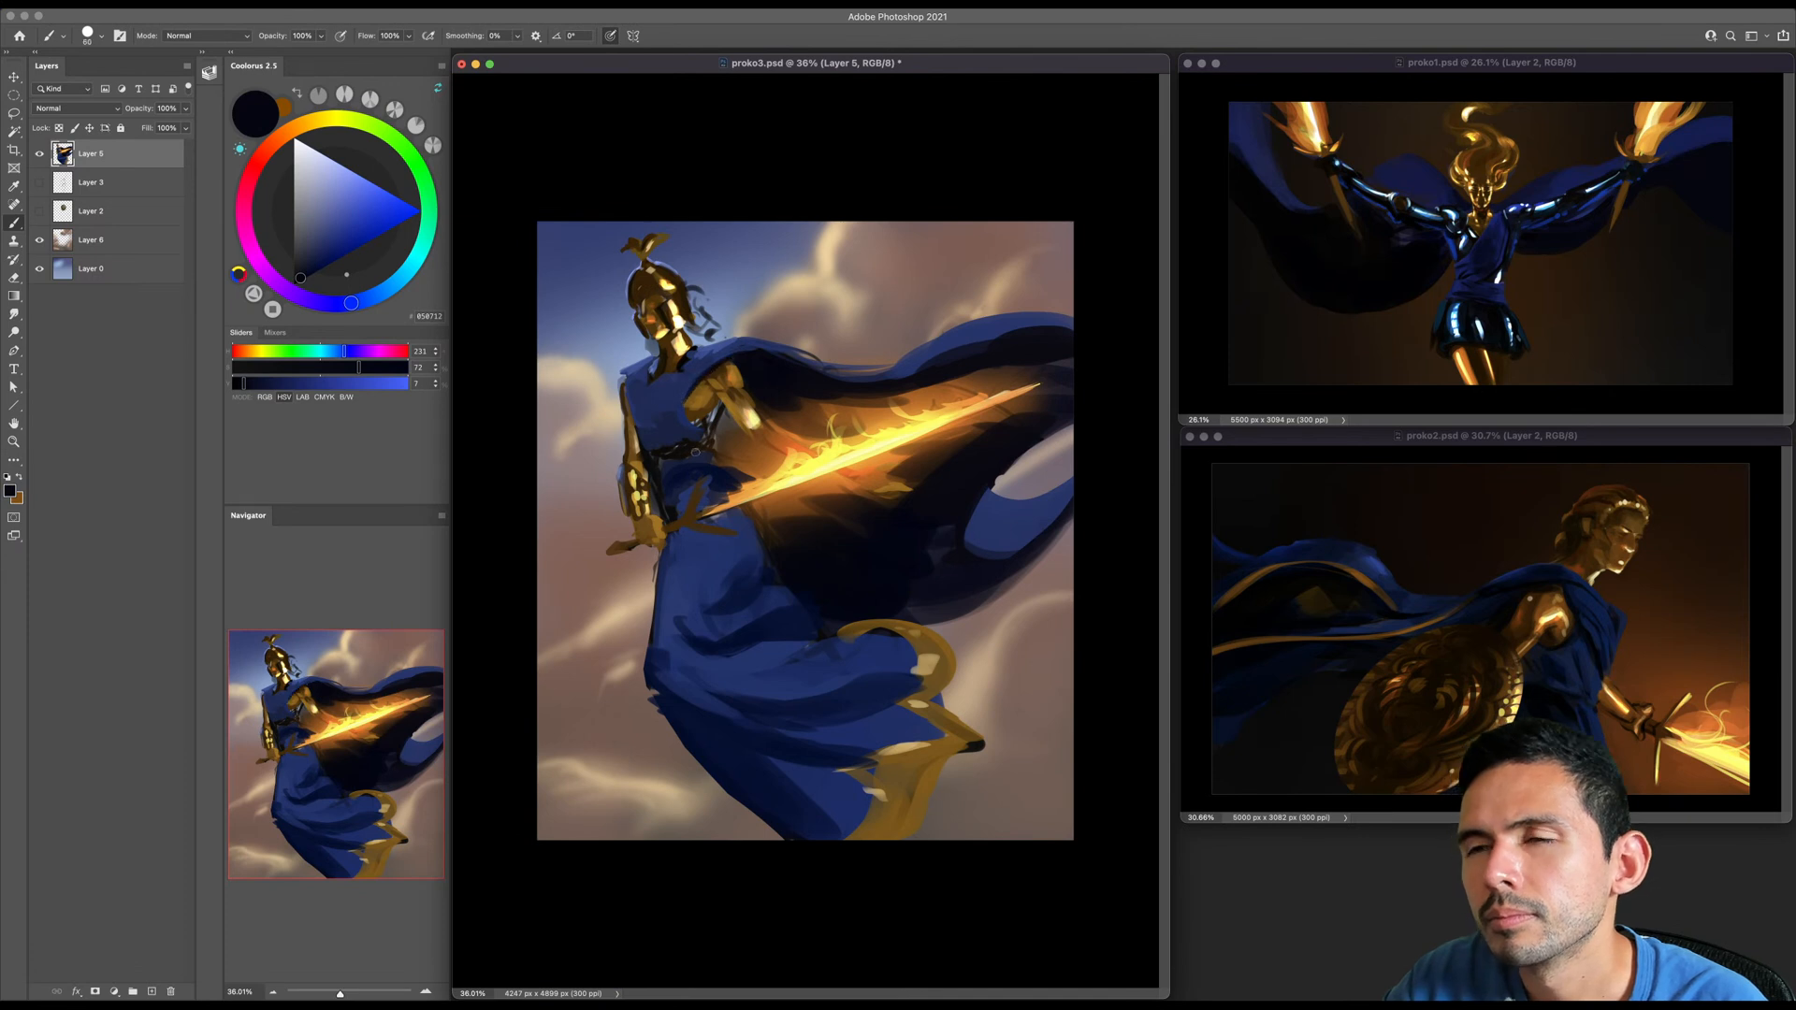
{"action": "key", "text": "bracketleft"}
{"action": "key", "text": "bracketleft"}
{"action": "key", "text": "bracketleft"}
{"action": "key", "text": "bracketleft"}
{"action": "left_click_drag", "start_coordinate": [654, 447], "coordinate": [694, 381]}
{"action": "key", "text": "bracketright"}
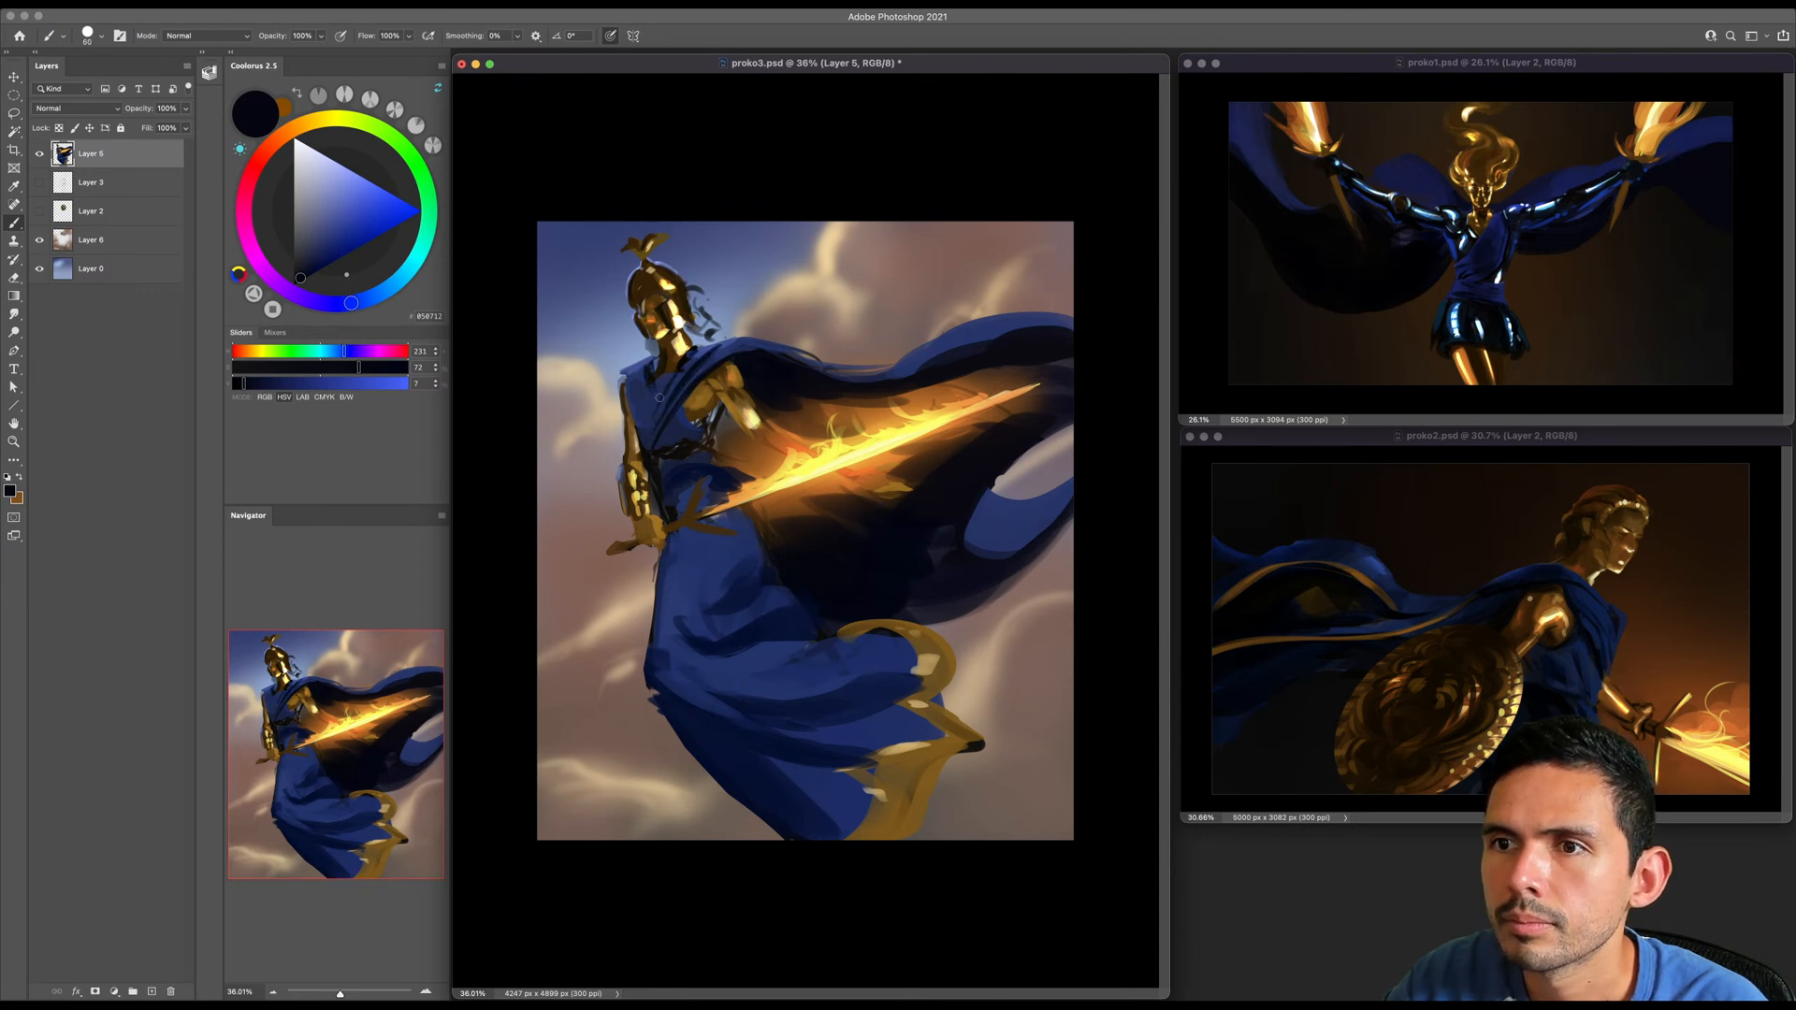
- Repaint the tunic's torso beside the raised arm with deep blue sampled from the cloth
{"action": "left_click", "coordinate": [713, 391], "text": "alt"}
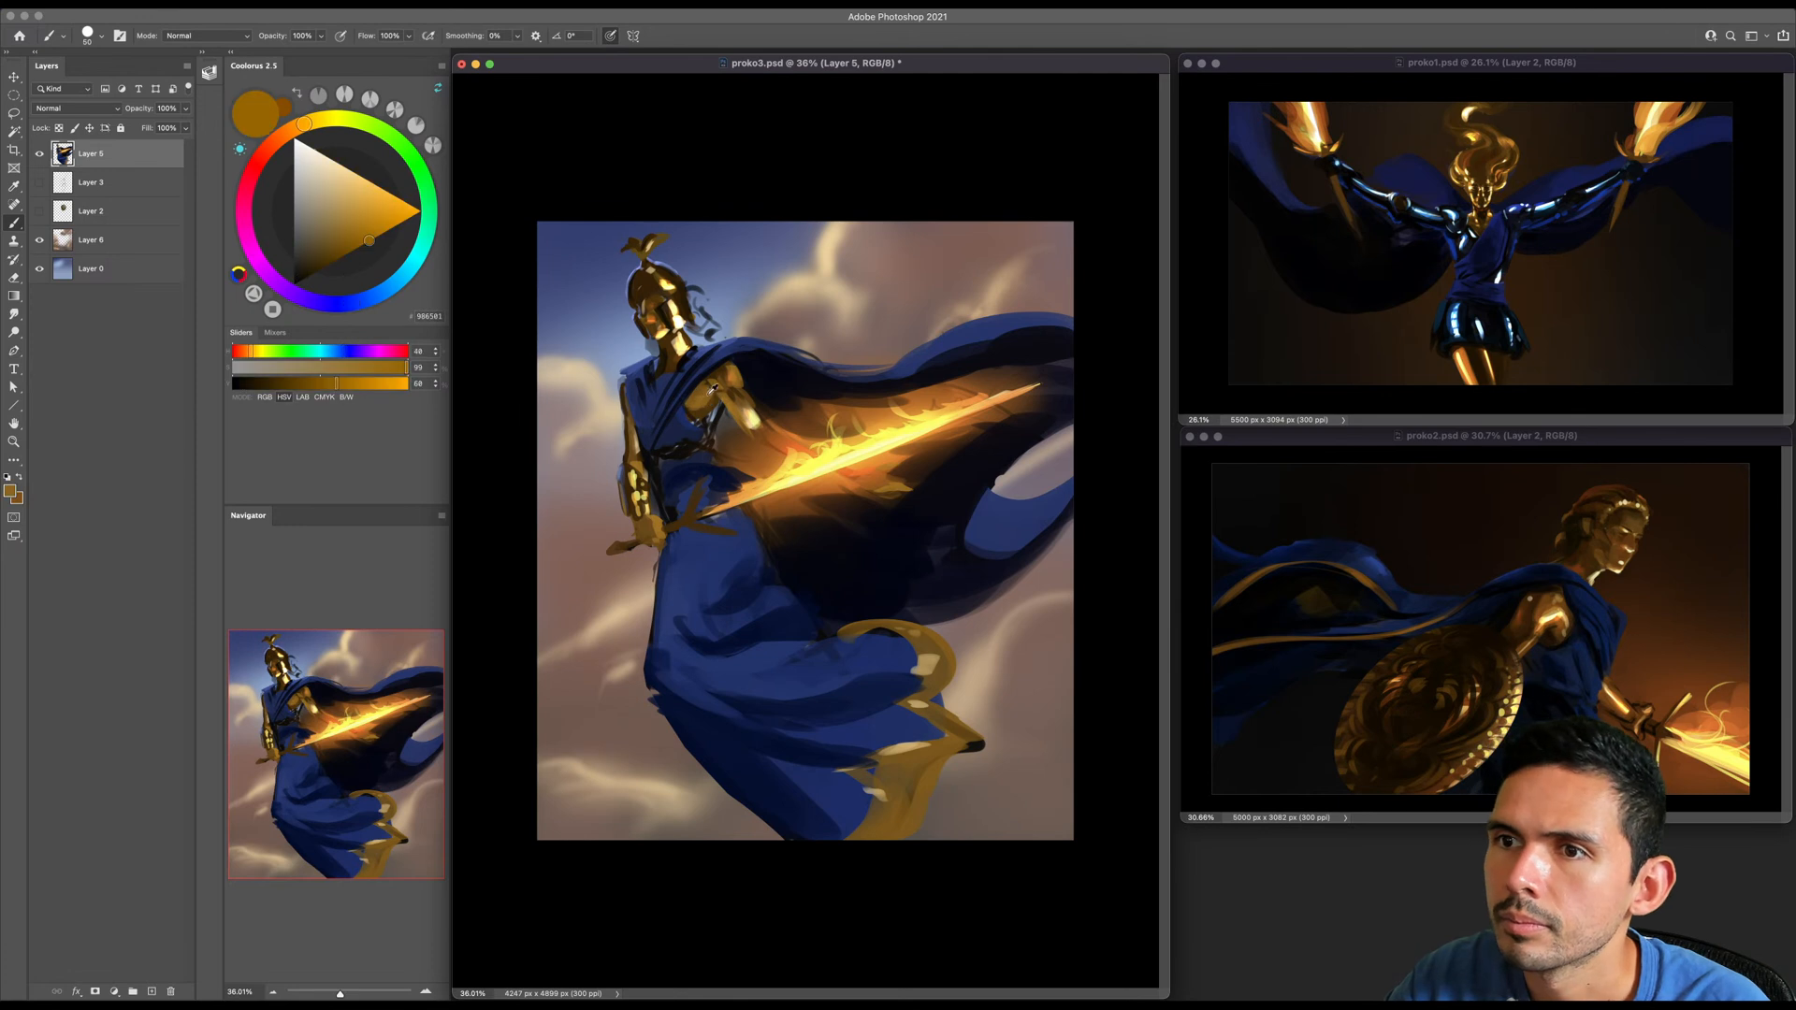
{"action": "left_click", "coordinate": [693, 417], "text": "alt"}
{"action": "key", "text": "bracketright"}
{"action": "key", "text": "bracketright"}
{"action": "key", "text": "bracketright"}
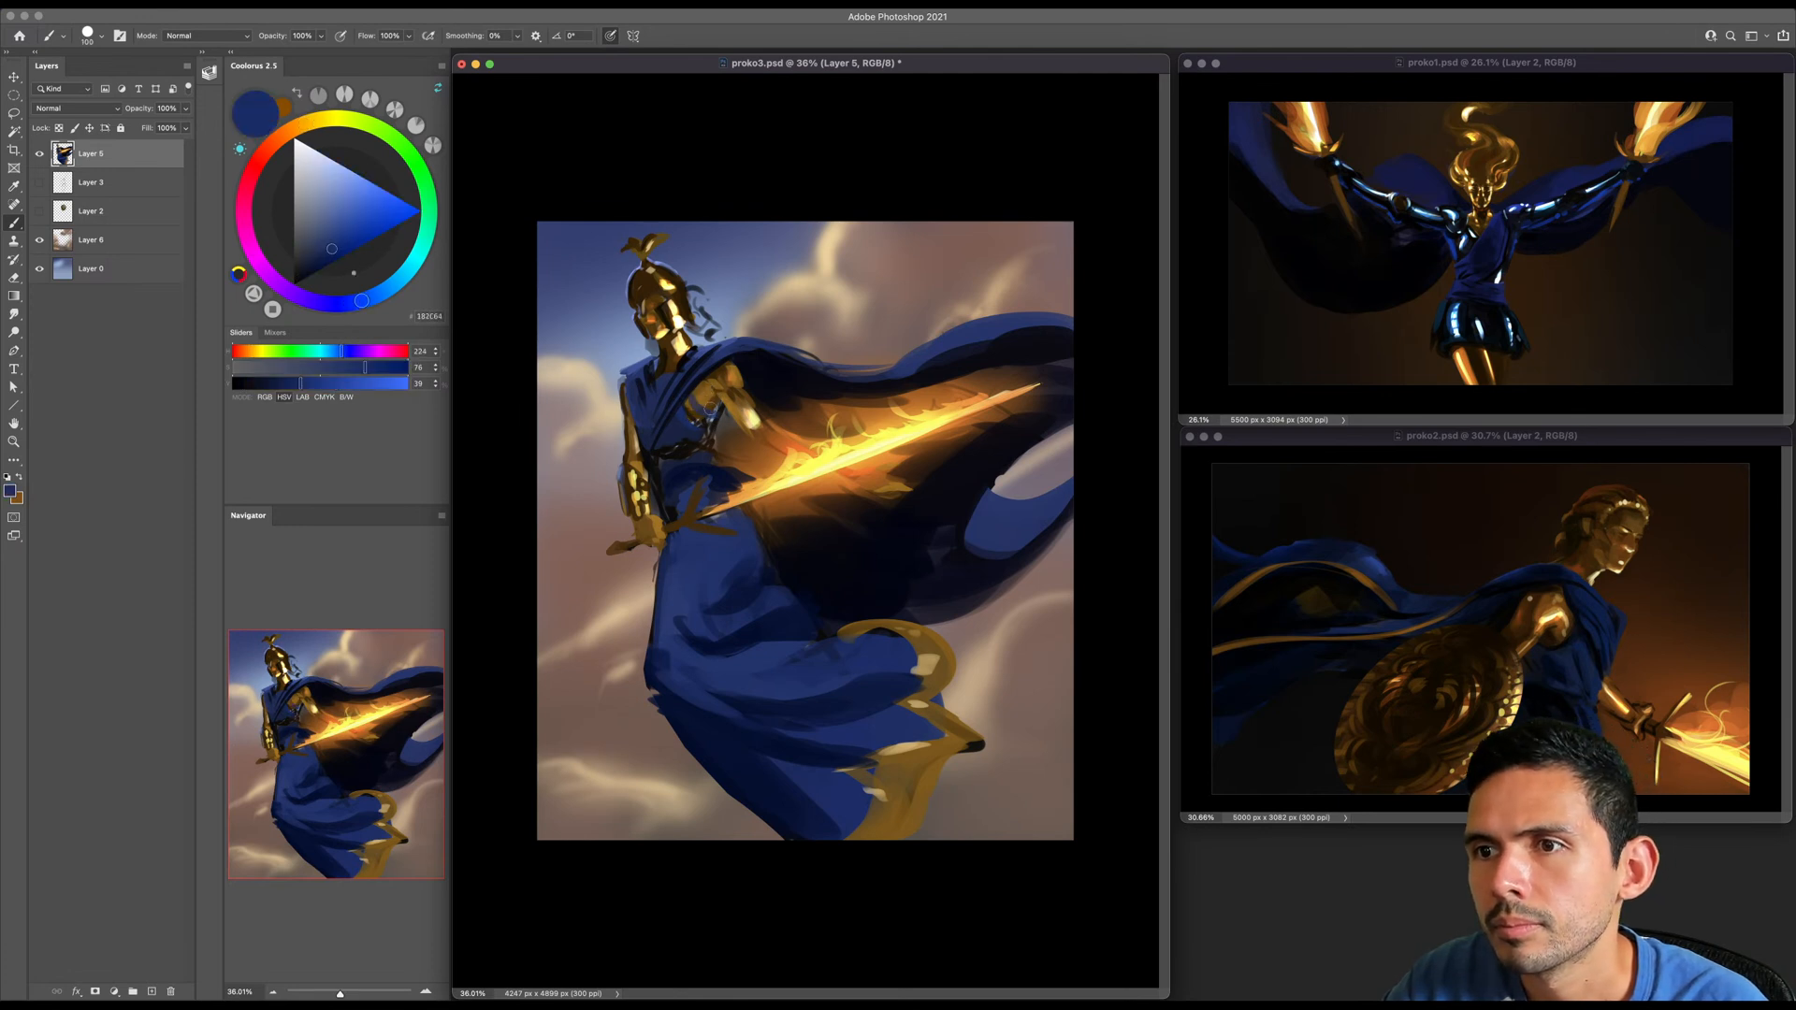
{"action": "key", "text": "bracketright"}
{"action": "key", "text": "bracketright"}
{"action": "key", "text": "bracketright"}
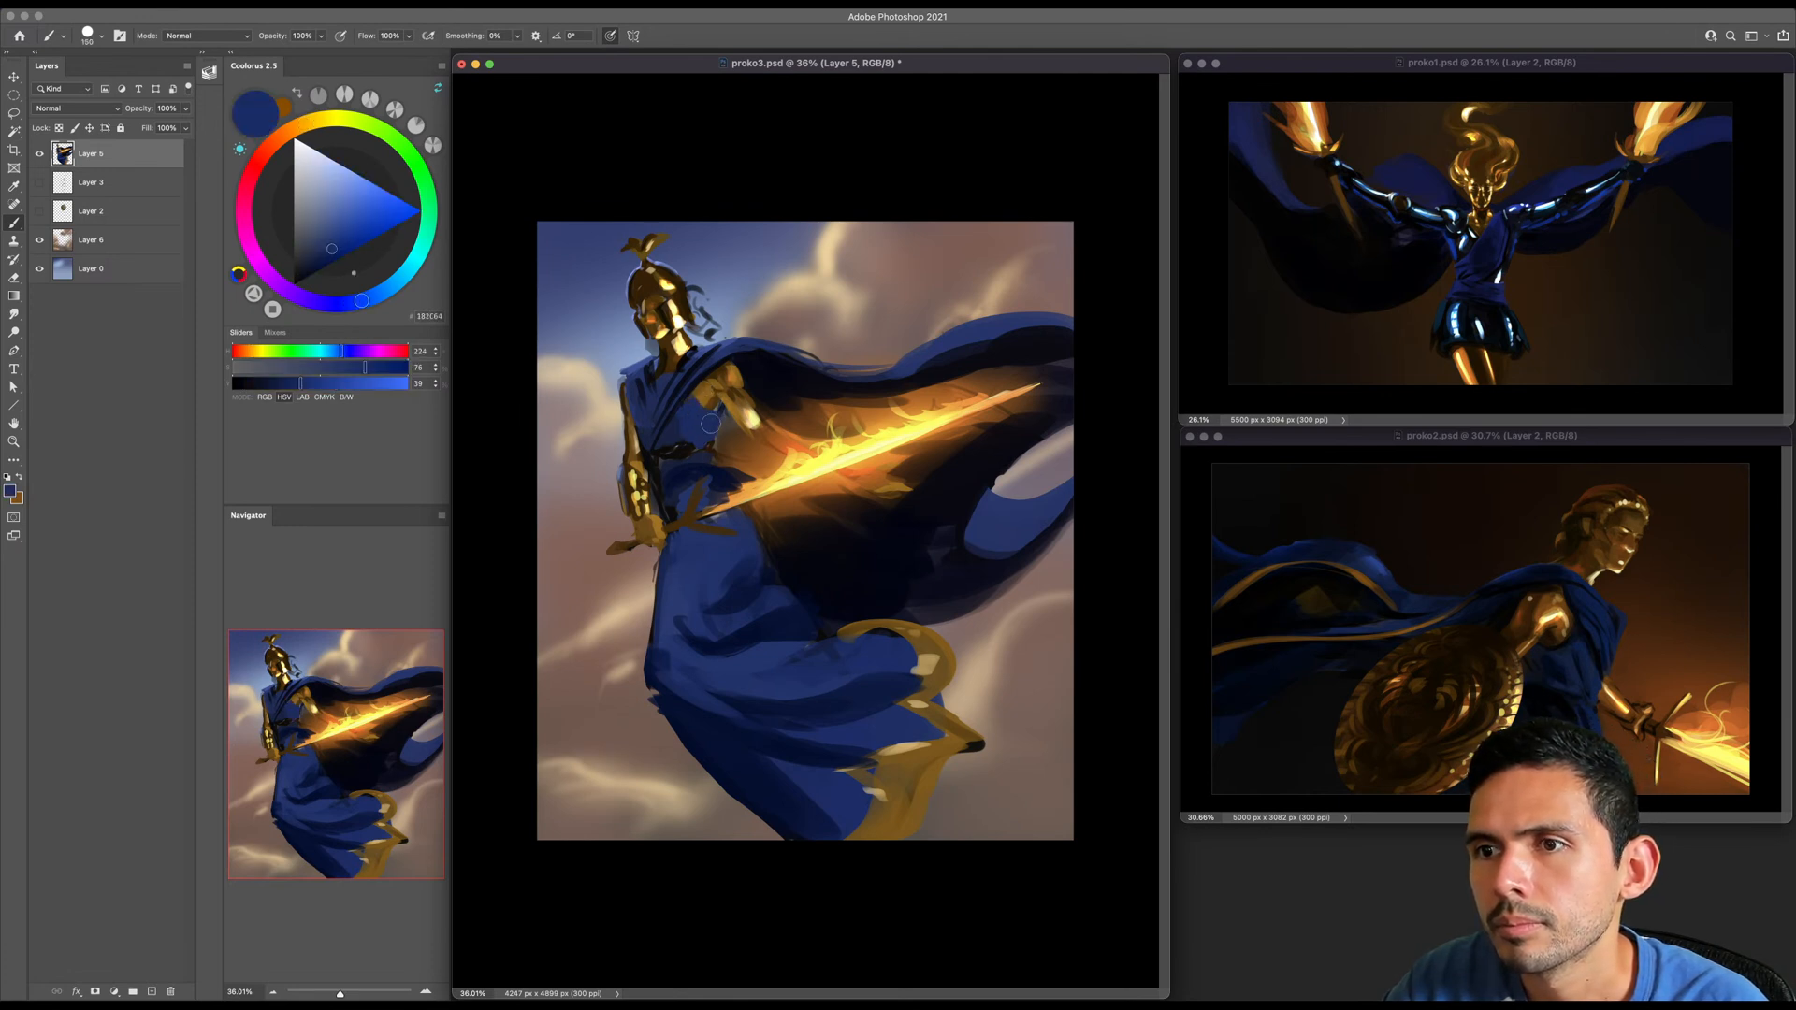
- Add lighter blue tones to the side of the torso below the raised arm
{"action": "left_click", "coordinate": [334, 218]}
{"action": "key", "text": "bracketleft"}
{"action": "key", "text": "bracketright"}
{"action": "key", "text": "bracketright"}
{"action": "key", "text": "bracketright"}
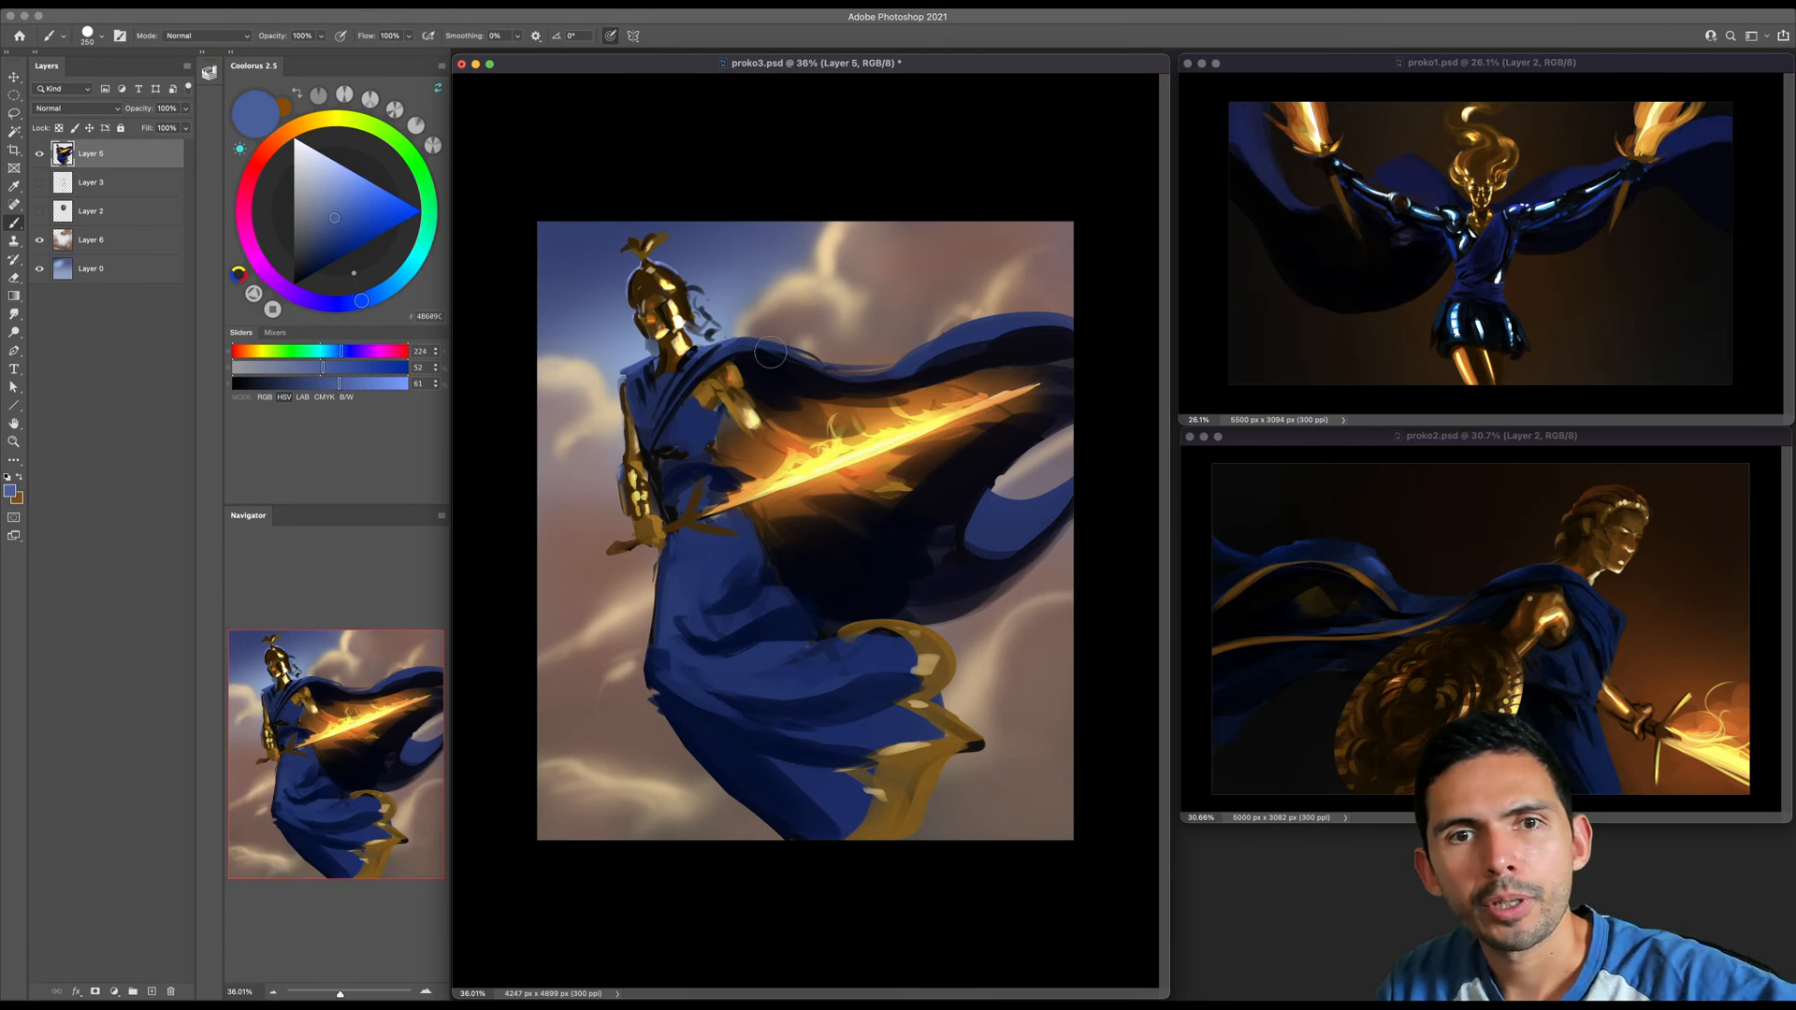
{"action": "key", "text": "bracketright"}
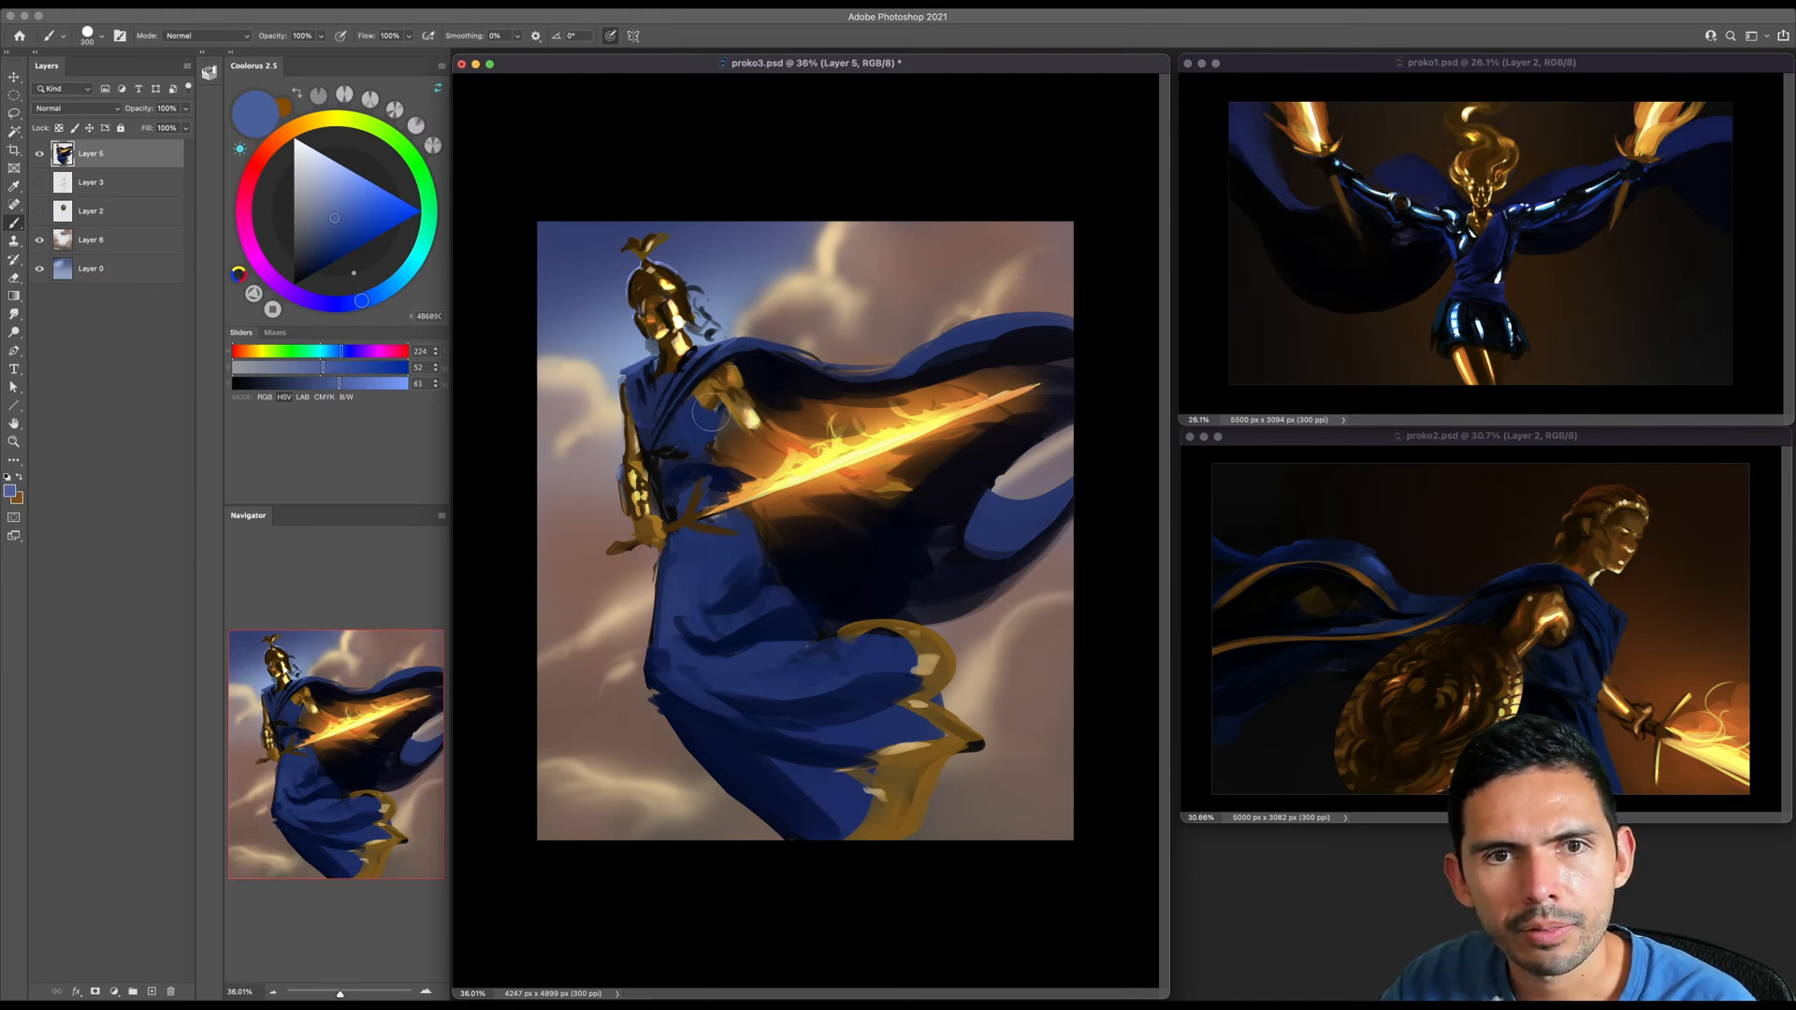
{"action": "key", "text": "bracketleft"}
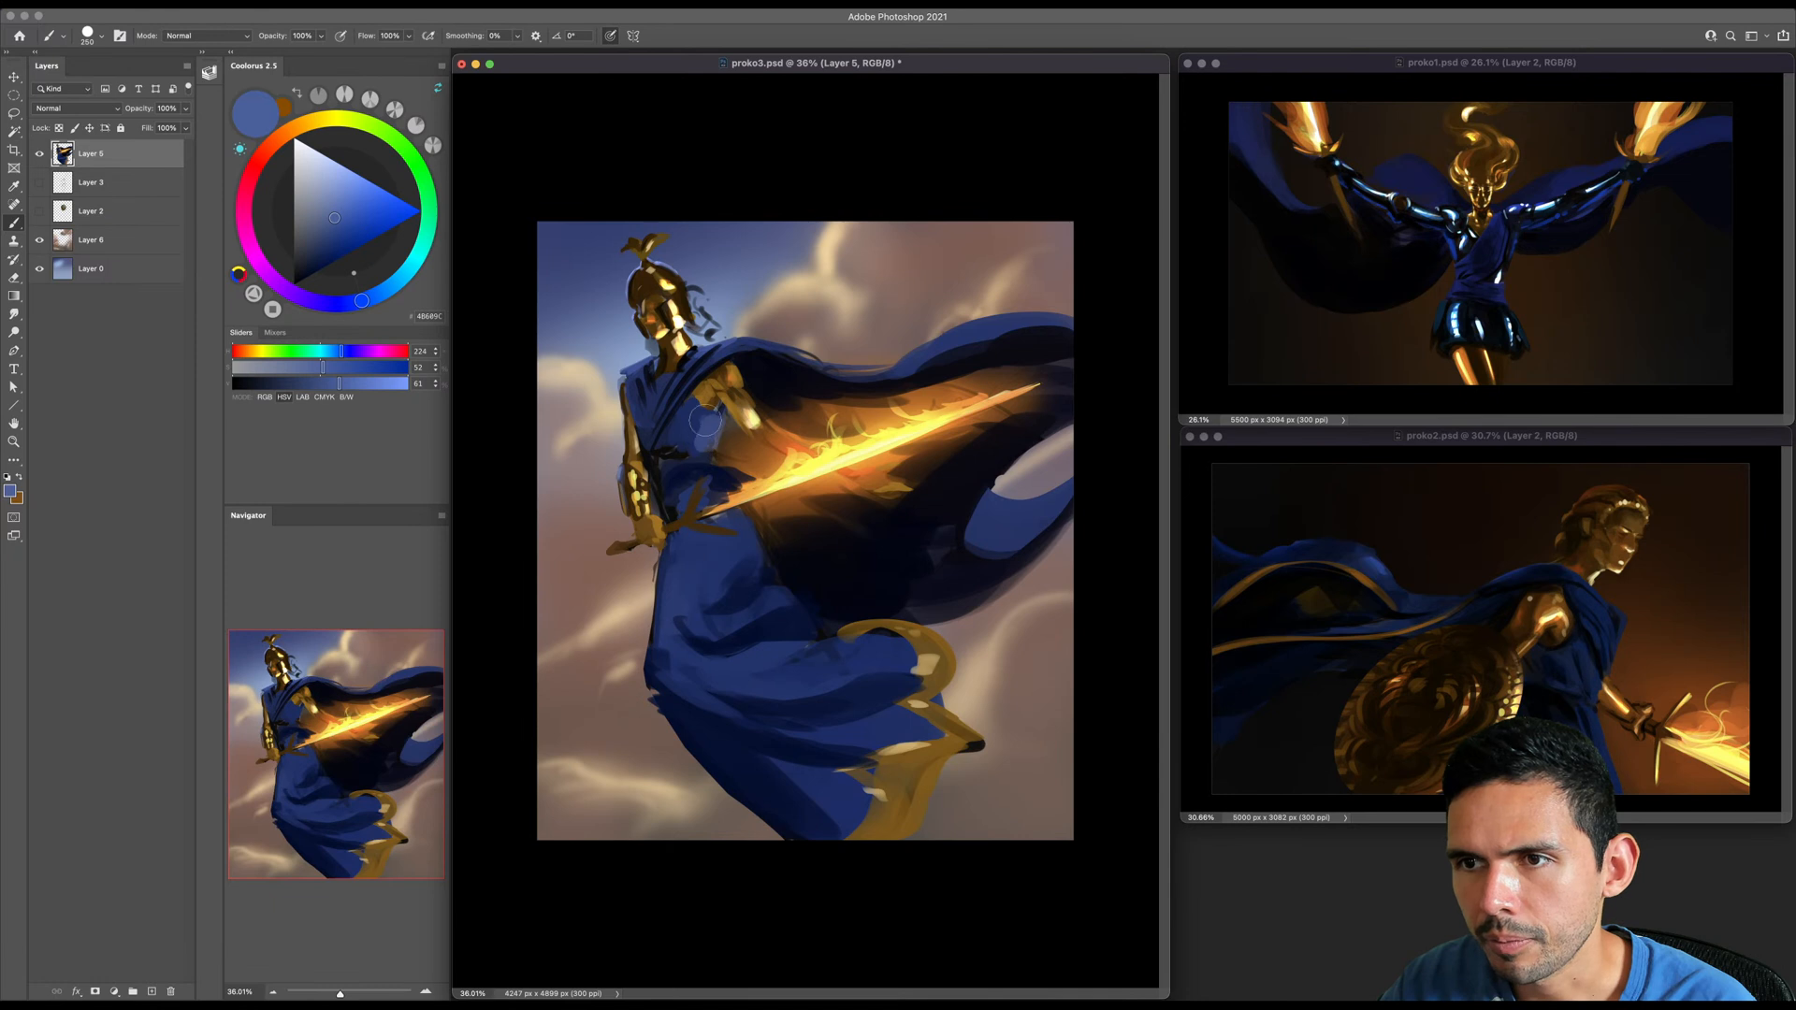
{"action": "key", "text": "bracketleft"}
{"action": "left_click", "coordinate": [341, 230]}
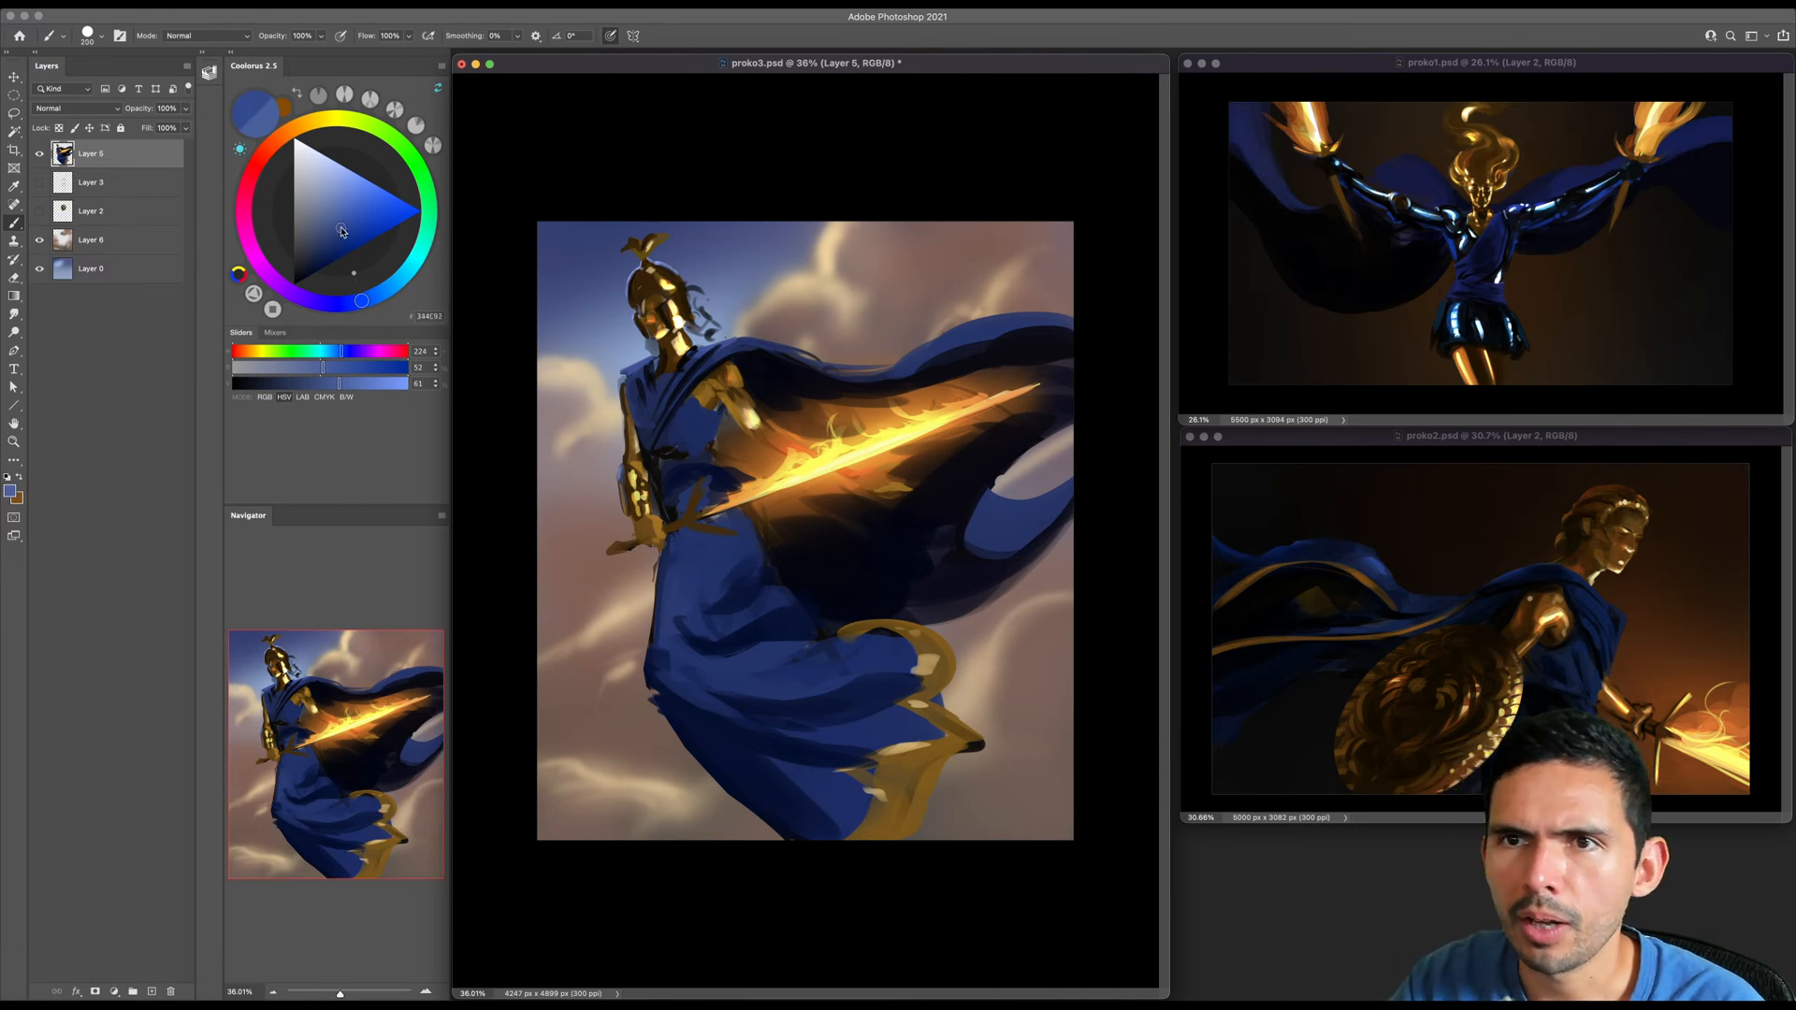
{"action": "key", "text": "bracketleft"}
{"action": "left_click_drag", "start_coordinate": [716, 419], "coordinate": [700, 437]}
{"action": "key", "text": "bracketright"}
- Cover the black scribbles at the waist with deep blue sampled from the tunic
{"action": "left_click", "coordinate": [672, 452], "text": "alt"}
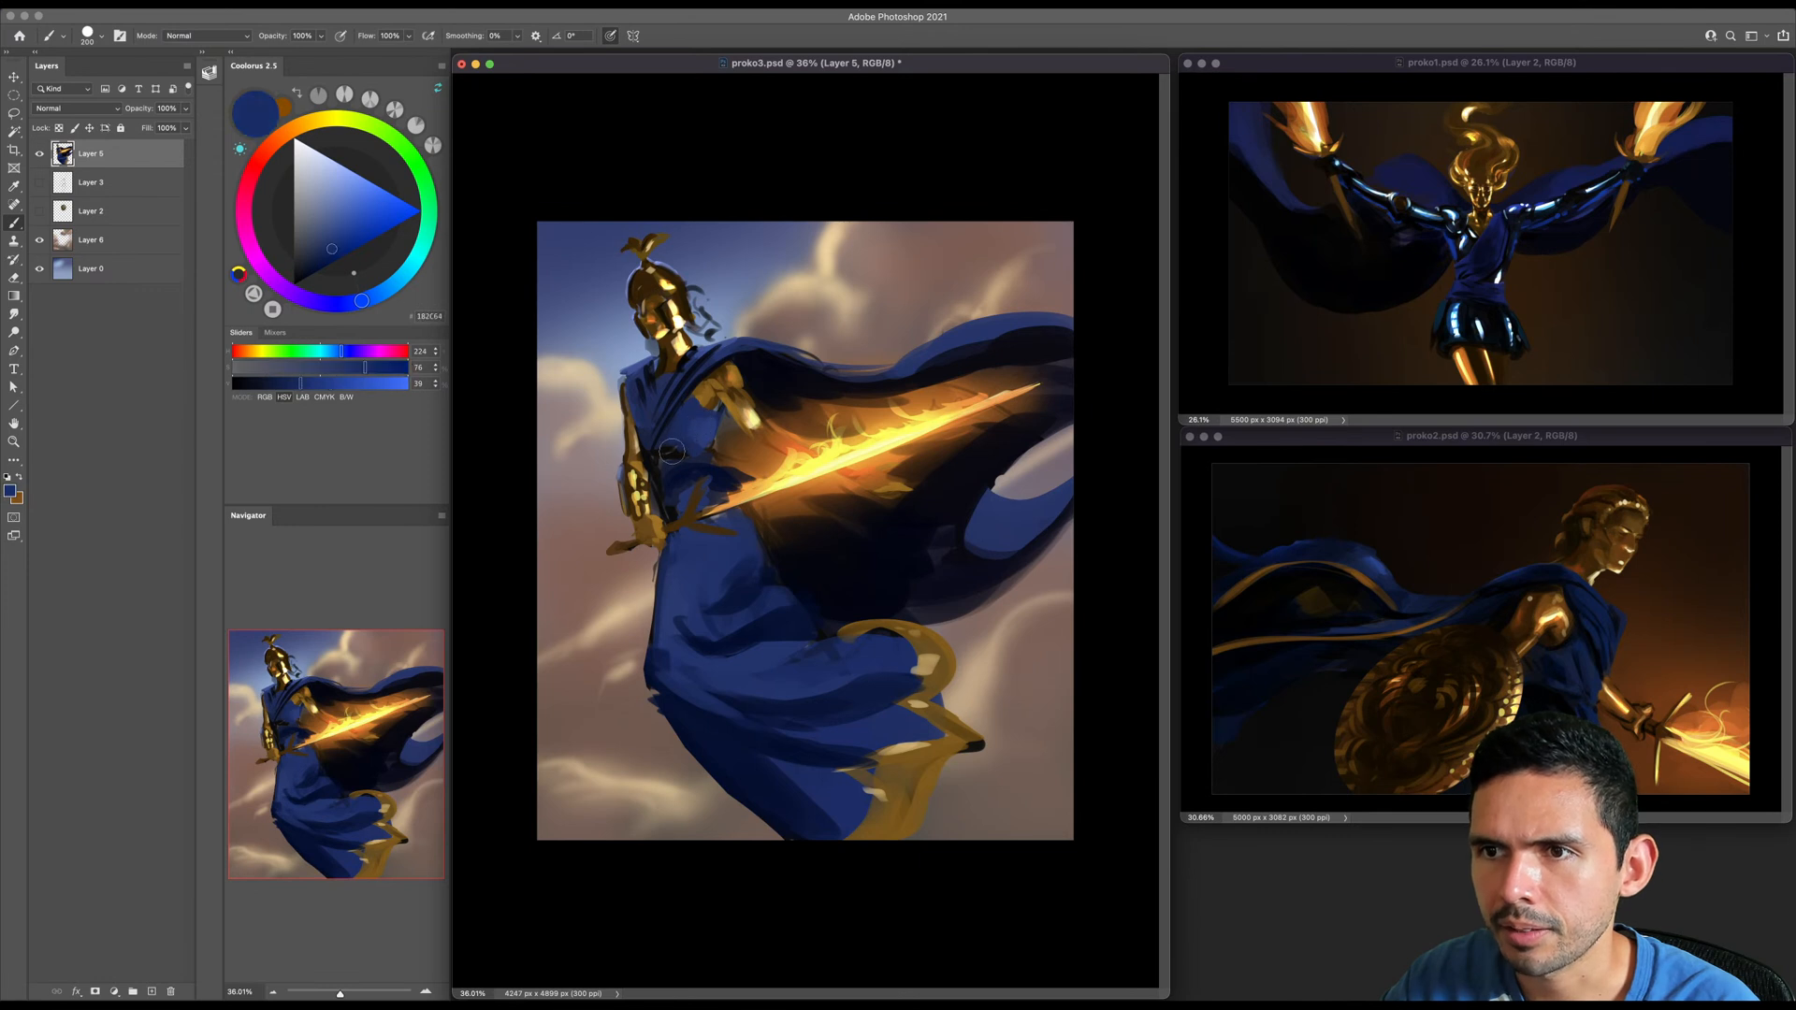
{"action": "key", "text": "bracketleft"}
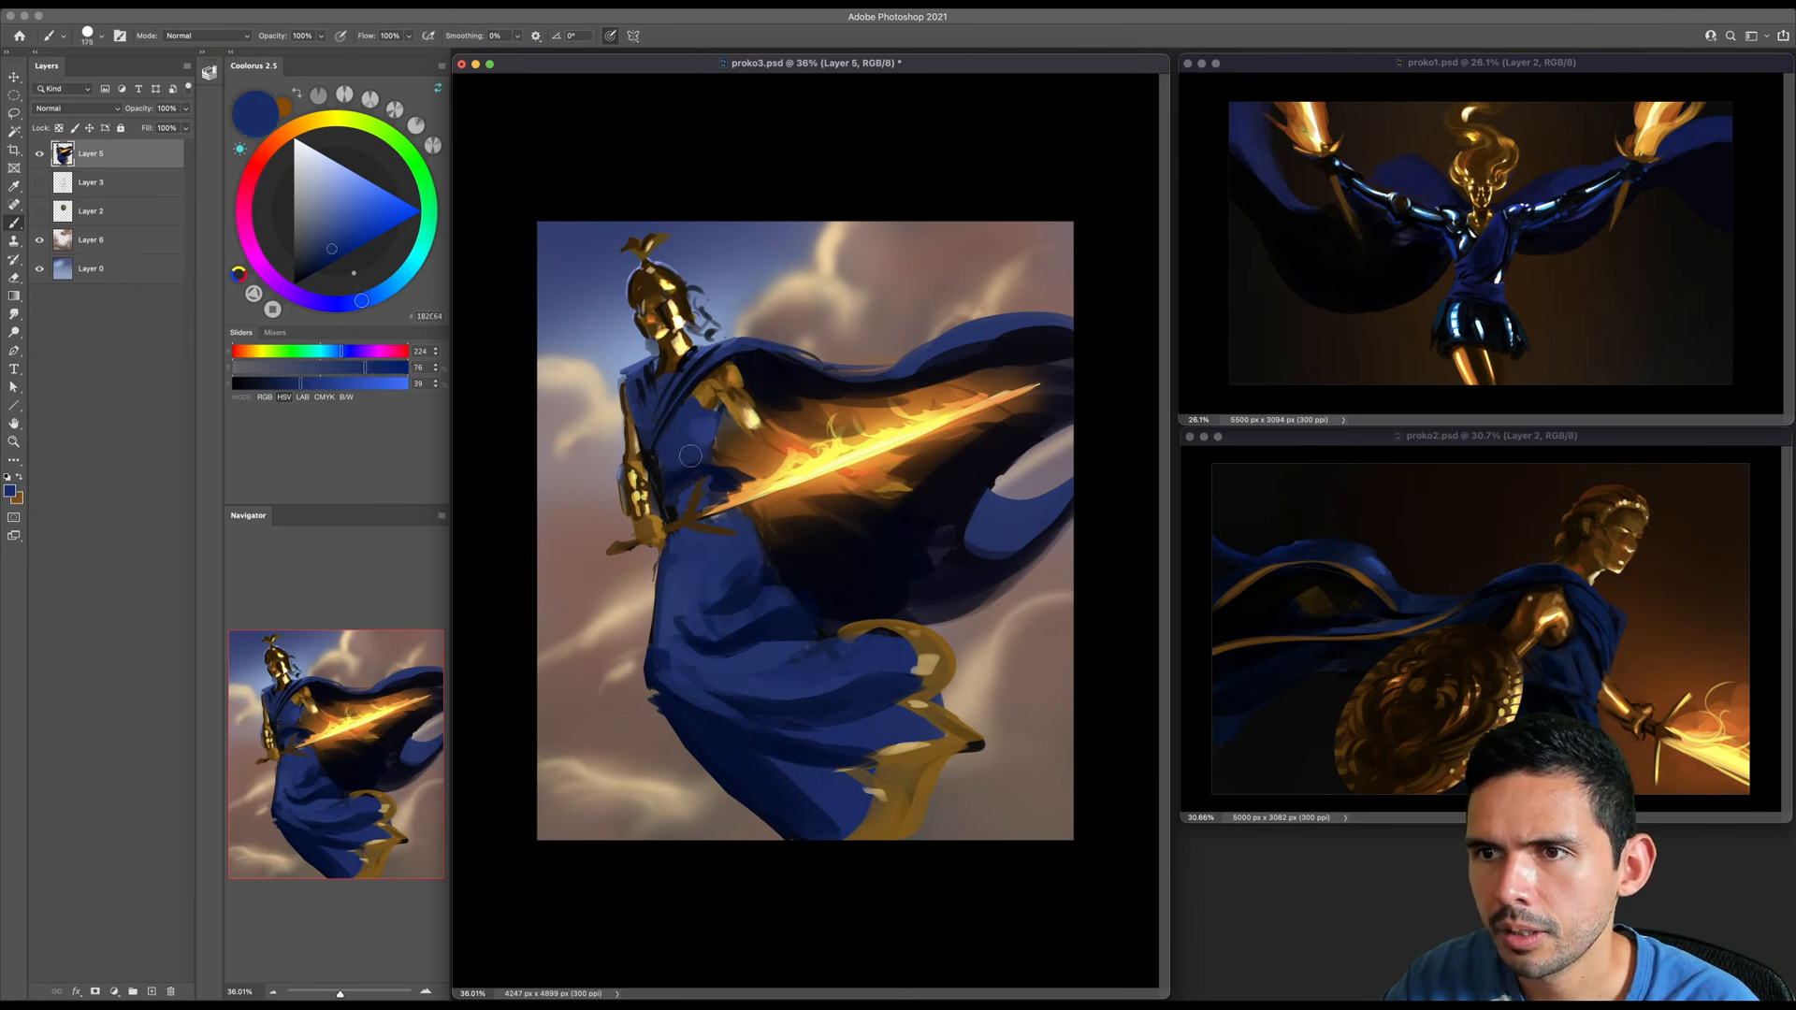
{"action": "key", "text": "bracketleft"}
{"action": "key", "text": "bracketleft"}
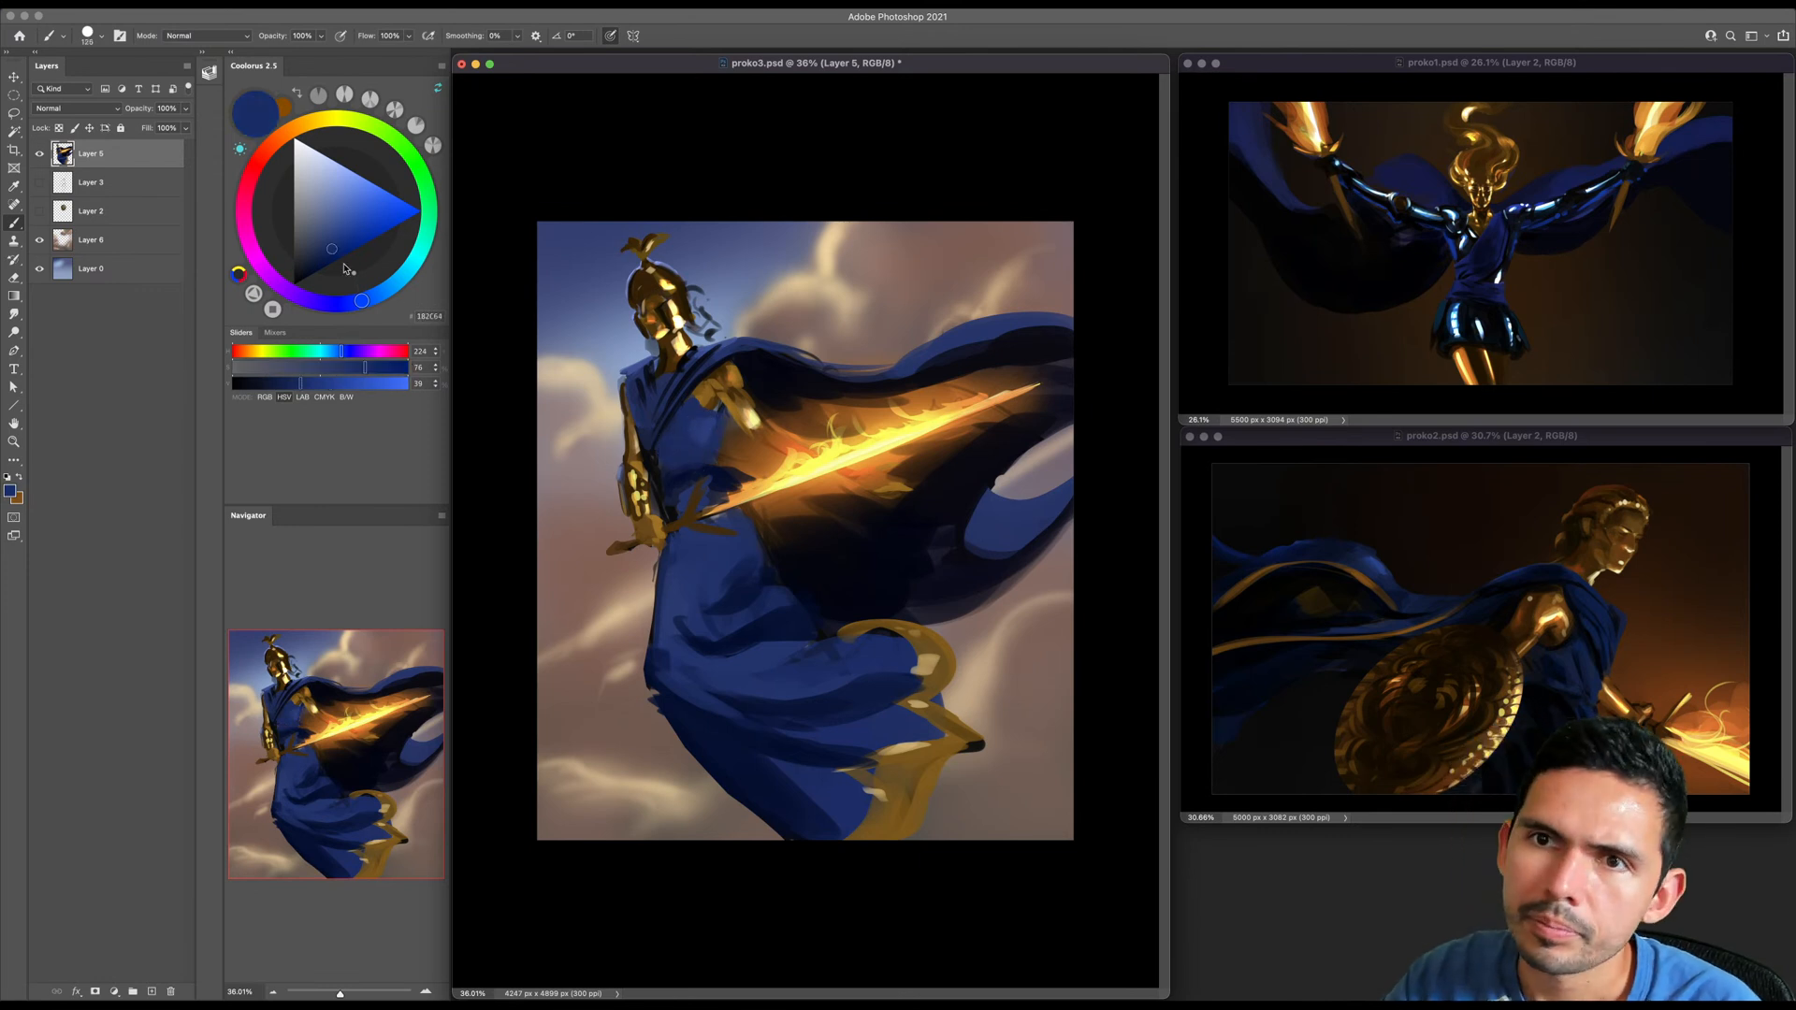
- Paint thin fold lines on the torso and waist with very dark blue
{"action": "left_click", "coordinate": [317, 267]}
{"action": "key", "text": "bracketleft"}
{"action": "key", "text": "bracketleft"}
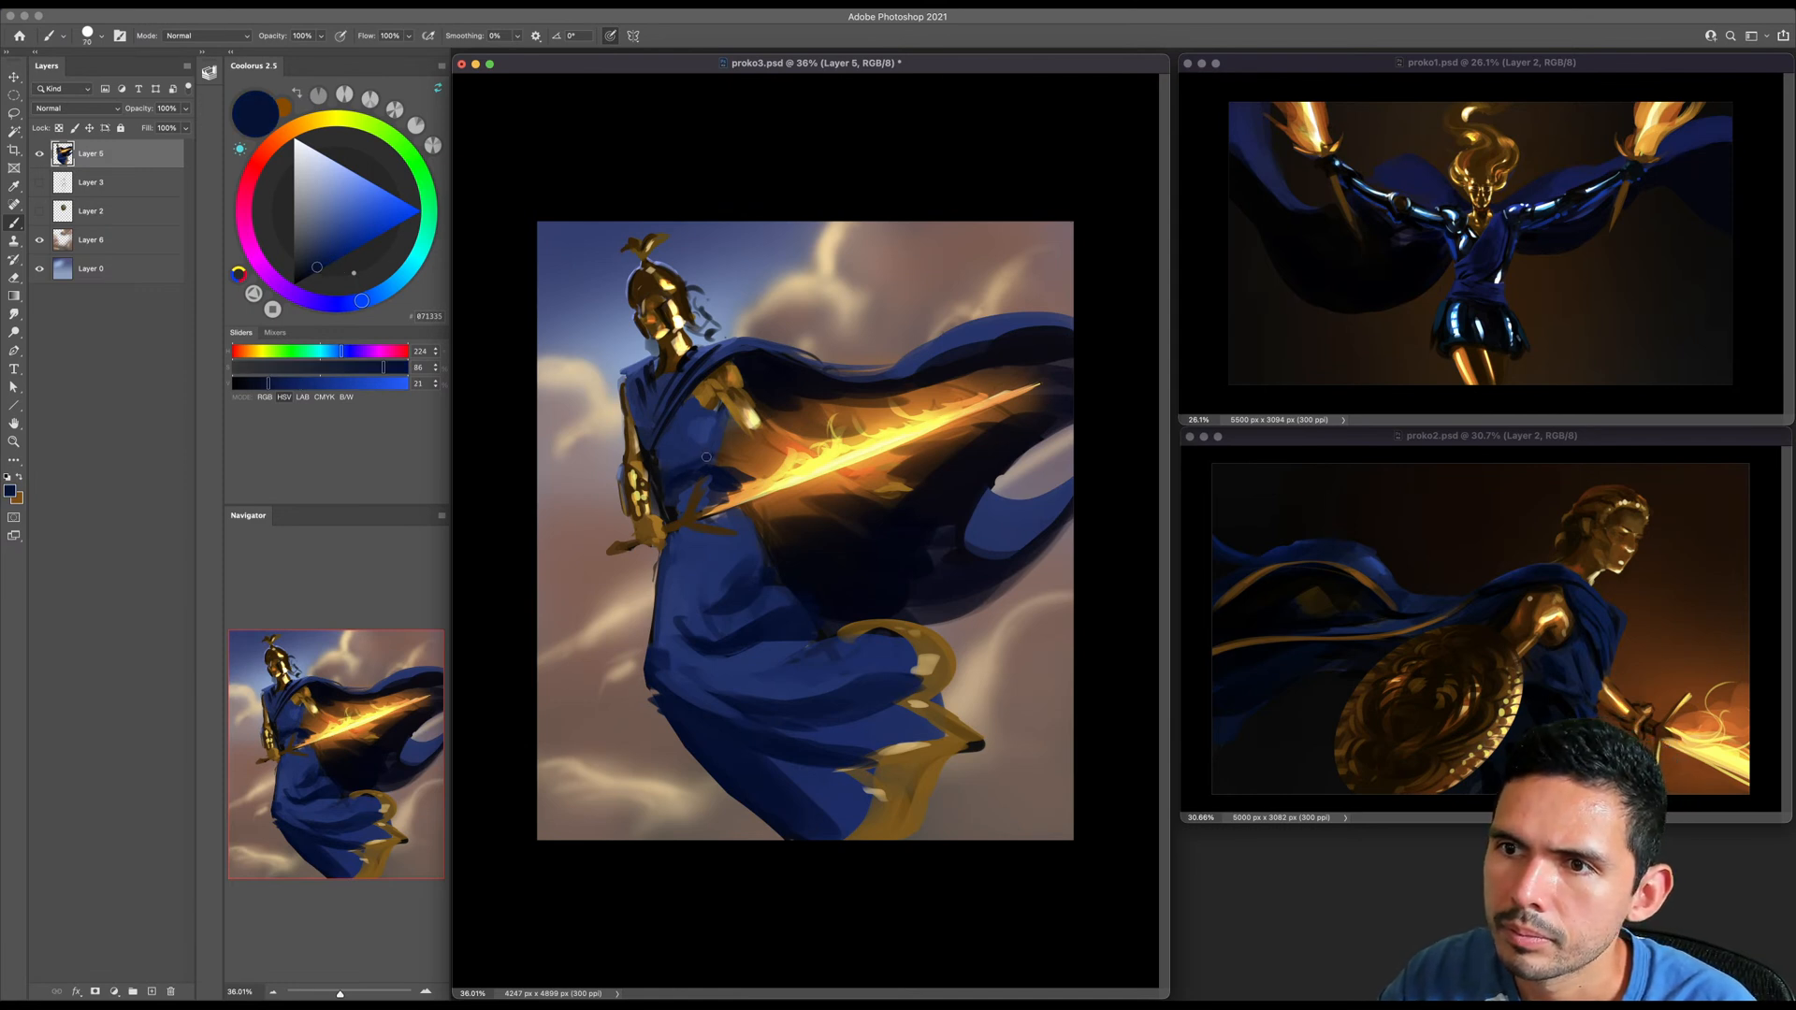
{"action": "left_click", "coordinate": [307, 276]}
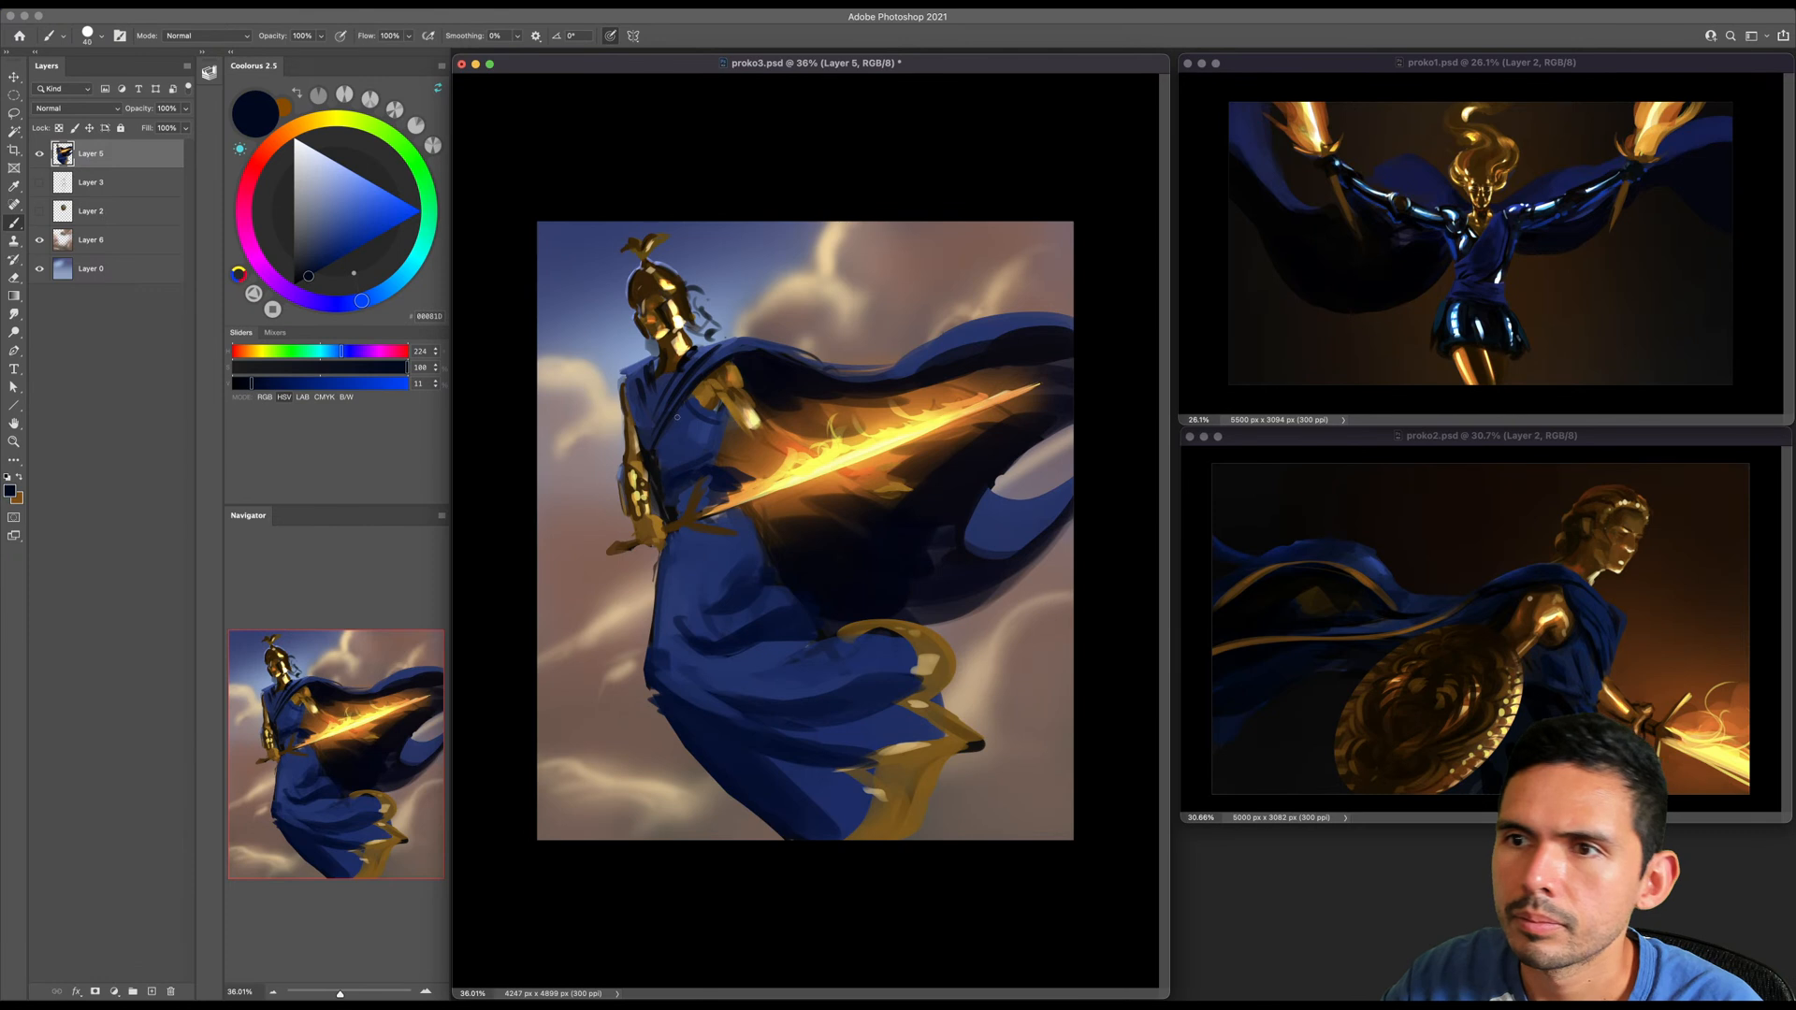
{"action": "key", "text": "bracketright"}
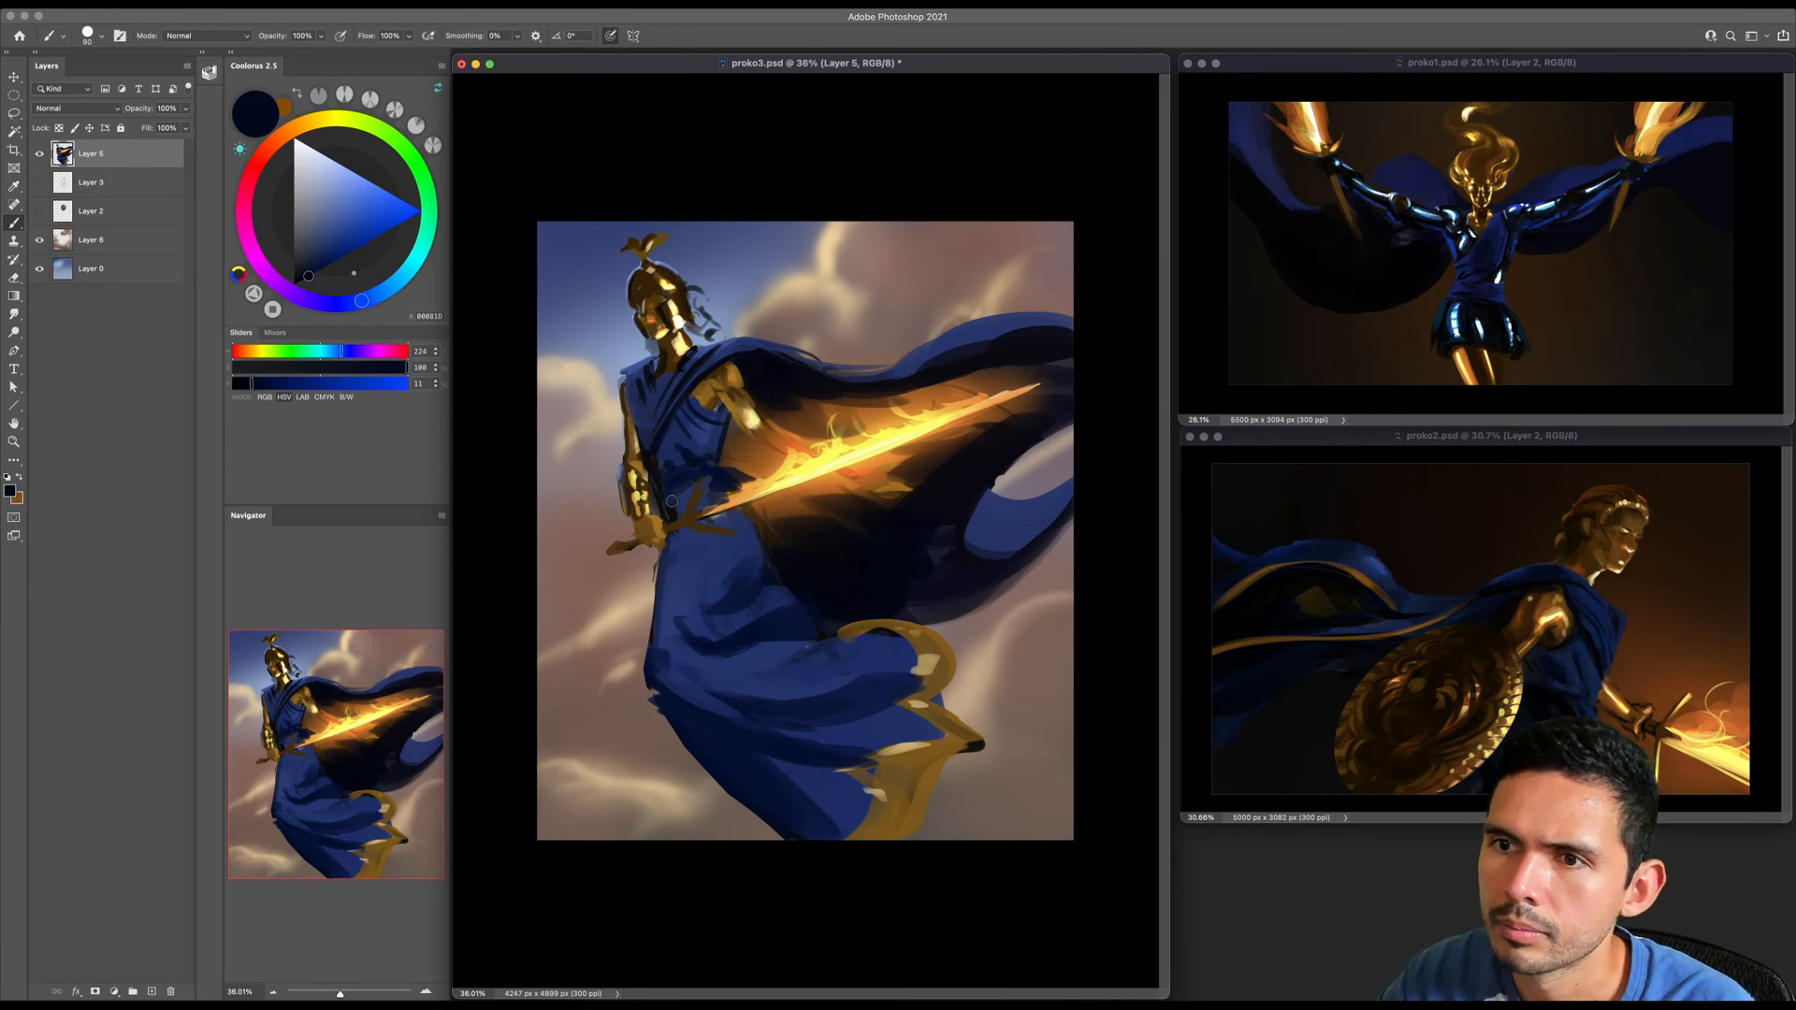
- Build up curved folds on the upper skirt with light and dark blues sampled from the surrounding cloth
{"action": "key", "text": "bracketright"}
{"action": "key", "text": "bracketright"}
{"action": "key", "text": "bracketright"}
{"action": "left_click", "coordinate": [714, 581], "text": "alt"}
{"action": "key", "text": "bracketleft"}
{"action": "left_click", "coordinate": [751, 589], "text": "alt"}
{"action": "key", "text": "bracketright"}
{"action": "key", "text": "bracketright"}
{"action": "key", "text": "bracketright"}
{"action": "key", "text": "bracketright"}
{"action": "left_click", "coordinate": [713, 566], "text": "alt"}
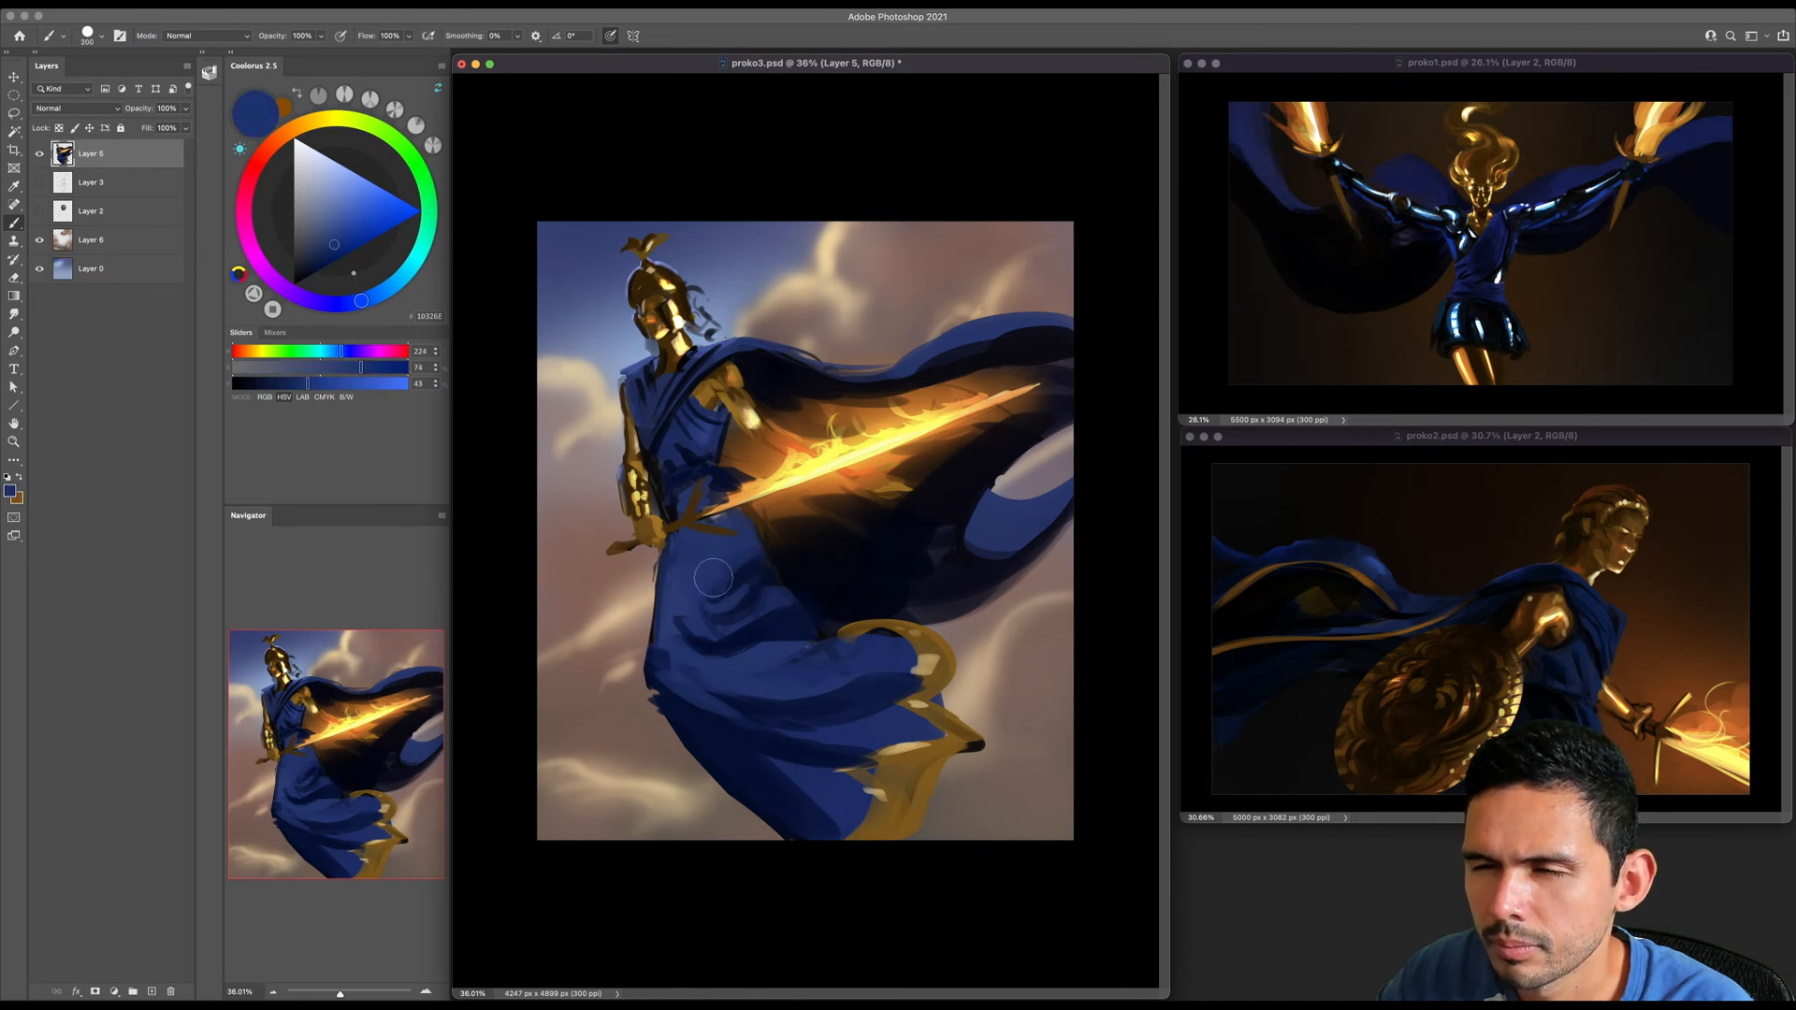
{"action": "left_click", "coordinate": [739, 564], "text": "alt"}
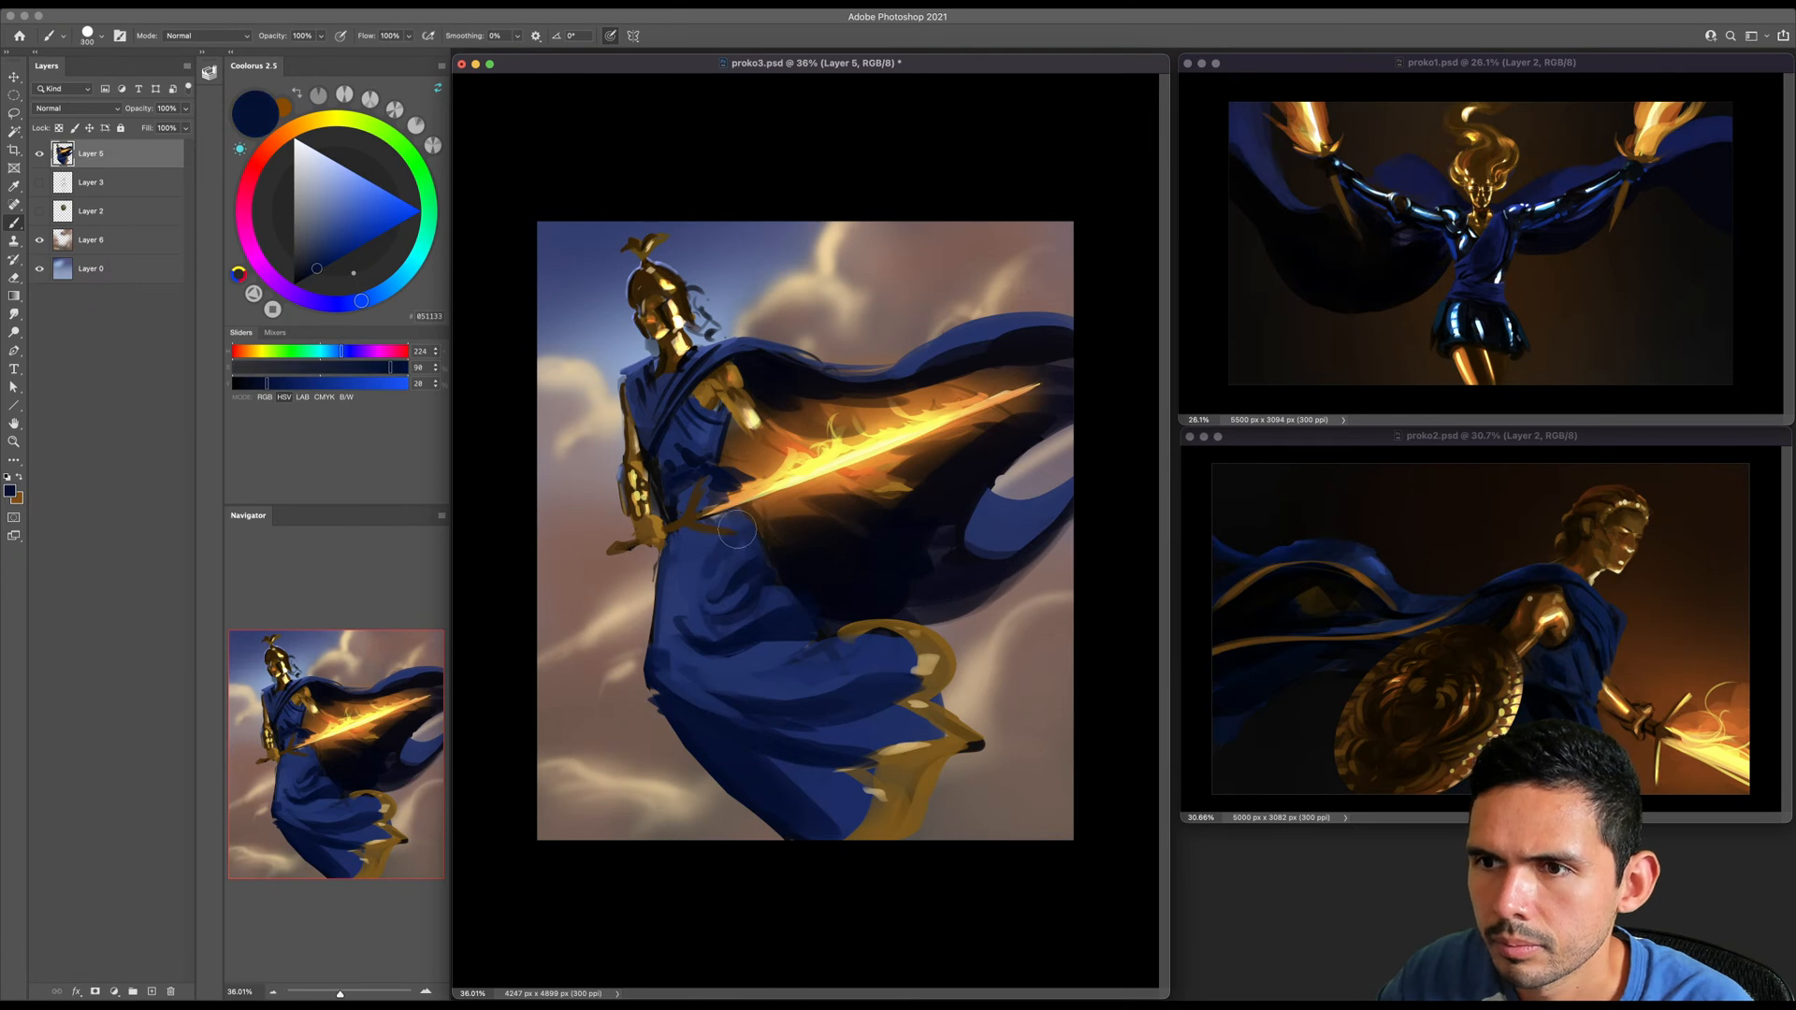
- Light the sword's crossguard with orange sampled from the flames, using a smaller brush
{"action": "left_click", "coordinate": [738, 491], "text": "alt"}
{"action": "key", "text": "bracketleft"}
{"action": "key", "text": "bracketleft"}
{"action": "key", "text": "bracketleft"}
{"action": "key", "text": "bracketleft"}
{"action": "key", "text": "bracketleft"}
{"action": "key", "text": "bracketleft"}
{"action": "key", "text": "bracketleft"}
{"action": "key", "text": "bracketleft"}
{"action": "key", "text": "bracketleft"}
{"action": "key", "text": "bracketleft"}
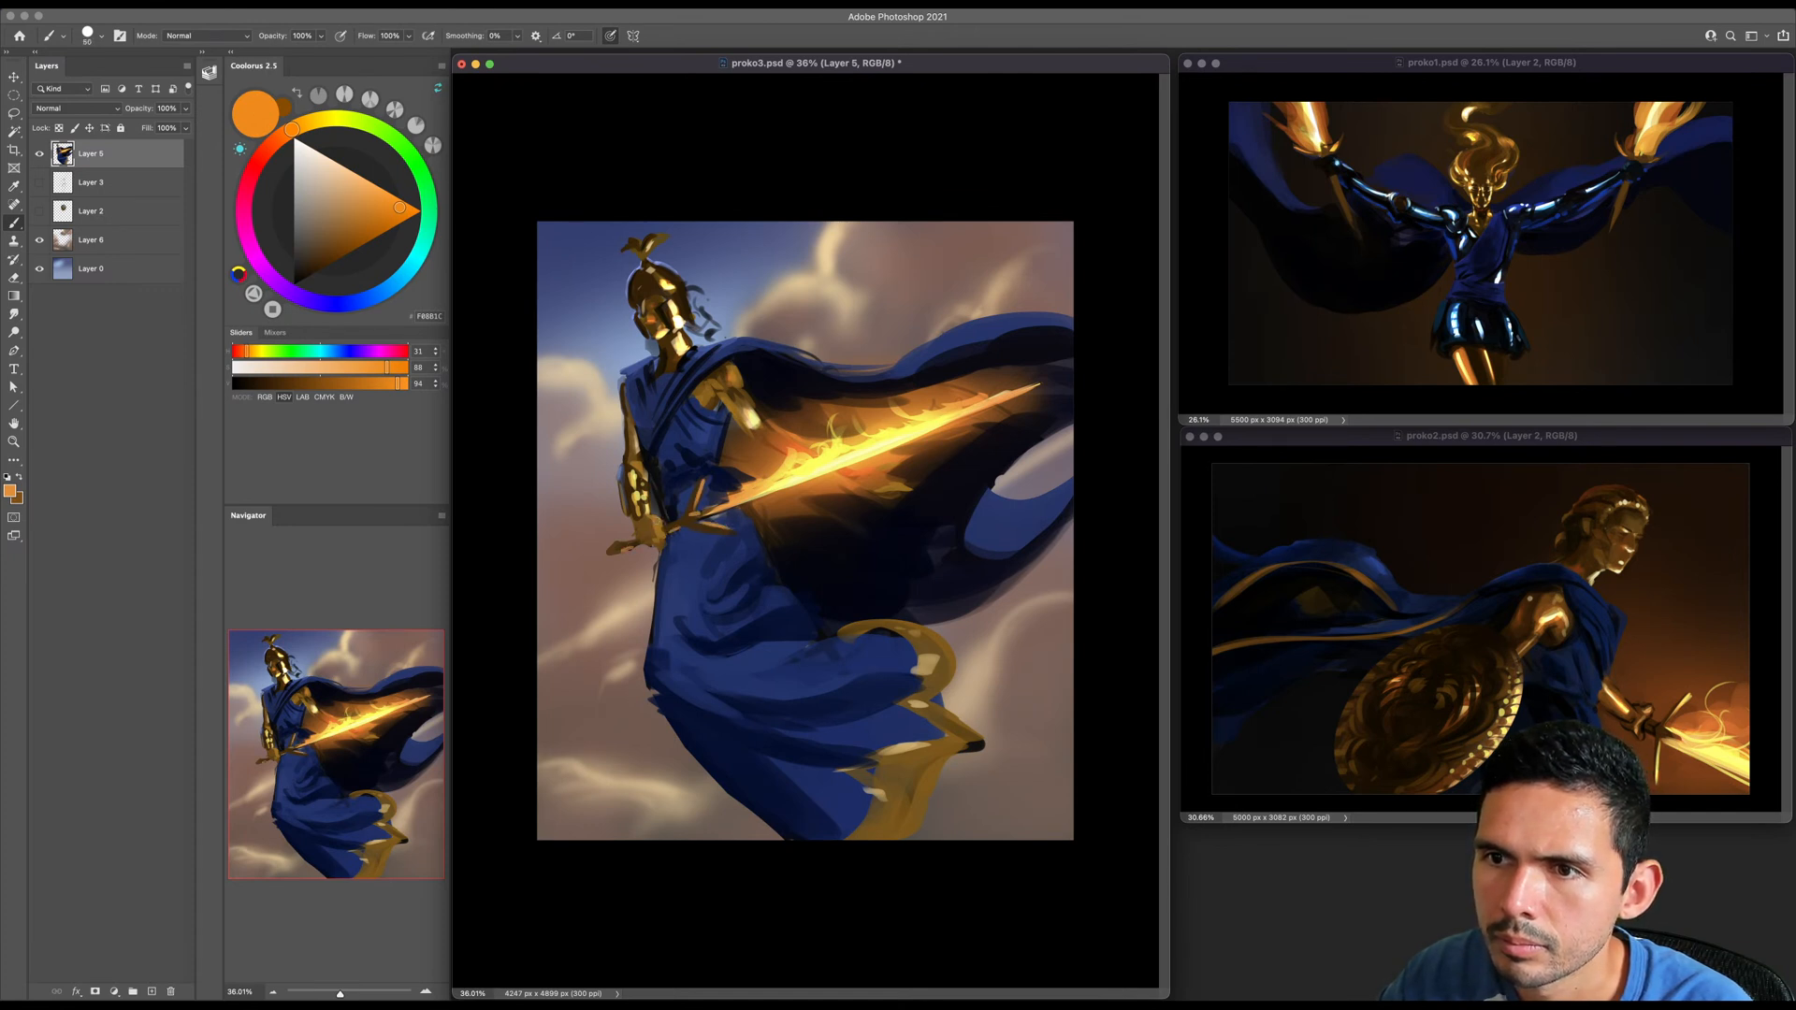
- Paint small gold strokes with pale yellow highlights on the dark cape just below the flaming blade
{"action": "left_click", "coordinate": [641, 511], "text": "alt"}
{"action": "key", "text": "bracketright"}
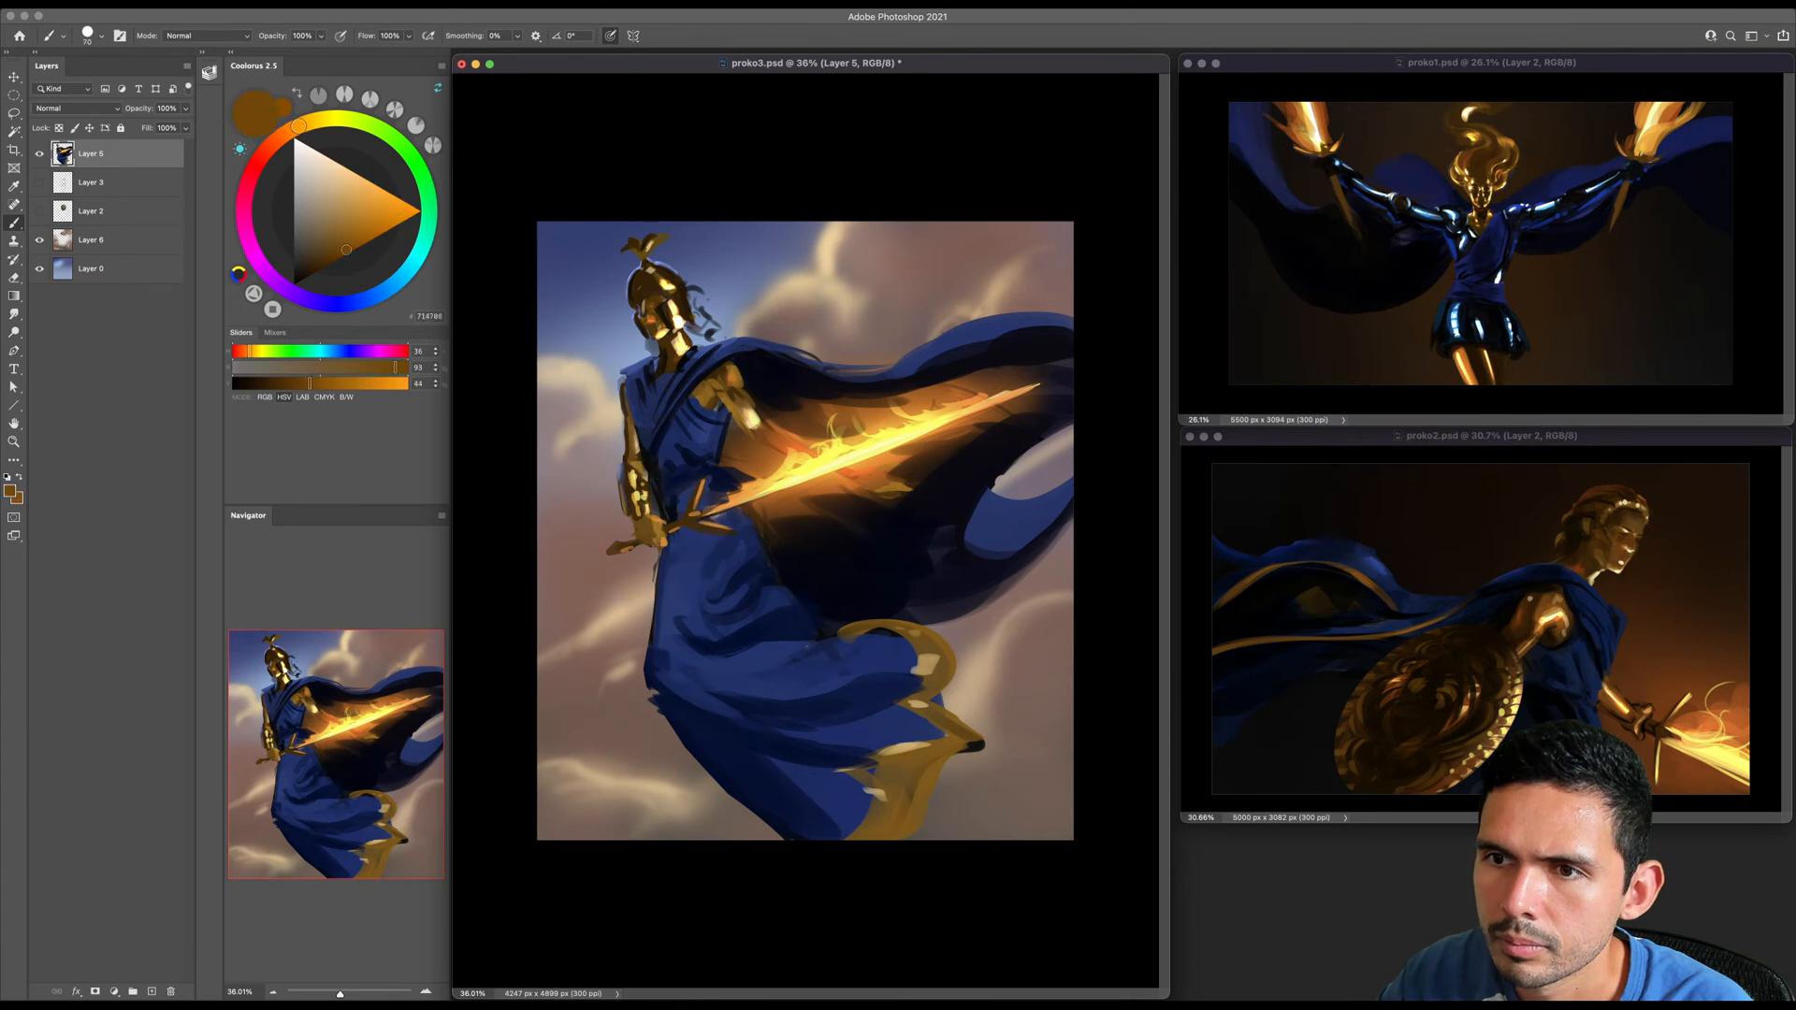
{"action": "key", "text": "bracketright"}
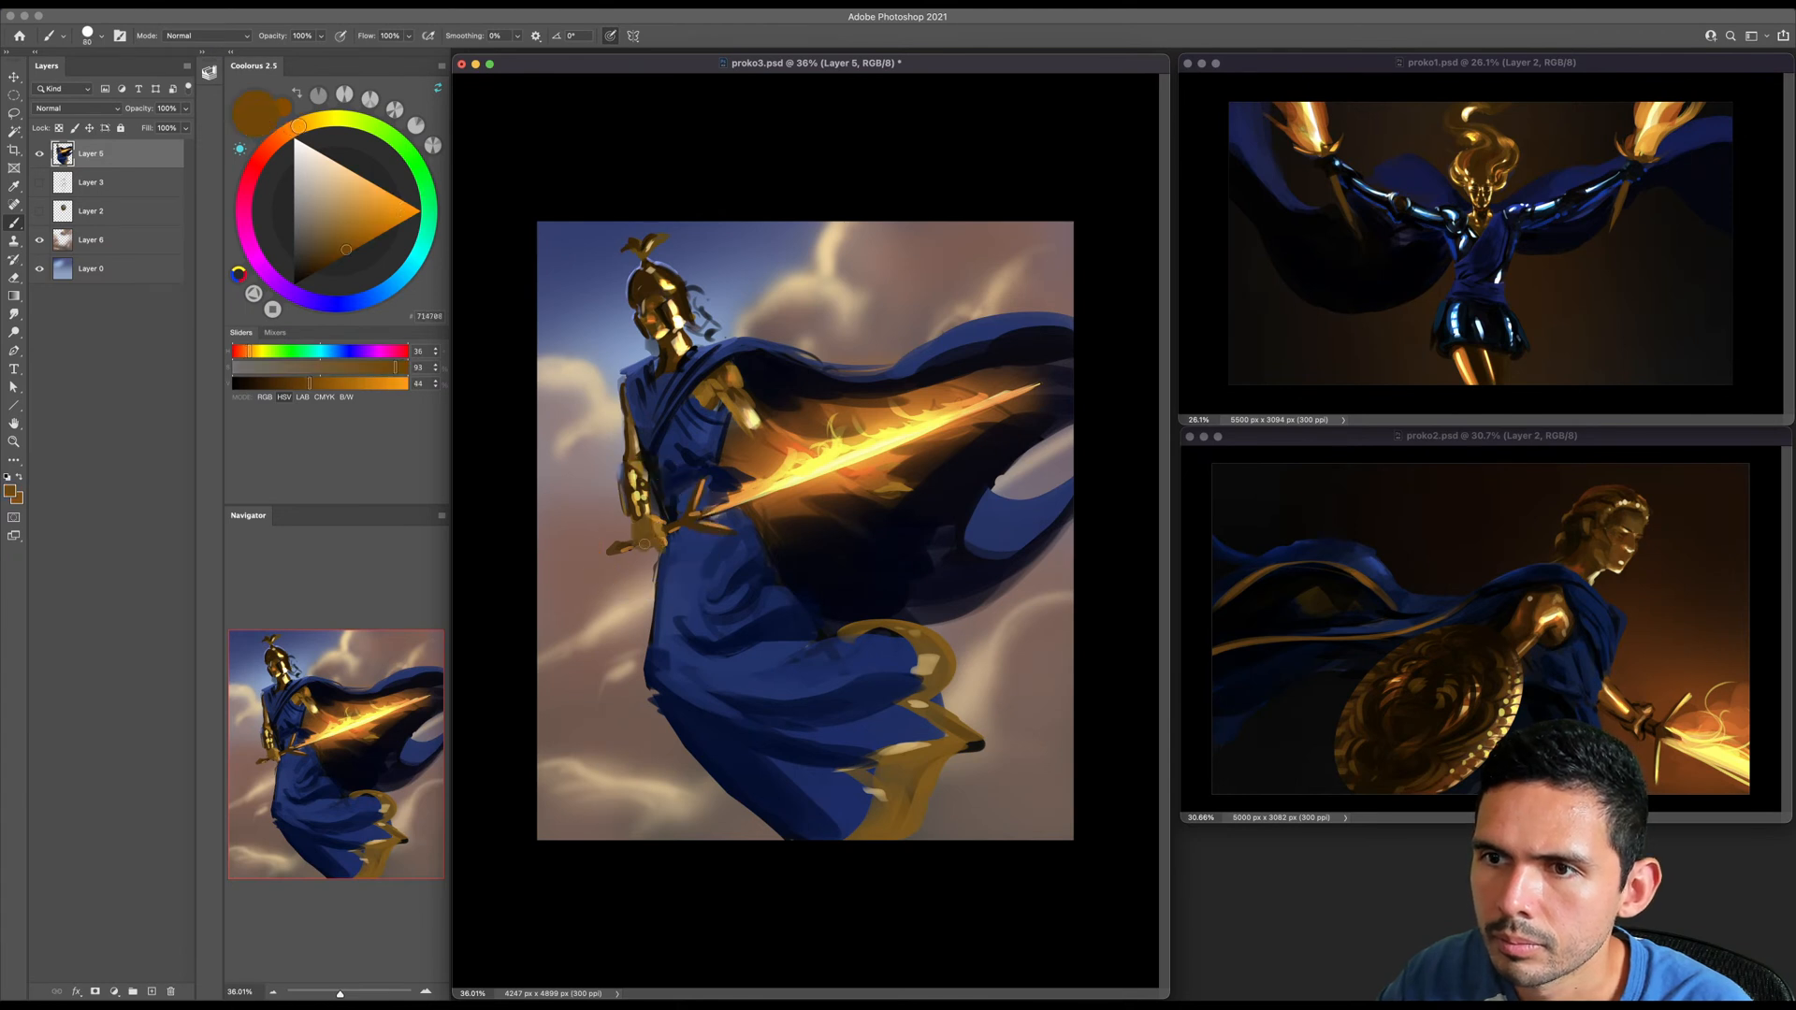
{"action": "key", "text": "bracketleft"}
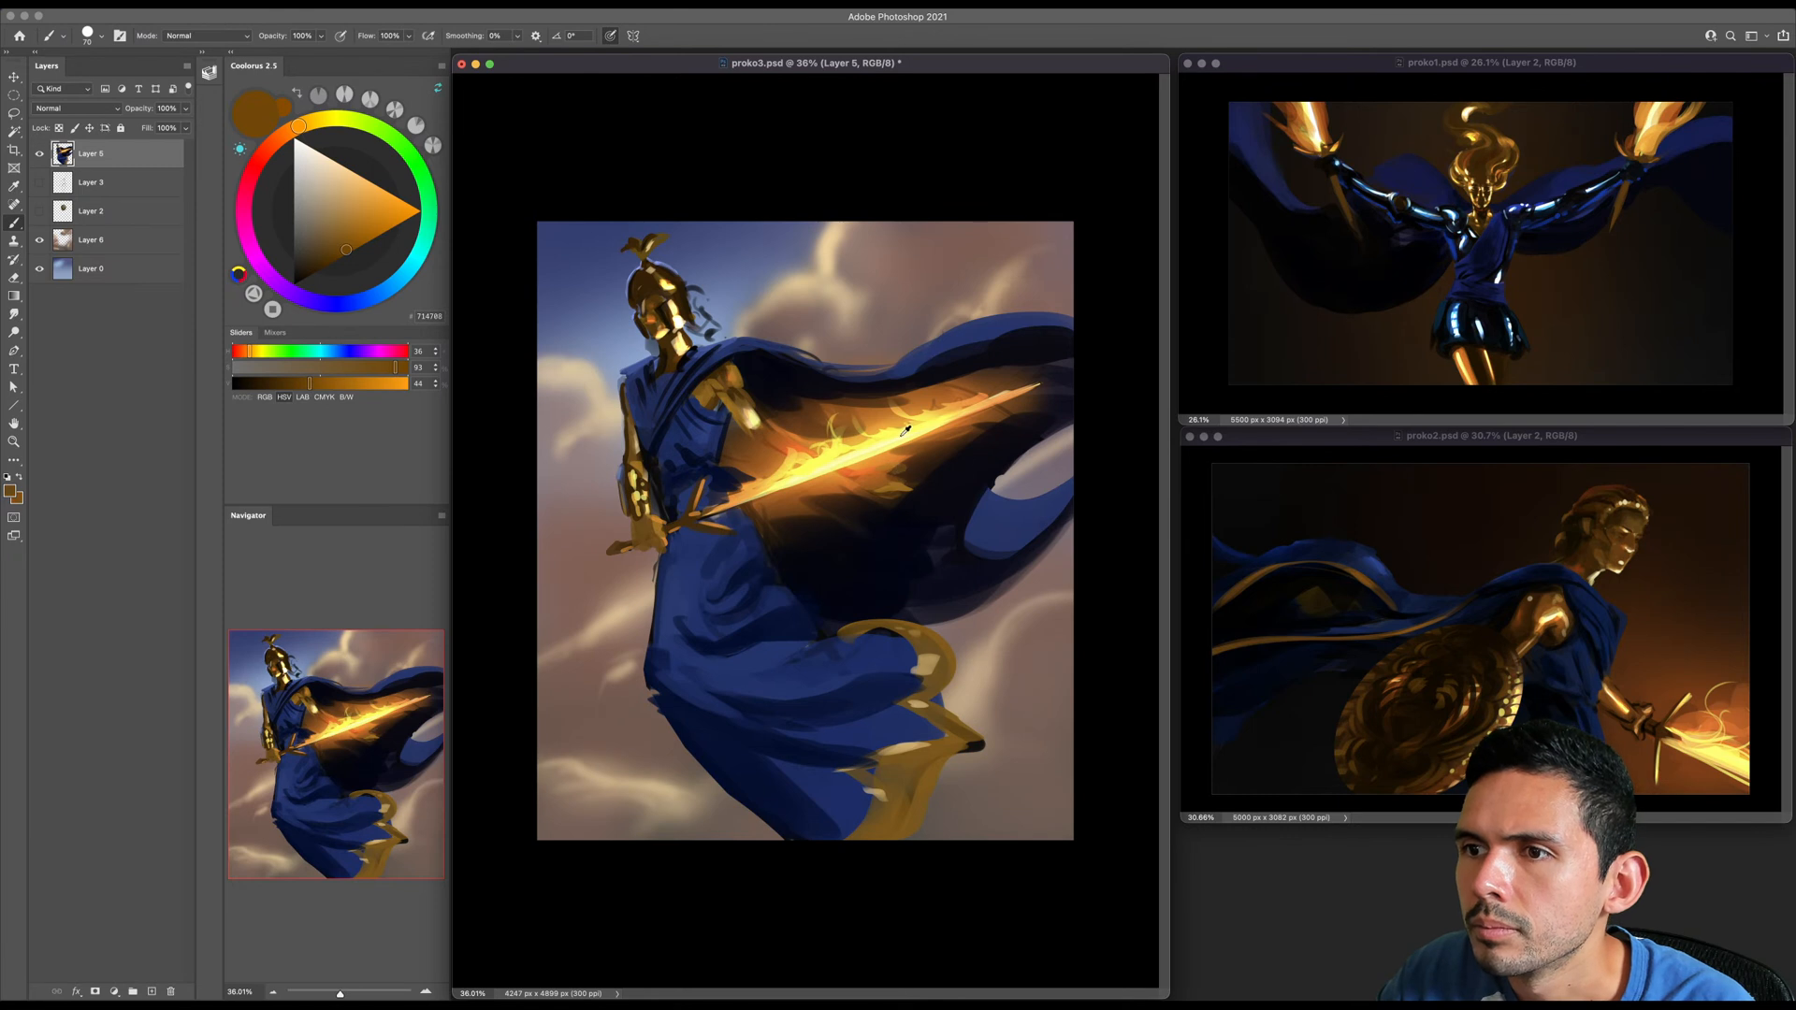
{"action": "left_click", "coordinate": [905, 434], "text": "alt"}
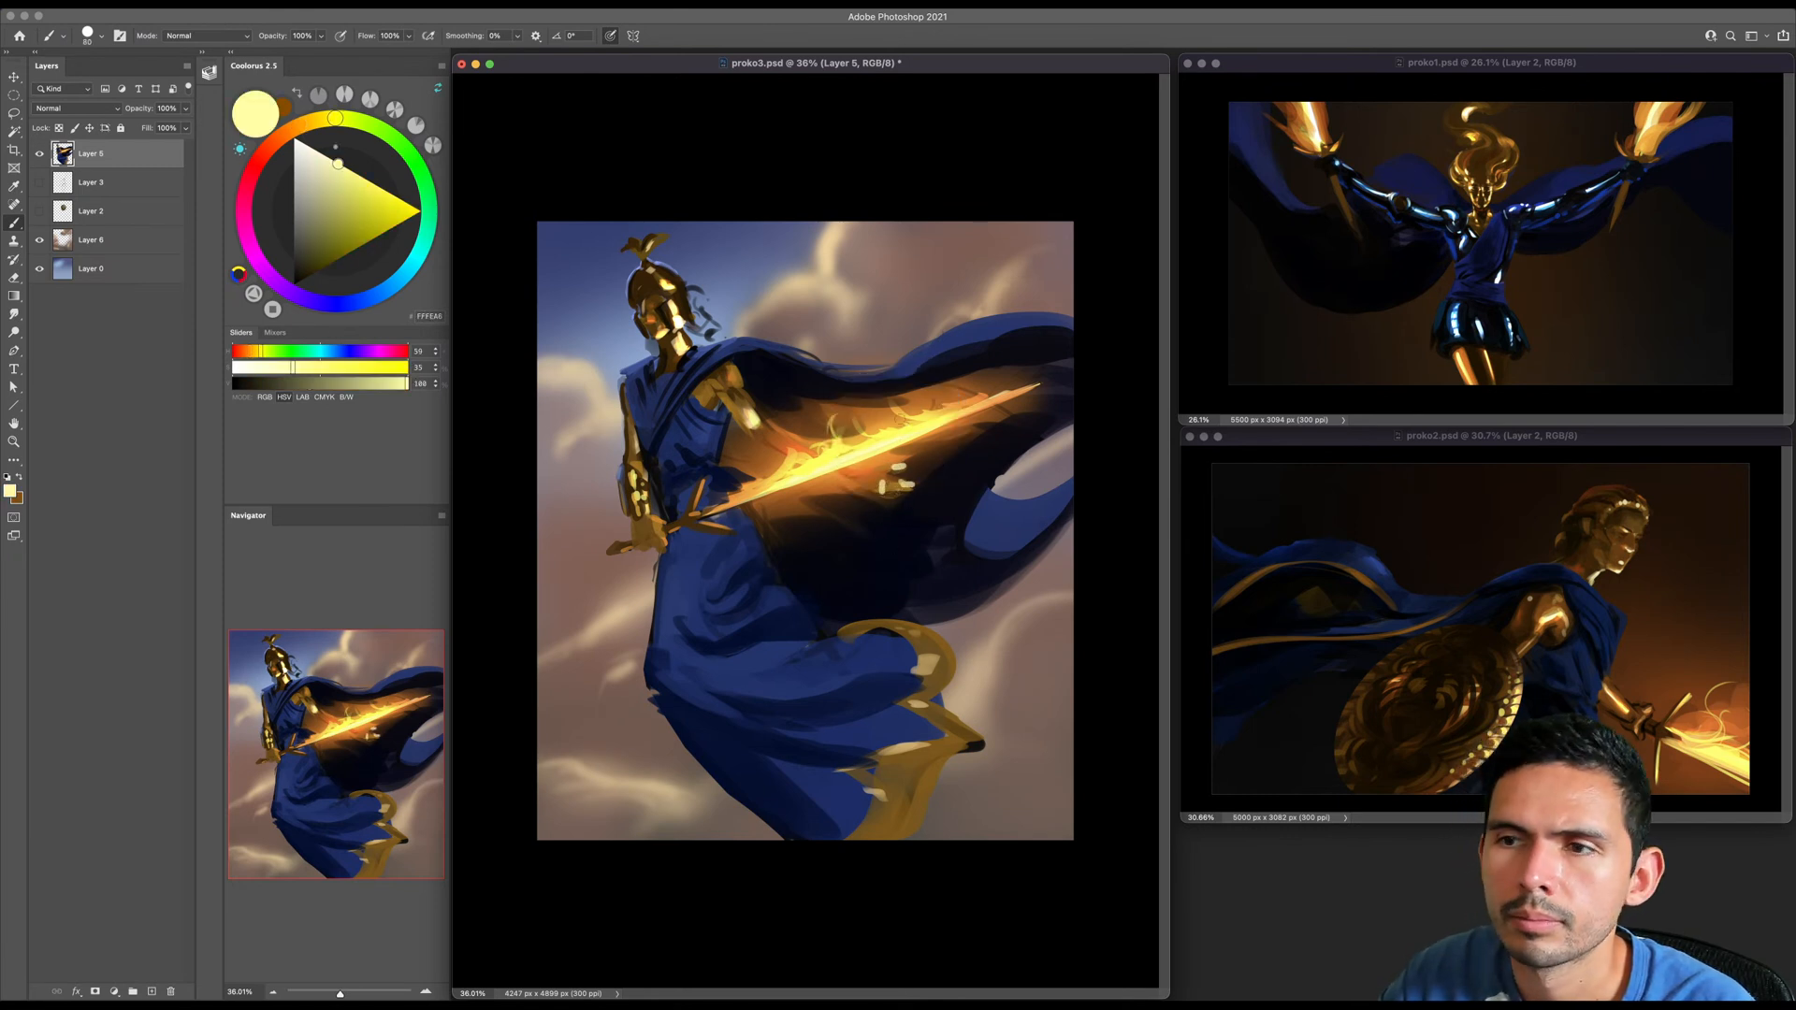
- Rework the glow and shadow under the cape's upper edge with sampled orange and near-black blue
{"action": "left_click", "coordinate": [926, 372], "text": "alt"}
{"action": "key", "text": "bracketright"}
{"action": "key", "text": "bracketright"}
{"action": "left_click", "coordinate": [870, 407], "text": "alt"}
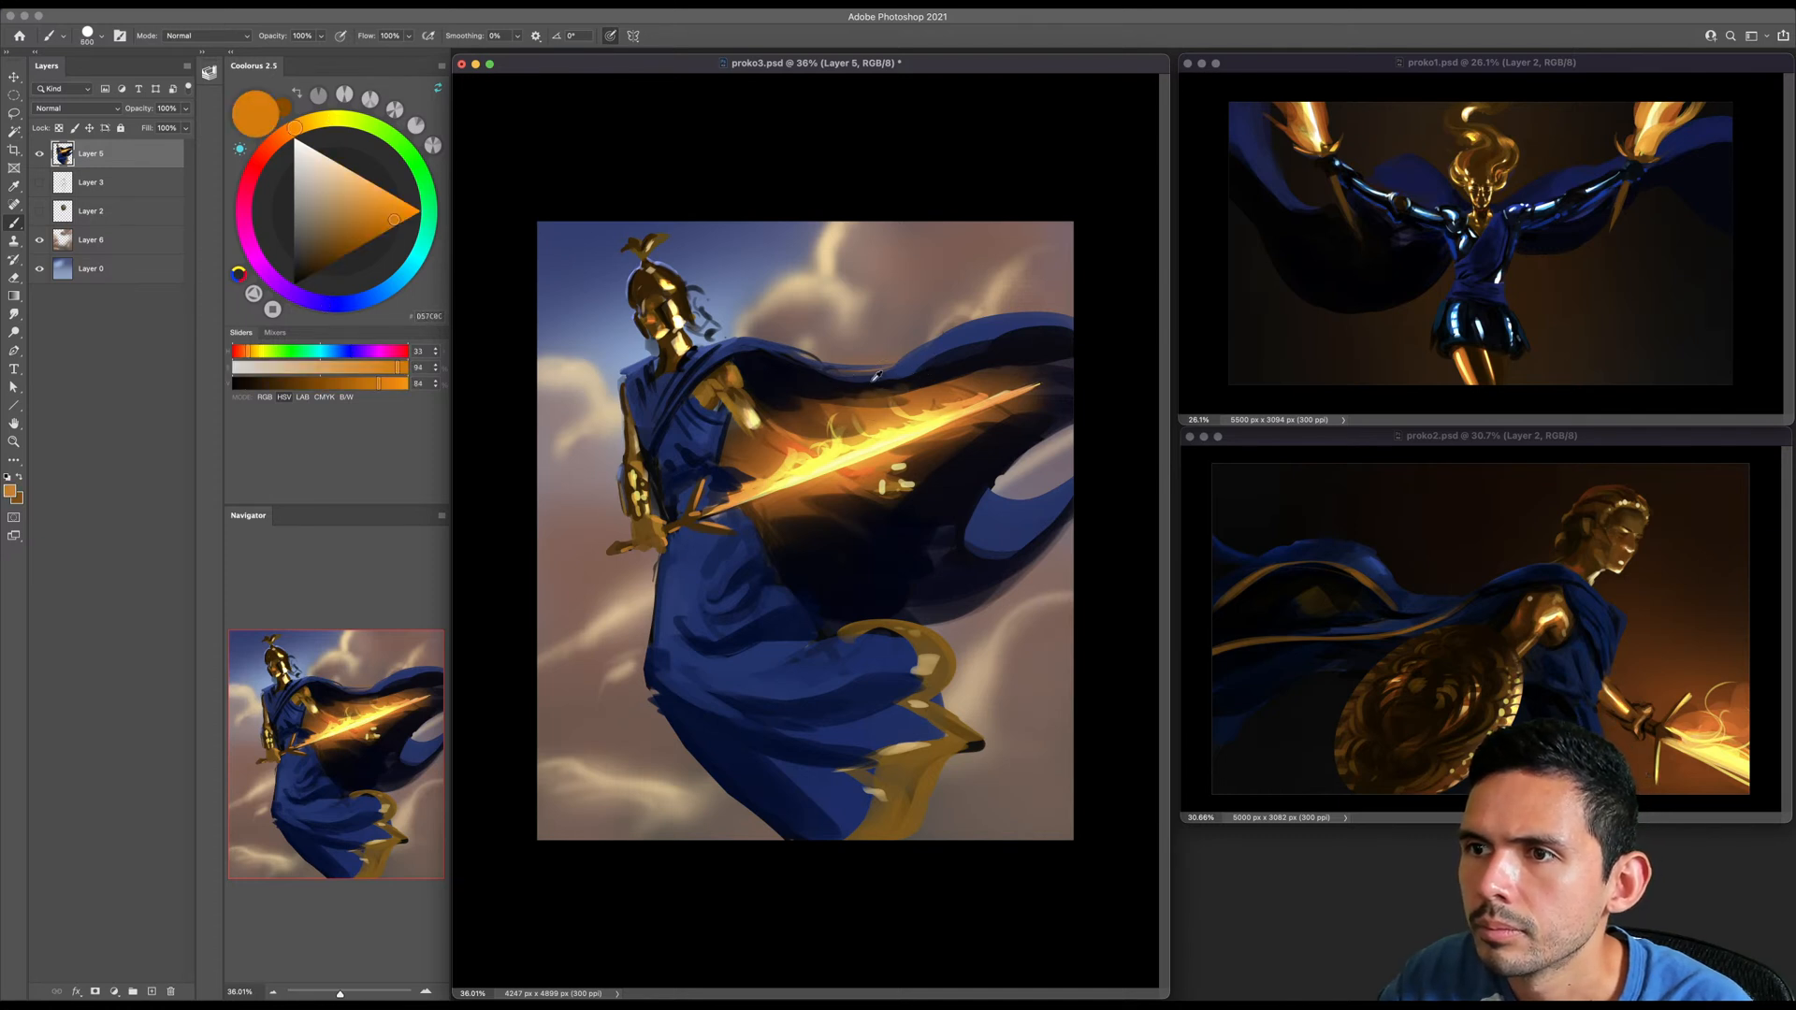
{"action": "left_click", "coordinate": [853, 383], "text": "alt"}
{"action": "key", "text": "bracketleft"}
{"action": "key", "text": "bracketleft"}
{"action": "key", "text": "bracketleft"}
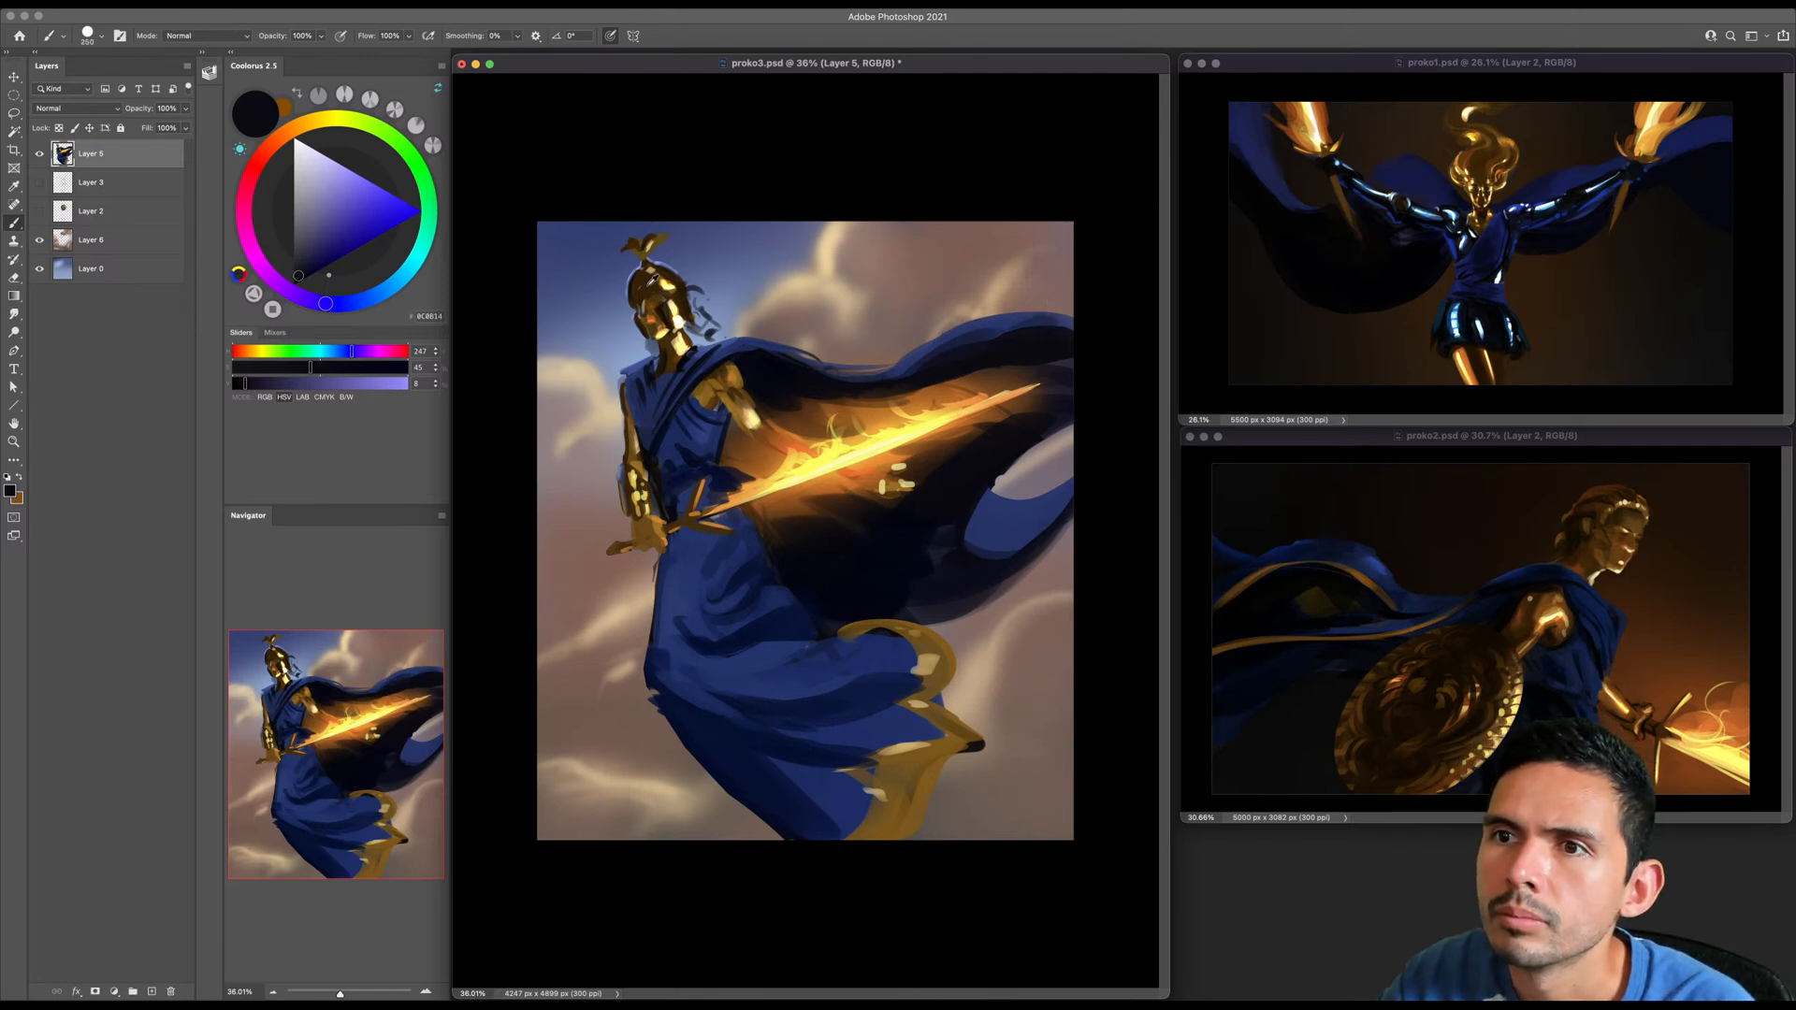
- Touch up the helmet at close range with dark browns sampled from its shadowed side
{"action": "left_click", "coordinate": [657, 280], "text": "alt"}
{"action": "mouse_move", "coordinate": [653, 292]}
{"action": "left_mouse_down"}
{"action": "mouse_move", "coordinate": [738, 390]}
{"action": "mouse_move", "coordinate": [675, 316]}
{"action": "mouse_move", "coordinate": [699, 344]}
{"action": "left_mouse_up"}
{"action": "key", "text": "b"}
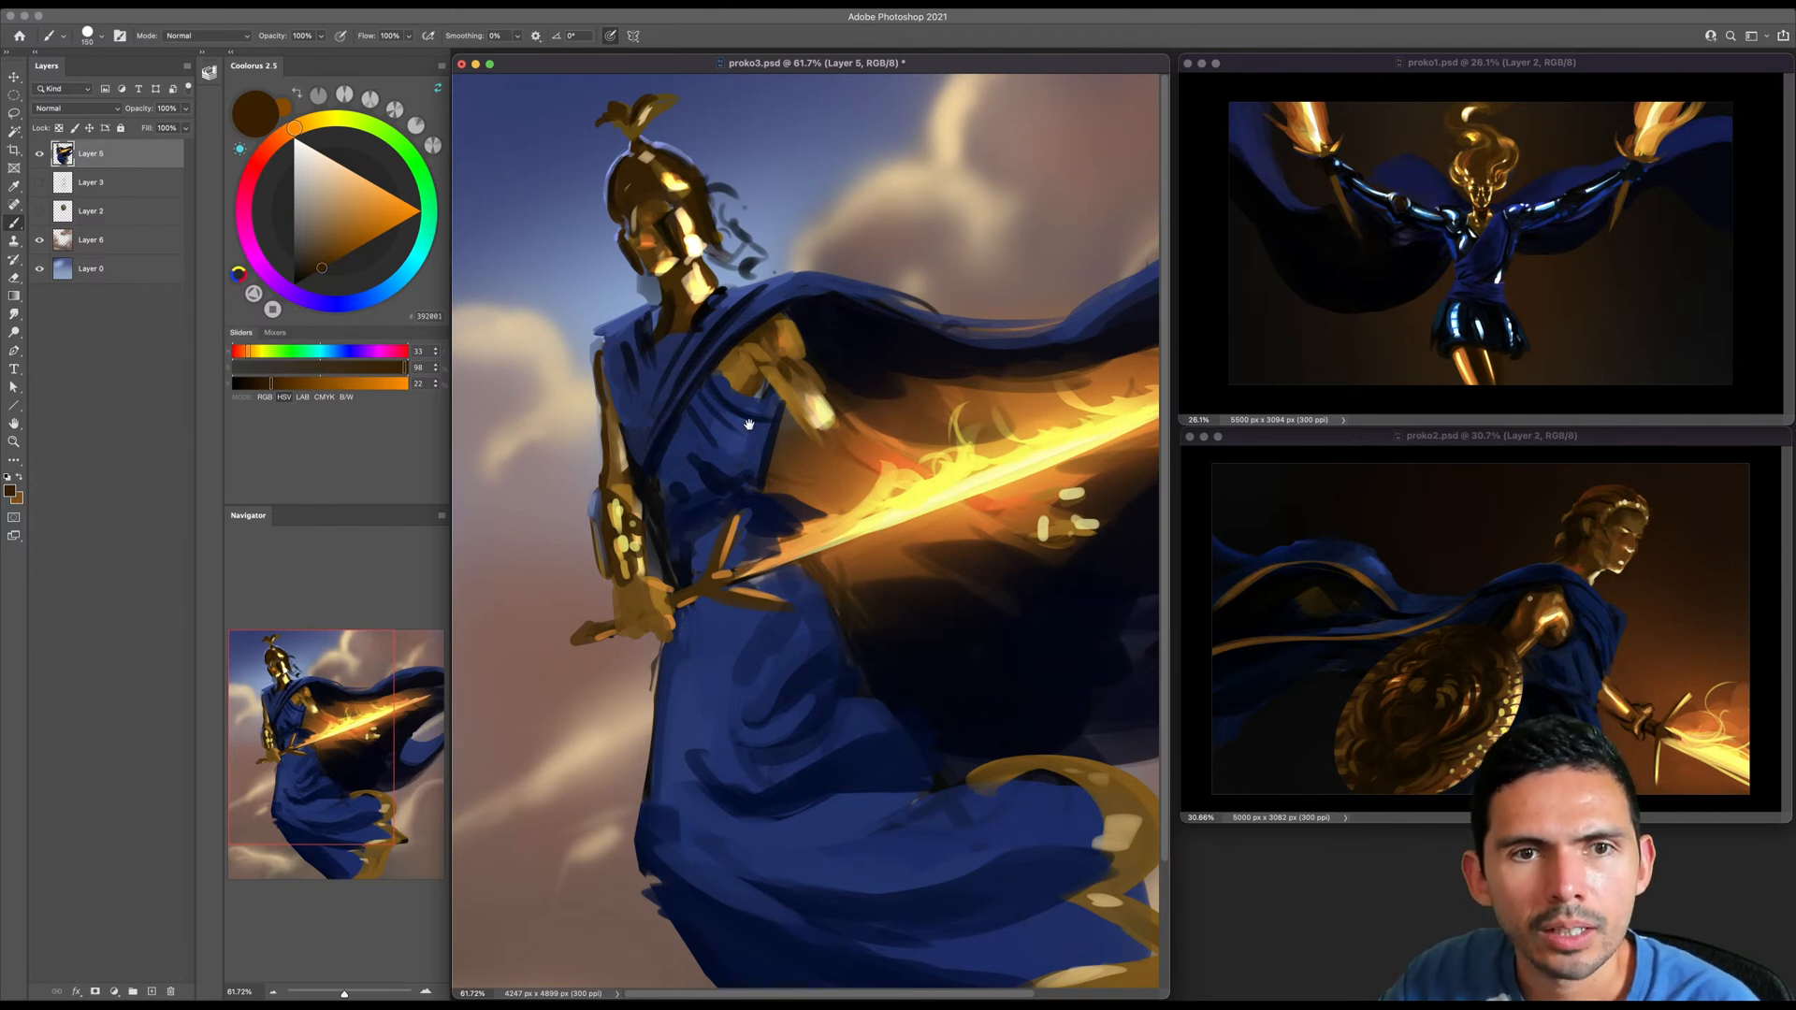
{"action": "key", "text": "z"}
{"action": "left_click_drag", "start_coordinate": [672, 325], "coordinate": [700, 406]}
{"action": "key", "text": "b"}
{"action": "left_click", "coordinate": [686, 232], "text": "alt"}
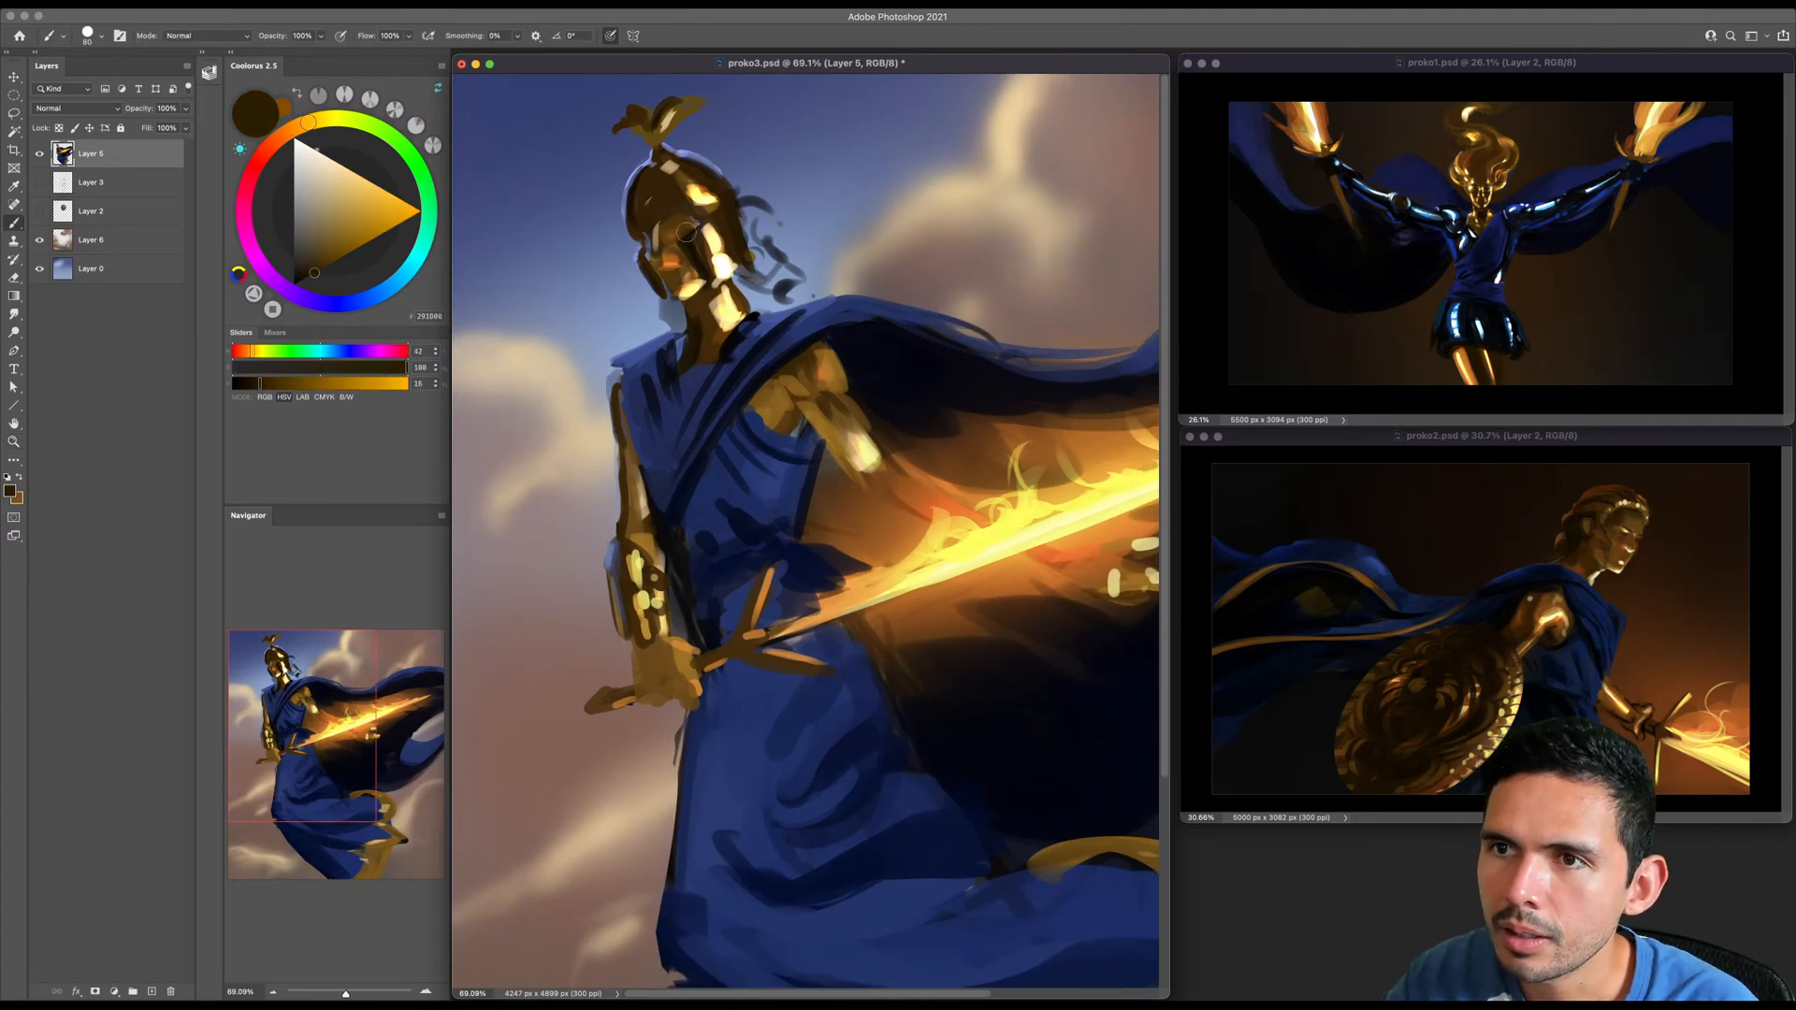
{"action": "key", "text": "z"}
{"action": "left_click_drag", "start_coordinate": [686, 232], "coordinate": [712, 300]}
{"action": "key", "text": "b"}
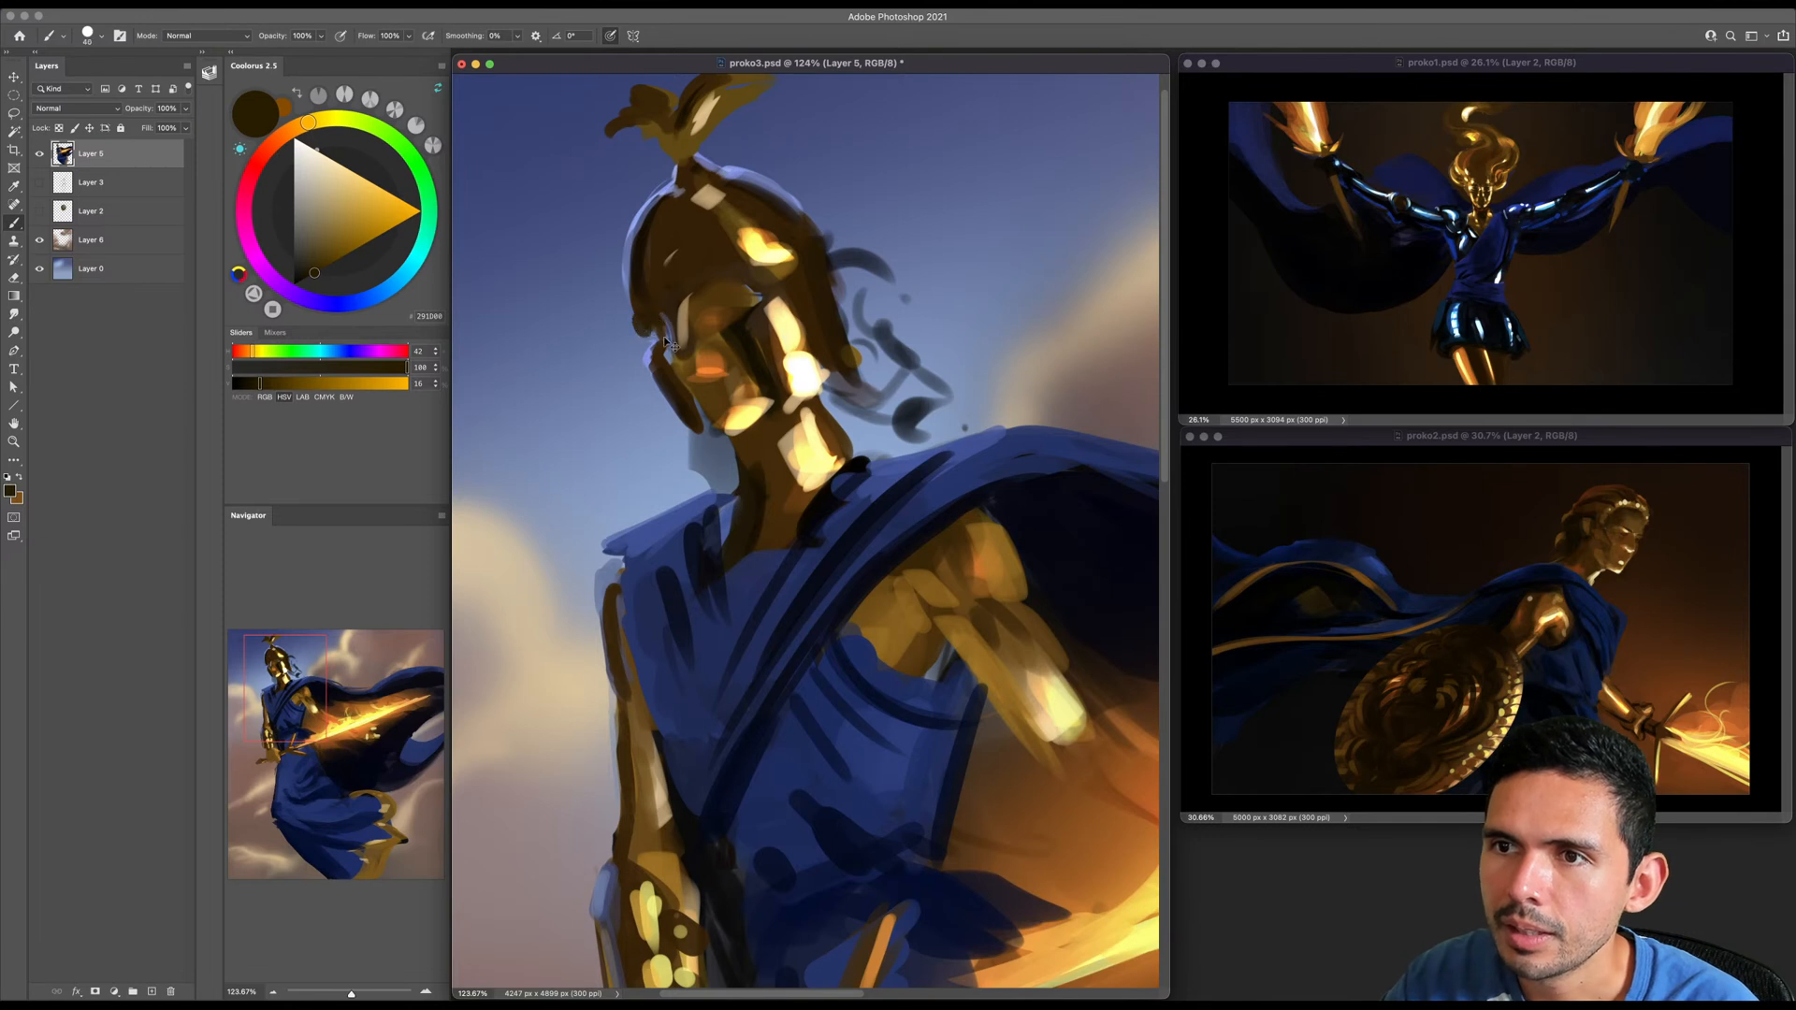
- Define the edges of the helmet's face opening with black and undo the unwanted last strokes
{"action": "left_click_drag", "start_coordinate": [296, 262], "coordinate": [301, 305]}
{"action": "key", "text": "bracketleft"}
{"action": "mouse_move", "coordinate": [656, 319]}
{"action": "left_mouse_down"}
{"action": "mouse_move", "coordinate": [666, 334]}
{"action": "mouse_move", "coordinate": [756, 295]}
{"action": "mouse_move", "coordinate": [720, 288]}
{"action": "mouse_move", "coordinate": [738, 286]}
{"action": "left_mouse_up"}
{"action": "key", "text": "bracketright"}
{"action": "key", "text": "super+z"}
{"action": "key", "text": "super+z"}
{"action": "key", "text": "bracketright"}
{"action": "key", "text": "bracketright"}
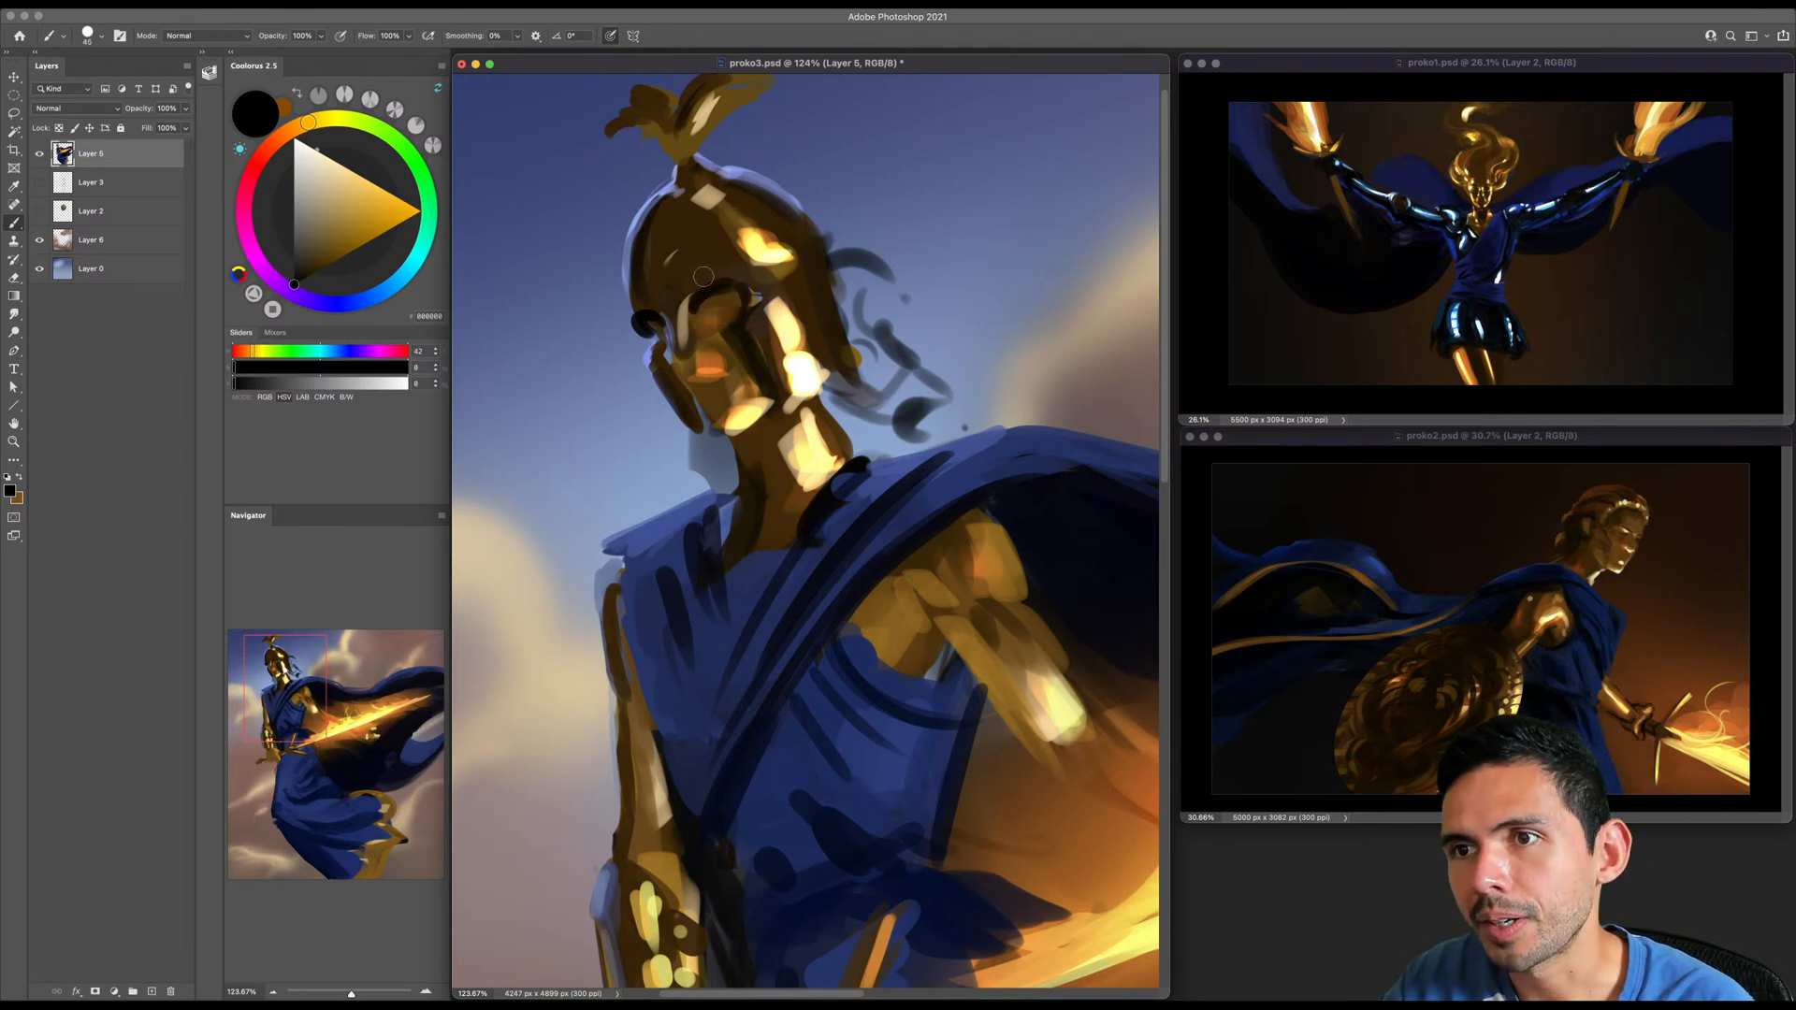
- Shape the helmet's brow above the eye with dark browns sampled from the helmet
{"action": "left_click", "coordinate": [690, 290], "text": "alt"}
{"action": "key", "text": "bracketright"}
{"action": "key", "text": "bracketright"}
{"action": "key", "text": "bracketright"}
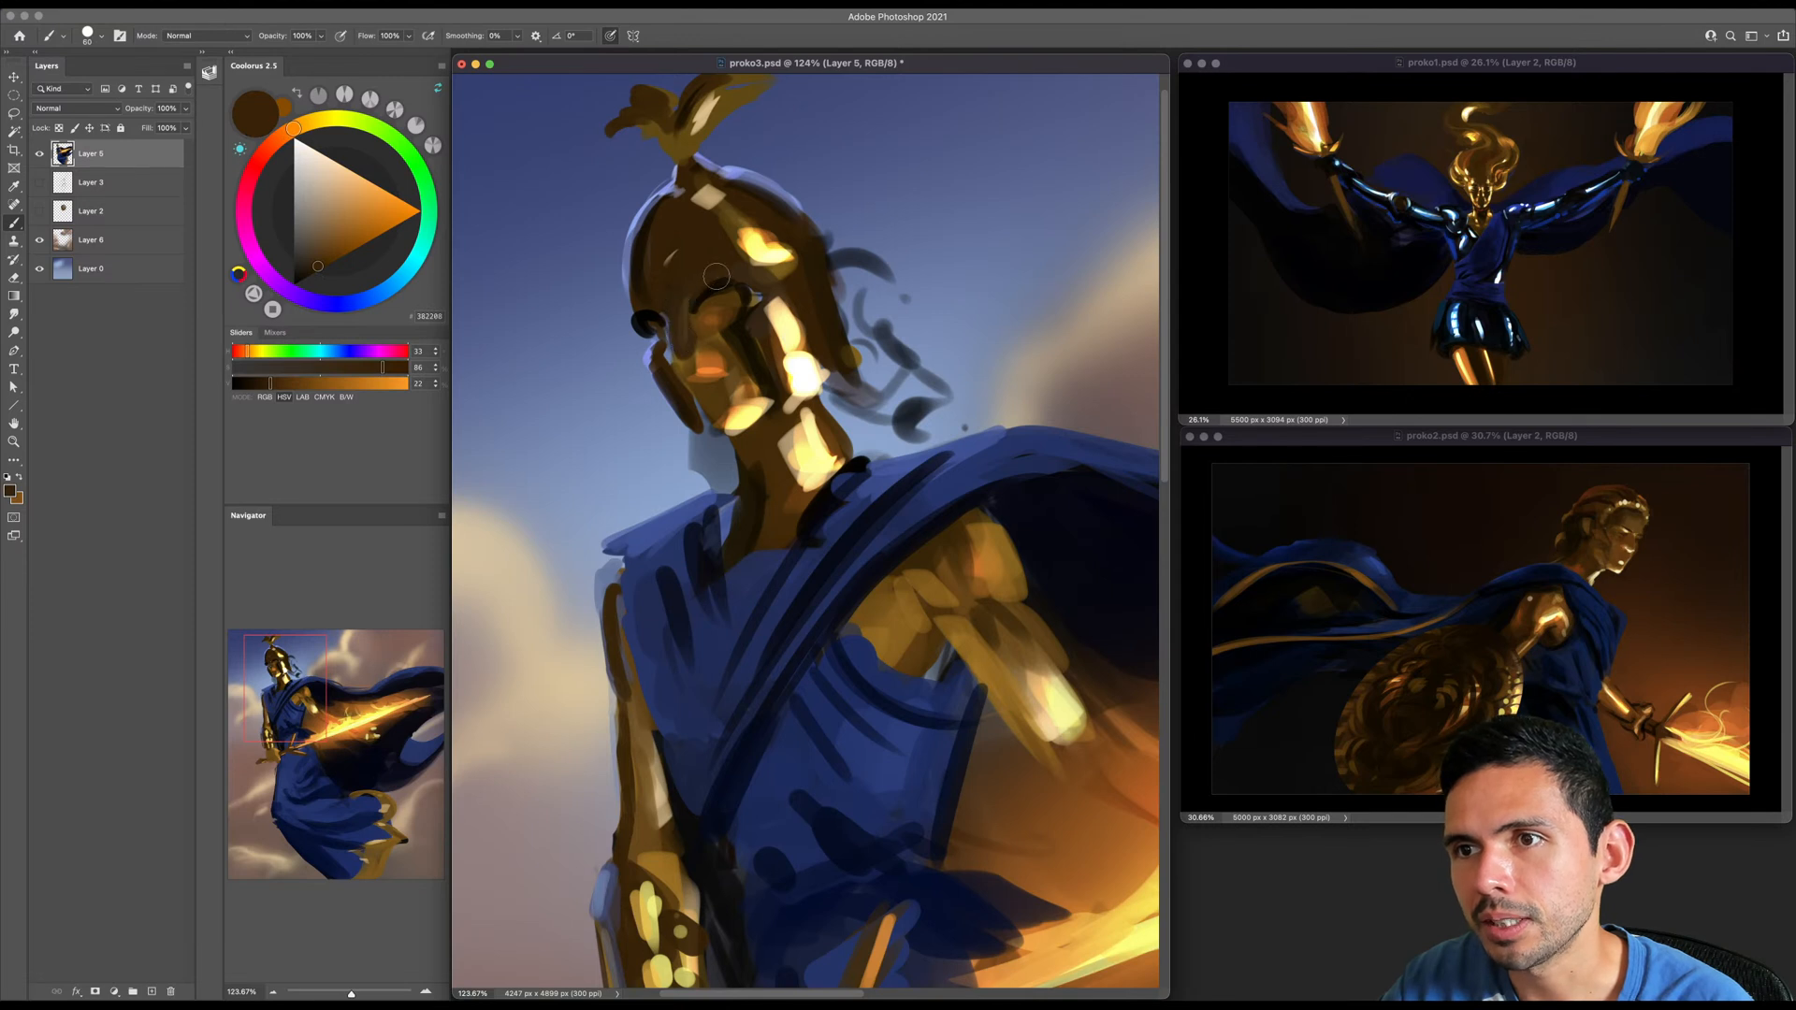
{"action": "left_click", "coordinate": [718, 285], "text": "alt"}
{"action": "key", "text": "bracketleft"}
{"action": "key", "text": "bracketleft"}
{"action": "key", "text": "bracketleft"}
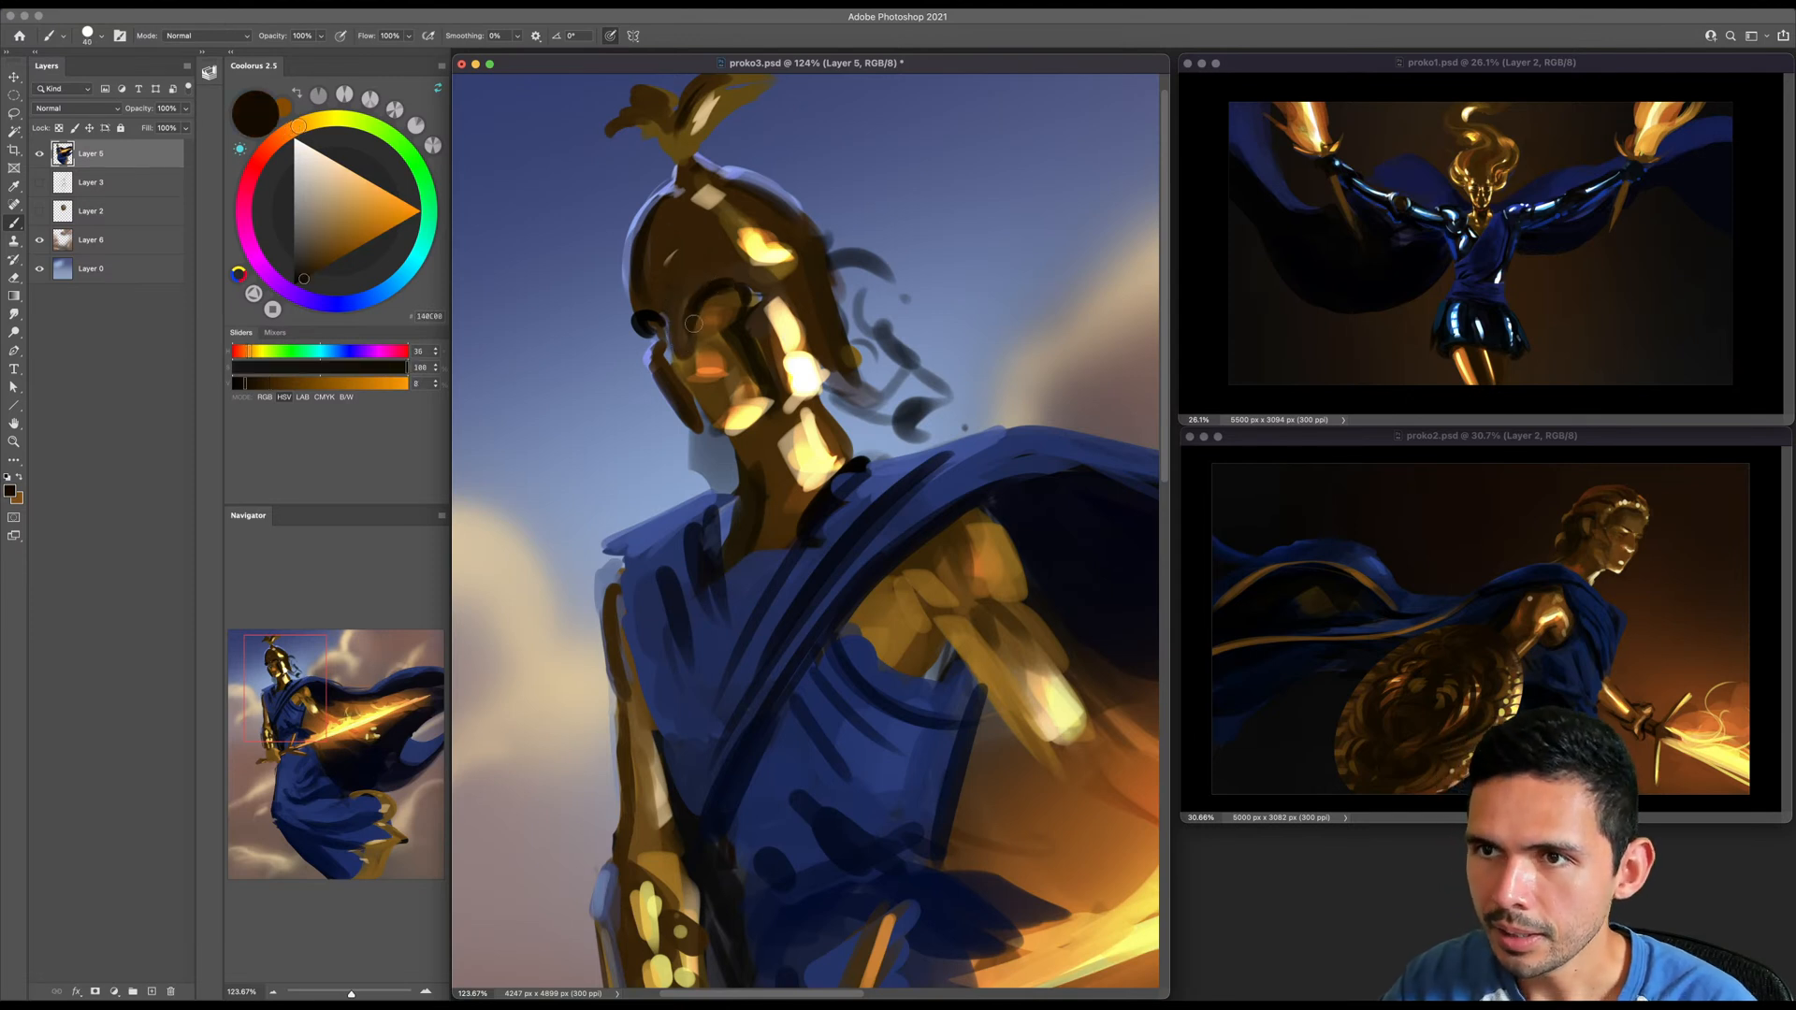
- Darken the lower face inside the helmet with browns sampled from the face, painting over its orange patches
{"action": "mouse_move", "coordinate": [720, 286]}
{"action": "left_mouse_down"}
{"action": "mouse_move", "coordinate": [697, 341]}
{"action": "mouse_move", "coordinate": [655, 320]}
{"action": "mouse_move", "coordinate": [684, 372]}
{"action": "mouse_move", "coordinate": [658, 344]}
{"action": "mouse_move", "coordinate": [655, 367]}
{"action": "mouse_move", "coordinate": [703, 436]}
{"action": "left_mouse_up"}
{"action": "key", "text": "bracketleft"}
{"action": "key", "text": "bracketright"}
{"action": "left_click", "coordinate": [733, 372], "text": "alt"}
{"action": "key", "text": "bracketleft"}
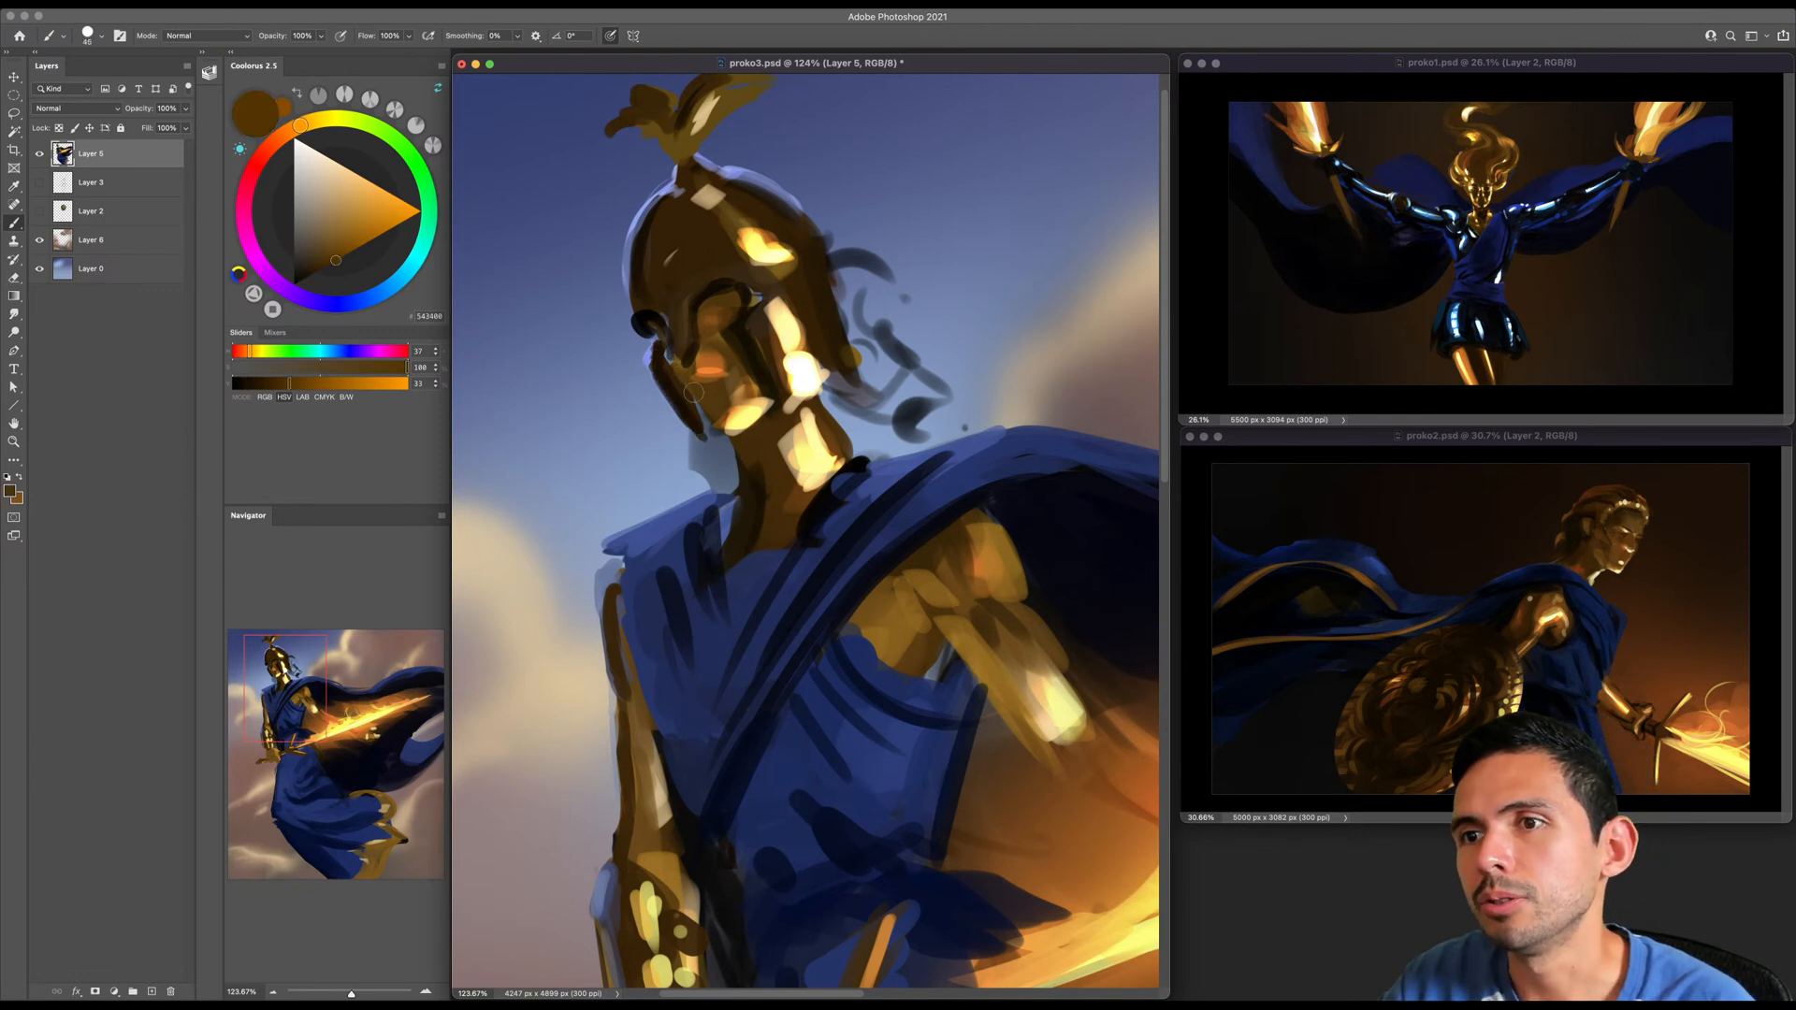
{"action": "mouse_move", "coordinate": [729, 413]}
{"action": "left_mouse_down"}
{"action": "mouse_move", "coordinate": [748, 388]}
{"action": "mouse_move", "coordinate": [714, 359]}
{"action": "mouse_move", "coordinate": [723, 372]}
{"action": "left_mouse_up"}
{"action": "key", "text": "bracketleft"}
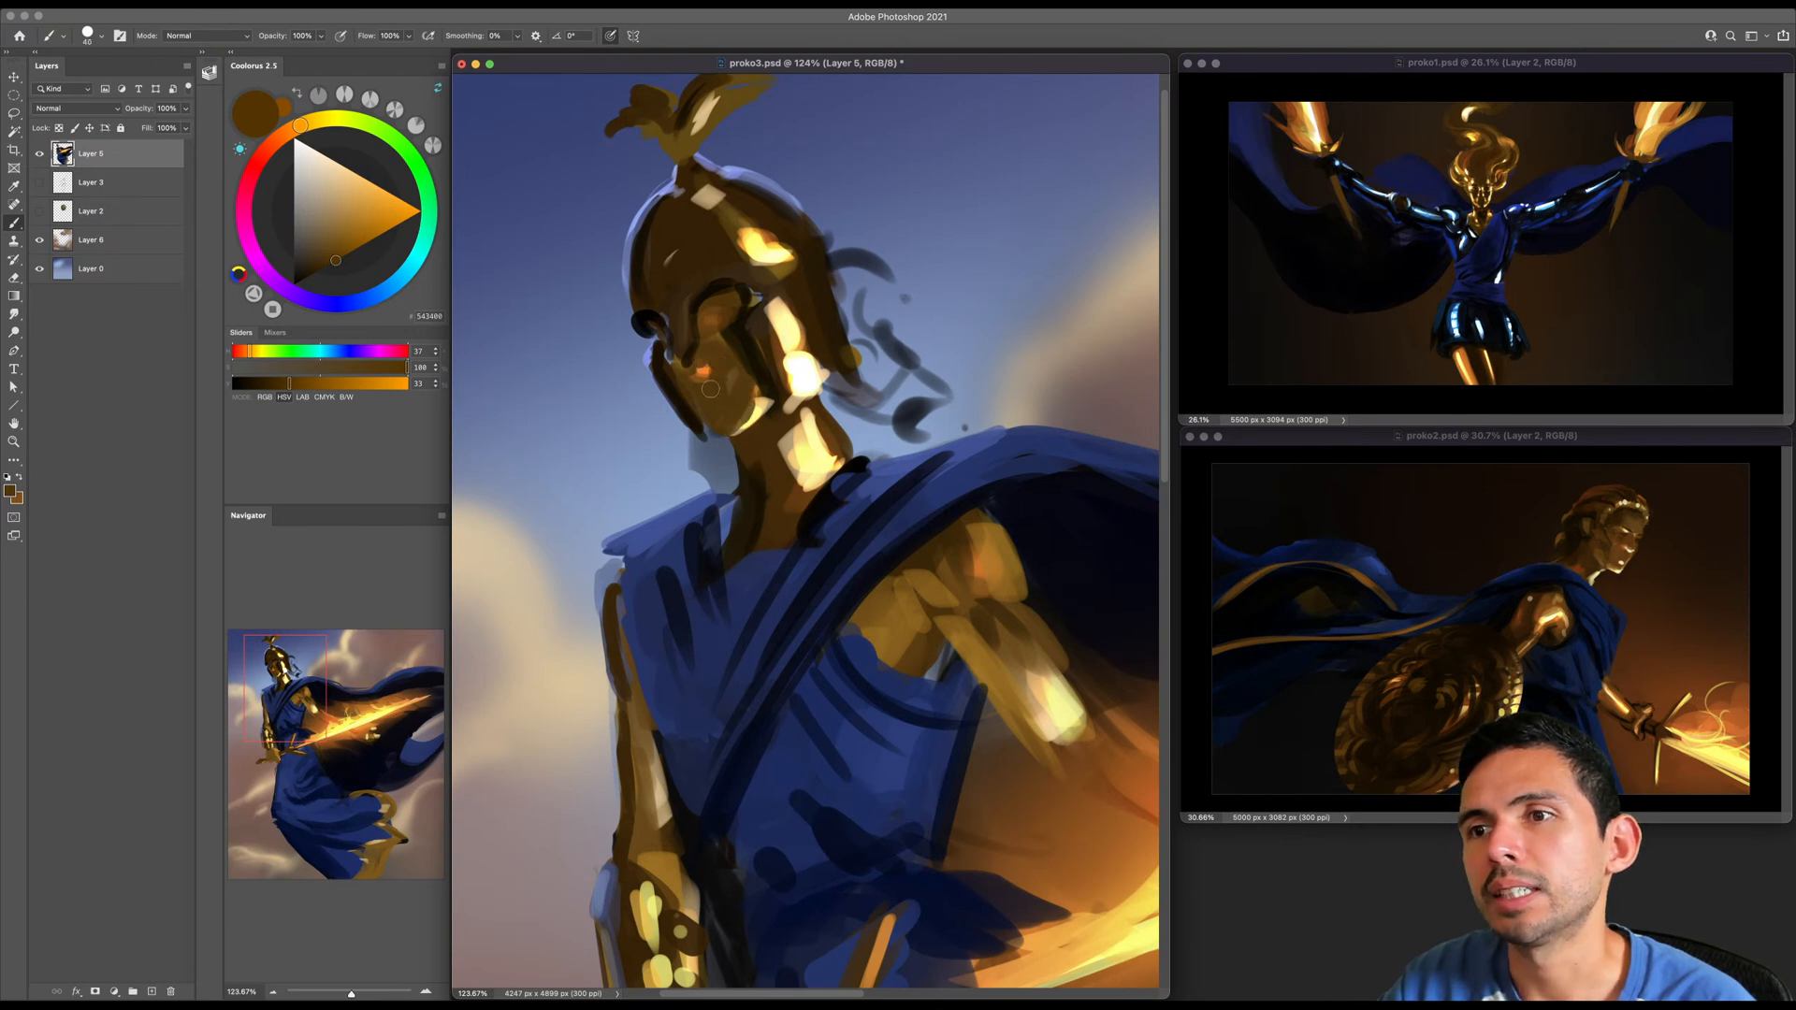
- Add a small pale yellow highlight to the nose and blend around it with a sampled warm brown
{"action": "left_click", "coordinate": [801, 367], "text": "alt"}
{"action": "key", "text": "bracketleft"}
{"action": "key", "text": "bracketleft"}
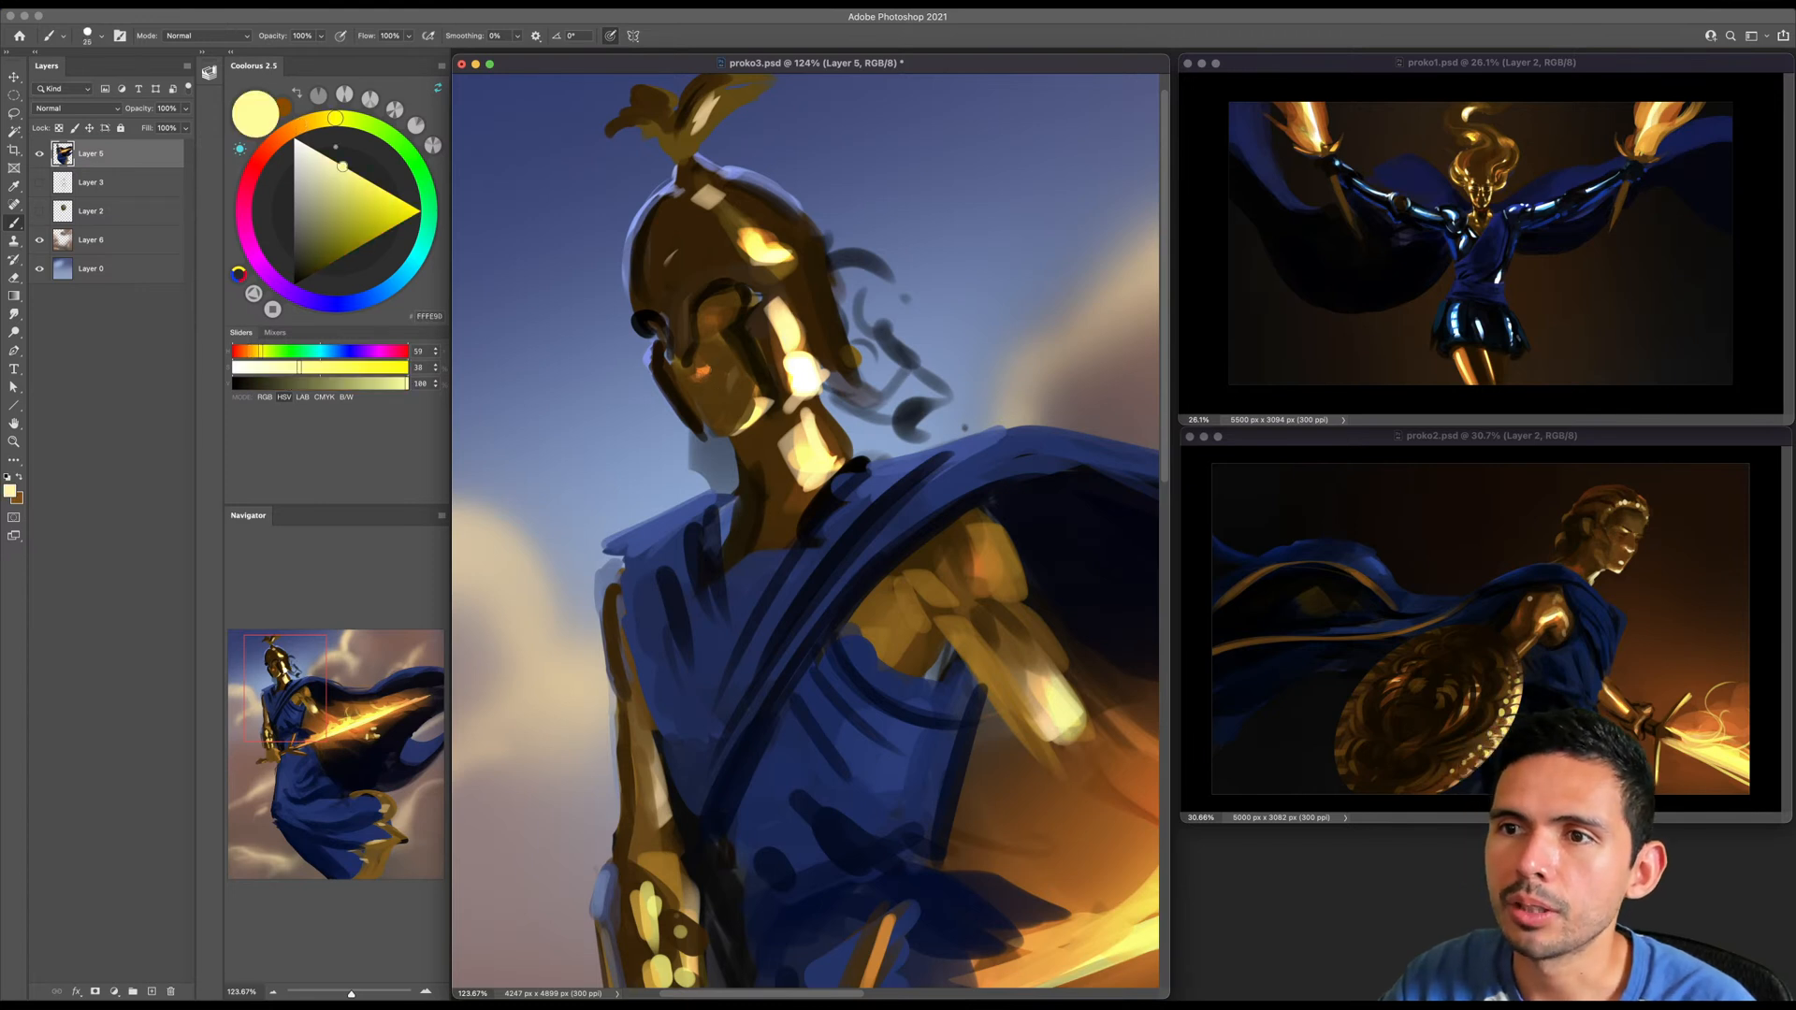
{"action": "left_click", "coordinate": [697, 383], "text": "alt"}
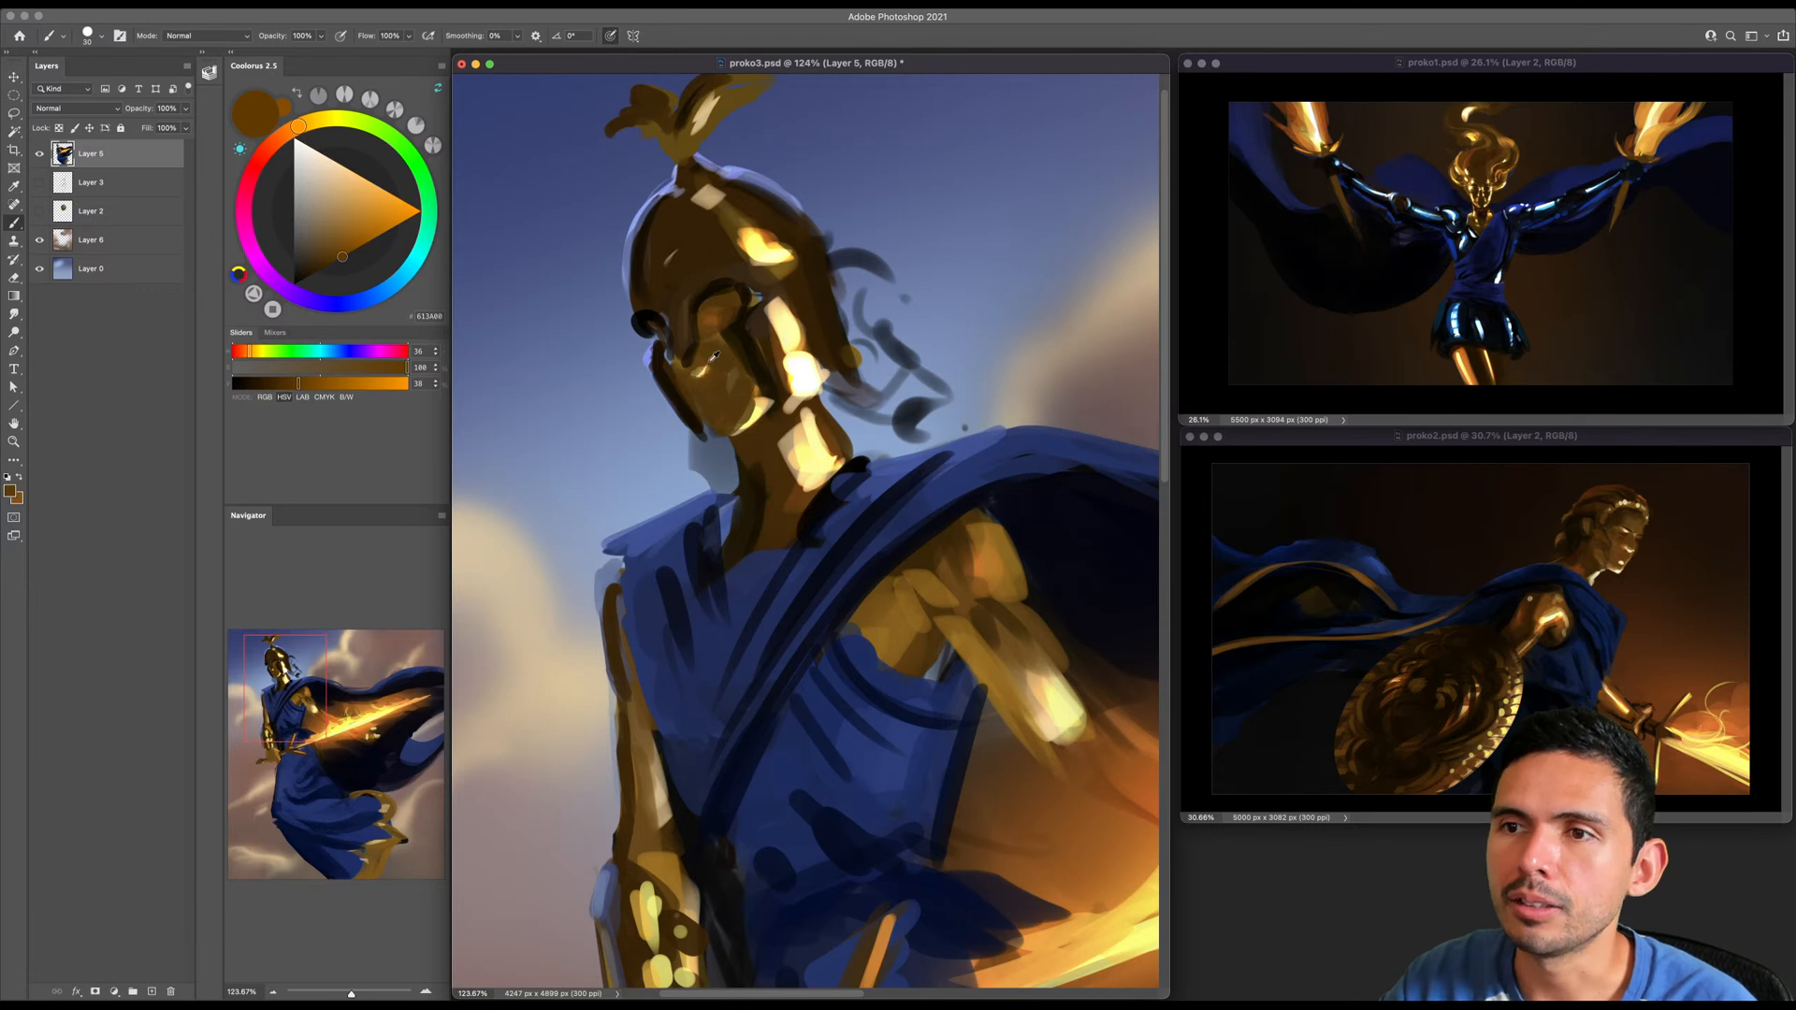
{"action": "left_click", "coordinate": [709, 372], "text": "alt"}
- Refine the eye area beneath the helmet's brow with a small bright glint and sampled browns
{"action": "left_click_drag", "start_coordinate": [705, 317], "coordinate": [718, 300]}
{"action": "key", "text": "bracketright"}
{"action": "key", "text": "bracketright"}
{"action": "left_click", "coordinate": [724, 297], "text": "alt"}
{"action": "key", "text": "bracketleft"}
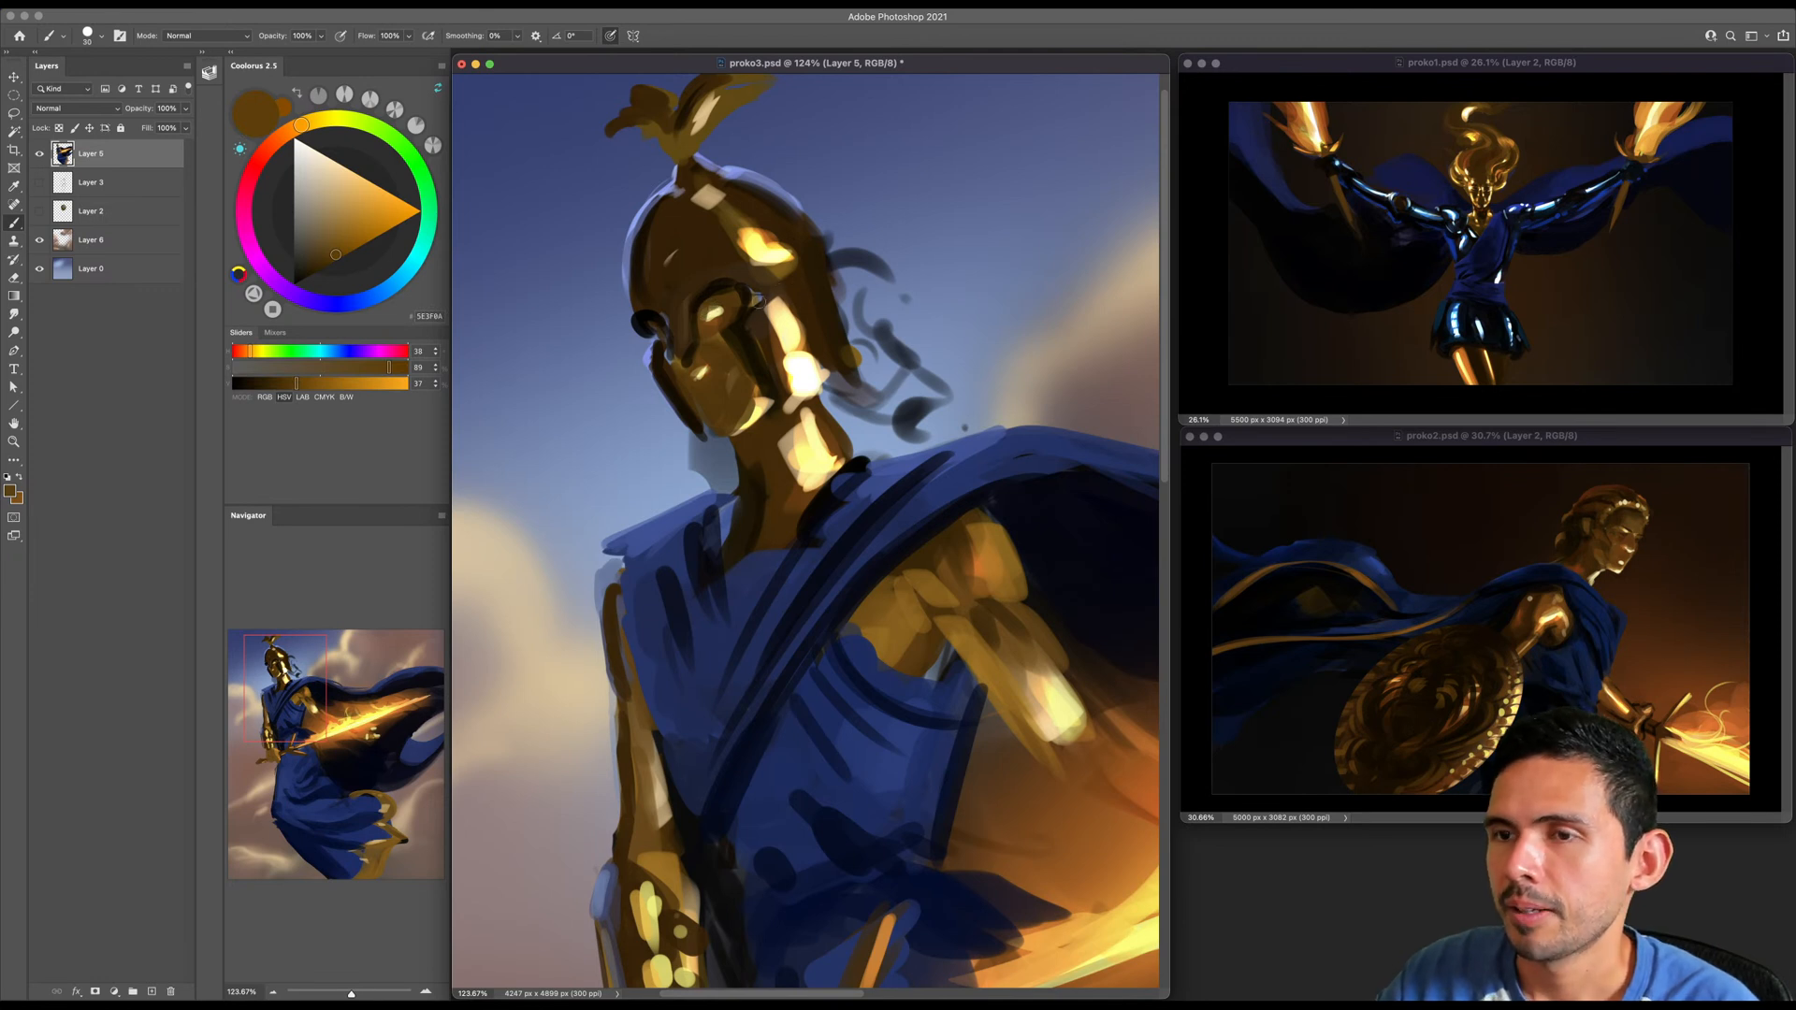
{"action": "left_click", "coordinate": [716, 320], "text": "alt"}
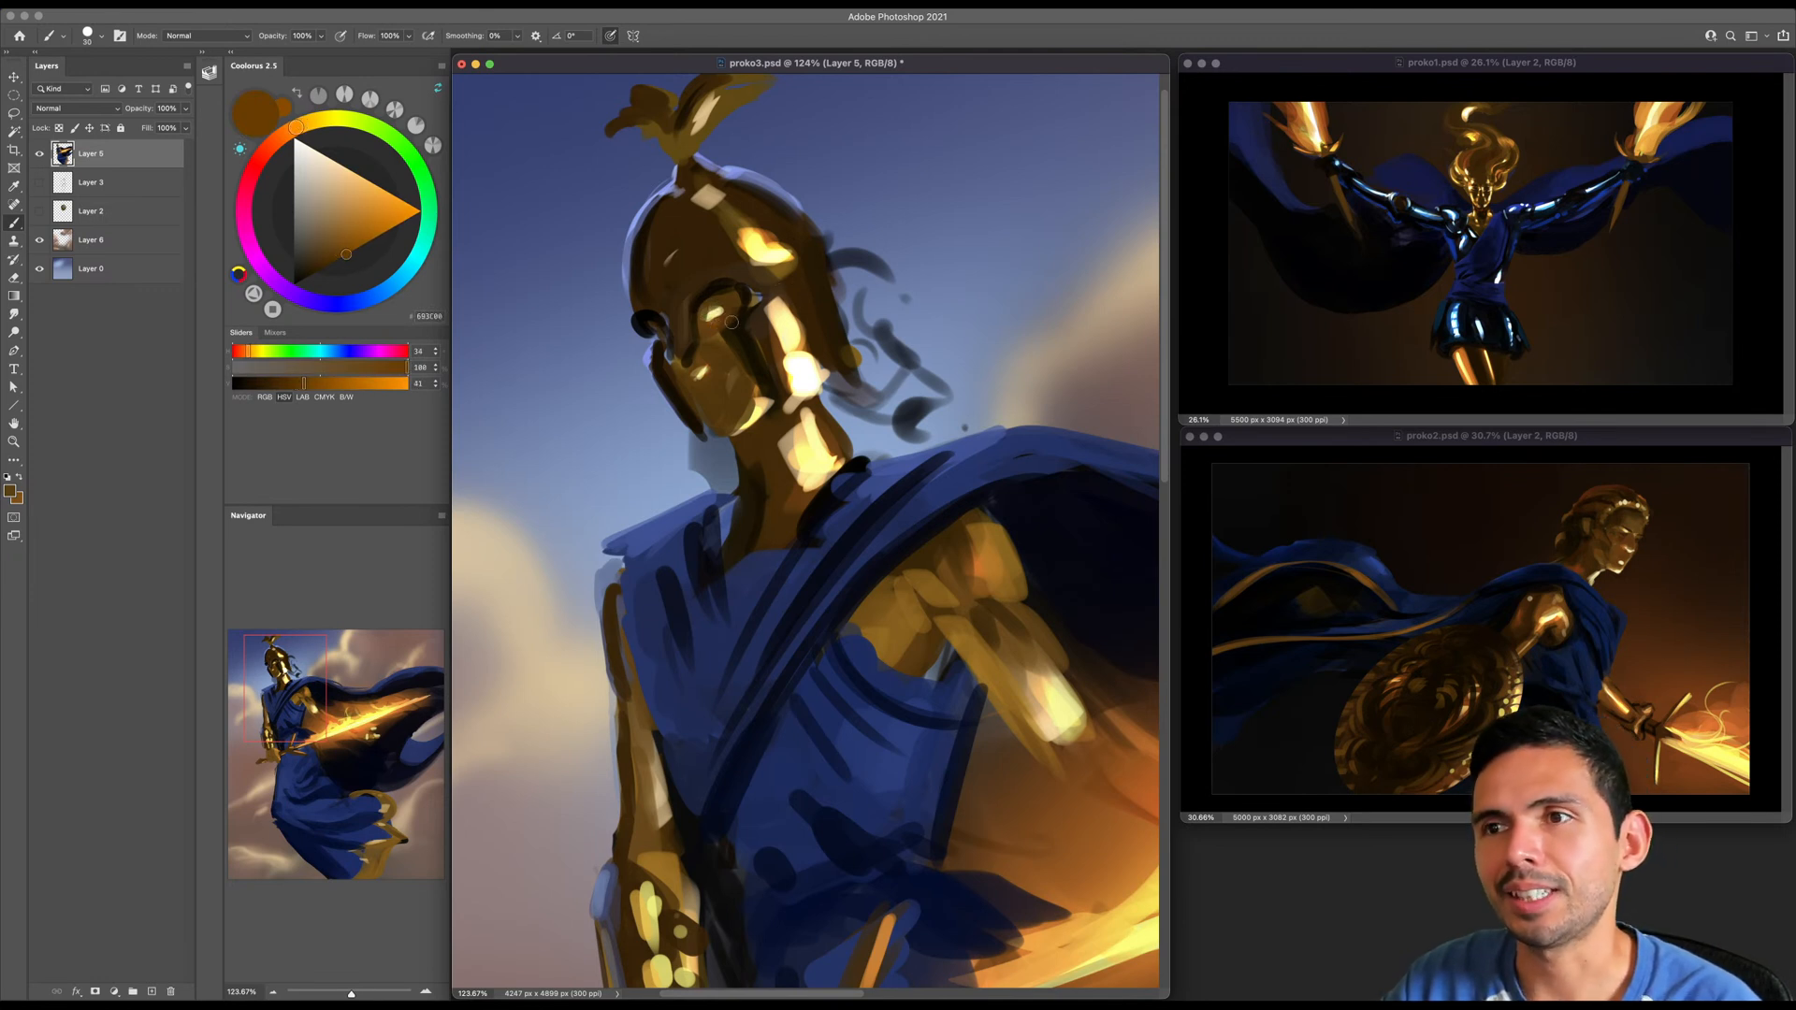
- Touch up the helmet's crest stem with sampled brown and the surrounding dark sky blue, undoing unwanted strokes
{"action": "scroll", "coordinate": [733, 322], "scroll_direction": "up", "scroll_amount": 2}
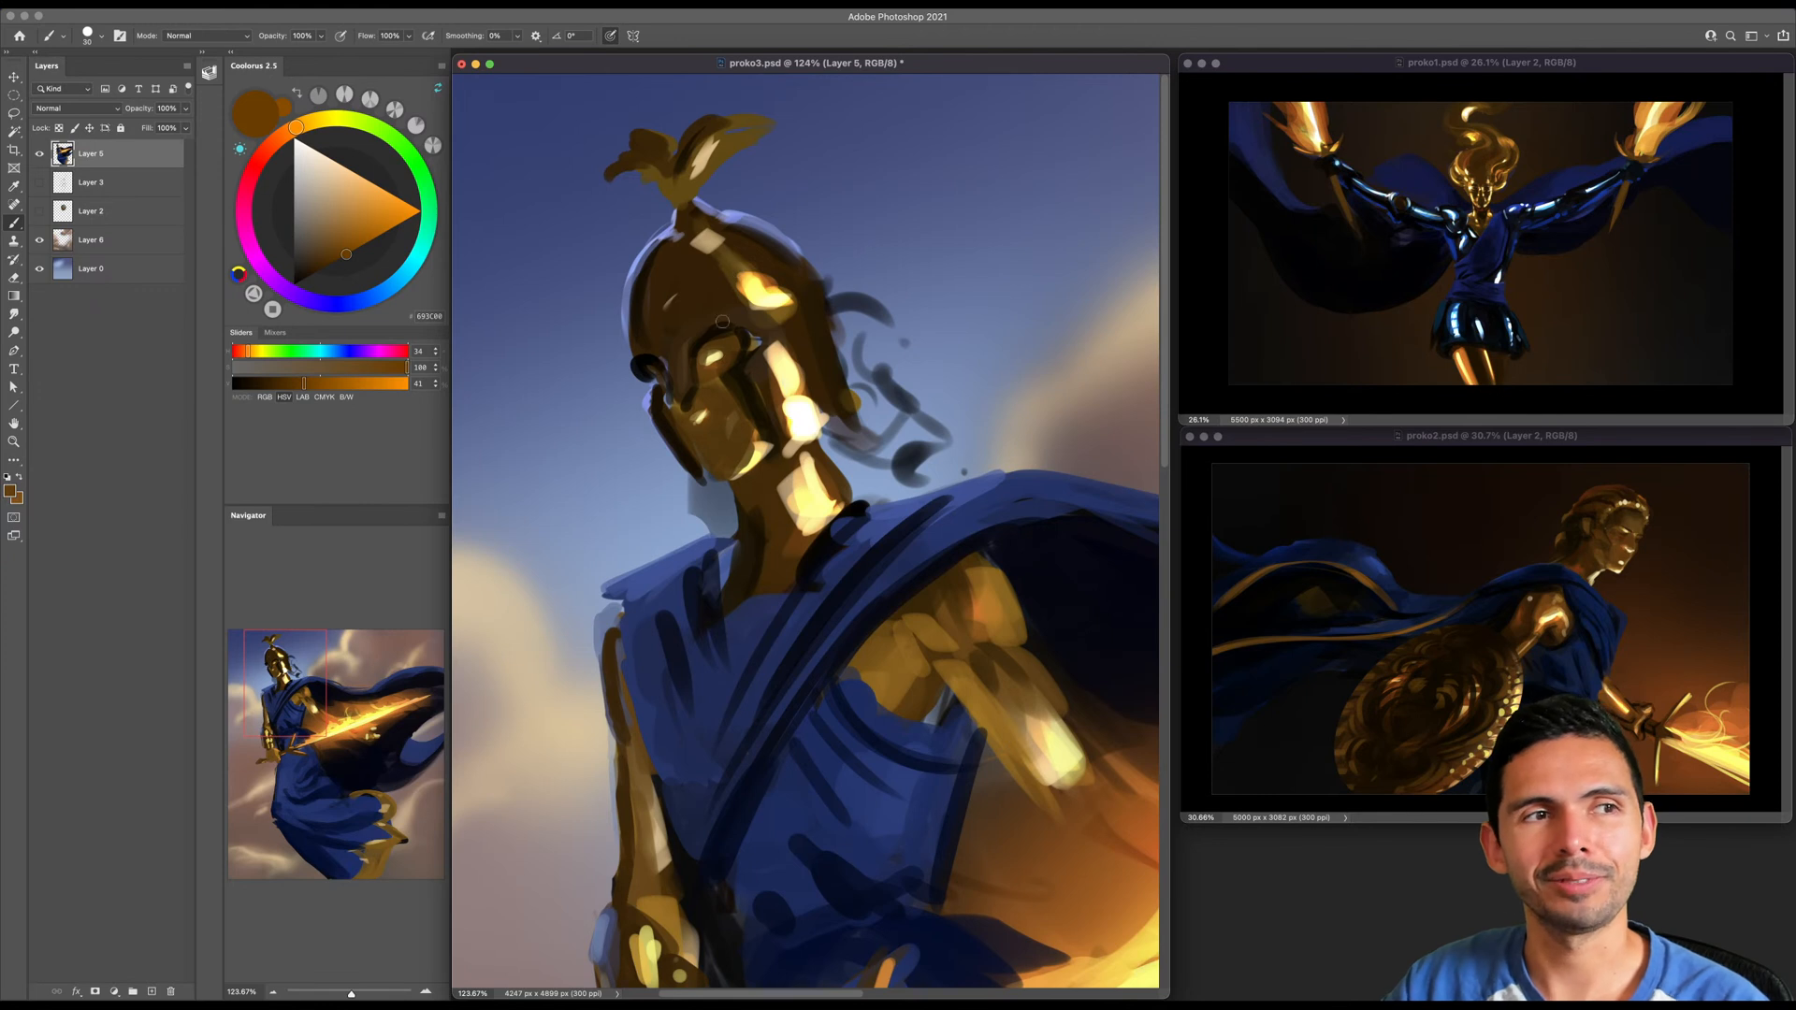
{"action": "left_click", "coordinate": [761, 277], "text": "alt"}
{"action": "left_click_drag", "start_coordinate": [709, 138], "coordinate": [682, 183]}
{"action": "scroll", "coordinate": [675, 215], "scroll_direction": "left", "scroll_amount": 2}
{"action": "key", "text": "super+z"}
{"action": "key", "text": "bracketright"}
{"action": "left_click", "coordinate": [684, 272], "text": "alt"}
{"action": "key", "text": "bracketleft"}
{"action": "key", "text": "bracketleft"}
{"action": "key", "text": "bracketleft"}
{"action": "key", "text": "bracketright"}
{"action": "key", "text": "bracketright"}
{"action": "key", "text": "super+z"}
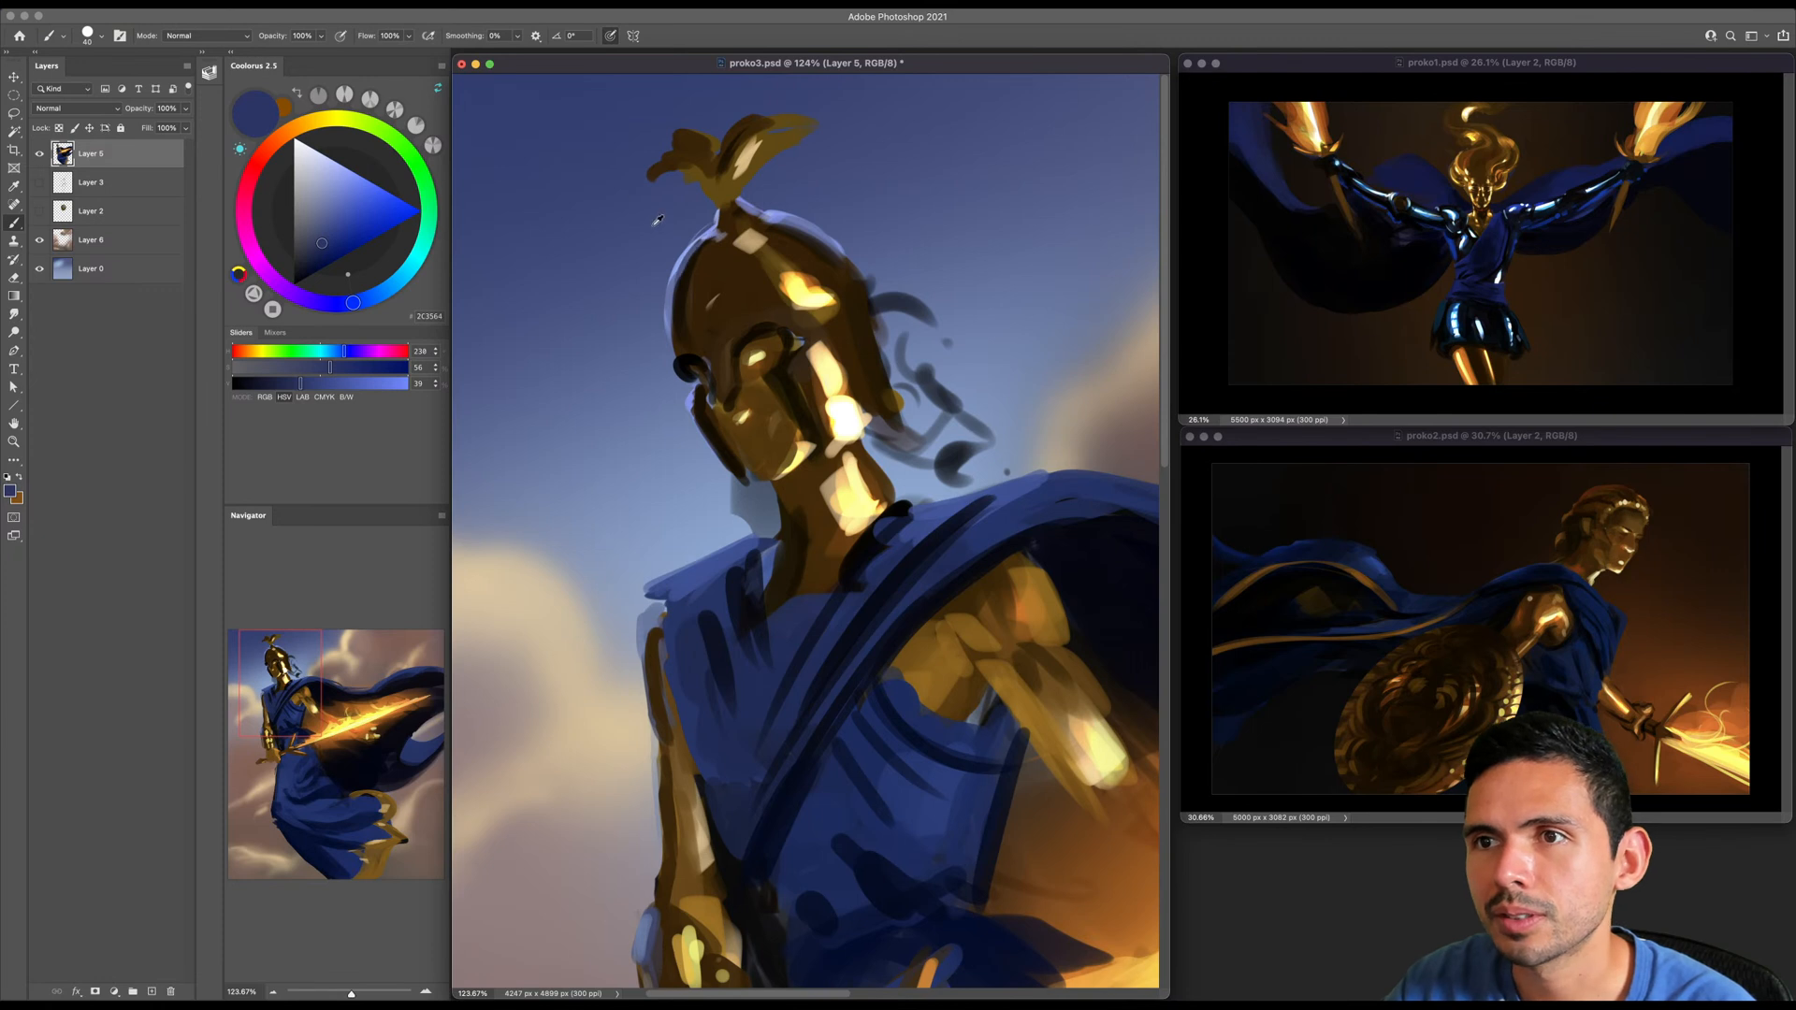
- Try sampled sky-blue strokes along the helmet's outer edge and undo them
{"action": "left_click", "coordinate": [658, 212], "text": "alt"}
{"action": "mouse_move", "coordinate": [711, 251]}
{"action": "left_mouse_down"}
{"action": "mouse_move", "coordinate": [681, 351]}
{"action": "mouse_move", "coordinate": [709, 245]}
{"action": "left_mouse_up"}
{"action": "key", "text": "super+z"}
{"action": "key", "text": "super+z"}
{"action": "key", "text": "bracketleft"}
{"action": "key", "text": "bracketright"}
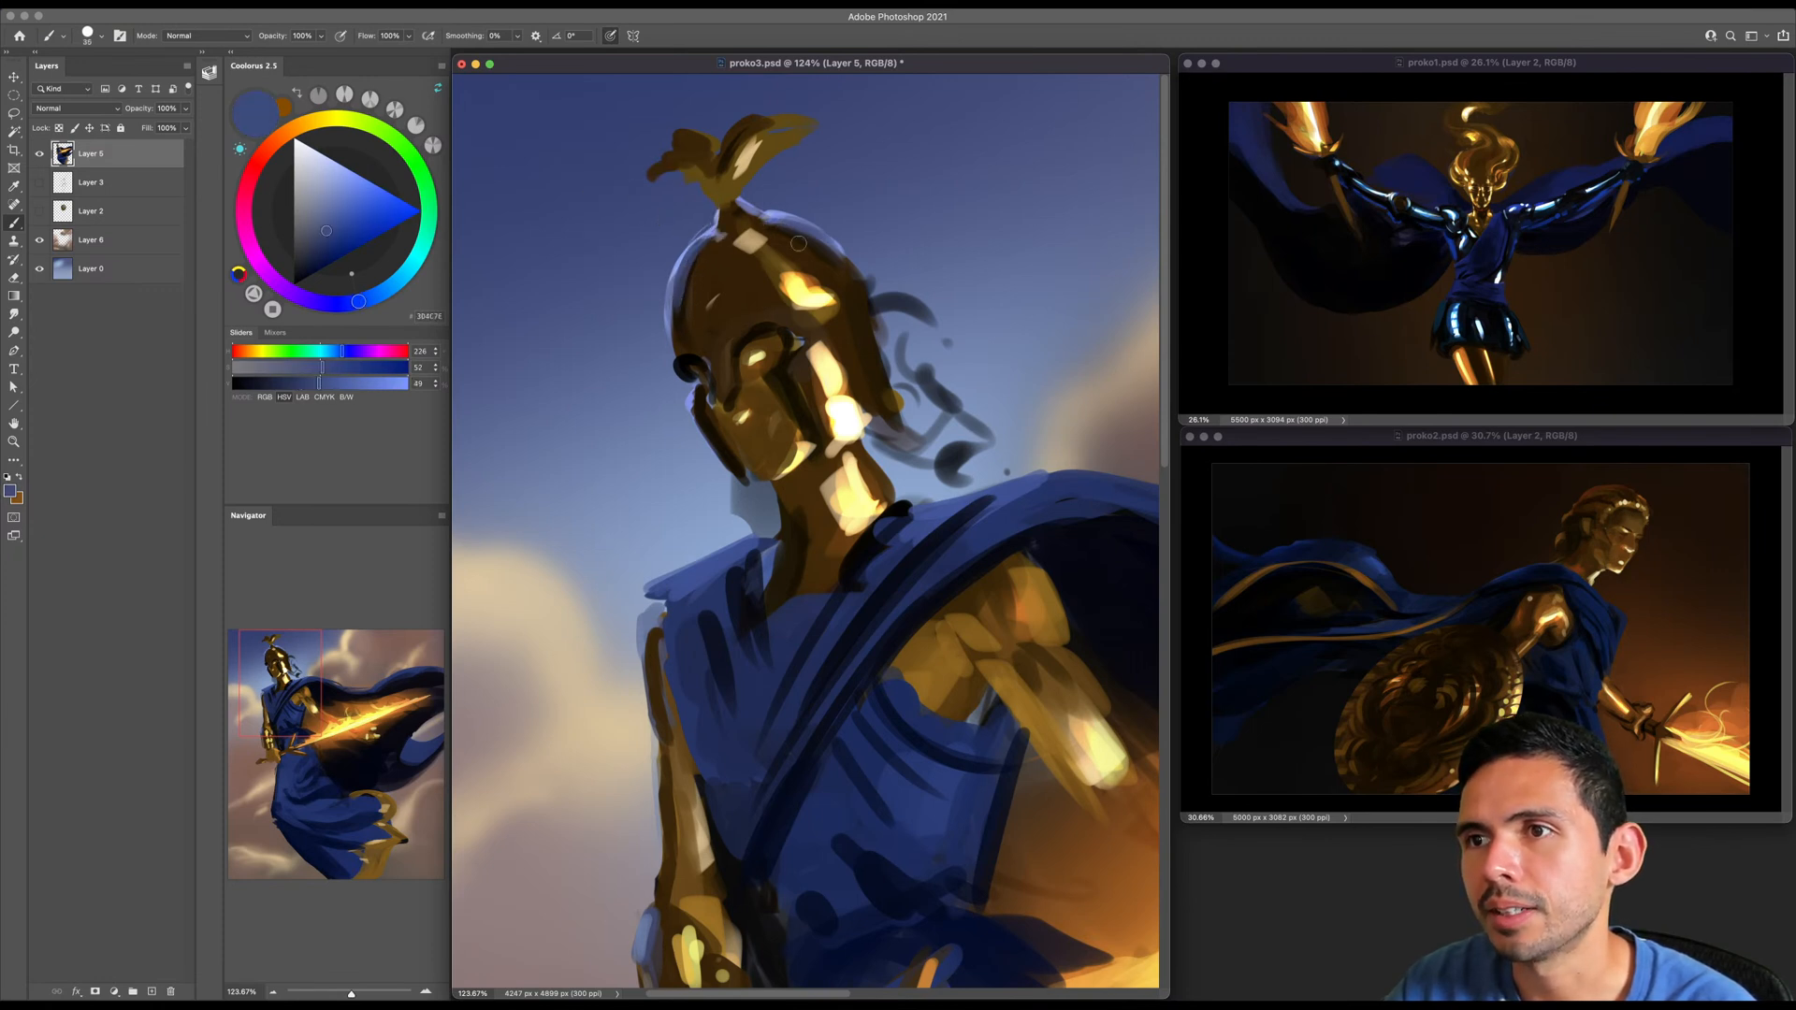
- Trim the crest's left plume with the sampled sky blue, undoing the strokes that cover too much
{"action": "key", "text": "bracketright"}
{"action": "mouse_move", "coordinate": [728, 165]}
{"action": "left_mouse_down"}
{"action": "mouse_move", "coordinate": [767, 118]}
{"action": "mouse_move", "coordinate": [730, 173]}
{"action": "mouse_move", "coordinate": [681, 140]}
{"action": "left_mouse_up"}
{"action": "key", "text": "super+z"}
{"action": "key", "text": "bracketright"}
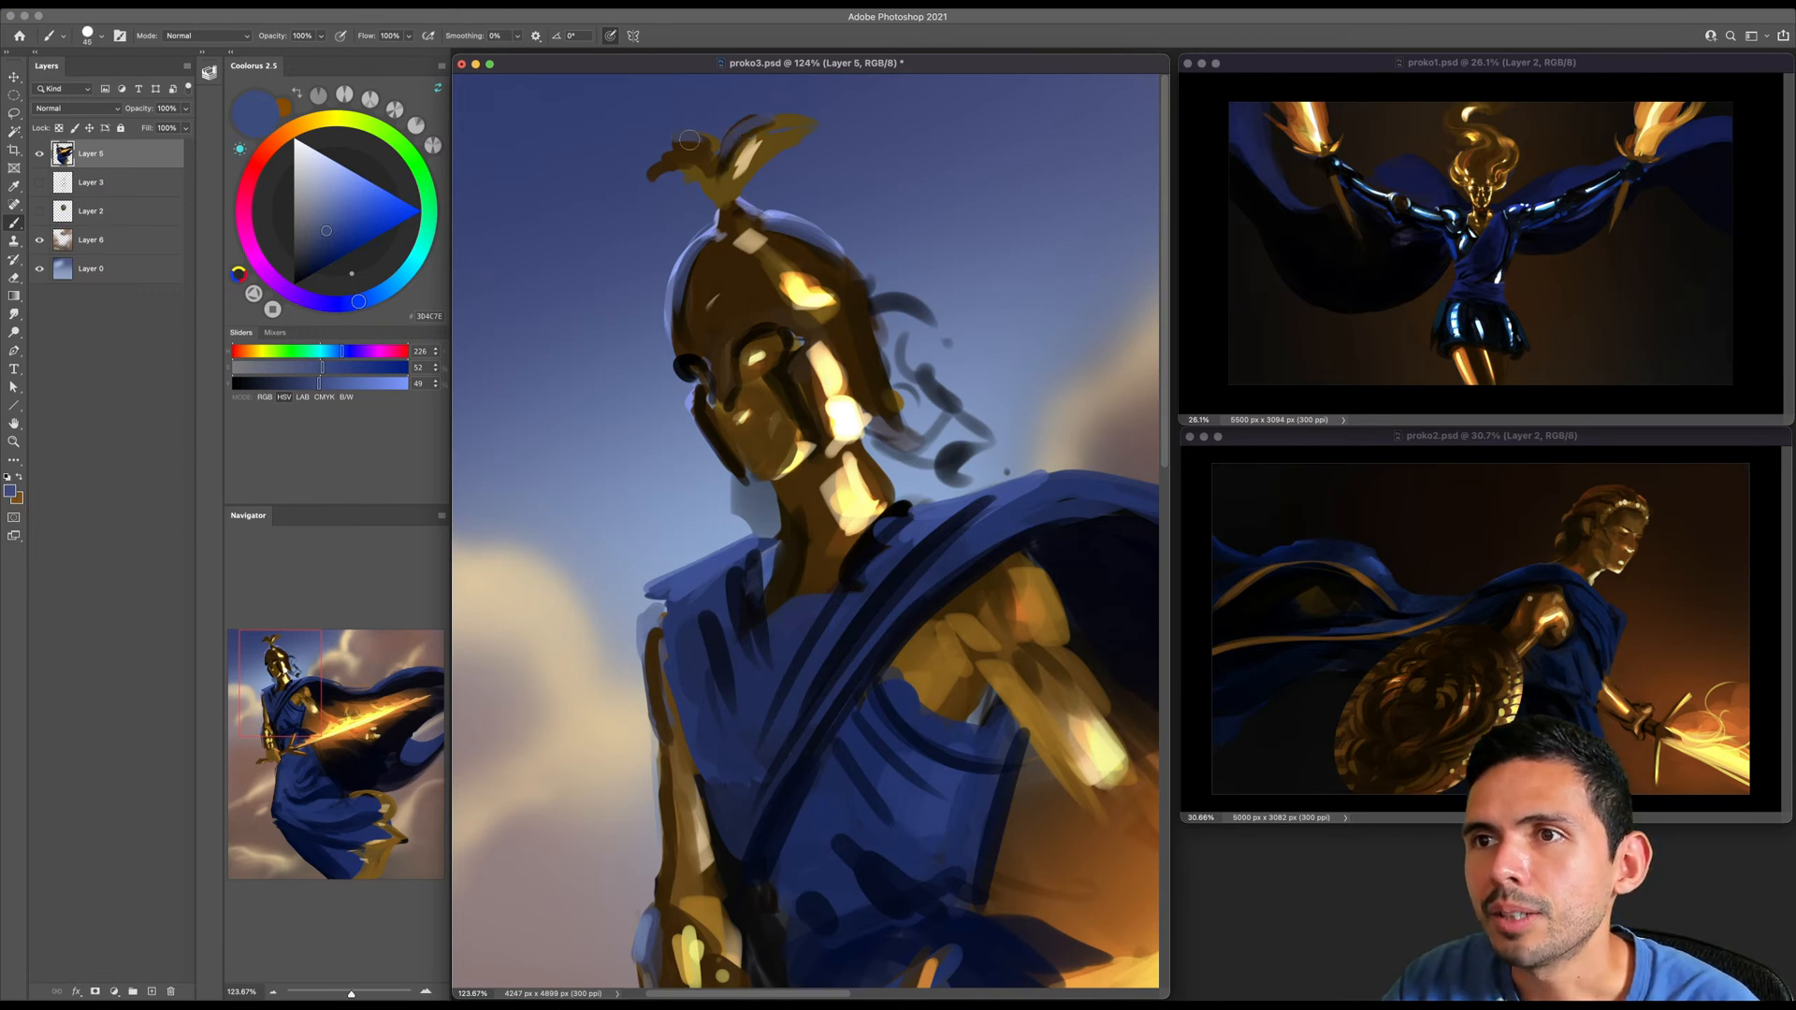
{"action": "key", "text": "bracketleft"}
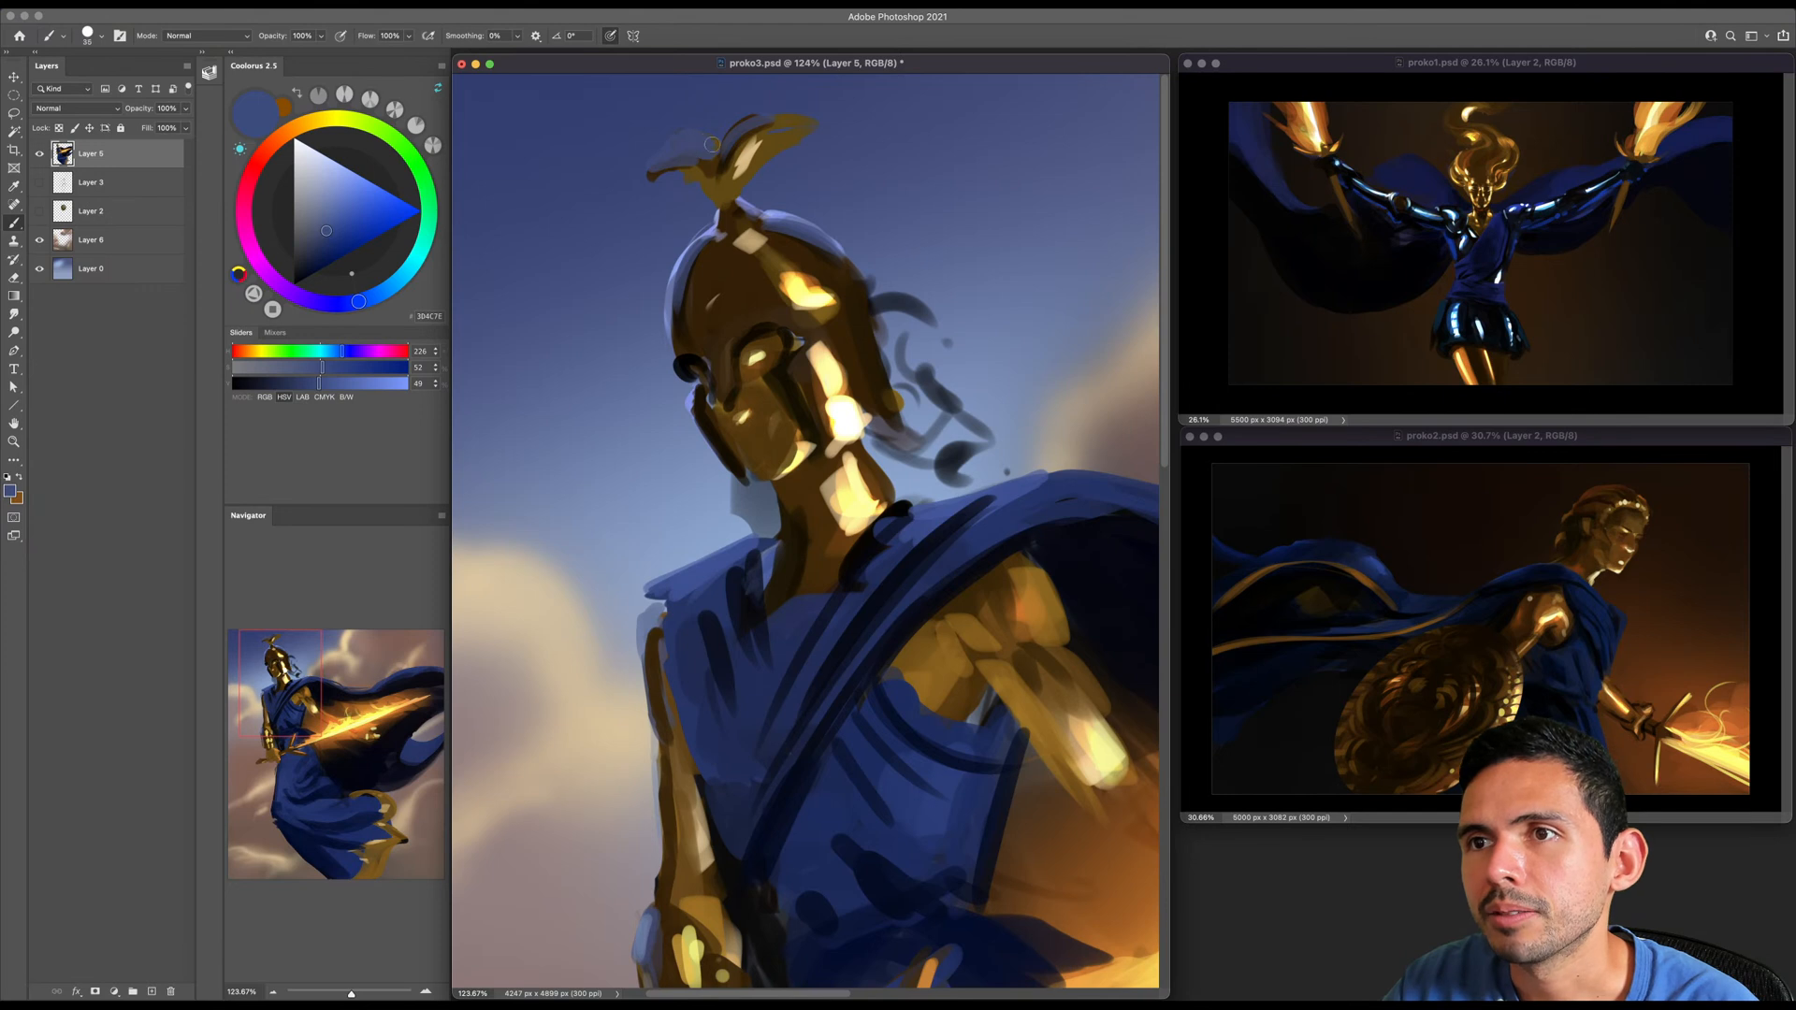
{"action": "key", "text": "super+z"}
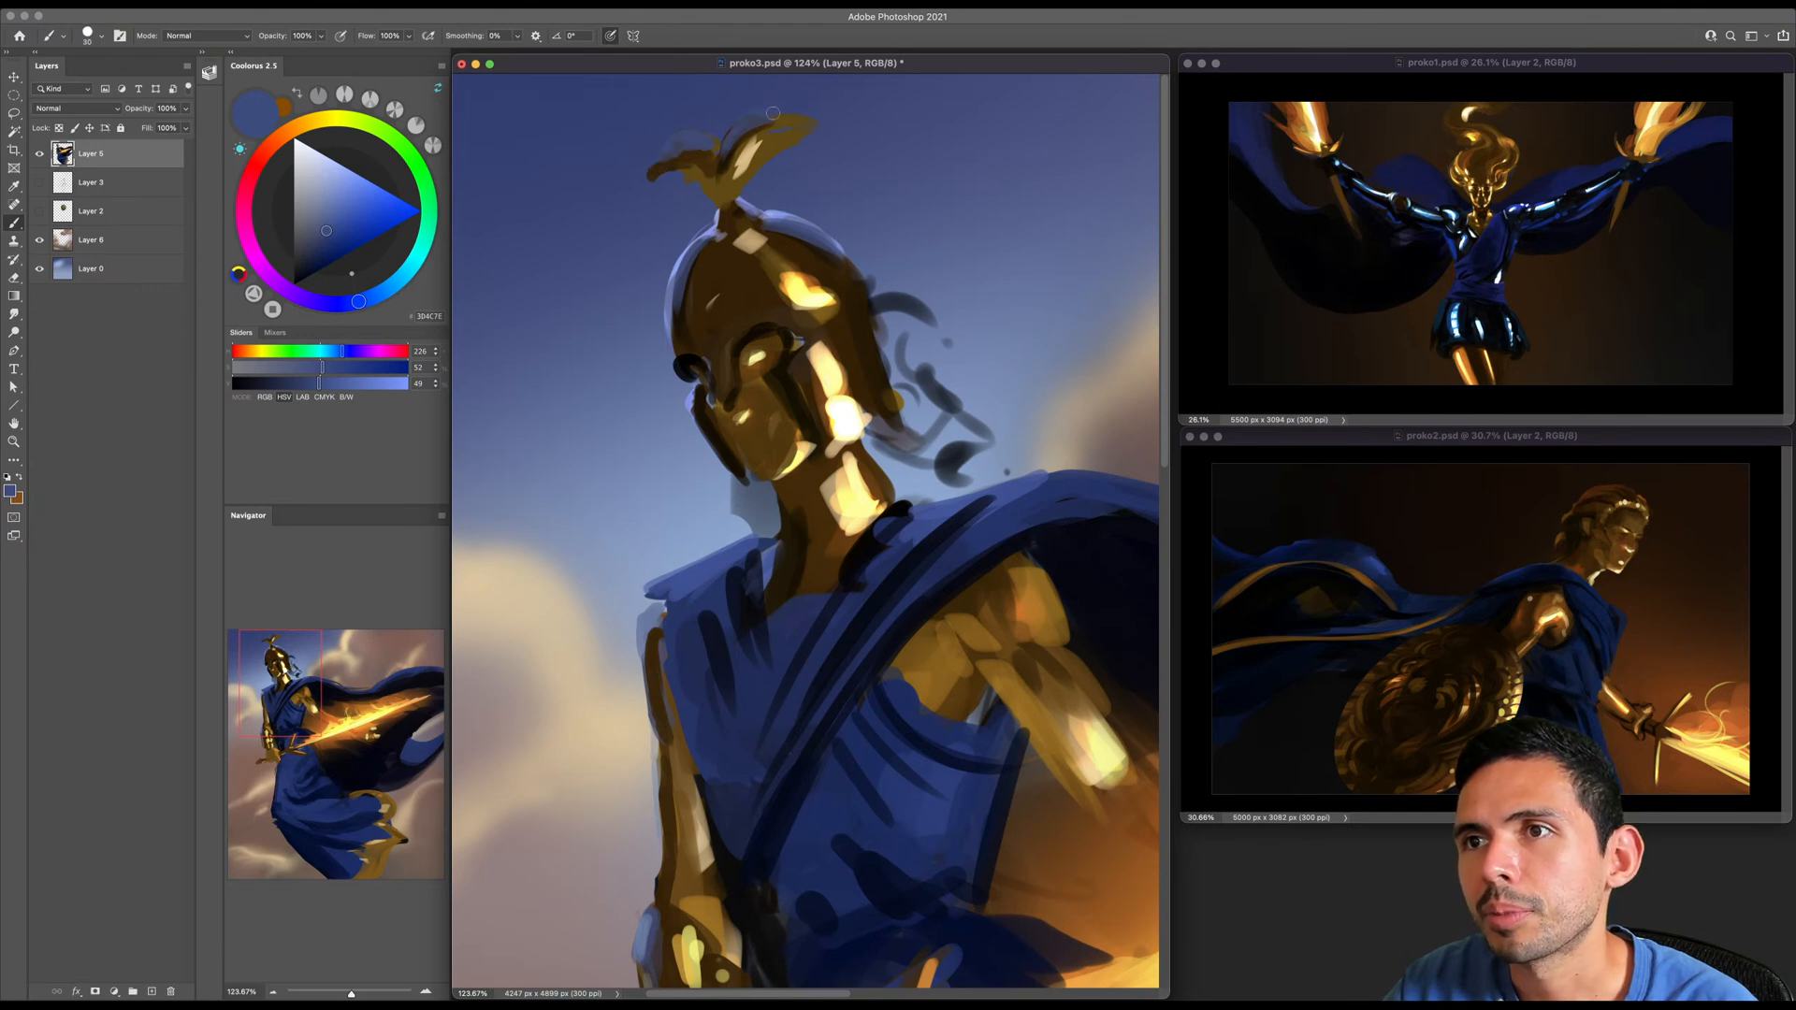
- Paint light blue rim light along the crest's upper edges and clean up its plumes with sampled browns
{"action": "left_click", "coordinate": [330, 183]}
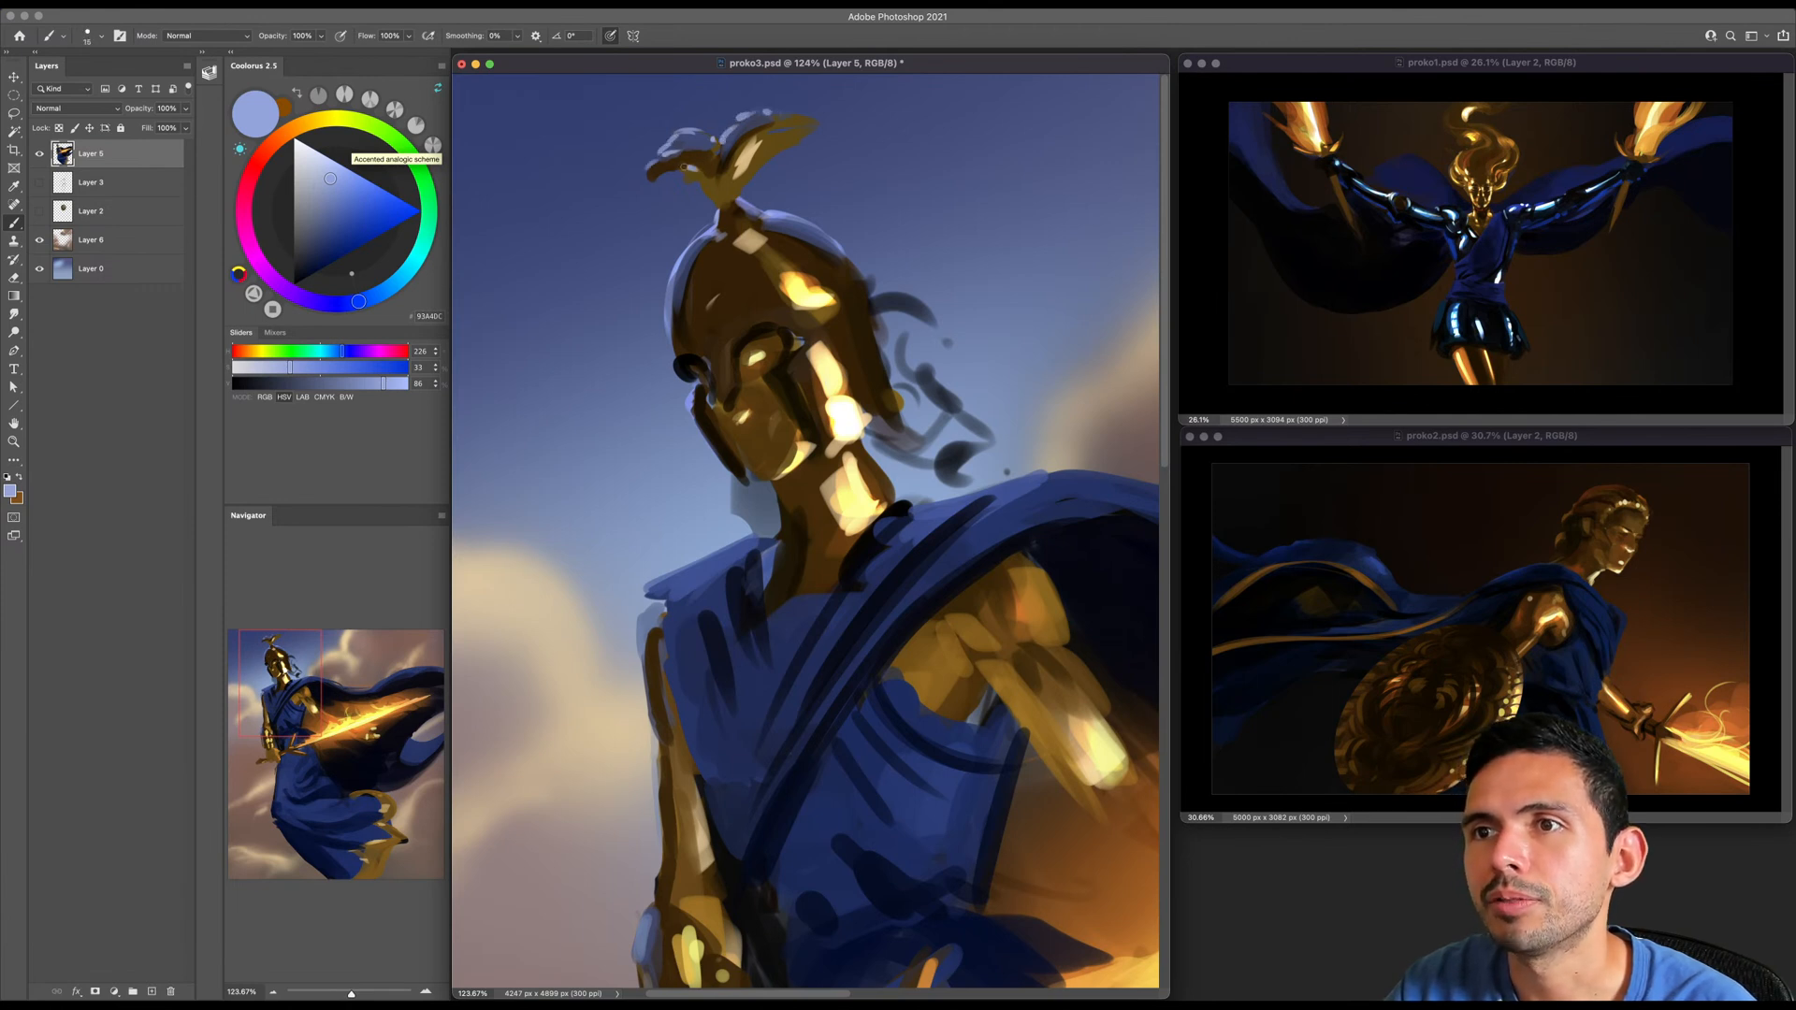
{"action": "left_click", "coordinate": [670, 174], "text": "alt"}
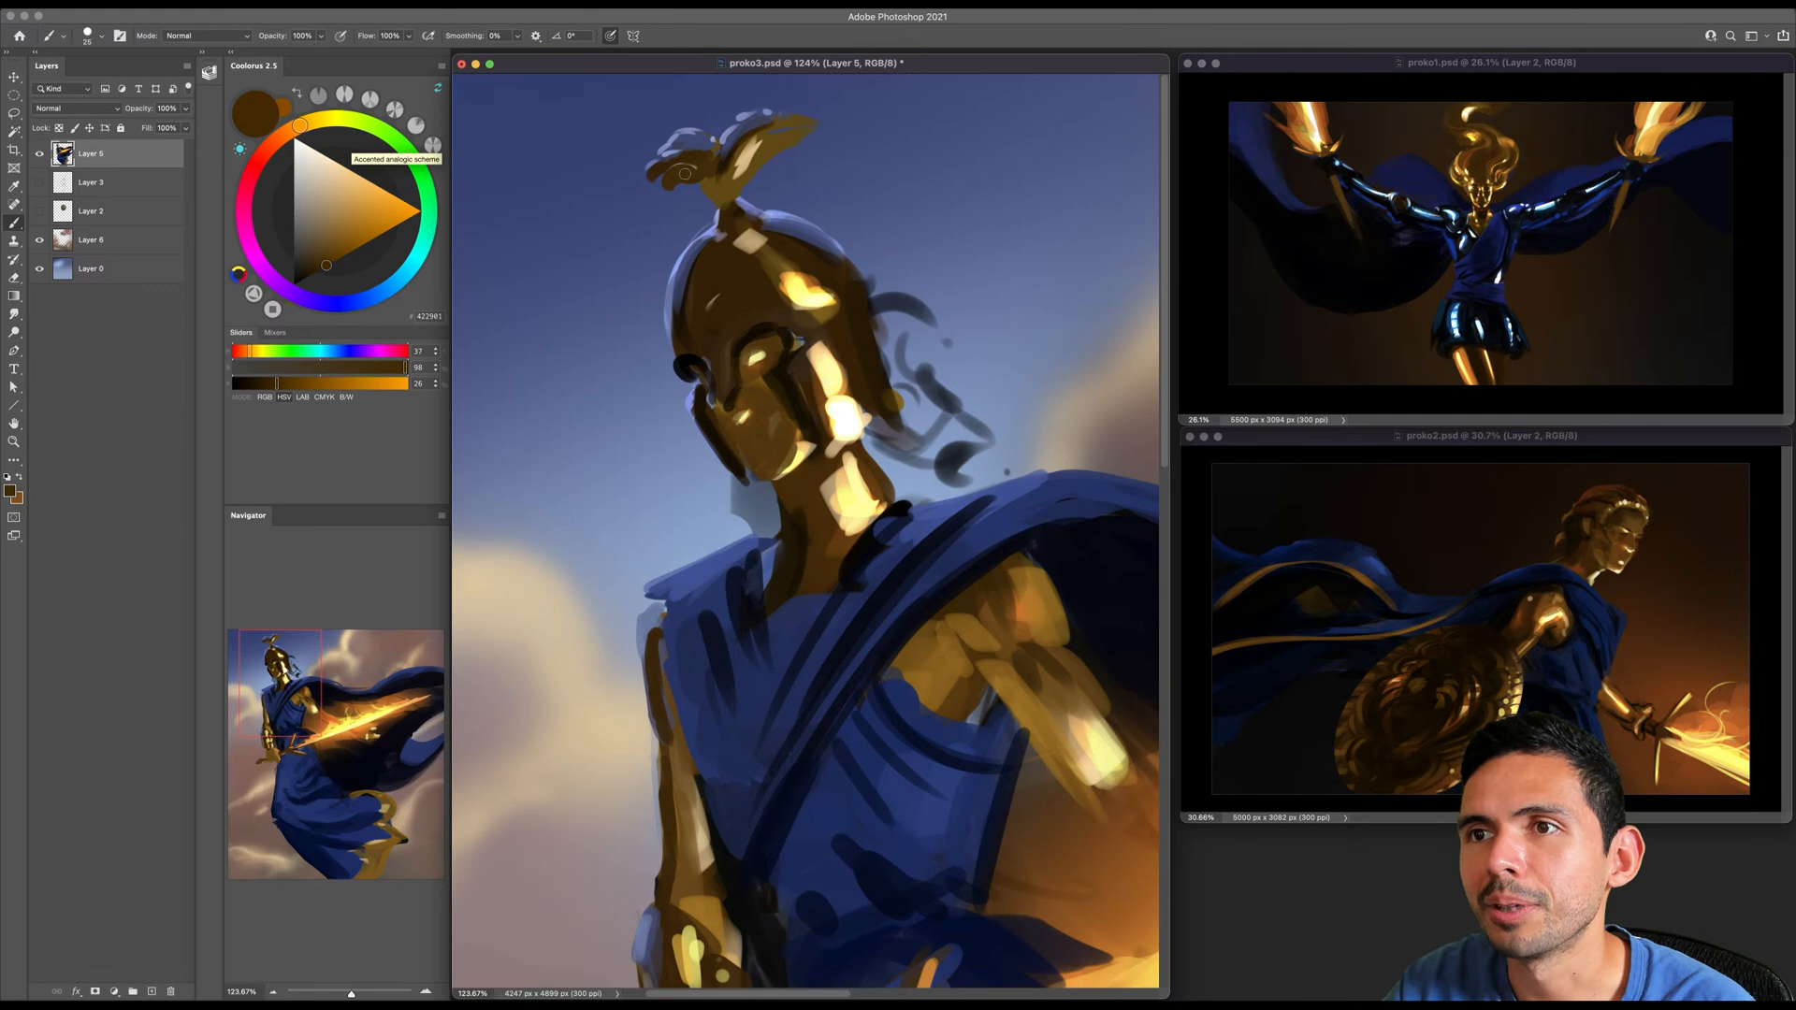
{"action": "left_click", "coordinate": [730, 125], "text": "alt"}
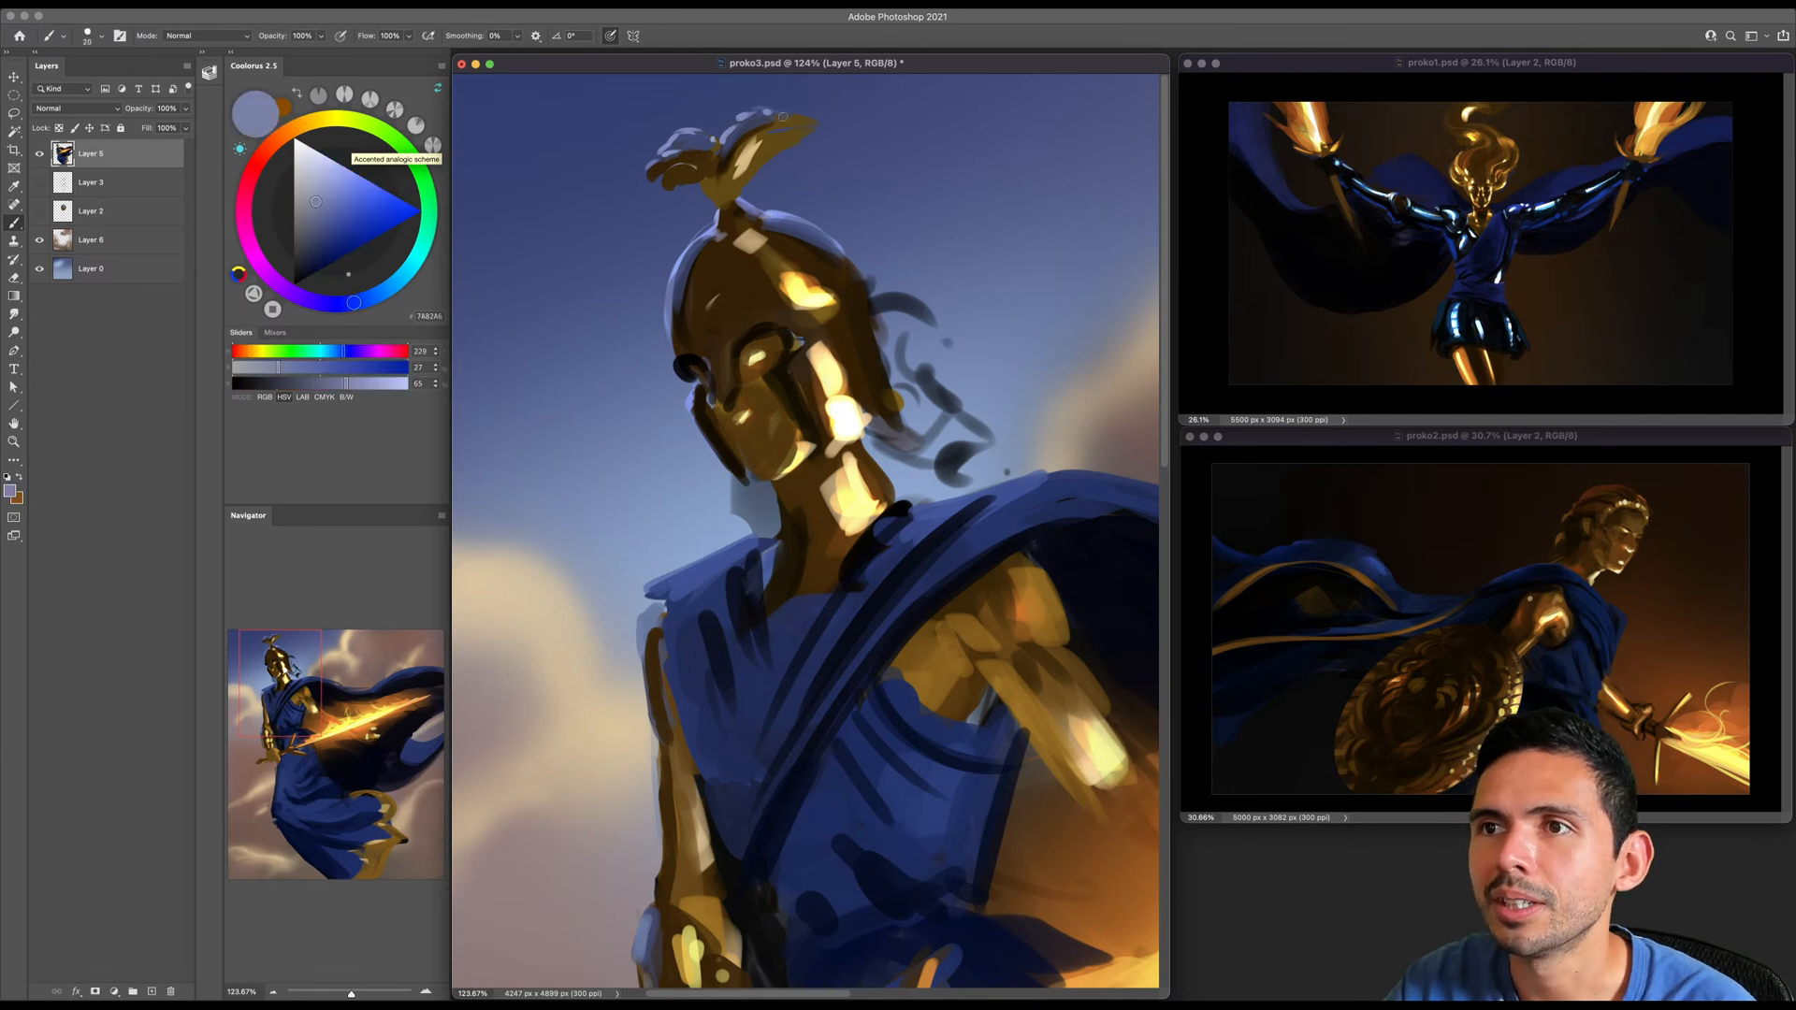
{"action": "left_click", "coordinate": [691, 165], "text": "alt"}
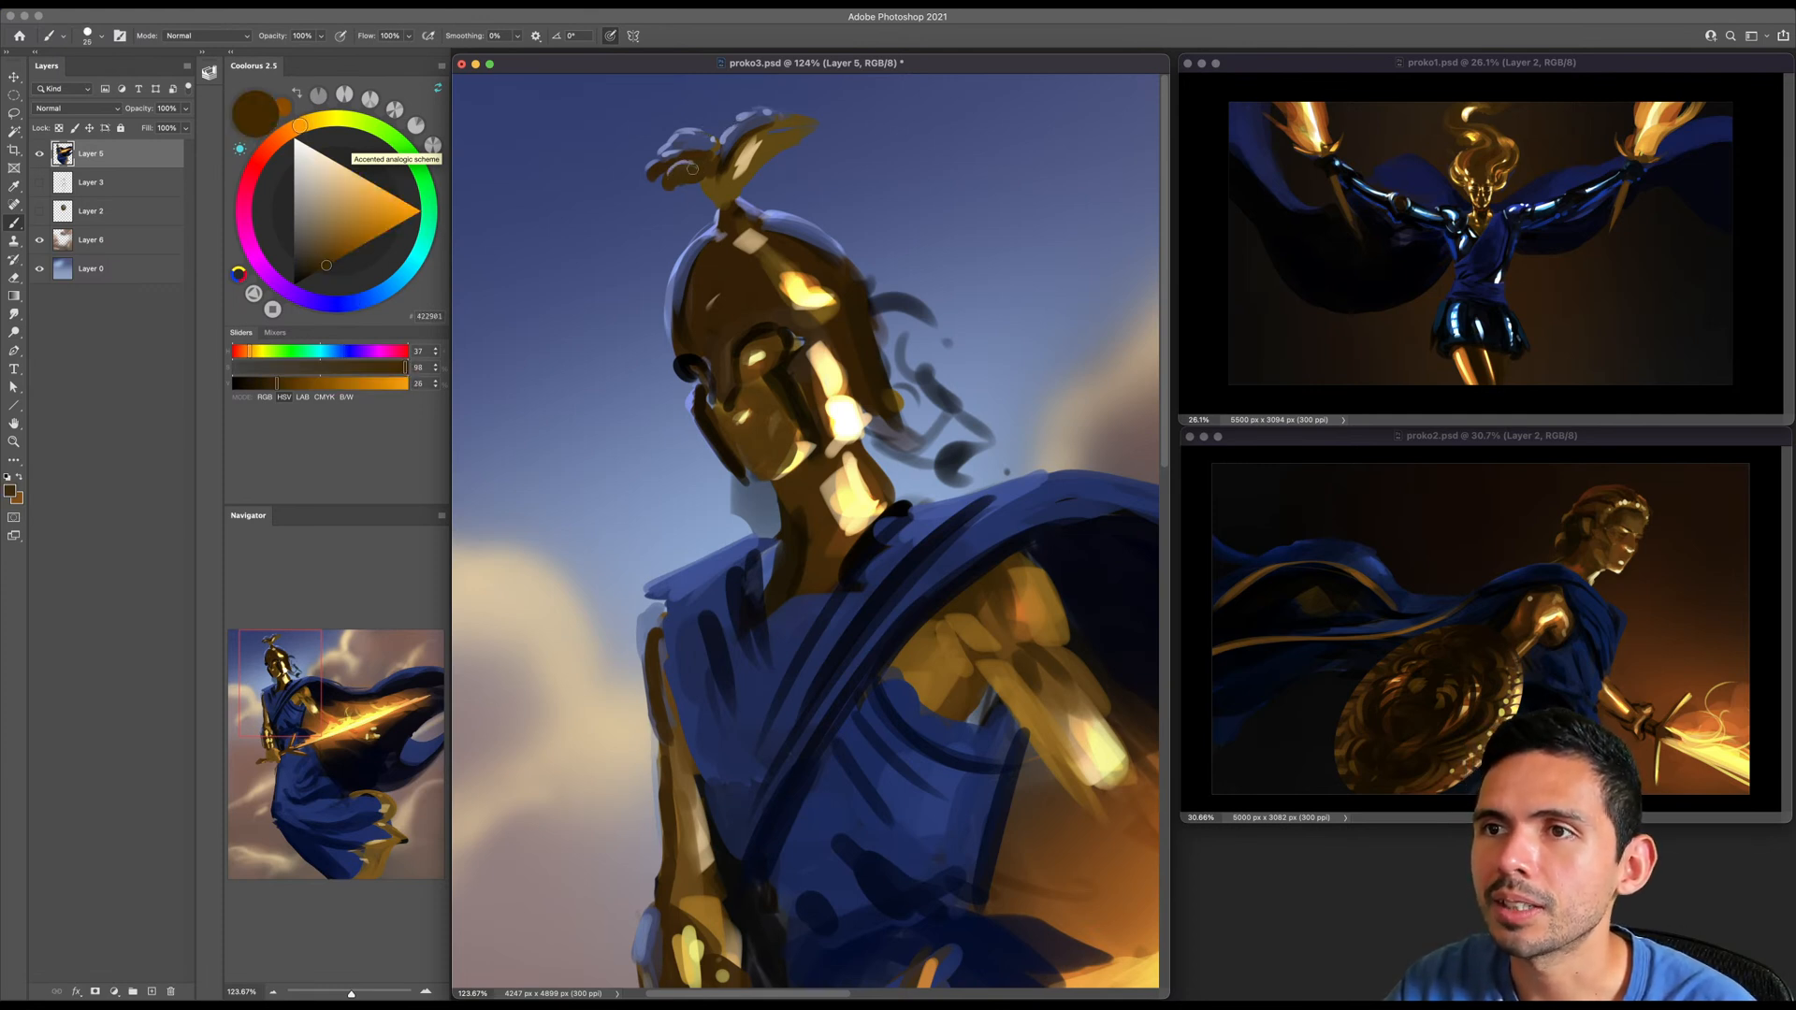
{"action": "left_click", "coordinate": [784, 137], "text": "alt"}
{"action": "key", "text": "bracketright"}
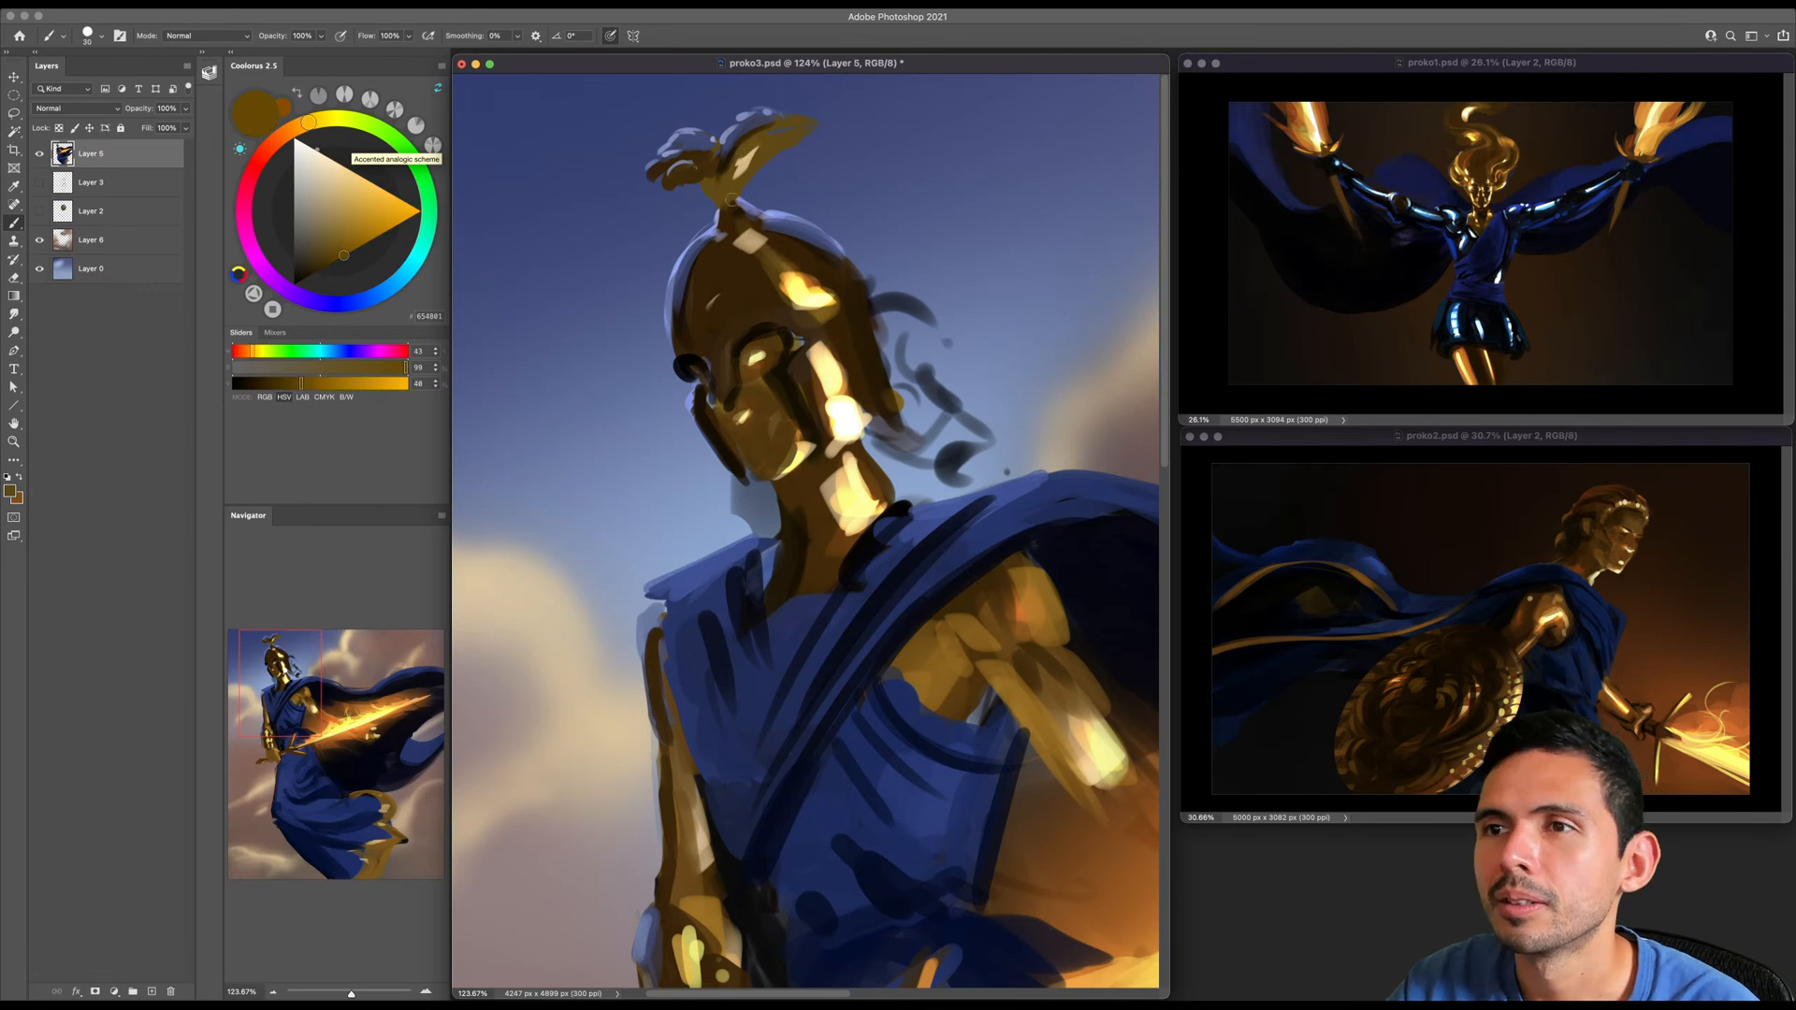
{"action": "left_click", "coordinate": [739, 208], "text": "alt"}
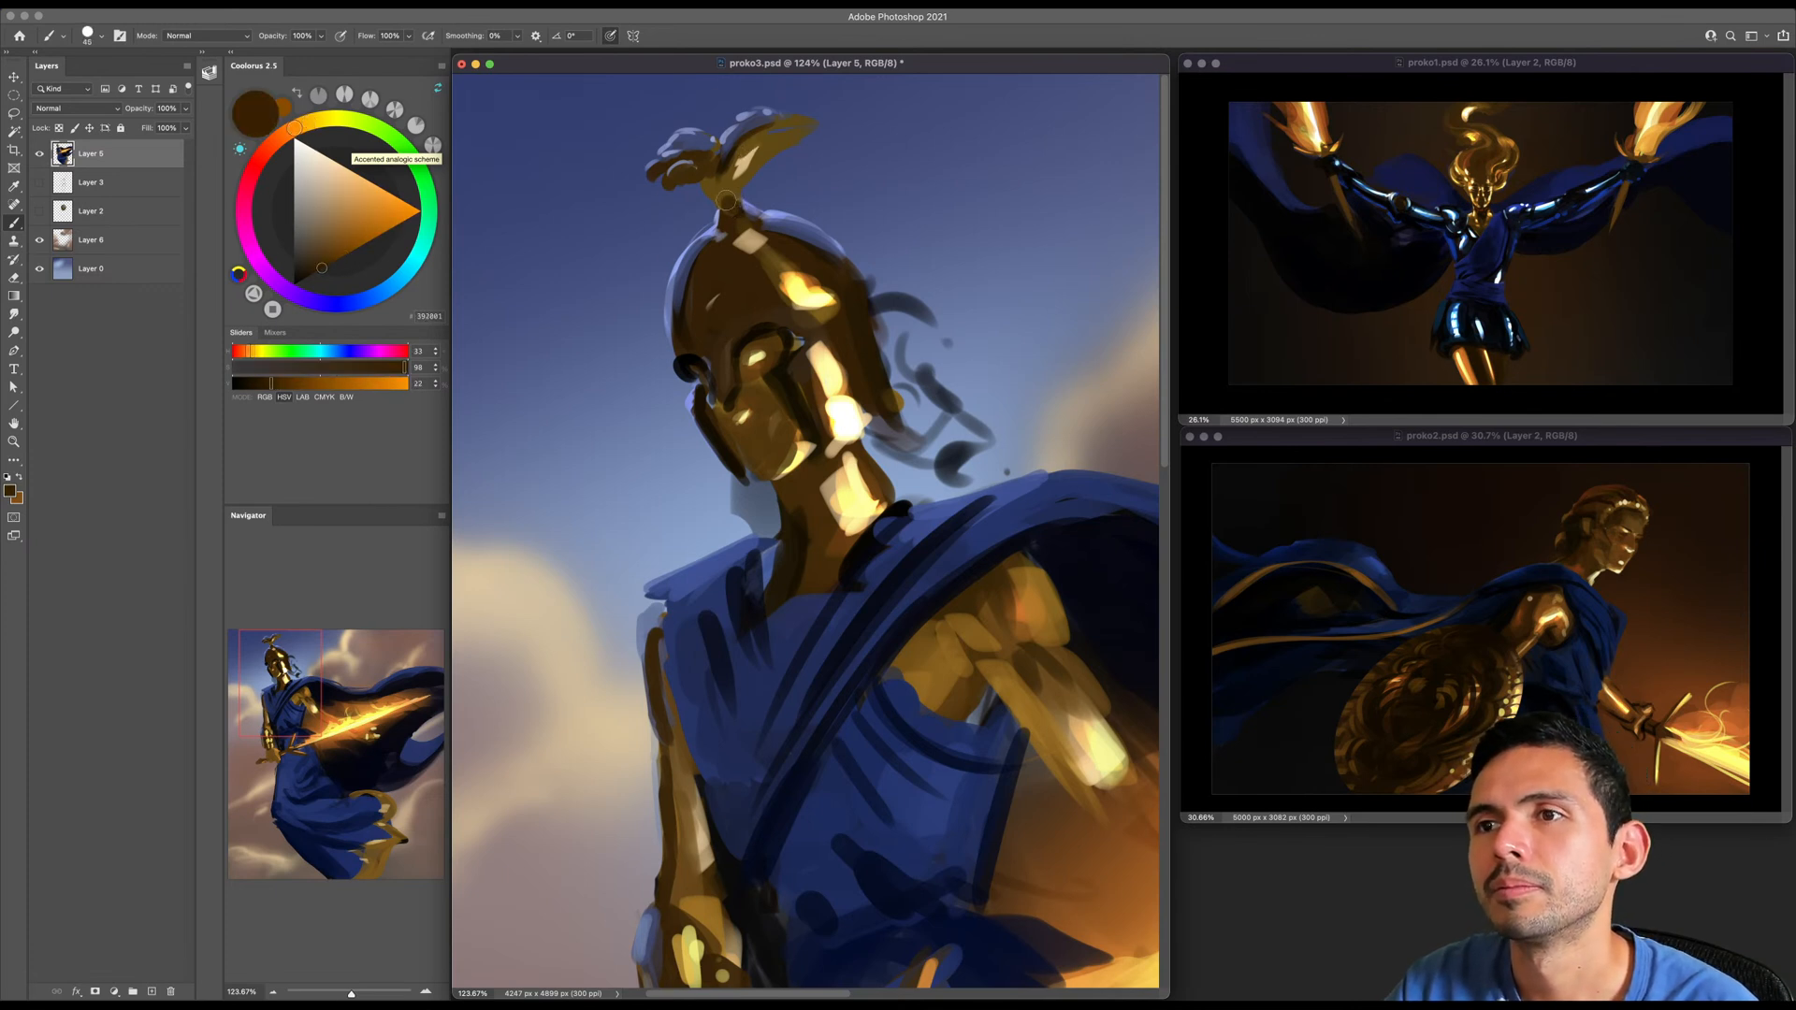
- Set the brush to Color Dodge with a muted light orange for close work on the helmet's crest
{"action": "key", "text": "z"}
{"action": "mouse_move", "coordinate": [761, 157]}
{"action": "left_mouse_down"}
{"action": "mouse_move", "coordinate": [690, 224]}
{"action": "mouse_move", "coordinate": [739, 225]}
{"action": "mouse_move", "coordinate": [720, 218]}
{"action": "mouse_move", "coordinate": [739, 257]}
{"action": "left_mouse_up"}
{"action": "key", "text": "b"}
{"action": "right_click", "coordinate": [648, 160]}
{"action": "left_click", "coordinate": [690, 368]}
{"action": "key", "text": "z"}
{"action": "key", "text": "b"}
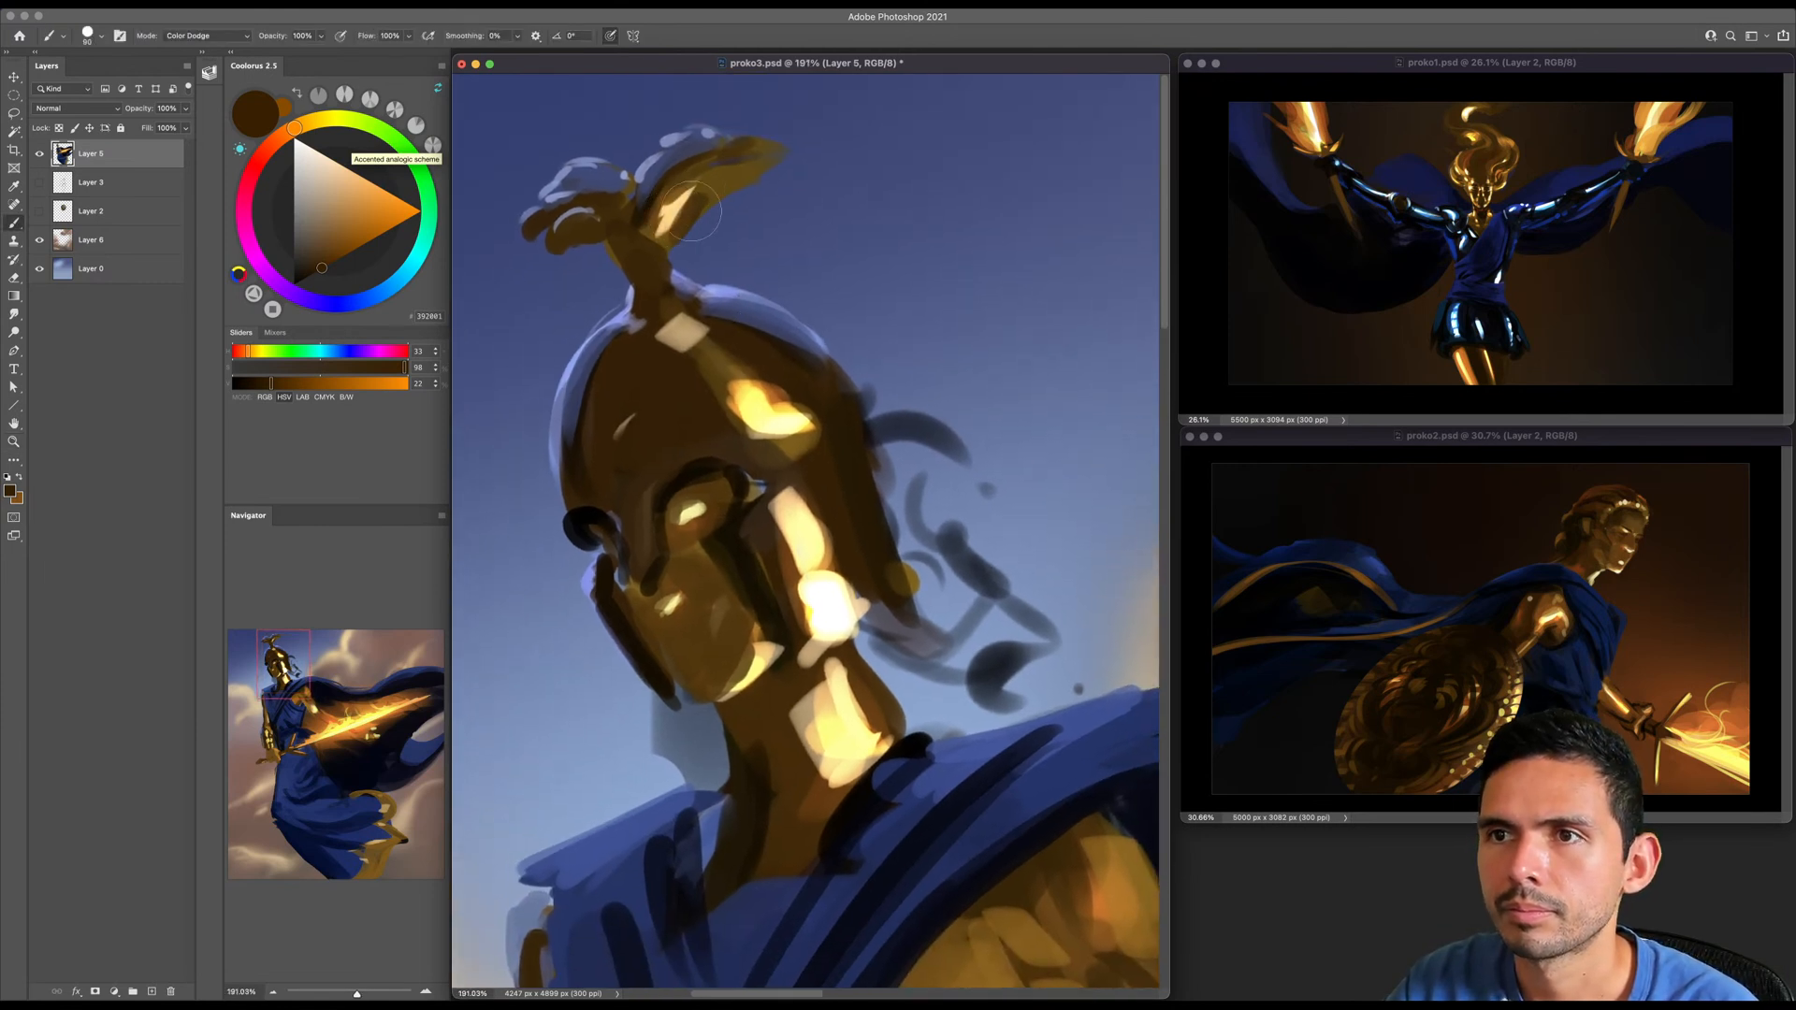
{"action": "left_click", "coordinate": [337, 211]}
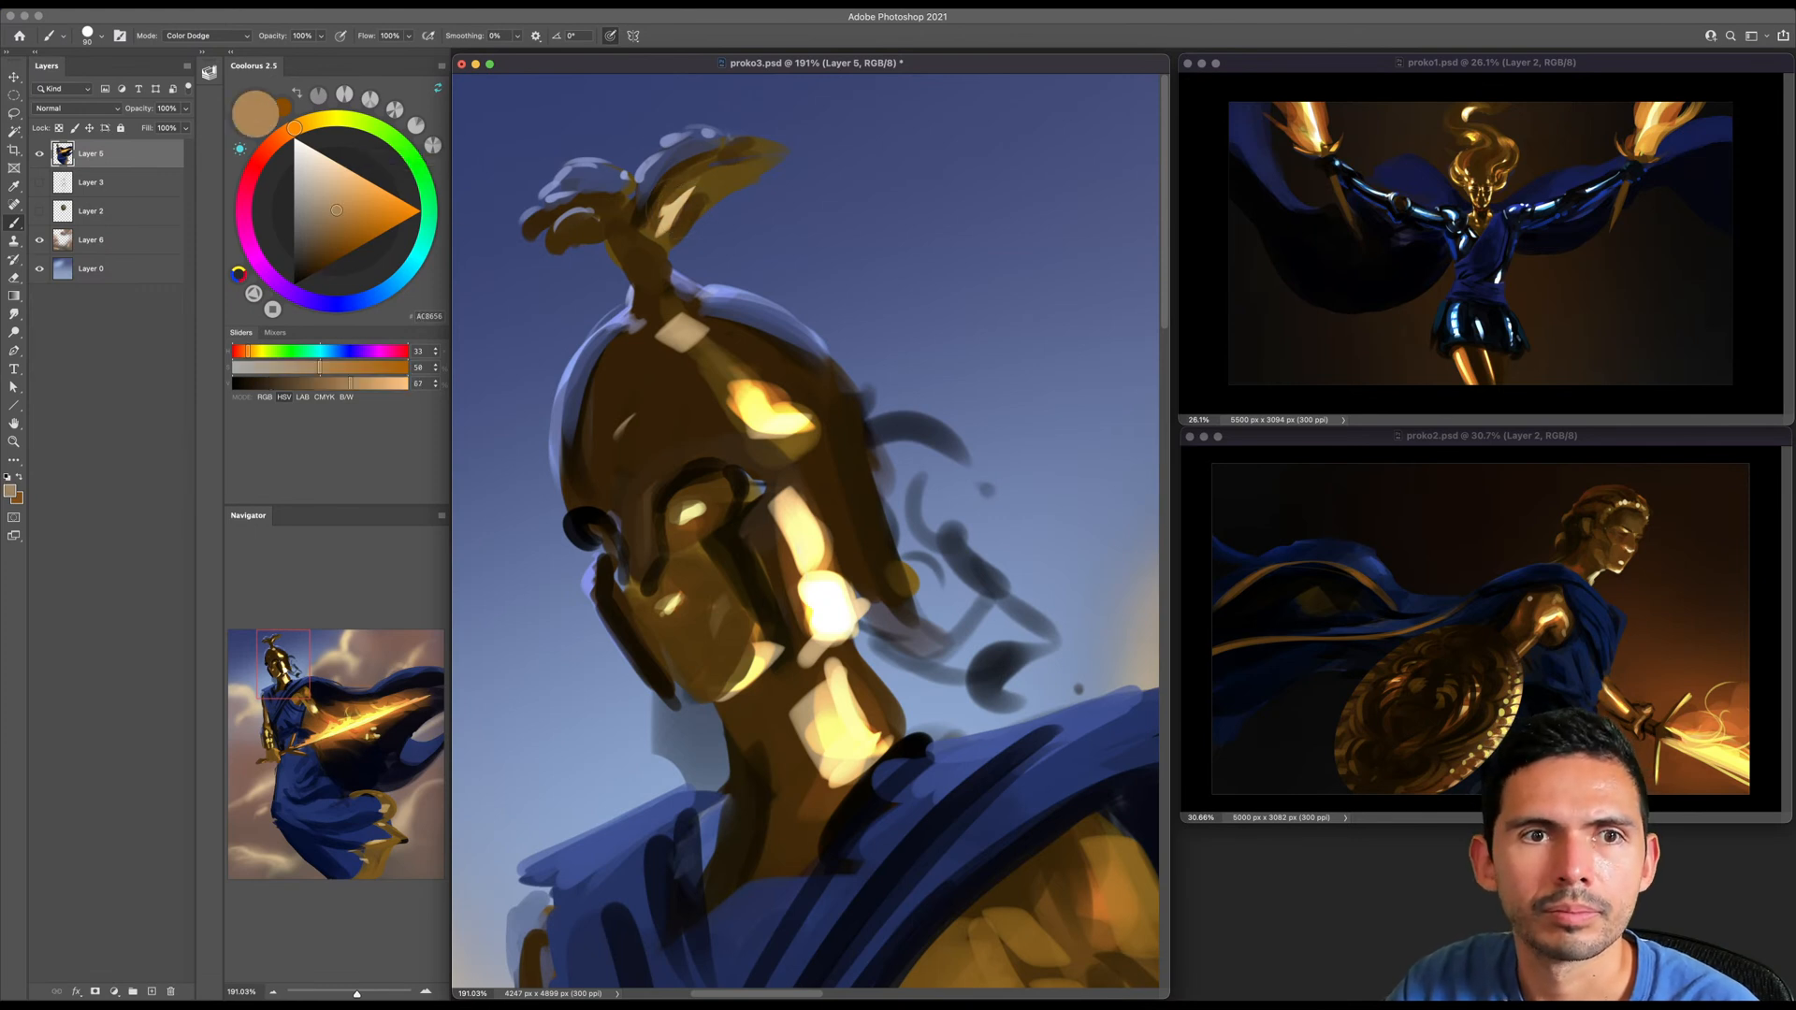
{"action": "key", "text": "bracketleft"}
- Dodge small glowing orange glints into the crest's plumes and stem, undoing the oversized first stroke
{"action": "key", "text": "bracketleft"}
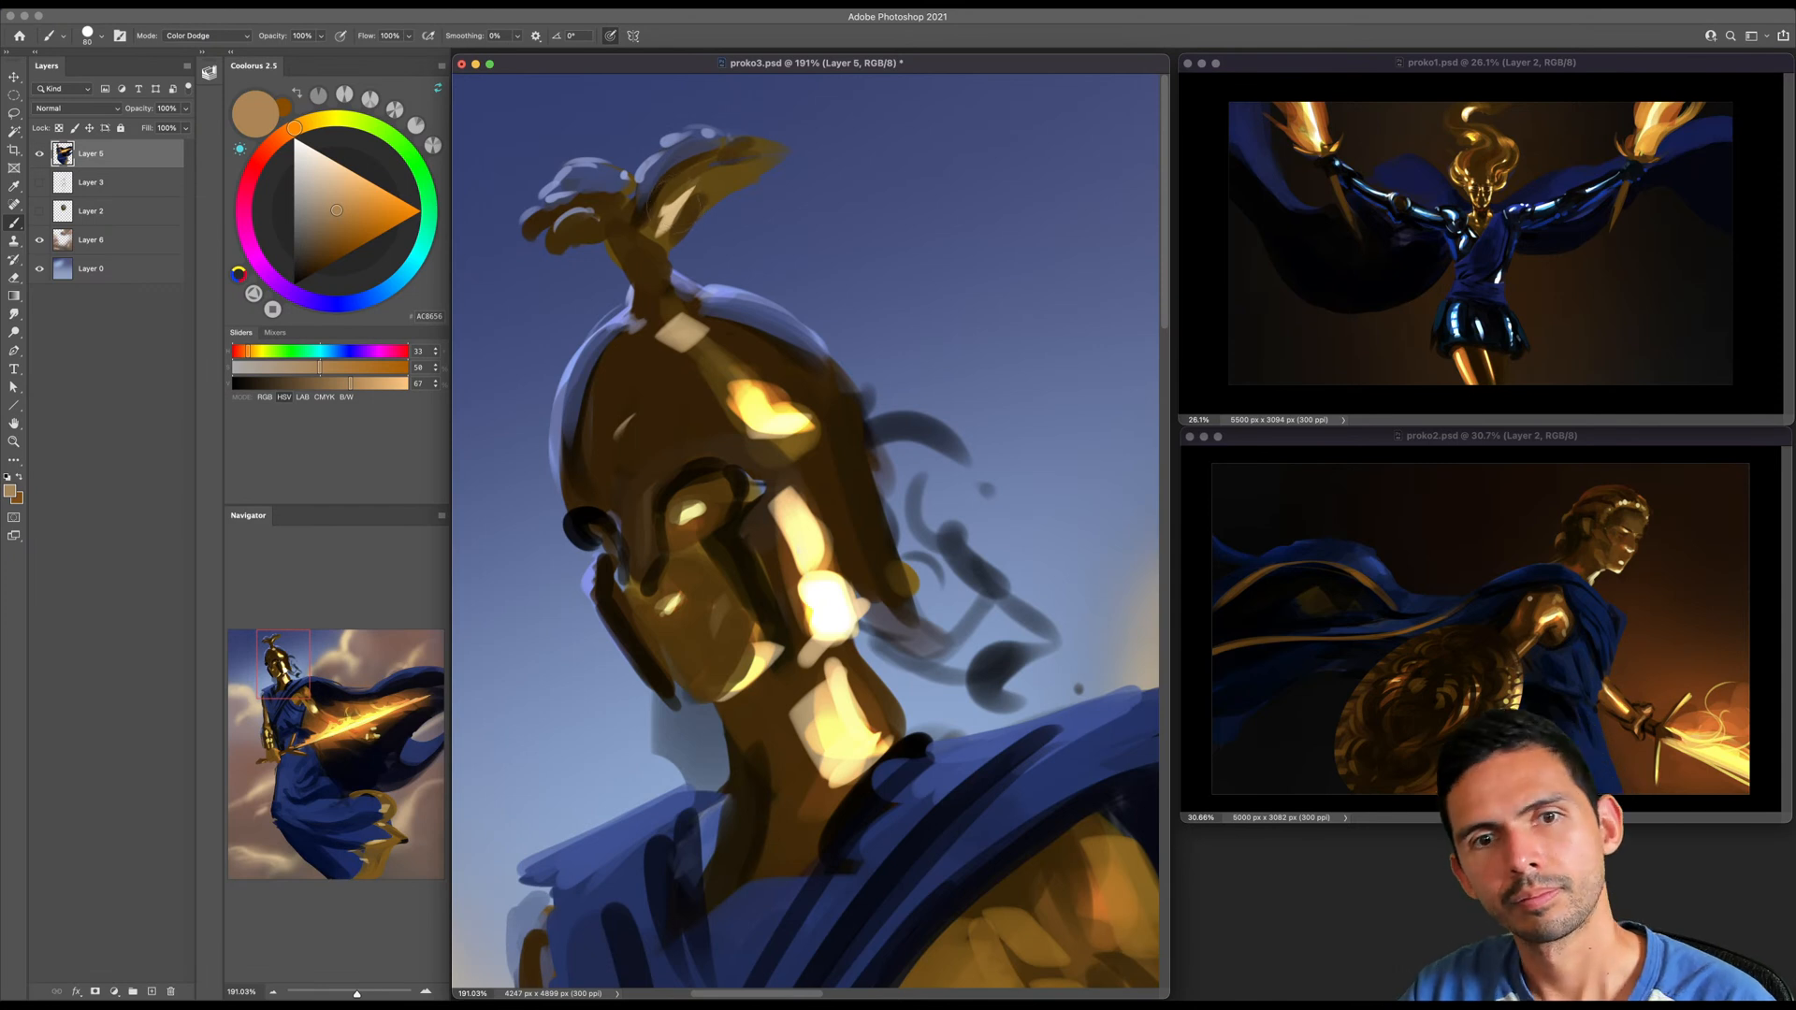
{"action": "mouse_move", "coordinate": [670, 215]}
{"action": "left_mouse_down"}
{"action": "mouse_move", "coordinate": [712, 198]}
{"action": "mouse_move", "coordinate": [673, 229]}
{"action": "mouse_move", "coordinate": [572, 241]}
{"action": "mouse_move", "coordinate": [662, 276]}
{"action": "left_mouse_up"}
{"action": "key", "text": "super+z"}
{"action": "key", "text": "bracketleft"}
{"action": "key", "text": "bracketleft"}
{"action": "key", "text": "bracketleft"}
{"action": "key", "text": "bracketleft"}
{"action": "left_click", "coordinate": [678, 305]}
{"action": "key", "text": "bracketright"}
{"action": "key", "text": "bracketright"}
{"action": "left_click_drag", "start_coordinate": [713, 356], "coordinate": [687, 328]}
- Dodge a warm orange glow along the back edge of the helmet
{"action": "key", "text": "bracketleft"}
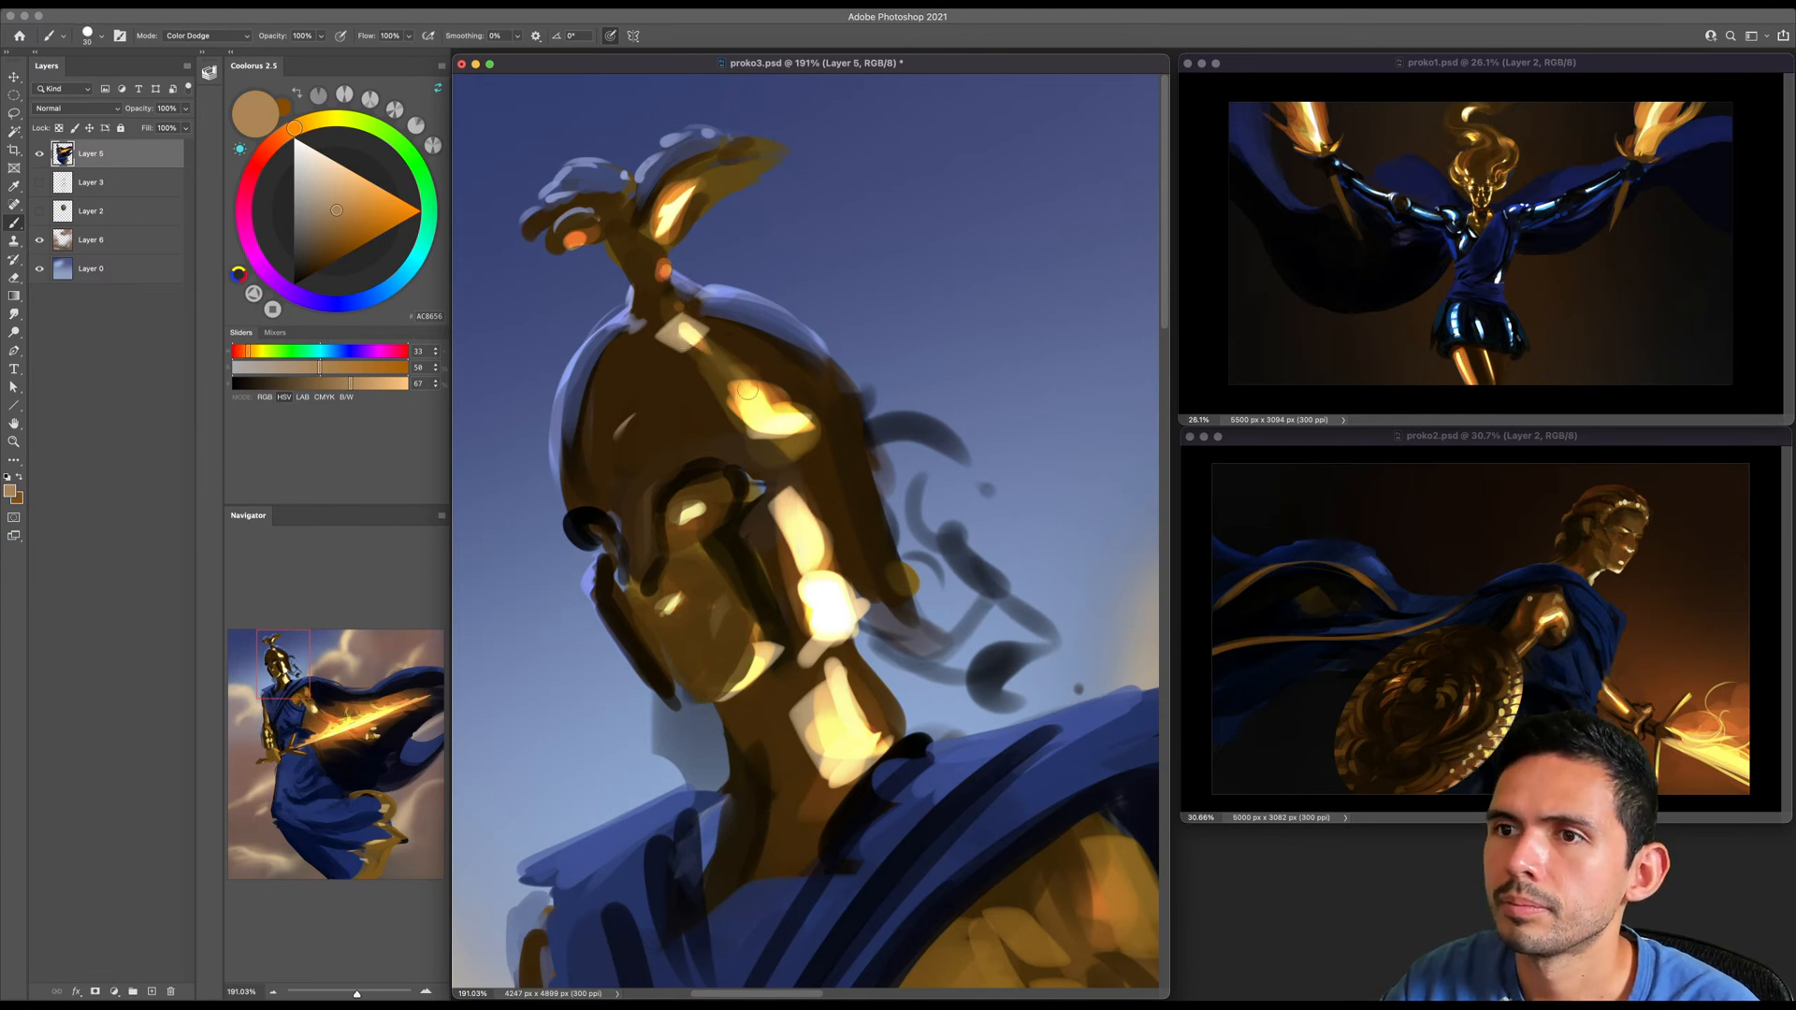
{"action": "key", "text": "bracketright"}
{"action": "mouse_move", "coordinate": [868, 436]}
{"action": "left_mouse_down"}
{"action": "mouse_move", "coordinate": [913, 596]}
{"action": "mouse_move", "coordinate": [814, 512]}
{"action": "mouse_move", "coordinate": [804, 541]}
{"action": "left_mouse_up"}
{"action": "key", "text": "bracketleft"}
{"action": "key", "text": "bracketleft"}
{"action": "scroll", "coordinate": [781, 524], "scroll_direction": "down", "scroll_amount": 3}
- Return the brush to Normal mode and paint white and pale yellow glints on the helmet's lower back corner
{"action": "right_click", "coordinate": [745, 436], "text": "shift"}
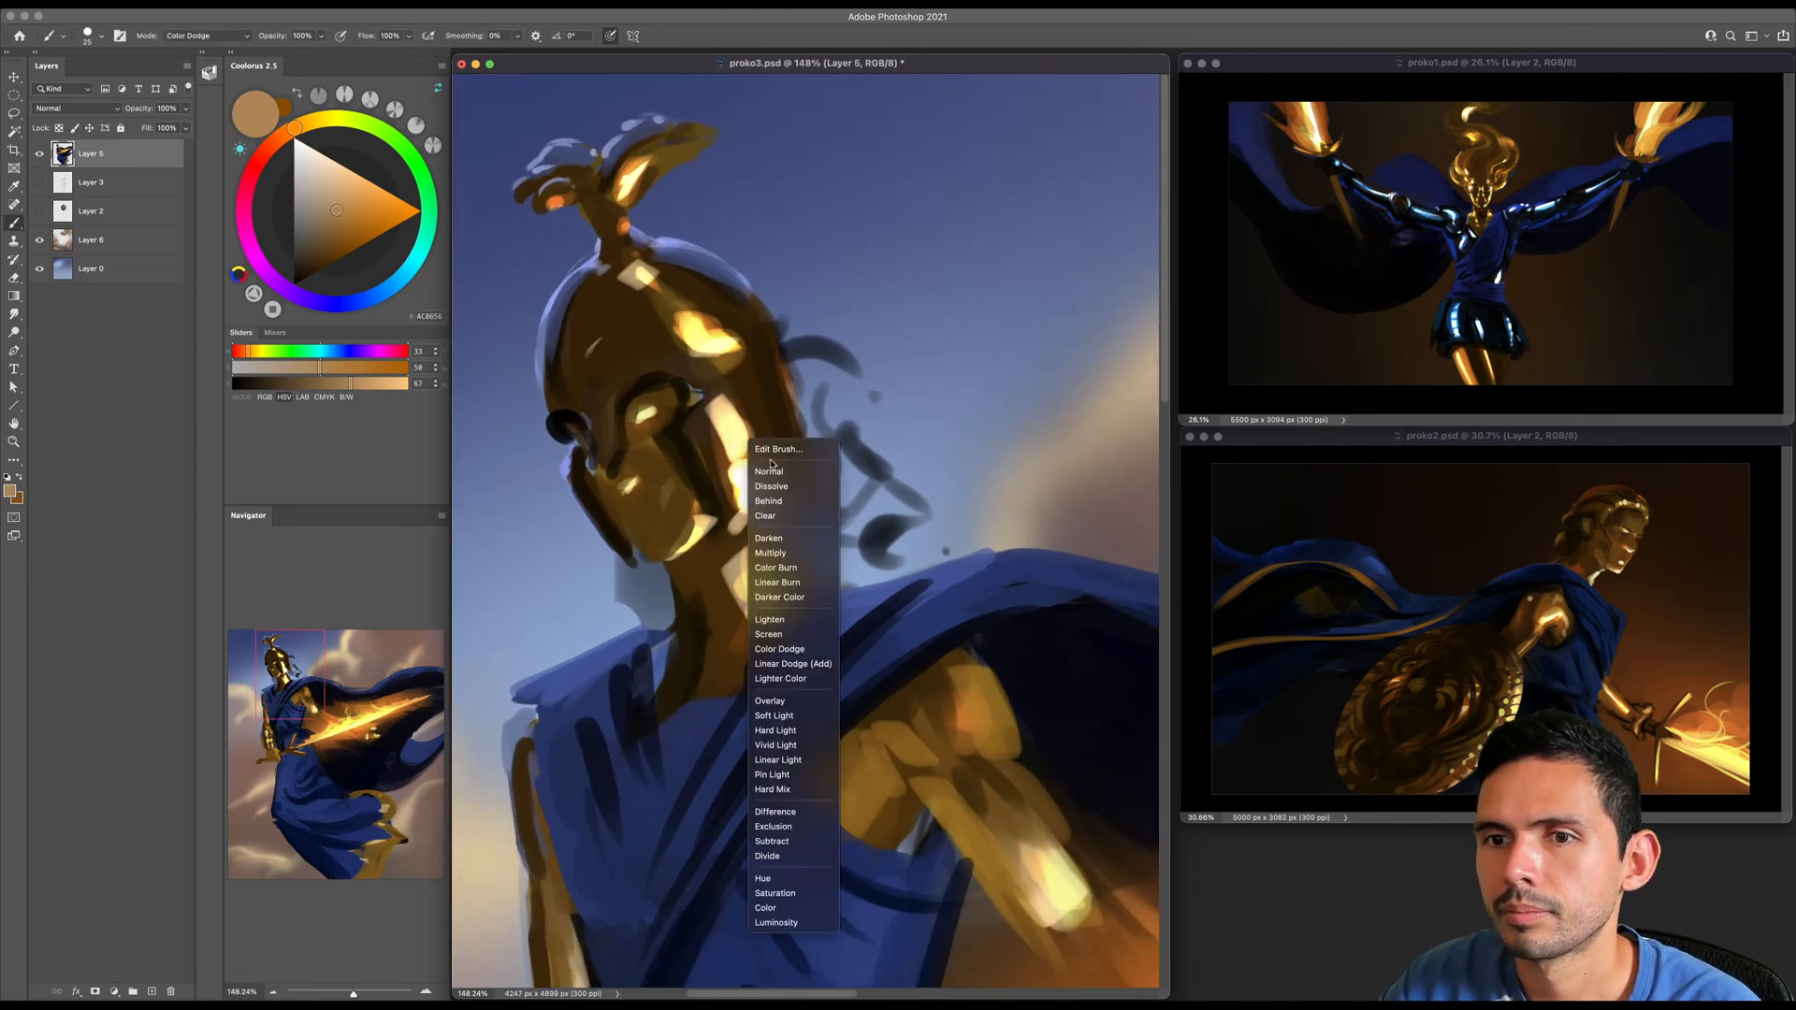
{"action": "left_click", "coordinate": [760, 449]}
{"action": "left_click", "coordinate": [757, 482], "text": "alt"}
{"action": "key", "text": "bracketleft"}
{"action": "left_click_drag", "start_coordinate": [788, 494], "coordinate": [810, 484]}
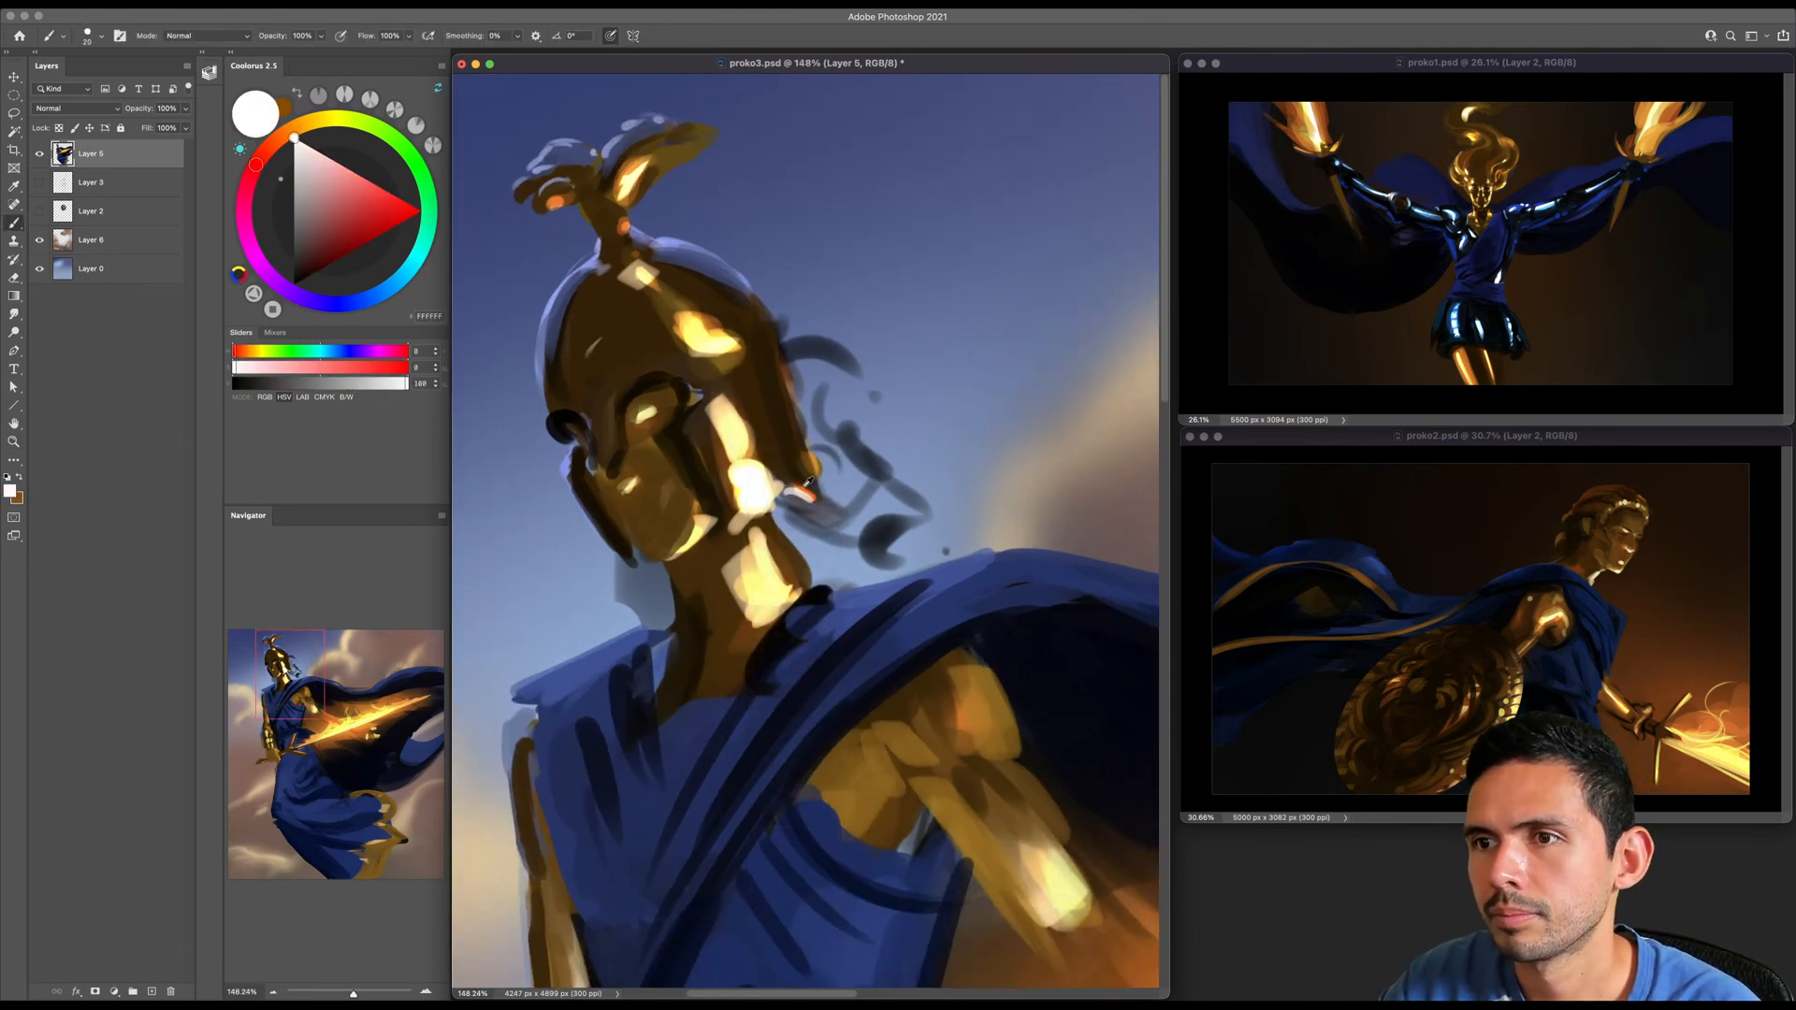
{"action": "left_click", "coordinate": [759, 468], "text": "alt"}
{"action": "key", "text": "bracketleft"}
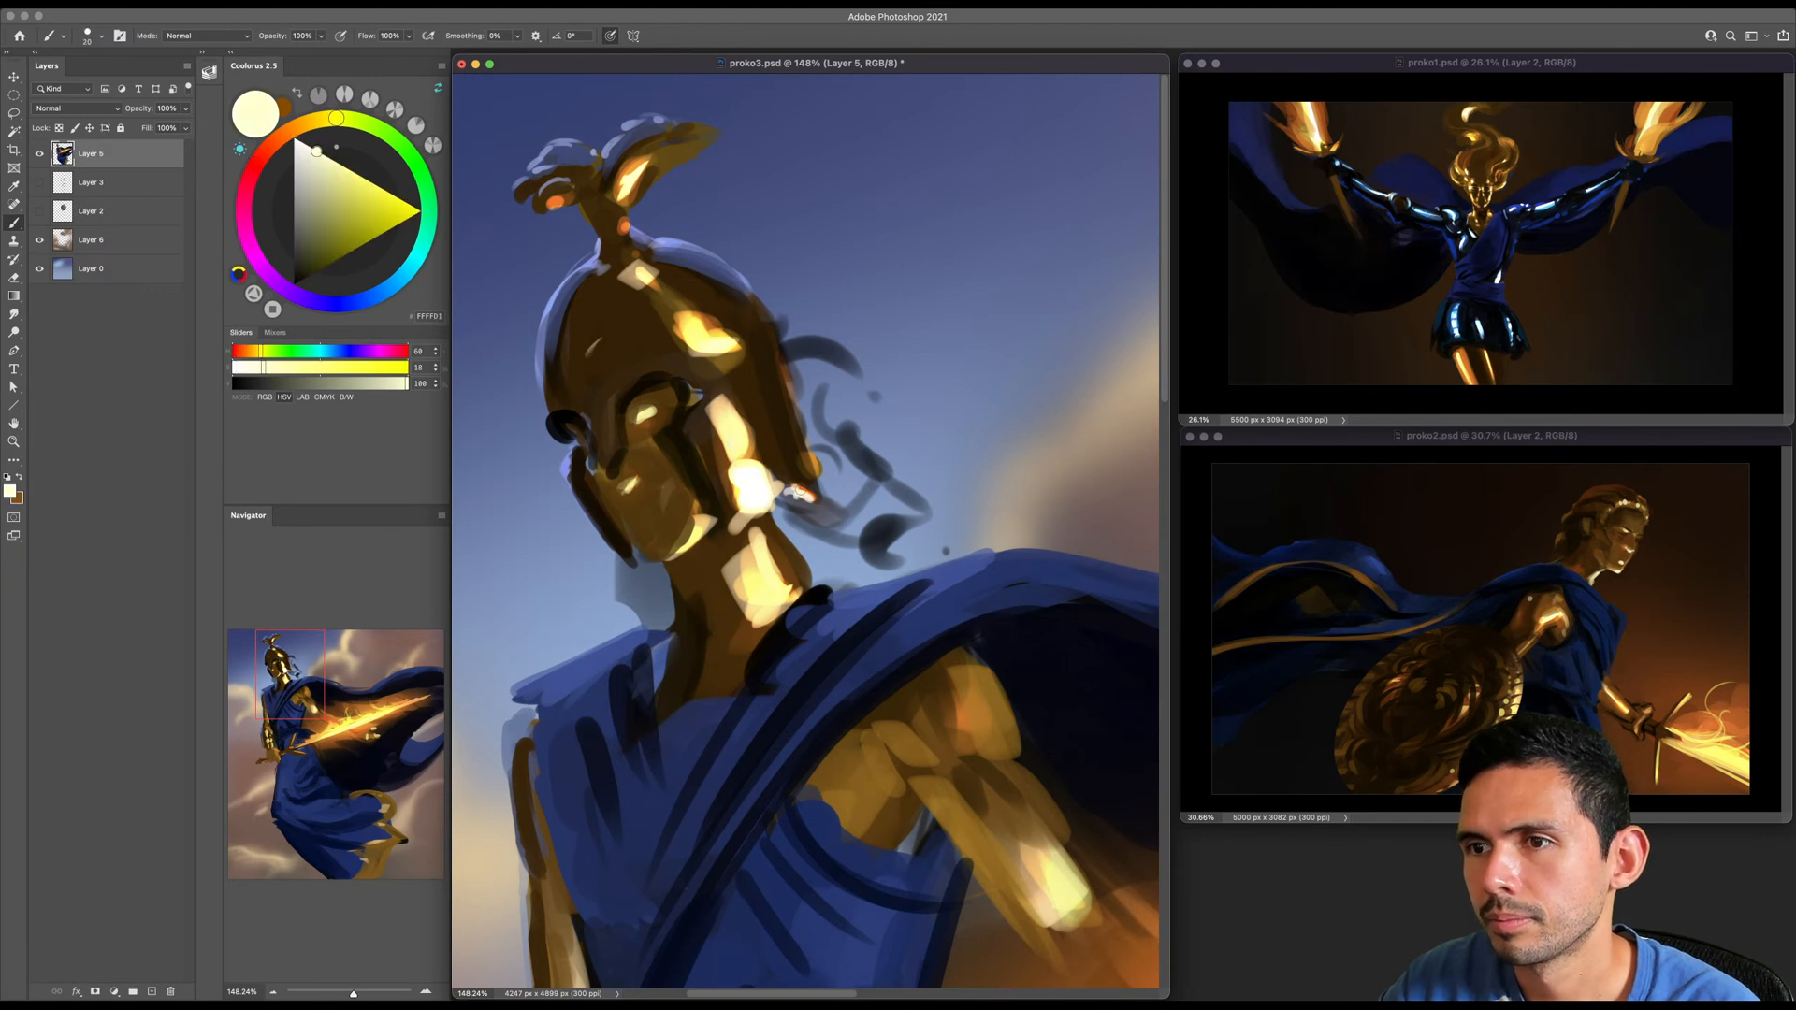
- Block in a dark brown hair mass behind the neck with a large brush, redoing the first stroke
{"action": "left_click", "coordinate": [643, 351], "text": "alt"}
{"action": "key", "text": "bracketright"}
{"action": "key", "text": "bracketright"}
{"action": "key", "text": "bracketright"}
{"action": "key", "text": "bracketright"}
{"action": "key", "text": "bracketright"}
{"action": "key", "text": "bracketright"}
{"action": "left_click_drag", "start_coordinate": [828, 450], "coordinate": [938, 514]}
{"action": "key", "text": "super+z"}
{"action": "mouse_move", "coordinate": [833, 466]}
{"action": "left_mouse_down"}
{"action": "mouse_move", "coordinate": [912, 551]}
{"action": "mouse_move", "coordinate": [858, 552]}
{"action": "left_mouse_up"}
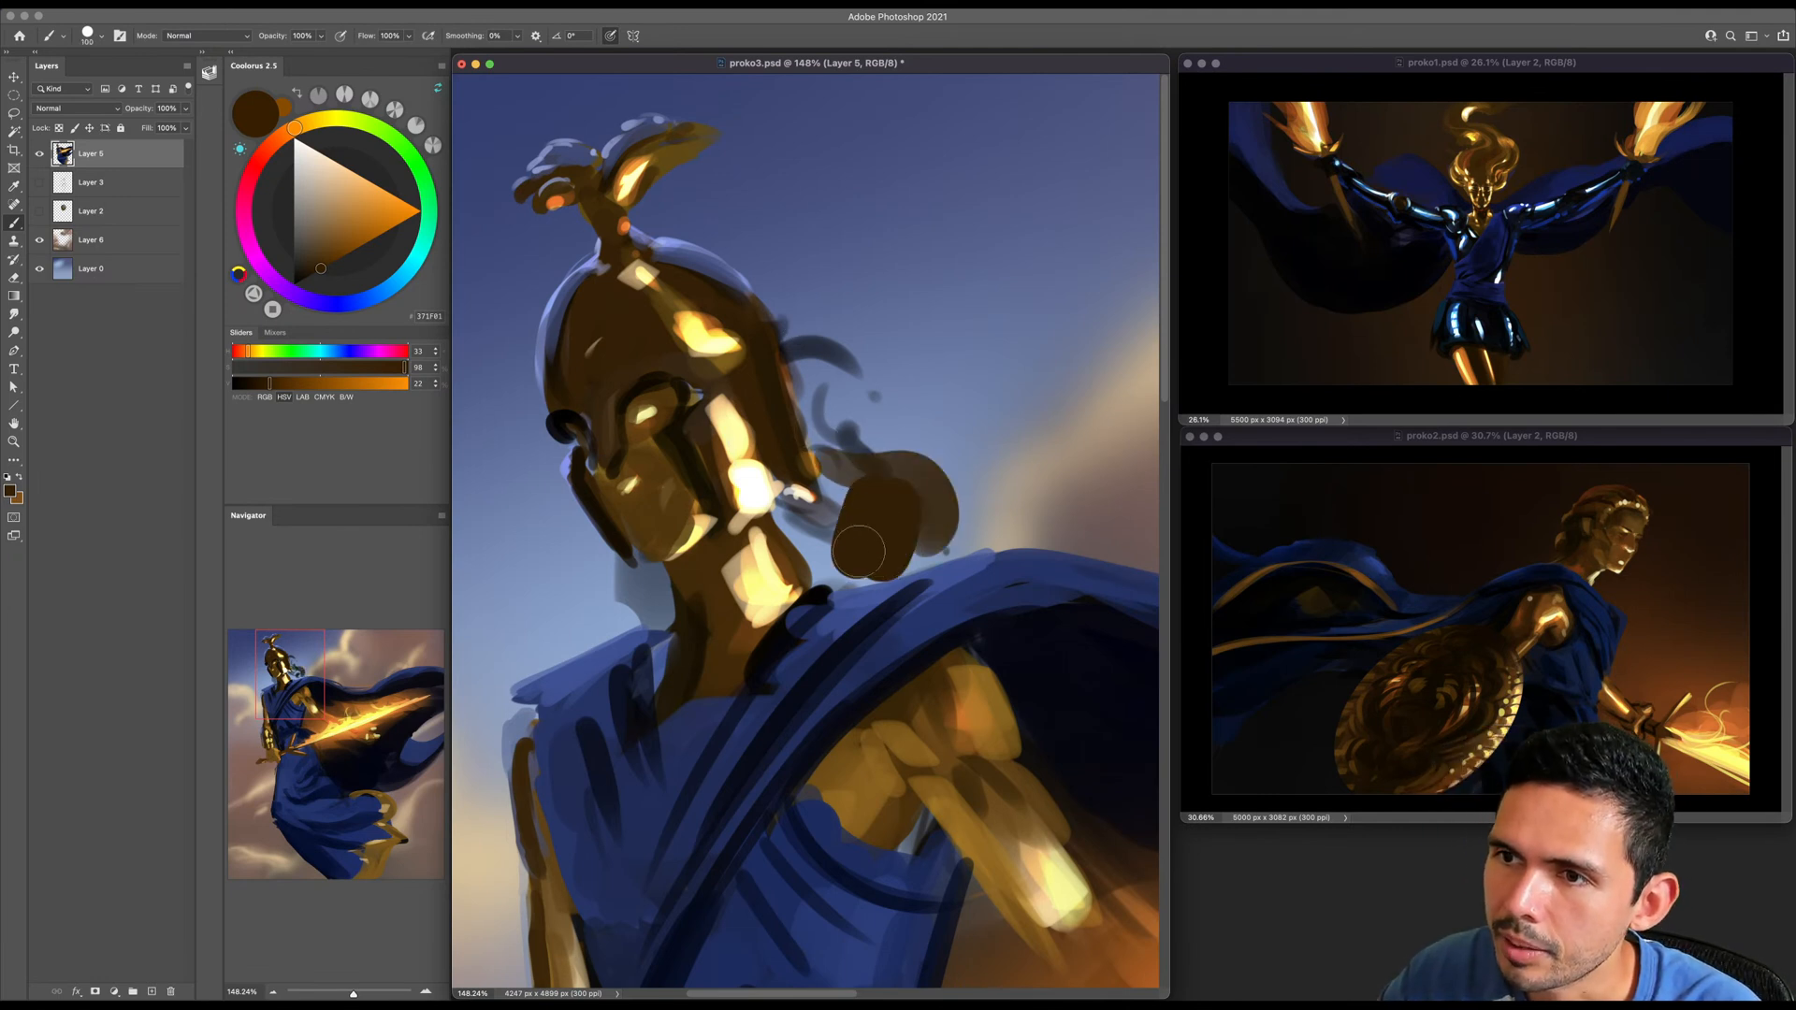
- Extend the dark brown hair toward the helmet and shape a curl at its upper edge
{"action": "key", "text": "z"}
{"action": "mouse_move", "coordinate": [901, 427]}
{"action": "left_mouse_down"}
{"action": "mouse_move", "coordinate": [856, 430]}
{"action": "mouse_move", "coordinate": [909, 410]}
{"action": "mouse_move", "coordinate": [839, 443]}
{"action": "mouse_move", "coordinate": [811, 437]}
{"action": "mouse_move", "coordinate": [861, 429]}
{"action": "mouse_move", "coordinate": [753, 426]}
{"action": "left_mouse_up"}
{"action": "key", "text": "b"}
{"action": "key", "text": "z"}
{"action": "key", "text": "b"}
{"action": "key", "text": "["}
{"action": "key", "text": "["}
{"action": "key", "text": "["}
{"action": "mouse_move", "coordinate": [775, 248]}
{"action": "left_mouse_down"}
{"action": "mouse_move", "coordinate": [752, 243]}
{"action": "mouse_move", "coordinate": [778, 238]}
{"action": "left_mouse_up"}
{"action": "key", "text": "bracketleft"}
- Try to erase paint at the back of the helmet and dismiss the message
{"action": "key", "text": "e"}
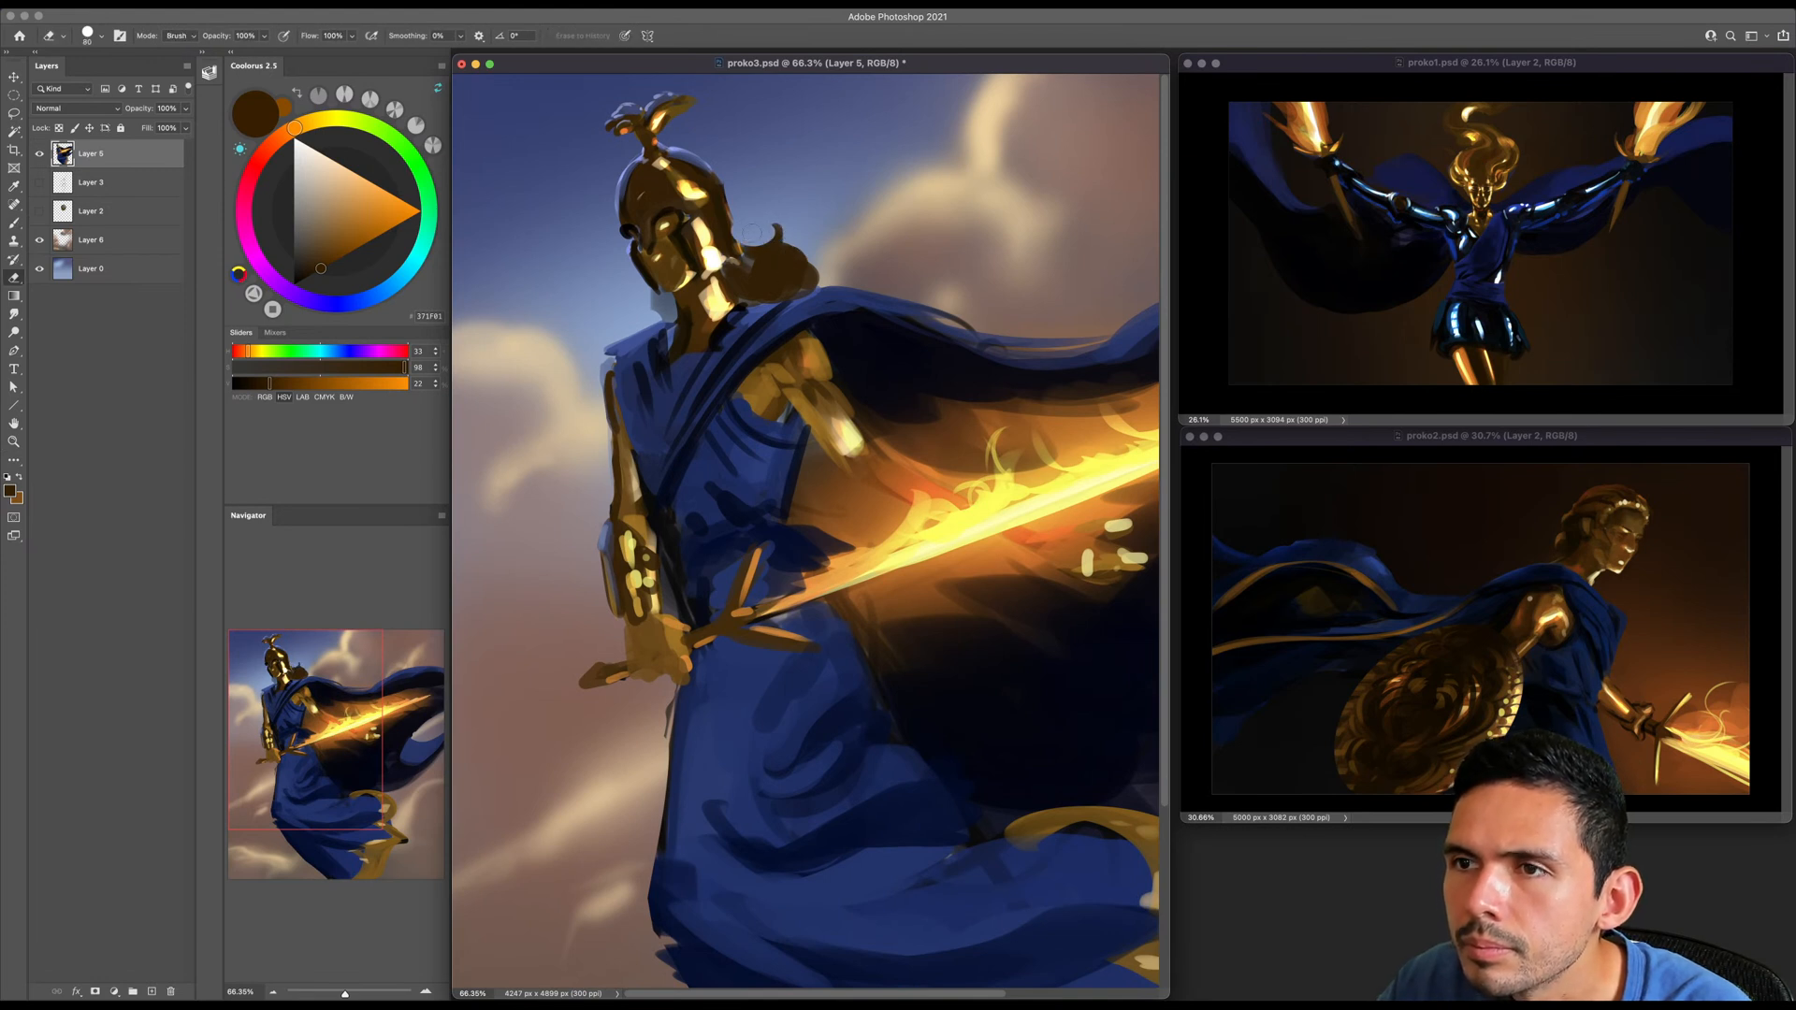
{"action": "left_click", "coordinate": [725, 227]}
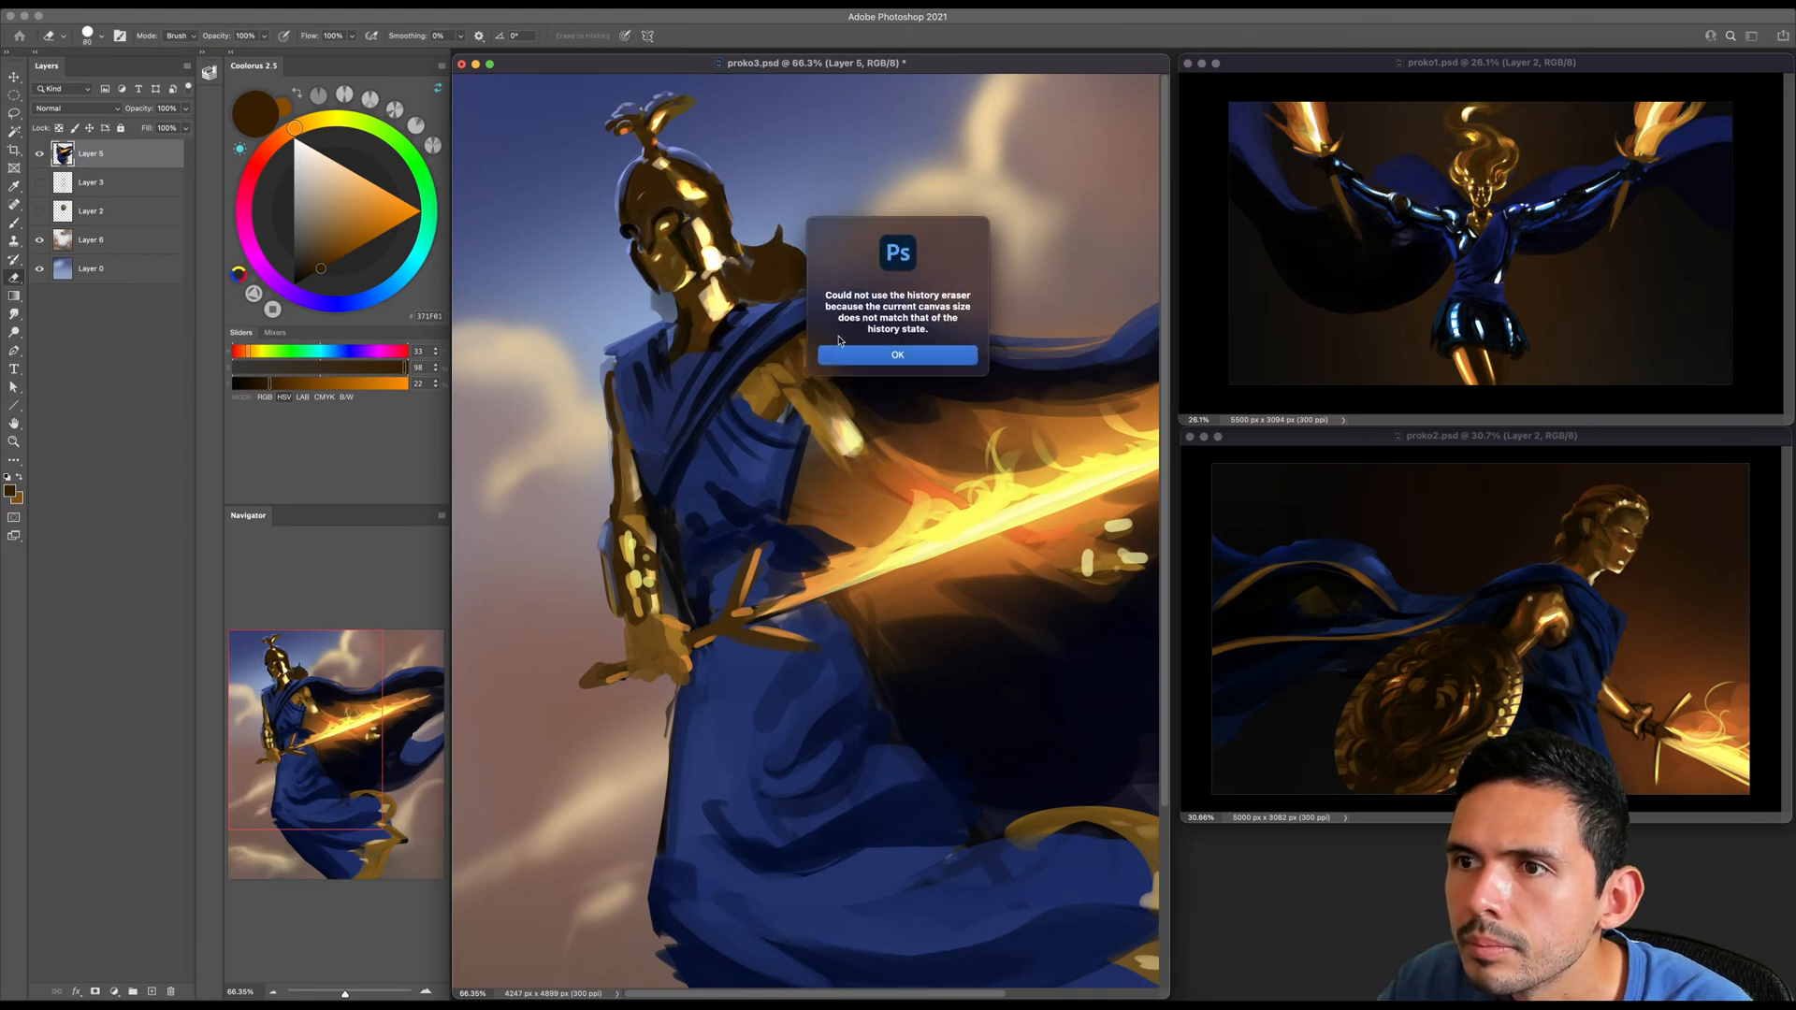
{"action": "key", "text": "Return"}
- Break up the bright highlight on the helmet's side with thin dark brown lines sampled from the helmet
{"action": "key", "text": "b"}
{"action": "left_click", "coordinate": [724, 223], "text": "alt"}
{"action": "key", "text": "bracketleft"}
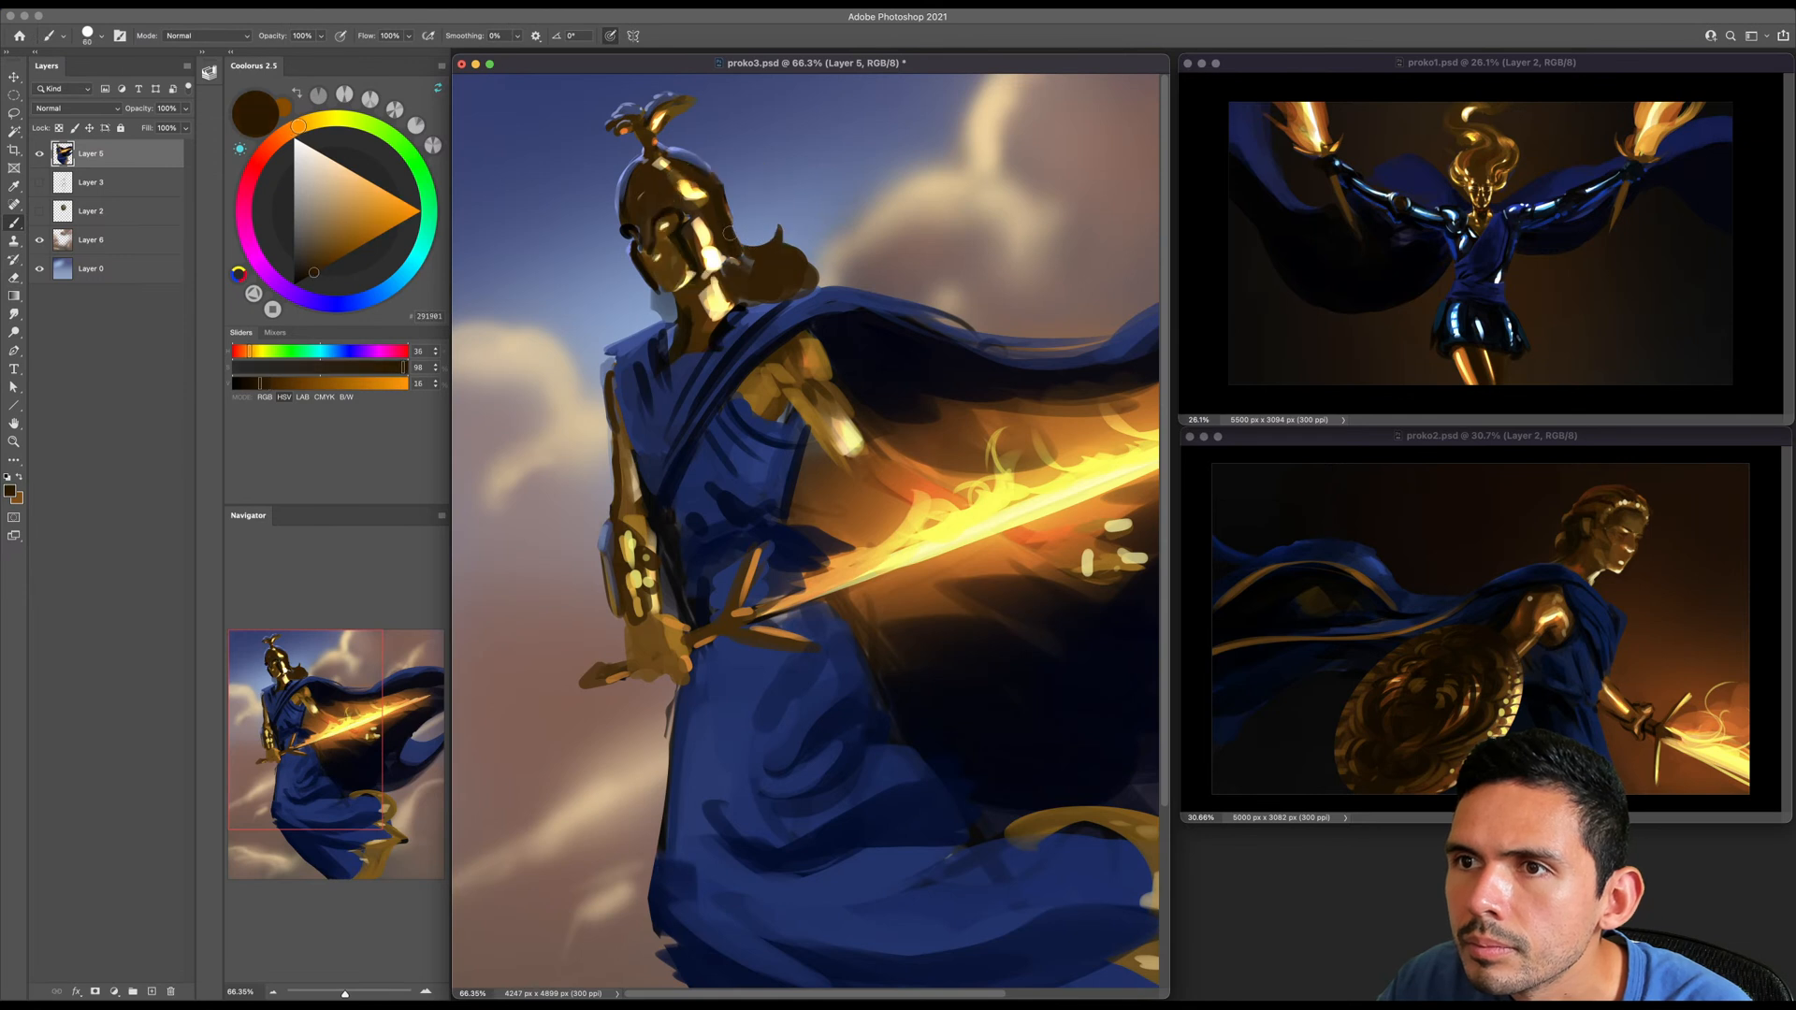
{"action": "left_click", "coordinate": [702, 231], "text": "alt"}
{"action": "key", "text": "bracketleft"}
{"action": "key", "text": "bracketleft"}
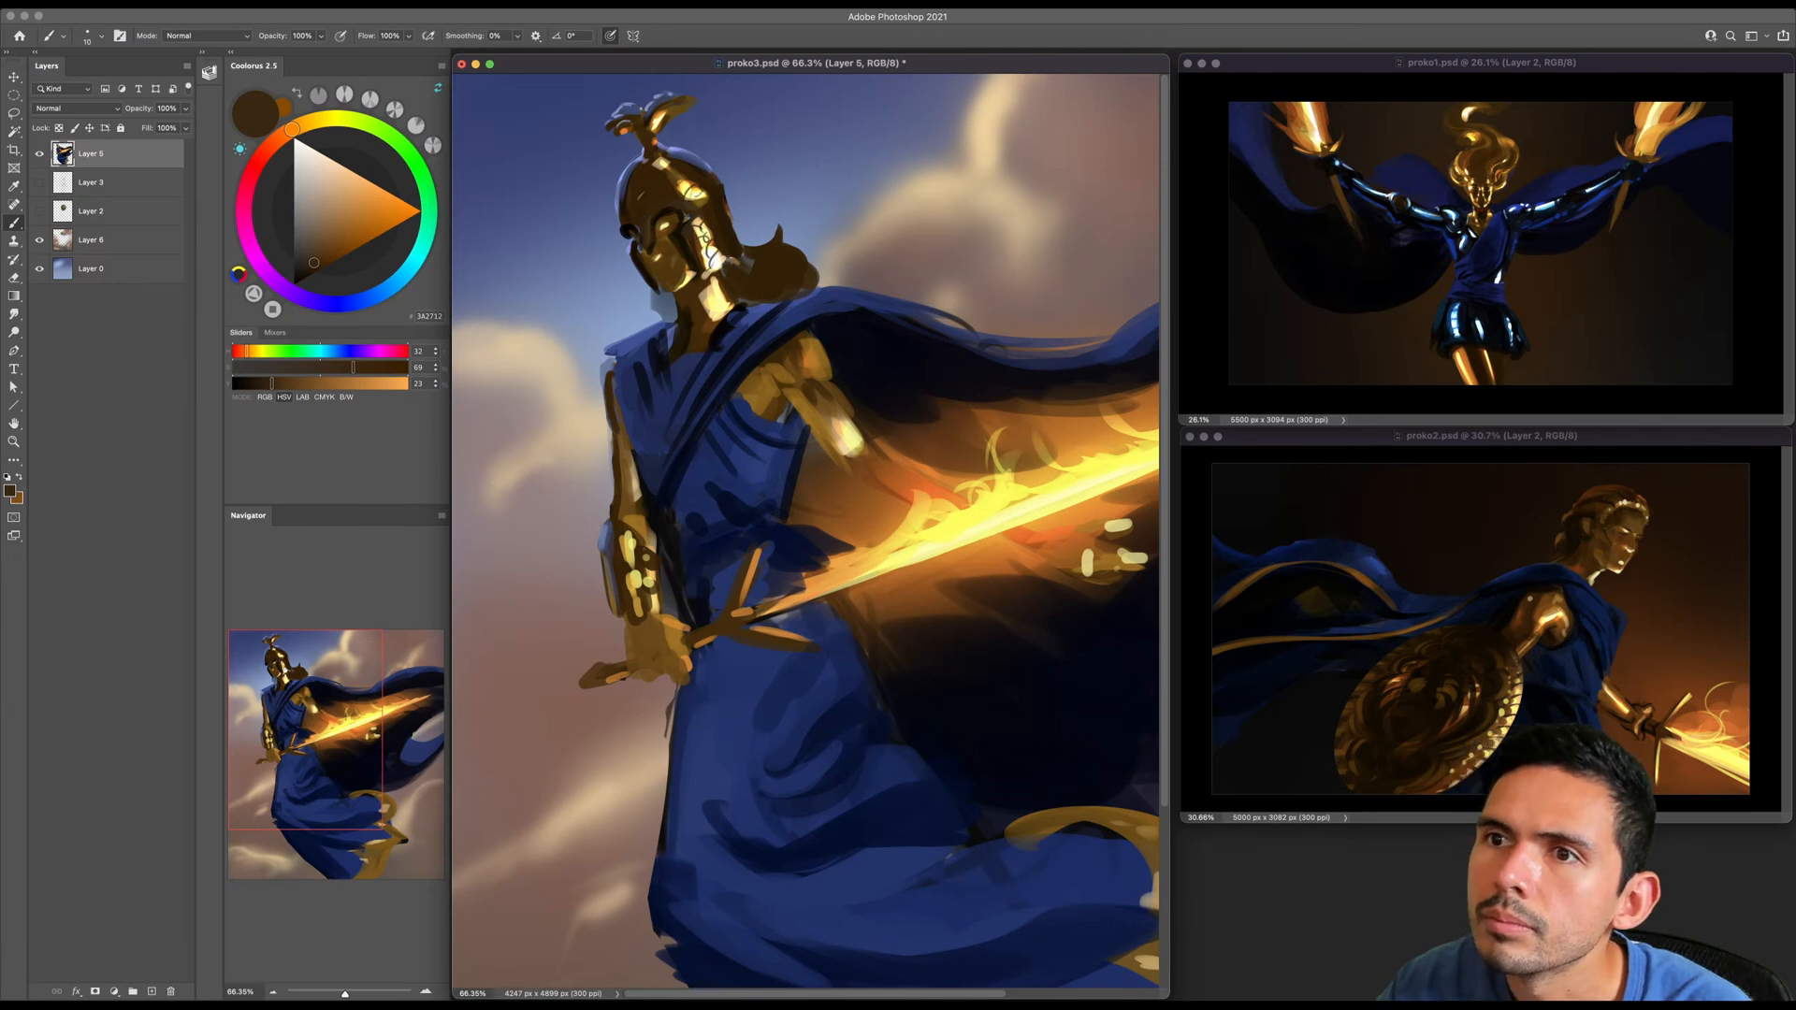
- Brighten the helmet's dome with a saturated gold at hue 44, saturation 100 and brightness 61
{"action": "left_click", "coordinate": [701, 229], "text": "alt"}
{"action": "key", "text": "bracketright"}
{"action": "key", "text": "bracketright"}
{"action": "key", "text": "bracketright"}
{"action": "key", "text": "bracketright"}
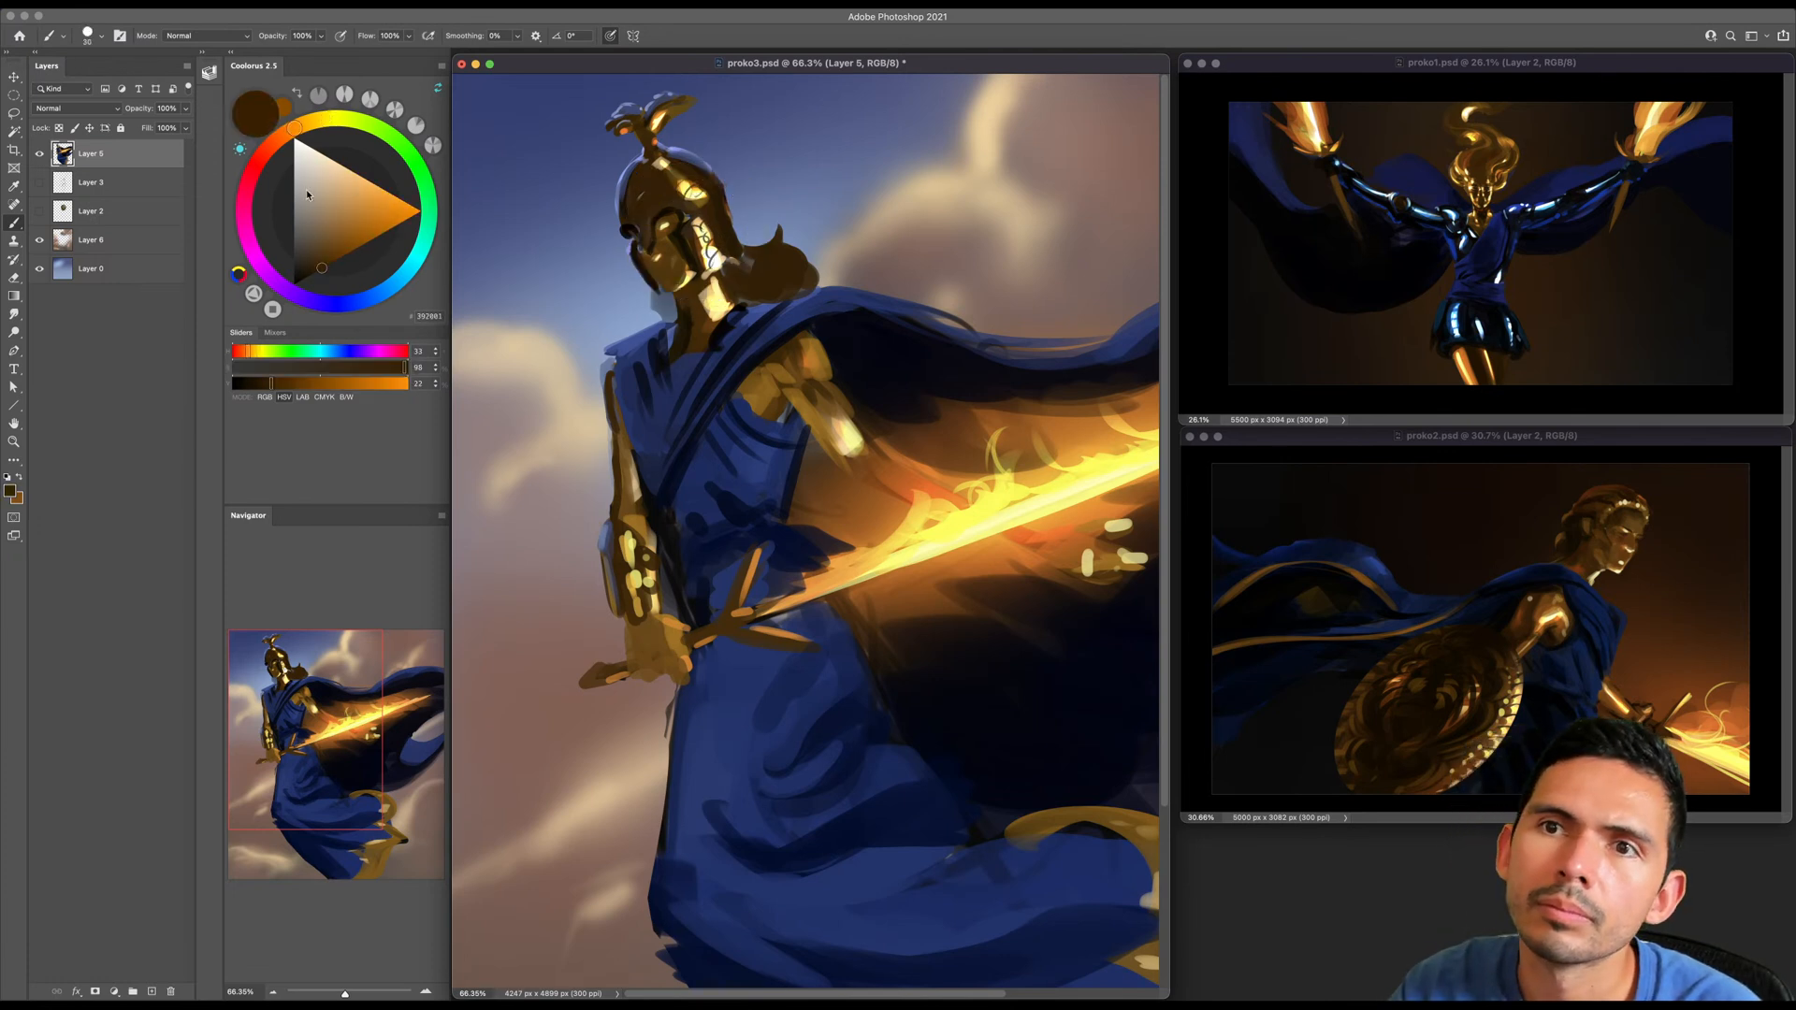
{"action": "left_click", "coordinate": [310, 122]}
{"action": "left_click_drag", "start_coordinate": [356, 241], "coordinate": [371, 240]}
{"action": "key", "text": "bracketright"}
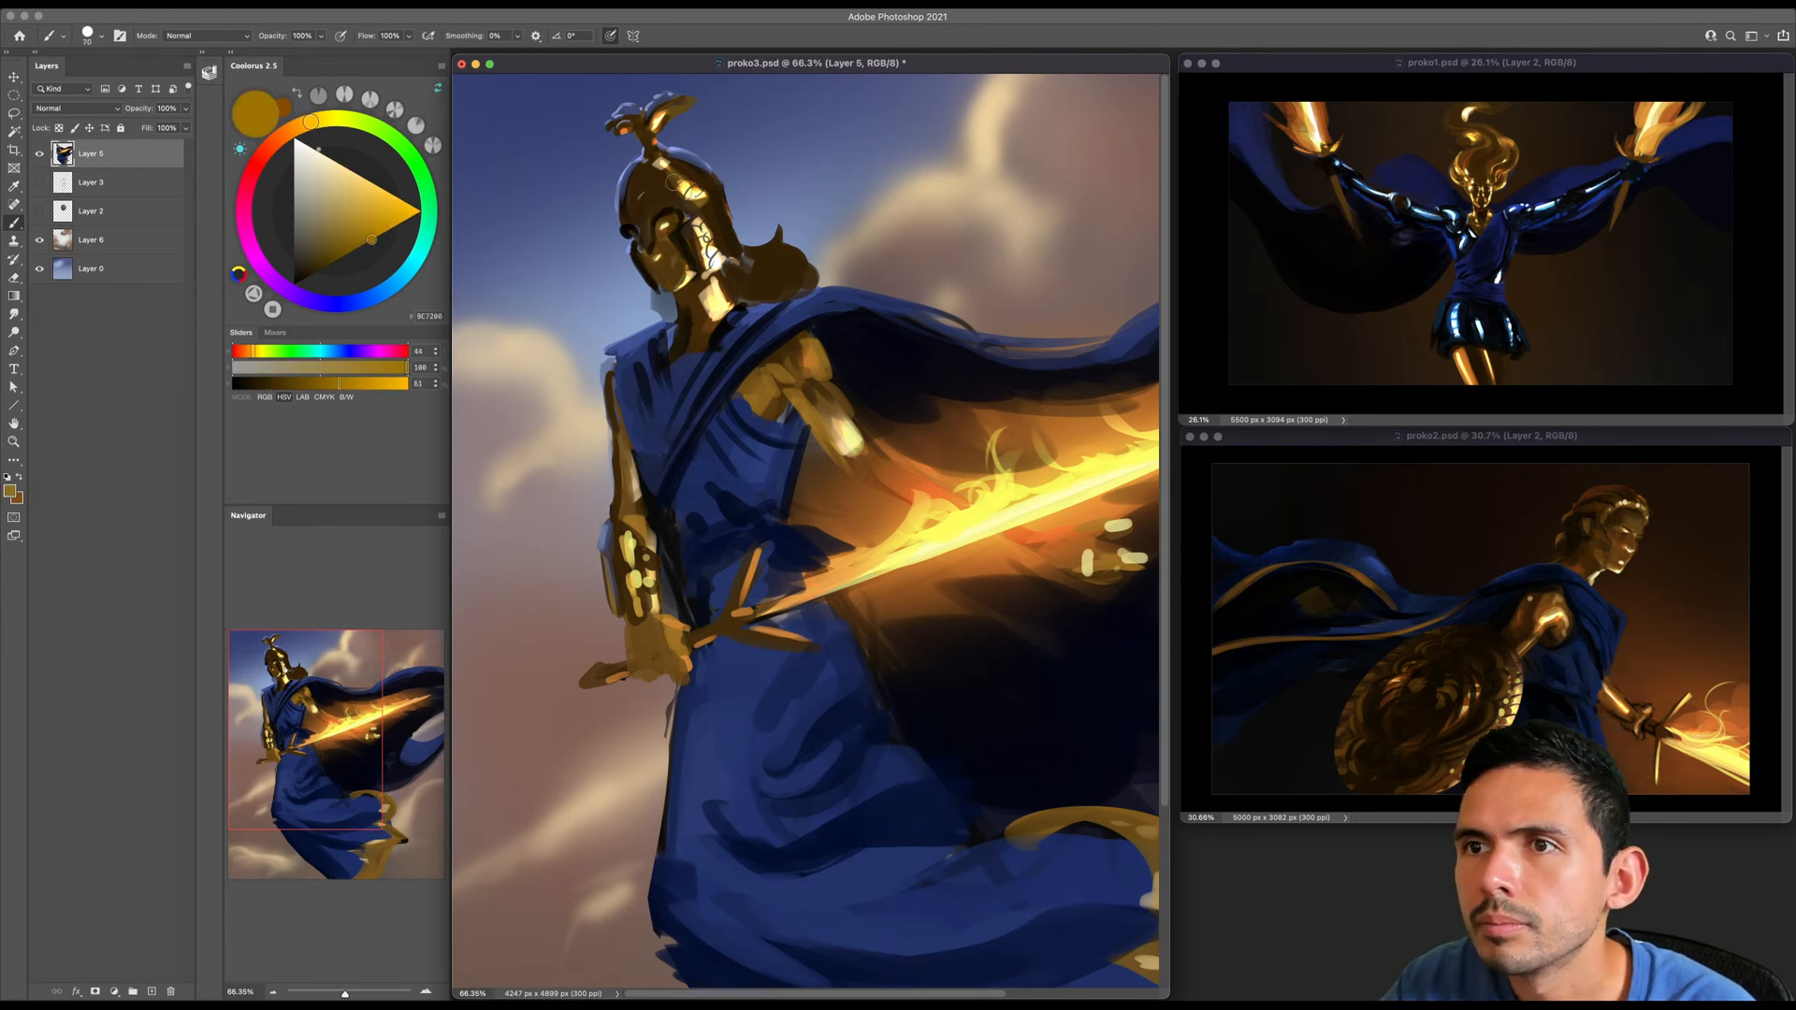
{"action": "key", "text": "bracketleft"}
{"action": "key", "text": "bracketleft"}
{"action": "key", "text": "bracketleft"}
{"action": "key", "text": "bracketright"}
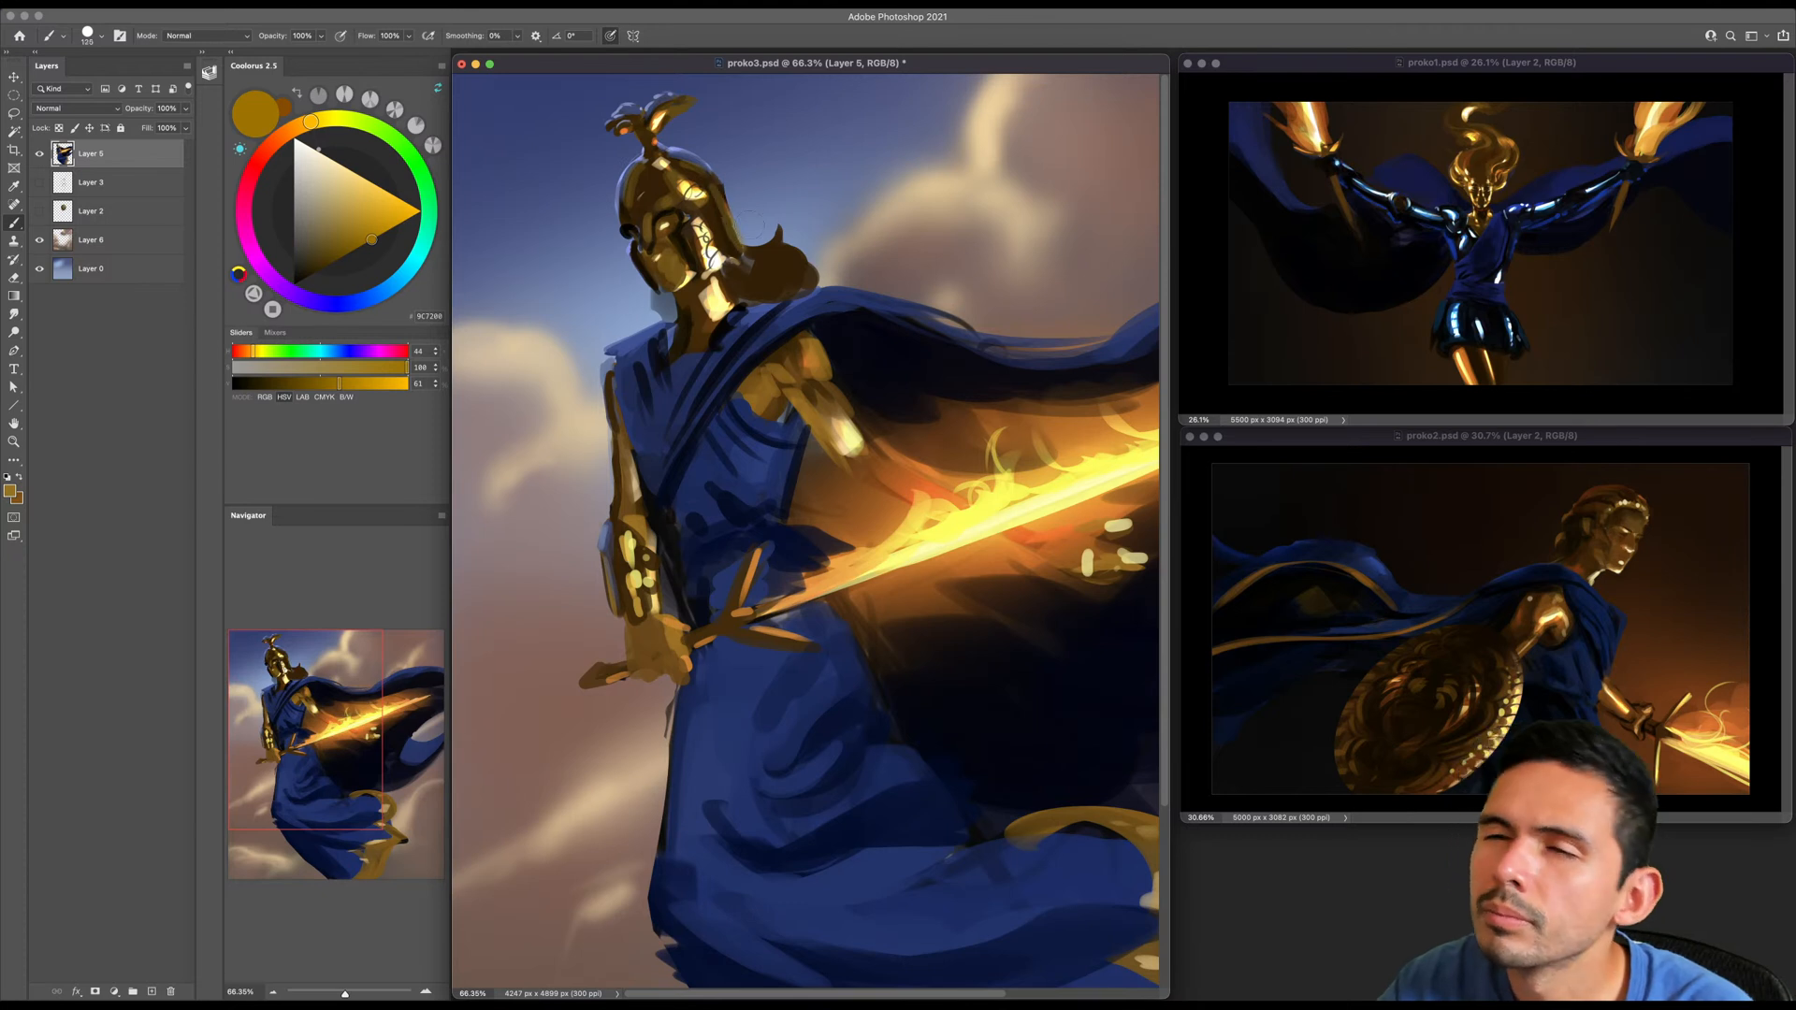
- Deepen the shadow beneath the helmet's back edge and over the hair with sampled near-black brown
{"action": "left_click", "coordinate": [699, 248], "text": "alt"}
{"action": "left_click_drag", "start_coordinate": [692, 271], "coordinate": [728, 265]}
{"action": "key", "text": "bracketright"}
{"action": "key", "text": "bracketright"}
{"action": "key", "text": "bracketright"}
{"action": "key", "text": "bracketright"}
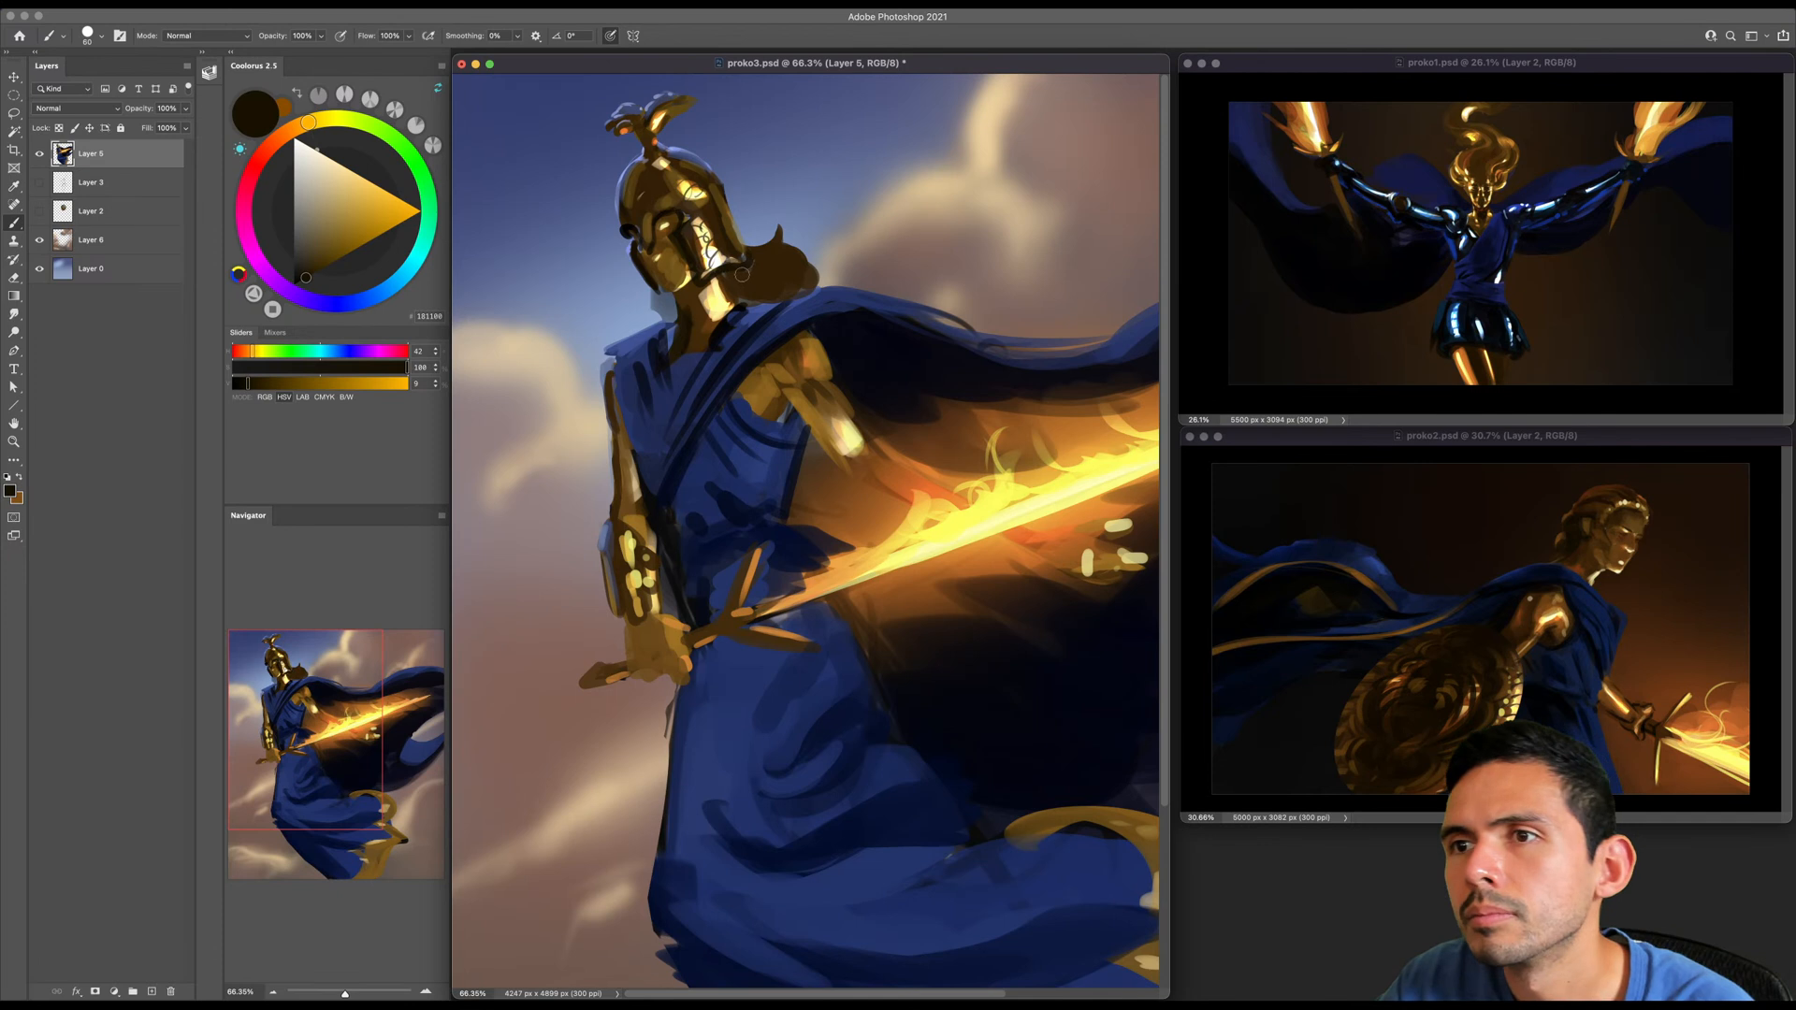
- Carve the silhouette of the hair behind the helmet with muted blue sampled from the sky
{"action": "left_click", "coordinate": [693, 147], "text": "alt"}
{"action": "key", "text": "bracketright"}
{"action": "key", "text": "bracketright"}
{"action": "key", "text": "bracketright"}
{"action": "key", "text": "bracketleft"}
{"action": "key", "text": "bracketleft"}
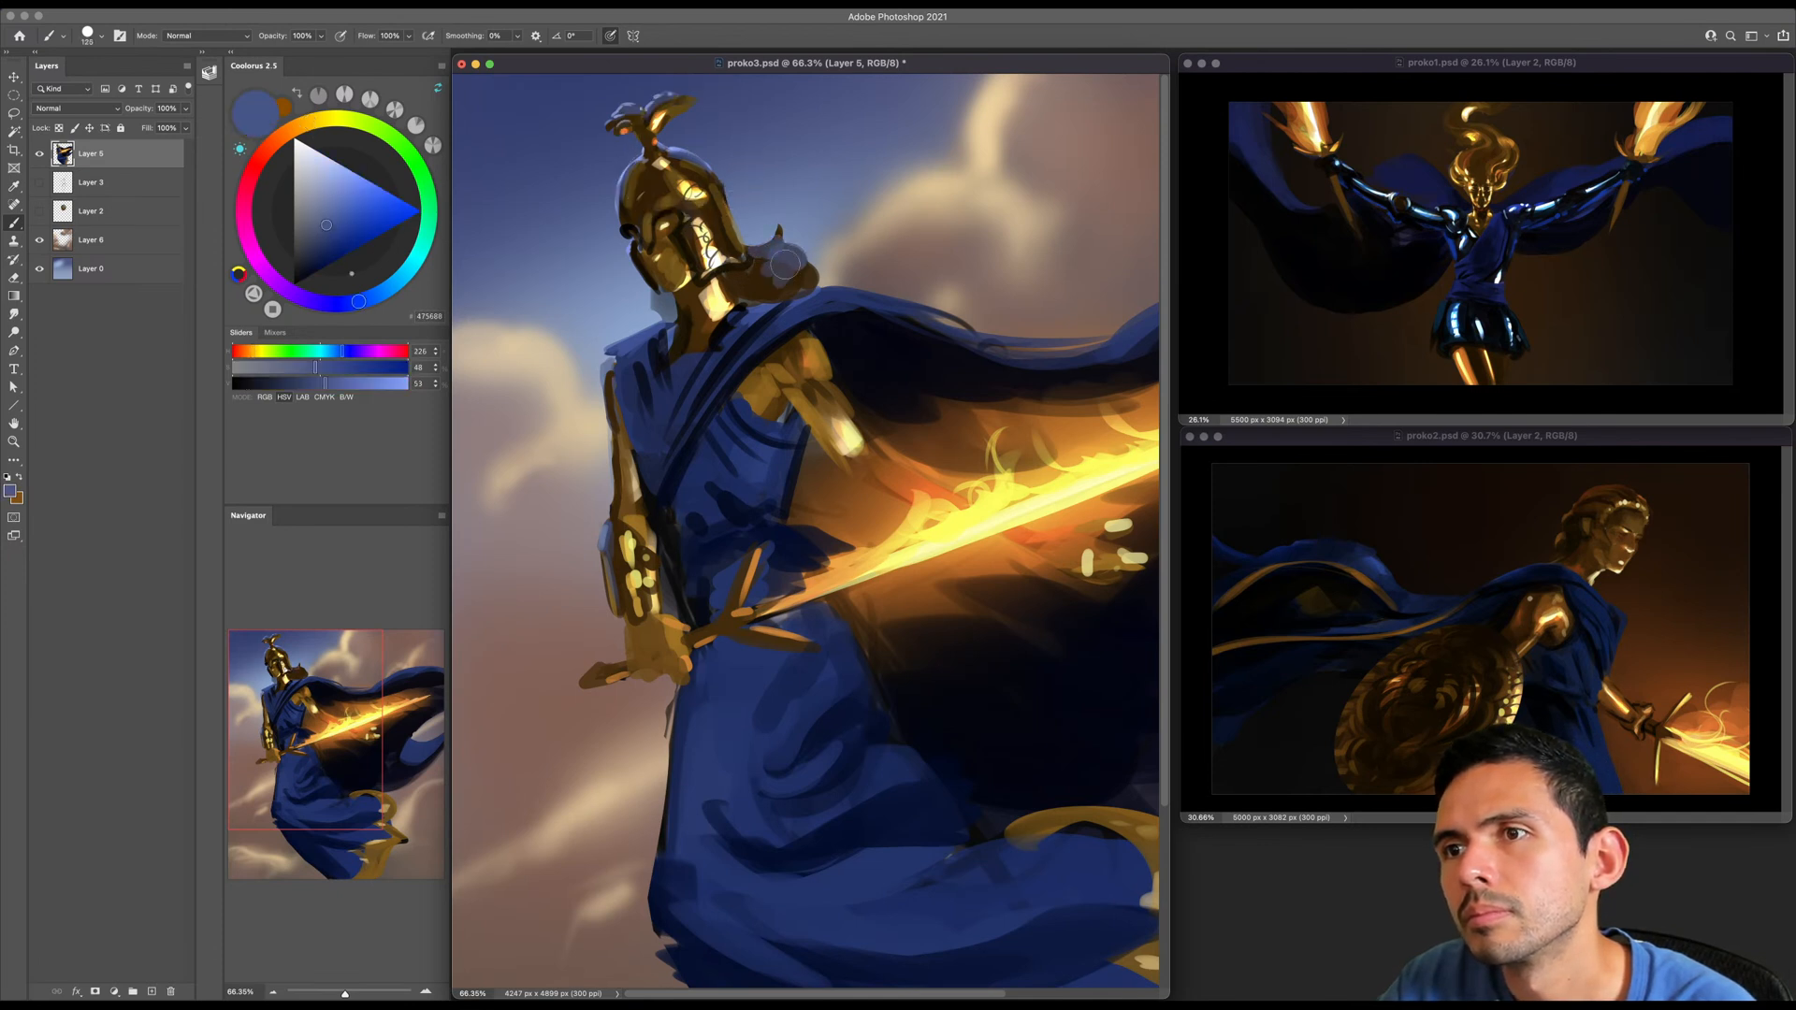
{"action": "left_click", "coordinate": [787, 265], "text": "alt"}
{"action": "key", "text": "bracketleft"}
{"action": "mouse_move", "coordinate": [790, 264]}
{"action": "left_mouse_down"}
{"action": "mouse_move", "coordinate": [760, 268]}
{"action": "mouse_move", "coordinate": [809, 290]}
{"action": "left_mouse_up"}
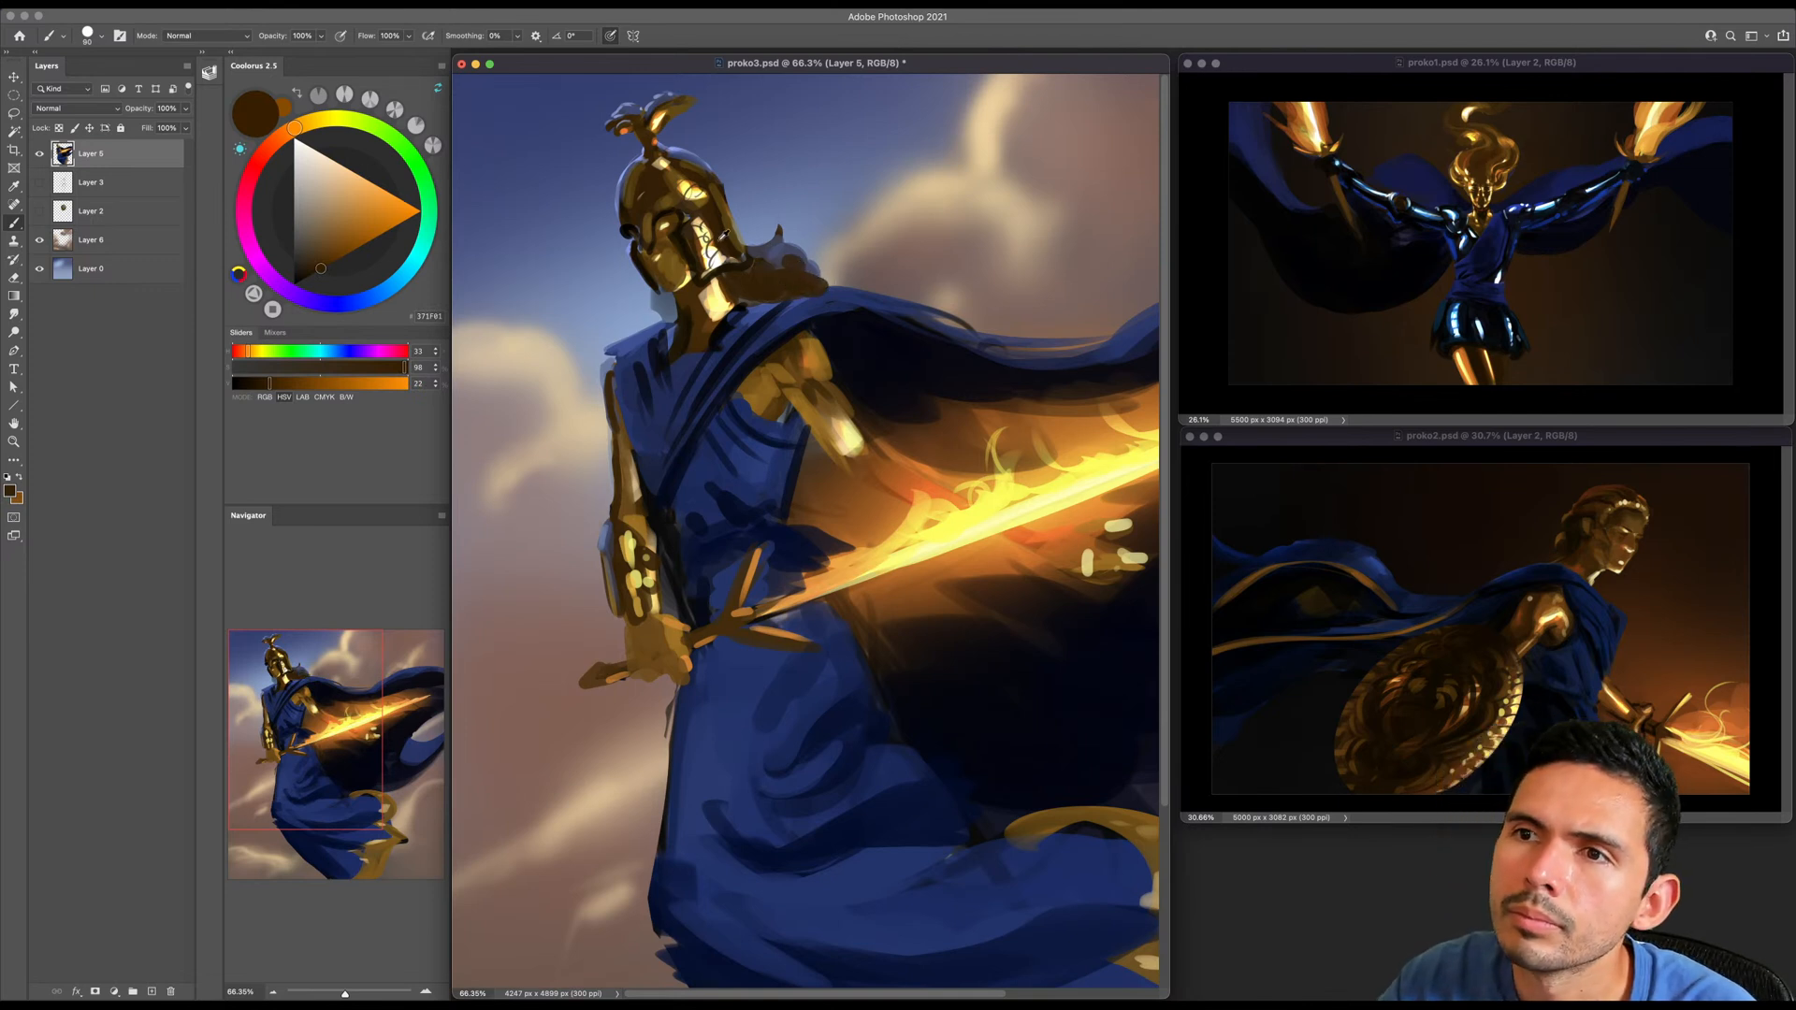
- Touch up the hair with dark brown sampled from the helmet and redefine the cape's shoulder edge beneath it with sampled cape blue
{"action": "left_click", "coordinate": [711, 251], "text": "alt"}
{"action": "key", "text": "bracketleft"}
{"action": "left_click", "coordinate": [788, 284]}
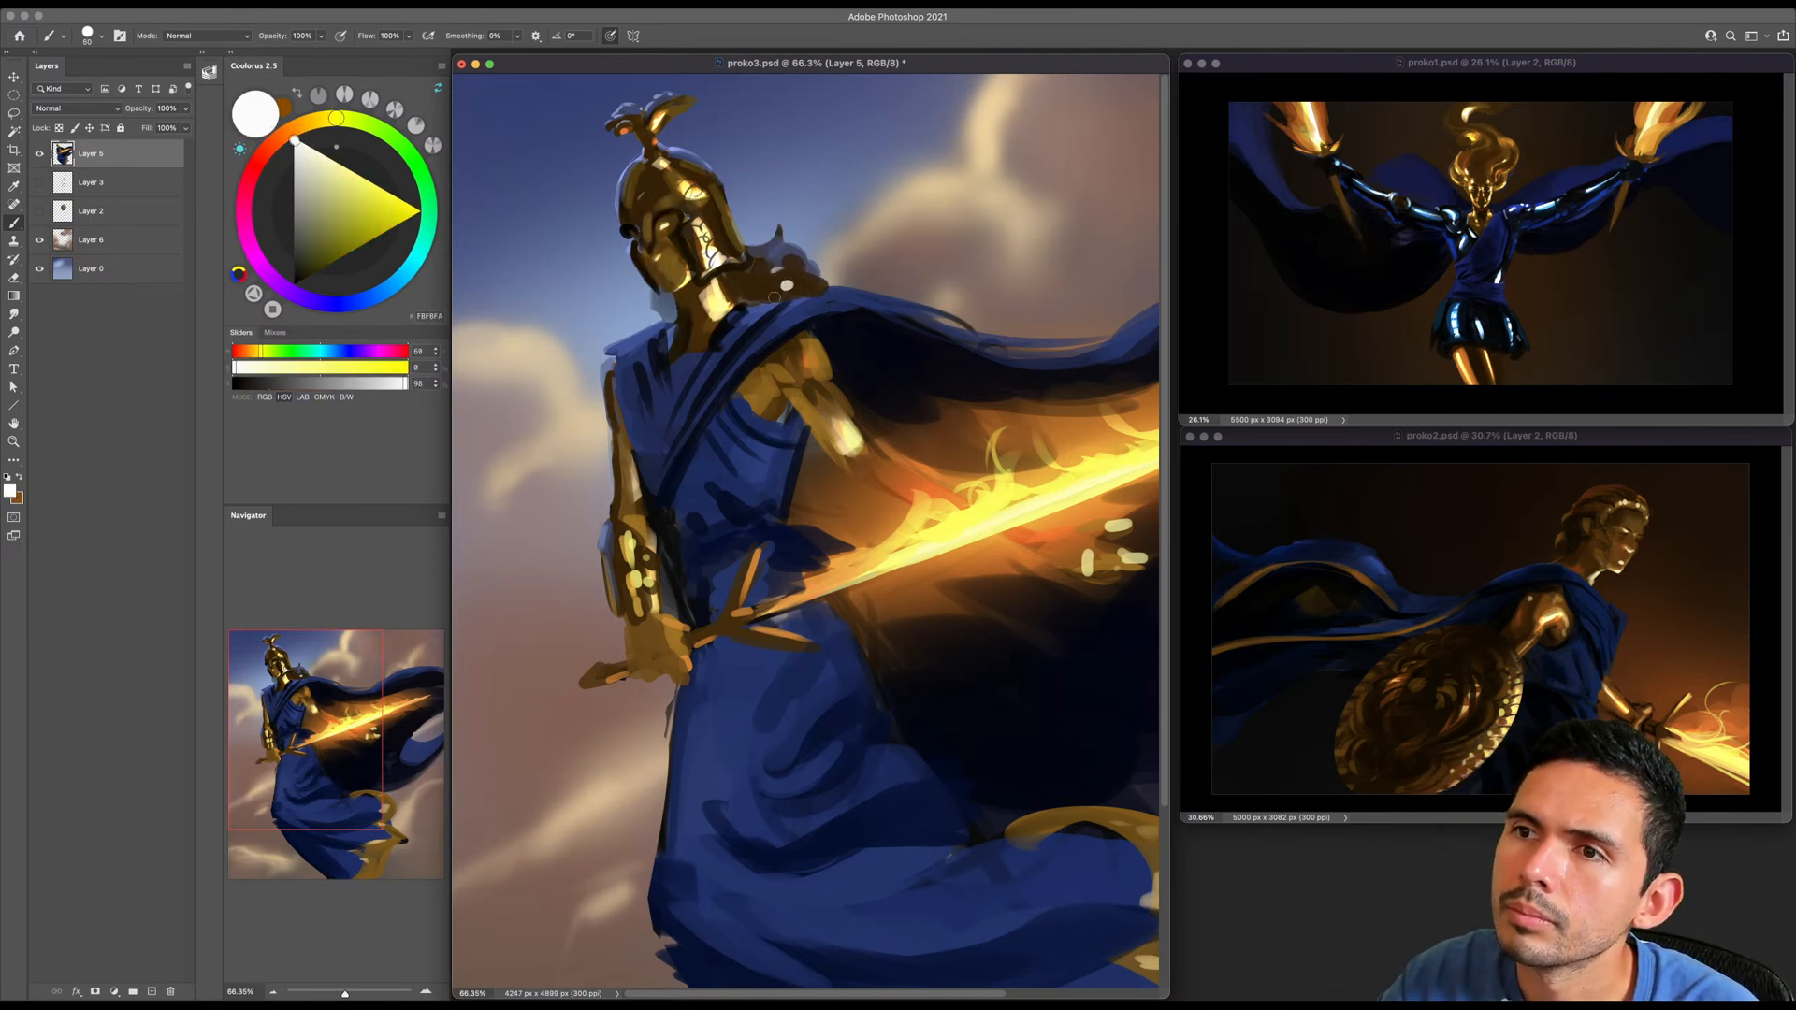
{"action": "left_click", "coordinate": [759, 300], "text": "alt"}
{"action": "left_click_drag", "start_coordinate": [772, 299], "coordinate": [833, 295]}
{"action": "left_click", "coordinate": [783, 310], "text": "alt"}
{"action": "left_click", "coordinate": [798, 315], "text": "alt"}
{"action": "key", "text": "bracketright"}
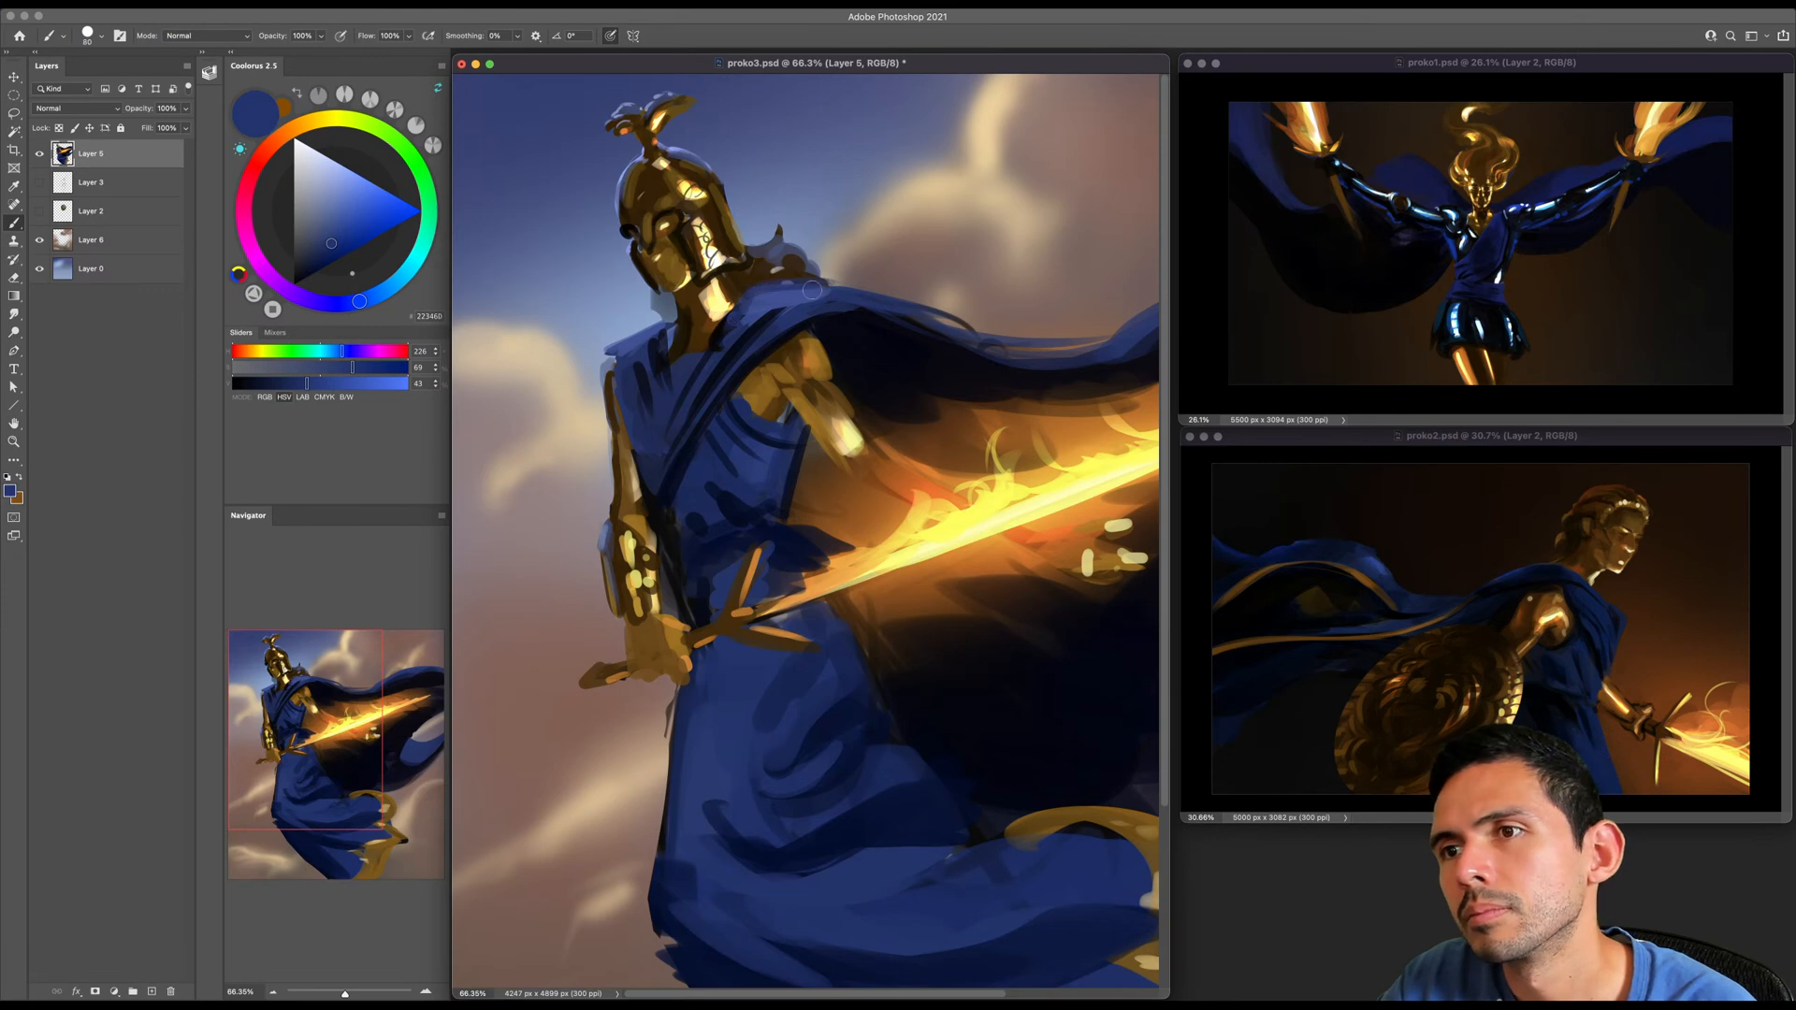
- Save the painting and flip the whole canvas horizontally to check the composition
{"action": "key", "text": "z"}
{"action": "left_click_drag", "start_coordinate": [823, 301], "coordinate": [776, 187]}
{"action": "key", "text": "ctrl+s"}
{"action": "key", "text": "b"}
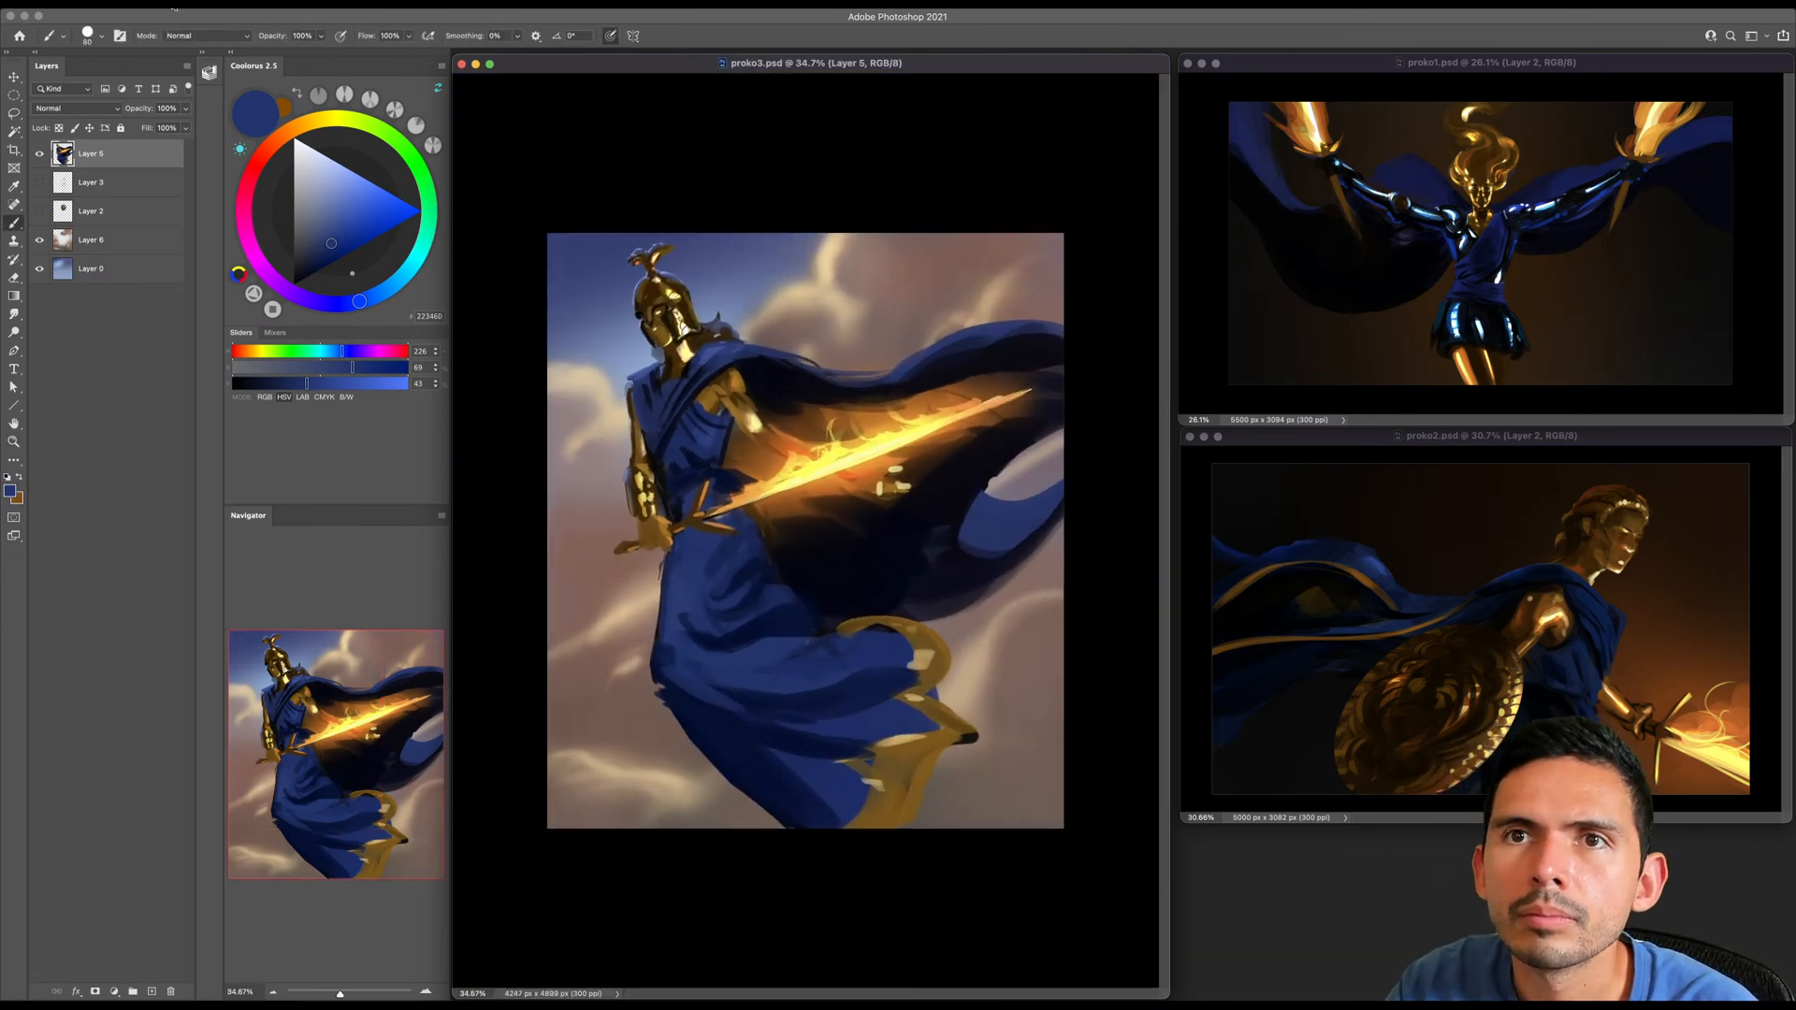
{"action": "left_click", "coordinate": [173, 4]}
{"action": "mouse_move", "coordinate": [240, 131]}
{"action": "left_click", "coordinate": [354, 189]}
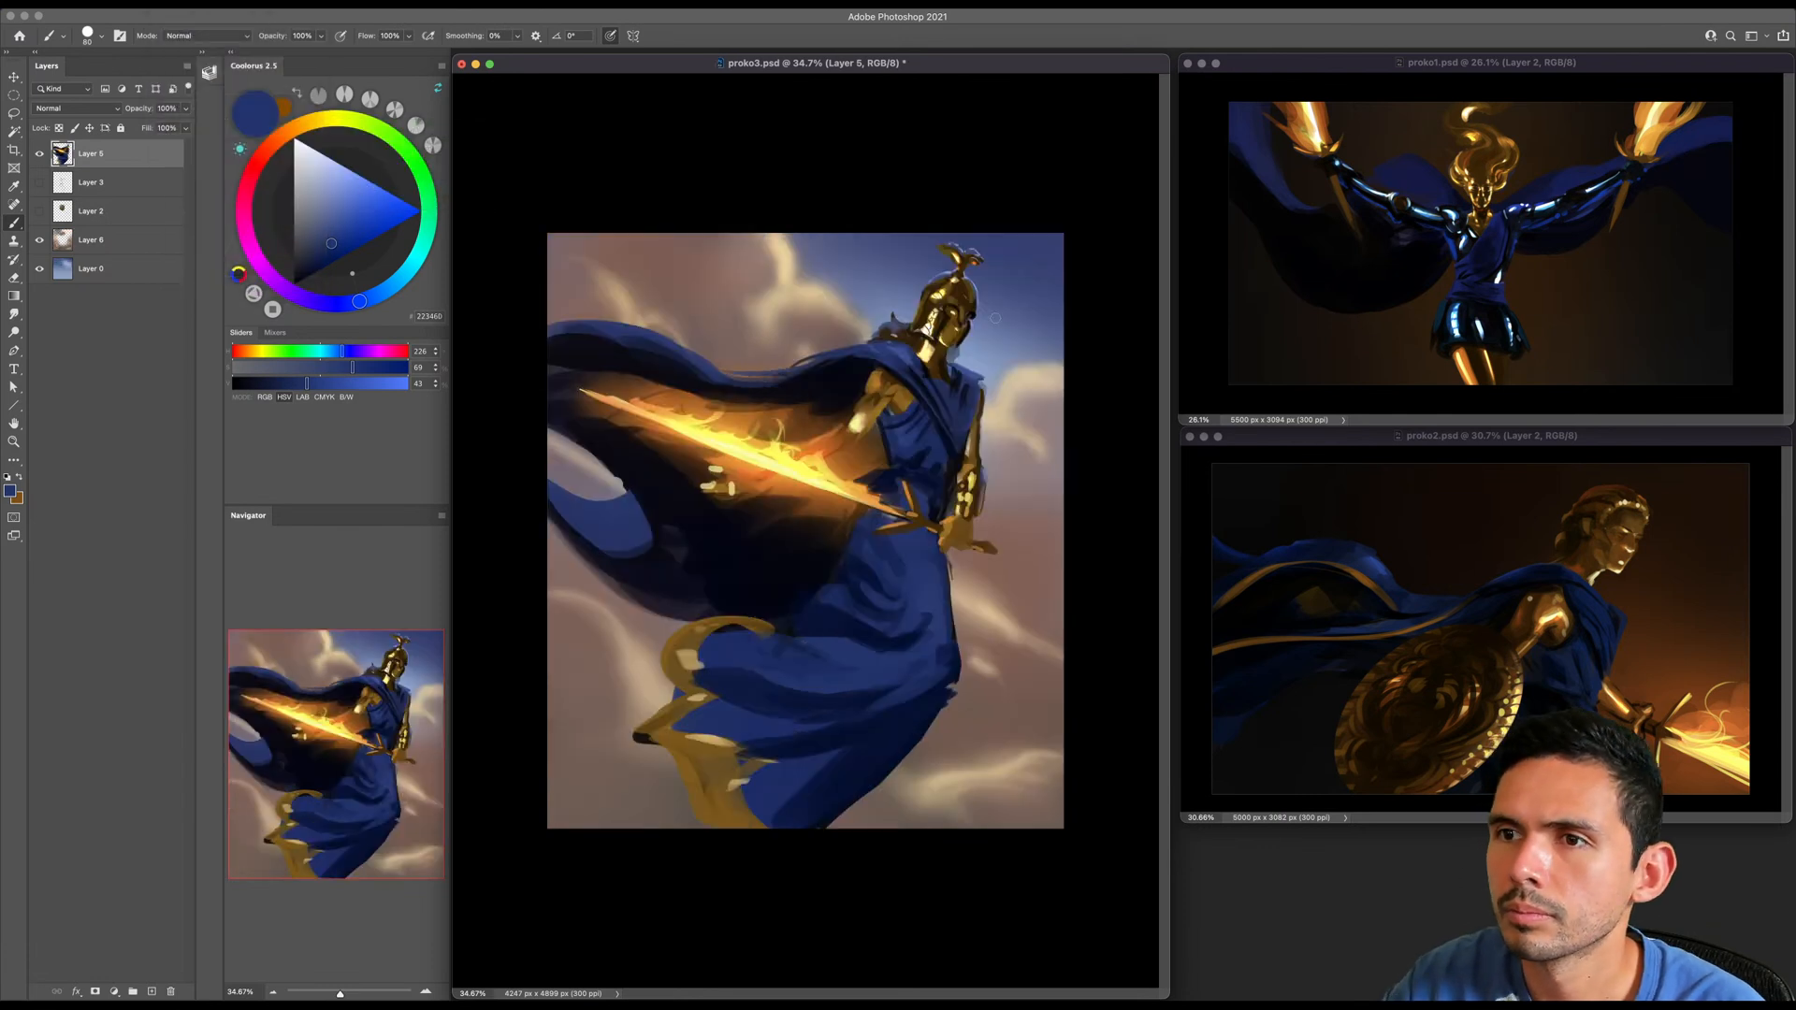
{"action": "key", "text": "z"}
{"action": "left_click_drag", "start_coordinate": [949, 317], "coordinate": [954, 315]}
{"action": "key", "text": "b"}
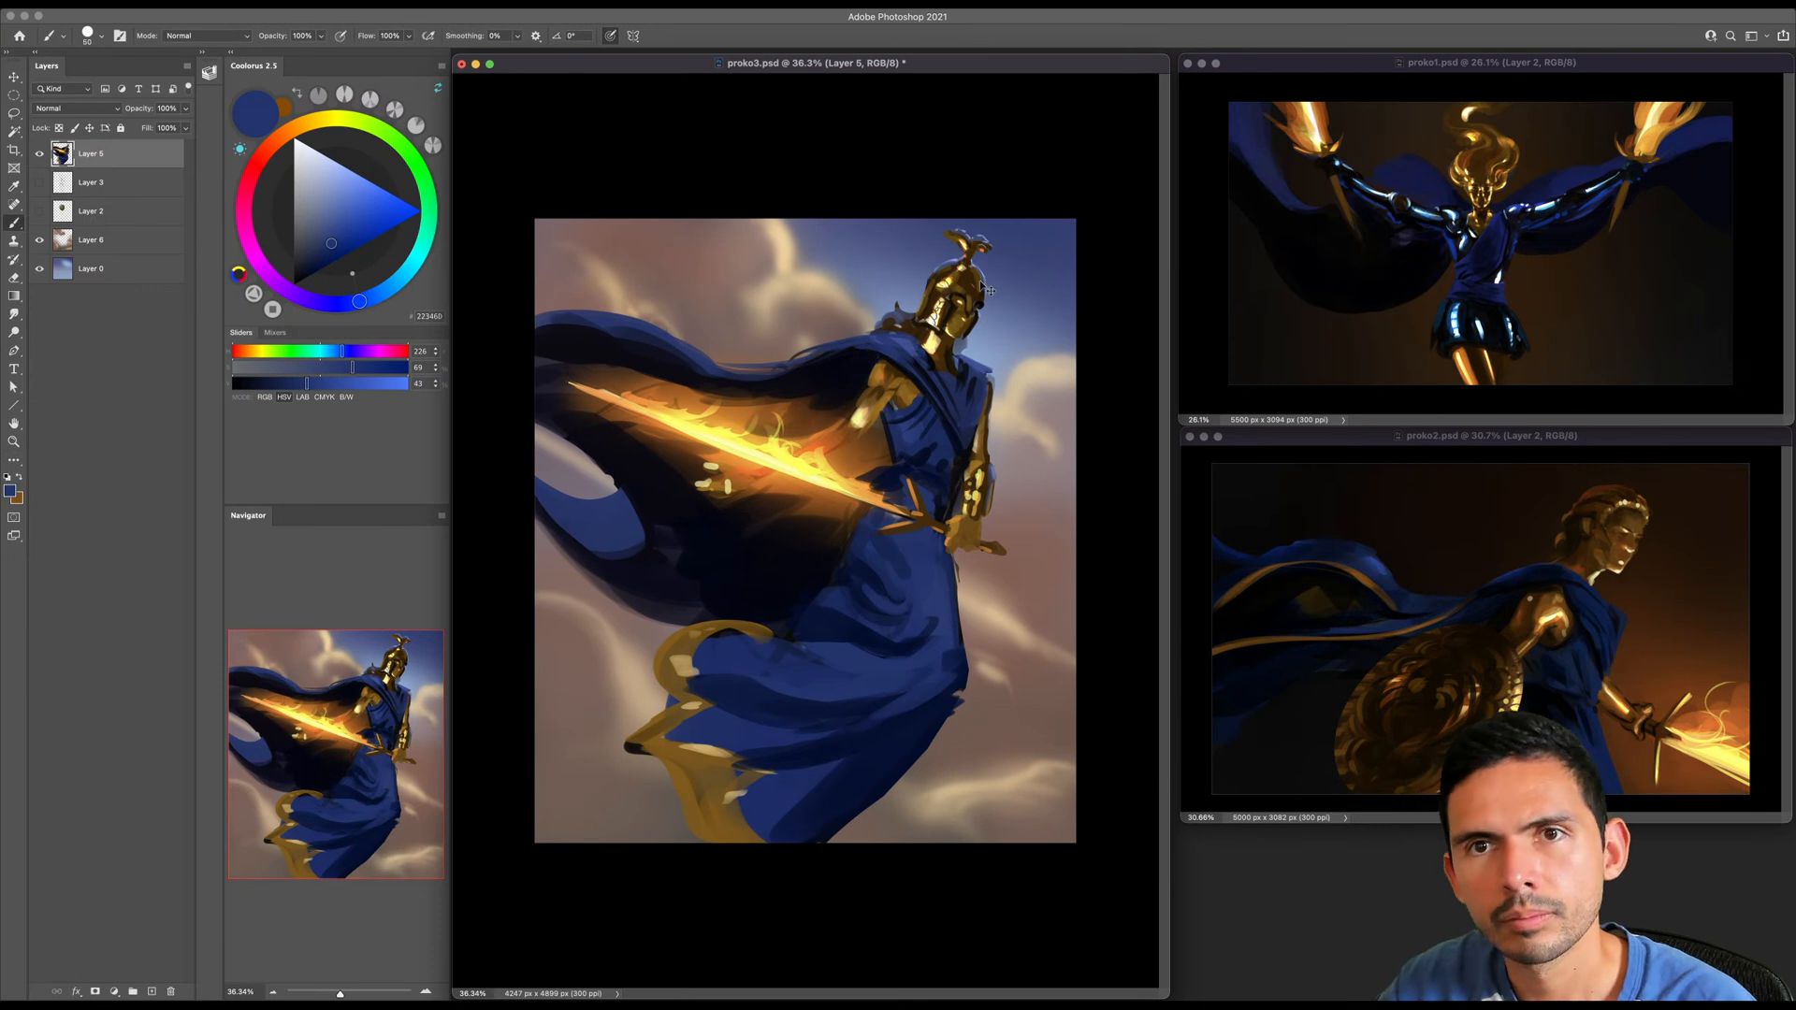
- Try skewing the figure layer horizontally by about -6.24°, compare it with the earlier versions, and undo the skew
{"action": "key", "text": "ctrl+t"}
{"action": "left_click_drag", "start_coordinate": [762, 228], "coordinate": [808, 230]}
{"action": "left_click_drag", "start_coordinate": [759, 895], "coordinate": [736, 877]}
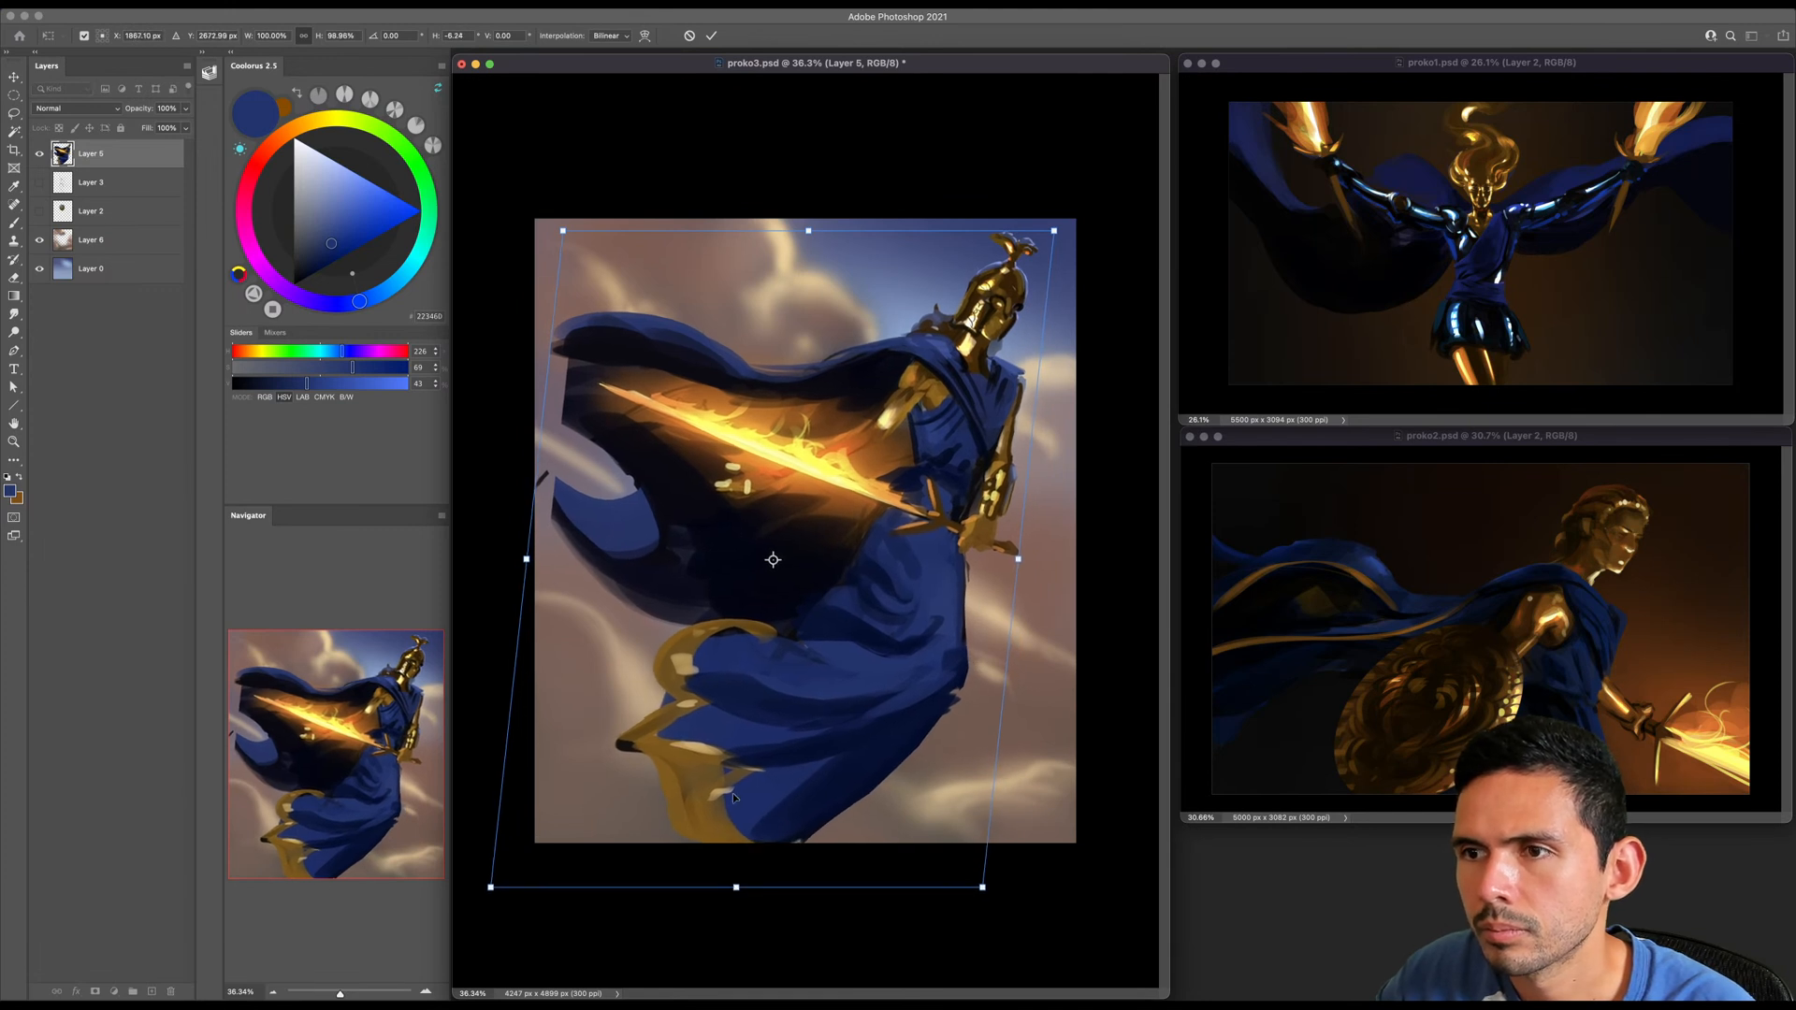
{"action": "key", "text": "Return"}
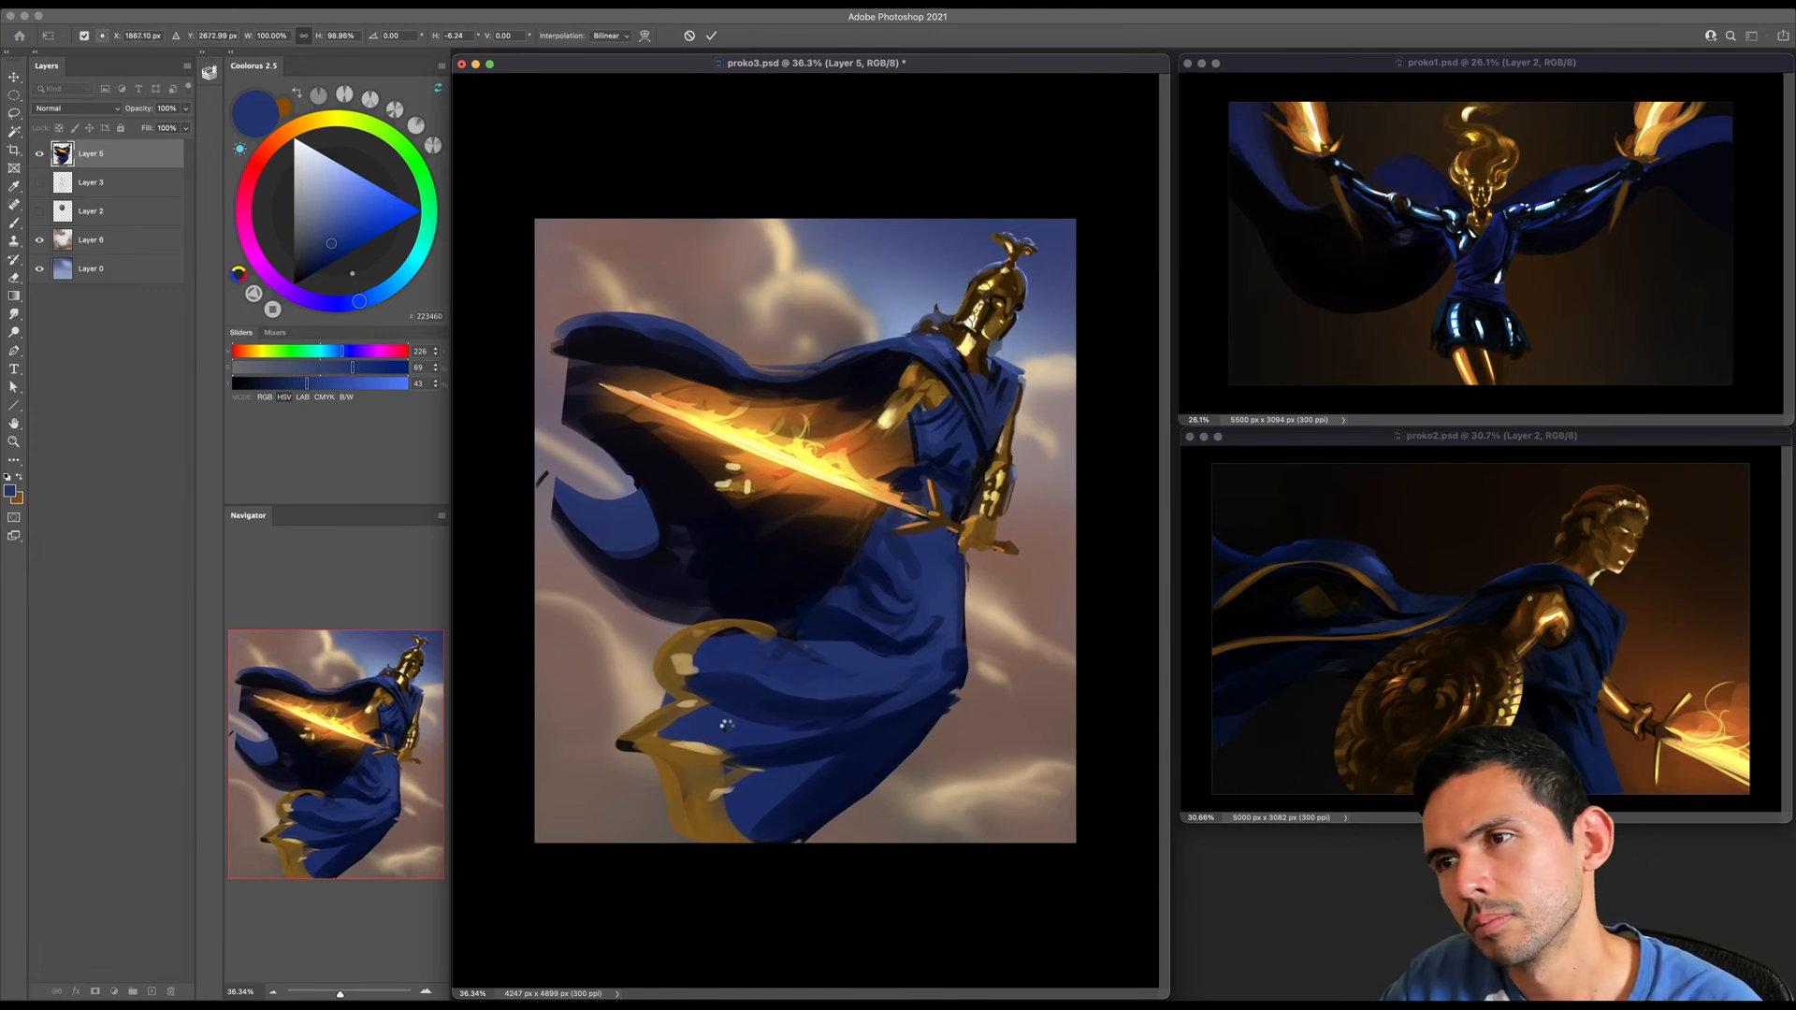
{"action": "key", "text": "b"}
{"action": "key", "text": "super+shift+z"}
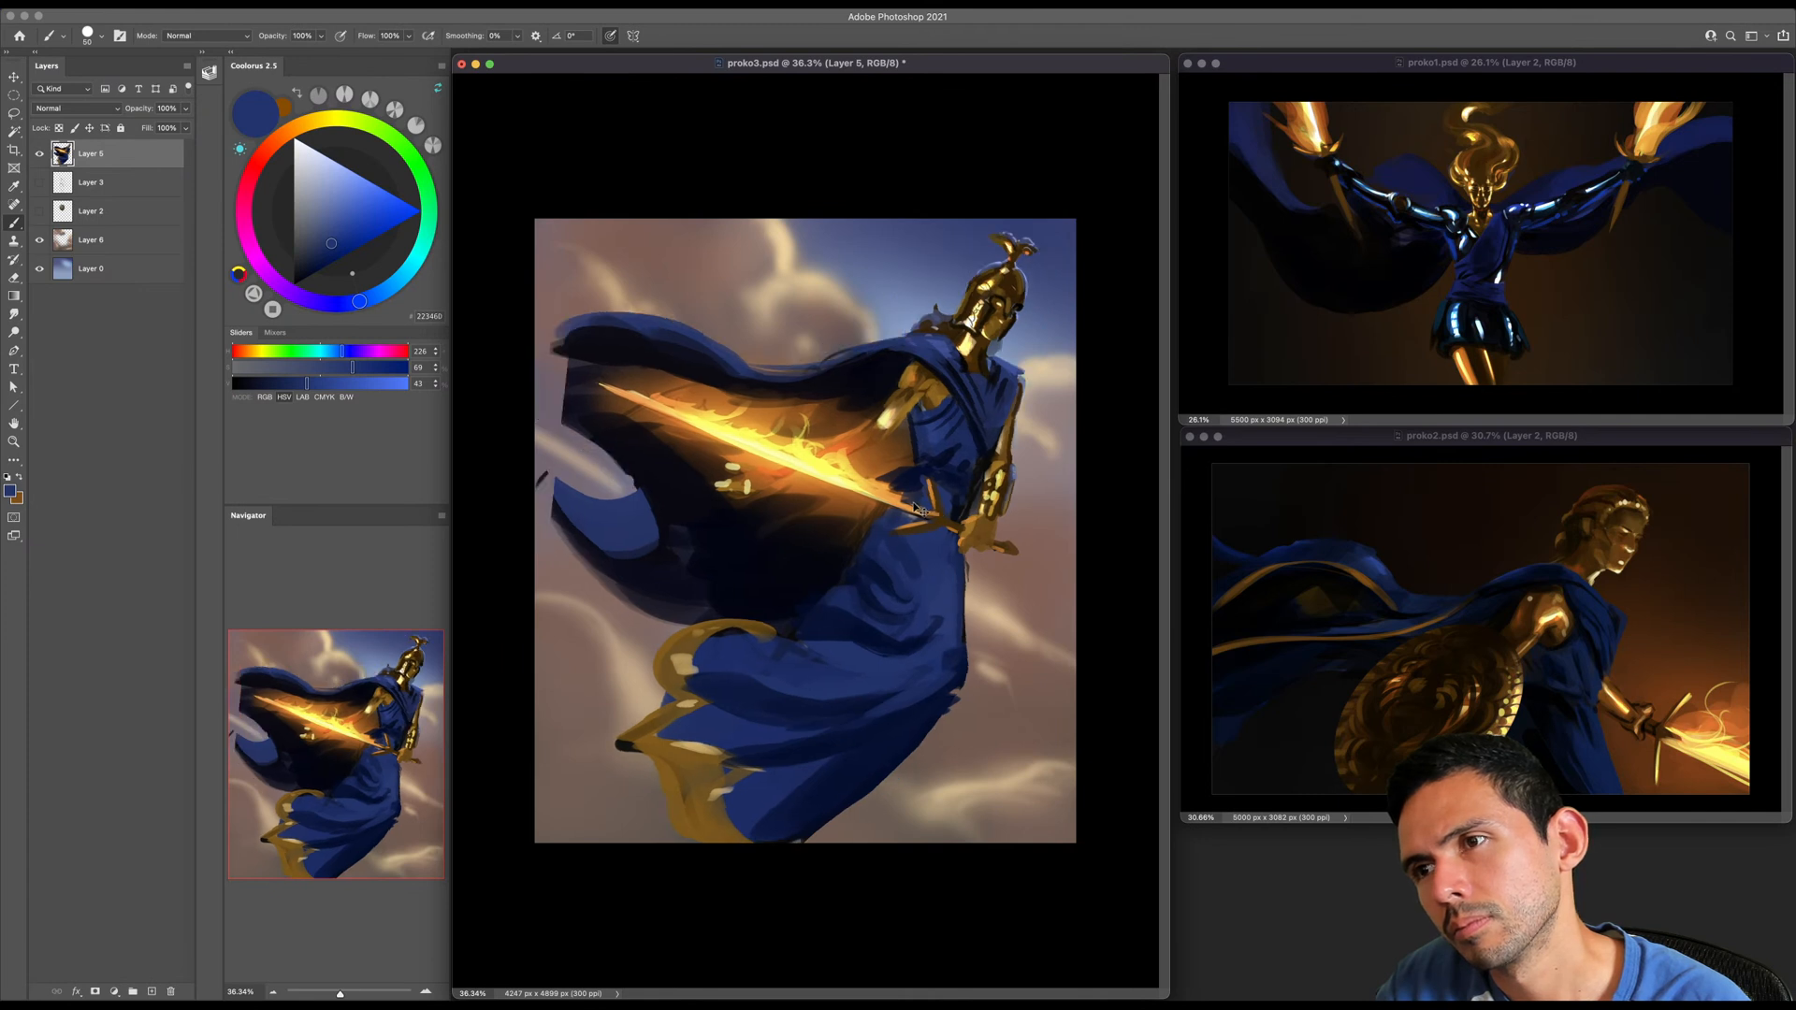
{"action": "key", "text": "super+z"}
{"action": "key", "text": "super+z"}
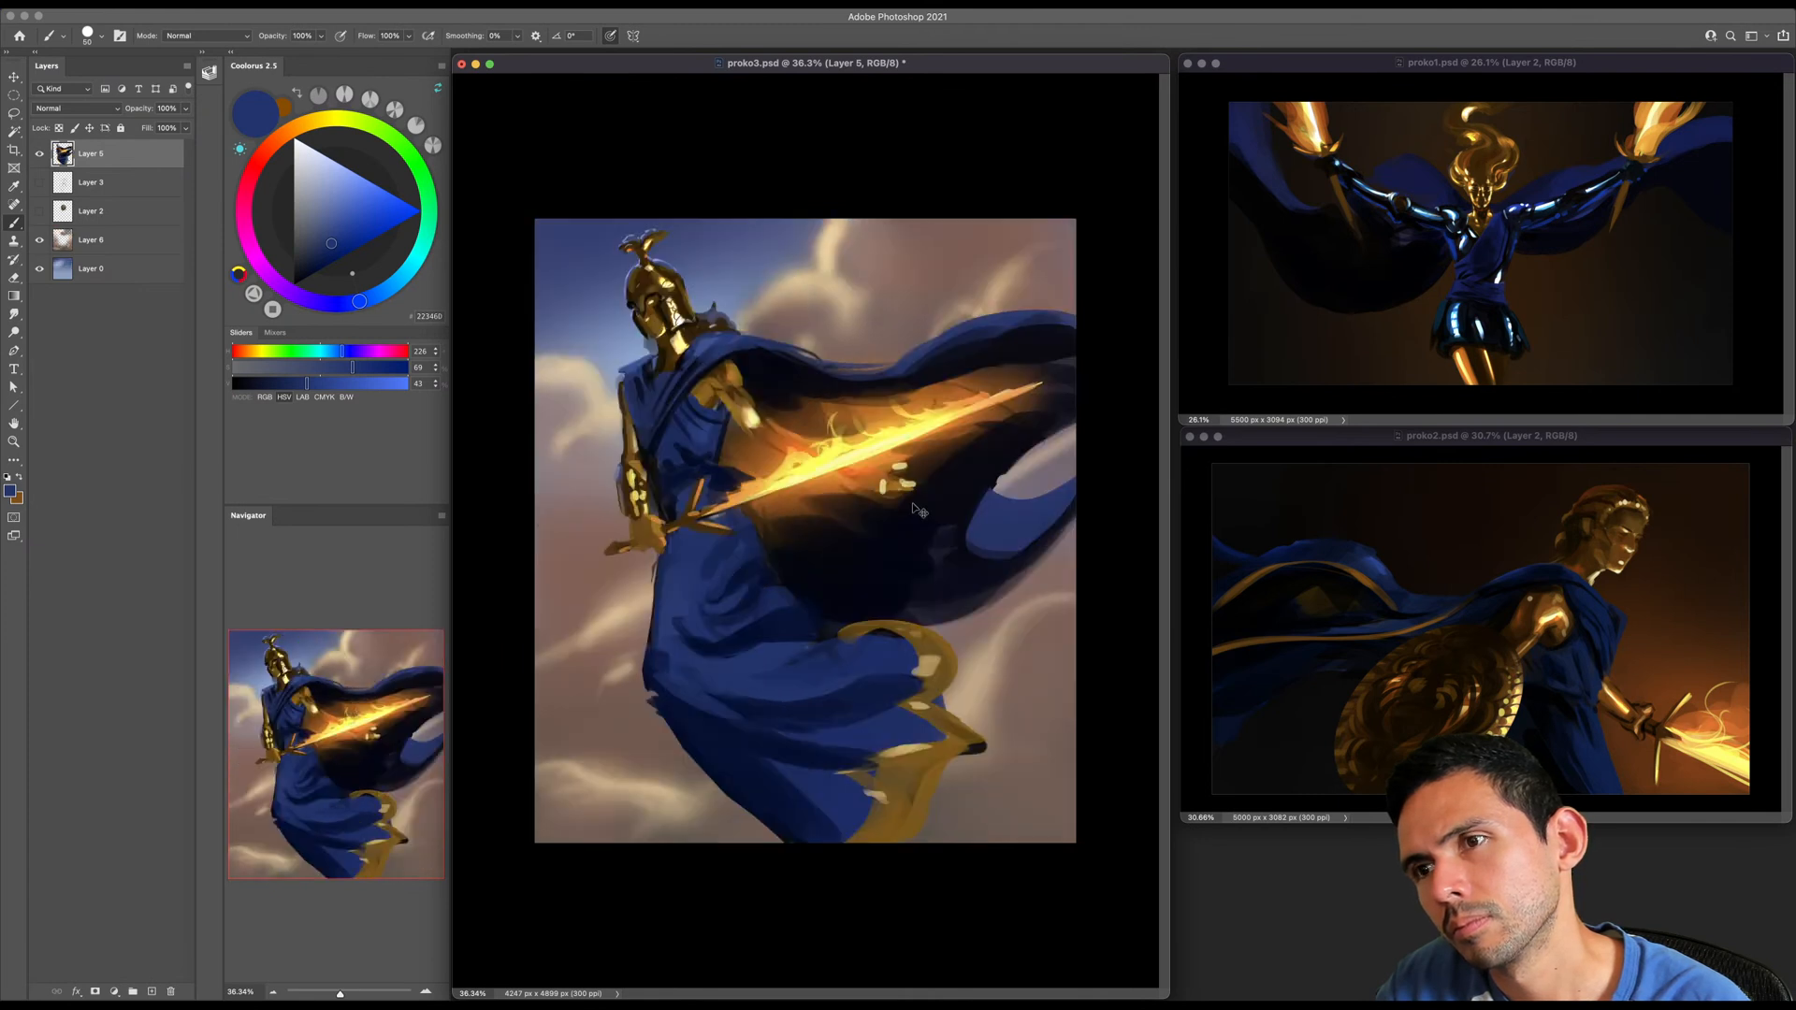
{"action": "key", "text": "super+shift+z"}
{"action": "key", "text": "super+shift+z"}
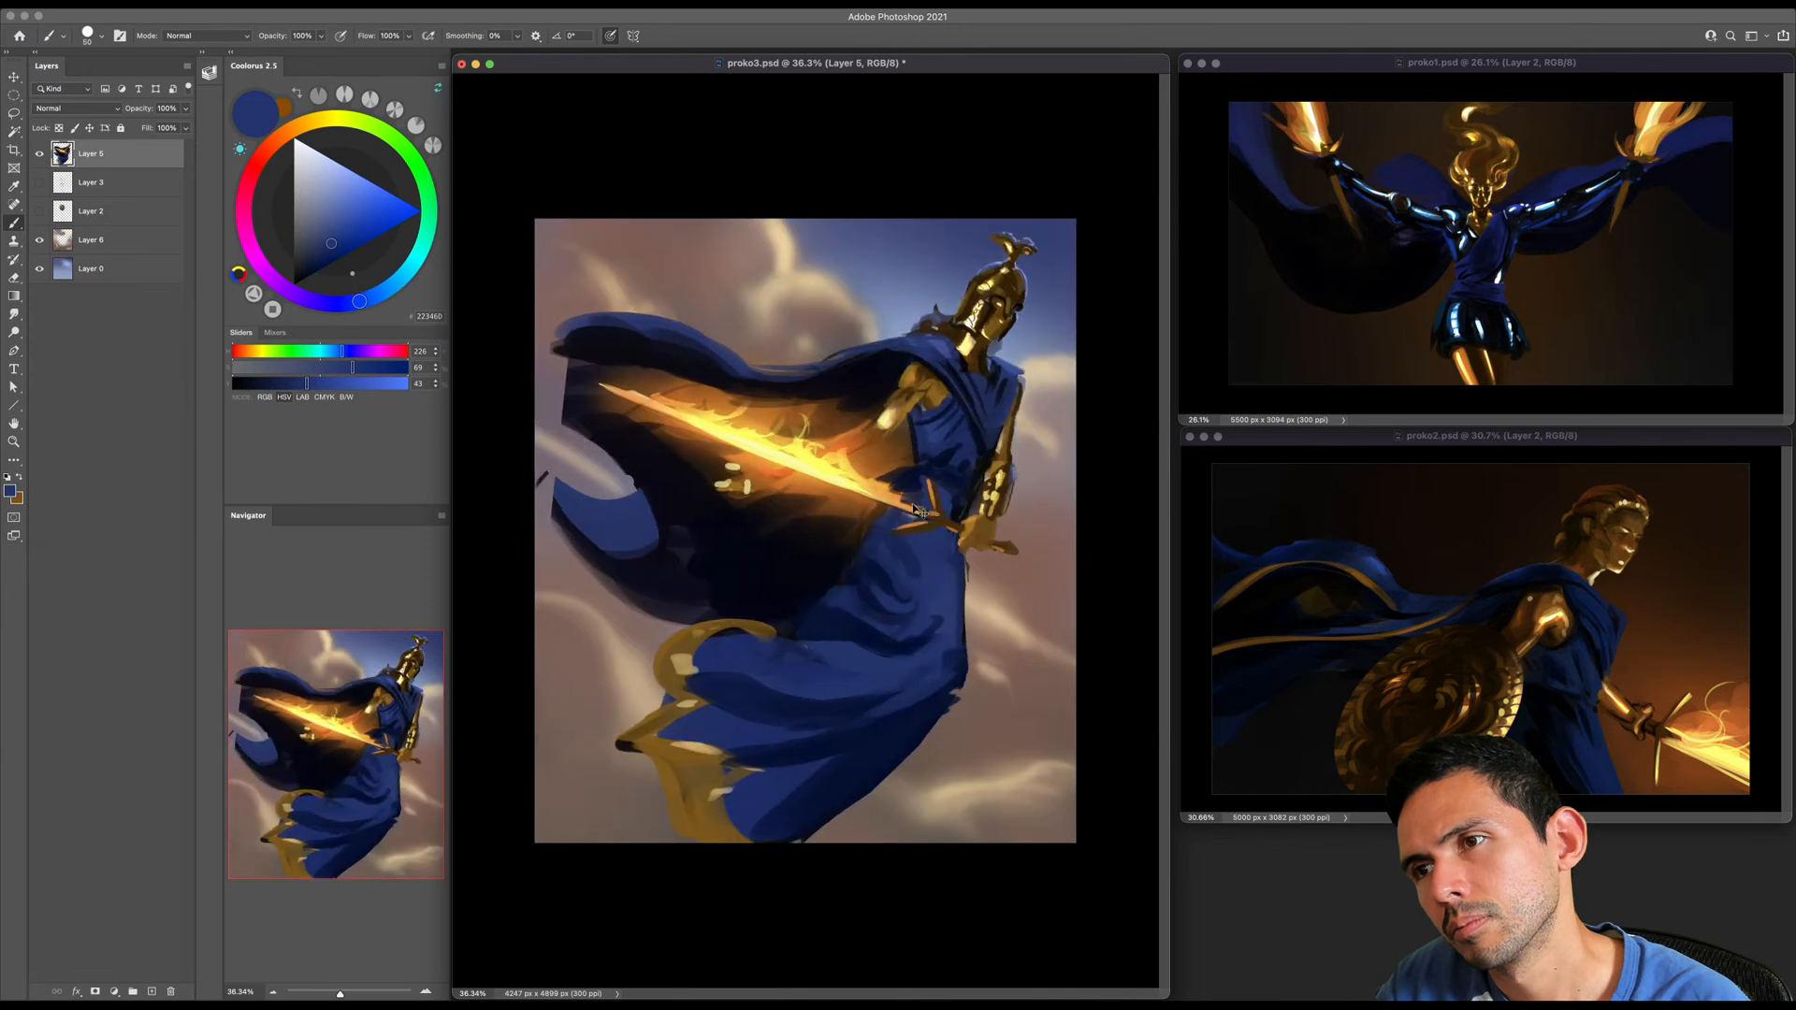
{"action": "key", "text": "super+z"}
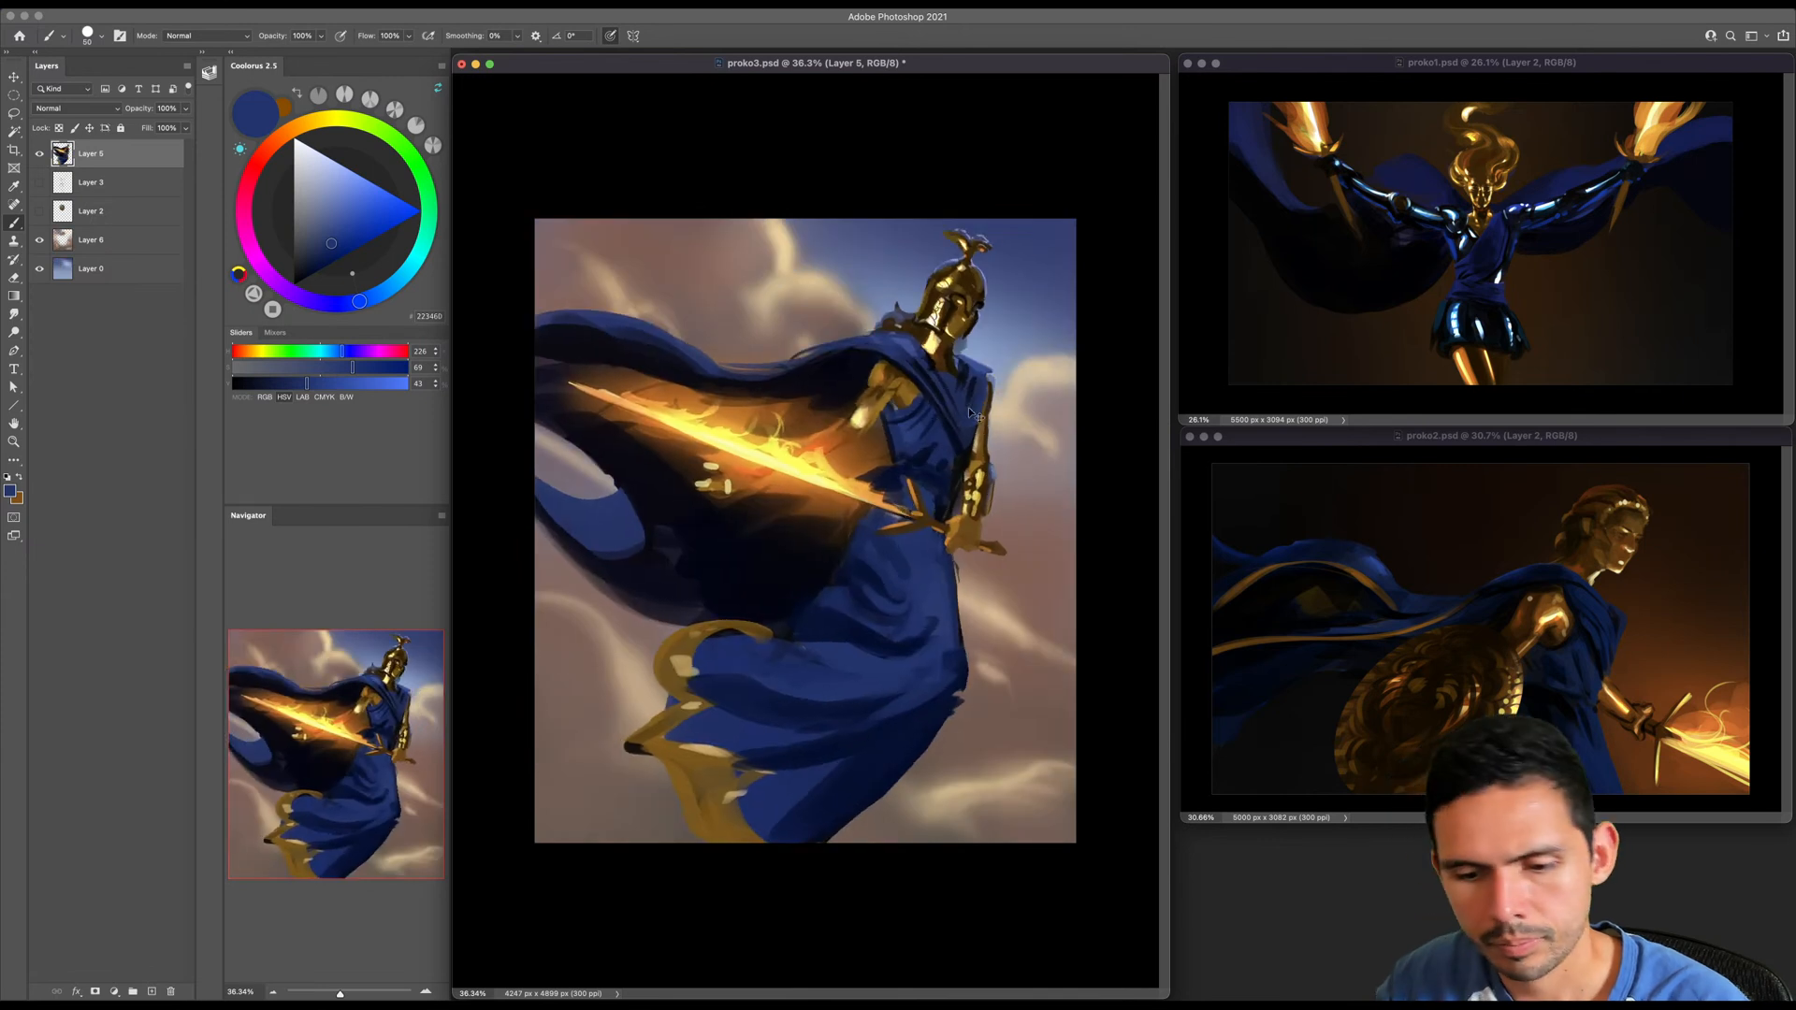
- Try tilting the figure layer about 10° clockwise and scaling it to 105.38%, repositioning it within the canvas
{"action": "key", "text": "super+t"}
{"action": "left_click_drag", "start_coordinate": [1062, 181], "coordinate": [1076, 194]}
{"action": "left_click_drag", "start_coordinate": [1026, 265], "coordinate": [1062, 237]}
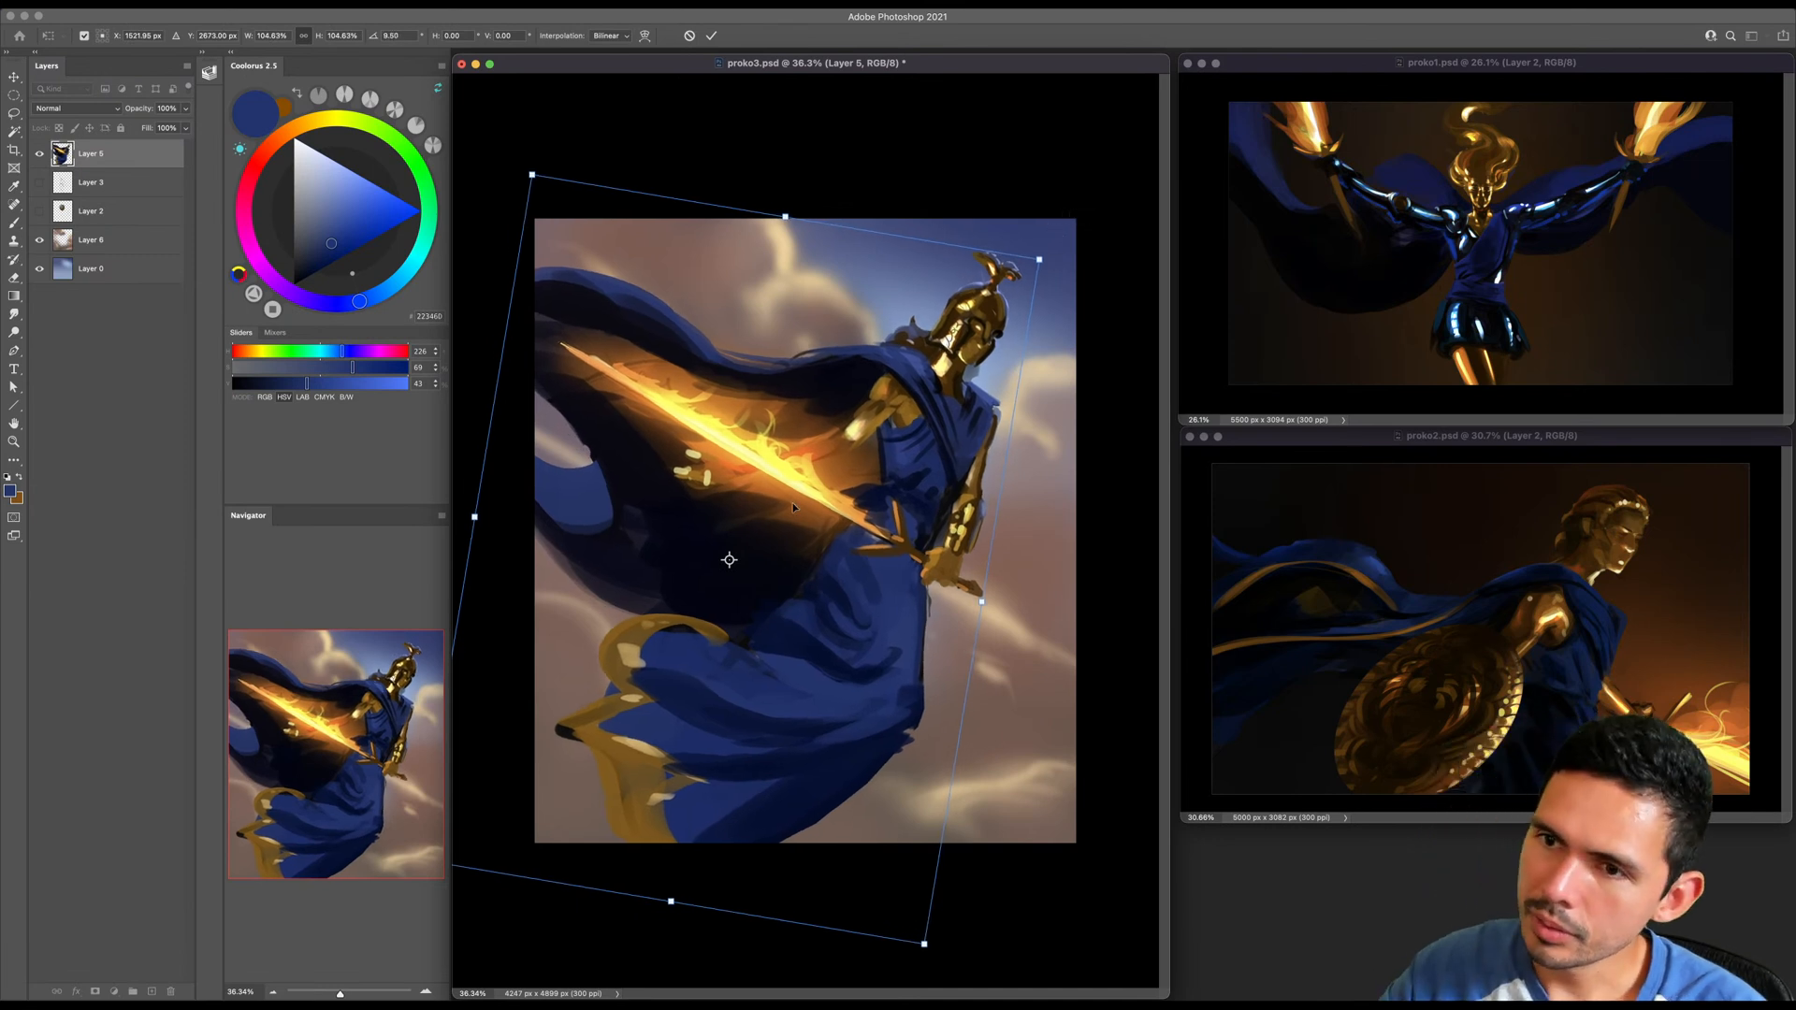
{"action": "mouse_move", "coordinate": [970, 352]}
{"action": "left_mouse_down"}
{"action": "mouse_move", "coordinate": [990, 309]}
{"action": "mouse_move", "coordinate": [987, 335]}
{"action": "left_mouse_up"}
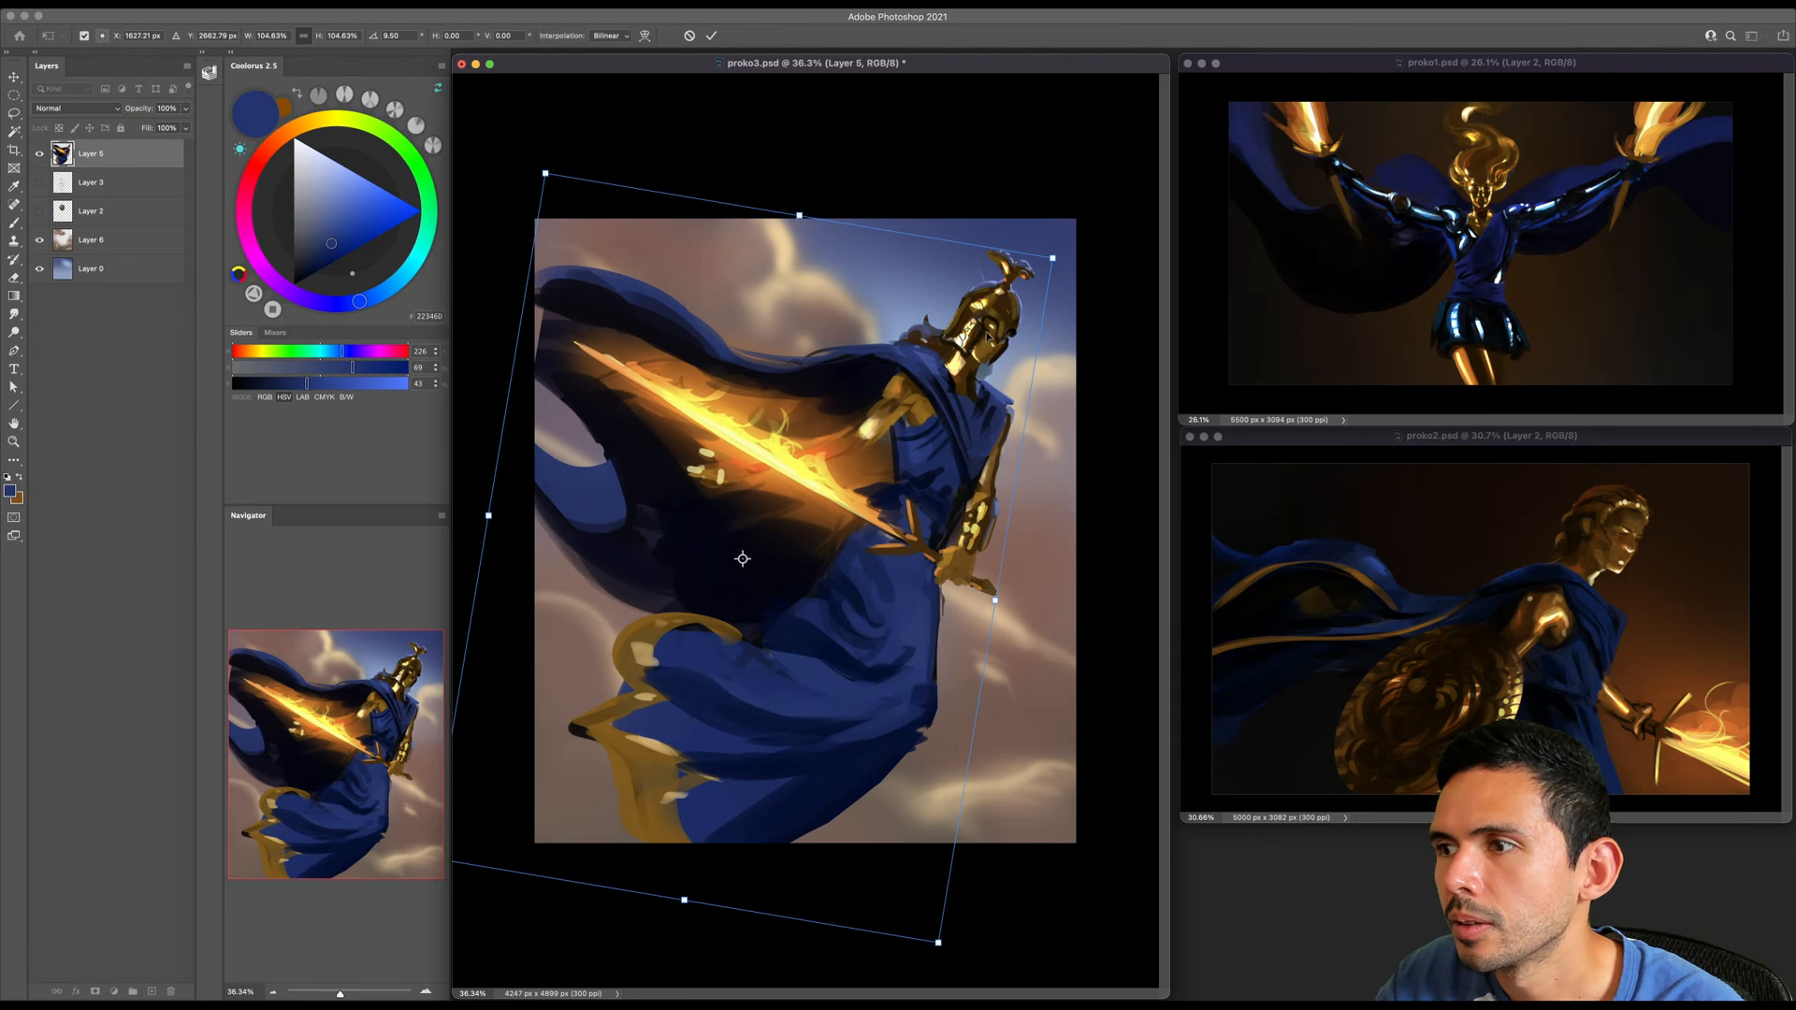
{"action": "left_click_drag", "start_coordinate": [1052, 258], "coordinate": [1057, 253]}
{"action": "left_click_drag", "start_coordinate": [1075, 241], "coordinate": [1102, 272]}
{"action": "left_click_drag", "start_coordinate": [999, 398], "coordinate": [991, 373]}
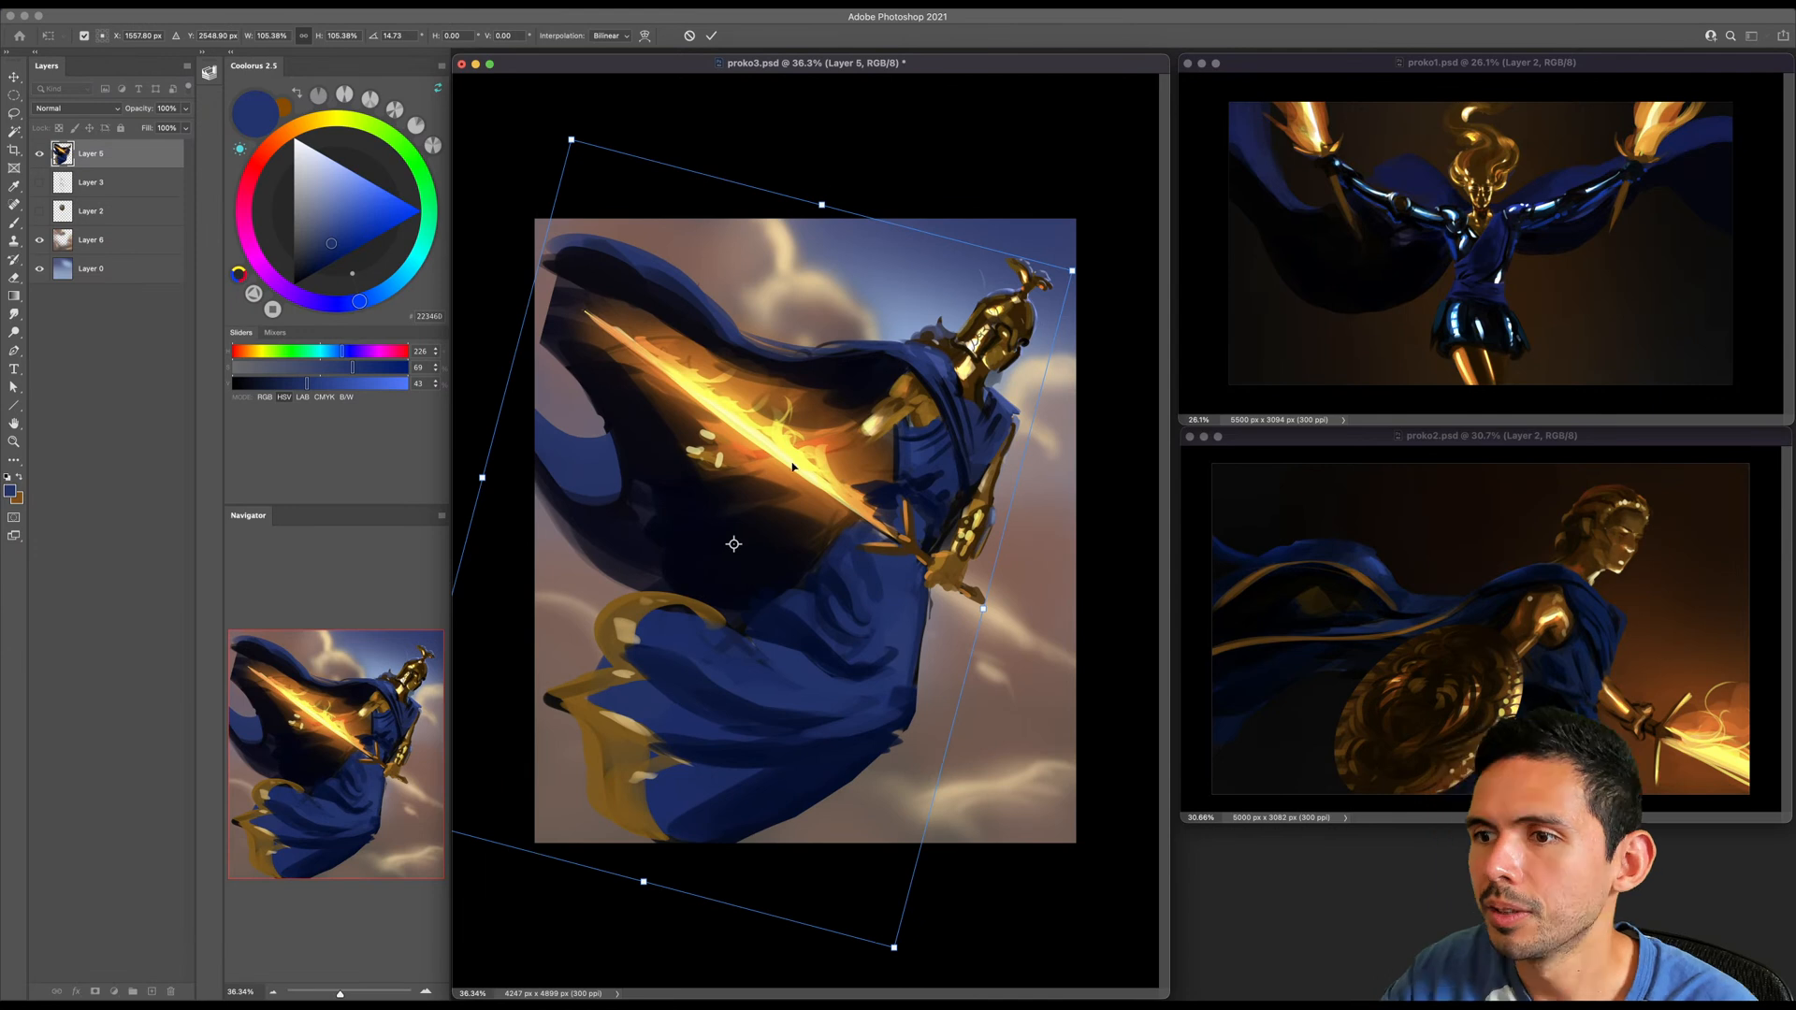
{"action": "left_click_drag", "start_coordinate": [1045, 203], "coordinate": [1015, 178]}
{"action": "left_click_drag", "start_coordinate": [956, 298], "coordinate": [972, 298]}
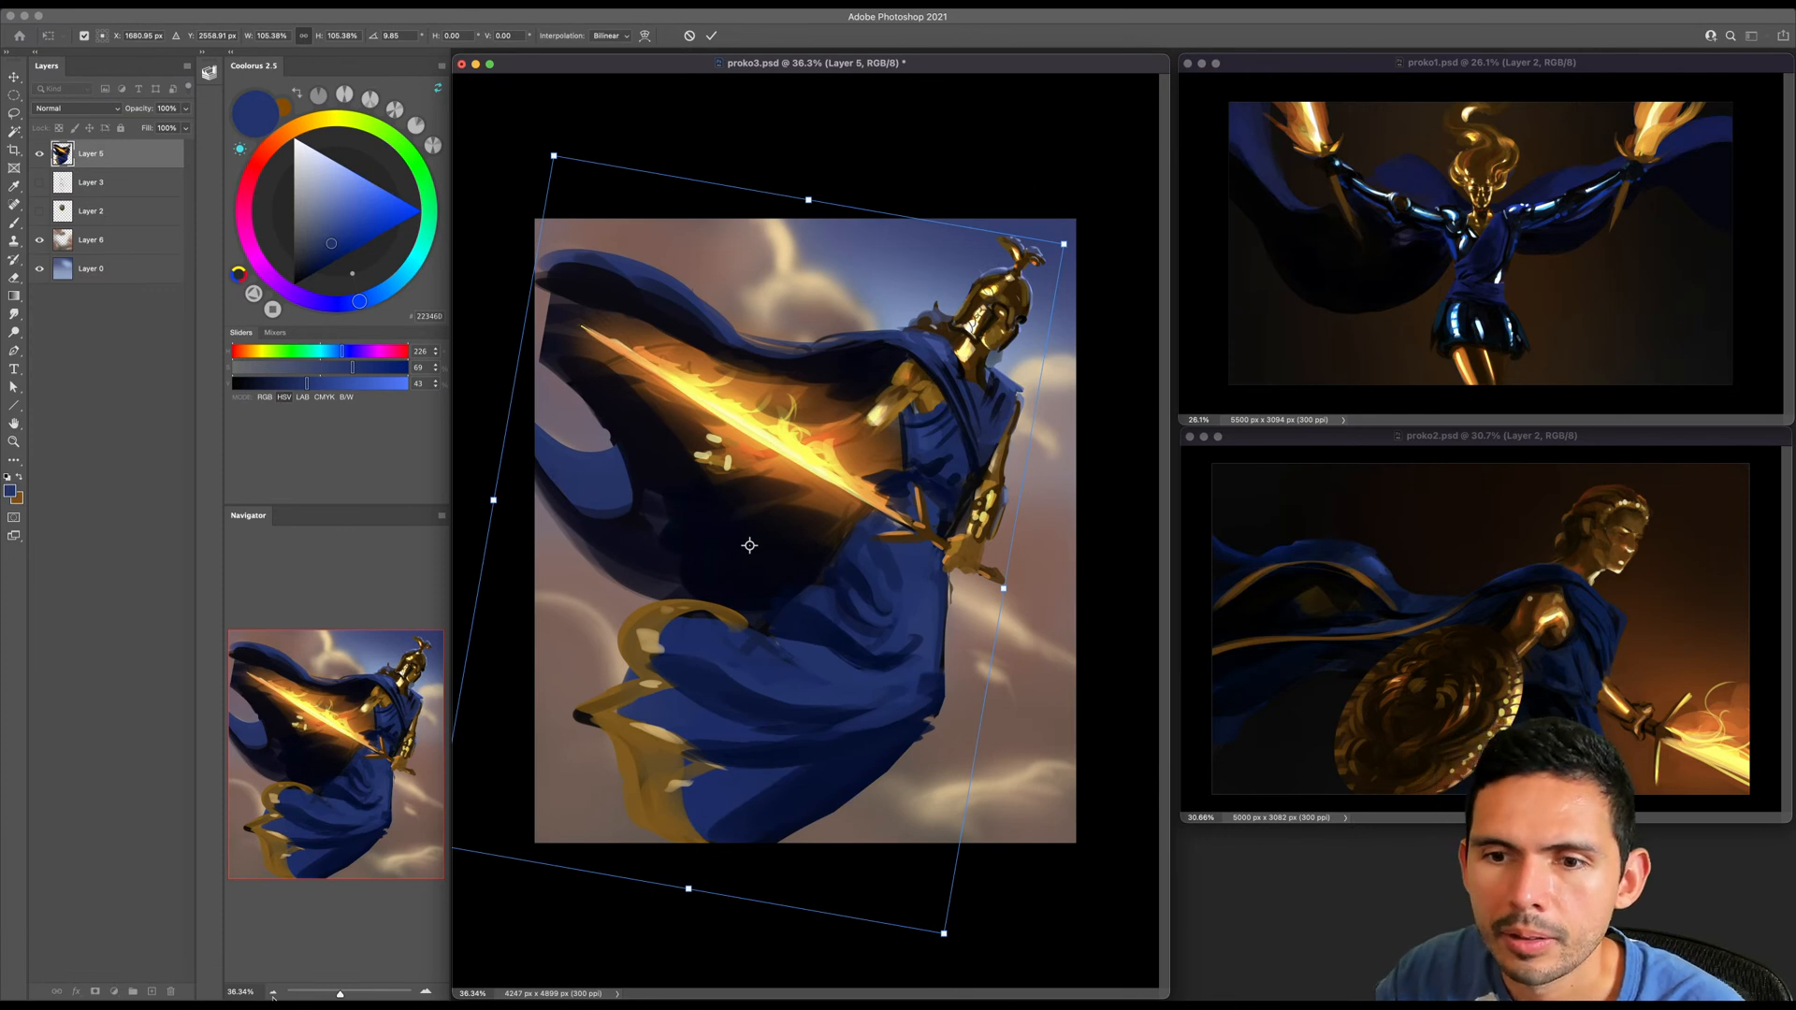
- Try enlarging the tilted figure to about 111.62% and apply the transform
{"action": "left_click", "coordinate": [272, 991]}
{"action": "left_click", "coordinate": [272, 992]}
{"action": "left_click_drag", "start_coordinate": [635, 674], "coordinate": [526, 774]}
{"action": "left_click_drag", "start_coordinate": [670, 636], "coordinate": [685, 643]}
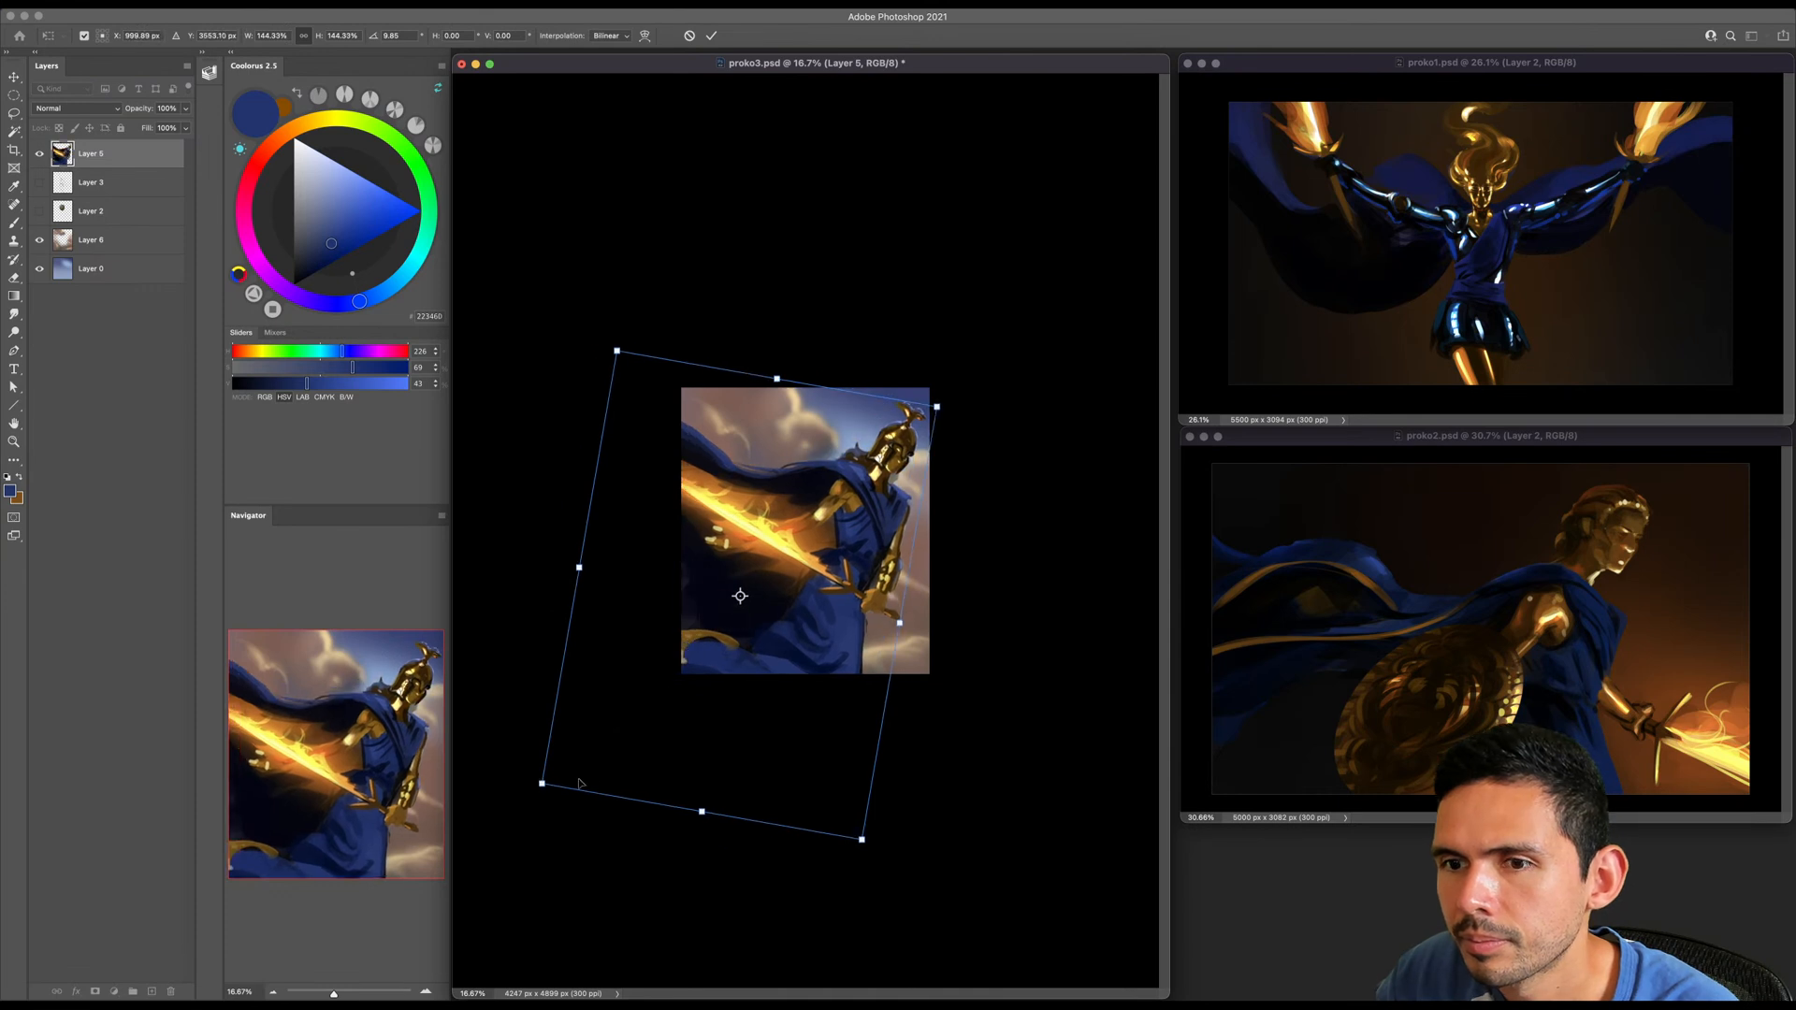
{"action": "left_click_drag", "start_coordinate": [540, 786], "coordinate": [631, 698]}
{"action": "left_click_drag", "start_coordinate": [710, 632], "coordinate": [711, 634]}
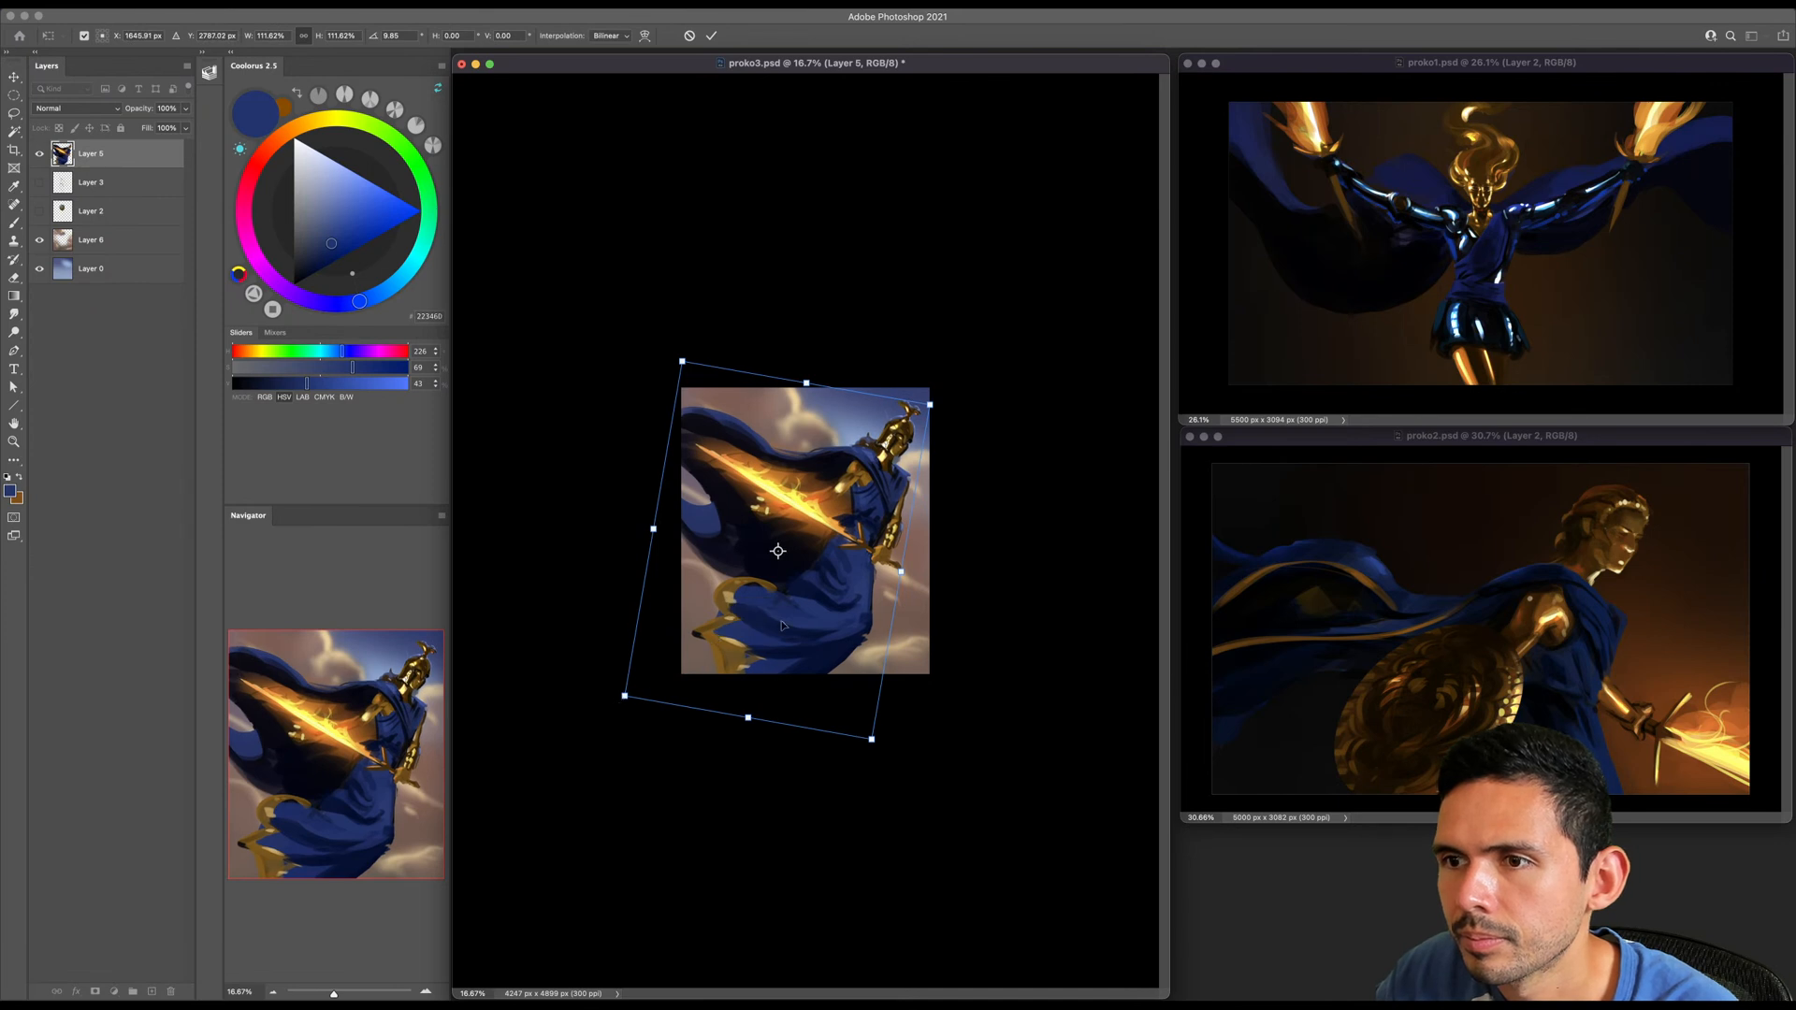
{"action": "key", "text": "Return"}
- Nudge the tilted figure slightly and undo its move, tilt and scaling
{"action": "key", "text": "z"}
{"action": "left_click_drag", "start_coordinate": [804, 532], "coordinate": [891, 568]}
{"action": "key", "text": "v"}
{"action": "left_click_drag", "start_coordinate": [854, 359], "coordinate": [846, 359]}
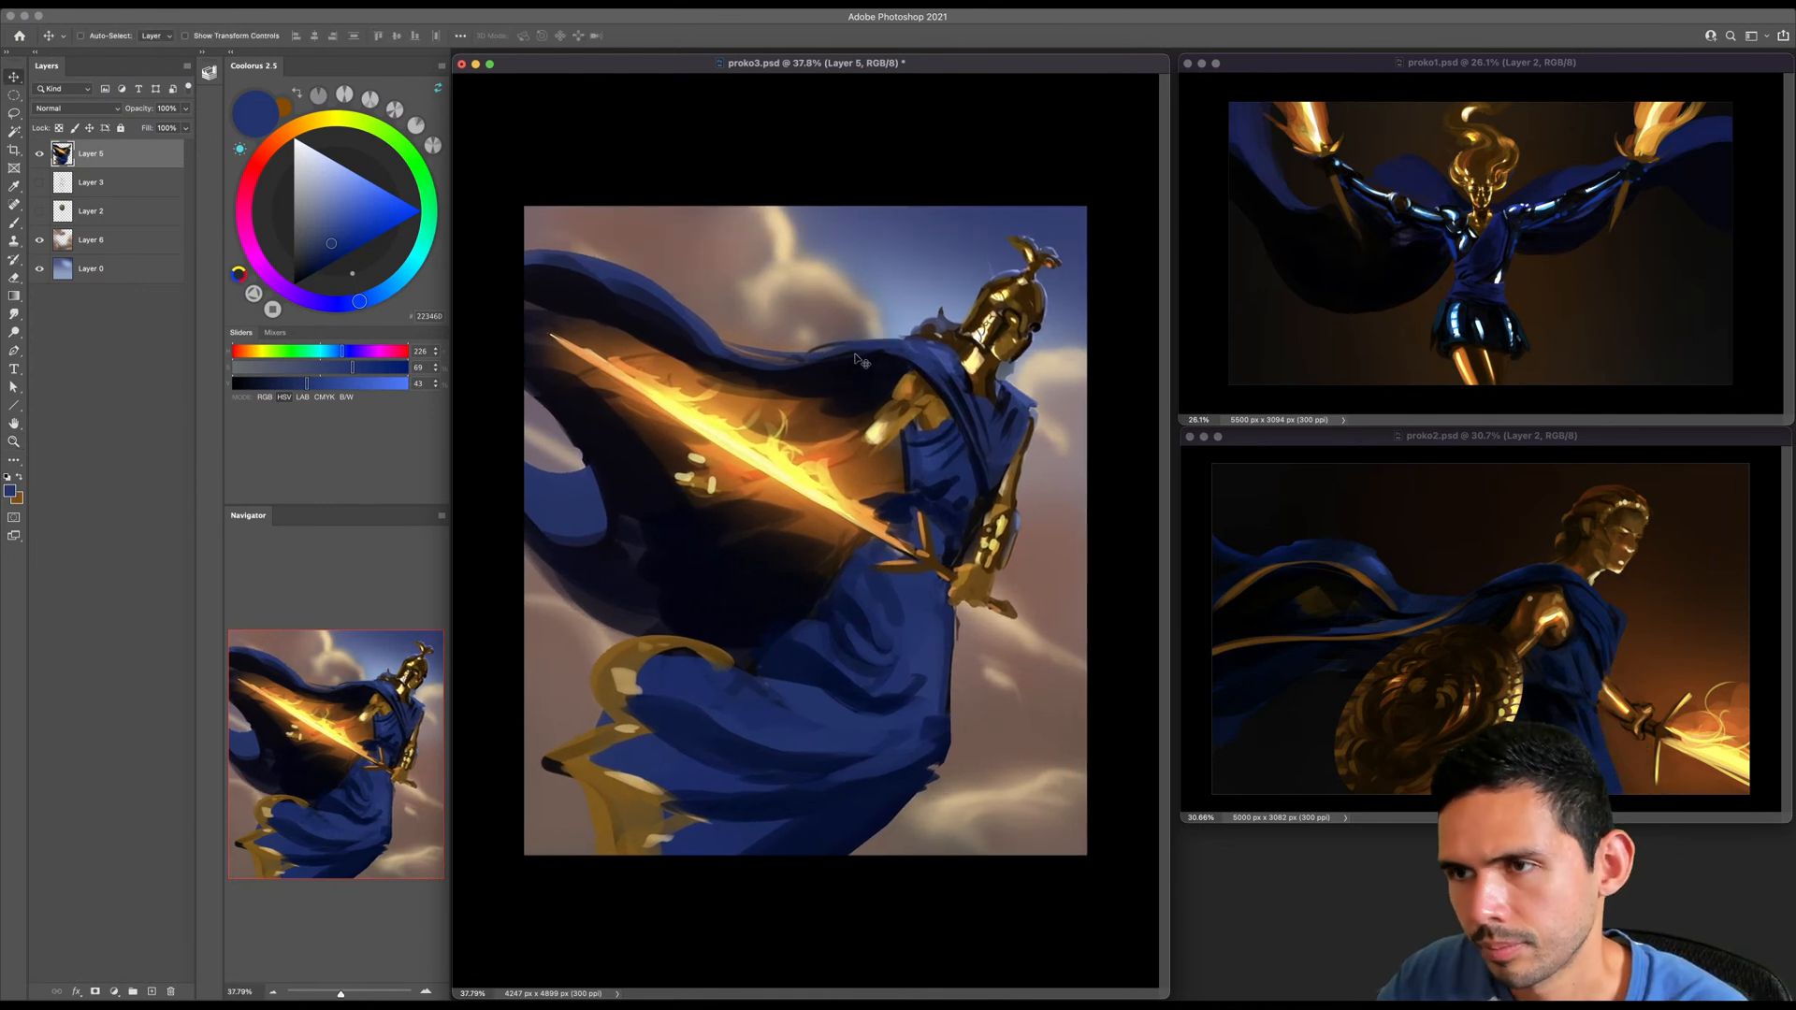
{"action": "key", "text": "ctrl+t"}
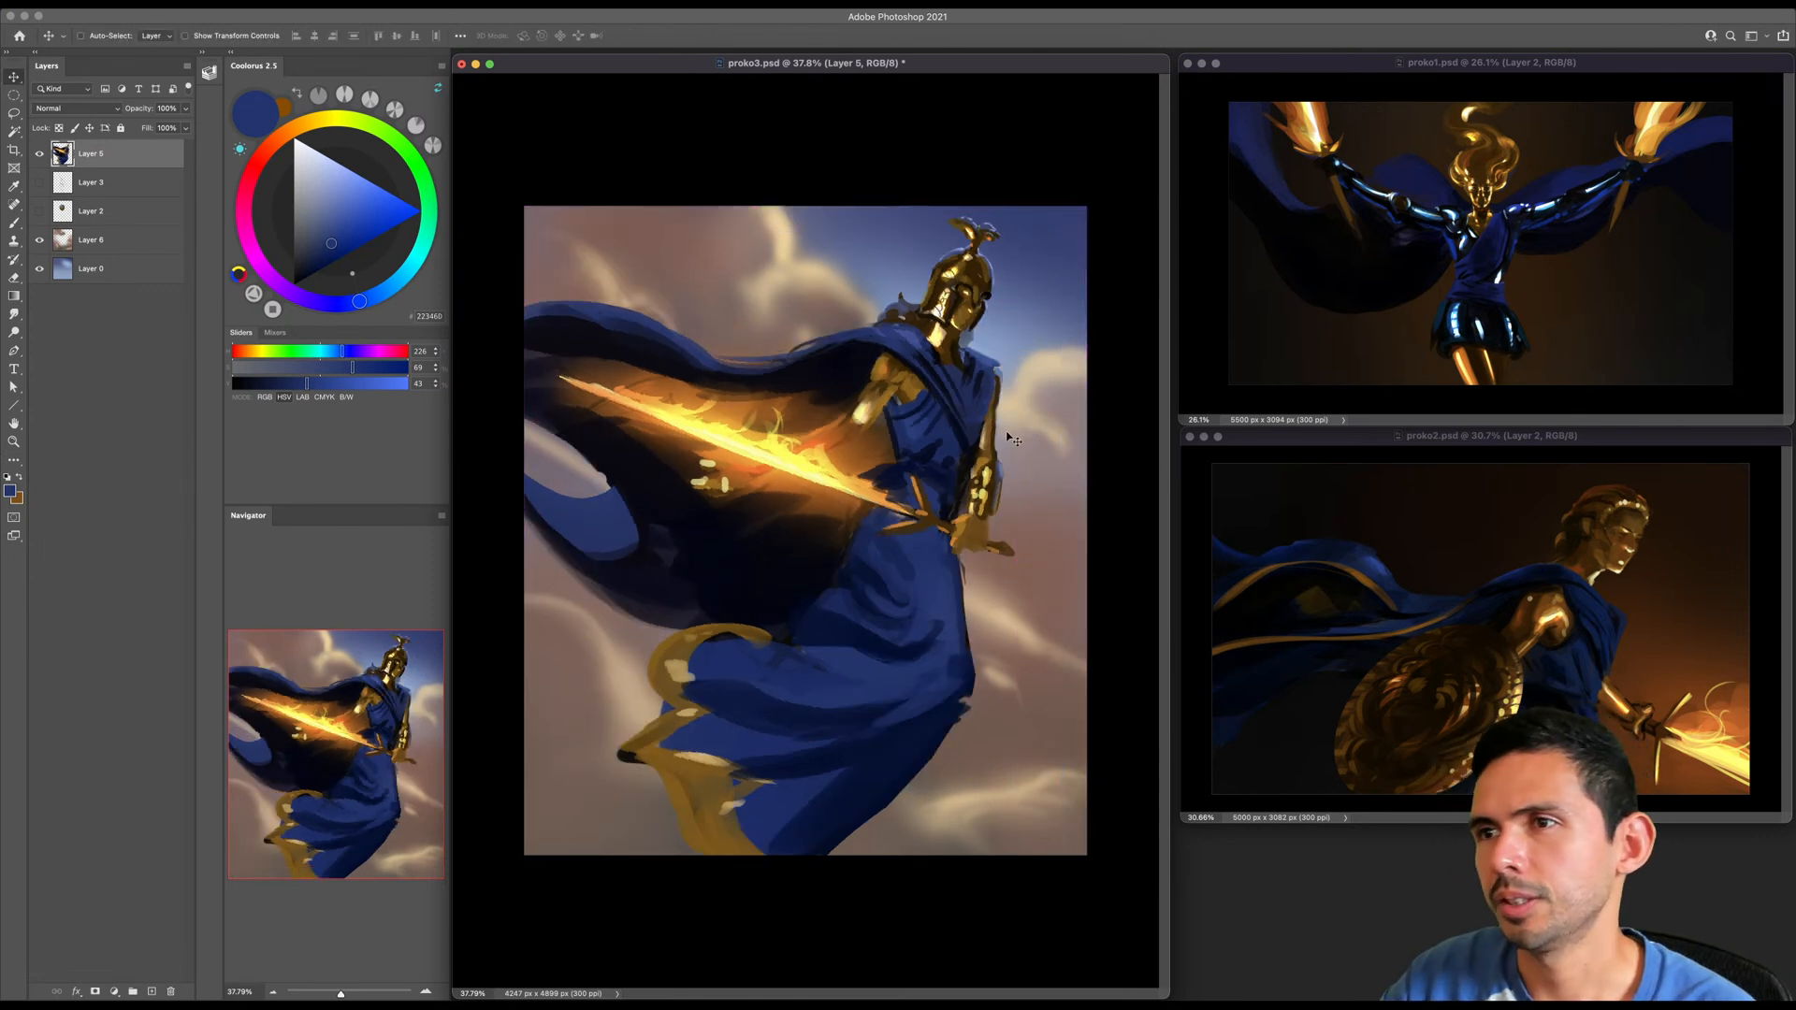
{"action": "key", "text": "super+z"}
- Rotate the figure layer clockwise so the warrior leans toward the bright side of the sky
{"action": "key", "text": "super+t"}
{"action": "left_click_drag", "start_coordinate": [1069, 235], "coordinate": [1022, 303]}
{"action": "key", "text": "Return"}
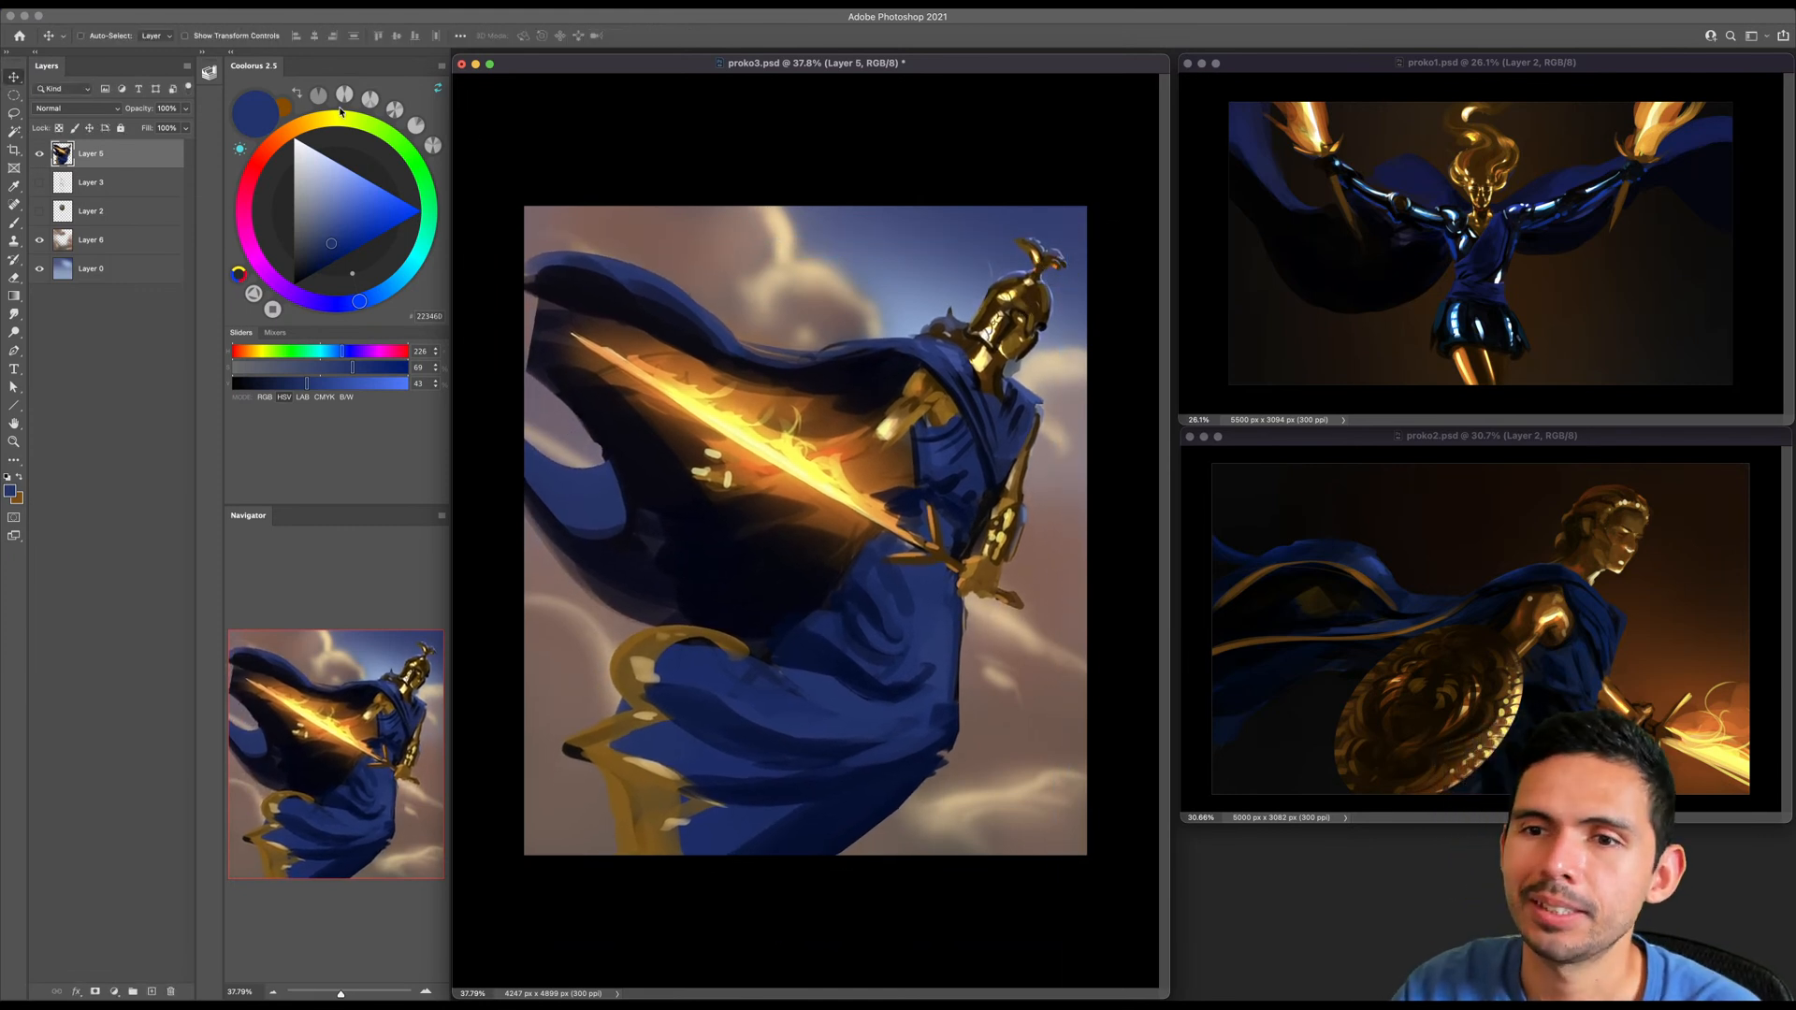
- Flip the whole canvas horizontally back to its original orientation and return to the brush
{"action": "left_click", "coordinate": [169, 4]}
{"action": "mouse_move", "coordinate": [234, 128]}
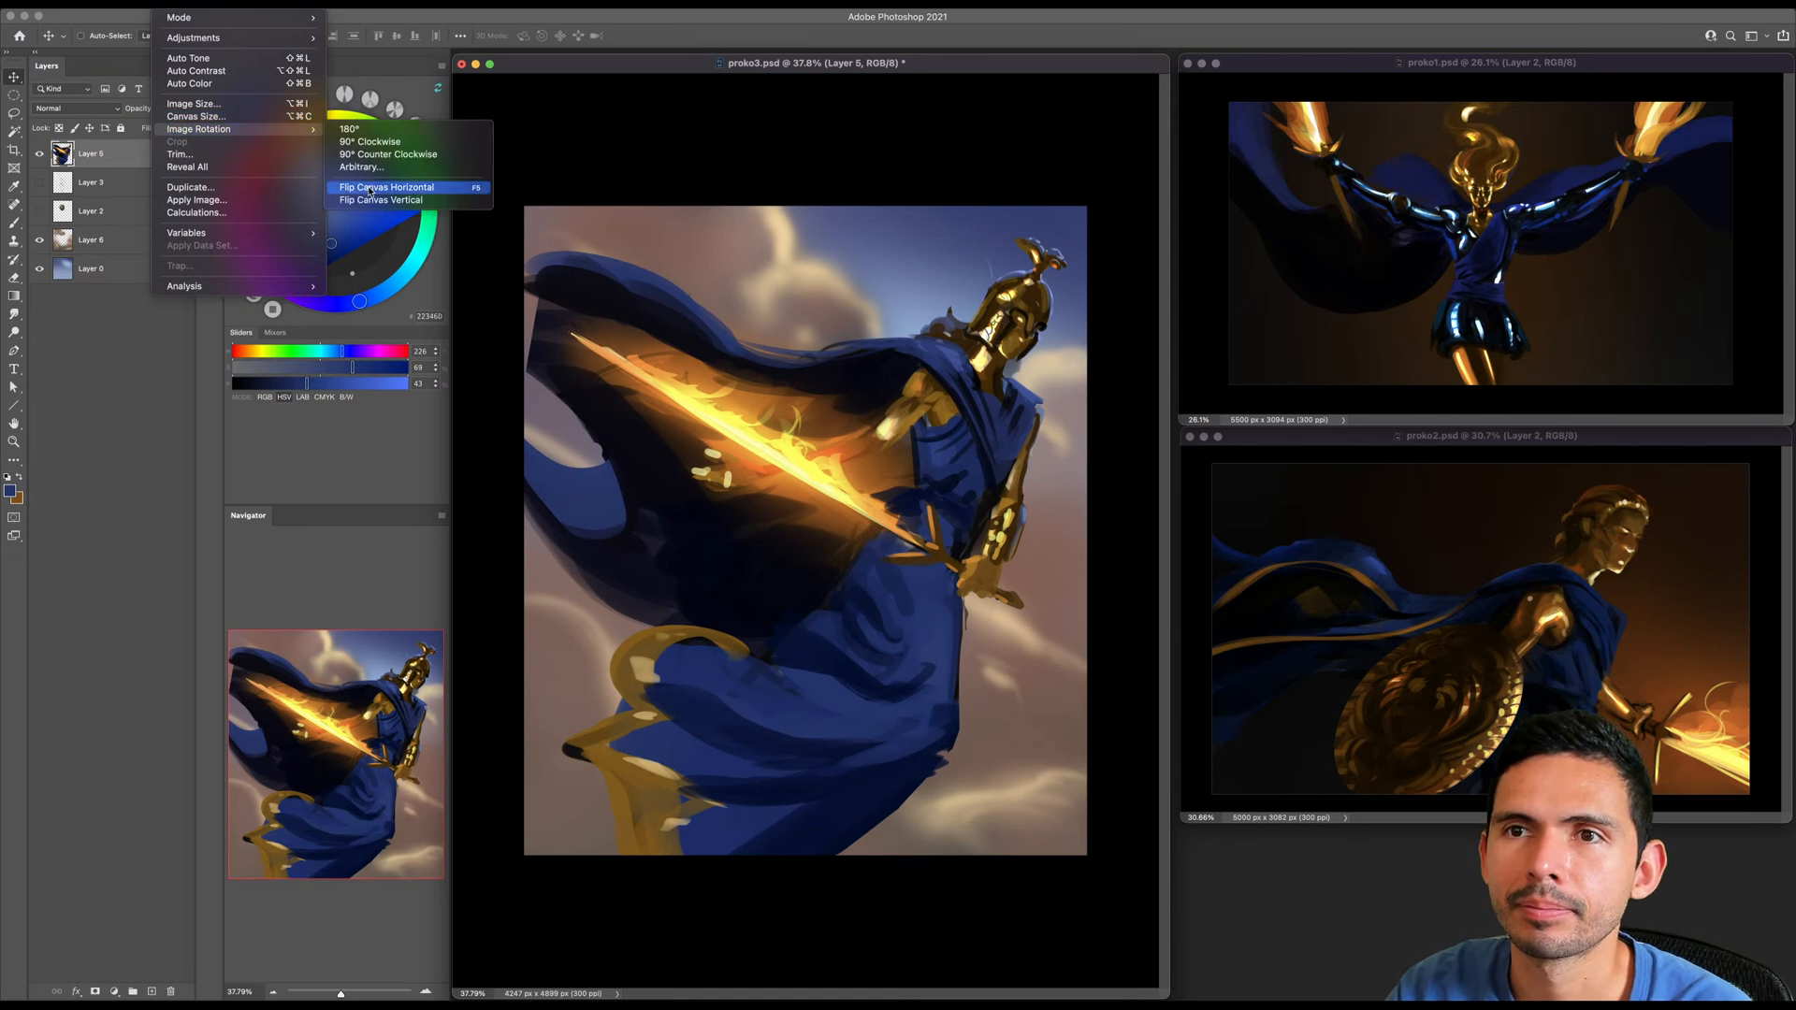
{"action": "left_click", "coordinate": [367, 184]}
{"action": "key", "text": "b"}
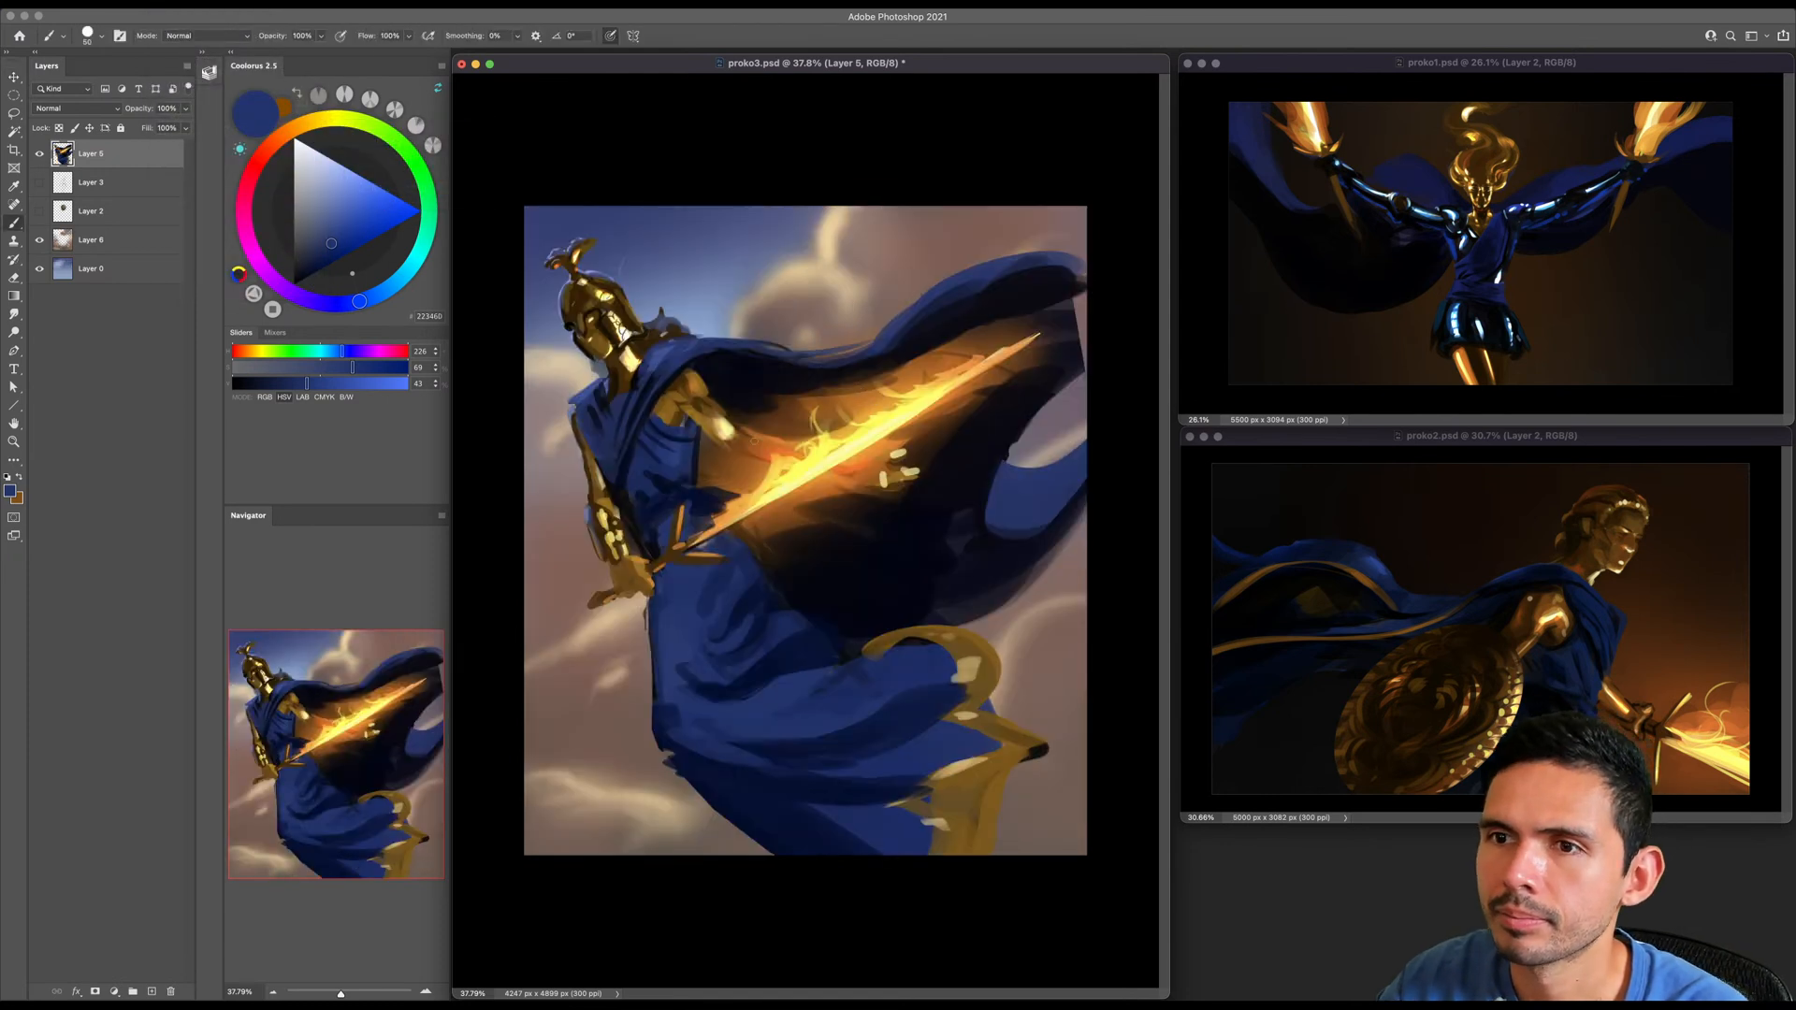
- Paint shadow accents on the chest drapery and the cape's inner edge with sampled dark blues
{"action": "left_click", "coordinate": [616, 452], "text": "alt"}
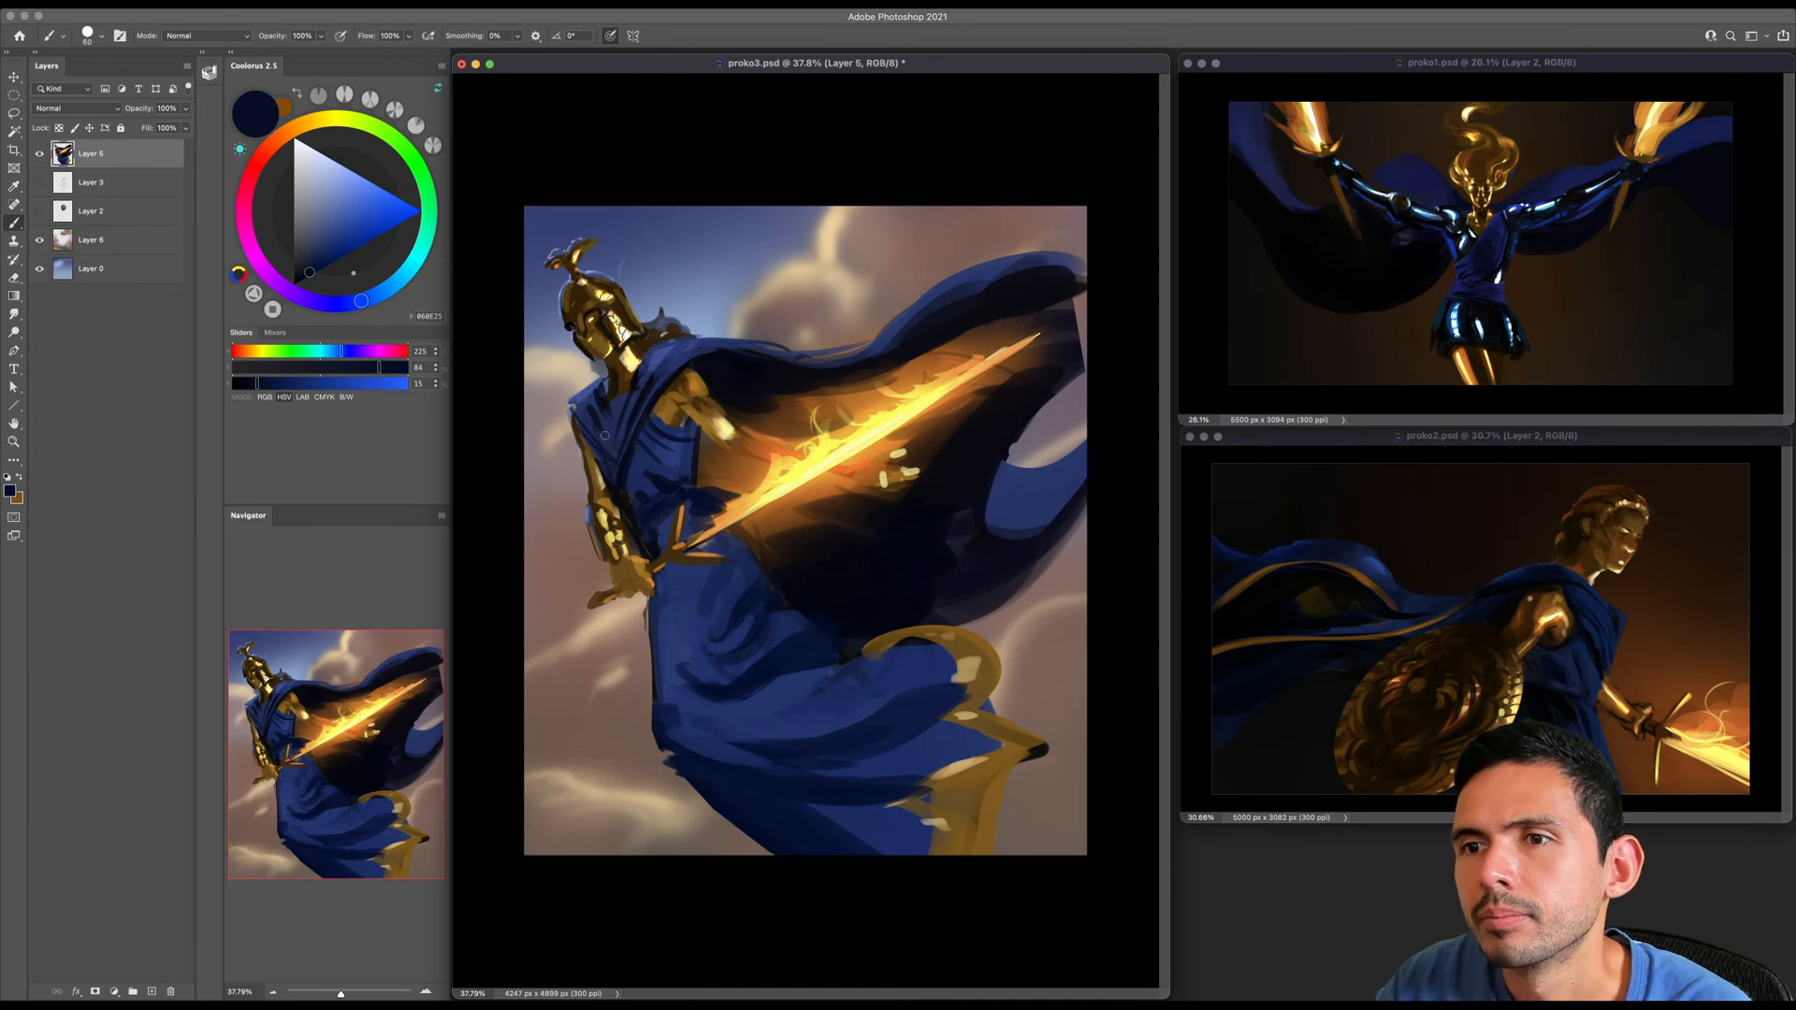
{"action": "key", "text": "bracketright"}
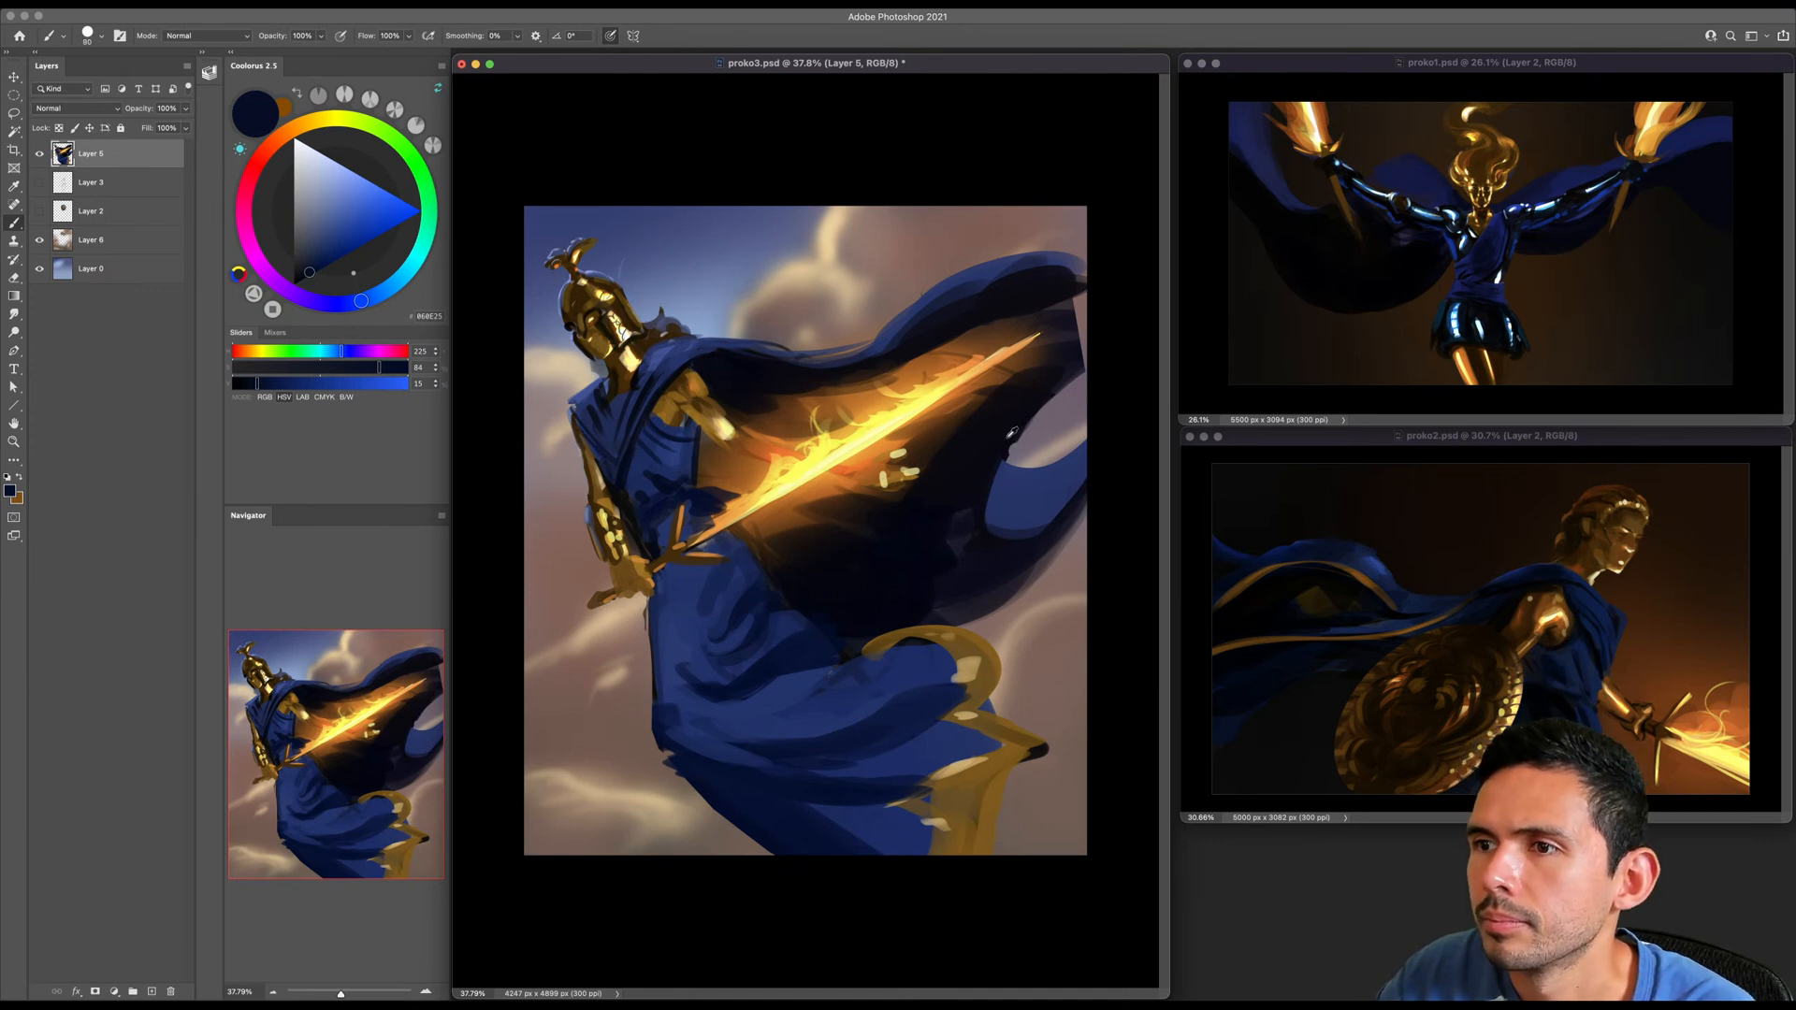
{"action": "left_click", "coordinate": [1012, 433], "text": "alt"}
{"action": "key", "text": "bracketright"}
{"action": "key", "text": "bracketright"}
{"action": "key", "text": "bracketright"}
- Extend the far end of the billowing cape out to the canvas edge with sampled cape blues
{"action": "left_click", "coordinate": [1027, 262], "text": "alt"}
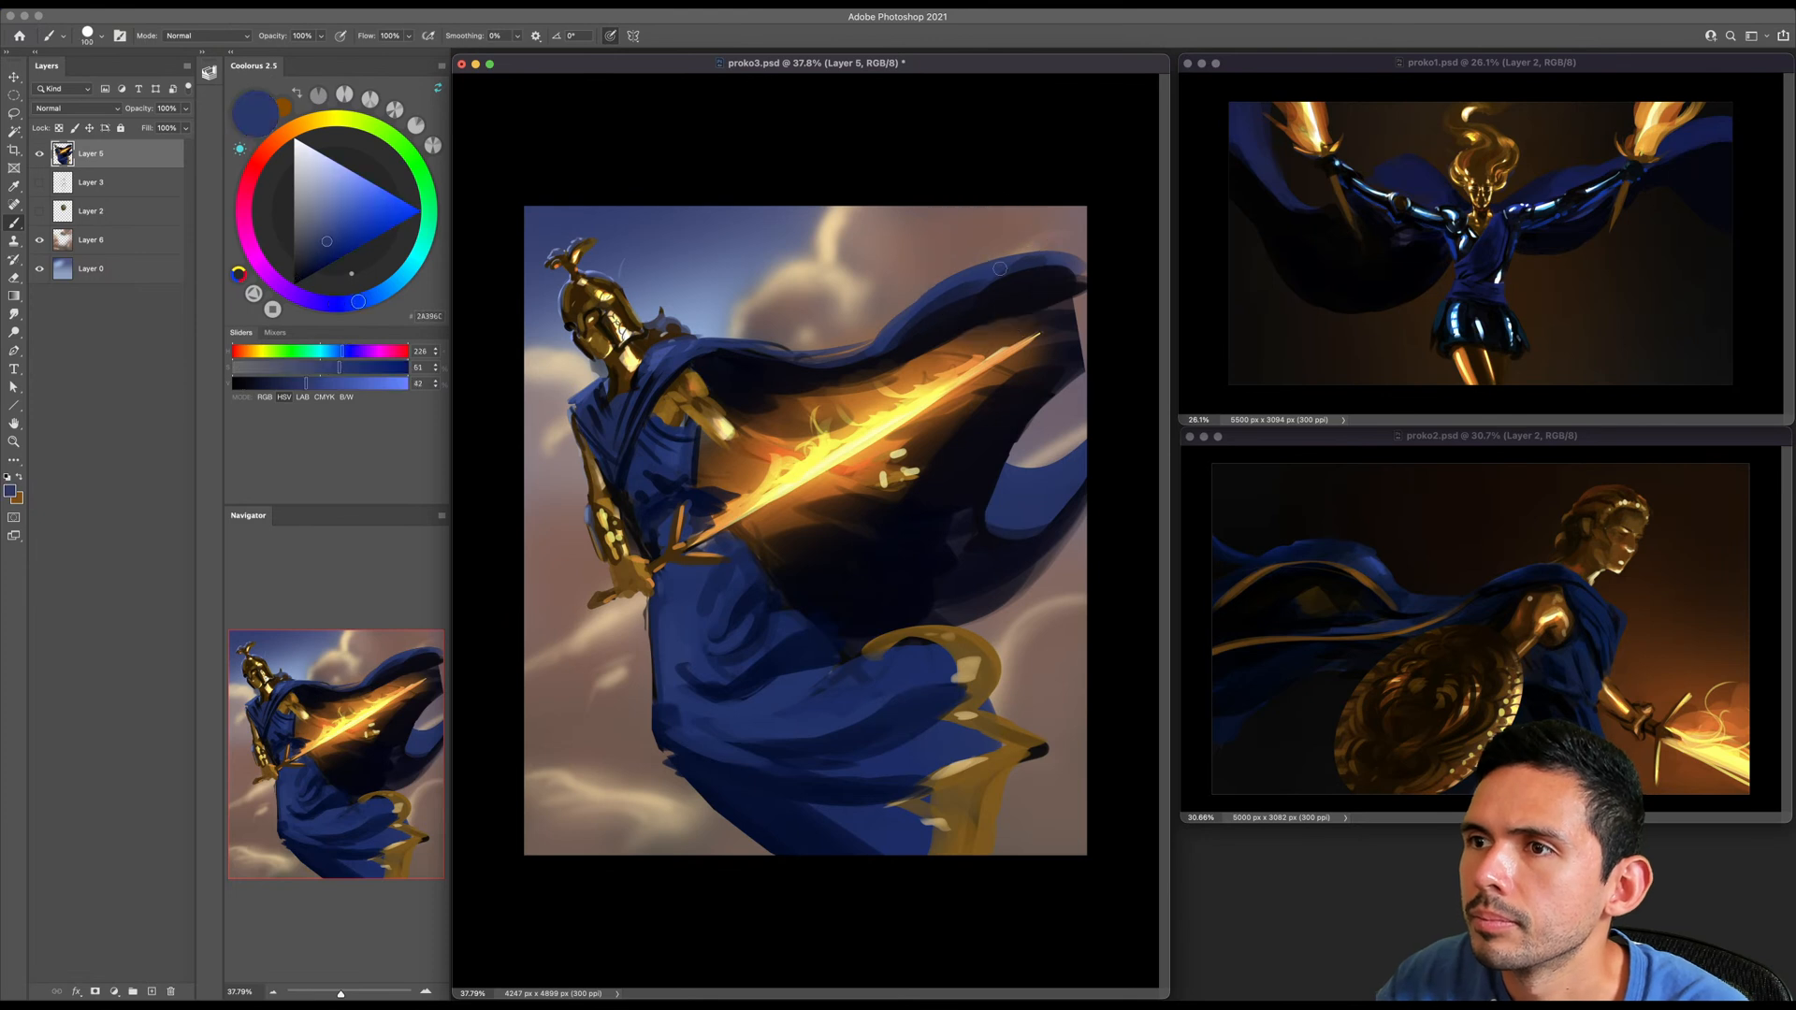
{"action": "left_click", "coordinate": [1038, 284], "text": "alt"}
{"action": "key", "text": "bracketright"}
{"action": "mouse_move", "coordinate": [1010, 283]}
{"action": "left_mouse_down"}
{"action": "mouse_move", "coordinate": [1122, 277]}
{"action": "mouse_move", "coordinate": [1076, 314]}
{"action": "mouse_move", "coordinate": [1098, 340]}
{"action": "mouse_move", "coordinate": [1076, 367]}
{"action": "left_mouse_up"}
{"action": "left_click", "coordinate": [1036, 272], "text": "alt"}
{"action": "key", "text": "bracketleft"}
{"action": "key", "text": "bracketleft"}
{"action": "key", "text": "bracketleft"}
- Smooth over the dark marks beside the skirt's upper gold trim and the skirt's front folds with sampled blues
{"action": "left_click", "coordinate": [847, 715], "text": "alt"}
{"action": "key", "text": "bracketright"}
{"action": "key", "text": "bracketright"}
{"action": "key", "text": "bracketright"}
{"action": "key", "text": "bracketright"}
{"action": "left_click_drag", "start_coordinate": [849, 697], "coordinate": [918, 646]}
{"action": "left_click", "coordinate": [737, 711], "text": "alt"}
{"action": "key", "text": "bracketleft"}
{"action": "left_click_drag", "start_coordinate": [671, 668], "coordinate": [727, 675]}
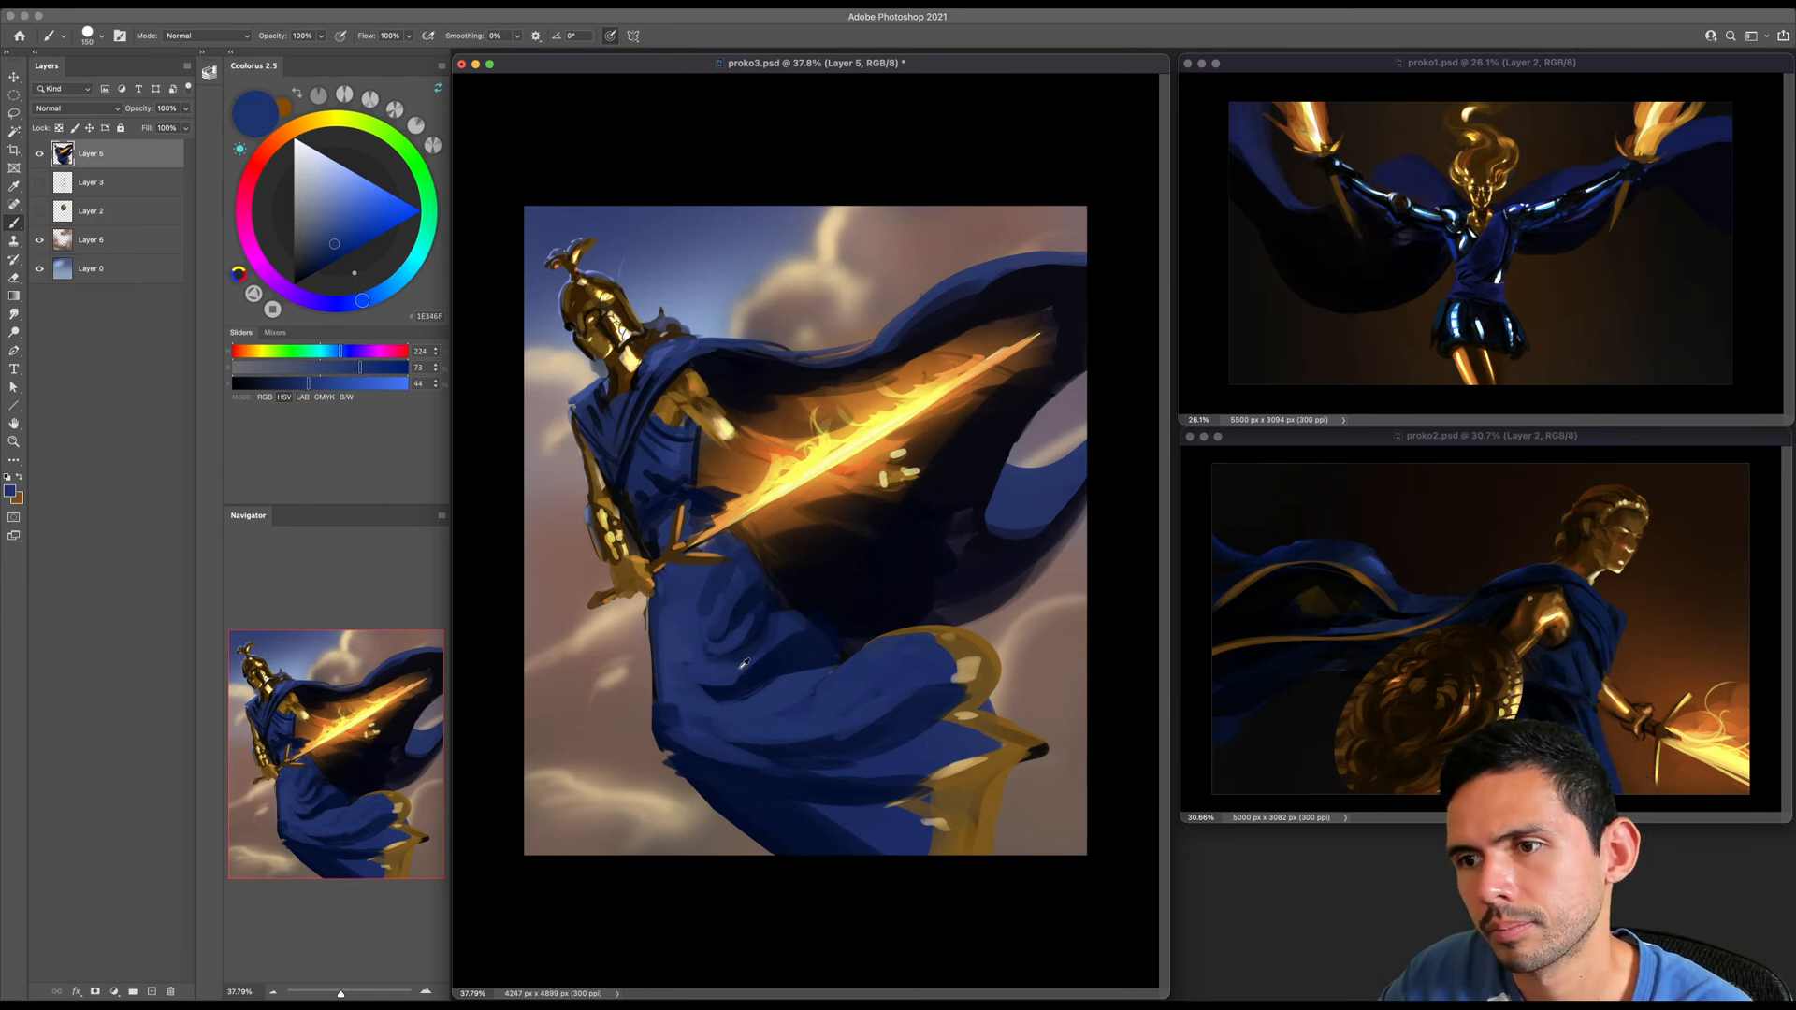
- Paint dark fold shadows across the lower skirt with near-black blue at hue 224, saturation 100 and brightness 10
{"action": "key", "text": "bracketleft"}
{"action": "left_click", "coordinate": [319, 266]}
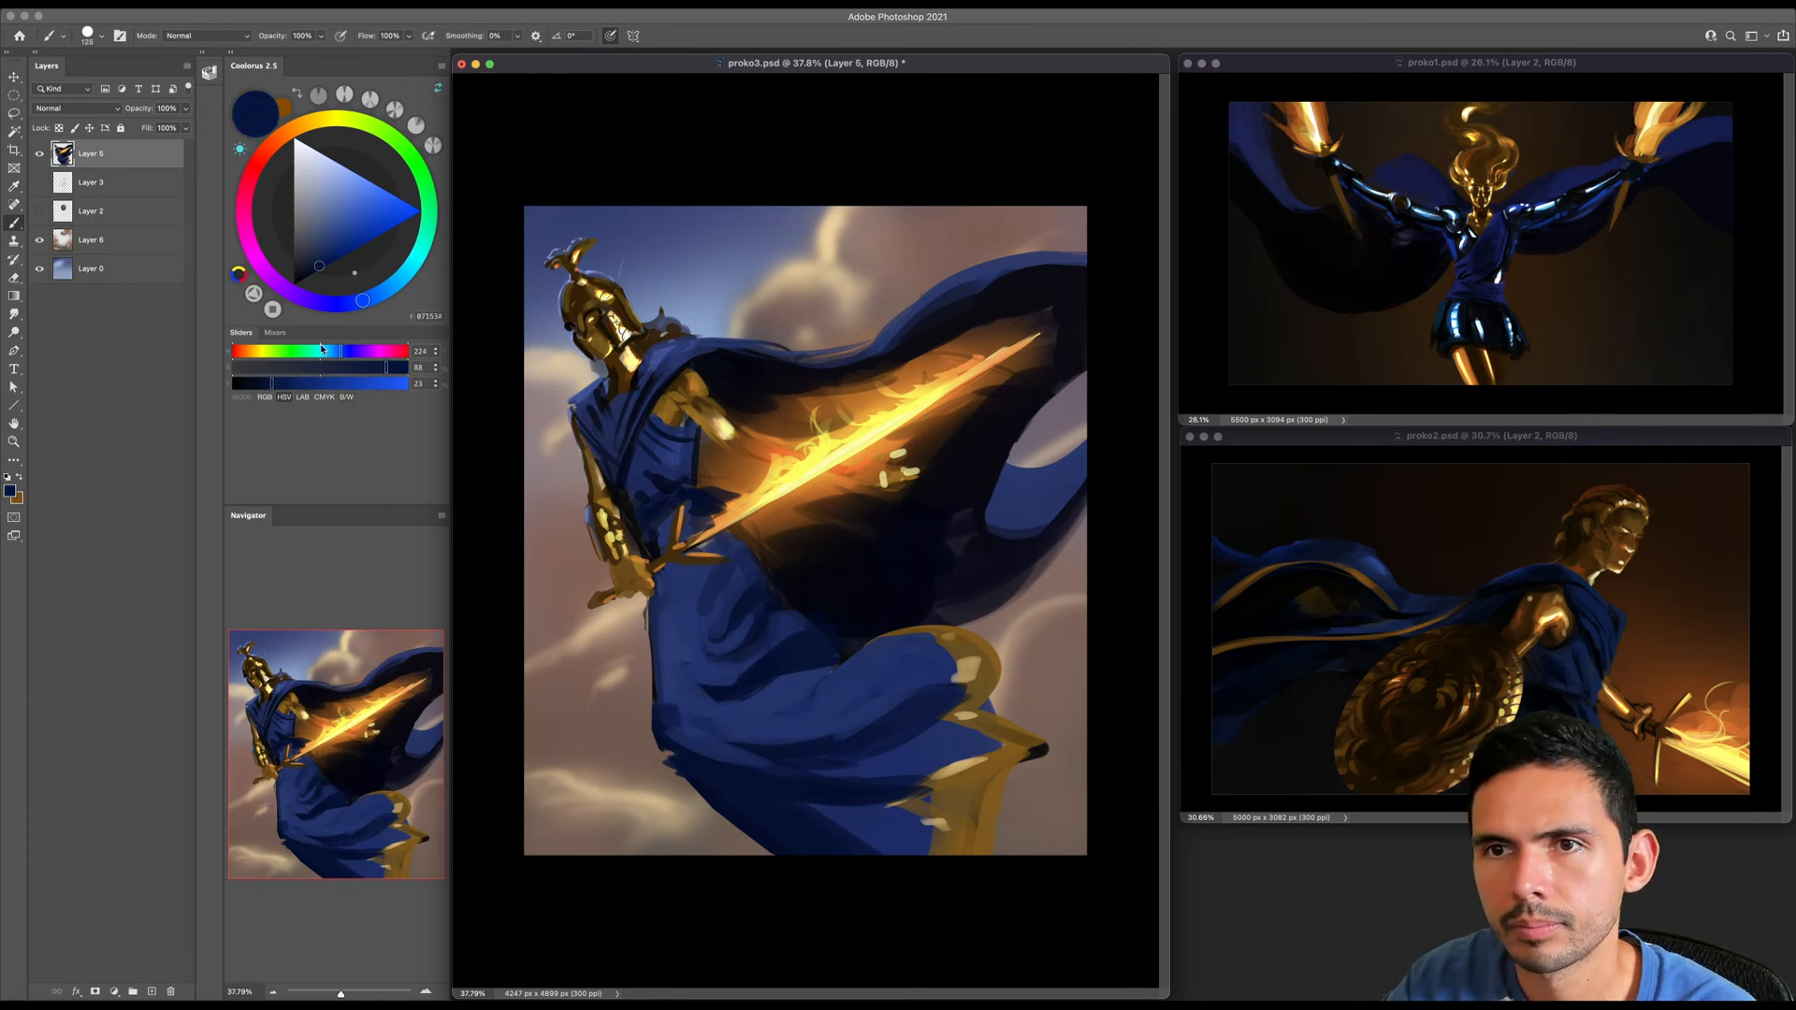
{"action": "left_click", "coordinate": [307, 277]}
{"action": "key", "text": "bracketleft"}
{"action": "key", "text": "bracketleft"}
{"action": "key", "text": "bracketleft"}
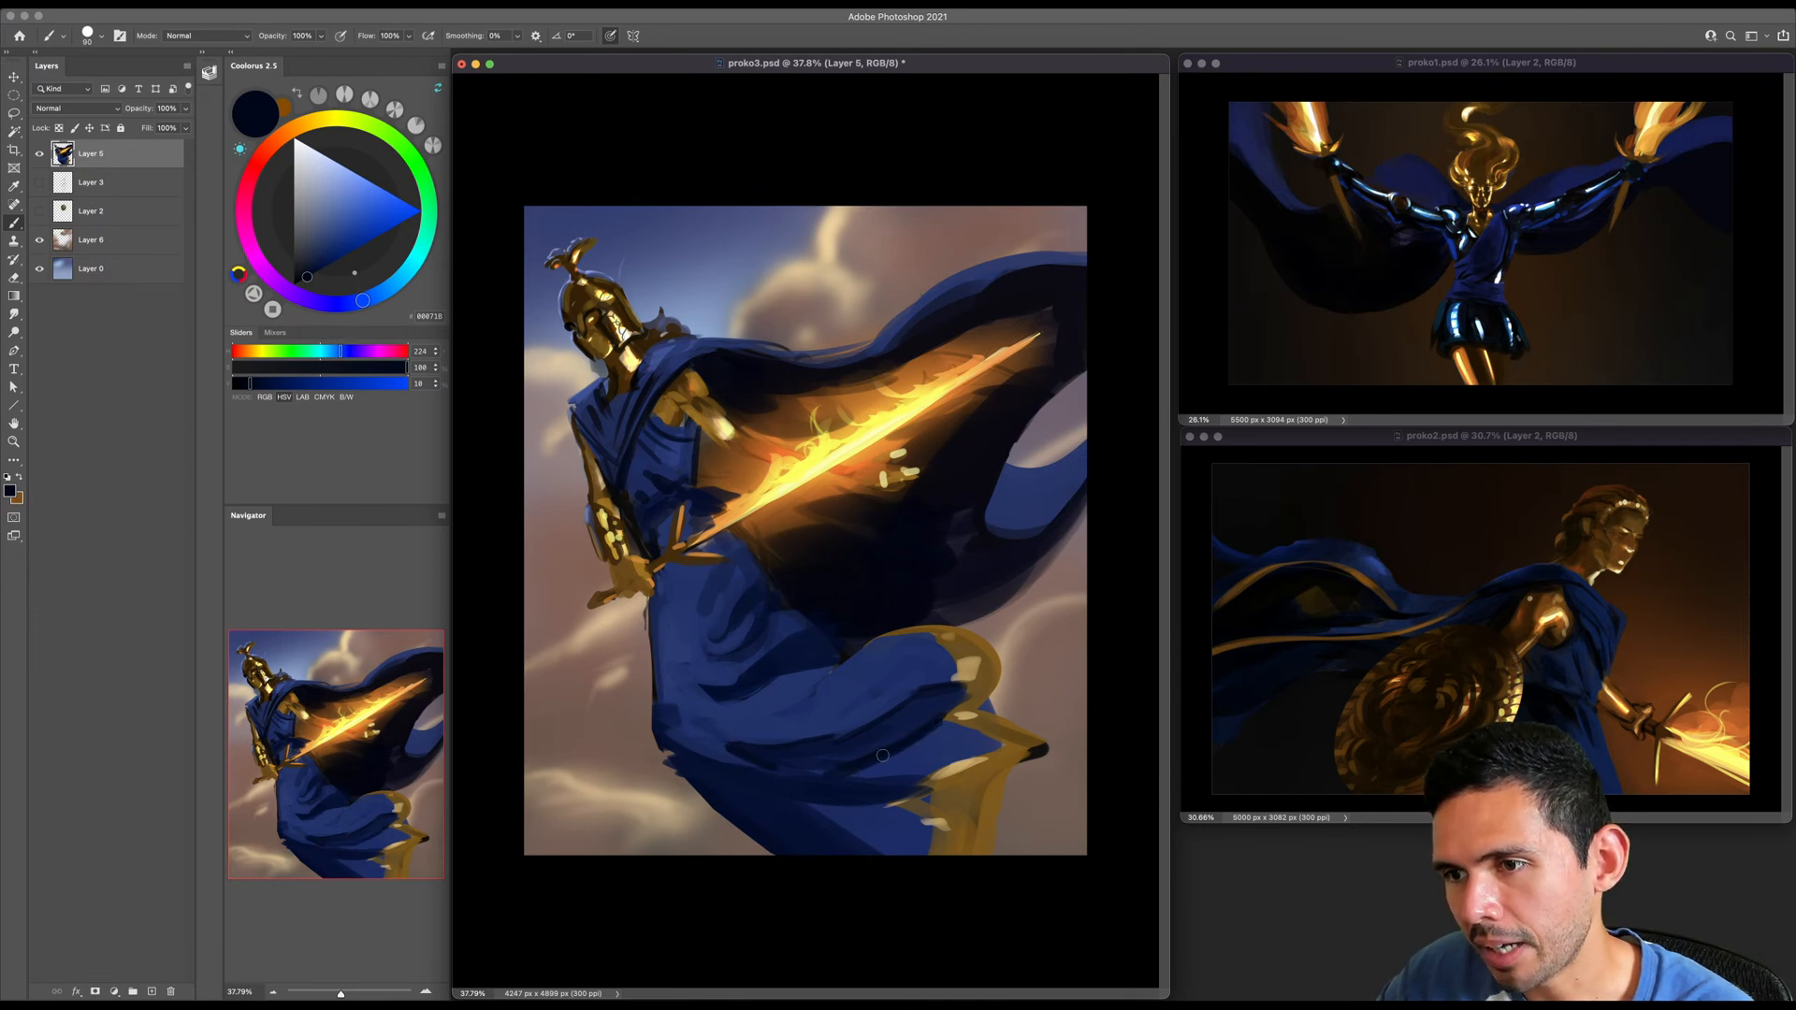
{"action": "mouse_move", "coordinate": [882, 756]}
{"action": "left_mouse_down"}
{"action": "mouse_move", "coordinate": [845, 775]}
{"action": "mouse_move", "coordinate": [924, 776]}
{"action": "mouse_move", "coordinate": [801, 806]}
{"action": "left_mouse_up"}
{"action": "key", "text": "]"}
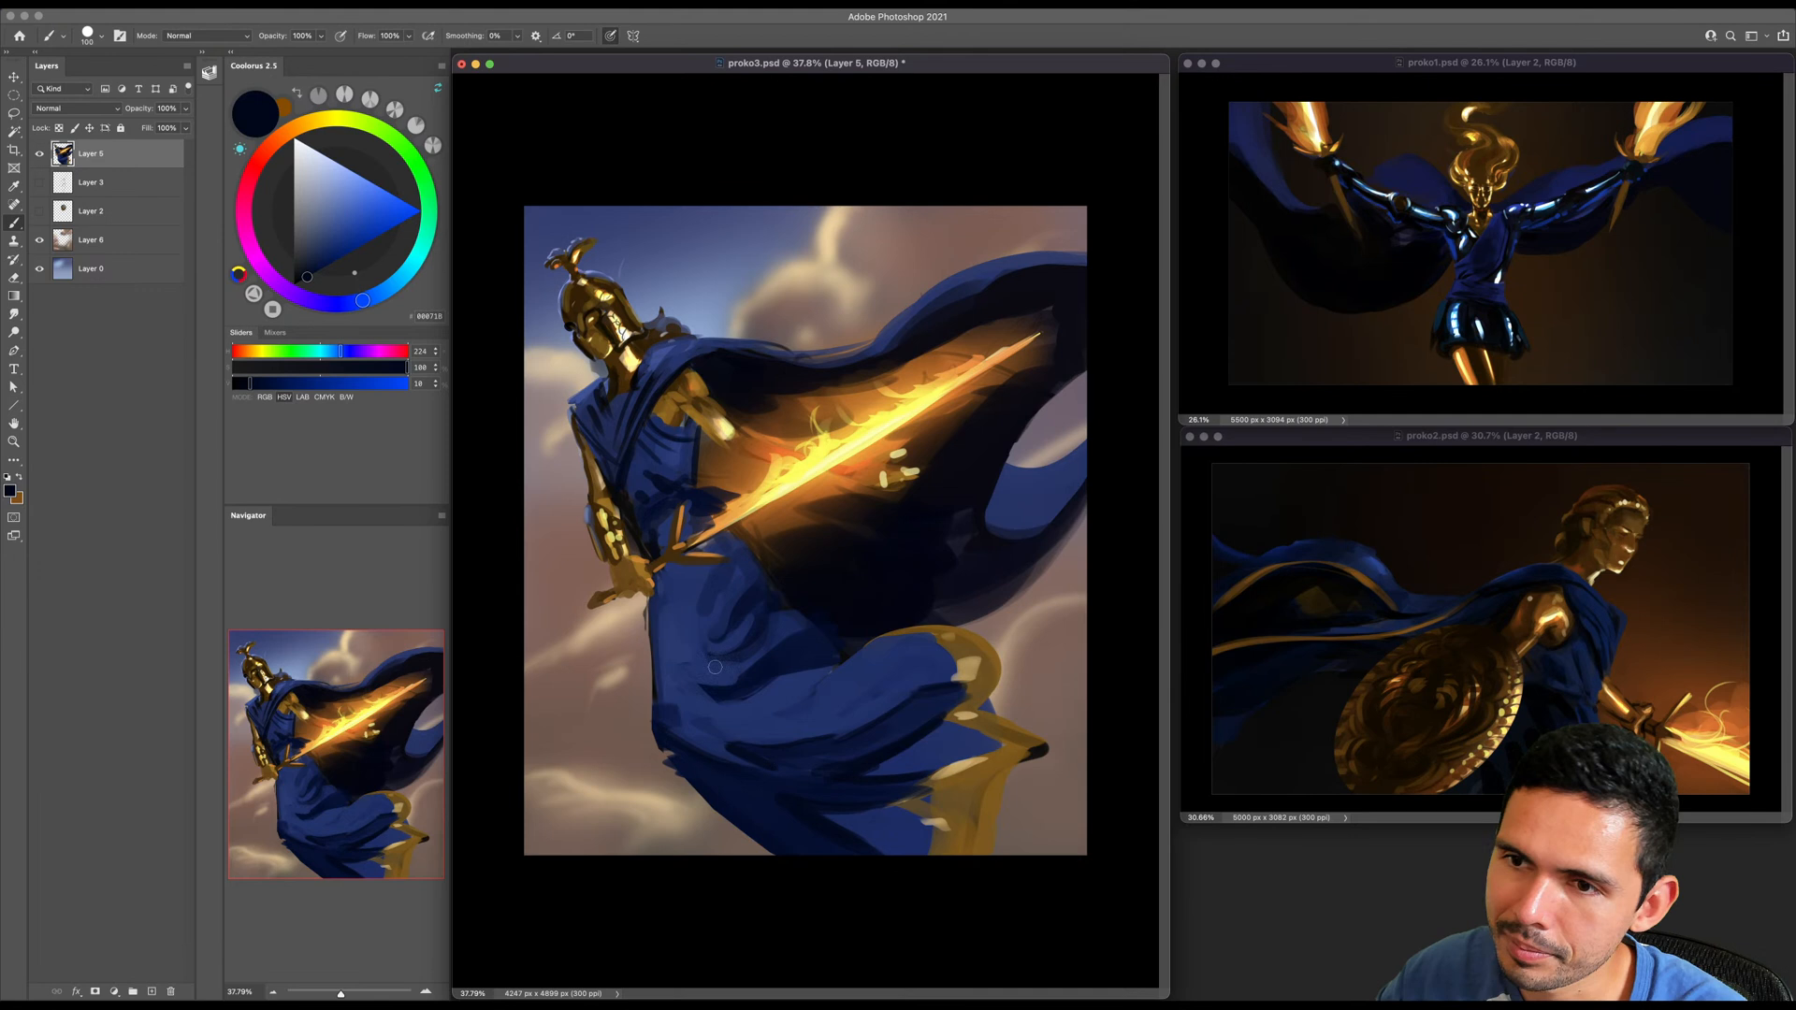
- Widen the skirt's front edge below the sword hand into a fuller curve with blues sampled from the skirt
{"action": "left_click", "coordinate": [653, 596], "text": "alt"}
{"action": "key", "text": "]"}
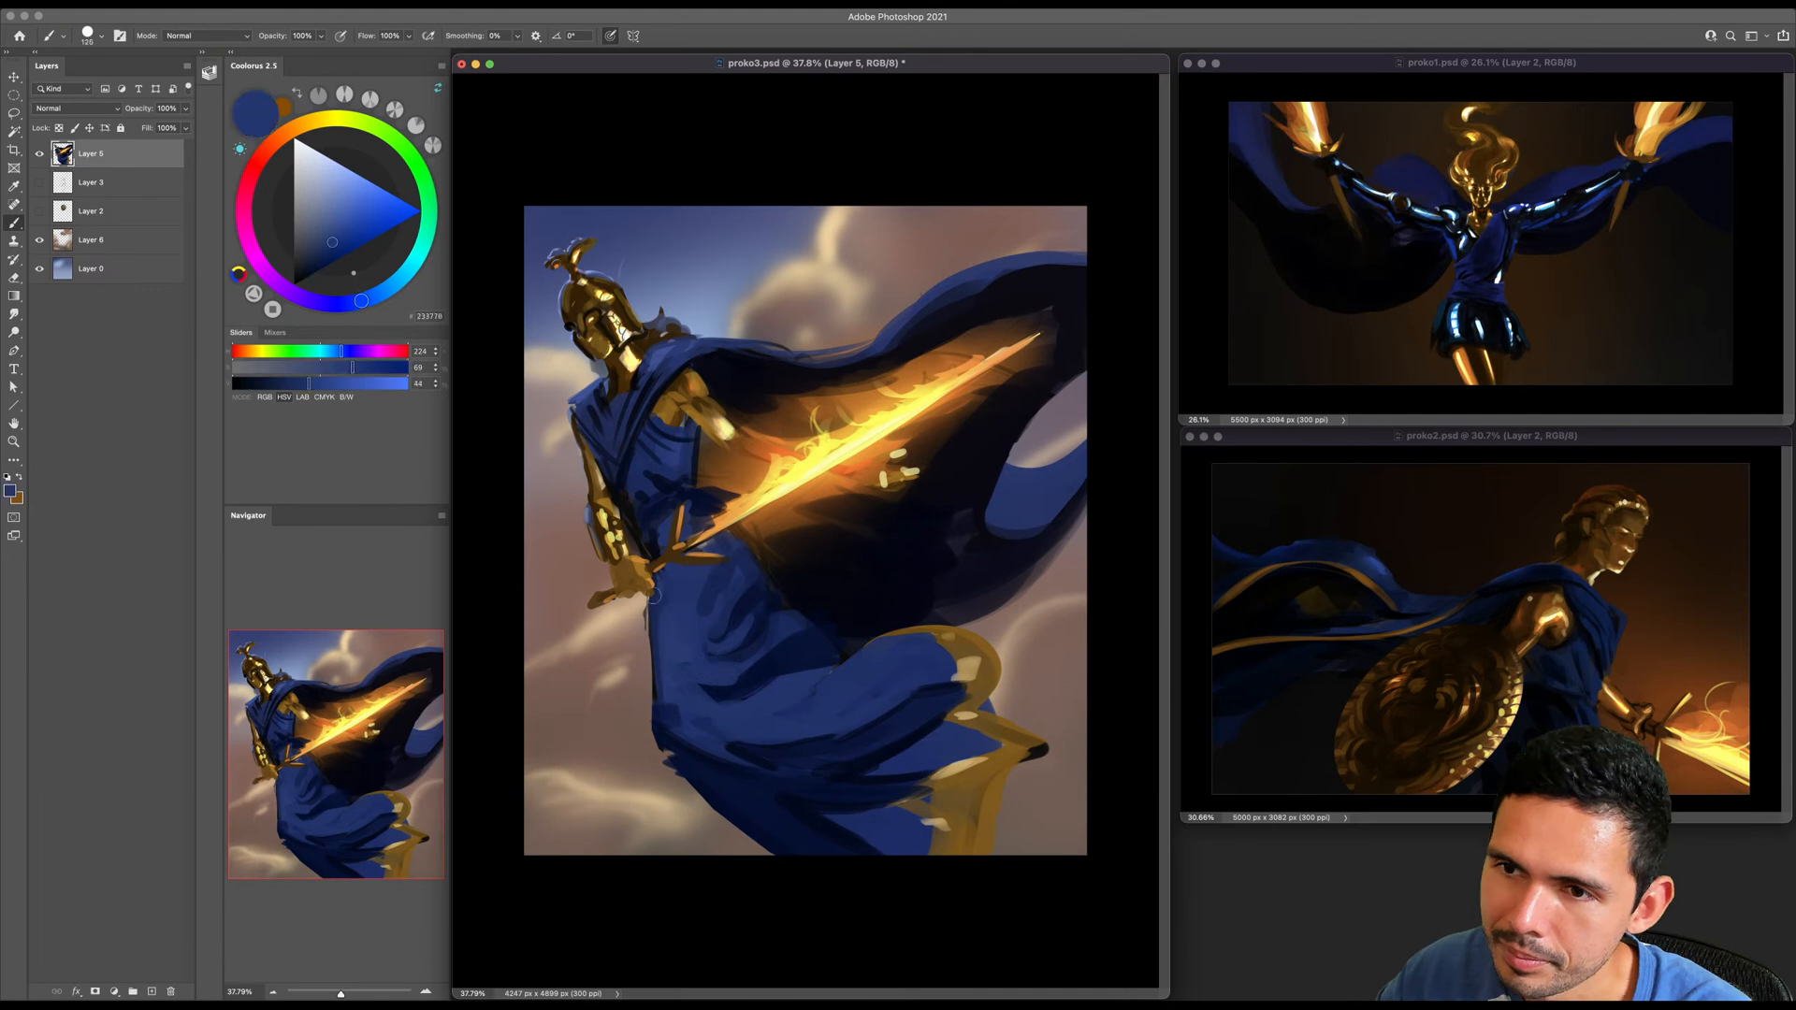
{"action": "left_click", "coordinate": [663, 715], "text": "alt"}
{"action": "key", "text": "bracketleft"}
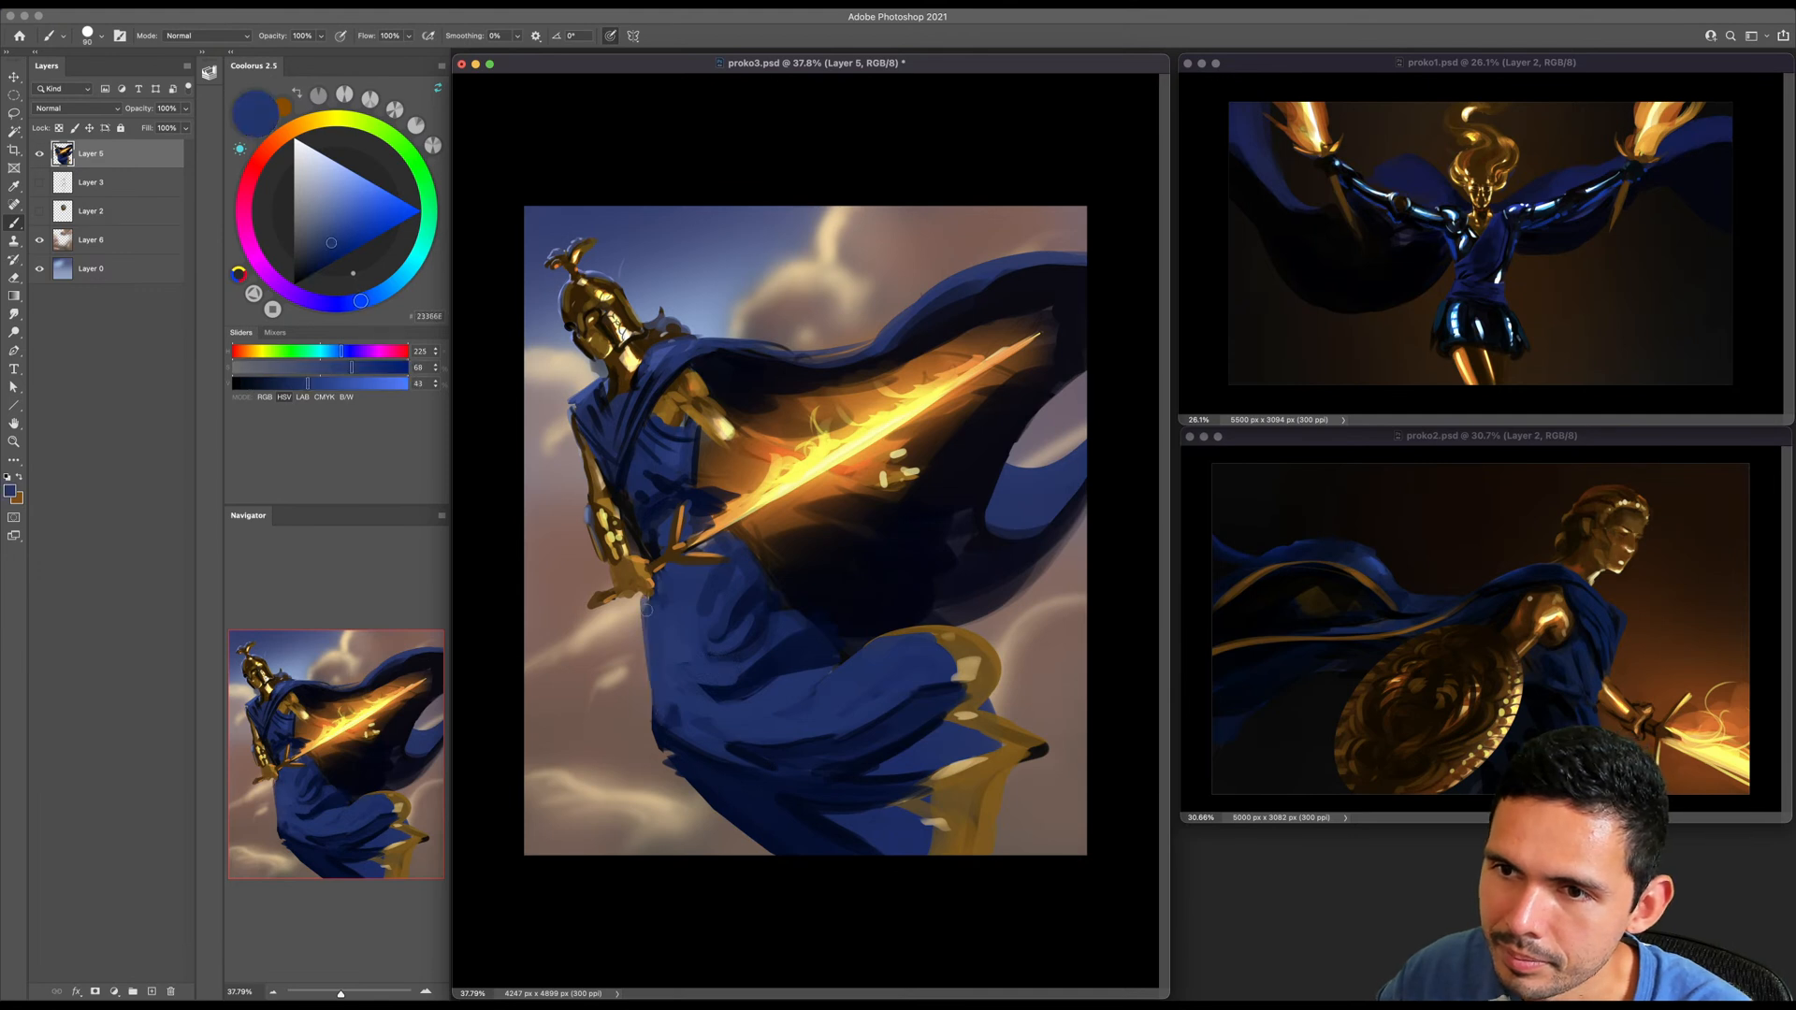
{"action": "key", "text": "bracketright"}
{"action": "left_click", "coordinate": [666, 732], "text": "alt"}
{"action": "left_click_drag", "start_coordinate": [638, 602], "coordinate": [649, 716]}
{"action": "left_click", "coordinate": [651, 662], "text": "alt"}
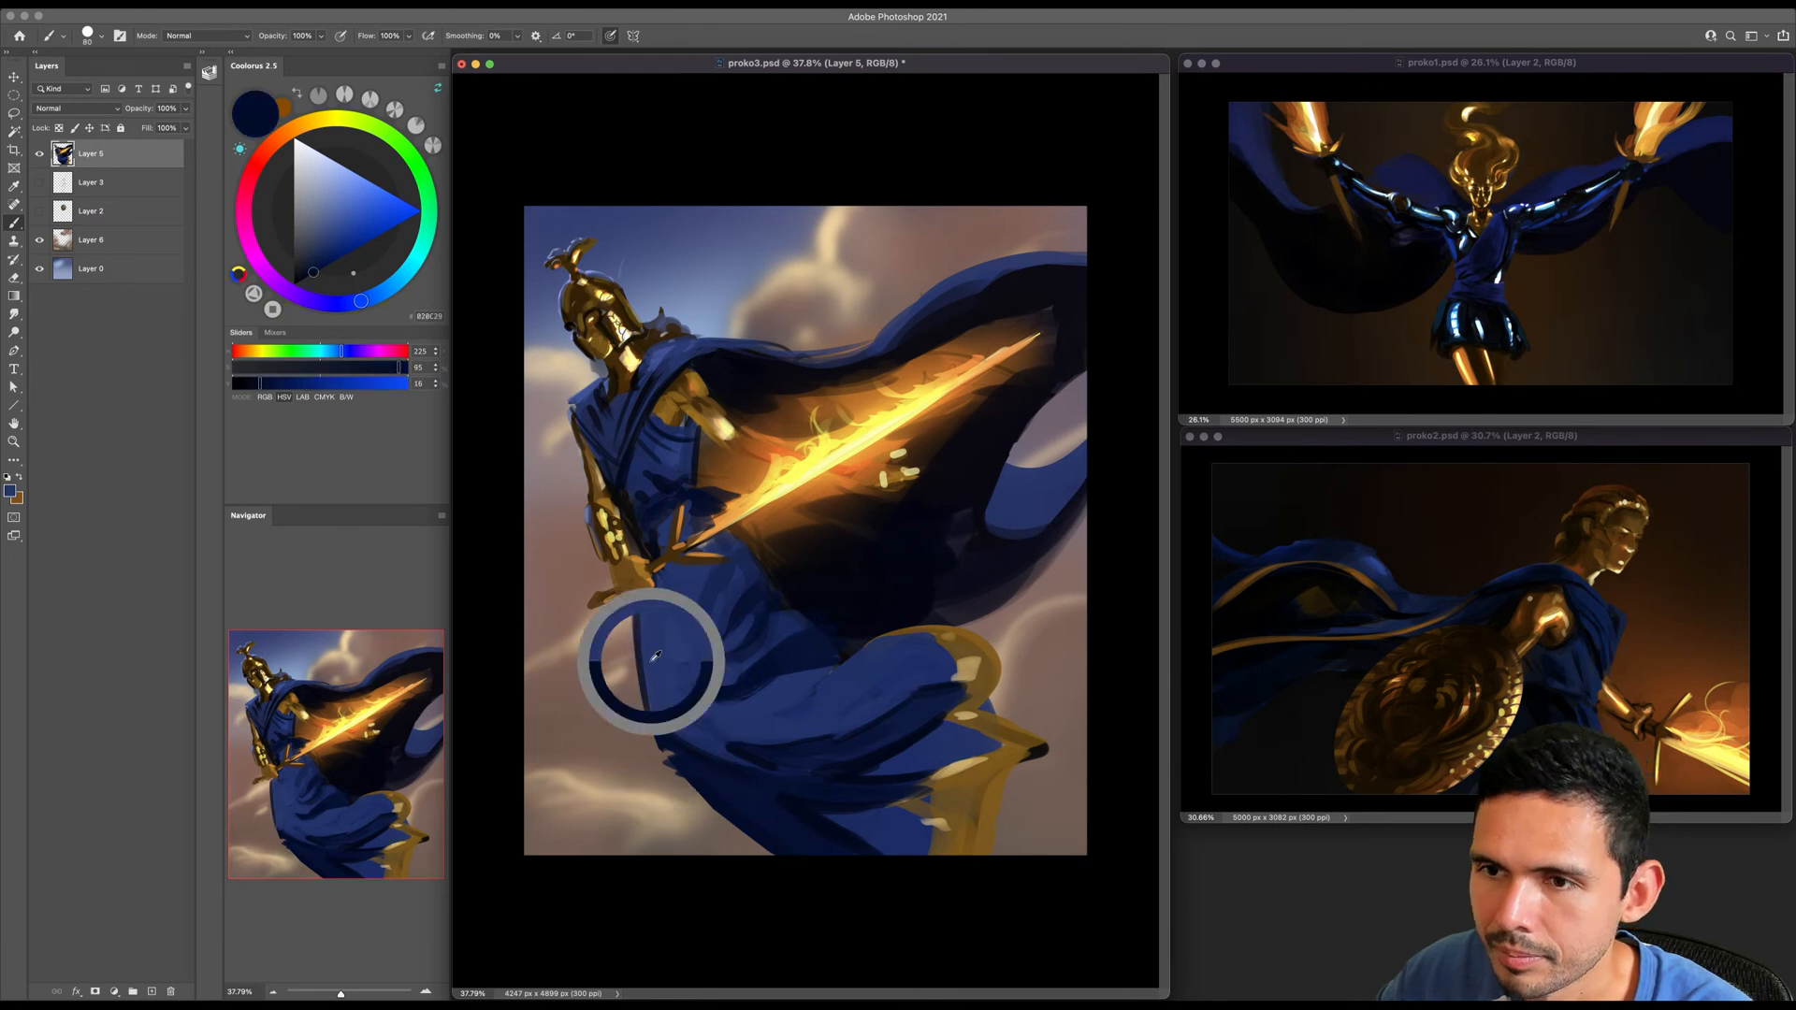
{"action": "key", "text": "bracketleft"}
{"action": "key", "text": "bracketright"}
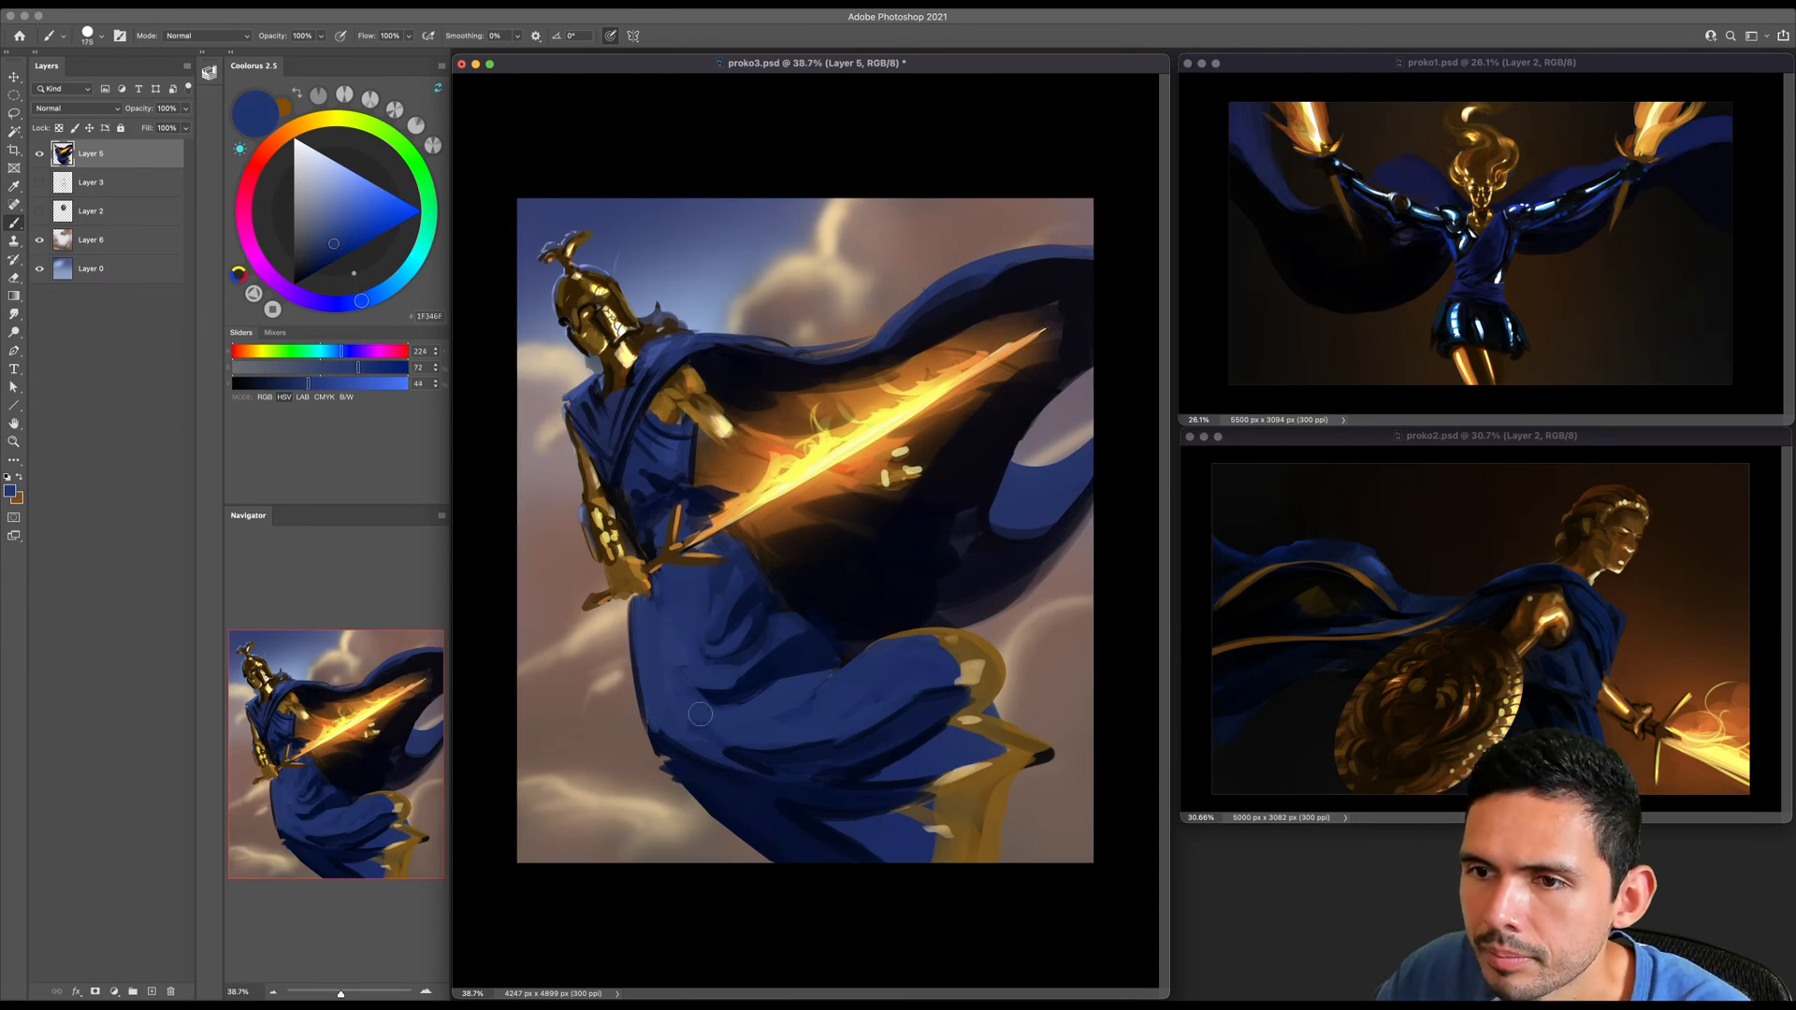
- Trim the underside of the lower skirt with the Eraser down to the canvas edge and line it with sampled dark blue
{"action": "key", "text": "bracketleft"}
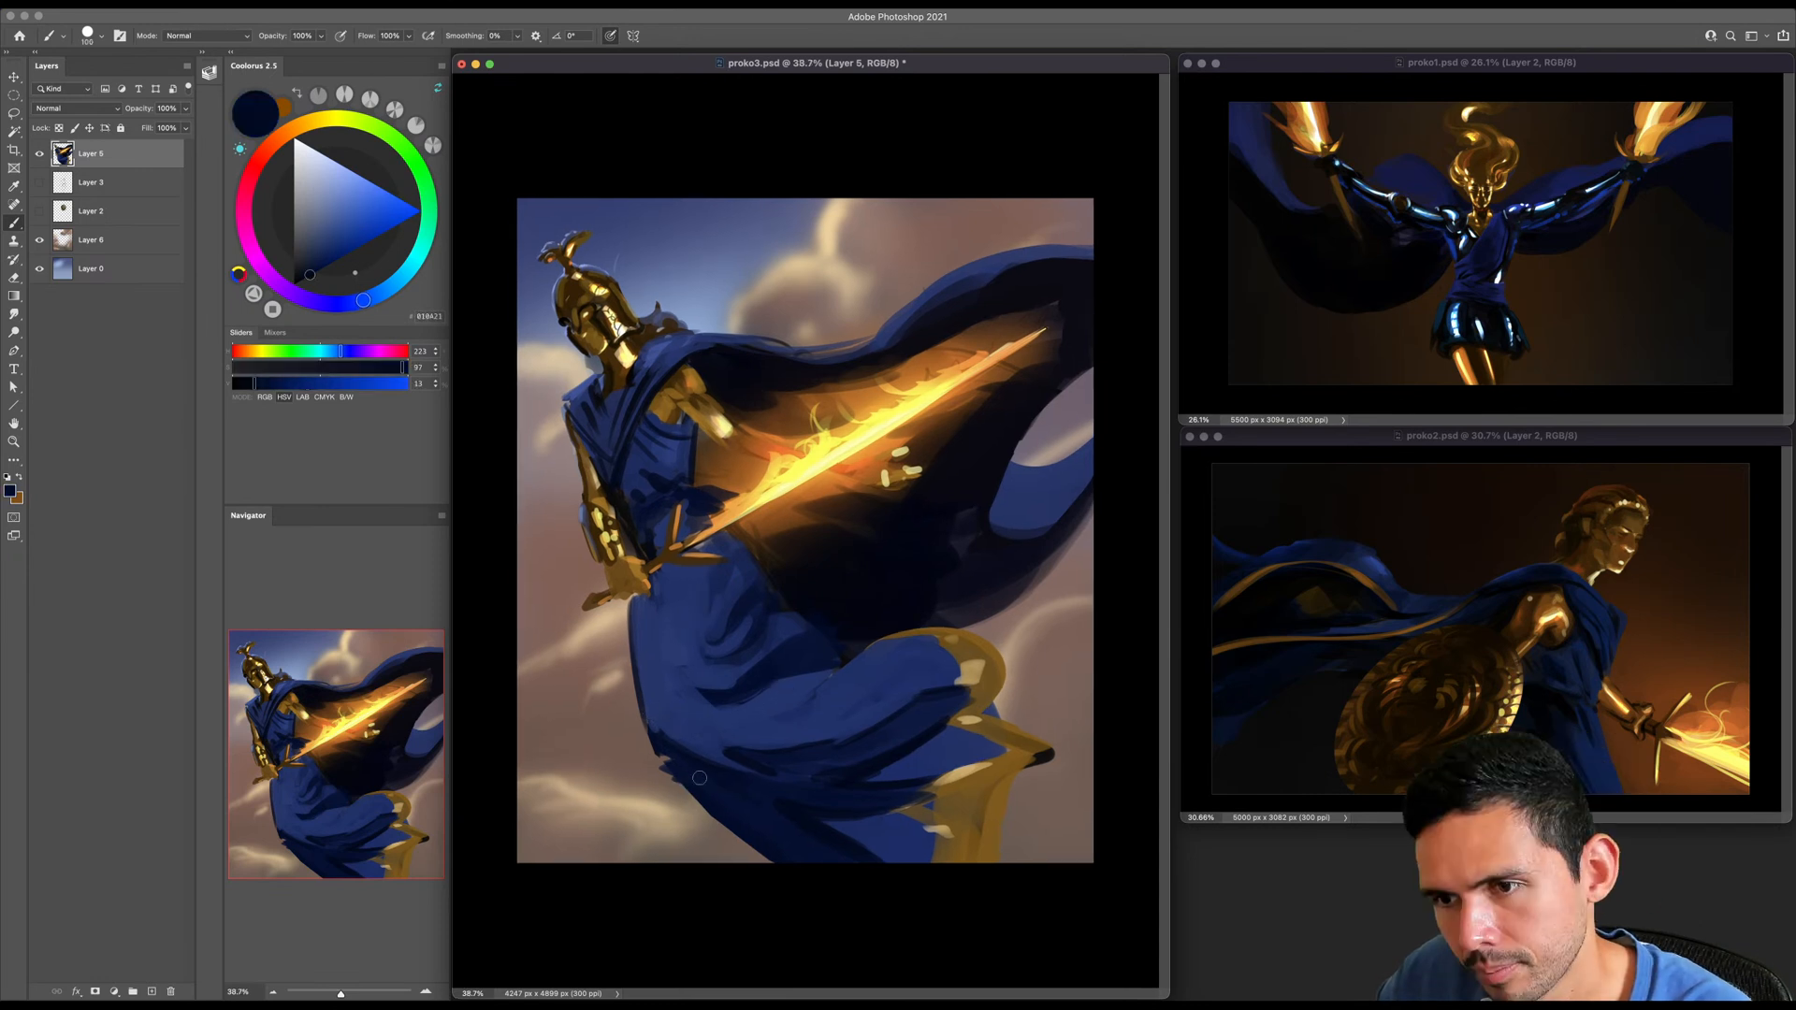
{"action": "key", "text": "e"}
{"action": "left_click_drag", "start_coordinate": [662, 764], "coordinate": [793, 864]}
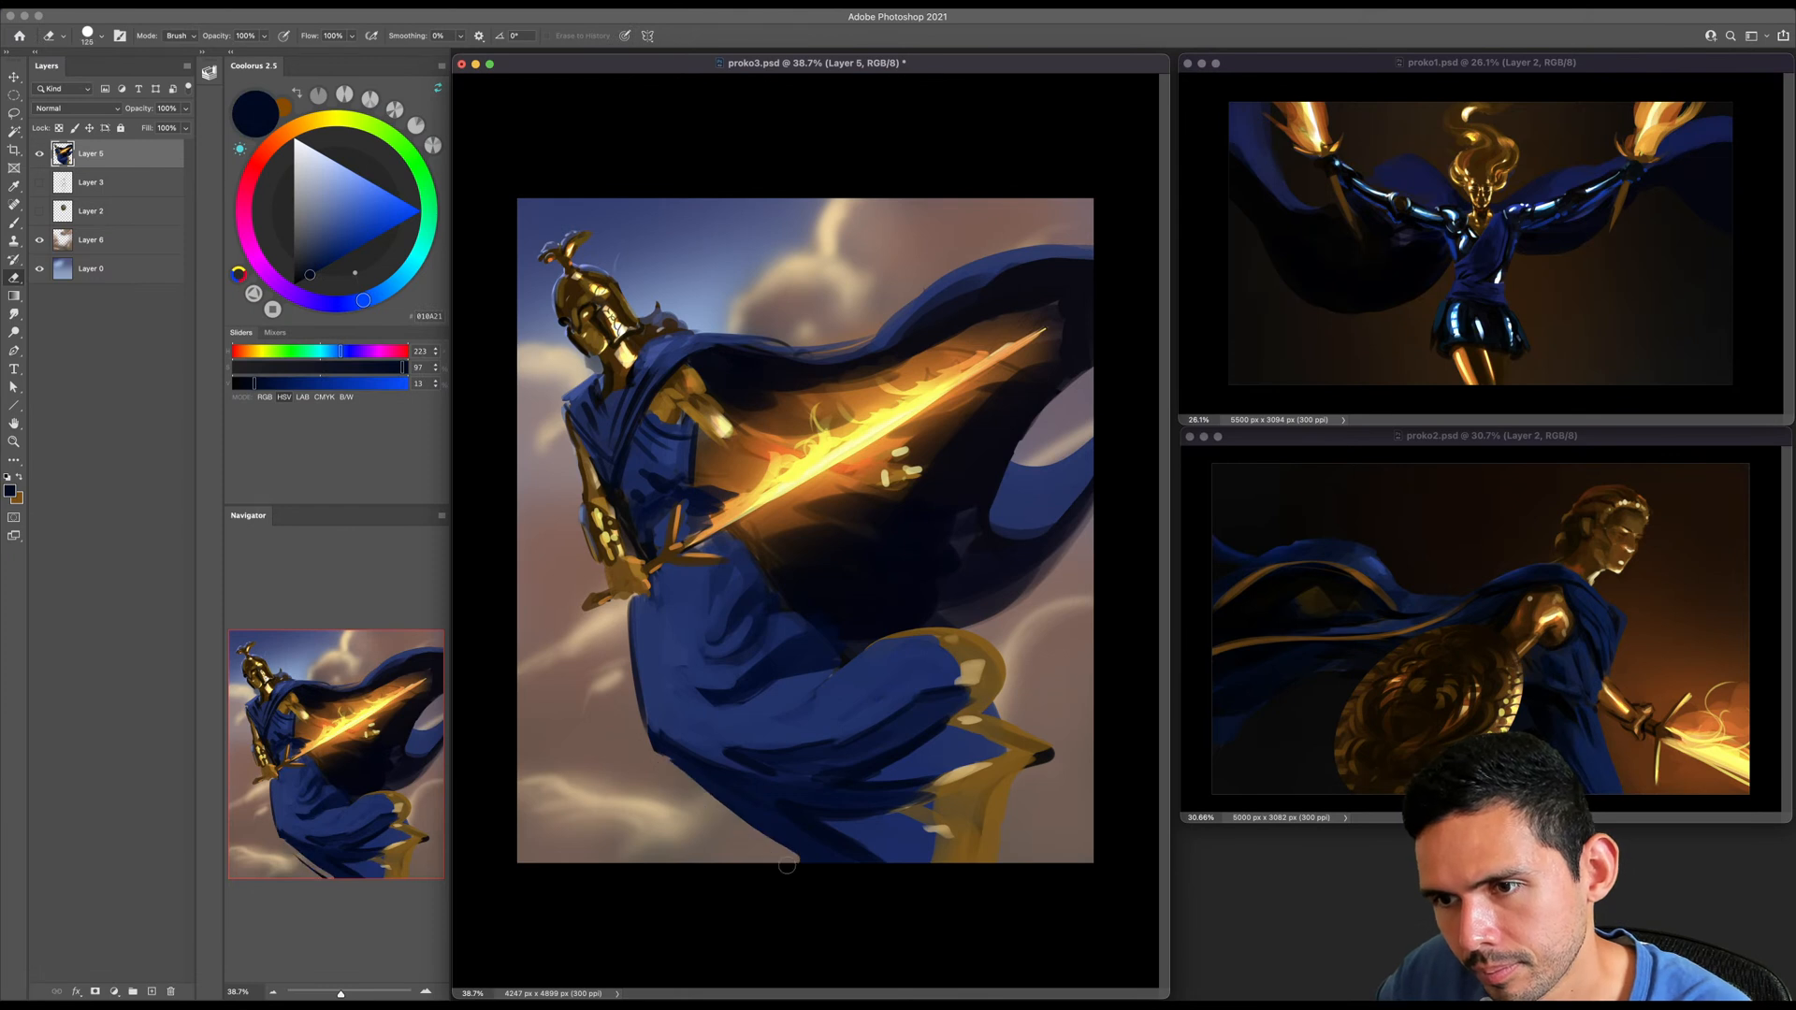
{"action": "key", "text": "b"}
{"action": "left_click", "coordinate": [762, 811], "text": "alt"}
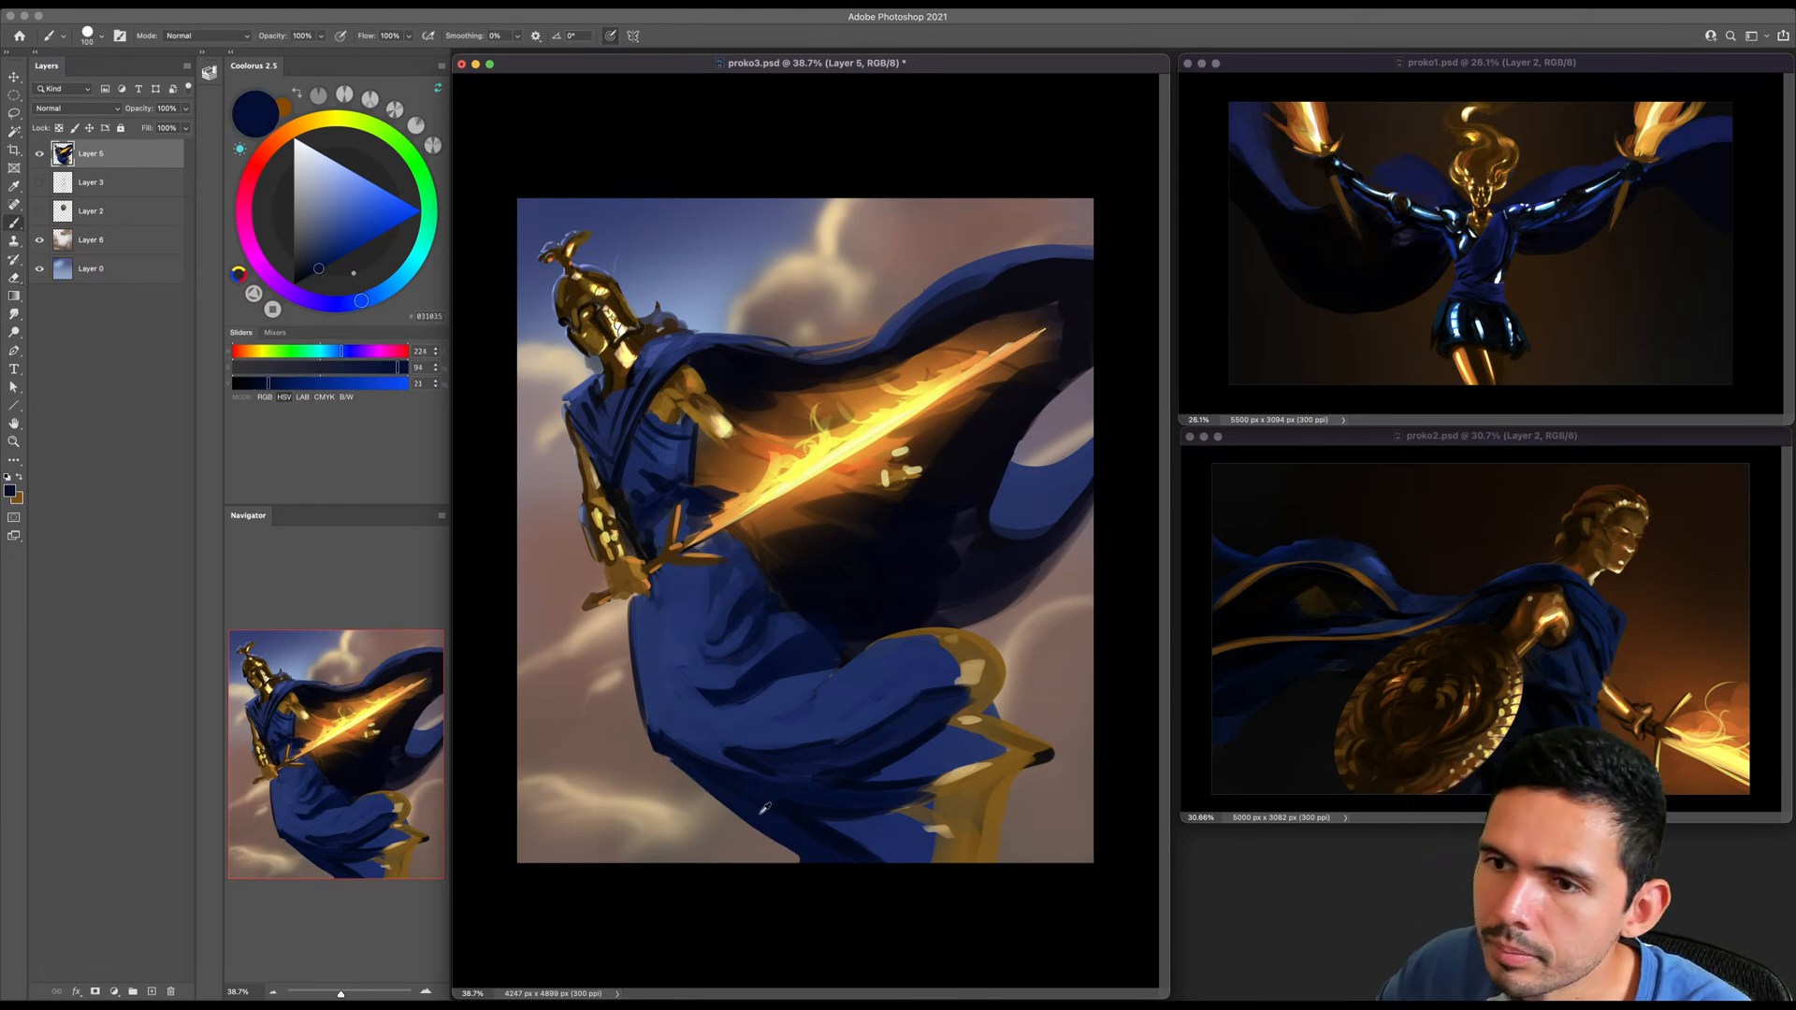
{"action": "key", "text": "bracketleft"}
{"action": "key", "text": "bracketleft"}
{"action": "key", "text": "bracketleft"}
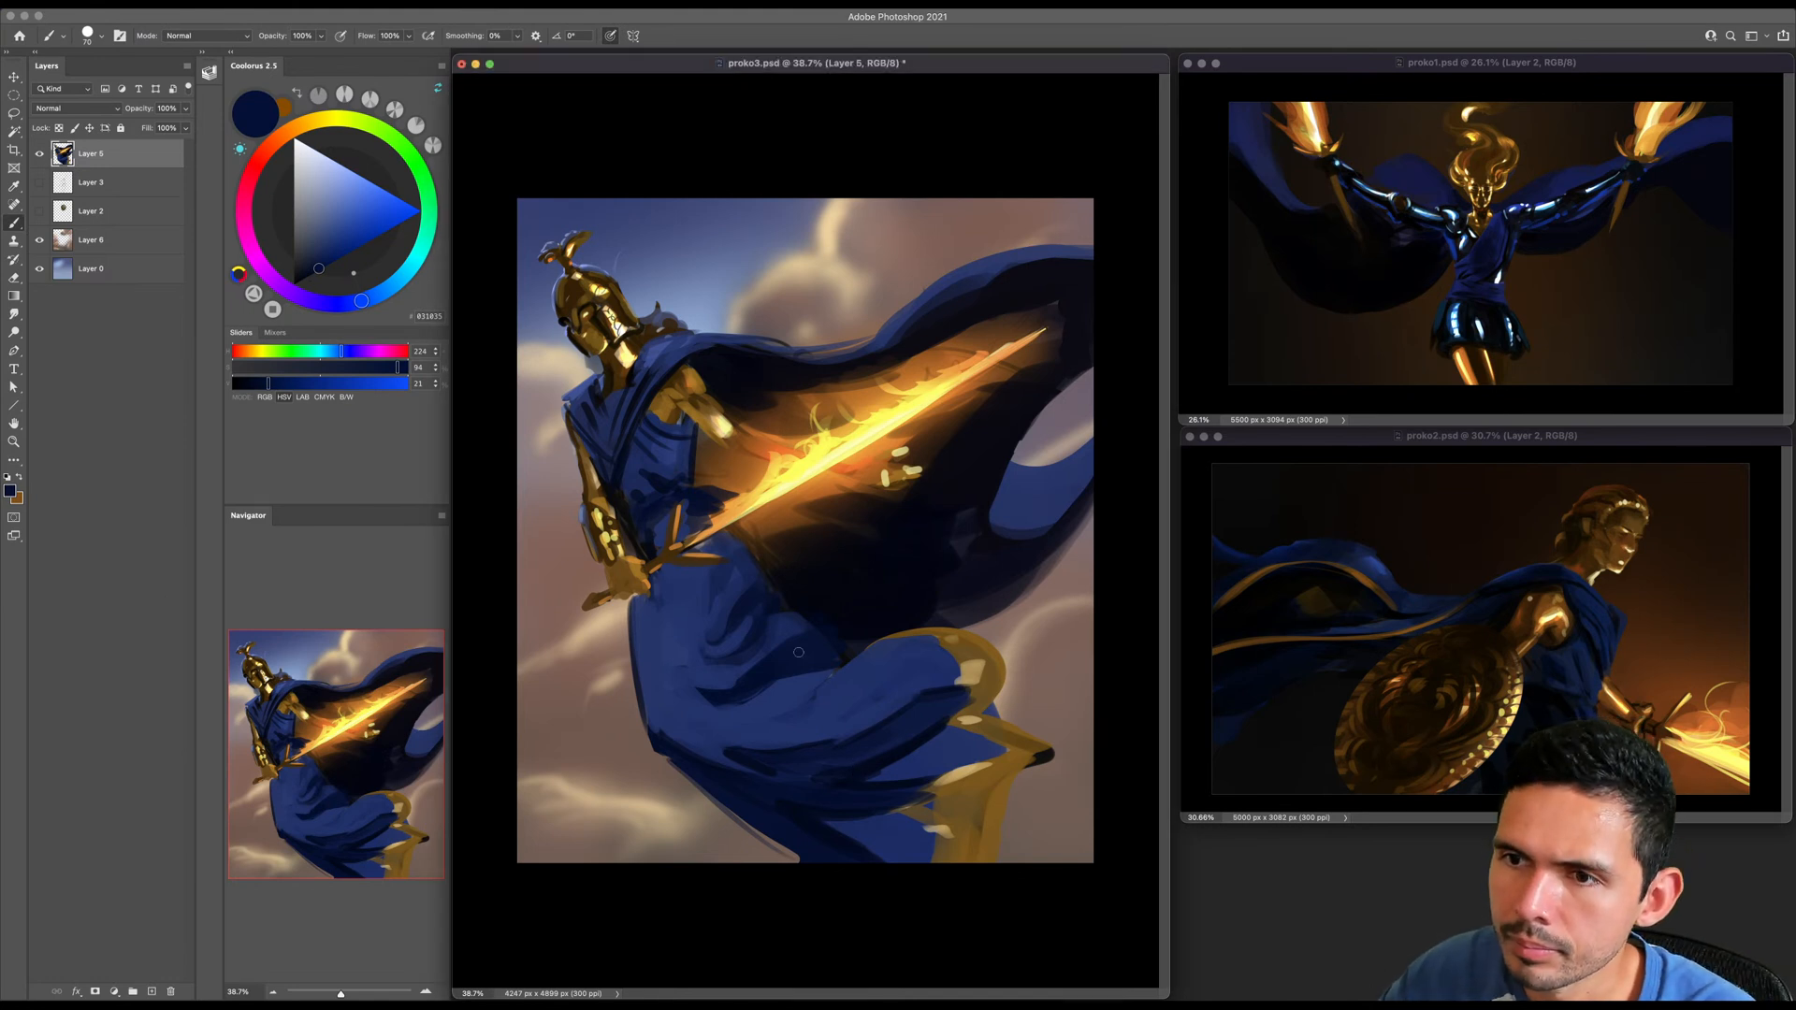
- Paint over the hard dark folds on the skirt's thigh area with broad strokes of sampled mid blues
{"action": "left_click", "coordinate": [700, 590], "text": "alt"}
{"action": "key", "text": "bracketright"}
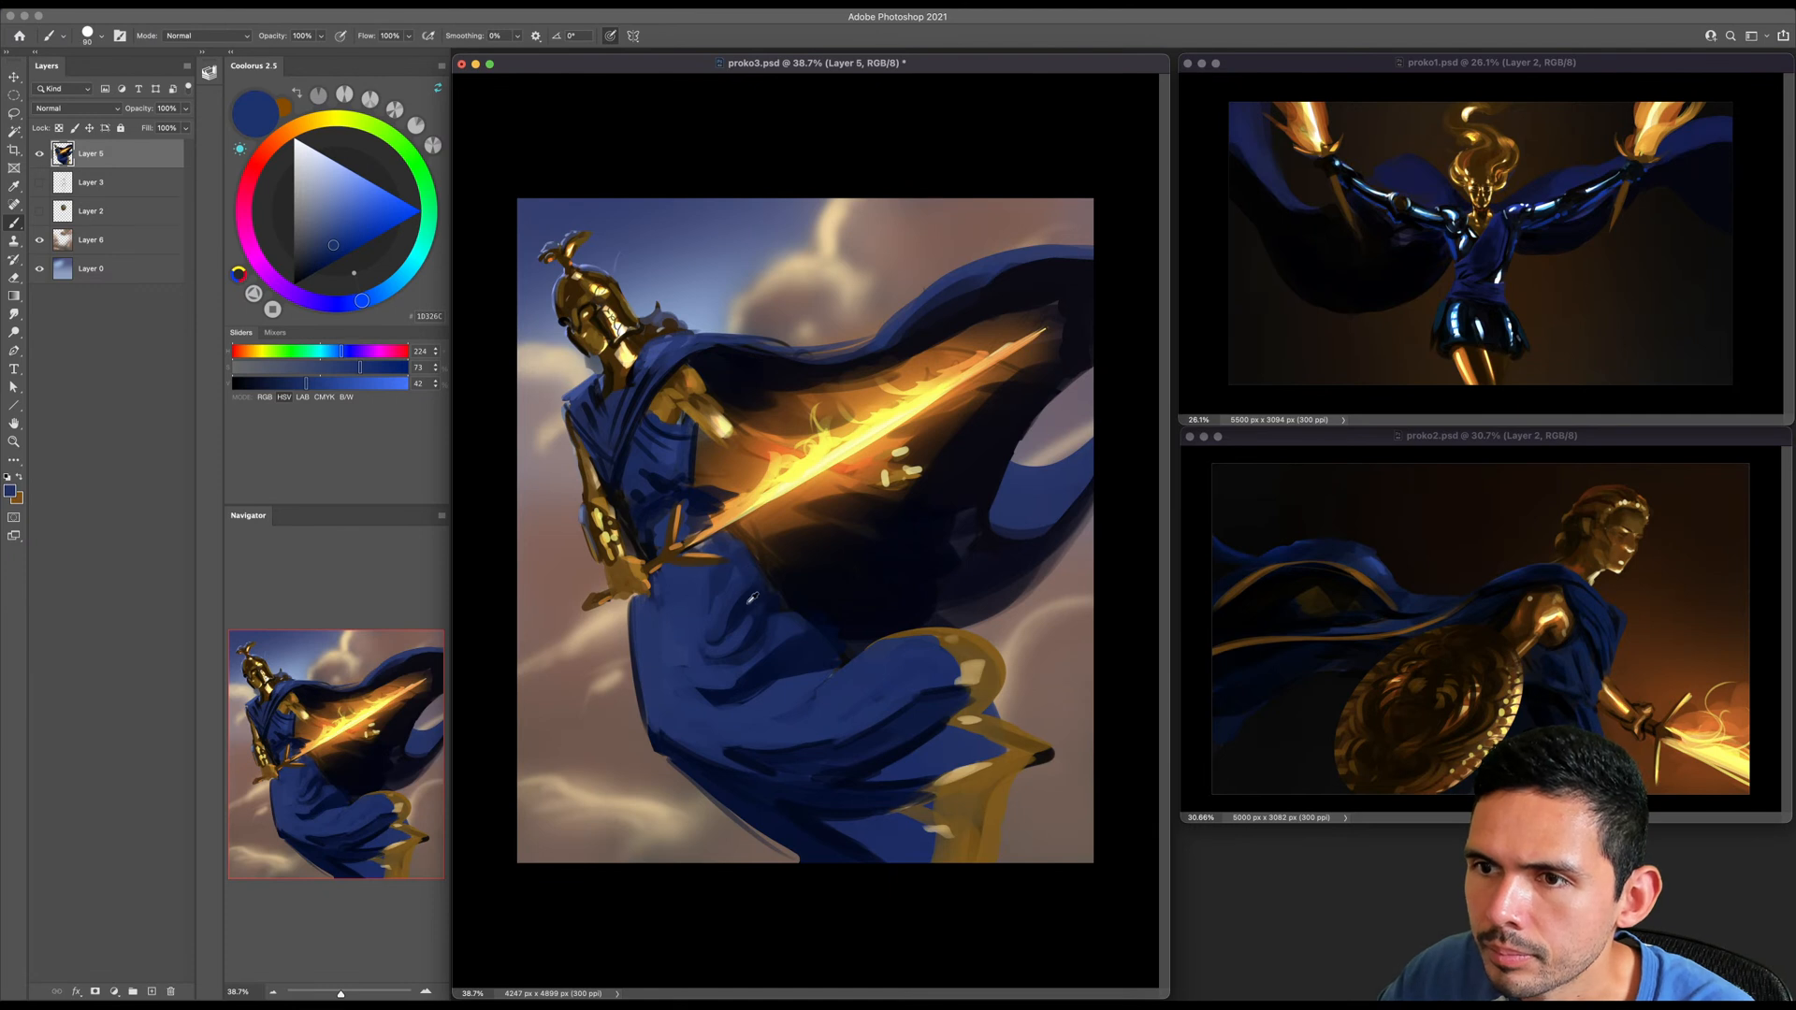
{"action": "left_click", "coordinate": [746, 598], "text": "alt"}
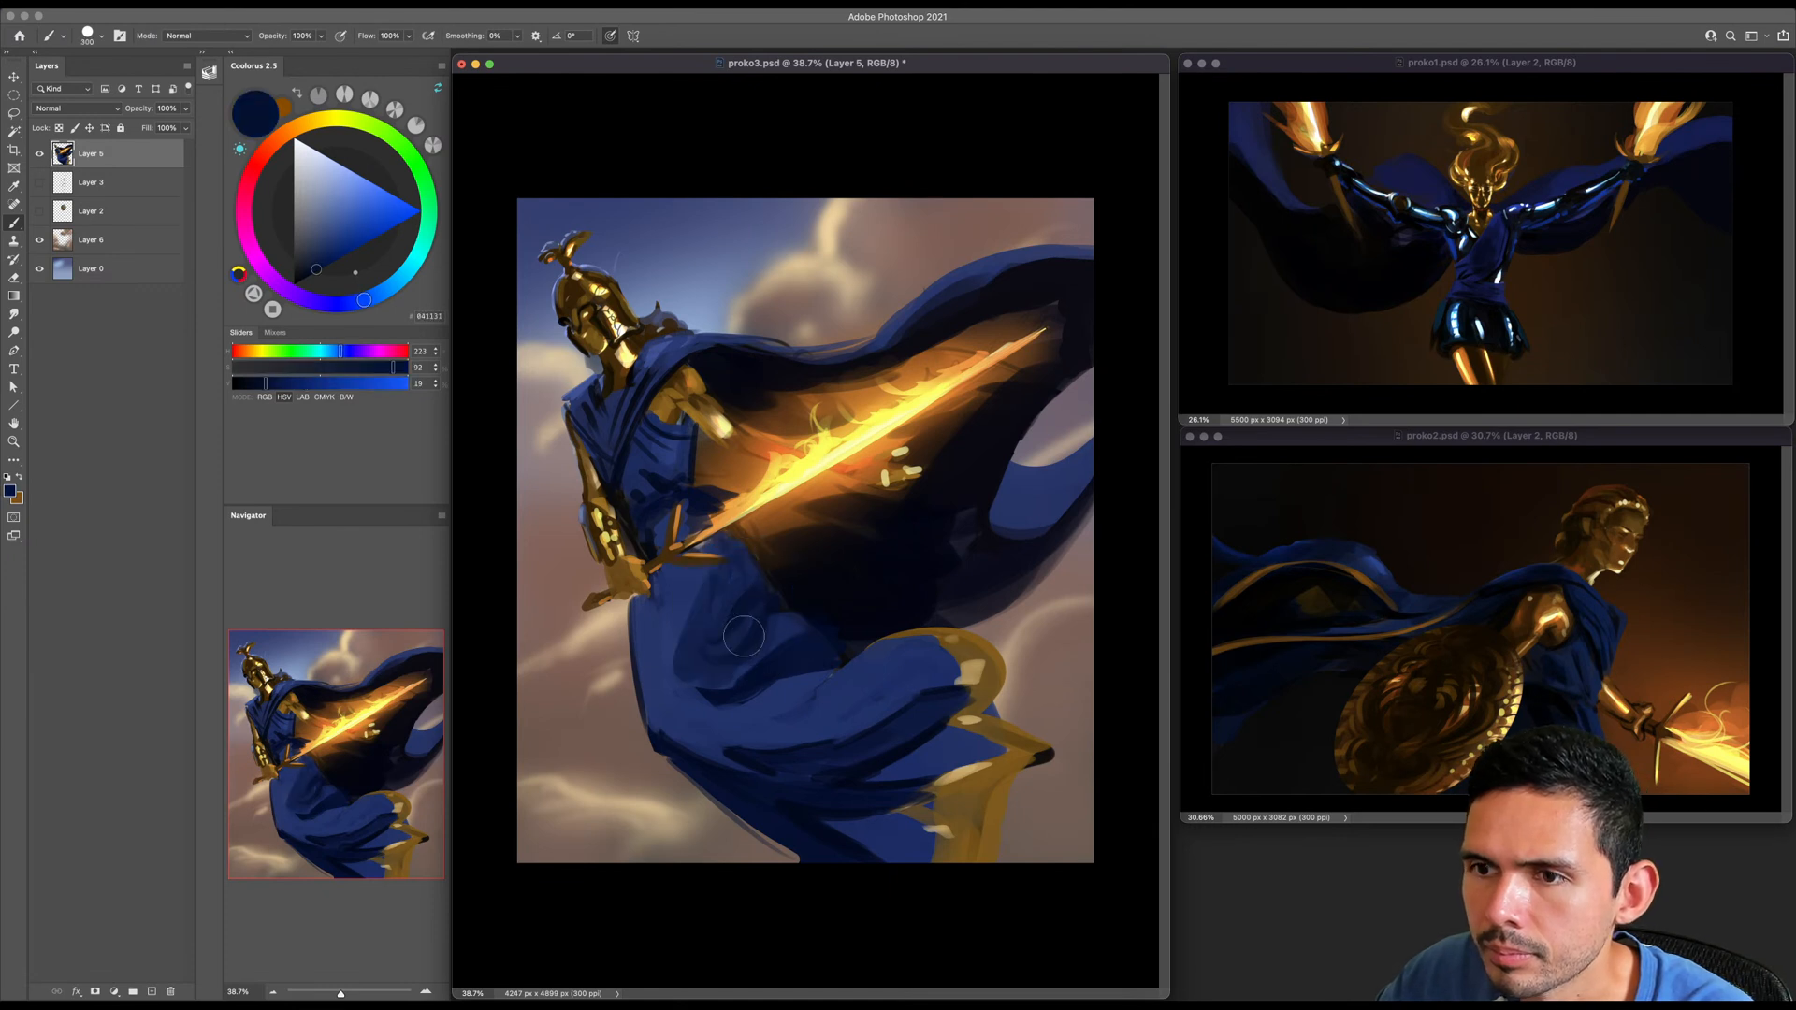
{"action": "key", "text": "bracketright"}
{"action": "left_click_drag", "start_coordinate": [689, 591], "coordinate": [676, 682]}
{"action": "left_click", "coordinate": [670, 690], "text": "alt"}
{"action": "mouse_move", "coordinate": [683, 603]}
{"action": "left_mouse_down"}
{"action": "mouse_move", "coordinate": [678, 697]}
{"action": "mouse_move", "coordinate": [748, 653]}
{"action": "left_mouse_up"}
{"action": "key", "text": "bracketleft"}
{"action": "key", "text": "bracketright"}
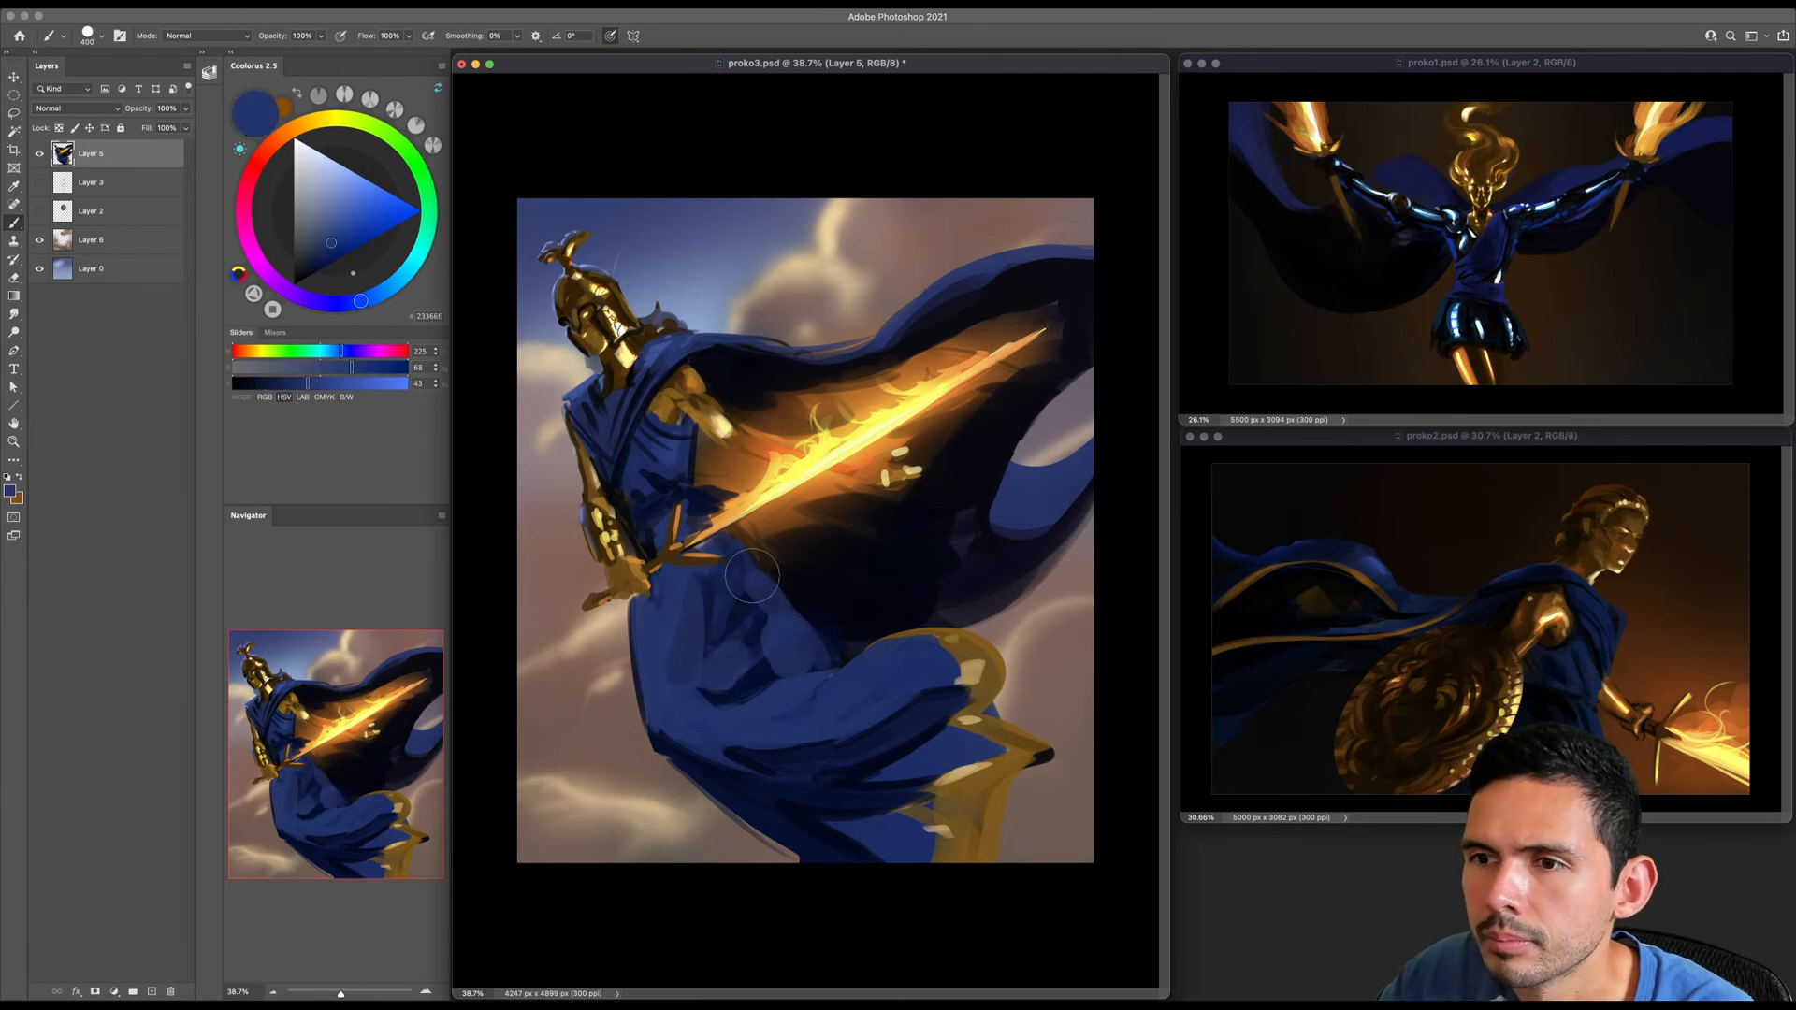
- Add softer dark folds running down the skirt's thigh with dark blues sampled from the cloth
{"action": "key", "text": "bracketleft"}
{"action": "key", "text": "bracketleft"}
{"action": "left_click", "coordinate": [735, 602], "text": "alt"}
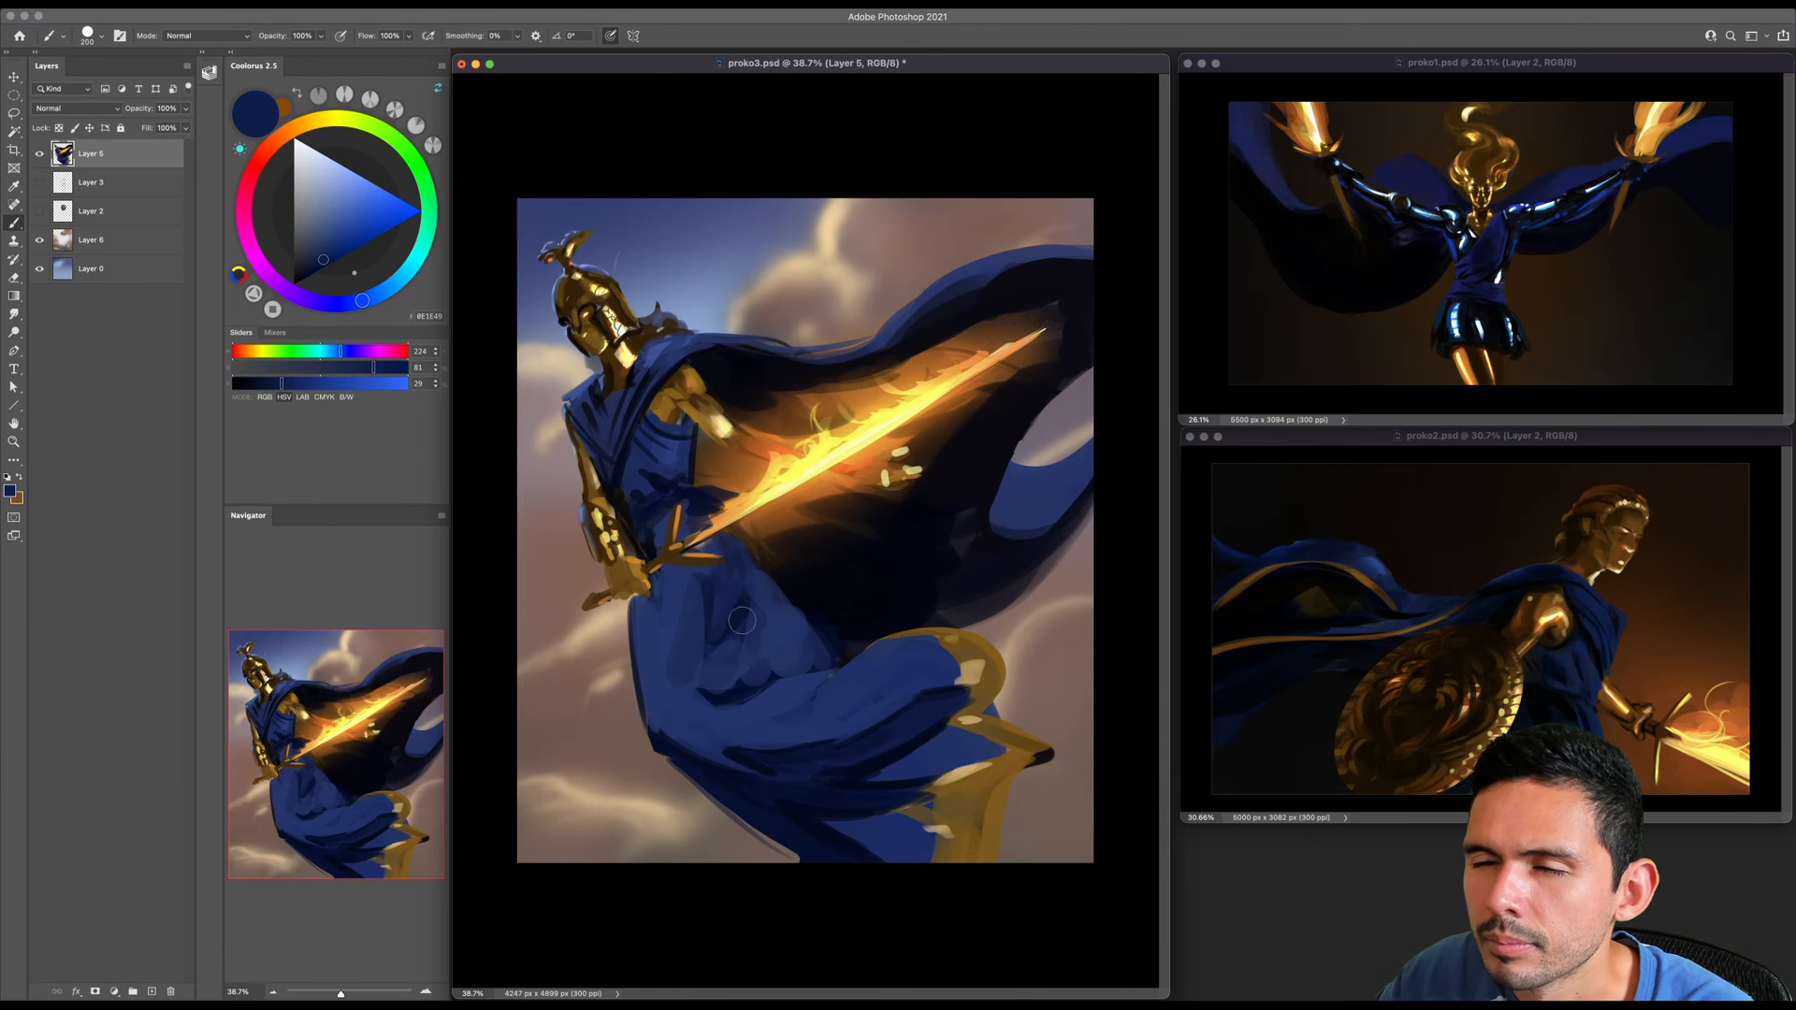
{"action": "left_click", "coordinate": [736, 687], "text": "alt"}
{"action": "key", "text": "bracketleft"}
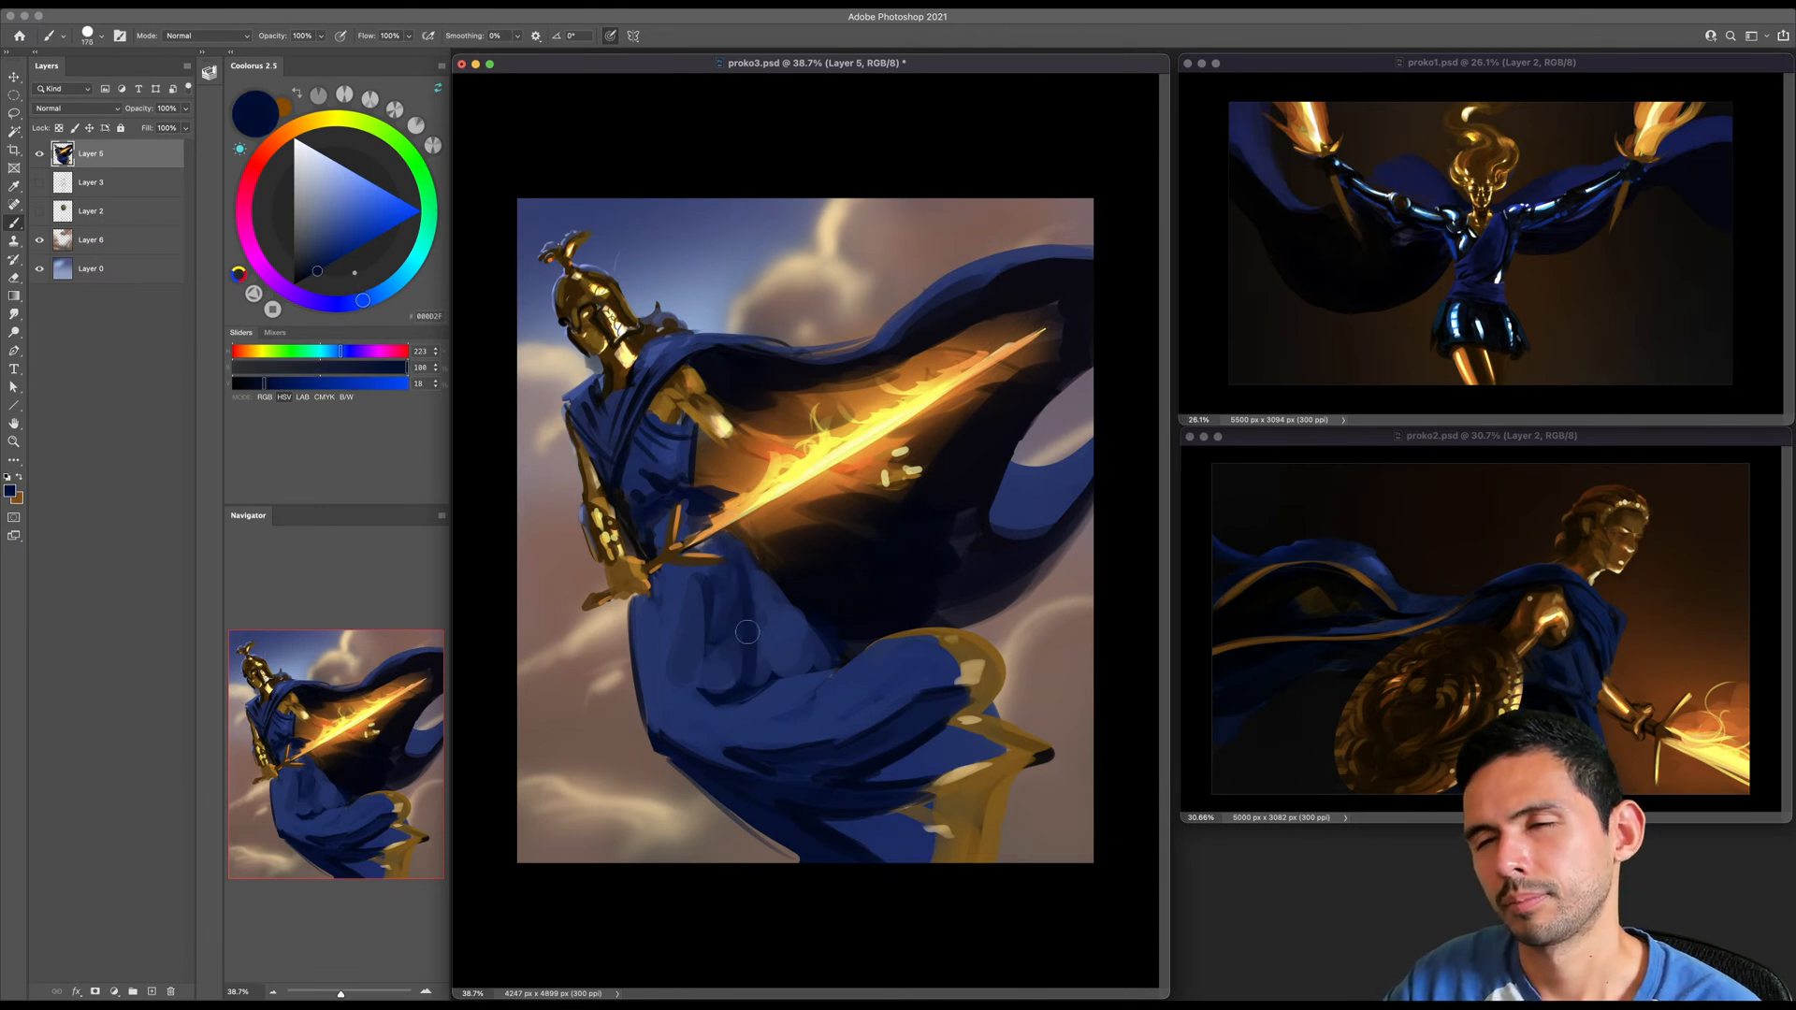
{"action": "key", "text": "bracketright"}
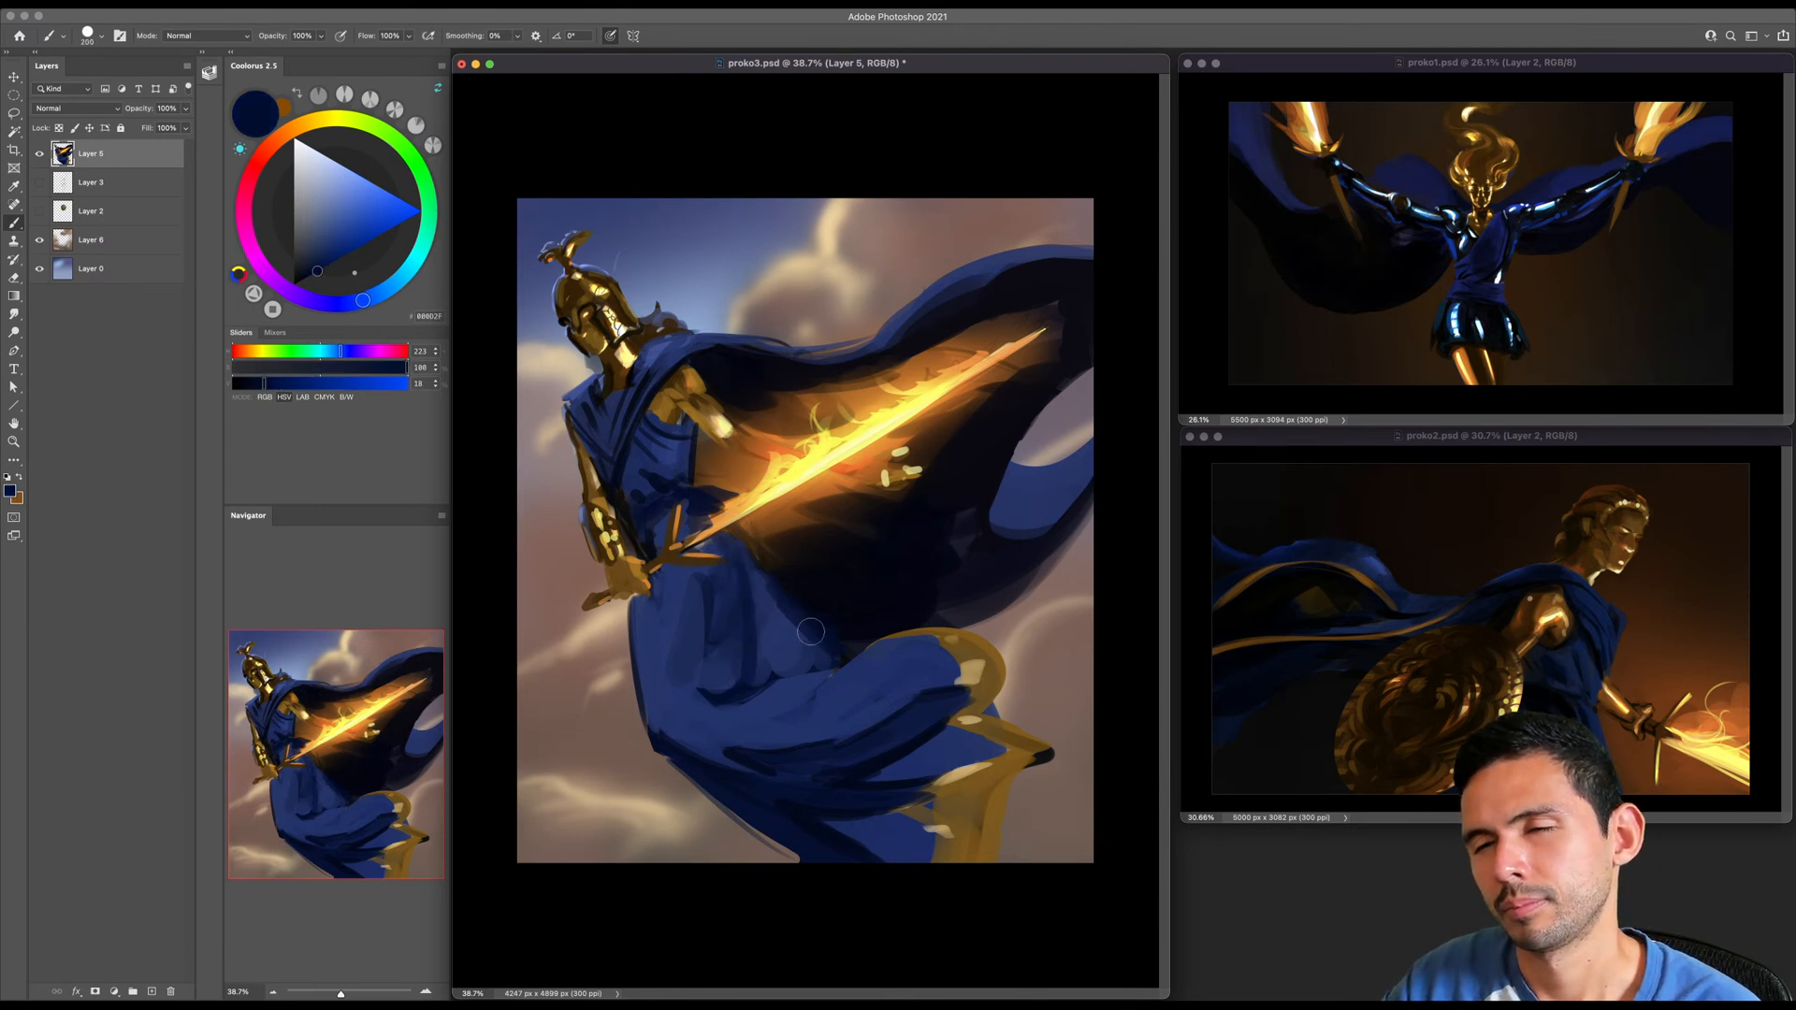
- Paint light fold strokes where the skirt's thigh meets the dark cape lining, using sampled dark and mid blues
{"action": "key", "text": "bracketleft"}
{"action": "key", "text": "bracketleft"}
{"action": "key", "text": "bracketleft"}
{"action": "key", "text": "bracketleft"}
{"action": "key", "text": "bracketleft"}
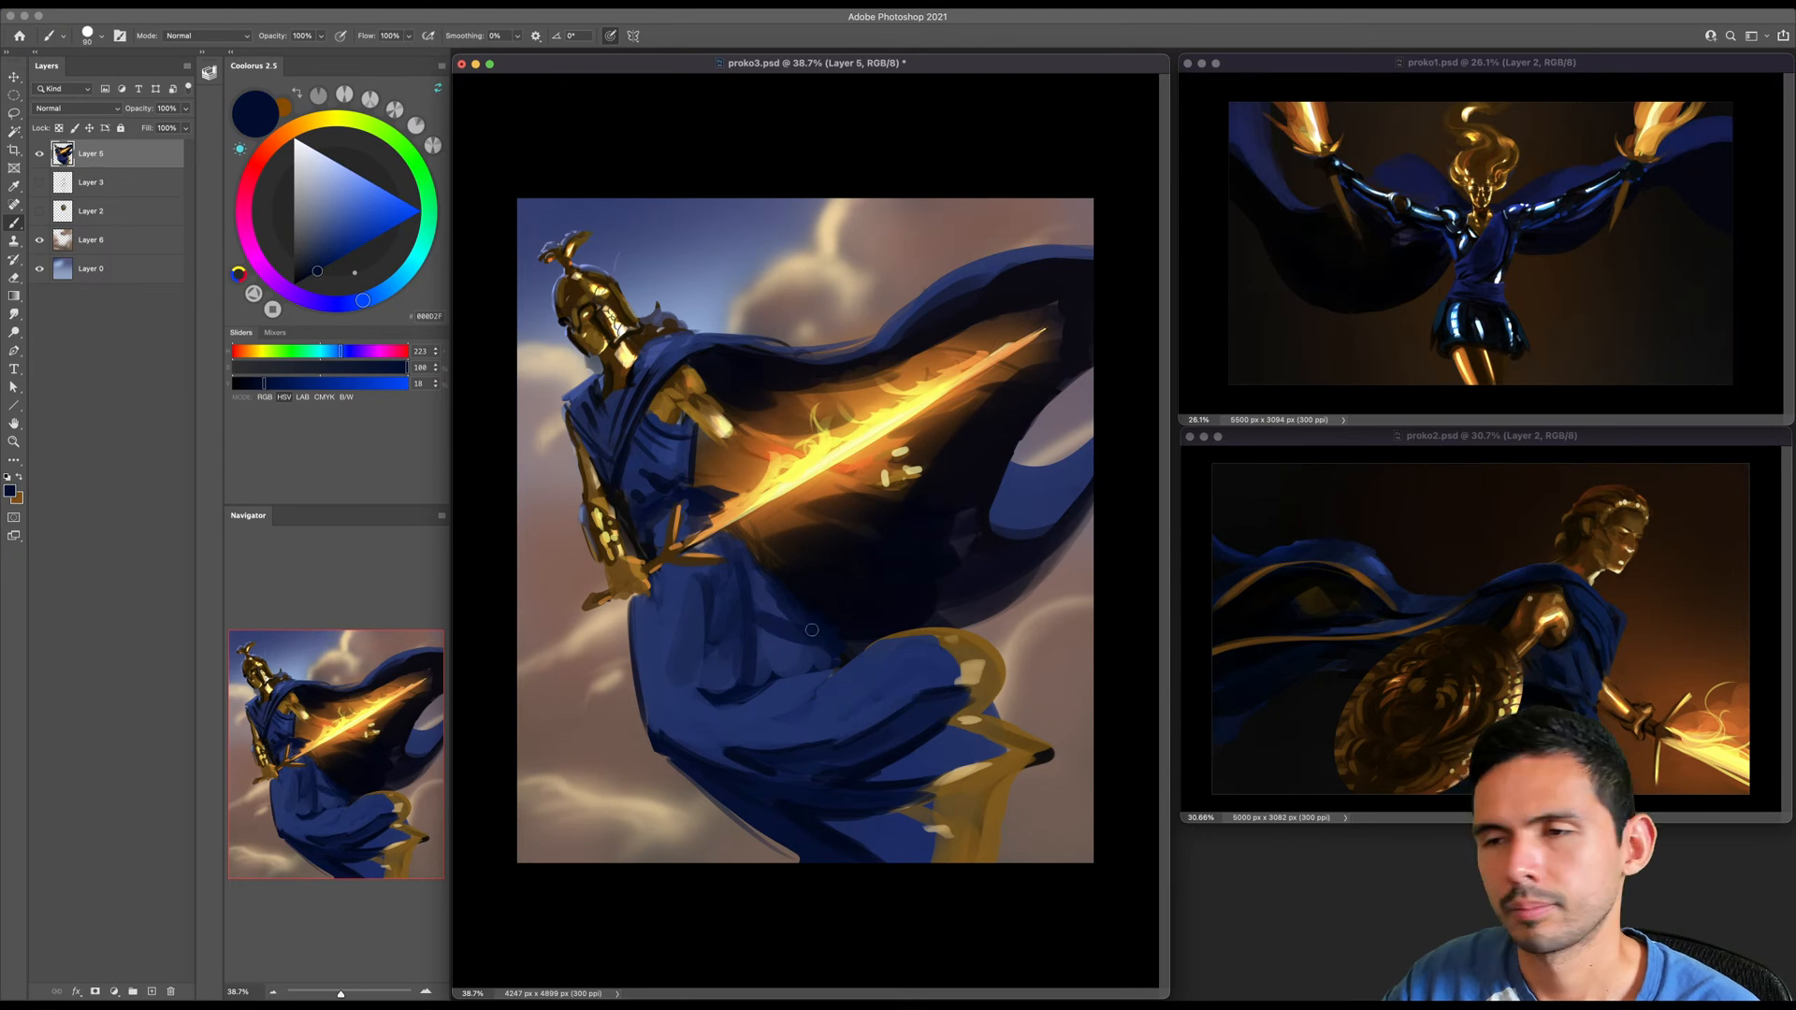
{"action": "left_click", "coordinate": [812, 629], "text": "alt"}
{"action": "key", "text": "bracketright"}
{"action": "key", "text": "bracketright"}
{"action": "key", "text": "bracketright"}
{"action": "key", "text": "bracketright"}
{"action": "key", "text": "bracketright"}
{"action": "key", "text": "bracketright"}
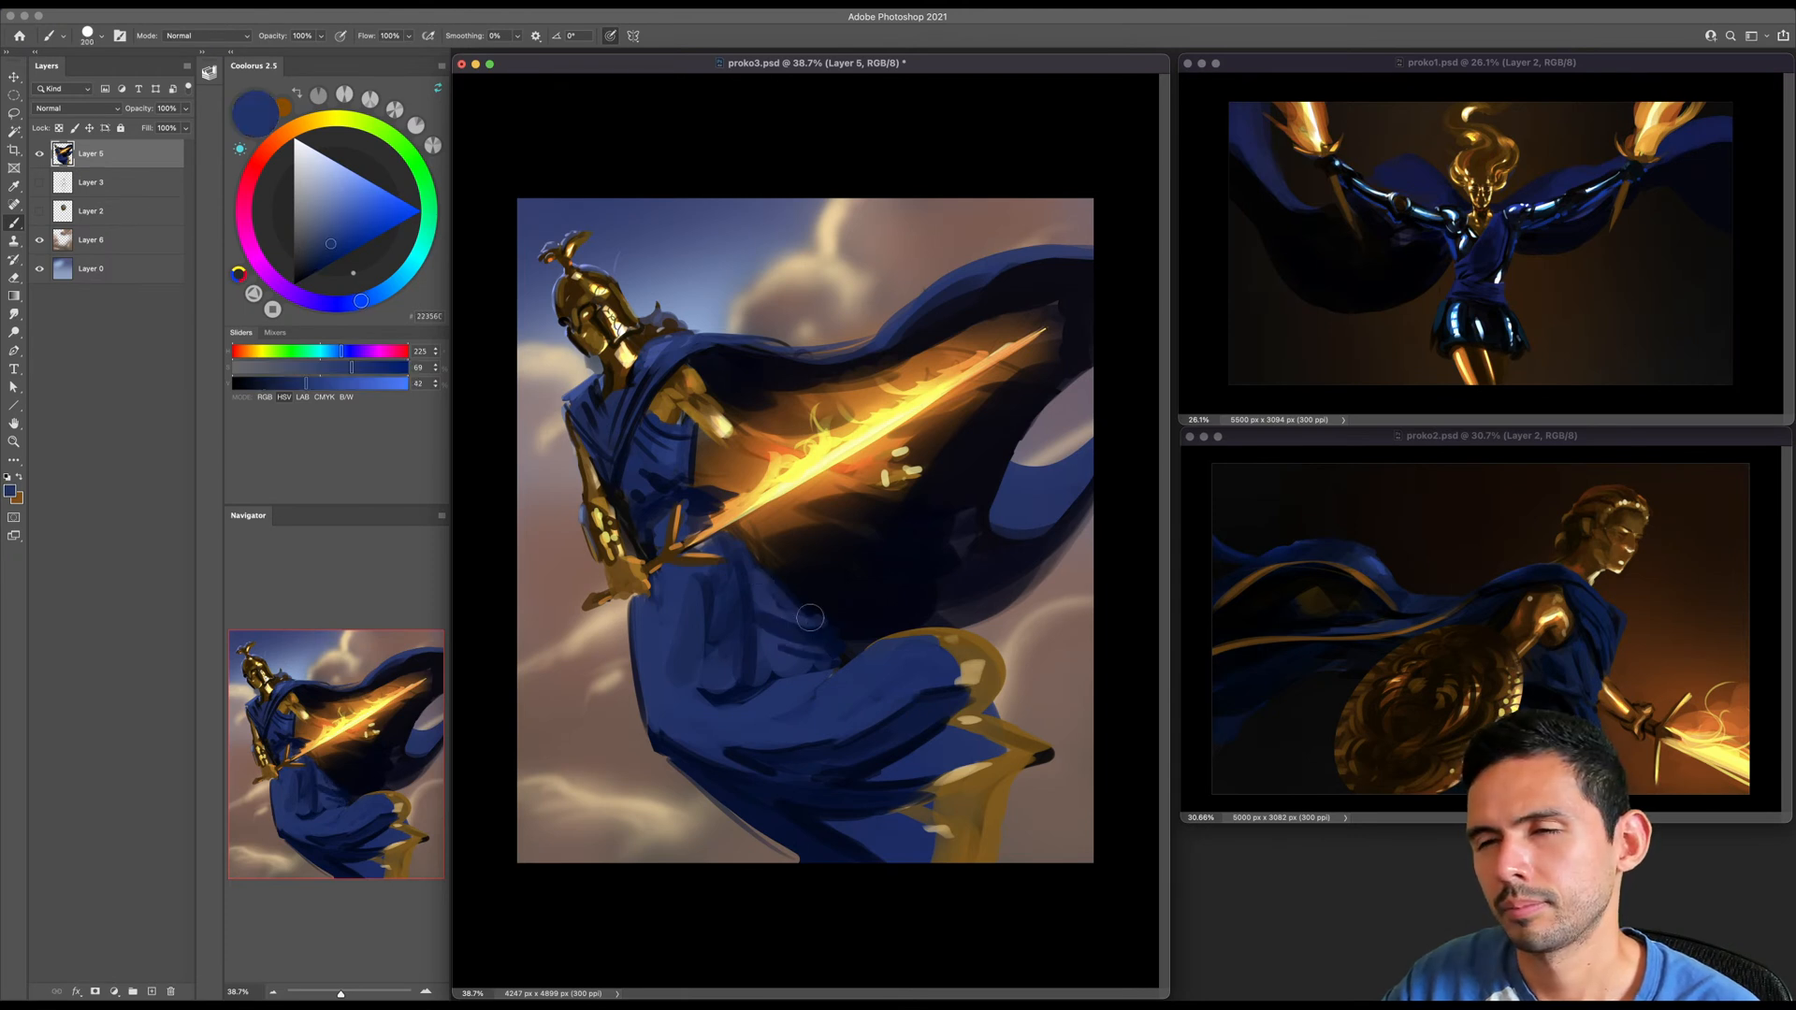
{"action": "key", "text": "bracketright"}
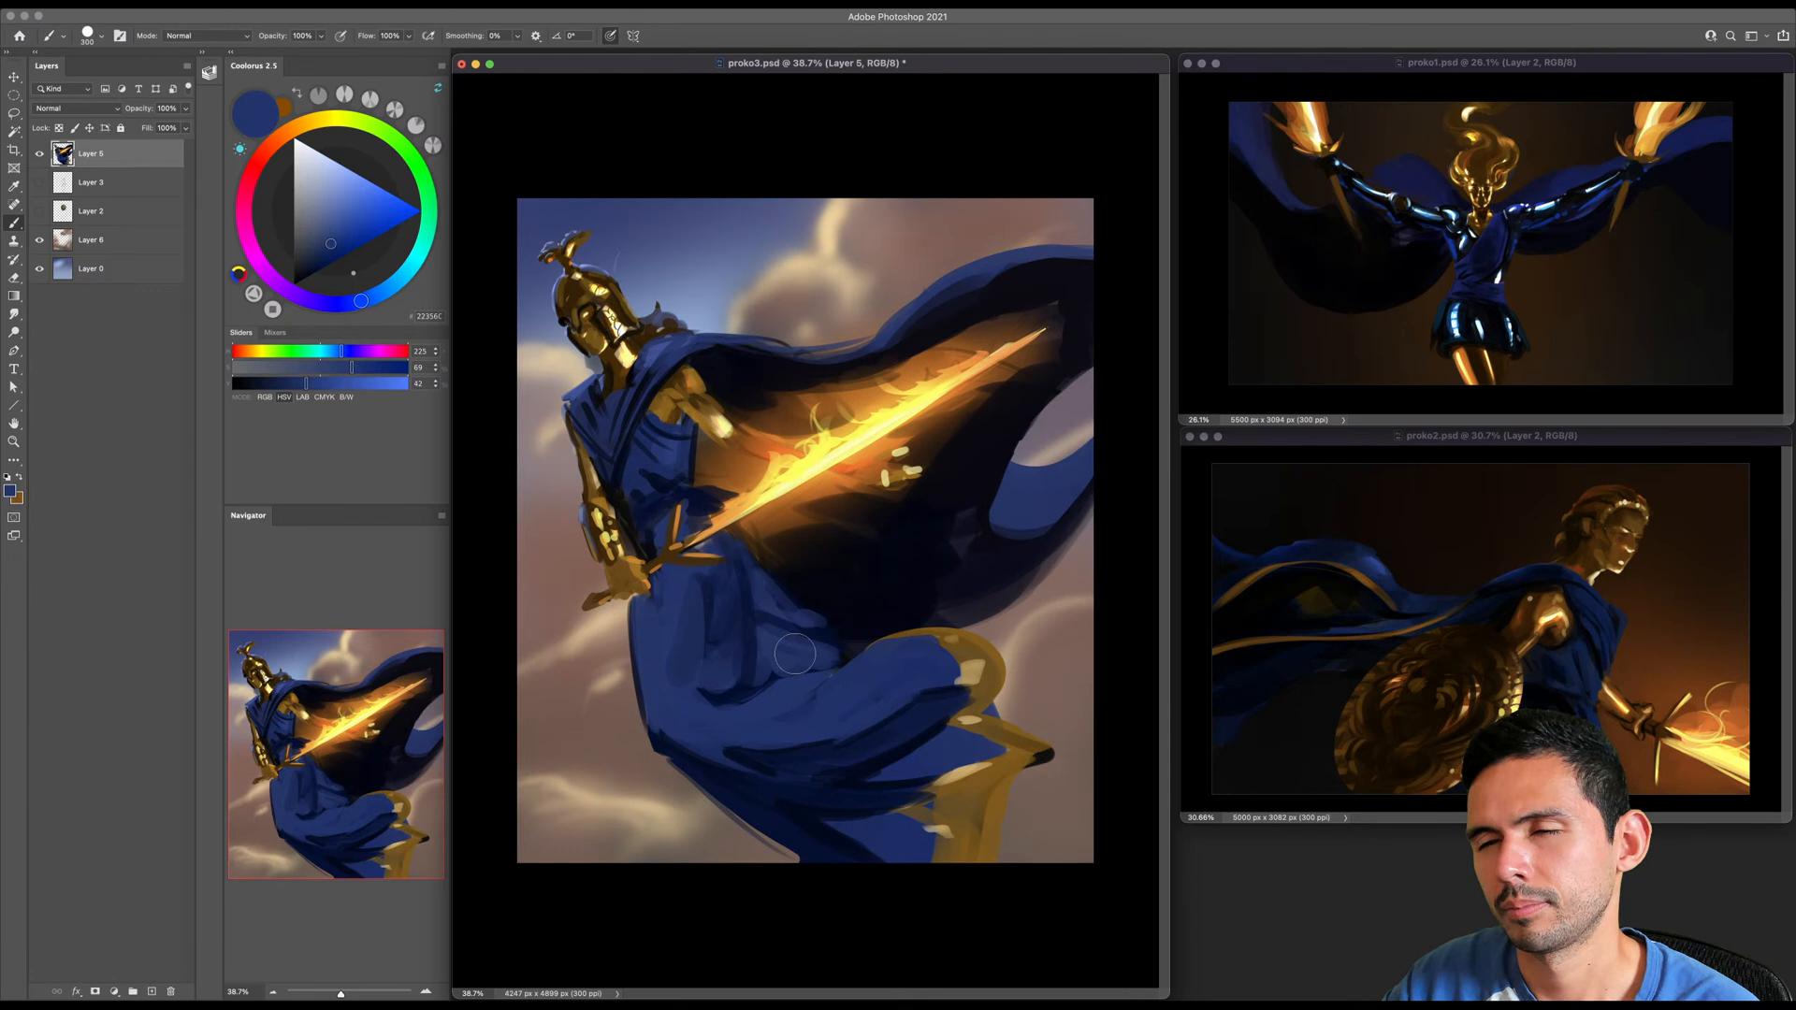
- Darken the creases between the skirt's thigh and the cape lining with a sampled deep blue
{"action": "key", "text": "bracketleft"}
{"action": "key", "text": "bracketleft"}
{"action": "key", "text": "bracketleft"}
{"action": "left_click", "coordinate": [771, 575], "text": "alt"}
{"action": "mouse_move", "coordinate": [795, 653]}
{"action": "left_mouse_down"}
{"action": "mouse_move", "coordinate": [768, 574]}
{"action": "mouse_move", "coordinate": [808, 662]}
{"action": "left_mouse_up"}
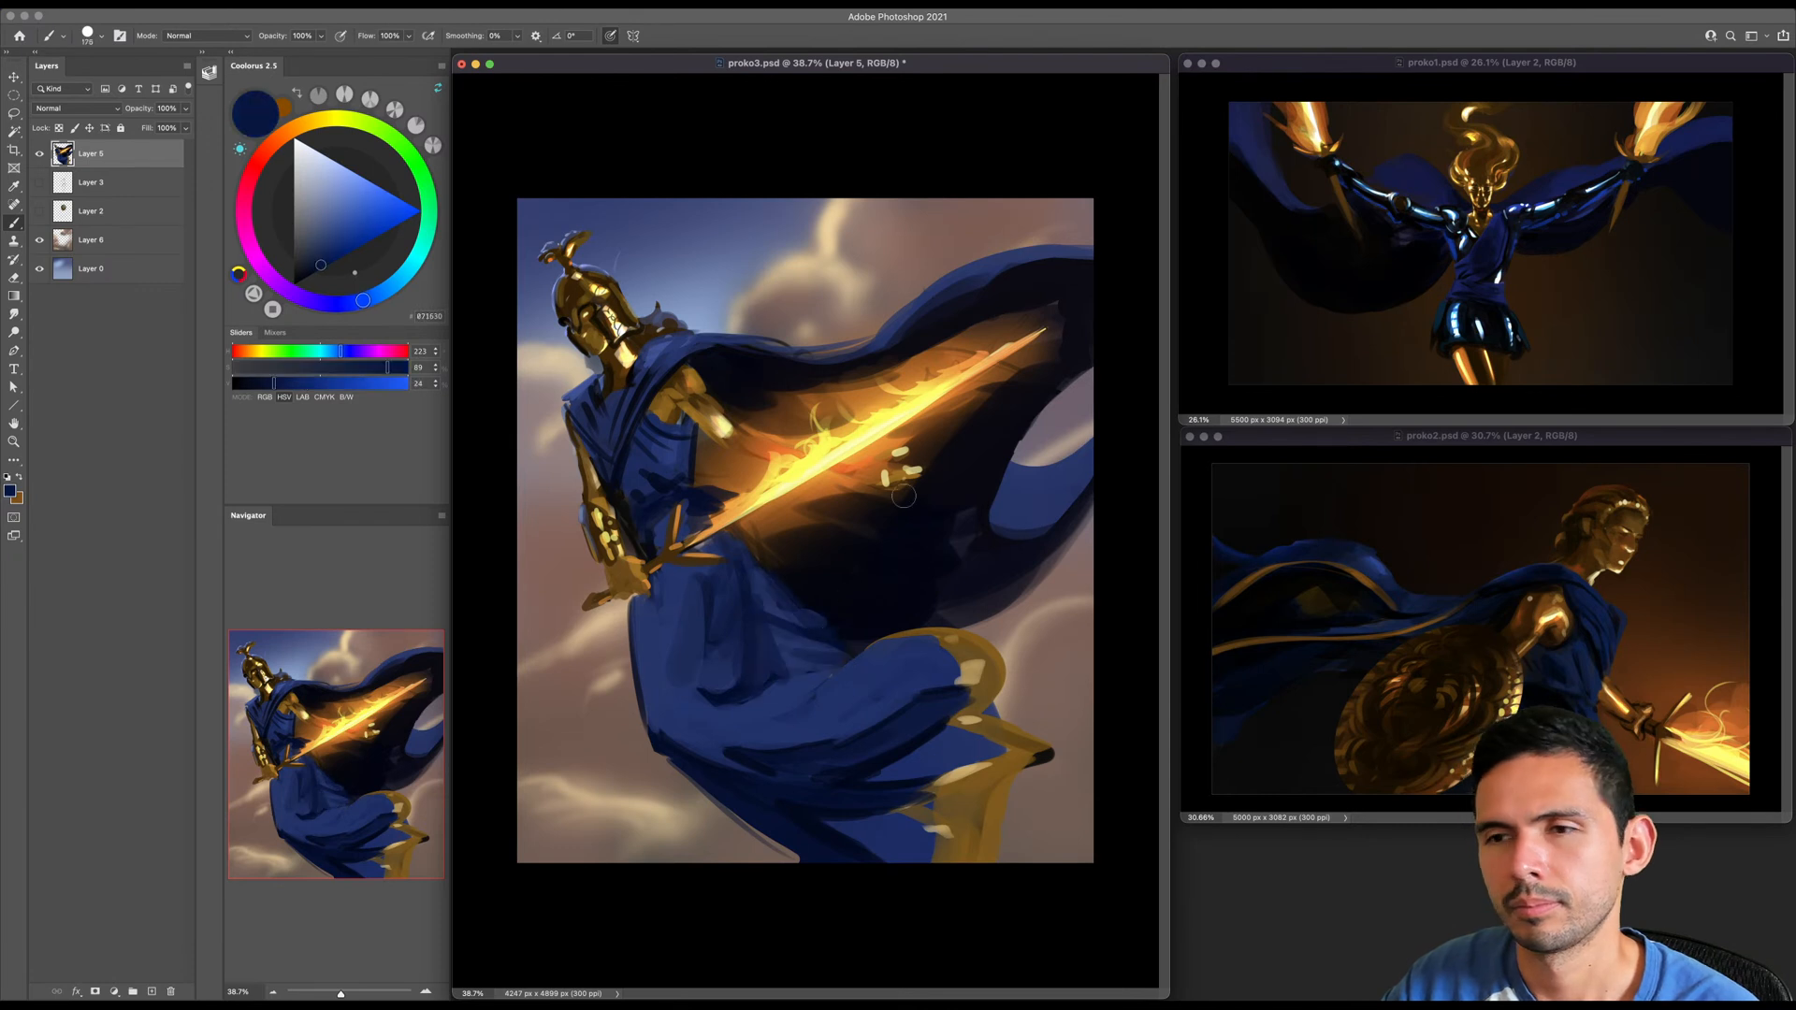
- Rework the skirt's shadowed underside edge with sampled near-black blue and the brown sampled from the neighbouring cloud
{"action": "key", "text": "bracketleft"}
{"action": "left_click", "coordinate": [768, 806], "text": "alt"}
{"action": "key", "text": "bracketright"}
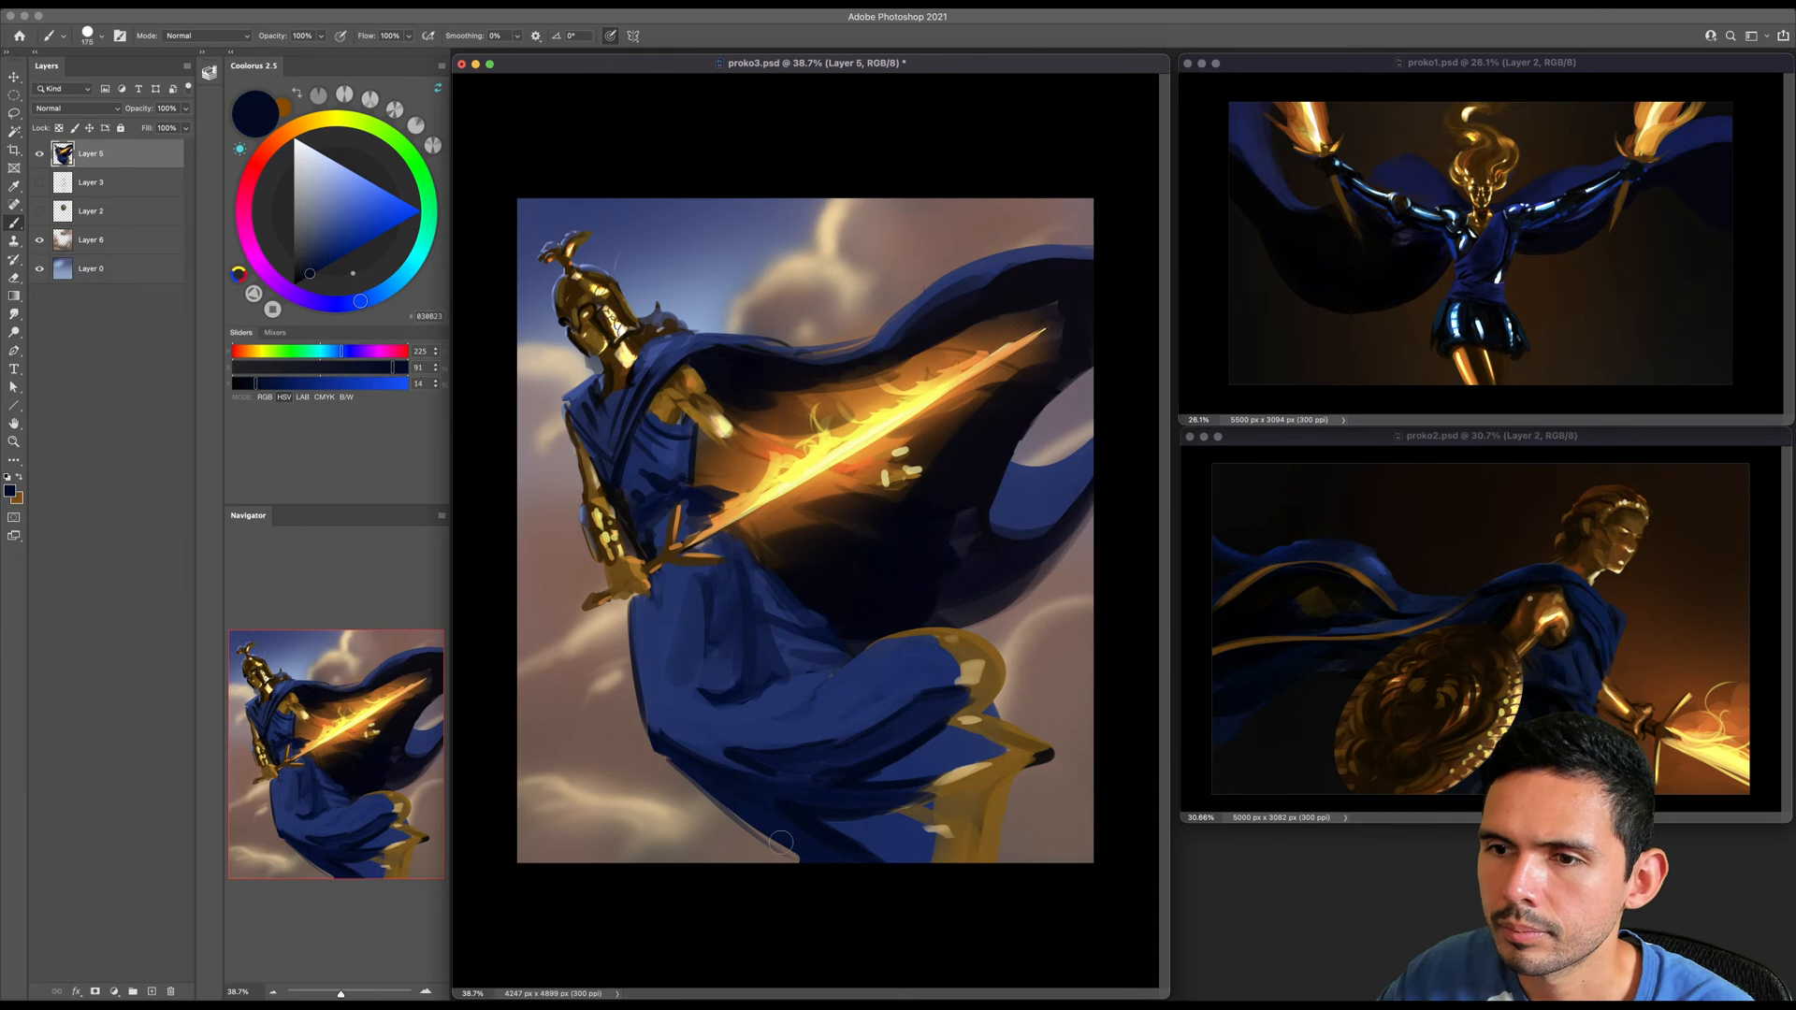
{"action": "key", "text": "bracketright"}
{"action": "key", "text": "bracketright"}
{"action": "left_click", "coordinate": [720, 840], "text": "alt"}
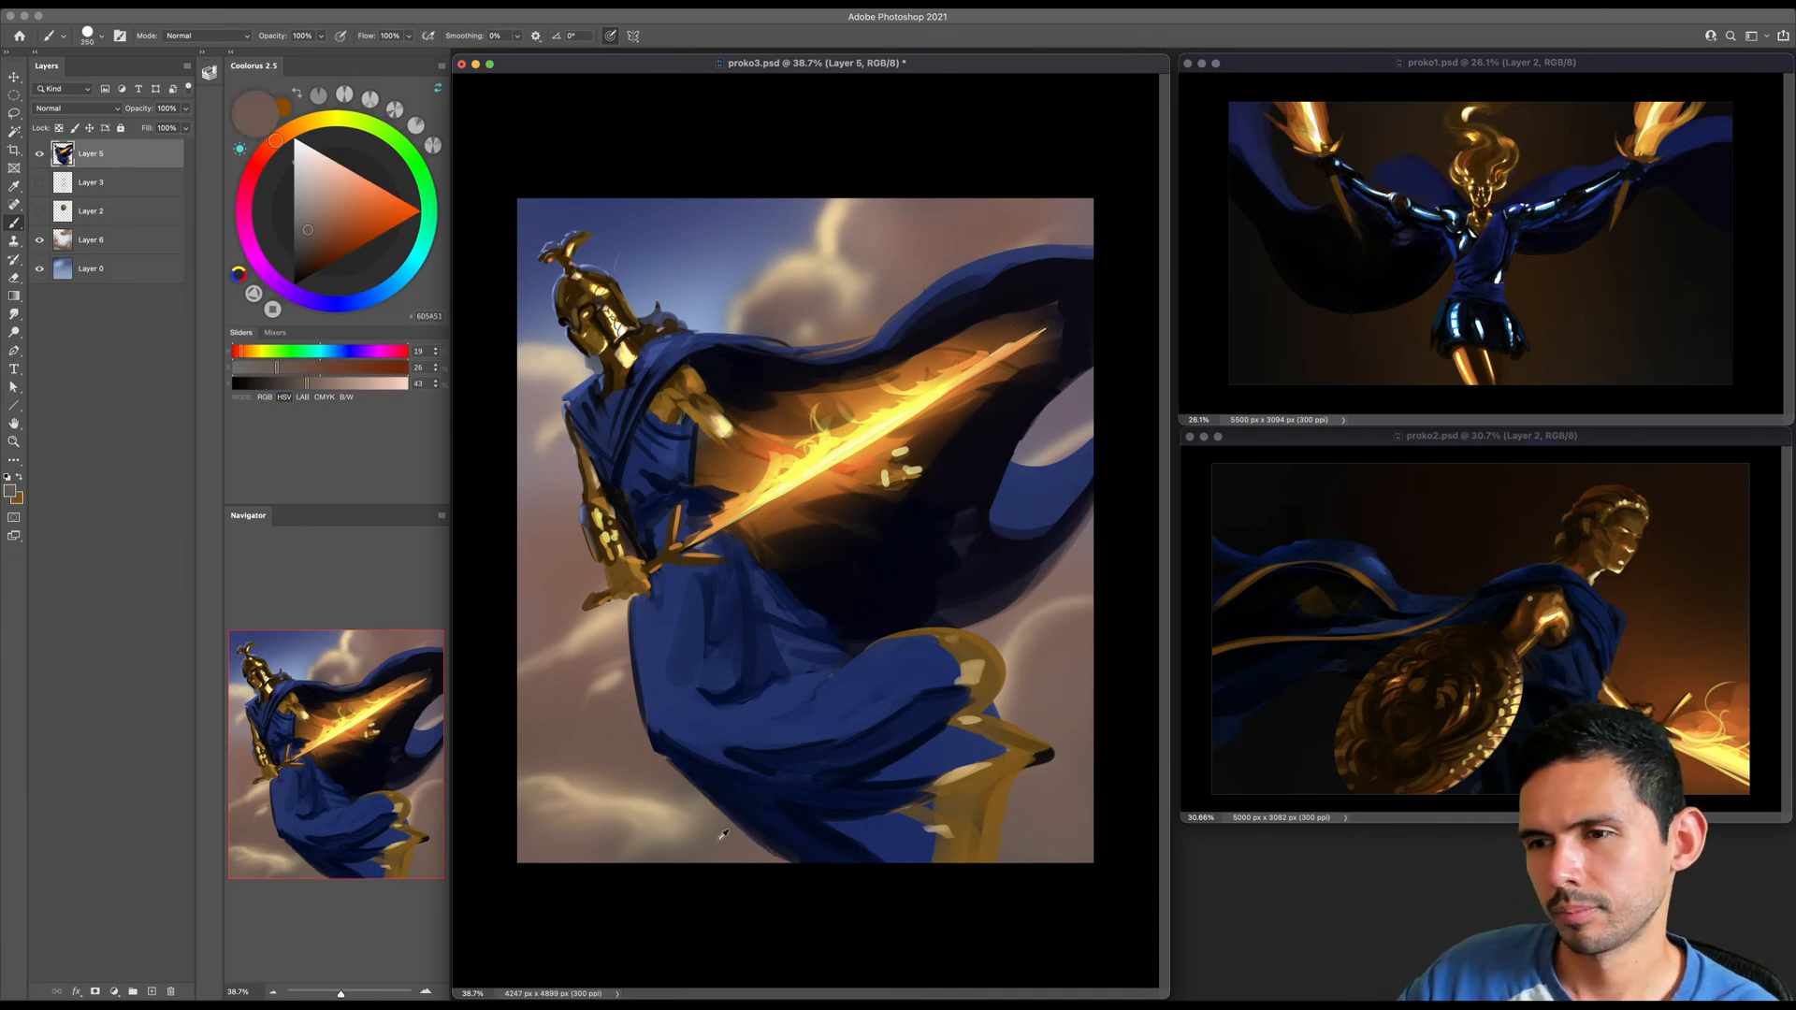
{"action": "key", "text": "bracketright"}
{"action": "key", "text": "bracketright"}
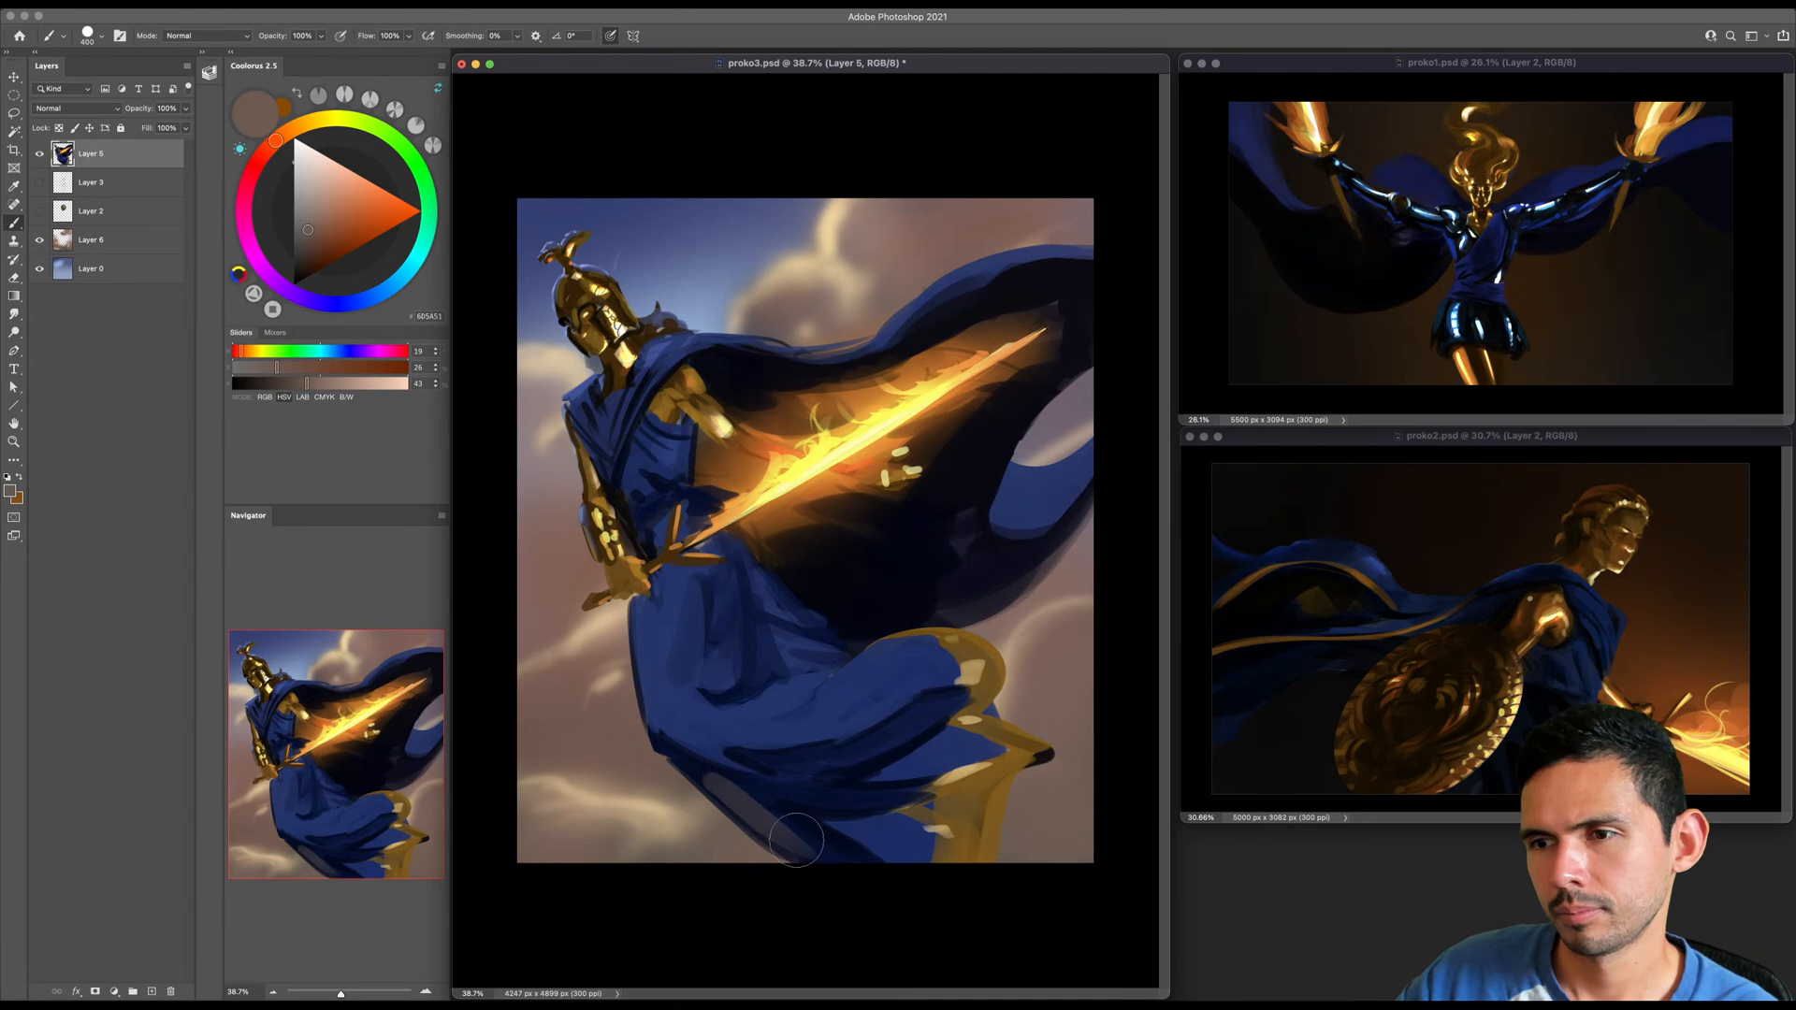
{"action": "left_click", "coordinate": [795, 837], "text": "alt"}
- Paint muted reflected light along the skirt's underside with a desaturated blue at hue 224, saturation 24 and brightness 22
{"action": "left_click_drag", "start_coordinate": [313, 263], "coordinate": [300, 255]}
{"action": "key", "text": "bracketright"}
{"action": "key", "text": "bracketright"}
{"action": "left_click_drag", "start_coordinate": [693, 768], "coordinate": [842, 863]}
{"action": "left_click_drag", "start_coordinate": [748, 777], "coordinate": [863, 750]}
{"action": "left_click_drag", "start_coordinate": [684, 762], "coordinate": [879, 888]}
{"action": "left_click_drag", "start_coordinate": [794, 833], "coordinate": [902, 892]}
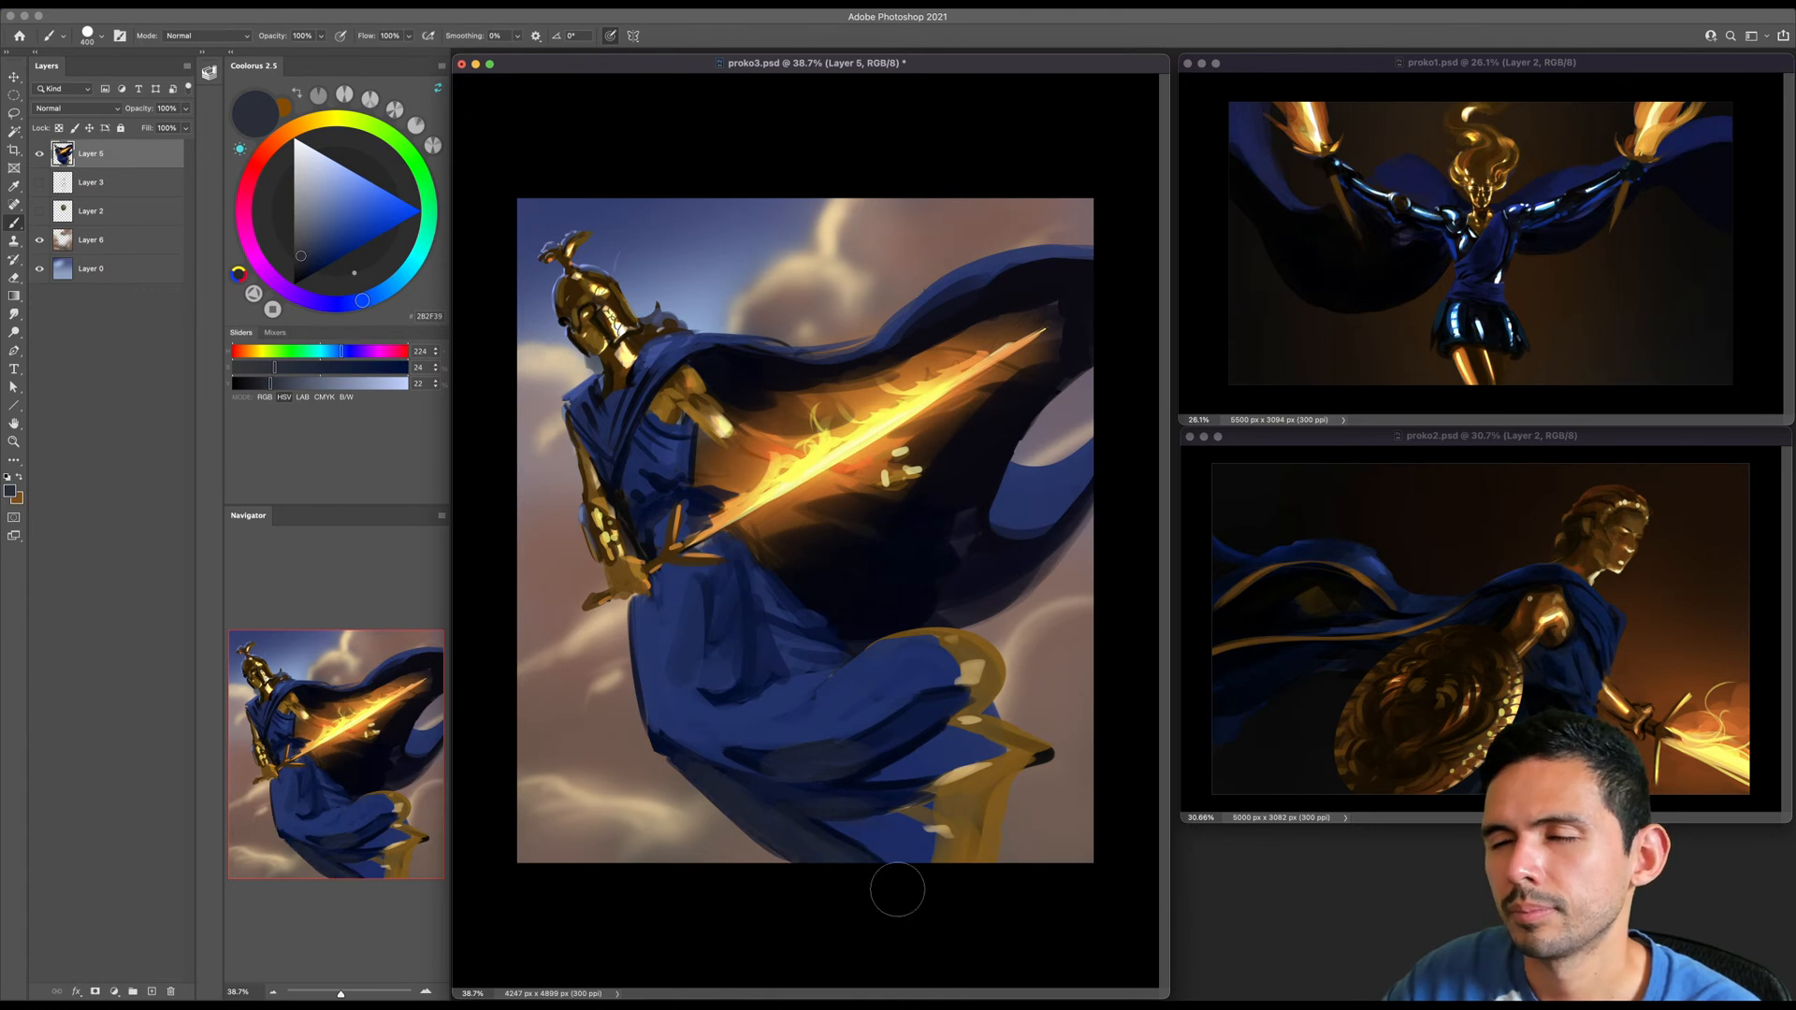
- Extend the muted grey-blue across the shadowed lower folds toward the gold trim with a larger brush
{"action": "key", "text": "bracketright"}
{"action": "mouse_move", "coordinate": [707, 781]}
{"action": "left_mouse_down"}
{"action": "mouse_move", "coordinate": [808, 846]}
{"action": "mouse_move", "coordinate": [787, 762]}
{"action": "mouse_move", "coordinate": [917, 708]}
{"action": "left_mouse_up"}
{"action": "left_click_drag", "start_coordinate": [785, 784], "coordinate": [878, 777]}
{"action": "key", "text": "bracketleft"}
{"action": "key", "text": "bracketleft"}
{"action": "key", "text": "bracketleft"}
{"action": "key", "text": "bracketleft"}
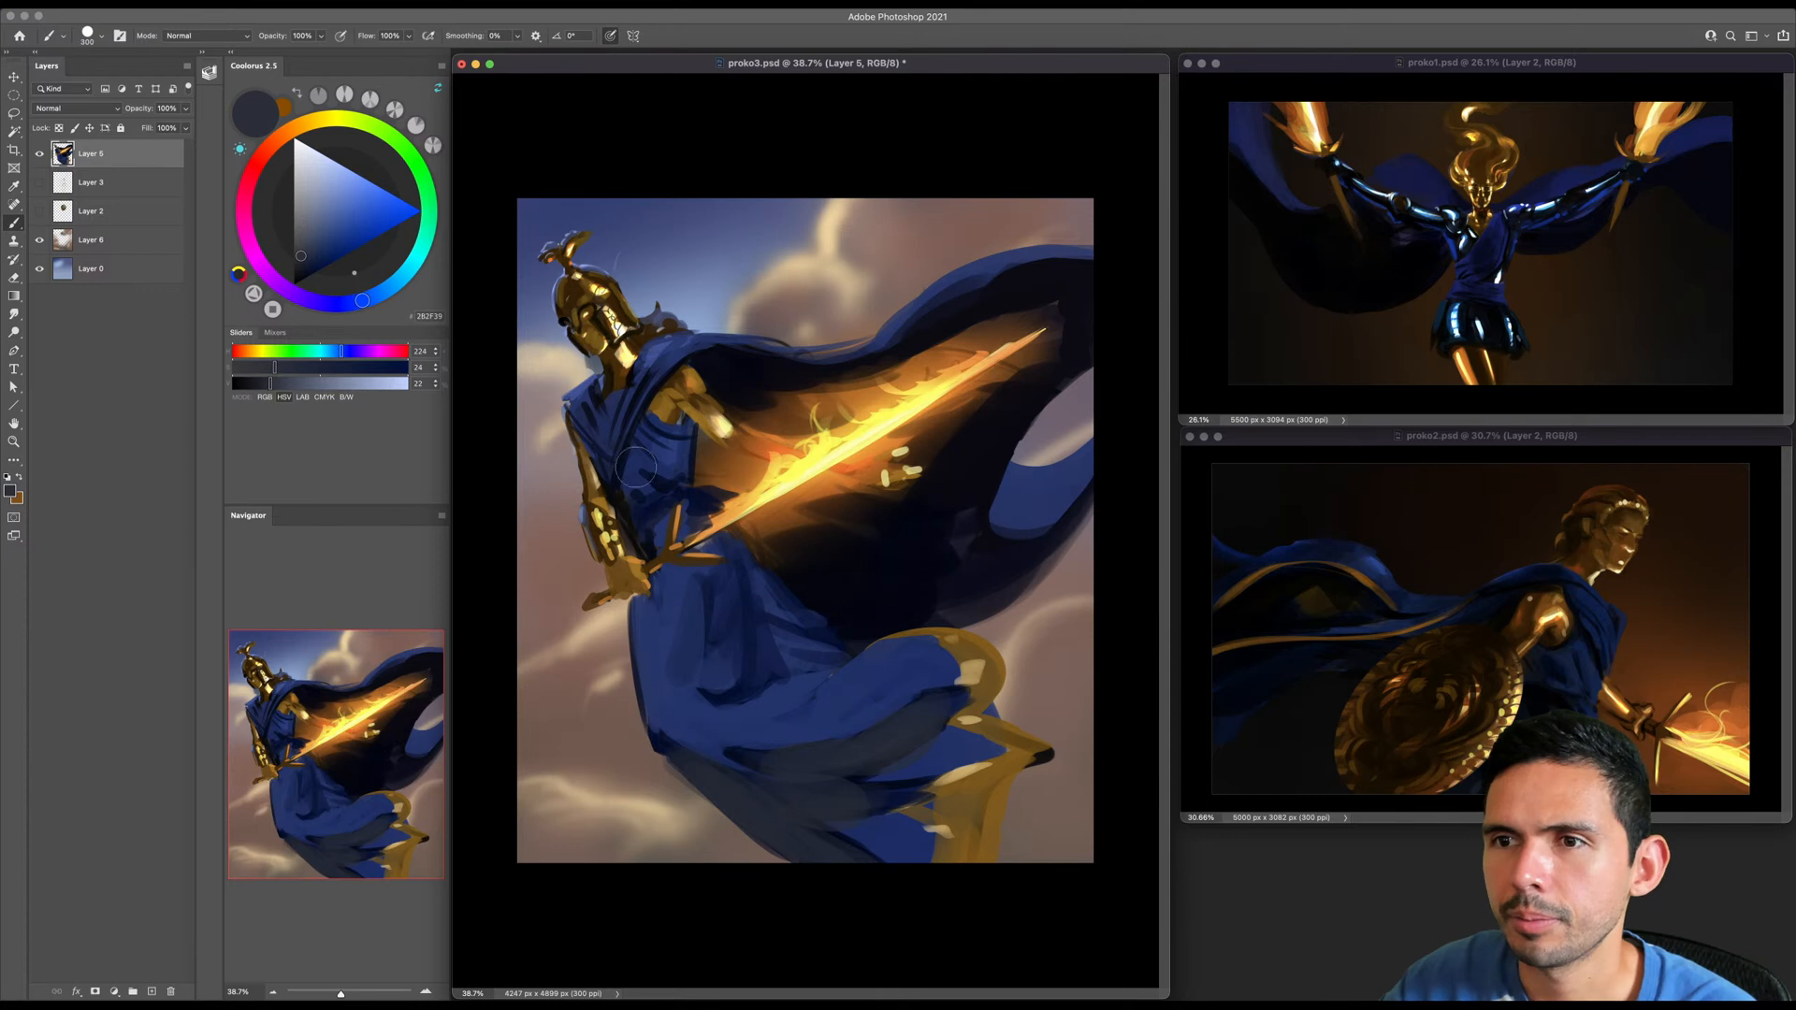
- Blend the lower skirt's shadow folds with a blue at hue 223, saturation 55 and brightness 27, and clean the underside edge
{"action": "key", "text": "bracketright"}
{"action": "key", "text": "bracketright"}
{"action": "left_click", "coordinate": [866, 749], "text": "alt"}
{"action": "left_click", "coordinate": [312, 256]}
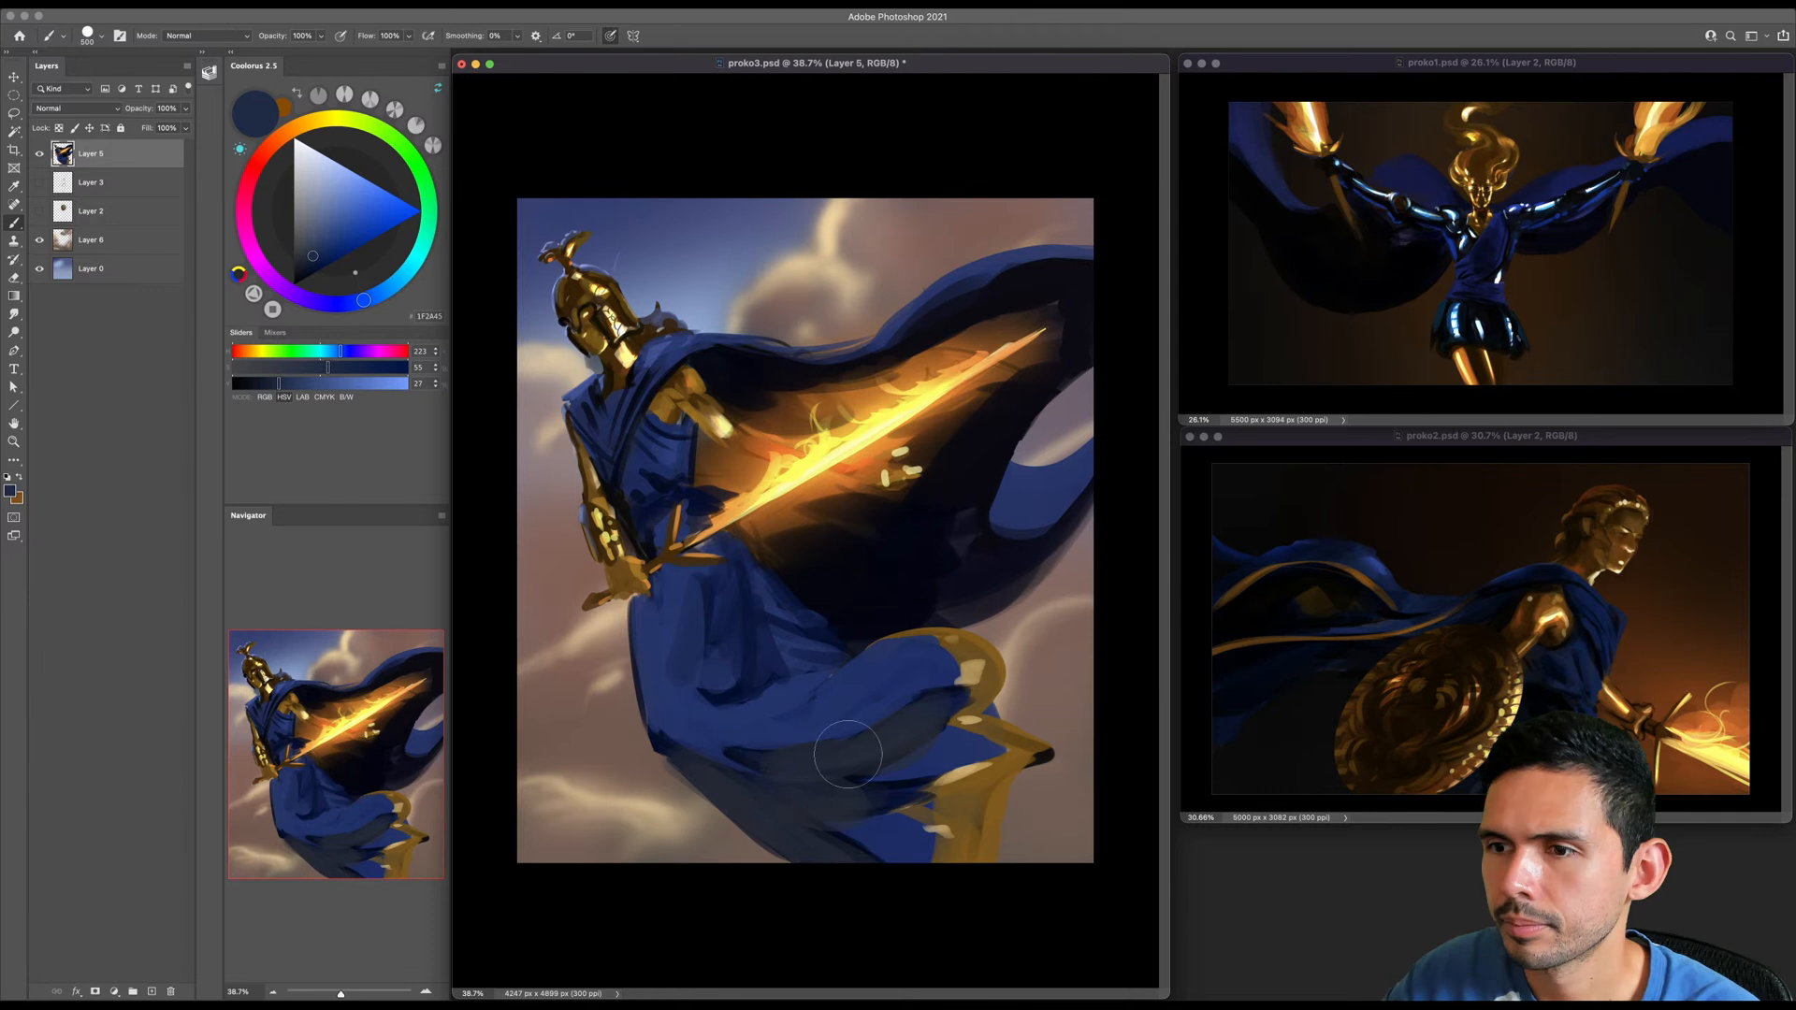
{"action": "key", "text": "e"}
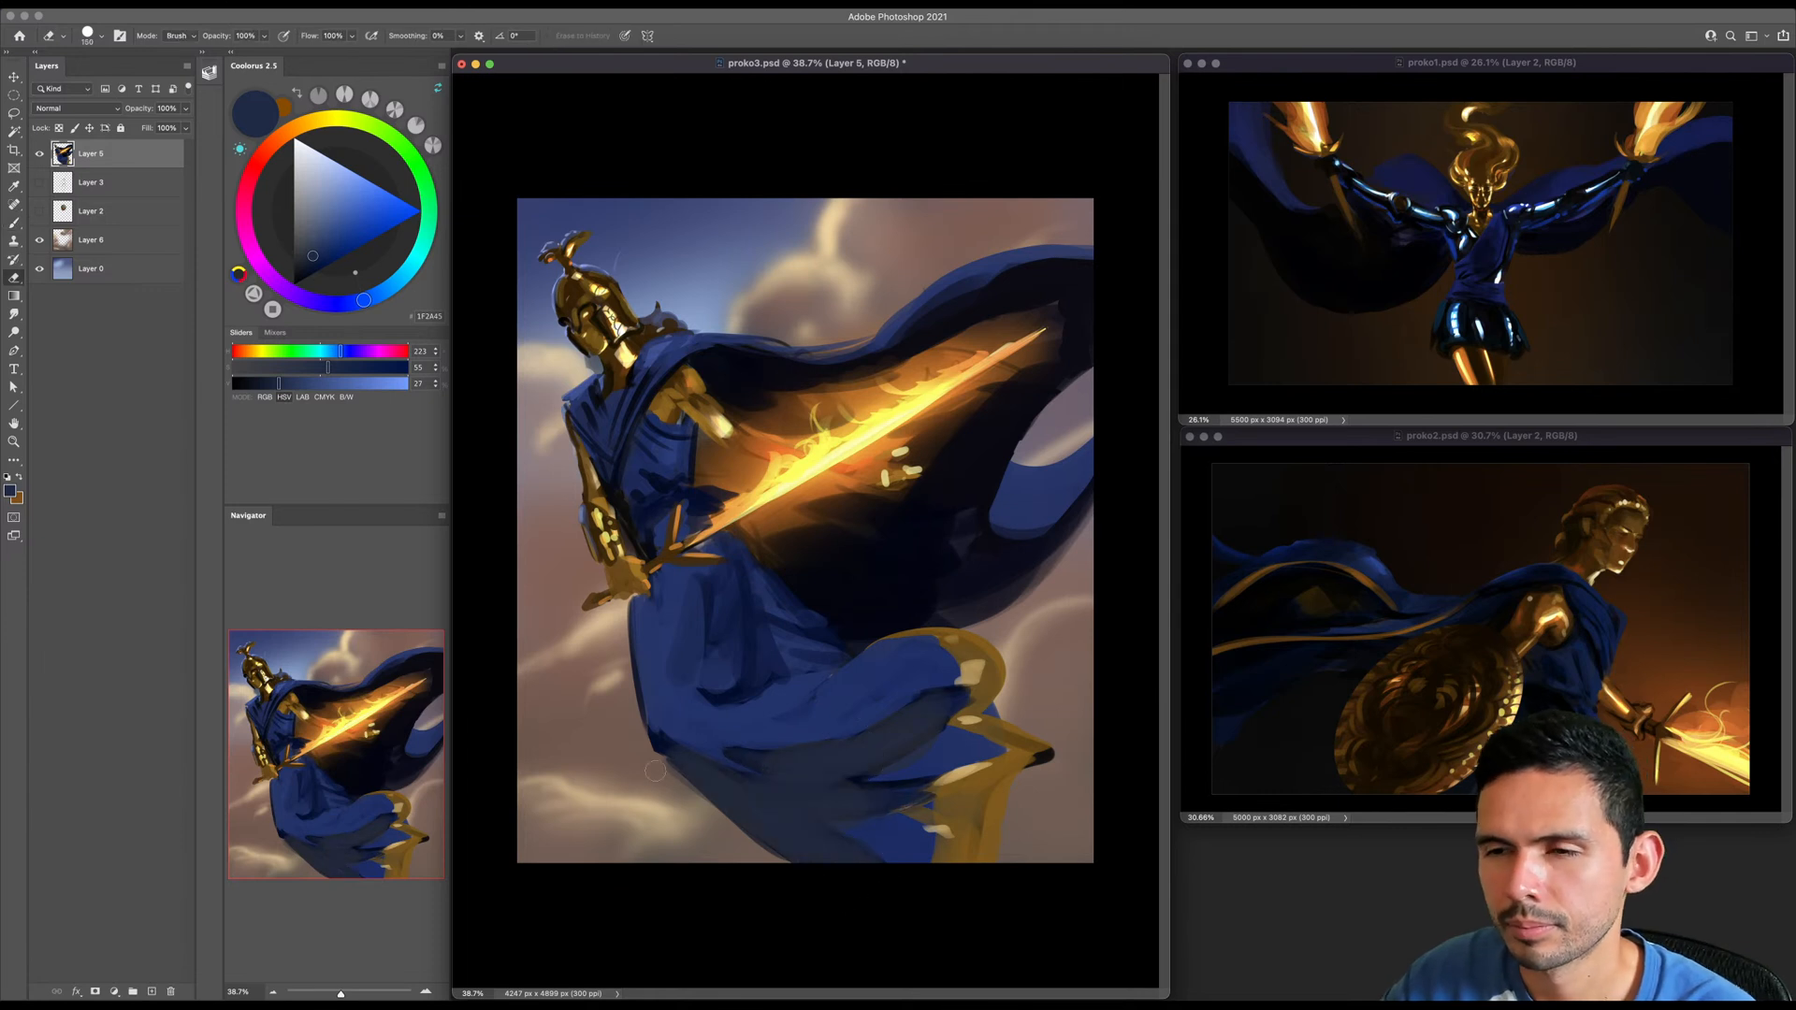
{"action": "scroll", "coordinate": [873, 737], "scroll_direction": "down", "scroll_amount": 1}
- Shade the curled upper gold trim of the skirt with dark brown at hue 39, saturation 100 and brightness 17
{"action": "key", "text": "b"}
{"action": "left_click", "coordinate": [942, 623], "text": "alt"}
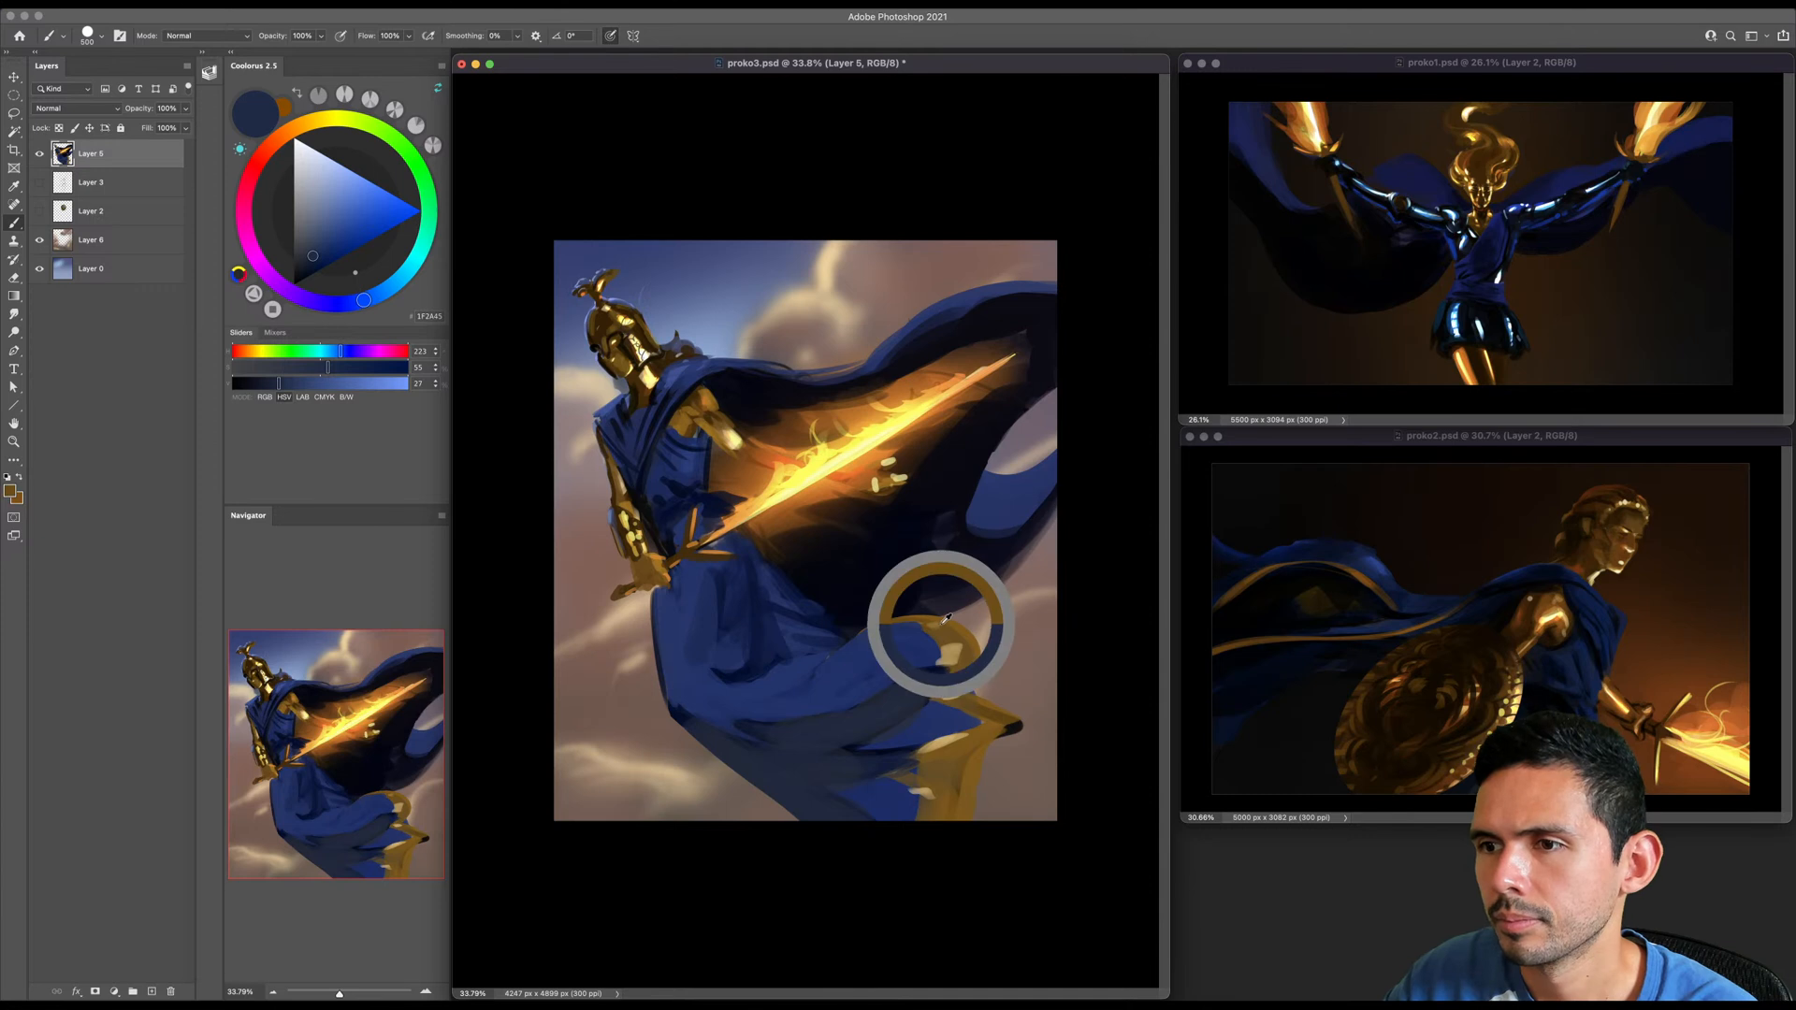
{"action": "left_click_drag", "start_coordinate": [324, 259], "coordinate": [327, 288]}
{"action": "key", "text": "["}
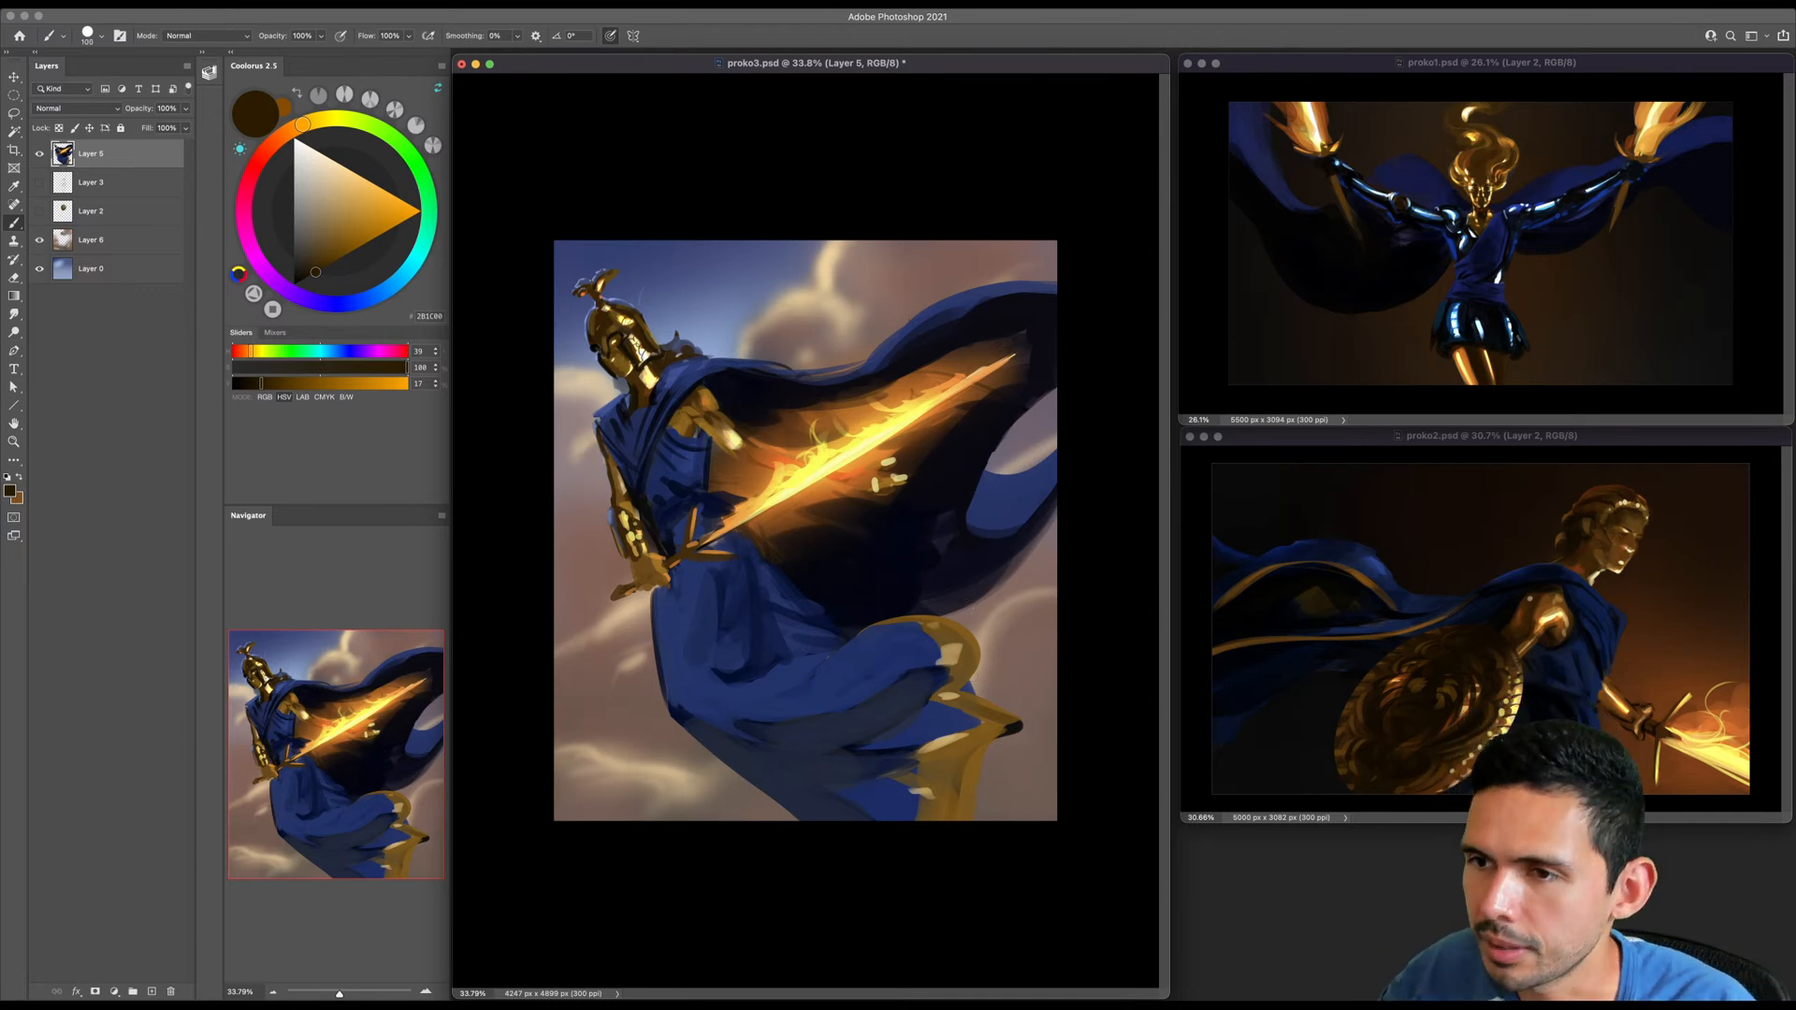
{"action": "left_click_drag", "start_coordinate": [955, 668], "coordinate": [936, 693]}
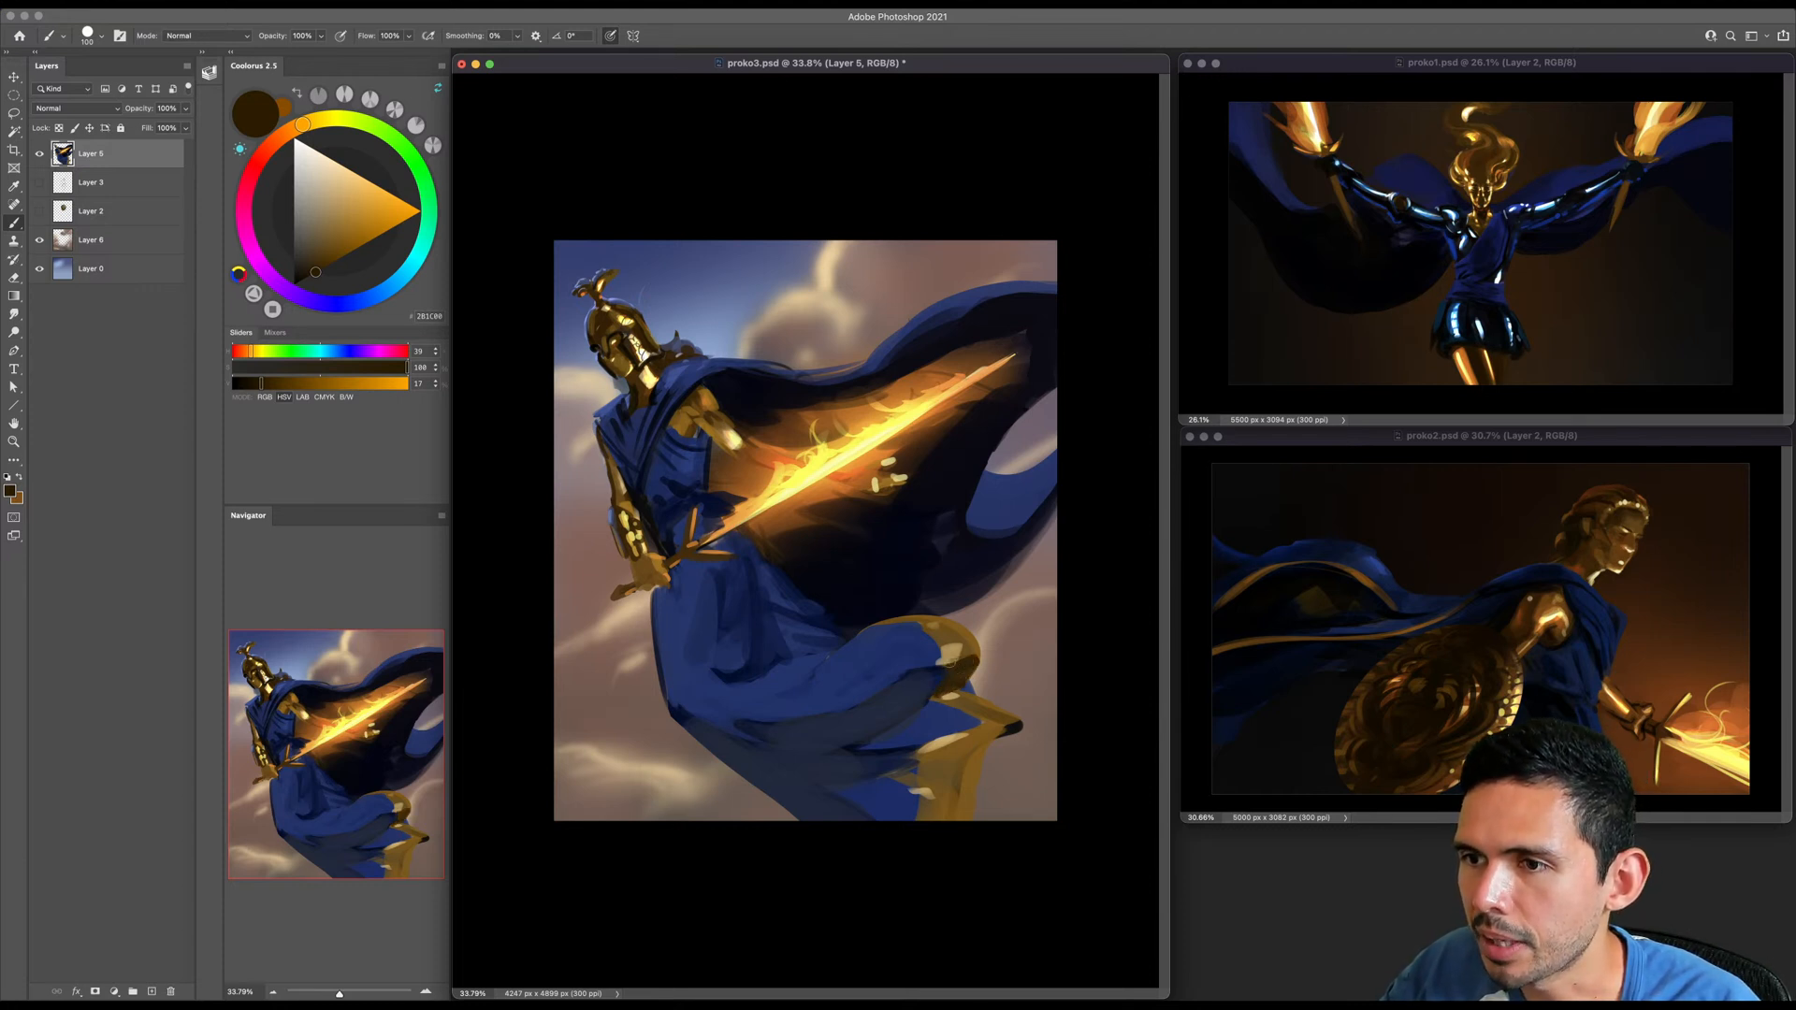
{"action": "left_click_drag", "start_coordinate": [929, 627], "coordinate": [920, 619]}
{"action": "key", "text": "["}
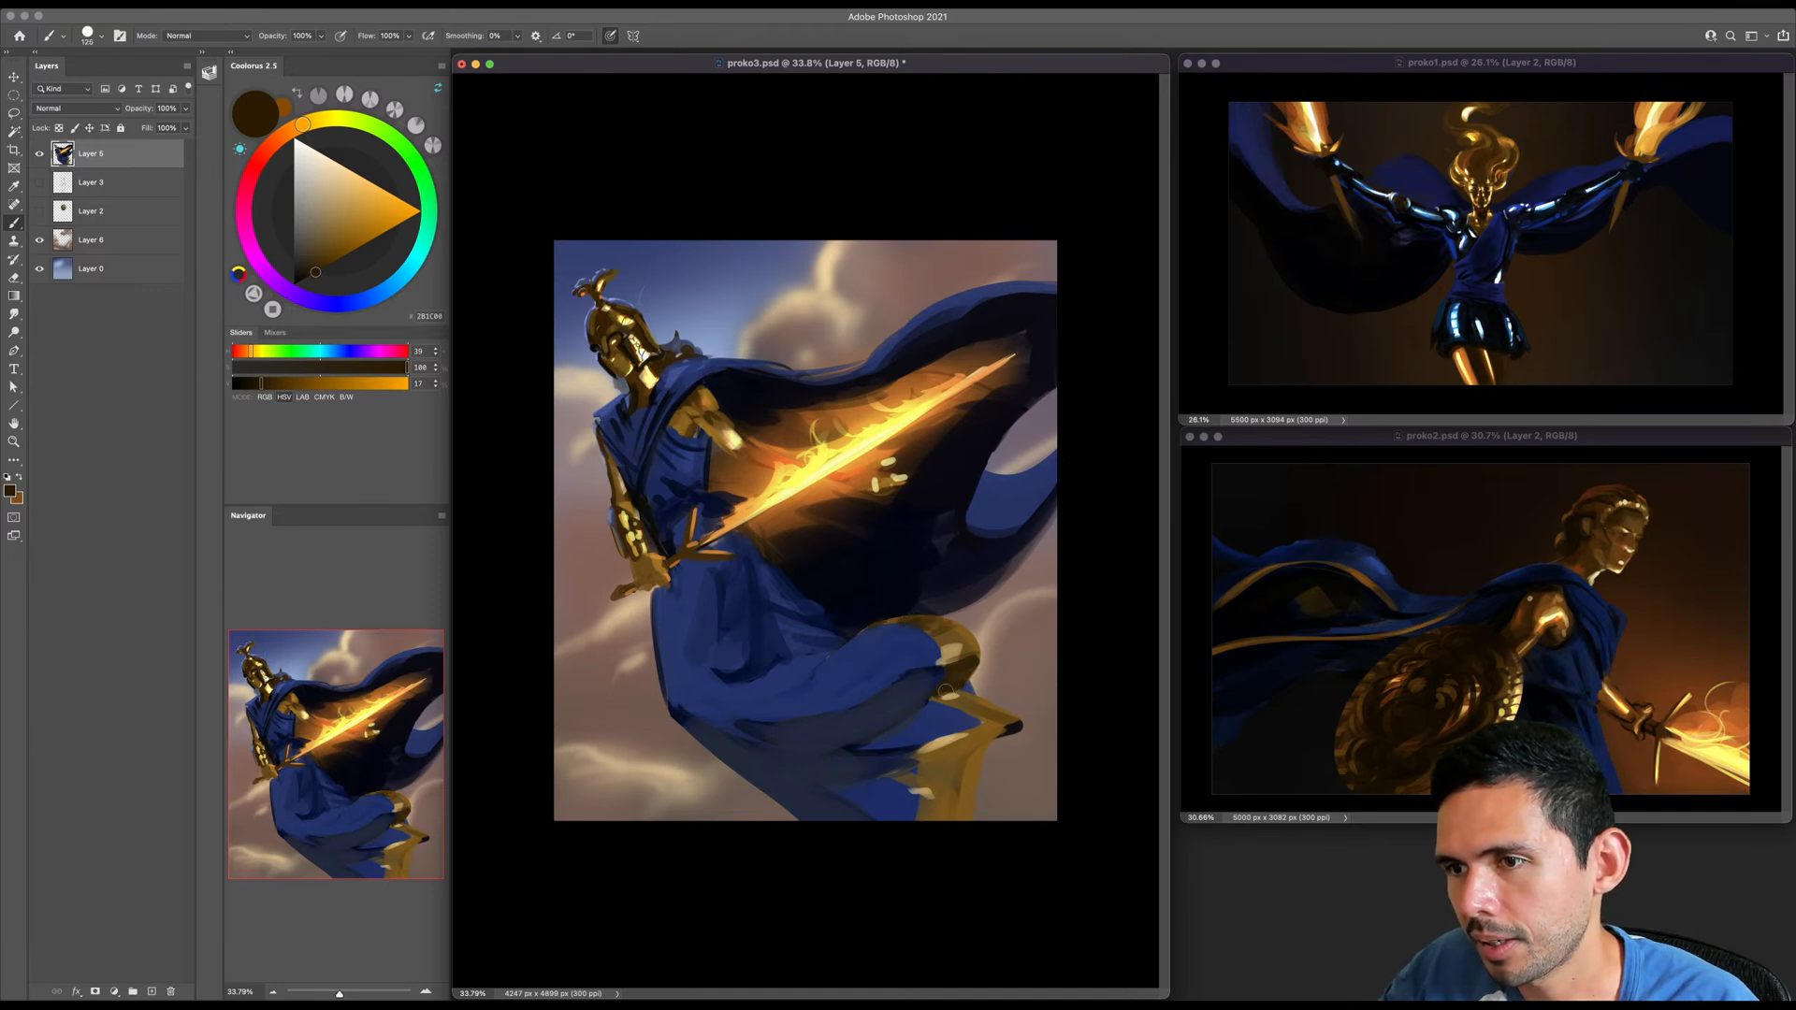
- Shade the pointed lower gold trim of the skirt down to the canvas edge with the same dark brown
{"action": "mouse_move", "coordinate": [1008, 728]}
{"action": "left_mouse_down"}
{"action": "mouse_move", "coordinate": [931, 753]}
{"action": "mouse_move", "coordinate": [980, 741]}
{"action": "mouse_move", "coordinate": [924, 768]}
{"action": "mouse_move", "coordinate": [1000, 738]}
{"action": "mouse_move", "coordinate": [920, 776]}
{"action": "mouse_move", "coordinate": [981, 759]}
{"action": "mouse_move", "coordinate": [954, 815]}
{"action": "left_mouse_up"}
{"action": "key", "text": "]"}
{"action": "key", "text": "]"}
{"action": "key", "text": "]"}
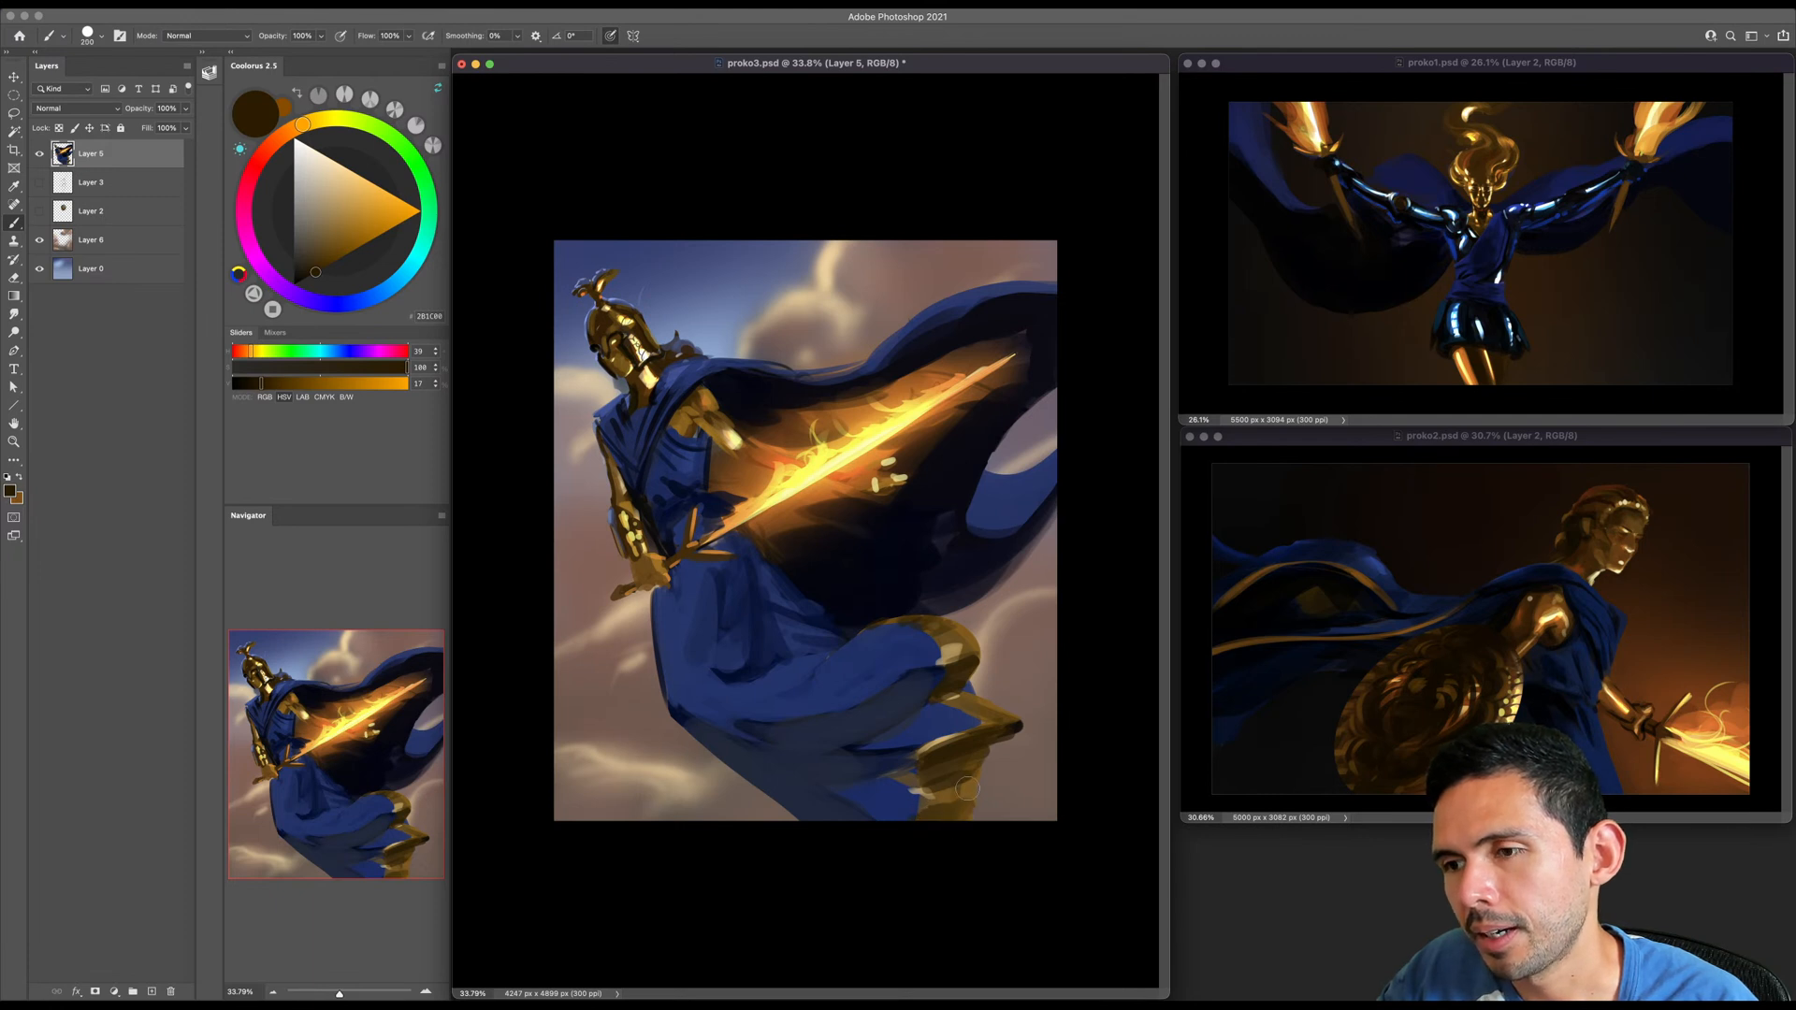
{"action": "key", "text": "bracketleft"}
{"action": "key", "text": "bracketleft"}
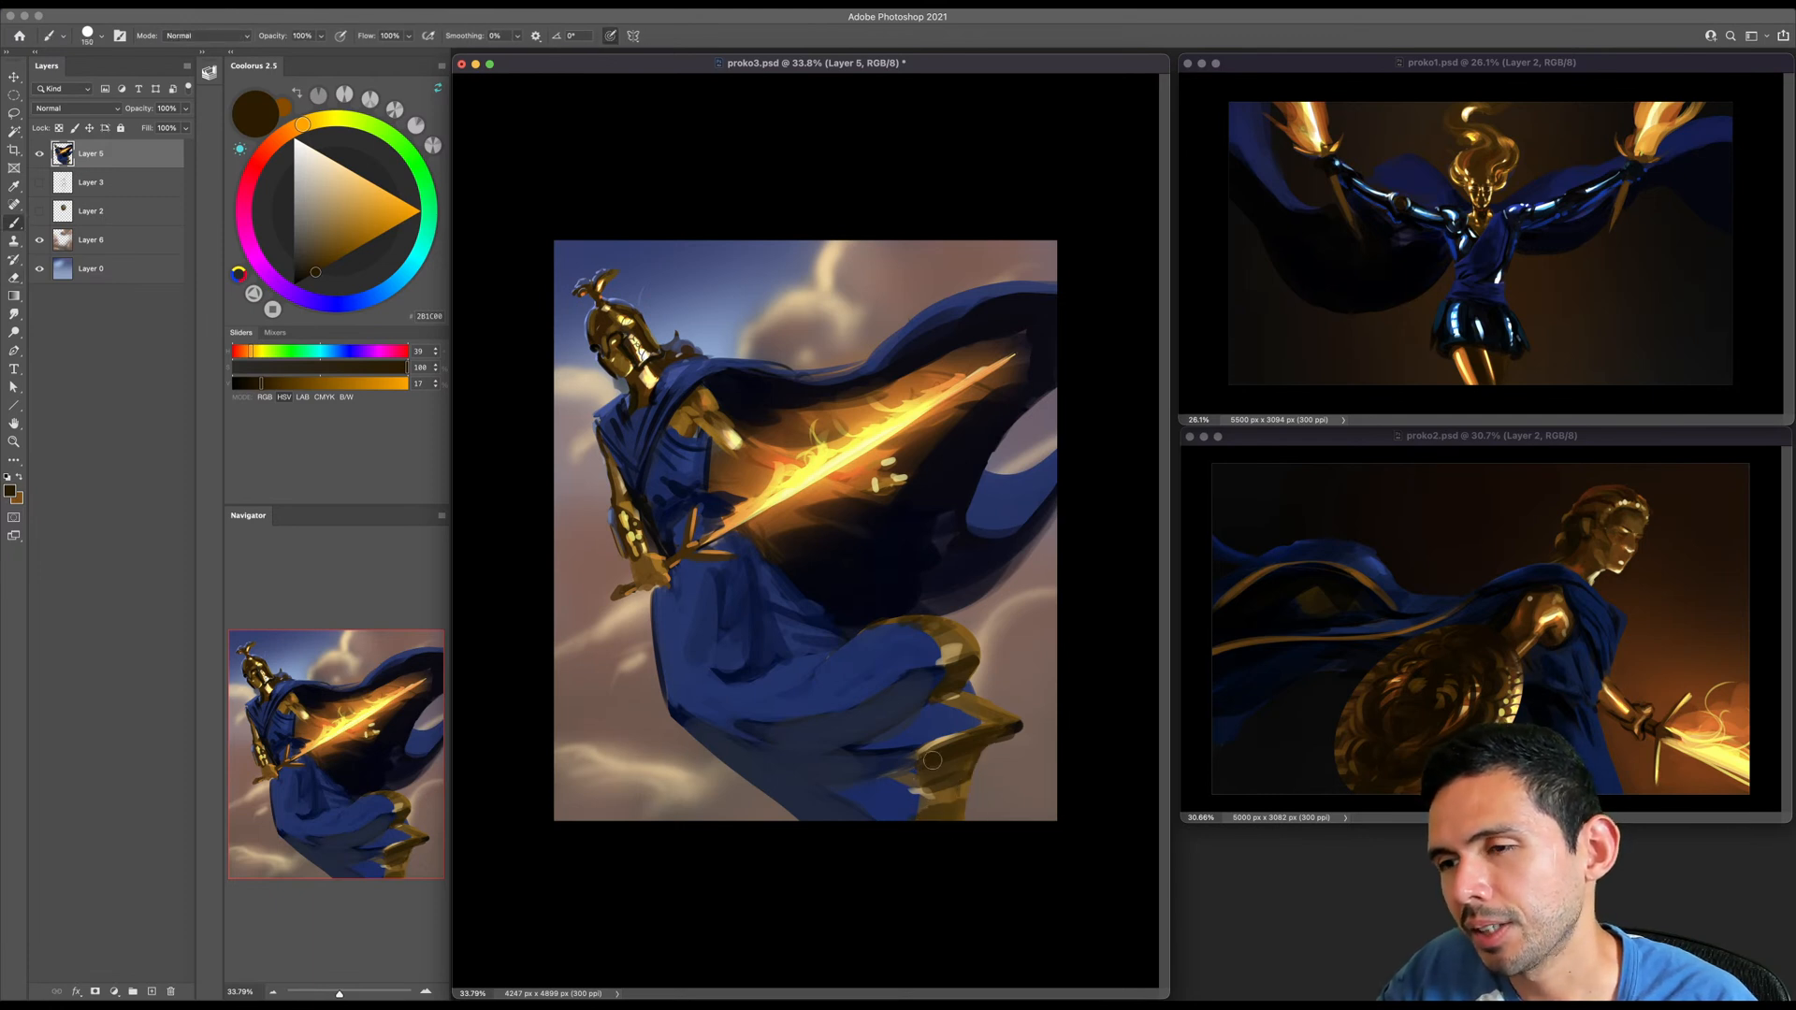
{"action": "key", "text": "bracketleft"}
{"action": "key", "text": "bracketleft"}
- Paint crisp dark fold lines across the lower skirt and along its underside with a sampled deep blue
{"action": "left_click", "coordinate": [682, 698], "text": "alt"}
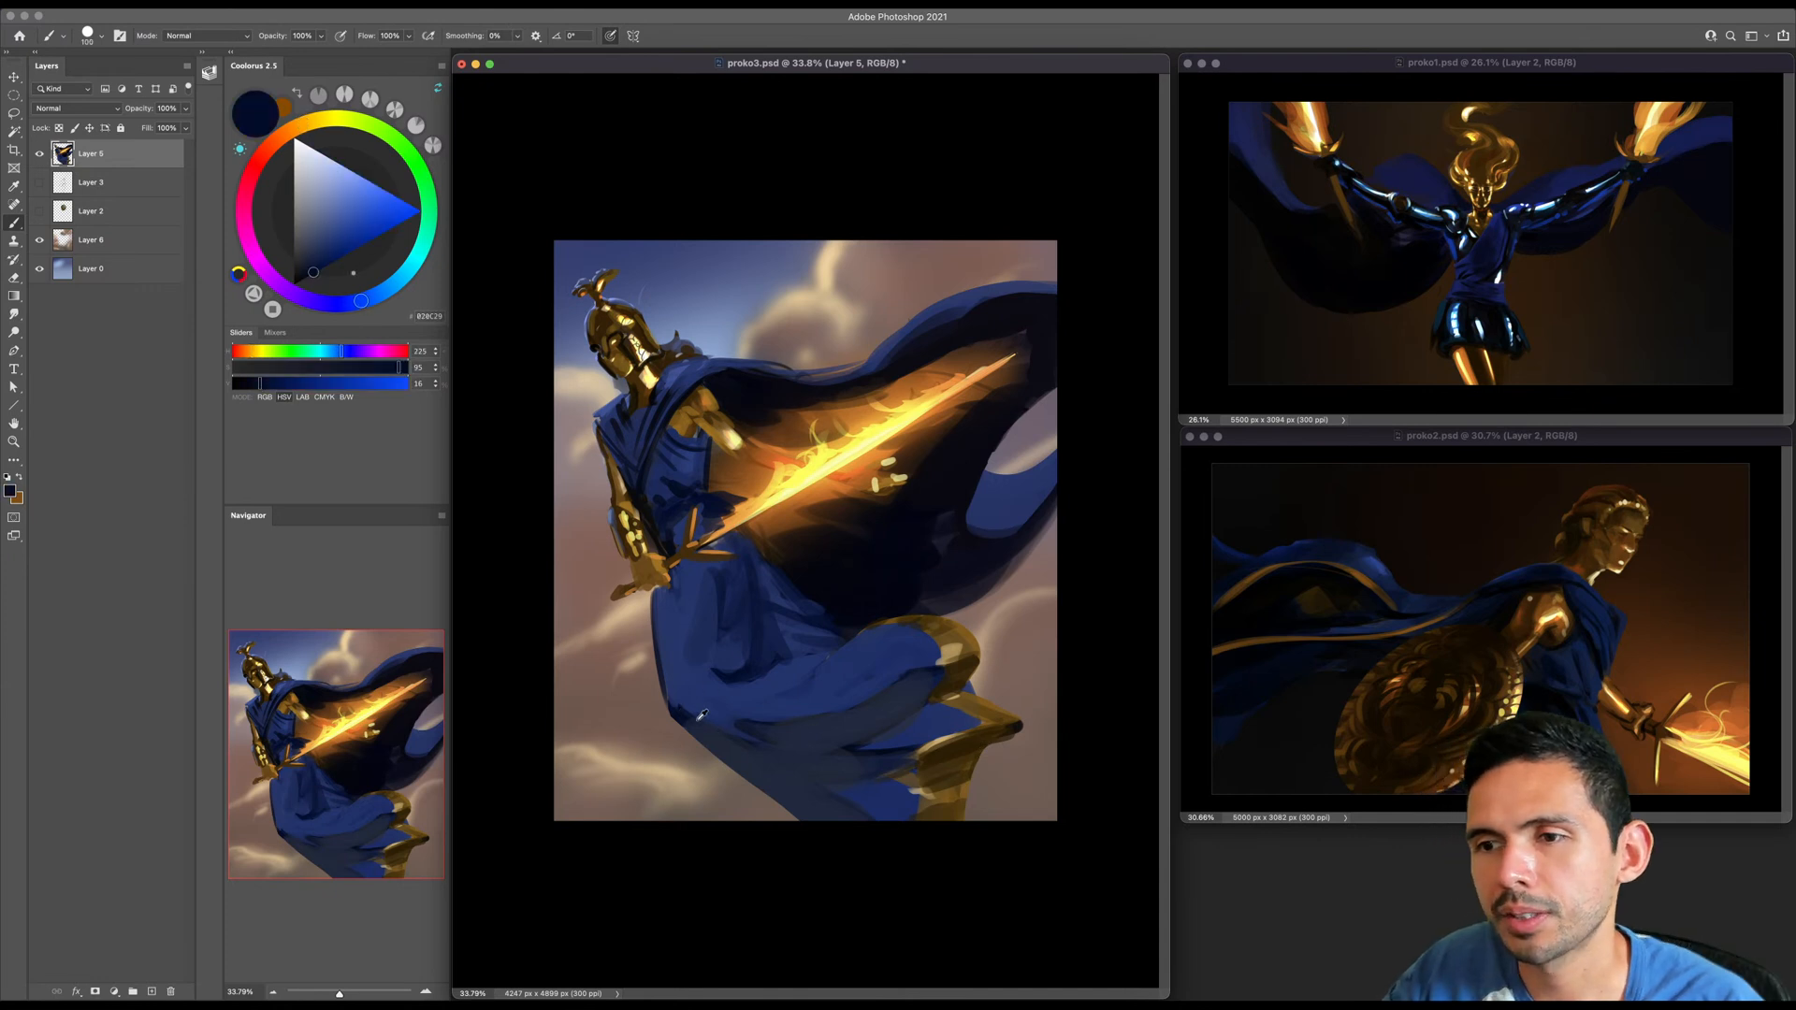
{"action": "mouse_move", "coordinate": [868, 785]}
{"action": "left_mouse_down"}
{"action": "mouse_move", "coordinate": [726, 748]}
{"action": "mouse_move", "coordinate": [848, 794]}
{"action": "left_mouse_up"}
{"action": "left_click_drag", "start_coordinate": [693, 733], "coordinate": [782, 814]}
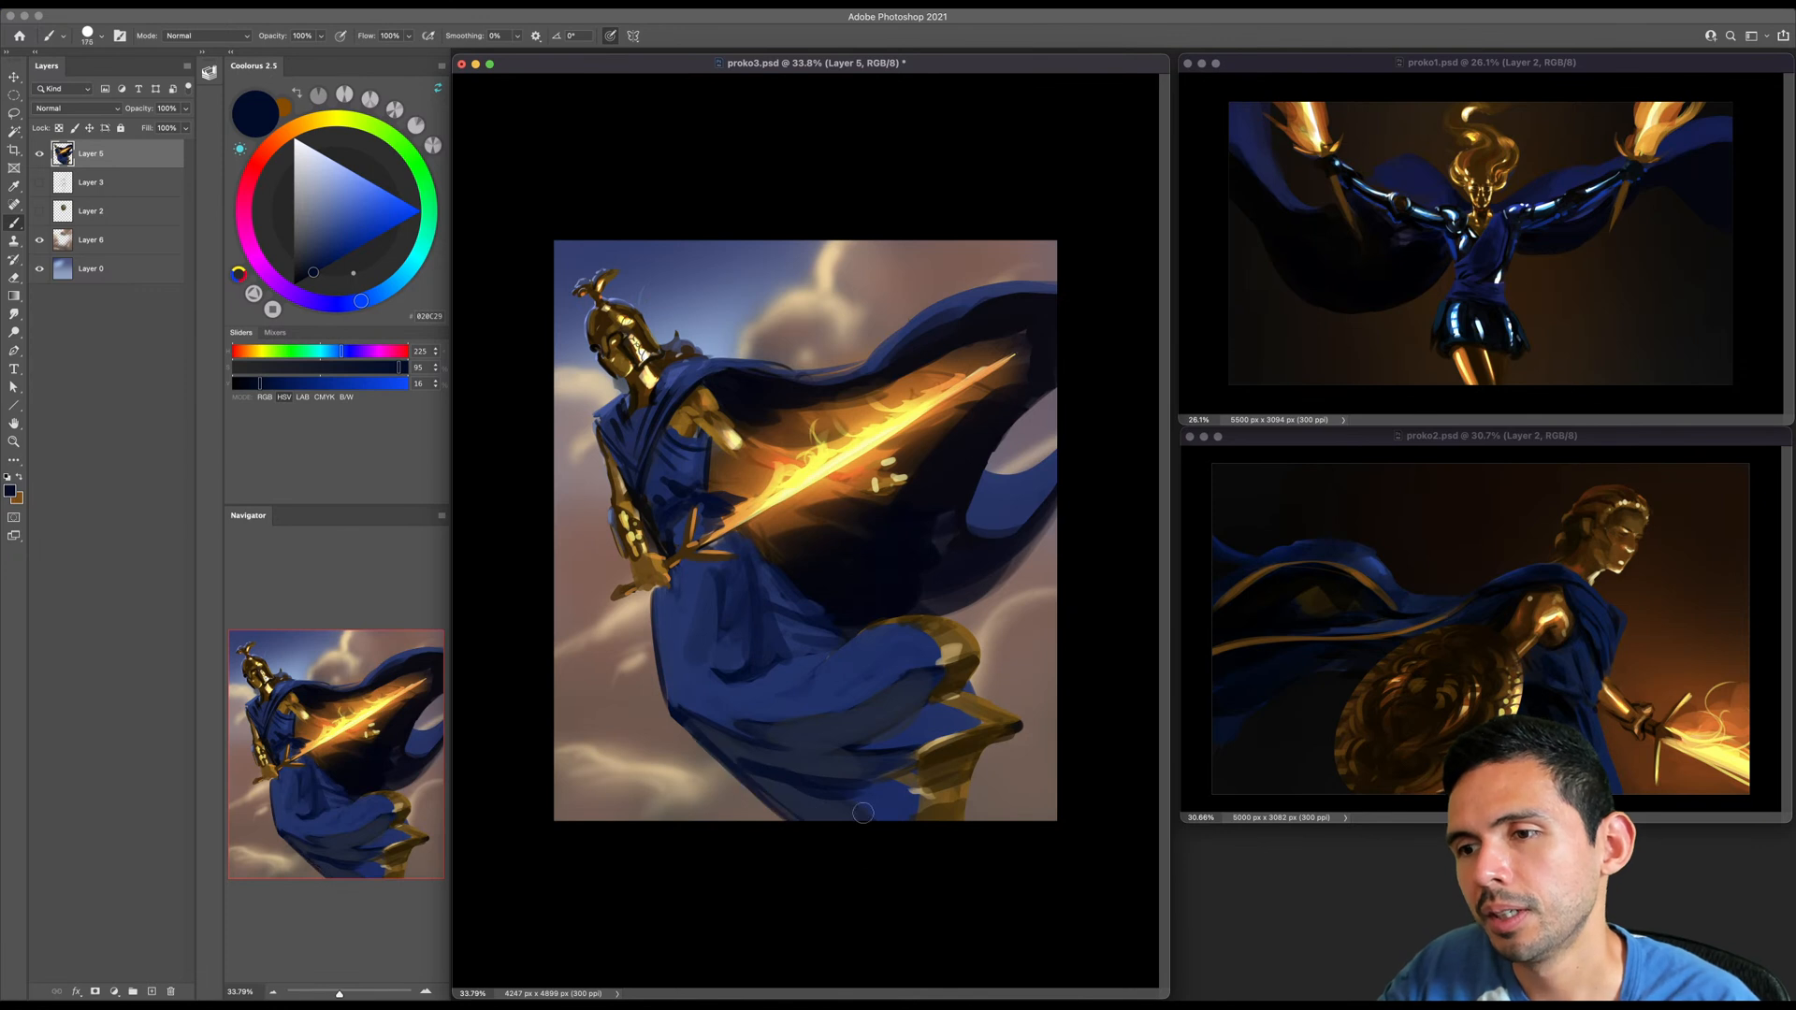
{"action": "key", "text": "bracketright"}
{"action": "key", "text": "bracketright"}
{"action": "key", "text": "bracketright"}
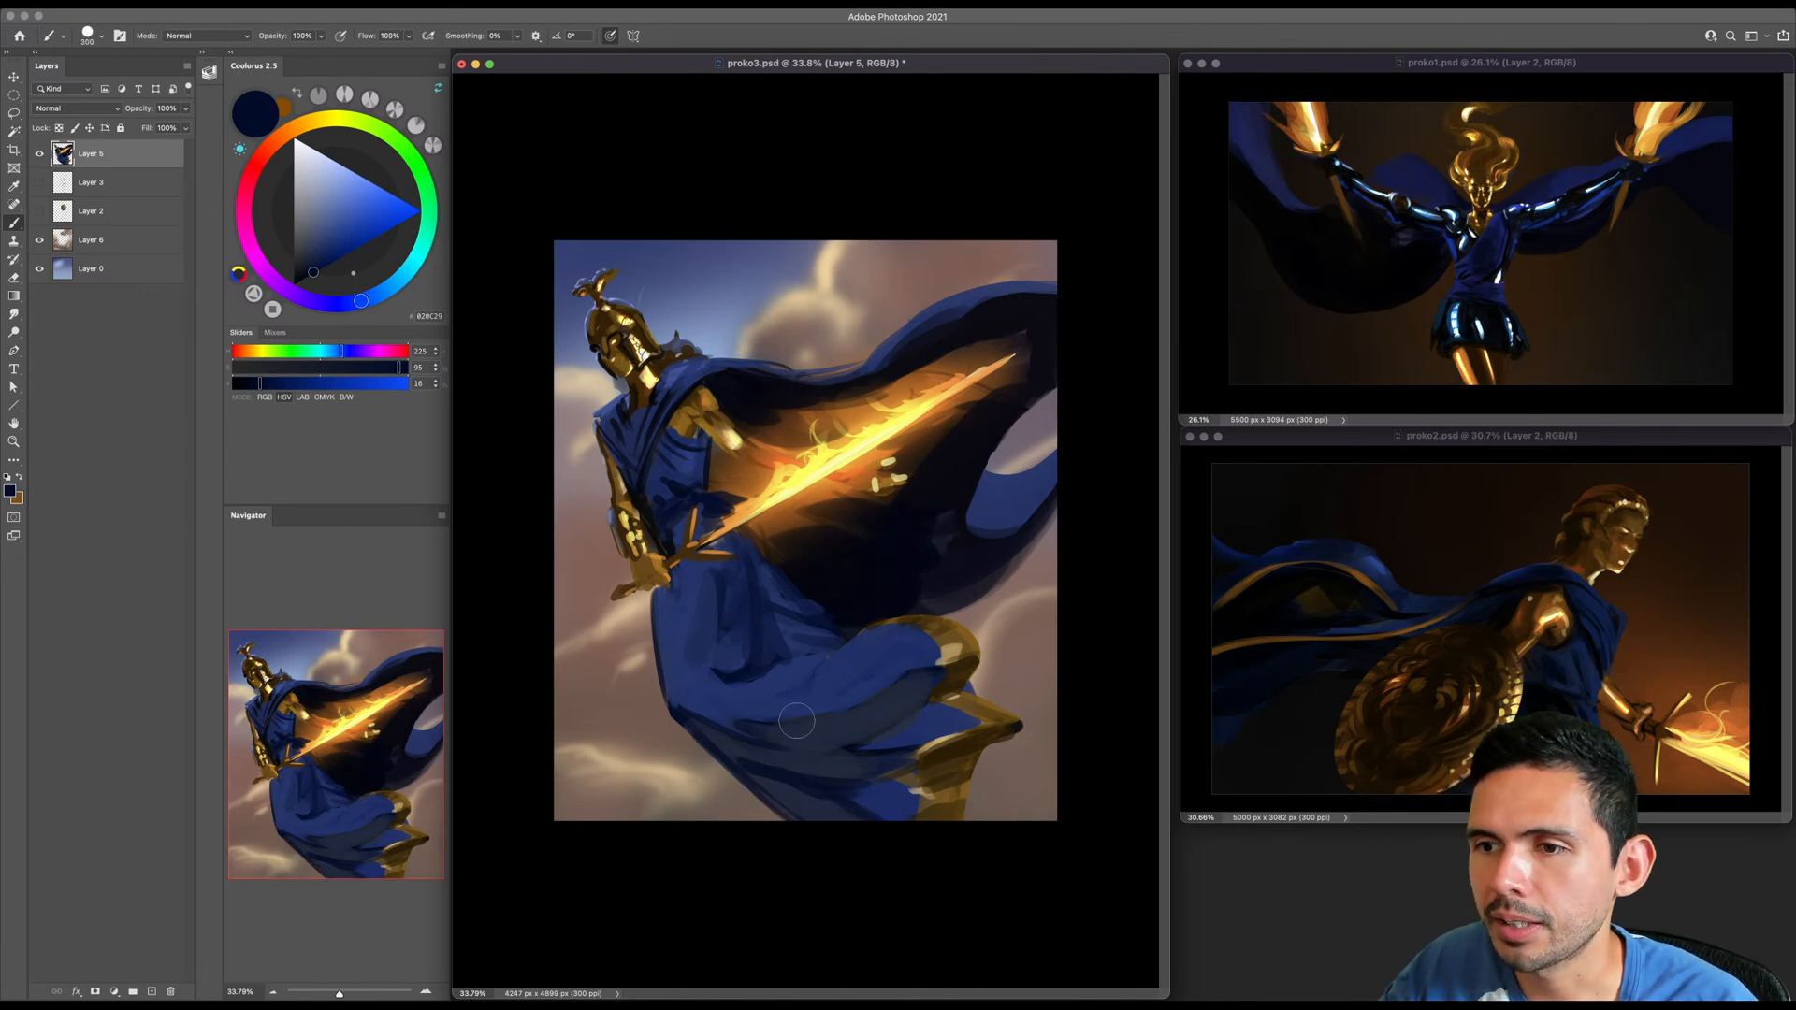
- Refine the skirt's middle folds with mid blues sampled from the cloth, varying the brush size
{"action": "left_click", "coordinate": [833, 660], "text": "alt"}
{"action": "key", "text": "bracketright"}
{"action": "key", "text": "bracketright"}
{"action": "key", "text": "bracketleft"}
{"action": "key", "text": "bracketleft"}
{"action": "key", "text": "bracketleft"}
{"action": "key", "text": "bracketleft"}
{"action": "key", "text": "bracketleft"}
{"action": "left_click", "coordinate": [726, 657], "text": "alt"}
{"action": "key", "text": "bracketleft"}
- Flip the whole canvas of proko3.psd horizontally and save the document
{"action": "left_click", "coordinate": [157, 5]}
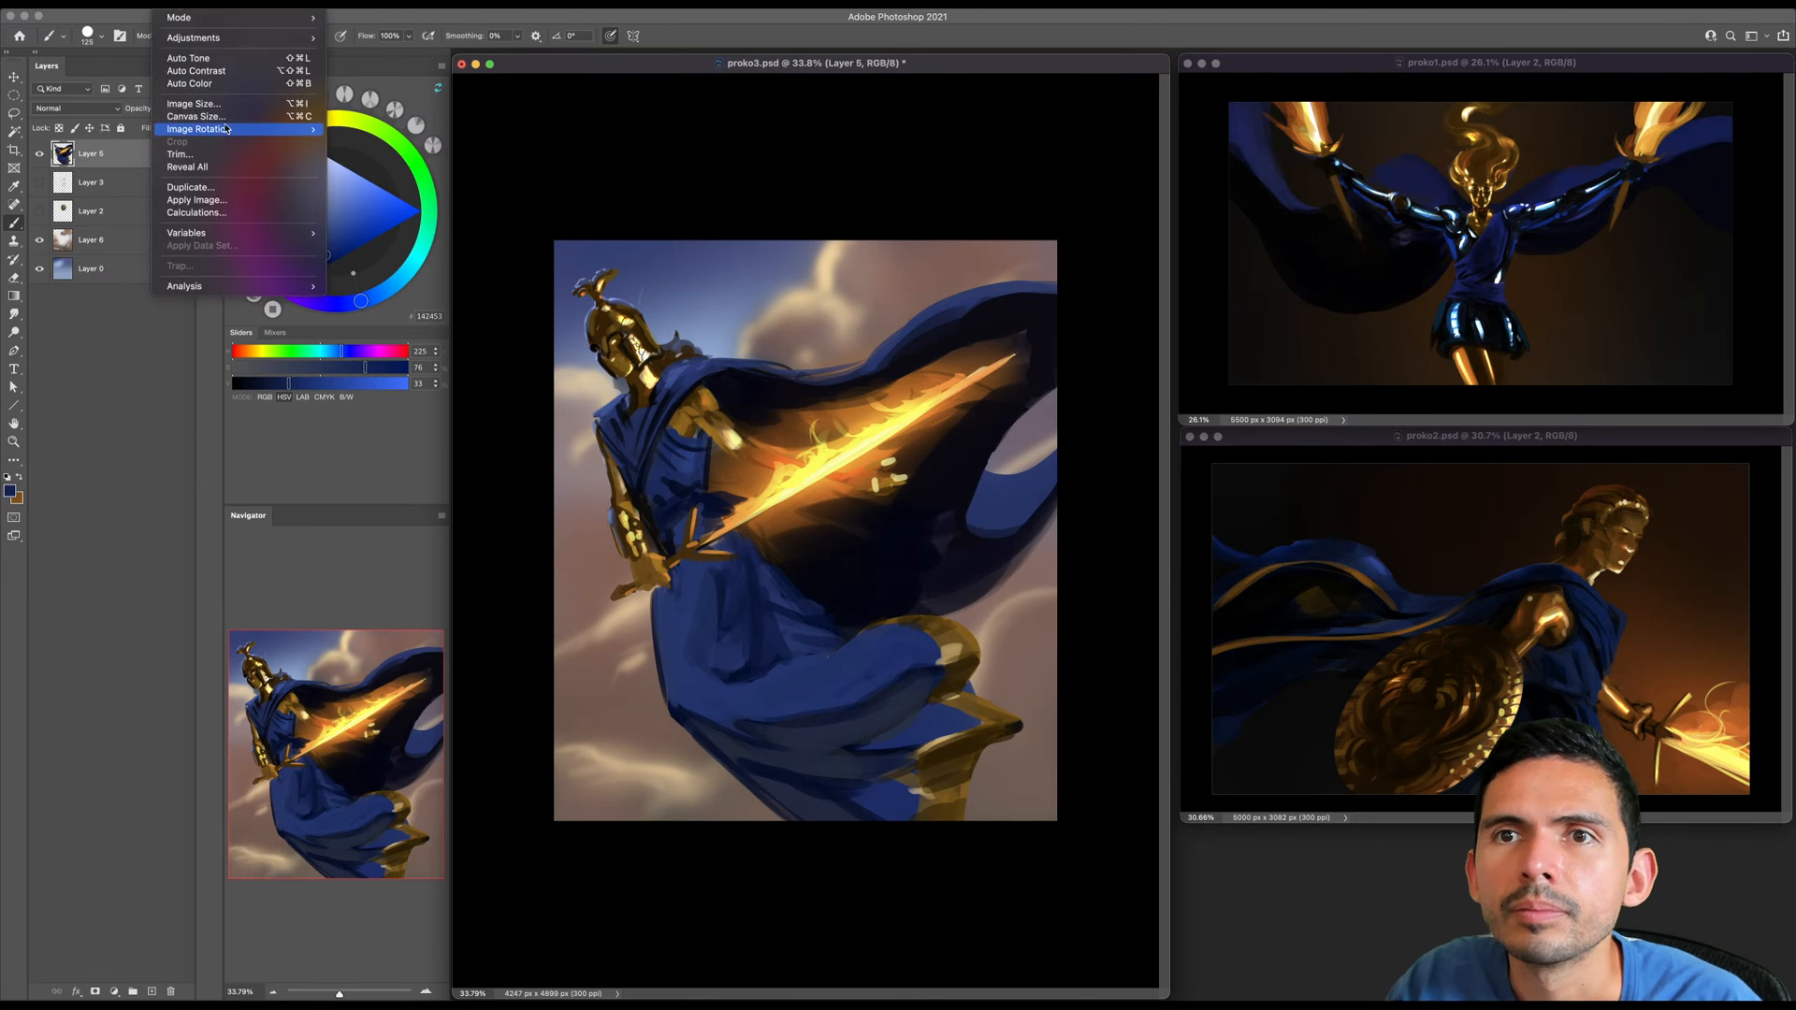
{"action": "mouse_move", "coordinate": [224, 130]}
{"action": "left_click", "coordinate": [361, 188]}
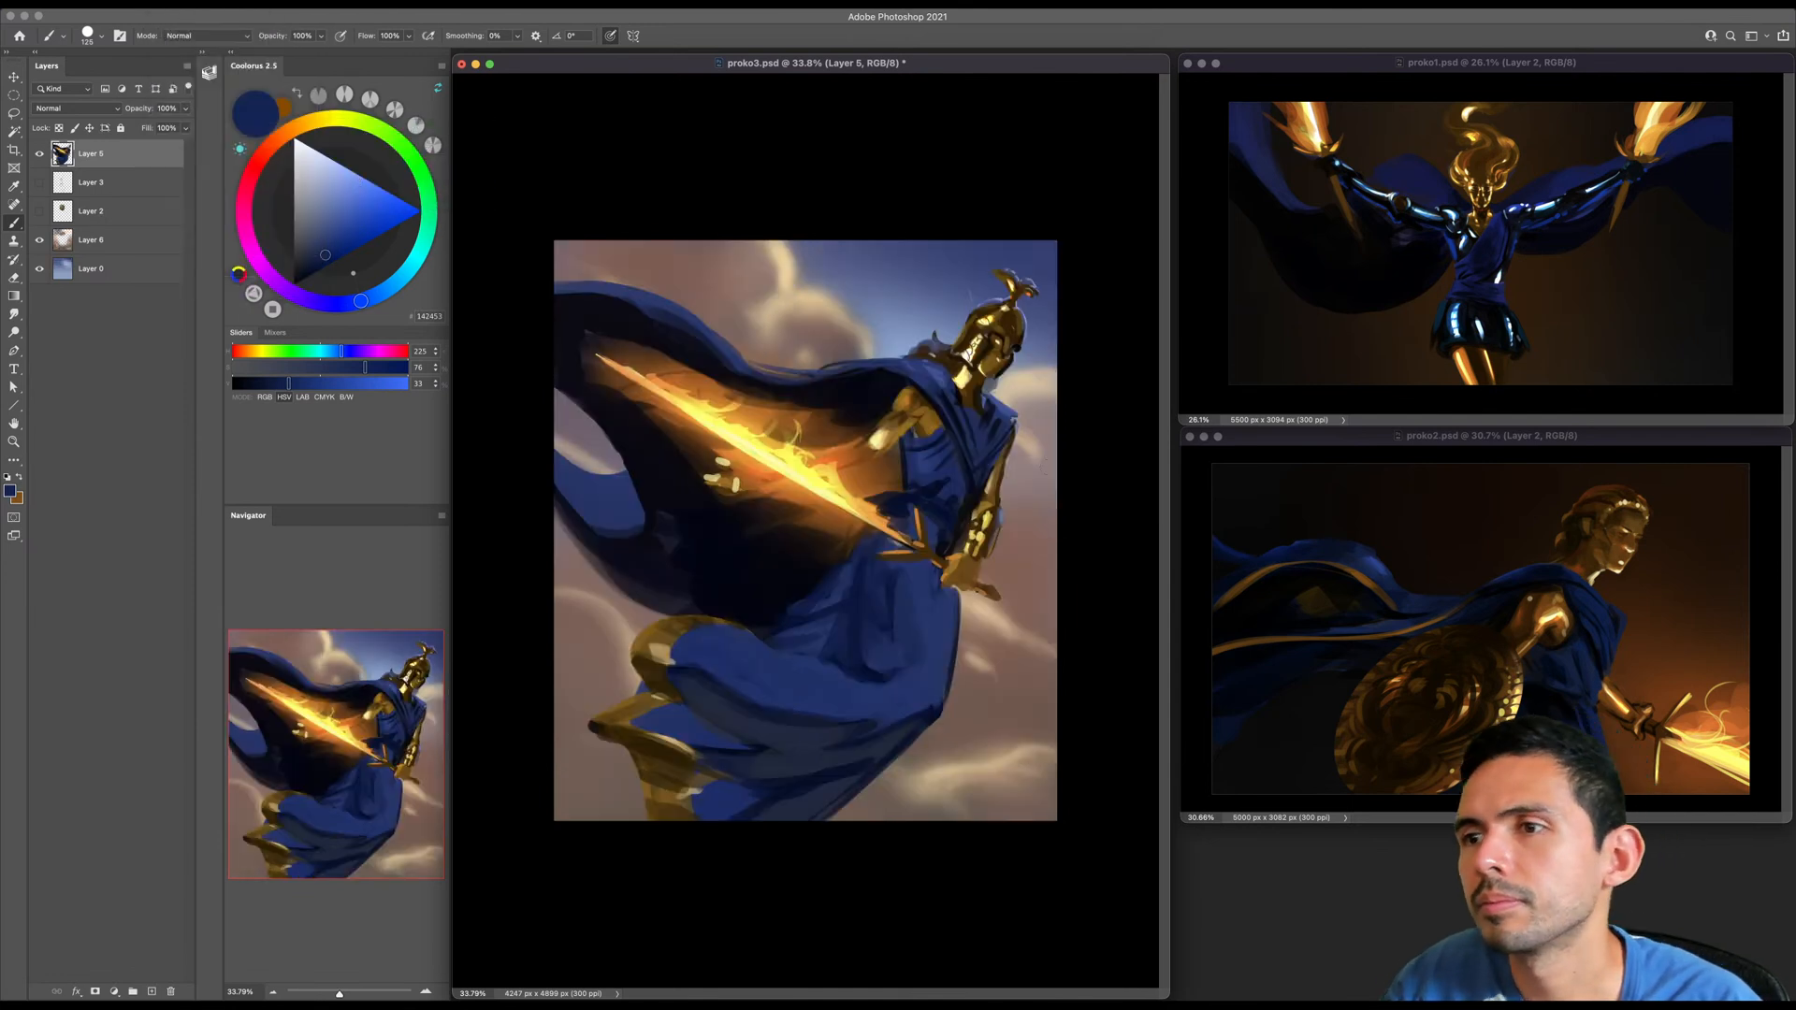
{"action": "key", "text": "super+s"}
{"action": "key", "text": "z"}
{"action": "left_click_drag", "start_coordinate": [976, 578], "coordinate": [981, 578]}
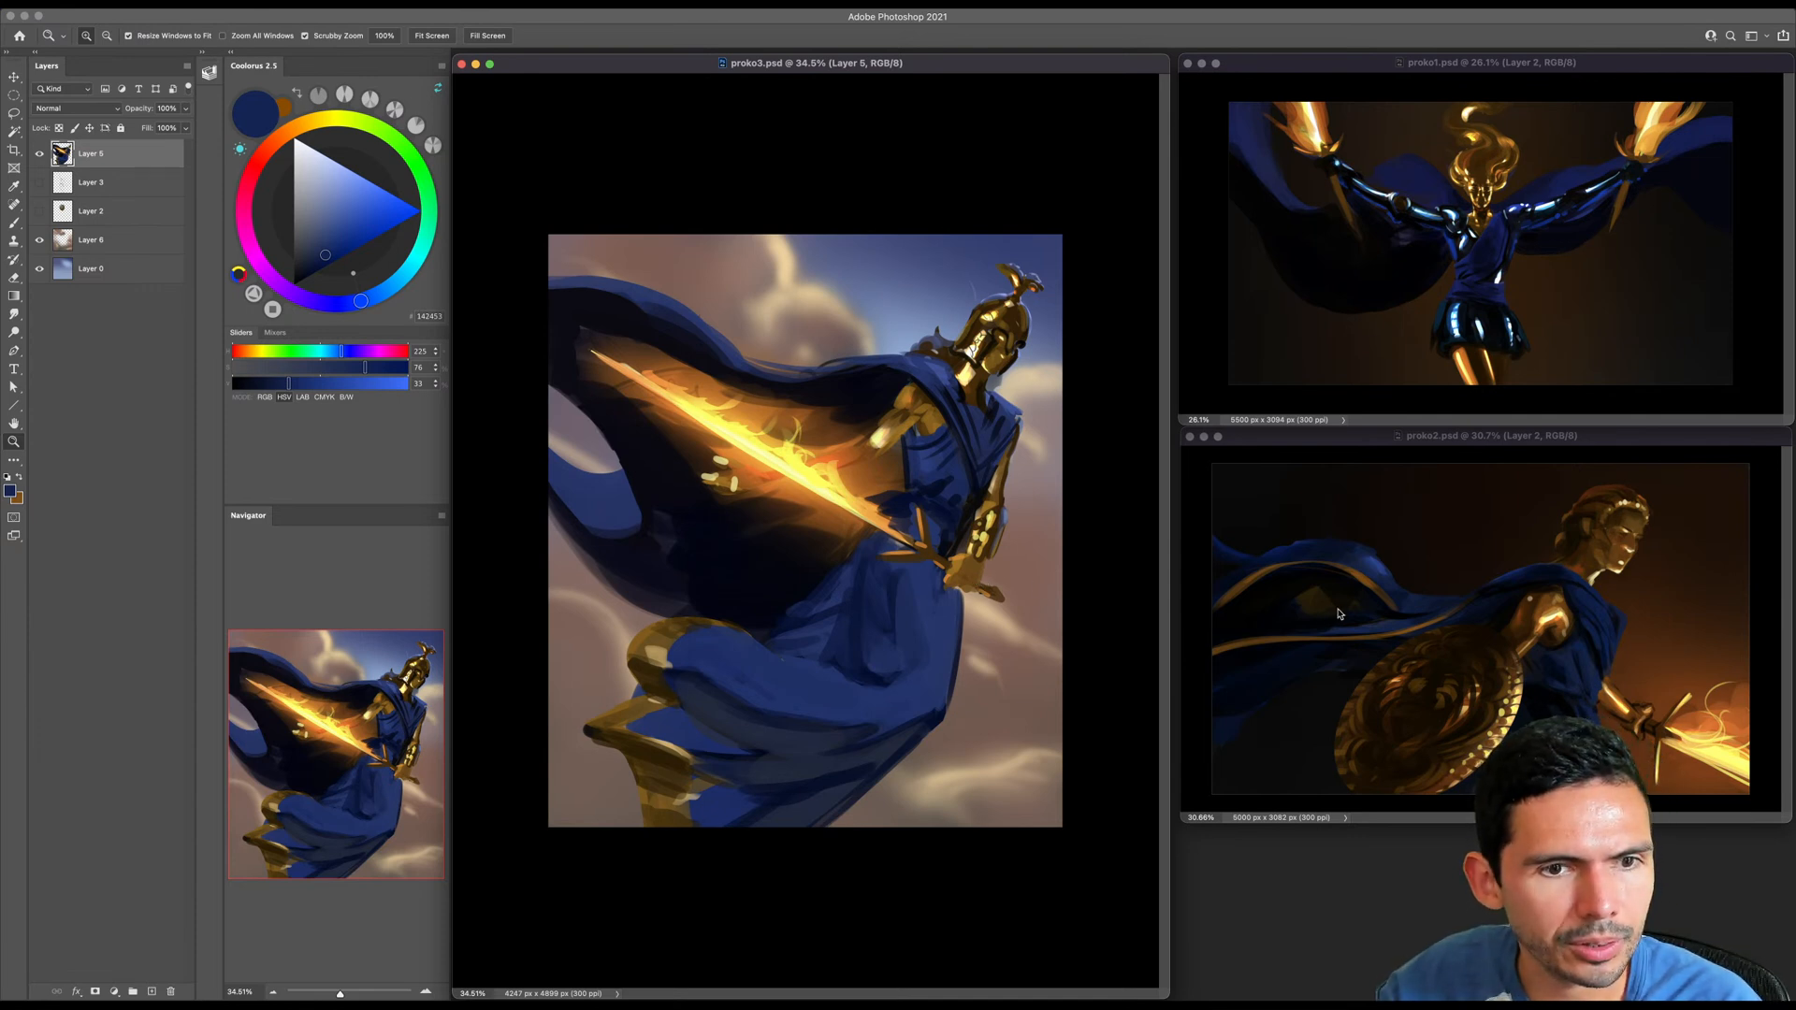
- Widen the proko2.psd and proko1.psd windows toward proko3.psd and enlarge the torch-bearing warrior painting to fill its window
{"action": "left_click", "coordinate": [1436, 715]}
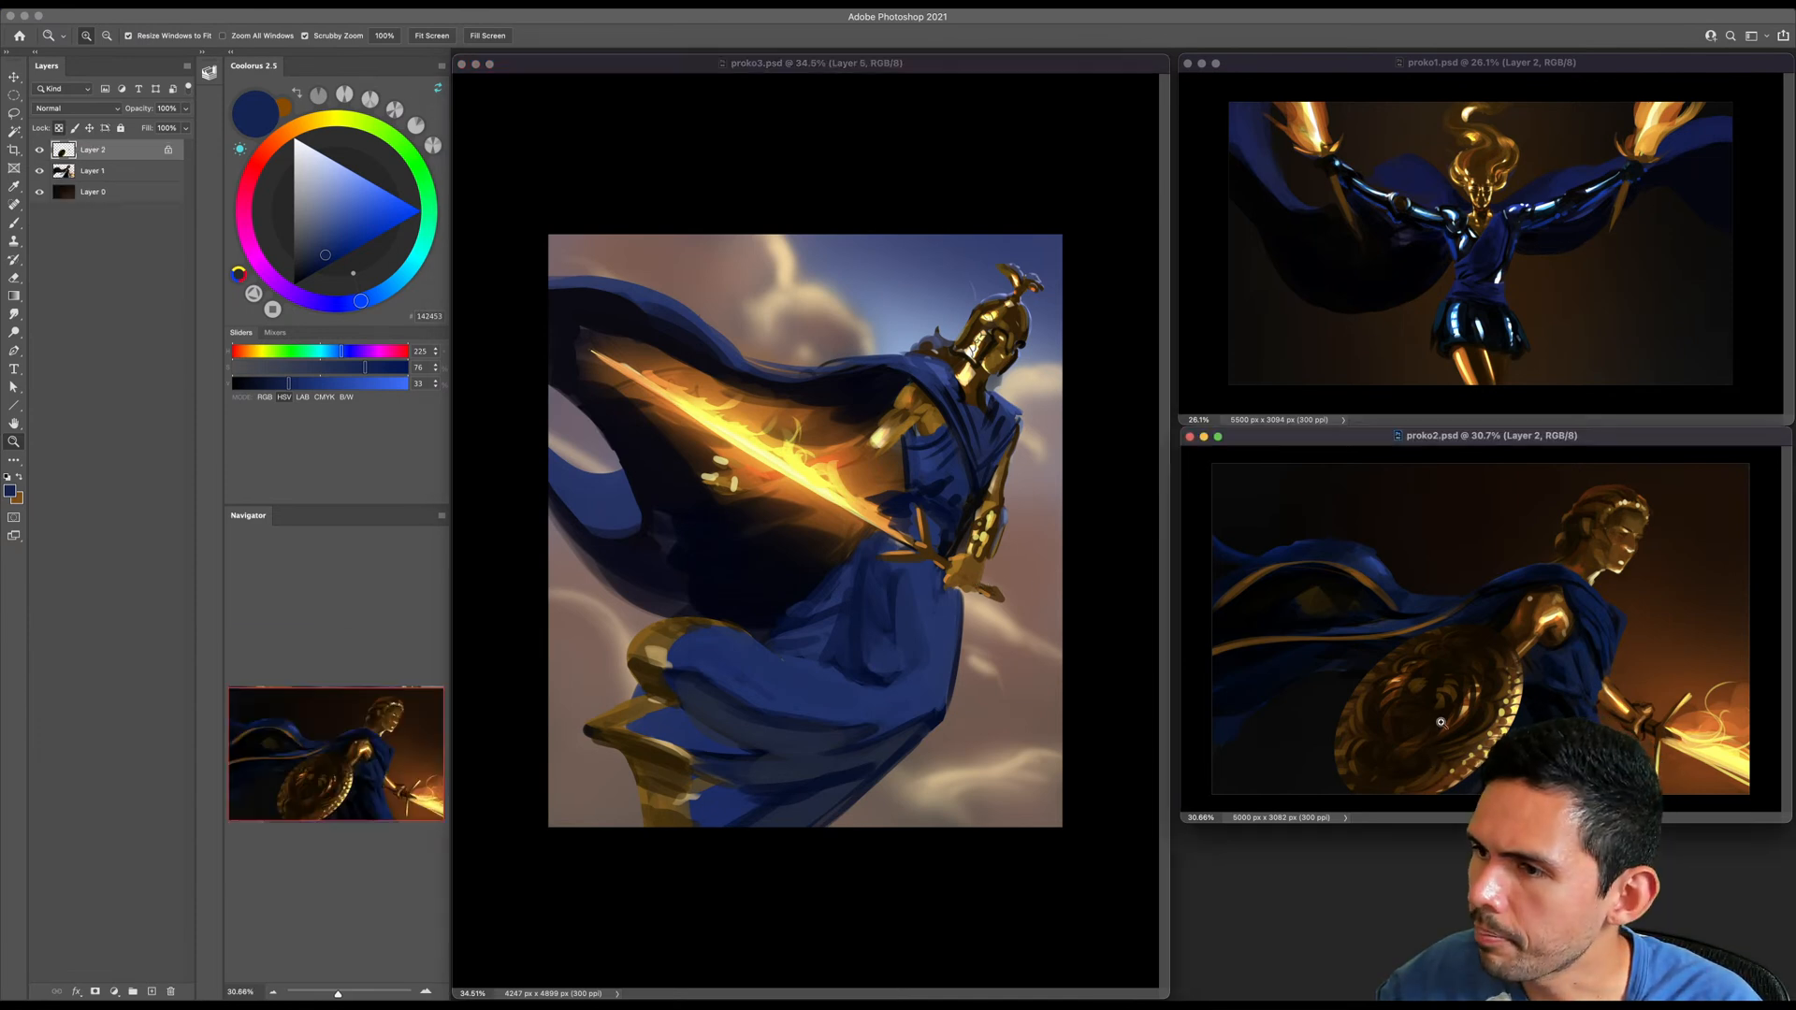
{"action": "left_click_drag", "start_coordinate": [1180, 828], "coordinate": [1076, 964]}
{"action": "left_click", "coordinate": [1296, 300]}
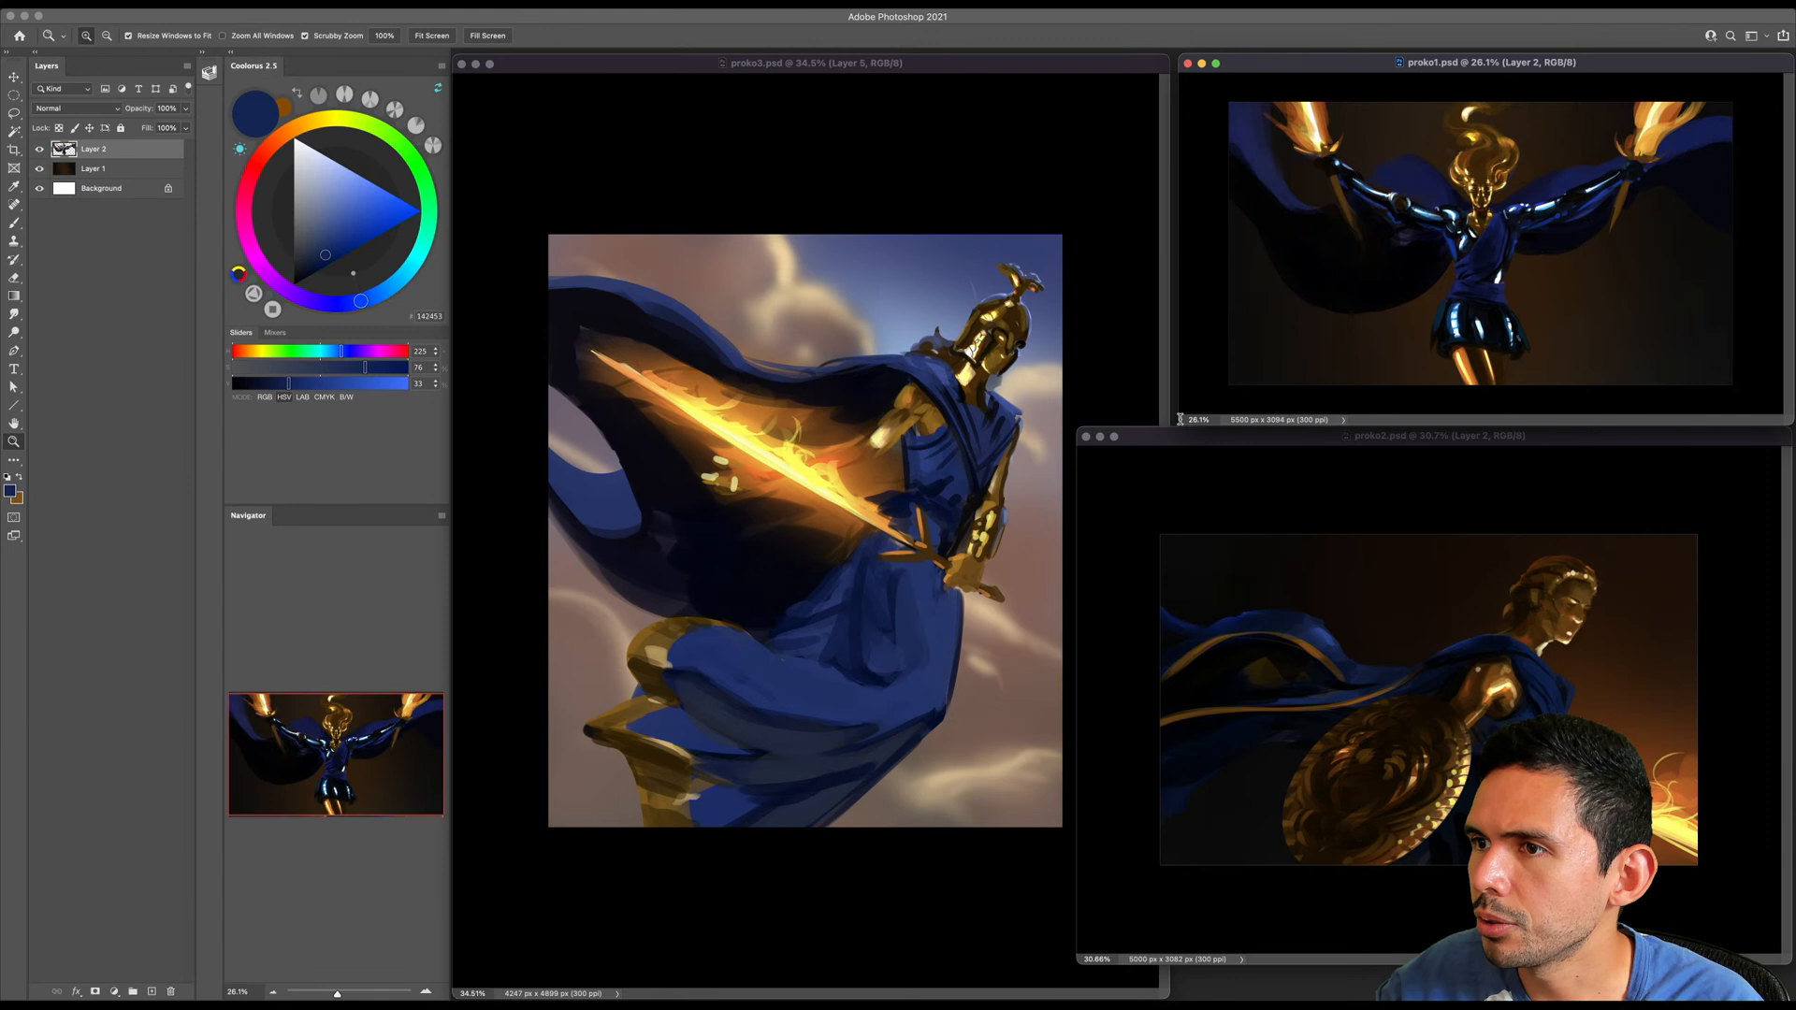
{"action": "left_click_drag", "start_coordinate": [1180, 419], "coordinate": [1074, 487]}
{"action": "left_click_drag", "start_coordinate": [1474, 326], "coordinate": [1501, 326]}
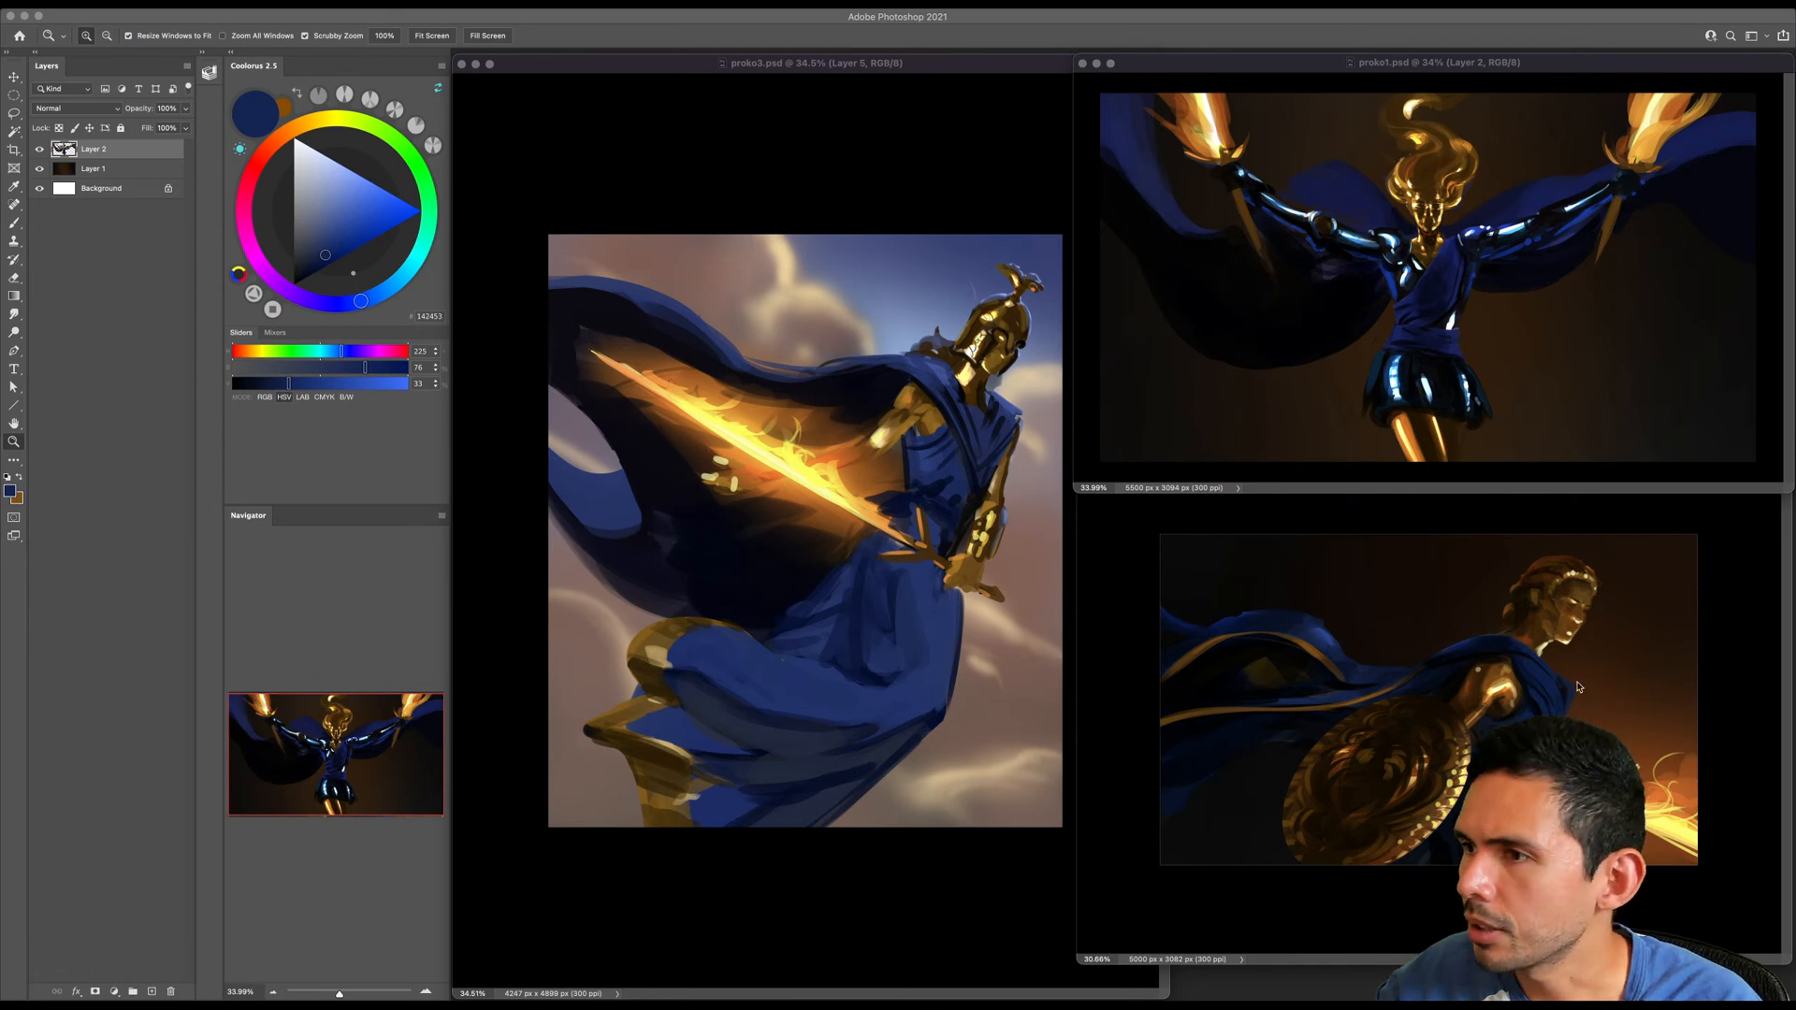
- Lower the top edge of the proko2.psd window beneath proko1.psd and enlarge the shield warrior painting to fill it
{"action": "left_click", "coordinate": [1560, 524]}
{"action": "left_click_drag", "start_coordinate": [1148, 429], "coordinate": [1157, 478]}
{"action": "left_click_drag", "start_coordinate": [1301, 552], "coordinate": [1322, 550]}
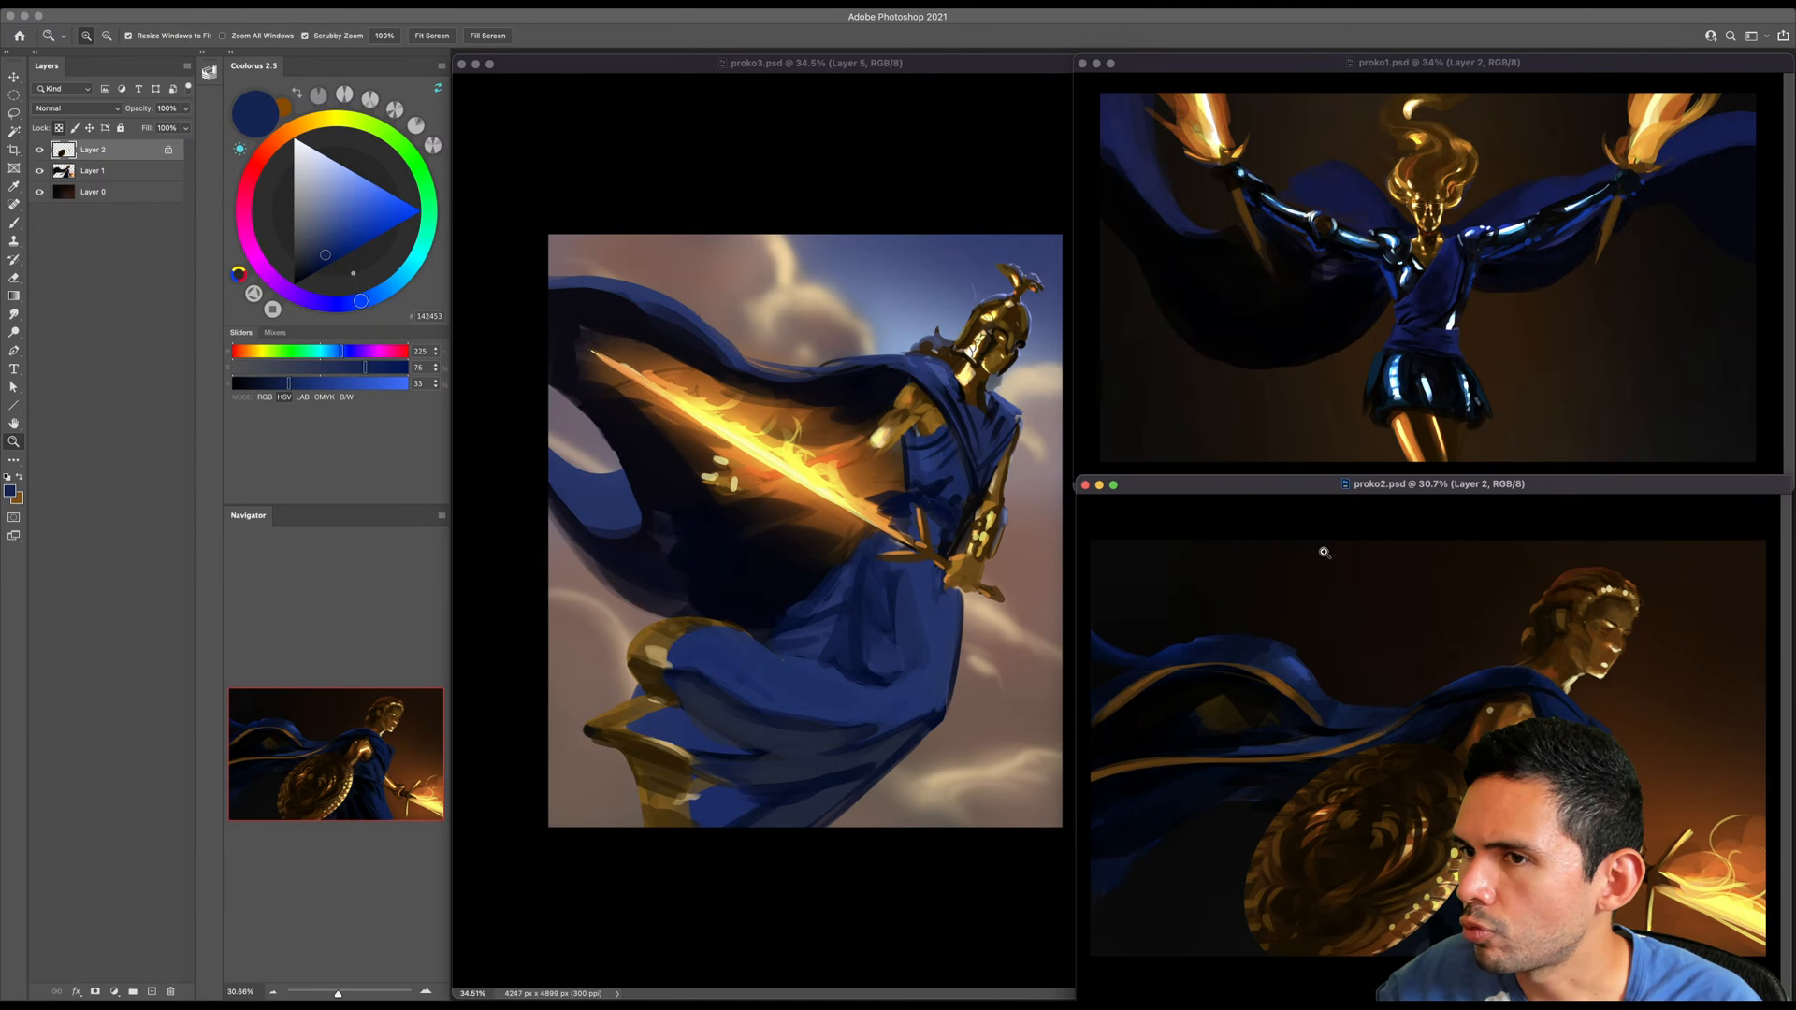
- Flip the whole canvas of proko3.psd horizontally
{"action": "left_click", "coordinate": [867, 200]}
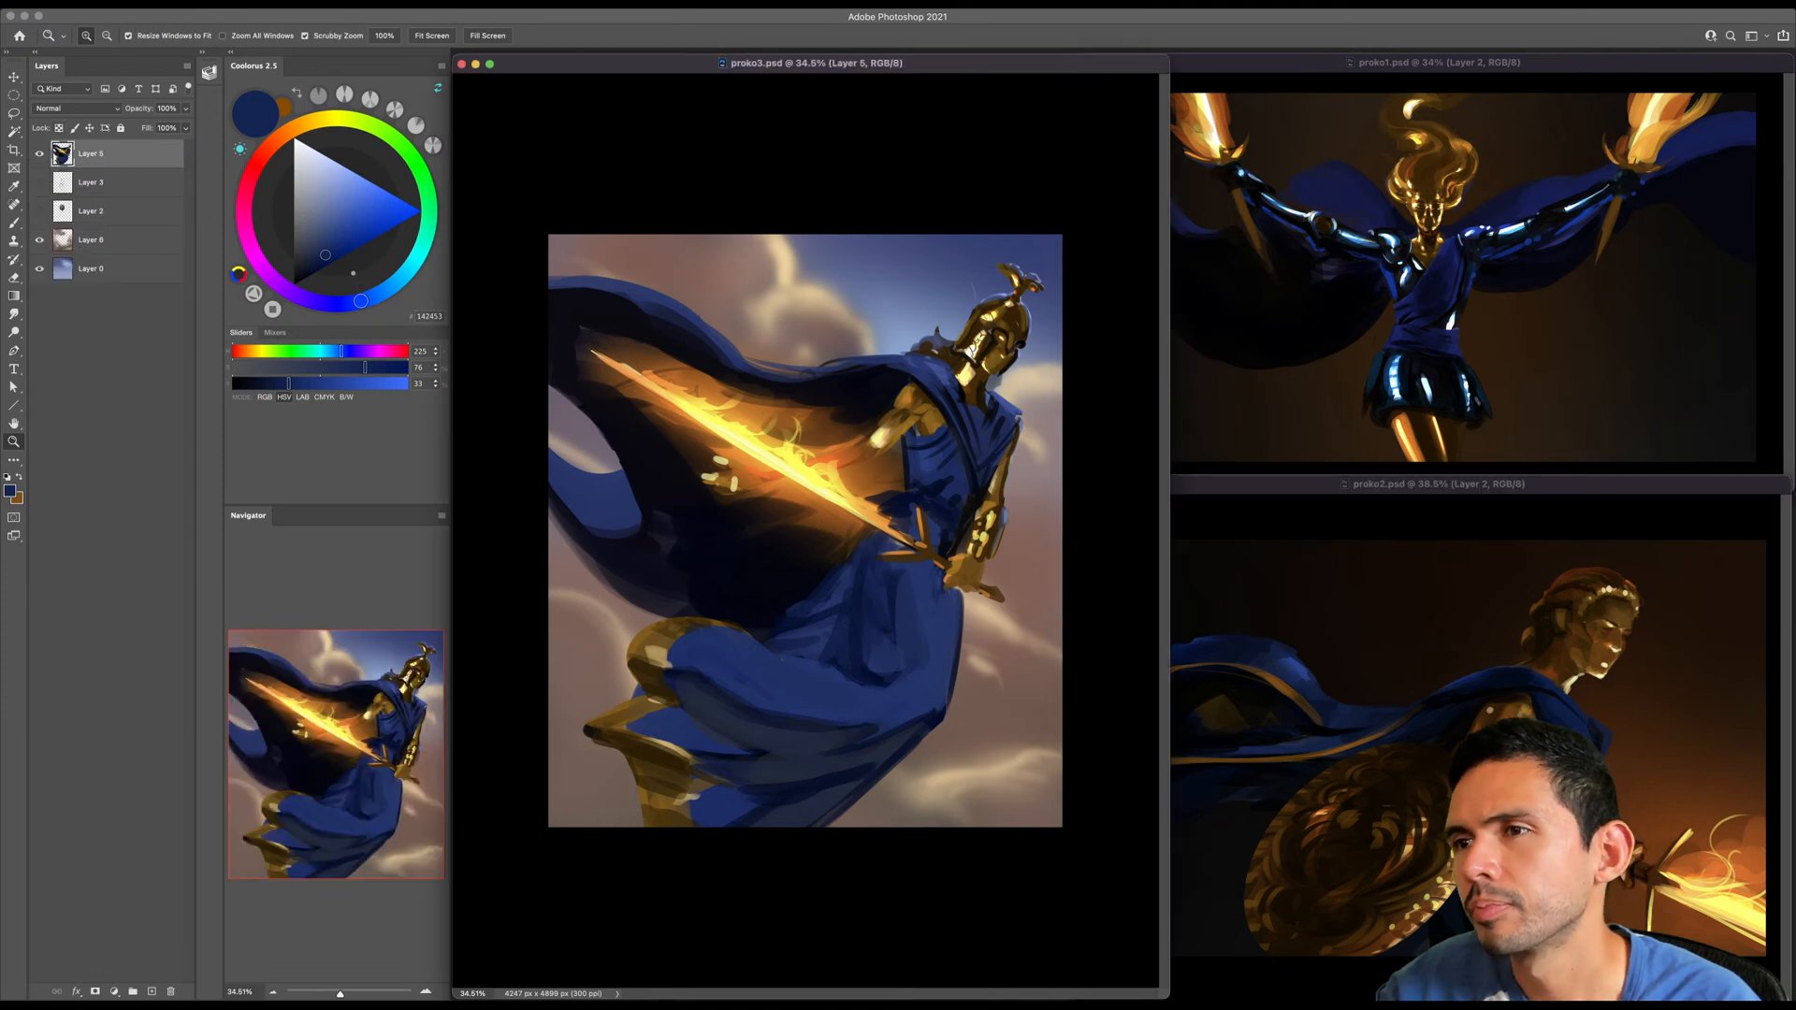
{"action": "left_click", "coordinate": [162, 7]}
{"action": "mouse_move", "coordinate": [198, 129]}
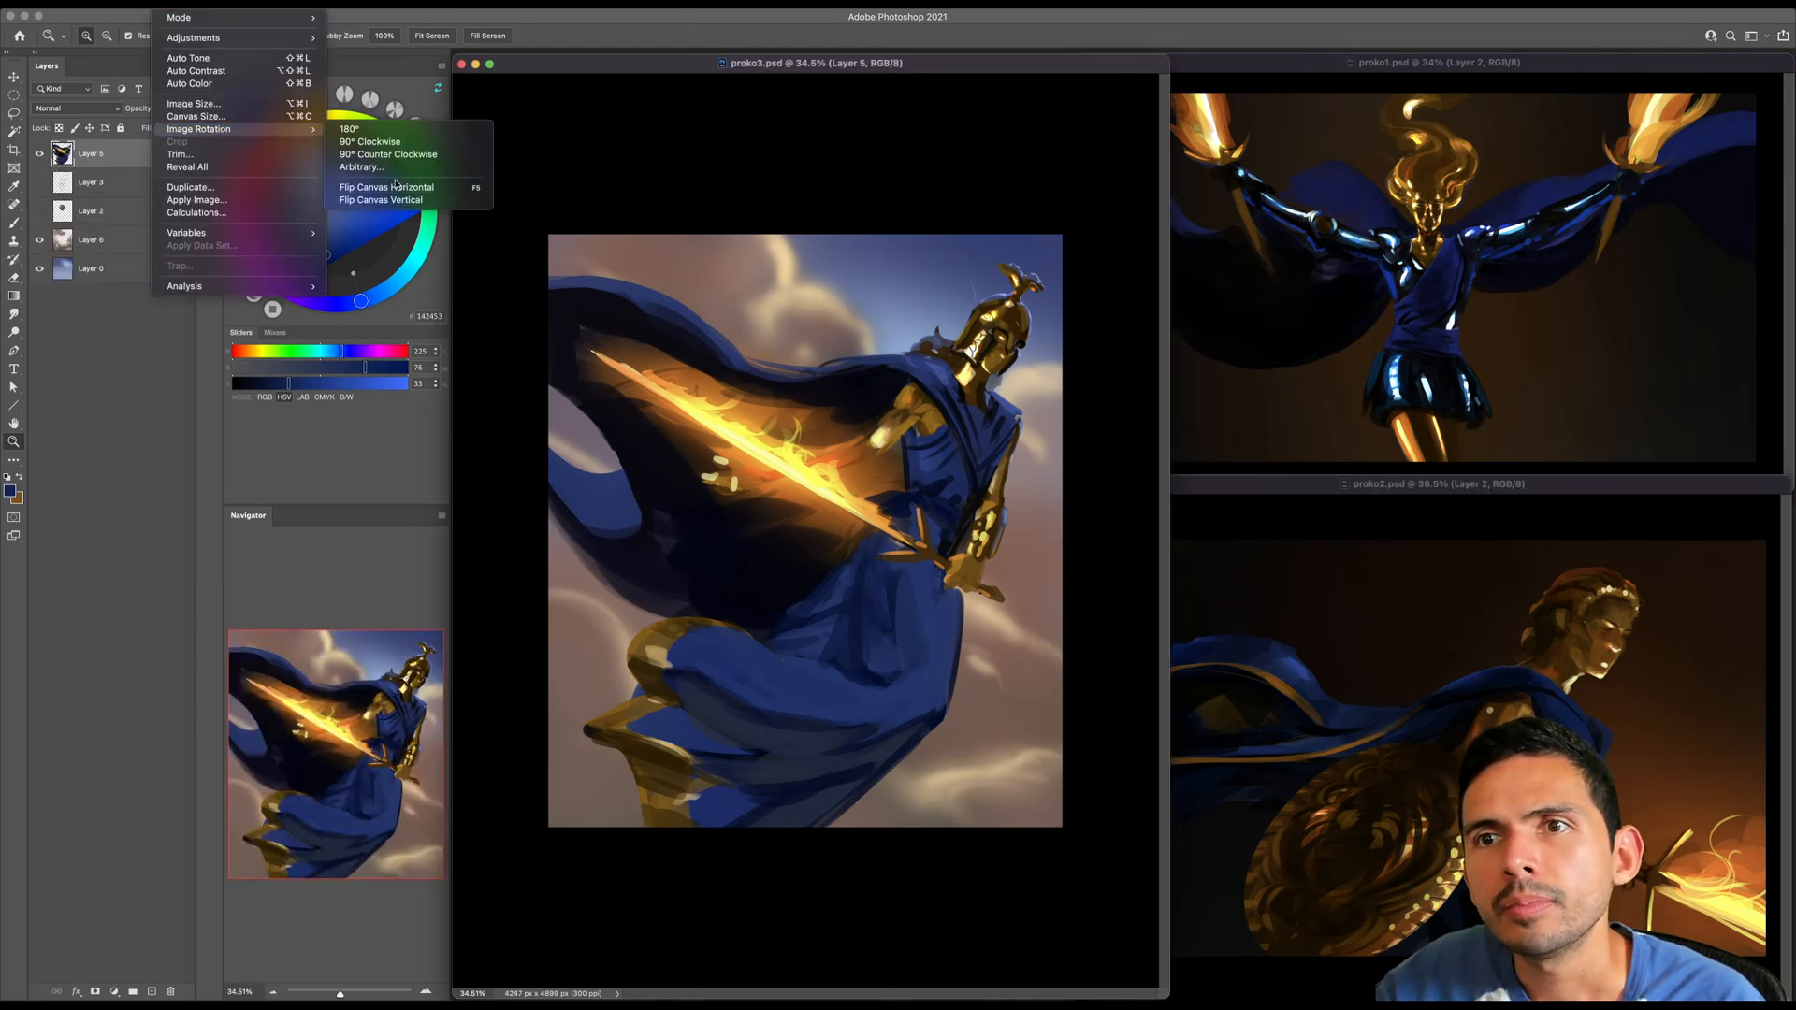
{"action": "left_click", "coordinate": [392, 190]}
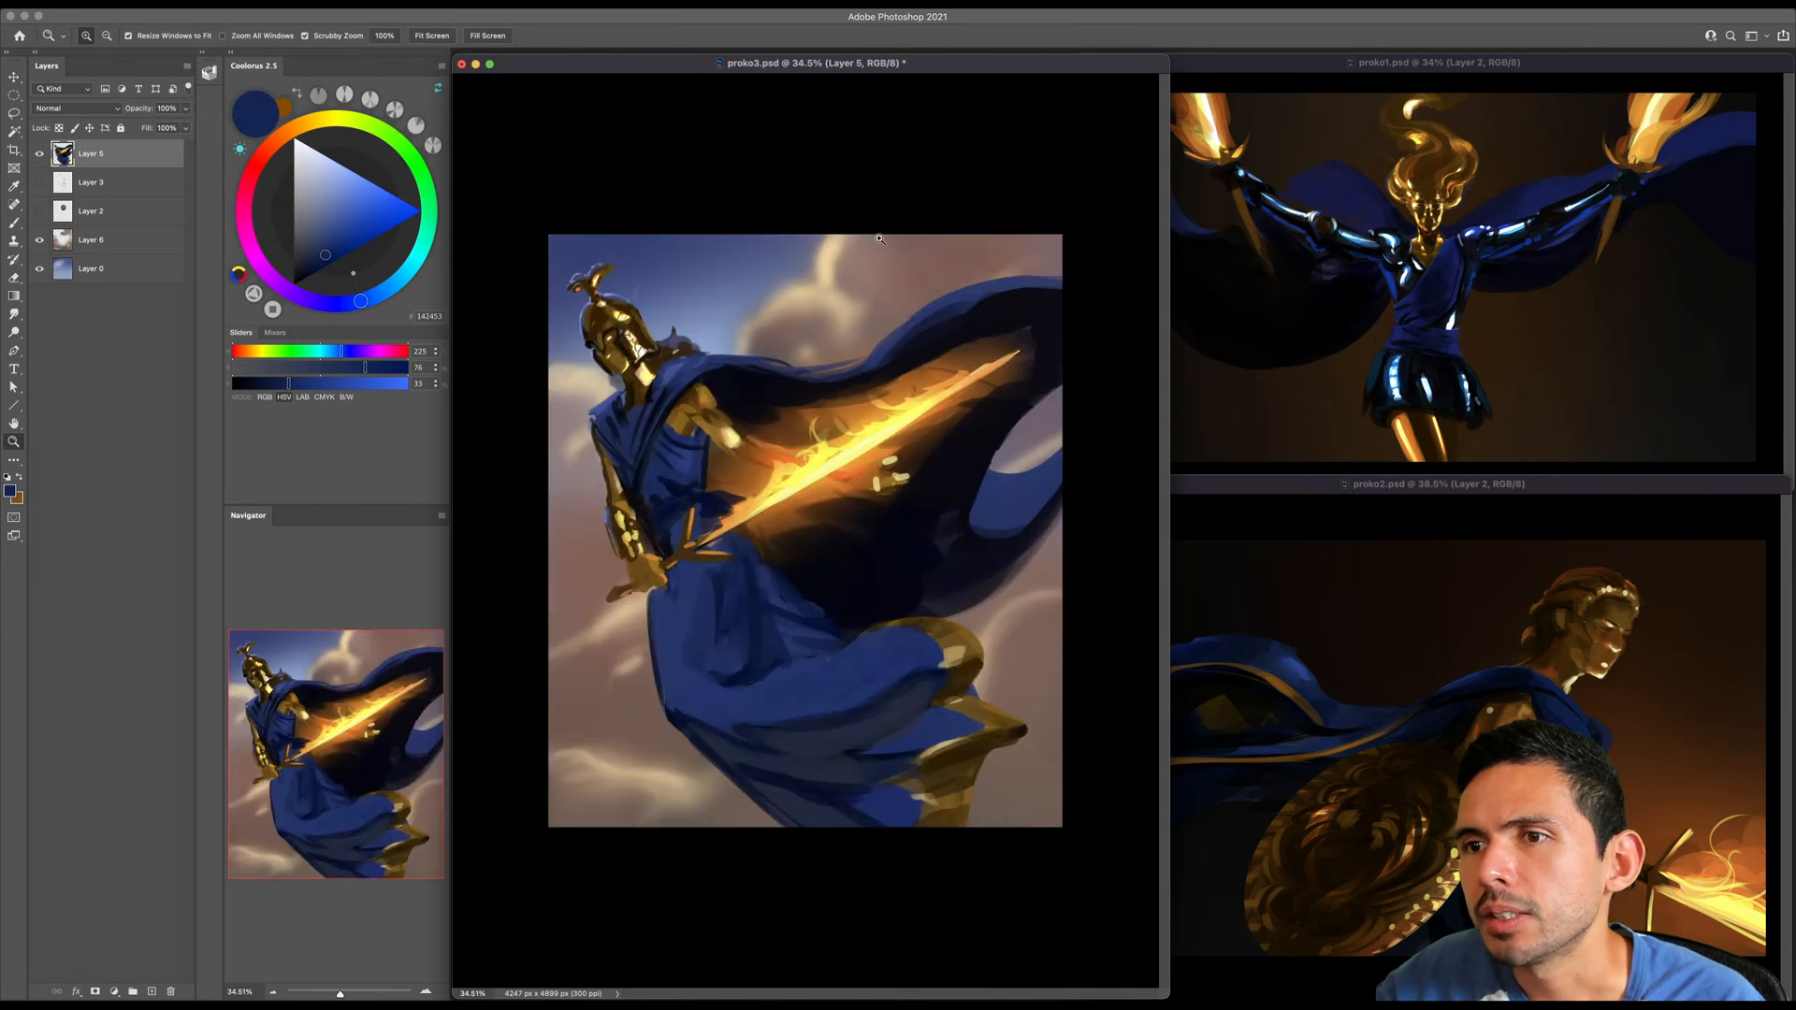
- Compare the proko1.psd and proko2.psd paintings with proko3.psd, examining the flaming-sword warrior's overall composition at a reduced size
{"action": "left_click", "coordinate": [1224, 377]}
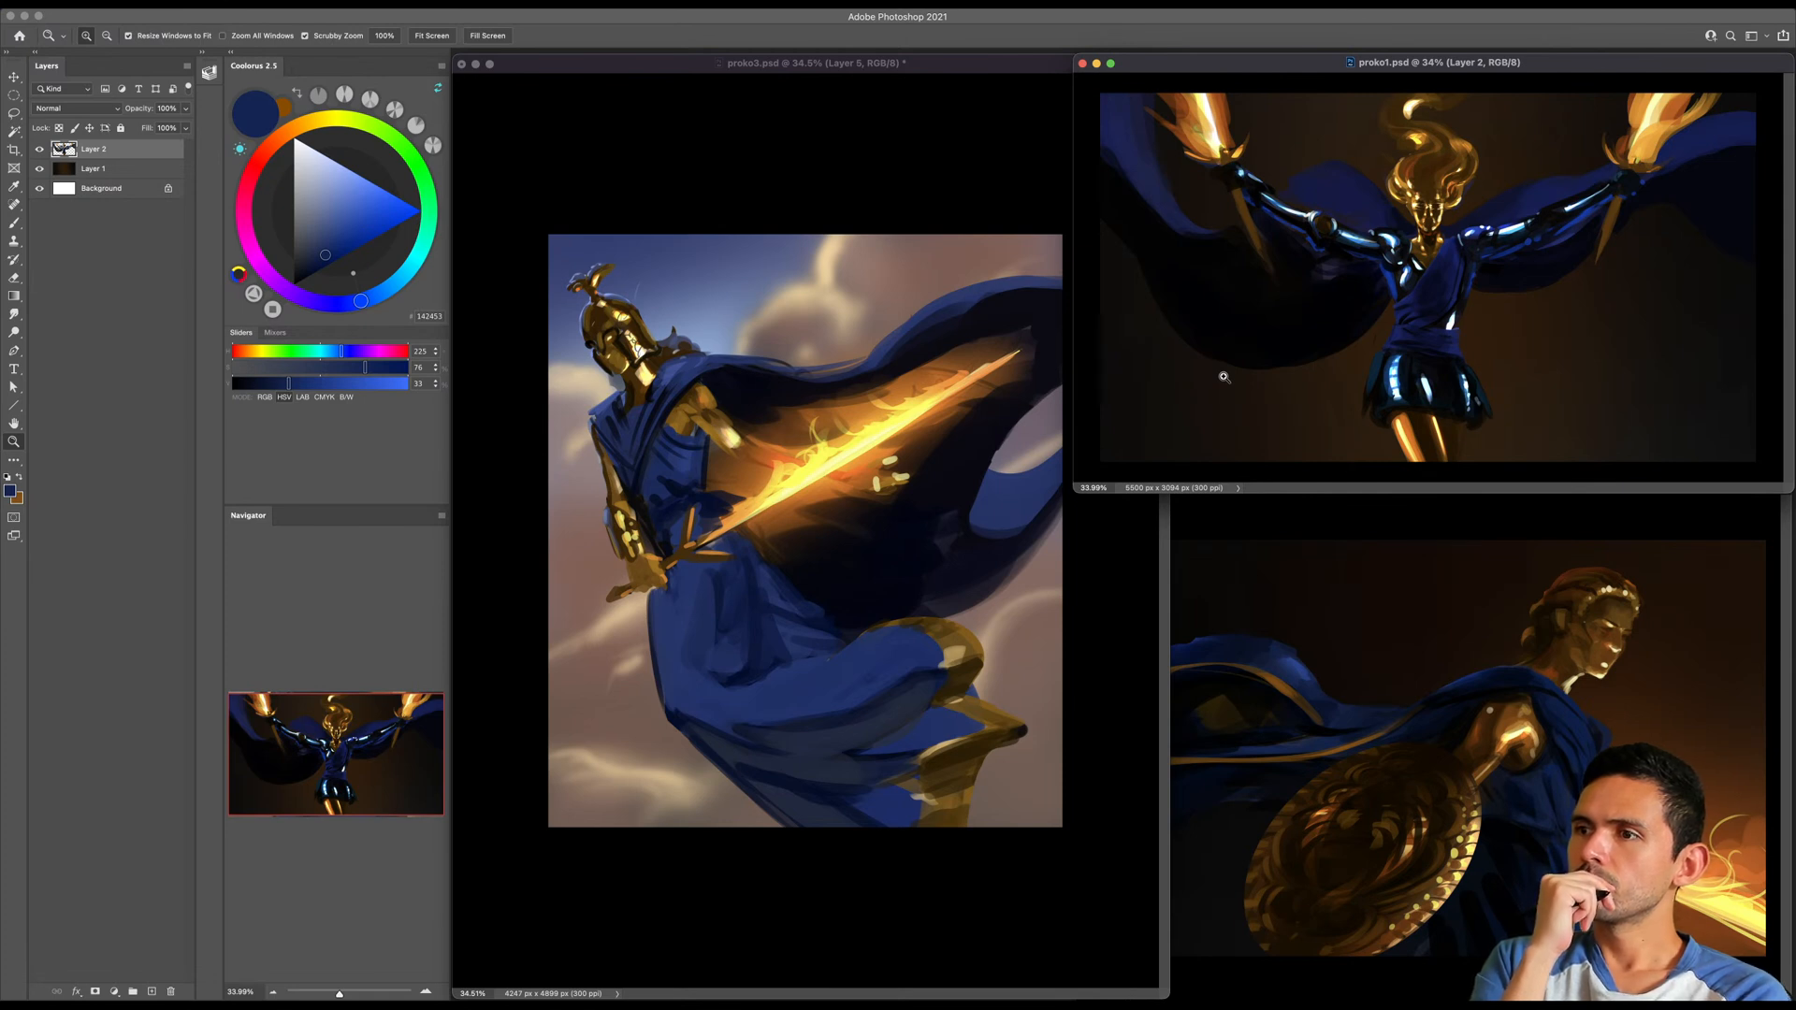
{"action": "left_click", "coordinate": [1363, 522]}
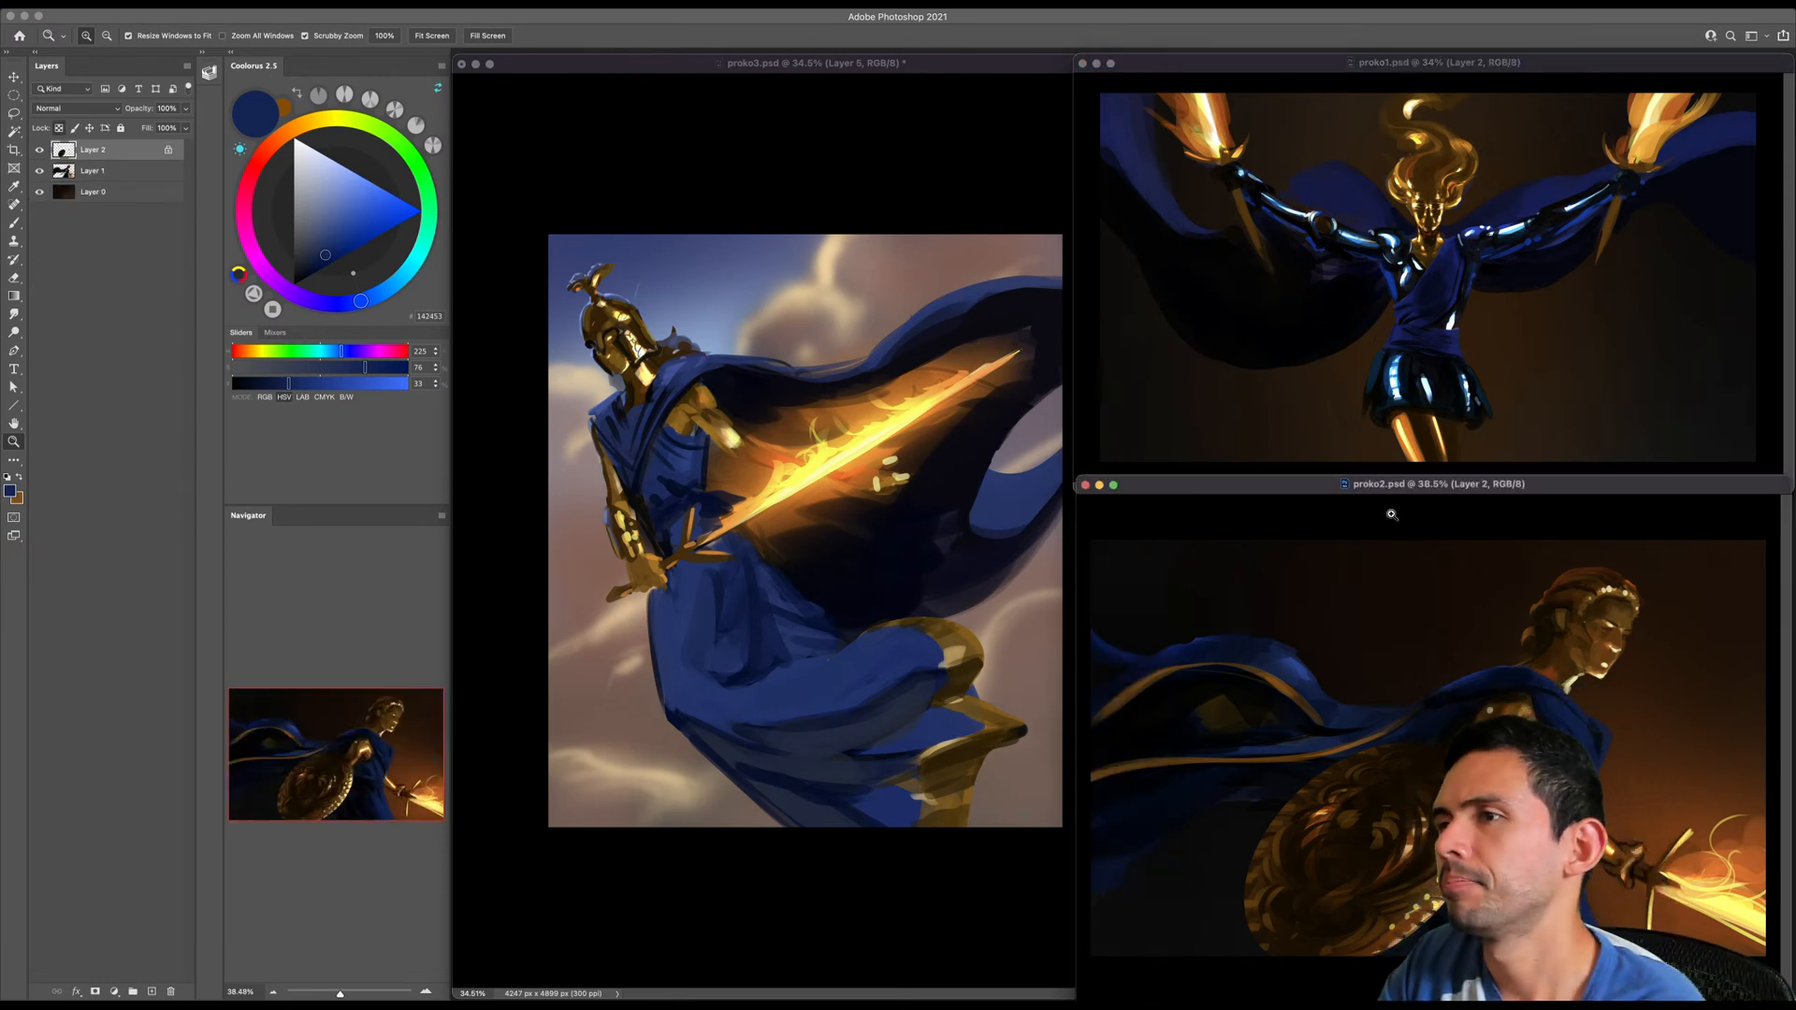
{"action": "left_click", "coordinate": [1390, 459]}
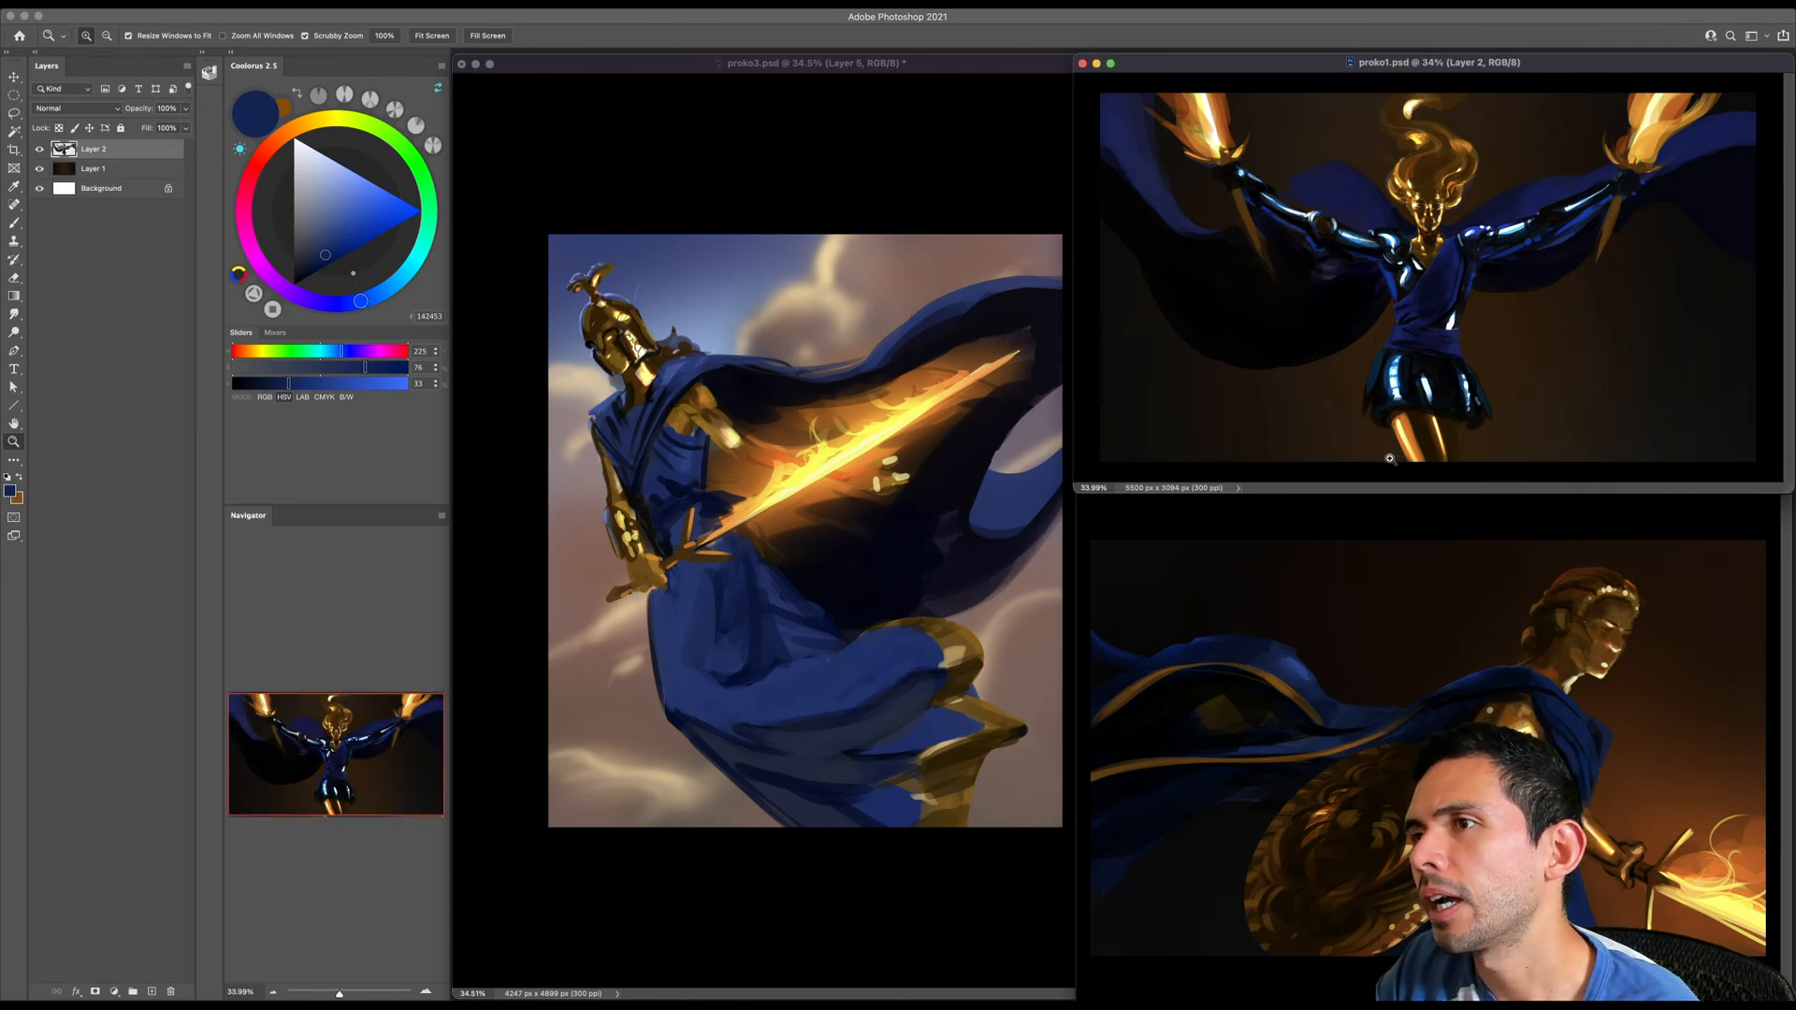
{"action": "left_click", "coordinate": [864, 688]}
{"action": "left_click_drag", "start_coordinate": [864, 675], "coordinate": [846, 673]}
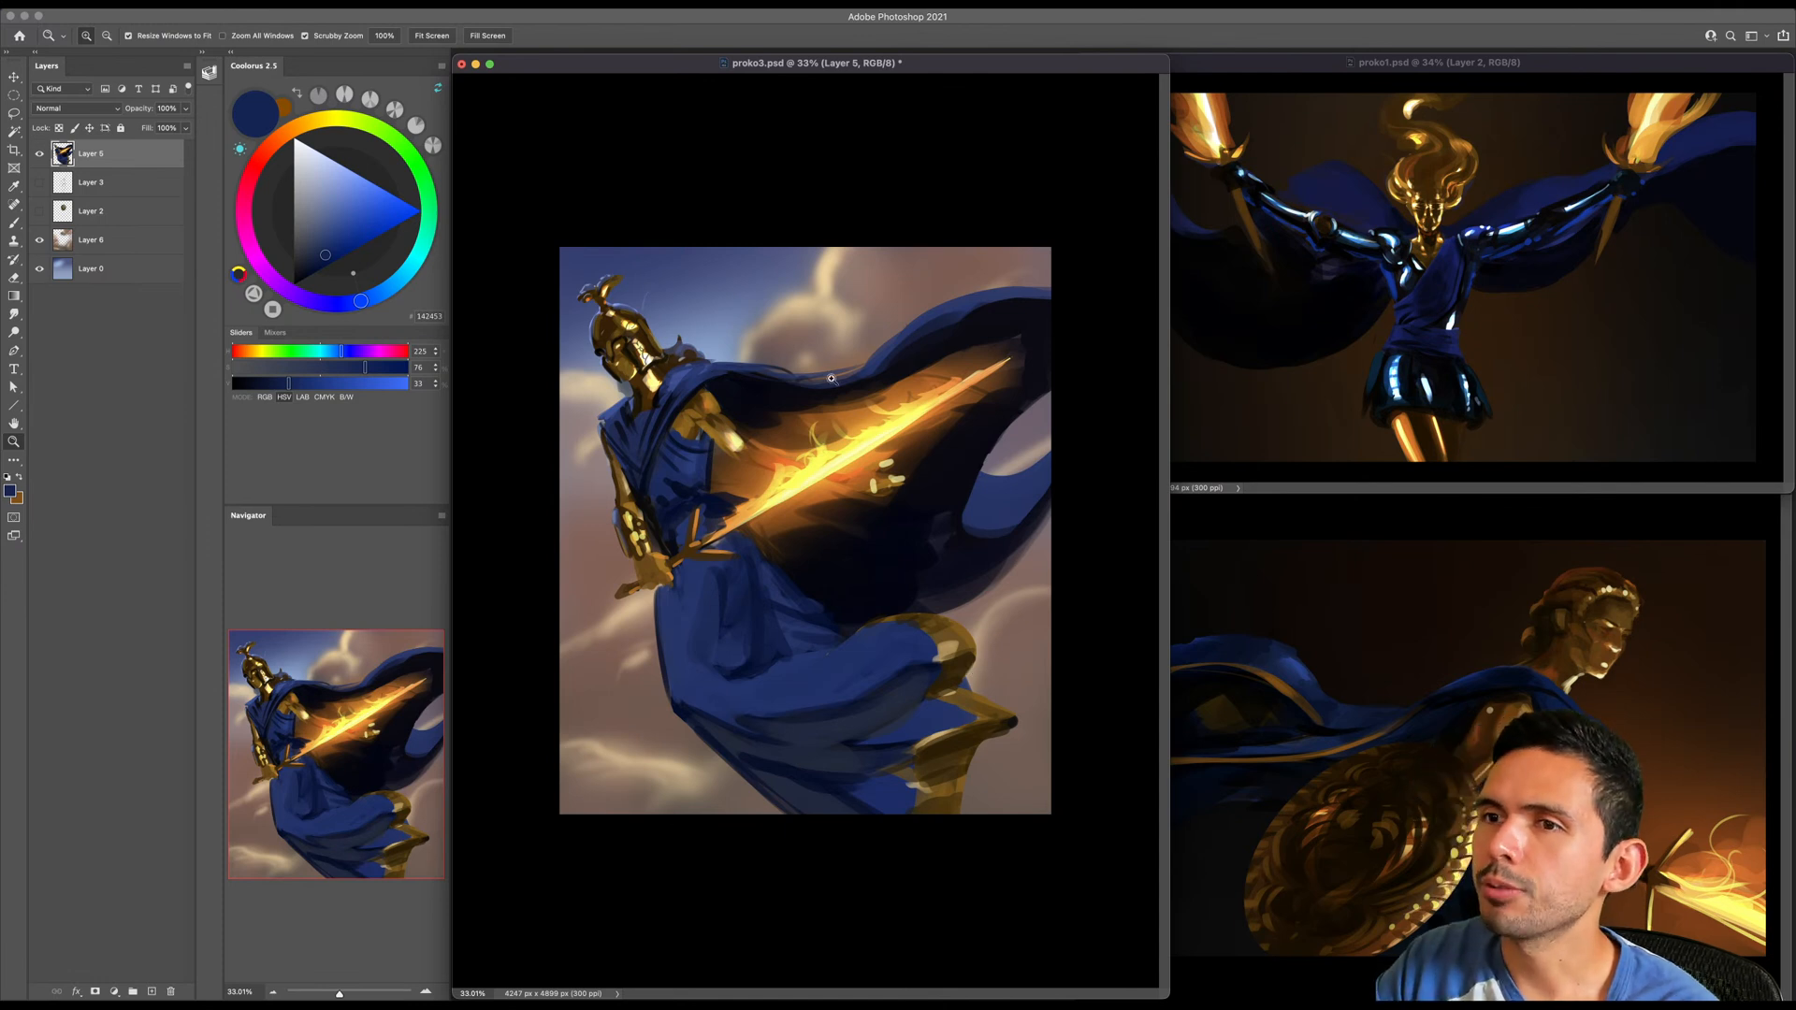
{"action": "left_click_drag", "start_coordinate": [671, 709], "coordinate": [679, 706]}
{"action": "left_click_drag", "start_coordinate": [803, 446], "coordinate": [810, 413]}
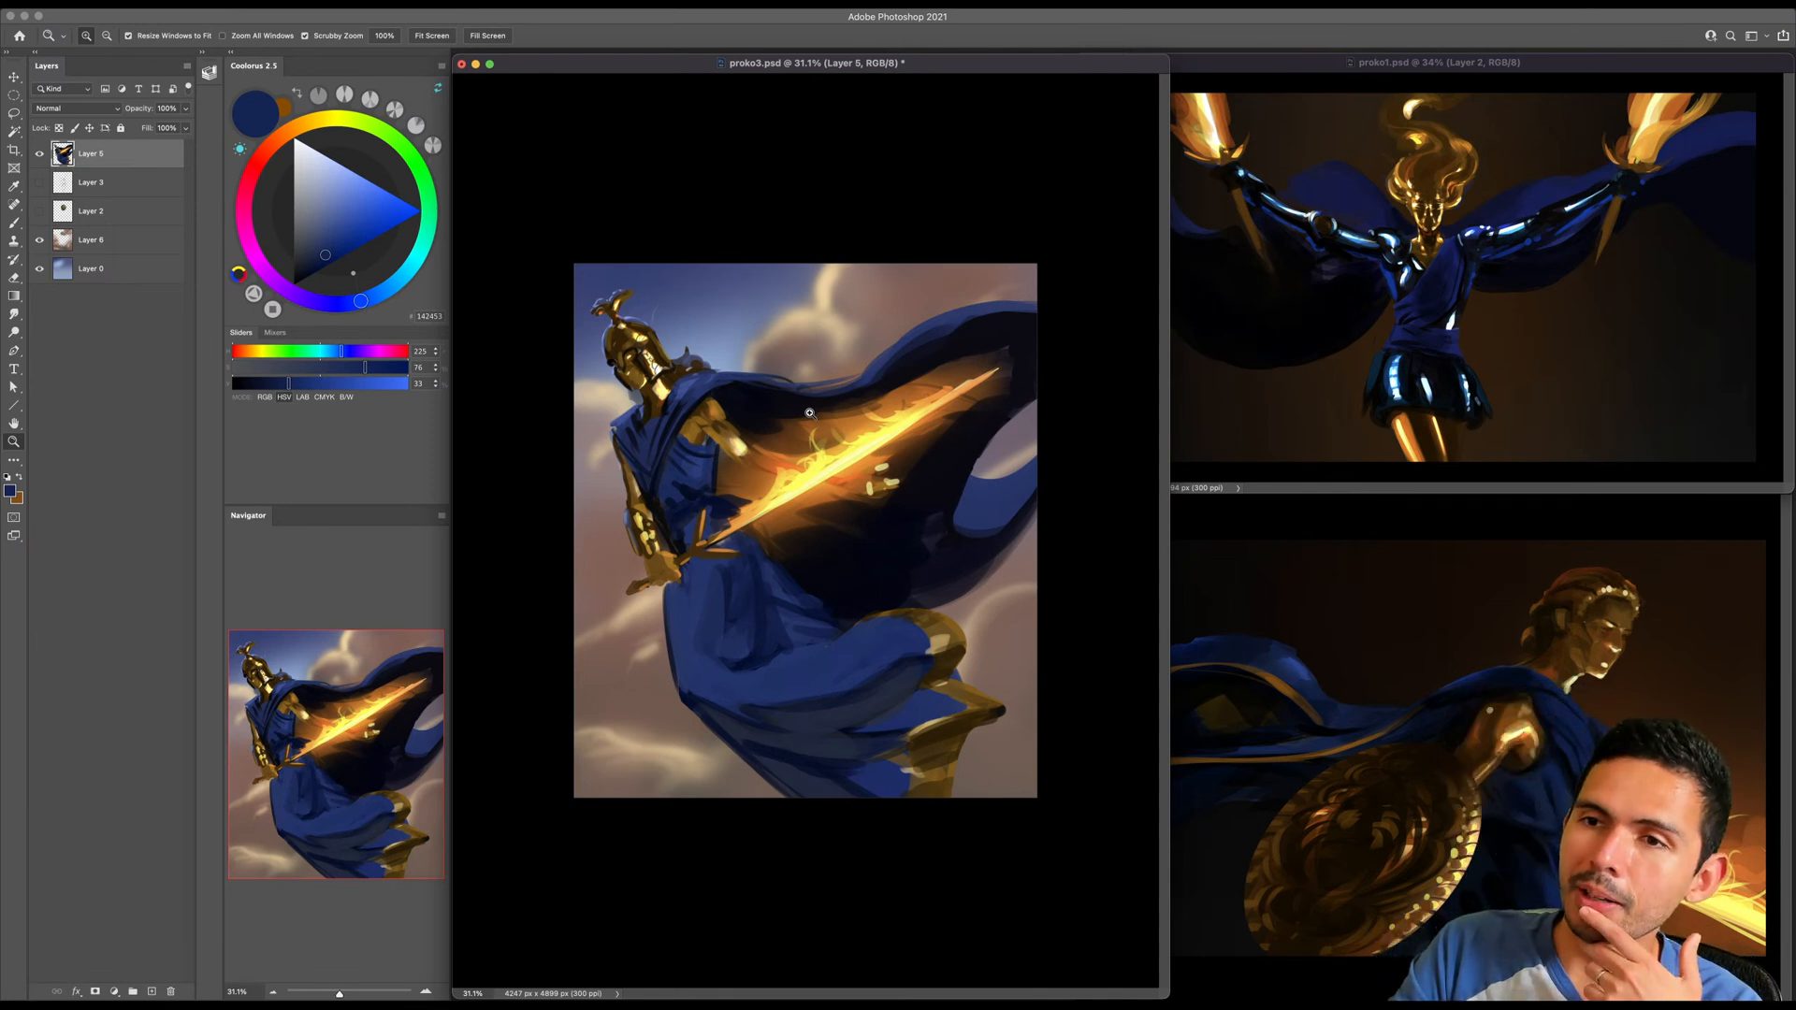
{"action": "left_click_drag", "start_coordinate": [810, 413], "coordinate": [814, 409]}
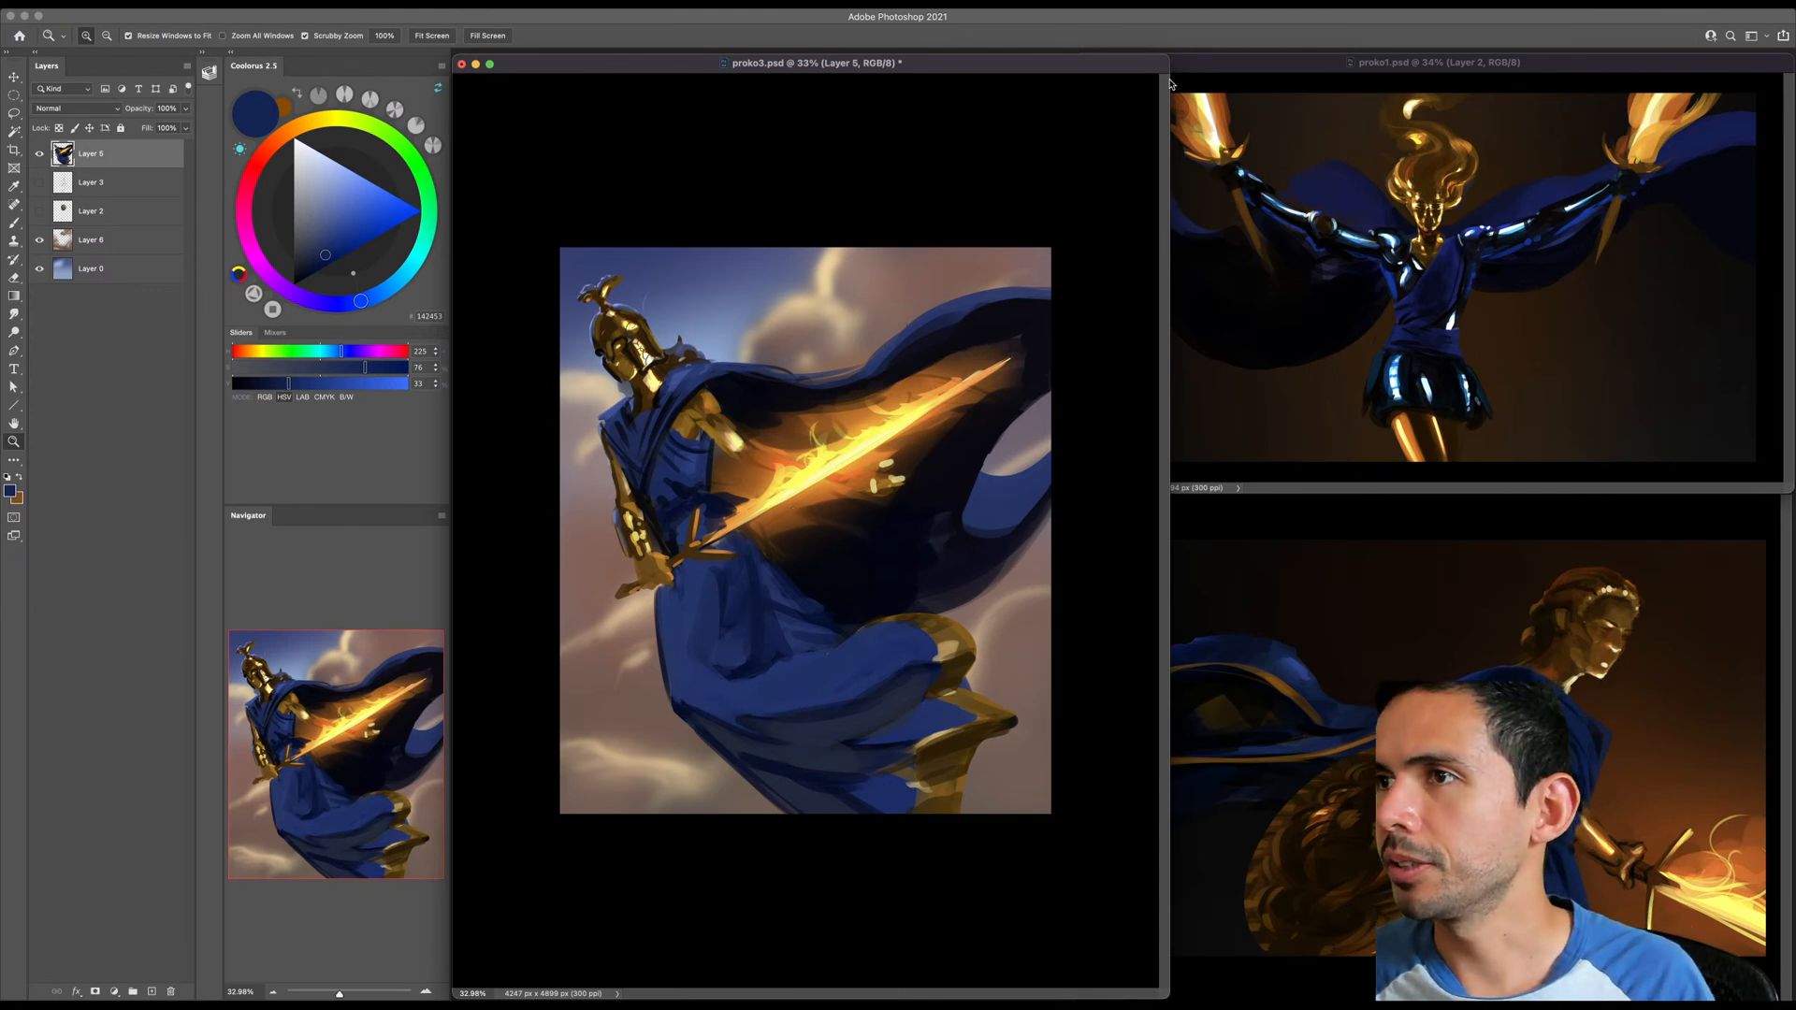
- Narrow the proko3.psd window until it meets the two companion windows, and save the document
{"action": "left_click_drag", "start_coordinate": [1170, 84], "coordinate": [1076, 63]}
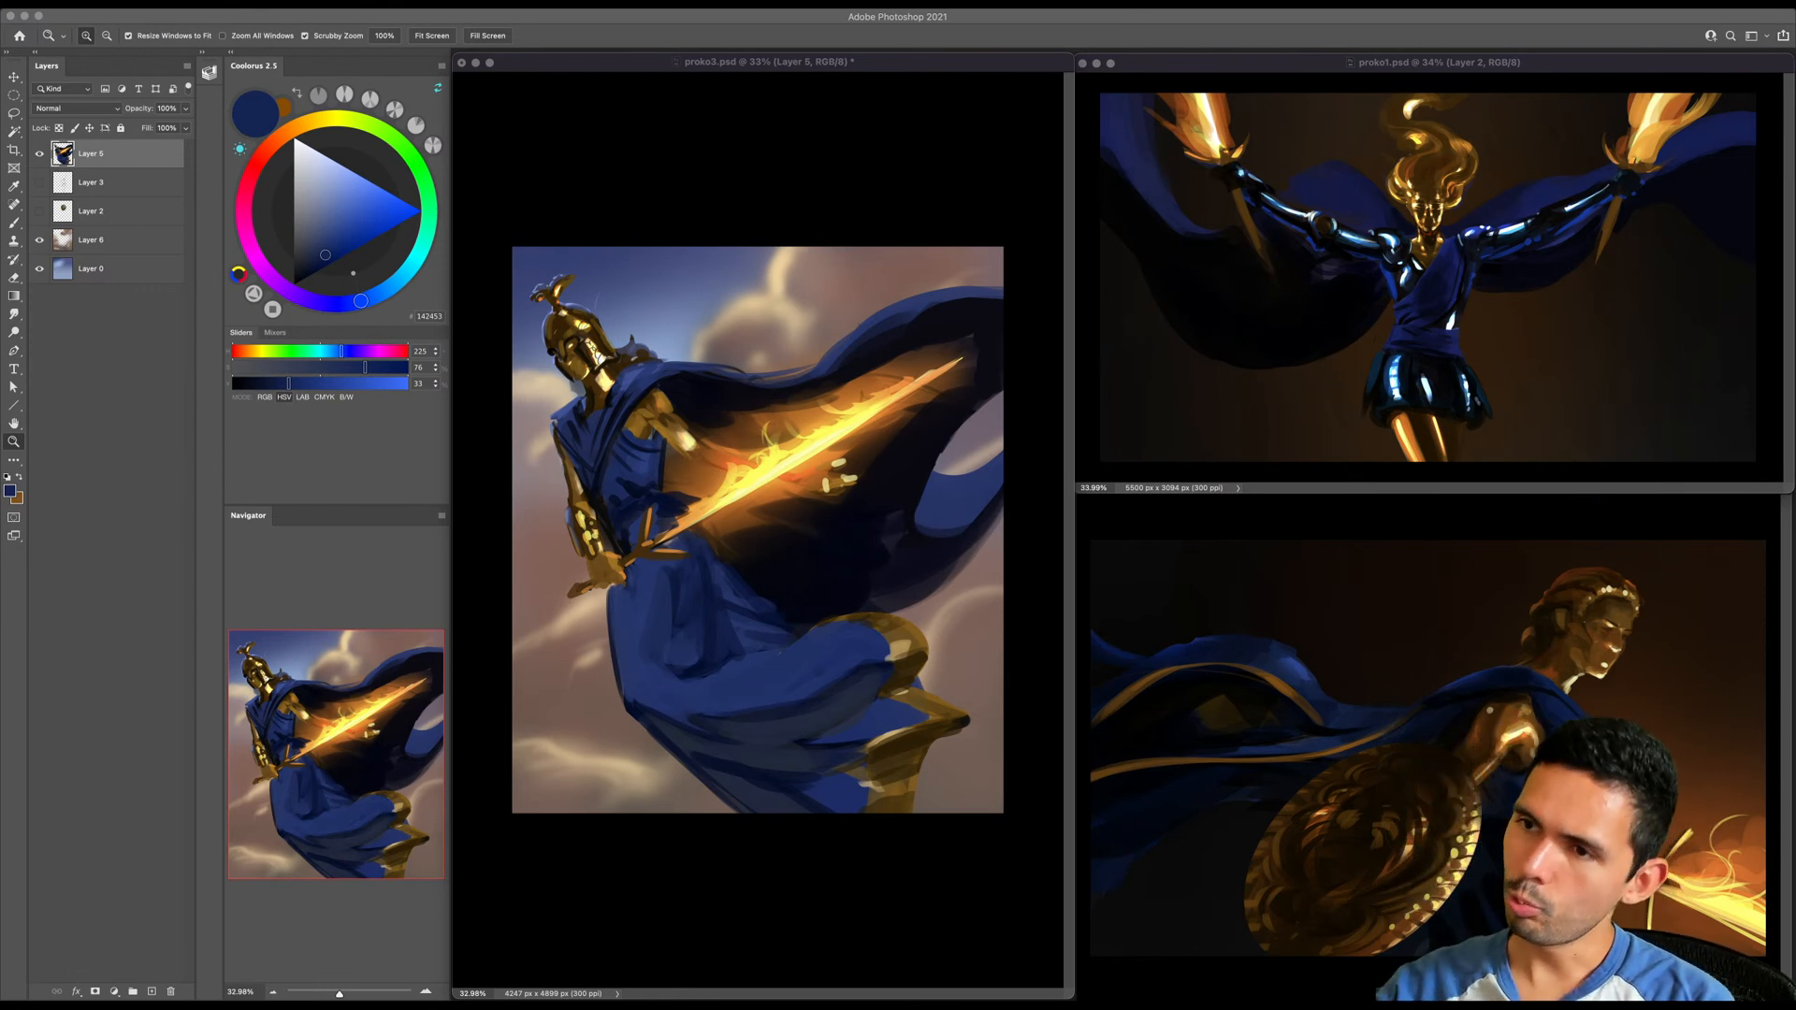
{"action": "left_click", "coordinate": [962, 169]}
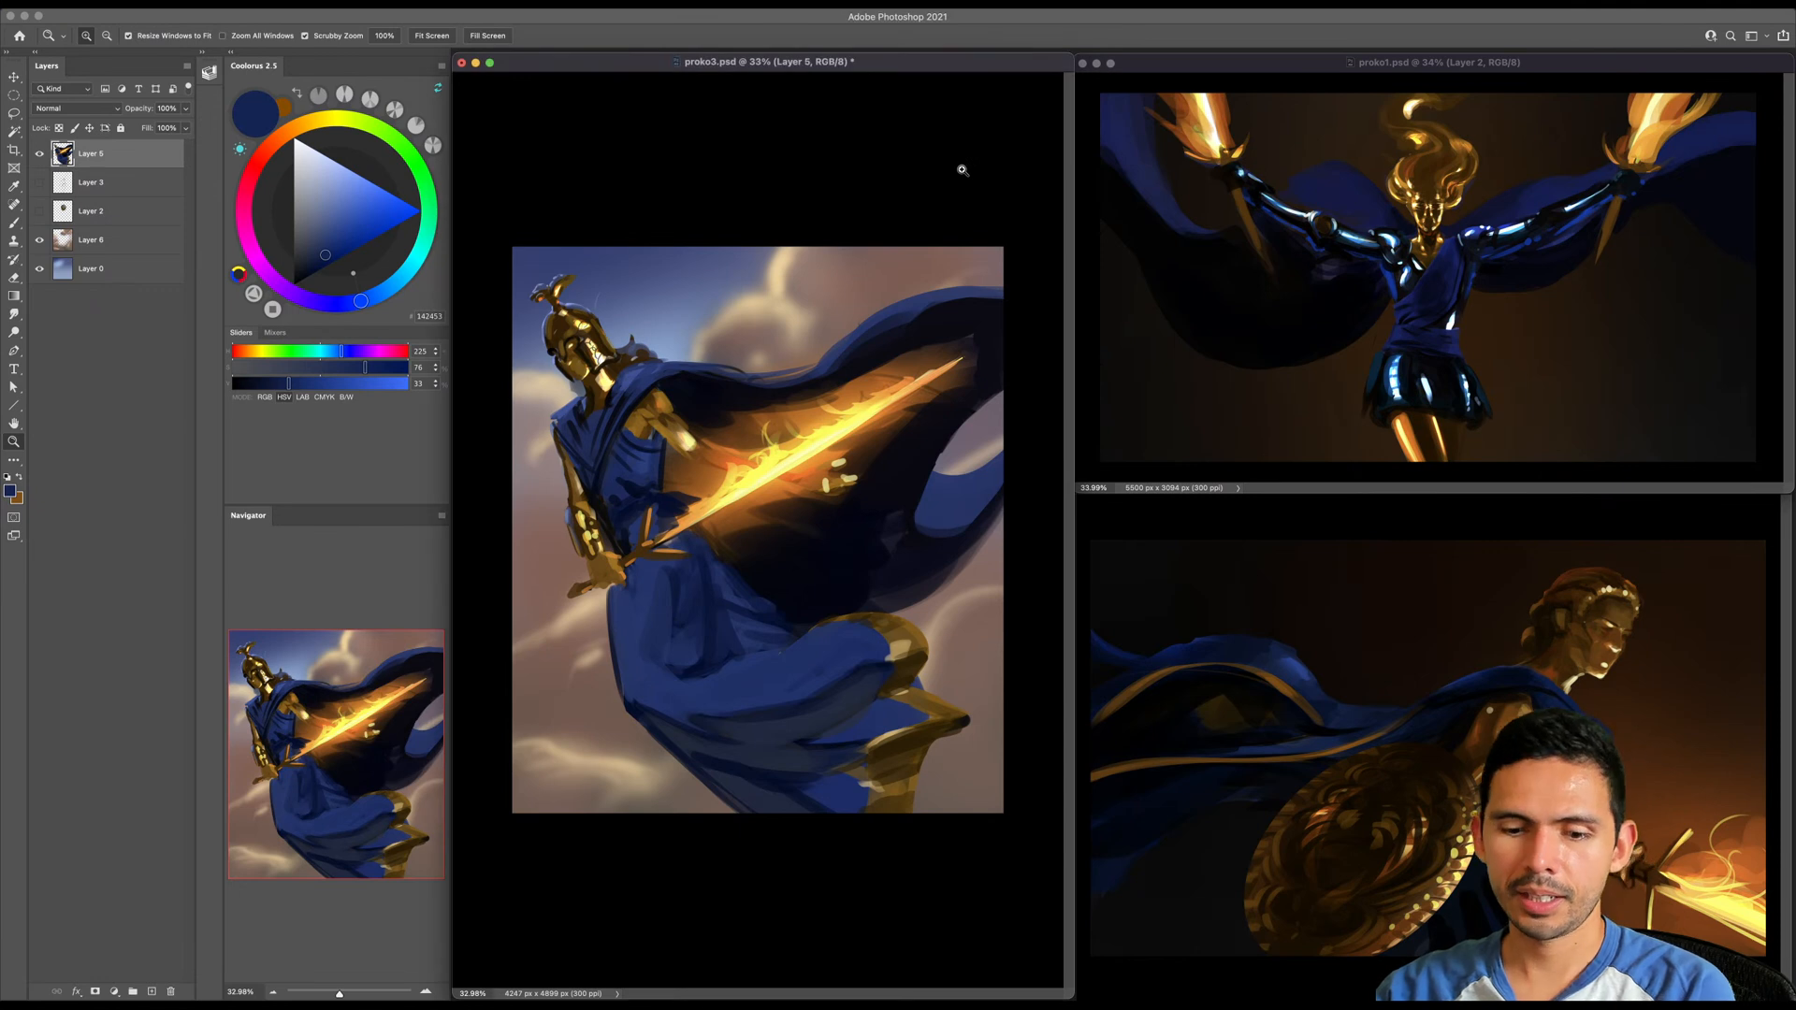
{"action": "key", "text": "super+s"}
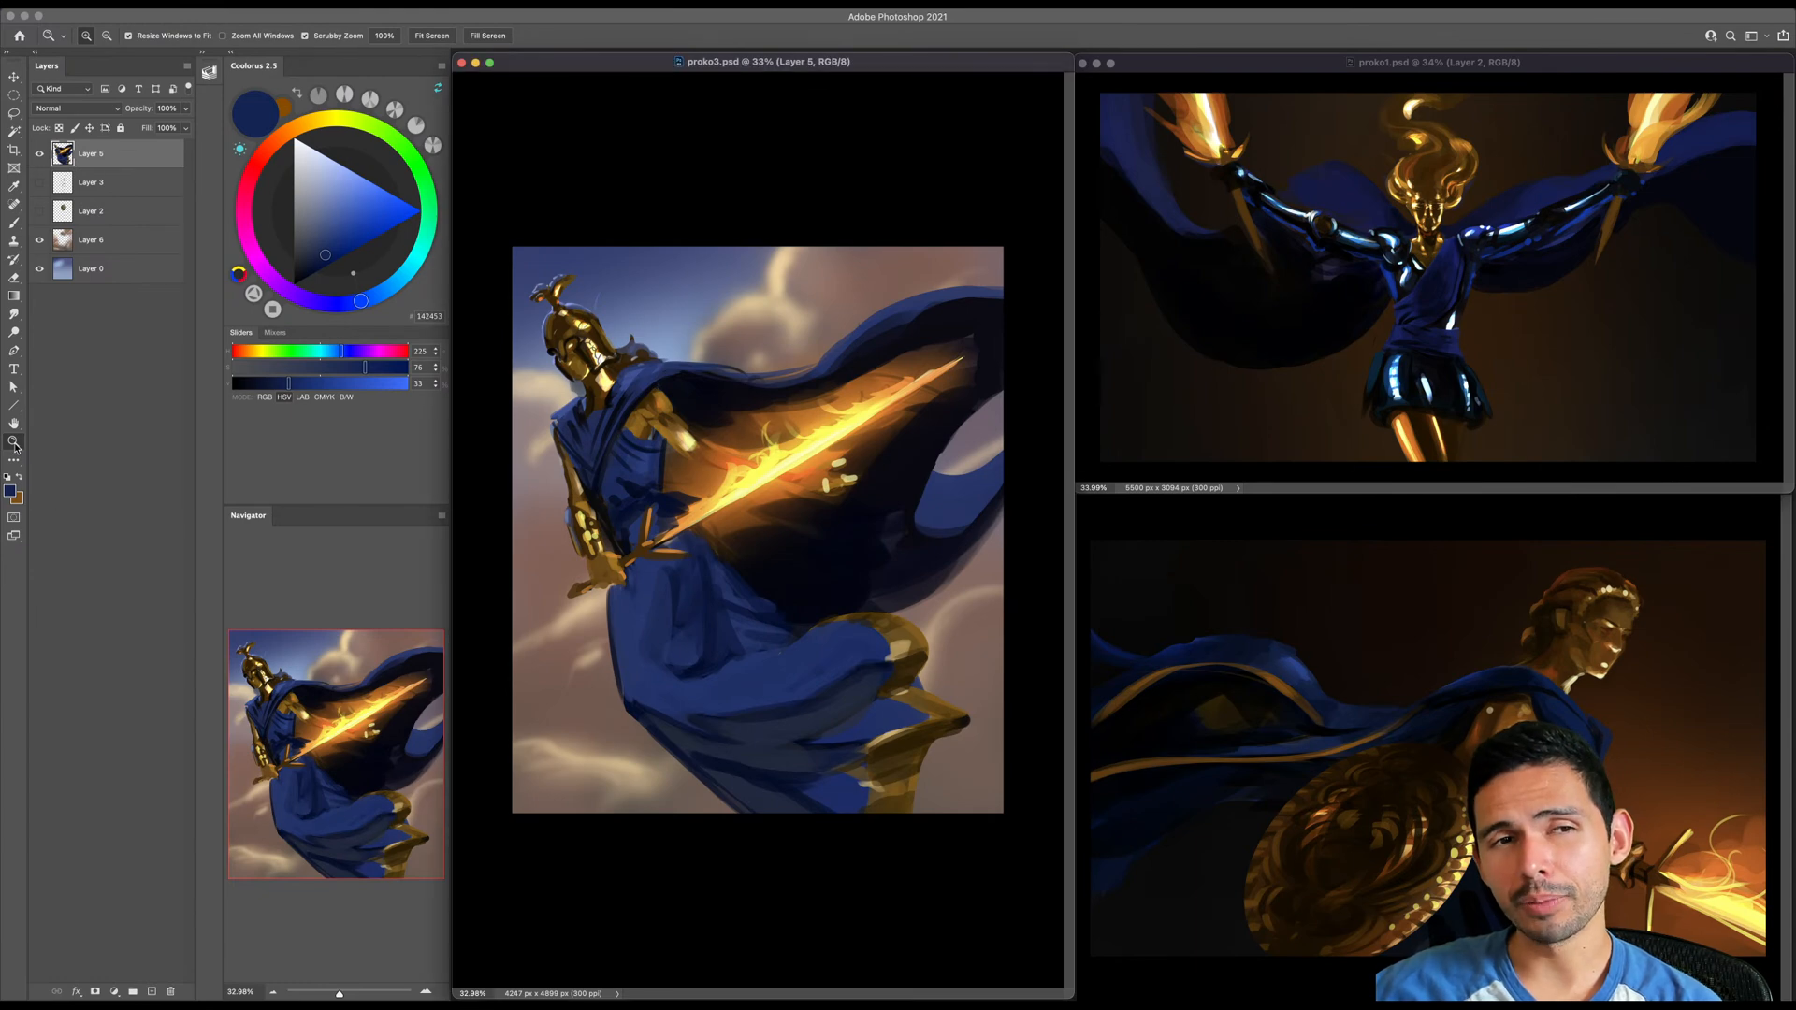
{"action": "left_click", "coordinate": [13, 96]}
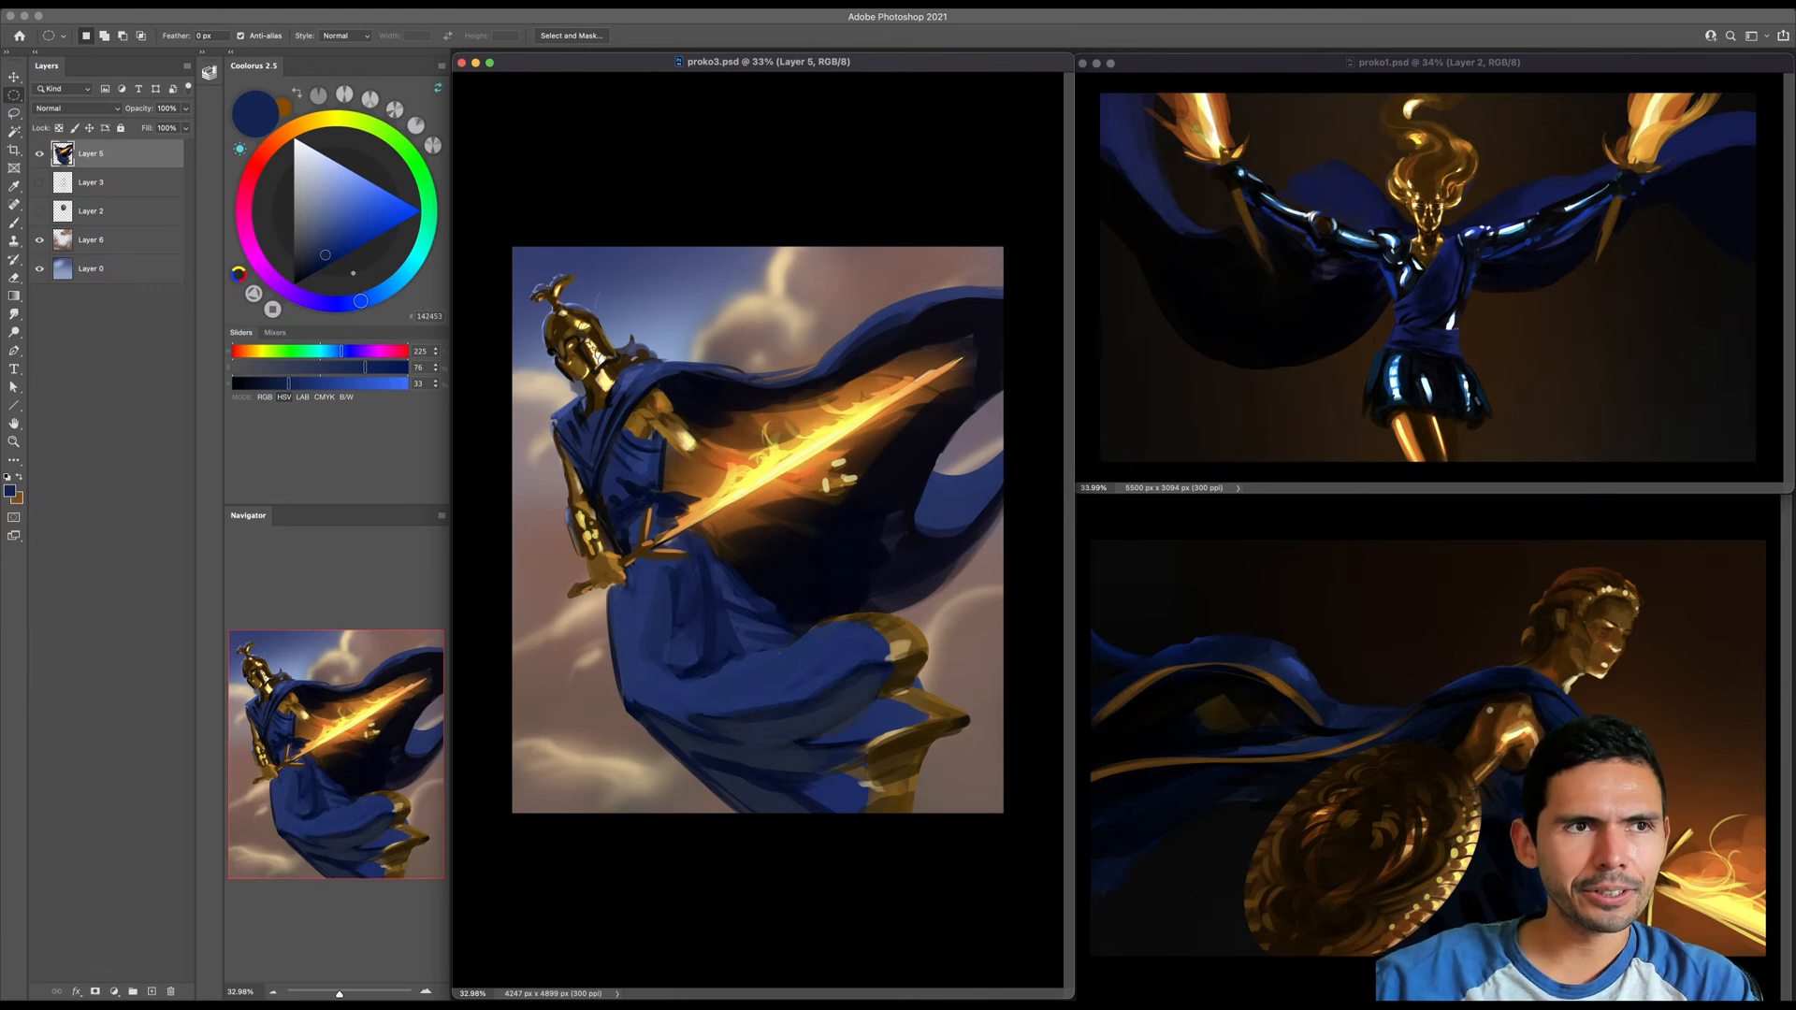
{"action": "key", "text": "super+Tab"}
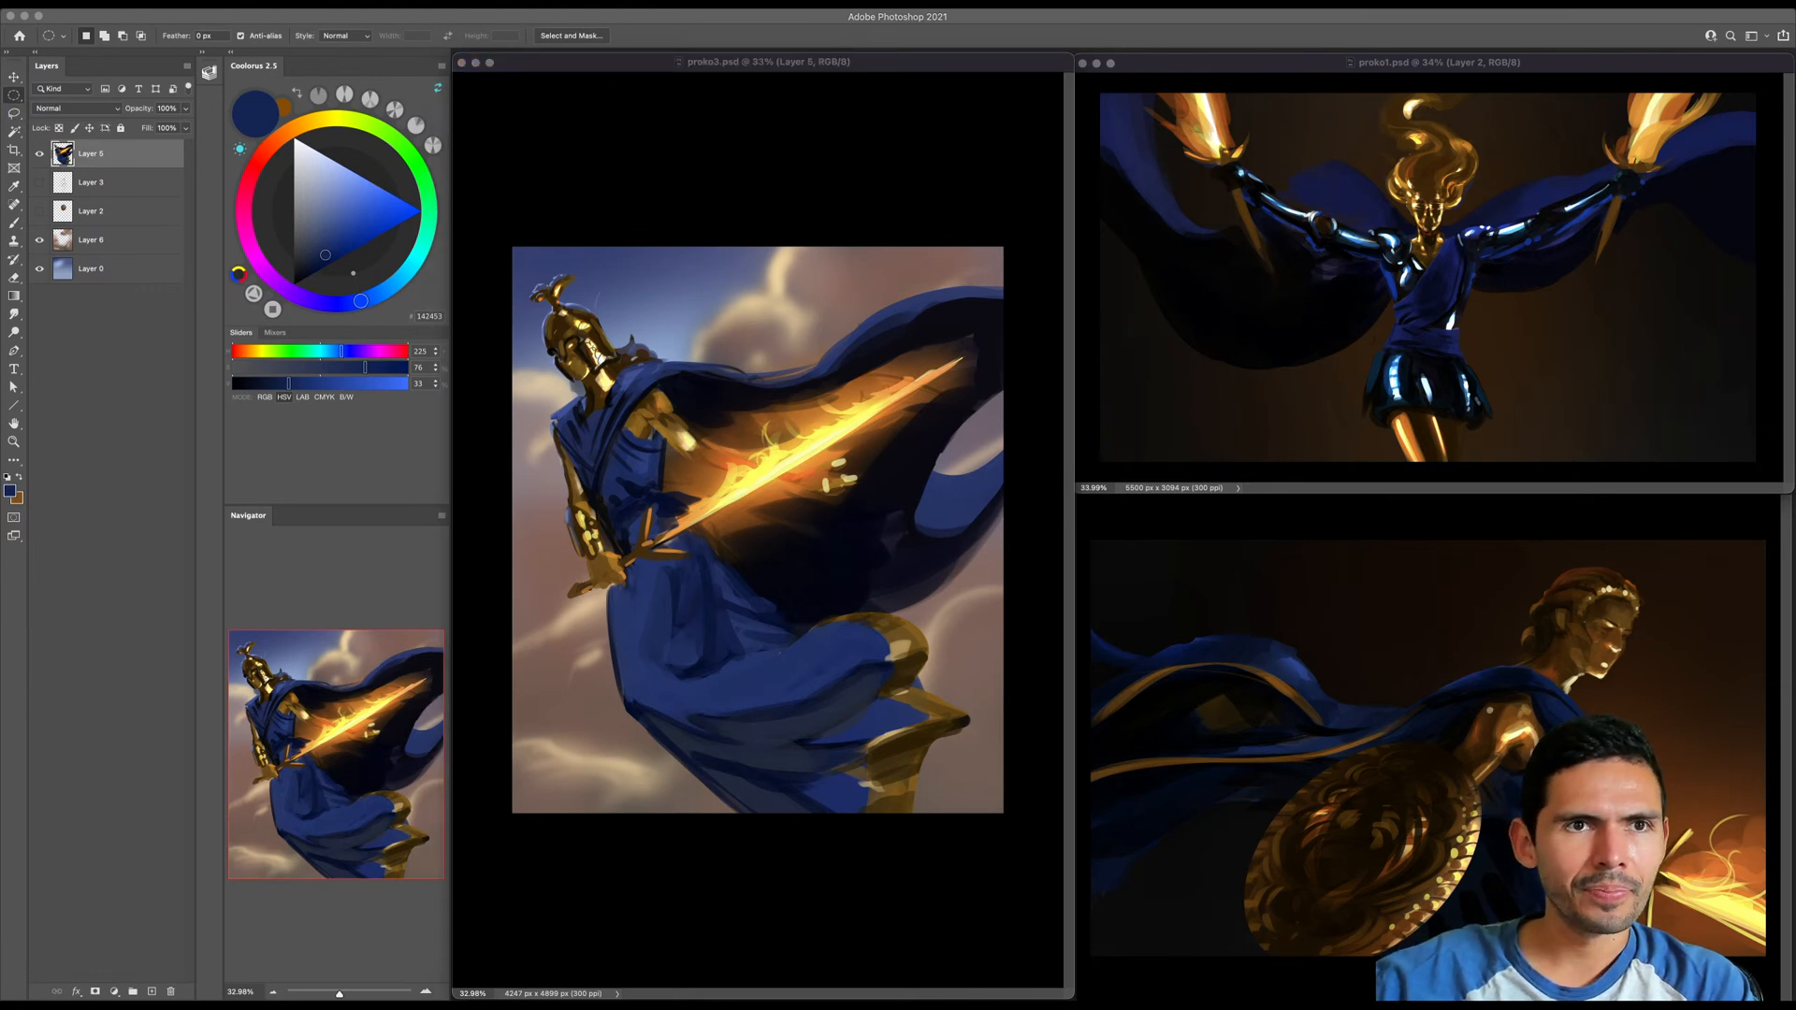